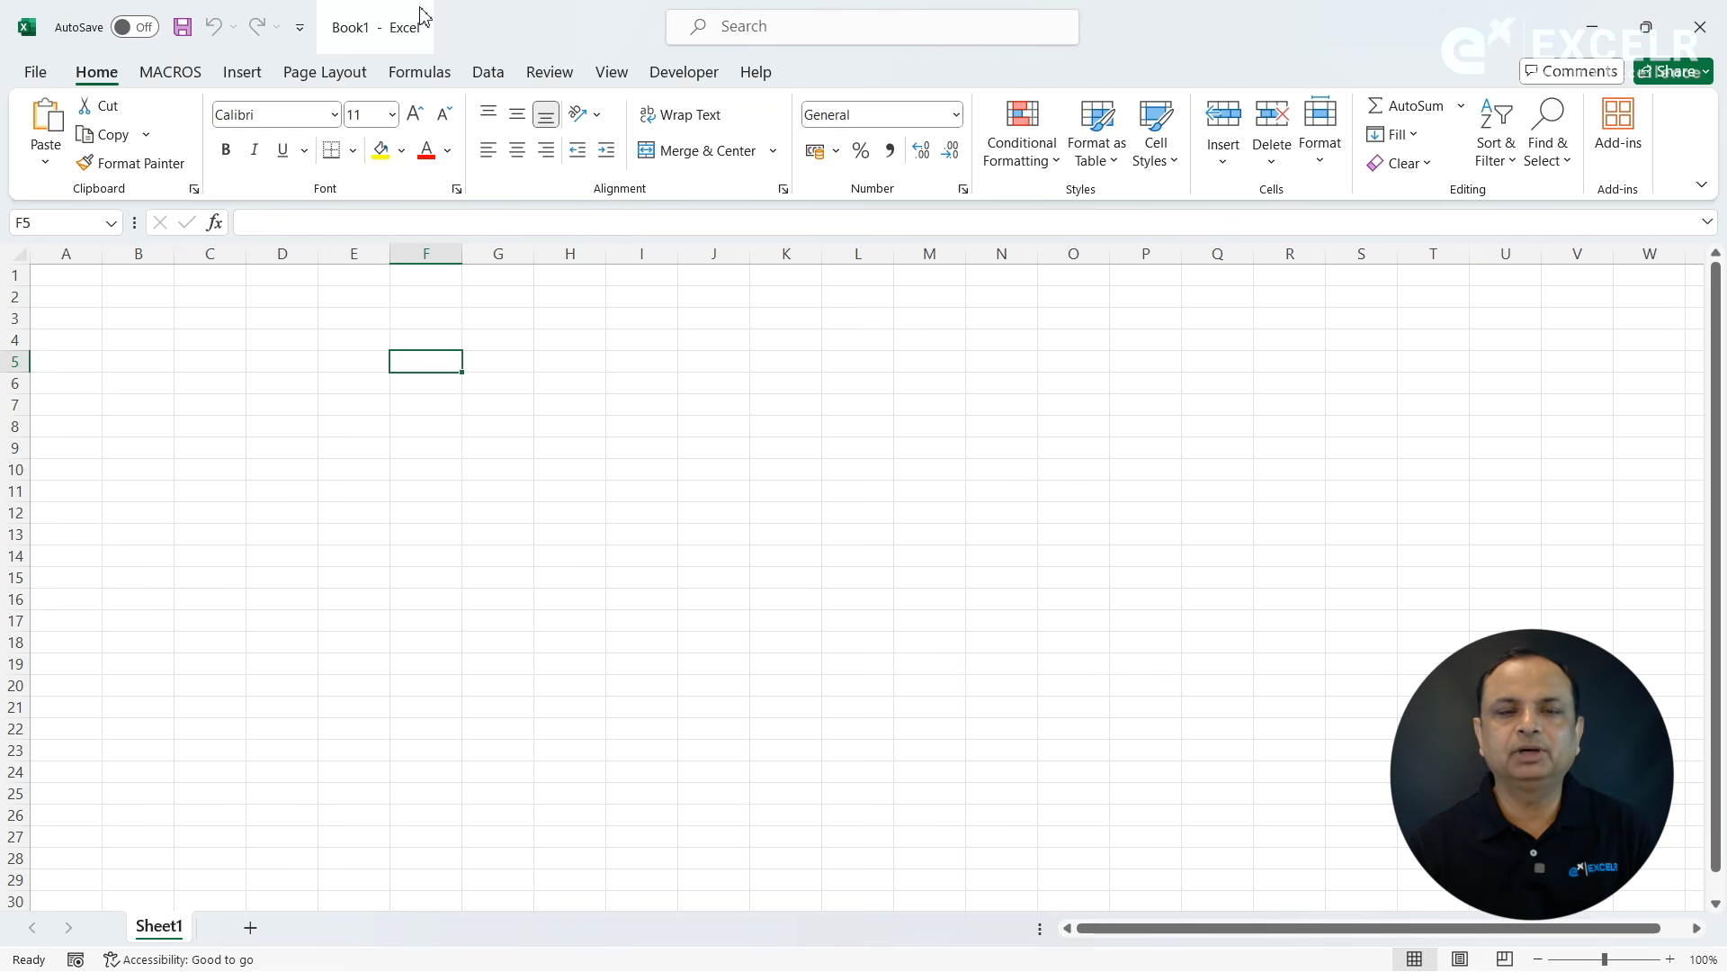
# - Add two new worksheets, Sheet2 and Sheet3, to the workbook and return to Sheet1
pyautogui.click(399, 339)
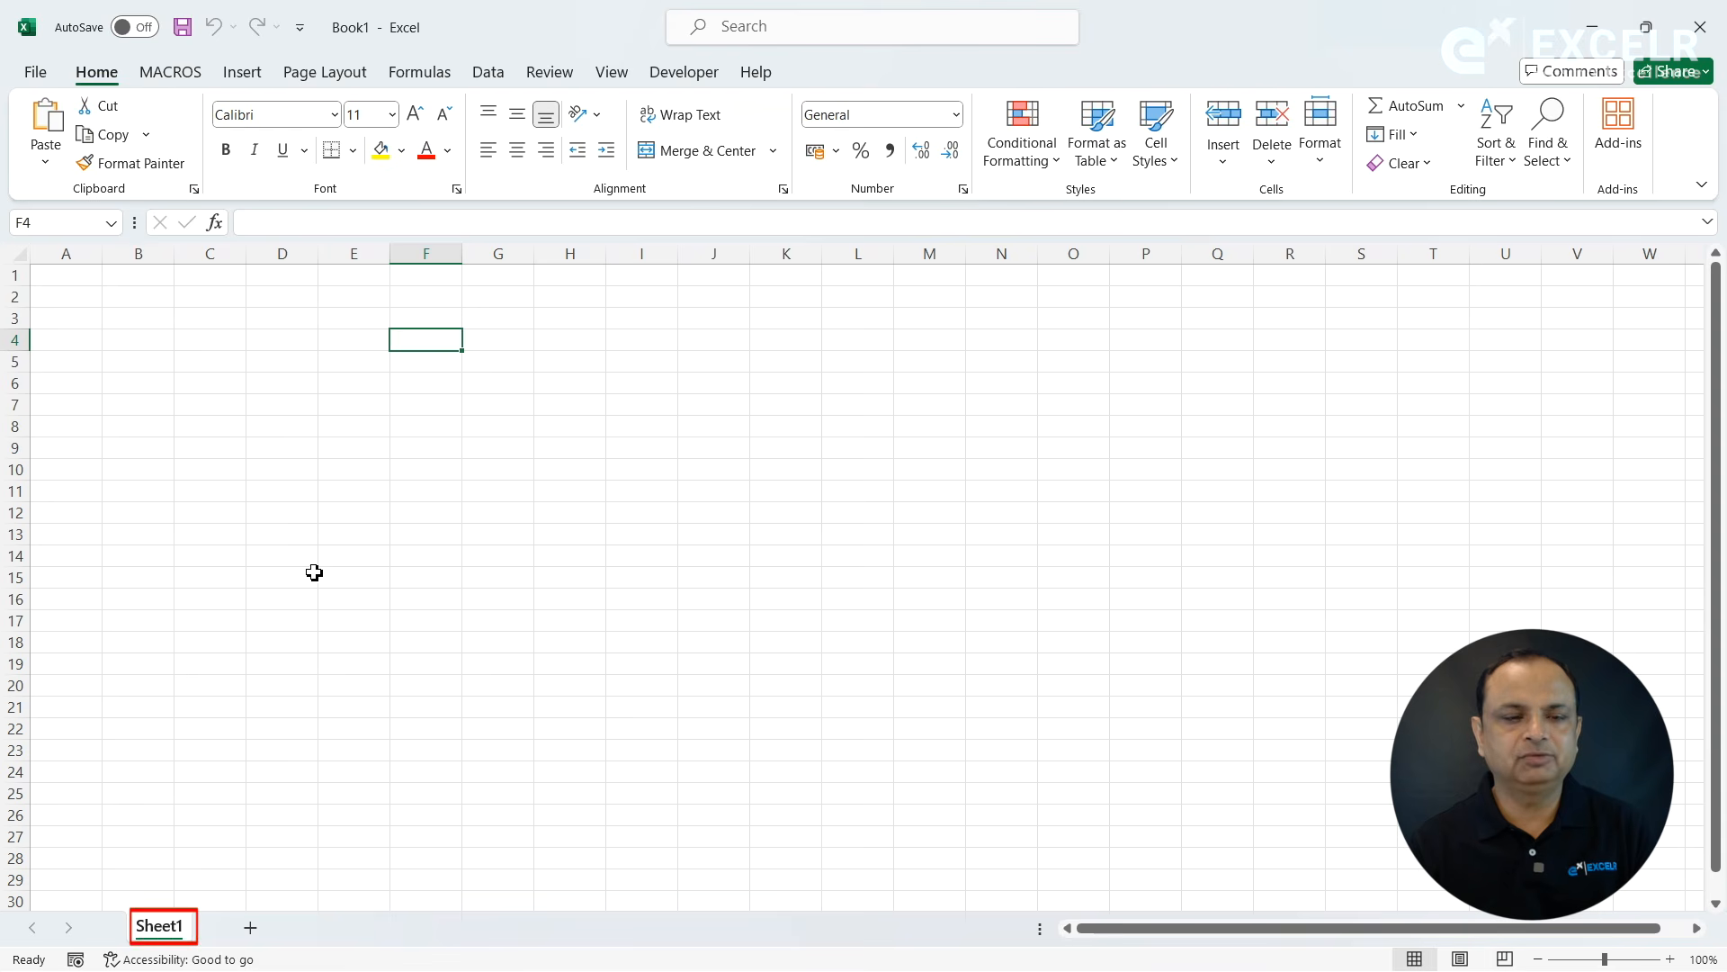
pyautogui.click(254, 929)
pyautogui.click(328, 930)
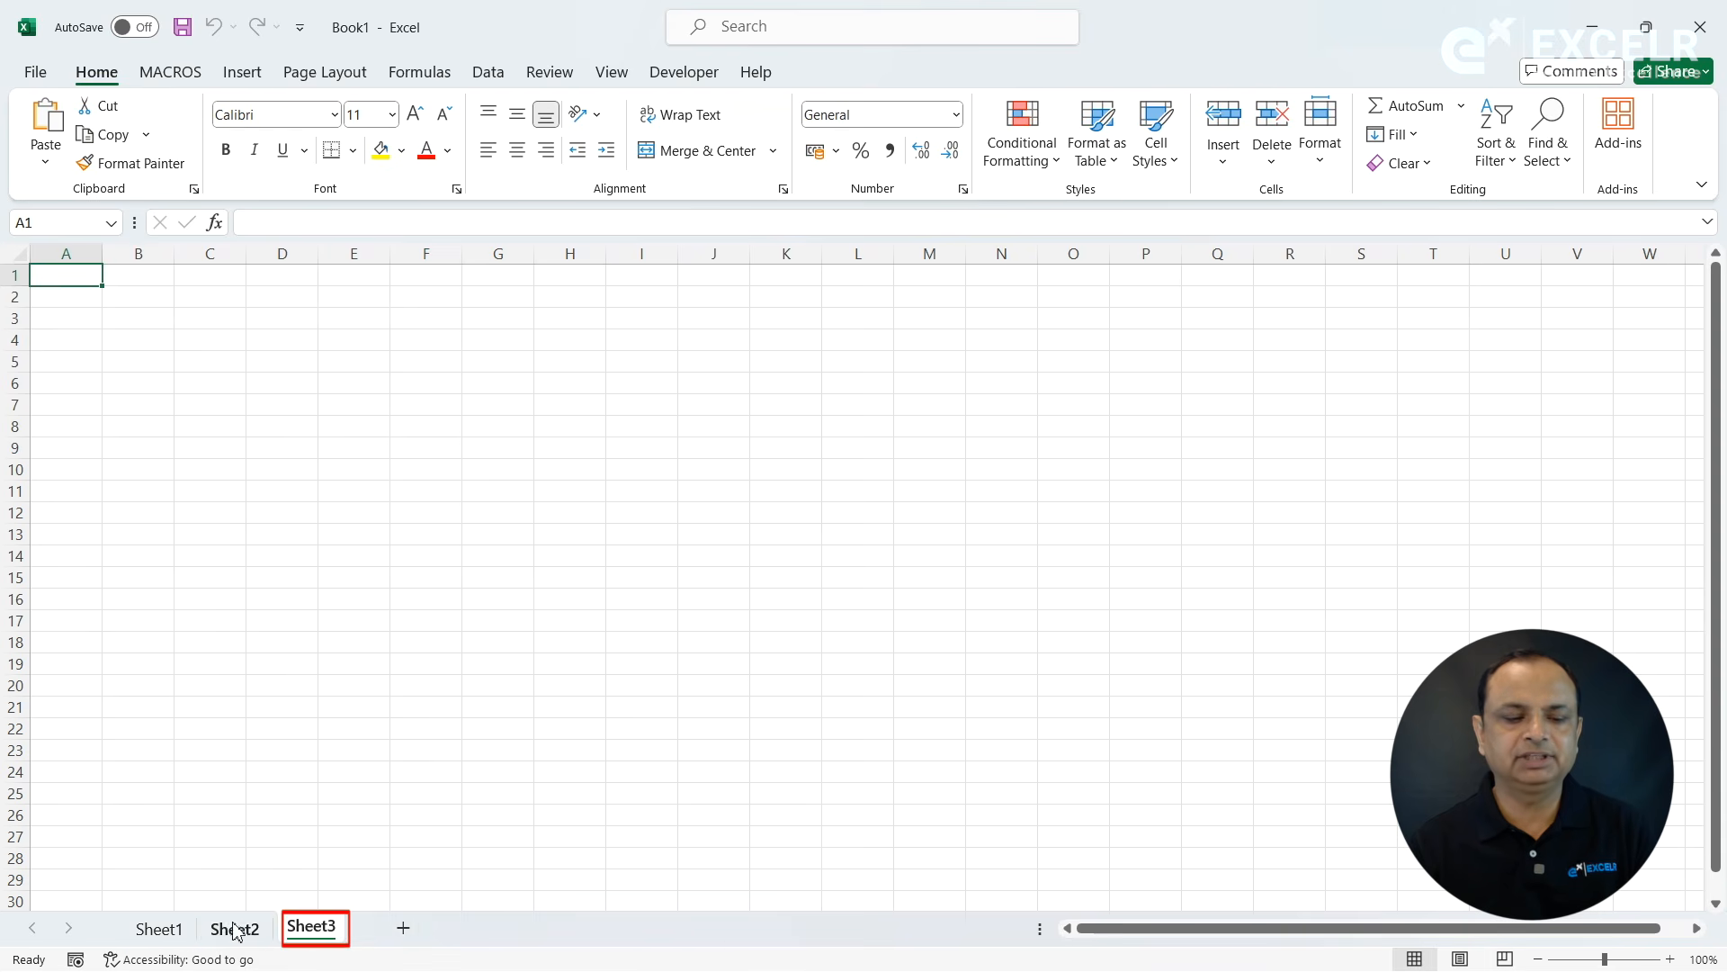
pyautogui.click(170, 930)
pyautogui.click(405, 532)
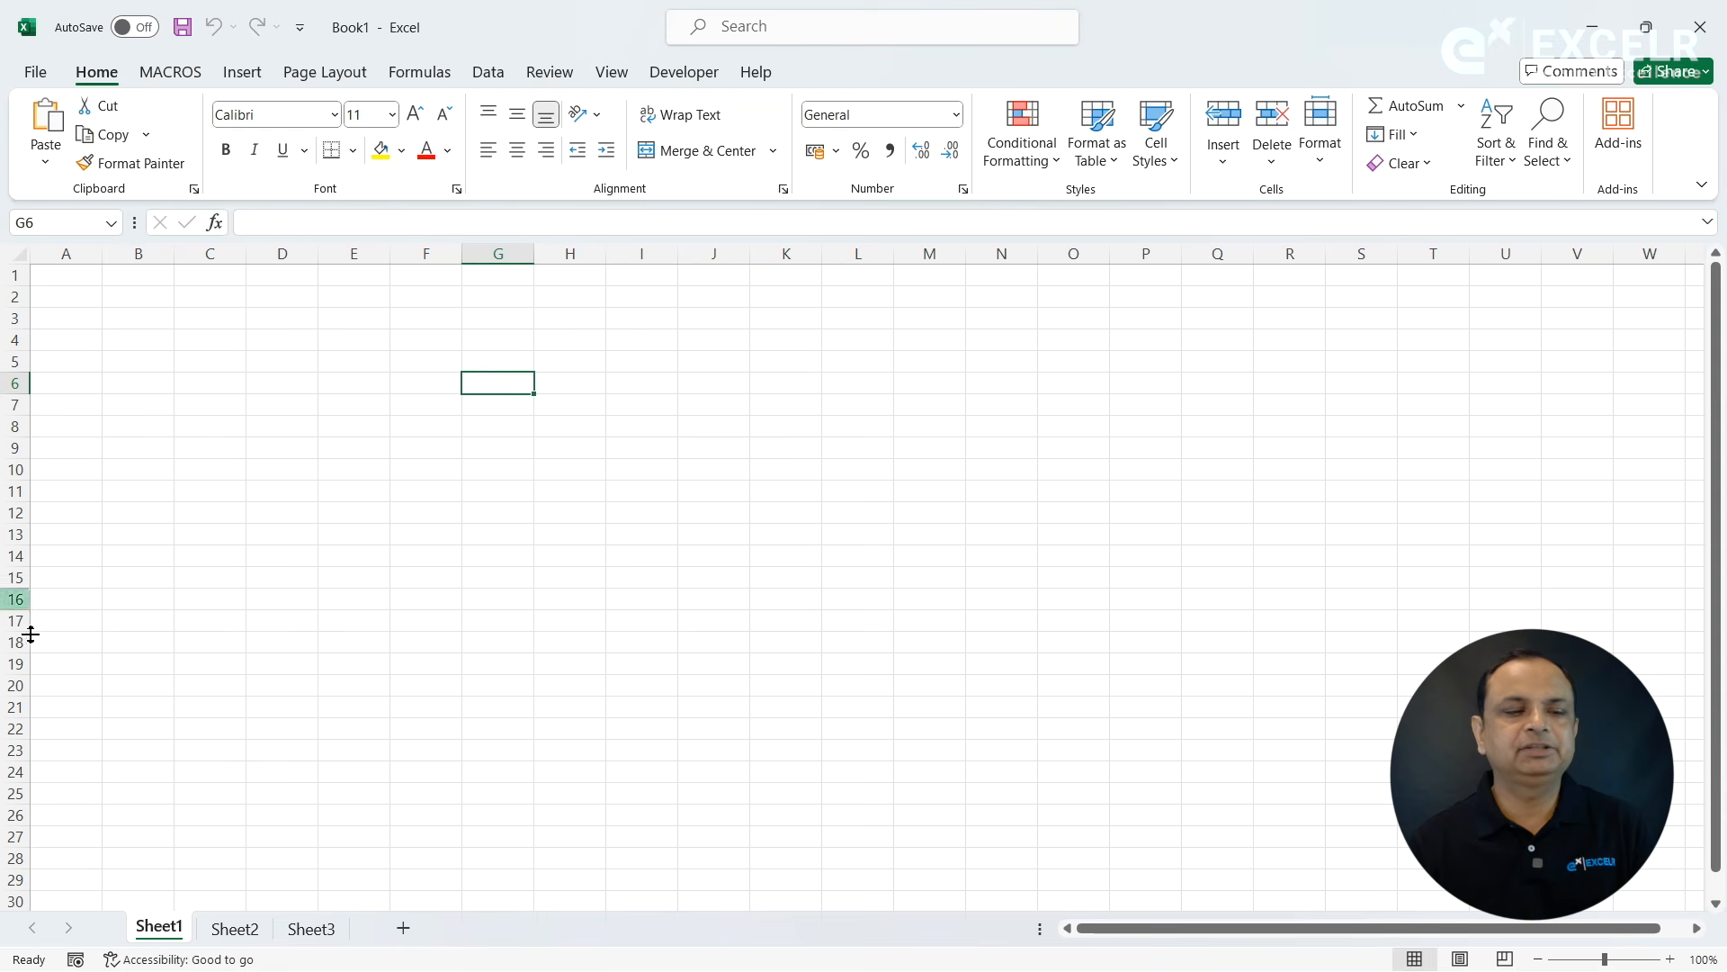
# - Examine the last row of Sheet1 by jumping down column C from C3, and return to the first row
pyautogui.click(210, 326)
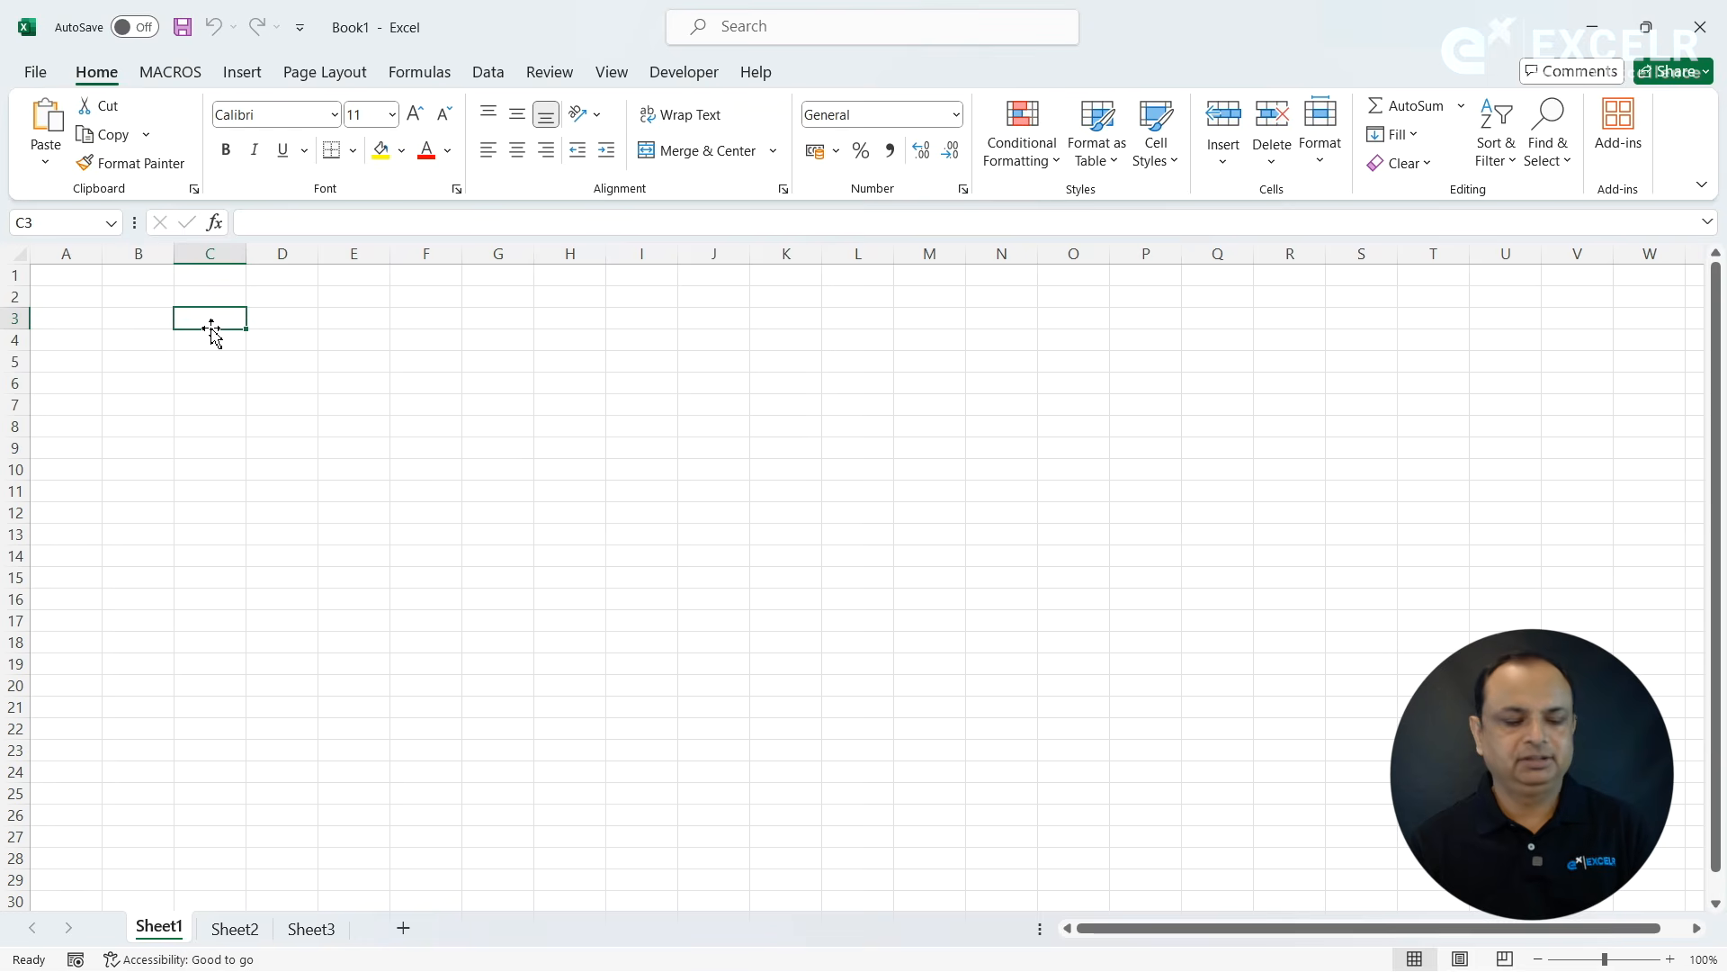
pyautogui.hotkey('ctrl', 'Down')
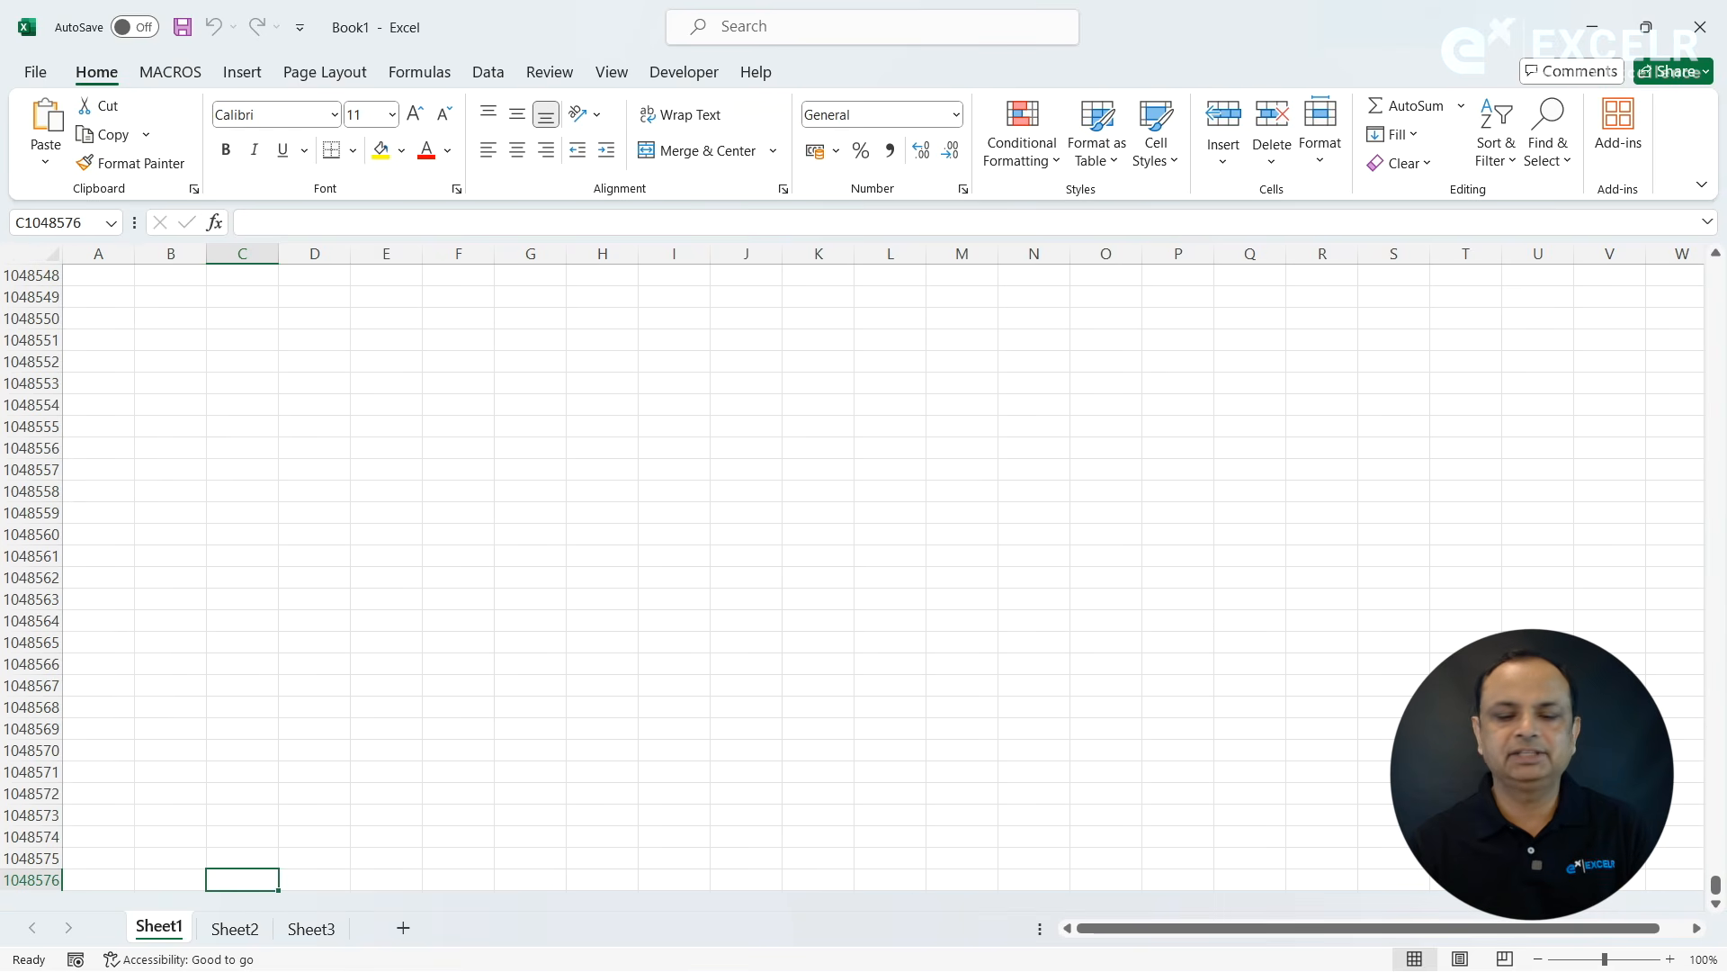
pyautogui.click(1716, 903)
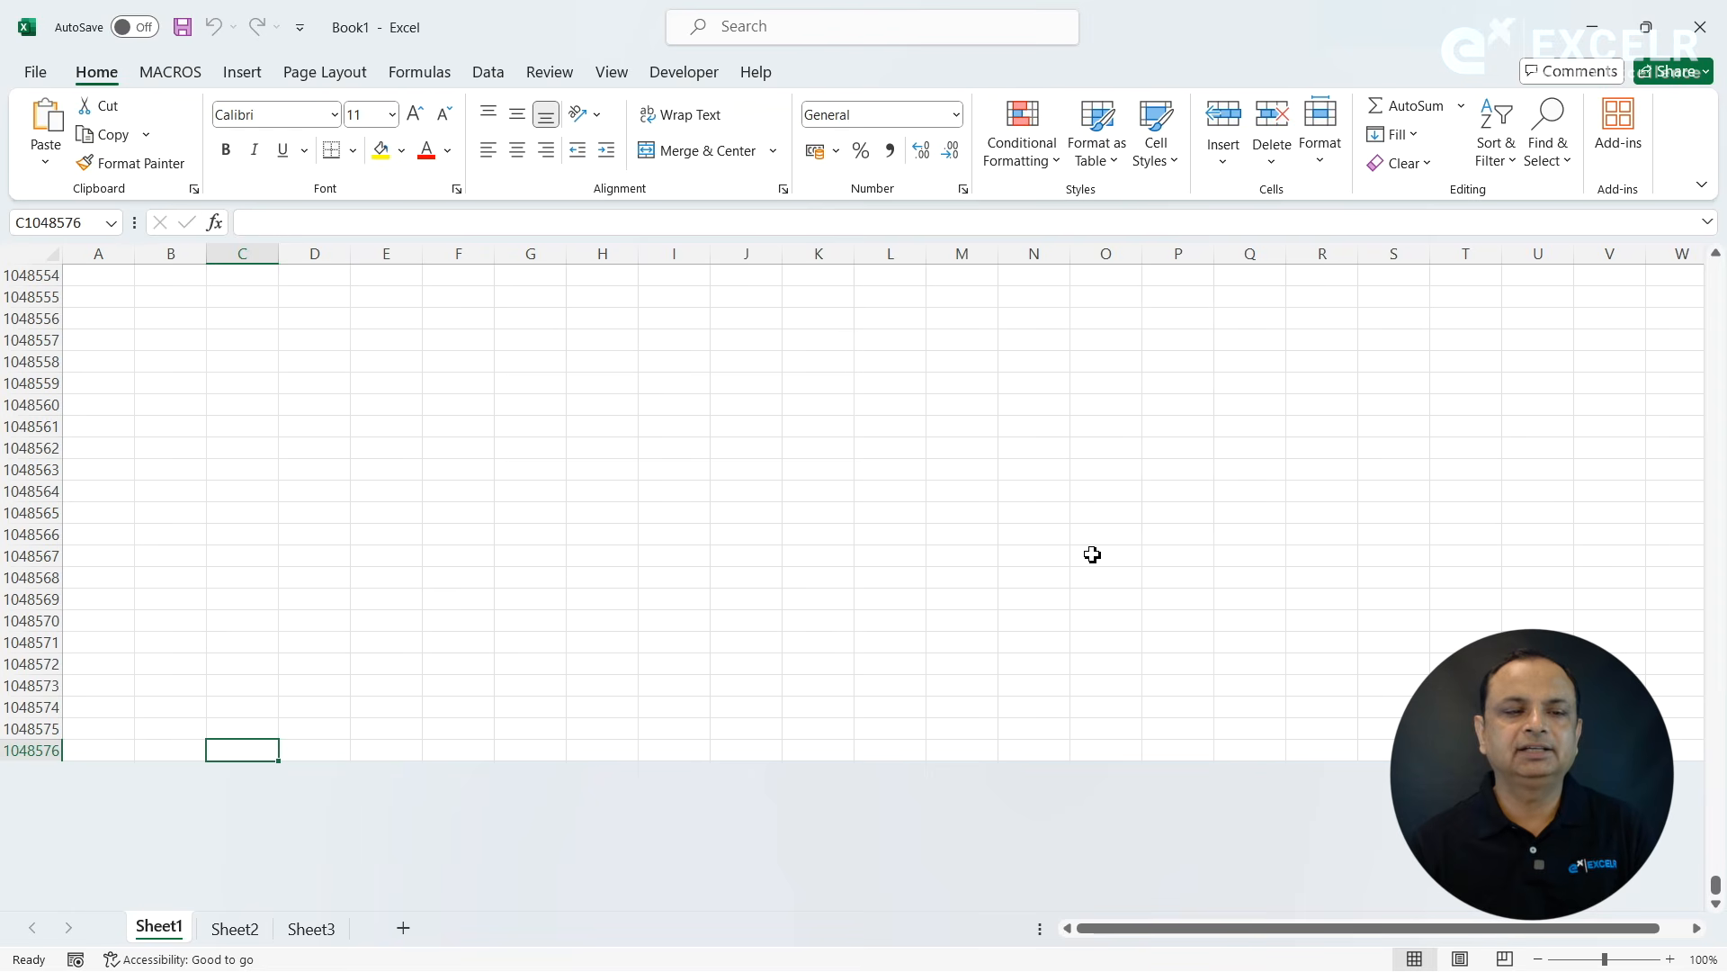
pyautogui.press('Up')
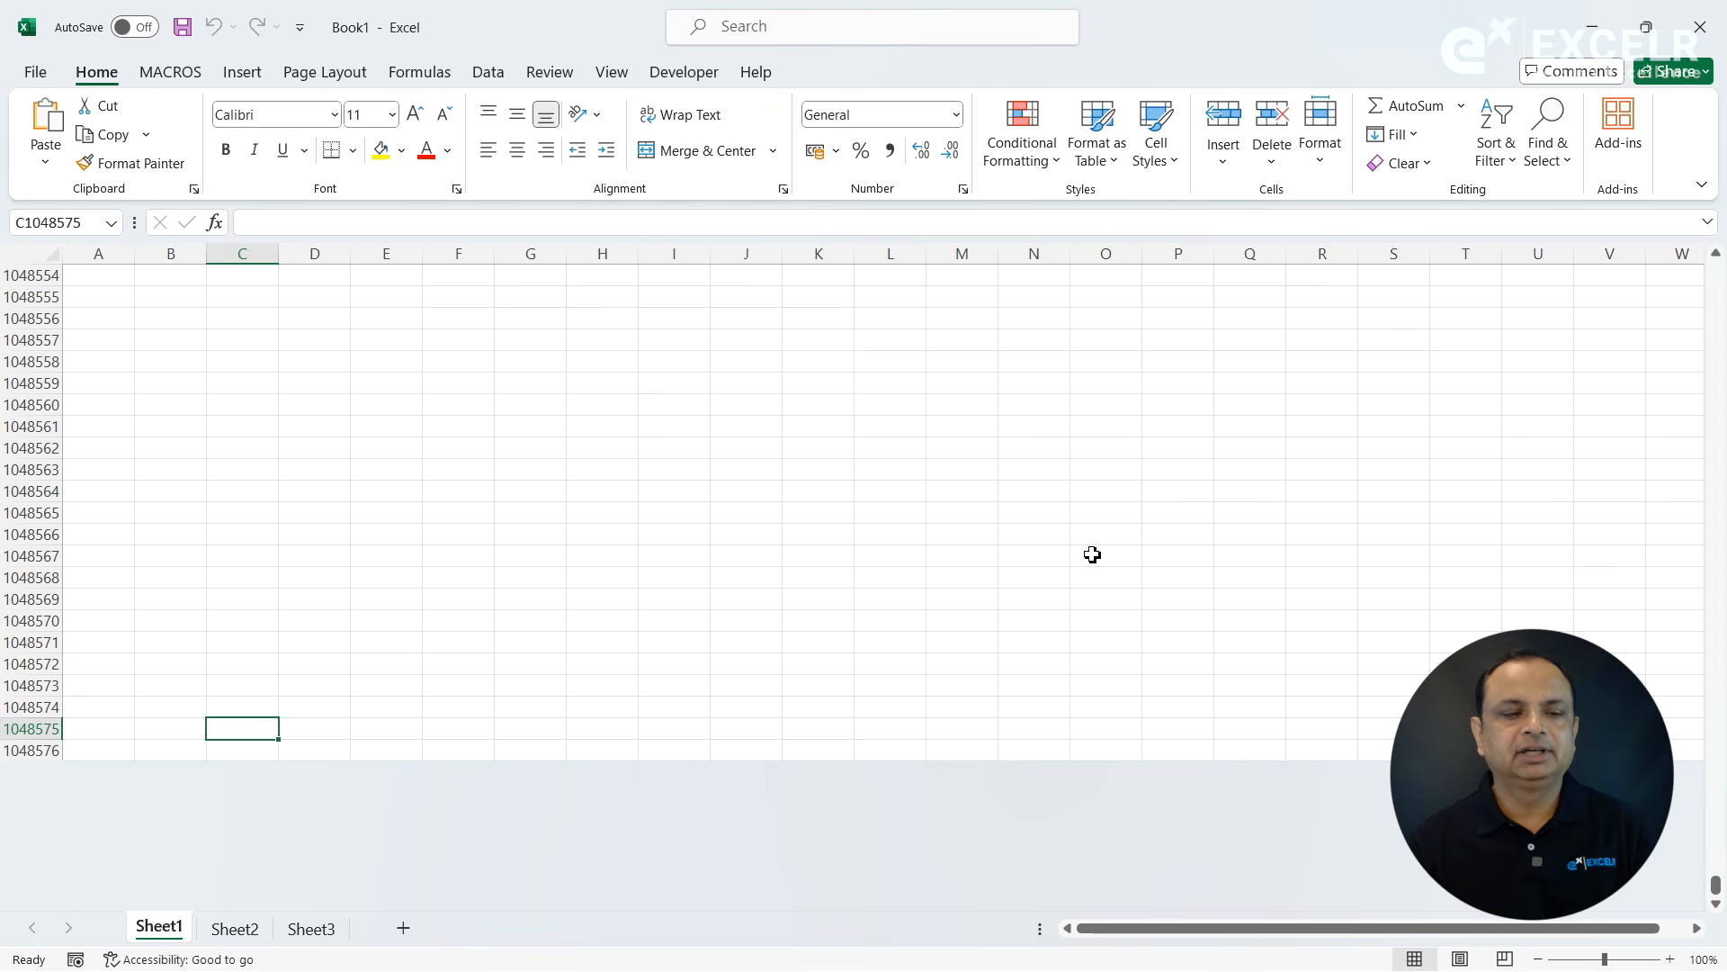
pyautogui.hotkey('ctrl', 'Up')
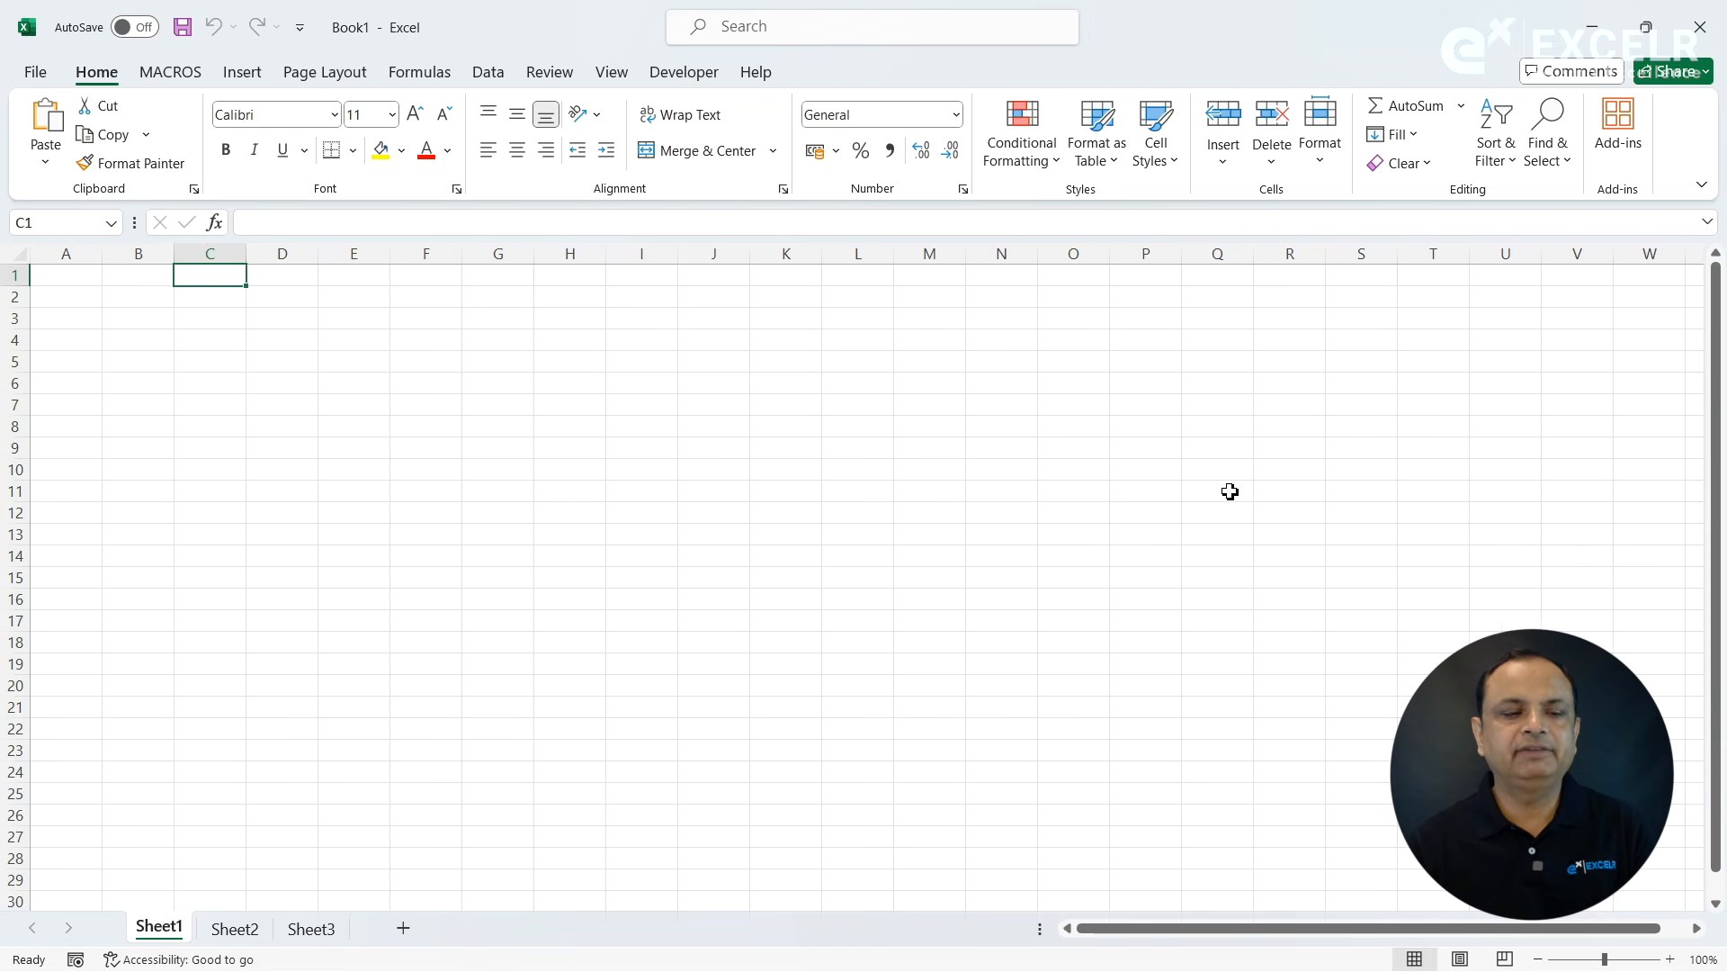
# - Go to the last column of Sheet1 and enter =COLUMN() in cell XFD3 to get its column number
pyautogui.hotkey('shift', 'Right')
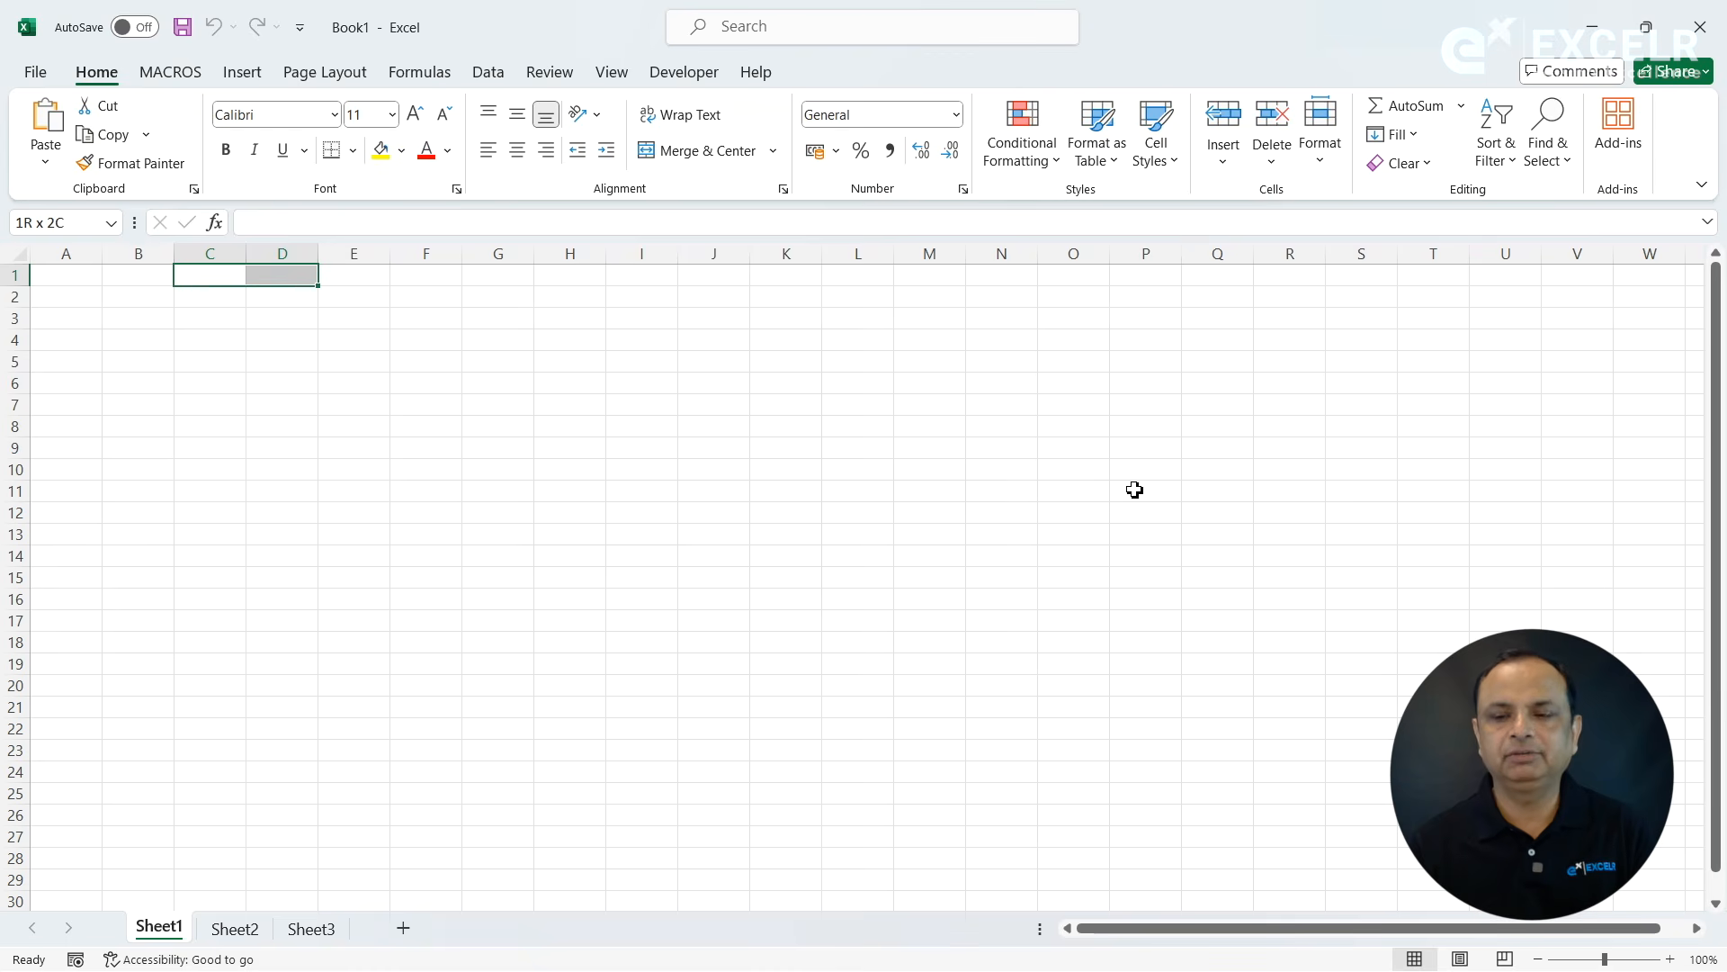
pyautogui.hotkey('ctrl', 'Right')
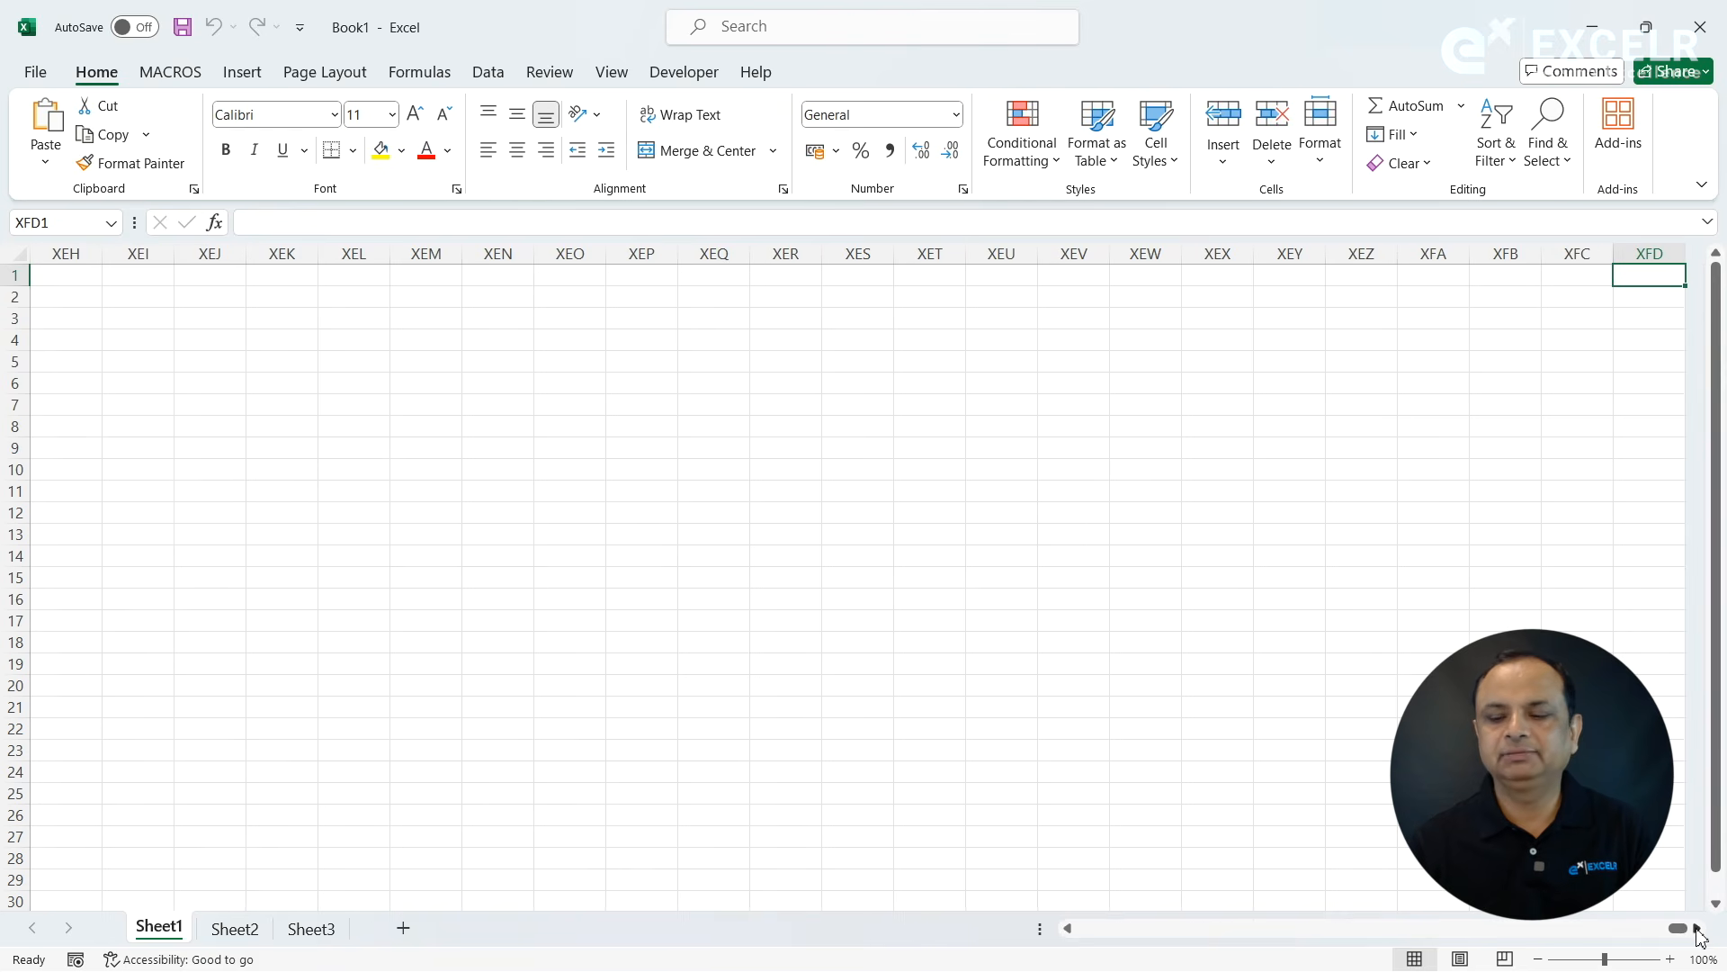
pyautogui.hscroll(5, 1698, 922)
pyautogui.click(1285, 317)
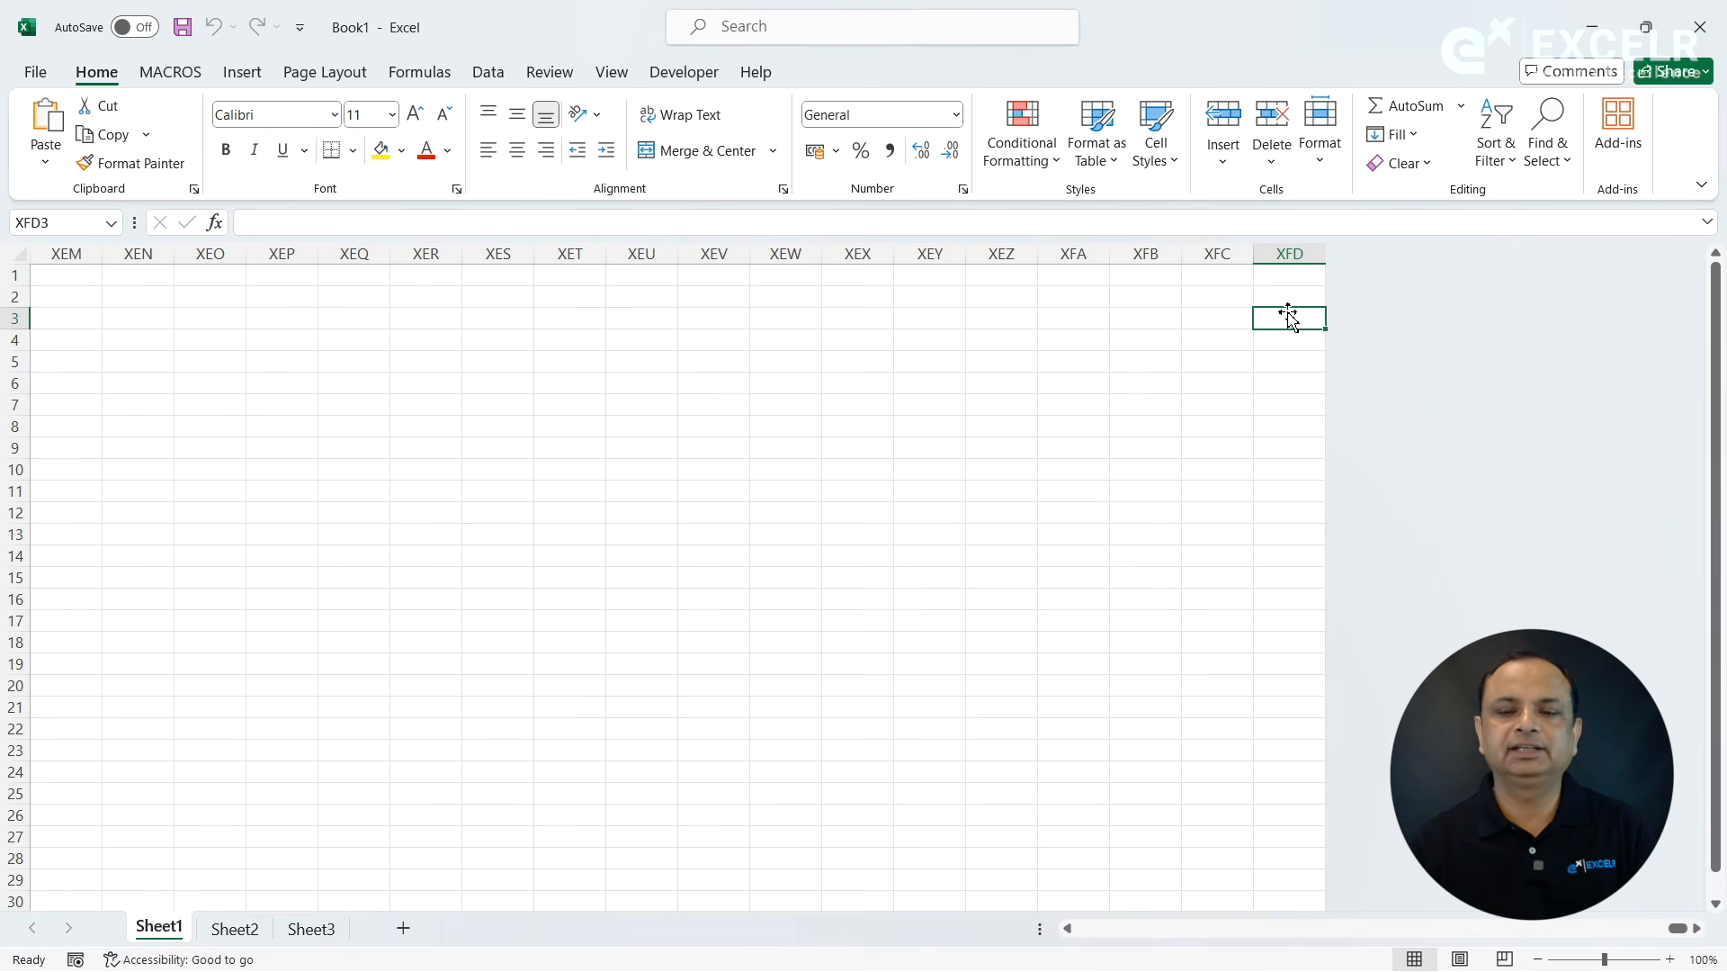
pyautogui.write('=COLUMN(')
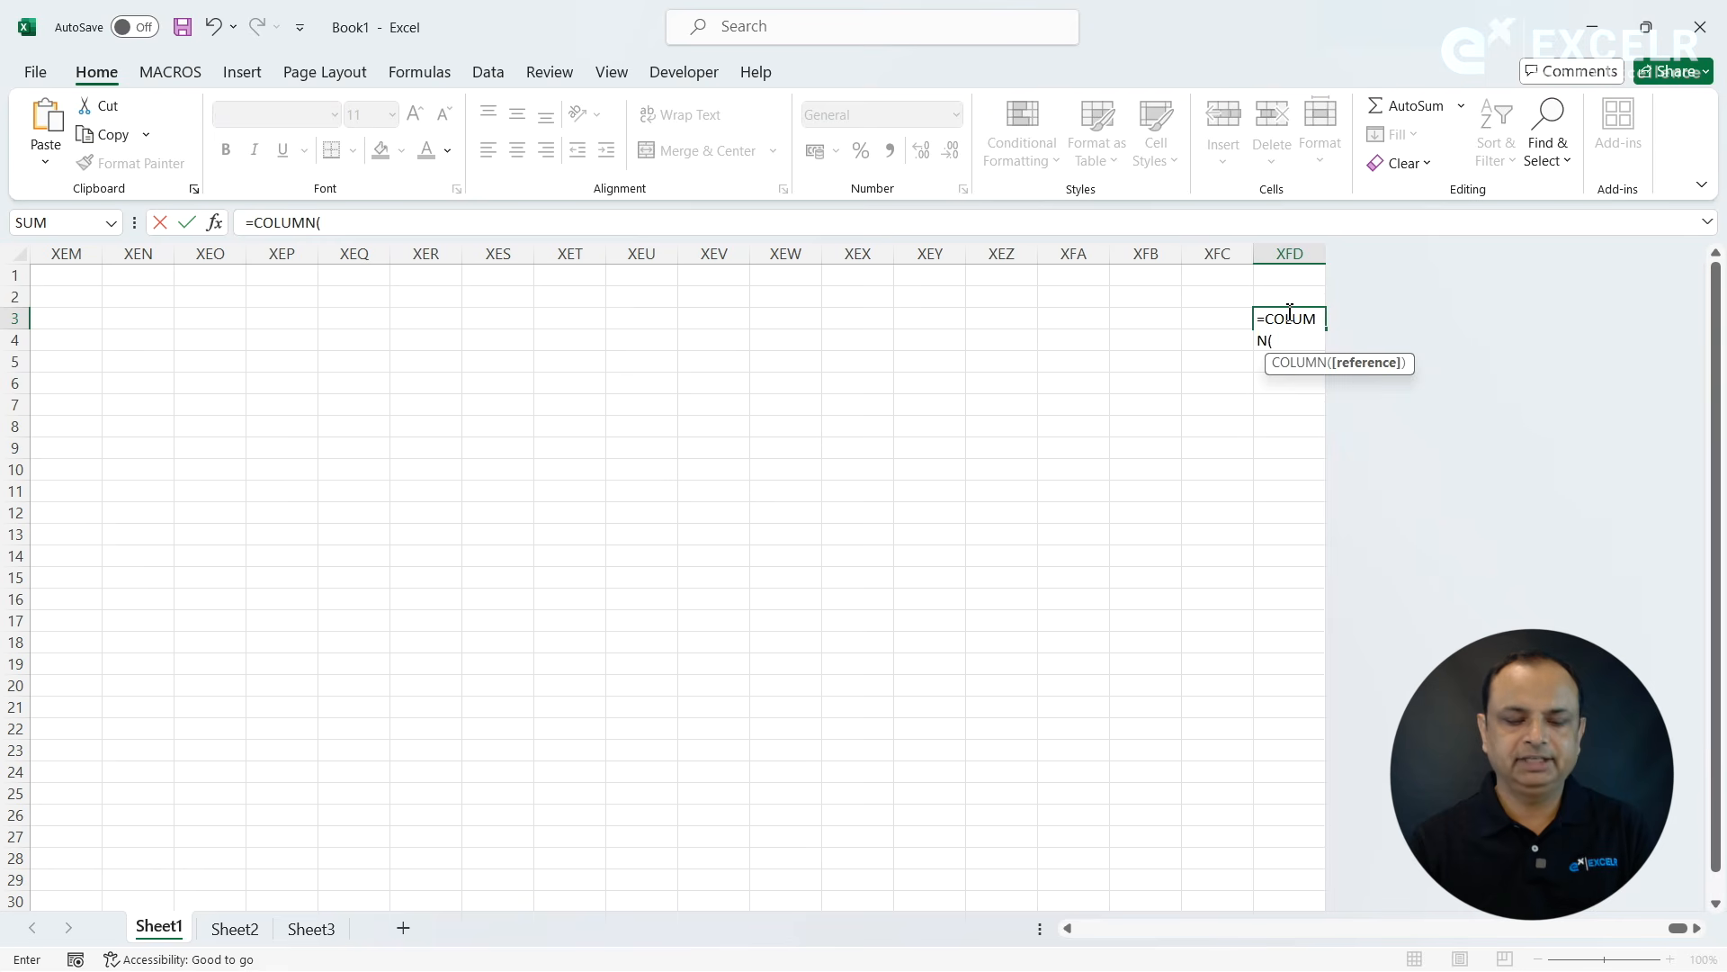
pyautogui.write(')')
pyautogui.press('Return')
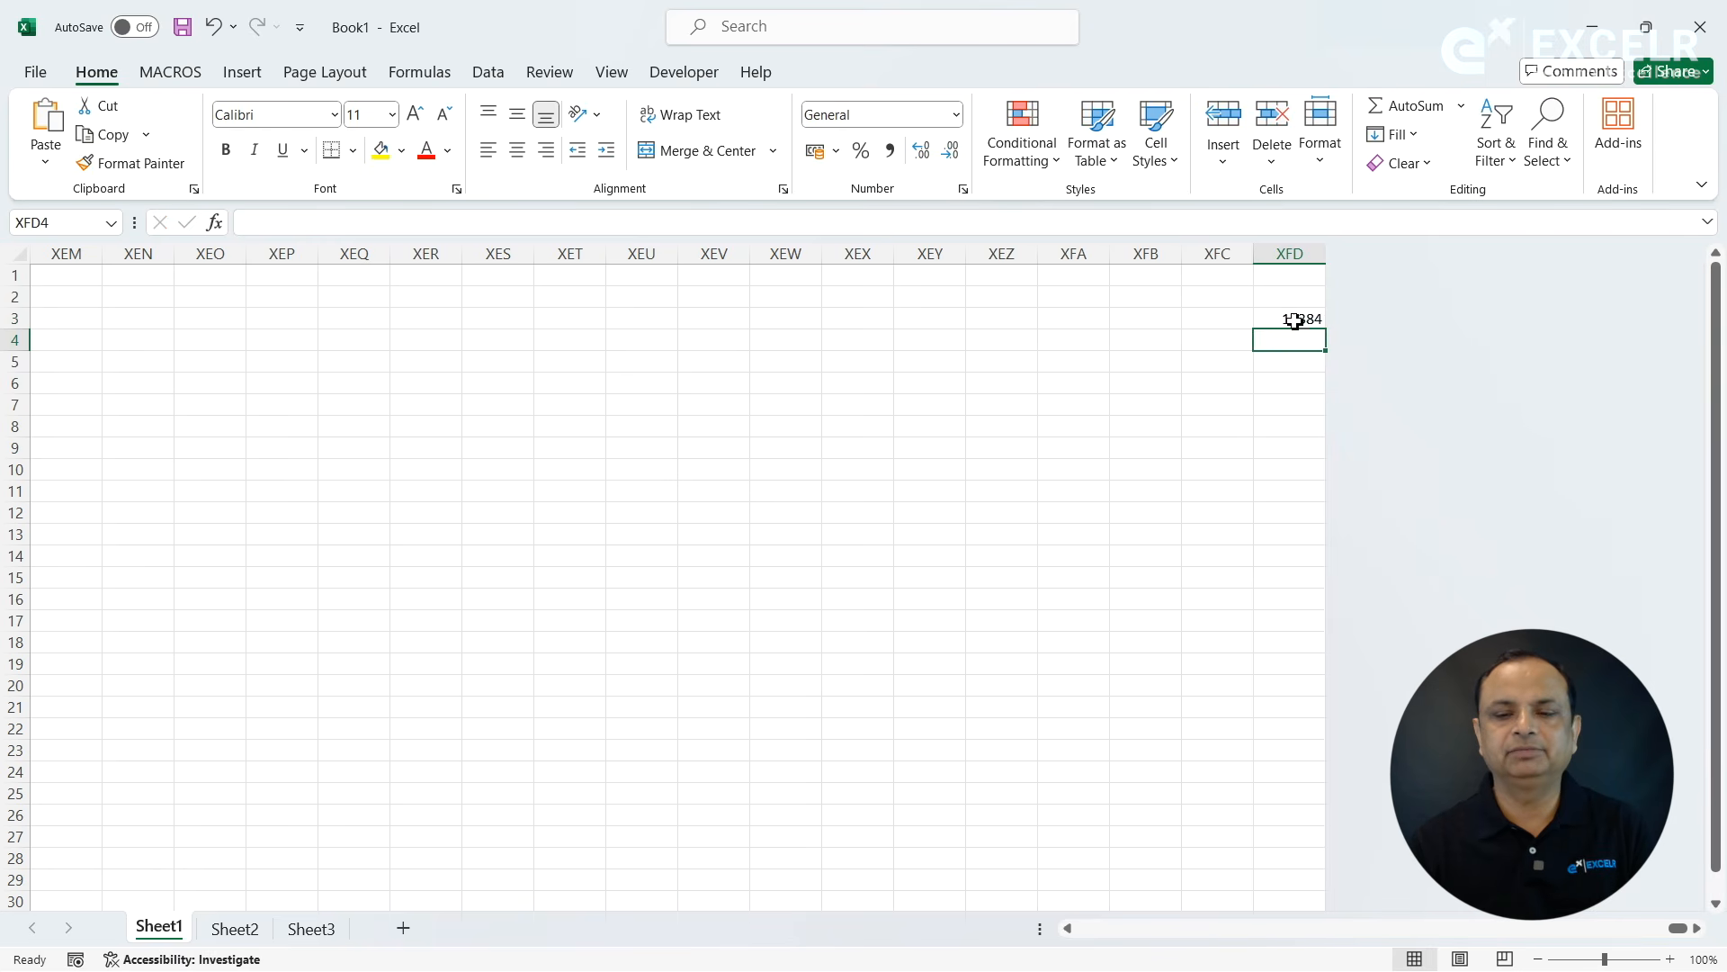
pyautogui.click(1291, 319)
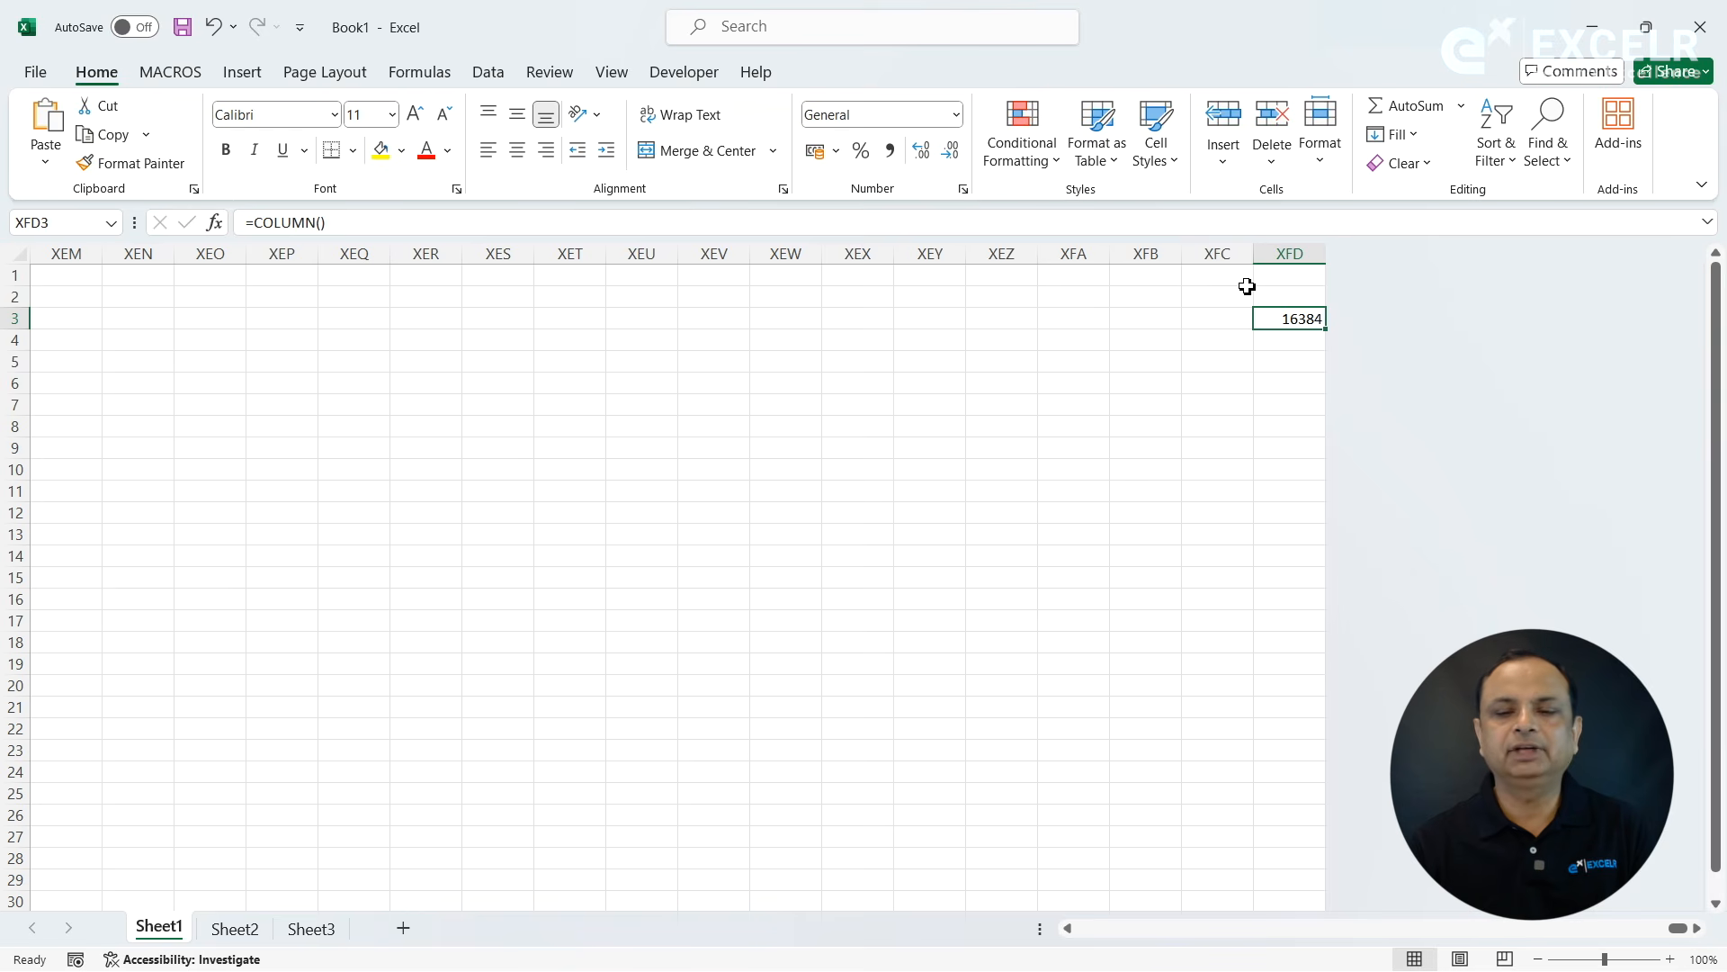
pyautogui.click(1292, 348)
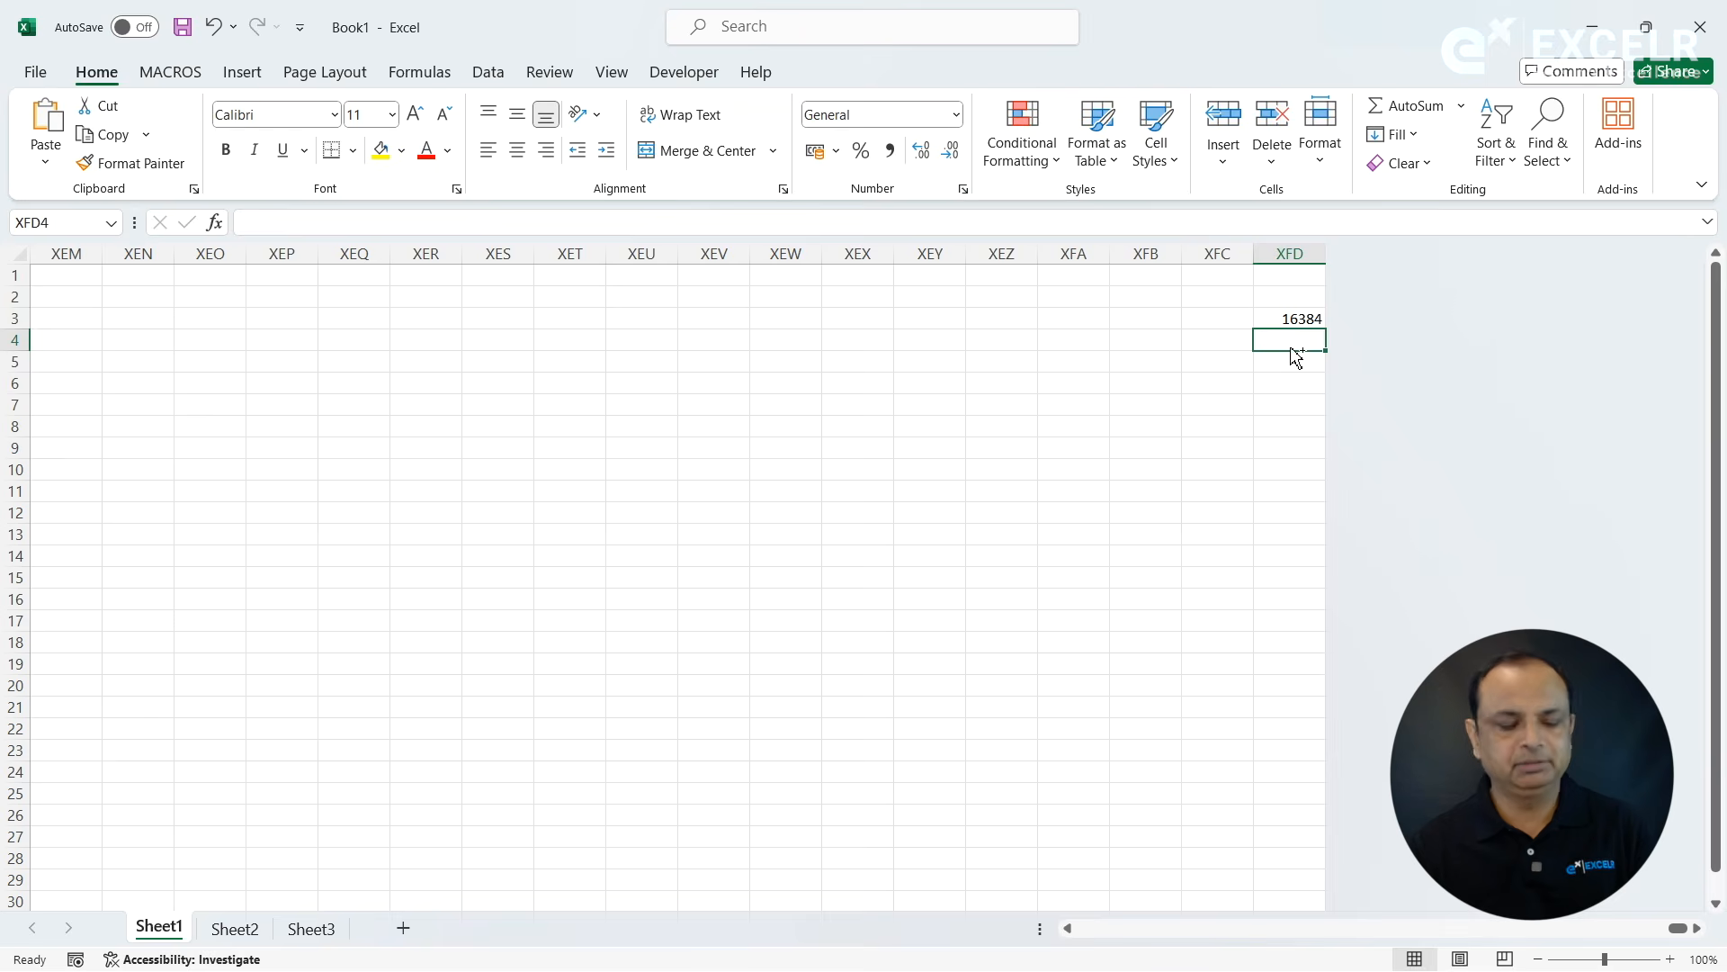
# - Return to the first columns of Sheet1 and enter 2 in cell F4
pyautogui.hotkey('ctrl', 'Left')
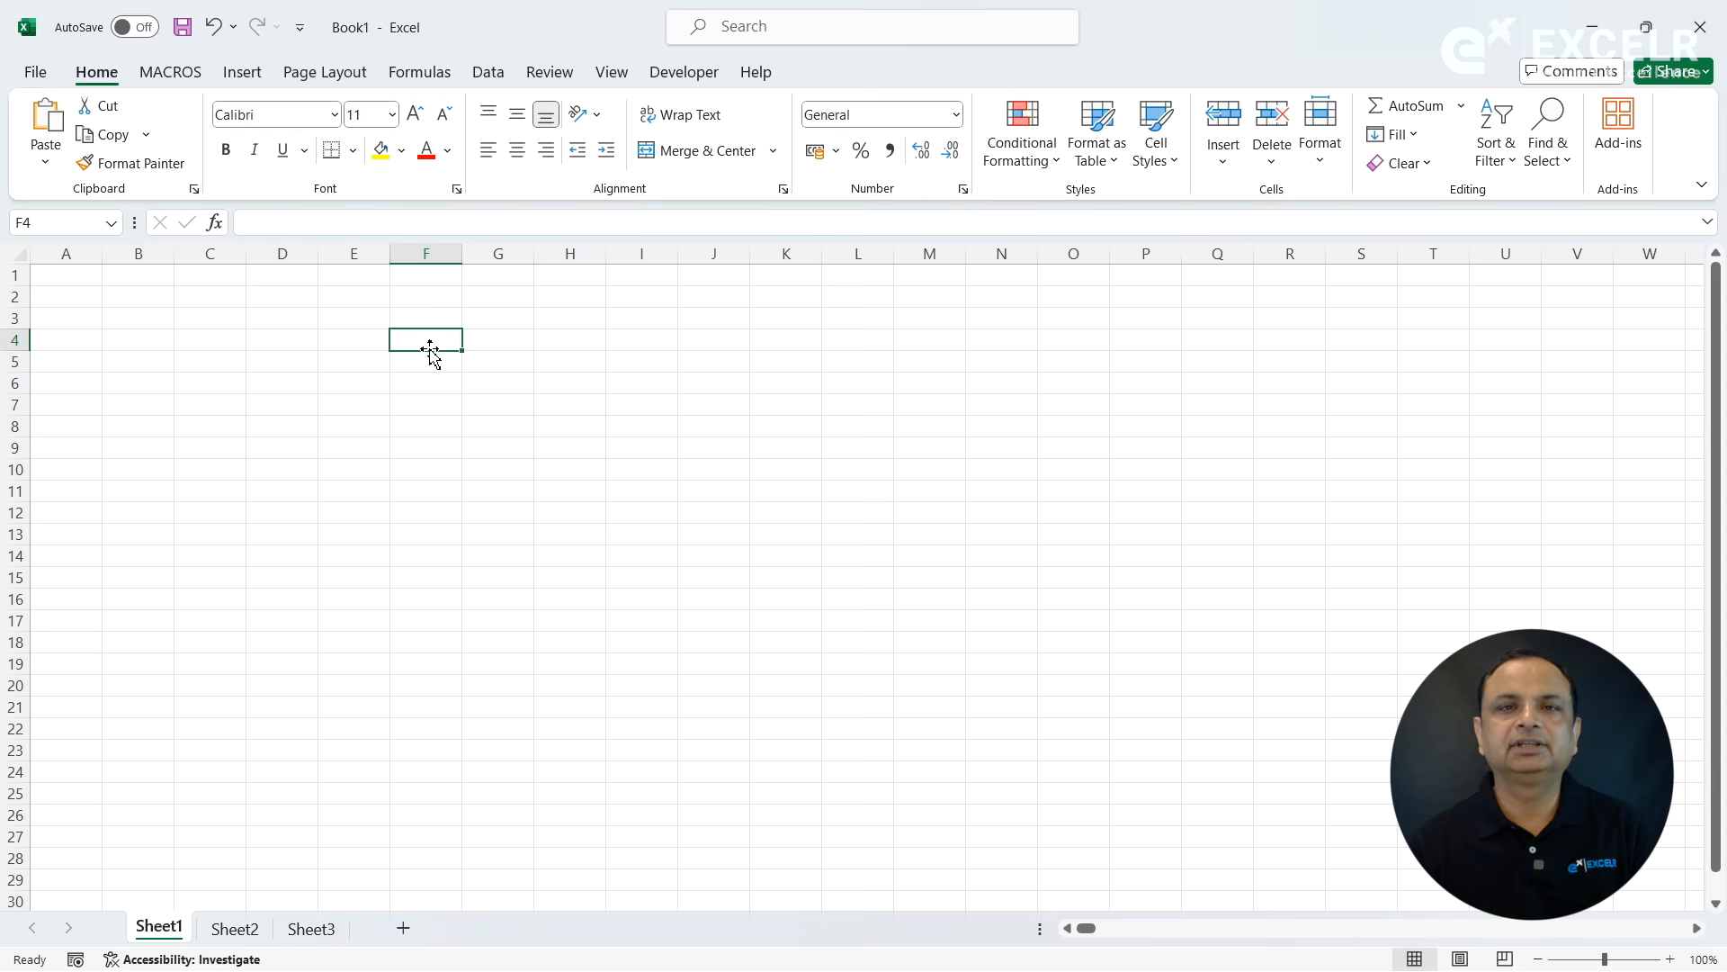
pyautogui.write('2')
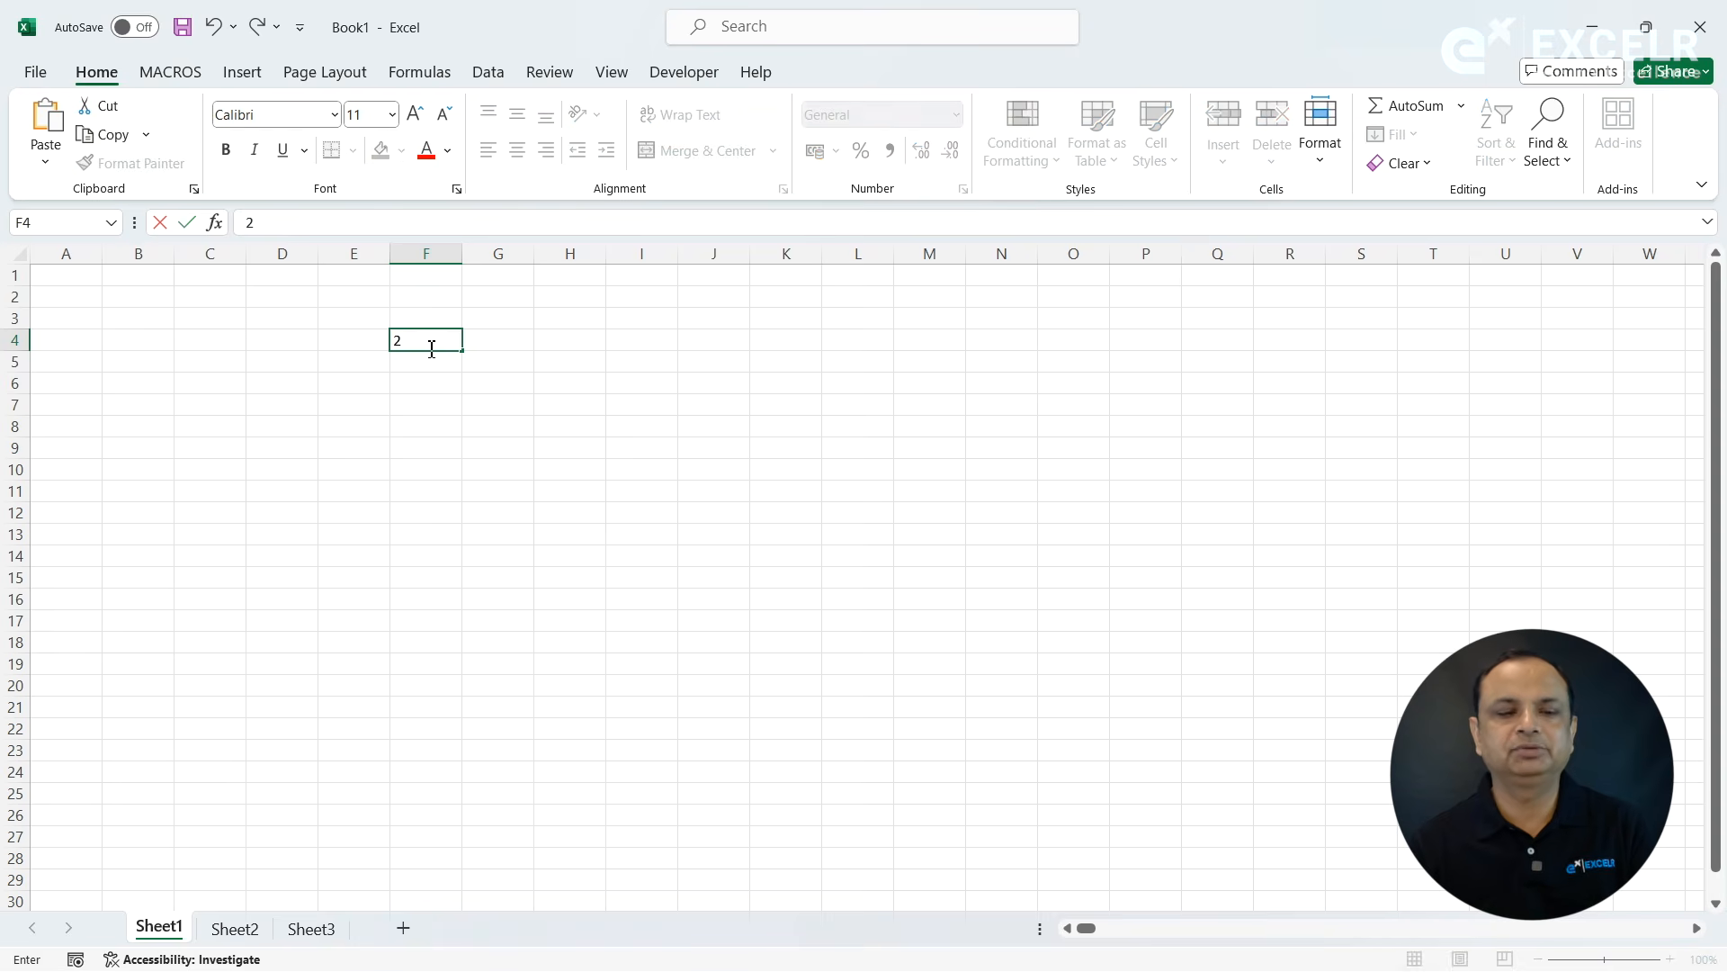
pyautogui.press('Return')
pyautogui.press('Return')
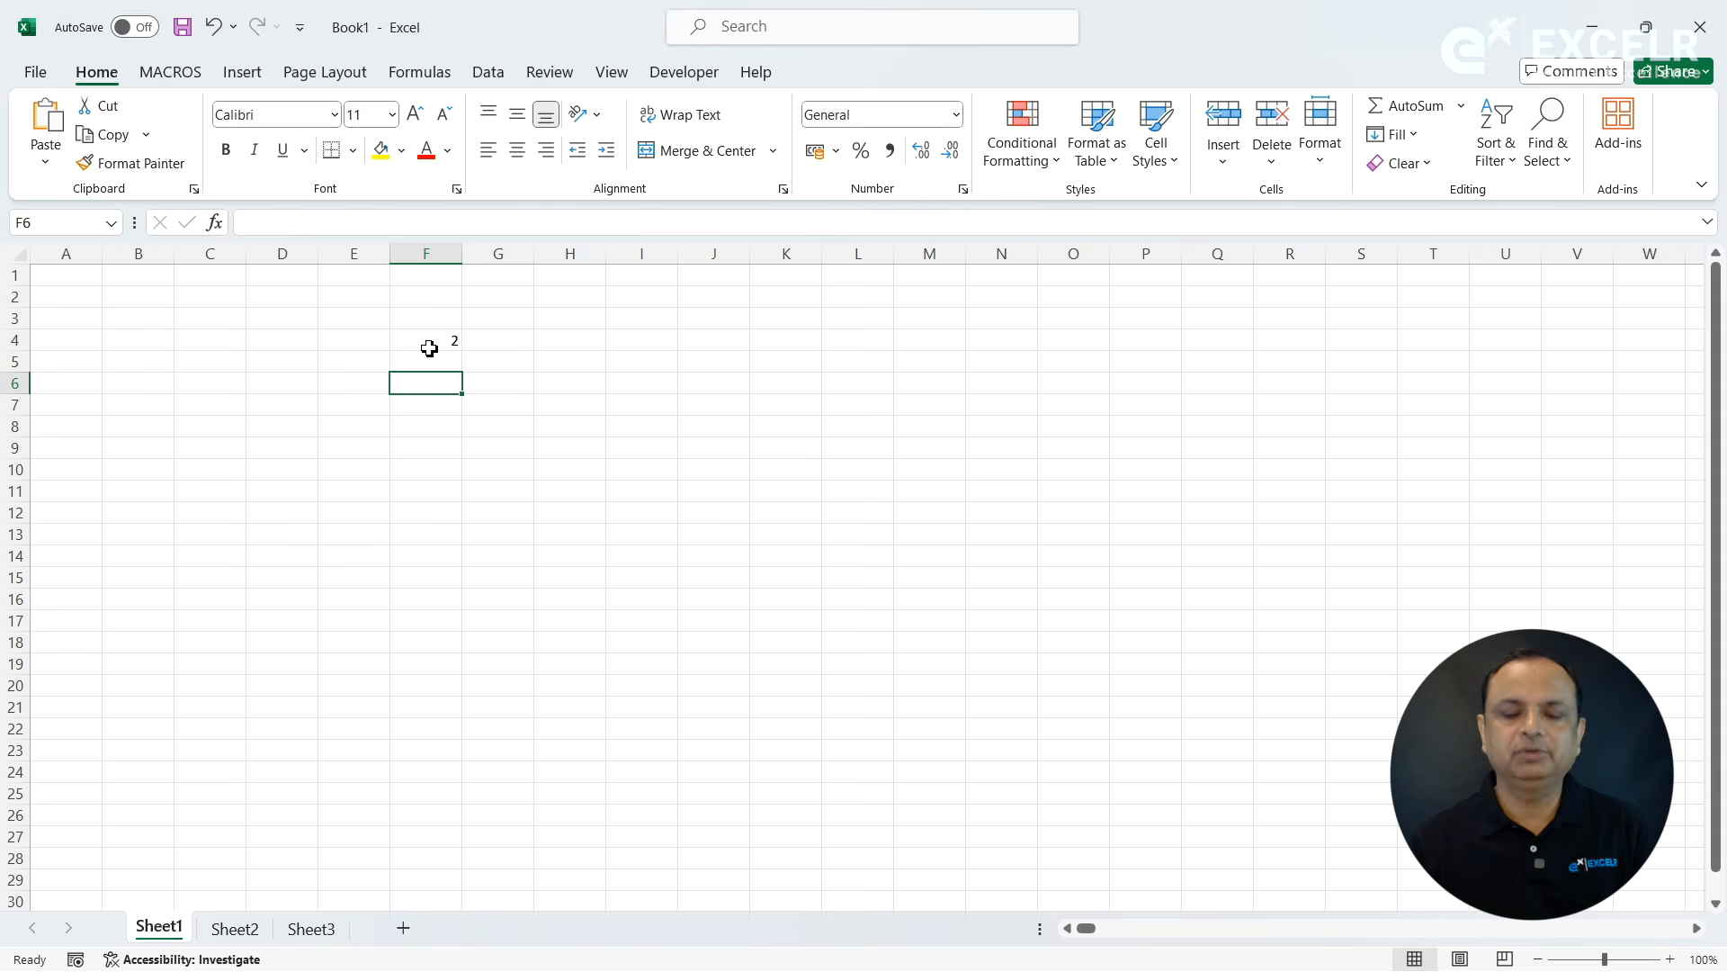
# - Calculate 2 to the power of 20 in cell F6 with the formula =2^20
pyautogui.write('=@')
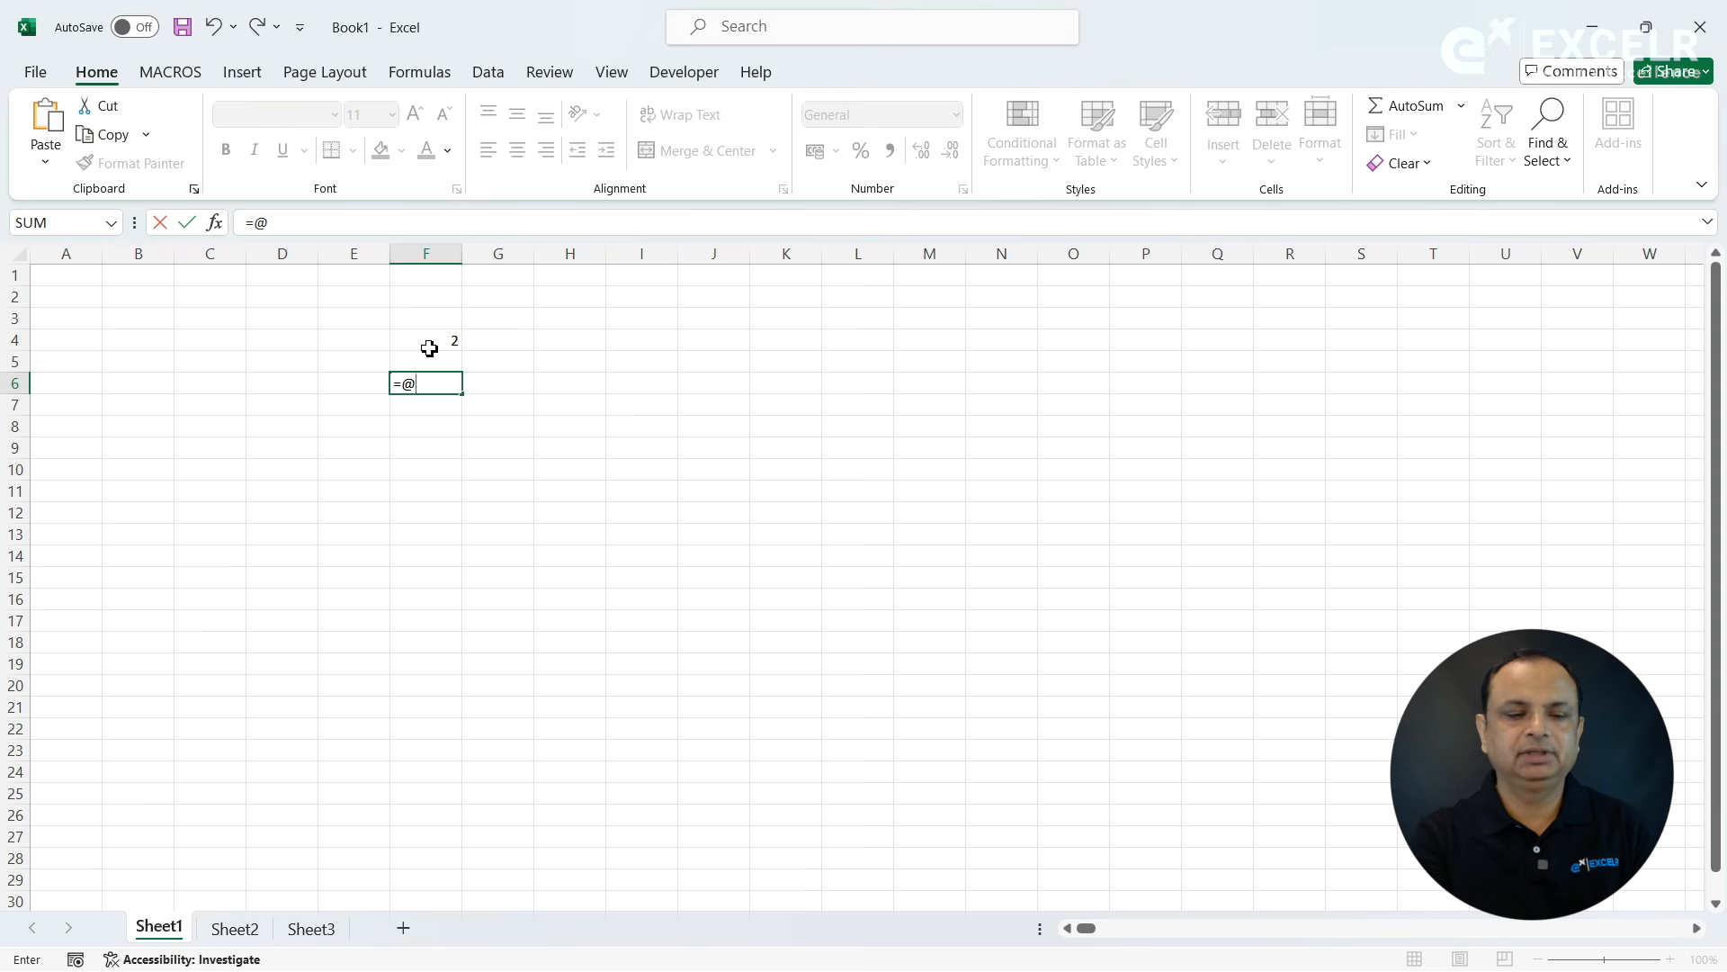
pyautogui.press('BackSpace')
pyautogui.write('2^20')
pyautogui.press('Return')
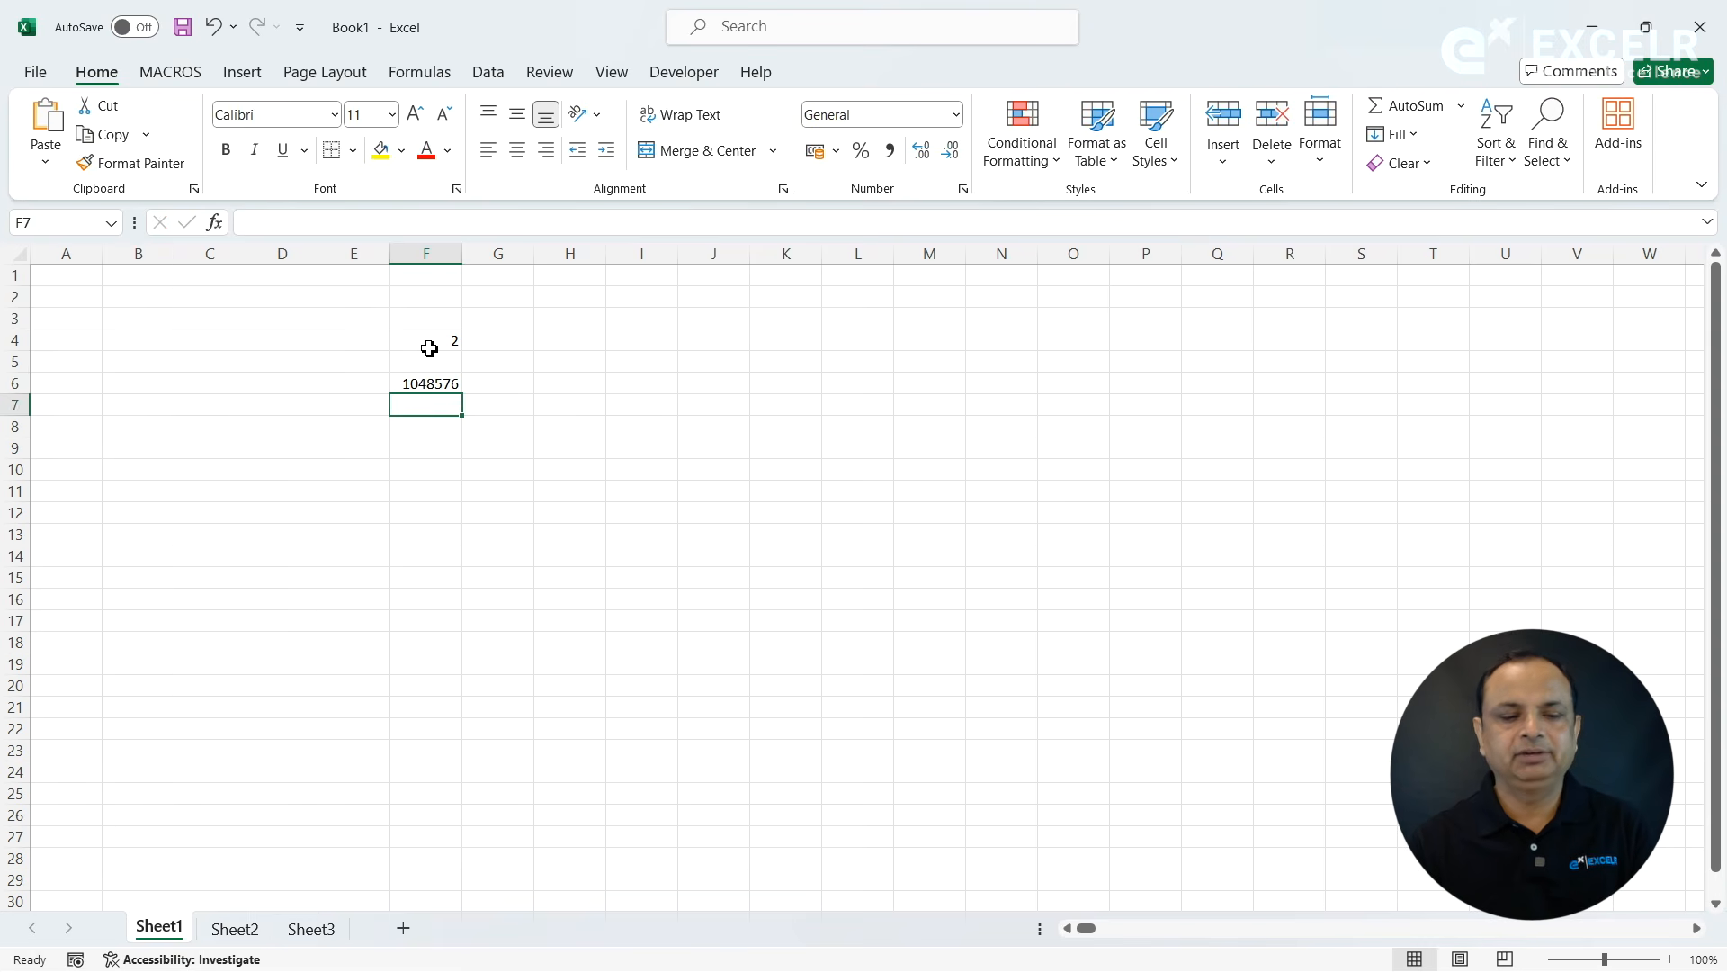
pyautogui.press('Up')
pyautogui.press('Right')
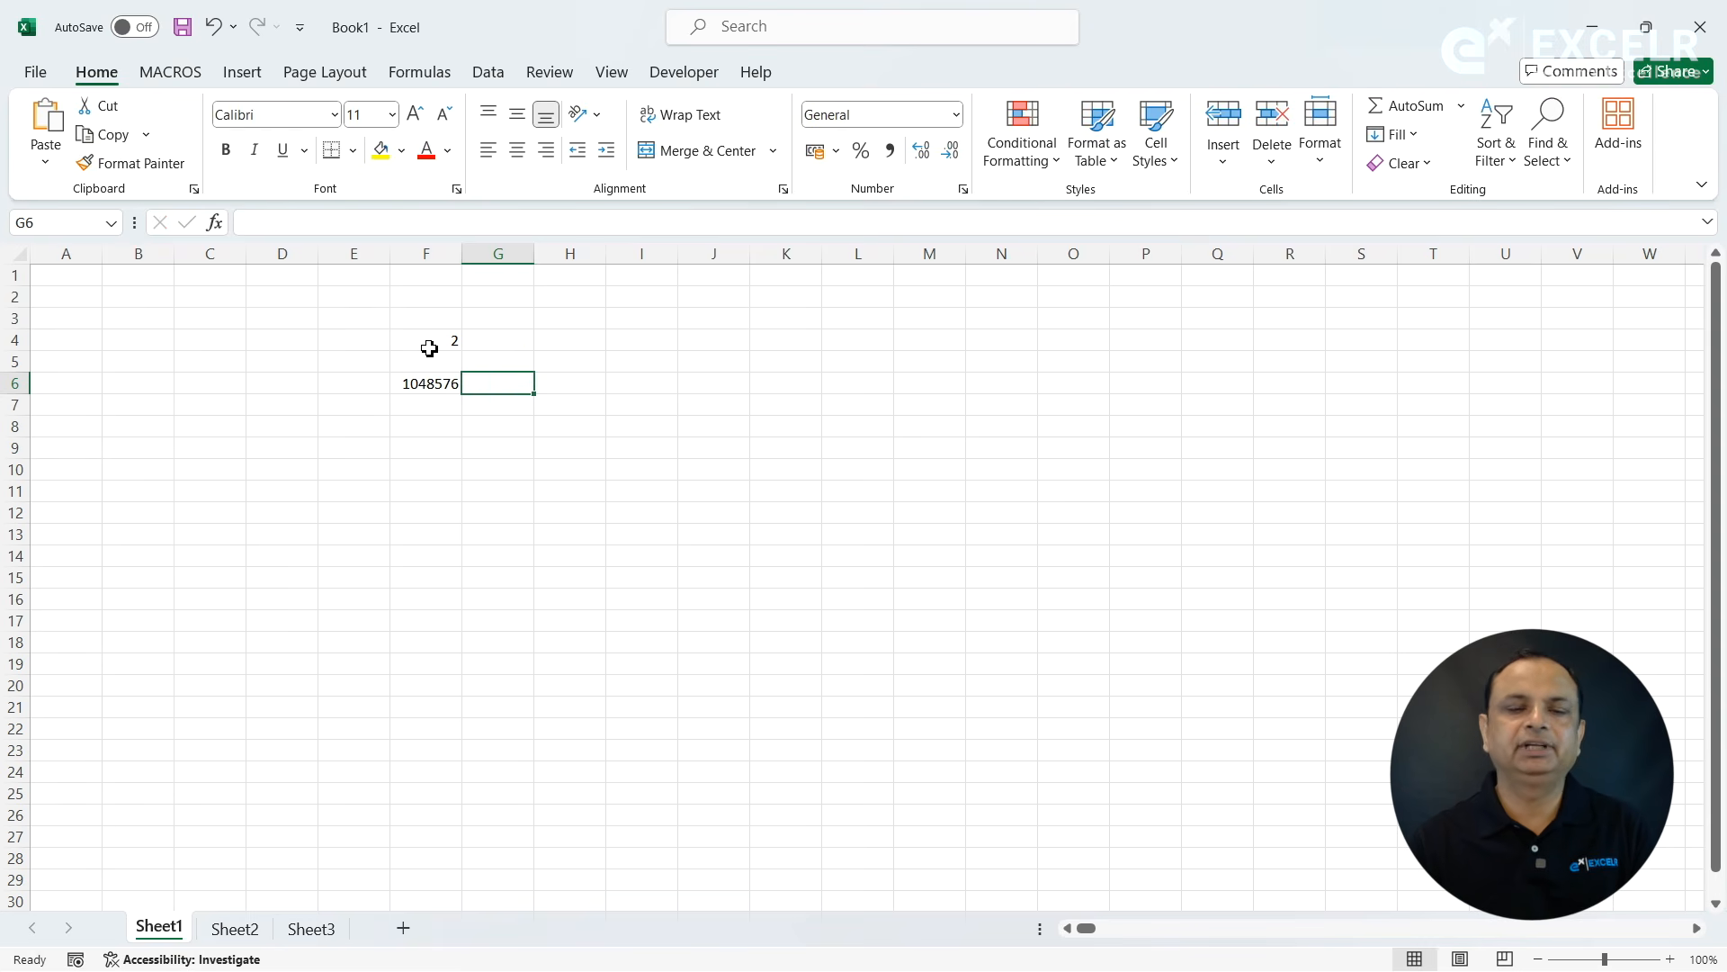
# - Calculate 2 to the power of 16 in cell F7 with the formula =2^16
pyautogui.click(414, 403)
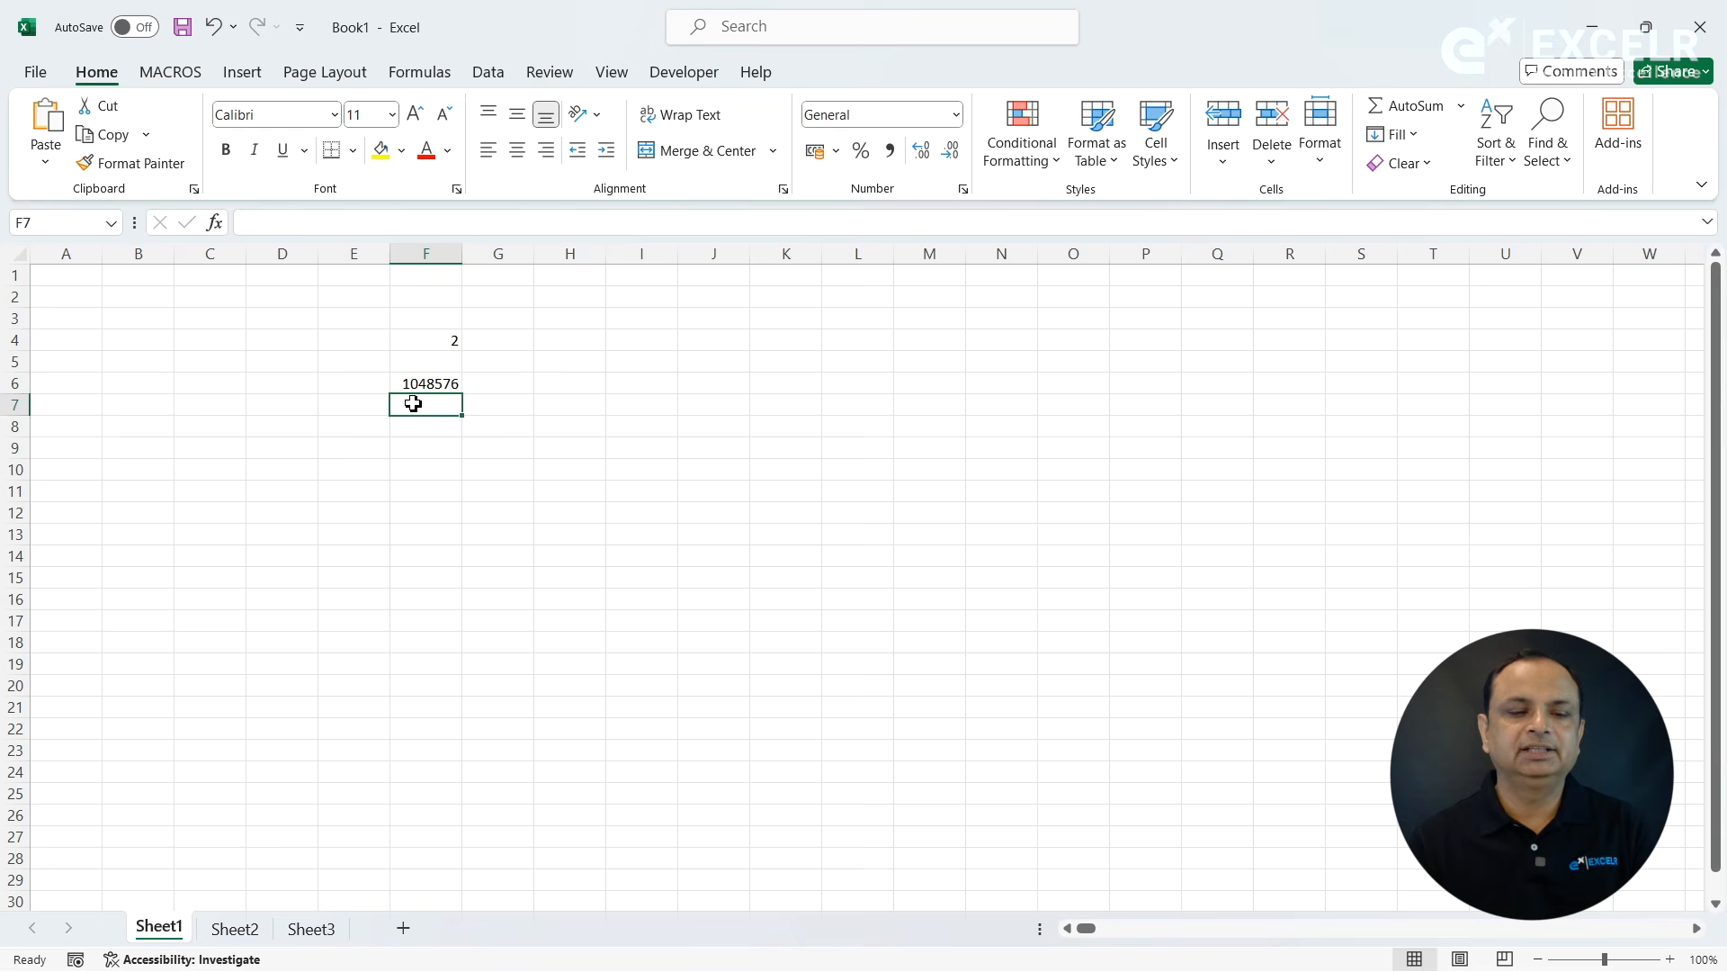
pyautogui.write('2^16')
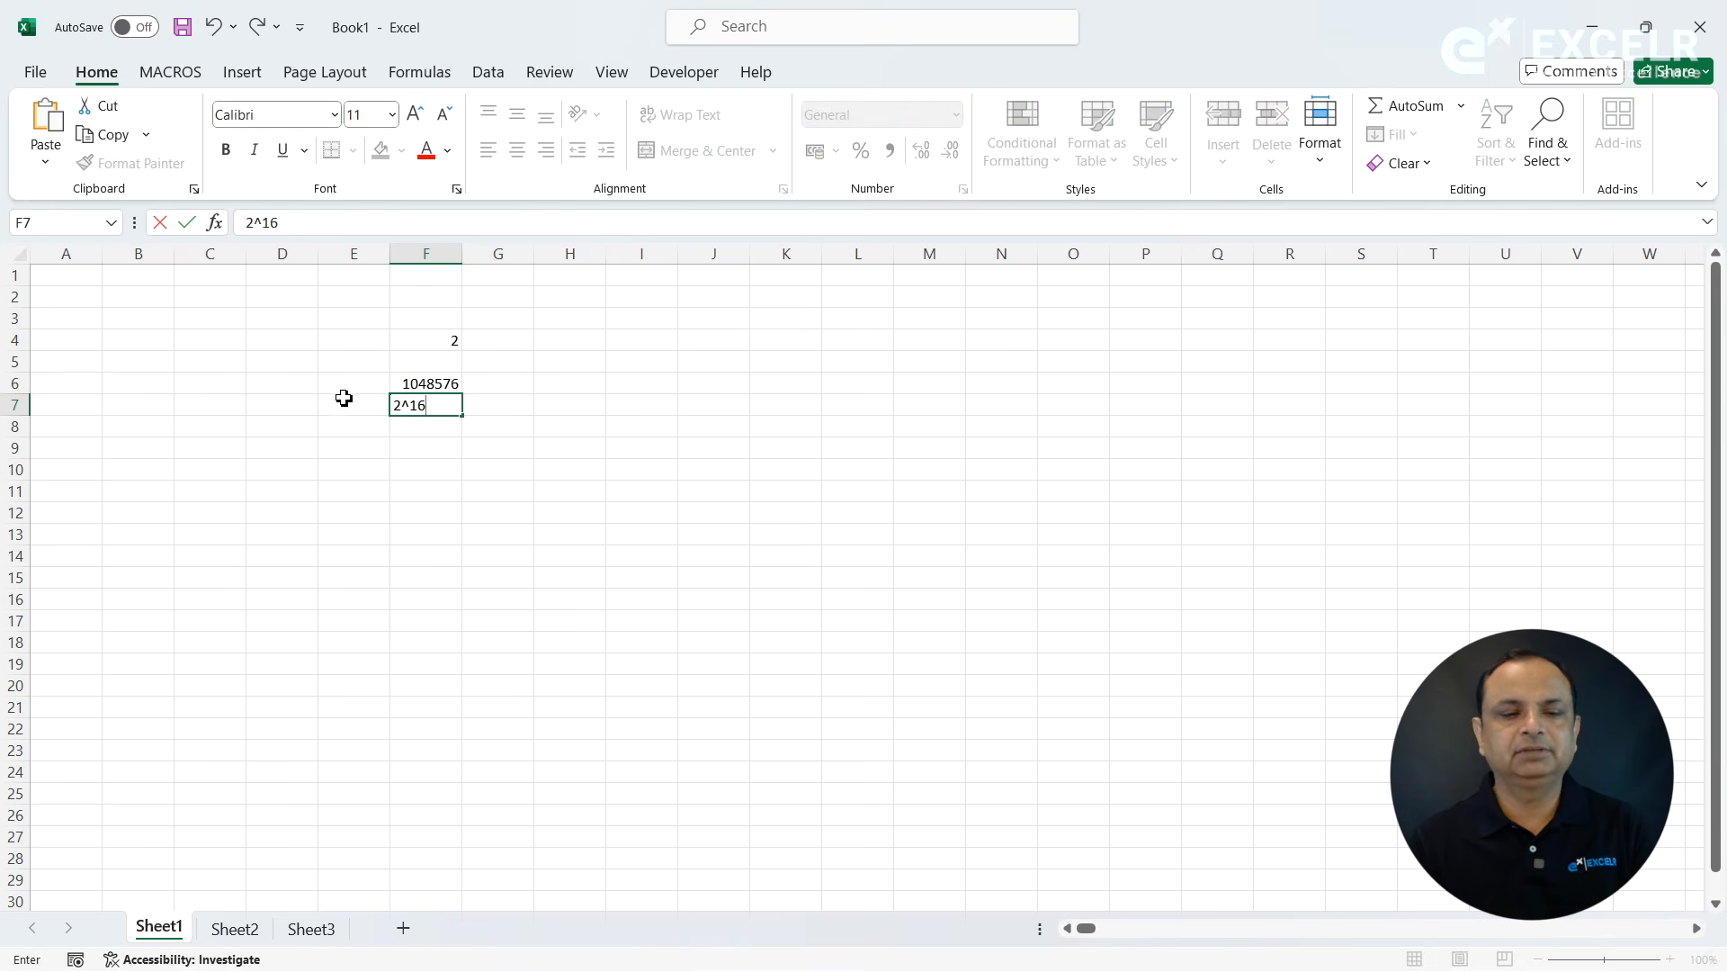
pyautogui.click(249, 224)
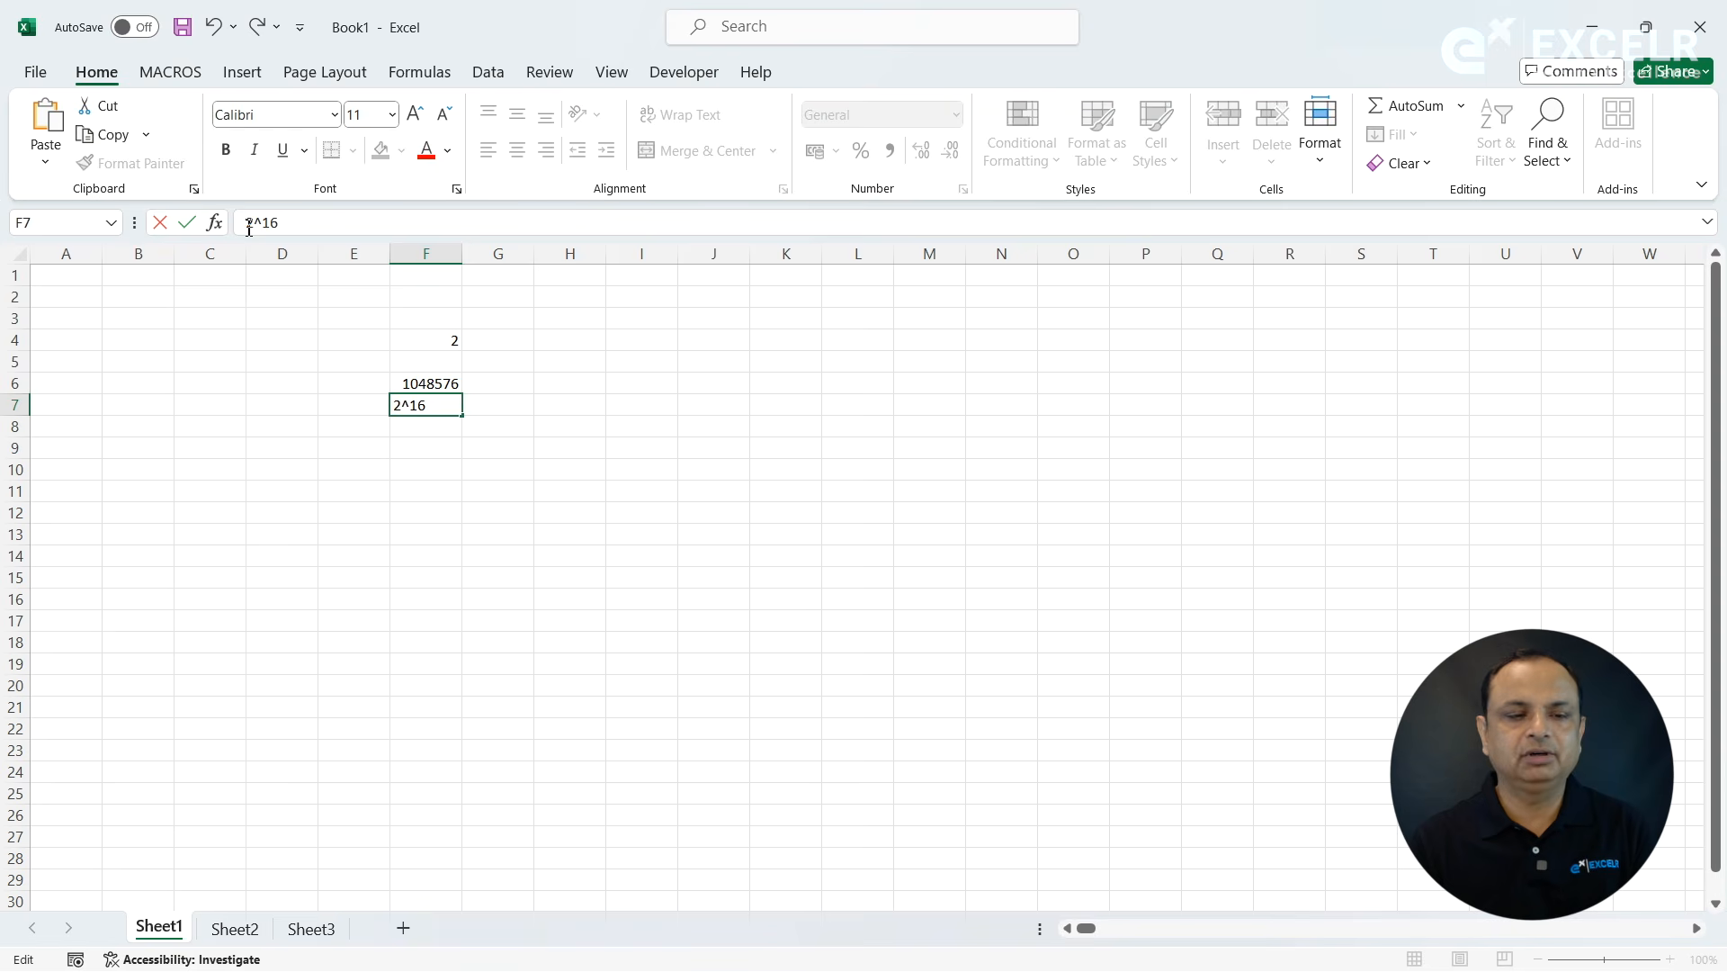
pyautogui.write('=')
pyautogui.press('Return')
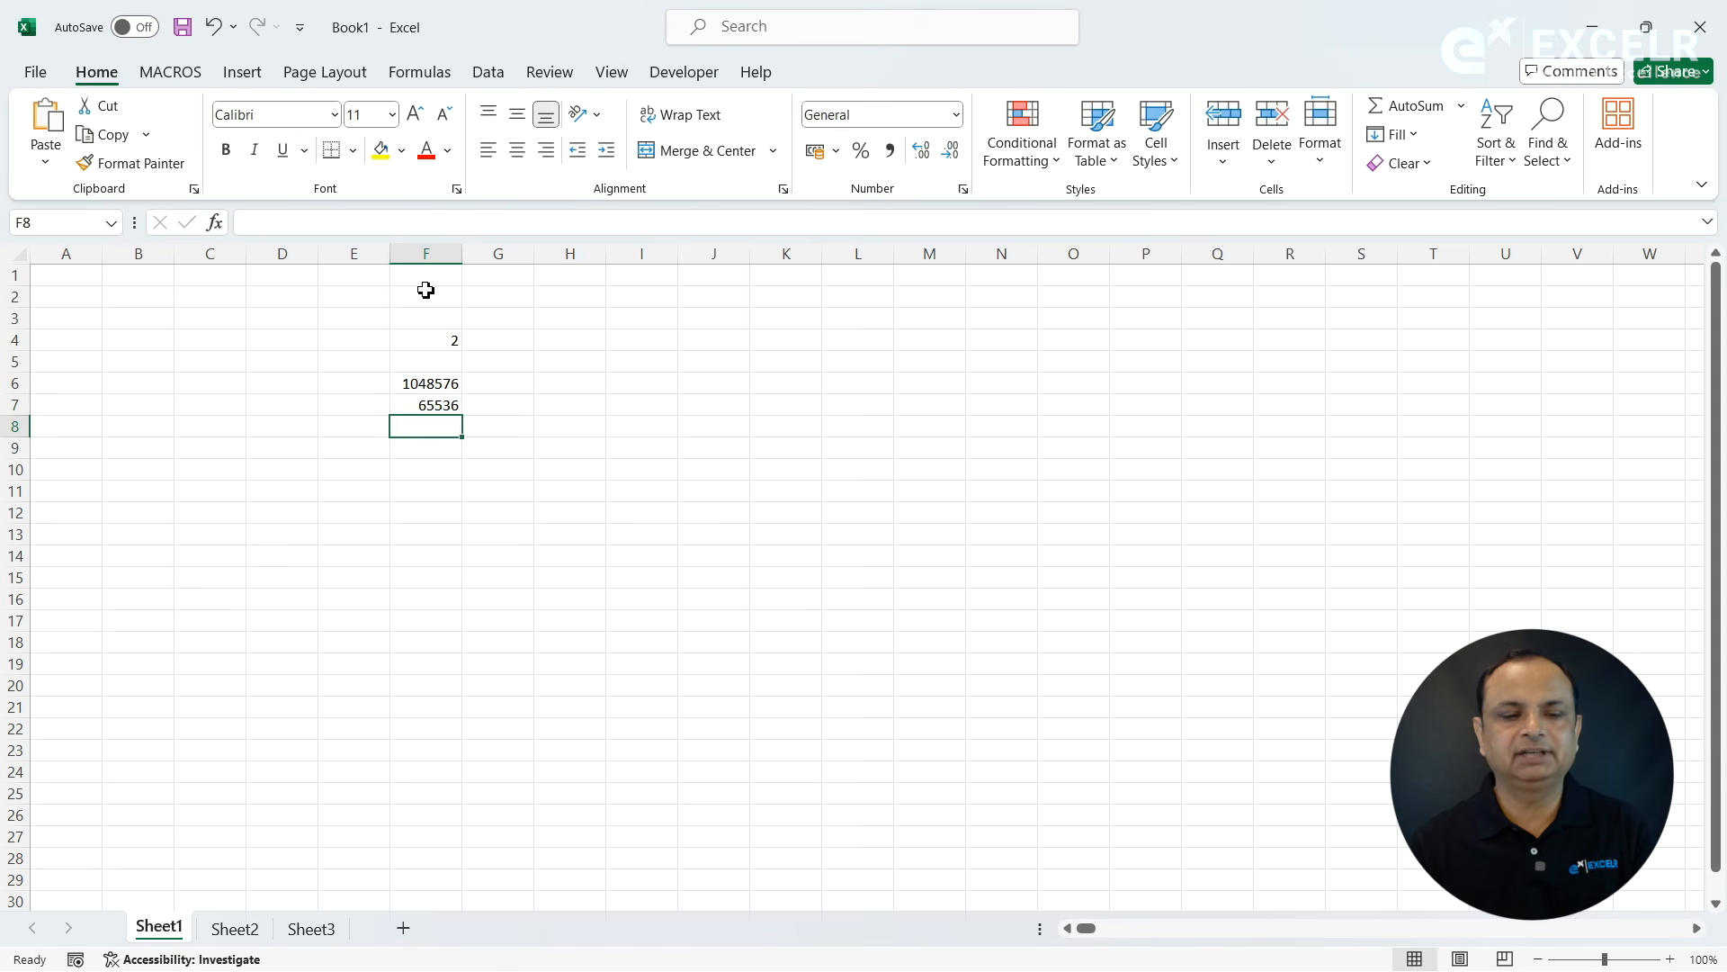
pyautogui.click(439, 407)
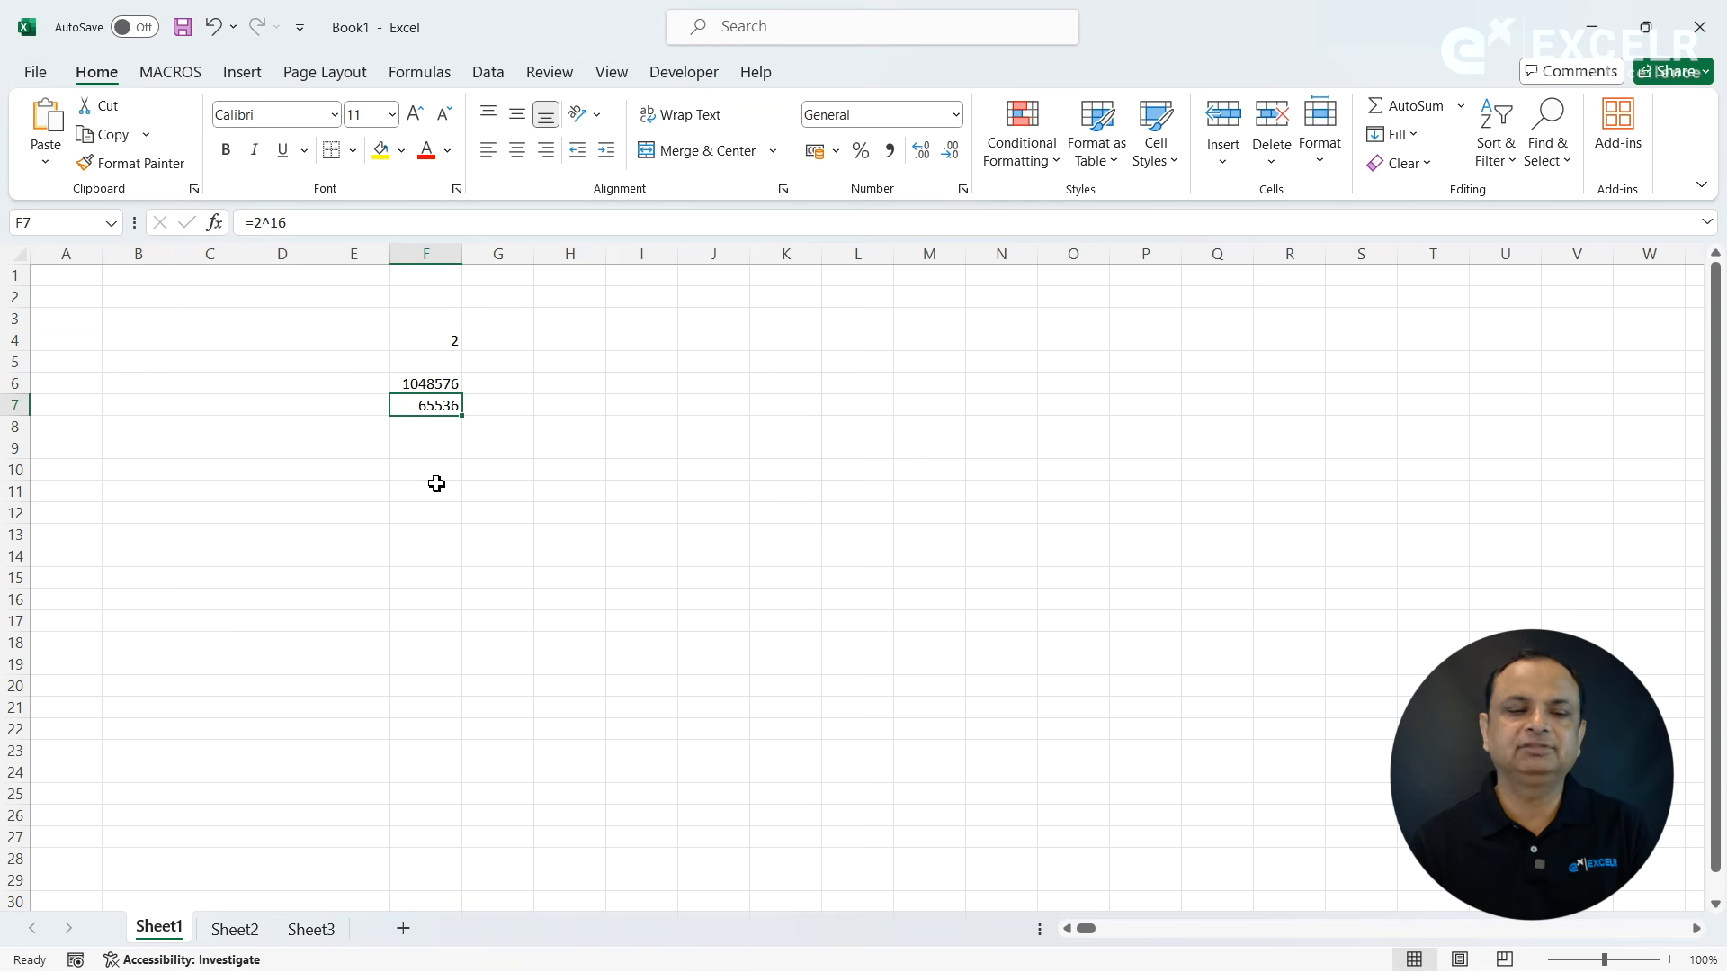
# - Calculate 2 to the power of 14 in cell F9 with the formula =2^14
pyautogui.click(435, 449)
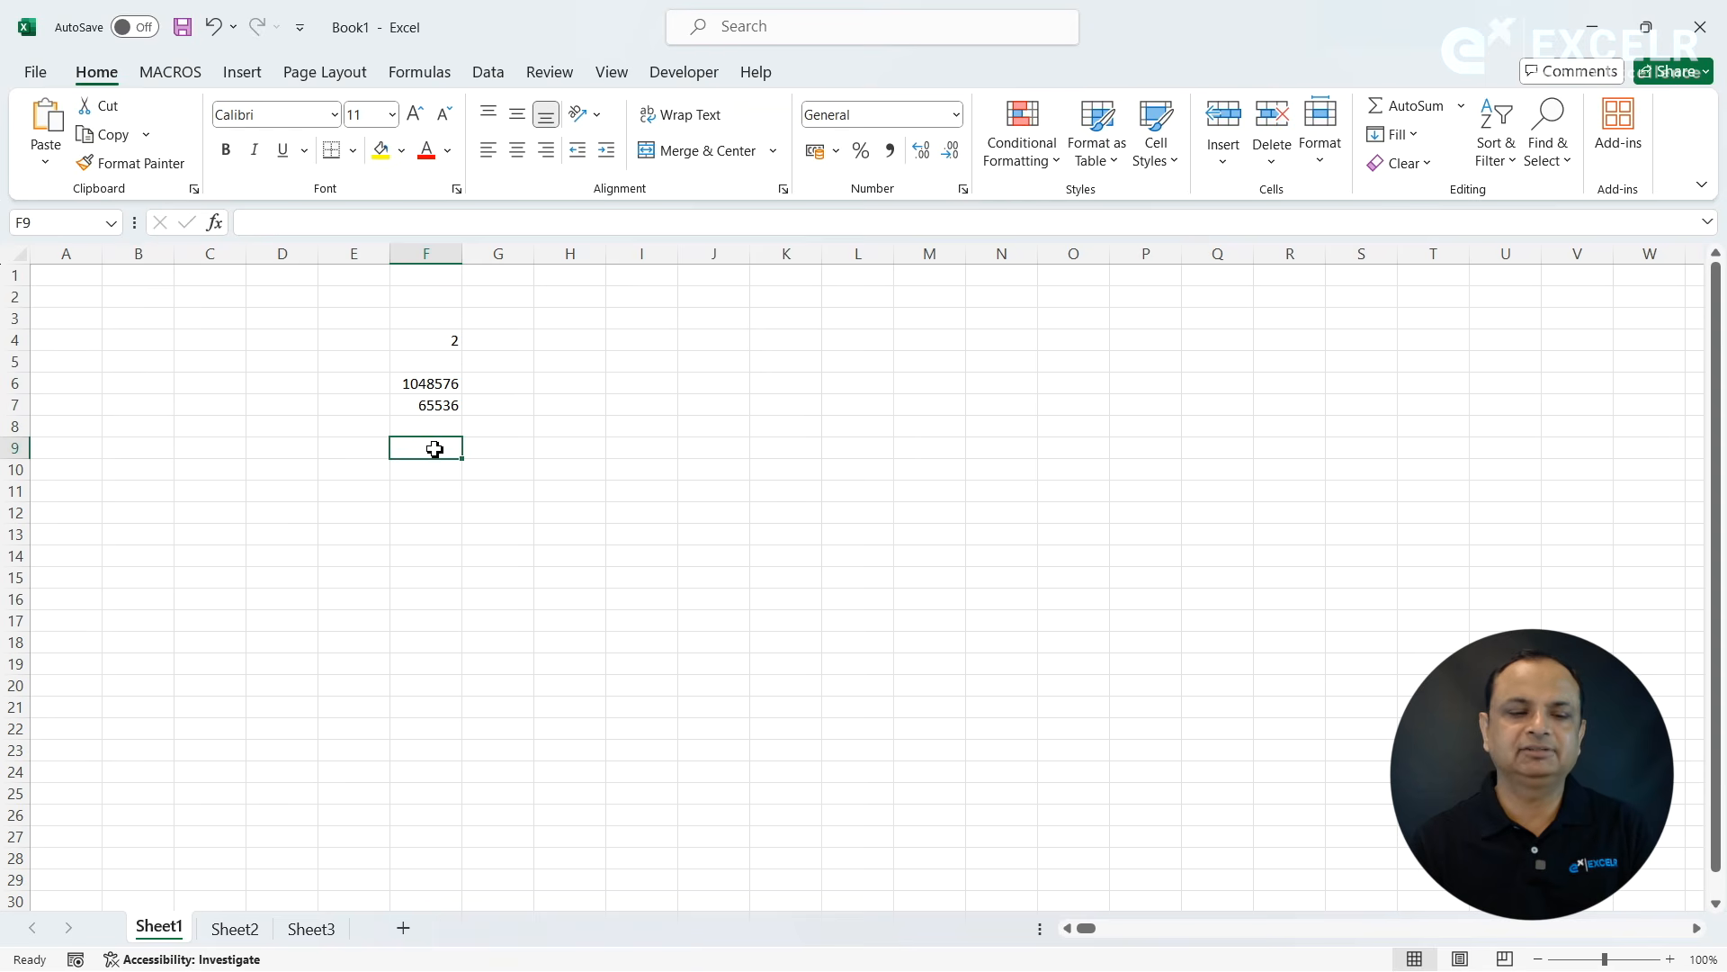
pyautogui.write('=2^14')
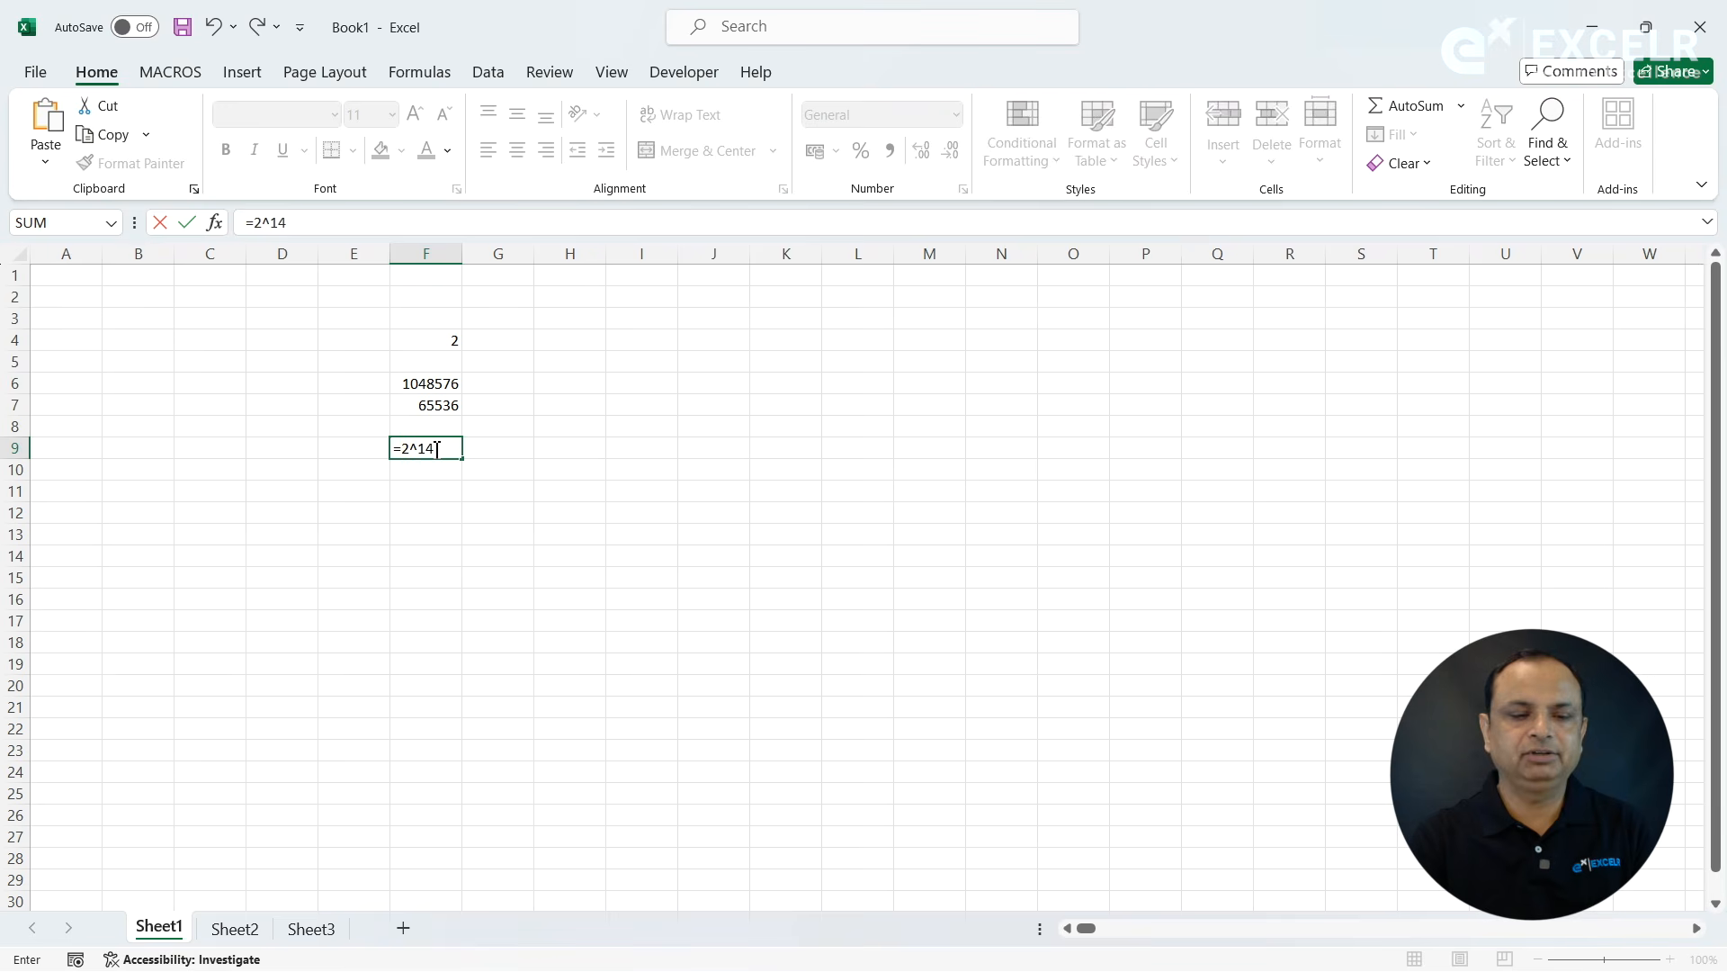
pyautogui.press('Return')
pyautogui.click(497, 450)
pyautogui.click(434, 455)
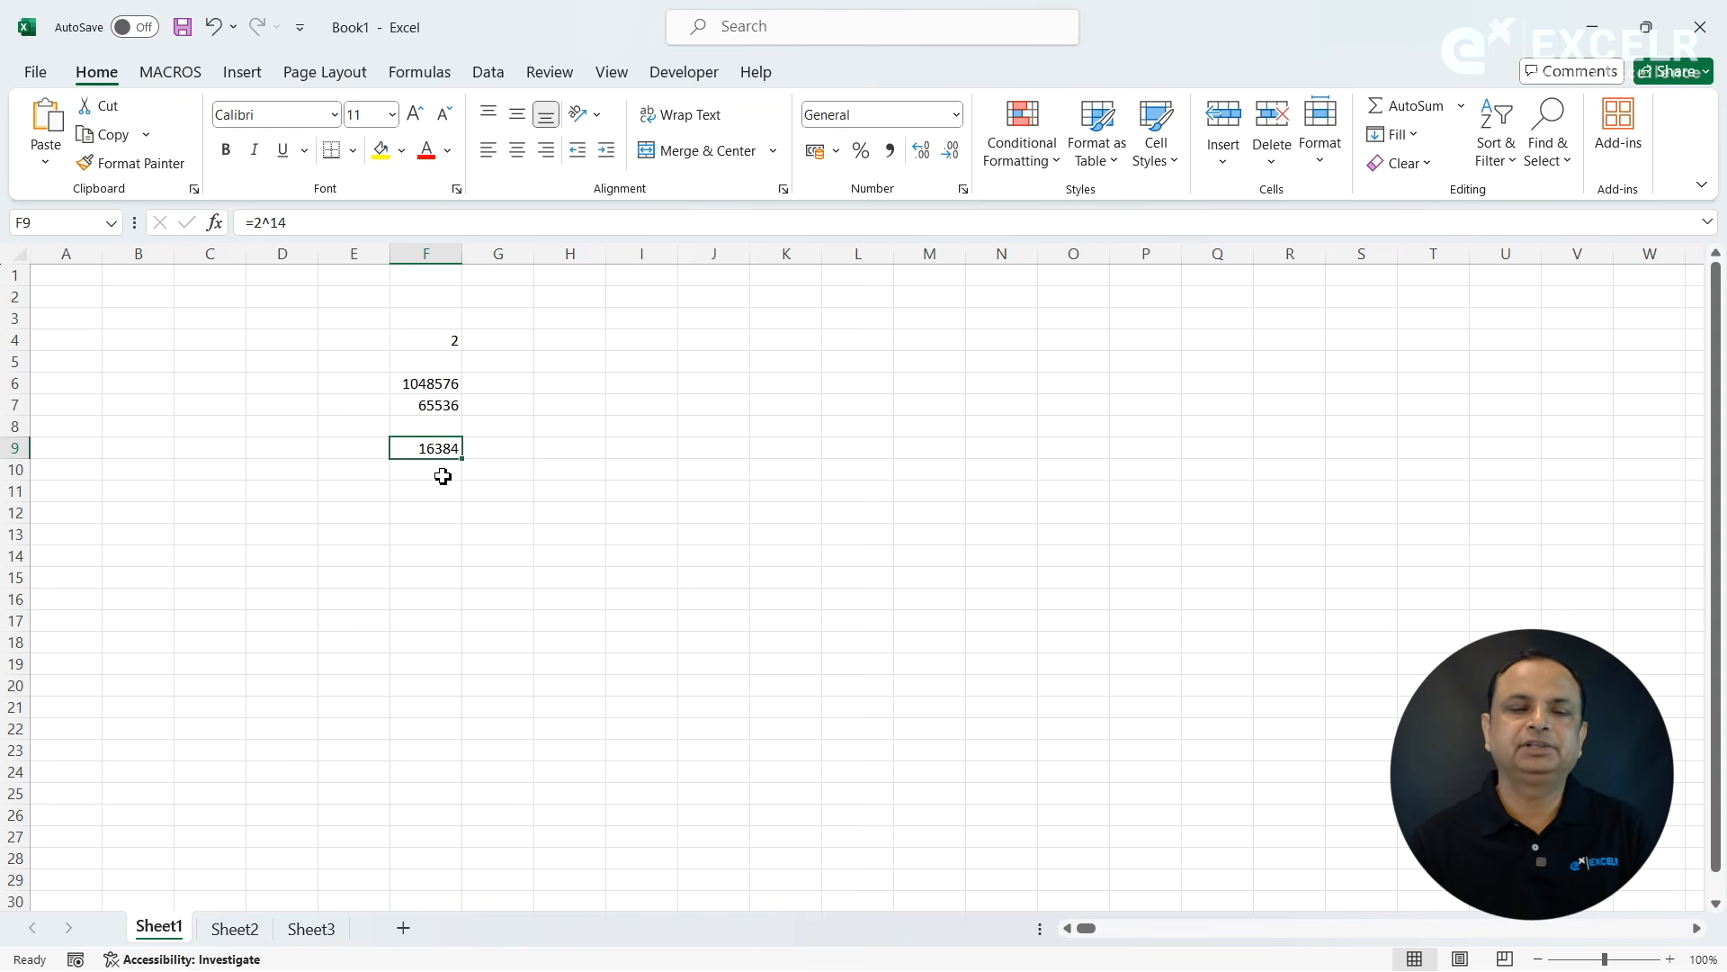
pyautogui.click(448, 510)
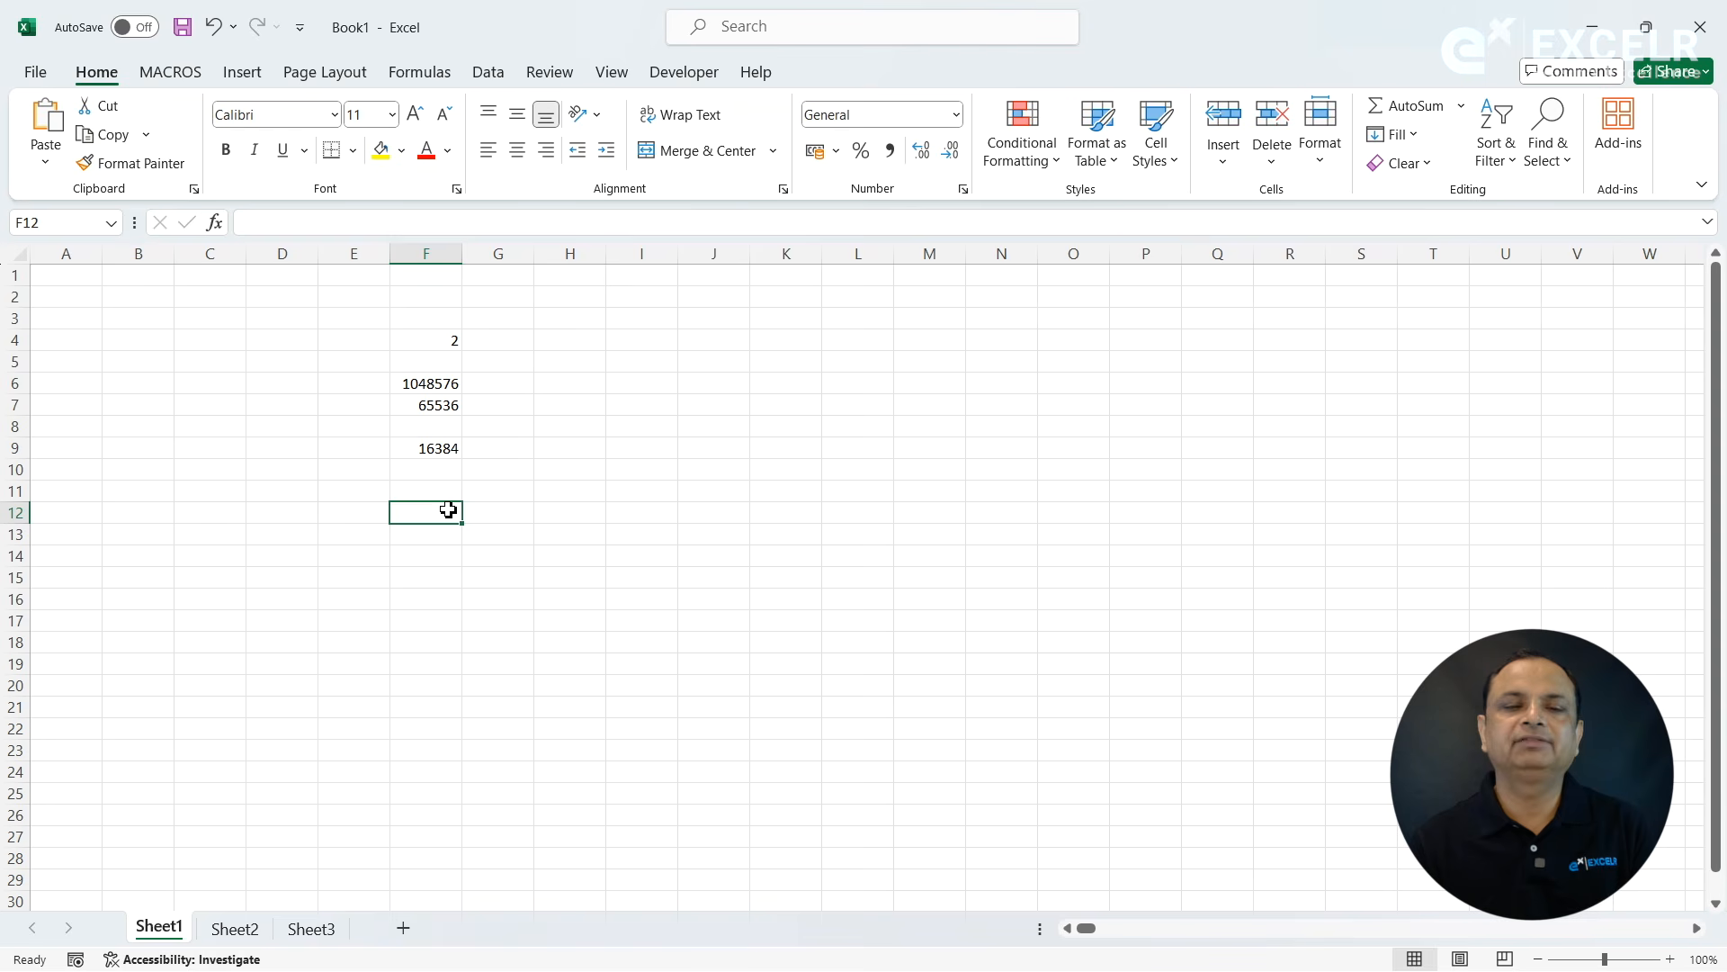
pyautogui.click(445, 443)
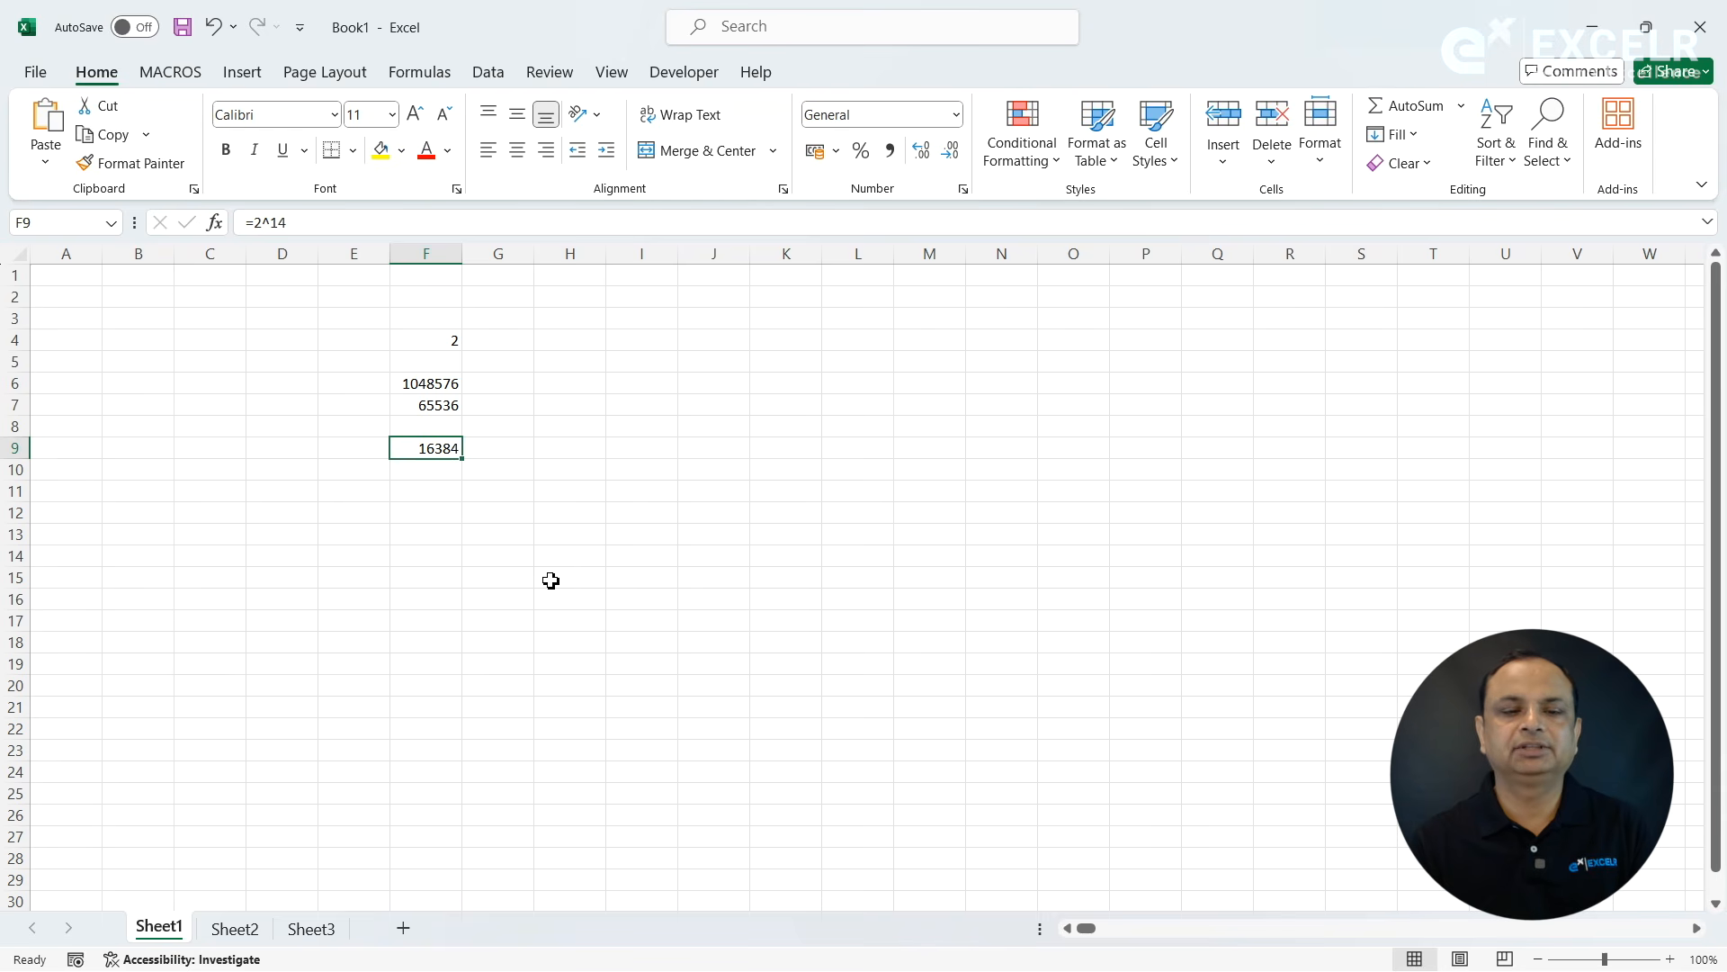
pyautogui.click(595, 516)
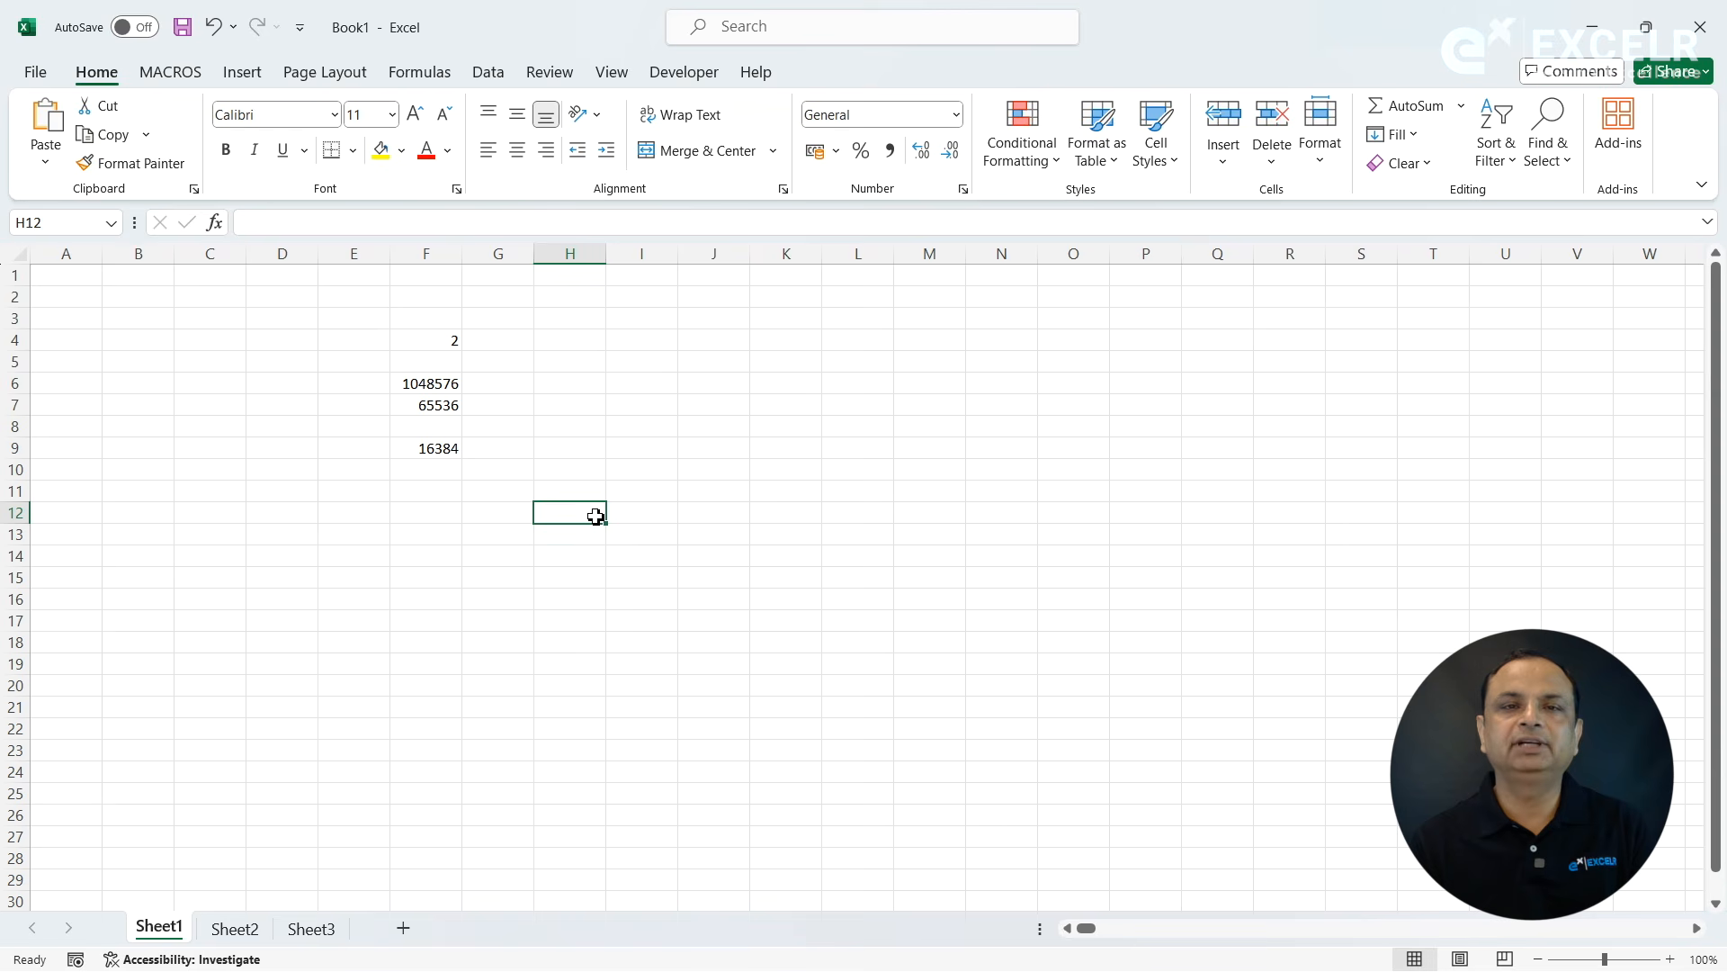
pyautogui.click(643, 521)
pyautogui.click(608, 455)
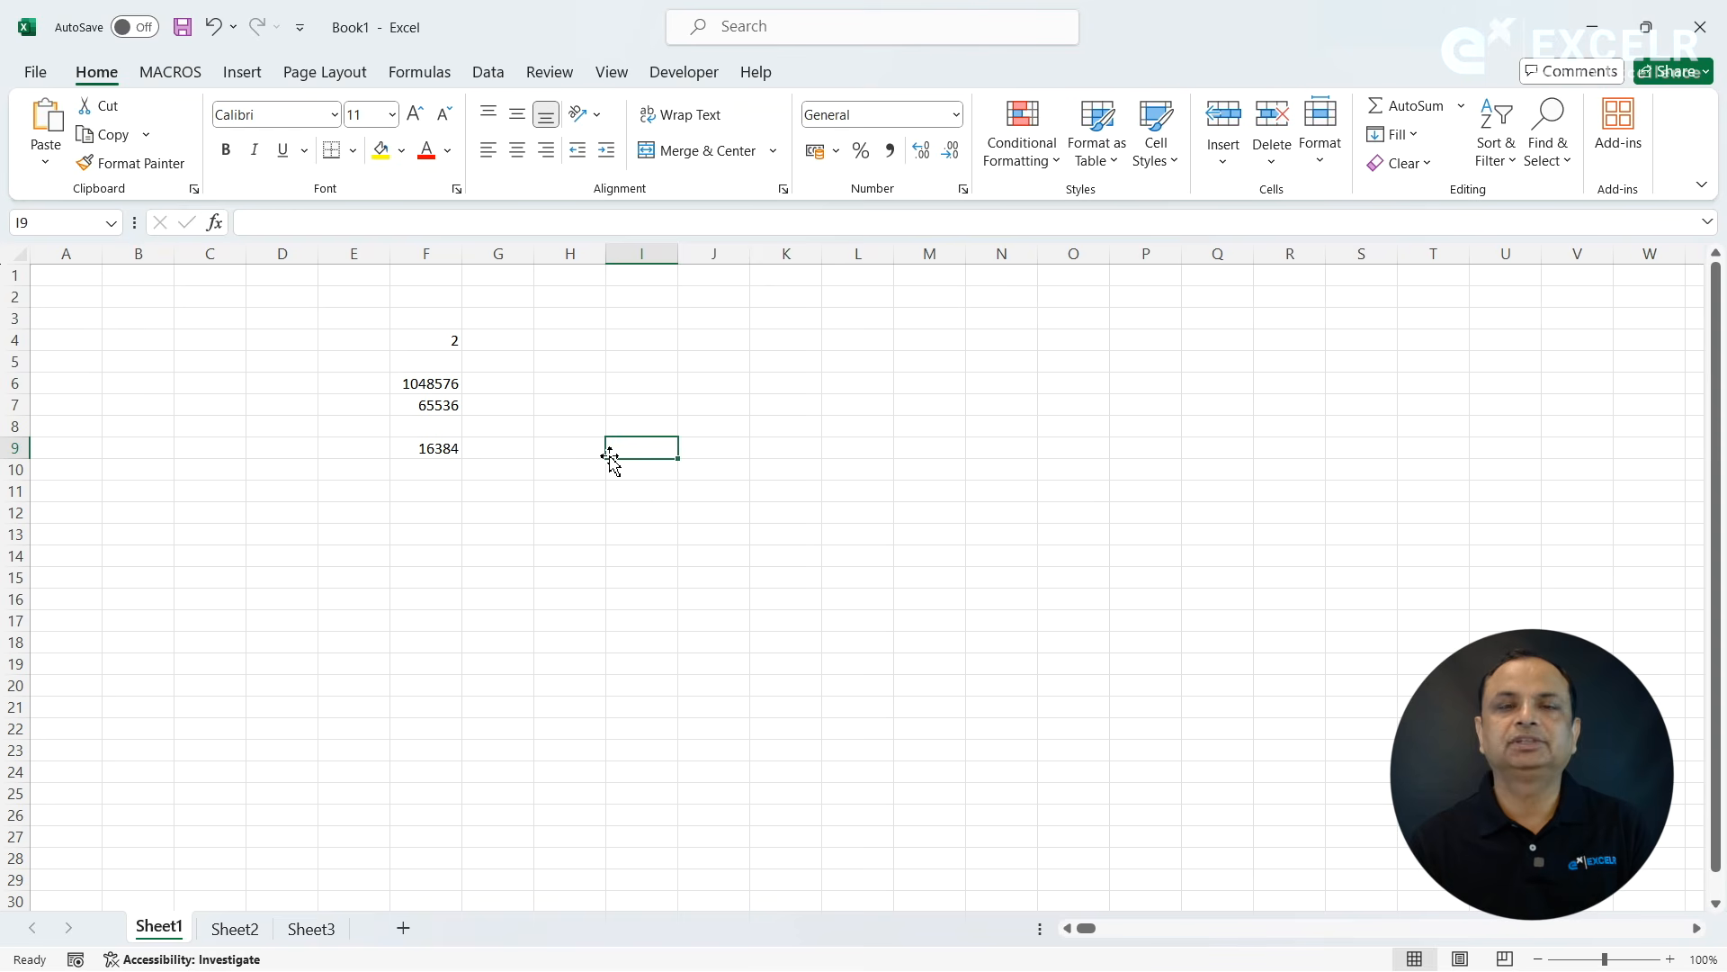
# - Enter the sample text qwq in cell C2 and qw in cell C5 of Sheet1
pyautogui.click(184, 304)
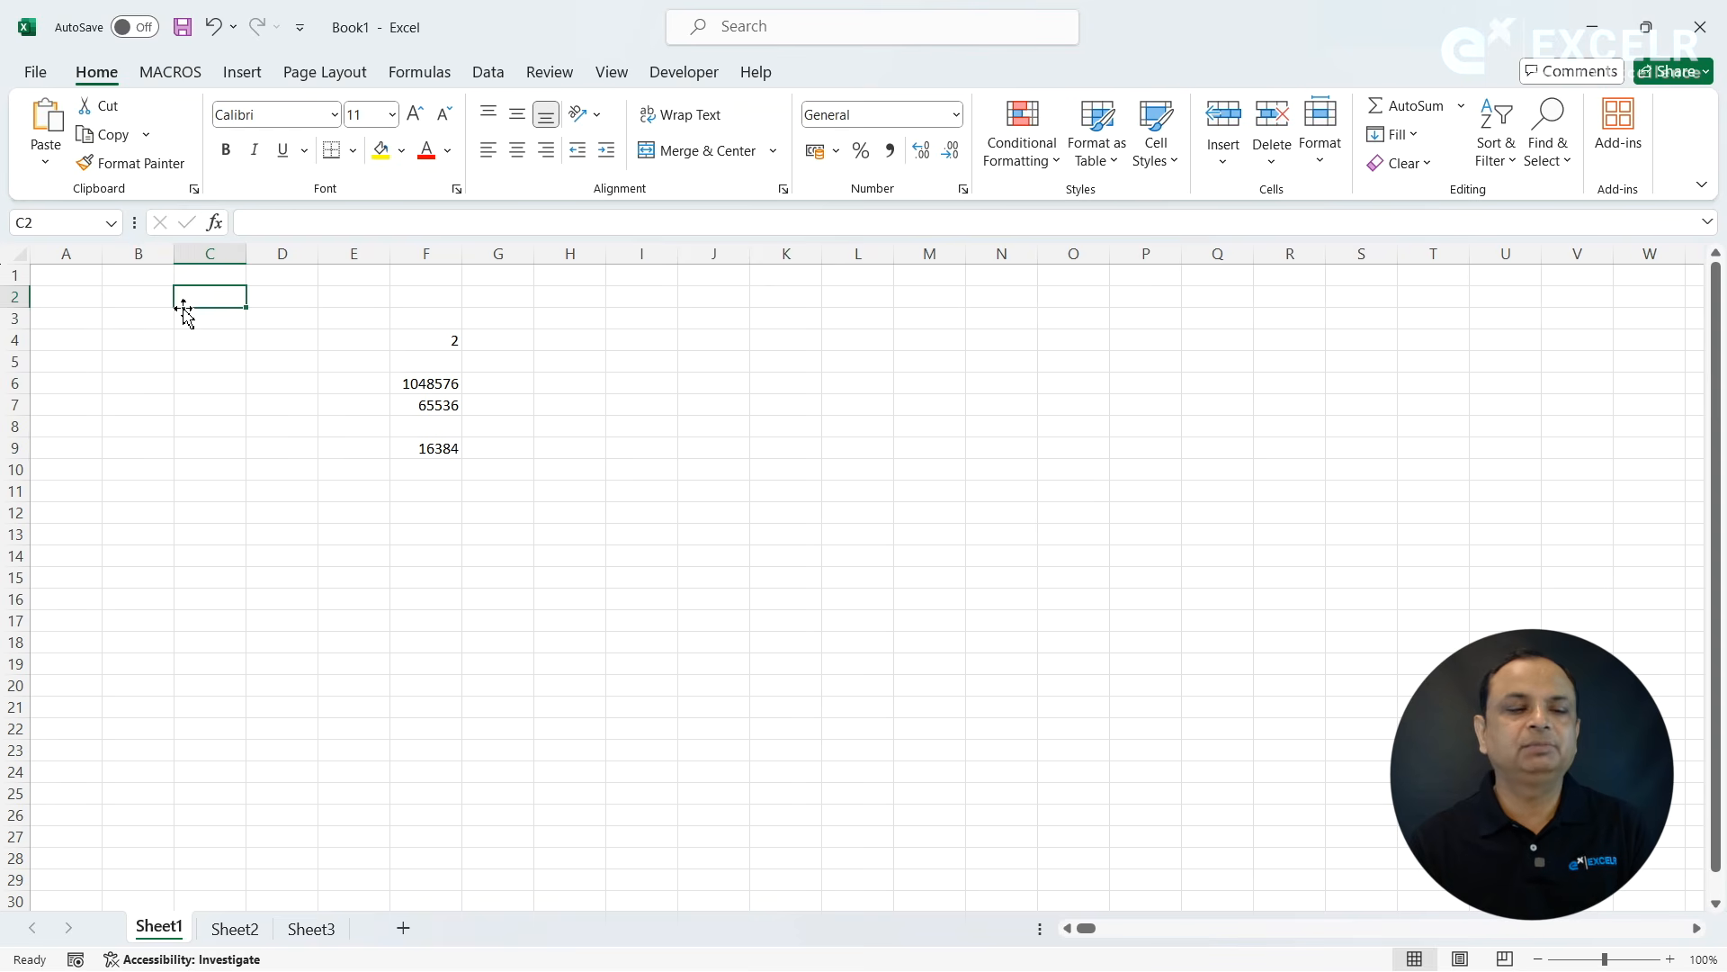
pyautogui.write('qwq')
pyautogui.press('Down')
pyautogui.press('Down')
pyautogui.press('Down')
pyautogui.write('qw')
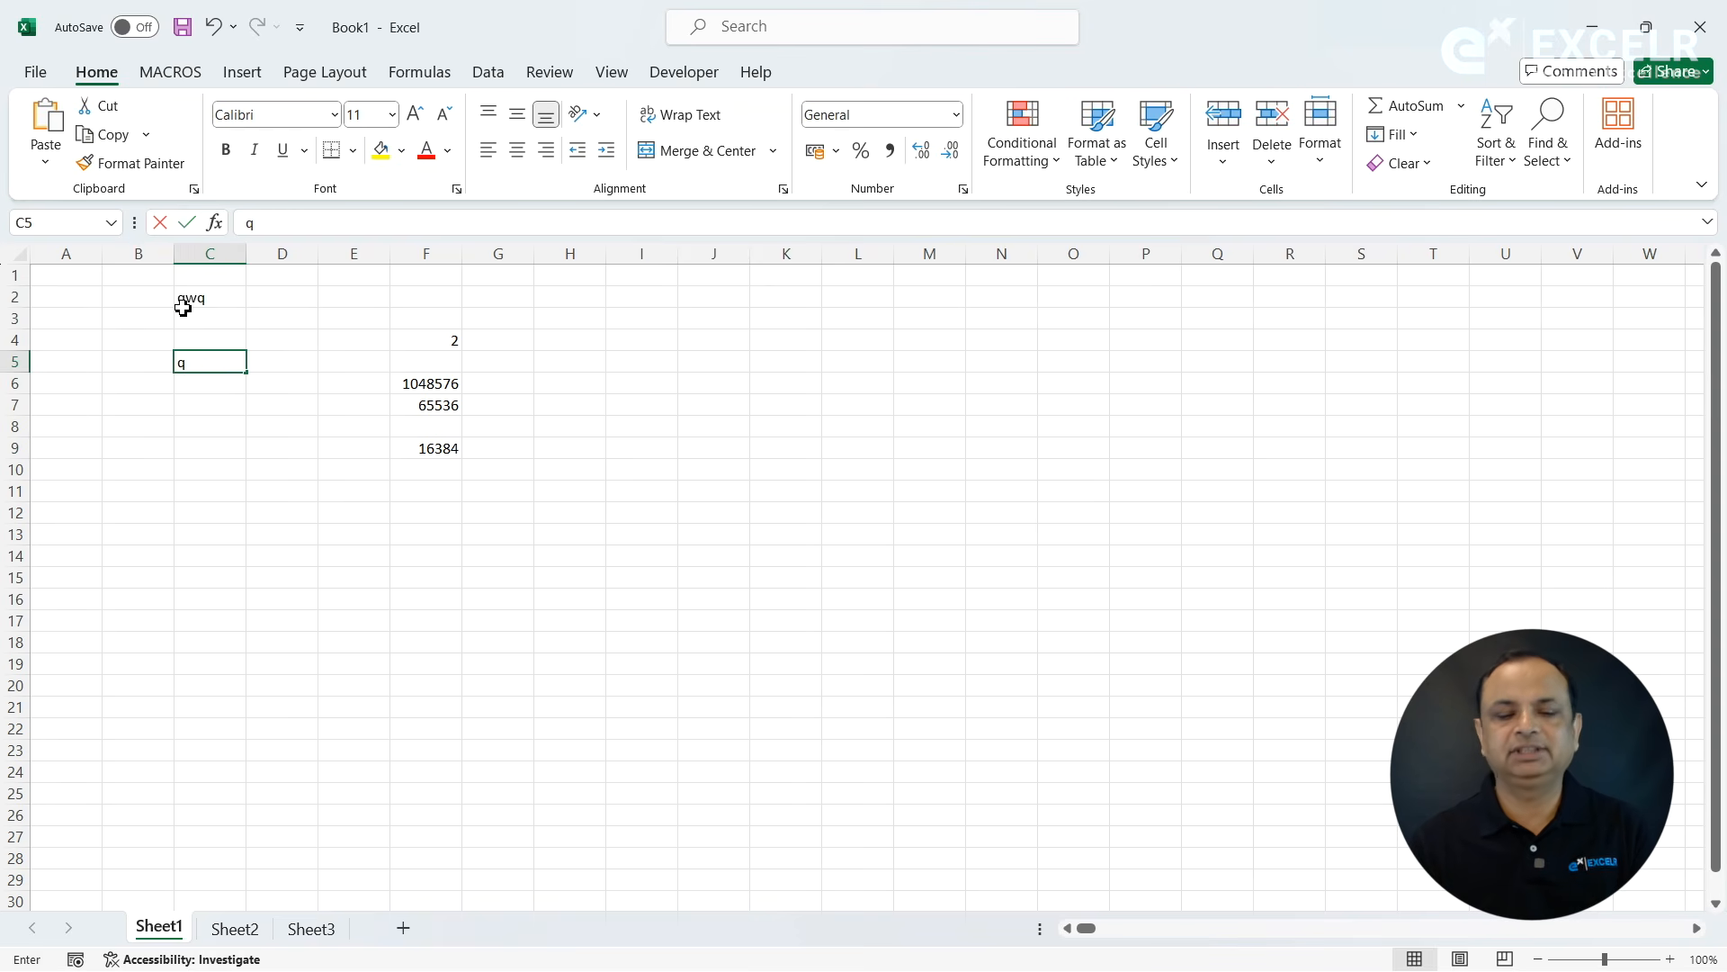
pyautogui.click(192, 386)
pyautogui.click(269, 533)
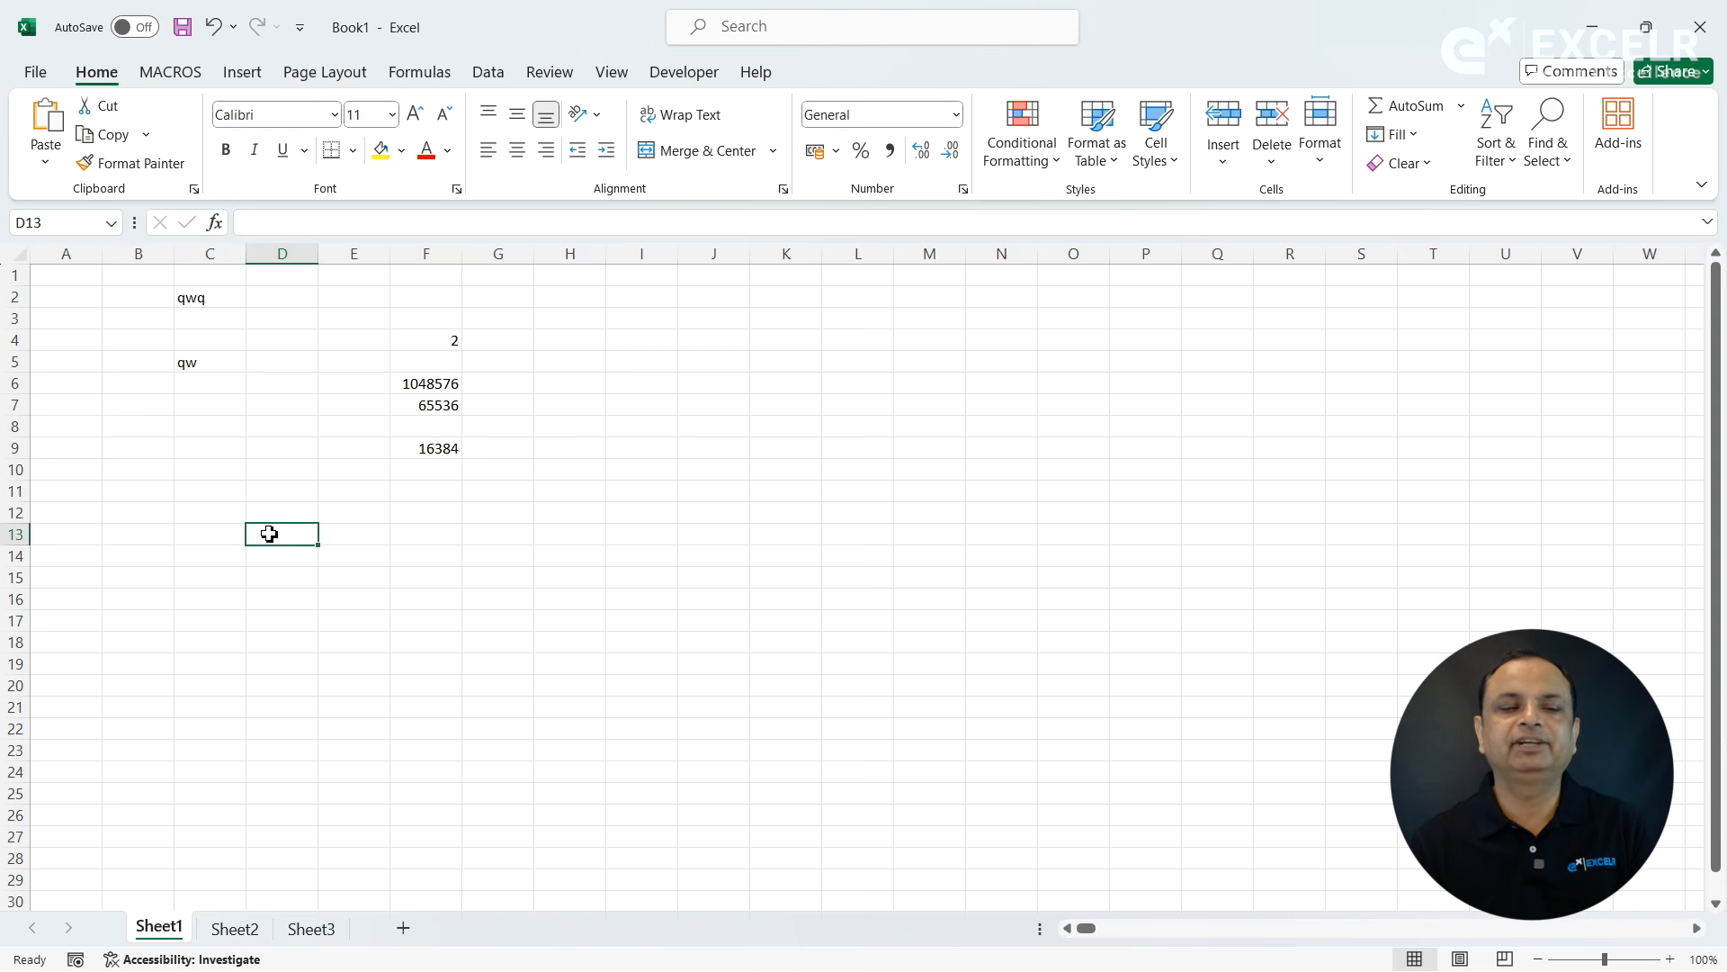
pyautogui.click(209, 469)
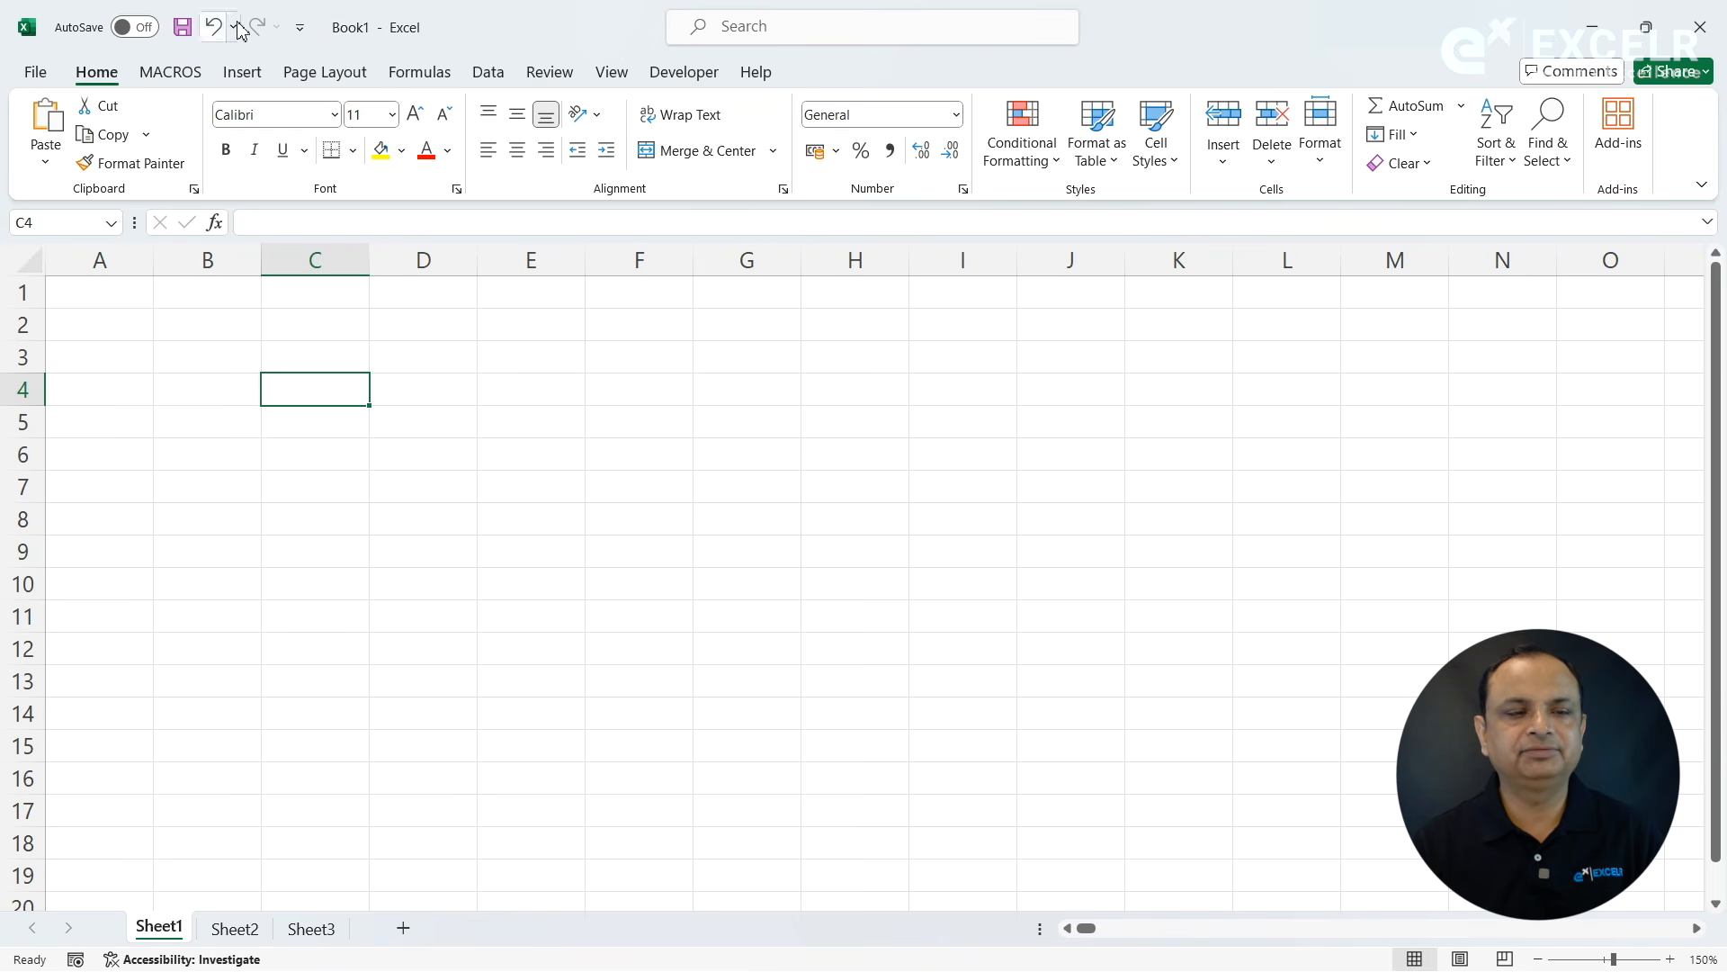
# - Check the Quick Access Toolbar's customization options and add the Remove Duplicates command to that toolbar
pyautogui.click(307, 38)
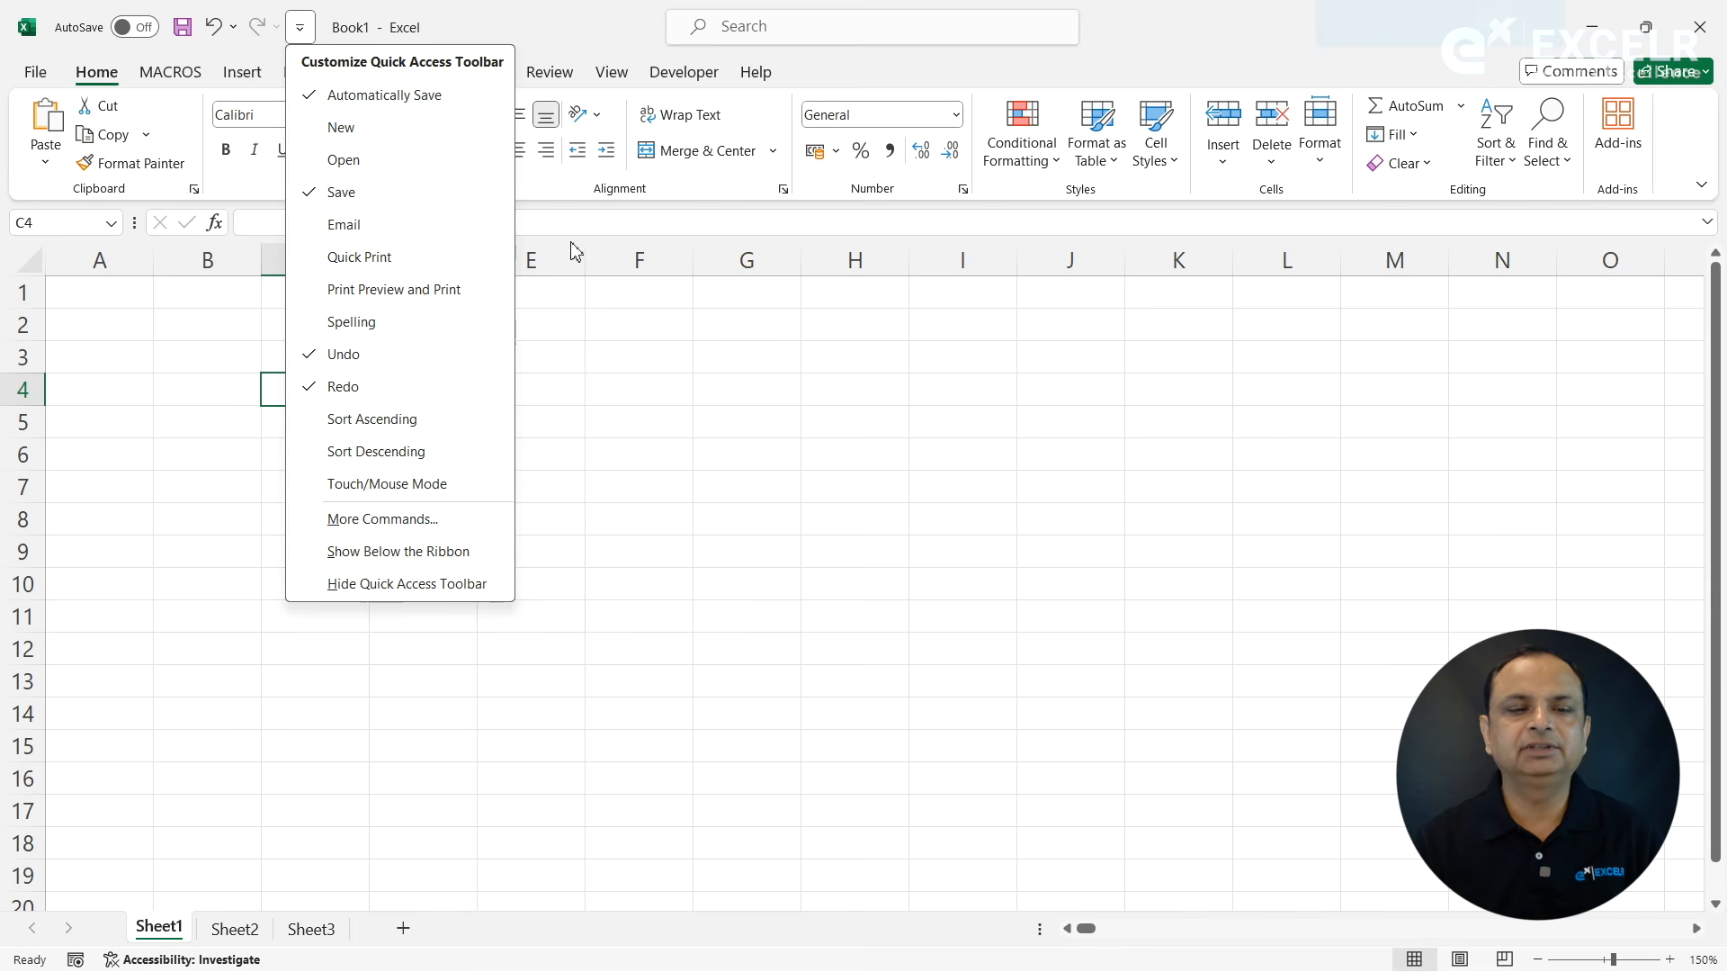
pyautogui.click(594, 347)
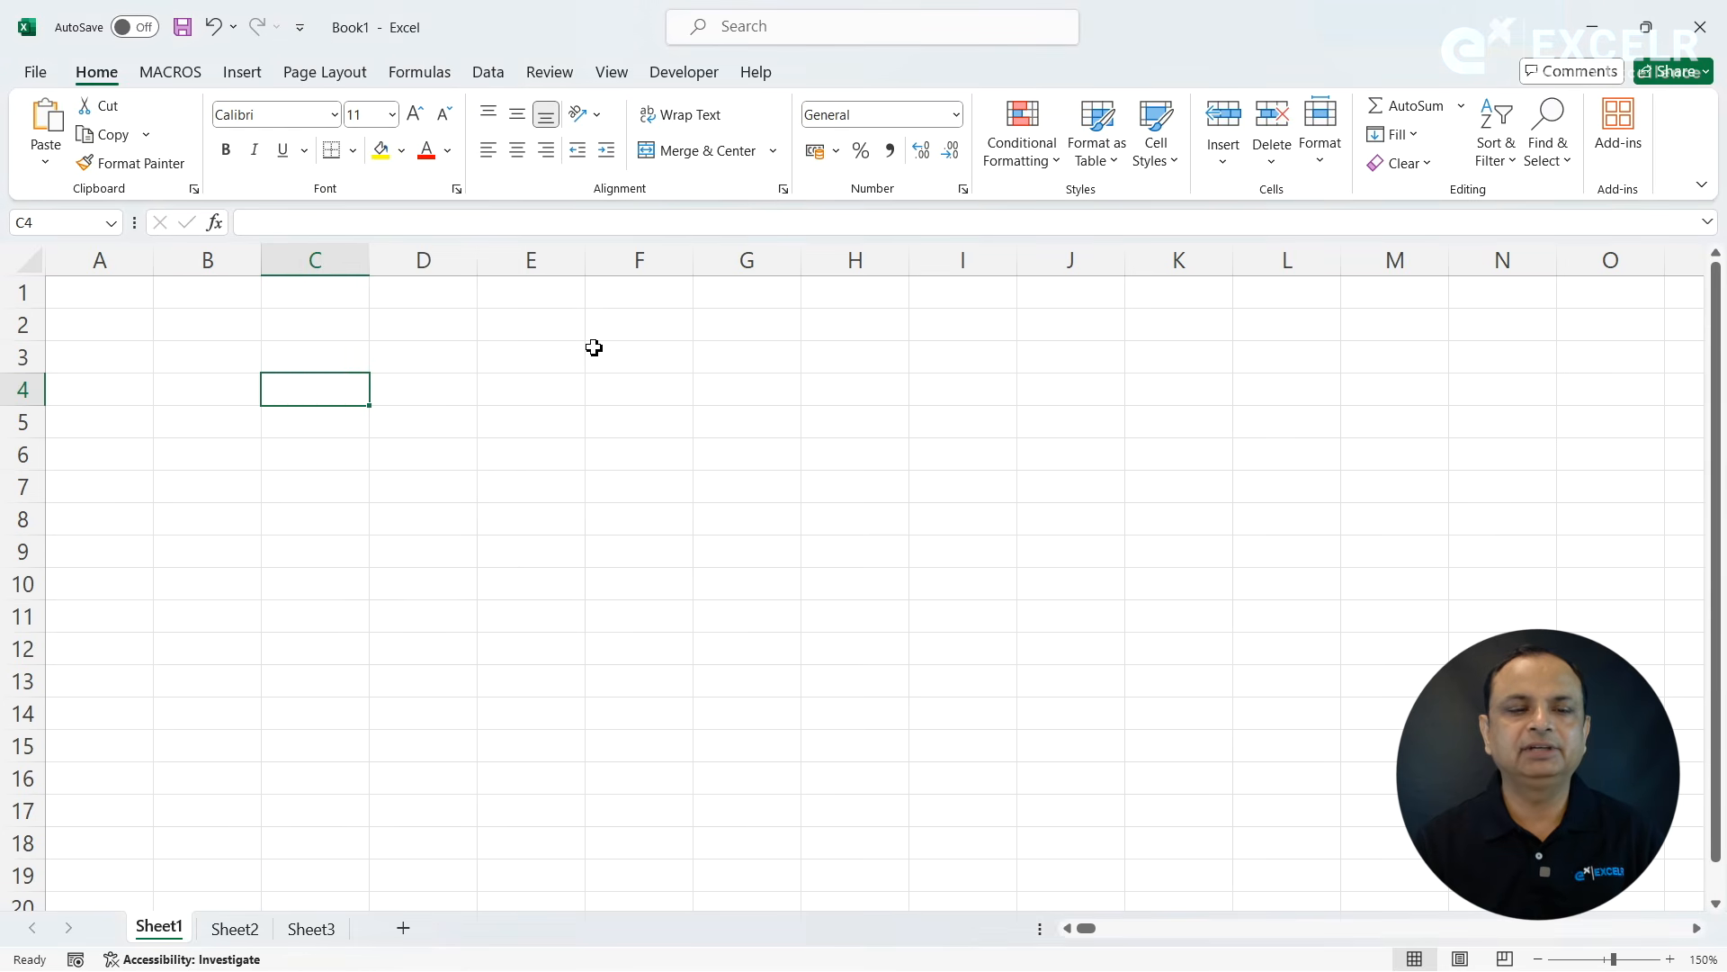
pyautogui.click(490, 77)
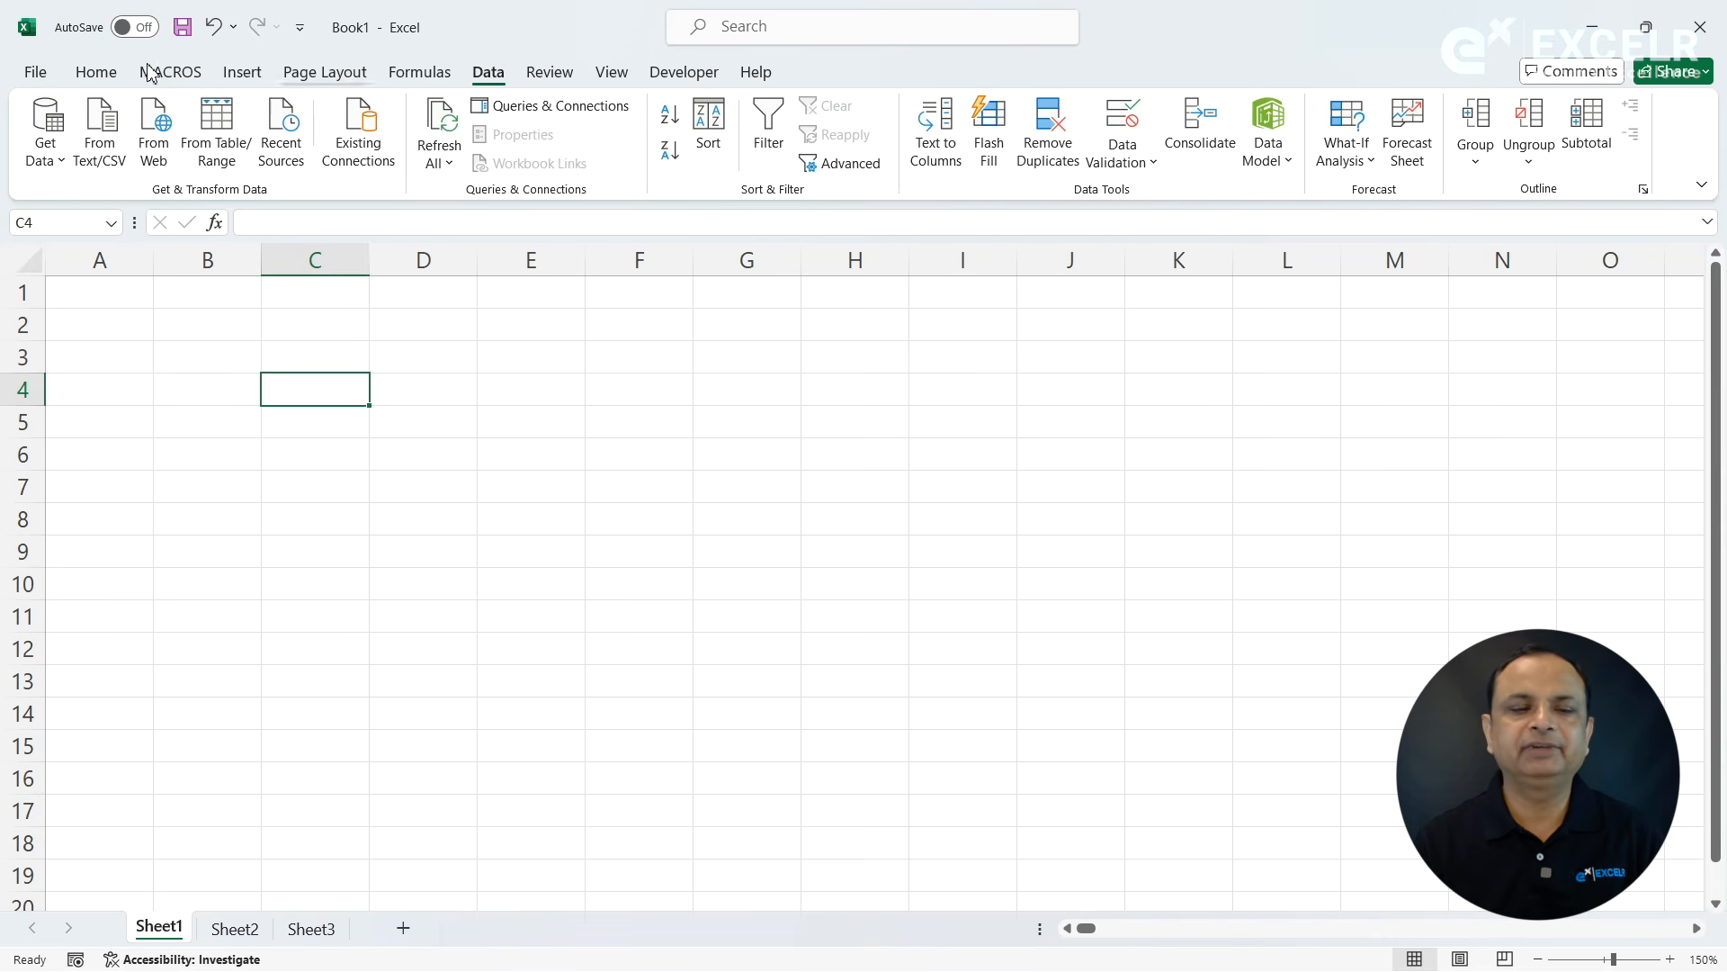
pyautogui.click(101, 76)
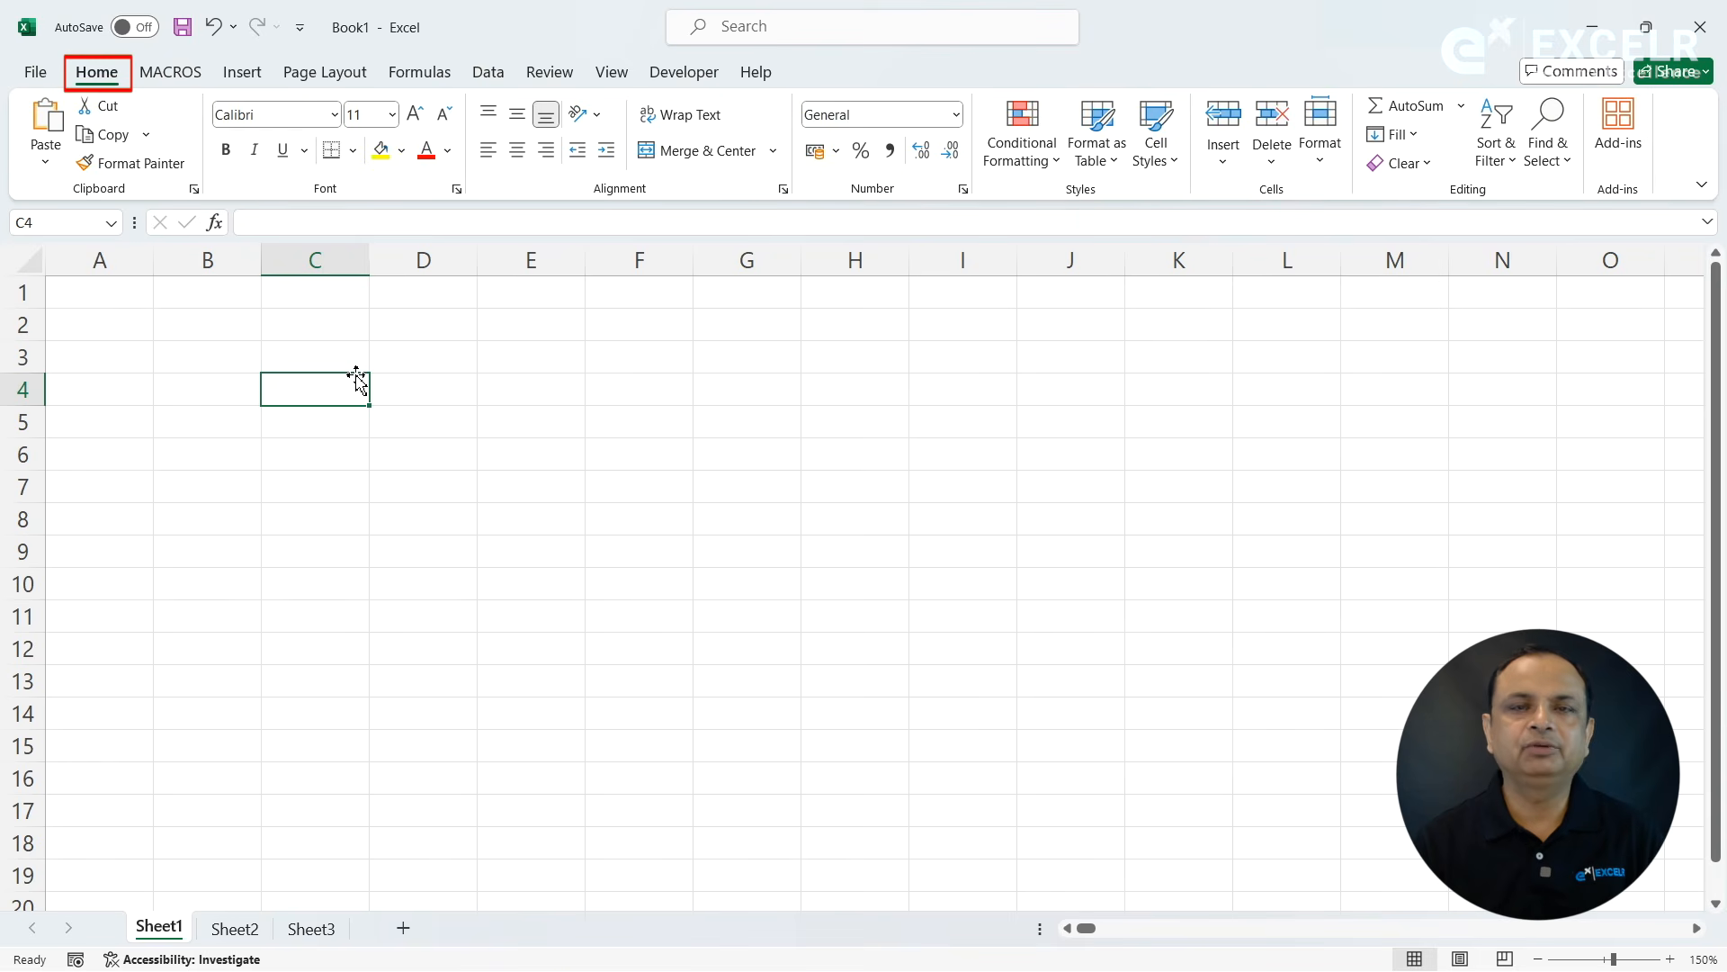
pyautogui.click(488, 76)
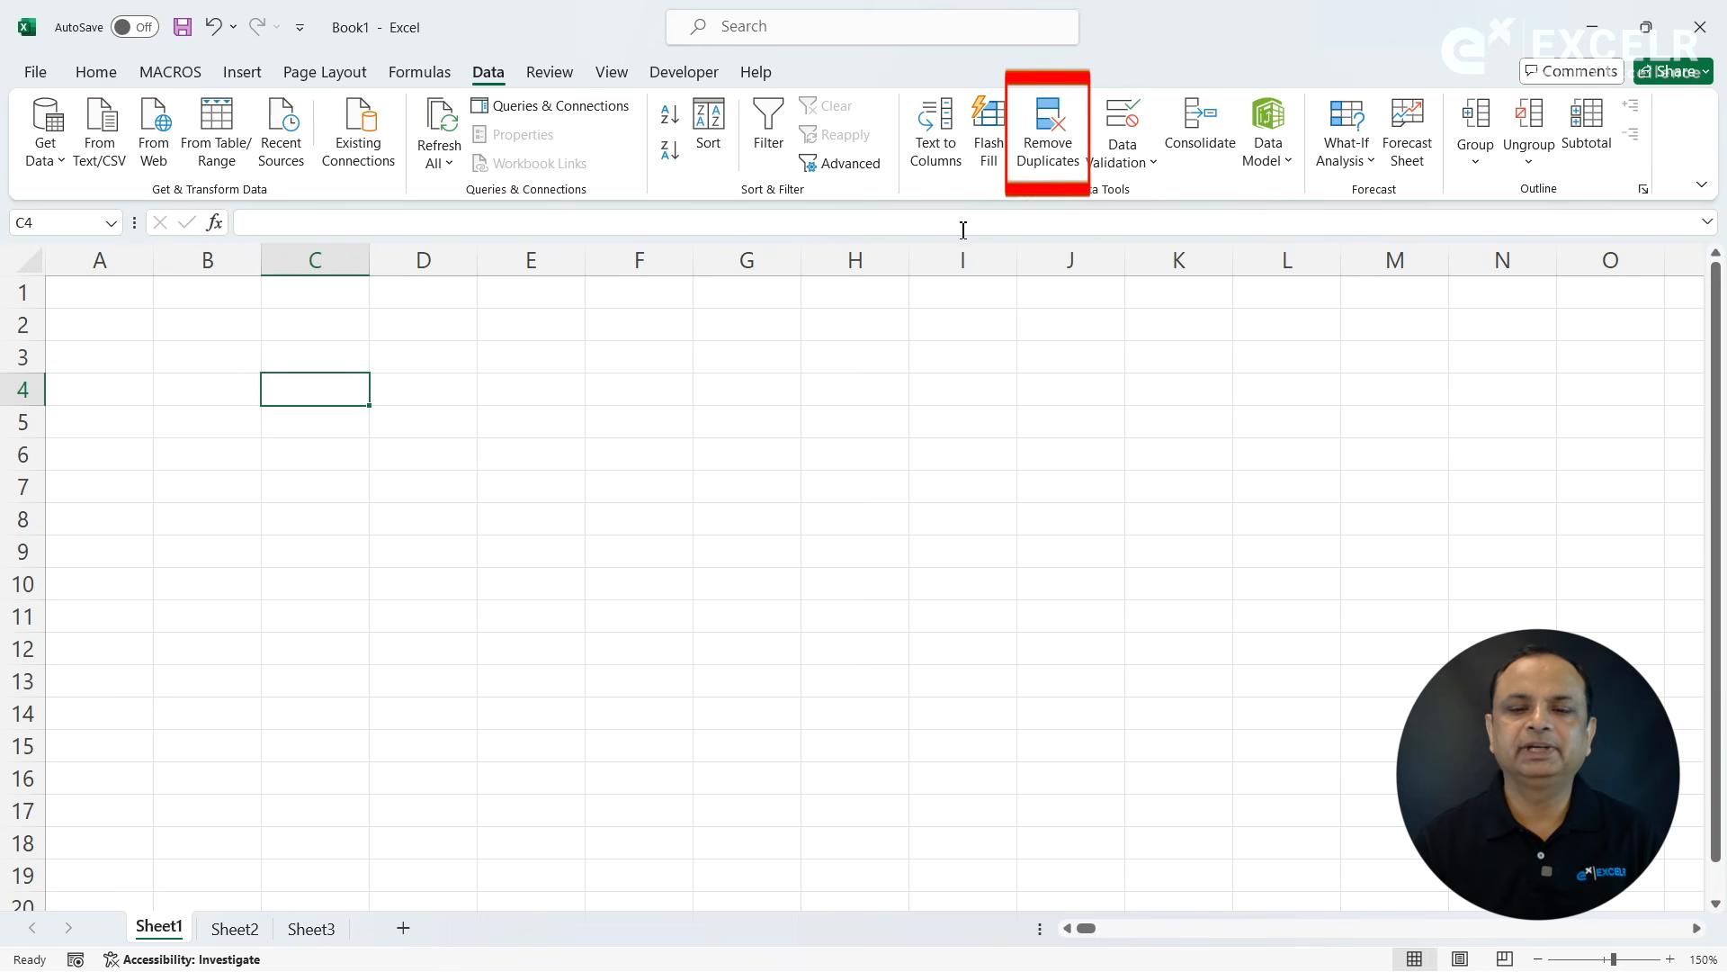
pyautogui.rightClick(1069, 166)
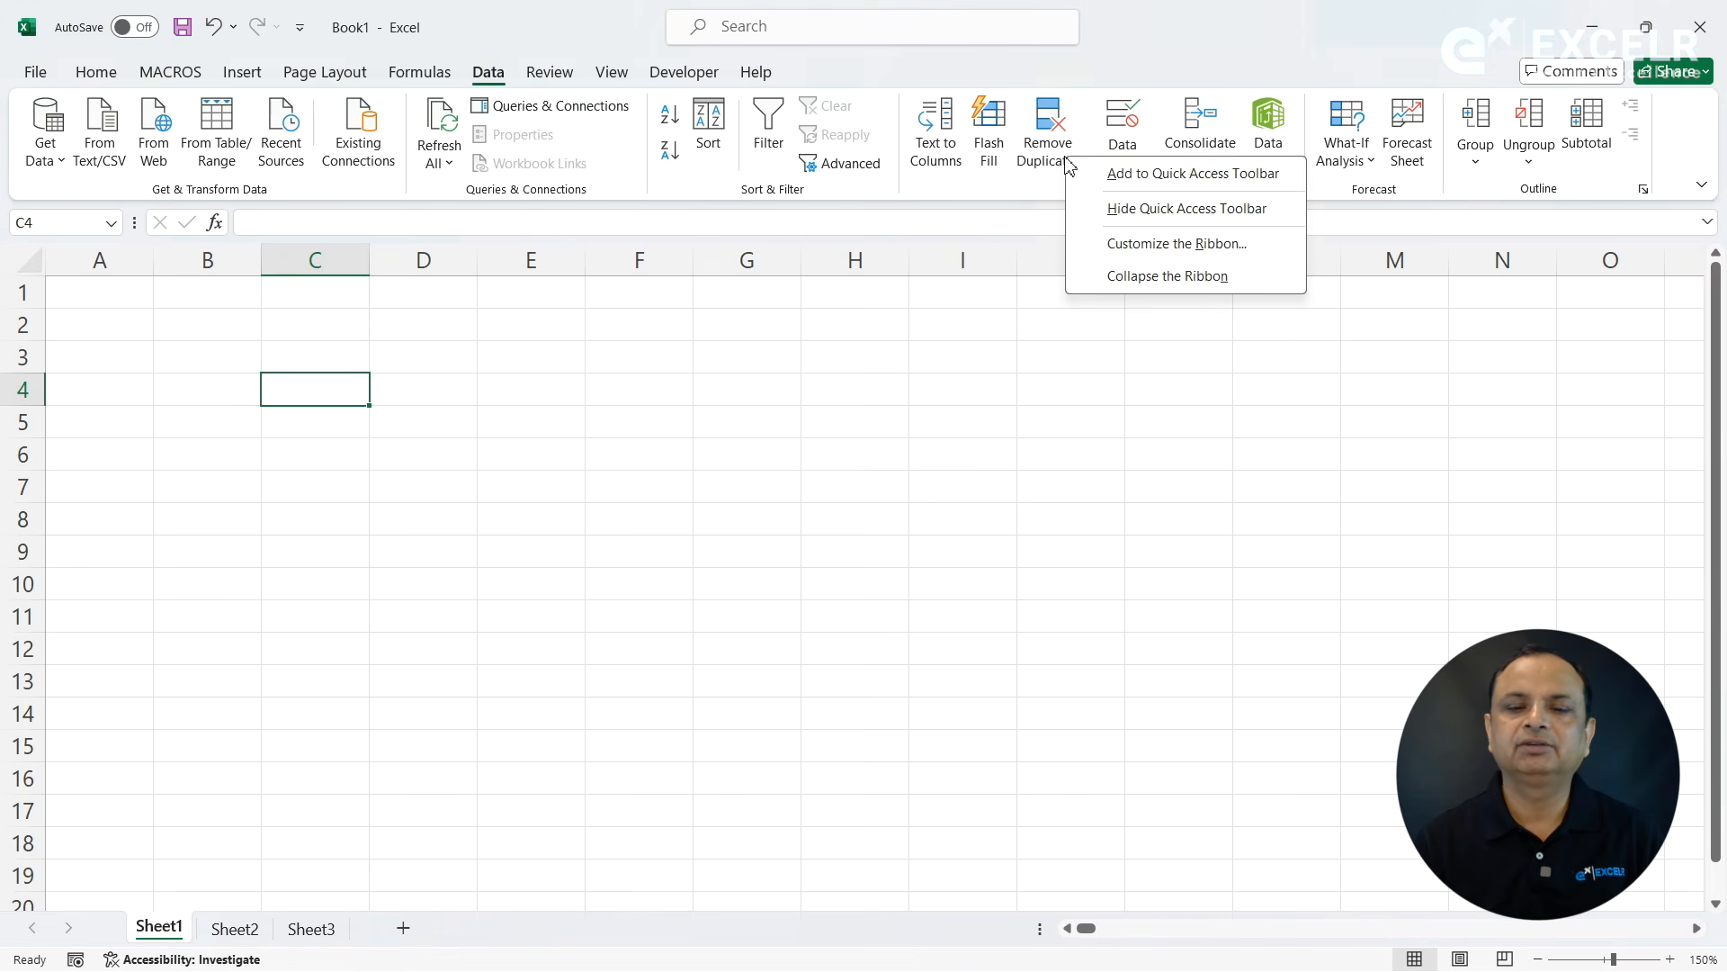
pyautogui.click(1168, 174)
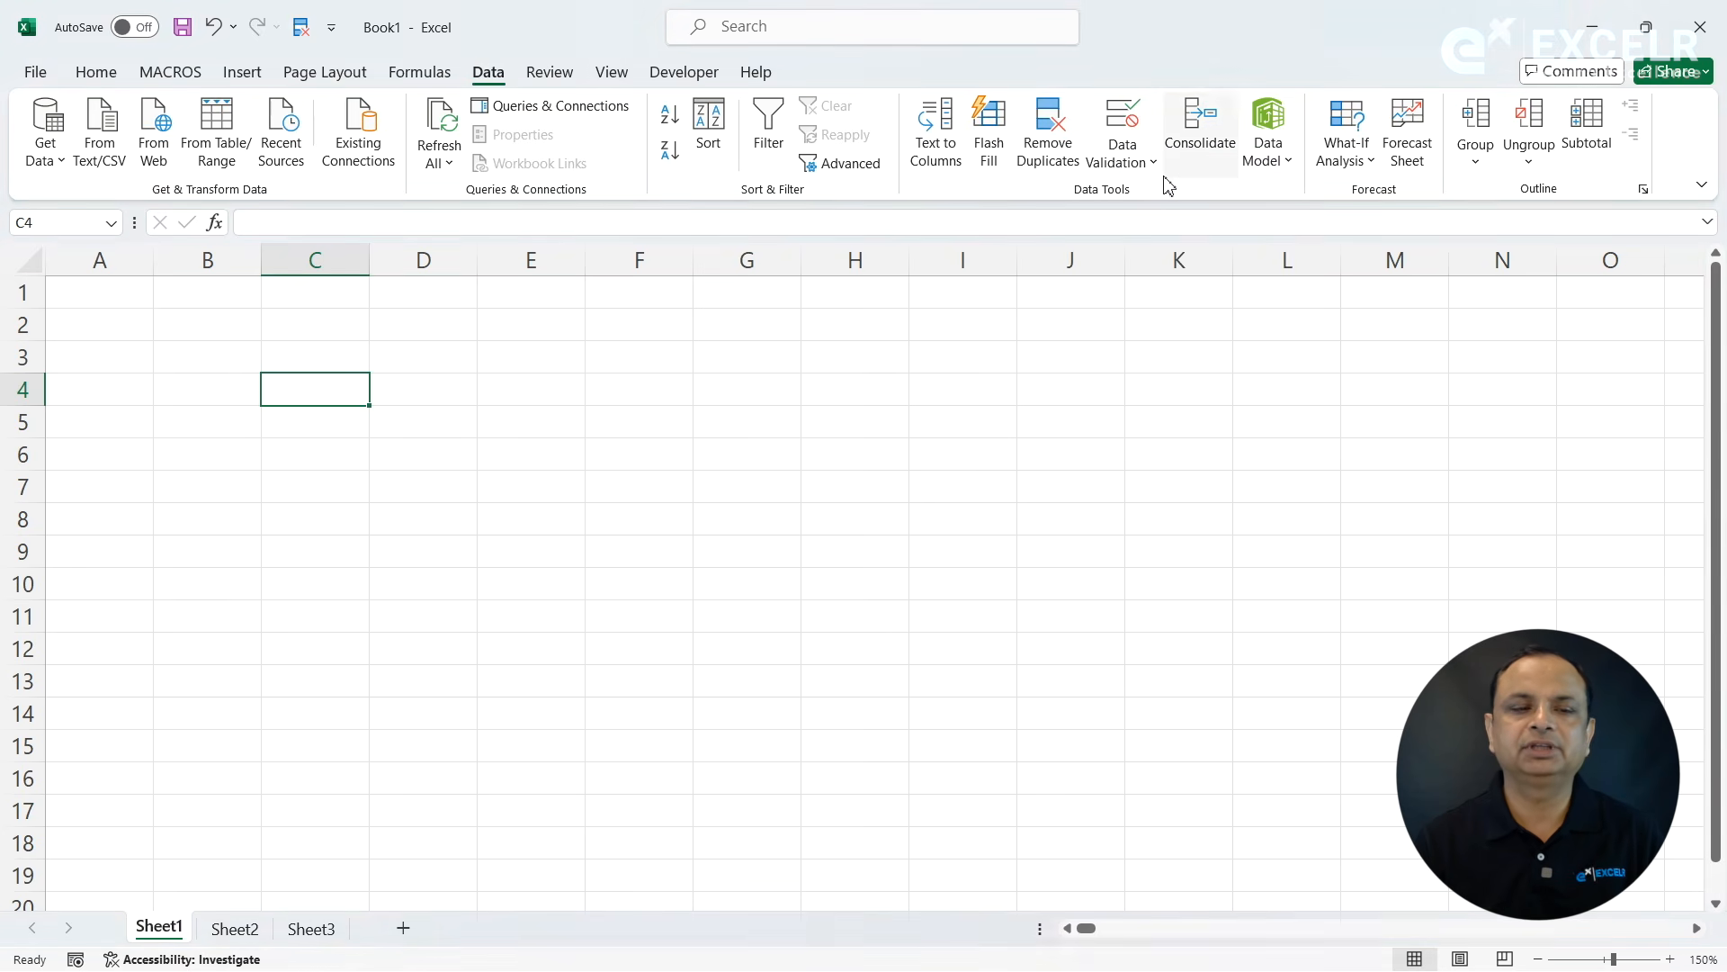
# - Add the Freeze Panes command to the Quick Access Toolbar and check its availability from other ribbon sections
pyautogui.click(116, 79)
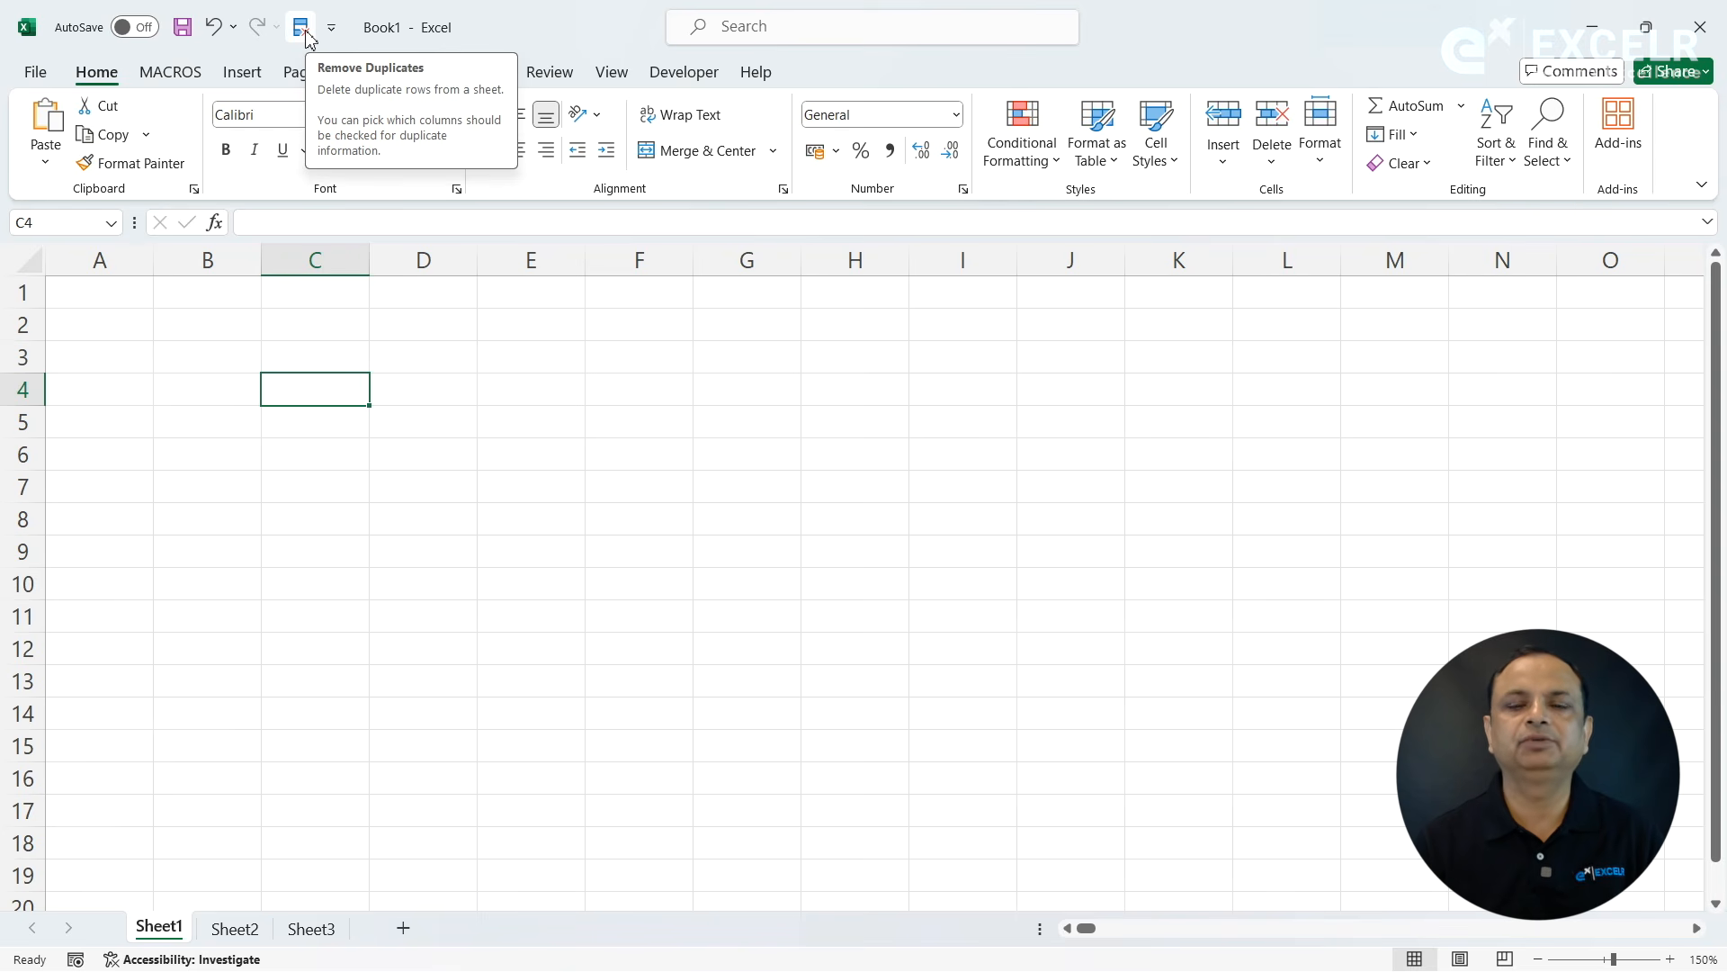
pyautogui.click(626, 79)
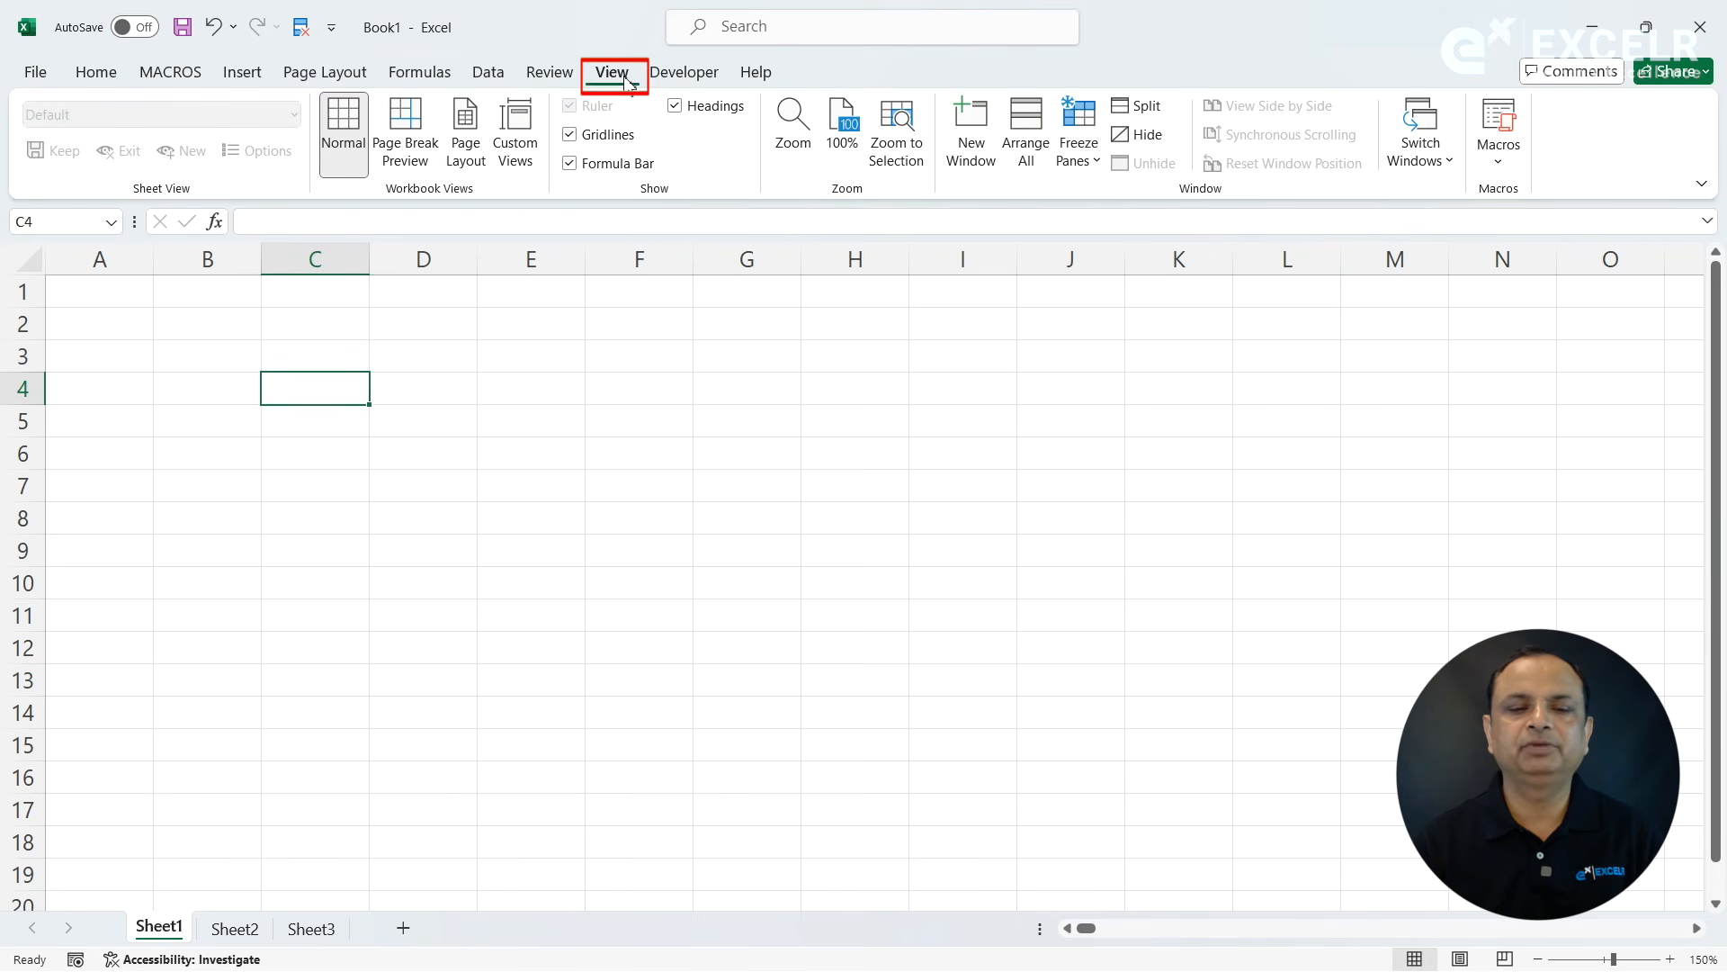
pyautogui.rightClick(1082, 149)
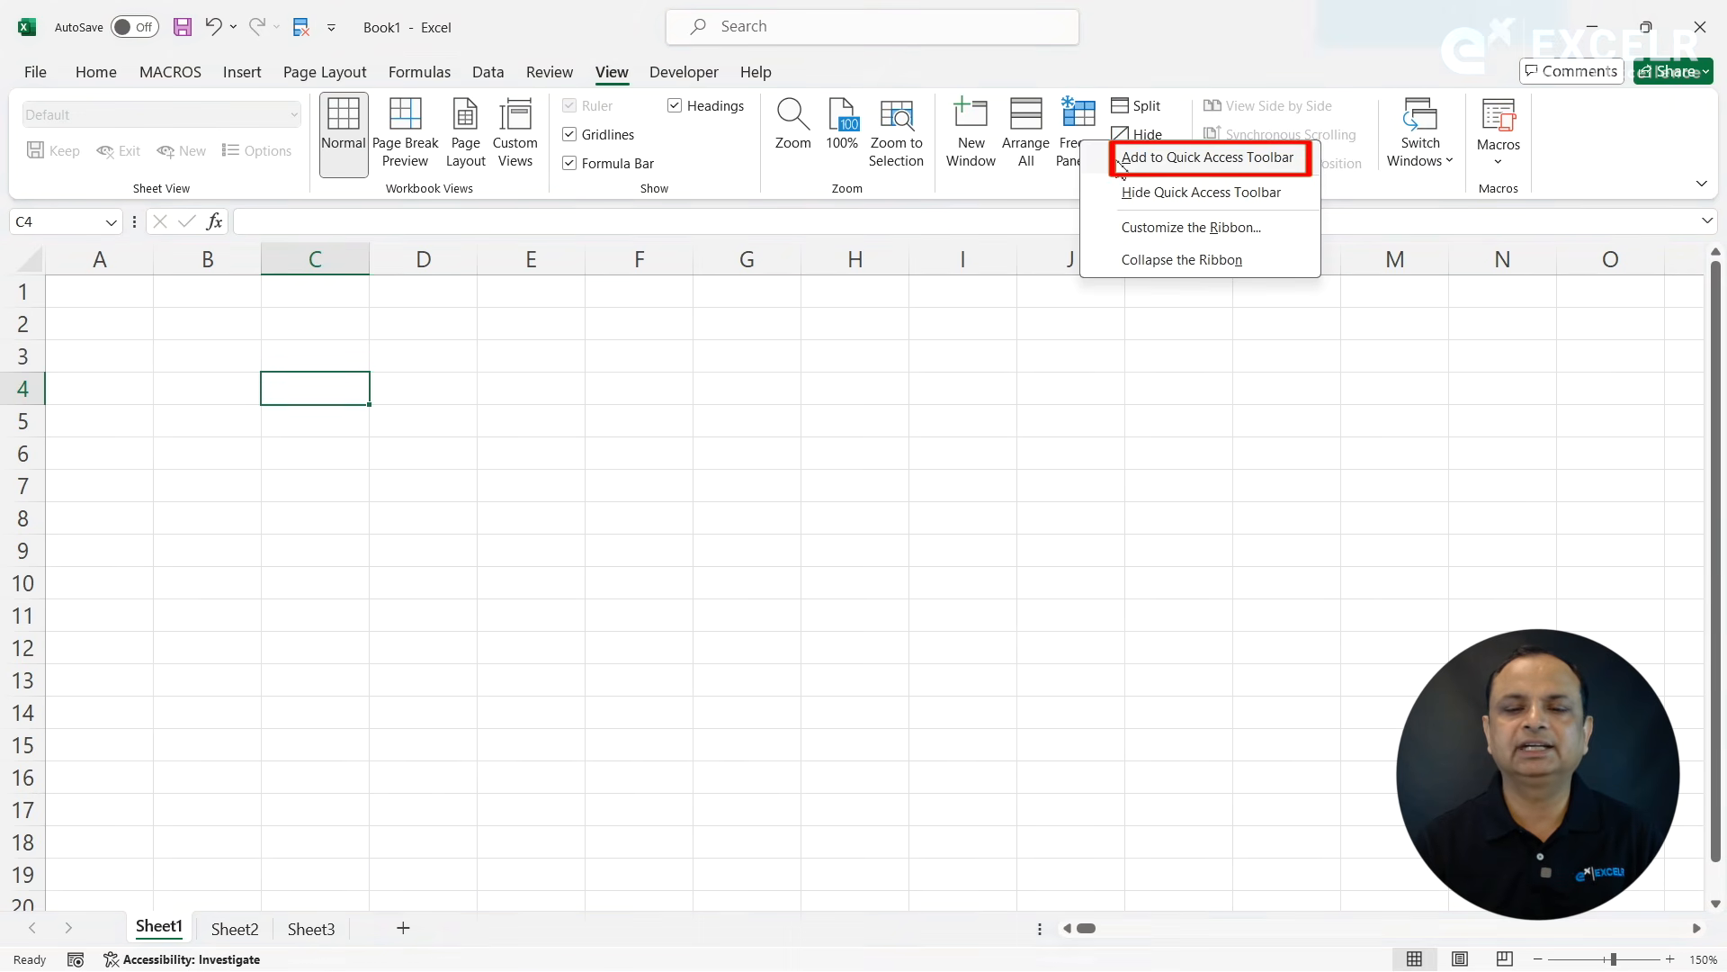
pyautogui.click(1123, 165)
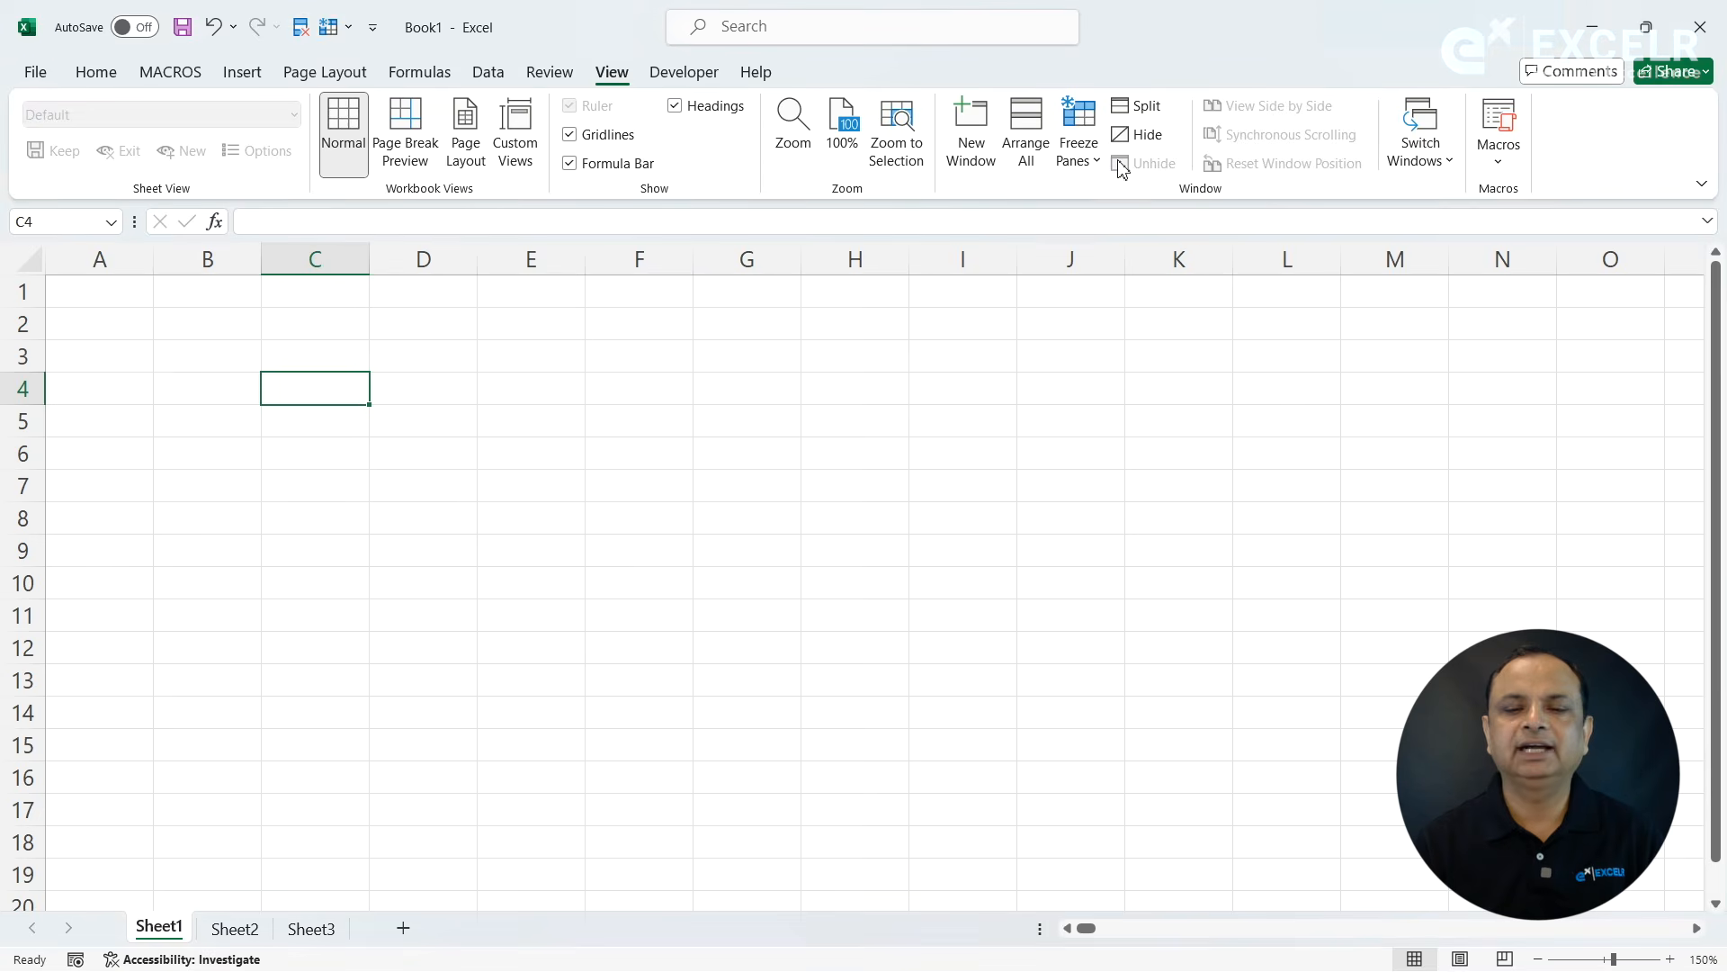
pyautogui.click(96, 72)
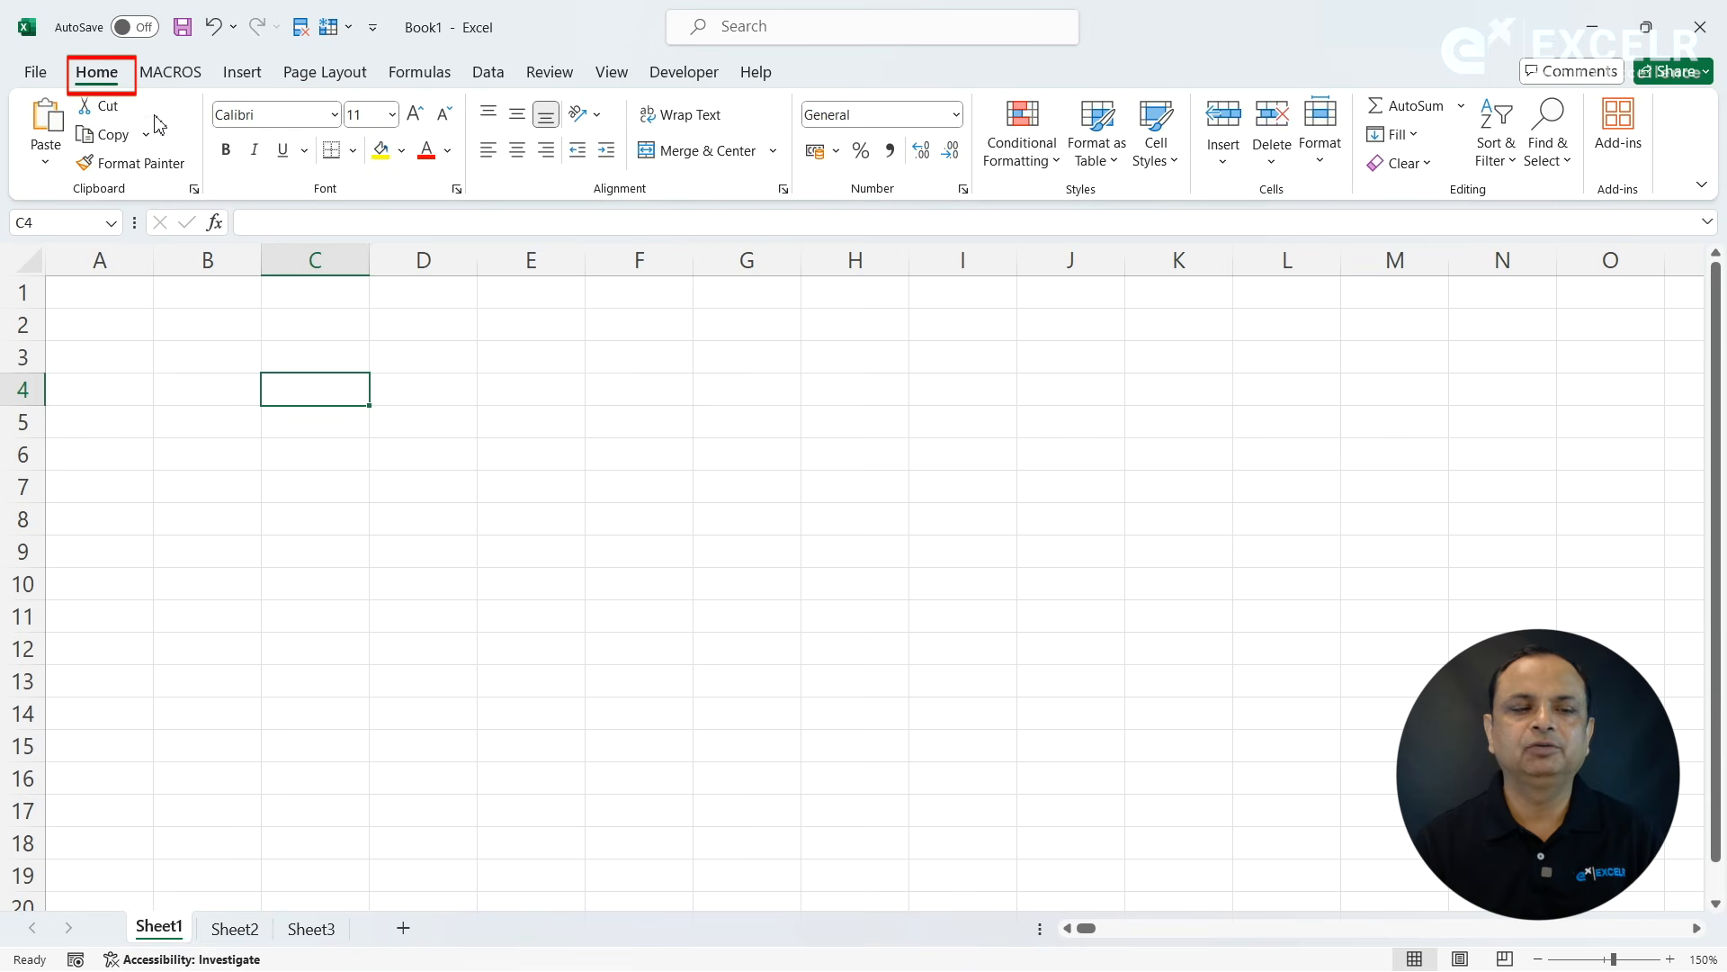
pyautogui.click(237, 80)
pyautogui.click(102, 74)
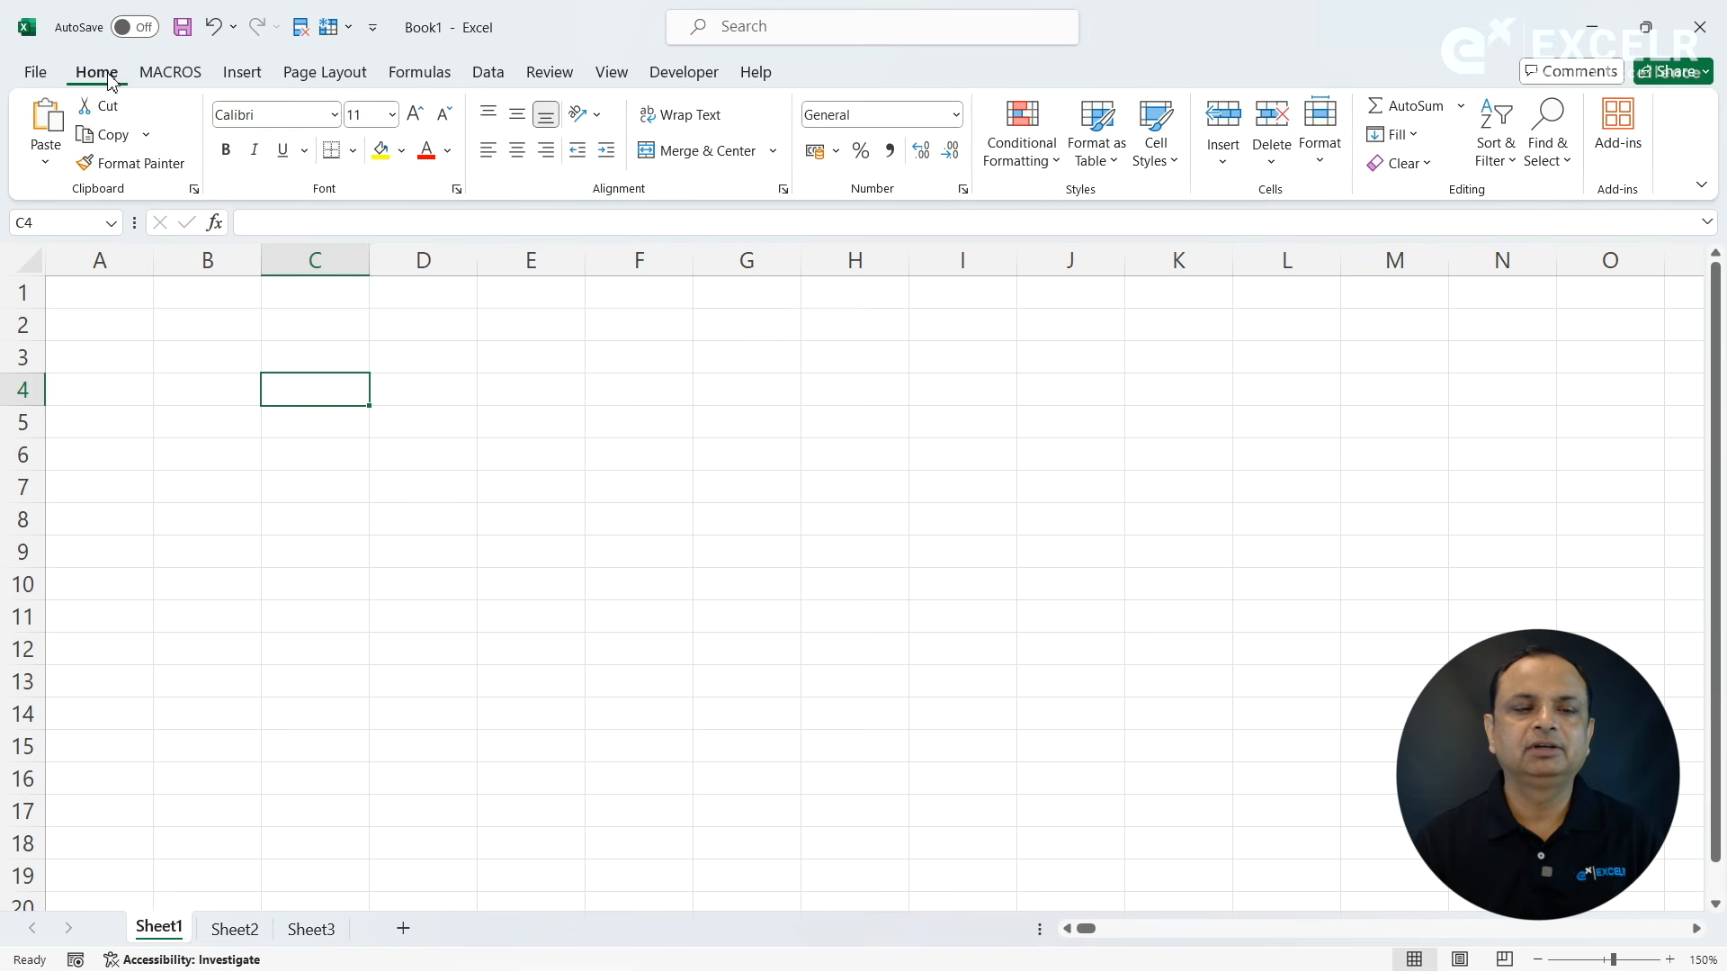
# - Remove the Freeze Panes and Remove Duplicates commands from the Quick Access Toolbar
pyautogui.rightClick(333, 31)
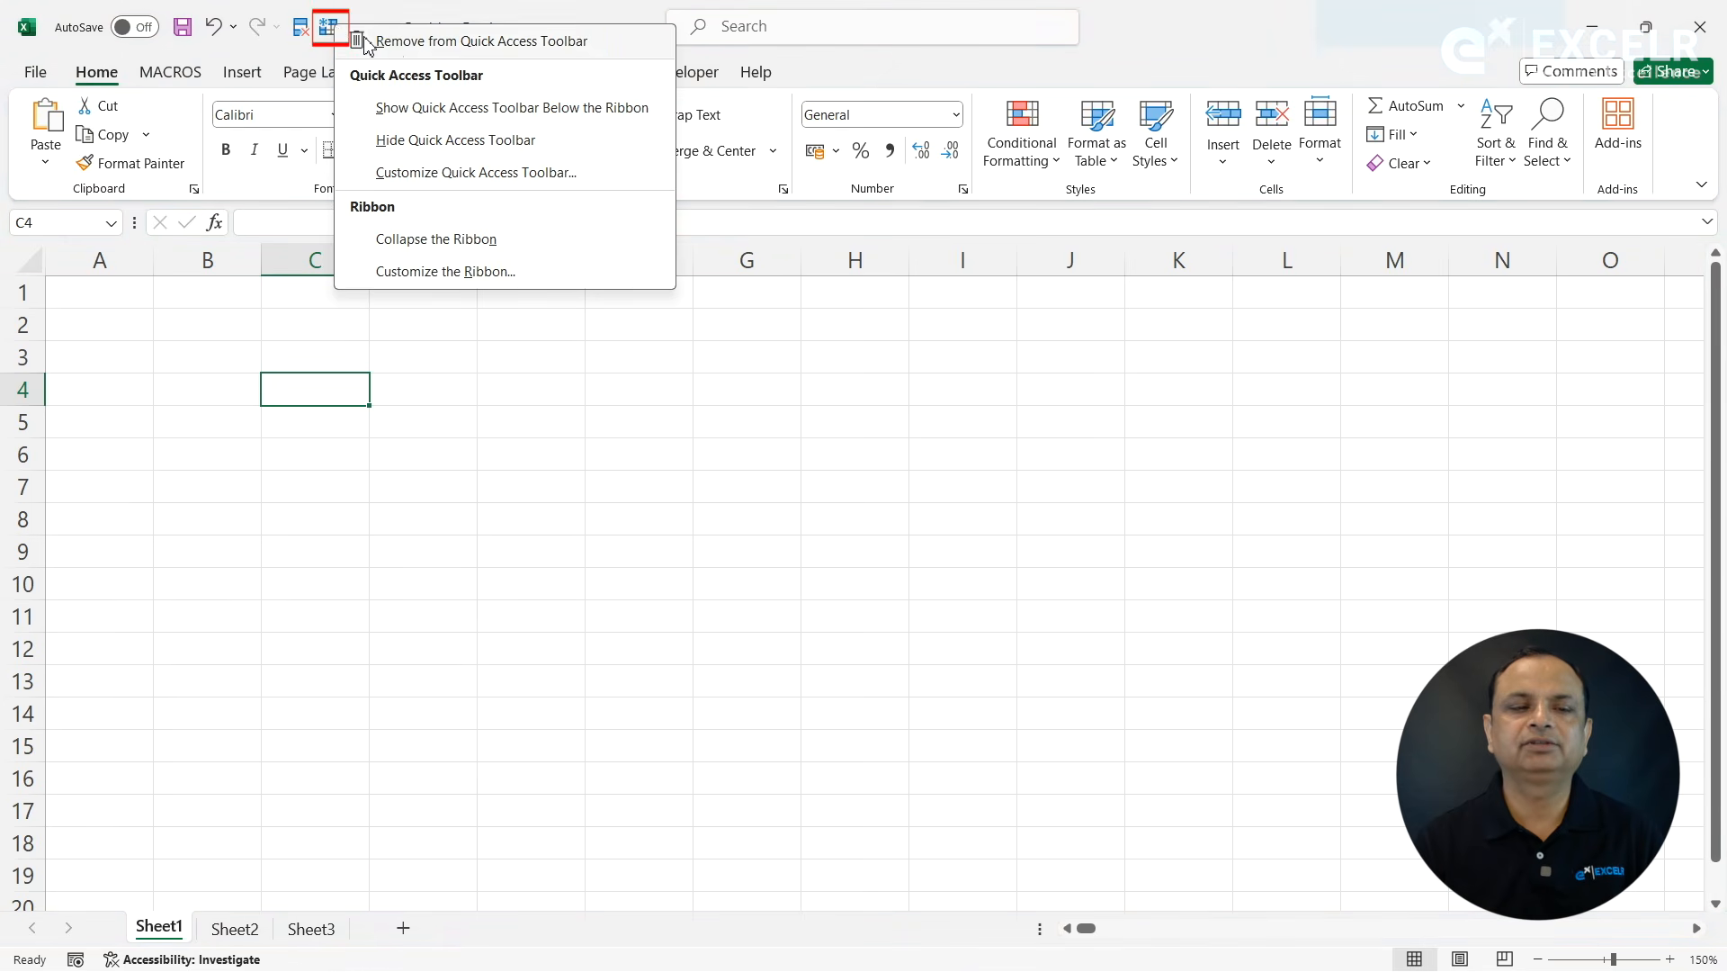
pyautogui.click(392, 45)
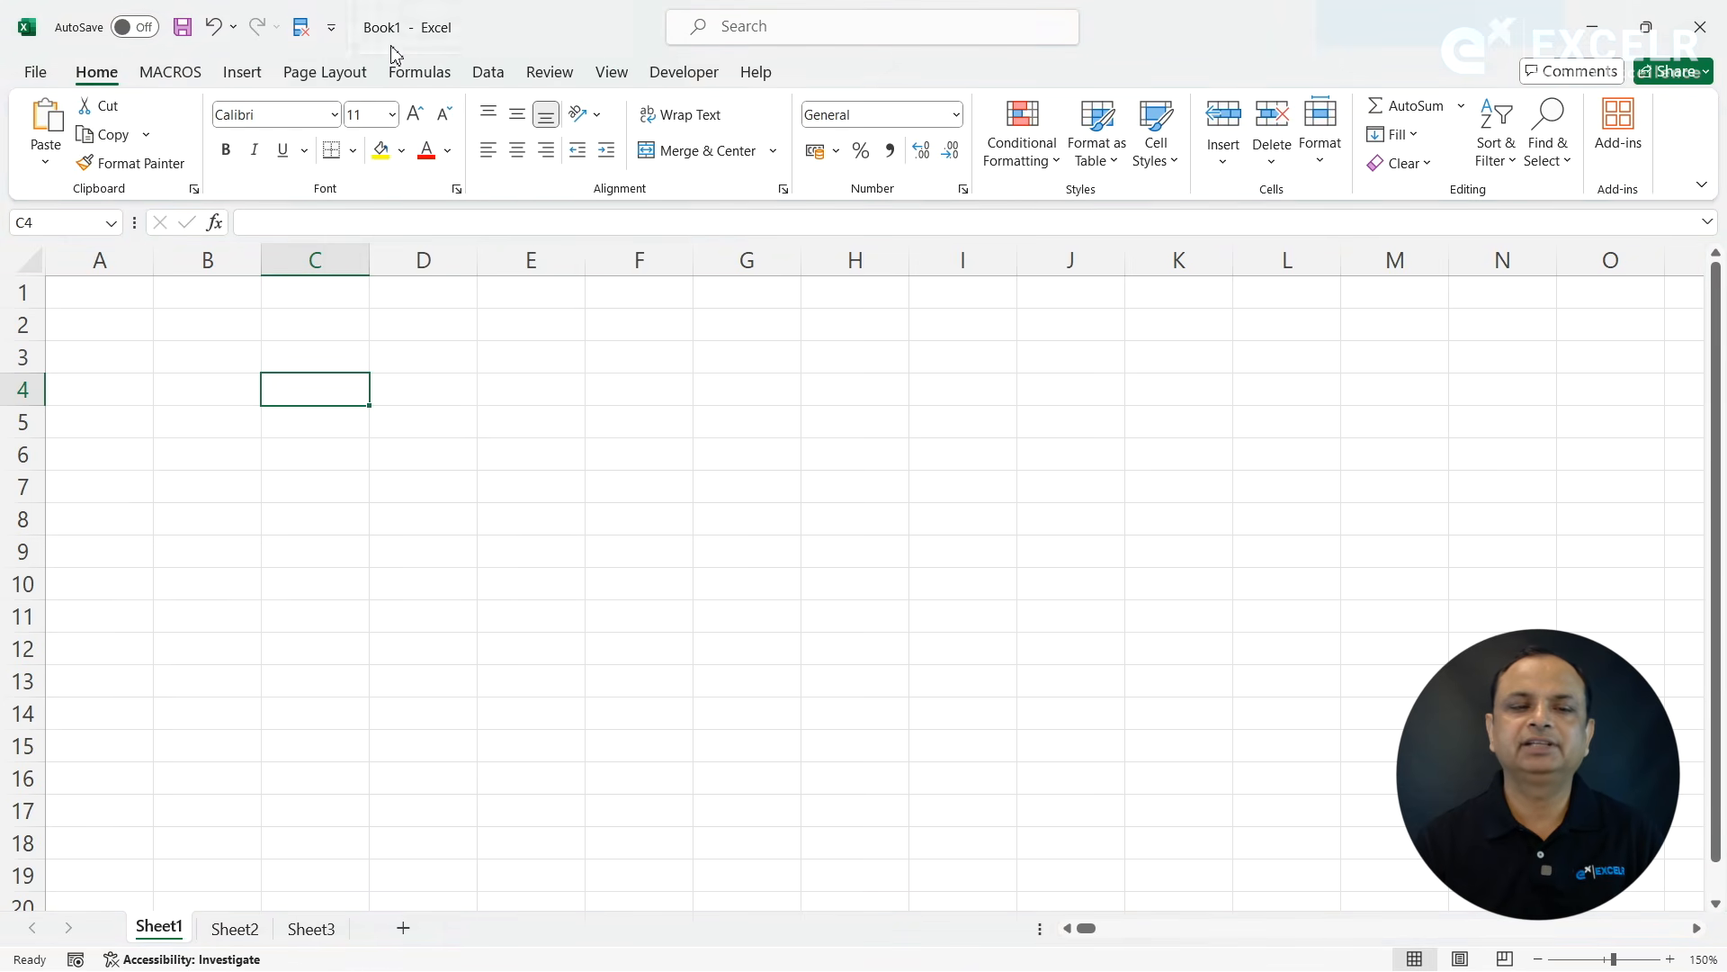
pyautogui.rightClick(302, 39)
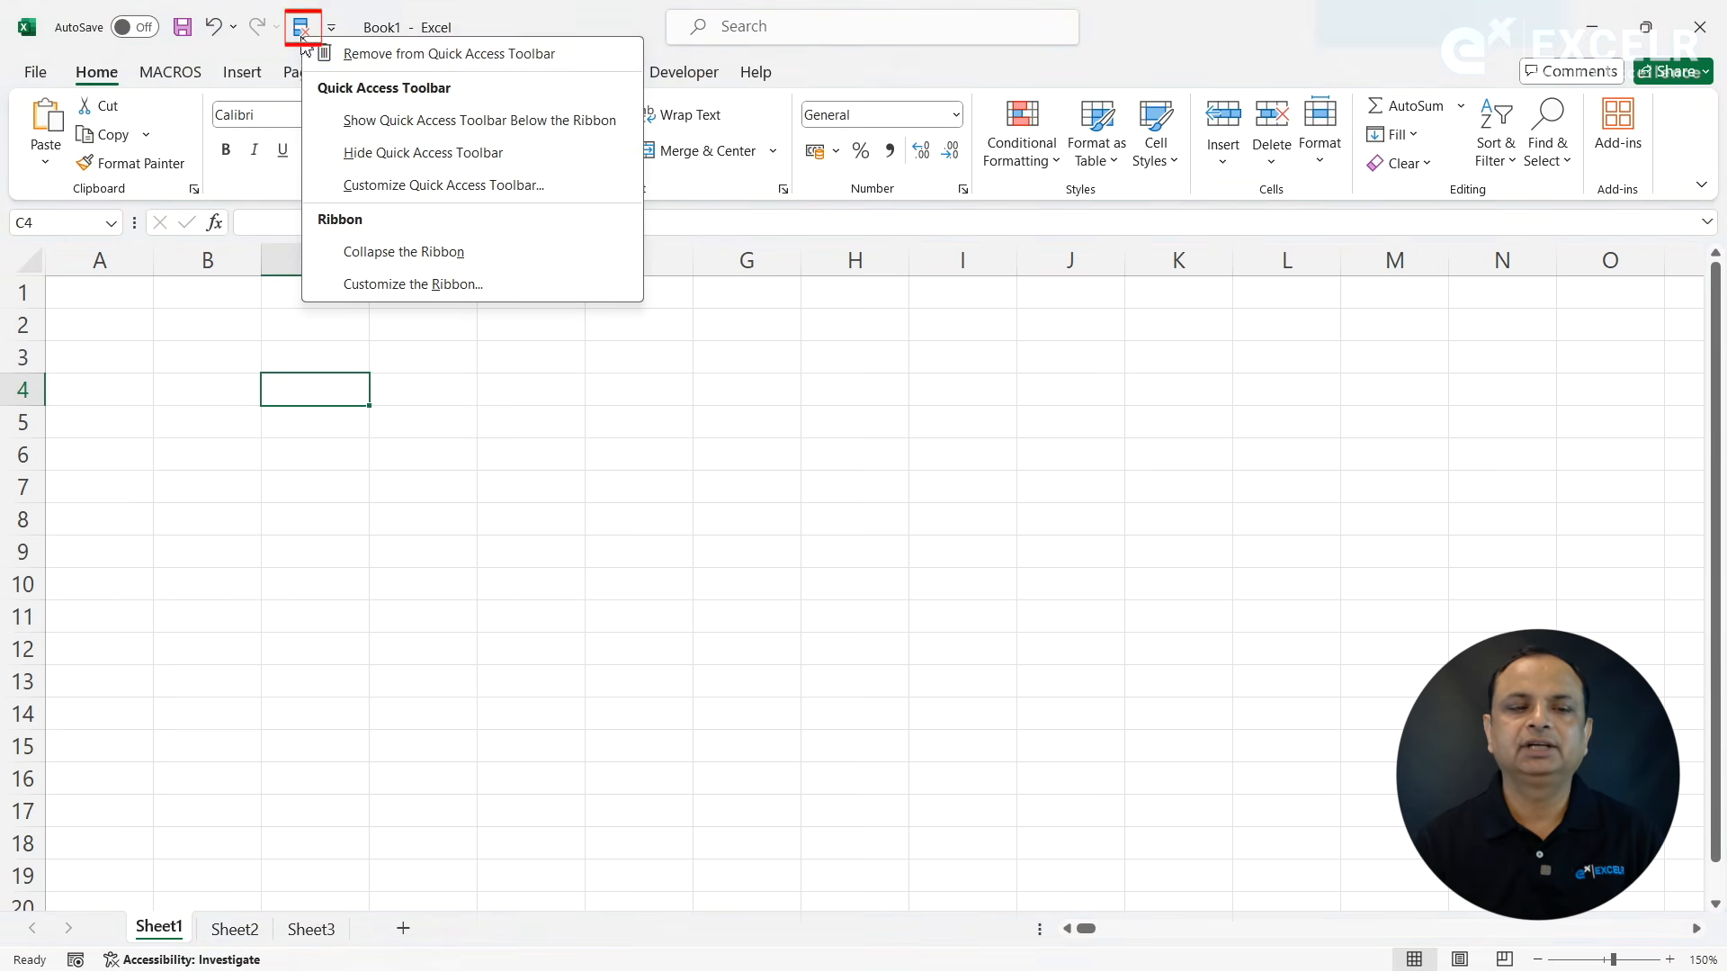
pyautogui.click(346, 50)
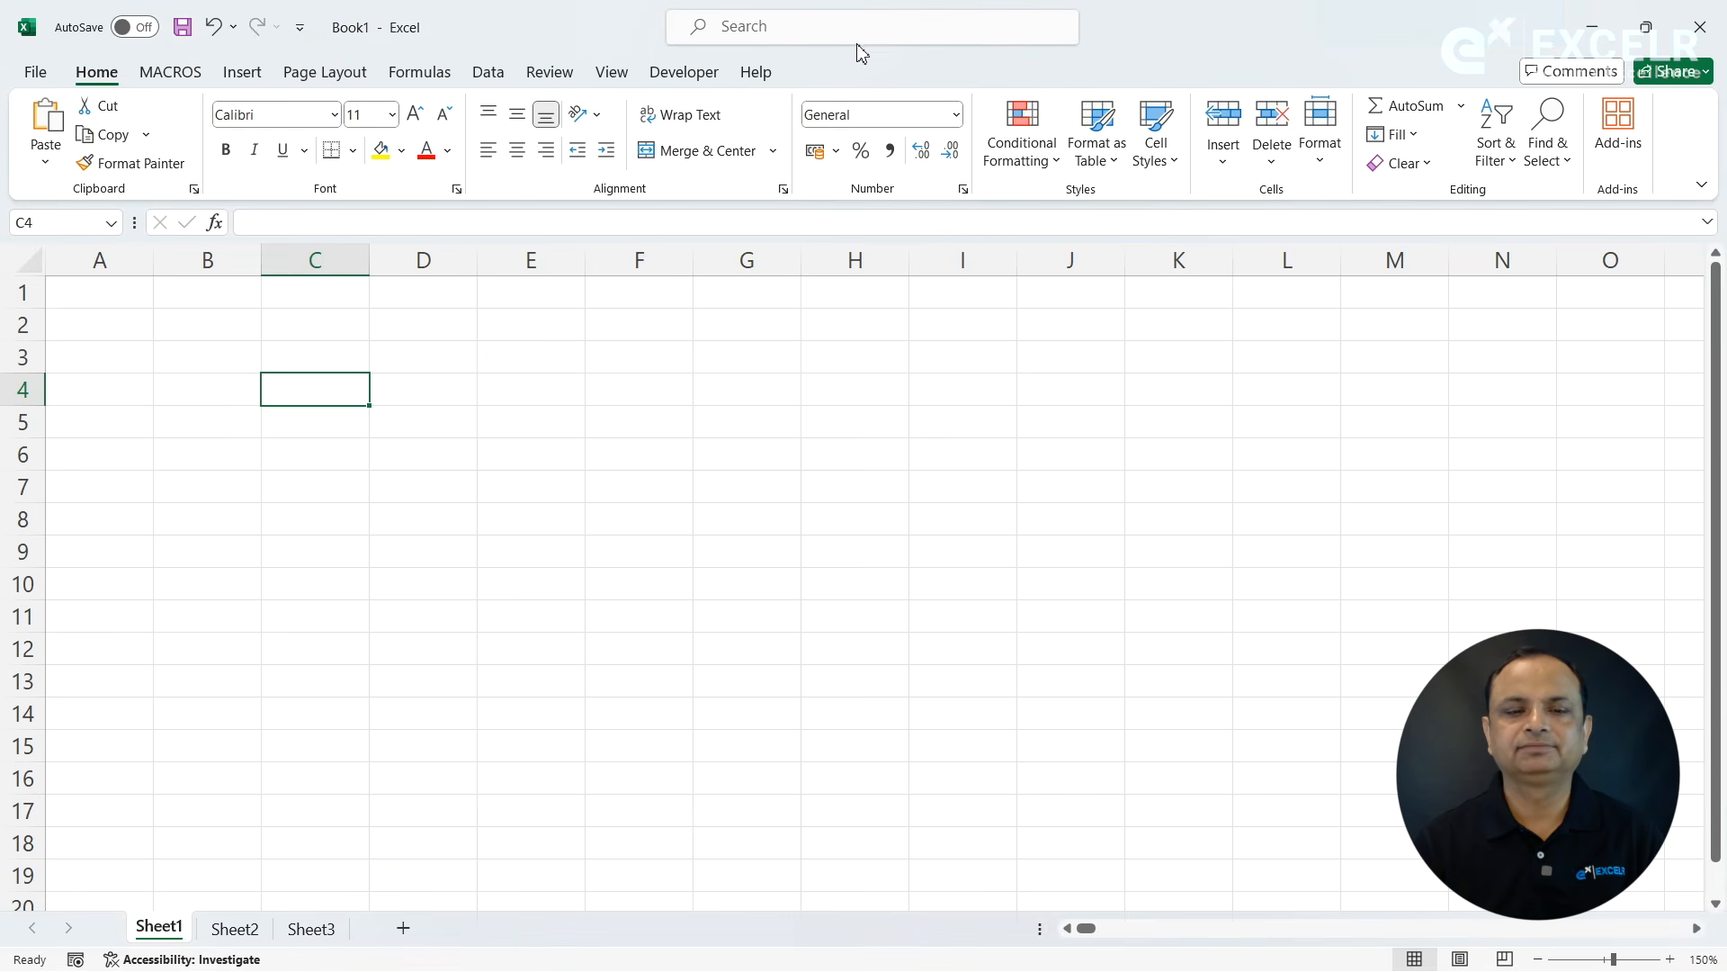
# - View the suggested actions of Microsoft Search and return to the worksheet
pyautogui.click(767, 26)
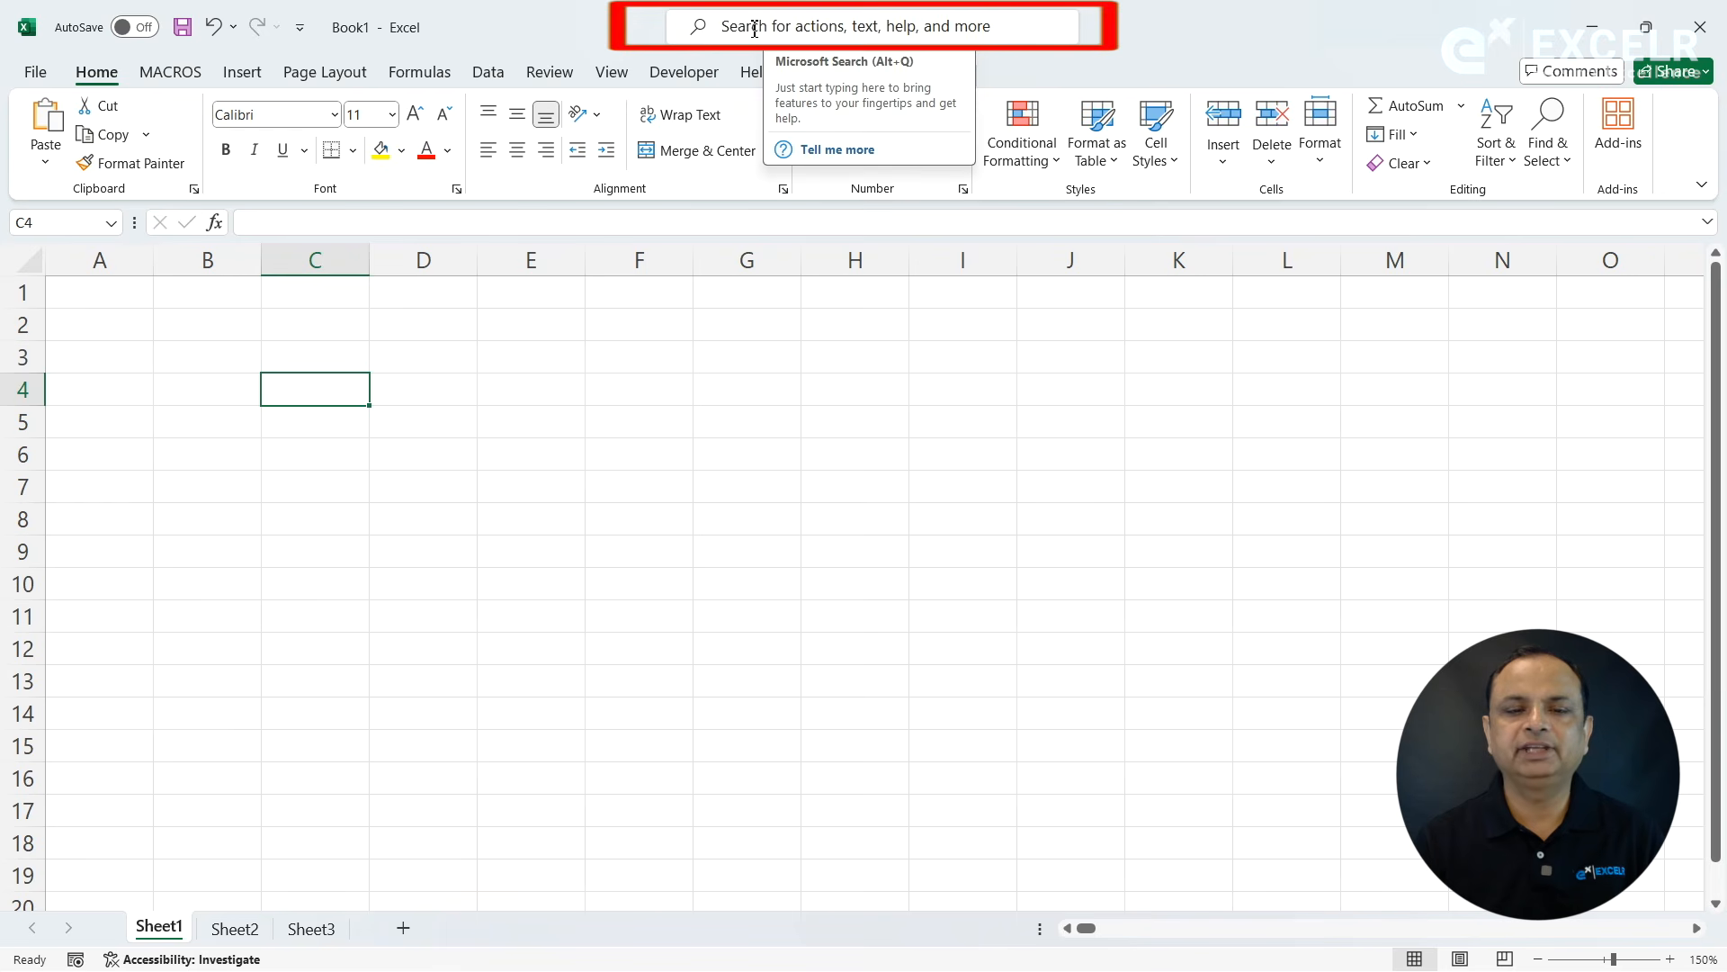
pyautogui.click(754, 30)
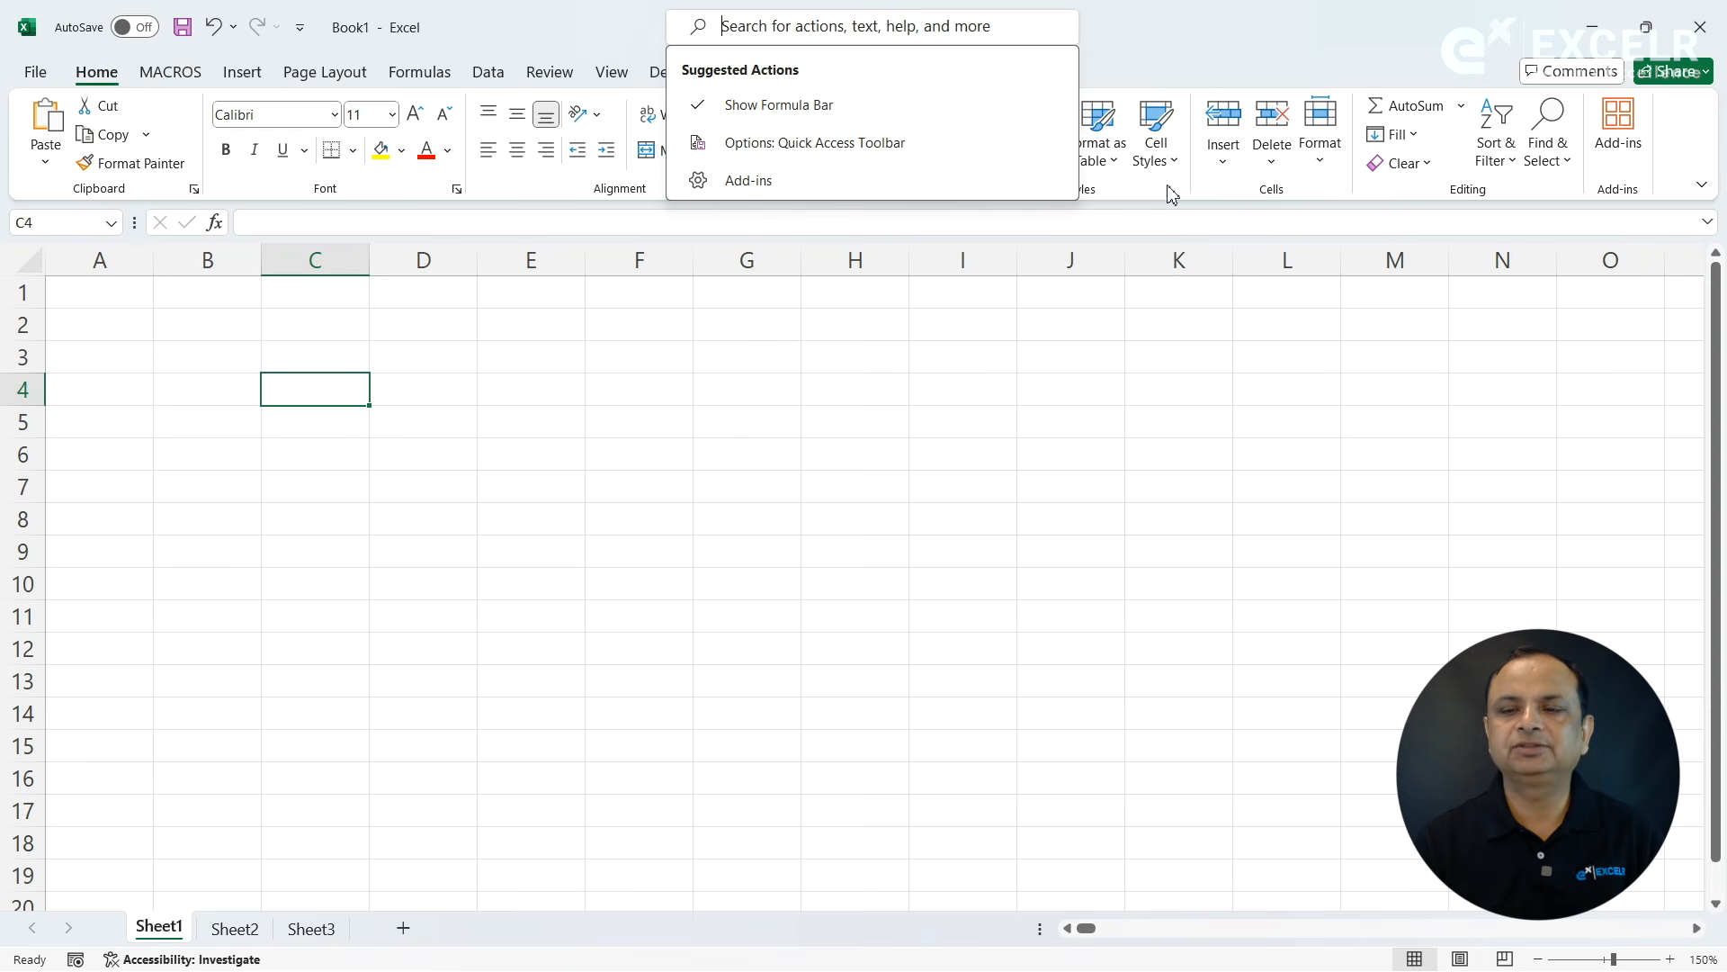
pyautogui.click(723, 465)
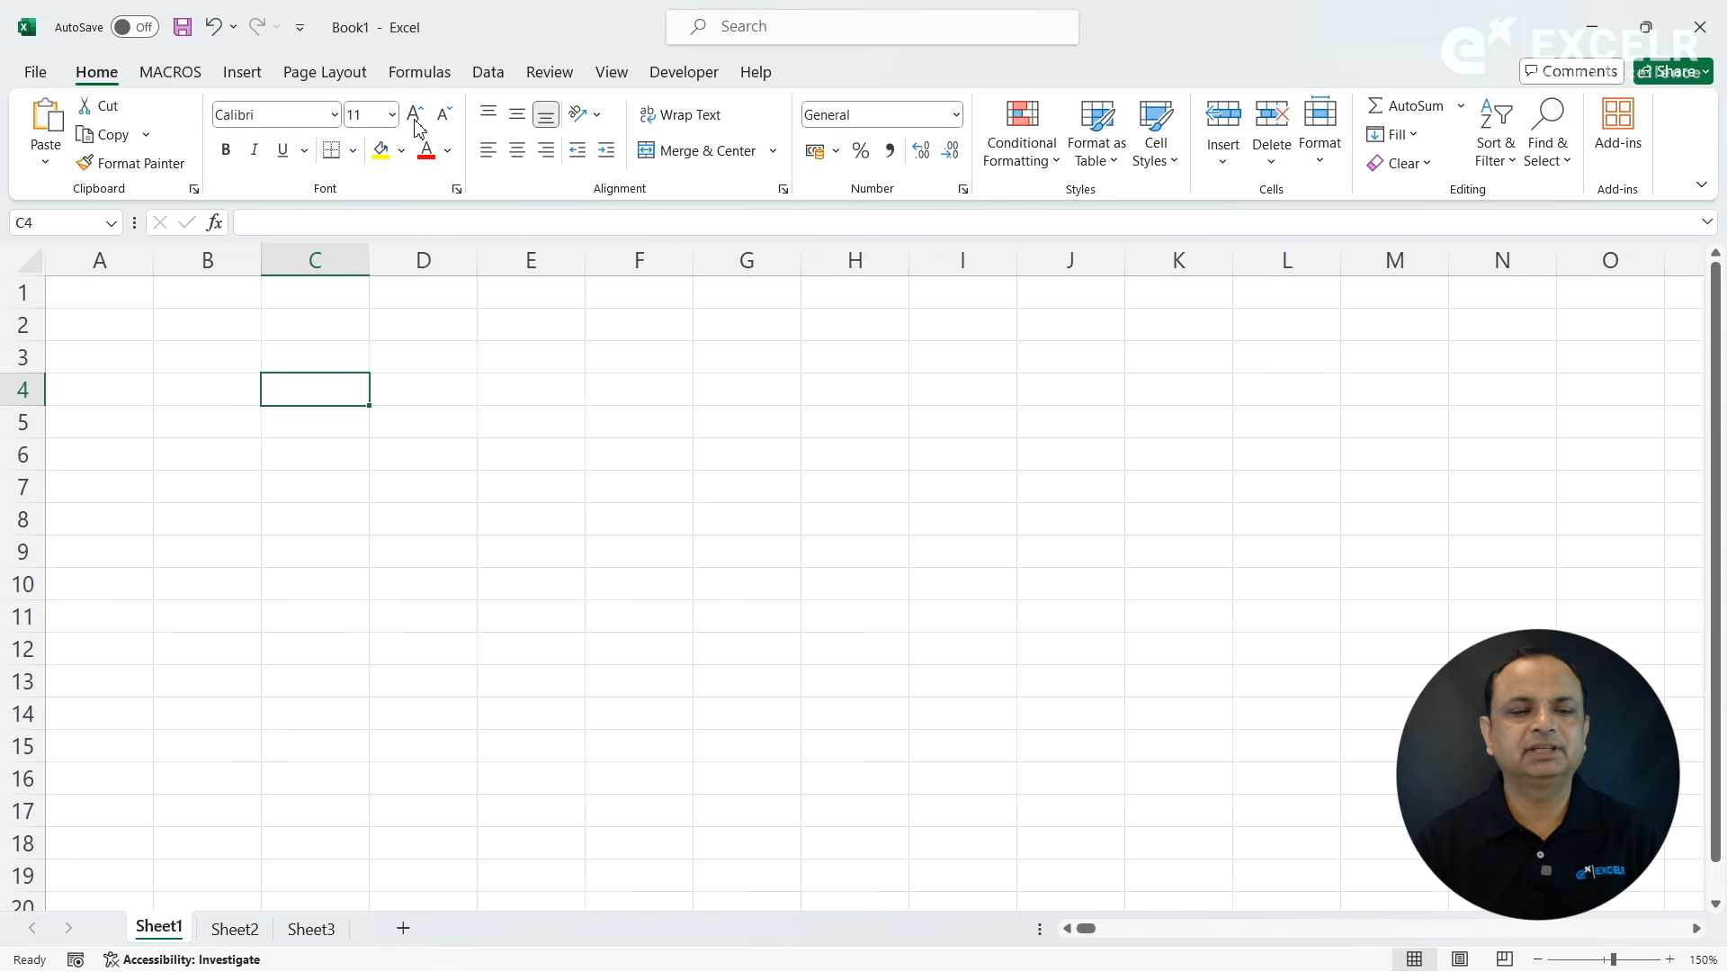
# - Collapse the ribbon so that only the tab names show, and restore its full display
pyautogui.rightClick(367, 82)
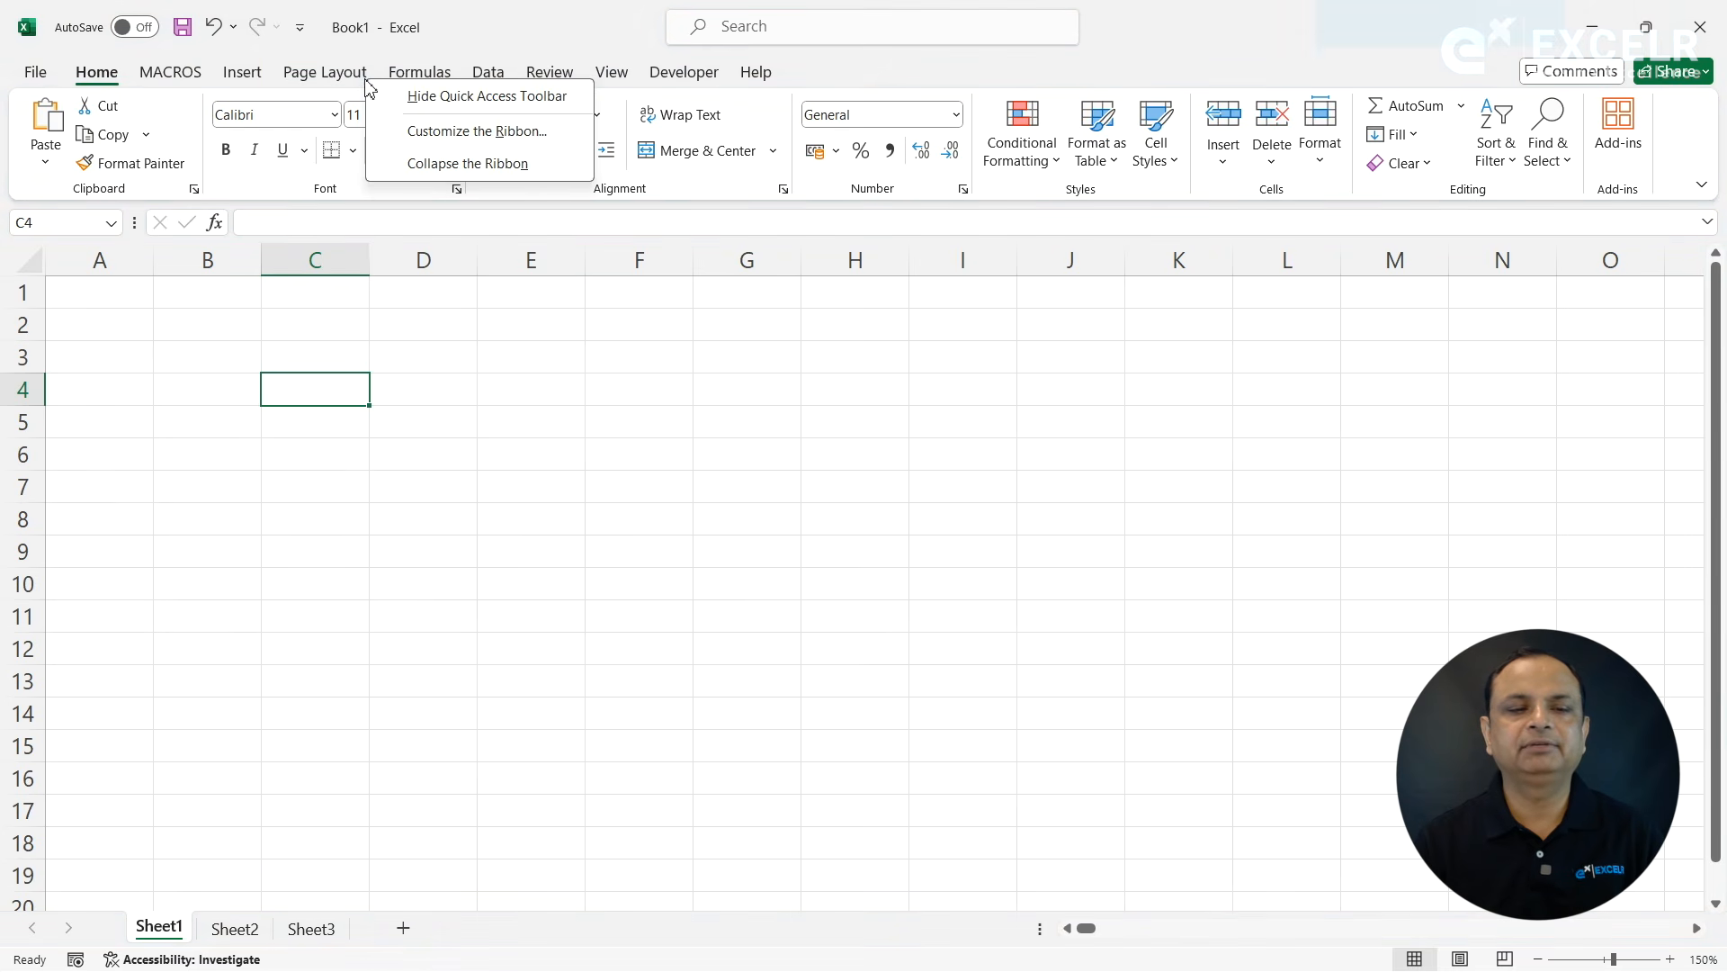
pyautogui.click(476, 163)
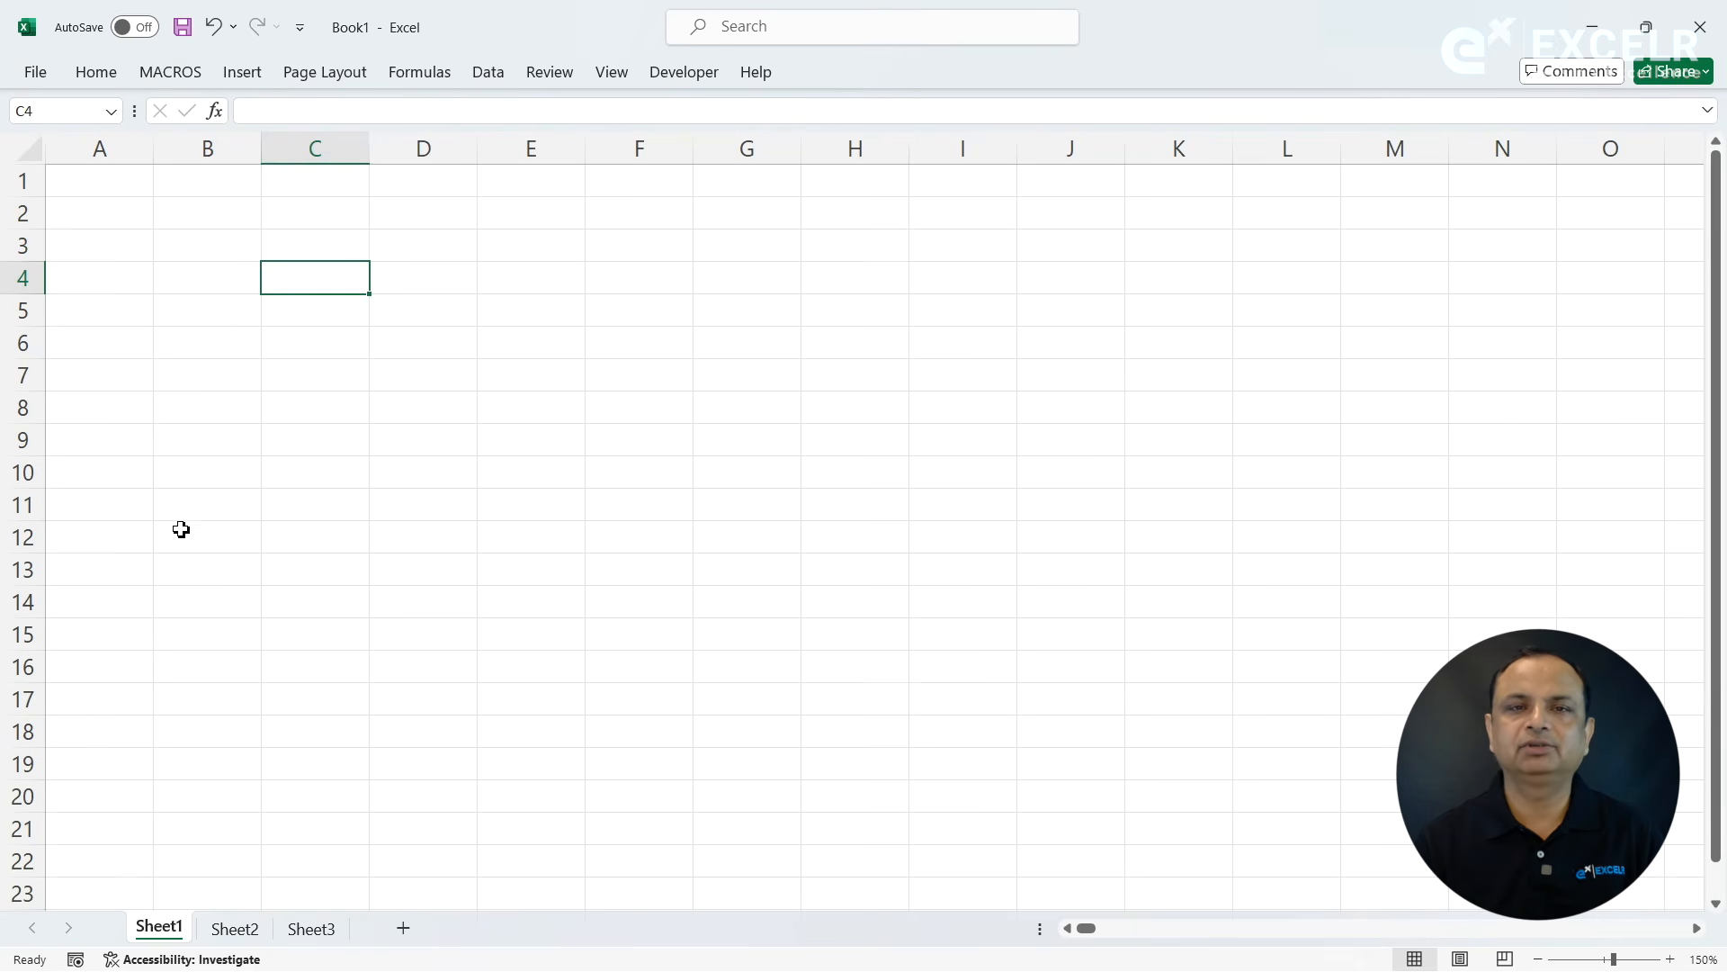
pyautogui.rightClick(401, 75)
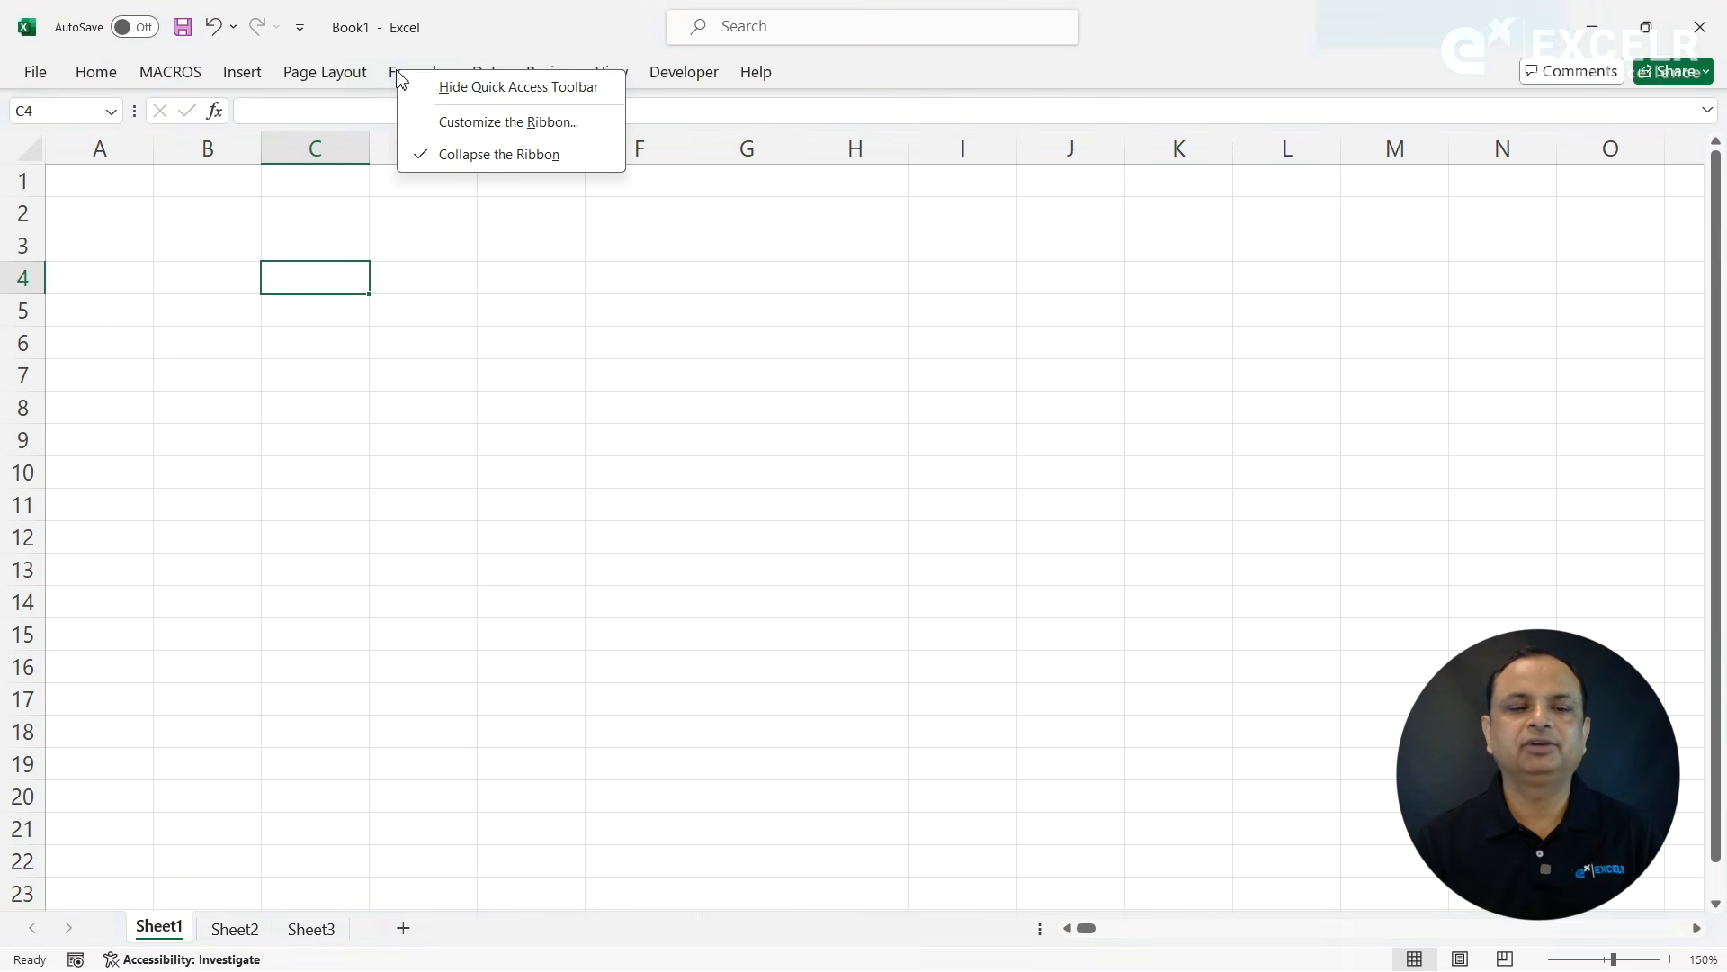
pyautogui.press('Escape')
pyautogui.click(421, 158)
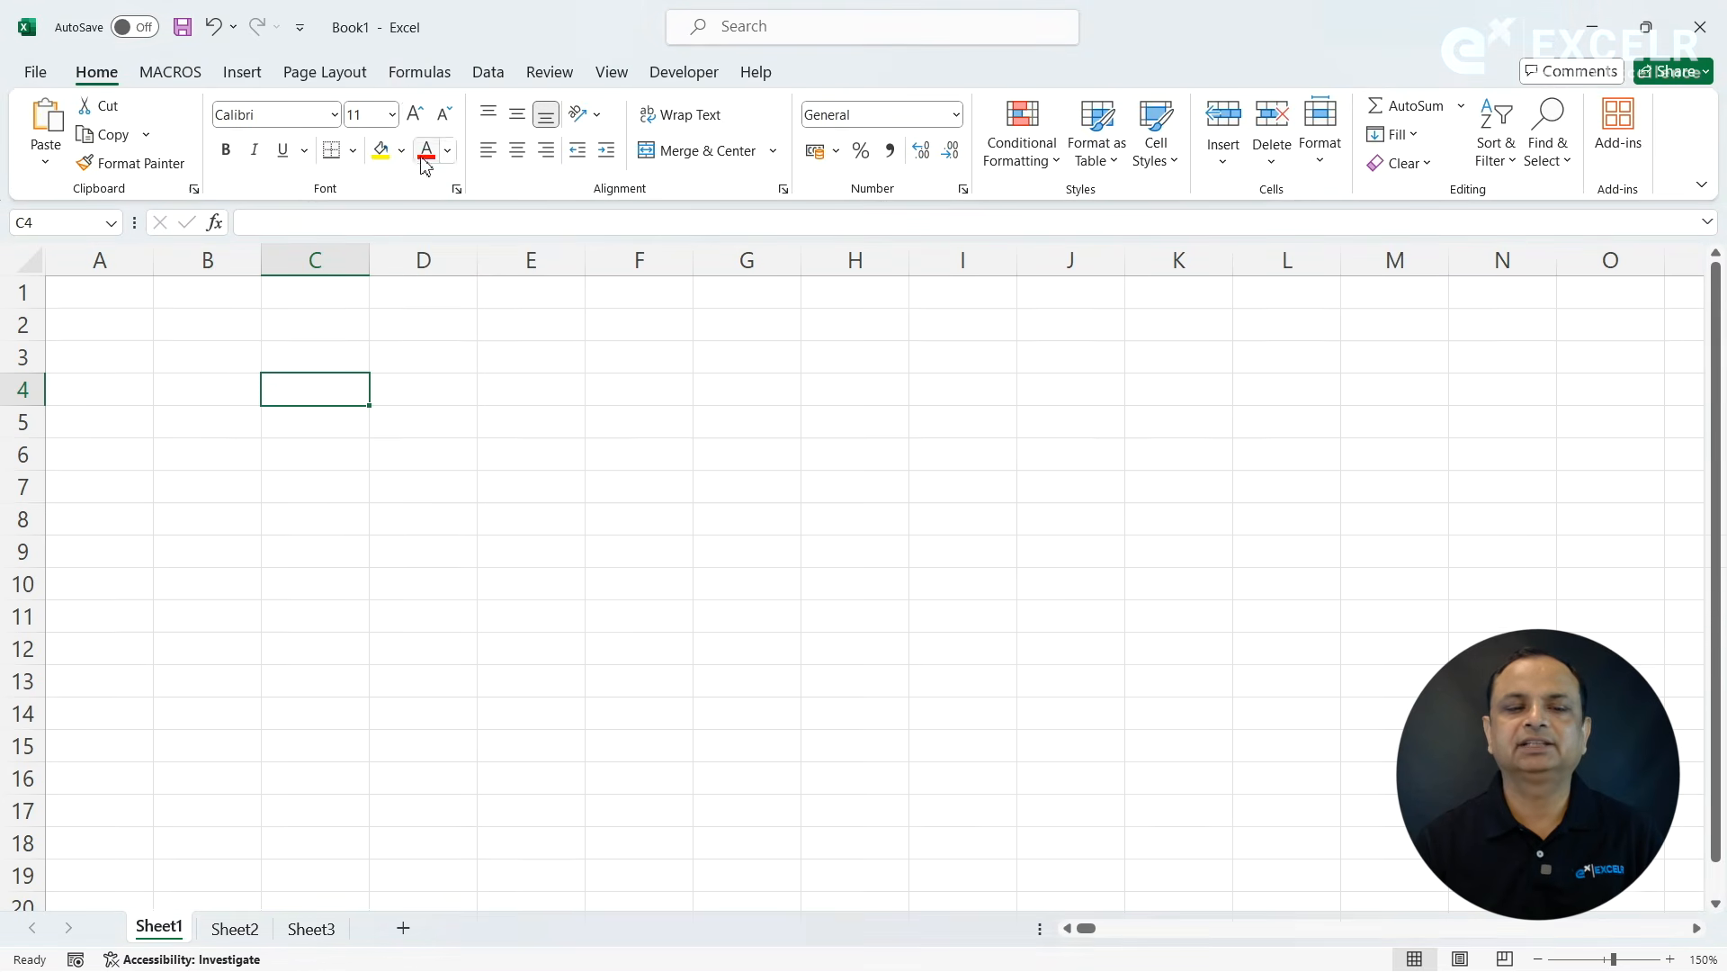
pyautogui.rightClick(397, 75)
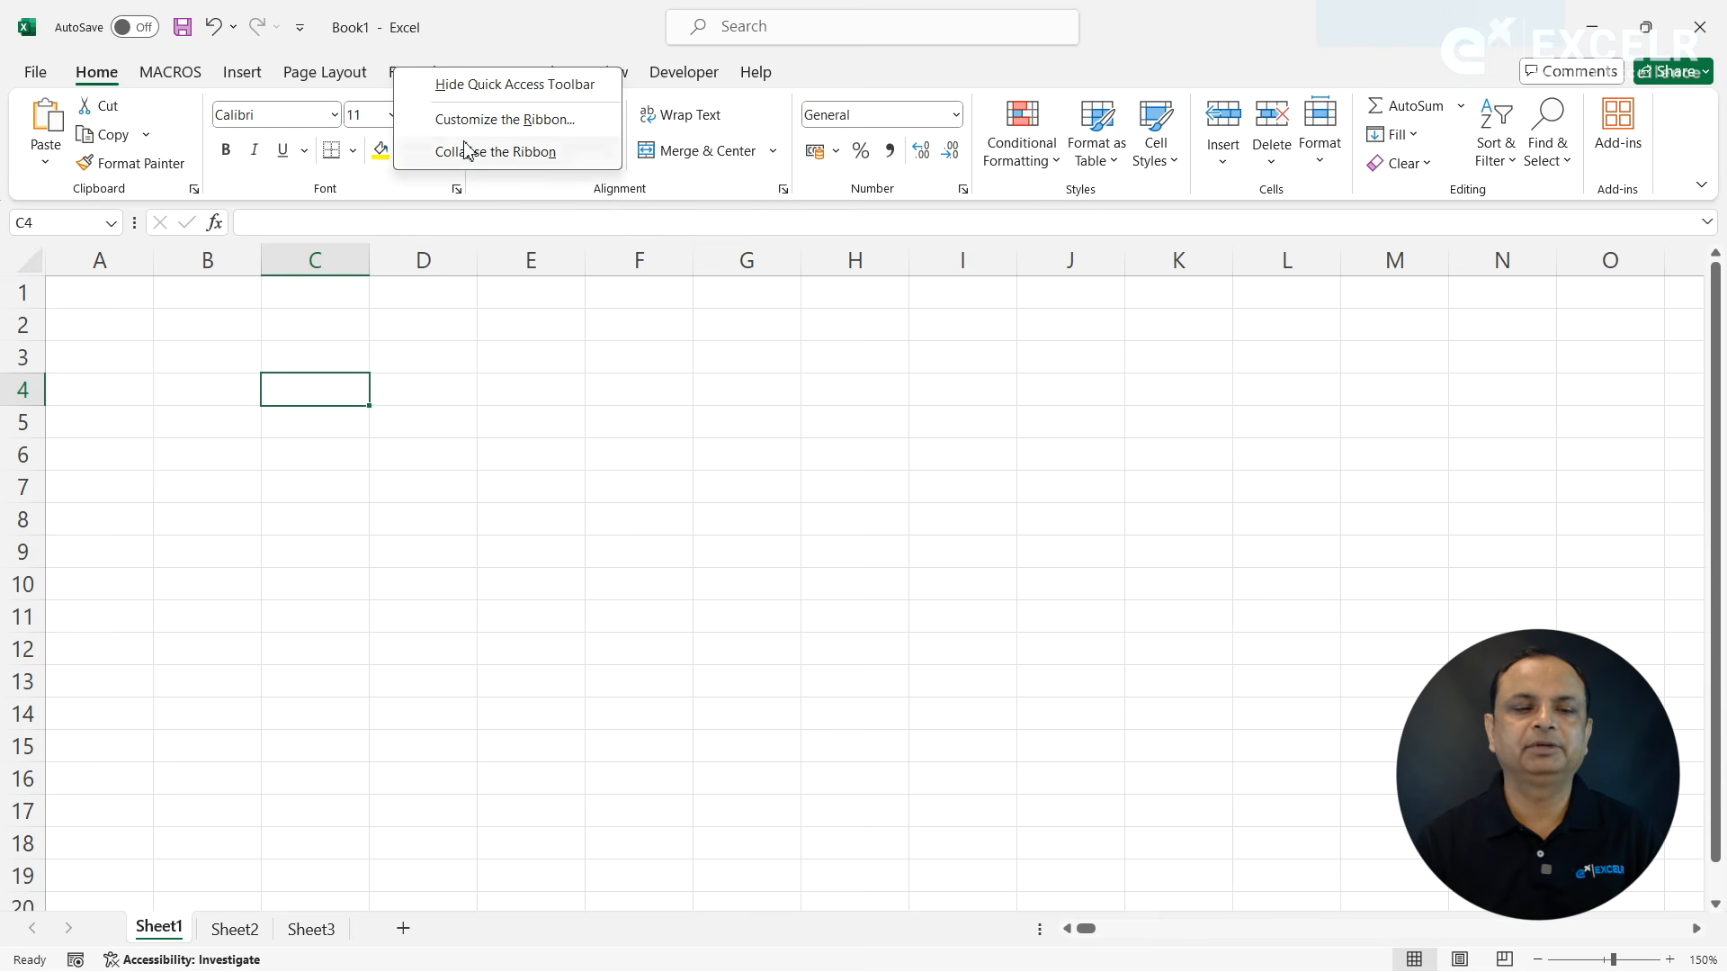
pyautogui.click(473, 348)
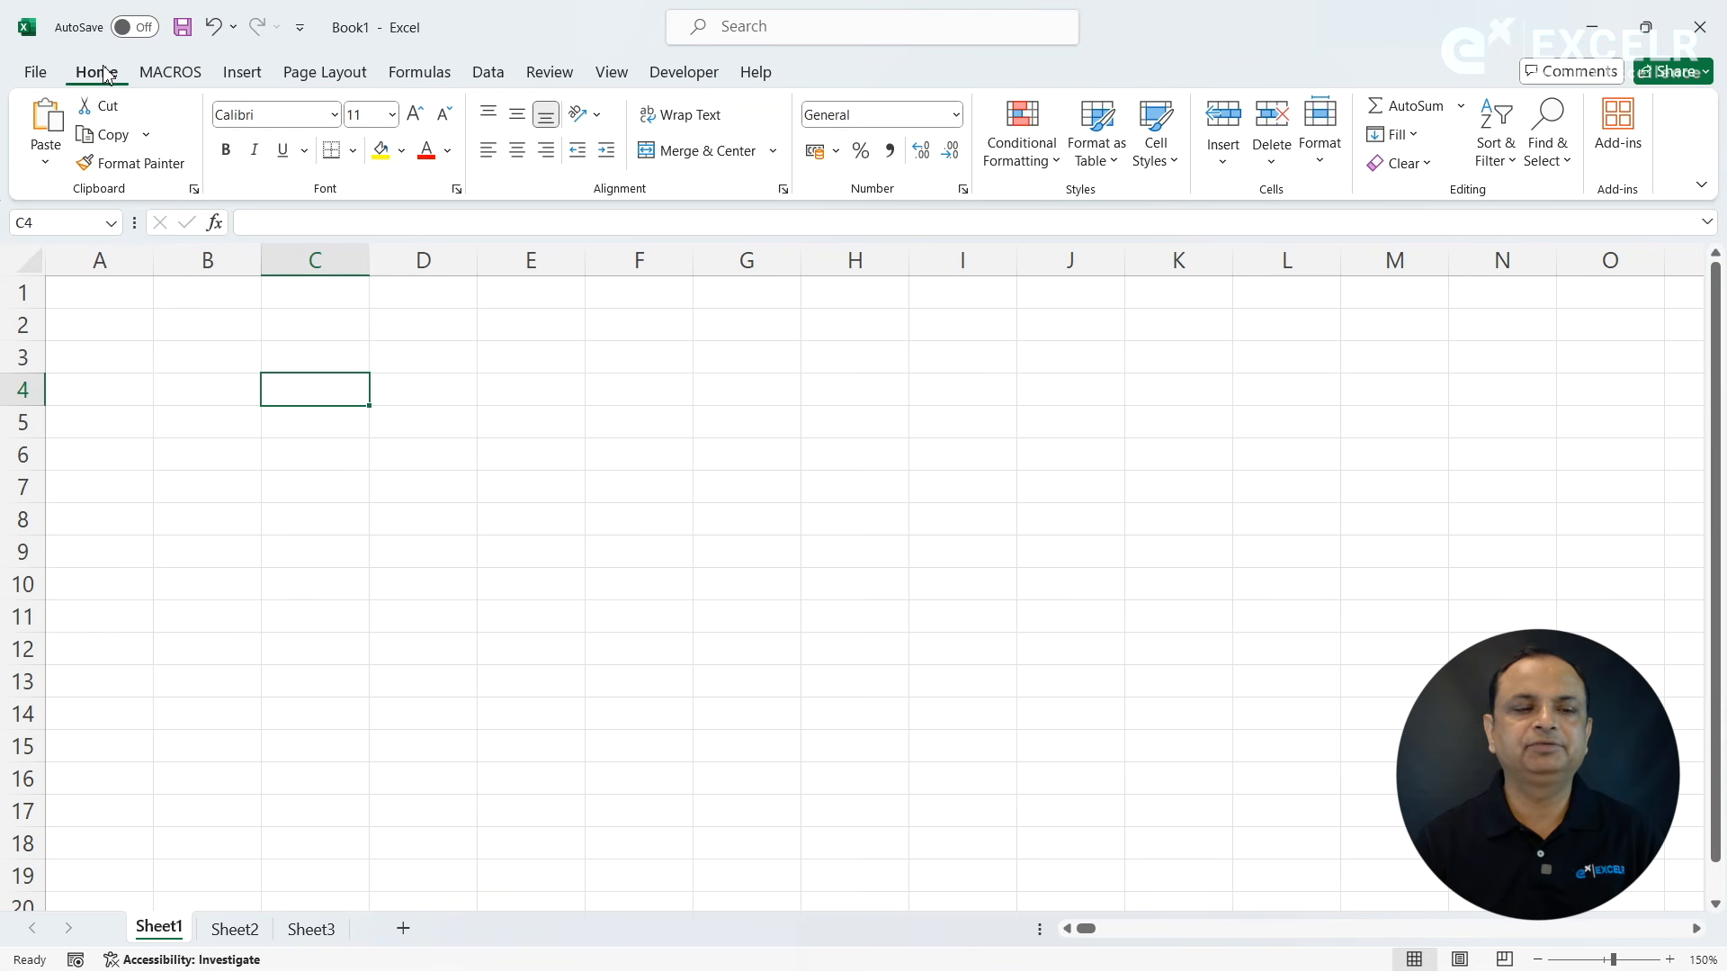
# - Look through the ribbon commands for Insert, Page Layout, Formulas, Data, Review and View
pyautogui.click(267, 78)
pyautogui.click(333, 76)
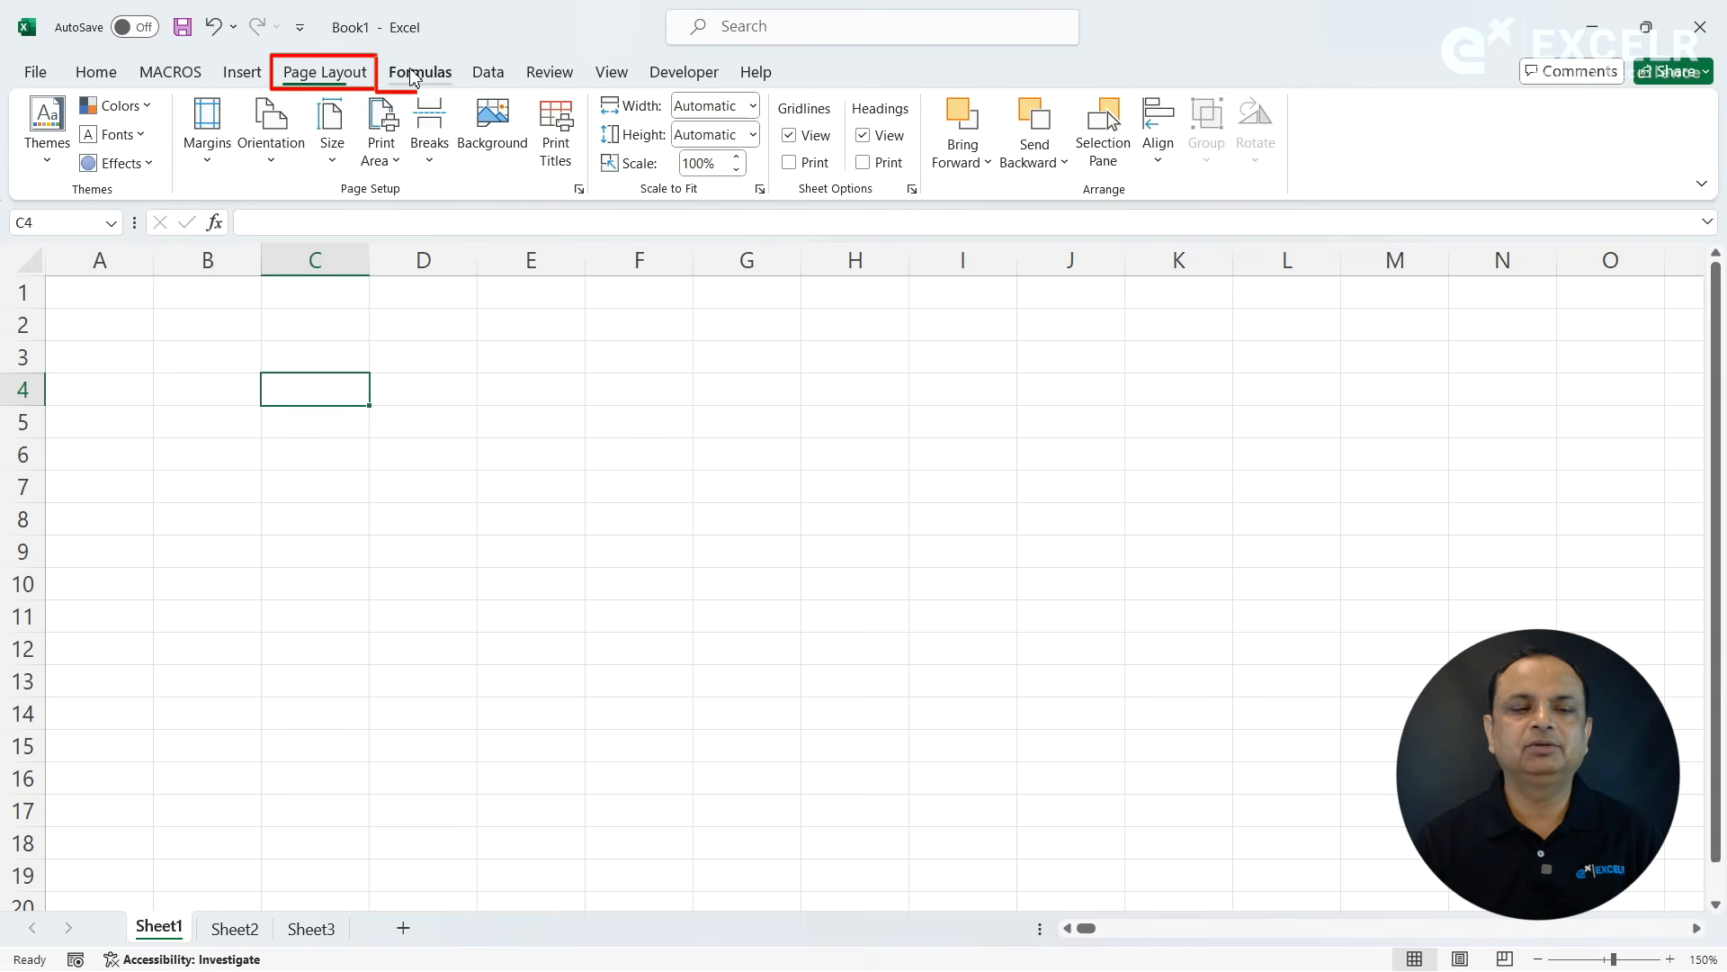
pyautogui.click(427, 74)
pyautogui.click(487, 74)
pyautogui.click(549, 76)
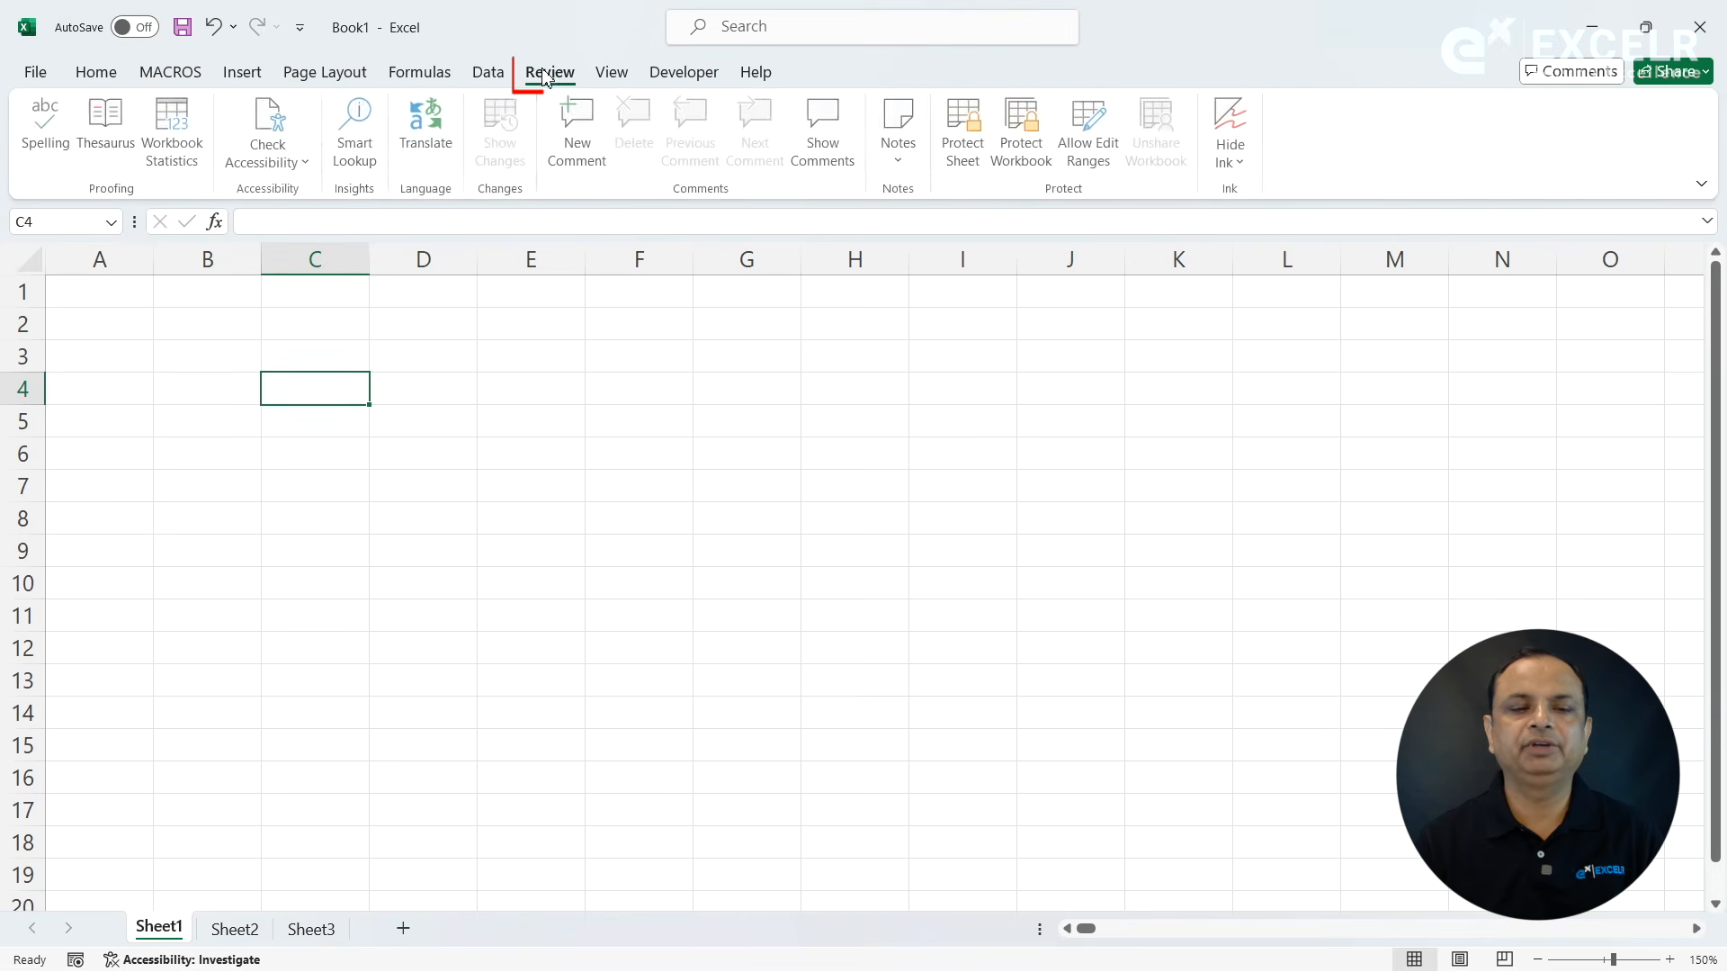
pyautogui.click(611, 76)
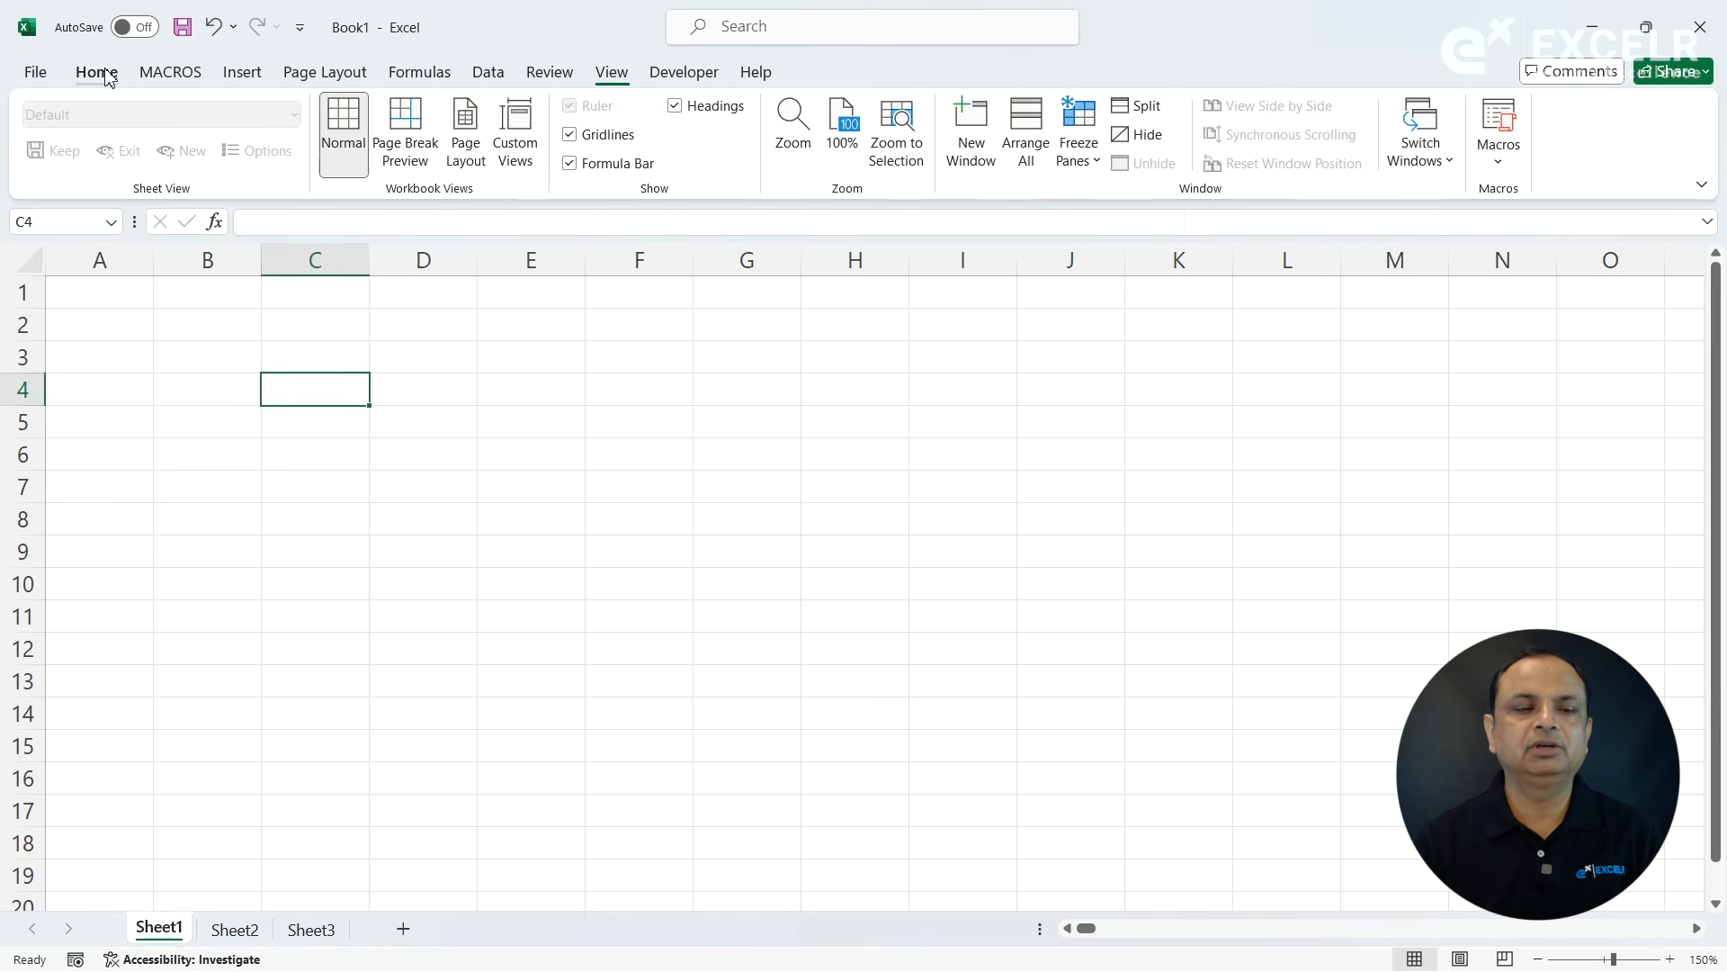
# - View the font settings in the Format Cells dialog and close it without making changes
pyautogui.click(106, 75)
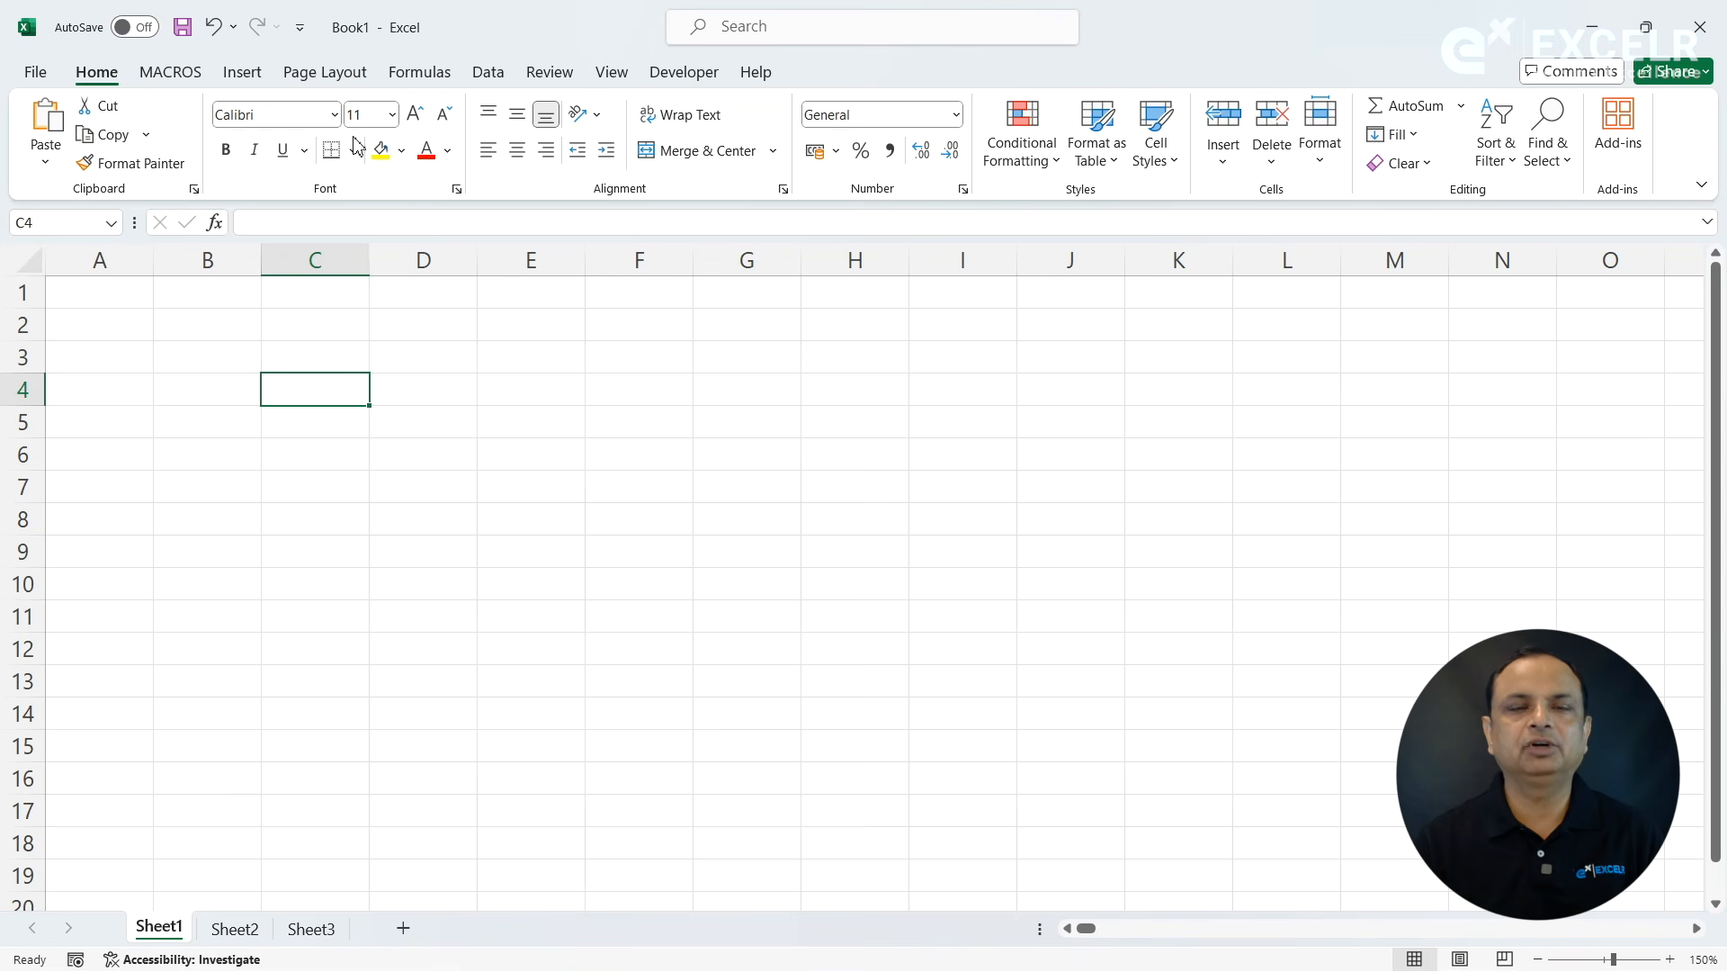
pyautogui.click(458, 191)
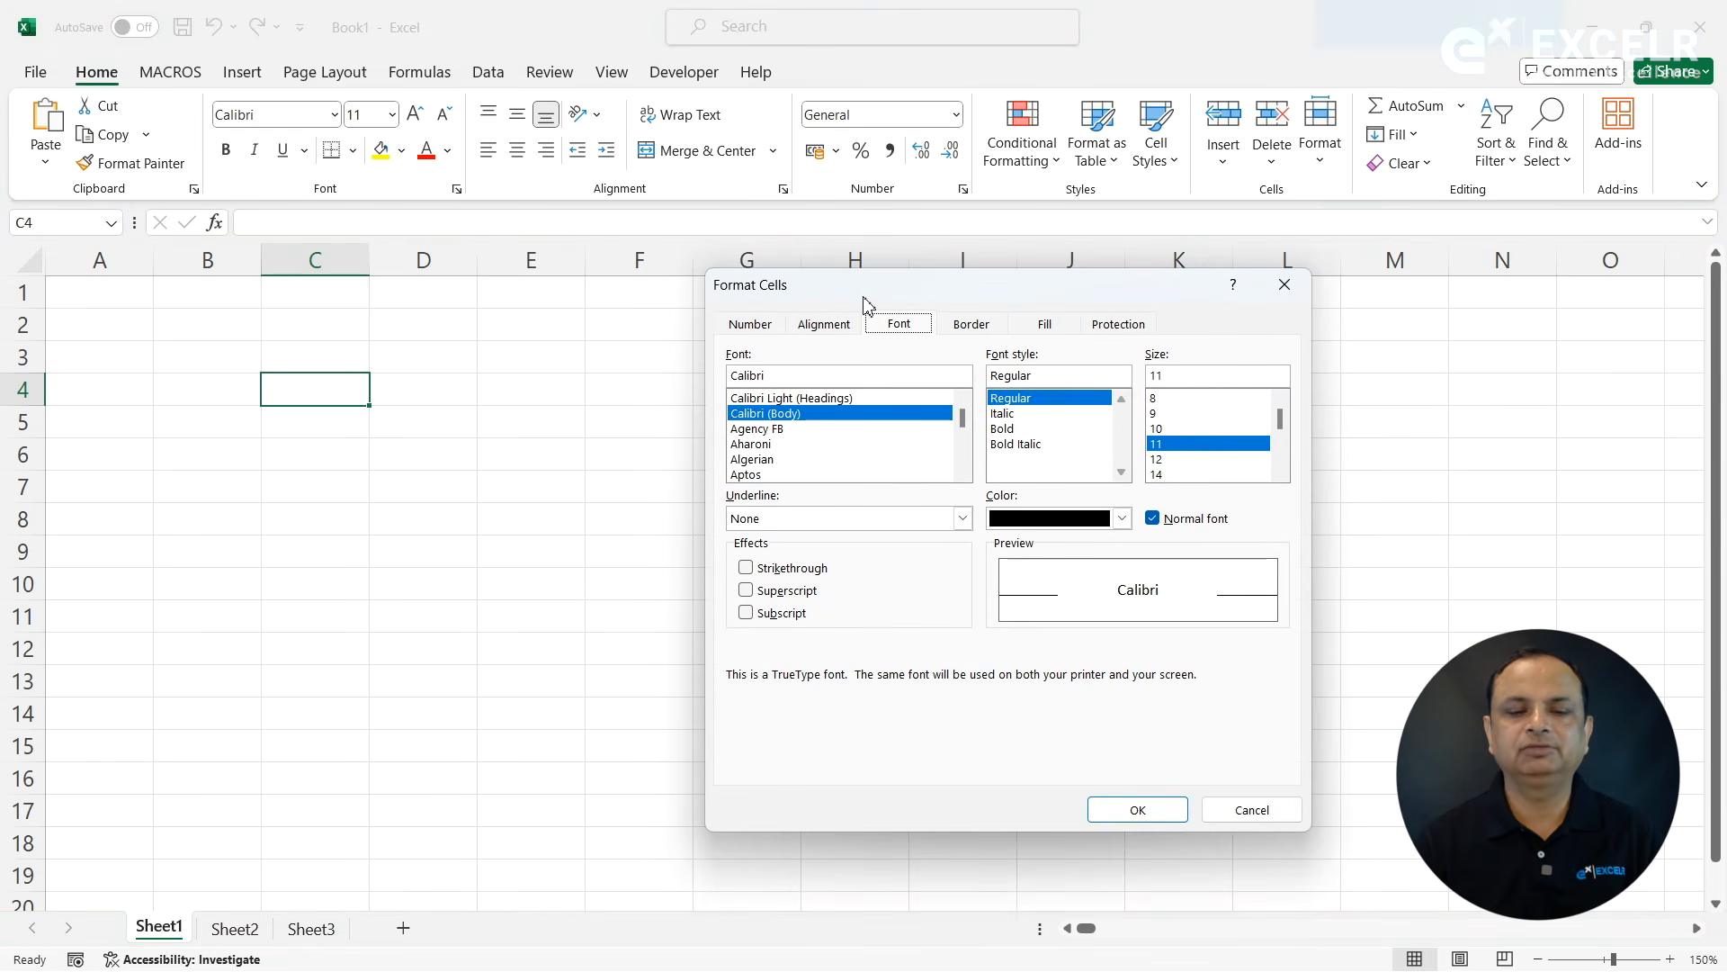
pyautogui.moveTo(865, 303); pyautogui.dragTo(848, 137)
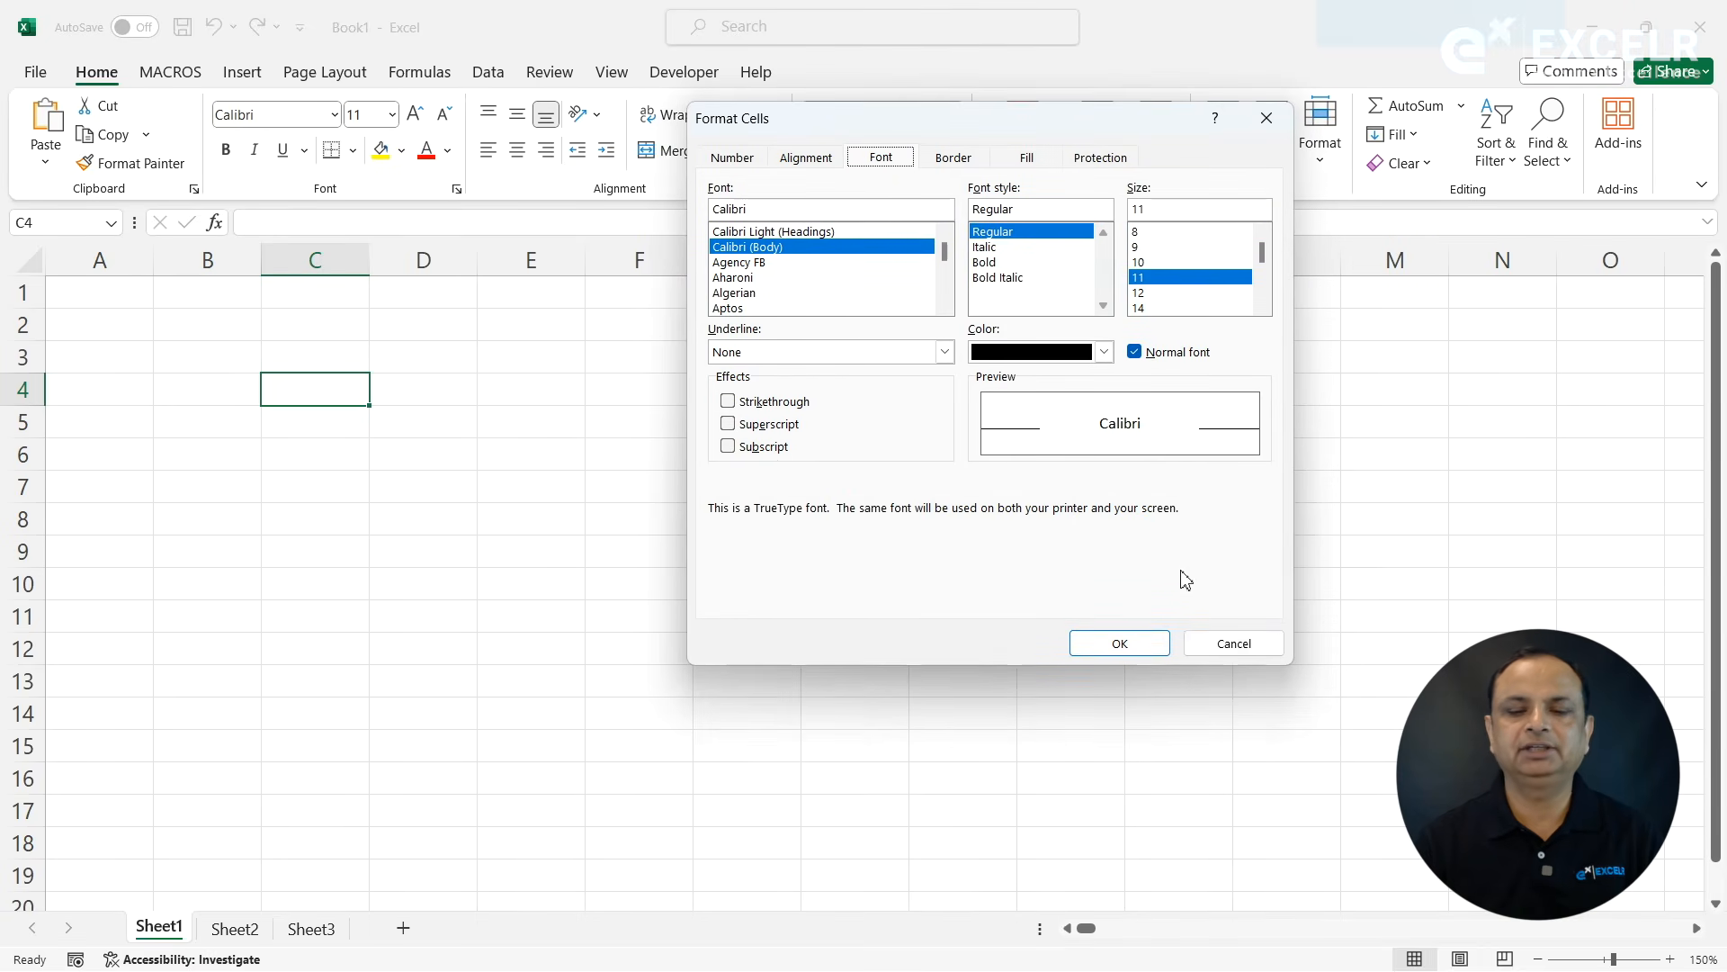
pyautogui.click(1235, 644)
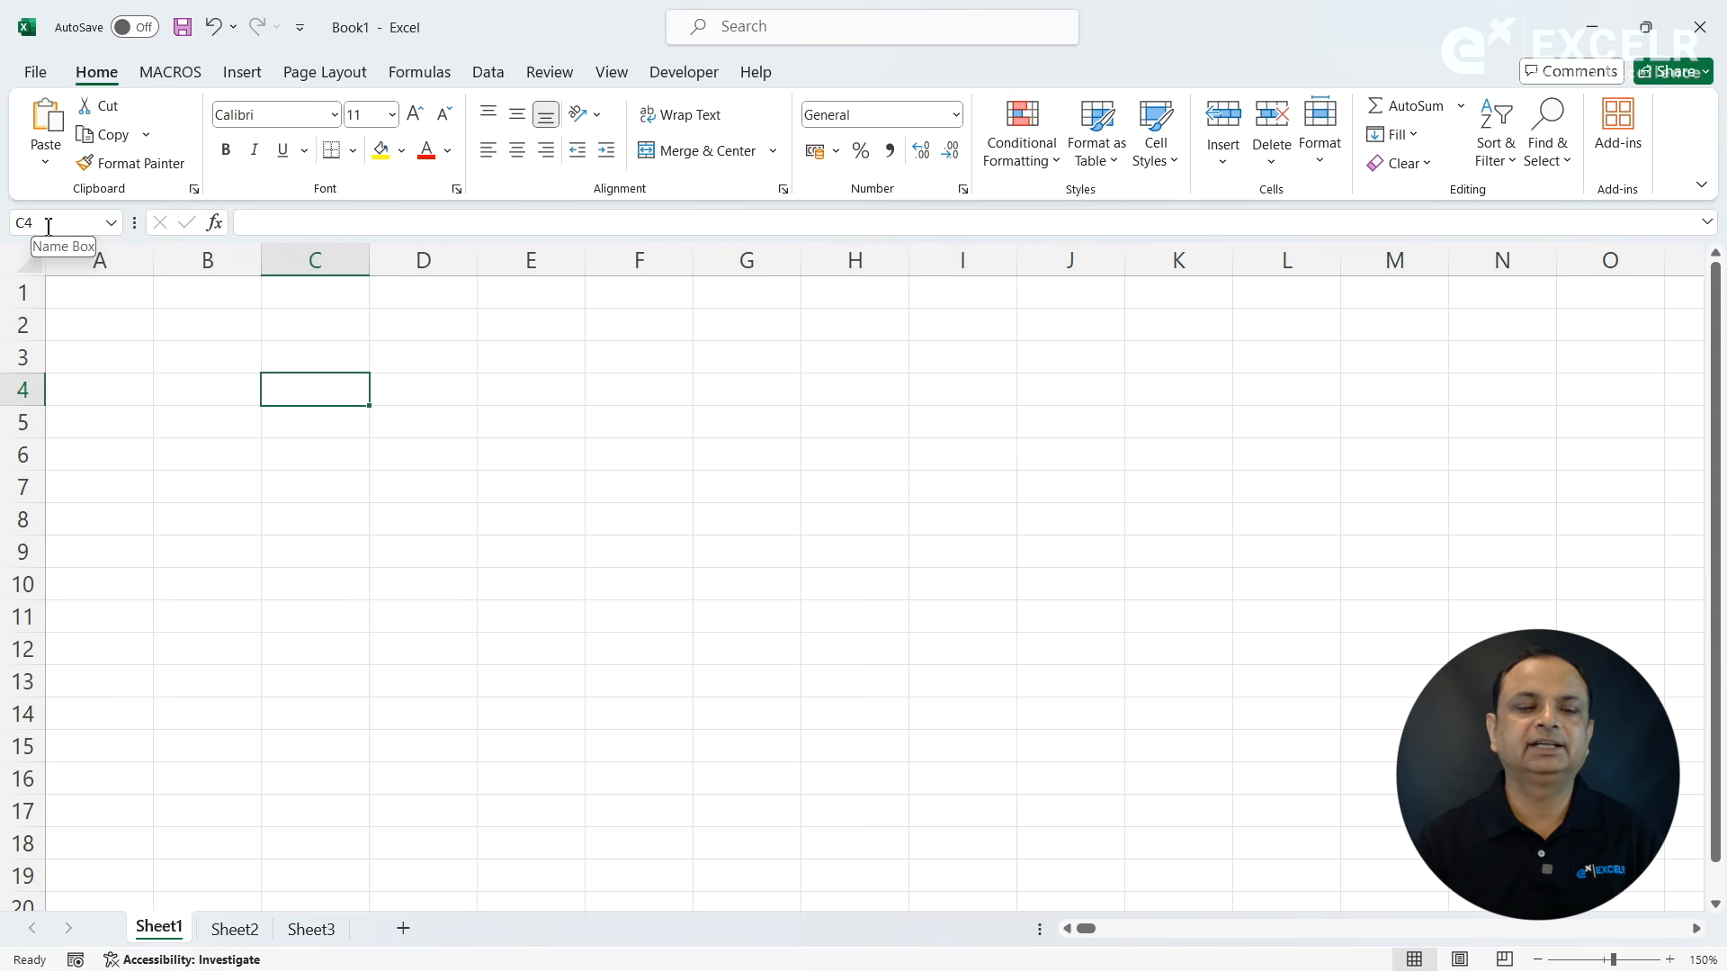
# - Select cells C5, H7 and D5 in turn to check their addresses in the Name Box
pyautogui.click(311, 421)
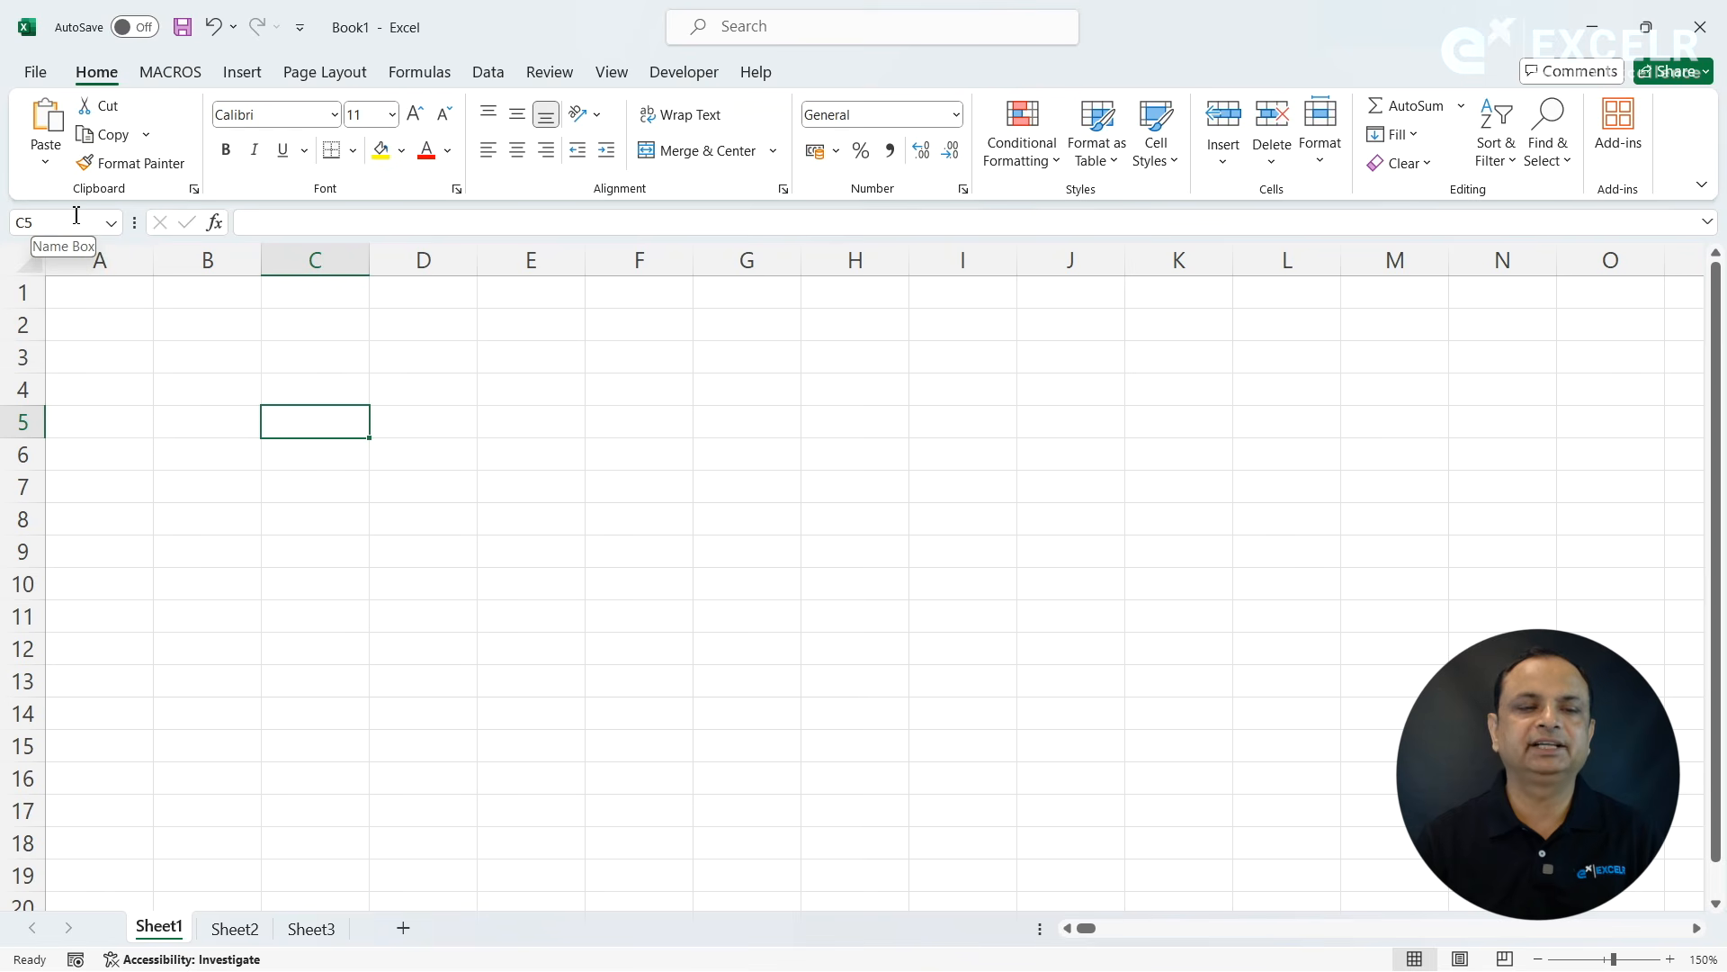
pyautogui.click(897, 491)
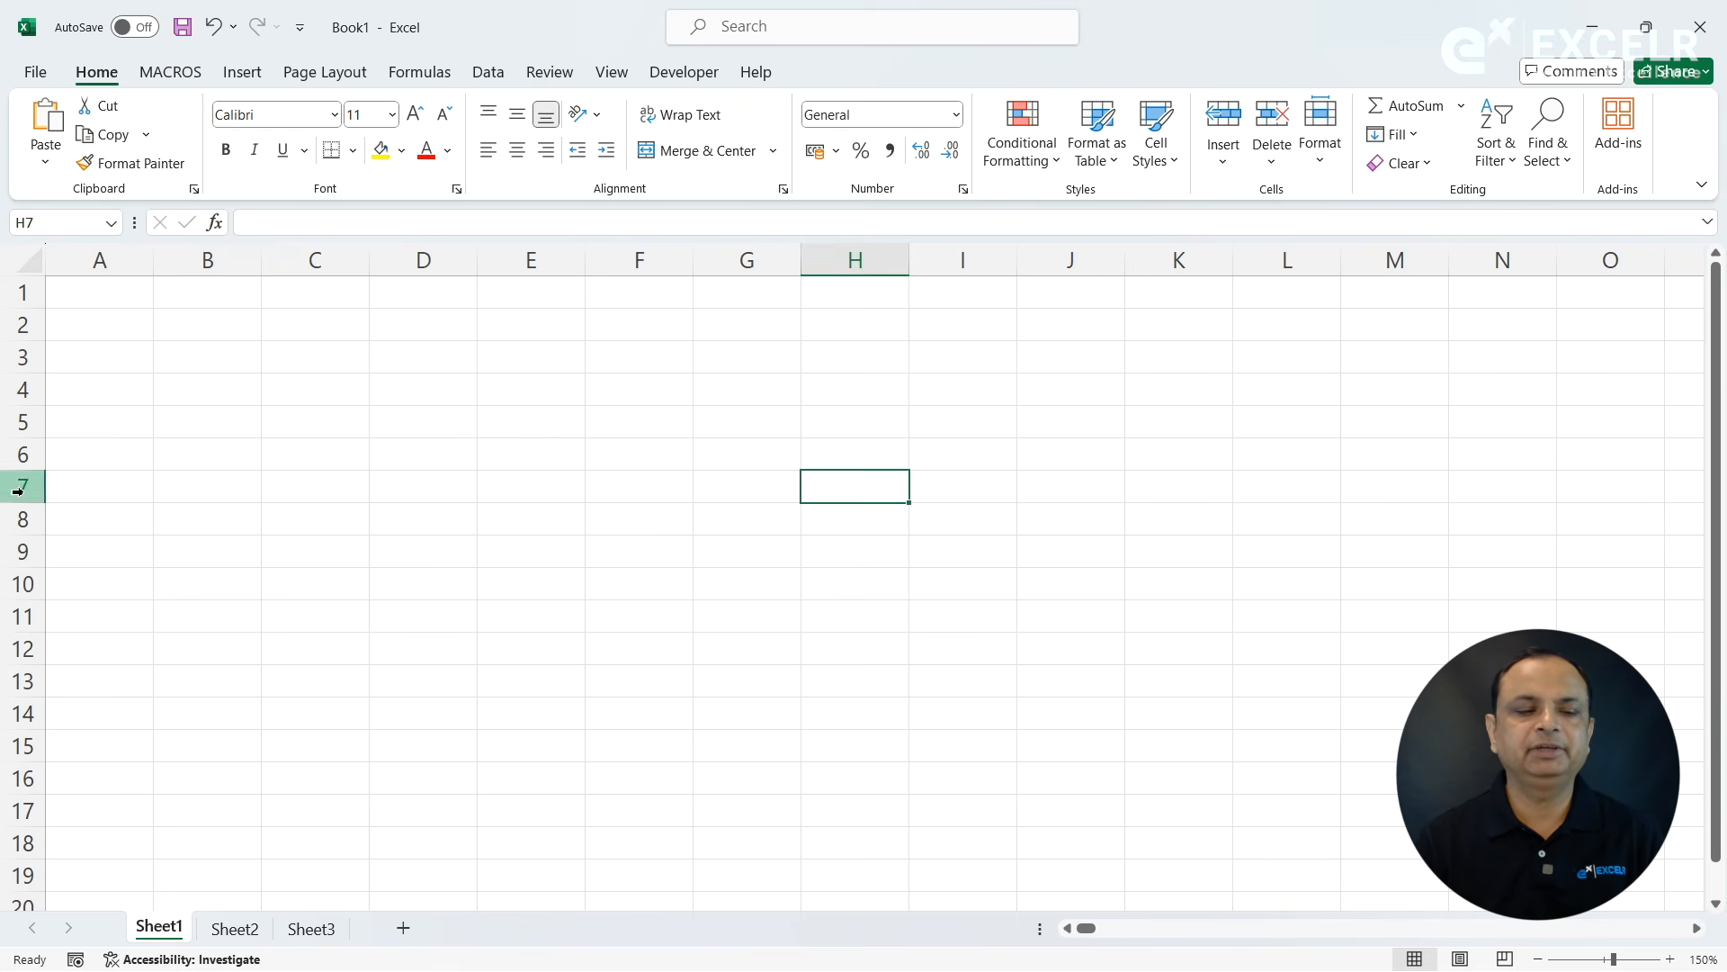
pyautogui.click(463, 437)
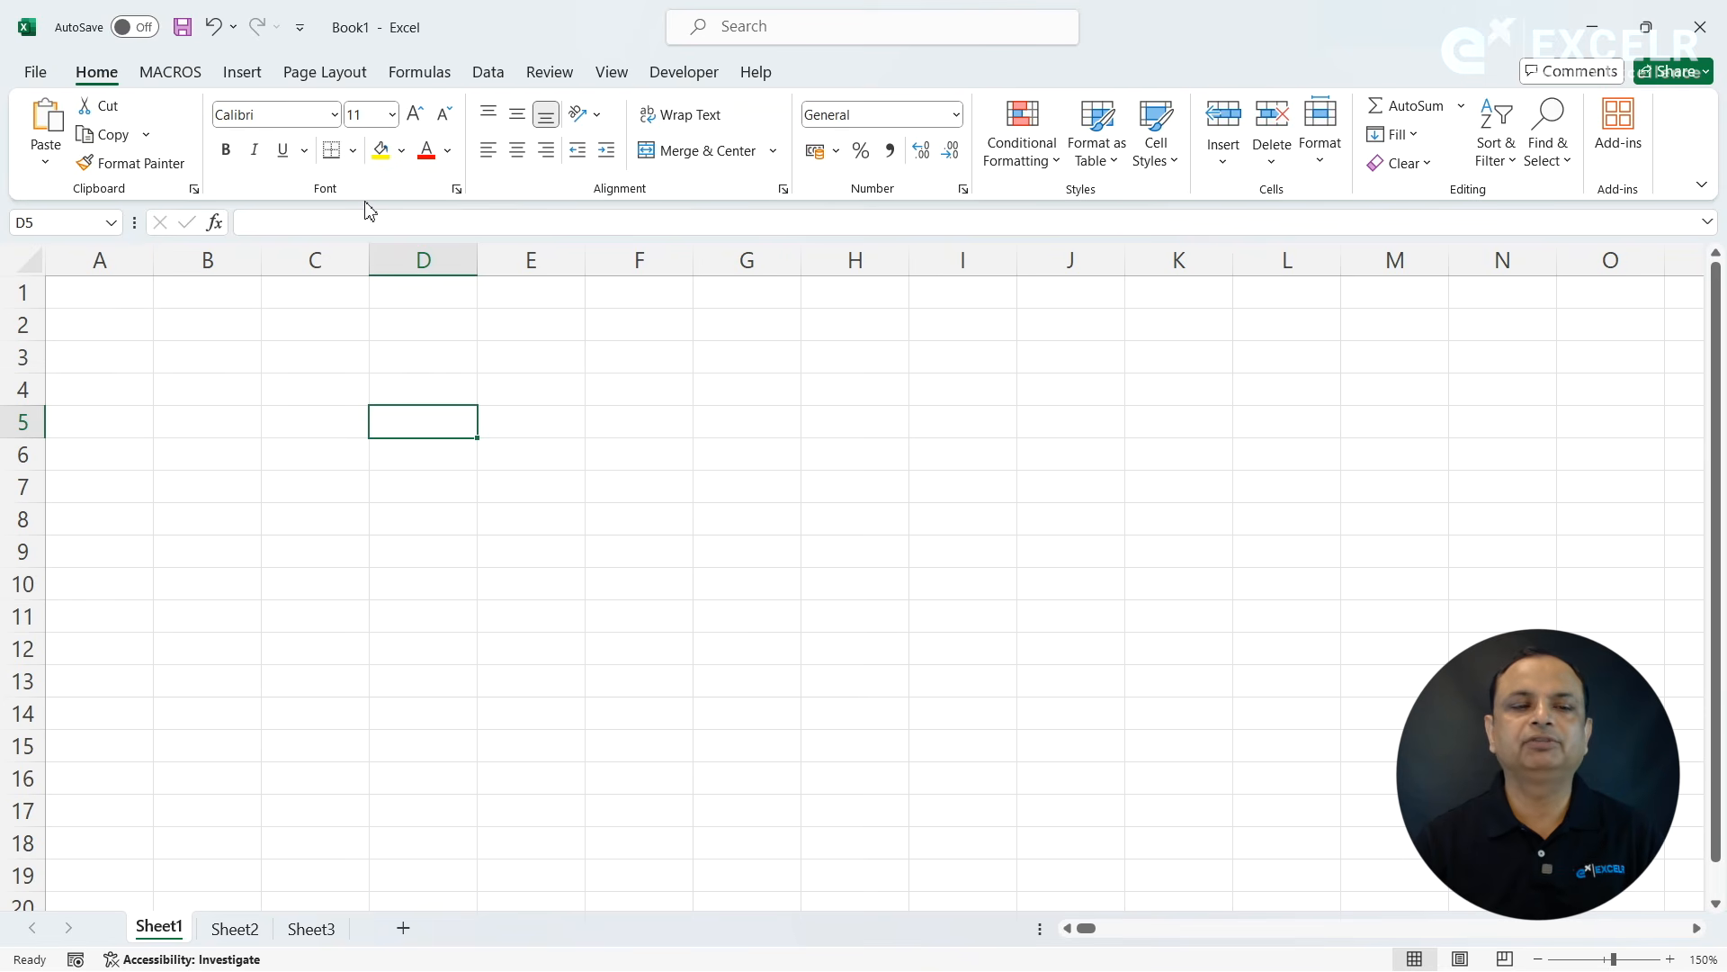
# - Enter the text ExcelR in cell C3
pyautogui.click(342, 353)
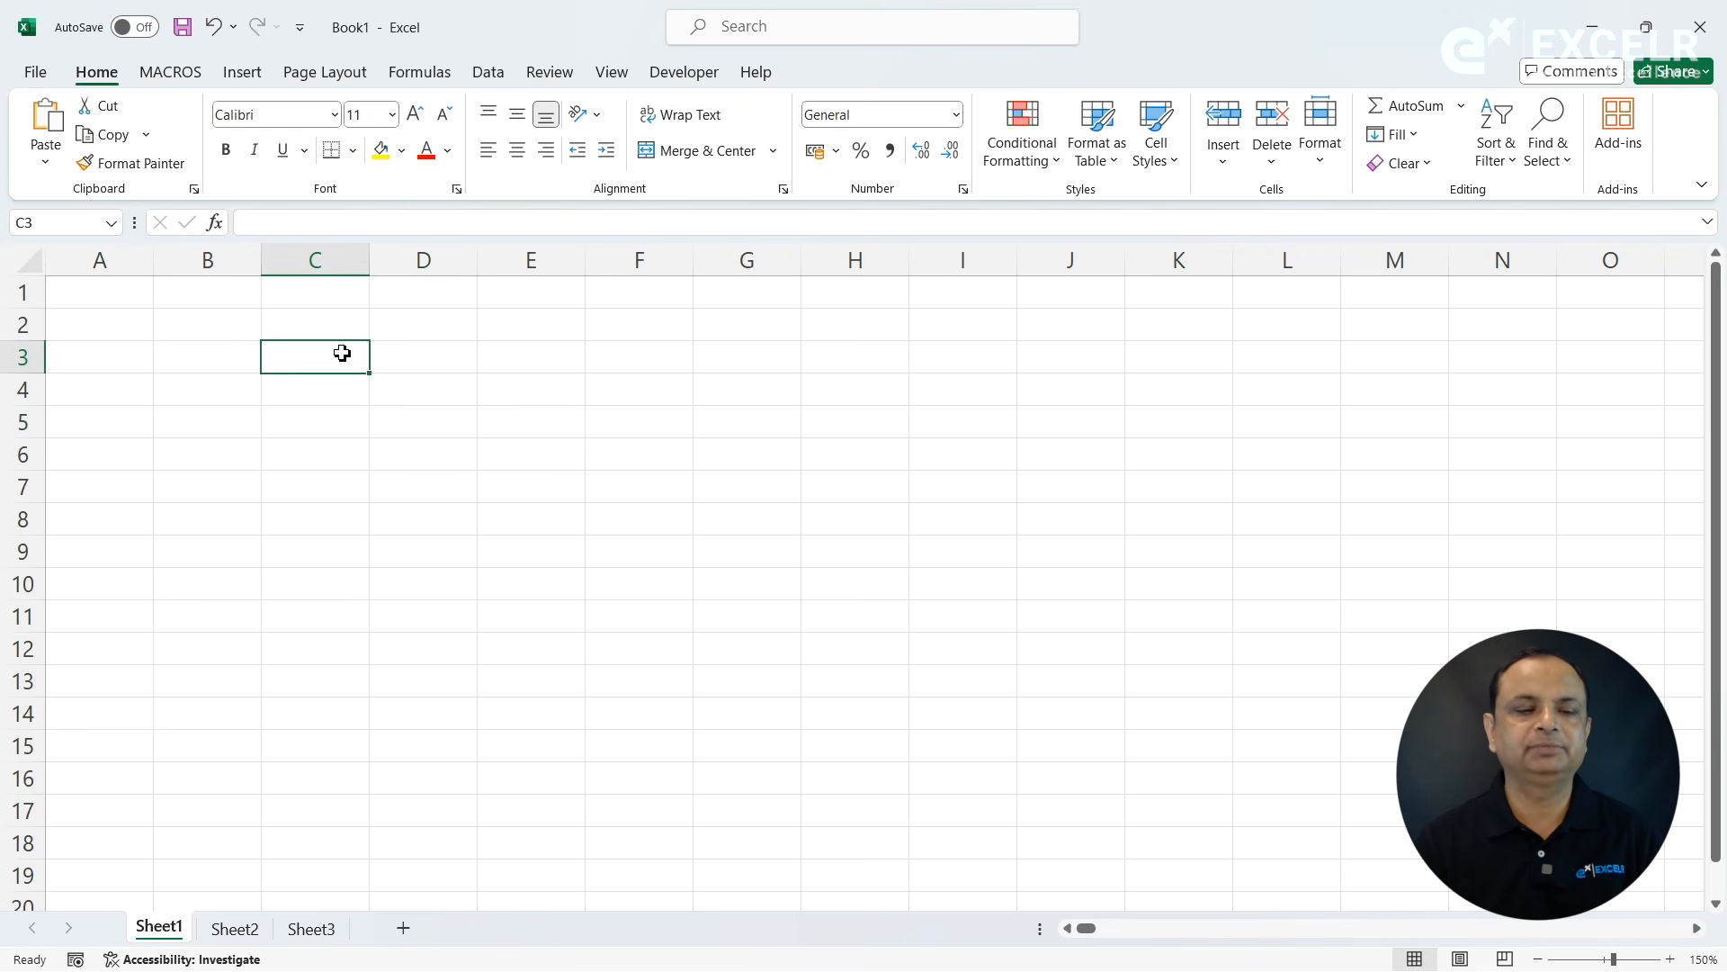
pyautogui.write('ExcelR')
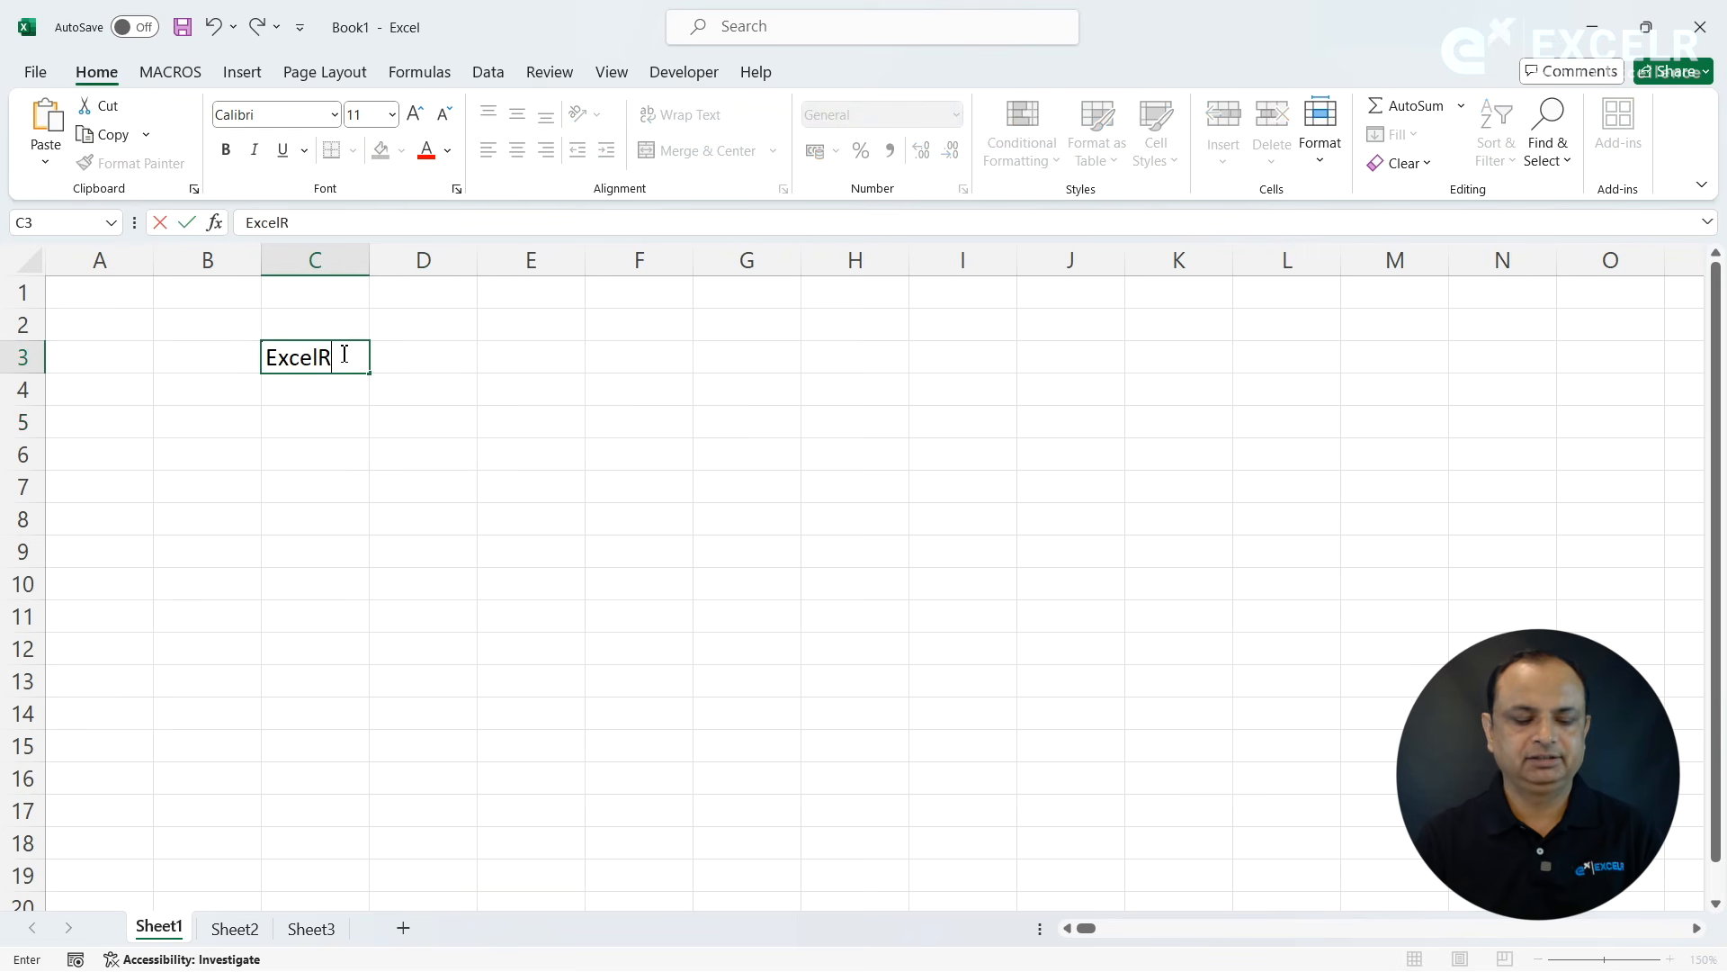
pyautogui.click(327, 486)
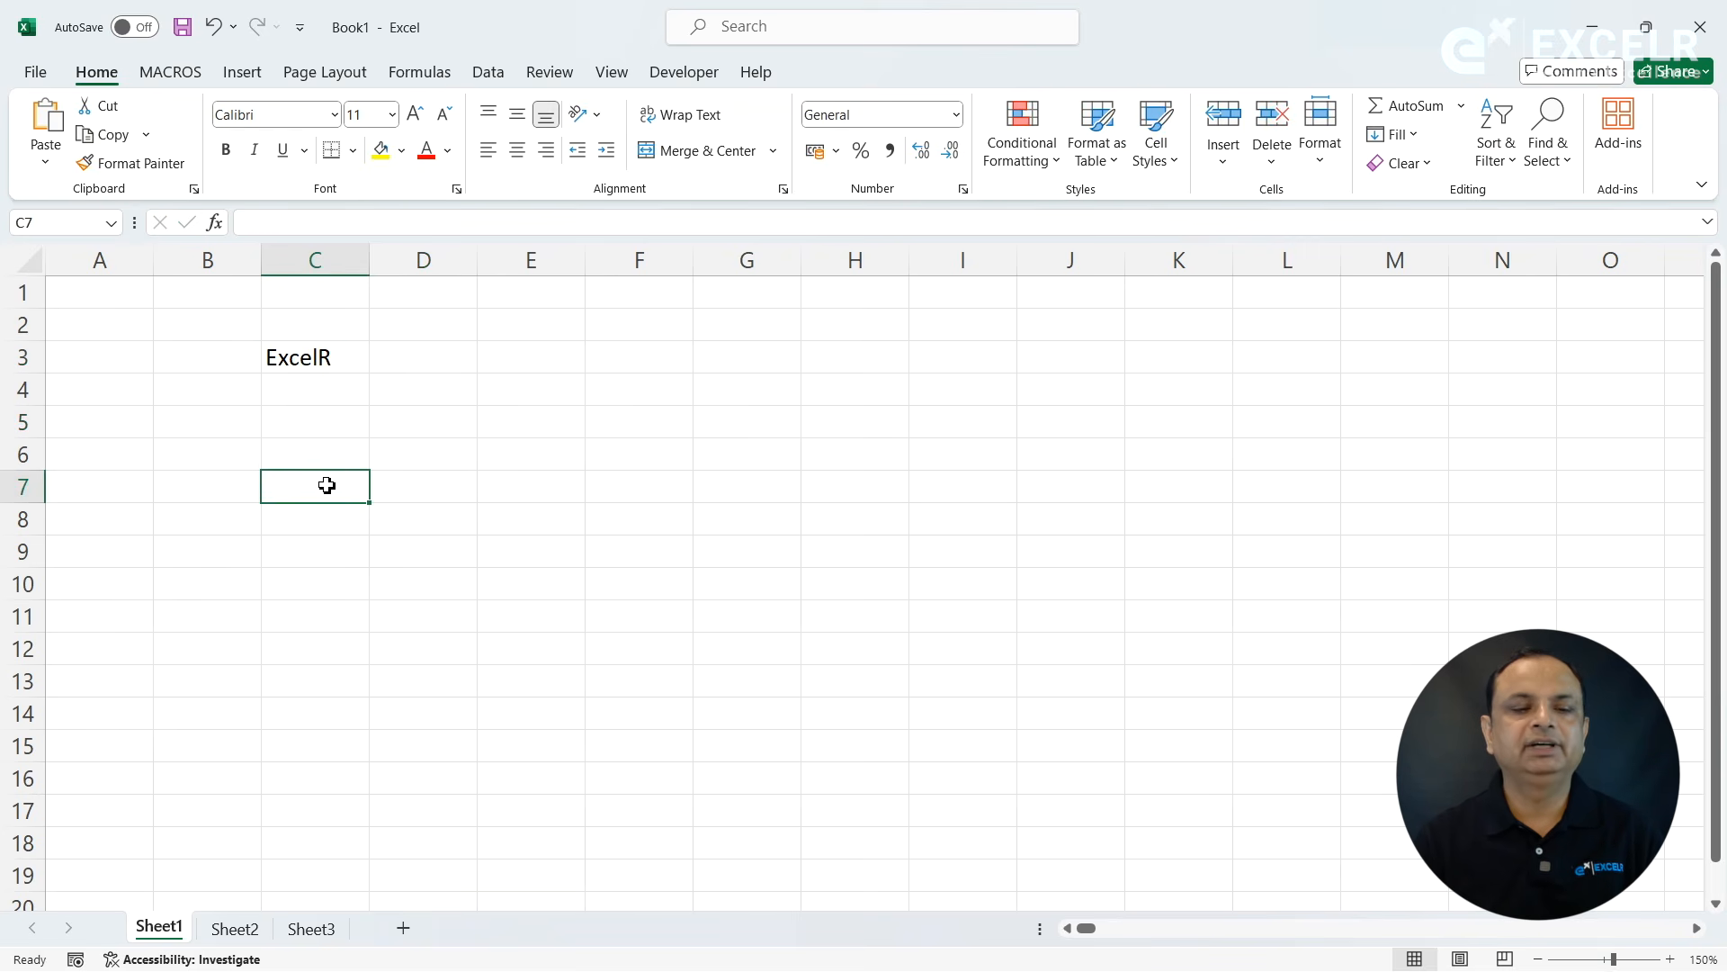
# - Format the ExcelR text in cell C3 as bold and italic with a double underline
pyautogui.click(342, 362)
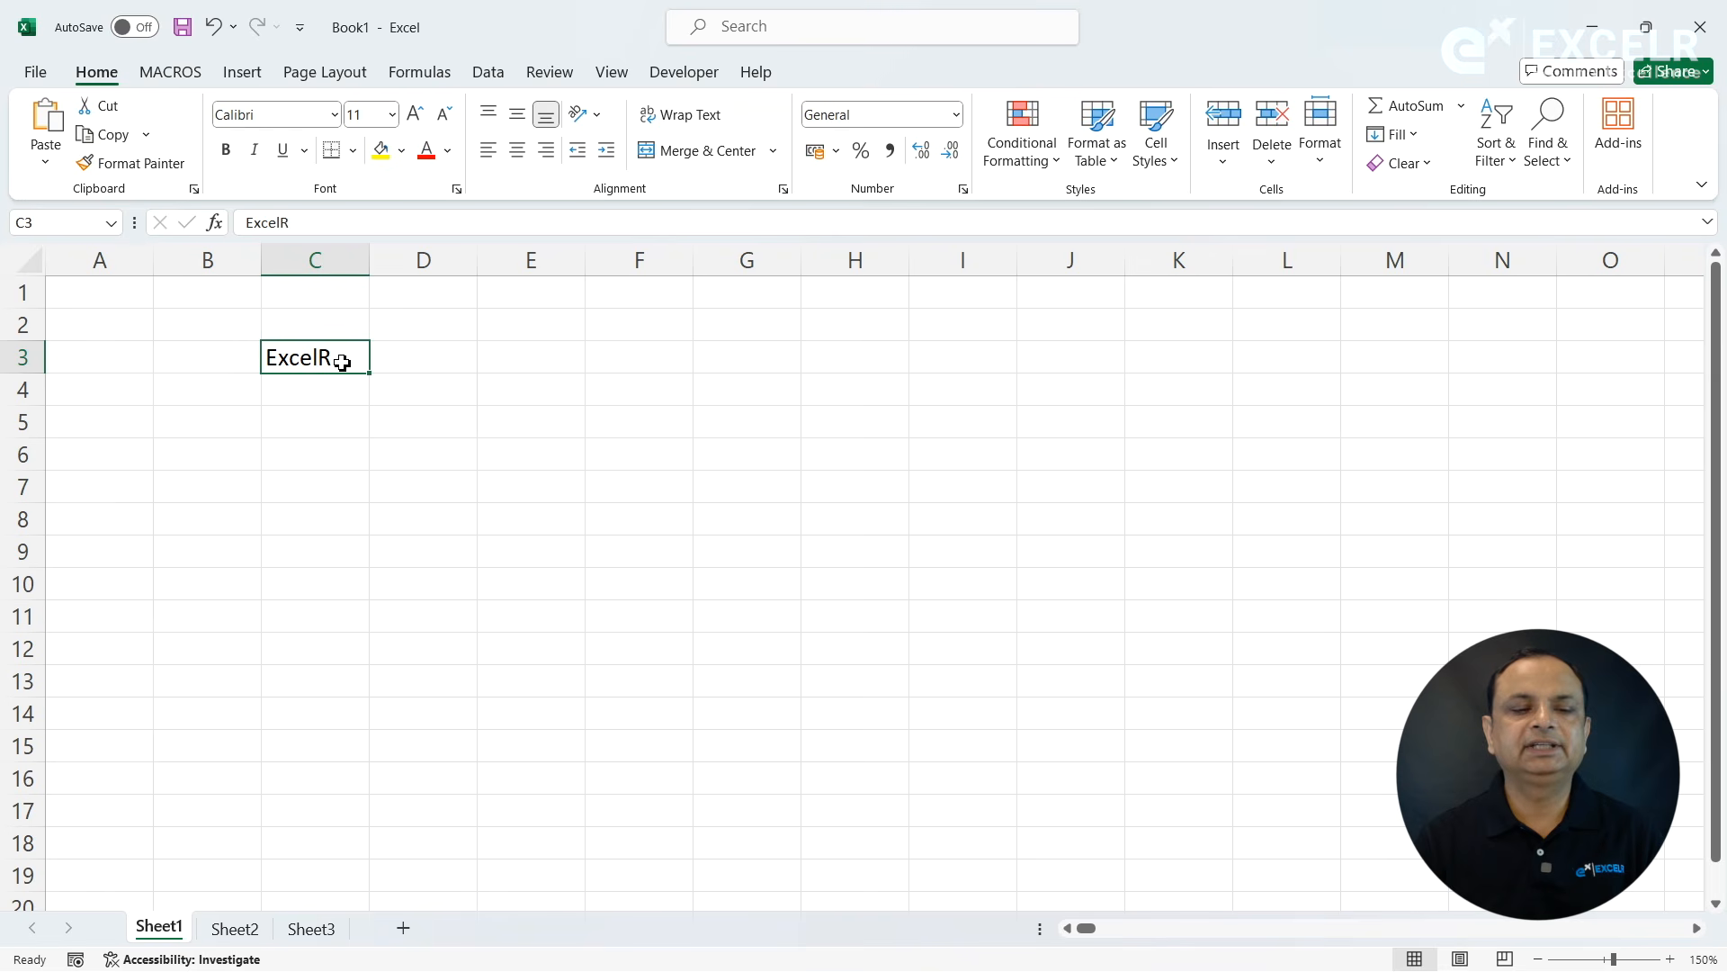
pyautogui.click(230, 151)
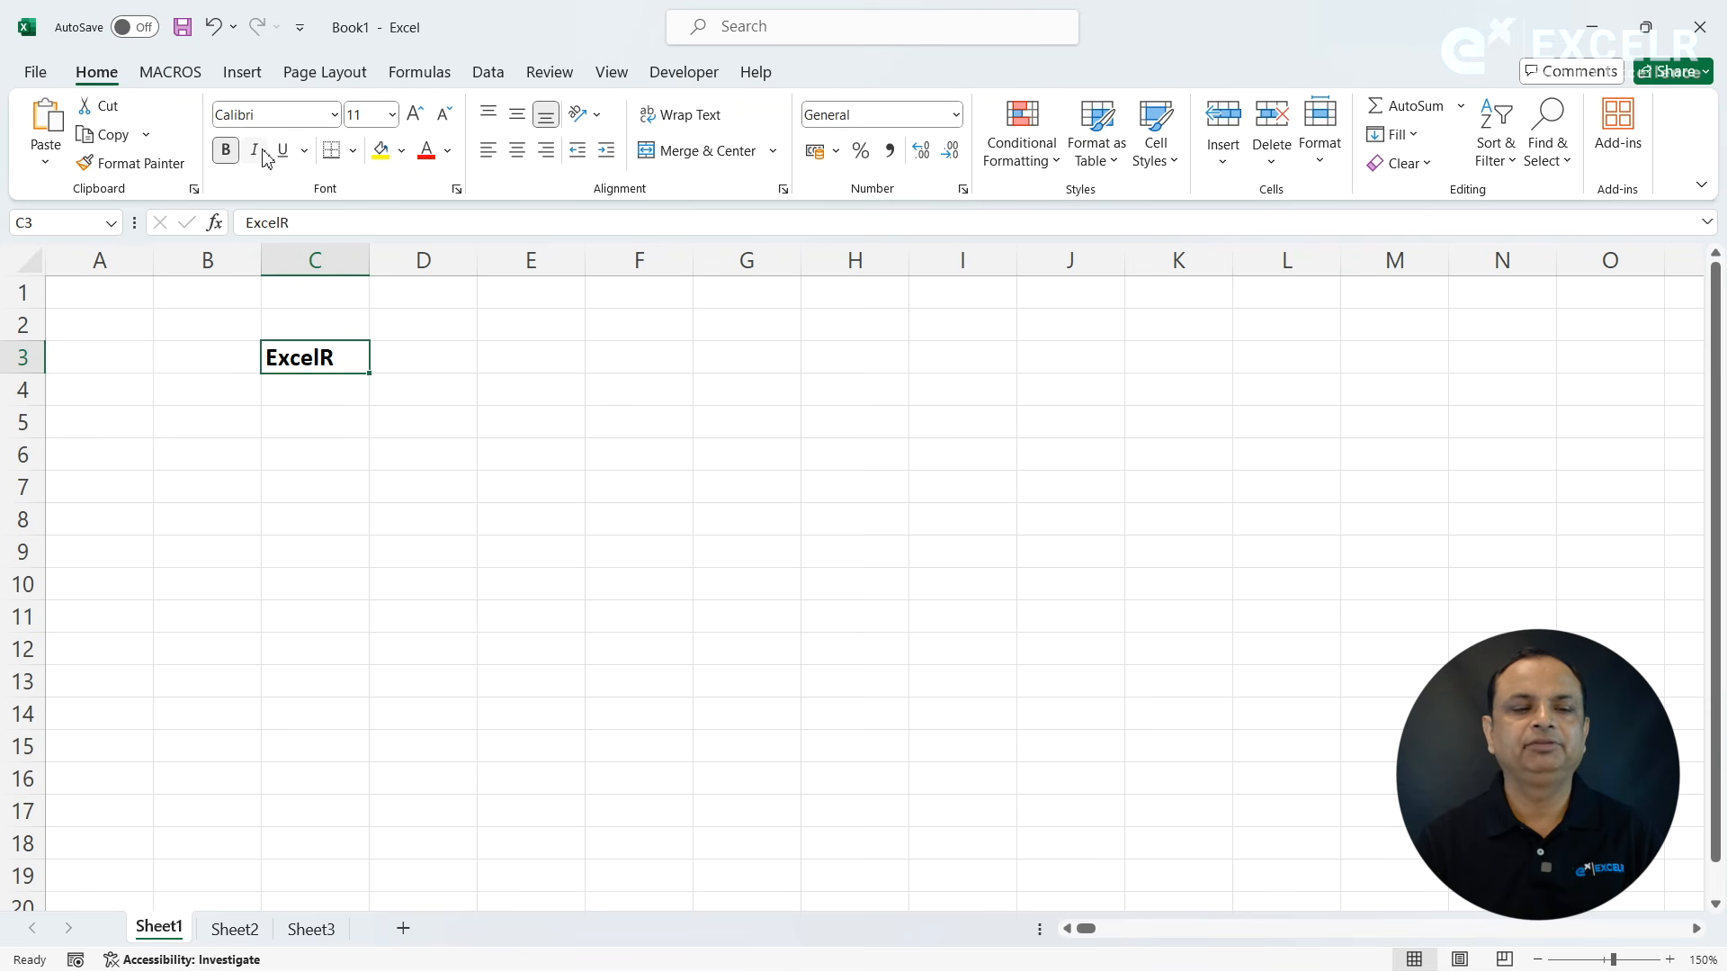
pyautogui.click(264, 154)
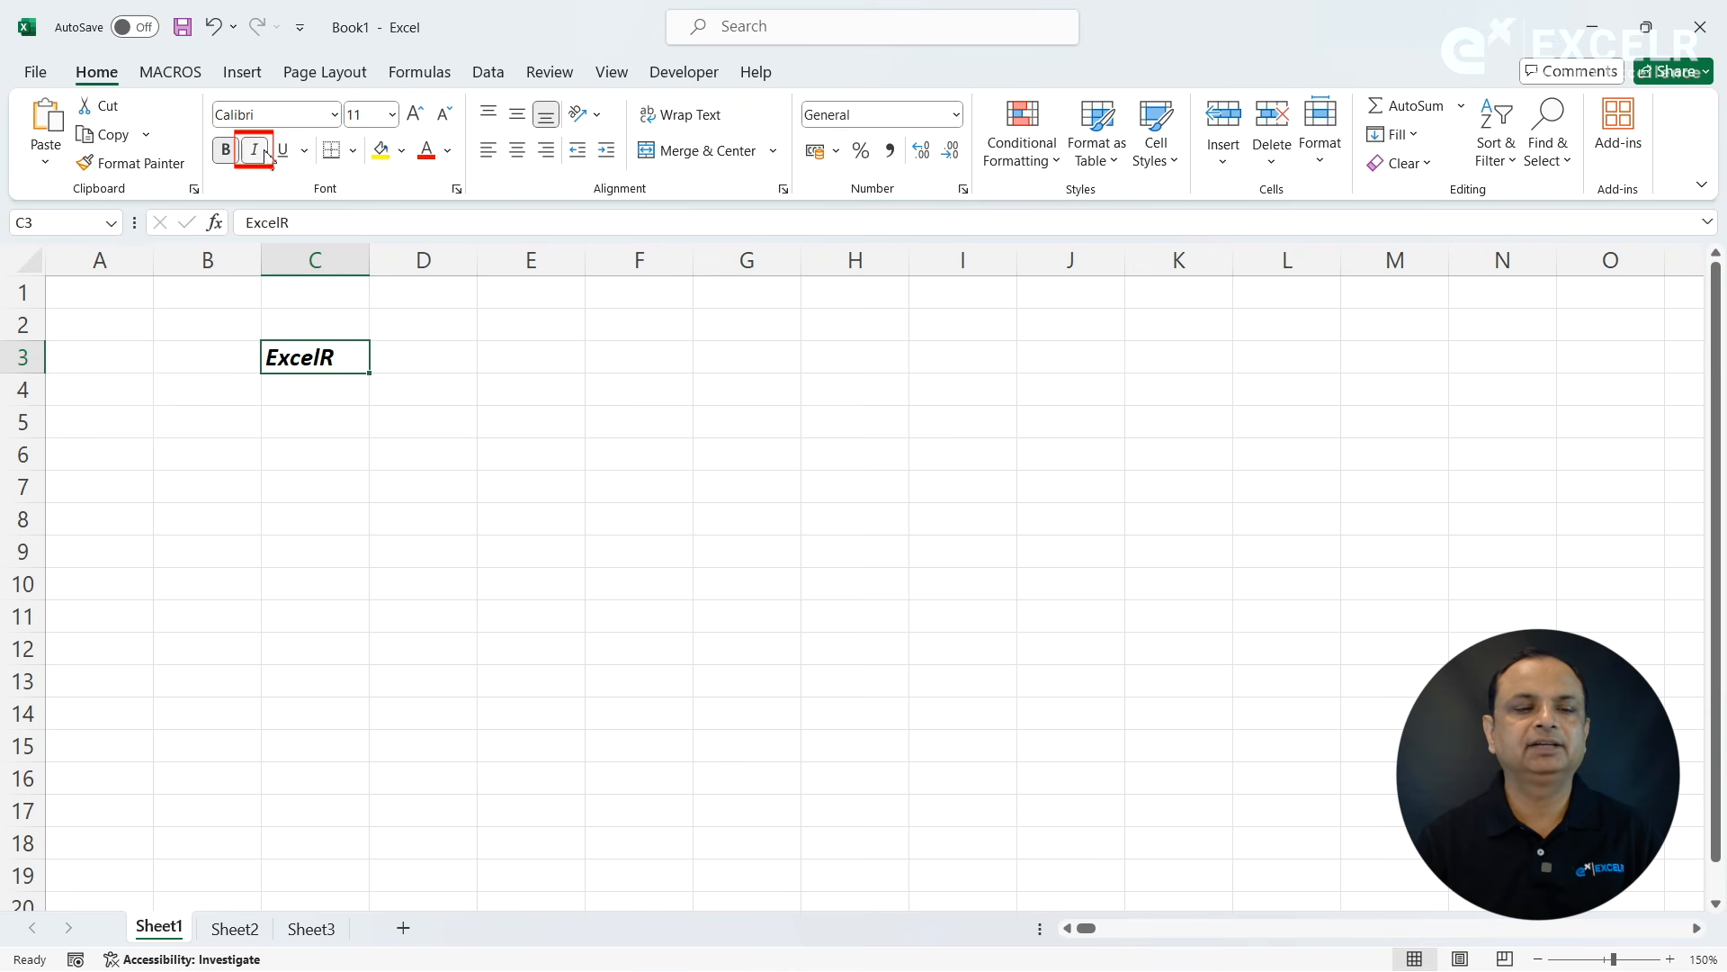
pyautogui.click(286, 155)
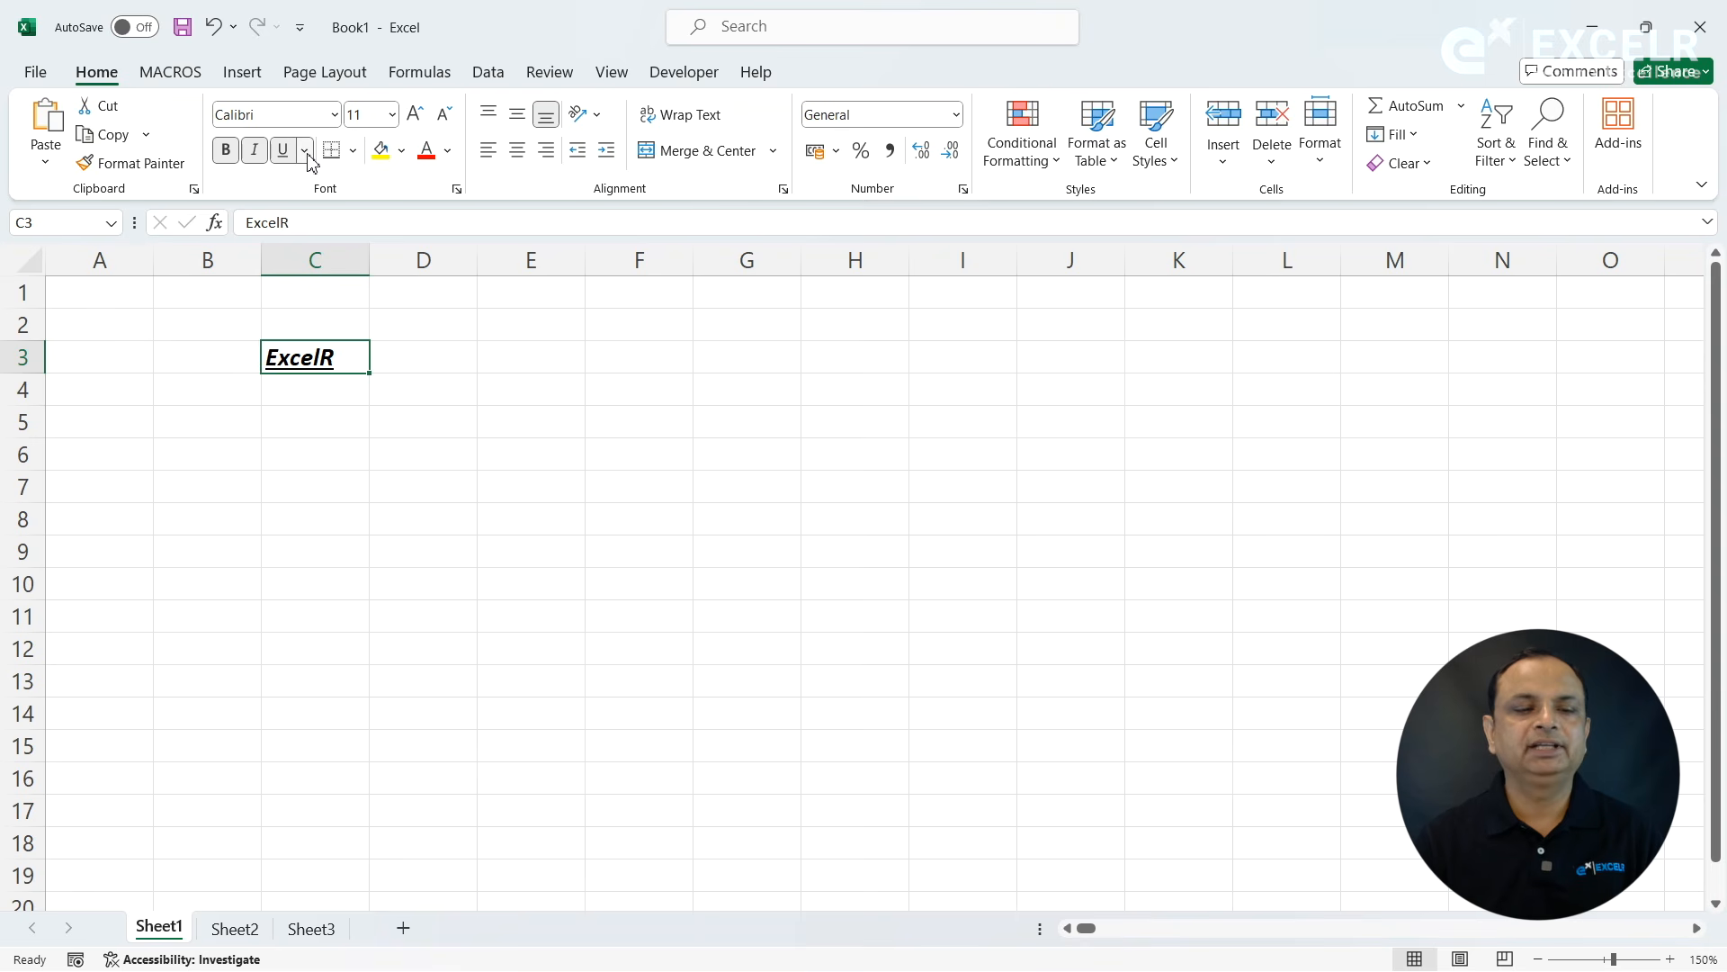
pyautogui.click(306, 151)
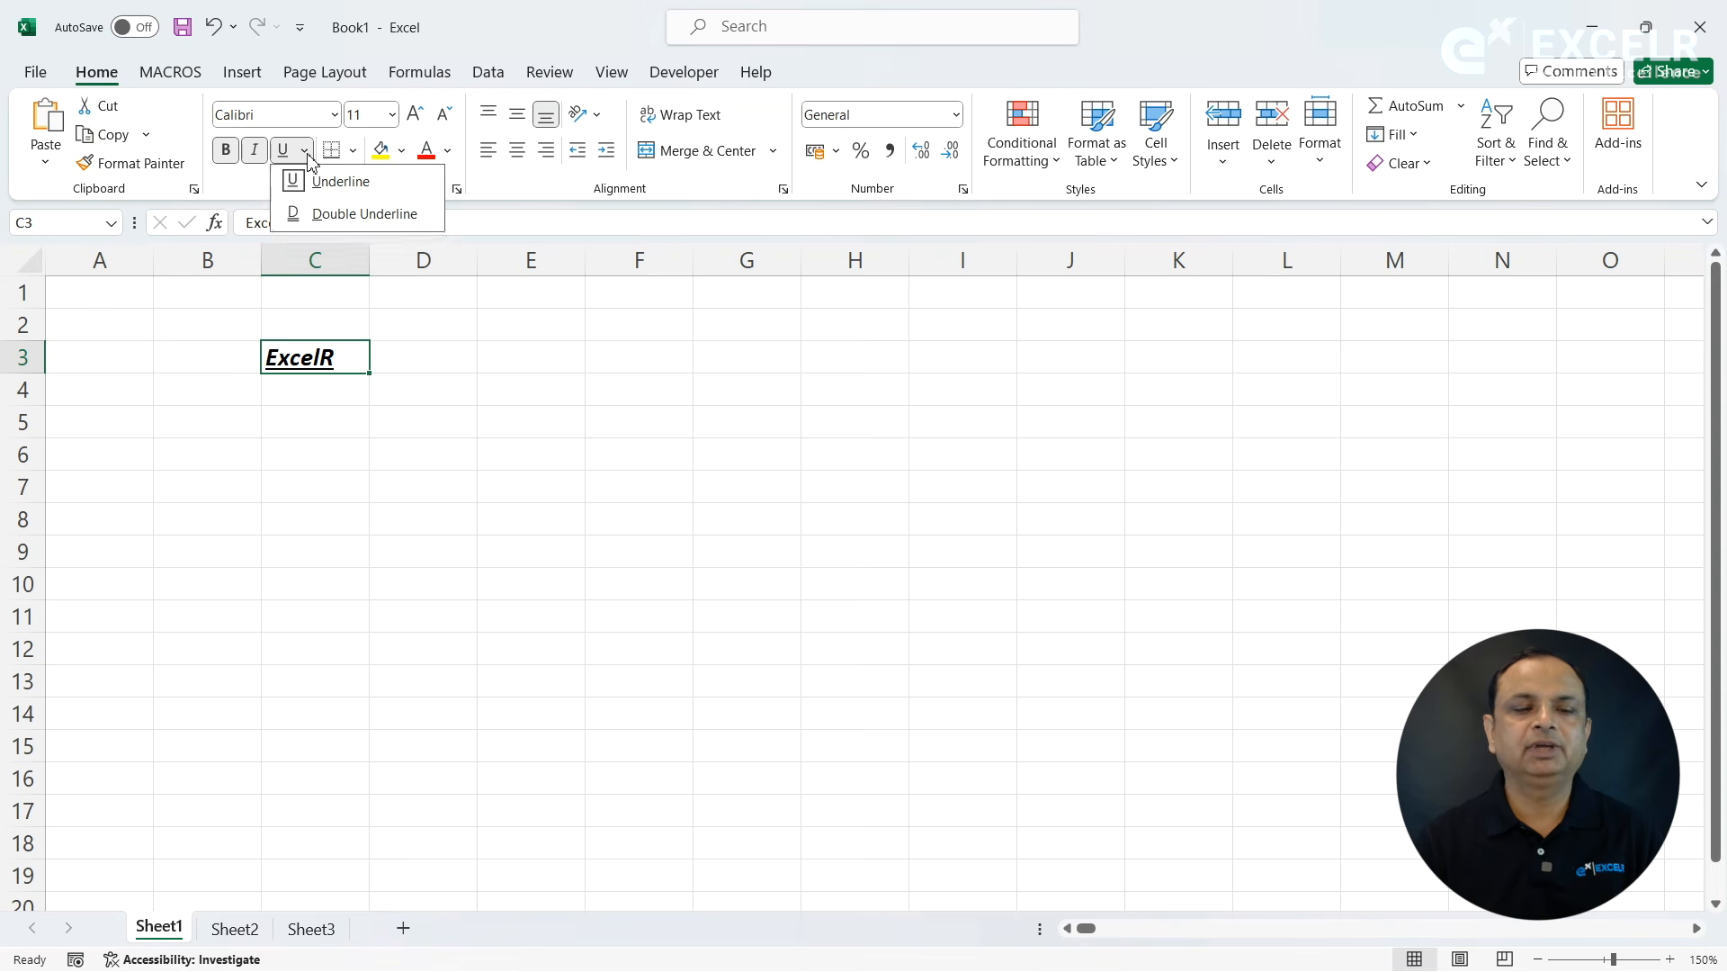
pyautogui.click(312, 216)
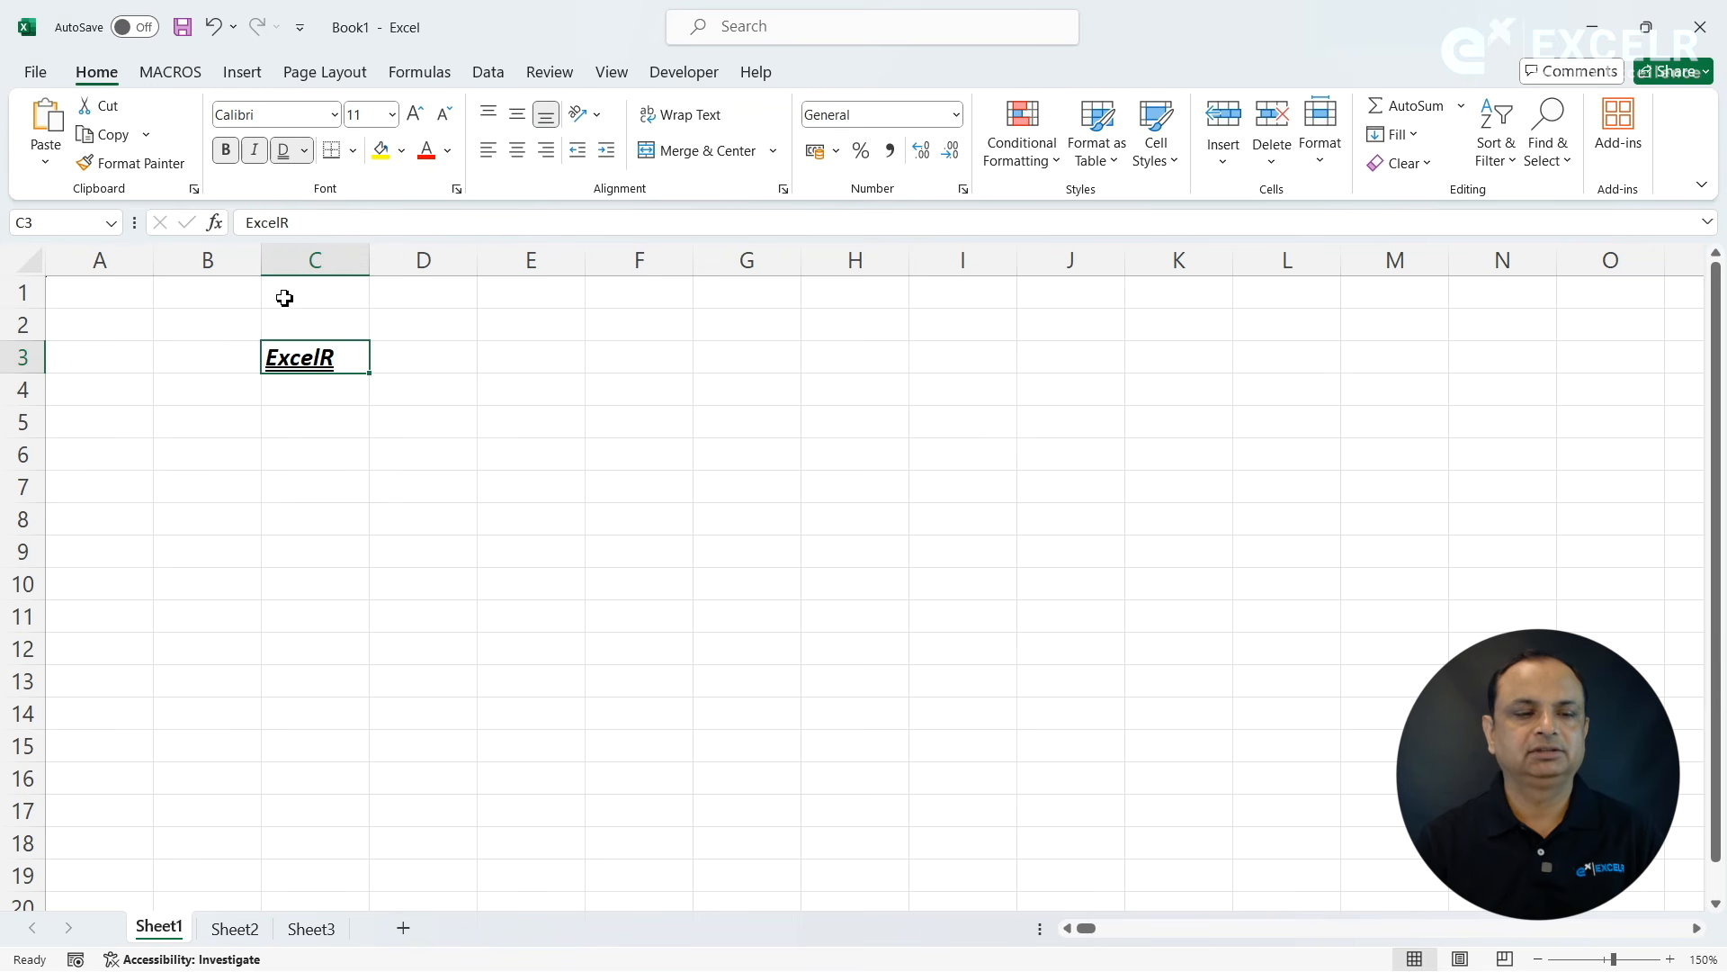
# - Remove the bold, italic and underline formatting from cell C3 and keep that cell selected
pyautogui.click(227, 149)
pyautogui.click(255, 150)
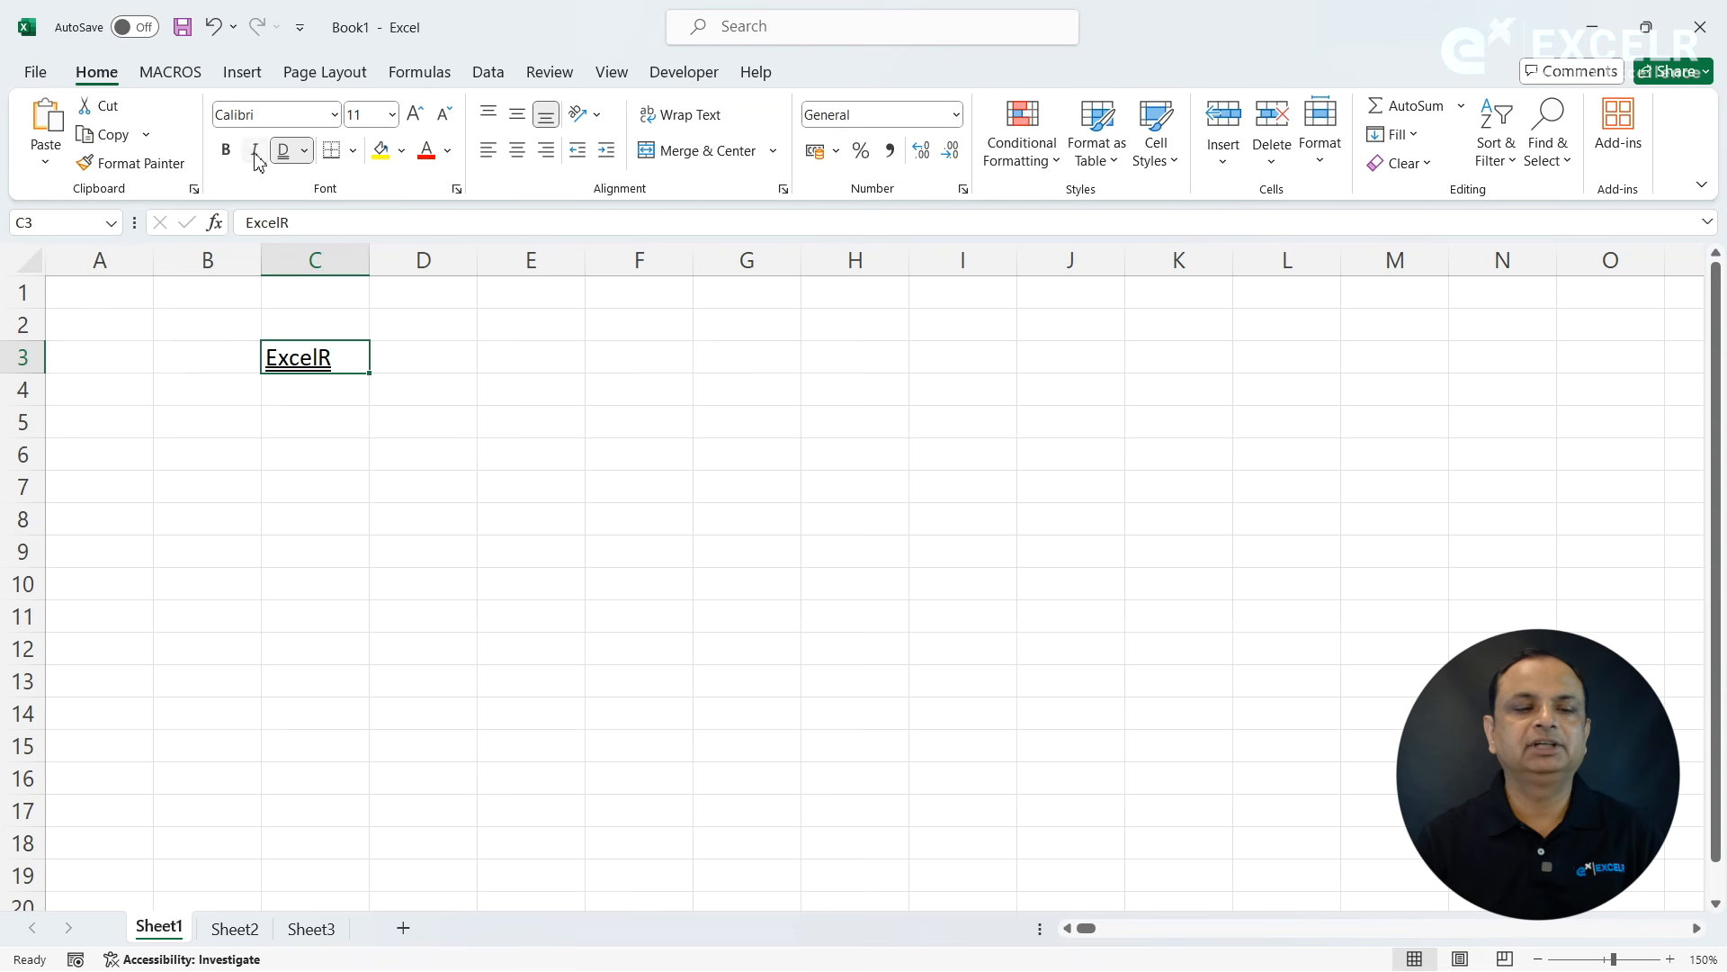
pyautogui.click(286, 151)
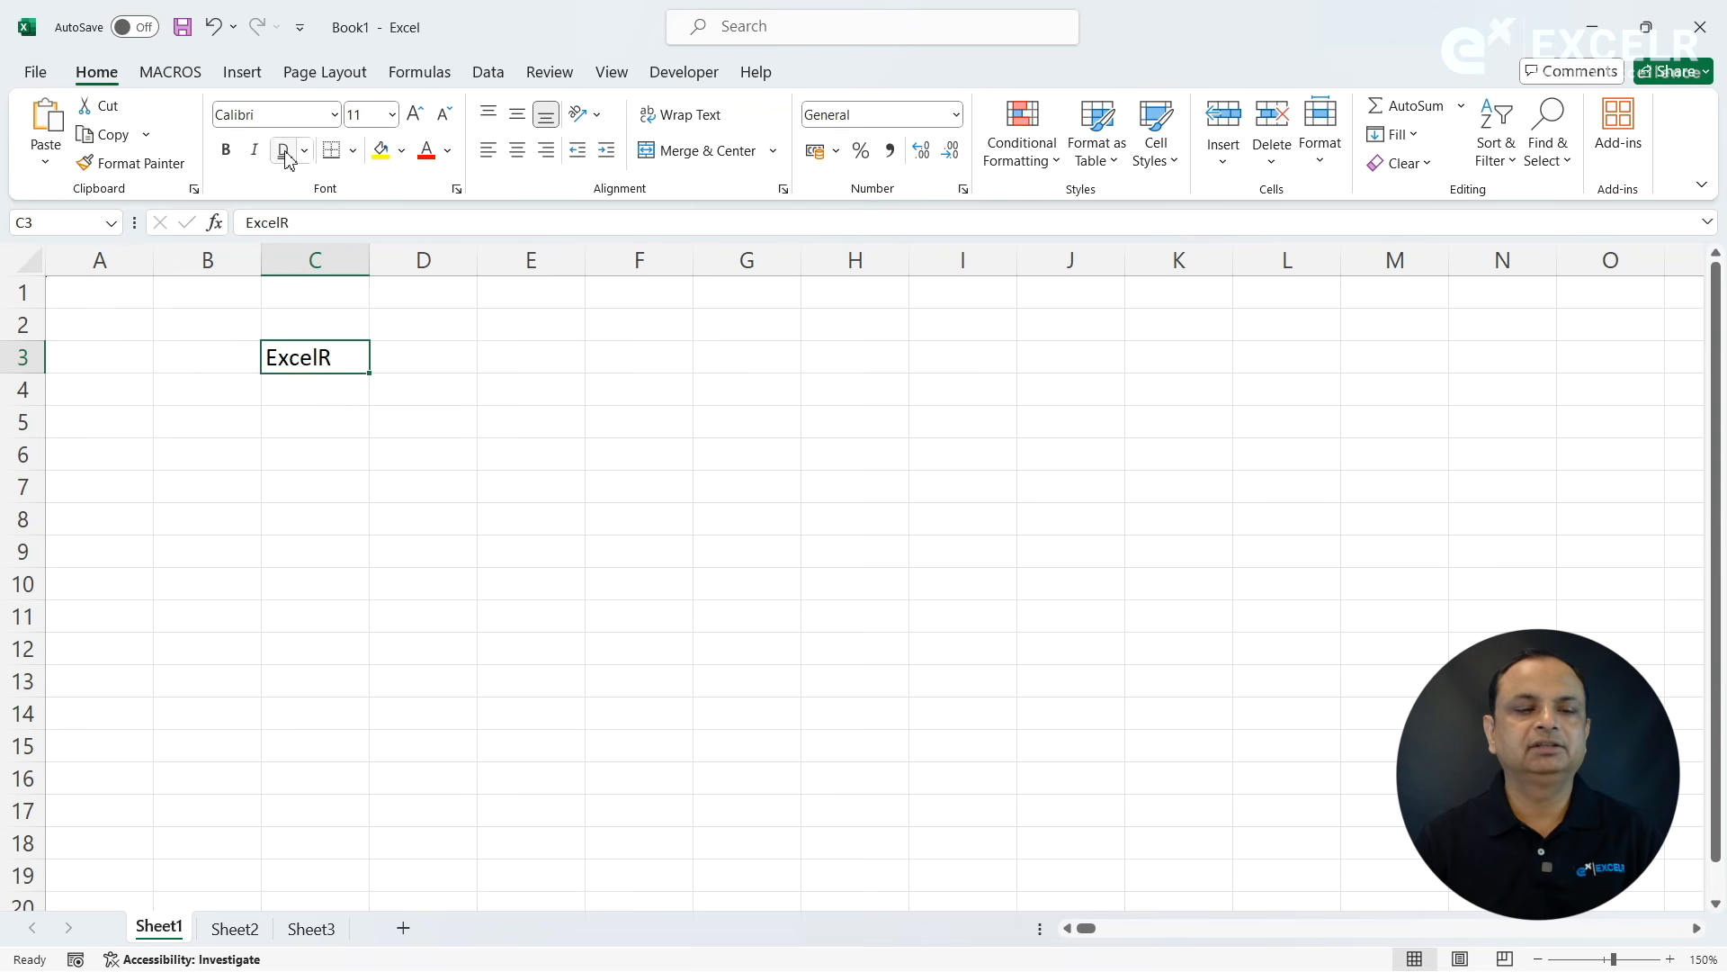
pyautogui.click(415, 465)
pyautogui.click(328, 359)
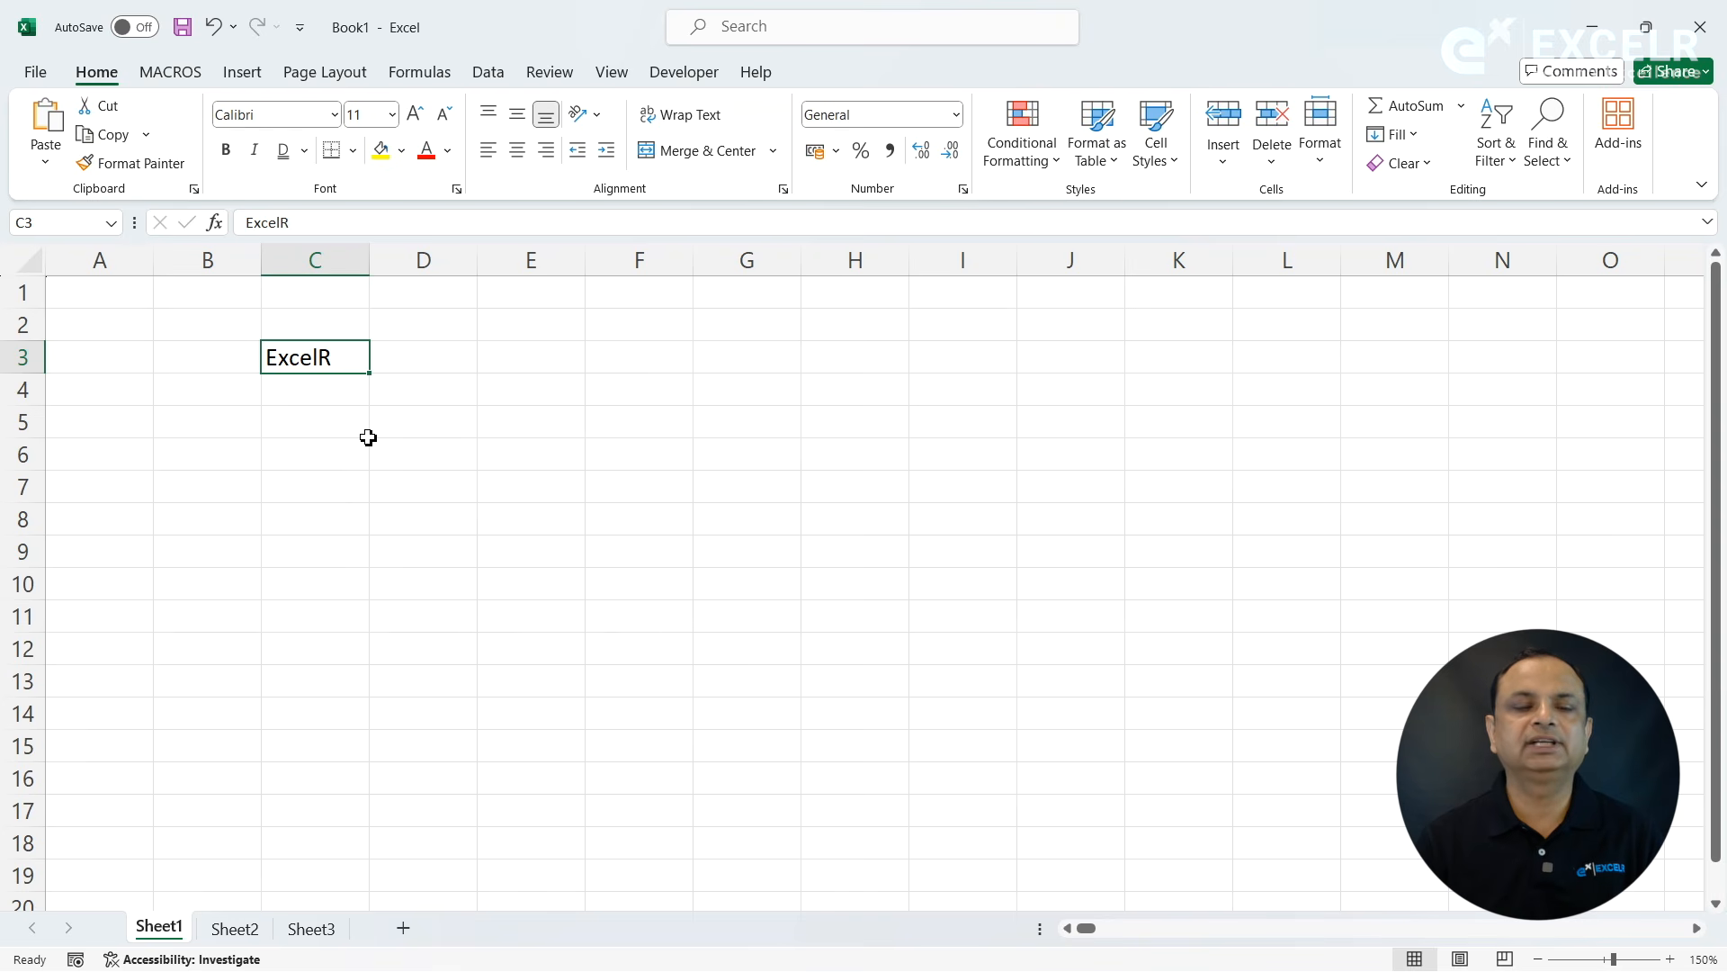
# - Hide the worksheet gridlines, check cell selection around C3 without them, and show the gridlines again
pyautogui.click(612, 72)
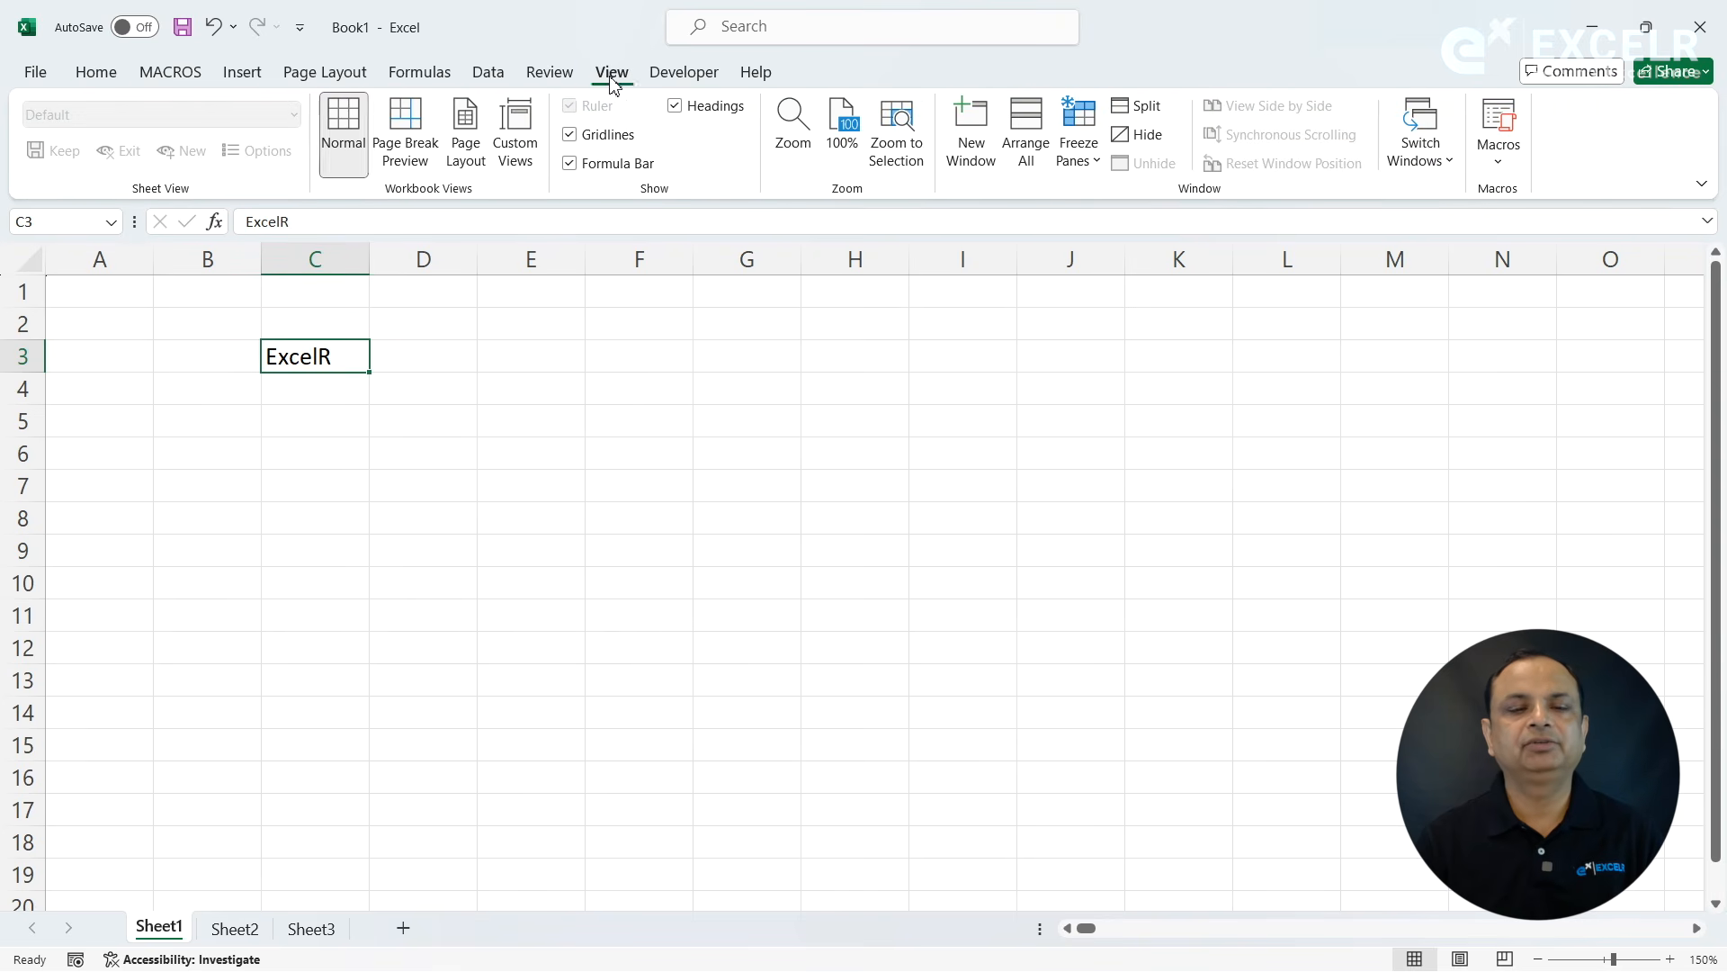
pyautogui.click(601, 133)
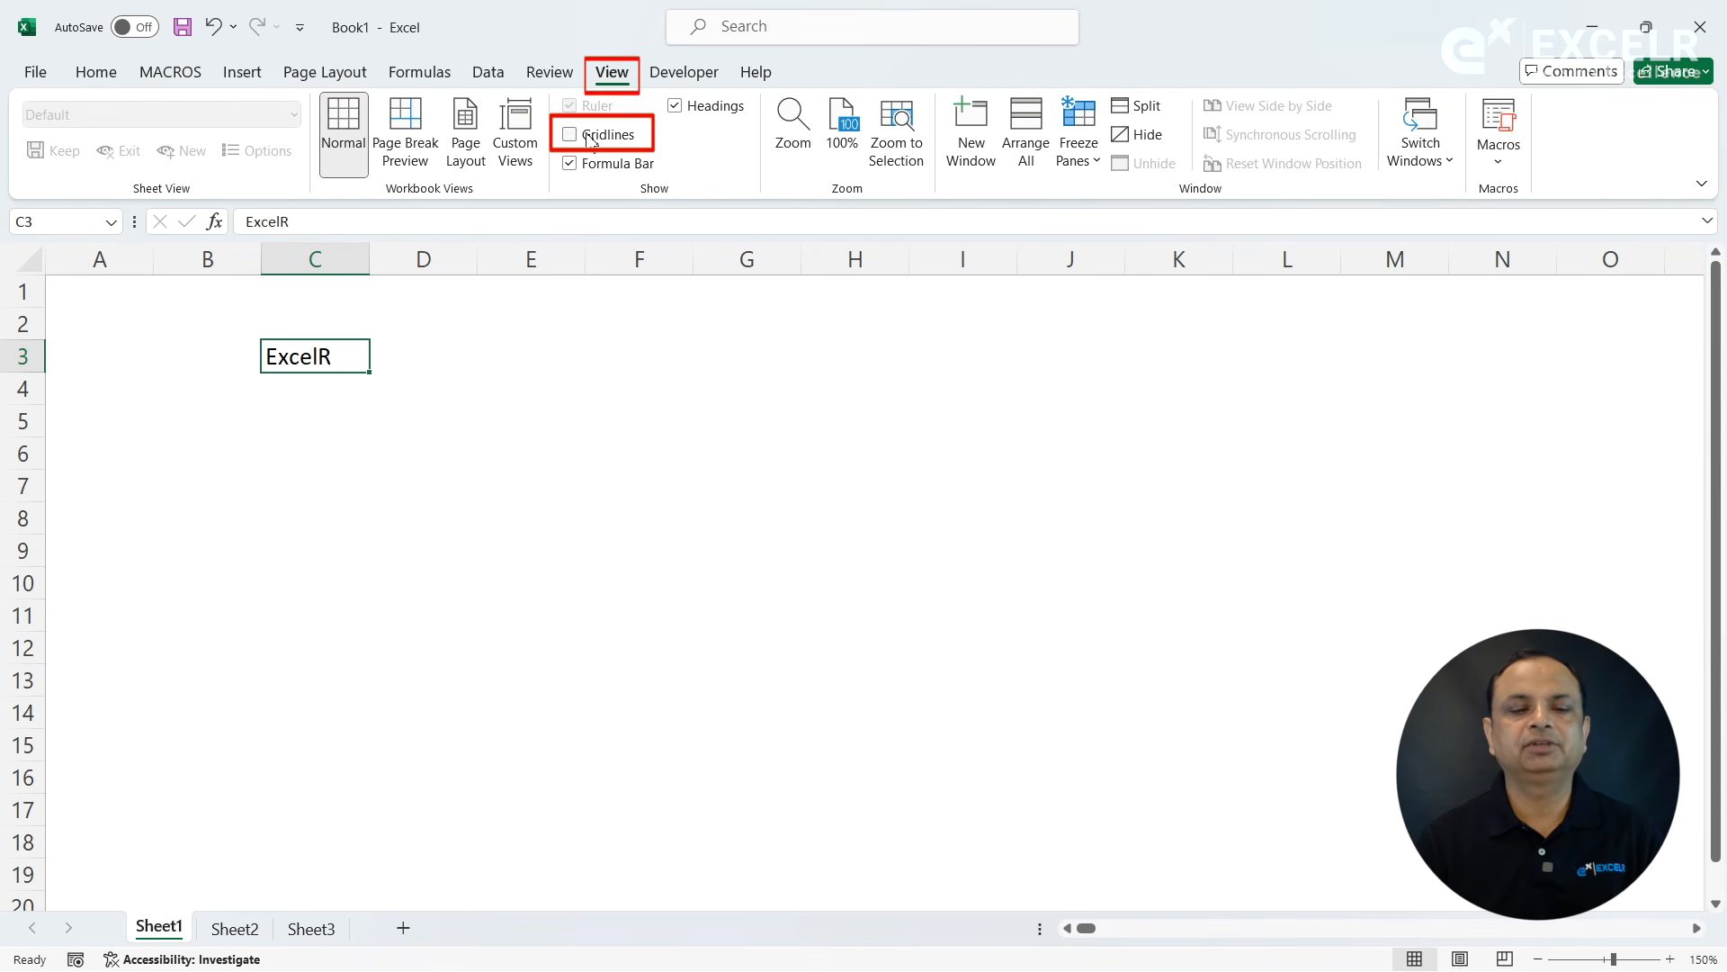
pyautogui.click(520, 476)
pyautogui.click(330, 351)
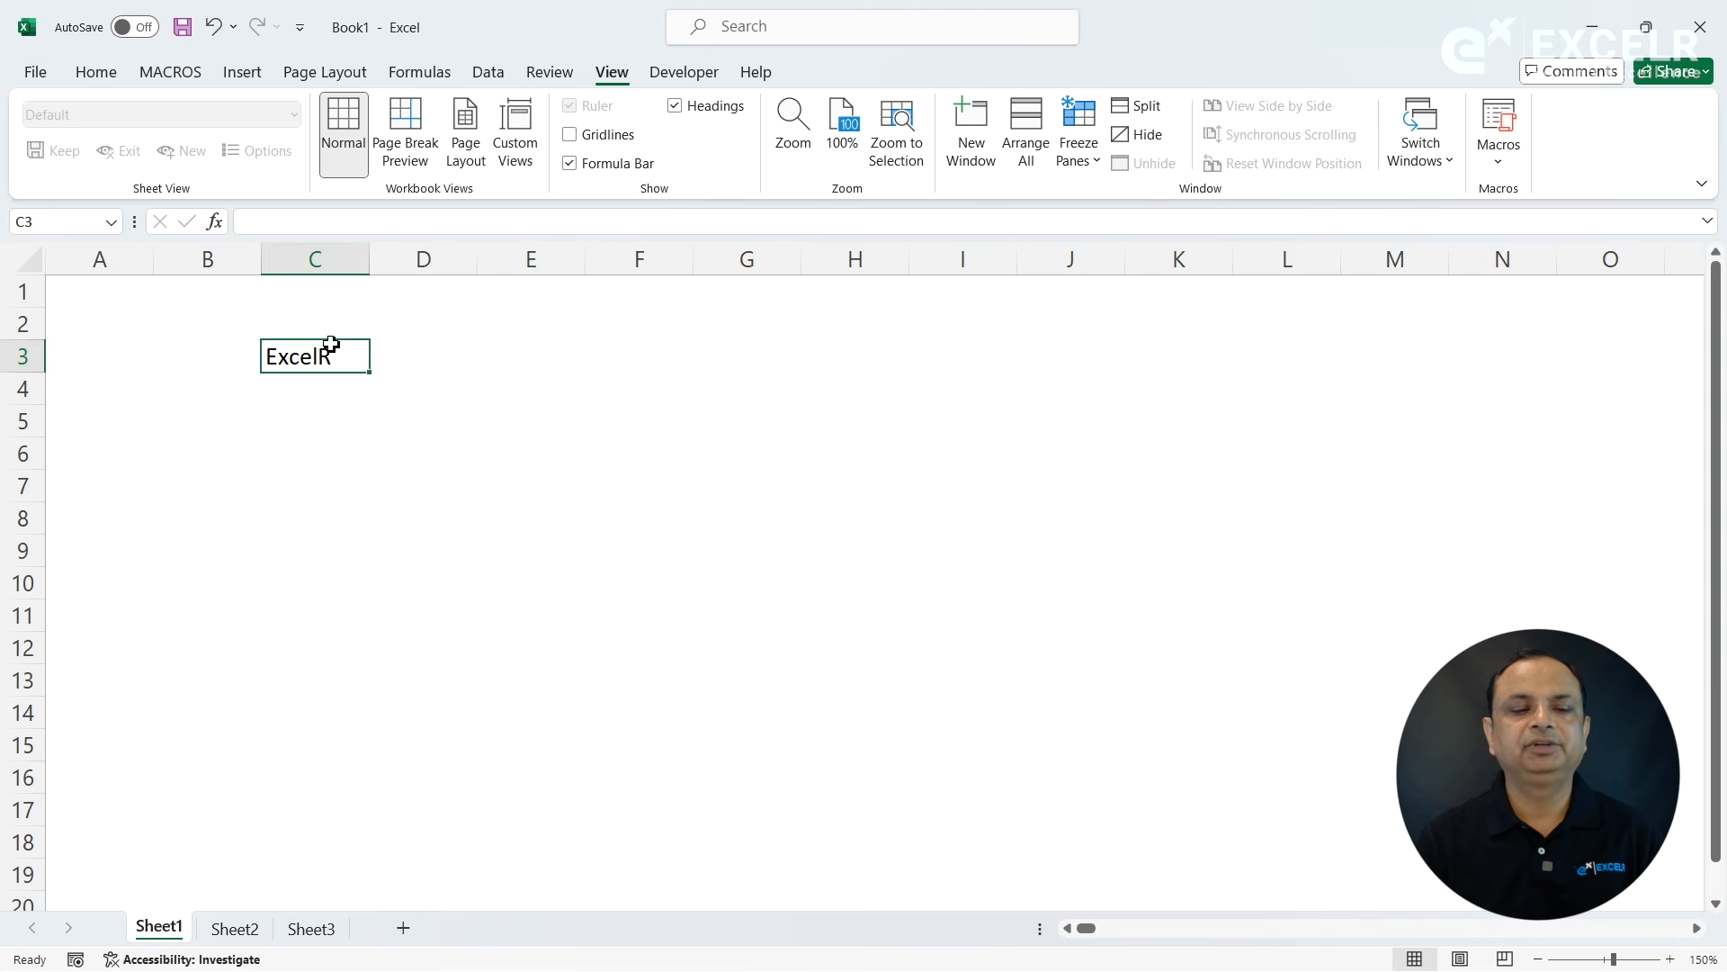
pyautogui.click(312, 484)
pyautogui.click(305, 360)
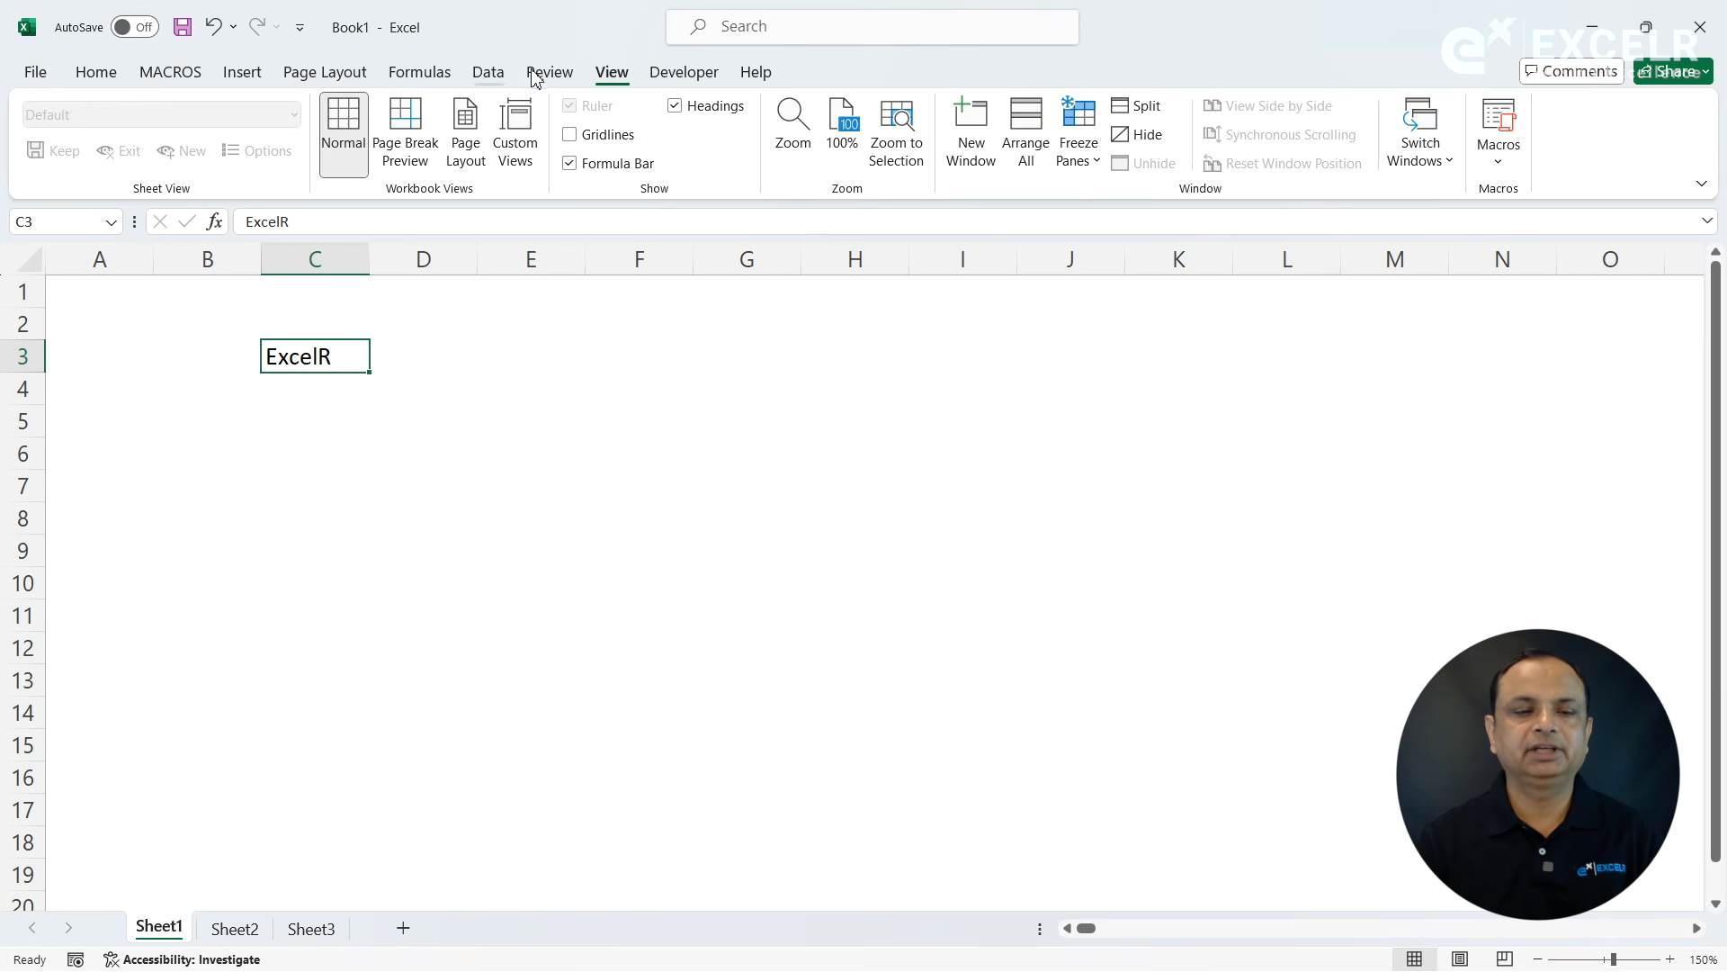
pyautogui.click(570, 135)
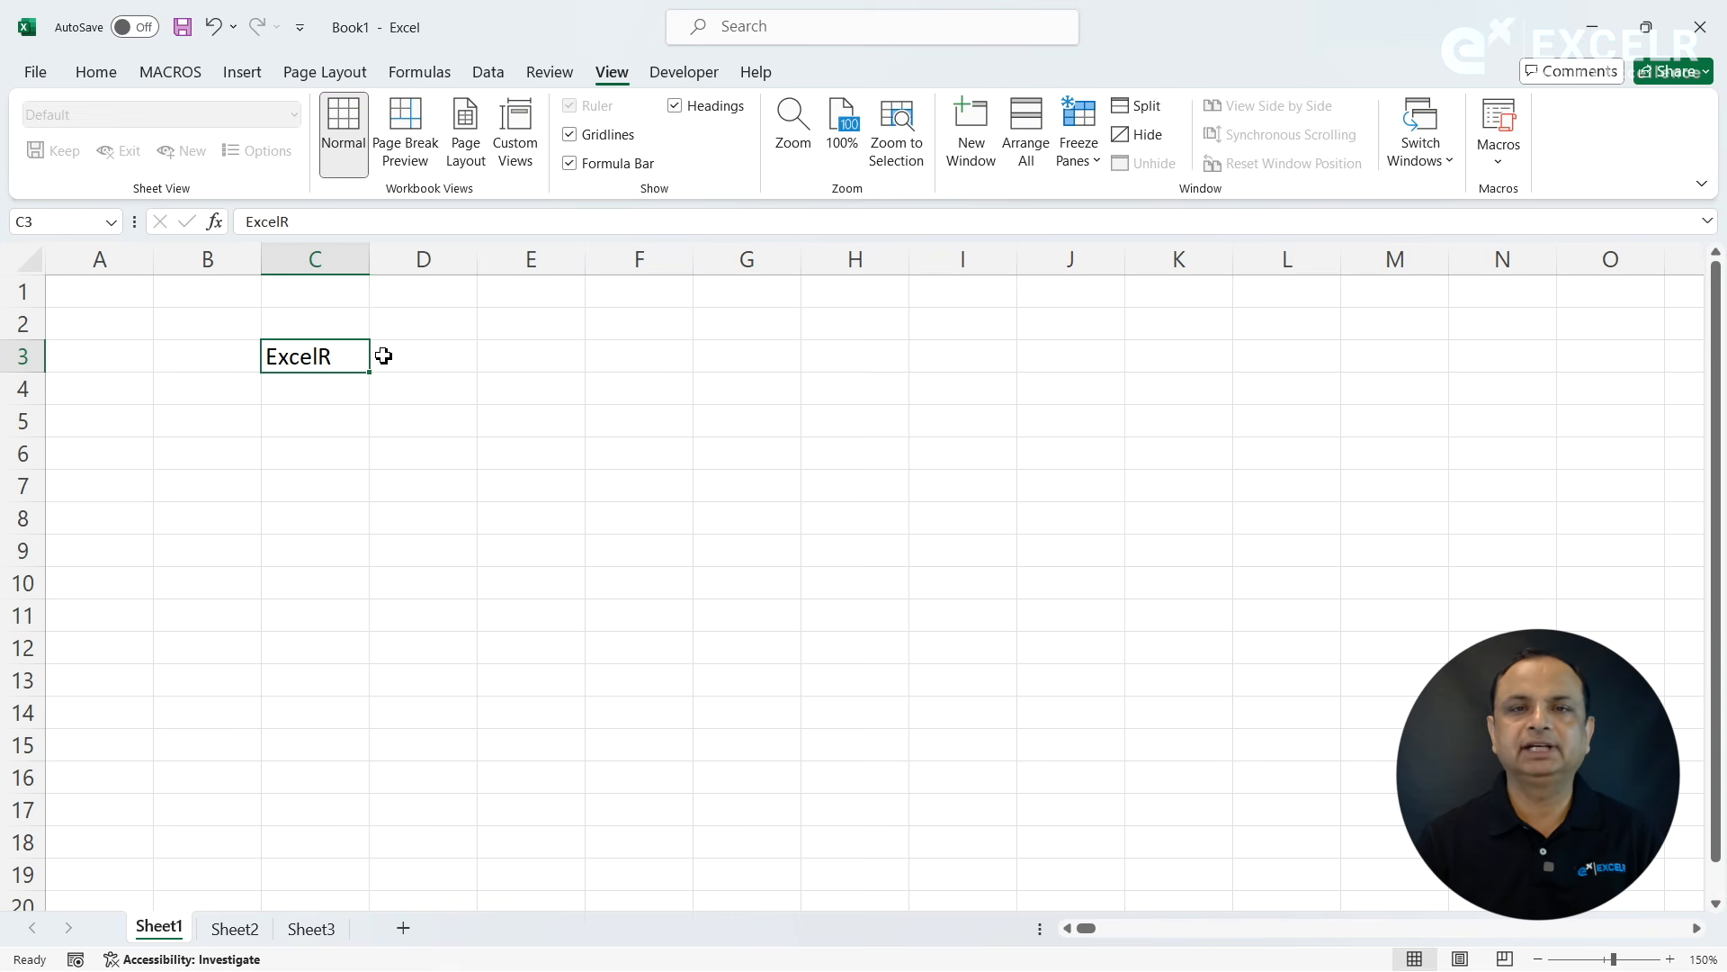
# - Hide the gridlines, the formula bar and the row and column headings
pyautogui.click(571, 136)
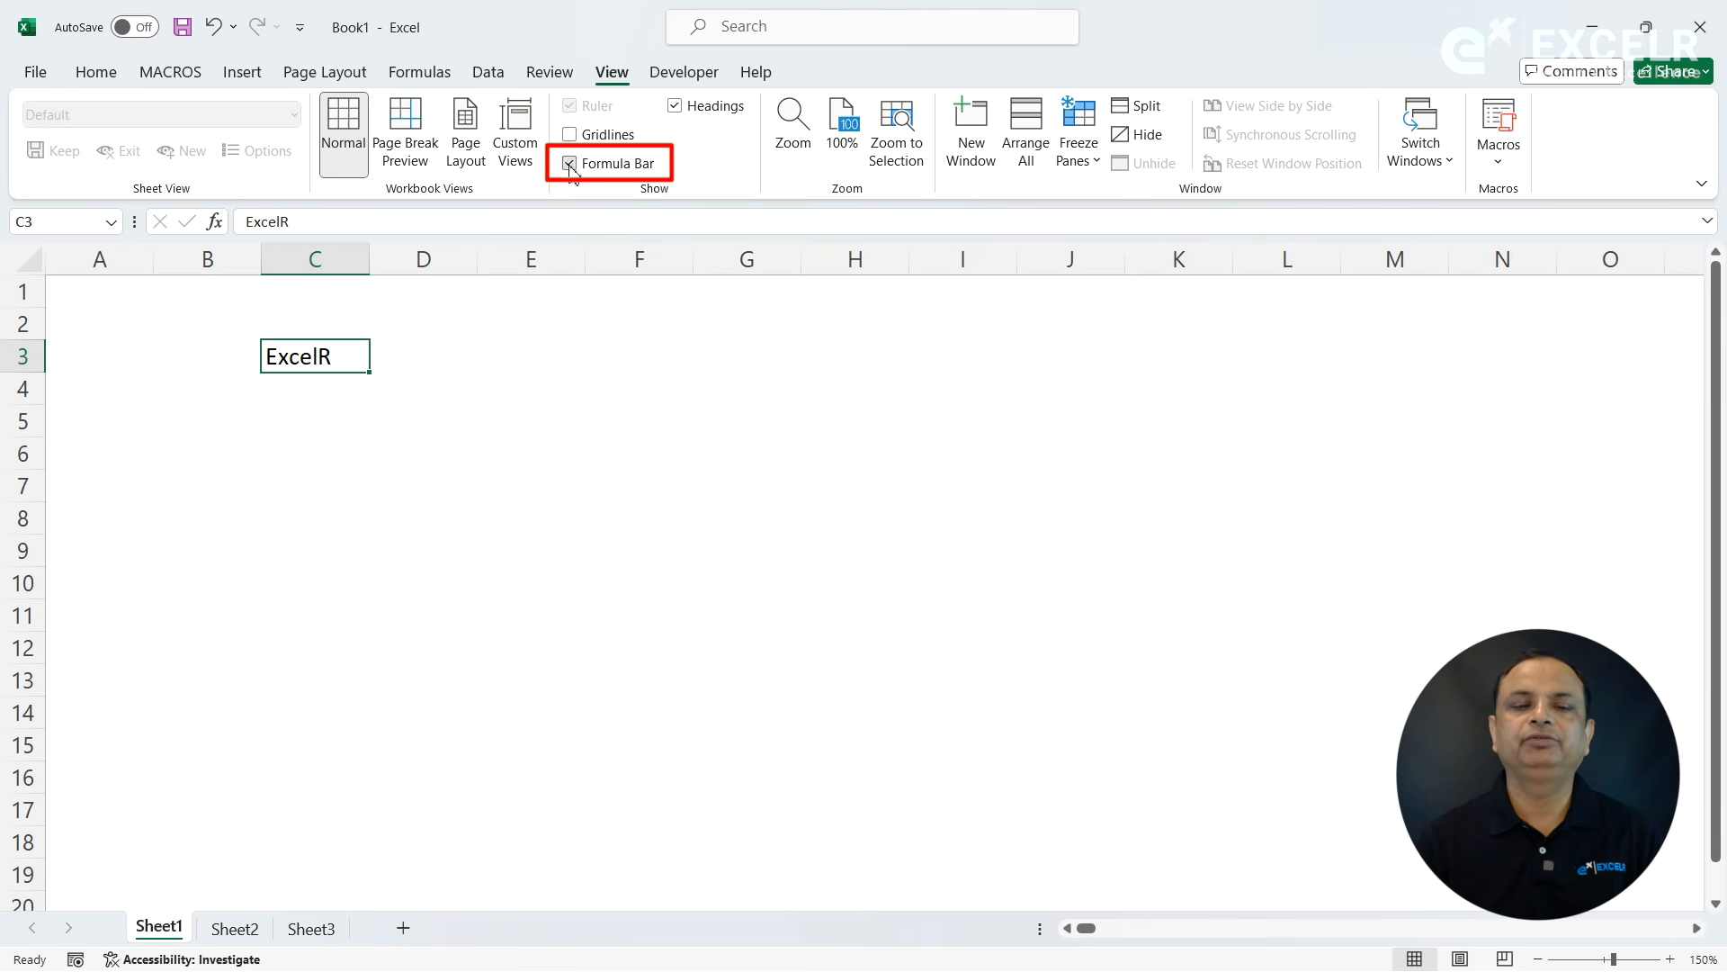
pyautogui.click(571, 166)
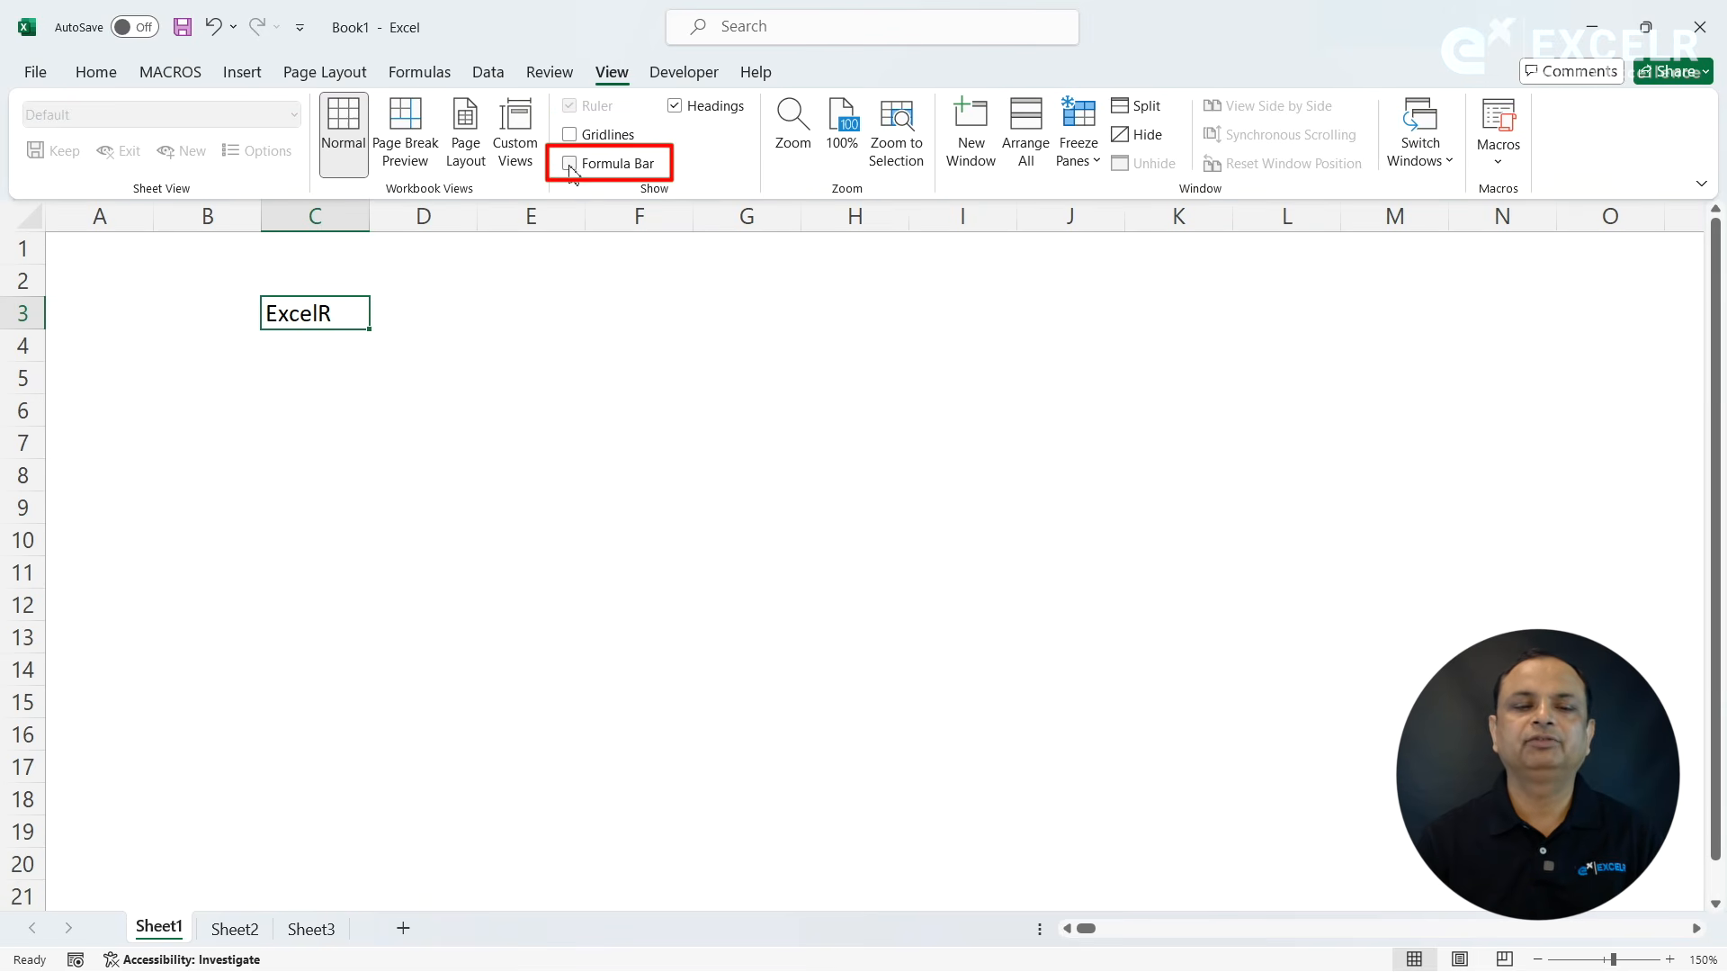
pyautogui.click(674, 106)
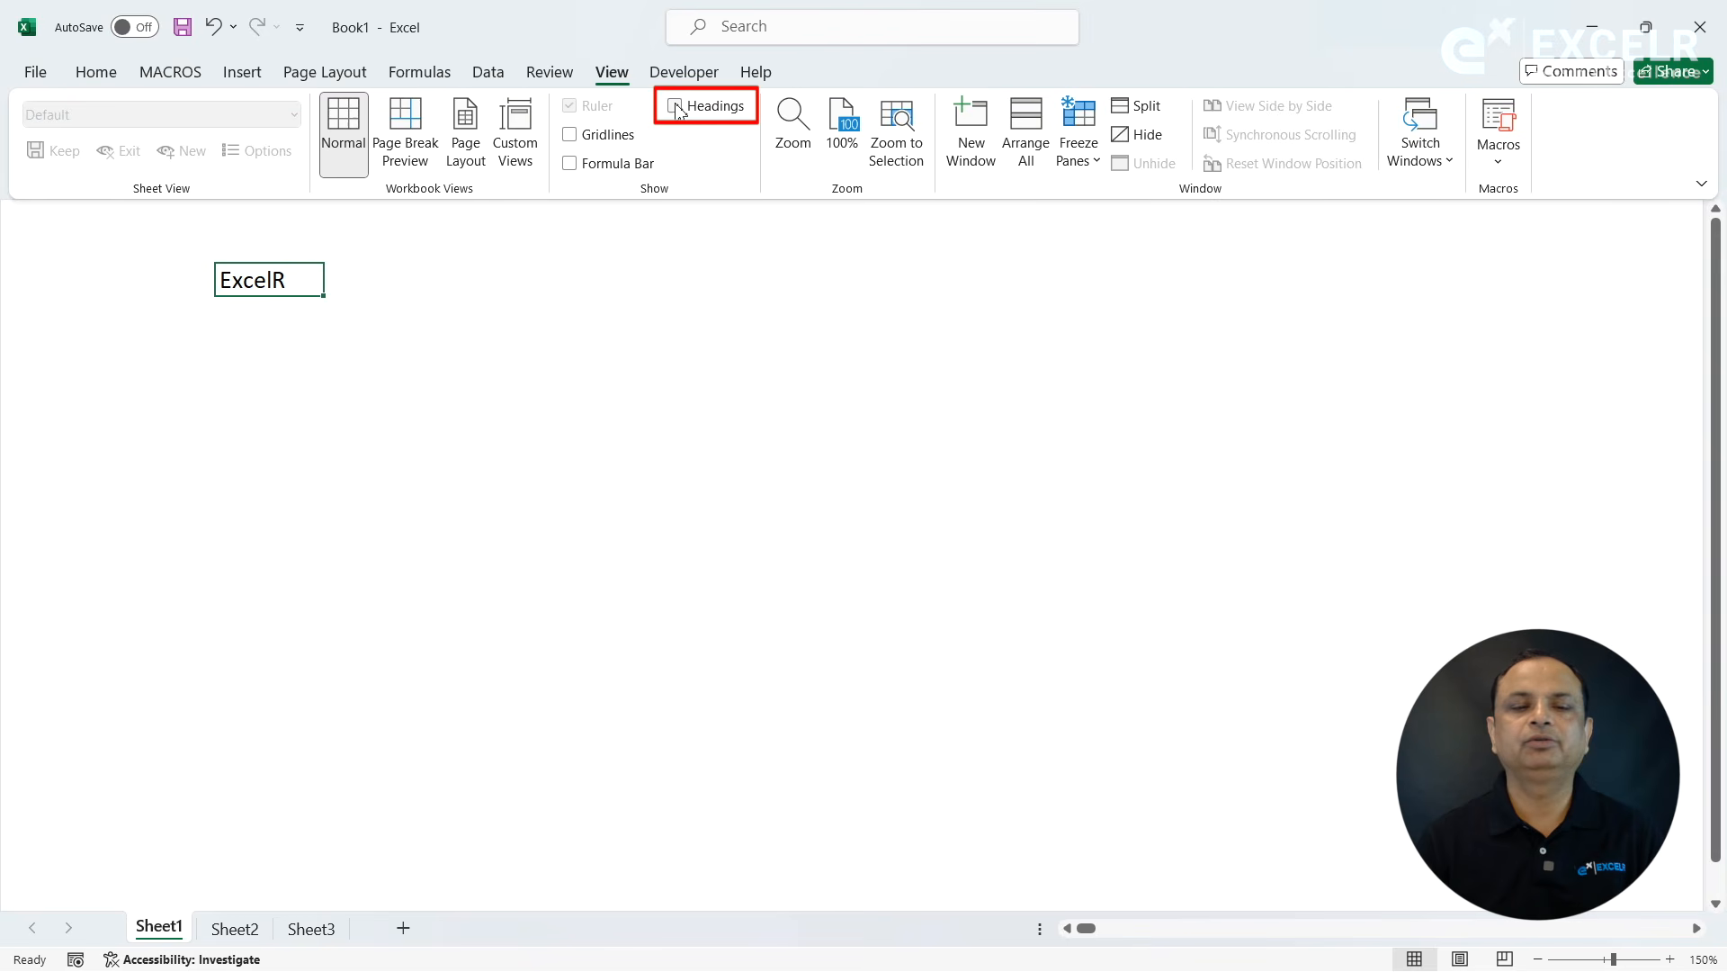
# - Collapse the ribbon to its tab names and restore its full display
pyautogui.rightClick(416, 77)
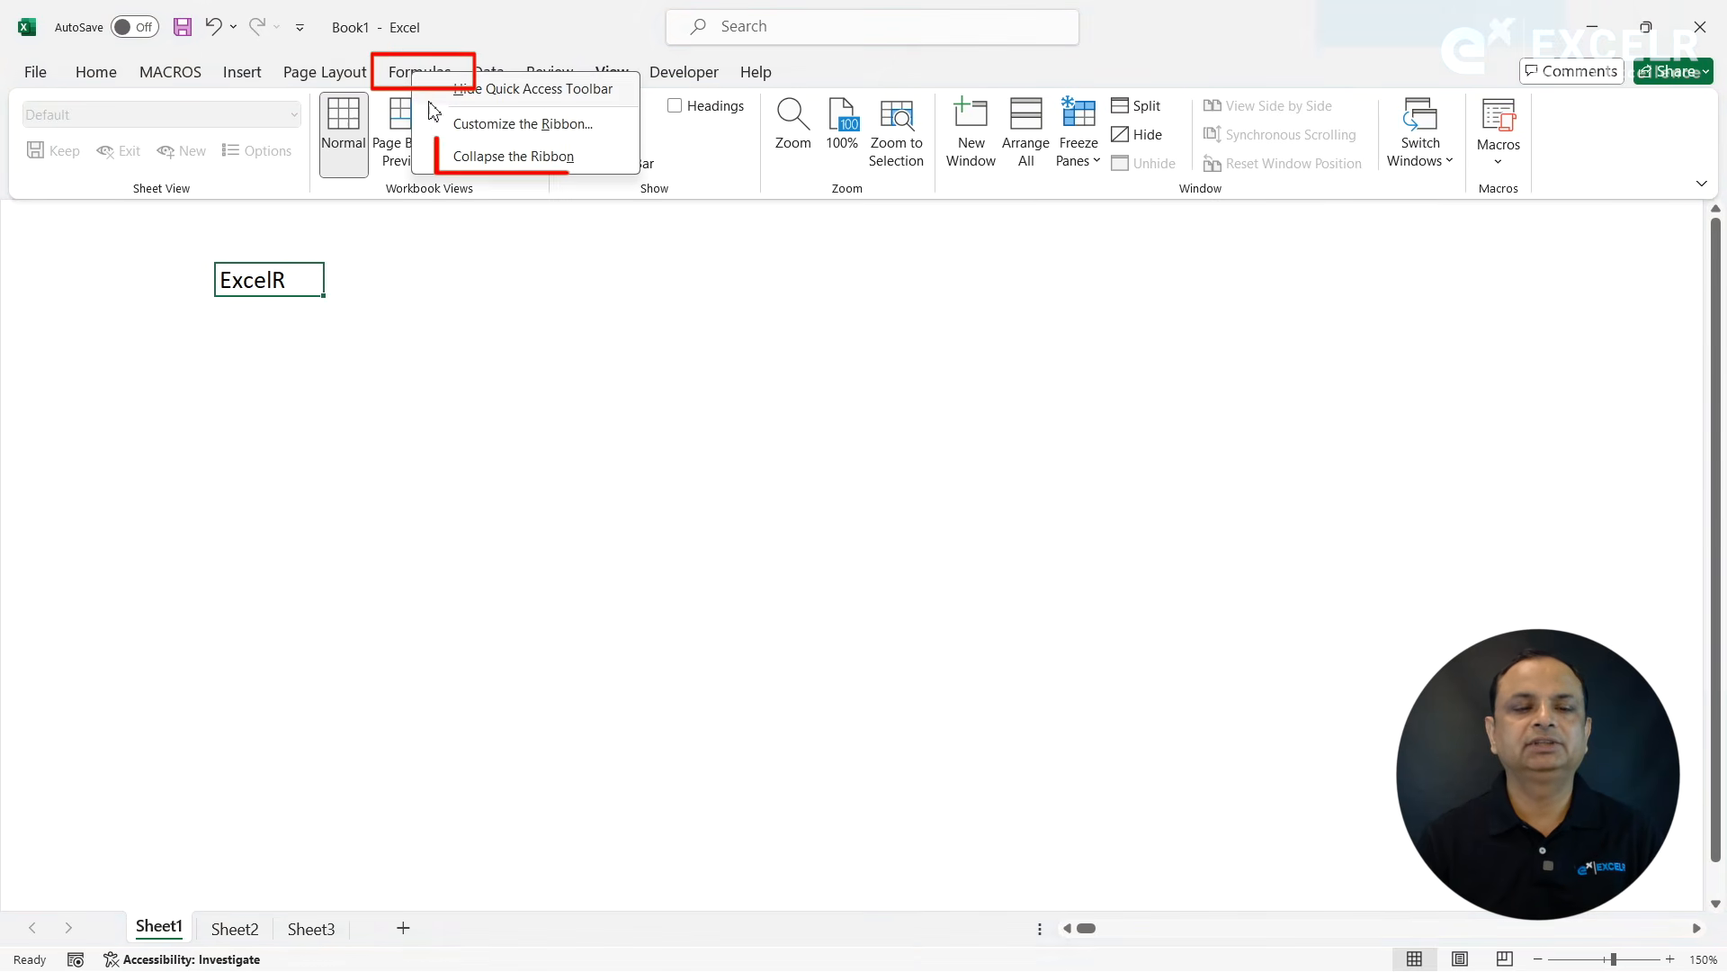
pyautogui.click(439, 157)
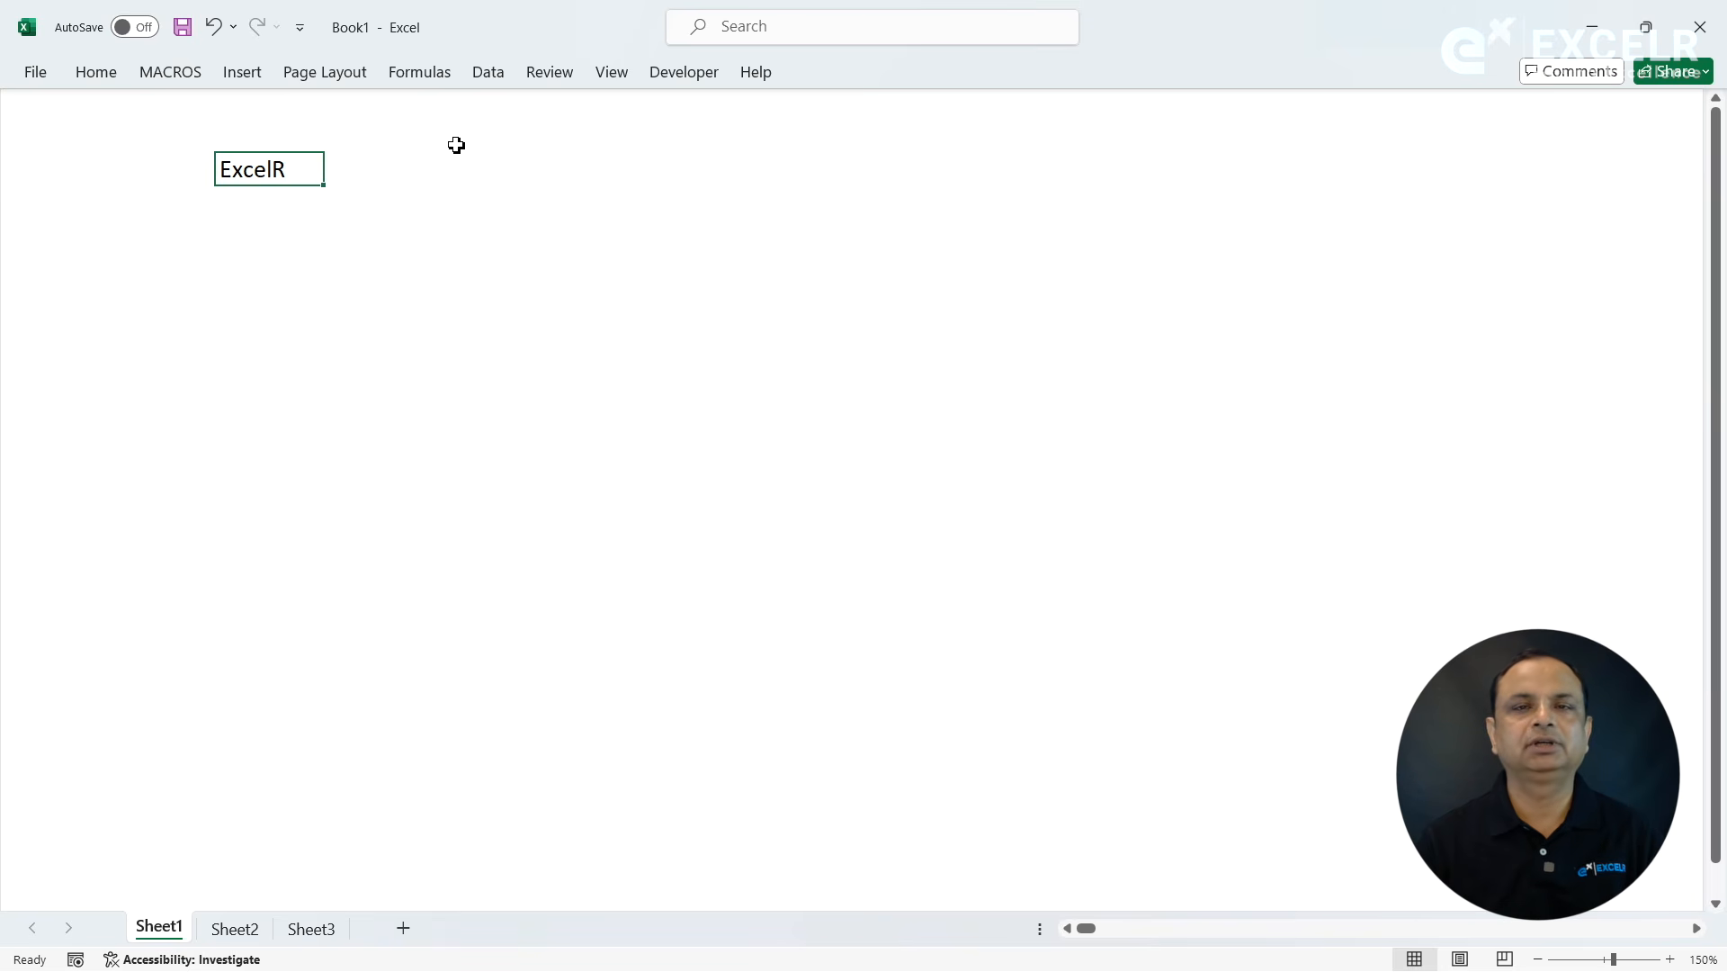
pyautogui.rightClick(432, 77)
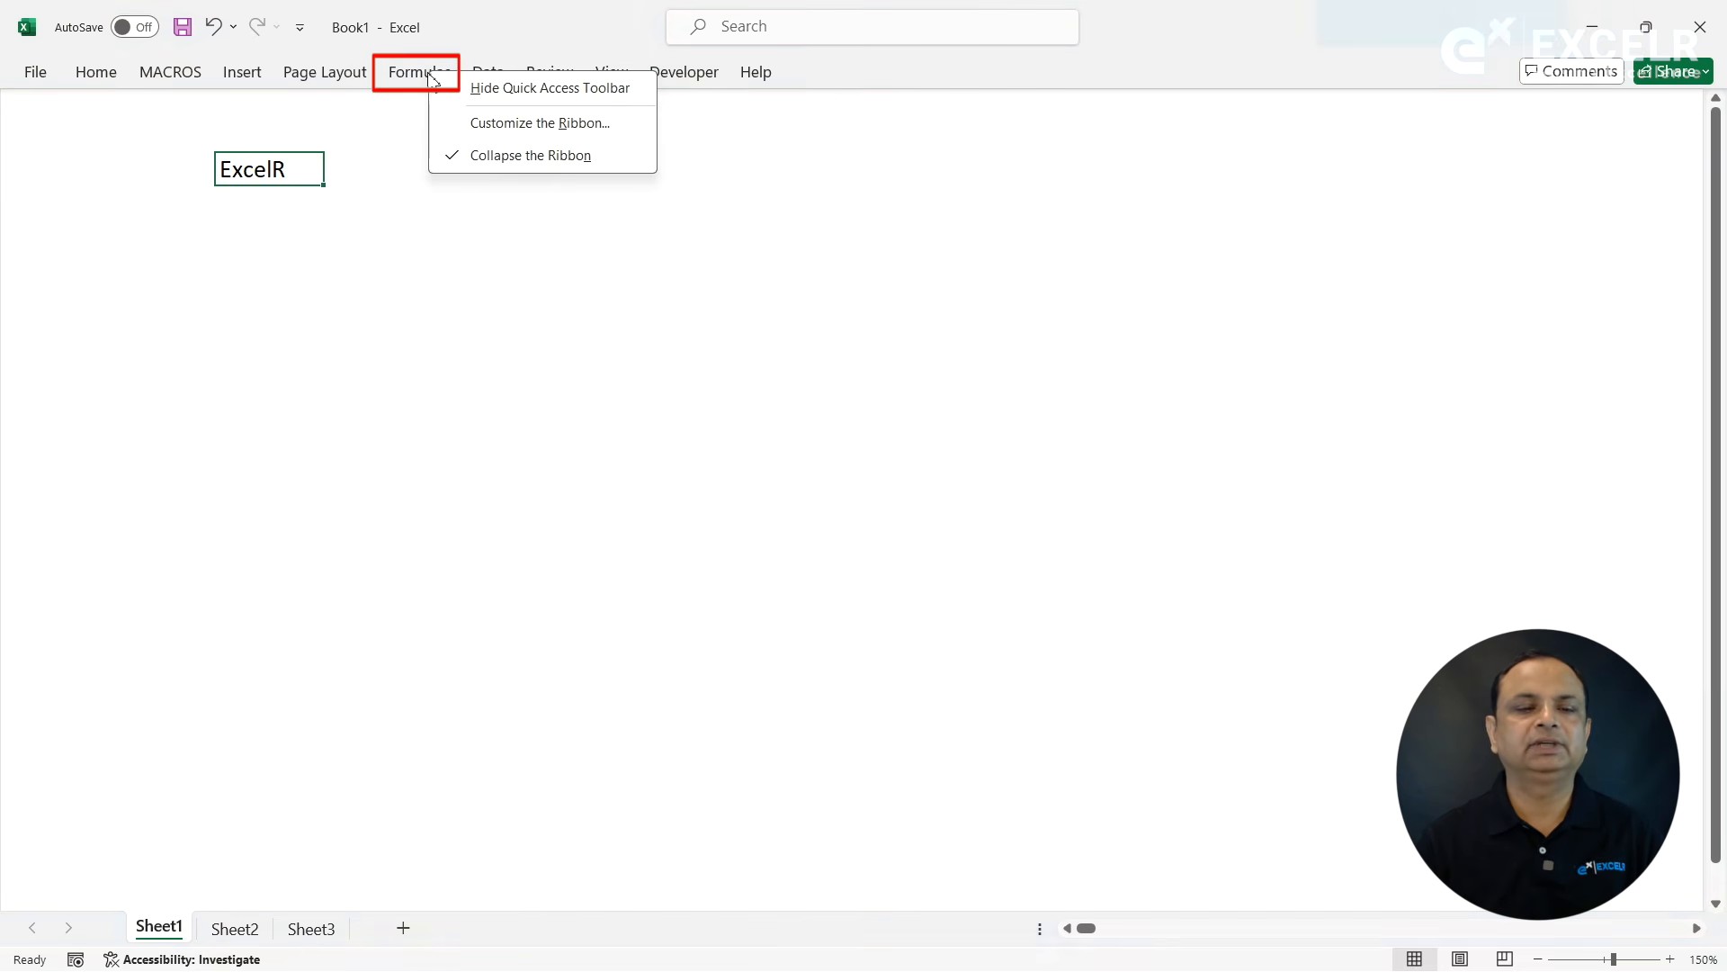
pyautogui.click(452, 155)
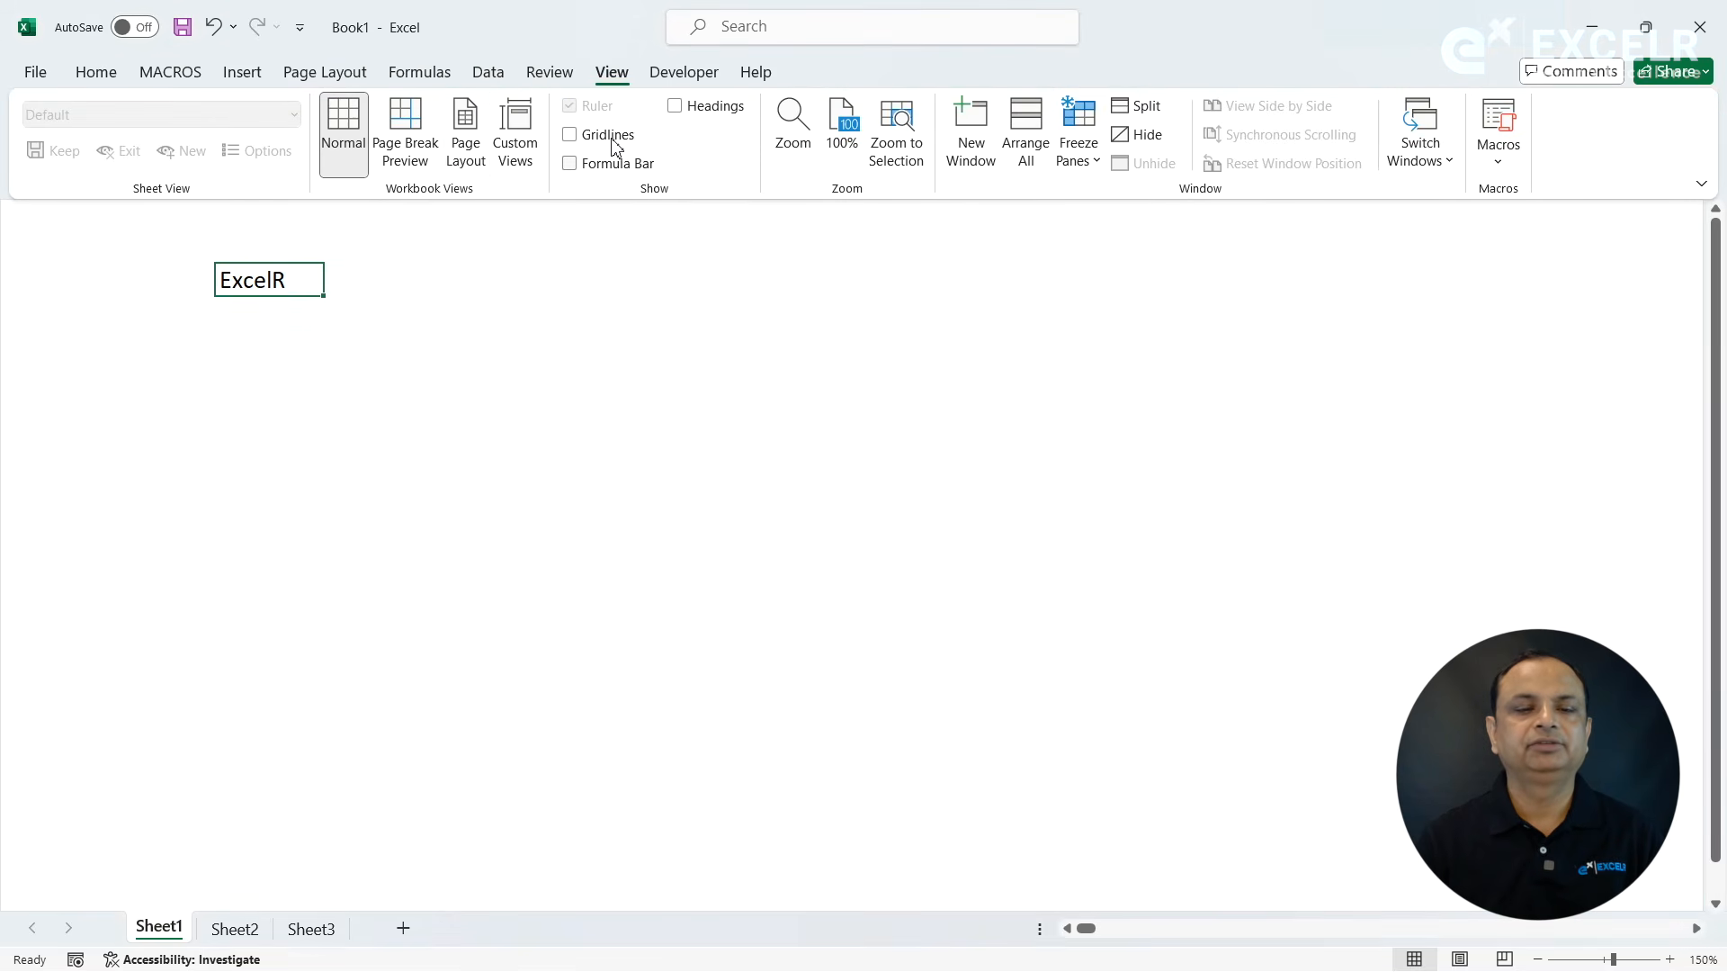
# - Show the formula bar, gridlines and headings again and return to the Home commands
pyautogui.click(589, 169)
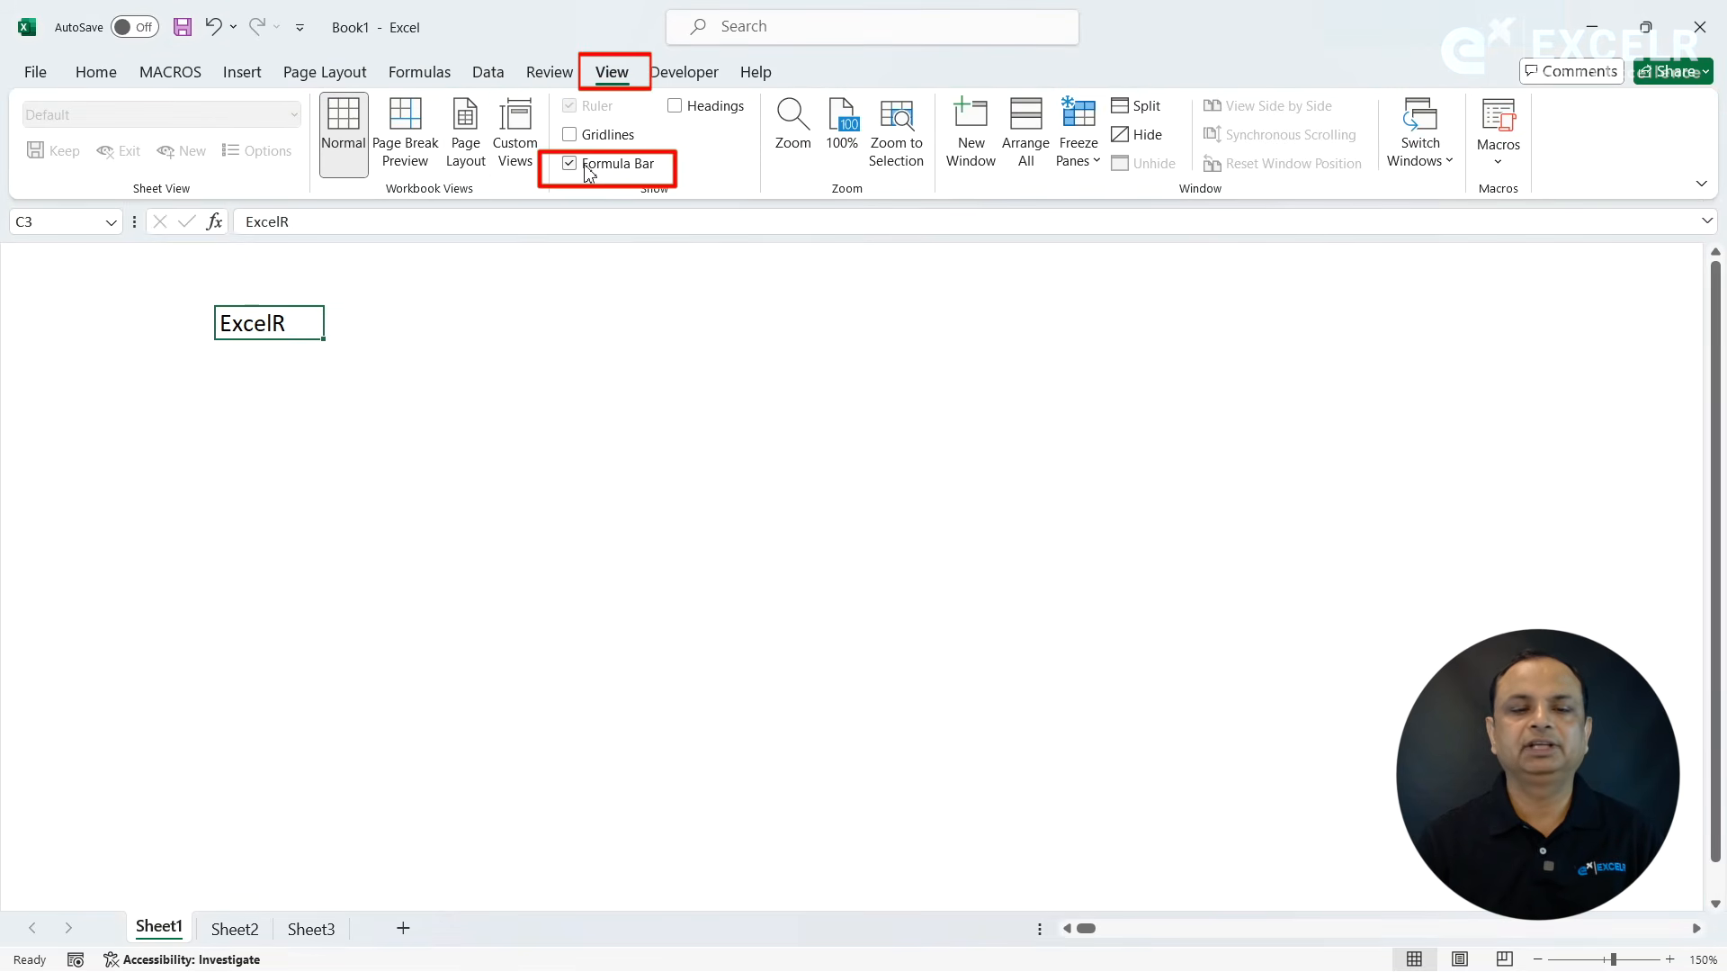
pyautogui.click(590, 137)
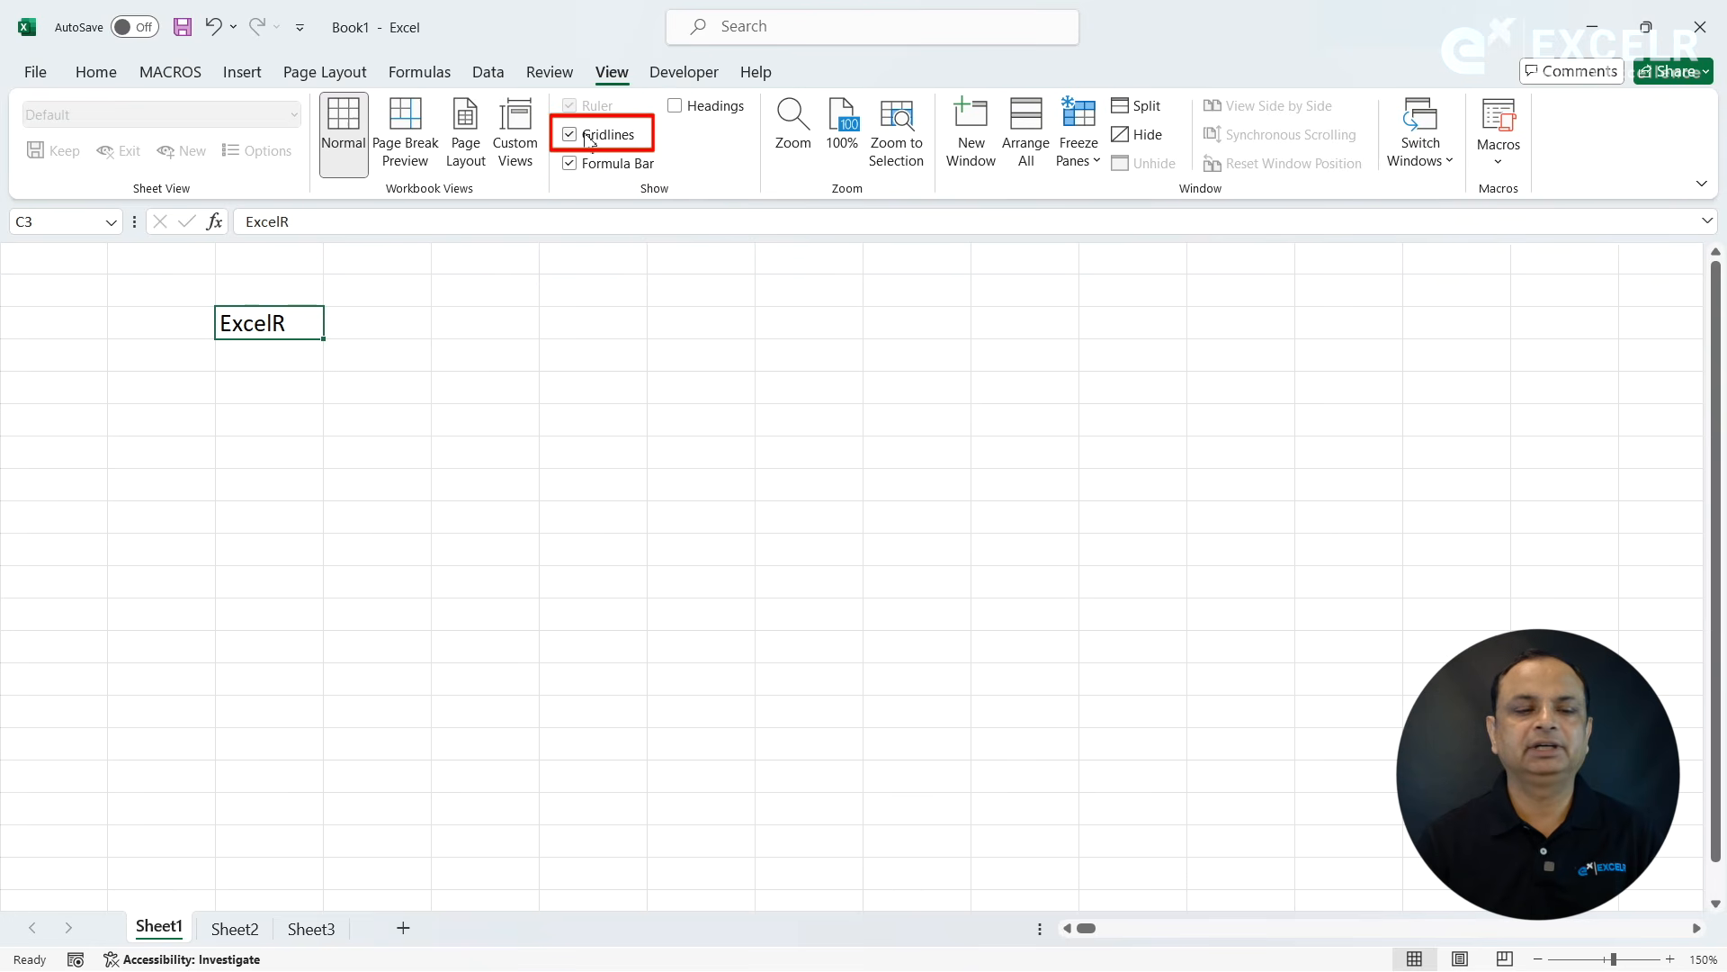
pyautogui.click(673, 105)
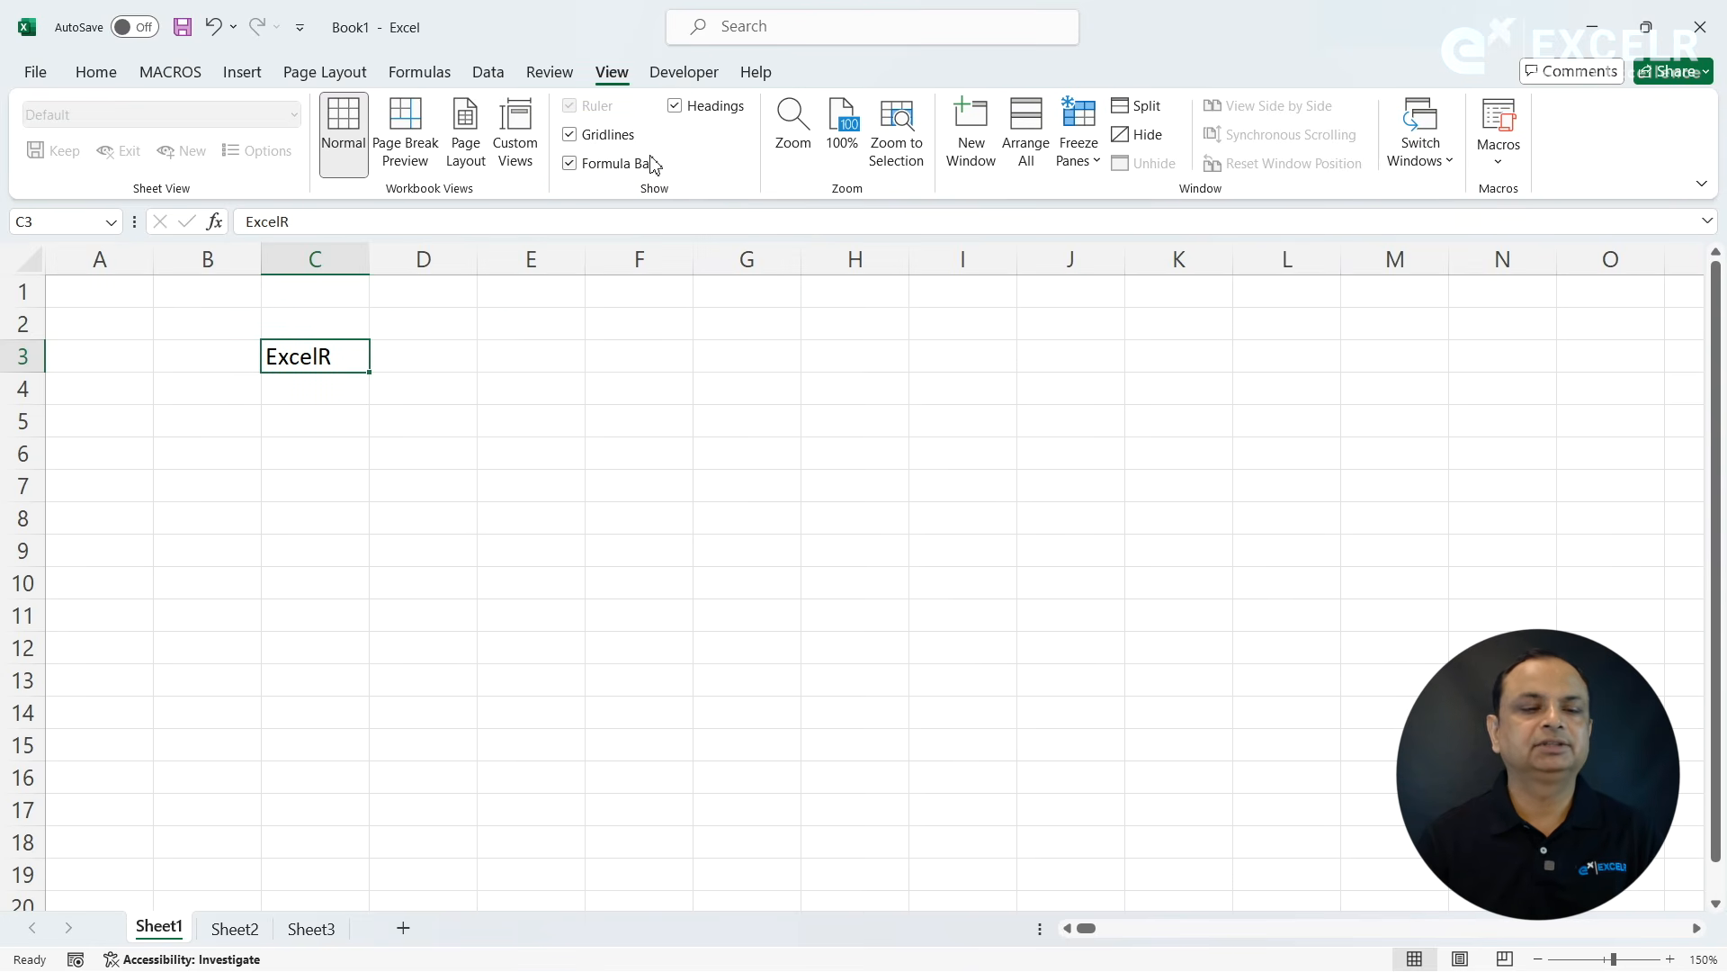
pyautogui.click(101, 72)
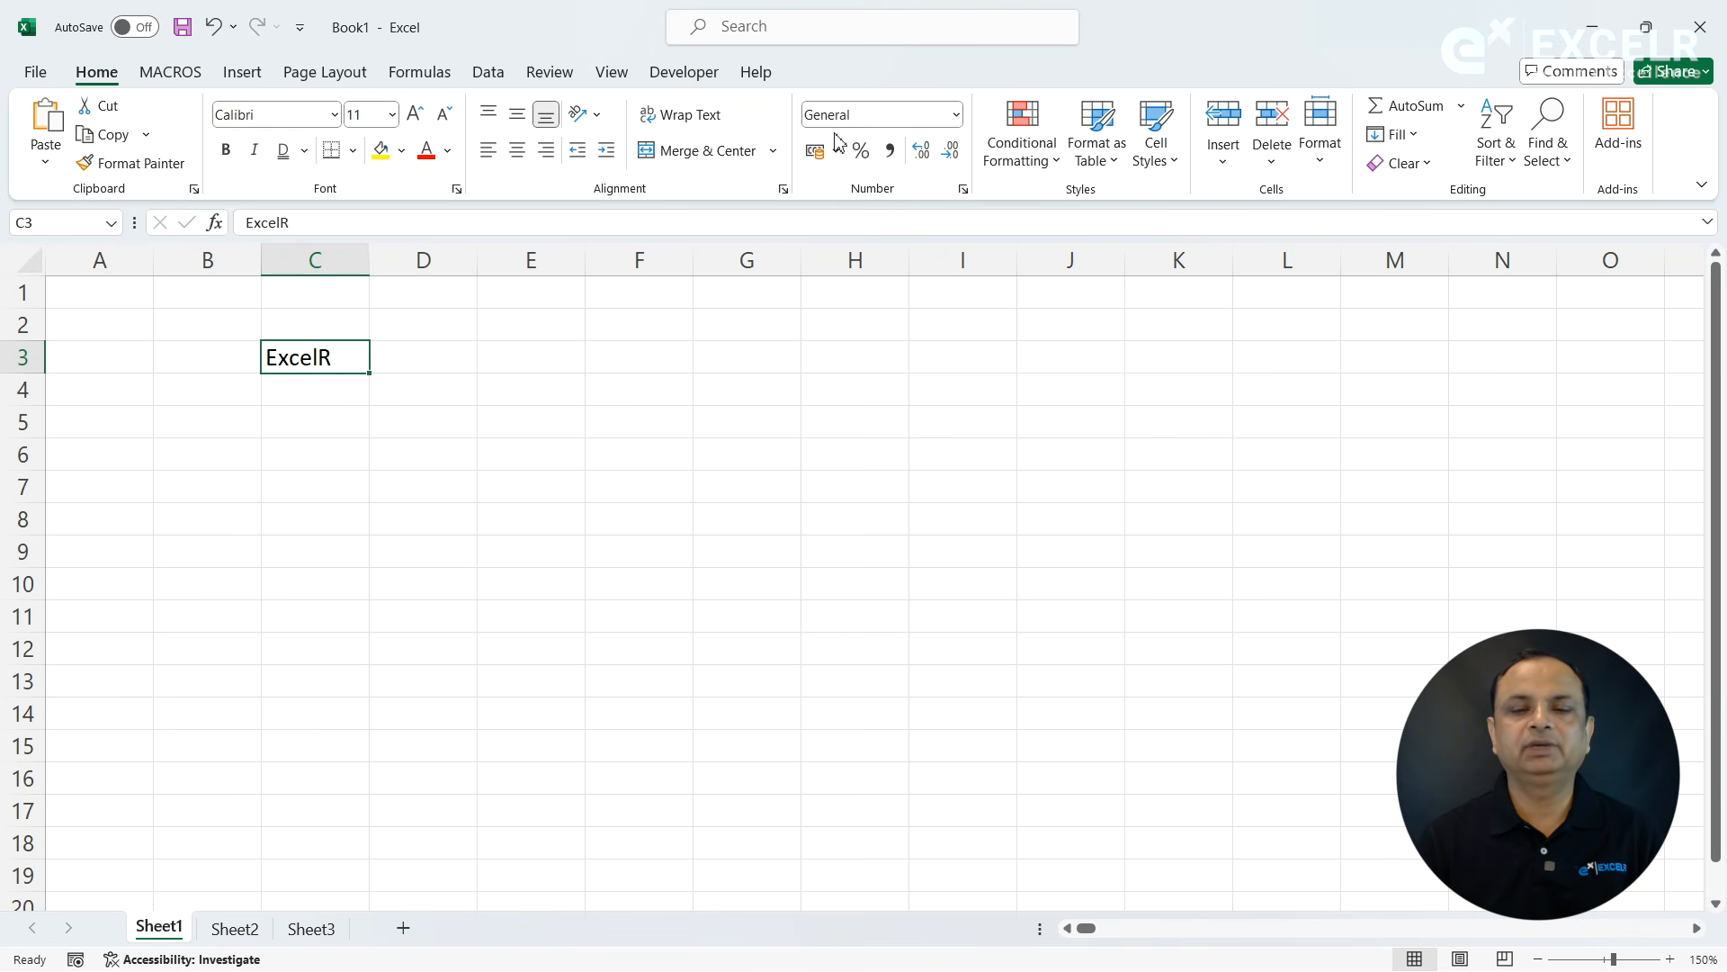
# - Examine the Insert, Page Layout with paper sizes, Formulas, Data, Review, View, Developer and Help commands, and return to the Home commands
pyautogui.click(256, 78)
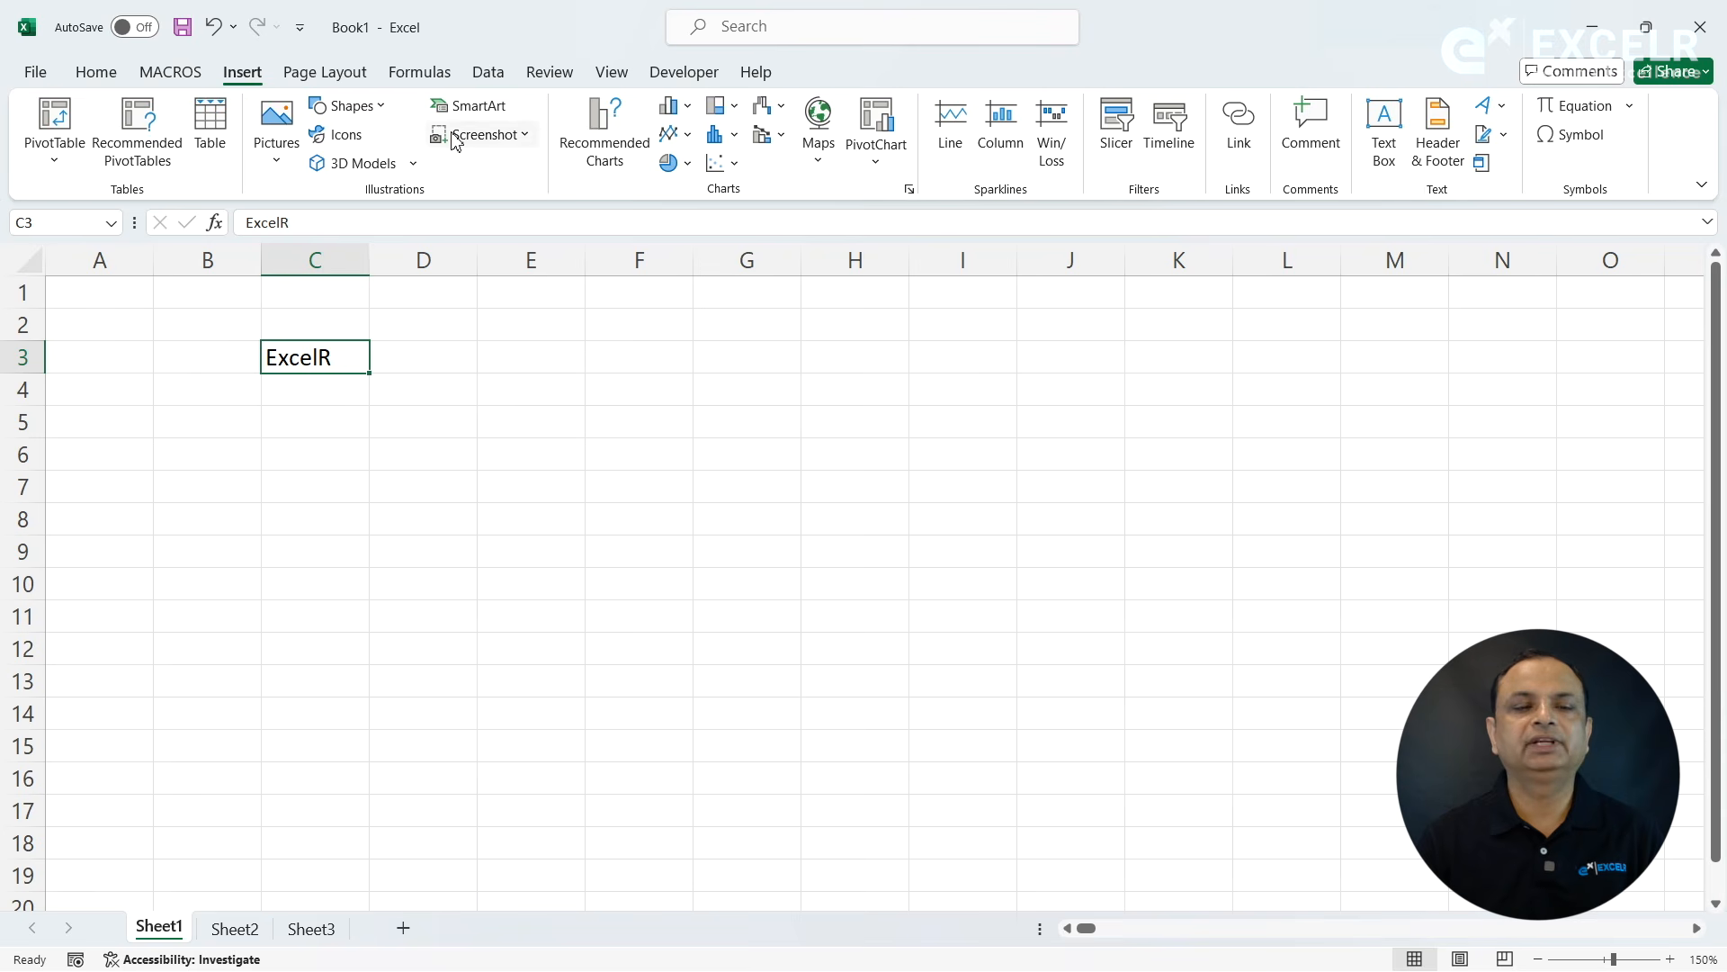
pyautogui.click(354, 79)
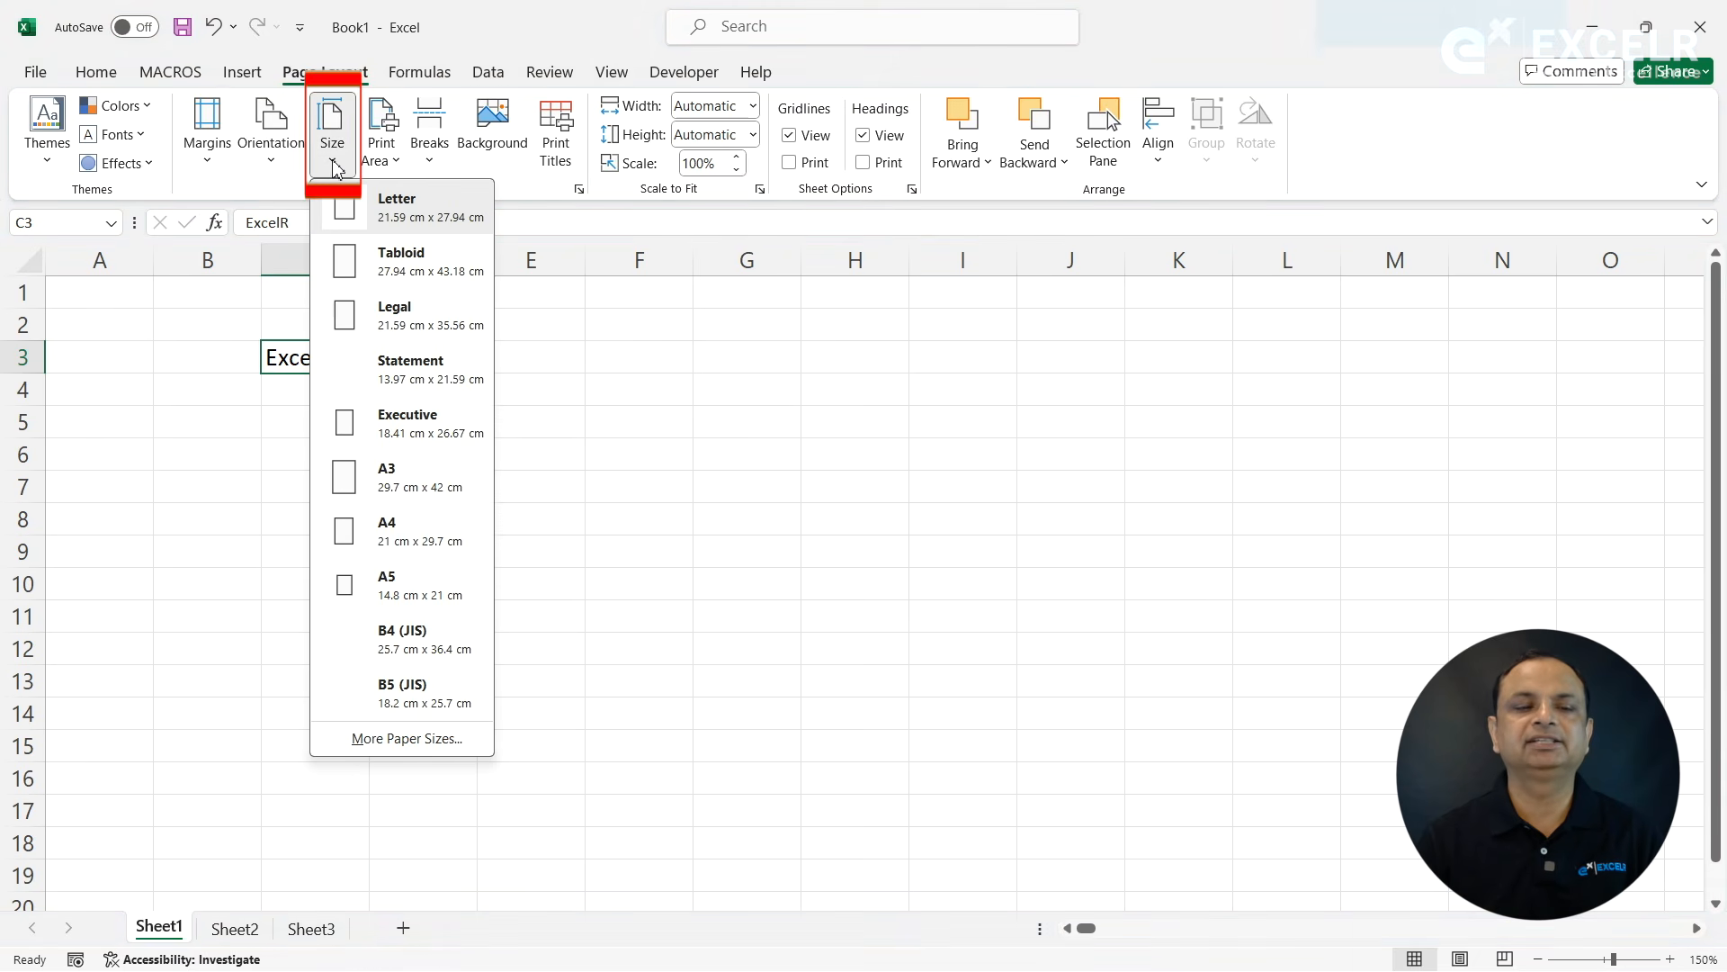
pyautogui.click(593, 354)
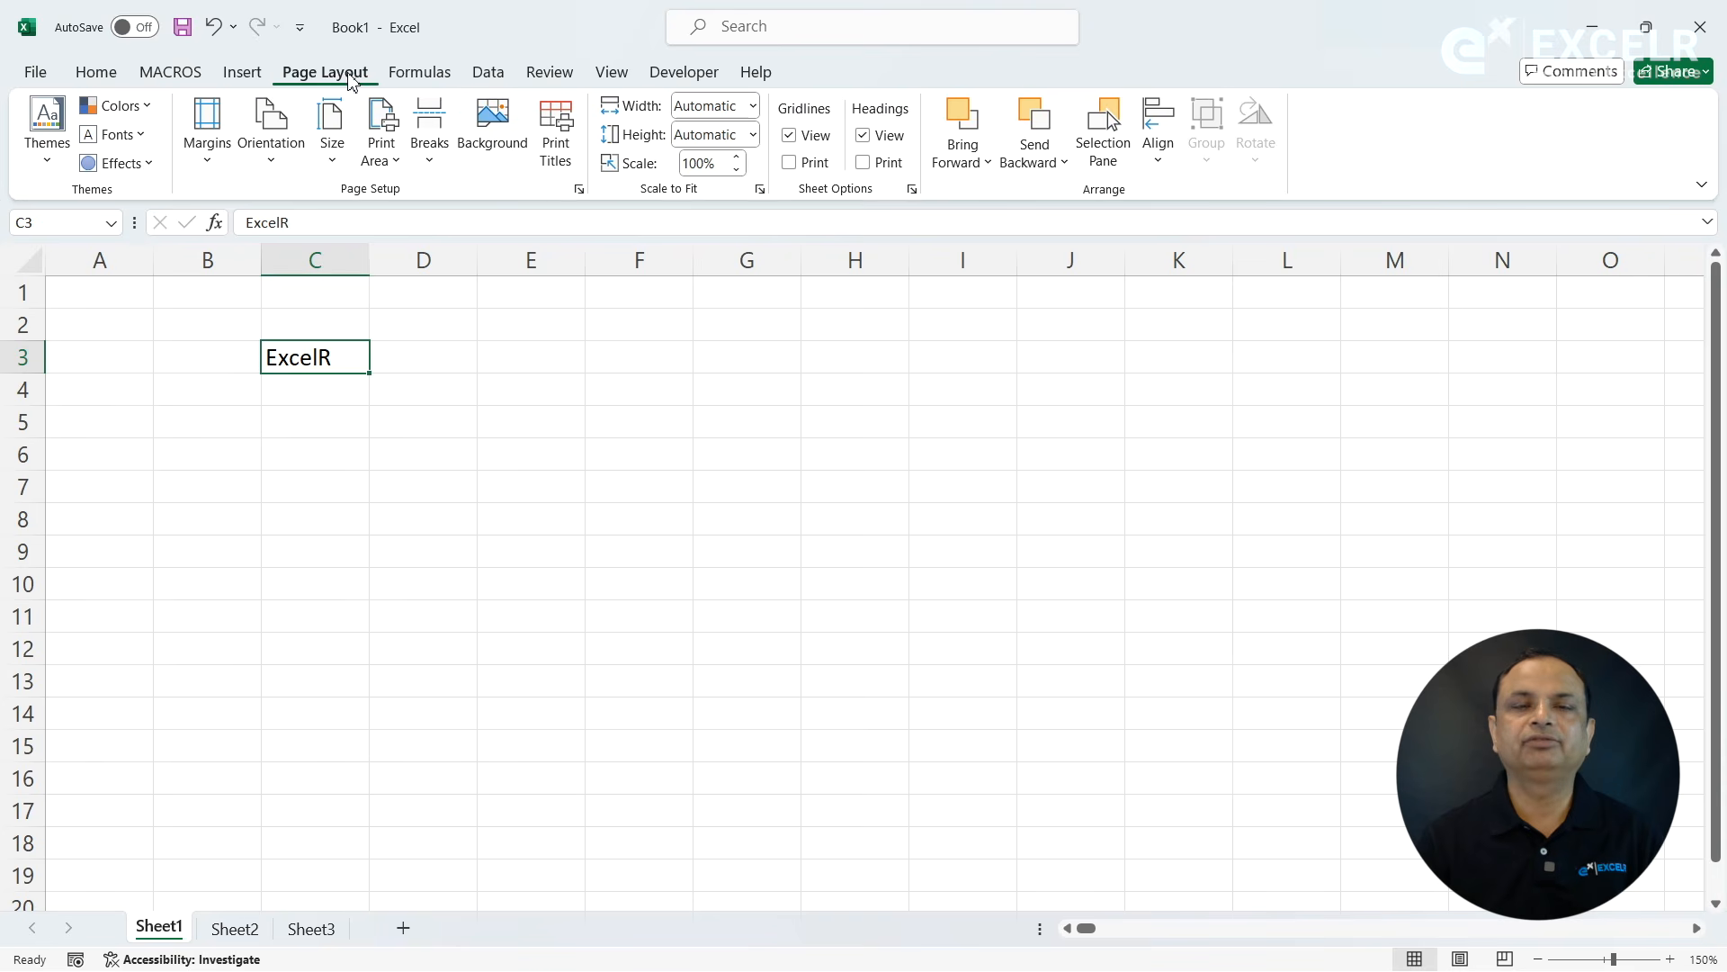
pyautogui.click(415, 74)
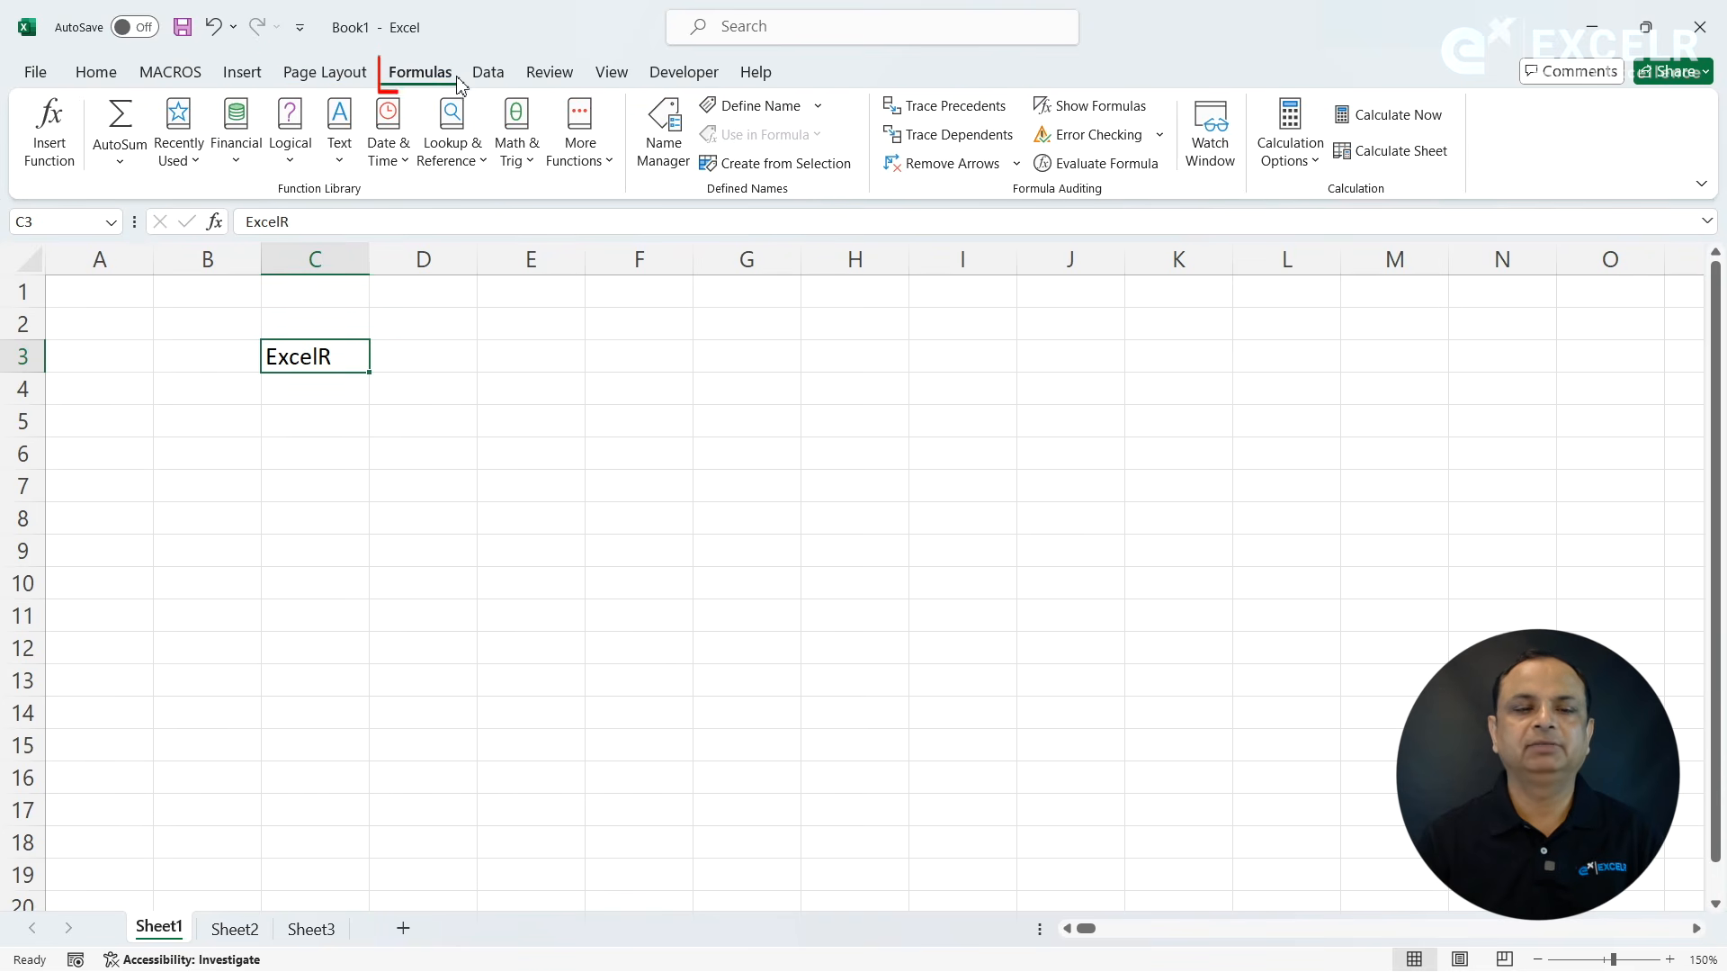
pyautogui.click(487, 74)
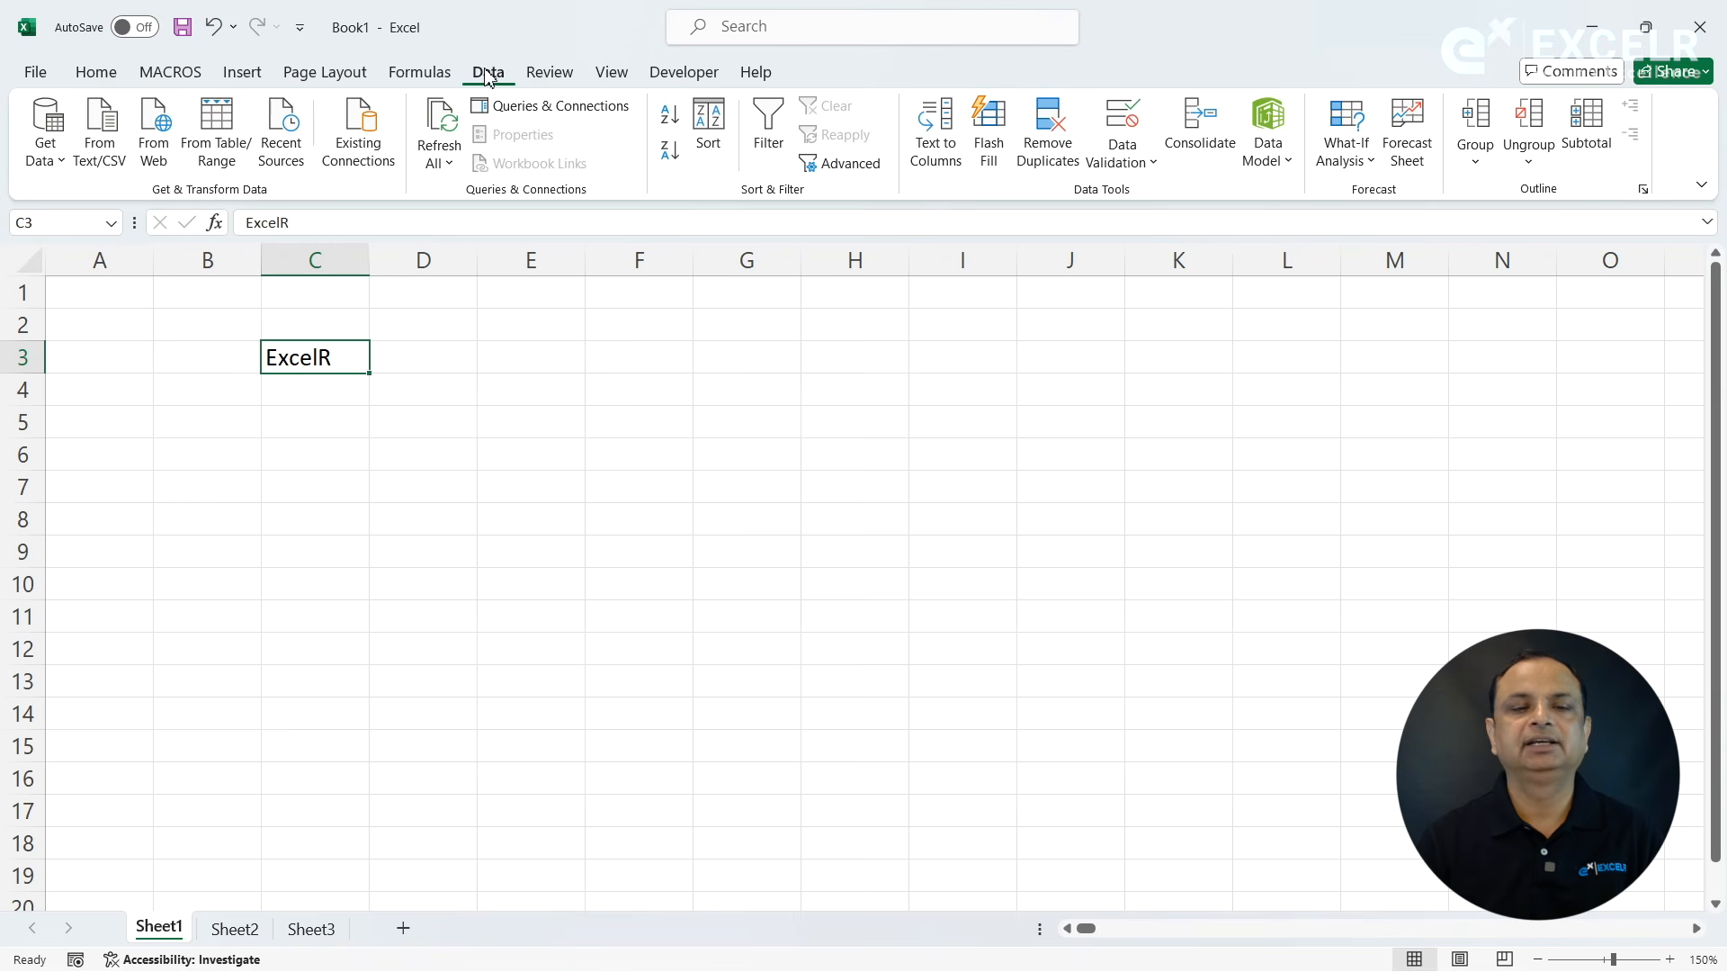
pyautogui.click(549, 74)
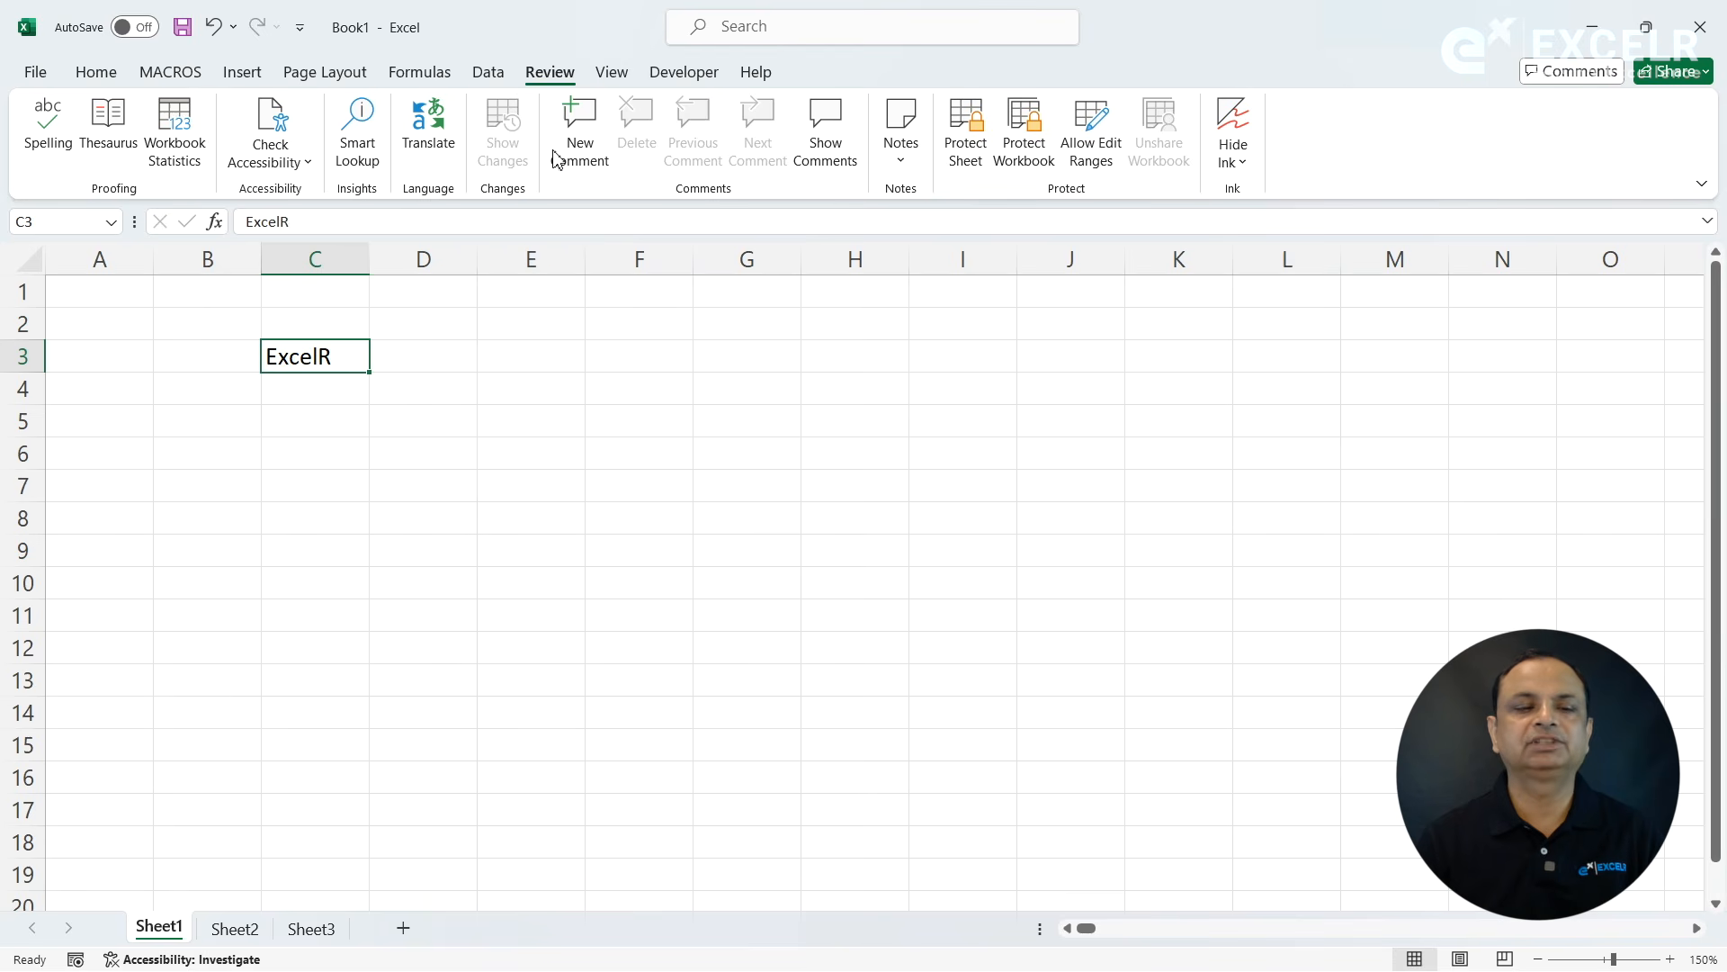
pyautogui.click(611, 72)
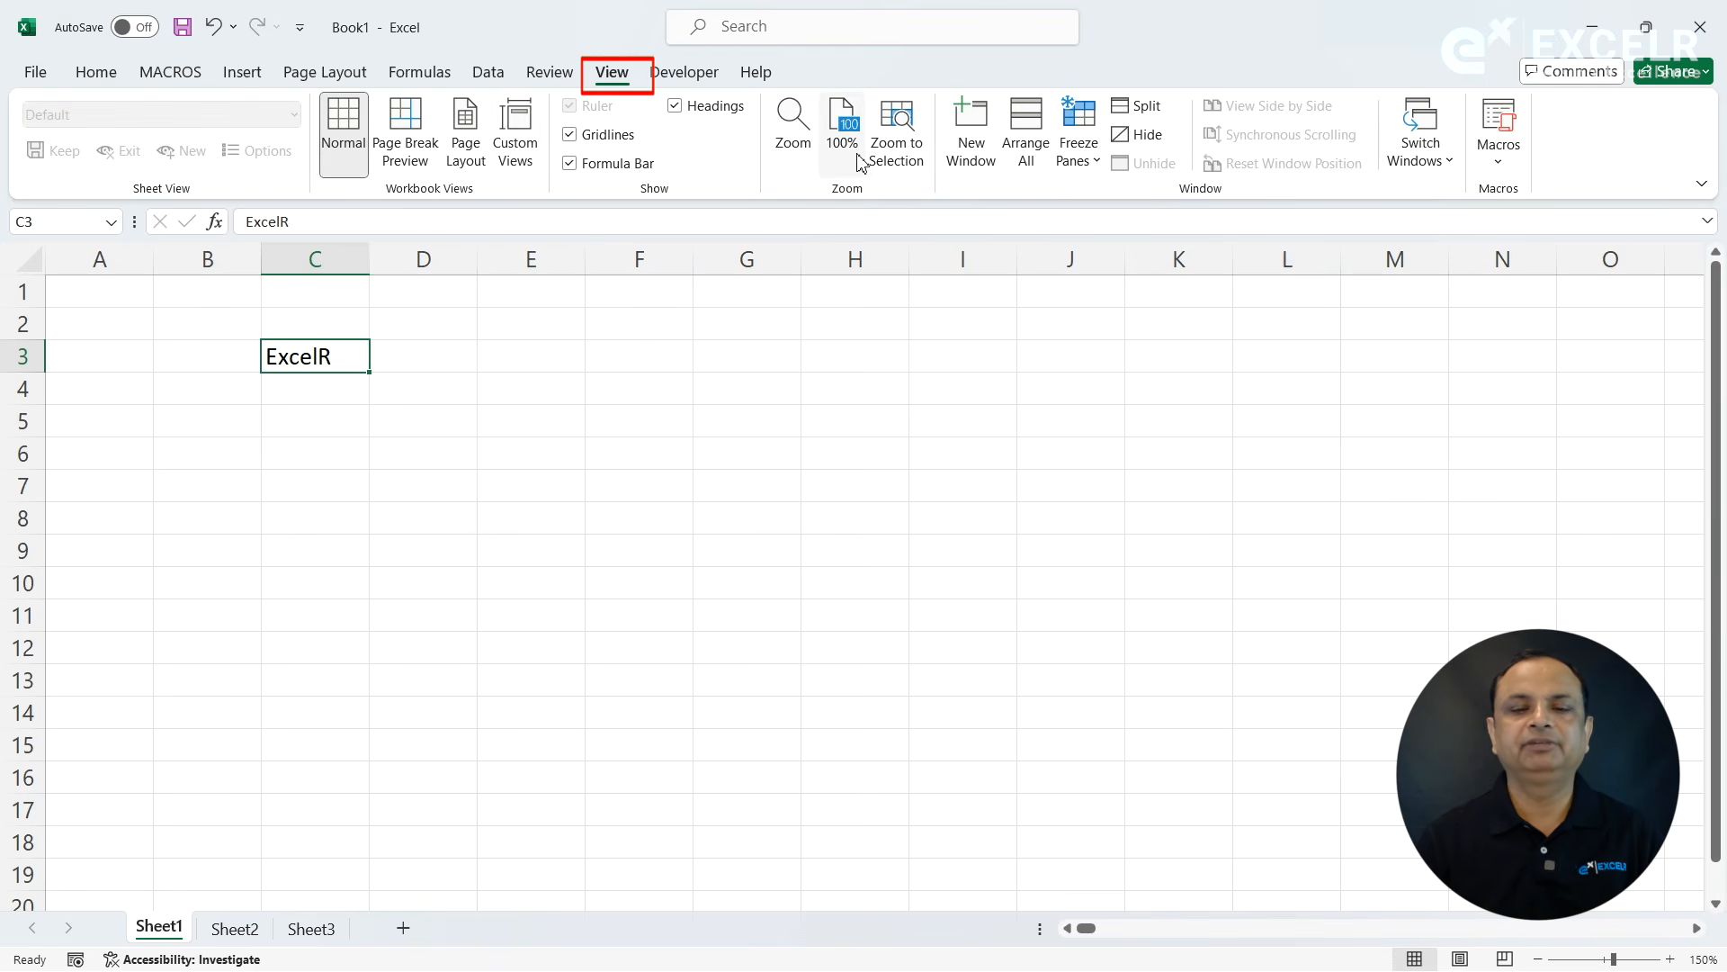
pyautogui.click(697, 79)
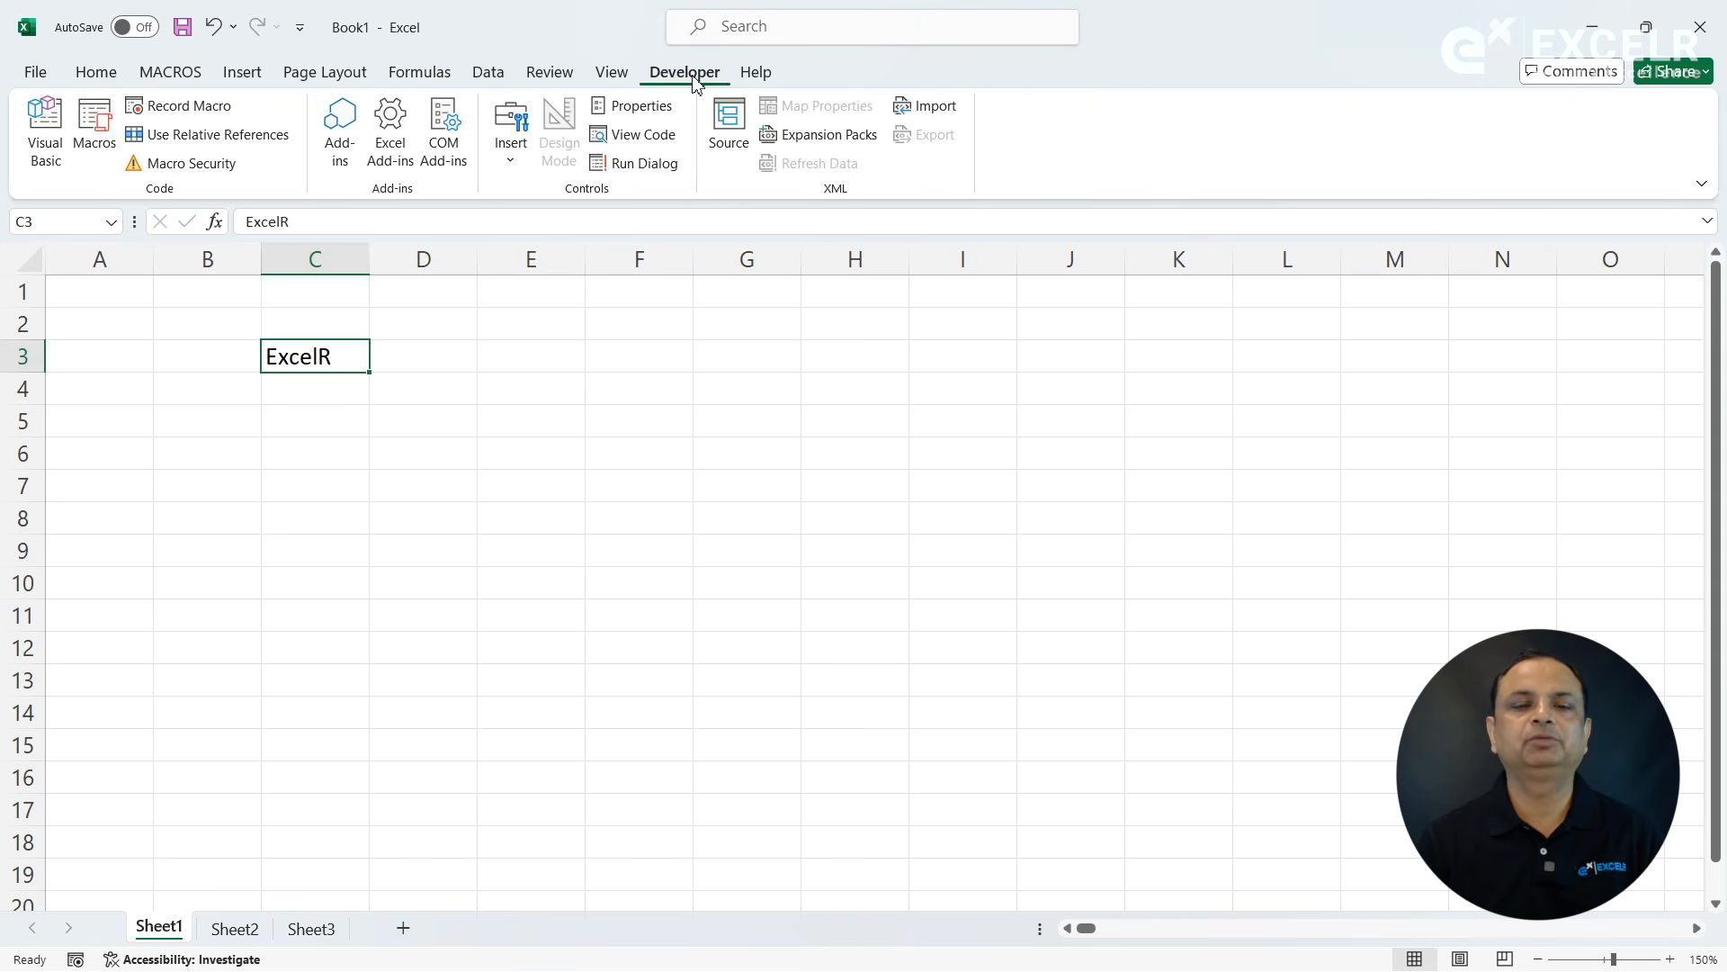
pyautogui.click(756, 72)
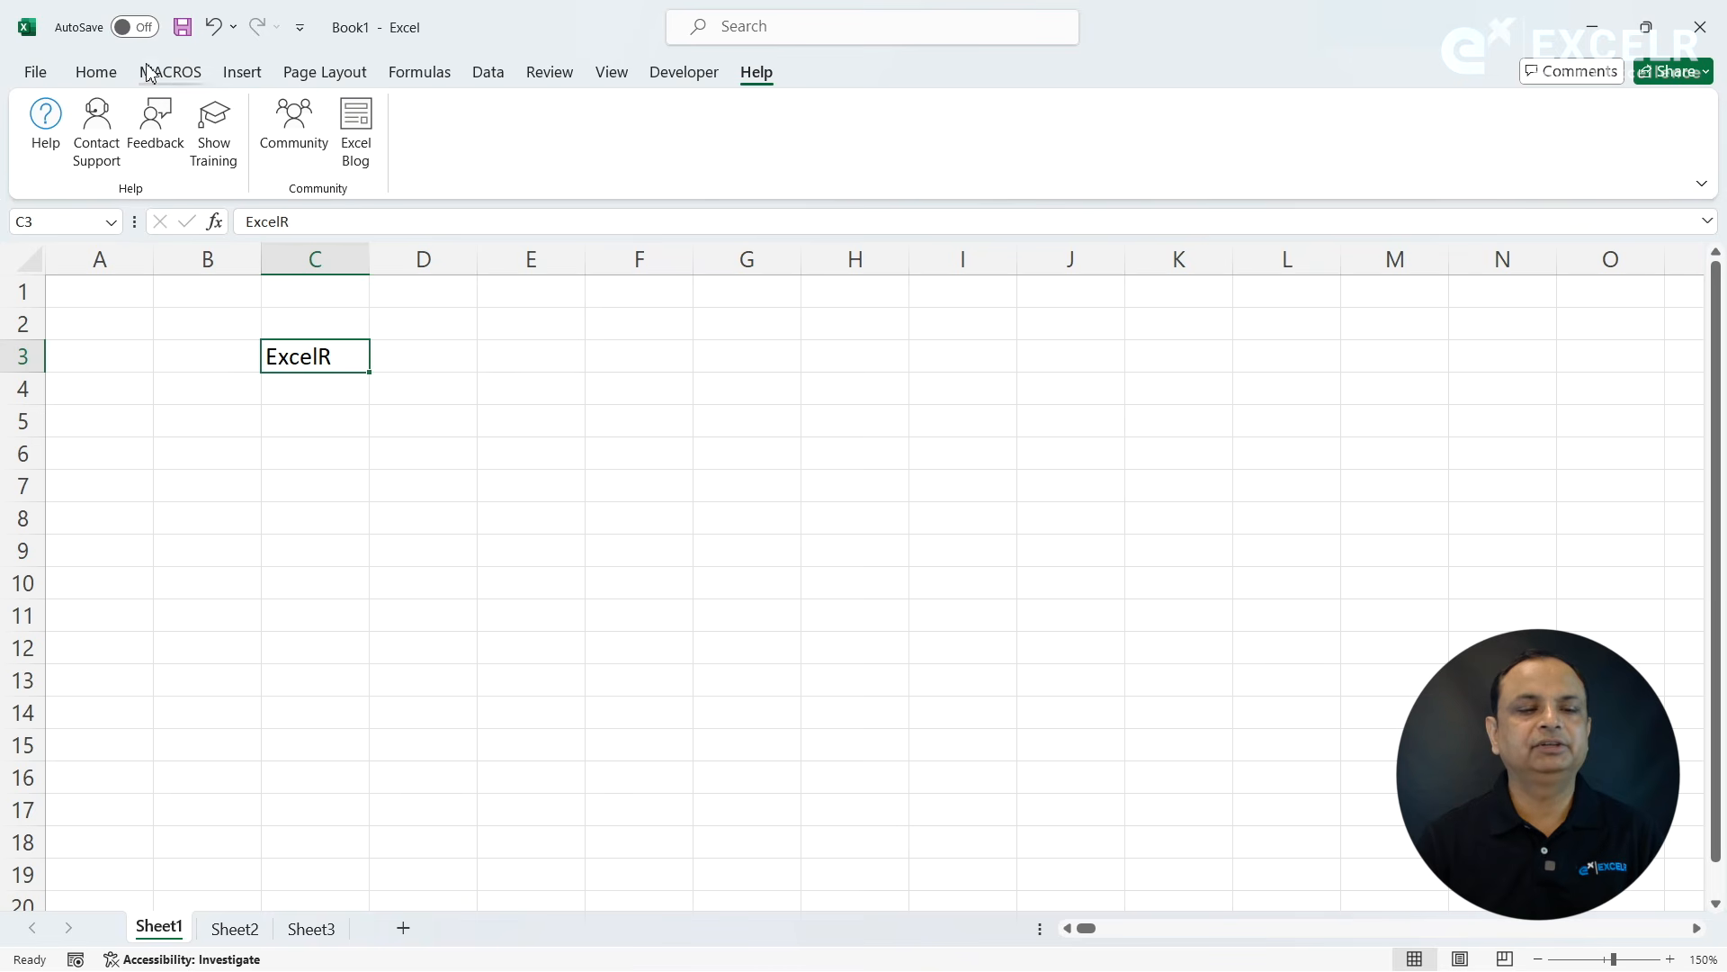
pyautogui.click(97, 72)
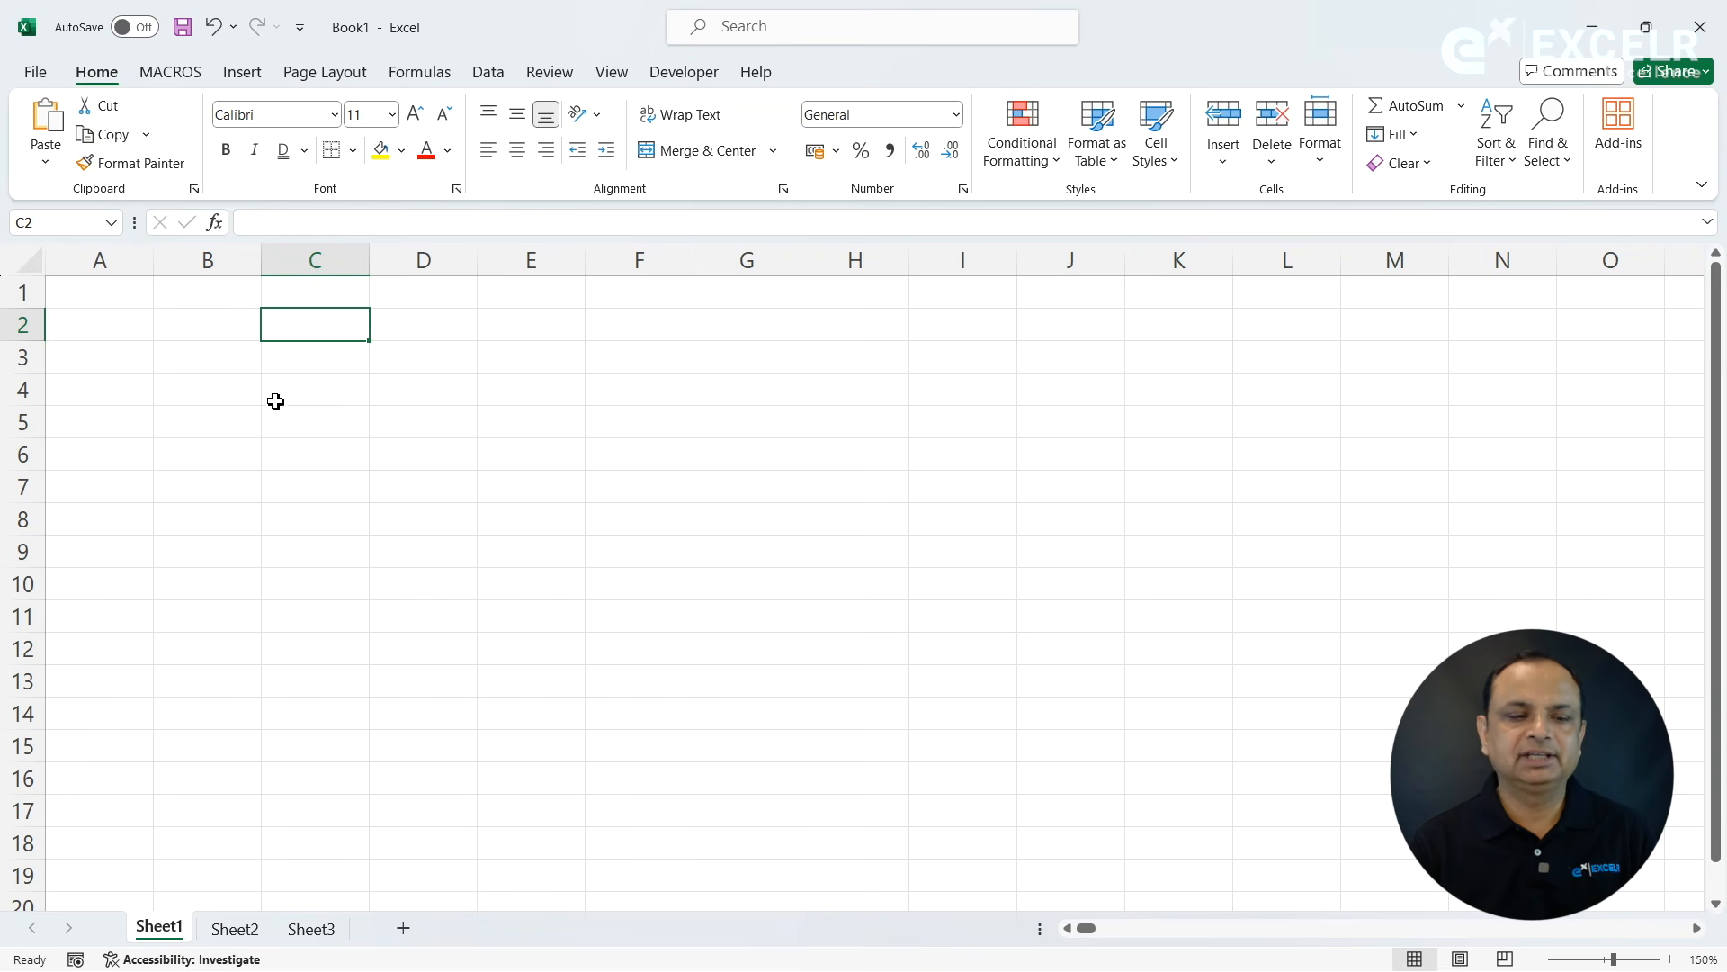
pyautogui.click(358, 436)
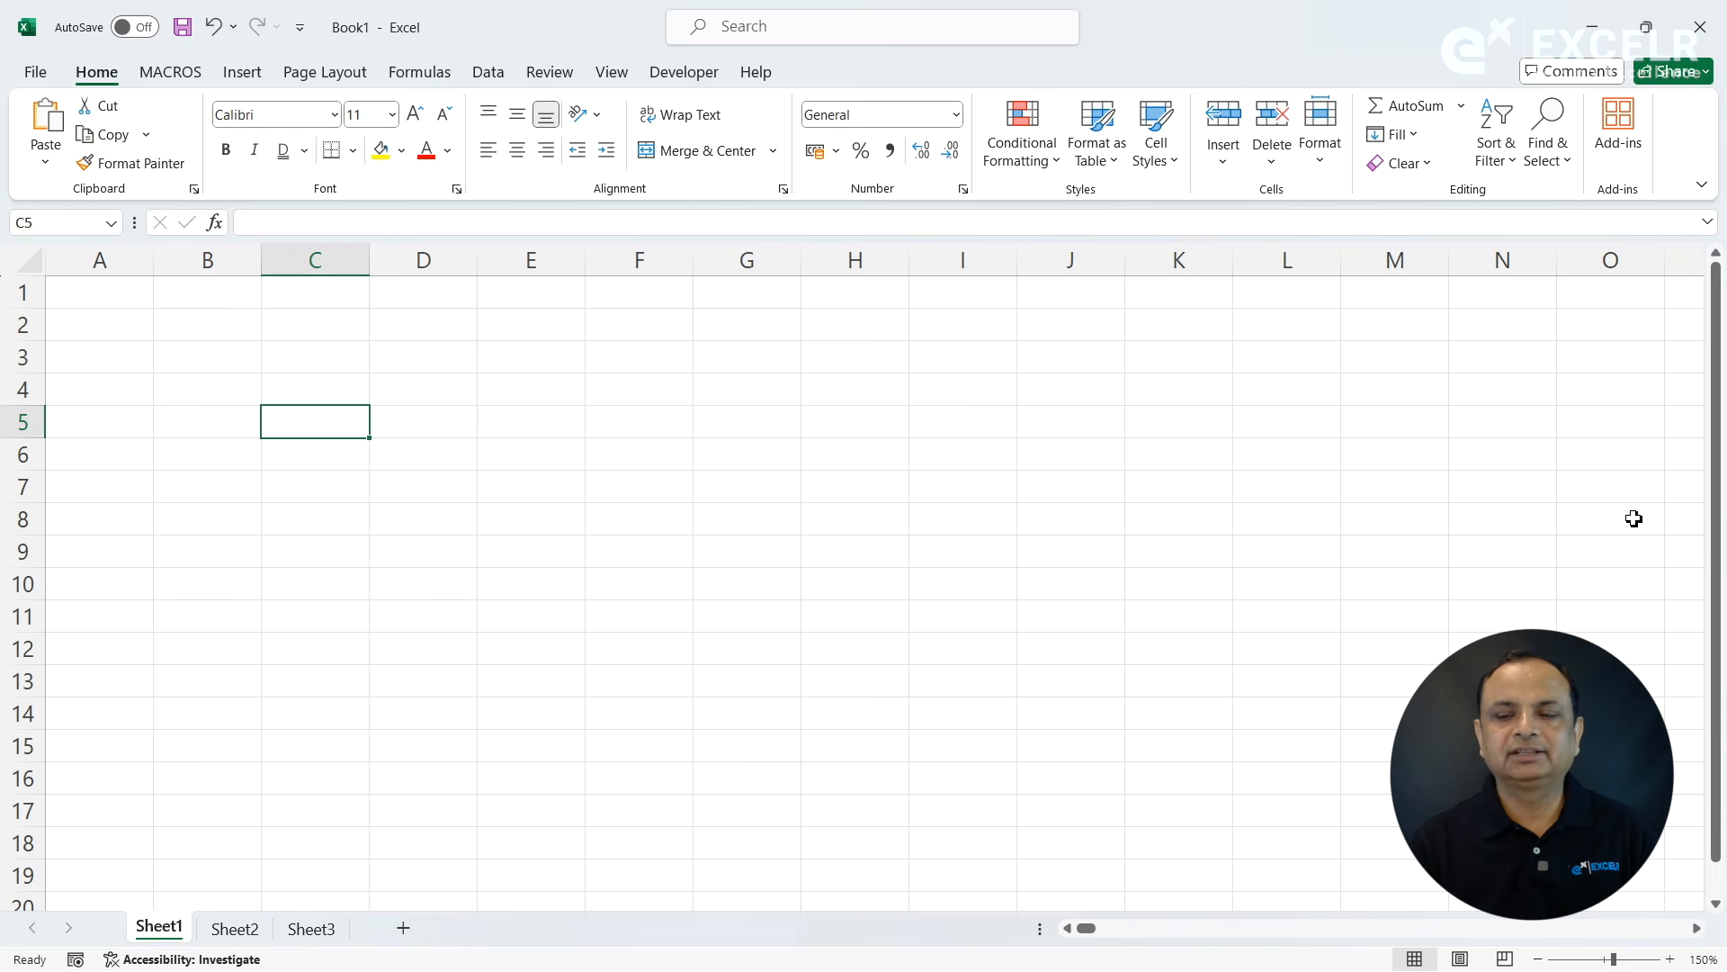
pyautogui.hotkey('alt', 'F11')
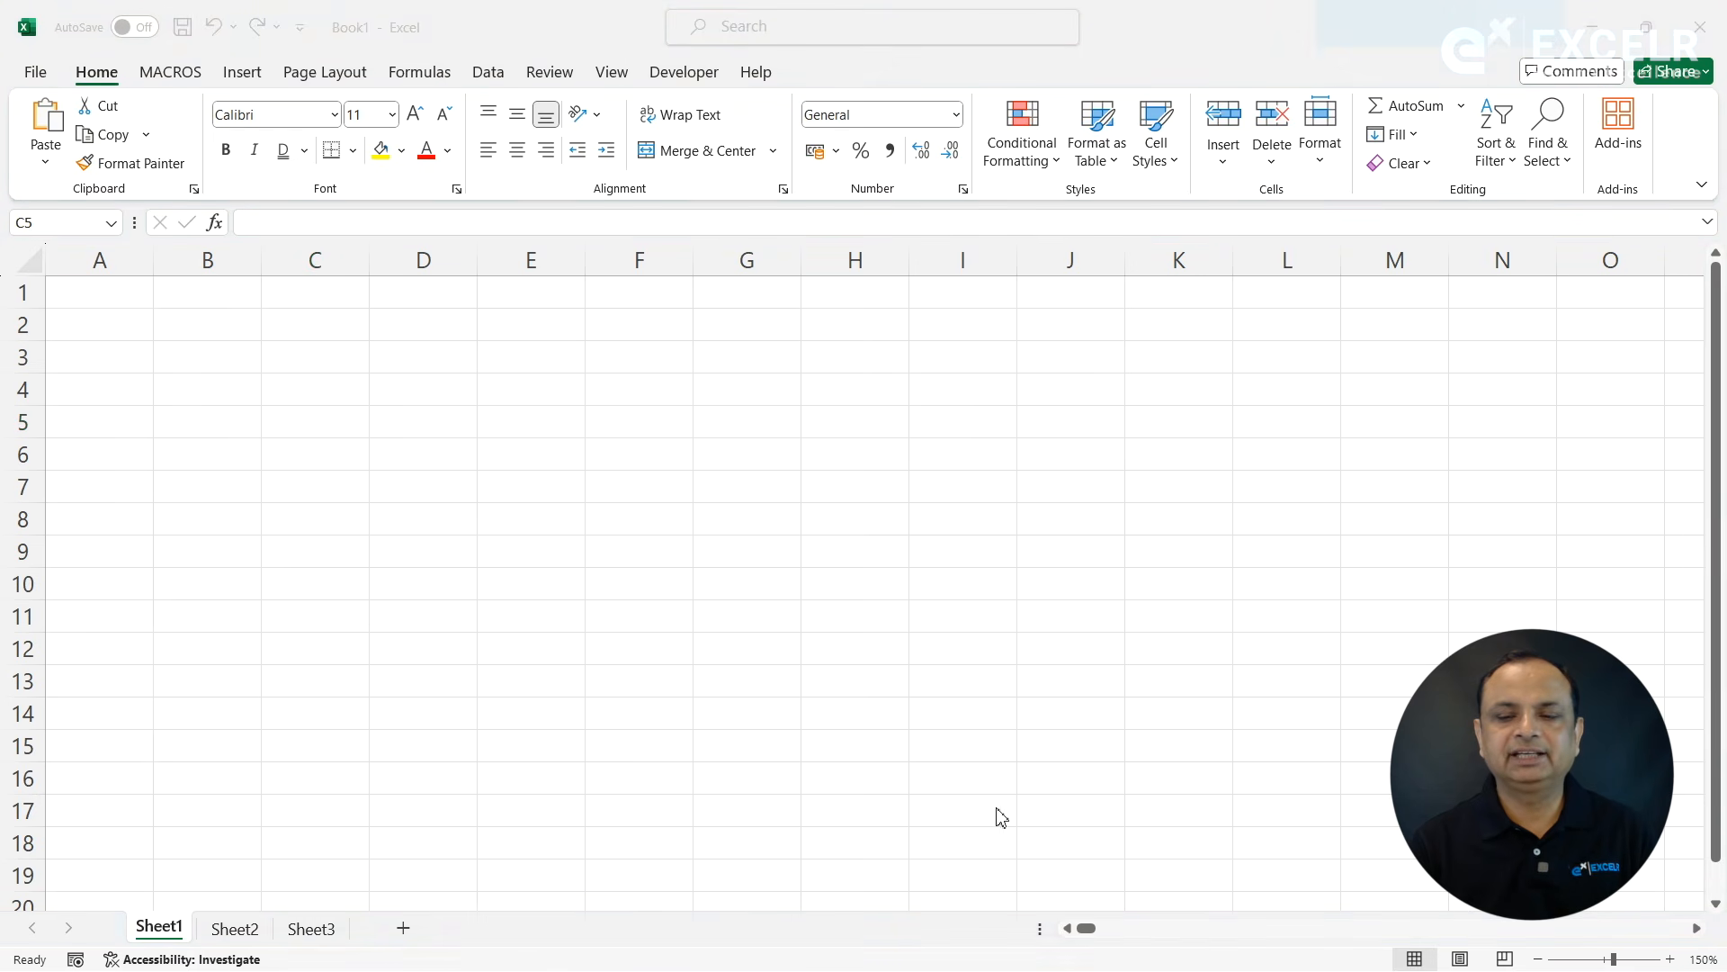
pyautogui.click(453, 483)
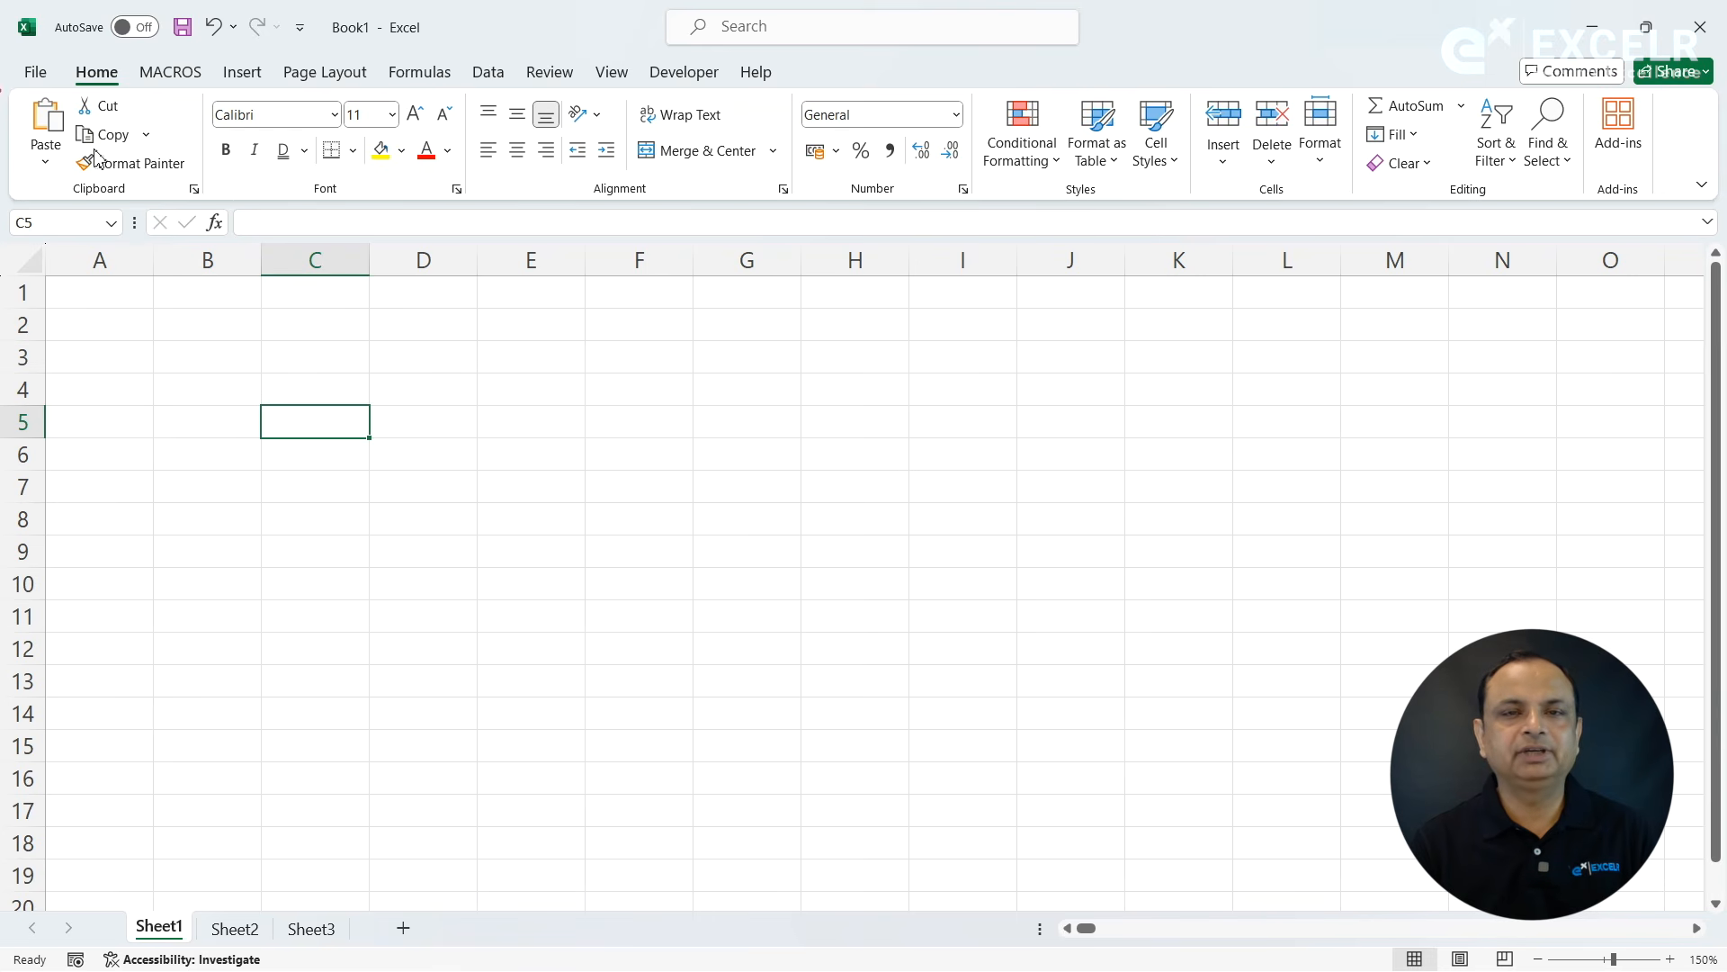
# - Turn on the R1C1 reference style in the formula options so columns are labelled with numbers
pyautogui.click(47, 76)
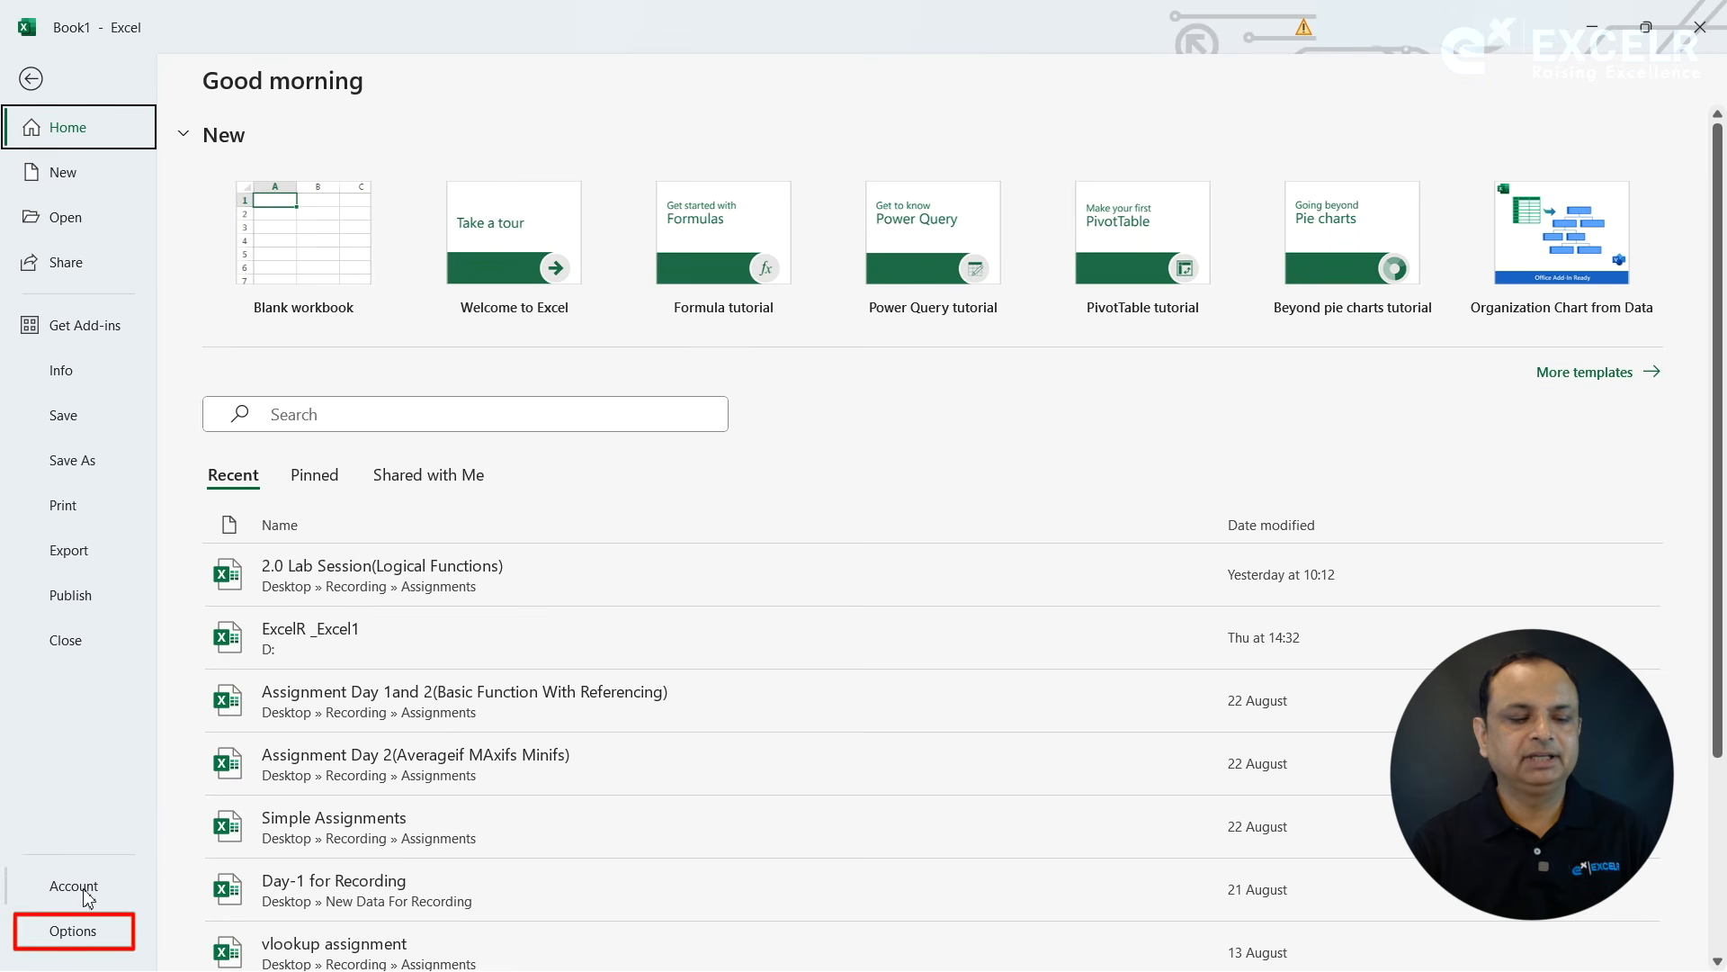
pyautogui.click(74, 930)
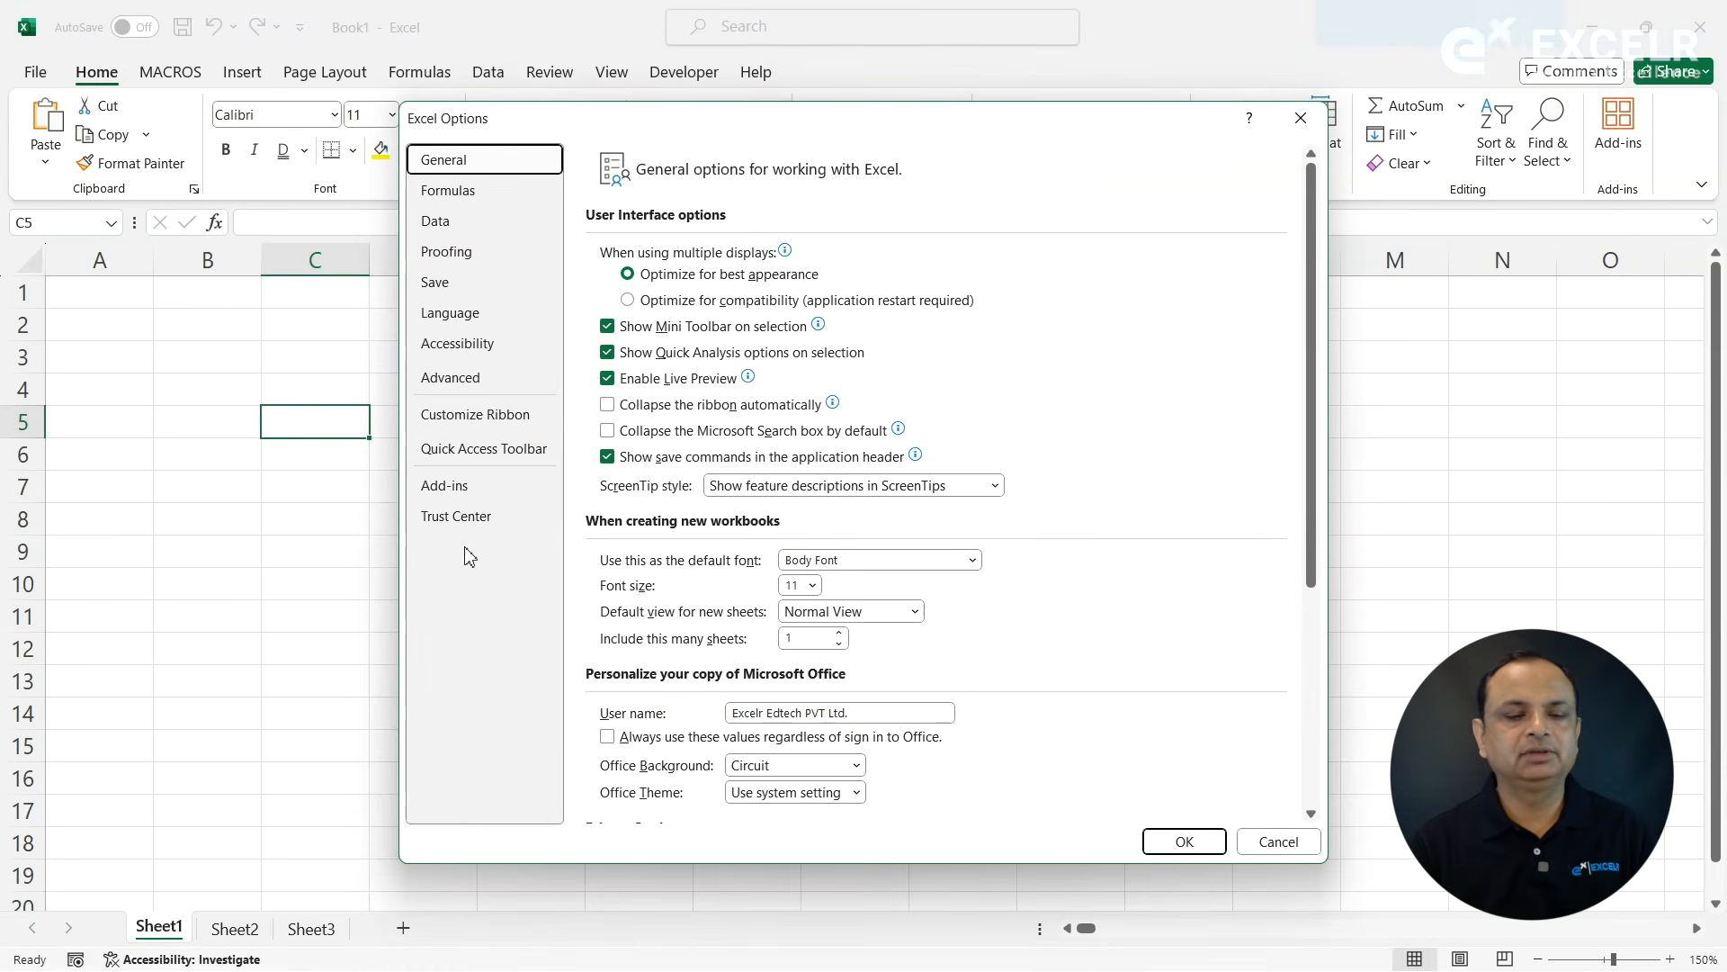
pyautogui.click(470, 193)
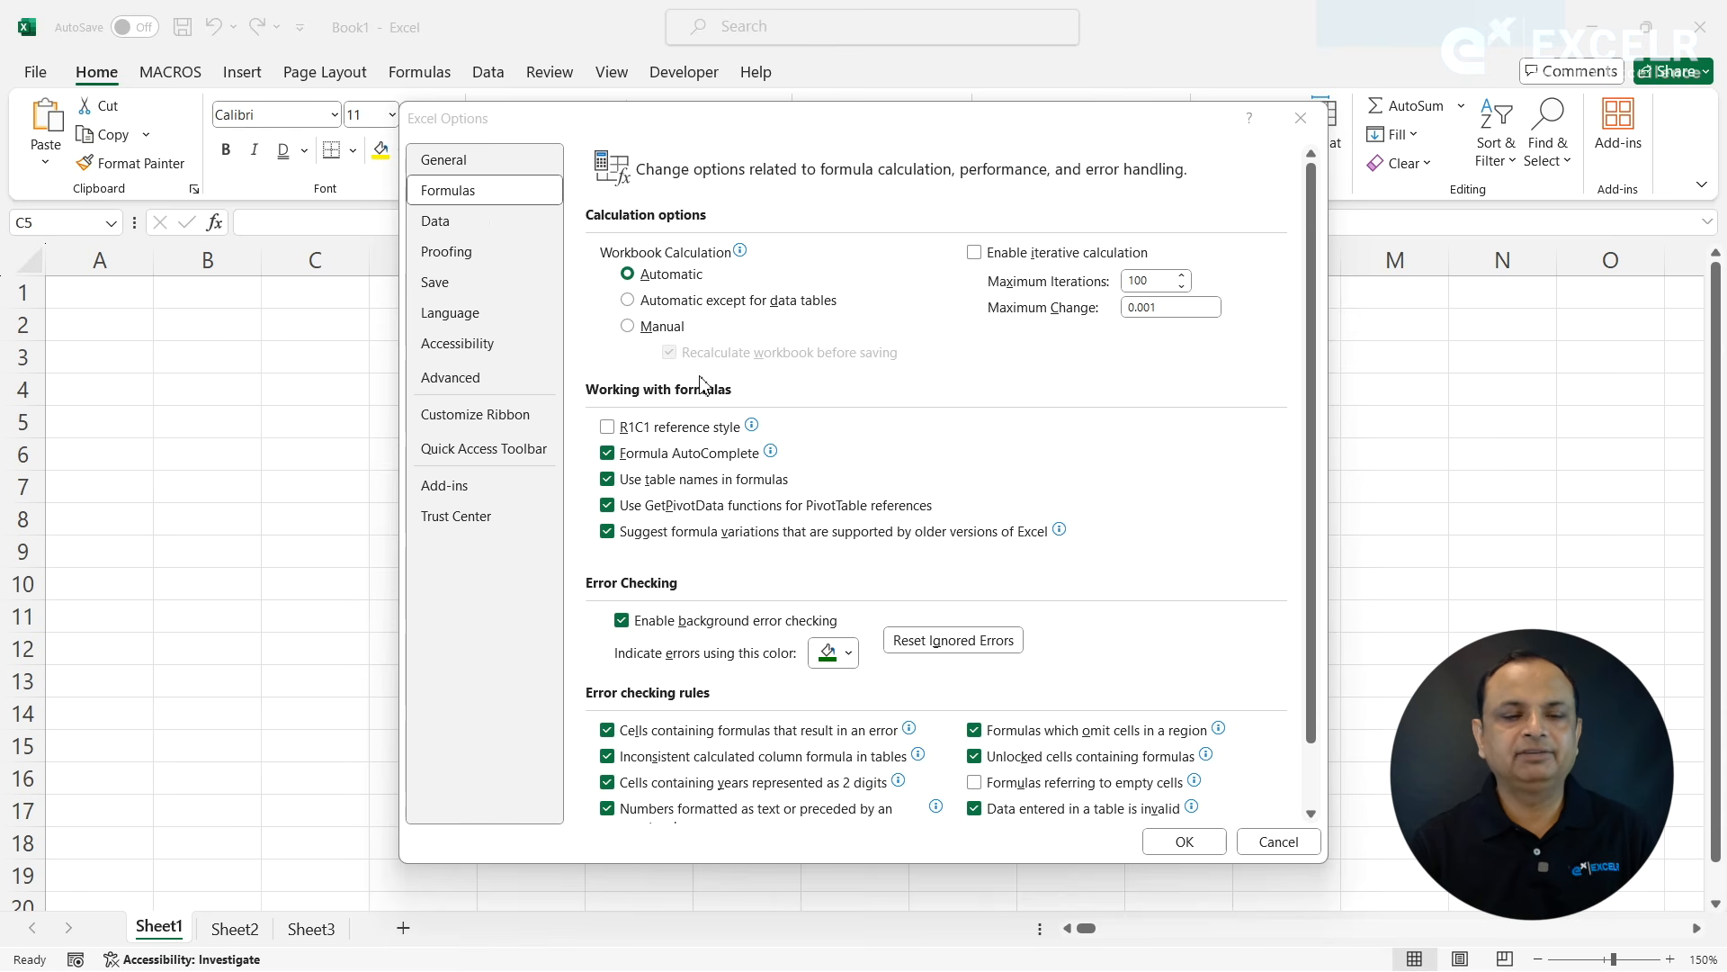
pyautogui.click(614, 430)
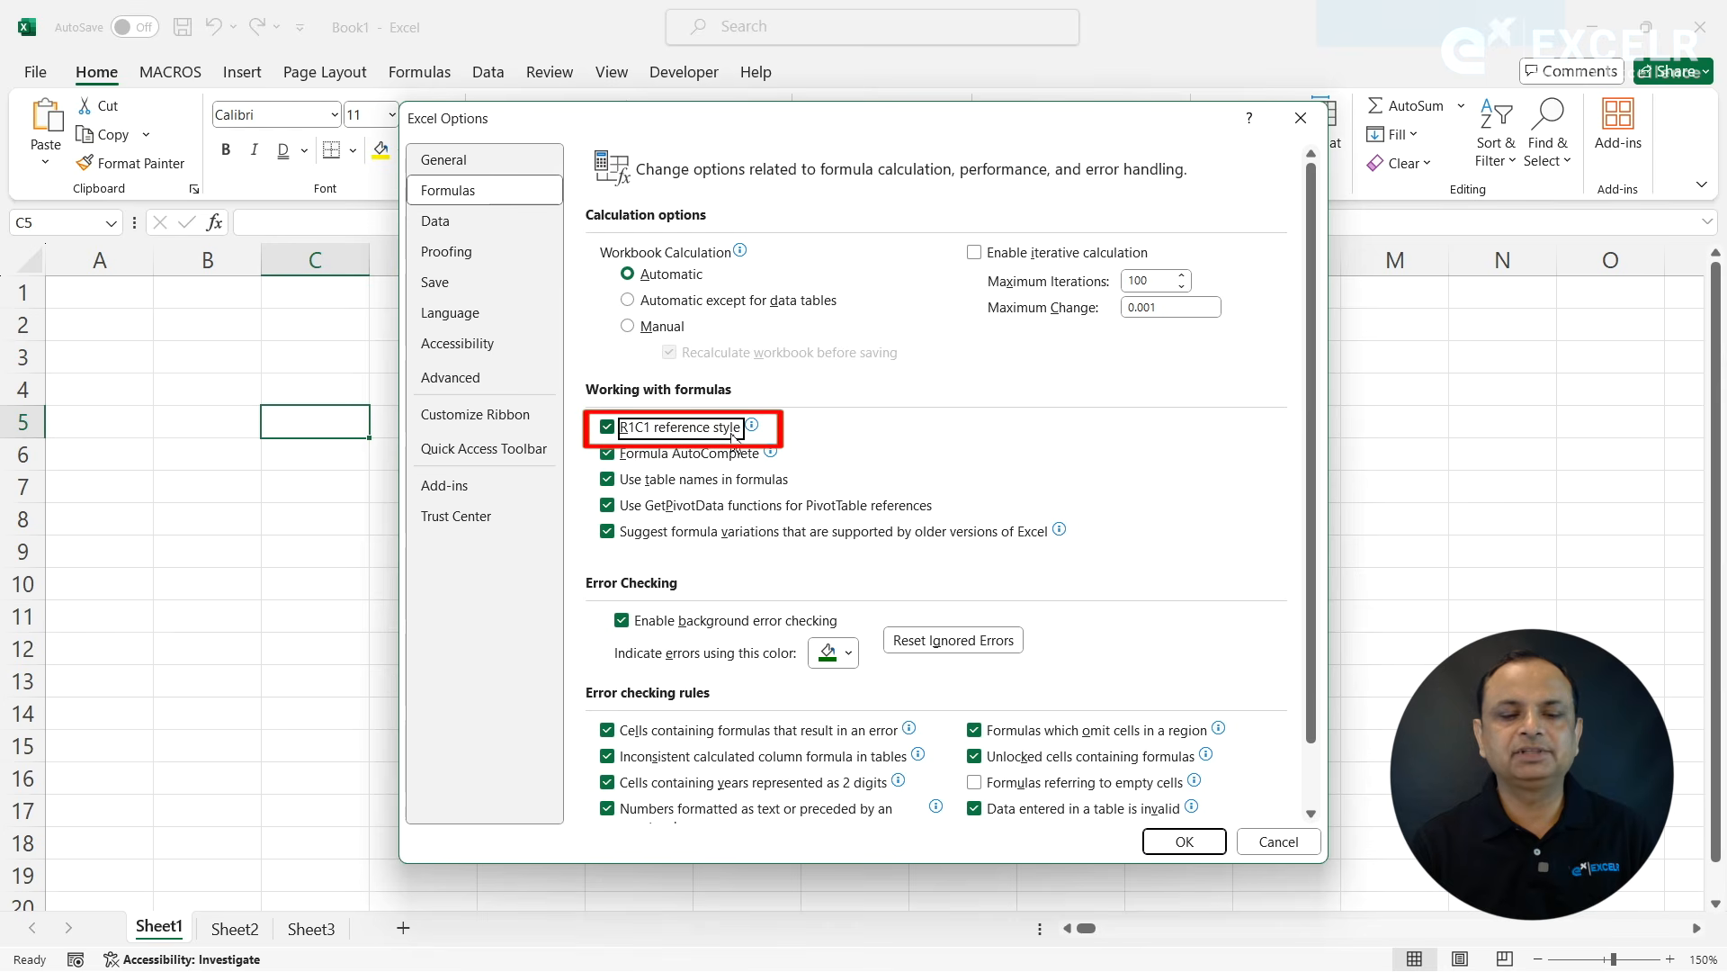
pyautogui.click(1163, 841)
# - Jump from column 7 in row 2 to the worksheet's last column to check its number
pyautogui.click(735, 338)
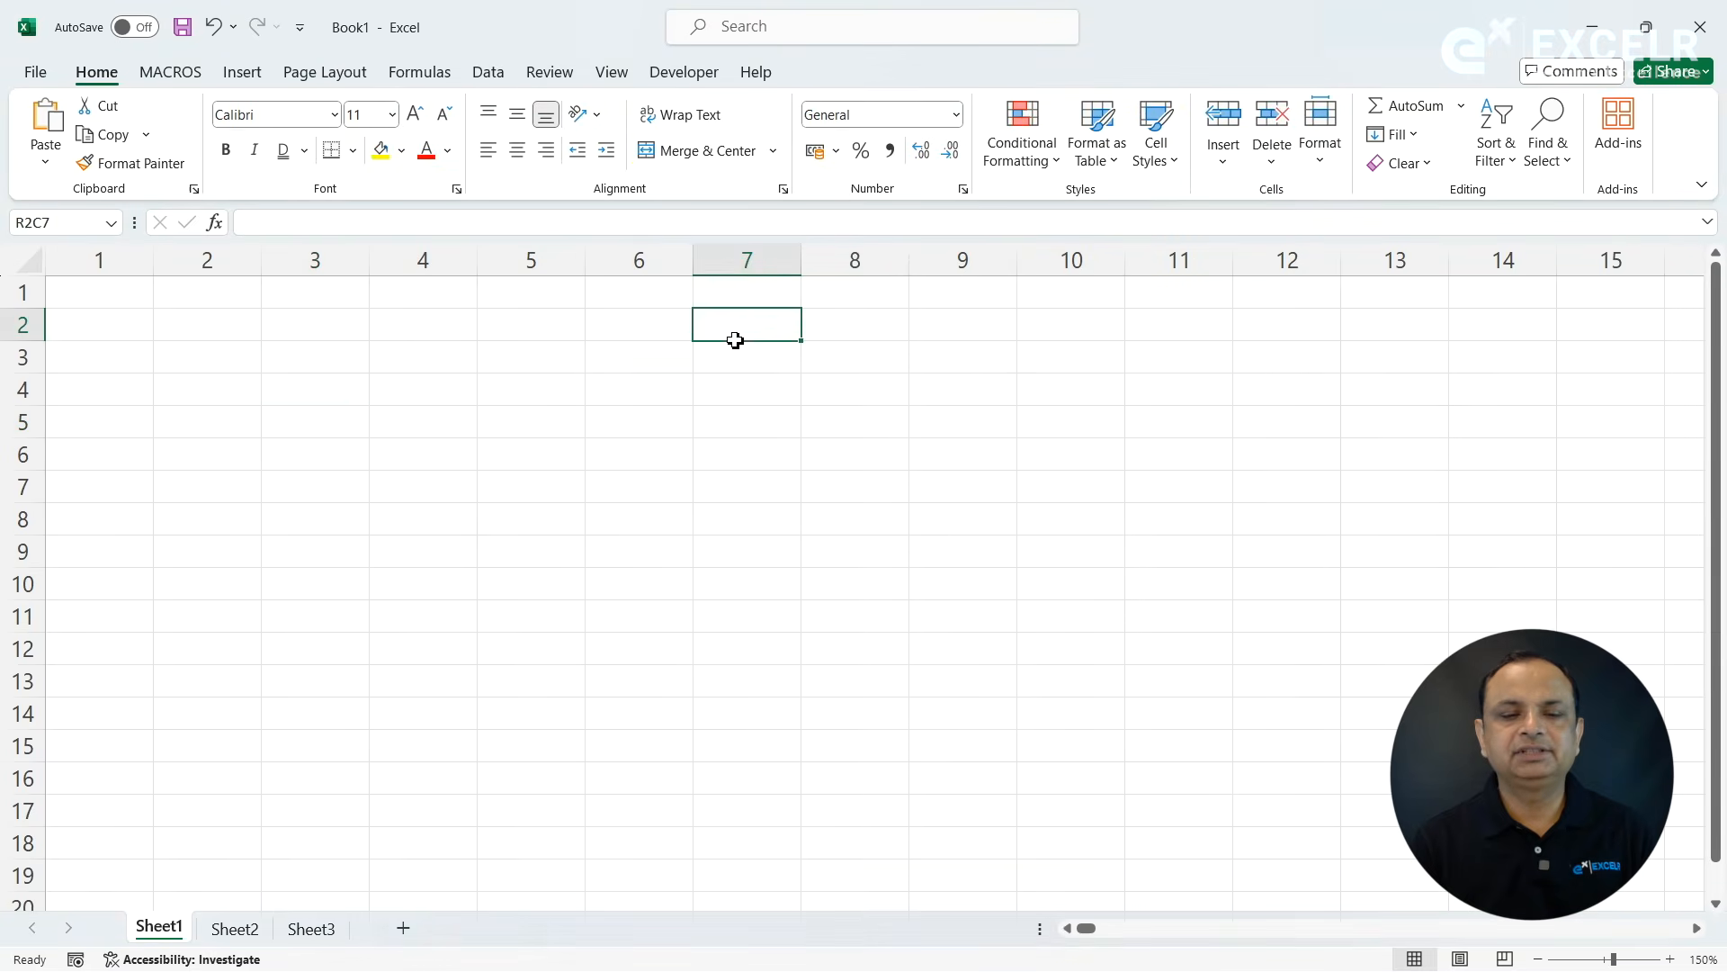
pyautogui.hotkey('ctrl', 'Right')
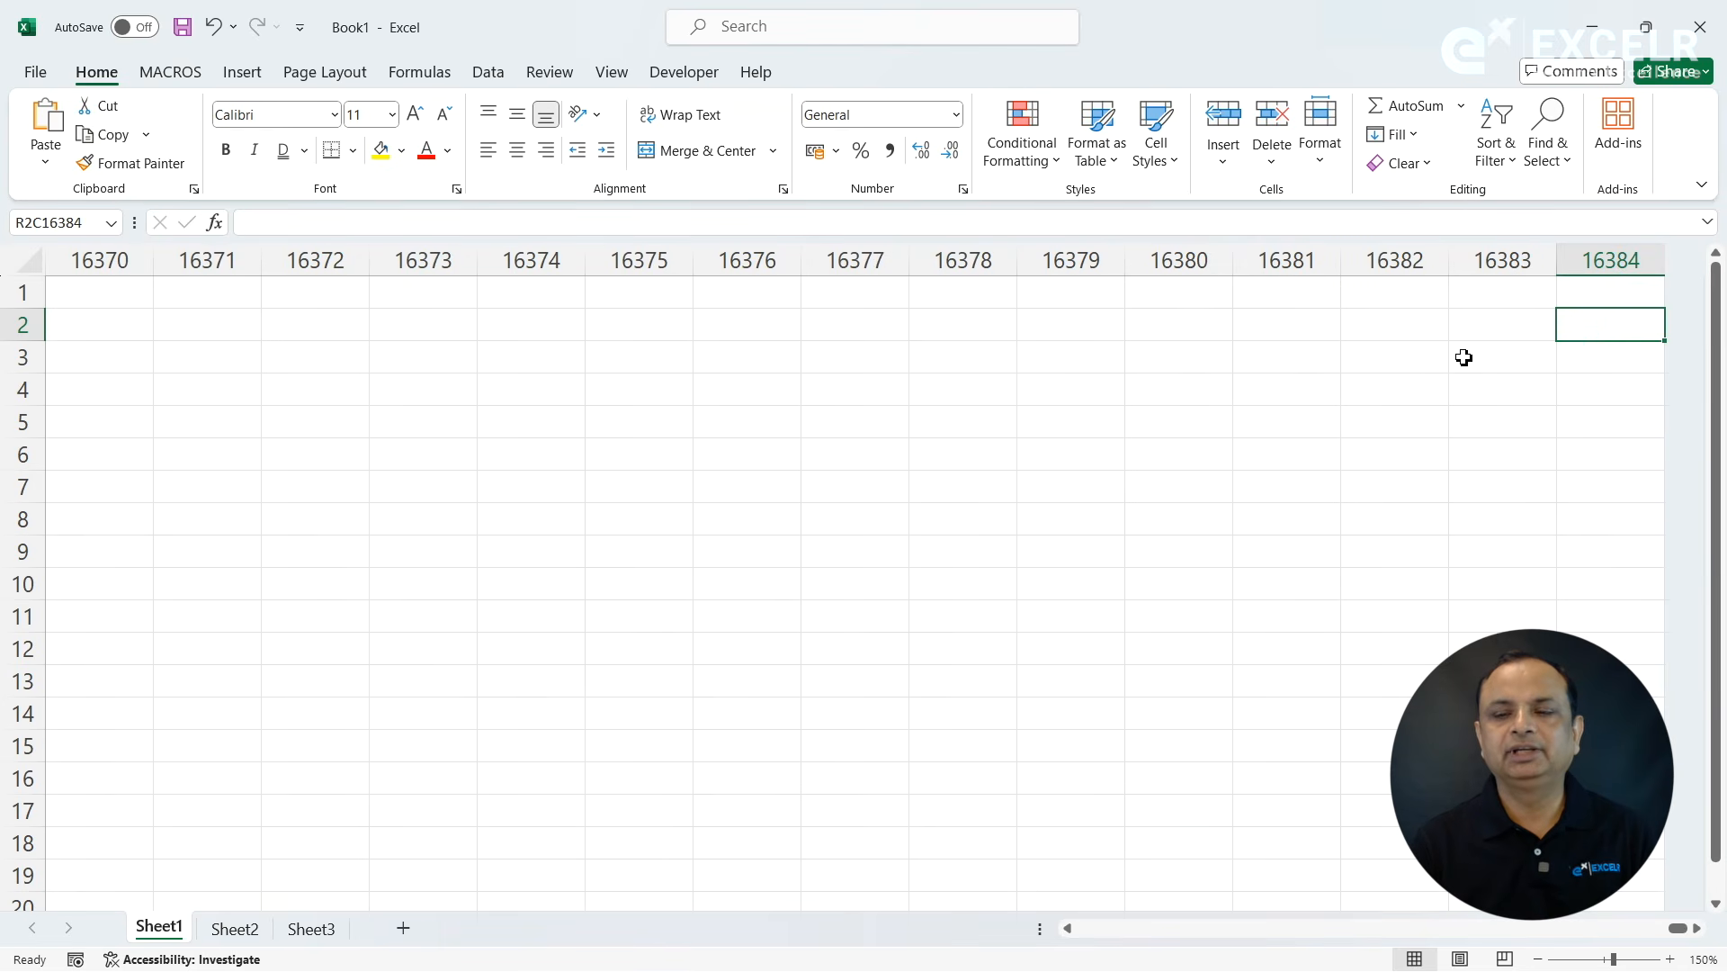
pyautogui.hotkey('alt', 'Tab')
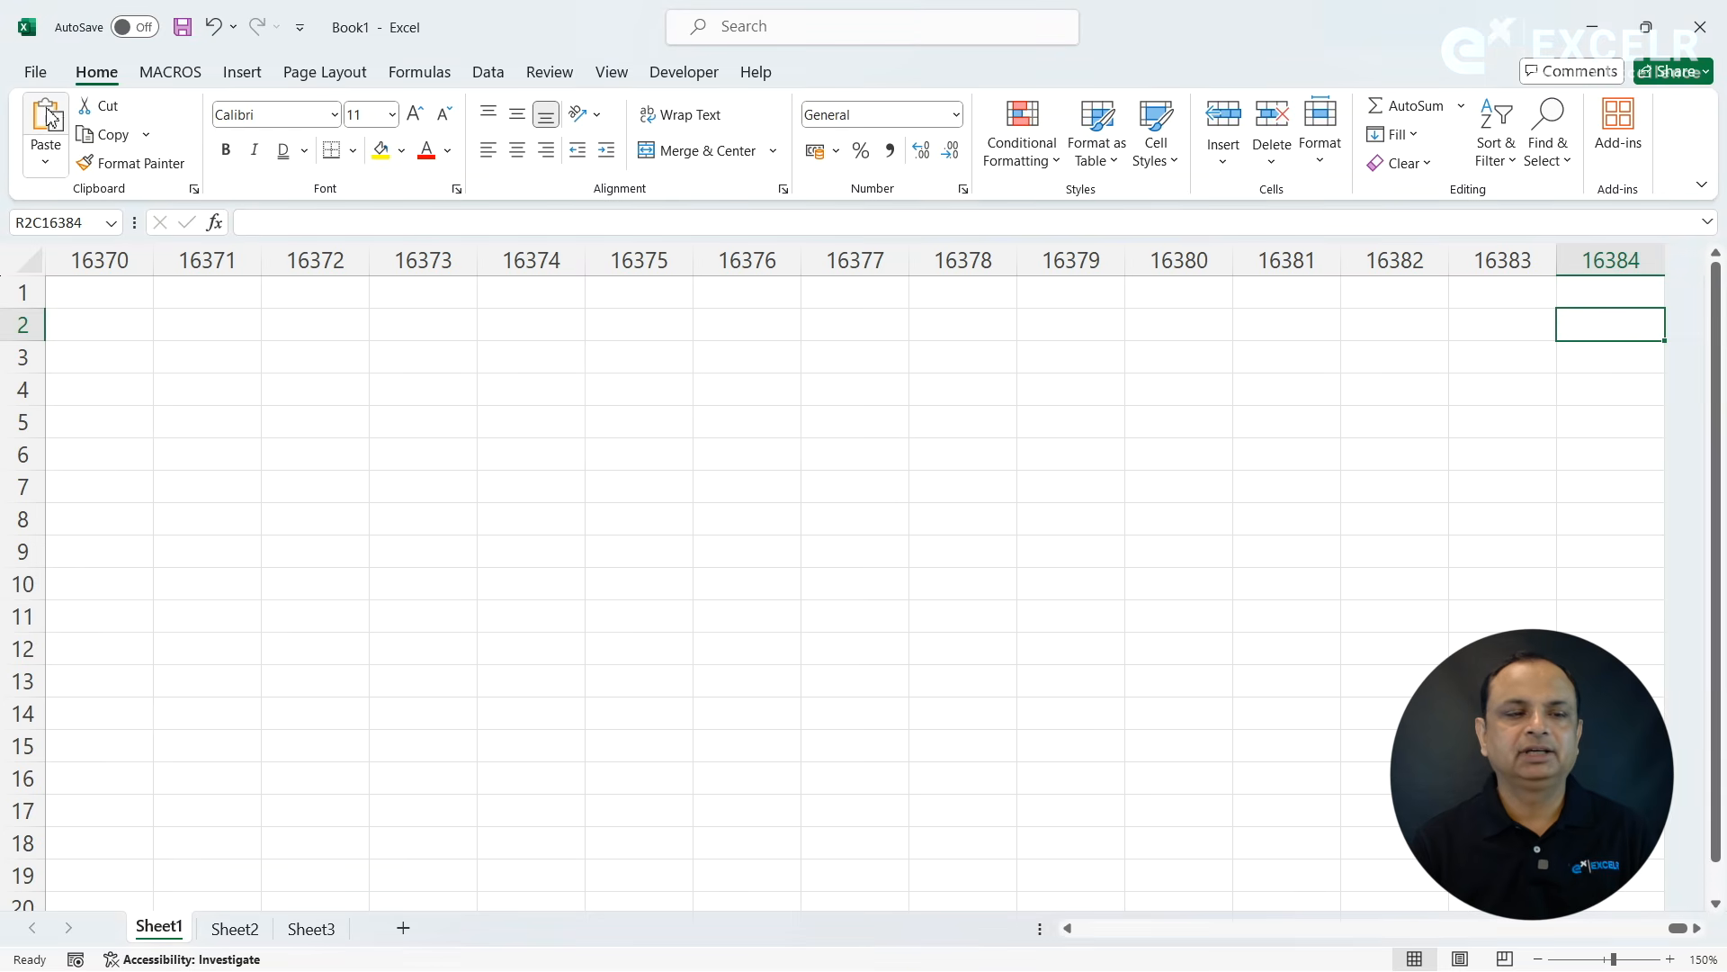
# - Turn off the R1C1 reference style in the formula options and return to column A in row 2
pyautogui.click(35, 72)
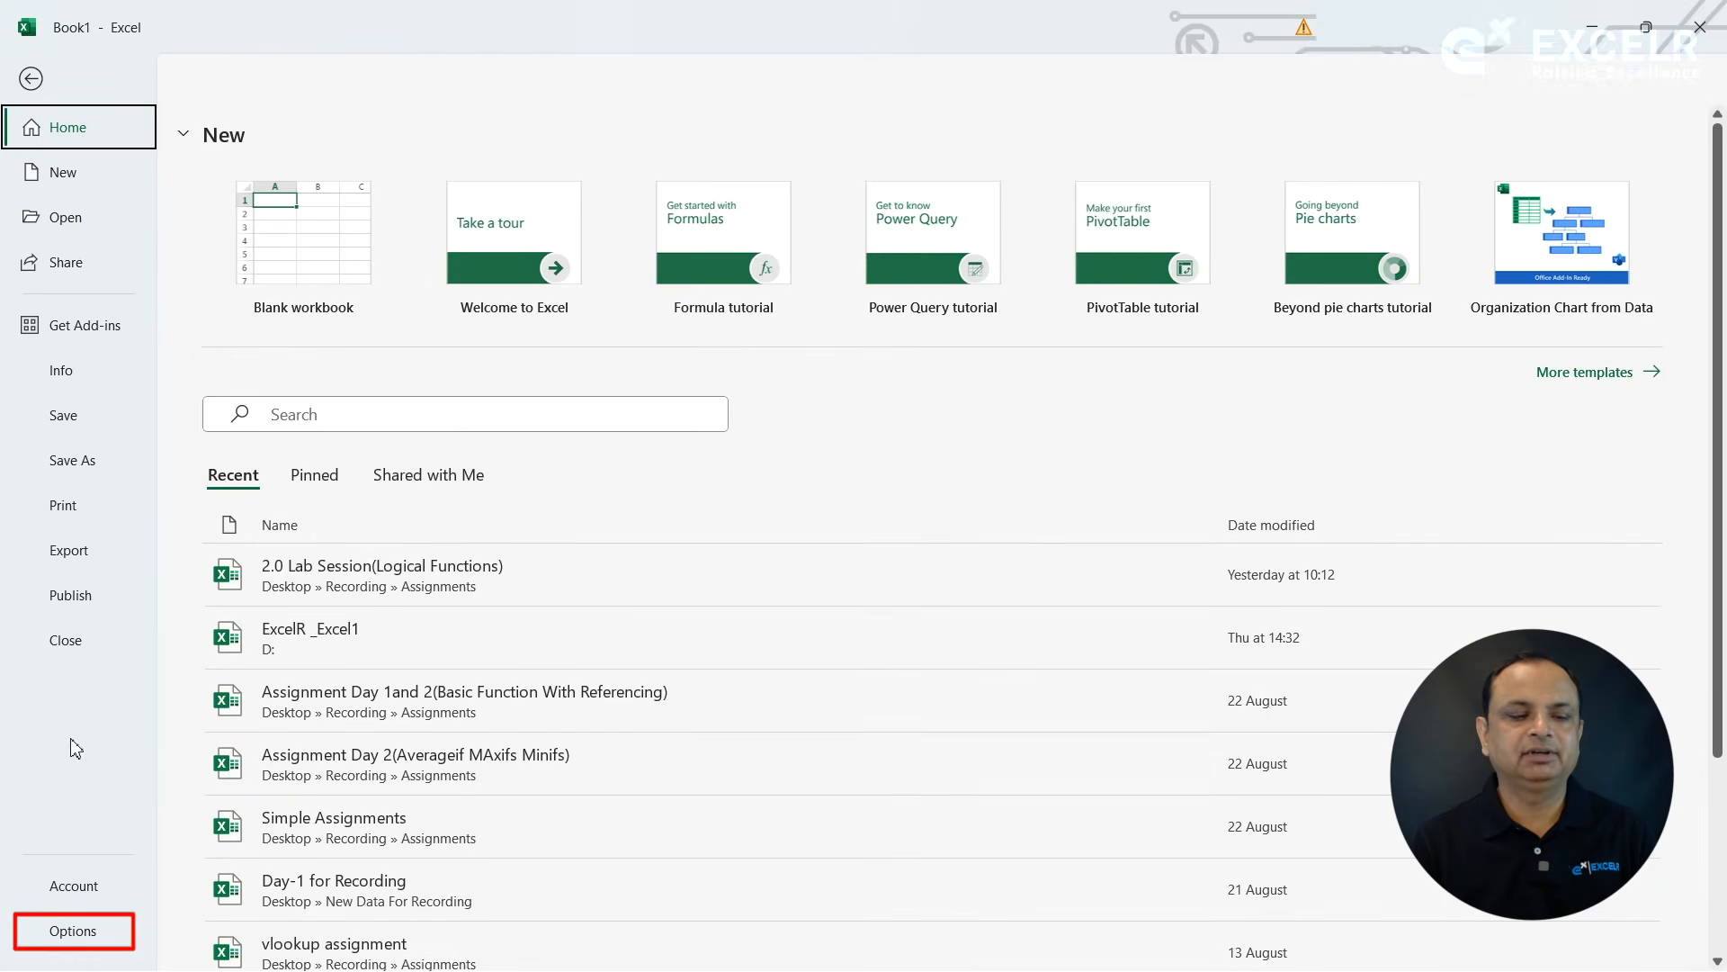
pyautogui.click(56, 932)
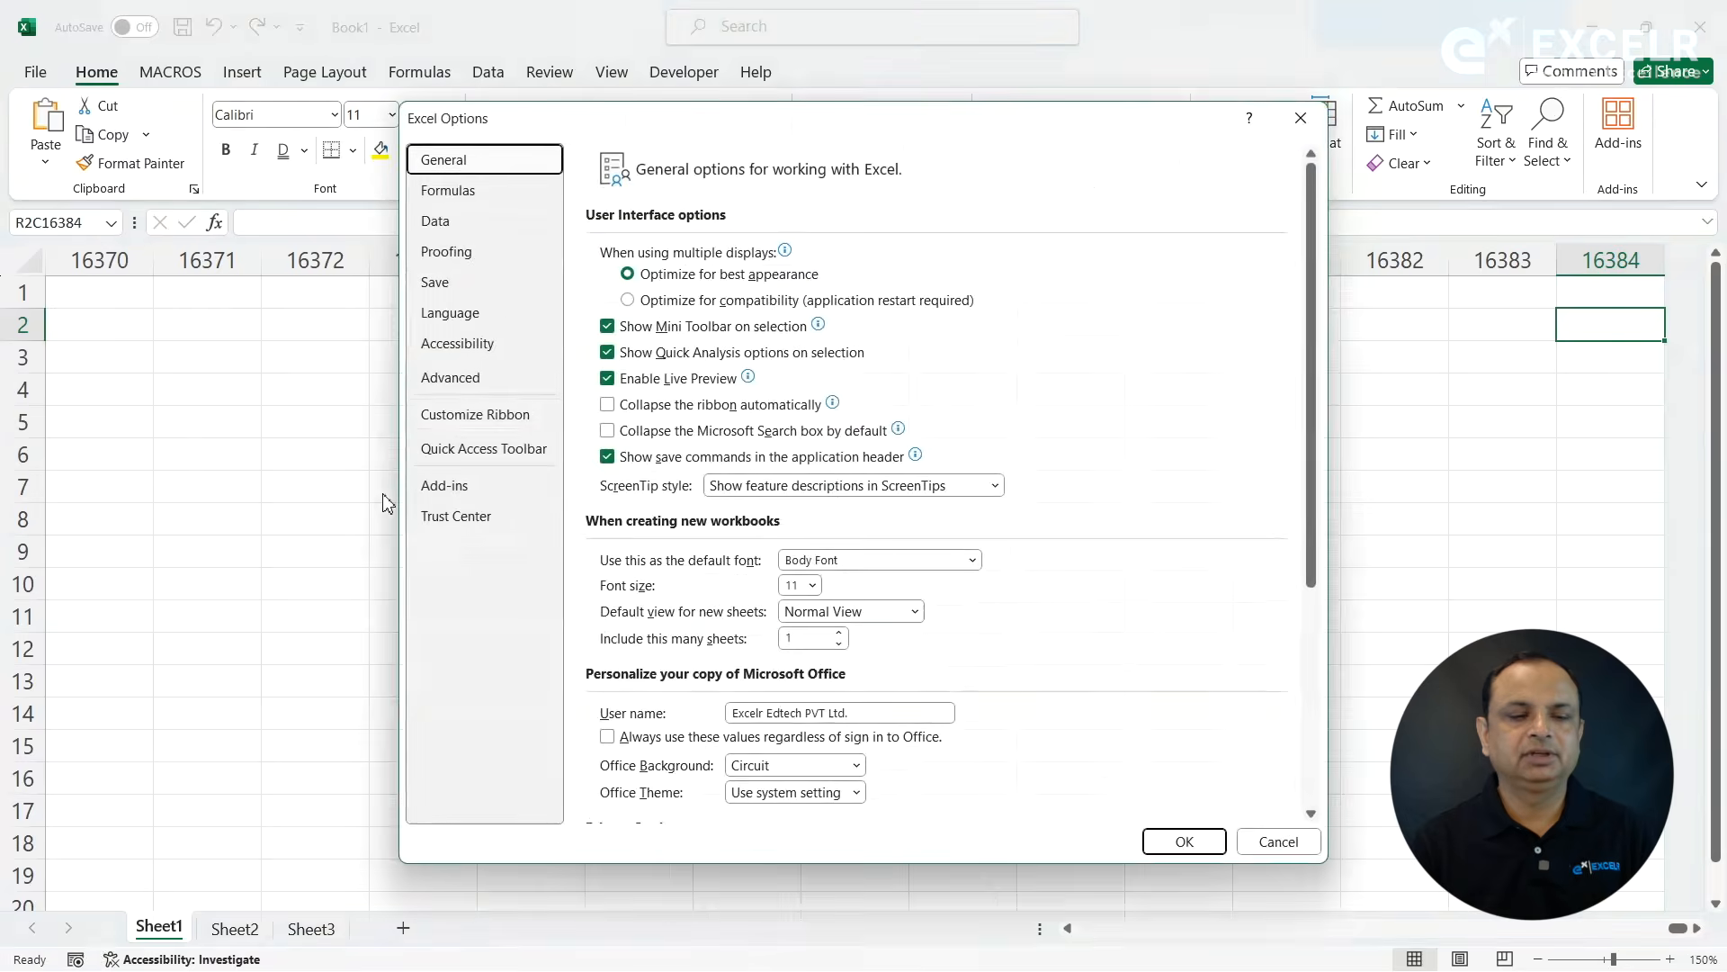
pyautogui.click(479, 192)
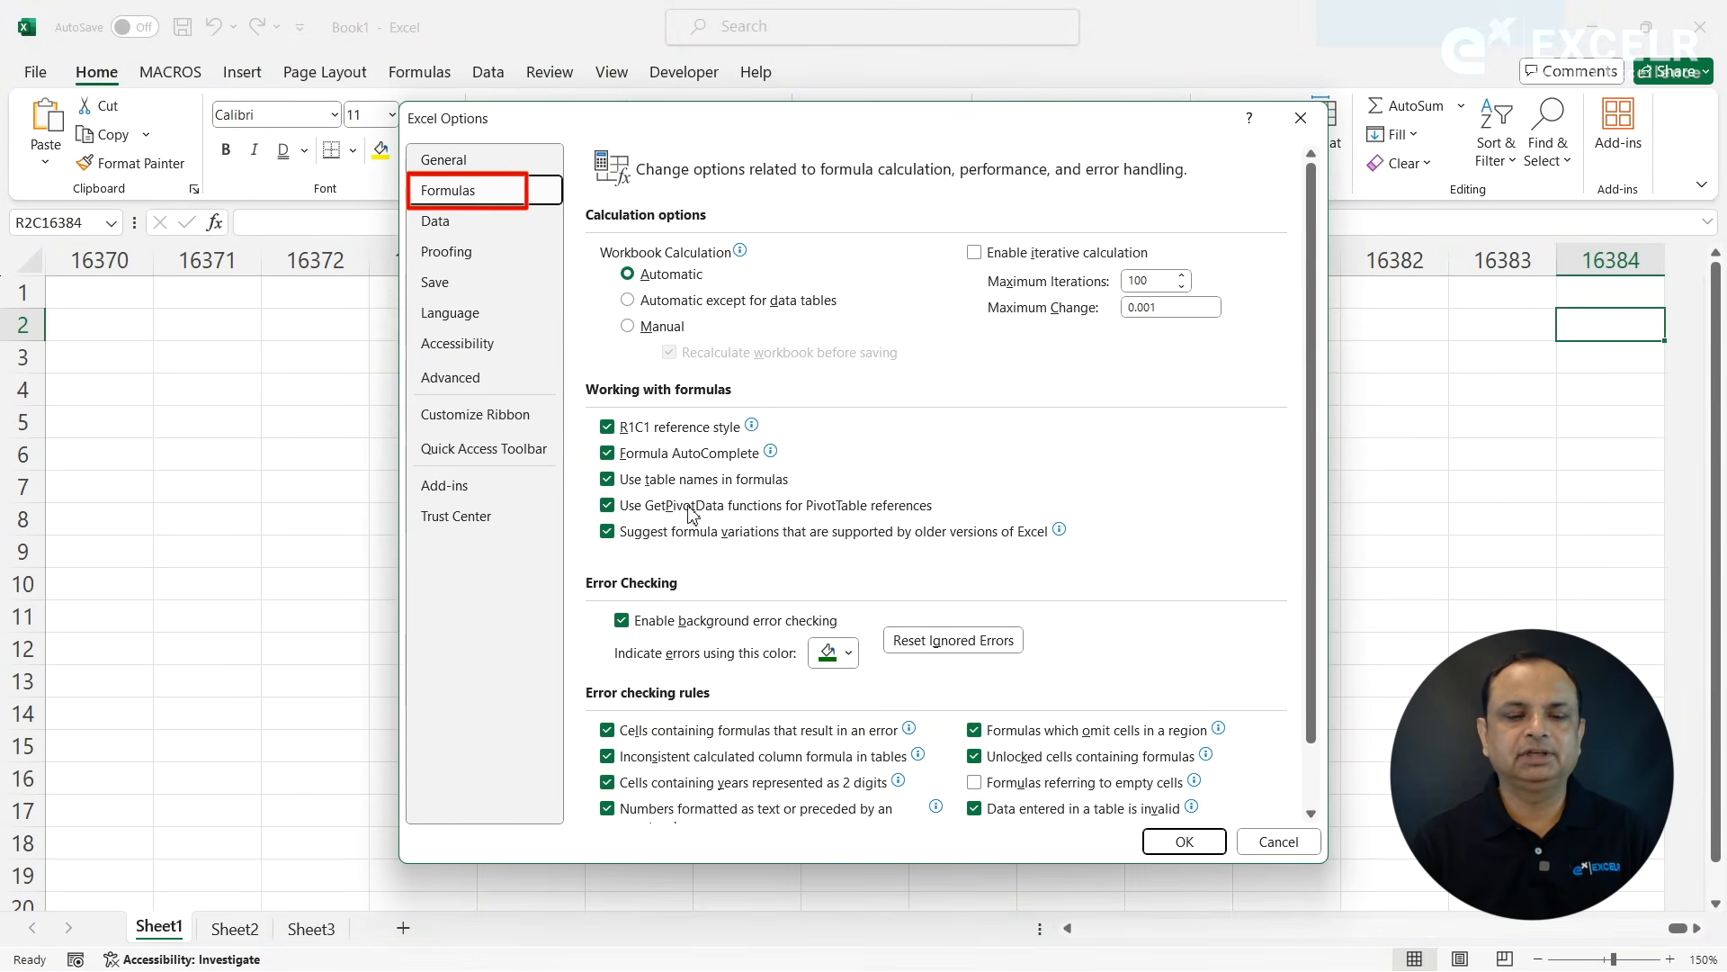
pyautogui.click(607, 427)
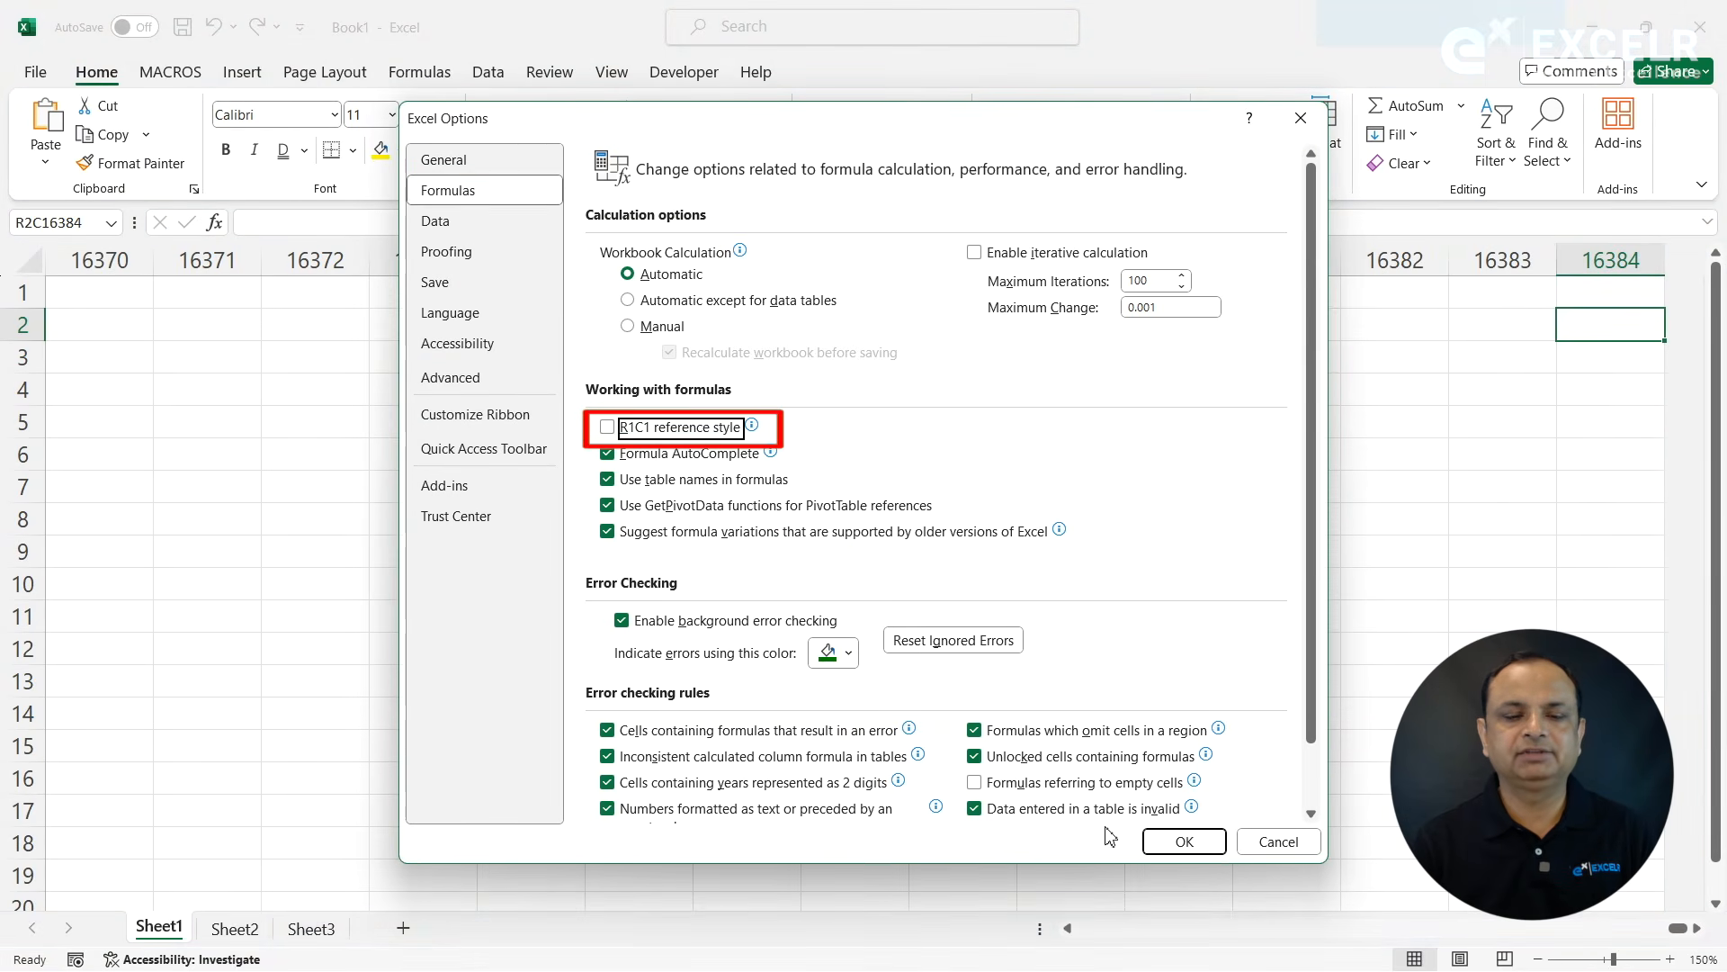
pyautogui.click(1178, 842)
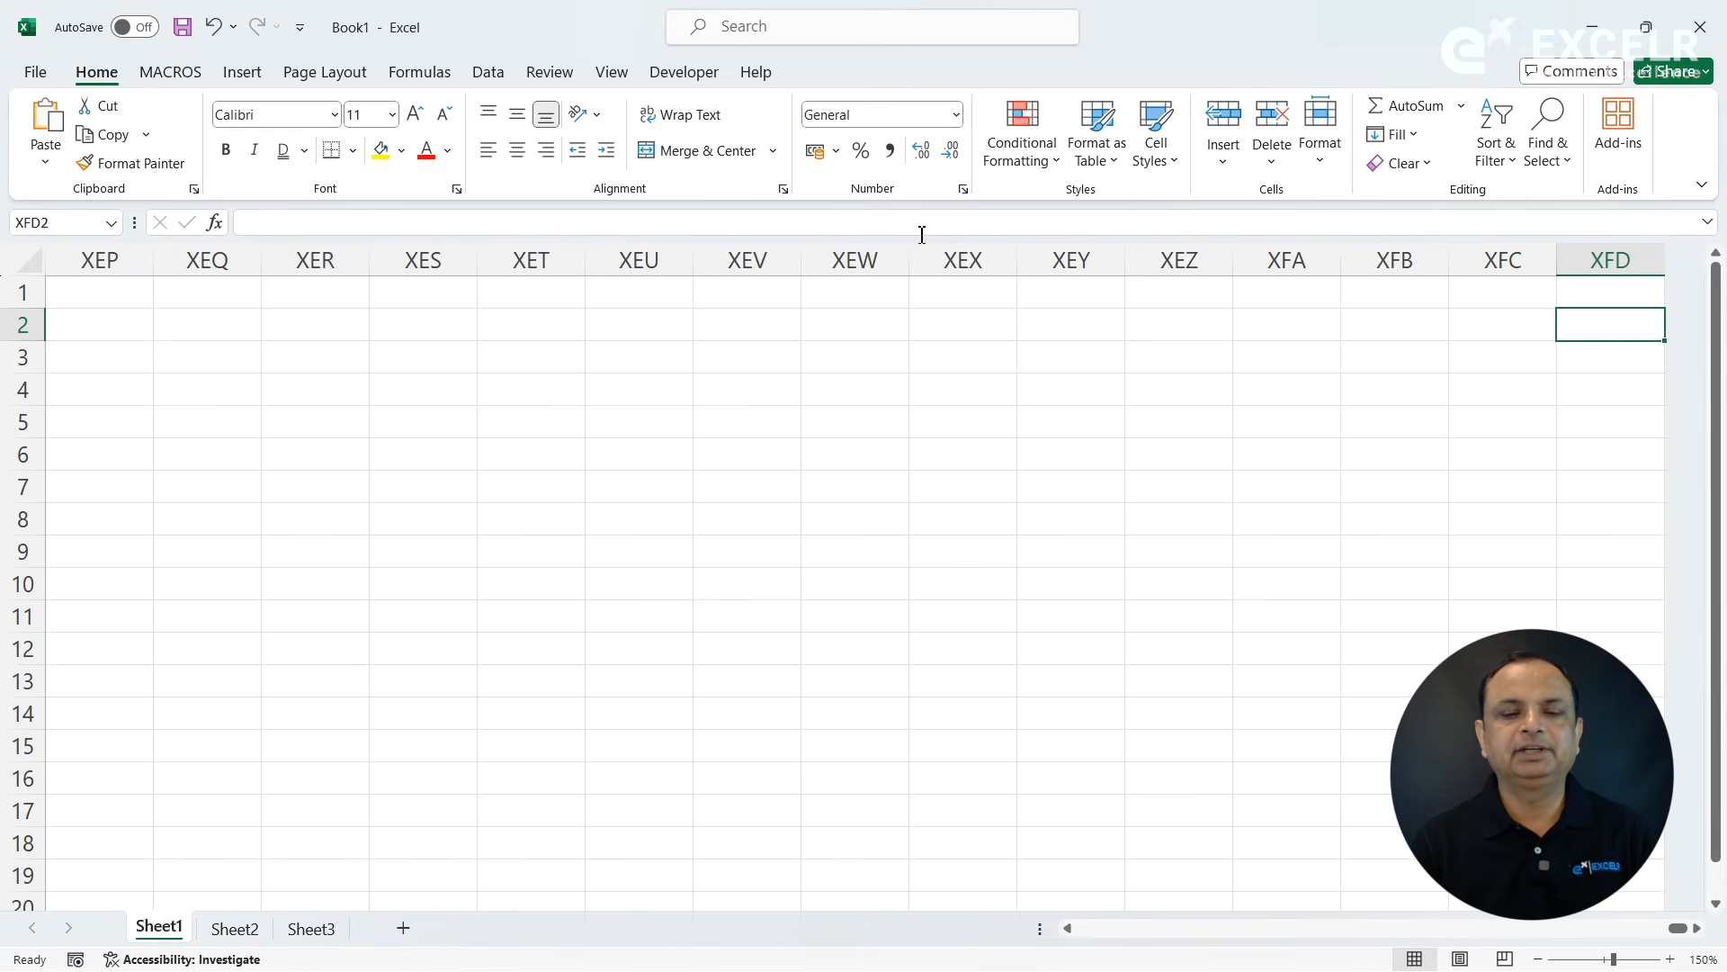
pyautogui.click(525, 329)
pyautogui.press('Home')
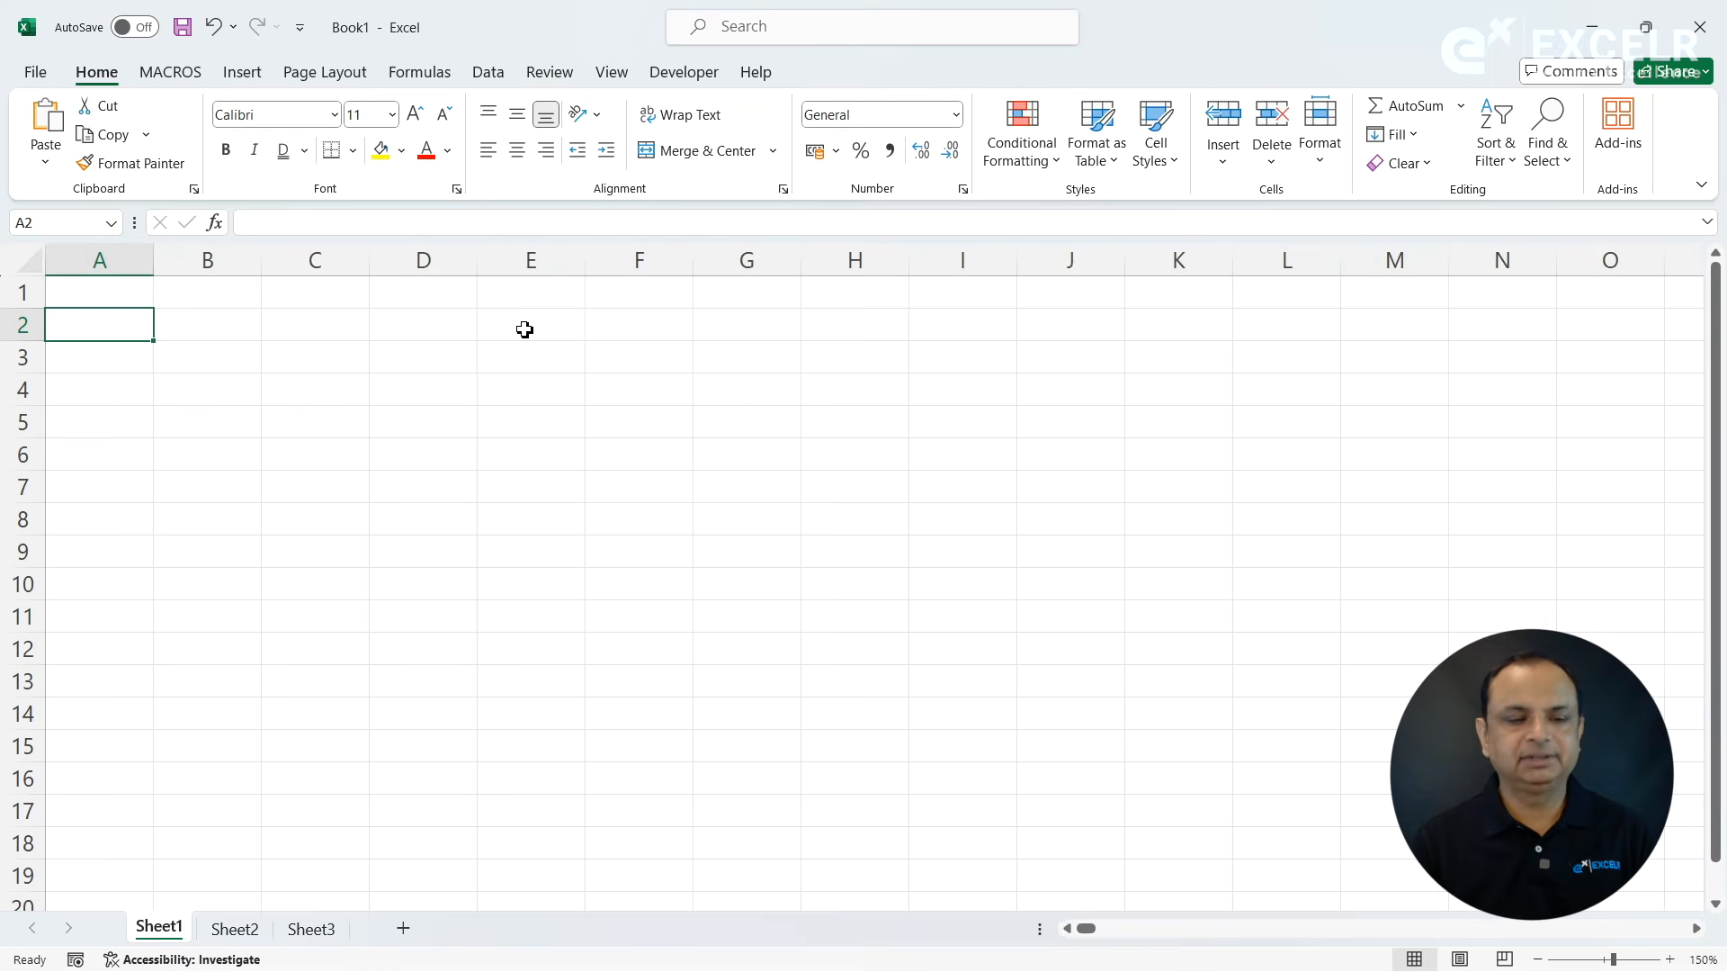
# - Widen the Name Box and select the whole worksheet to read its total rows and columns, then clear the selection
pyautogui.click(24, 252)
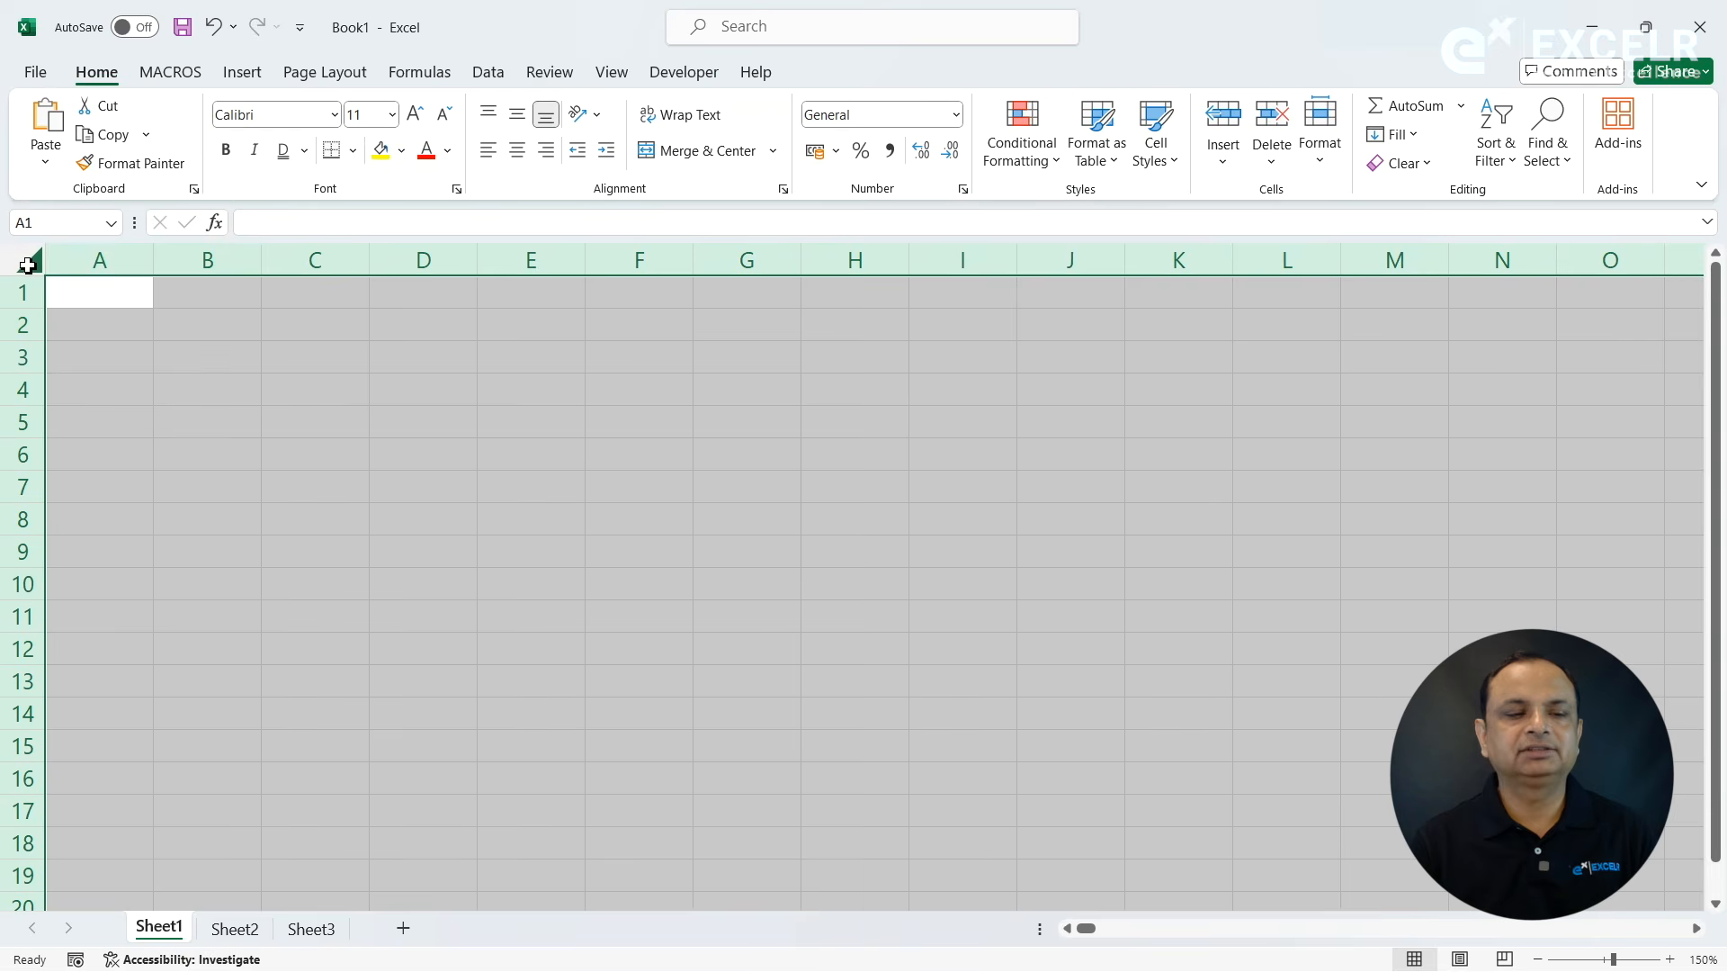
pyautogui.moveTo(134, 223); pyautogui.dragTo(325, 232)
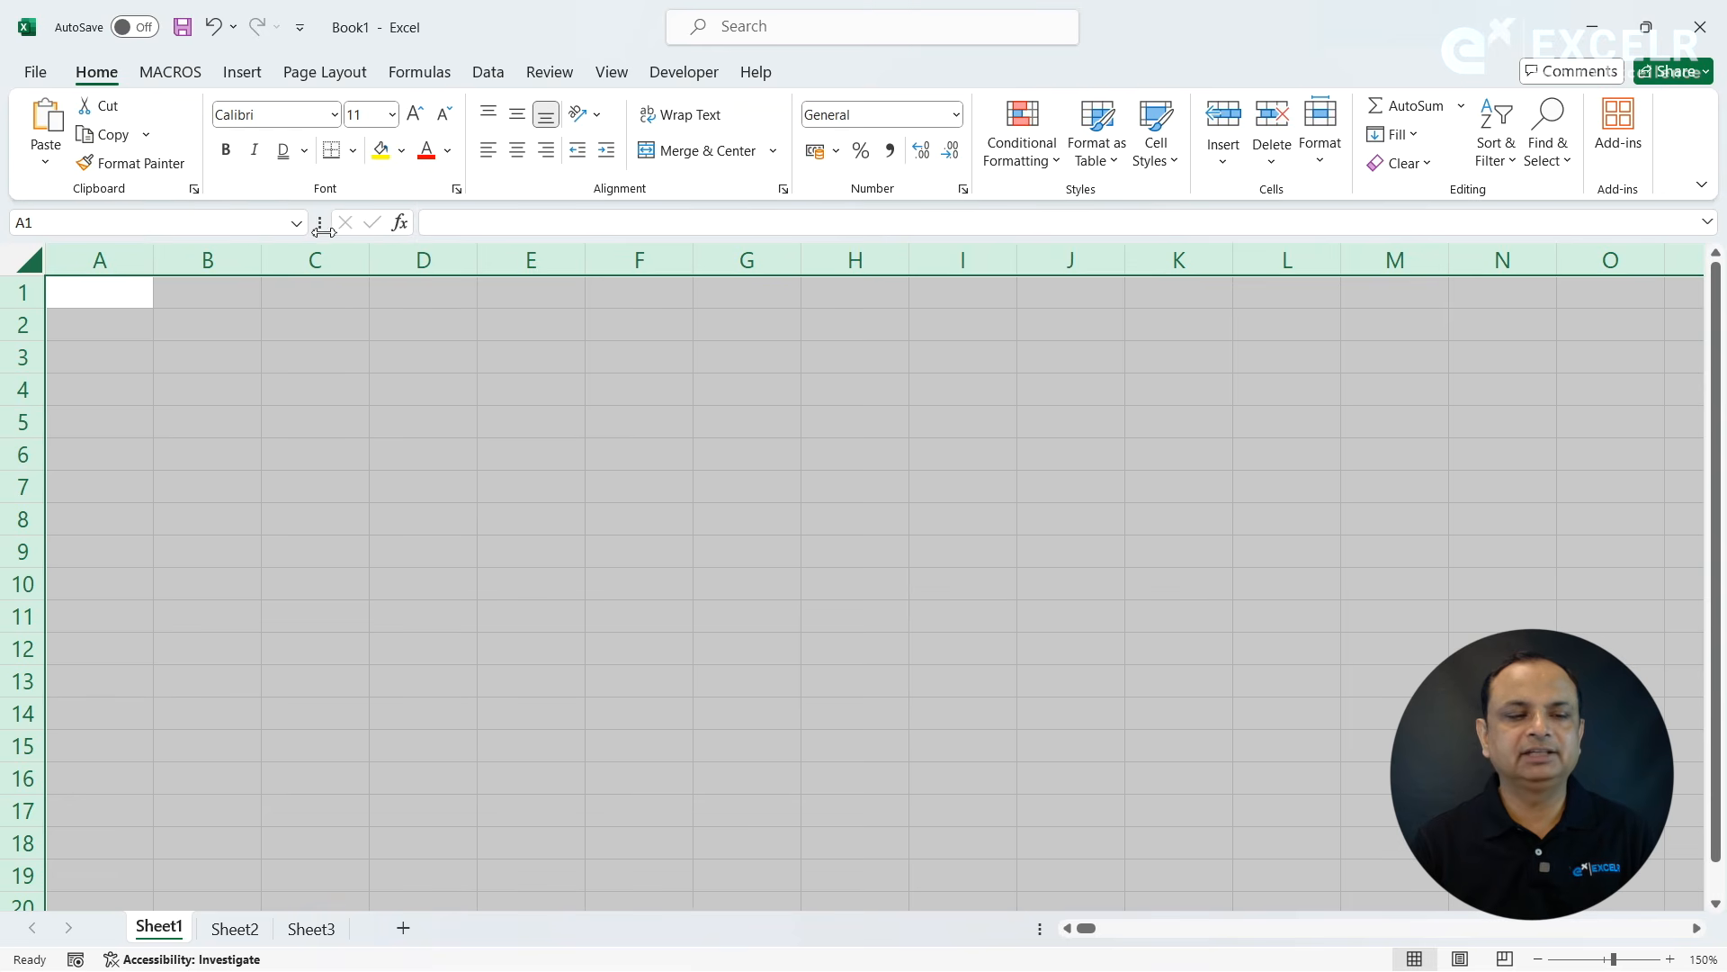
pyautogui.click(250, 387)
pyautogui.click(27, 271)
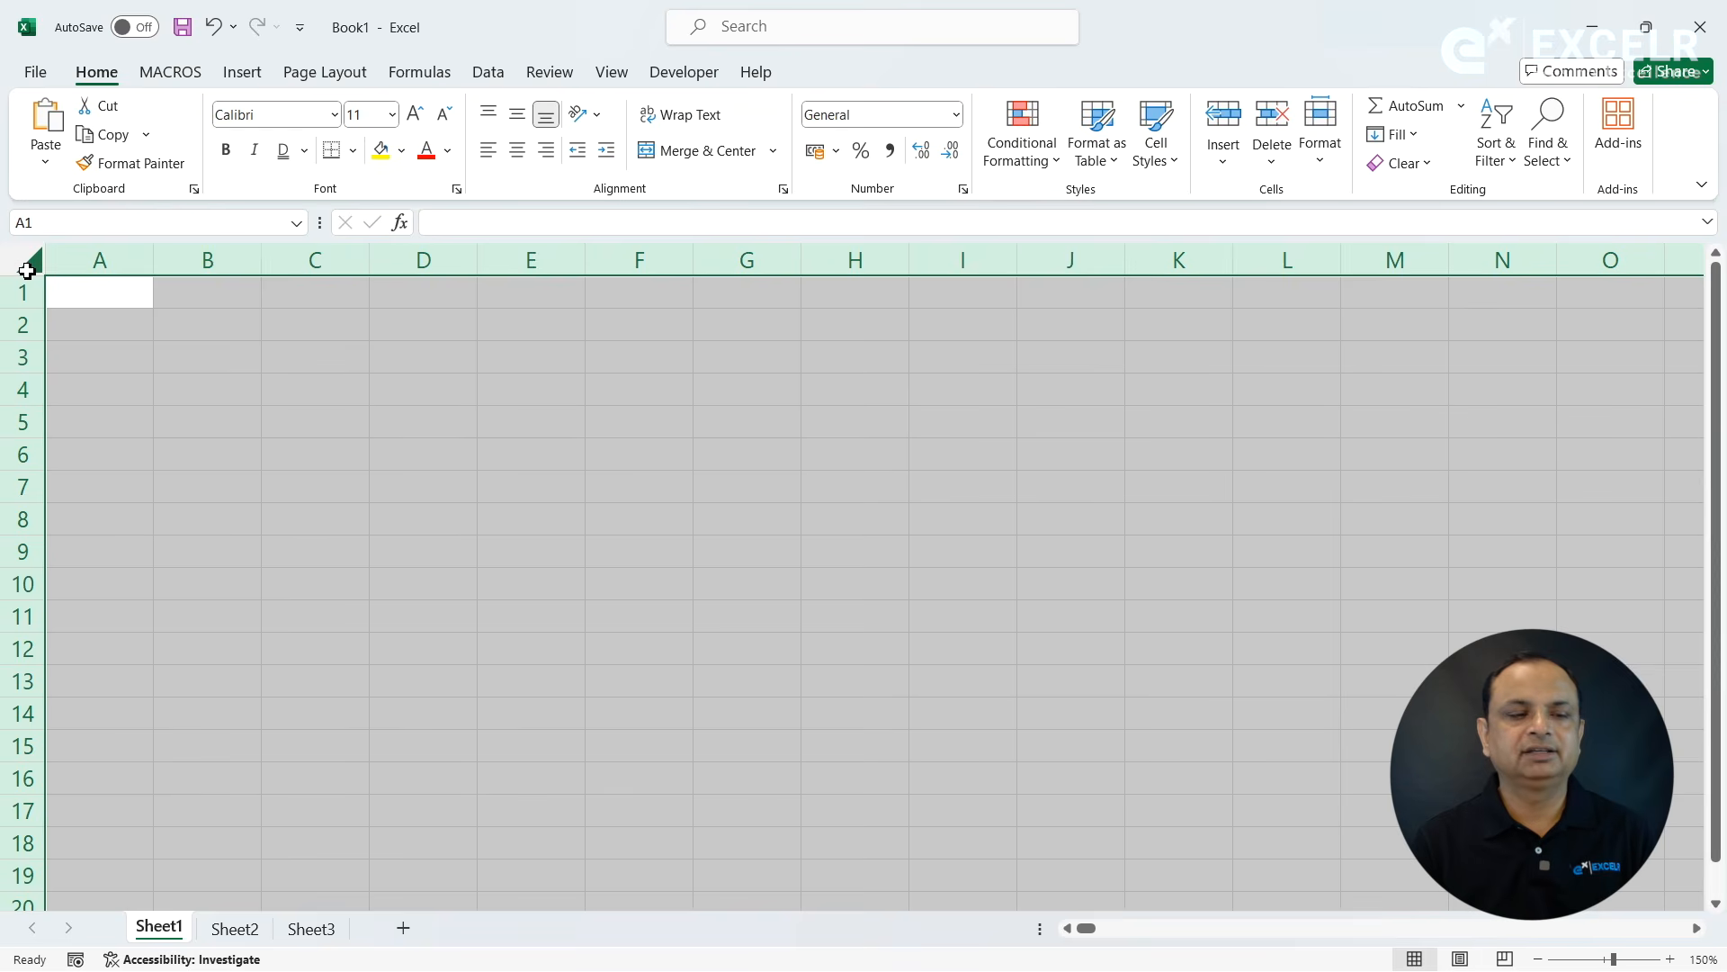
pyautogui.click(27, 271)
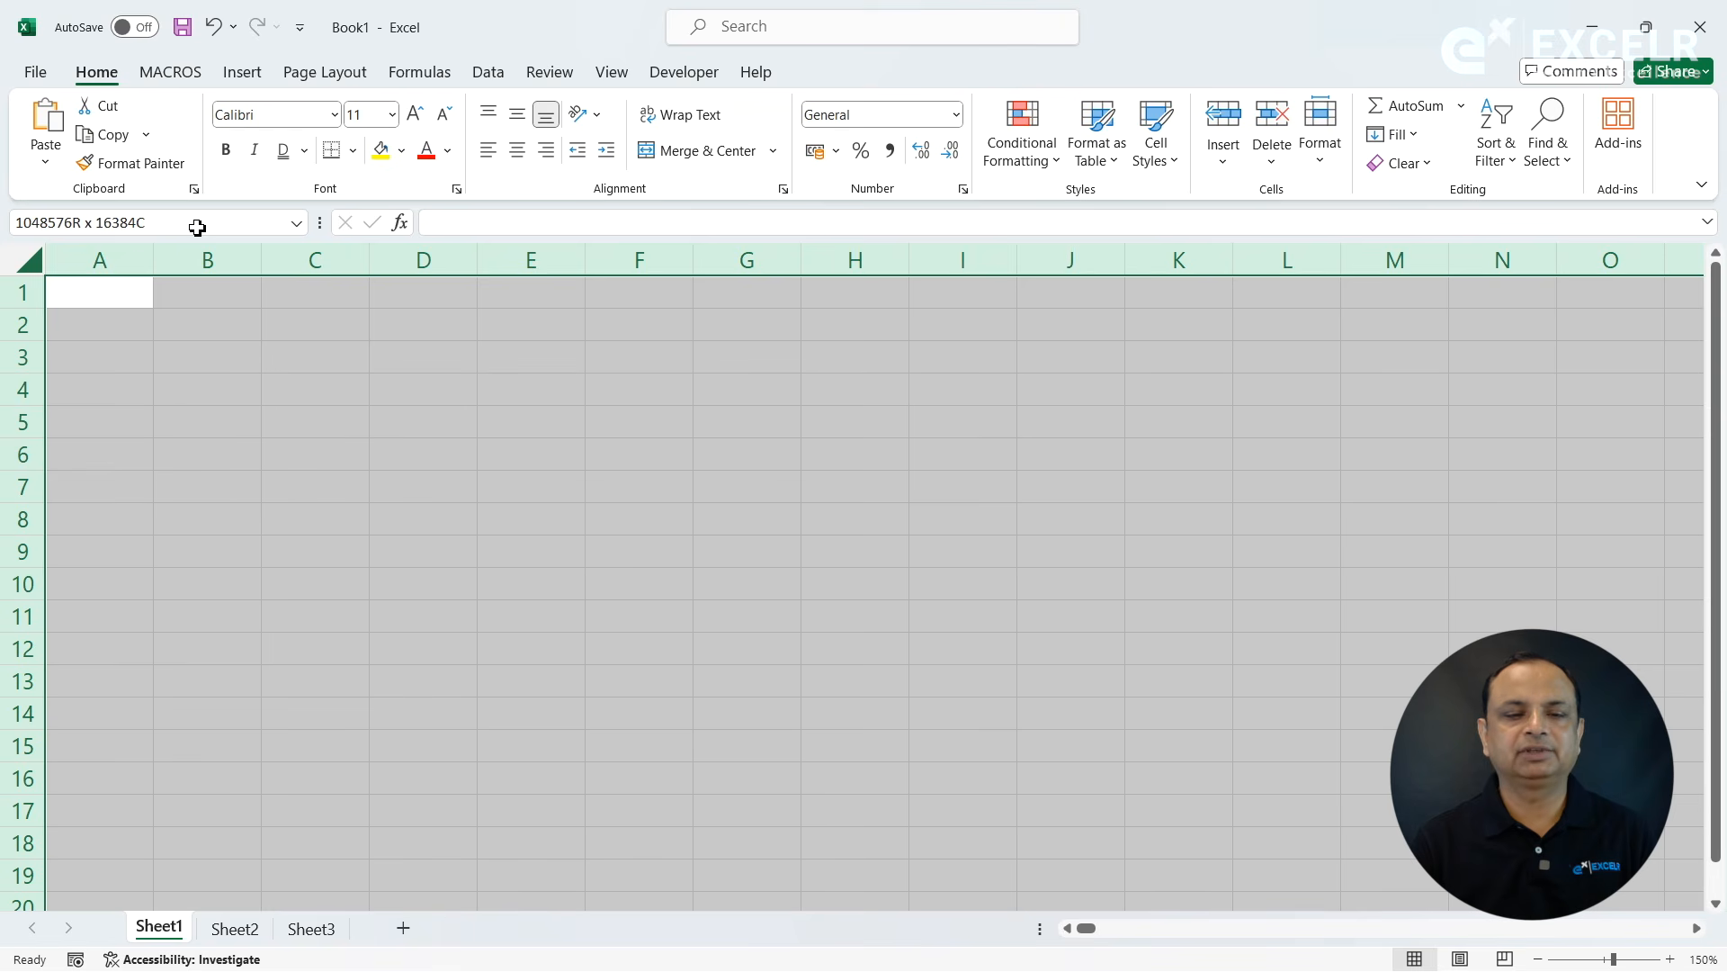
pyautogui.click(180, 545)
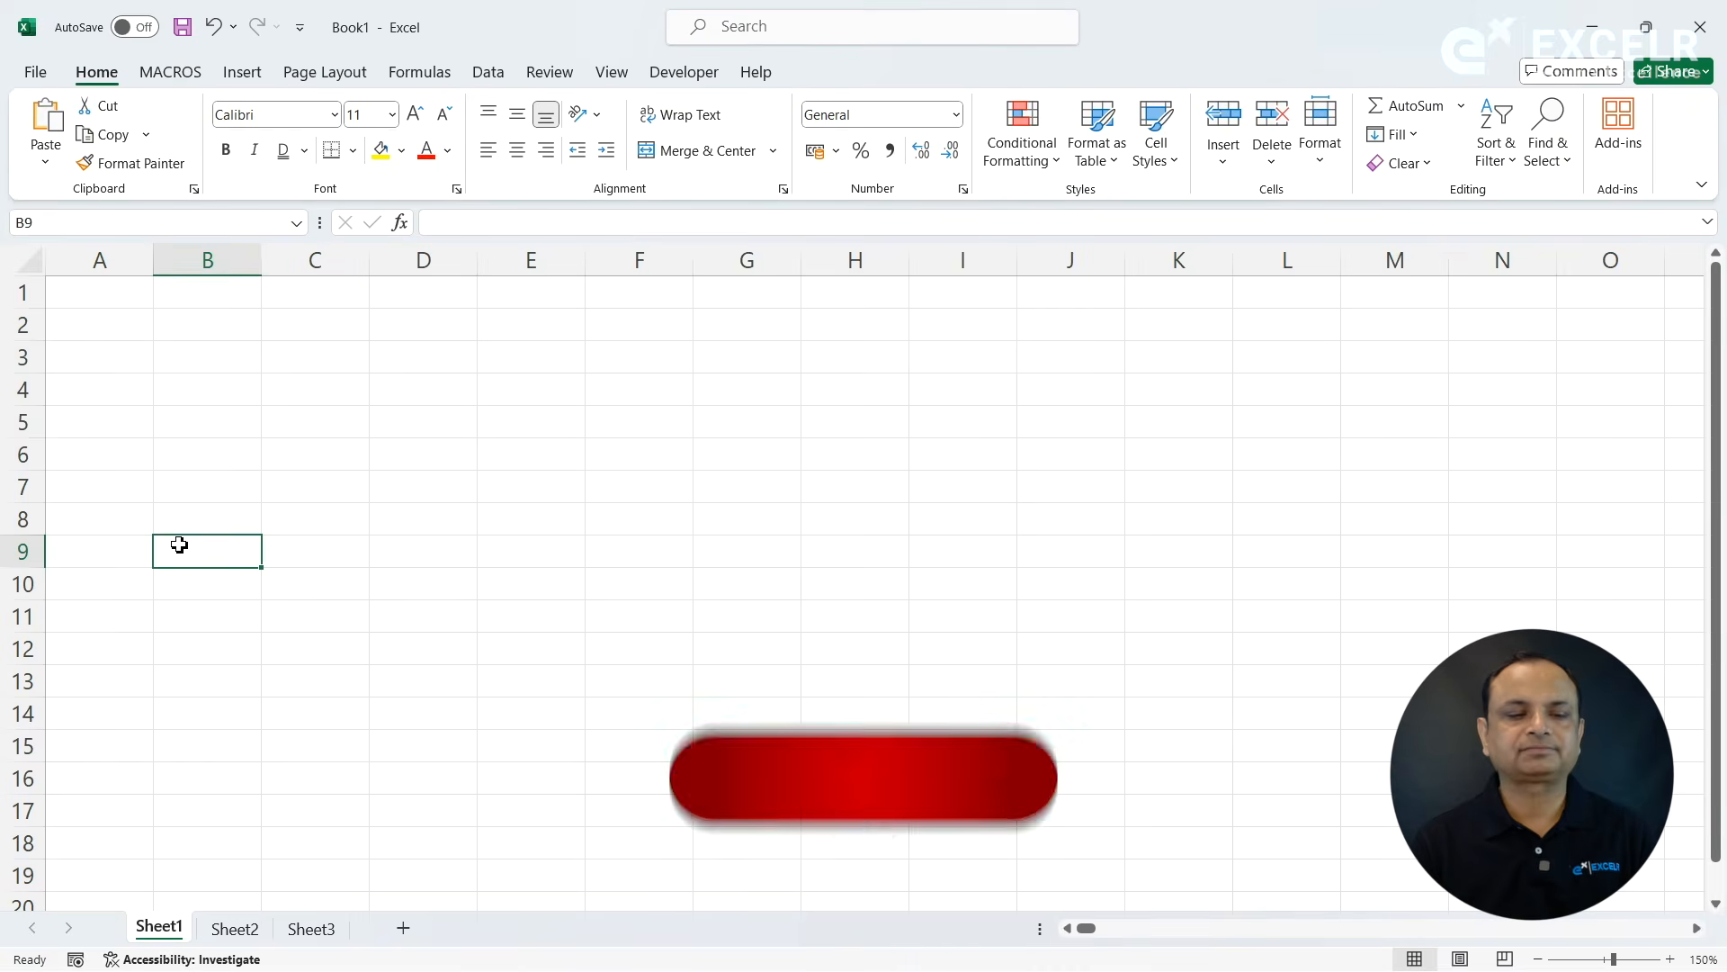
# - Enter the text "ExcelR Edtech" in cell B2
pyautogui.click(224, 348)
pyautogui.click(225, 317)
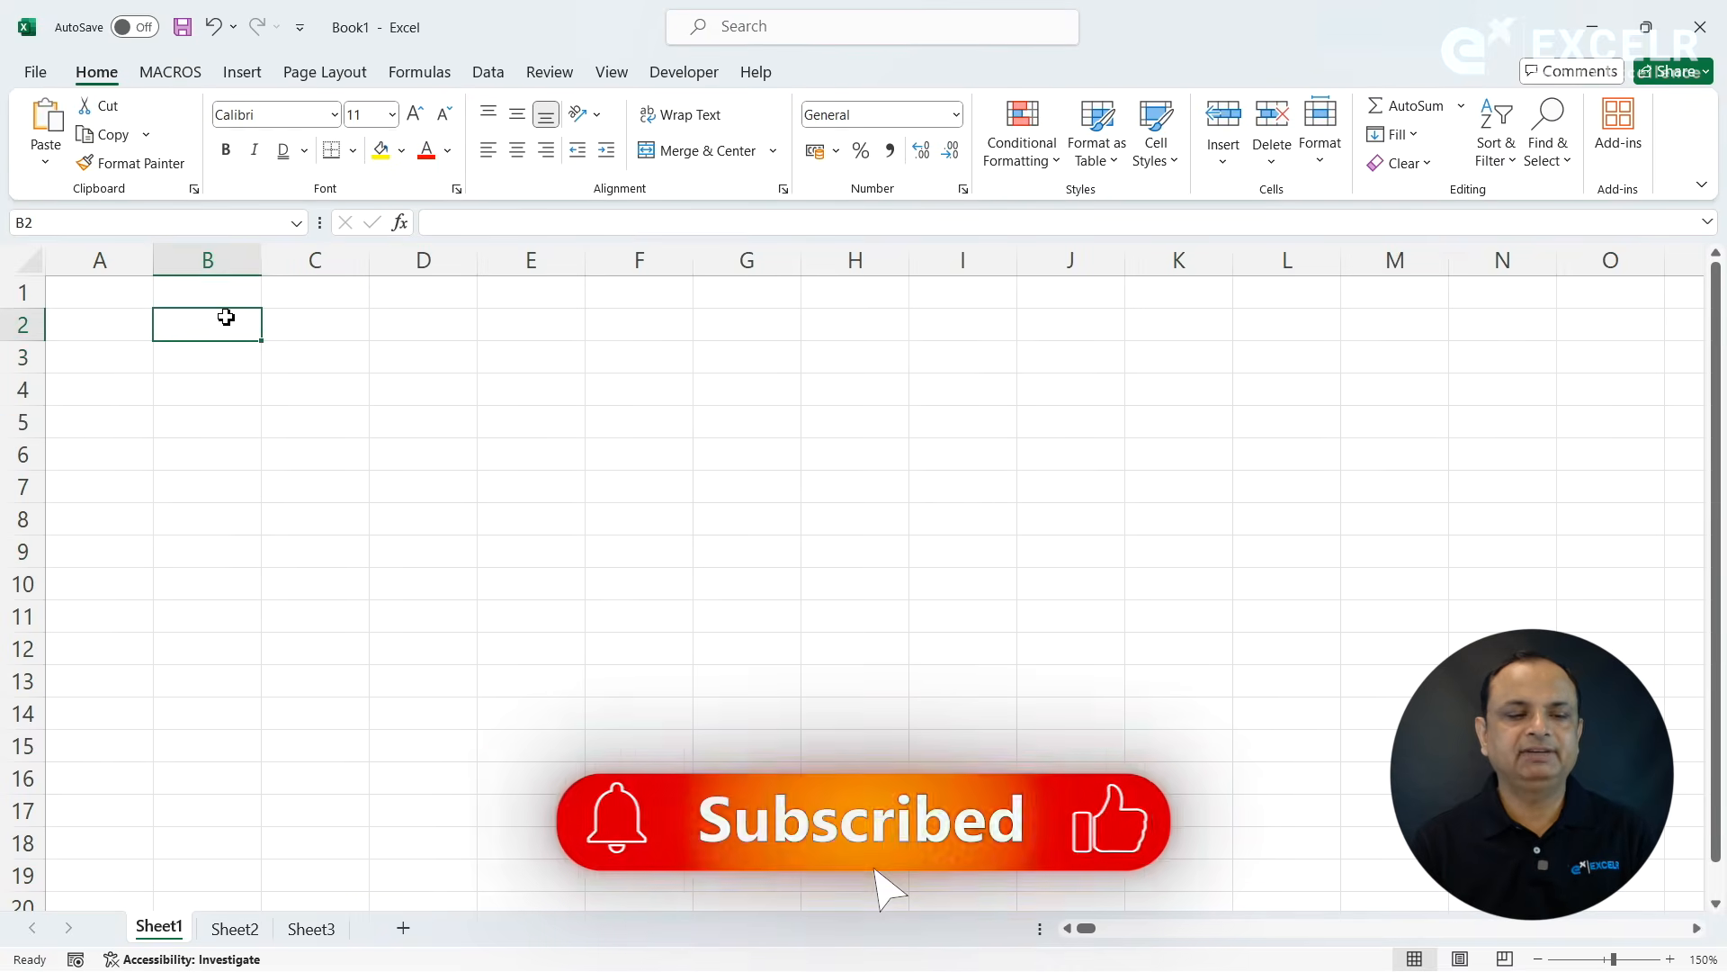
pyautogui.write('ExcelR')
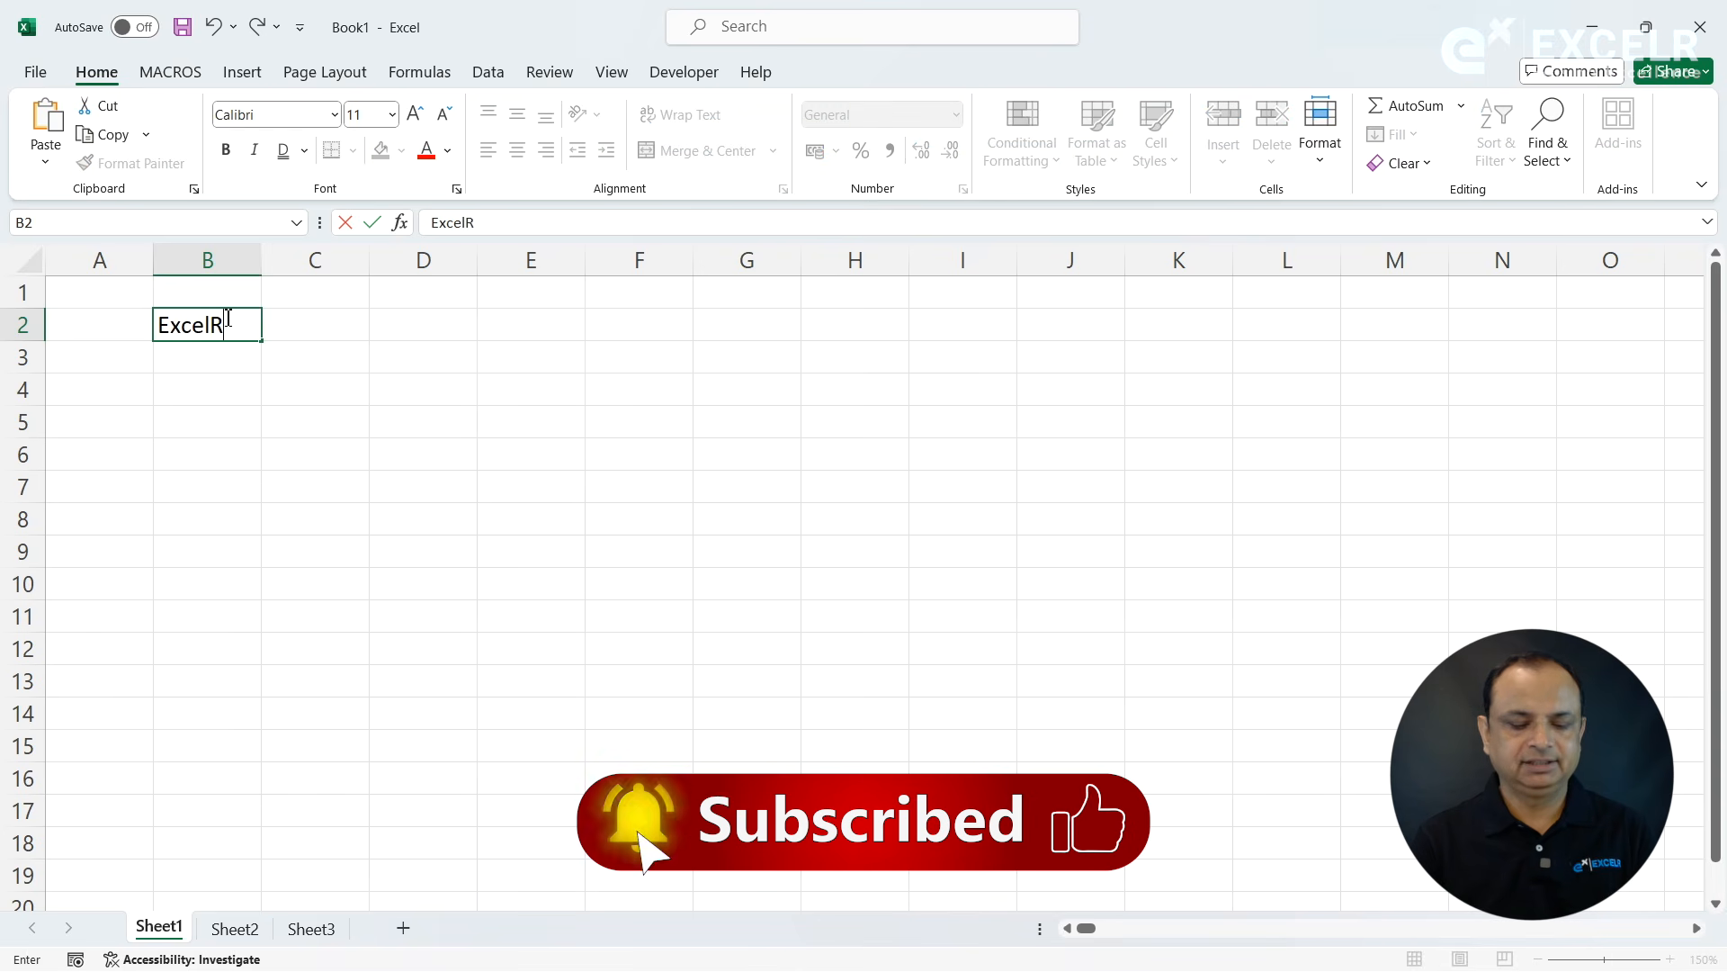
pyautogui.write(' Edtech')
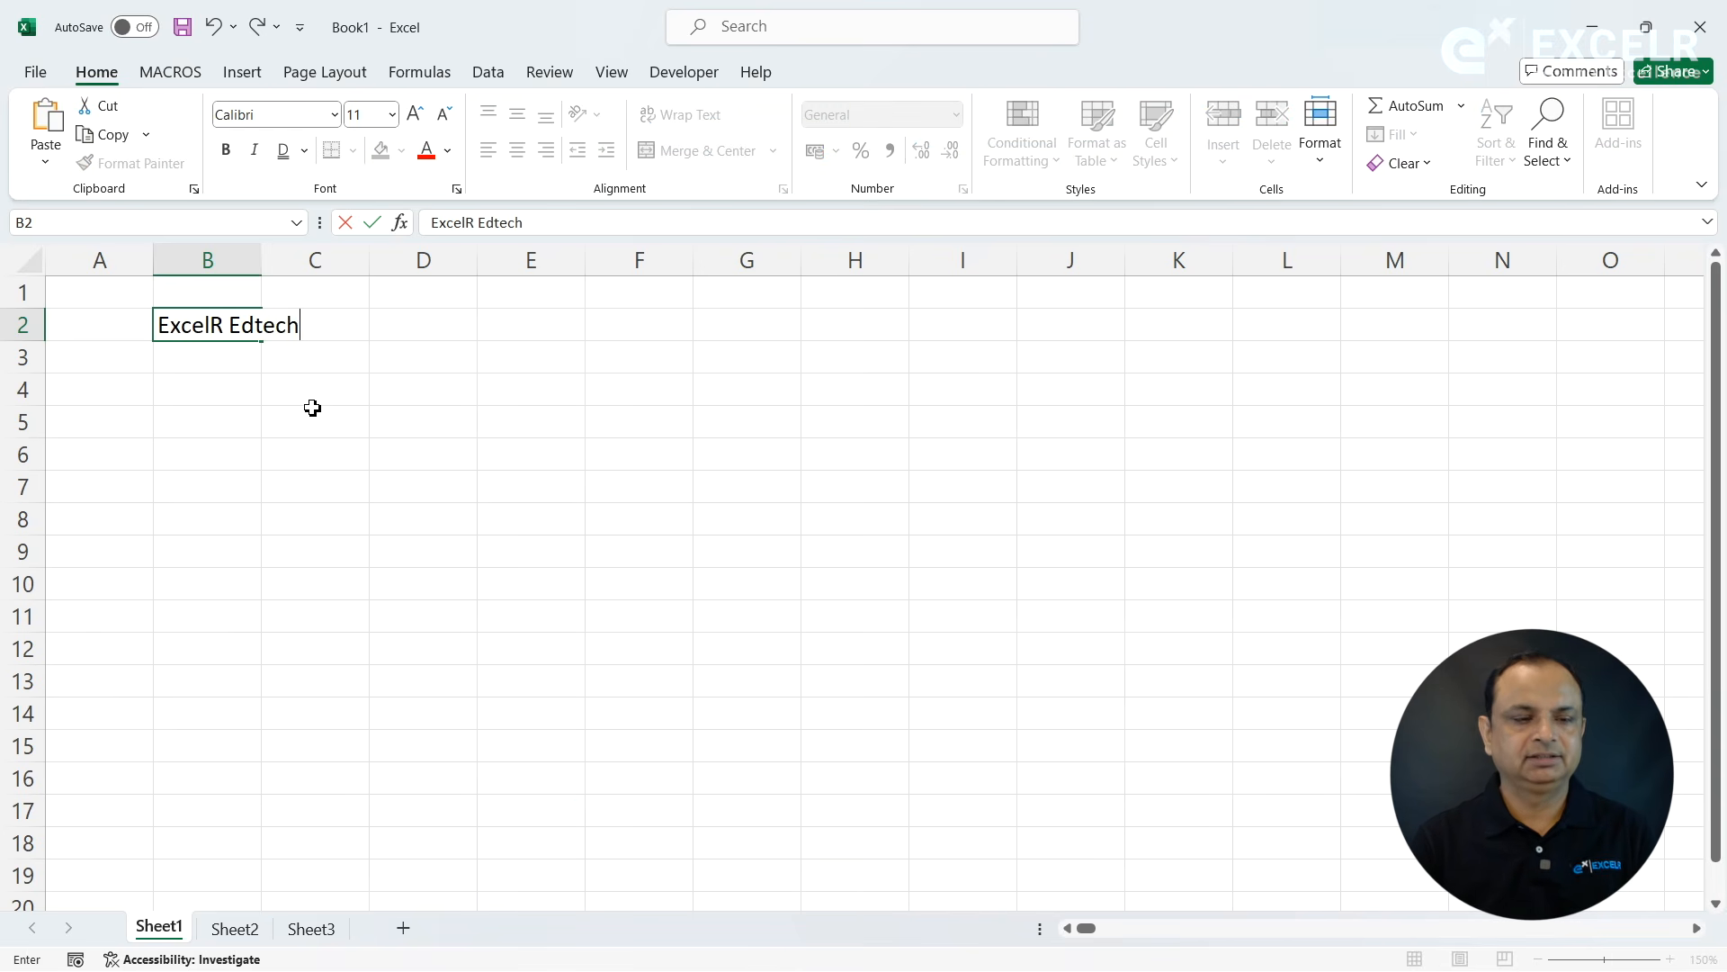
pyautogui.click(312, 407)
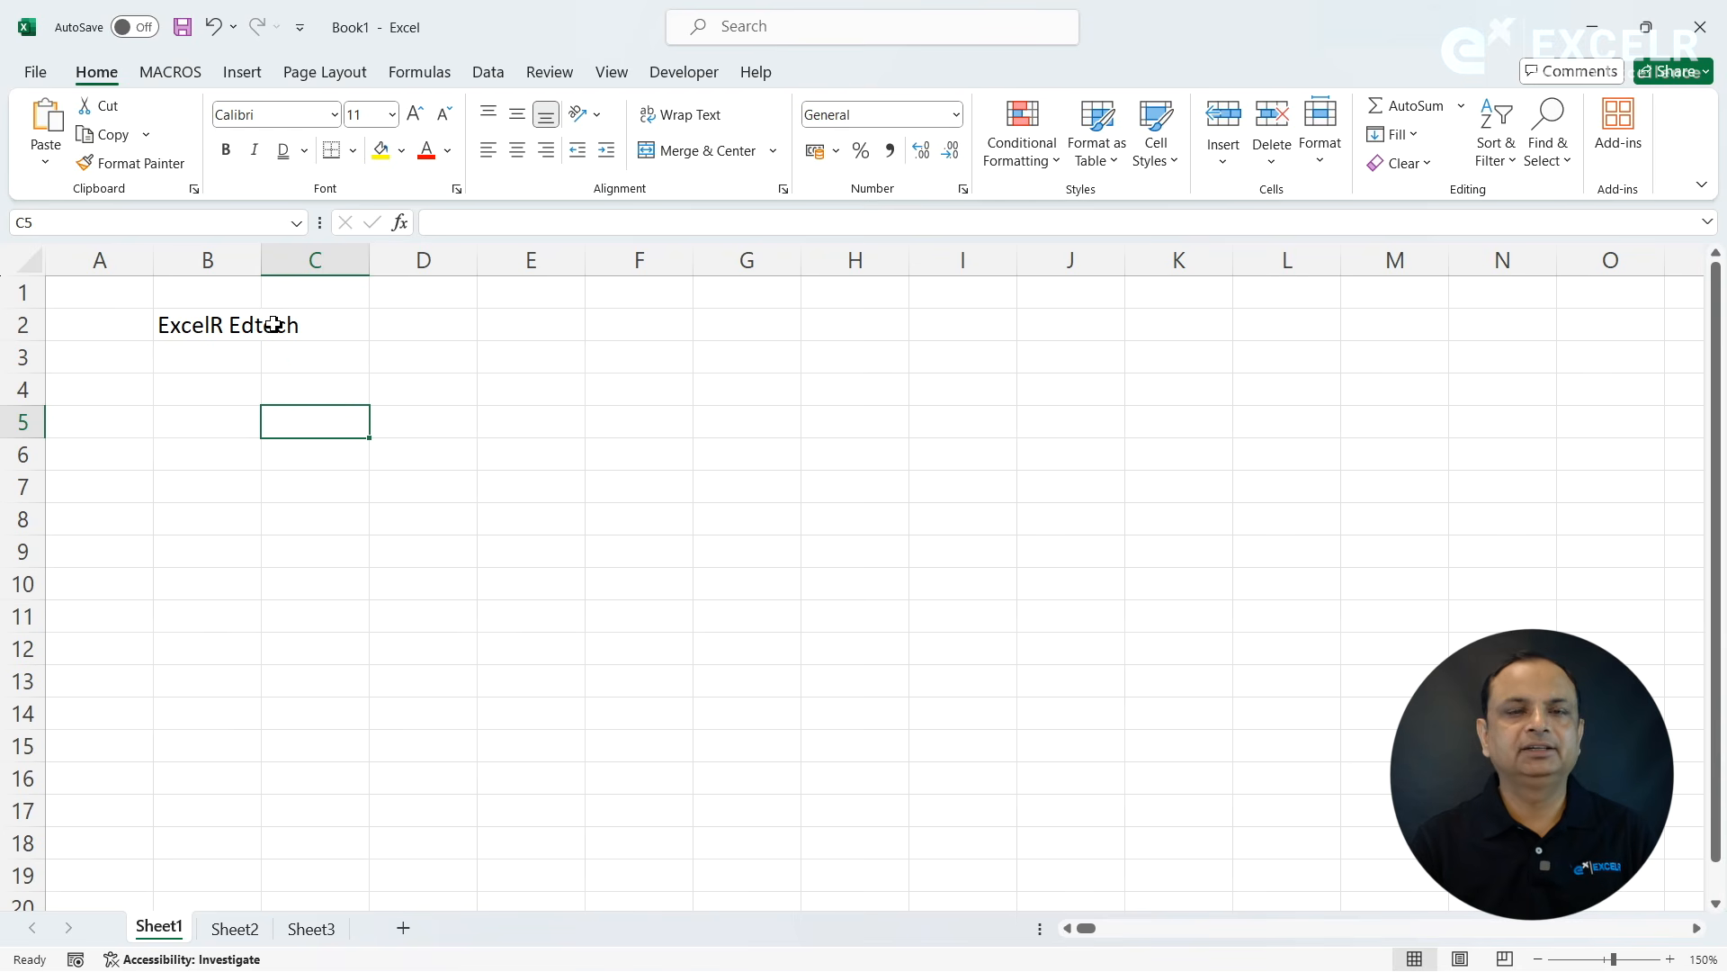
# - Fit column B's width to the text in cell B2
pyautogui.click(230, 325)
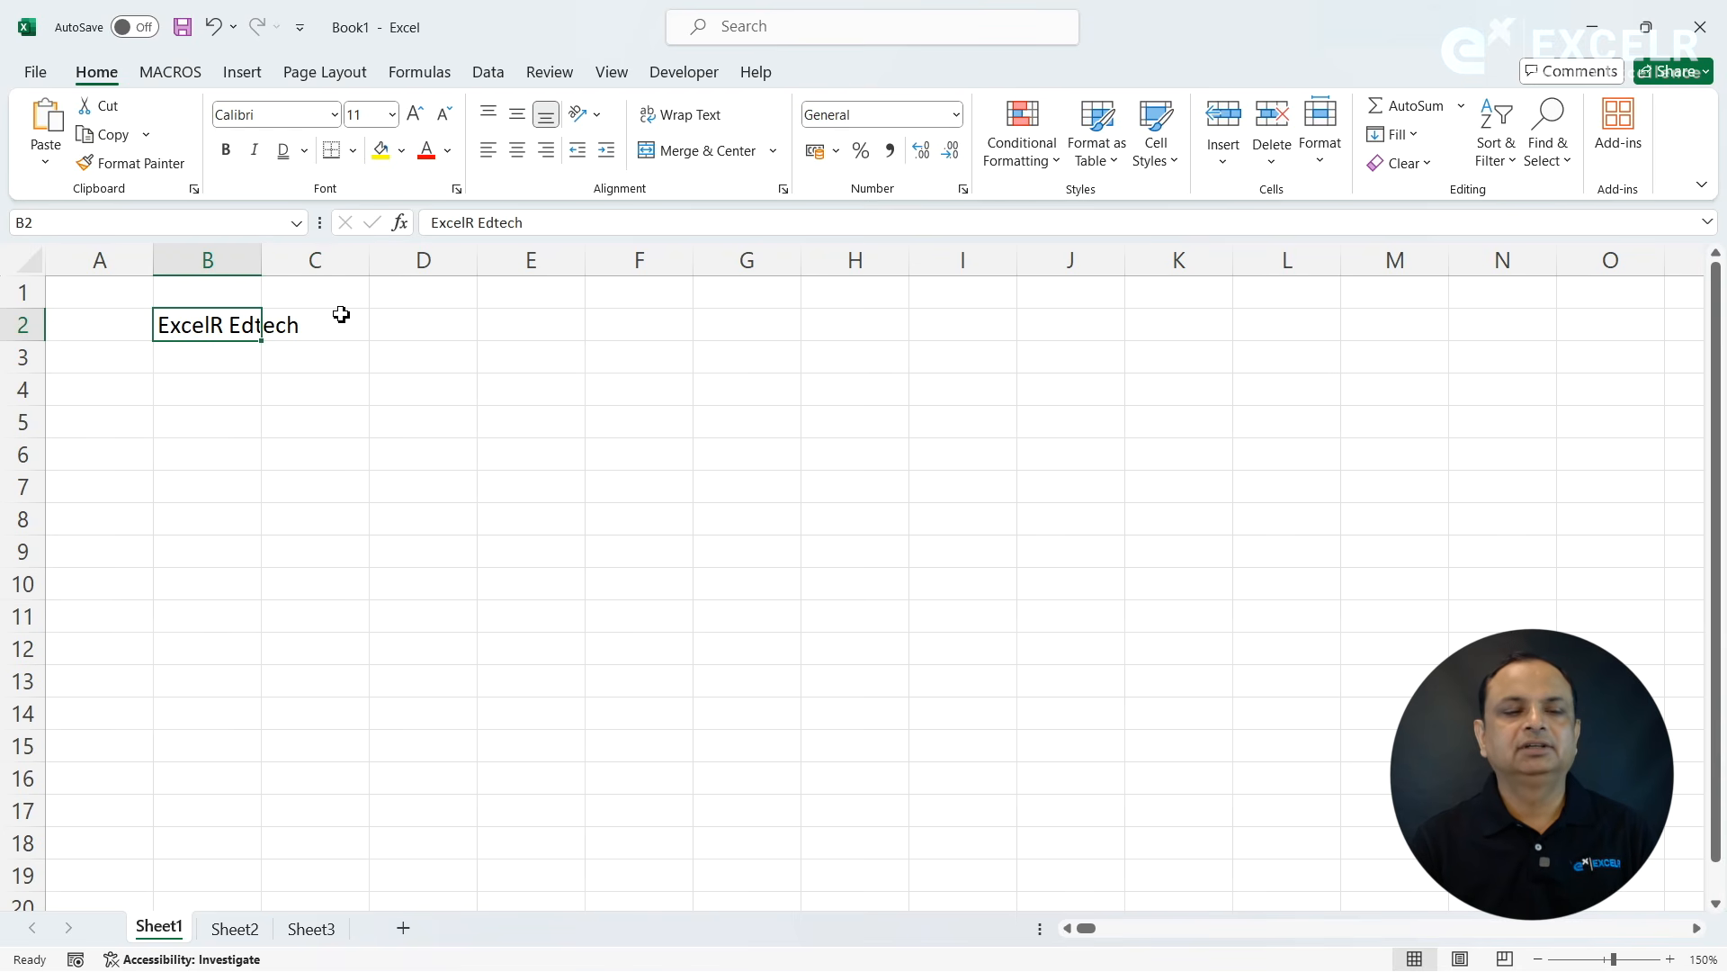
pyautogui.doubleClick(268, 259)
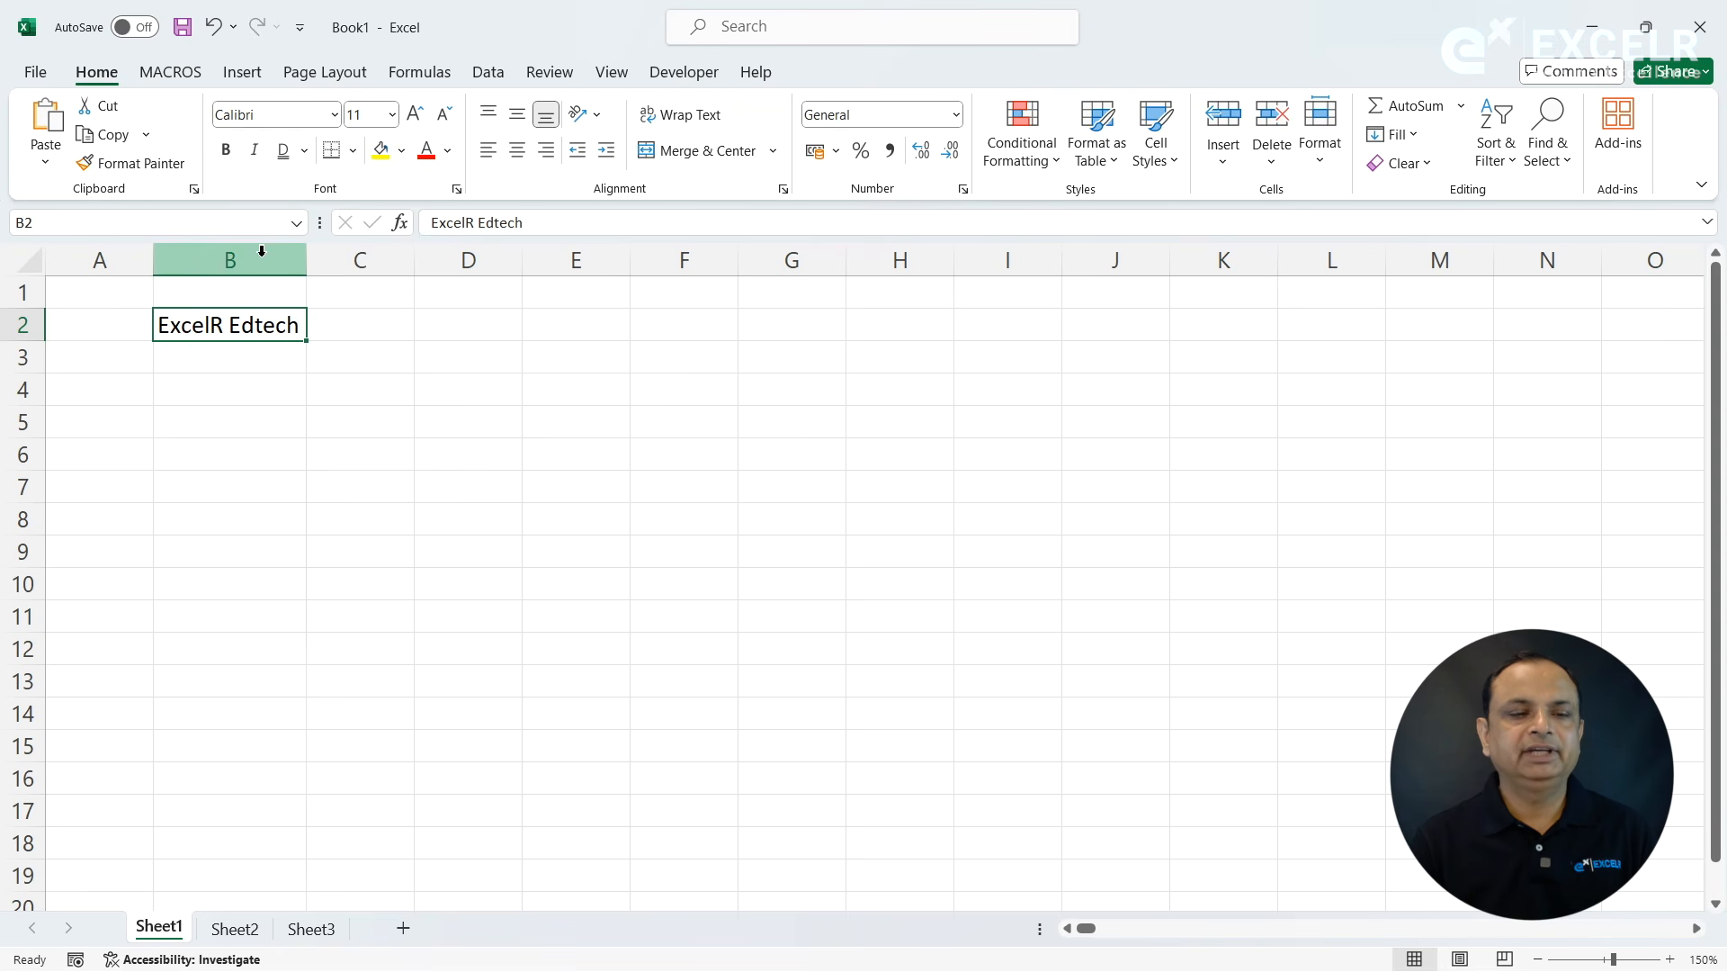
# - Make the text in cell B2 bold, italic and single-underlined, and apply all borders to the cell
pyautogui.click(225, 149)
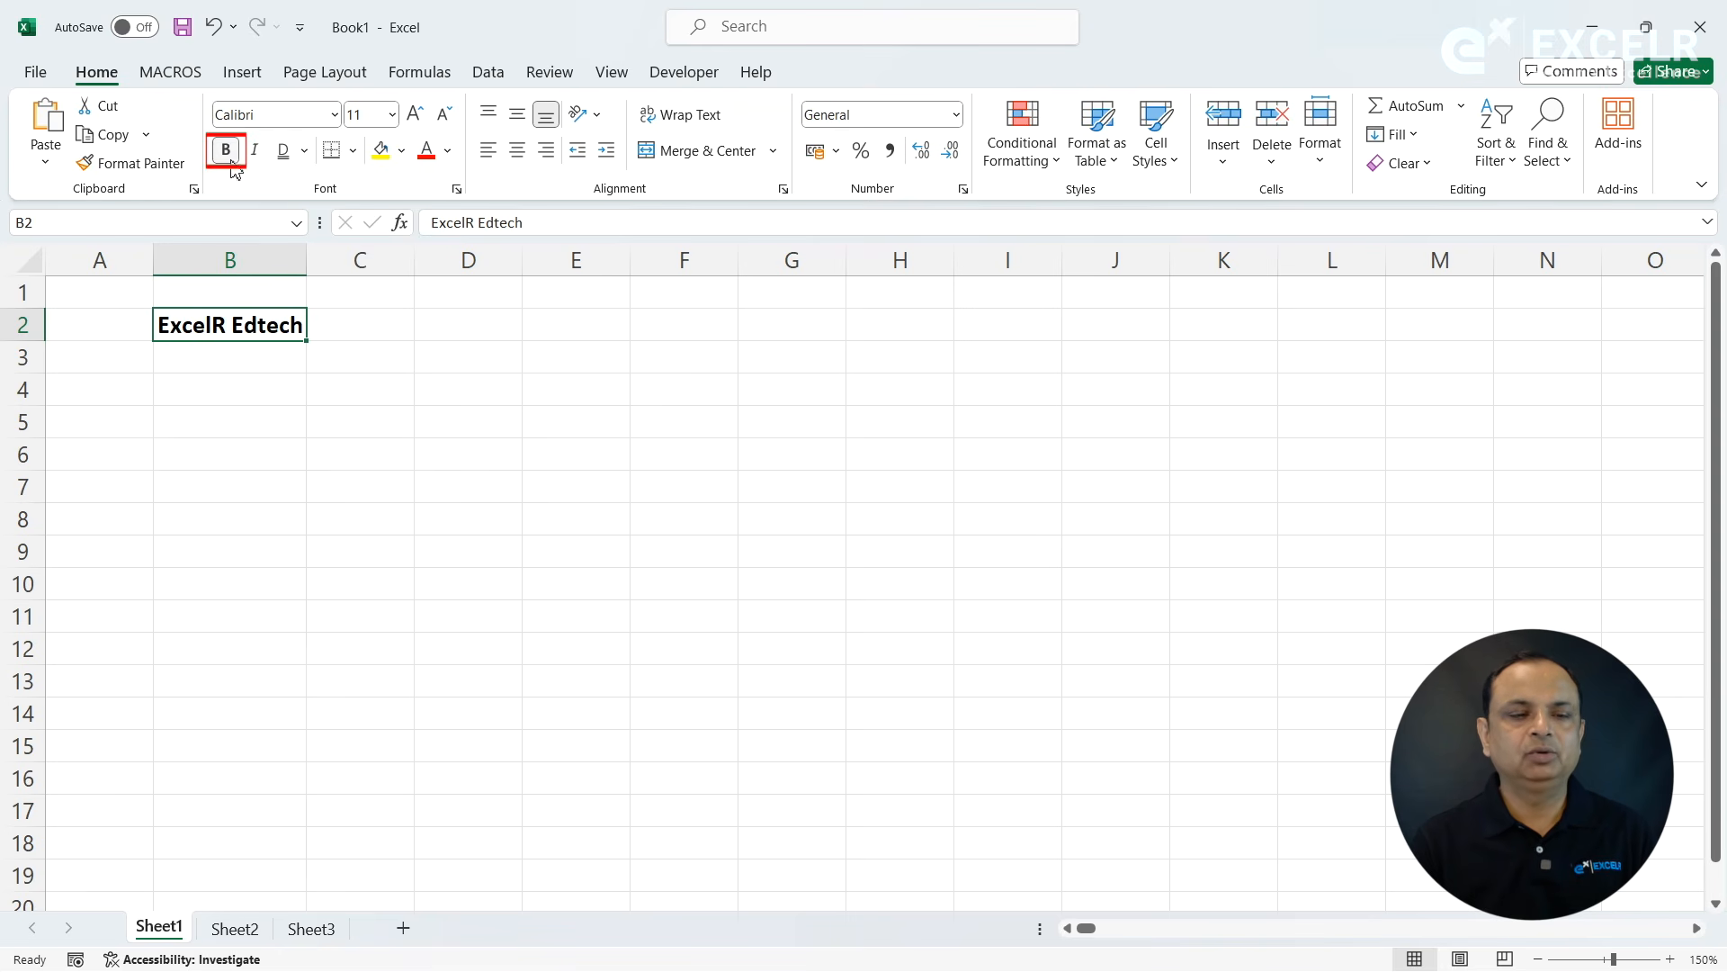
pyautogui.click(256, 153)
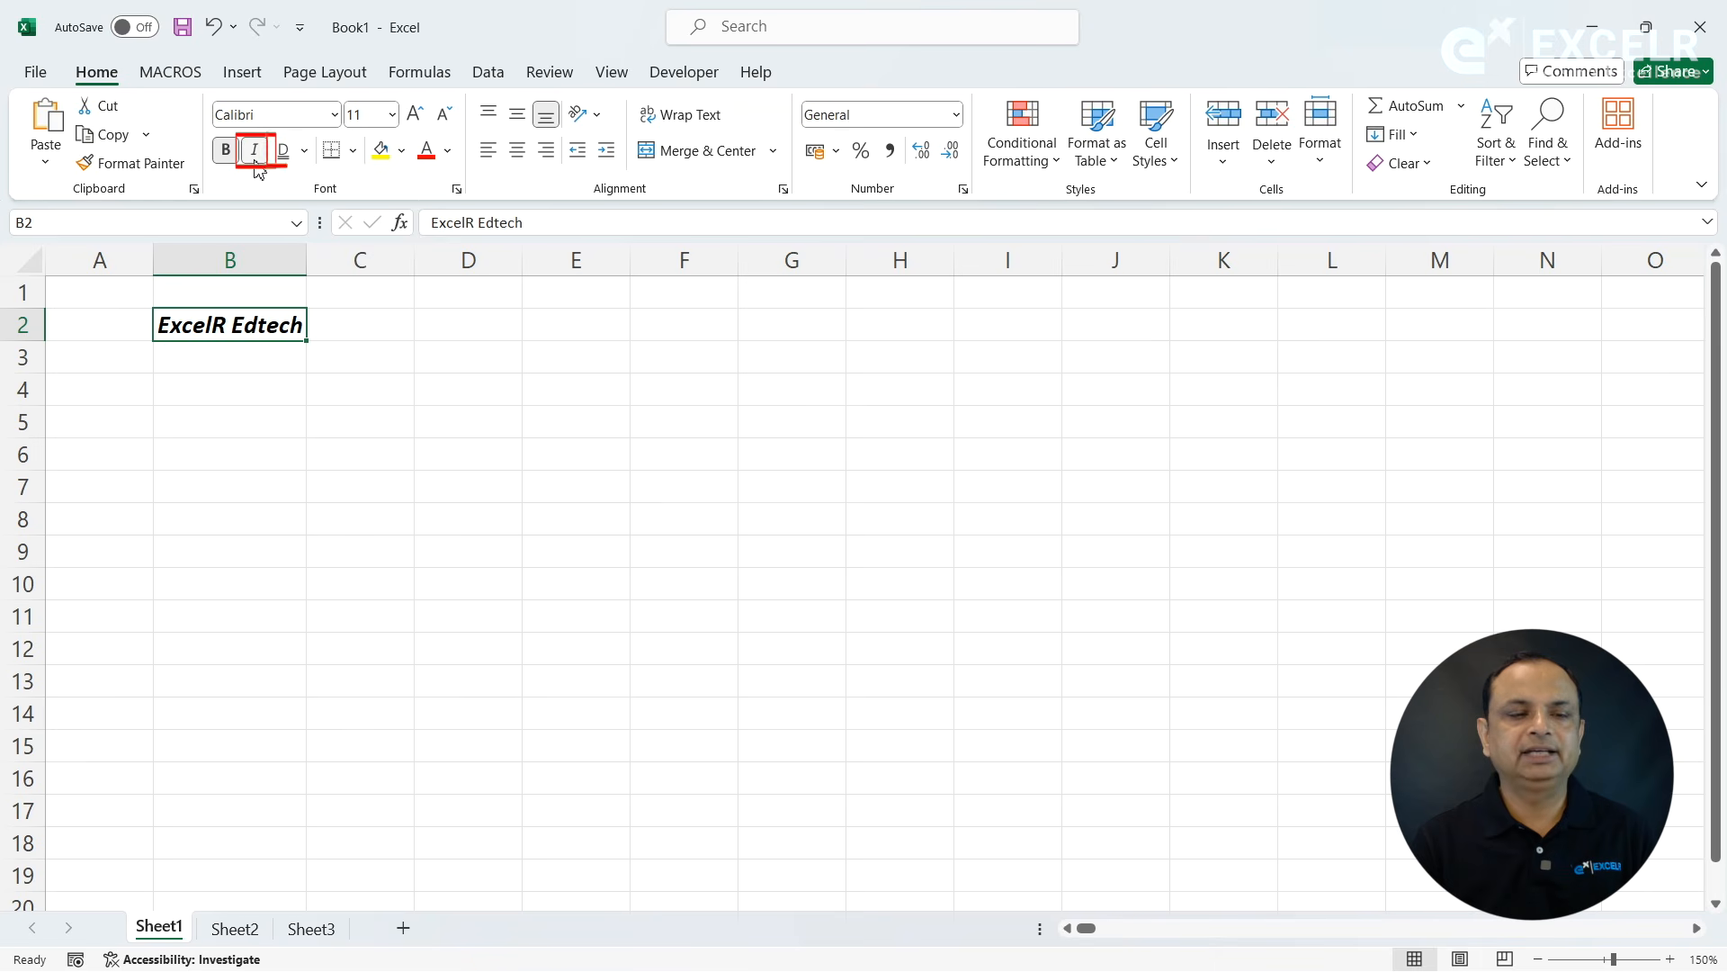
pyautogui.click(306, 151)
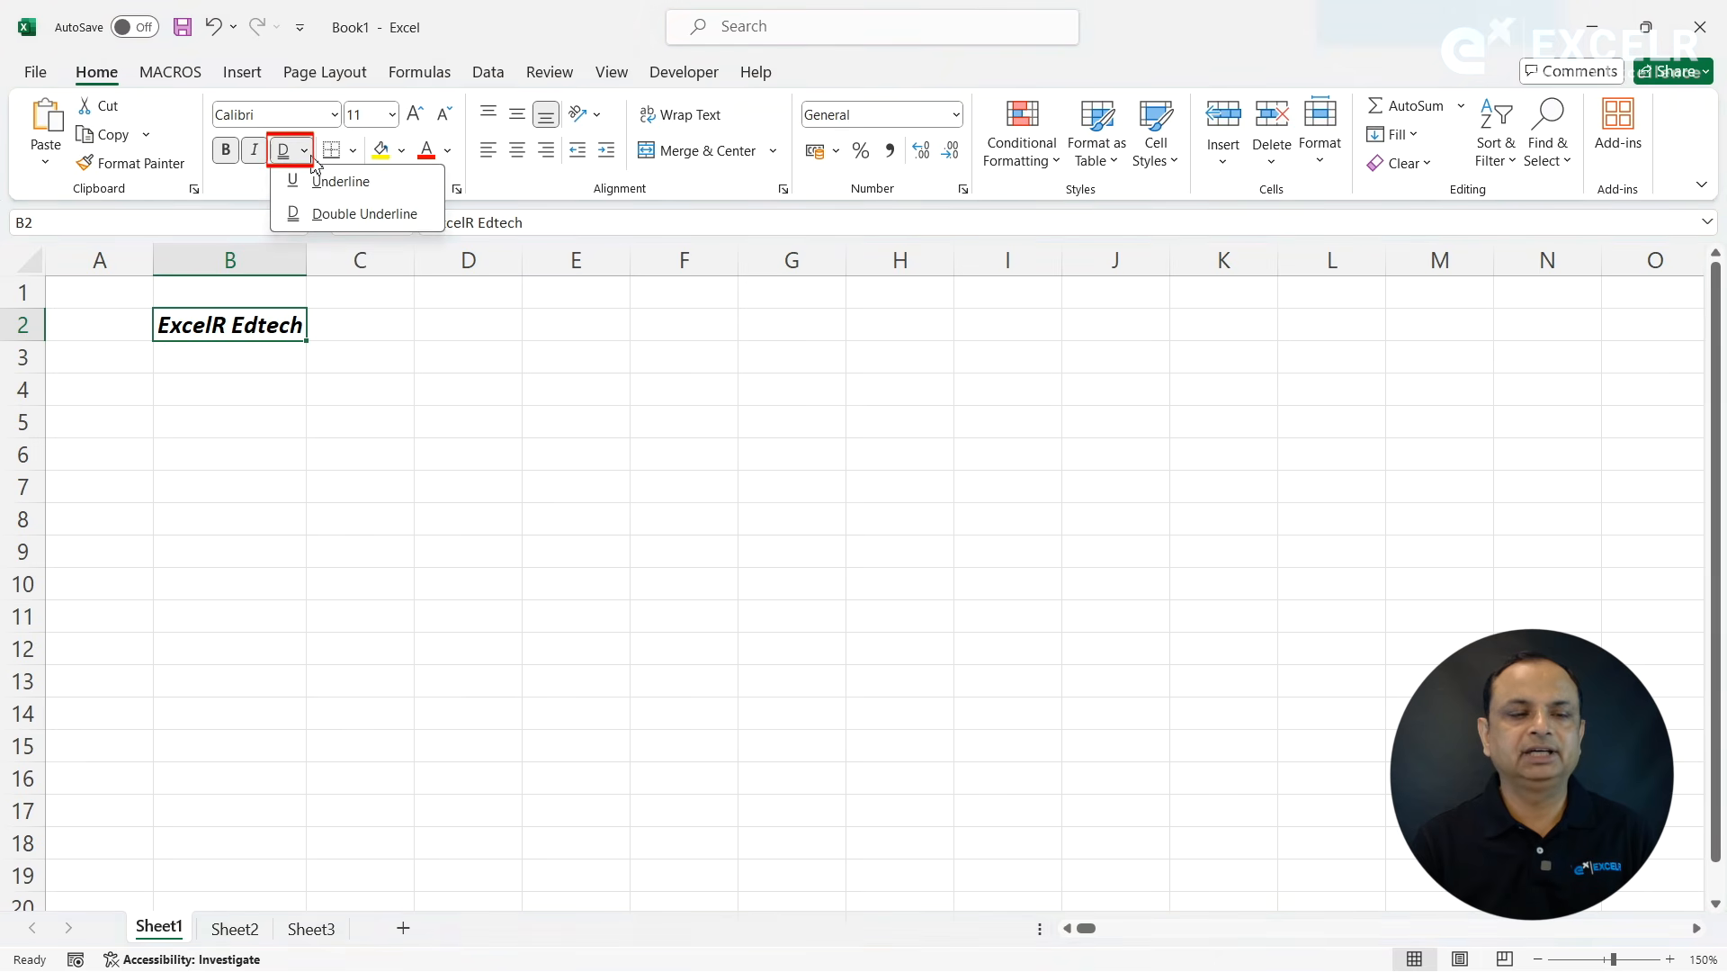
pyautogui.click(337, 181)
pyautogui.click(357, 151)
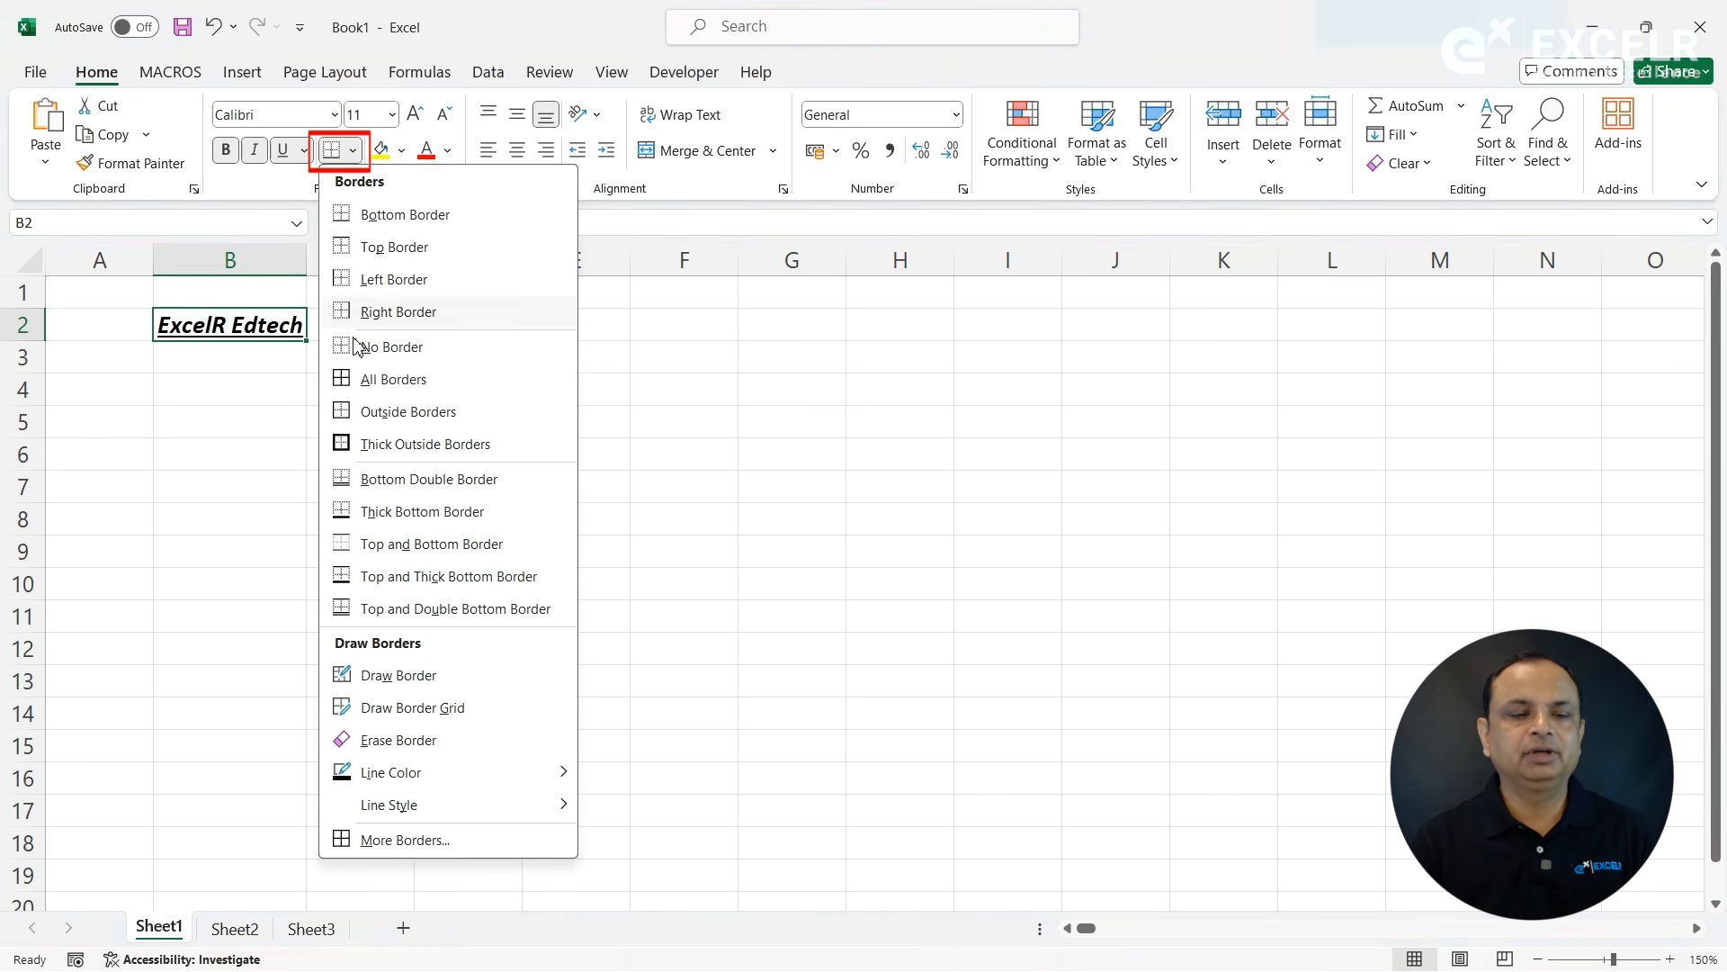
pyautogui.click(349, 378)
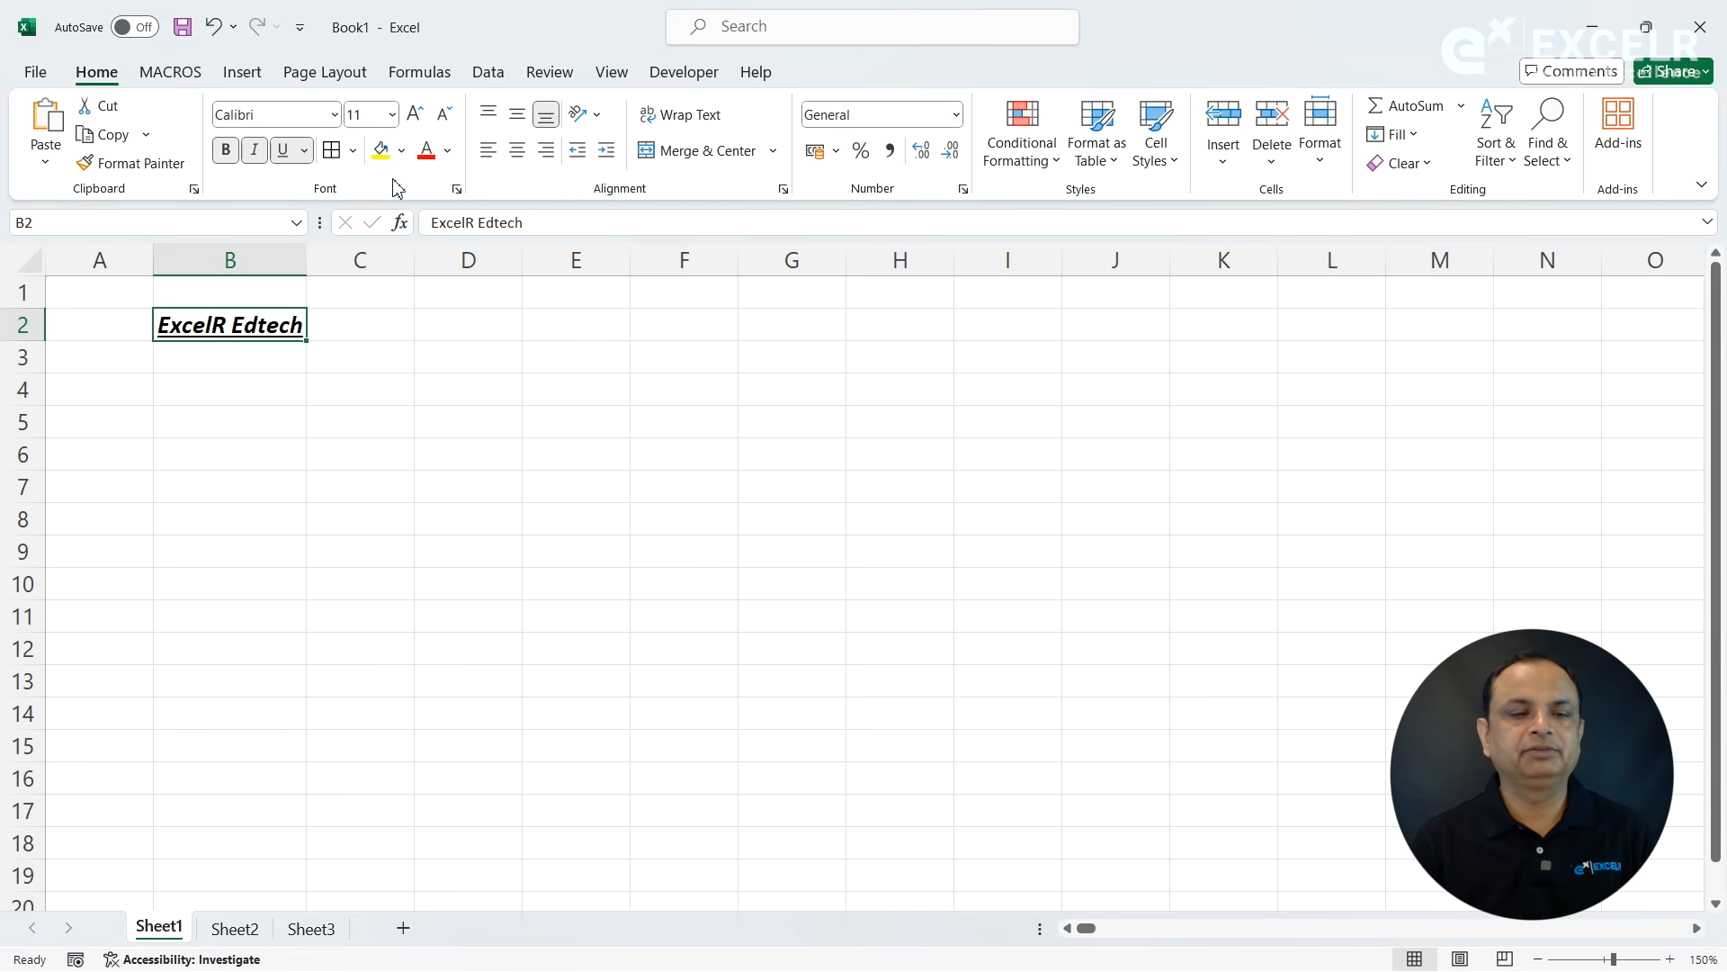
# - Fill cell B2 with a light gray theme color and set its font color to the green theme color
pyautogui.click(403, 152)
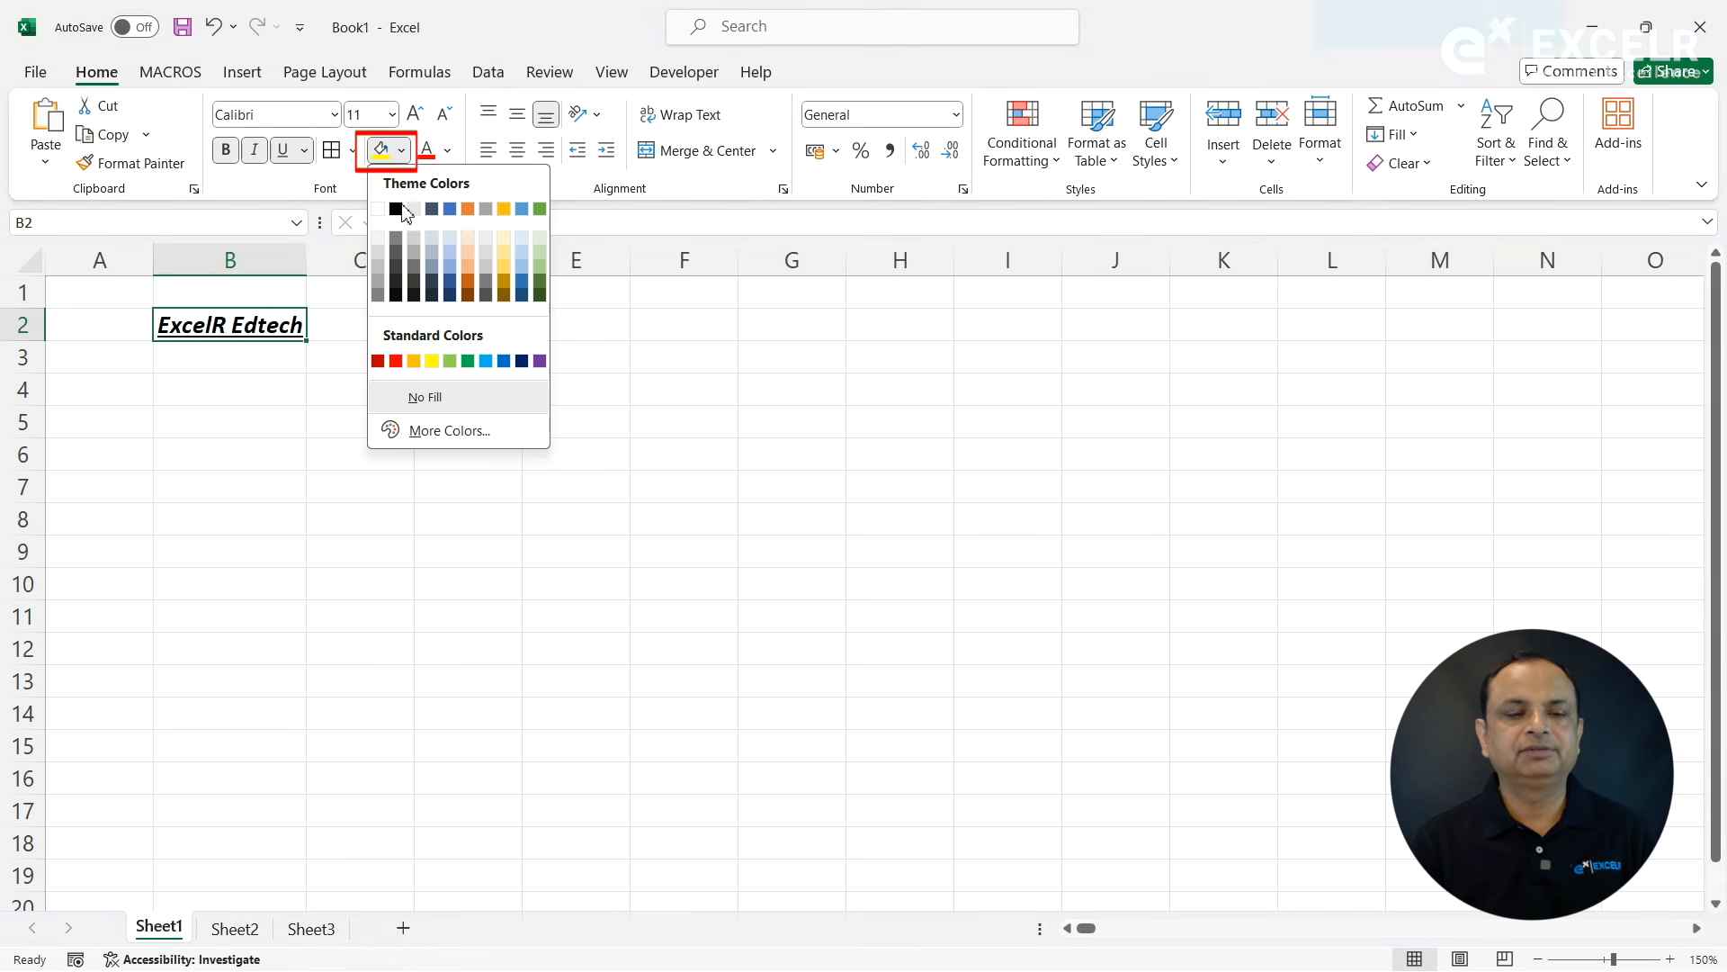
pyautogui.click(449, 211)
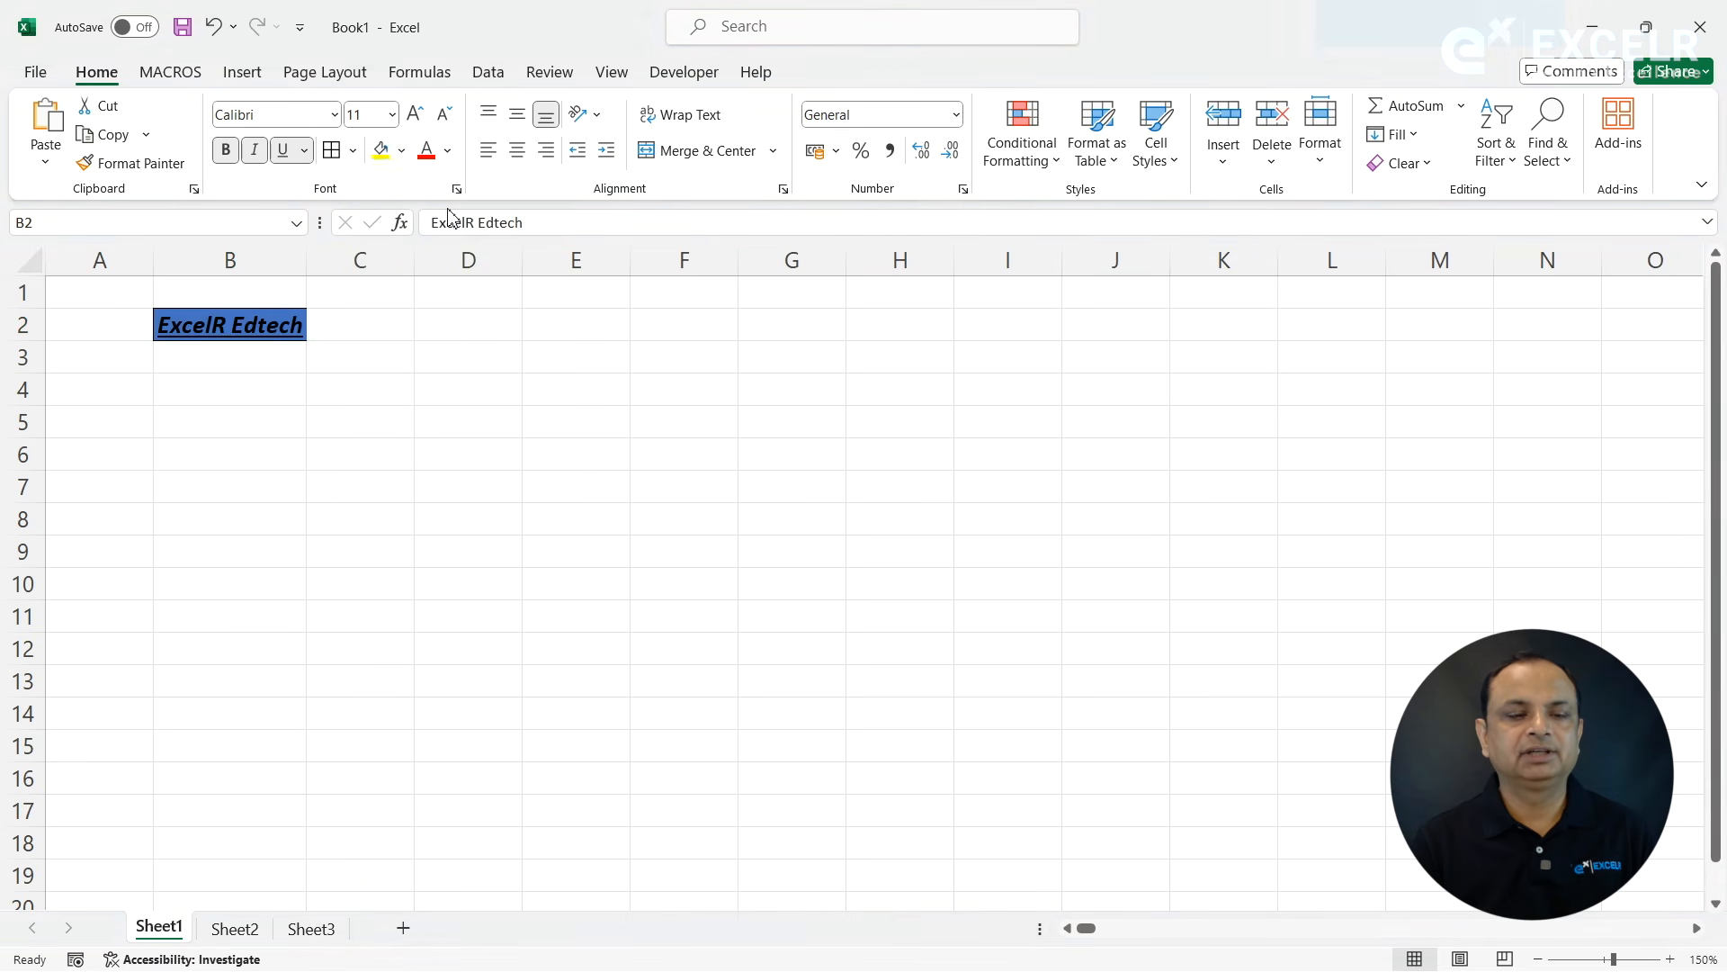
pyautogui.click(404, 153)
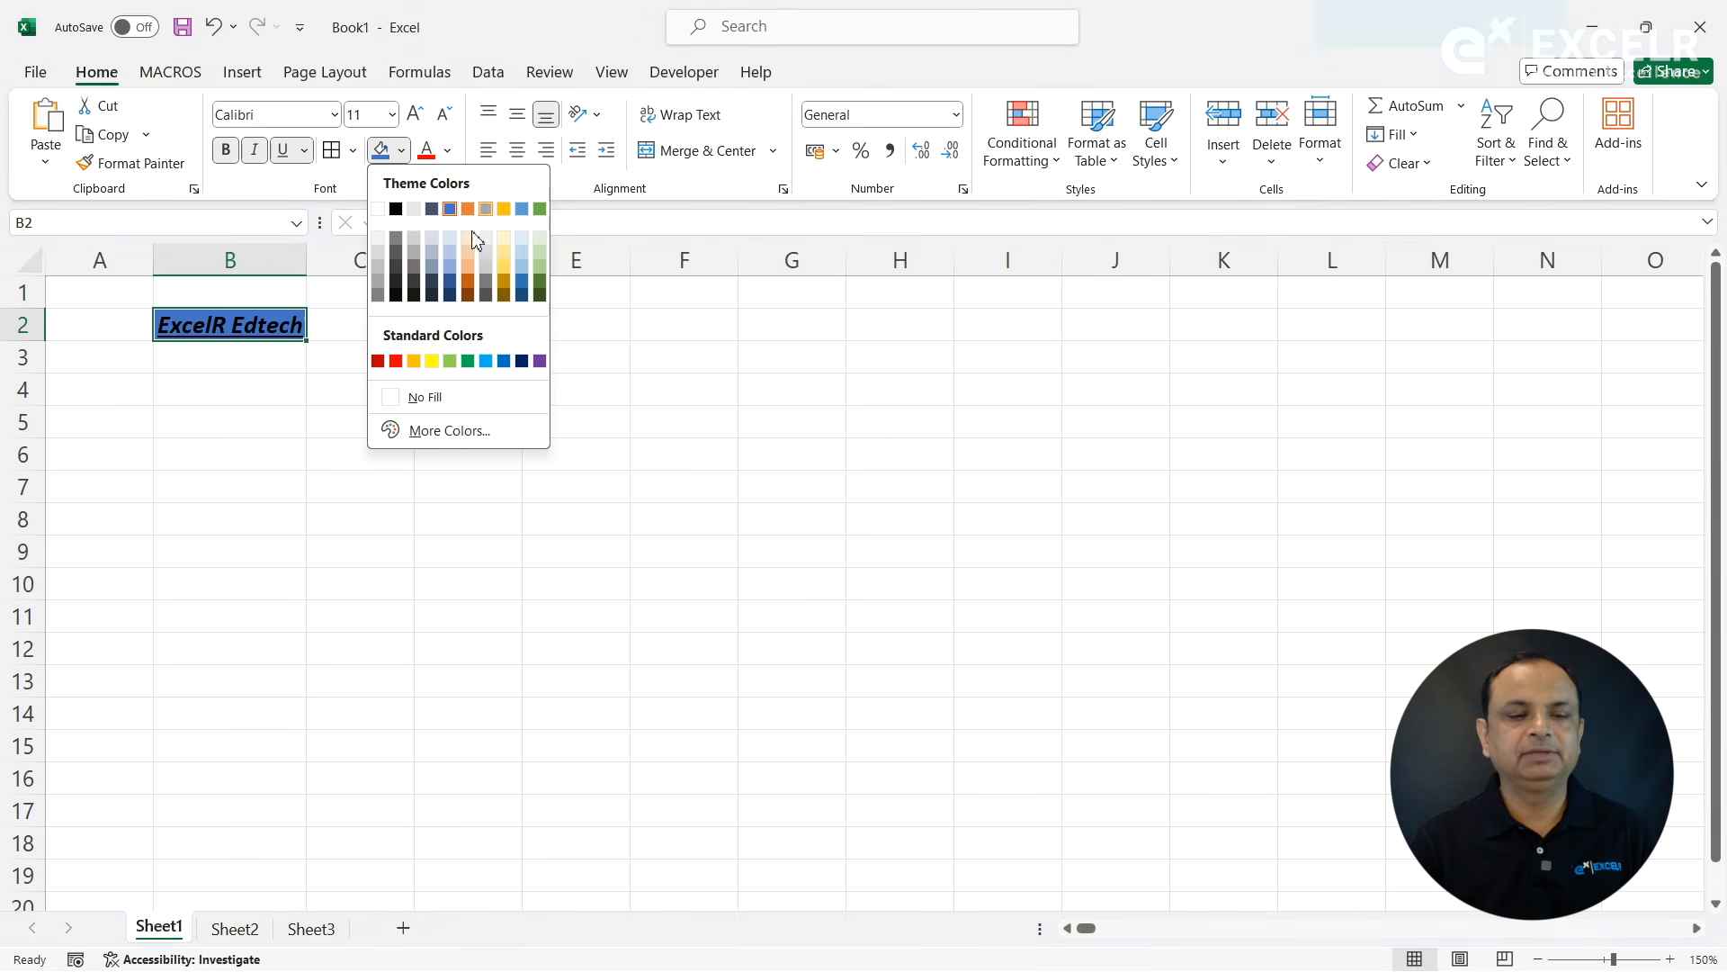
pyautogui.click(414, 239)
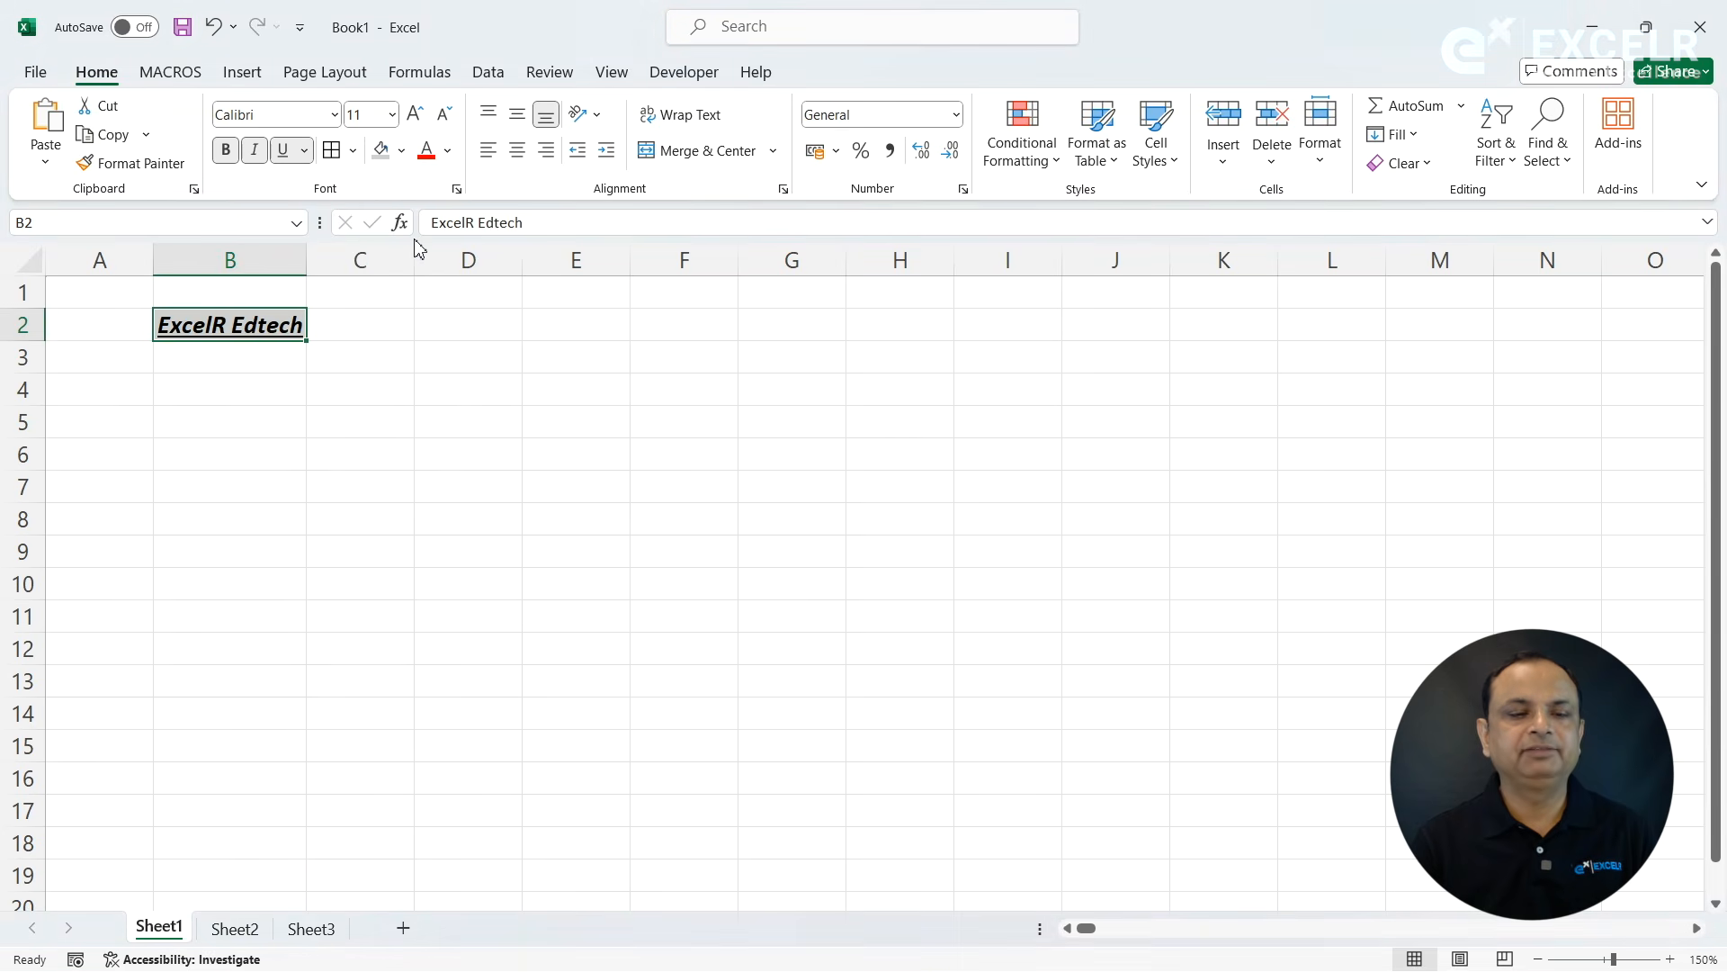
pyautogui.click(451, 157)
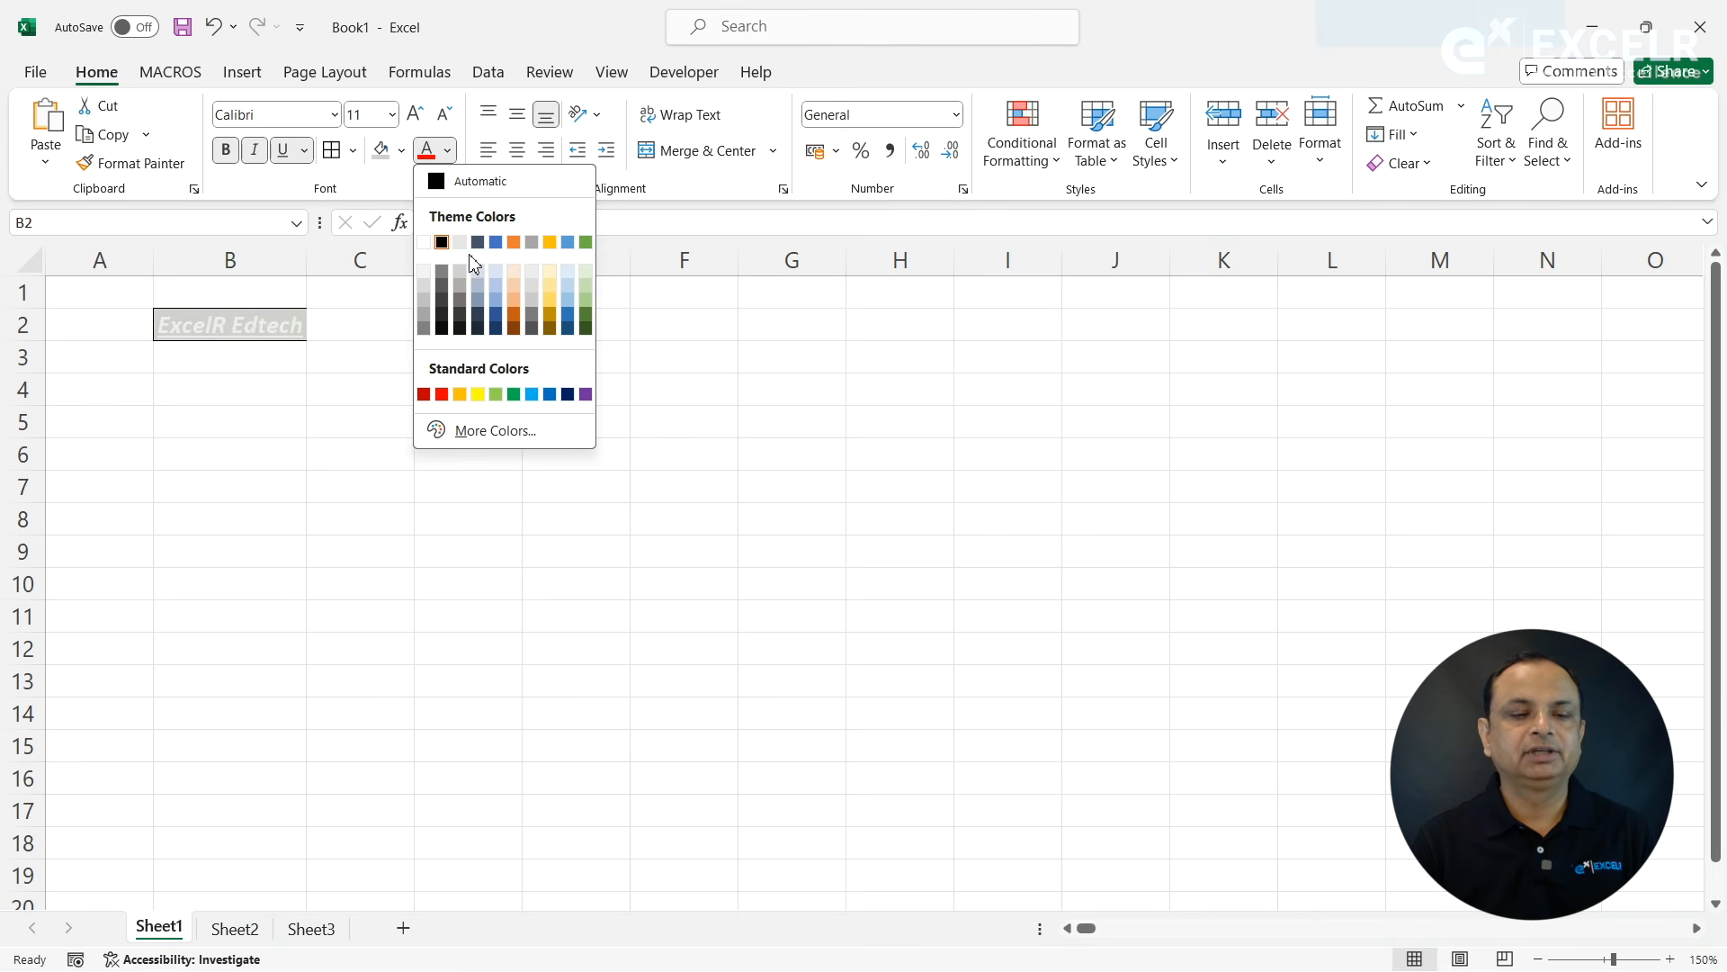
pyautogui.click(585, 242)
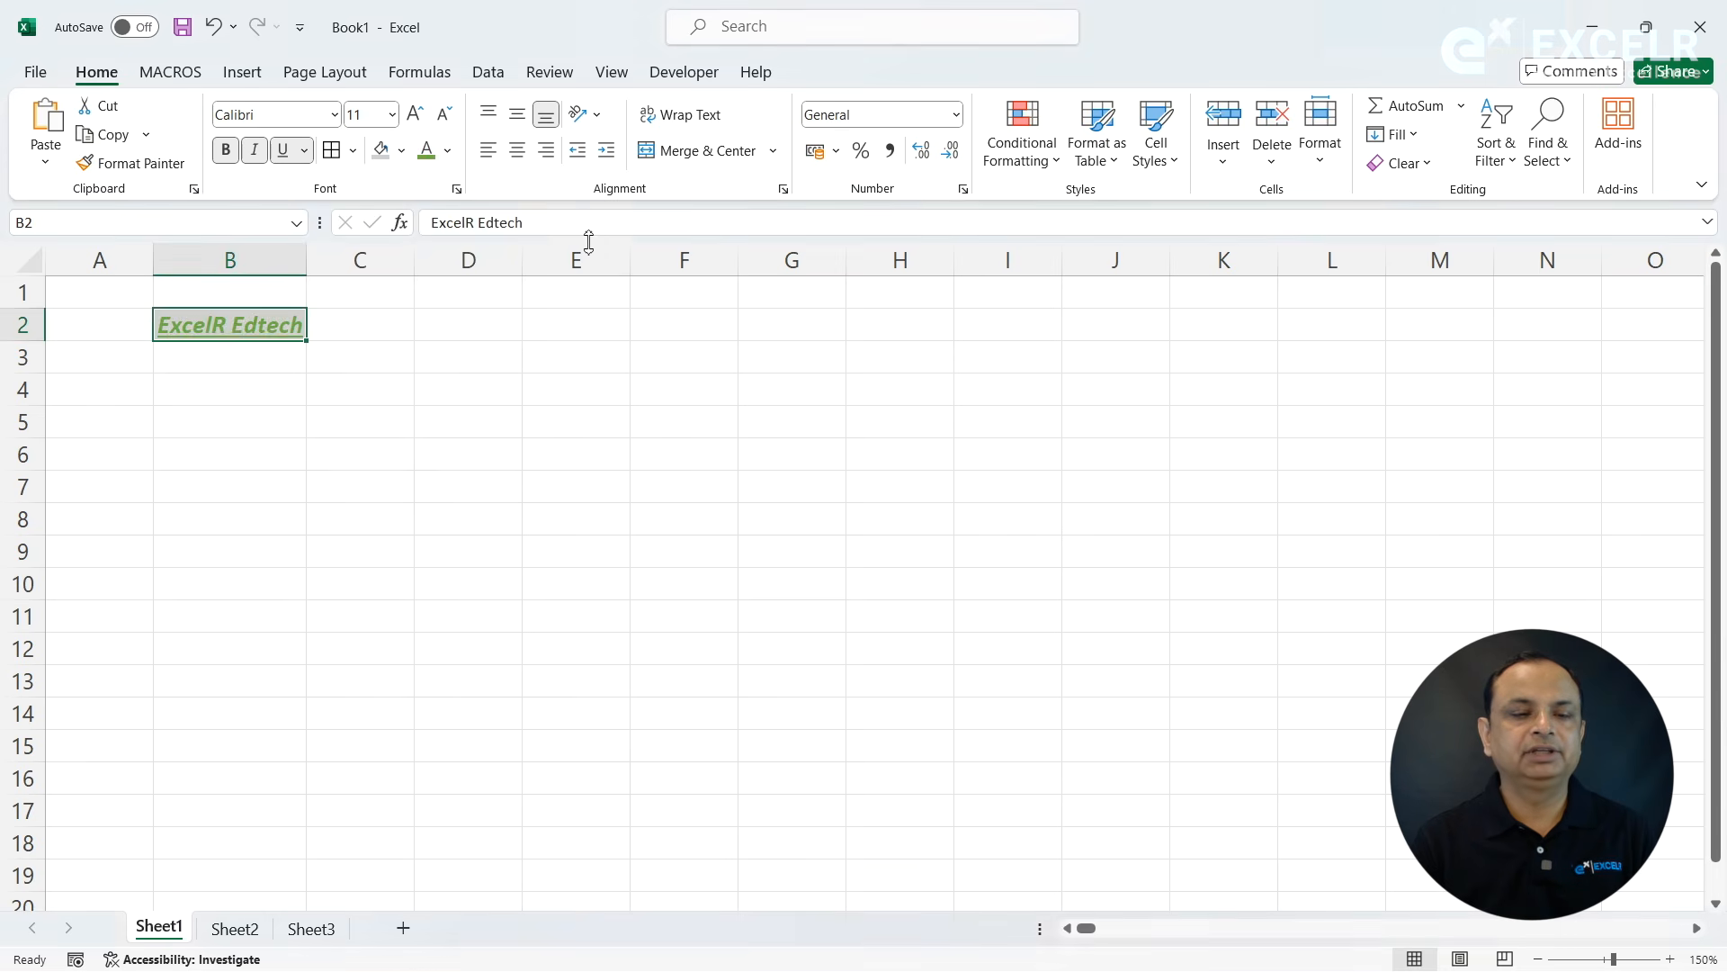
# - Enlarge the B2 text to size 22, fit column B to it, and reduce the font size to 16
pyautogui.click(414, 114)
pyautogui.click(415, 114)
pyautogui.click(414, 114)
pyautogui.click(415, 114)
pyautogui.click(415, 115)
pyautogui.click(415, 115)
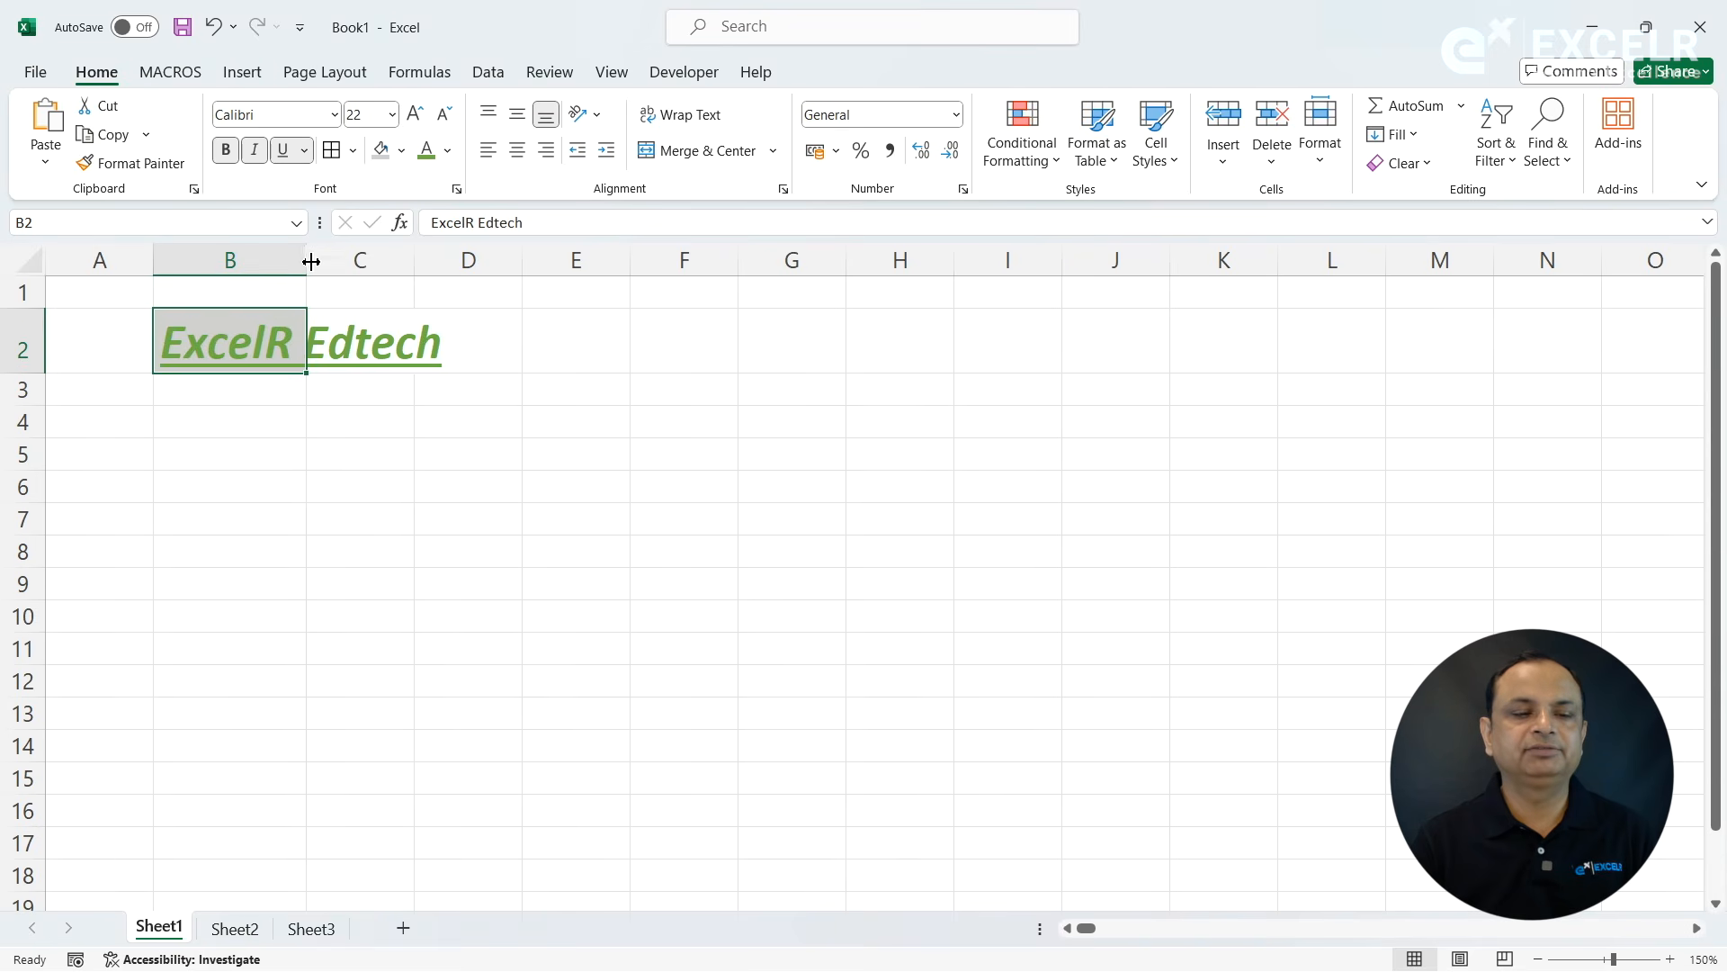
pyautogui.doubleClick(306, 260)
pyautogui.click(445, 118)
pyautogui.click(444, 119)
pyautogui.click(444, 119)
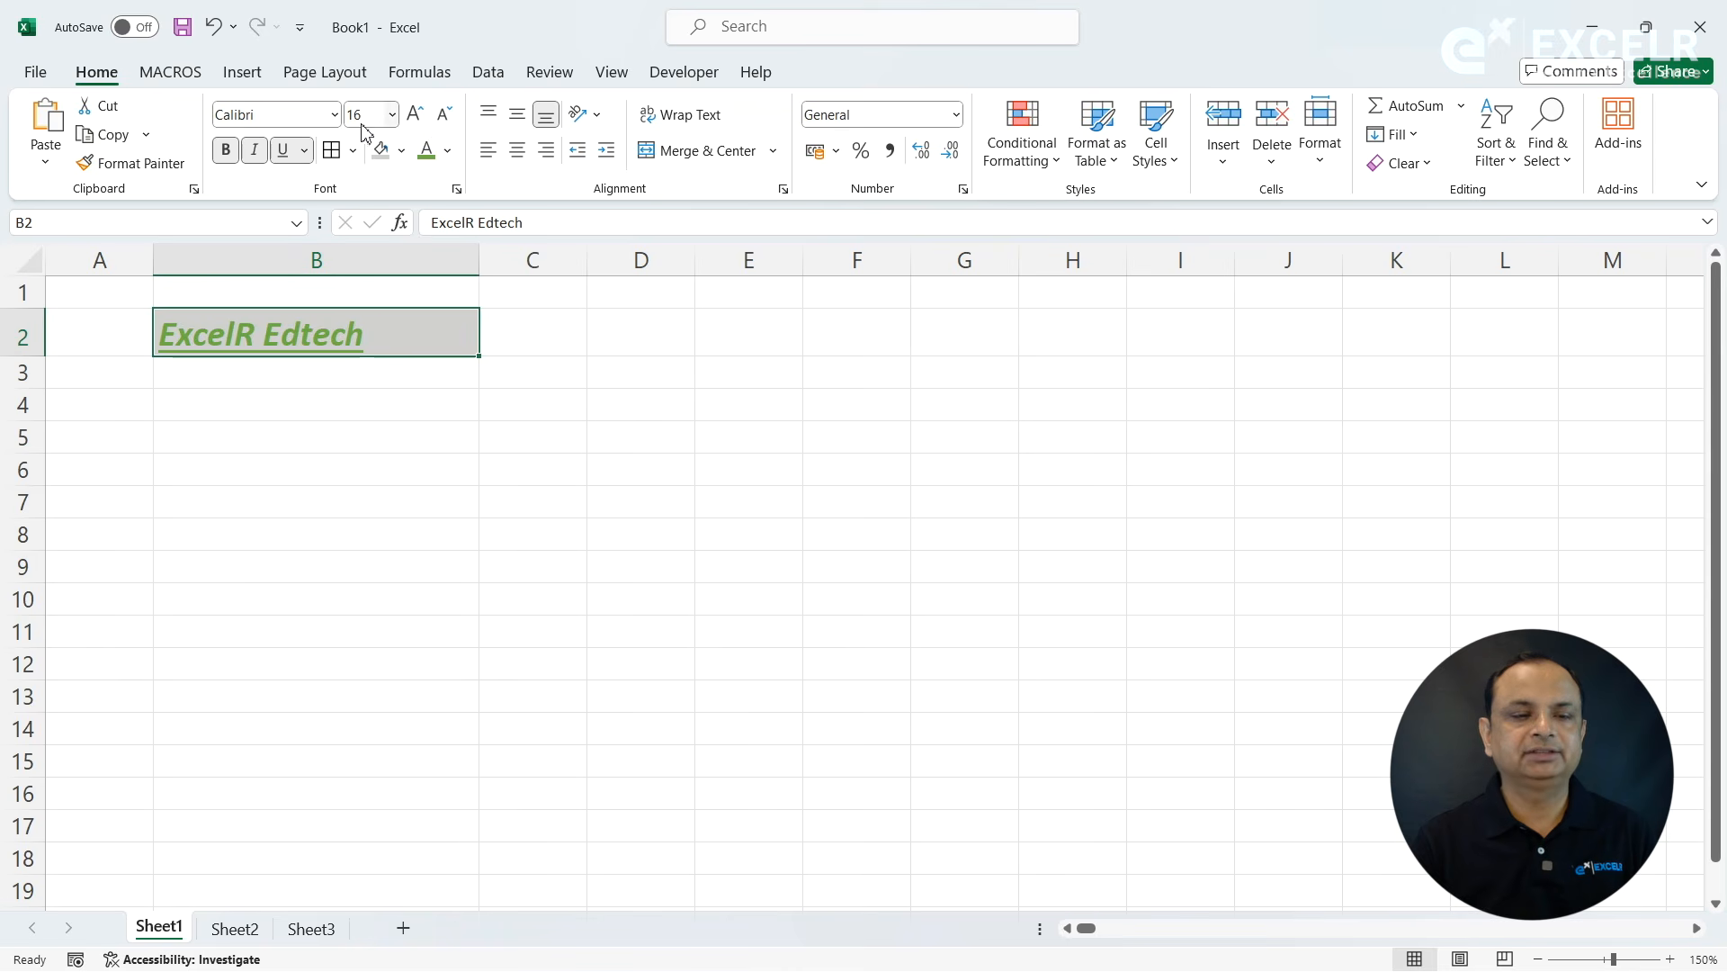
# - Change the font of cell B2 to Cambria Math and reduce its size to 12
pyautogui.click(335, 115)
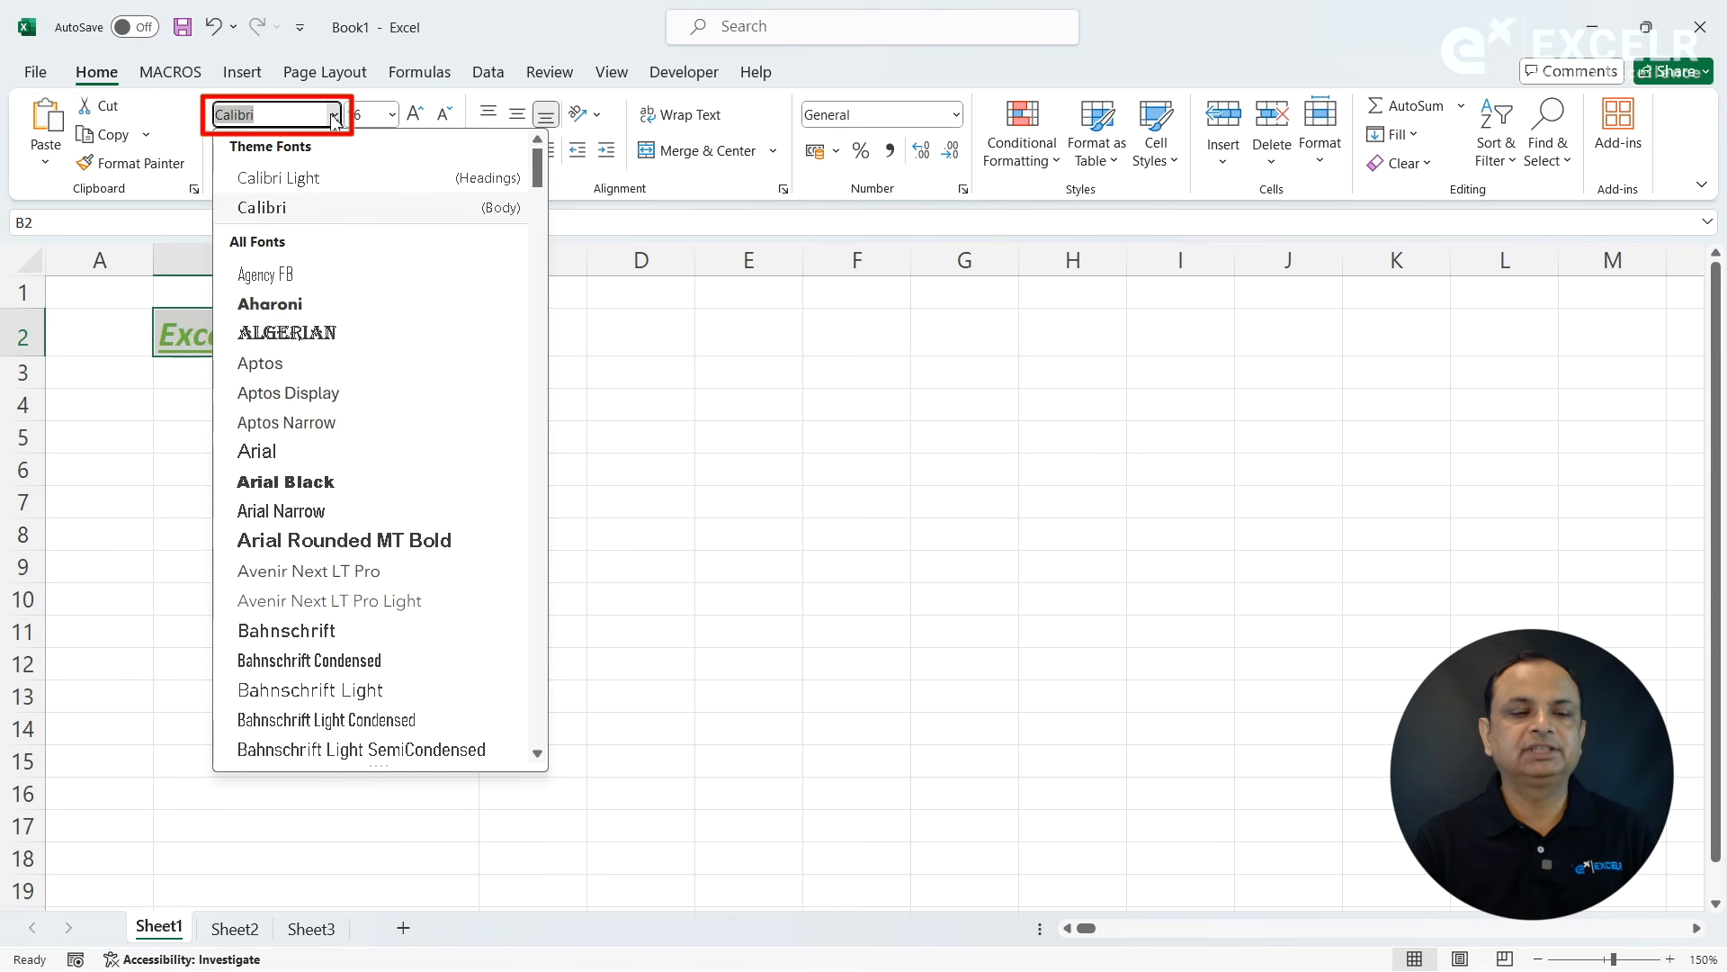
pyautogui.moveTo(539, 183); pyautogui.dragTo(543, 274)
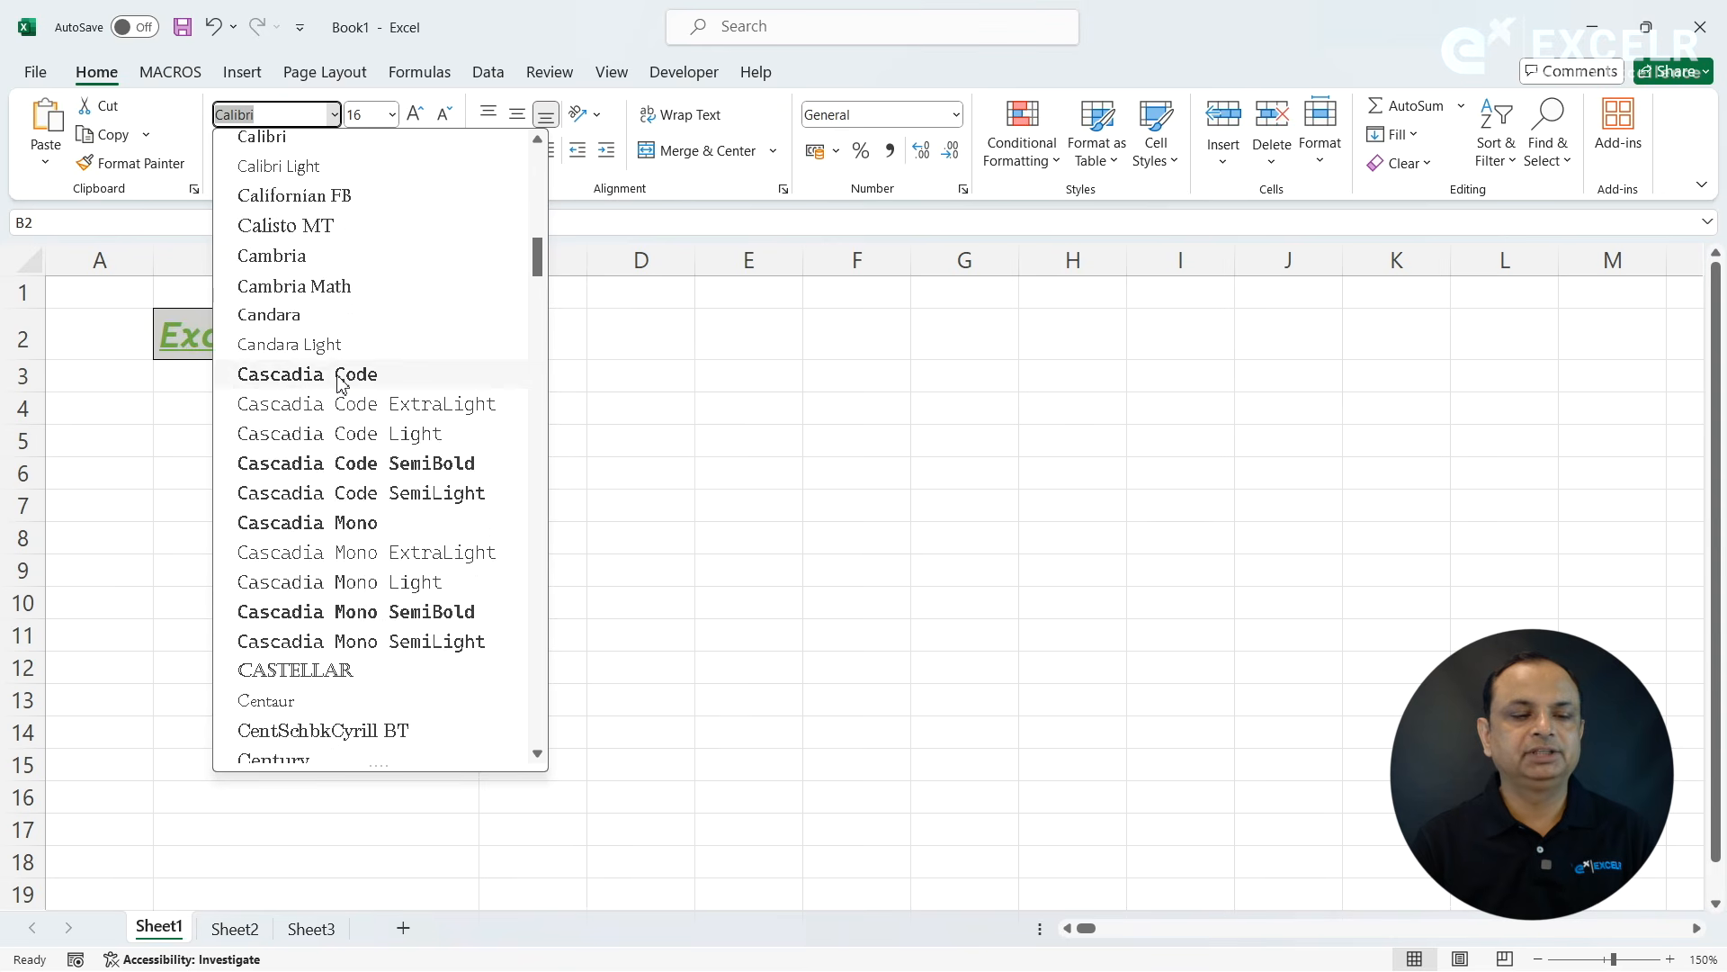
pyautogui.click(317, 285)
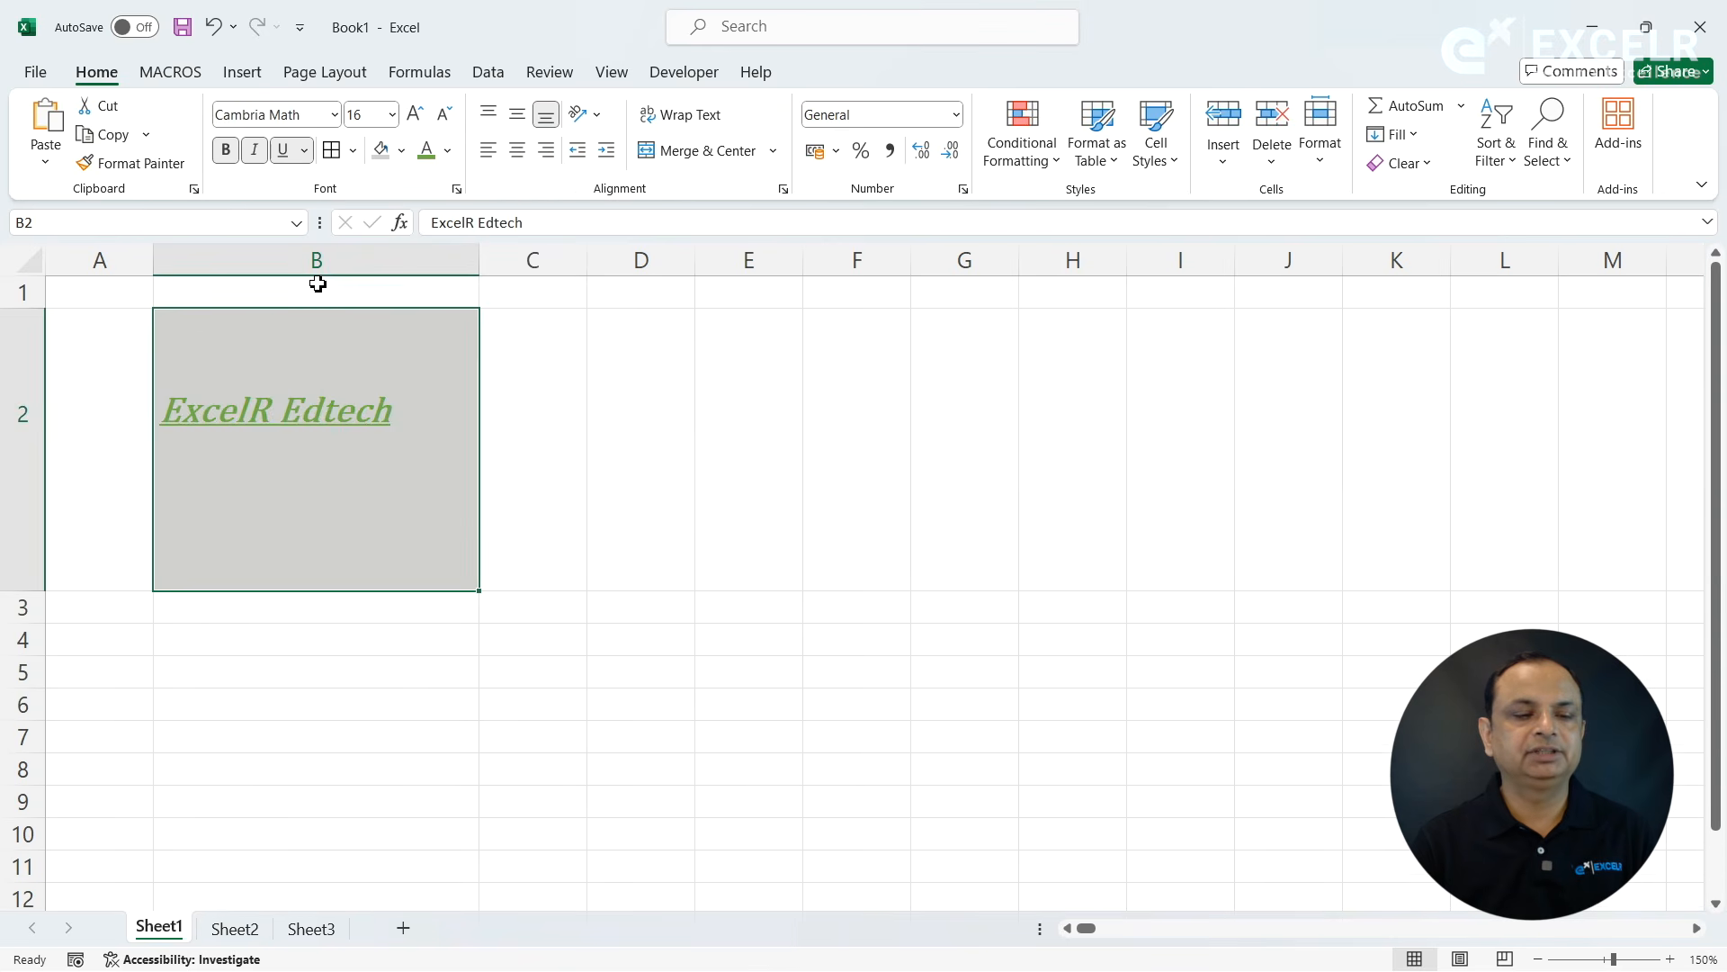
pyautogui.click(445, 117)
pyautogui.click(446, 119)
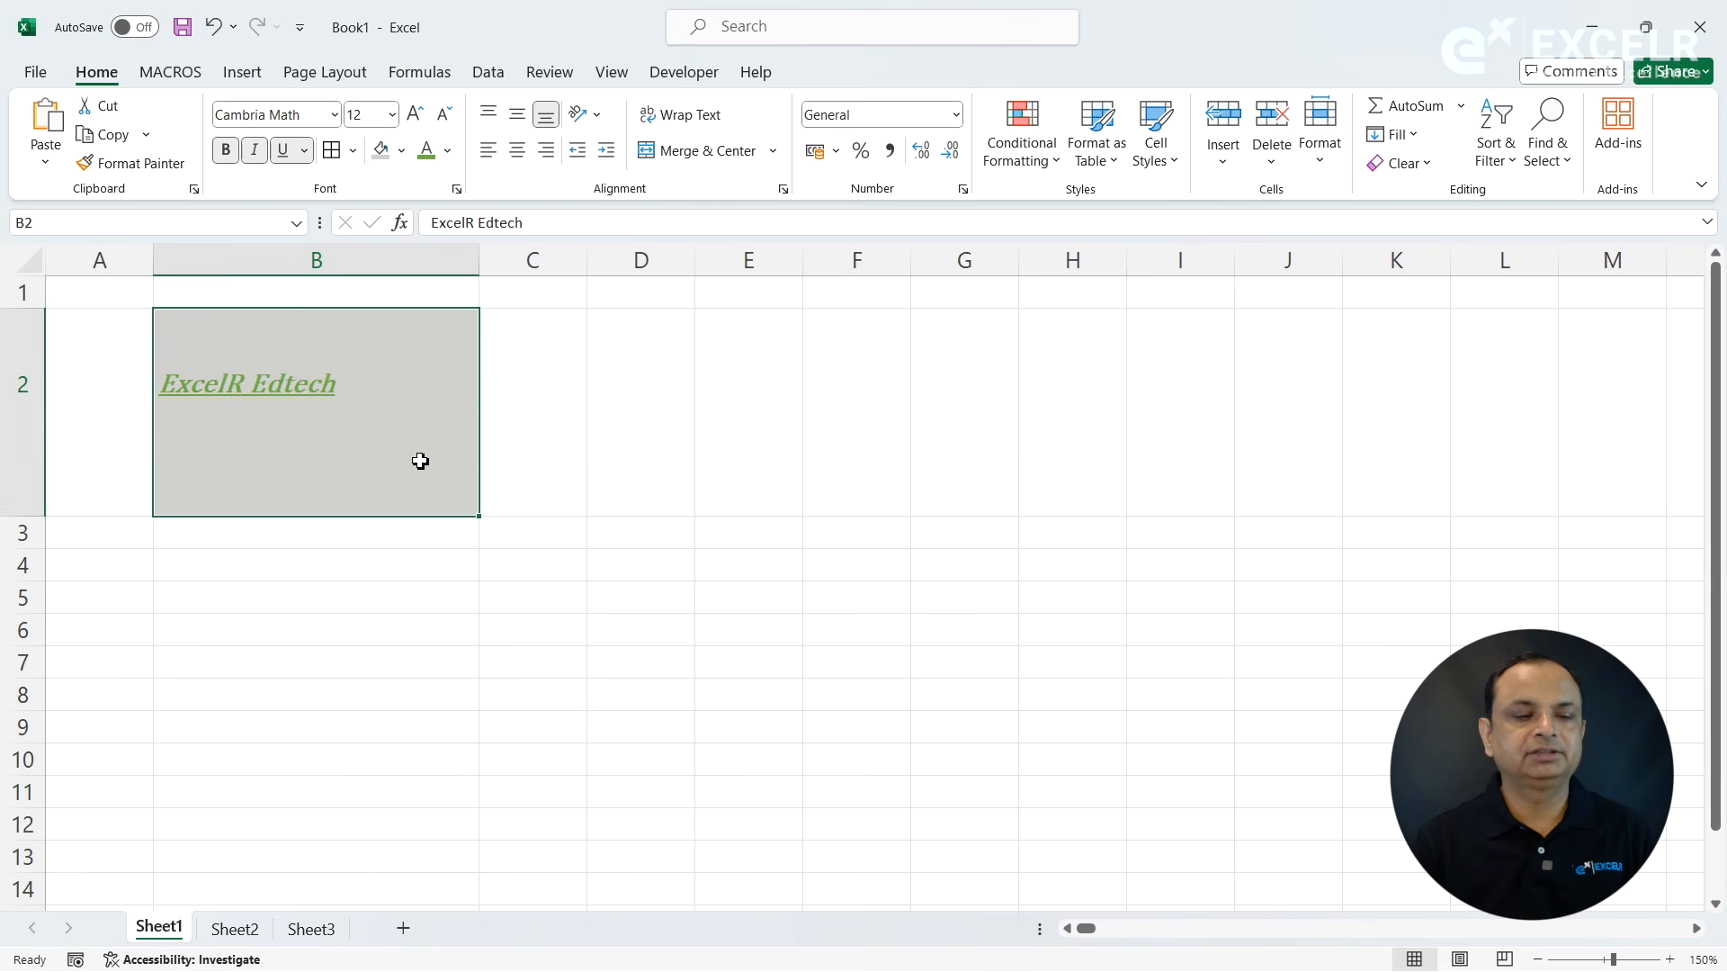
pyautogui.click(393, 625)
# - Copy the formatted cell B2 into cell F2 and fit column F's width to the pasted text
pyautogui.click(323, 467)
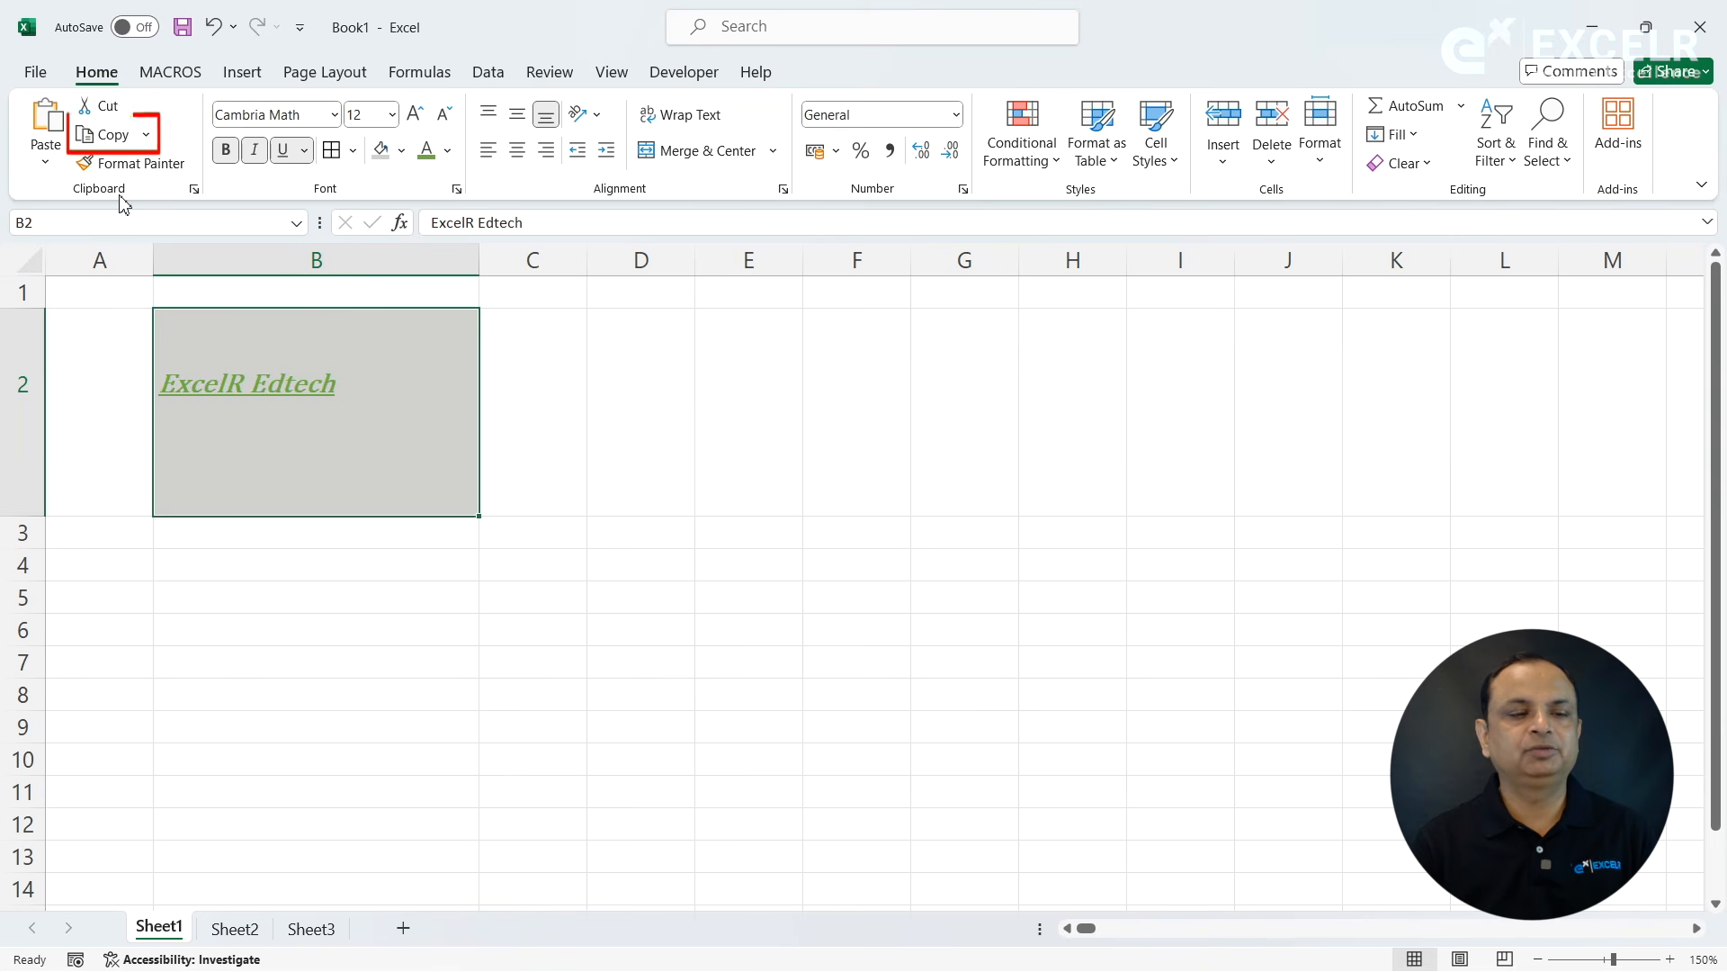
pyautogui.click(107, 135)
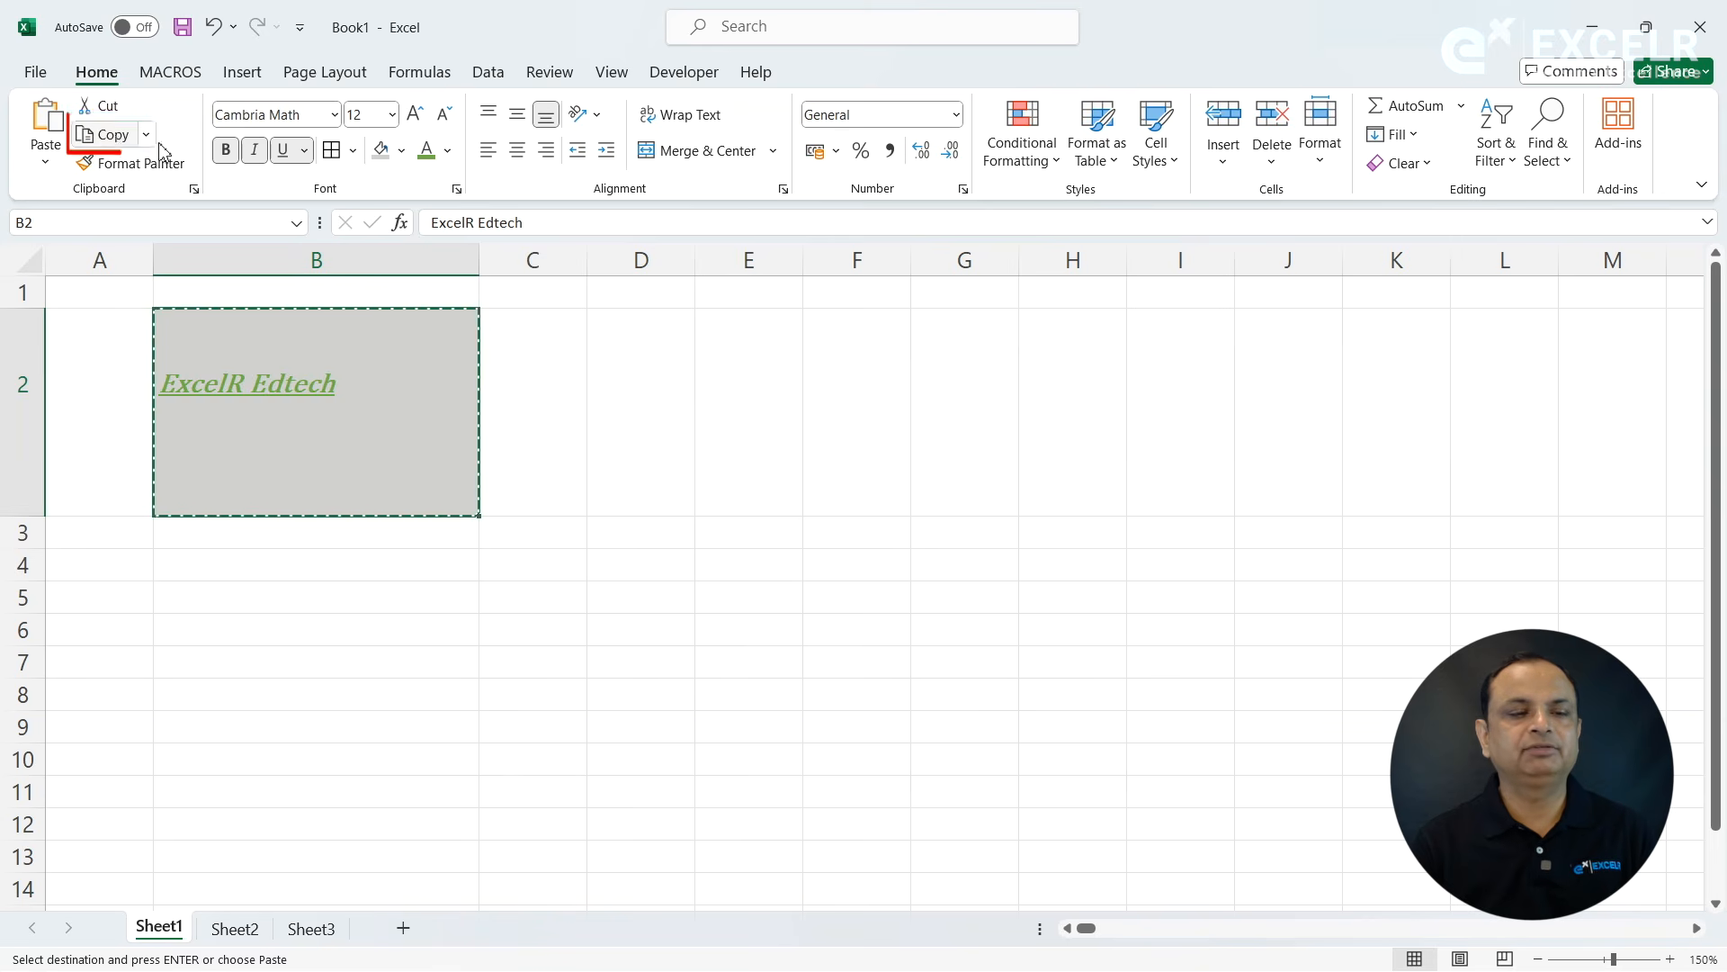
pyautogui.click(877, 337)
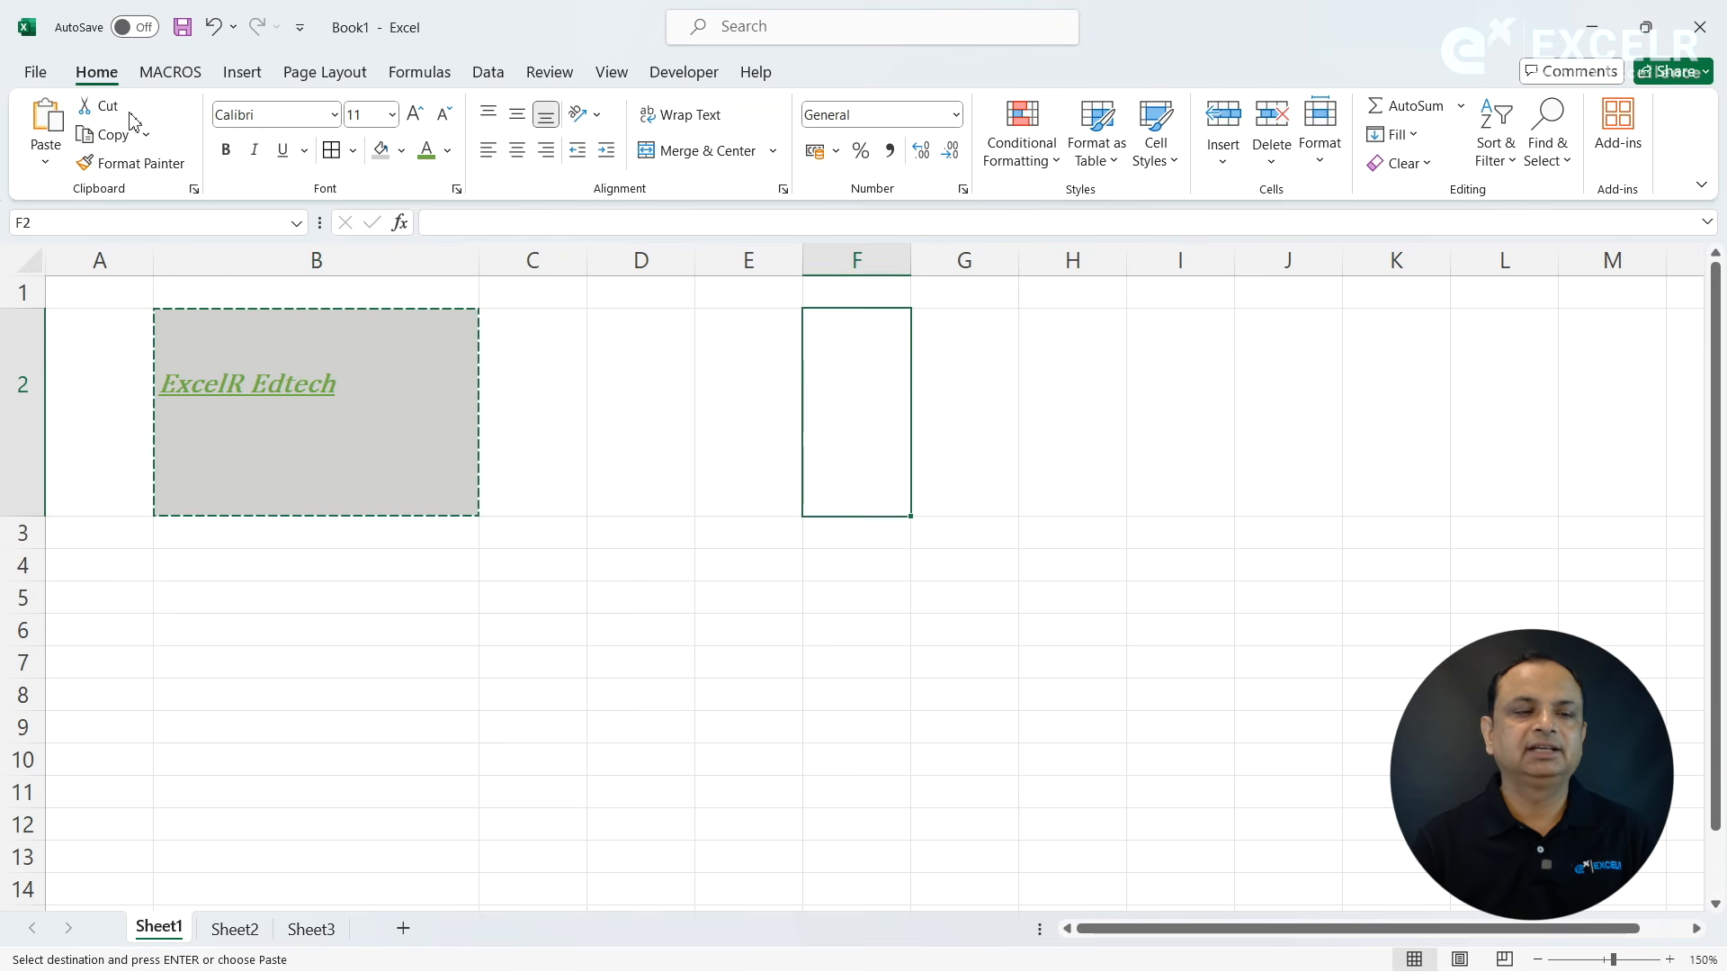
pyautogui.click(49, 125)
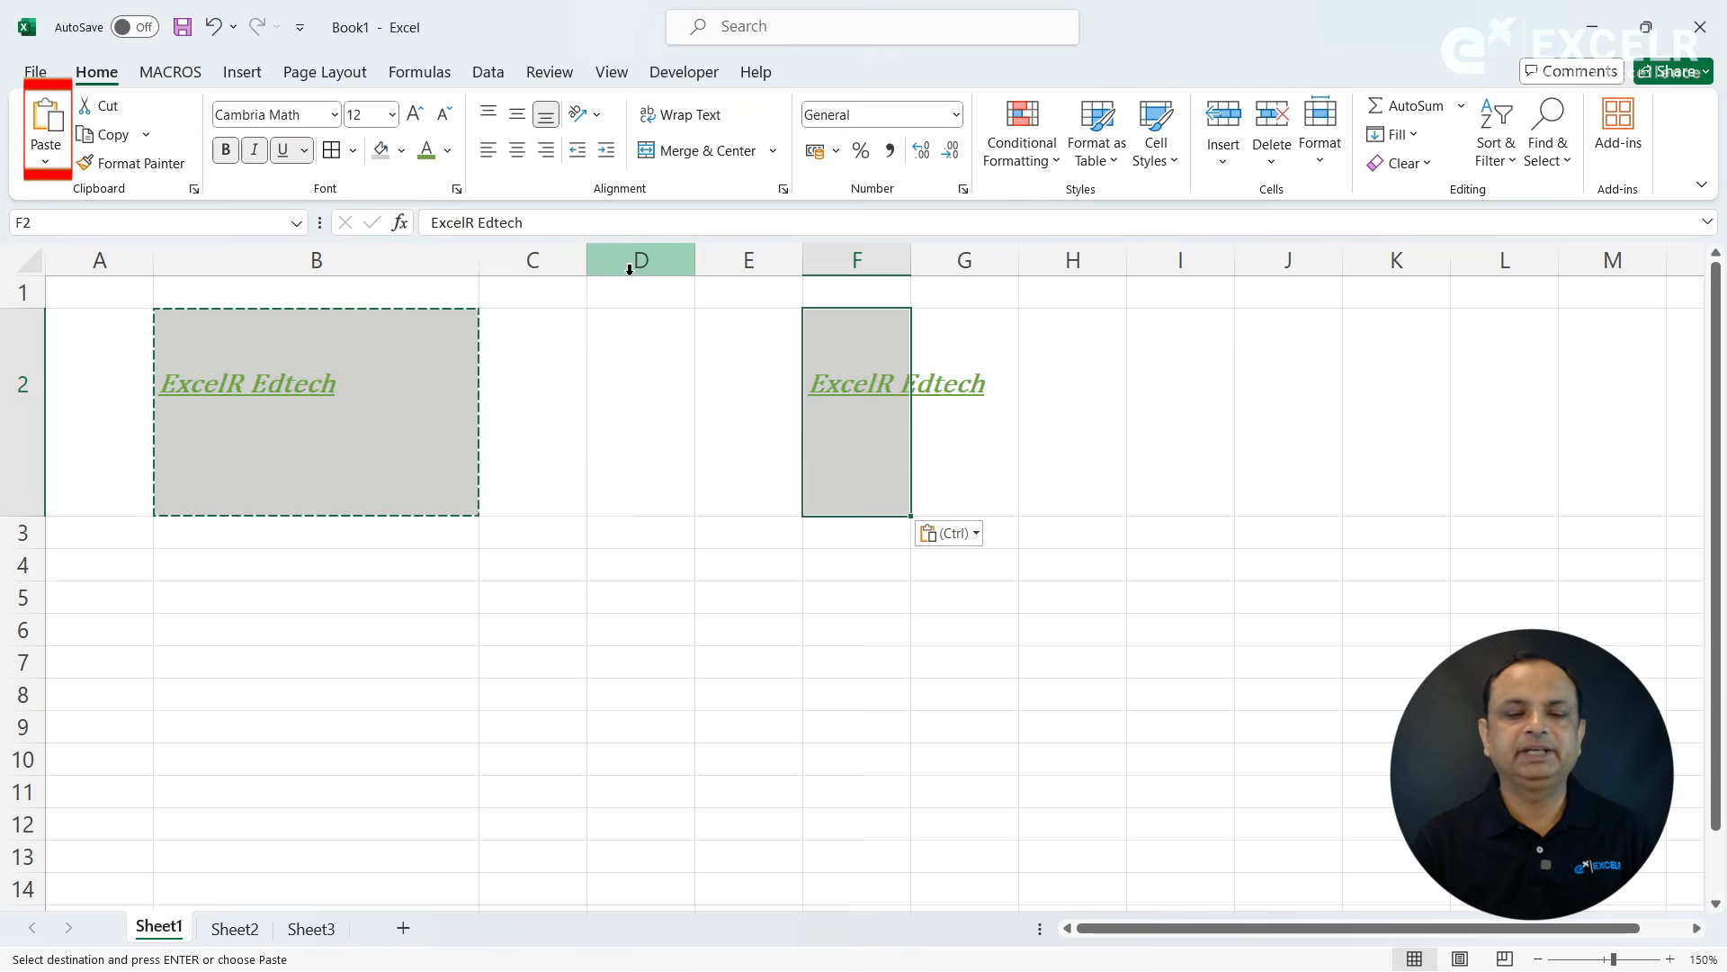
pyautogui.doubleClick(910, 261)
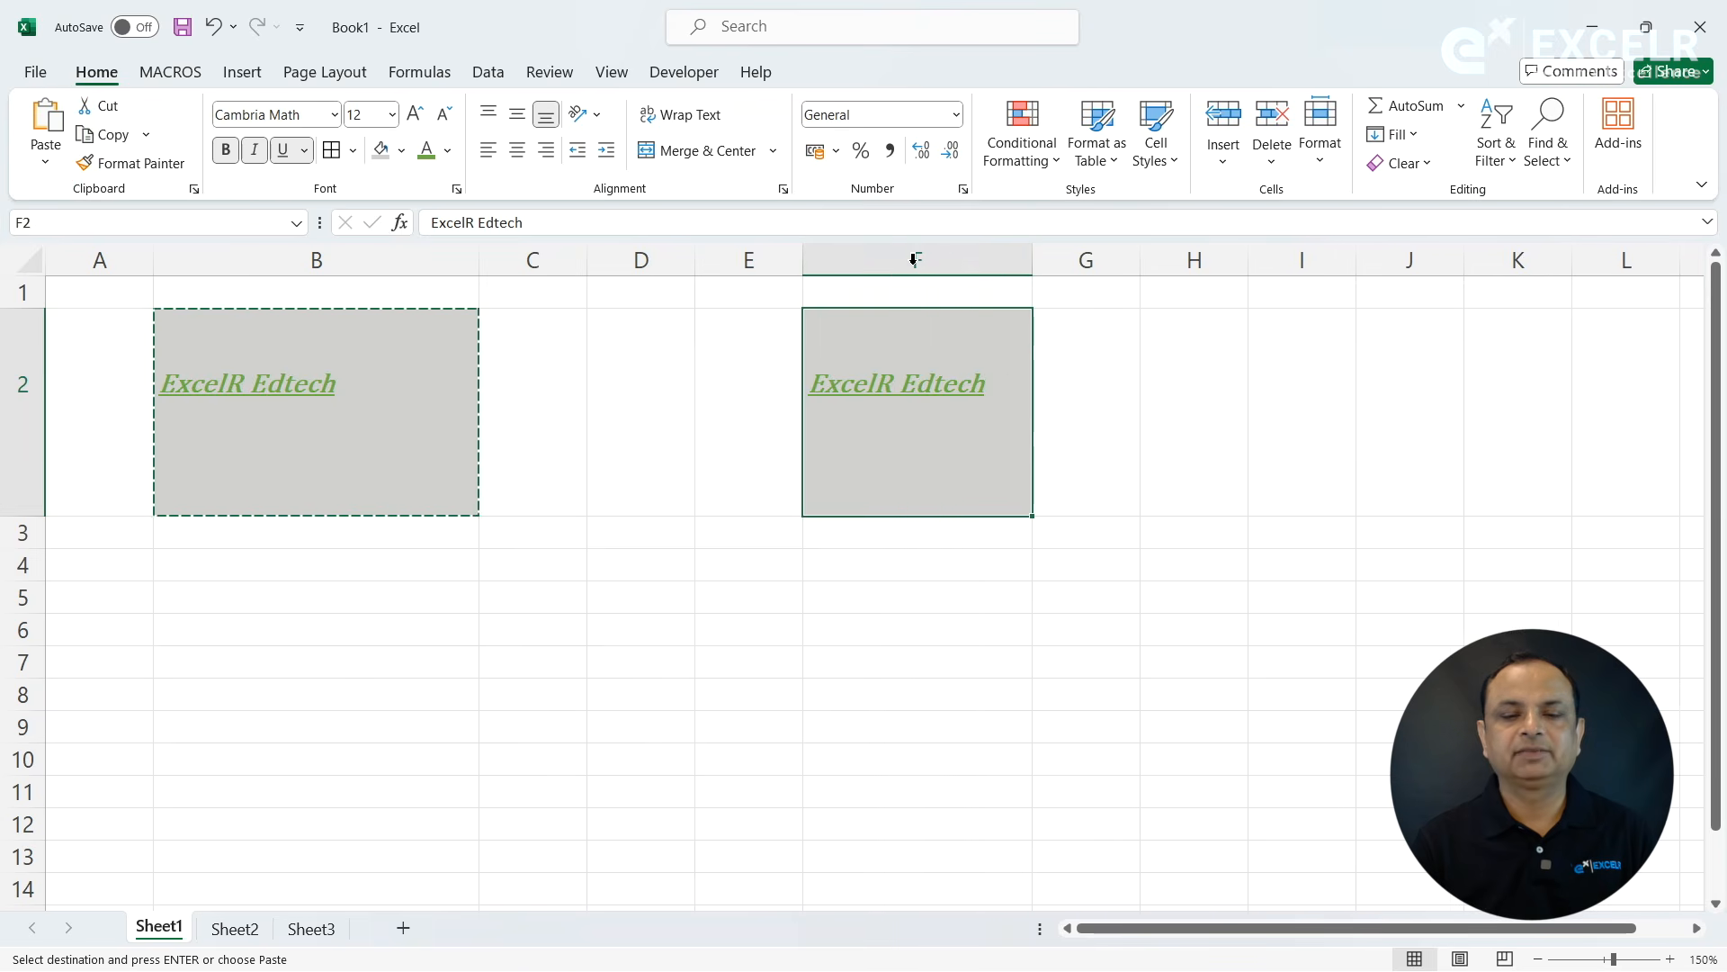
pyautogui.press('Escape')
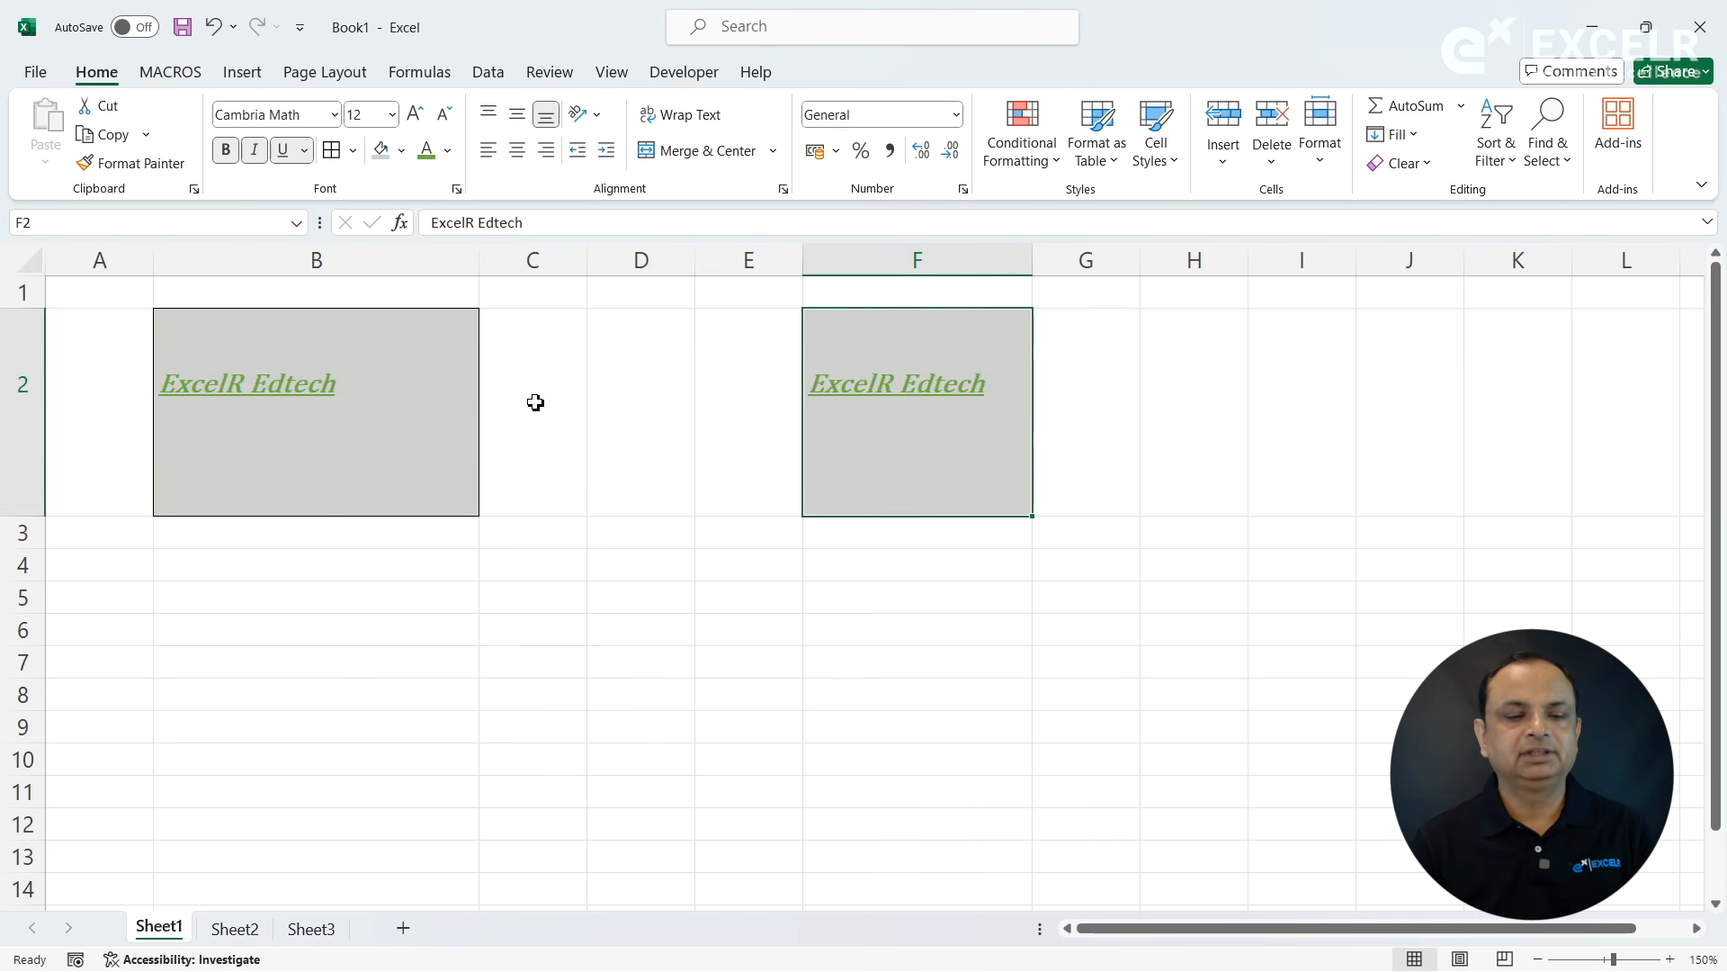
# - Copy cell B2 again into cell I2 and fit column I's width to the pasted text
pyautogui.click(382, 403)
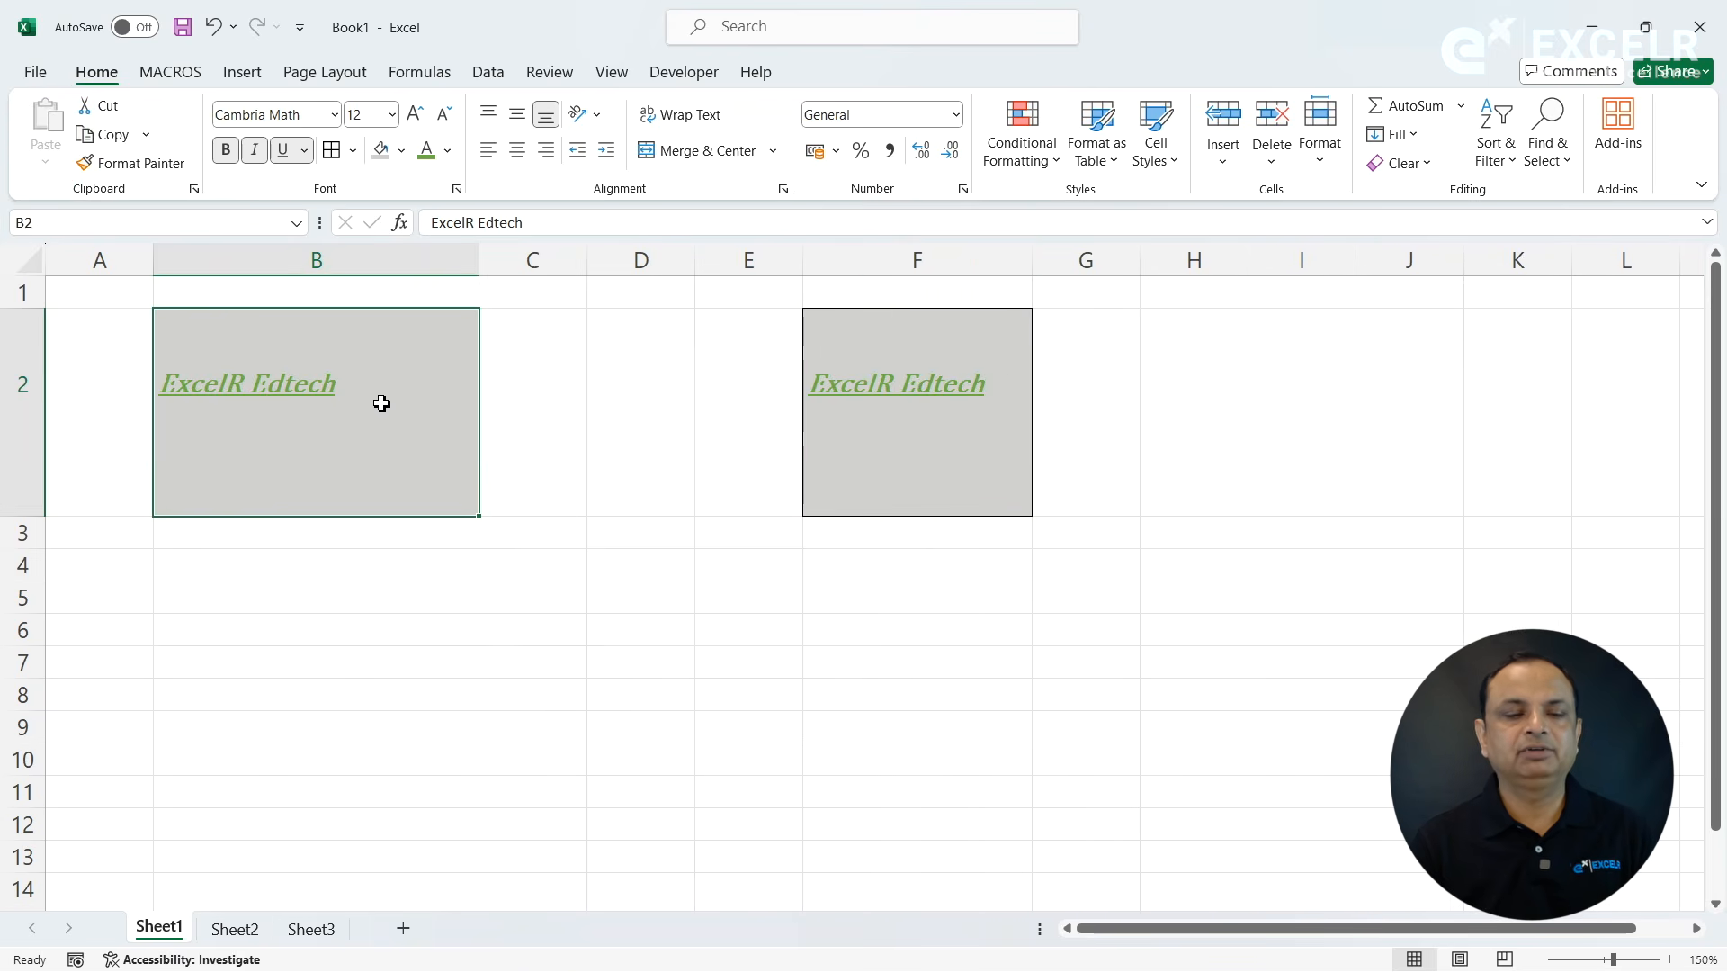
pyautogui.hotkey('ctrl', 'c')
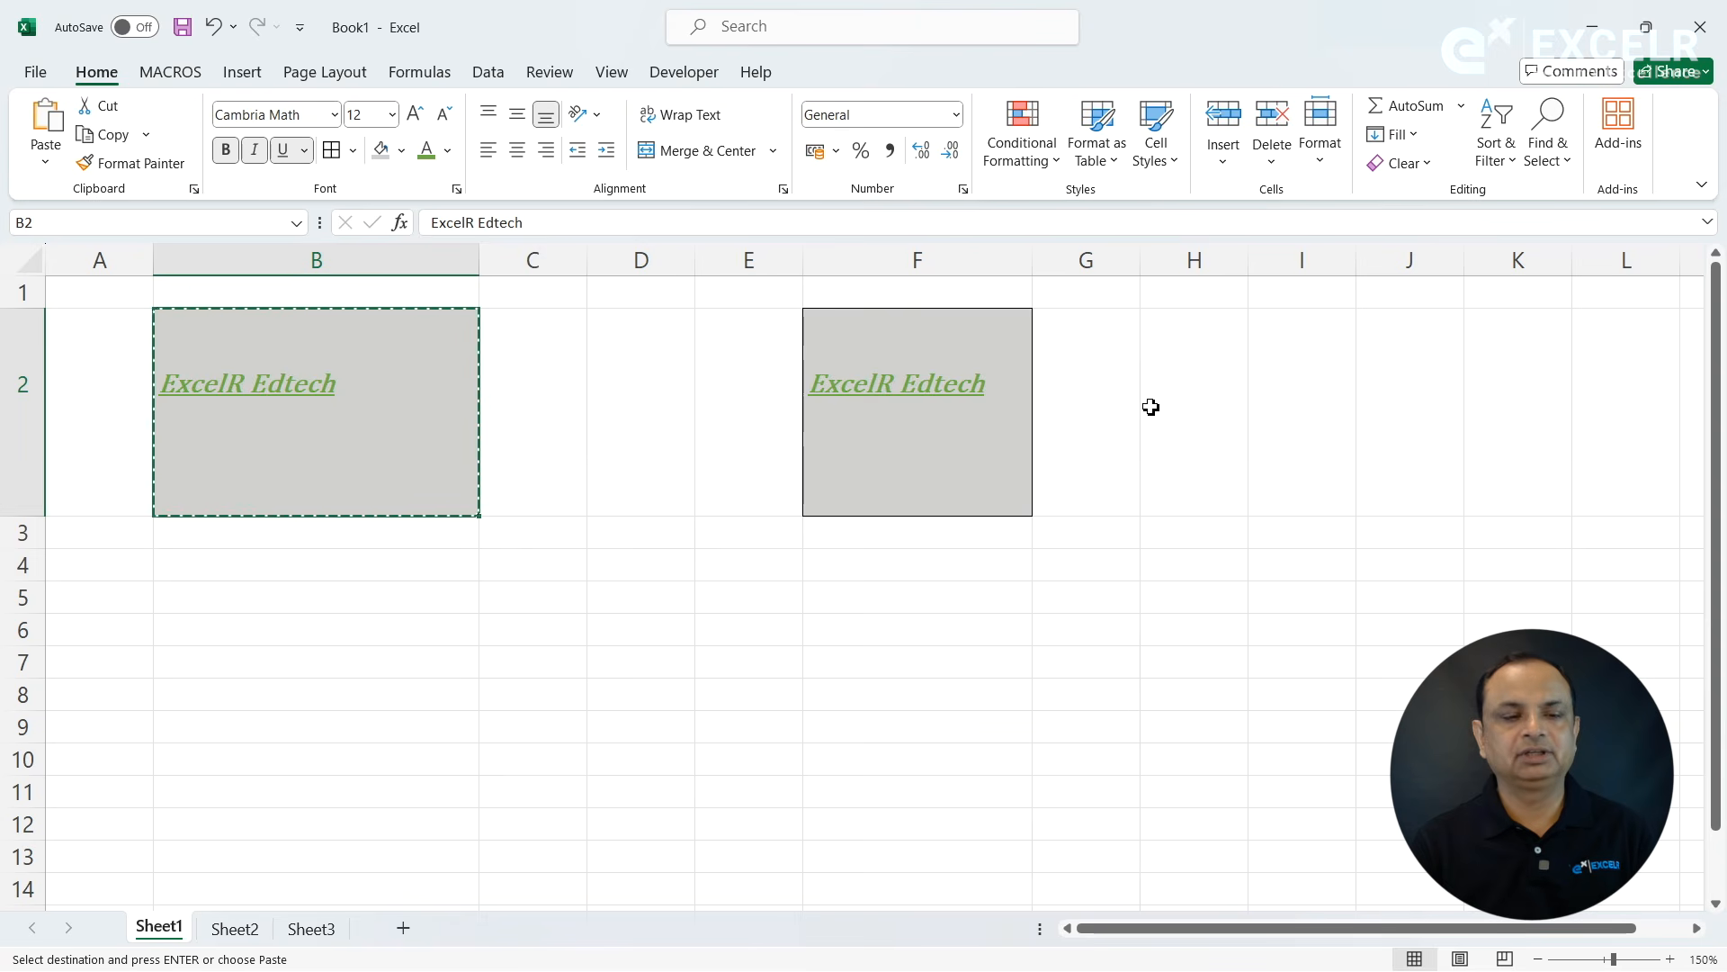
pyautogui.click(1314, 342)
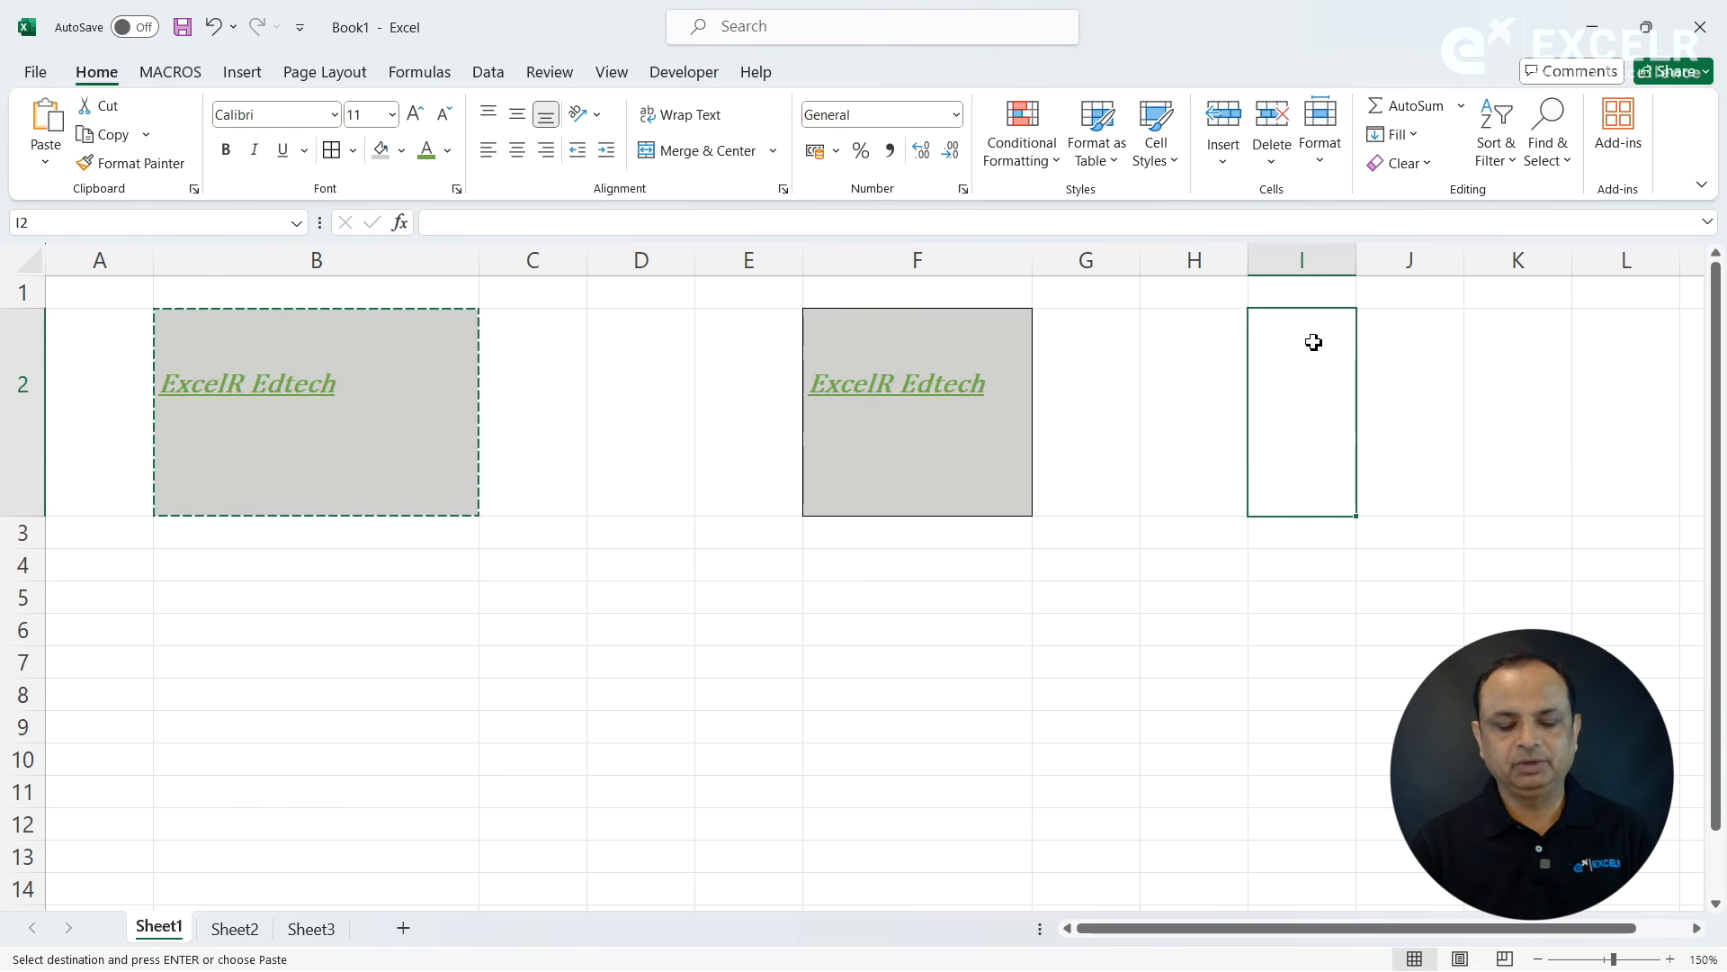
pyautogui.hotkey('ctrl', 'v')
pyautogui.doubleClick(1357, 252)
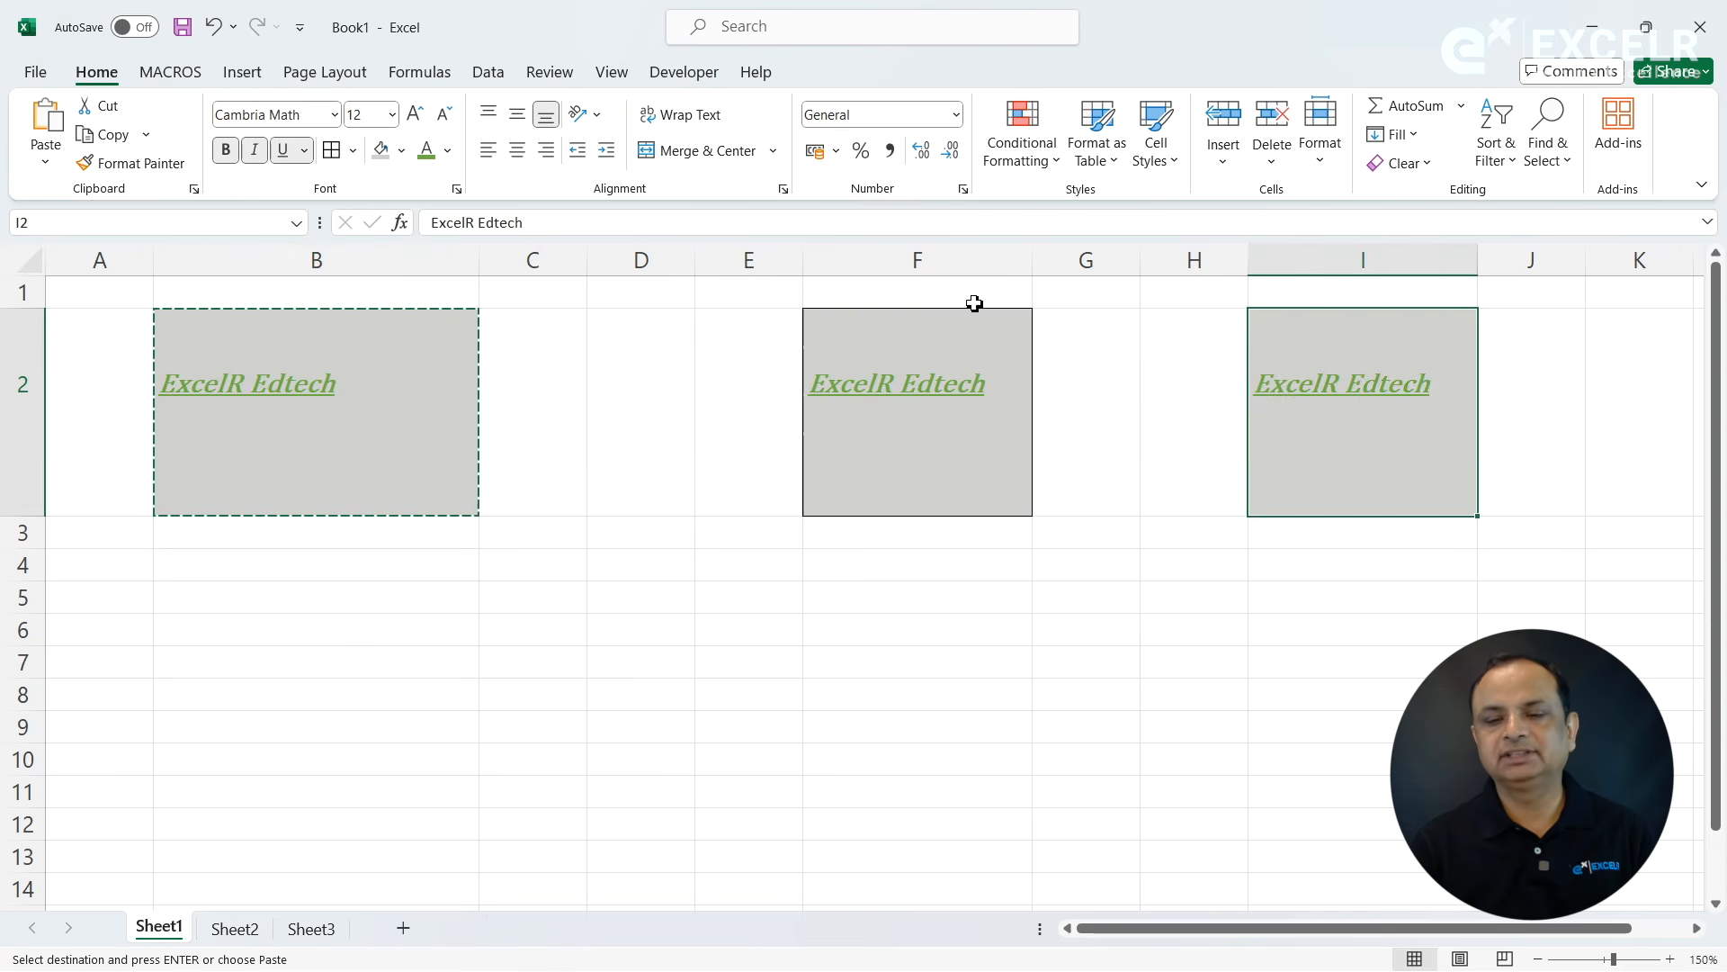
pyautogui.press('Escape')
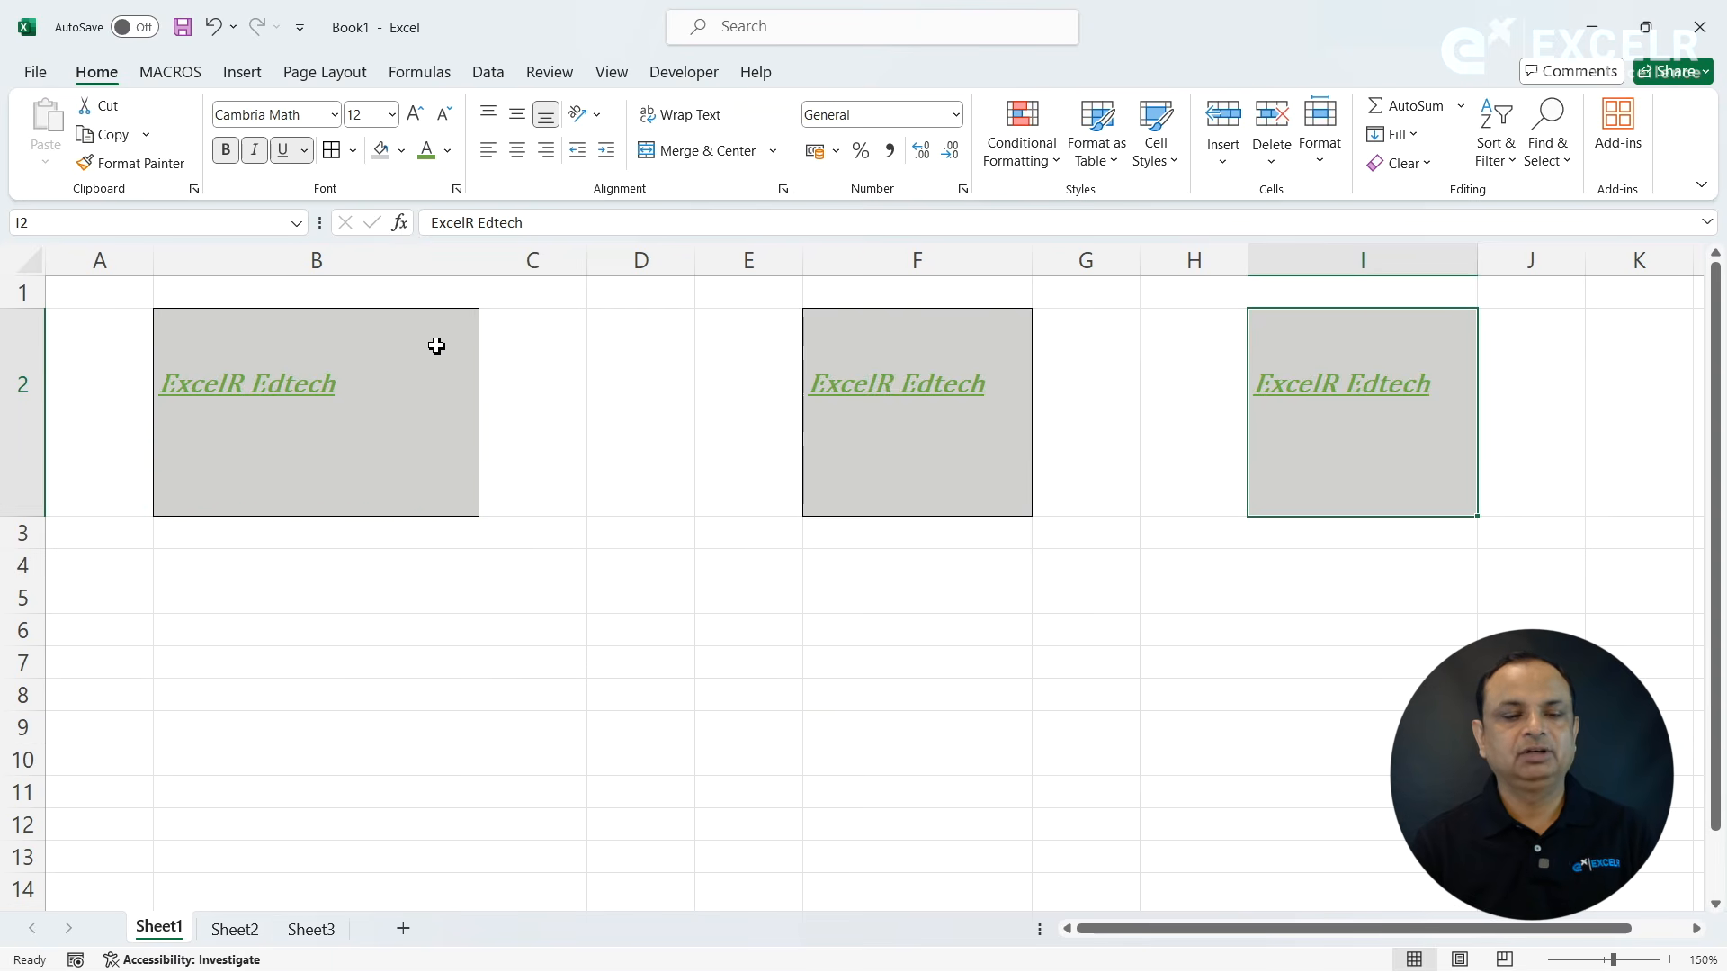
# - Duplicate cell B2 into cell D2 directly on the sheet and fit column D's width to its text
pyautogui.click(379, 349)
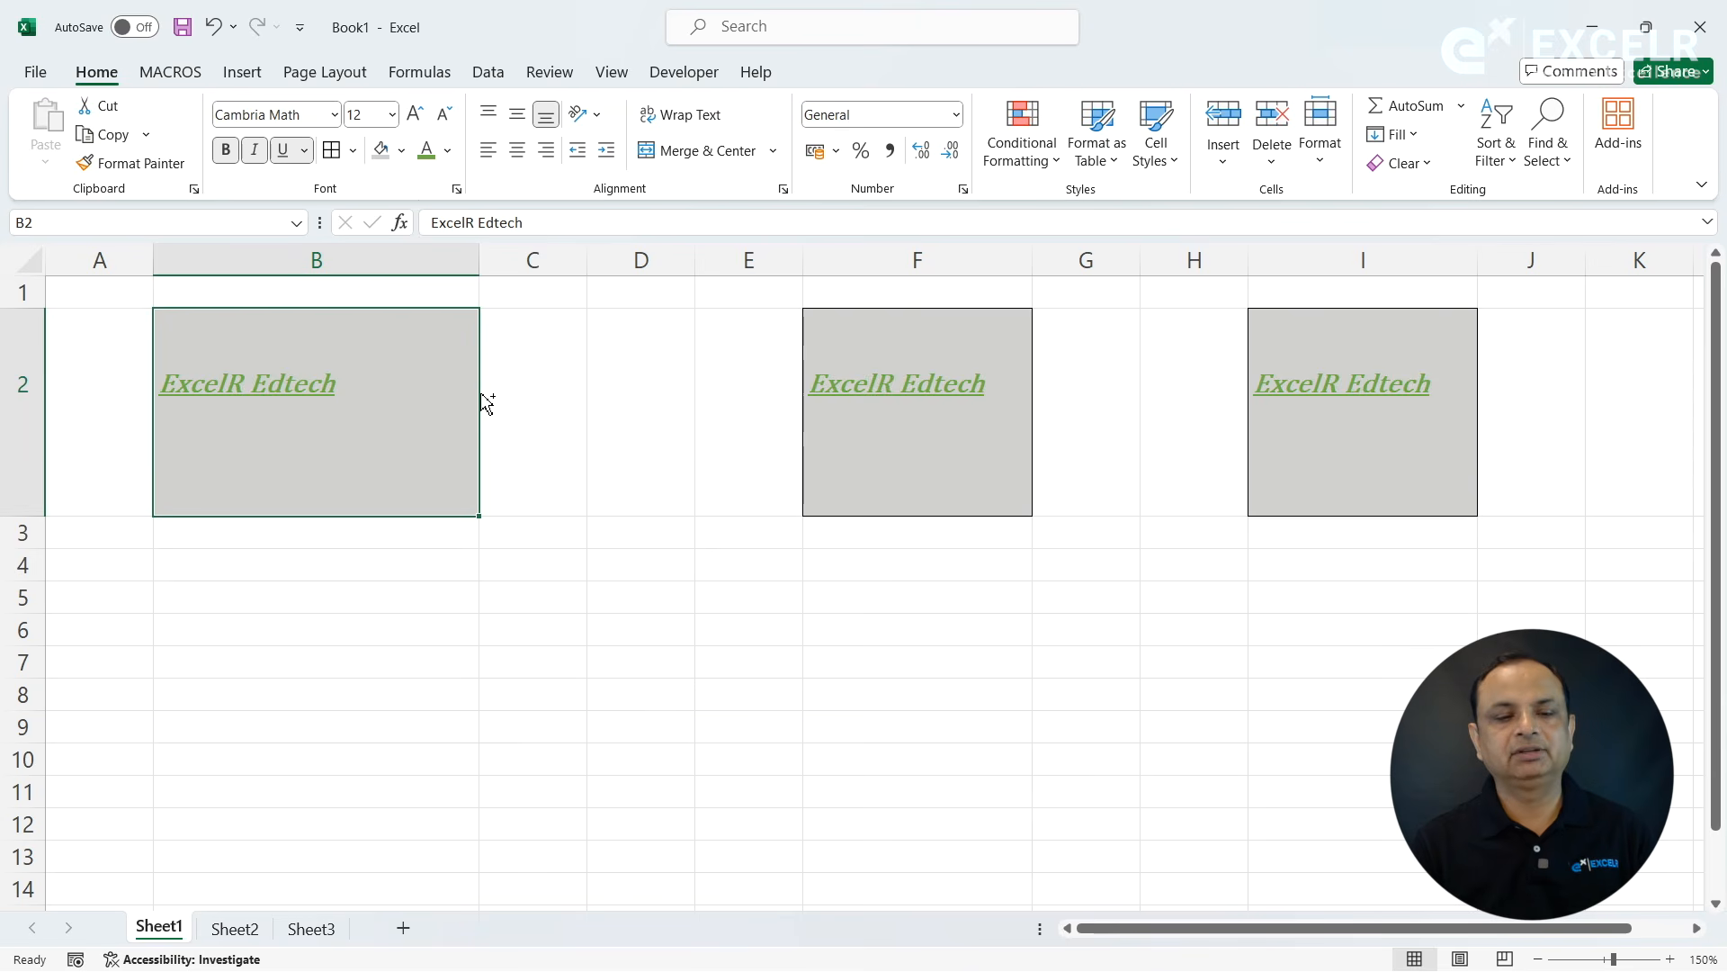
pyautogui.moveTo(486, 409); pyautogui.dragTo(609, 405)
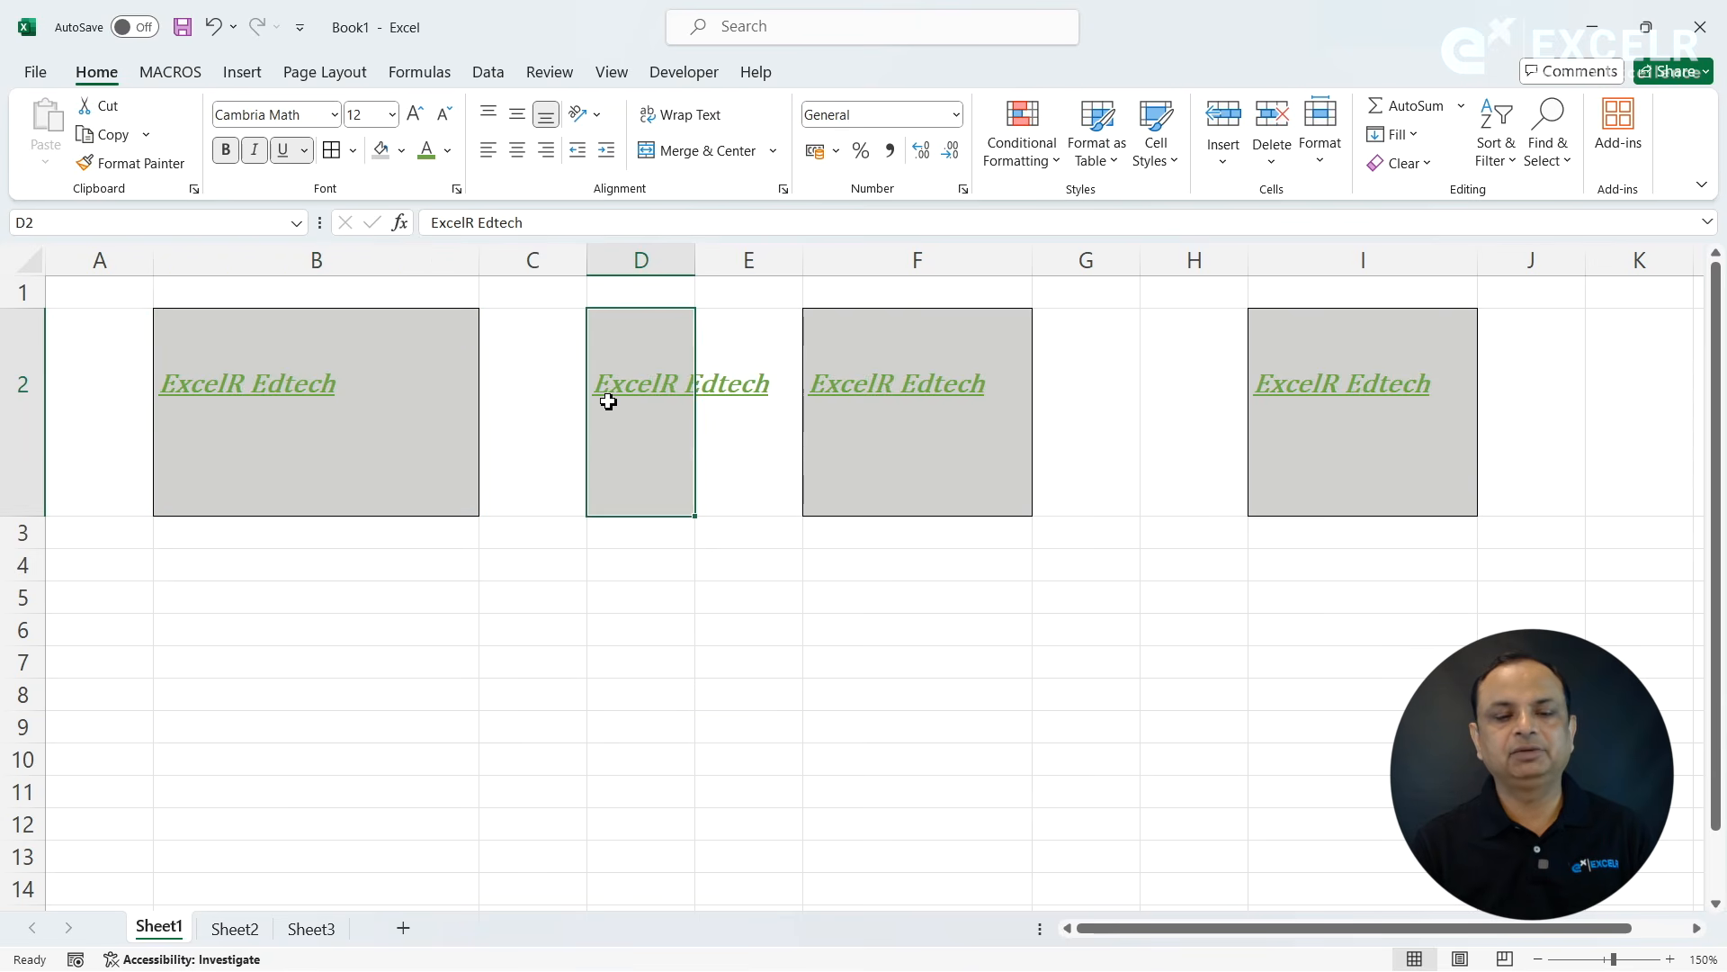
pyautogui.doubleClick(696, 260)
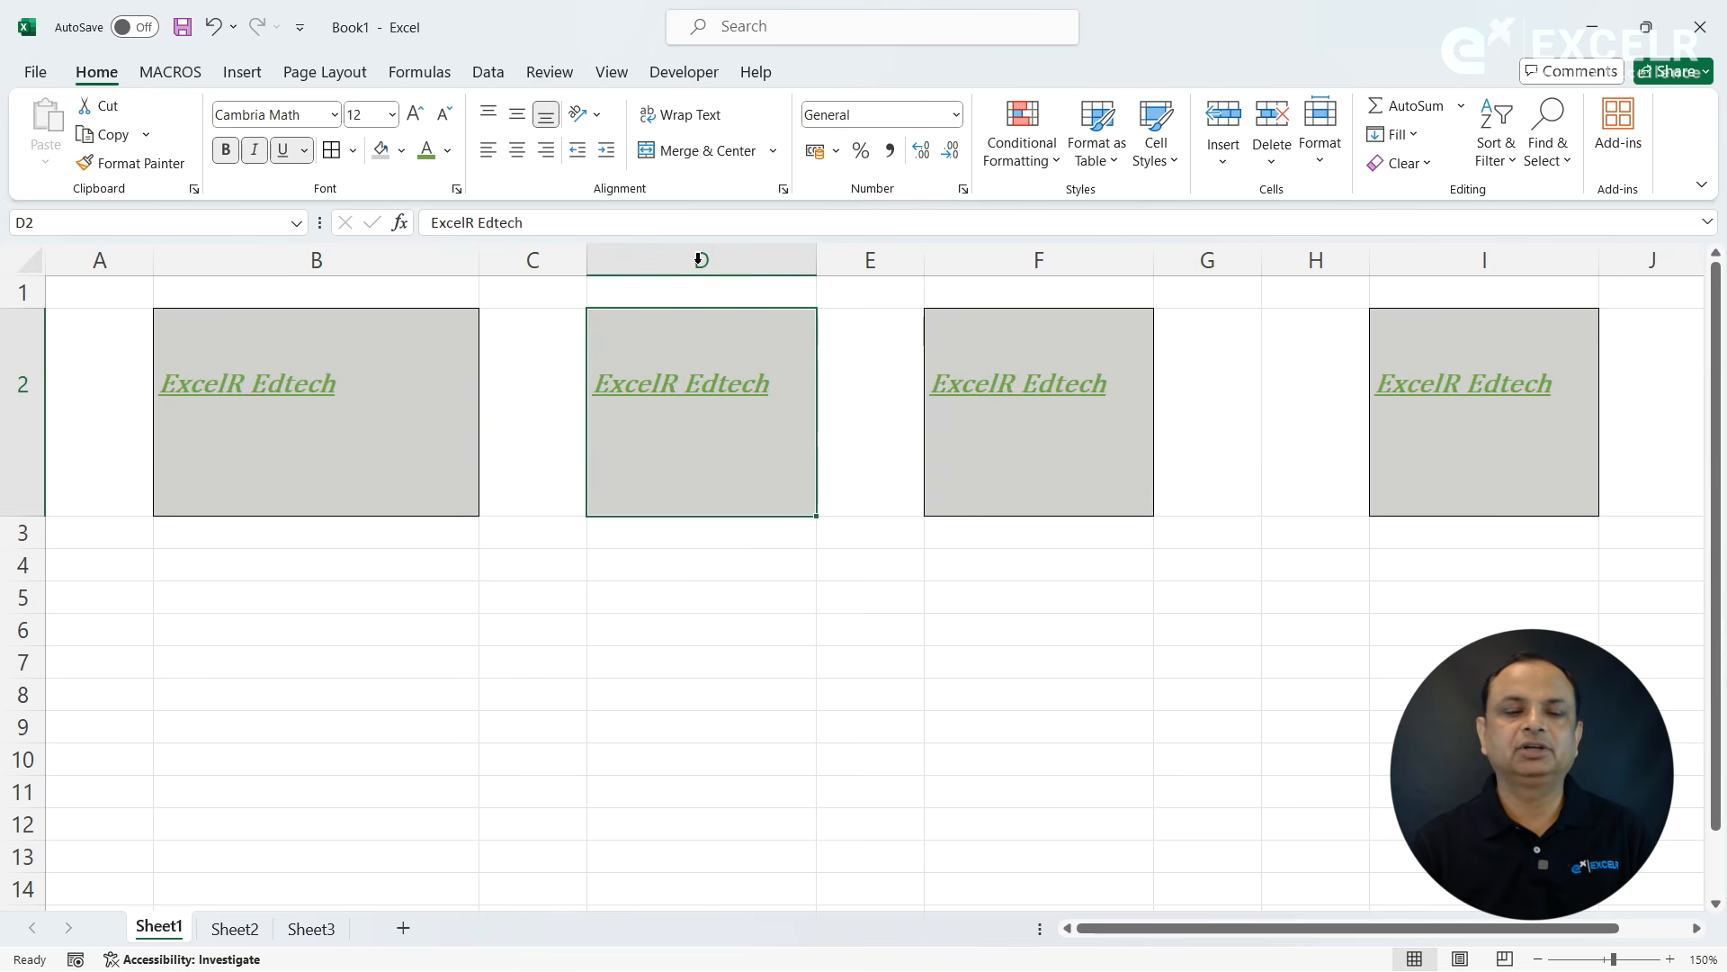
pyautogui.click(298, 472)
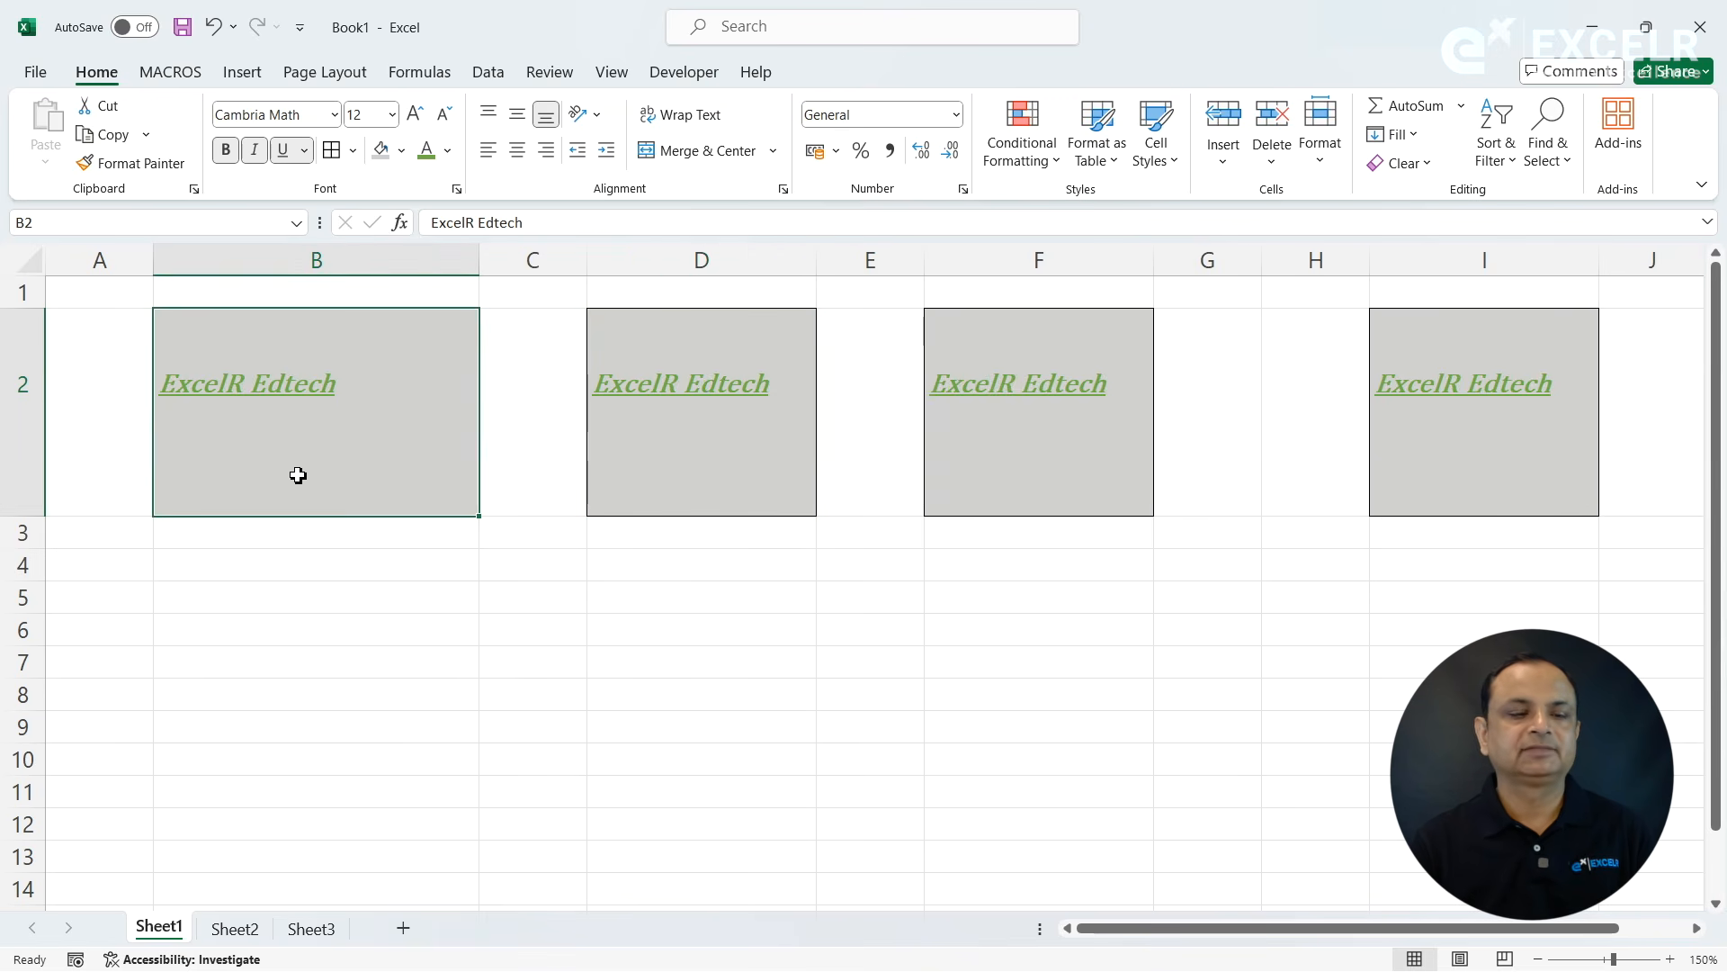
pyautogui.click(279, 587)
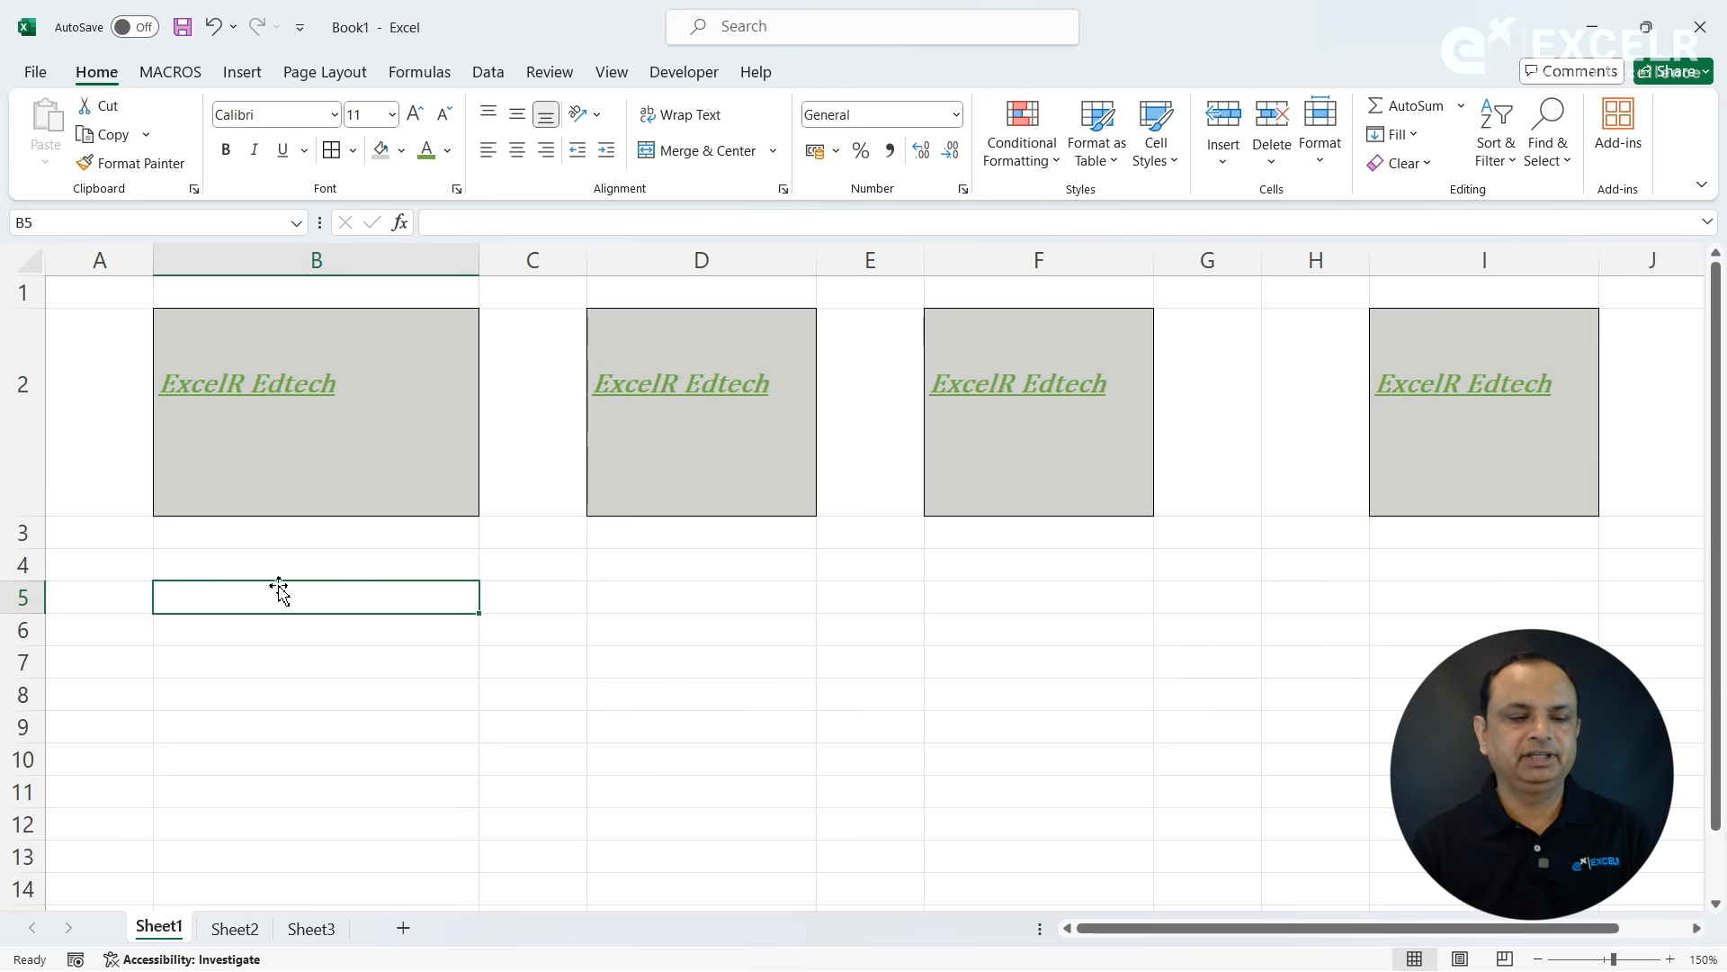
# - Enter the text "ExcelR Solutions" in cell B5
pyautogui.write('ExcelR')
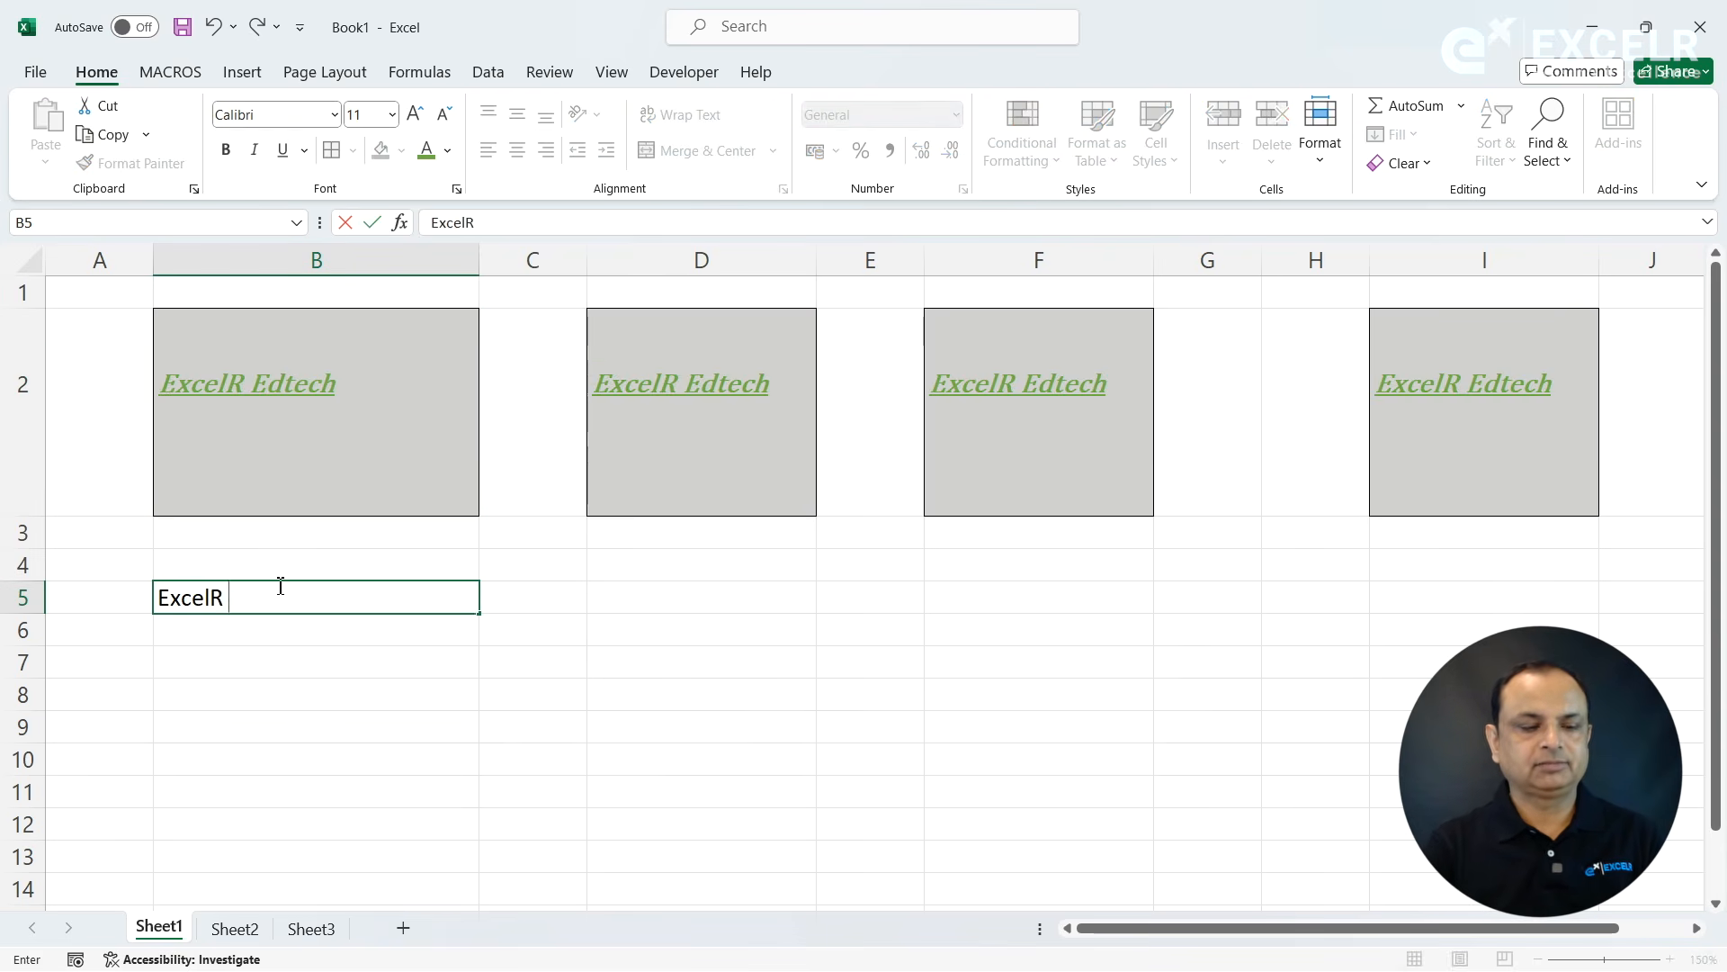
pyautogui.write(' Solutions')
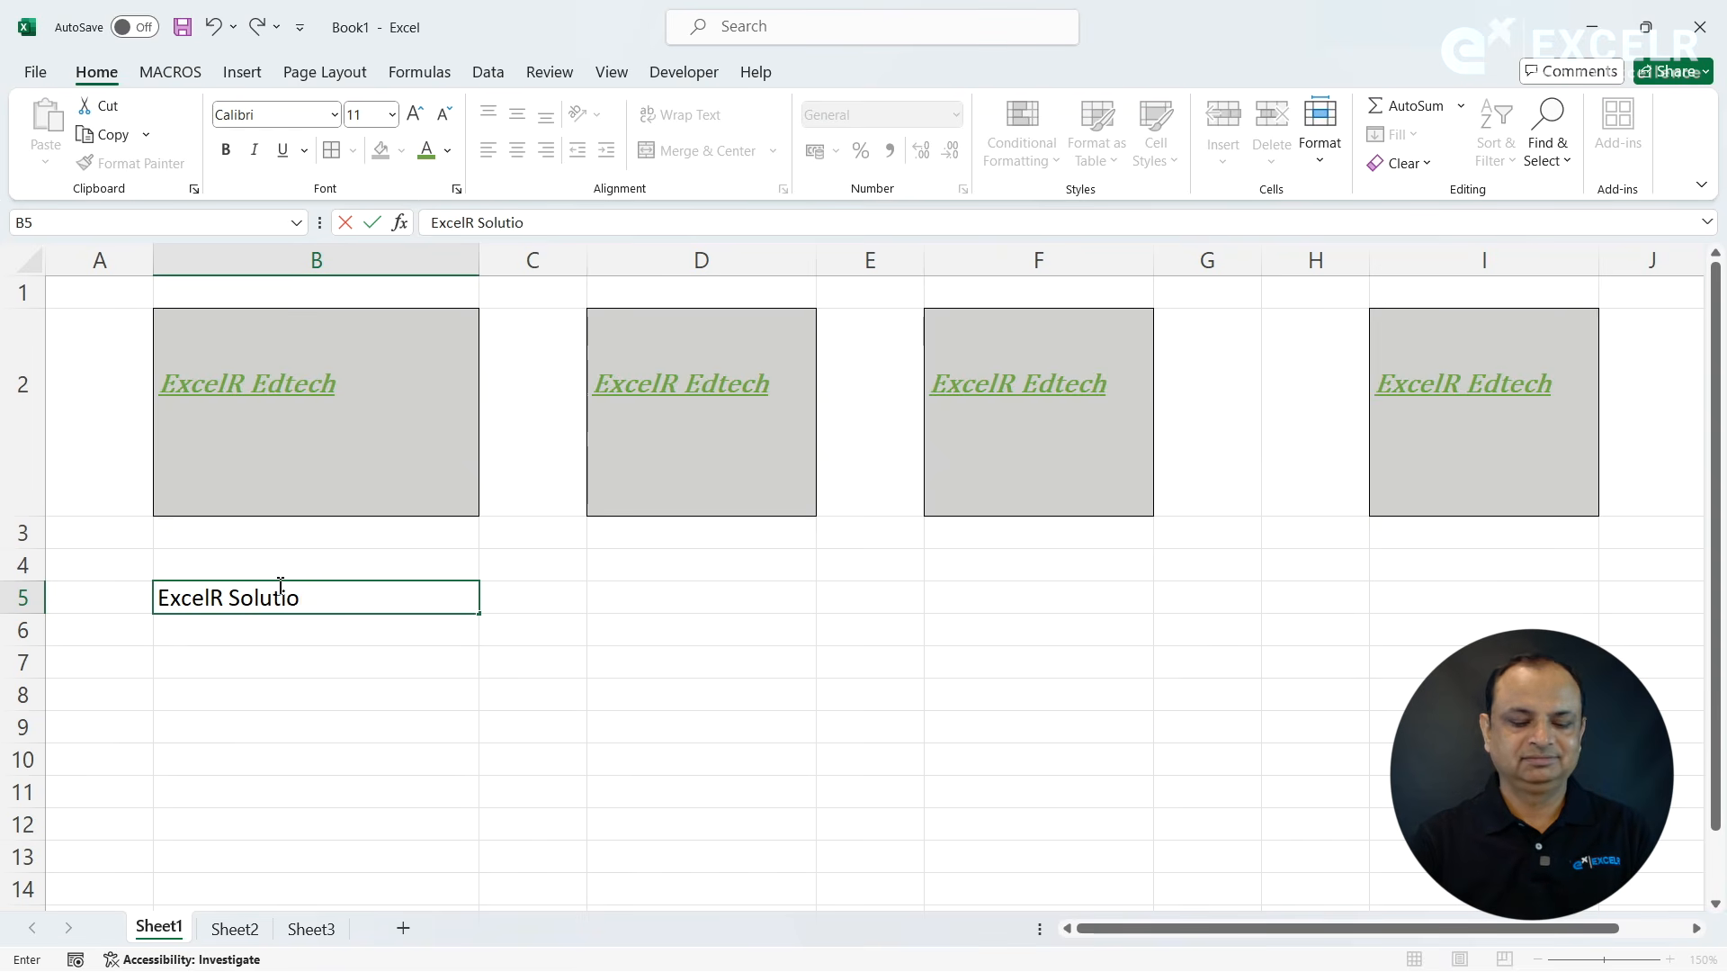
pyautogui.click(303, 706)
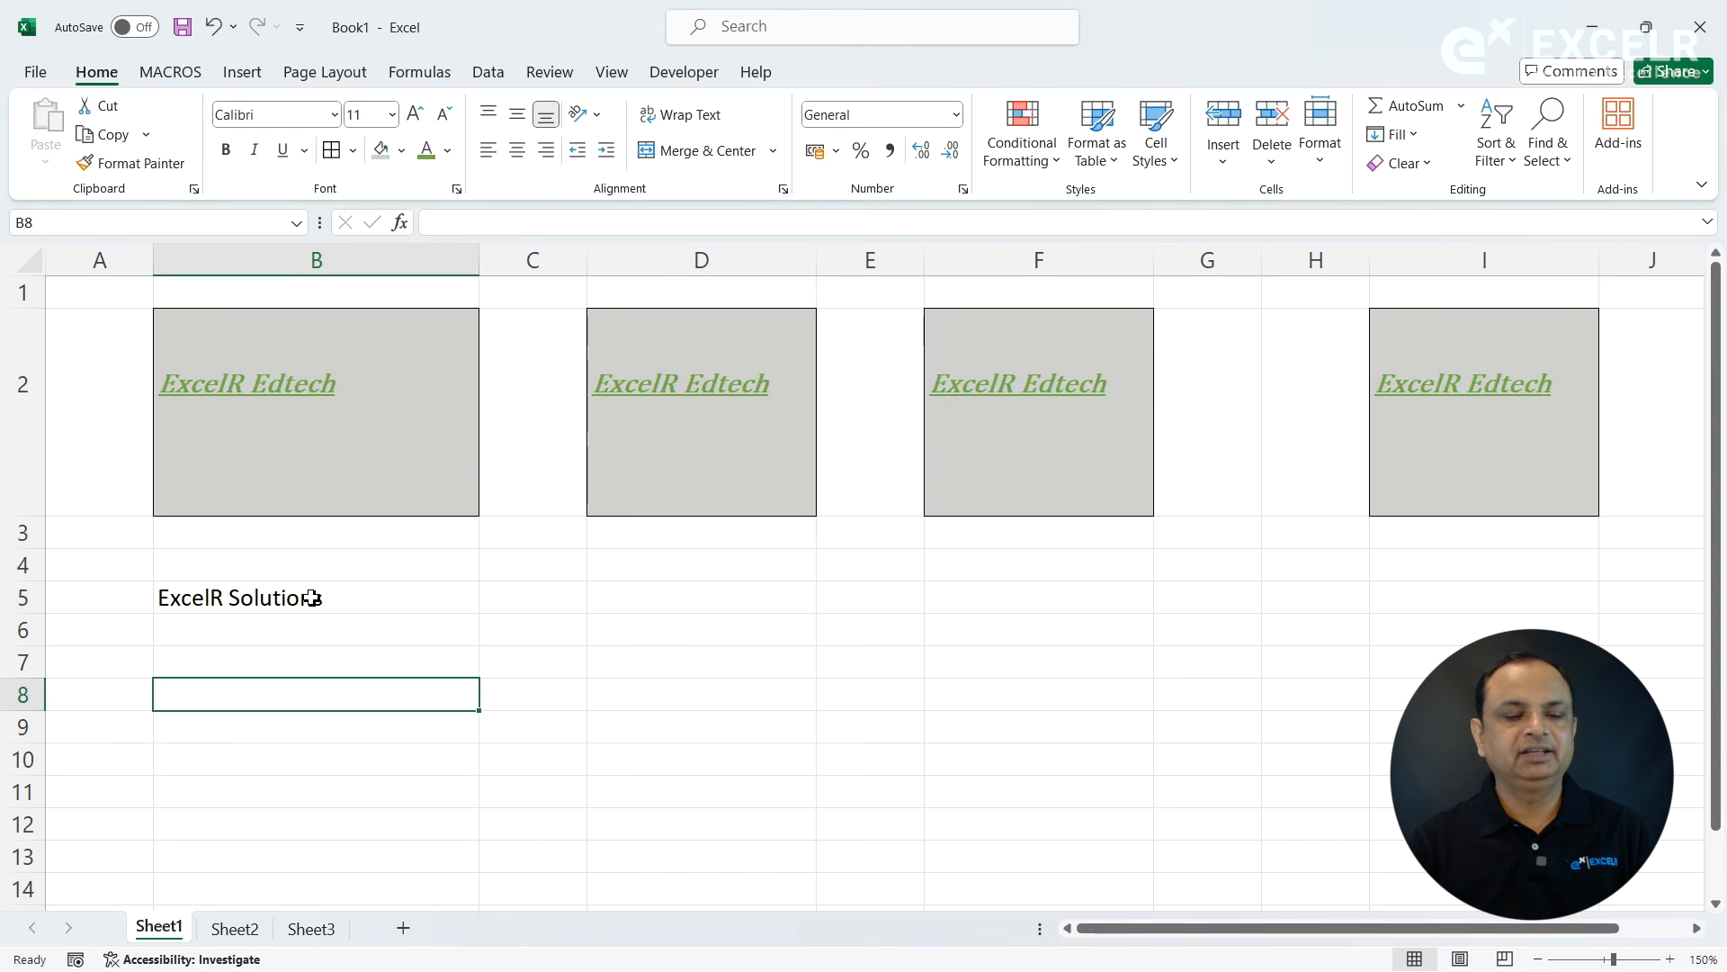
# - Apply cell B2's formatting to cell B5 with the Format Painter
pyautogui.click(315, 387)
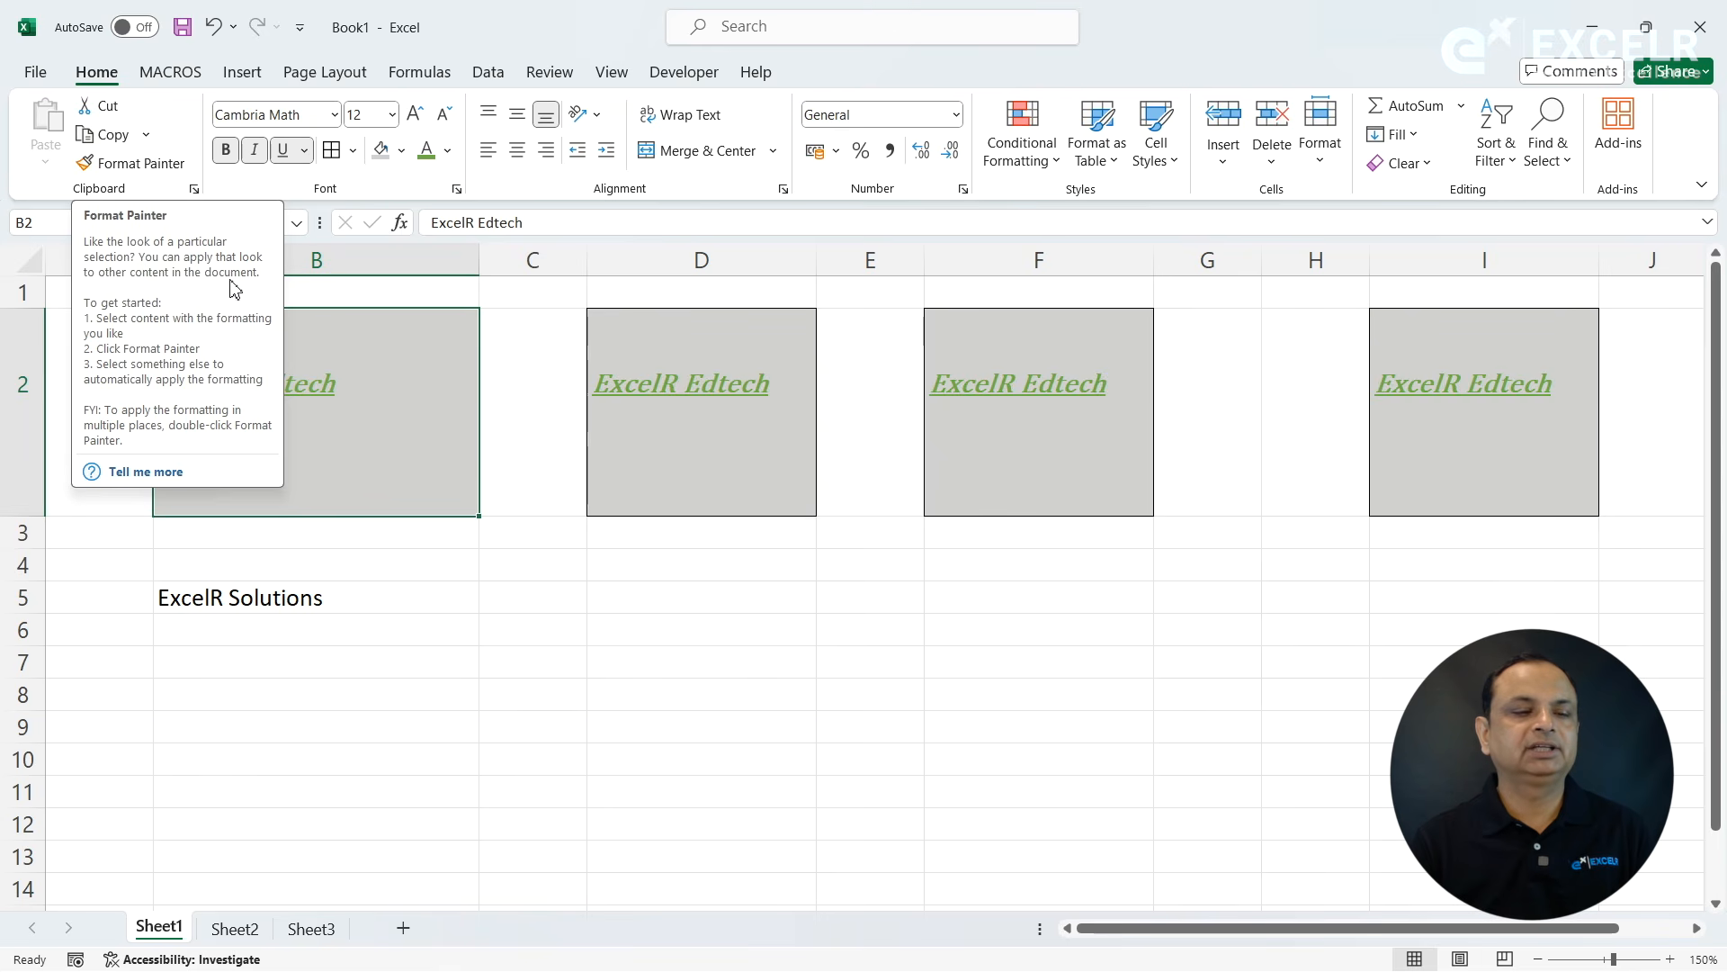
pyautogui.click(135, 163)
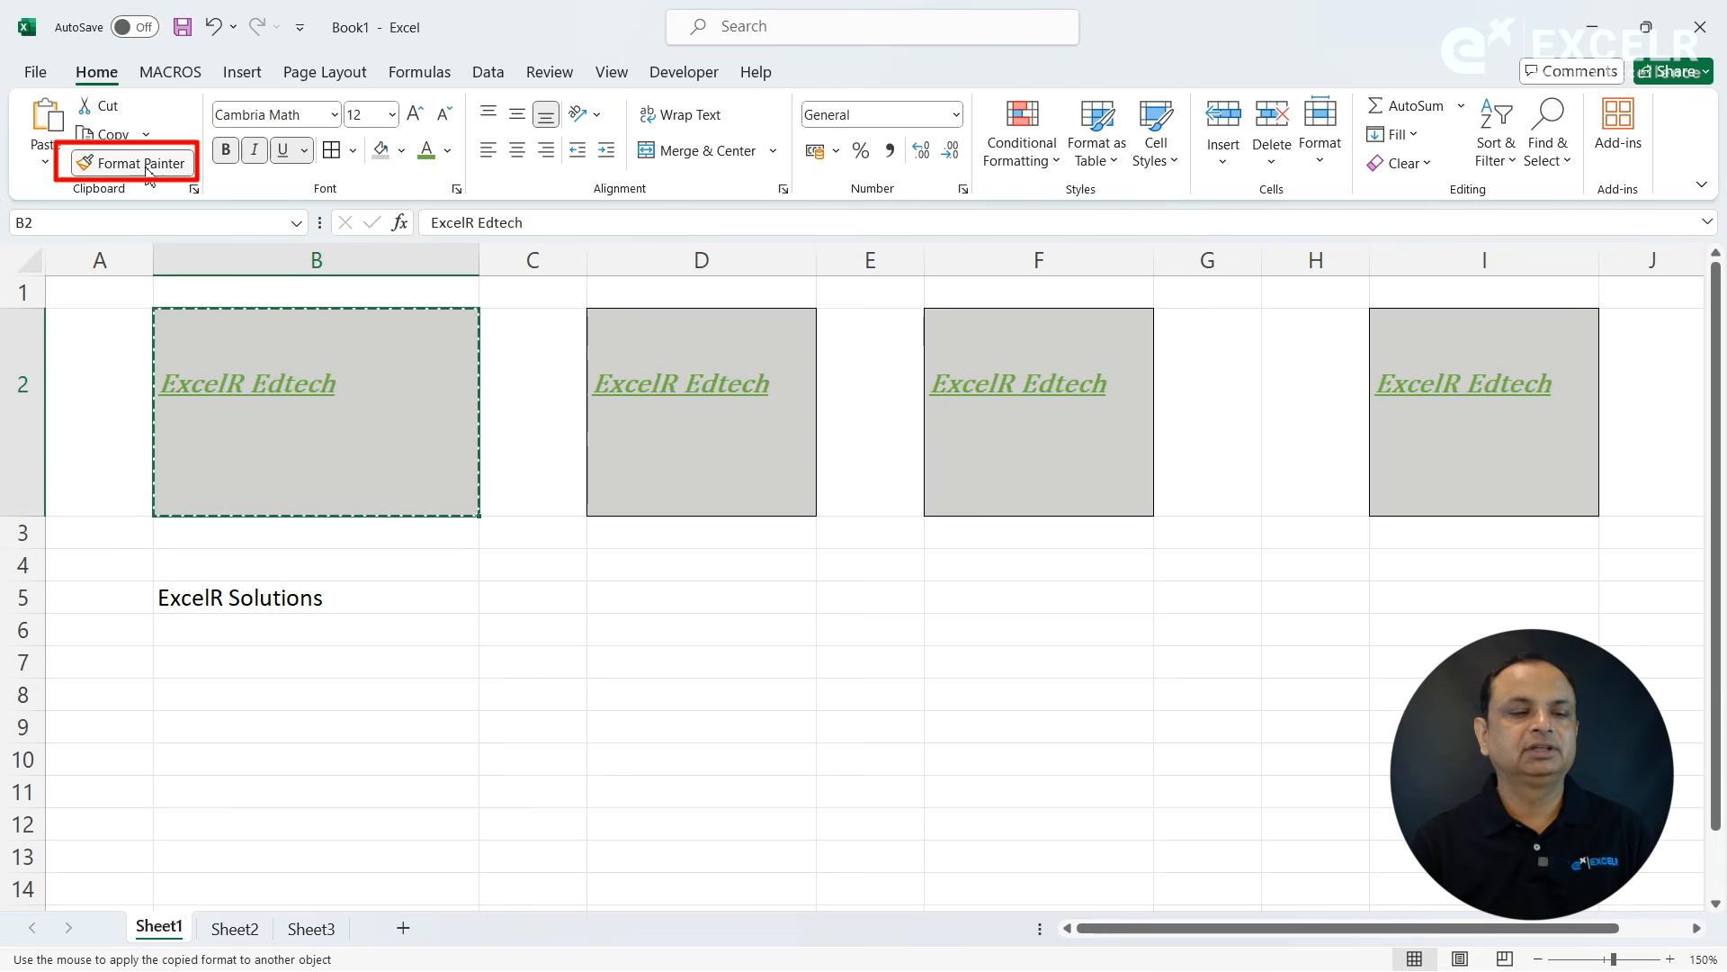
pyautogui.click(254, 602)
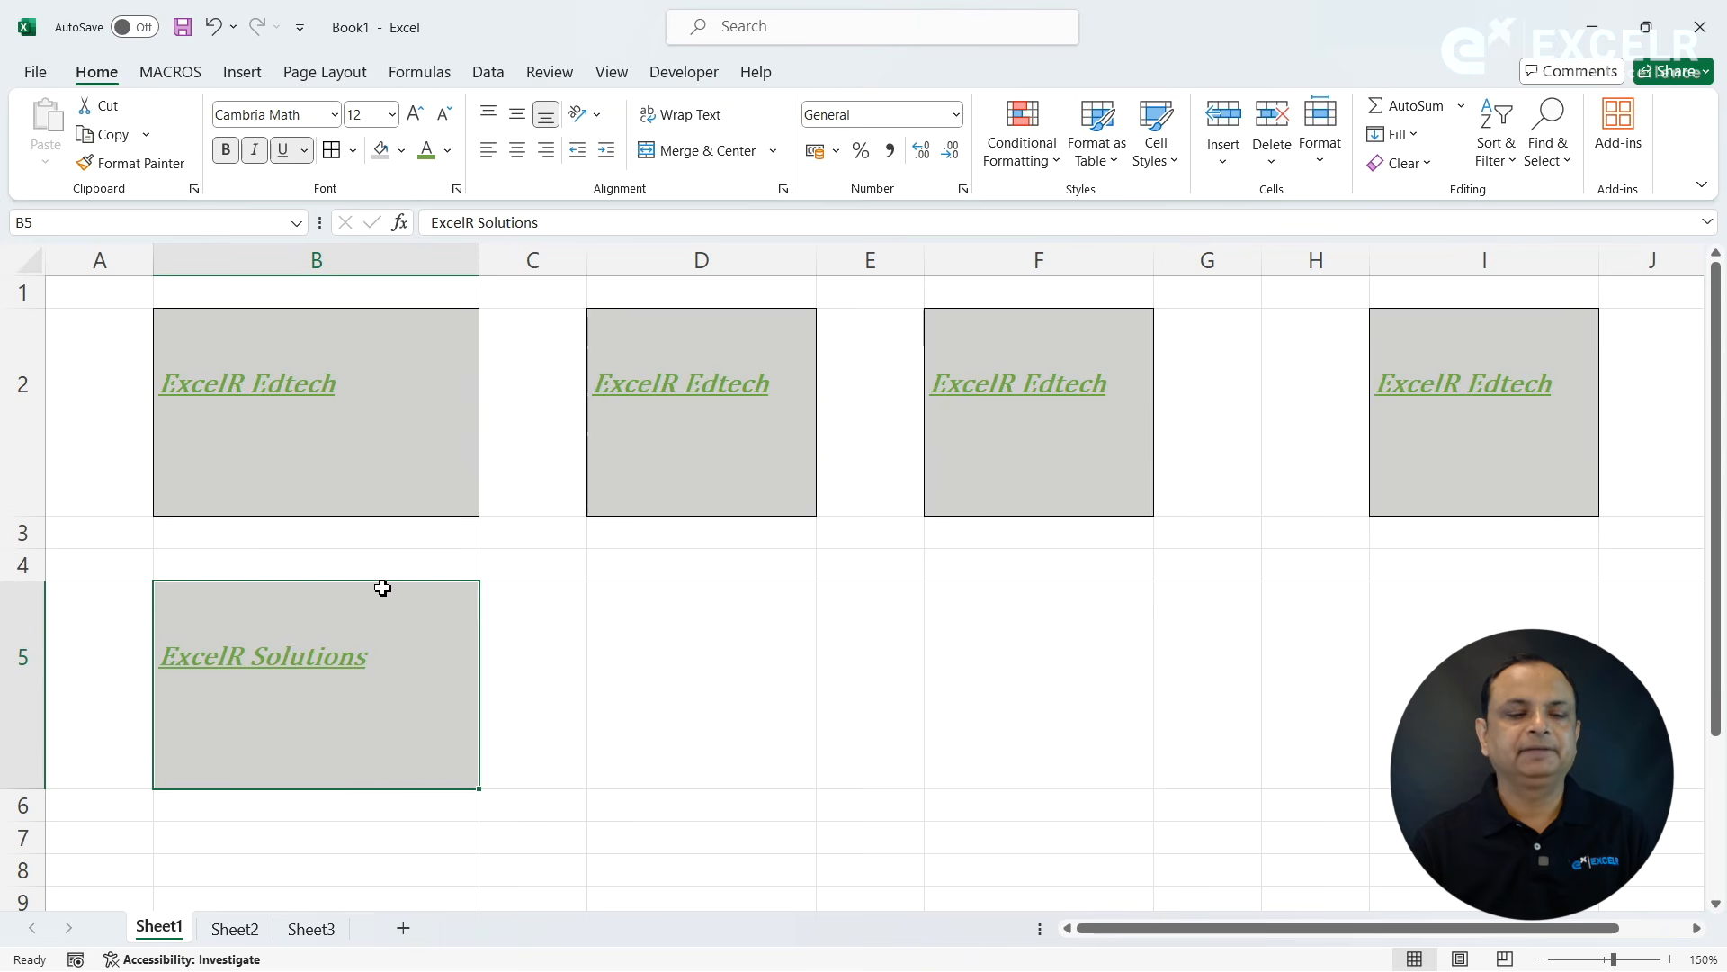
# - Strip the formatting from cell B5 by painting the blank cell D5's format onto it
pyautogui.click(677, 625)
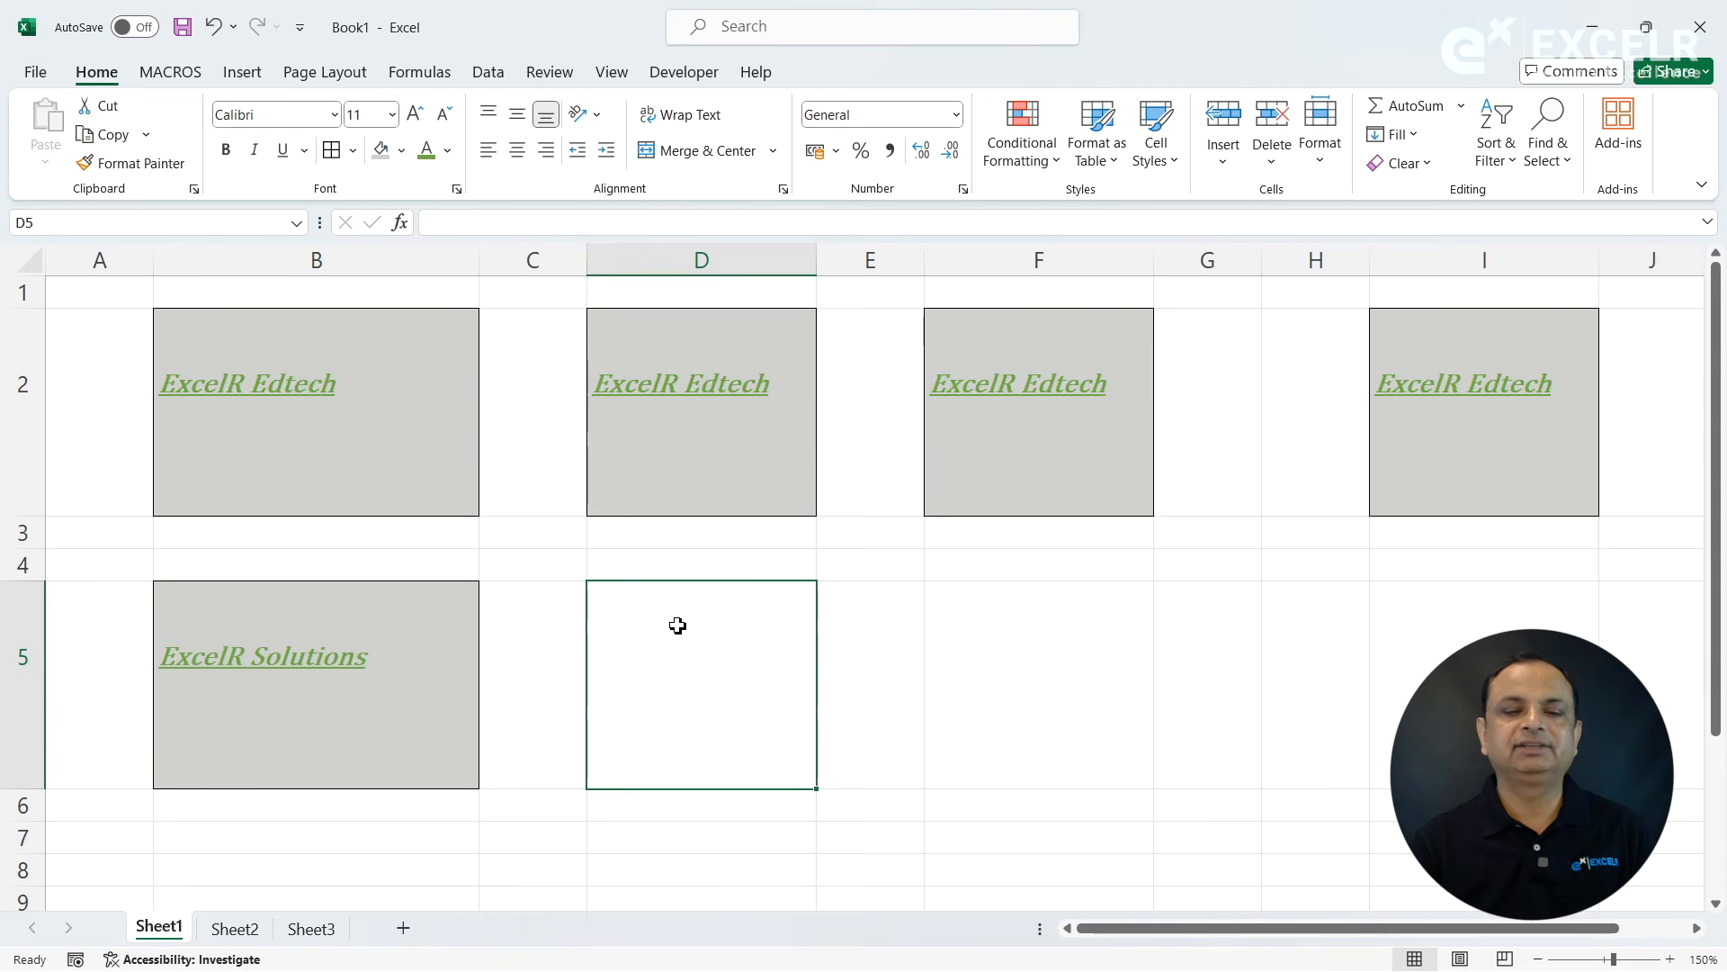
pyautogui.click(135, 162)
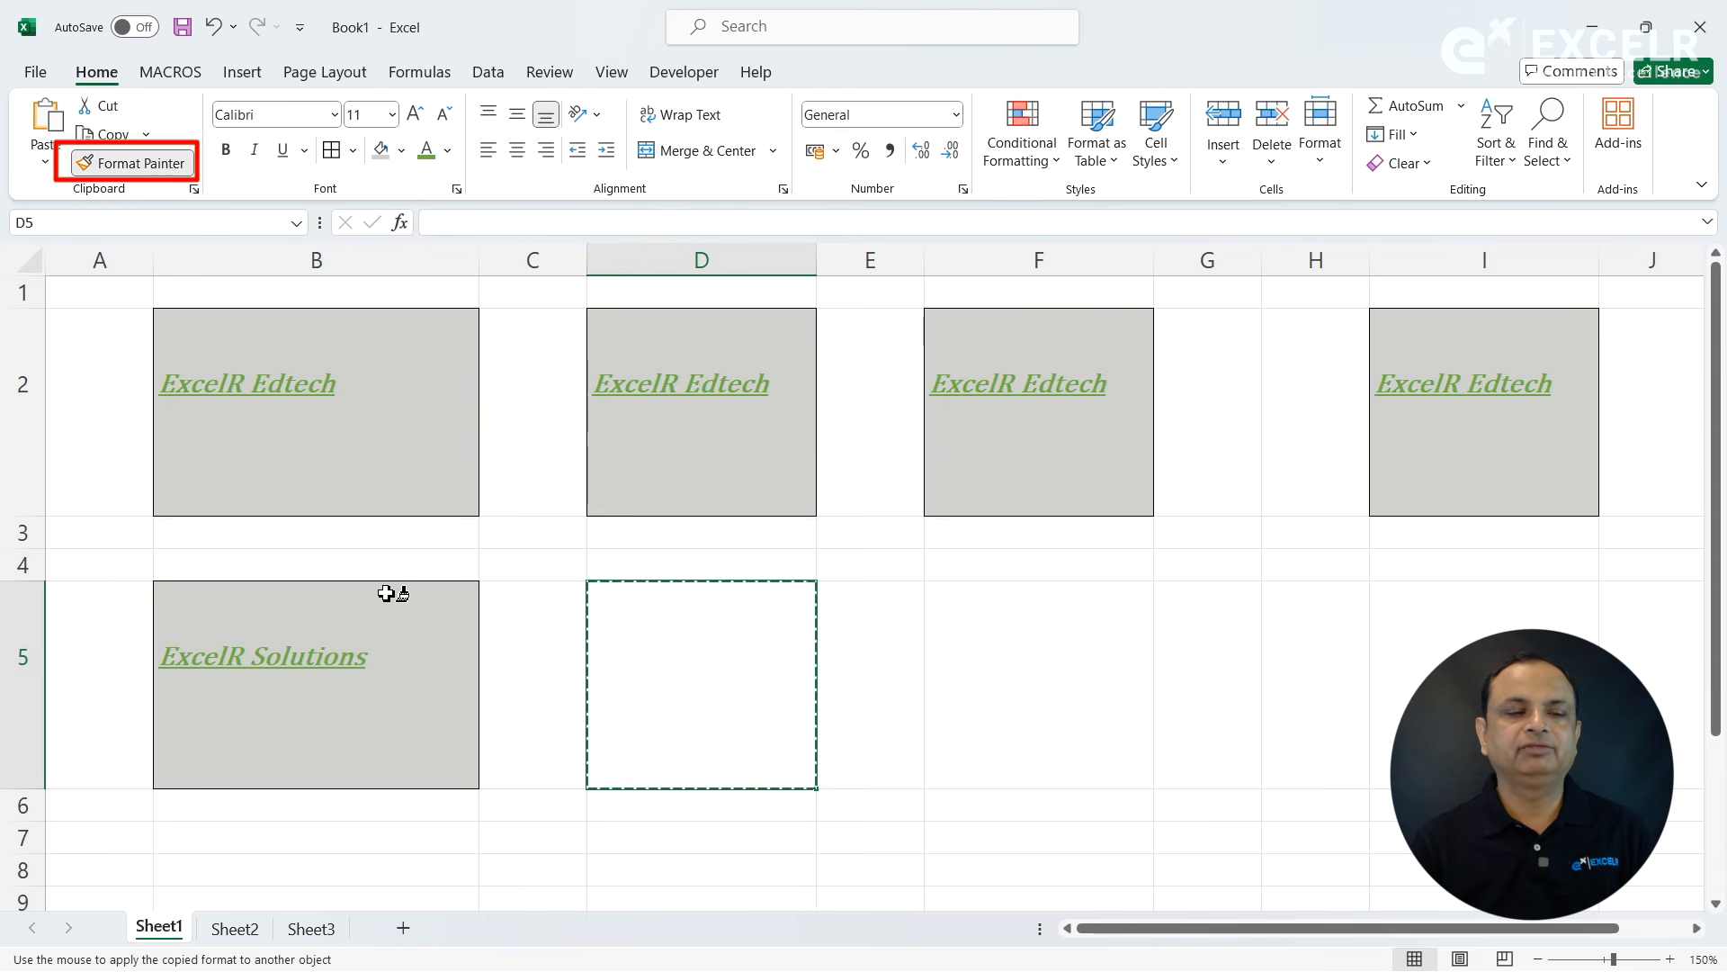
pyautogui.click(342, 615)
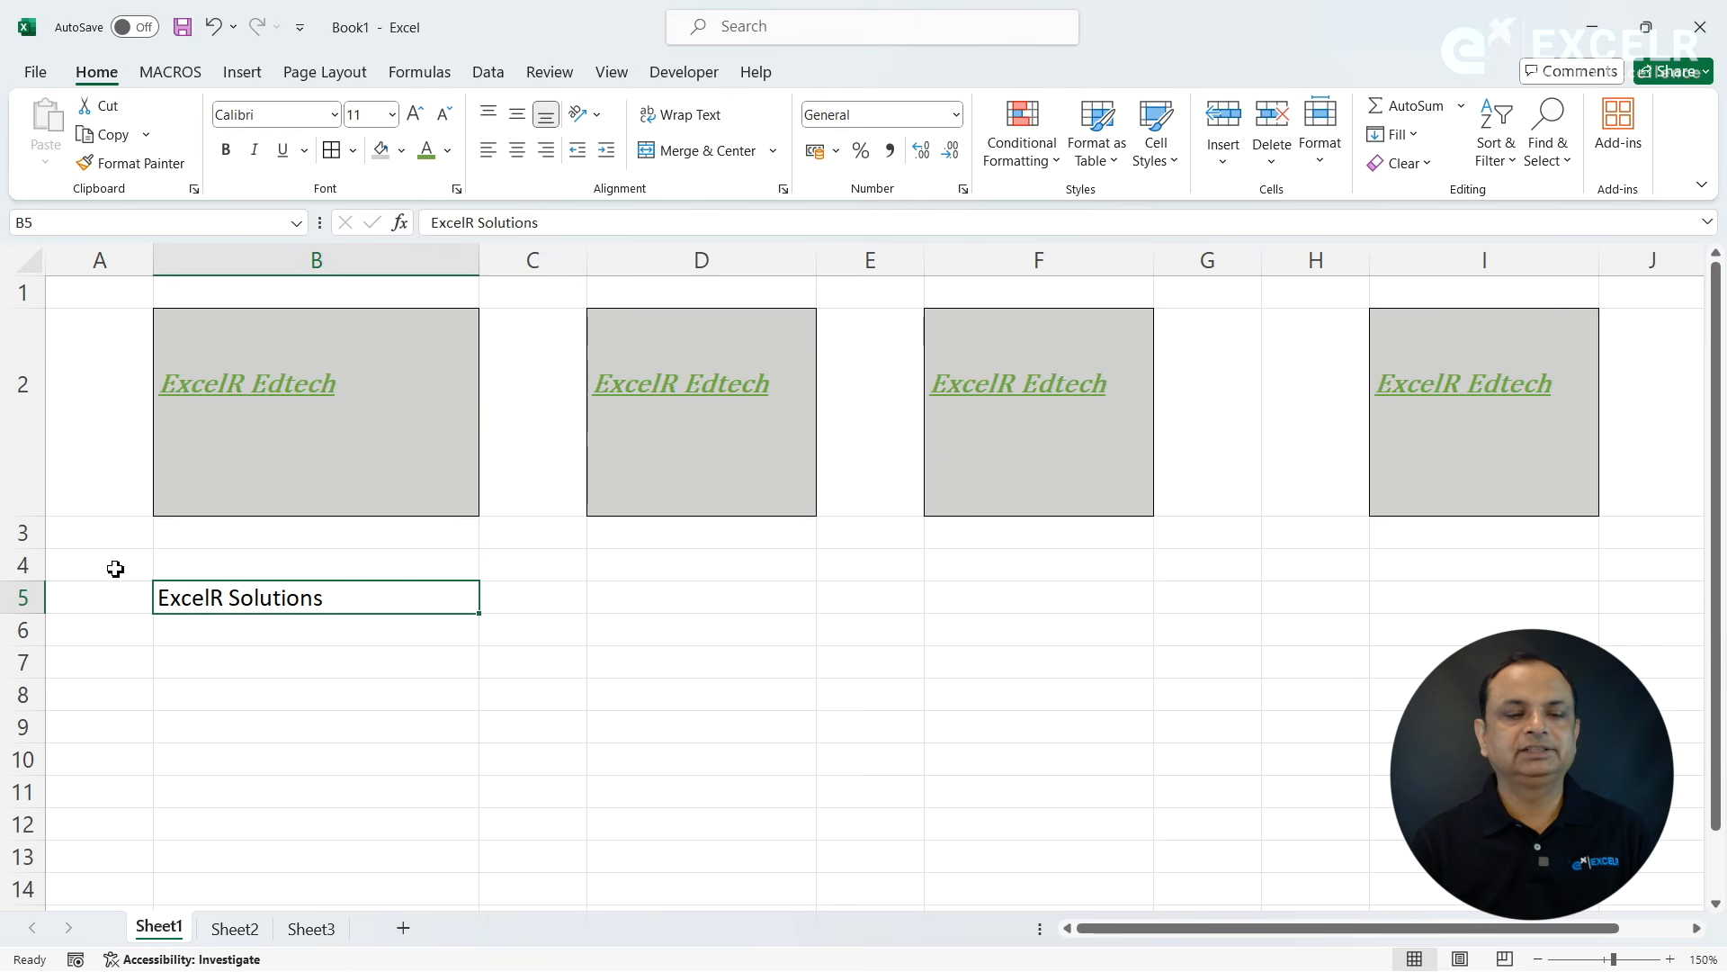
# - Make row 5 taller and try middle, top and bottom vertical alignment on the text in cell B5
pyautogui.moveTo(39, 613); pyautogui.dragTo(41, 689)
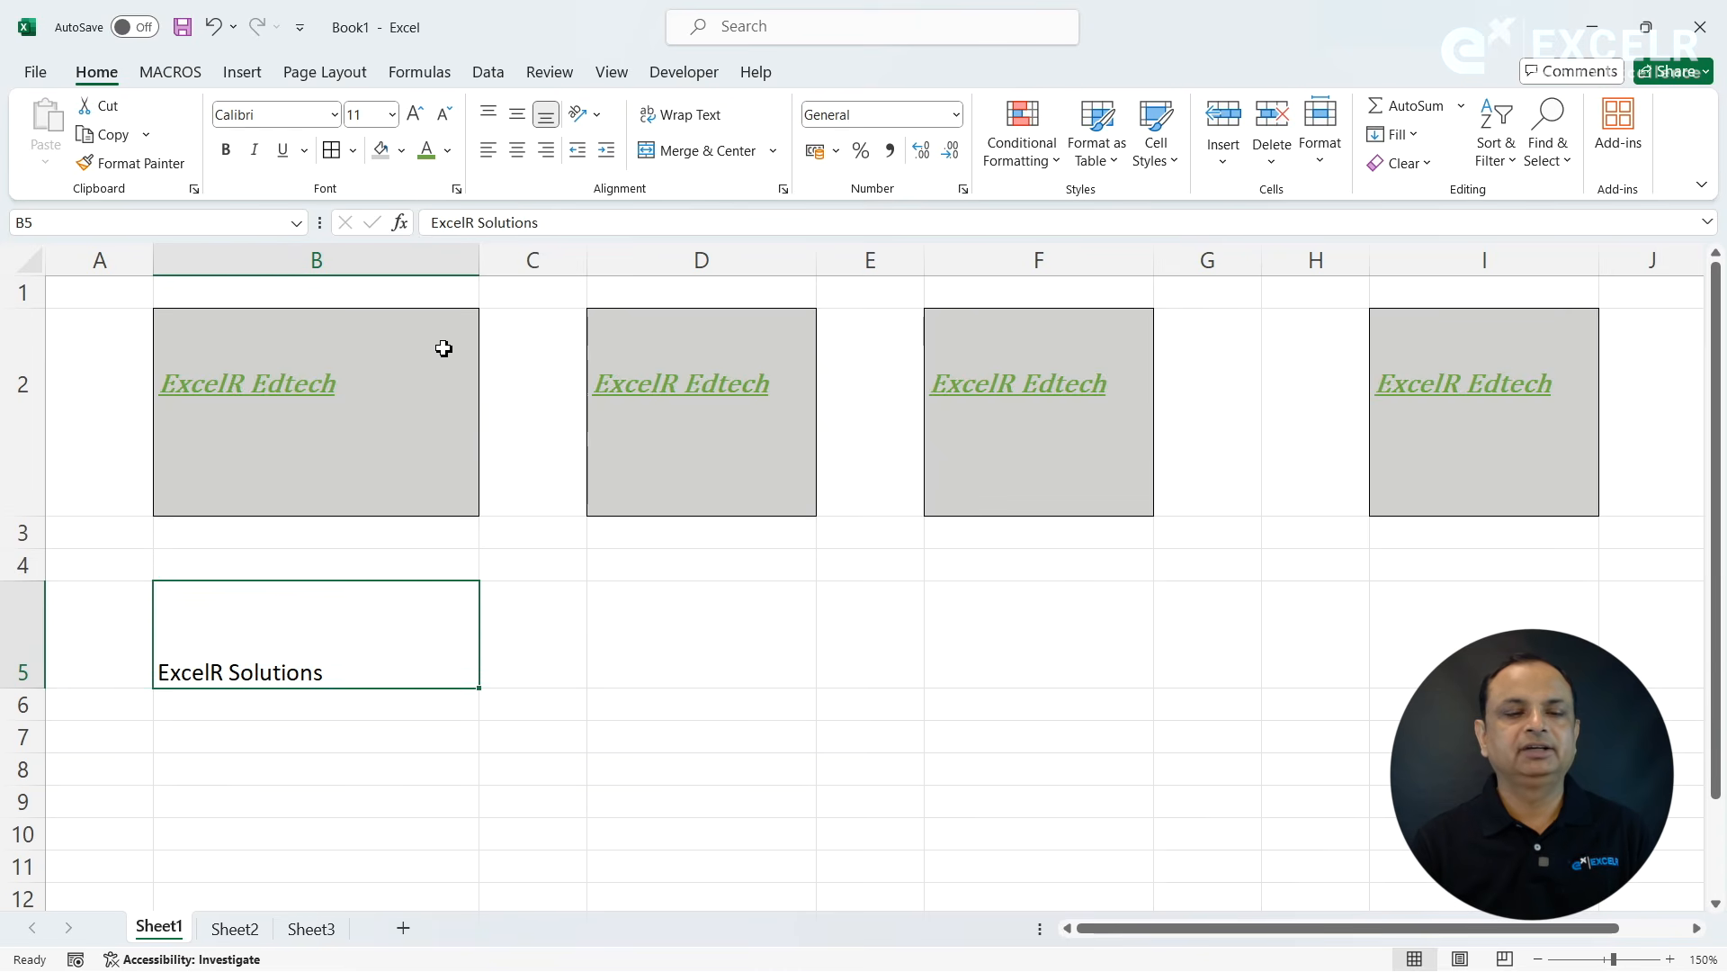
pyautogui.click(519, 115)
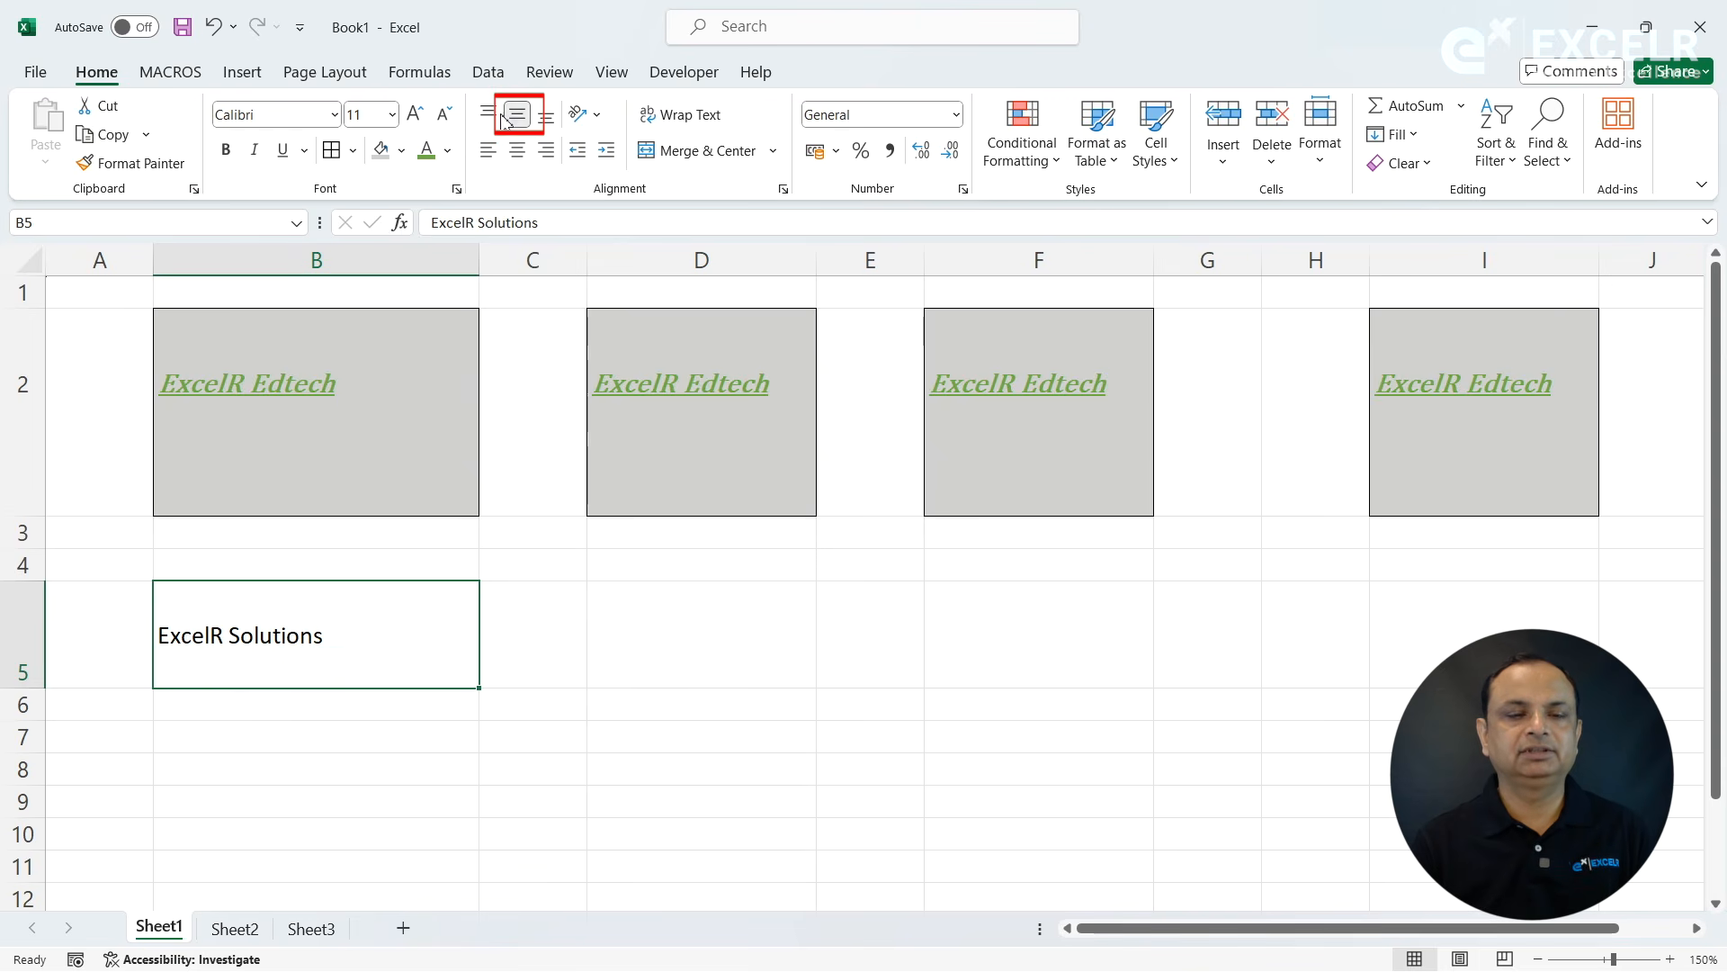
pyautogui.click(493, 115)
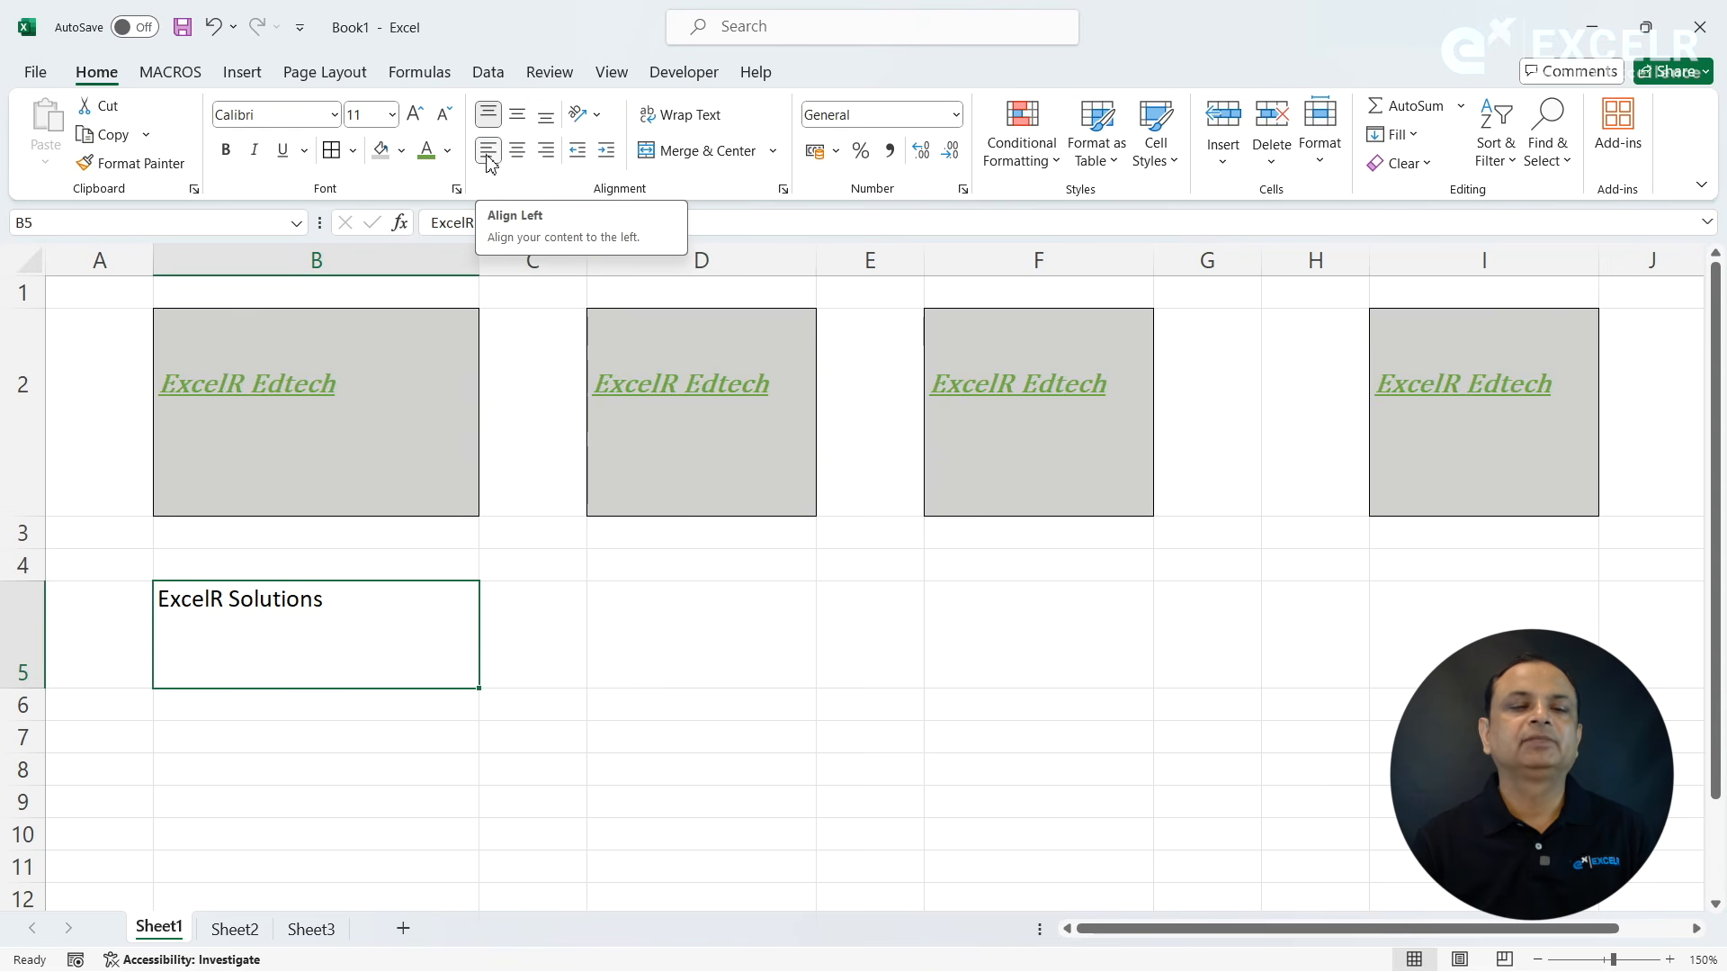
pyautogui.click(545, 115)
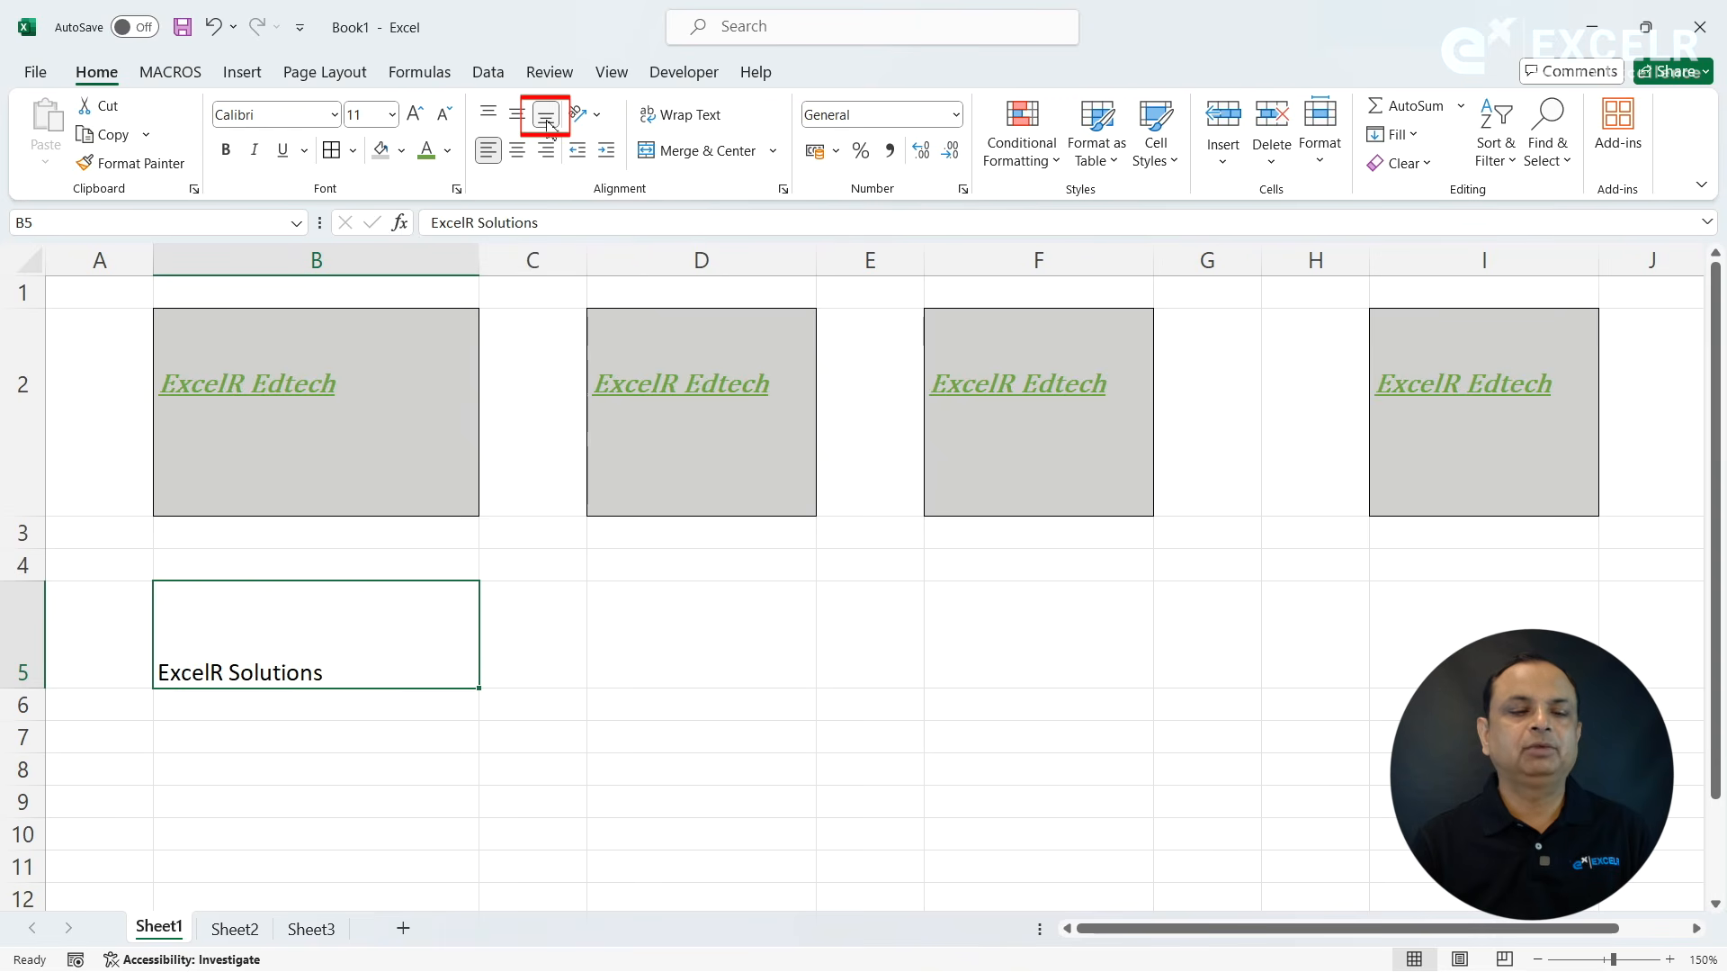
# - Try center and right horizontal alignment on cell B5, finishing with its text aligned left
pyautogui.click(518, 161)
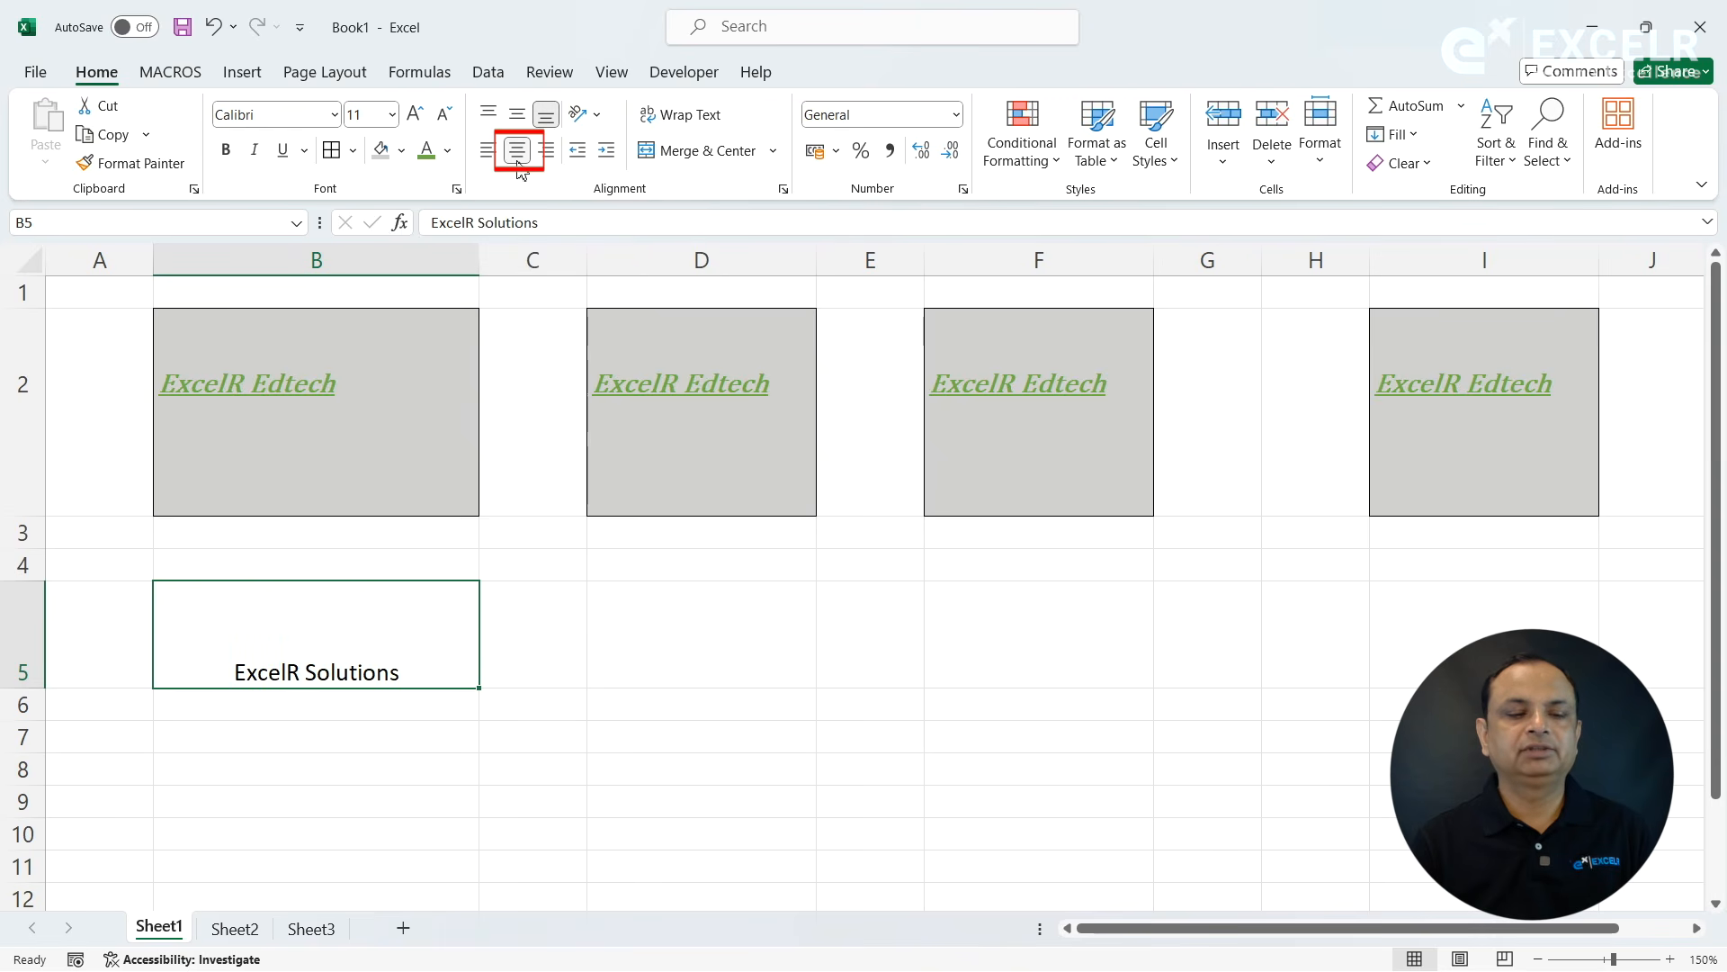
pyautogui.click(557, 159)
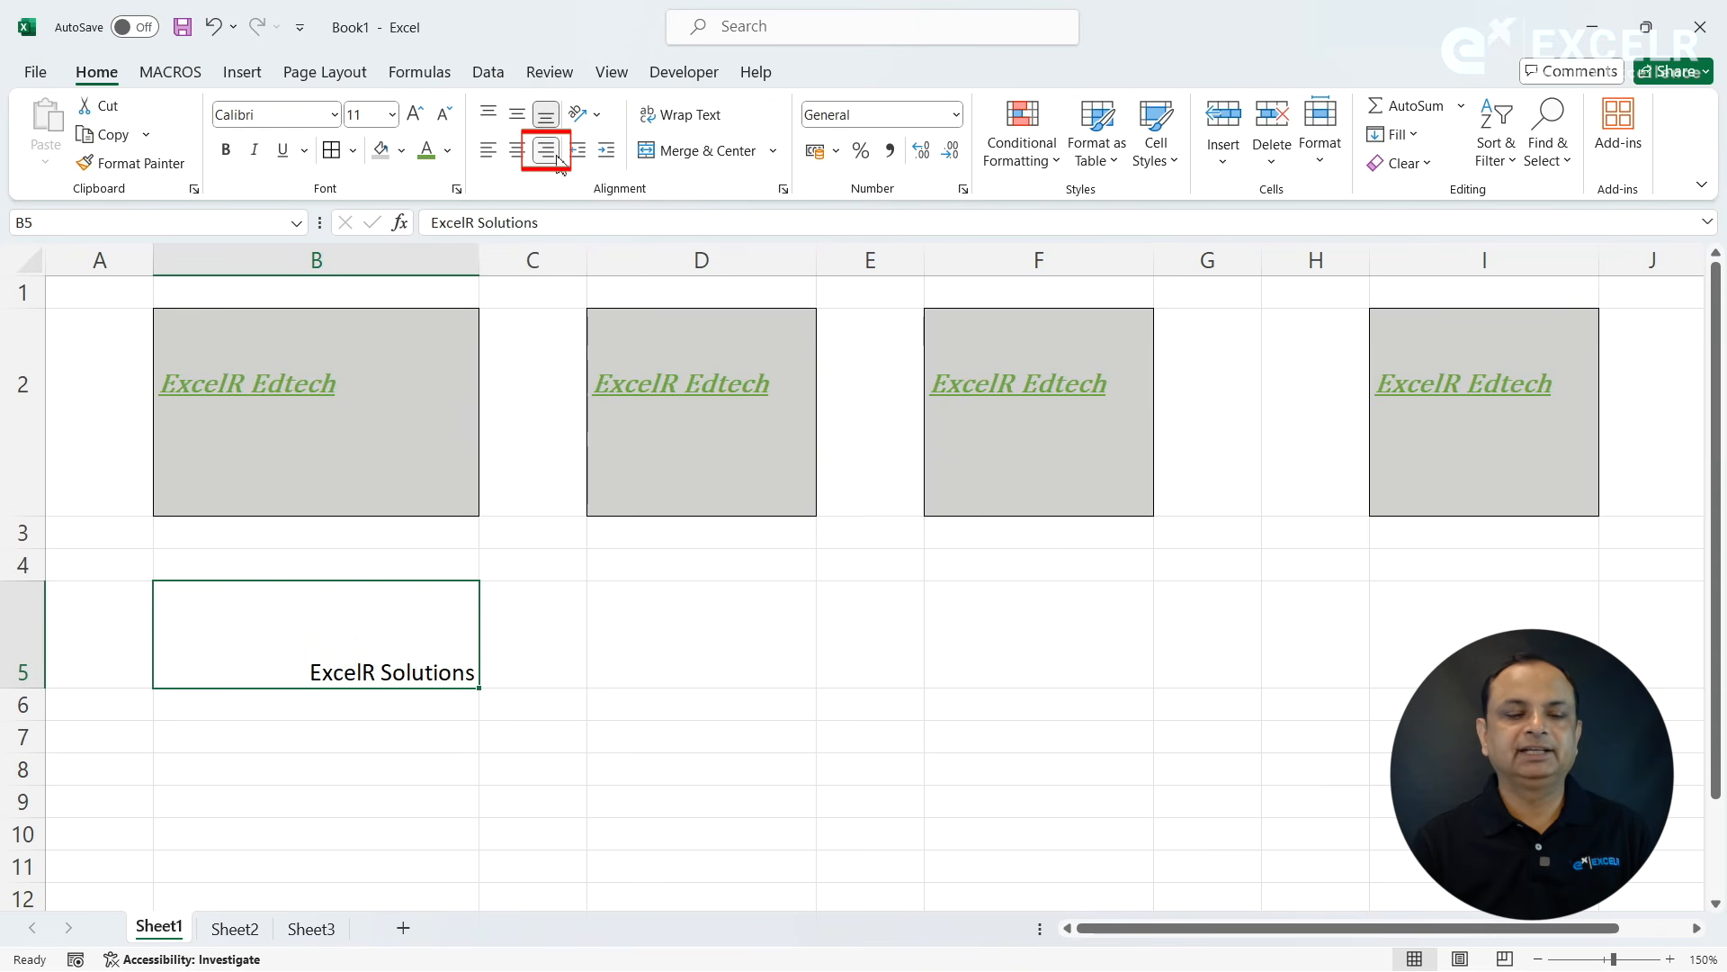
pyautogui.click(487, 152)
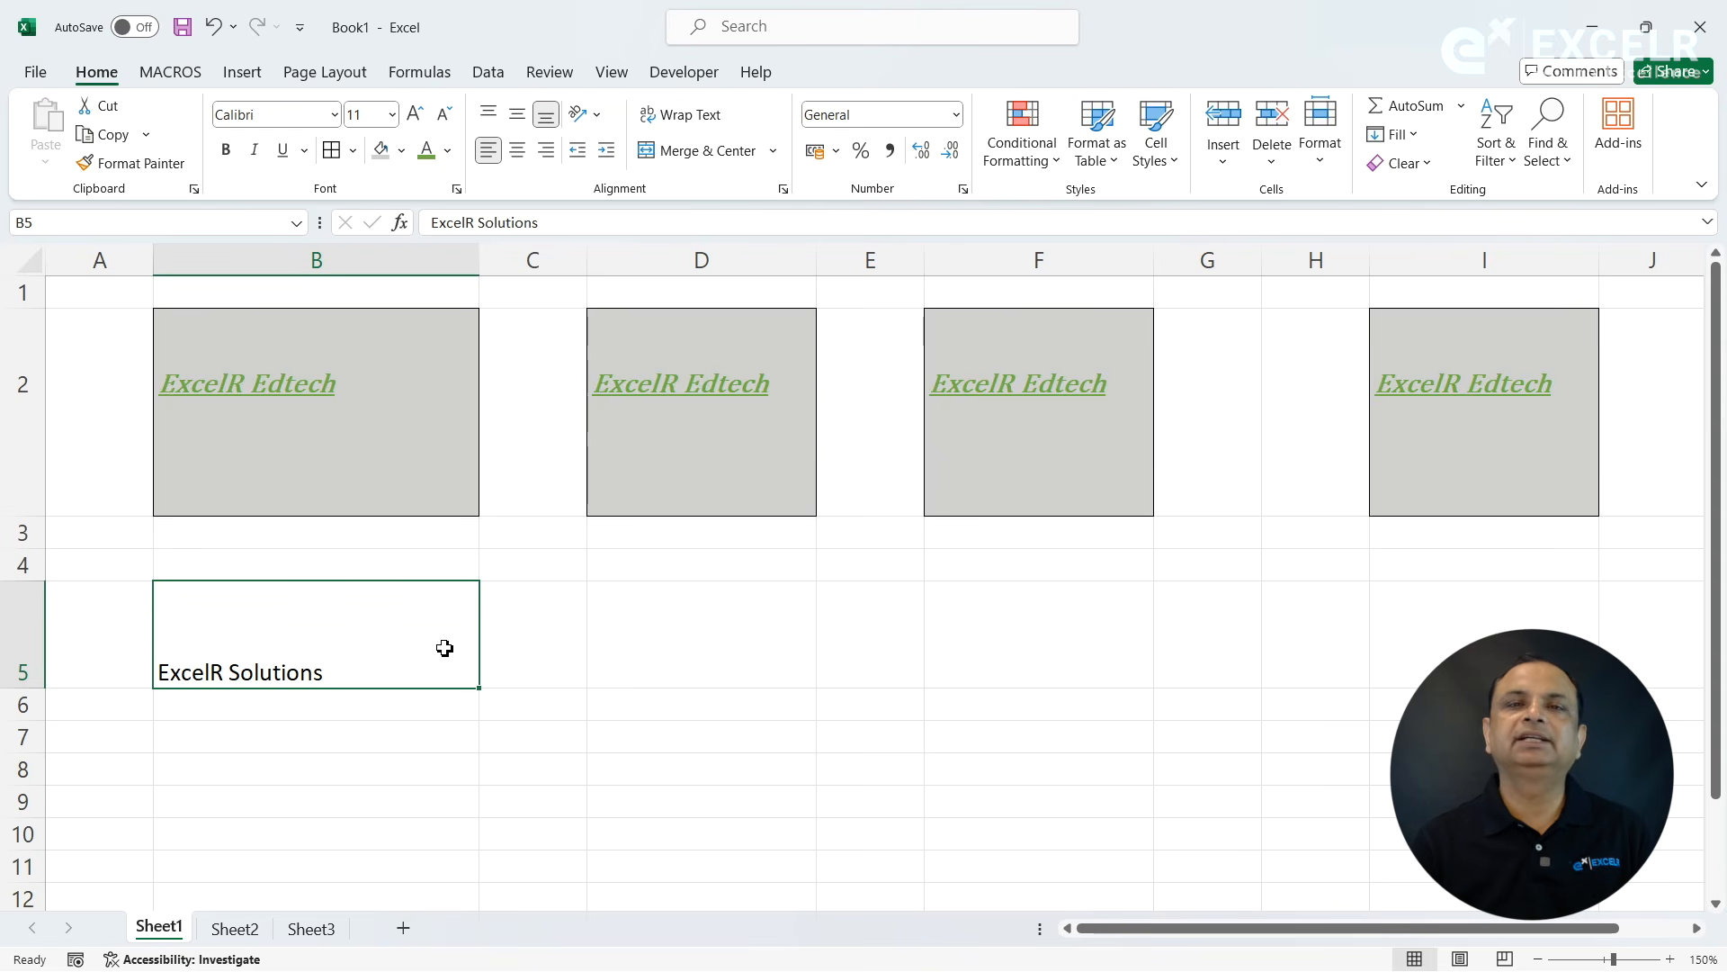
# - Increase the indent of cell B5 by four levels and decrease it again by the same amount
pyautogui.click(608, 155)
pyautogui.click(608, 155)
pyautogui.click(609, 154)
pyautogui.click(608, 154)
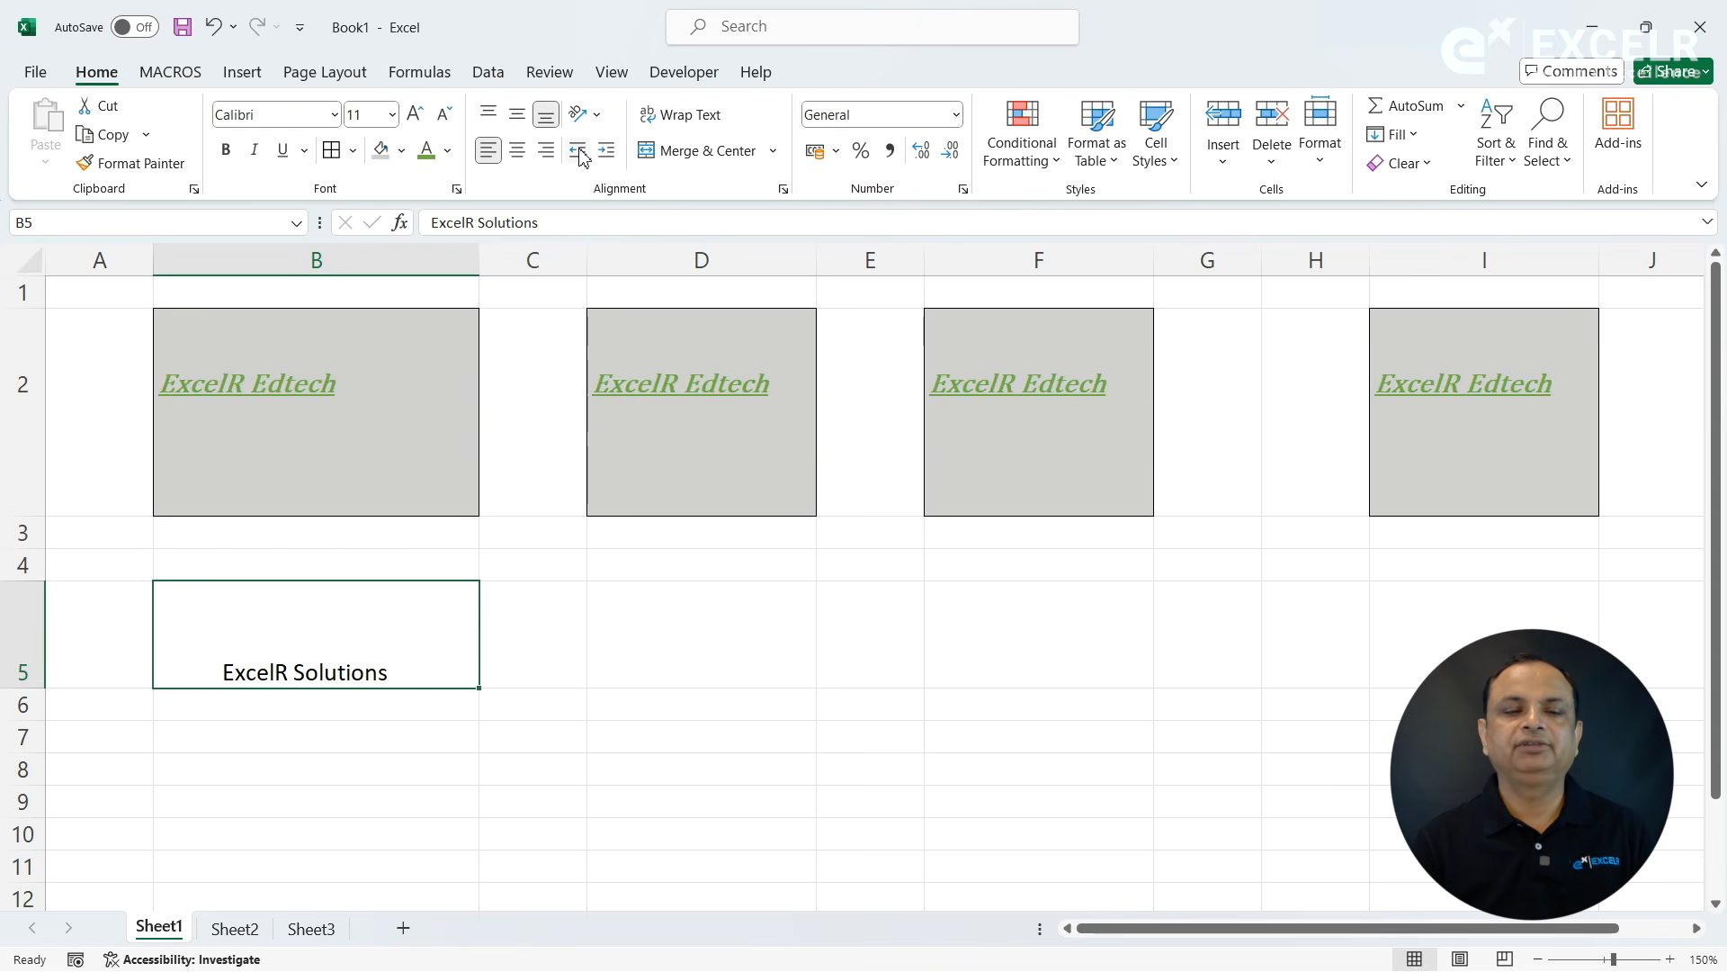
pyautogui.click(580, 153)
pyautogui.click(580, 153)
pyautogui.click(580, 153)
pyautogui.click(580, 153)
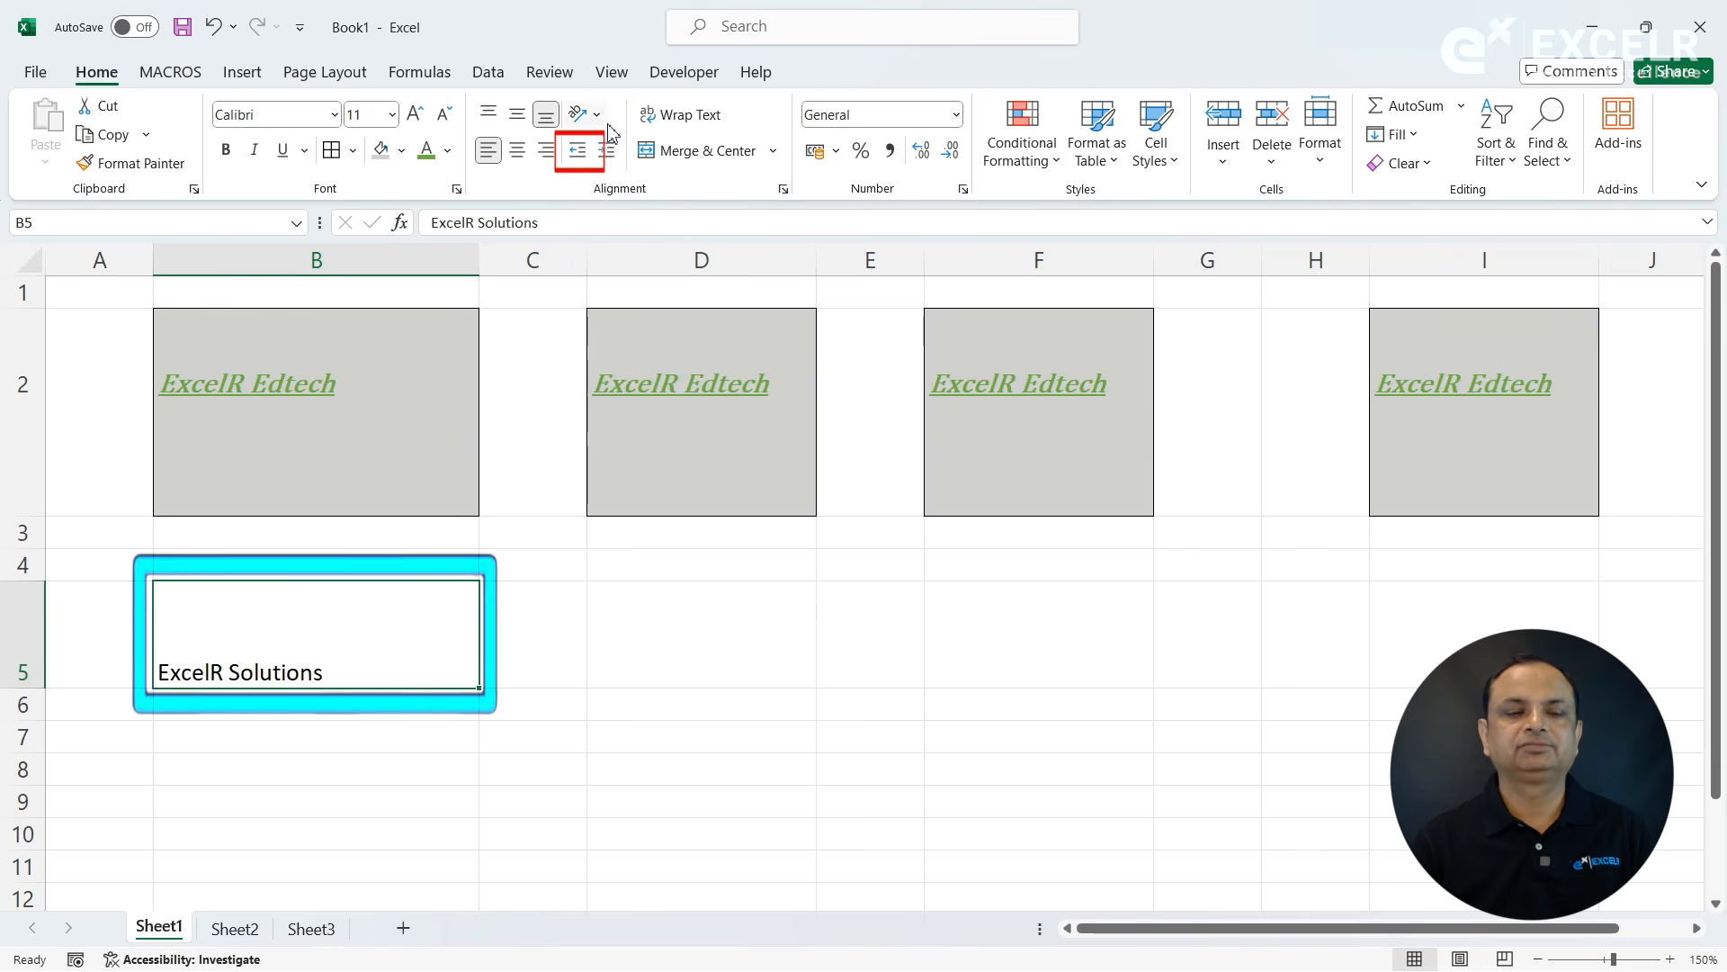
# - Set cell B5's orientation to Angle Clockwise, then Vertical Text, and heighten row 5 for the stacked letters
pyautogui.click(600, 117)
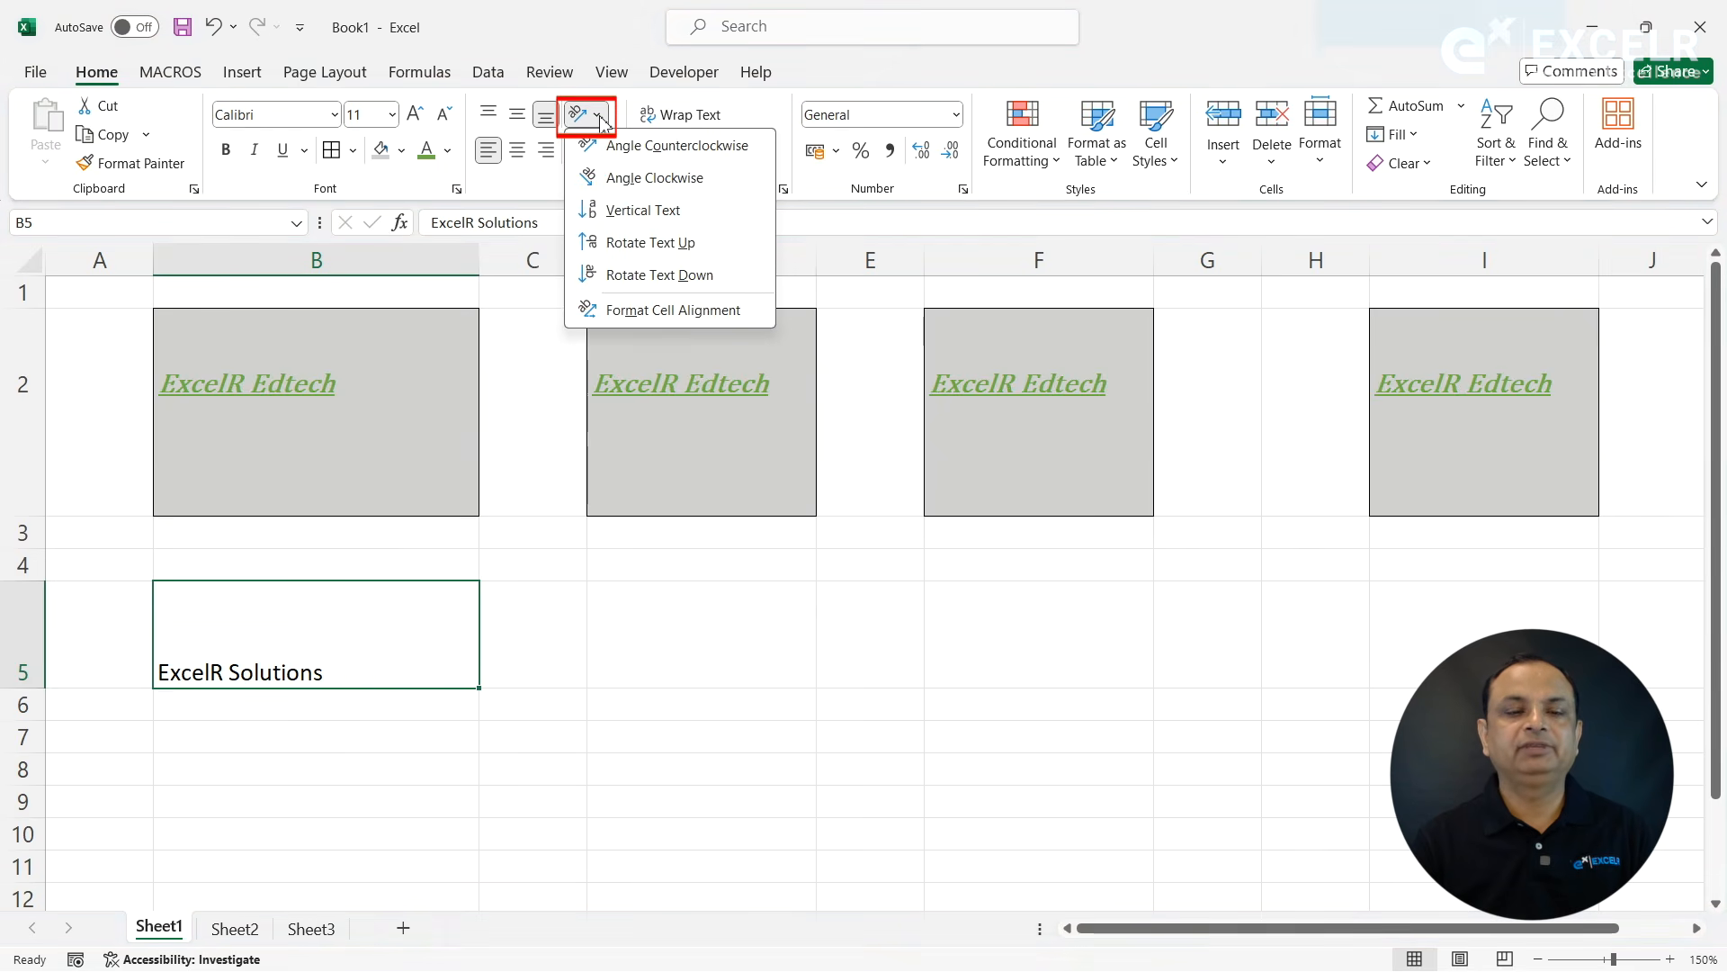
pyautogui.click(621, 178)
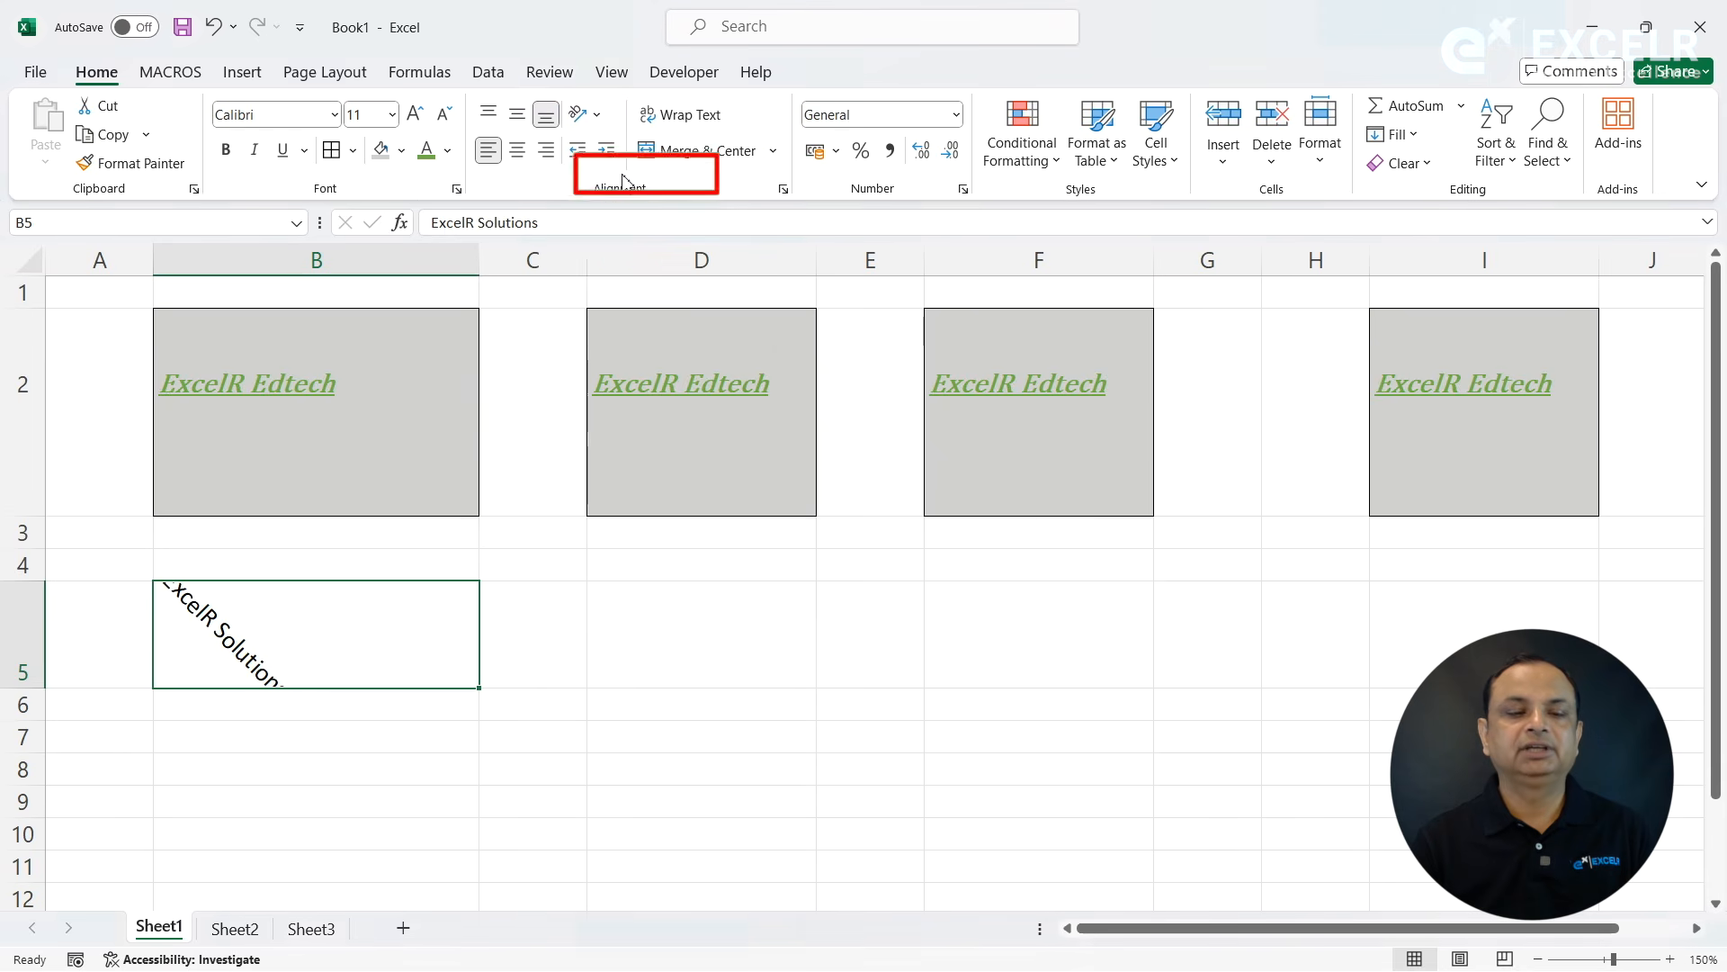
pyautogui.click(596, 117)
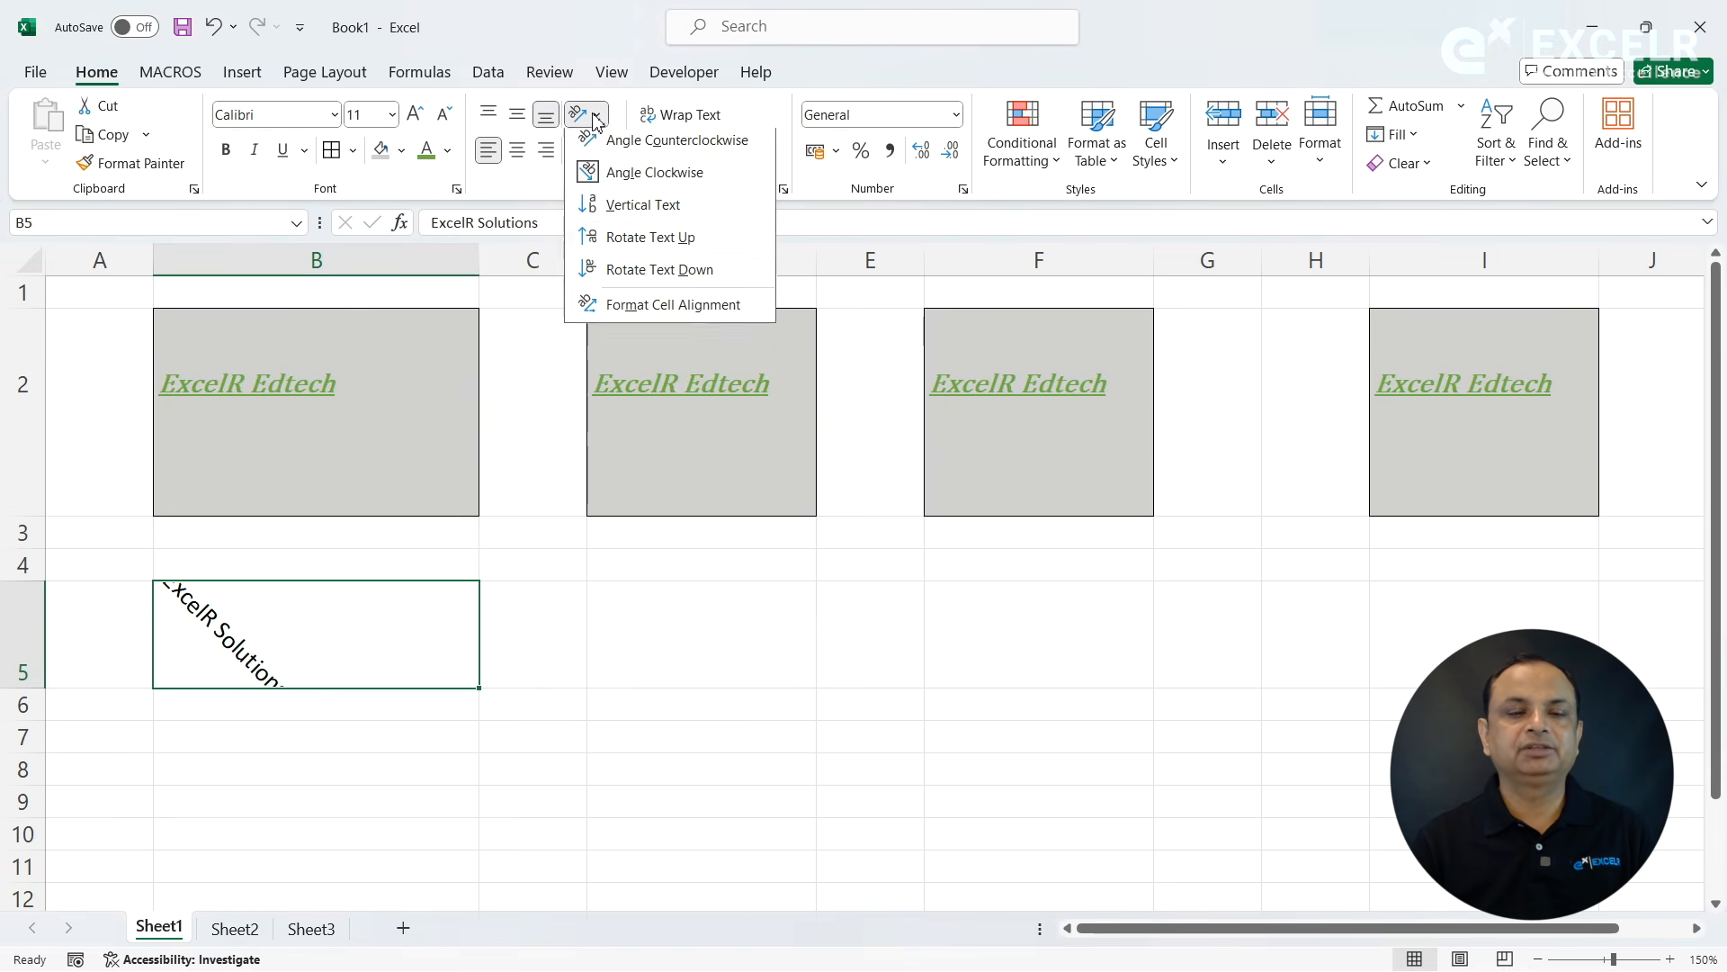
pyautogui.click(645, 210)
pyautogui.moveTo(41, 688); pyautogui.dragTo(54, 910)
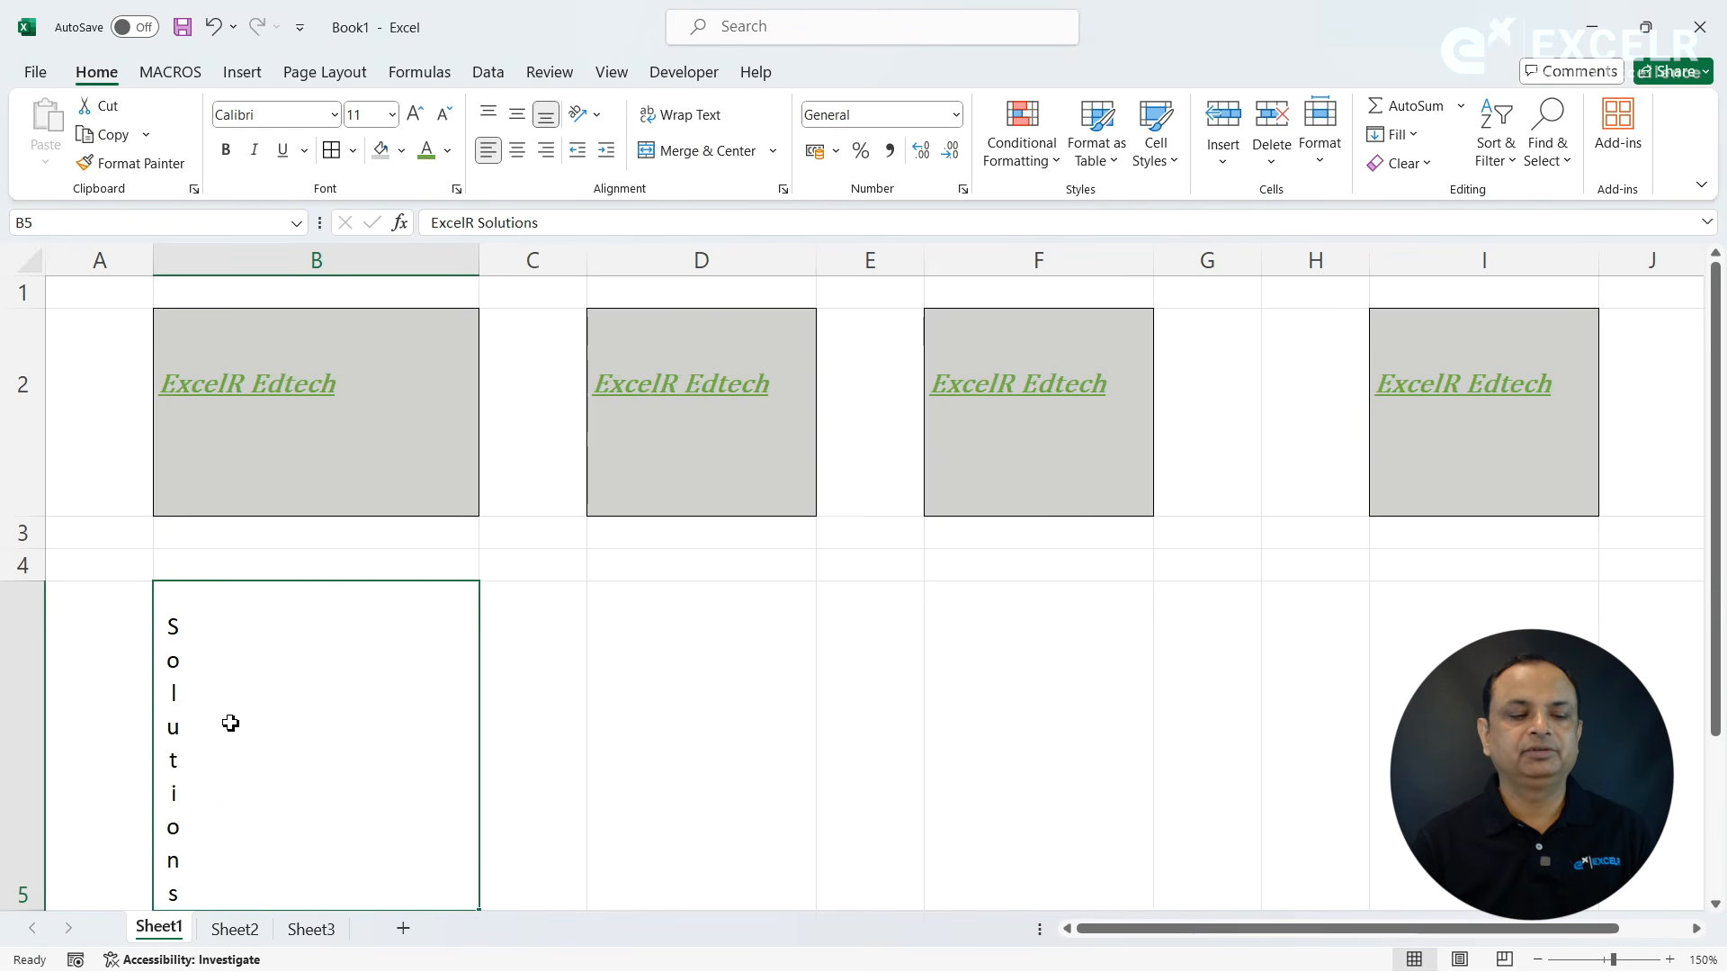
# - Try the Angle Counterclockwise, Rotate Text Up and Rotate Text Down orientations on cell B5
pyautogui.click(592, 115)
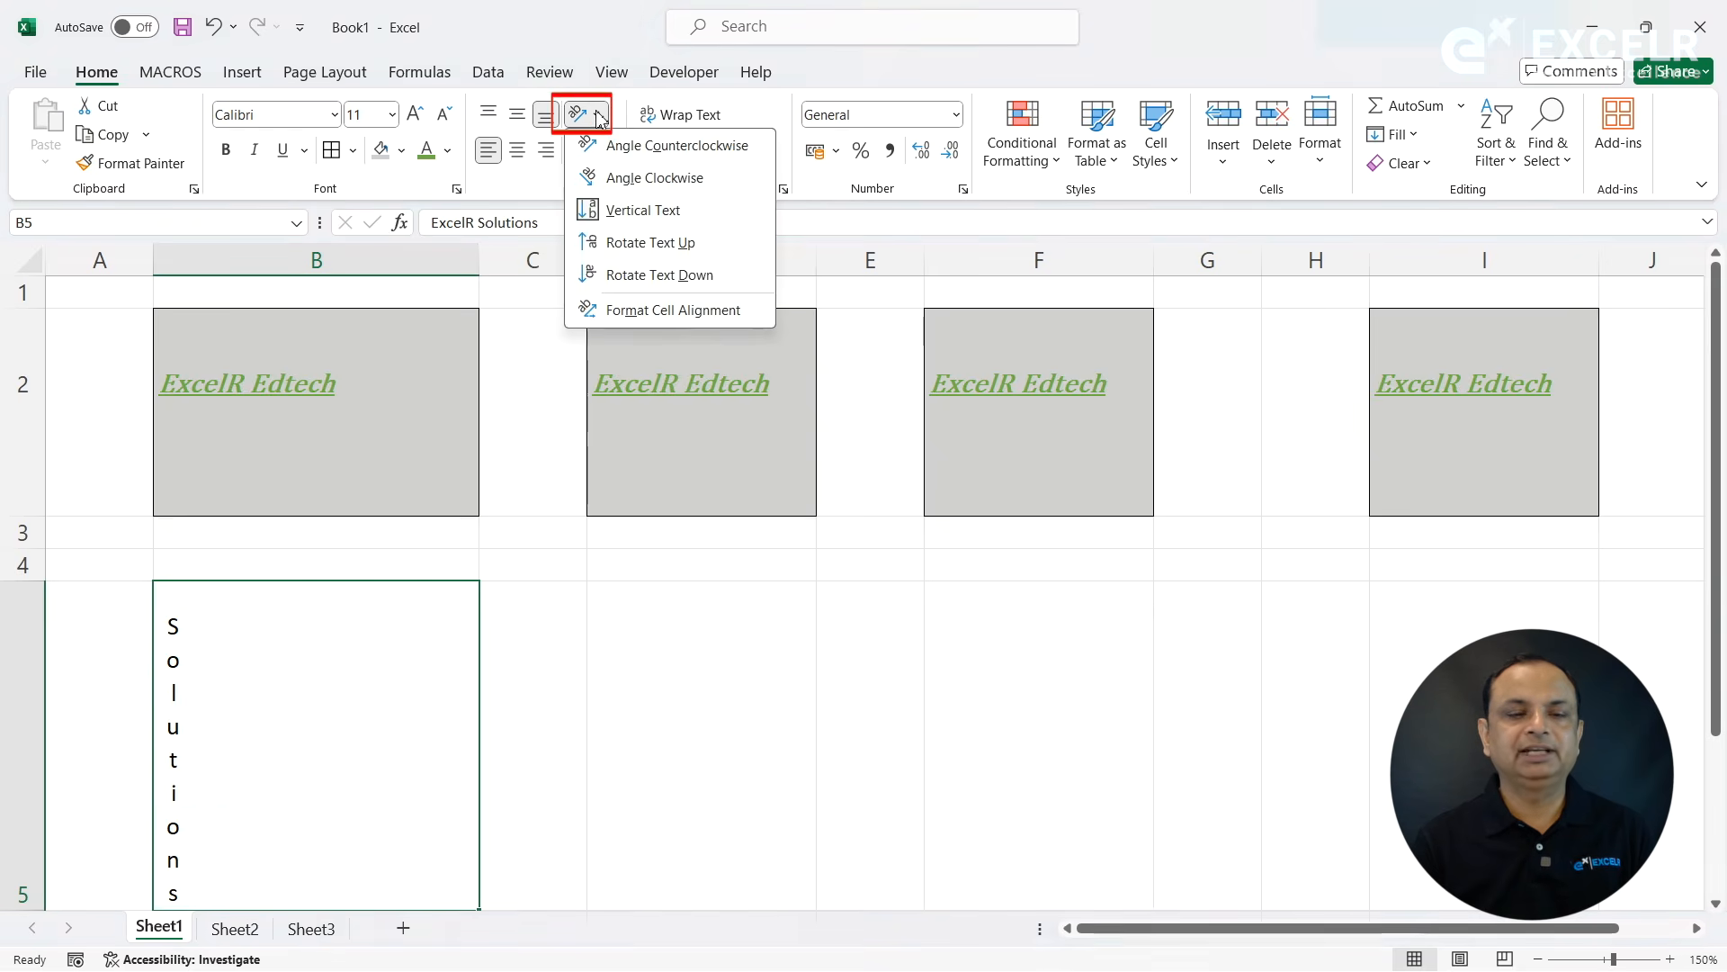
pyautogui.click(606, 145)
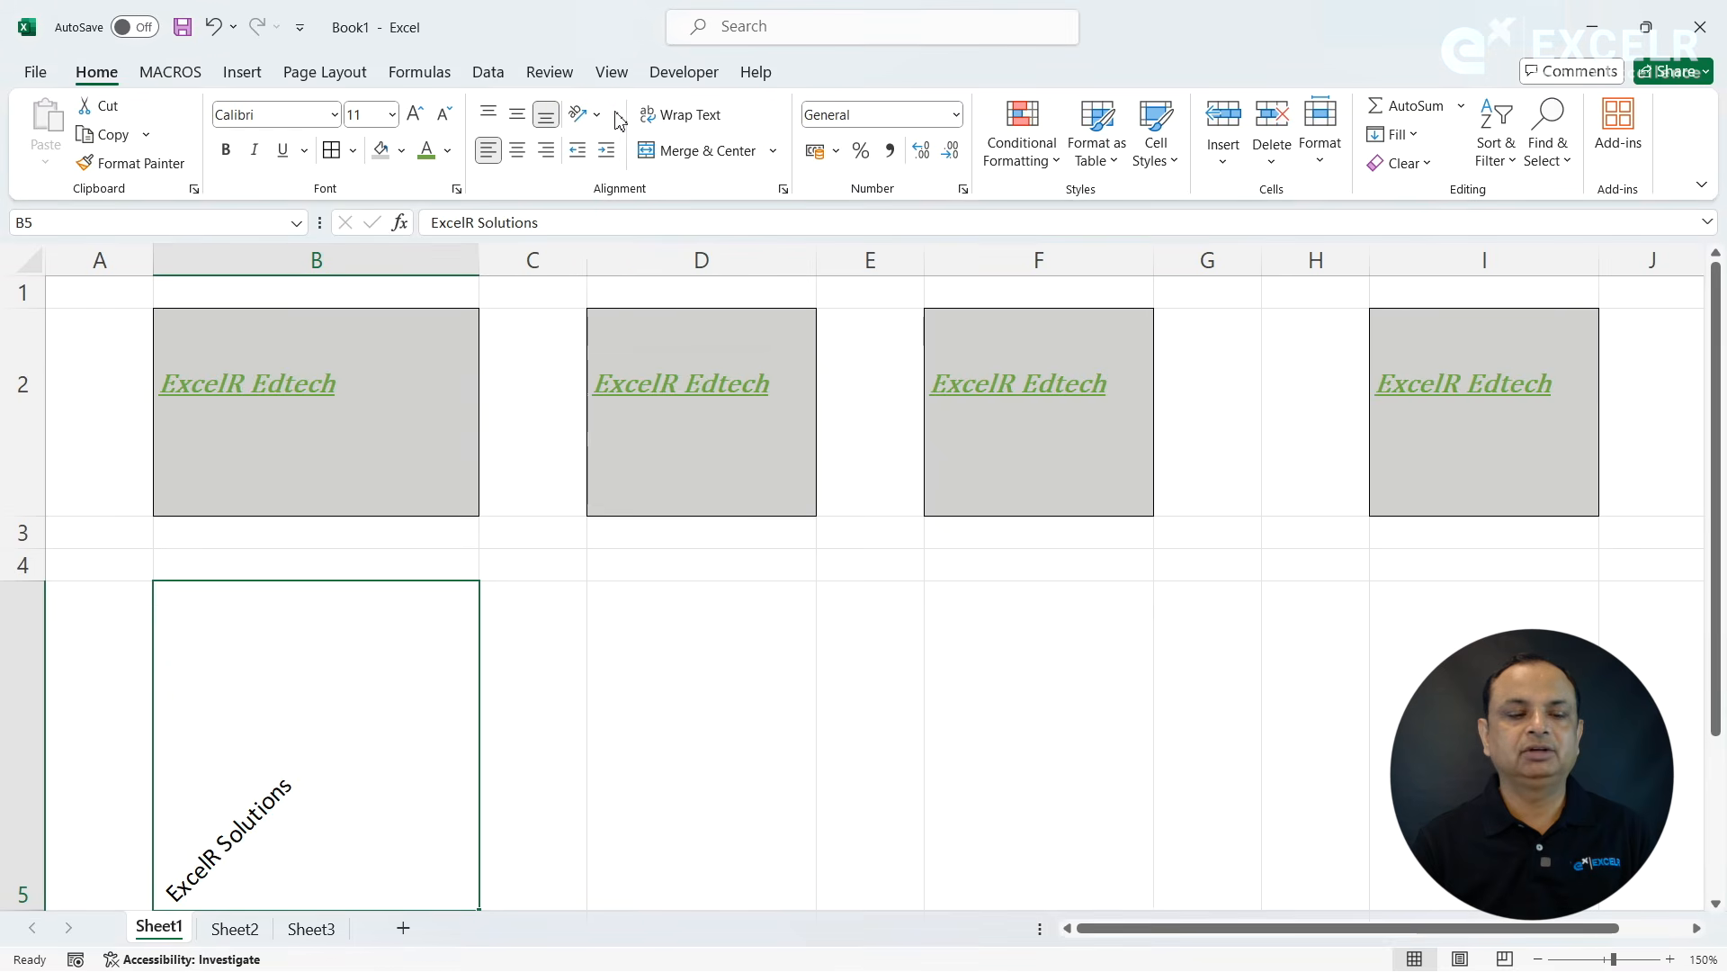
pyautogui.click(601, 117)
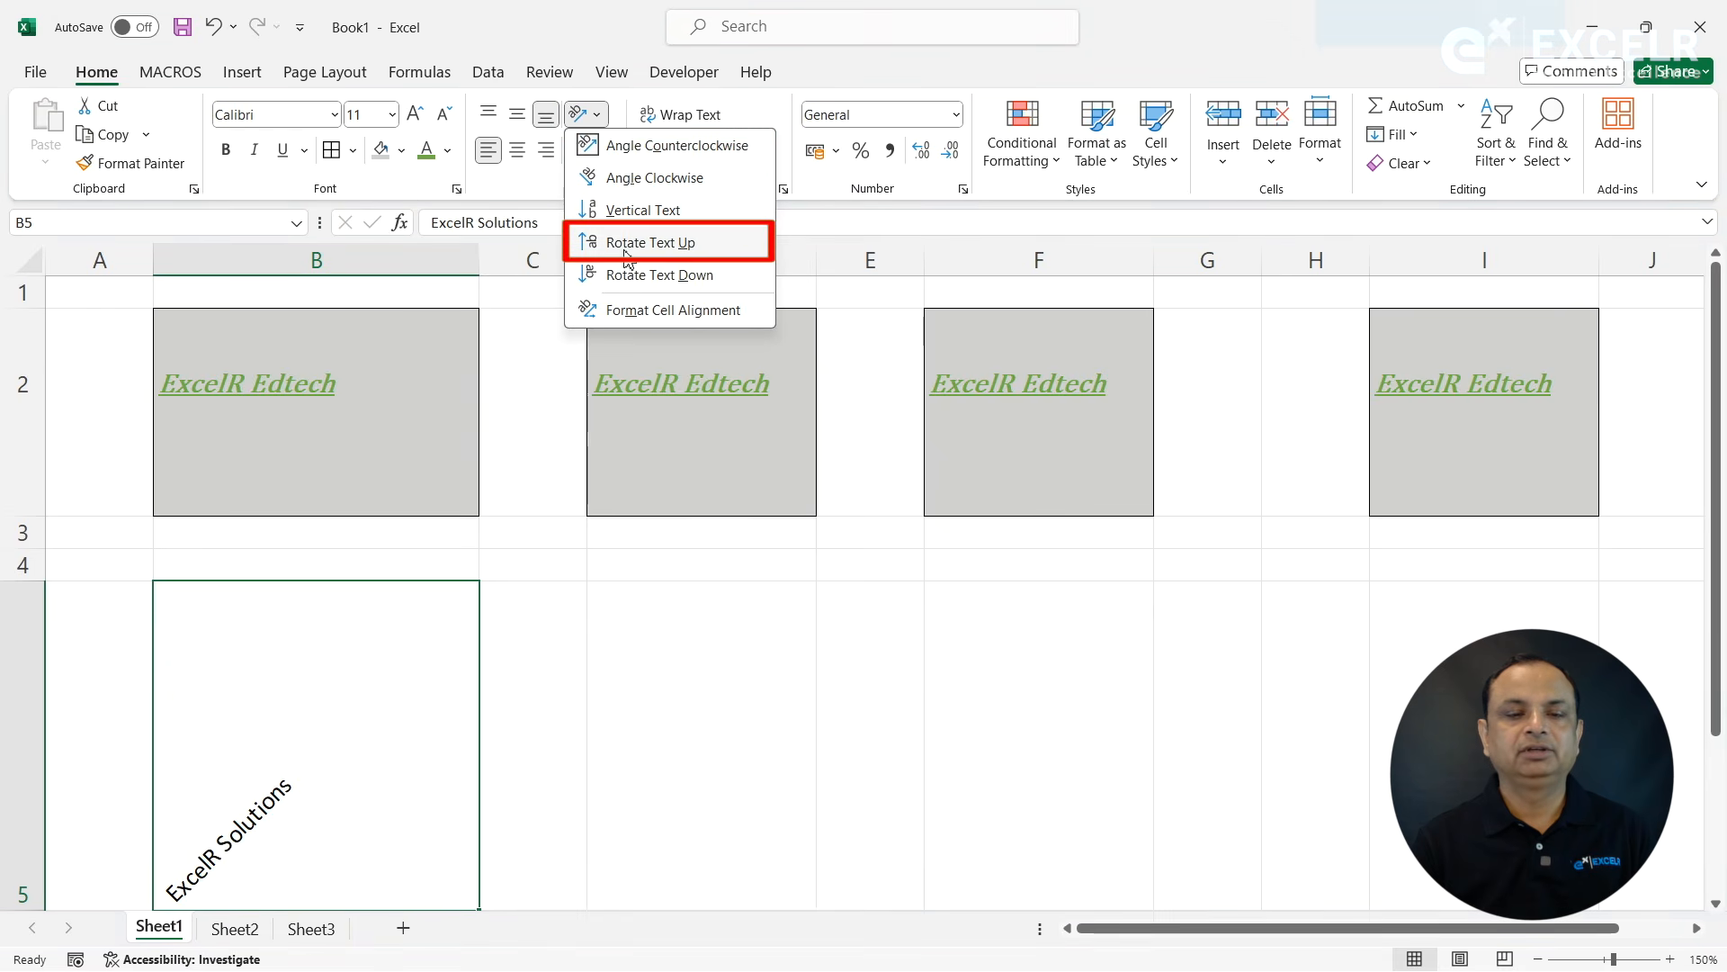
pyautogui.click(627, 245)
pyautogui.click(585, 114)
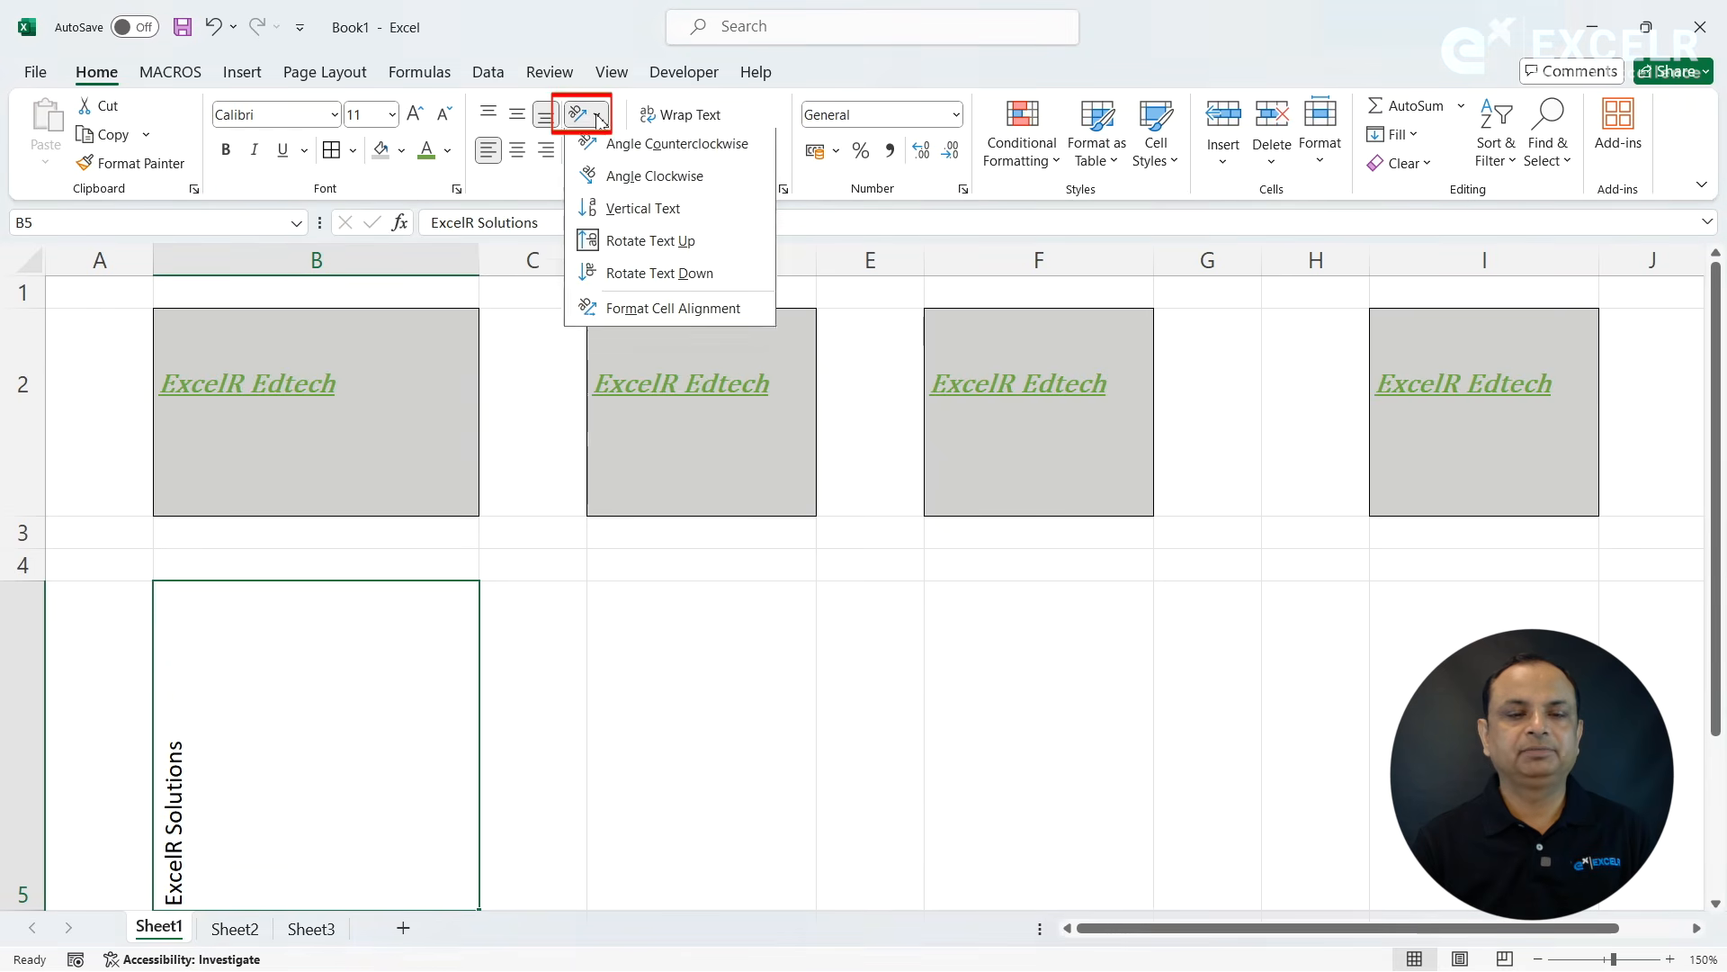
pyautogui.click(658, 275)
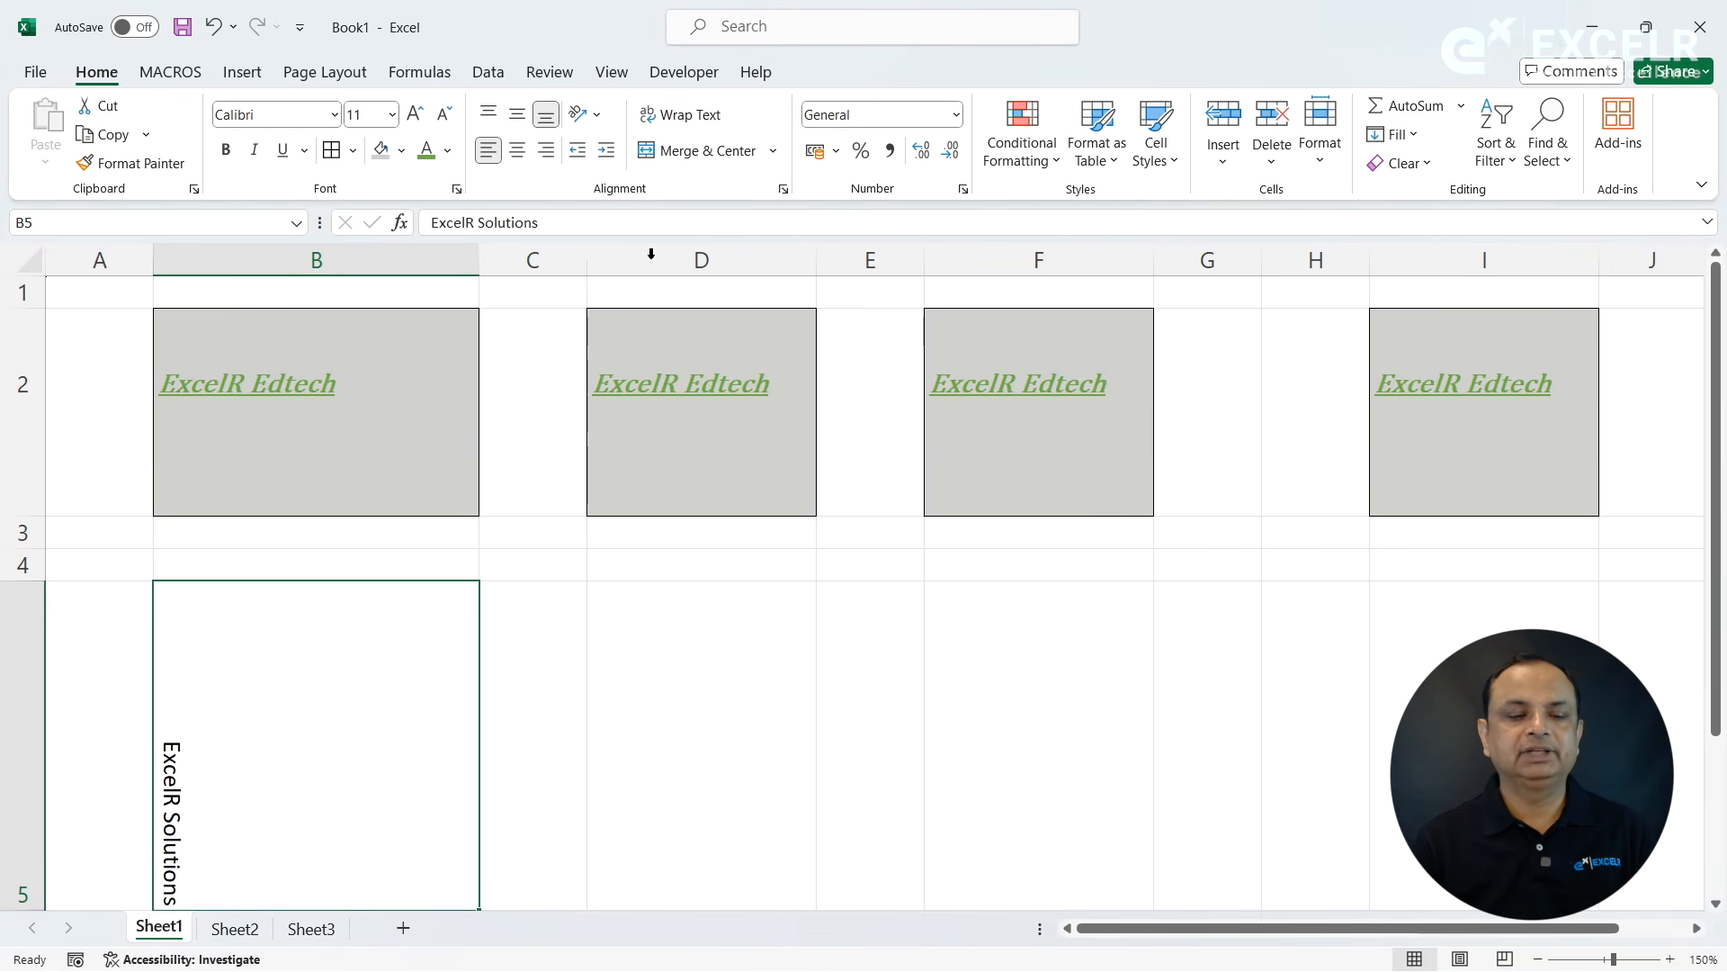
# - Set cell B5's text orientation to -1 degrees in the cell alignment settings
pyautogui.click(597, 114)
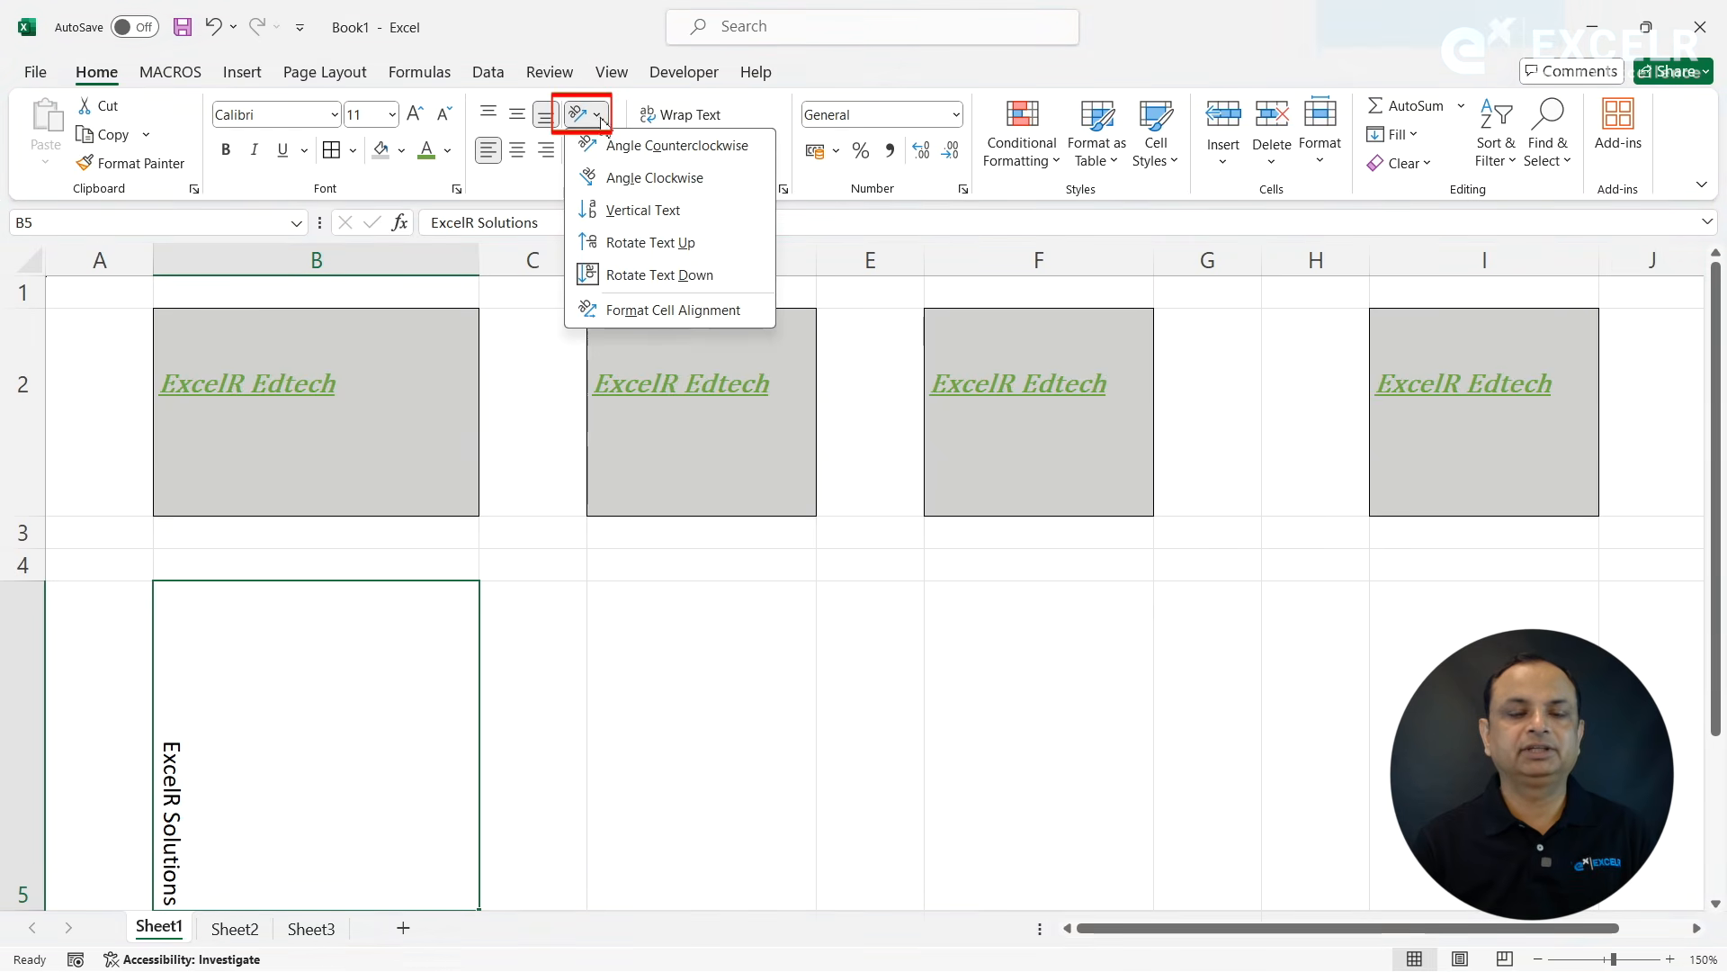
pyautogui.click(669, 315)
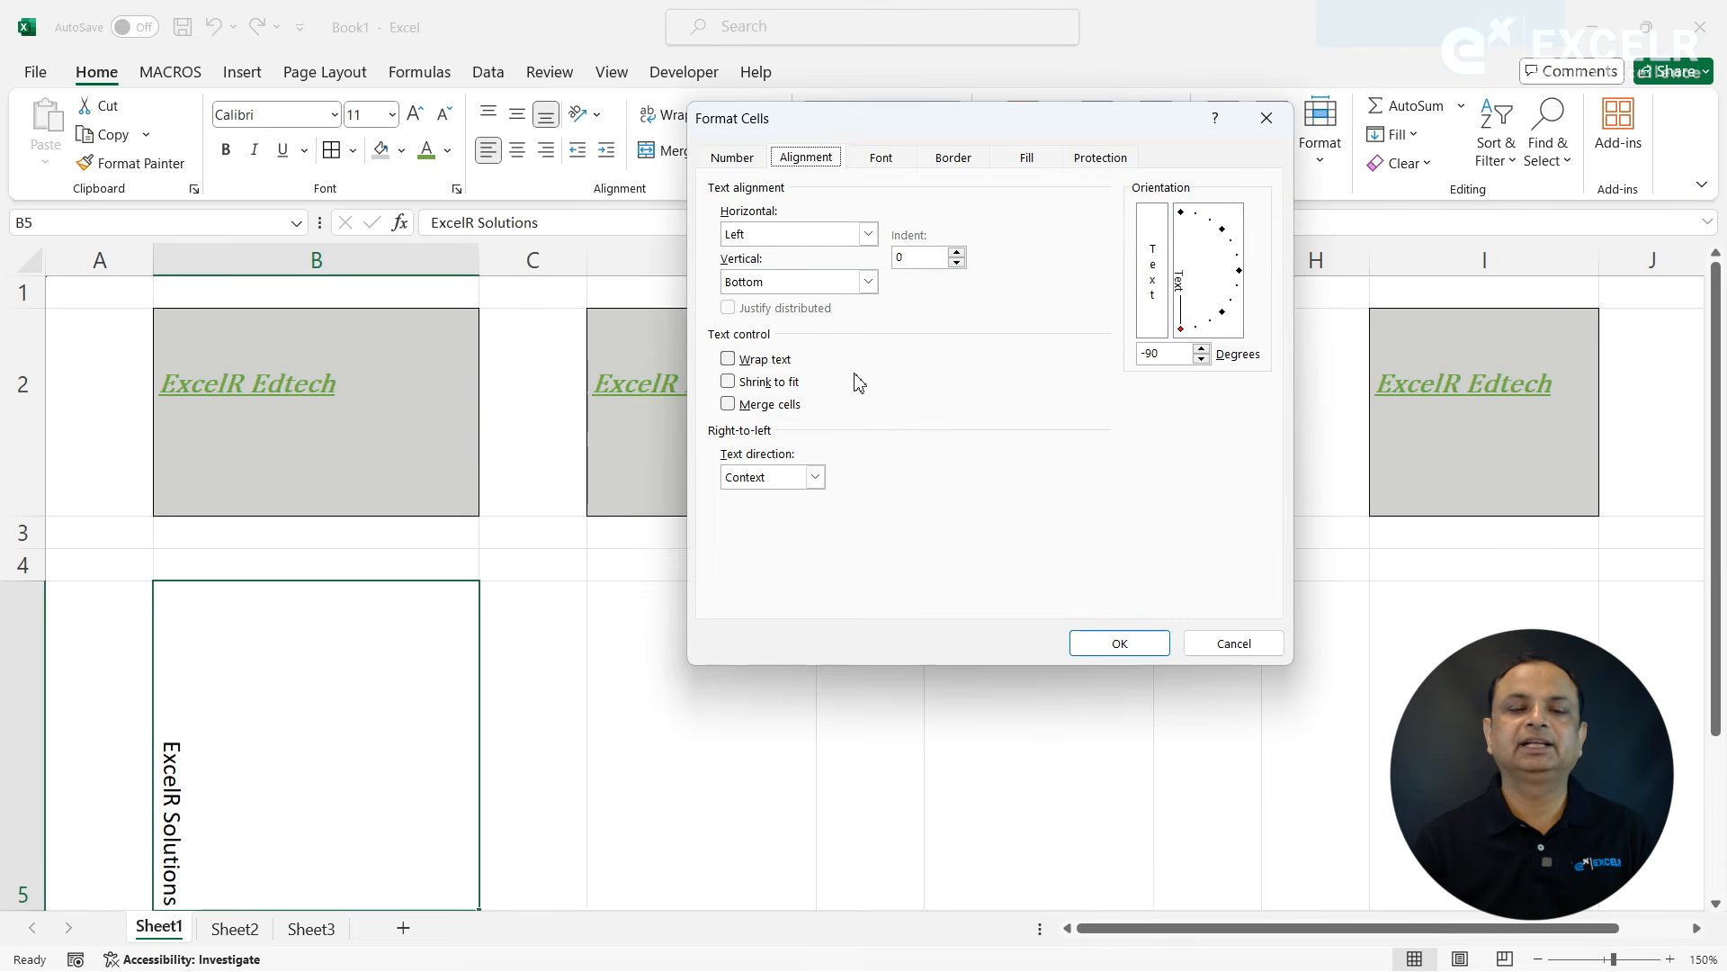
pyautogui.click(1247, 281)
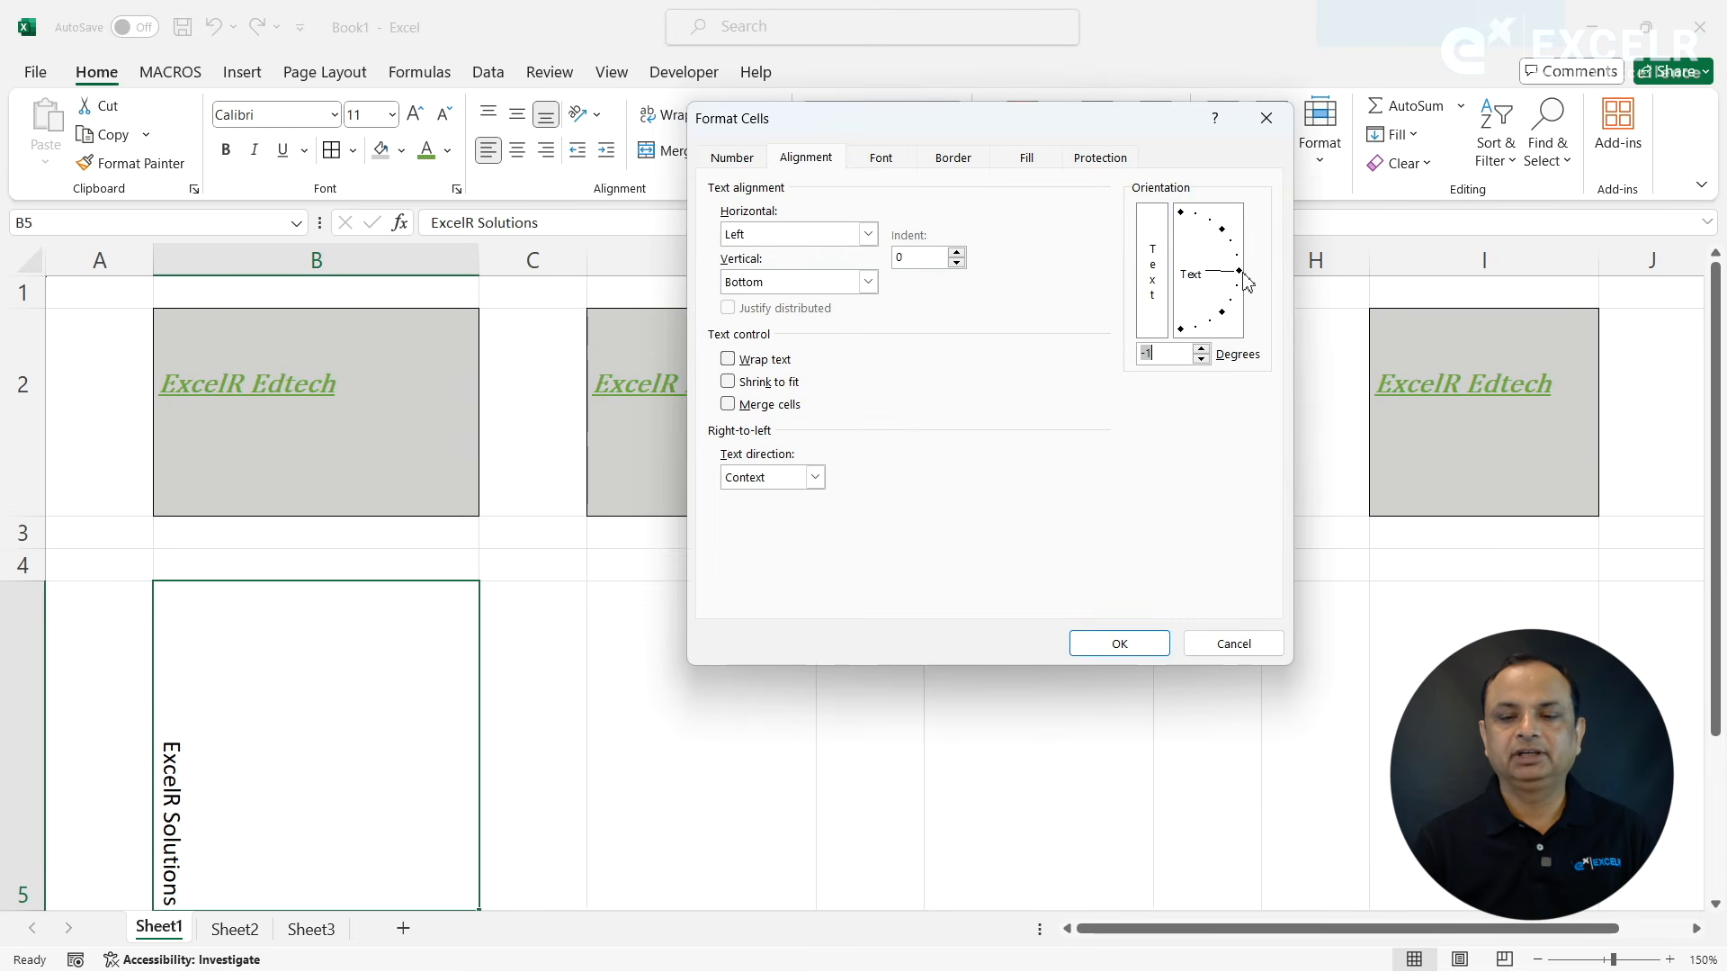
pyautogui.click(1135, 642)
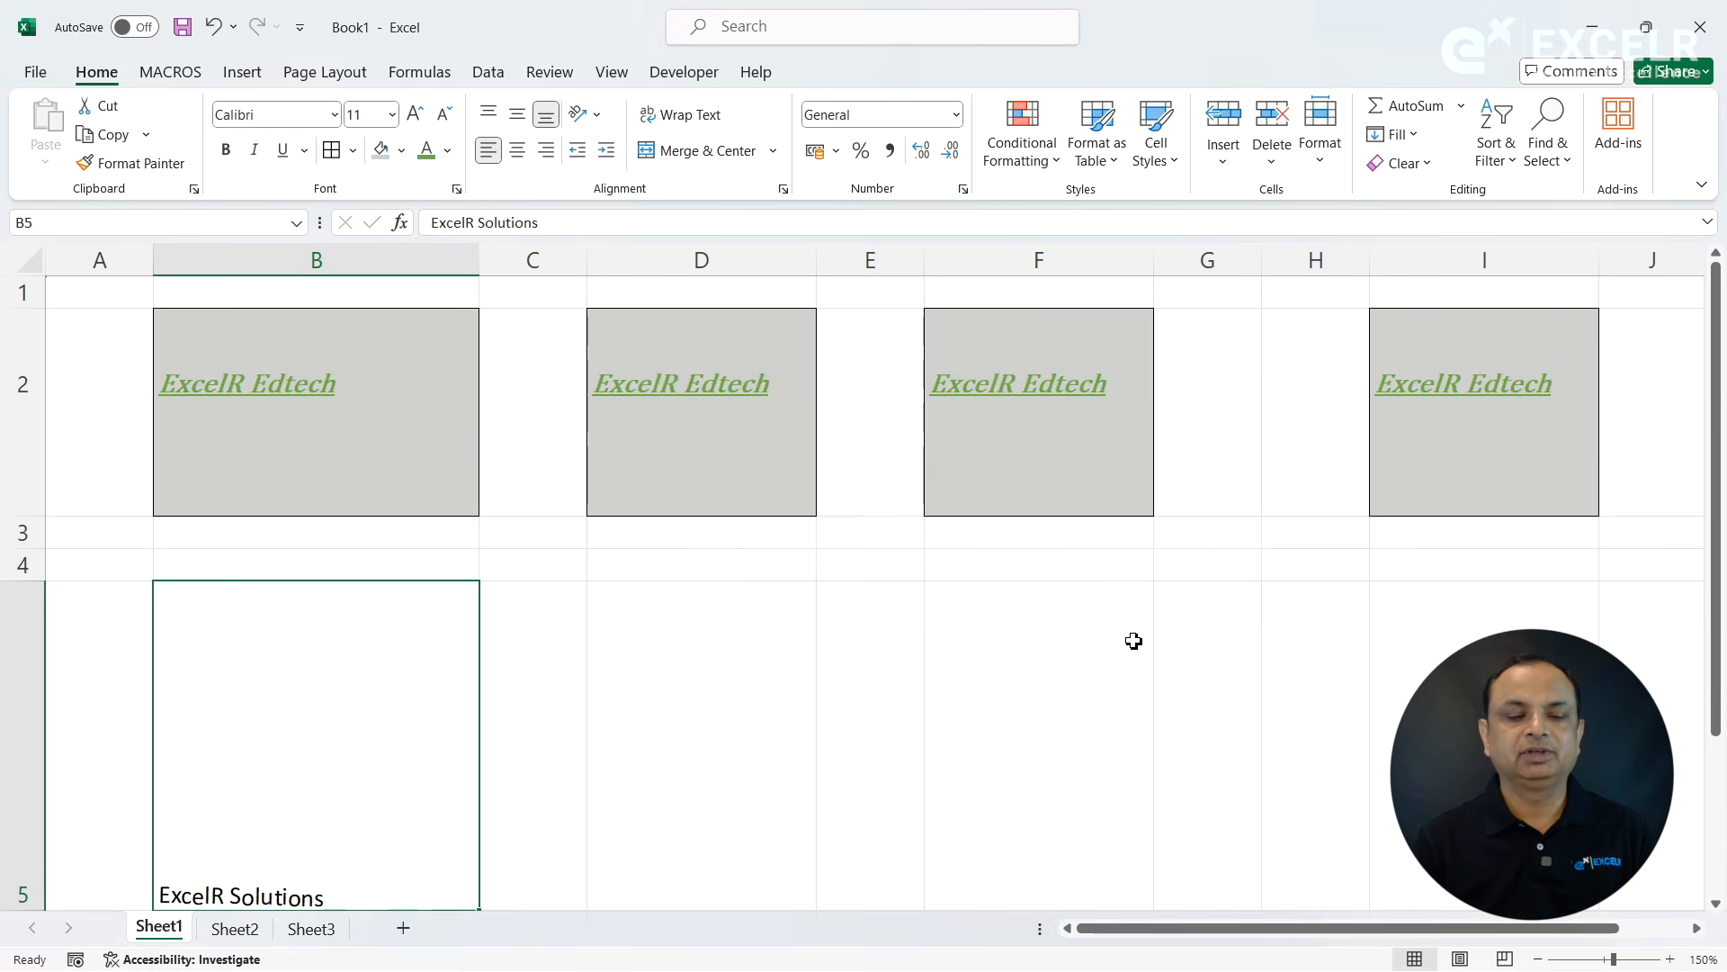
# - Align cell B5's text to the top and shrink row 5's height to slightly more than the text
pyautogui.click(489, 114)
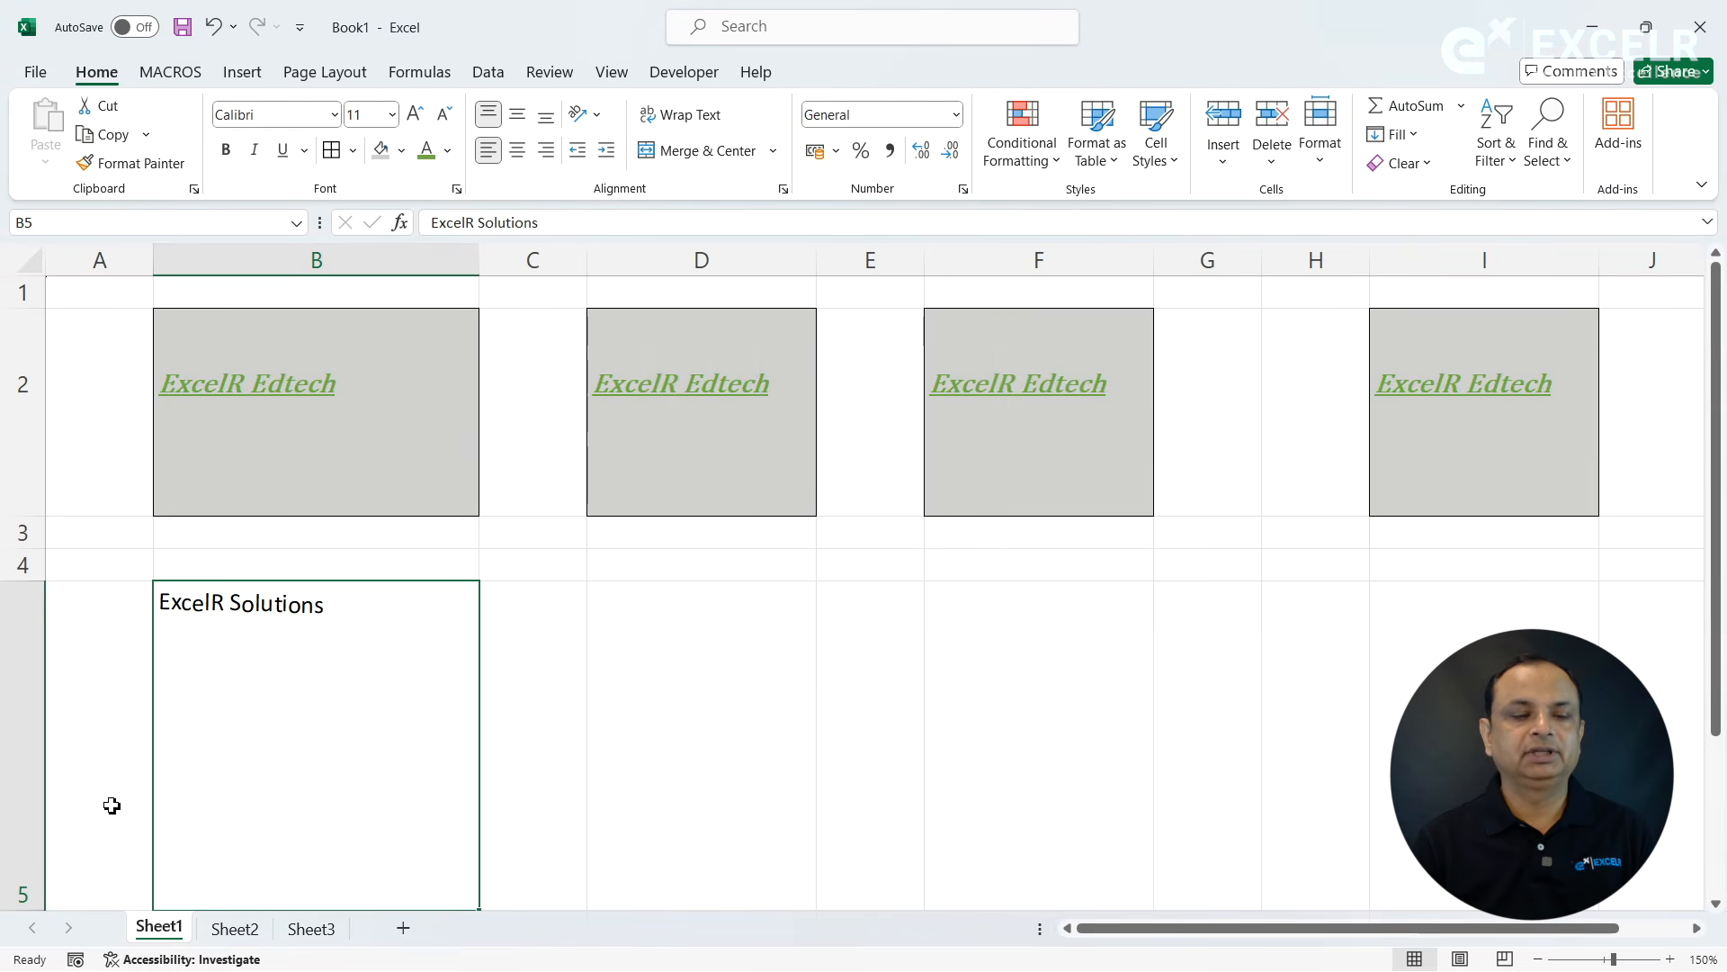
pyautogui.click(144, 821)
pyautogui.press('Down')
pyautogui.press('Down')
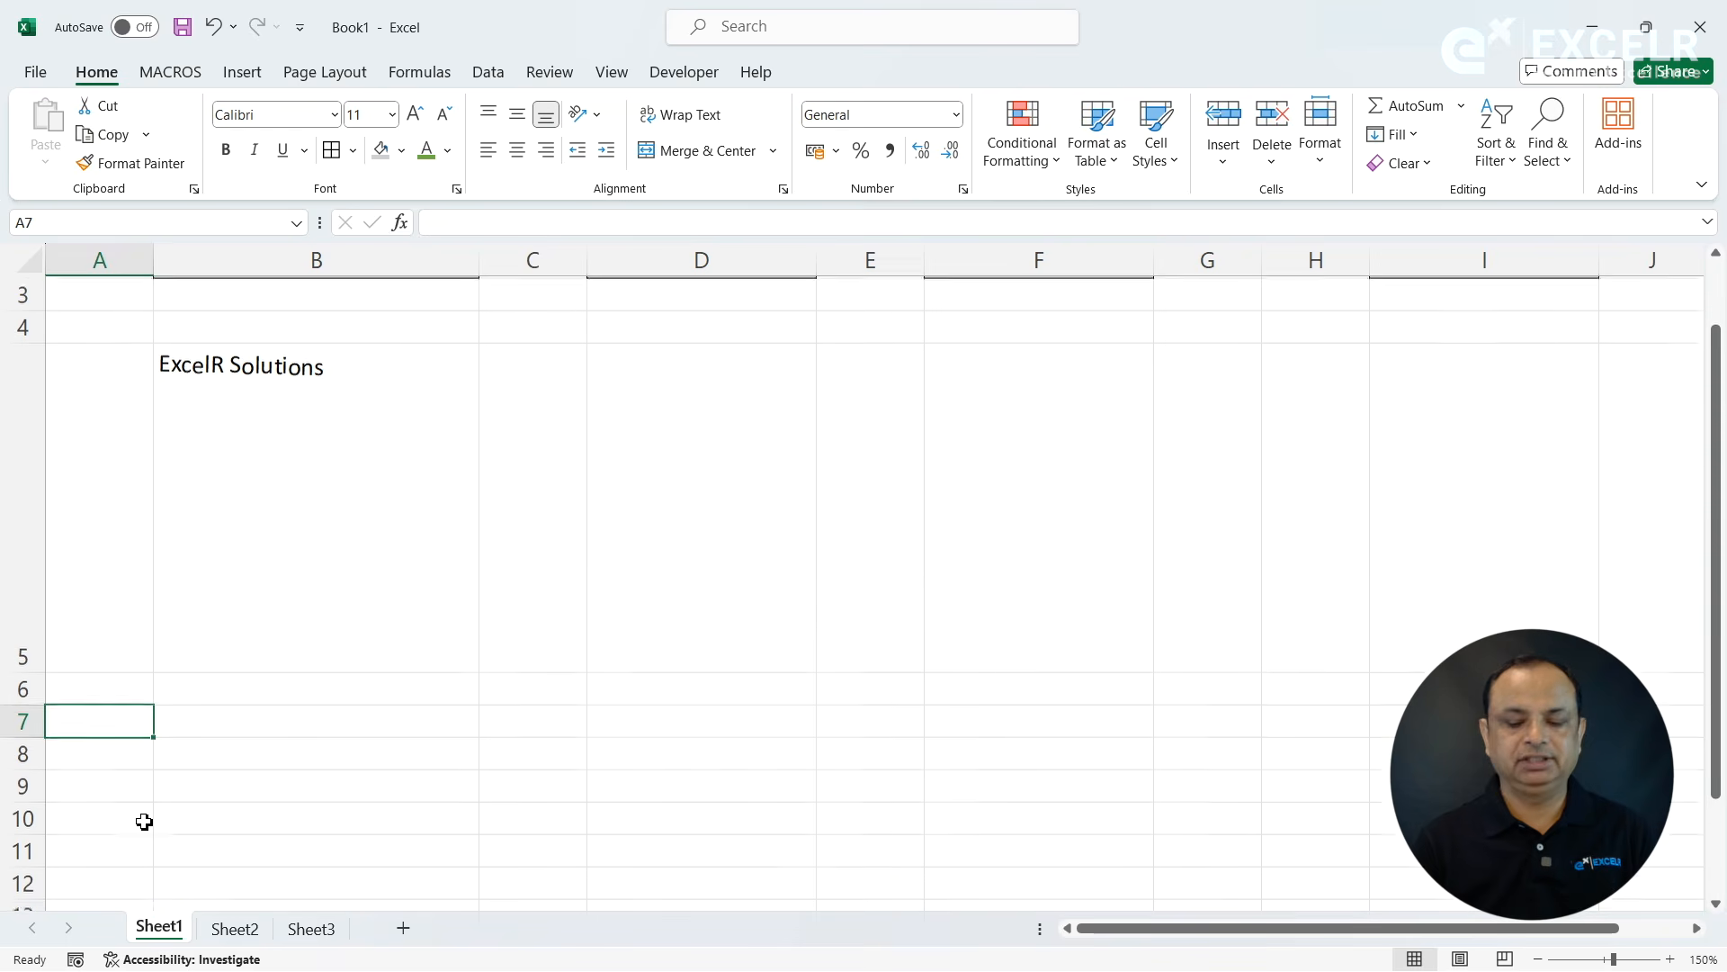
pyautogui.moveTo(40, 670); pyautogui.dragTo(57, 392)
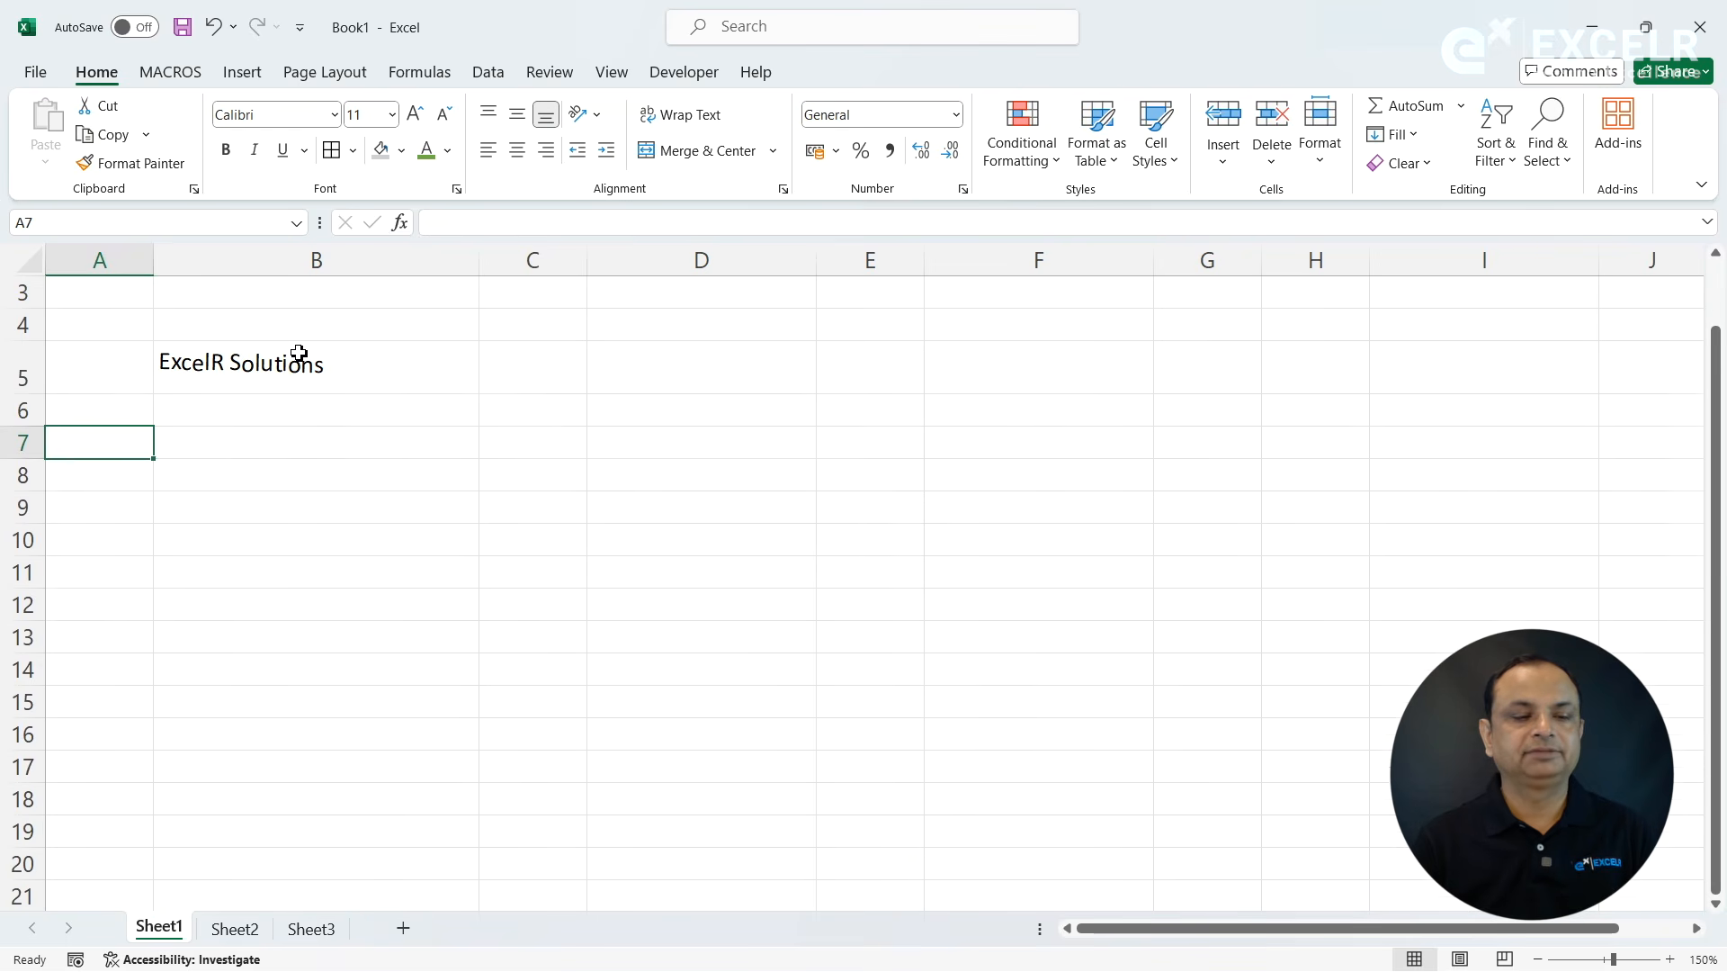
# - Return to the beginning of the sheet by moving the selection up column B to cell B1
pyautogui.click(301, 353)
pyautogui.press('Up')
pyautogui.press('Up')
pyautogui.press('Up')
pyautogui.press('Up')
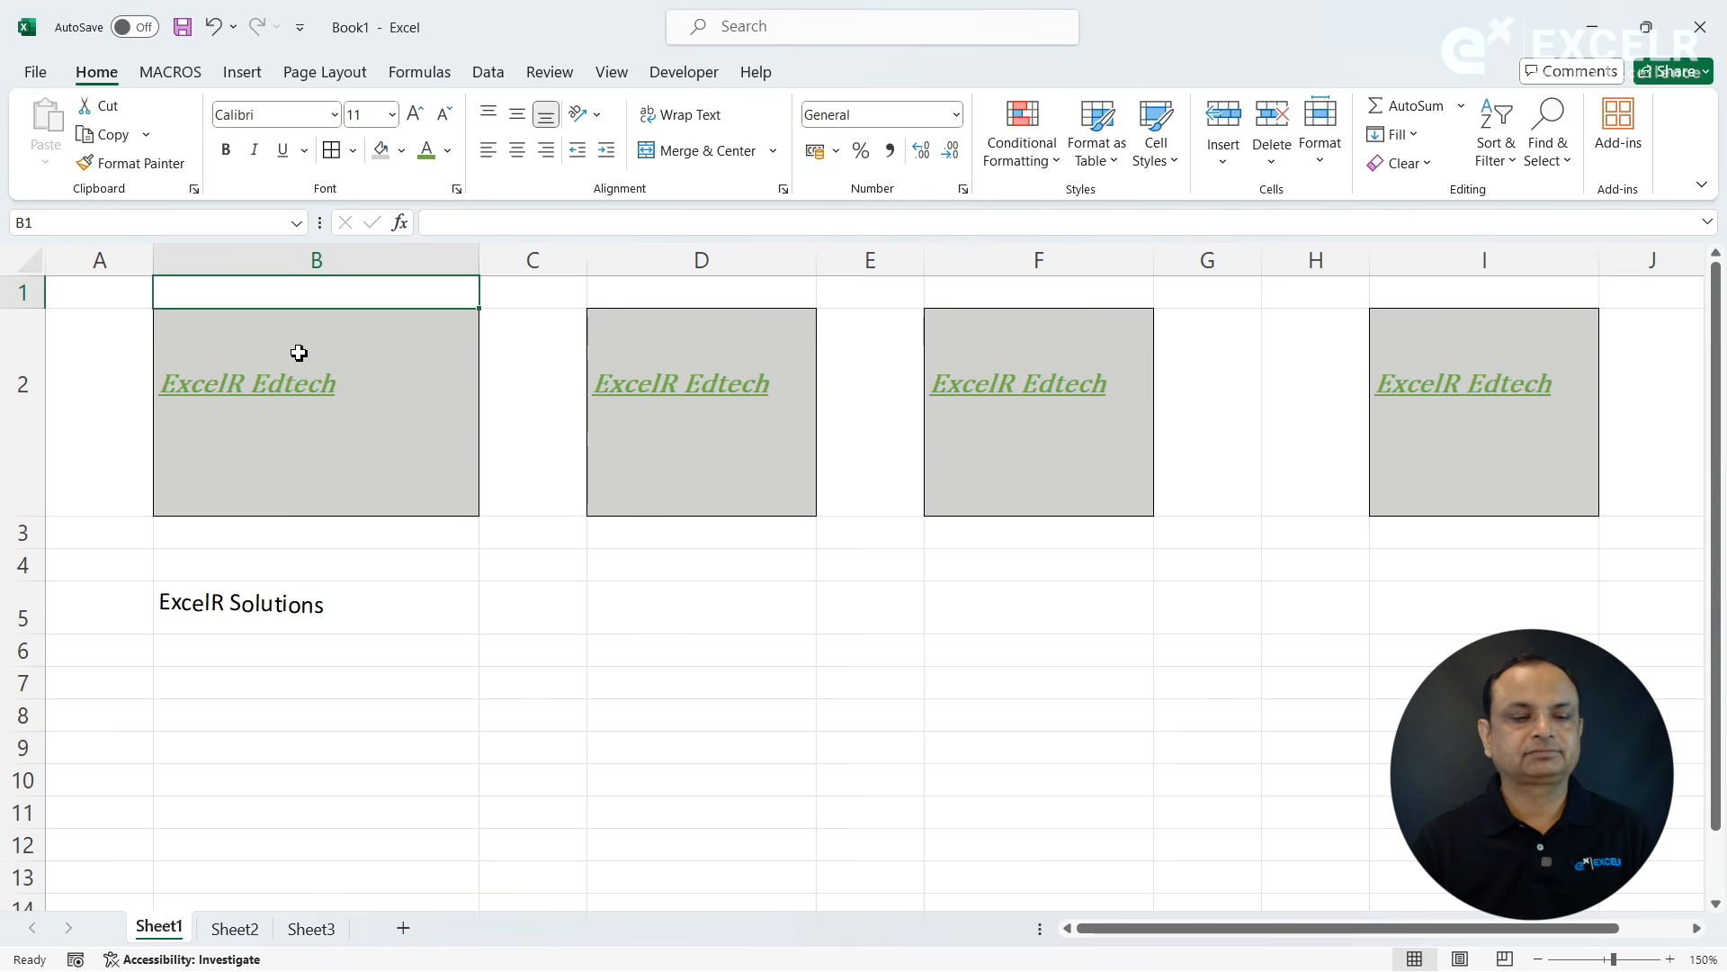
pyautogui.click(294, 595)
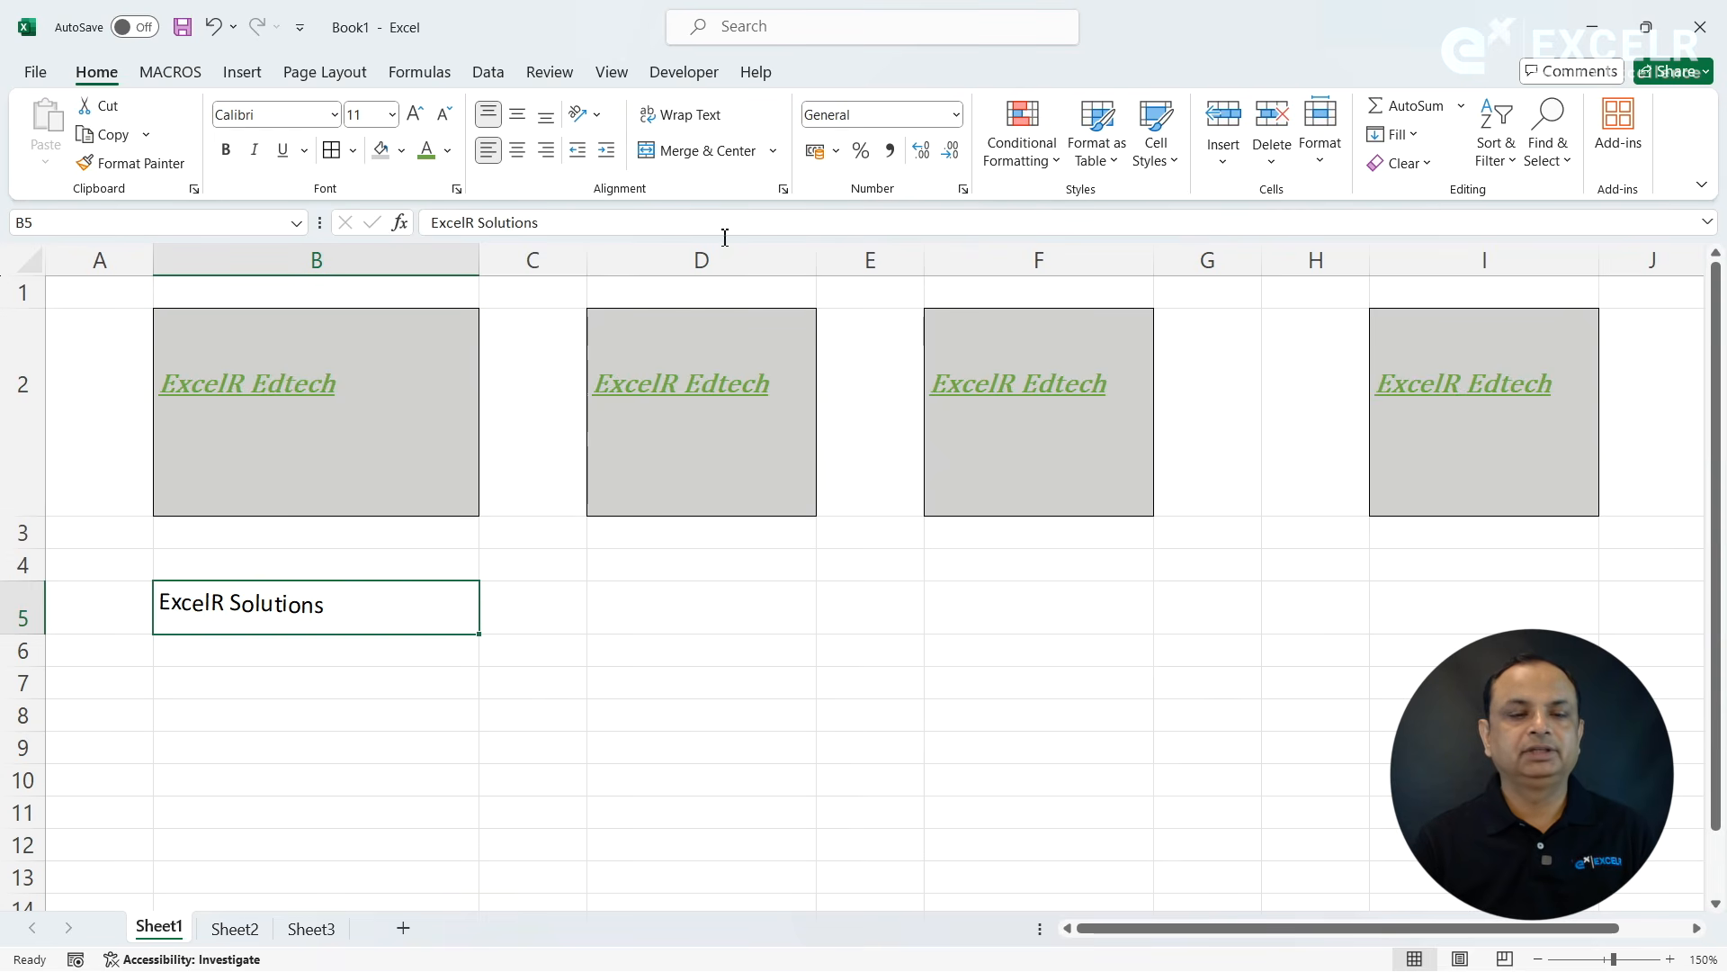
pyautogui.click(351, 713)
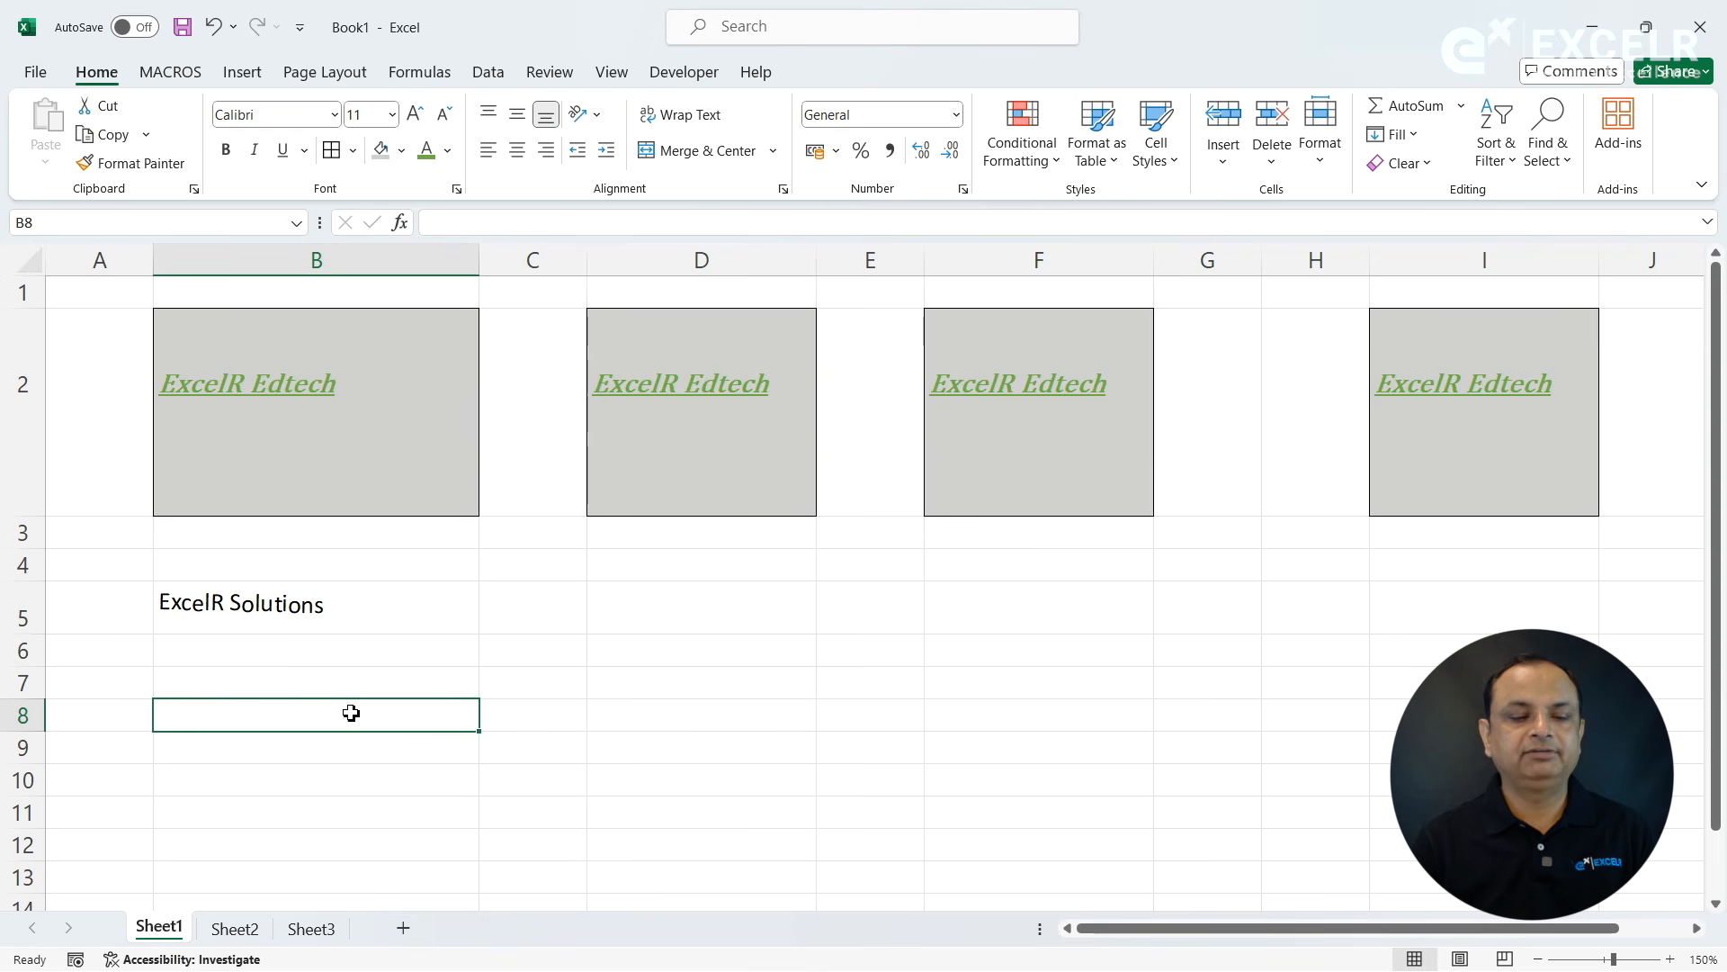
pyautogui.click(775, 155)
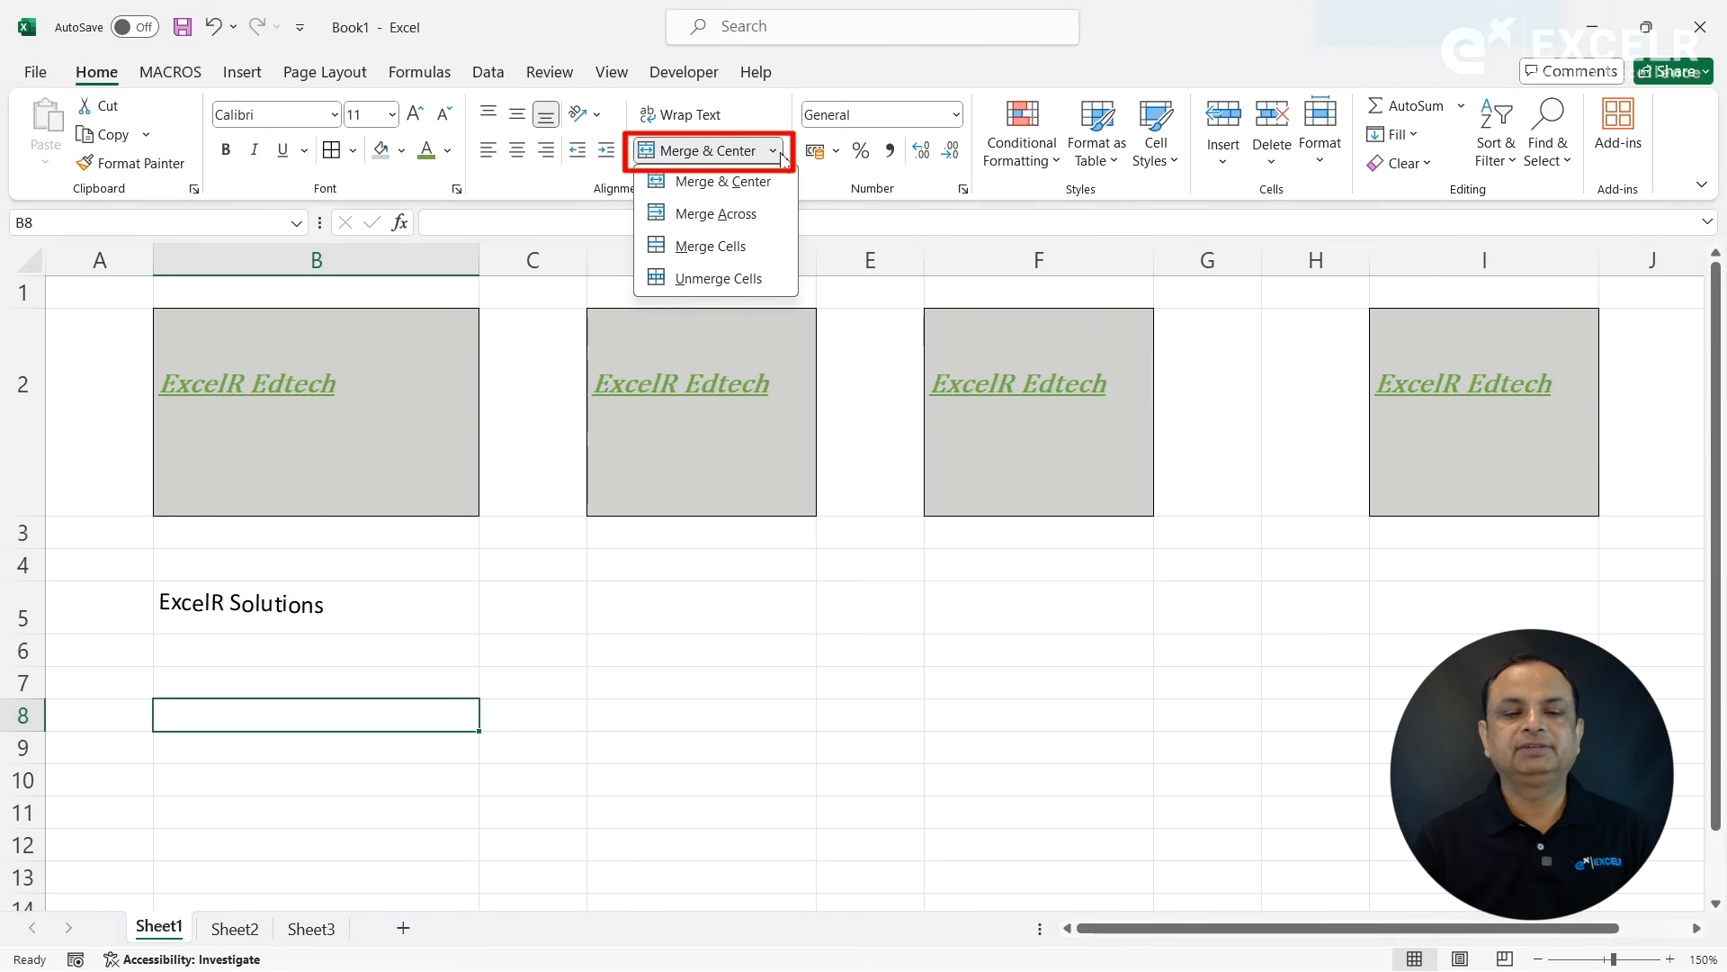
pyautogui.click(629, 585)
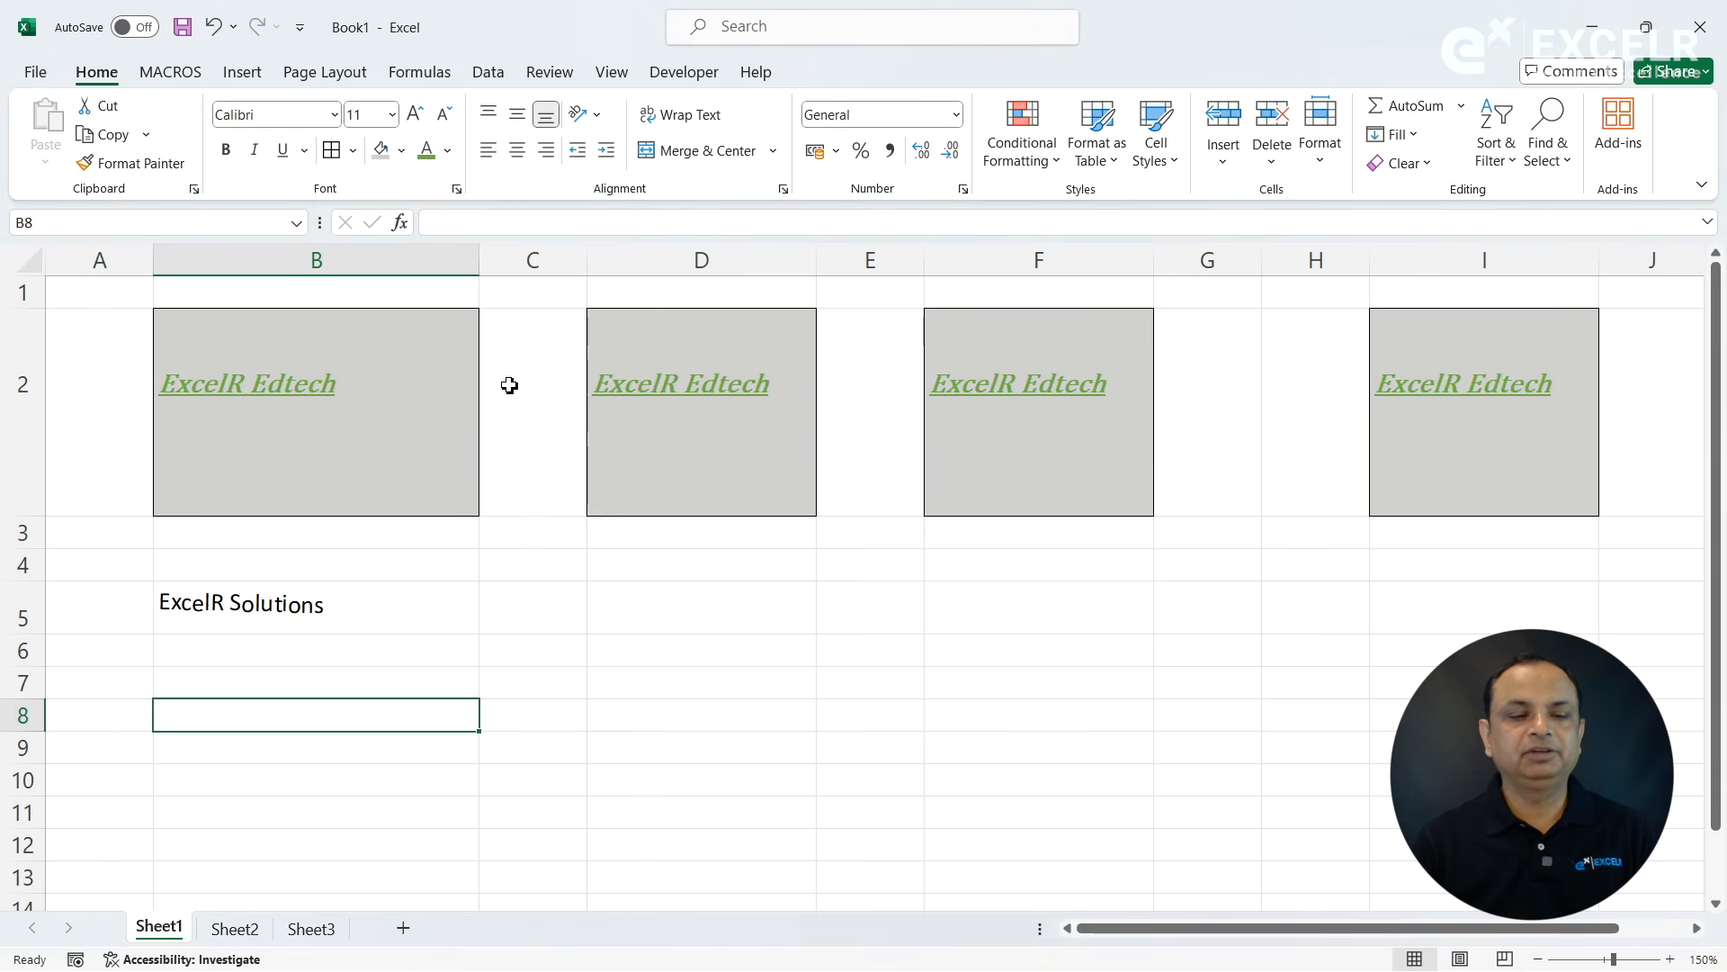
# - Merge and center cells D7 to H7, and unmerge them again
pyautogui.click(700, 689)
pyautogui.moveTo(700, 689); pyautogui.dragTo(1311, 683)
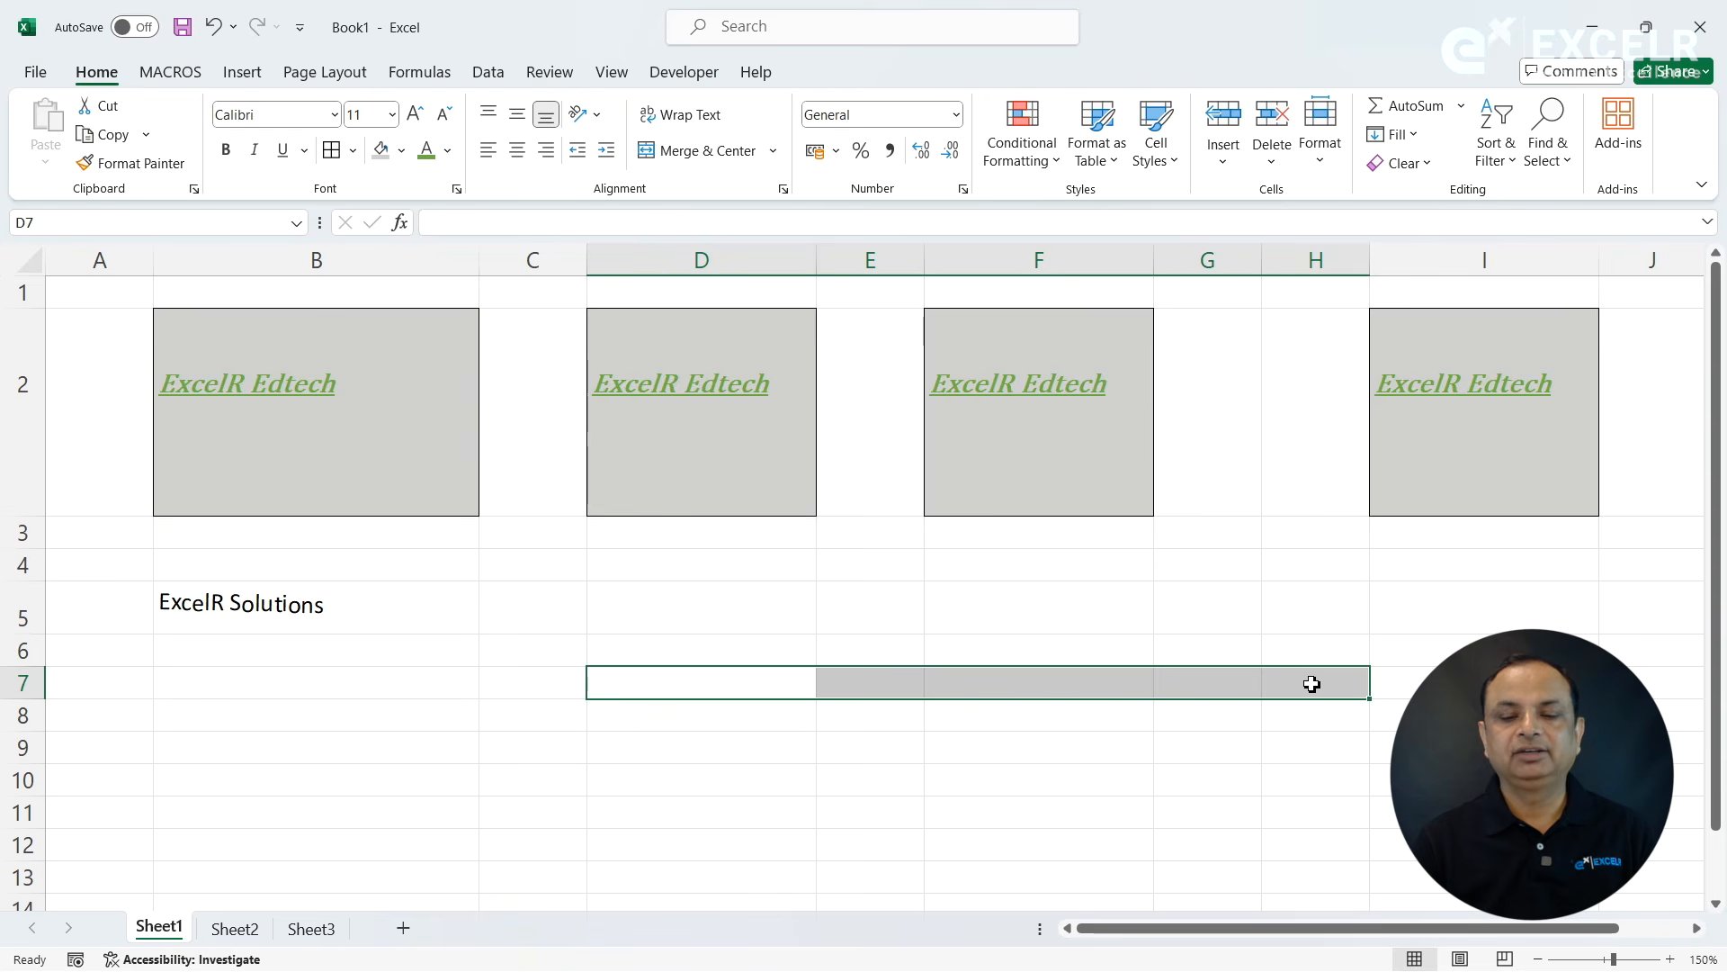
pyautogui.click(773, 150)
pyautogui.click(722, 181)
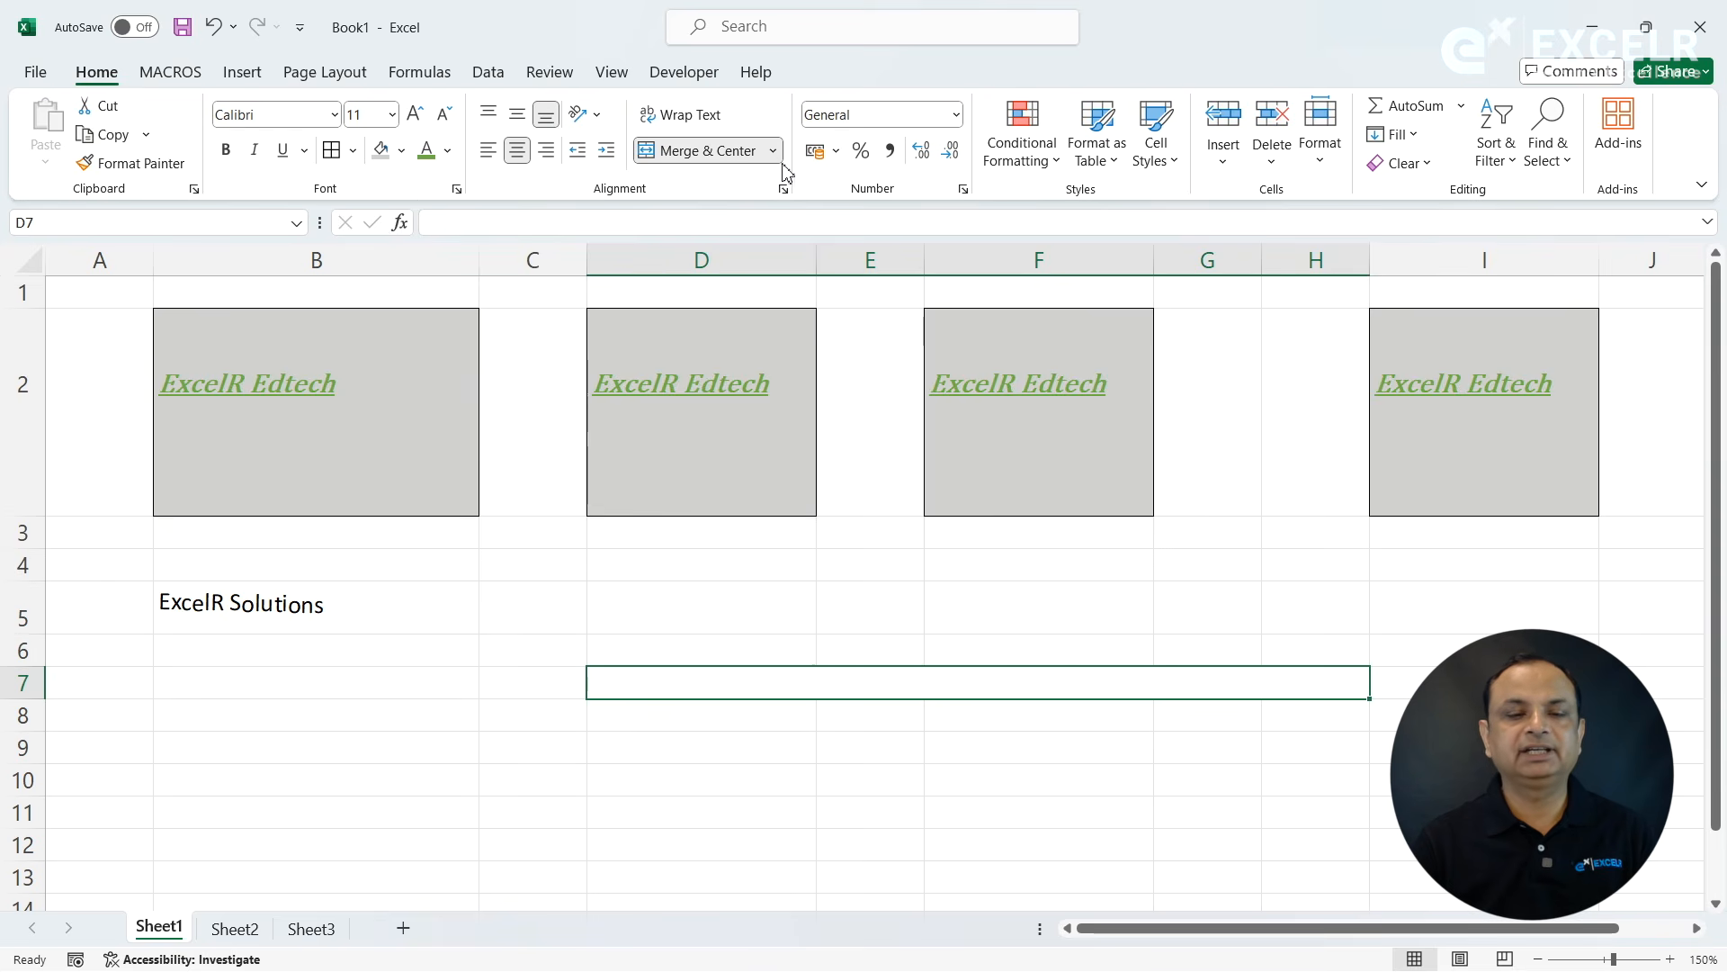
pyautogui.click(773, 151)
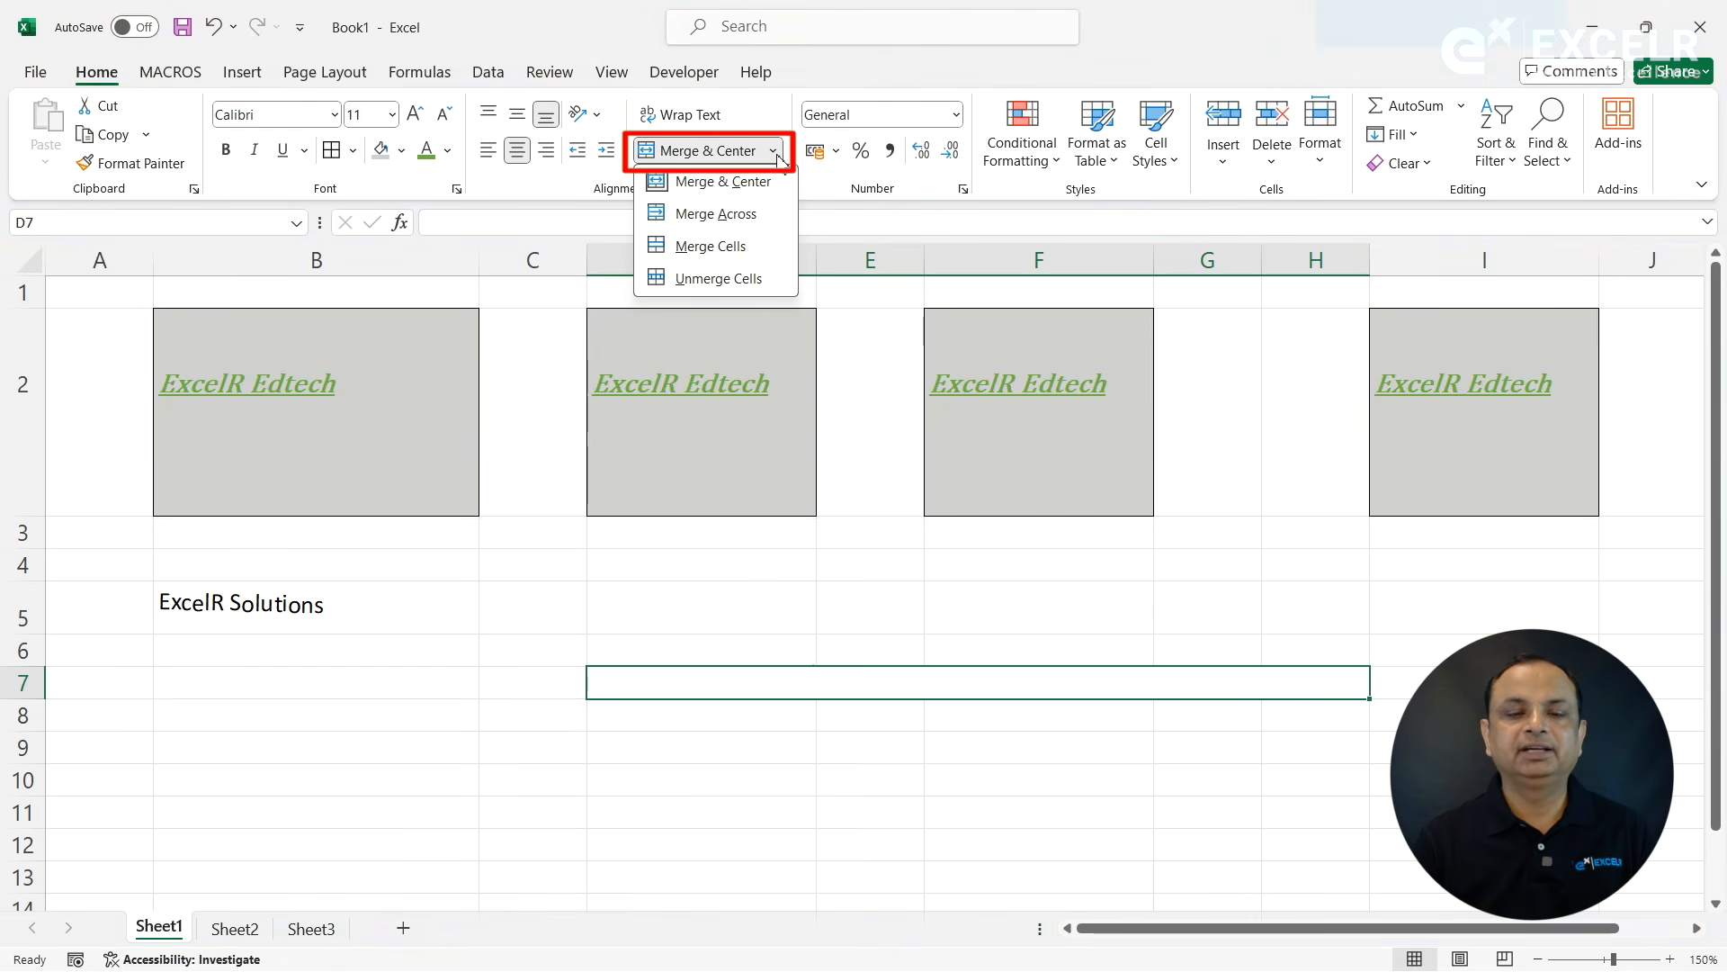
pyautogui.click(717, 279)
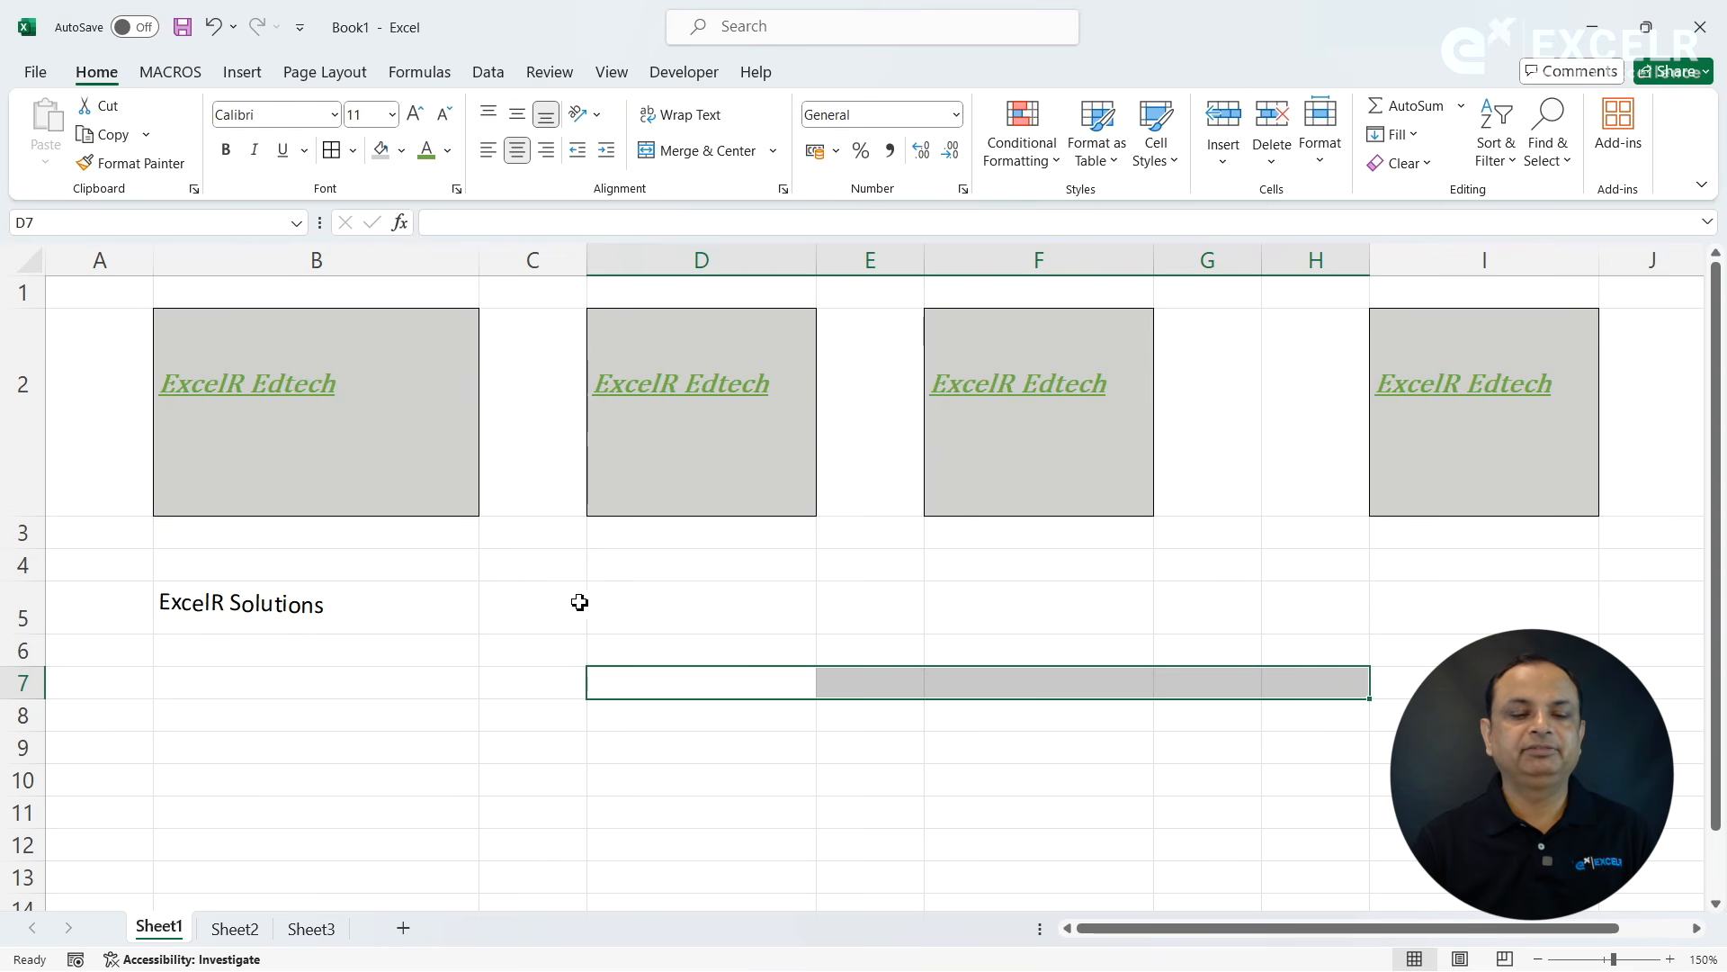
# - Enter the text "ExcelR Edtech" in cell C4
pyautogui.click(539, 569)
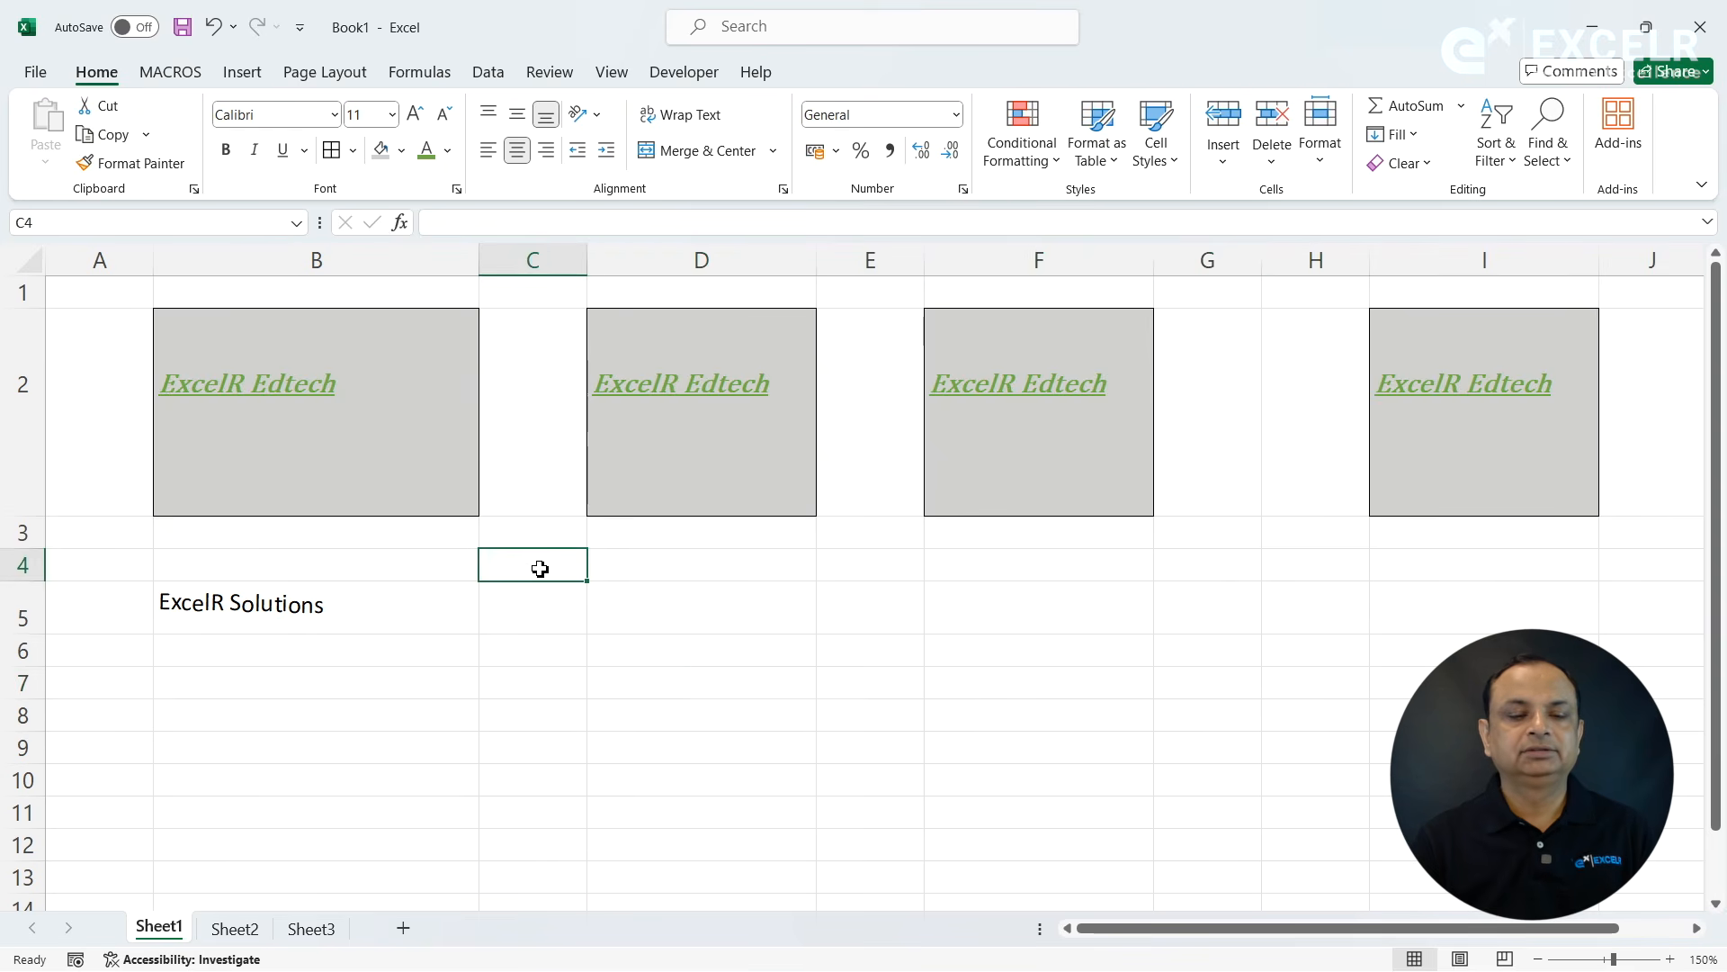
pyautogui.write('E')
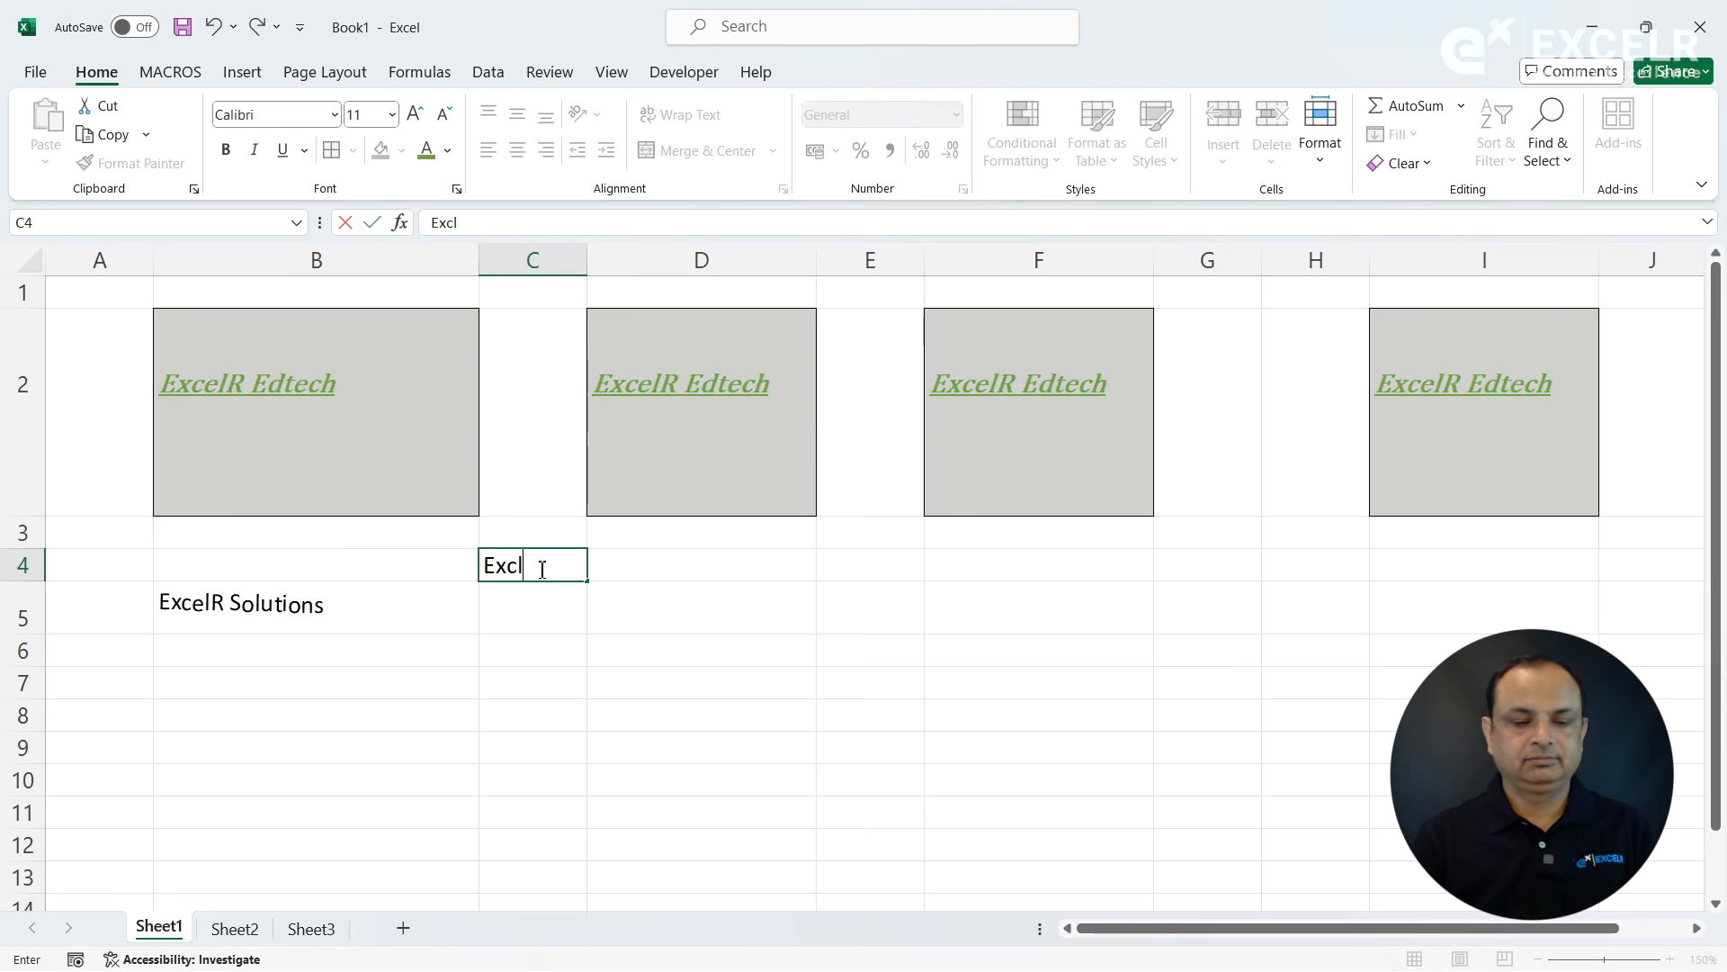
pyautogui.write('xcelR Edtech')
pyautogui.click(572, 681)
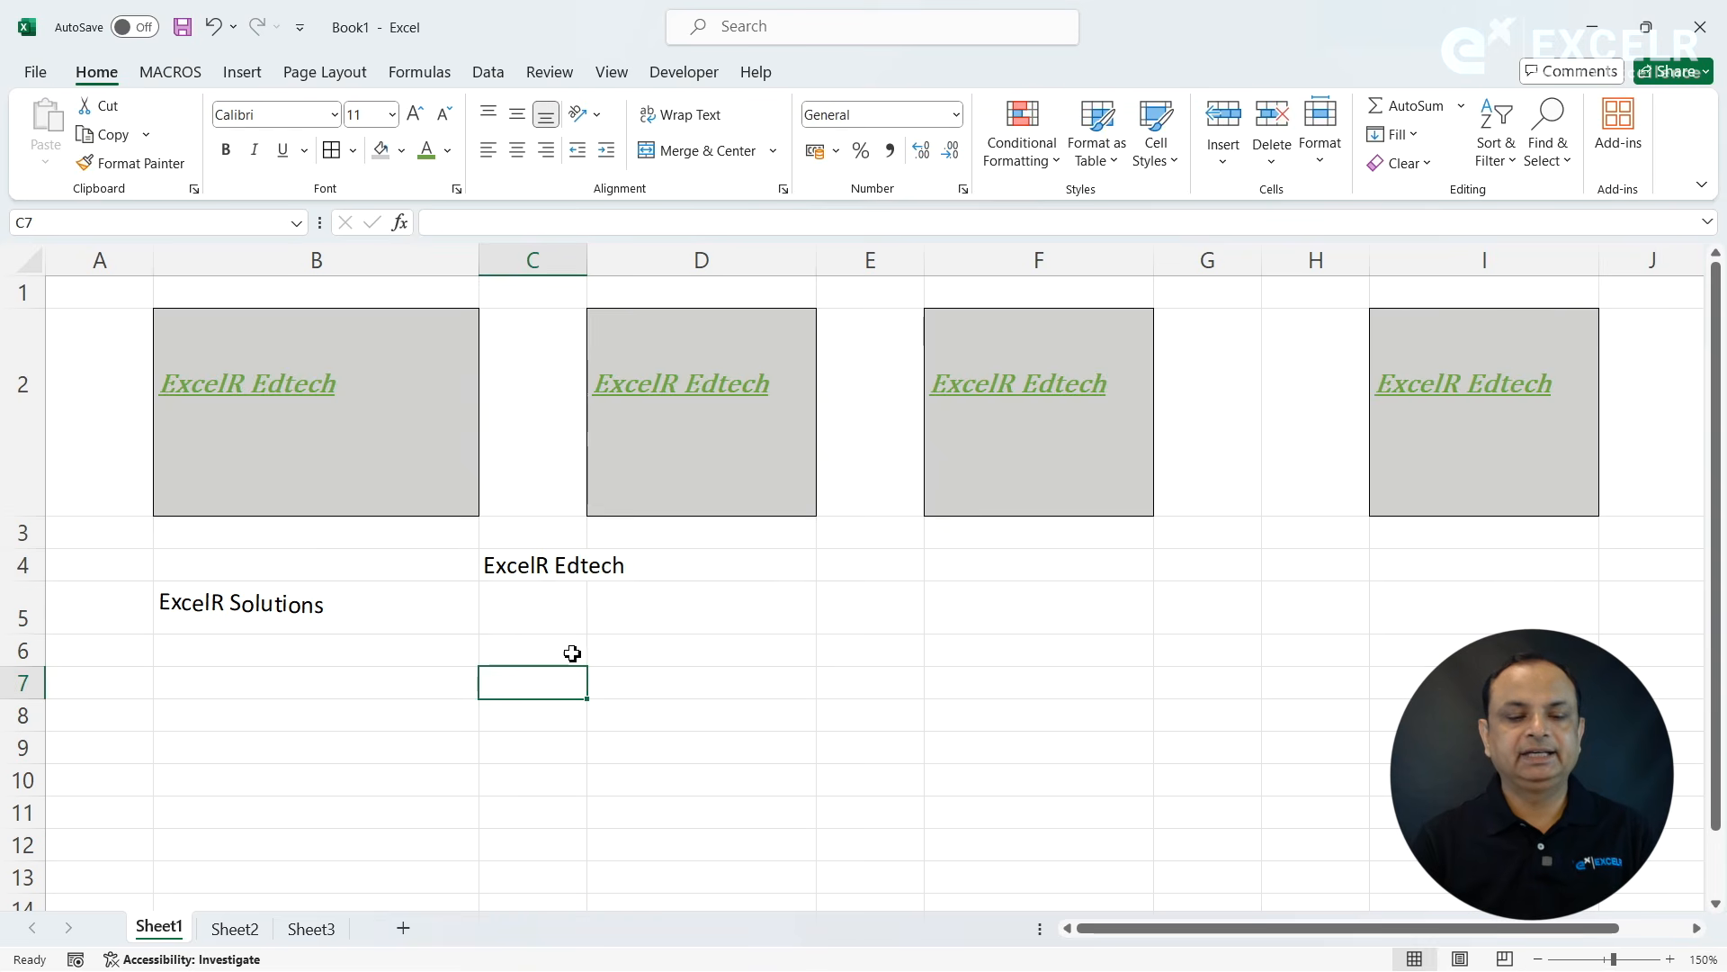
# - Wrap the text in cell C4 and turn the wrapping off again
pyautogui.click(564, 590)
pyautogui.click(561, 568)
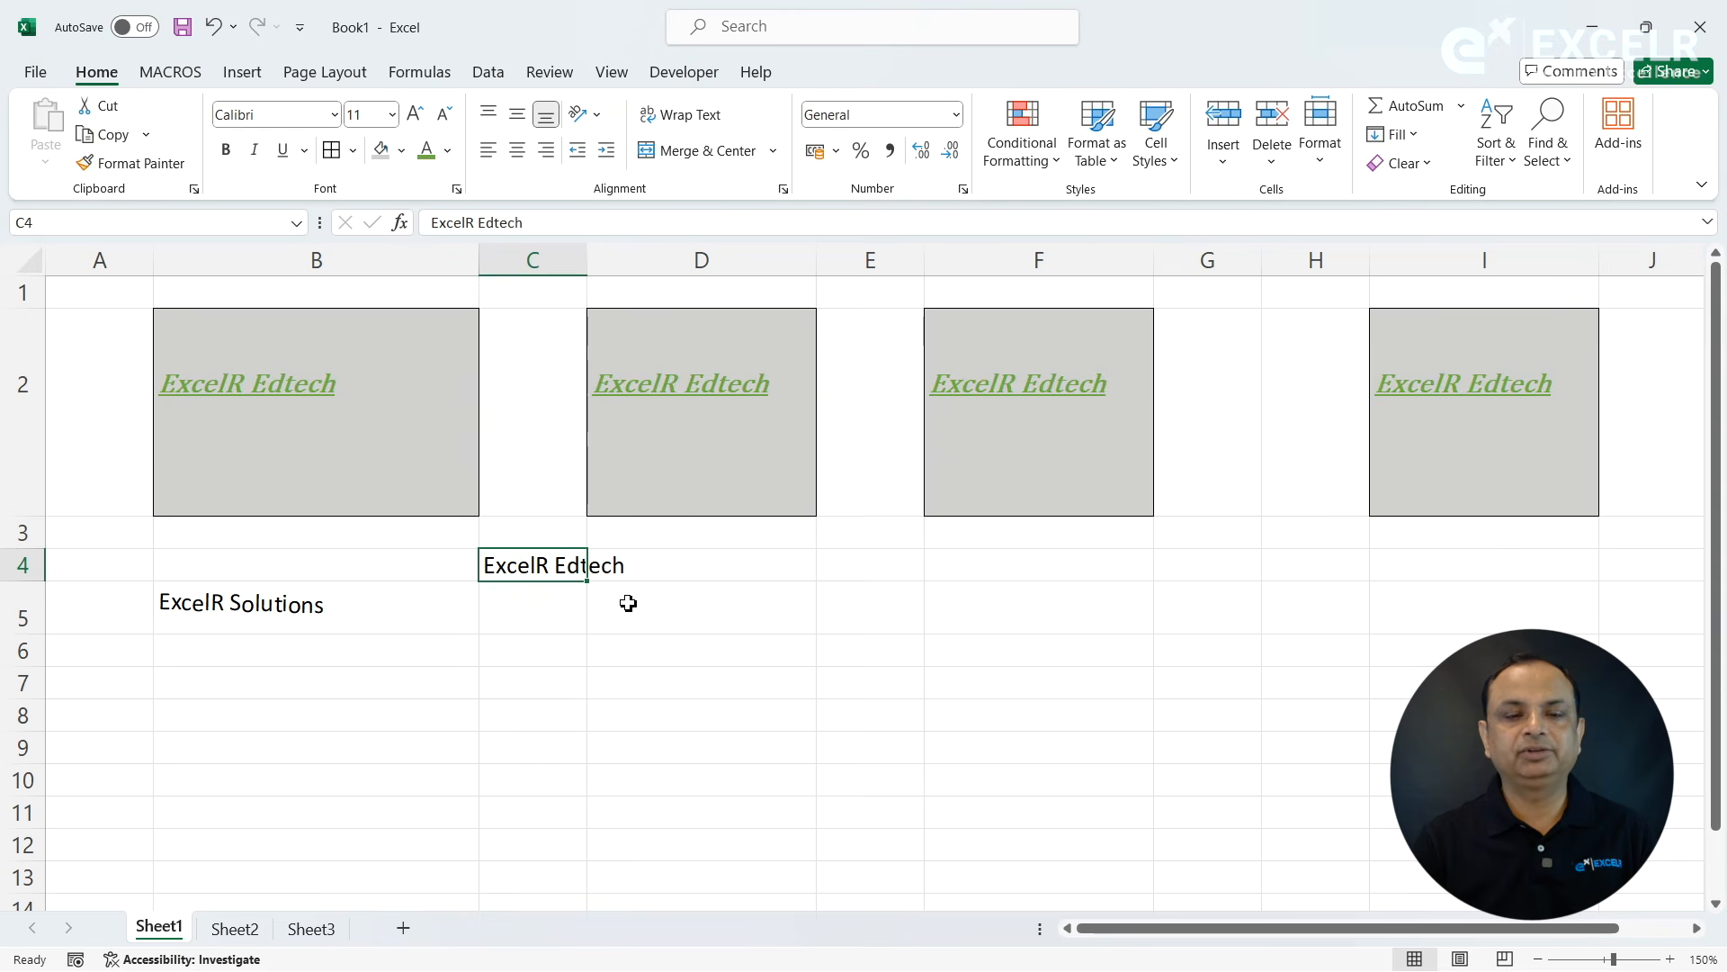
pyautogui.click(693, 117)
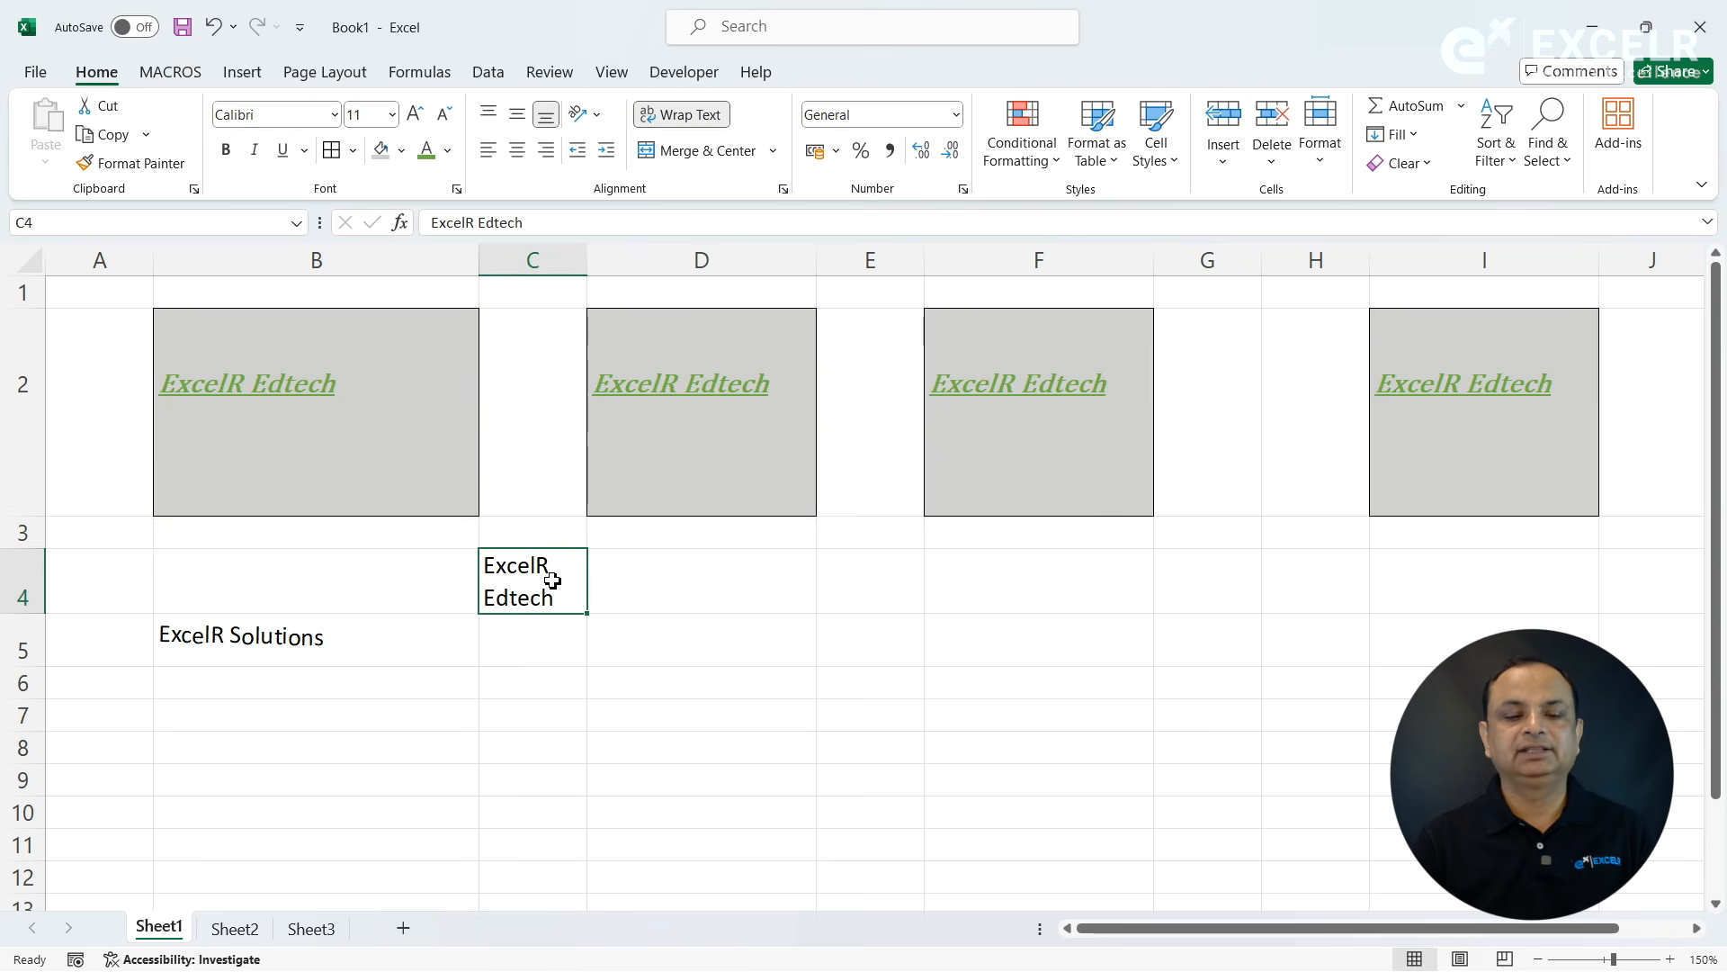
pyautogui.click(710, 120)
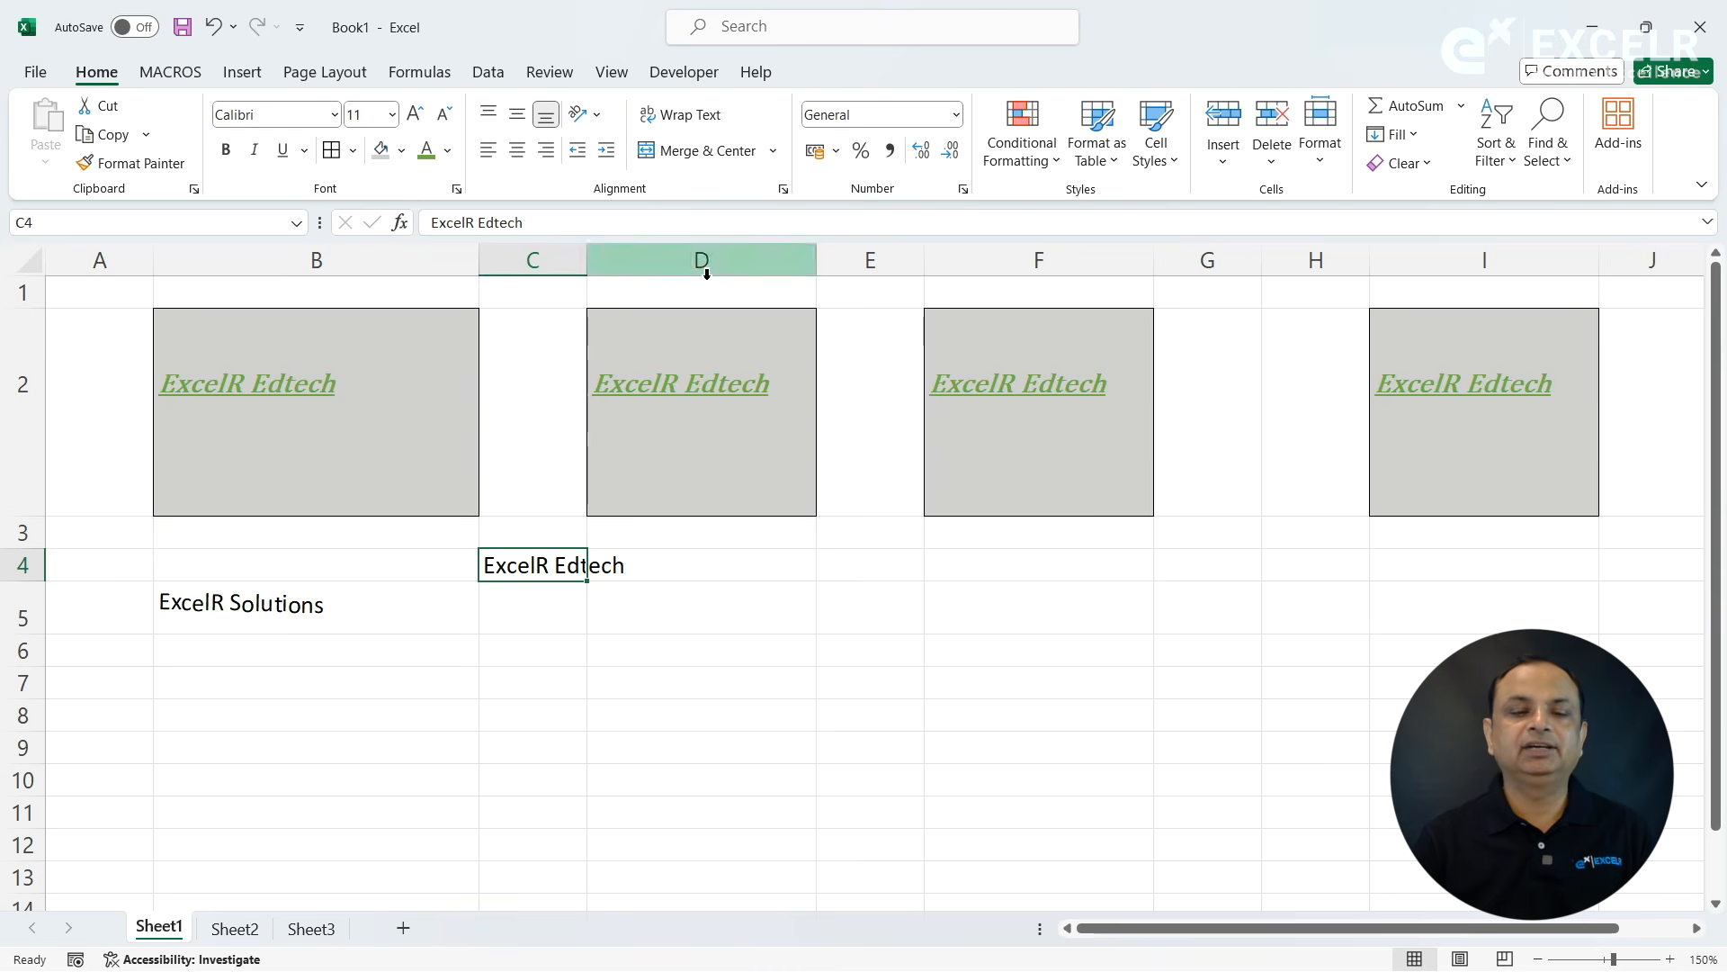
# - Apply the Shrink to fit text control to cell C4 in the cell alignment settings
pyautogui.click(784, 190)
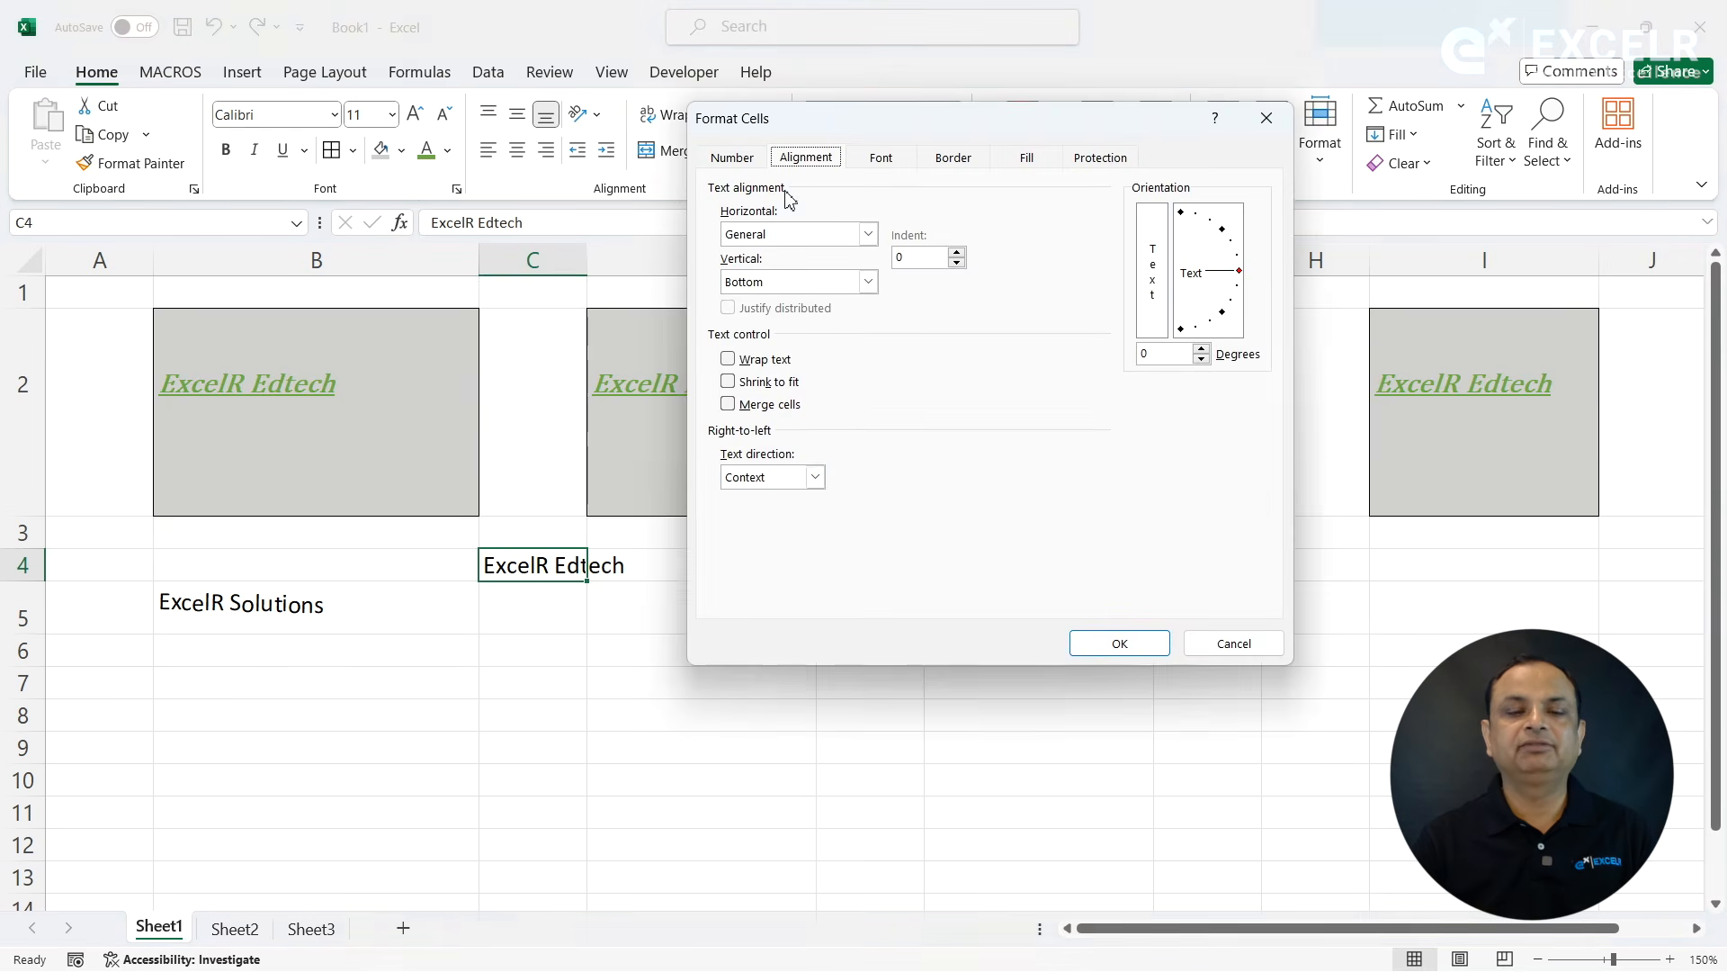
pyautogui.click(767, 381)
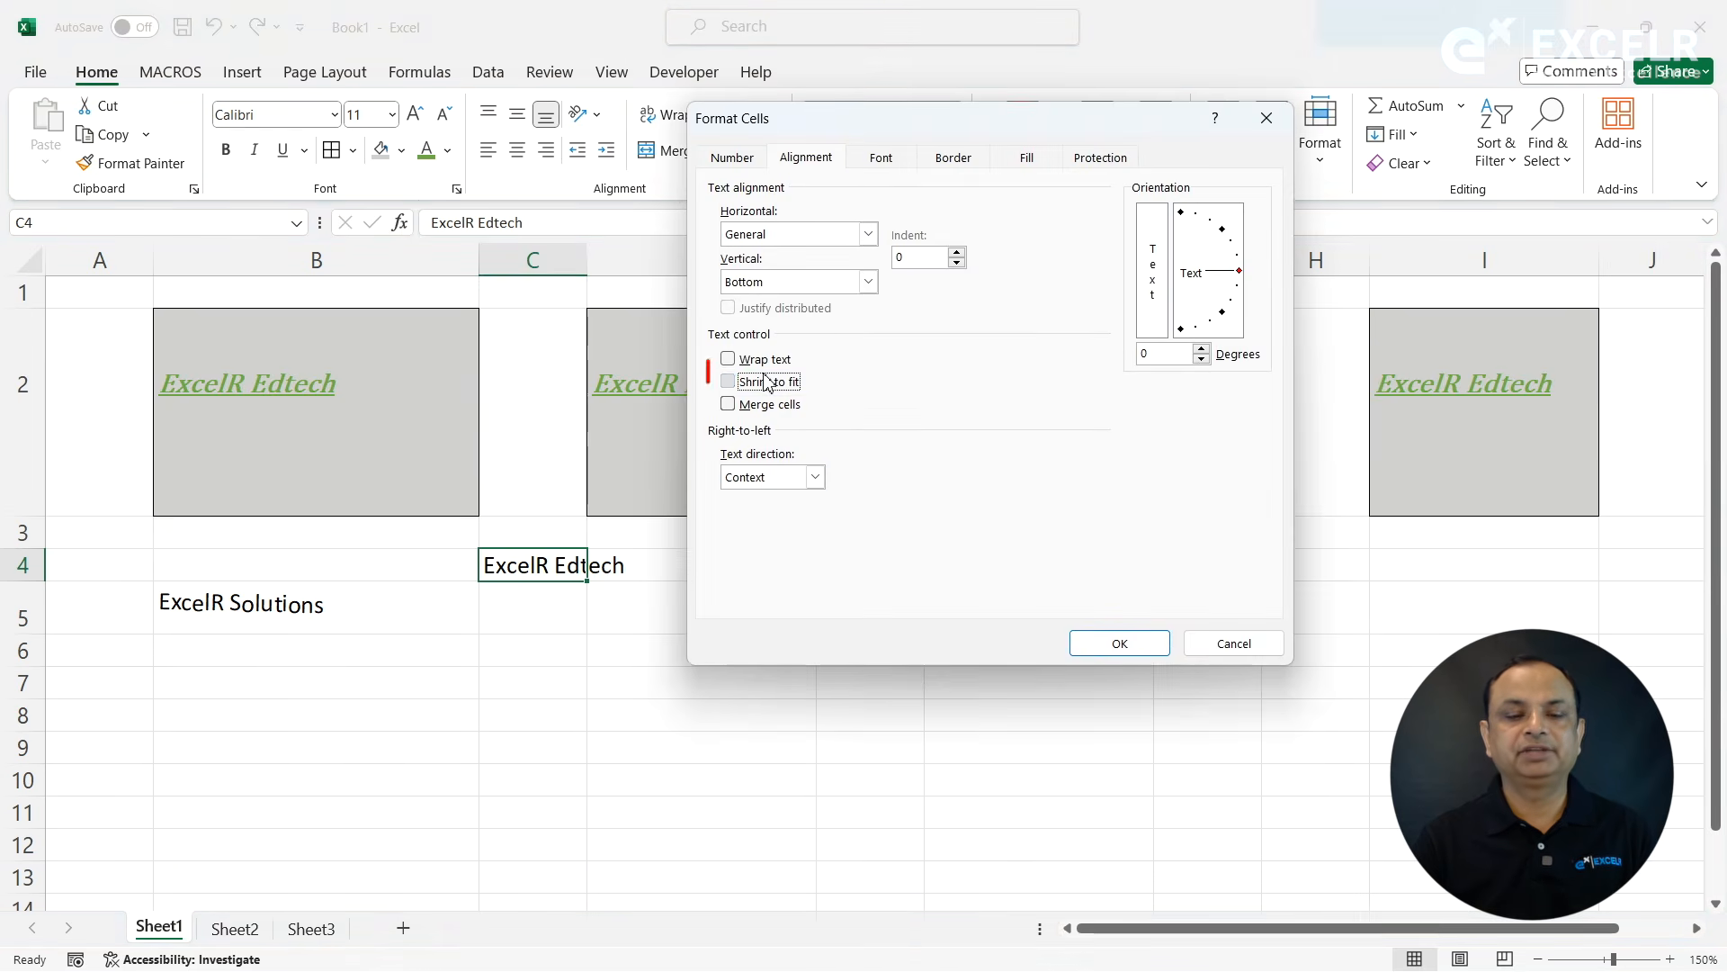
pyautogui.click(1091, 643)
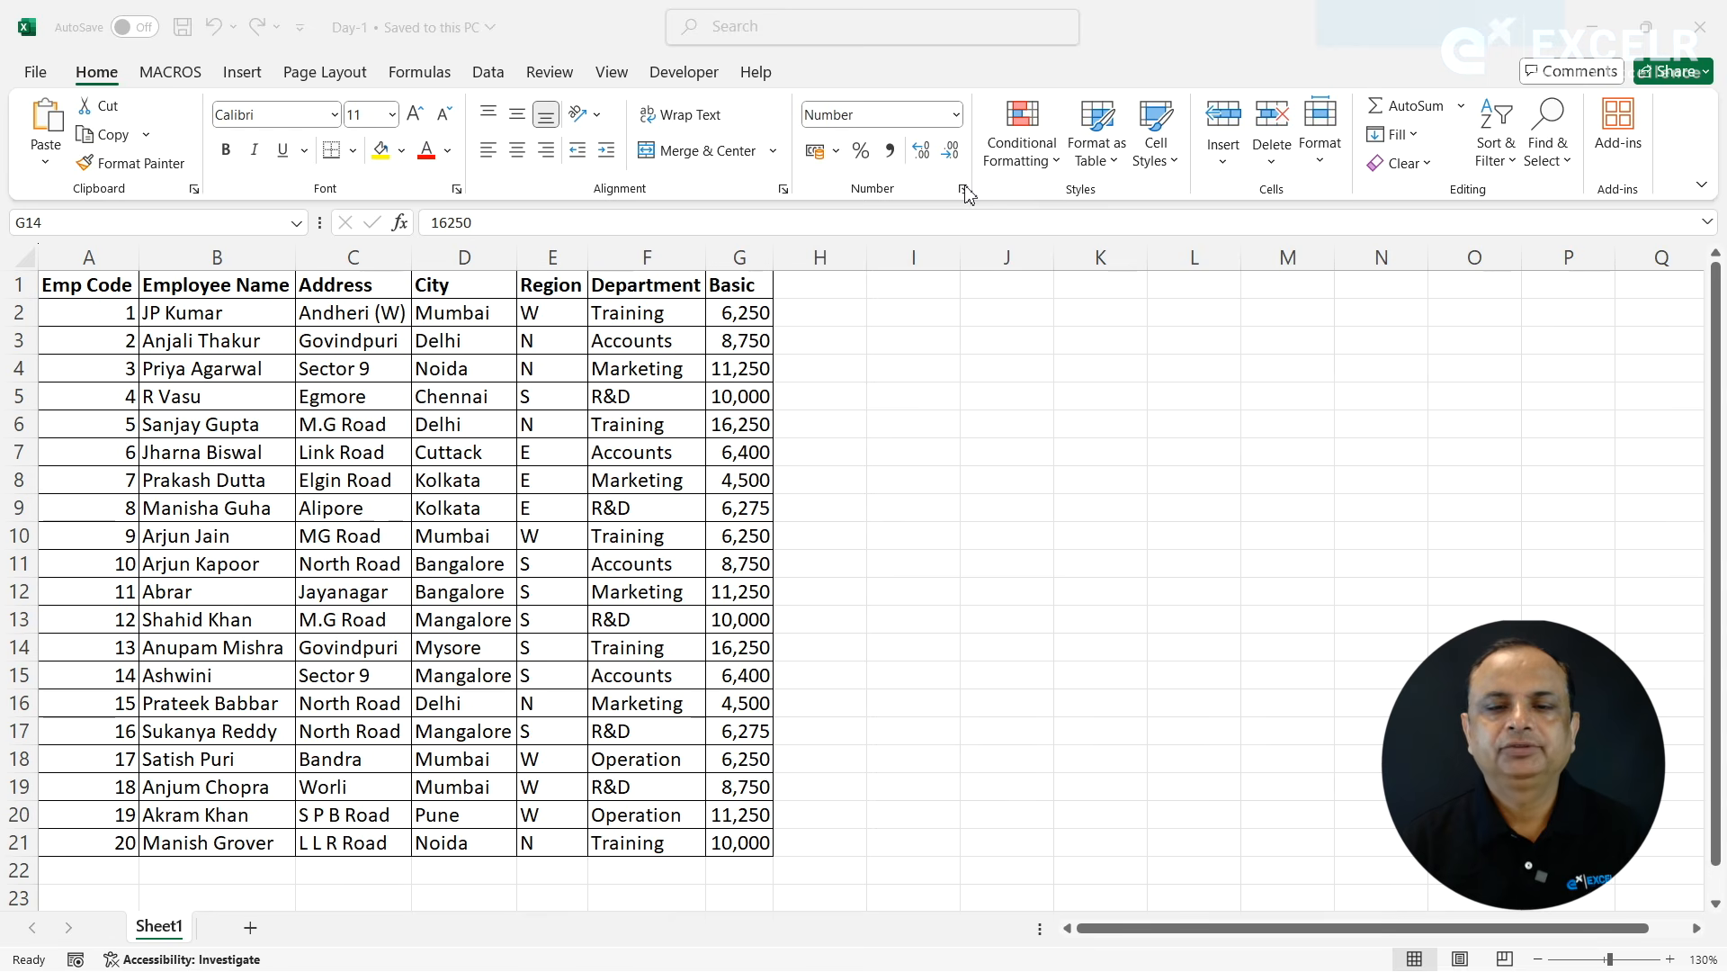
# - Open the list of number formats for cell G14 in the Basic column of the Day-1 workbook
pyautogui.click(694, 304)
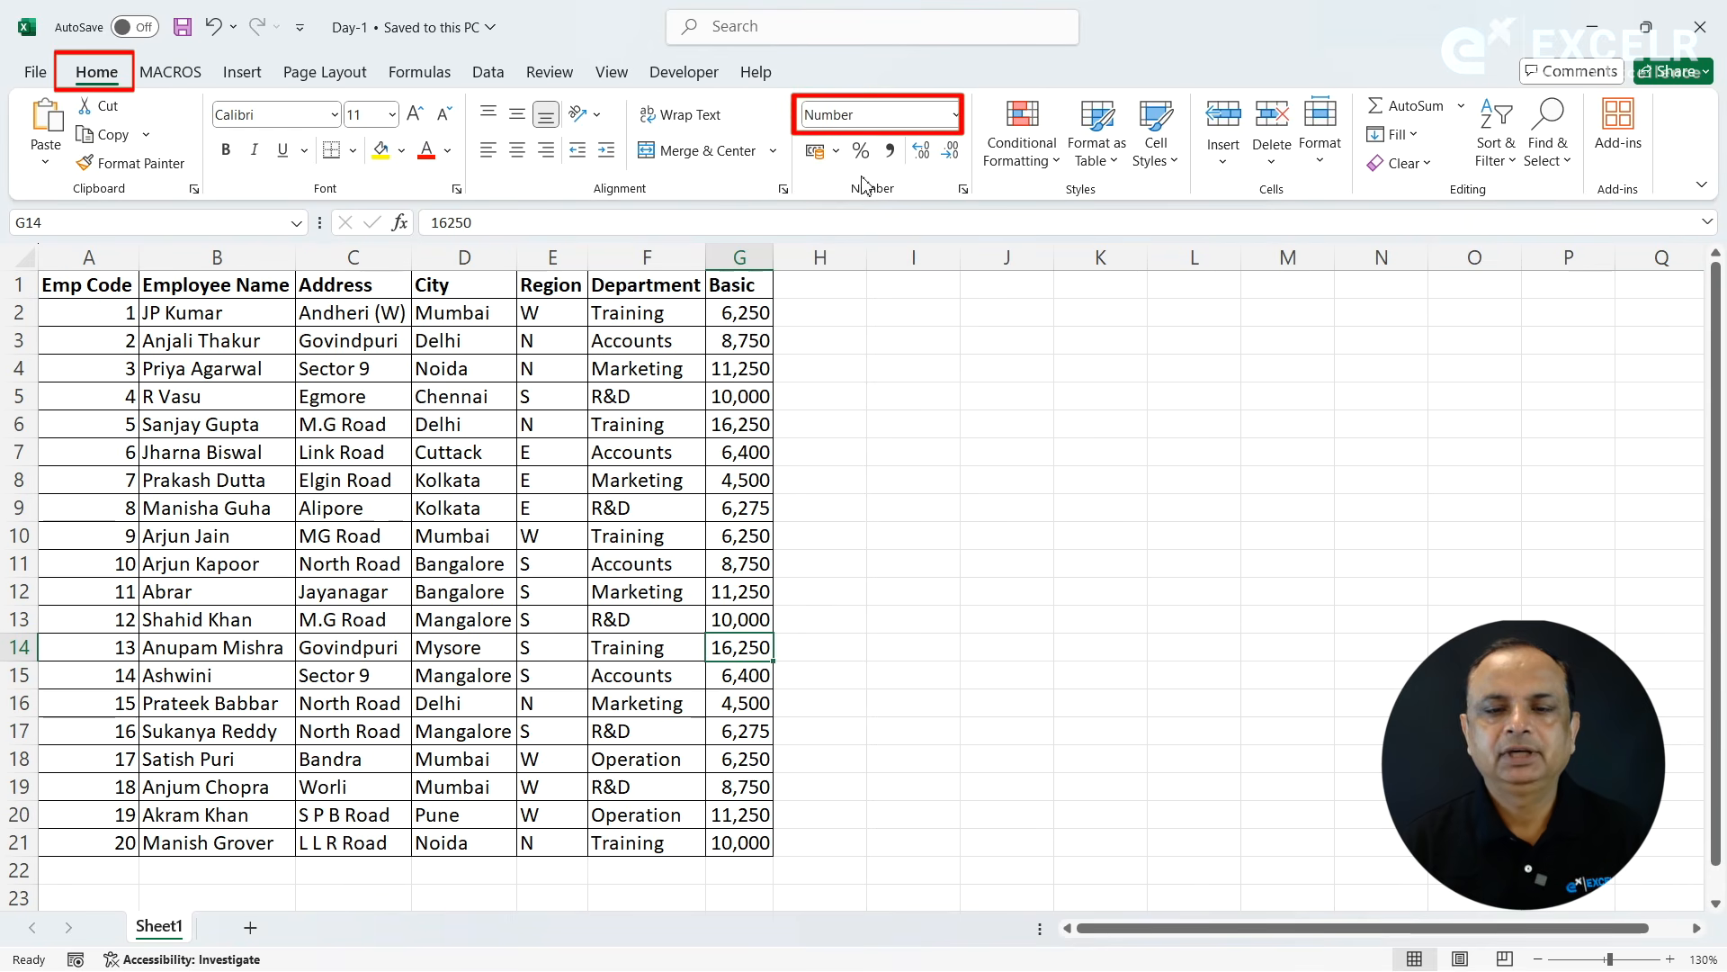
pyautogui.click(957, 115)
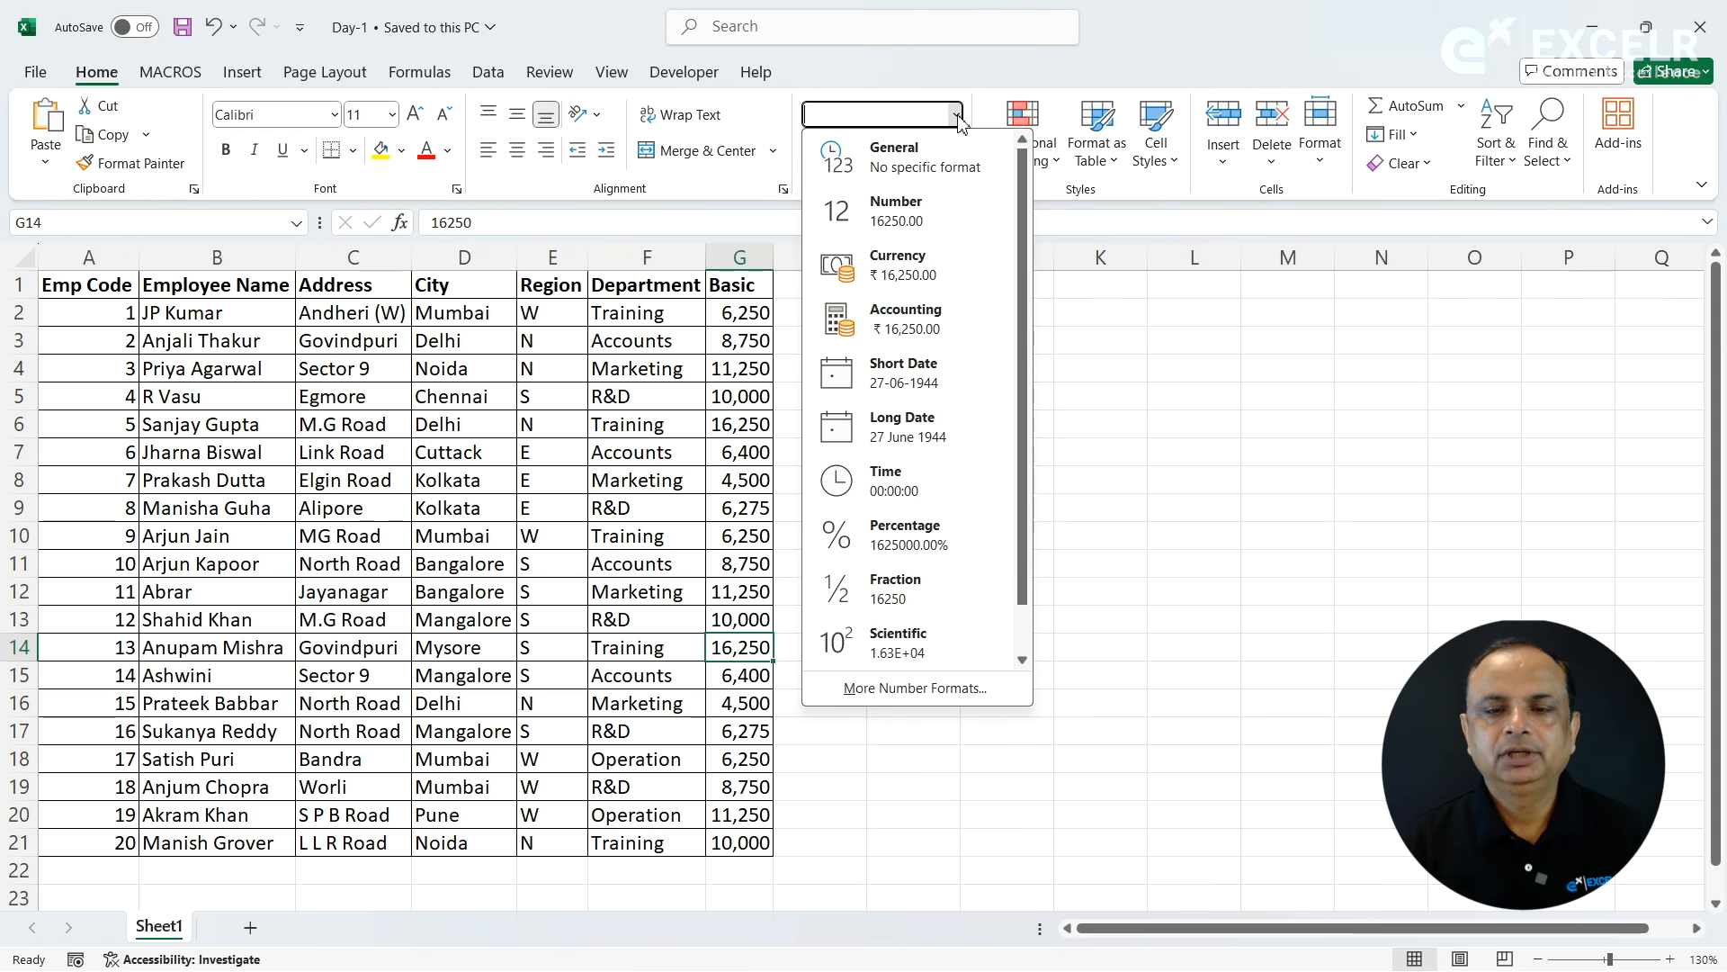
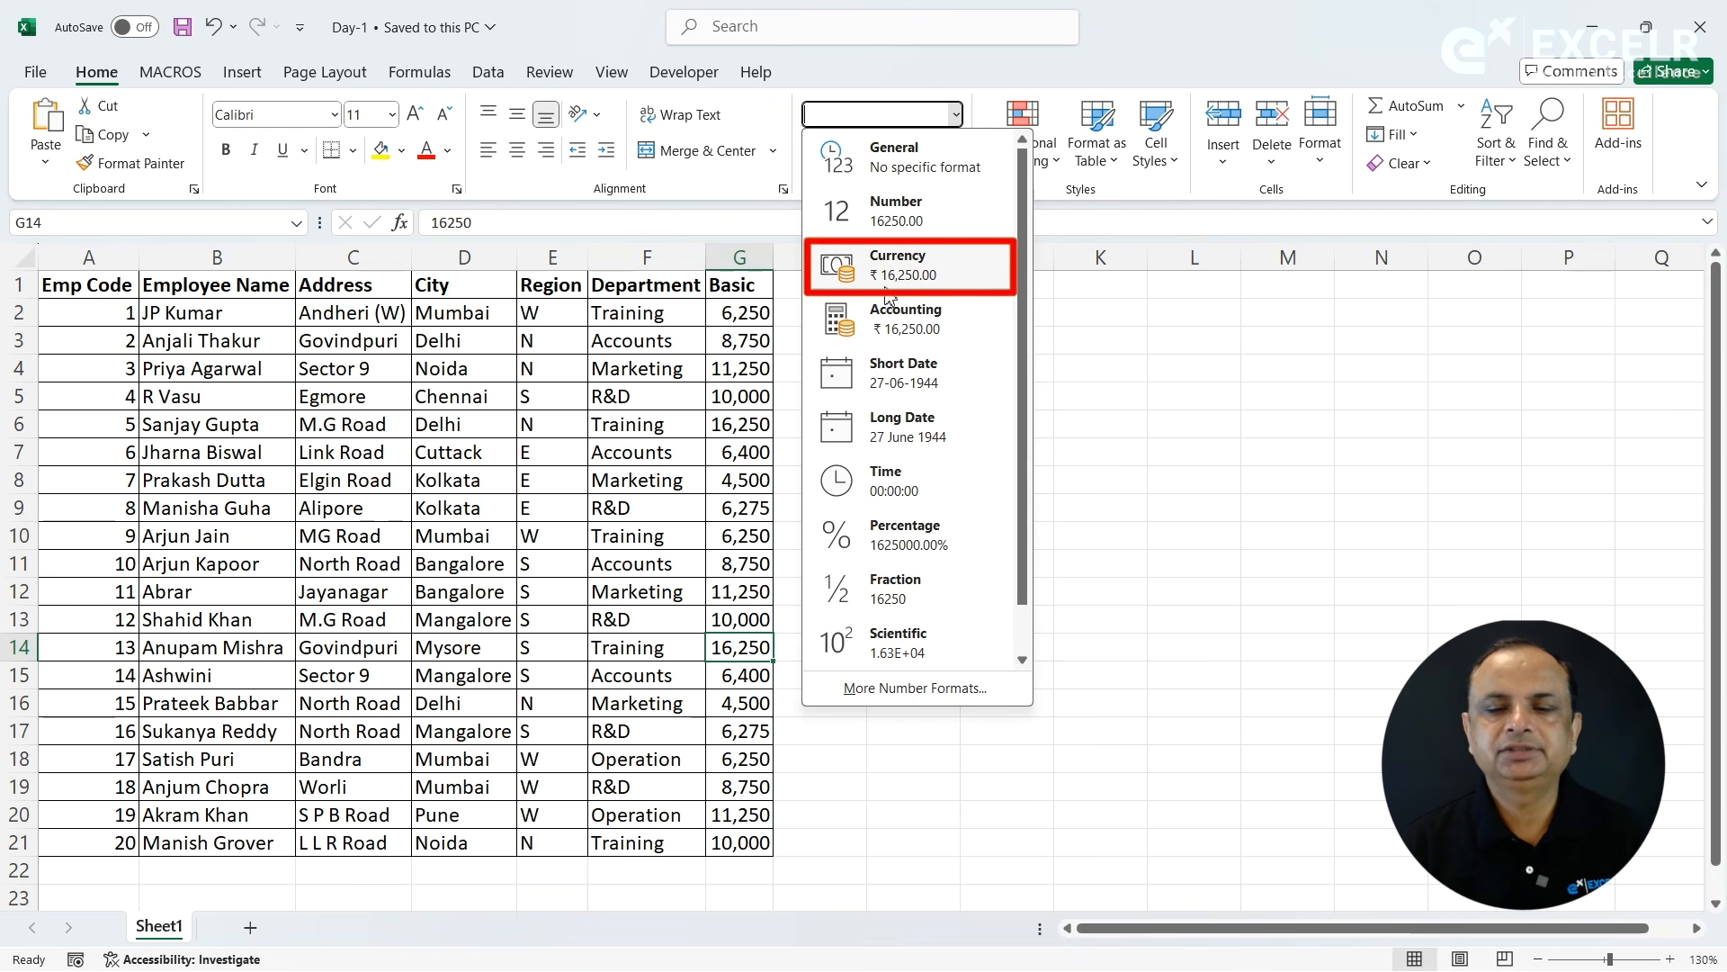
# - Widen the Basic column and format cells G2 to G21 as Number with 2 decimal places and the thousands separator
pyautogui.press('Escape')
pyautogui.moveTo(779, 257); pyautogui.dragTo(840, 257)
pyautogui.click(773, 316)
pyautogui.moveTo(774, 316); pyautogui.dragTo(751, 843)
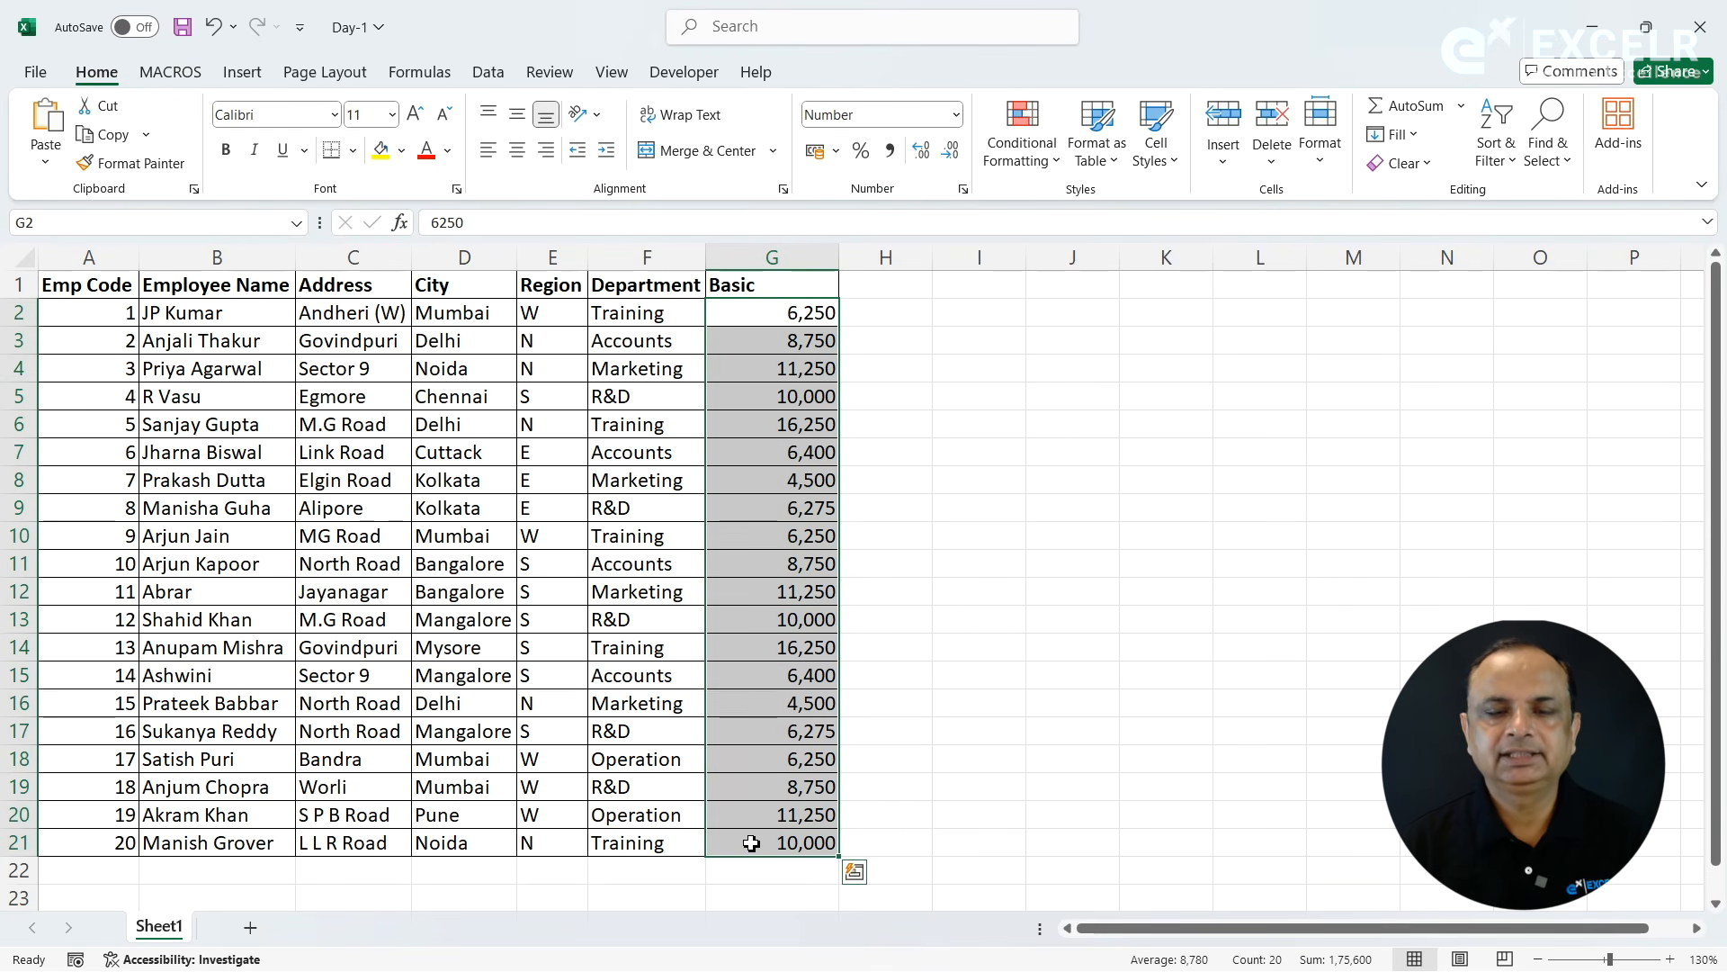
pyautogui.click(964, 191)
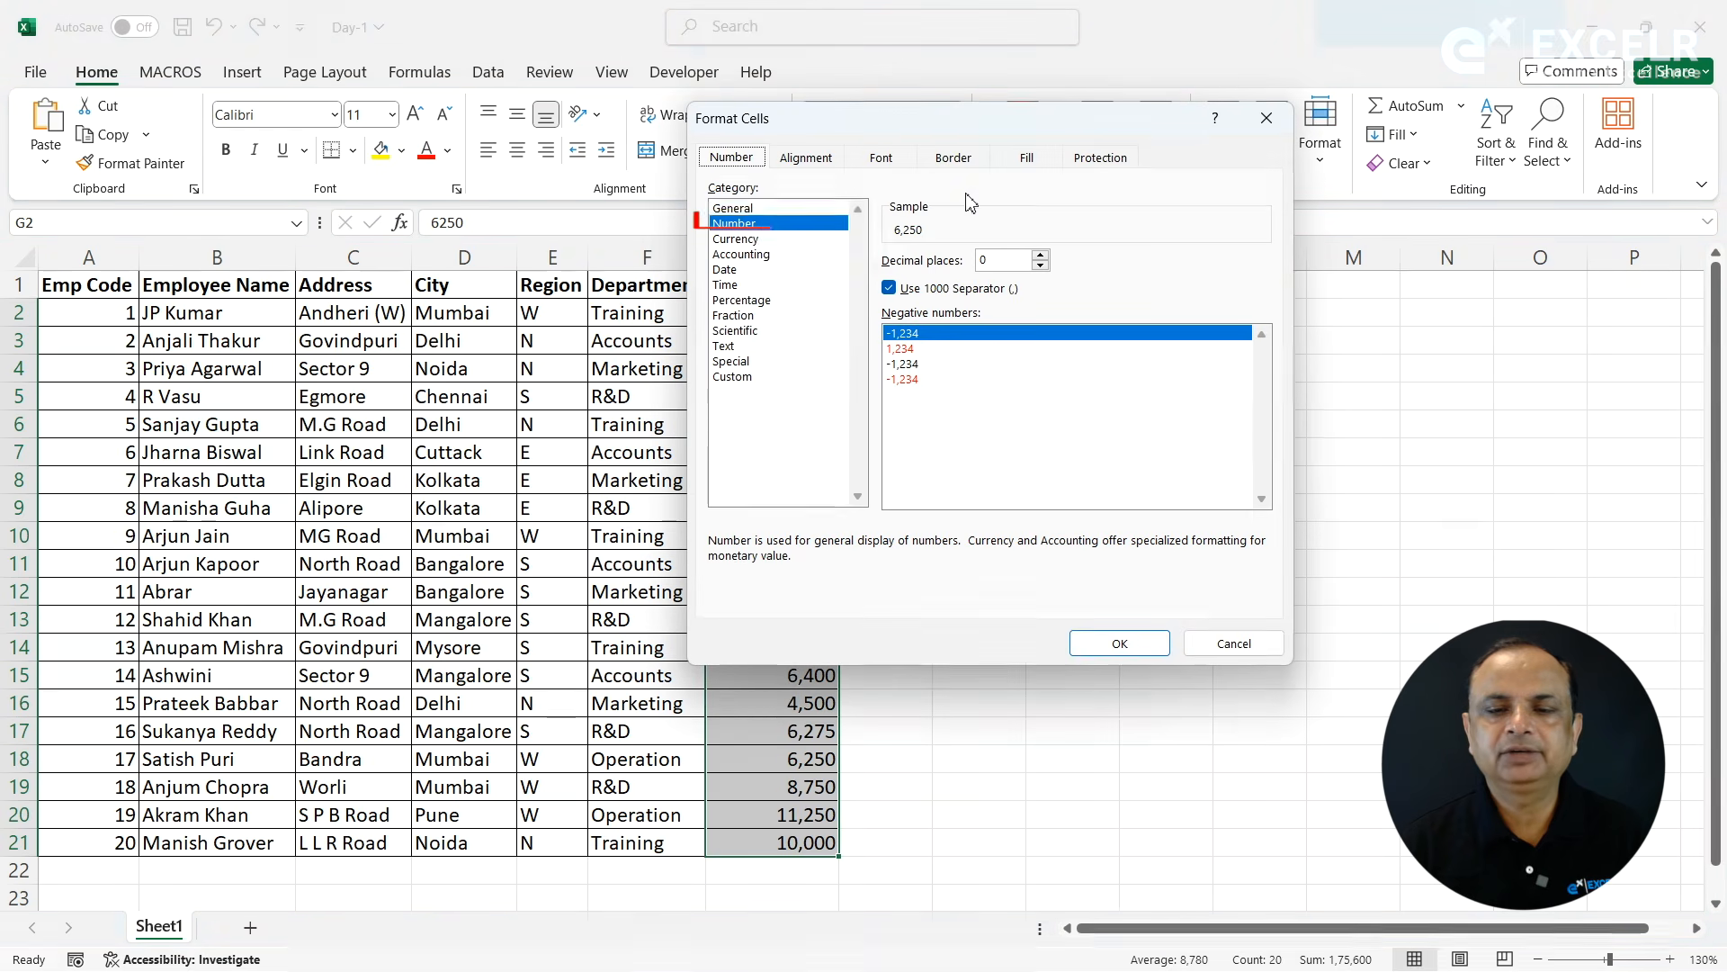
pyautogui.moveTo(994, 118); pyautogui.dragTo(1224, 54)
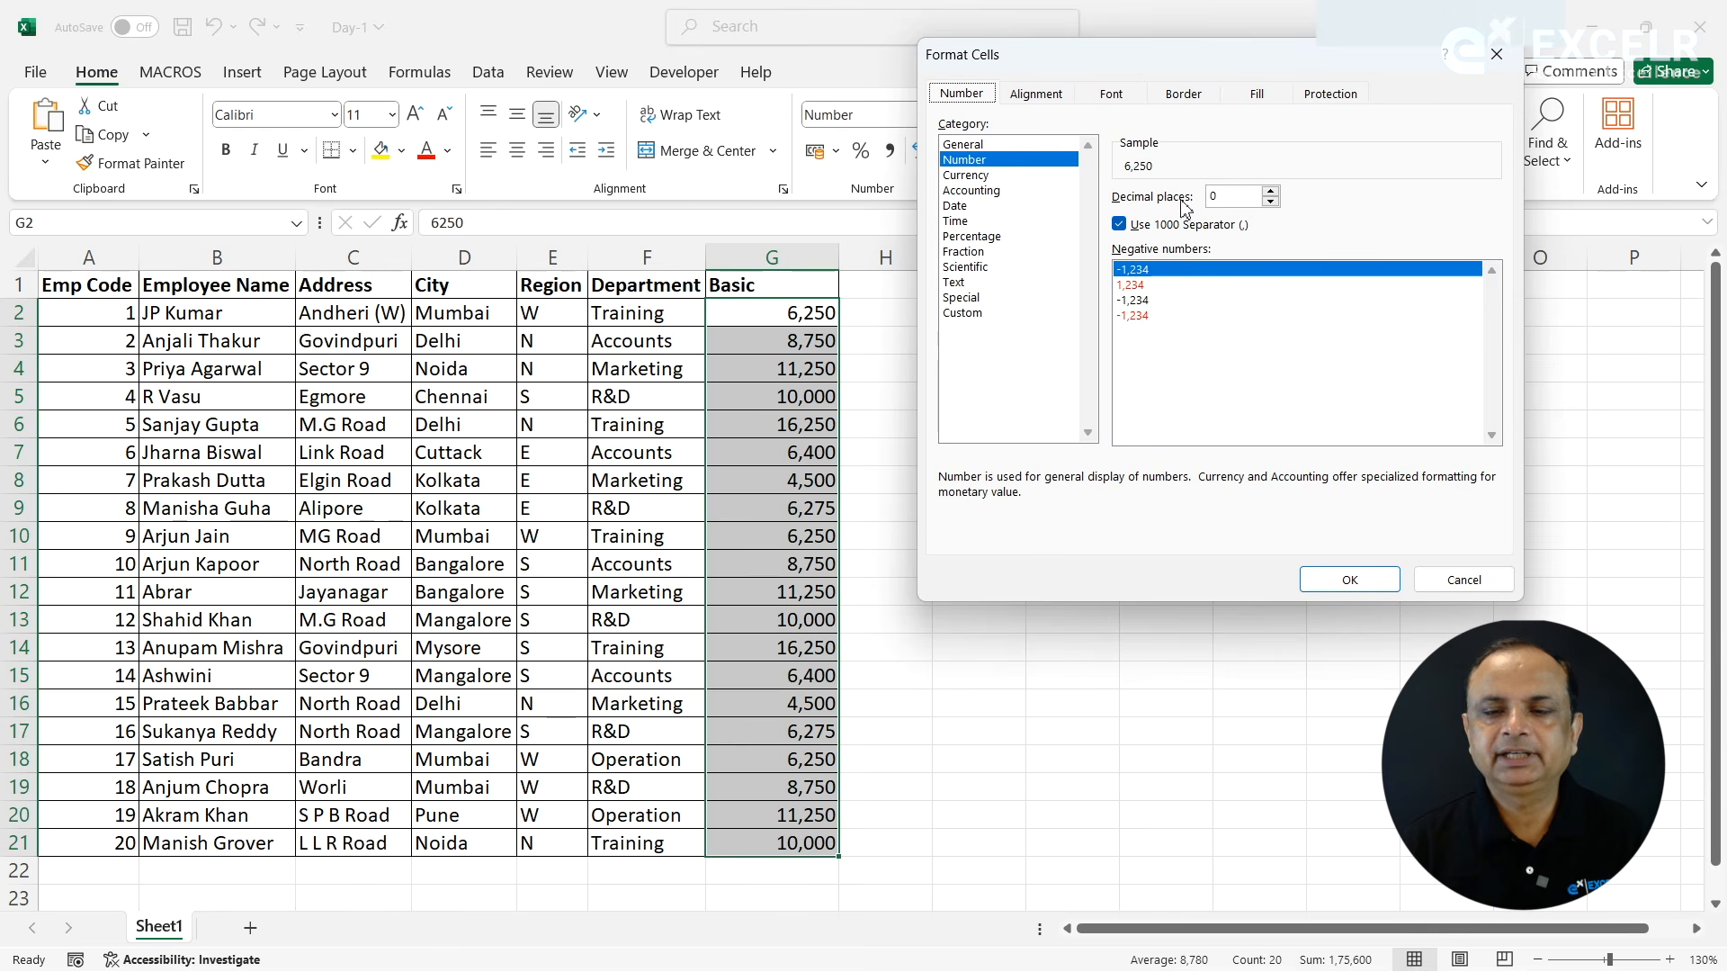
pyautogui.click(1274, 193)
pyautogui.click(1272, 191)
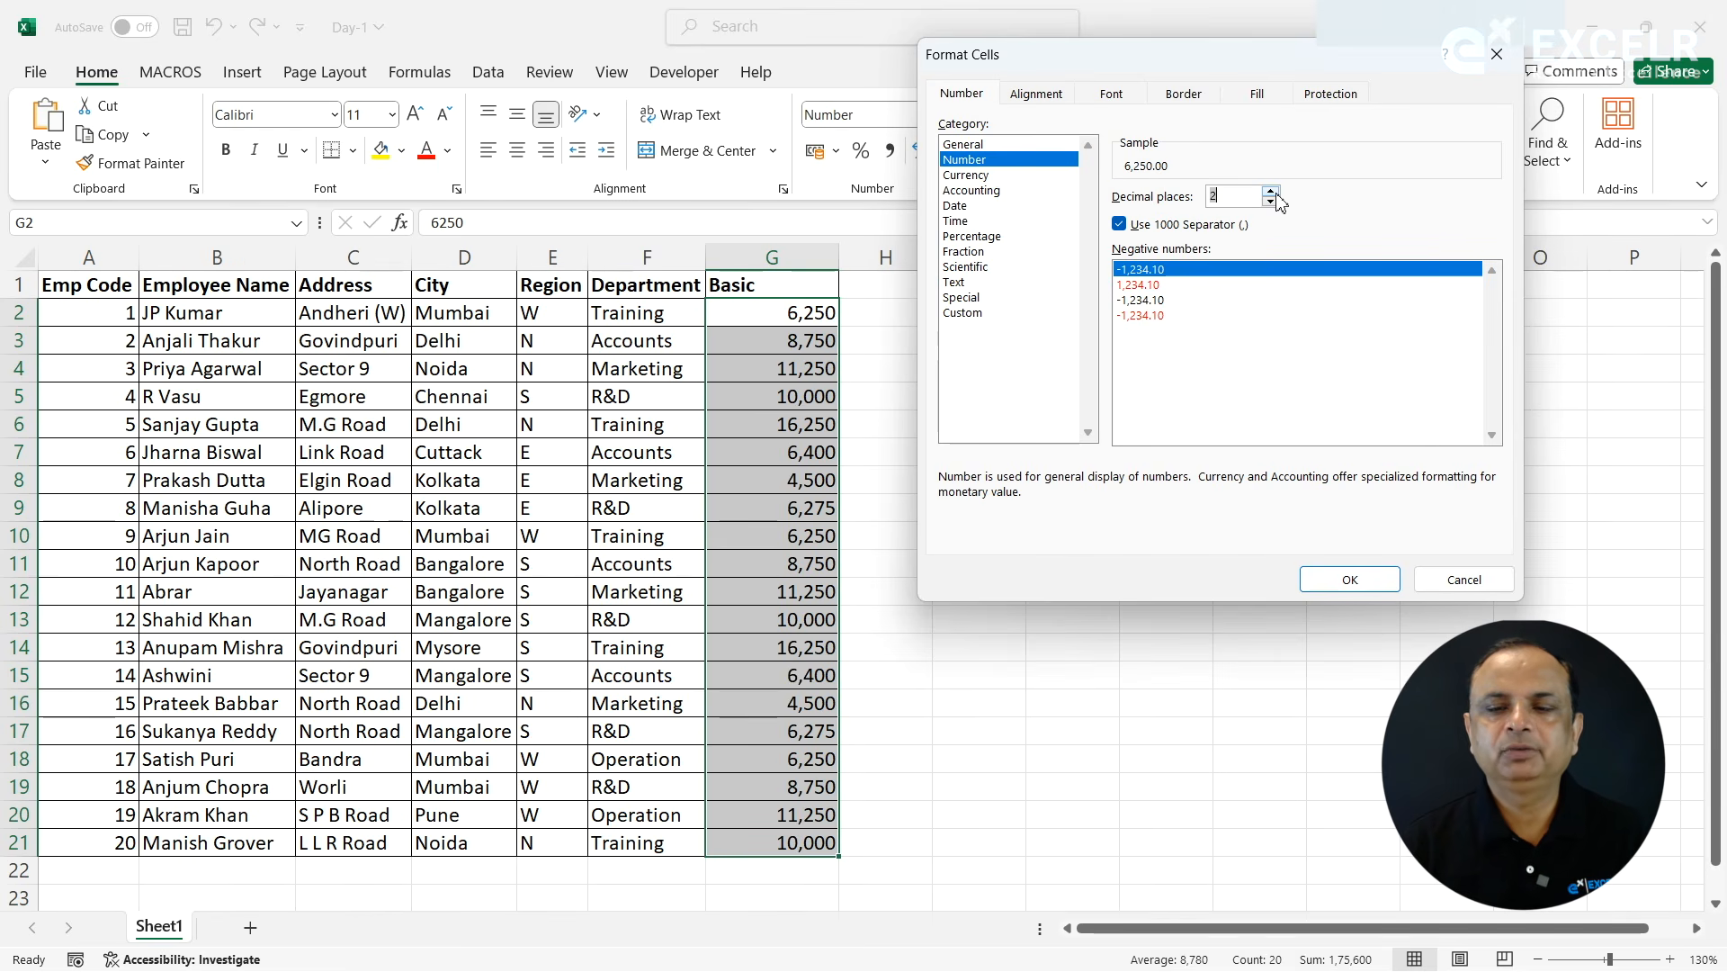
pyautogui.click(1332, 576)
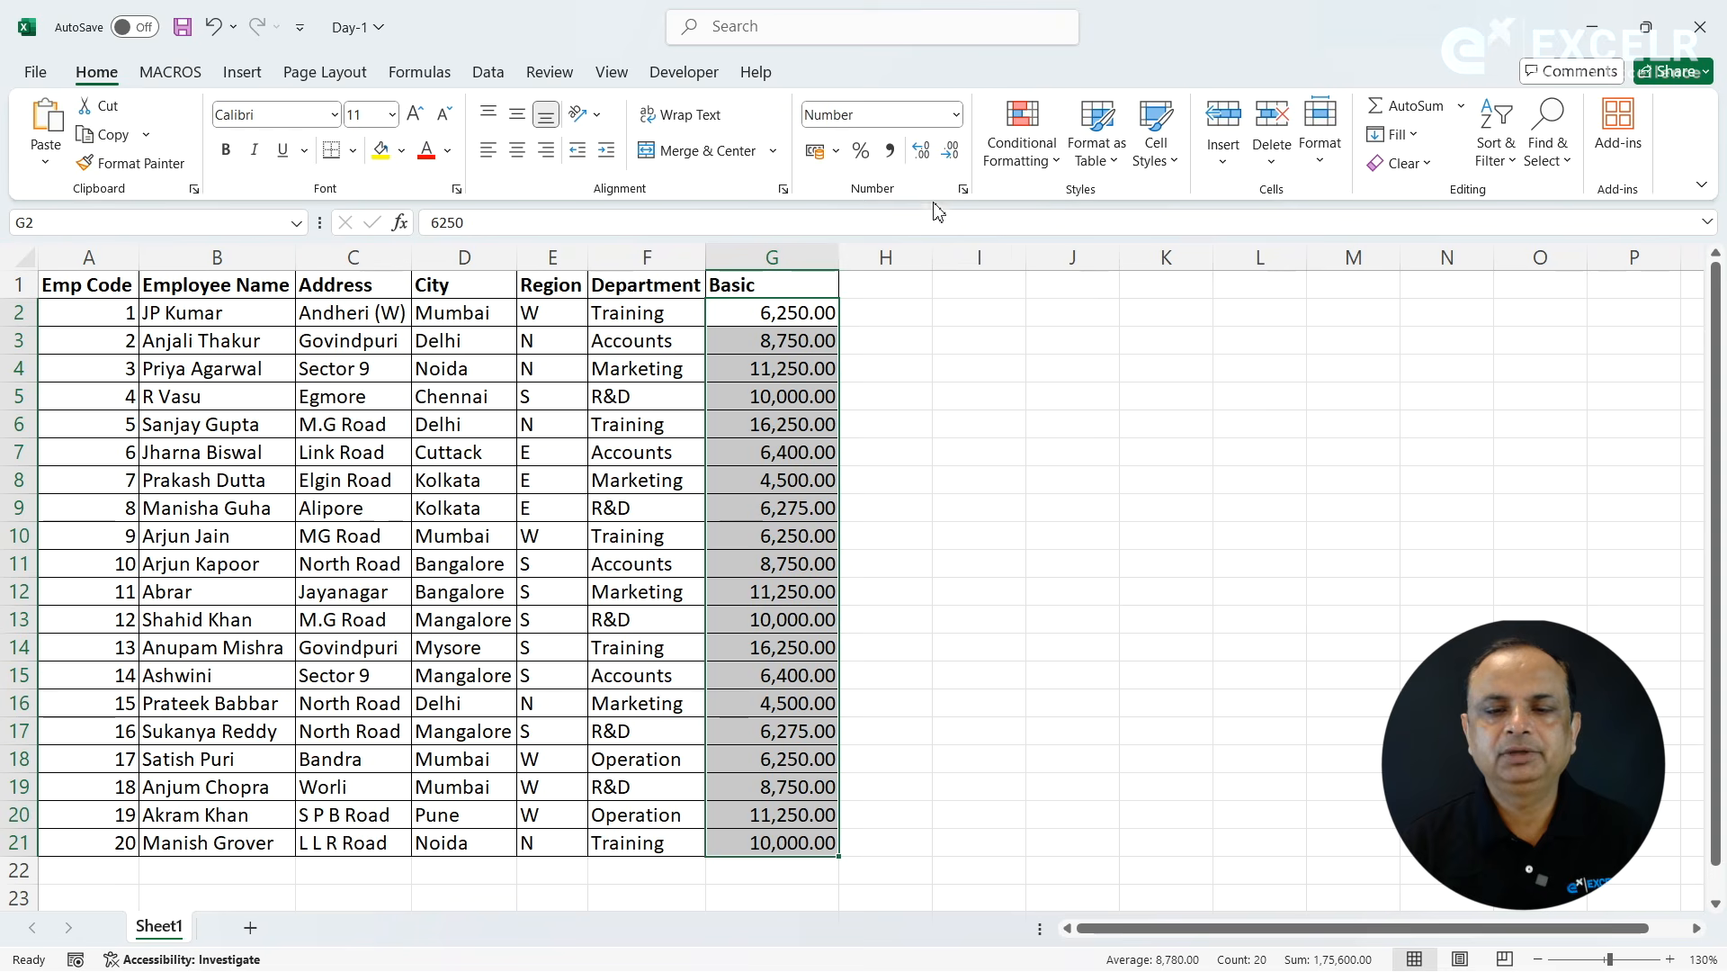
# - Decrease the decimals of the Basic values to none and increase them again to three places
pyautogui.click(959, 160)
pyautogui.click(959, 160)
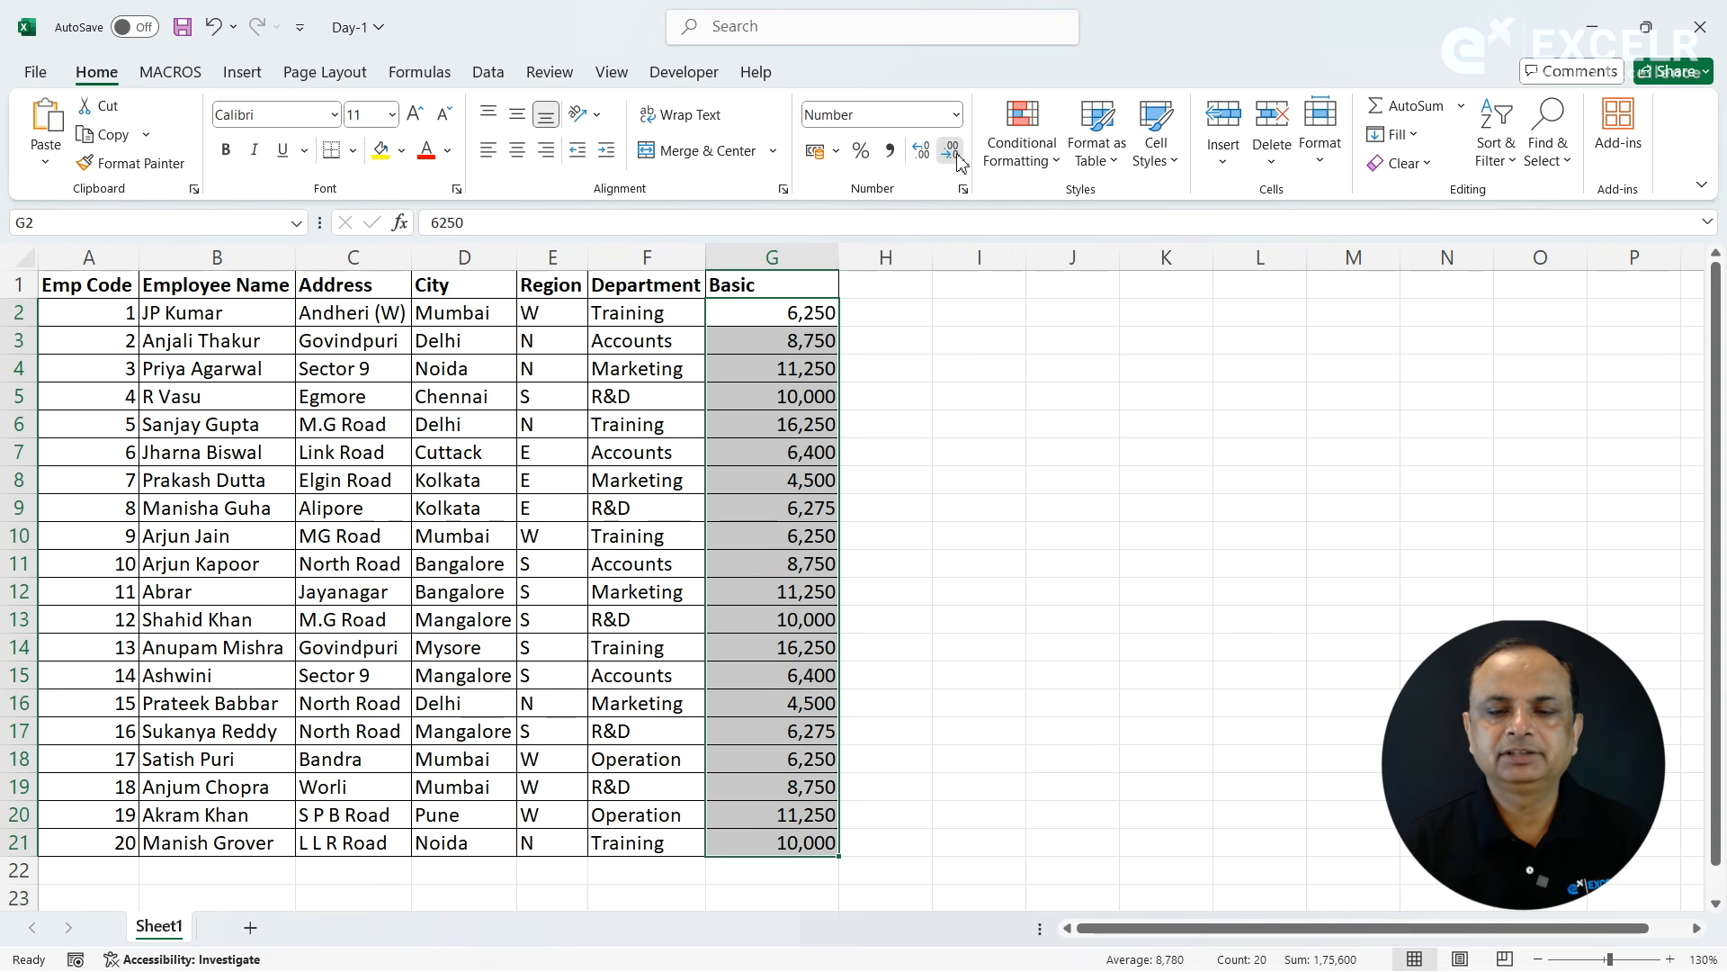
pyautogui.click(927, 161)
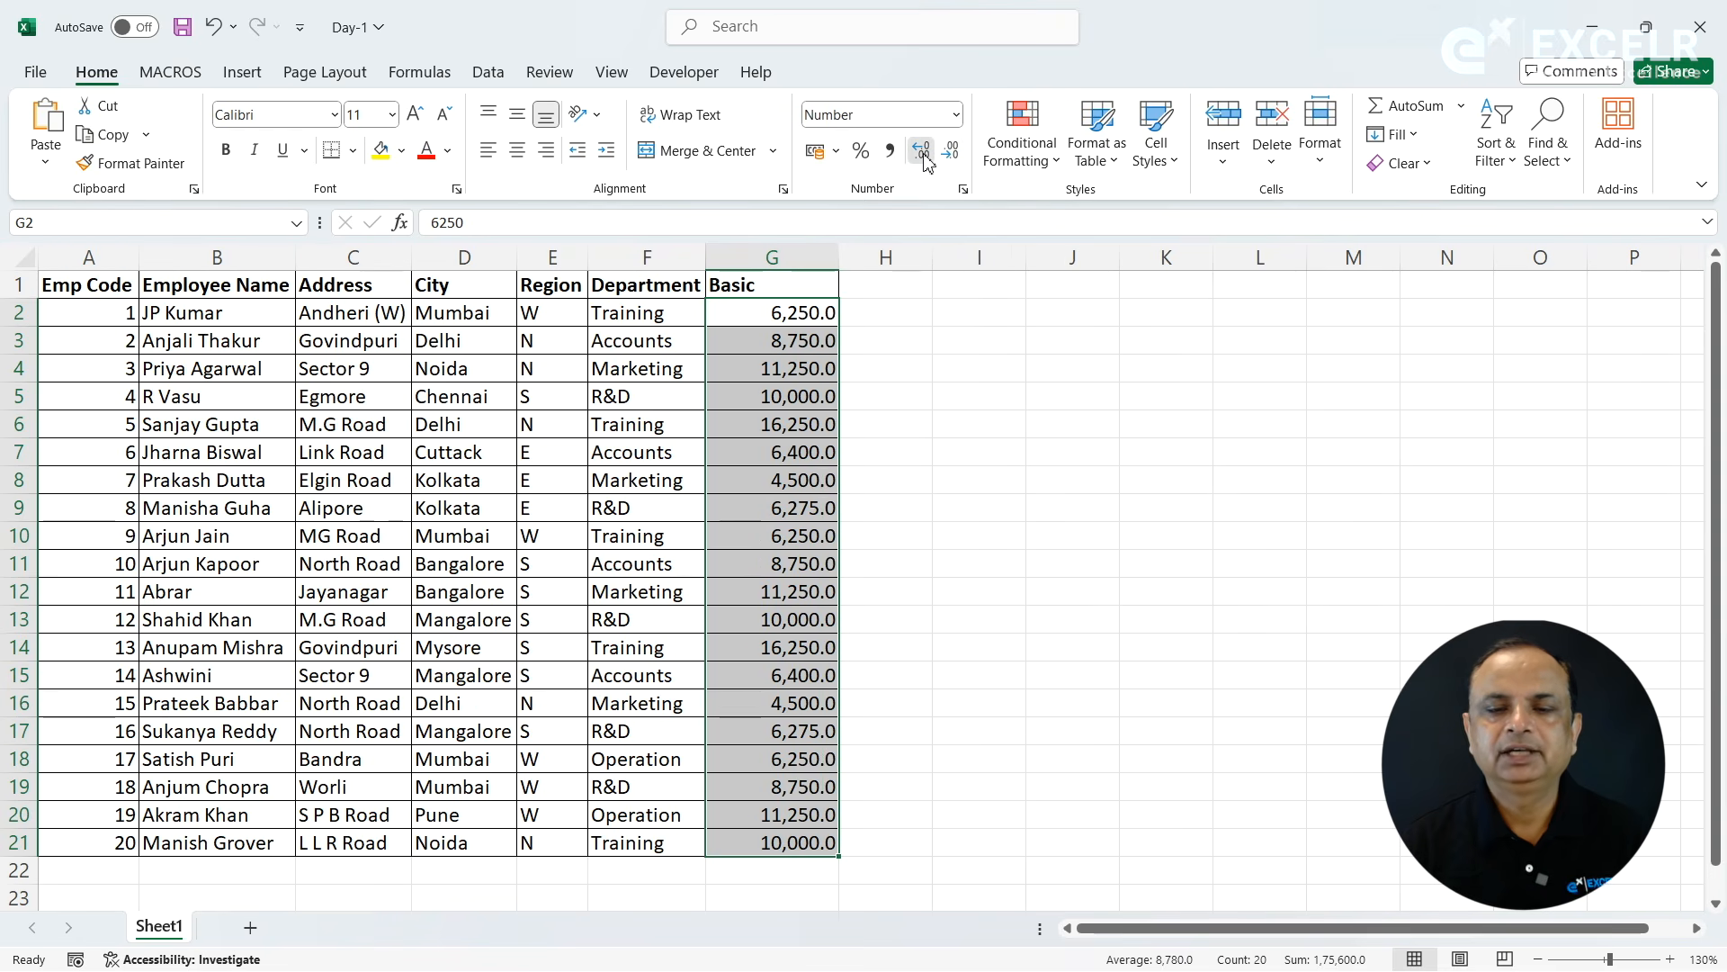
pyautogui.click(927, 160)
pyautogui.click(927, 160)
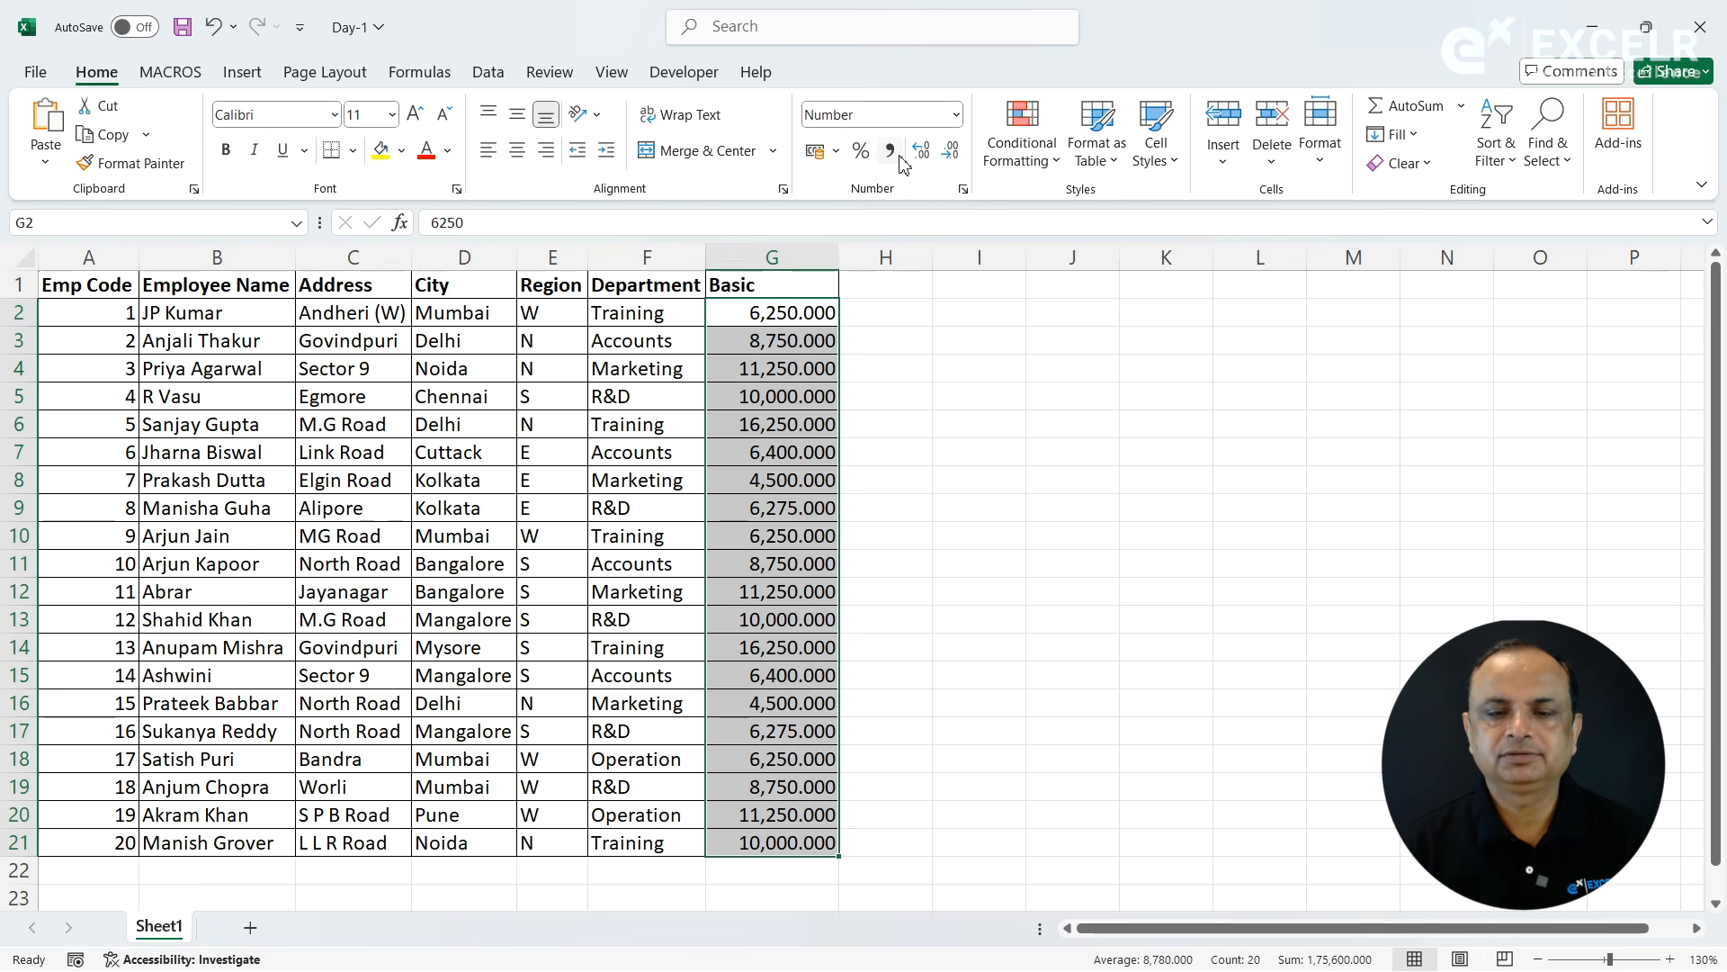
# - Apply the comma style to G2:G21, then switch the cells to the Number format without the 1000 separator
pyautogui.click(890, 153)
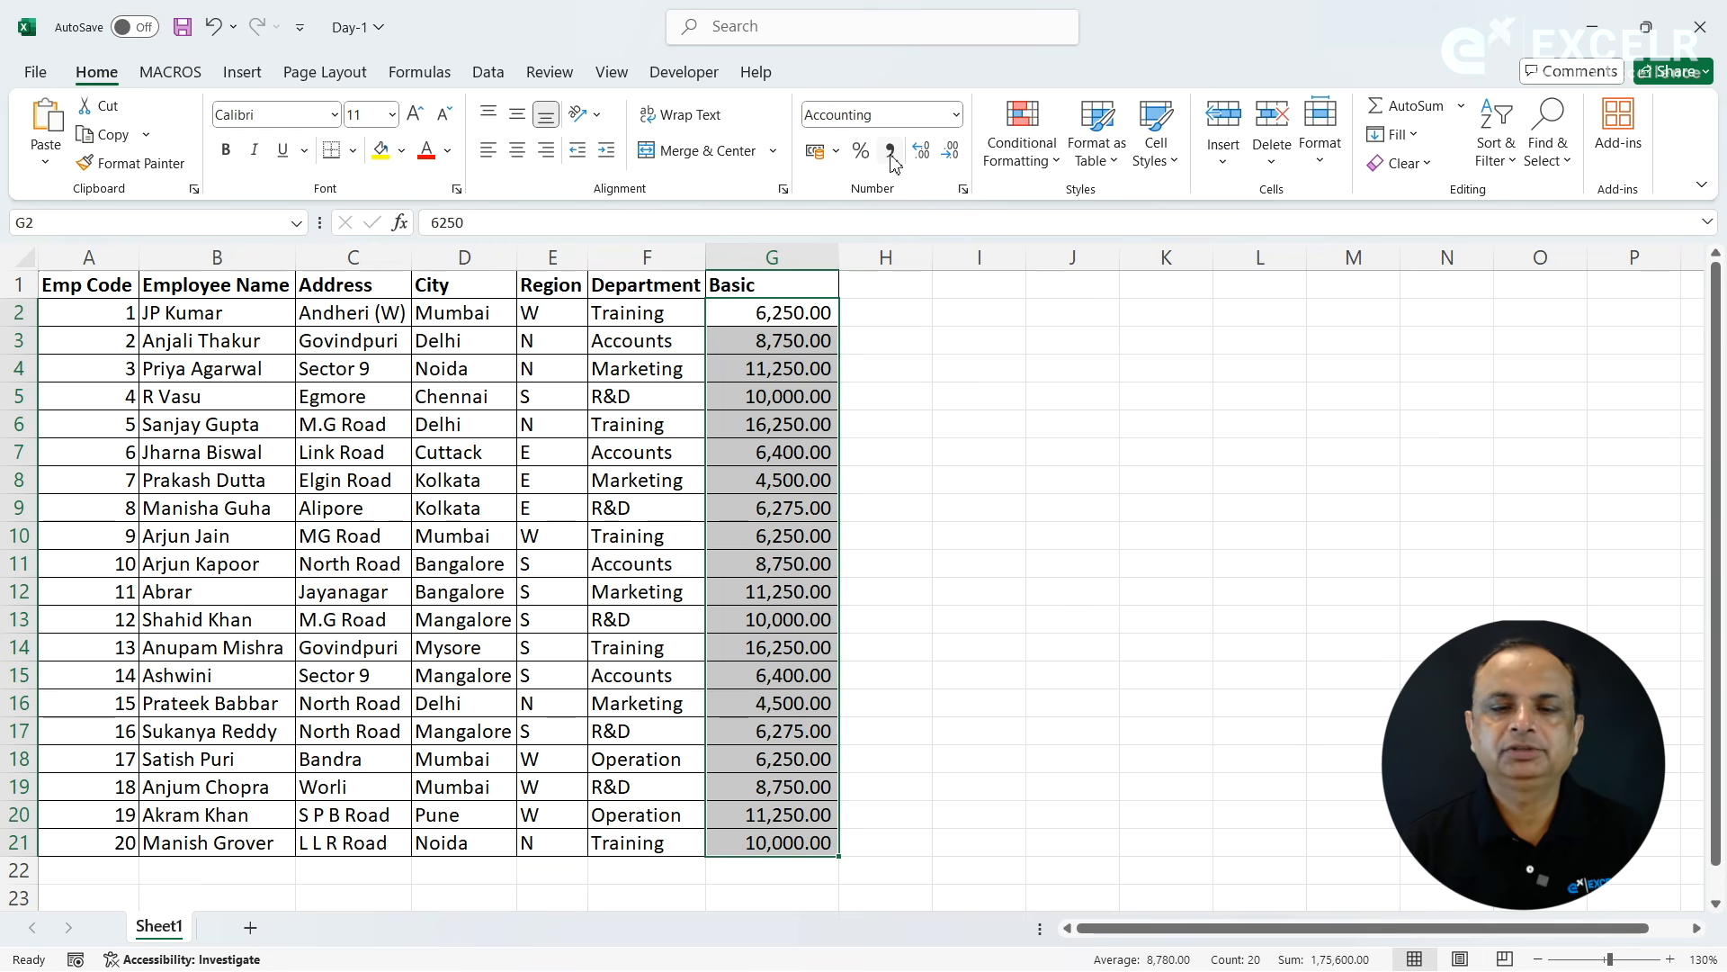
pyautogui.click(963, 190)
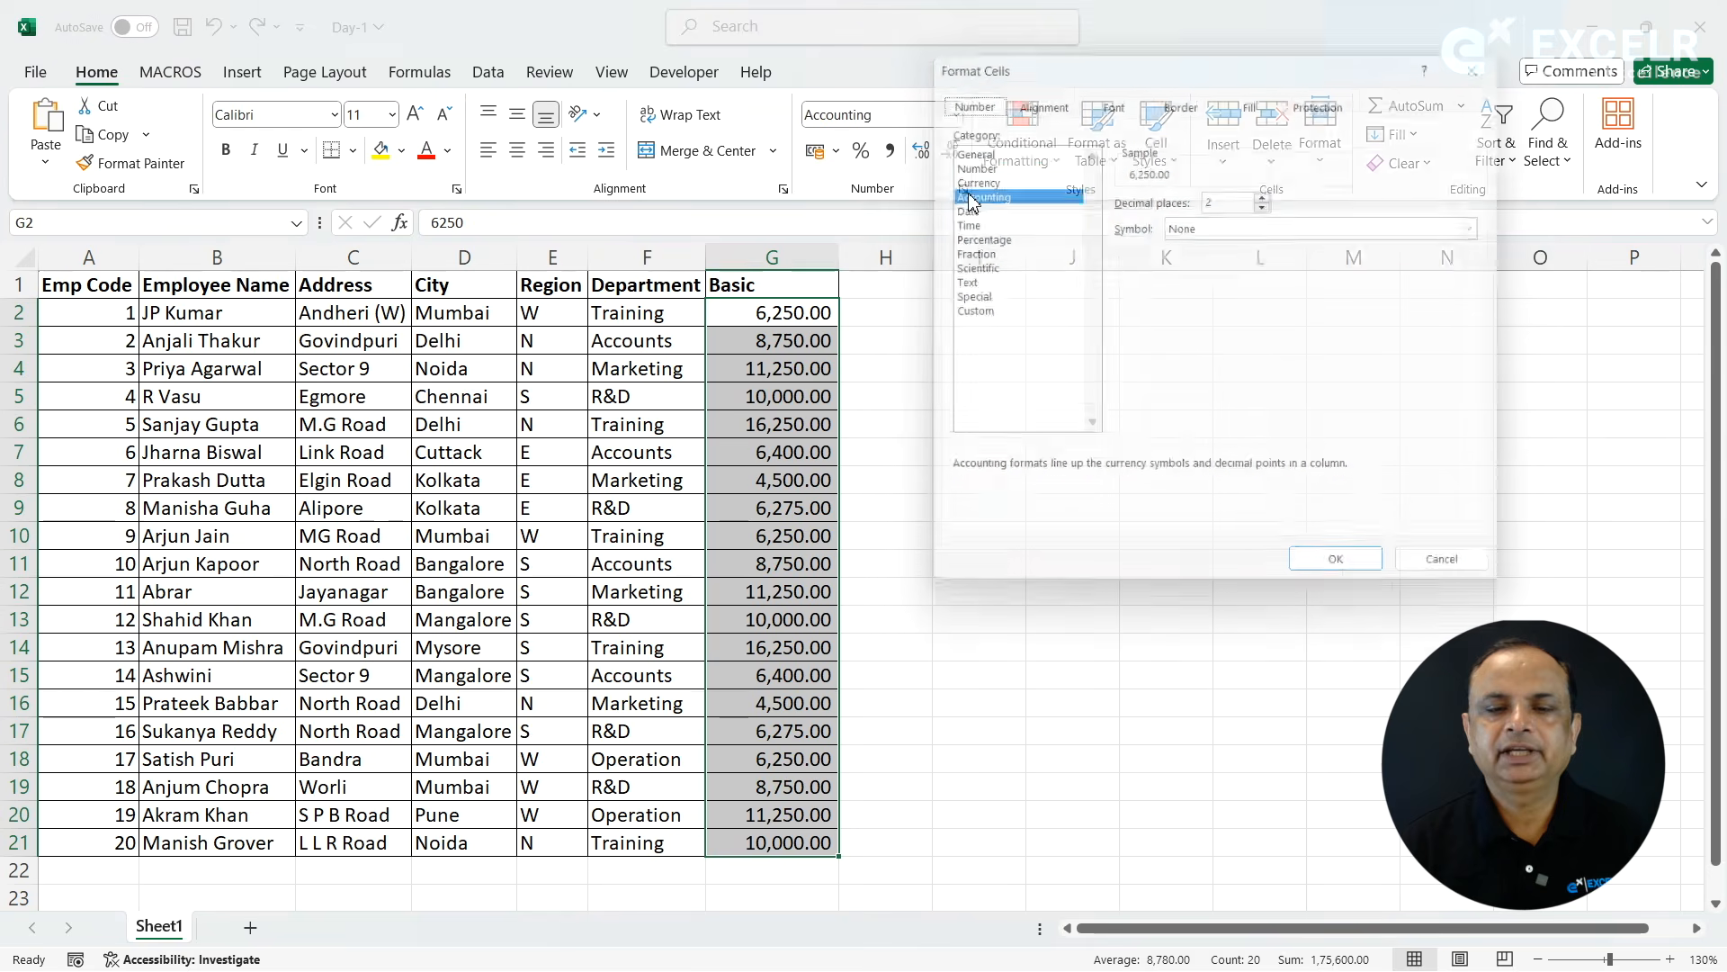
pyautogui.click(976, 162)
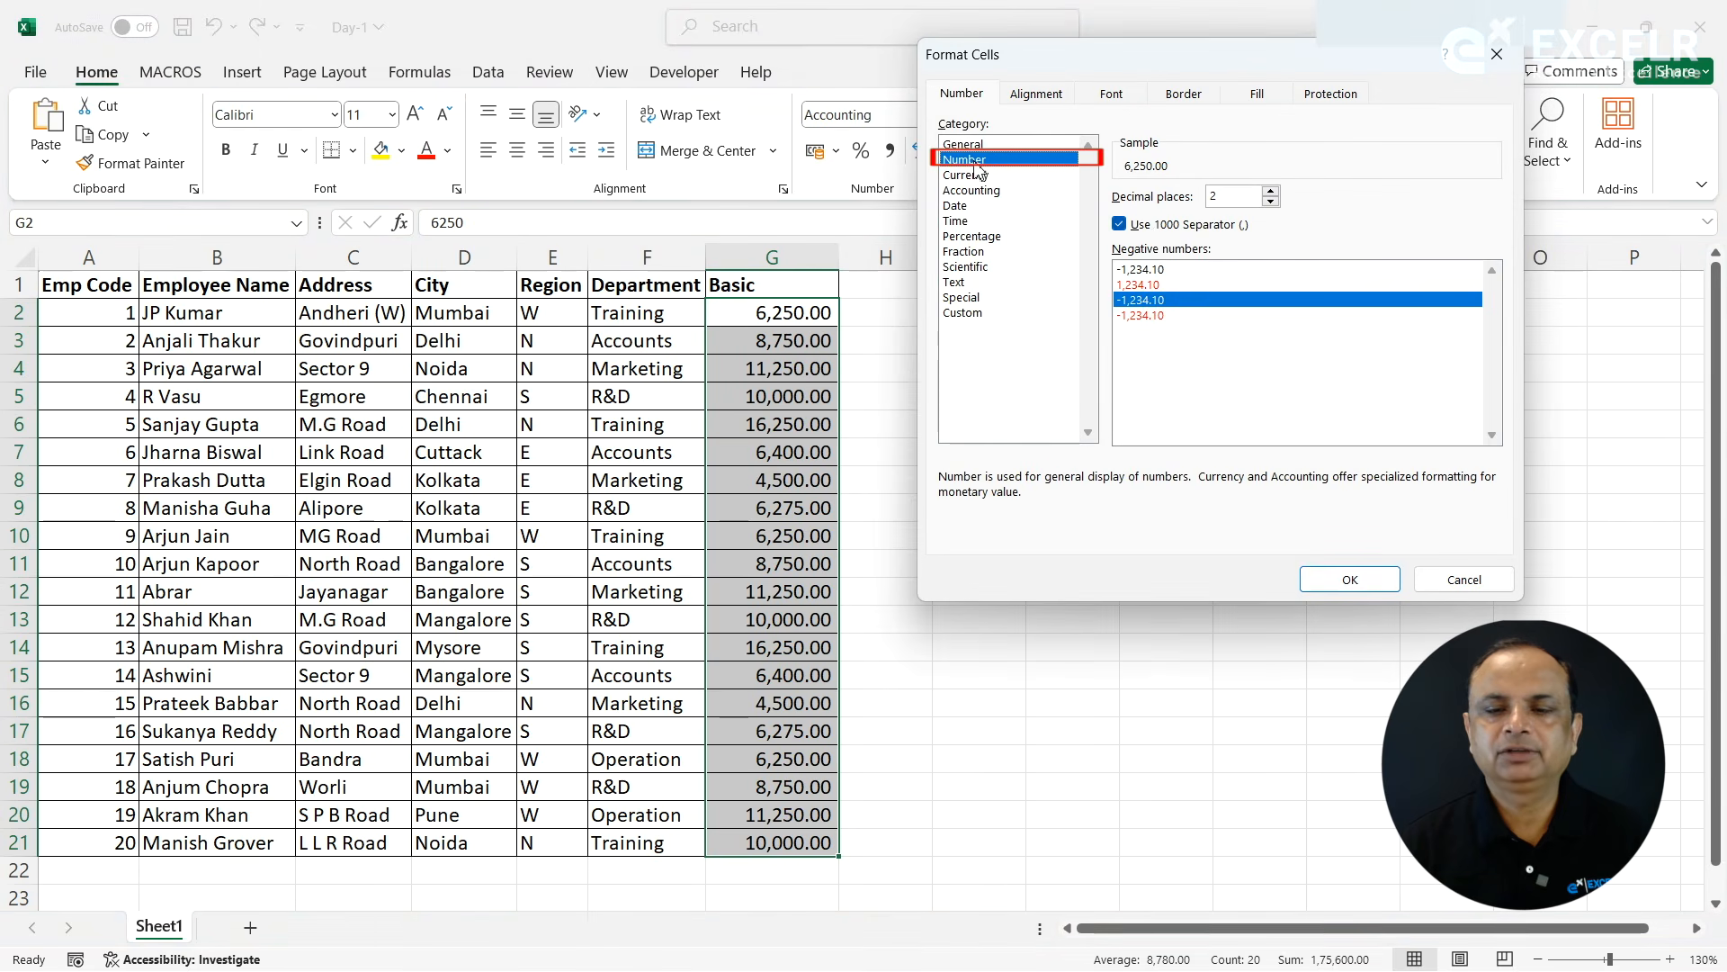
pyautogui.click(1160, 230)
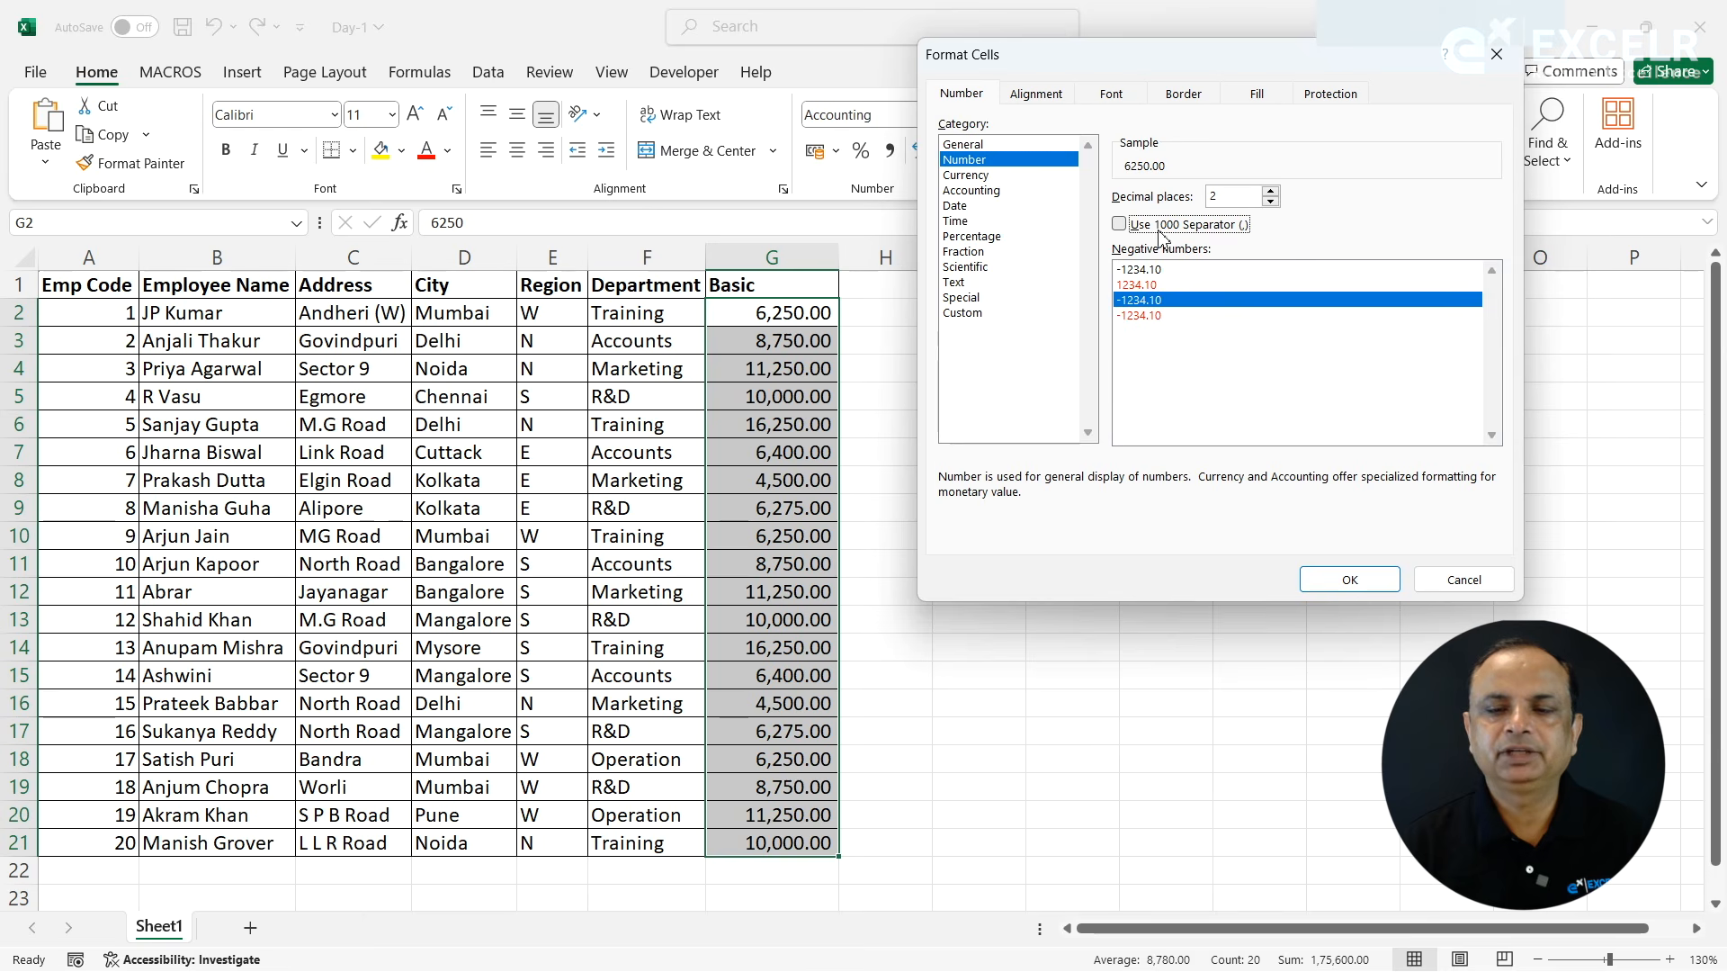
pyautogui.click(1341, 579)
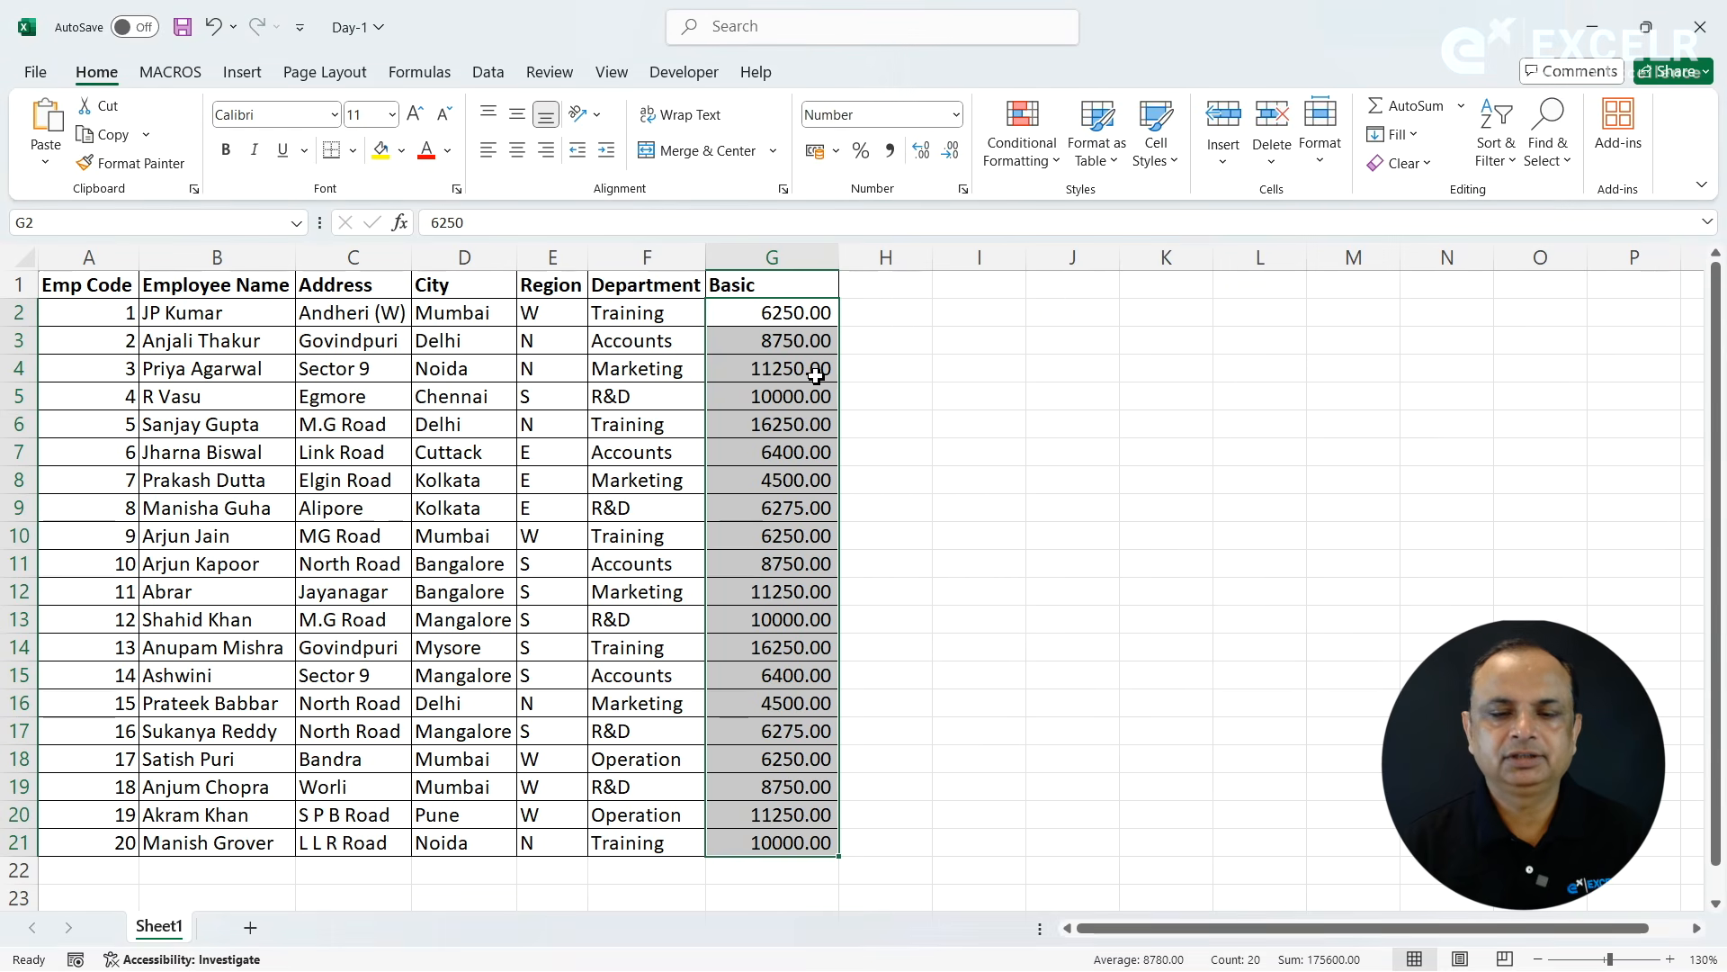
# - Turn the 1000 separator back on in the Number format of the Basic values
pyautogui.click(962, 188)
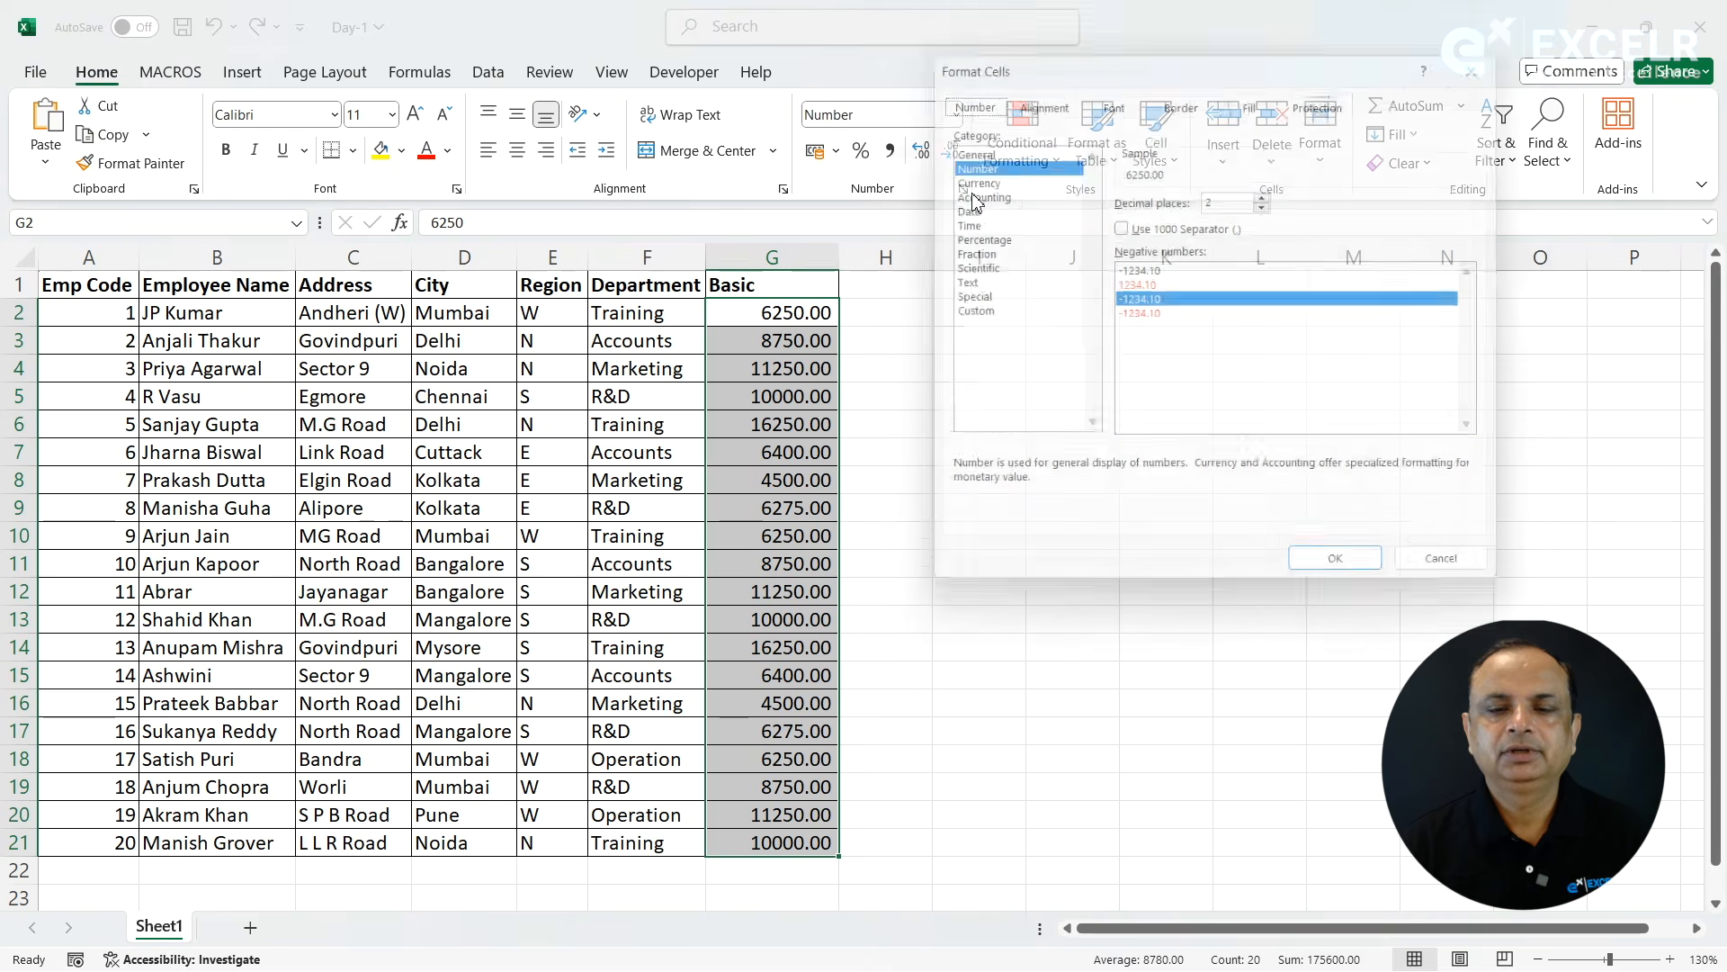
pyautogui.click(1120, 225)
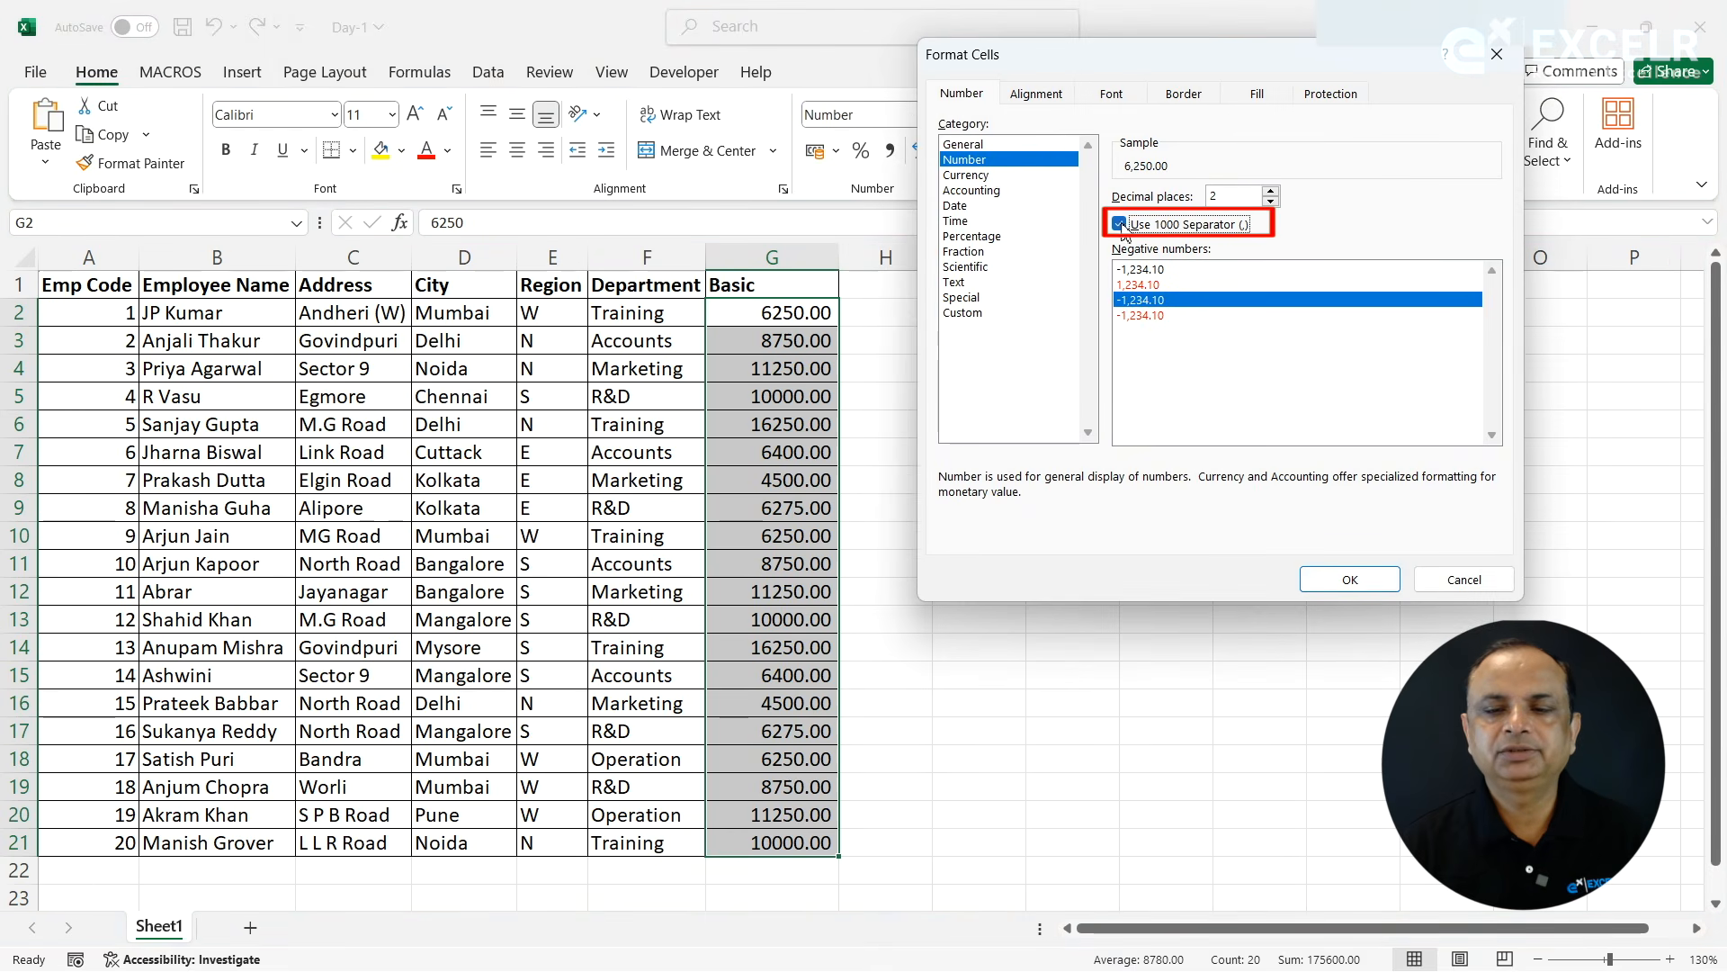
pyautogui.click(1325, 582)
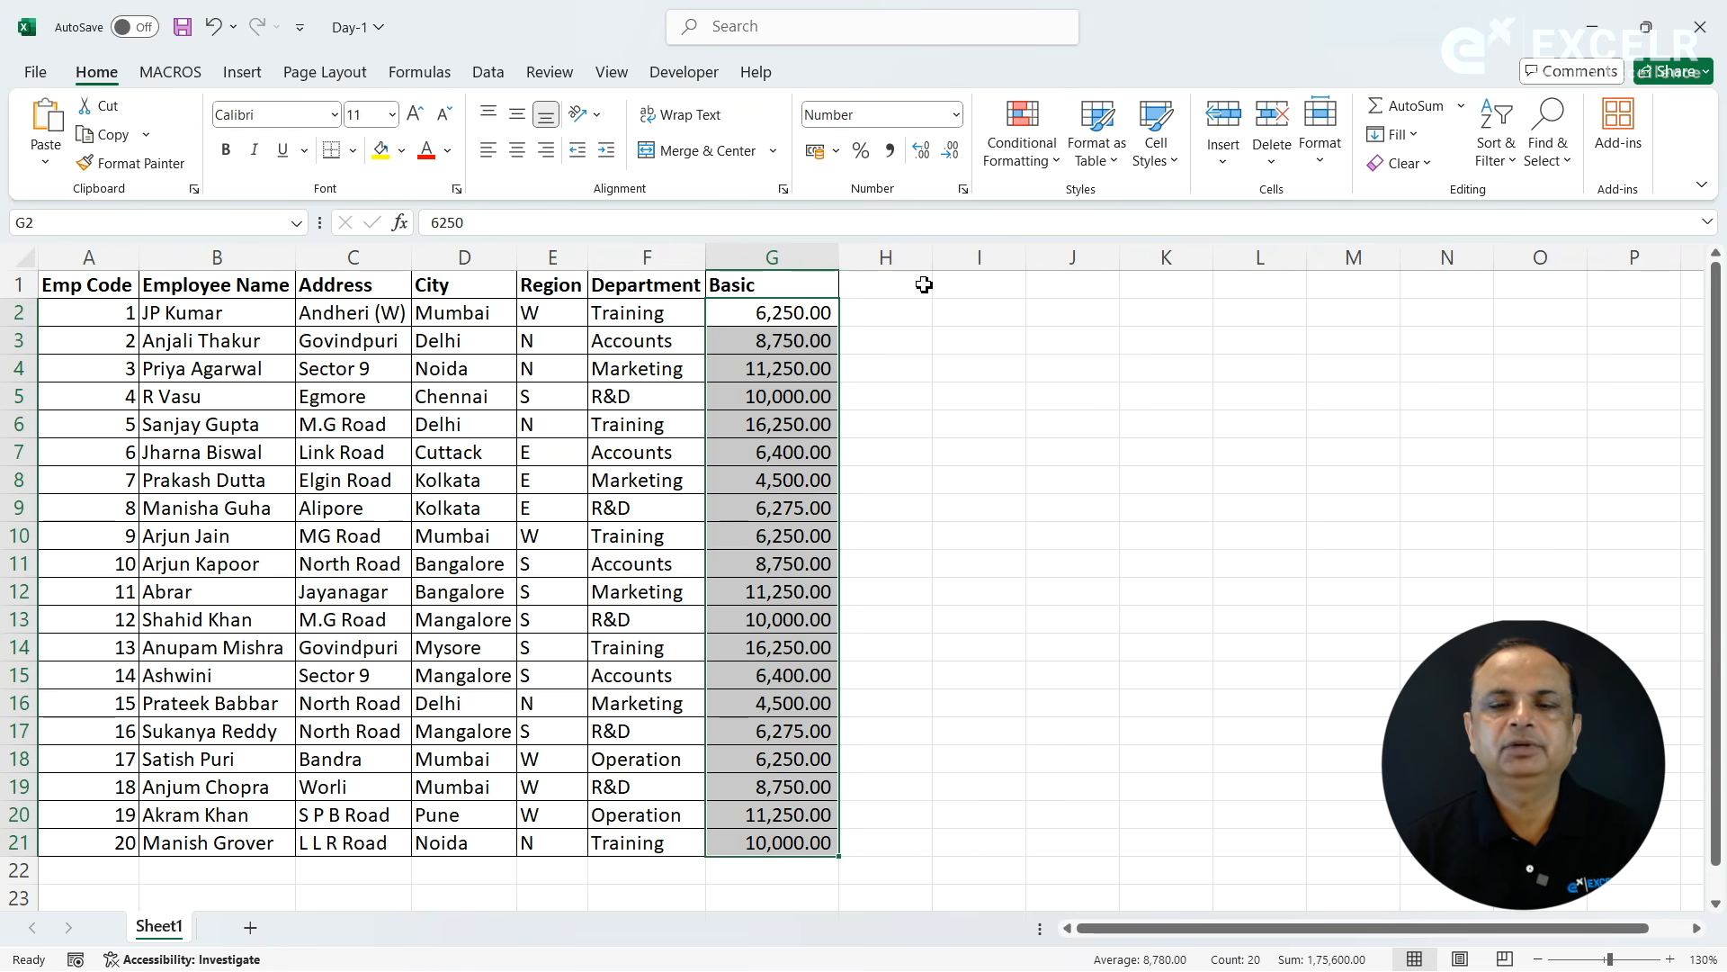
# - Format the Basic values in G2:G21 as Currency with the symbol USD and 2 decimal places
pyautogui.click(965, 191)
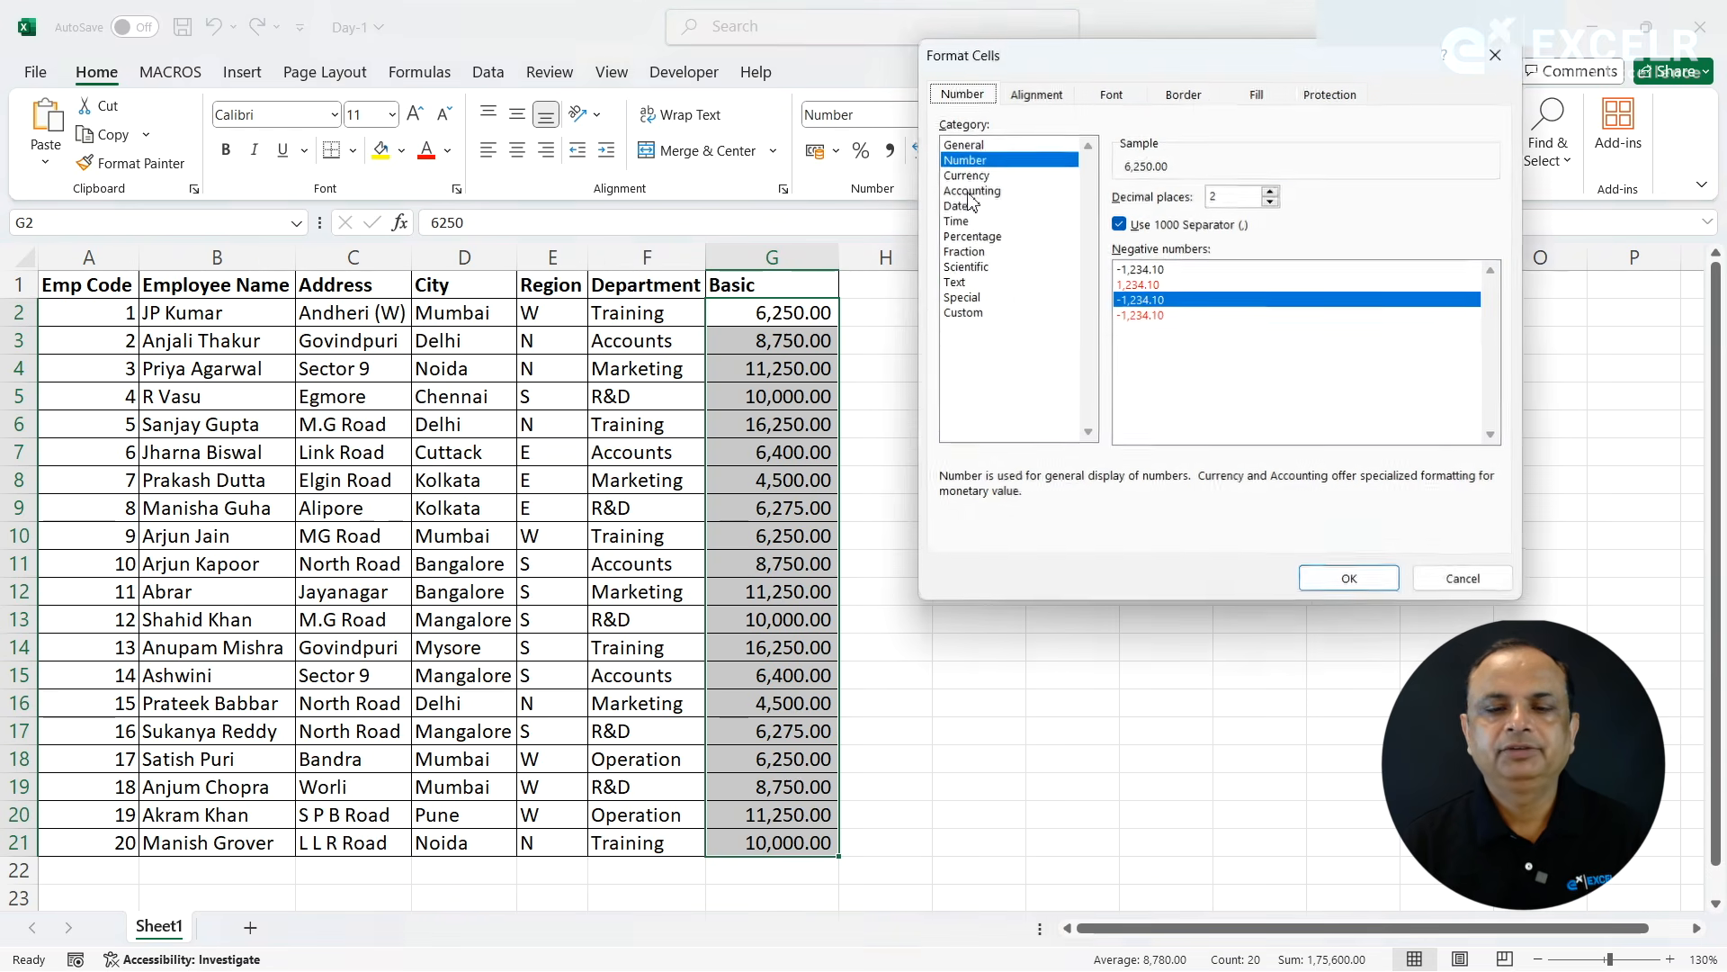
pyautogui.click(979, 175)
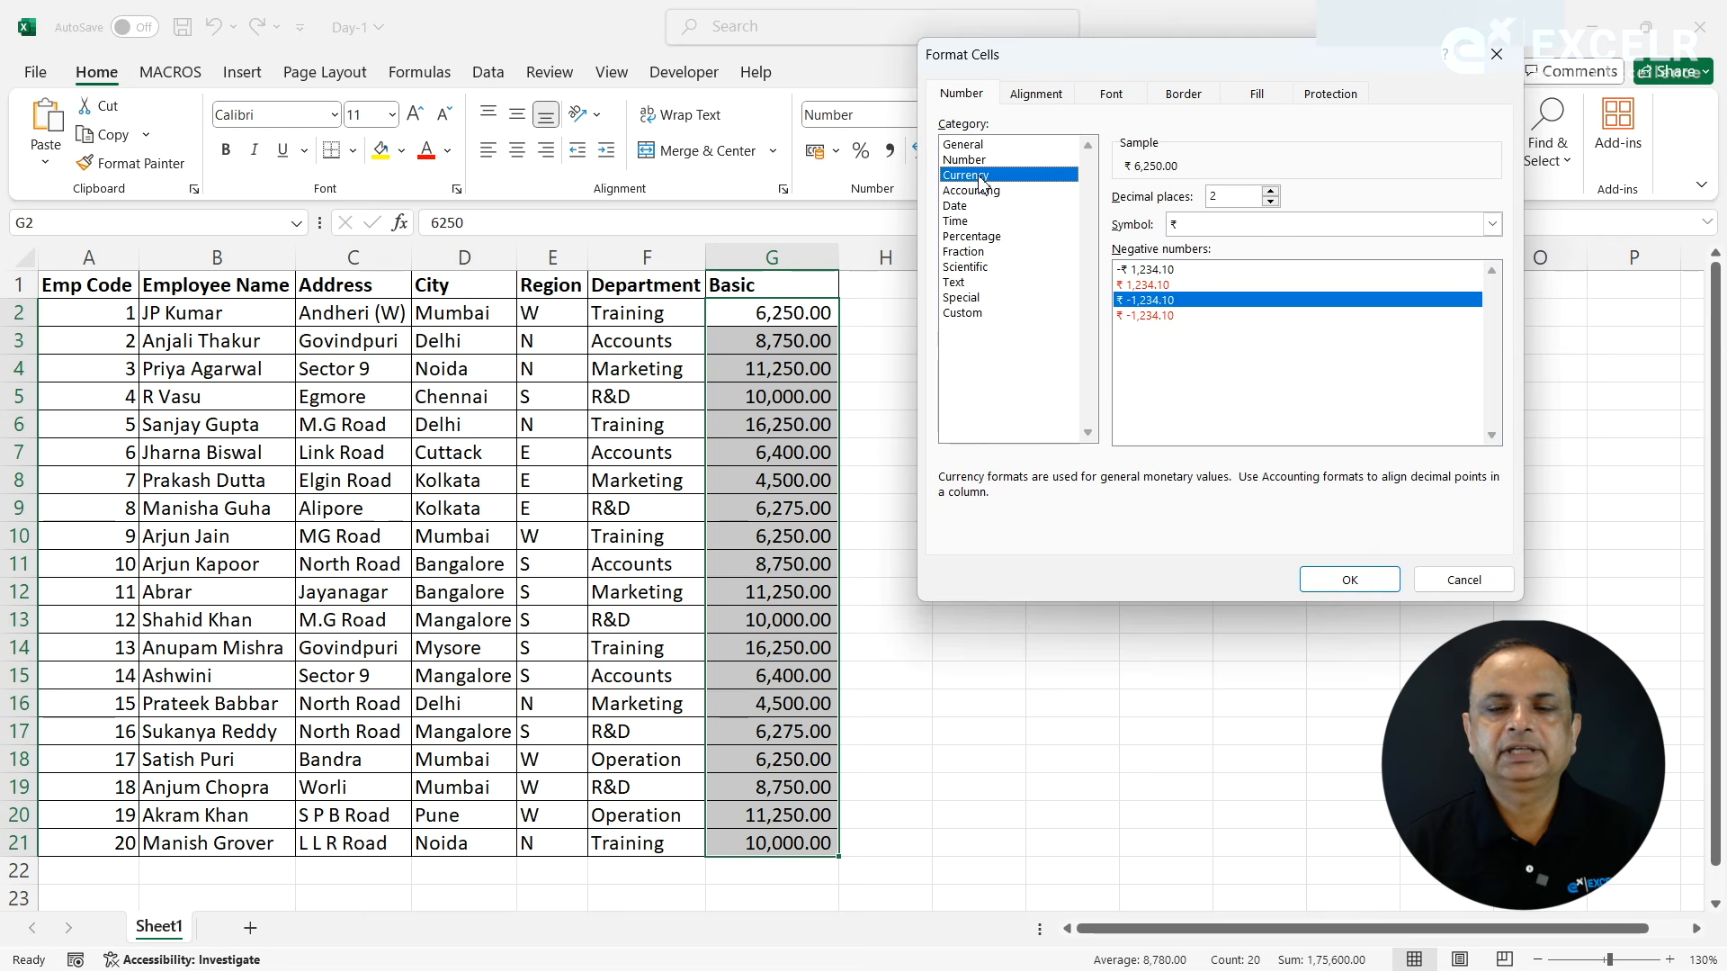
pyautogui.click(1240, 227)
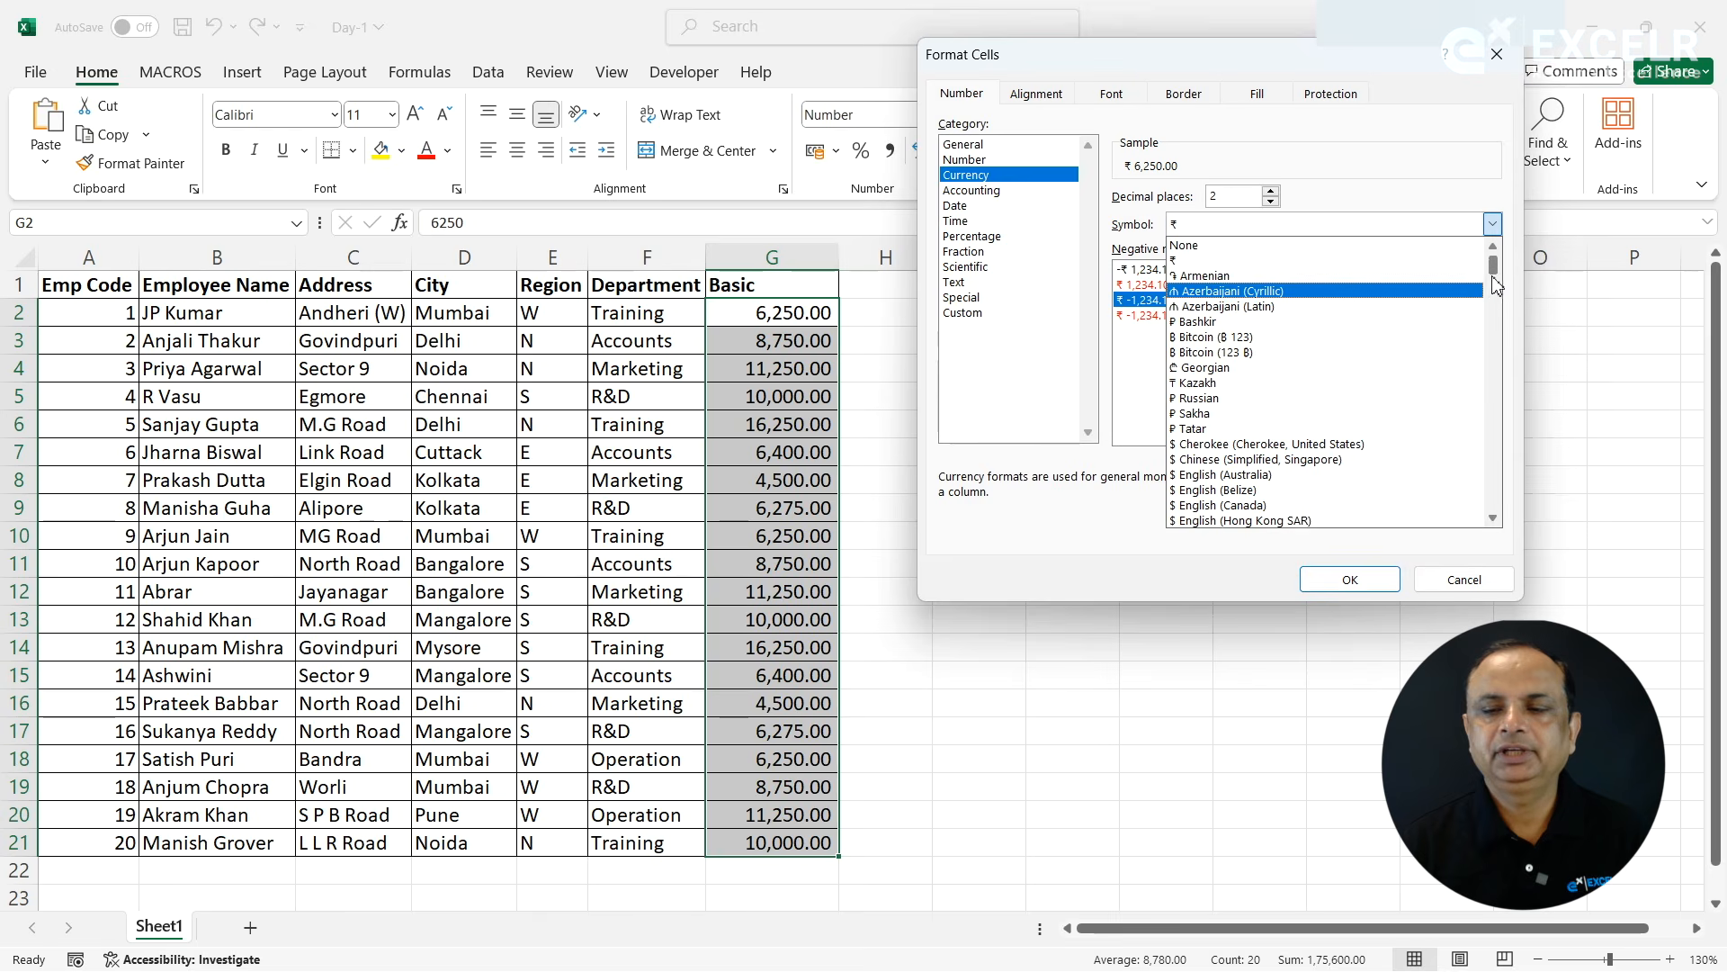
pyautogui.moveTo(1496, 270); pyautogui.dragTo(1496, 325)
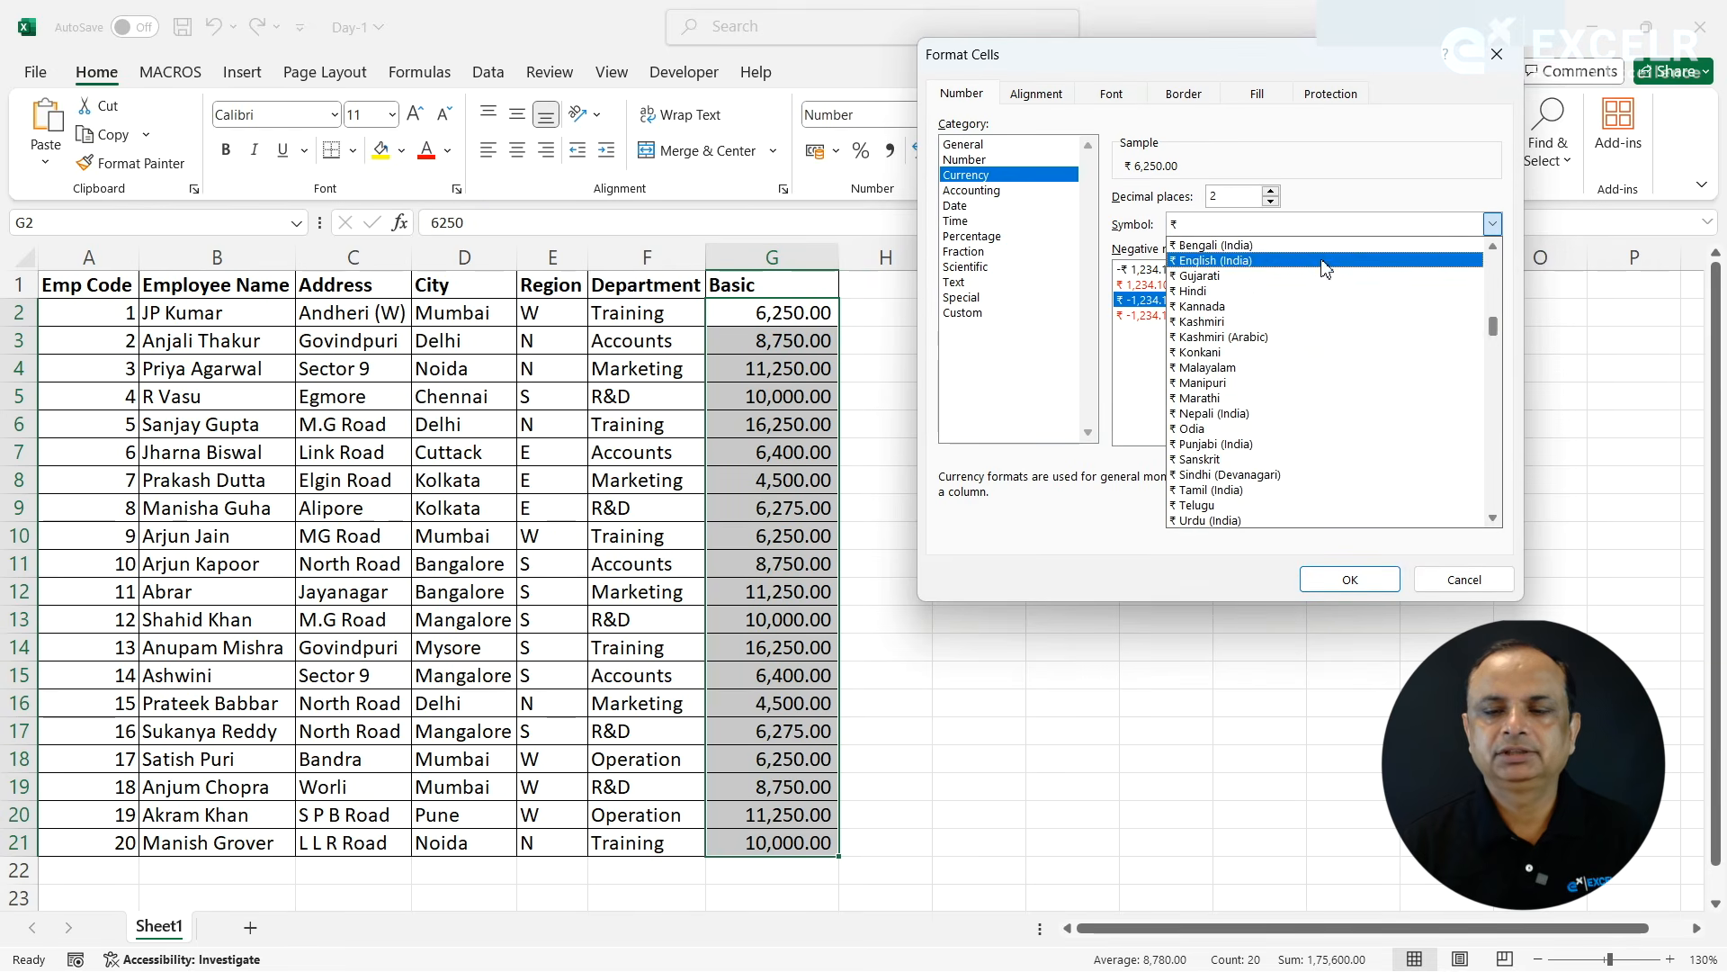
pyautogui.click(1282, 233)
pyautogui.press('u')
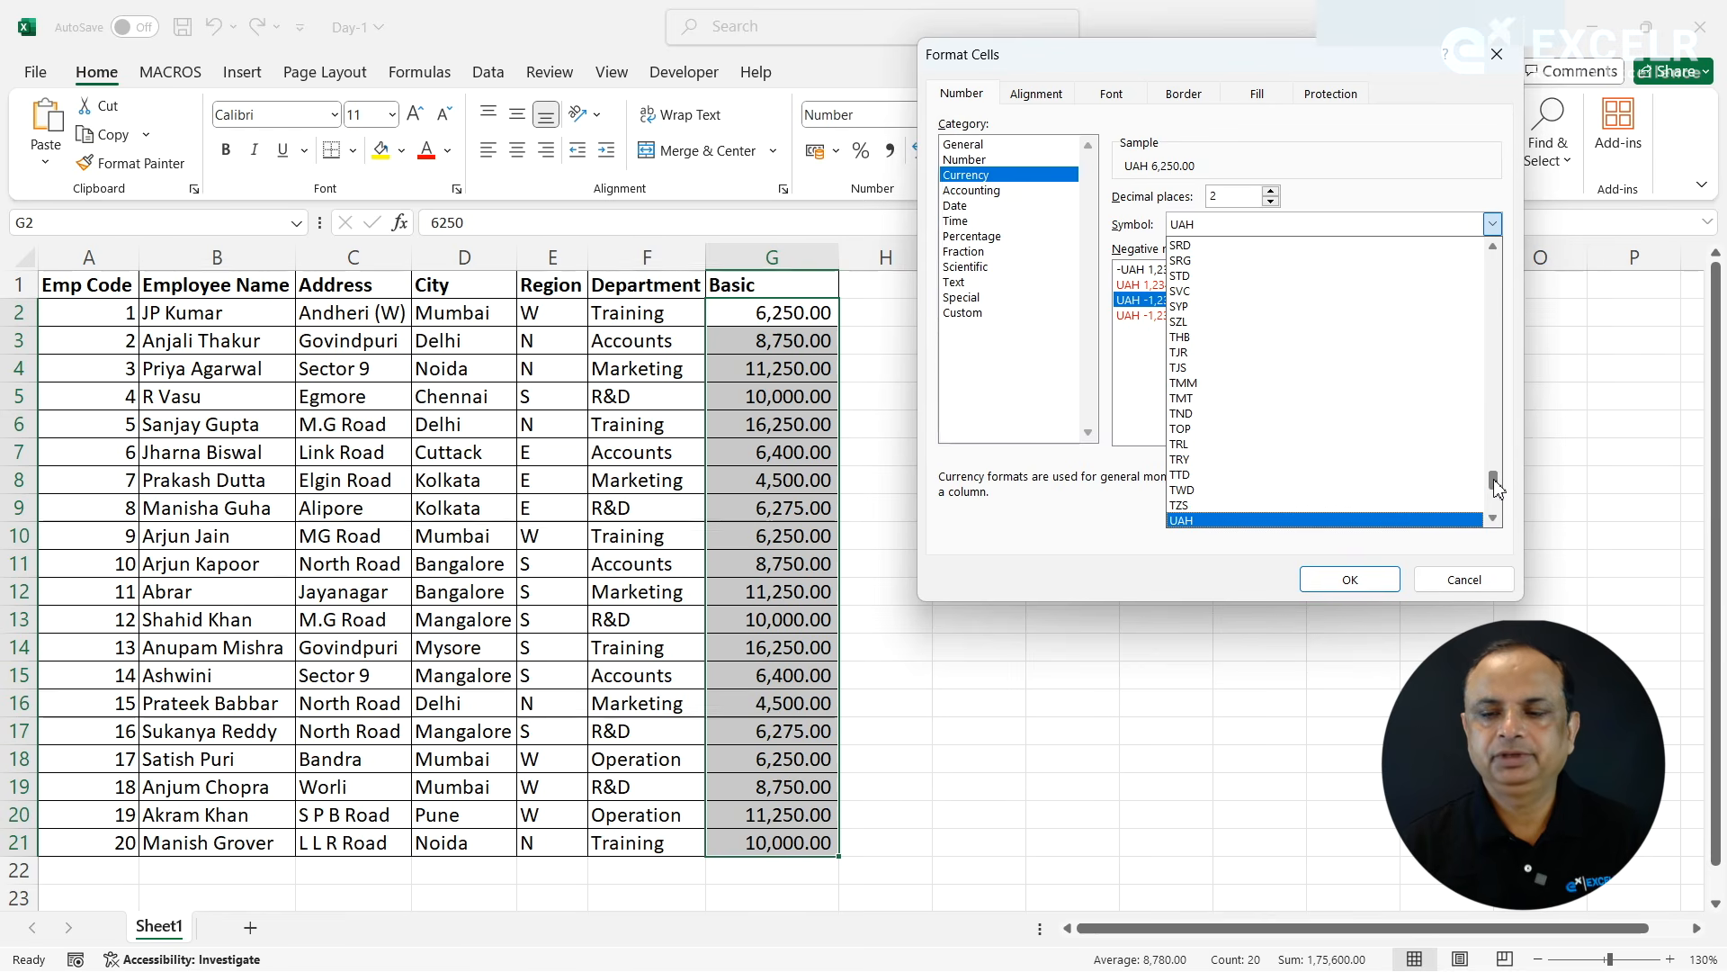
pyautogui.moveTo(1496, 482); pyautogui.dragTo(1498, 493)
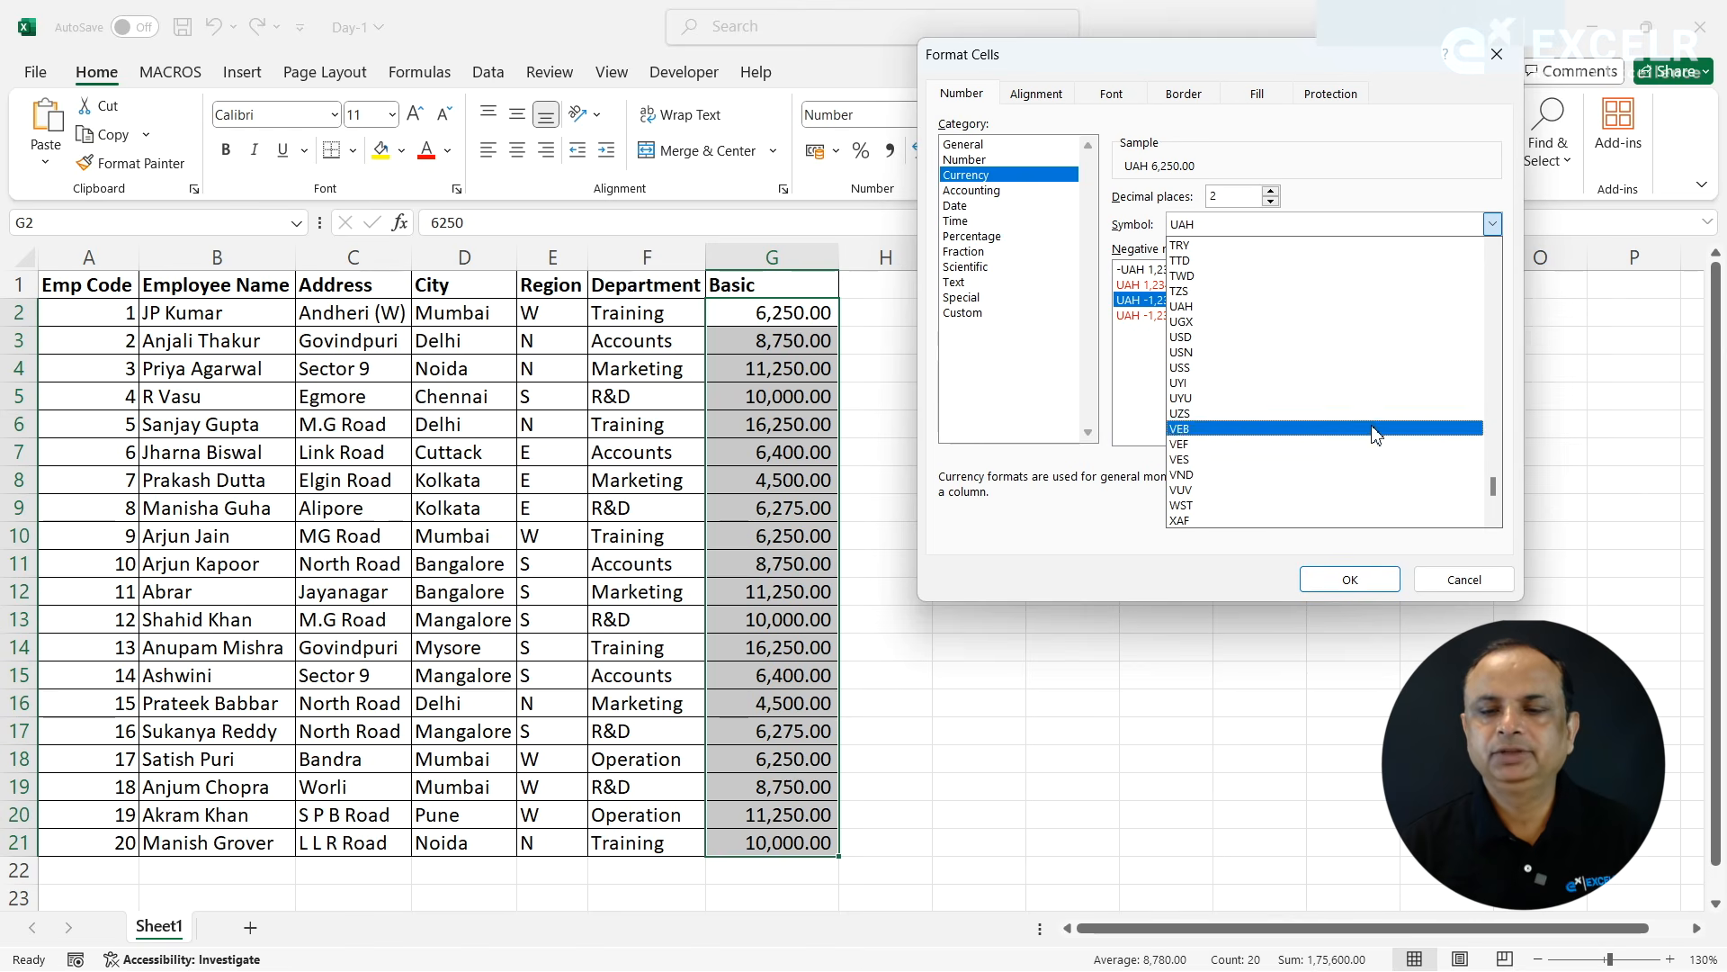
pyautogui.click(1205, 337)
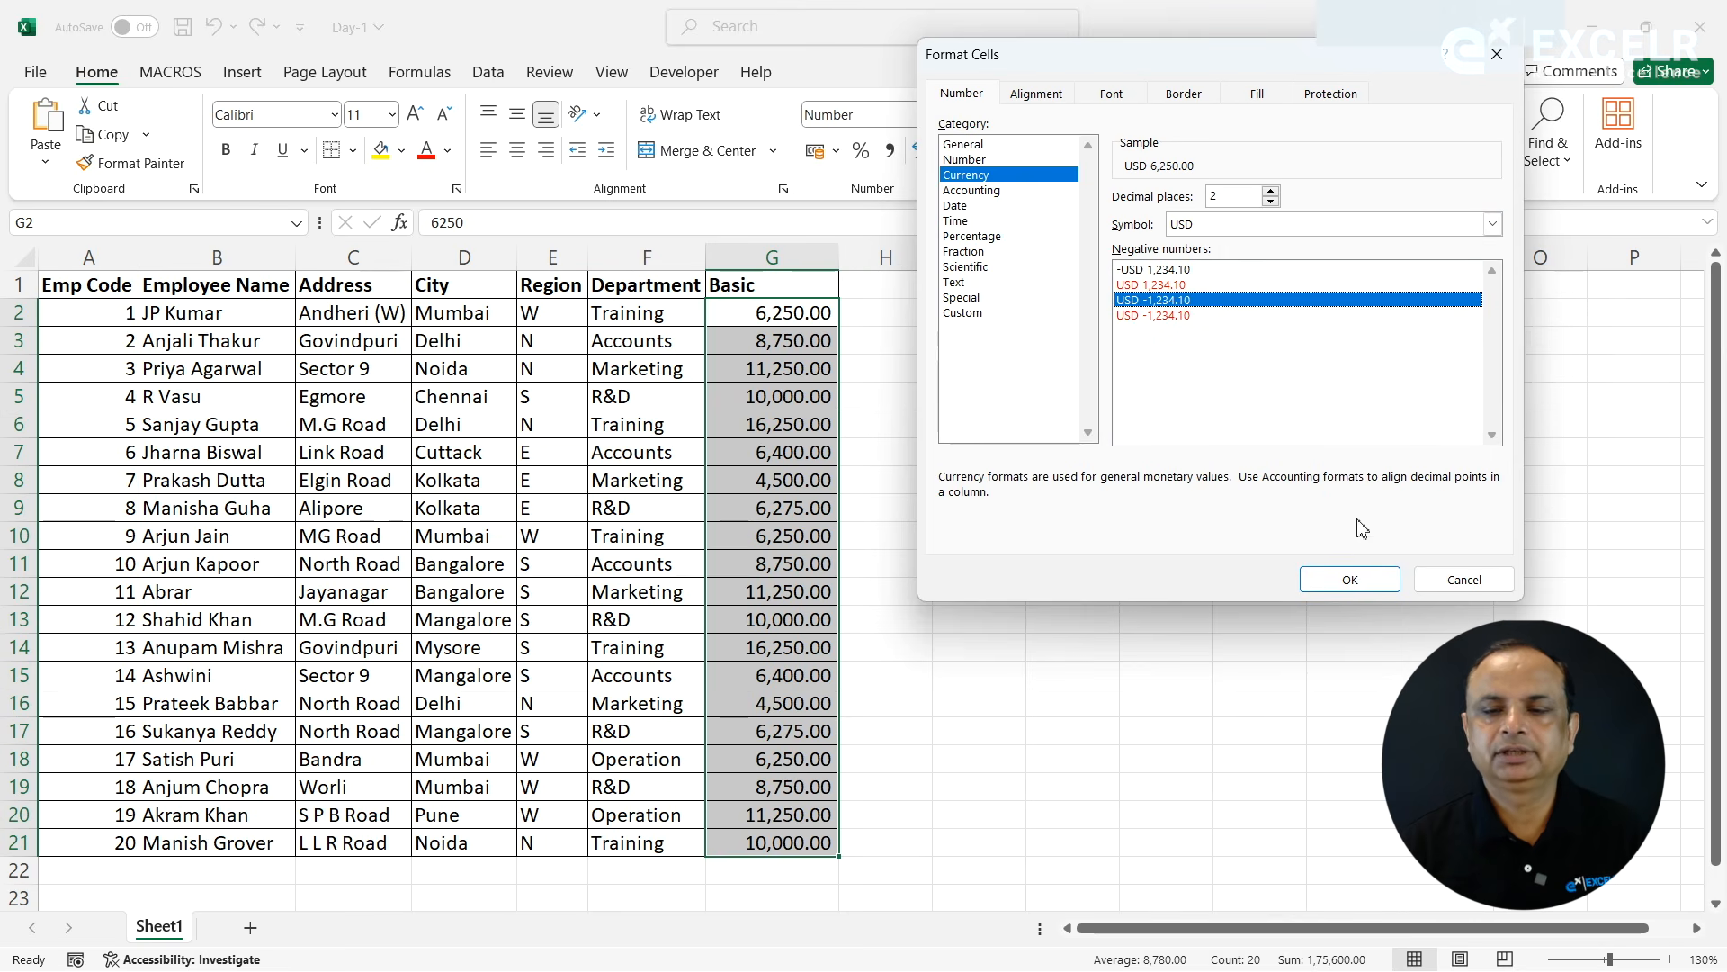
pyautogui.click(1341, 580)
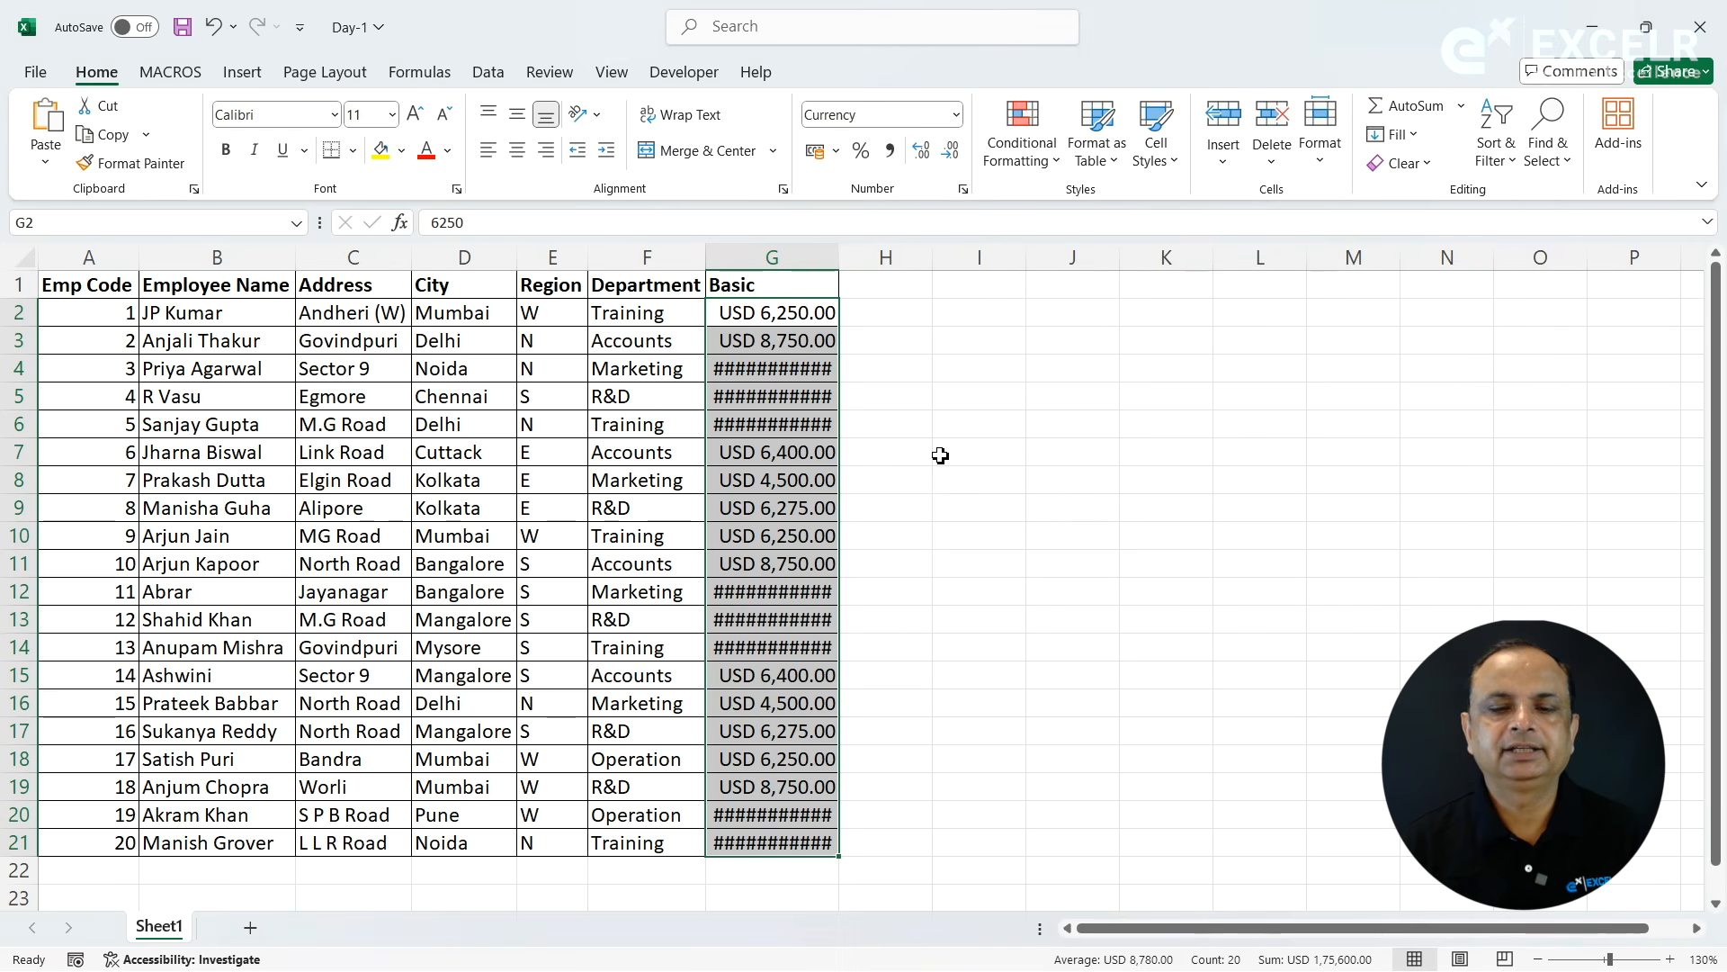
# - Widen the Basic column to fit the USD amounts, narrow it again and widen it once more
pyautogui.moveTo(840, 260); pyautogui.dragTo(897, 259)
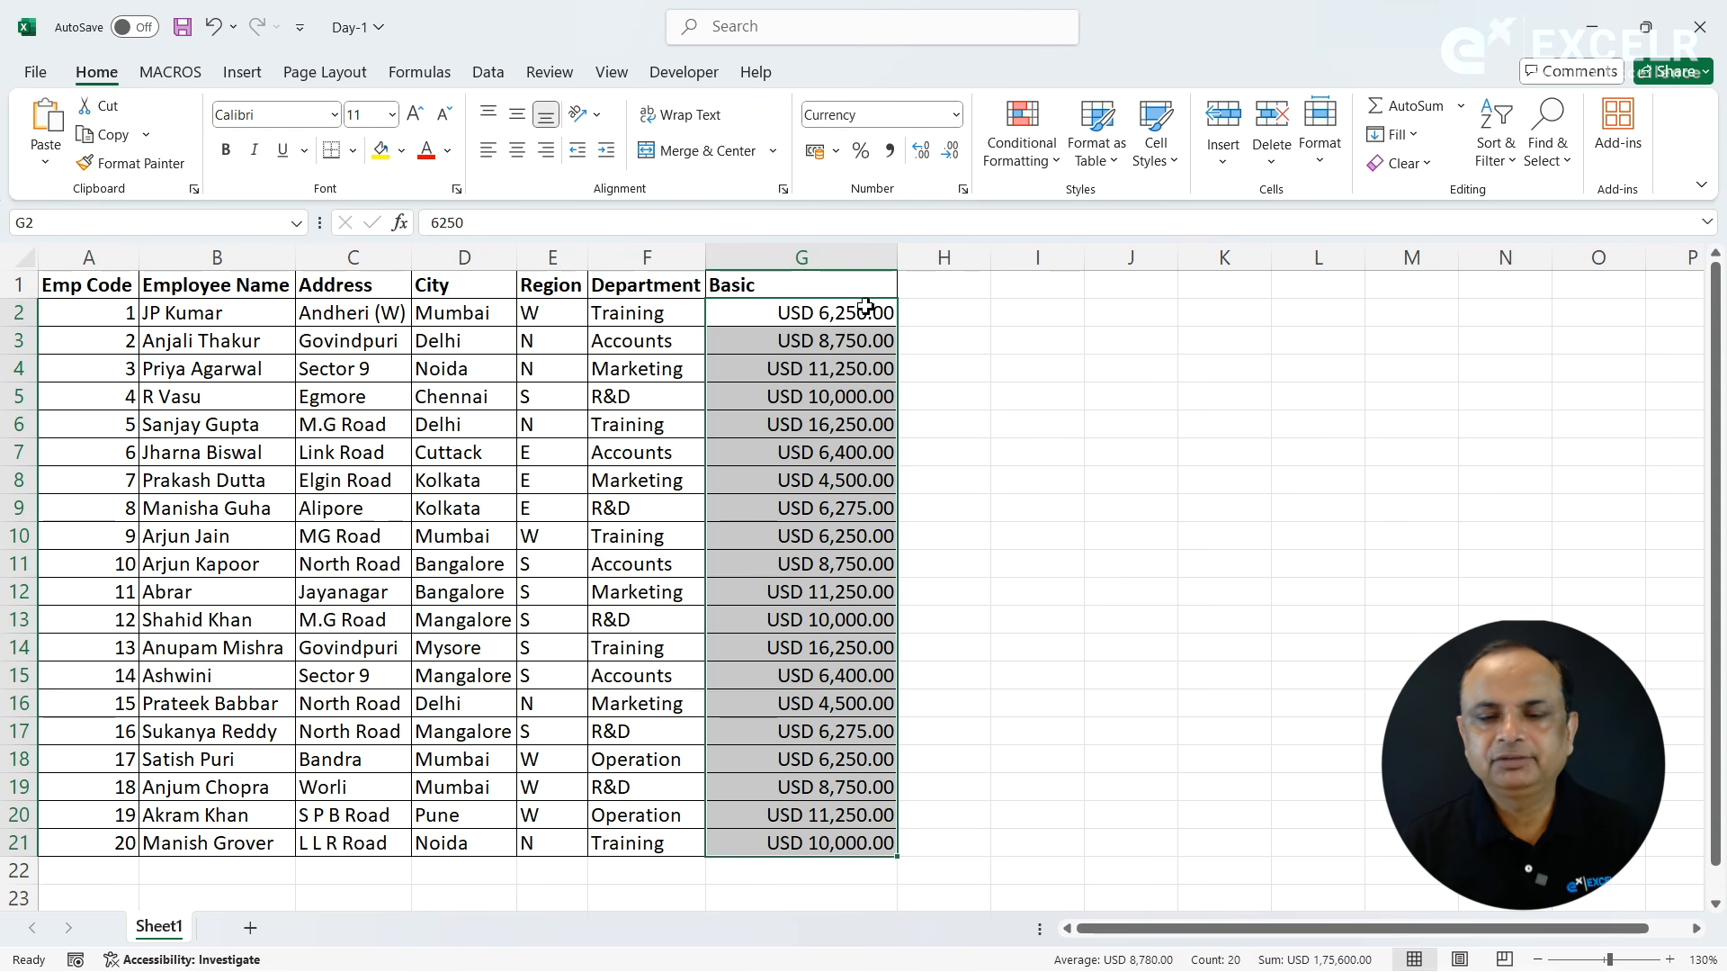
pyautogui.moveTo(897, 258); pyautogui.dragTo(837, 263)
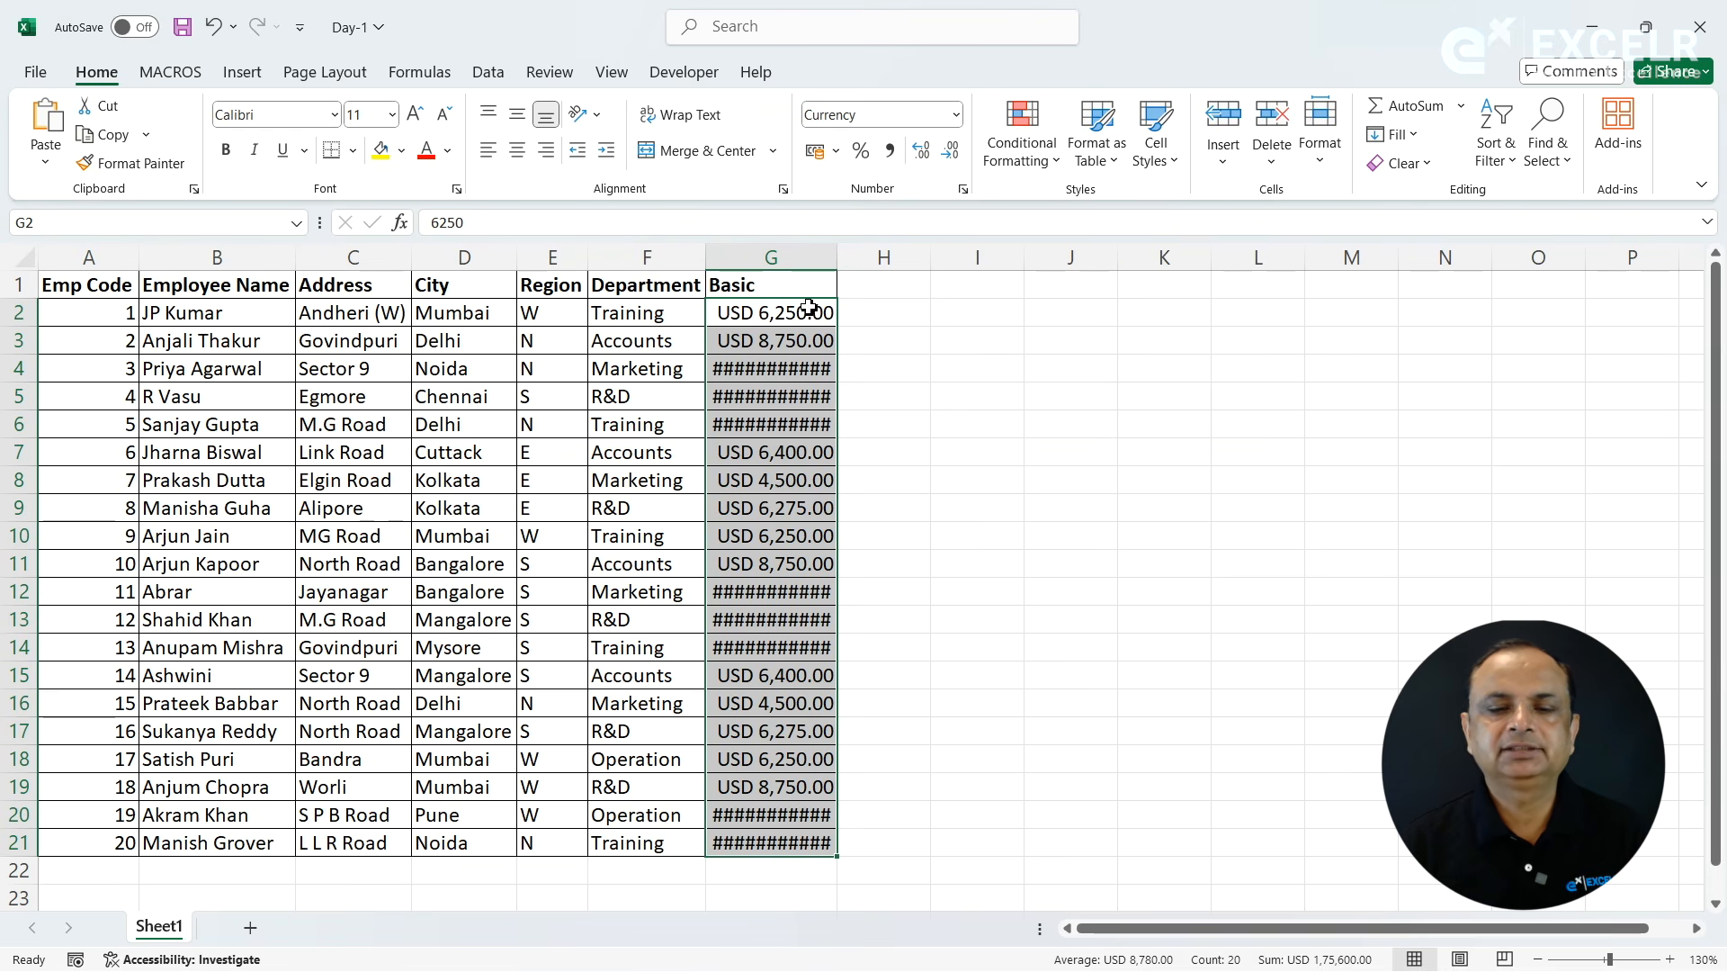
pyautogui.moveTo(837, 258); pyautogui.dragTo(894, 258)
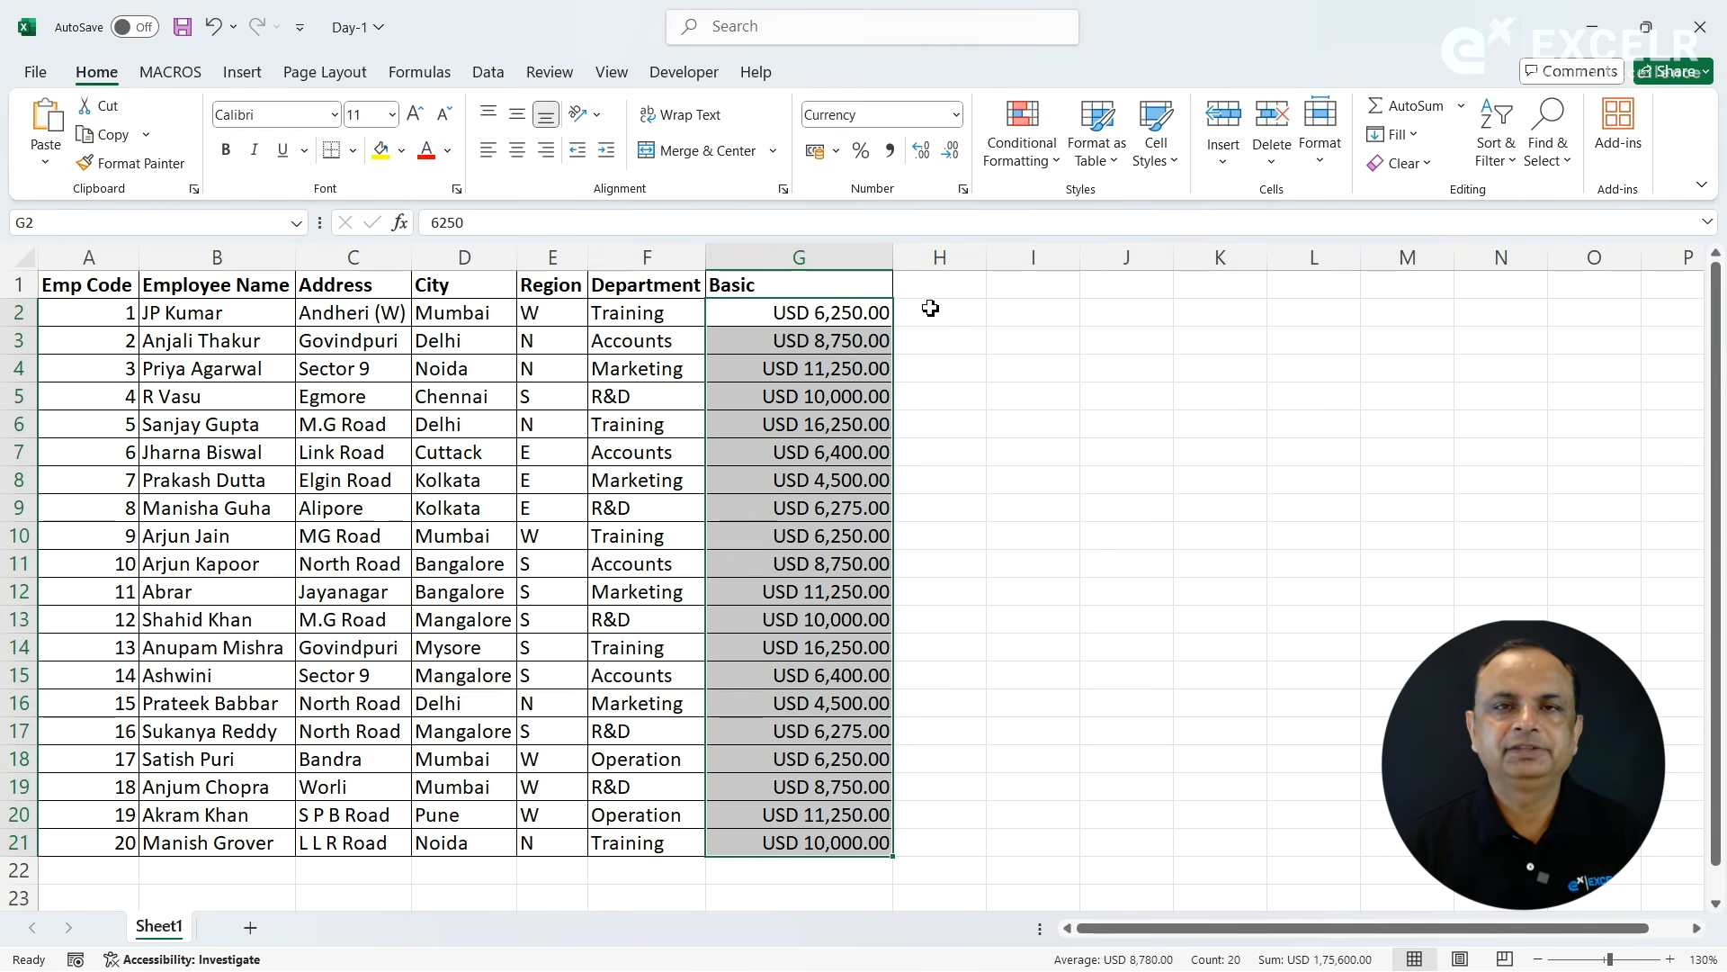
# - Change the currency symbol of the Basic values in G2:G21 to ₹
pyautogui.click(968, 192)
pyautogui.click(1184, 228)
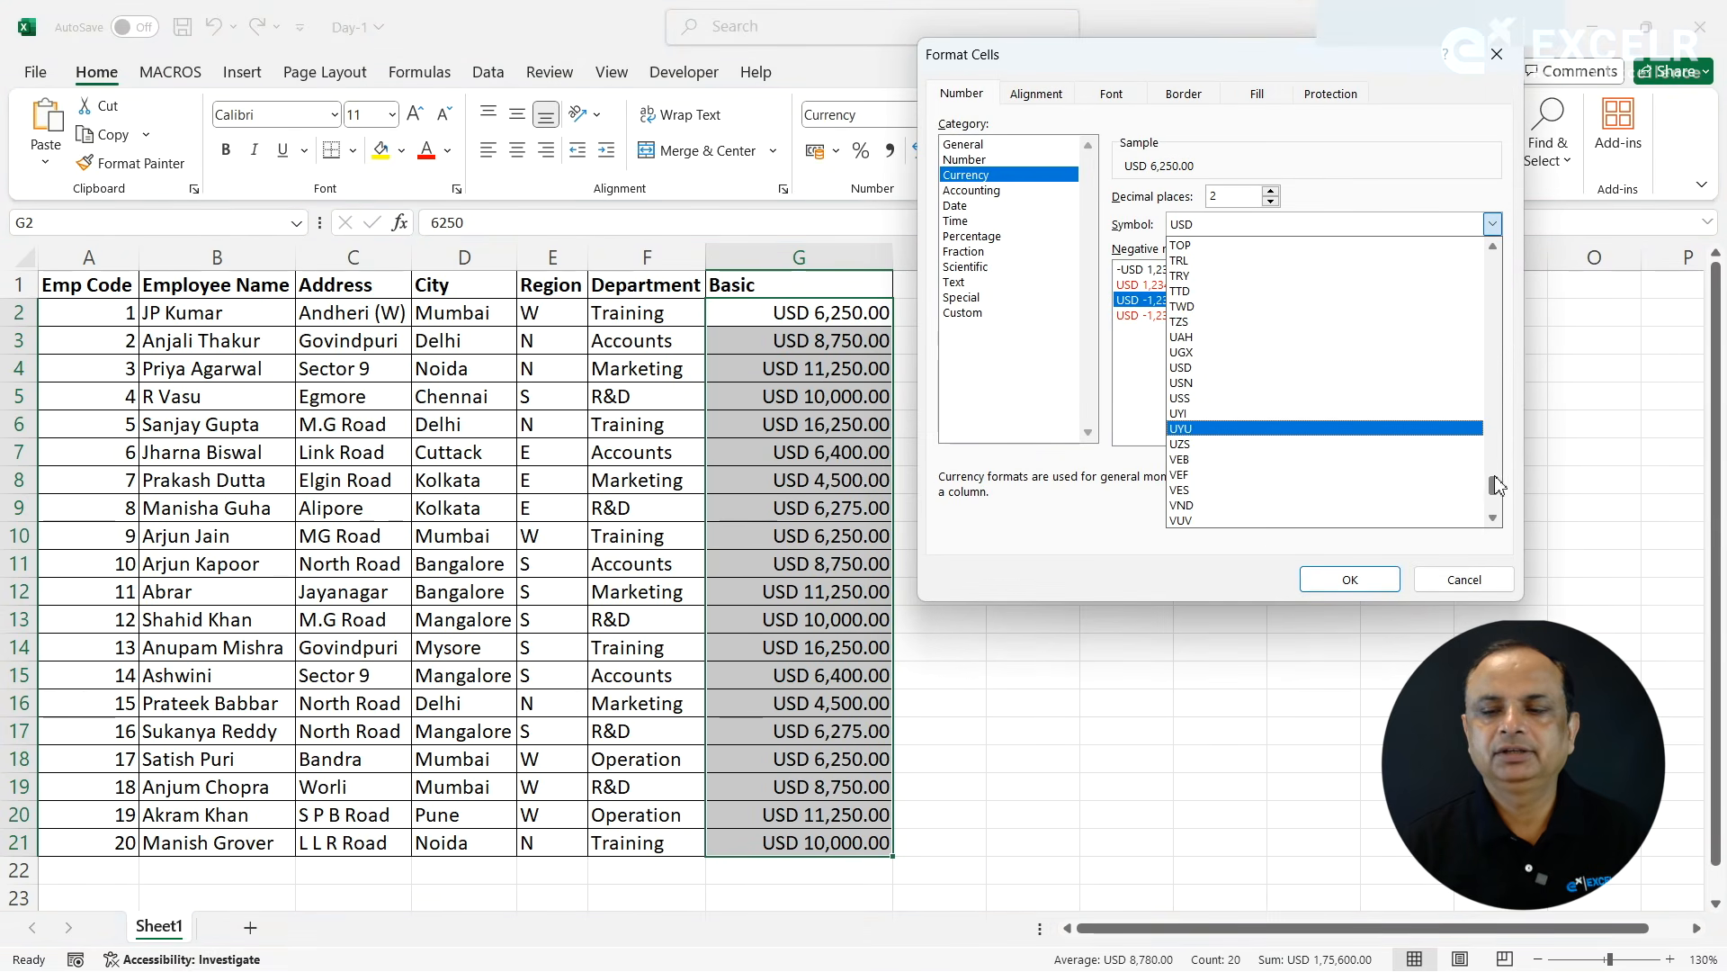
pyautogui.moveTo(1495, 493); pyautogui.dragTo(1480, 274)
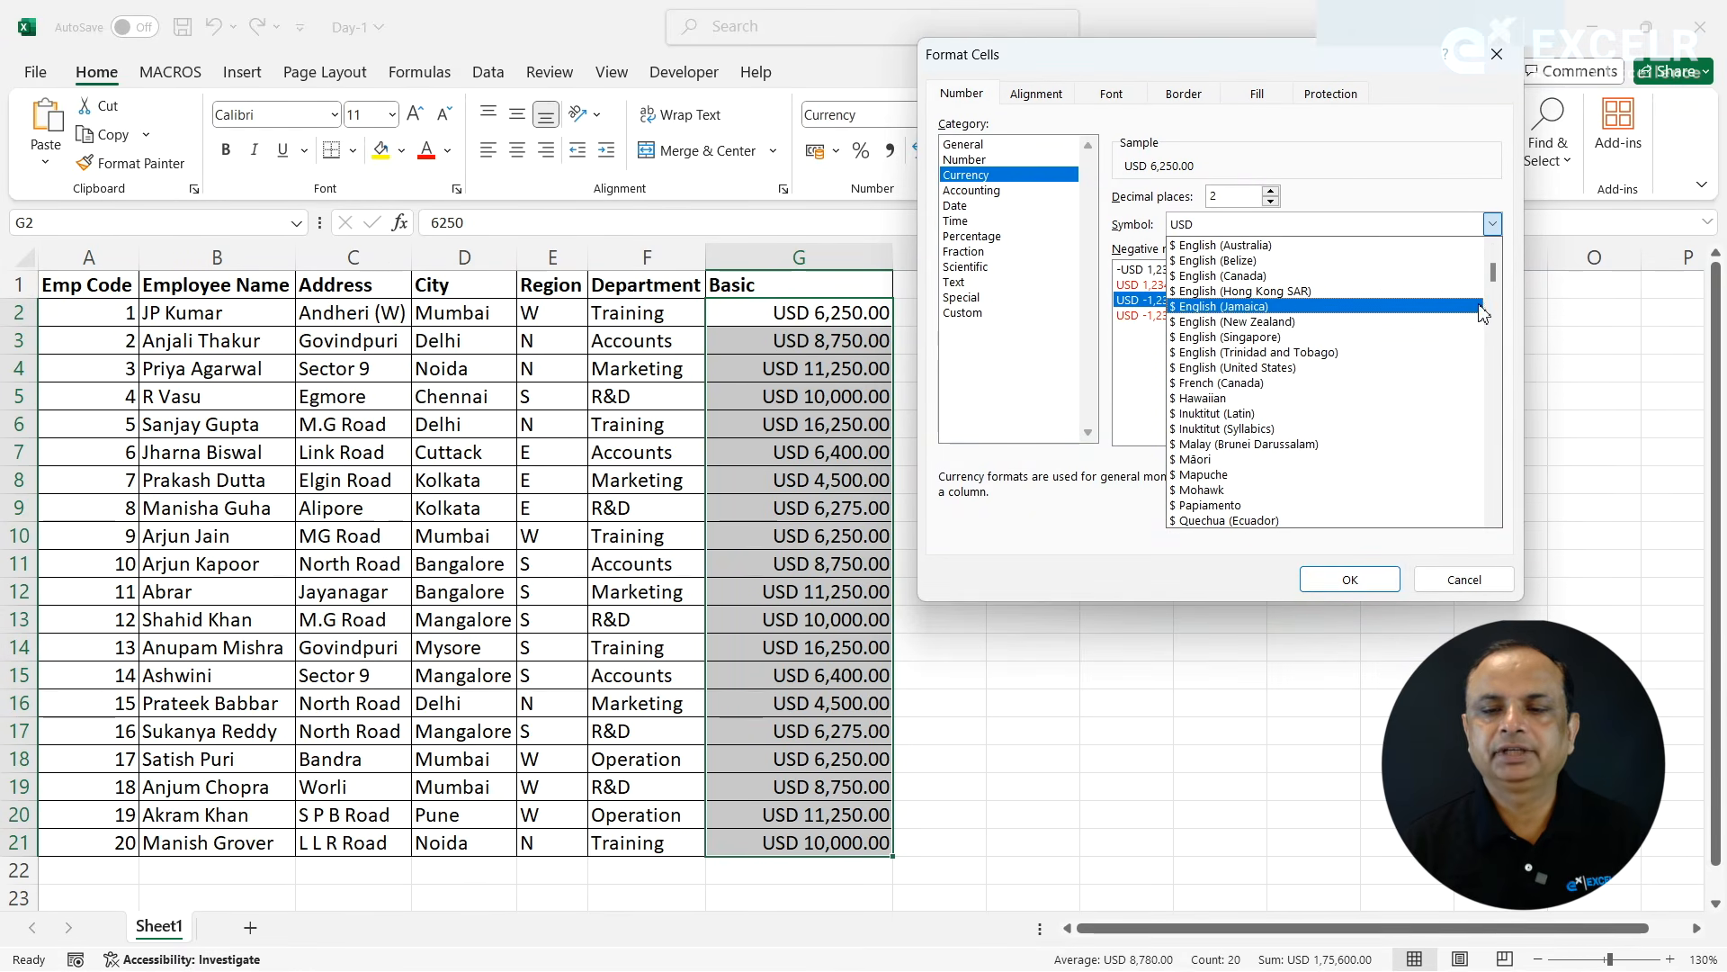
pyautogui.moveTo(1498, 284); pyautogui.dragTo(1493, 261)
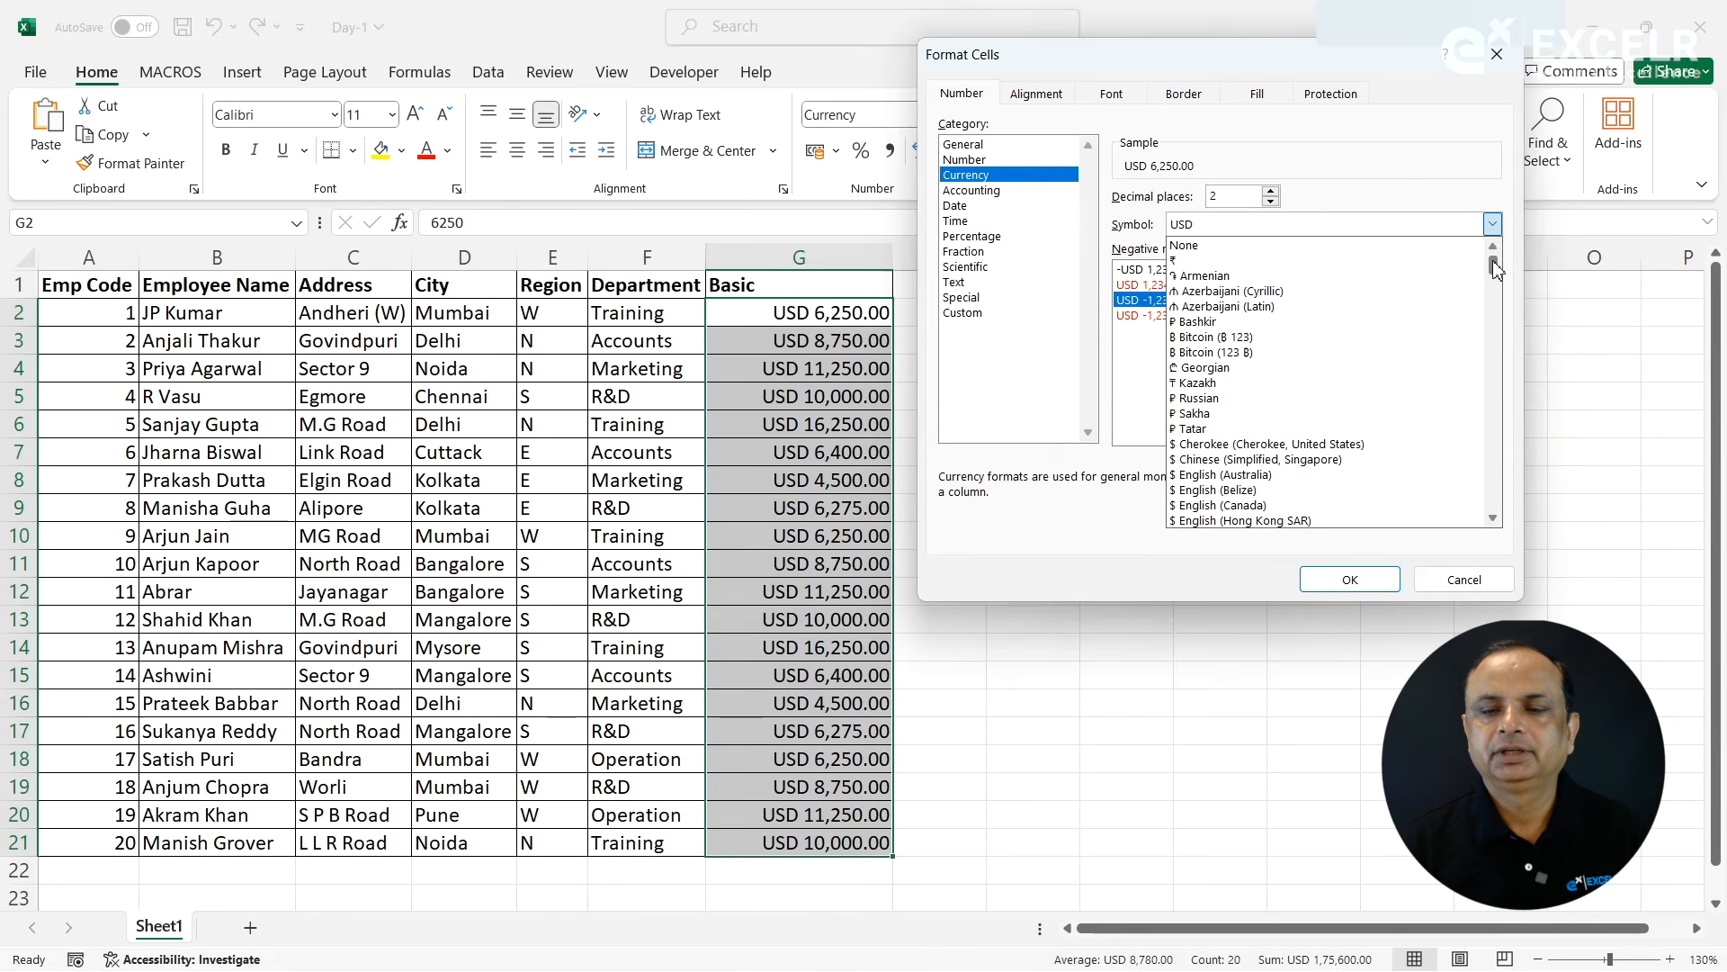
pyautogui.click(1192, 261)
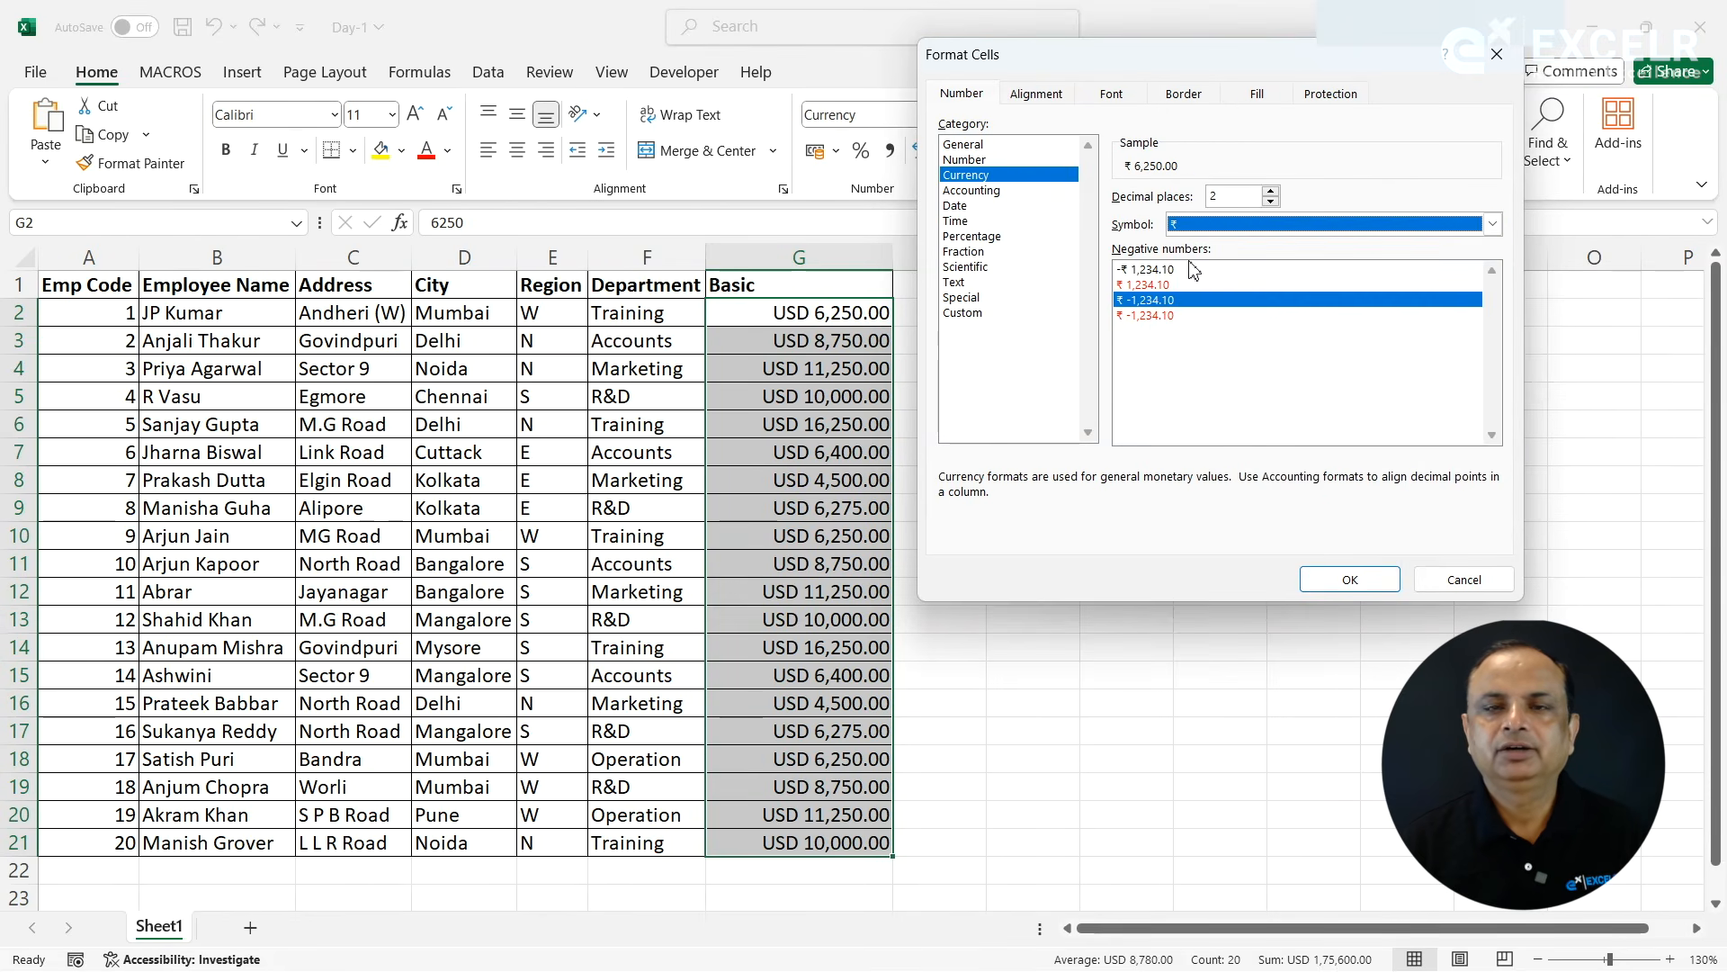
pyautogui.click(1350, 580)
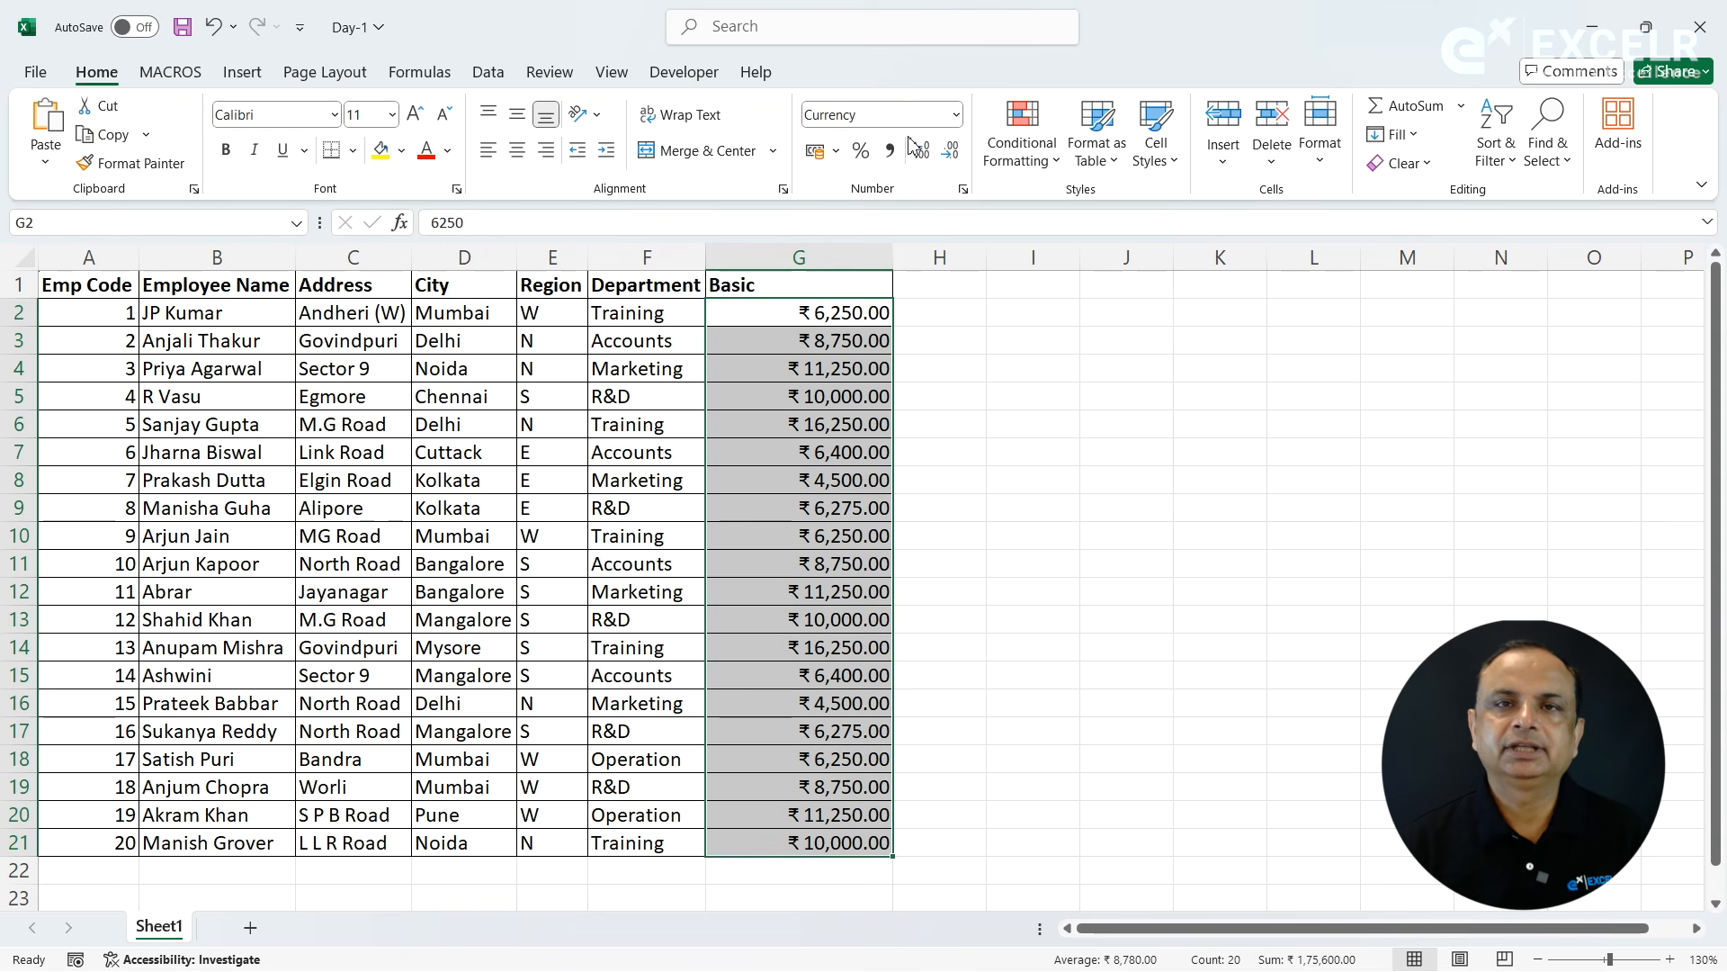
# - Apply the Accounting format with the ₹ symbol to G2:G21 and open the list of number formats
pyautogui.click(963, 190)
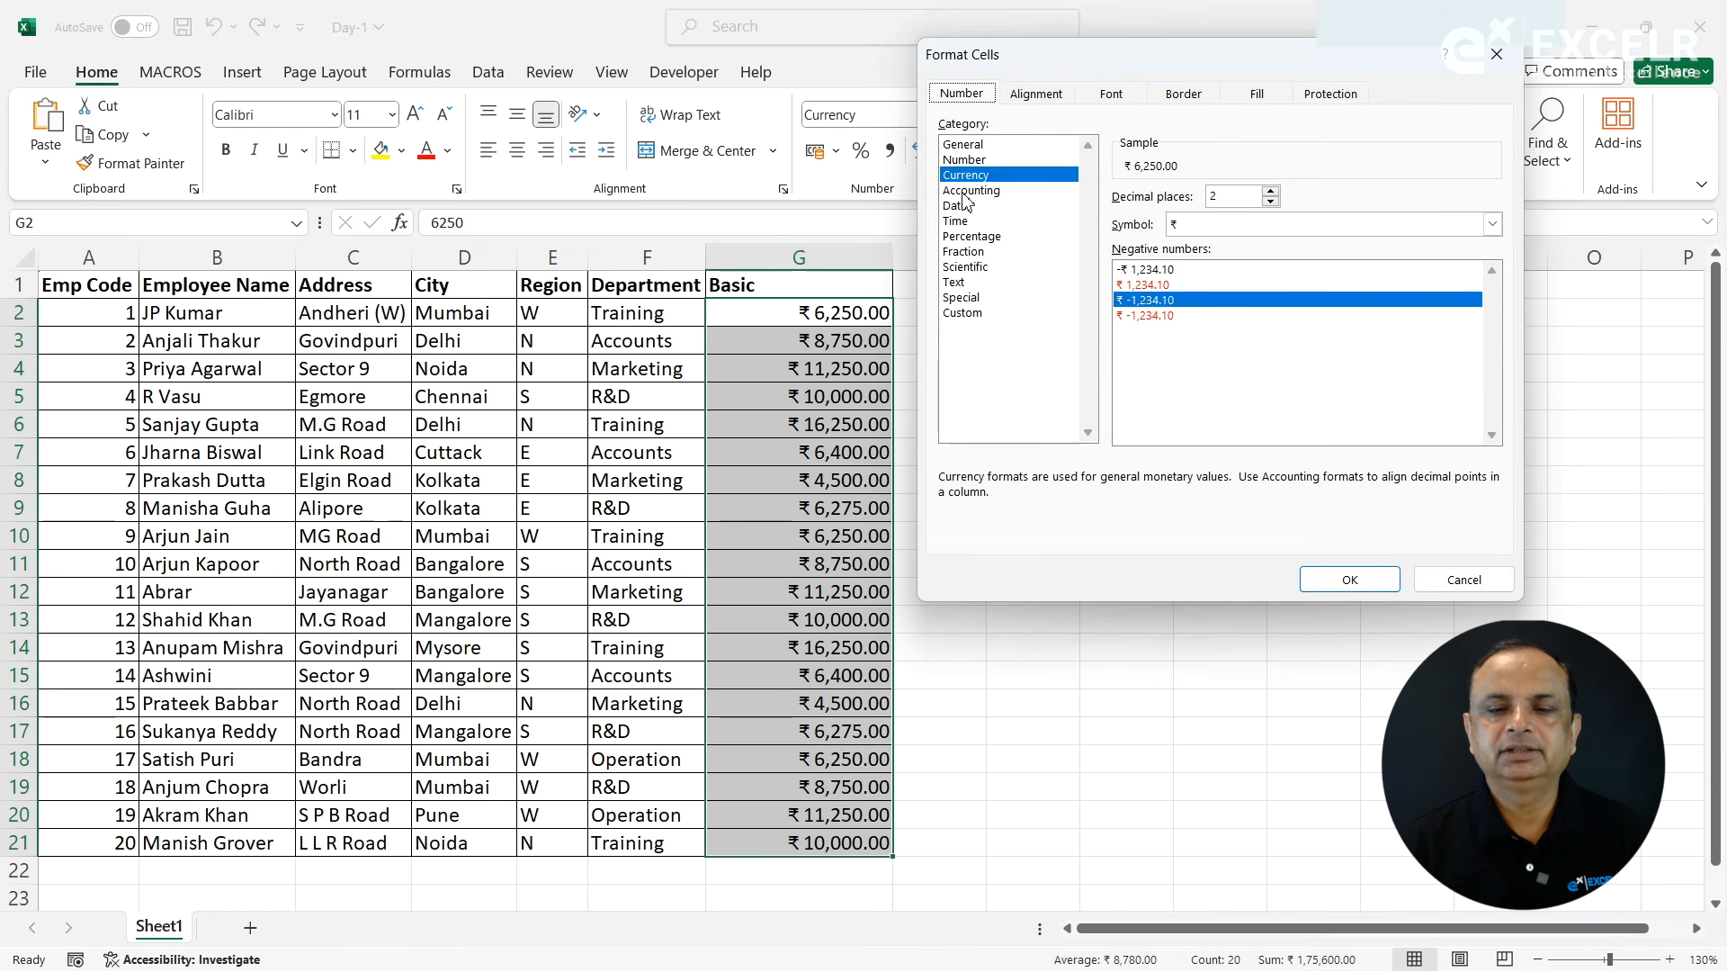
pyautogui.click(965, 192)
pyautogui.click(1350, 580)
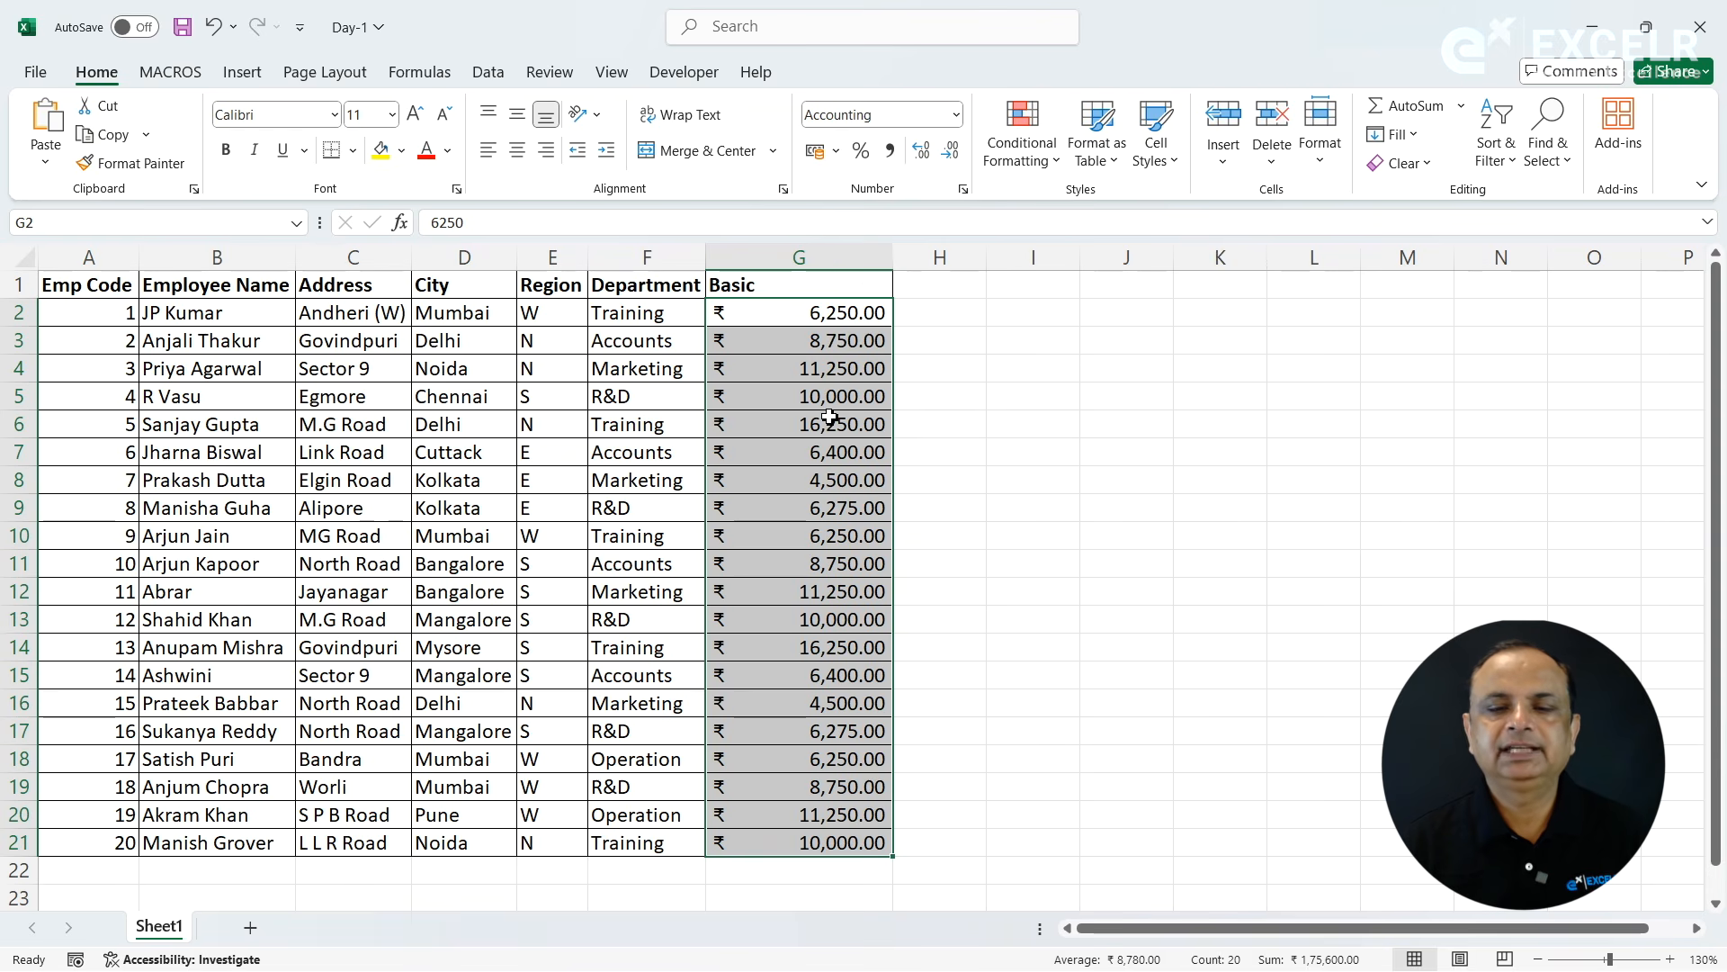
pyautogui.click(957, 116)
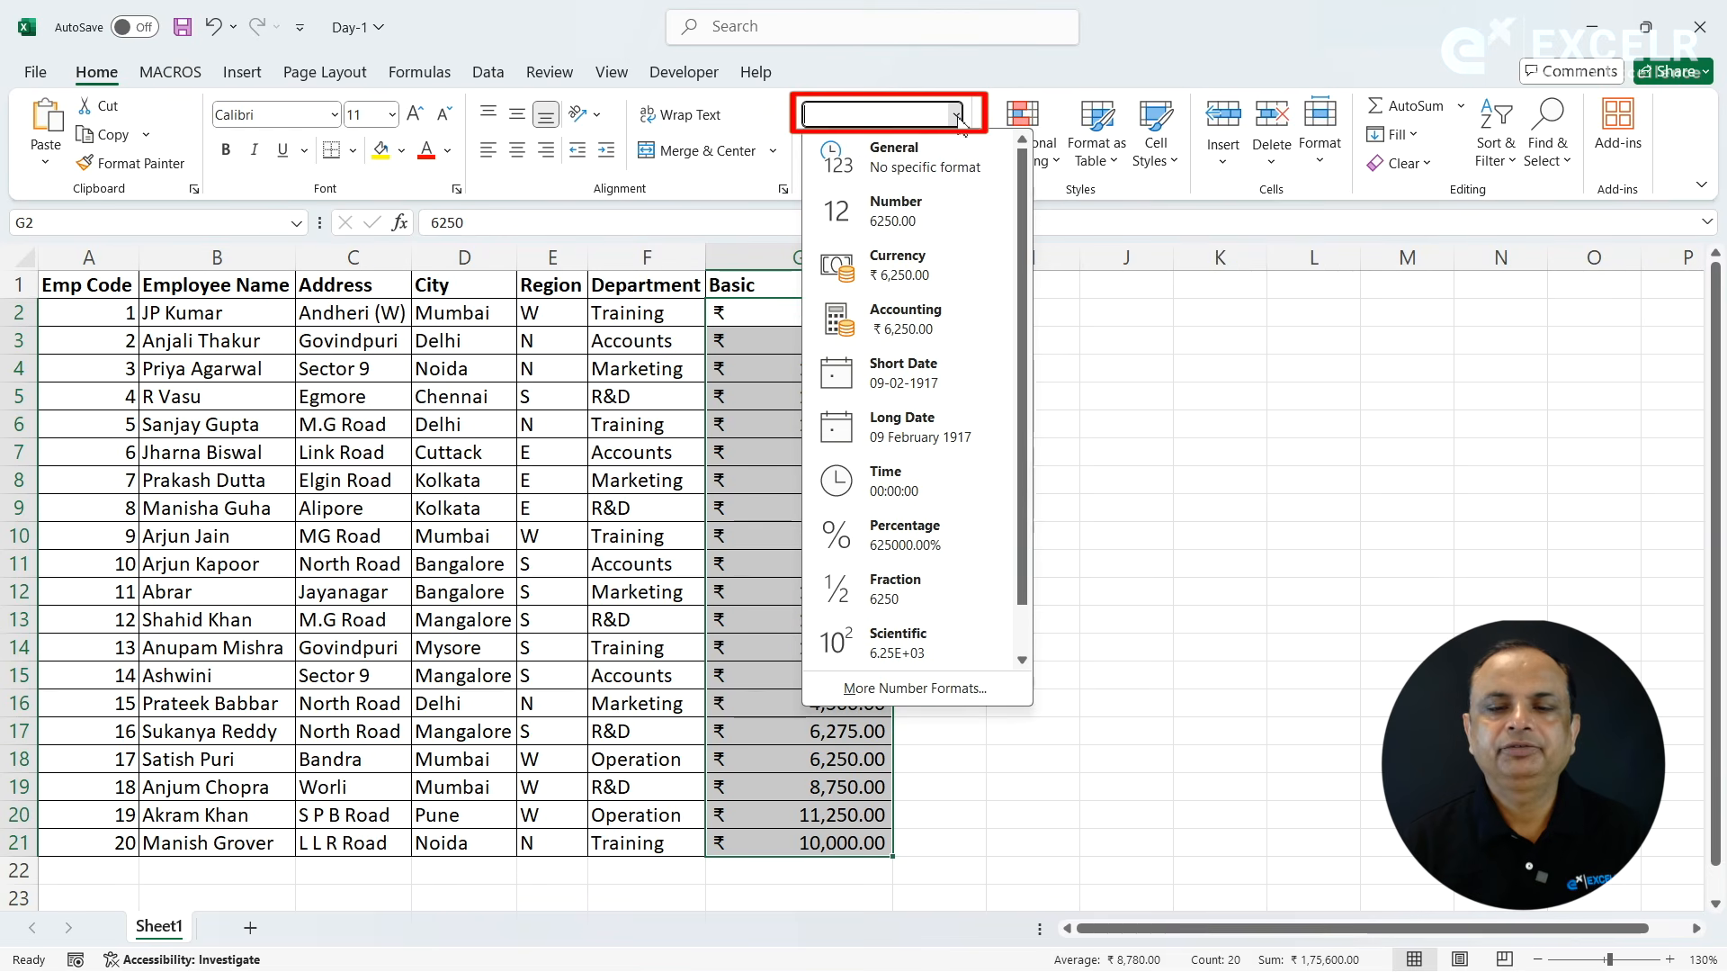
# - Apply the Currency format to the Basic values in G2:G21
pyautogui.click(927, 263)
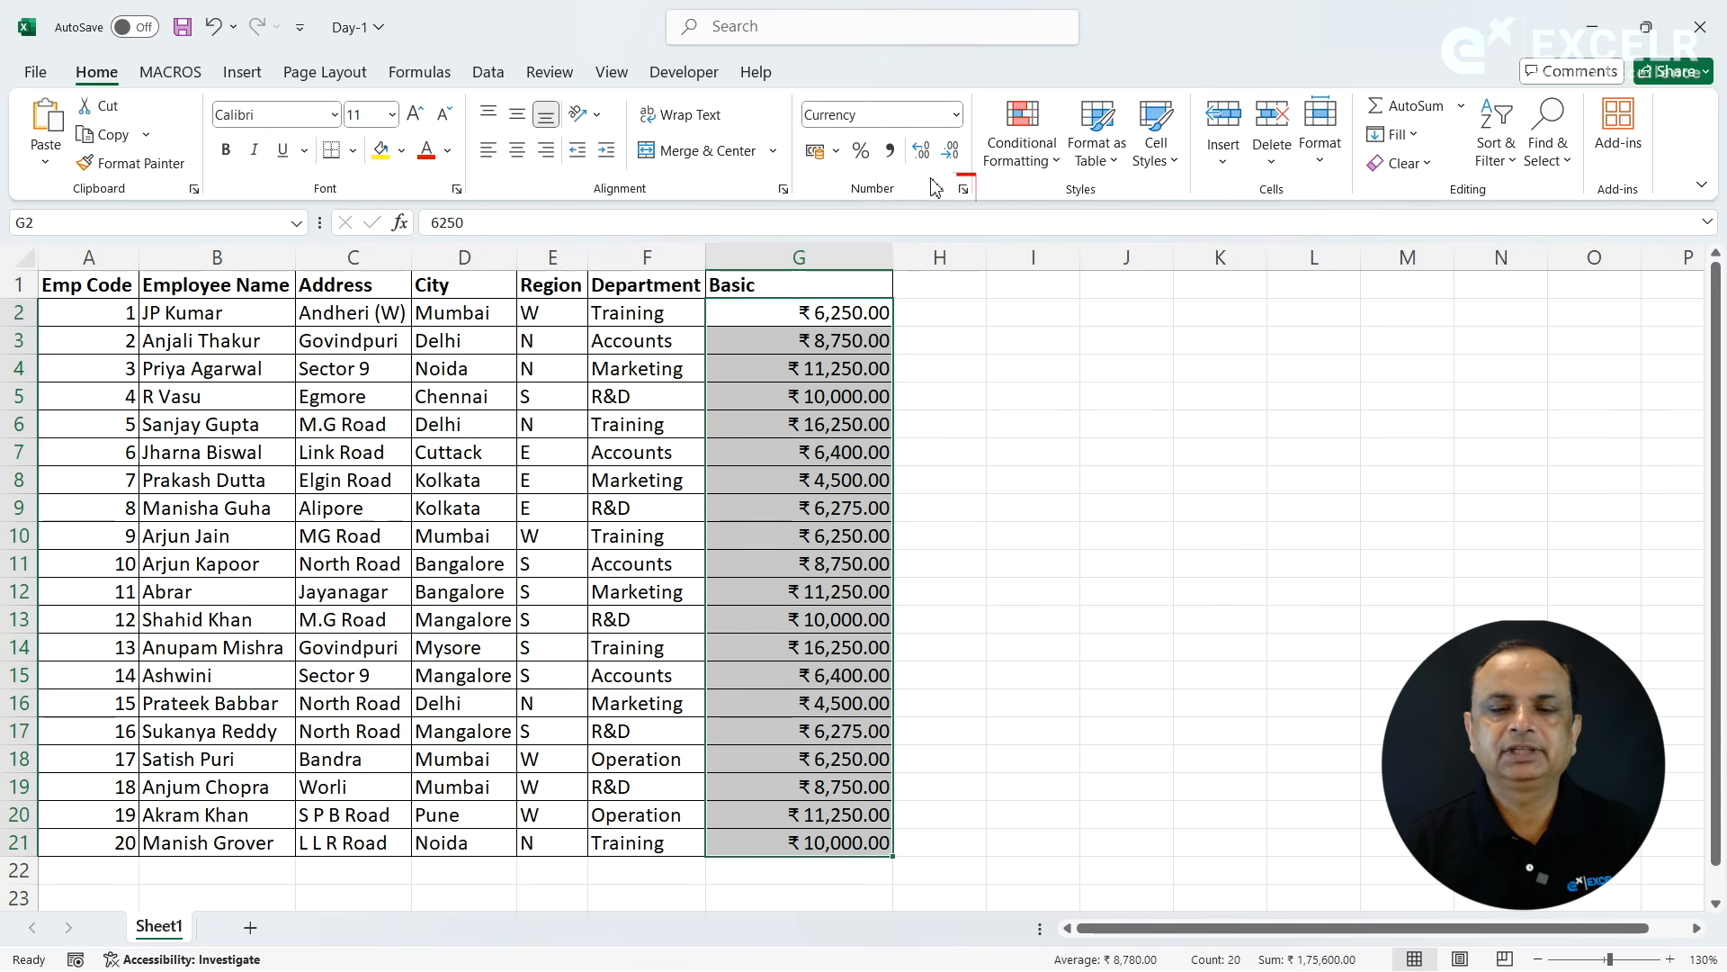
# - Examine the Date and Time categories in Format Cells, including the date locale and calendar type choices, and cancel without changes
pyautogui.click(964, 189)
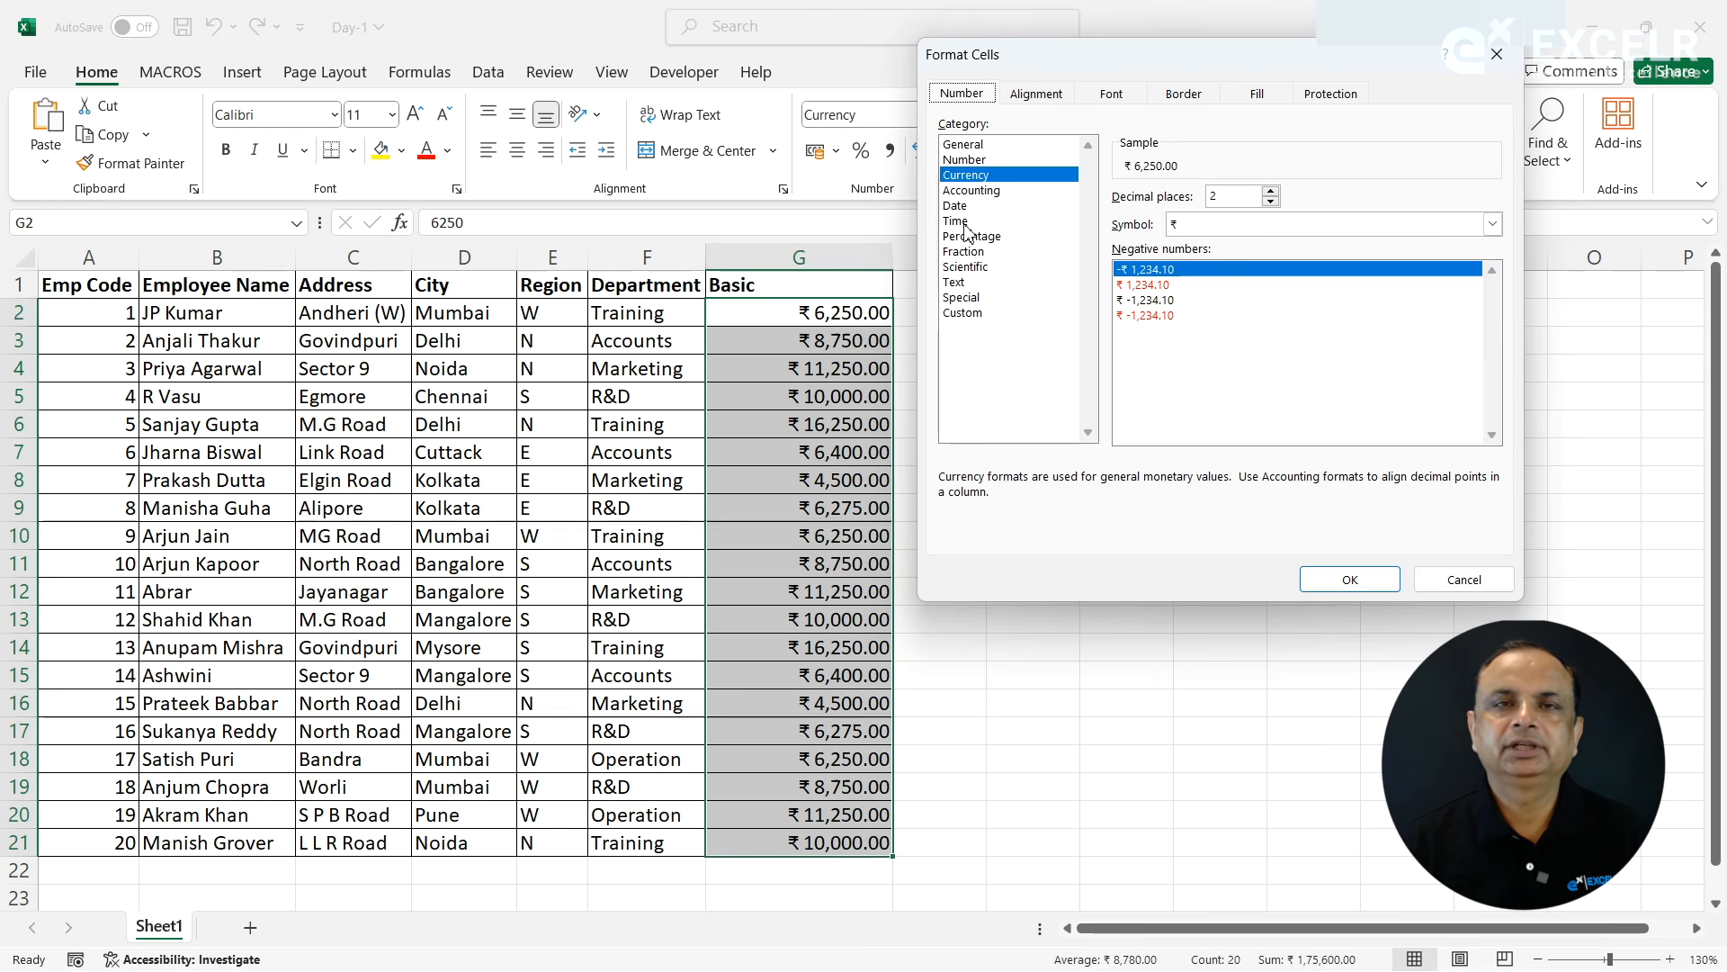
pyautogui.click(957, 207)
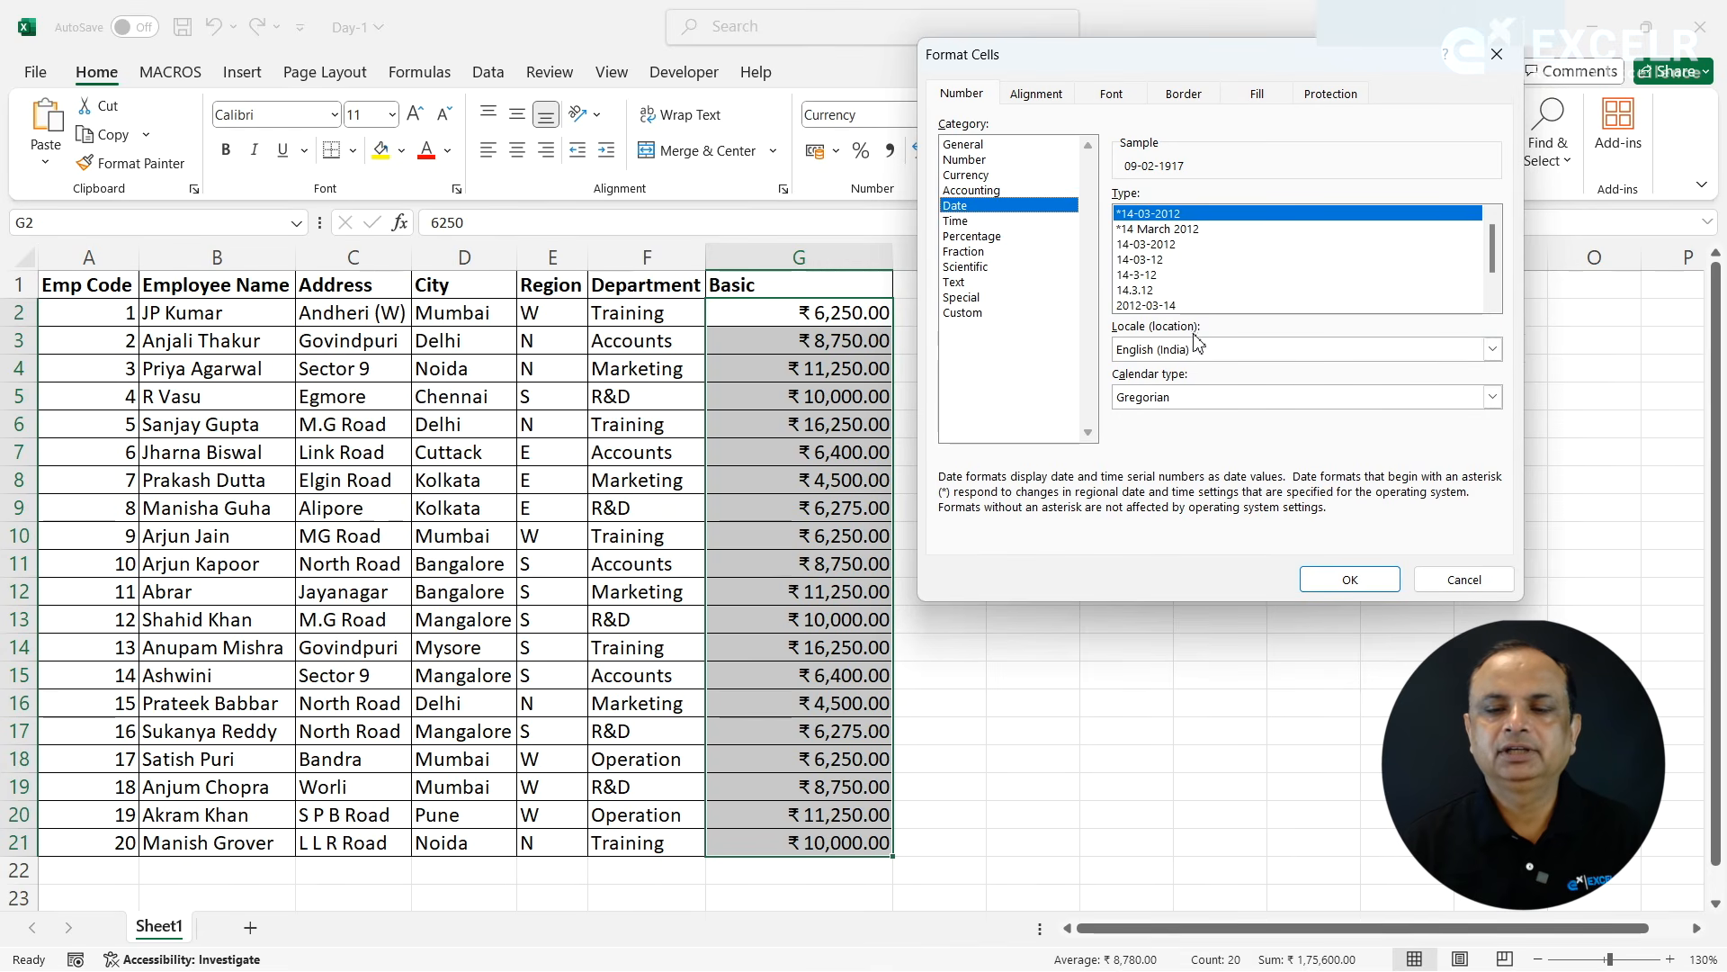
pyautogui.click(1199, 360)
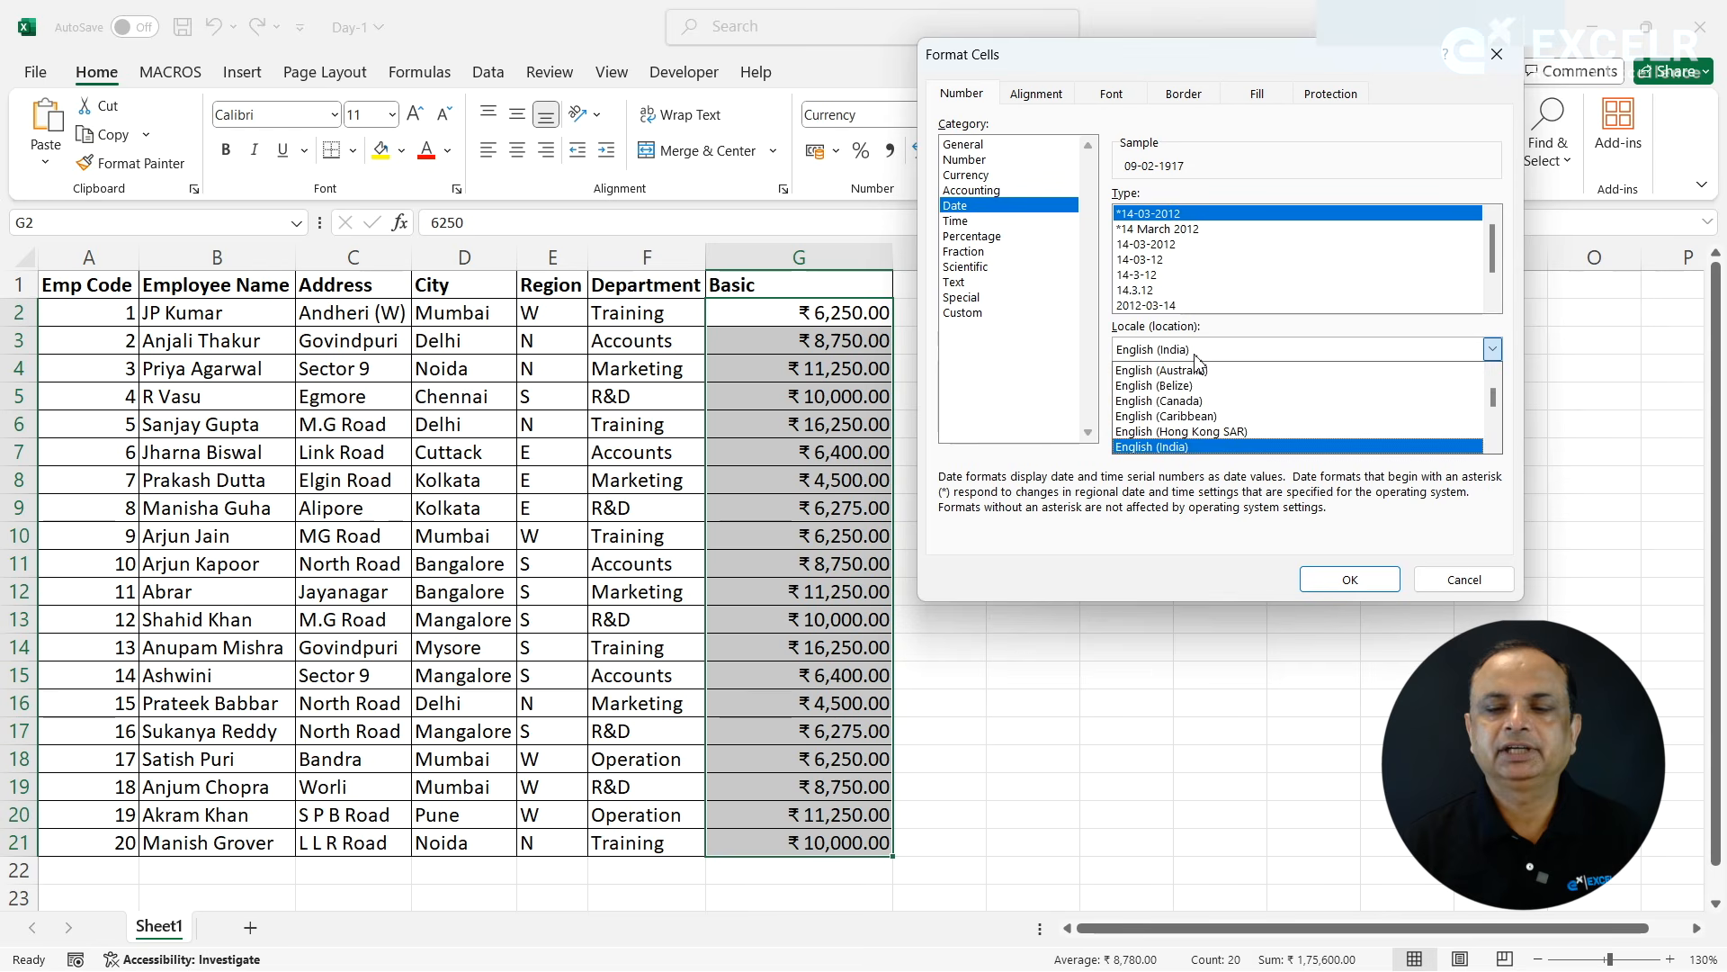
pyautogui.click(1199, 362)
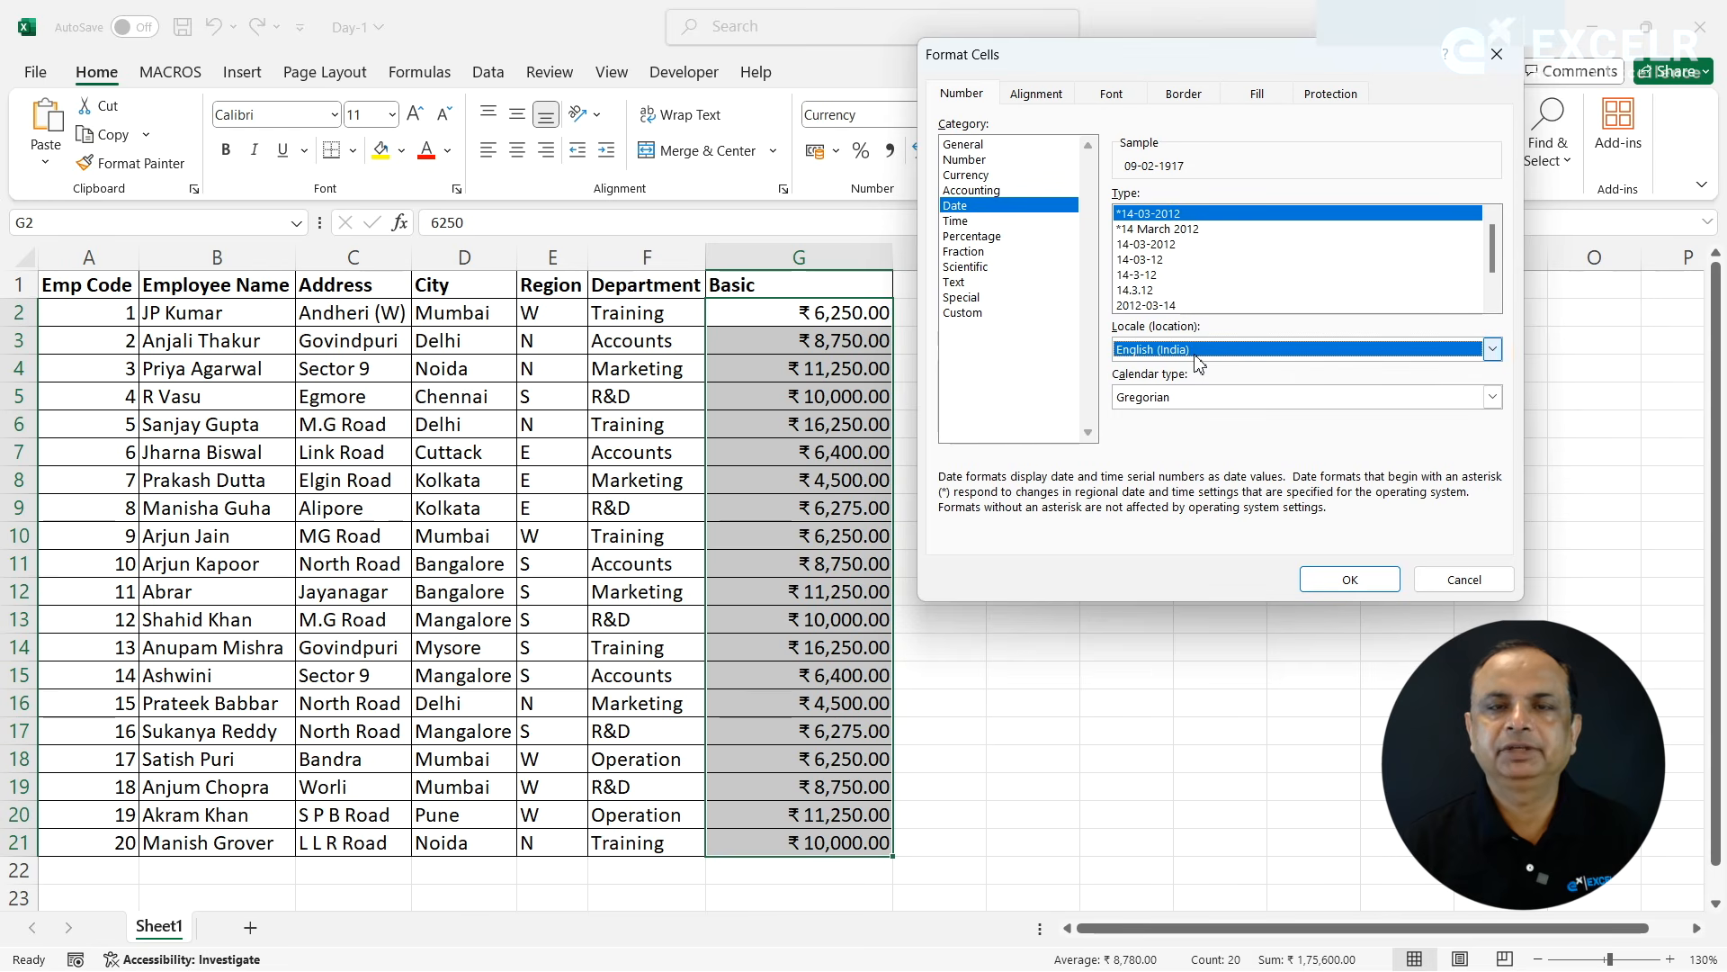
pyautogui.click(1182, 403)
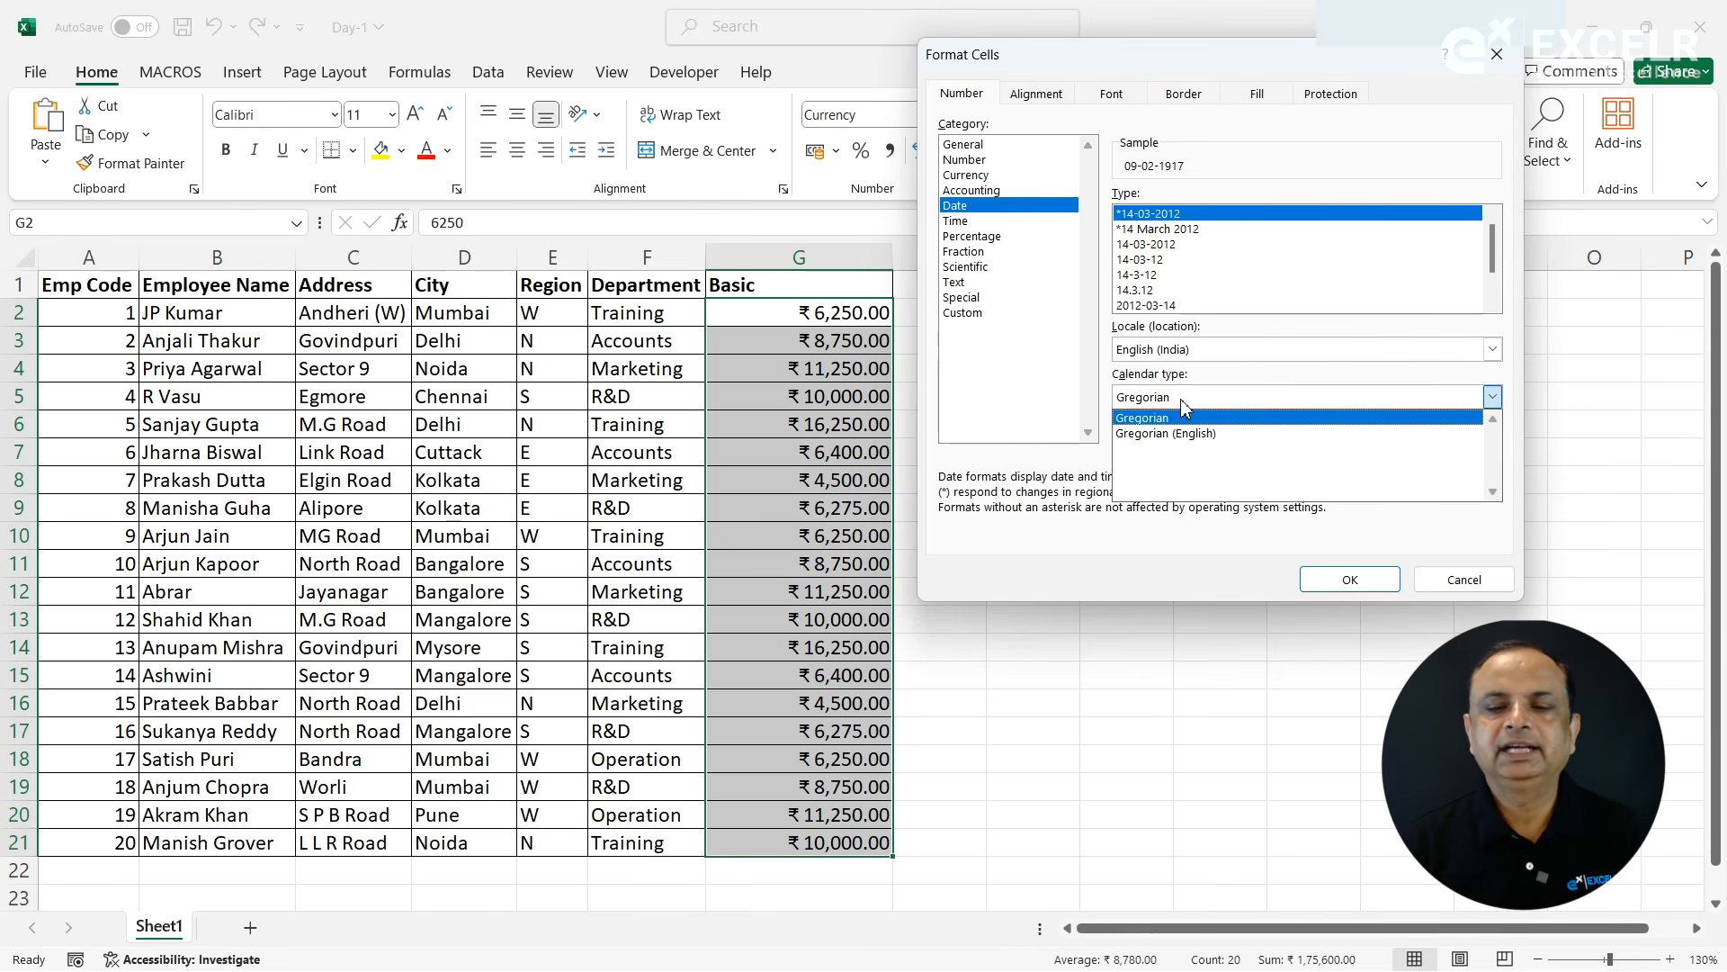
pyautogui.click(1182, 401)
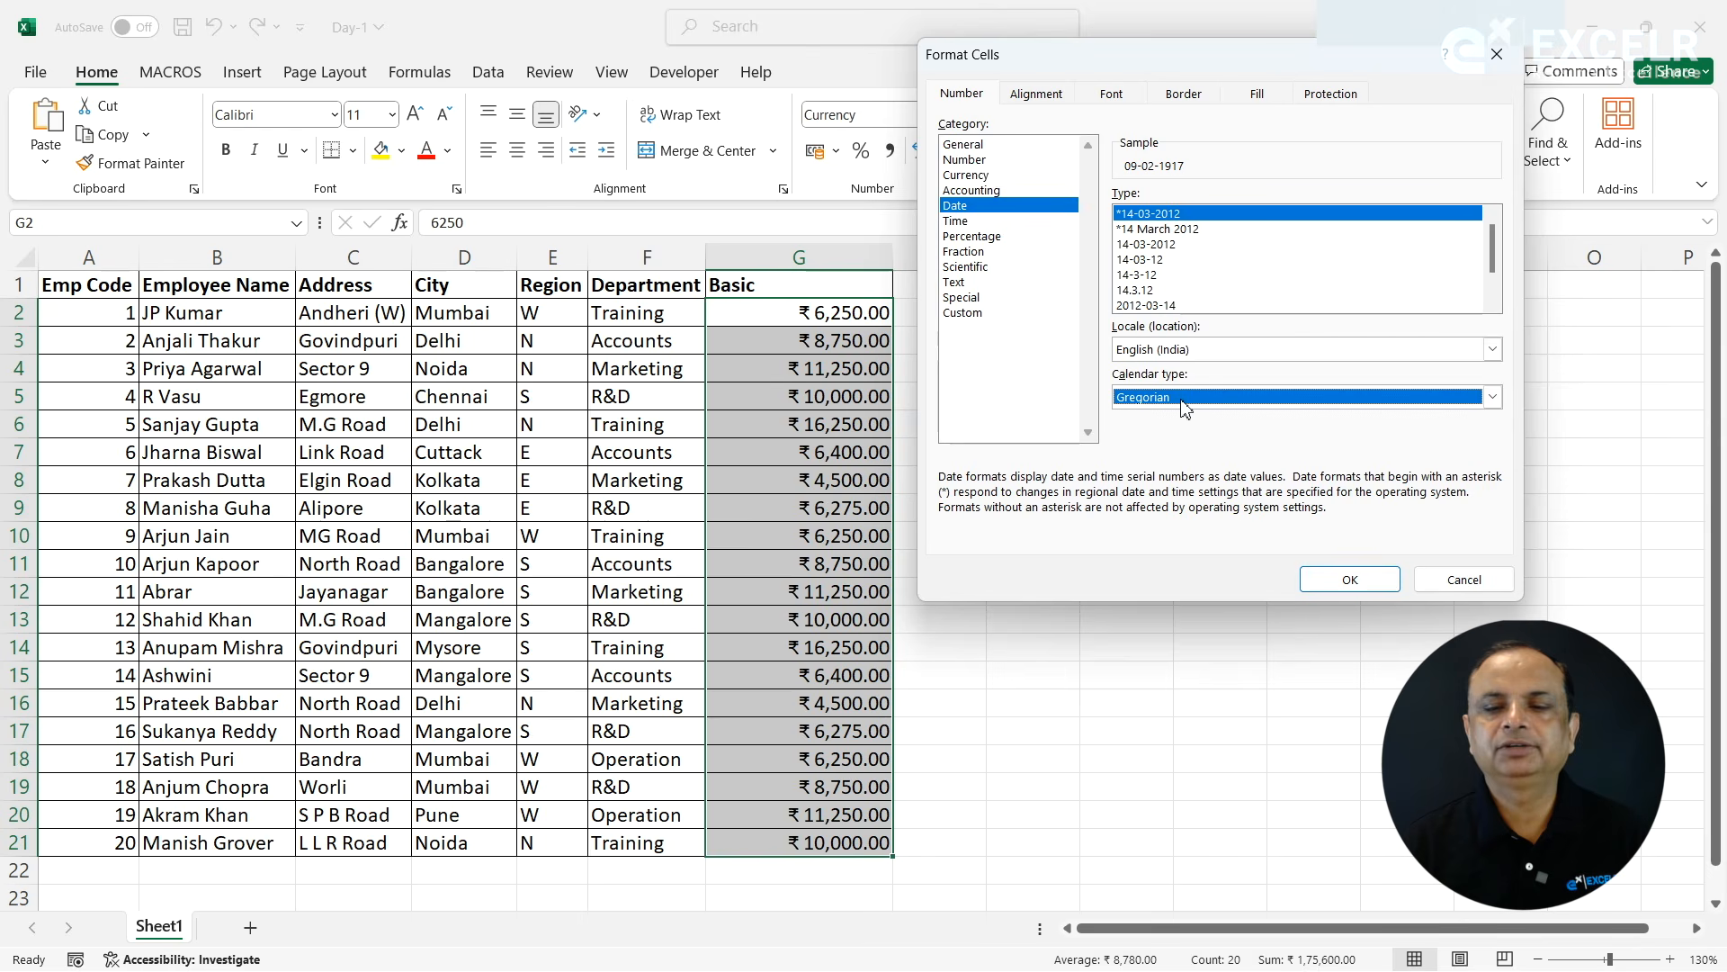
pyautogui.click(966, 225)
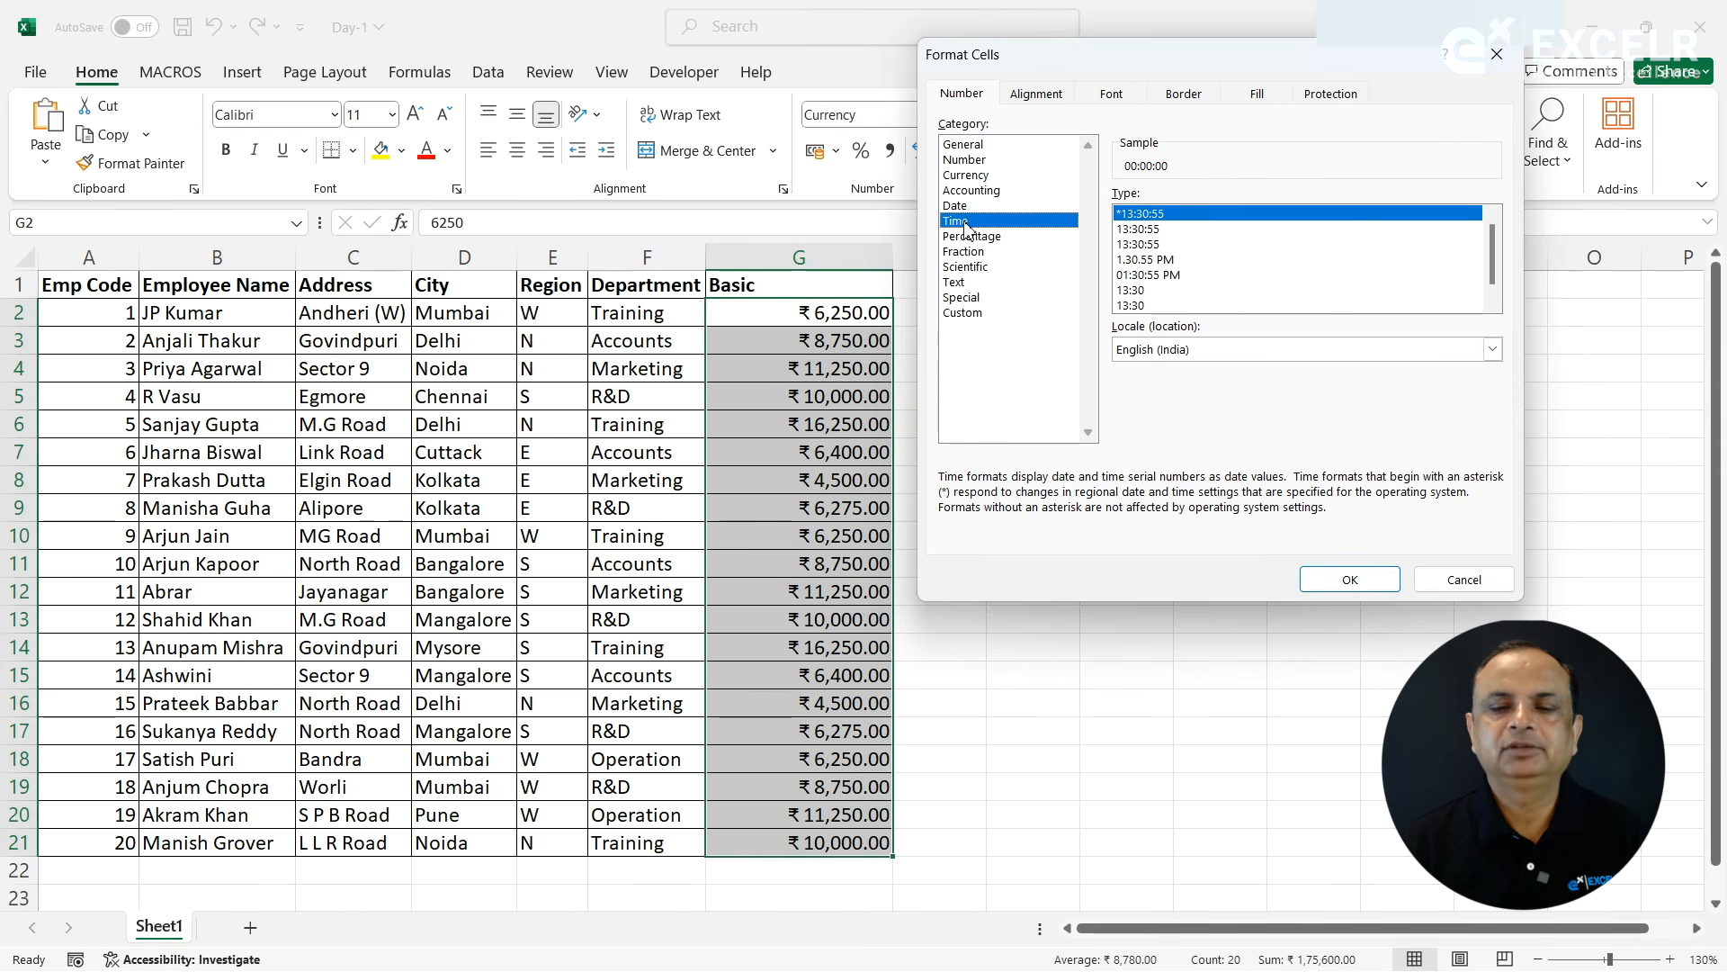
pyautogui.click(974, 209)
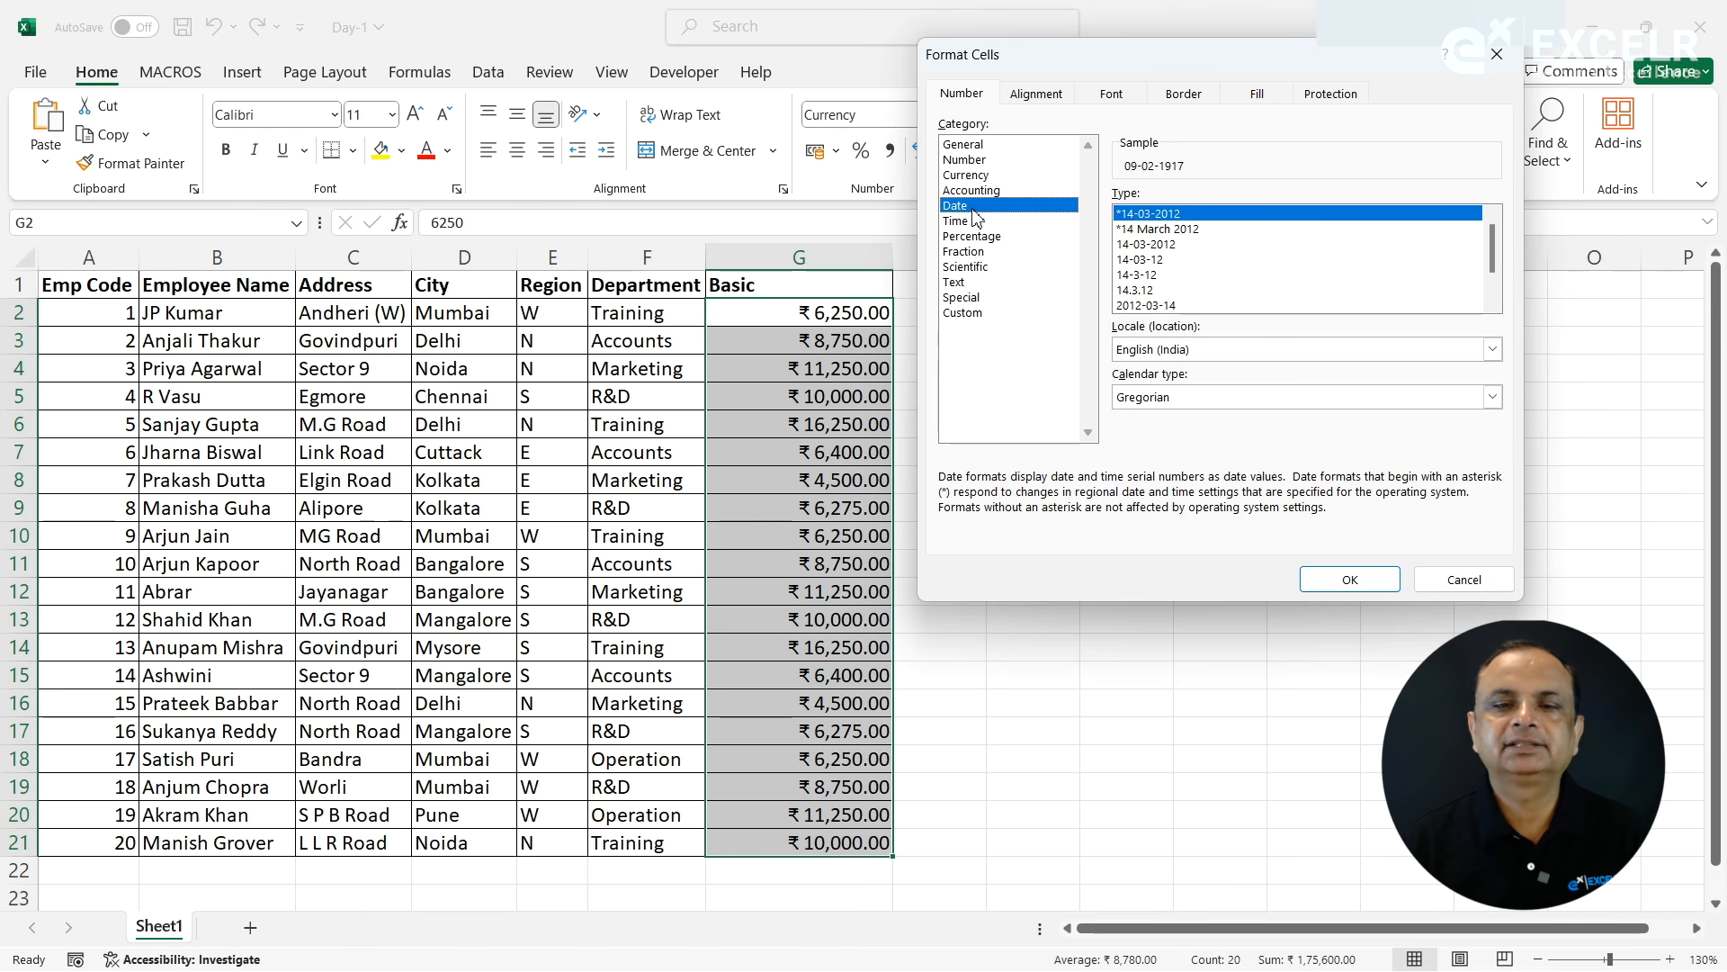
pyautogui.click(1440, 582)
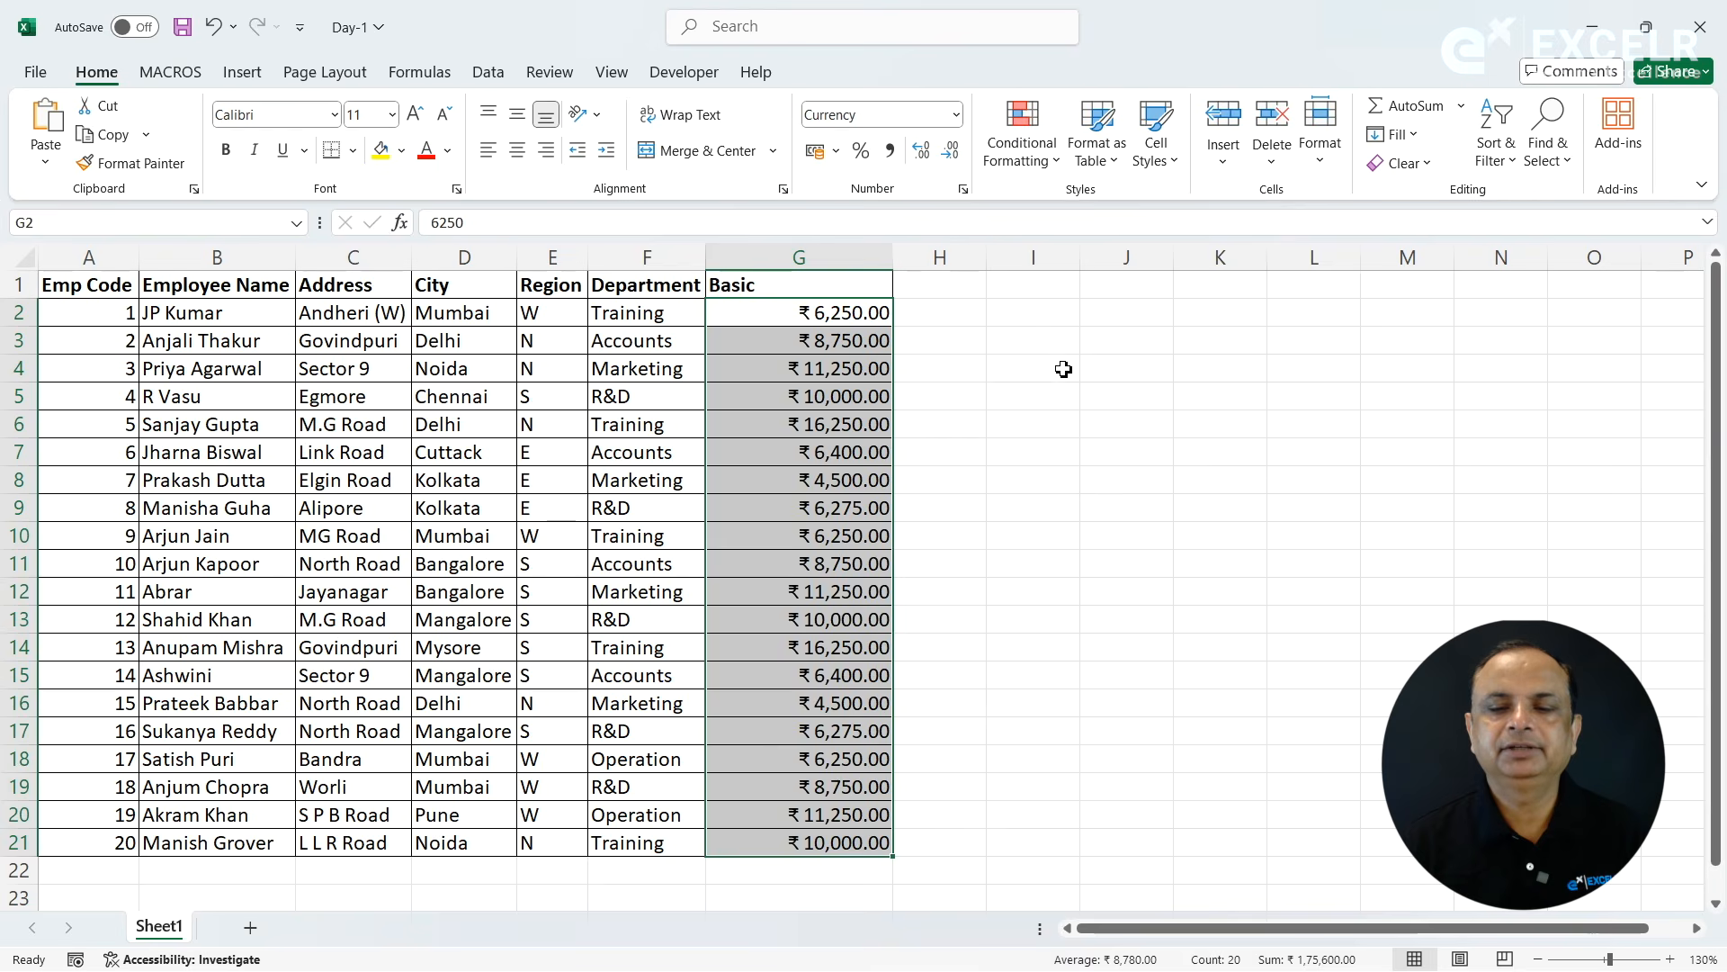
# - Widen column I and enter the current date, 09-09-2024, in cell I3
pyautogui.click(1063, 369)
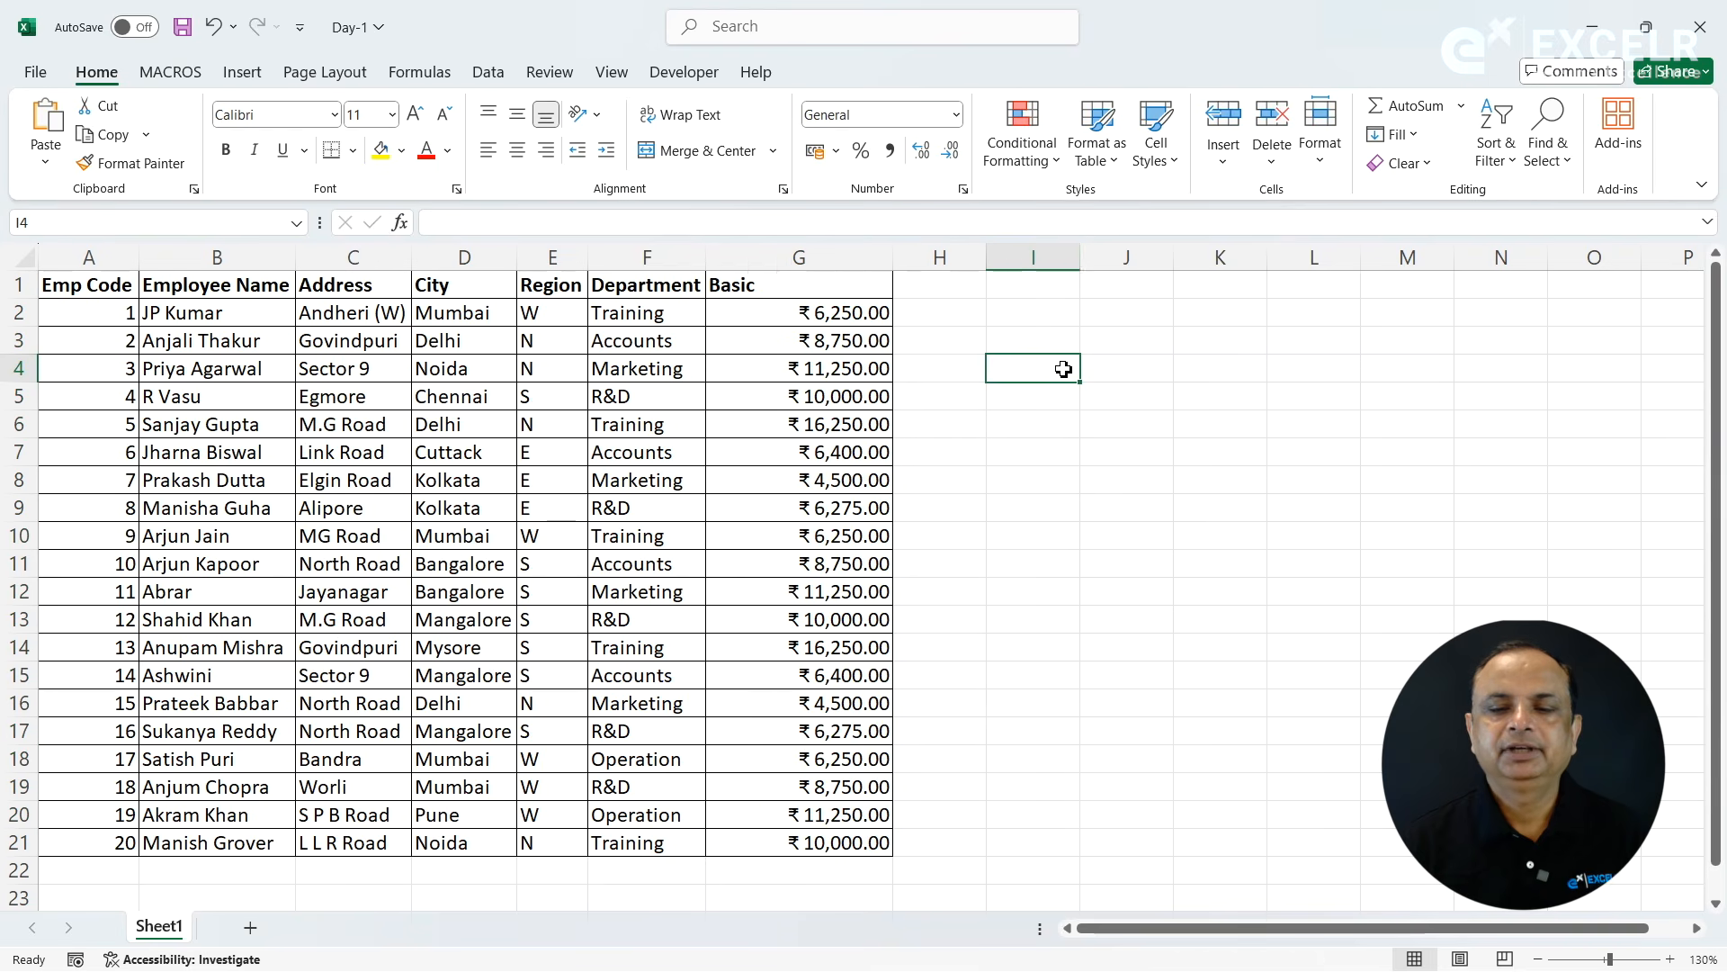
pyautogui.click(1095, 262)
pyautogui.moveTo(1080, 259); pyautogui.dragTo(1146, 259)
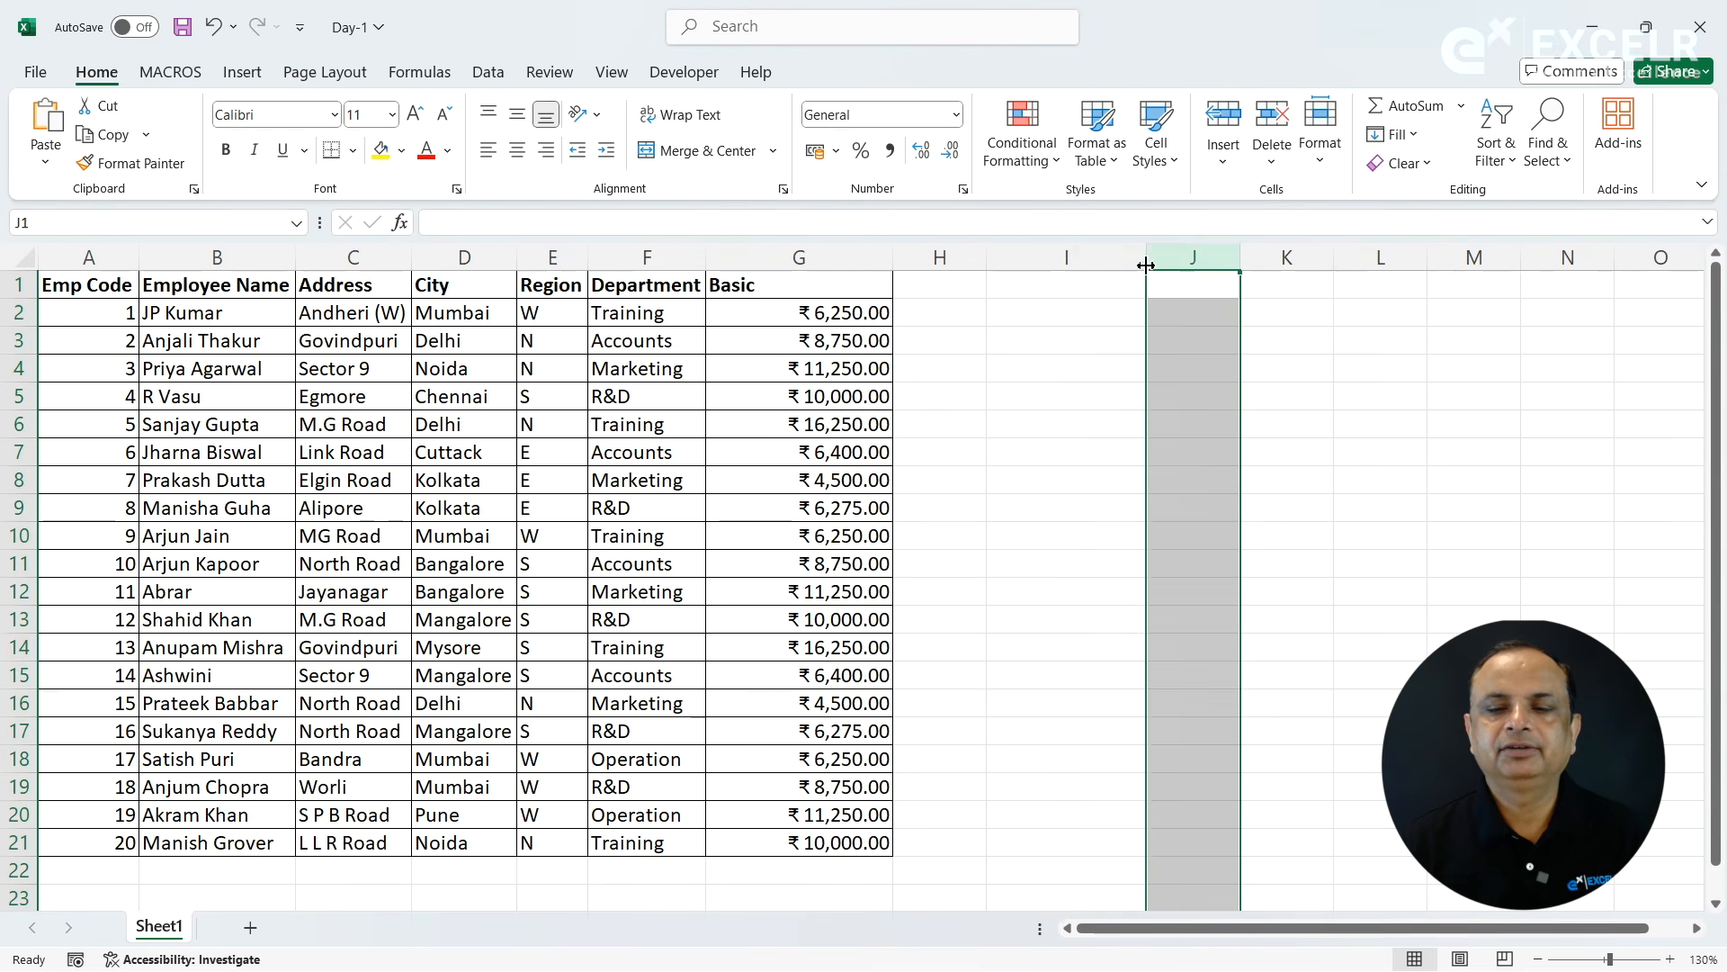
pyautogui.click(1087, 334)
pyautogui.hotkey('ctrl', ';')
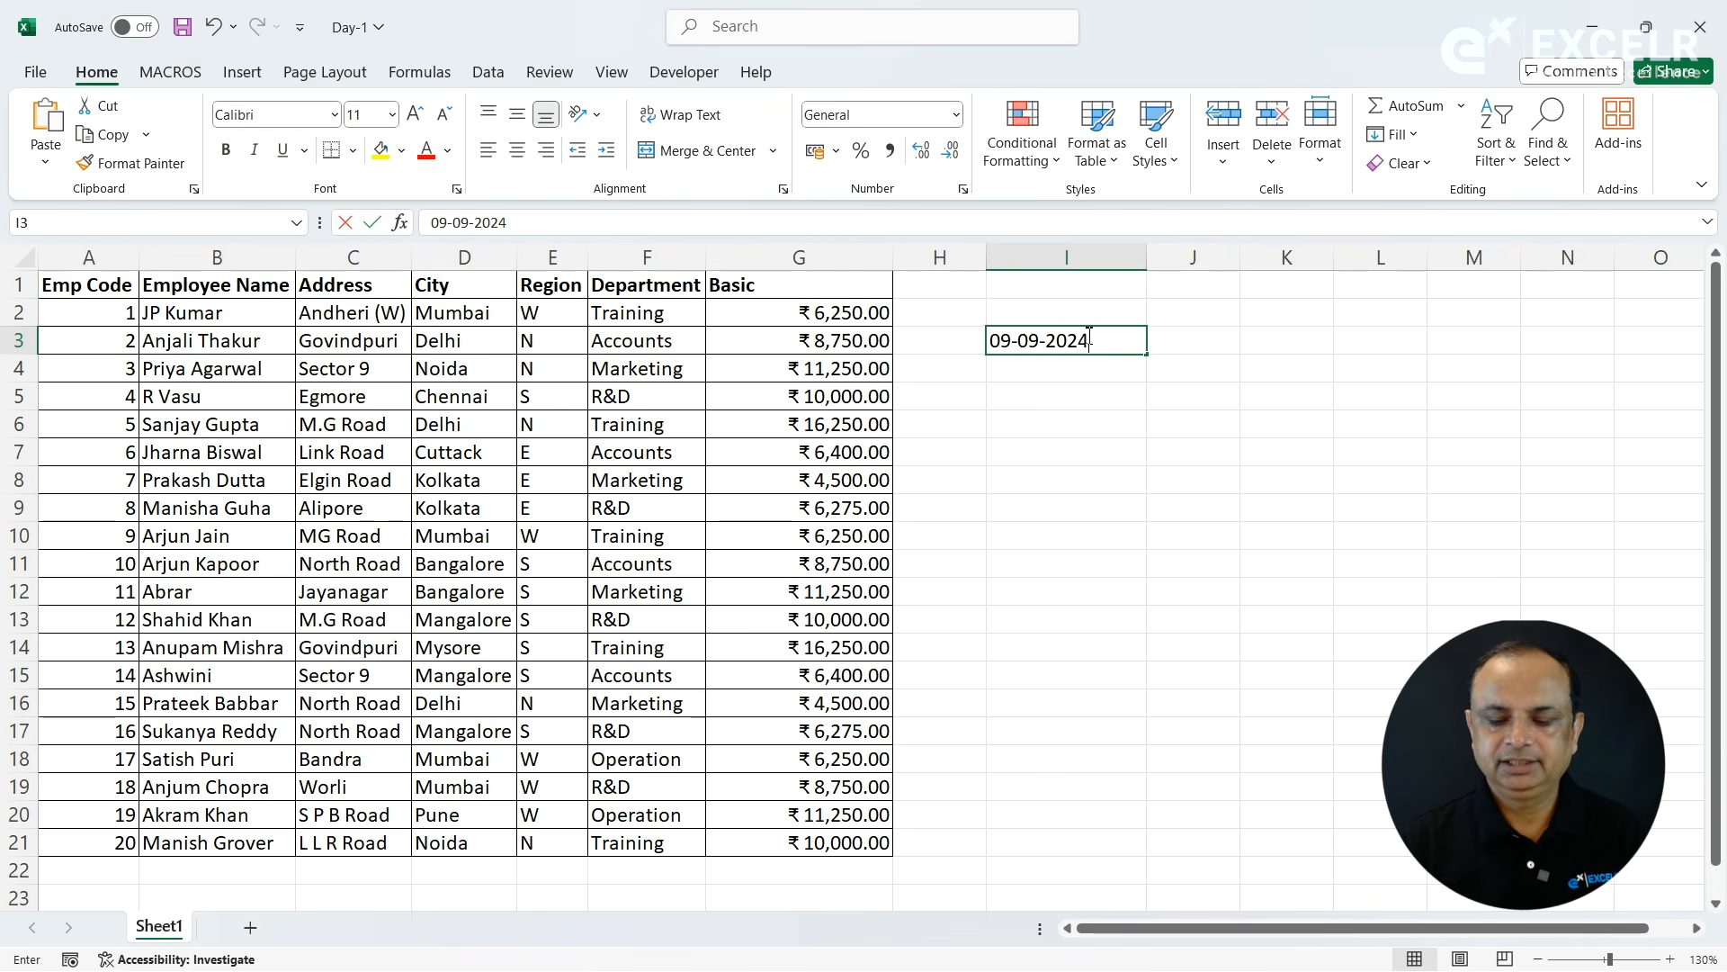
pyautogui.press('Return')
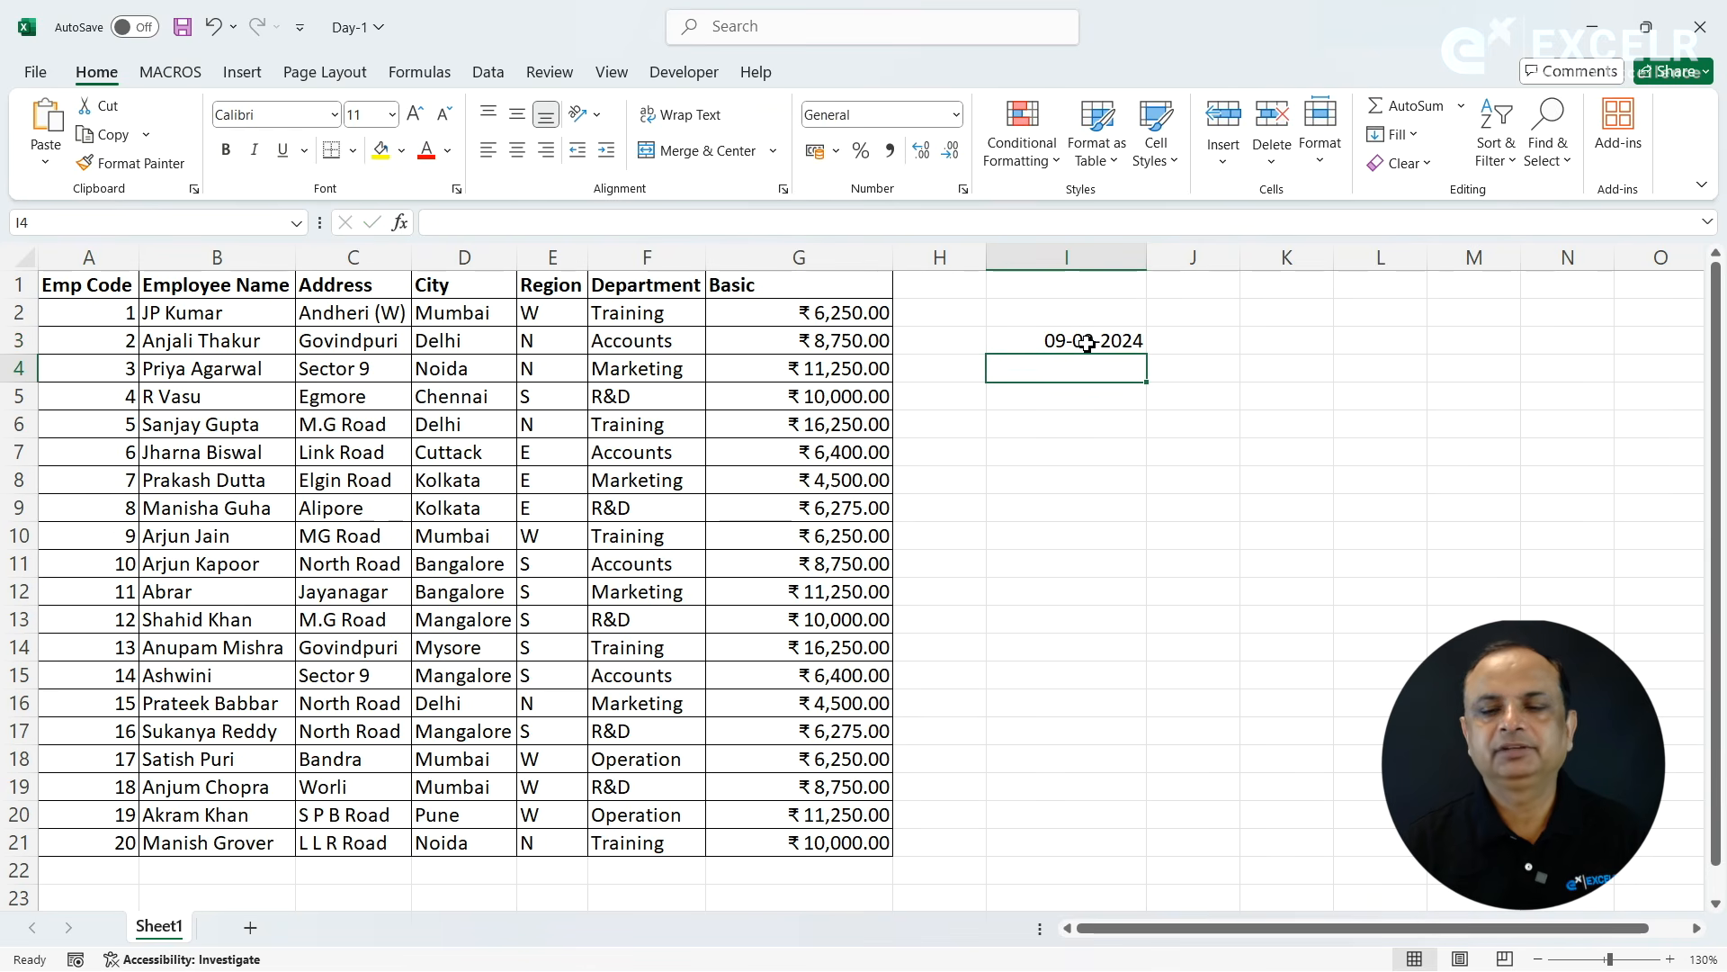
# - Set the number format of the date in I3 to General
pyautogui.click(1086, 340)
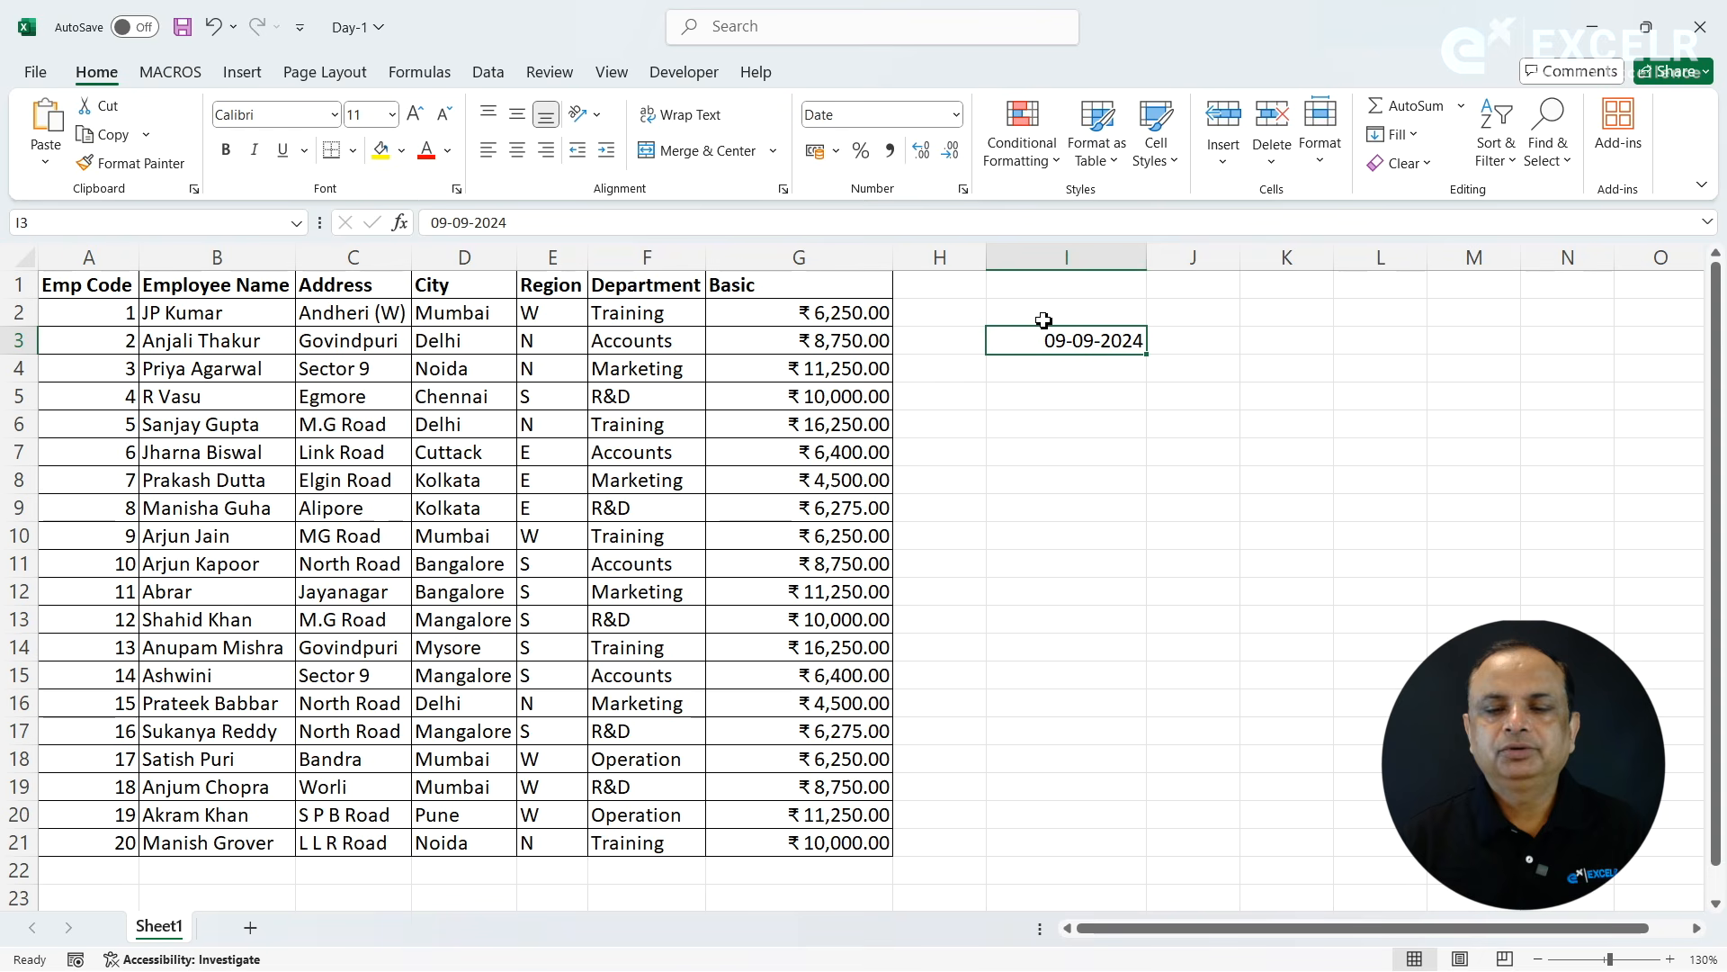
pyautogui.click(959, 117)
pyautogui.click(903, 165)
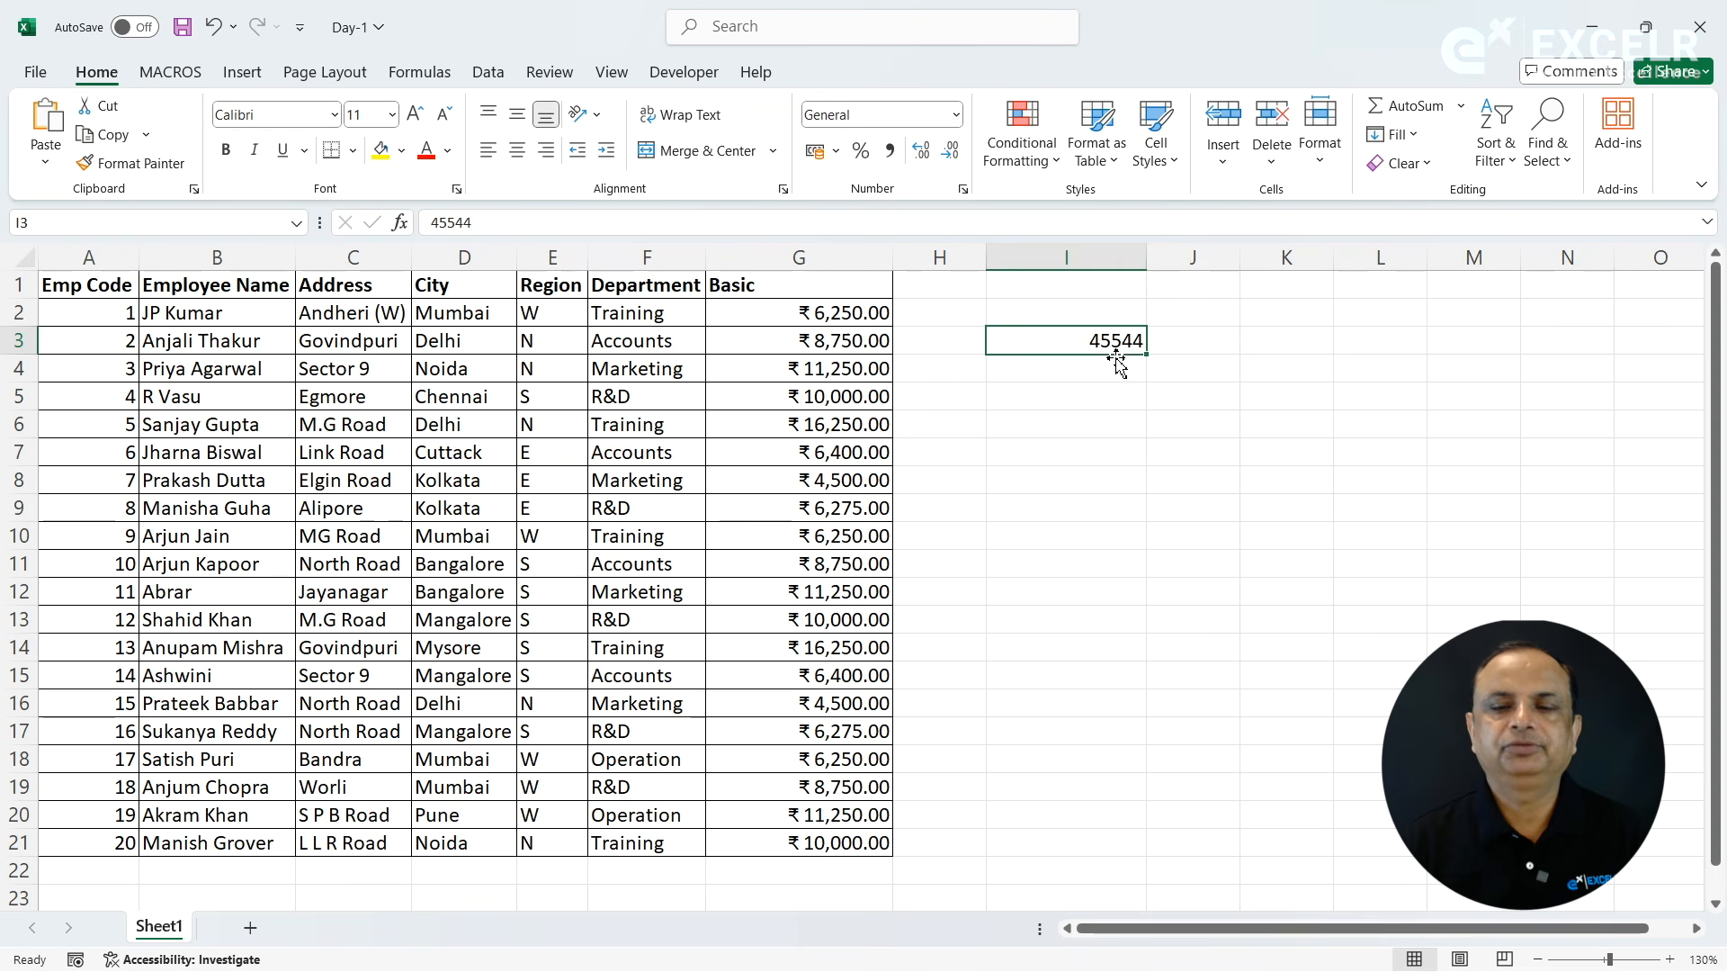
# - Enter the date 1-1-1900 in cell I5, correcting the mistyped year
pyautogui.click(1080, 393)
pyautogui.write('1-1-1990')
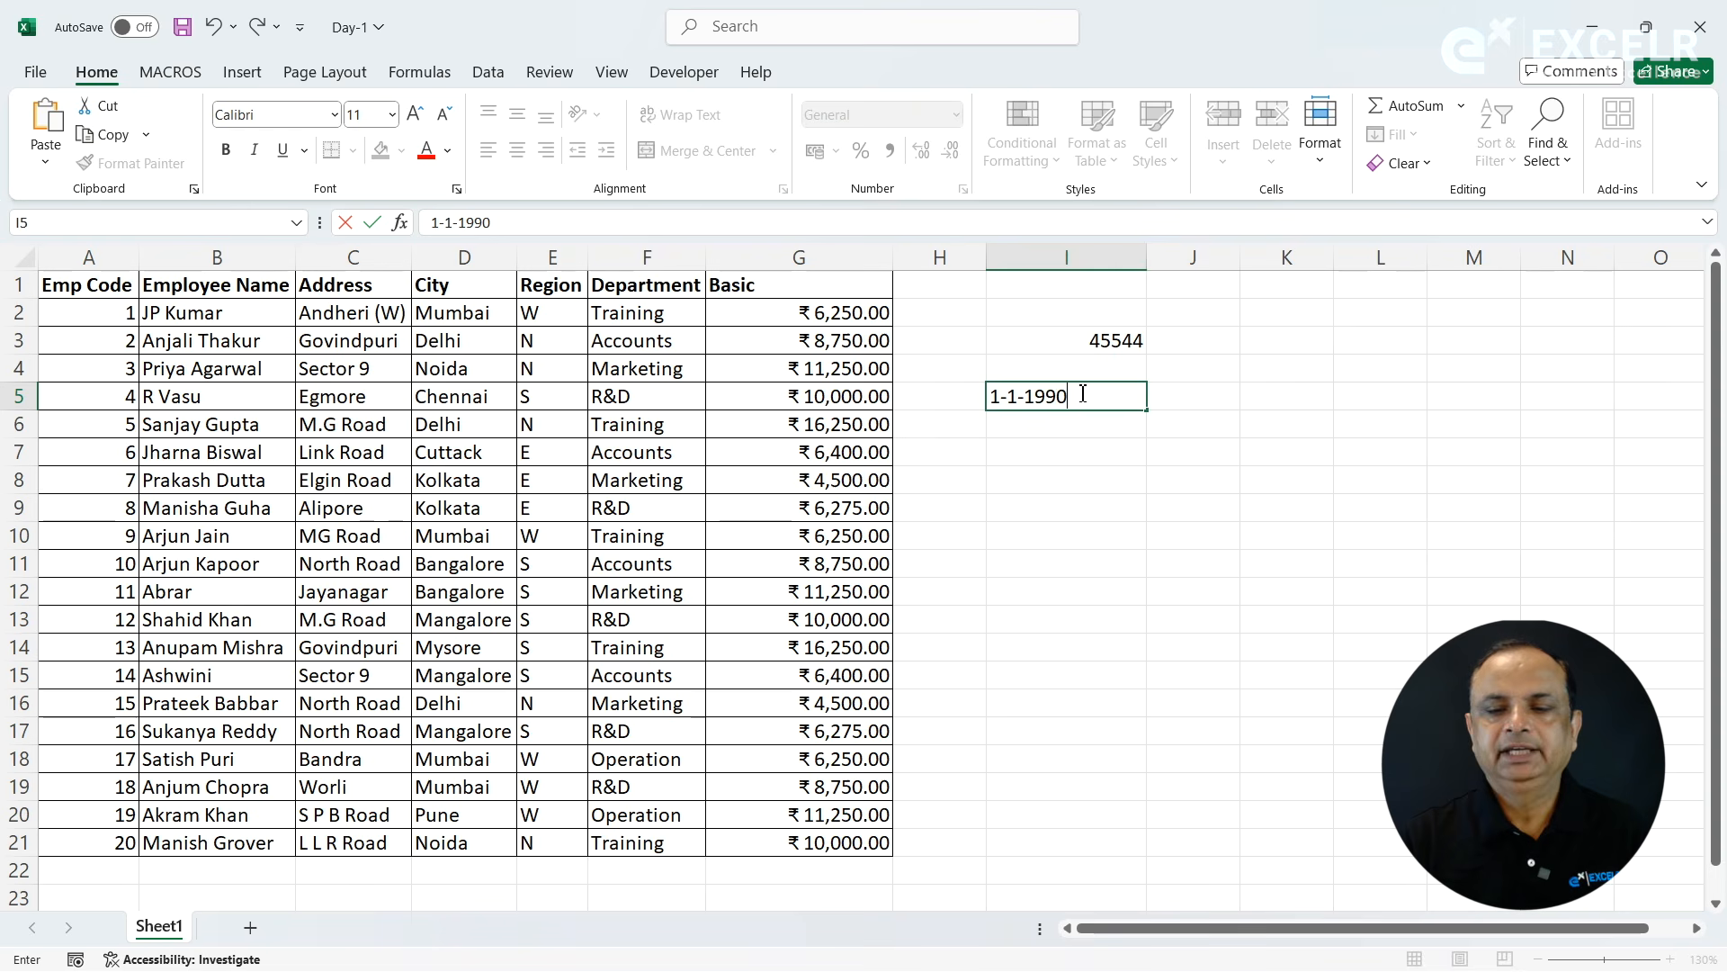
pyautogui.press('BackSpace')
pyautogui.press('BackSpace')
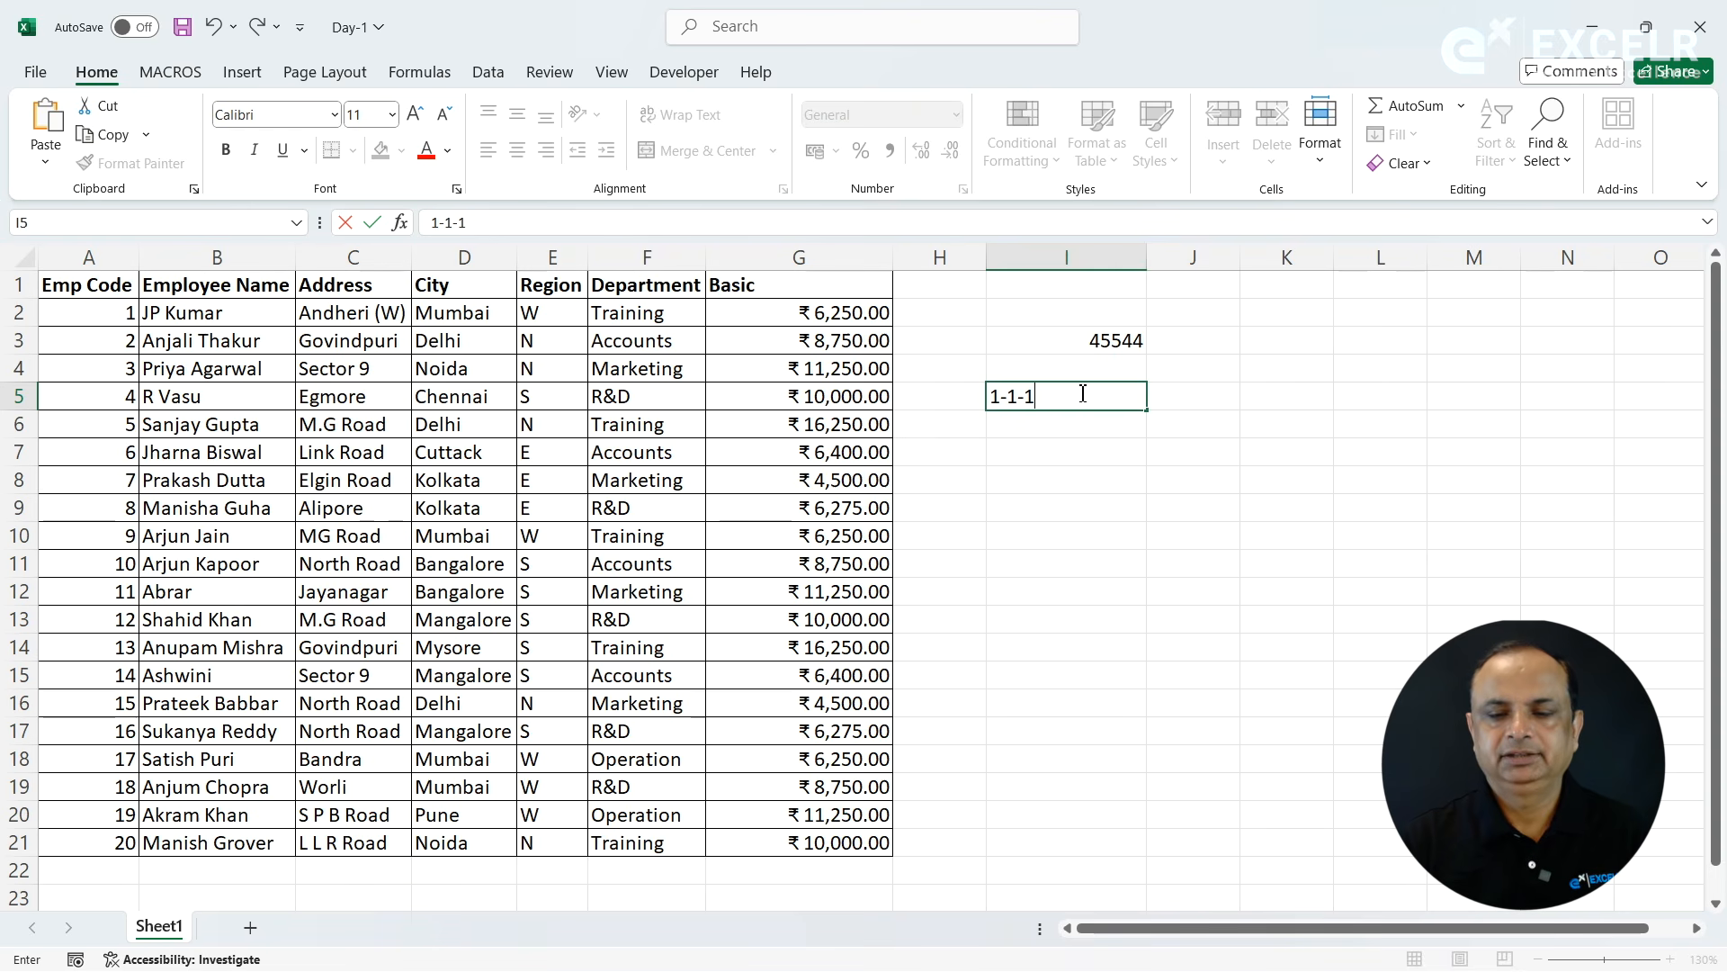
pyautogui.write('00')
pyautogui.press('Return')
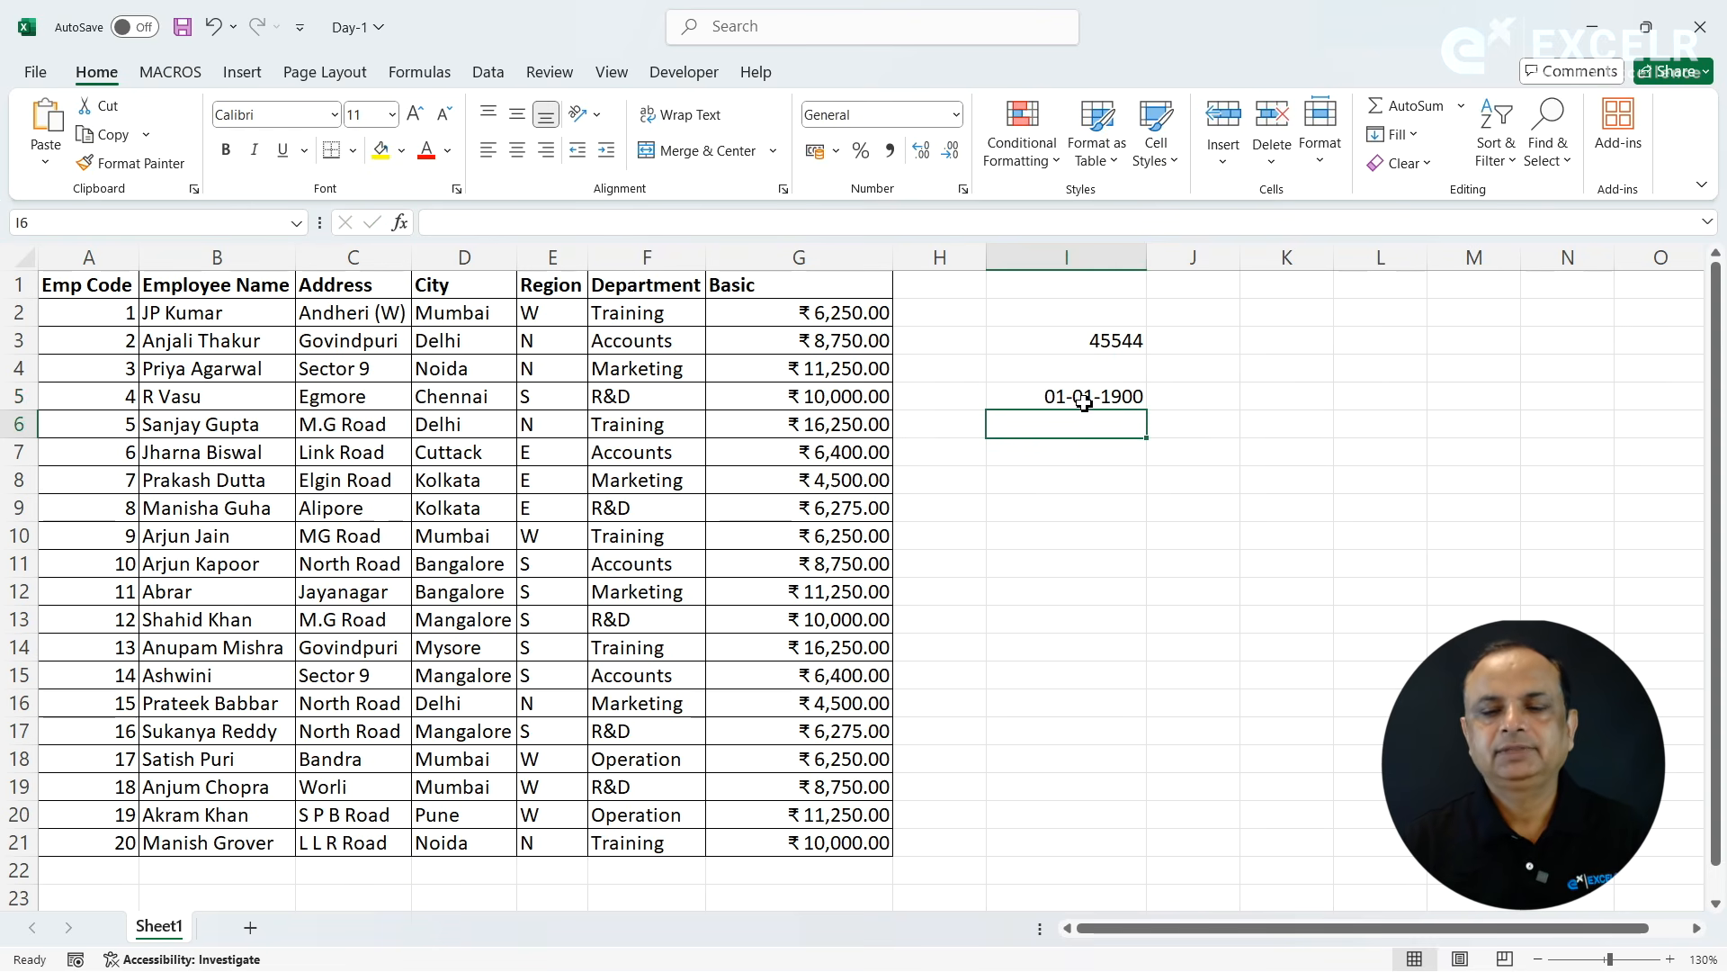
# - Set the number format of the date in I5 to General and compare it with I3
pyautogui.click(1084, 402)
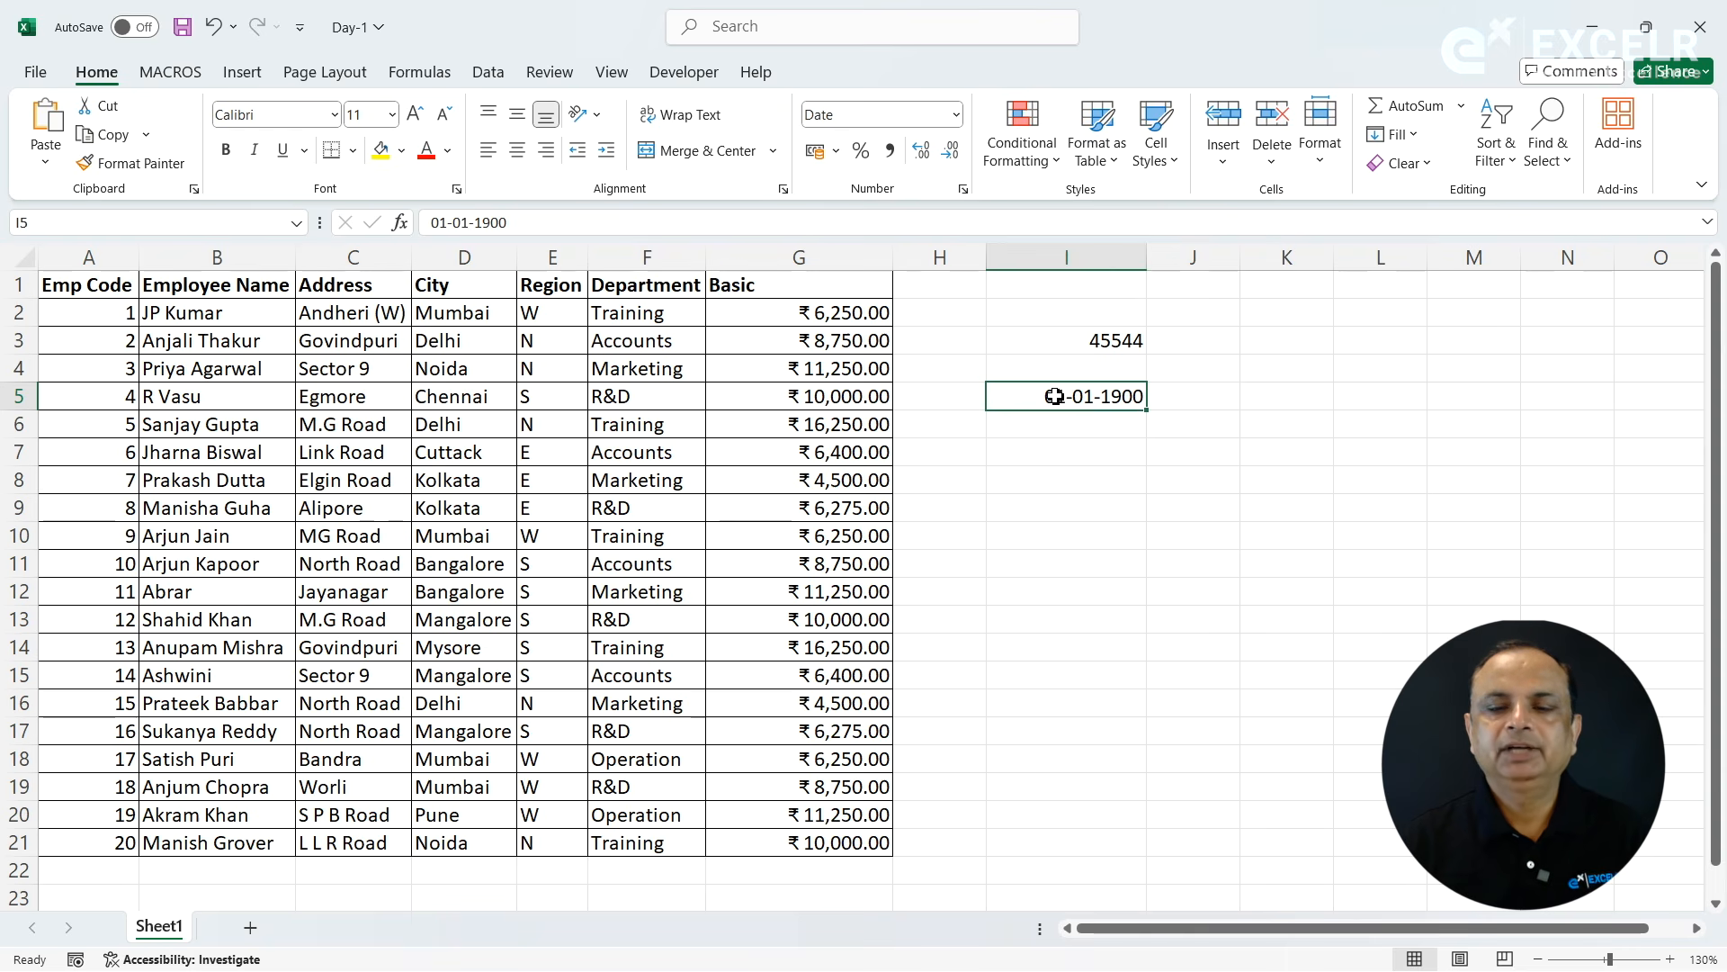
pyautogui.click(959, 115)
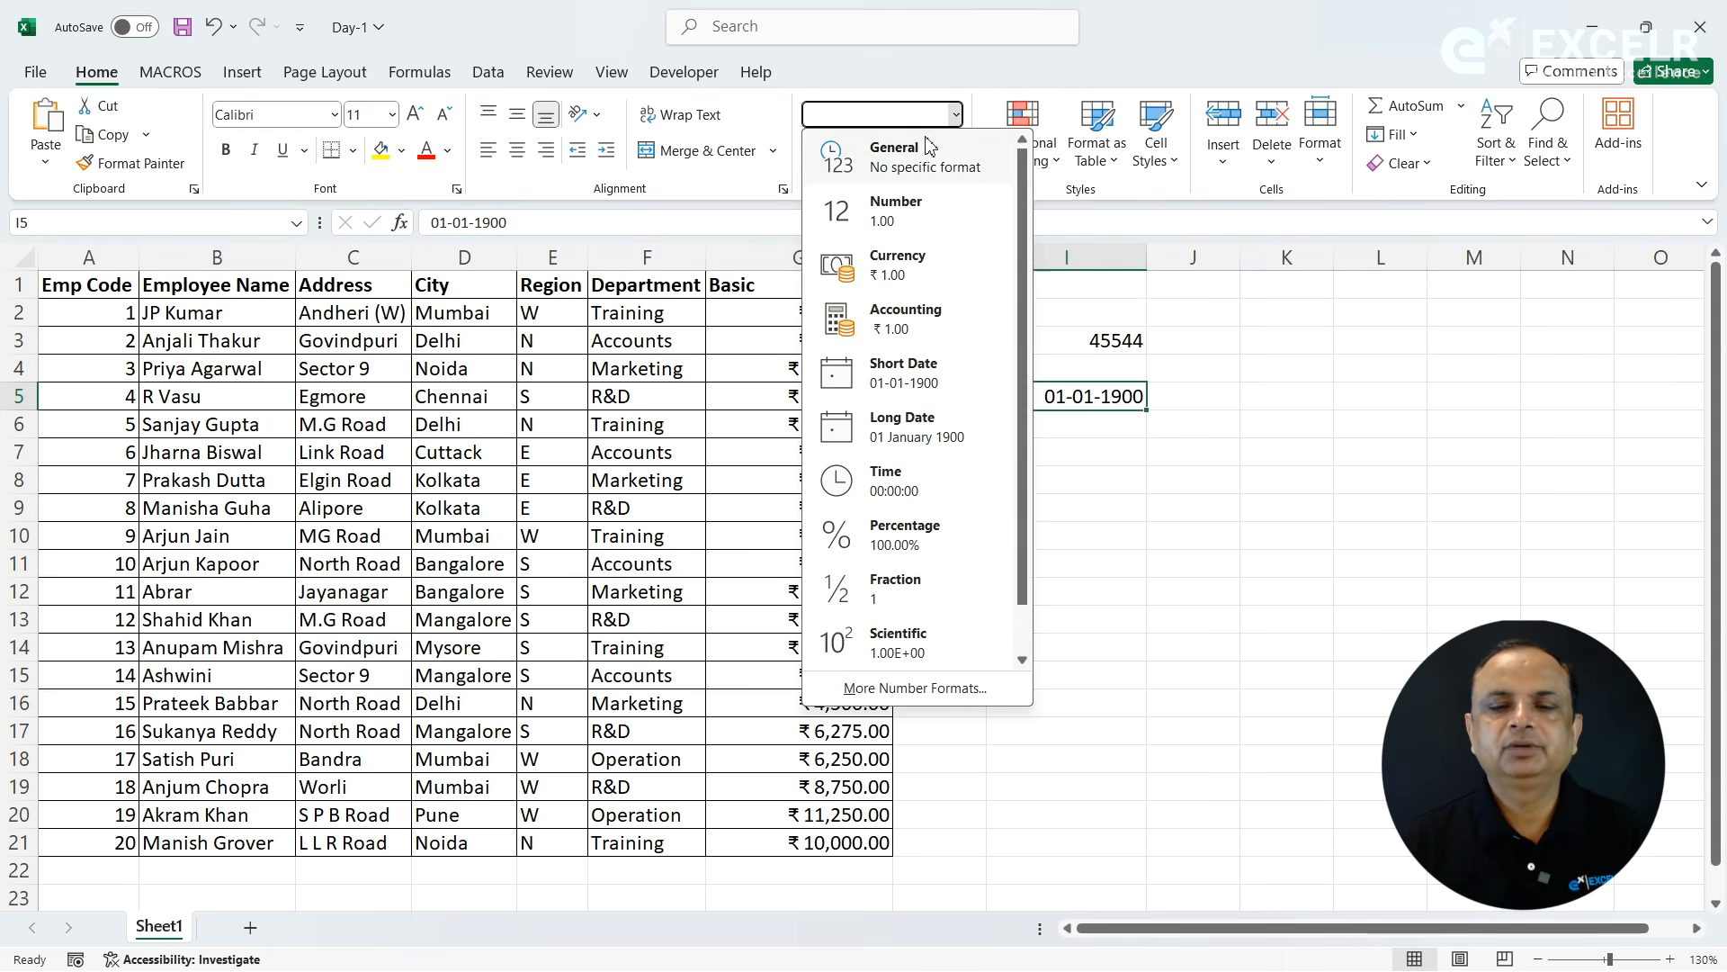
pyautogui.click(844, 145)
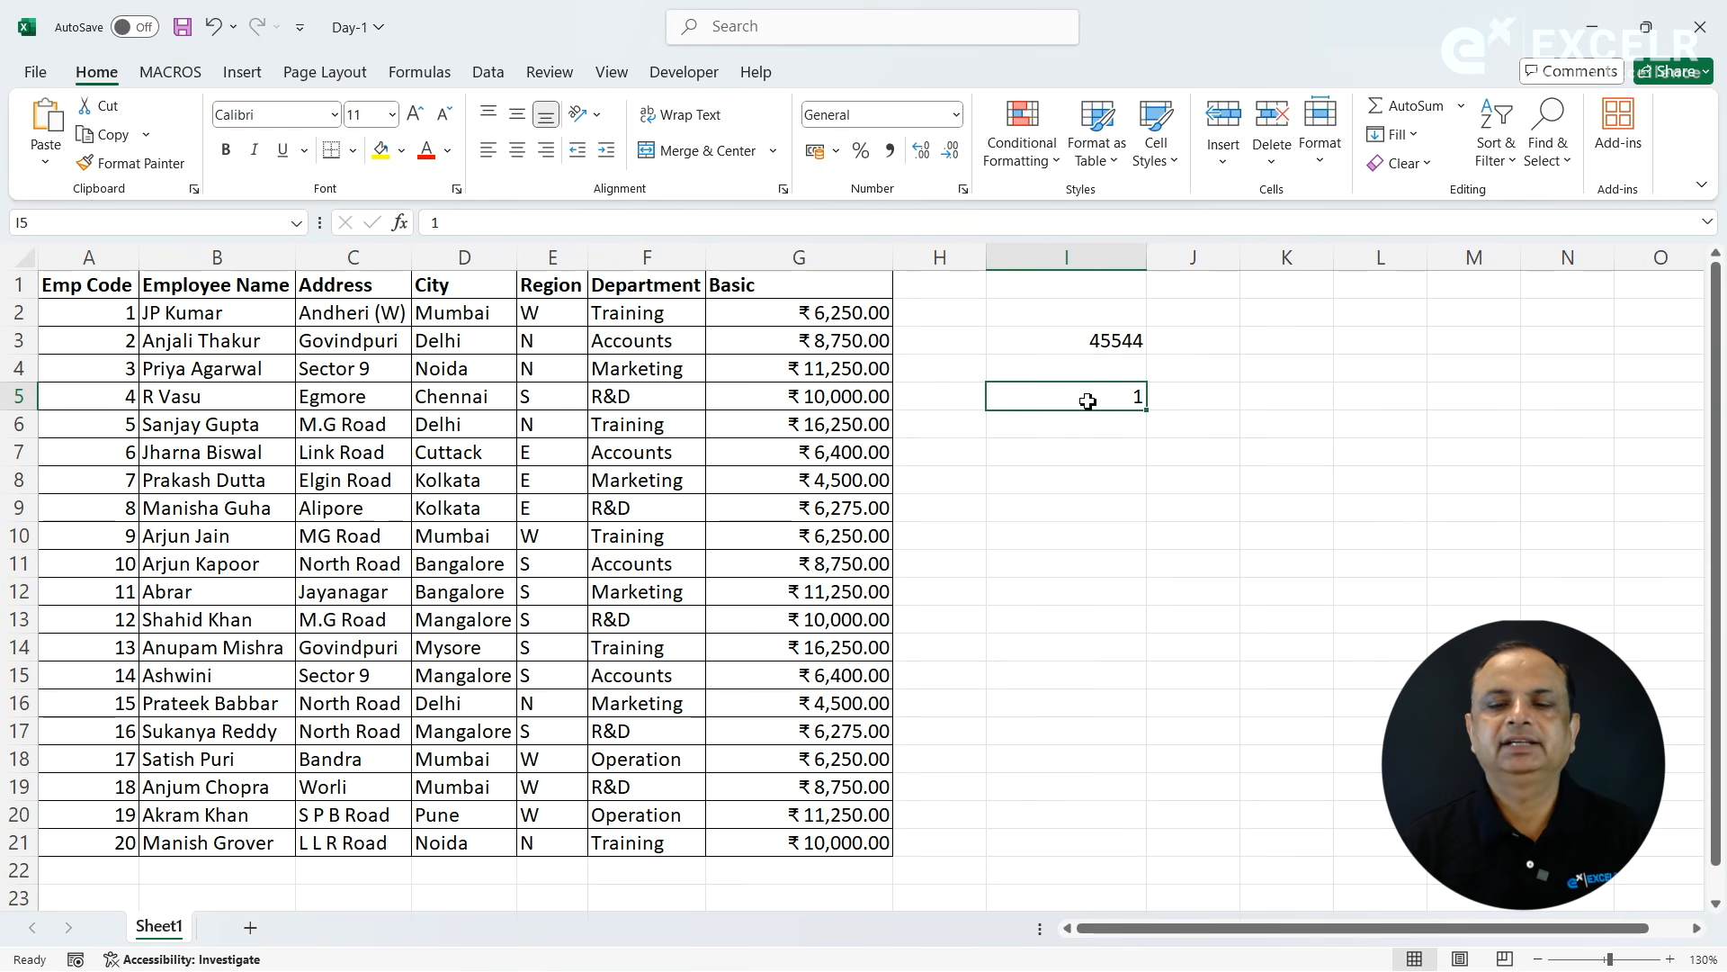
pyautogui.click(1090, 340)
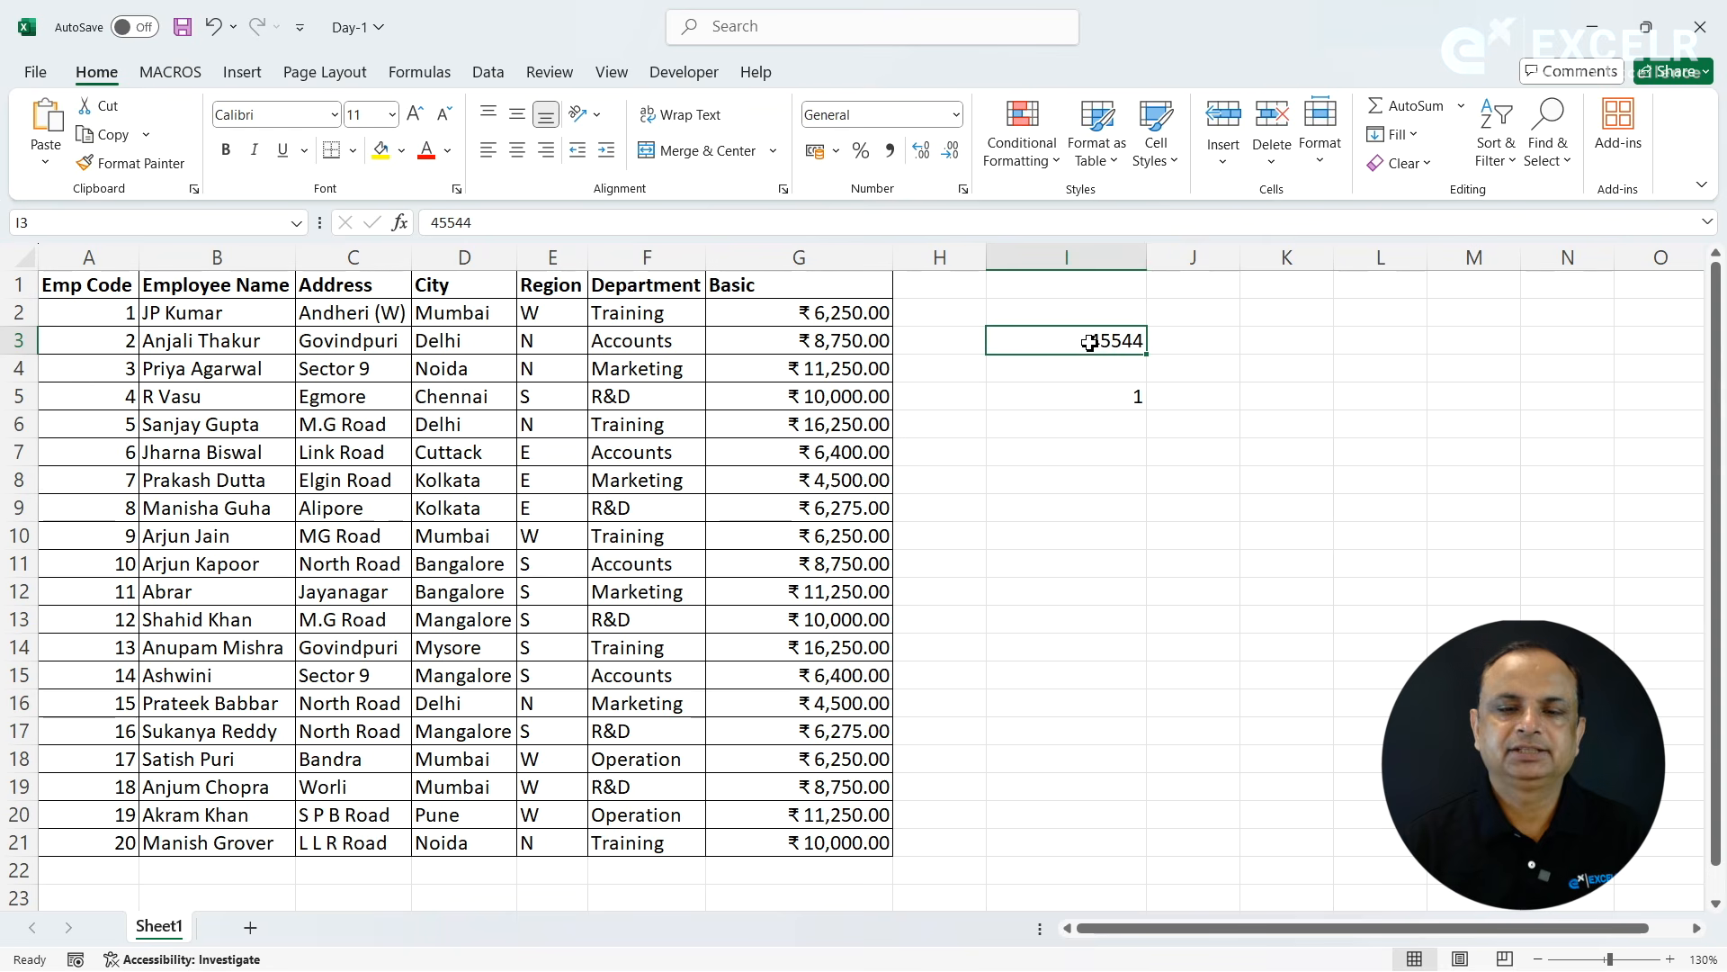
# - Format cell I5 as Short Date and switch it to Long Date
pyautogui.click(1076, 399)
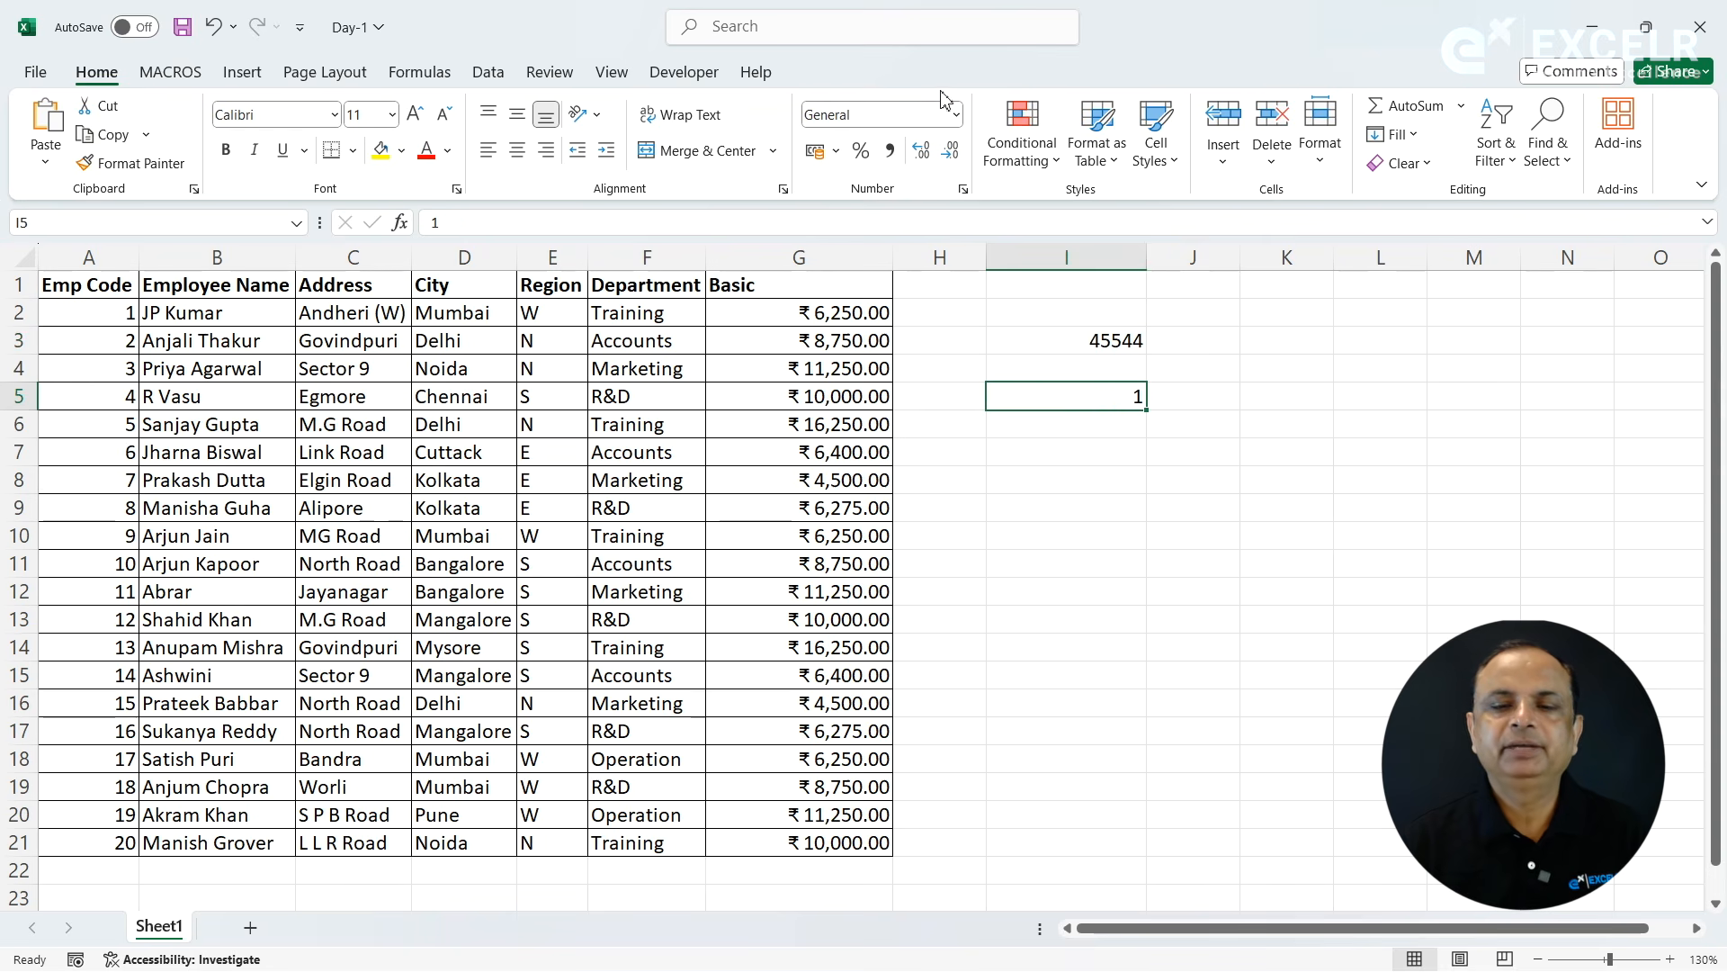
pyautogui.click(955, 115)
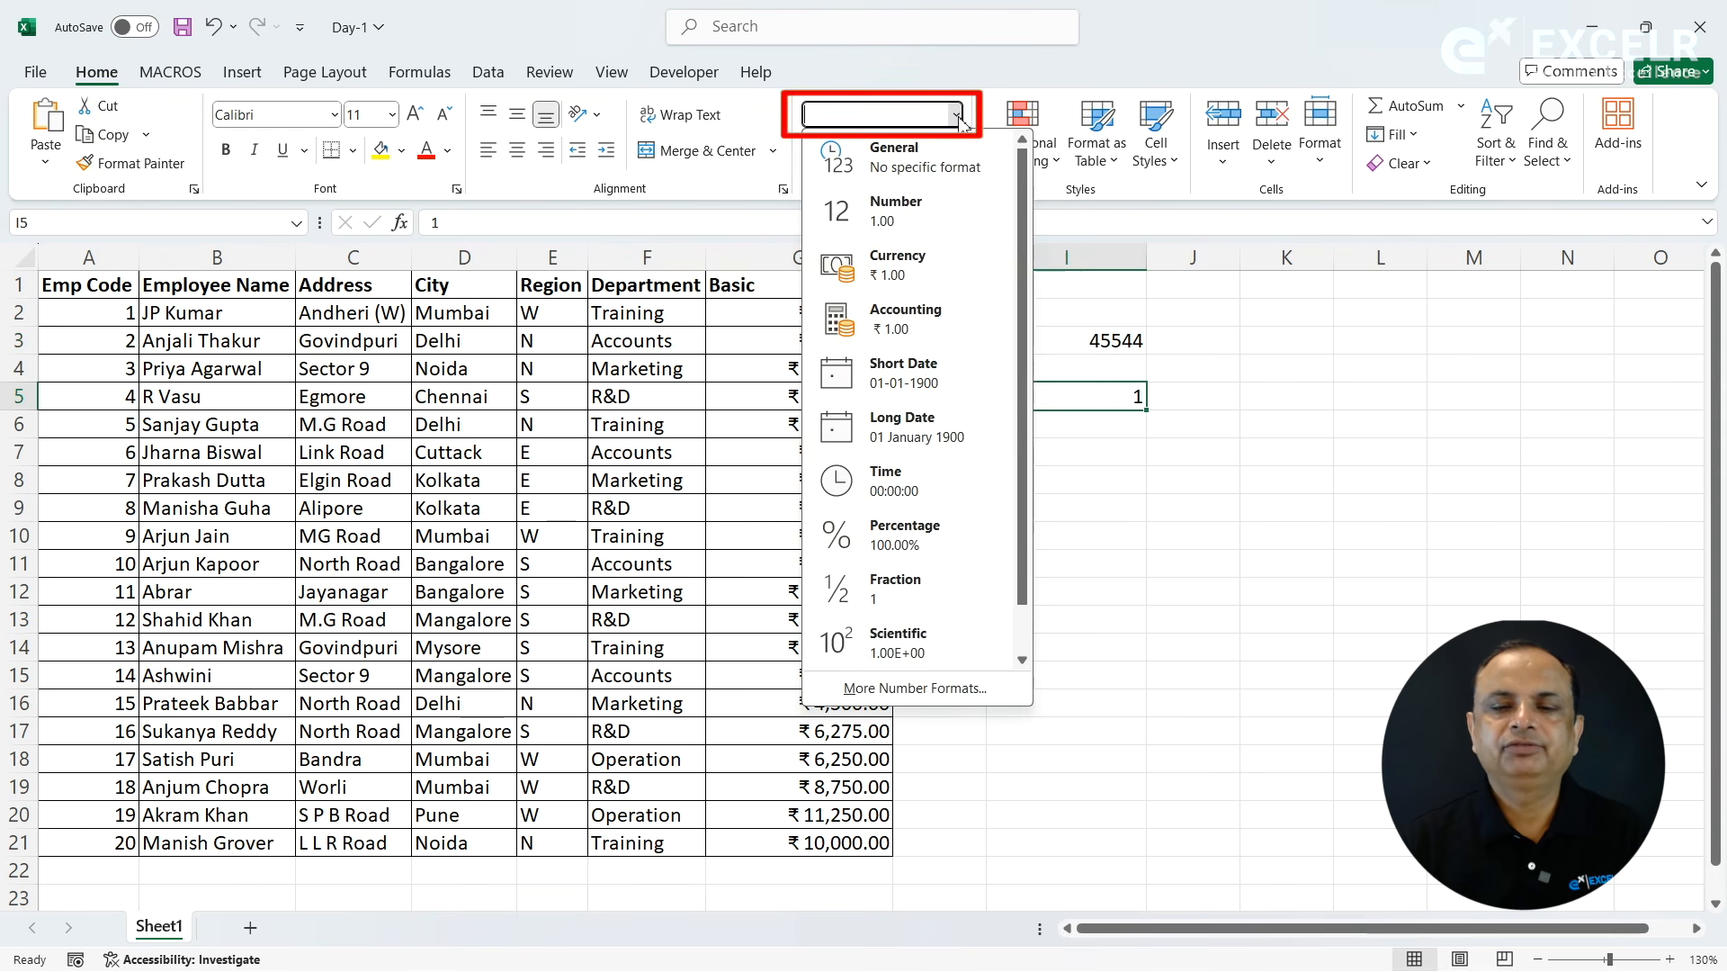
pyautogui.click(914, 365)
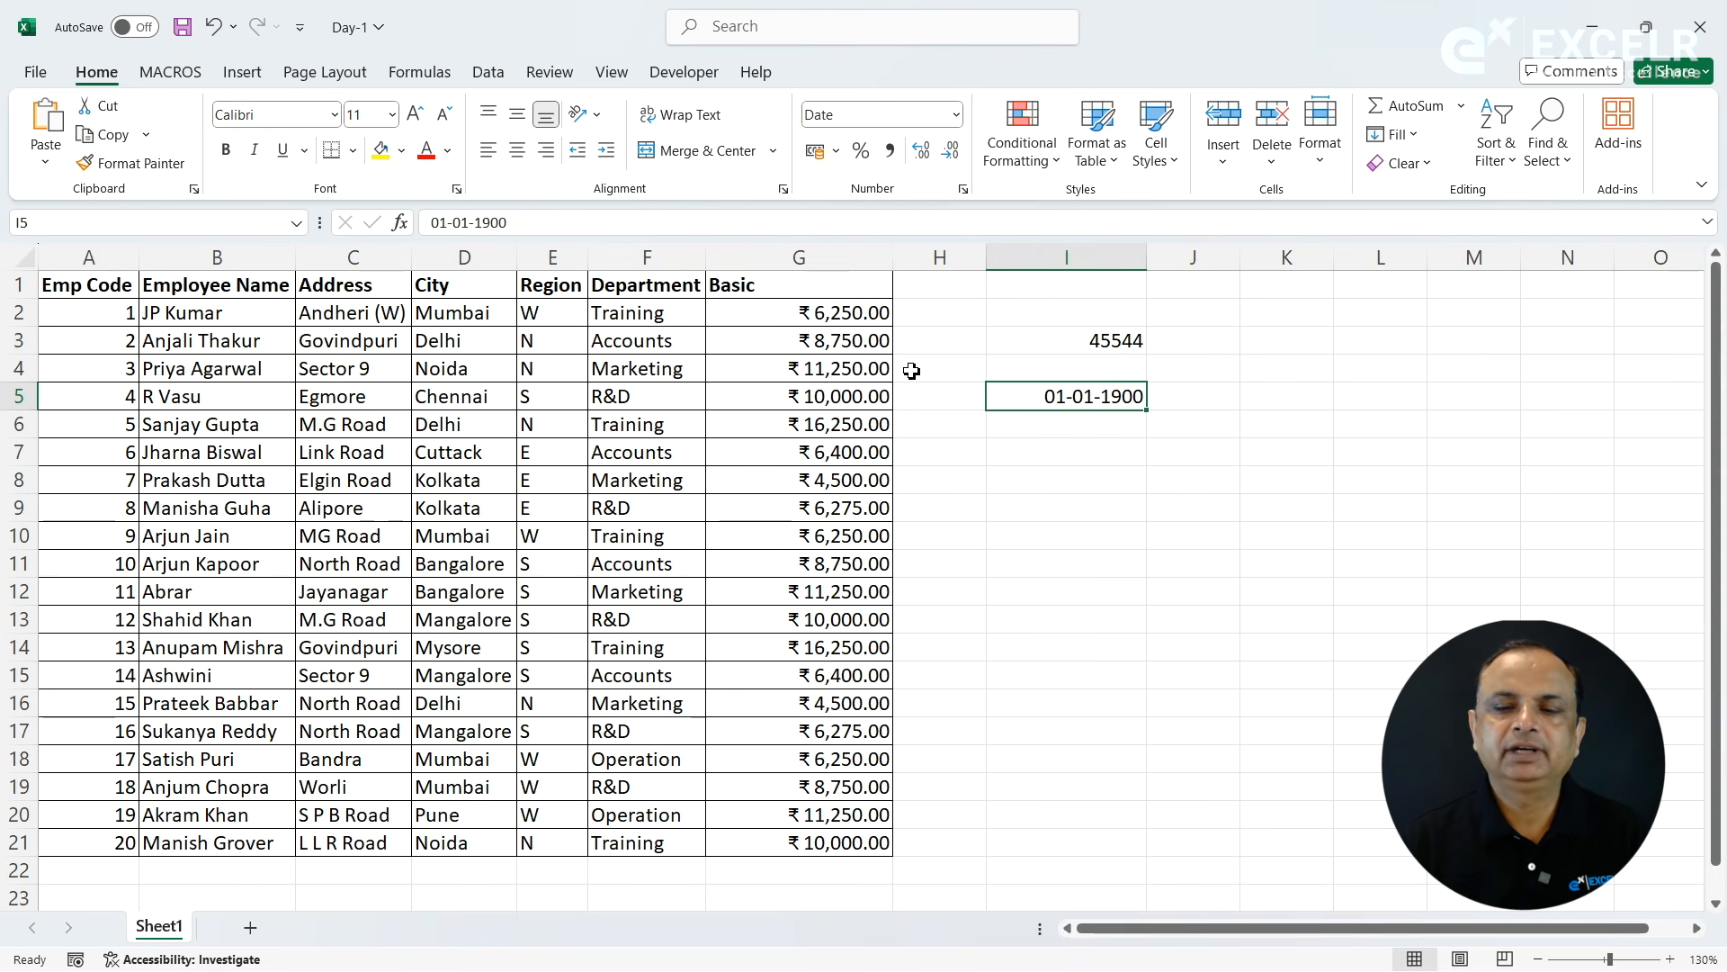
pyautogui.click(957, 116)
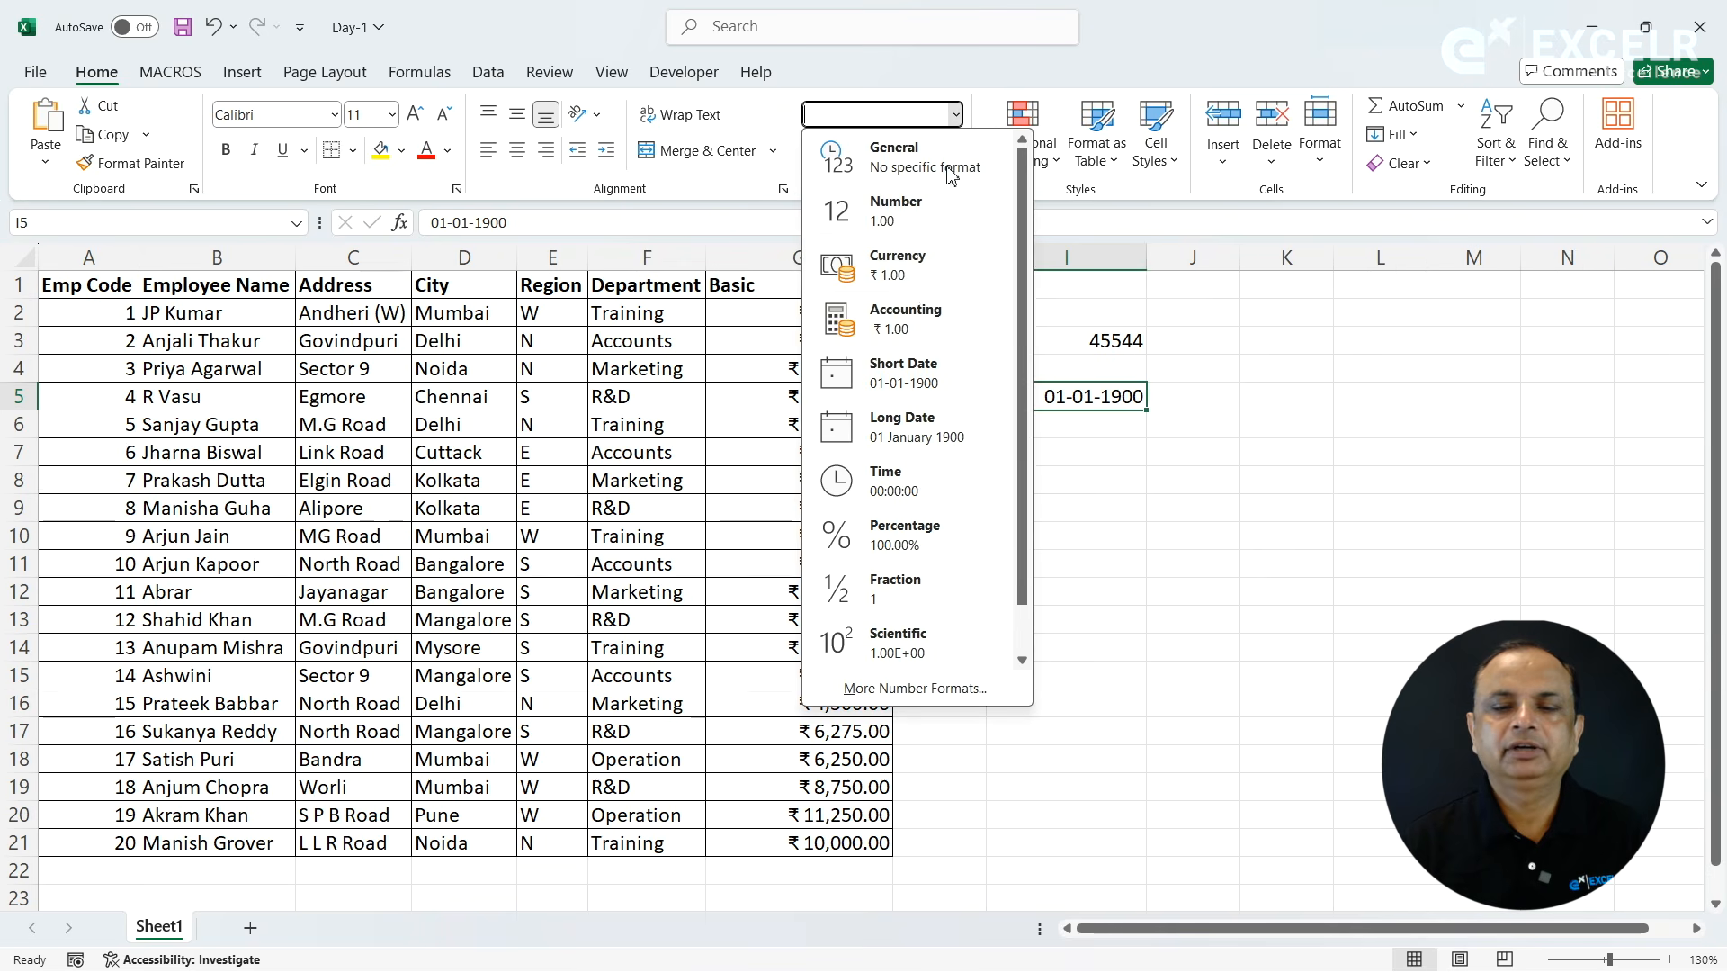
pyautogui.click(889, 431)
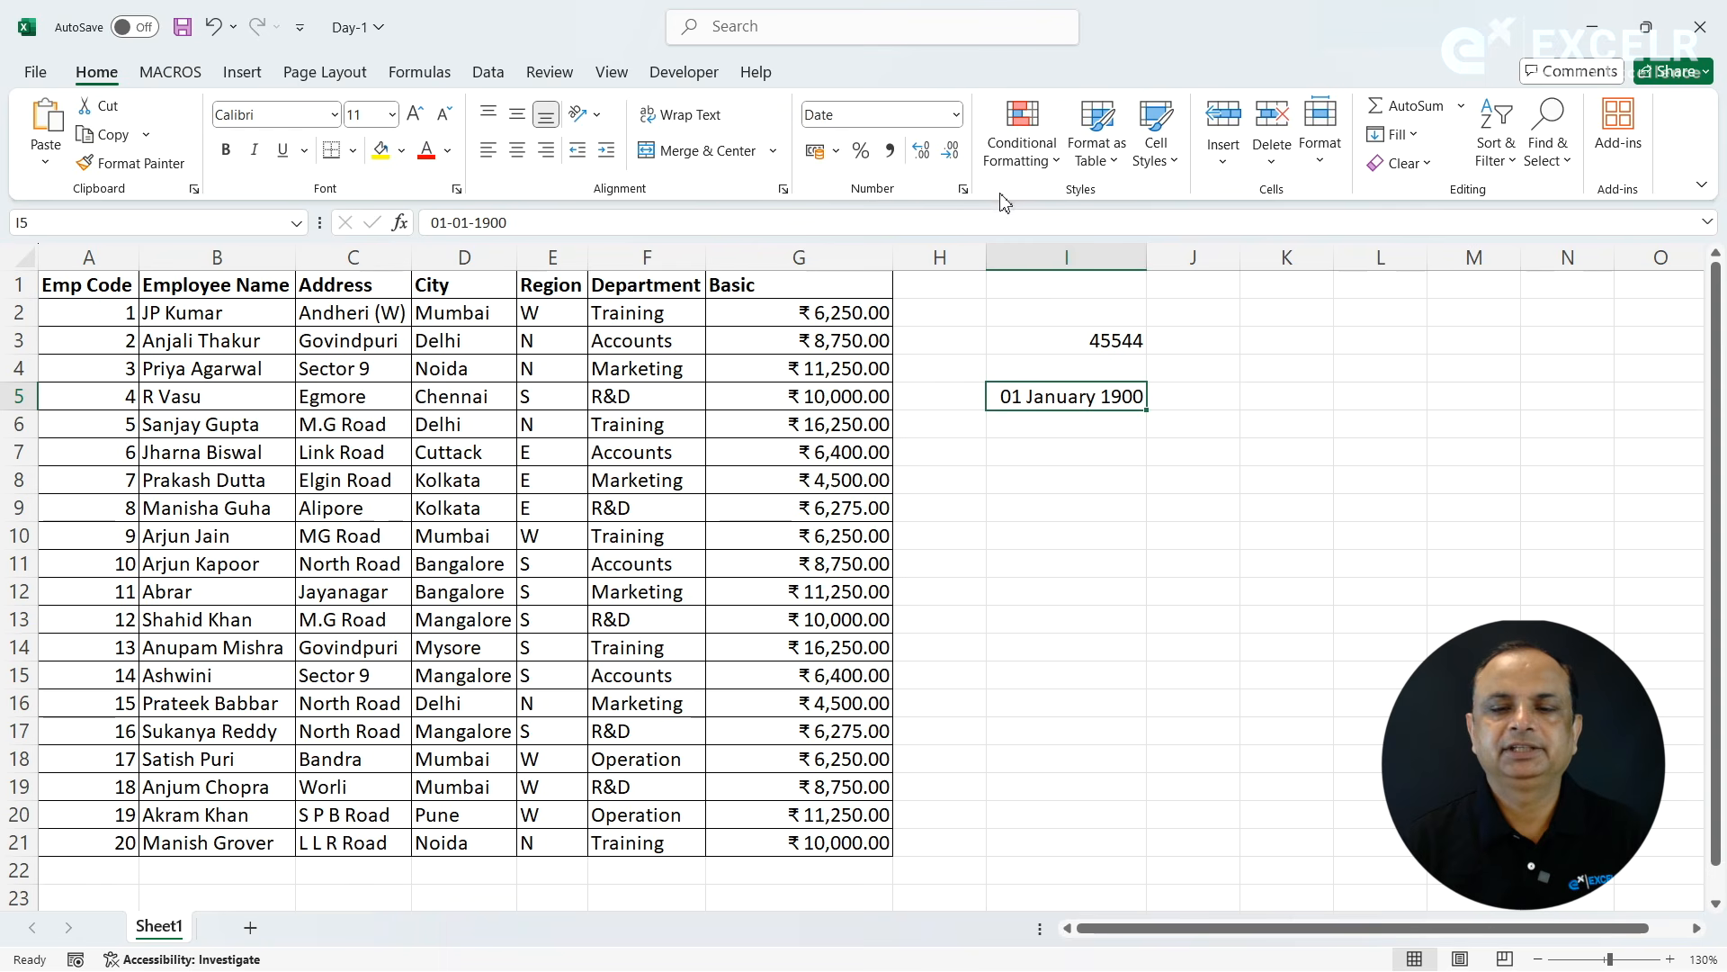
pyautogui.click(959, 117)
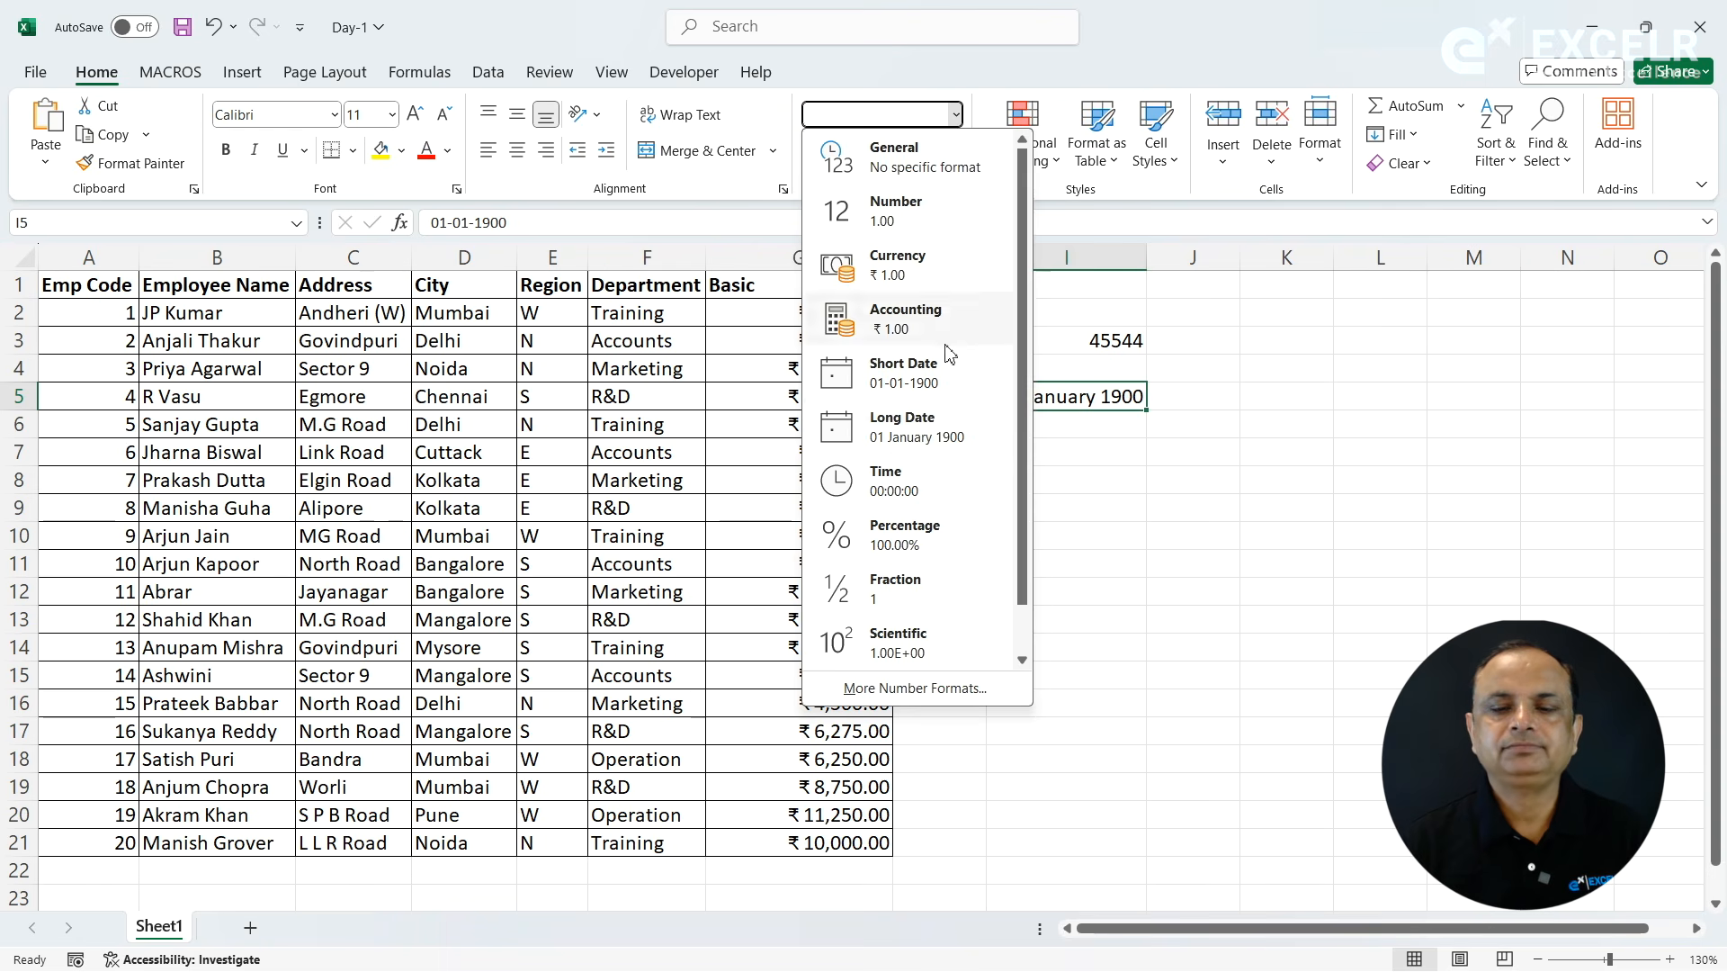
pyautogui.click(1098, 499)
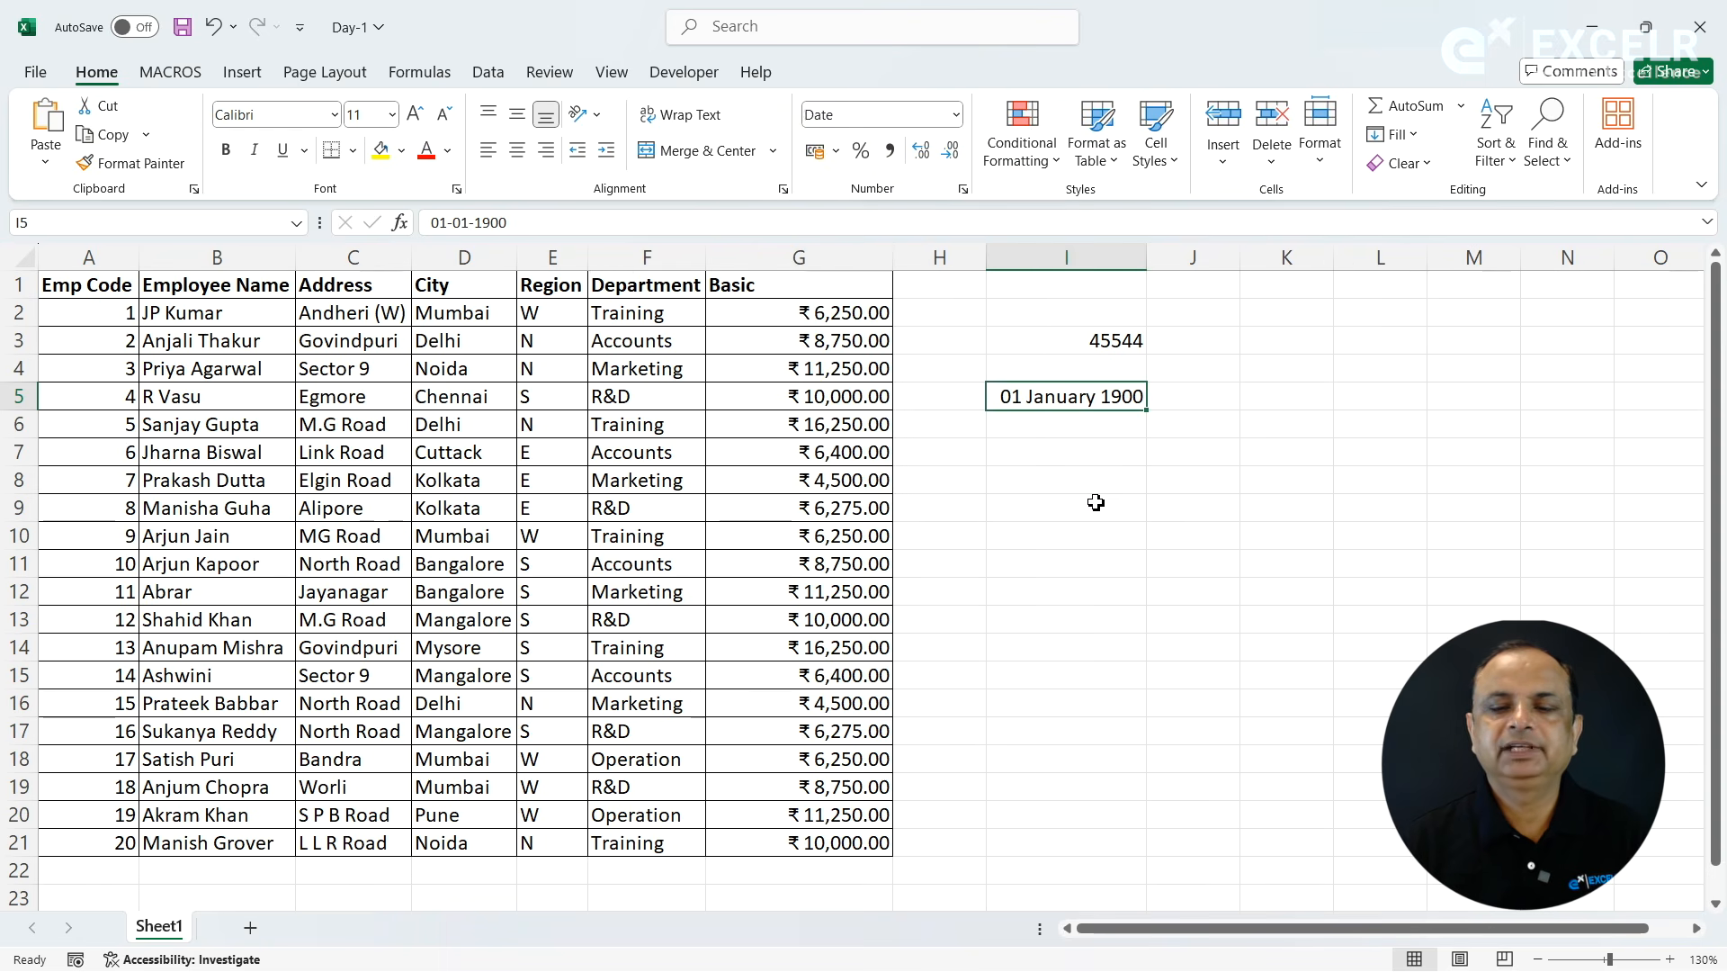
# - Enter the time 10:02 in cell I9
pyautogui.click(1095, 502)
pyautogui.write('10:02')
pyautogui.press('Return')
# - Format the time in cell I9 with the 01:30:55 PM time type
pyautogui.click(1068, 507)
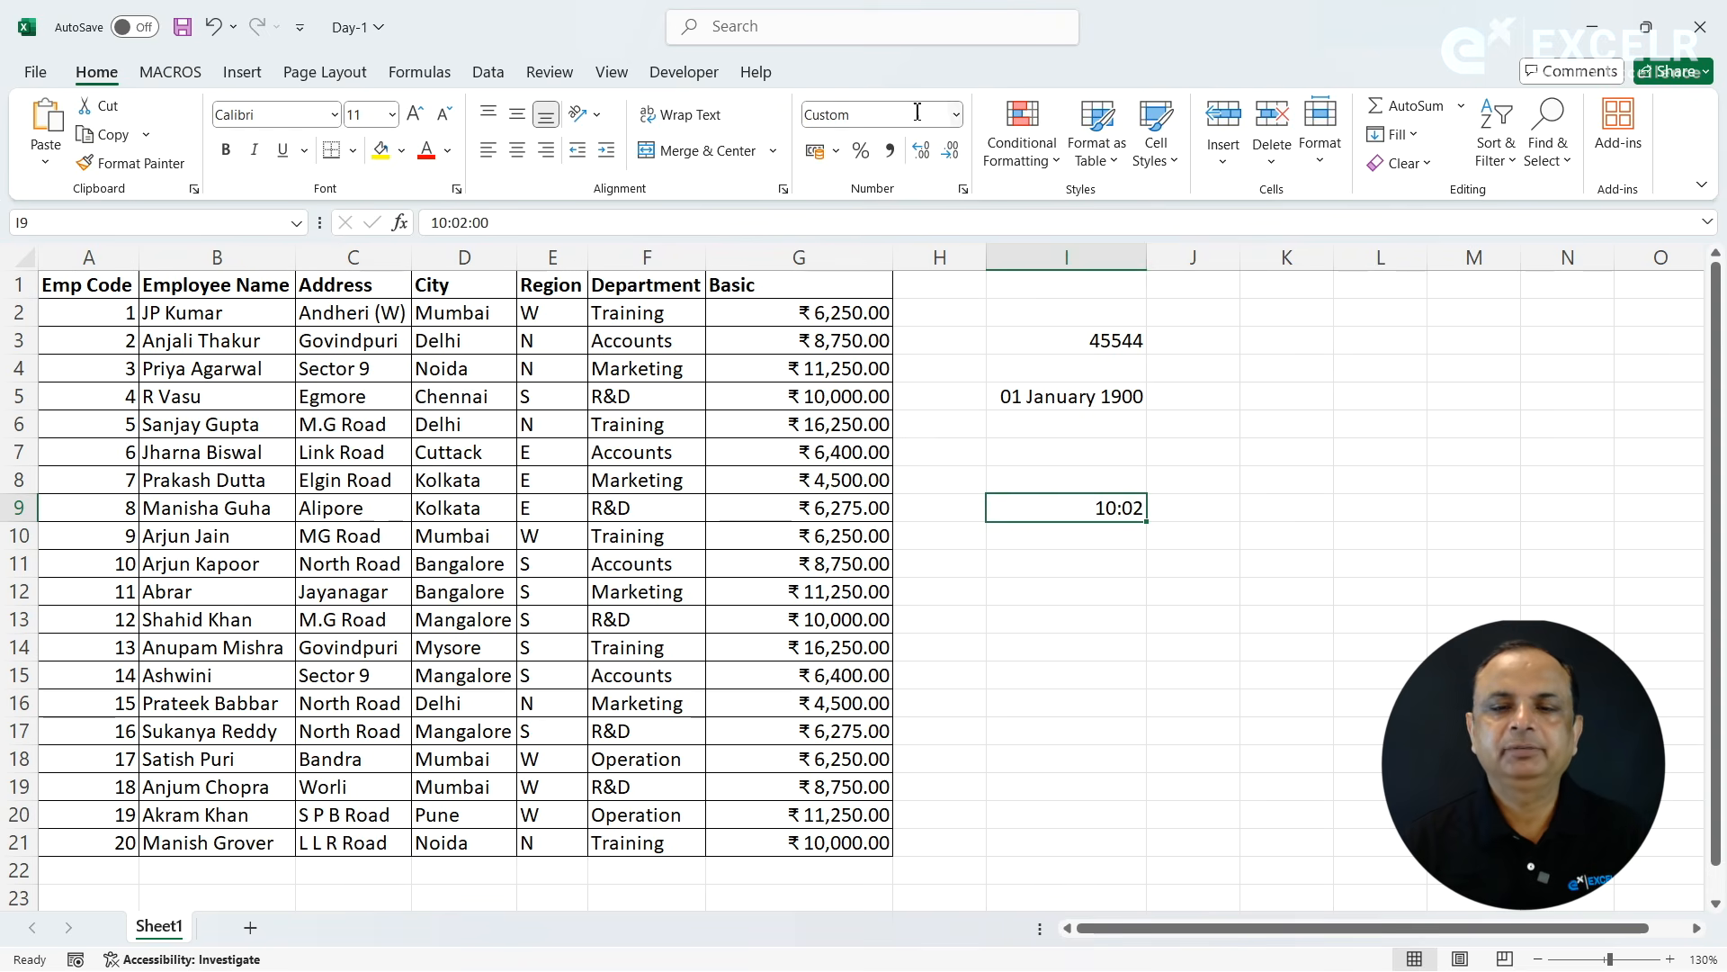
pyautogui.click(962, 188)
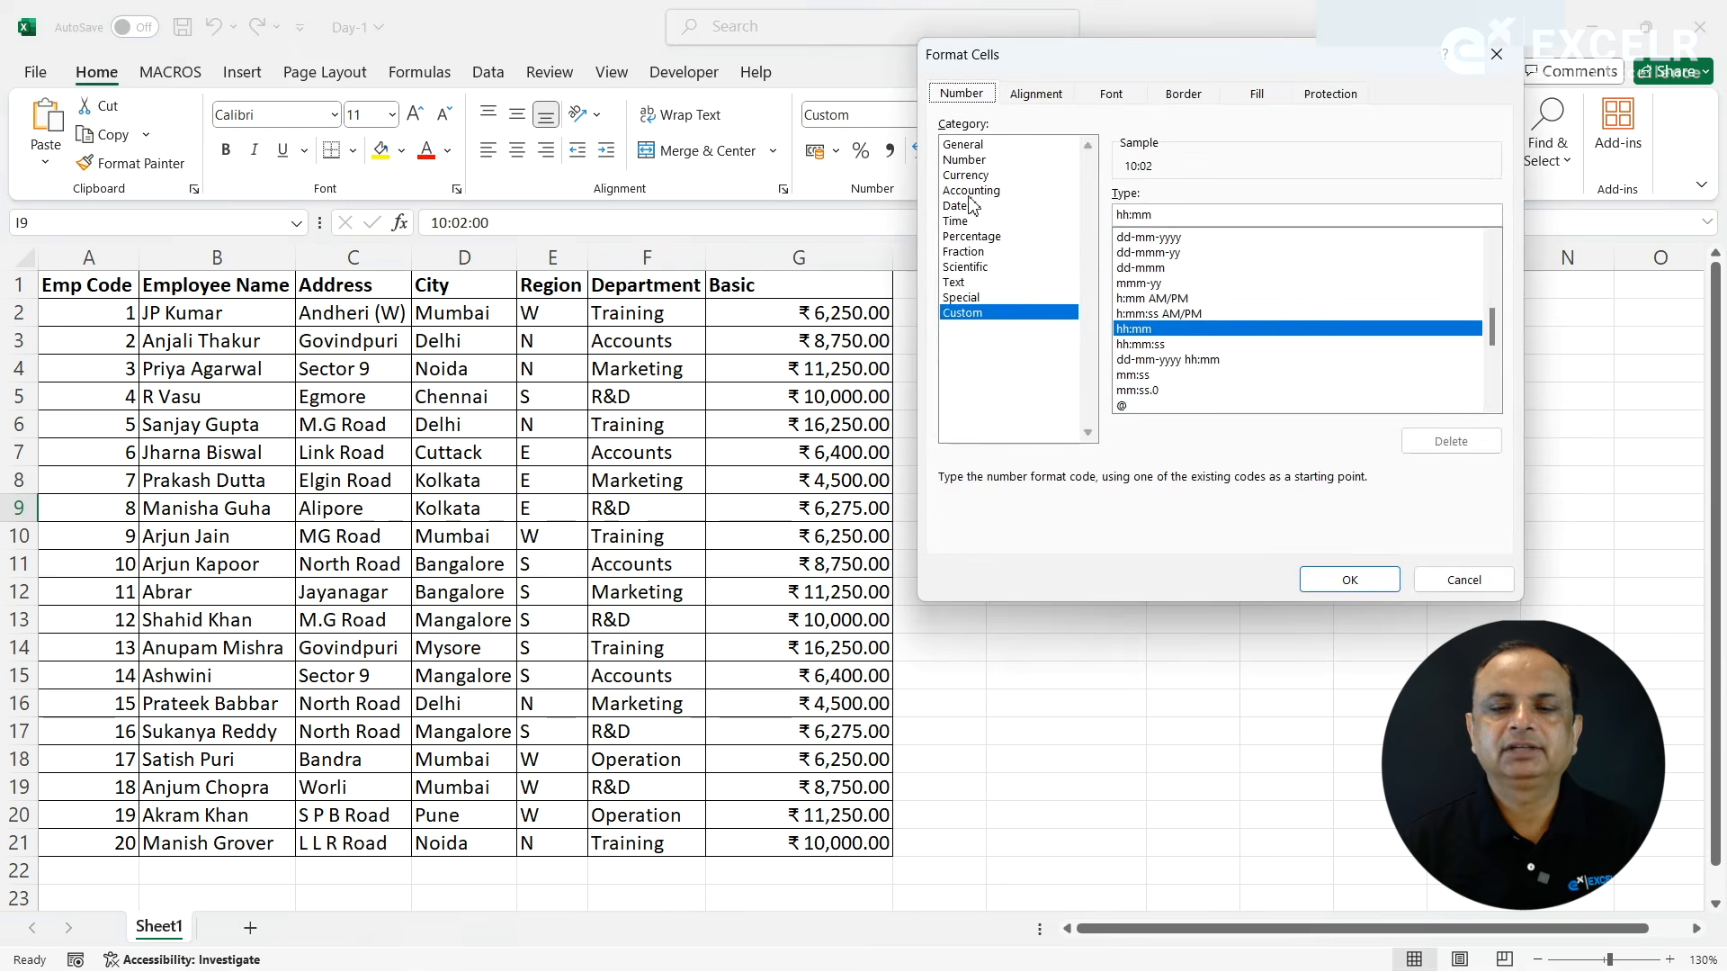
pyautogui.click(955, 220)
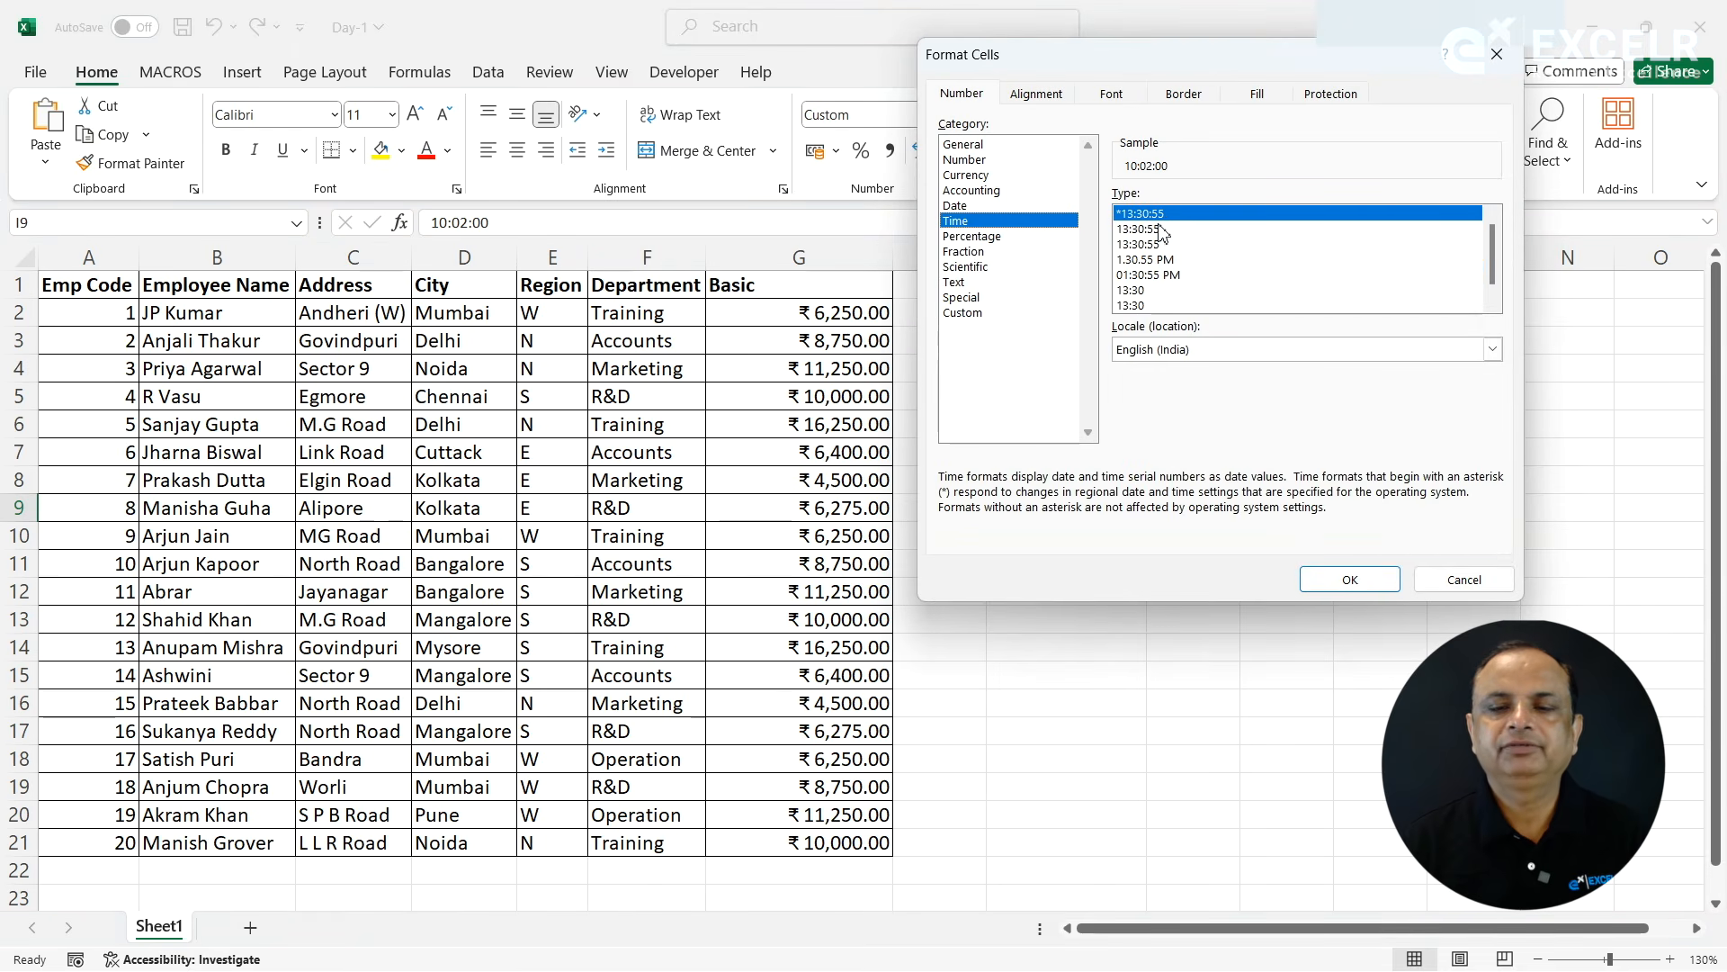
pyautogui.click(1161, 229)
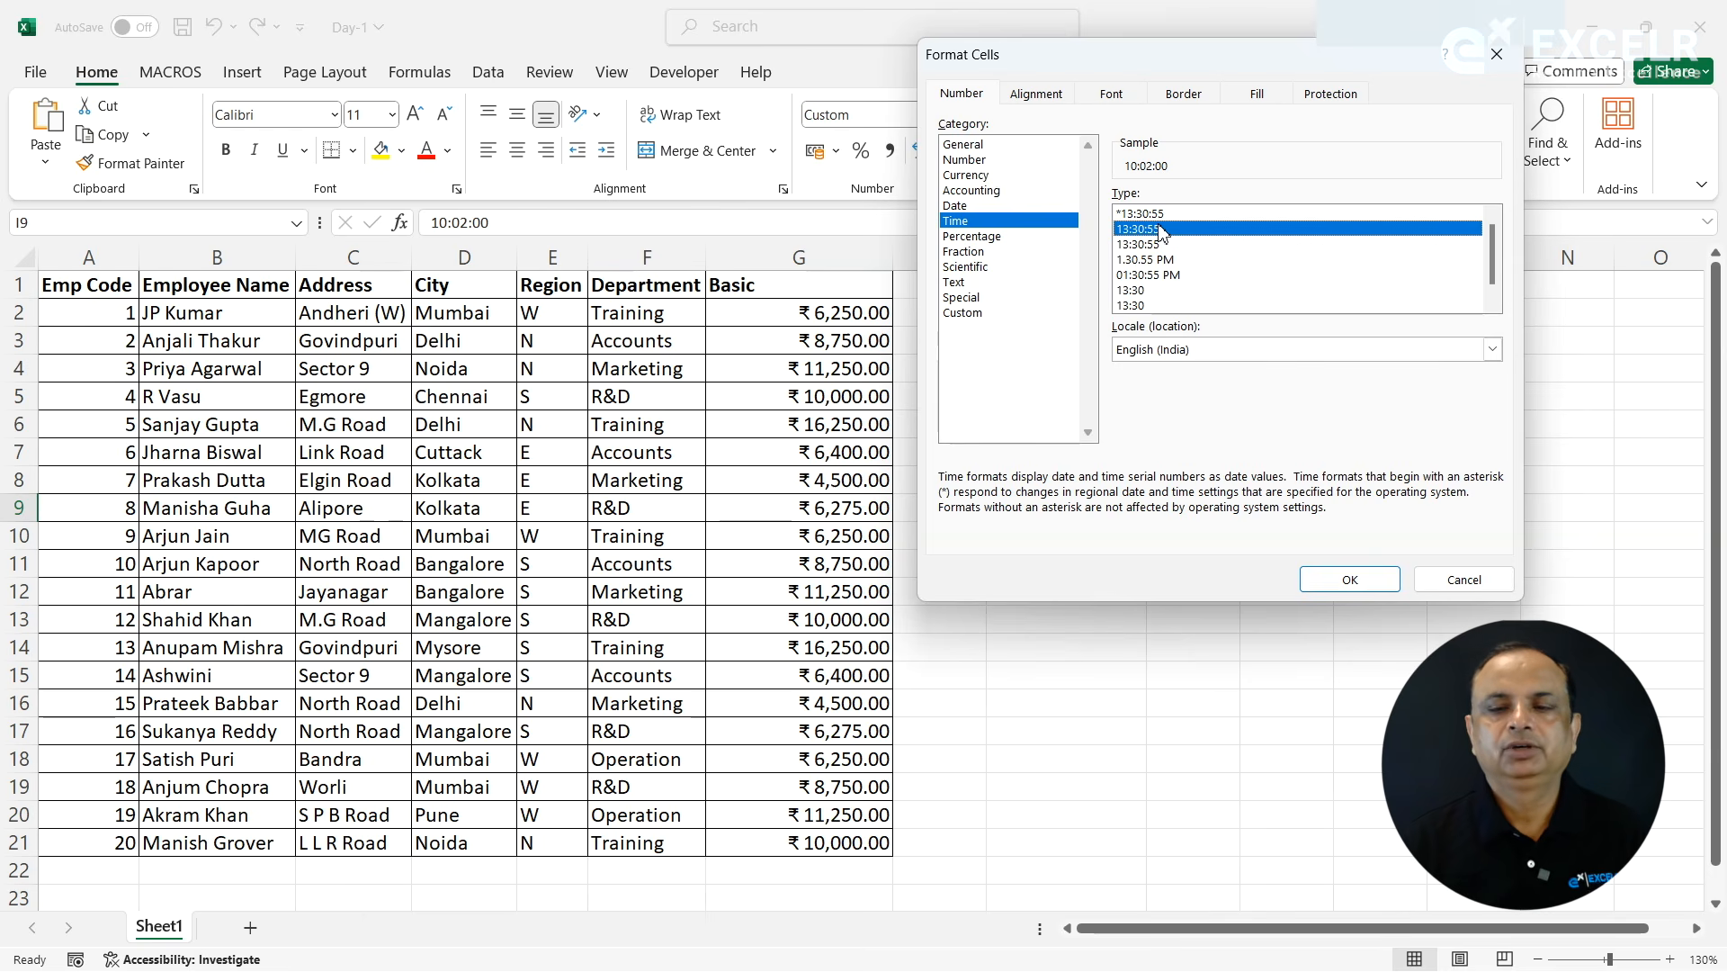
pyautogui.click(1136, 277)
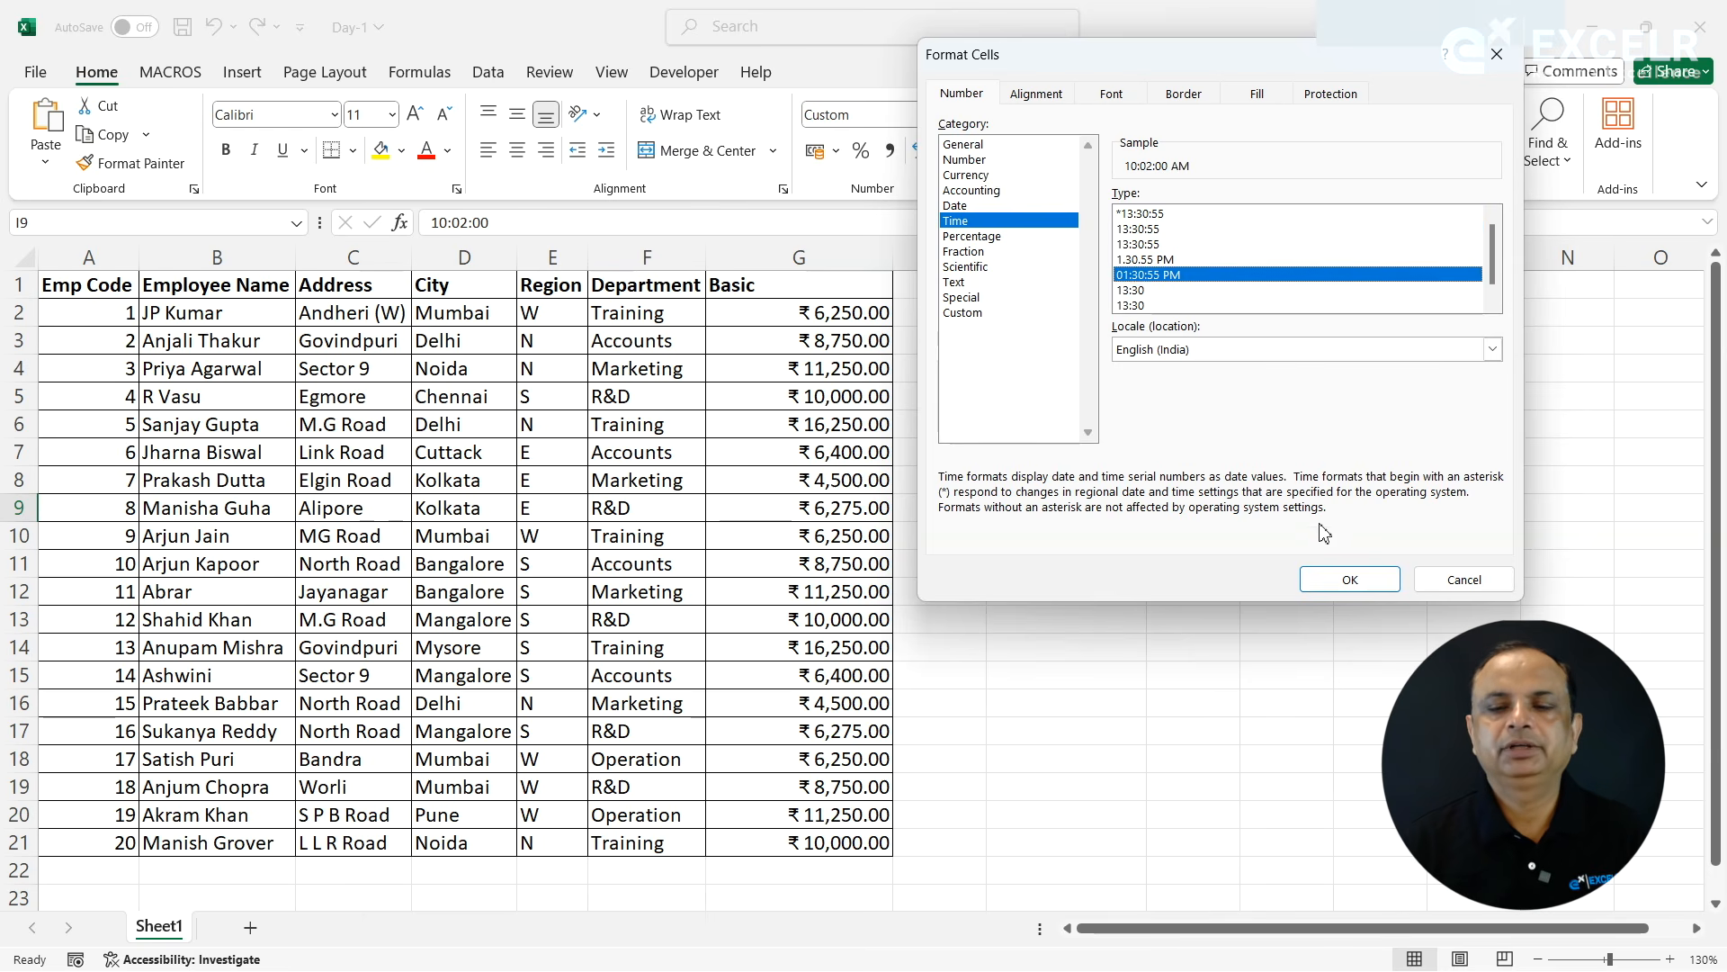
pyautogui.click(1321, 580)
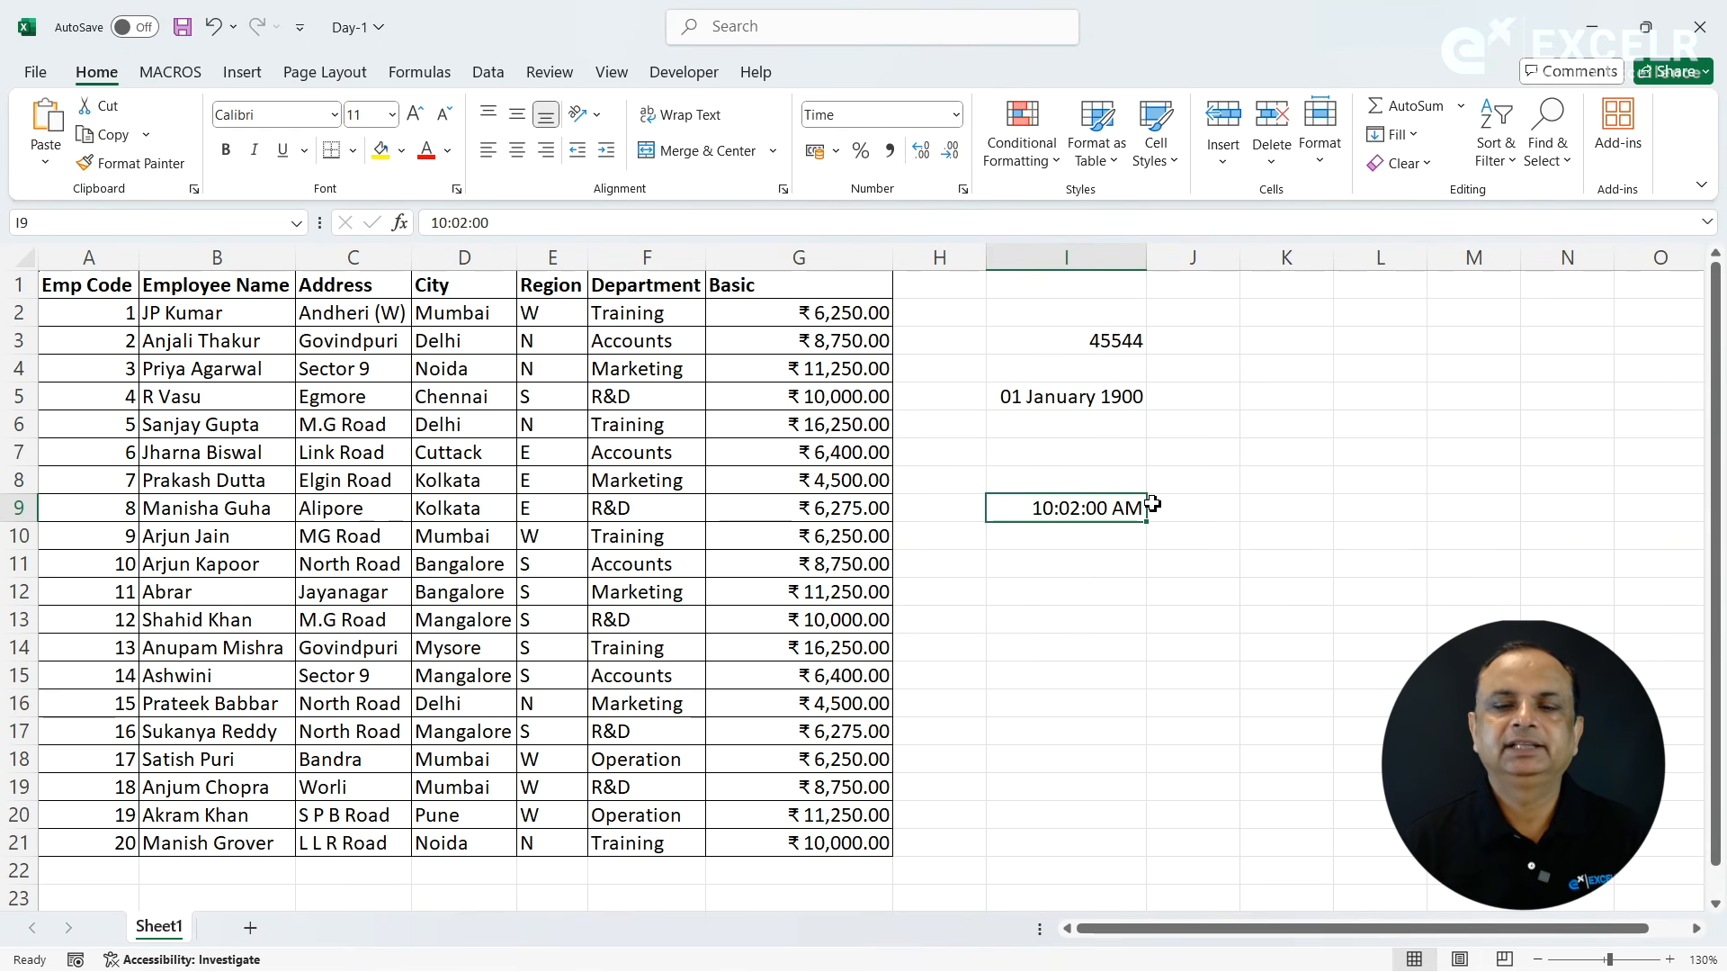
# - Browse the Custom number format codes for cell I9, and close the settings without applying changes
pyautogui.click(964, 189)
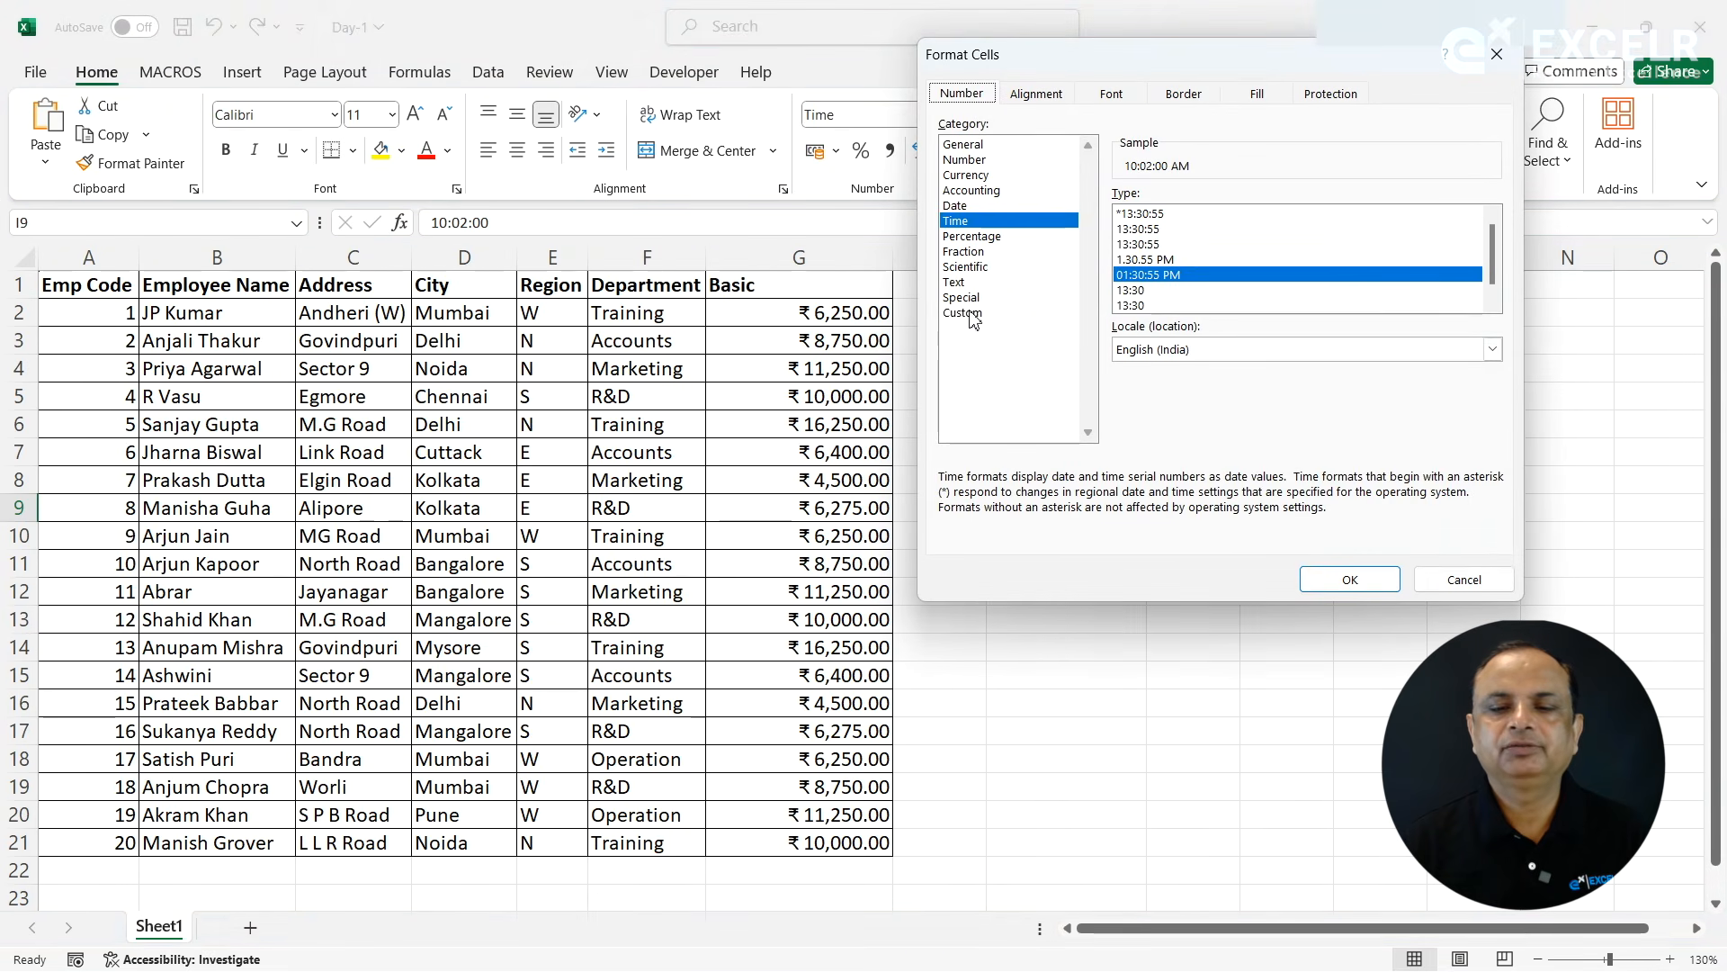
pyautogui.click(963, 313)
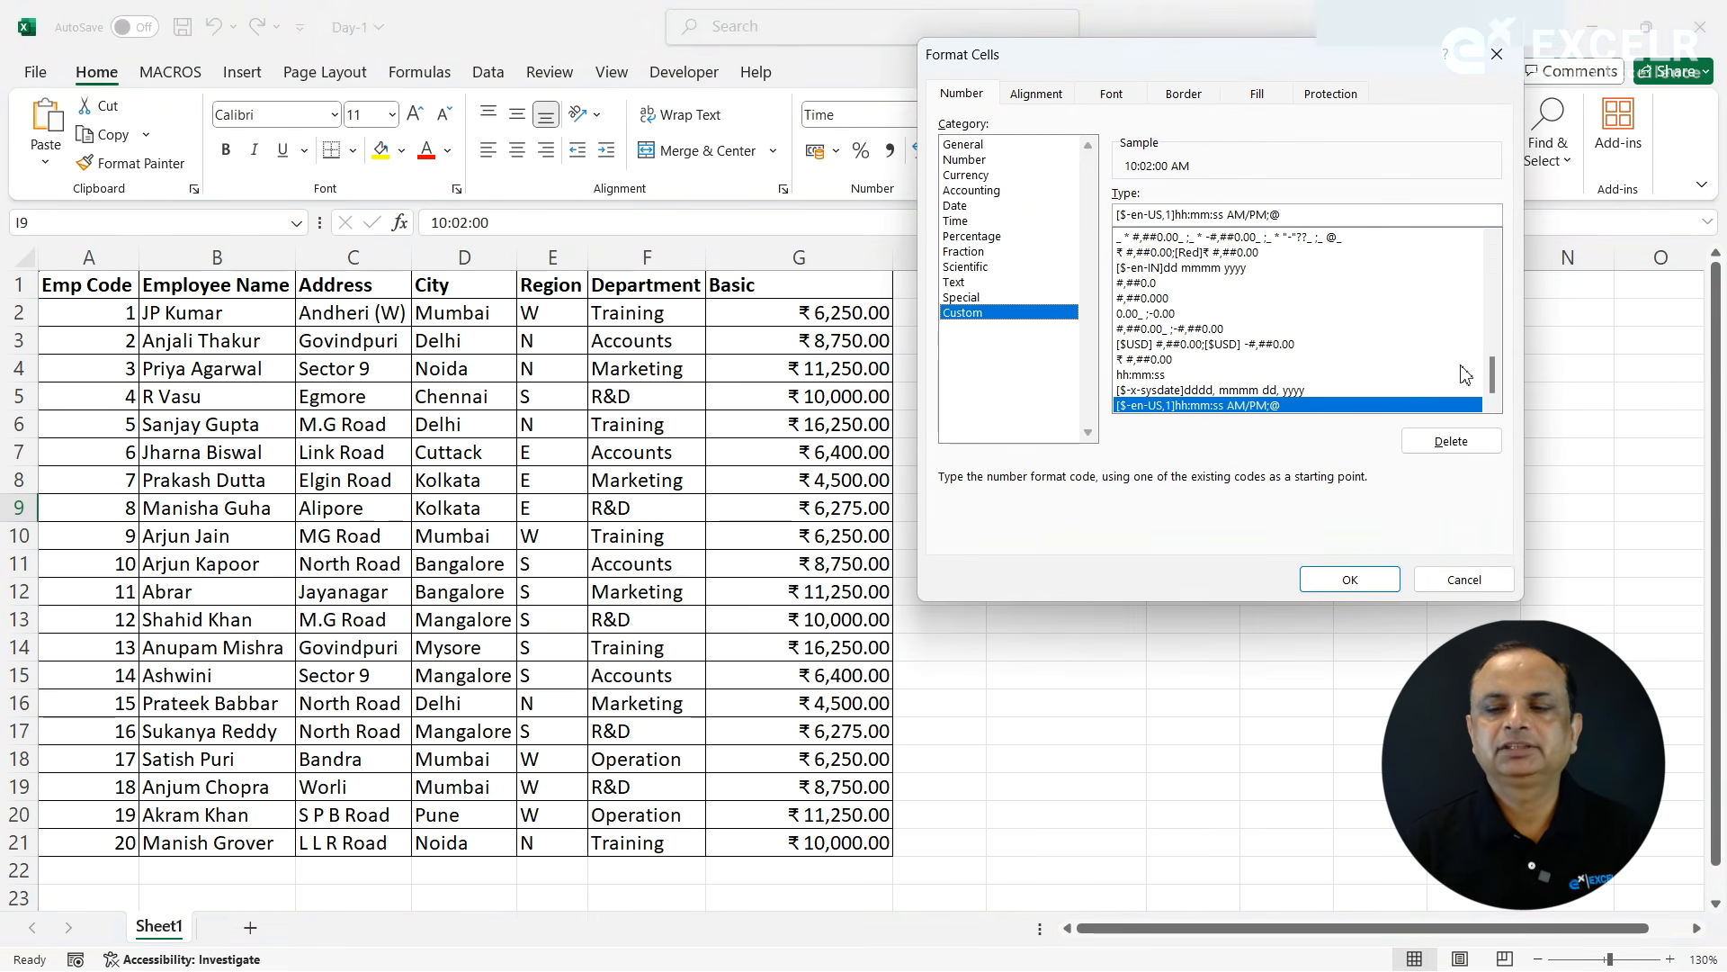
pyautogui.moveTo(1496, 382); pyautogui.dragTo(1490, 247)
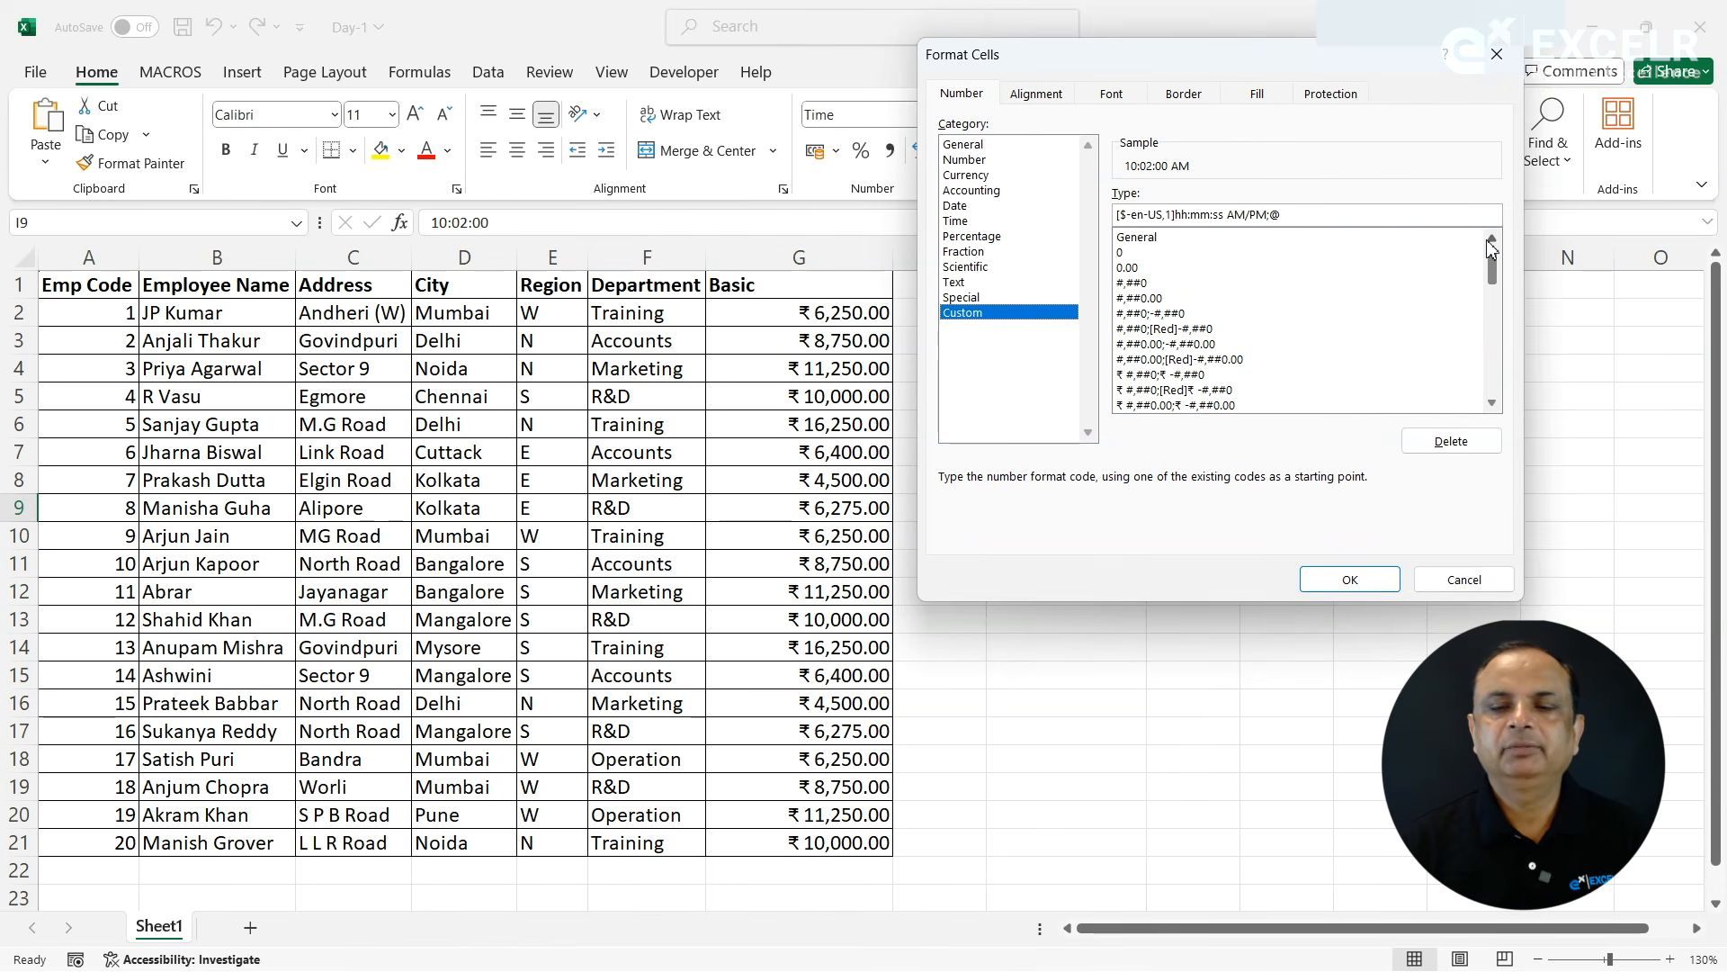
pyautogui.click(1456, 577)
# - Enter the text ExcelR in cell K2
pyautogui.click(1272, 445)
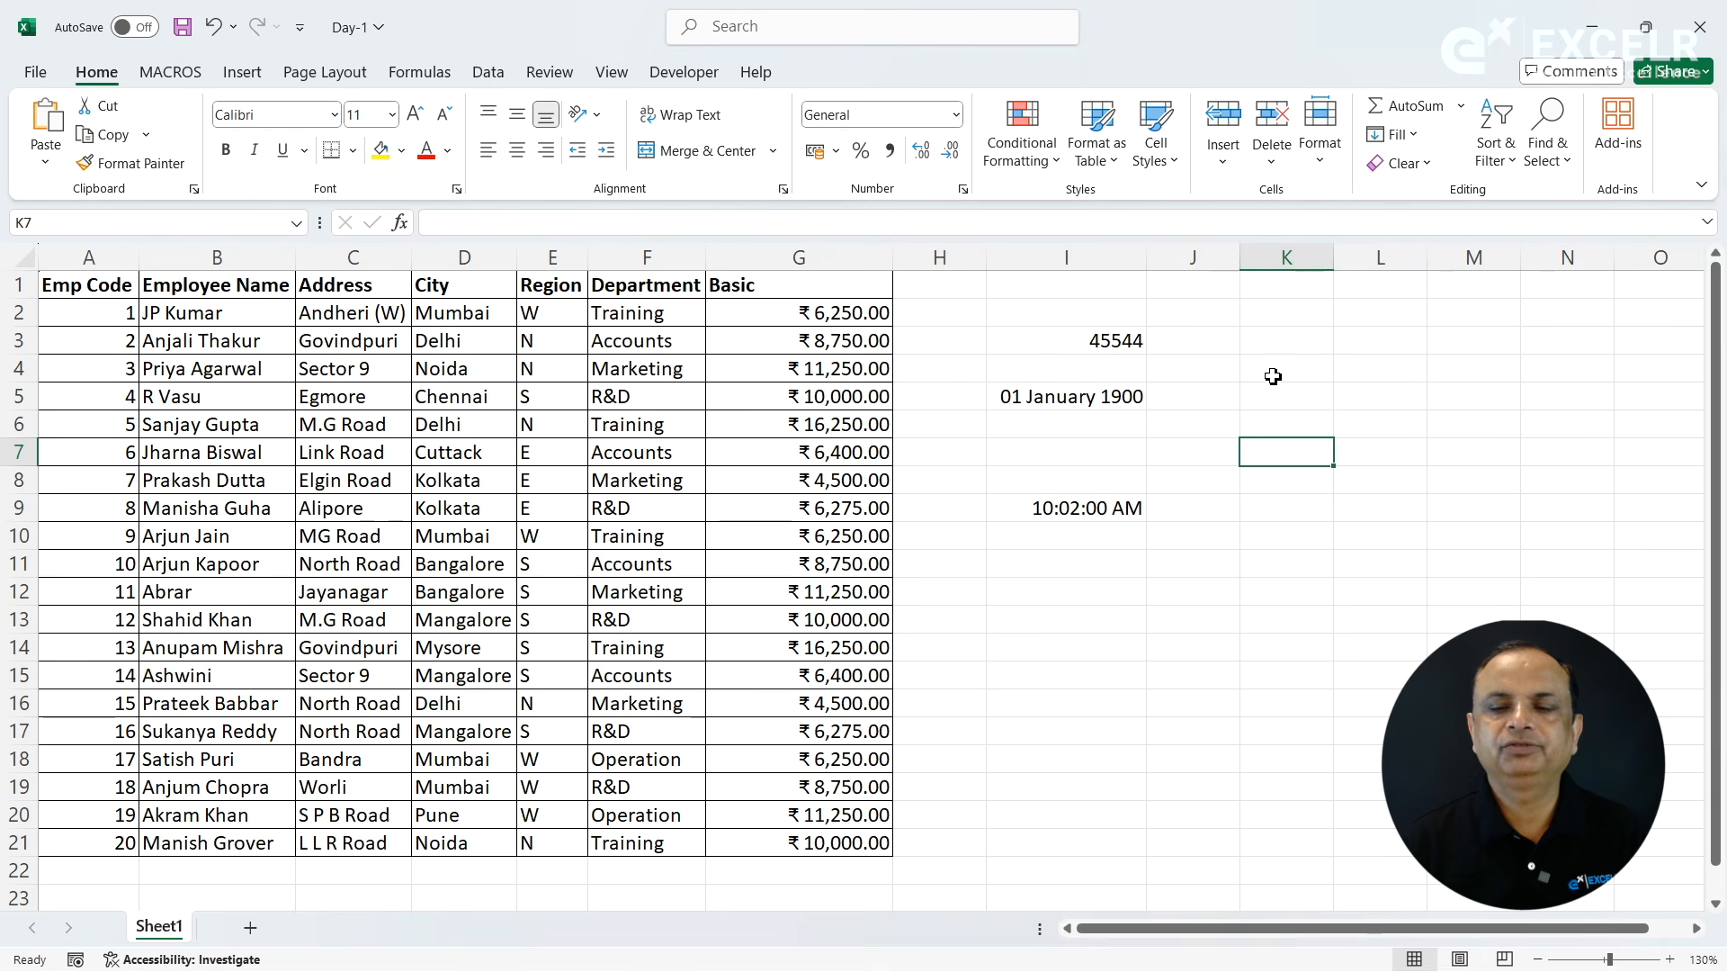
pyautogui.click(1284, 316)
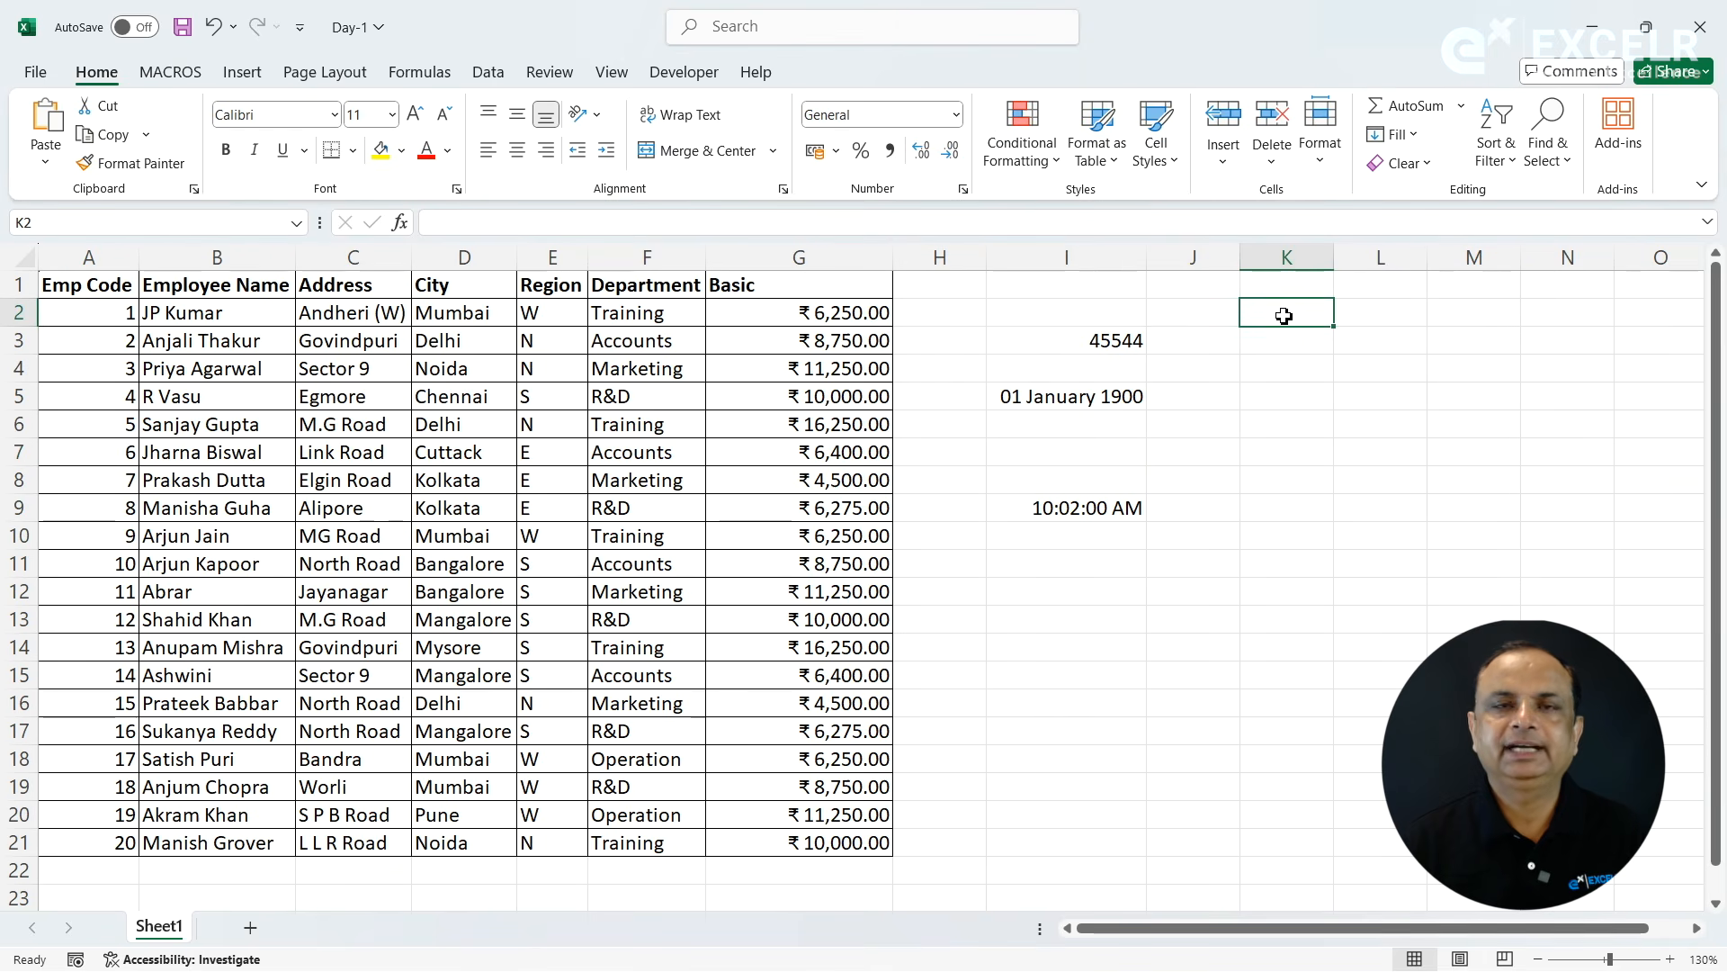
pyautogui.write('ExcelR')
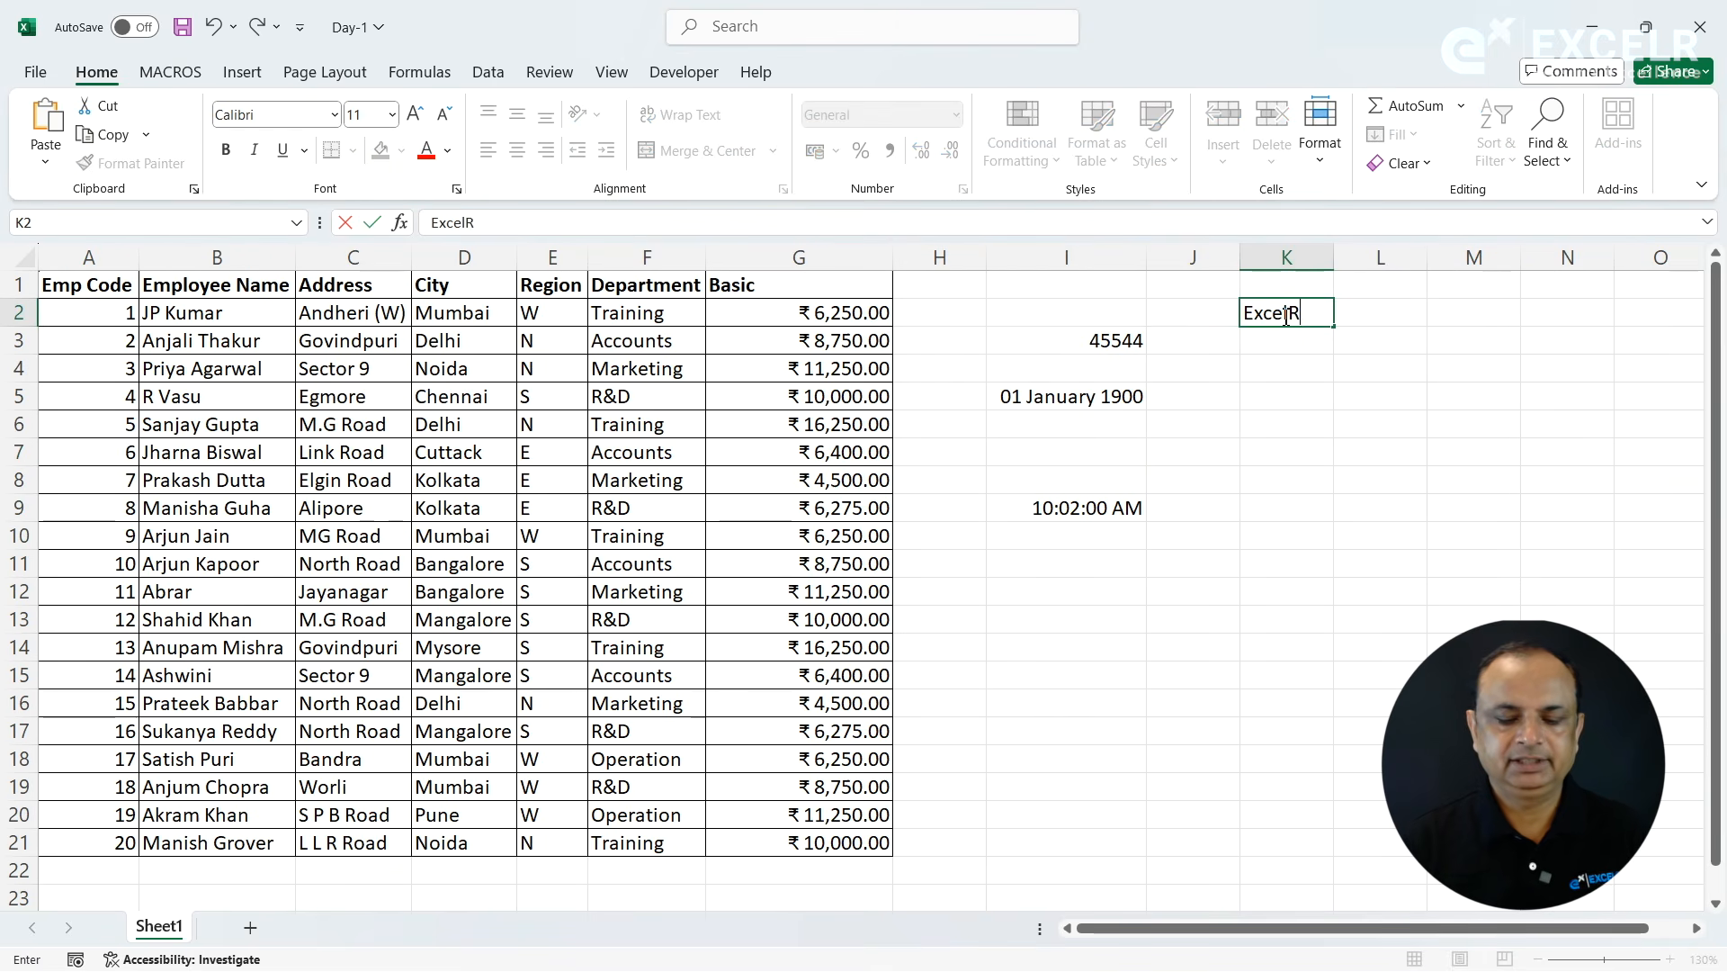
pyautogui.click(1276, 393)
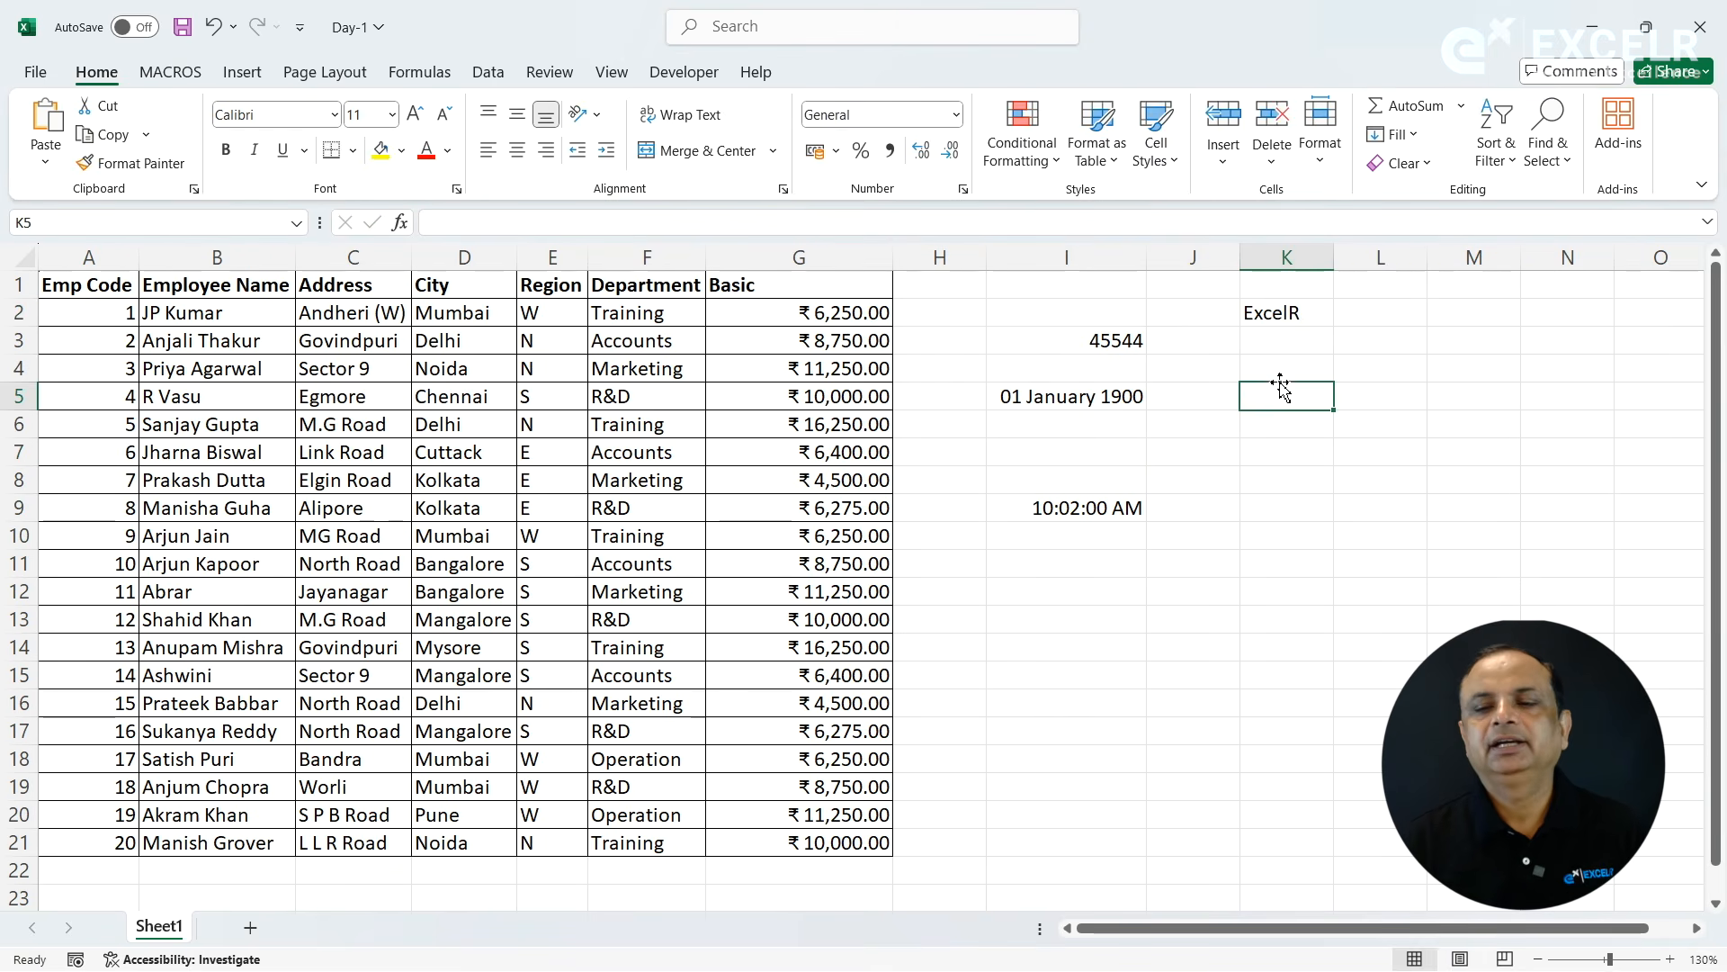
# - Apply the custom number format ;;; to cell K2 to hide its text
pyautogui.click(1291, 317)
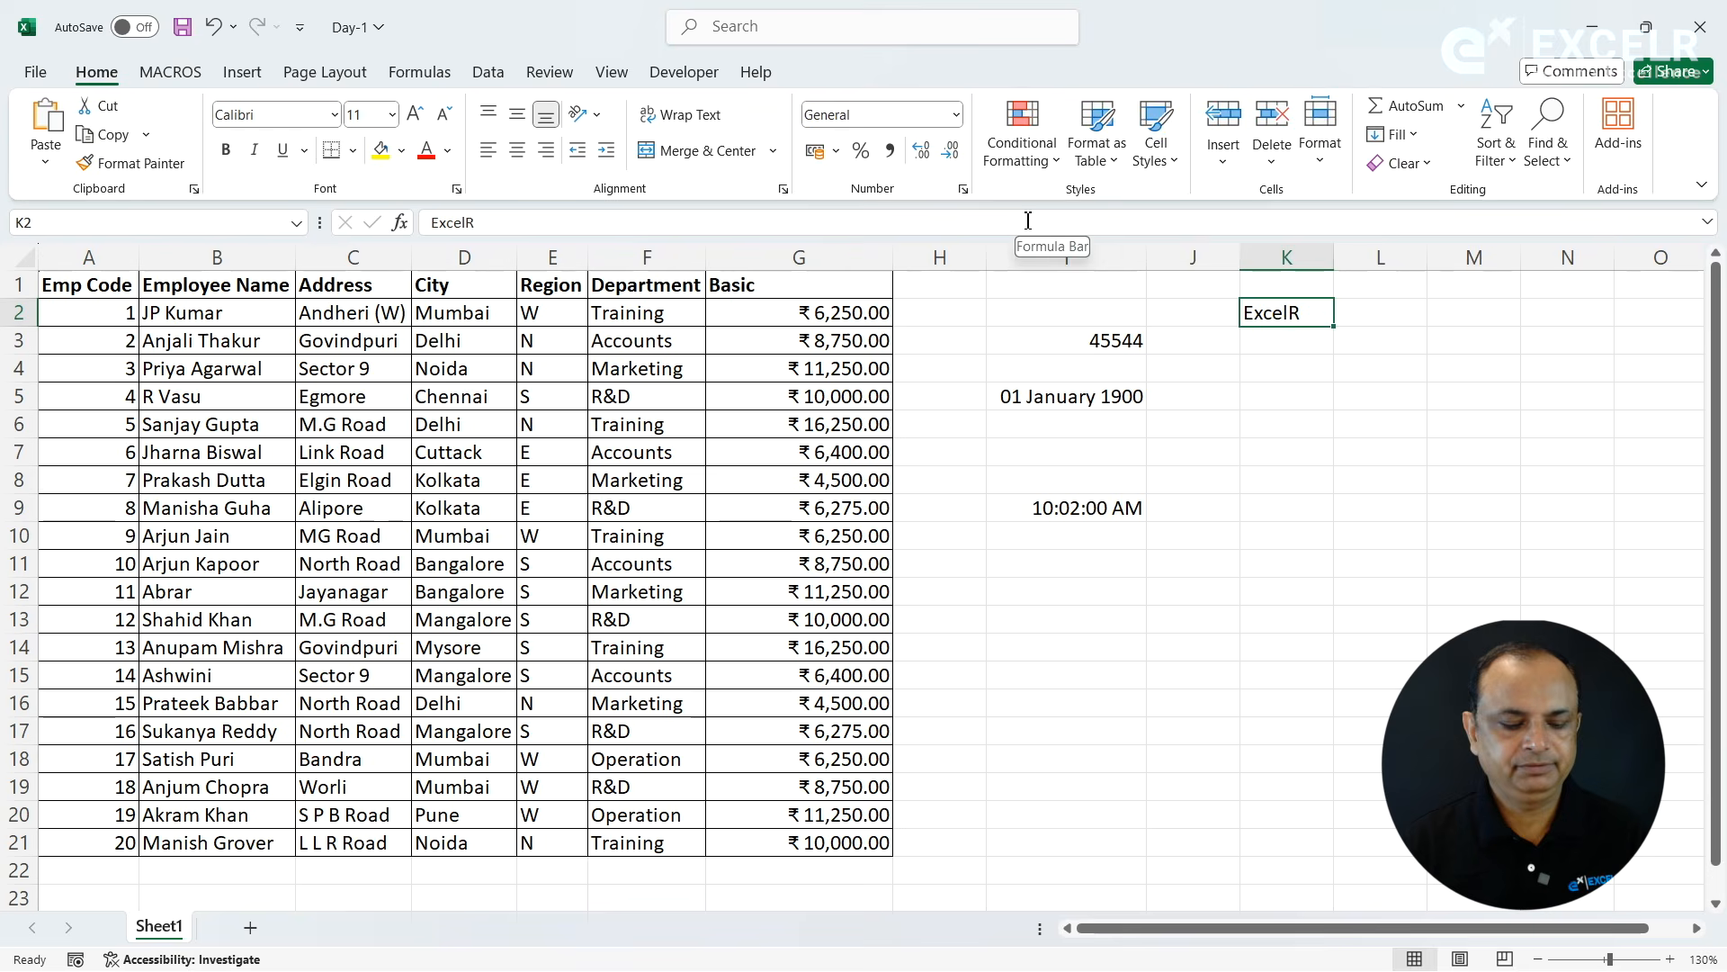
pyautogui.hotkey('ctrl', '1')
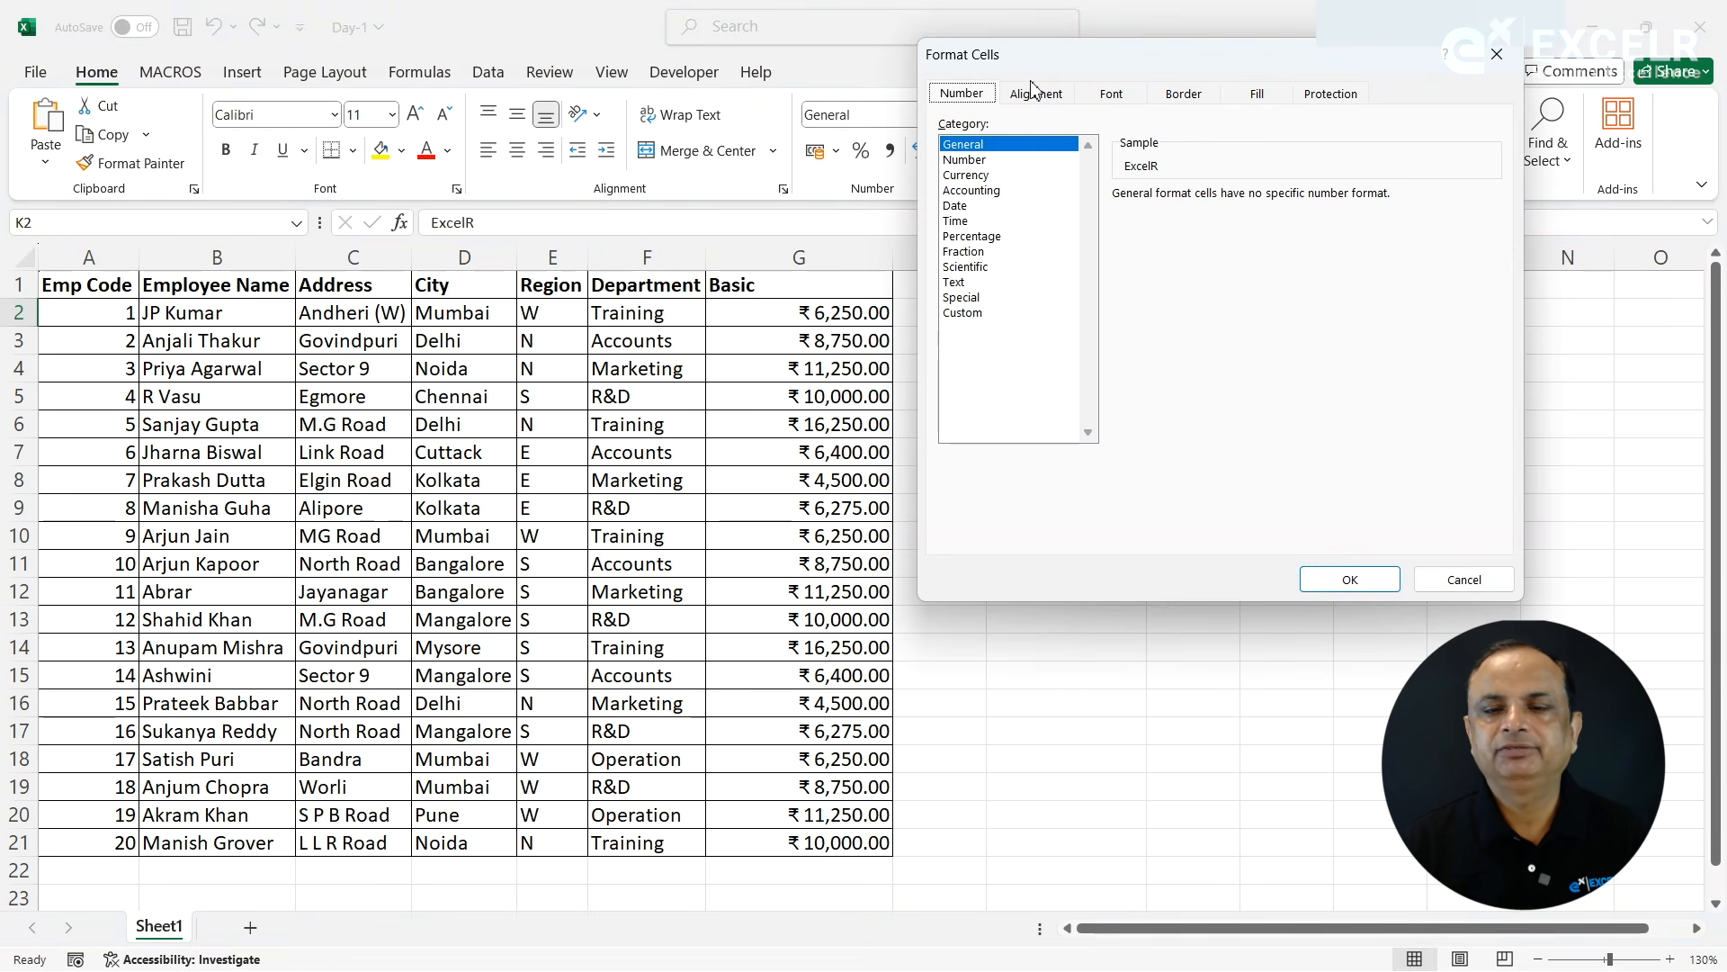
pyautogui.click(977, 313)
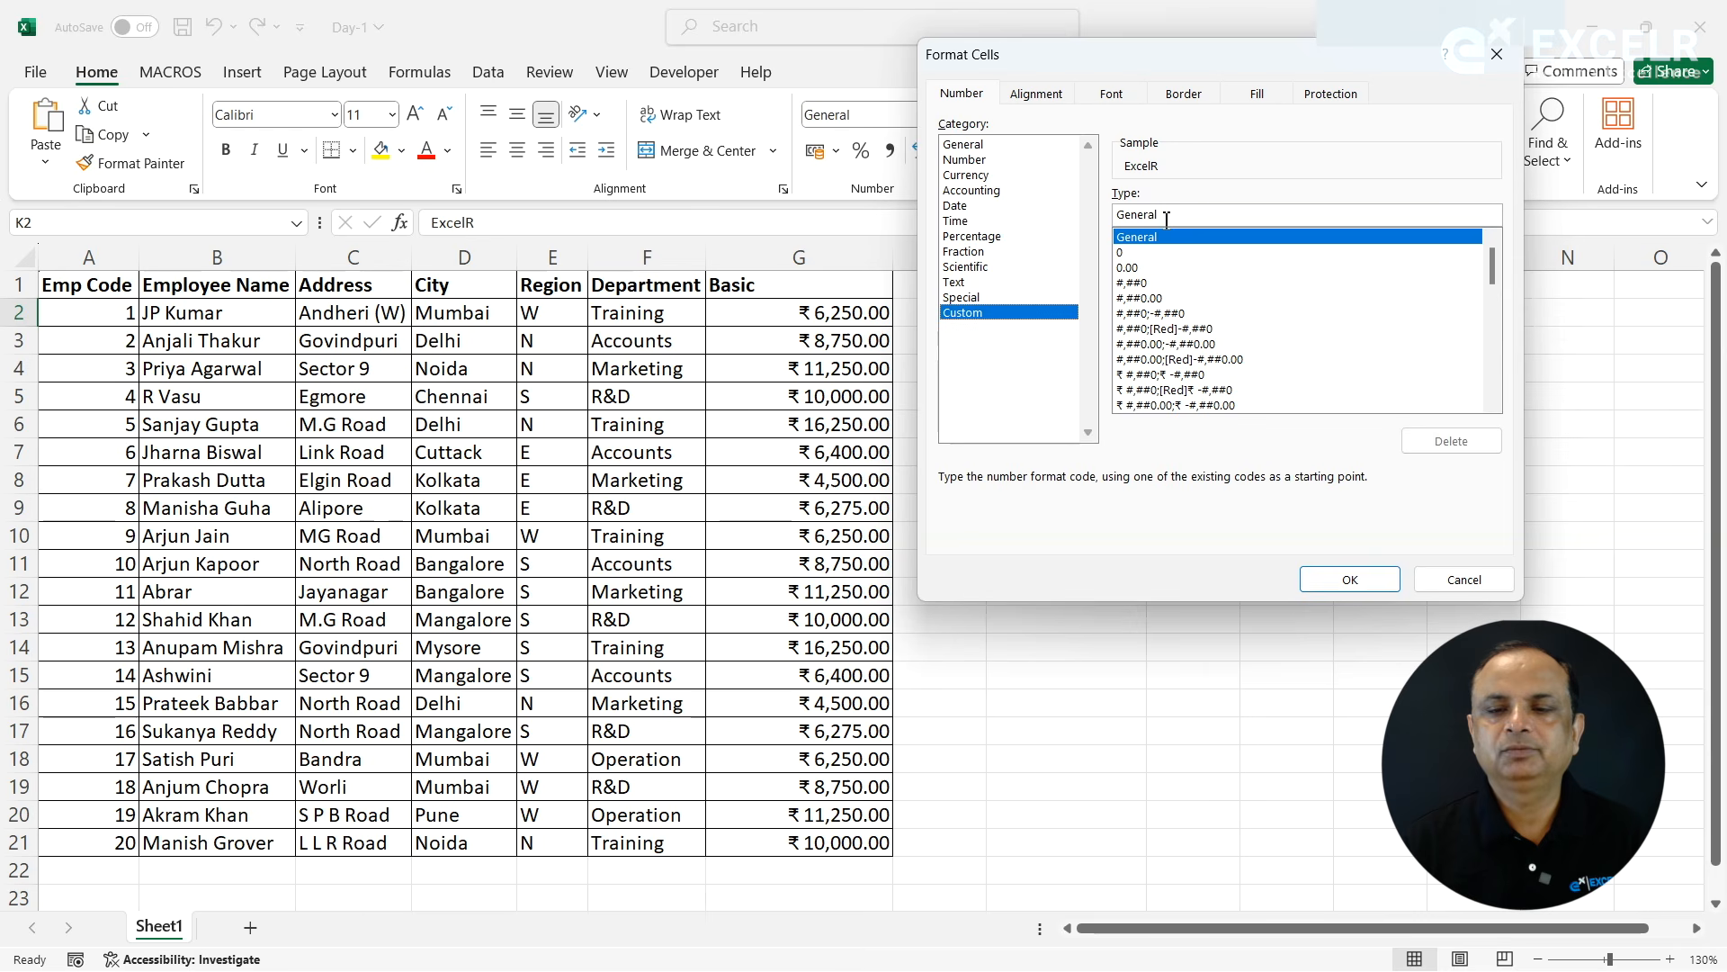
pyautogui.click(1135, 253)
pyautogui.click(1150, 215)
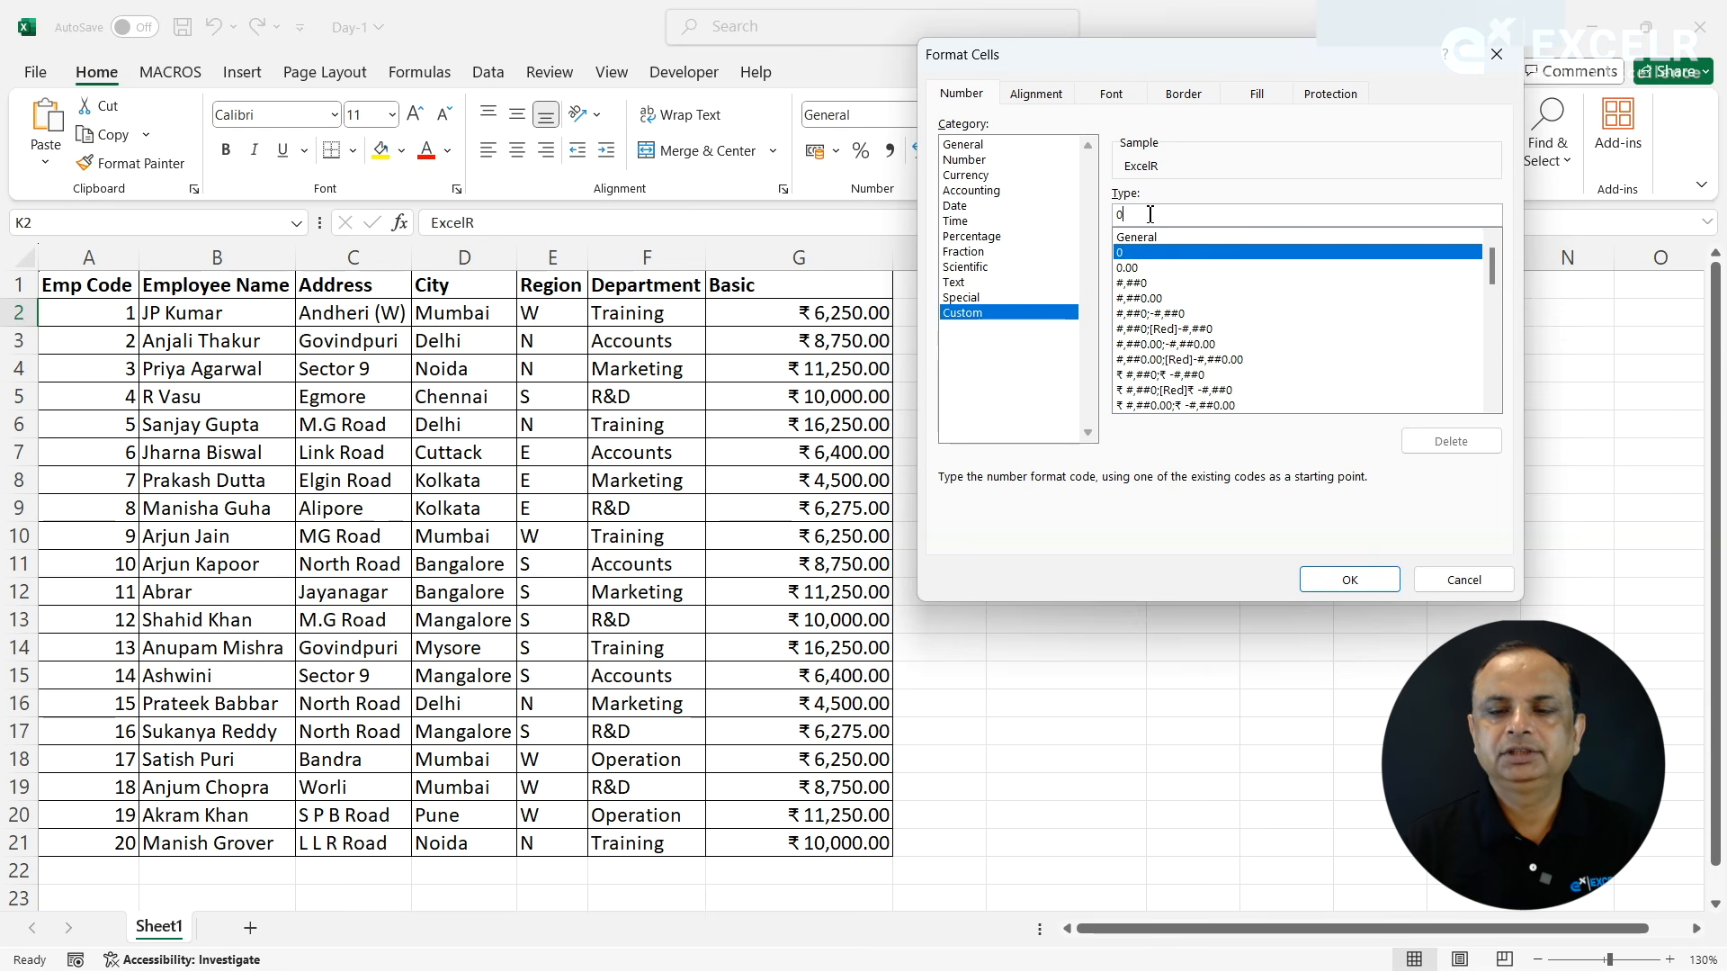
pyautogui.press('BackSpace')
pyautogui.write(';;;')
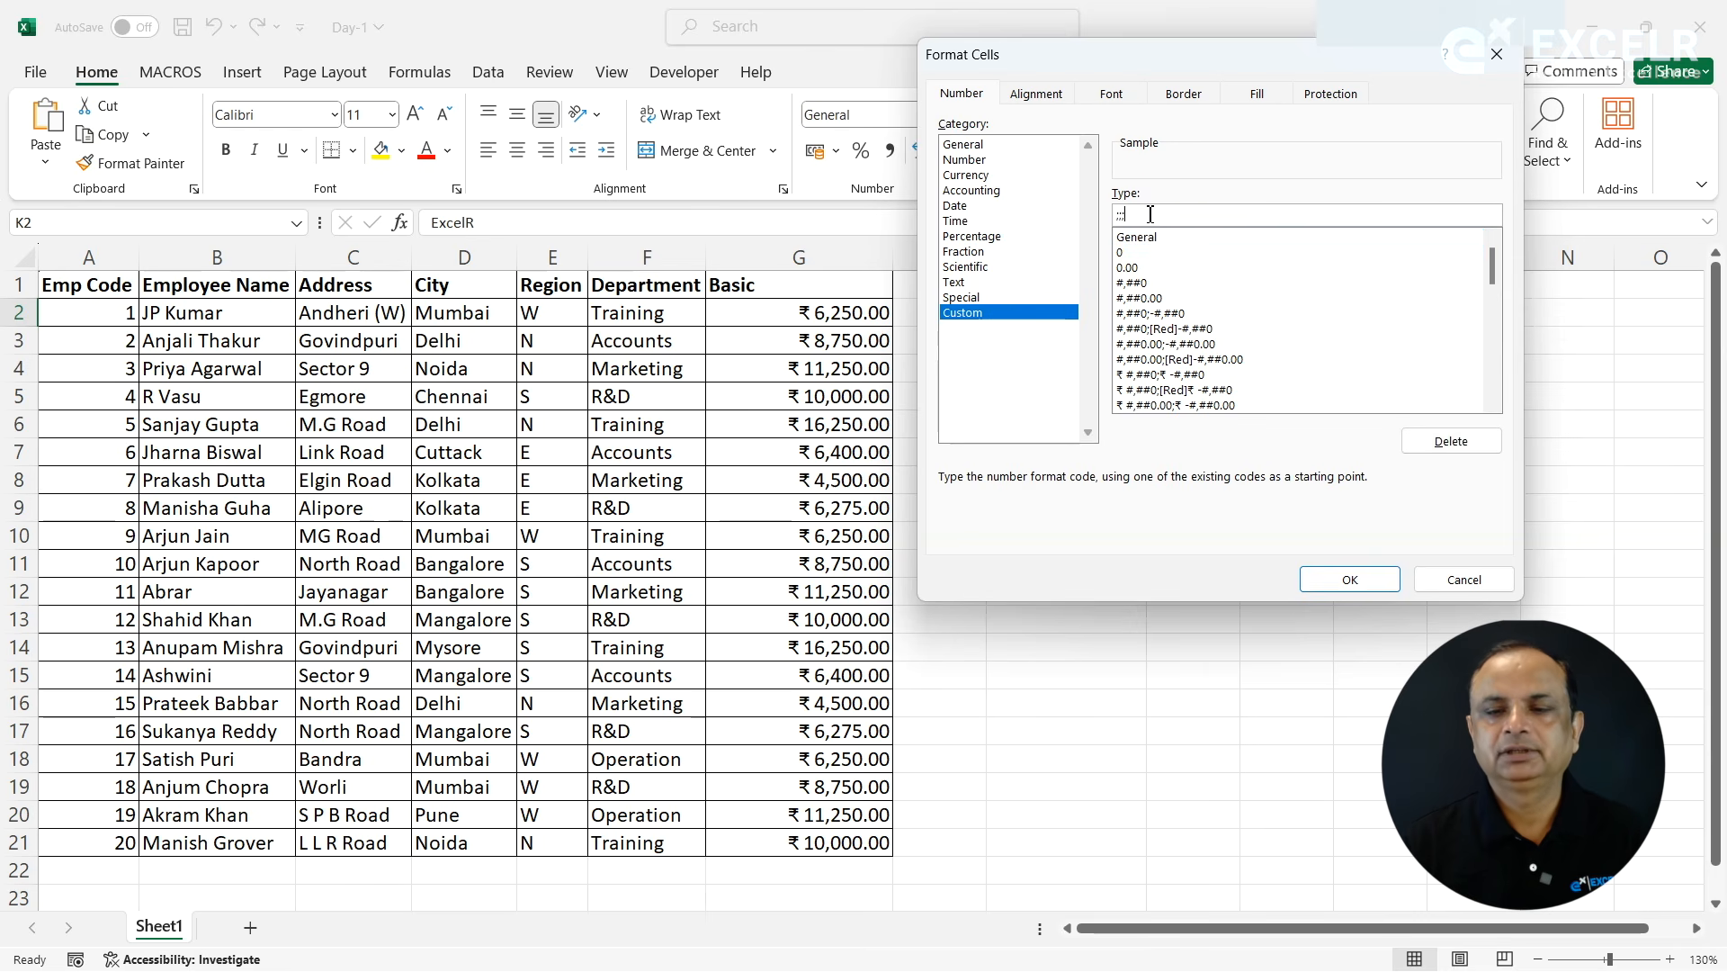
pyautogui.click(1354, 578)
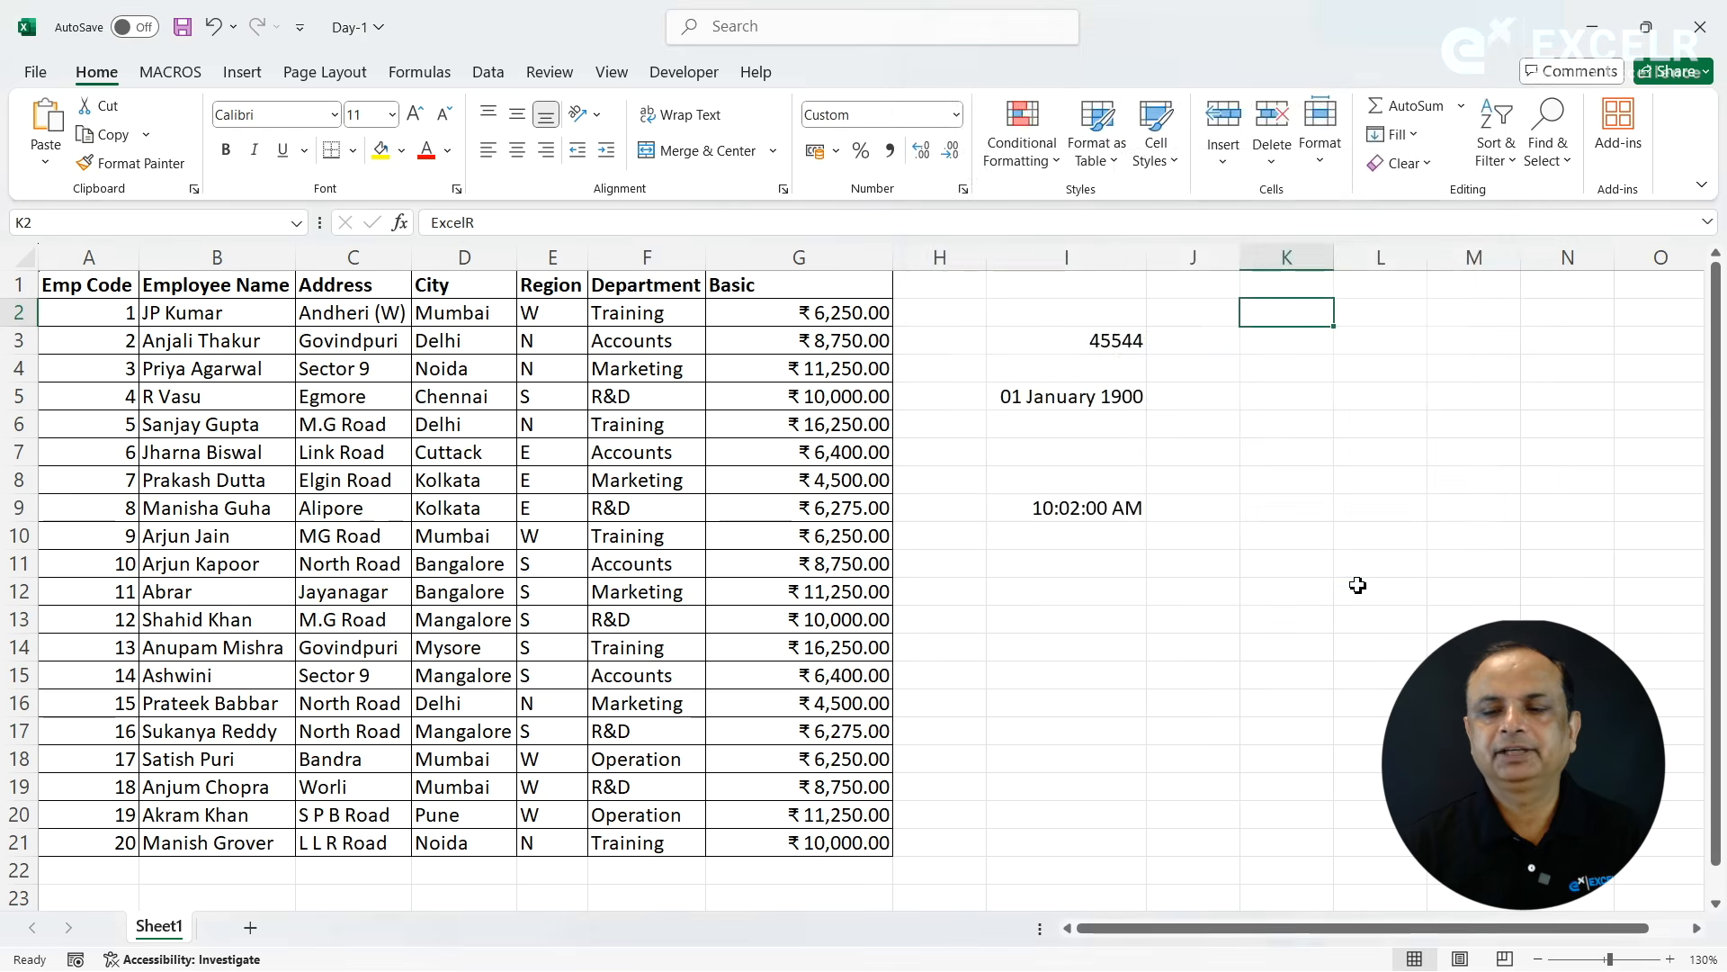
pyautogui.click(1273, 495)
# - Delete the custom number format ;;; from the Custom format list, starting from cell K2
pyautogui.click(1282, 312)
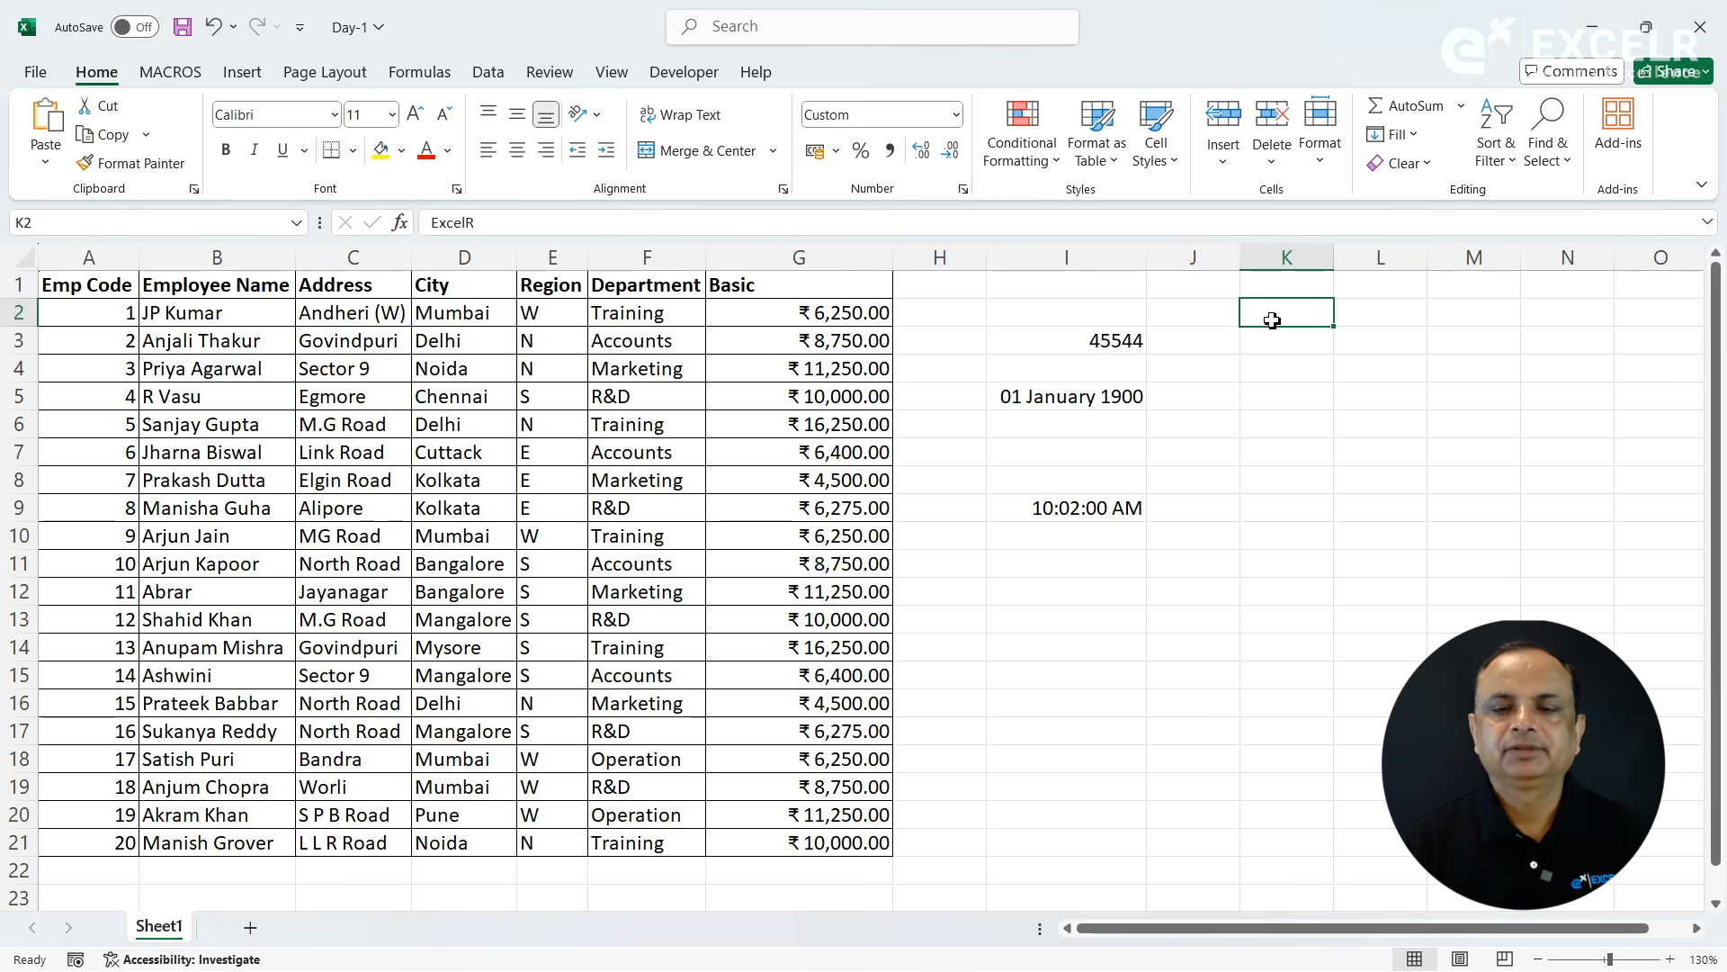
pyautogui.click(962, 190)
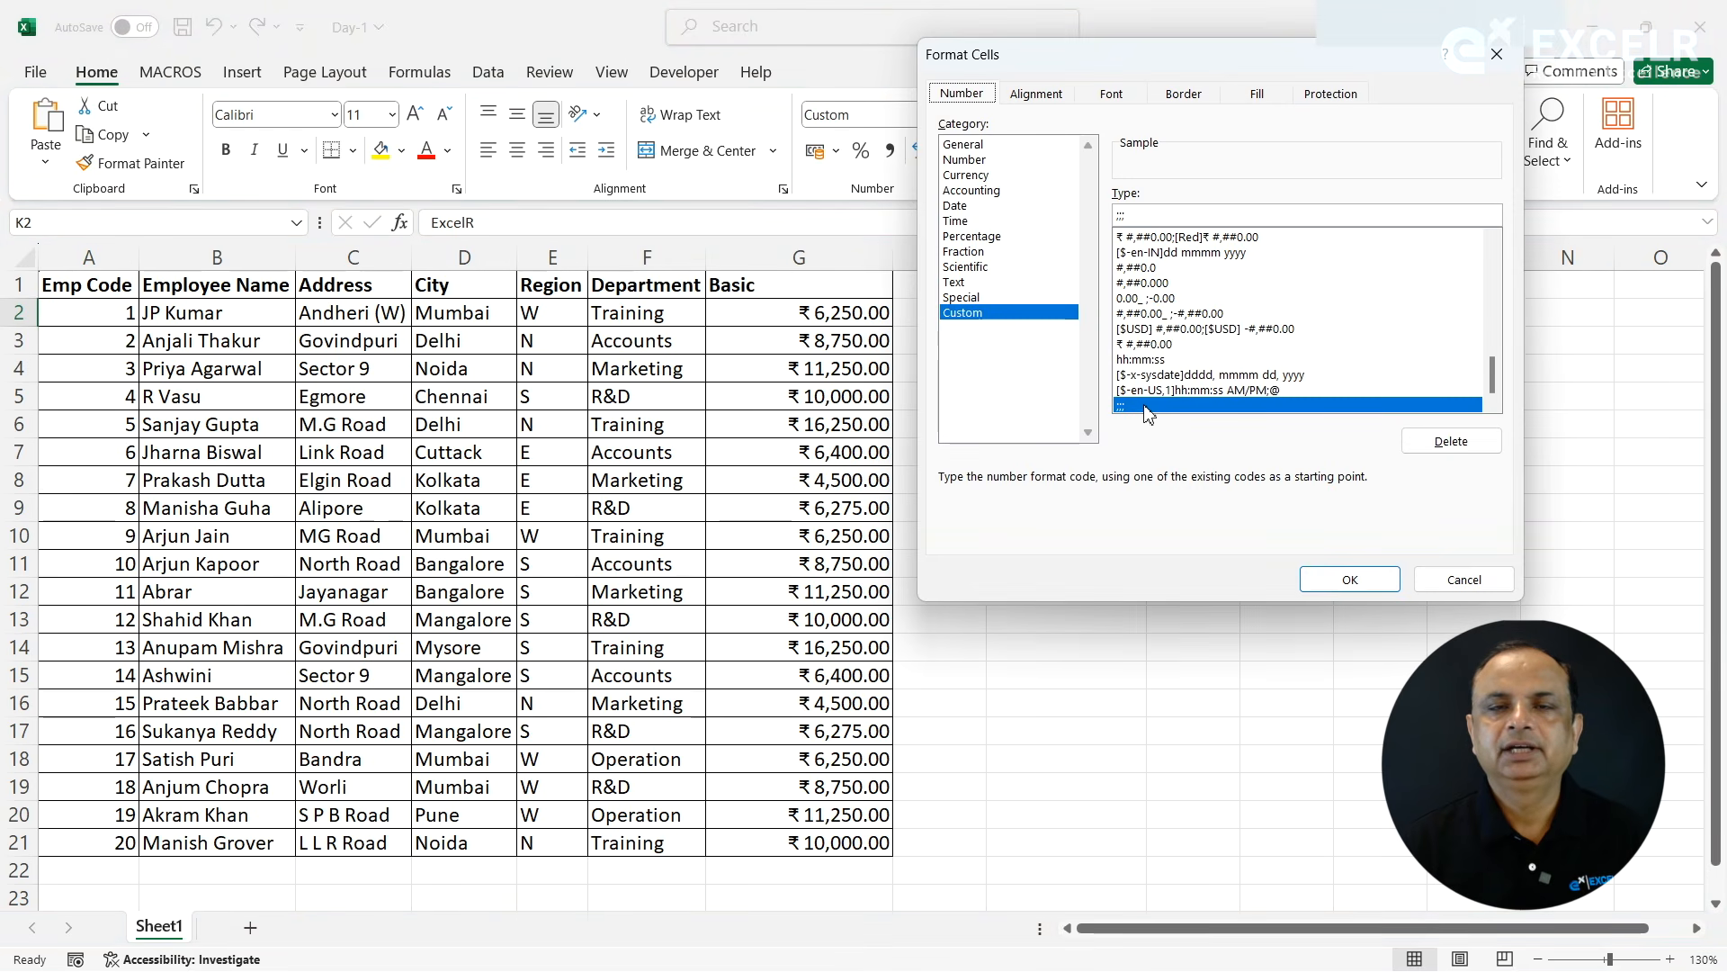
pyautogui.click(1456, 450)
pyautogui.click(1358, 580)
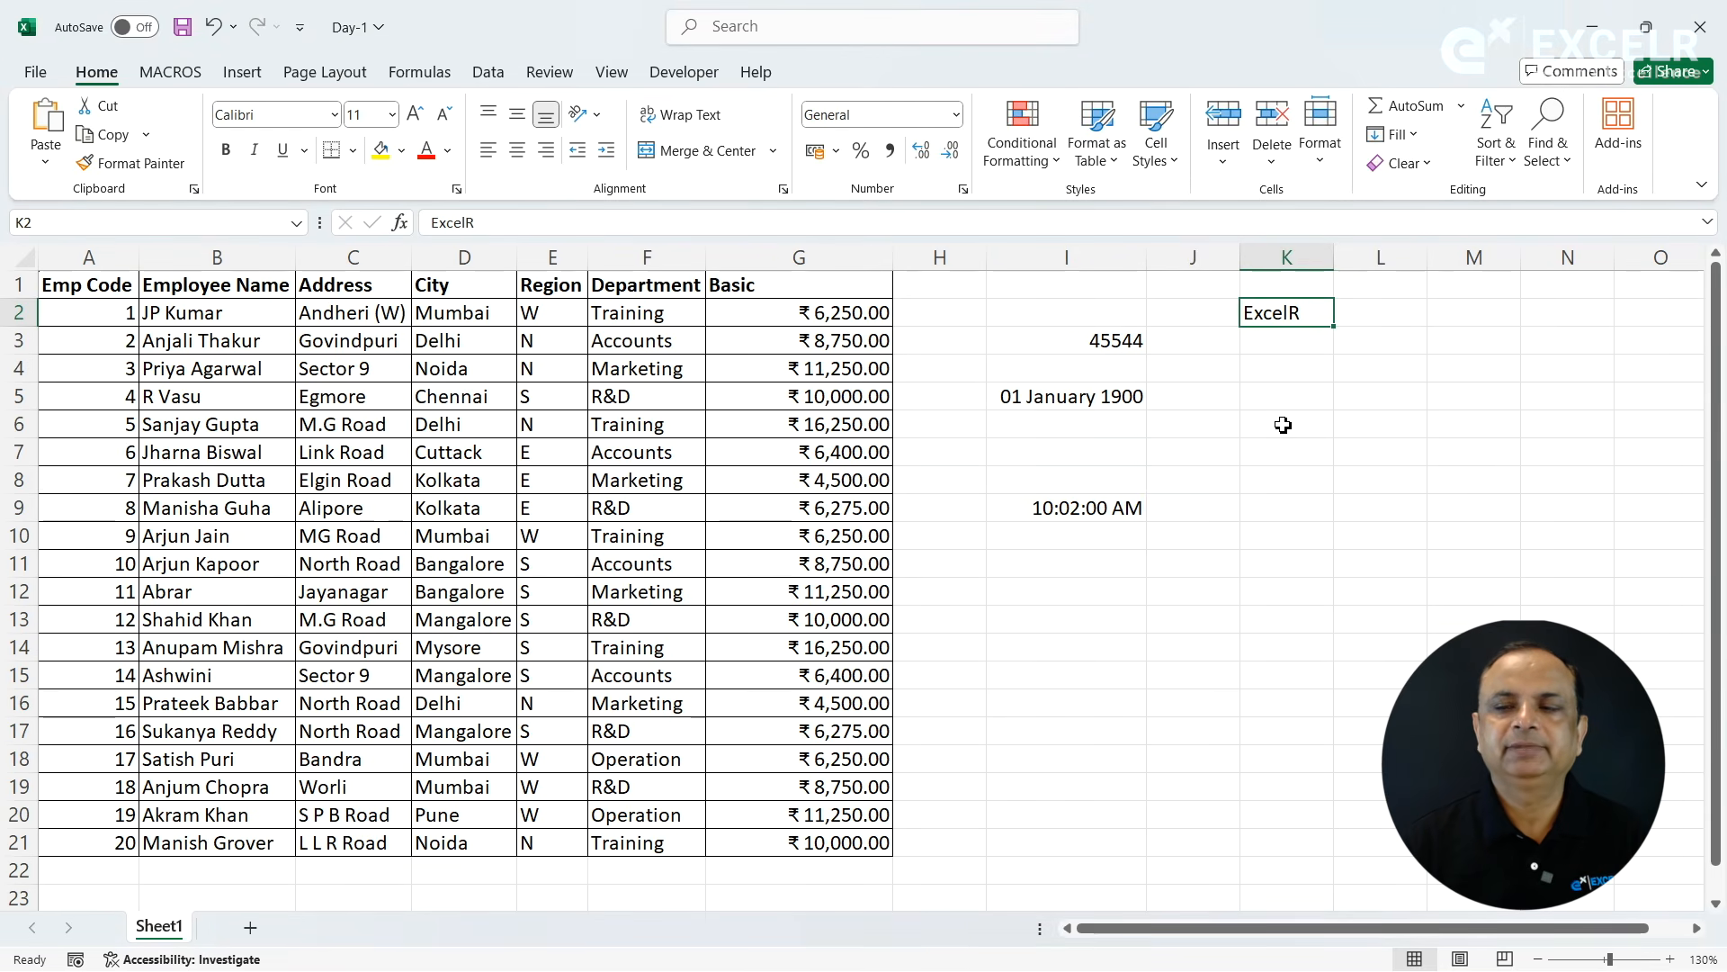
# - Clear the contents of columns I through K
pyautogui.click(1162, 434)
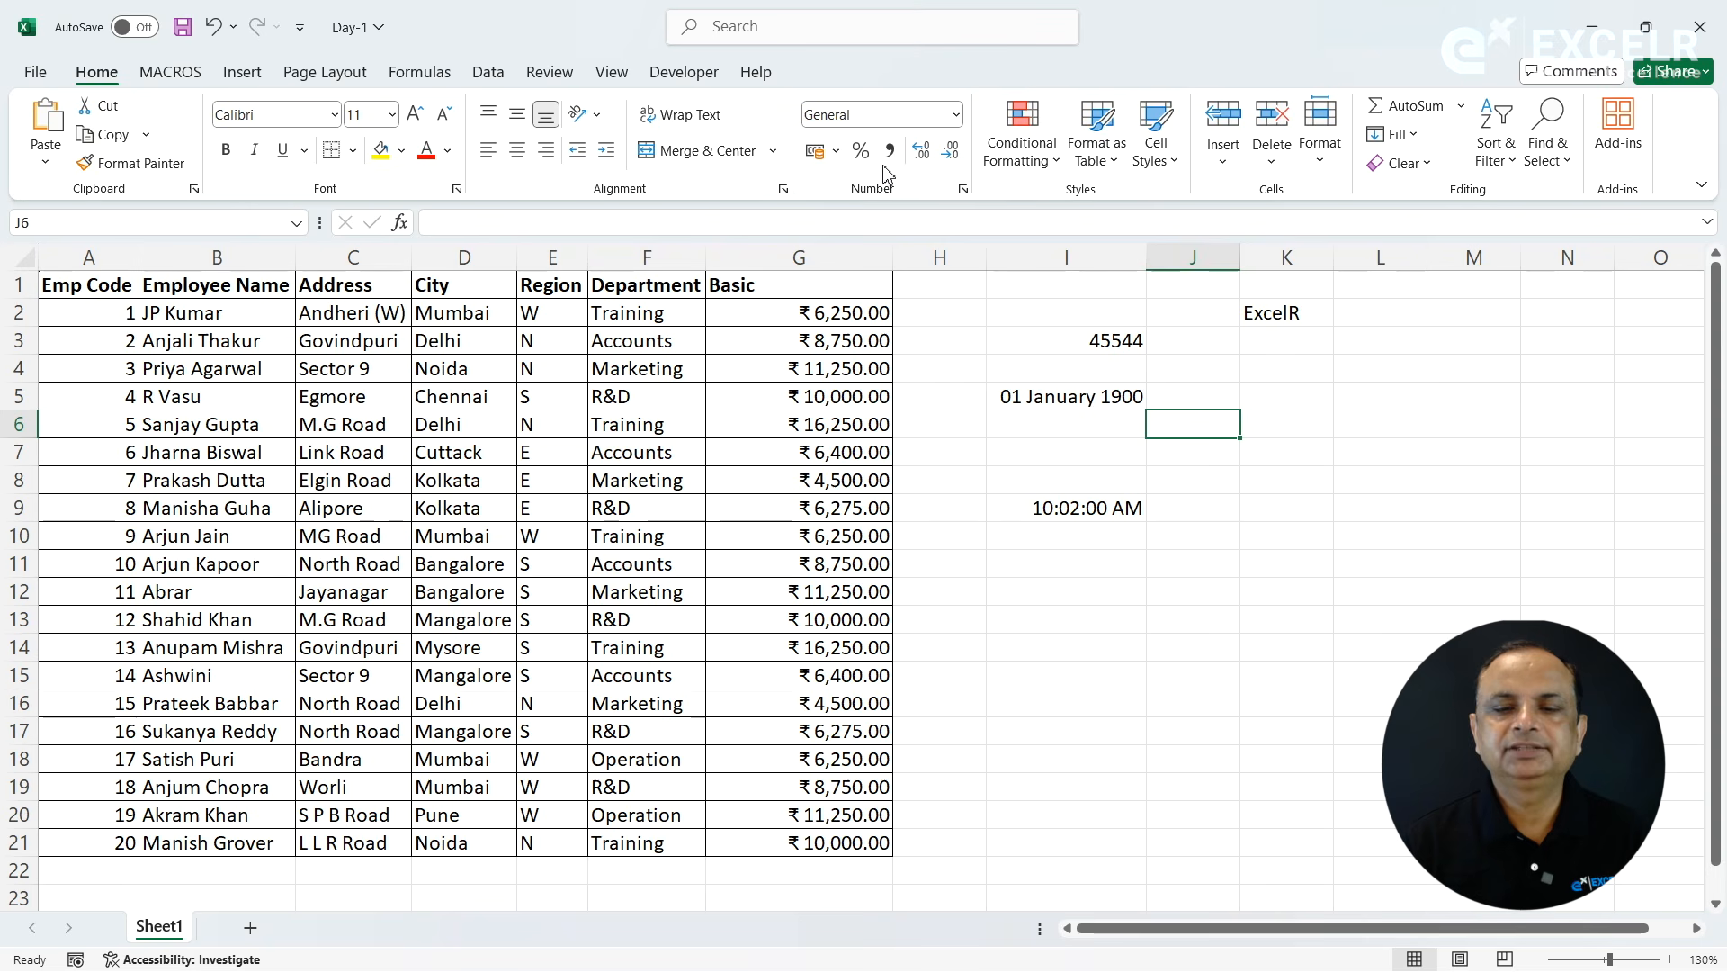
pyautogui.click(992, 339)
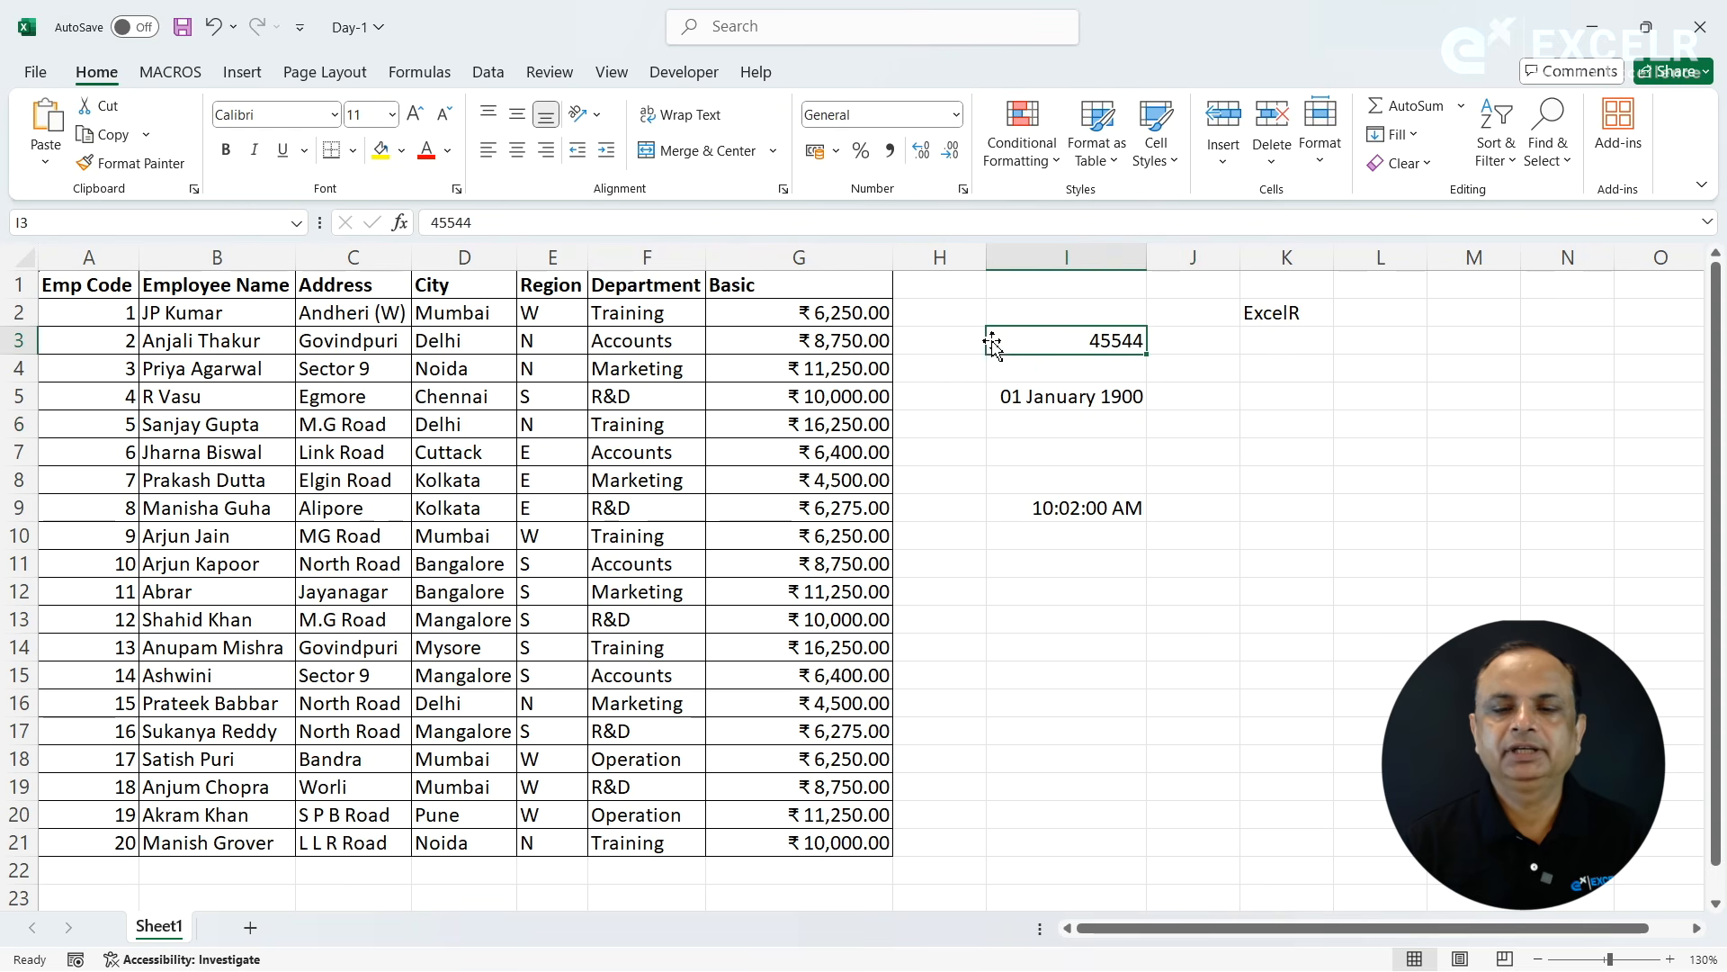
pyautogui.moveTo(1044, 257); pyautogui.dragTo(1315, 301)
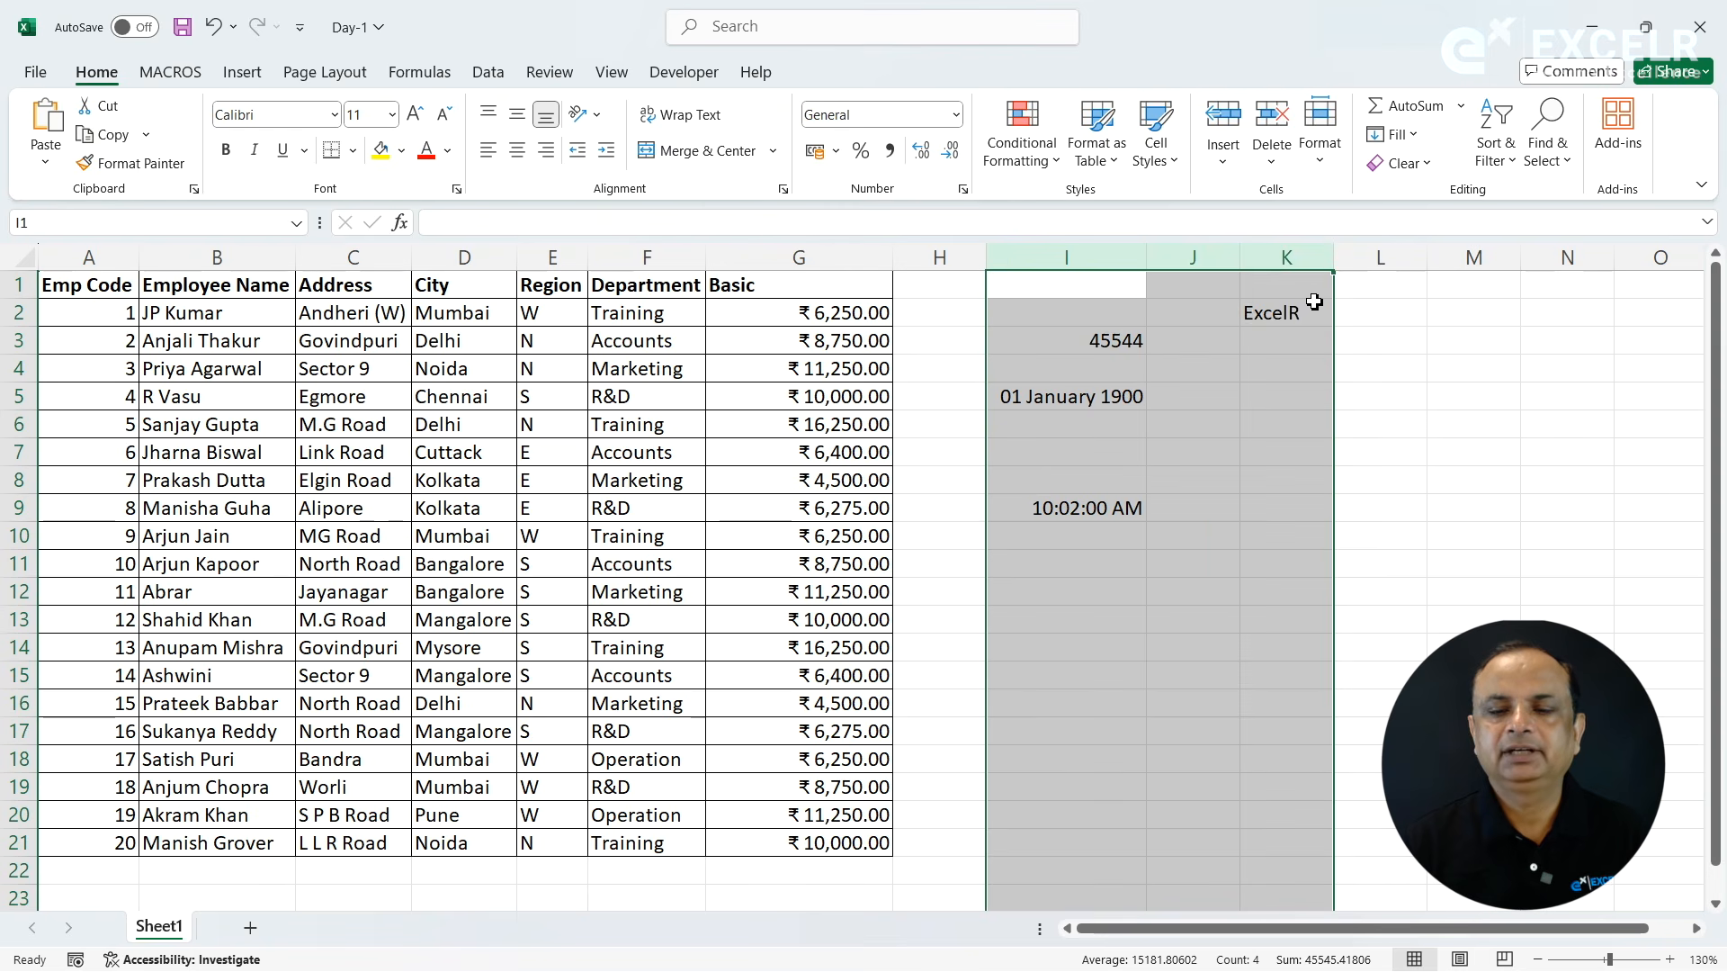
pyautogui.press('Delete')
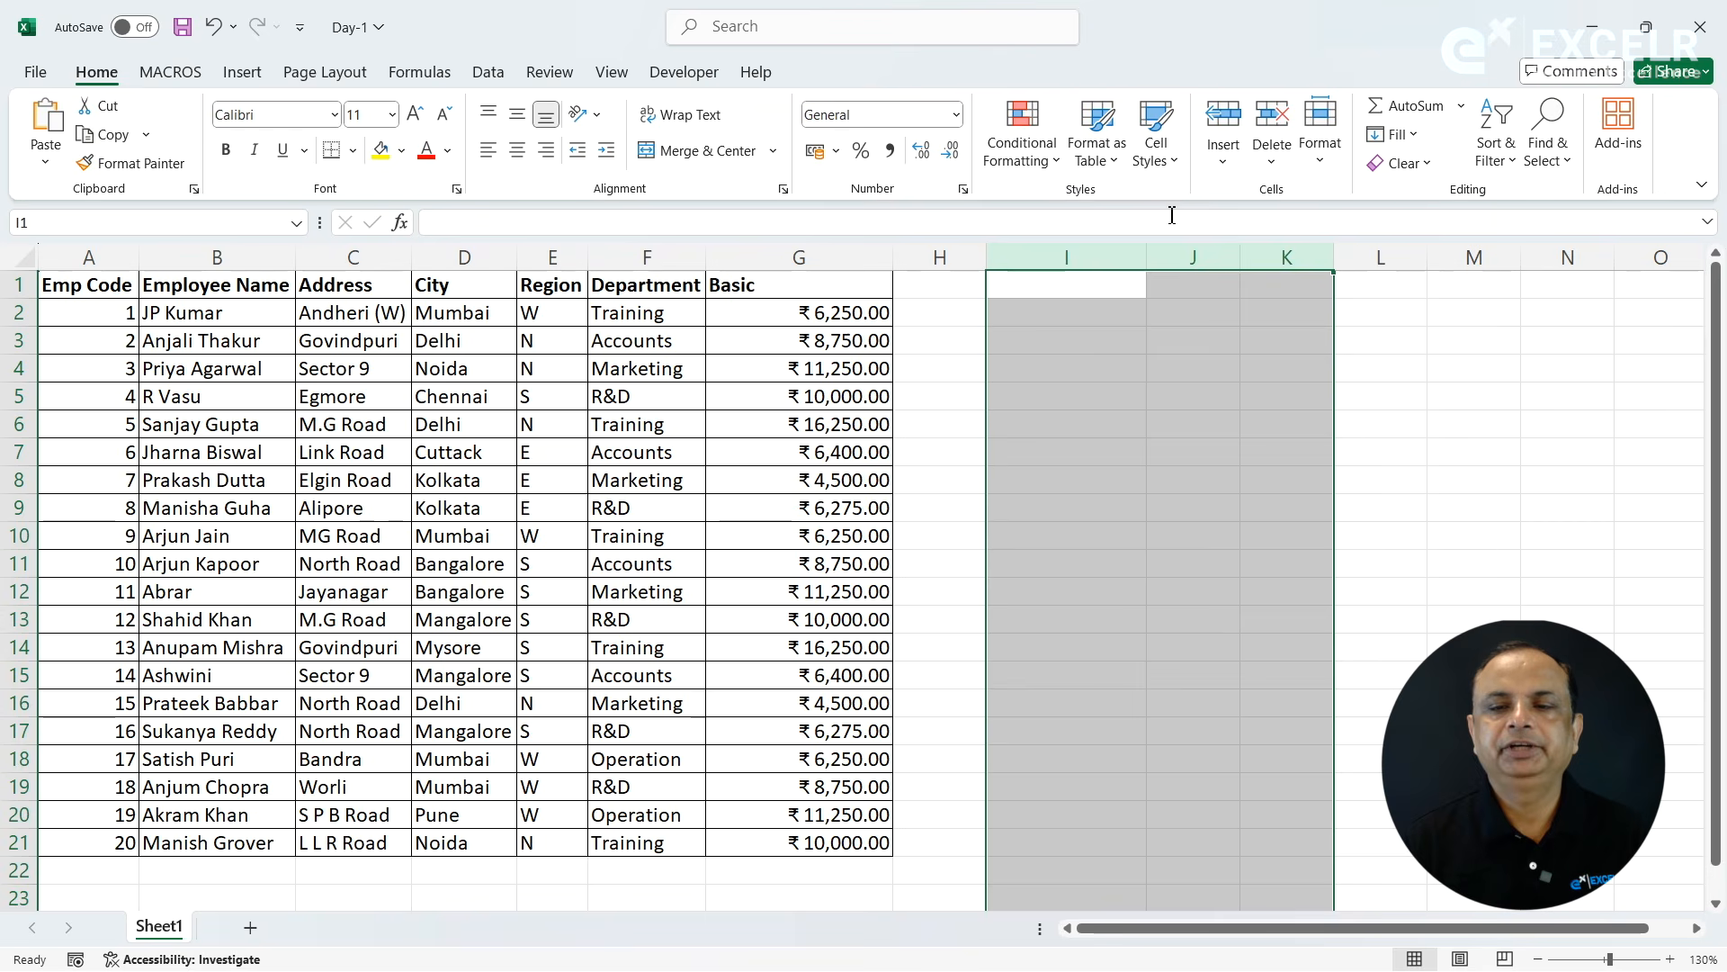
pyautogui.click(1114, 352)
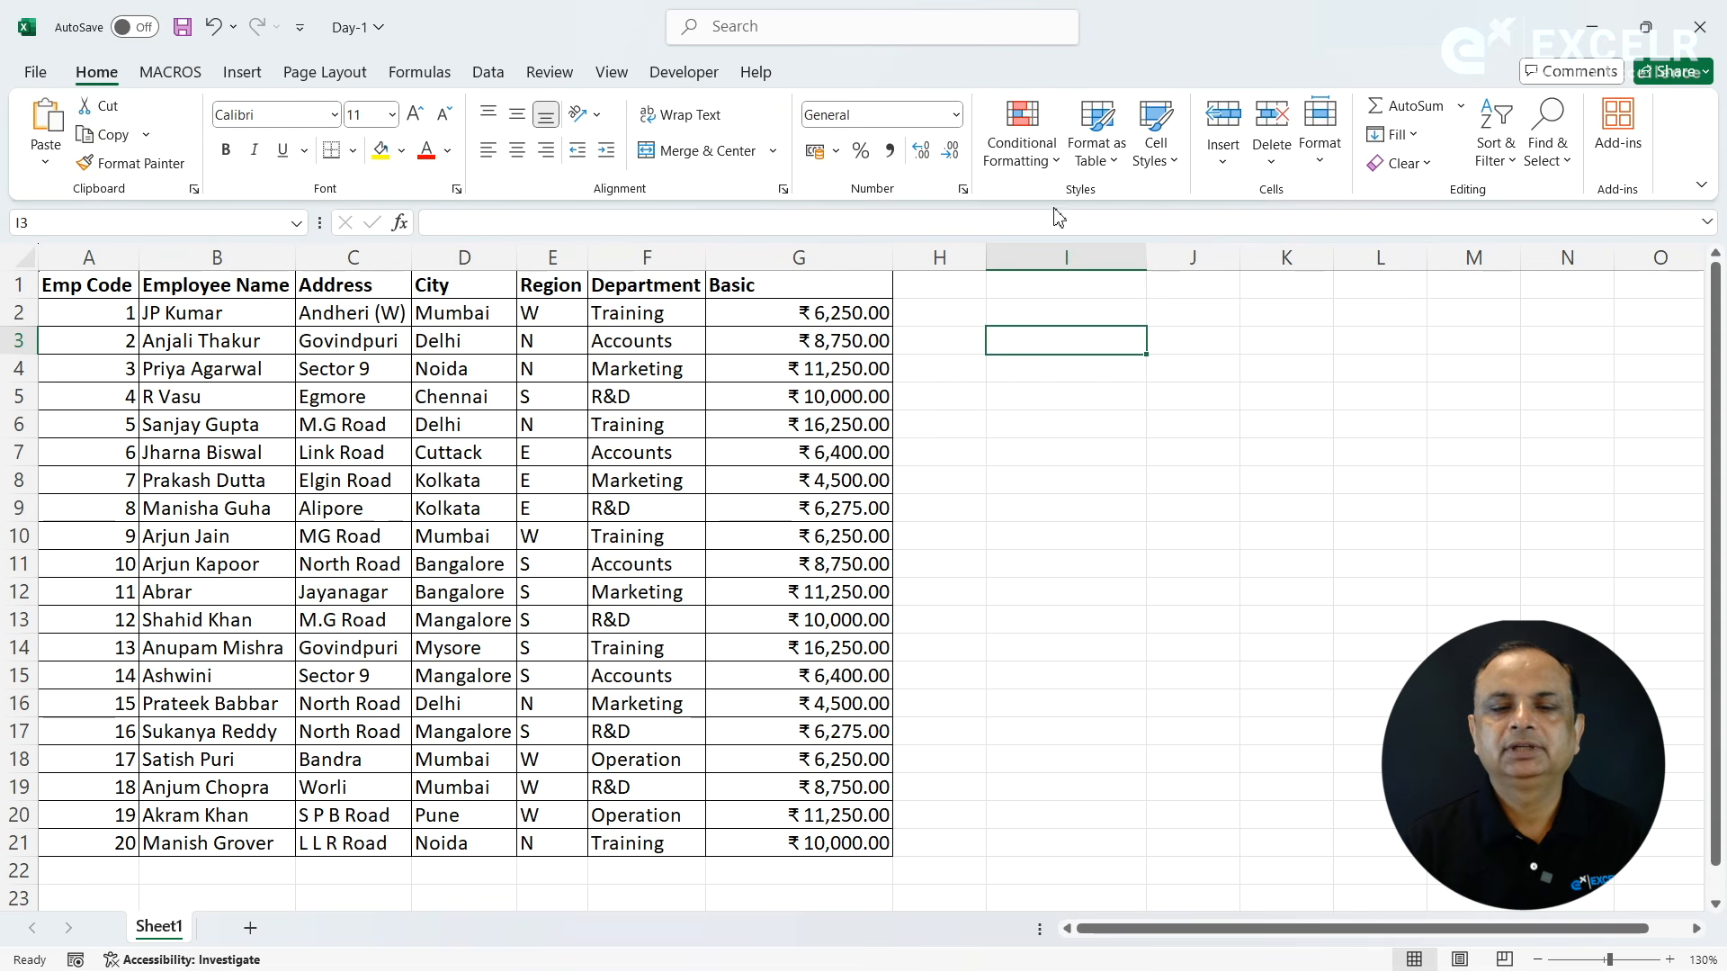
# - Insert a blank row above the table's header row and a blank column before the Emp Code column
pyautogui.click(650, 311)
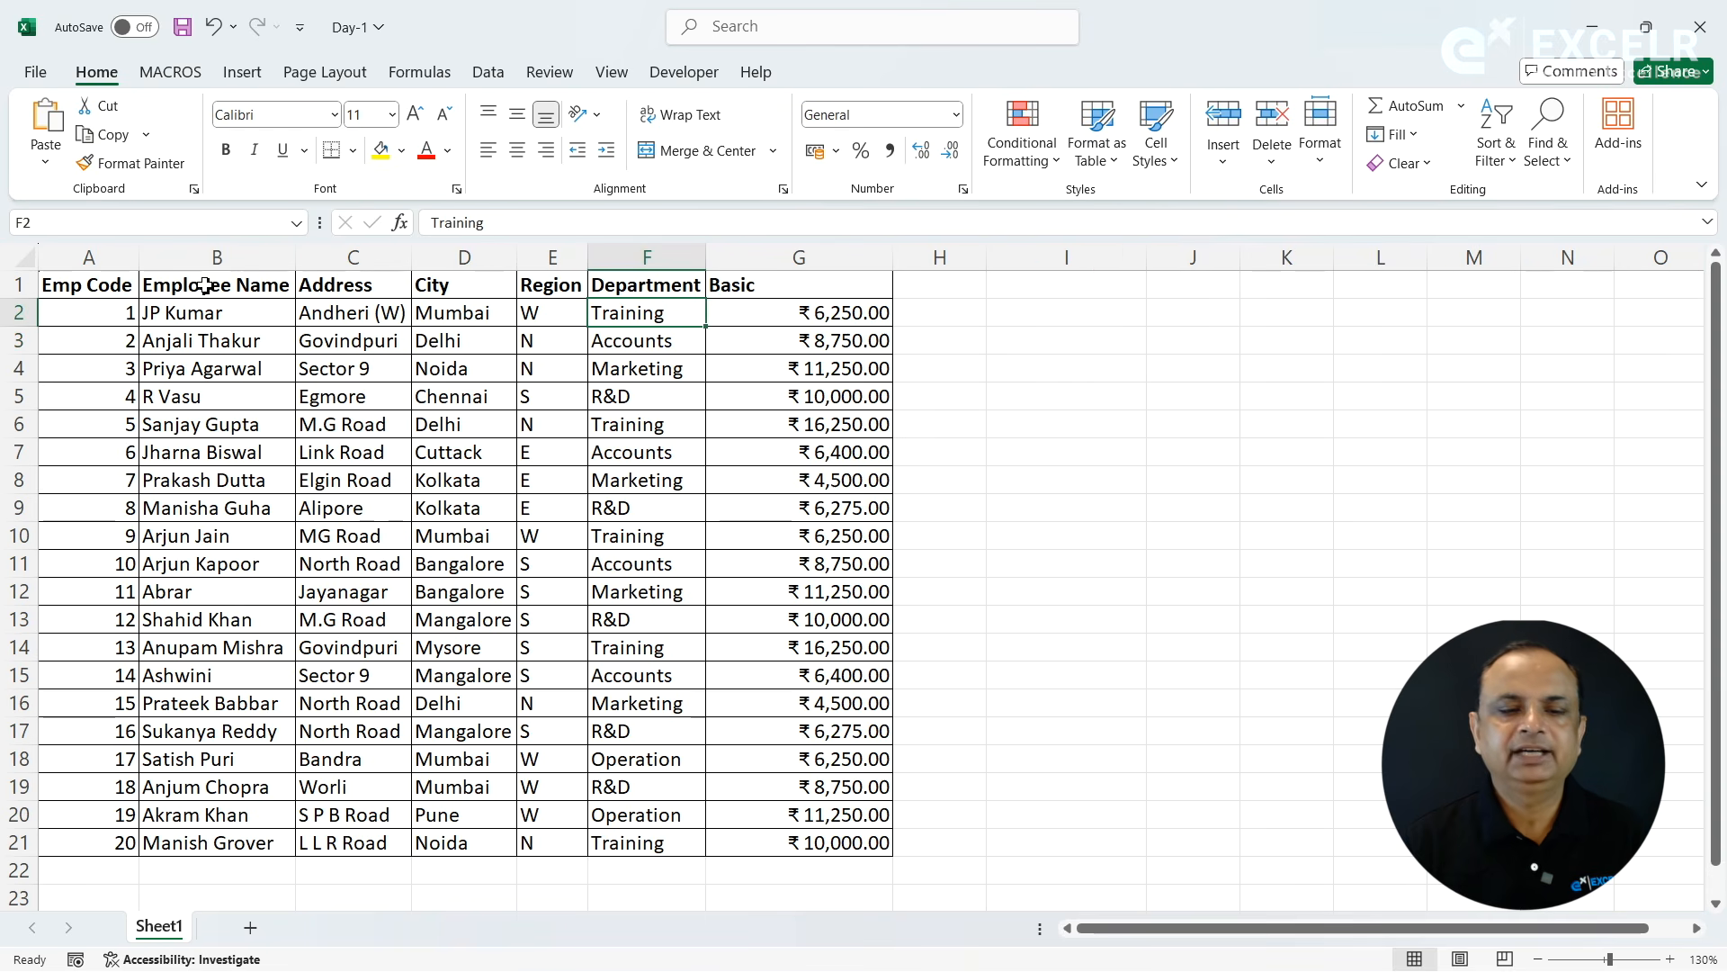
pyautogui.click(106, 286)
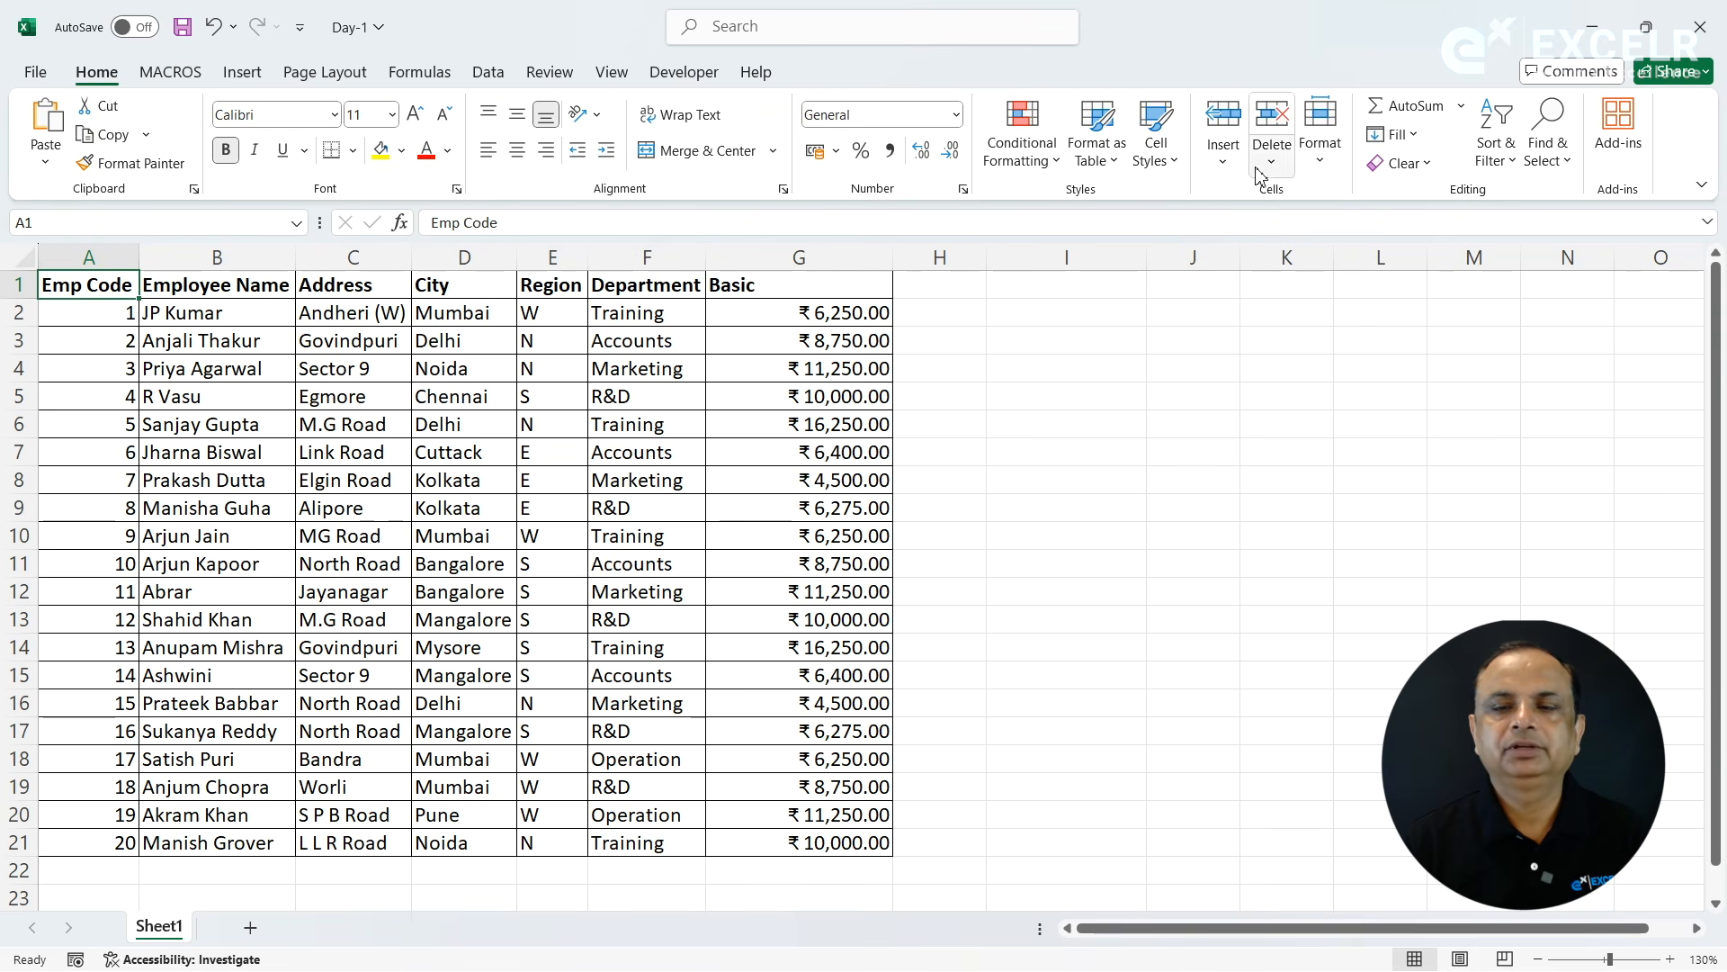
pyautogui.click(1225, 160)
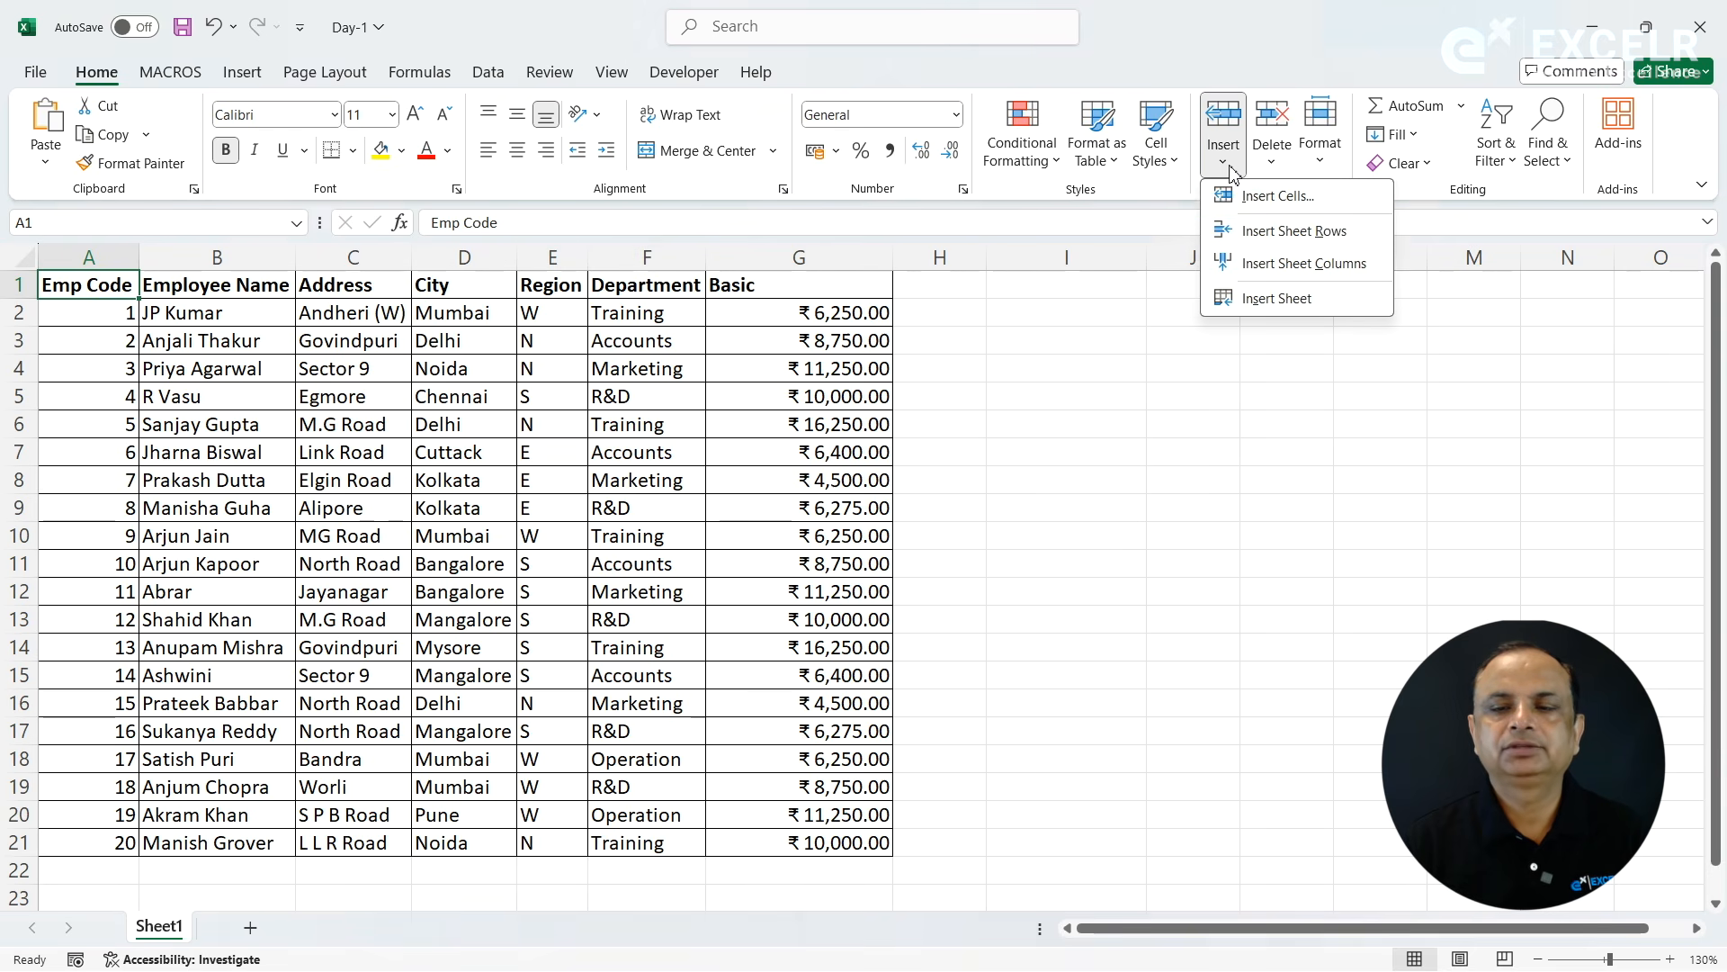
pyautogui.click(1267, 235)
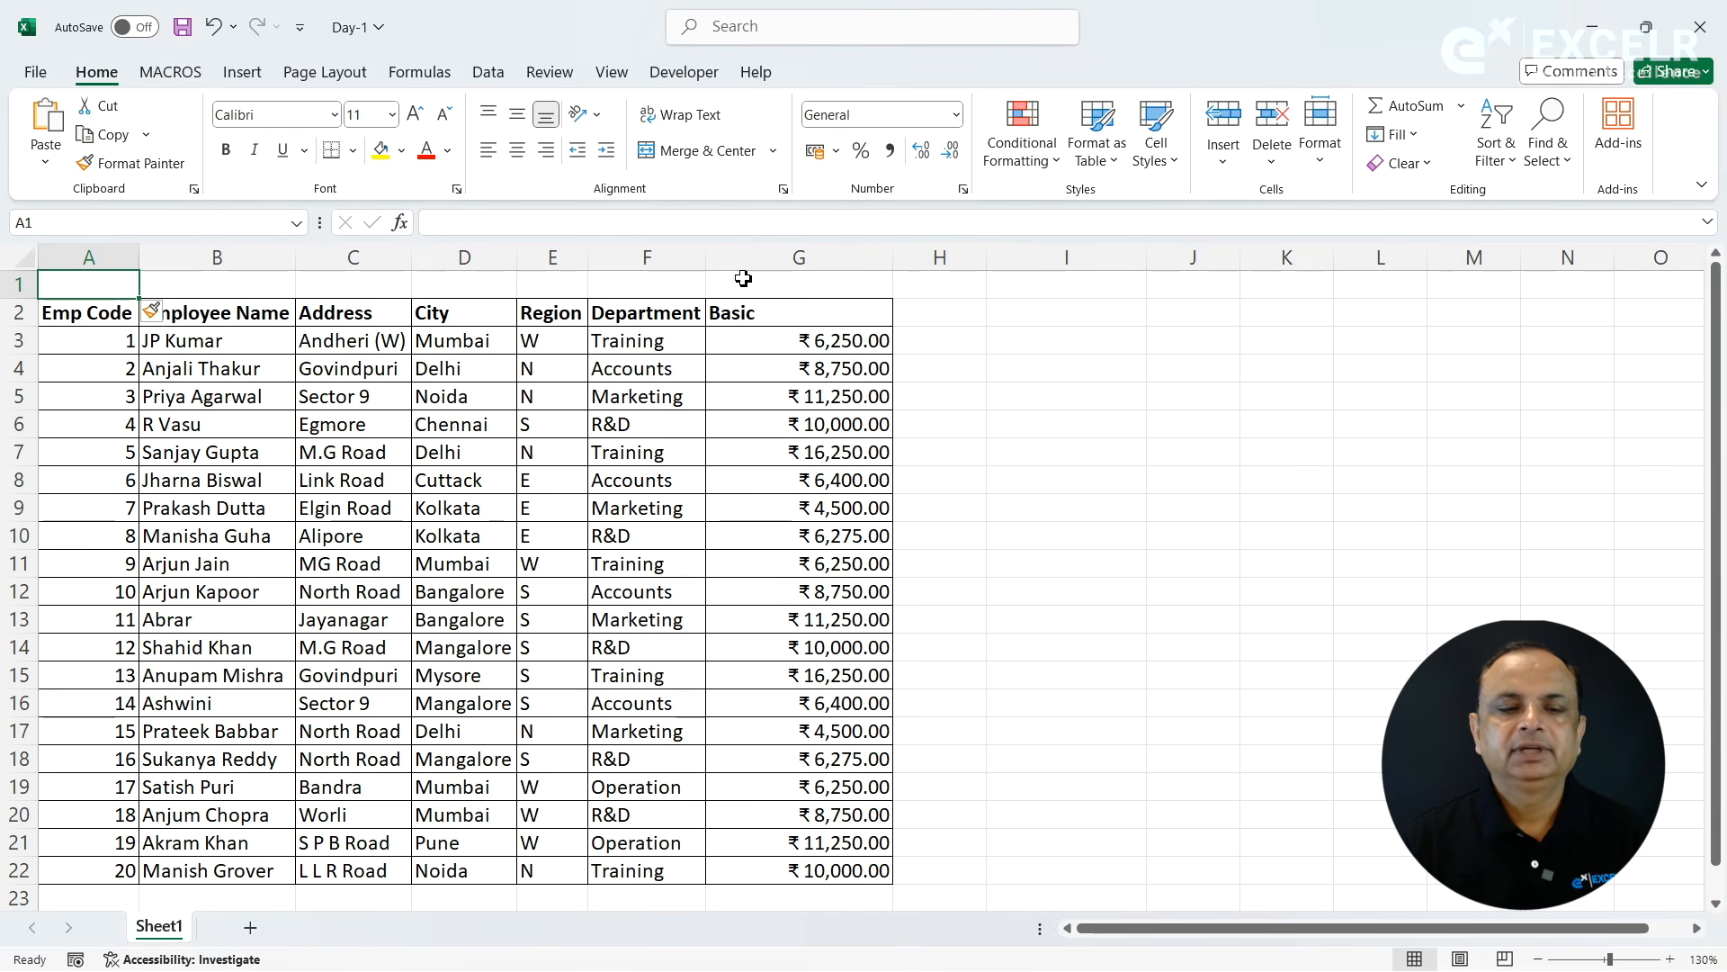
pyautogui.click(1229, 173)
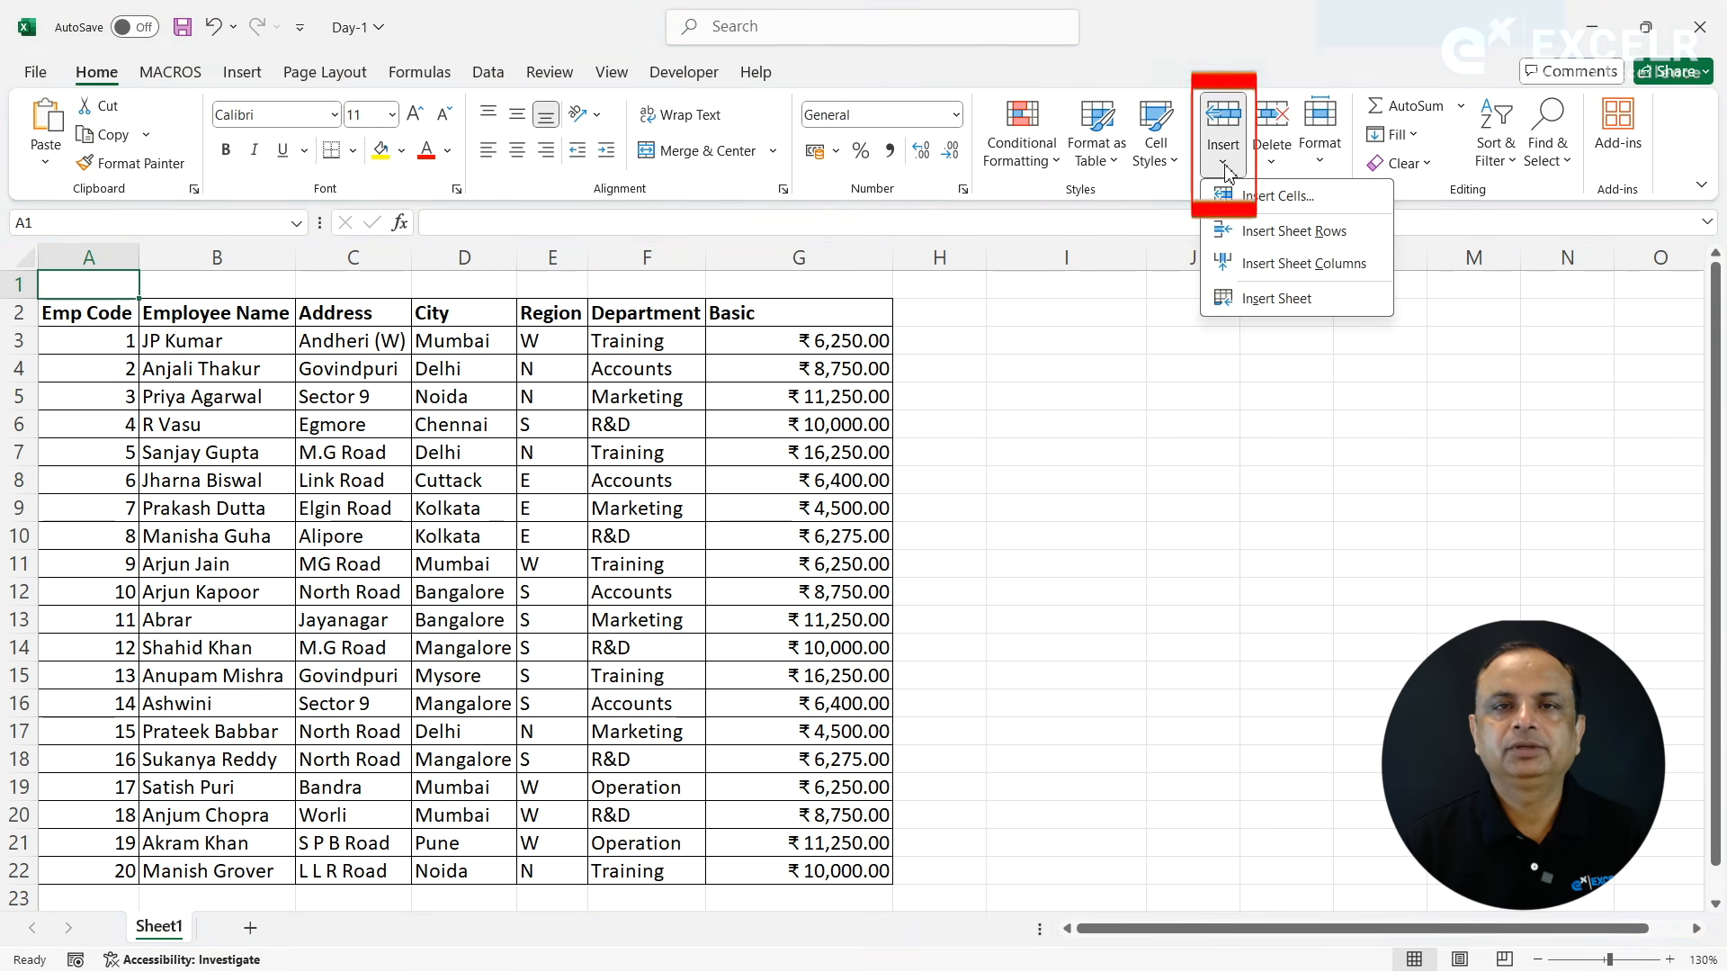
pyautogui.click(1250, 270)
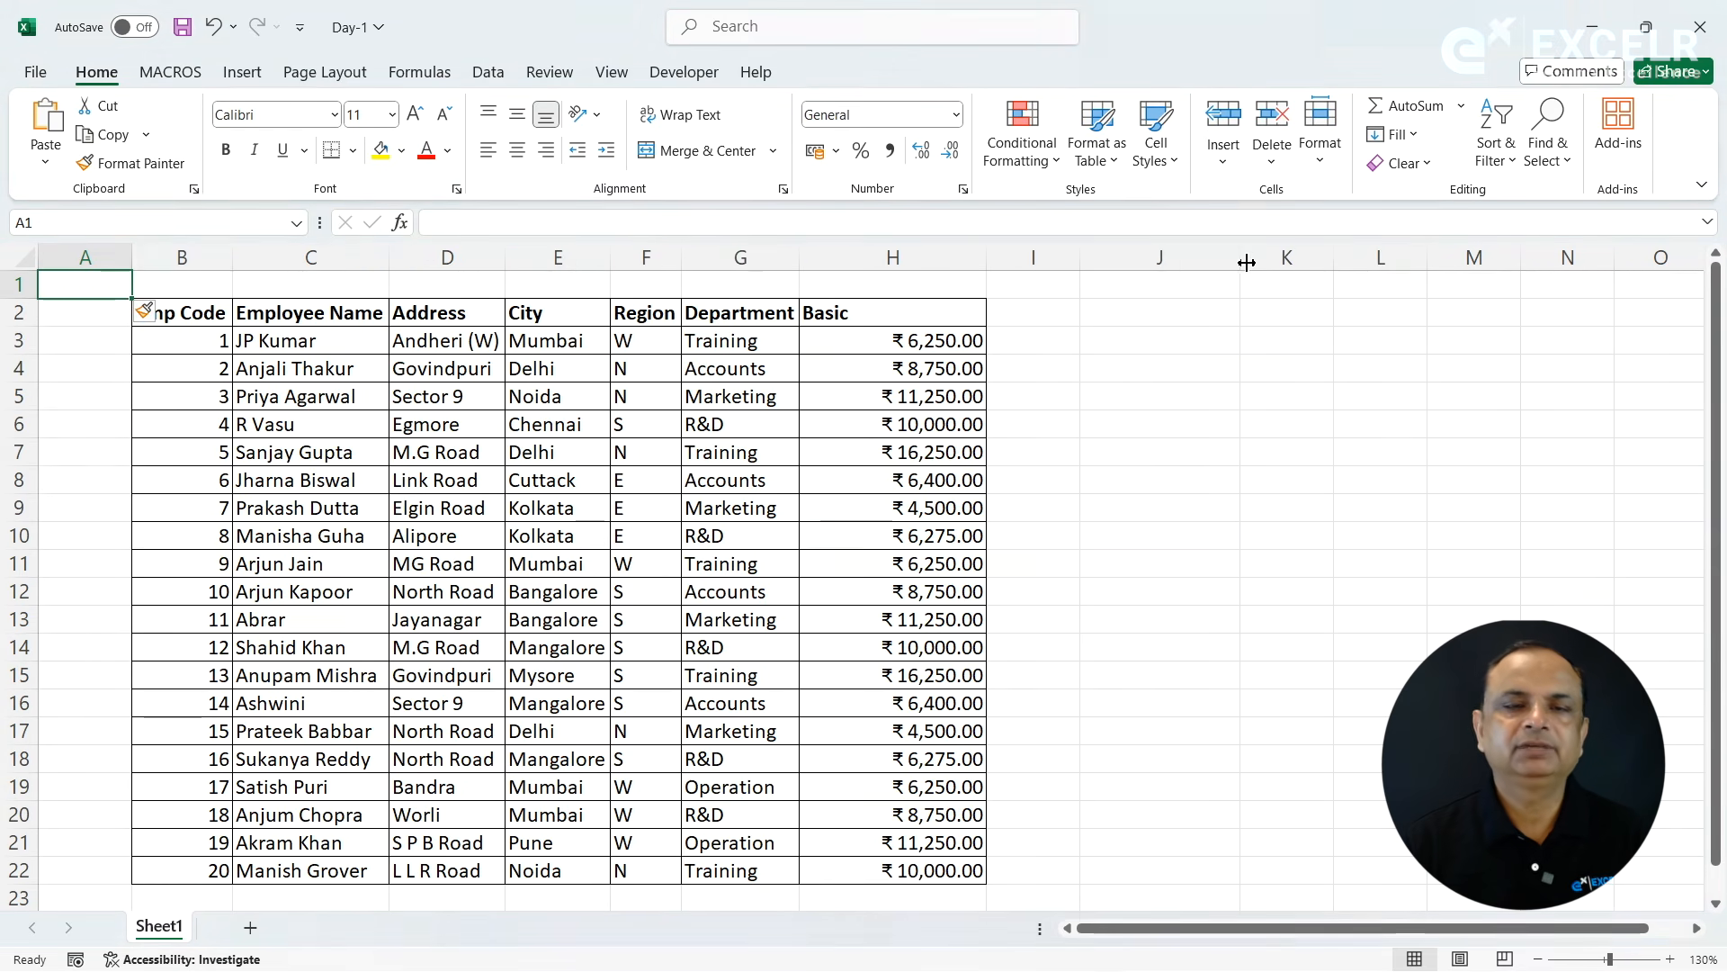
# - Insert a new blank worksheet before Sheet1
pyautogui.click(1223, 155)
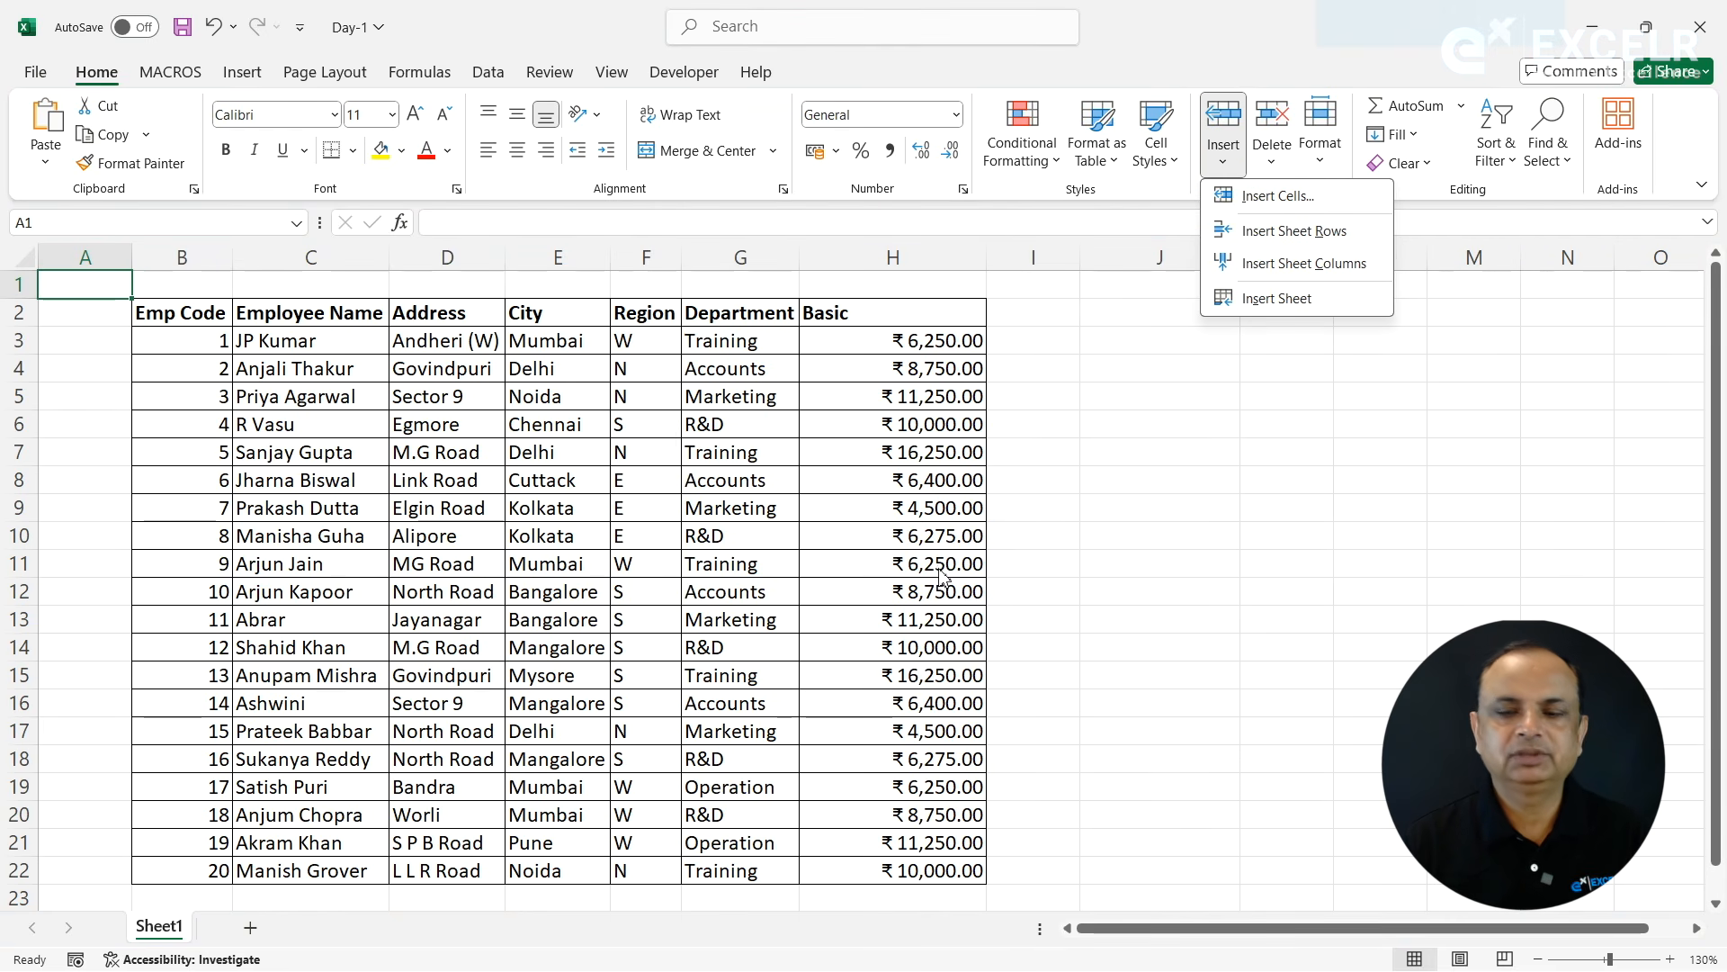
pyautogui.click(1278, 300)
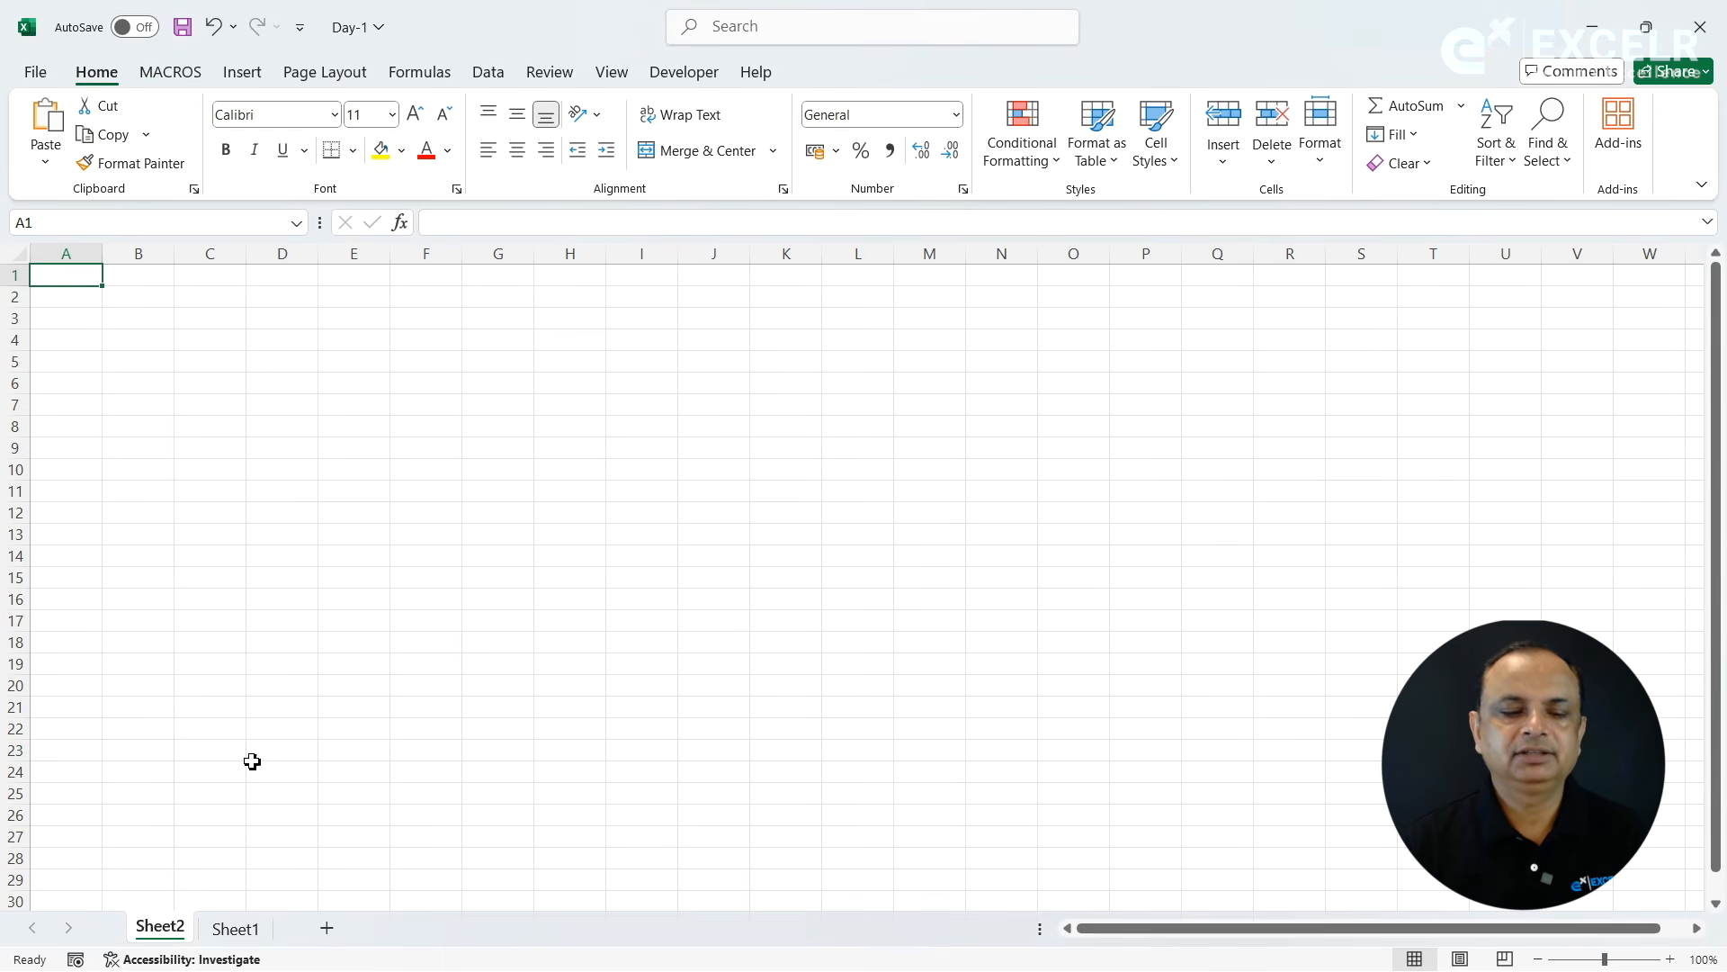
# - Switch to Sheet1, the worksheet containing the employee table
pyautogui.click(254, 934)
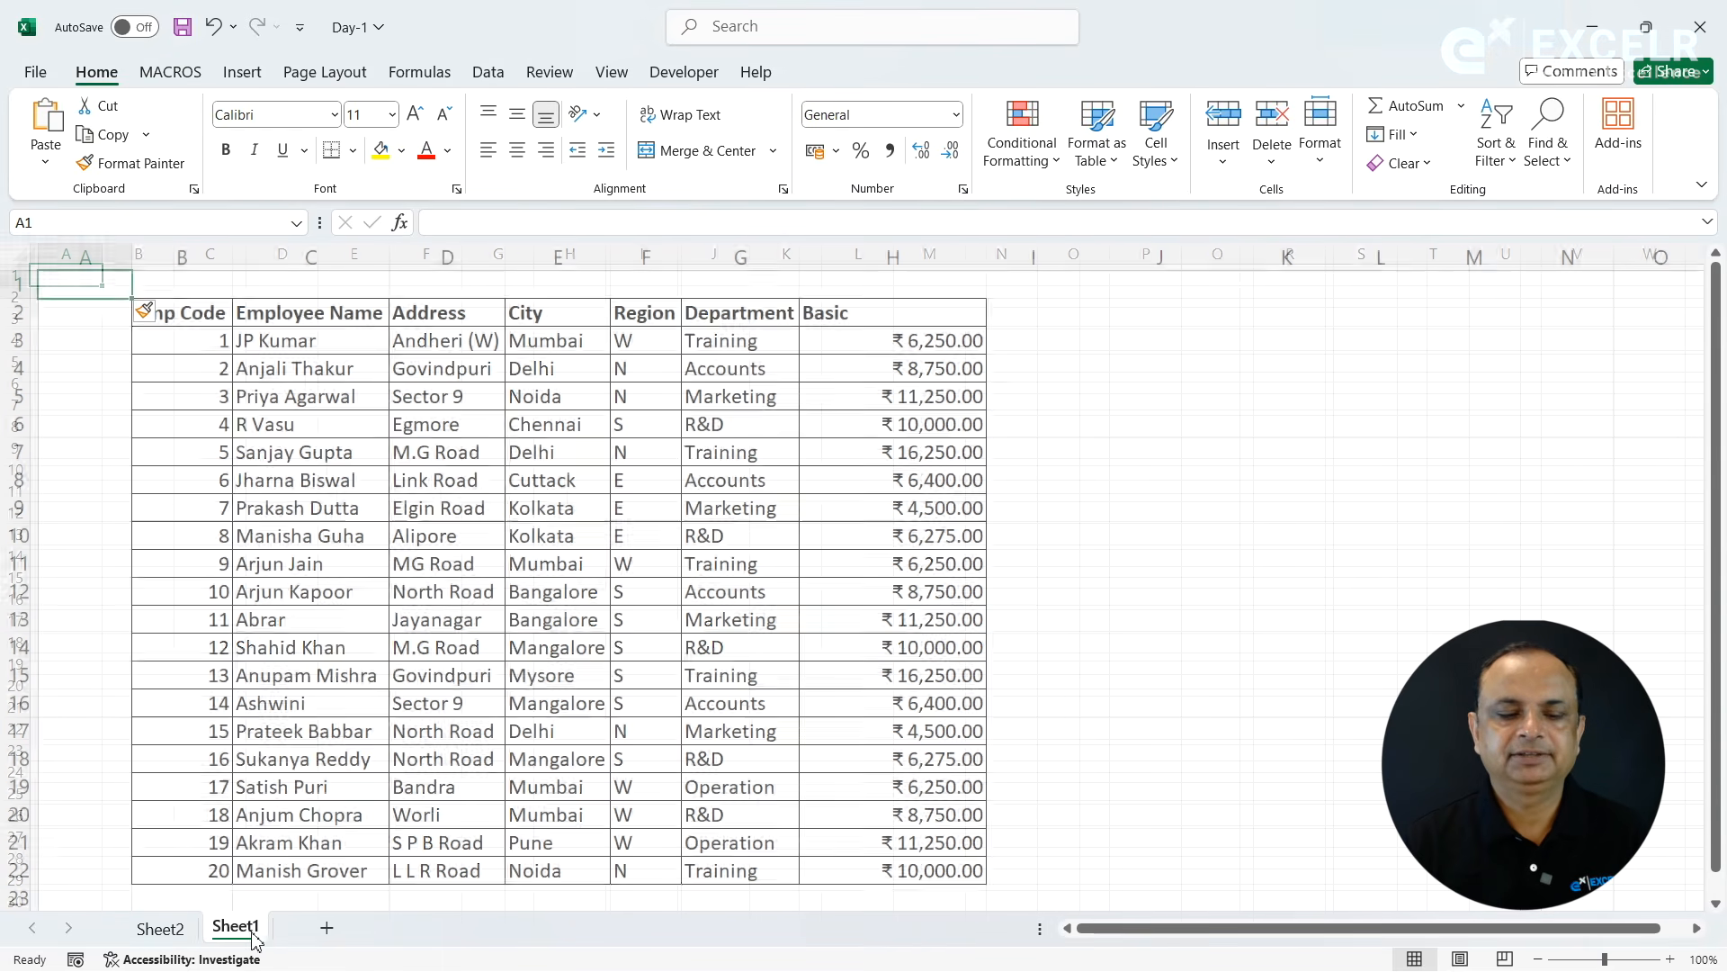
pyautogui.click(1227, 169)
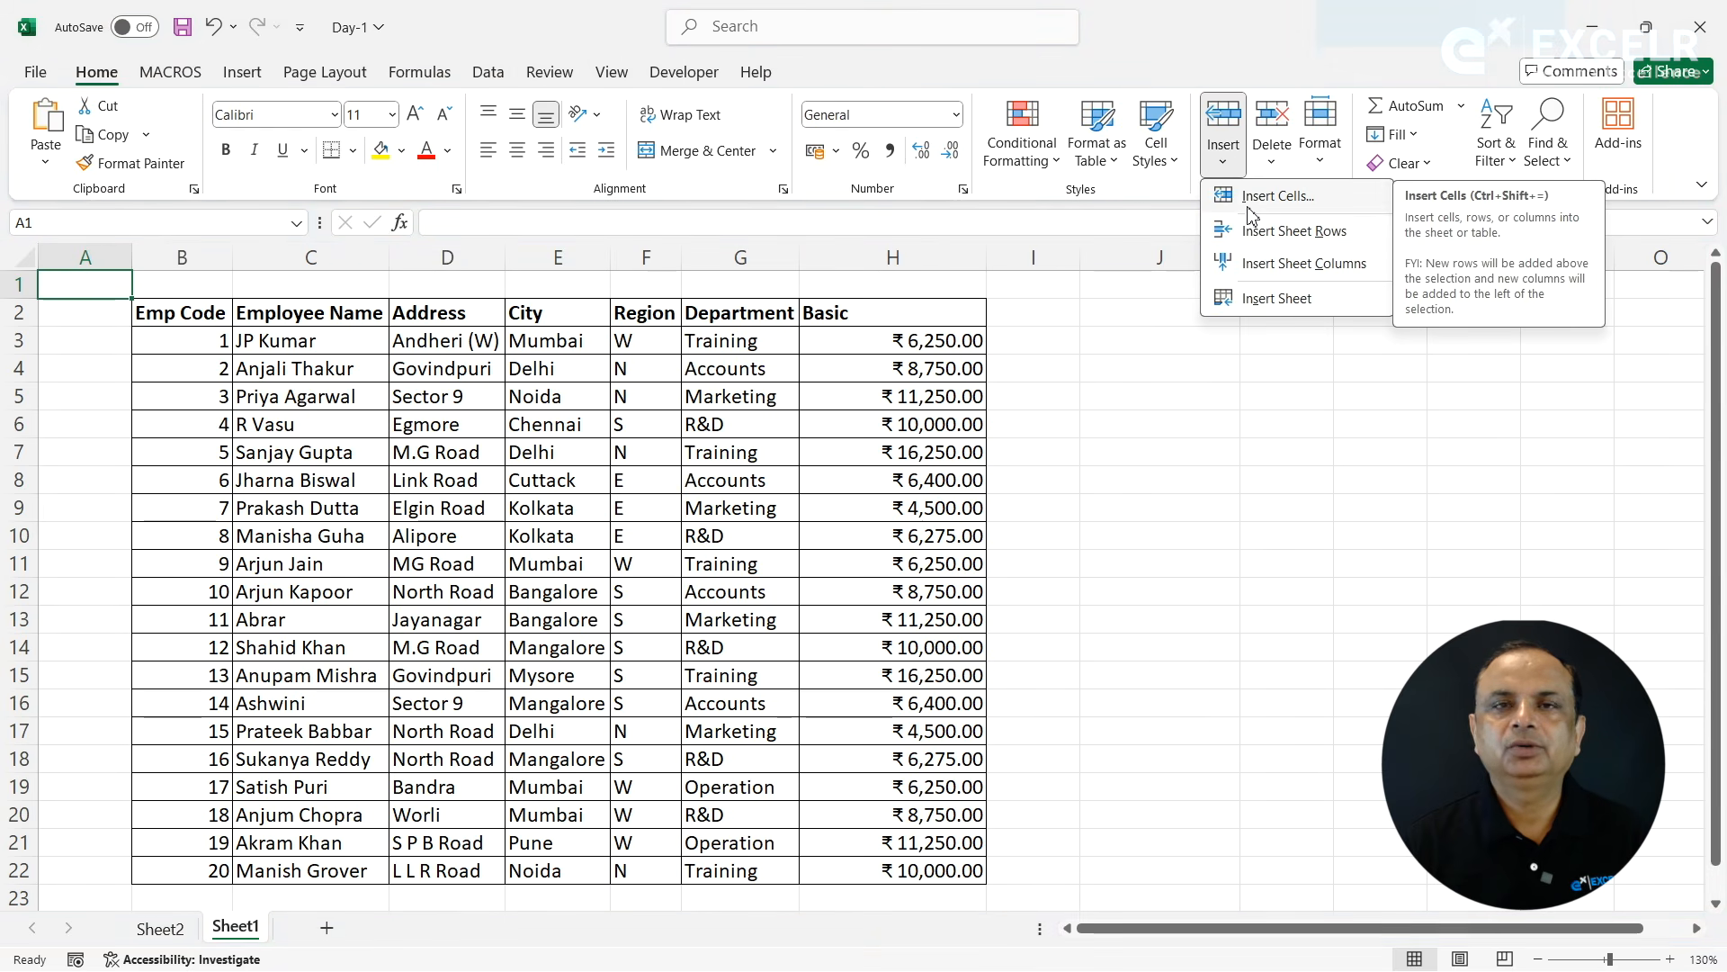
pyautogui.click(673, 393)
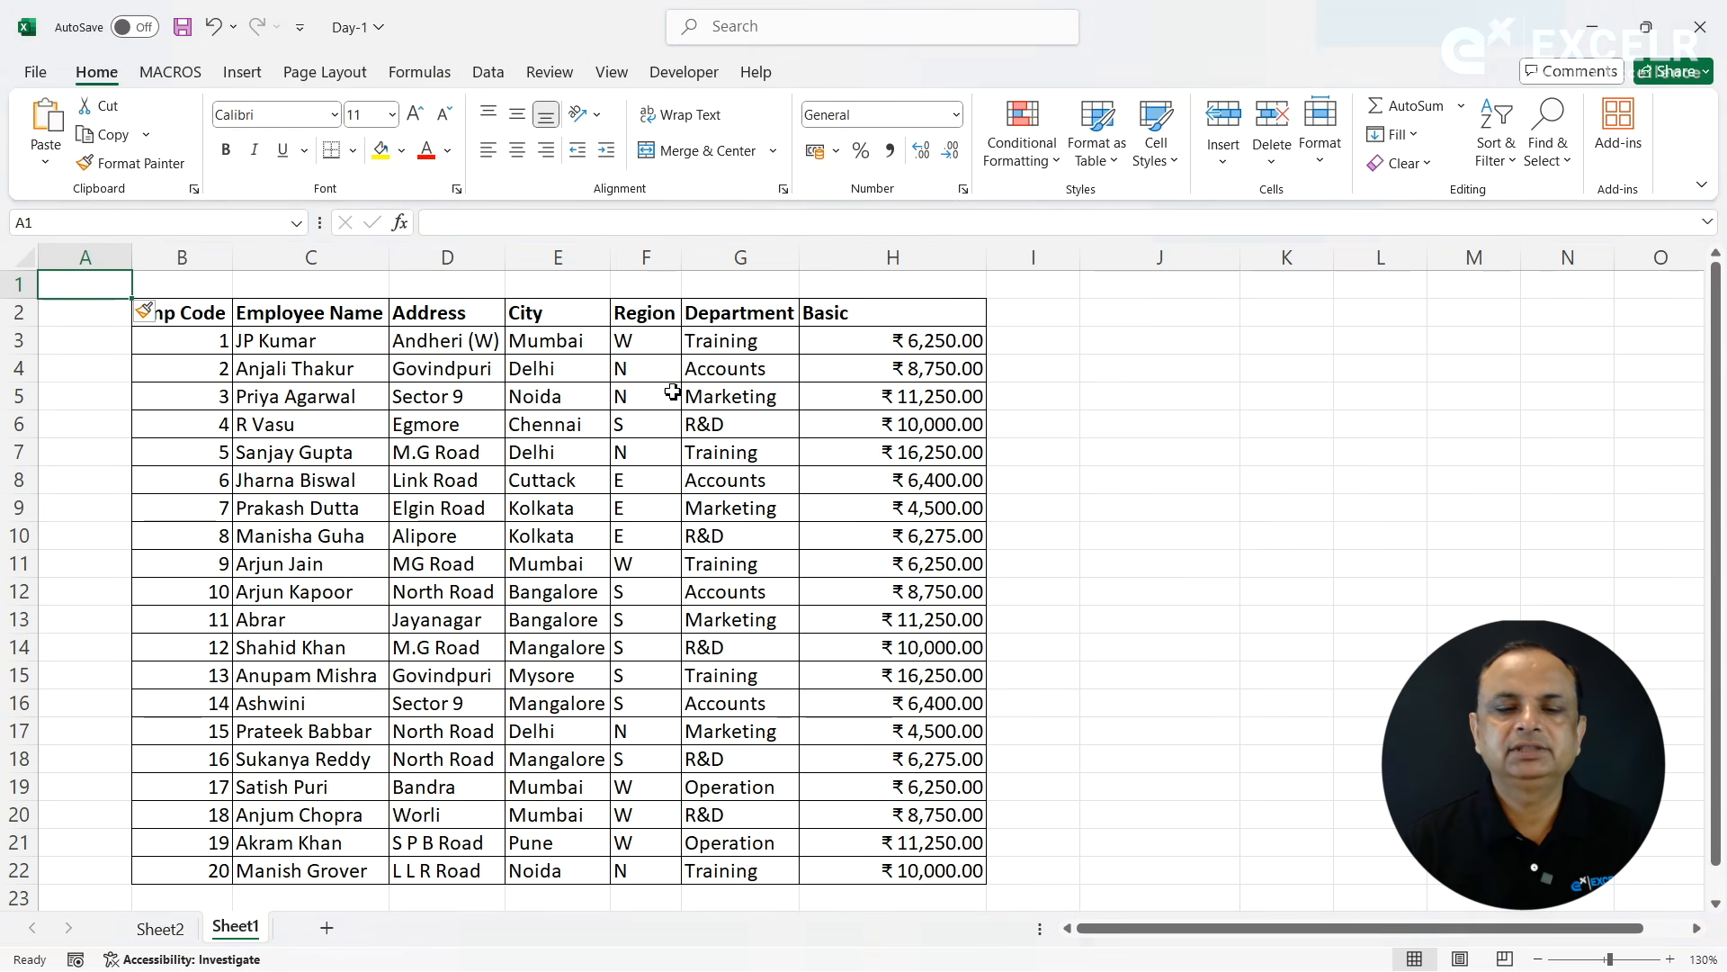
# - Insert a blank cell at D3 with the existing cells shifted right, and undo that insertion
pyautogui.click(456, 349)
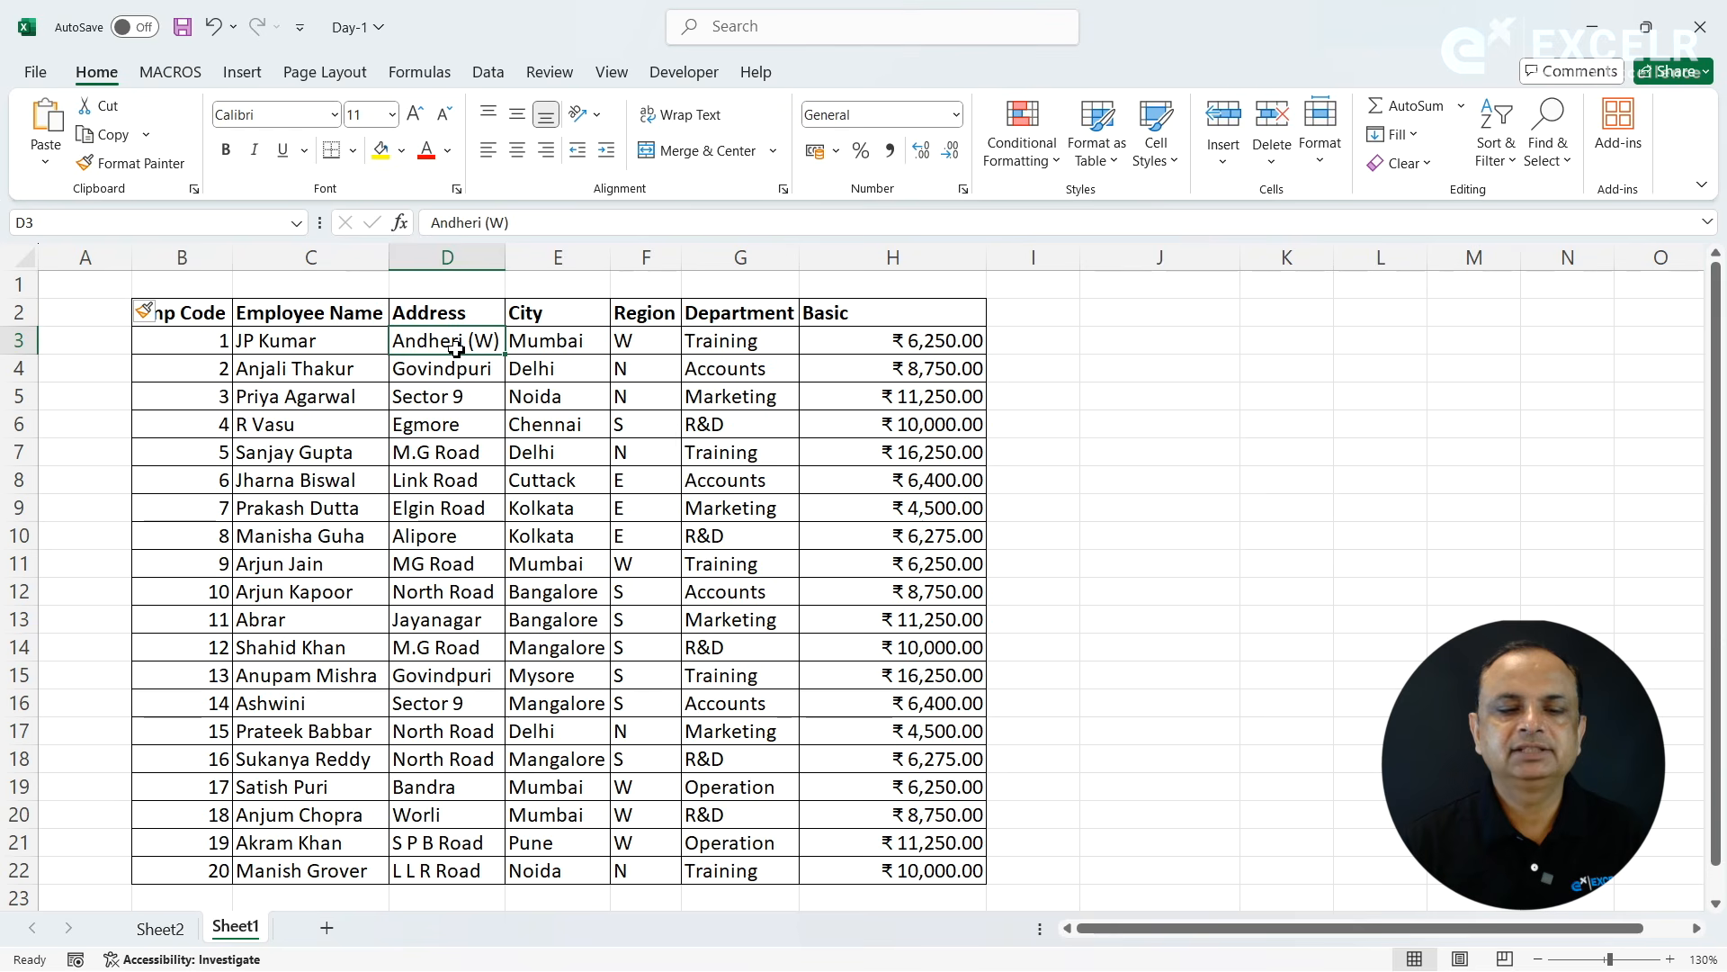
pyautogui.click(1229, 169)
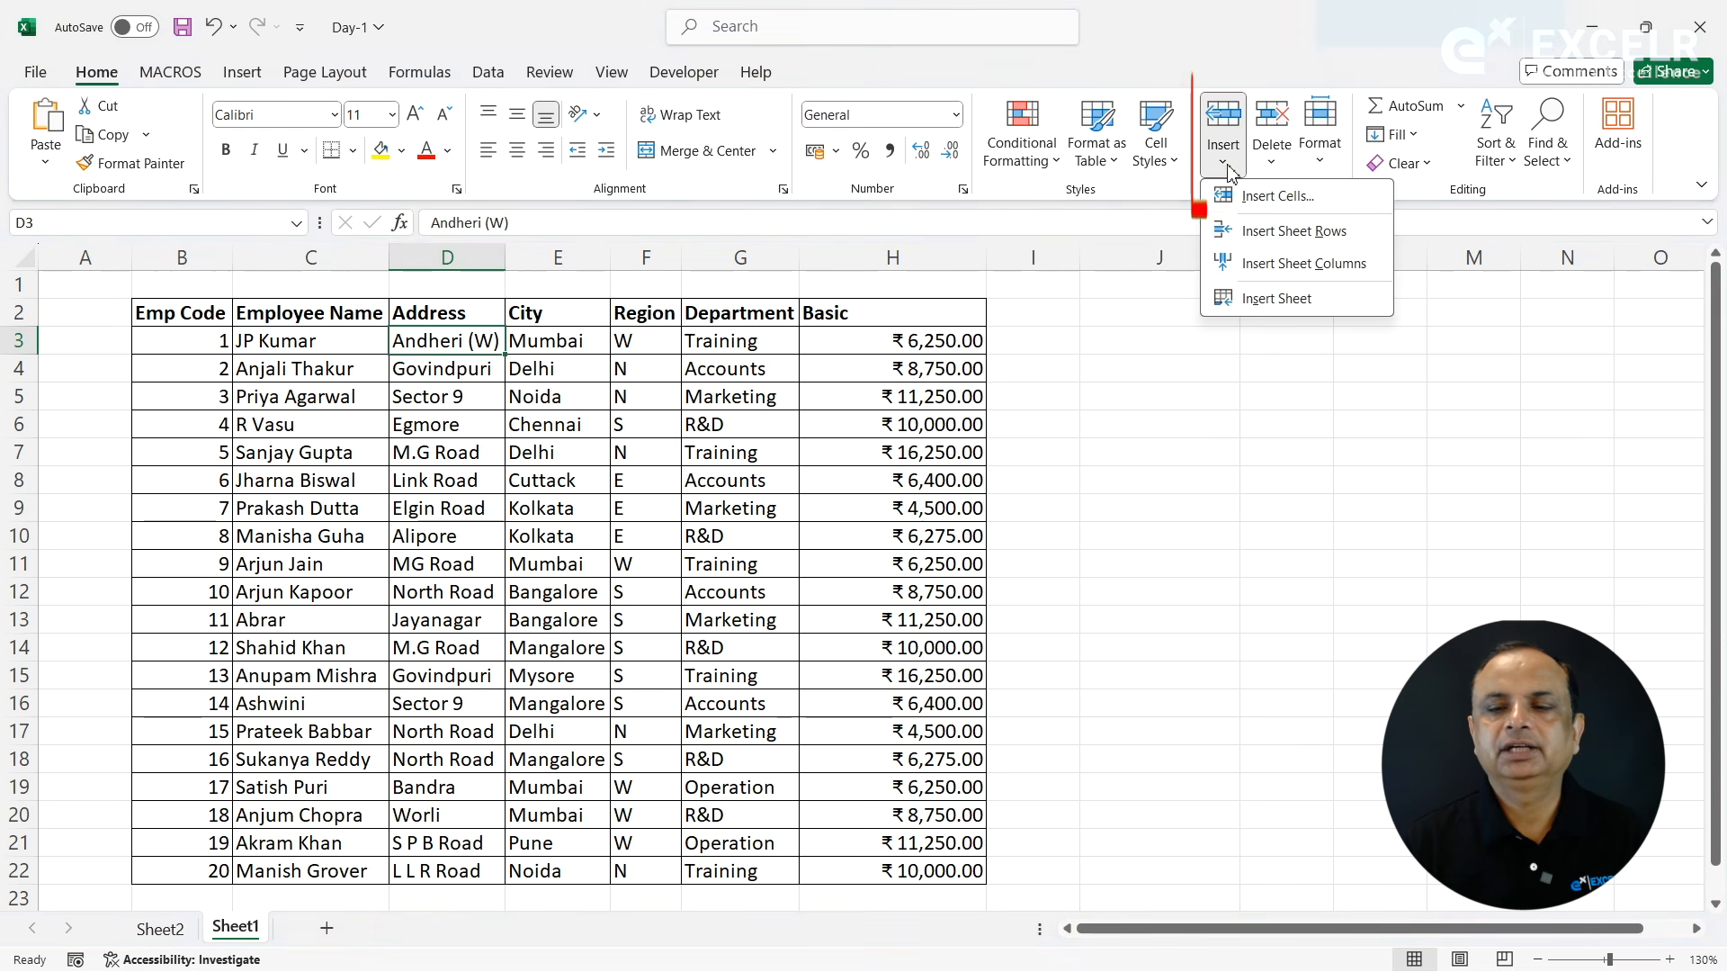
pyautogui.click(1242, 207)
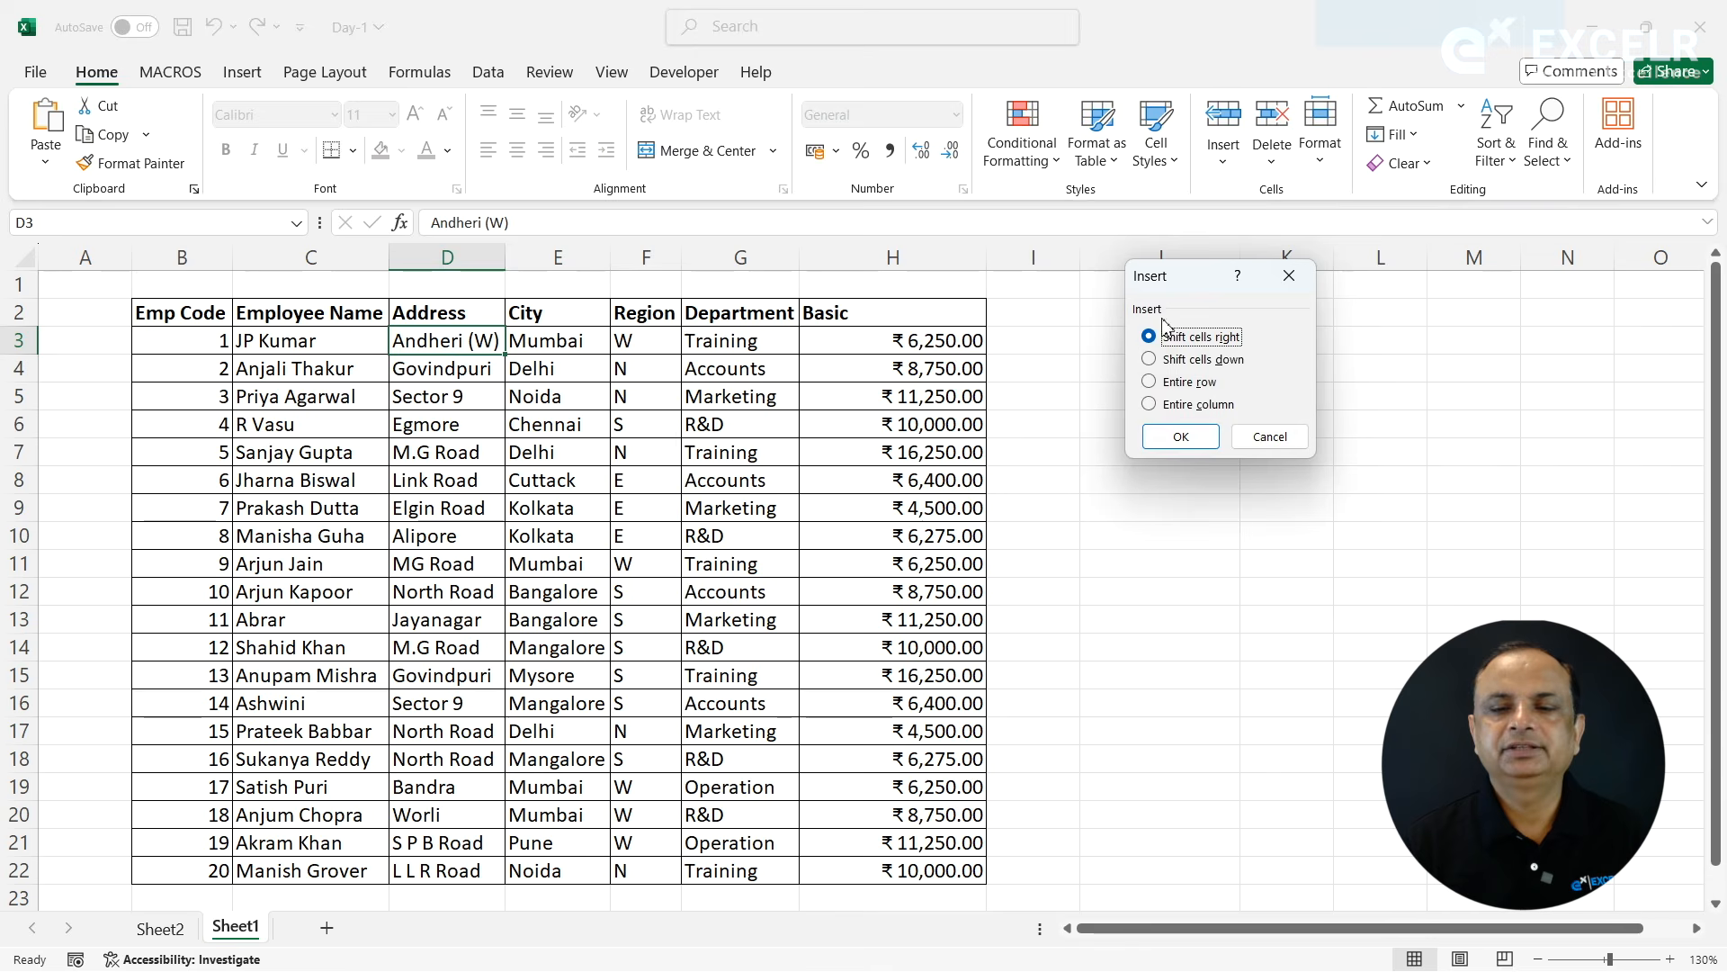
pyautogui.click(1176, 439)
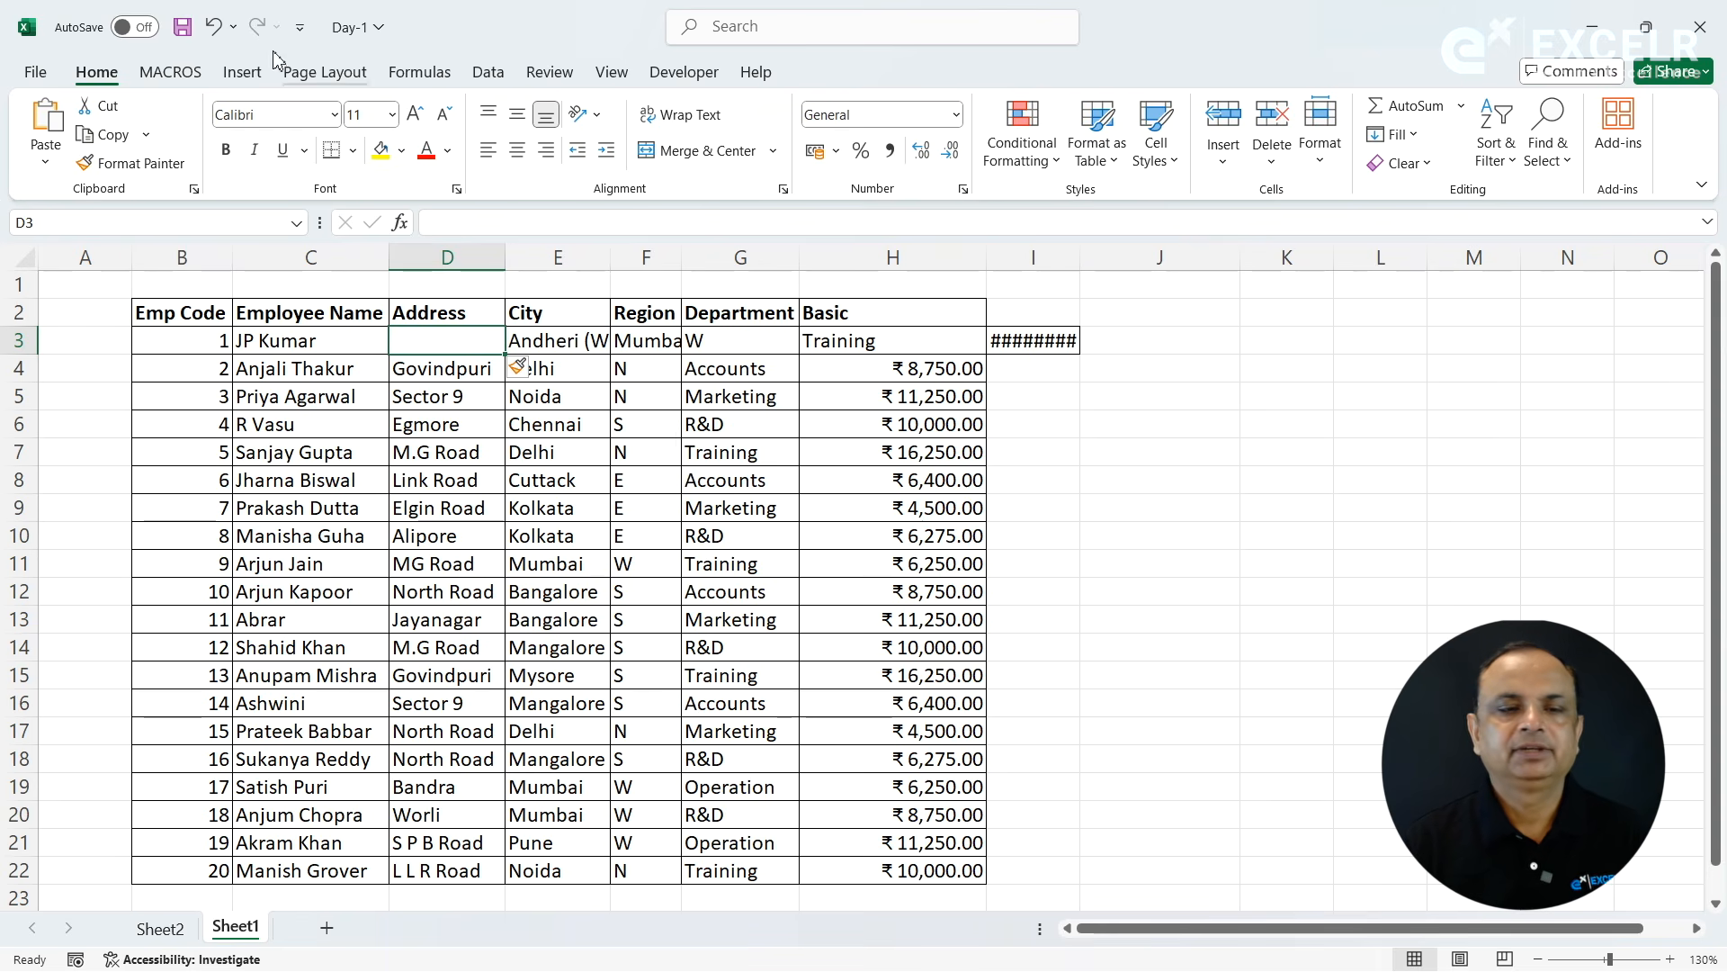
pyautogui.click(212, 27)
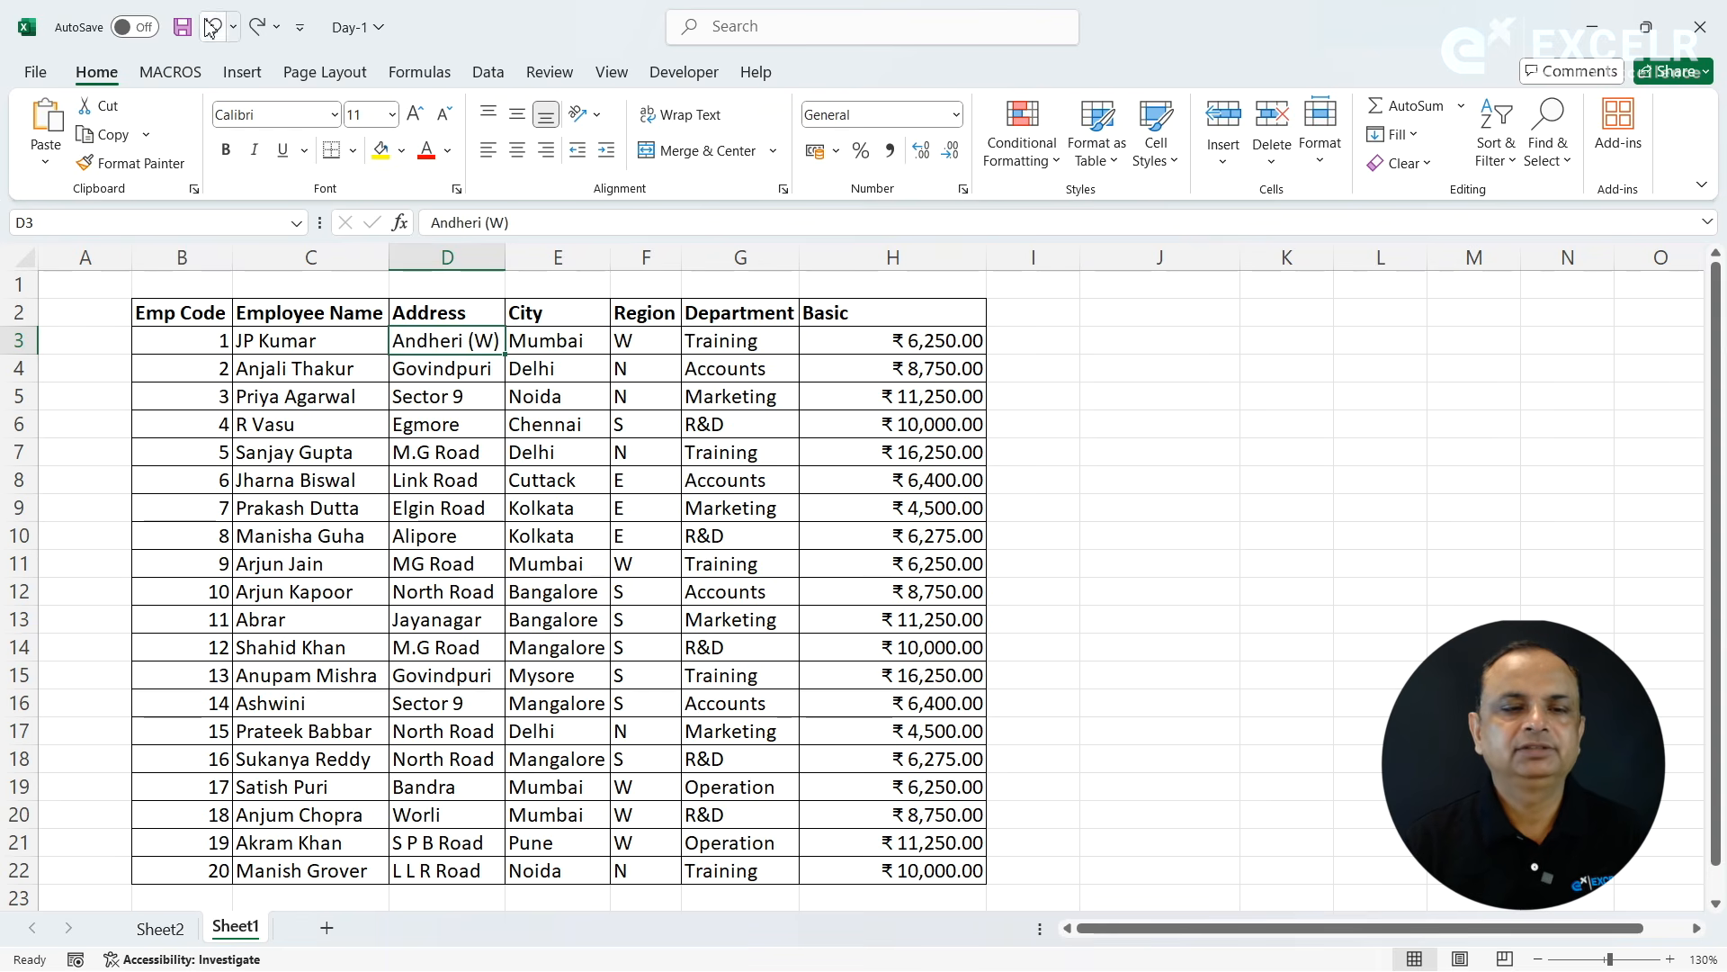
pyautogui.click(867, 483)
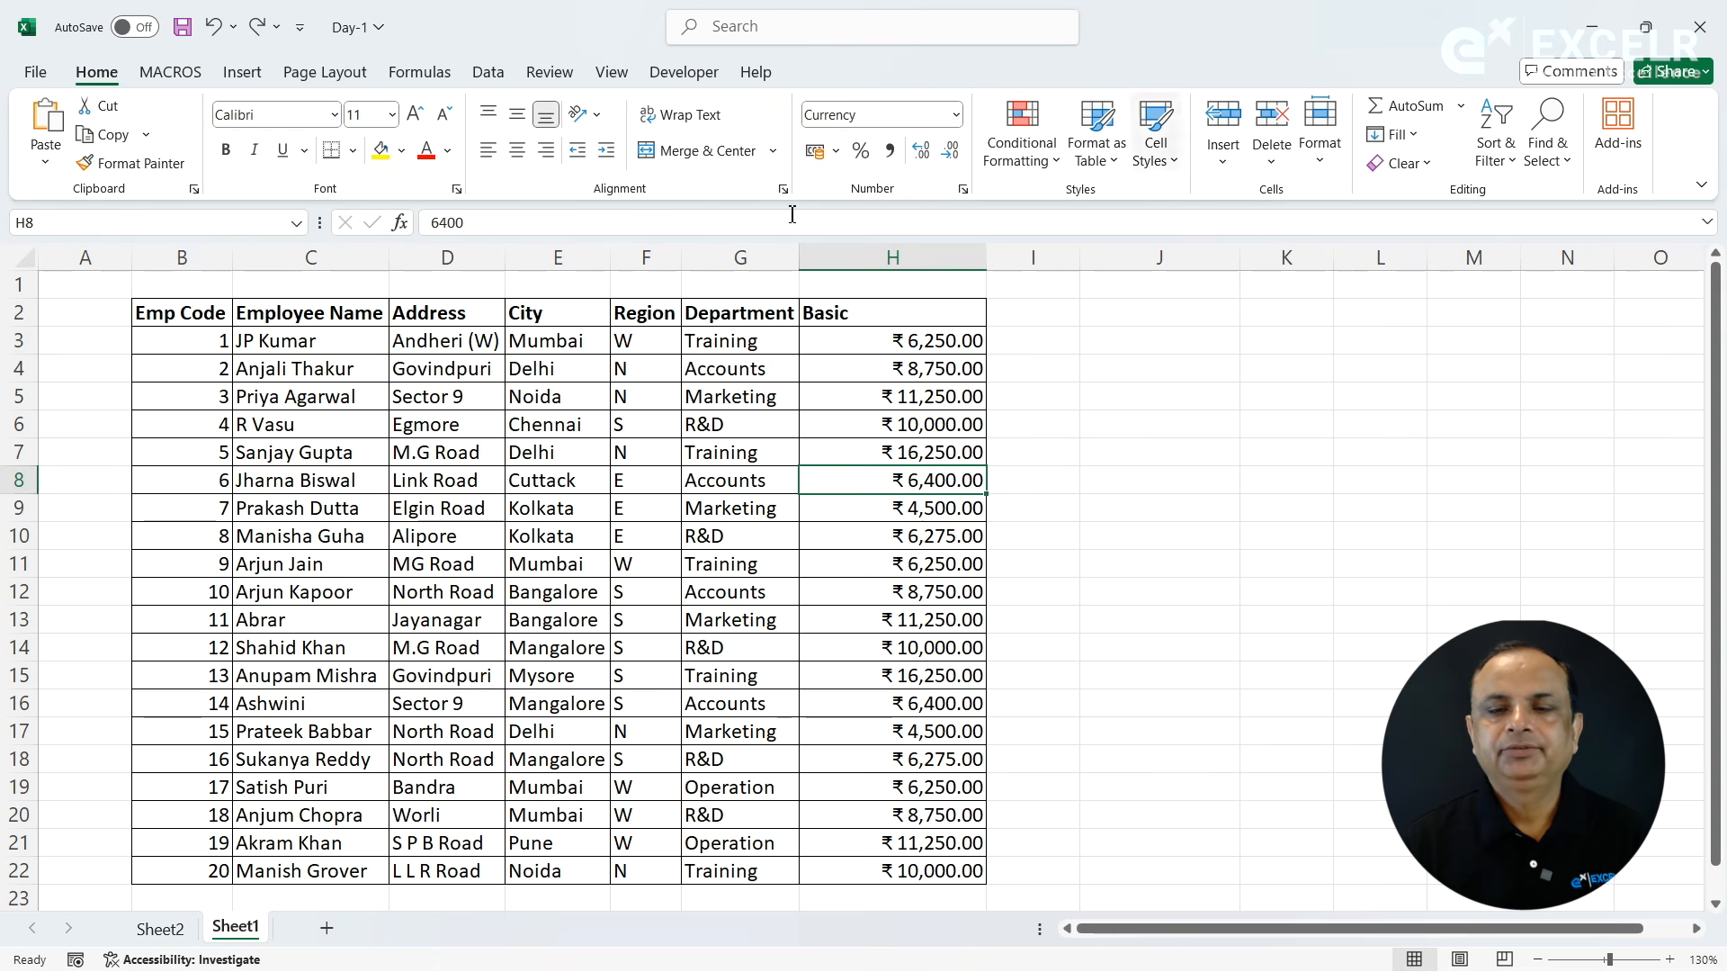
# - Insert another blank row at row 1 and another blank column at column B, directly before the Emp Code column
pyautogui.click(159, 283)
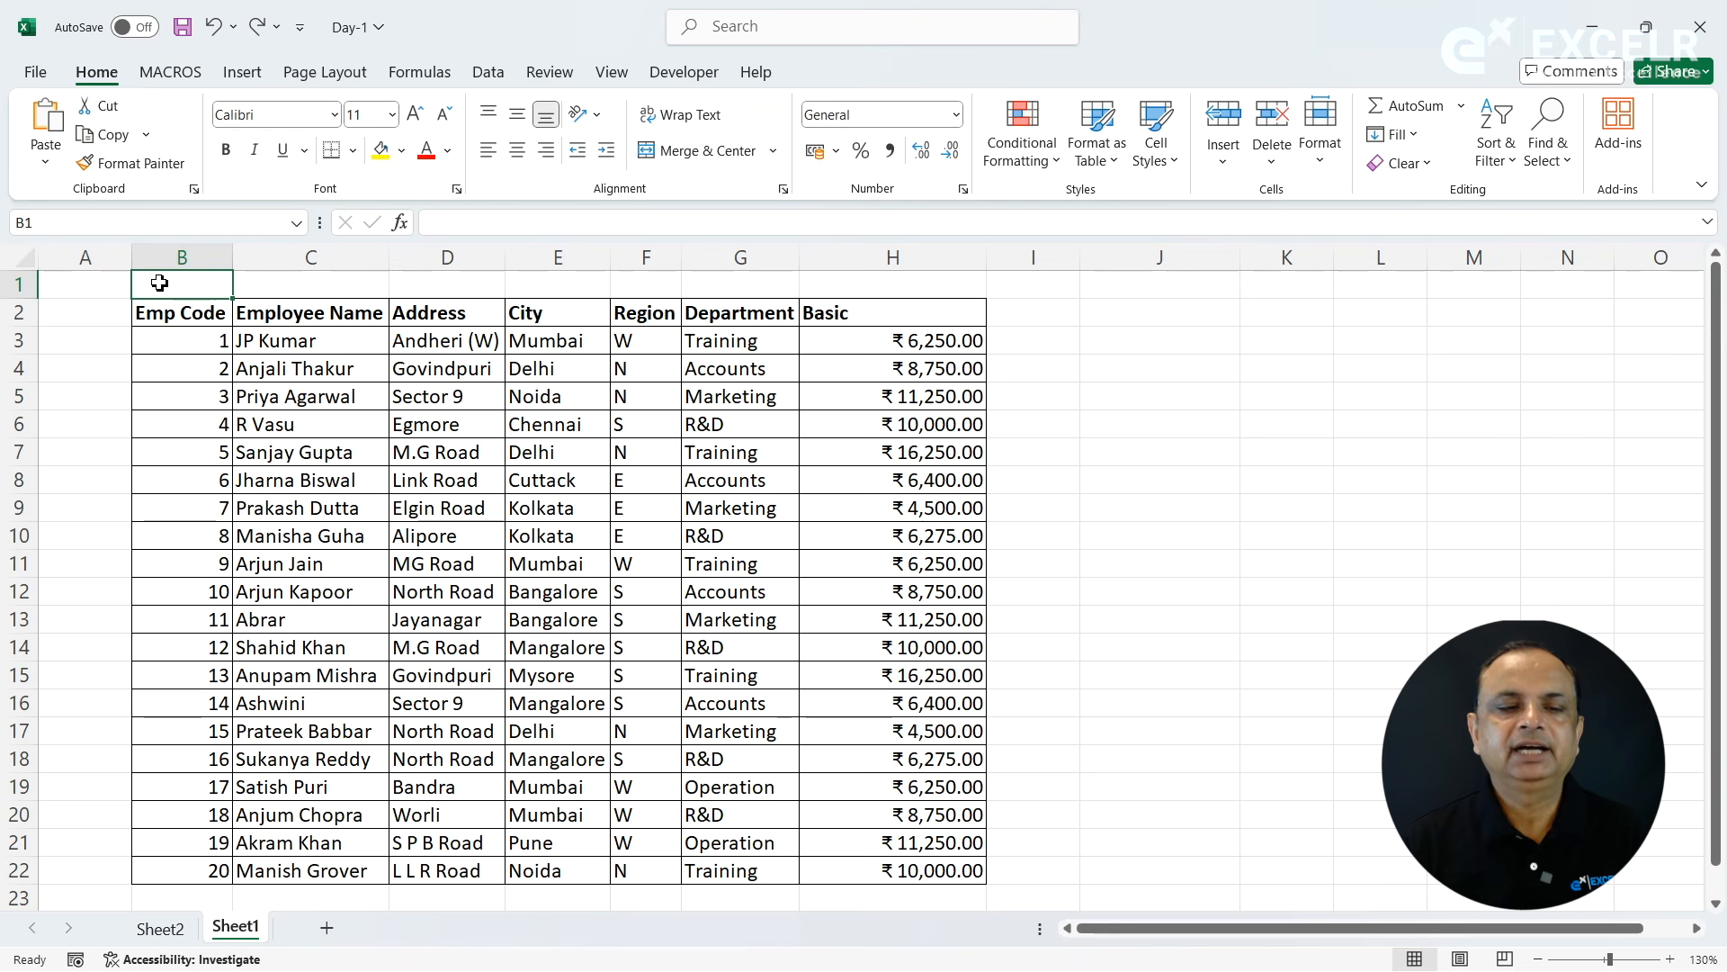
pyautogui.hotkey('alt', 'h')
pyautogui.press('i')
pyautogui.press('r')
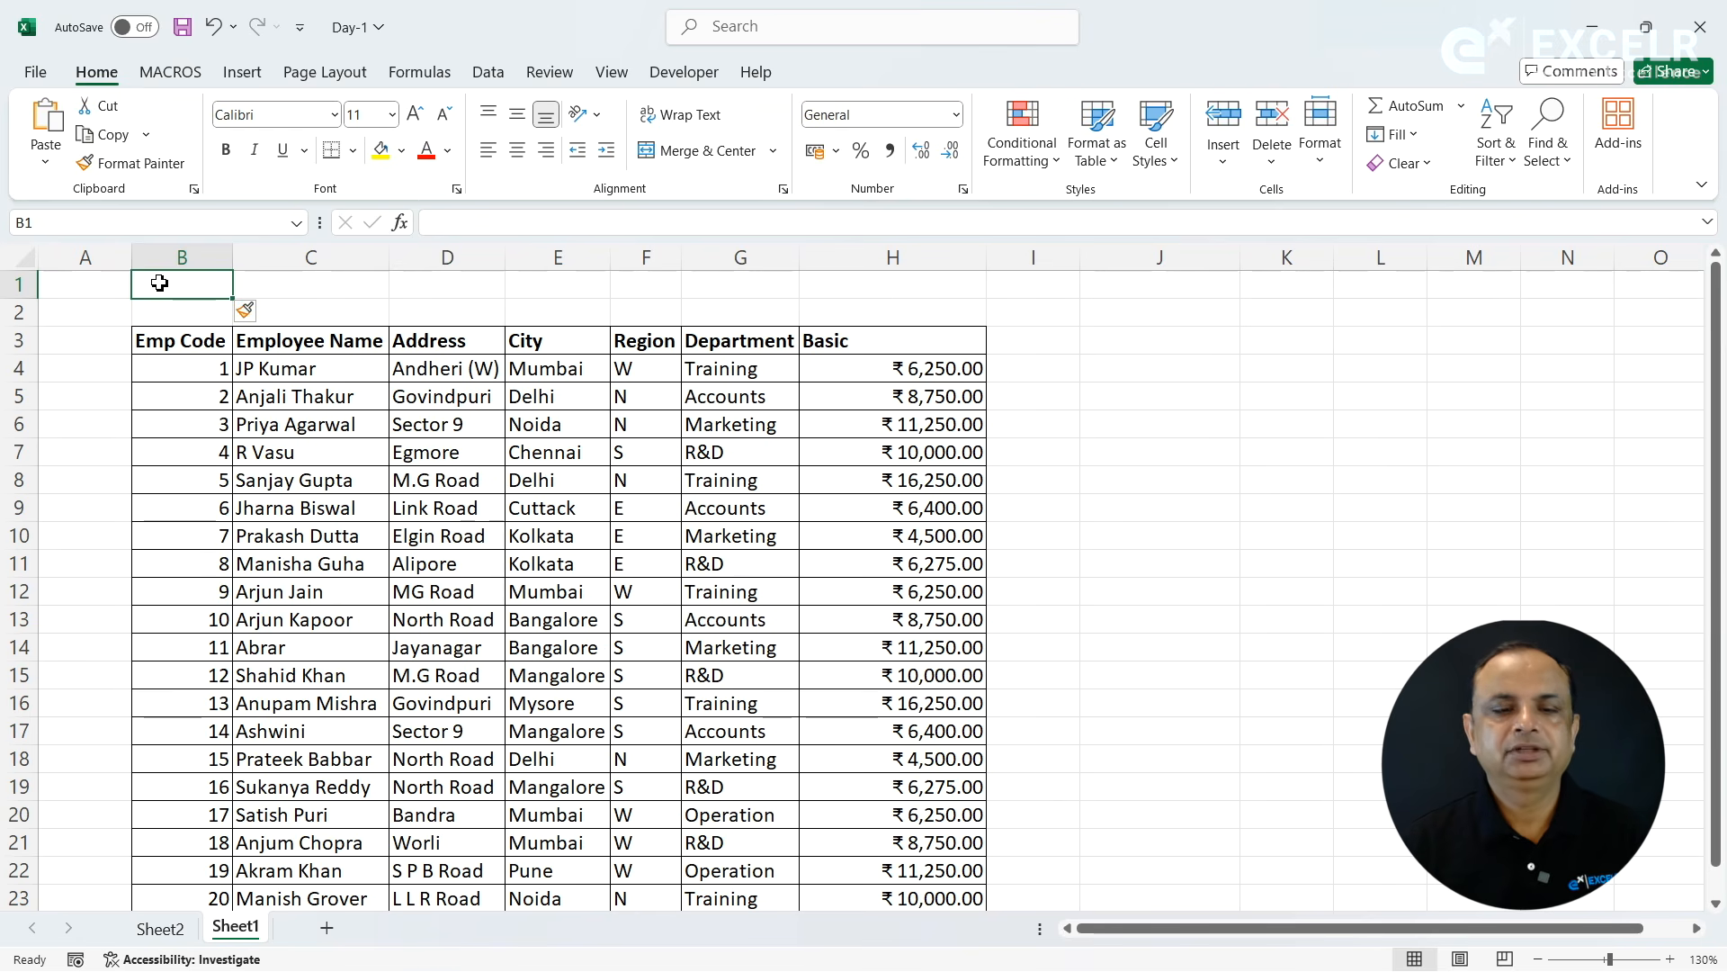
pyautogui.press('alt')
pyautogui.press('h')
pyautogui.press('i')
pyautogui.press('c')
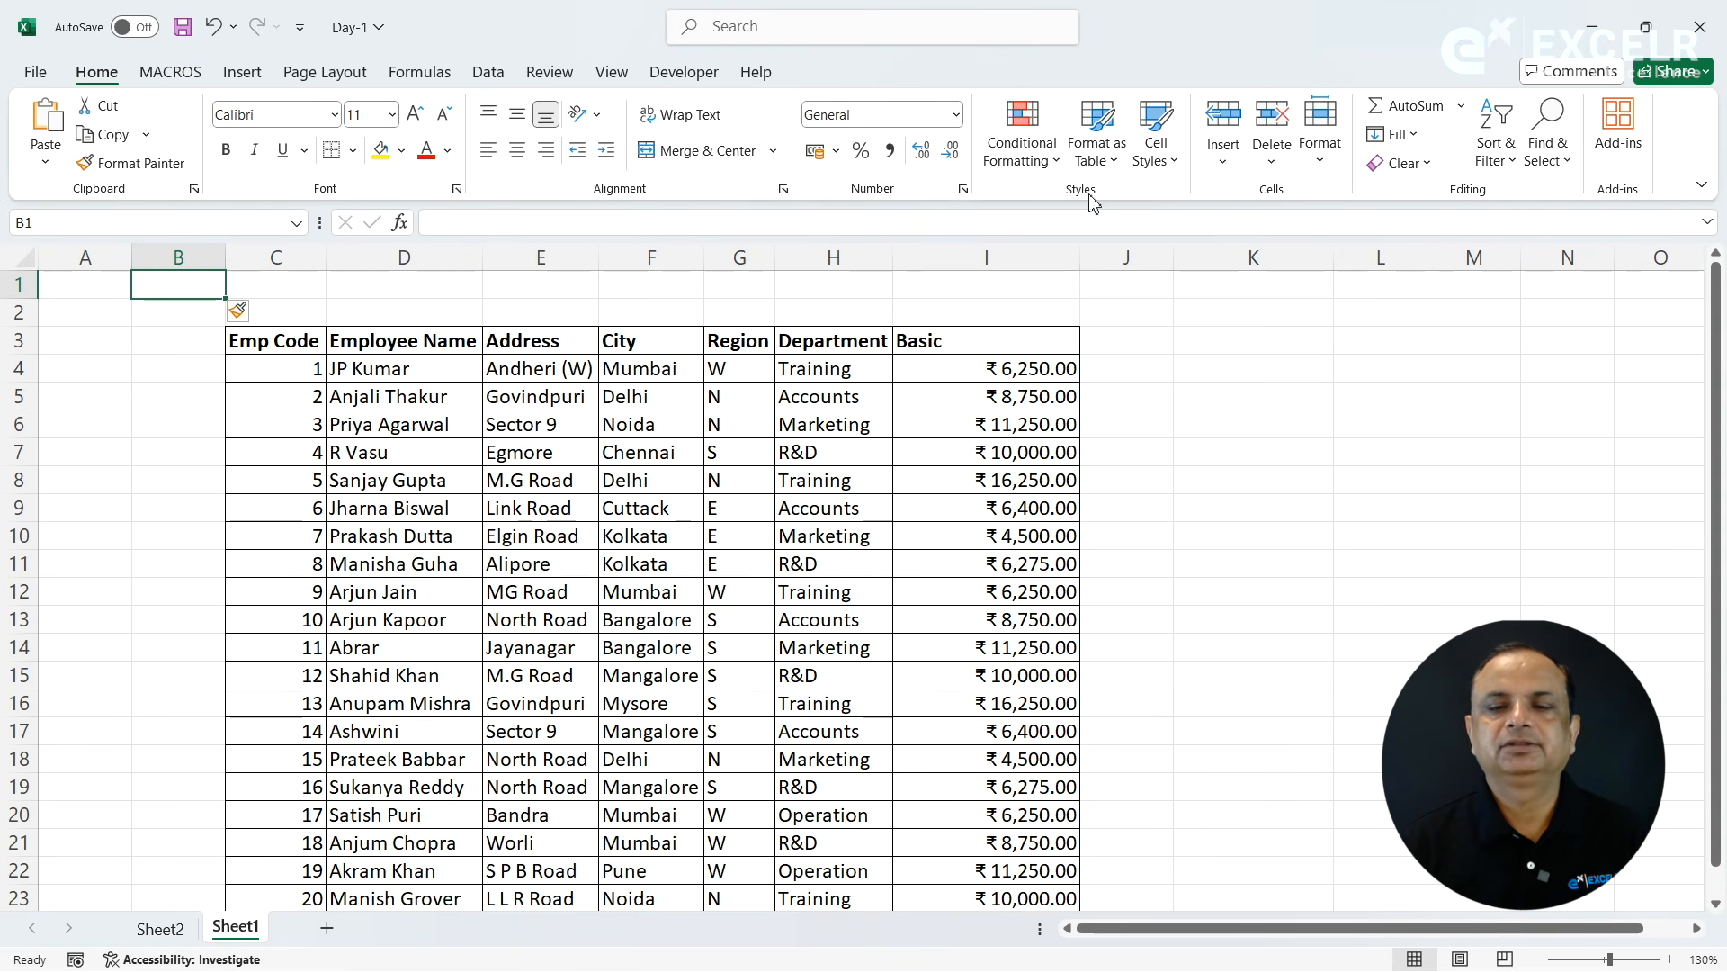
# - Delete the empty cell B3 with the remaining cells shifted left, and undo that deletion
pyautogui.click(1224, 164)
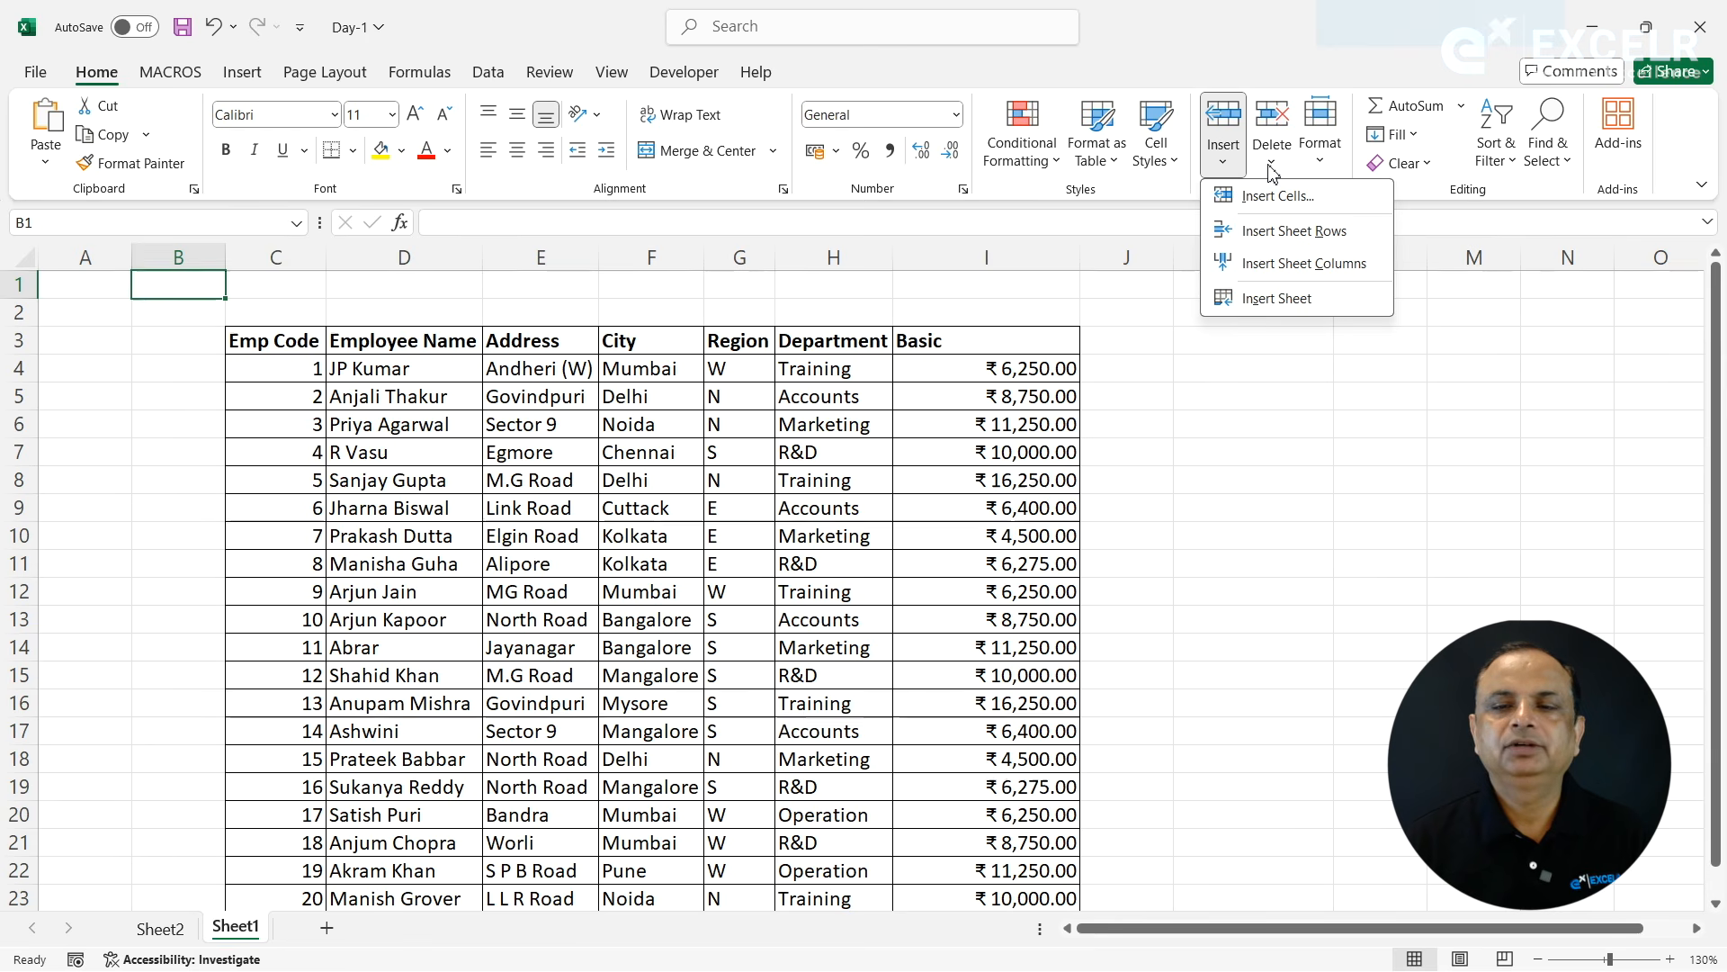
pyautogui.click(1272, 169)
pyautogui.click(1272, 169)
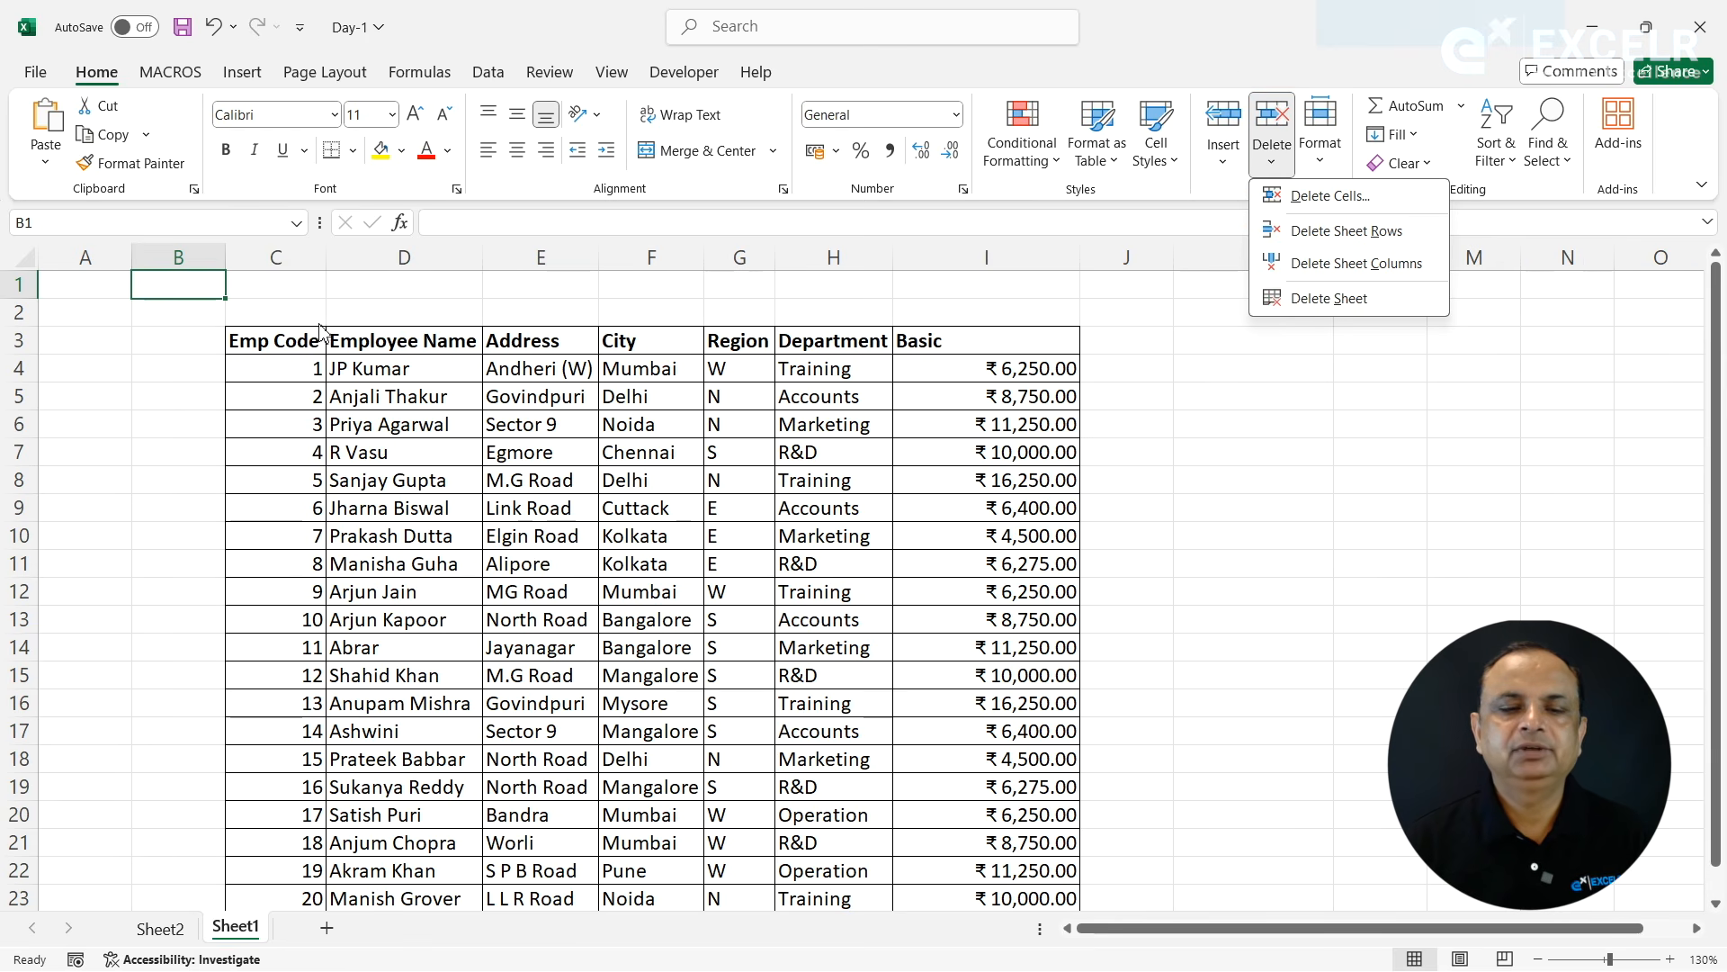
pyautogui.click(198, 335)
pyautogui.click(179, 341)
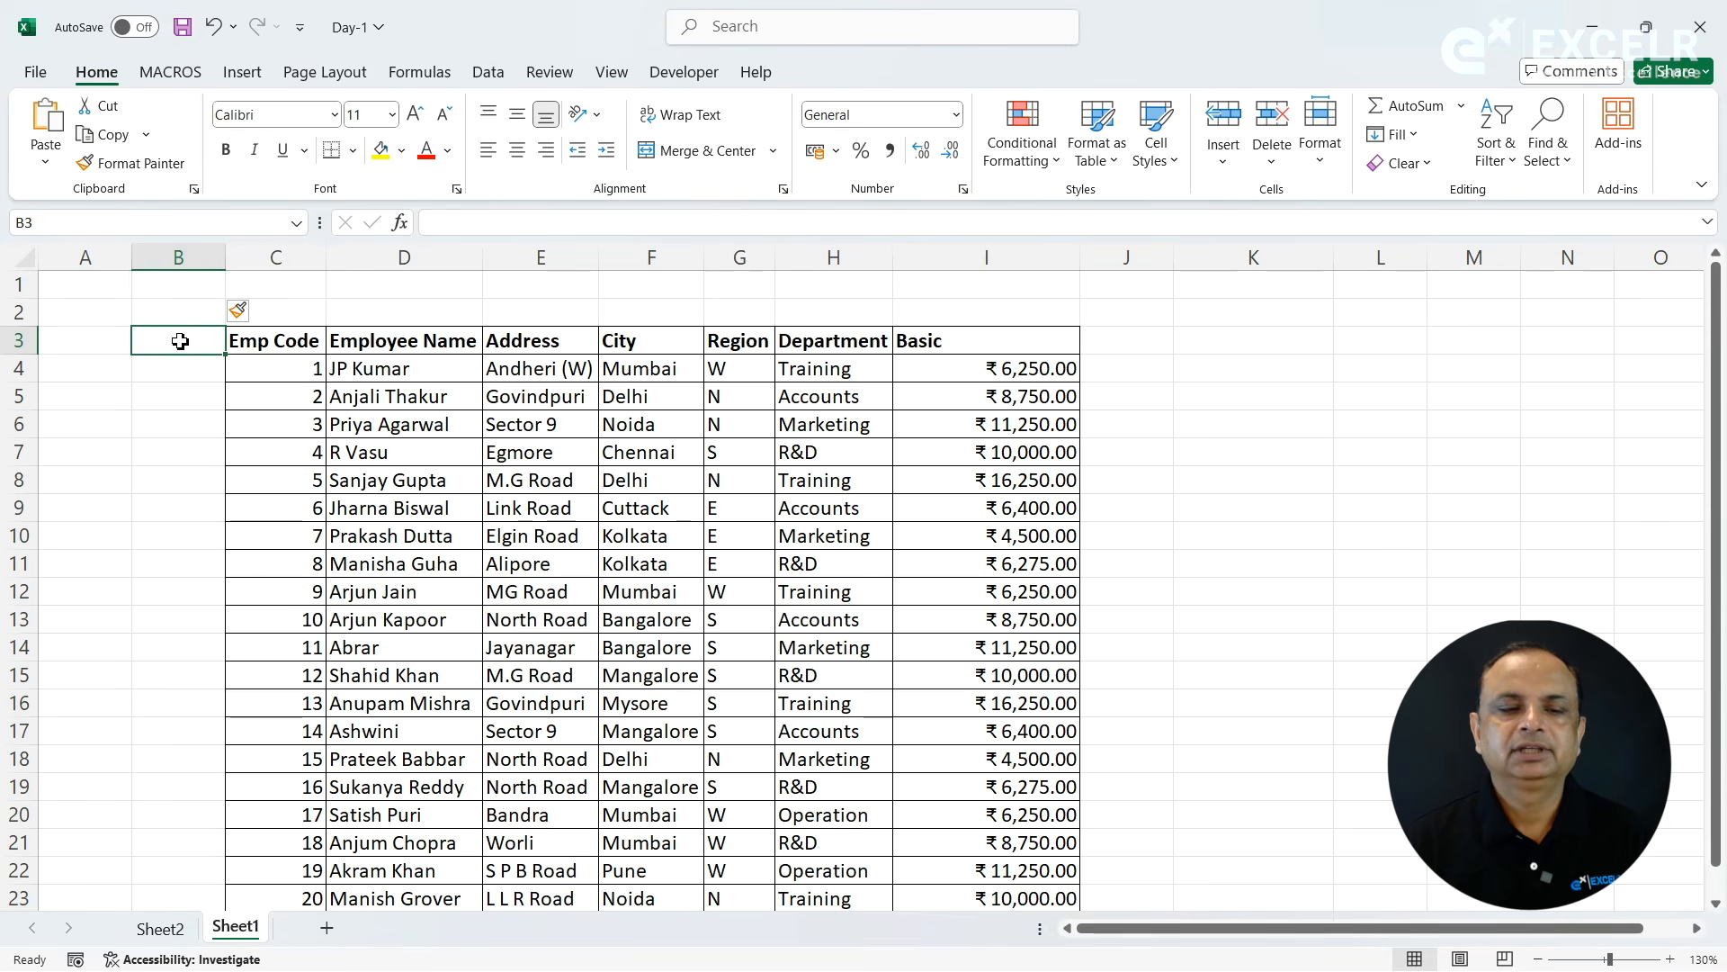
pyautogui.click(1271, 155)
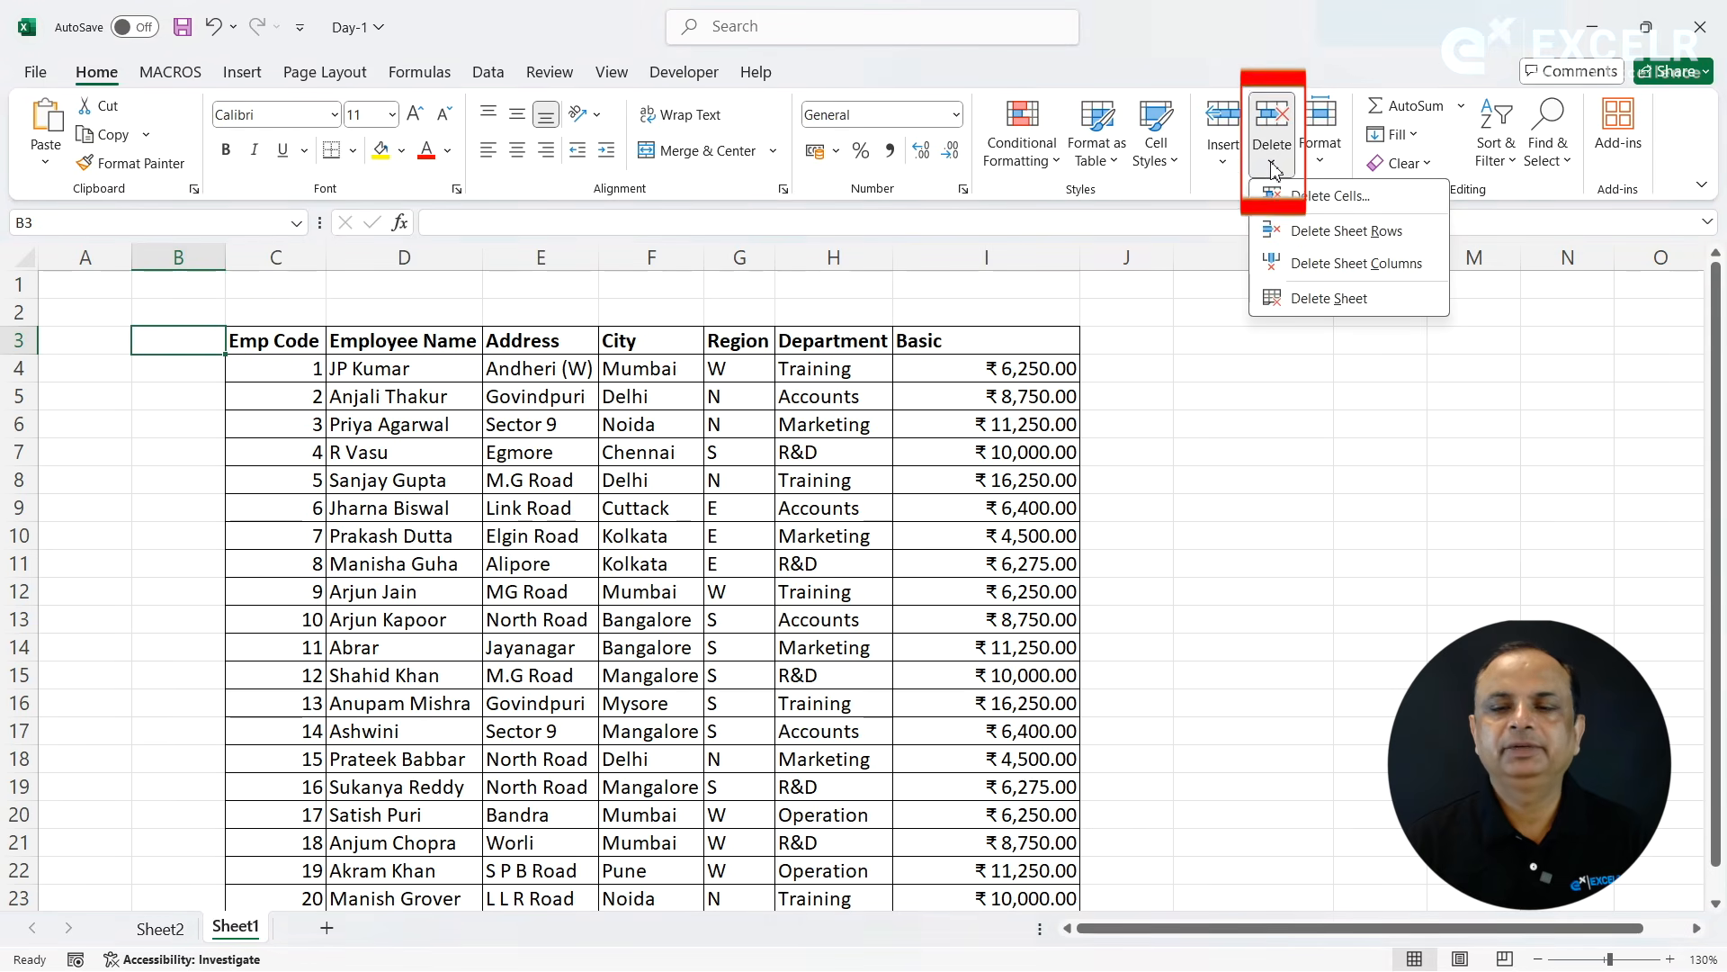
pyautogui.click(1315, 200)
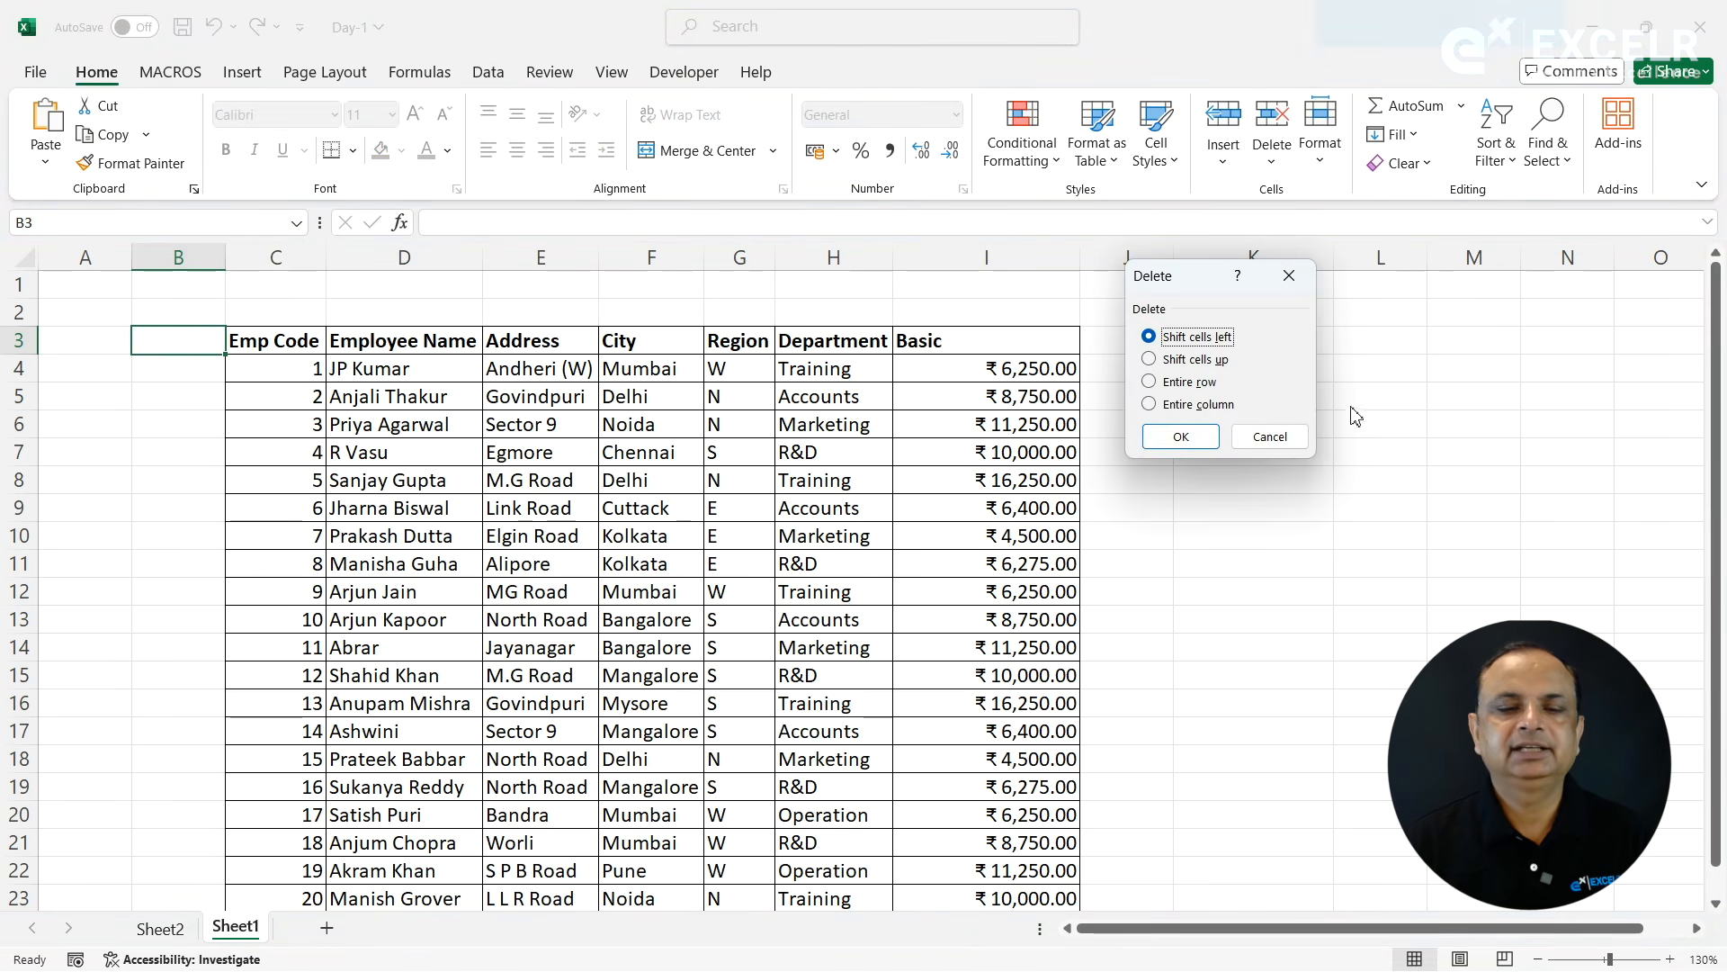
pyautogui.click(1179, 436)
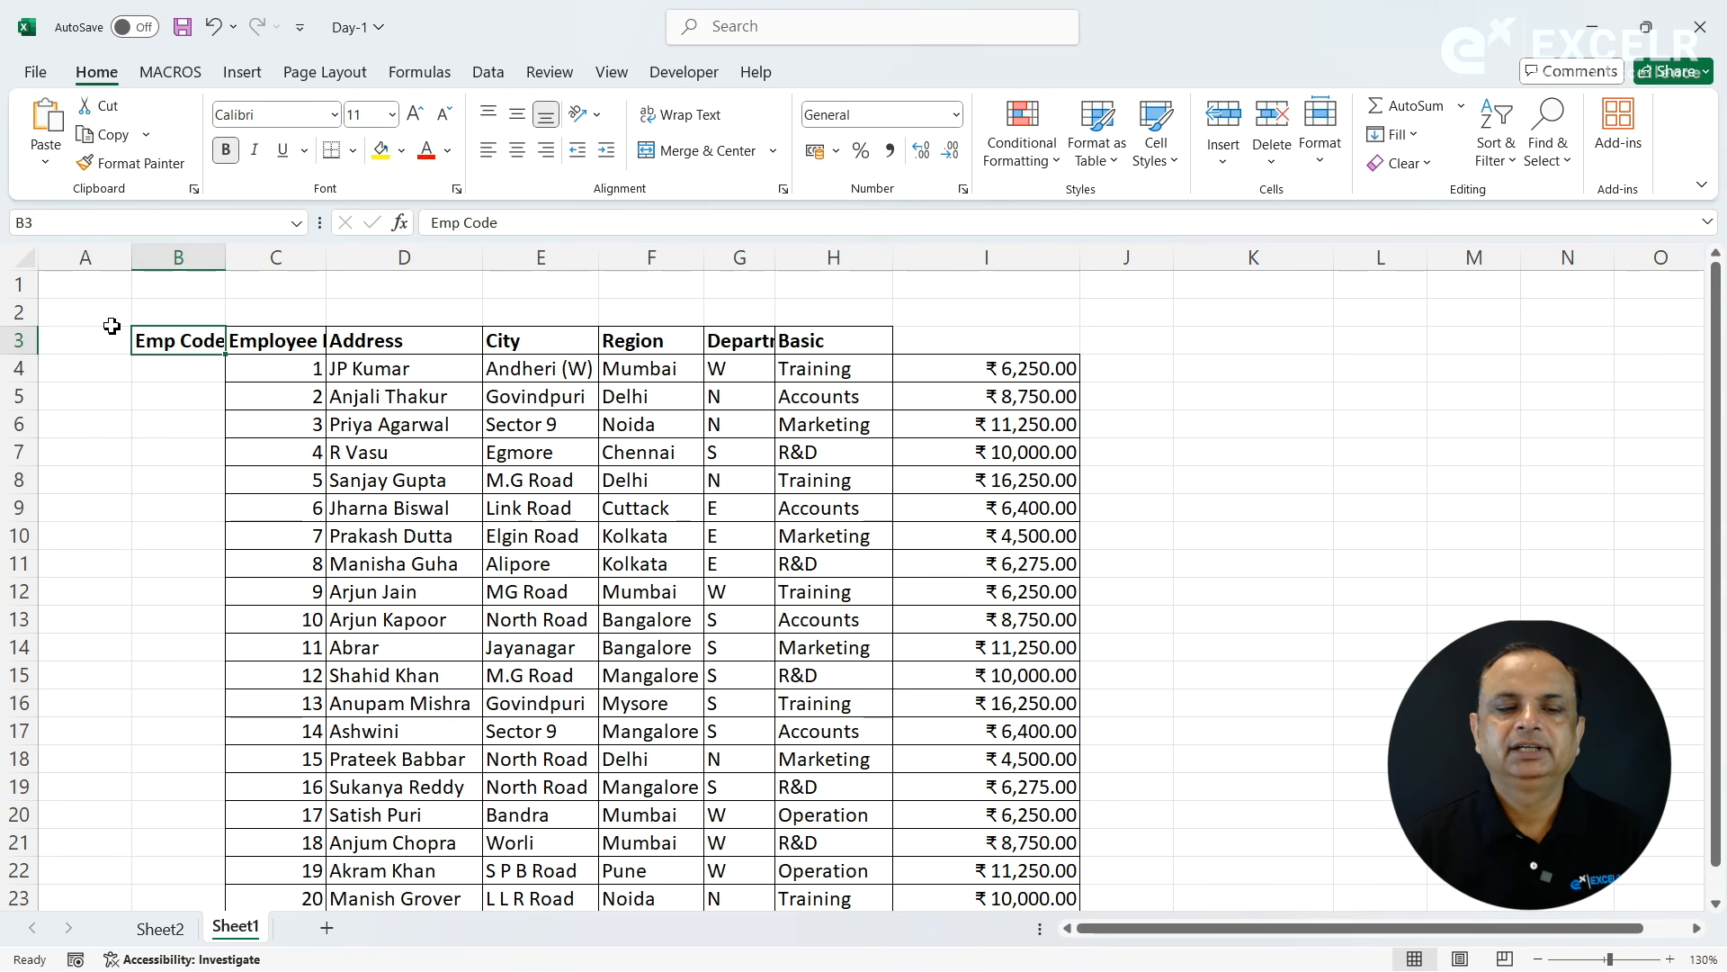
pyautogui.click(213, 26)
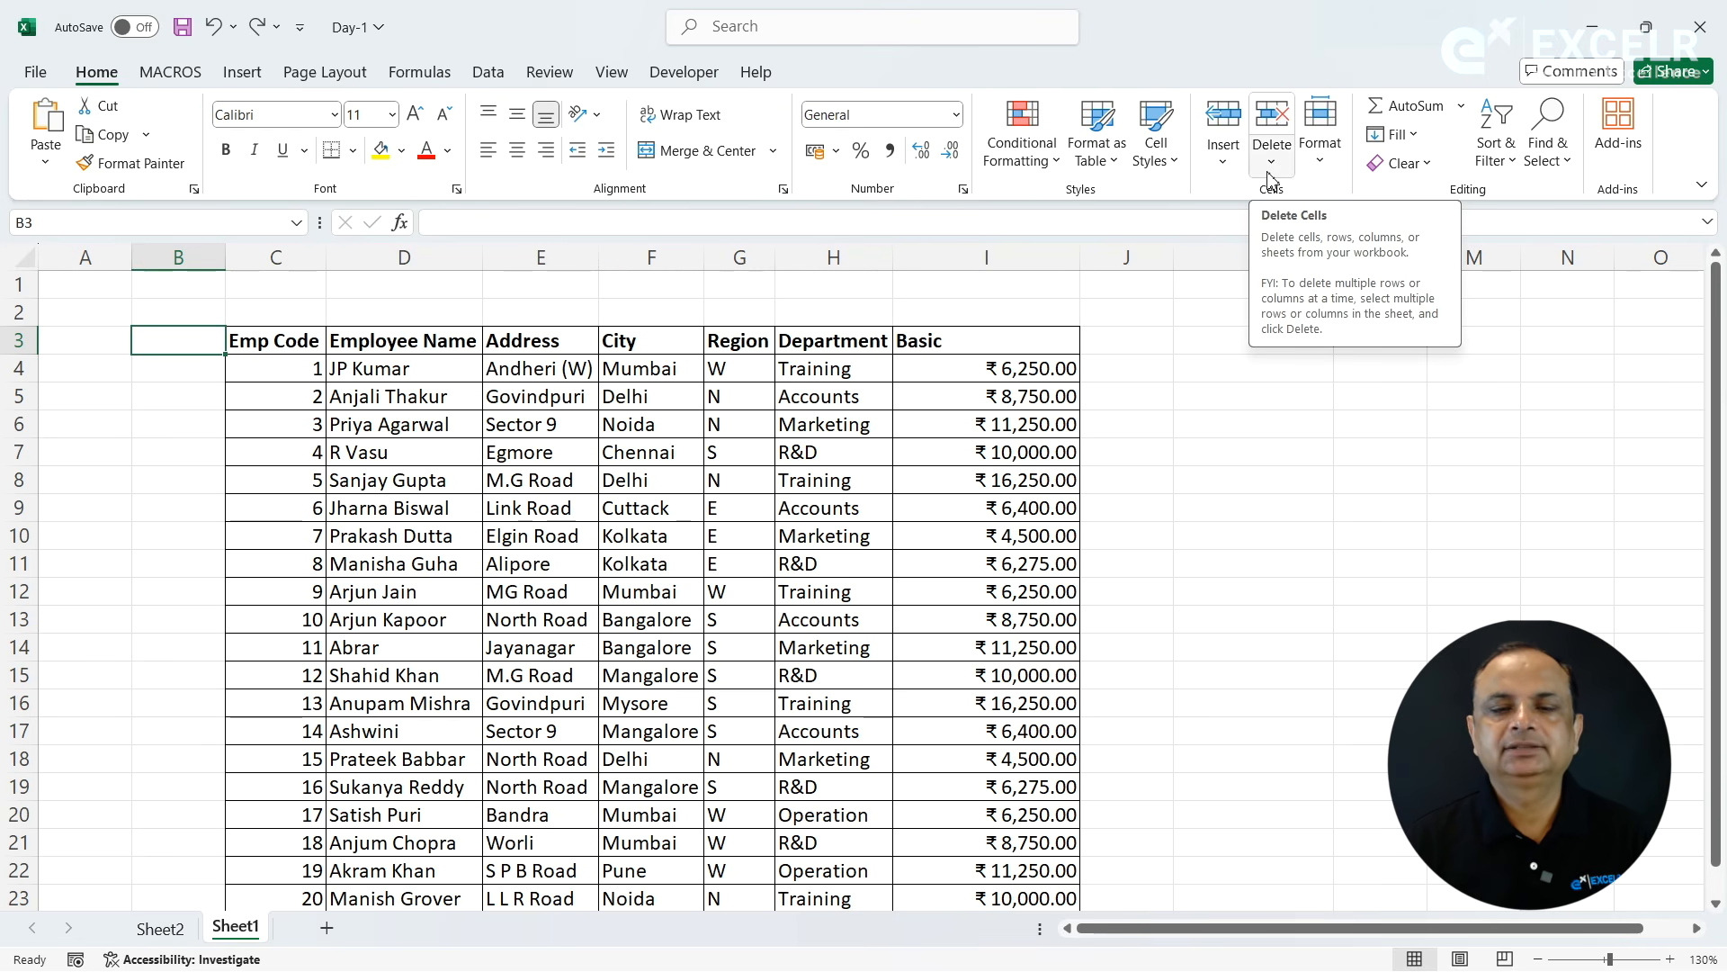
# - Delete the blank row 2 above the table's header and the blank column B before Emp Code
pyautogui.click(211, 318)
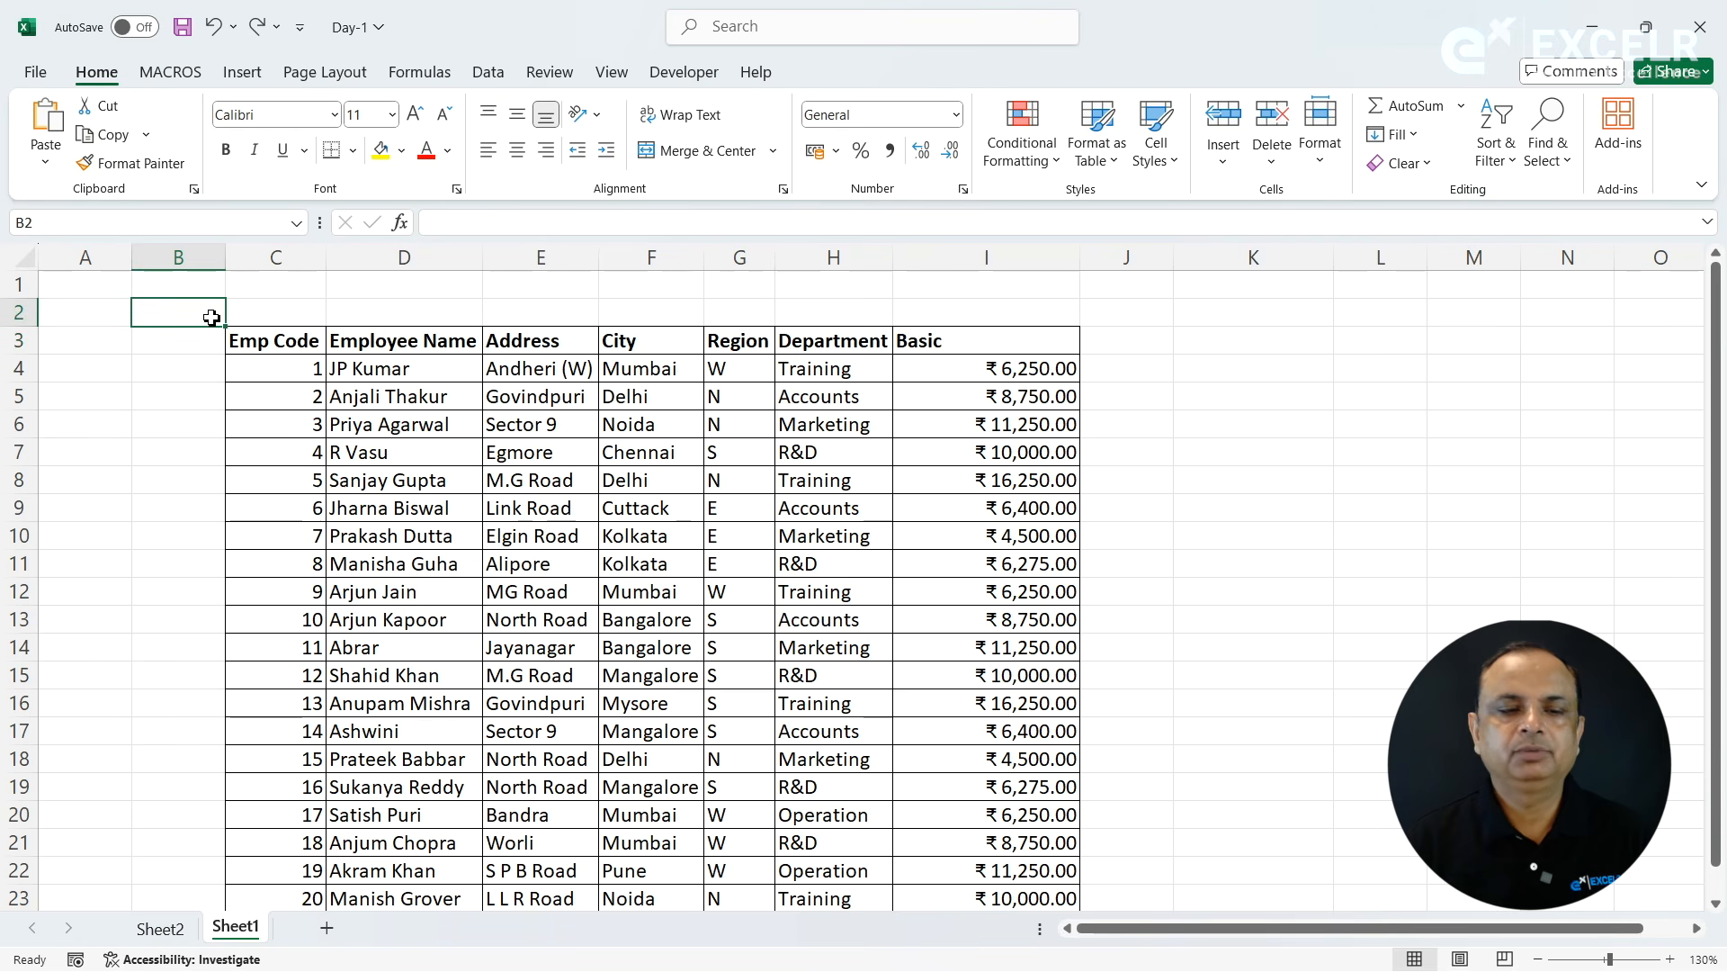
pyautogui.click(1270, 164)
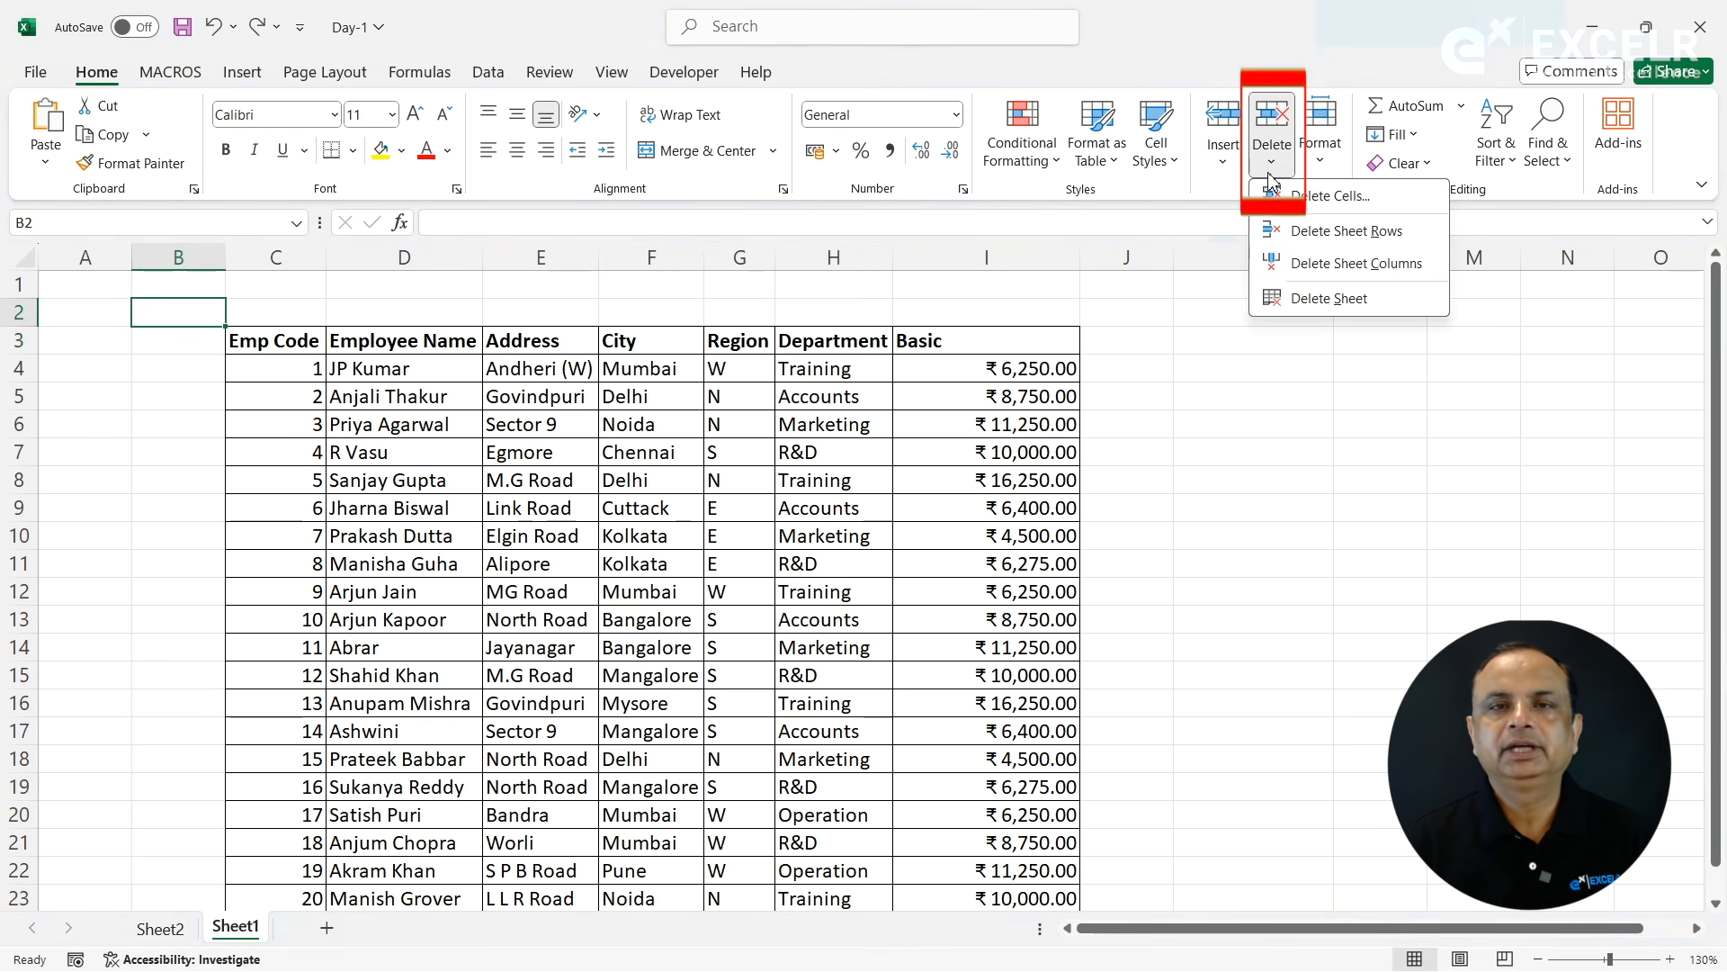
pyautogui.click(1328, 231)
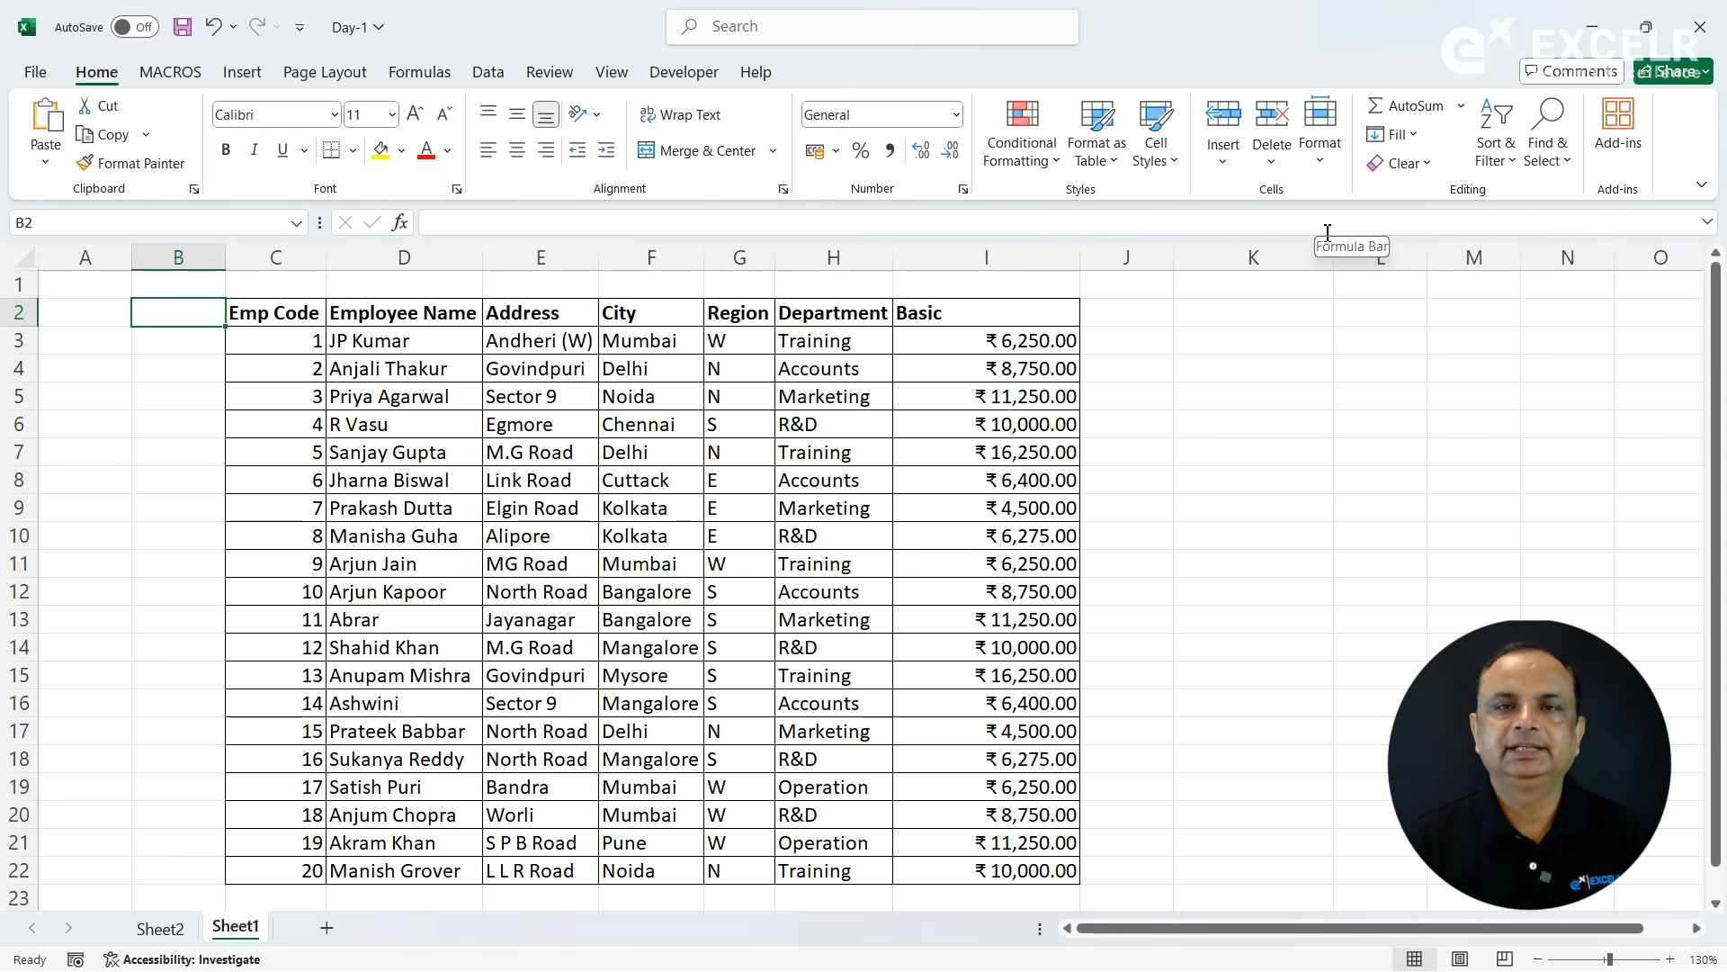
pyautogui.click(1277, 166)
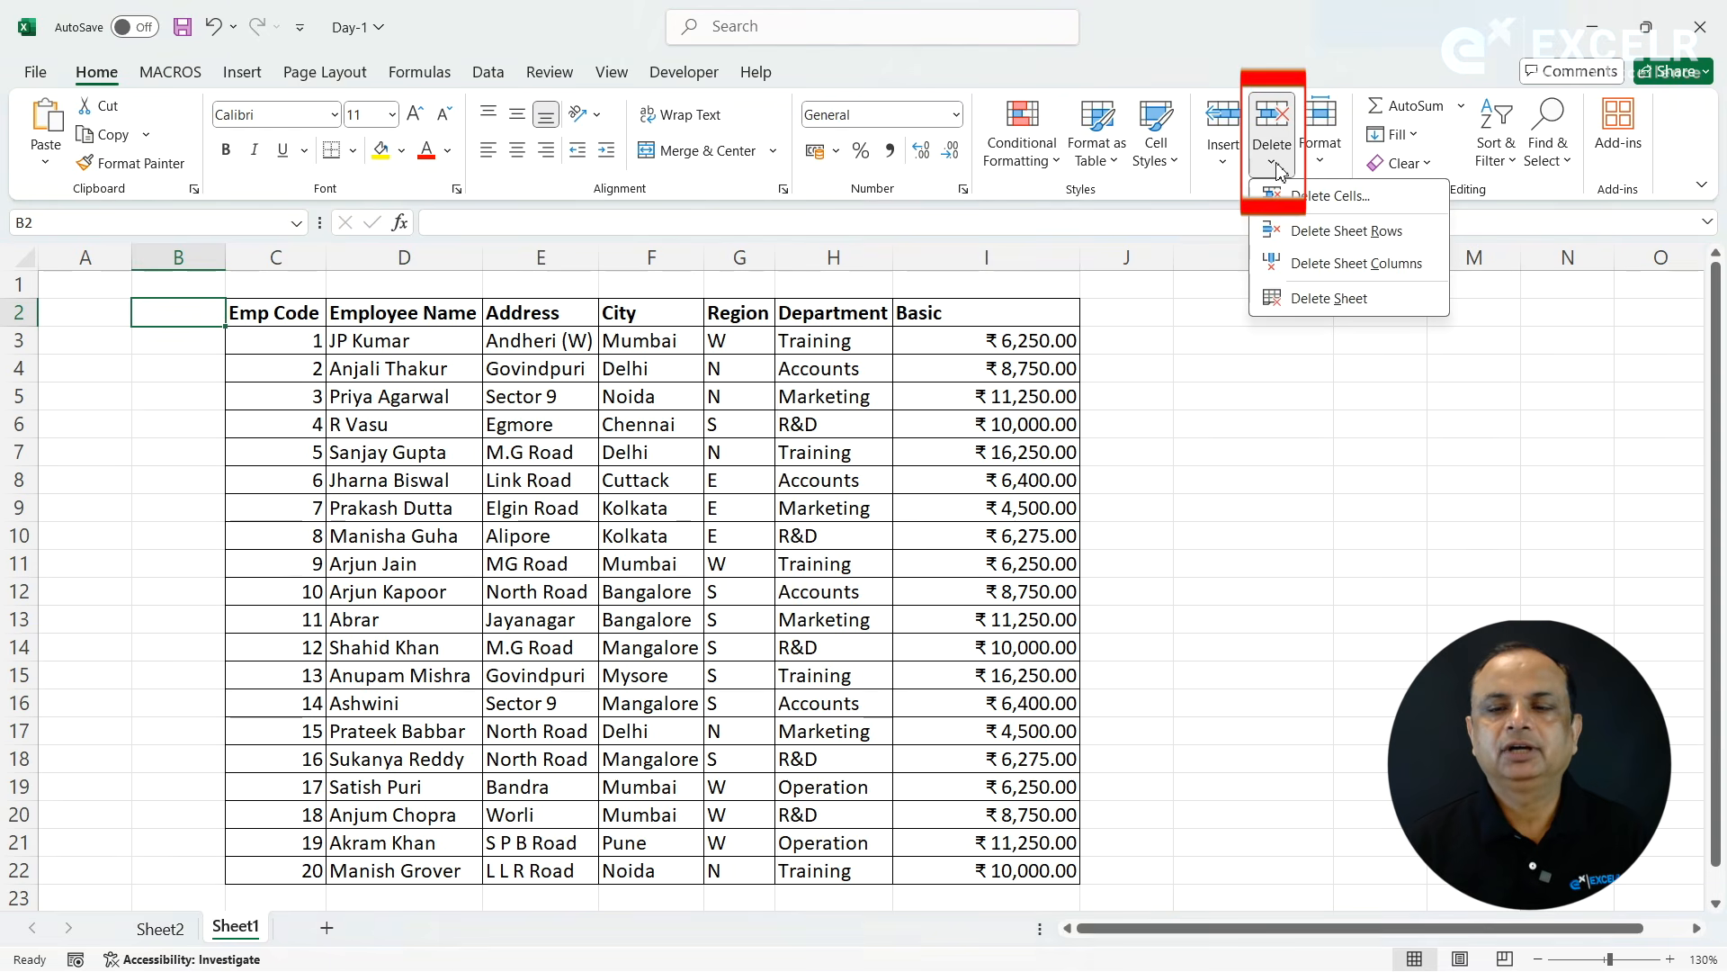
pyautogui.click(1335, 264)
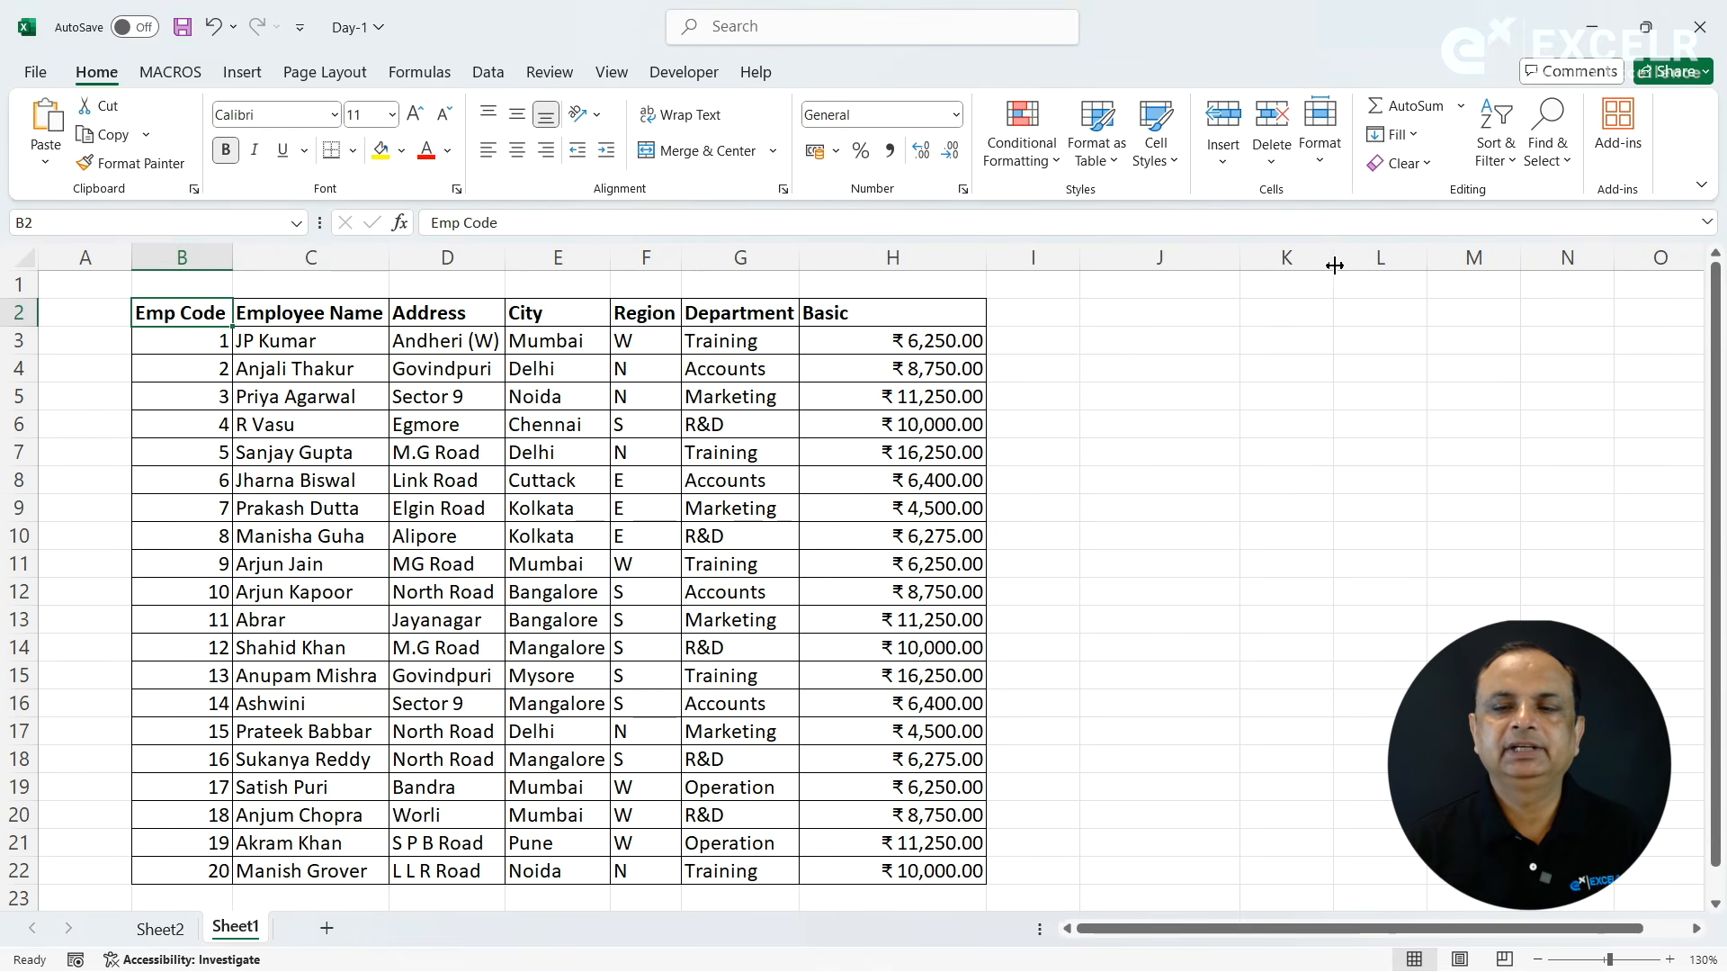
# - Delete the blank worksheet Sheet2 from the workbook
pyautogui.click(1281, 169)
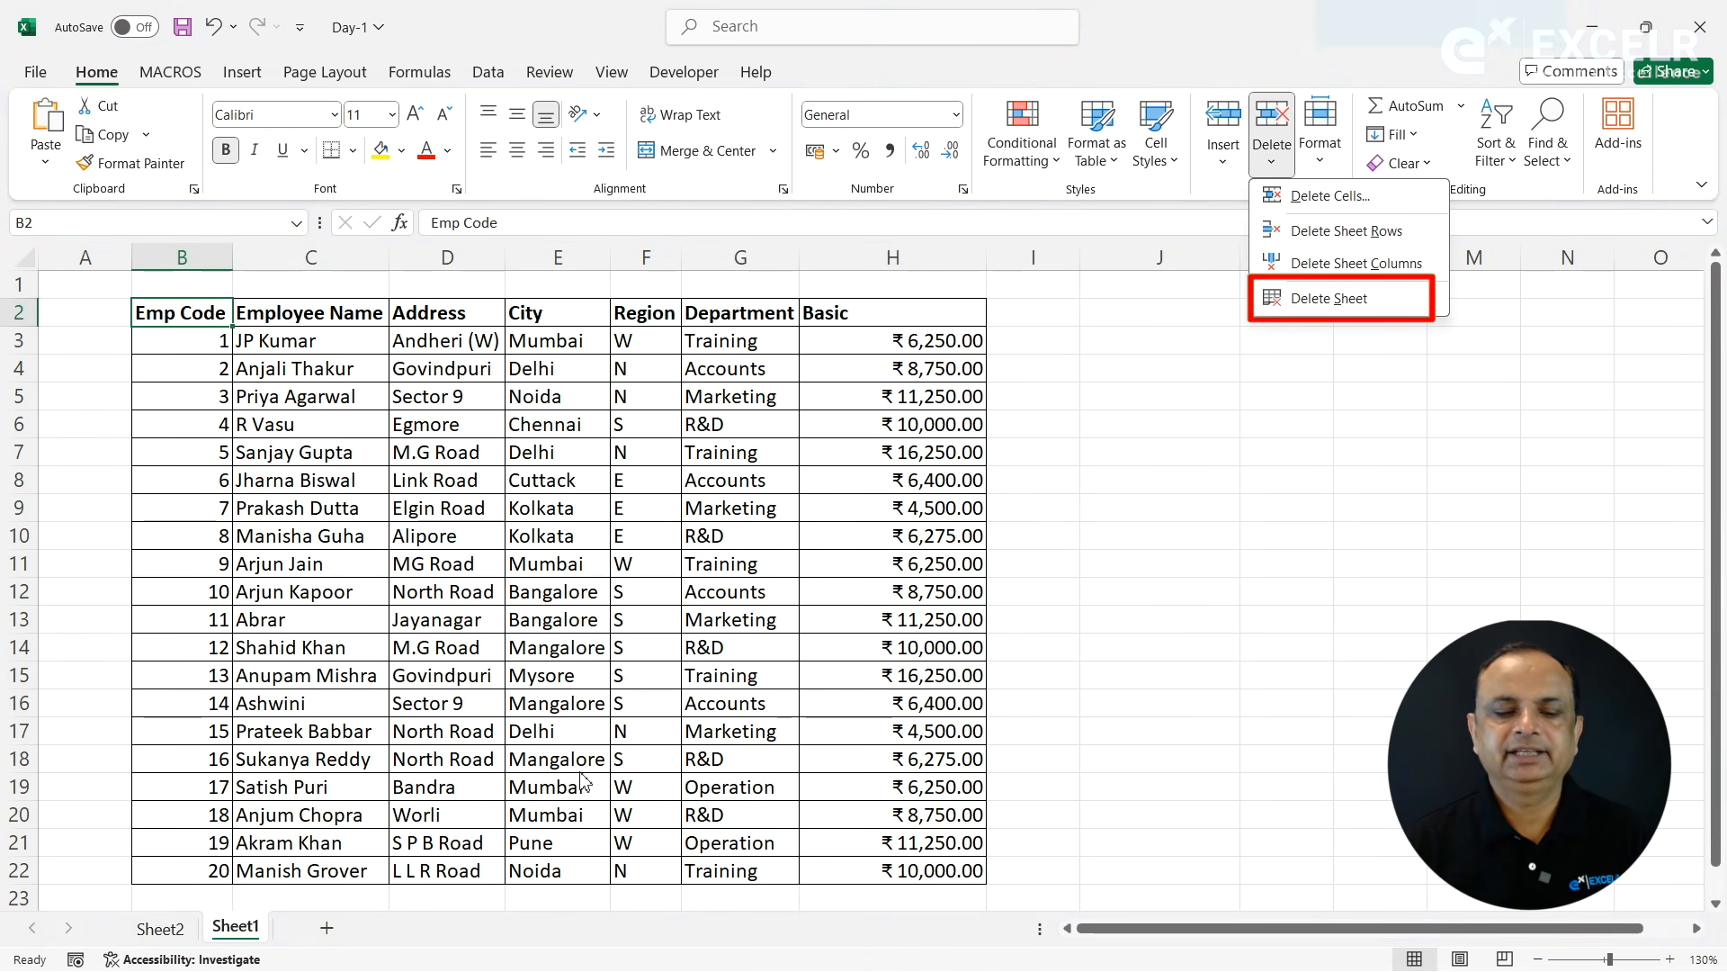
pyautogui.click(157, 936)
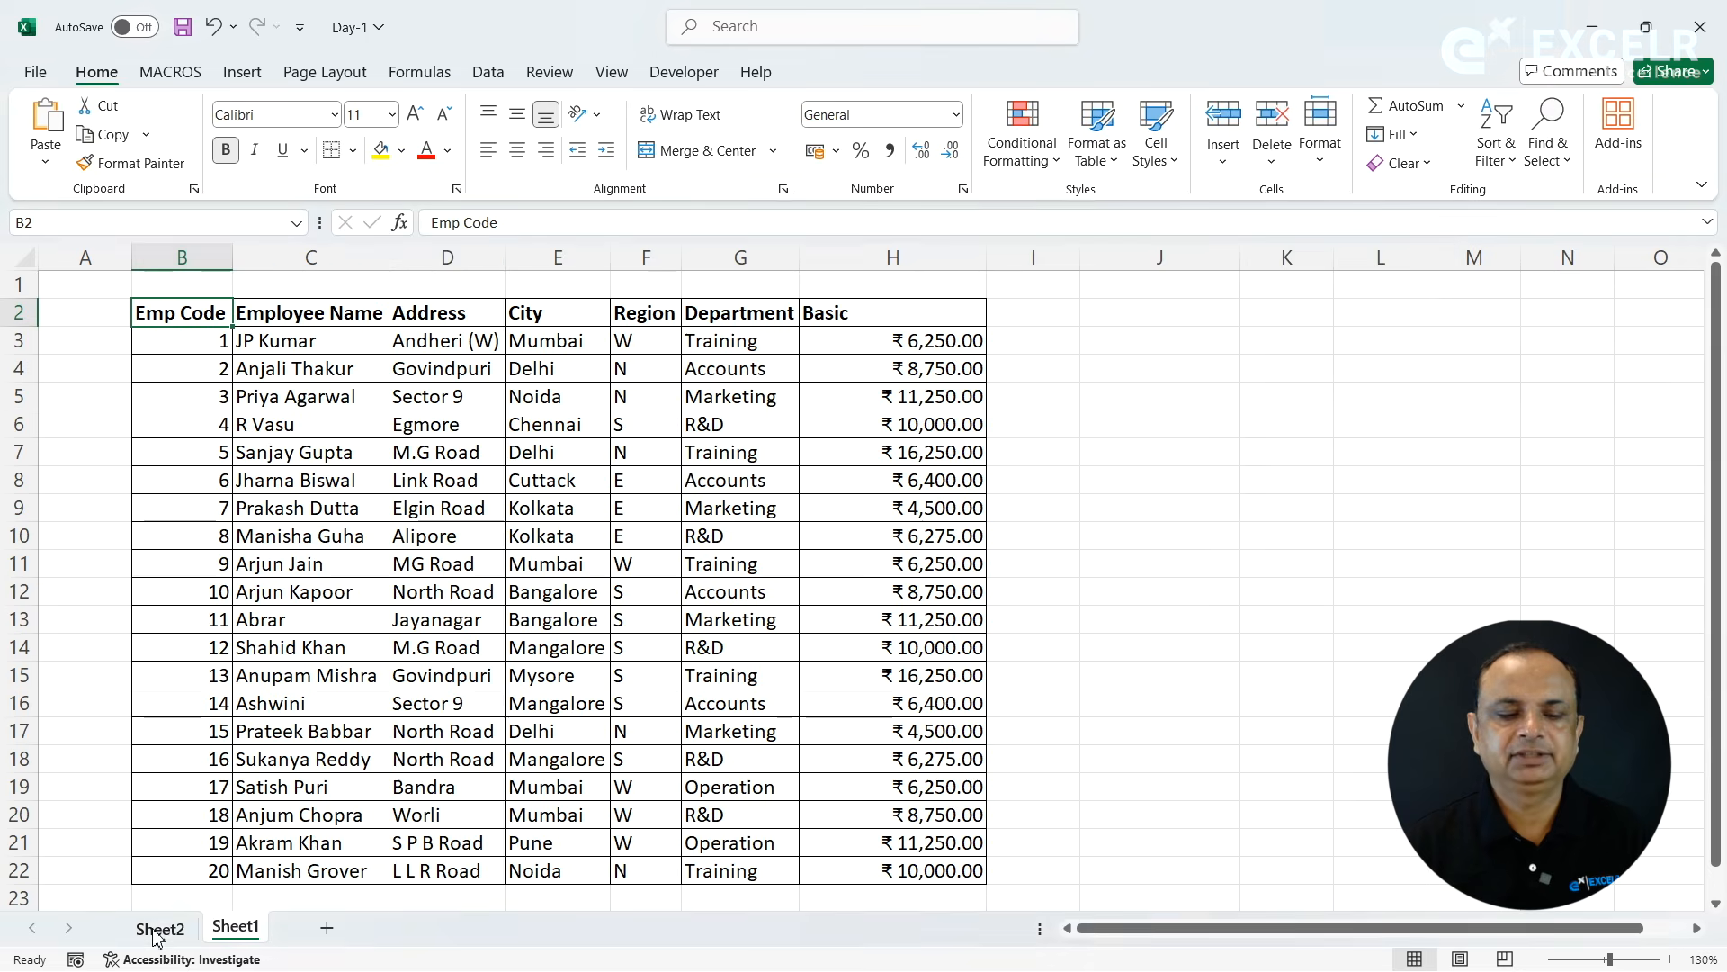
pyautogui.click(158, 936)
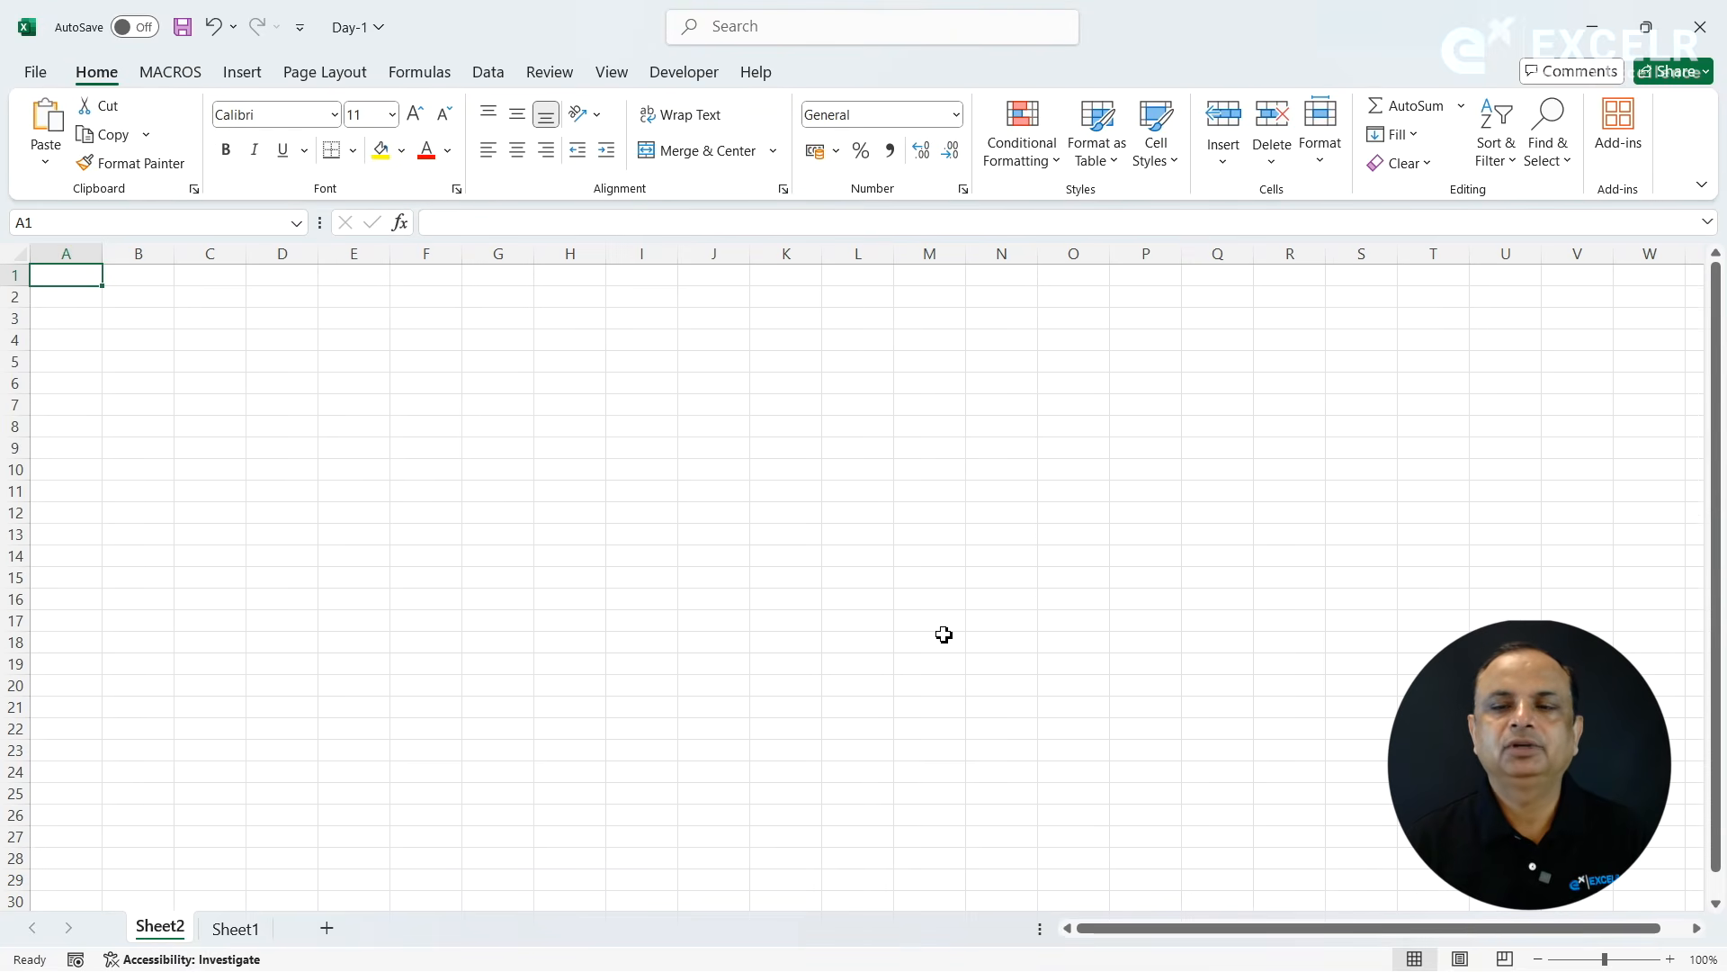
pyautogui.click(1272, 164)
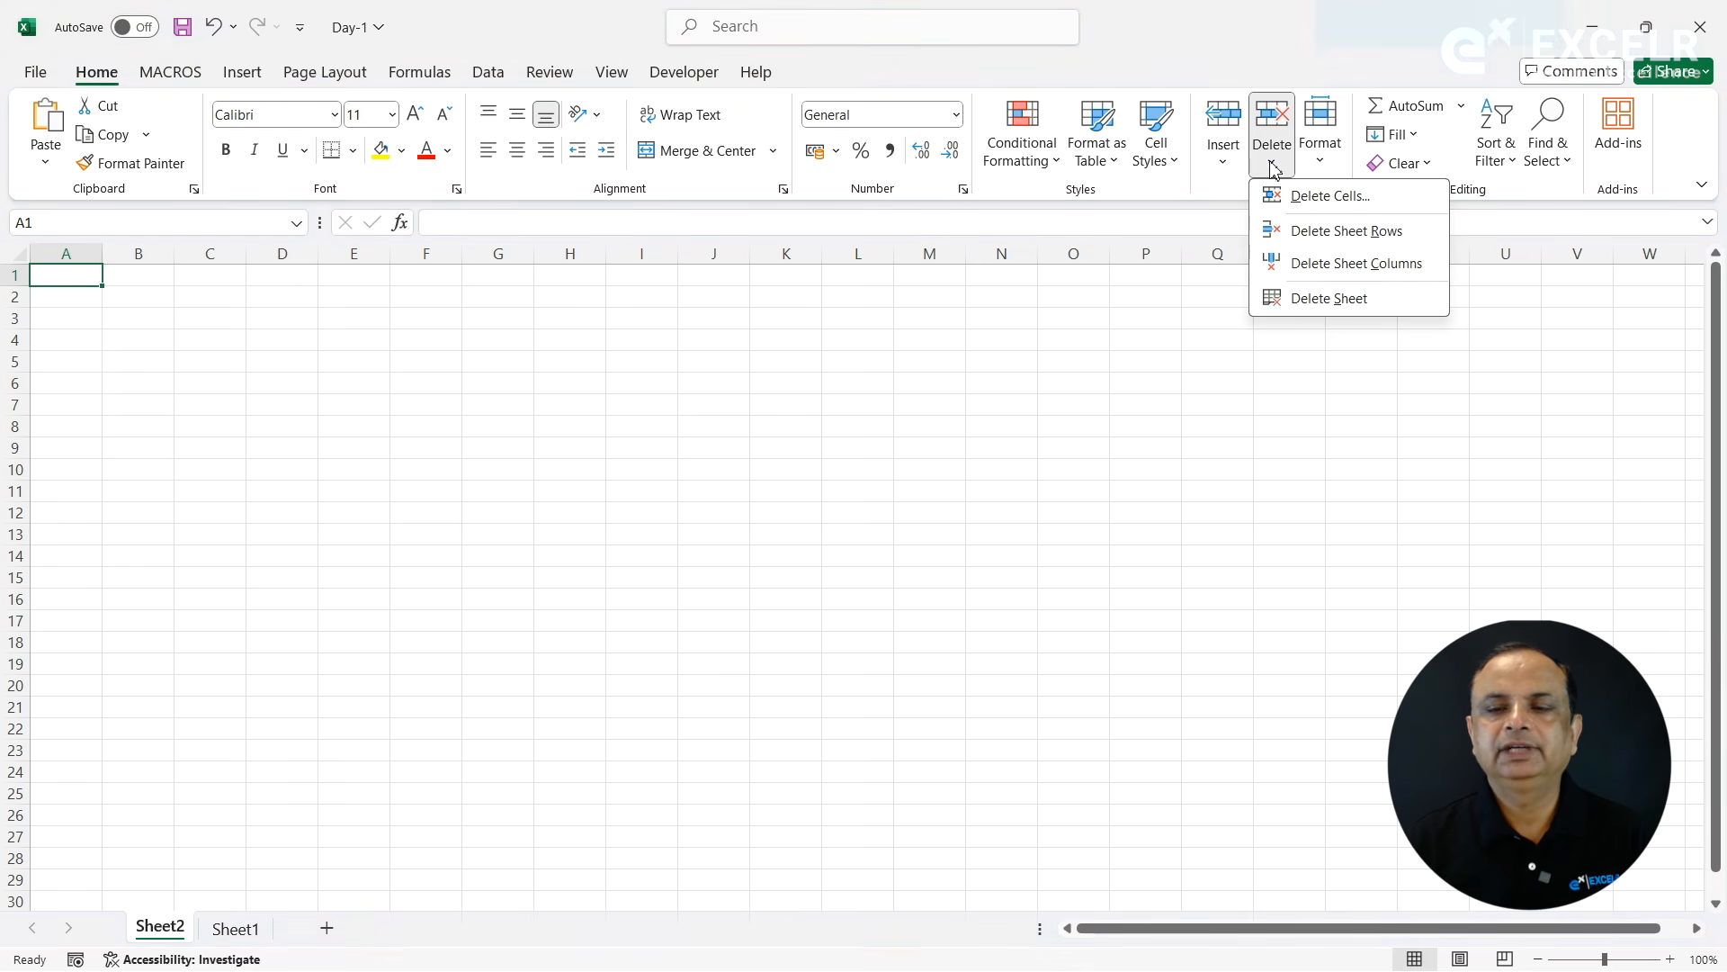
pyautogui.click(1327, 298)
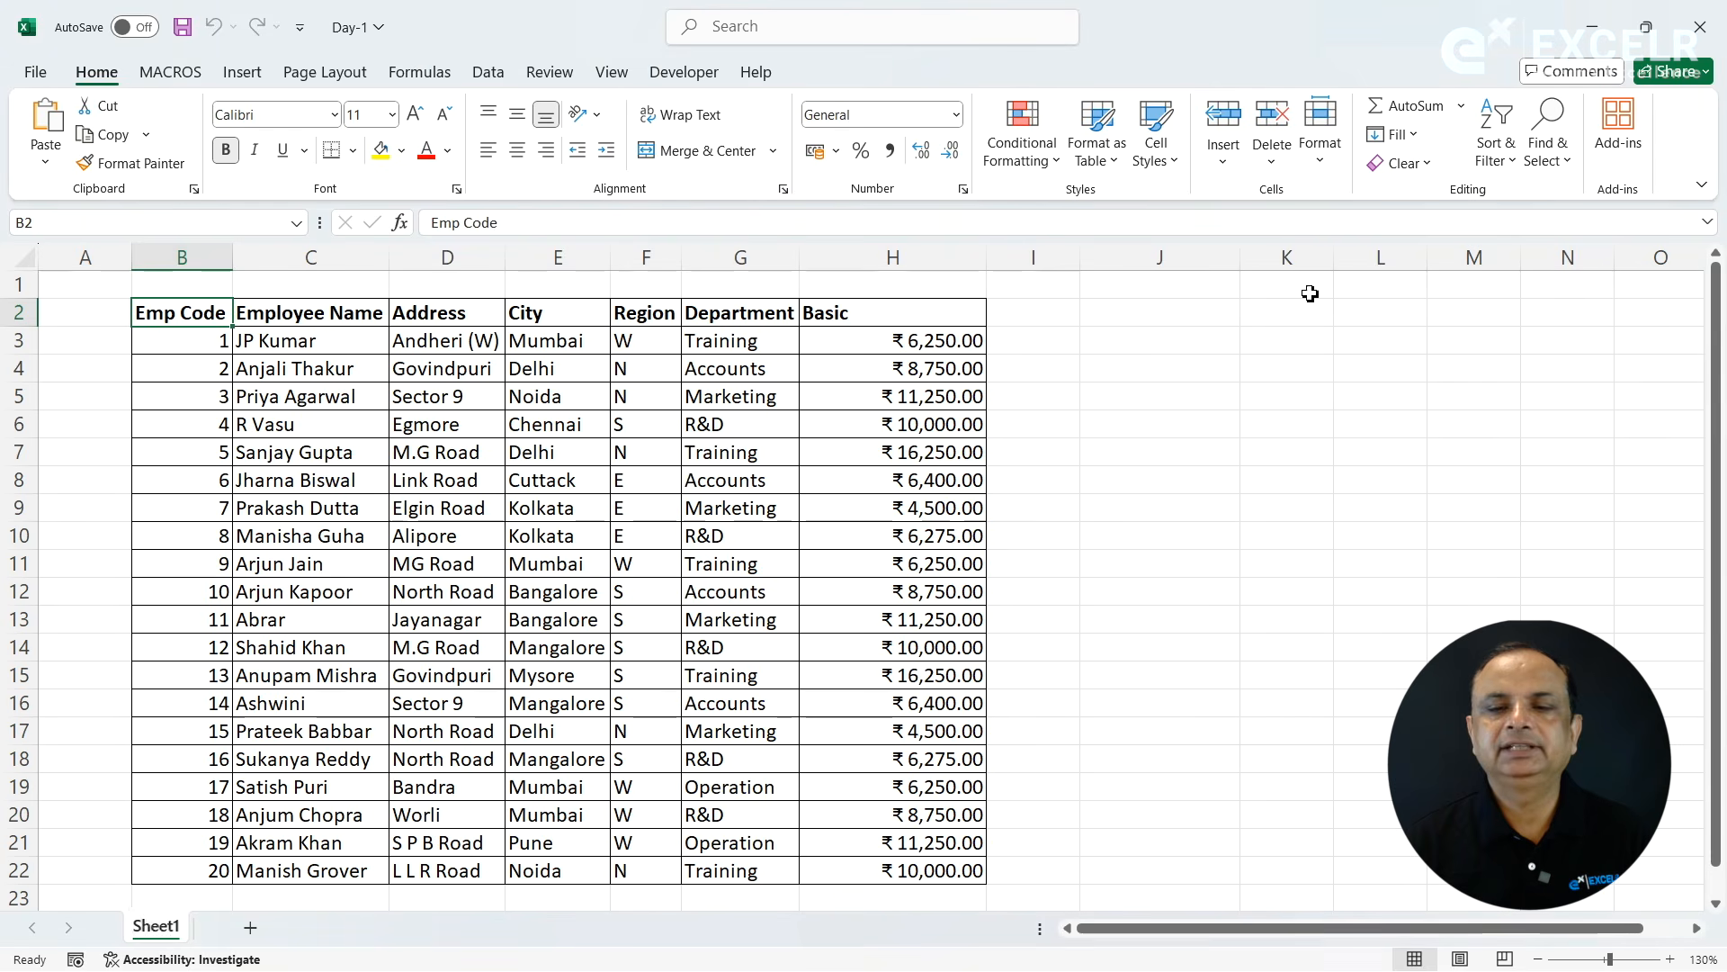
pyautogui.click(1011, 341)
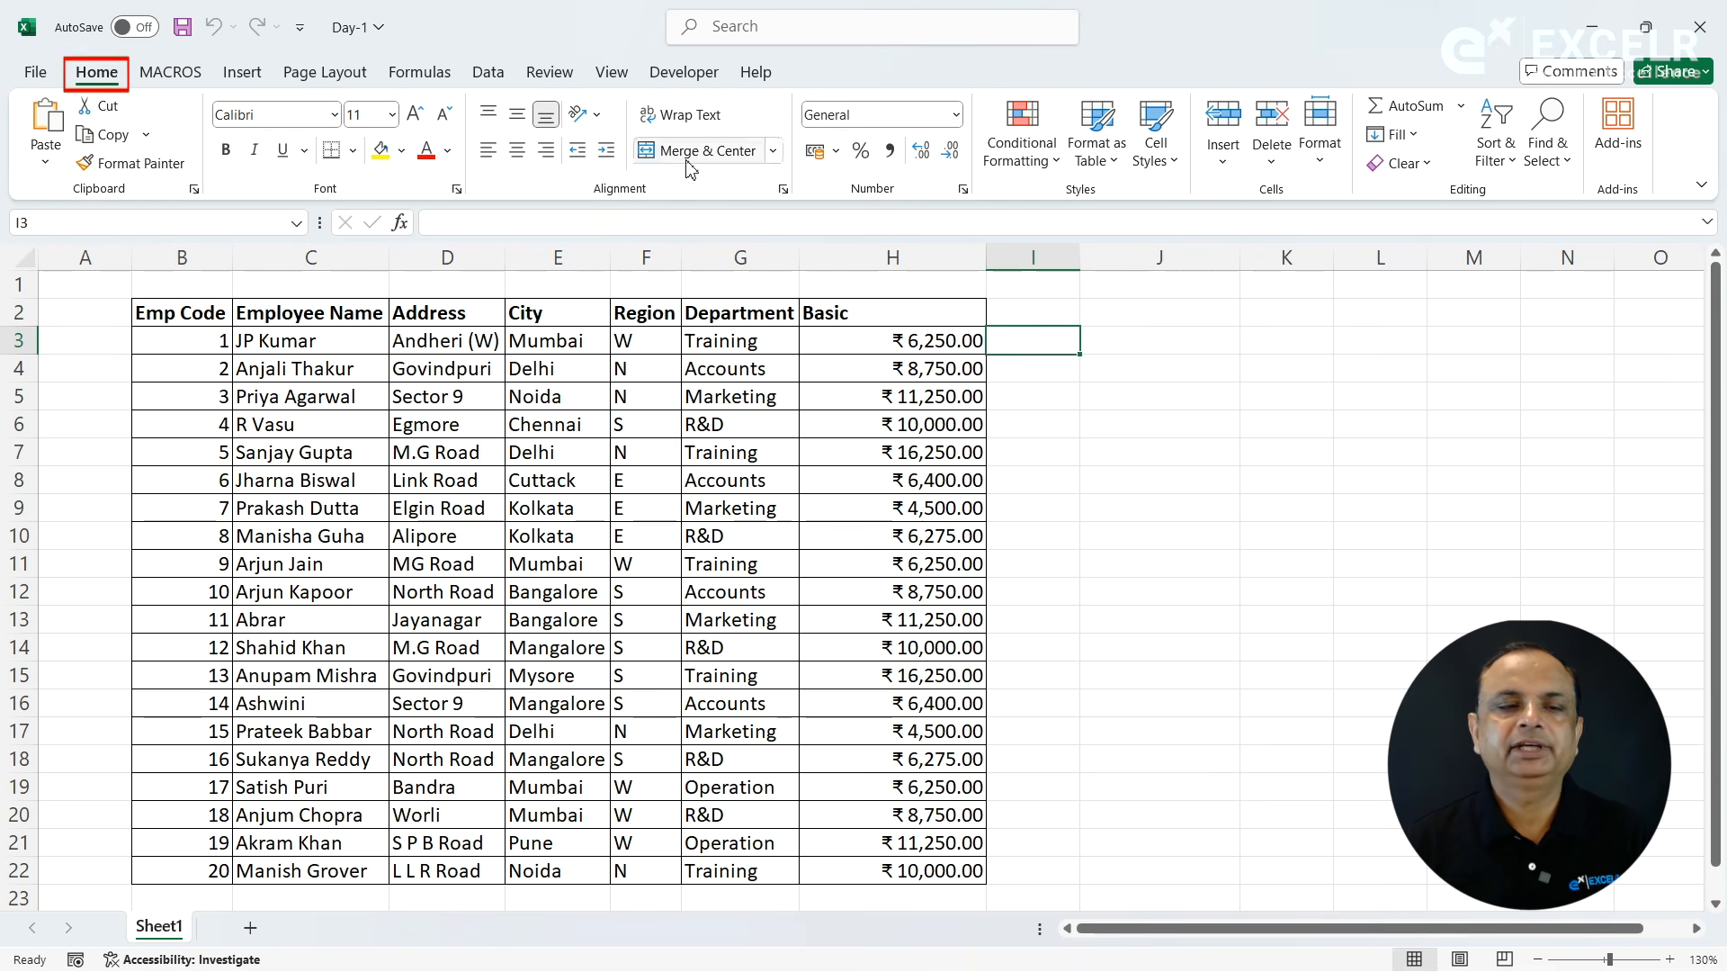
pyautogui.click(1224, 164)
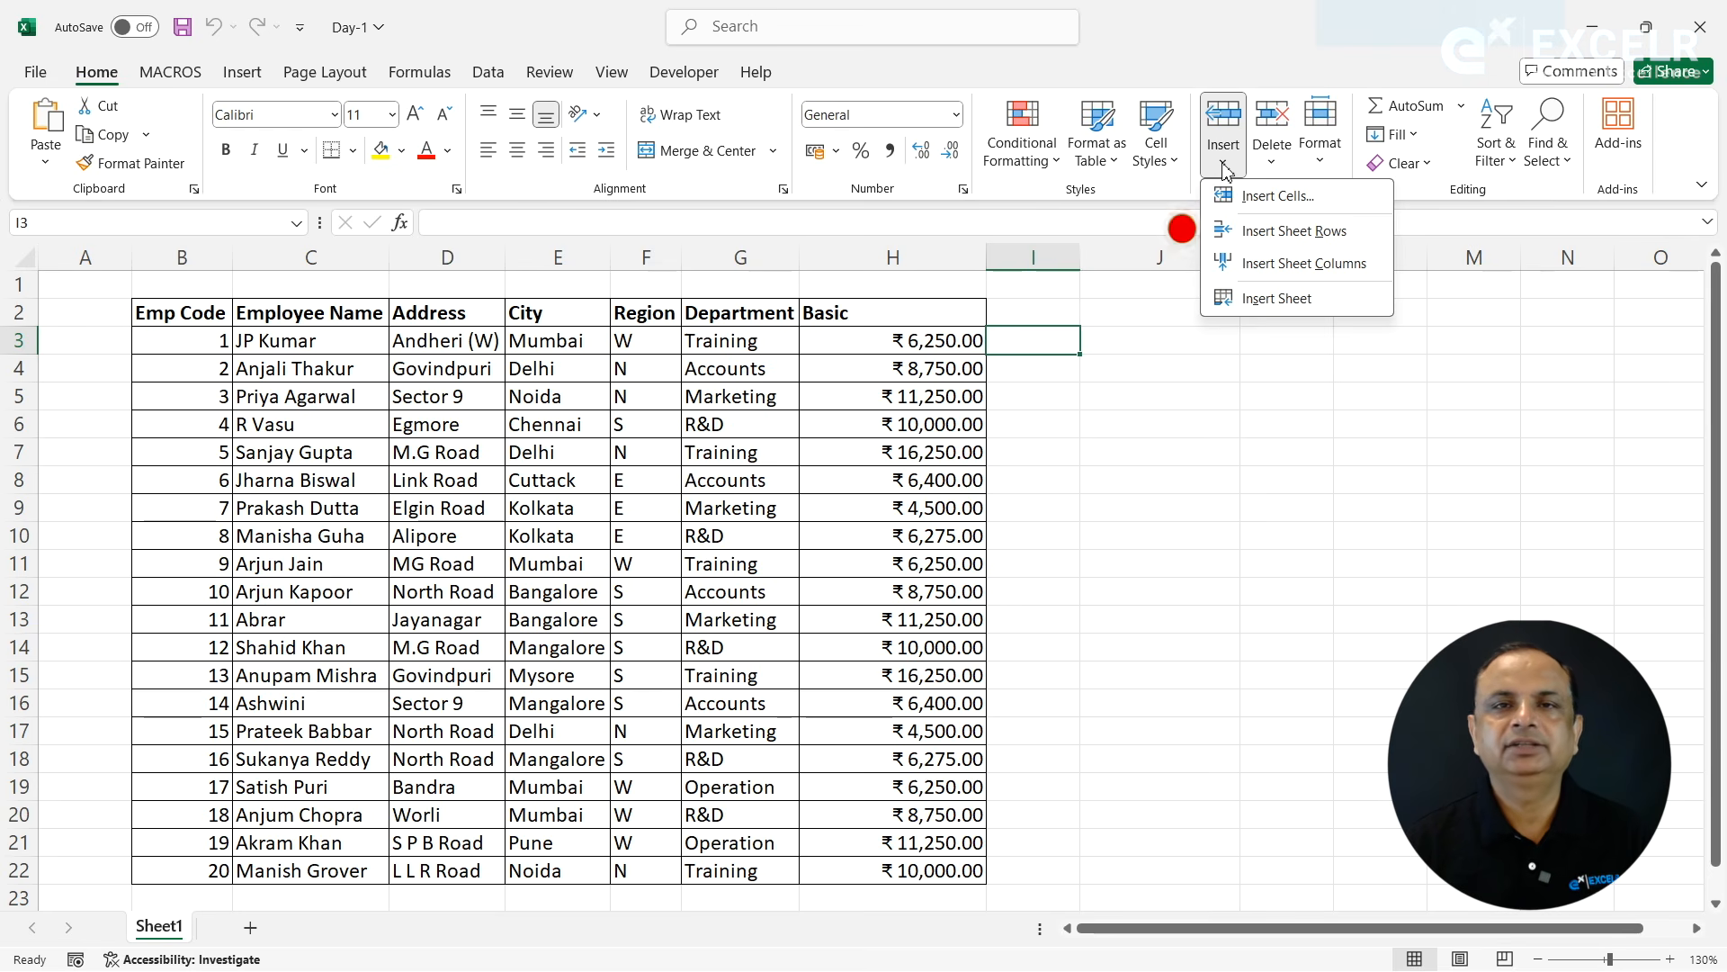
pyautogui.click(1271, 167)
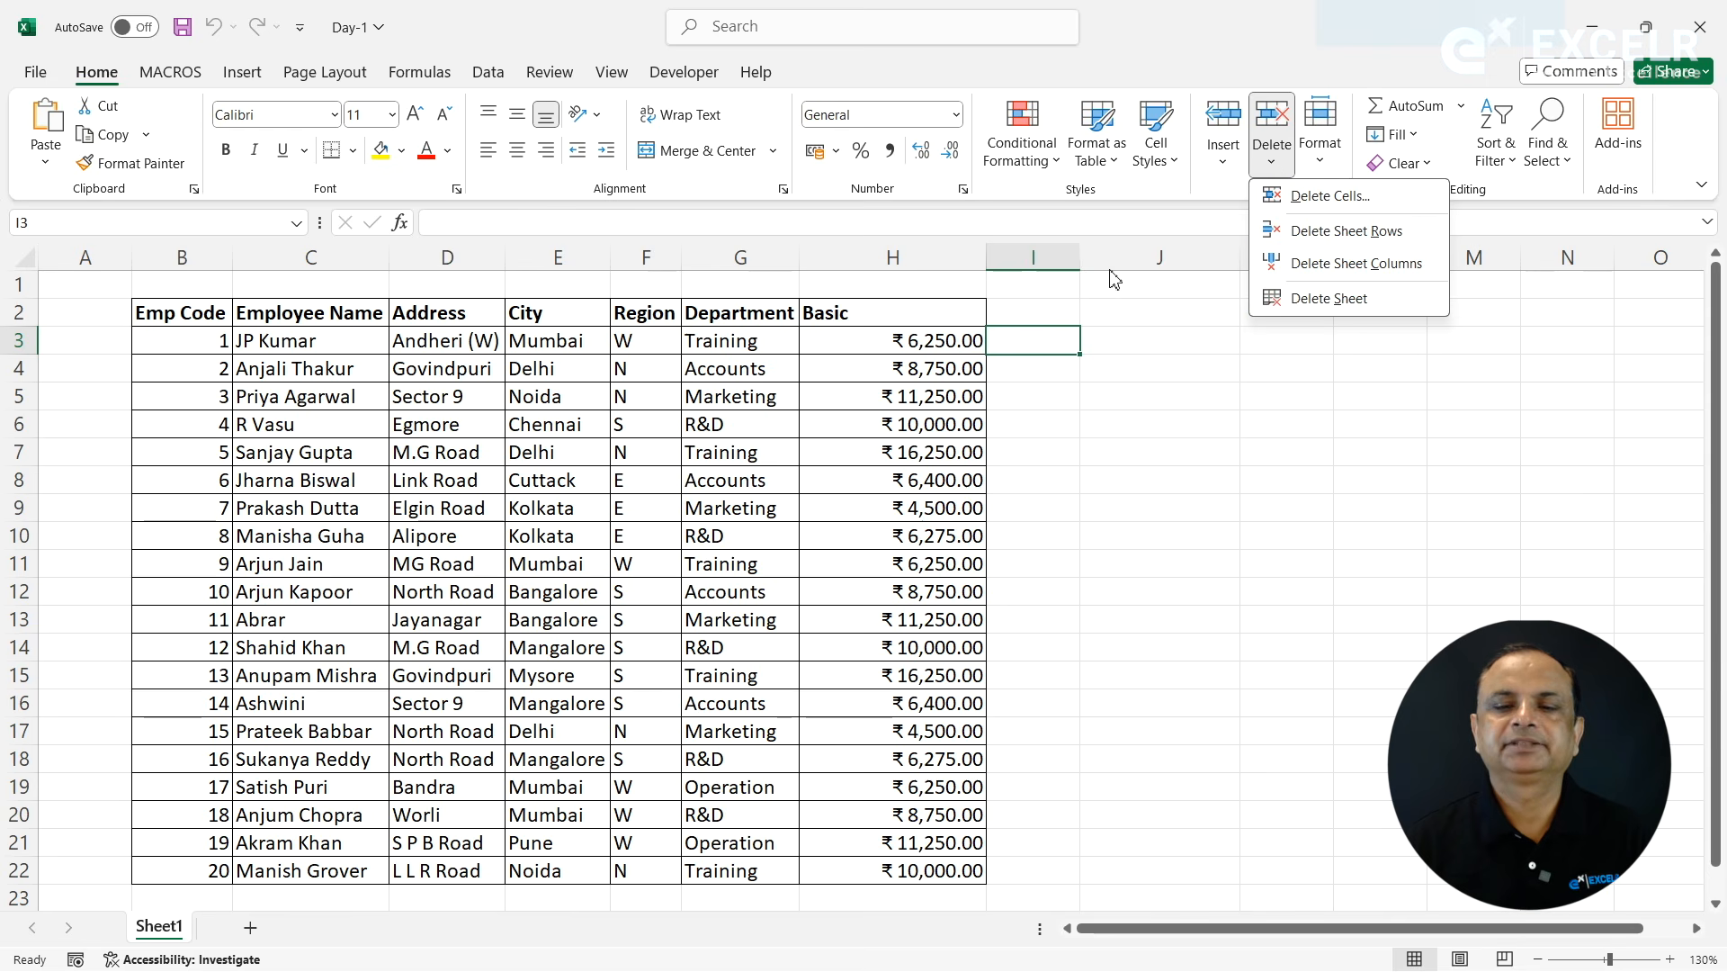
pyautogui.click(1057, 335)
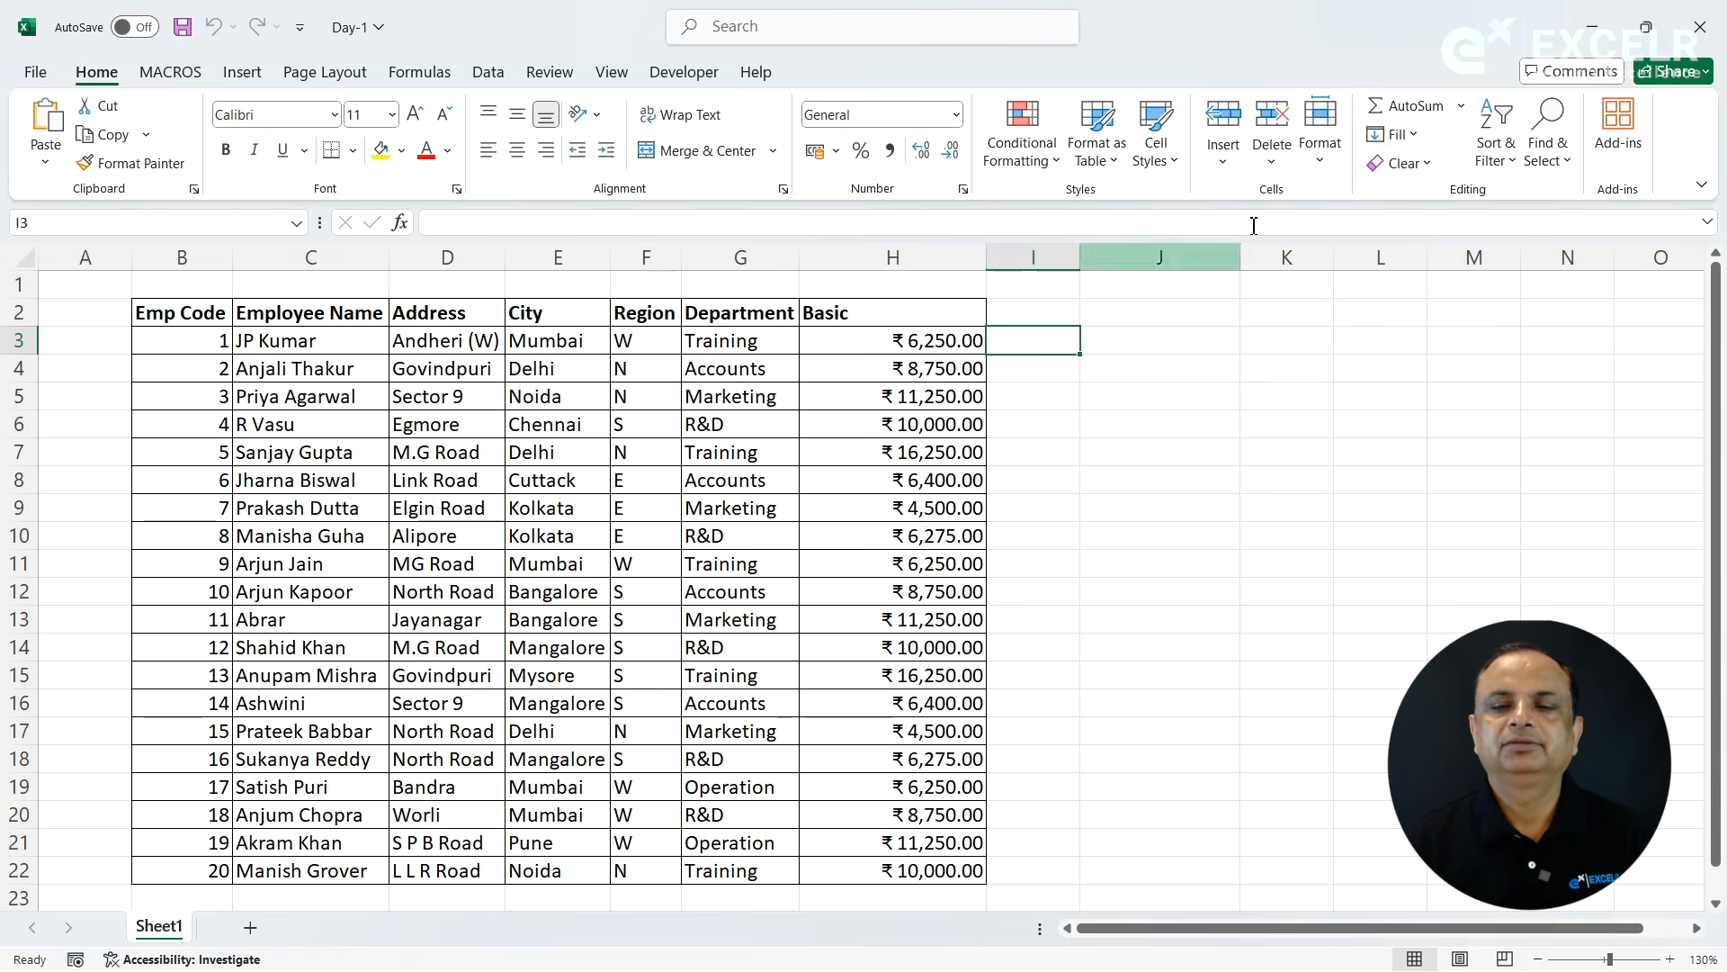
pyautogui.click(1316, 166)
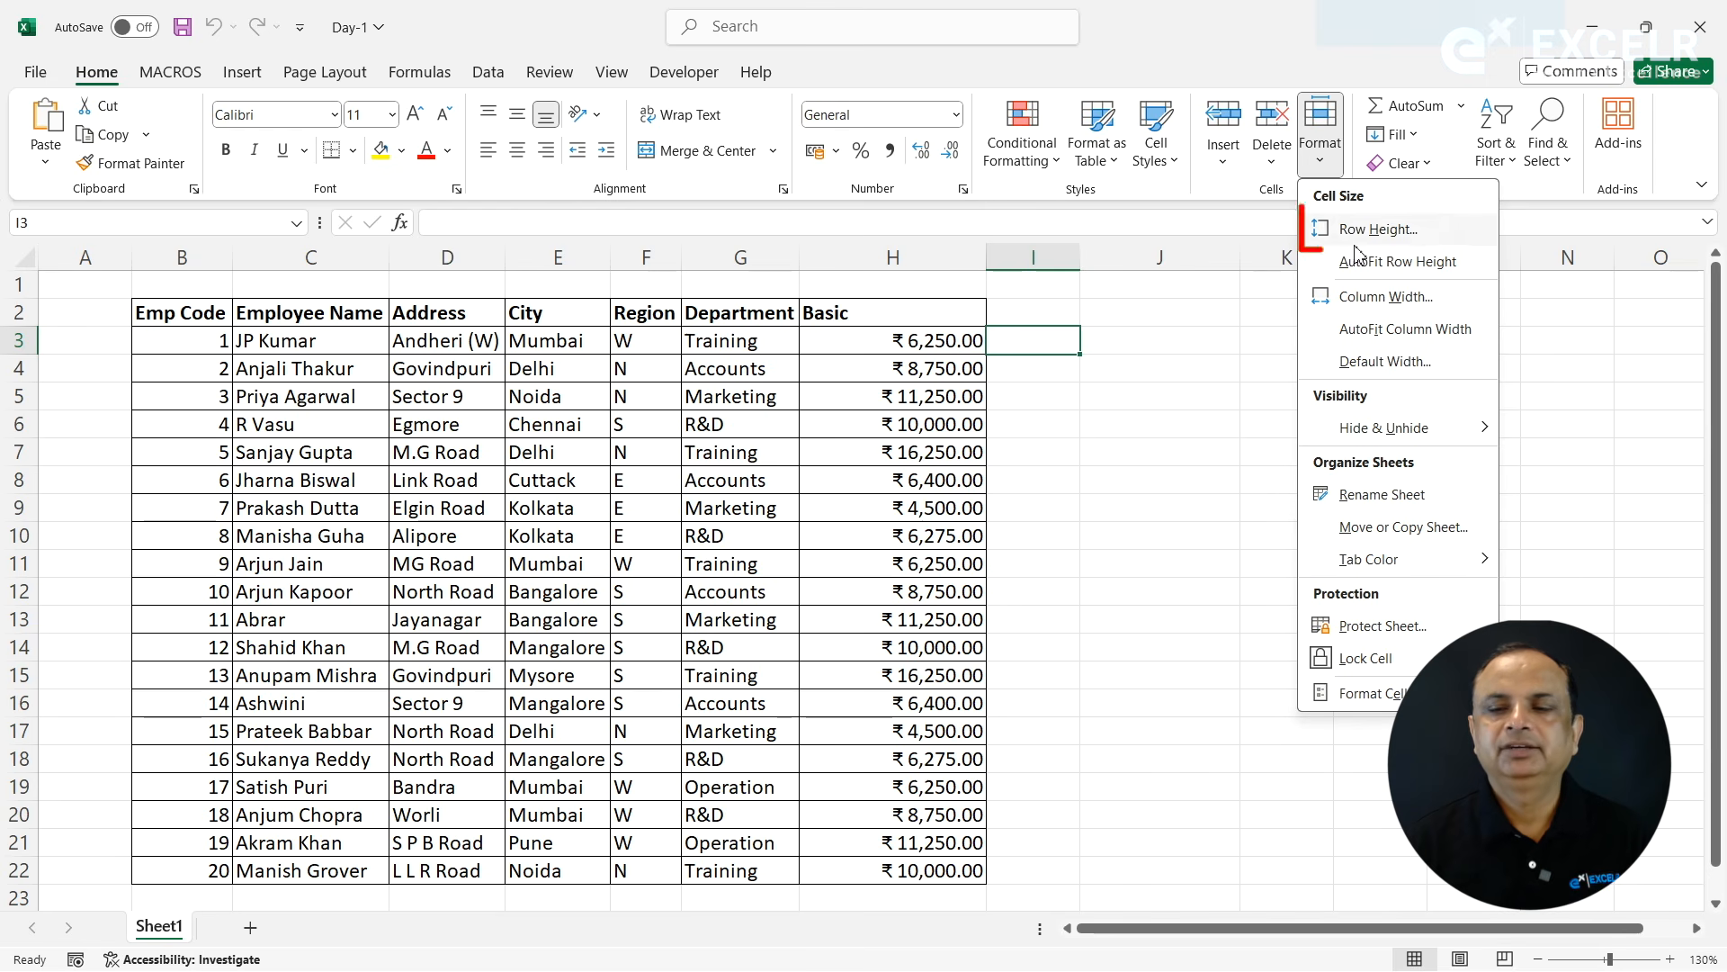
pyautogui.press('Escape')
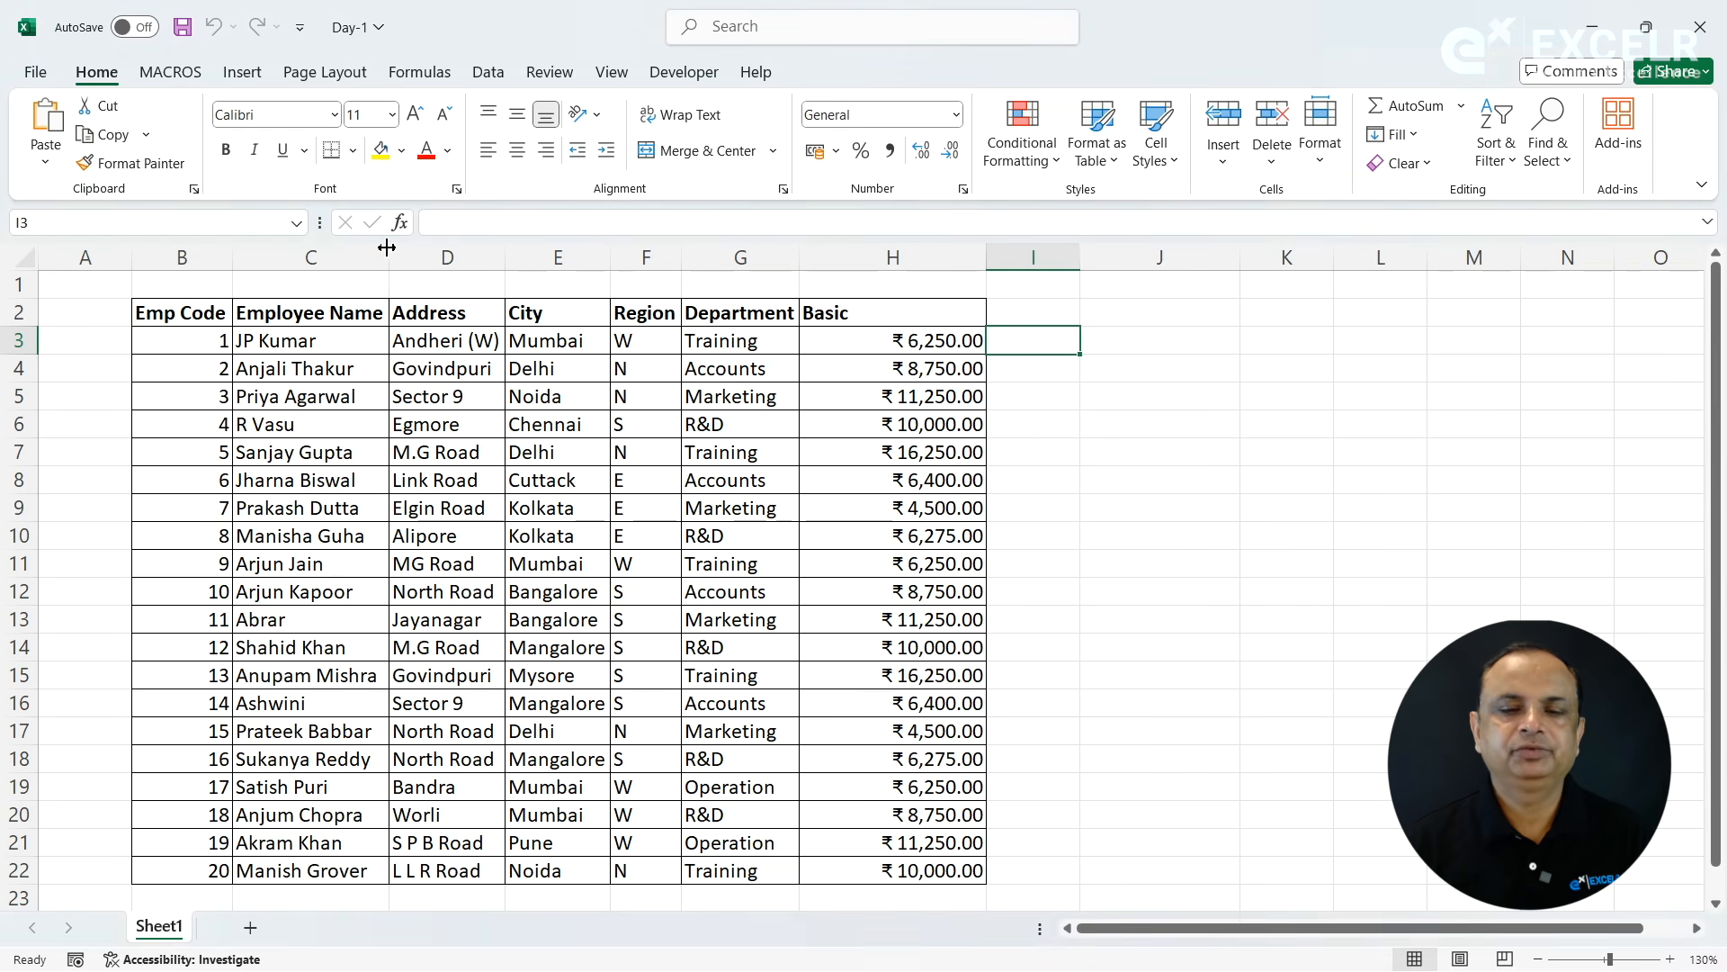
# - Set the height of the blank row 1 above the employee table to 25
pyautogui.click(93, 284)
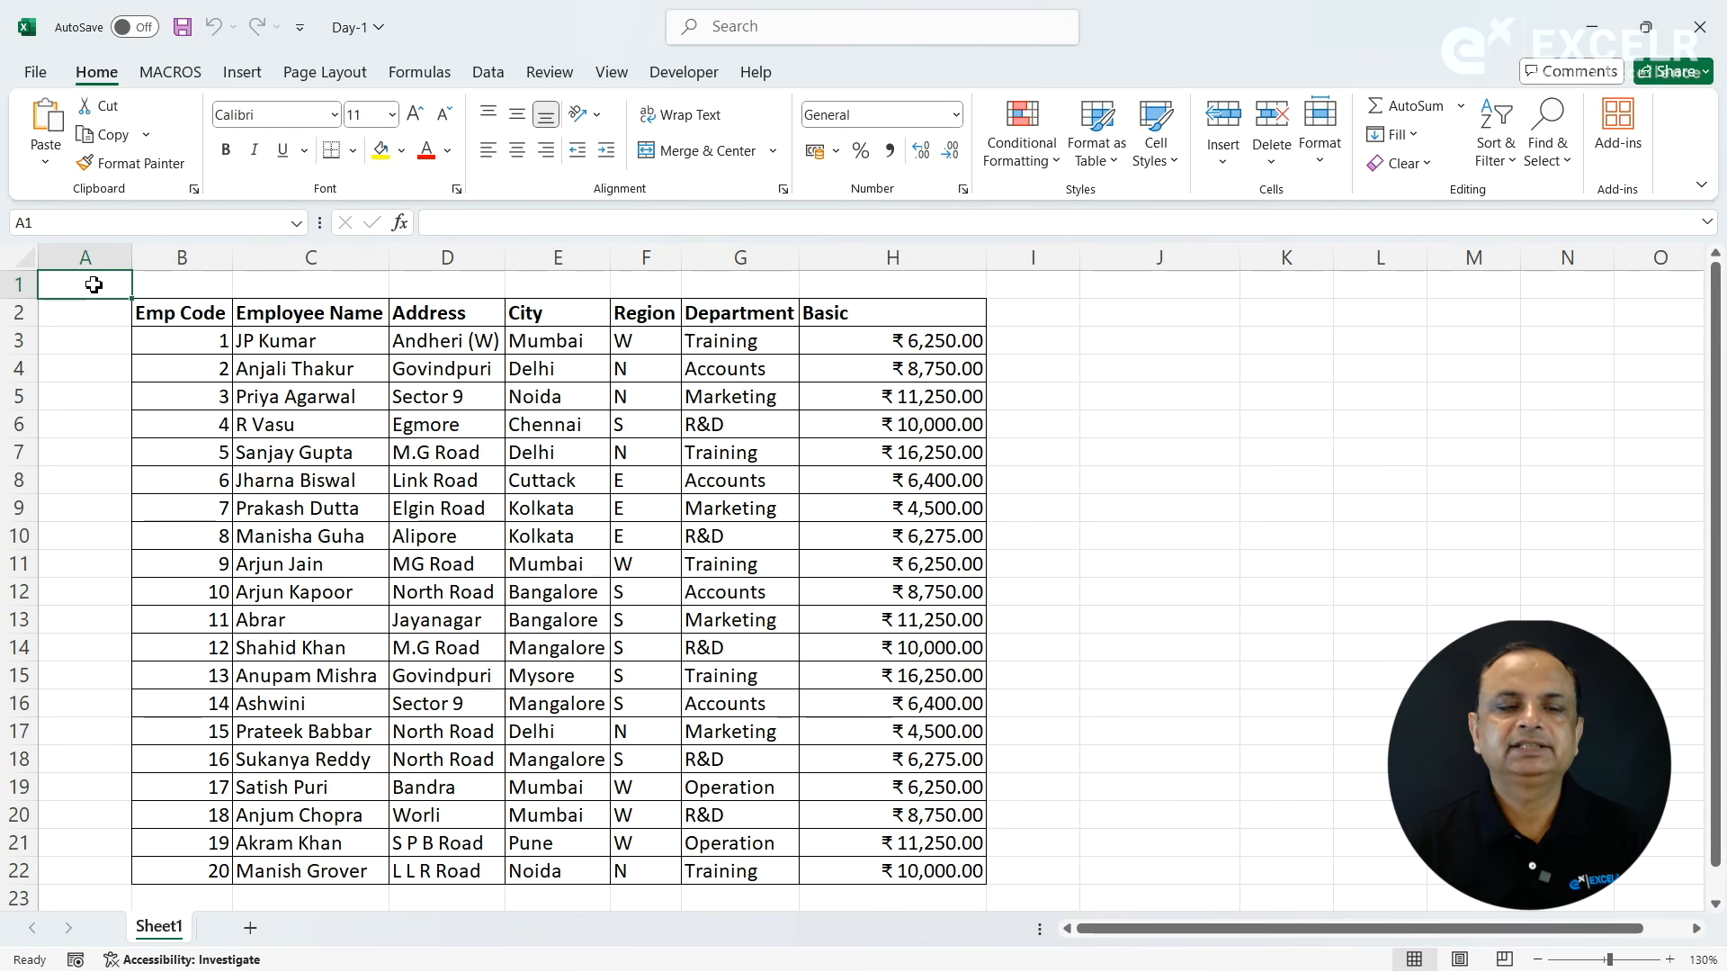
pyautogui.click(1321, 164)
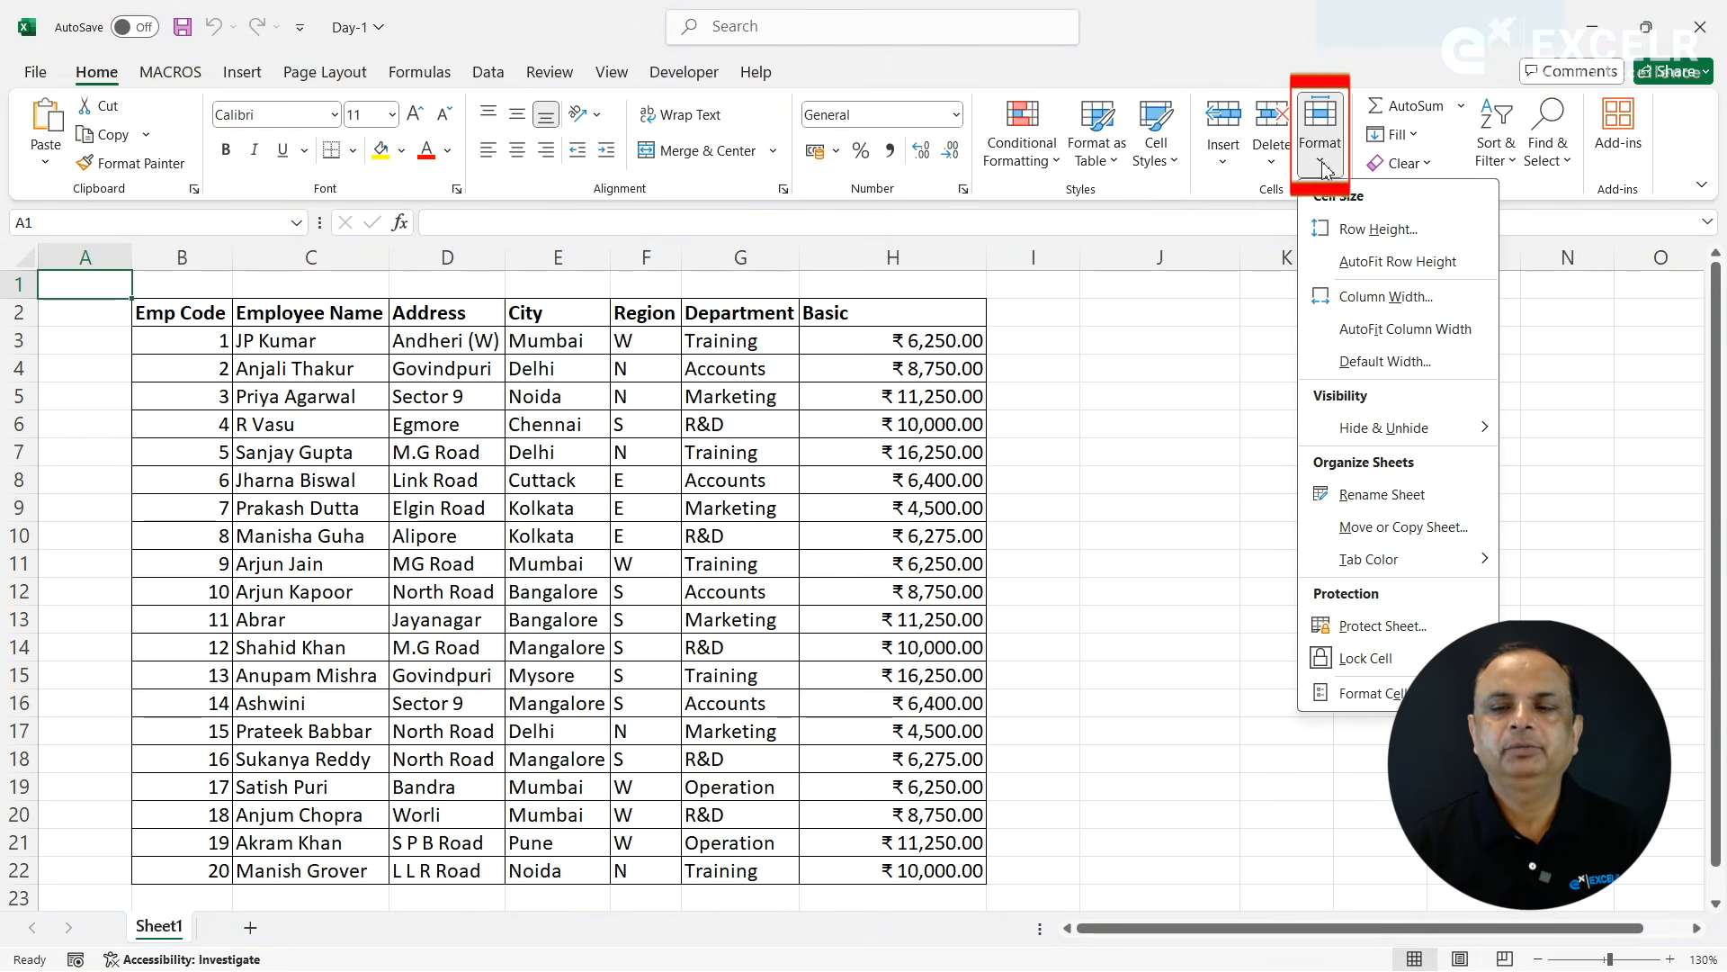
pyautogui.click(1372, 236)
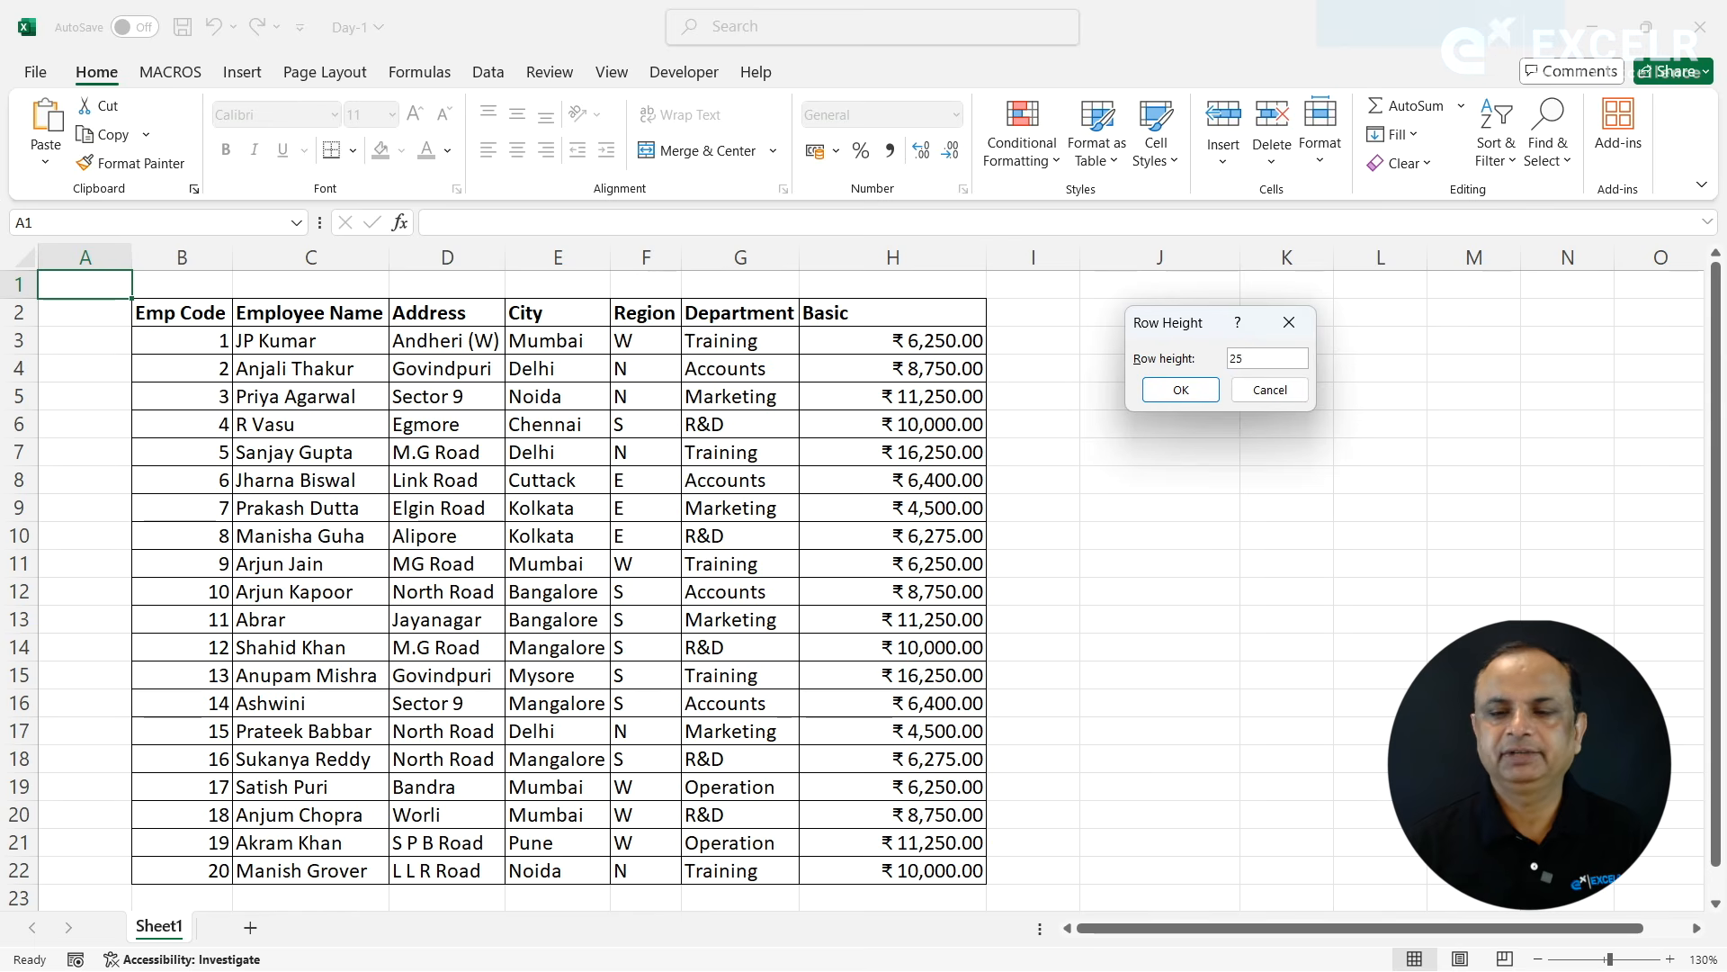
pyautogui.write('25')
pyautogui.press('Return')
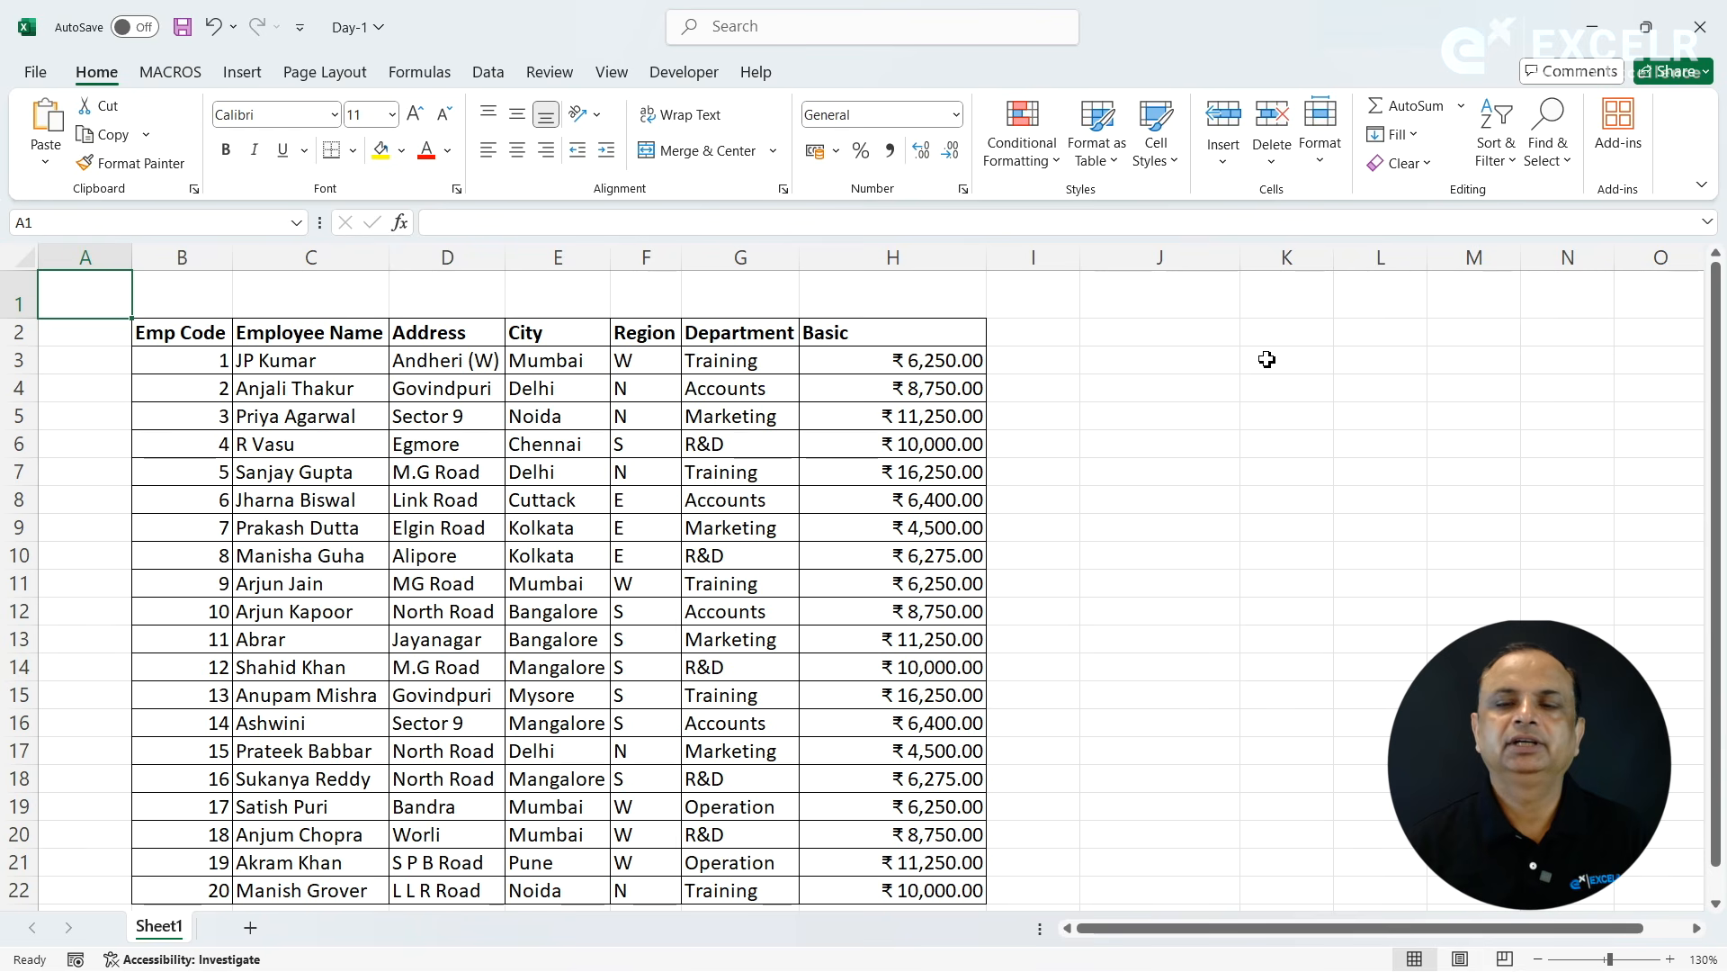
# - Manually enlarge the height of the header row 2 to well over double the height of the data rows
pyautogui.click(1322, 157)
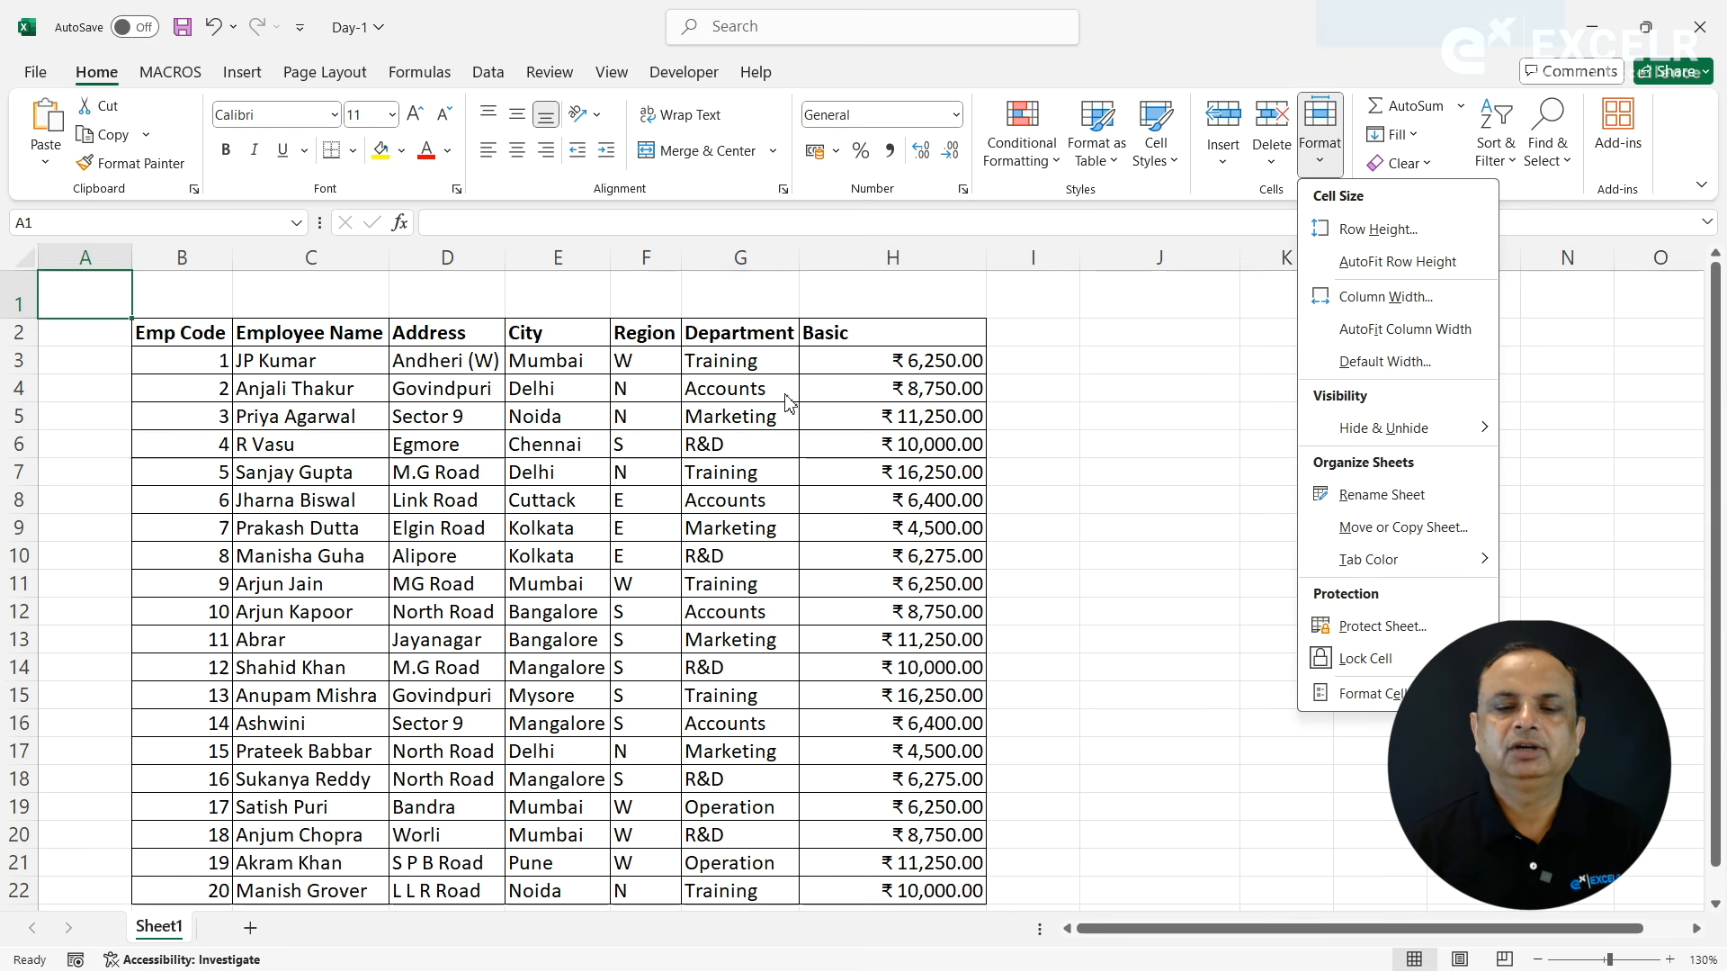
pyautogui.click(224, 377)
pyautogui.click(207, 361)
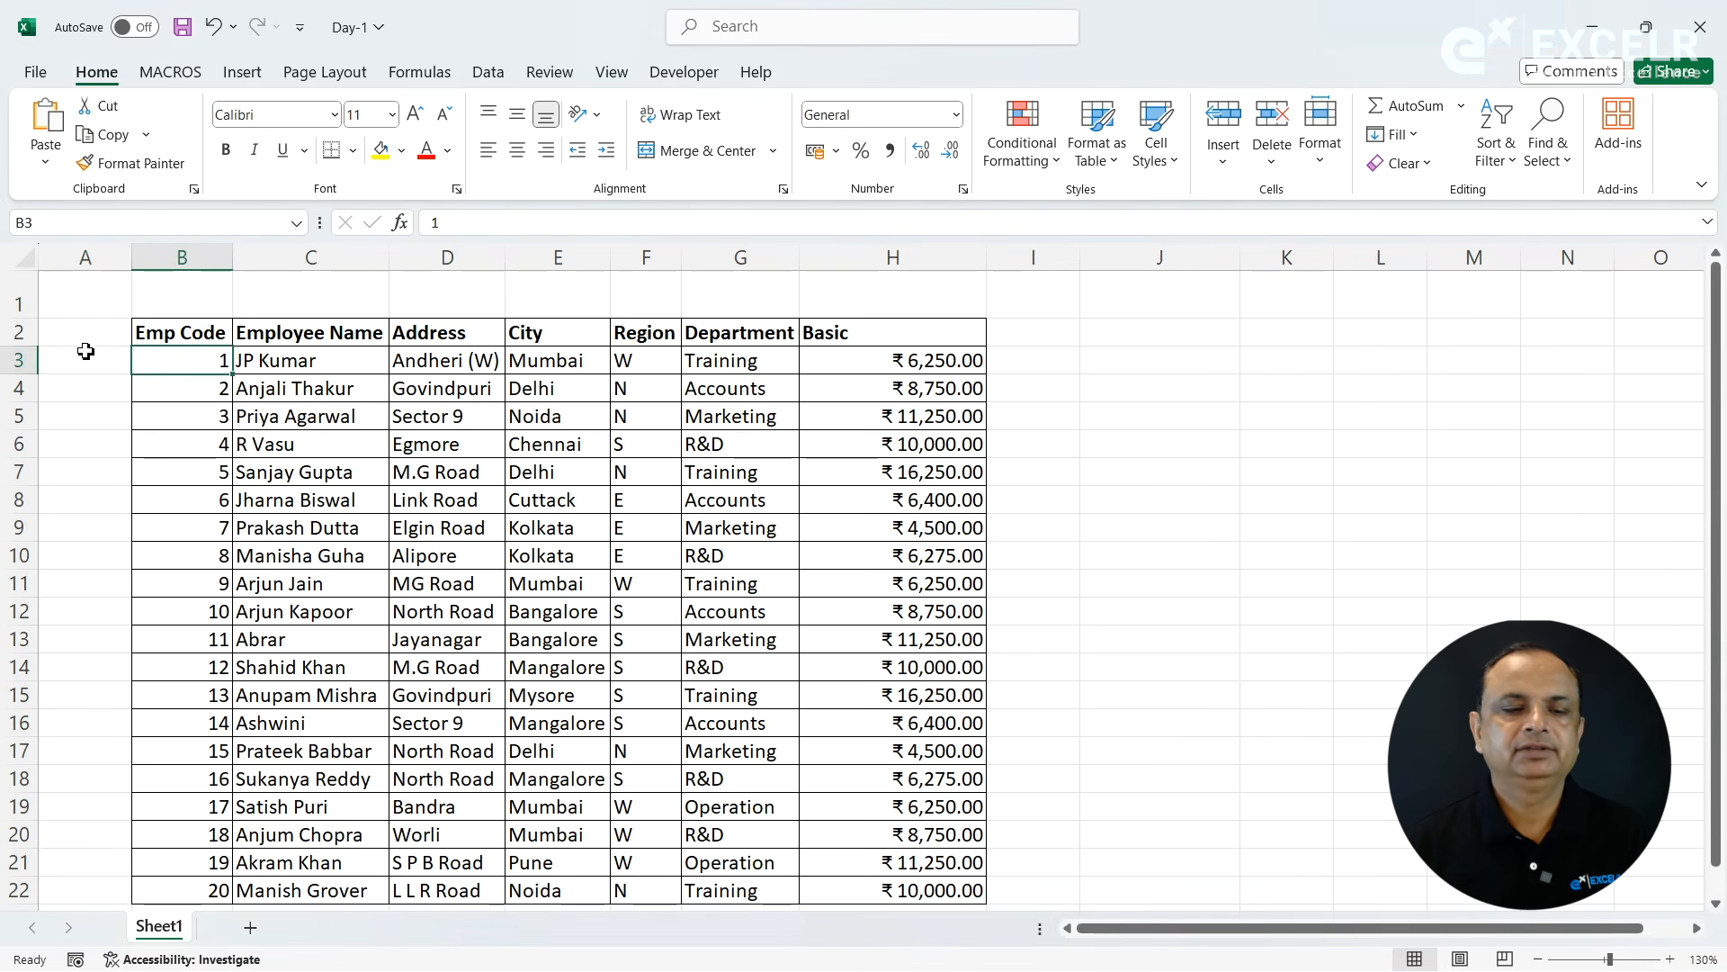
pyautogui.click(32, 351)
pyautogui.moveTo(32, 351); pyautogui.dragTo(32, 392)
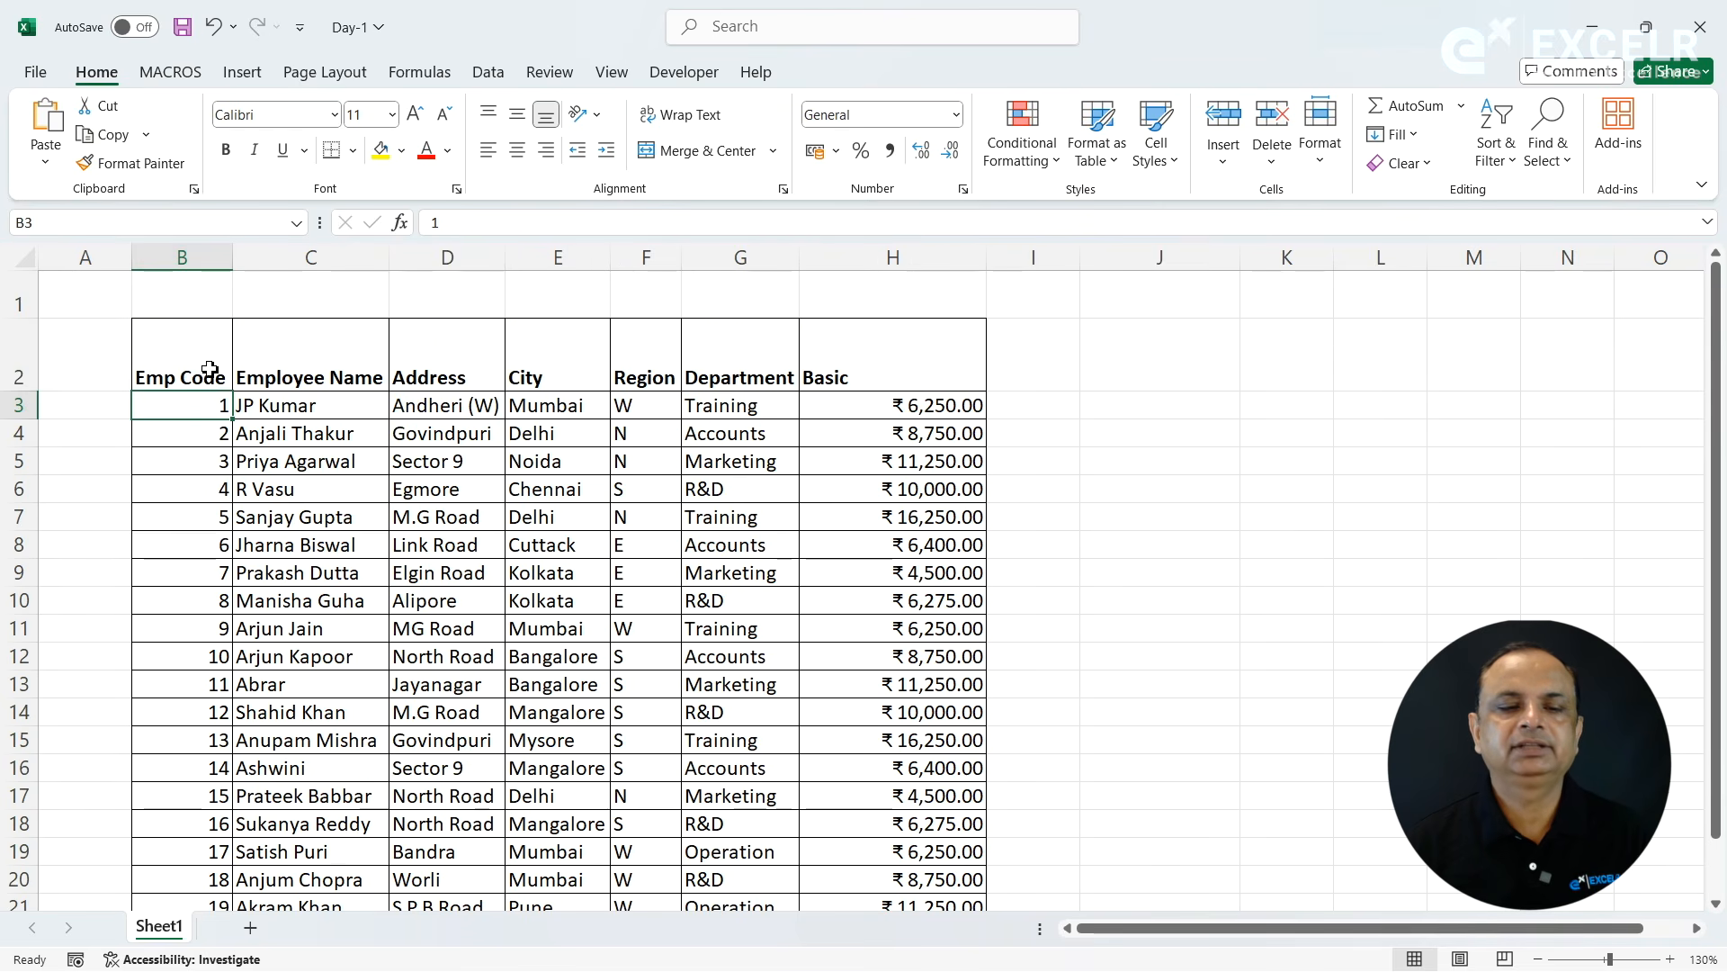
# - AutoFit the height of the entire header row 2 to its contents
pyautogui.click(209, 369)
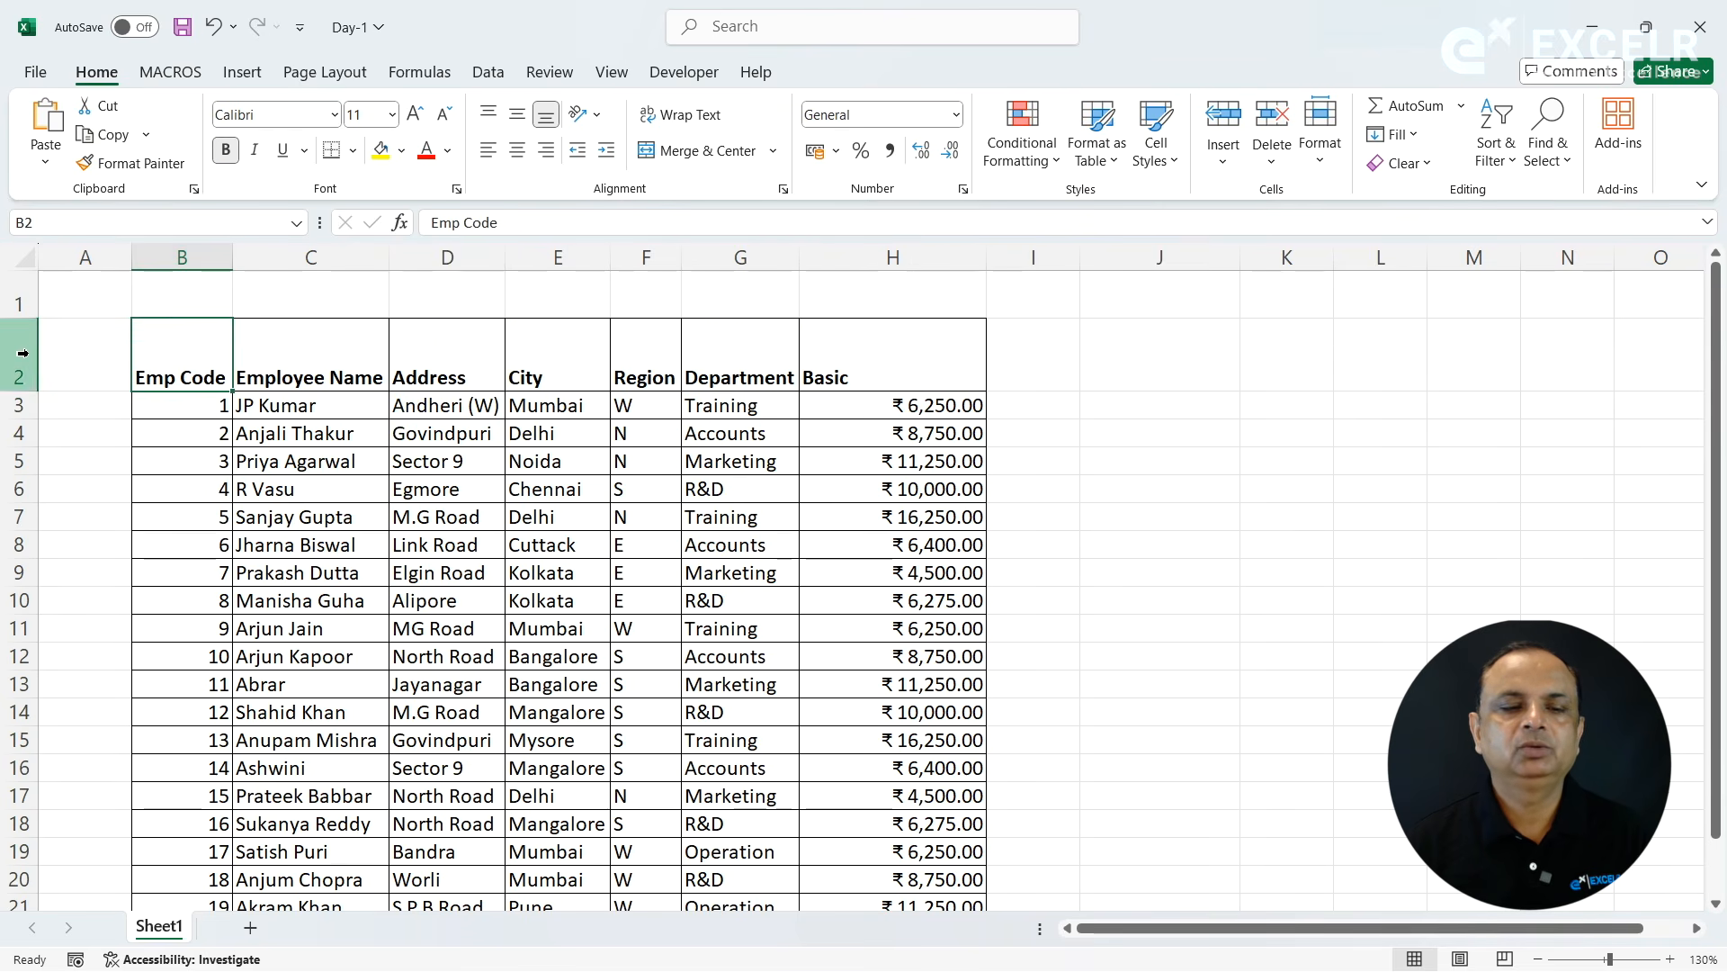
pyautogui.click(22, 353)
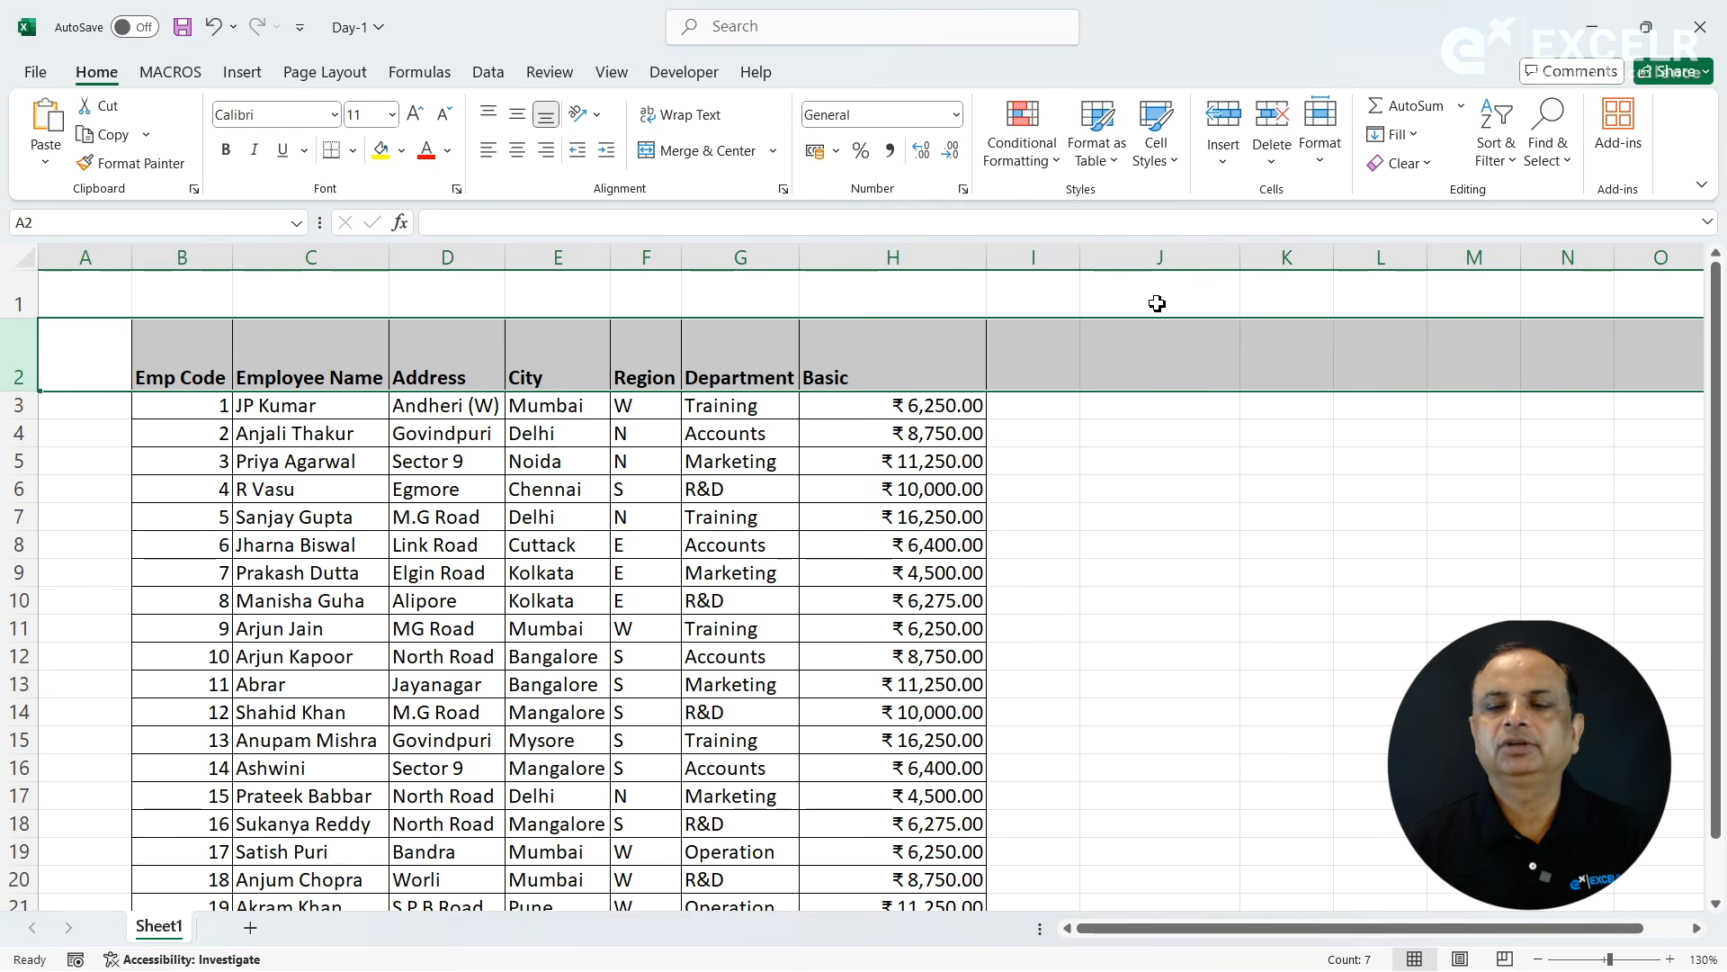
pyautogui.click(1330, 170)
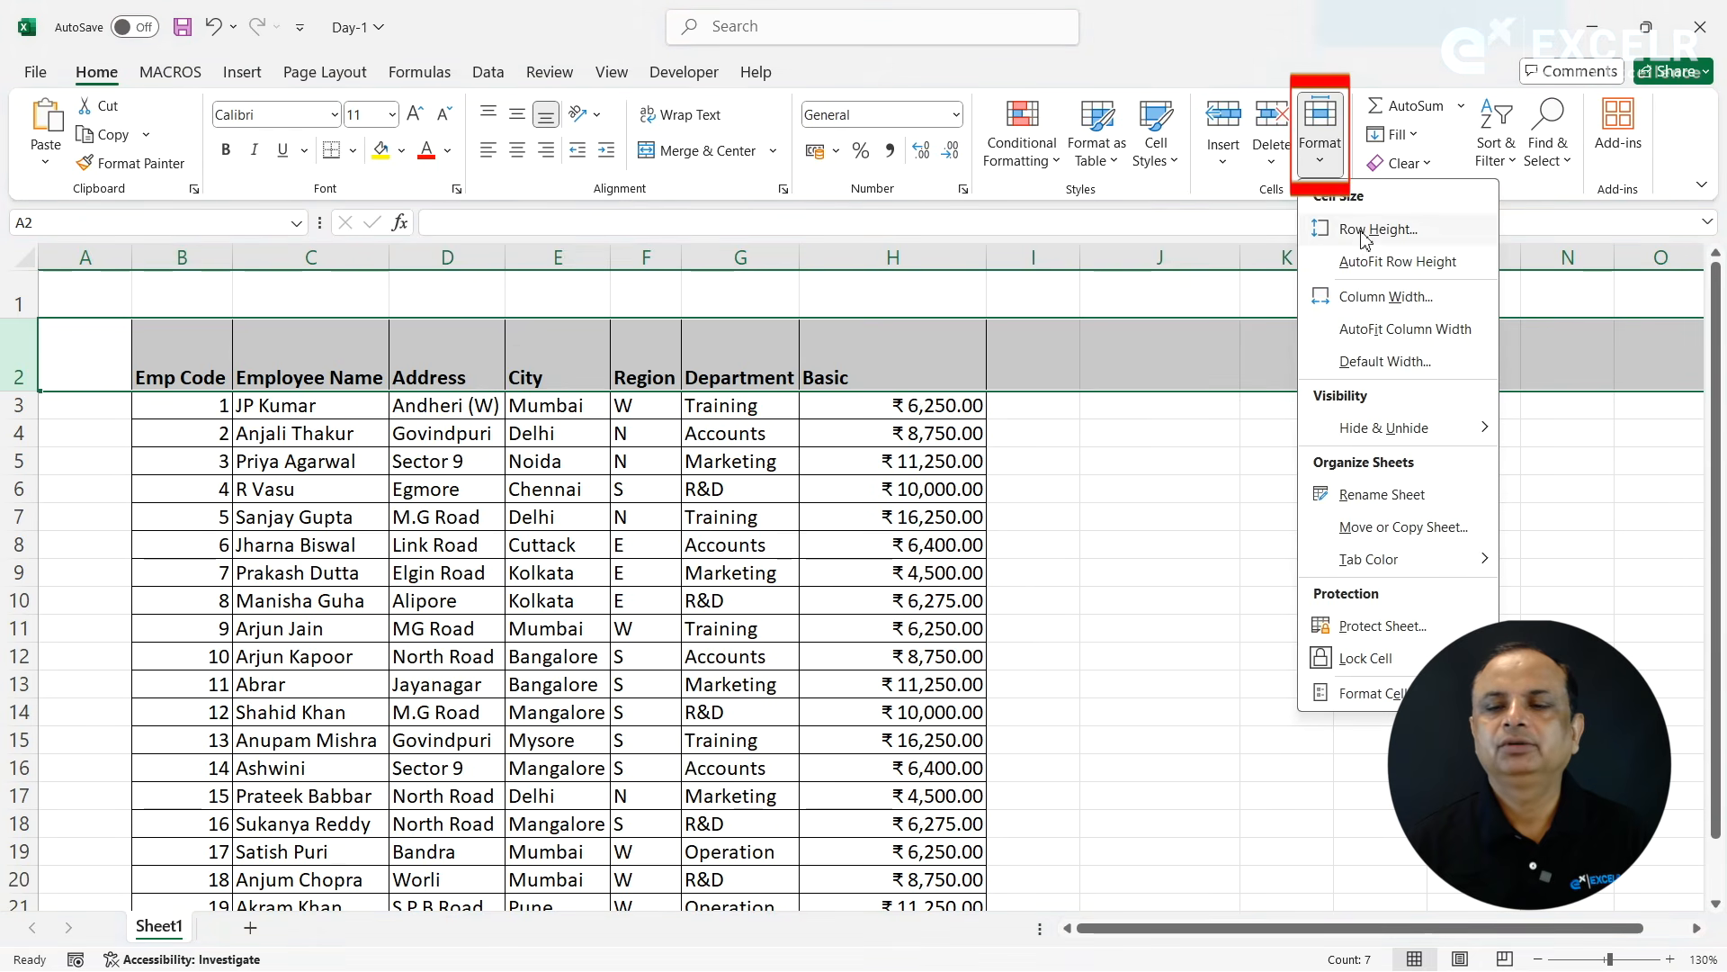
pyautogui.click(1367, 261)
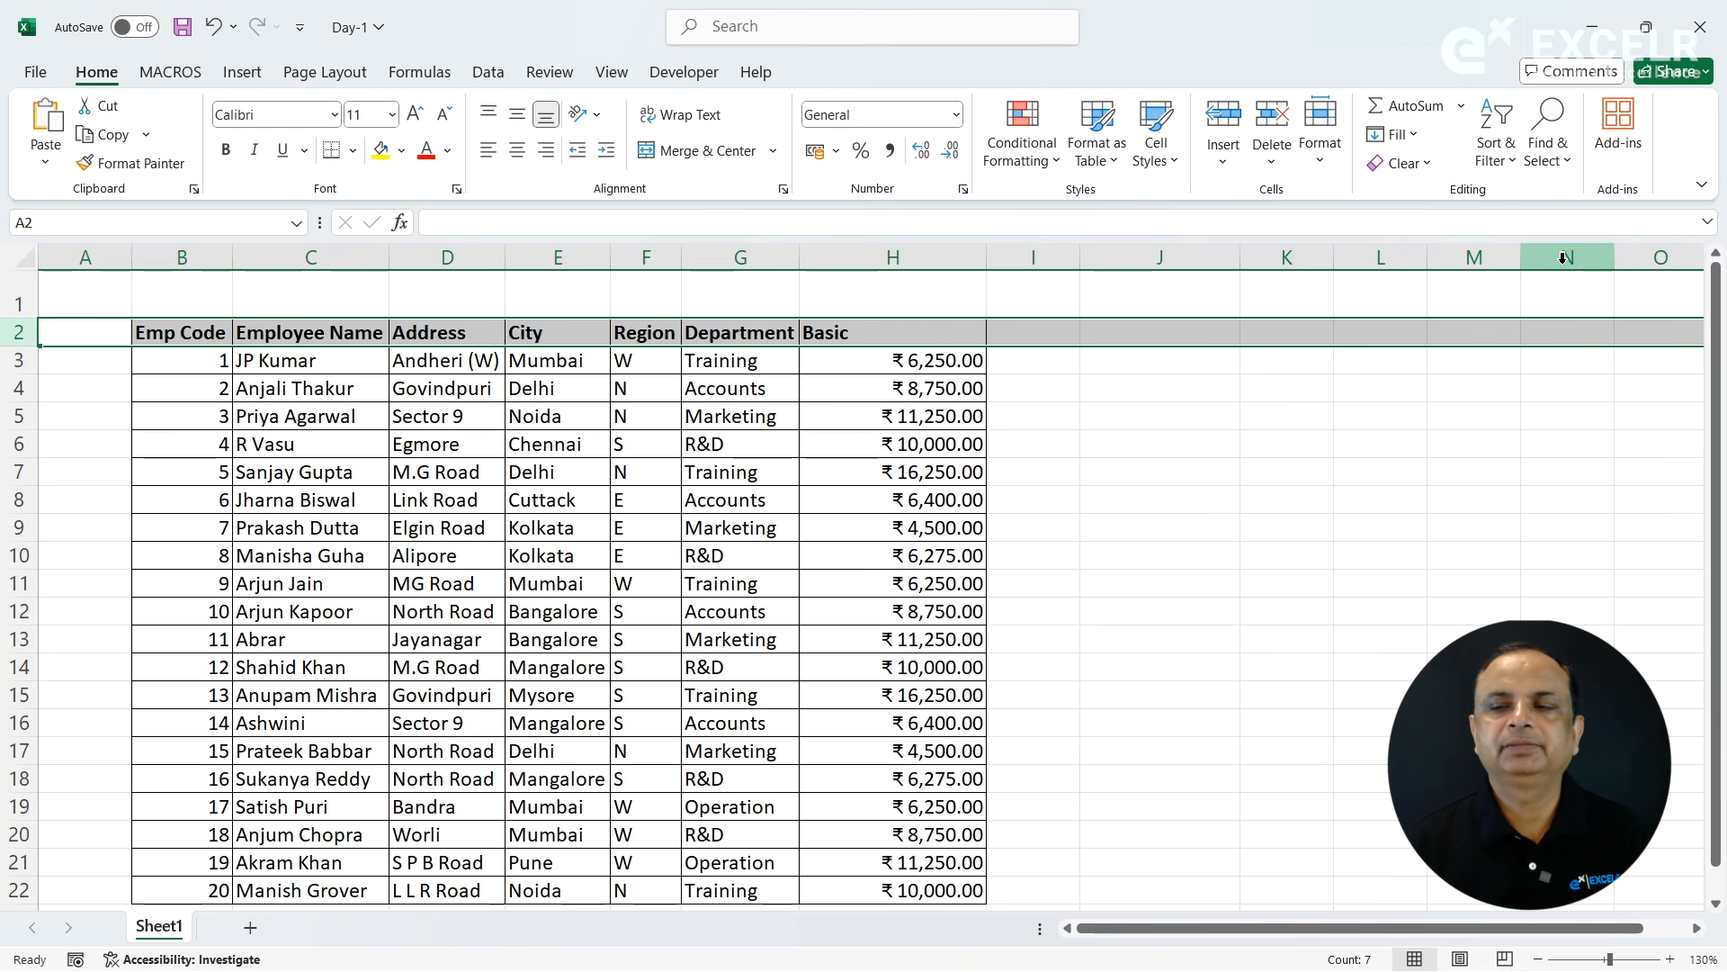
# - Set the width of the Employee Name column to 25, and AutoFit that column's width to the header text
pyautogui.click(1320, 173)
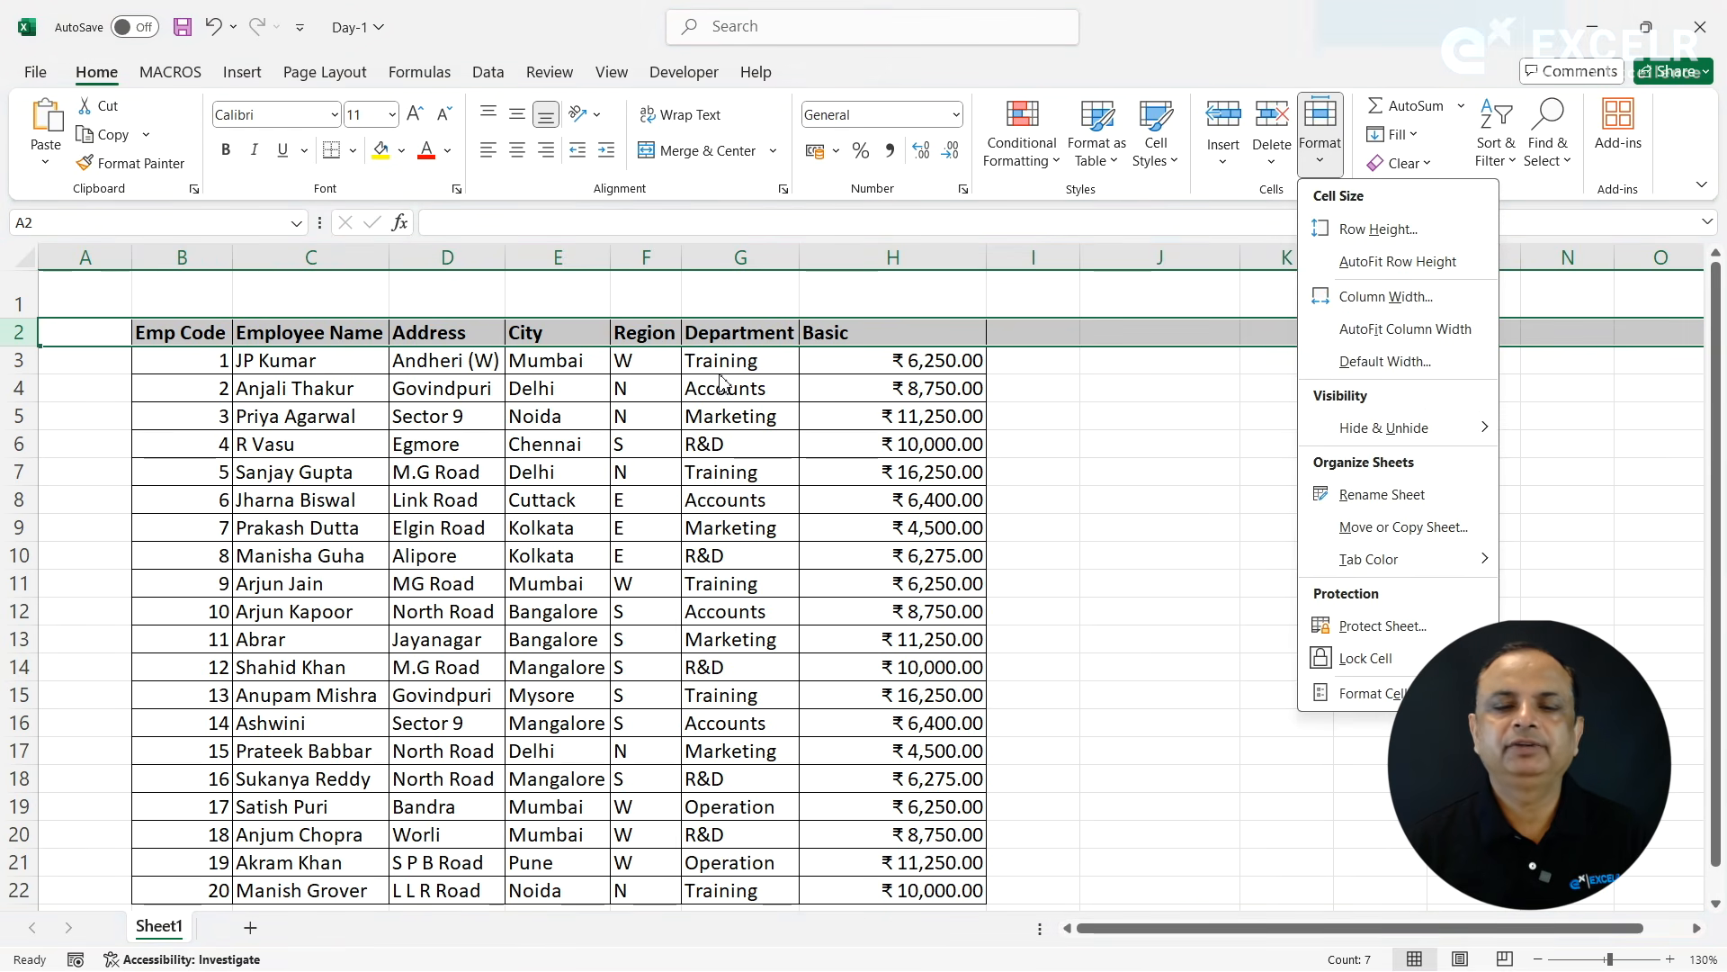
pyautogui.click(456, 383)
pyautogui.click(201, 340)
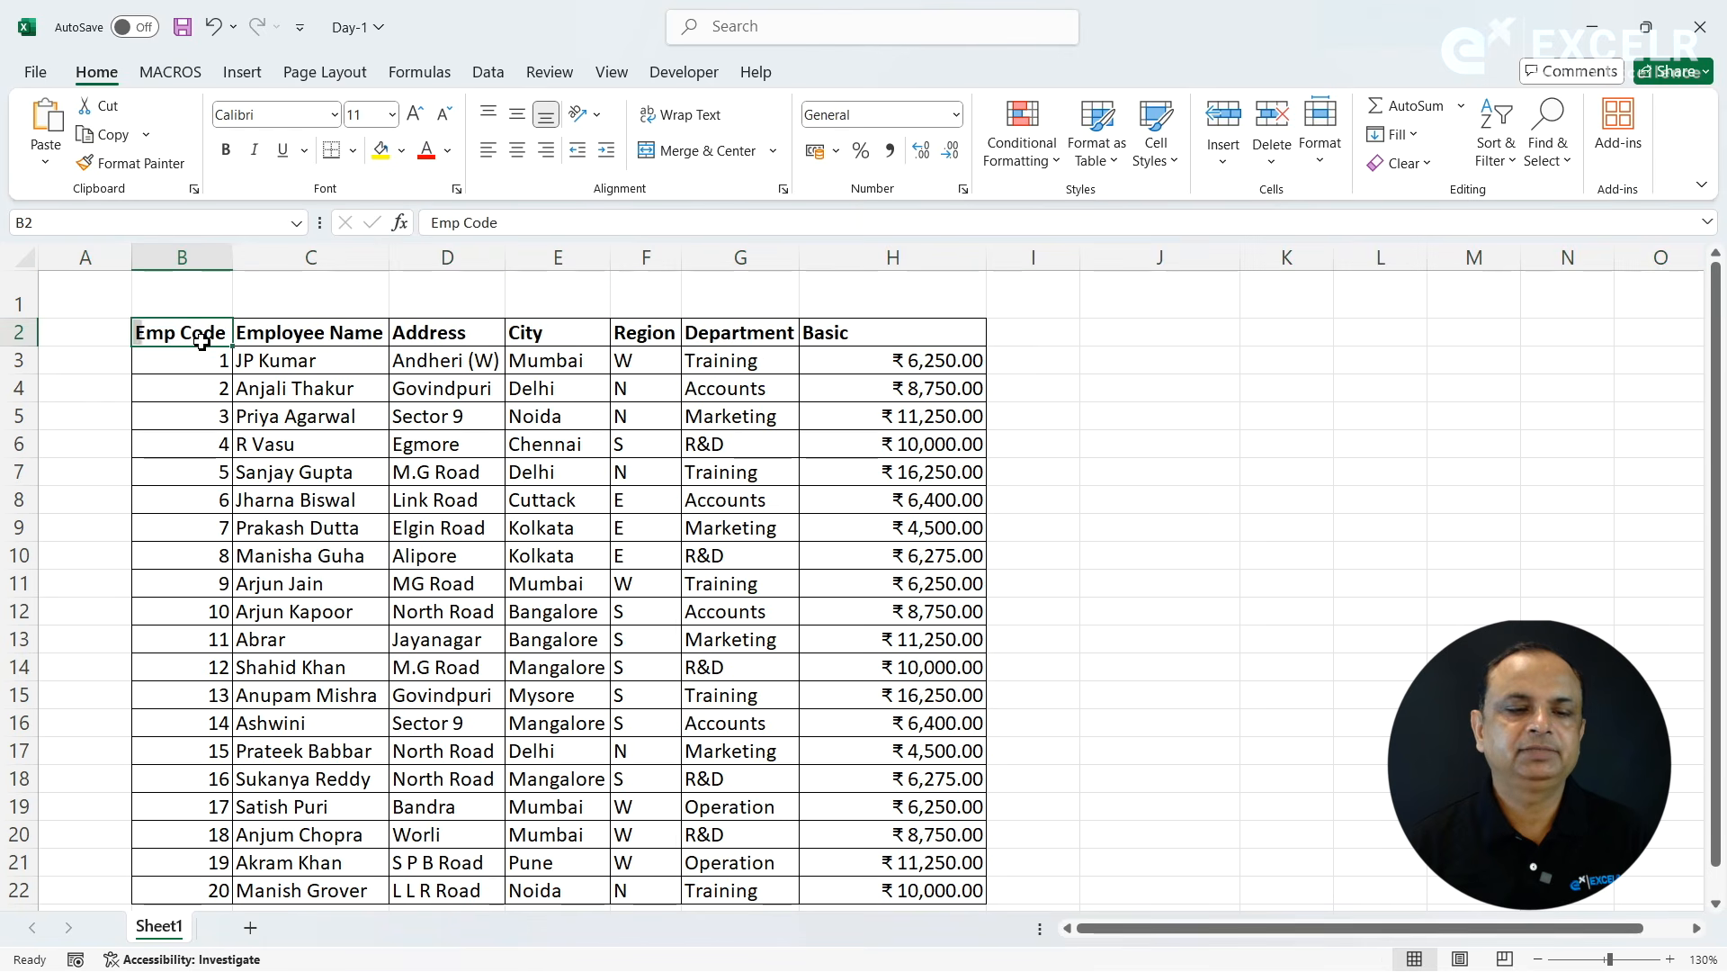
pyautogui.click(266, 340)
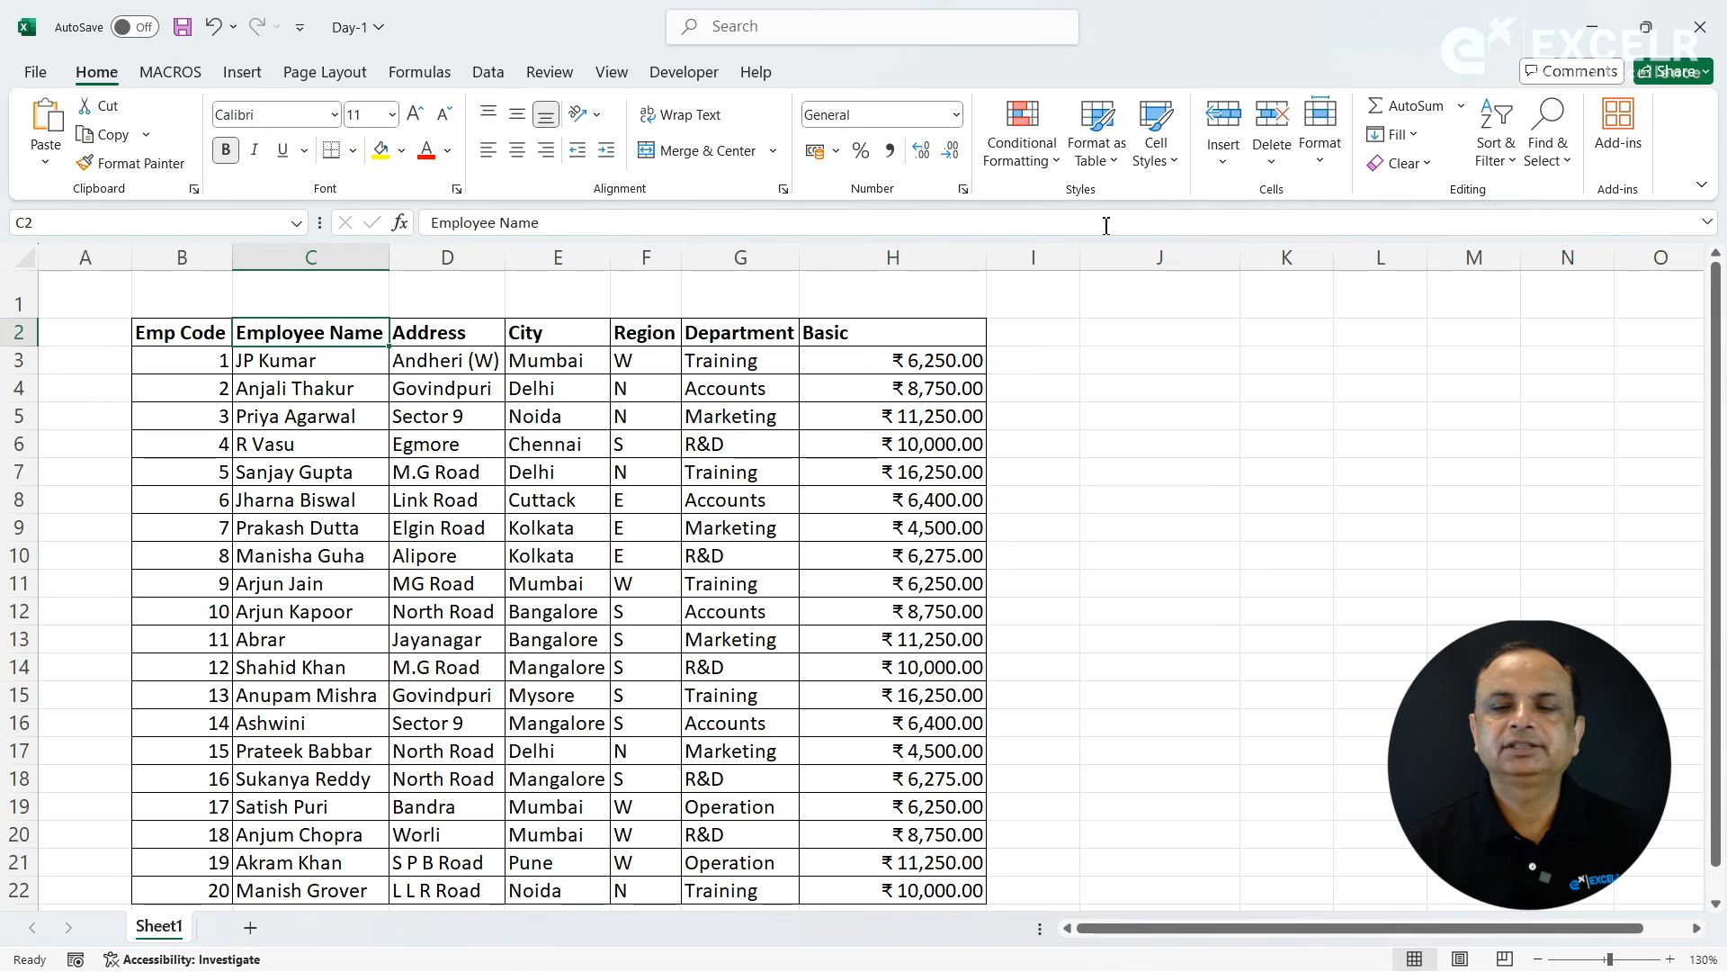
pyautogui.click(1320, 148)
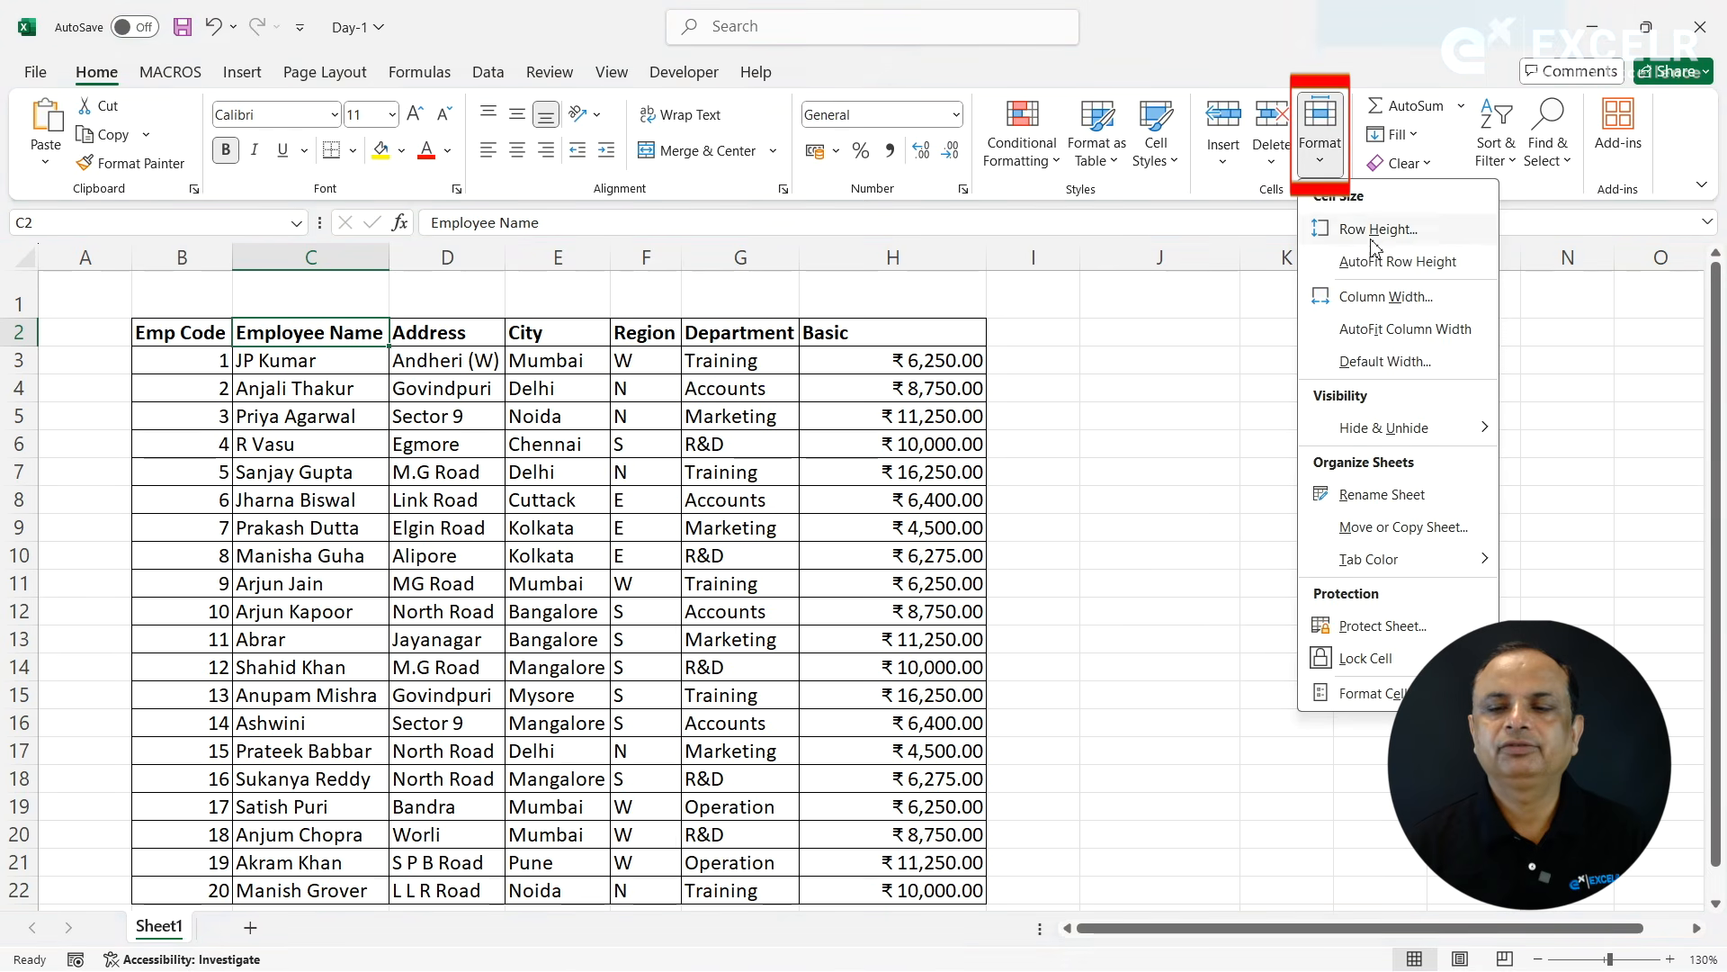
pyautogui.click(1377, 296)
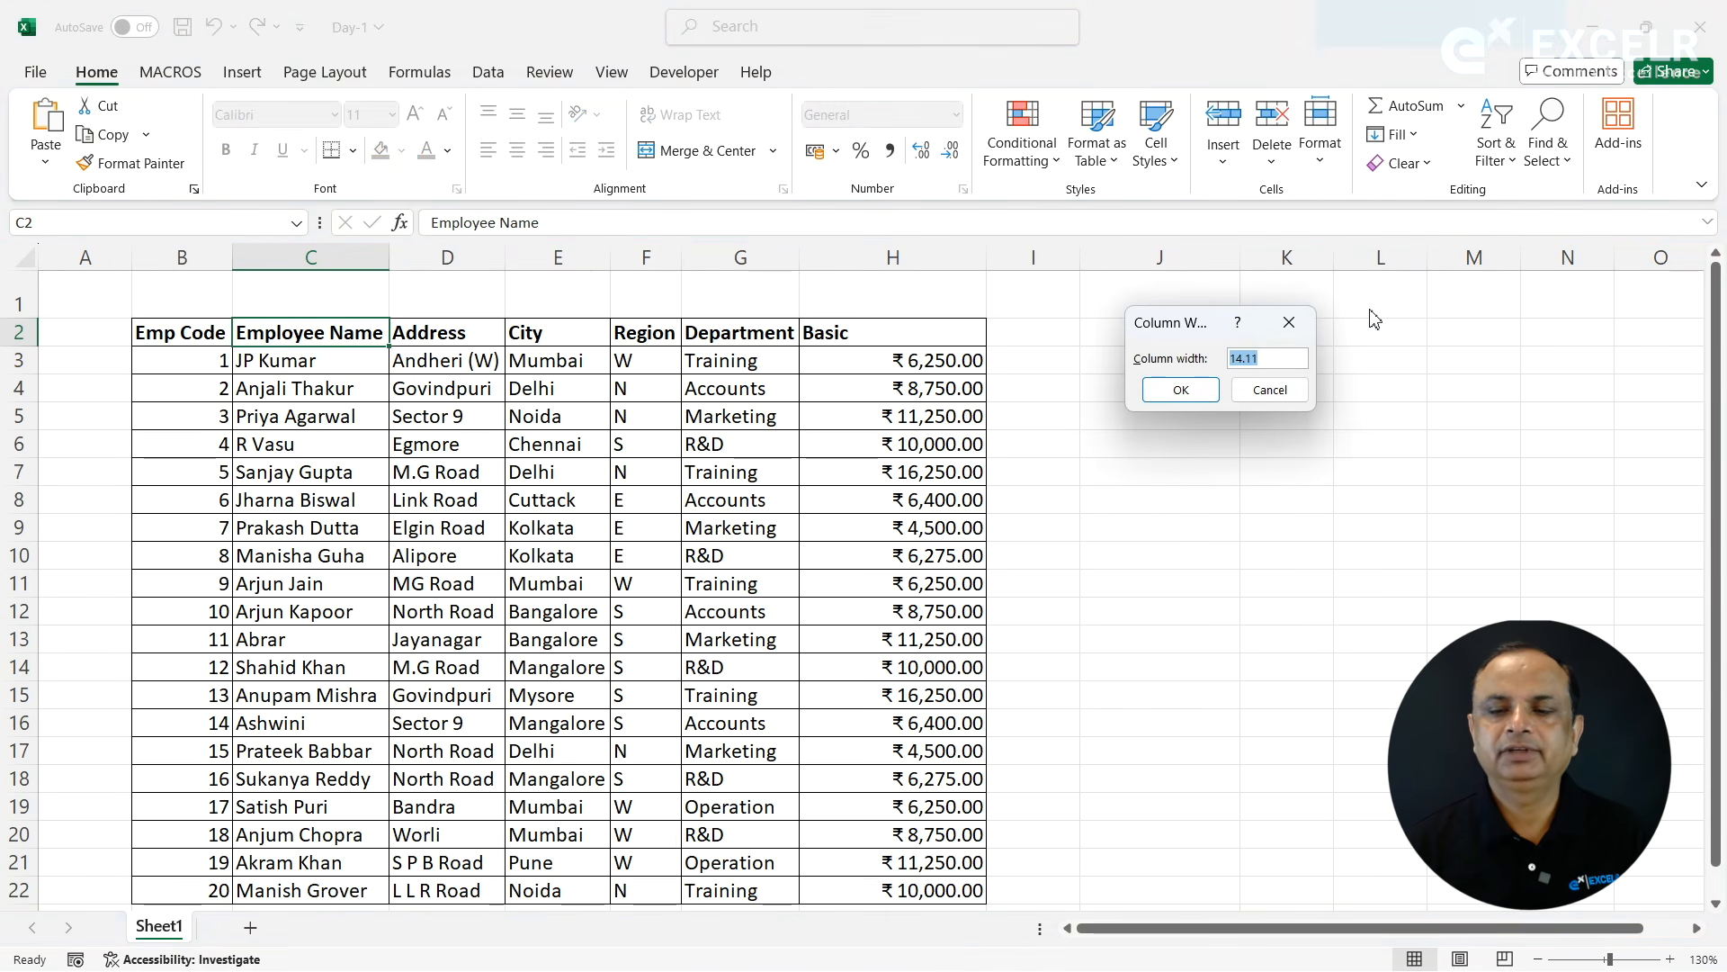
pyautogui.write('25')
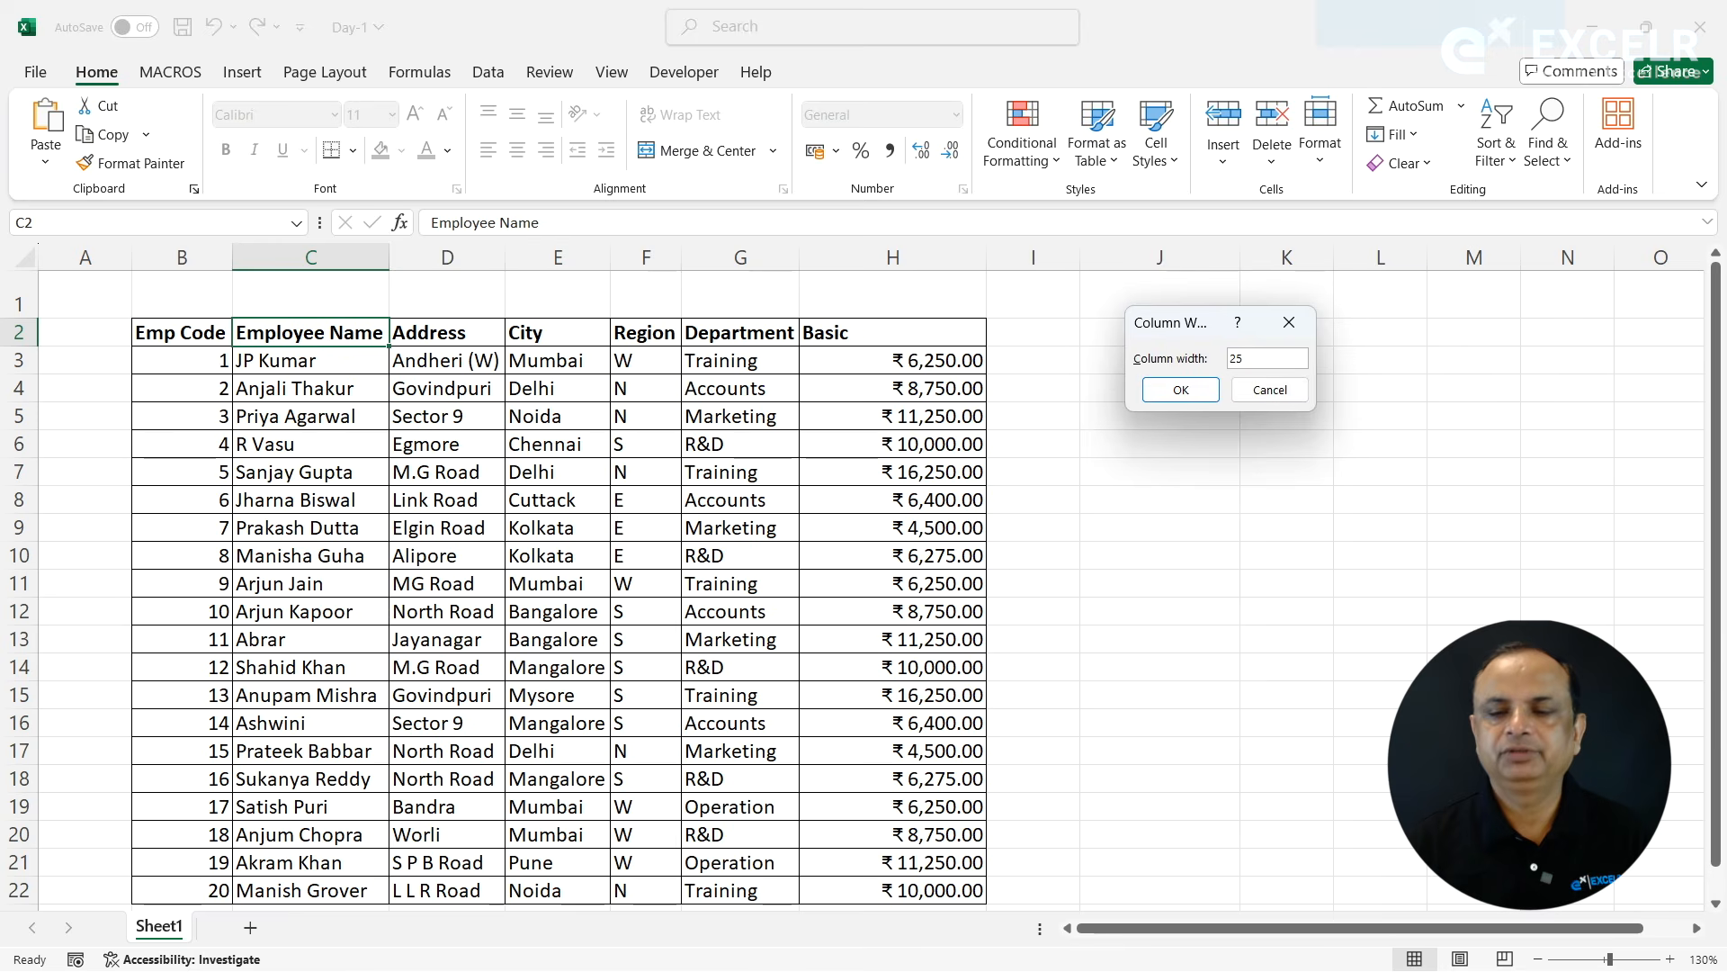
pyautogui.press('Return')
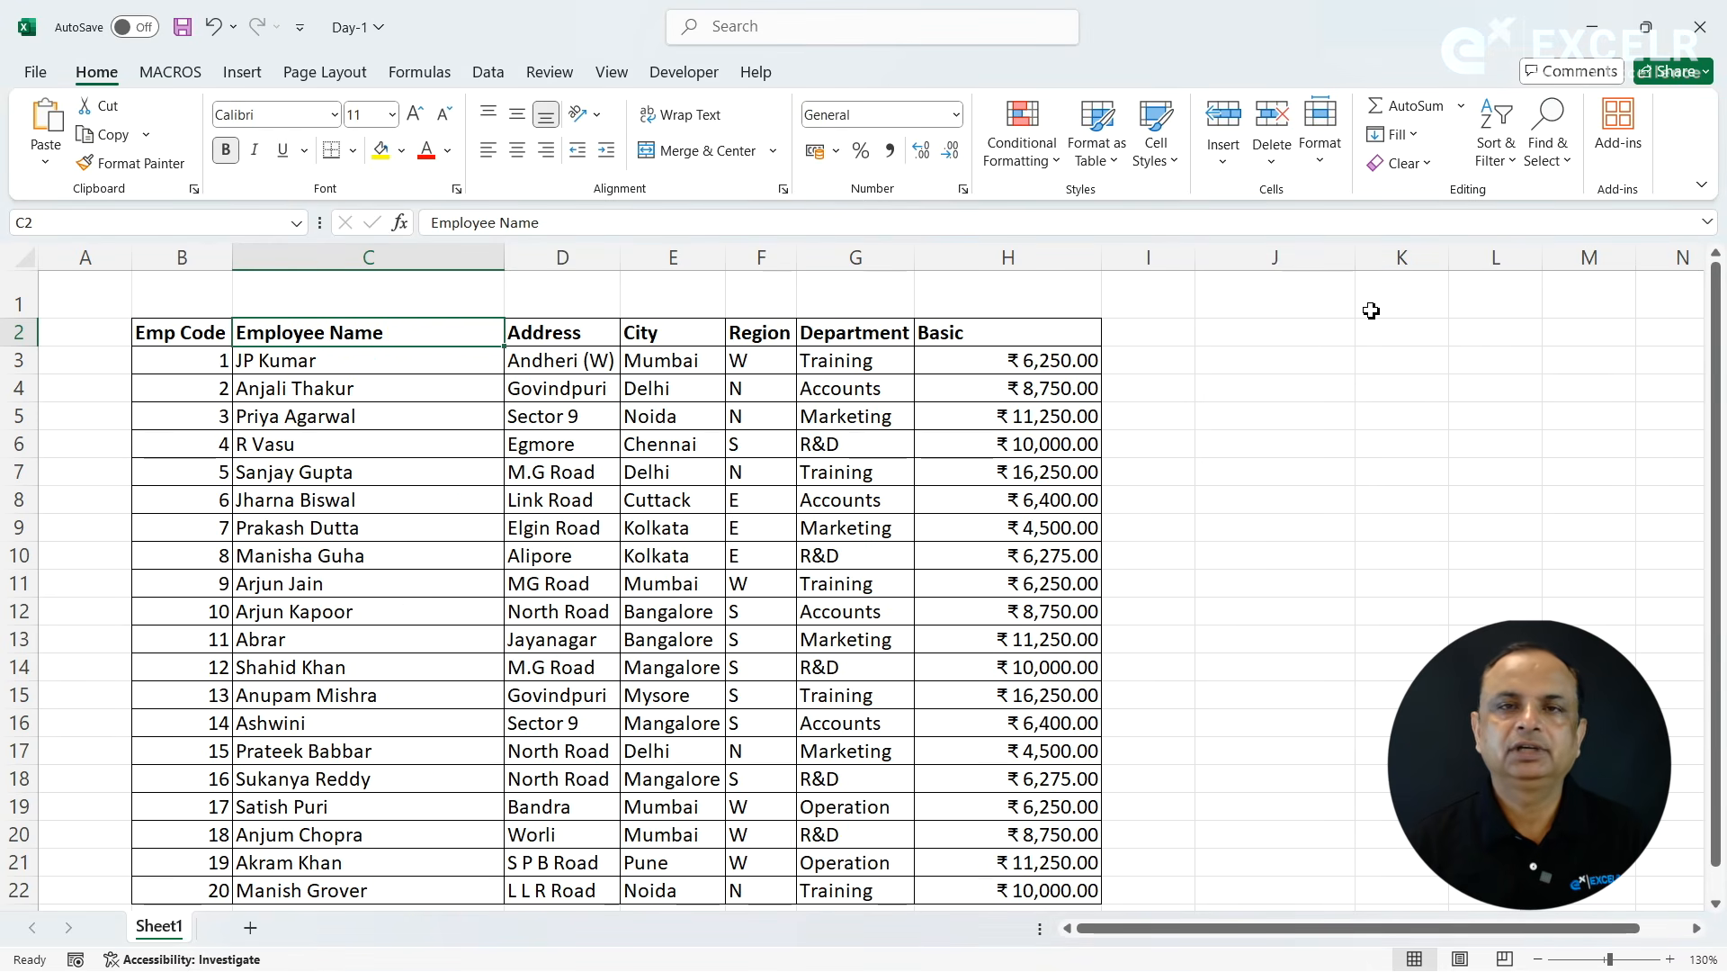
pyautogui.click(1330, 171)
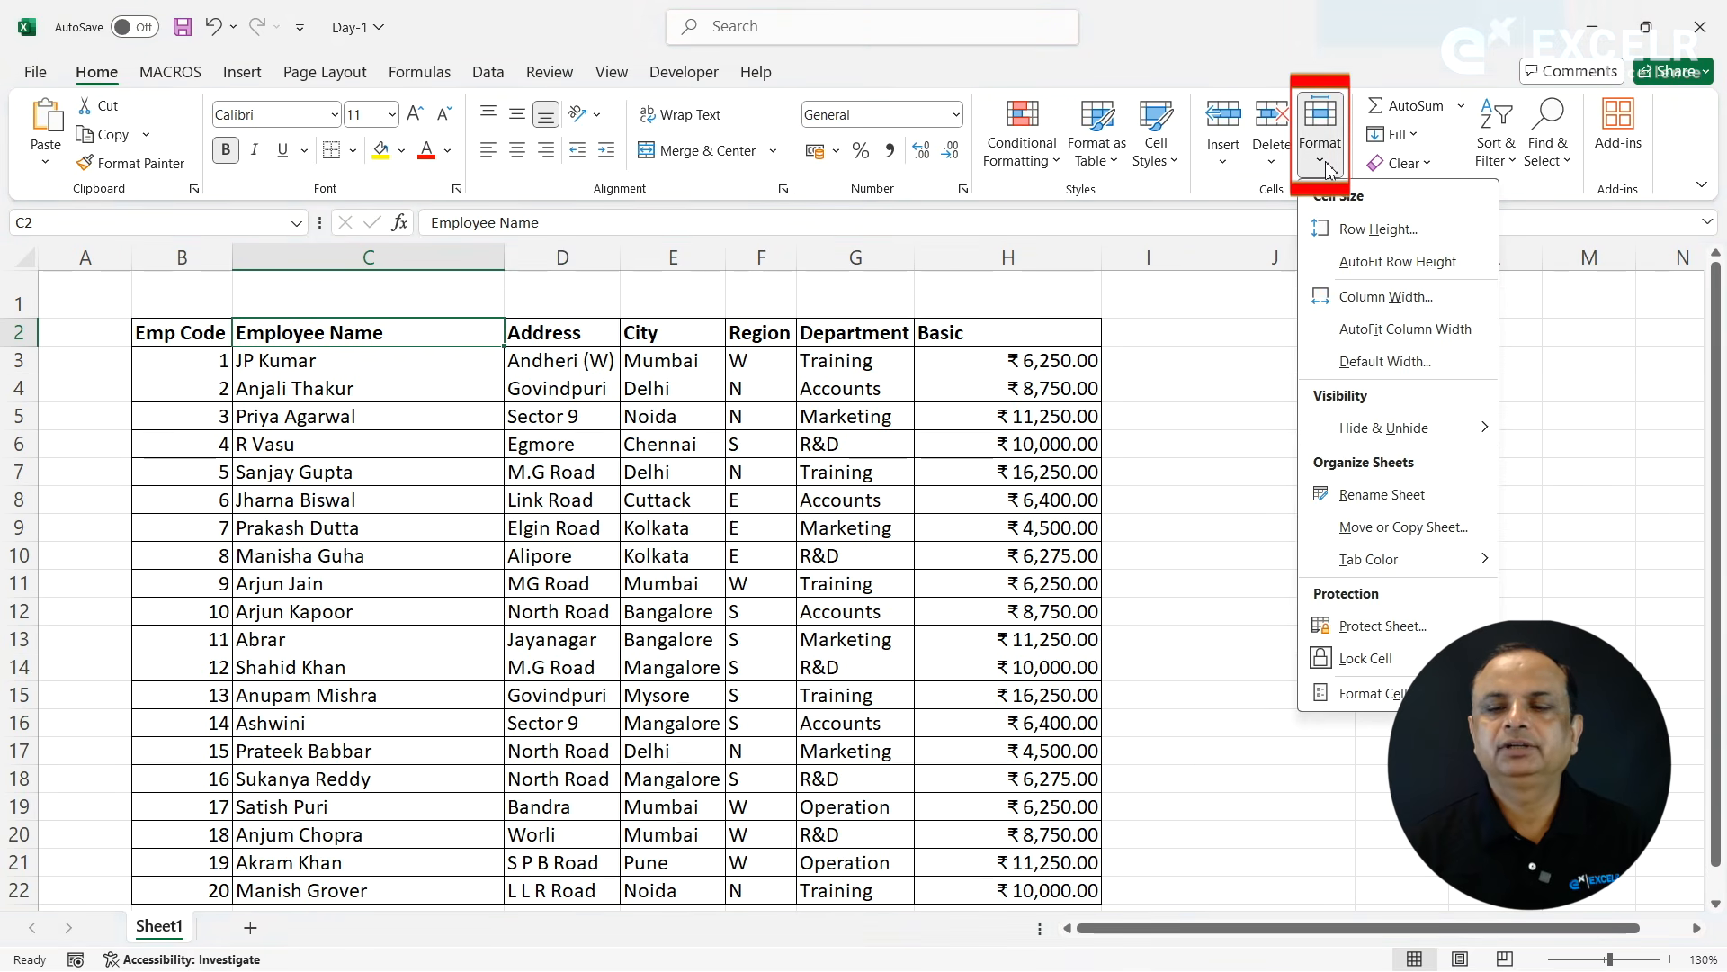
pyautogui.click(1373, 333)
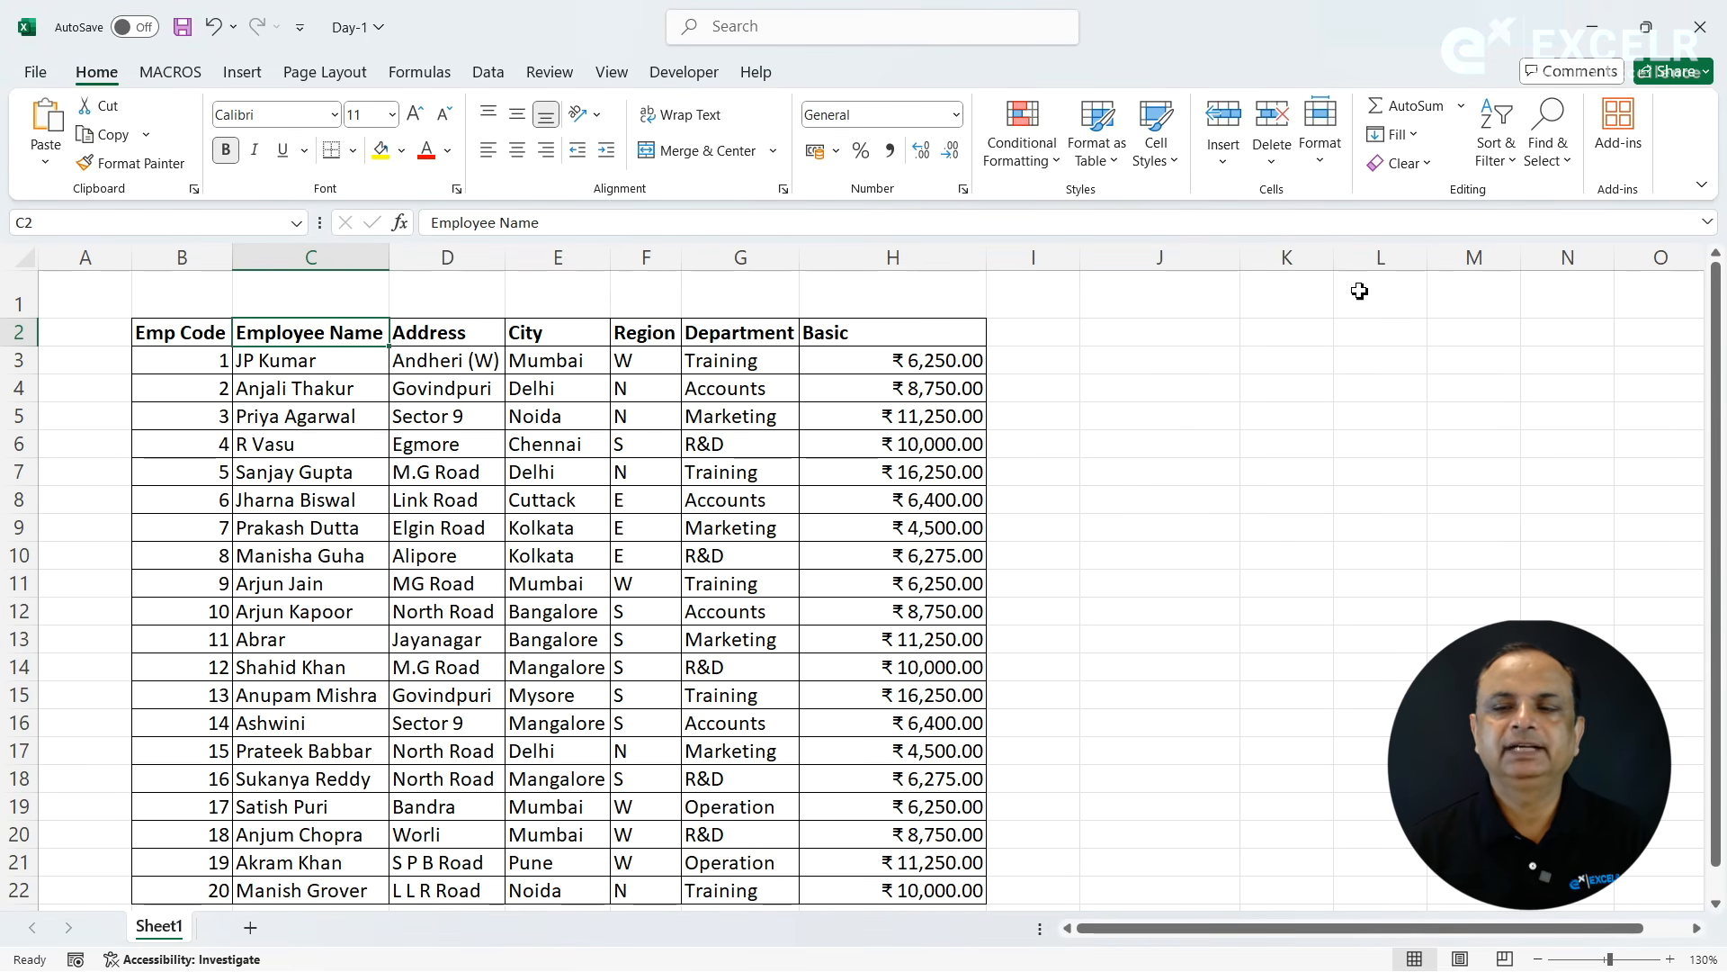
# - View the worksheet's standard column width setting without changing it
pyautogui.click(1320, 143)
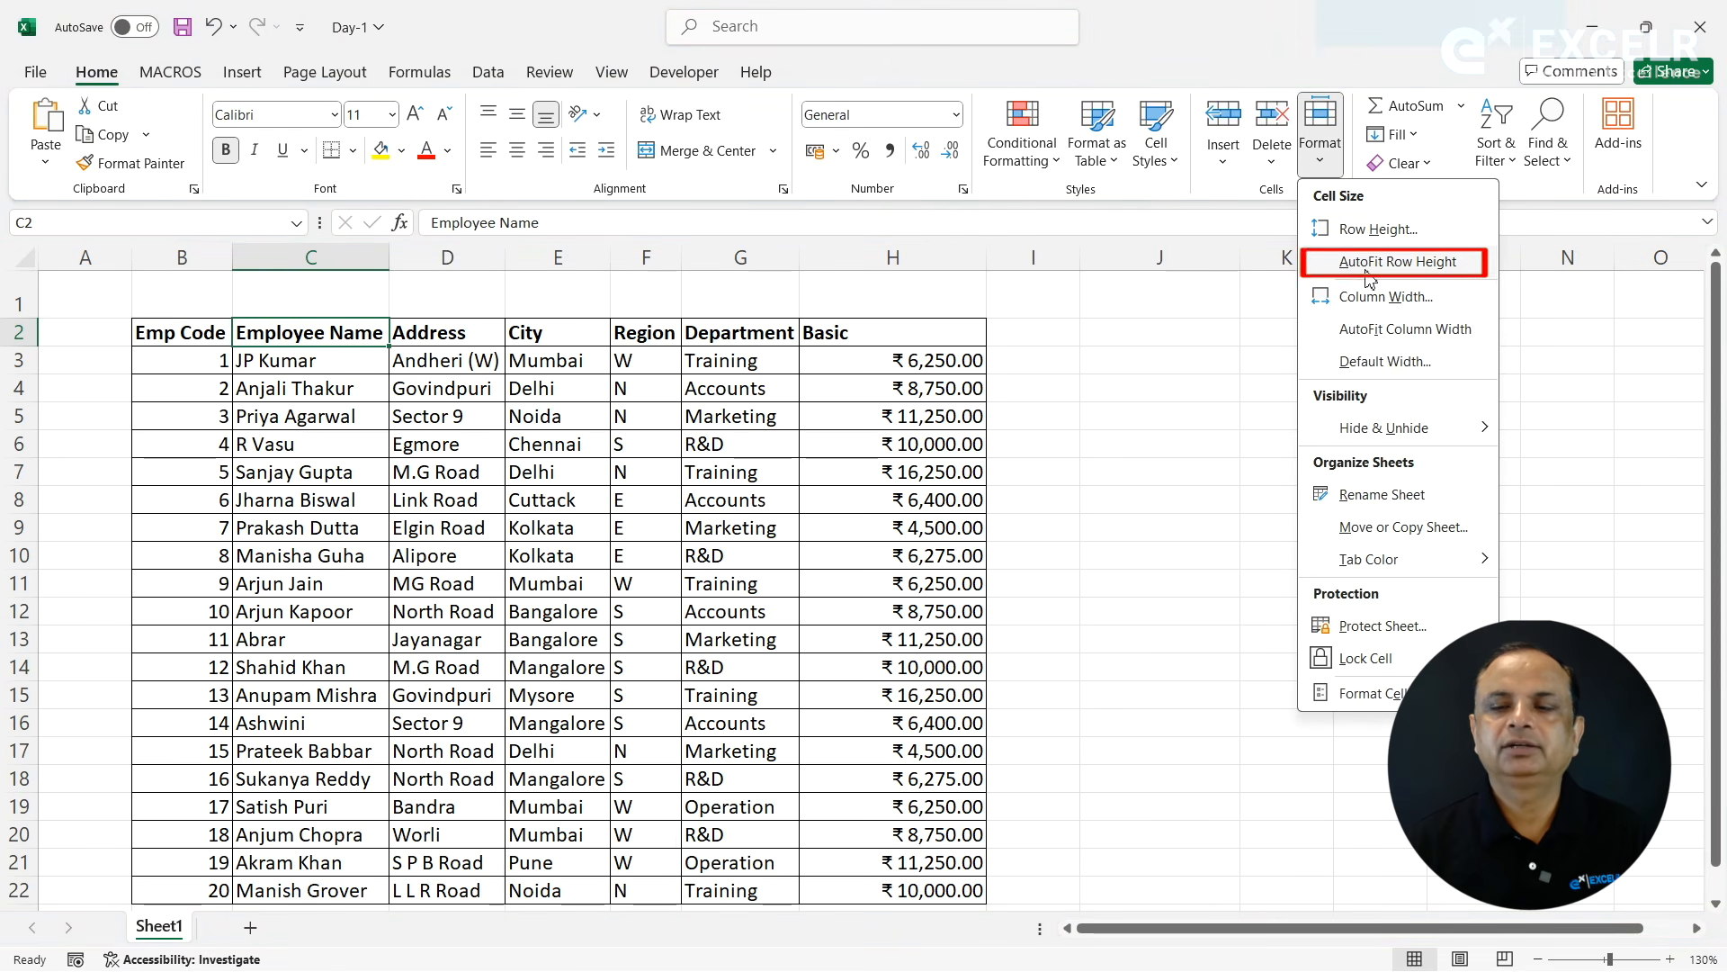
pyautogui.click(1363, 362)
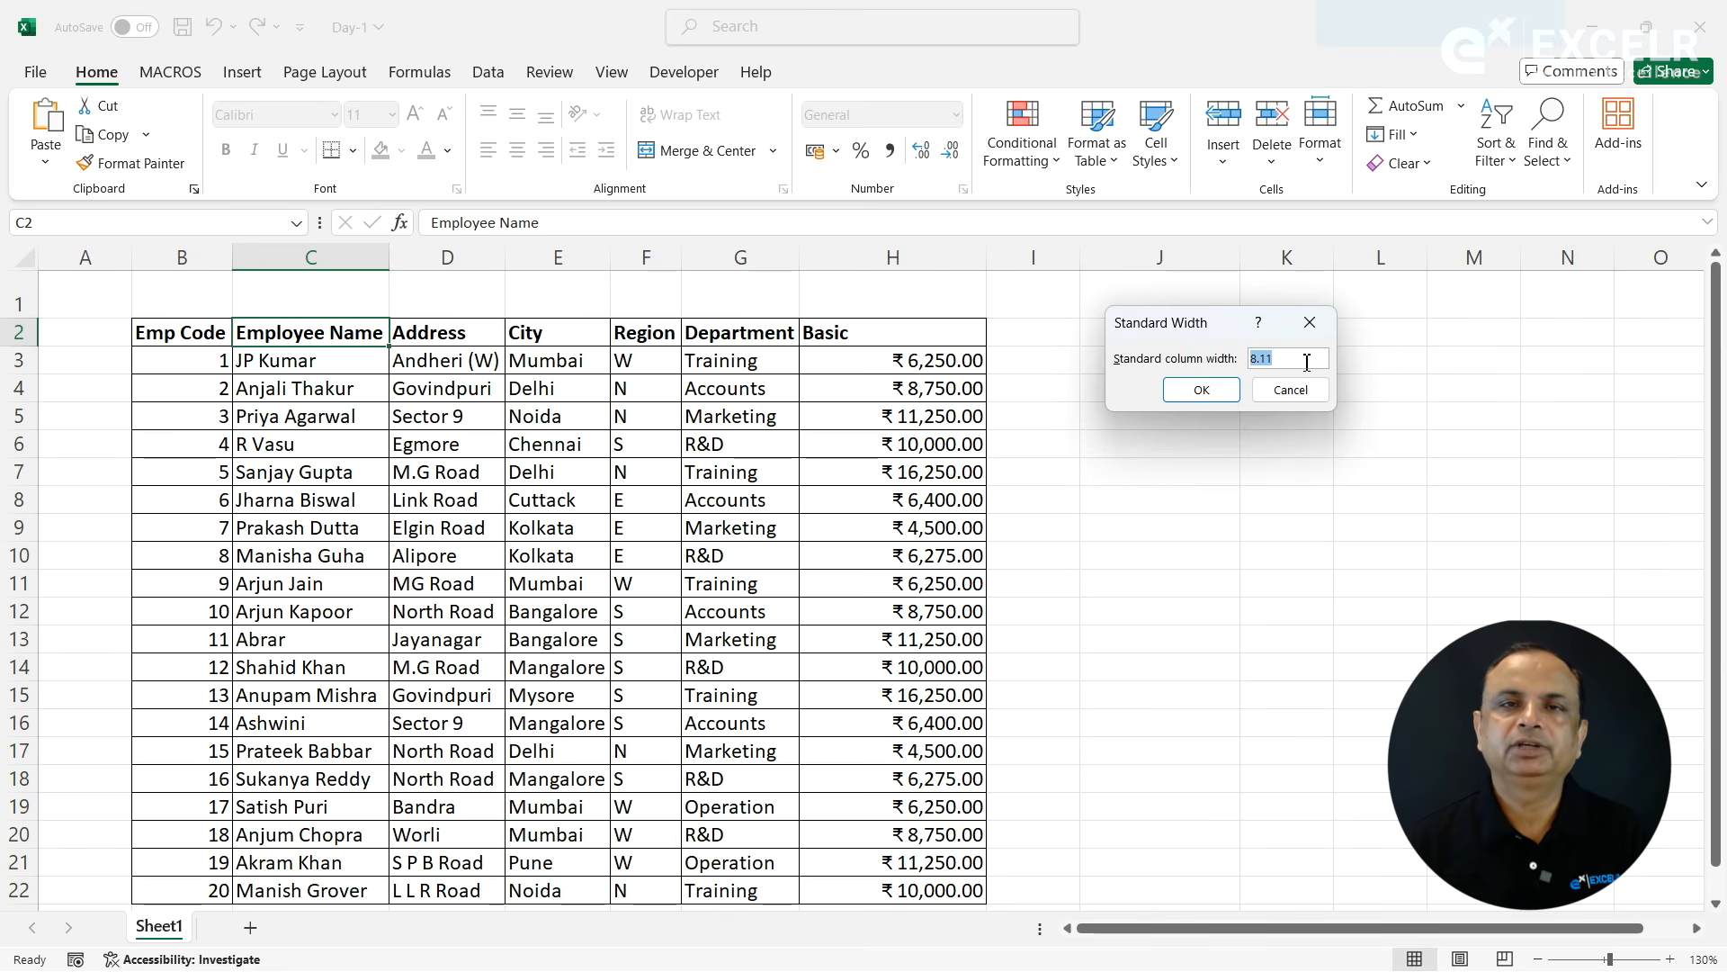
pyautogui.click(1295, 390)
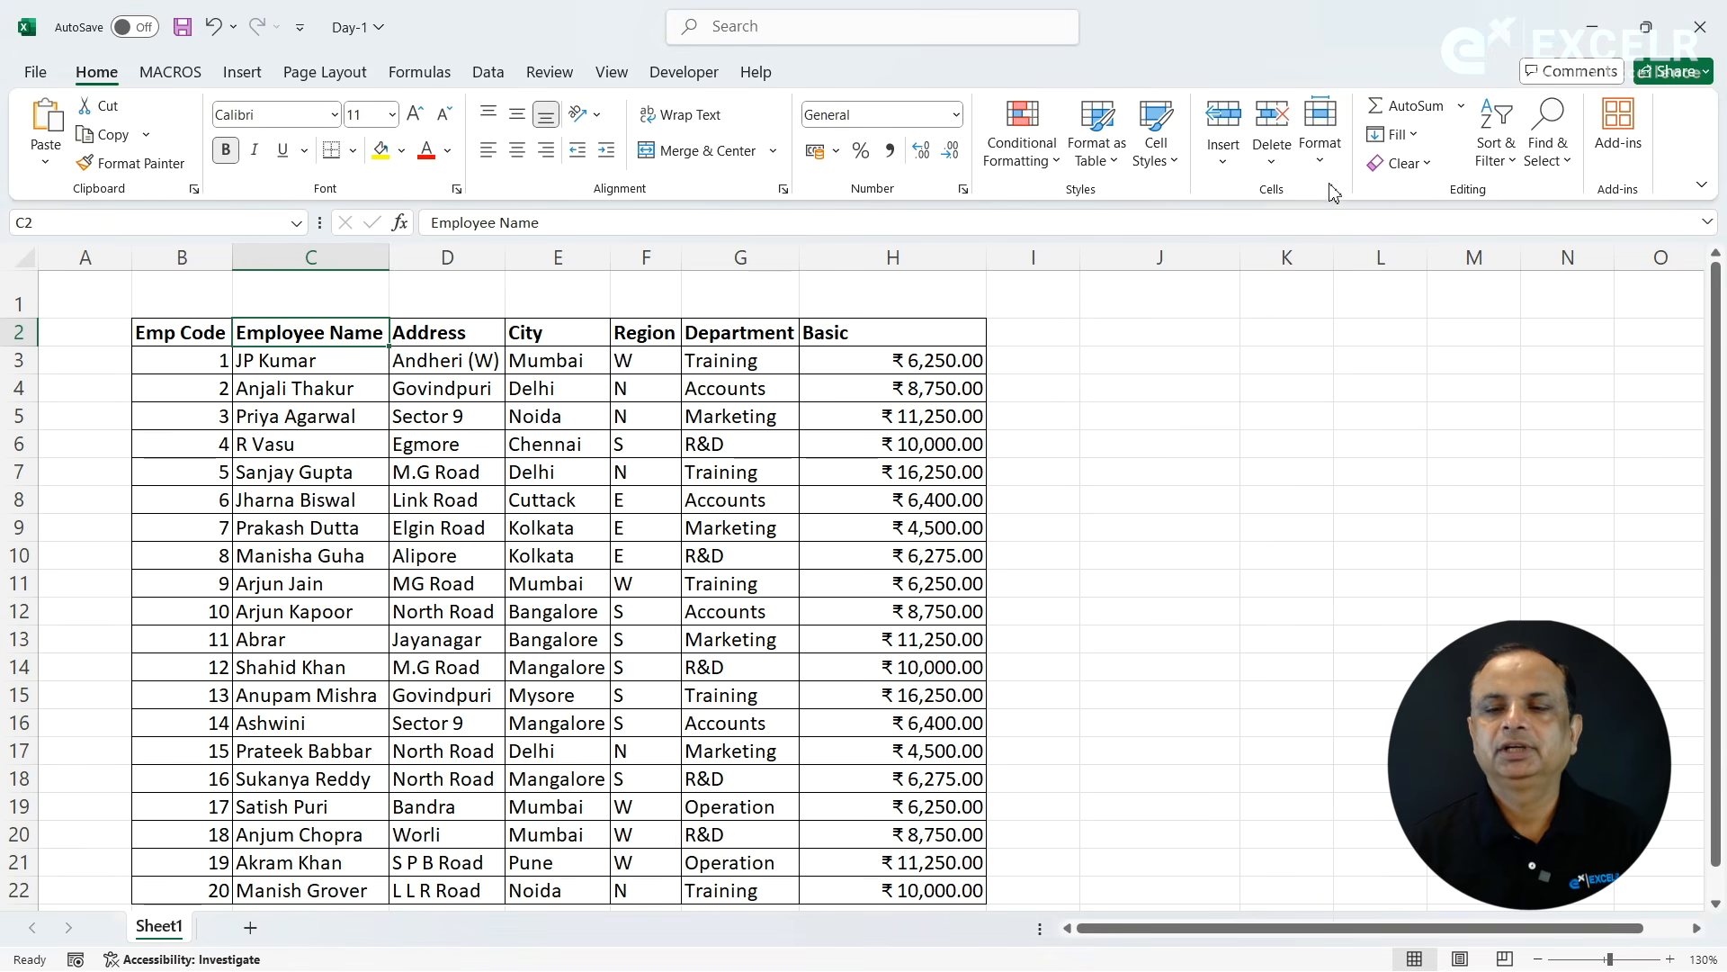
# - Hide the header row 2 containing Emp Code, and unhide it again
pyautogui.click(1320, 144)
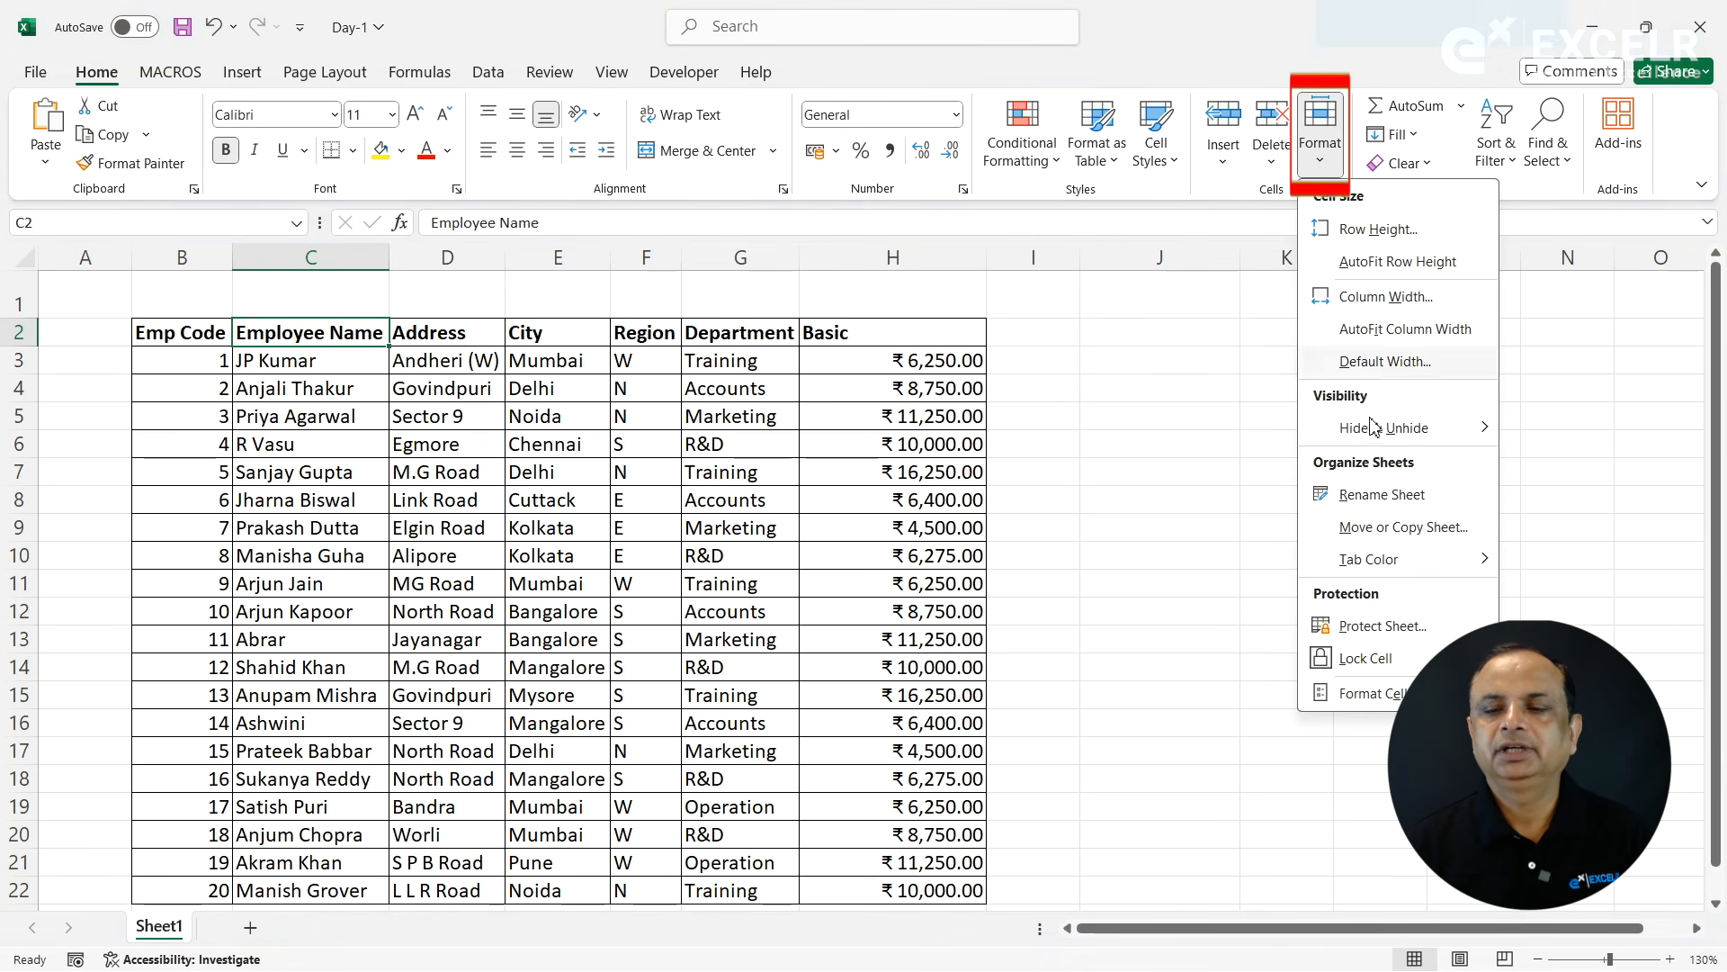
pyautogui.moveTo(1371, 424)
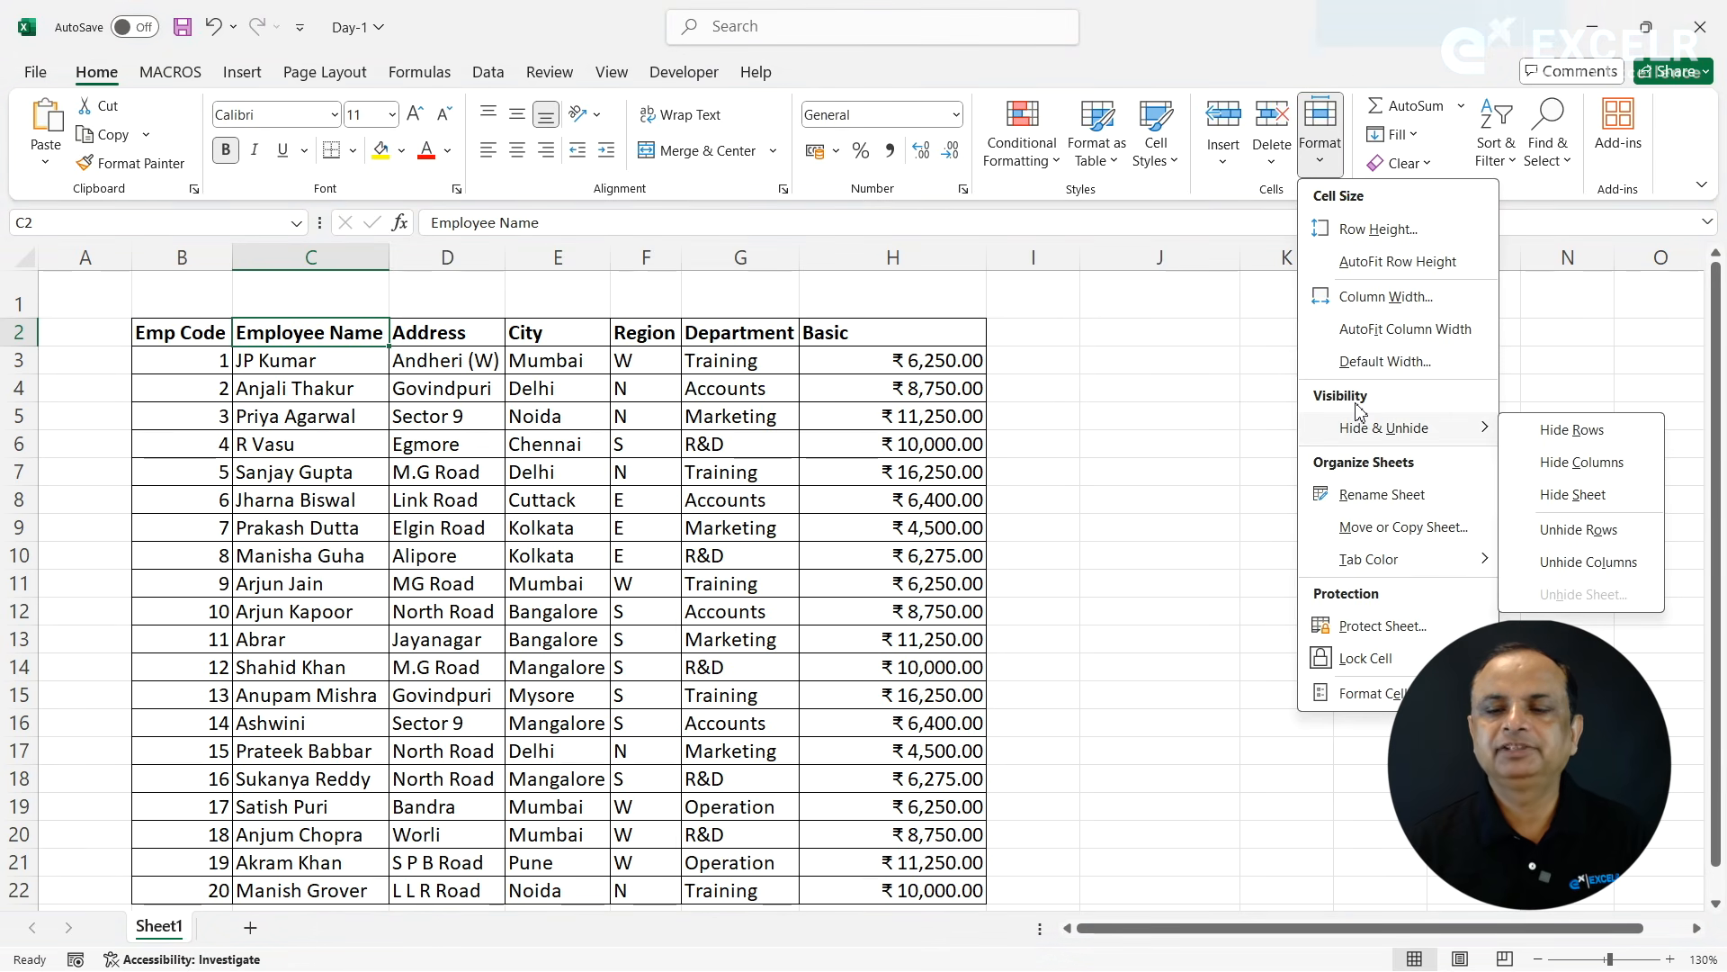
pyautogui.click(1019, 461)
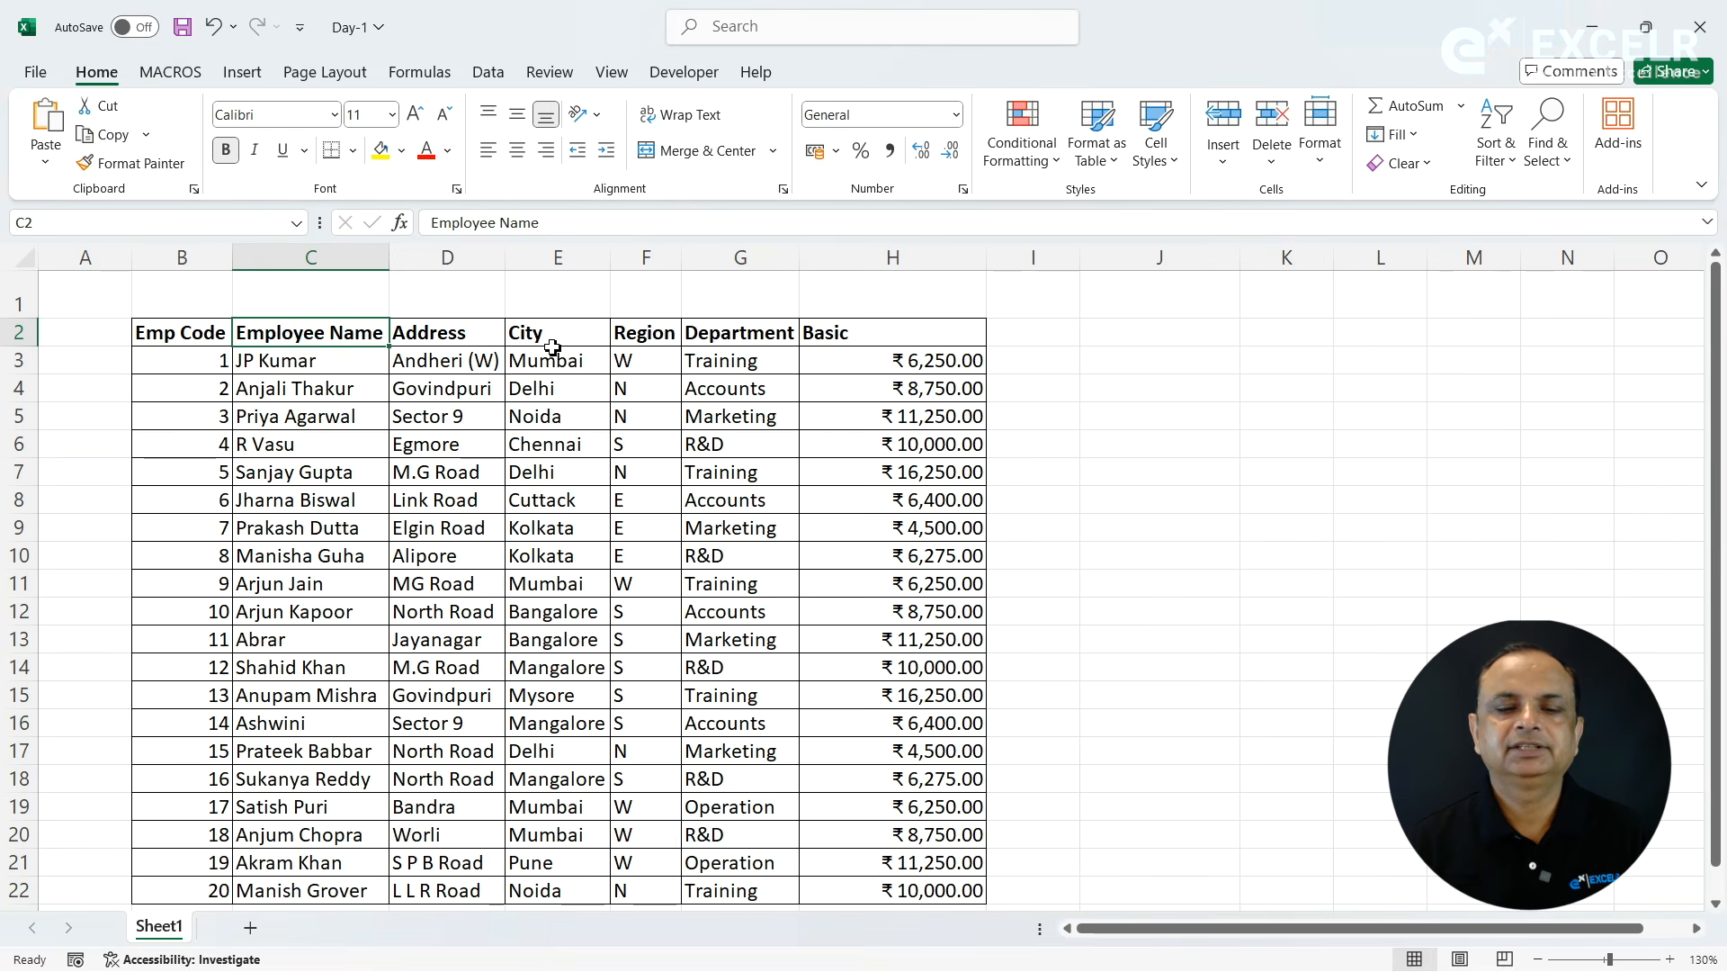
pyautogui.click(186, 333)
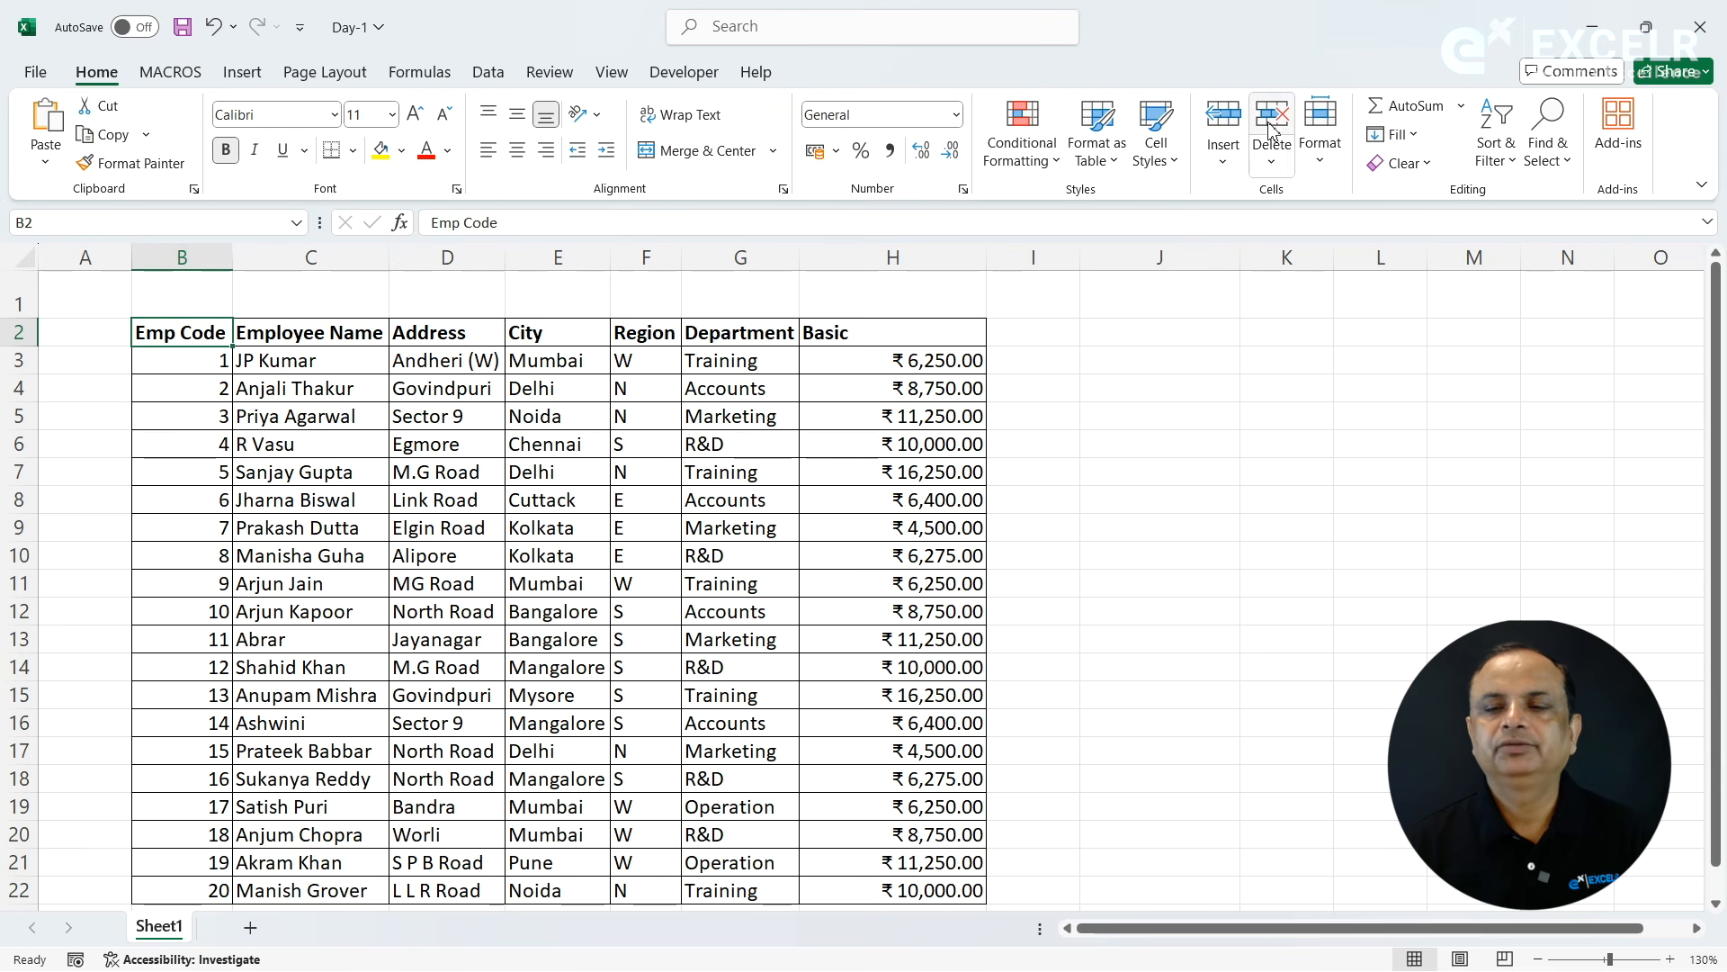
pyautogui.click(1319, 171)
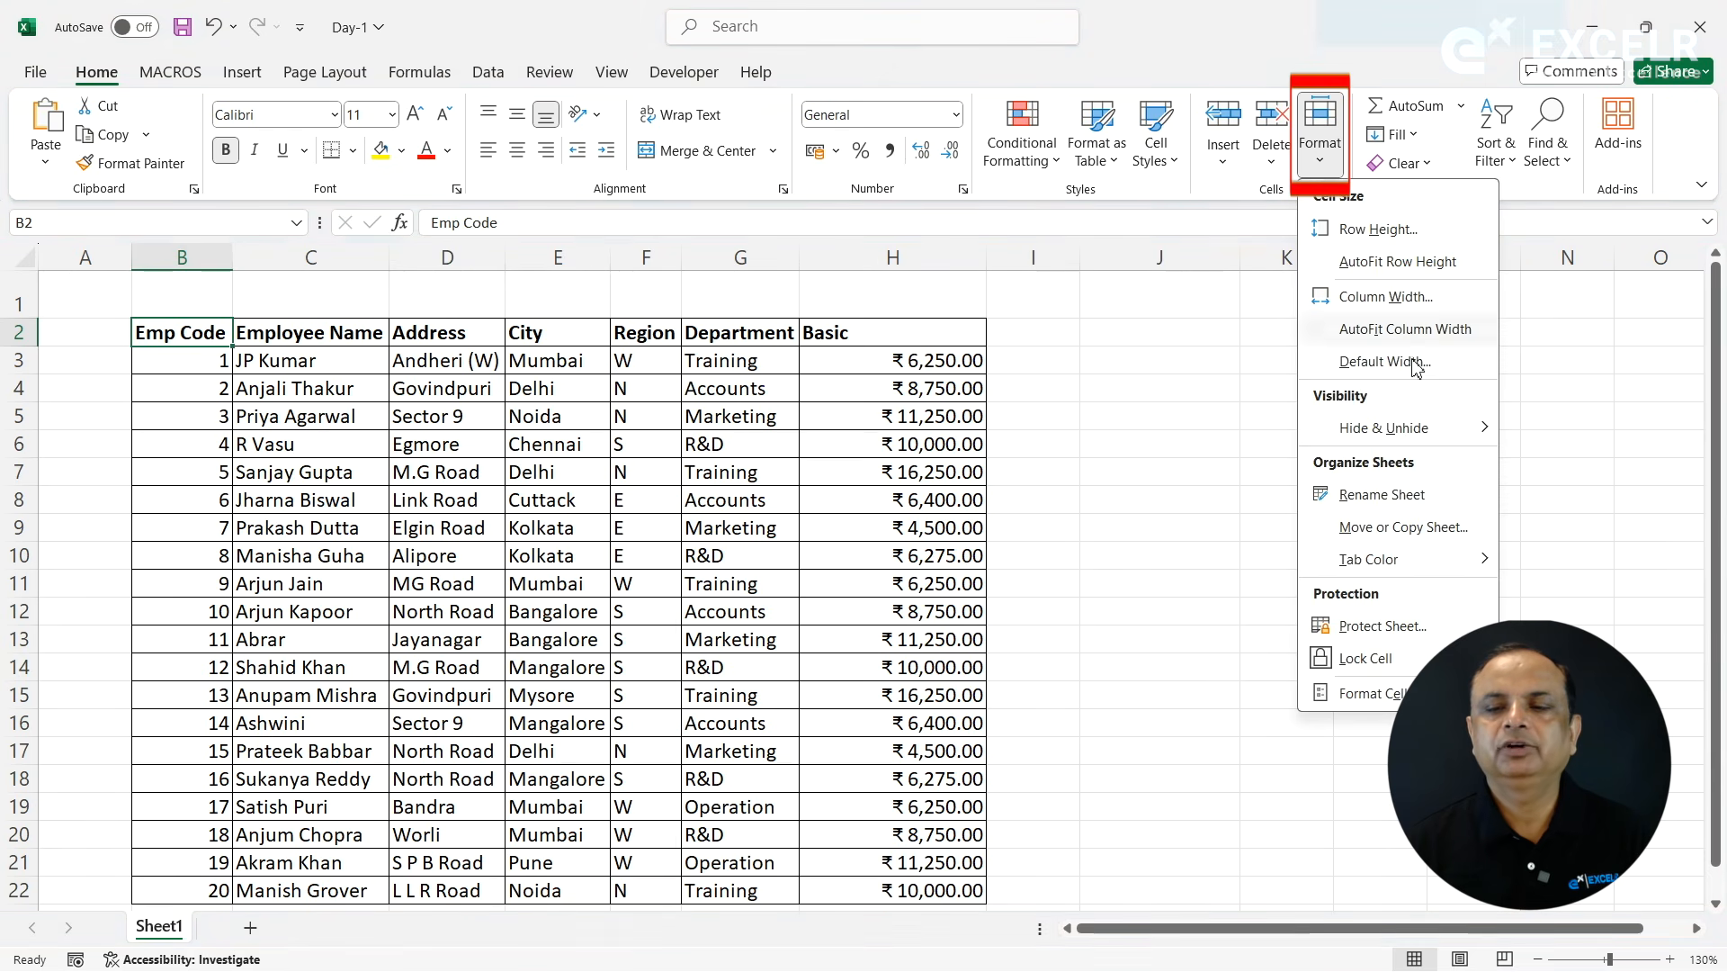
pyautogui.moveTo(1399, 432)
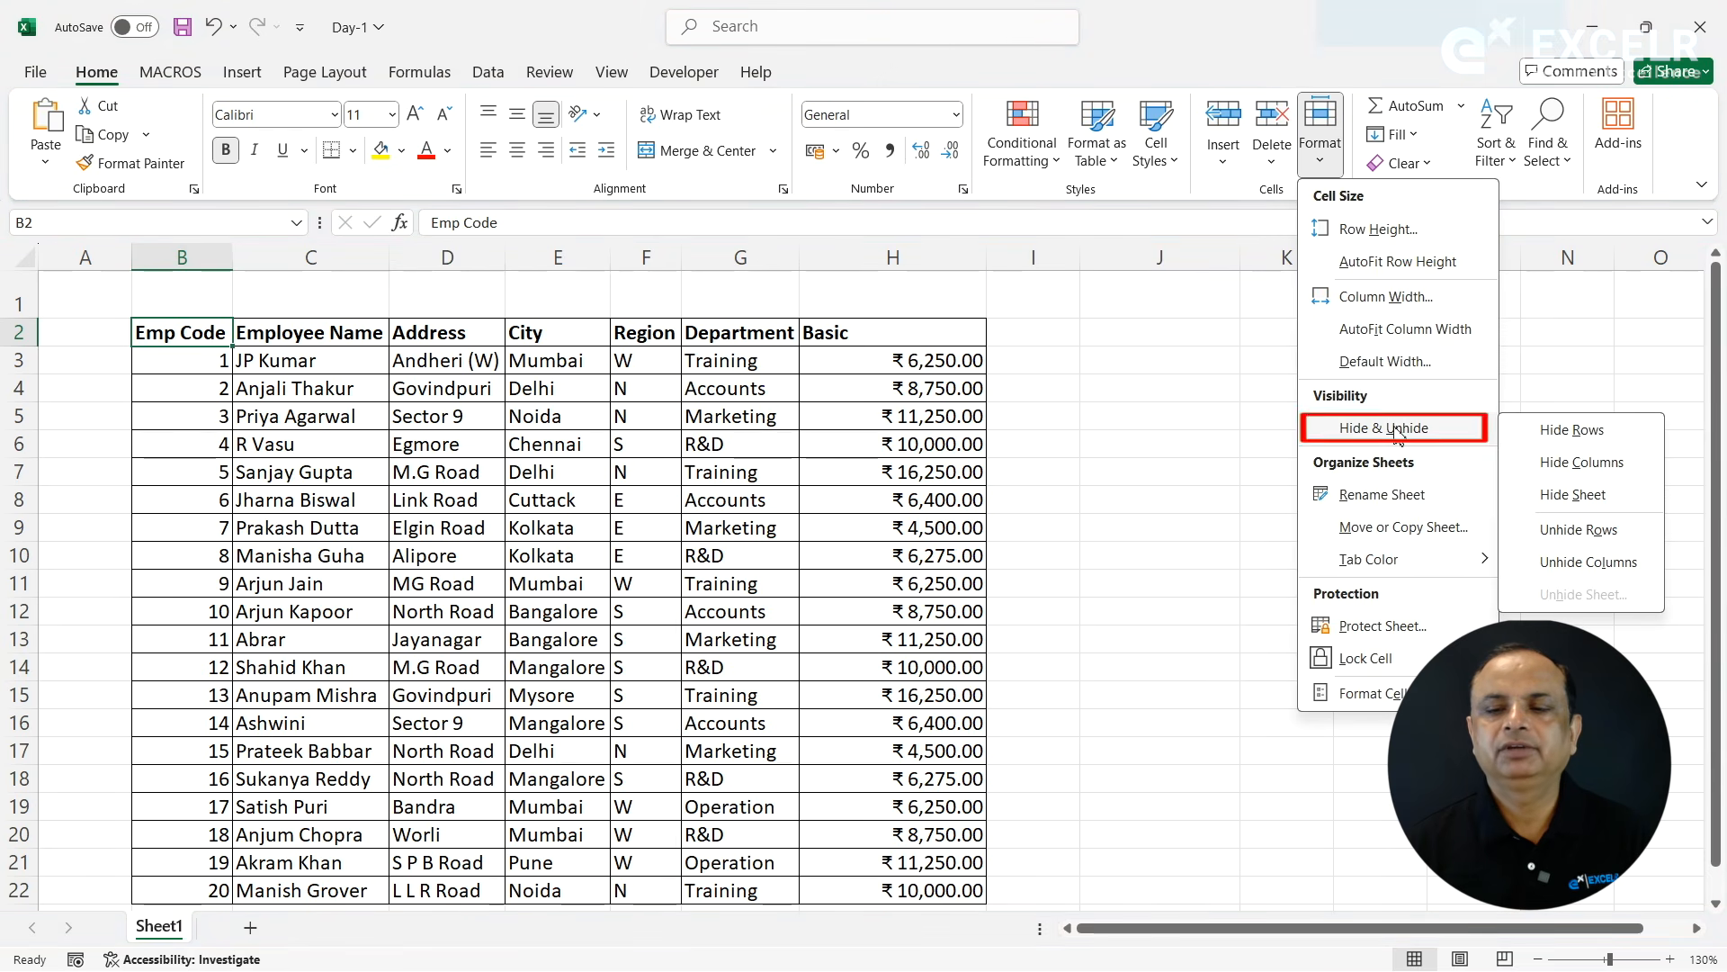
pyautogui.click(1551, 435)
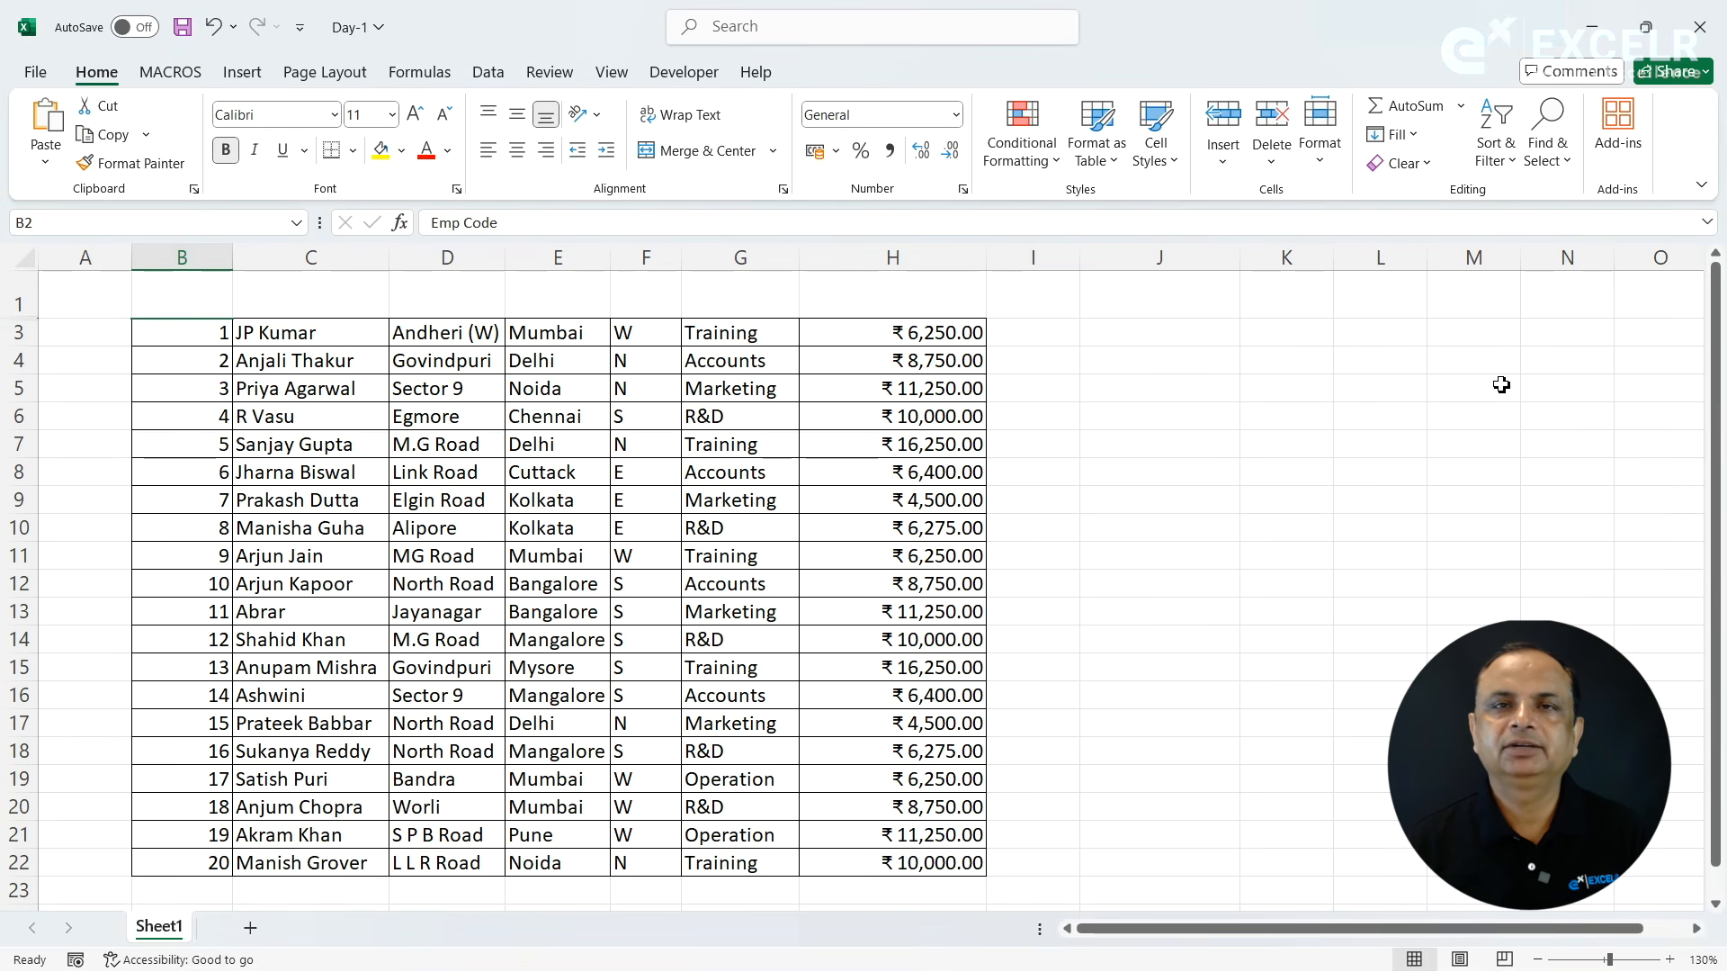
pyautogui.click(1333, 168)
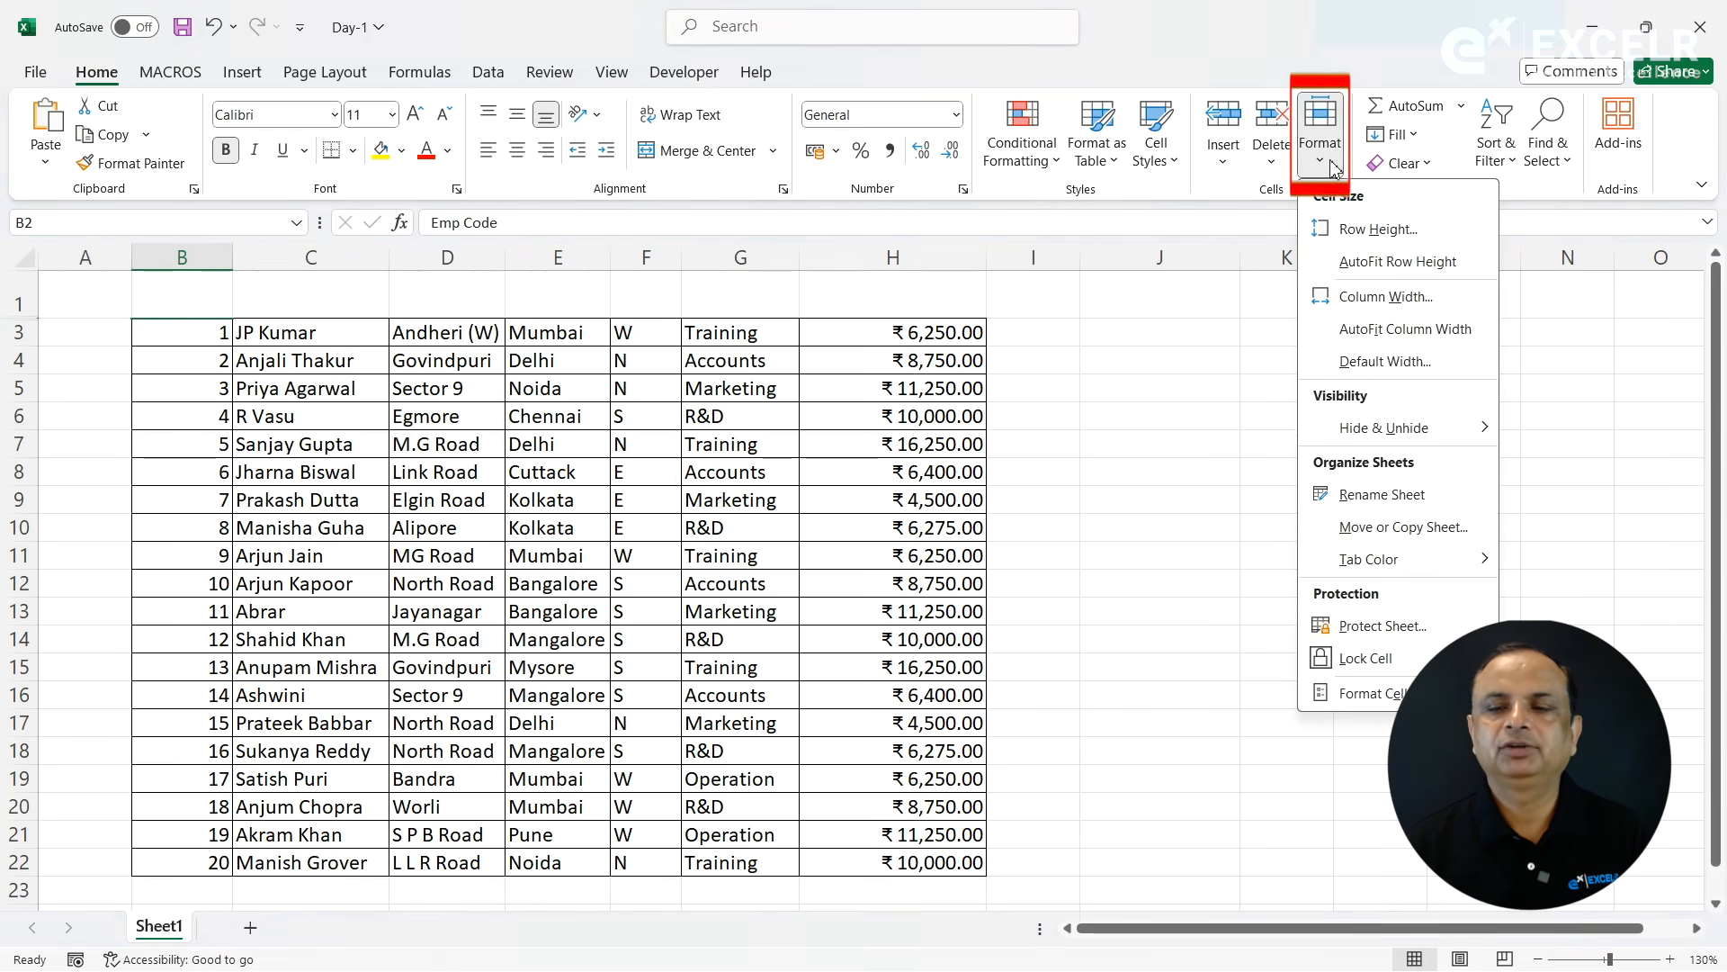
pyautogui.moveTo(1390, 438)
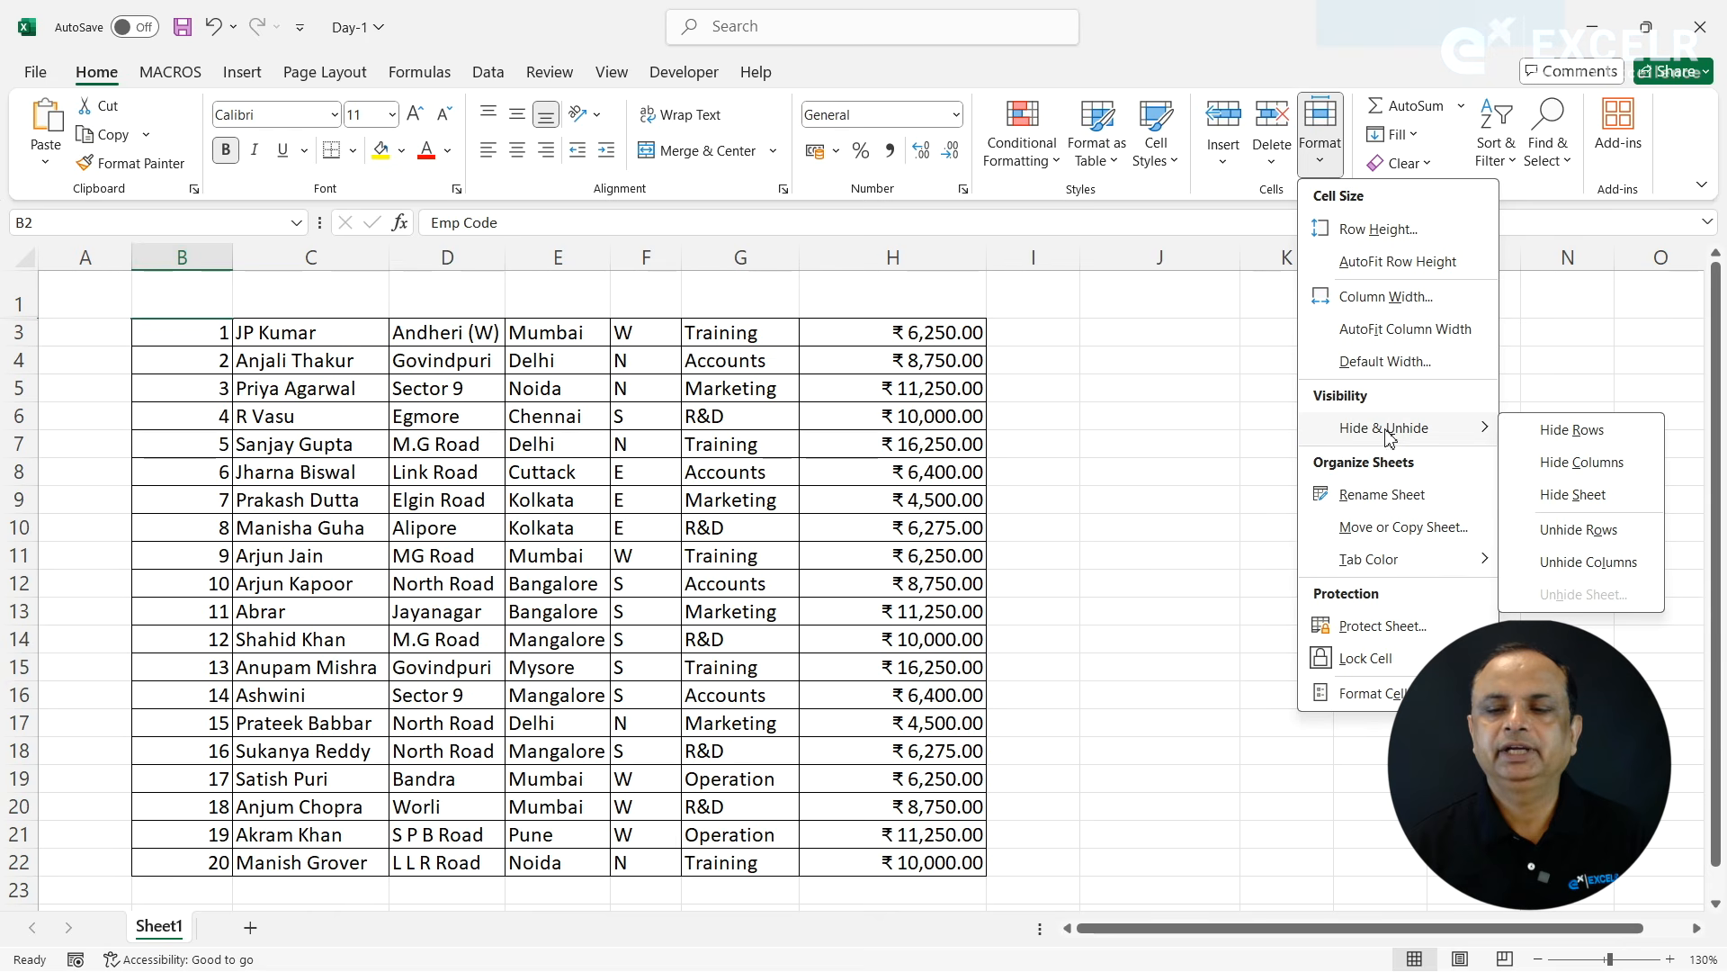
pyautogui.click(1578, 530)
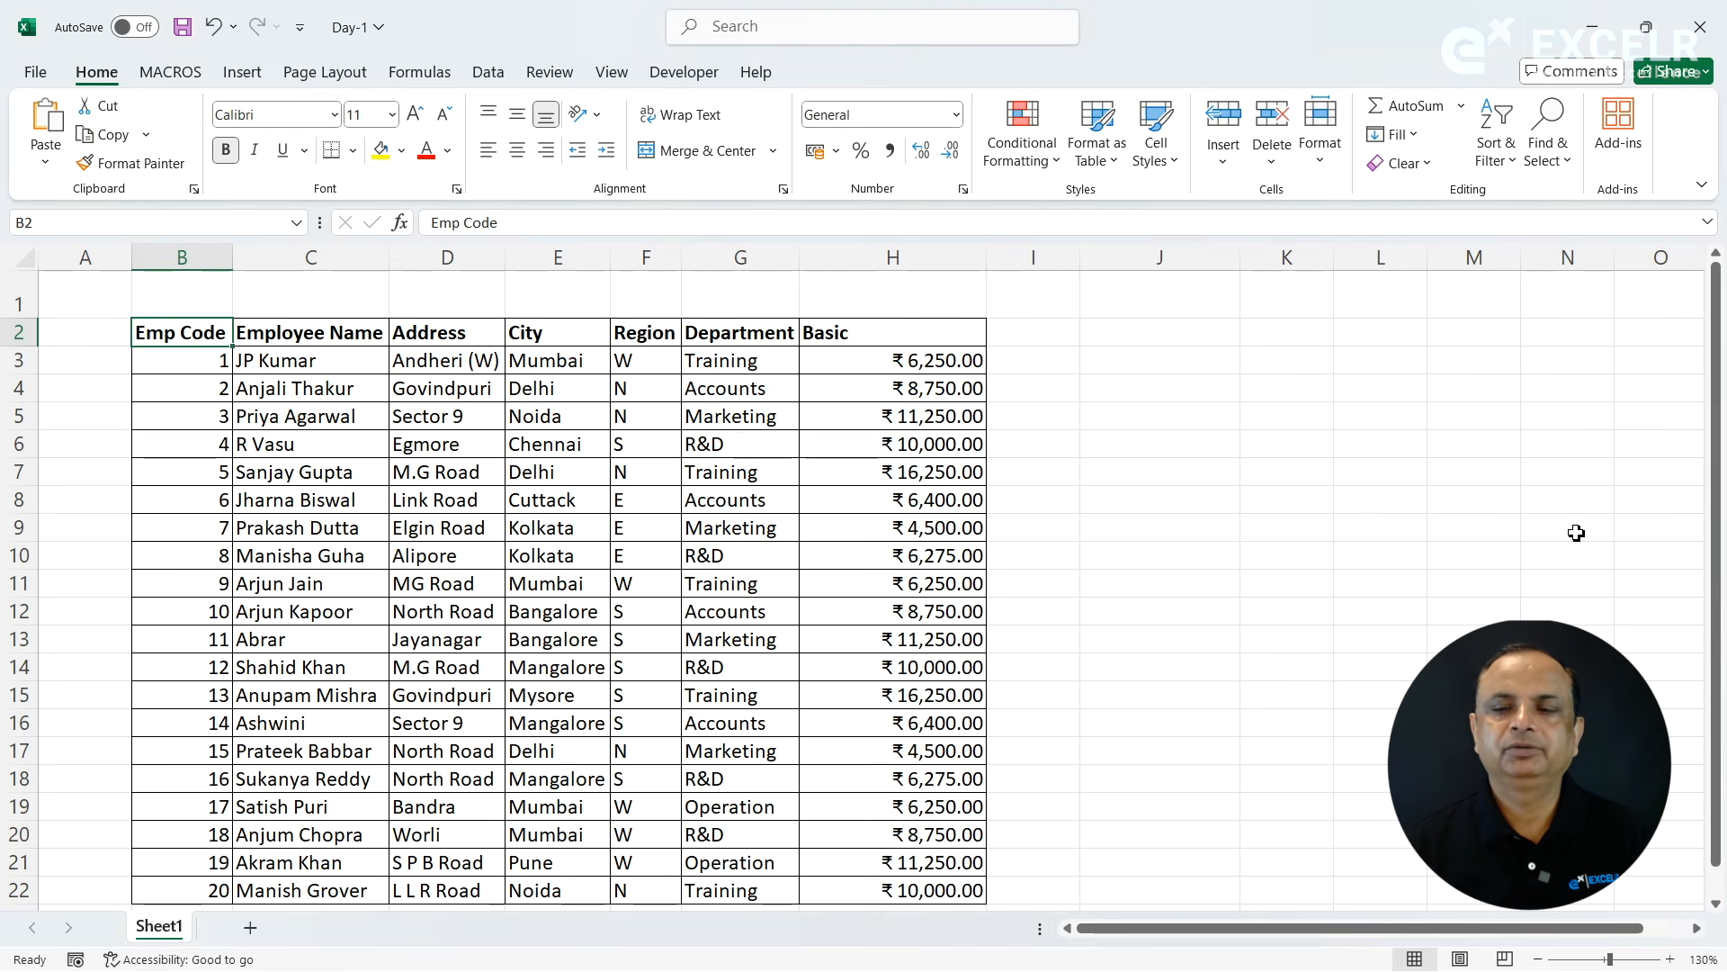
# - Hide the Emp Code column B, and unhide it again
pyautogui.click(1320, 167)
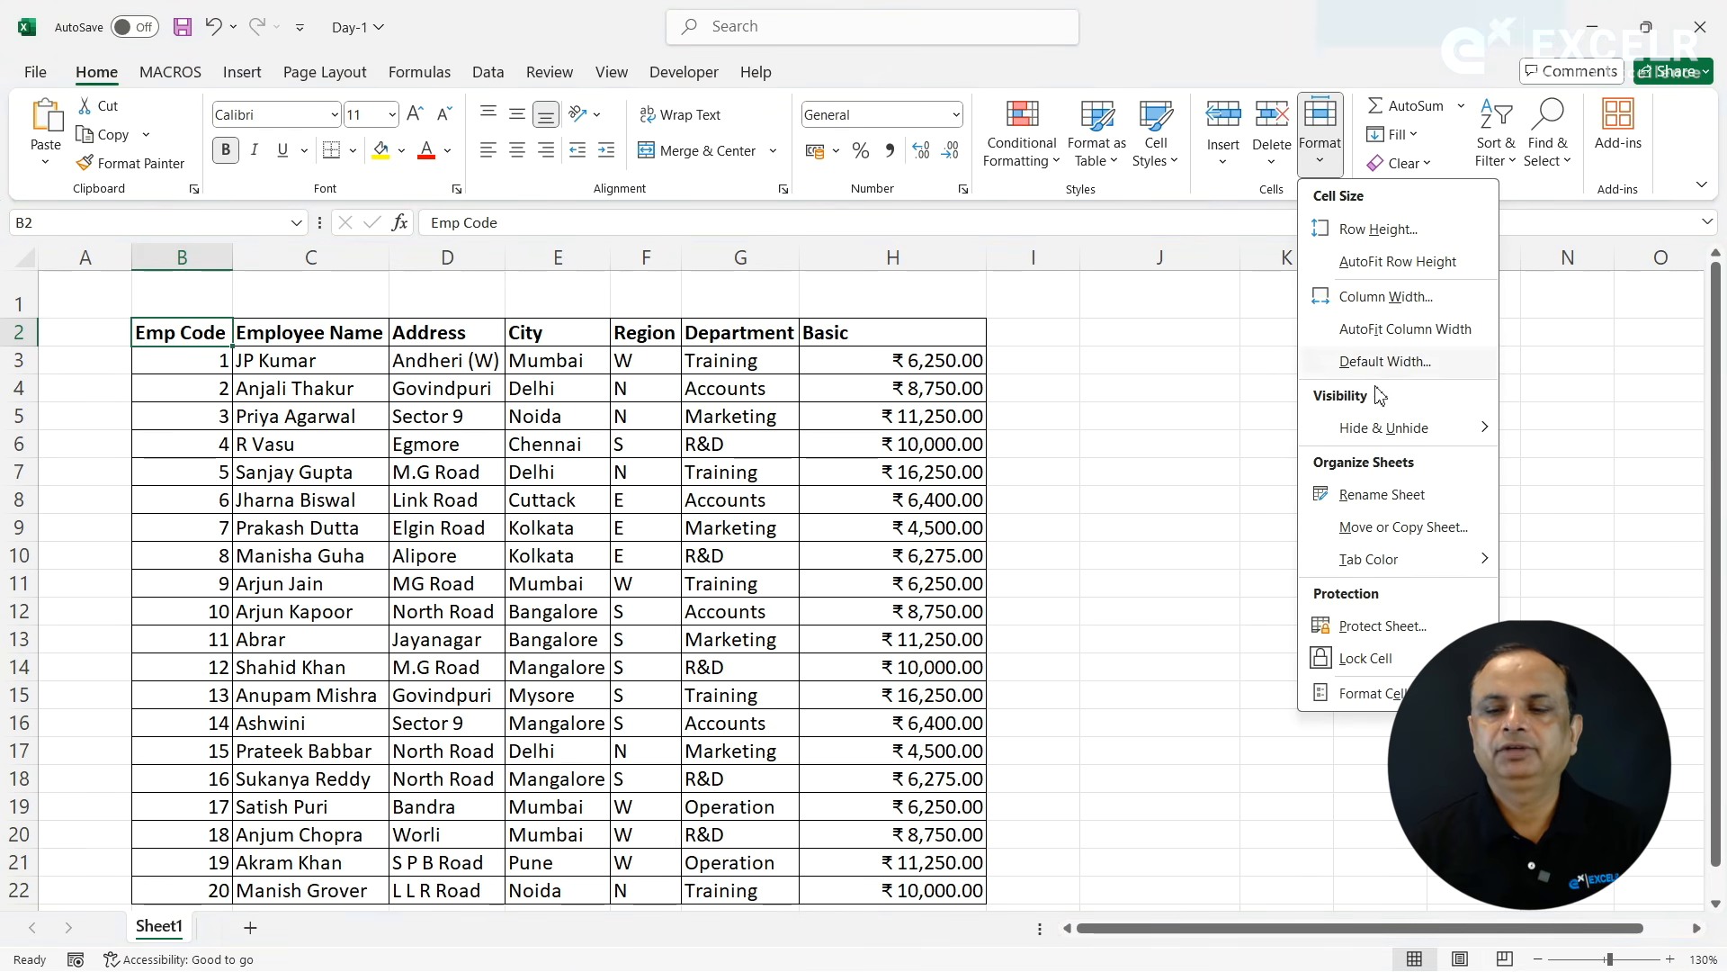
pyautogui.moveTo(1374, 437)
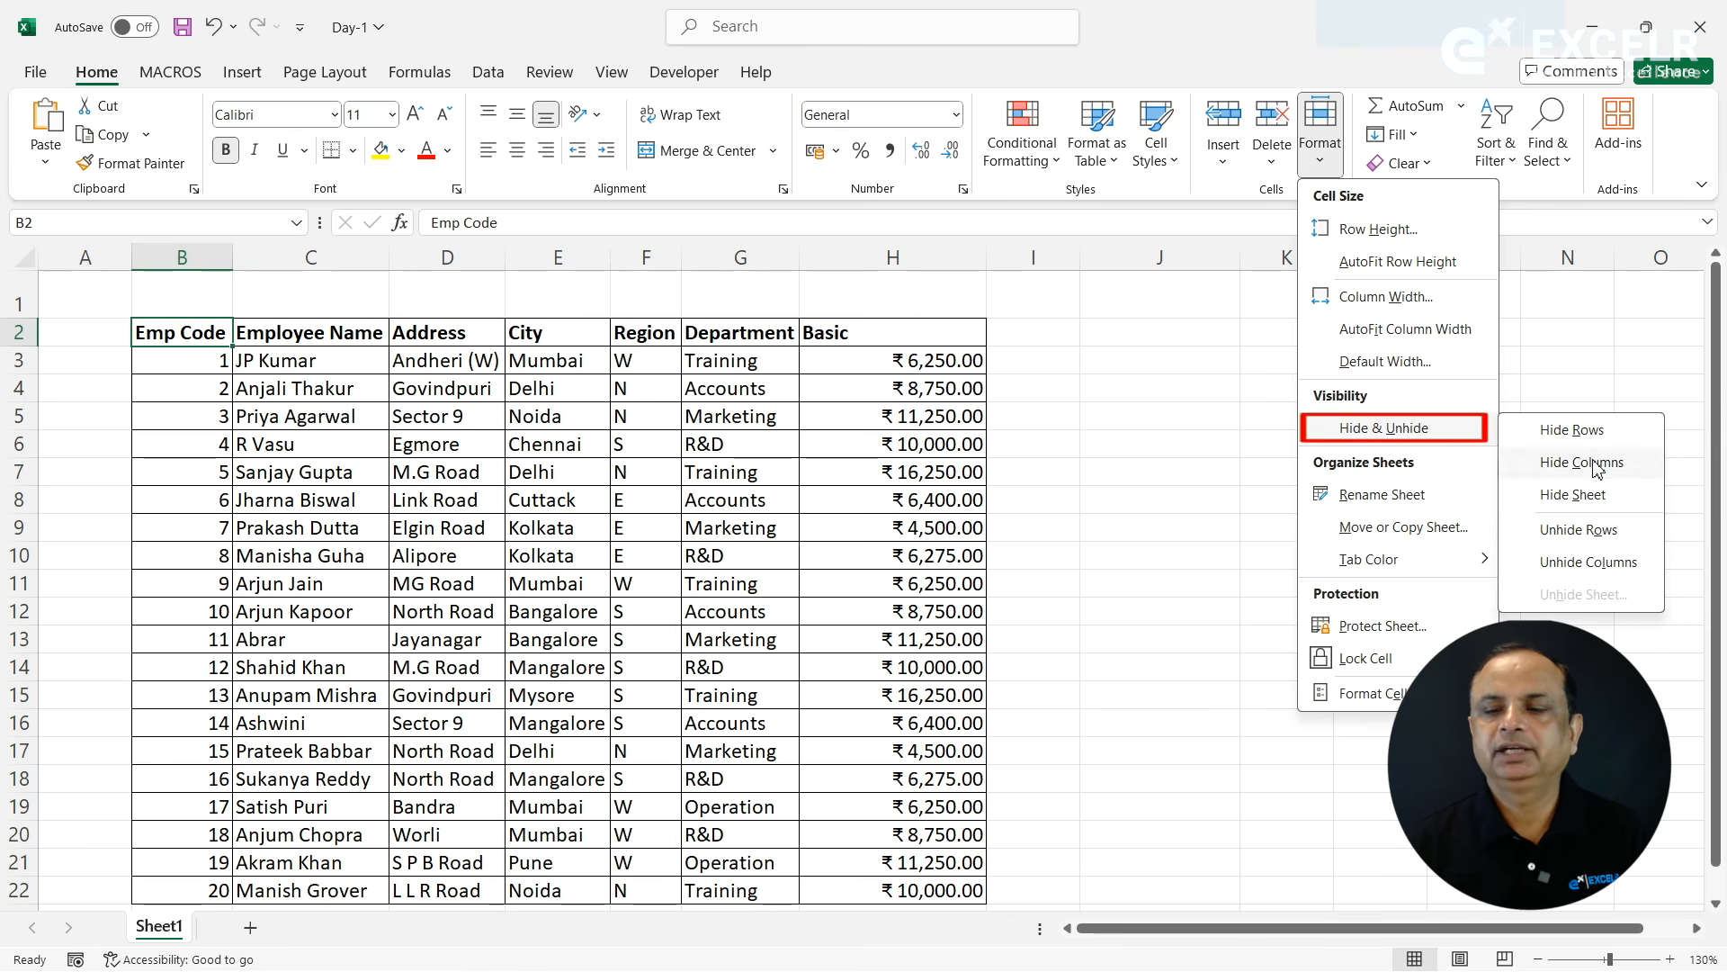
pyautogui.click(1581, 462)
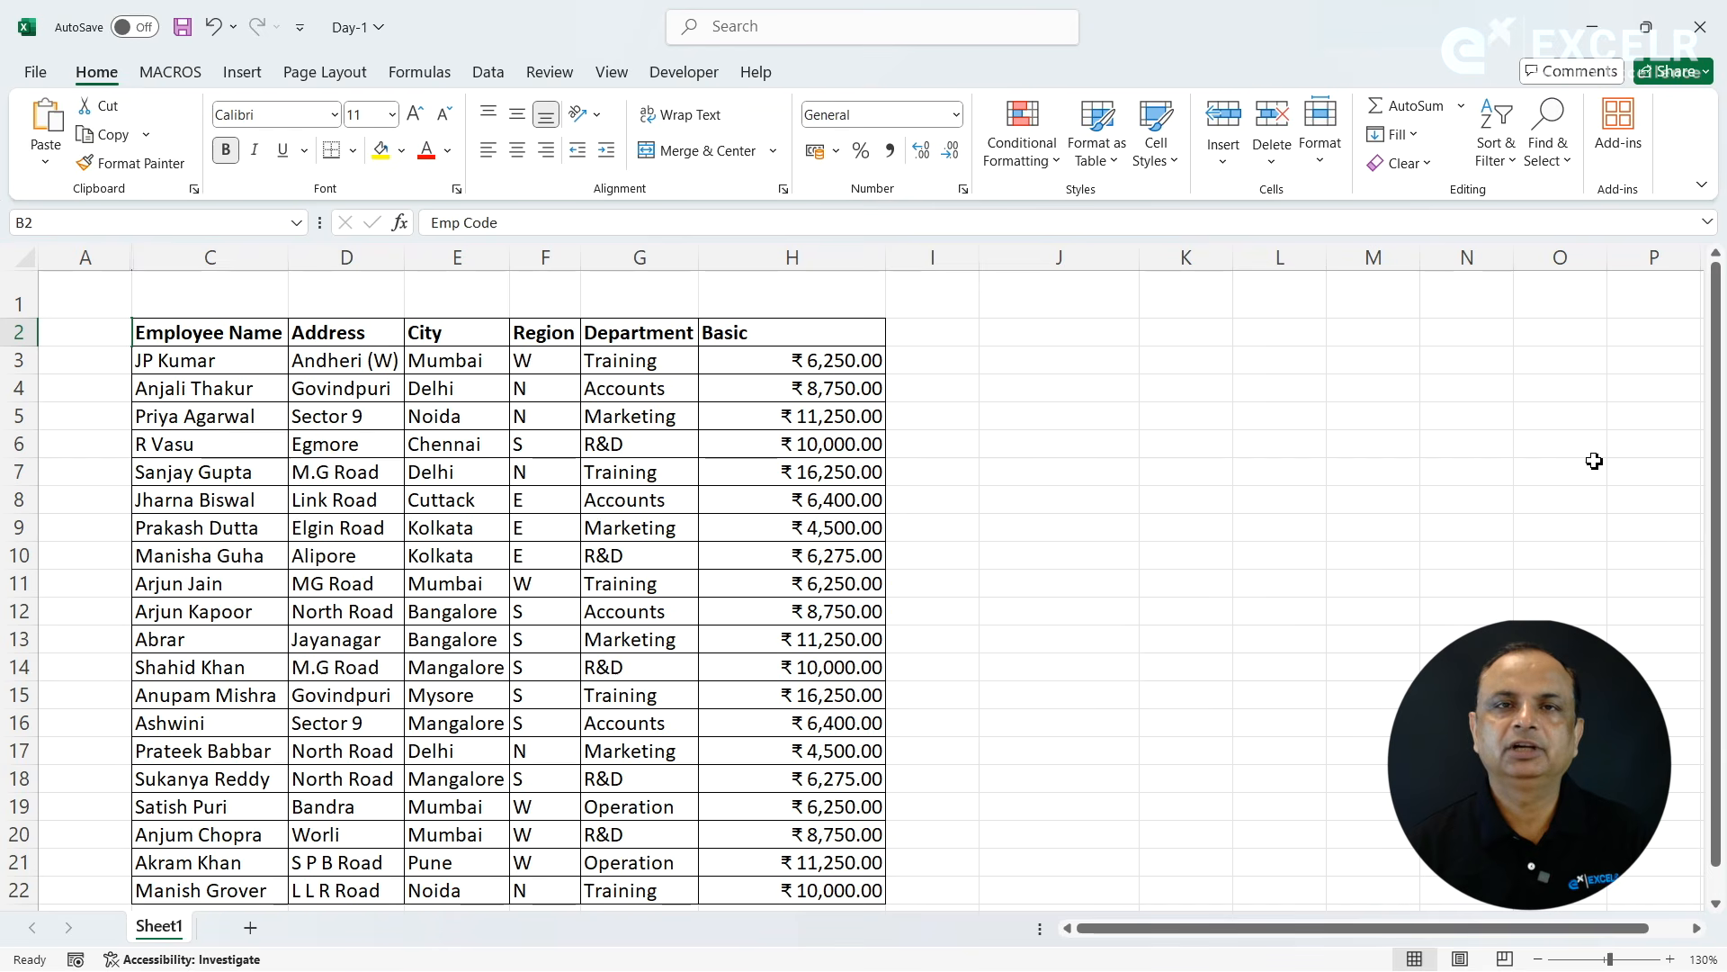
pyautogui.click(1321, 151)
pyautogui.click(1404, 428)
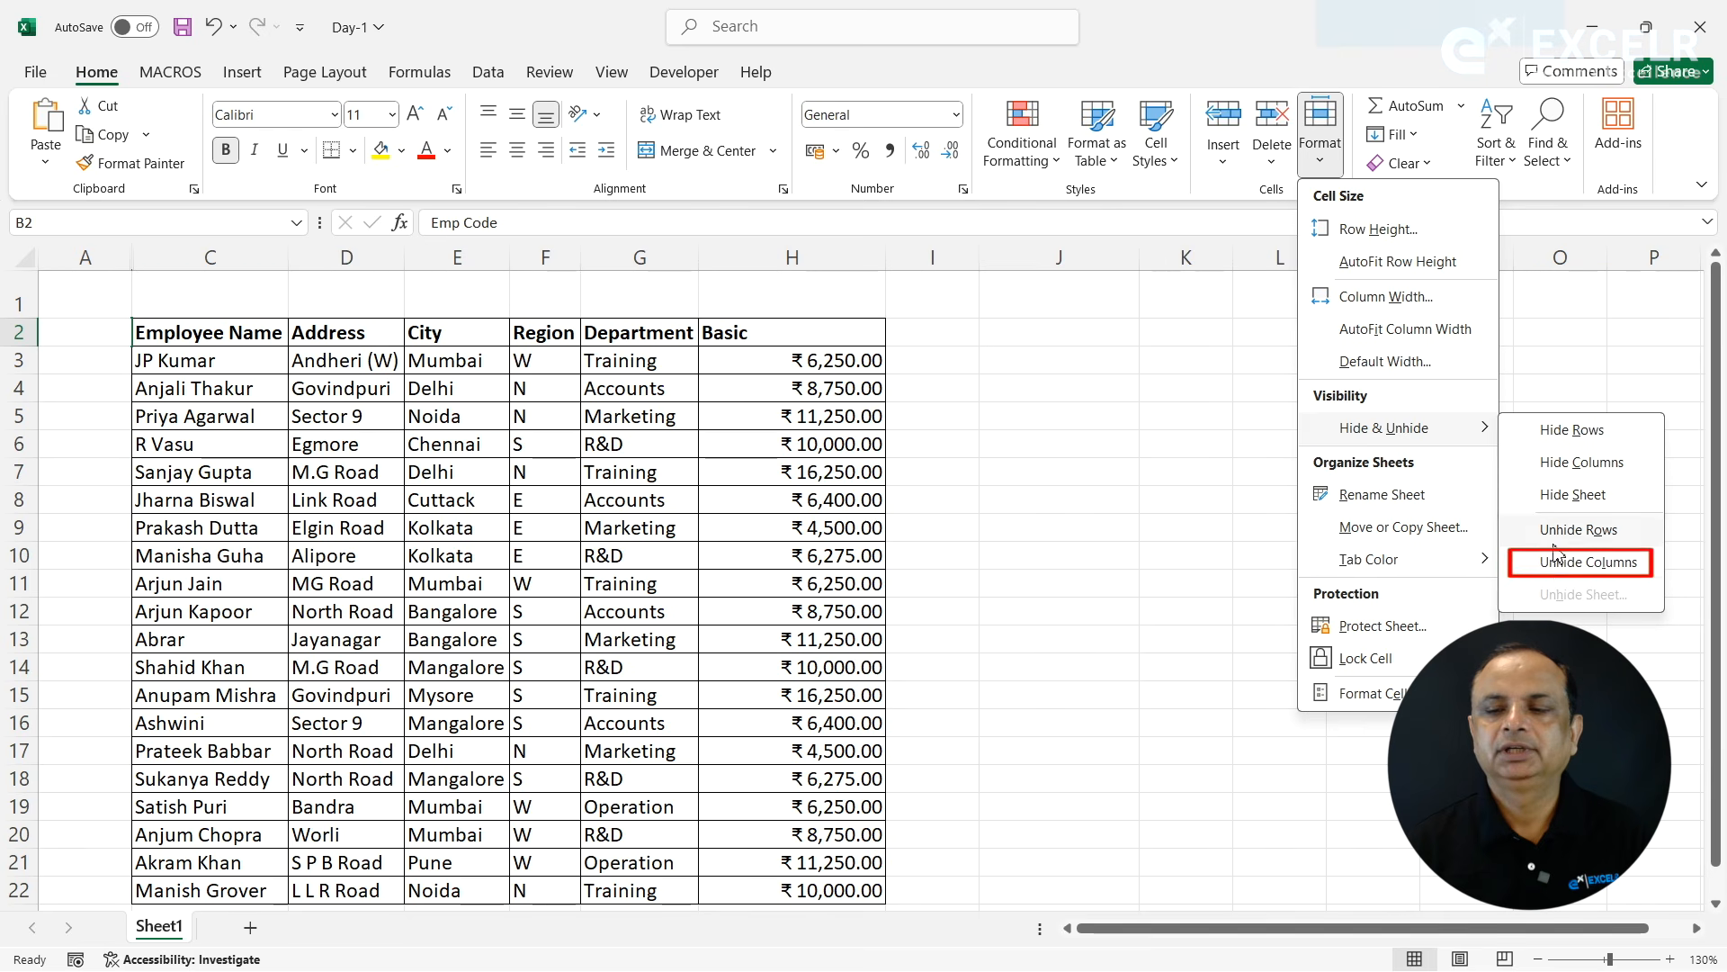
pyautogui.click(1548, 575)
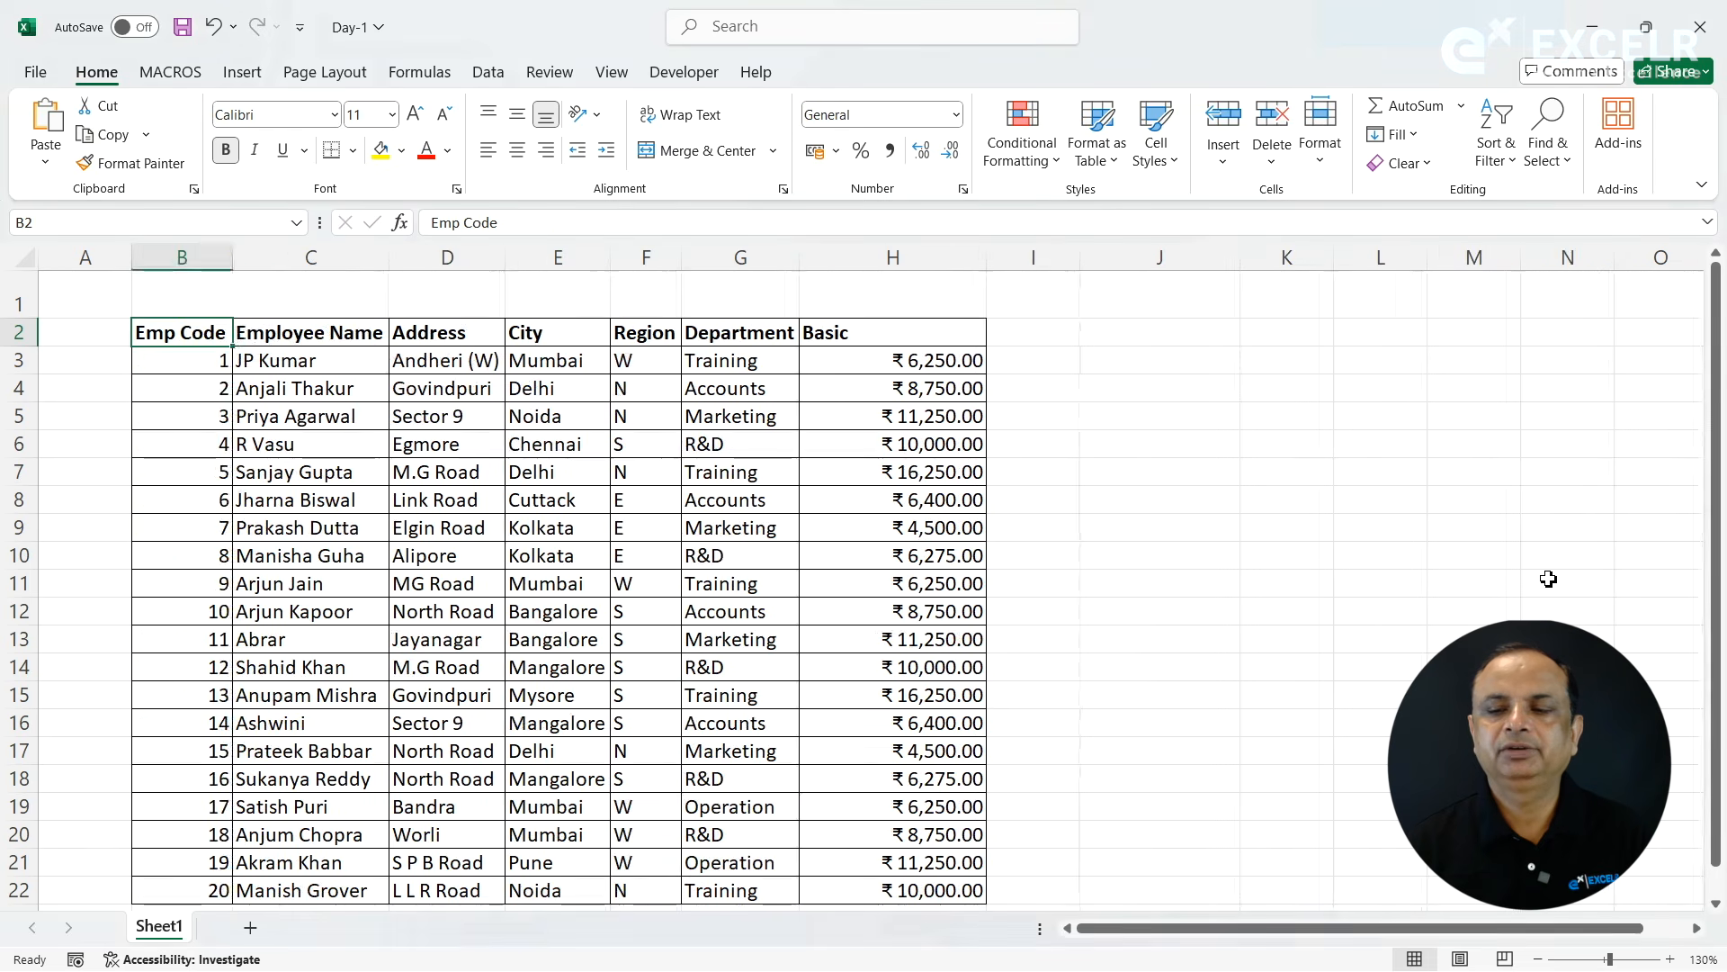
# - Add a new blank worksheet after Sheet1, and return to Sheet1
pyautogui.click(1321, 148)
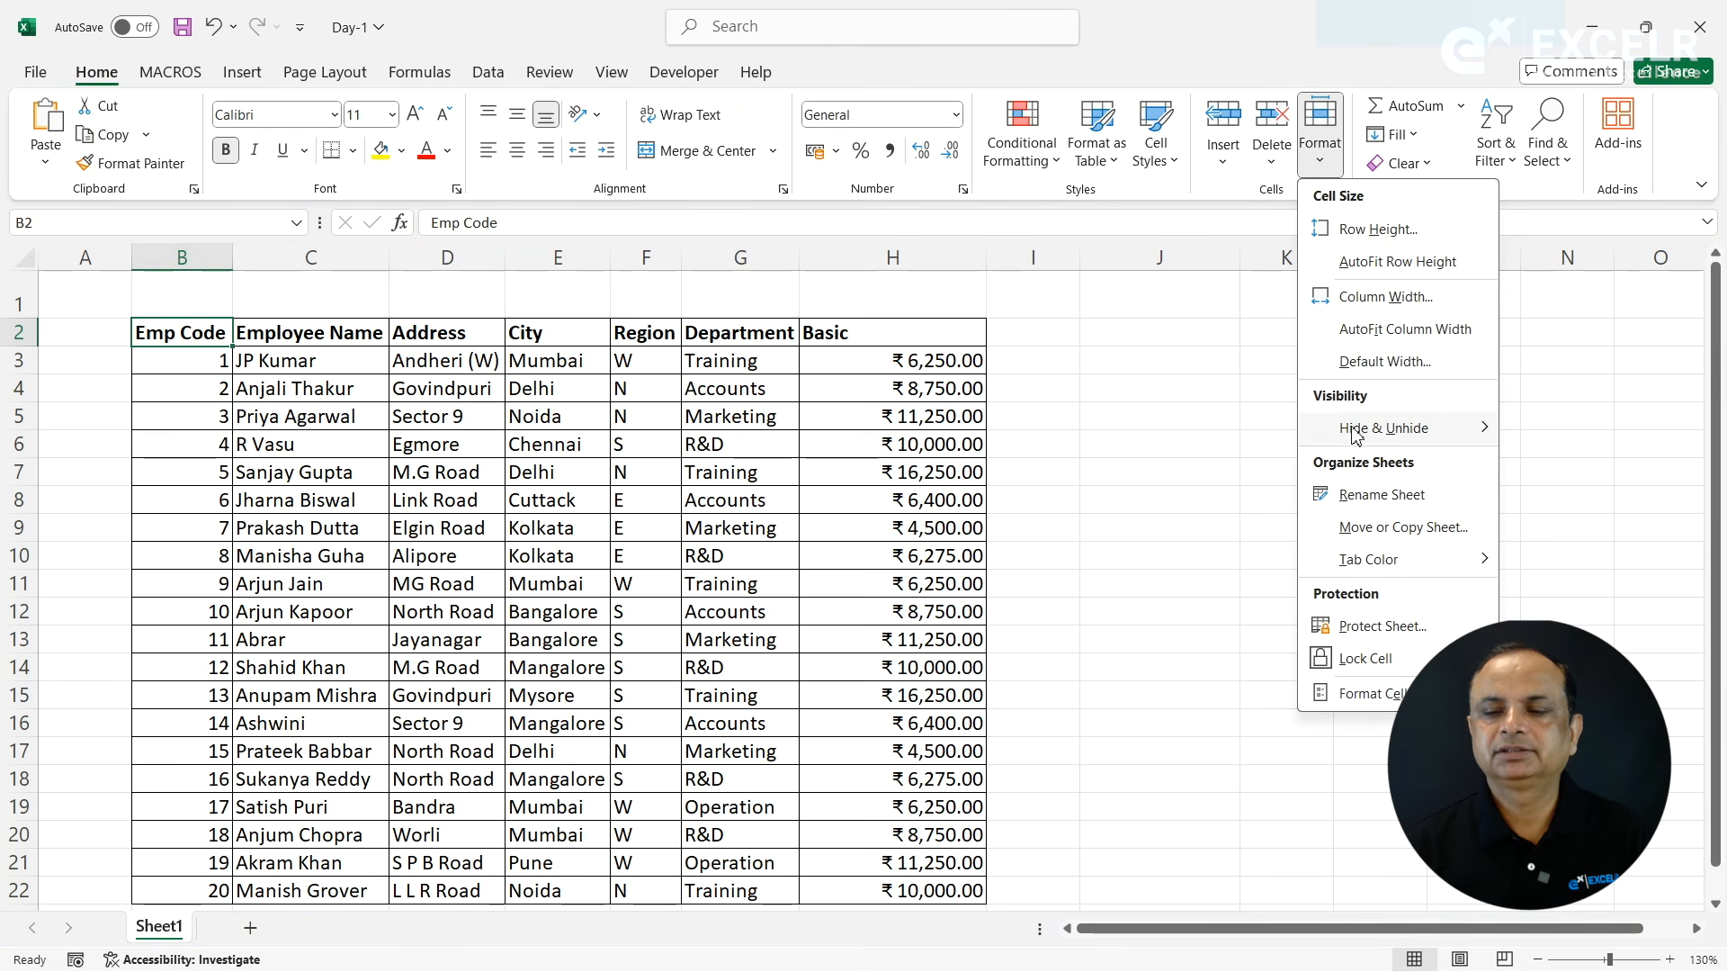
pyautogui.moveTo(1487, 432)
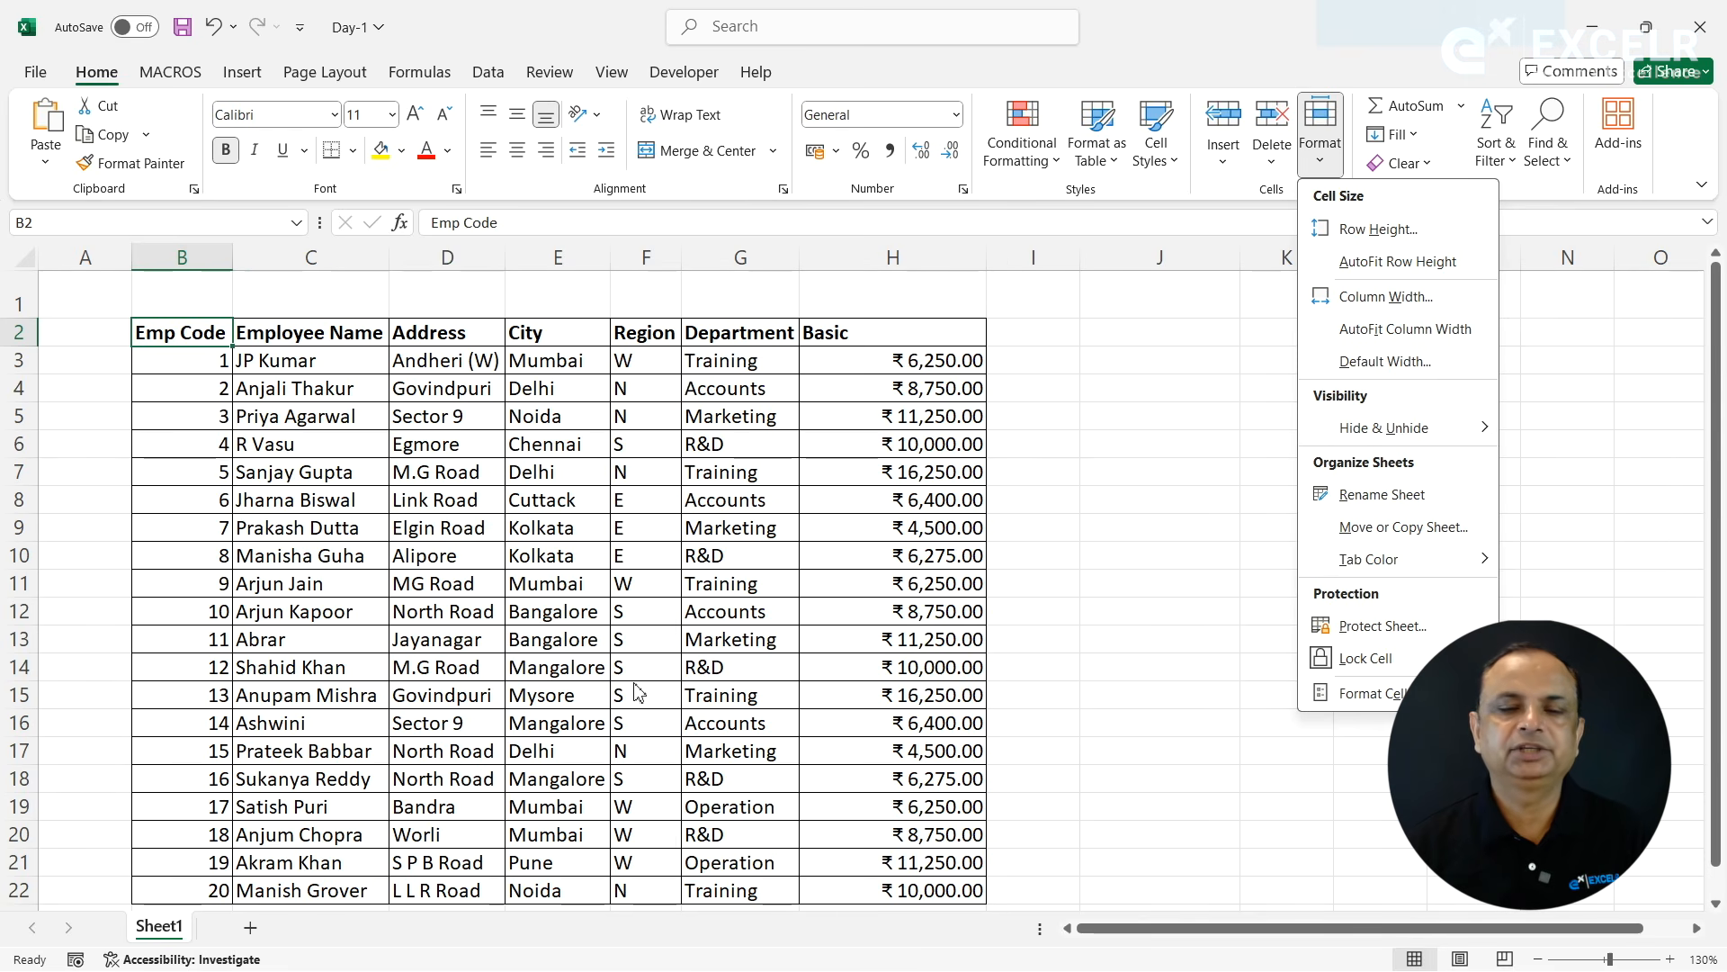
pyautogui.press('Escape')
pyautogui.click(251, 927)
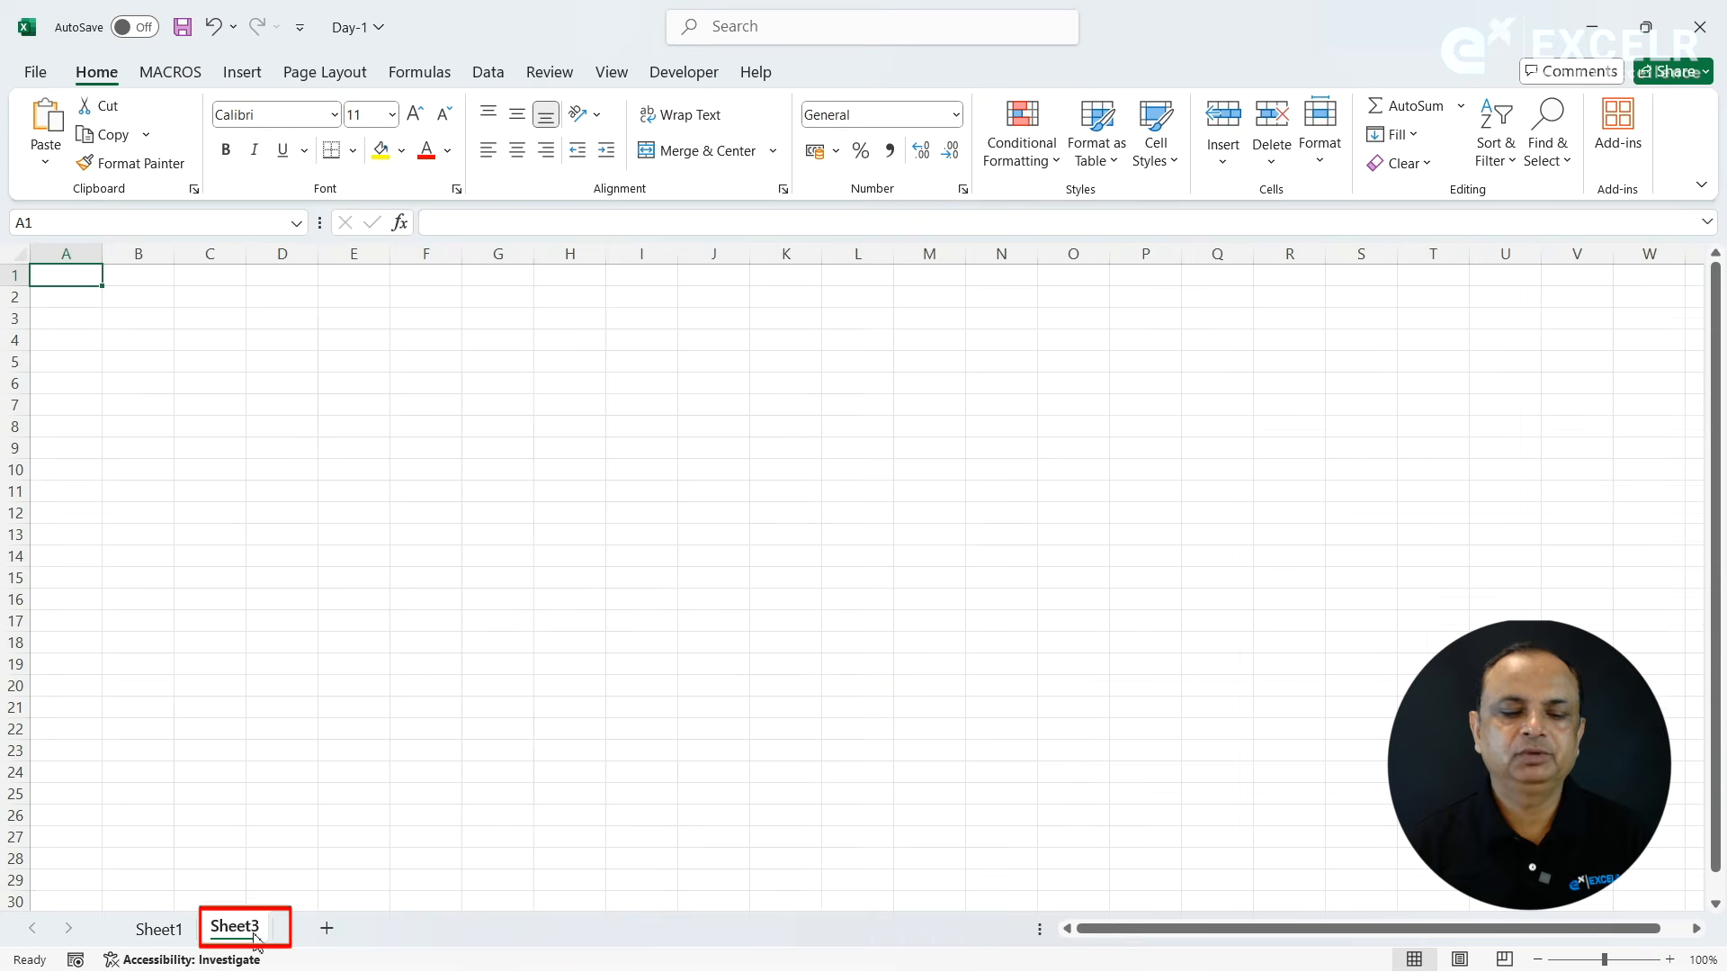
pyautogui.click(167, 929)
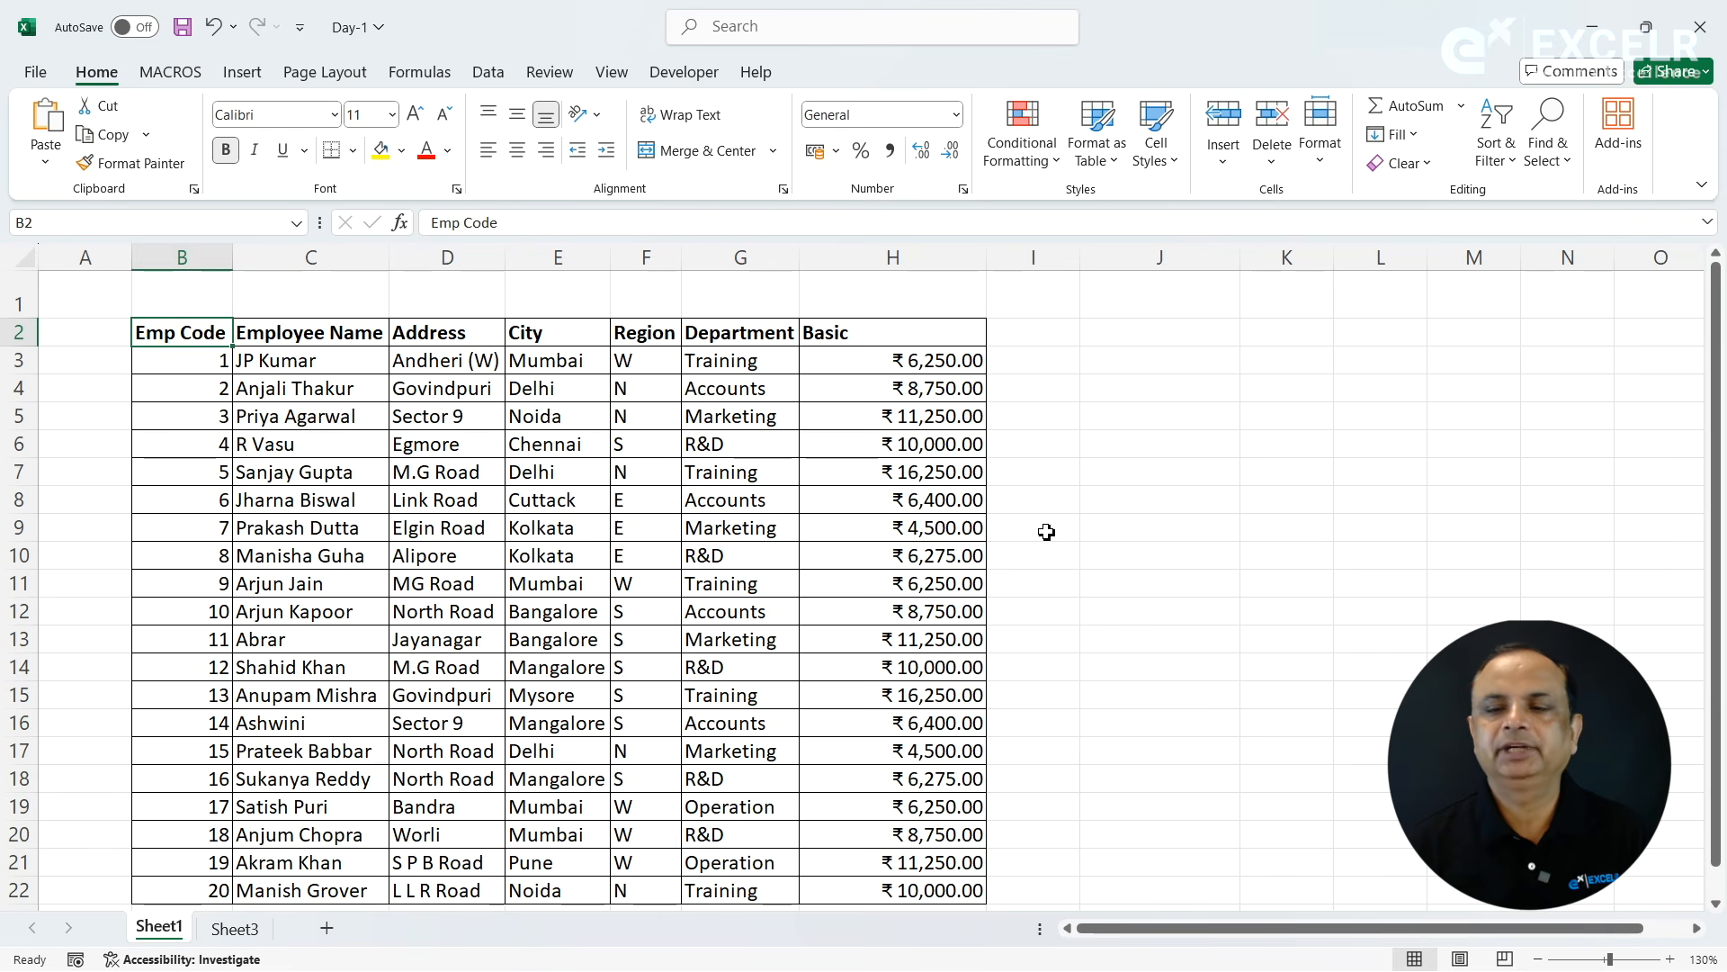
# - Hide the entire Sheet1 worksheet, and unhide it again
pyautogui.click(1320, 144)
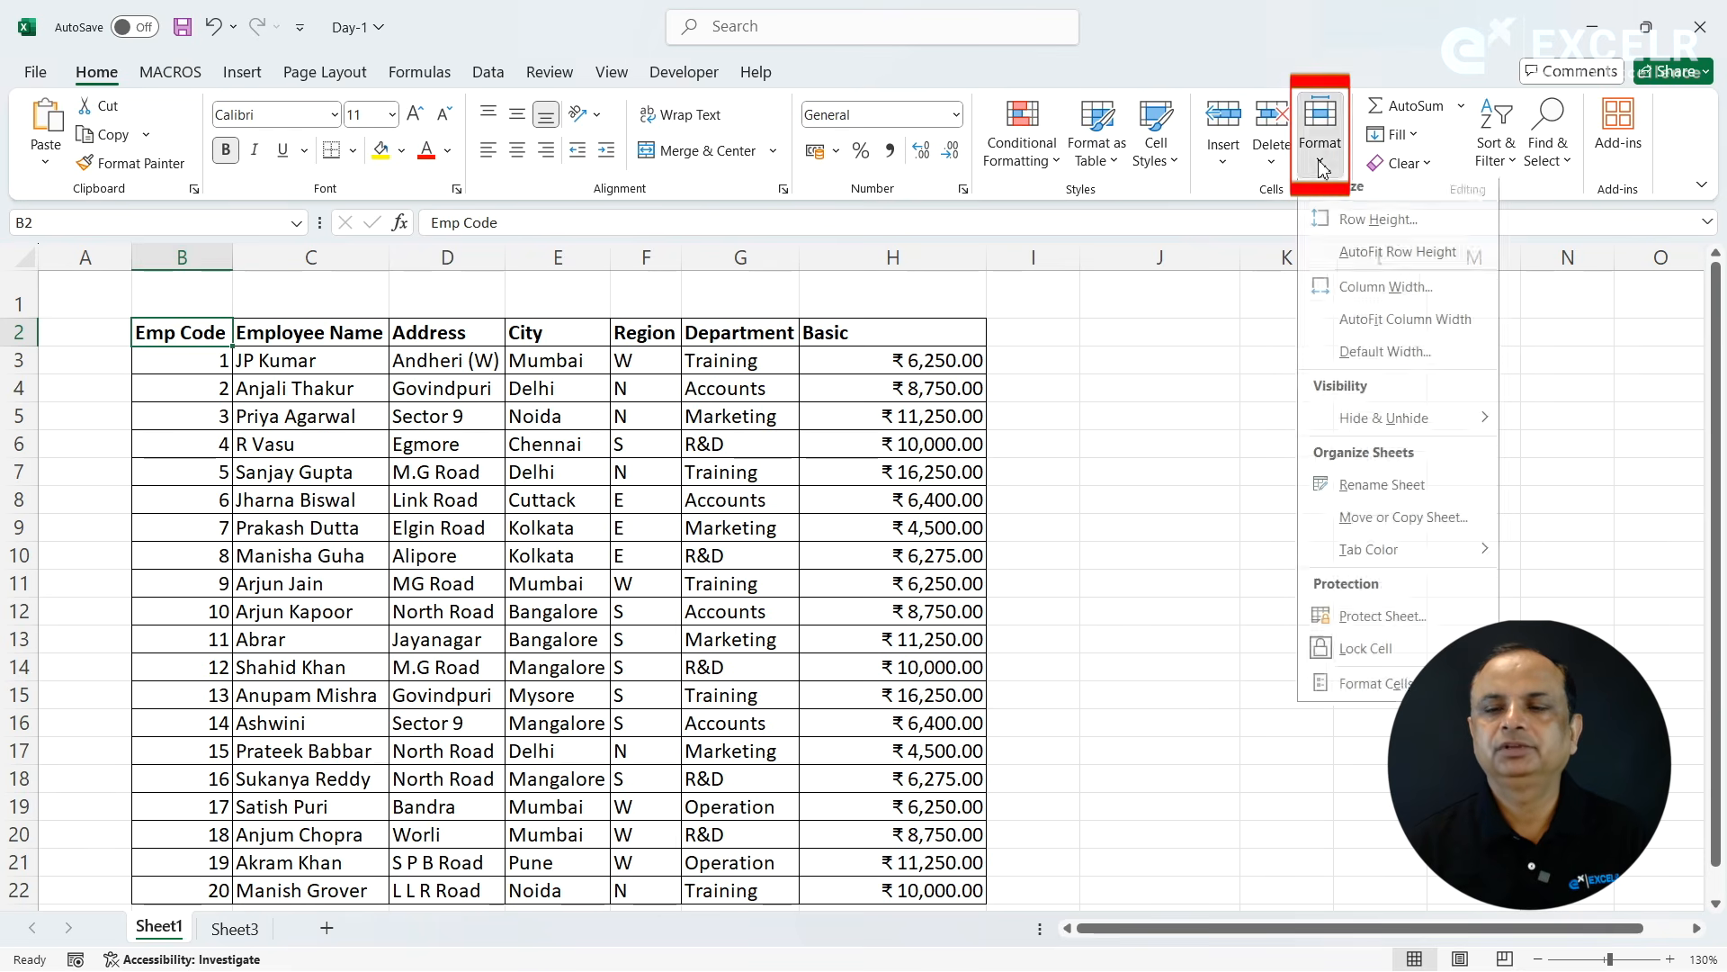
pyautogui.moveTo(1341, 430)
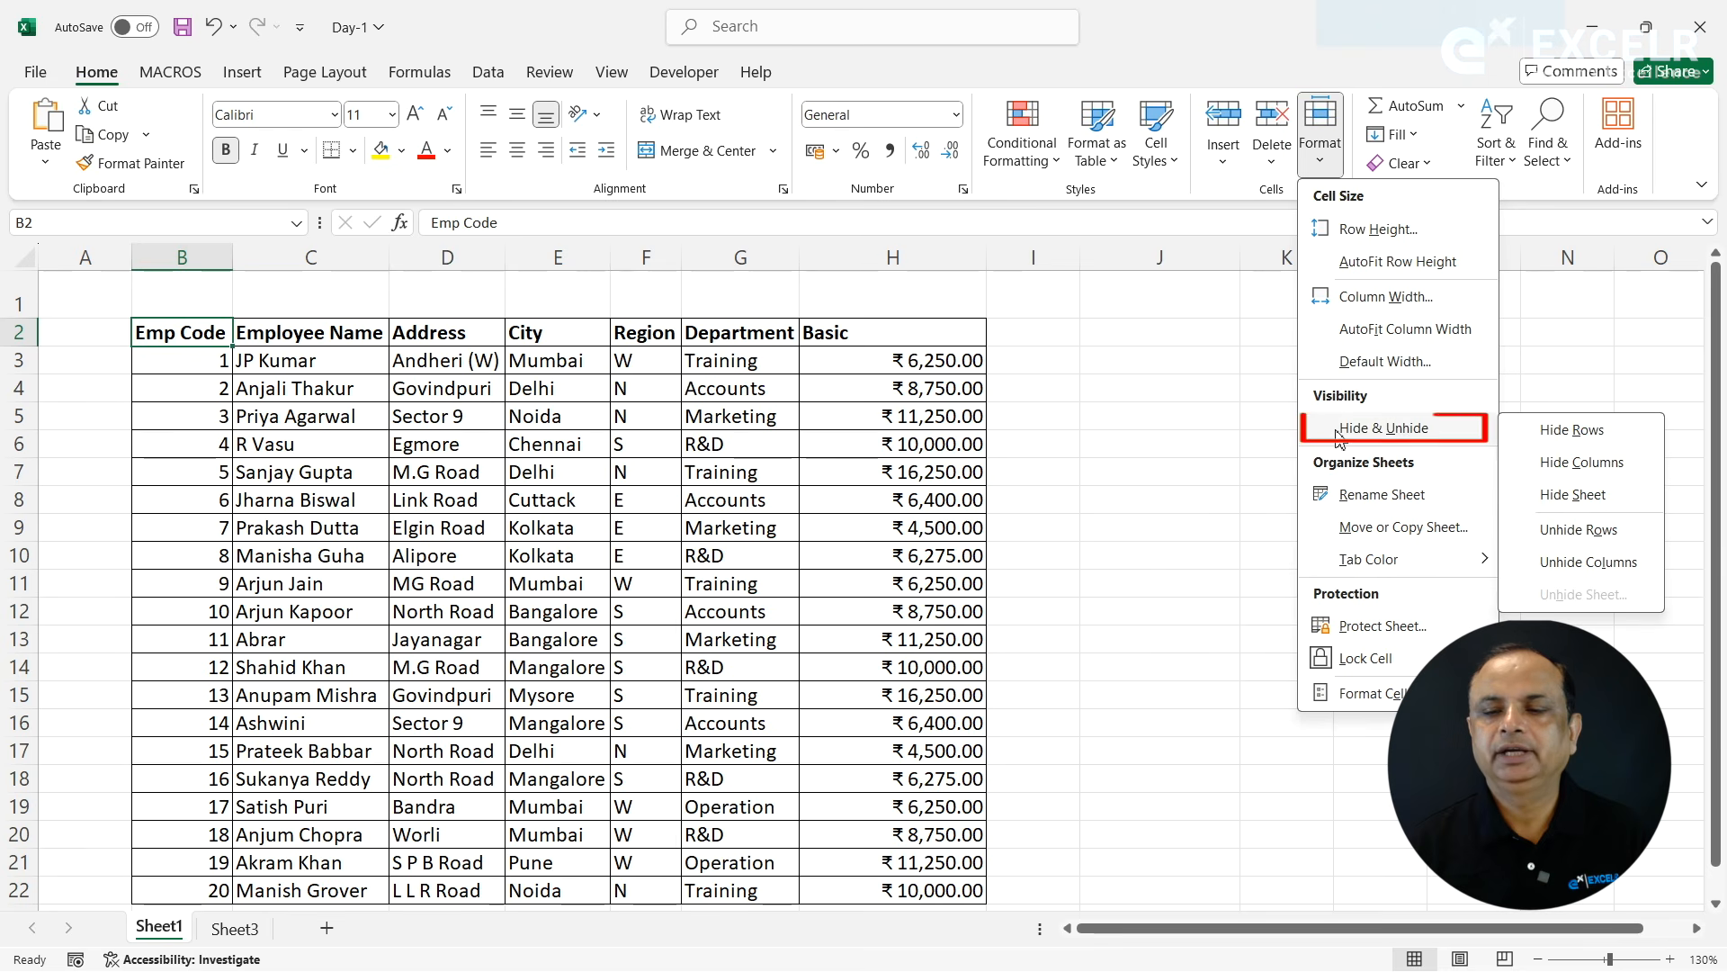
pyautogui.click(1576, 494)
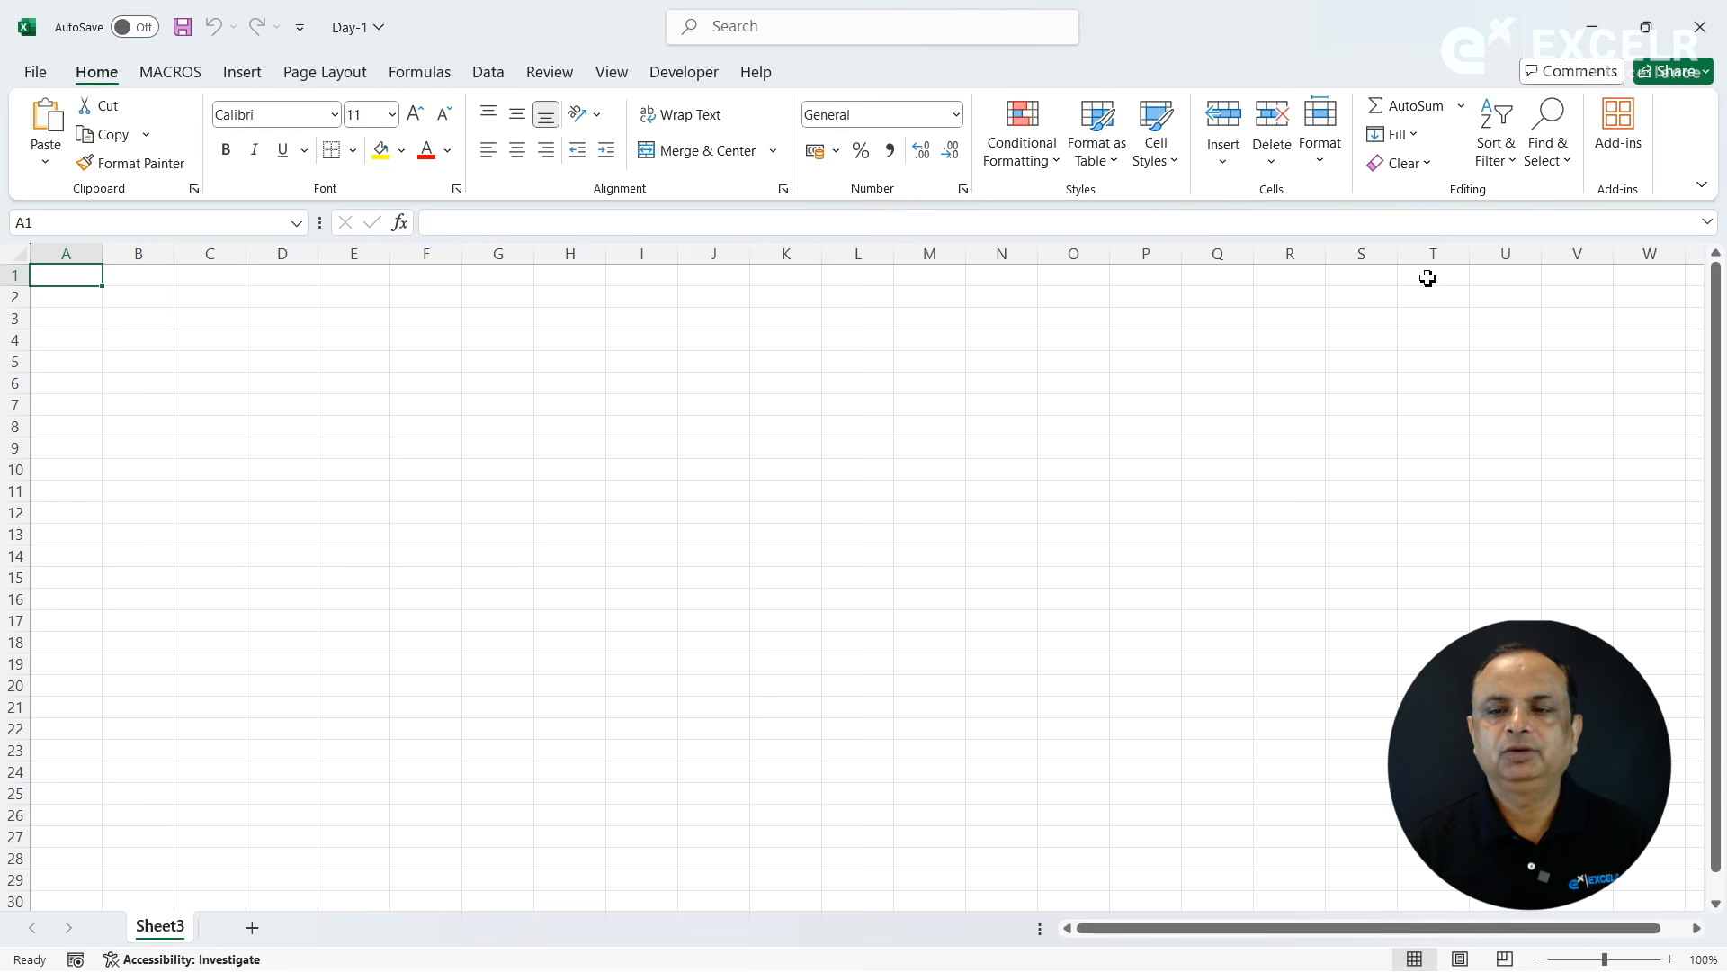
pyautogui.click(1320, 139)
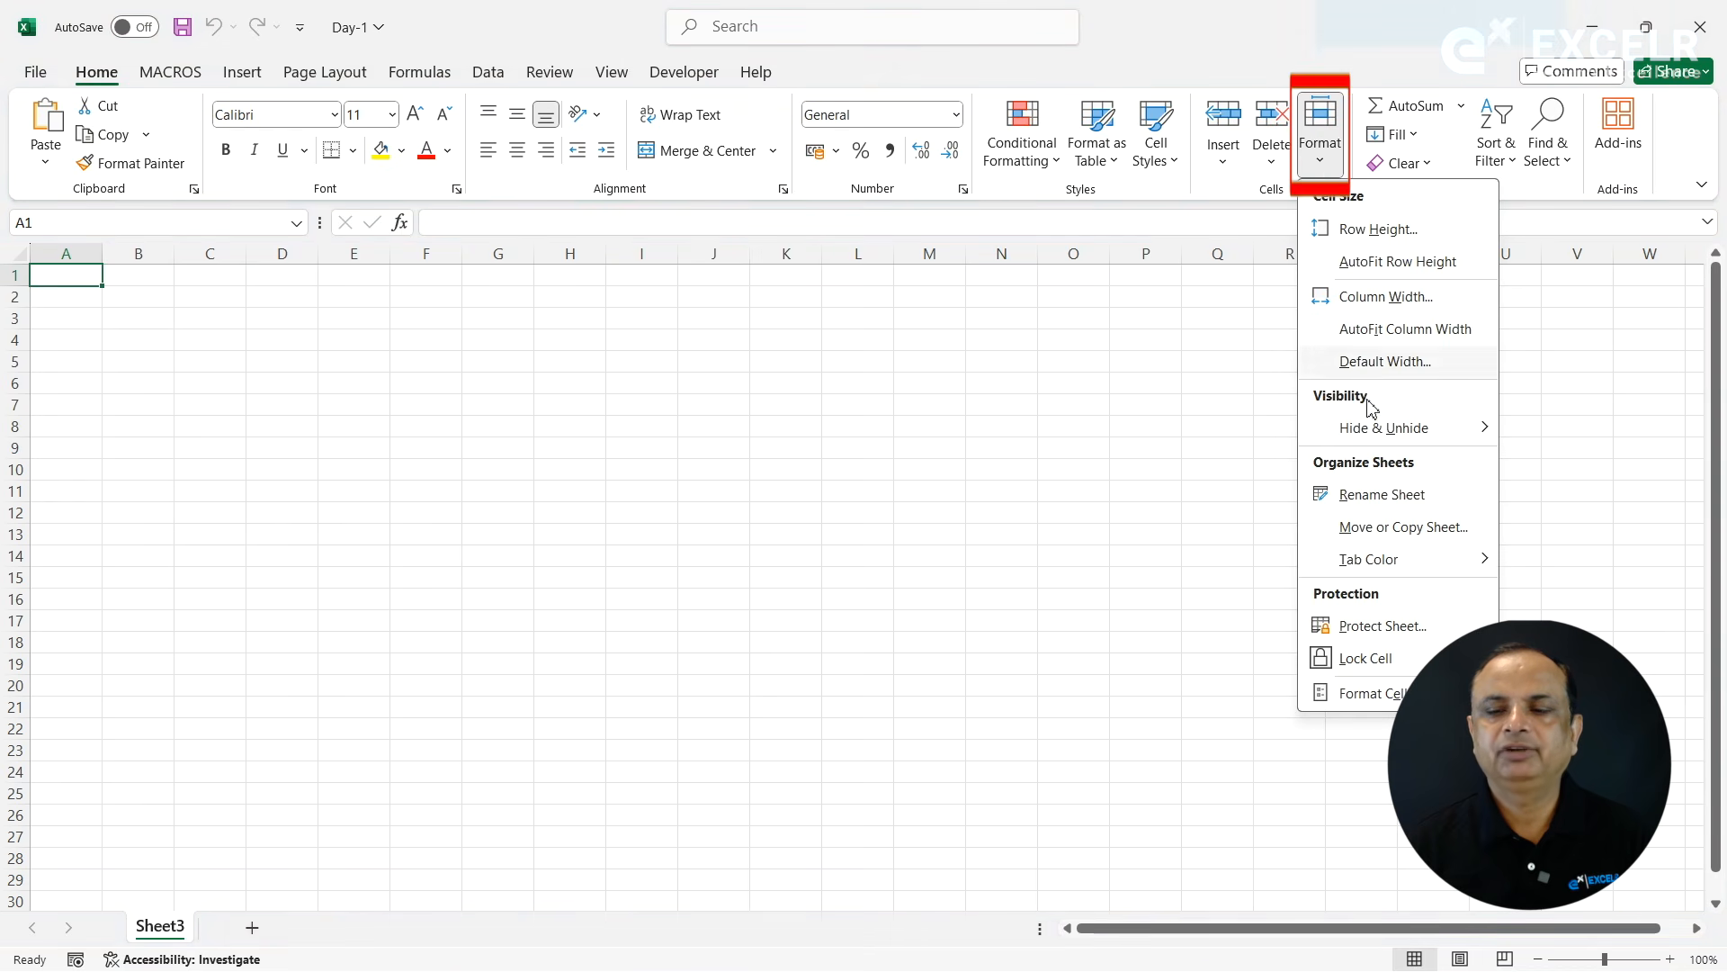
pyautogui.moveTo(1422, 427)
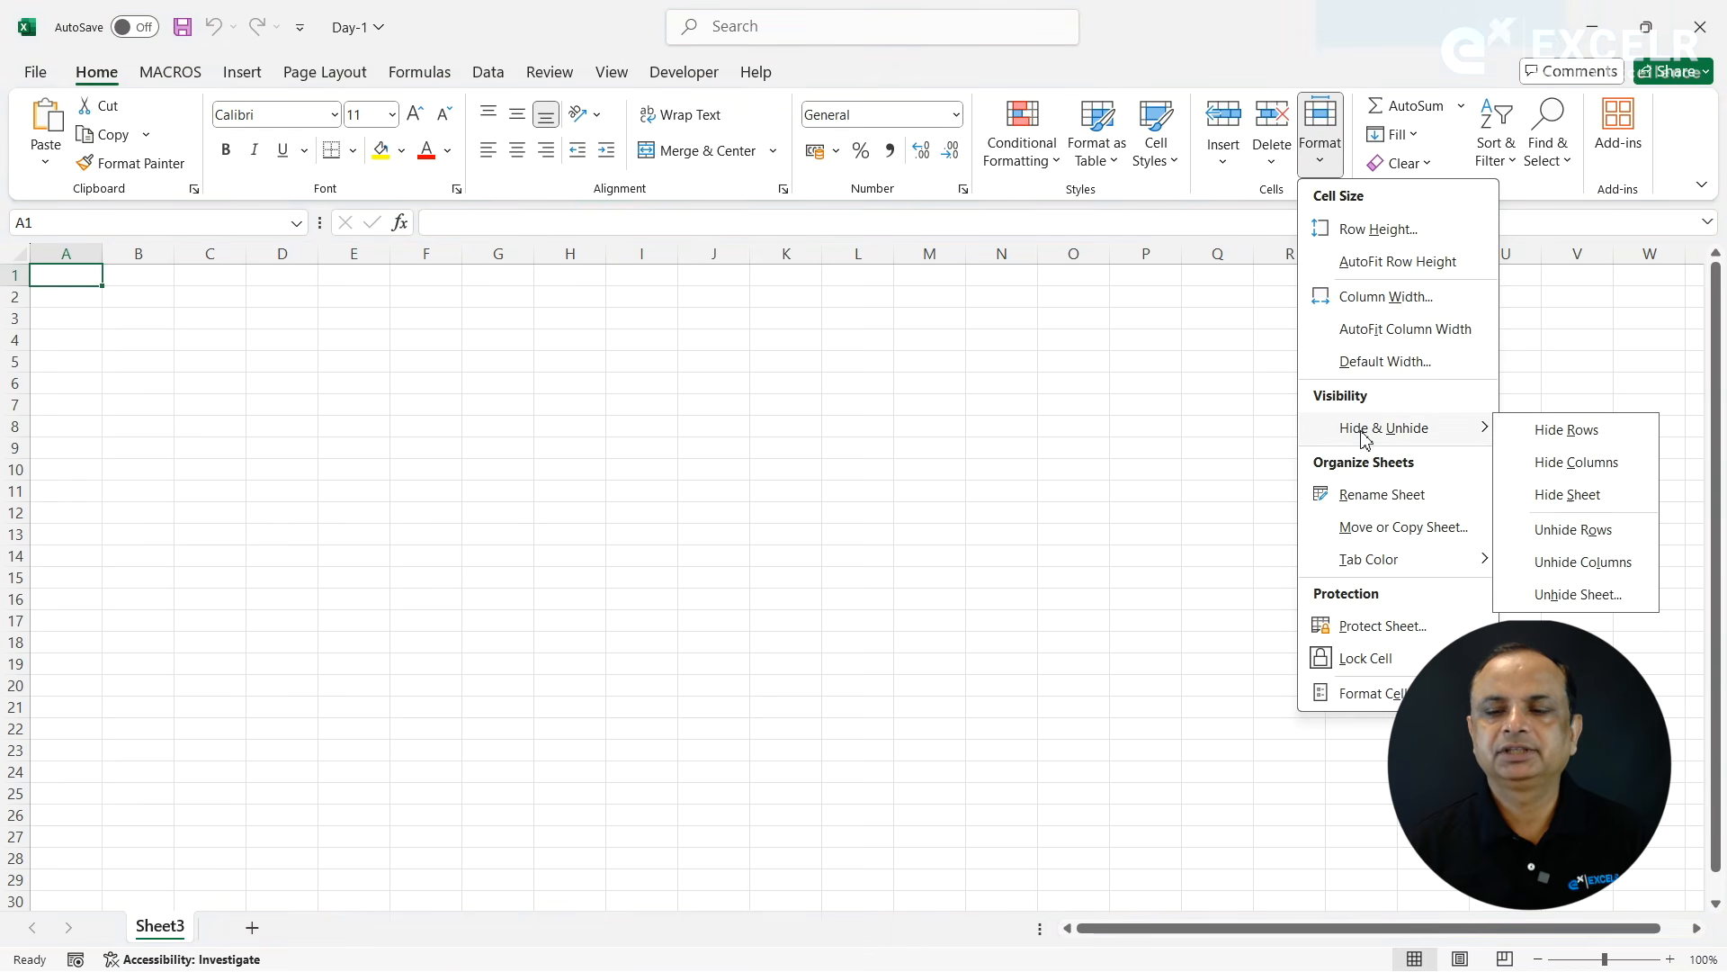
pyautogui.click(1573, 598)
pyautogui.click(1269, 417)
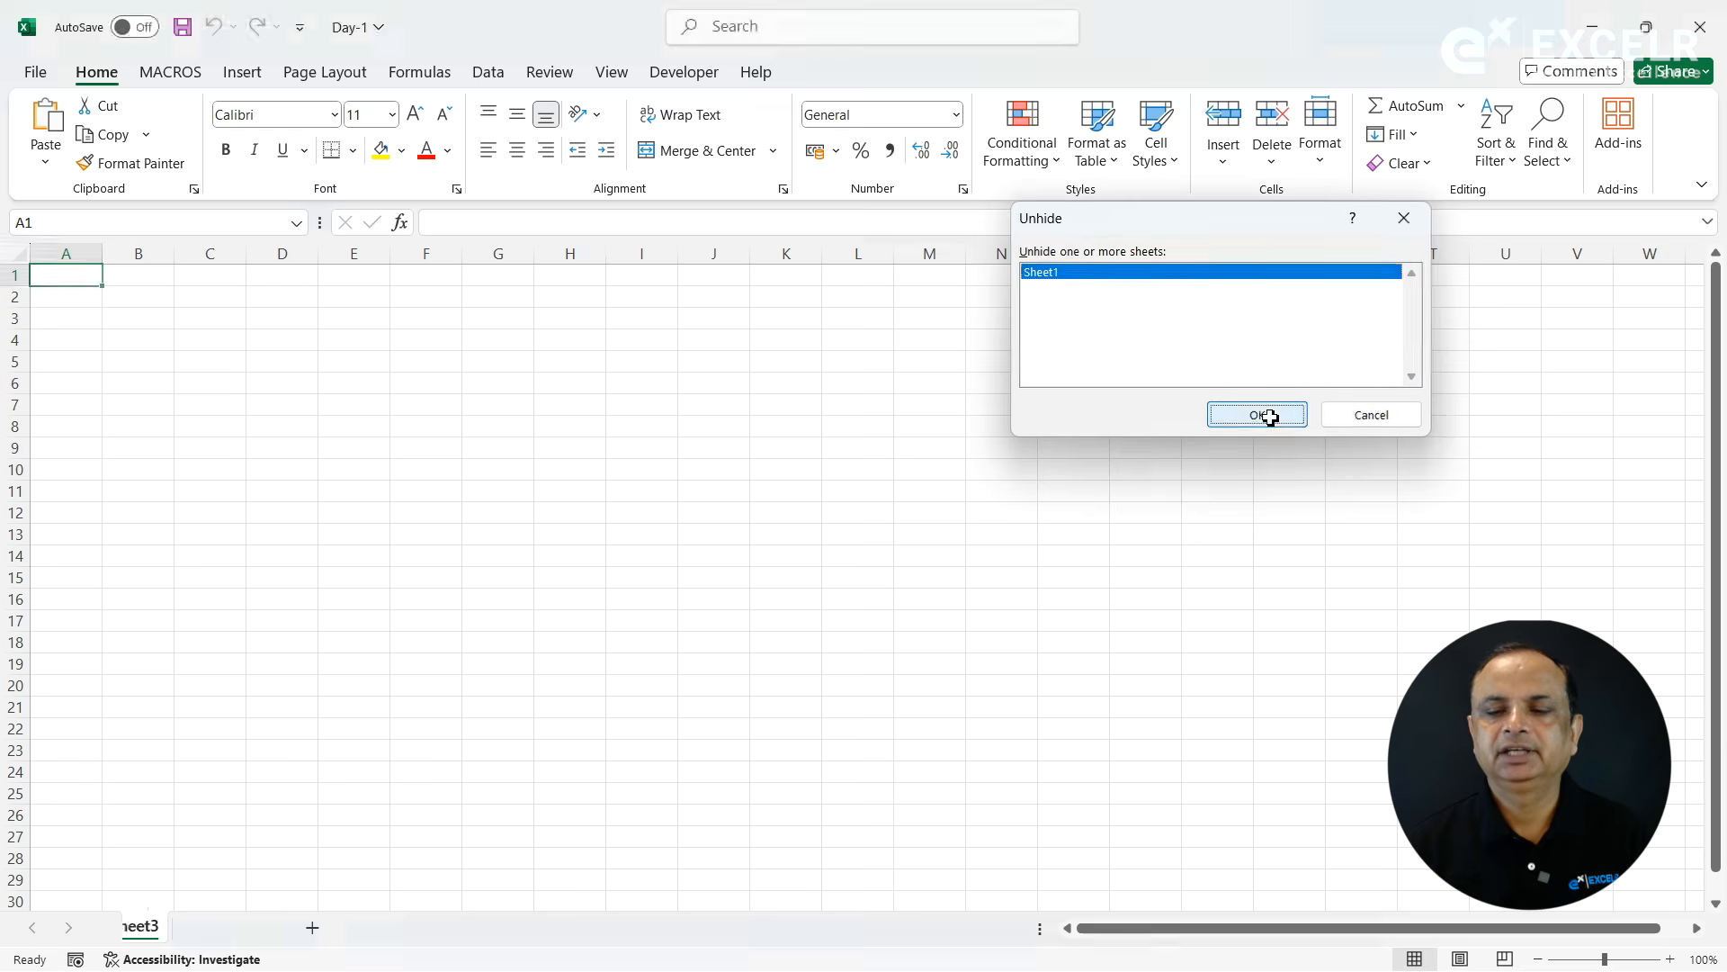
# - Rename the employee table's worksheet Sheet1 as DATA
pyautogui.click(1331, 172)
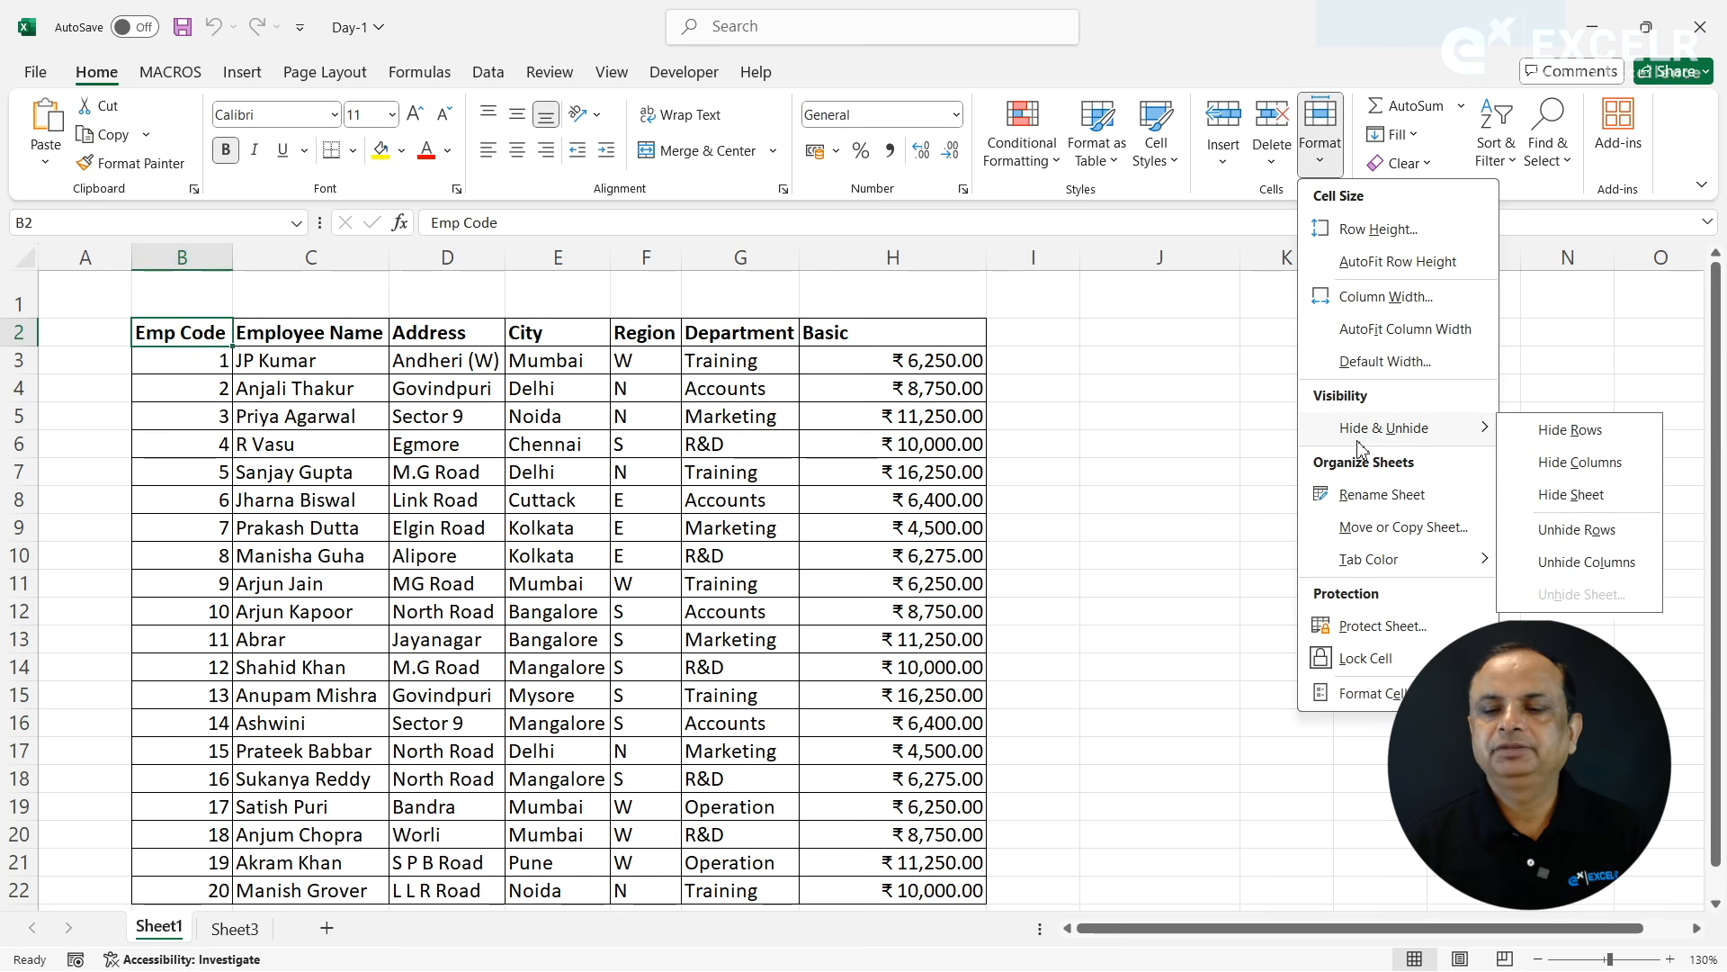
pyautogui.click(1374, 501)
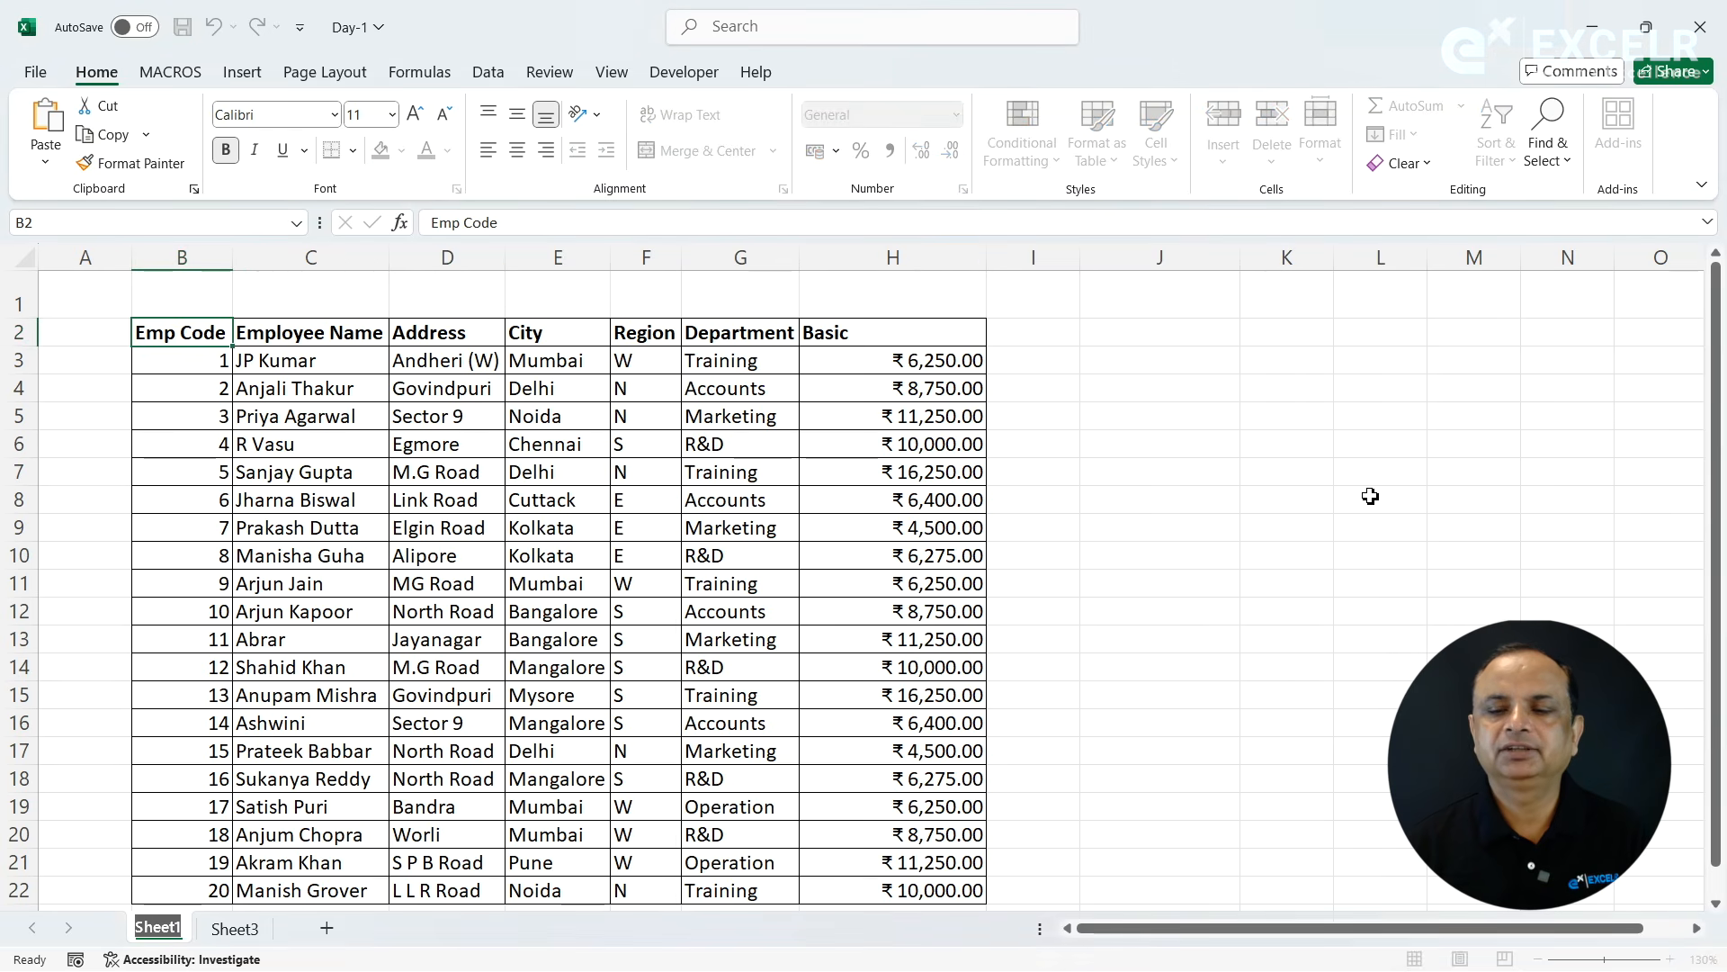
pyautogui.write('DATA')
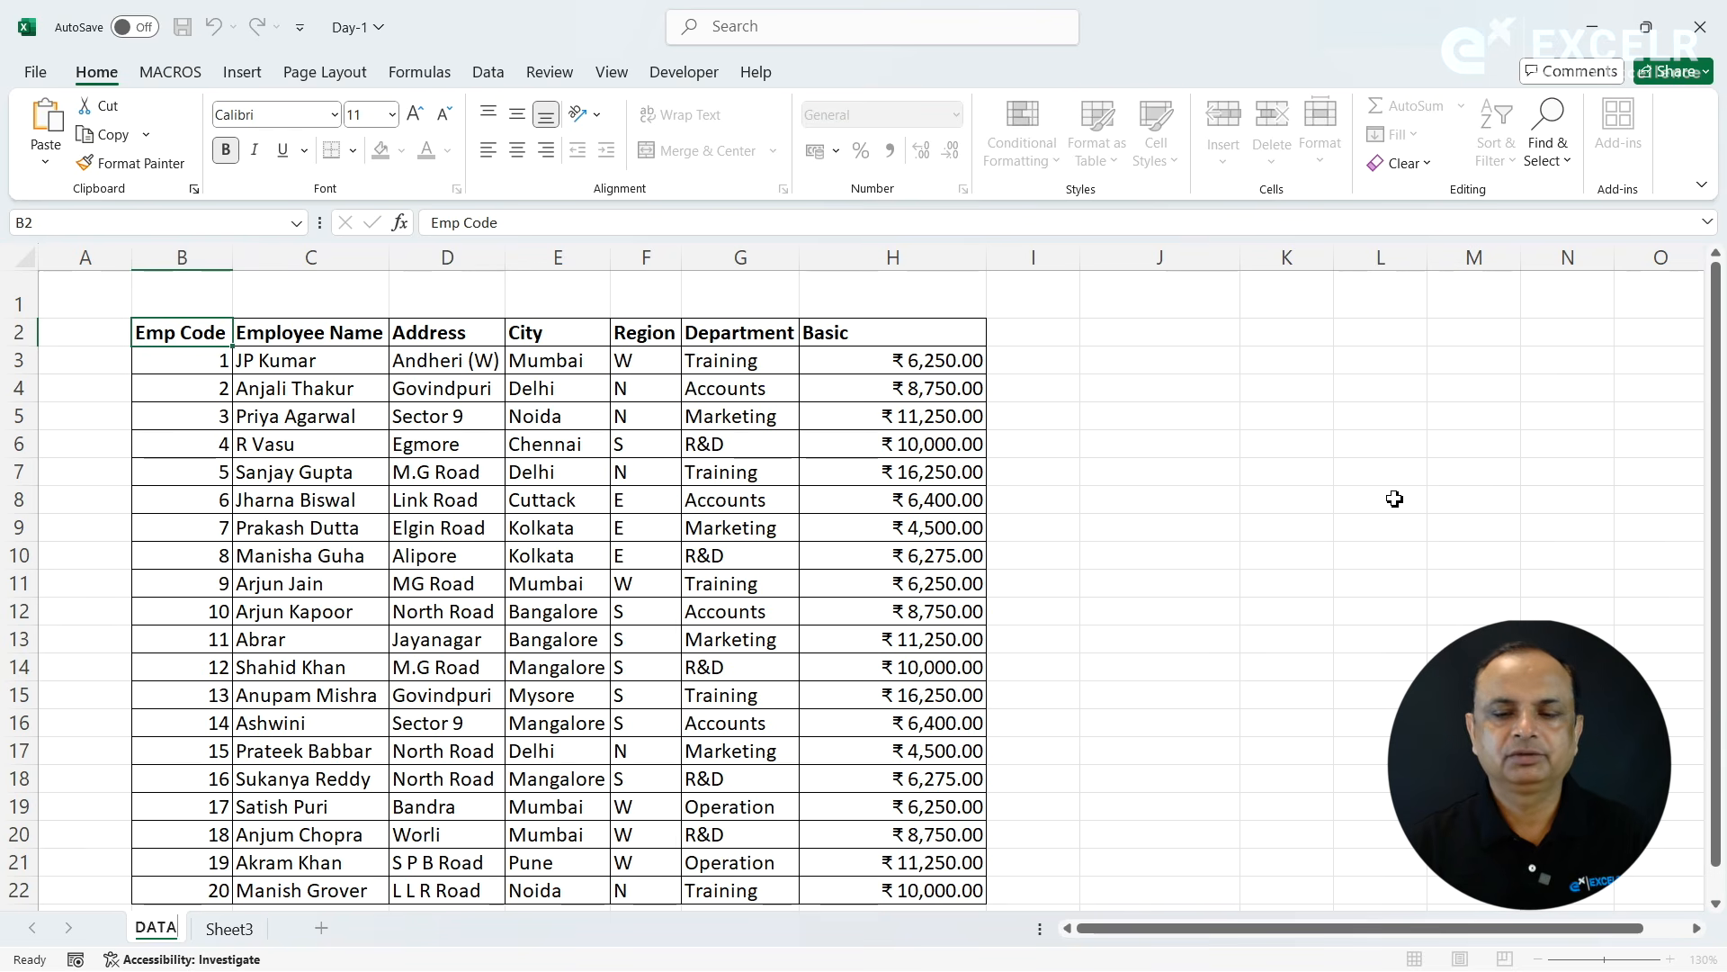
pyautogui.click(1394, 499)
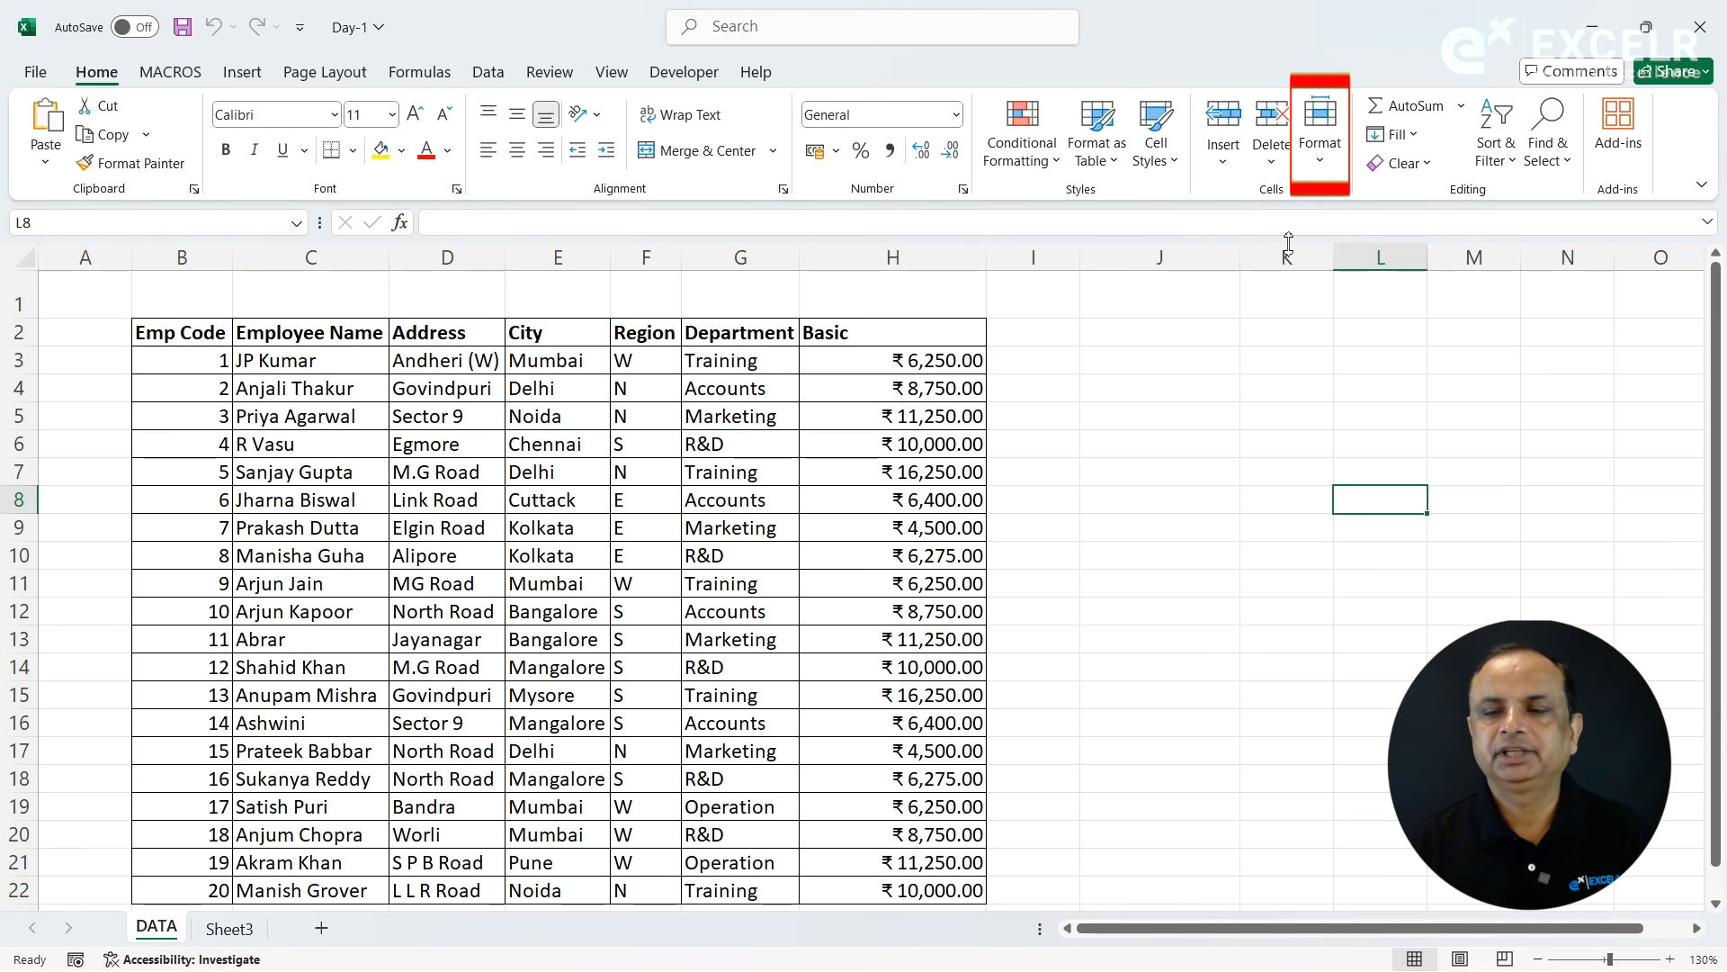
# - Create a copy of the DATA sheet before the original in Day-1.xlsx, and compare the two sheets
pyautogui.click(1320, 167)
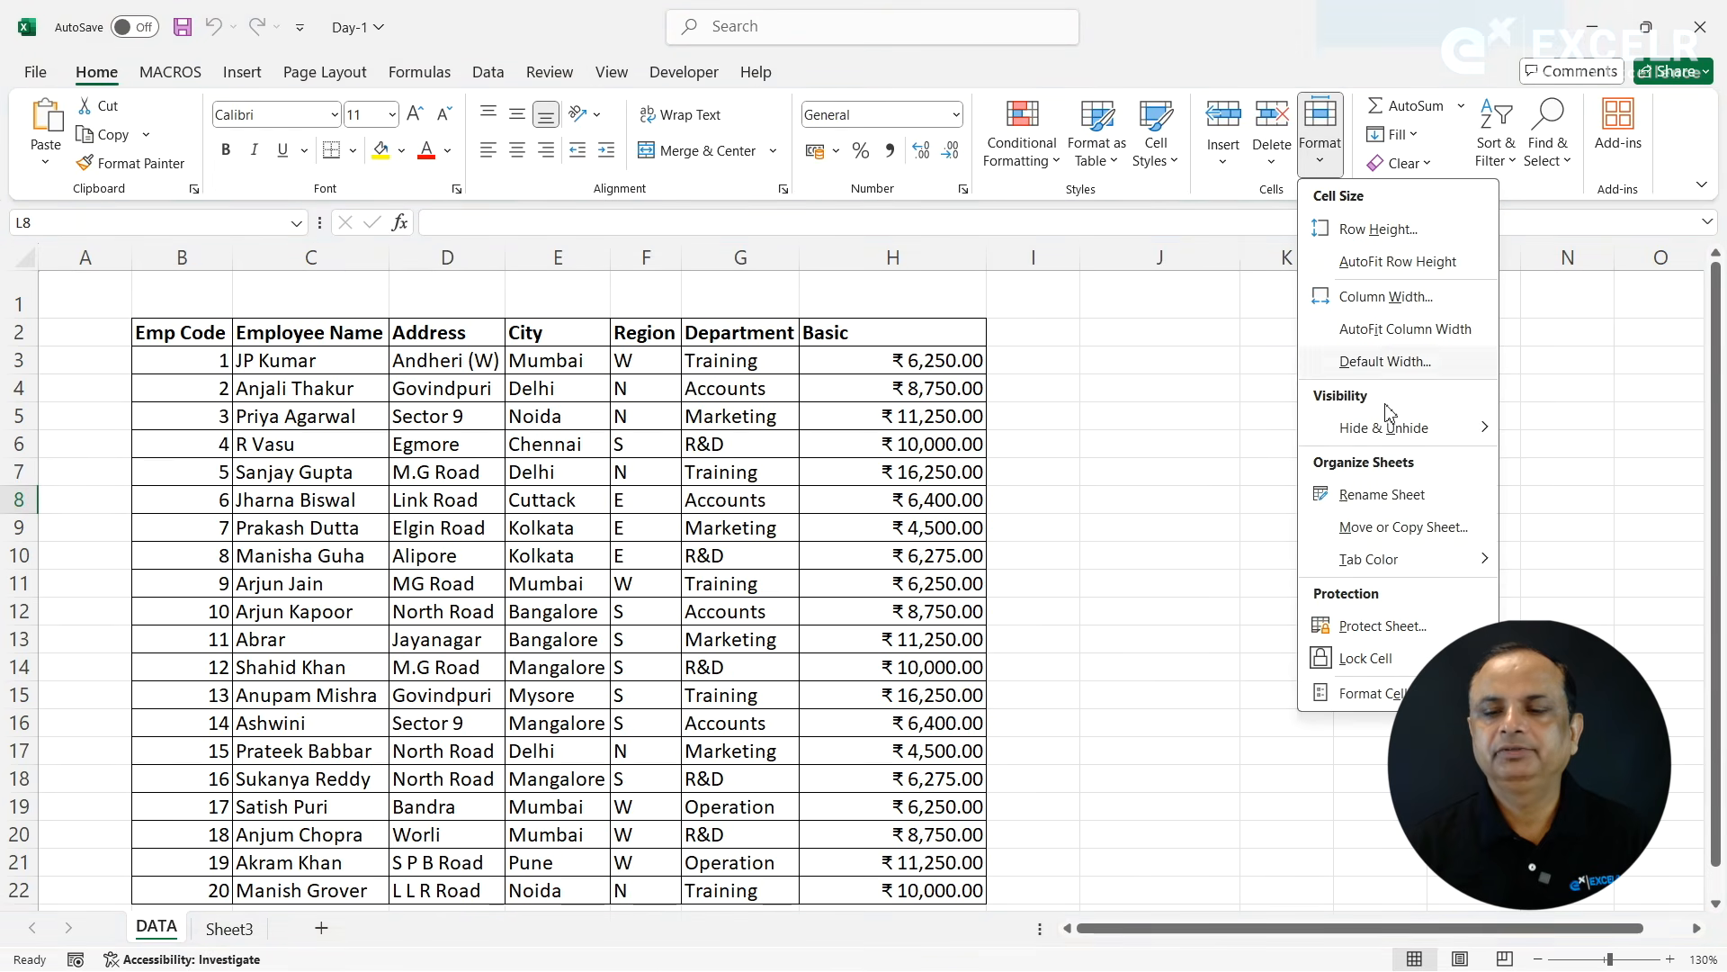
pyautogui.click(1384, 539)
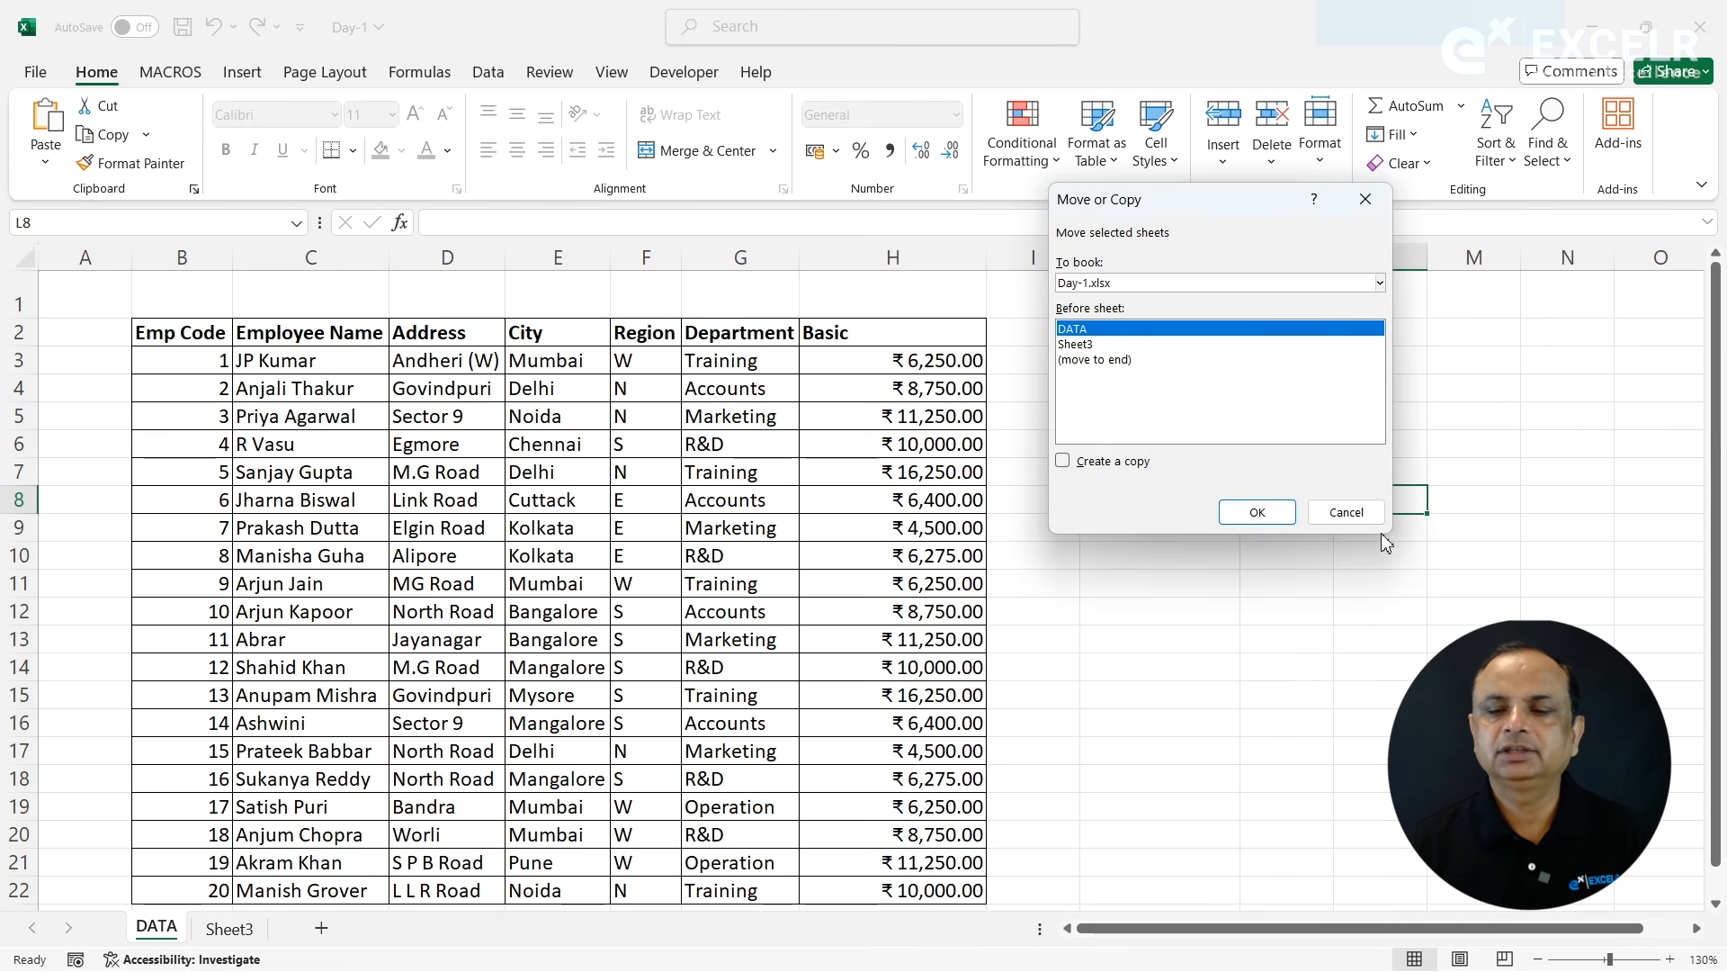
pyautogui.click(1112, 462)
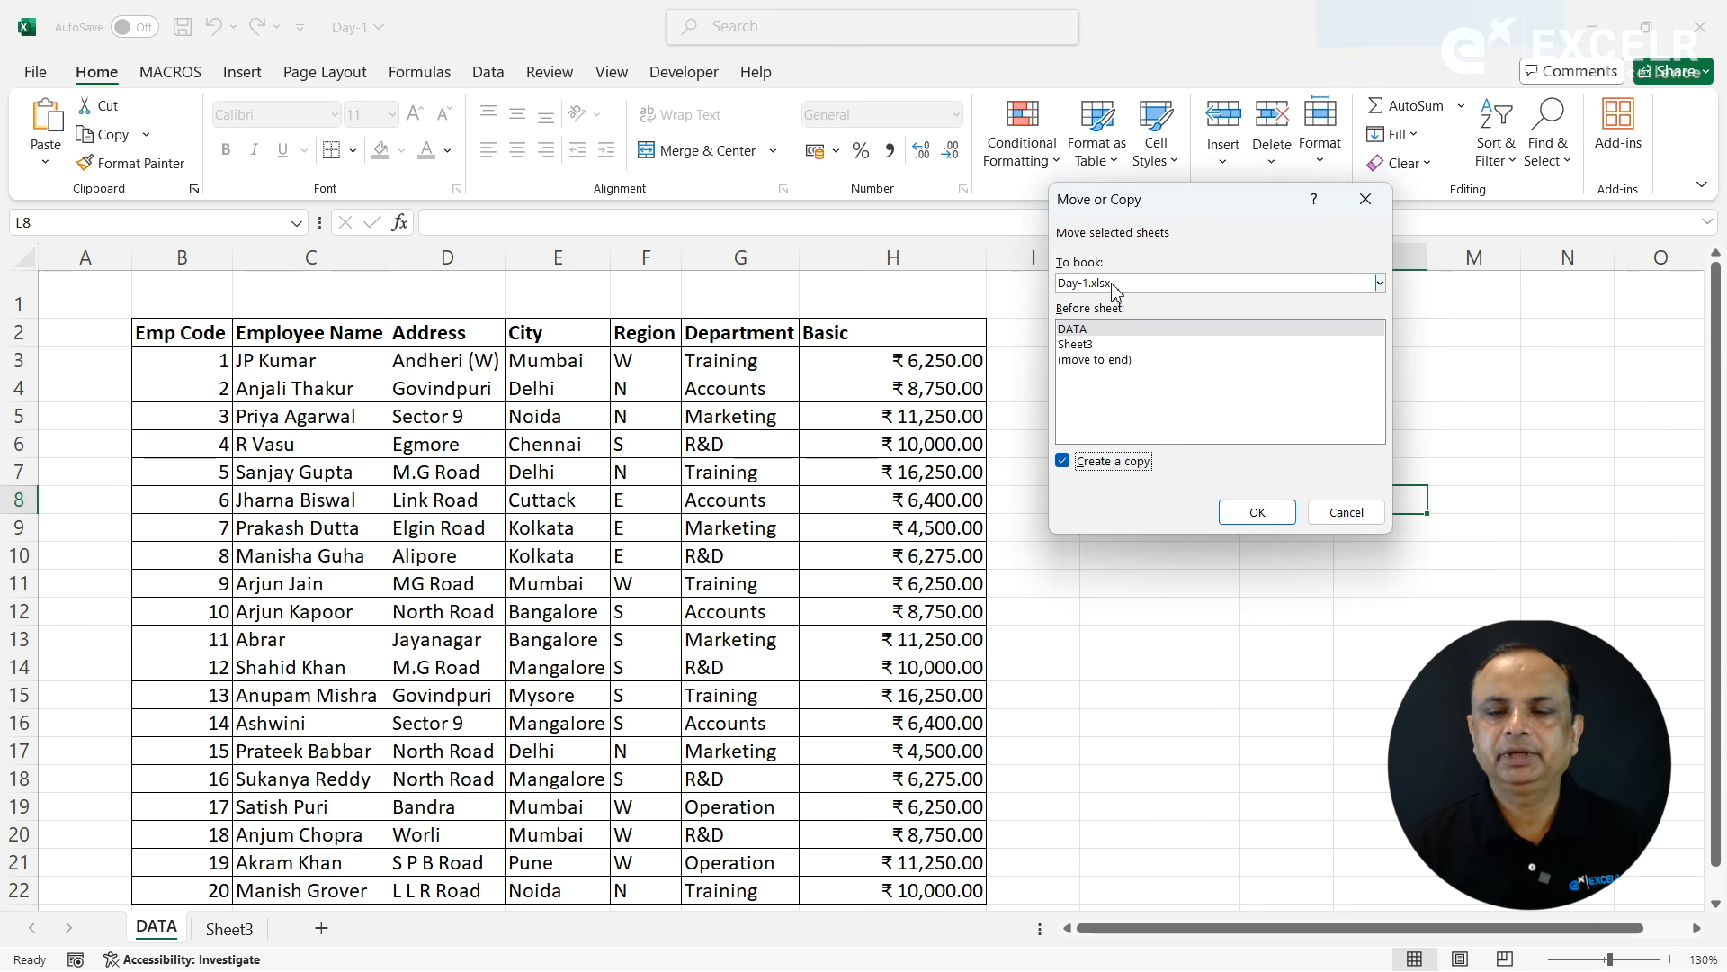
pyautogui.click(1257, 513)
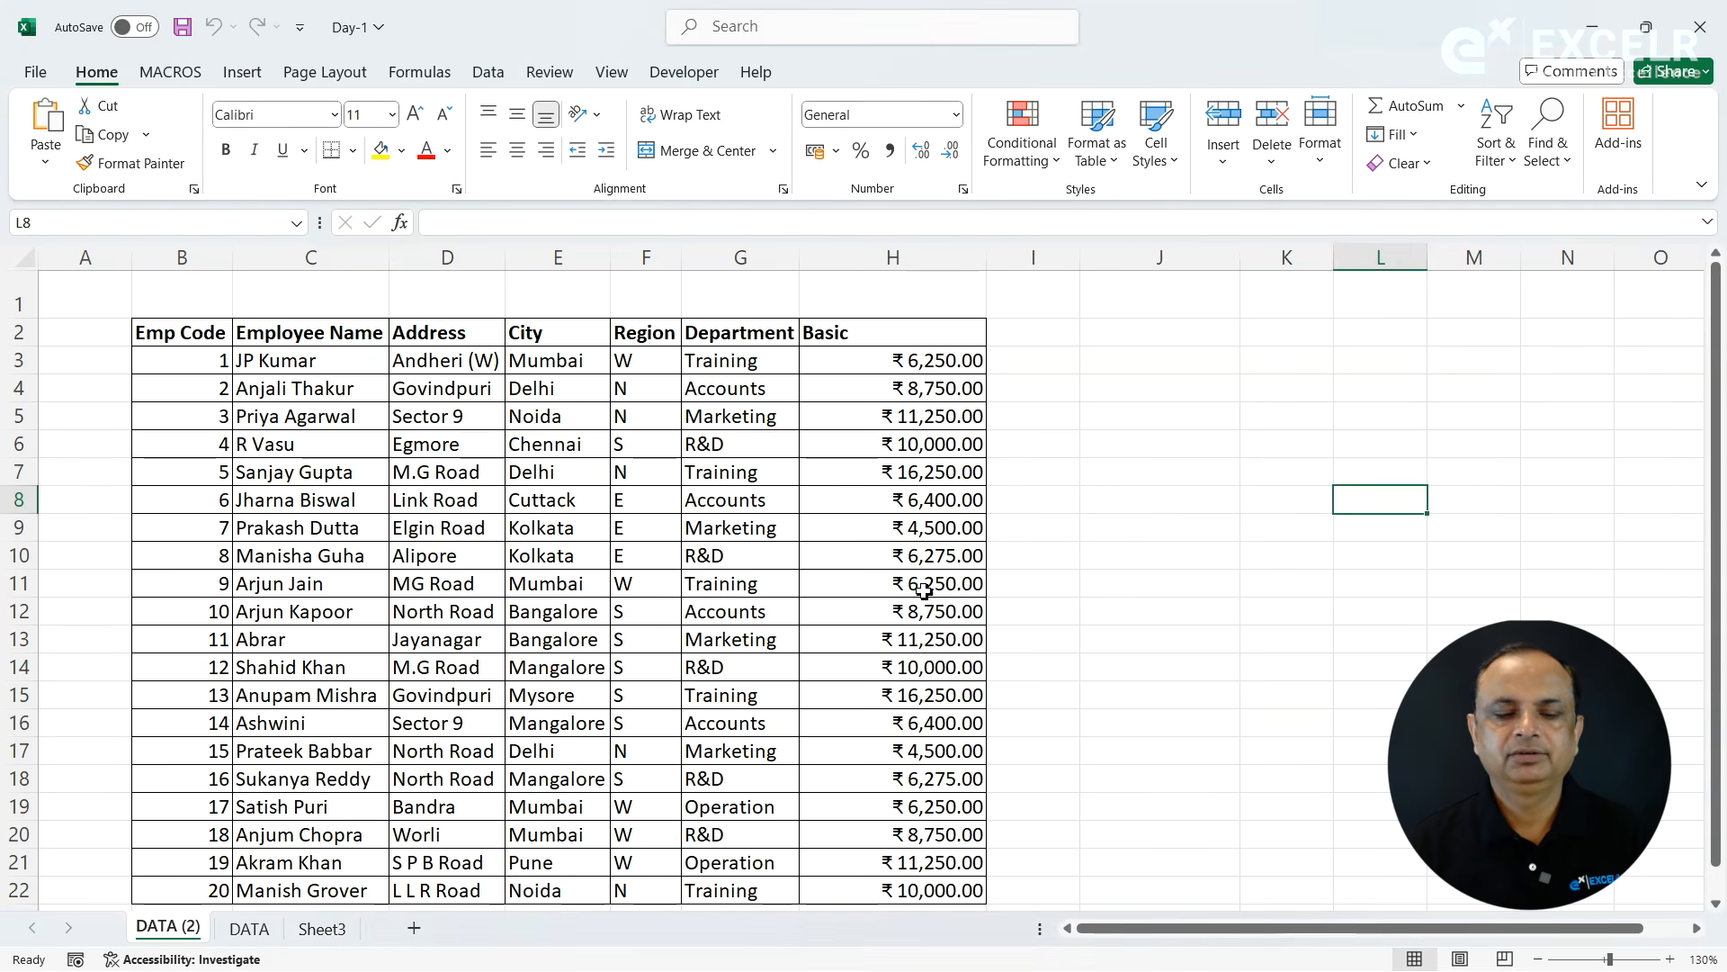
pyautogui.click(251, 930)
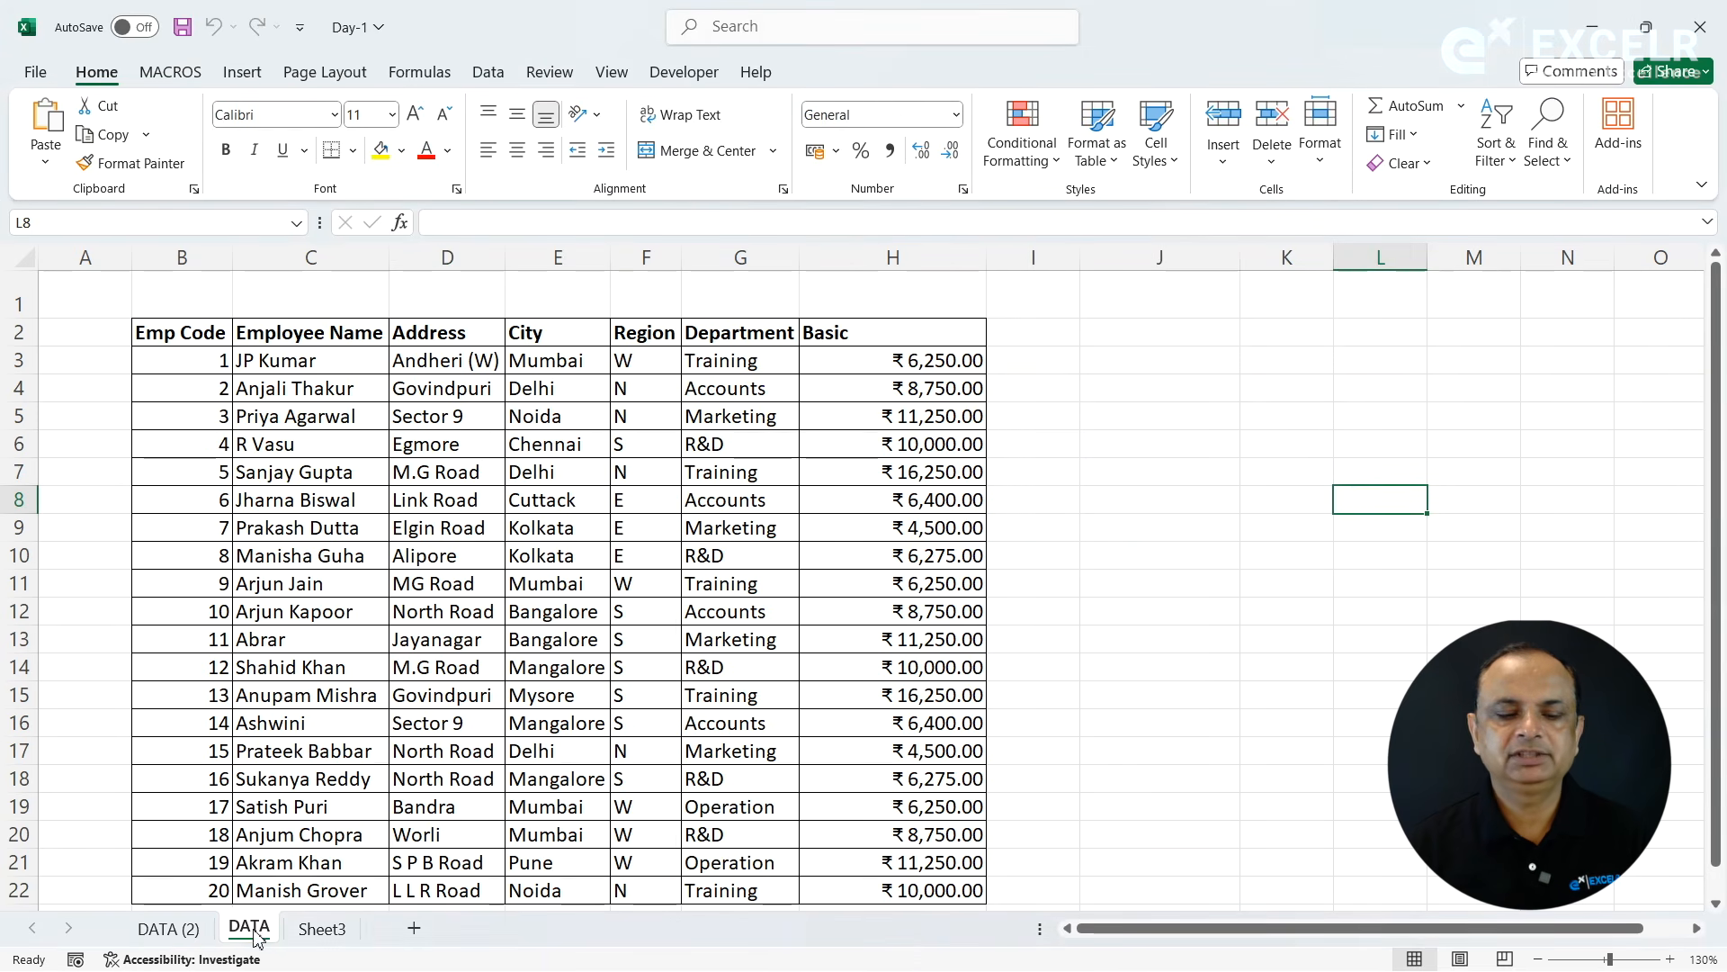
pyautogui.click(163, 926)
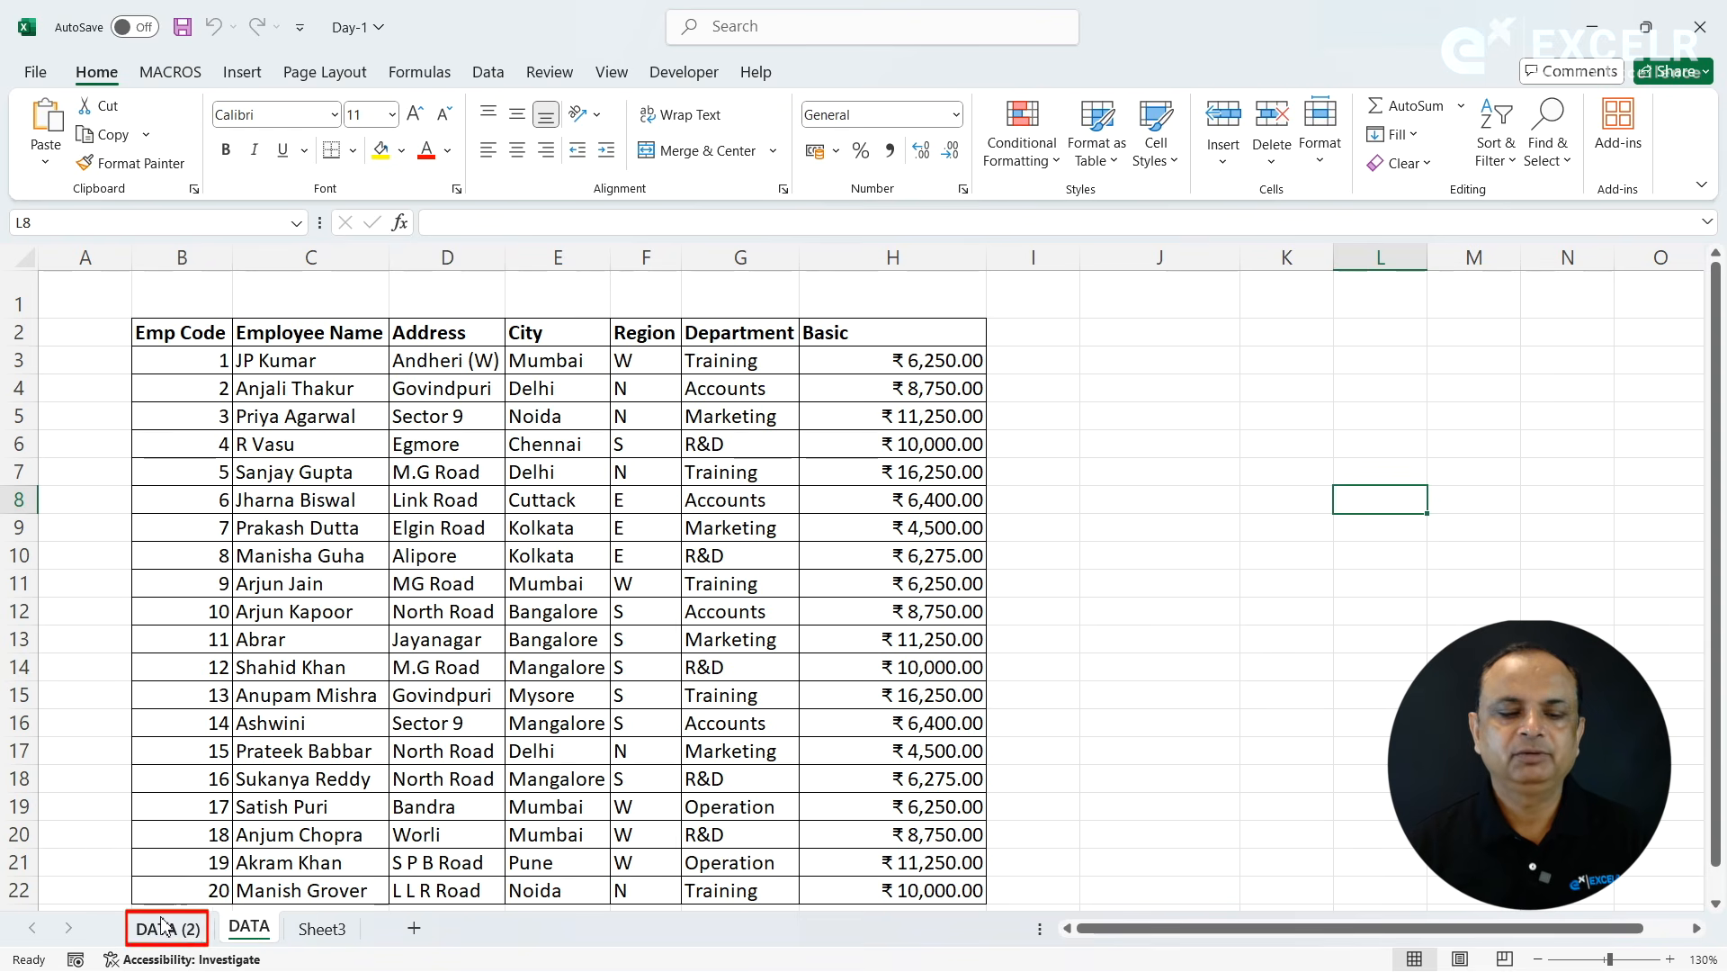
# - Try to move the original DATA sheet within Day-1.xlsx, choosing DATA as the sheet to place it before
pyautogui.click(245, 933)
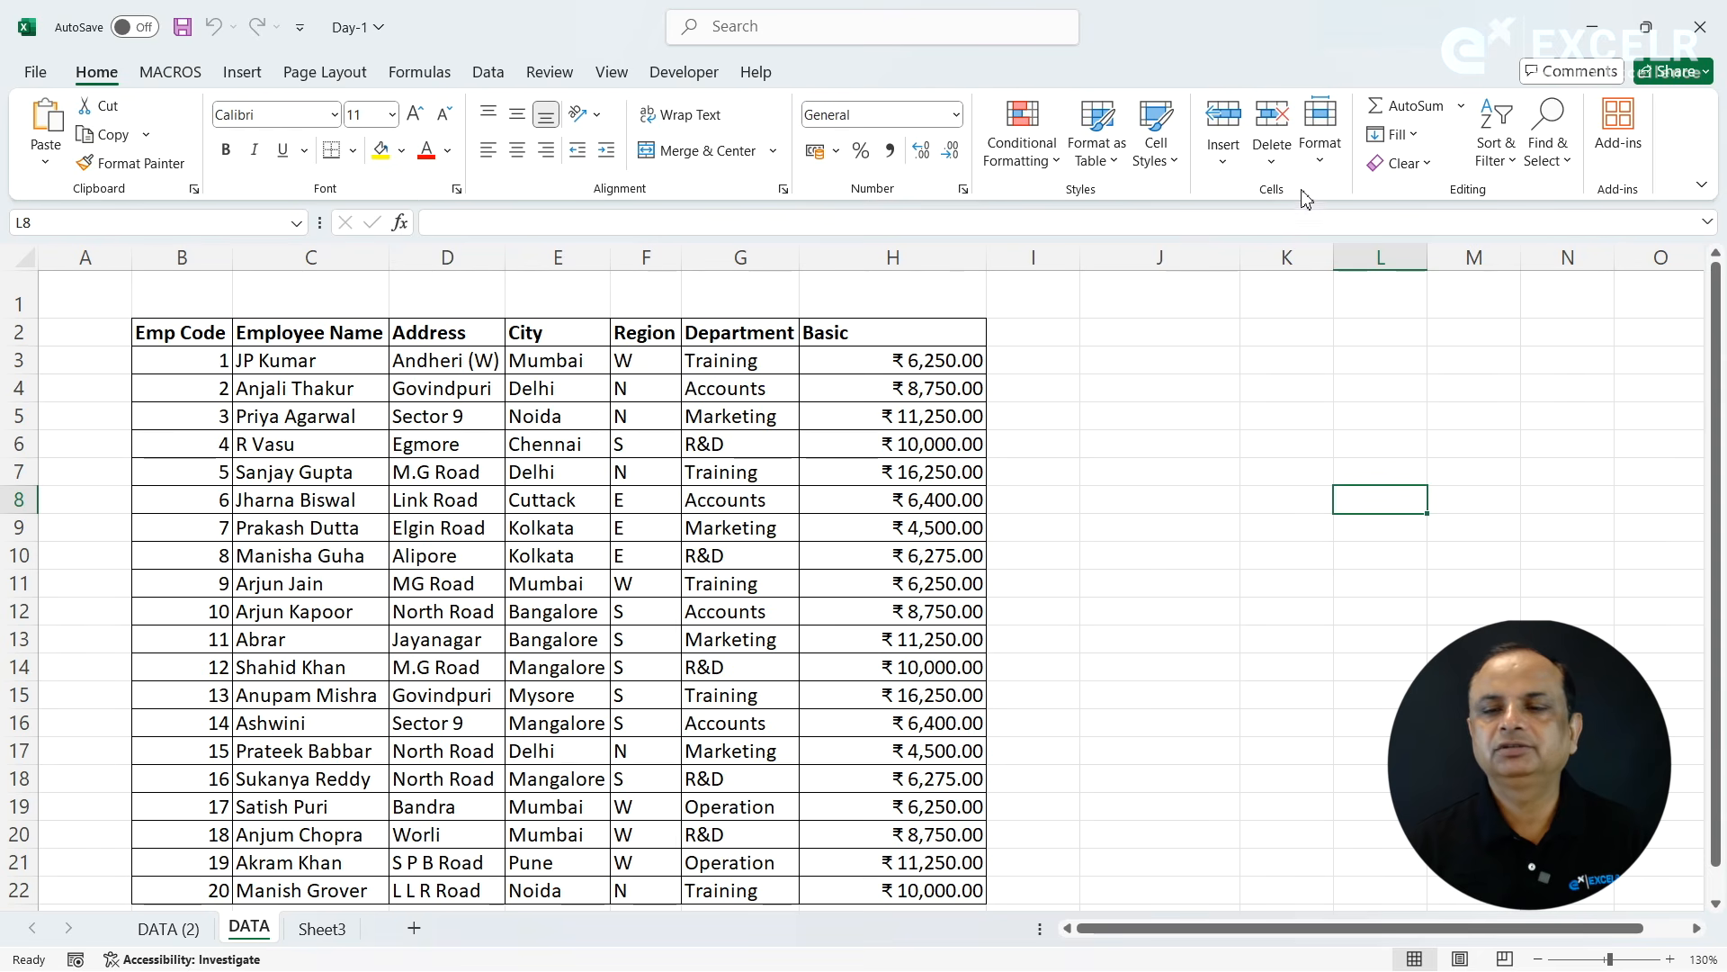
pyautogui.click(1320, 144)
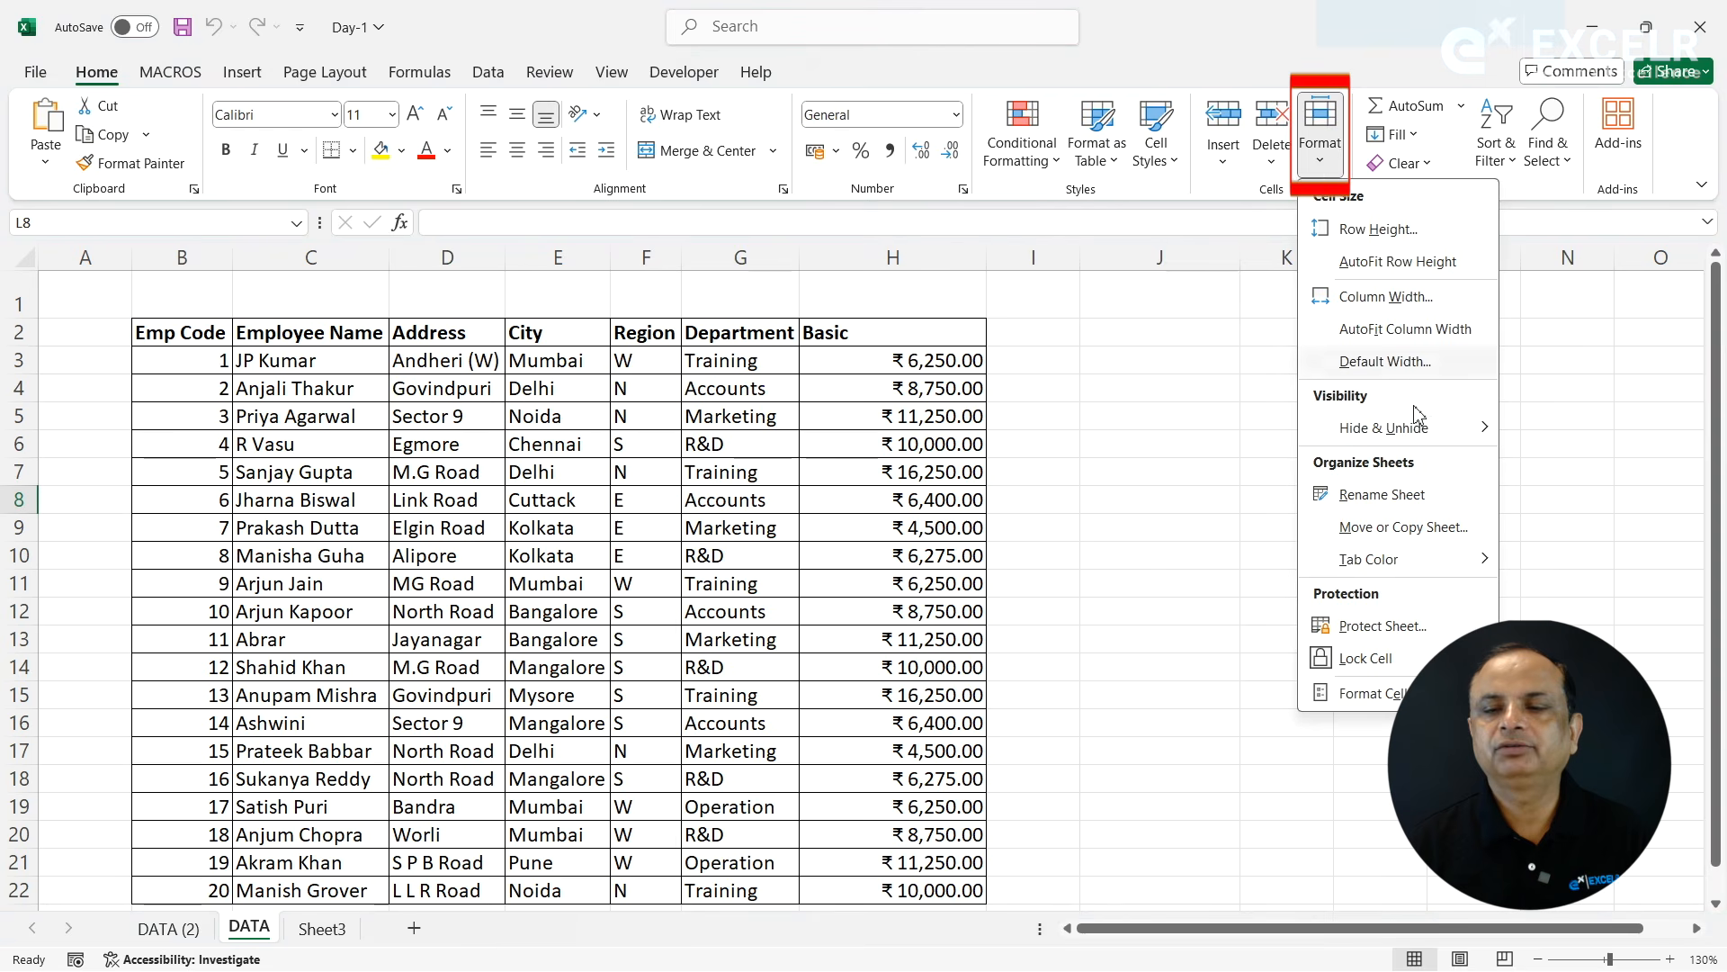
pyautogui.click(1415, 531)
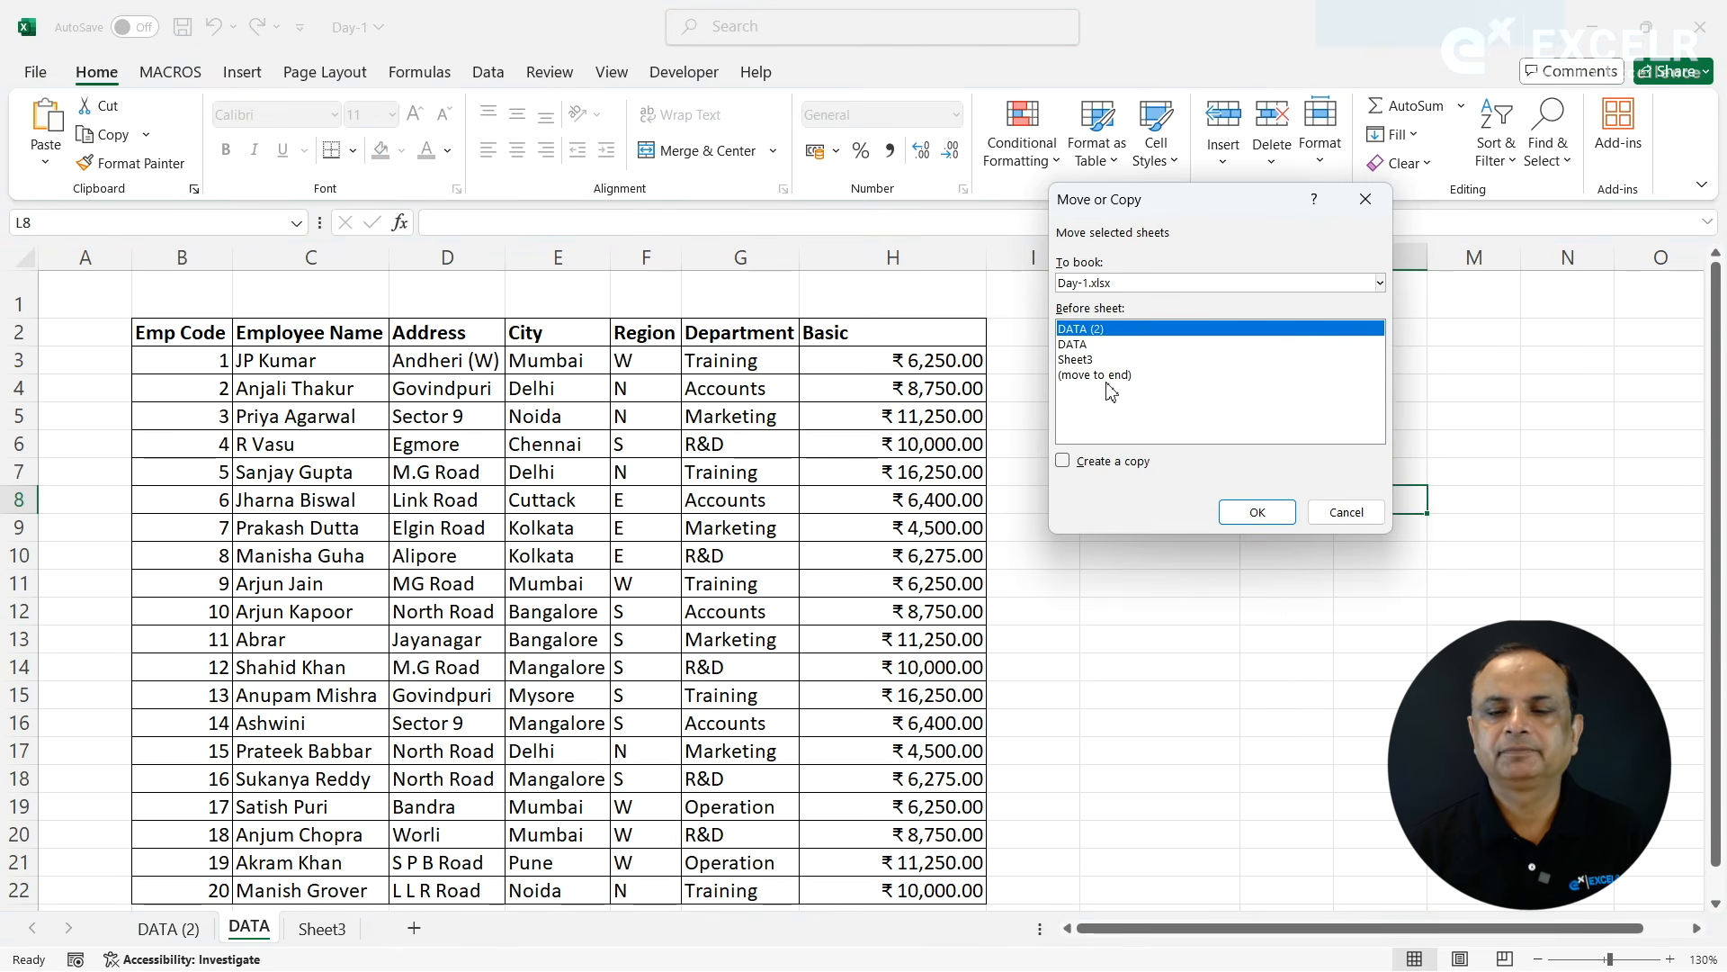
pyautogui.click(1089, 348)
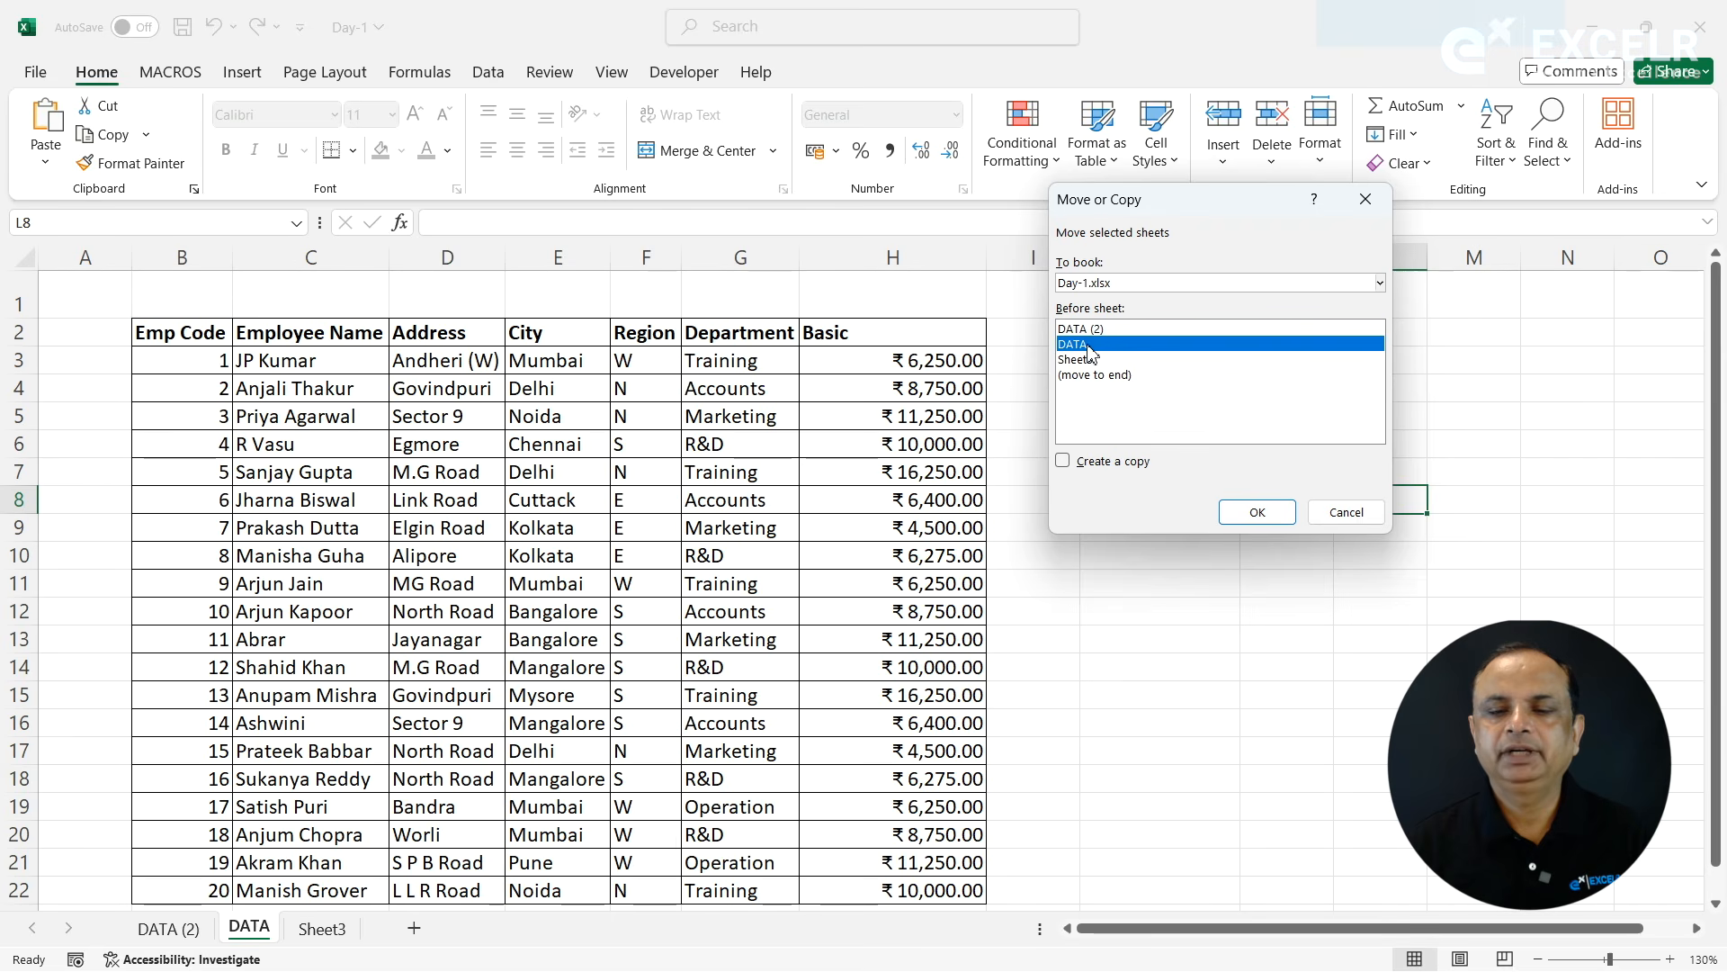
pyautogui.click(1123, 376)
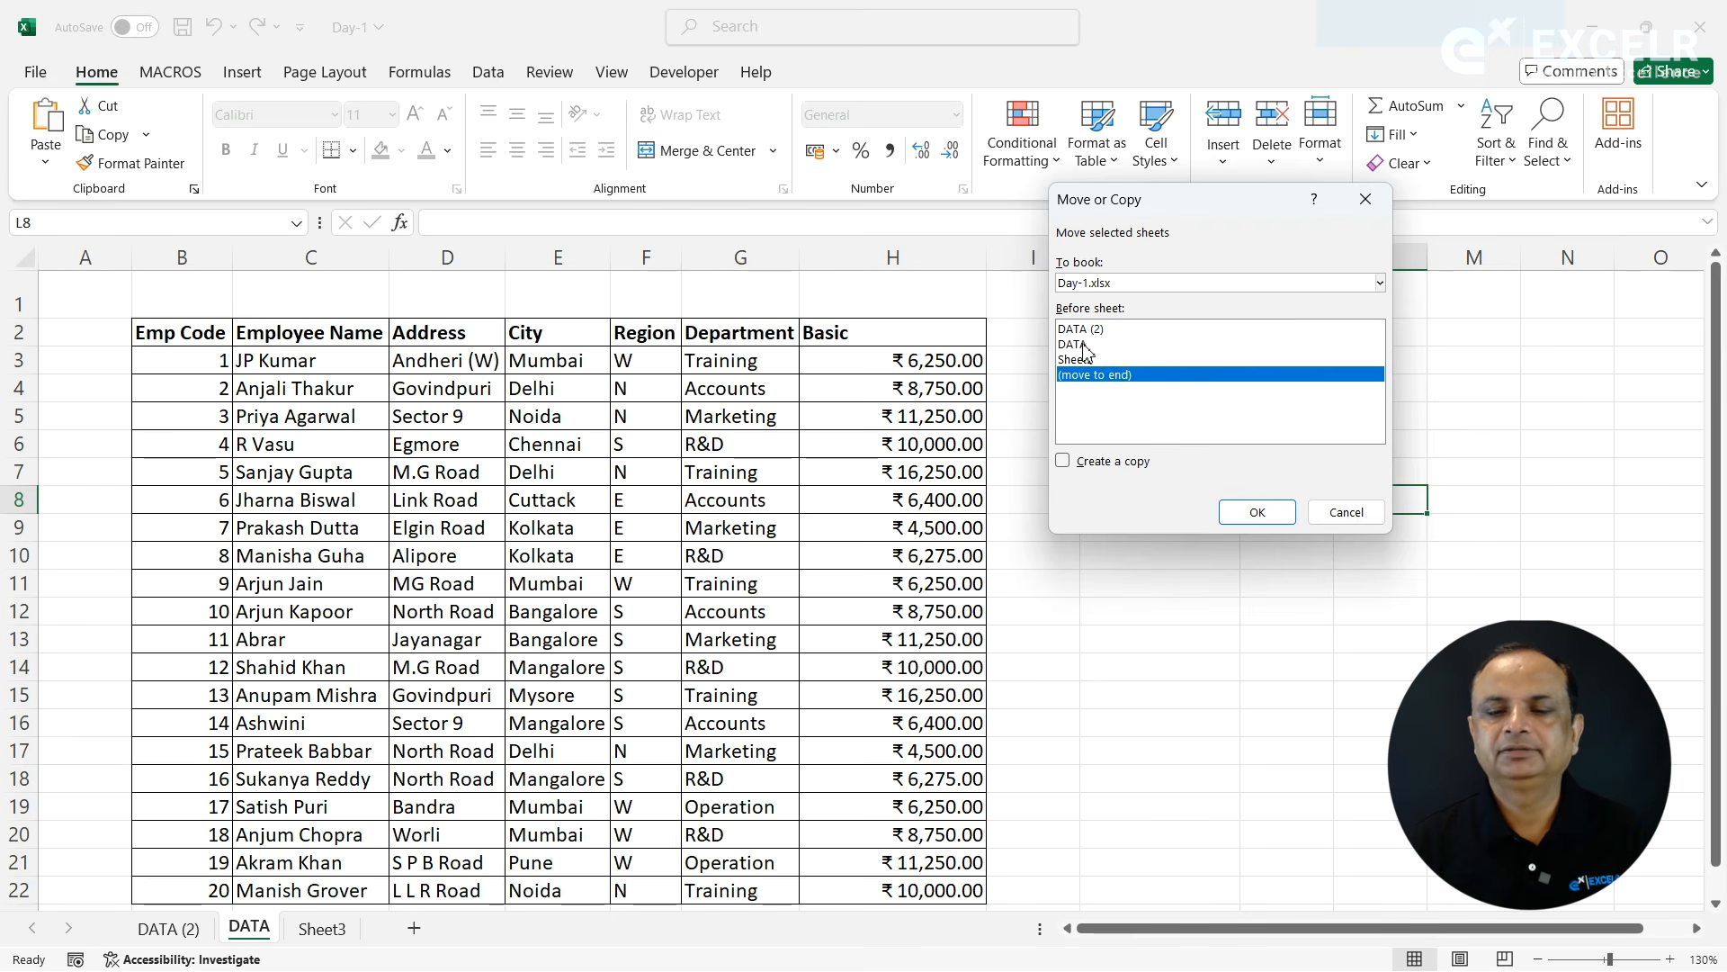
pyautogui.click(1086, 346)
pyautogui.click(1272, 504)
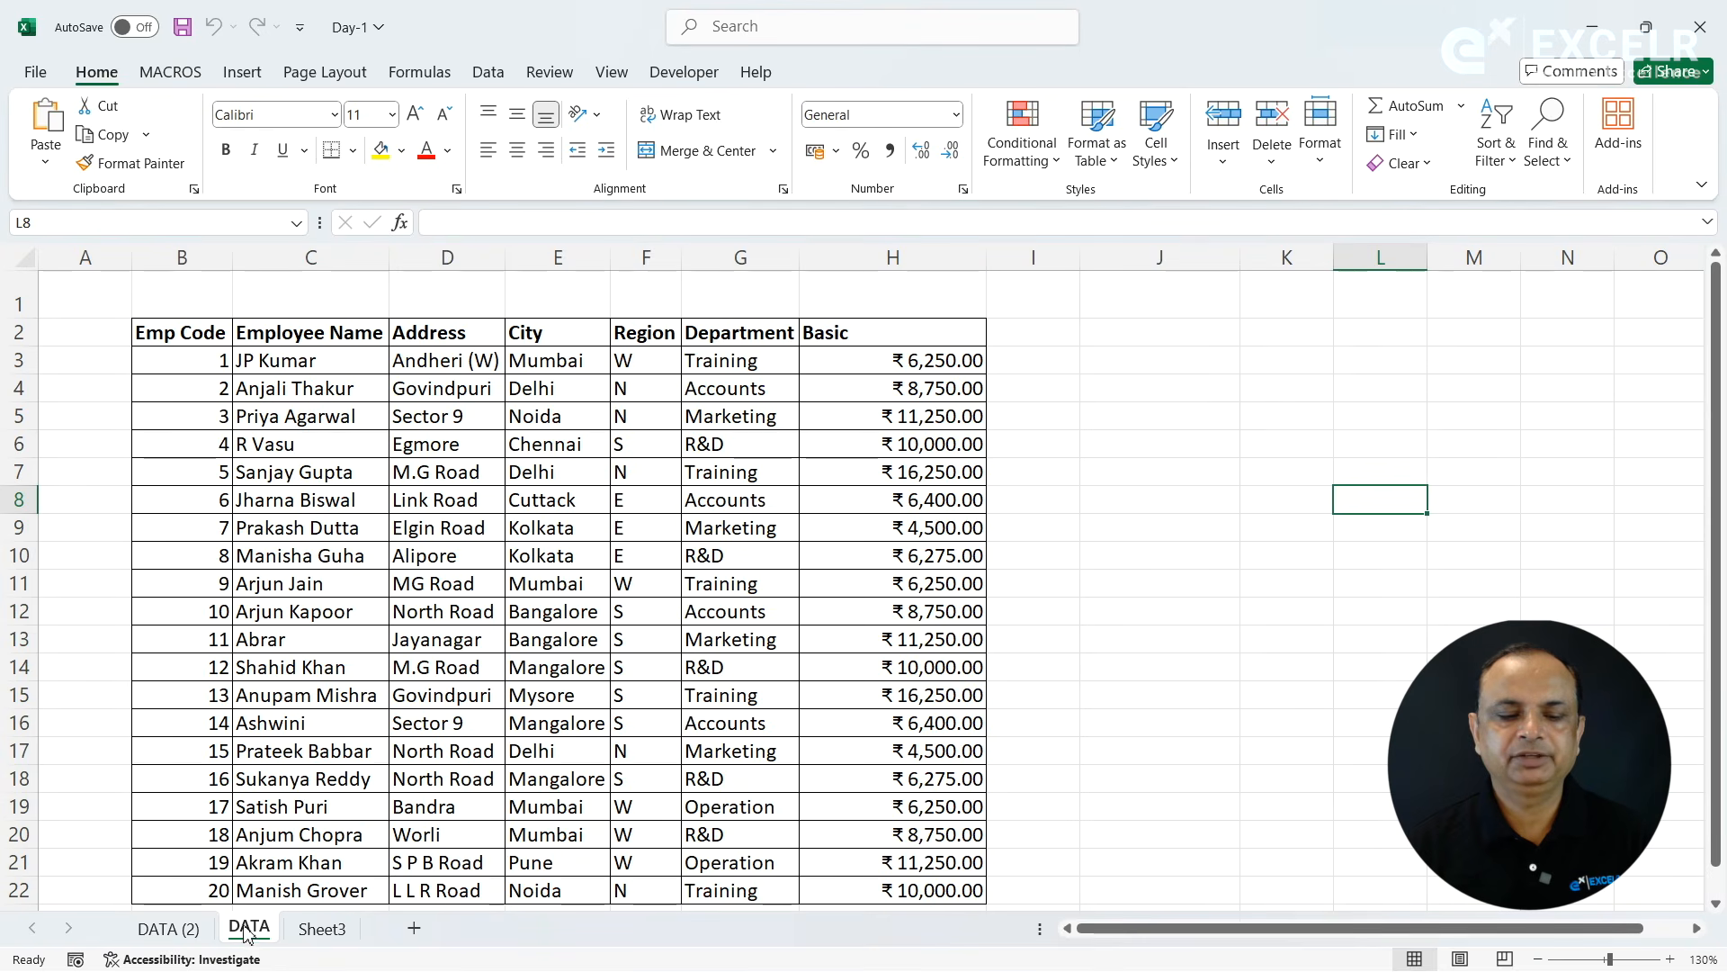
# - Move the DATA sheet to the end after Sheet3, and color its tab standard green
pyautogui.moveTo(249, 927); pyautogui.dragTo(365, 911)
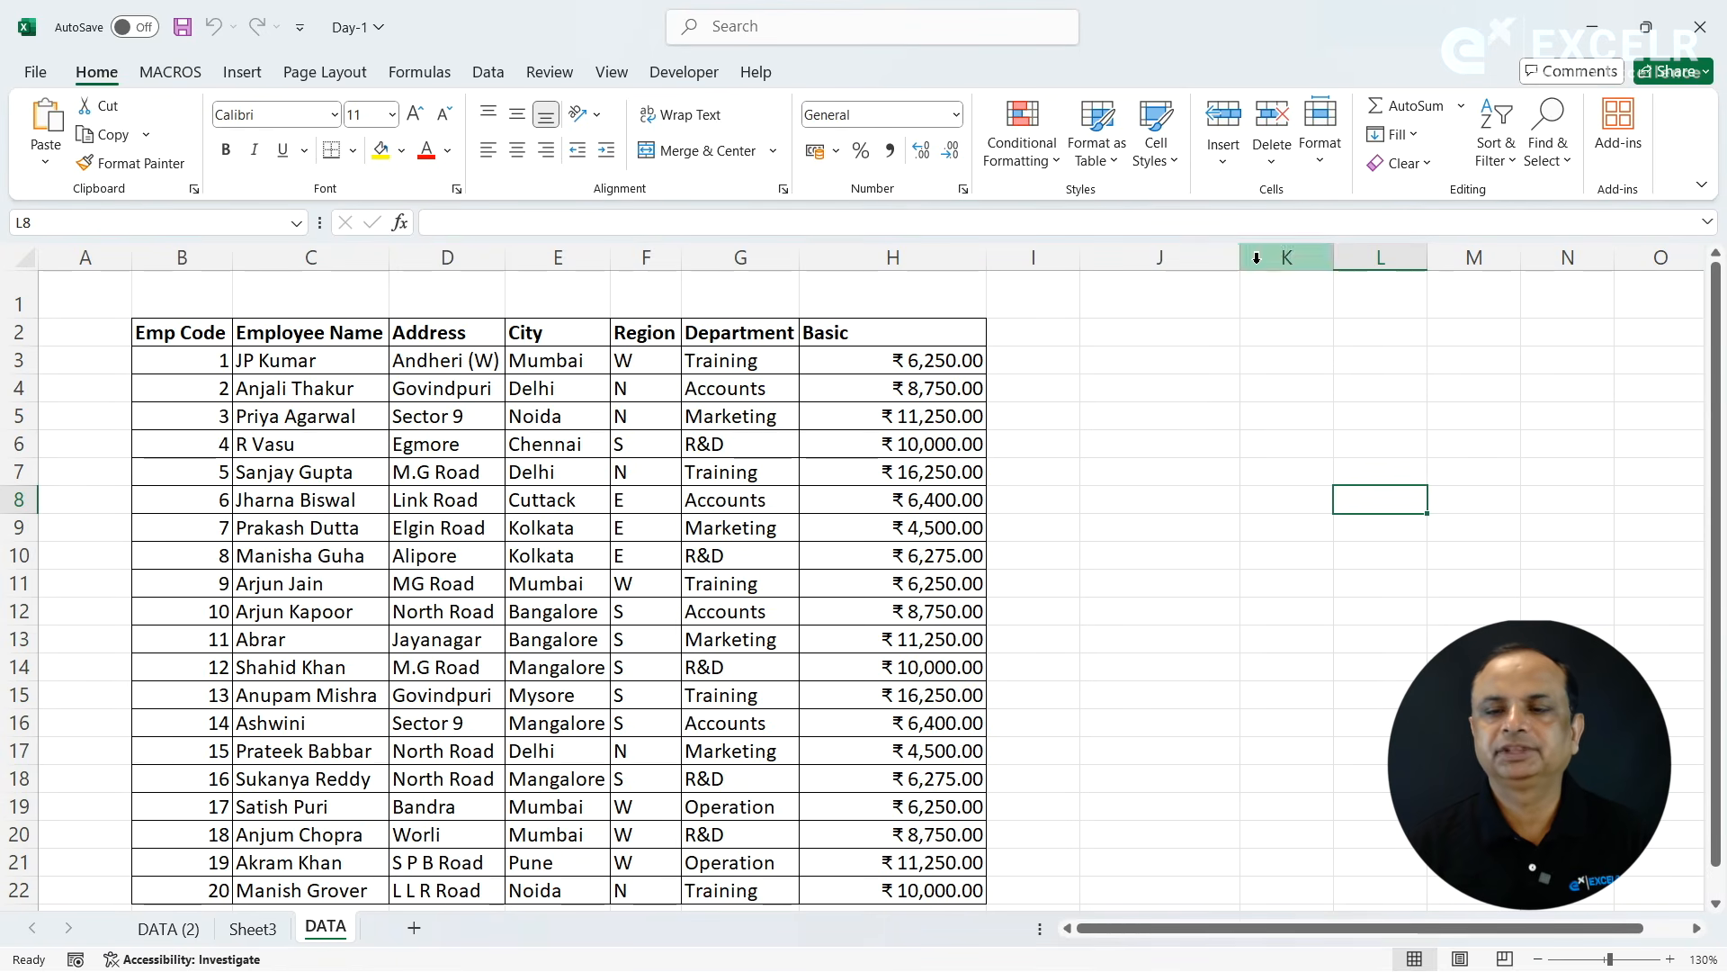
pyautogui.click(1320, 135)
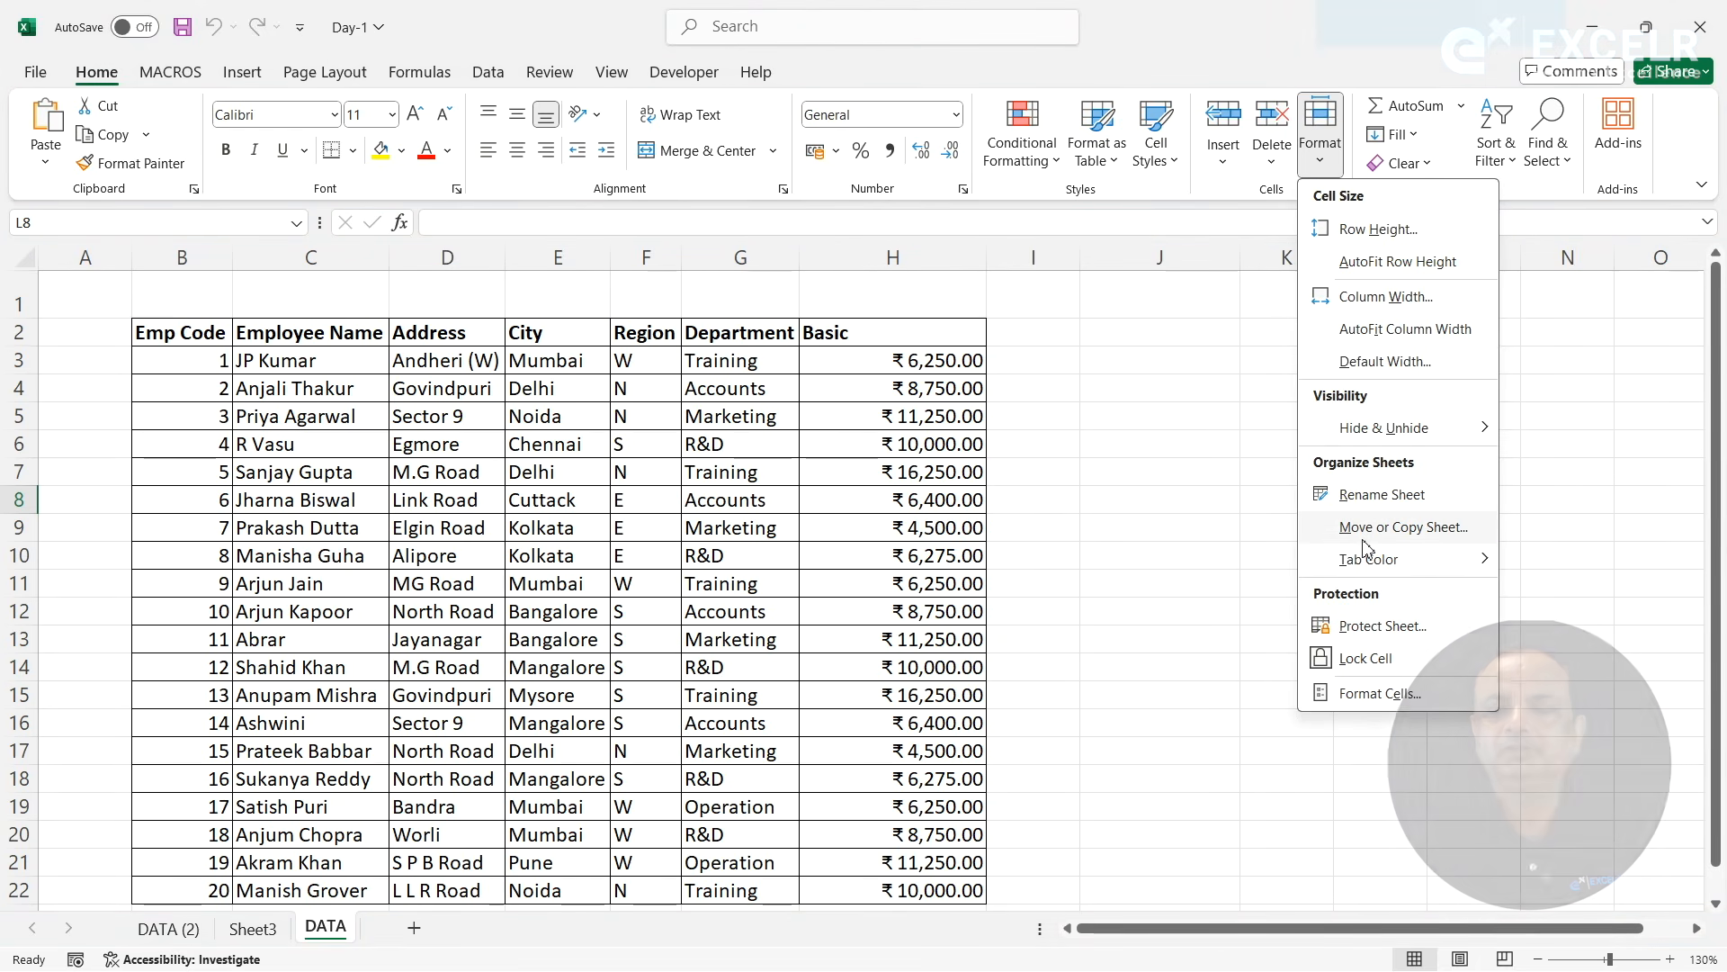
pyautogui.moveTo(1354, 571)
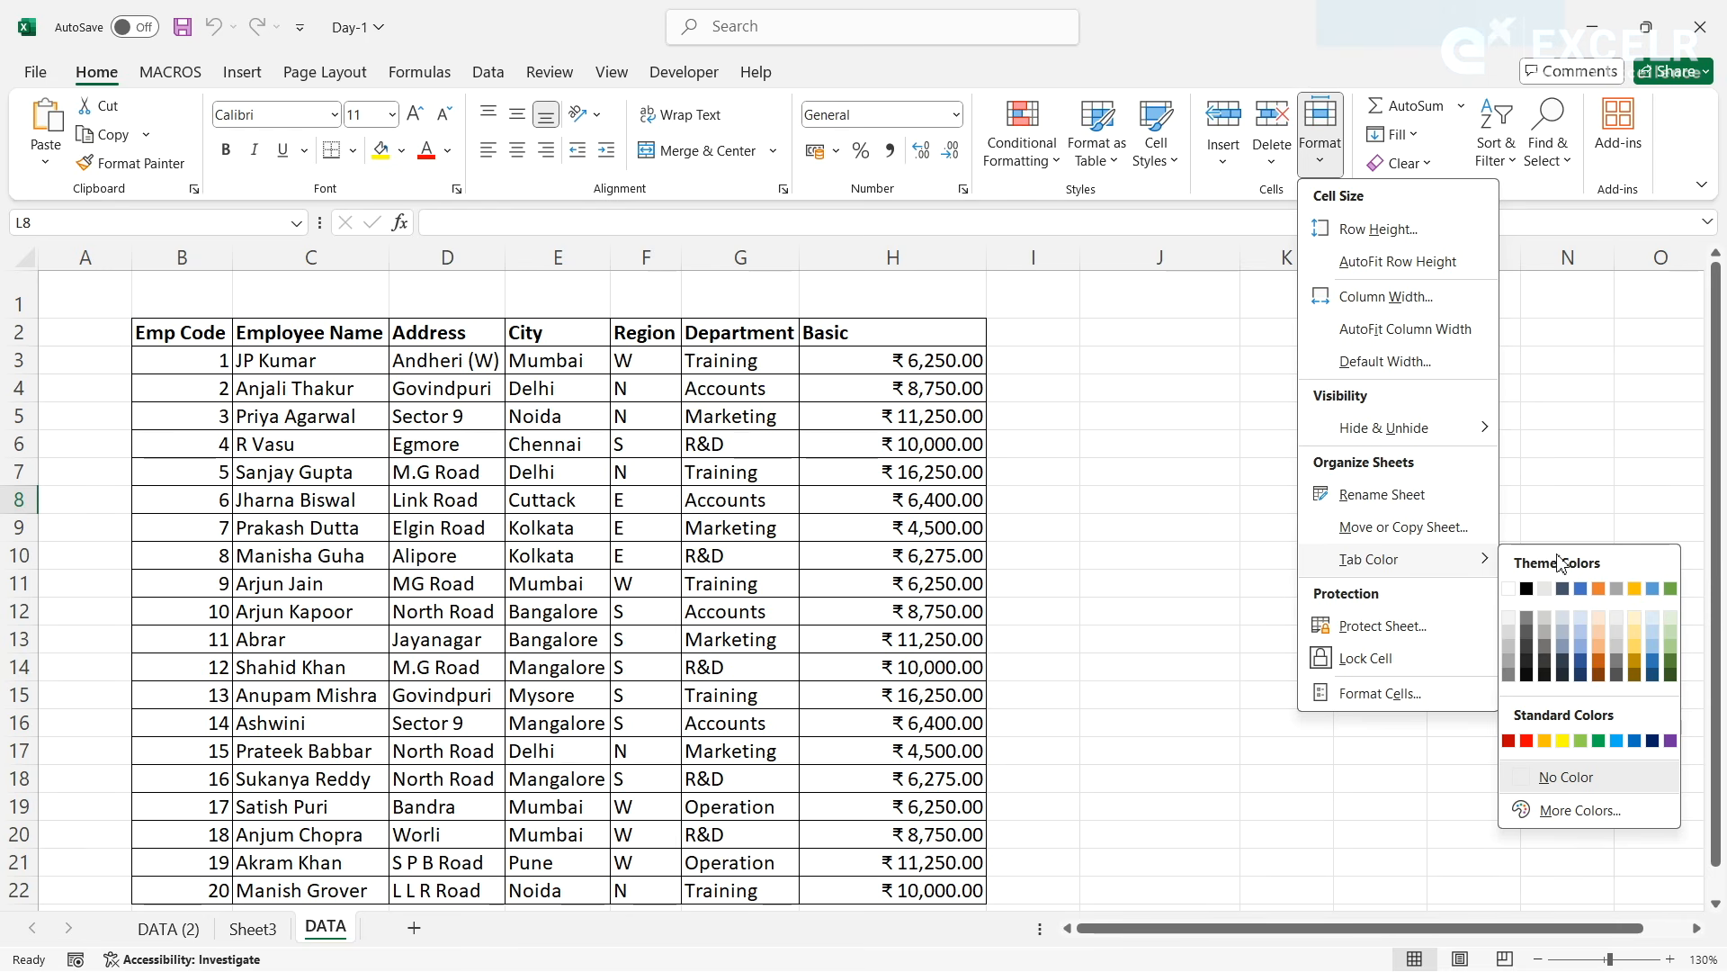
pyautogui.click(1599, 740)
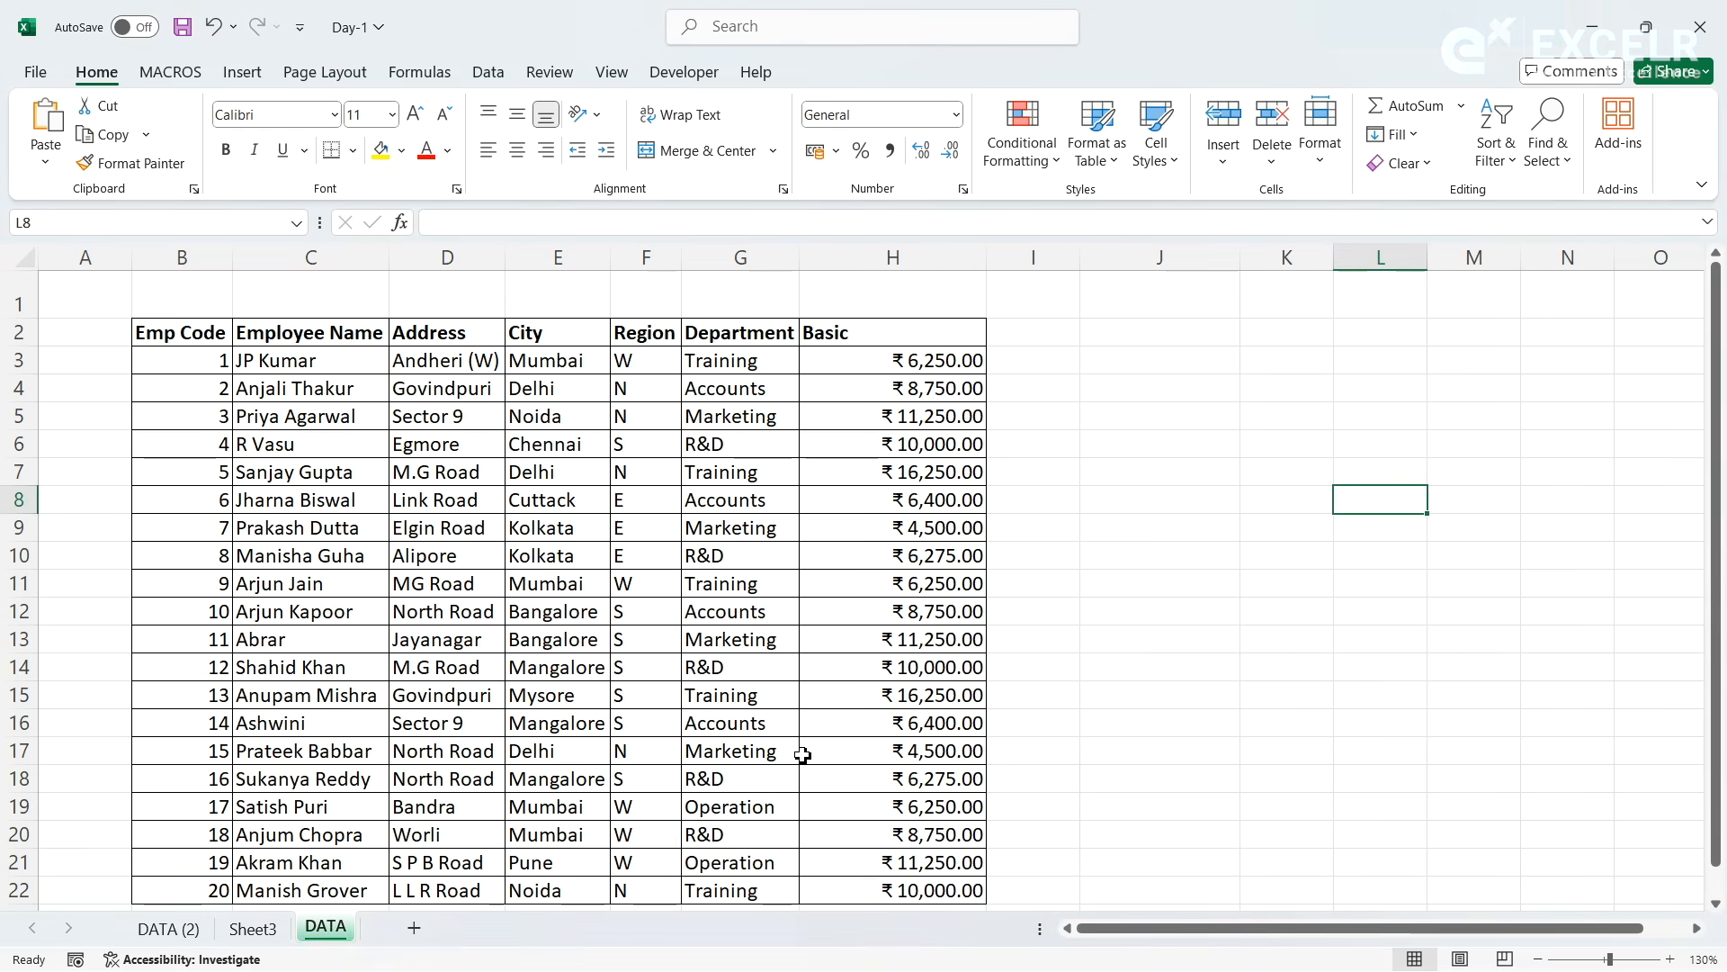
# - Color the Sheet3 tab standard red
pyautogui.click(251, 928)
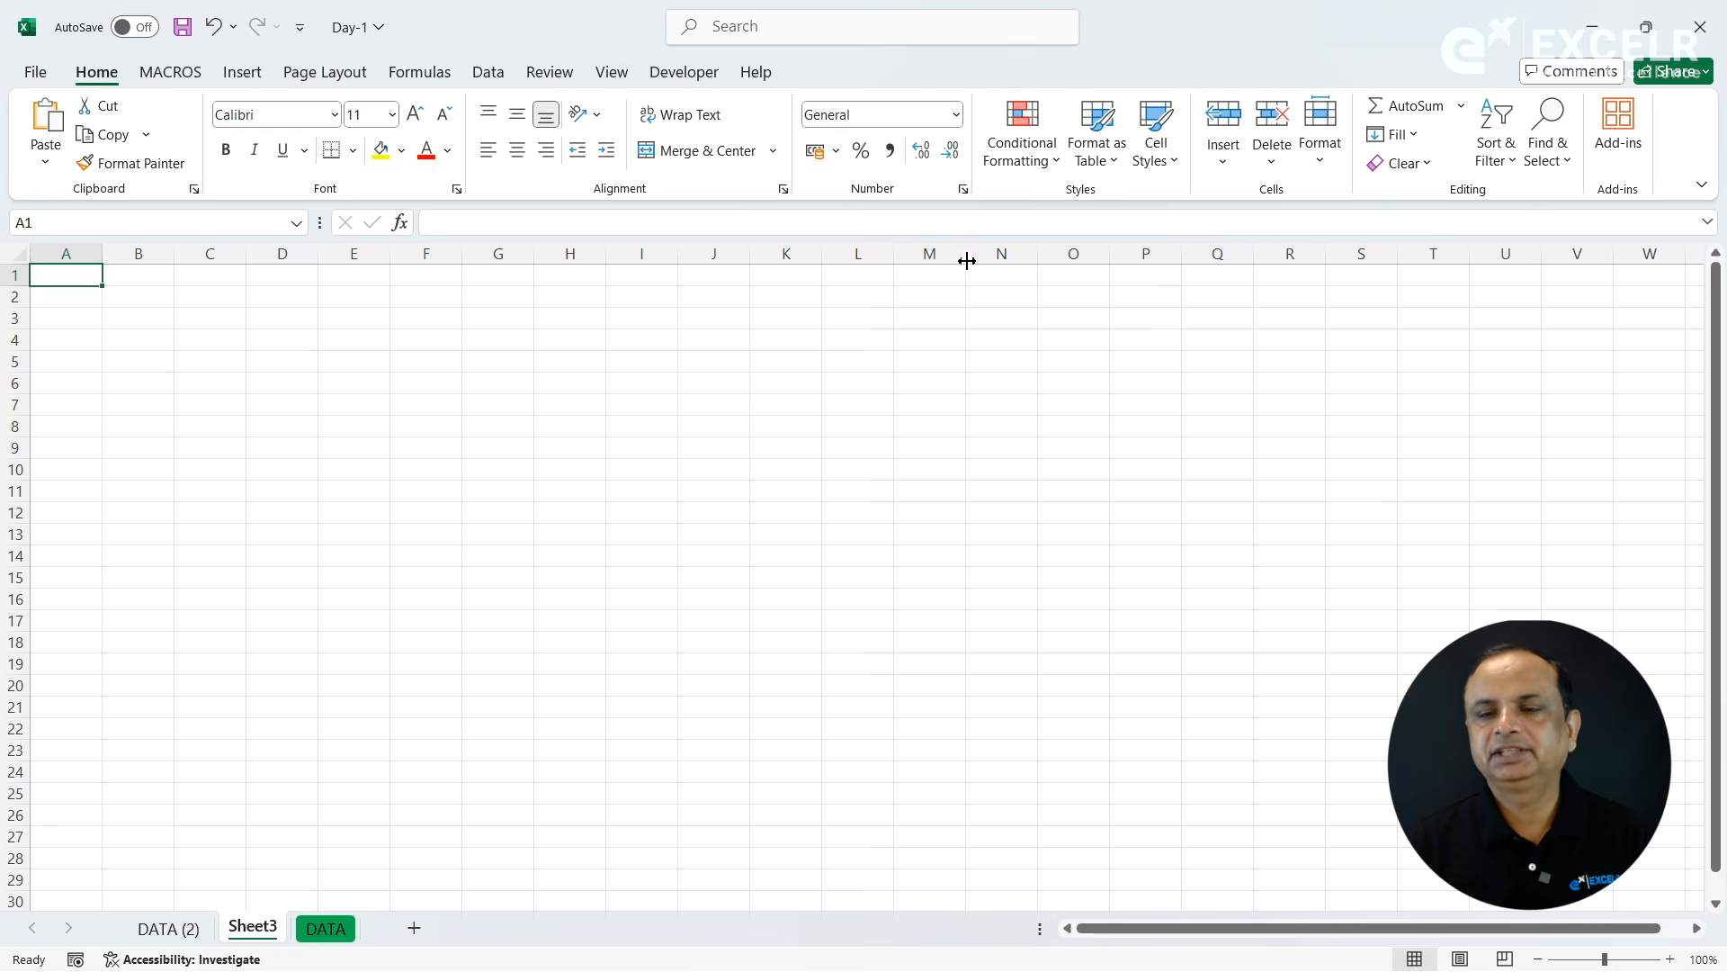
pyautogui.click(1320, 135)
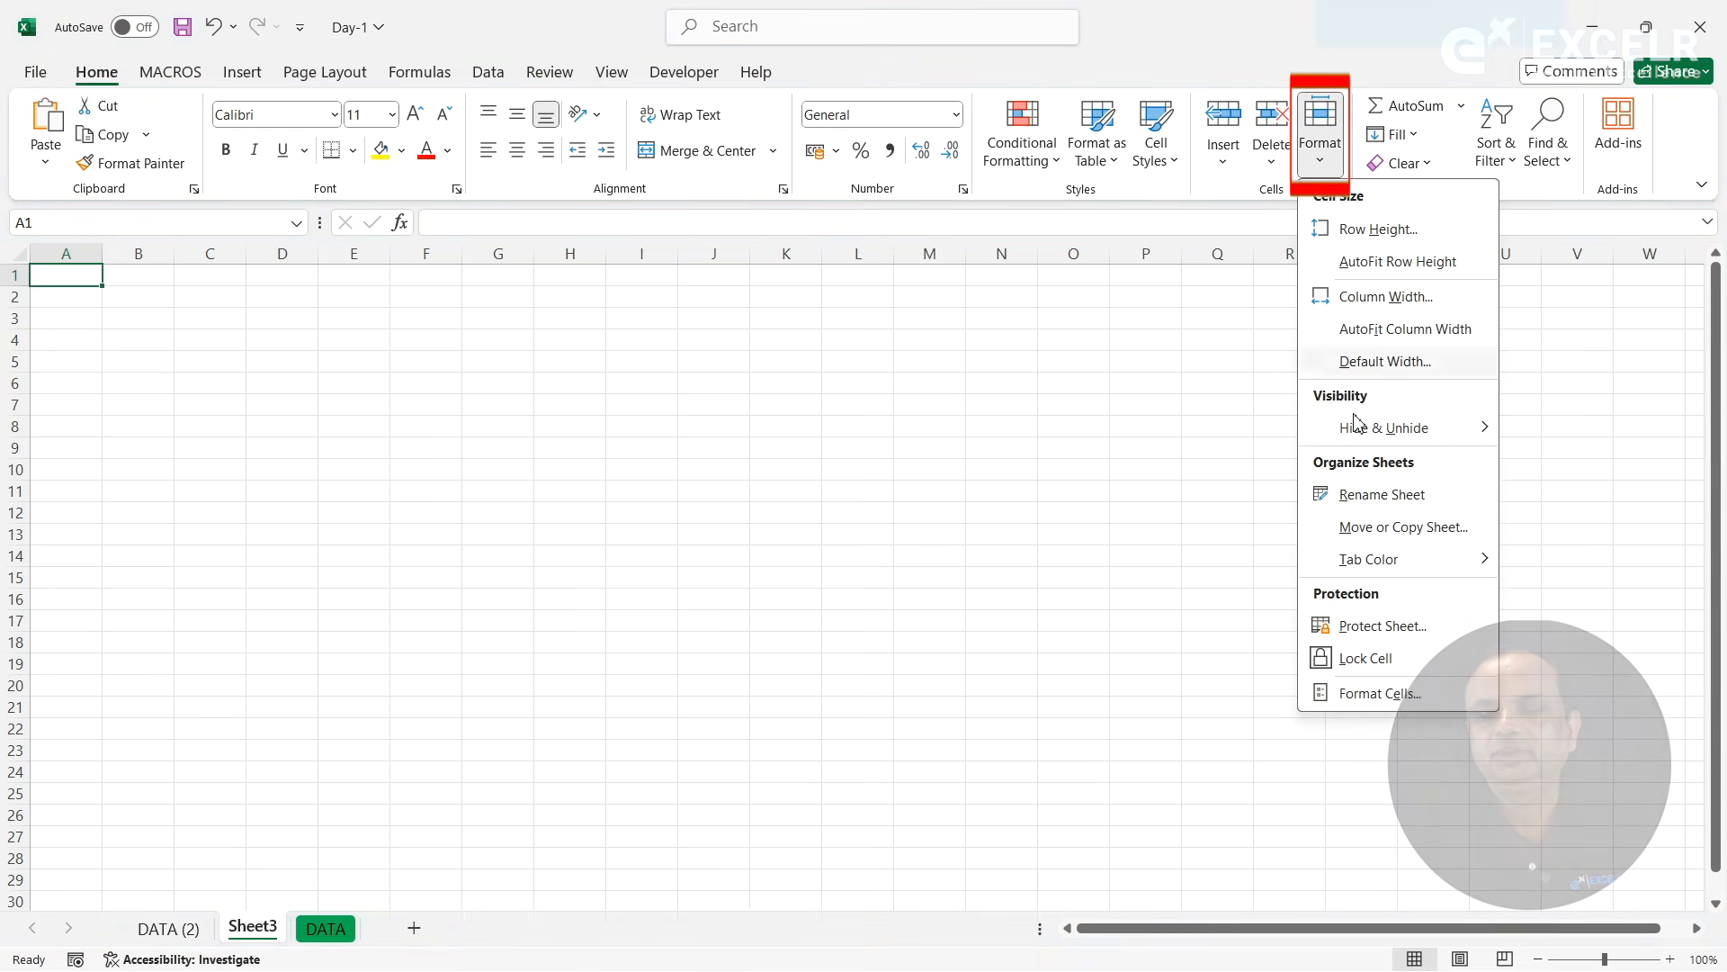
pyautogui.moveTo(1363, 561)
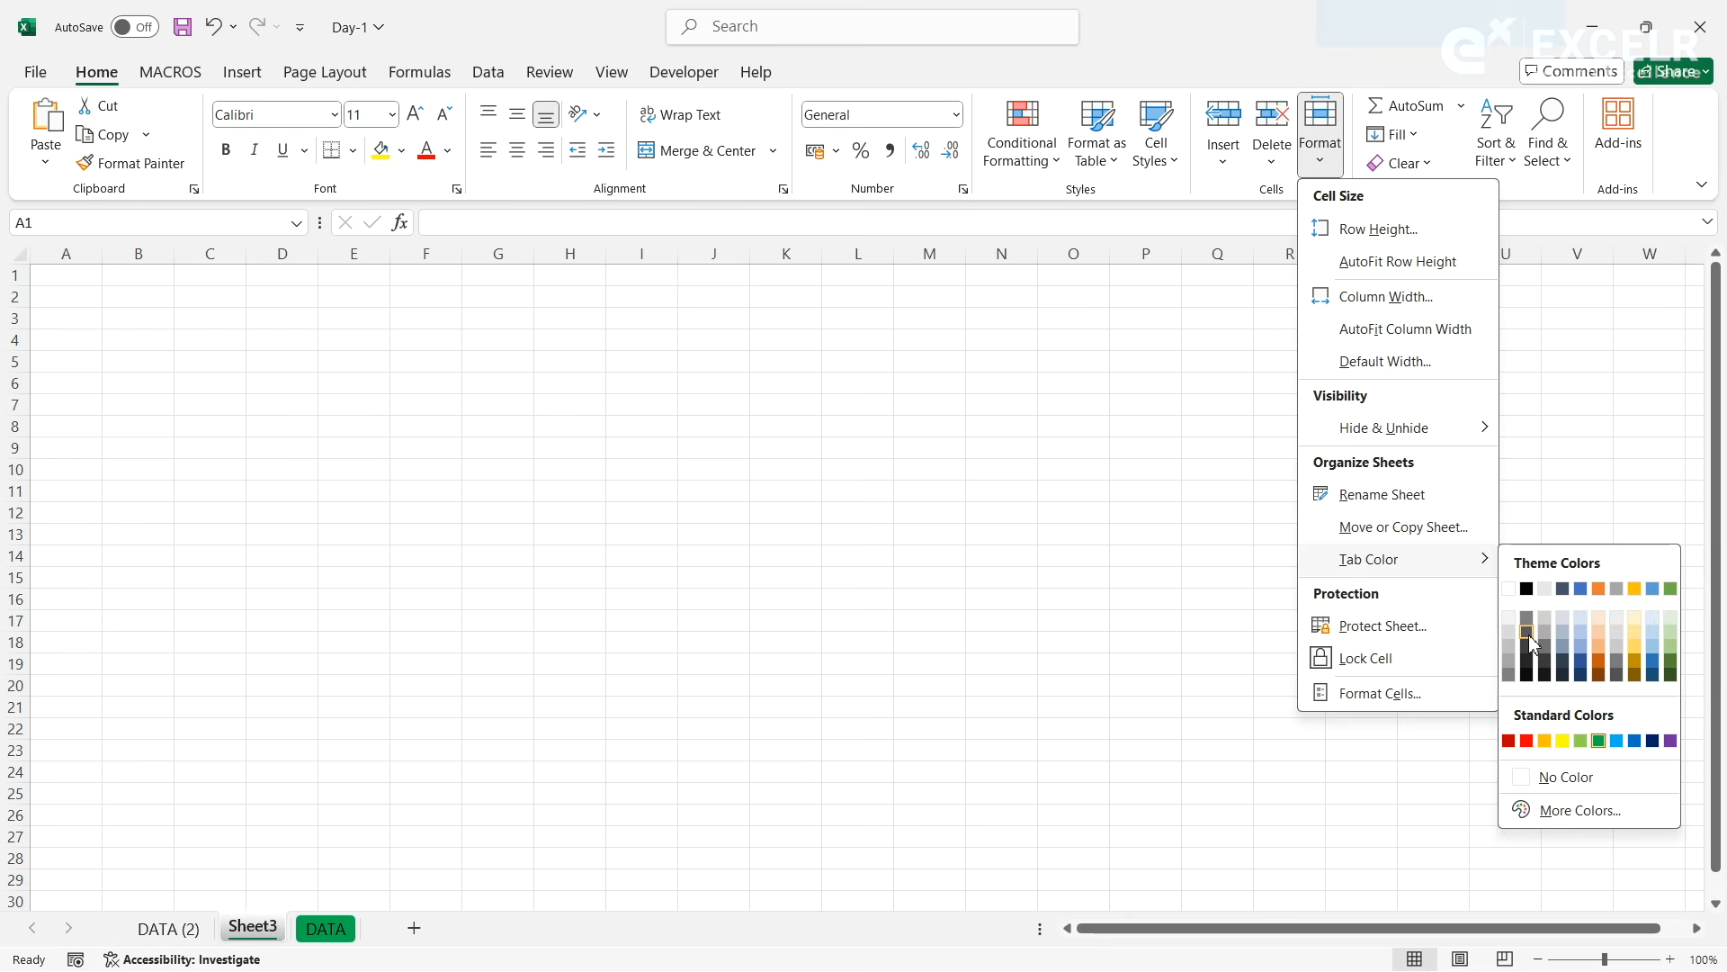
pyautogui.click(1528, 740)
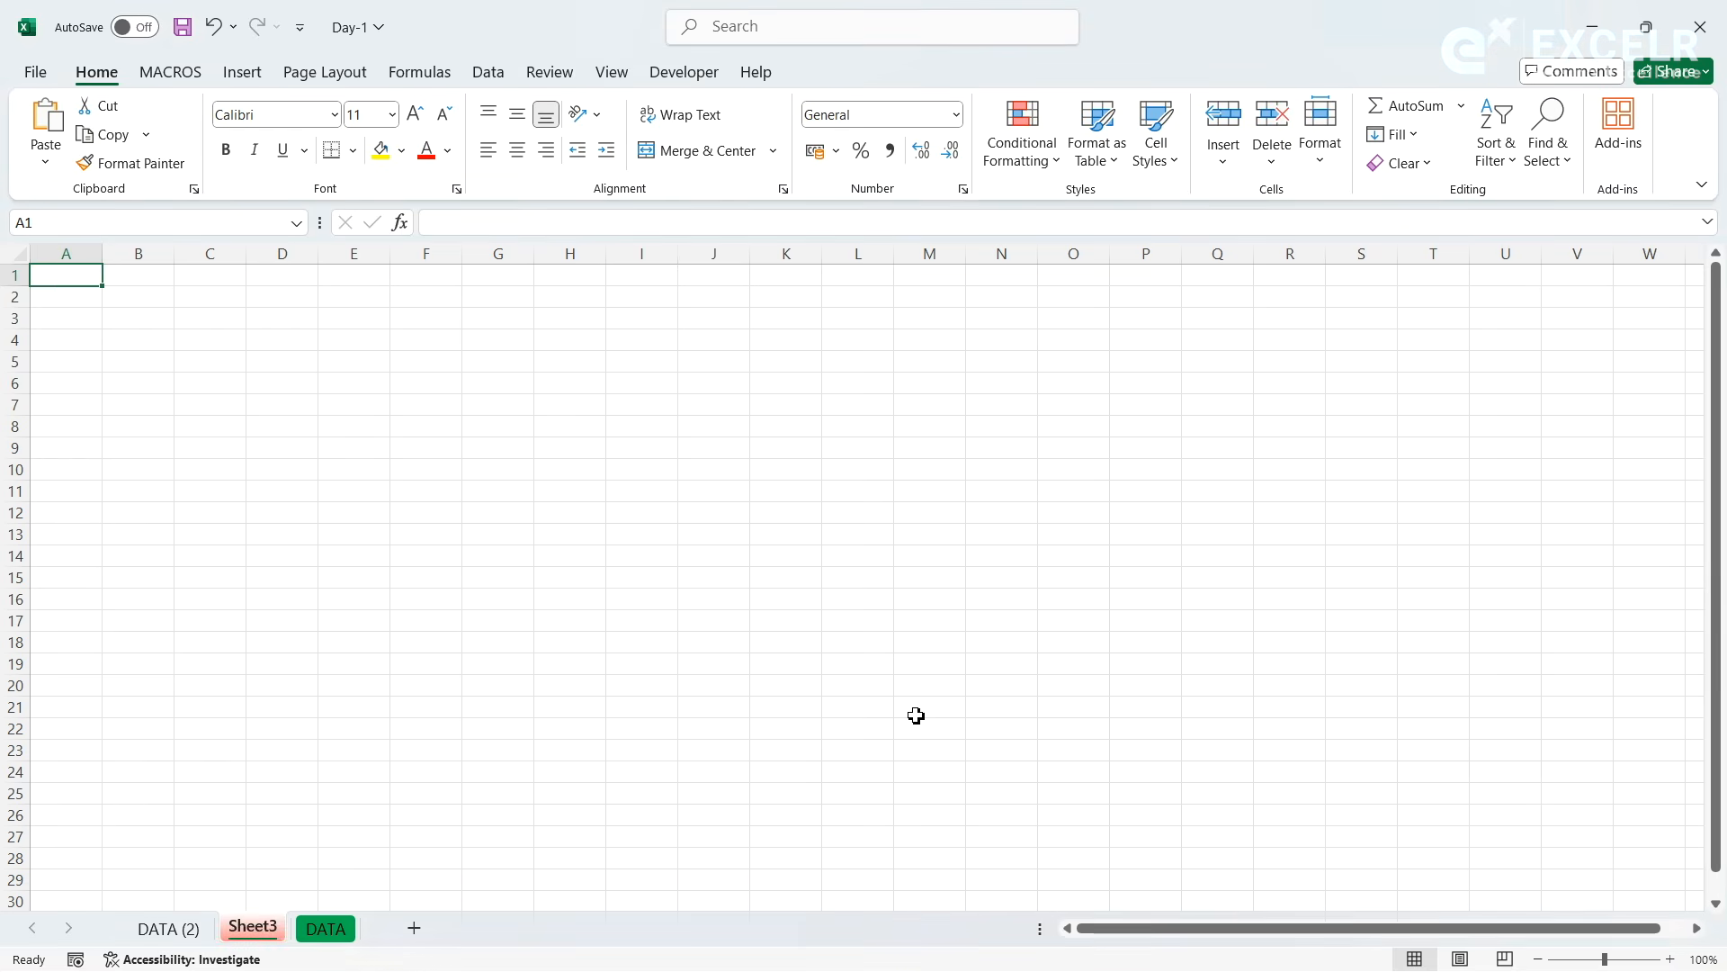
# - Color the tab of the DATA (2) sheet standard dark blue
pyautogui.click(180, 926)
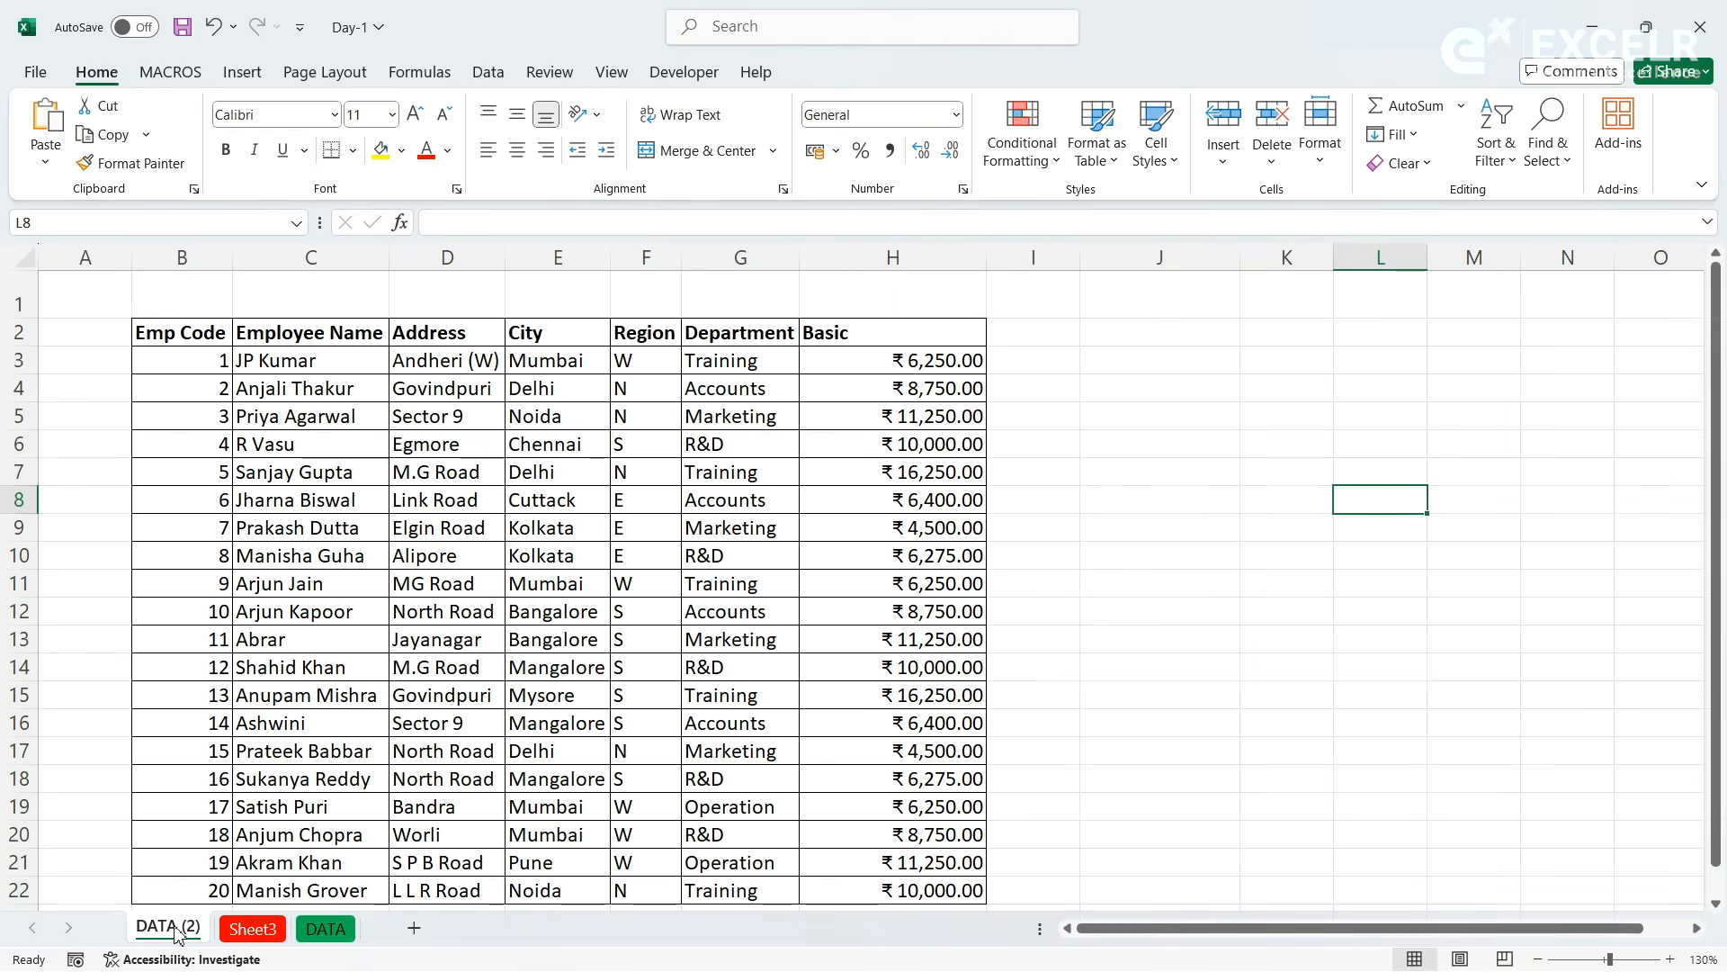
pyautogui.click(1319, 153)
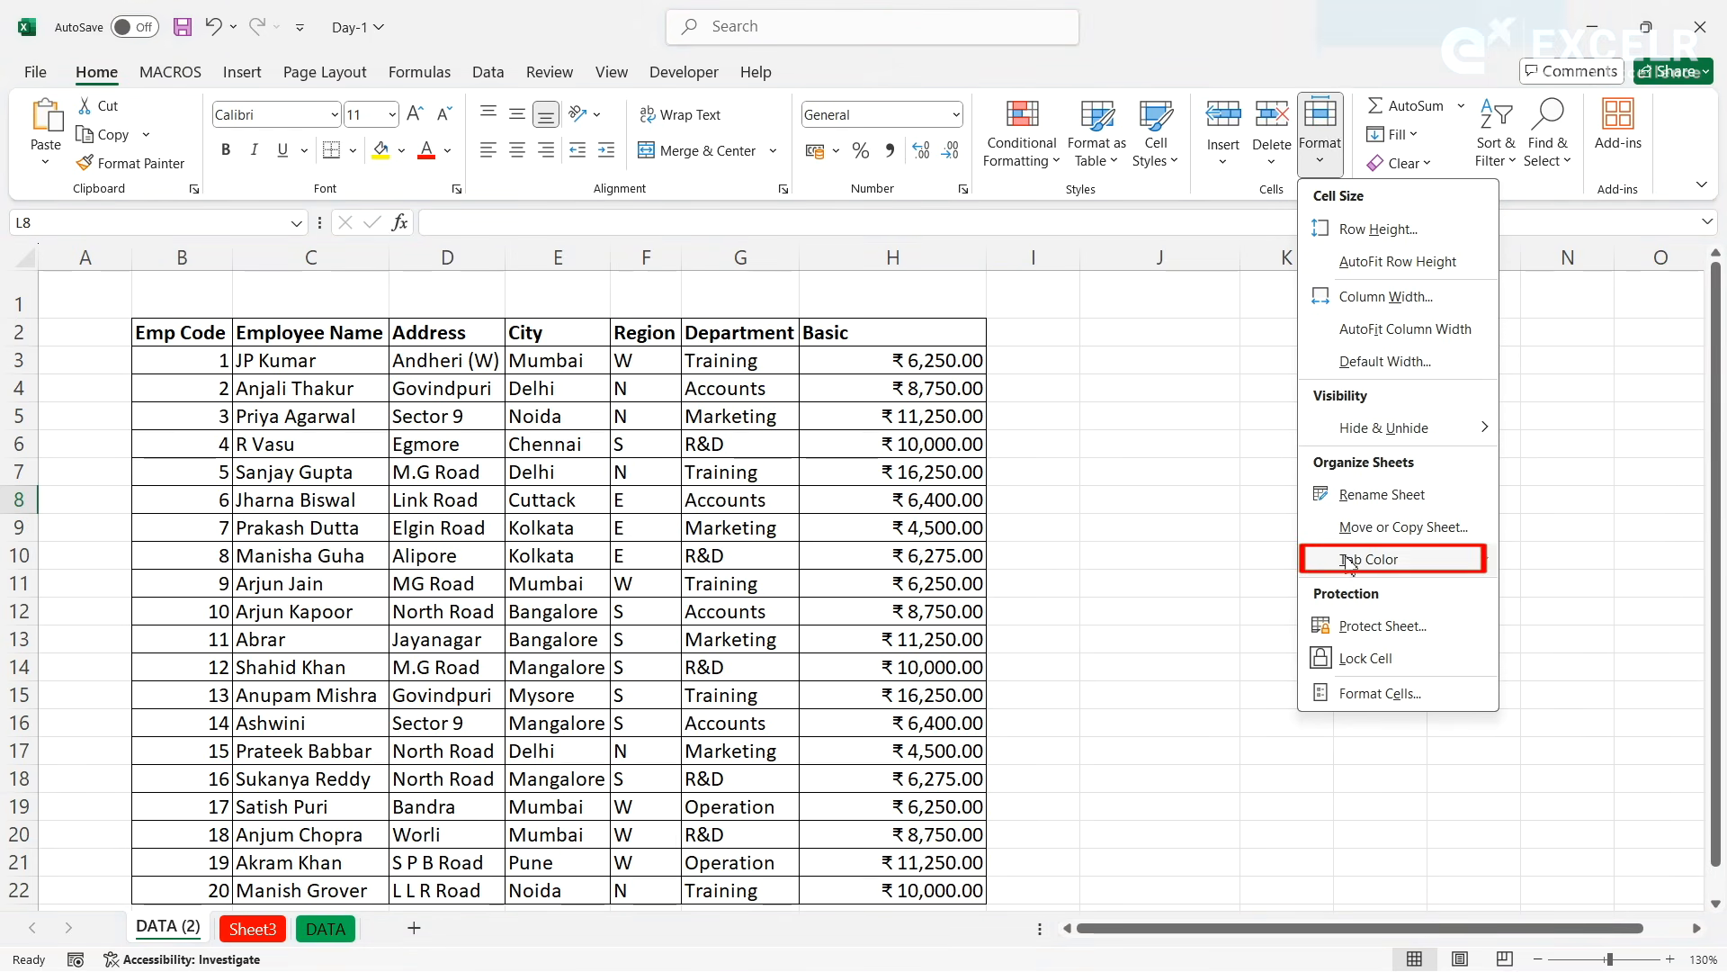
pyautogui.moveTo(1354, 561)
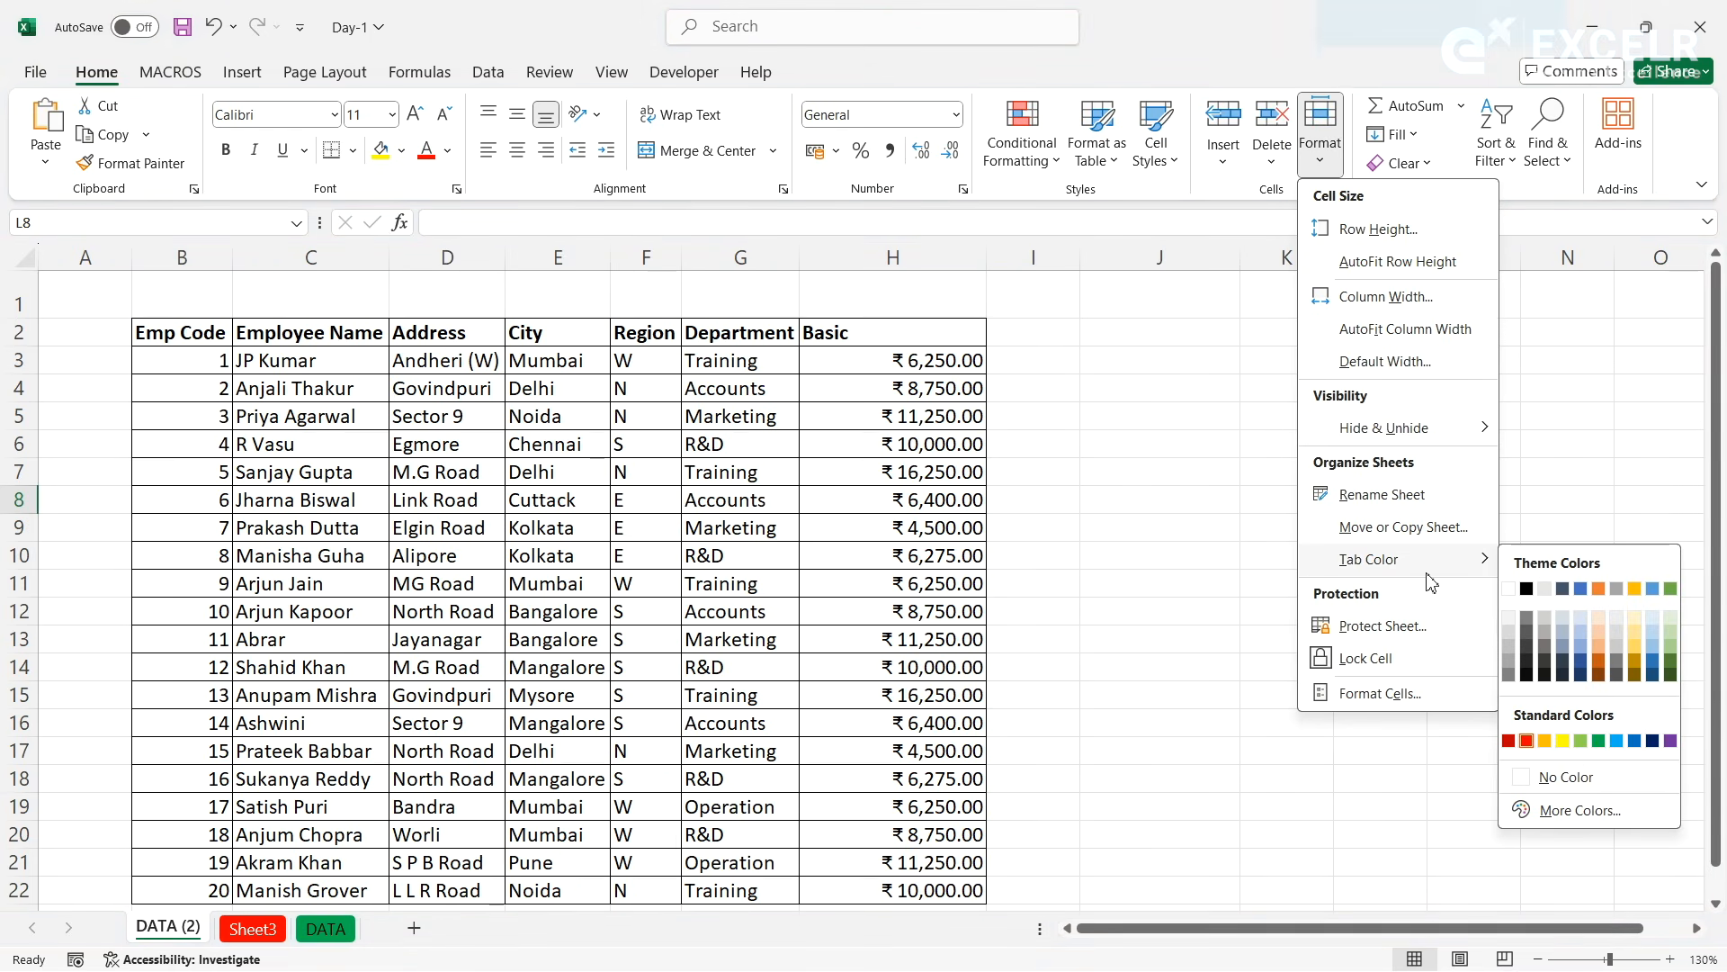
pyautogui.click(1654, 740)
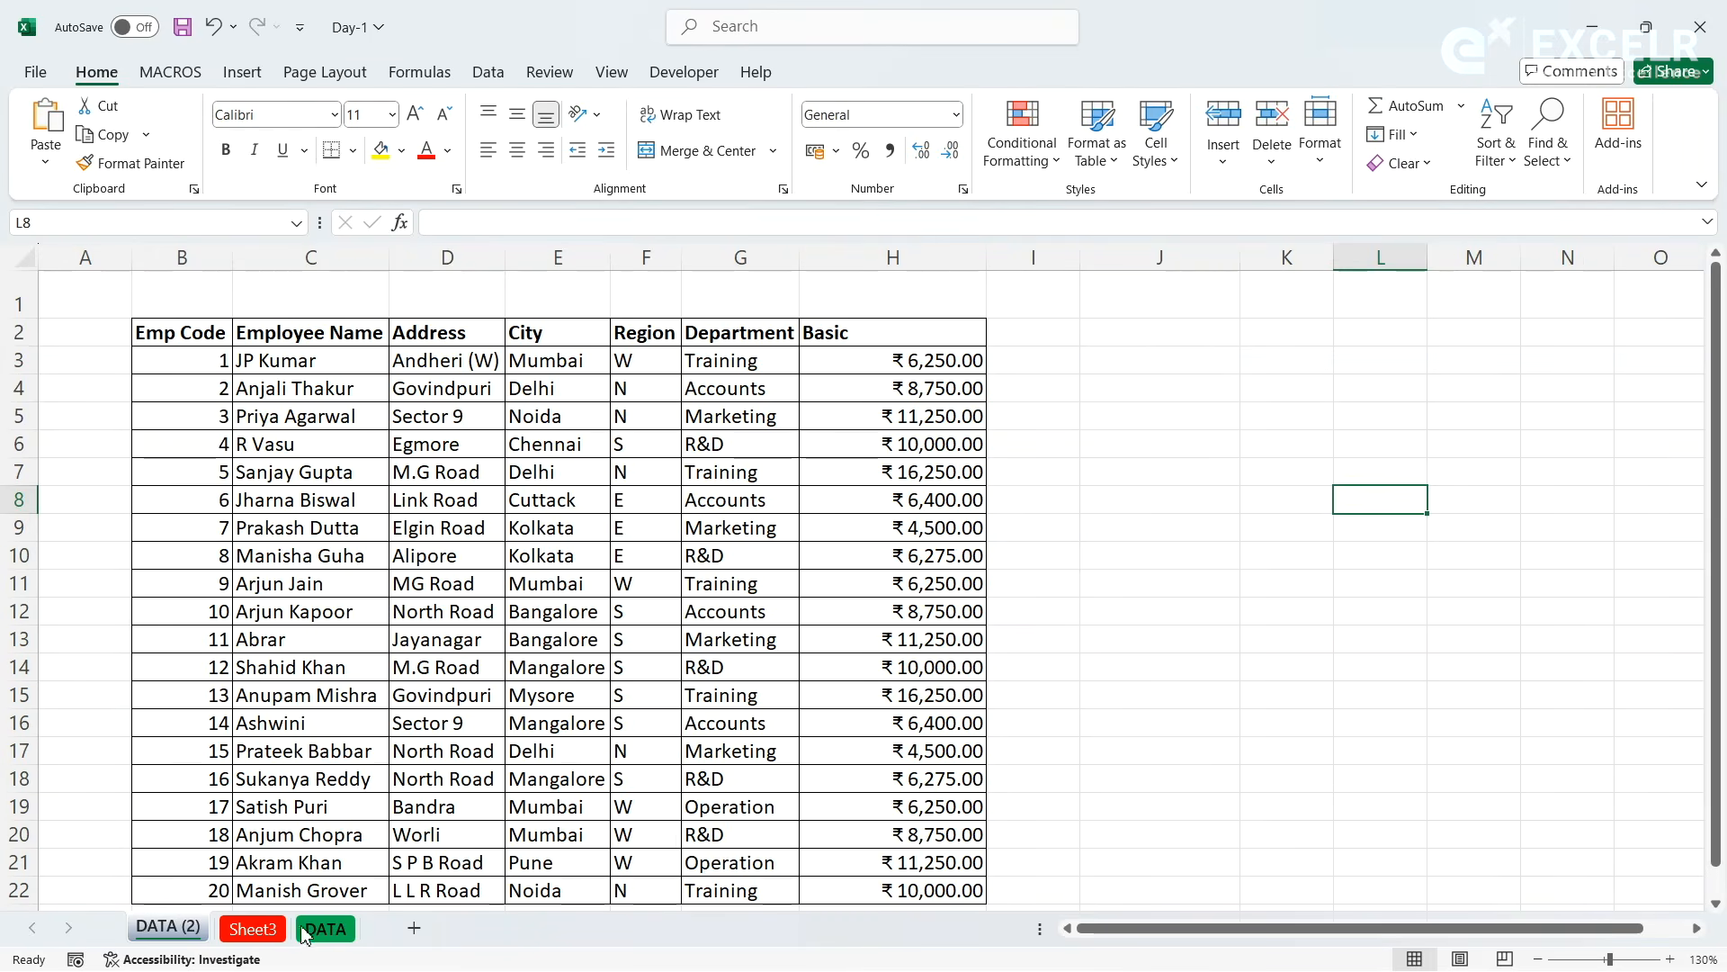
pyautogui.click(256, 927)
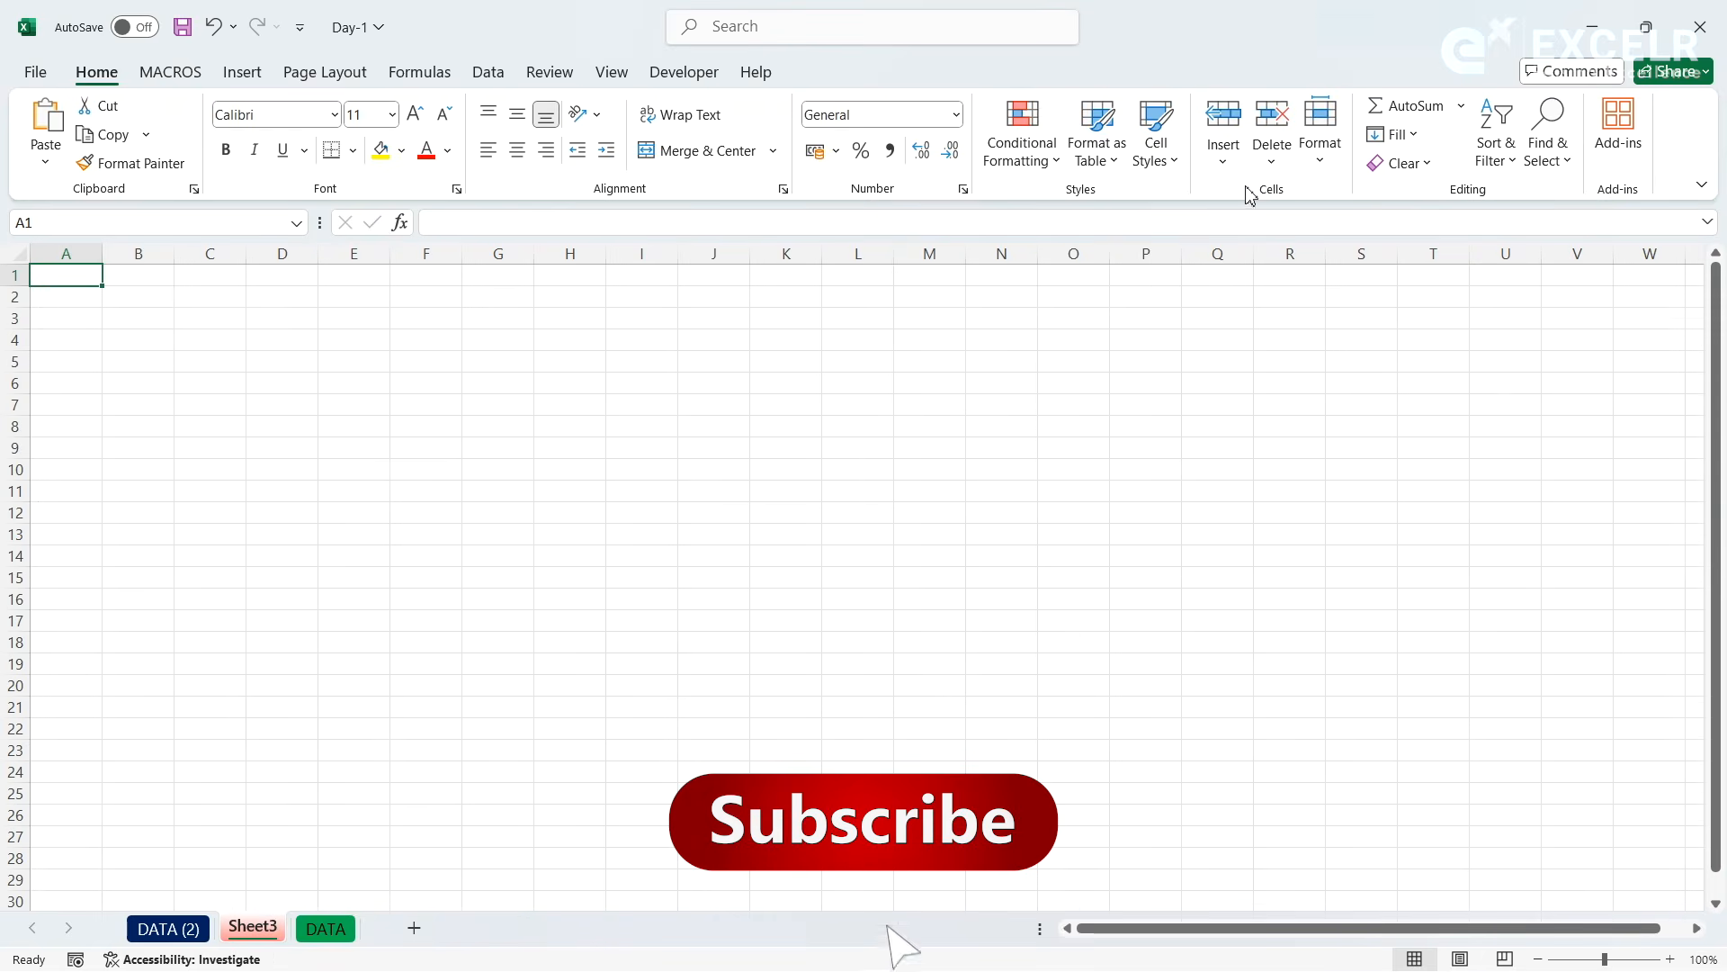
pyautogui.click(1320, 162)
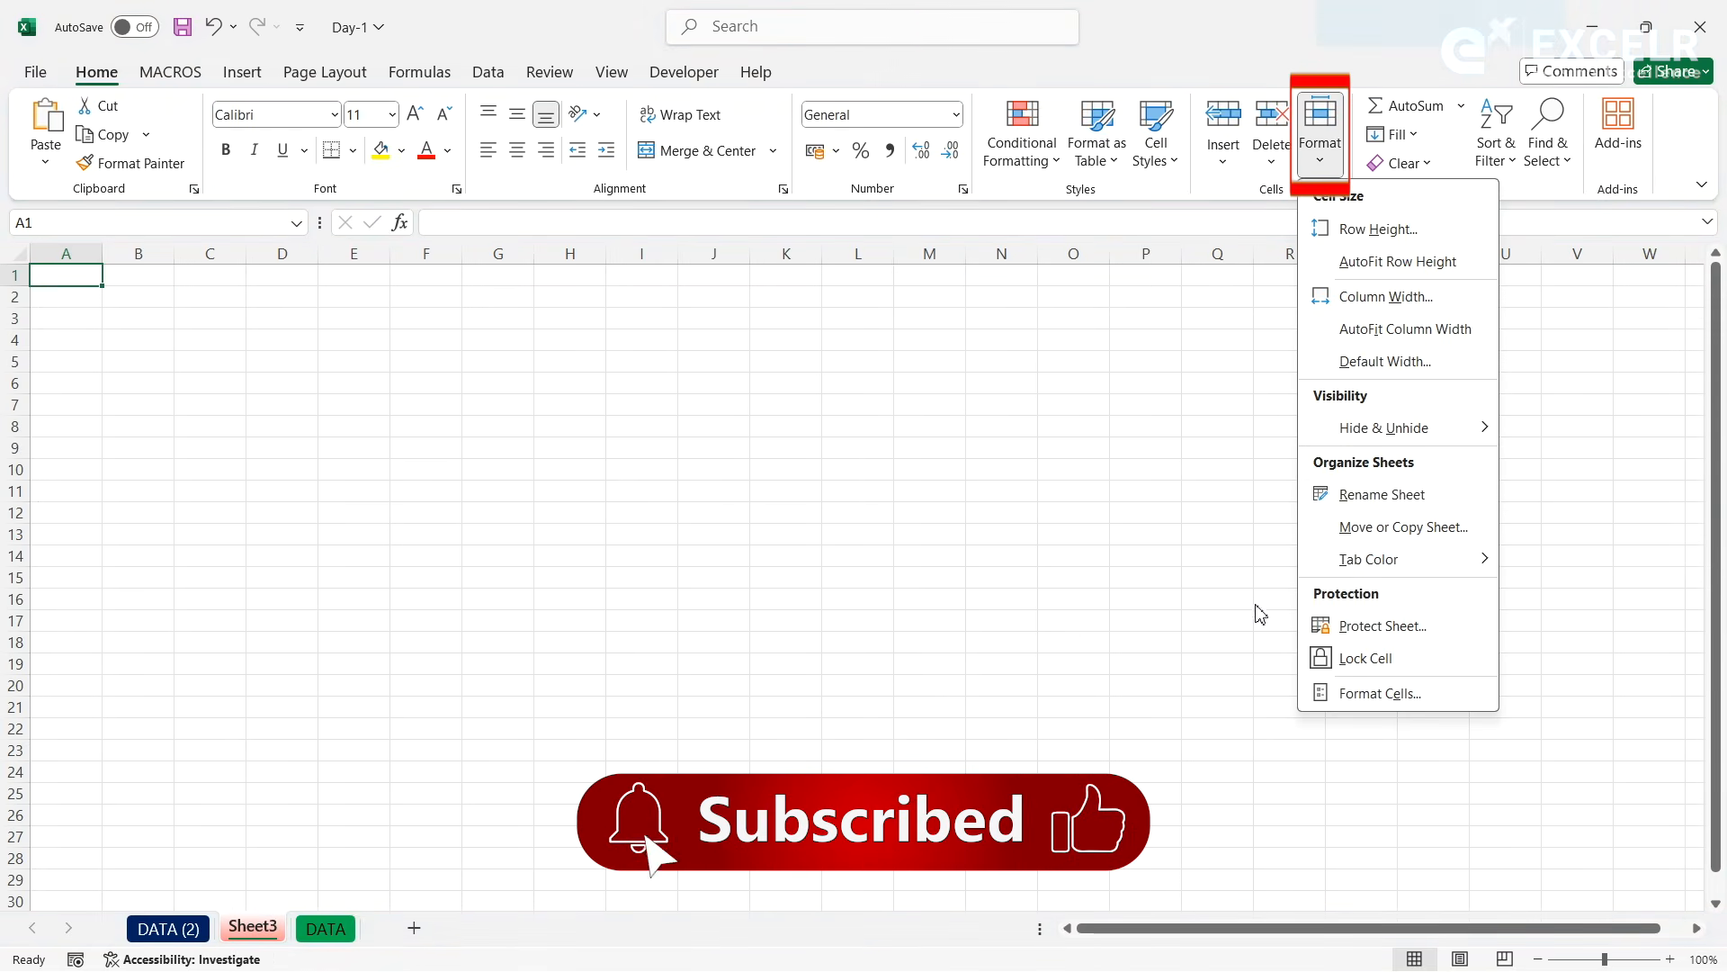
pyautogui.moveTo(1352, 561)
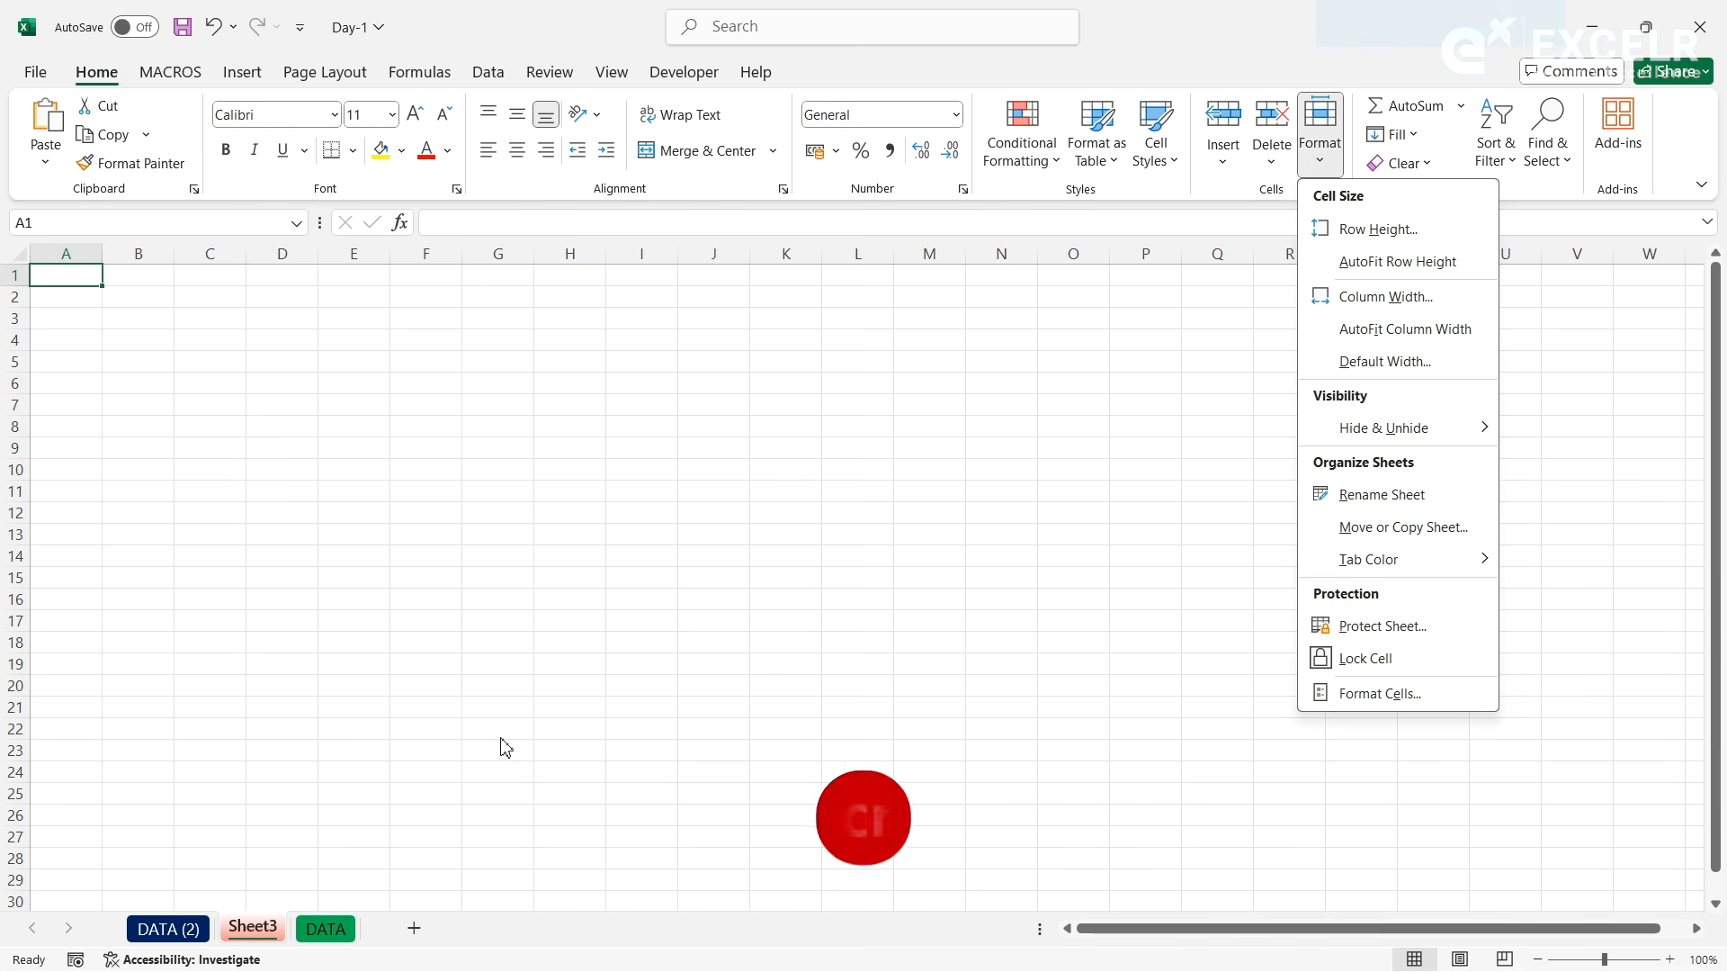
# - Protect the DATA sheet with a password, allowing only the selection of locked and unlocked cells, and confirm the password
pyautogui.click(335, 934)
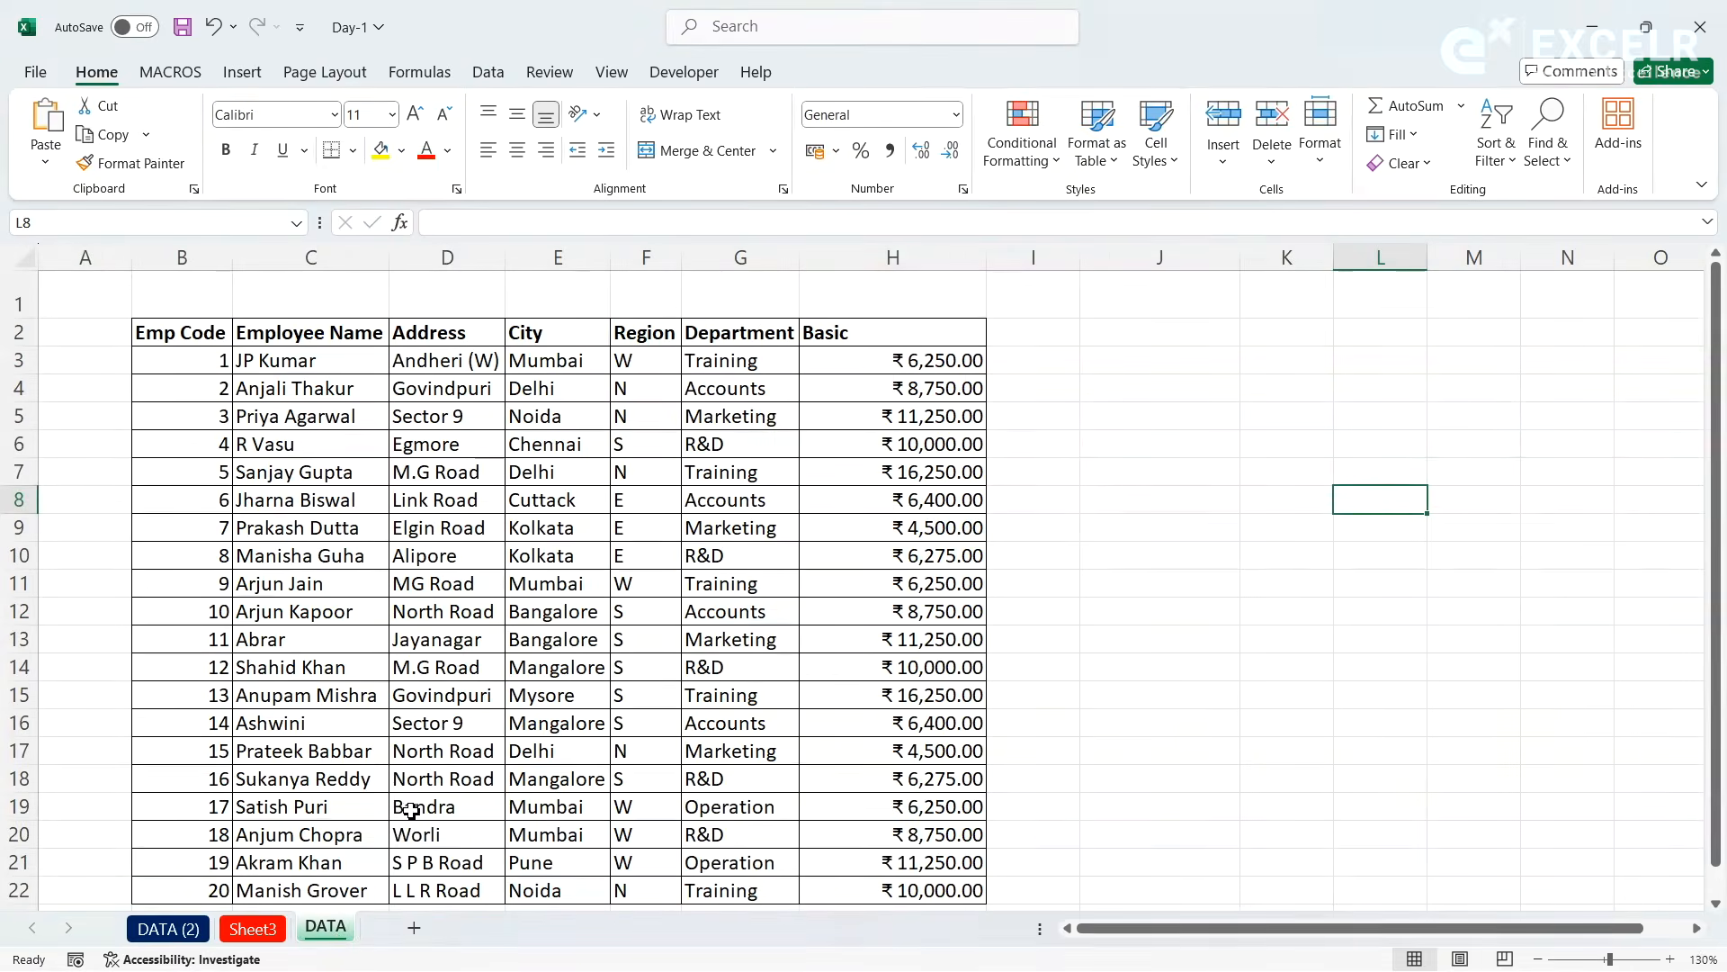
pyautogui.click(1270, 375)
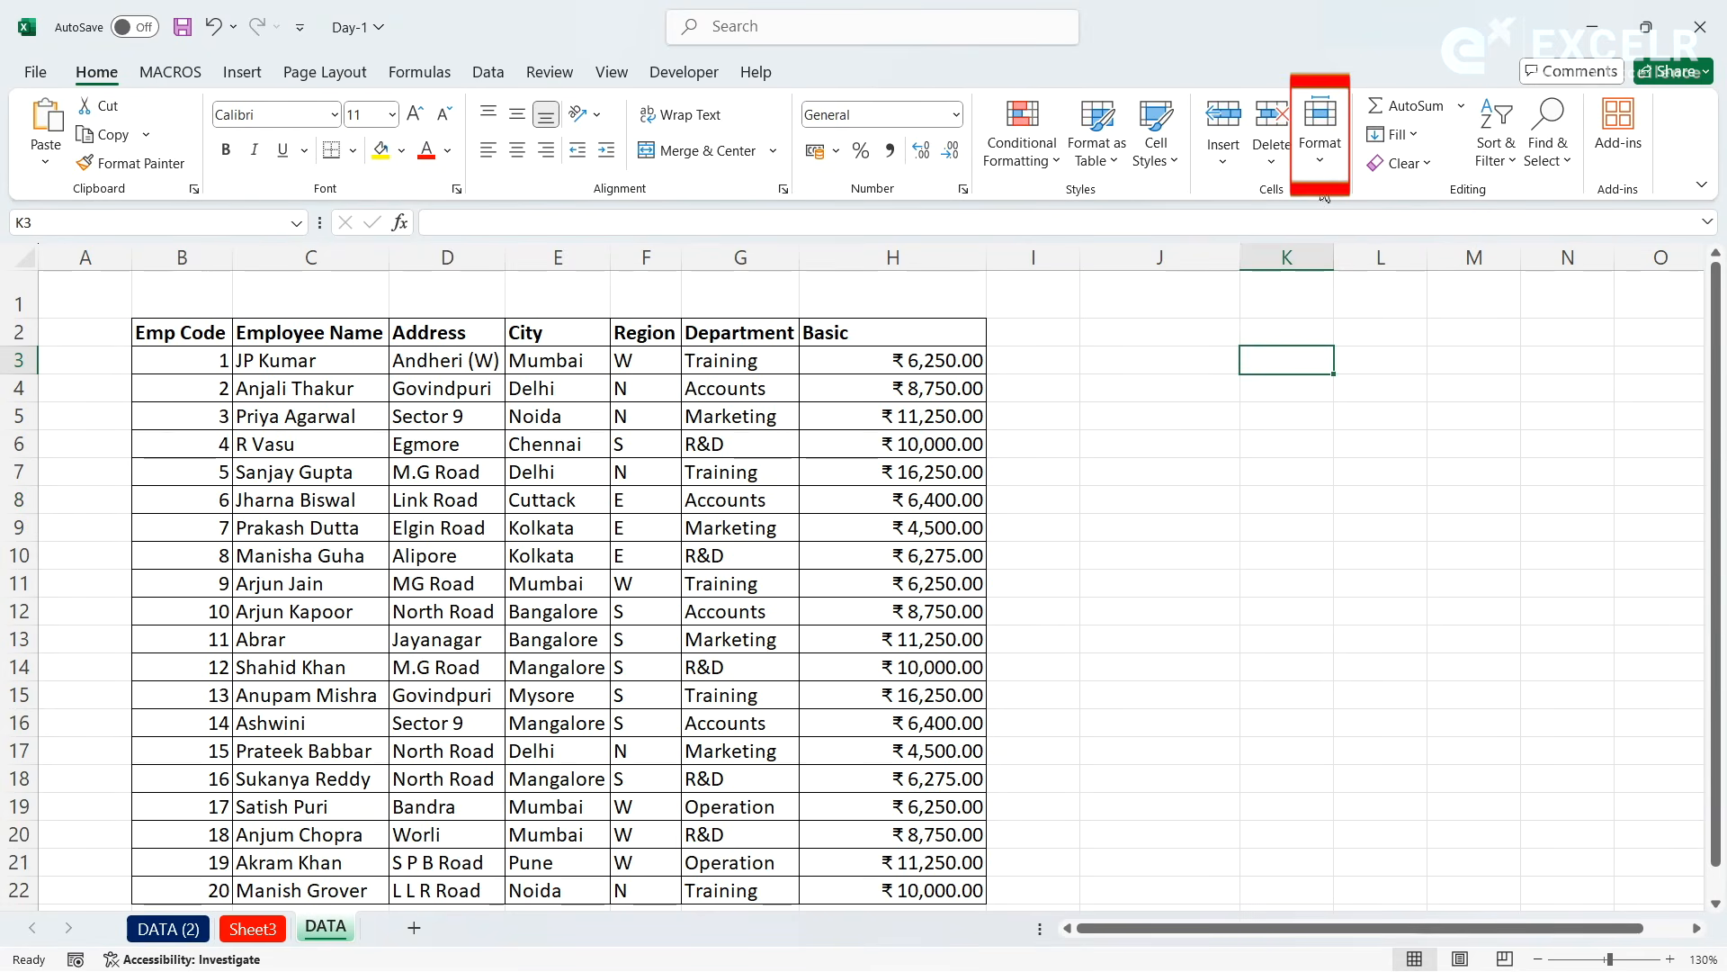
pyautogui.click(1321, 151)
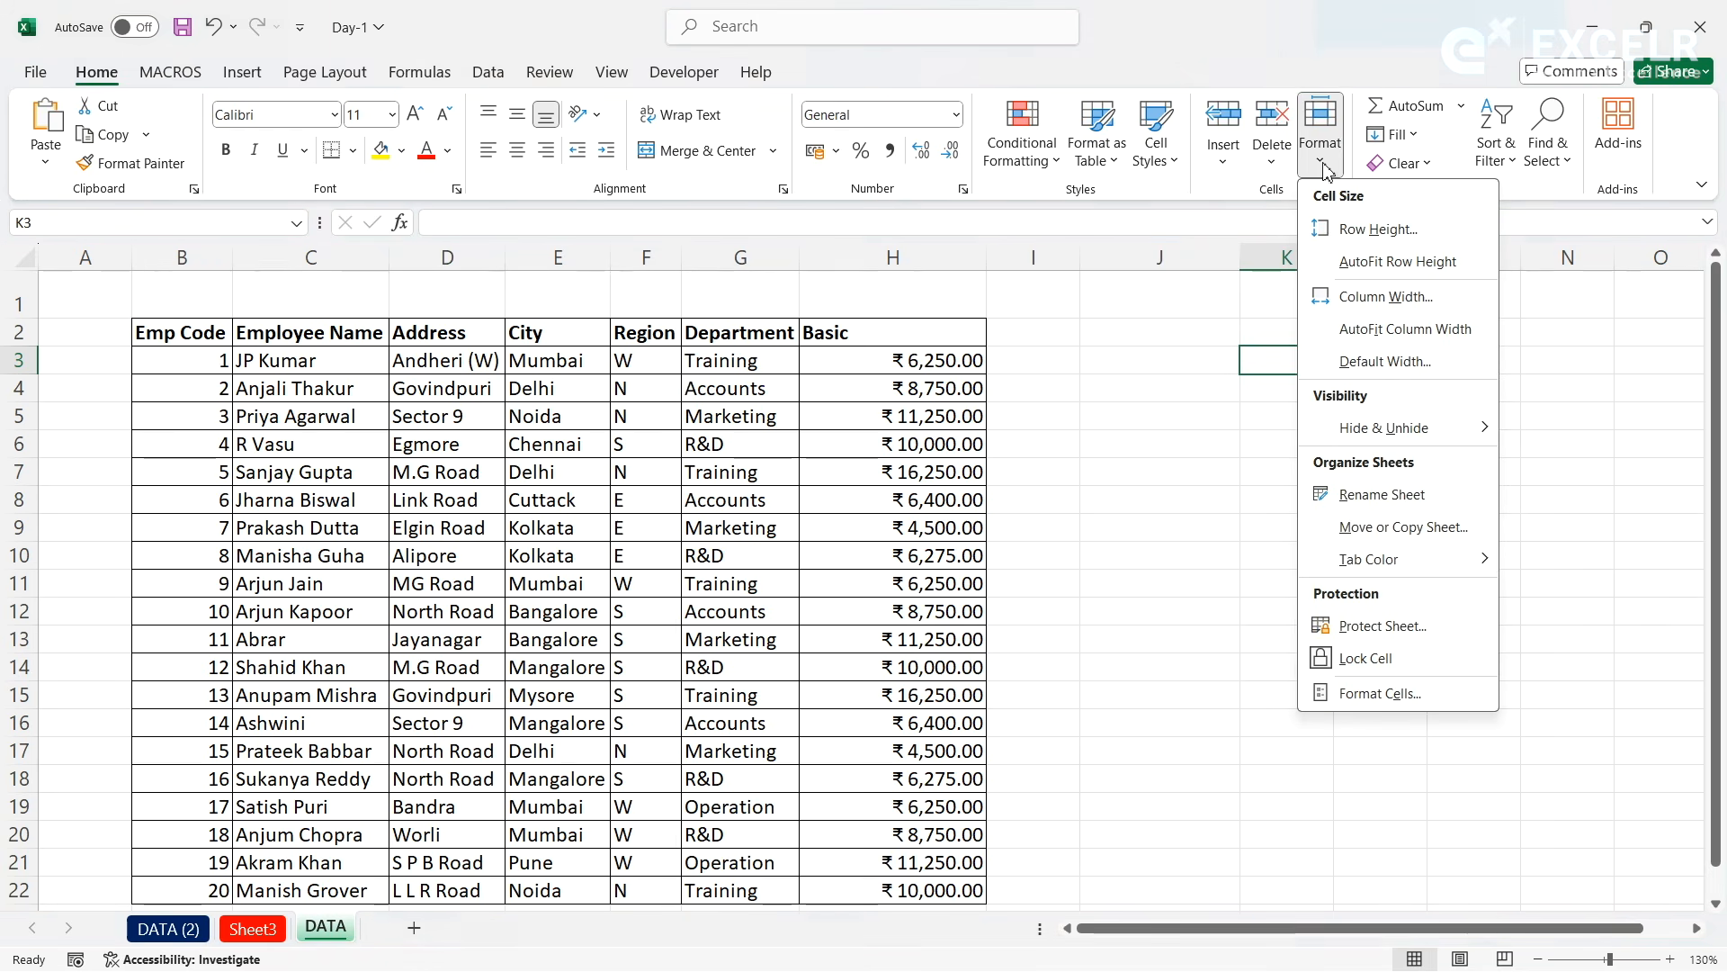
pyautogui.click(1363, 630)
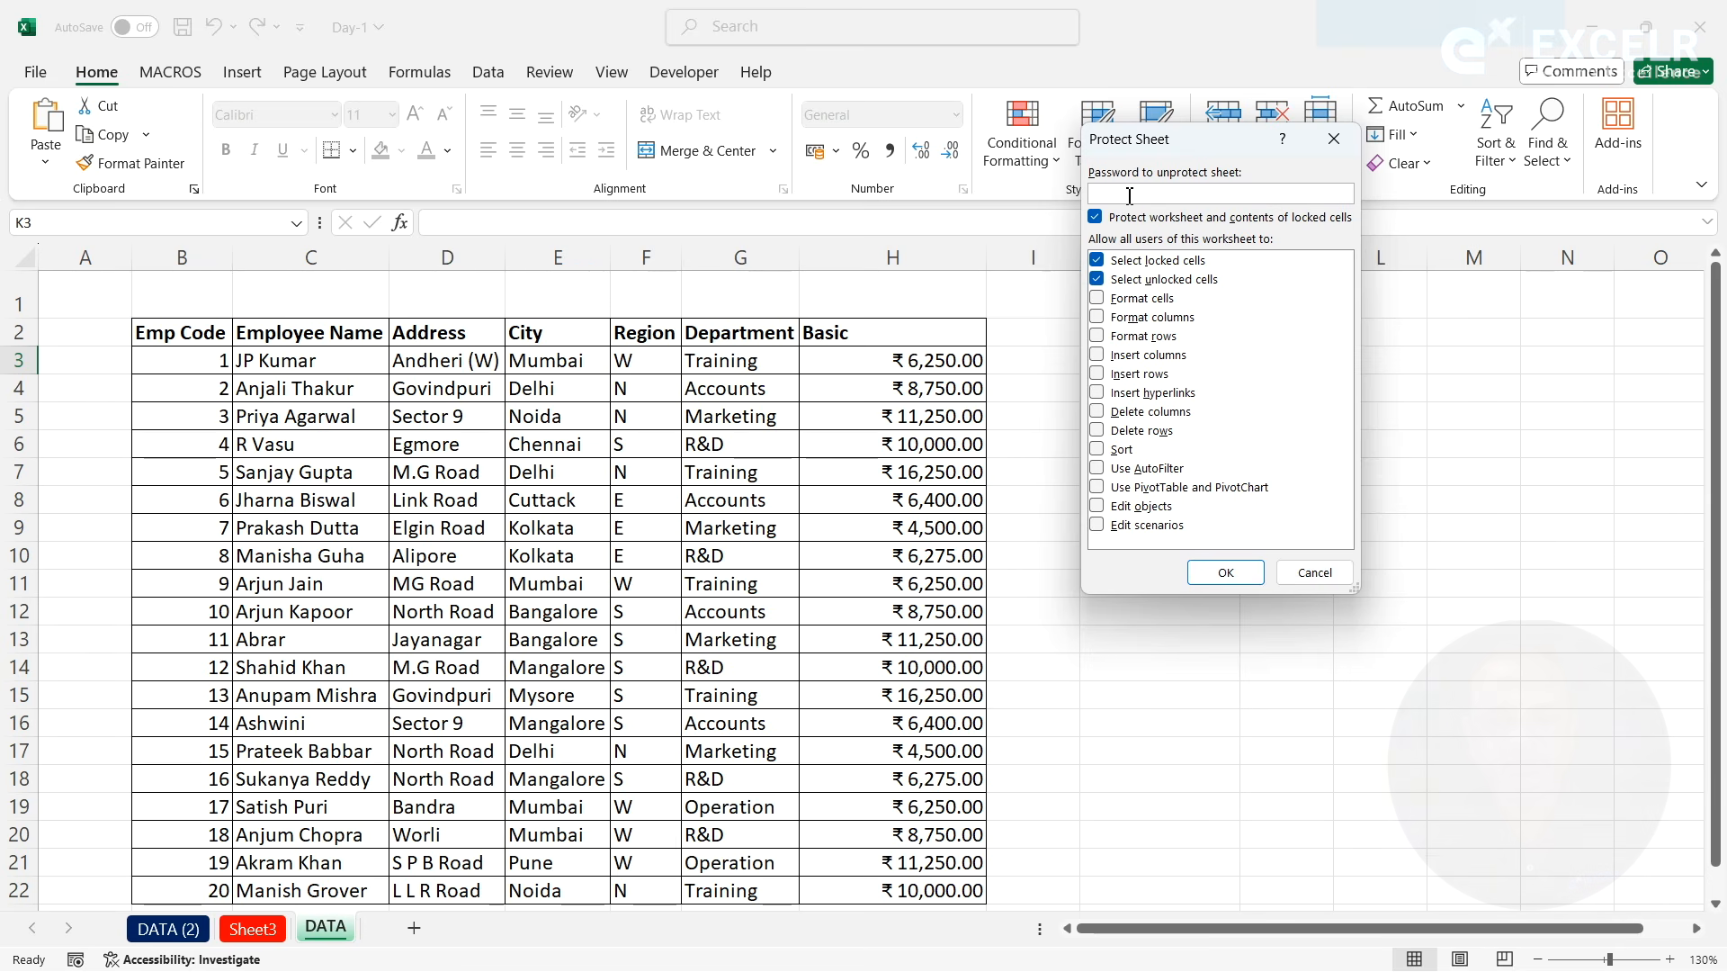
pyautogui.write('123')
pyautogui.press('Return')
pyautogui.write('123')
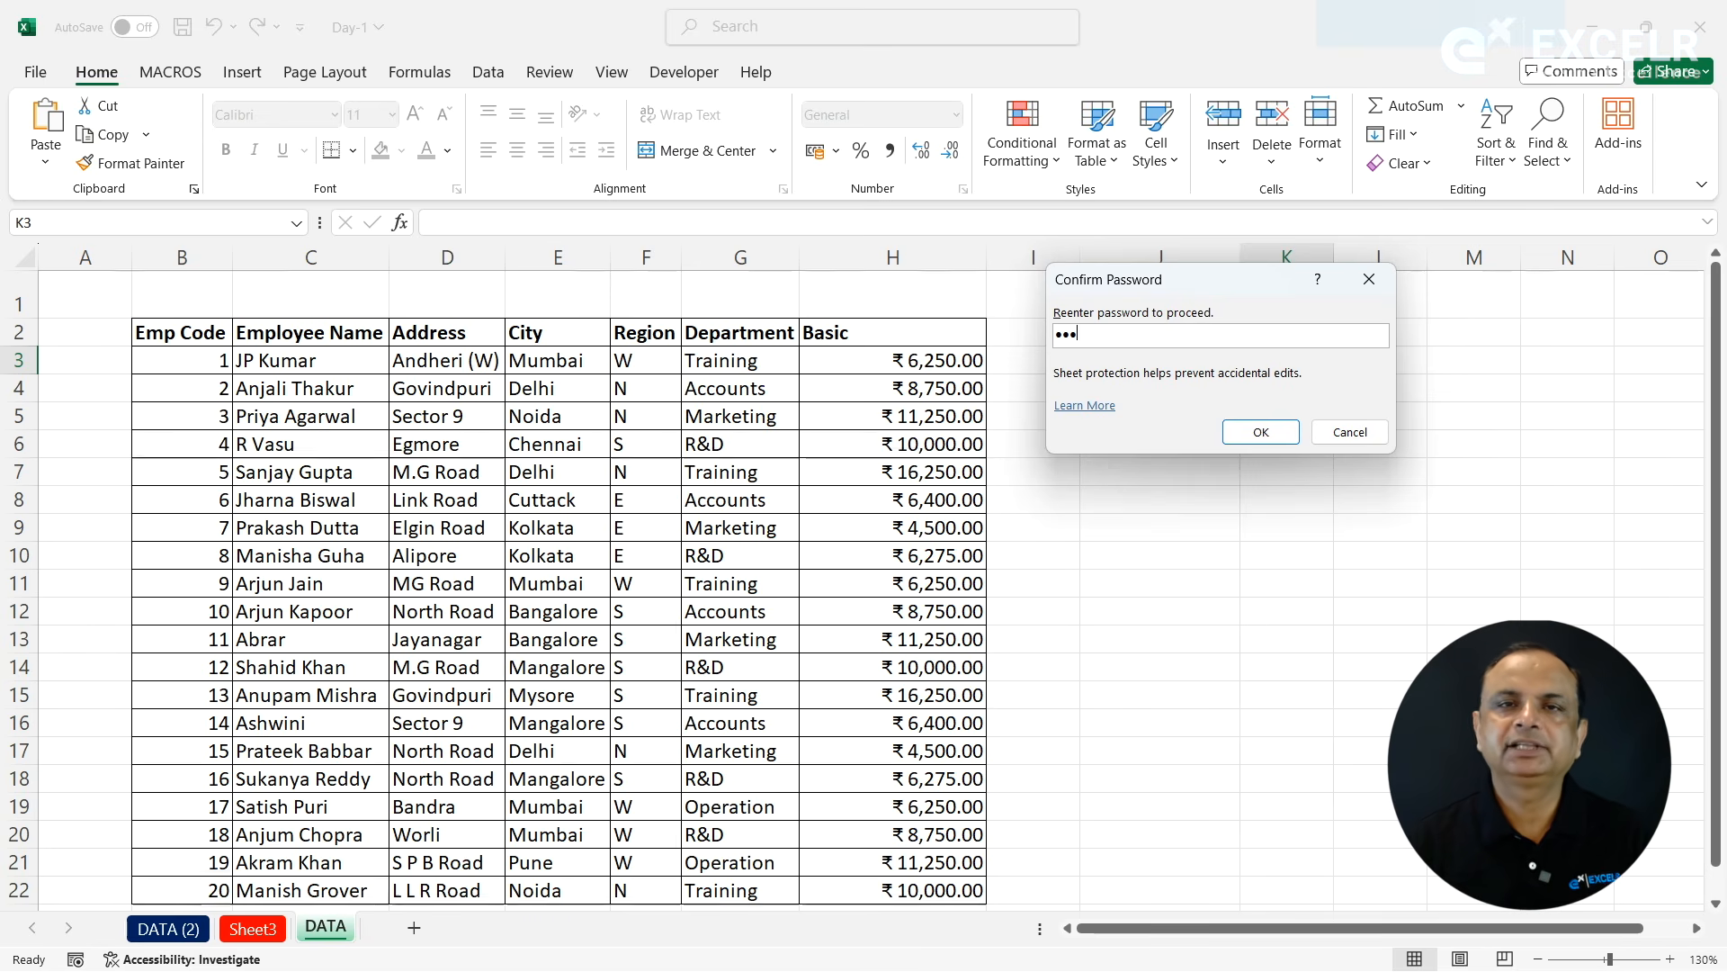
pyautogui.press('Return')
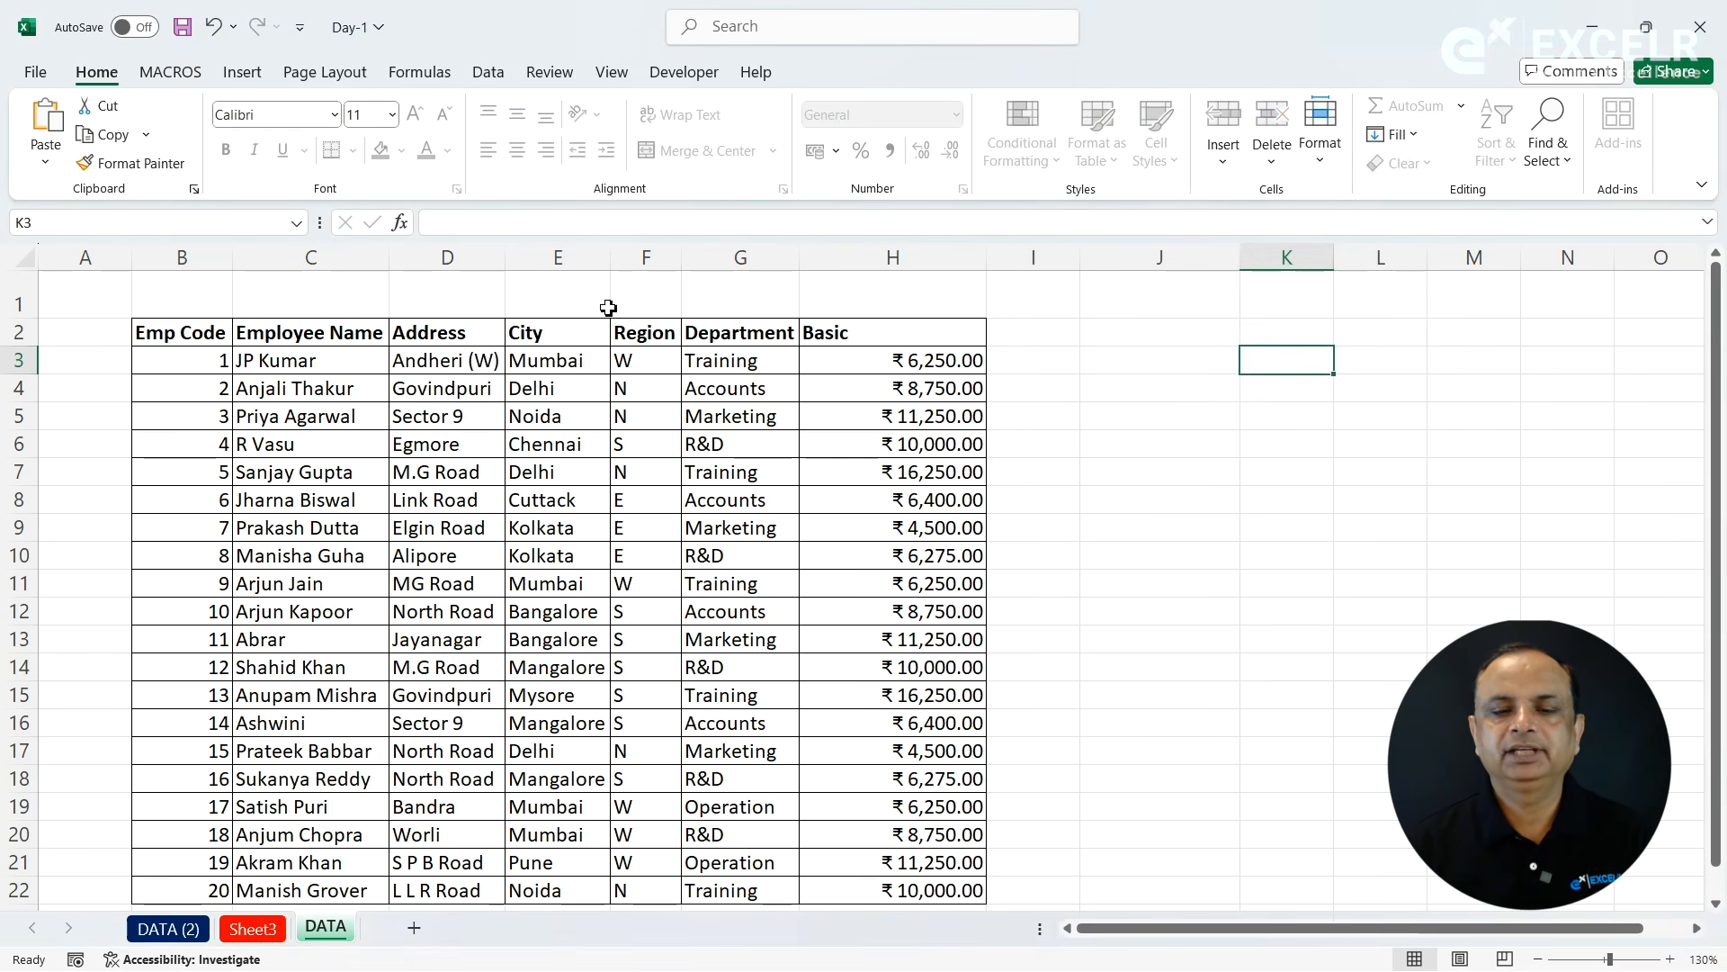
# - Try to delete the contents of cells E4:H13 on the protected DATA sheet
pyautogui.moveTo(526, 380); pyautogui.dragTo(908, 648)
pyautogui.hotkey('ctrl', 'c')
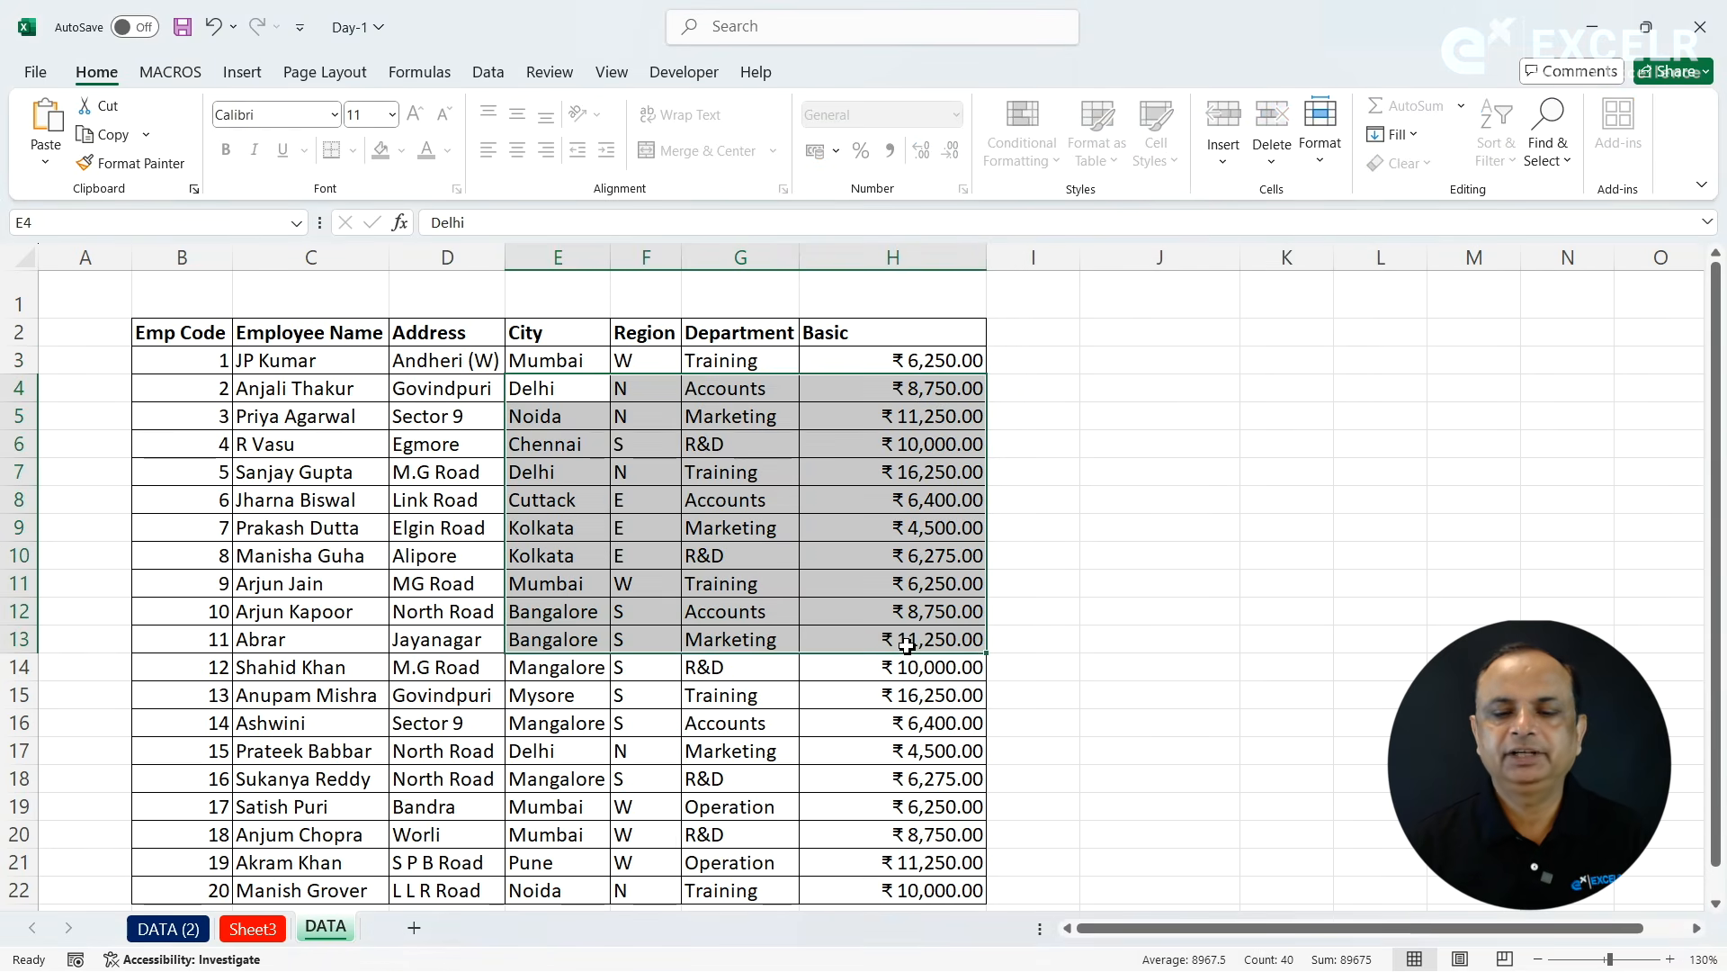
pyautogui.press('Delete')
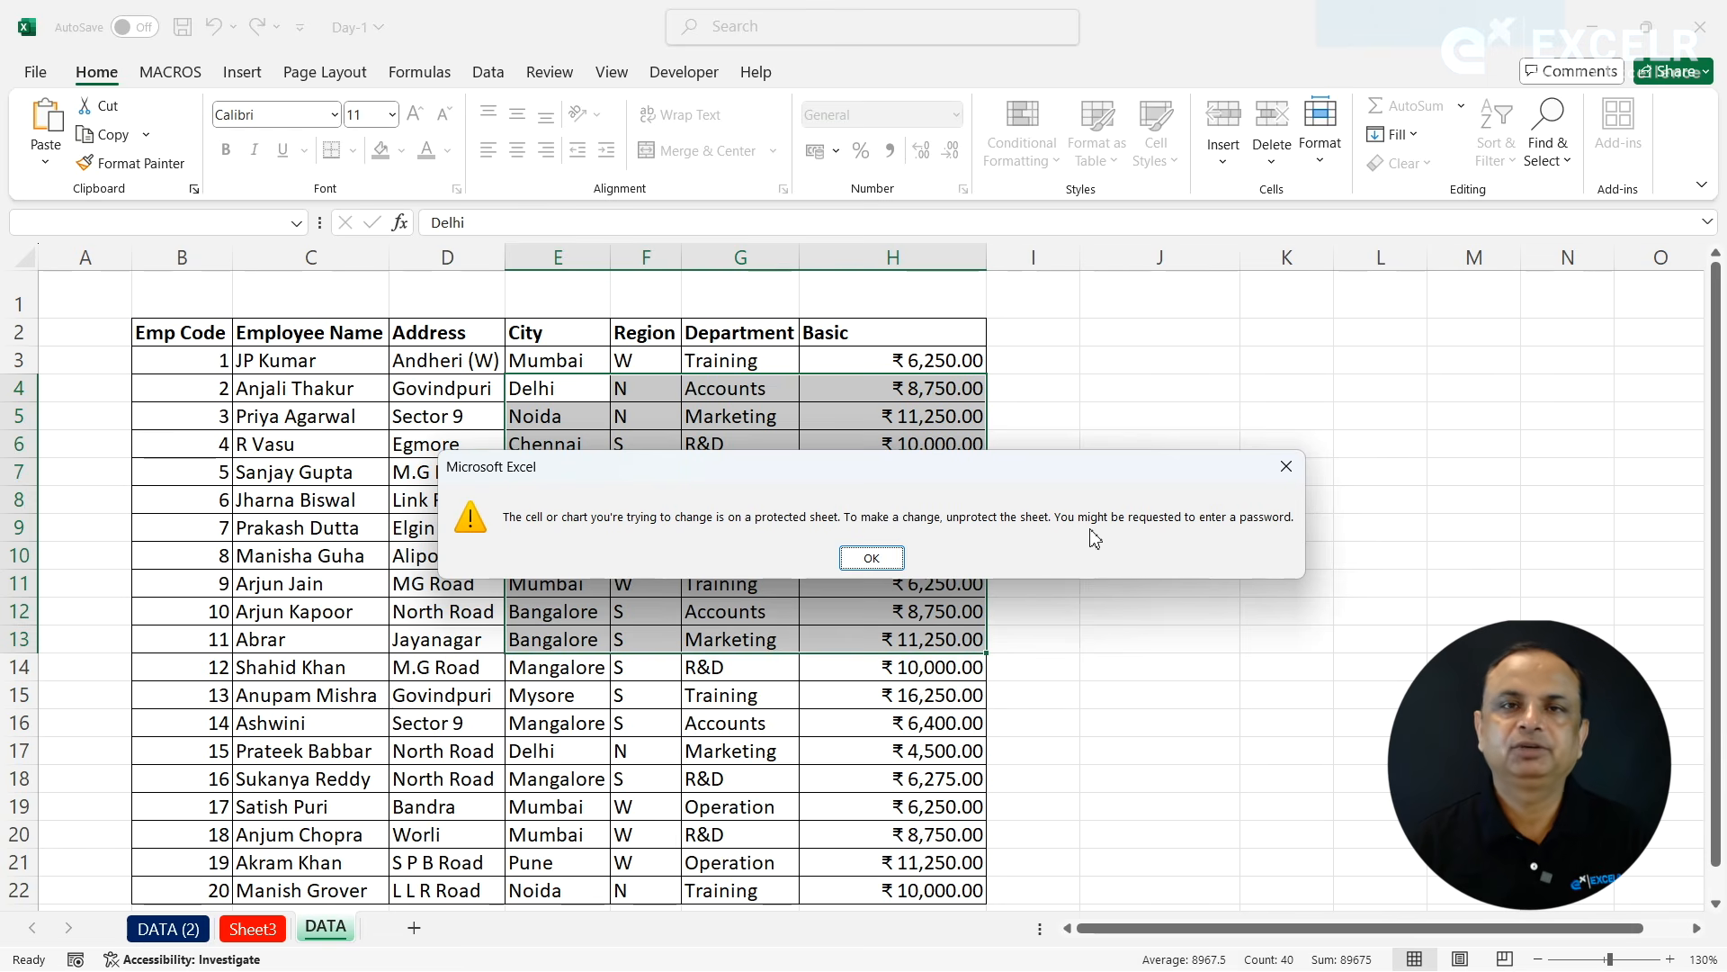
pyautogui.click(872, 557)
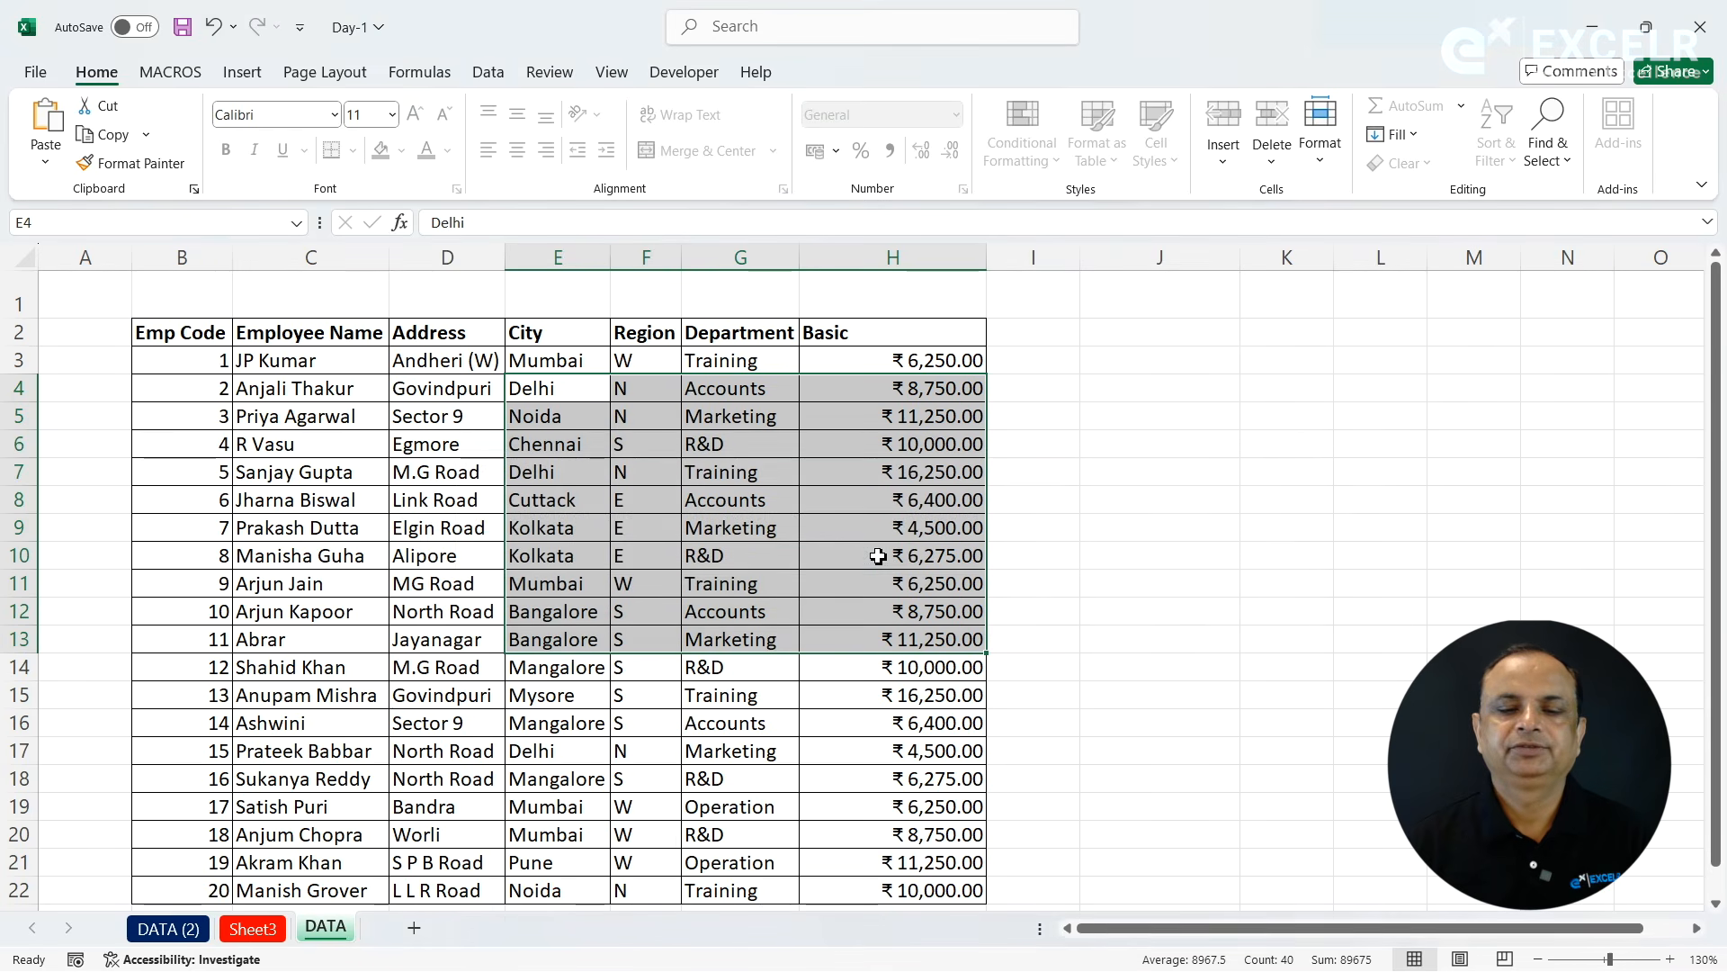
# - Unprotect the DATA sheet with its password, and clear cells E4:H13 and undo the clearing
pyautogui.click(1321, 148)
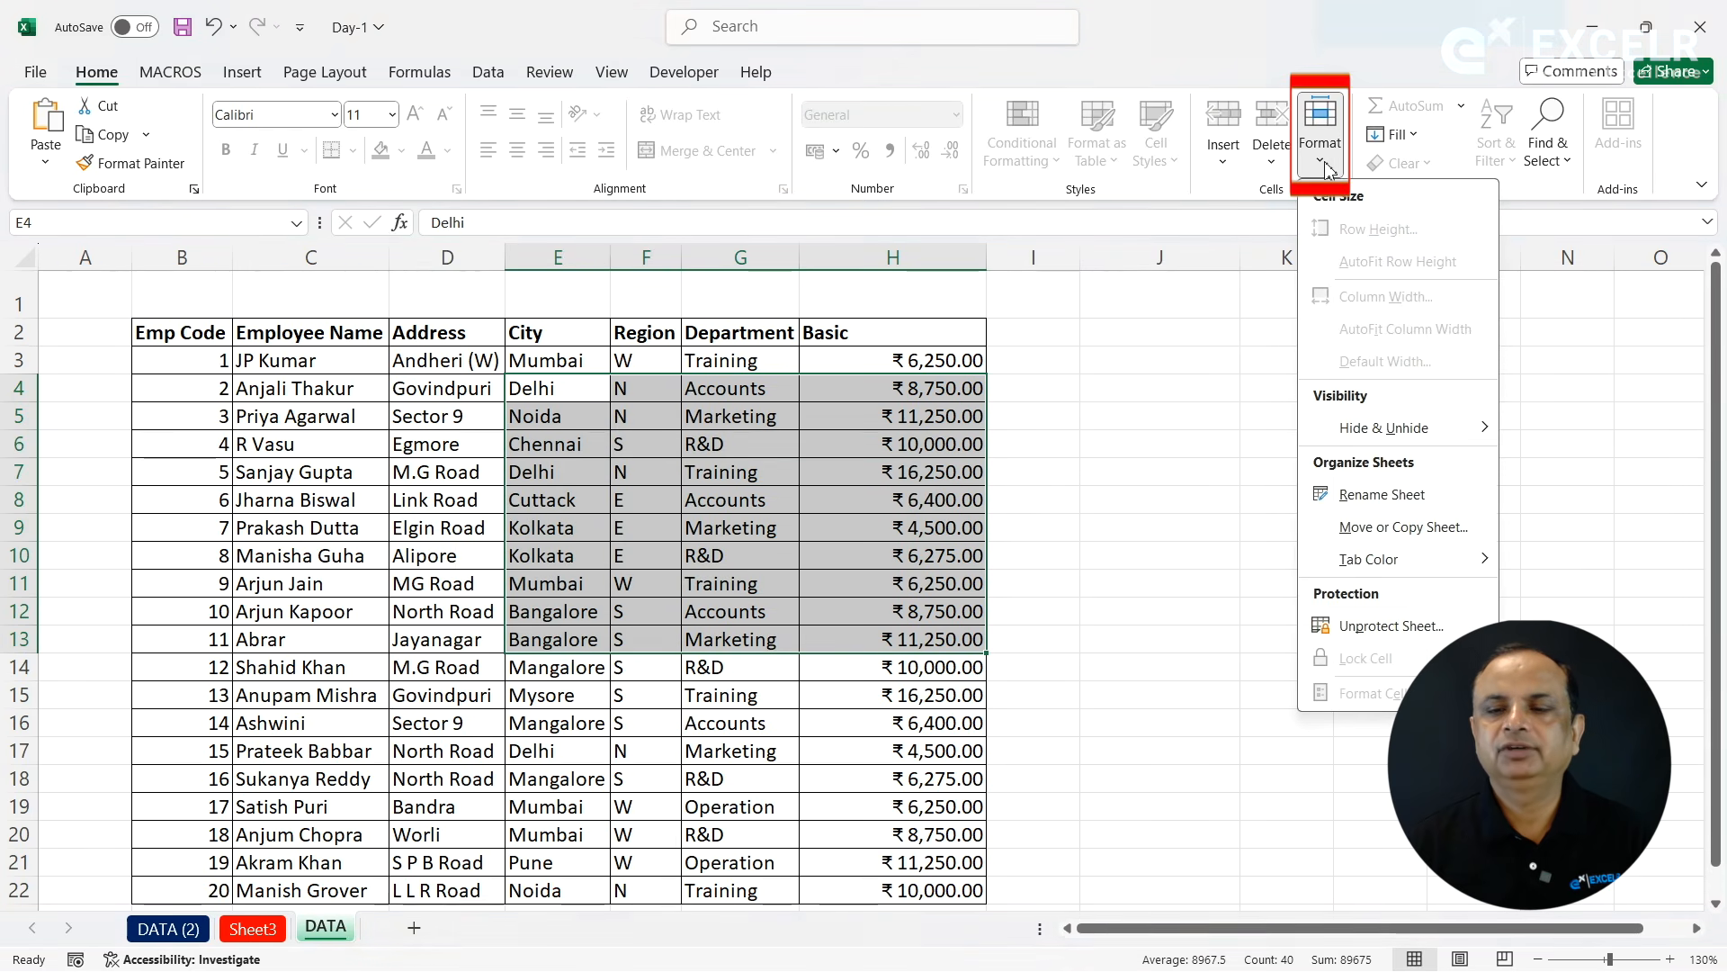
pyautogui.click(1358, 628)
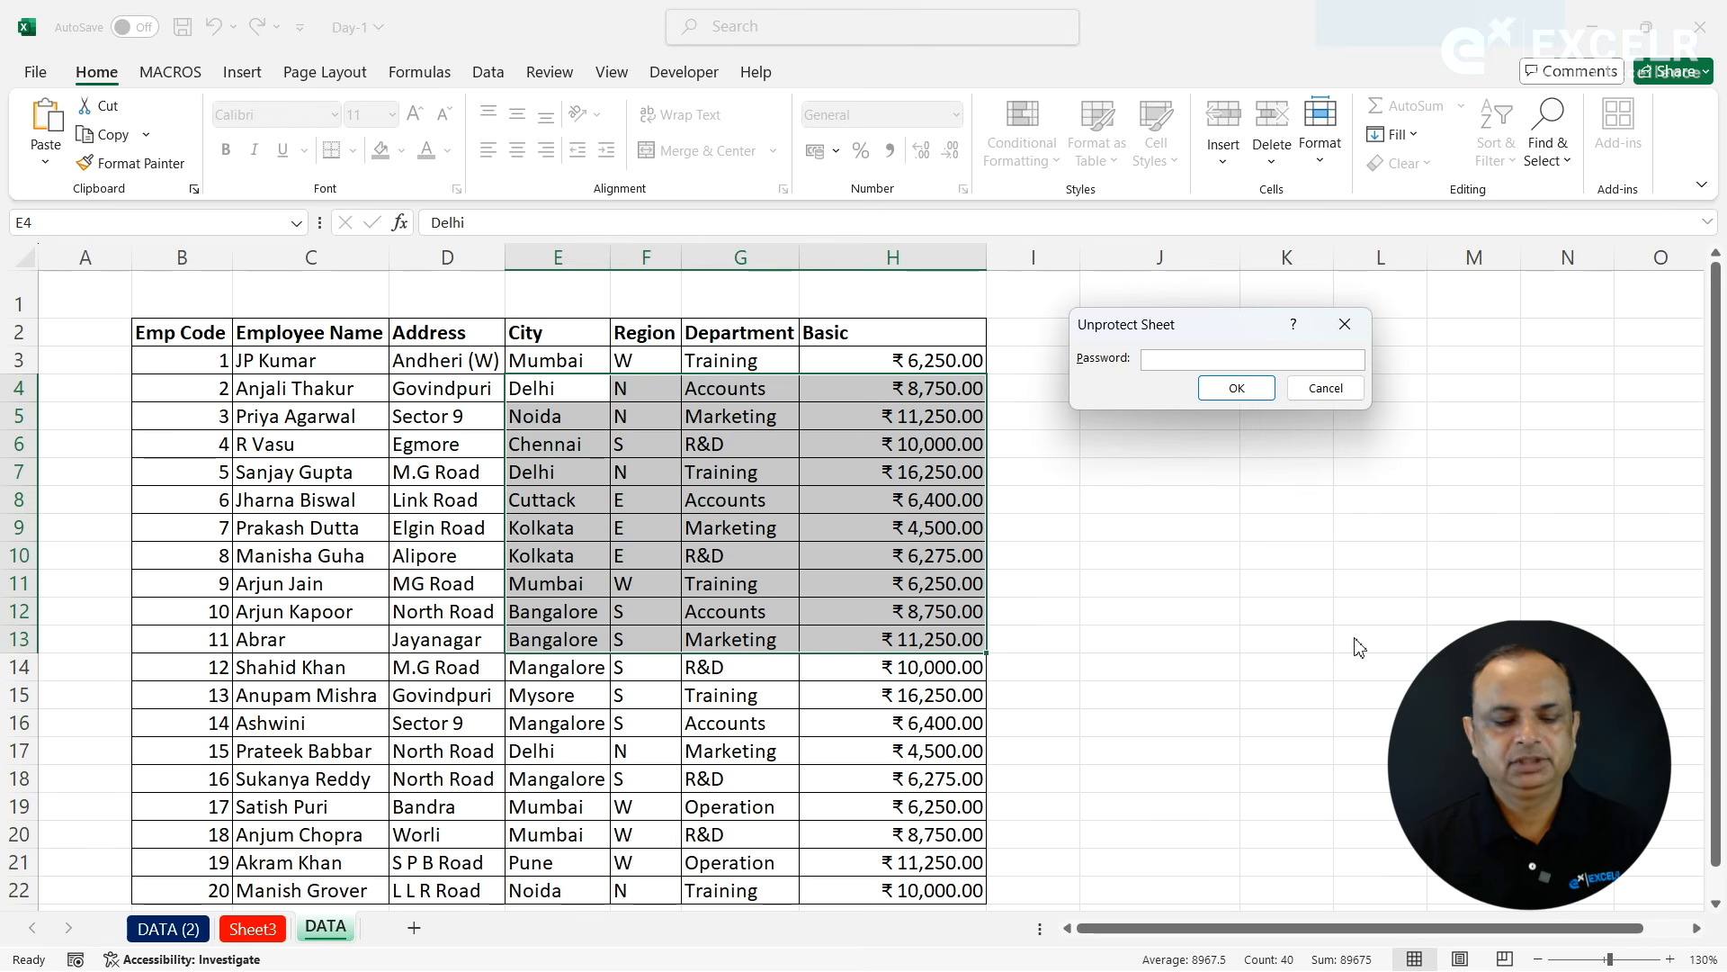
pyautogui.press('Return')
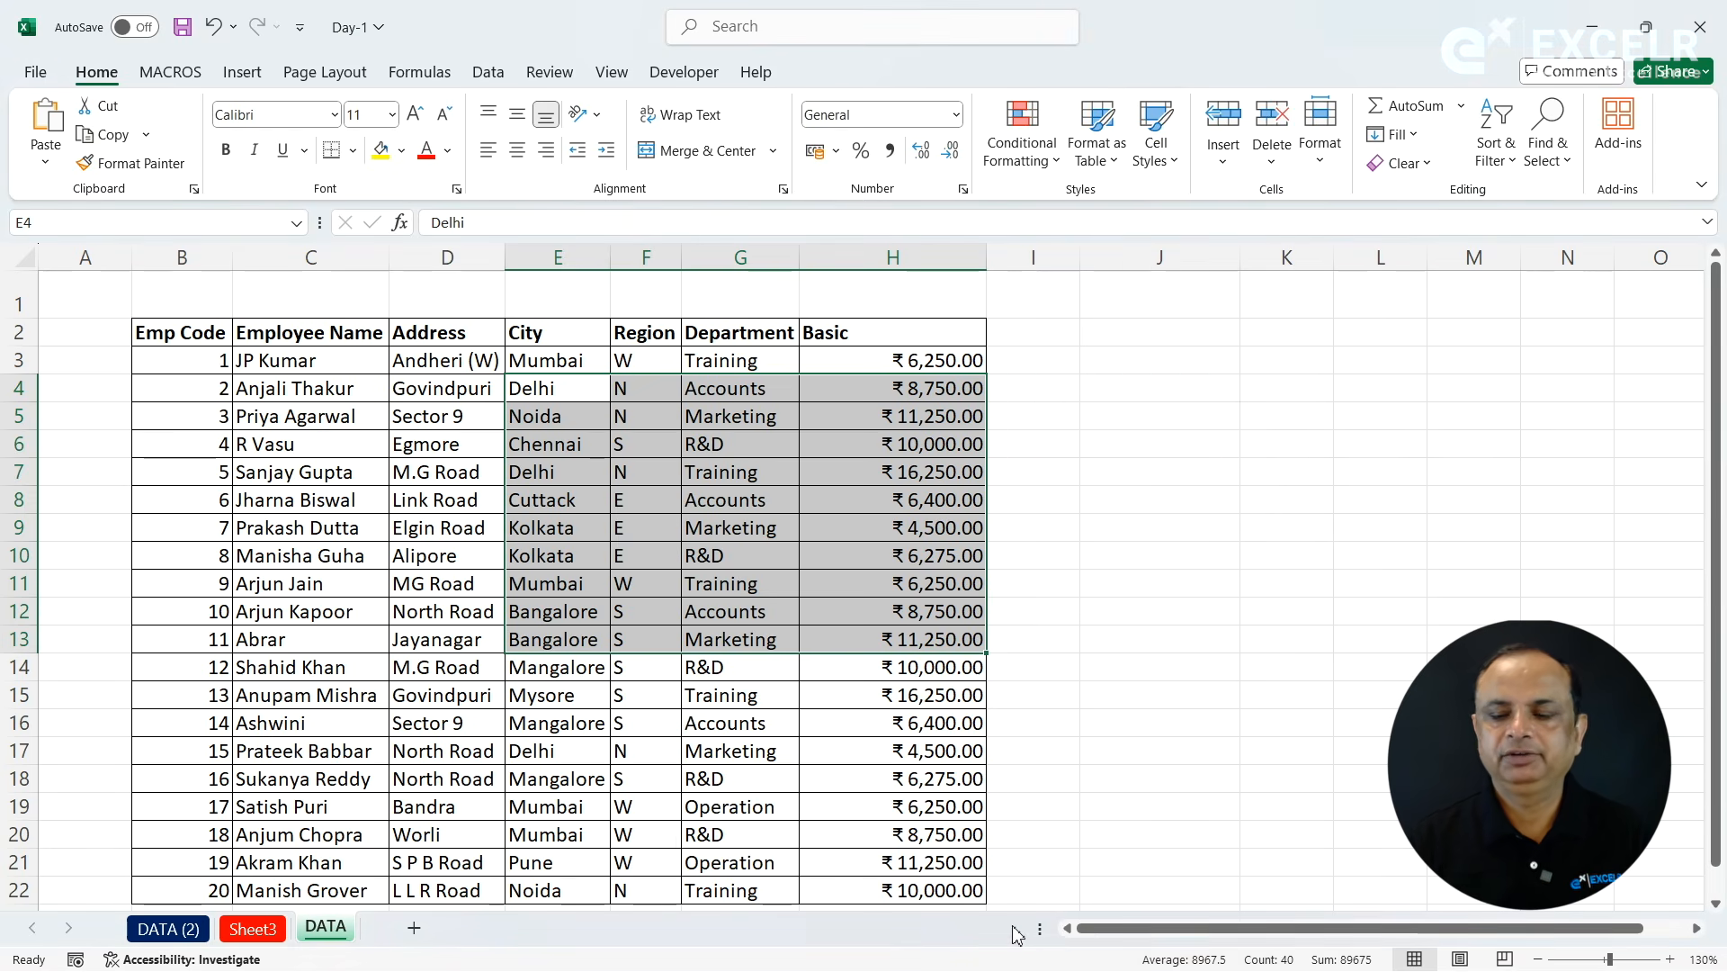
pyautogui.press('Delete')
pyautogui.hotkey('ctrl', 'v')
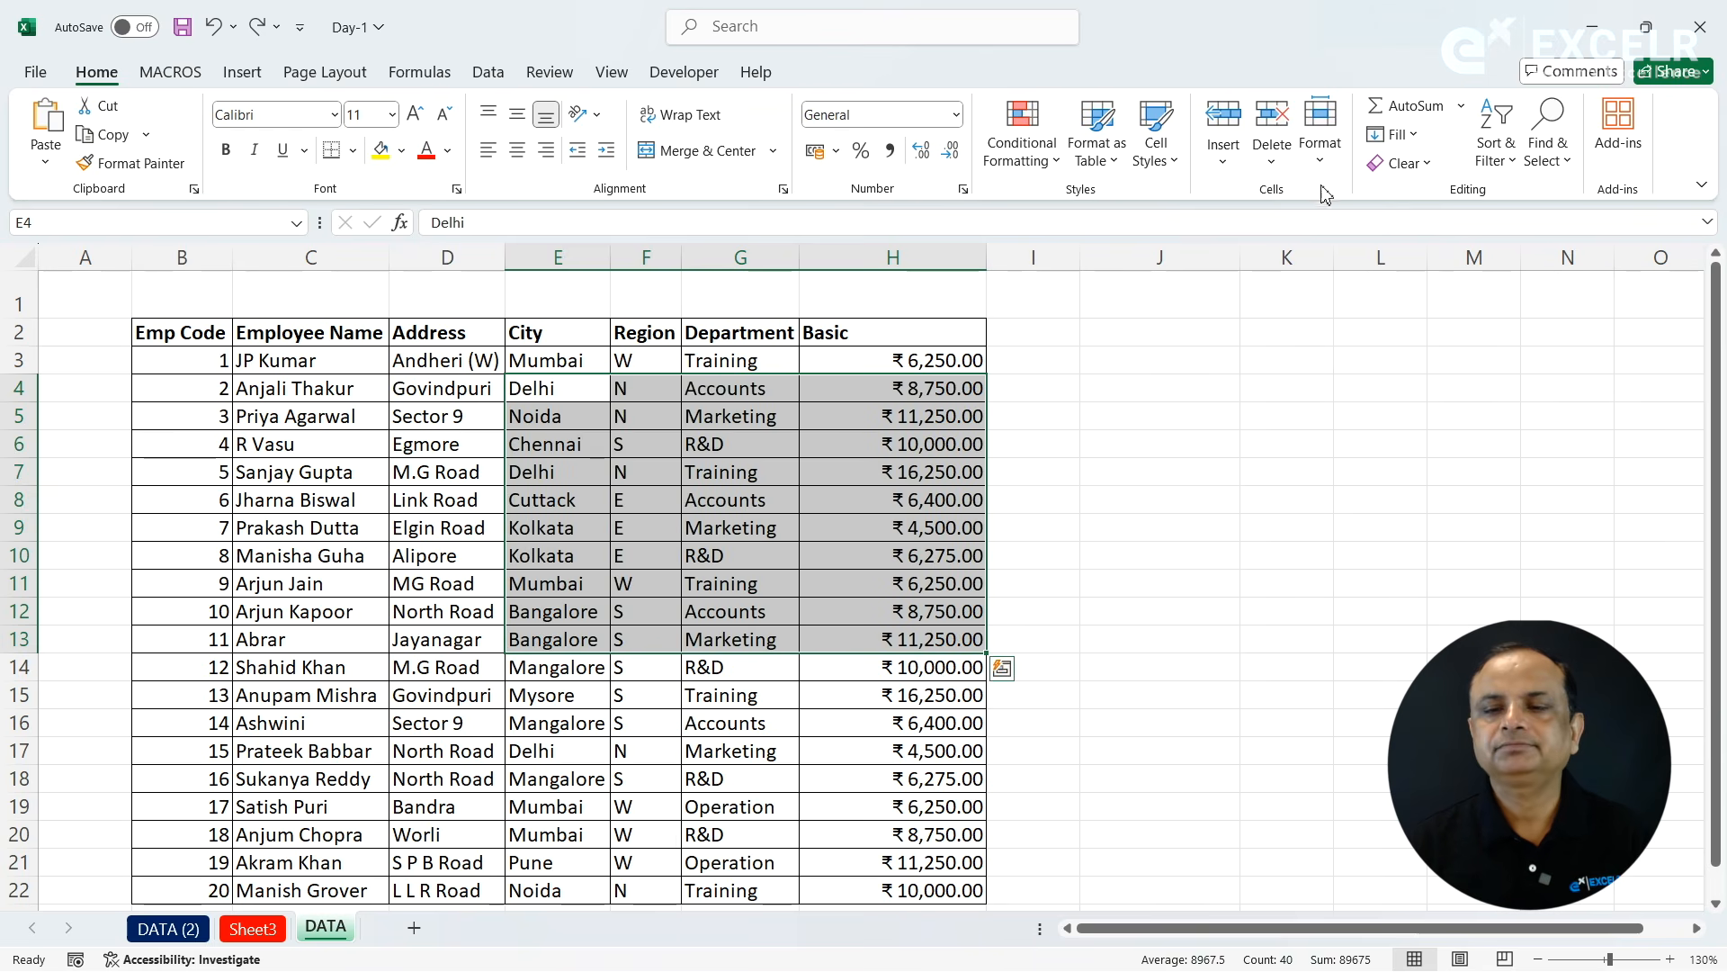
# - View the number format categories in the Format Cells dialog for cells E4:H13 without applying any
pyautogui.click(1320, 144)
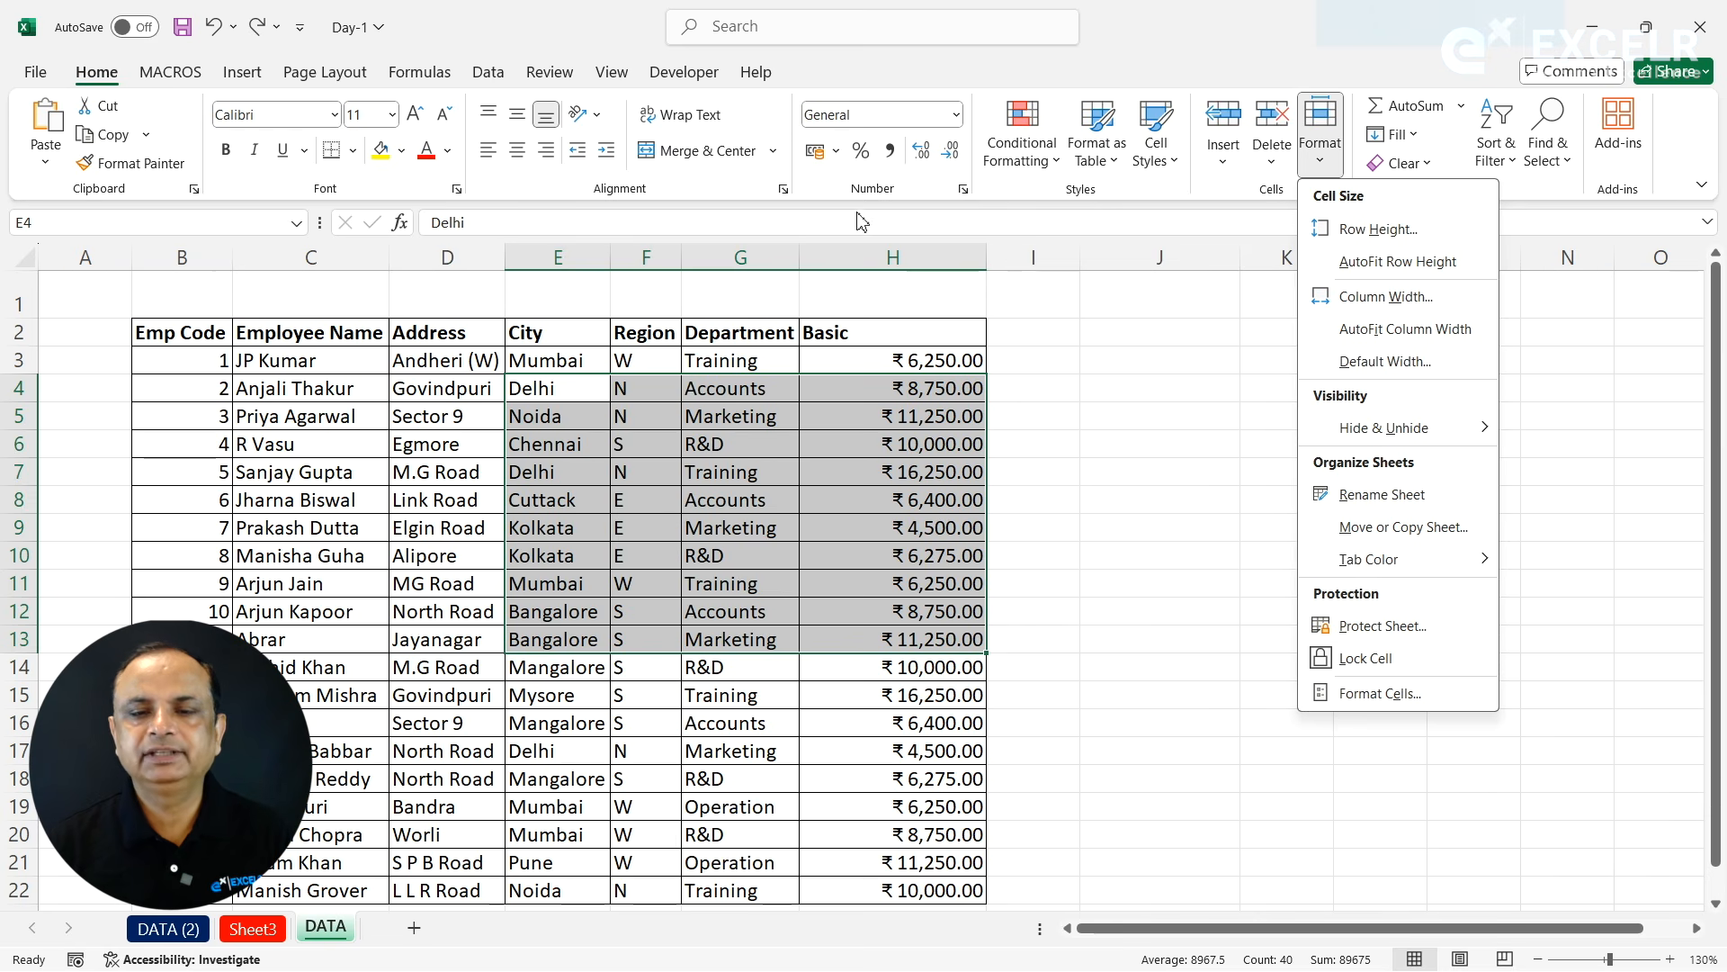
pyautogui.click(964, 189)
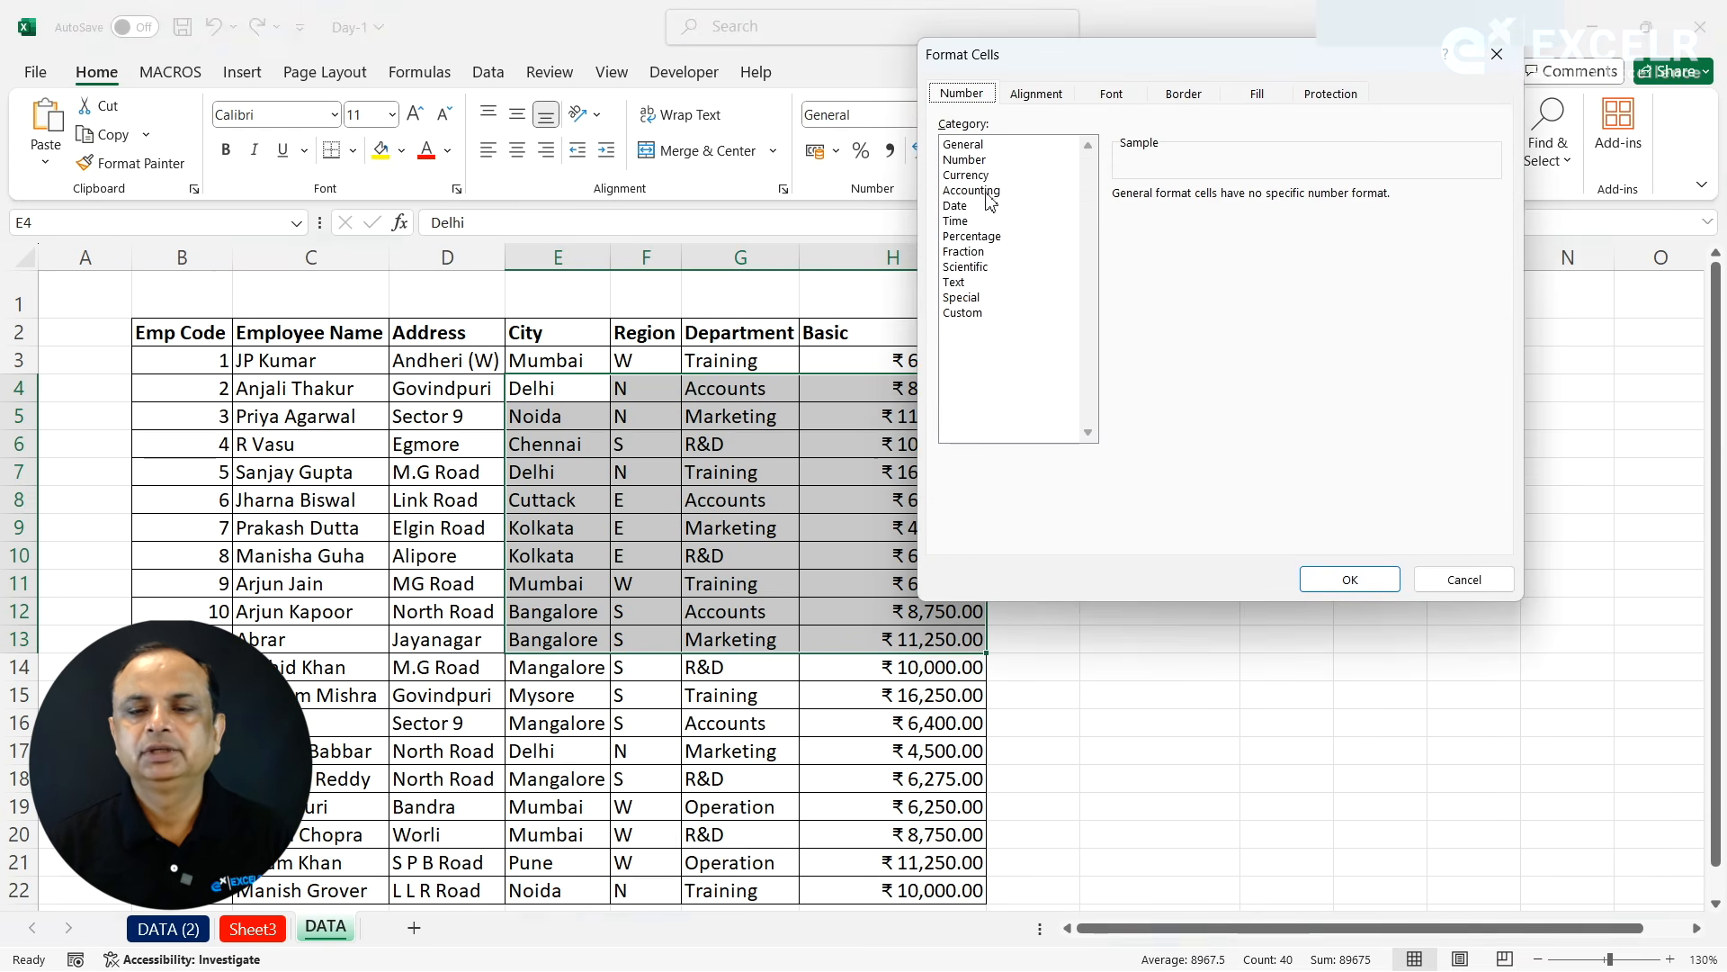
pyautogui.click(1450, 581)
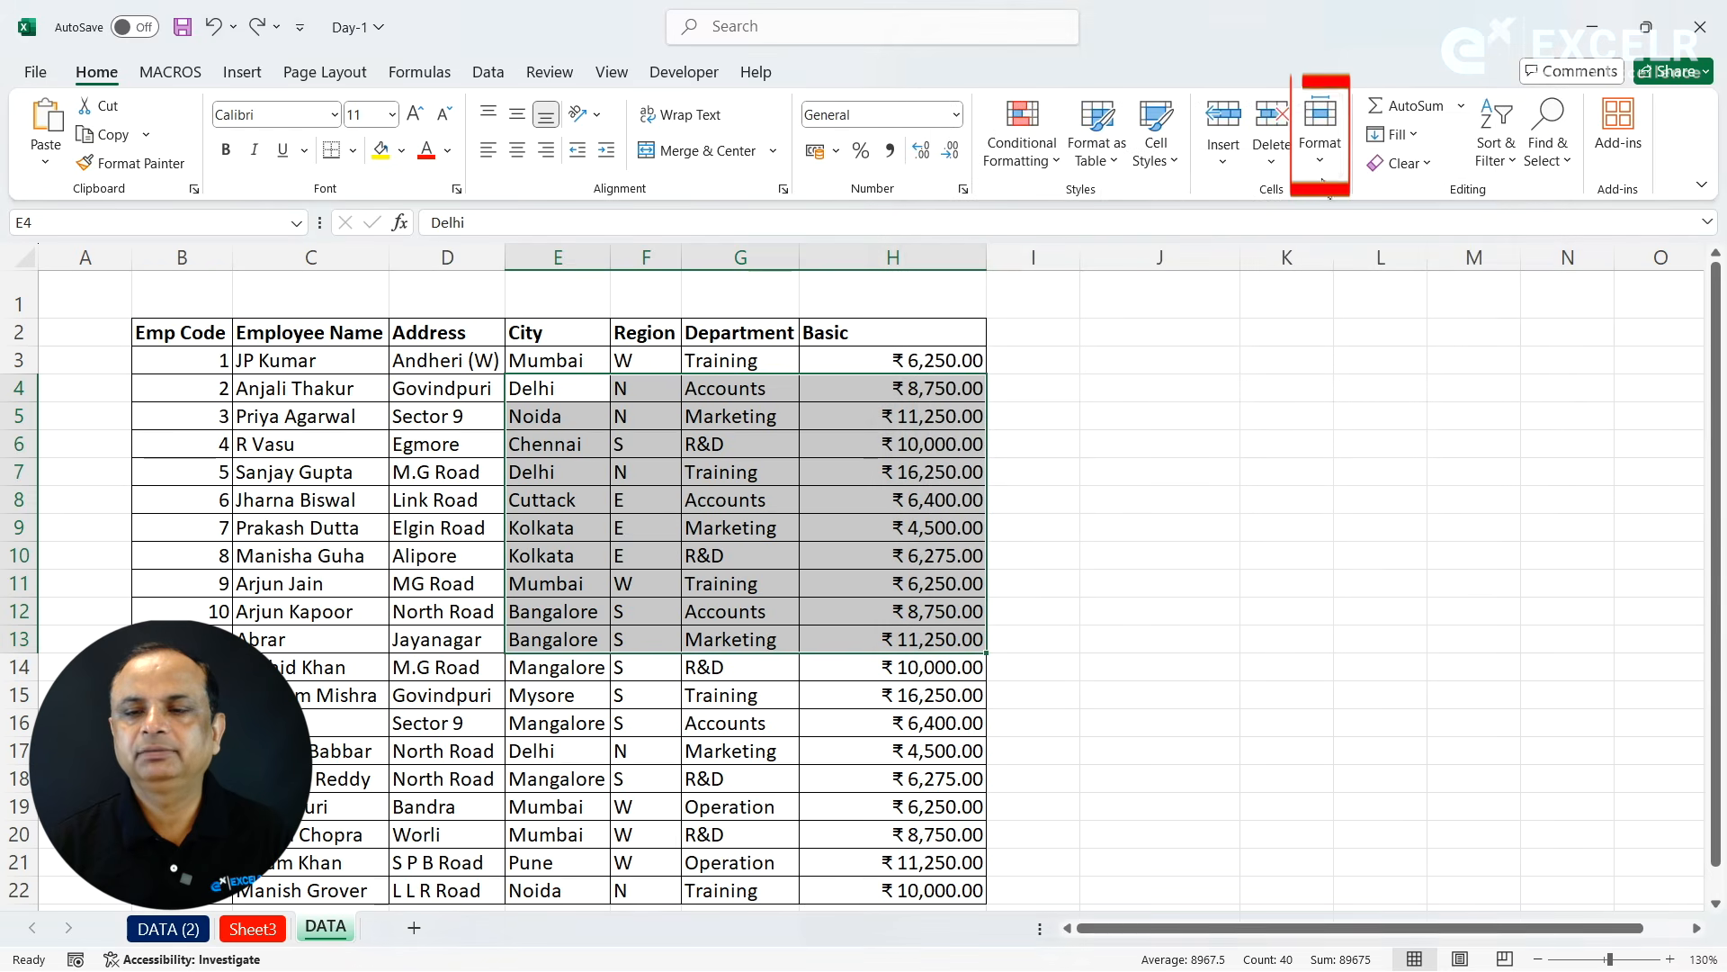
pyautogui.click(1320, 131)
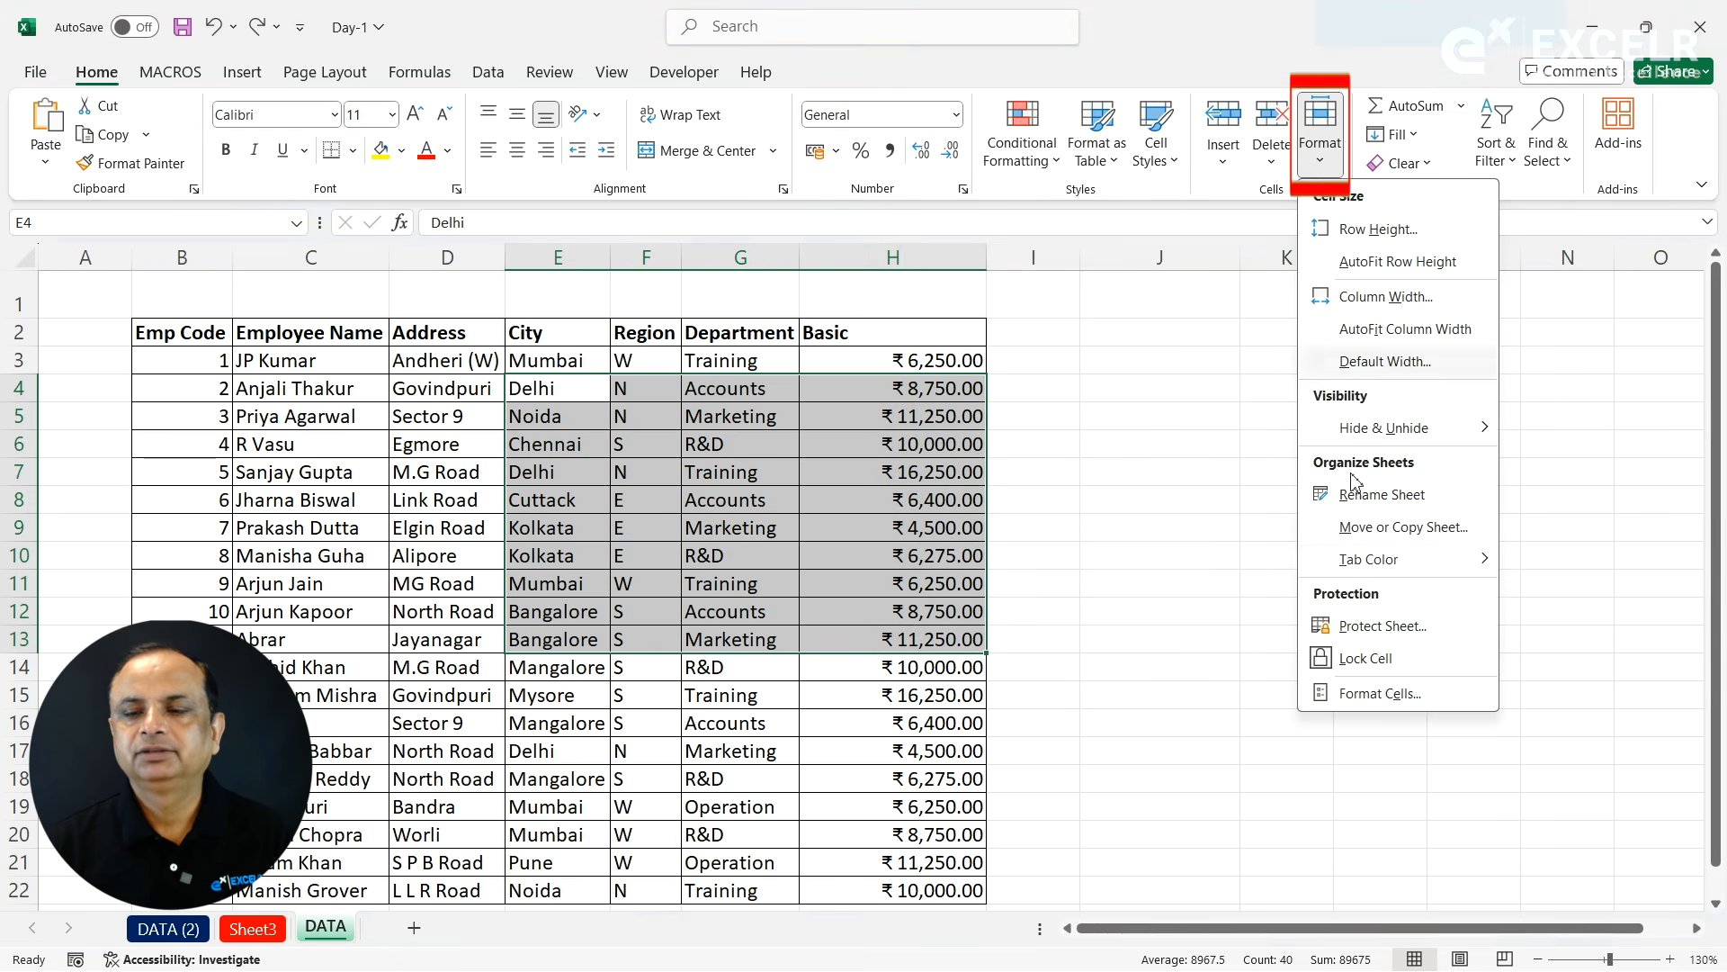
pyautogui.click(1377, 693)
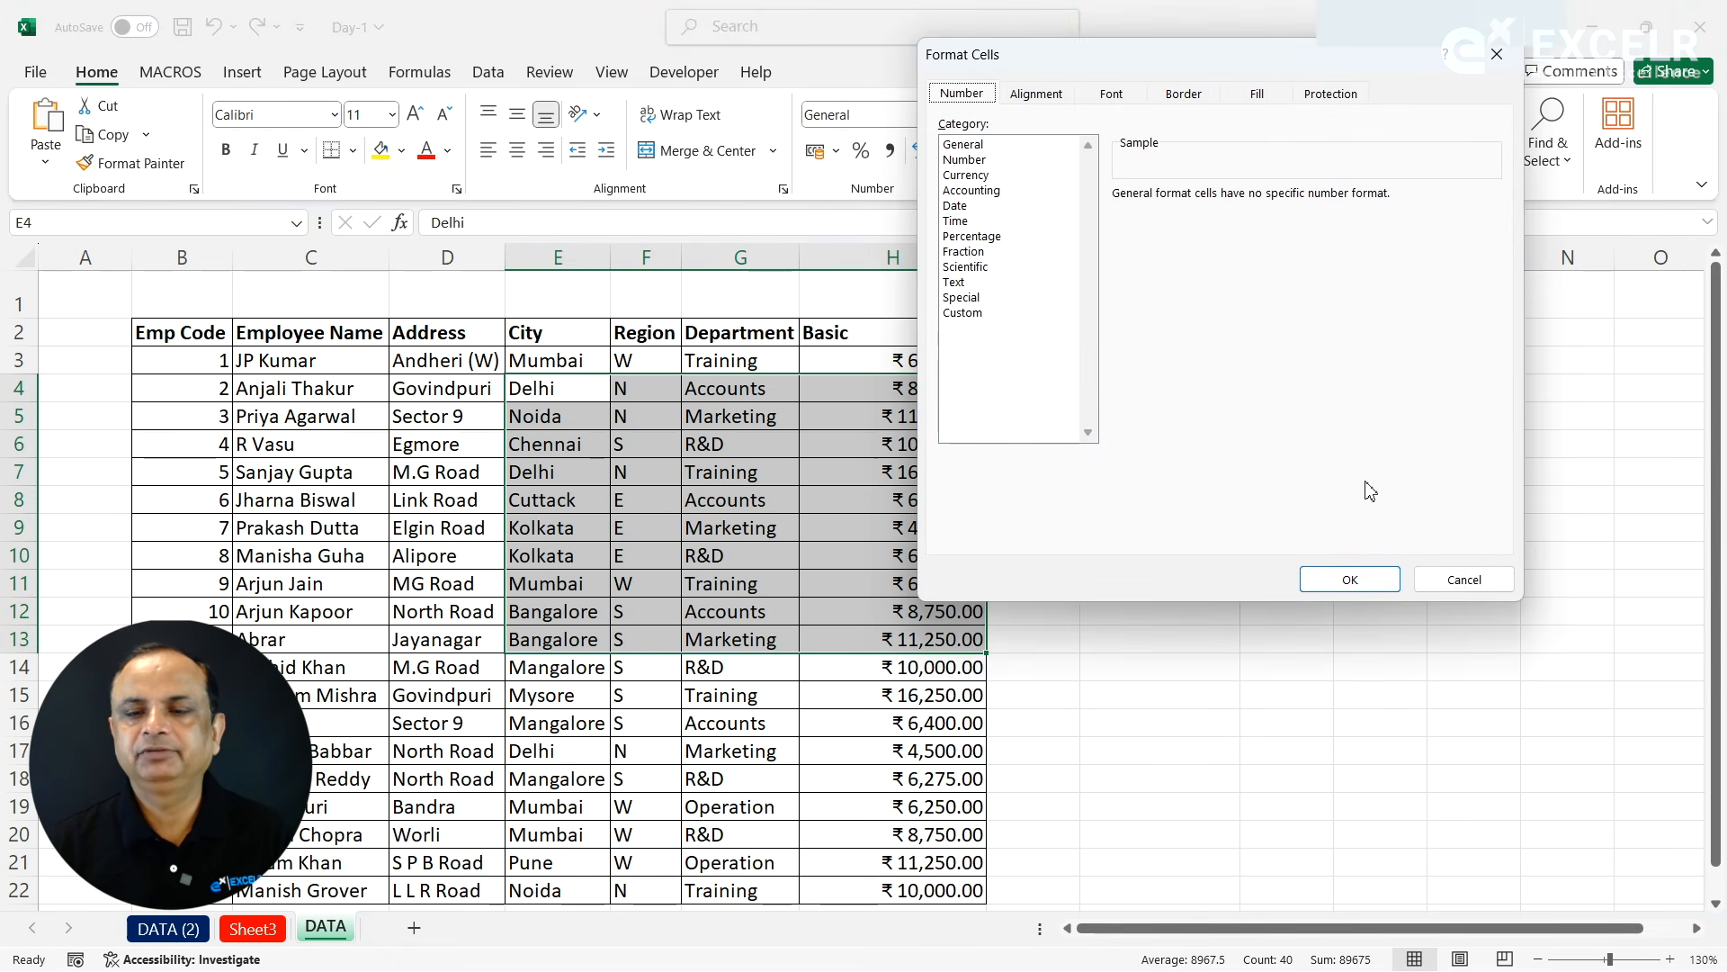
pyautogui.click(1460, 578)
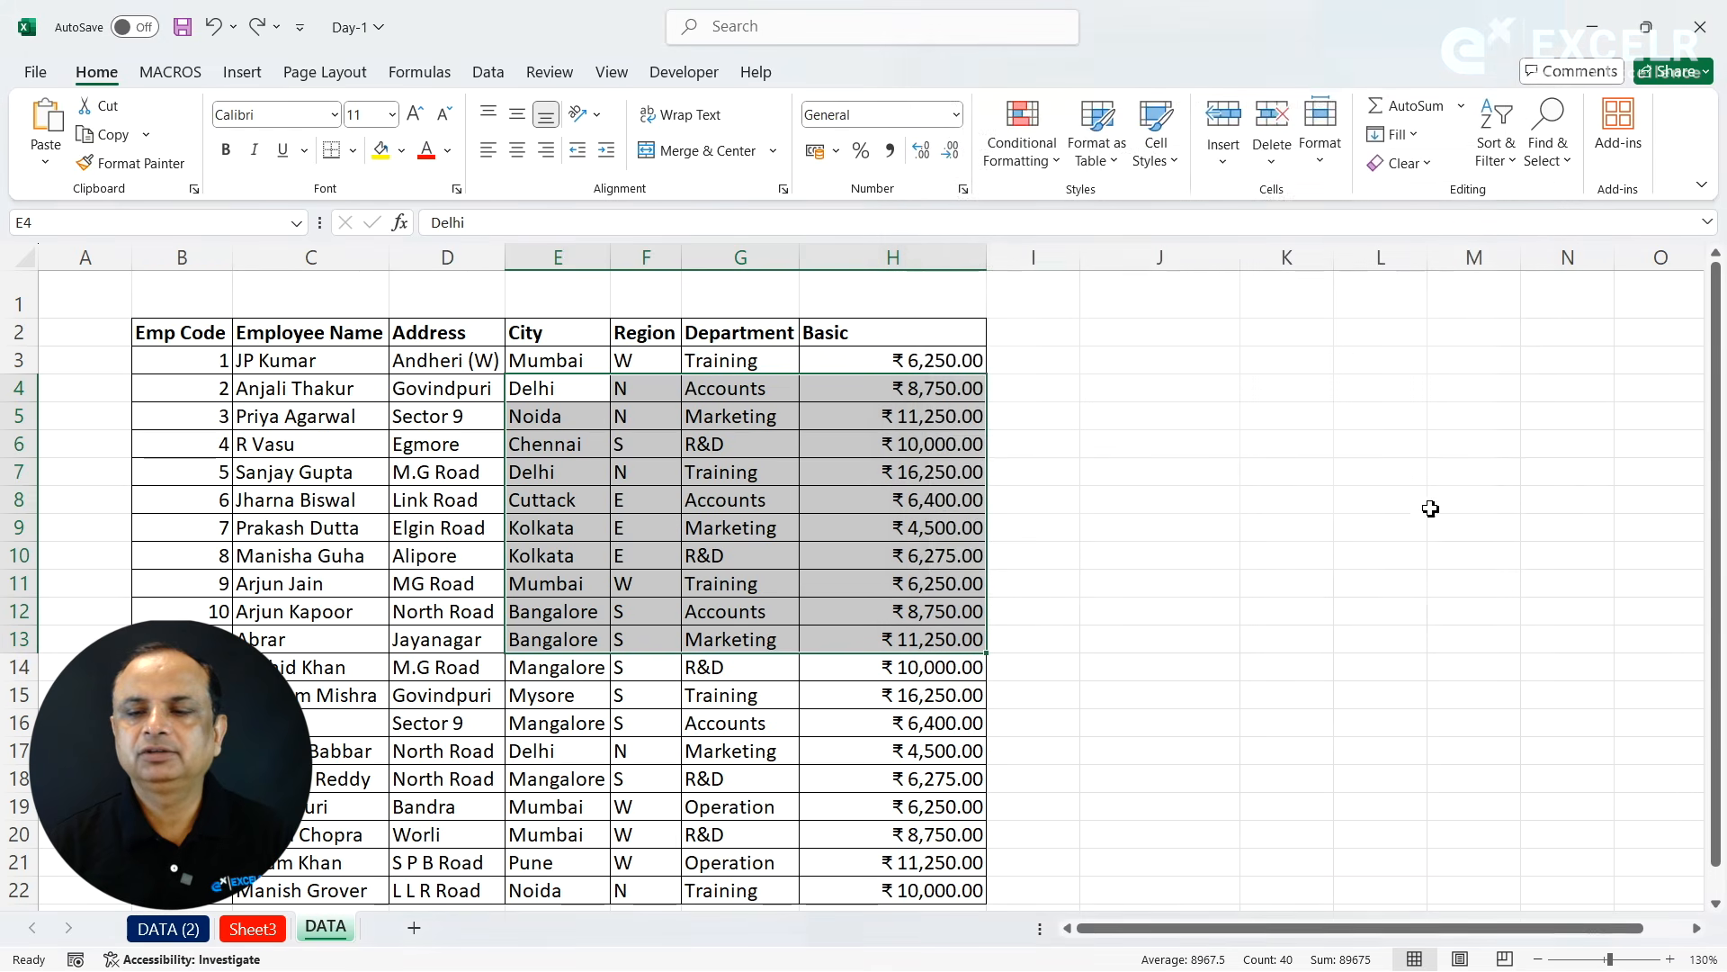
pyautogui.click(1323, 170)
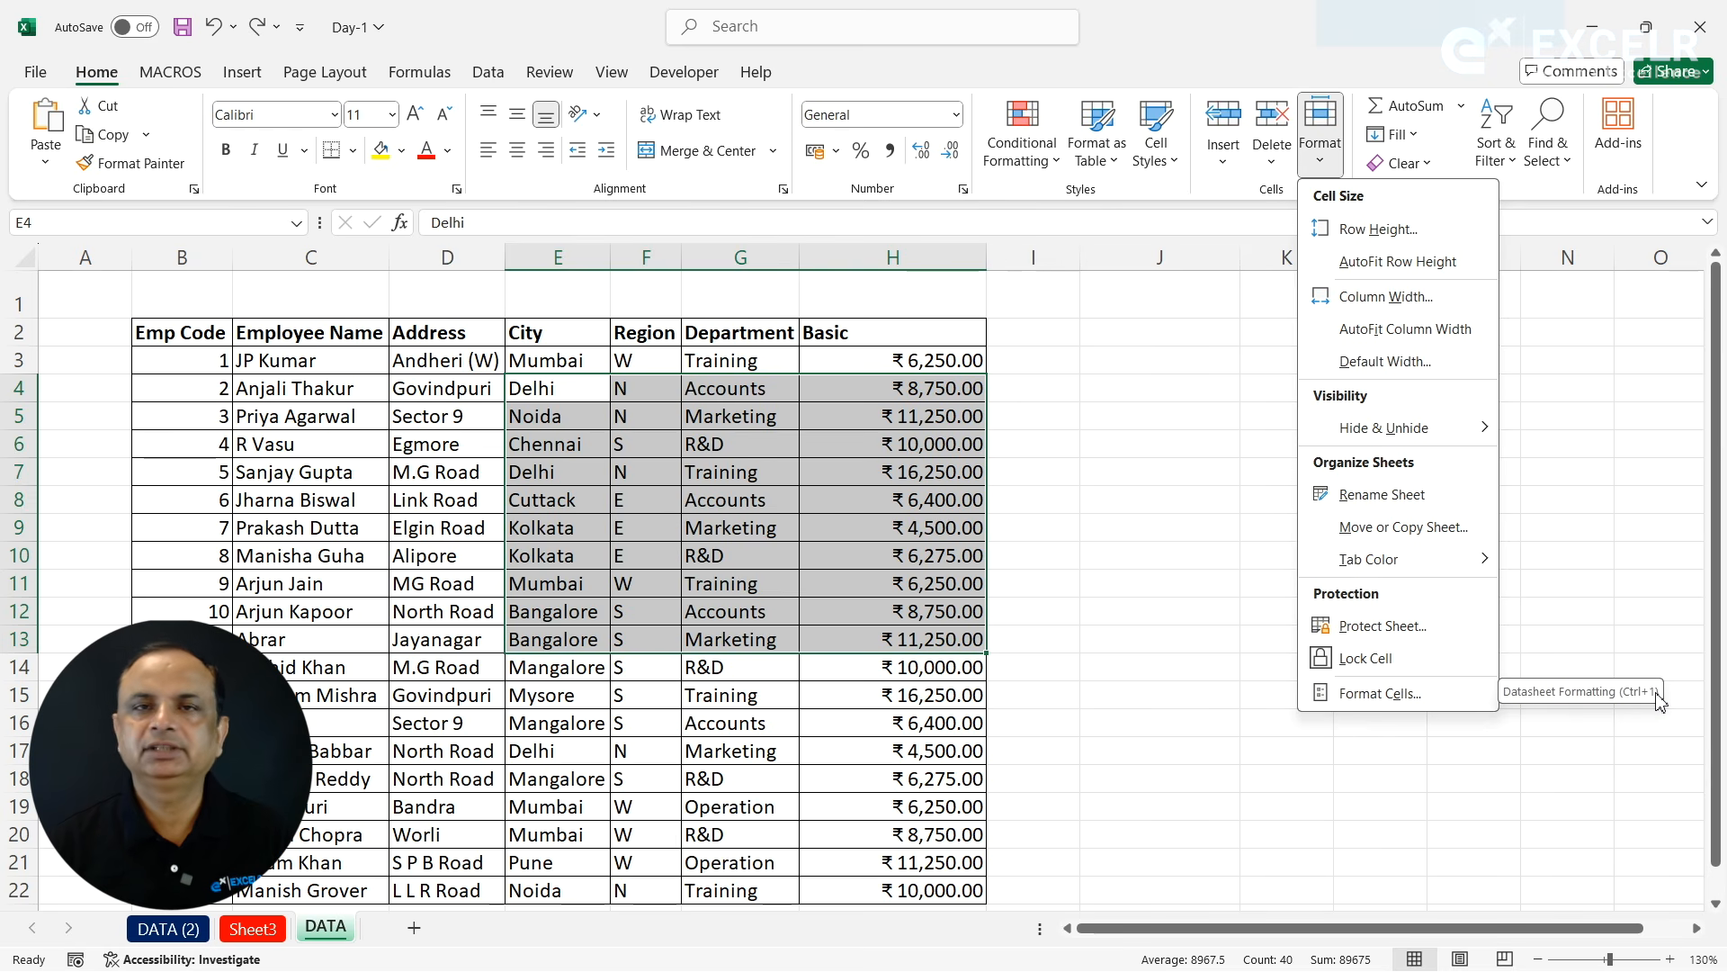
pyautogui.click(1198, 451)
pyautogui.click(1082, 428)
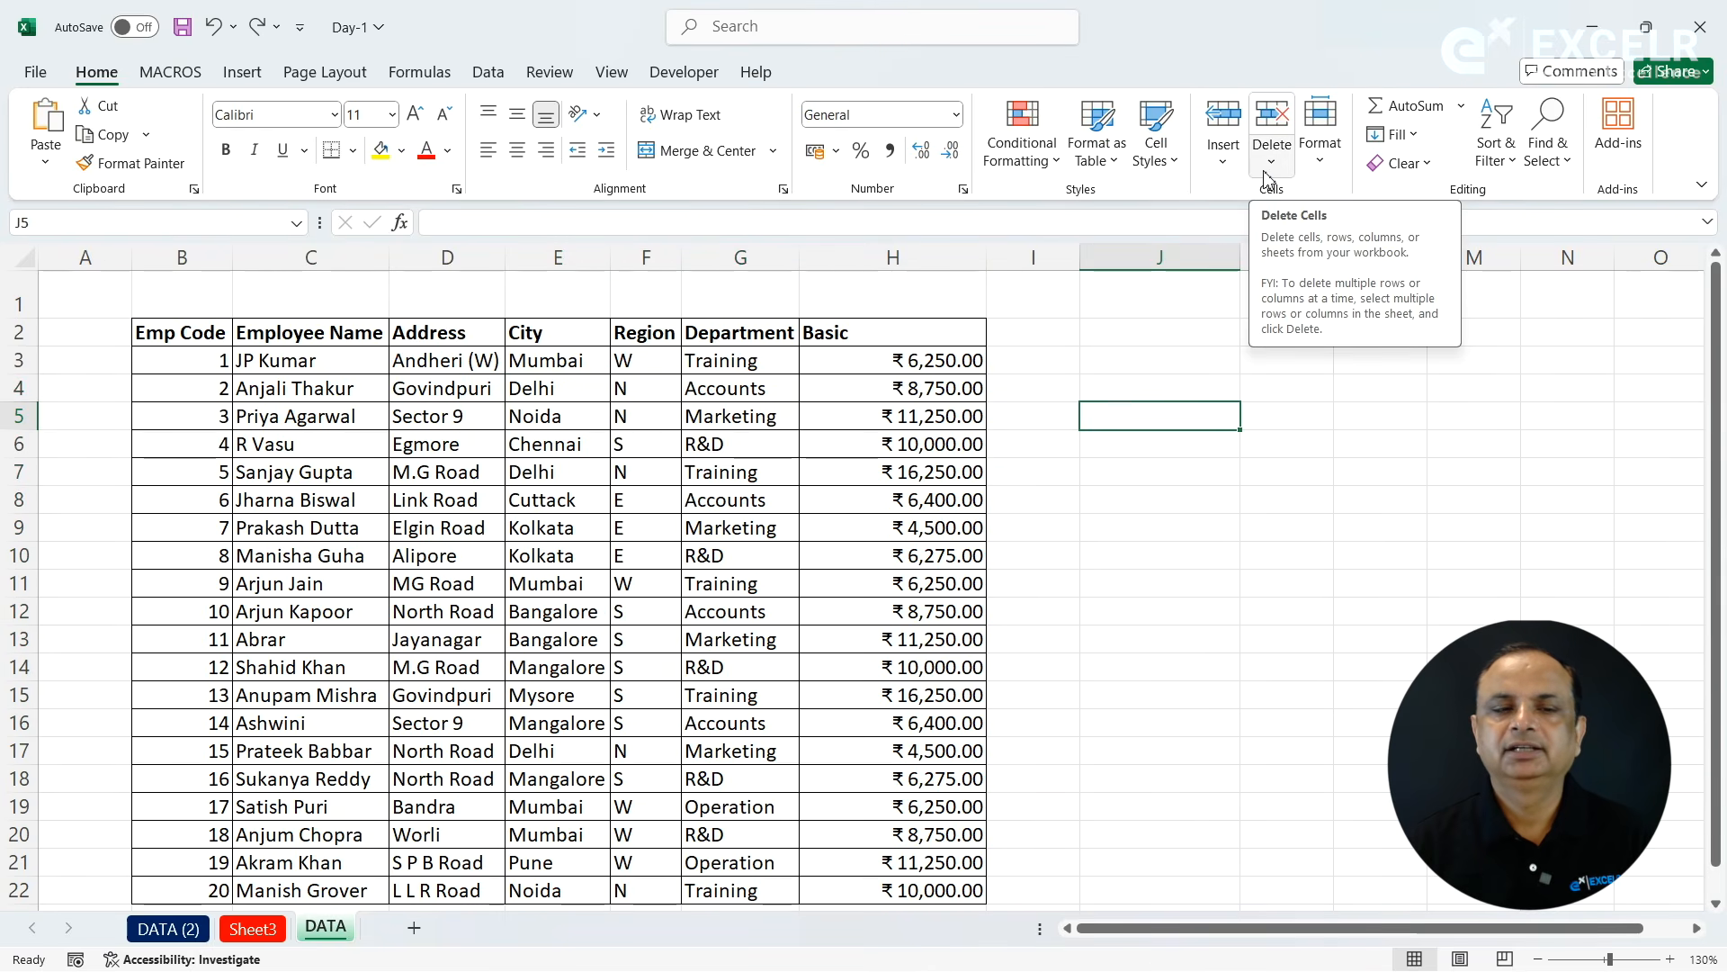
pyautogui.click(1199, 307)
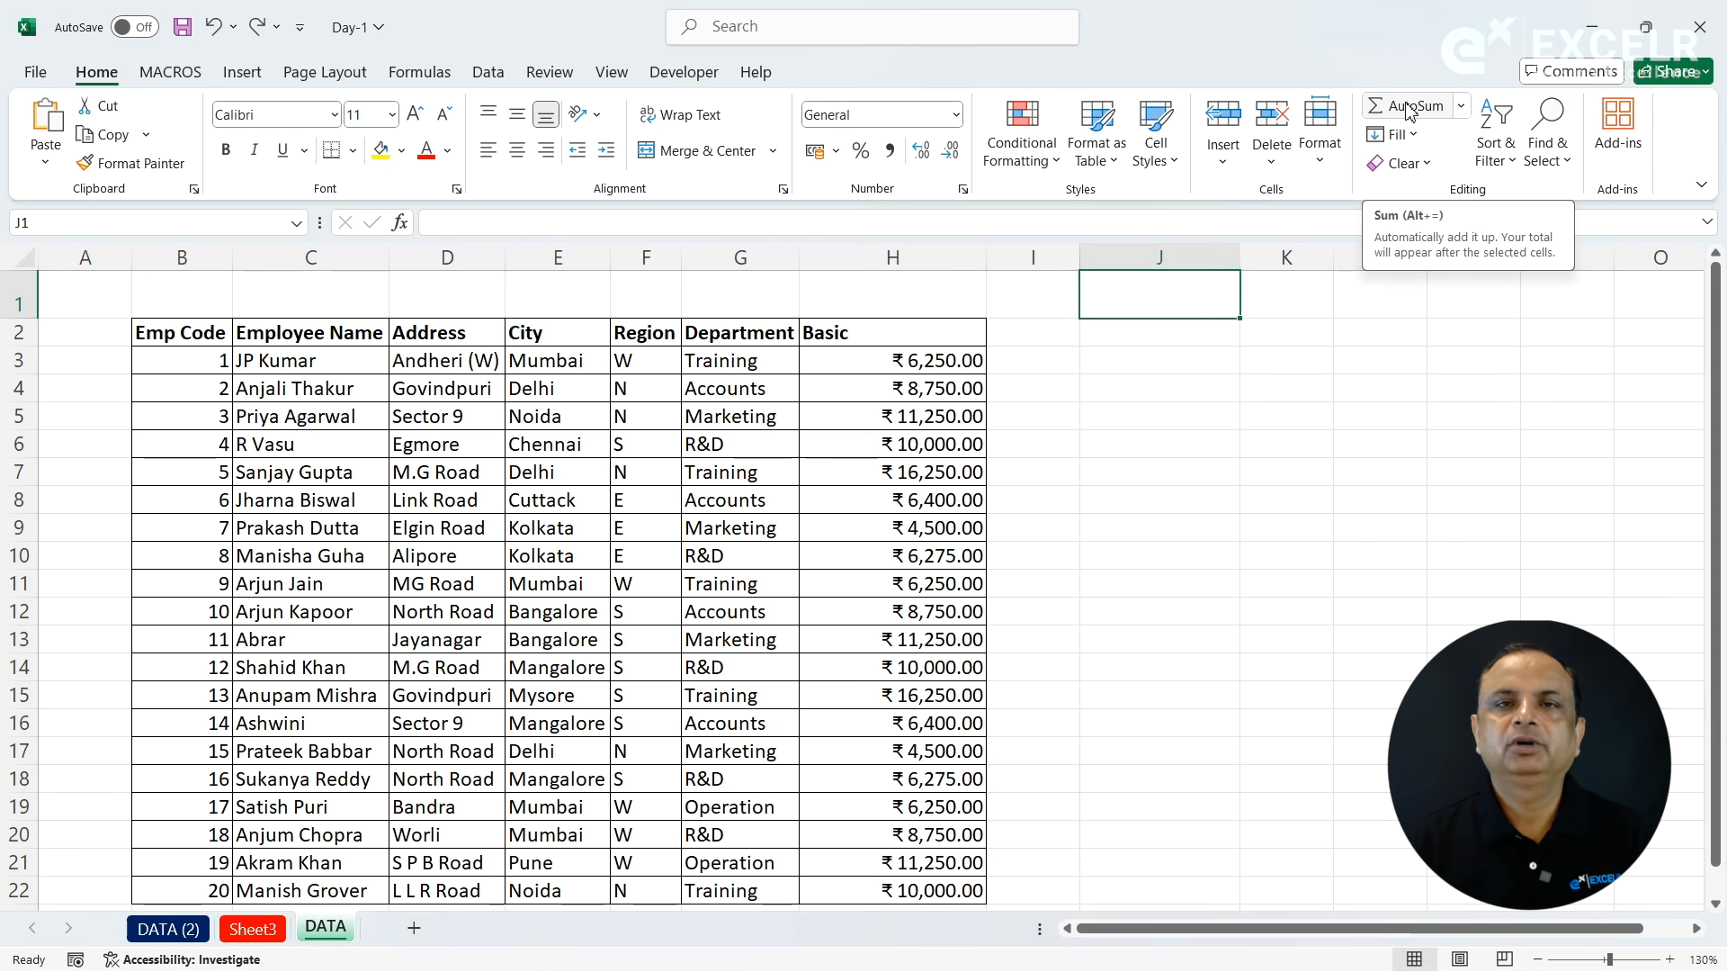
# - Total the Basic values in cells H3:H22 with AutoSum in cell H23 of the DATA sheet
pyautogui.click(942, 380)
pyautogui.press('Down')
pyautogui.press('Down')
pyautogui.press('Down')
pyautogui.press('Down')
pyautogui.press('Down')
pyautogui.press('Down')
pyautogui.press('Down')
pyautogui.press('Down')
pyautogui.press('Down')
pyautogui.press('Down')
pyautogui.press('Down')
pyautogui.press('Down')
pyautogui.press('Down')
pyautogui.press('Down')
pyautogui.press('Down')
pyautogui.press('Down')
pyautogui.press('Down')
pyautogui.press('Down')
pyautogui.press('Down')
pyautogui.press('Down')
pyautogui.press('Up')
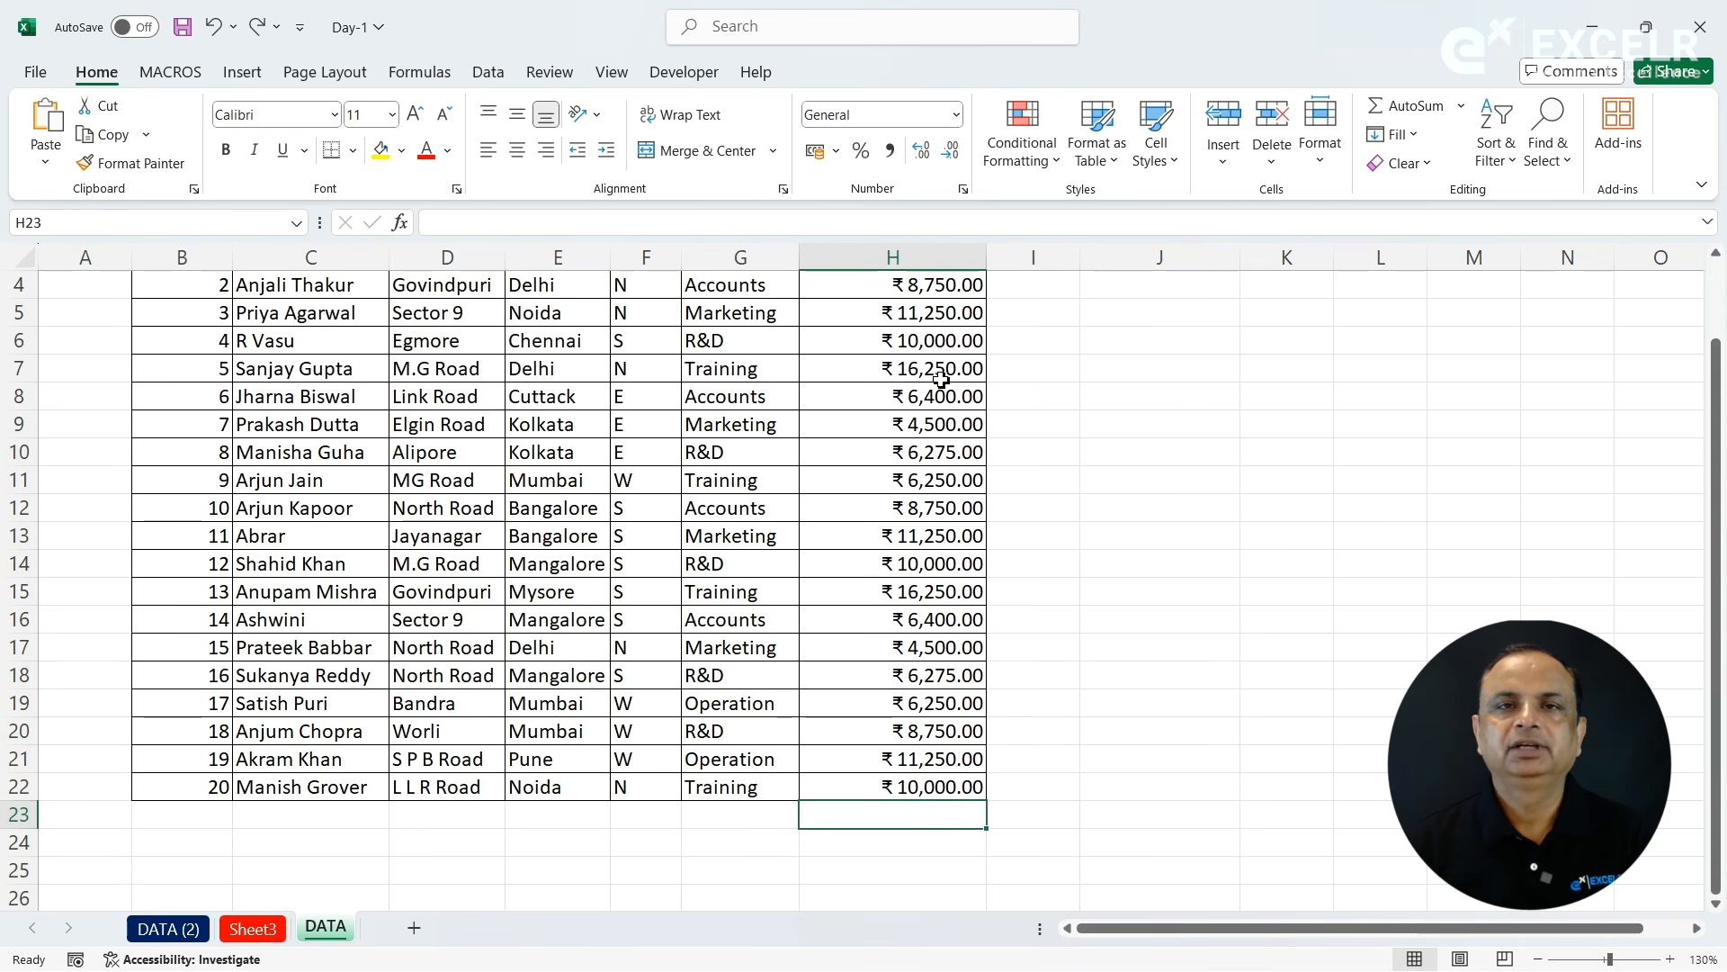
pyautogui.hotkey('alt', '=')
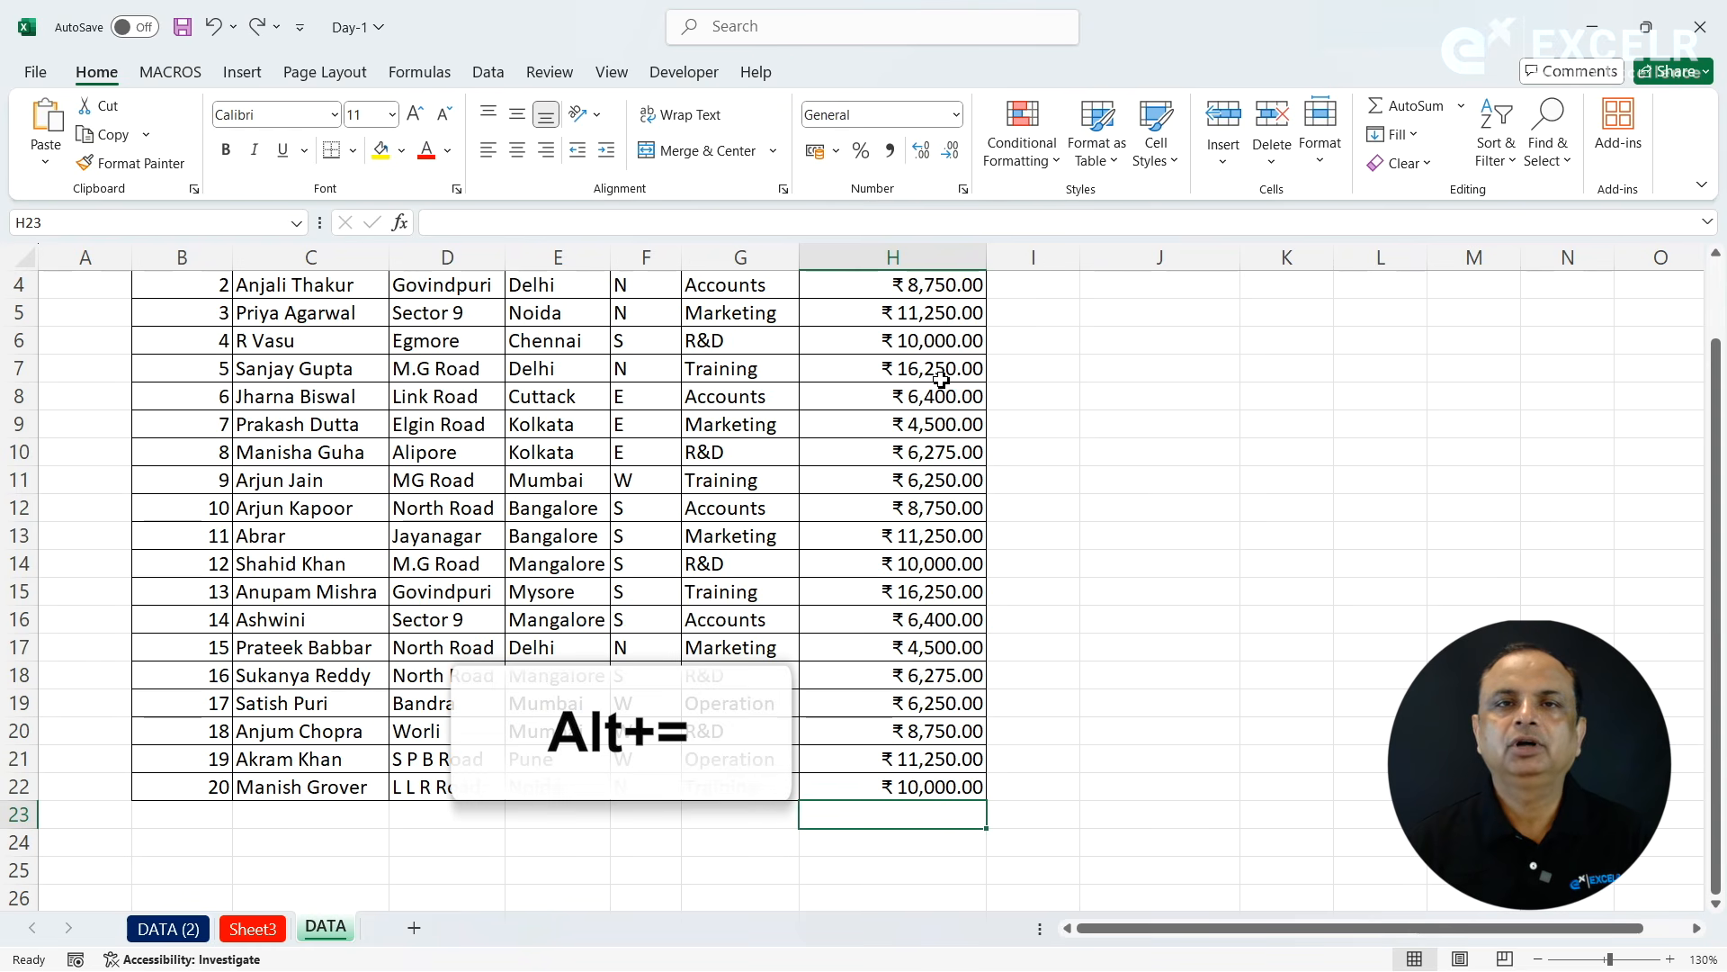
pyautogui.hotkey('alt', '=')
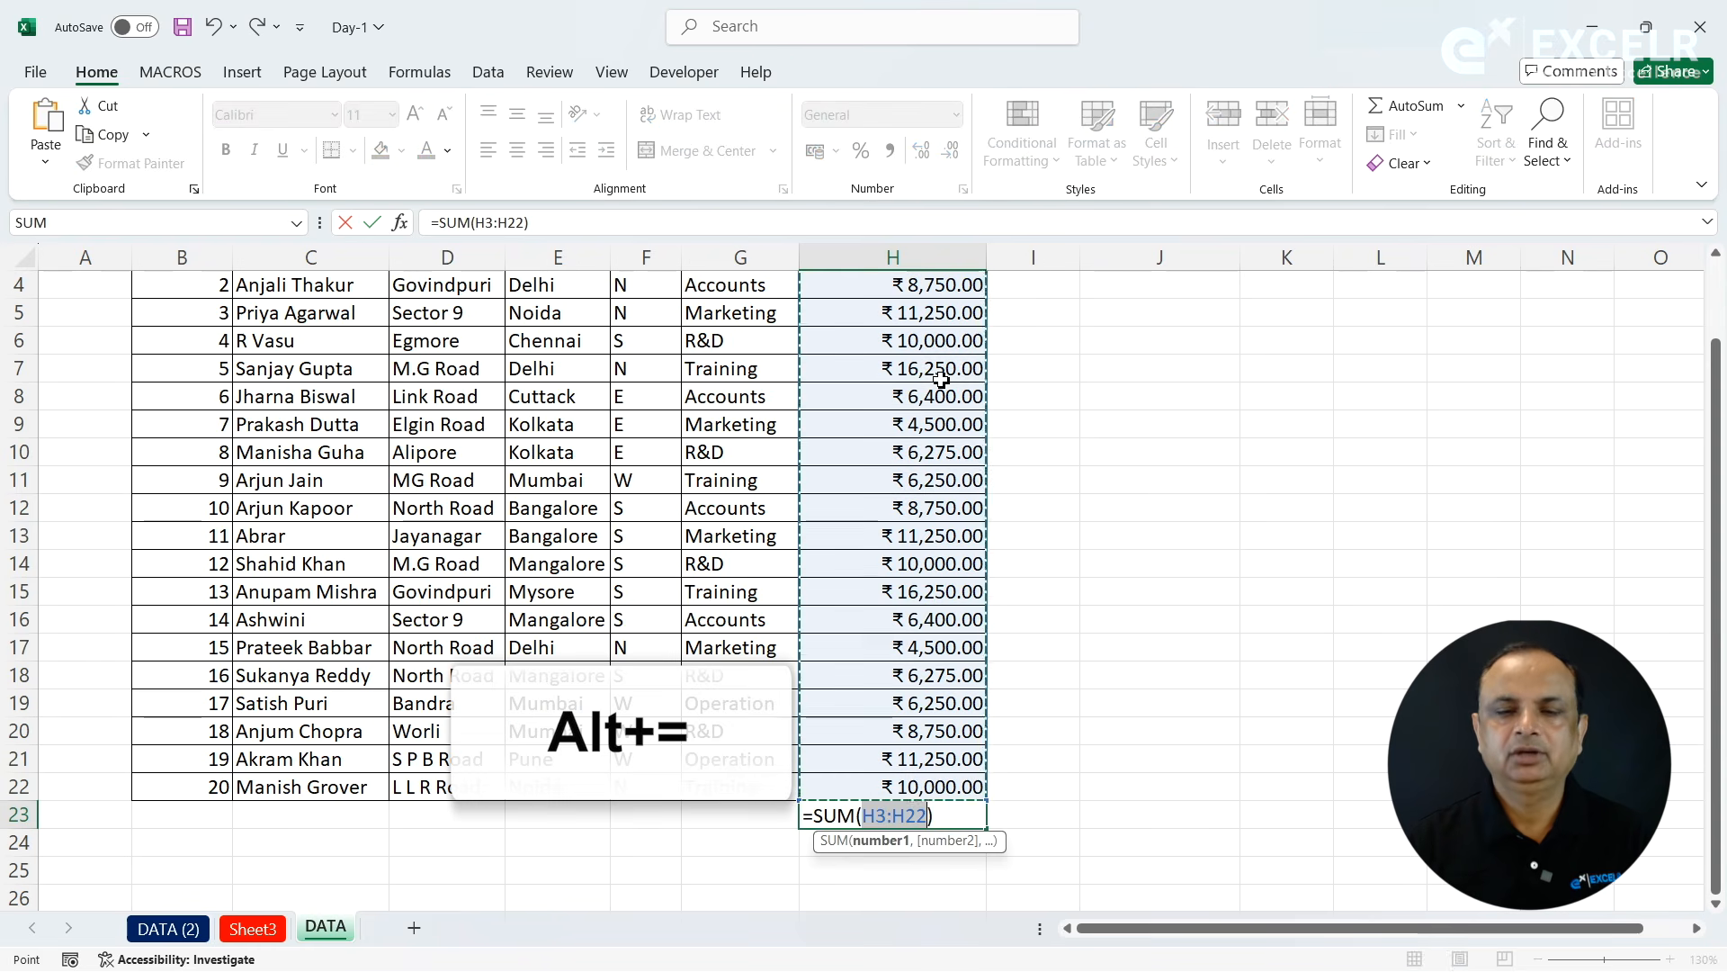
pyautogui.press('Return')
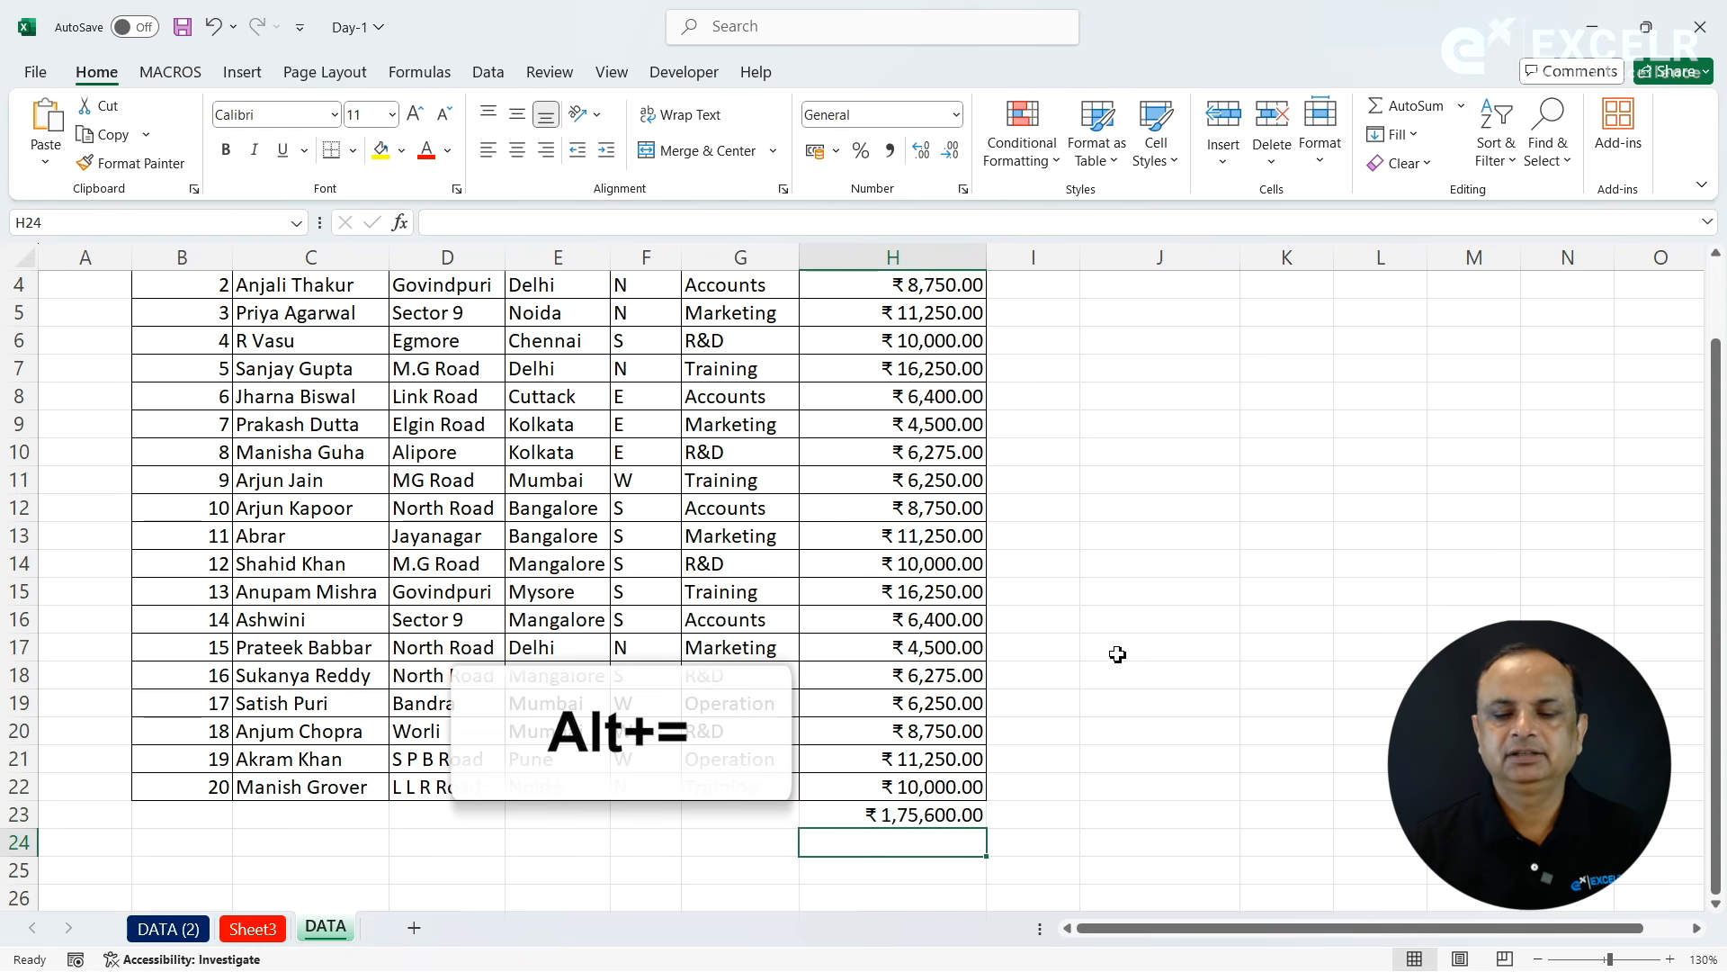
pyautogui.click(921, 809)
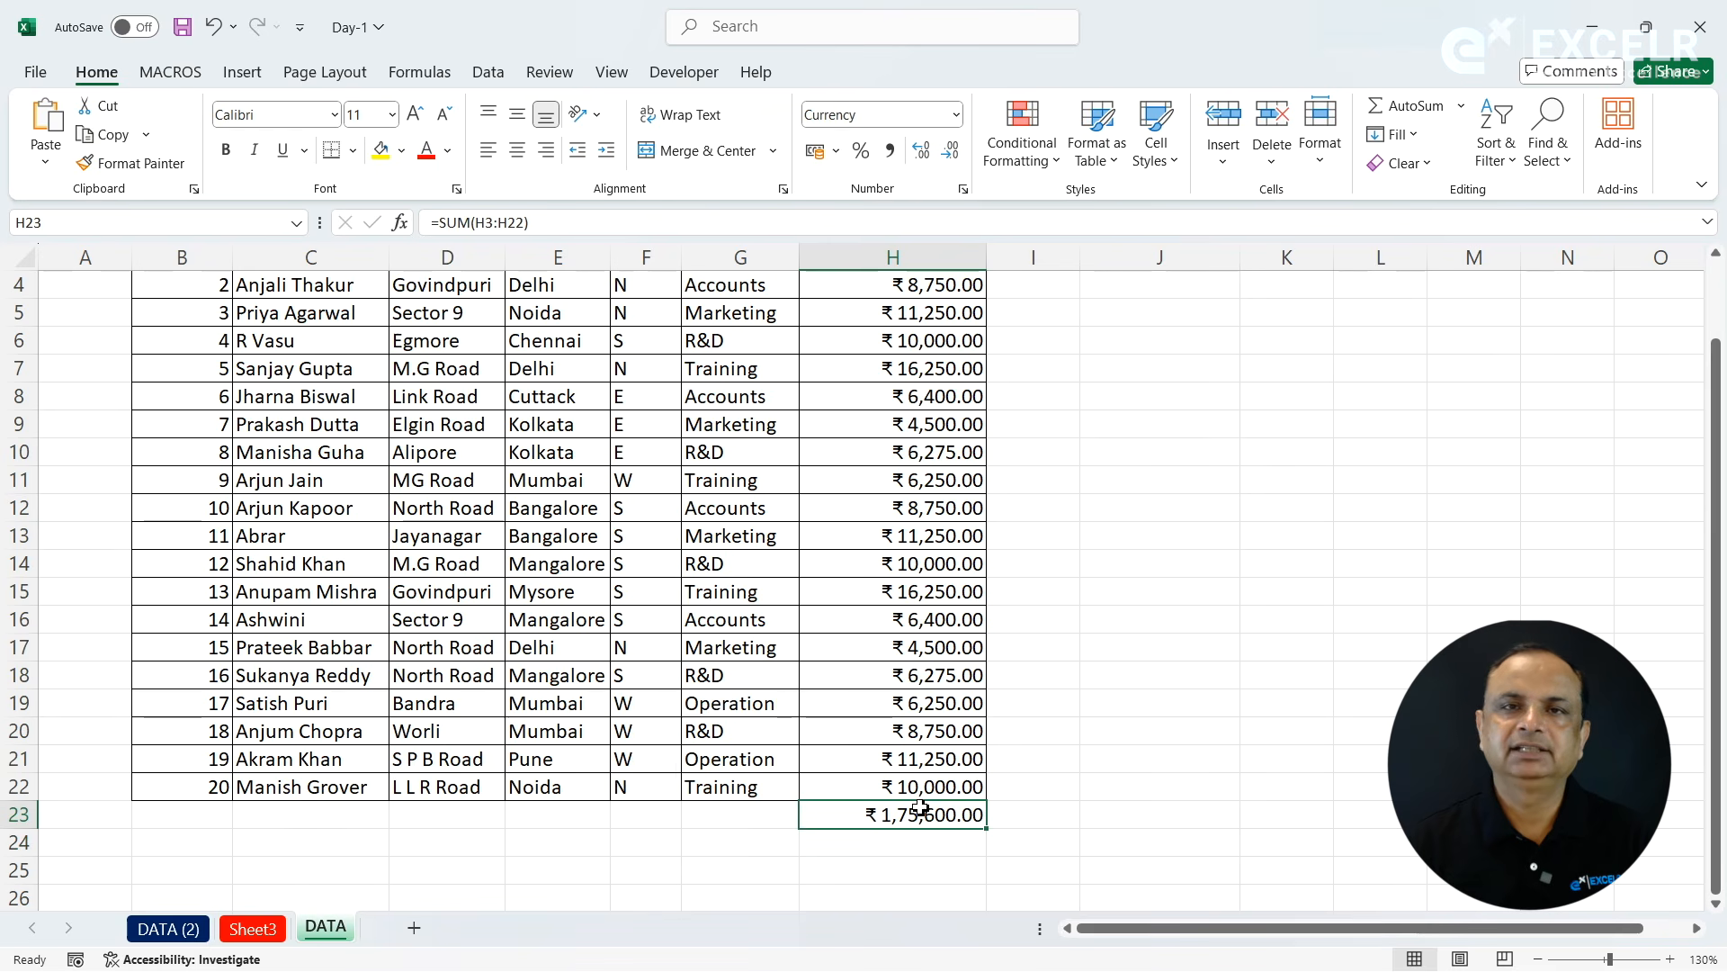
# - Show the formula of cell H23 as text in cell I23 with =FORMULATEXT(H23)
pyautogui.click(1075, 827)
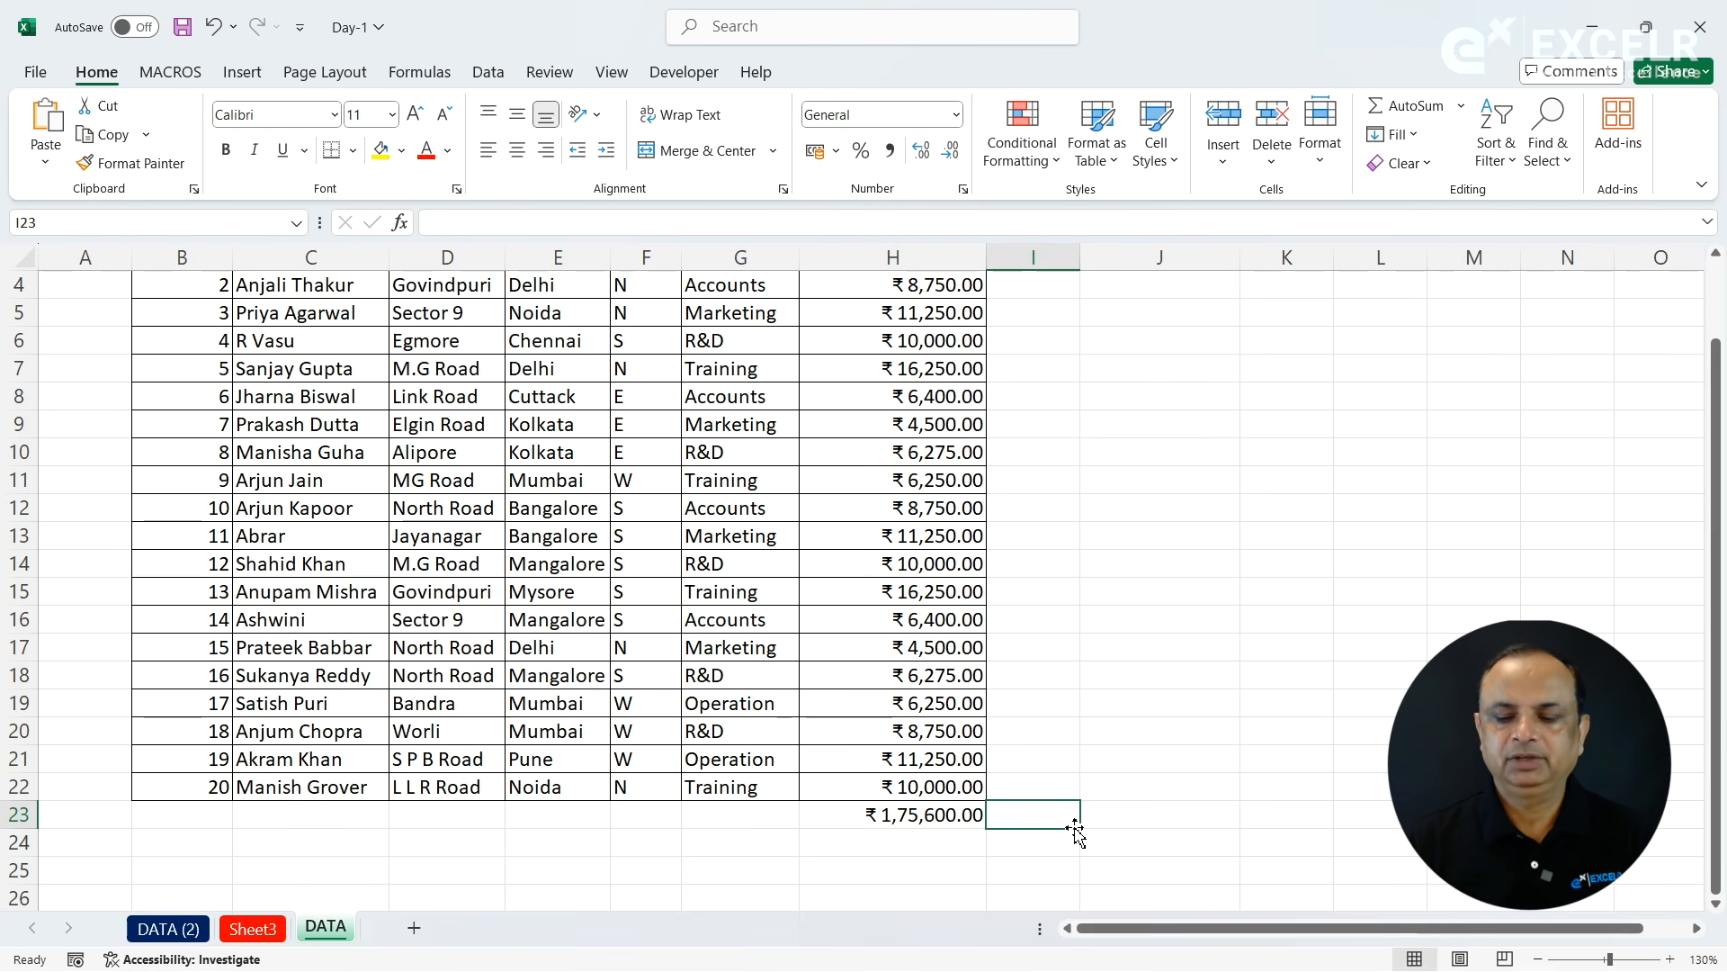
pyautogui.write('=for')
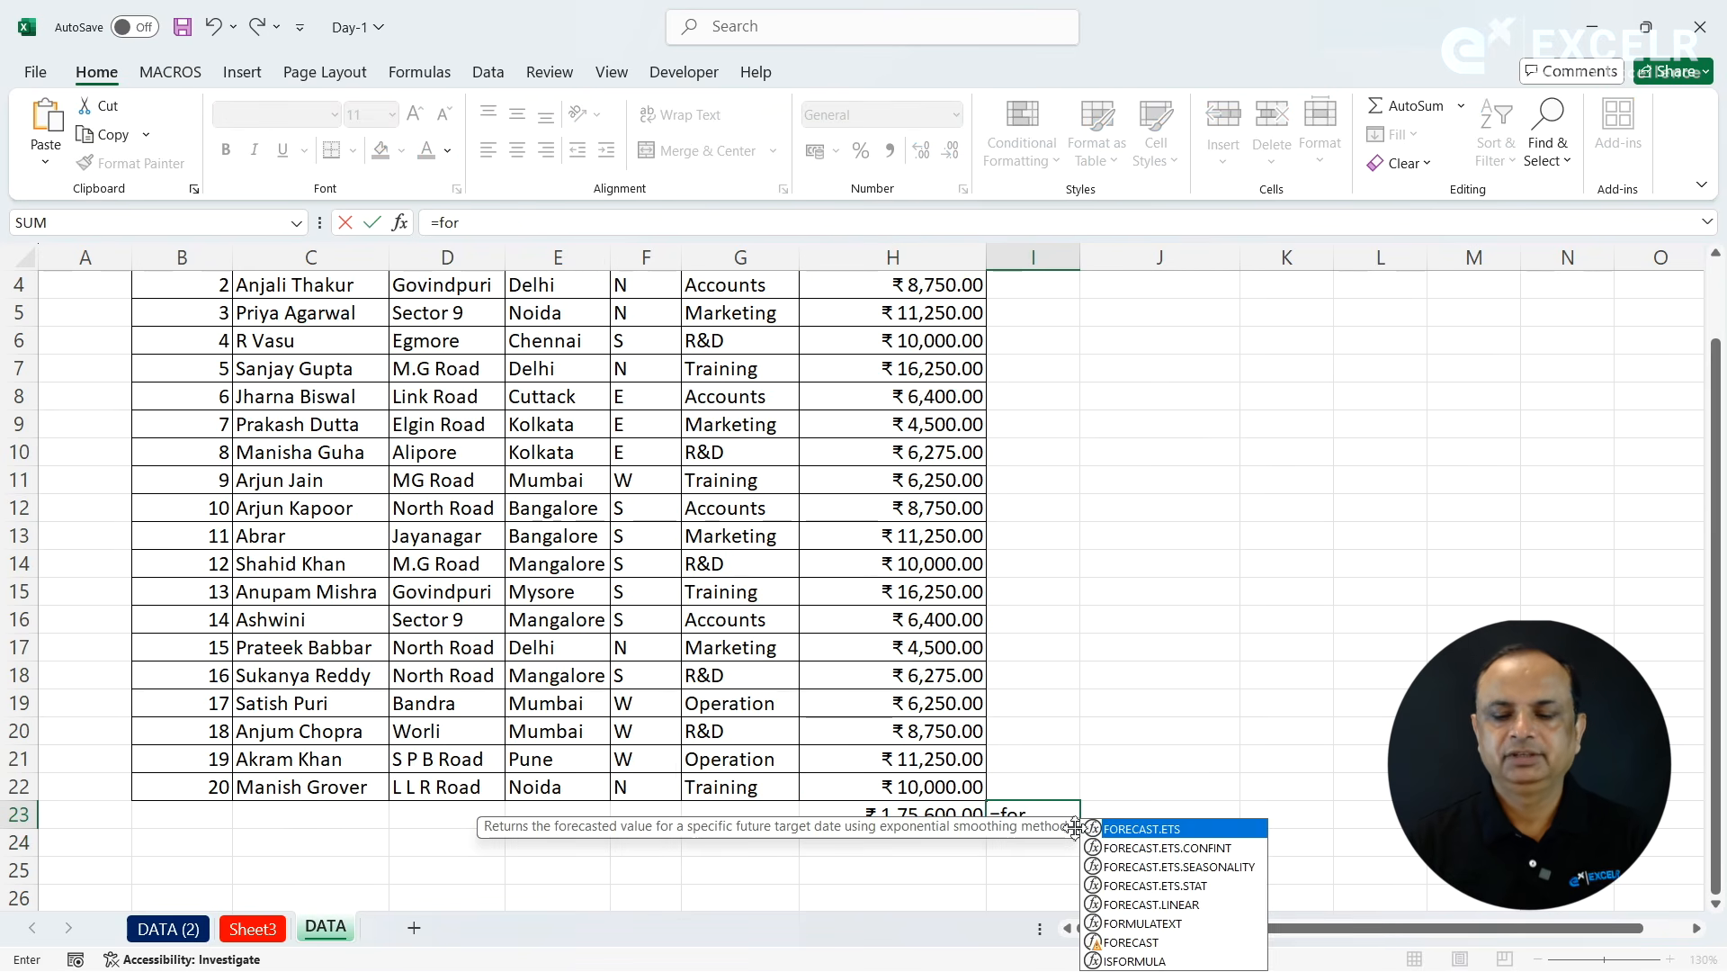
pyautogui.write('m')
pyautogui.press('Tab')
pyautogui.press('Left')
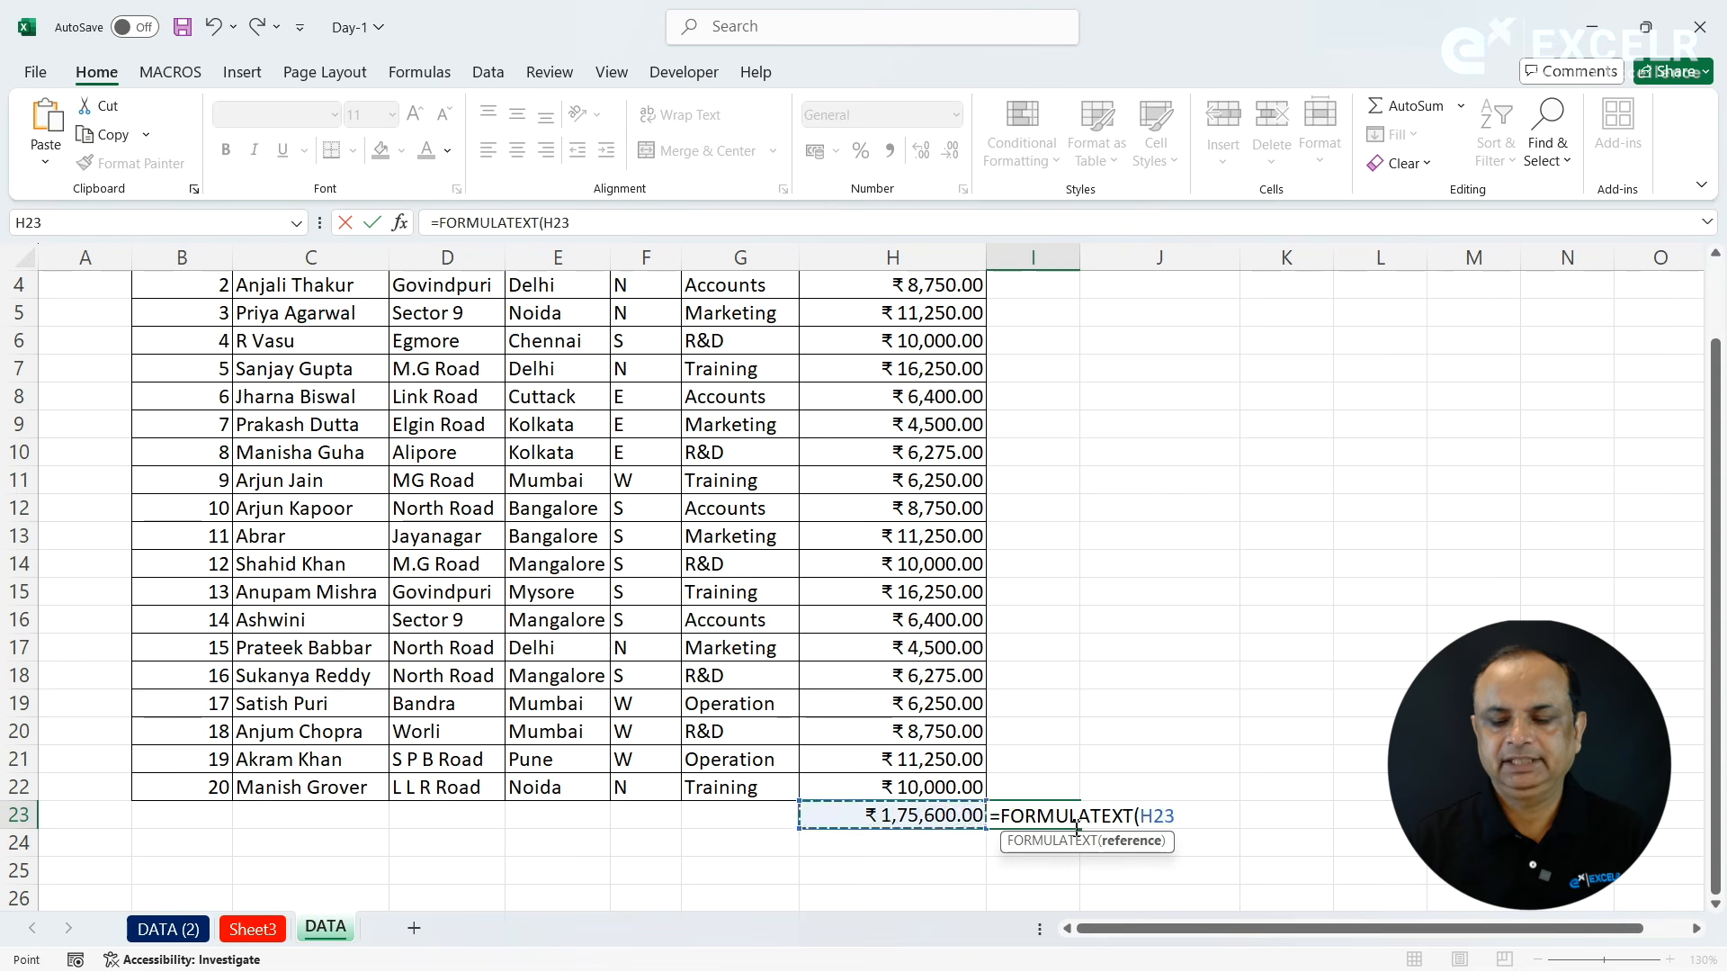
pyautogui.press('Return')
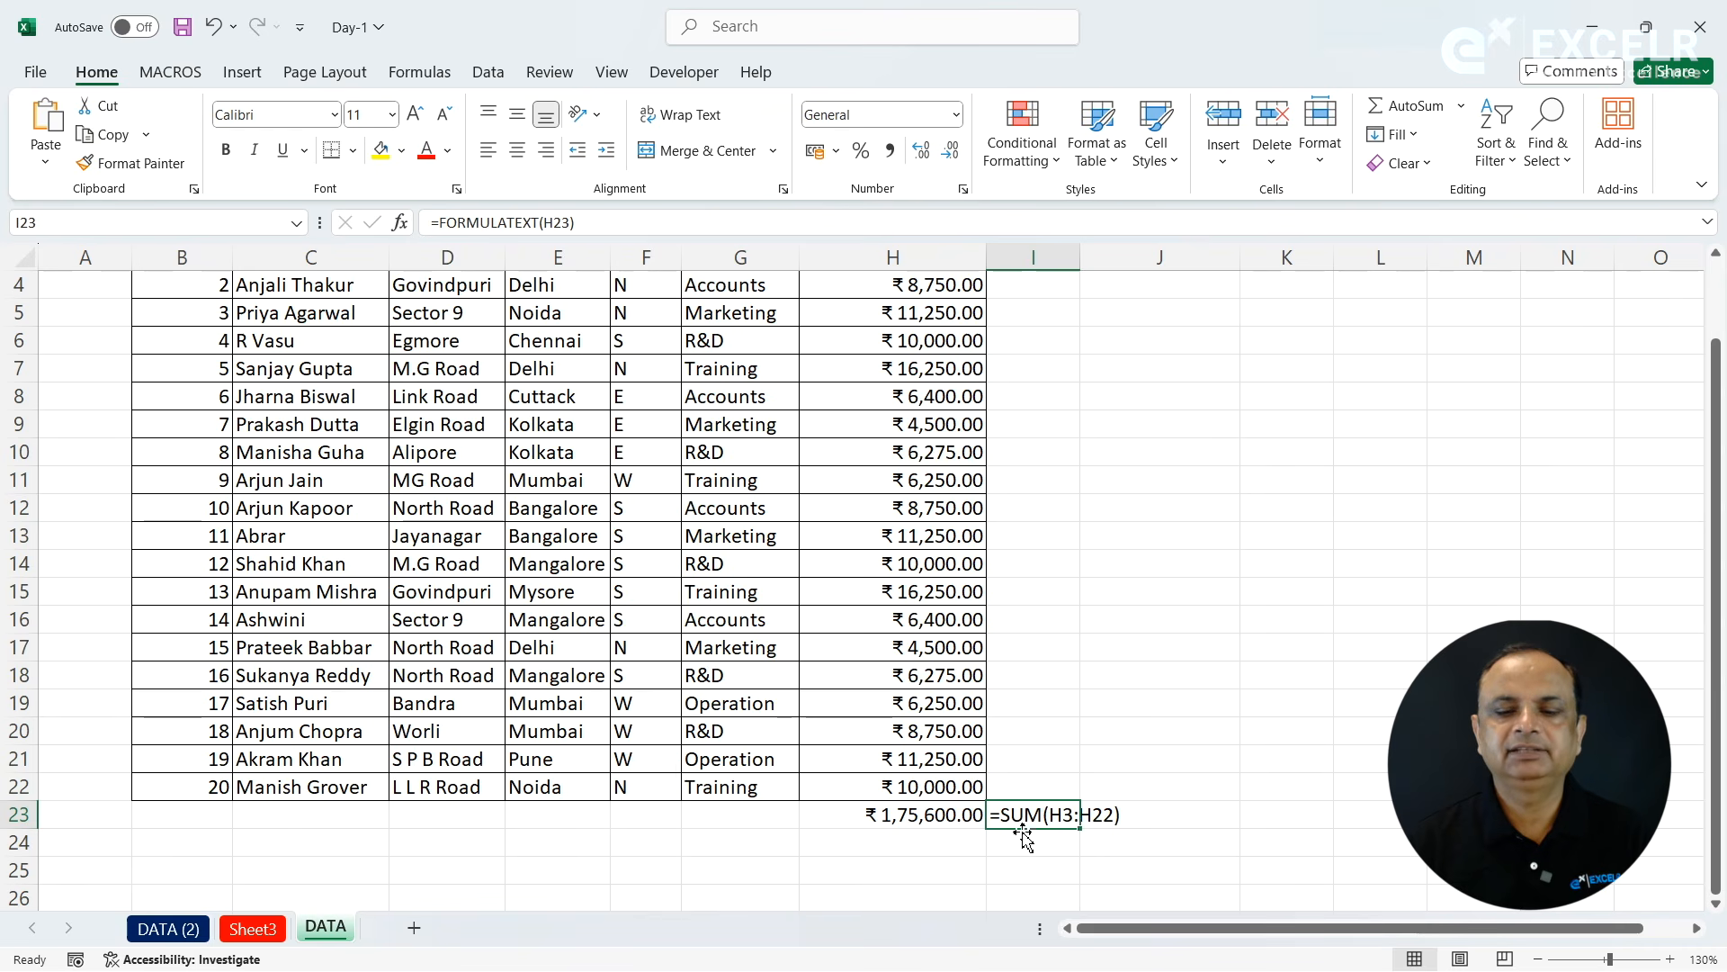
# - Clear the total in cell H23 and the formula text in cell I23
pyautogui.click(926, 817)
pyautogui.press('Delete')
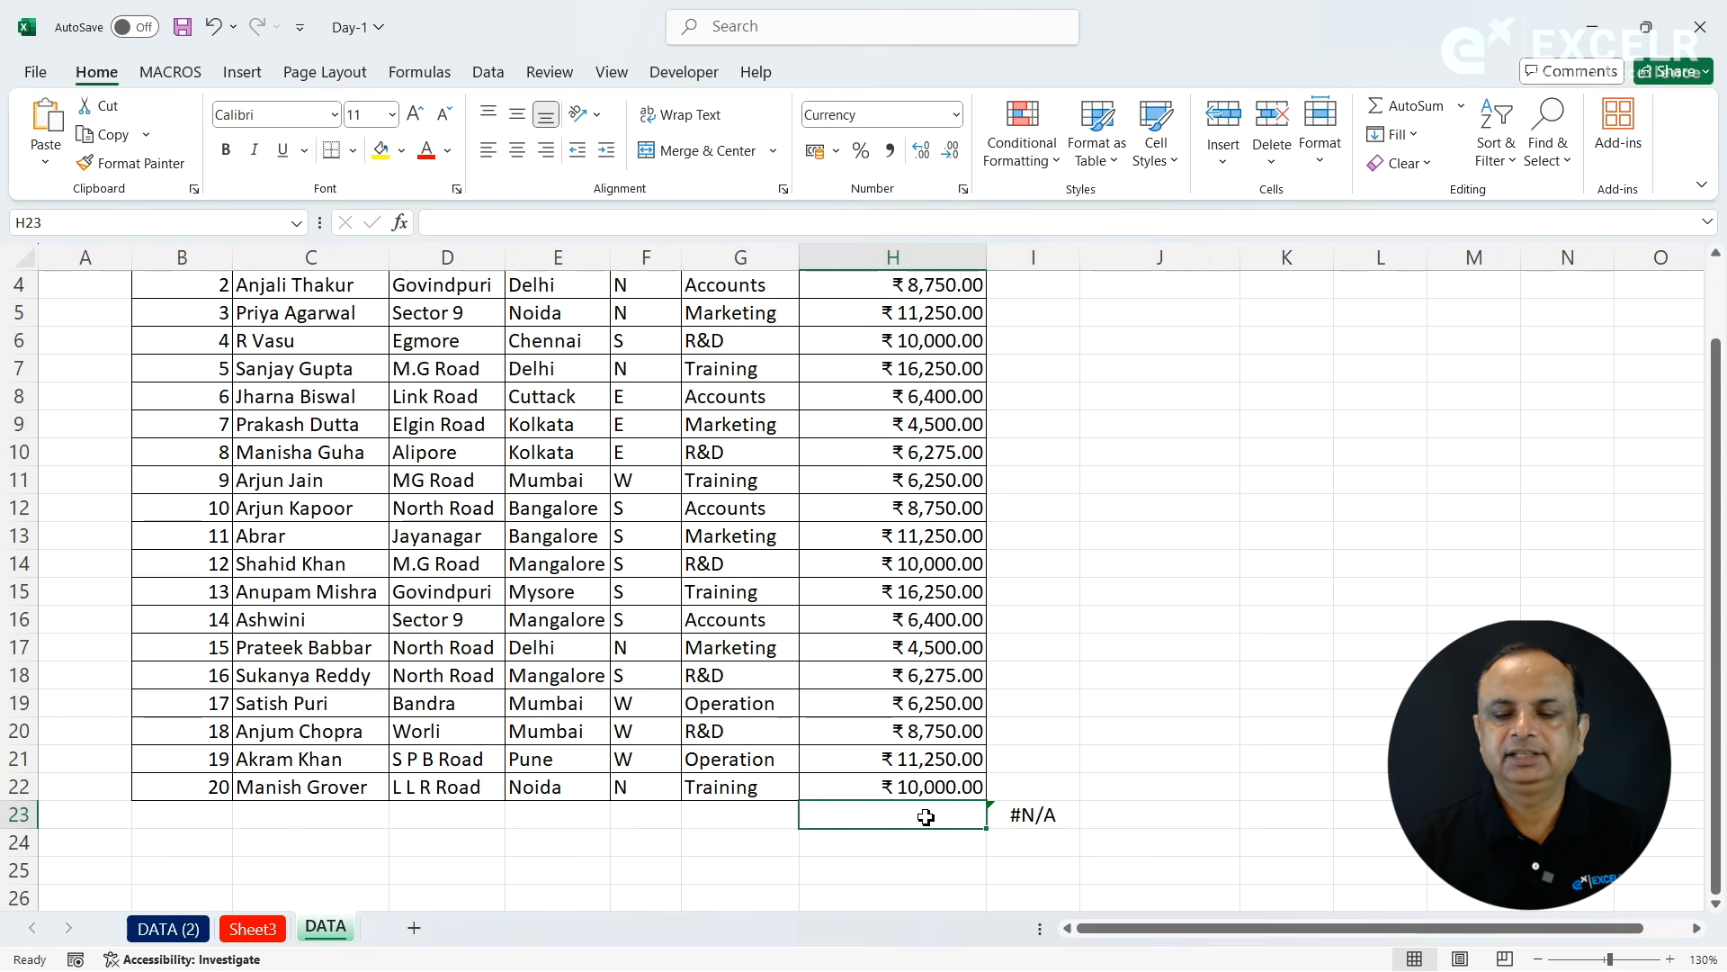
pyautogui.click(1012, 819)
pyautogui.press('Delete')
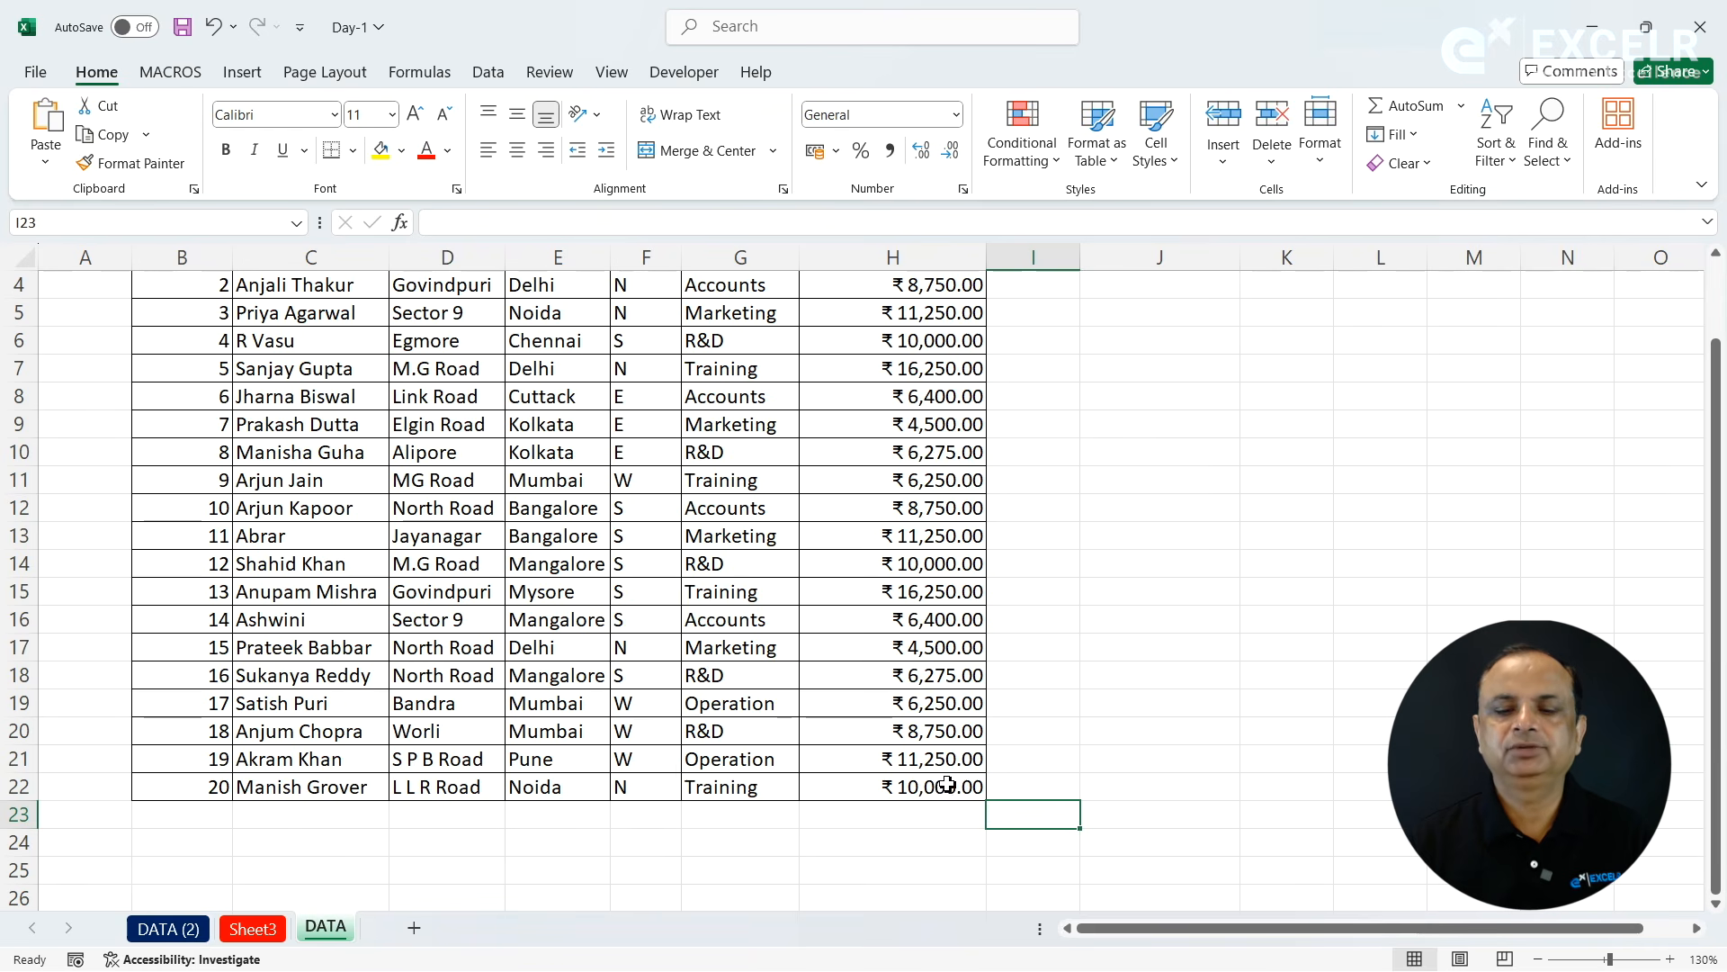
# - Look over the AutoSum functions and enter the sum of H3:H22 in cell H23
pyautogui.click(926, 805)
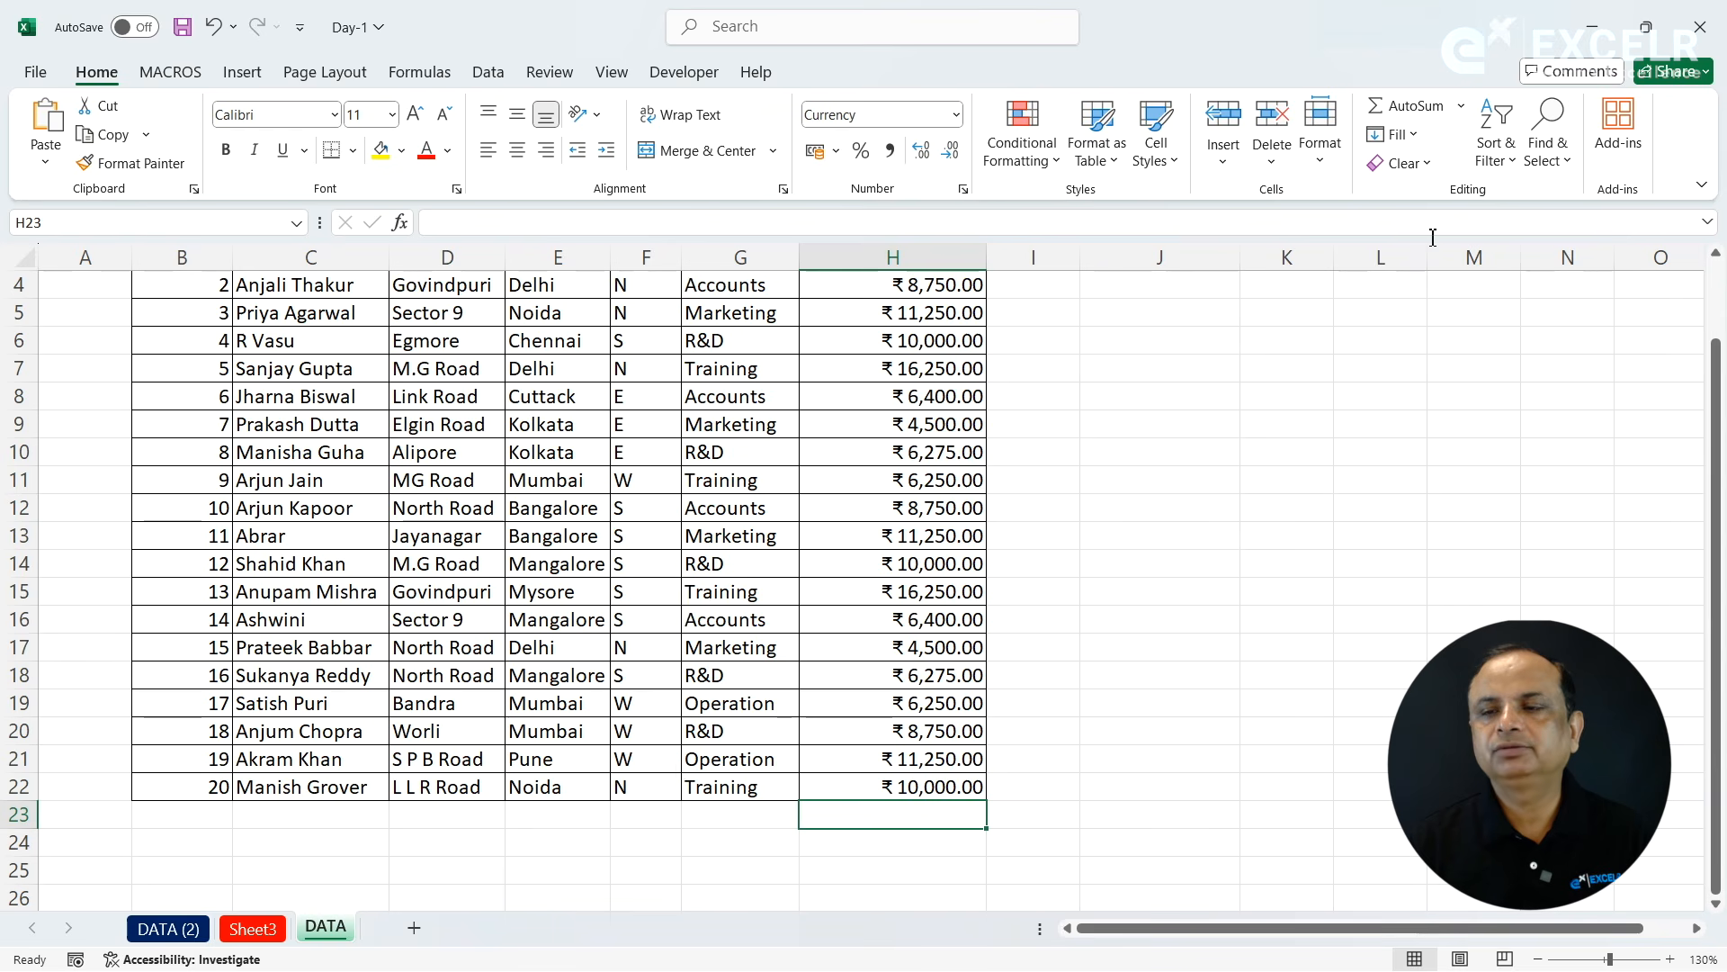
pyautogui.click(1462, 107)
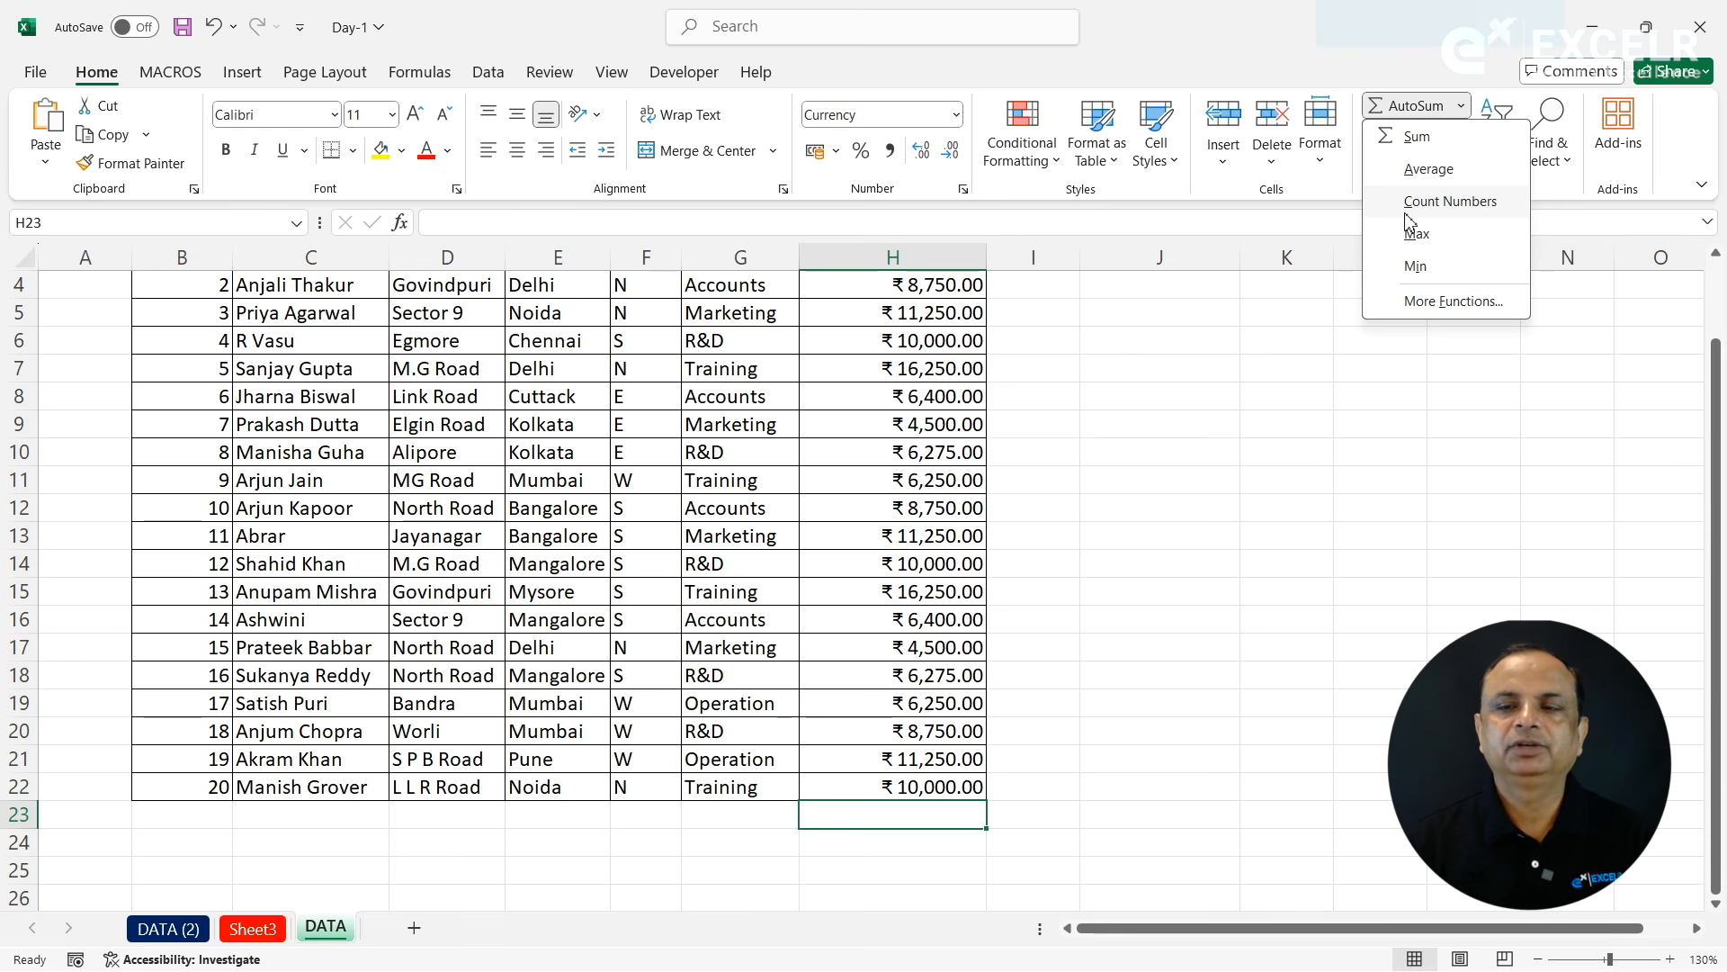
pyautogui.click(1147, 469)
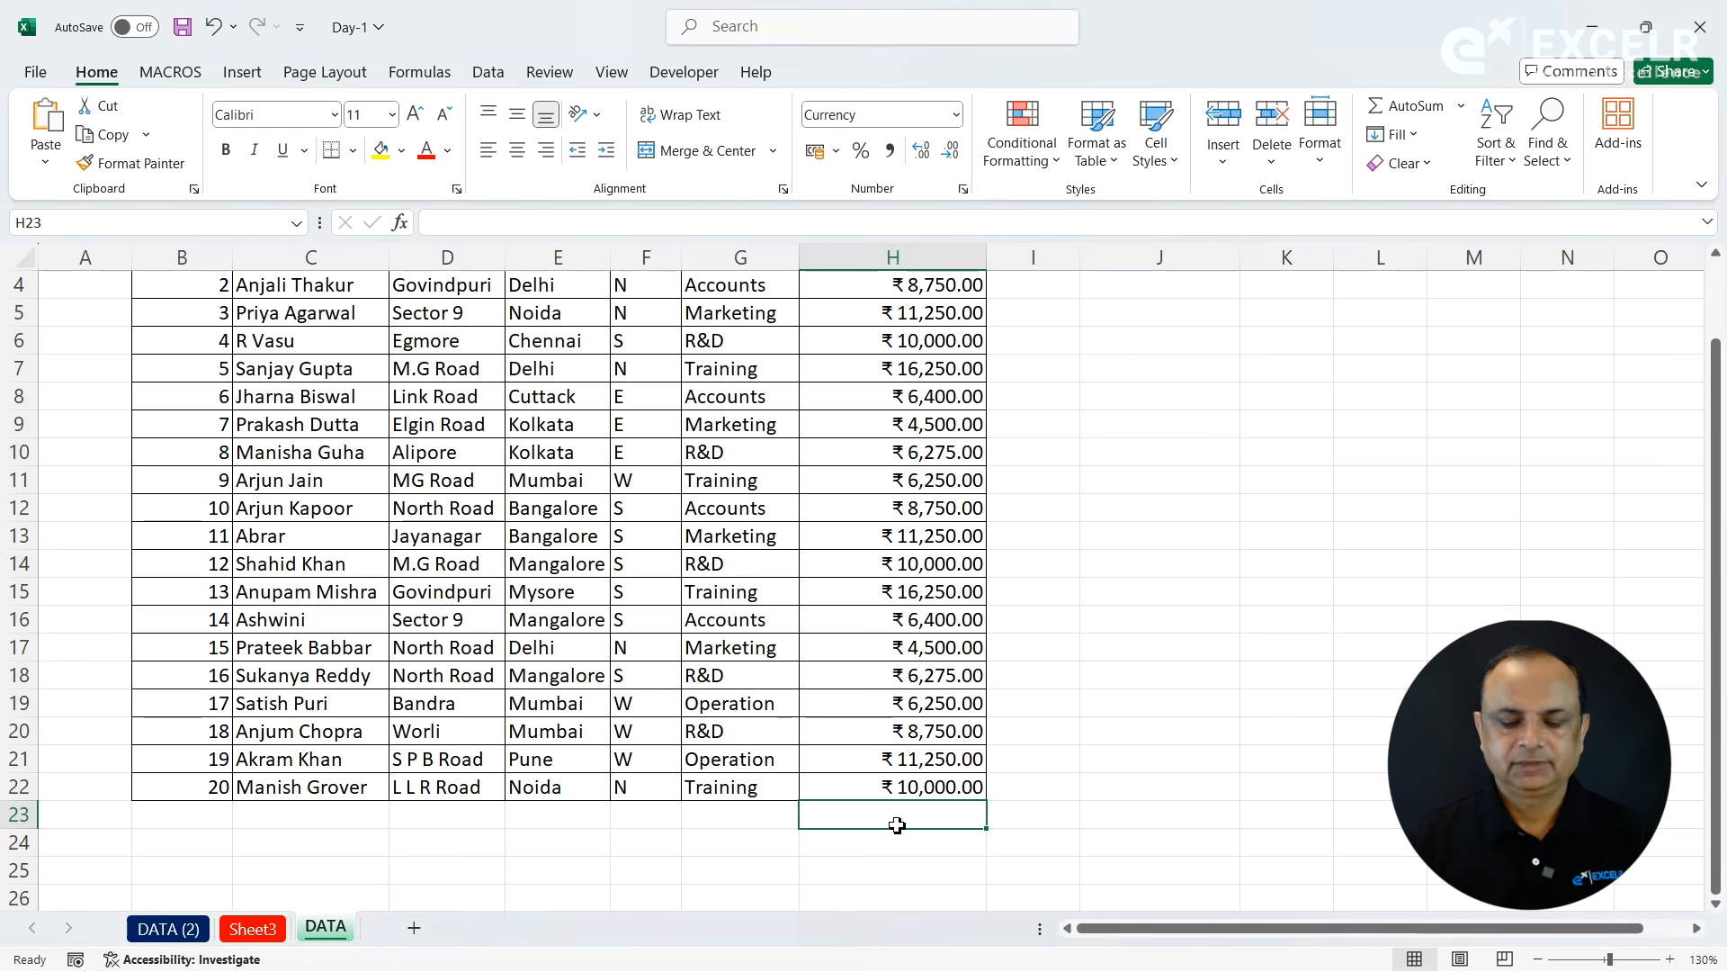
pyautogui.hotkey('alt', '=')
pyautogui.press('Return')
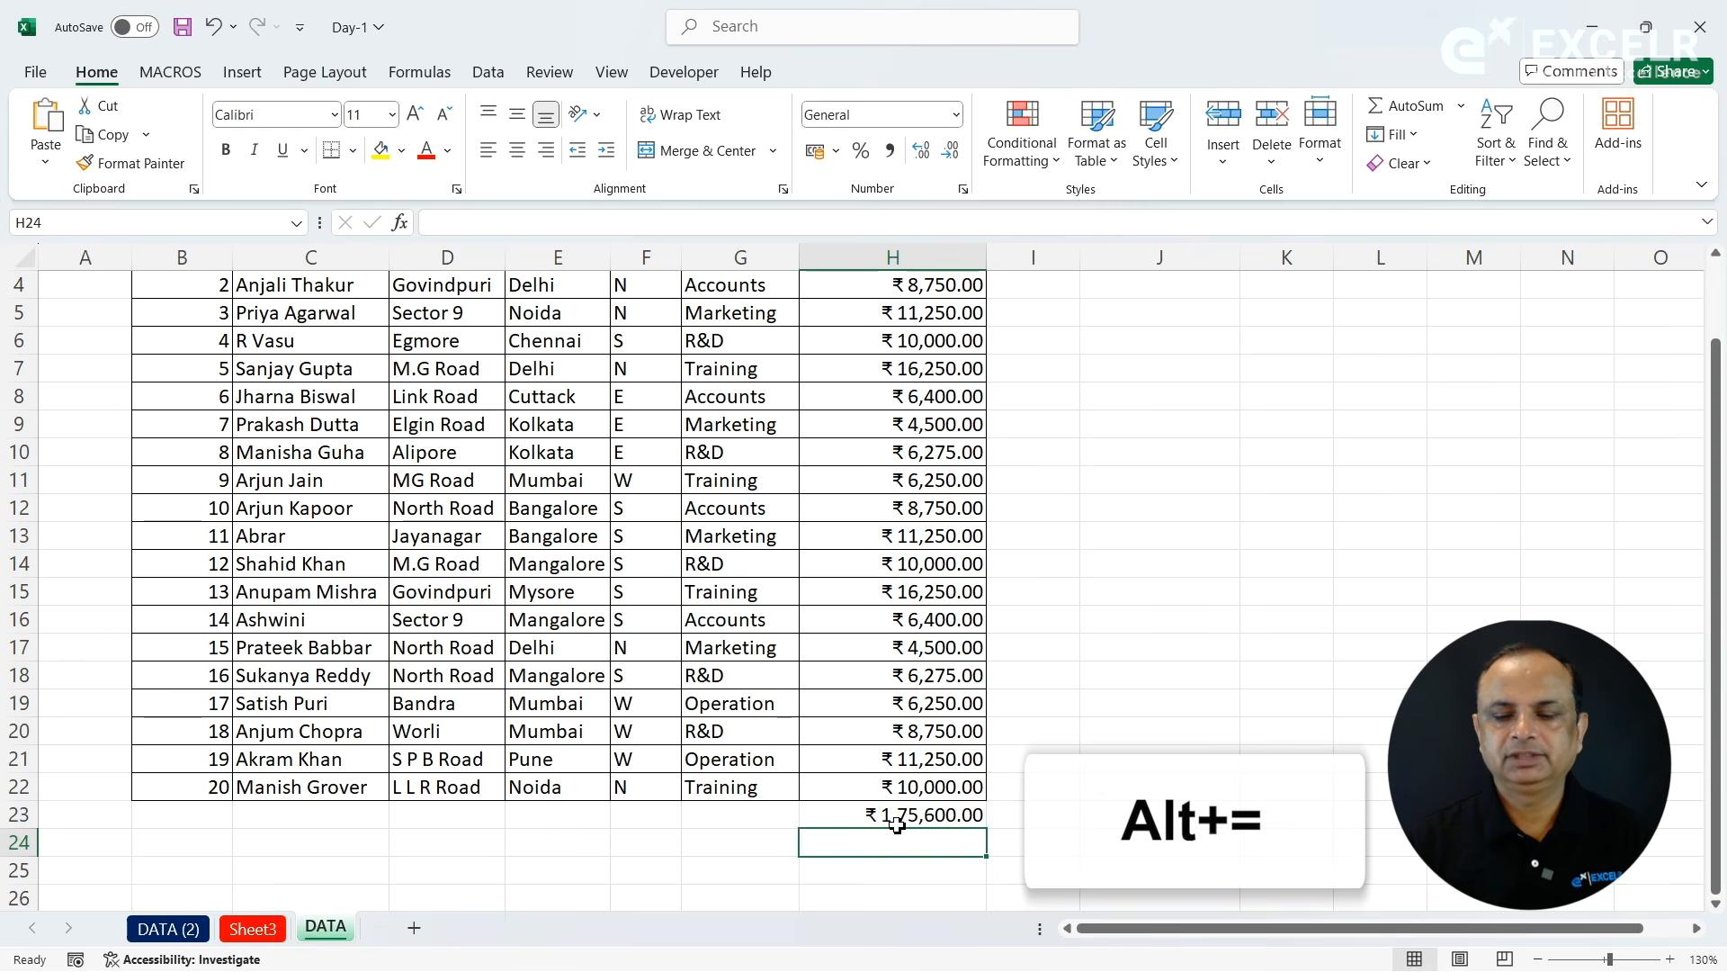
# - Replace the sum in cell H23 with the average of the Basic values H3:H22
pyautogui.click(878, 815)
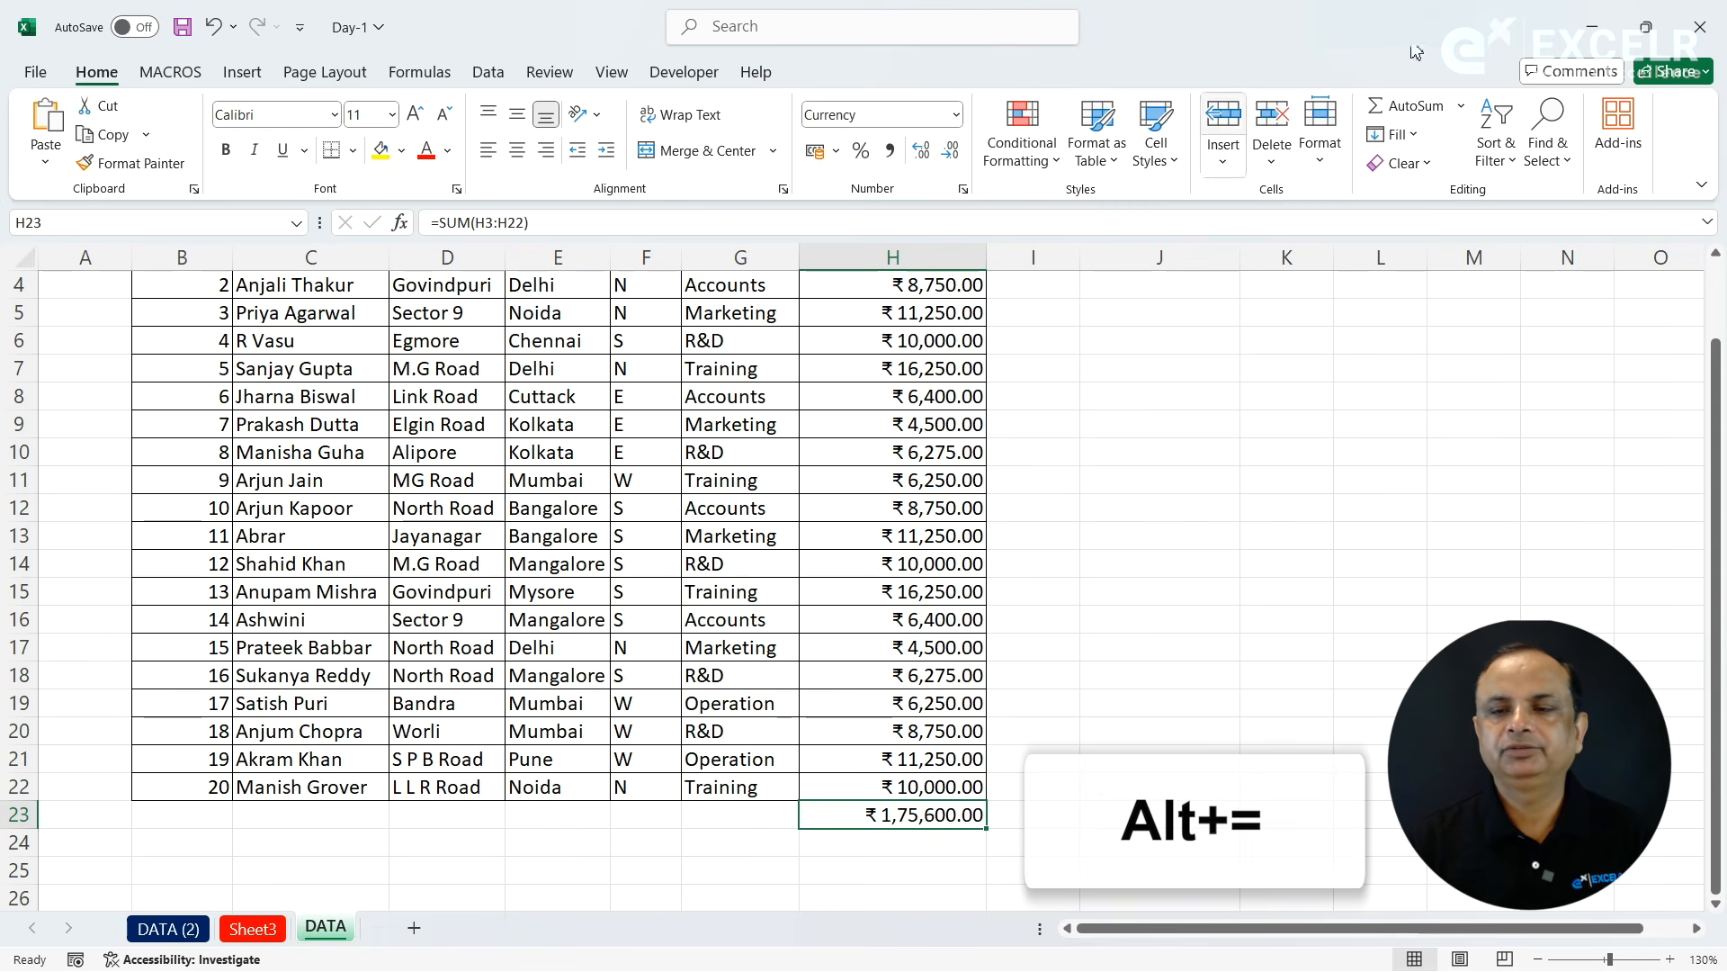
pyautogui.click(1461, 106)
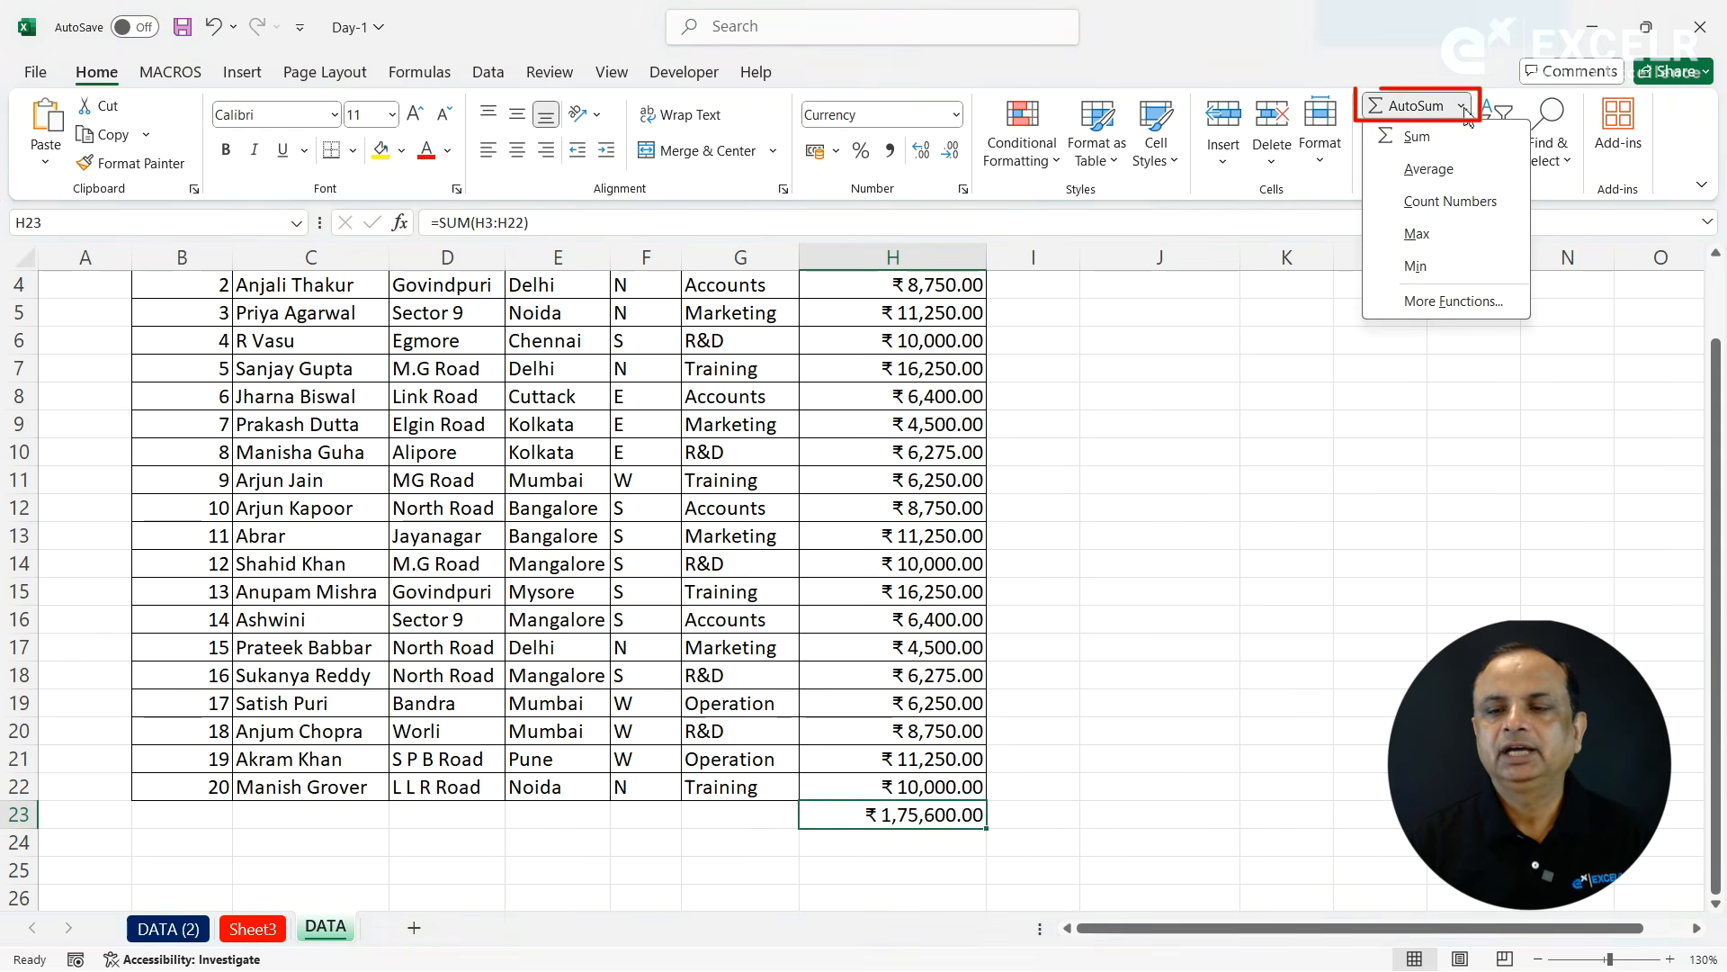
pyautogui.click(1432, 171)
pyautogui.press('Return')
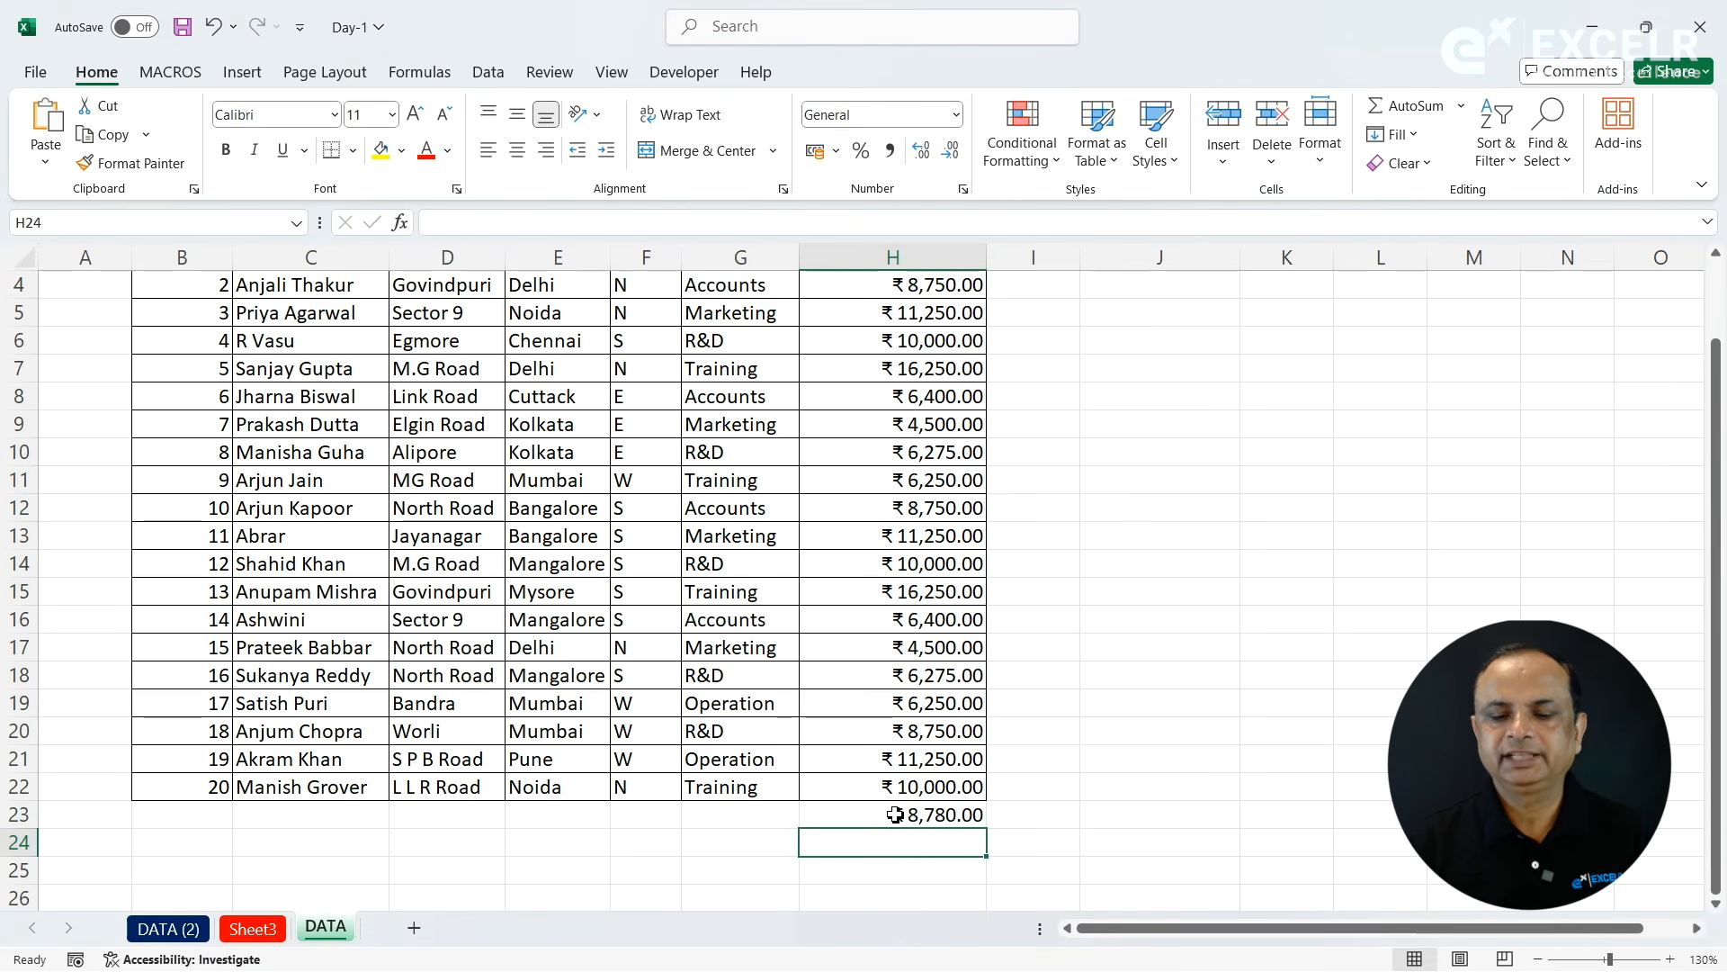
# - Replace the average in cell H23 with the maximum of the Basic values H3:H22
pyautogui.click(895, 813)
pyautogui.click(1461, 105)
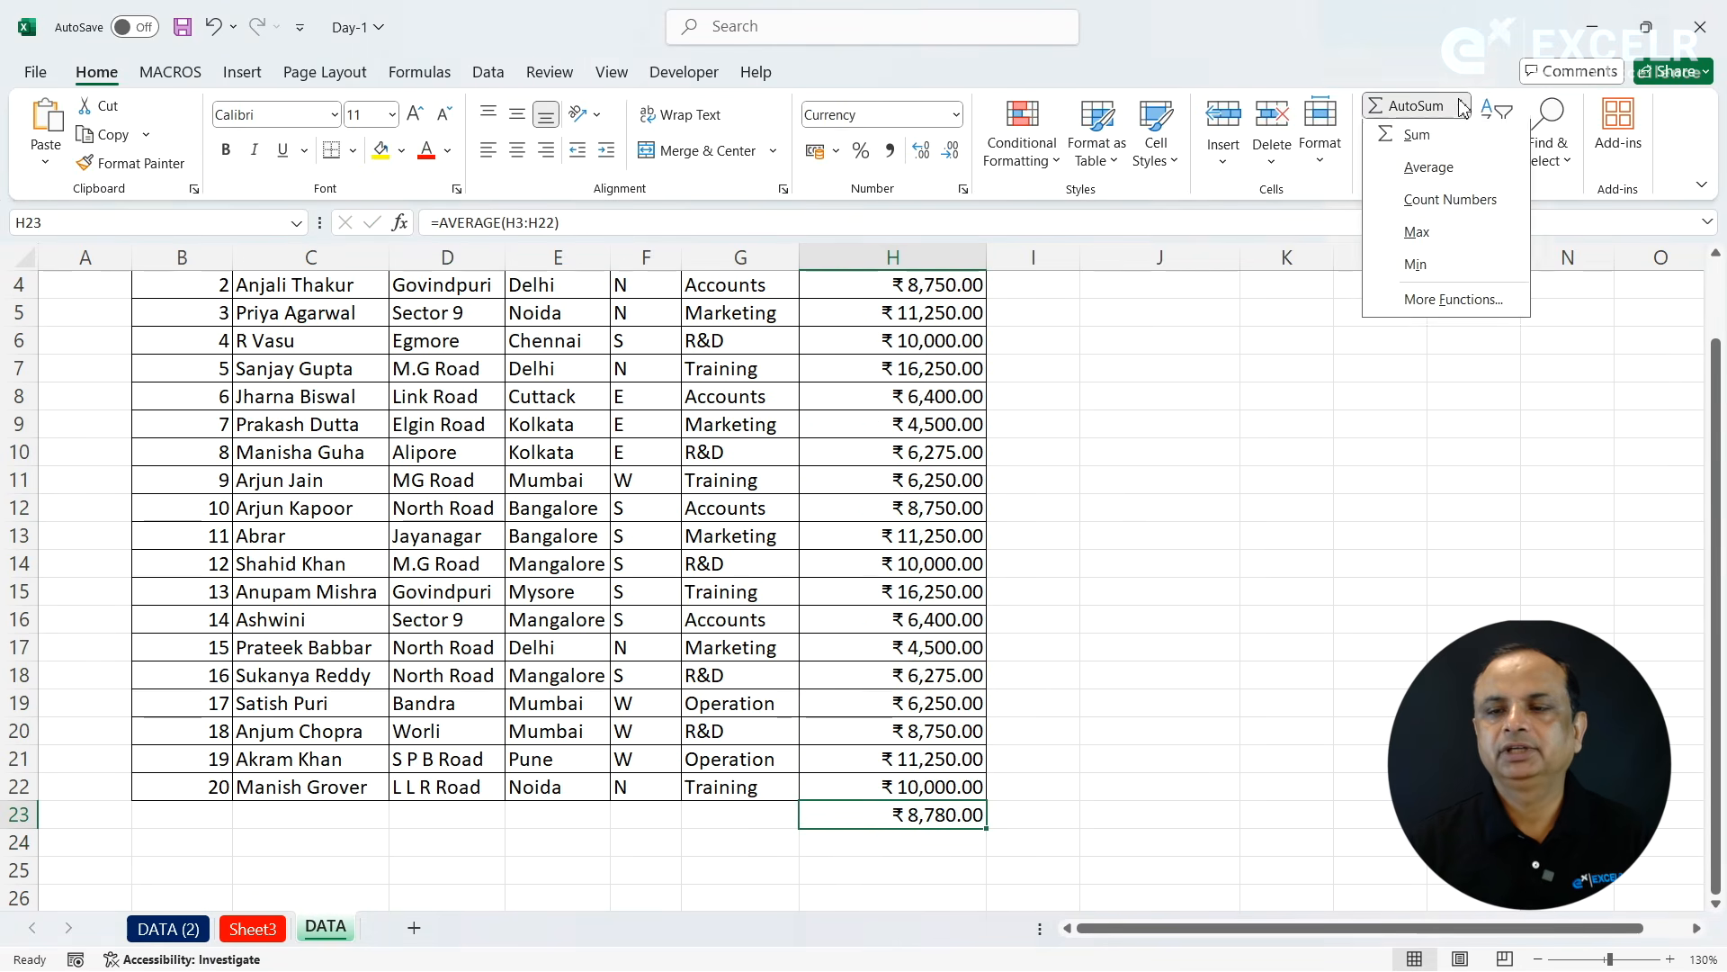
pyautogui.click(1417, 236)
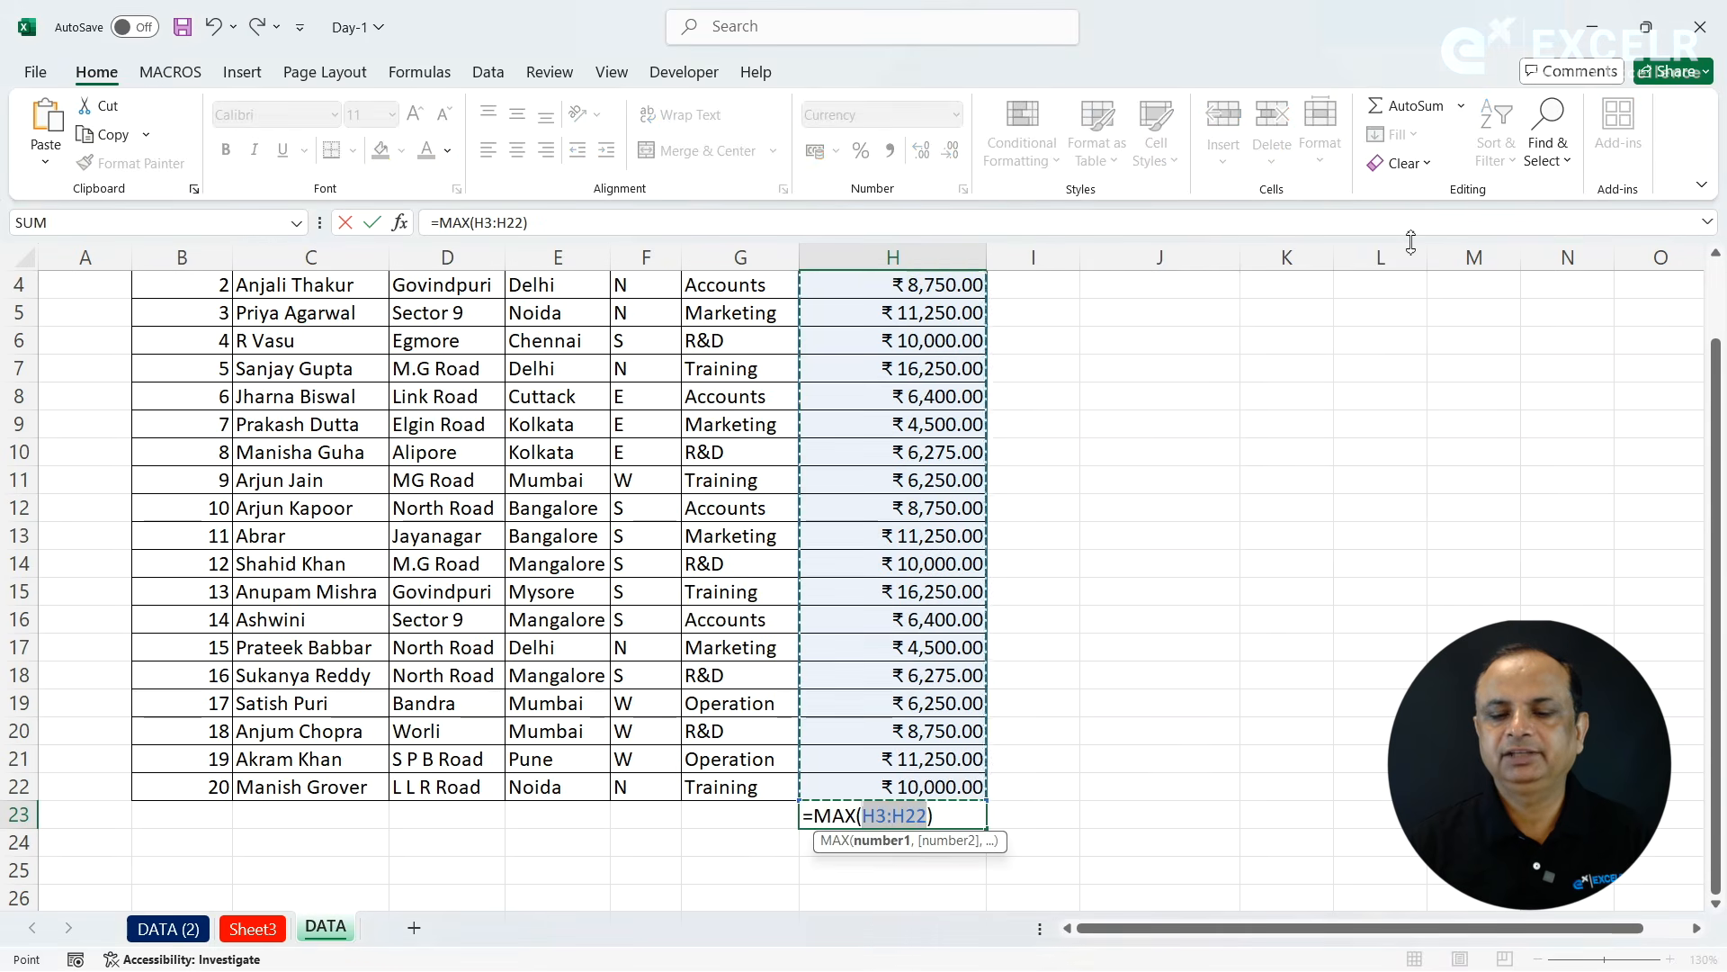
pyautogui.press('Return')
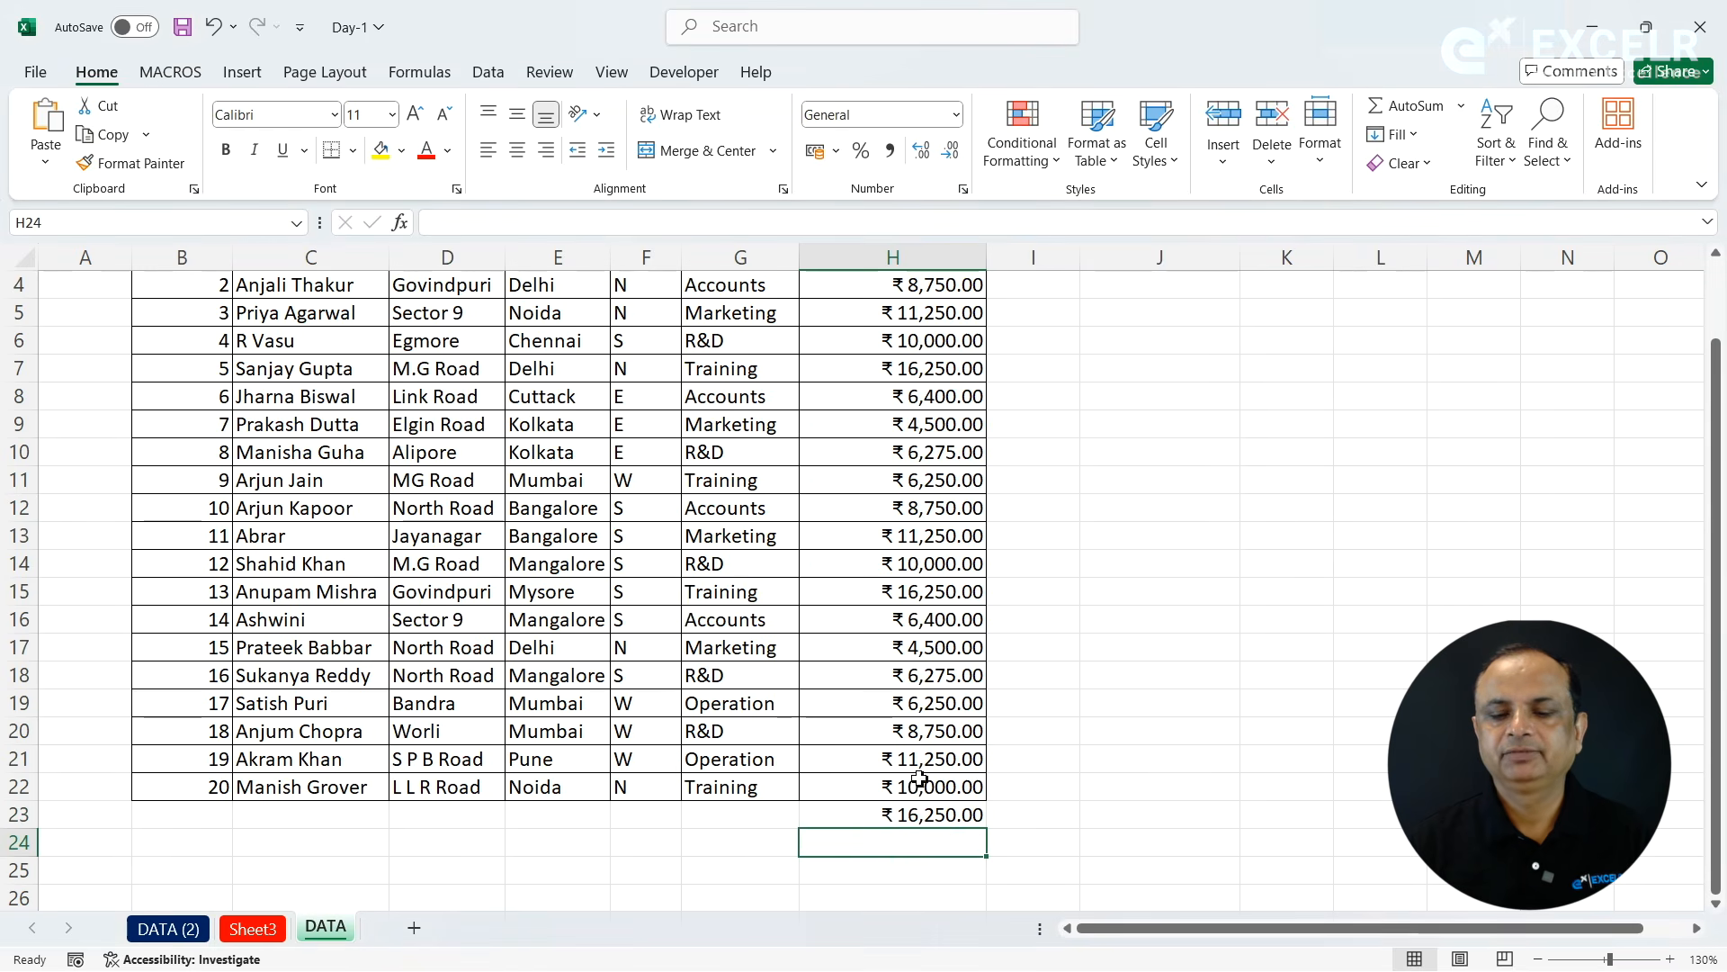
# - Clear the maximum formula from cell H23 and total the Basic values H3:H22 there with AutoSum
pyautogui.click(875, 822)
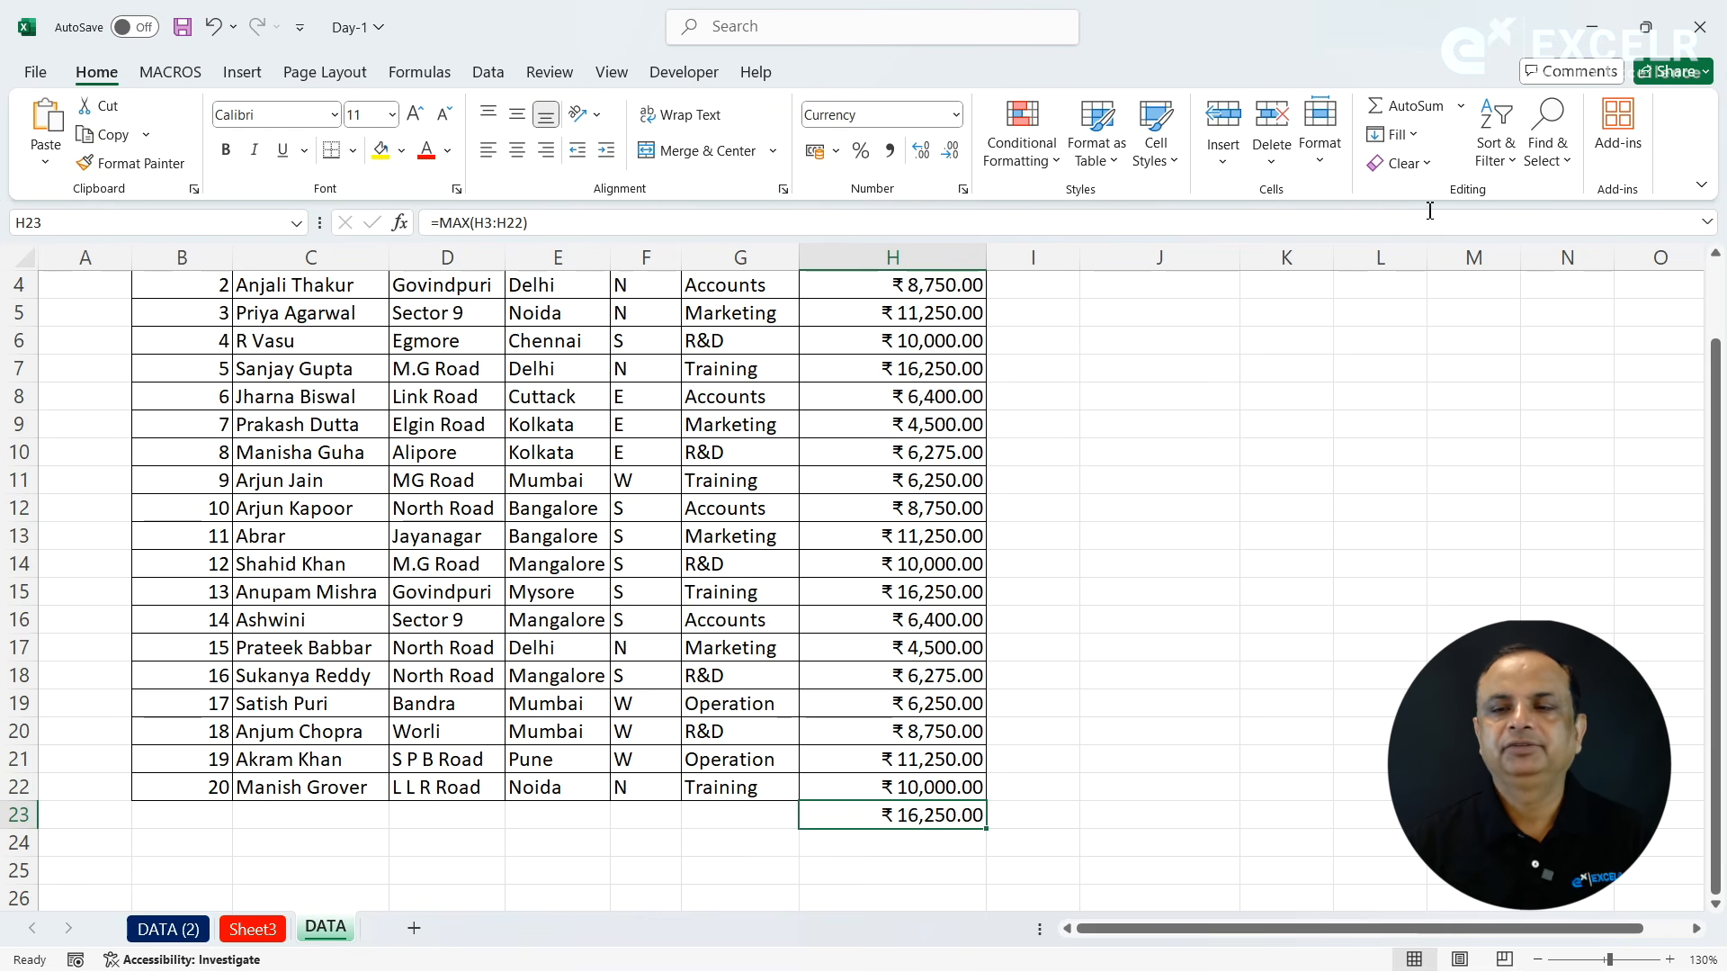
pyautogui.click(1464, 107)
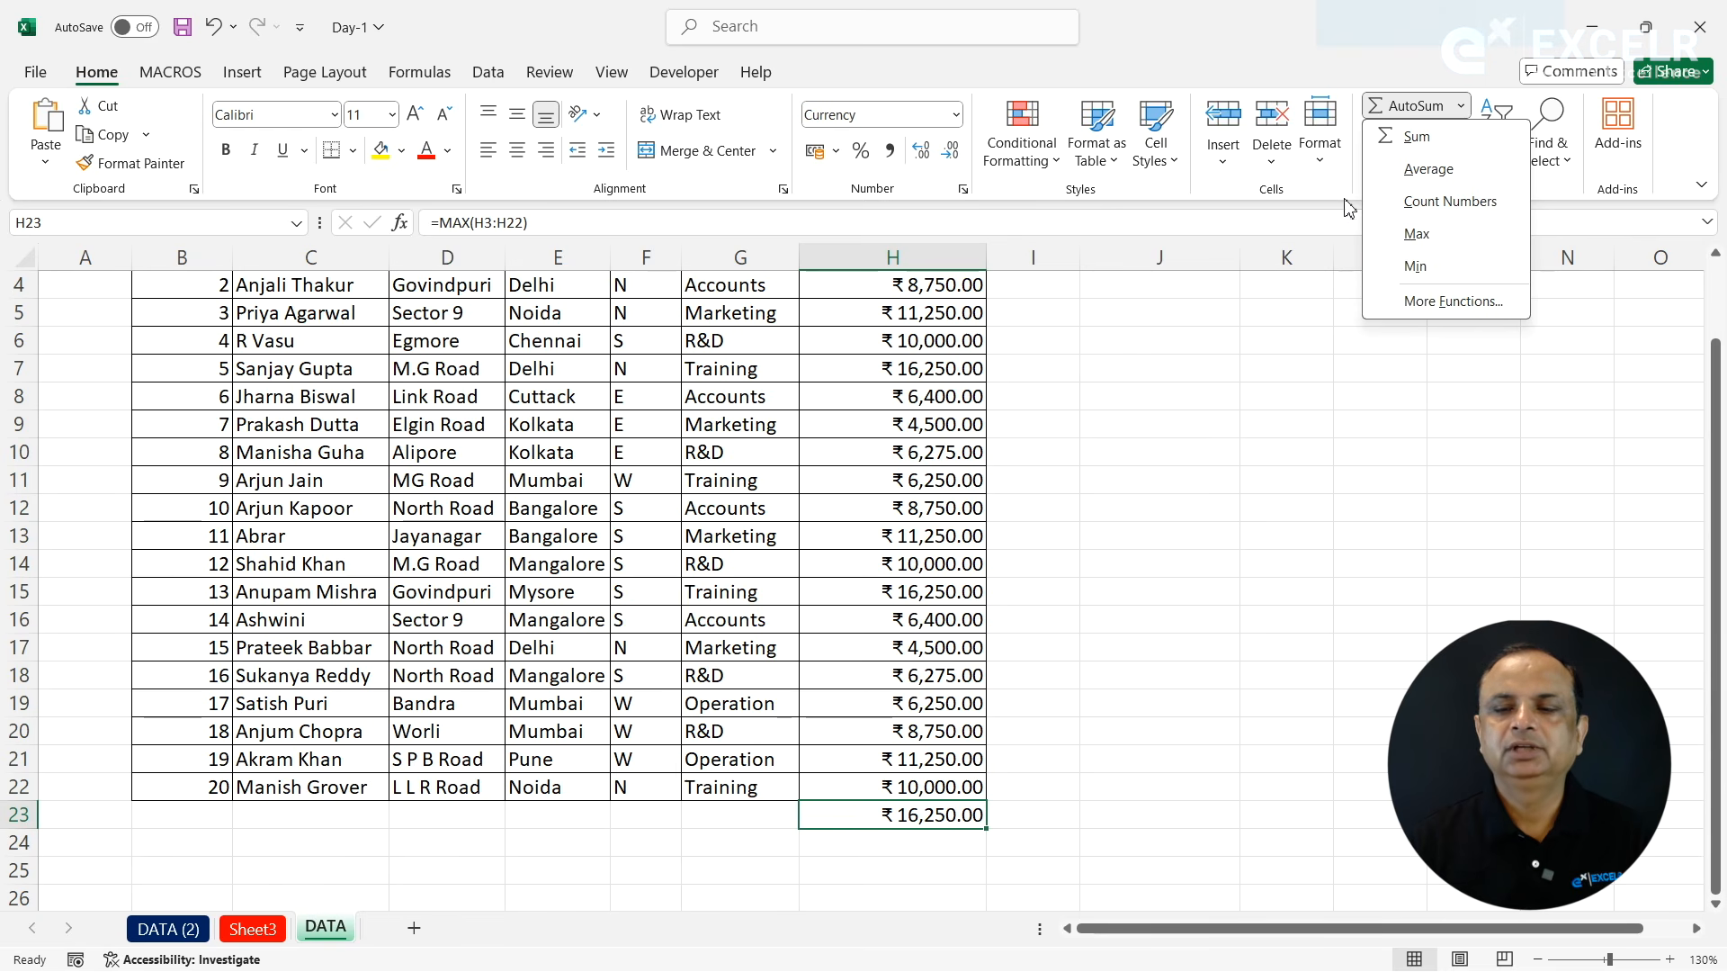
pyautogui.click(900, 816)
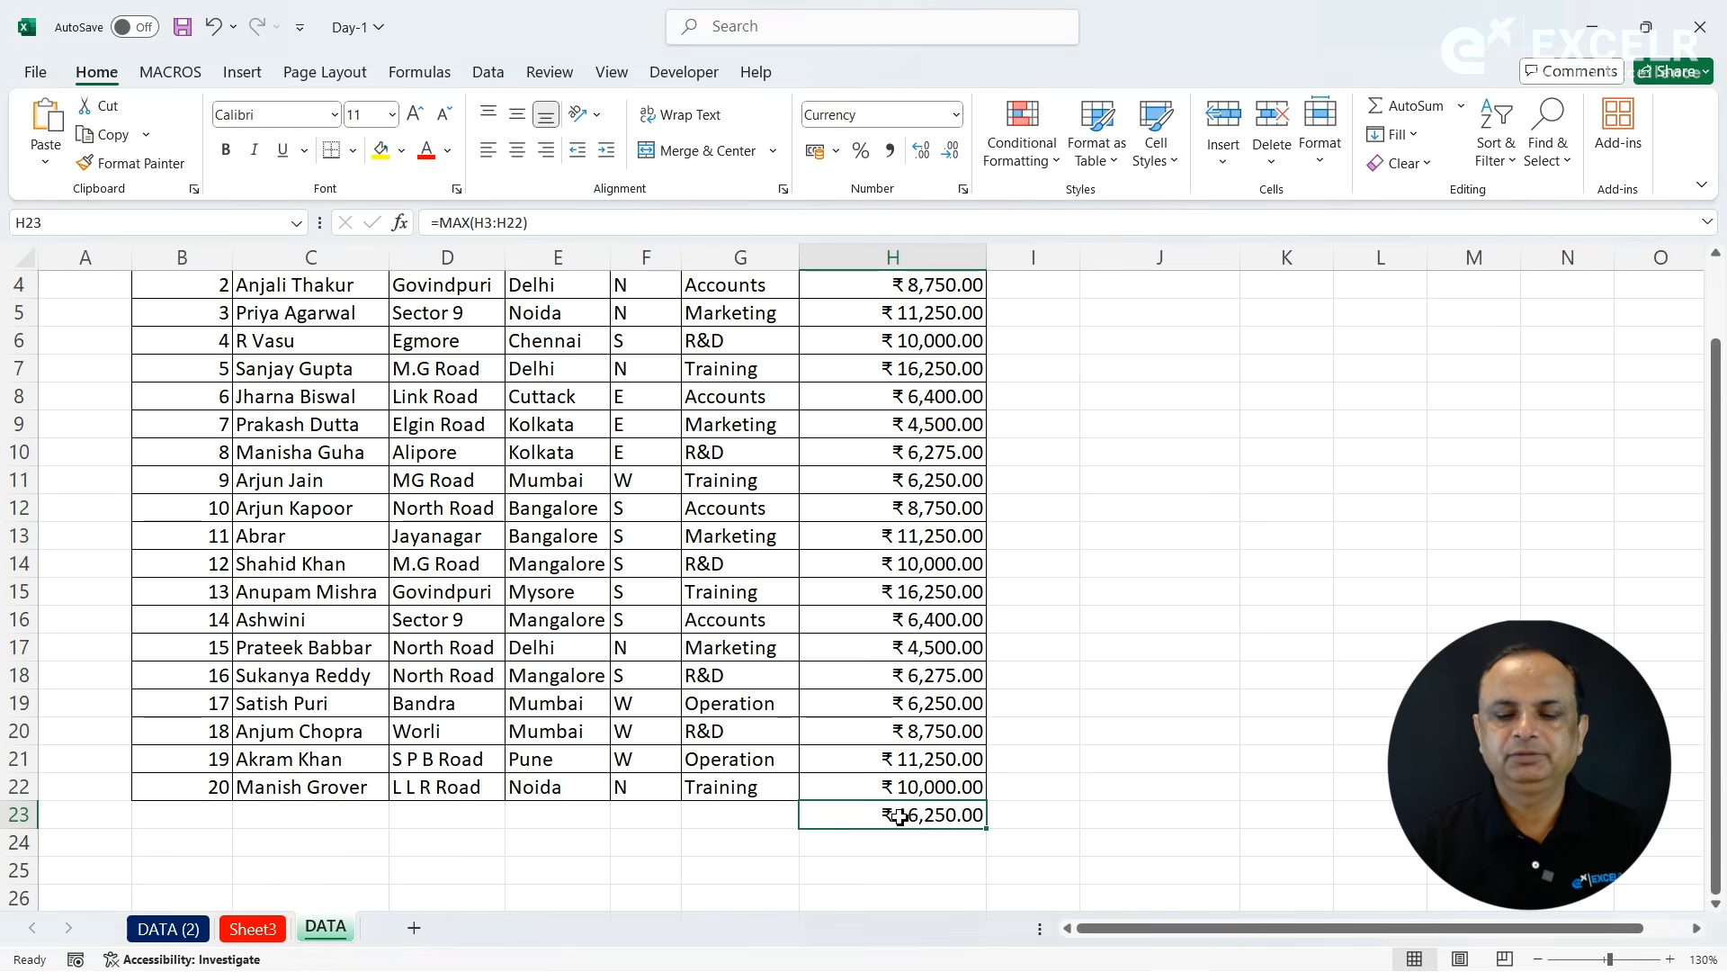
pyautogui.press('Delete')
pyautogui.press('Up')
pyautogui.press('Down')
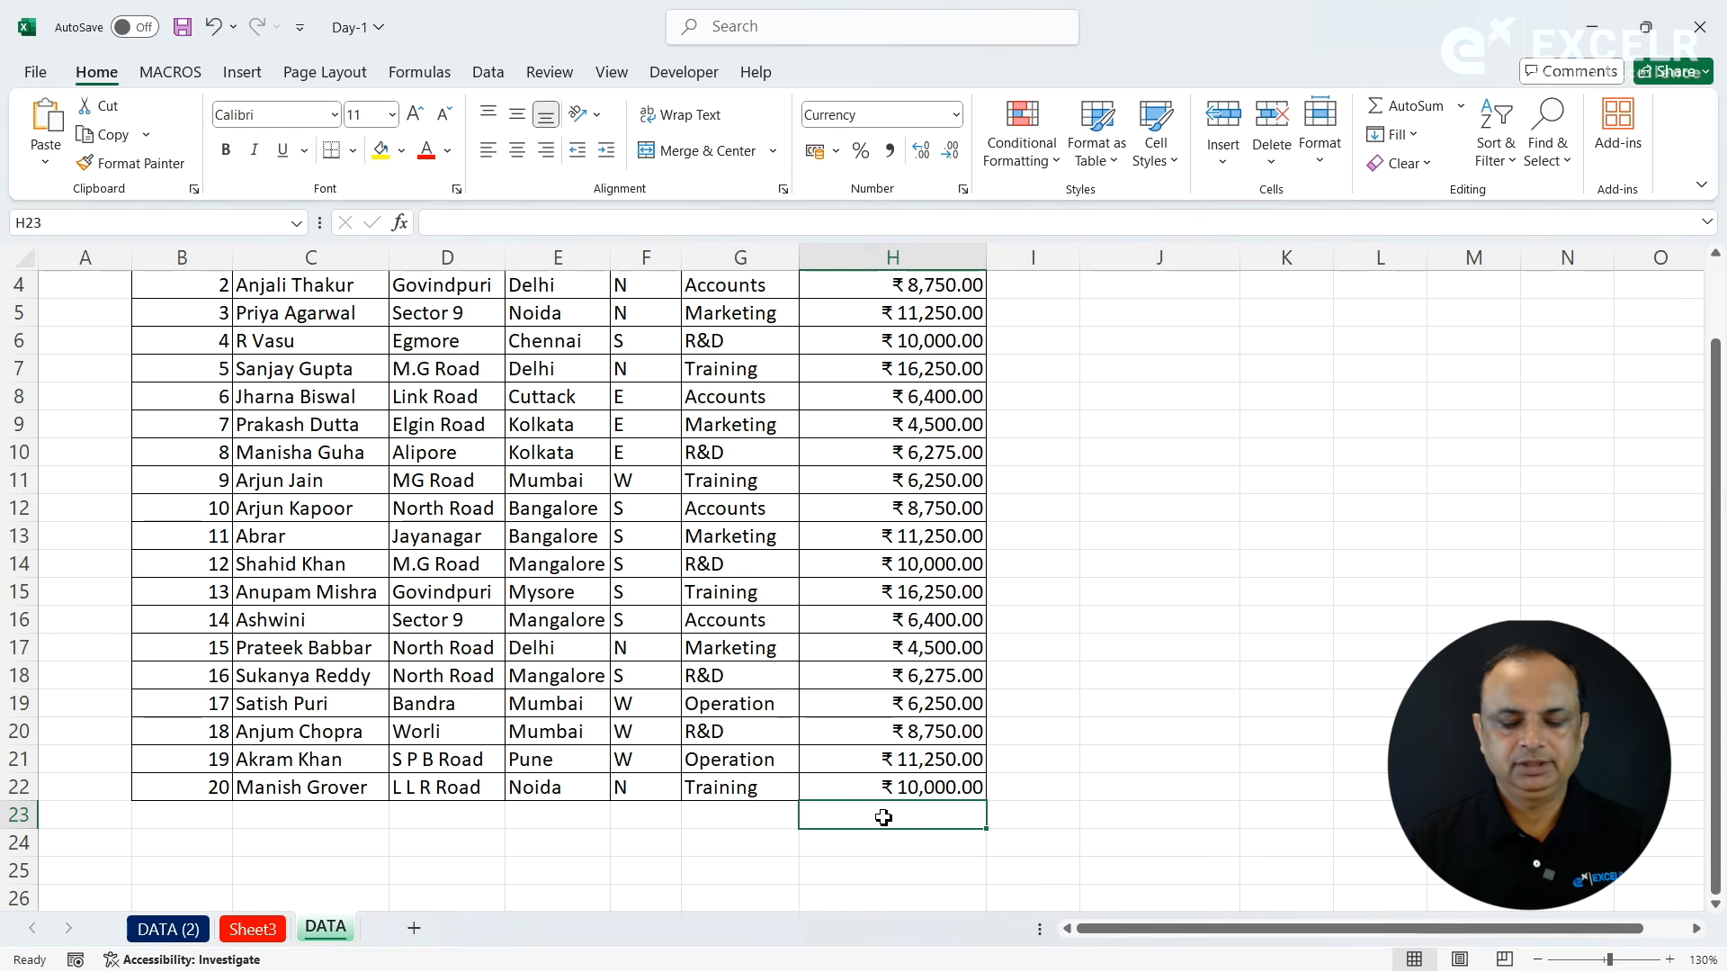
pyautogui.hotkey('alt', '=')
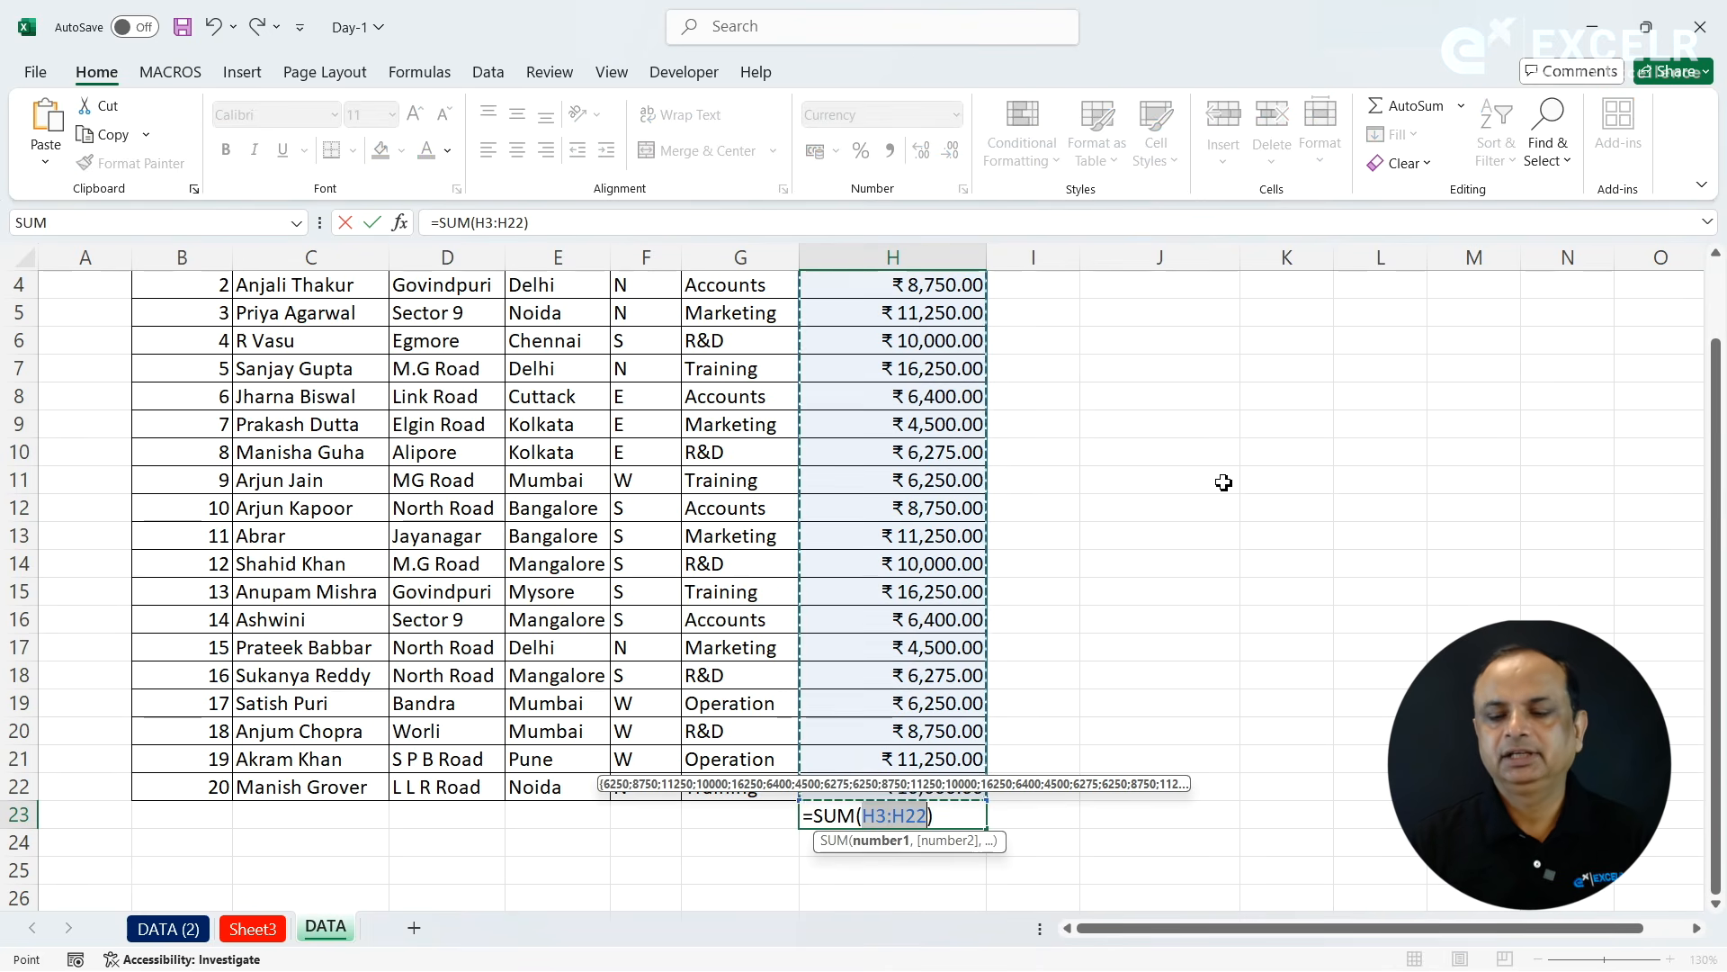
pyautogui.press('Return')
pyautogui.press('Up')
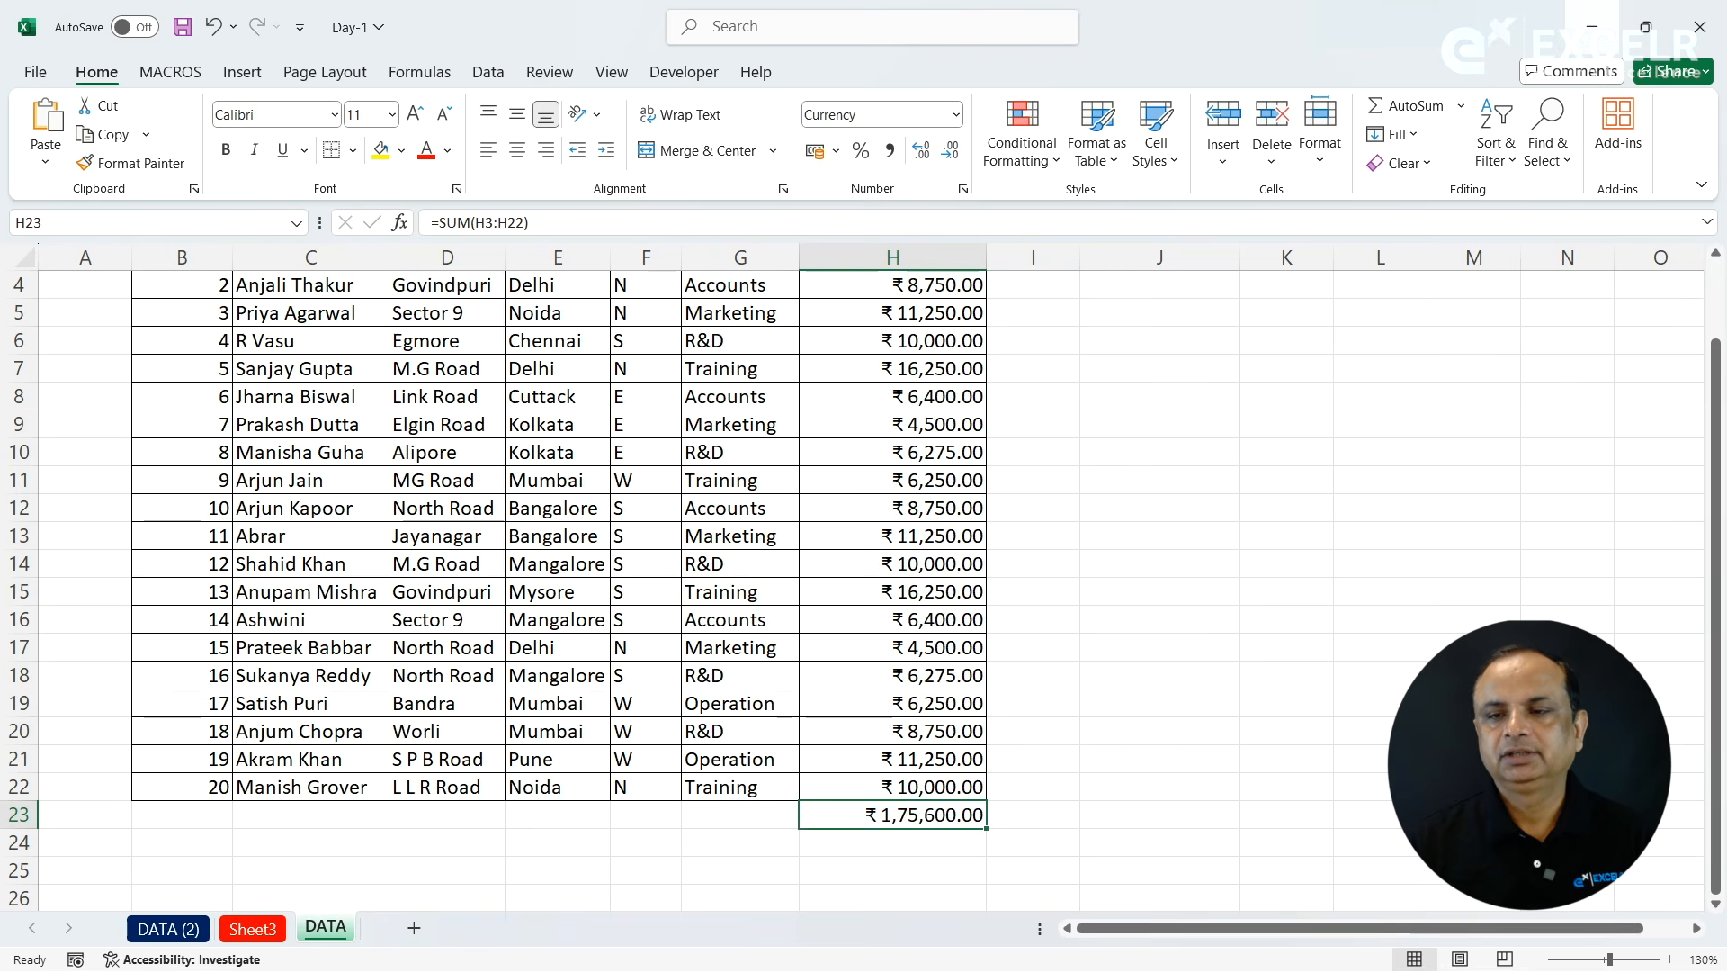
# - Replace the sum in cell H23 with the Count Numbers function for cells H3:H22
pyautogui.click(1462, 107)
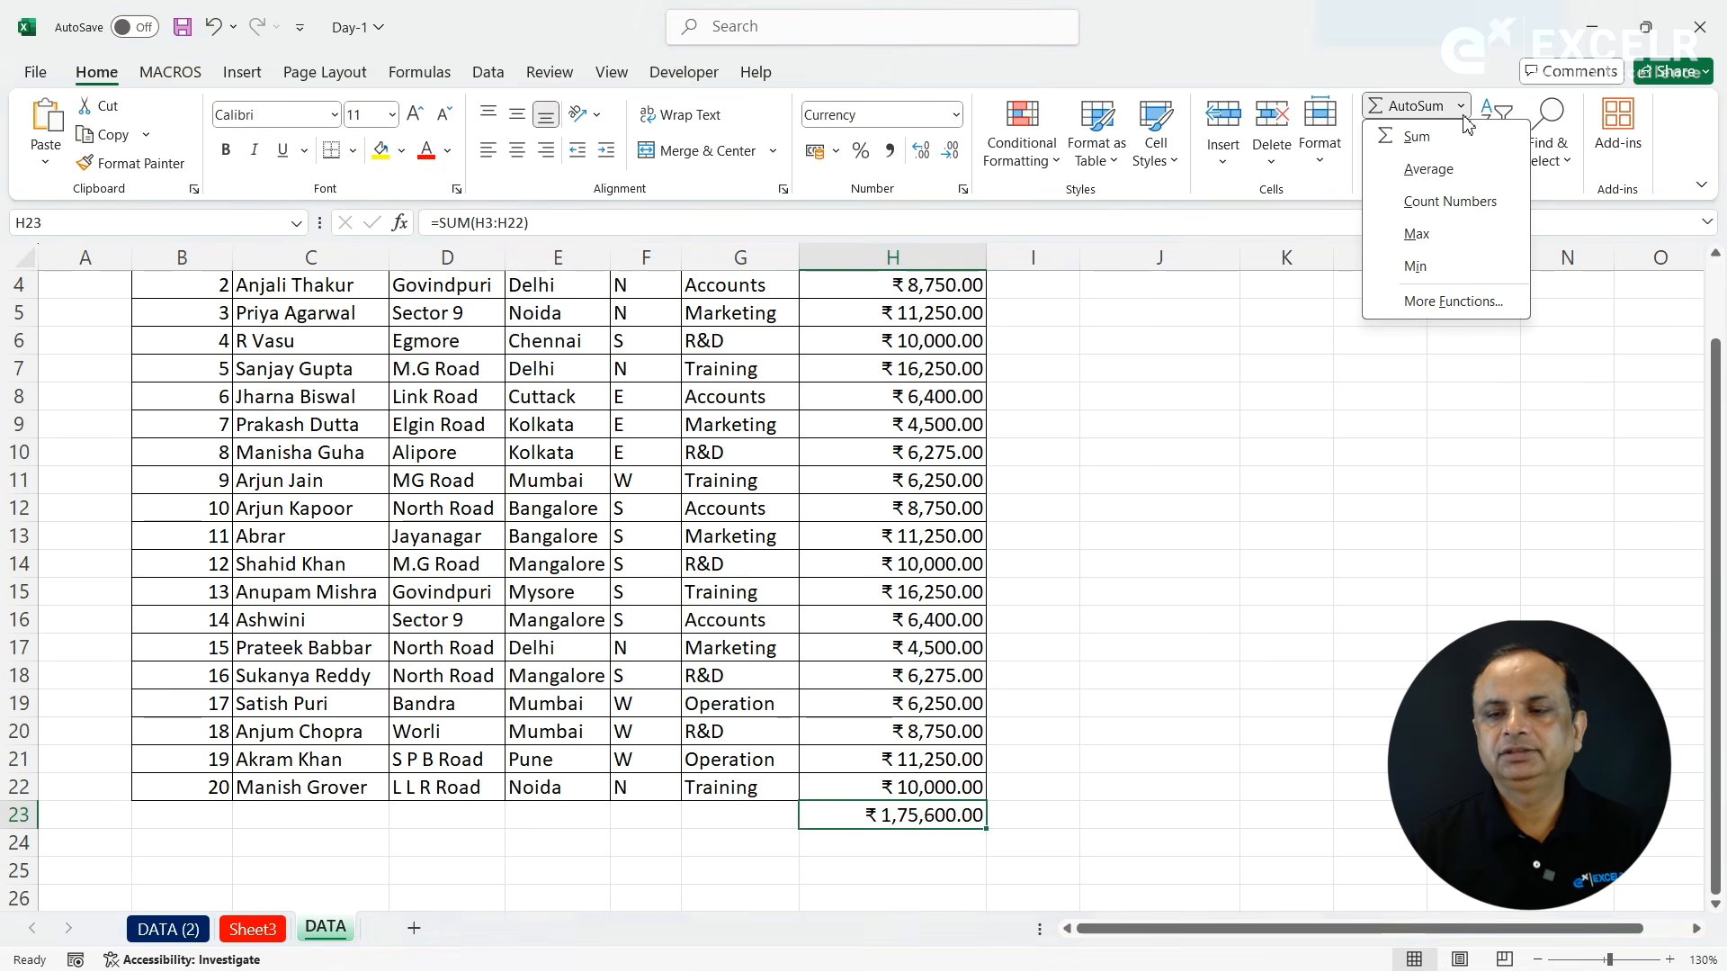
pyautogui.click(1404, 202)
pyautogui.press('Return')
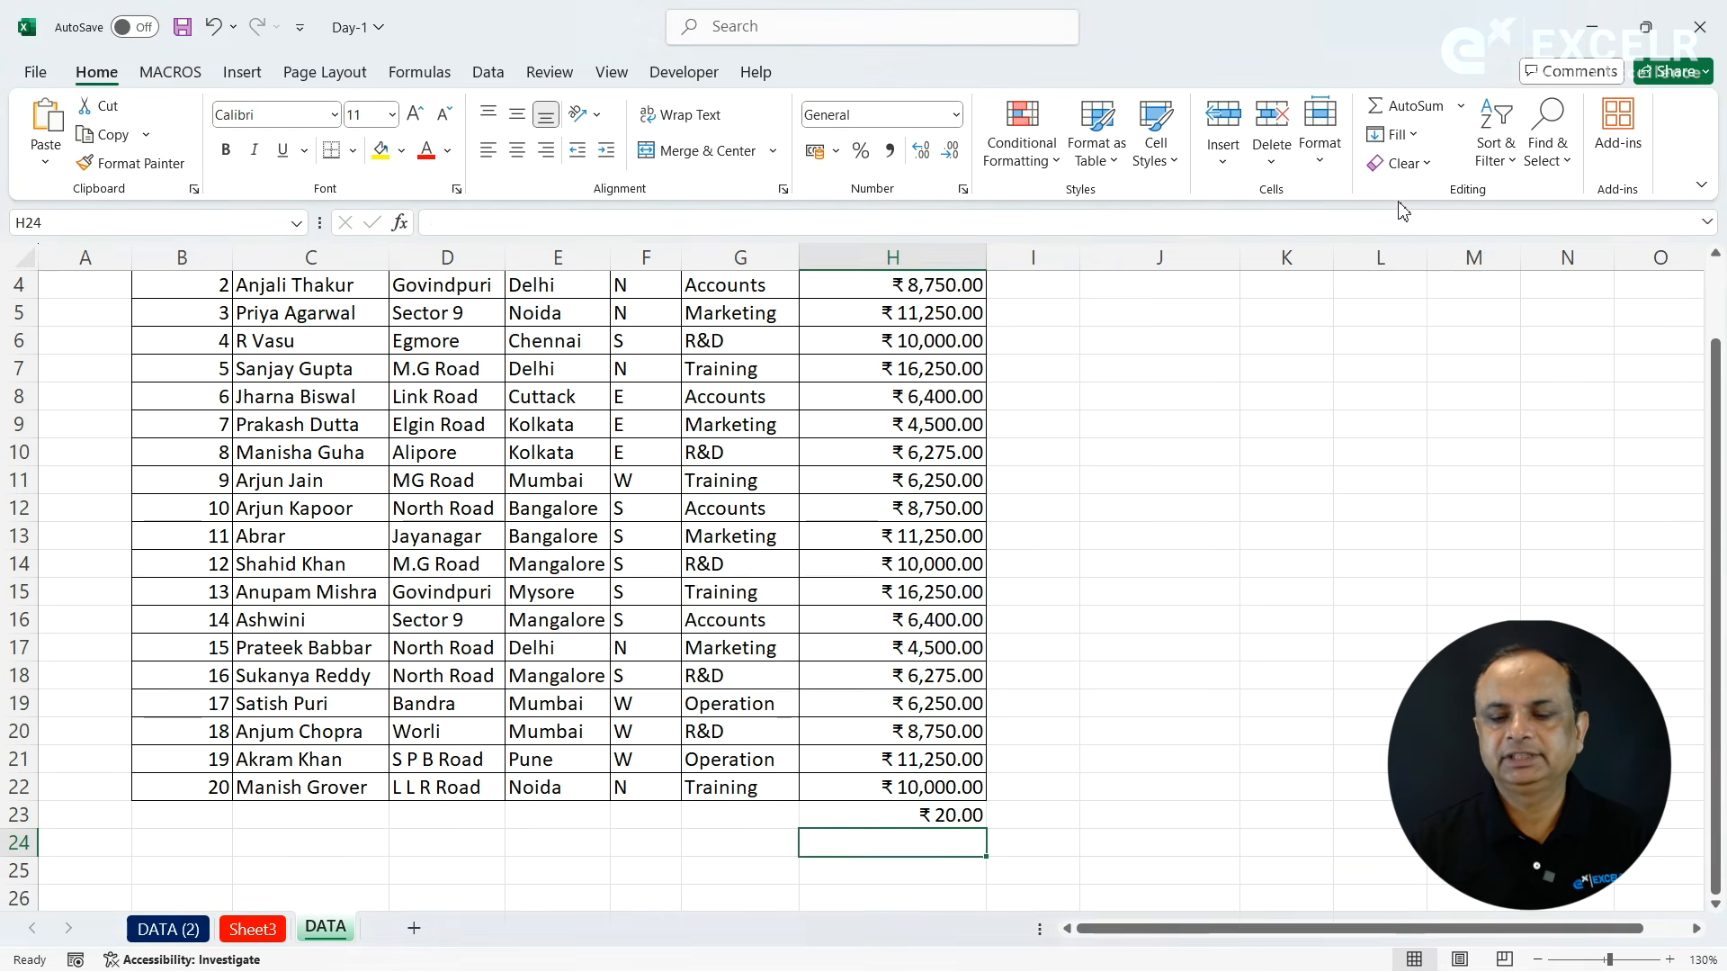
pyautogui.click(908, 817)
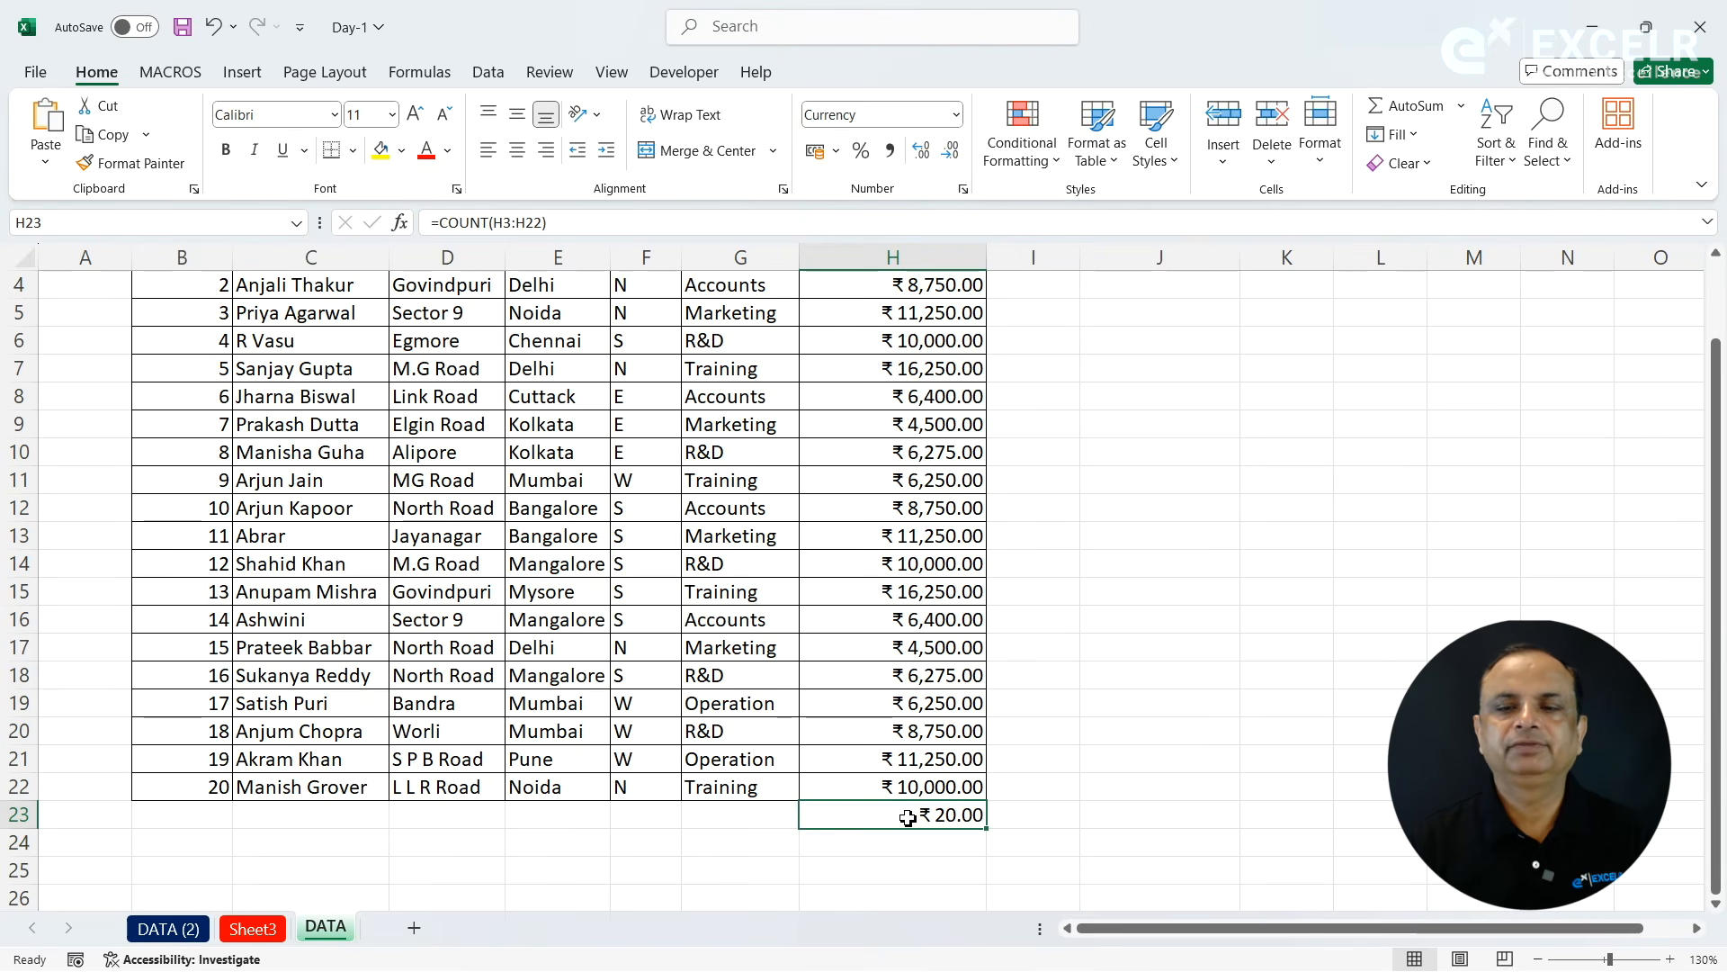
pyautogui.click(995, 376)
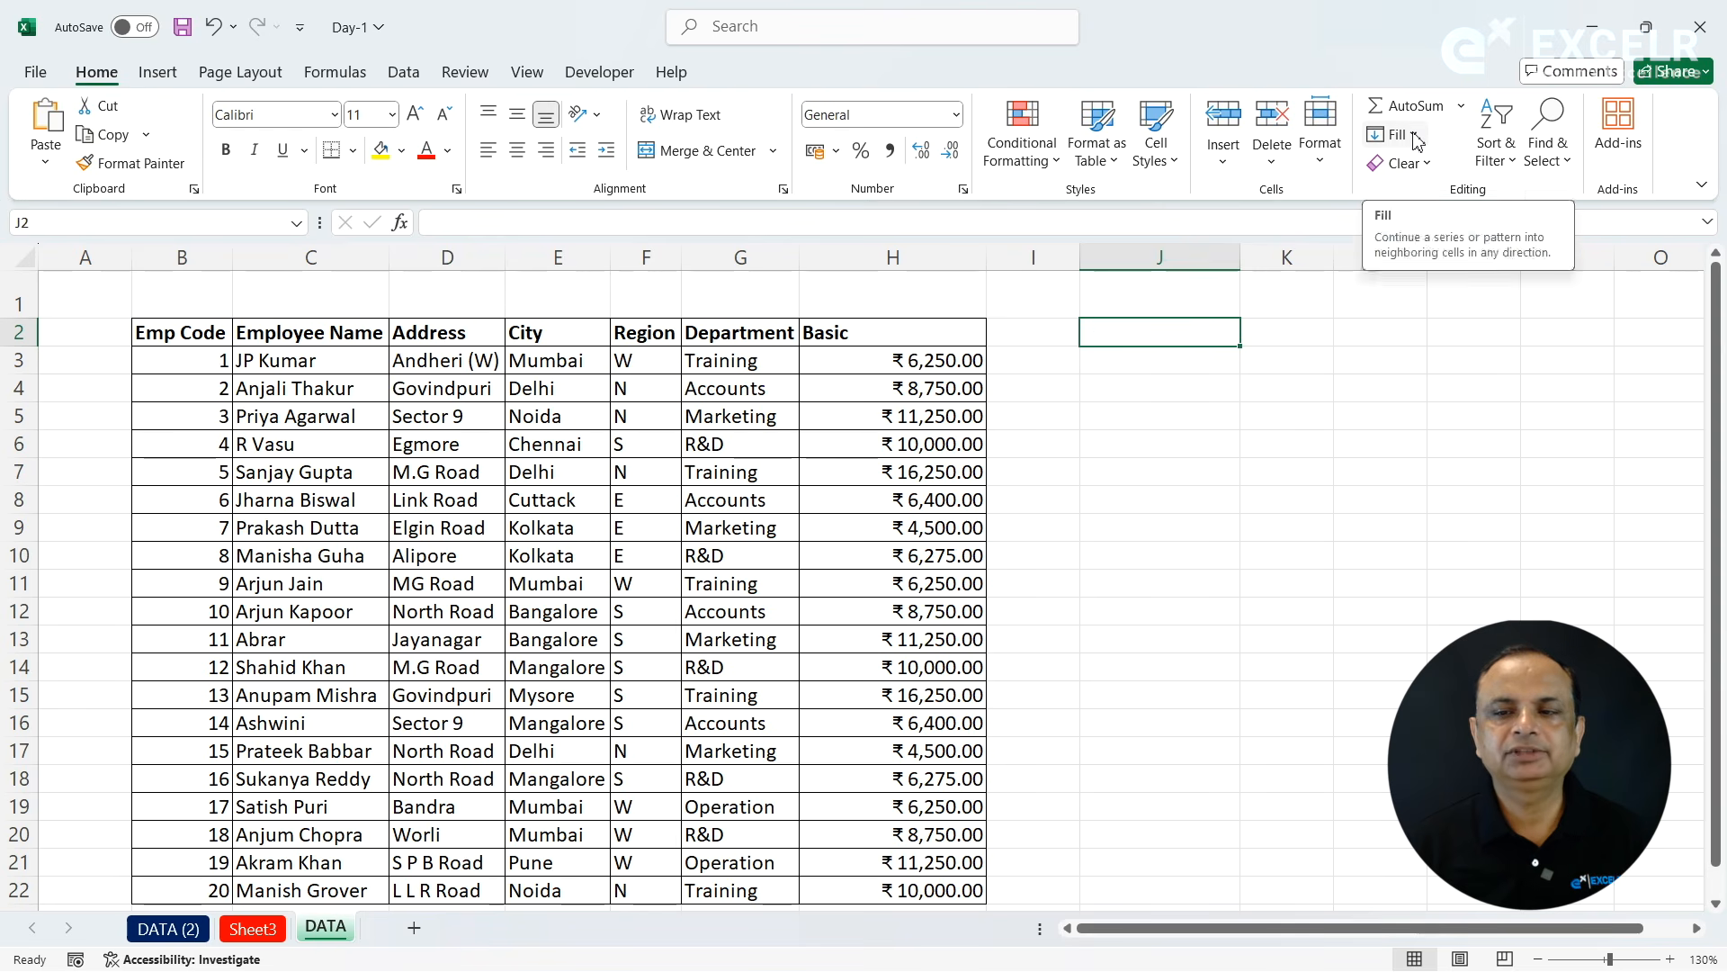
# - View the available Fill options on the DATA sheet without applying any
pyautogui.click(1417, 136)
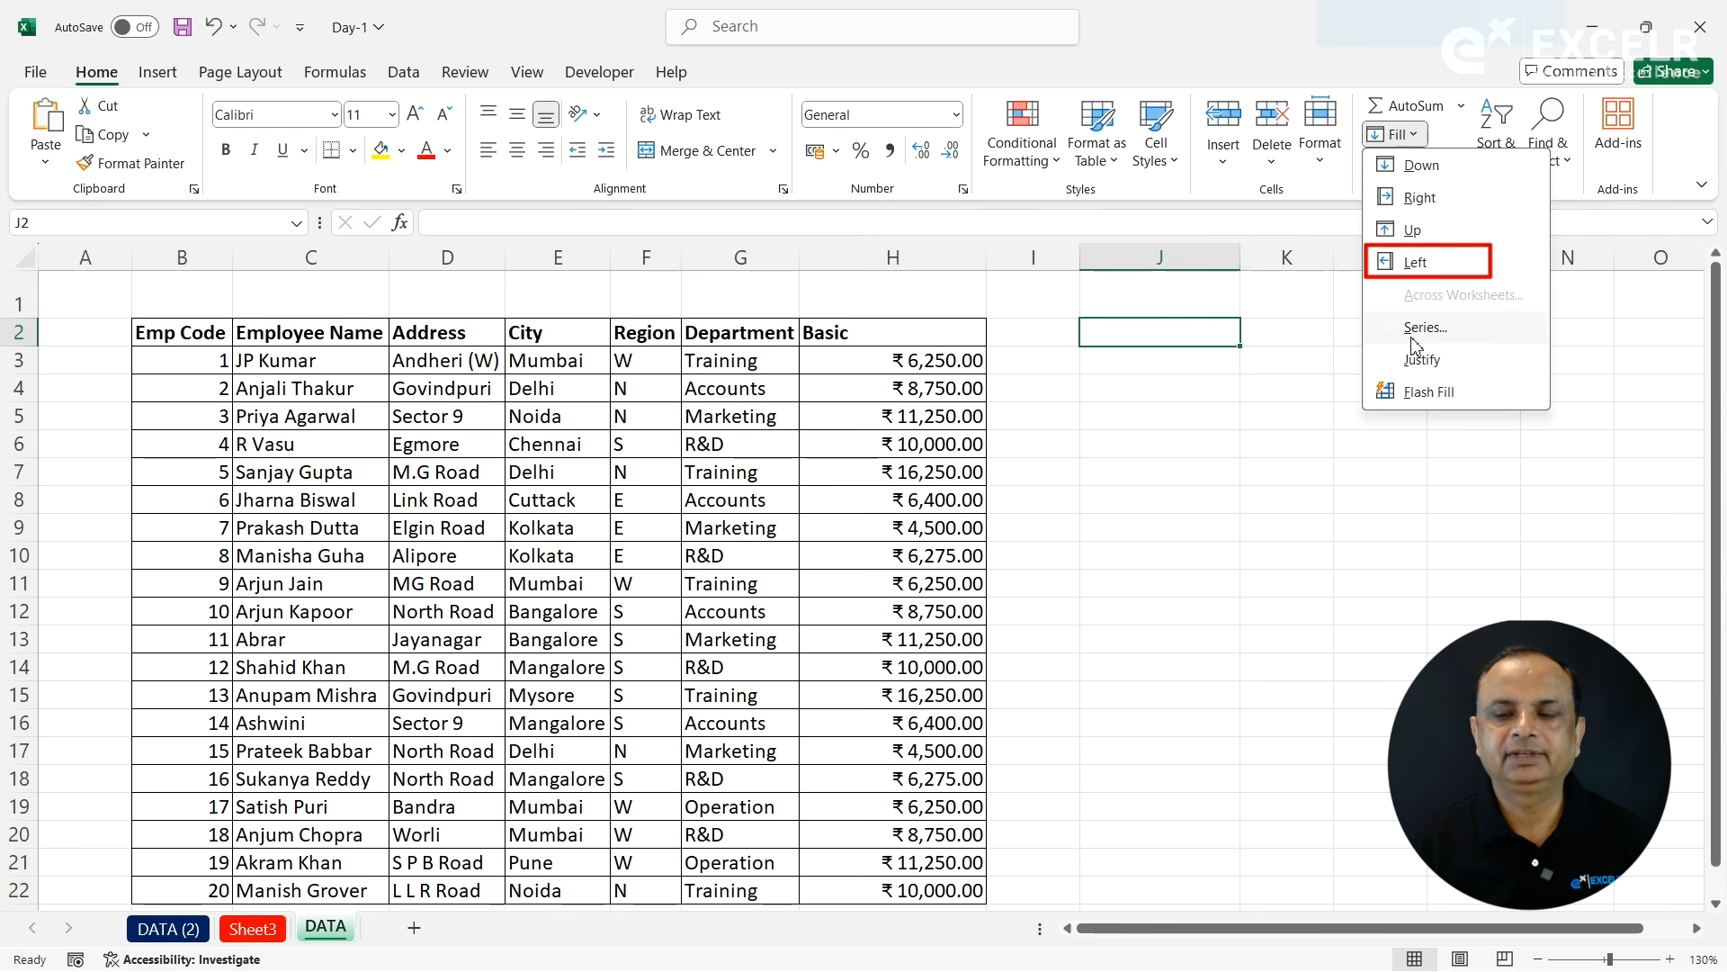
pyautogui.click(1081, 295)
pyautogui.click(1043, 298)
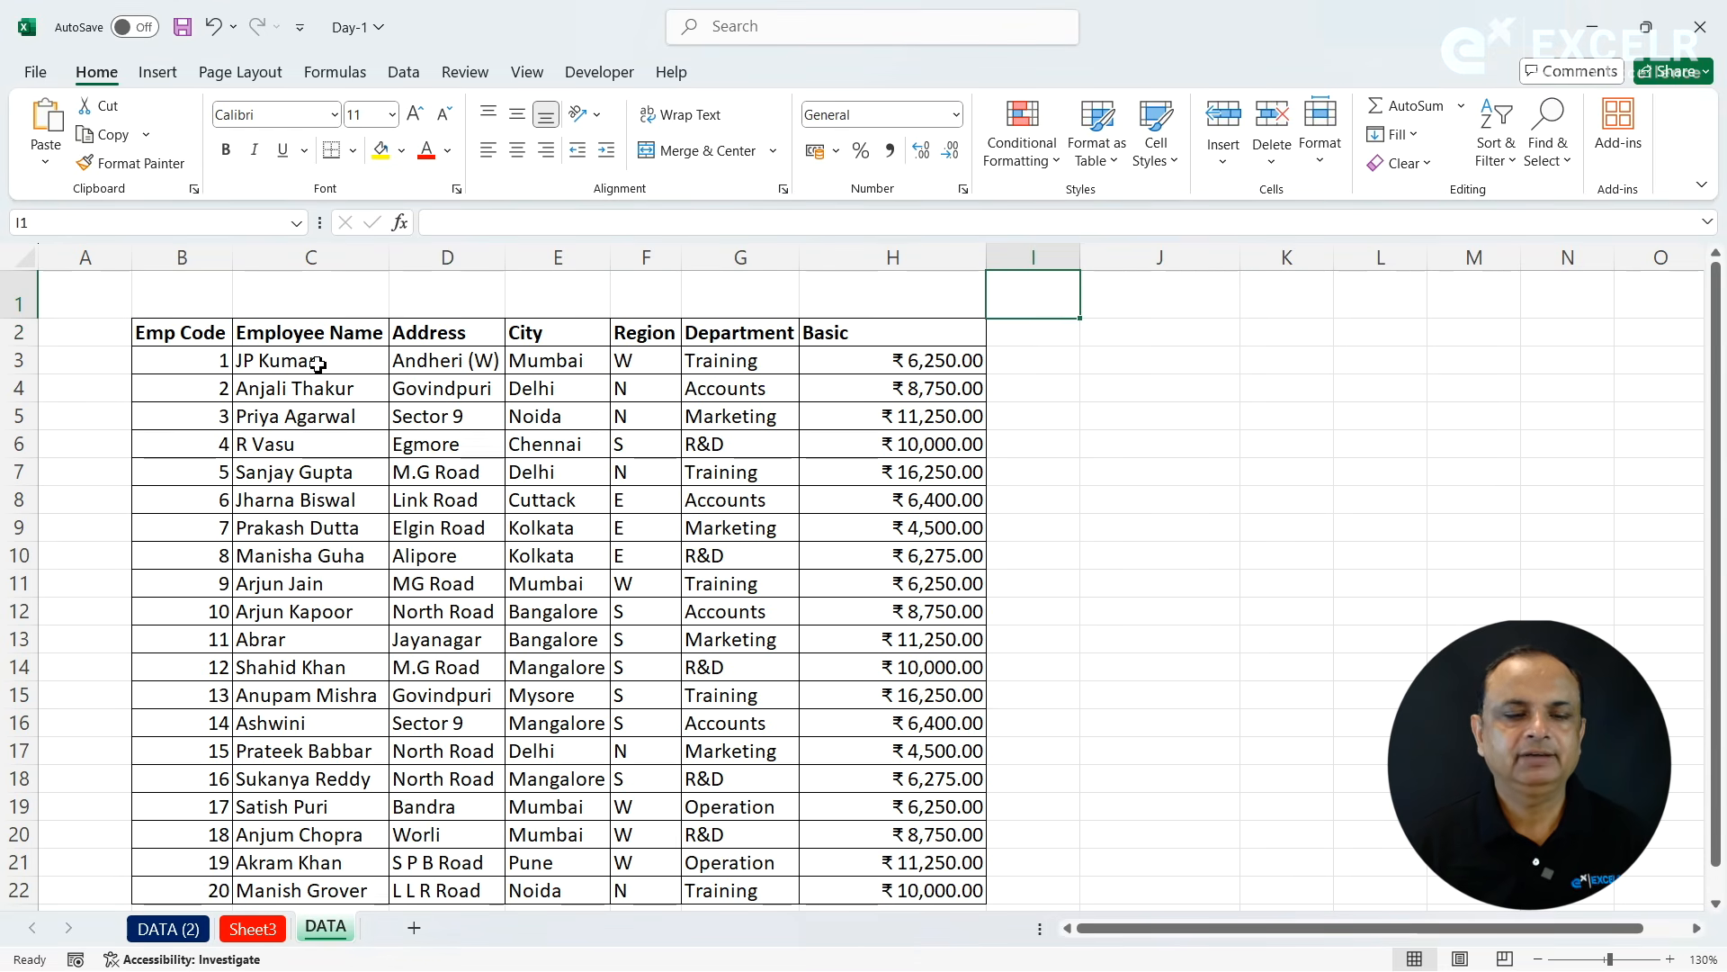
# - Copy the Region header from the DATA sheet into cell C2 of a new blank sheet
pyautogui.click(644, 334)
pyautogui.hotkey('ctrl', 'c')
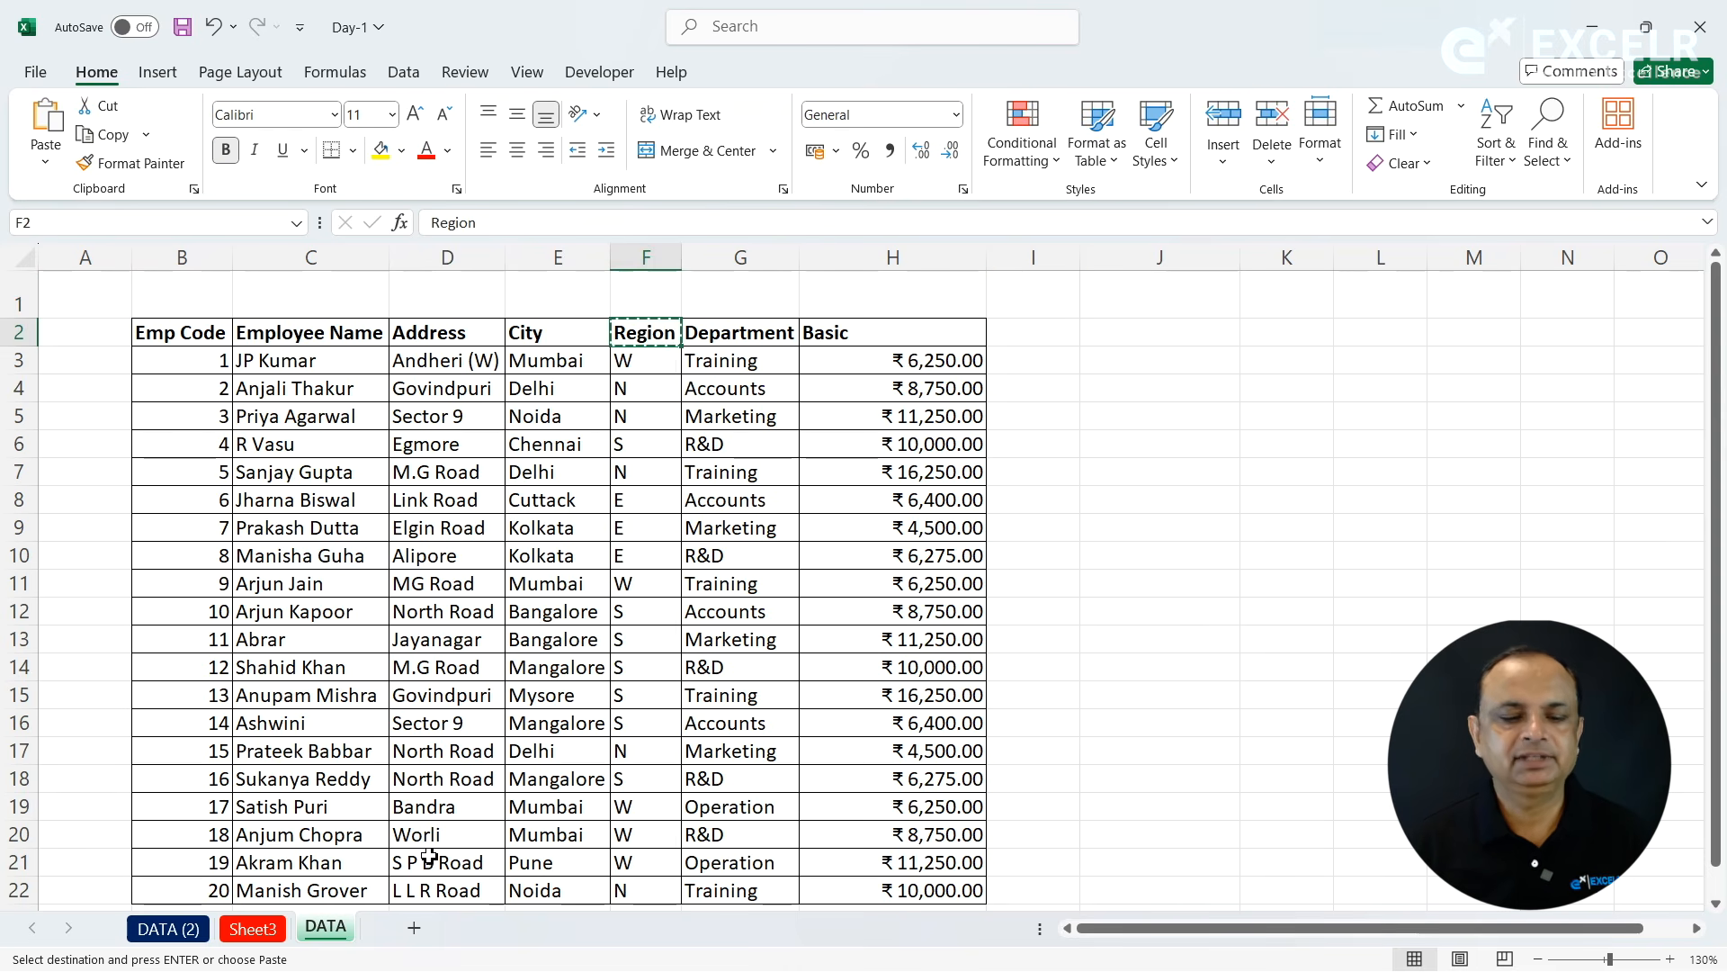
pyautogui.click(234, 301)
pyautogui.hotkey('ctrl', 'v')
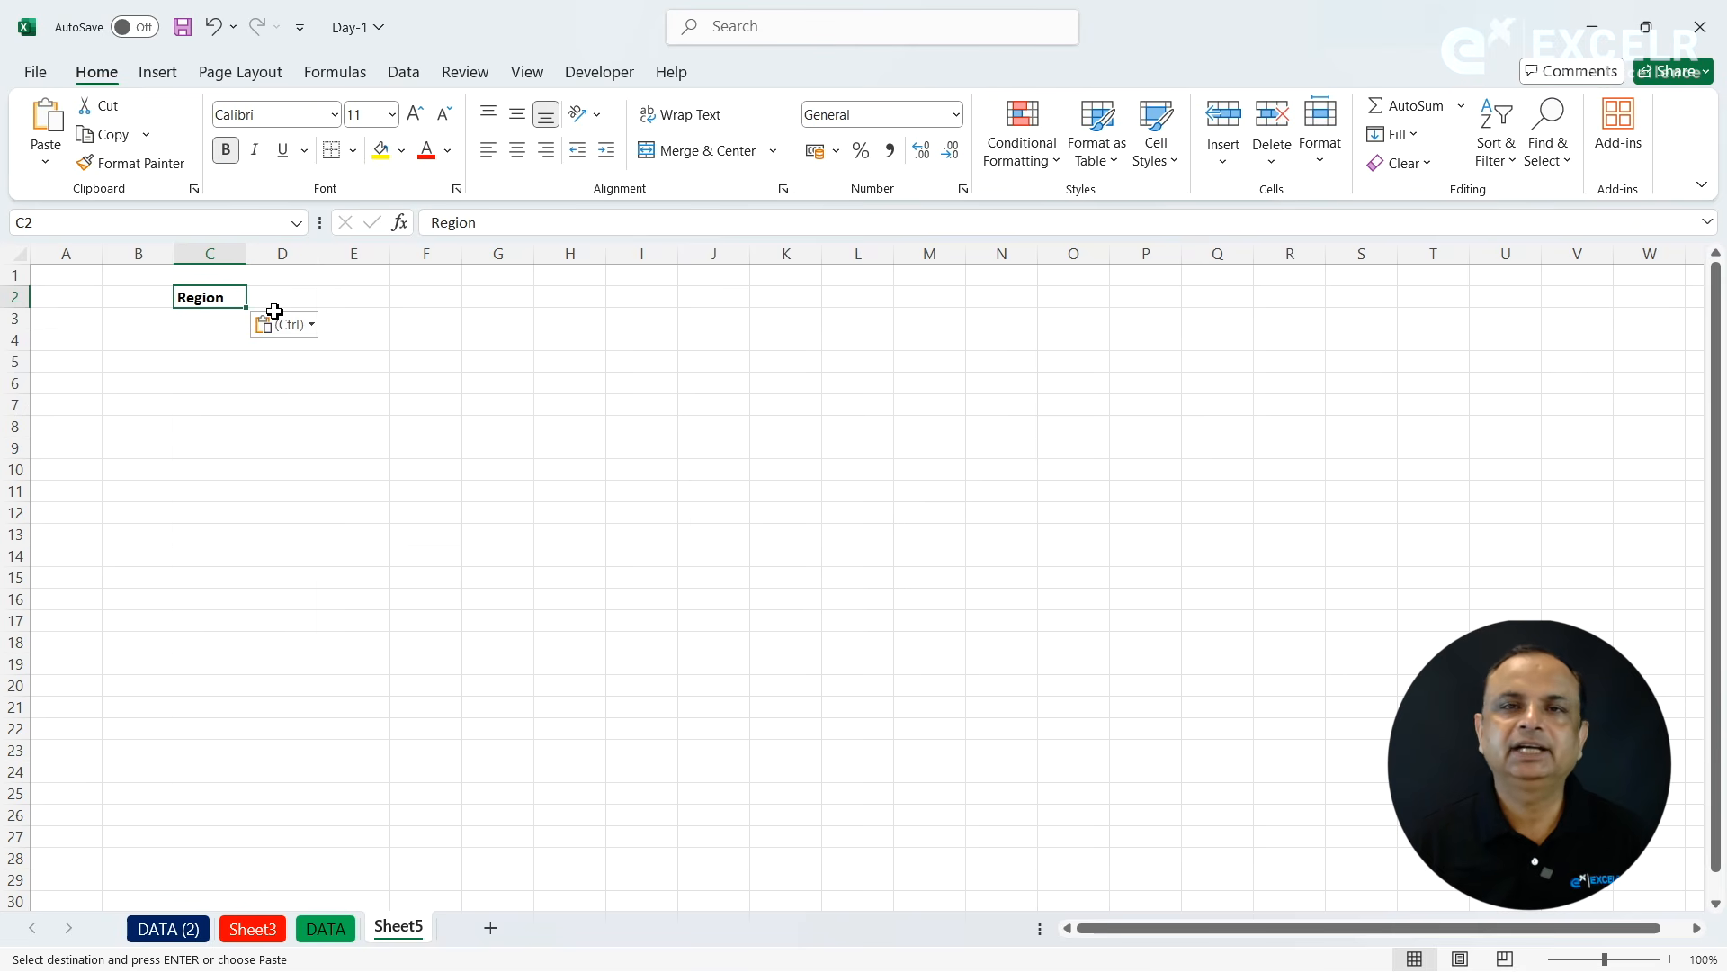
# - Try filling the Region header from C2 rightward through R2, and undo the fill
pyautogui.moveTo(233, 301); pyautogui.dragTo(1282, 301)
pyautogui.hotkey('ctrl', 'r')
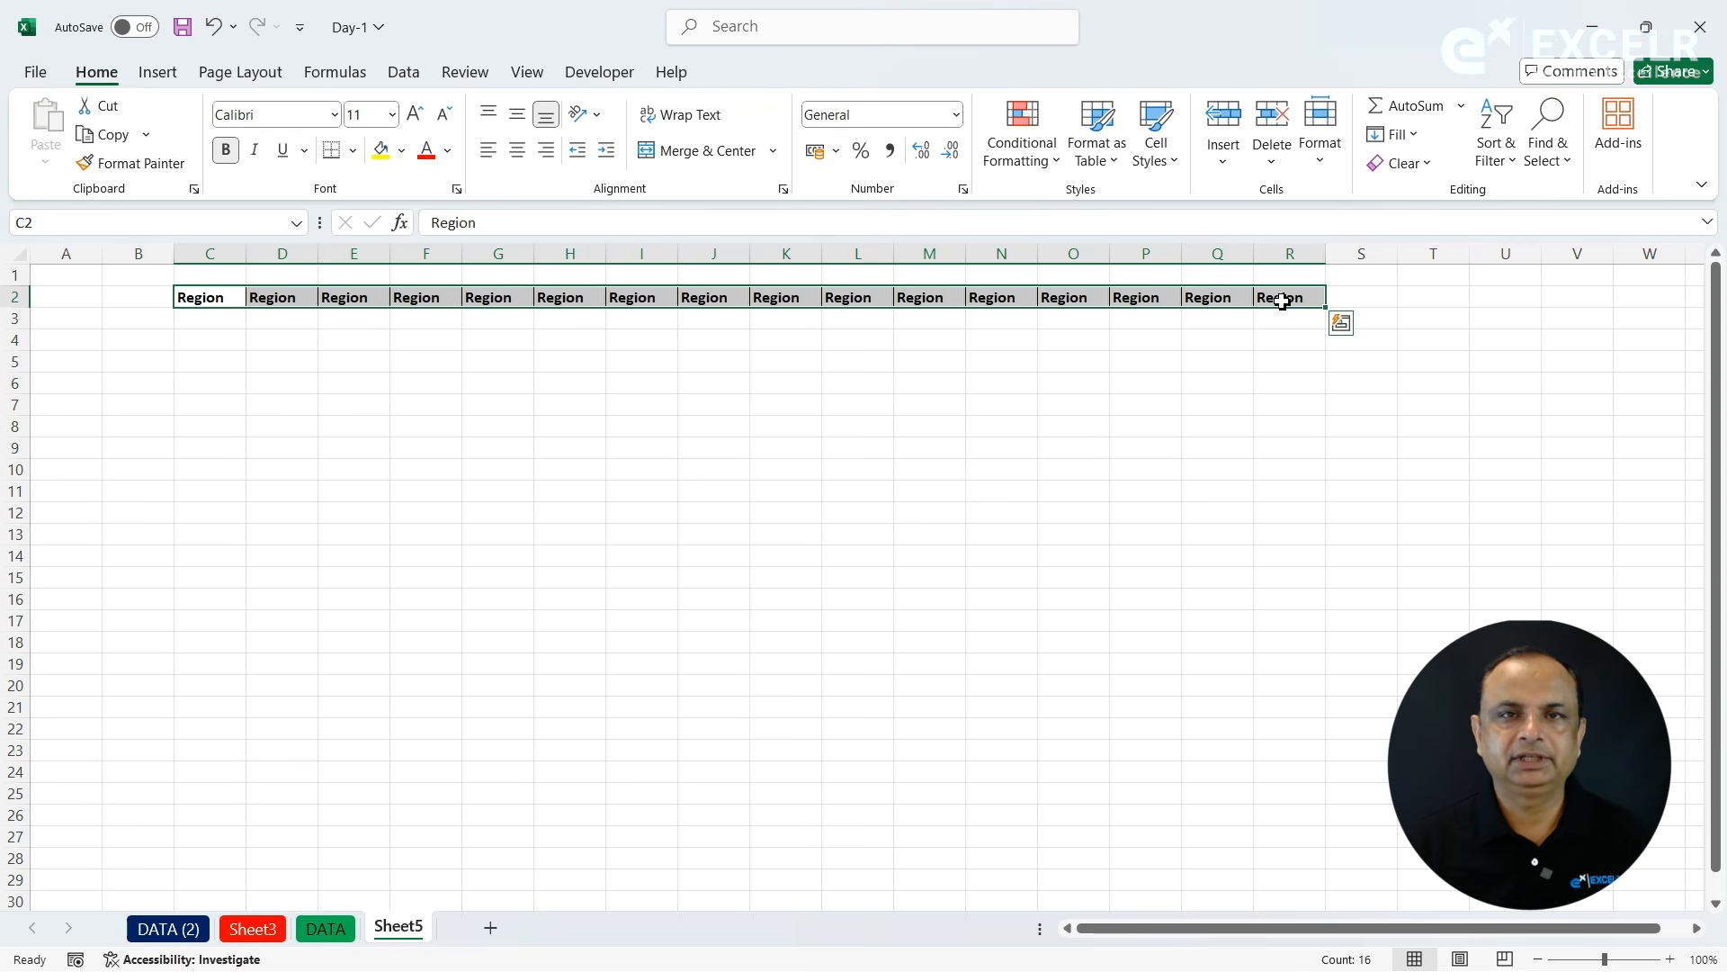
pyautogui.hotkey('ctrl', 'z')
# - Apply Fill Right to C2:R2 so the Region header repeats across the row
pyautogui.hotkey('ctrl', 'c')
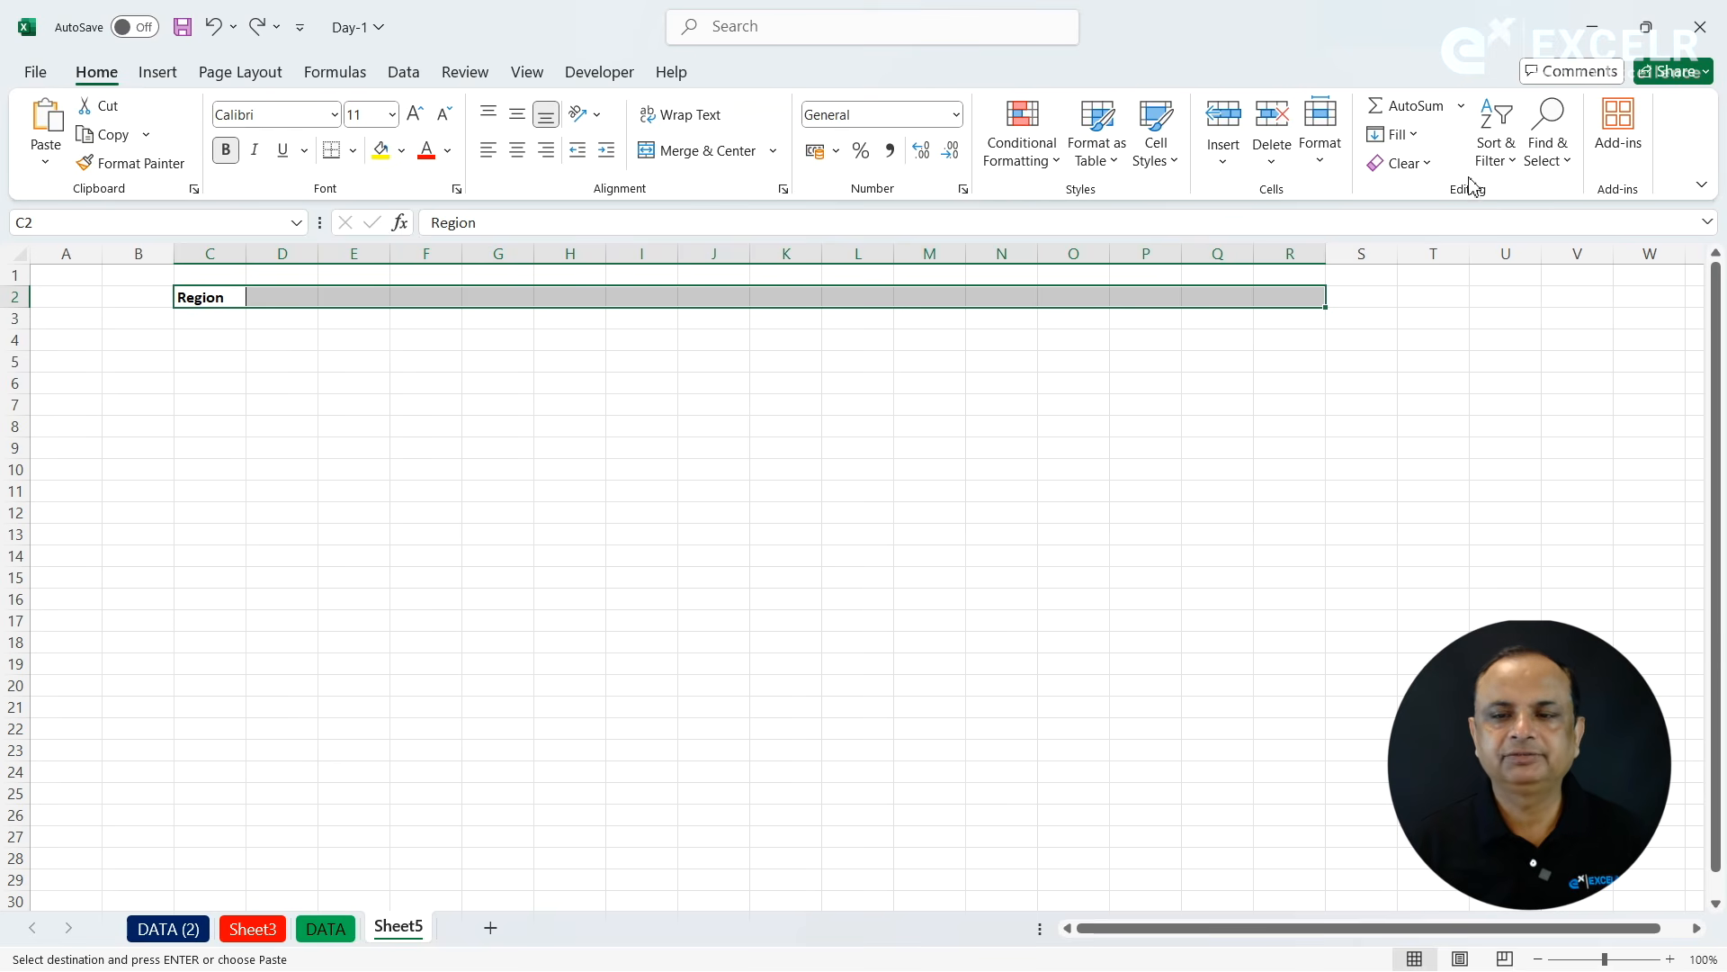
pyautogui.click(1414, 136)
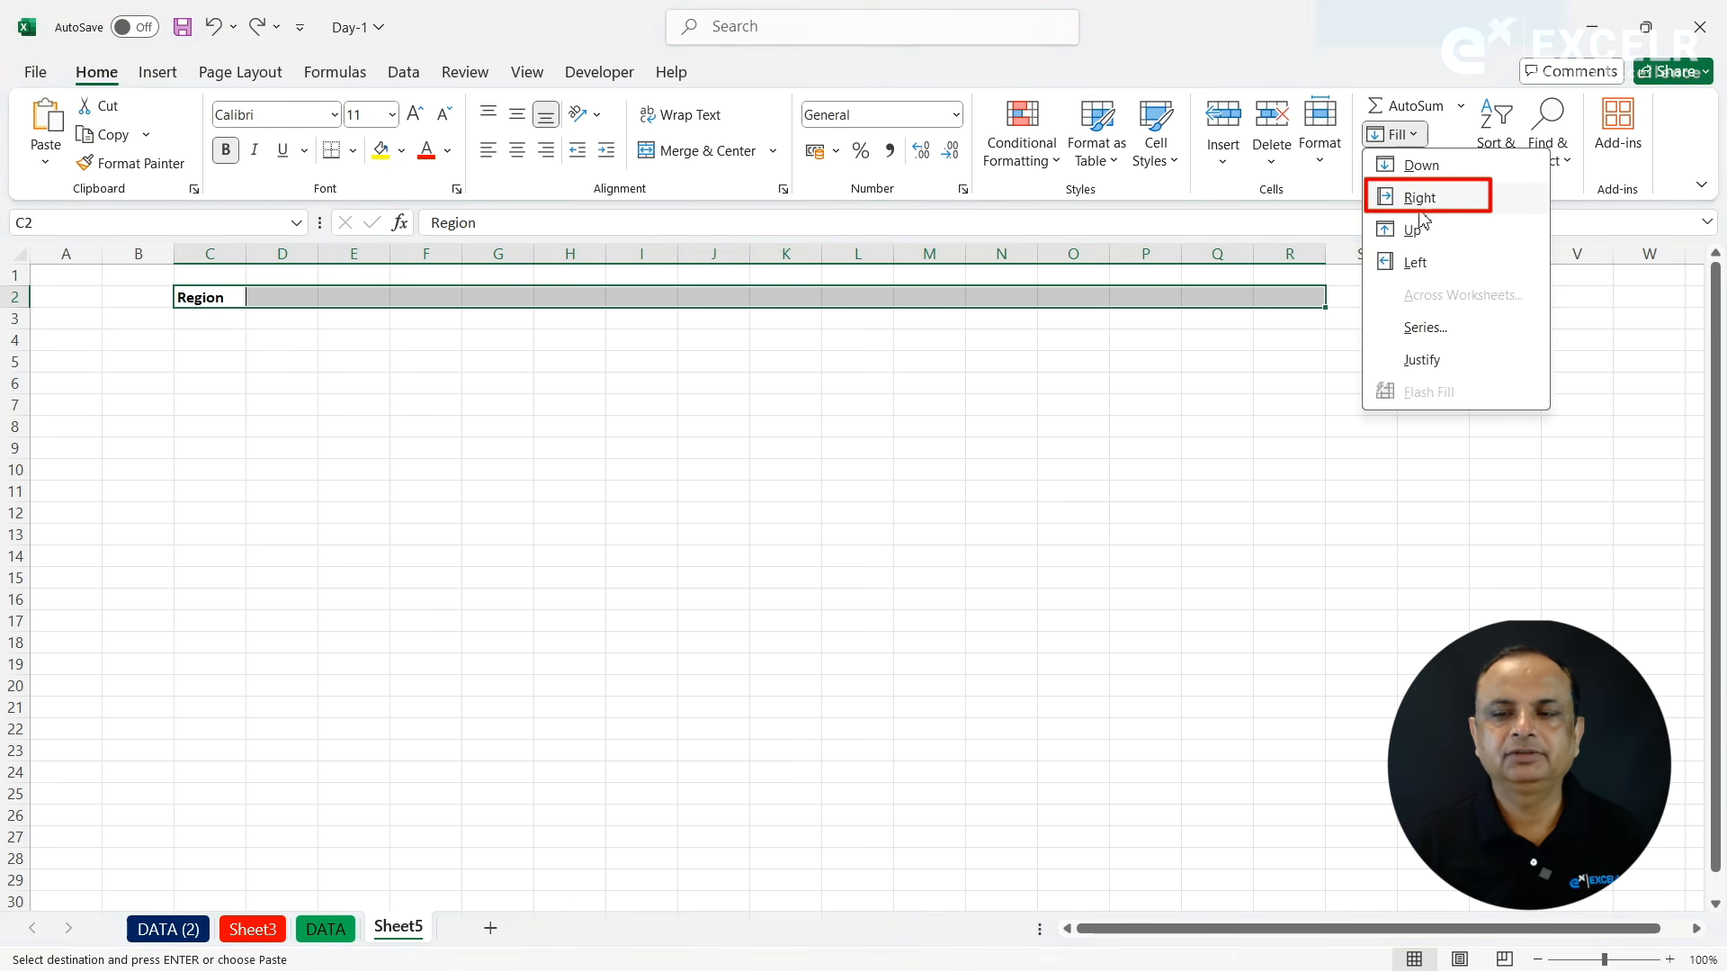
pyautogui.click(1415, 194)
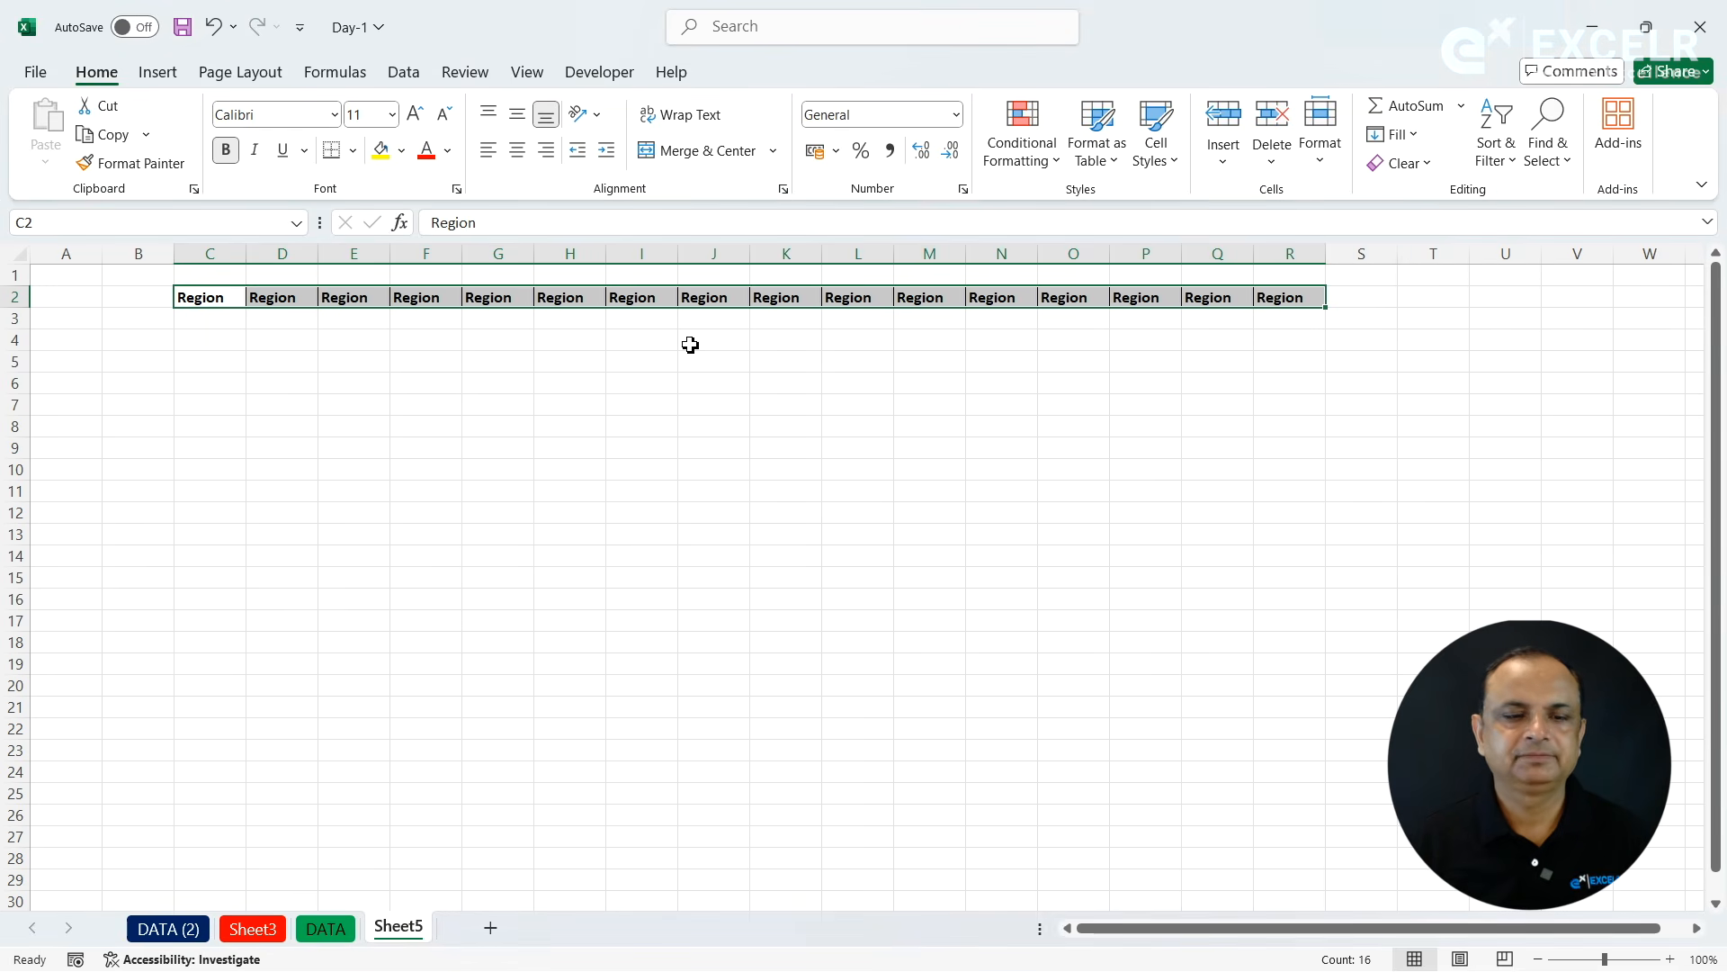
# - Try filling the Region header from C2 downward through C26, and undo the fill
pyautogui.click(414, 398)
pyautogui.moveTo(214, 304); pyautogui.dragTo(216, 816)
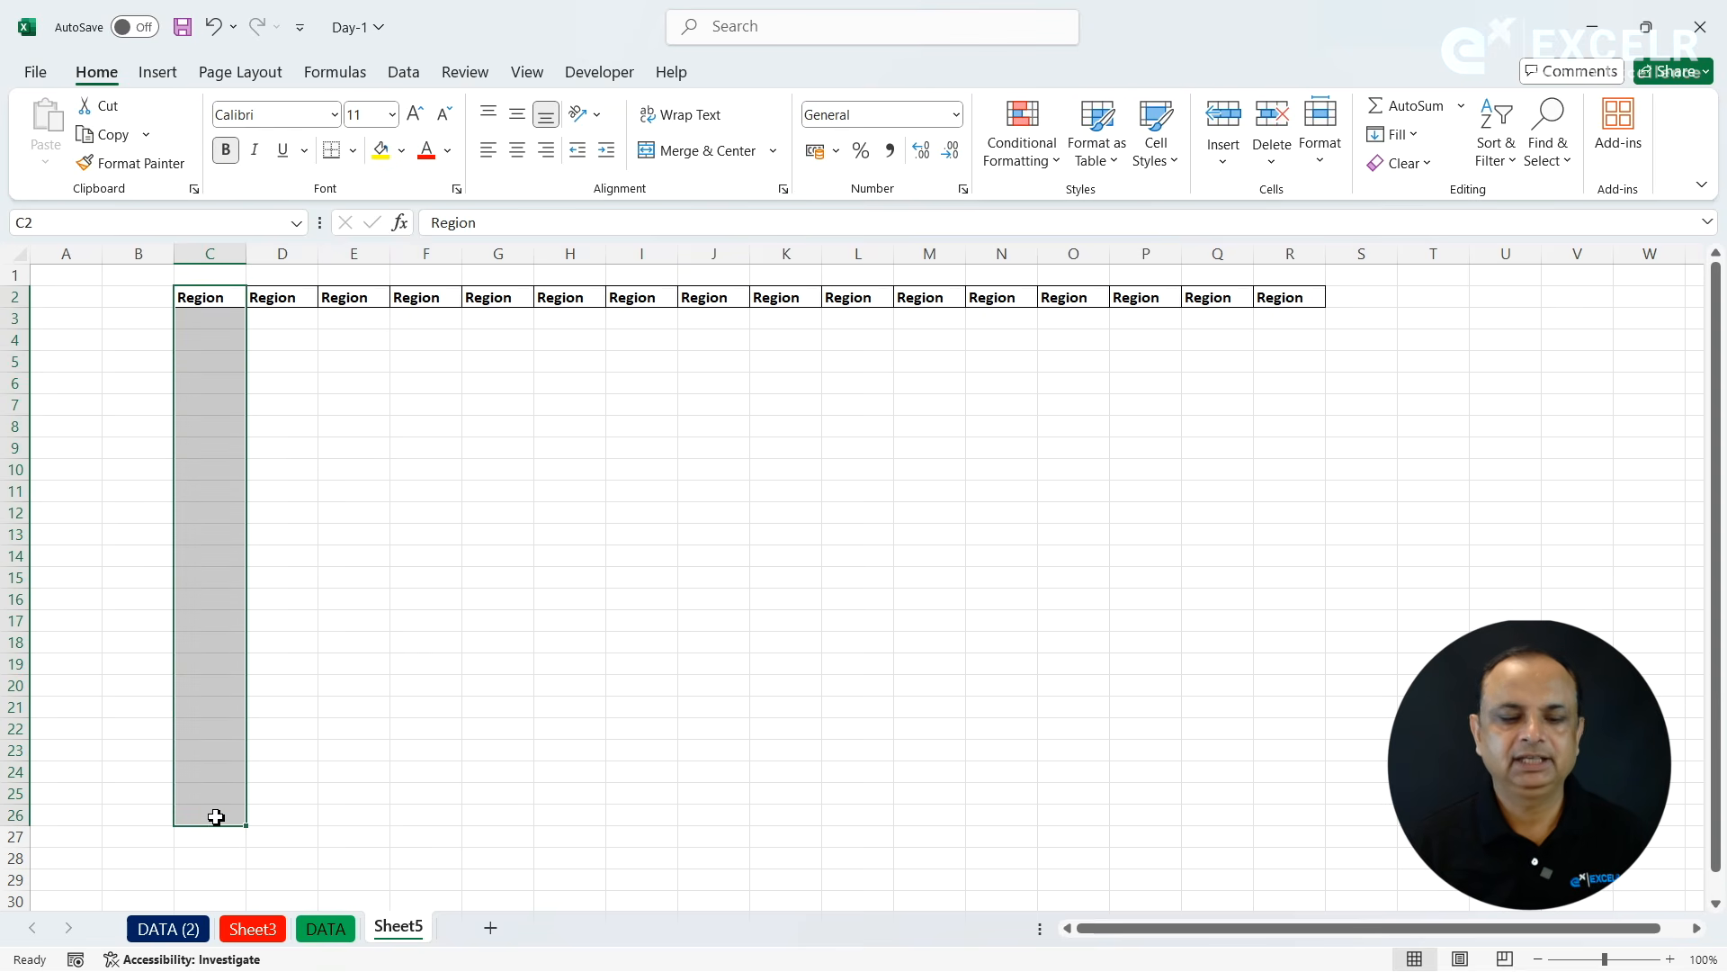
pyautogui.hotkey('ctrl', 'd')
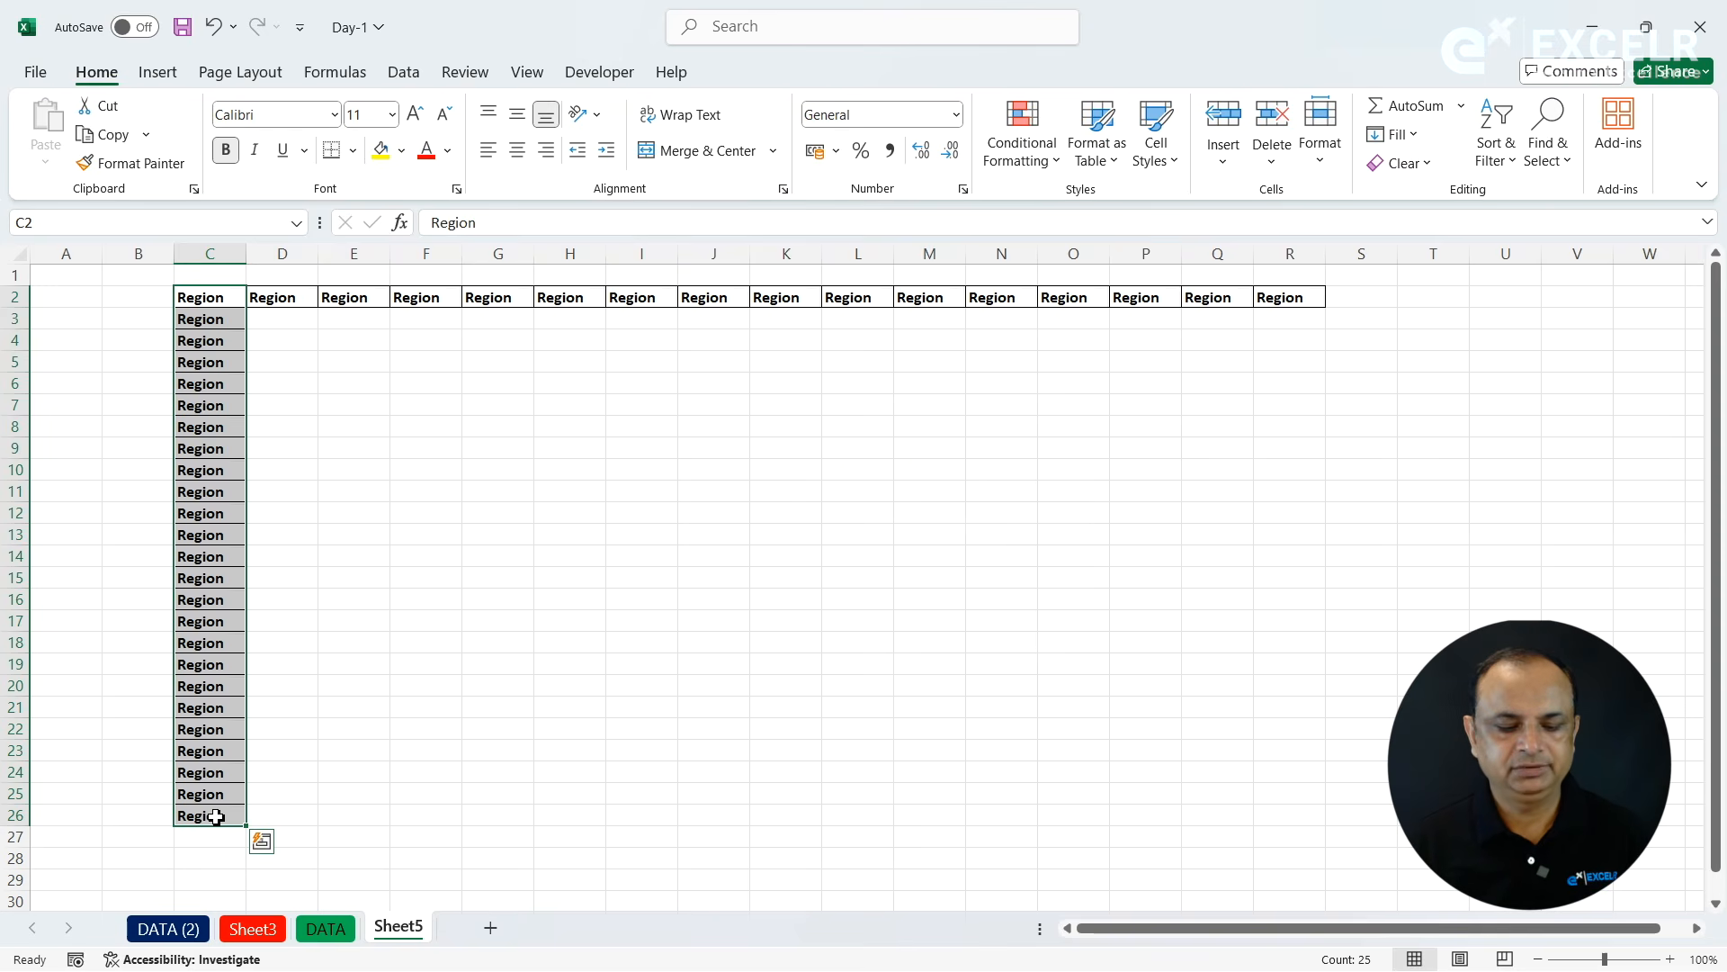
pyautogui.hotkey('ctrl', 'z')
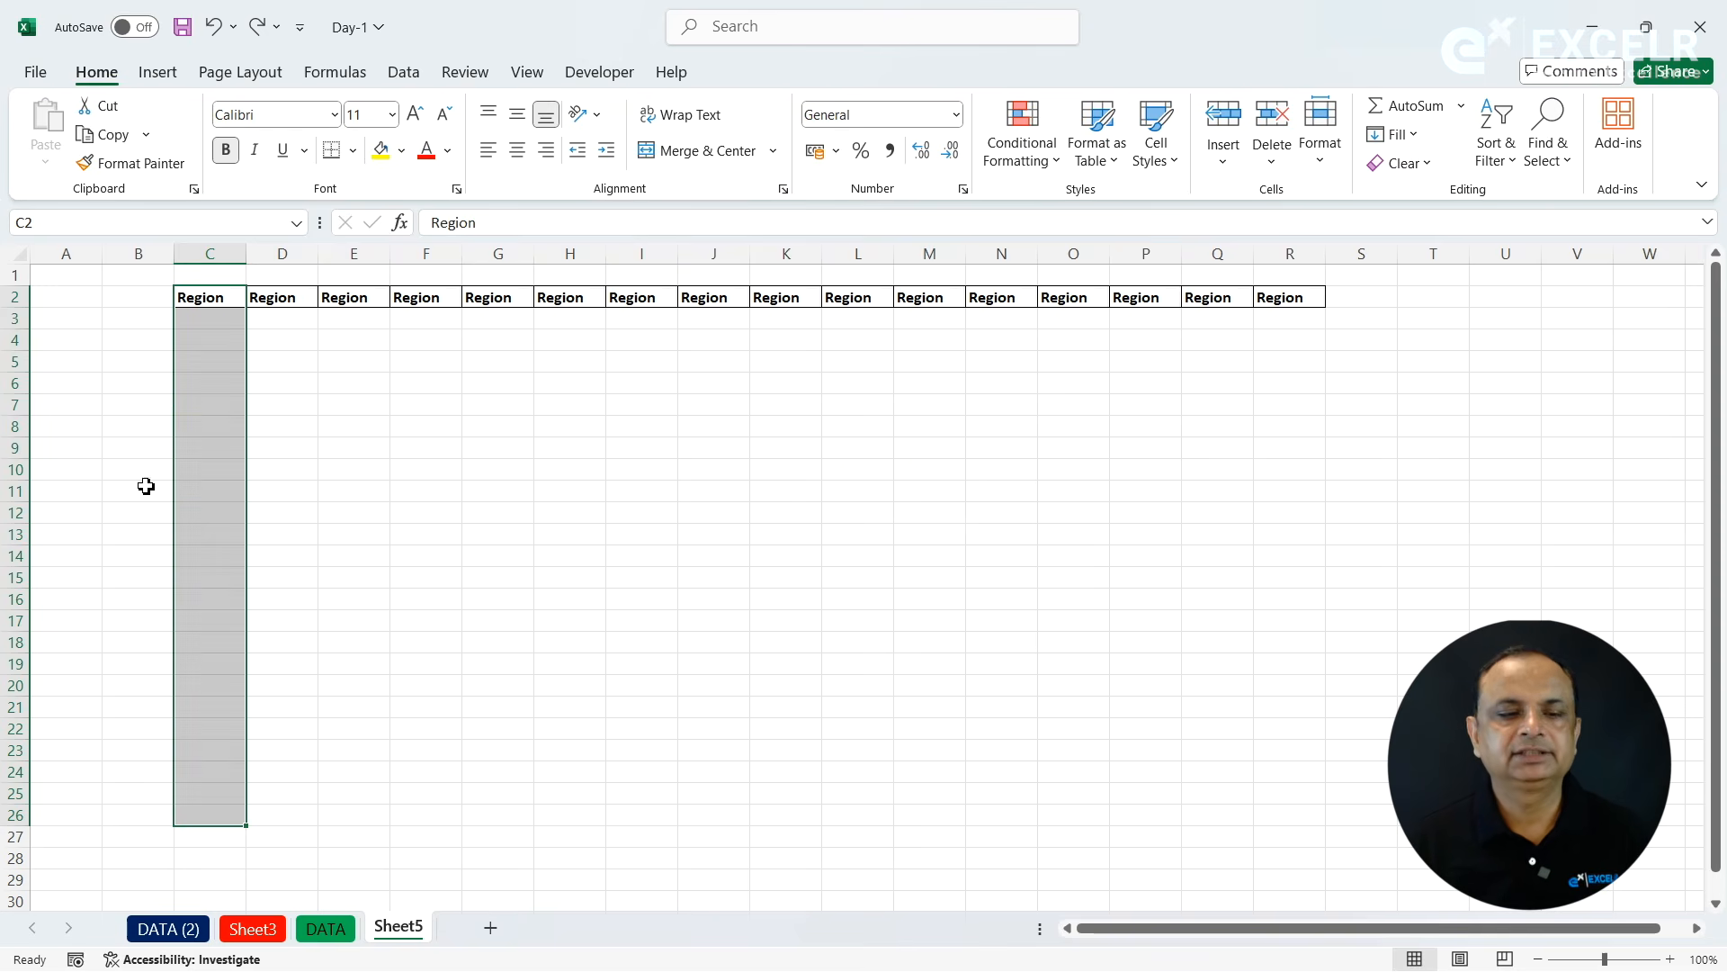
# - Apply Fill Down to C2:C26 so the Region header repeats down the column, and deselect the range
pyautogui.click(1414, 136)
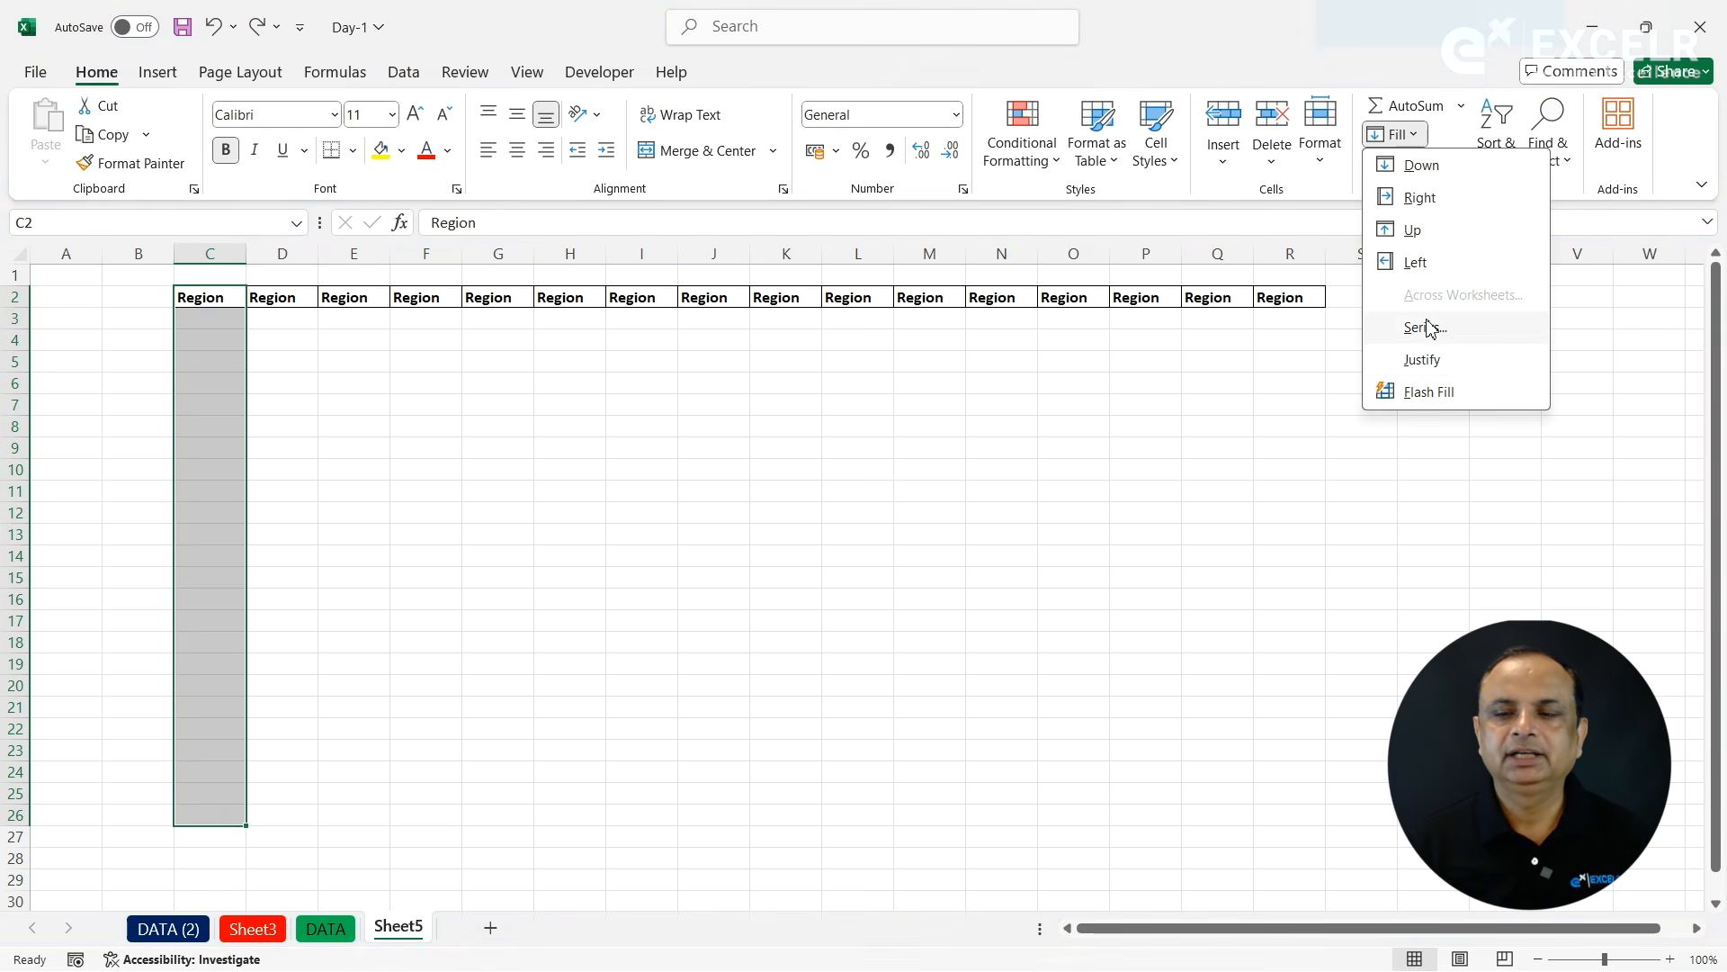
pyautogui.click(1420, 165)
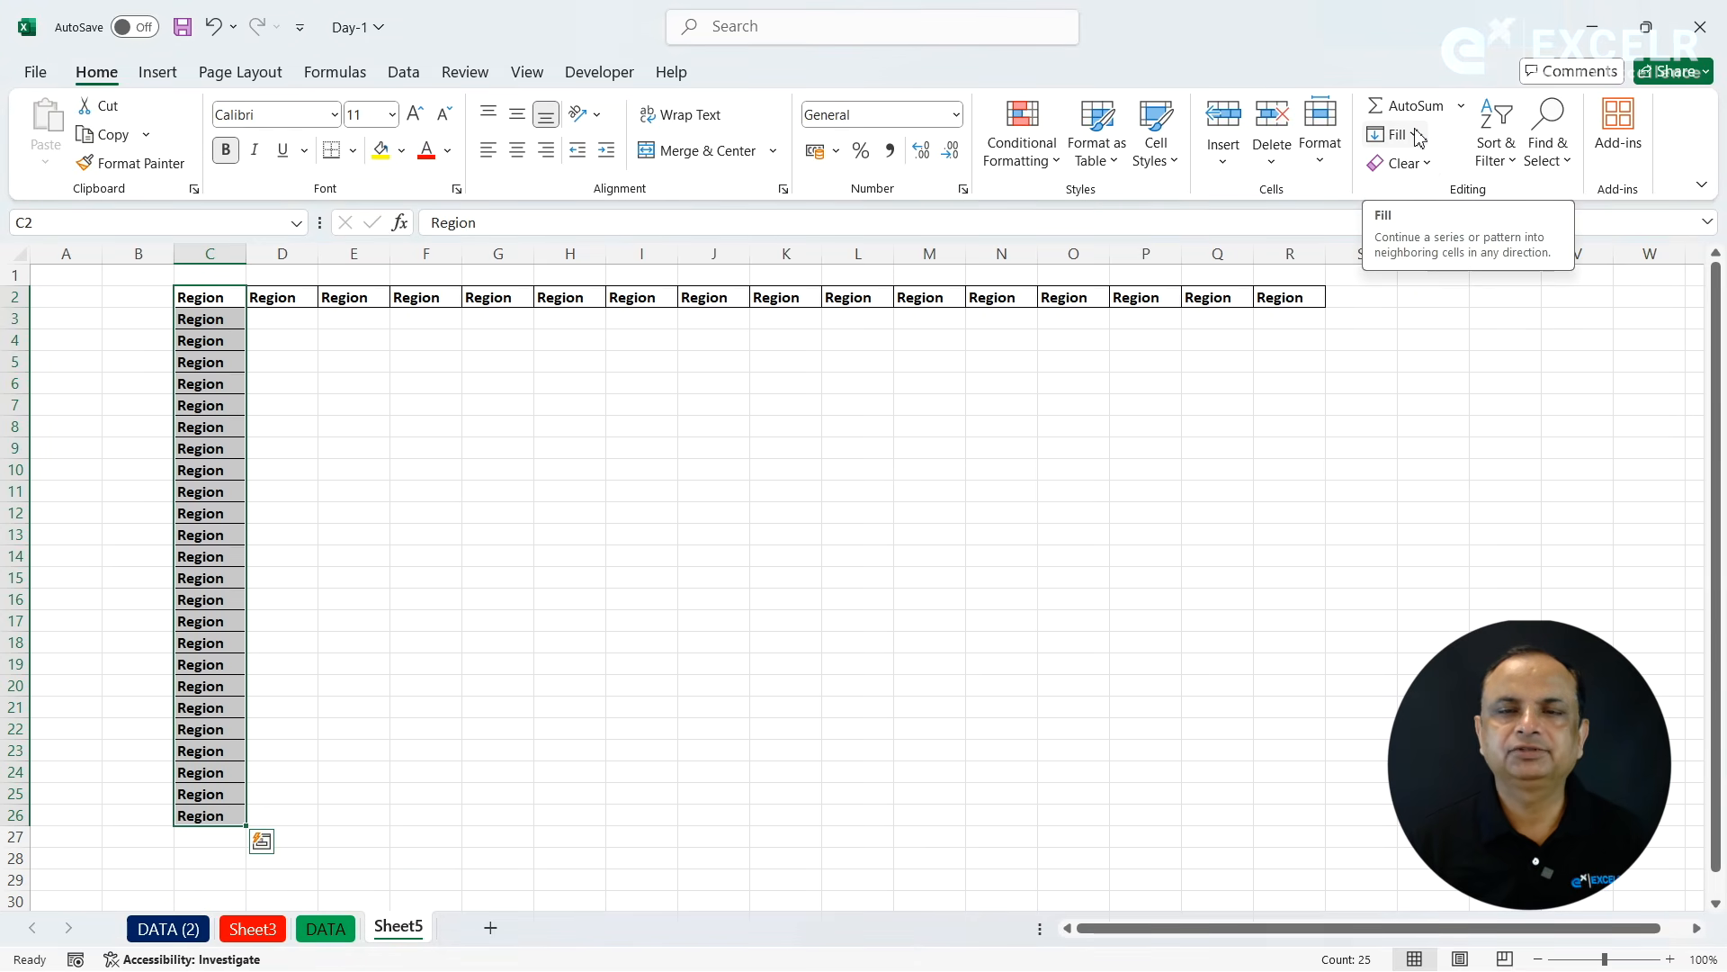
pyautogui.click(1419, 136)
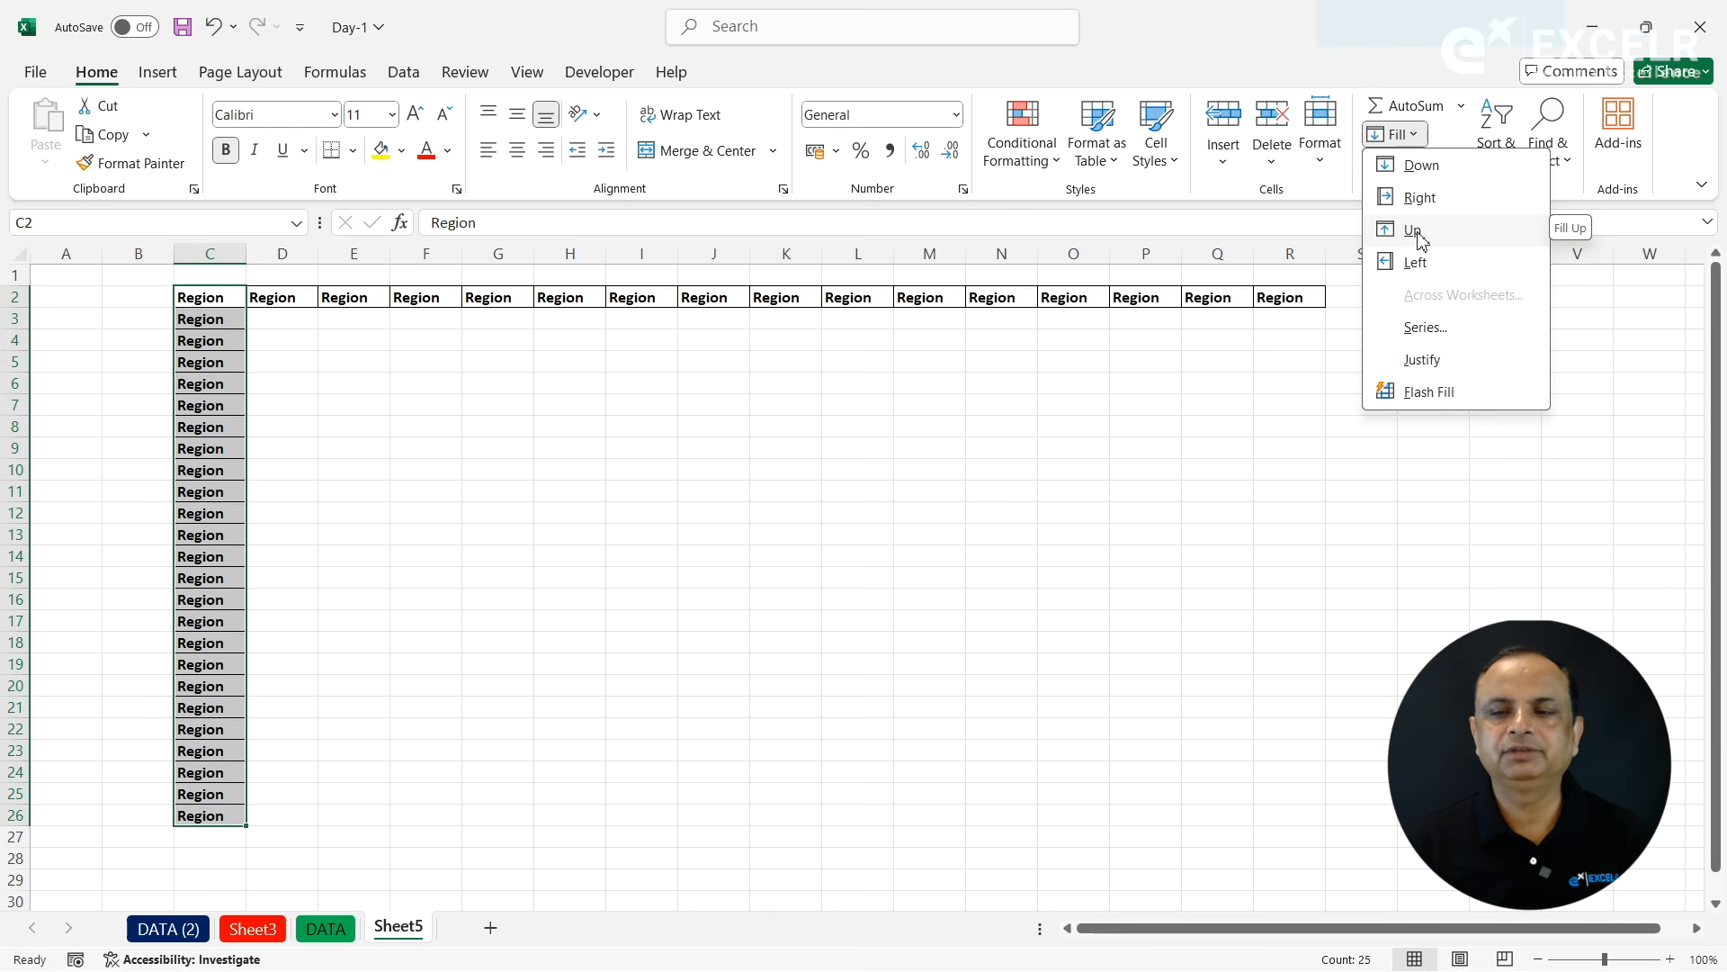
pyautogui.click(706, 363)
pyautogui.click(369, 324)
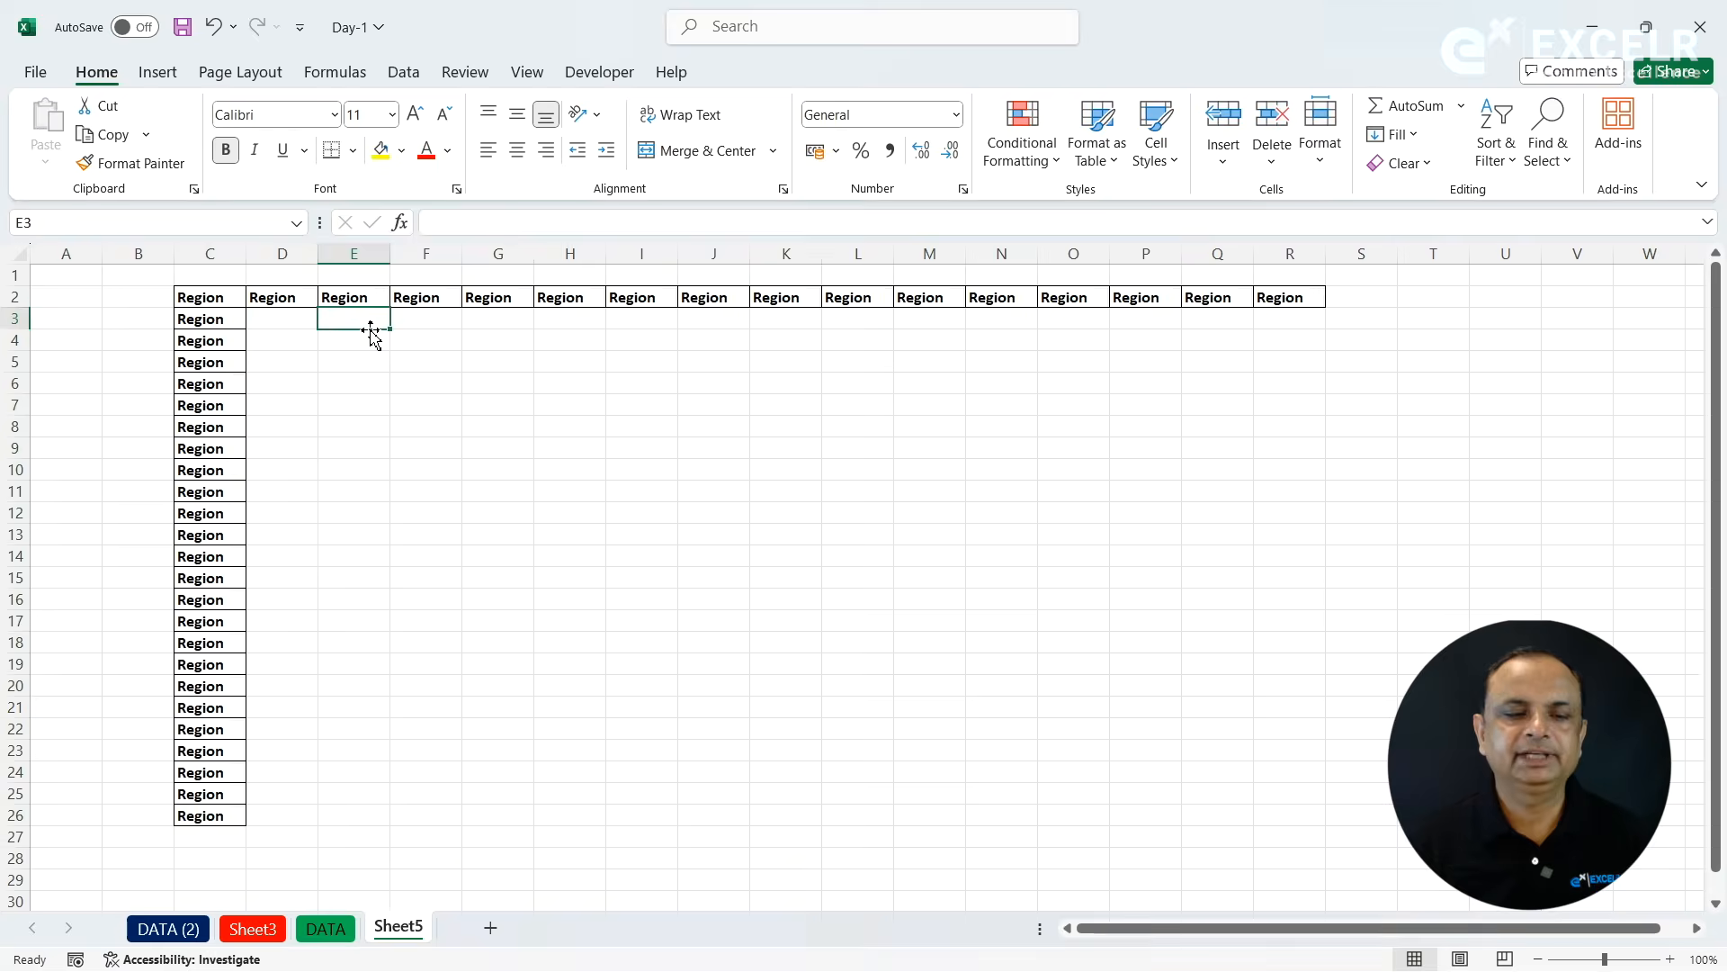
# - Clear all contents and formatting from cells C2:R25, keeping only the Region header in C26
pyautogui.moveTo(216, 294); pyautogui.dragTo(1318, 785)
pyautogui.click(1402, 162)
pyautogui.click(1424, 202)
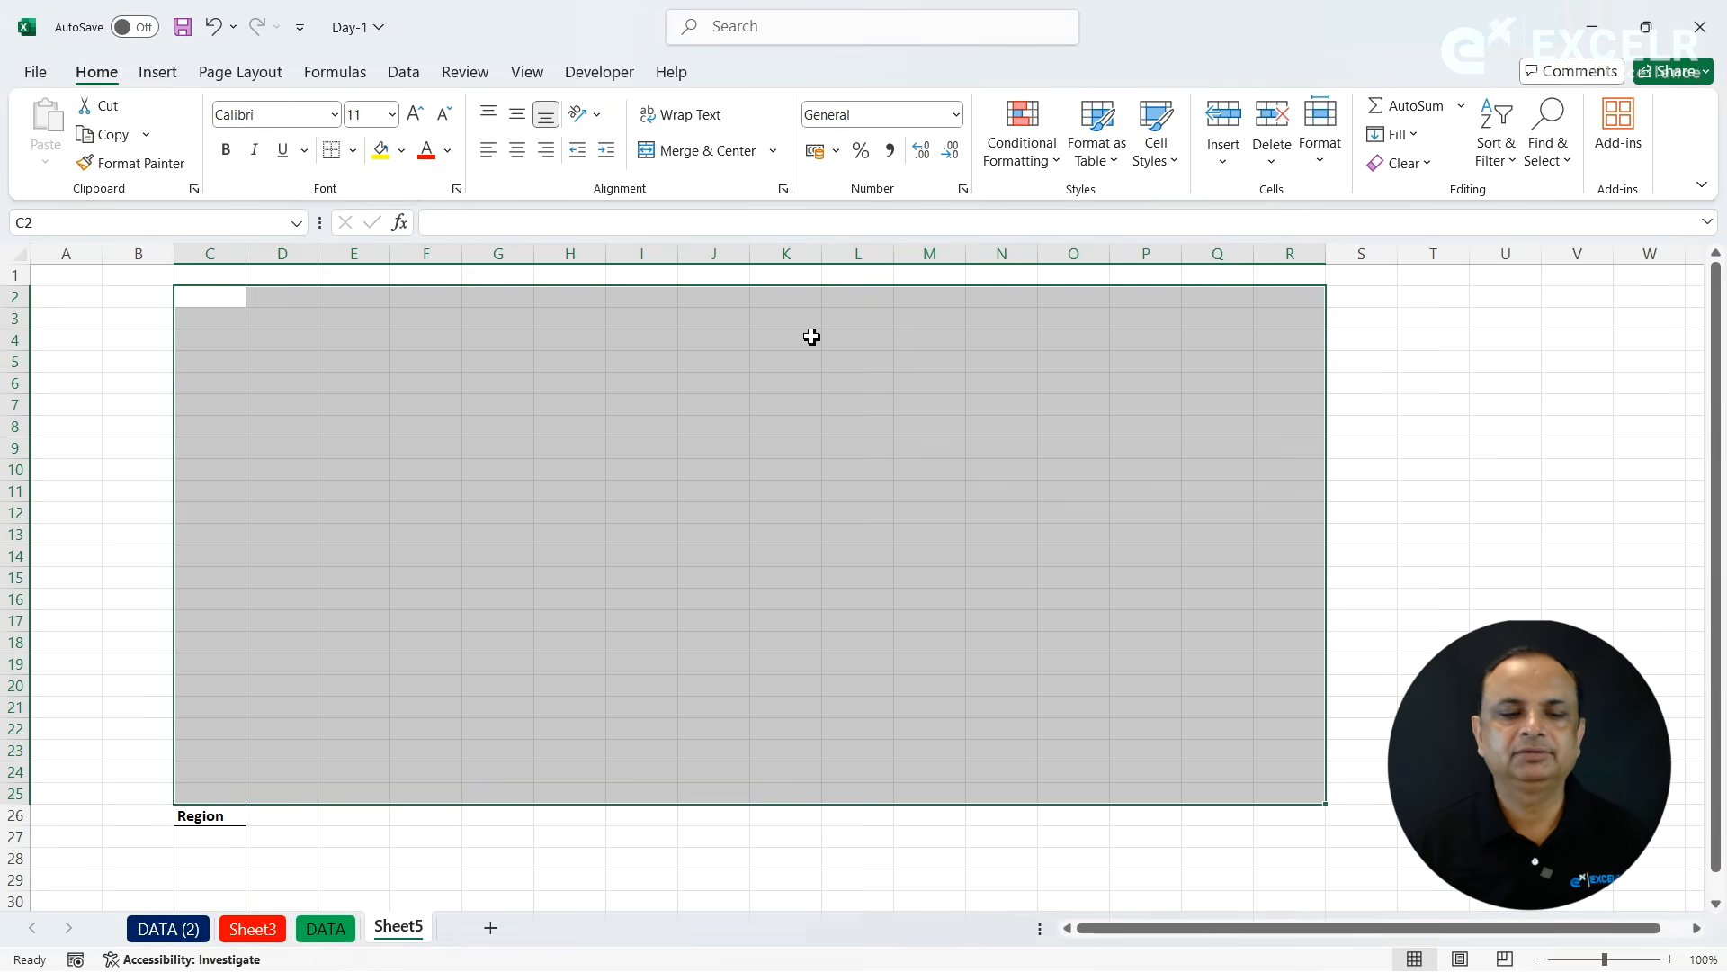
# - Fill the Region header upward from C26 through C3 with Fill Up
pyautogui.click(232, 815)
pyautogui.moveTo(232, 815); pyautogui.dragTo(230, 317)
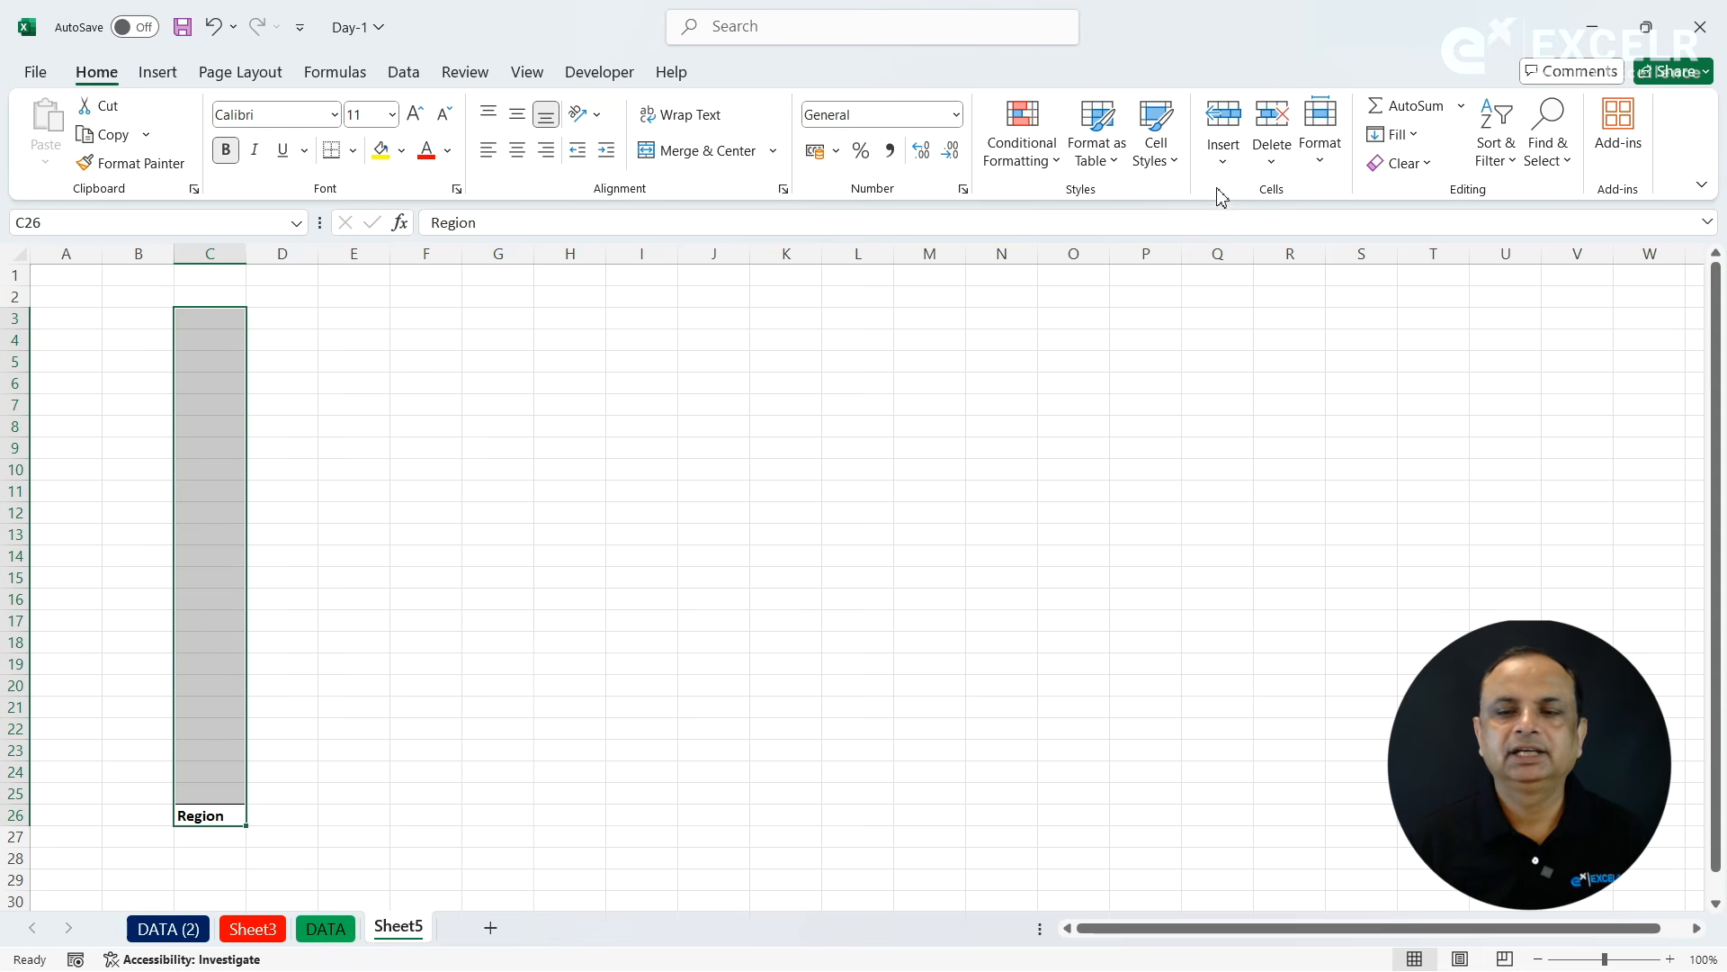
pyautogui.click(1411, 135)
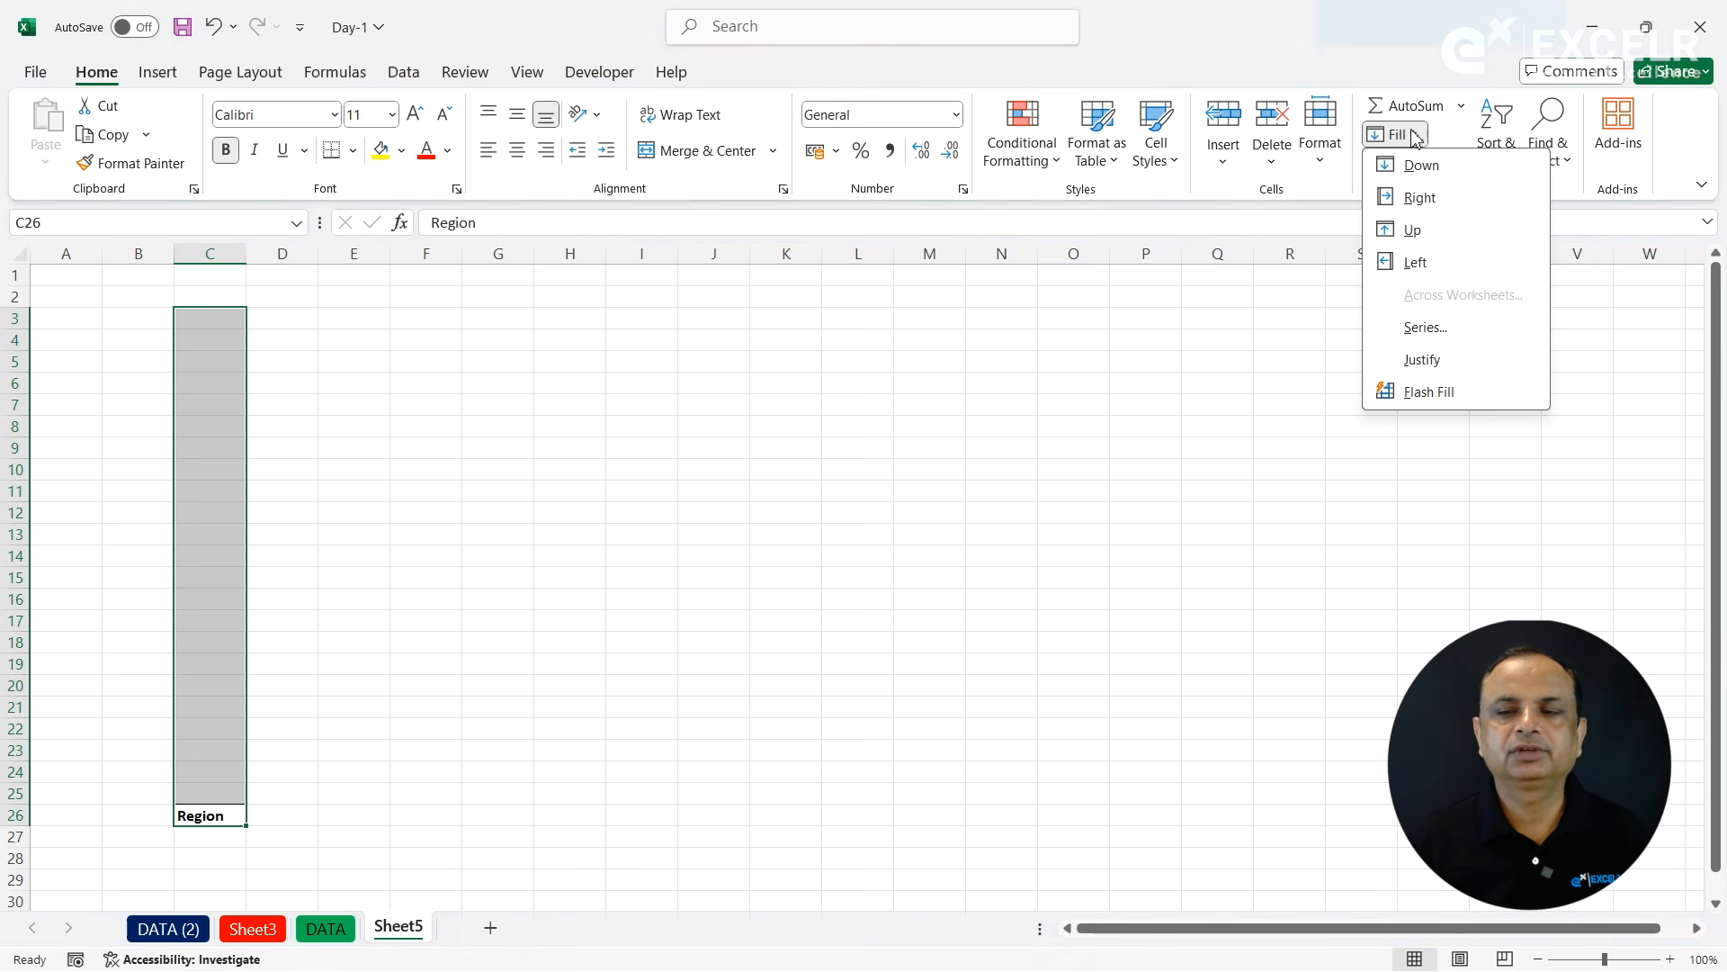
pyautogui.click(1410, 230)
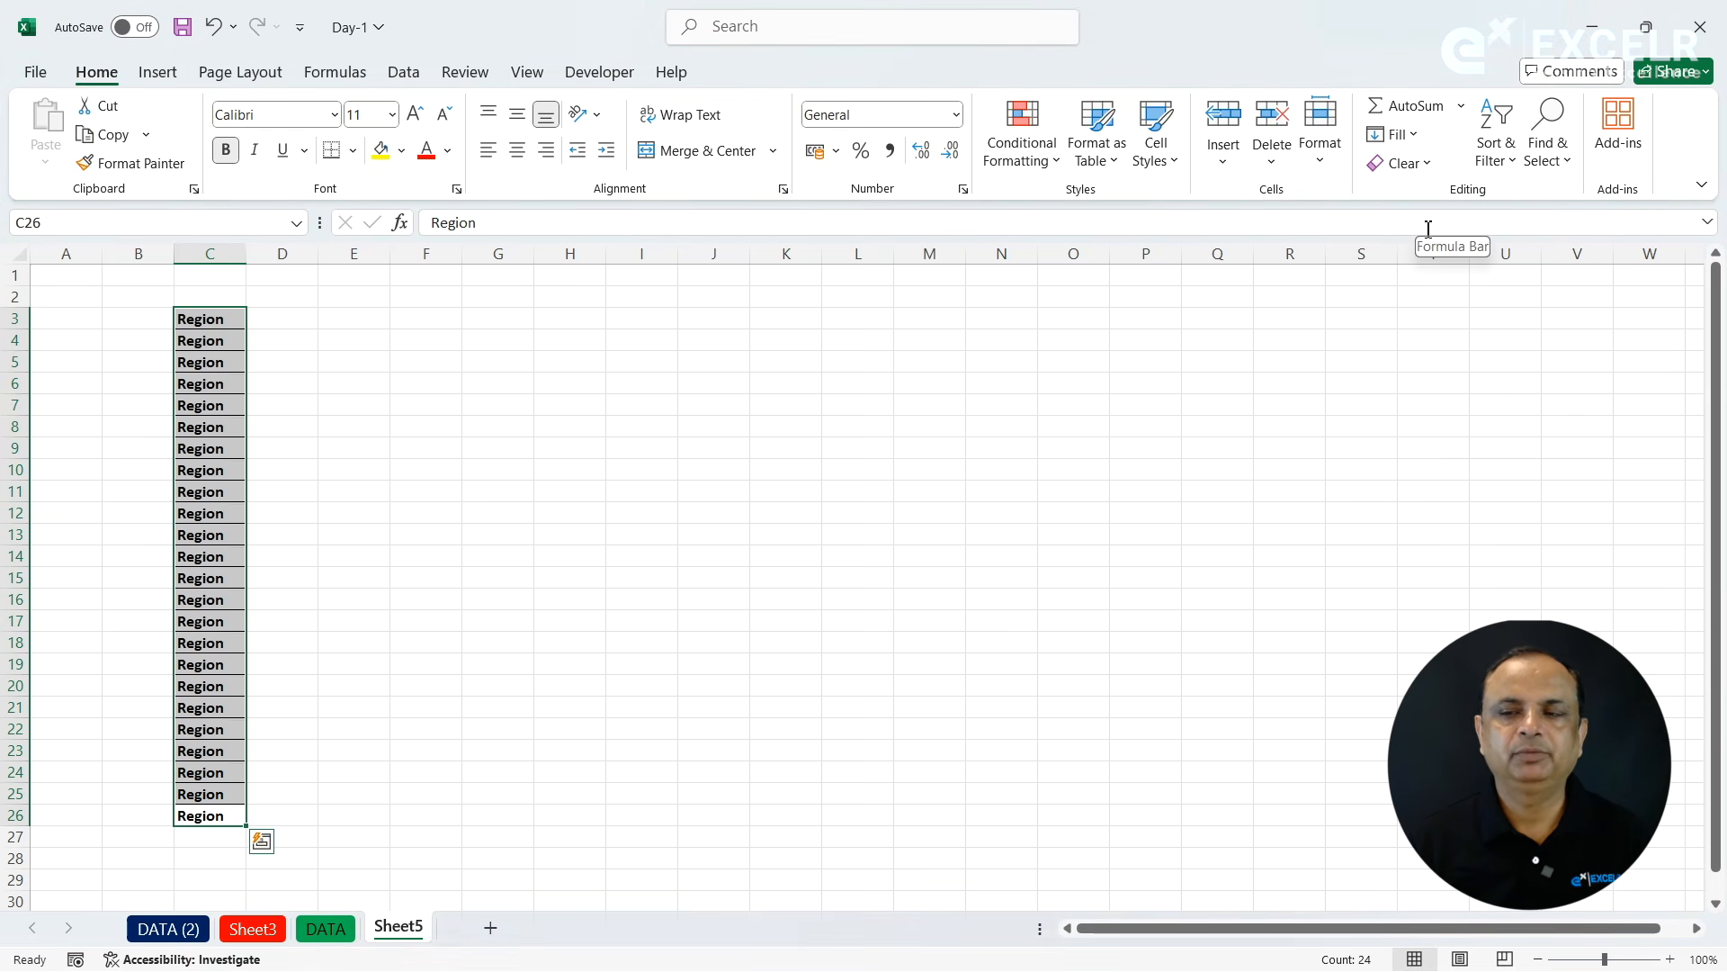
# - Undo the upward fill of the Region header in column C
pyautogui.click(479, 359)
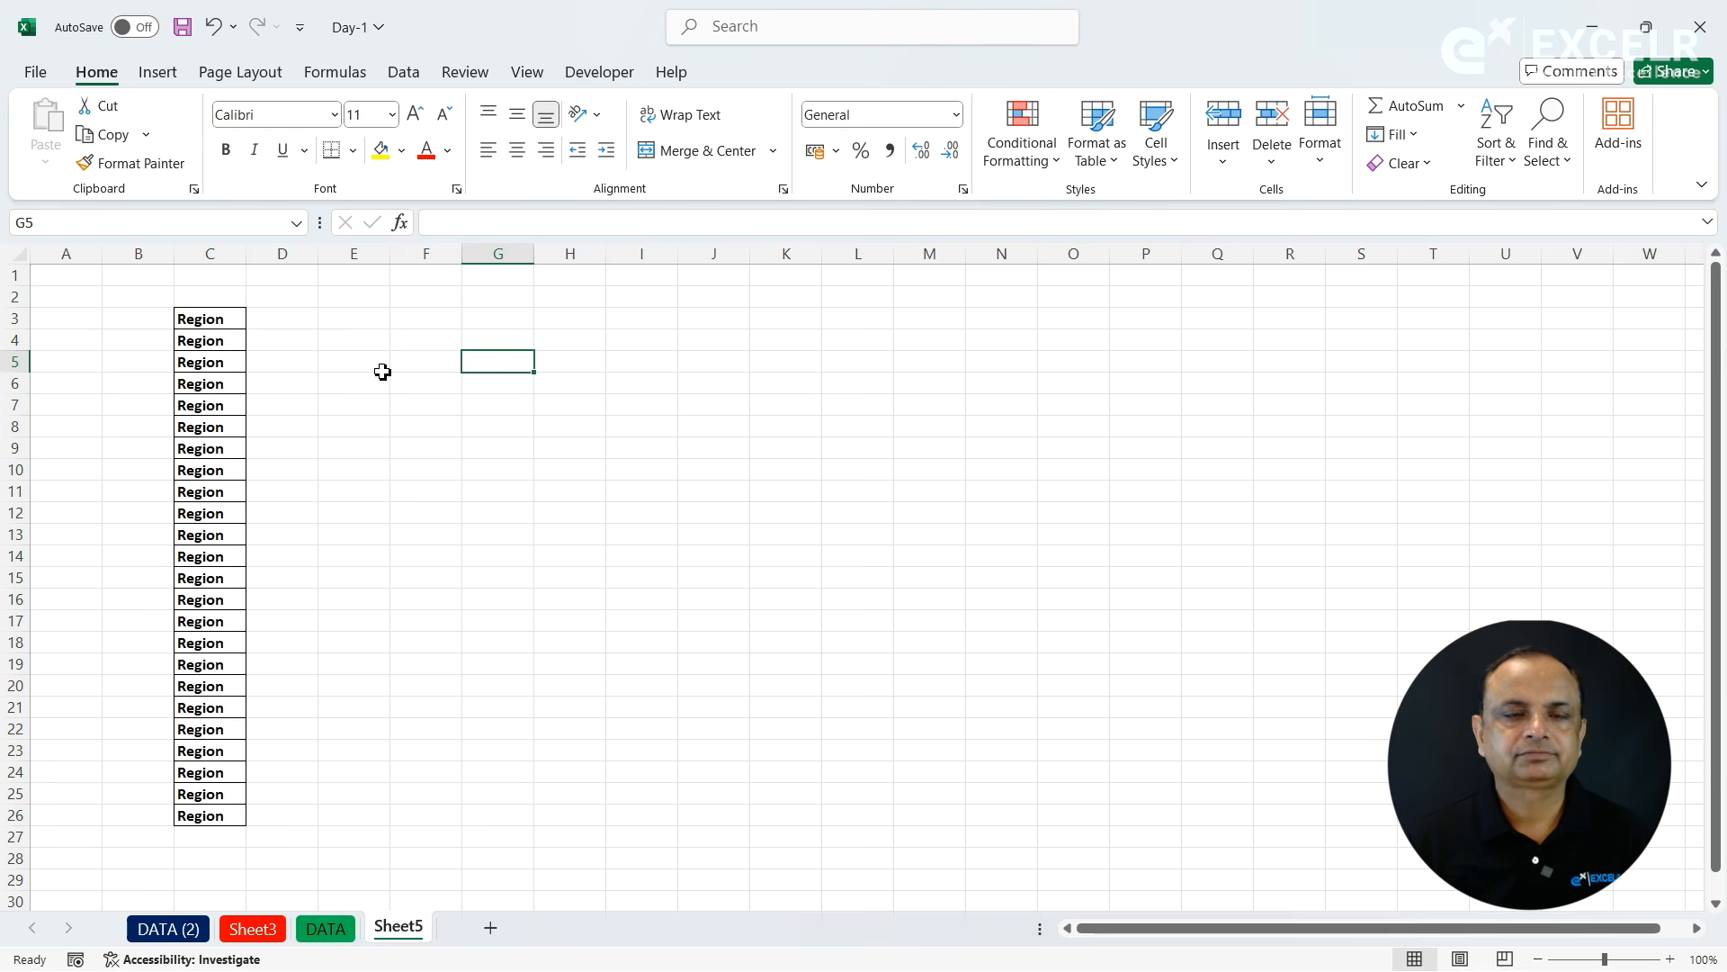
pyautogui.click(1404, 135)
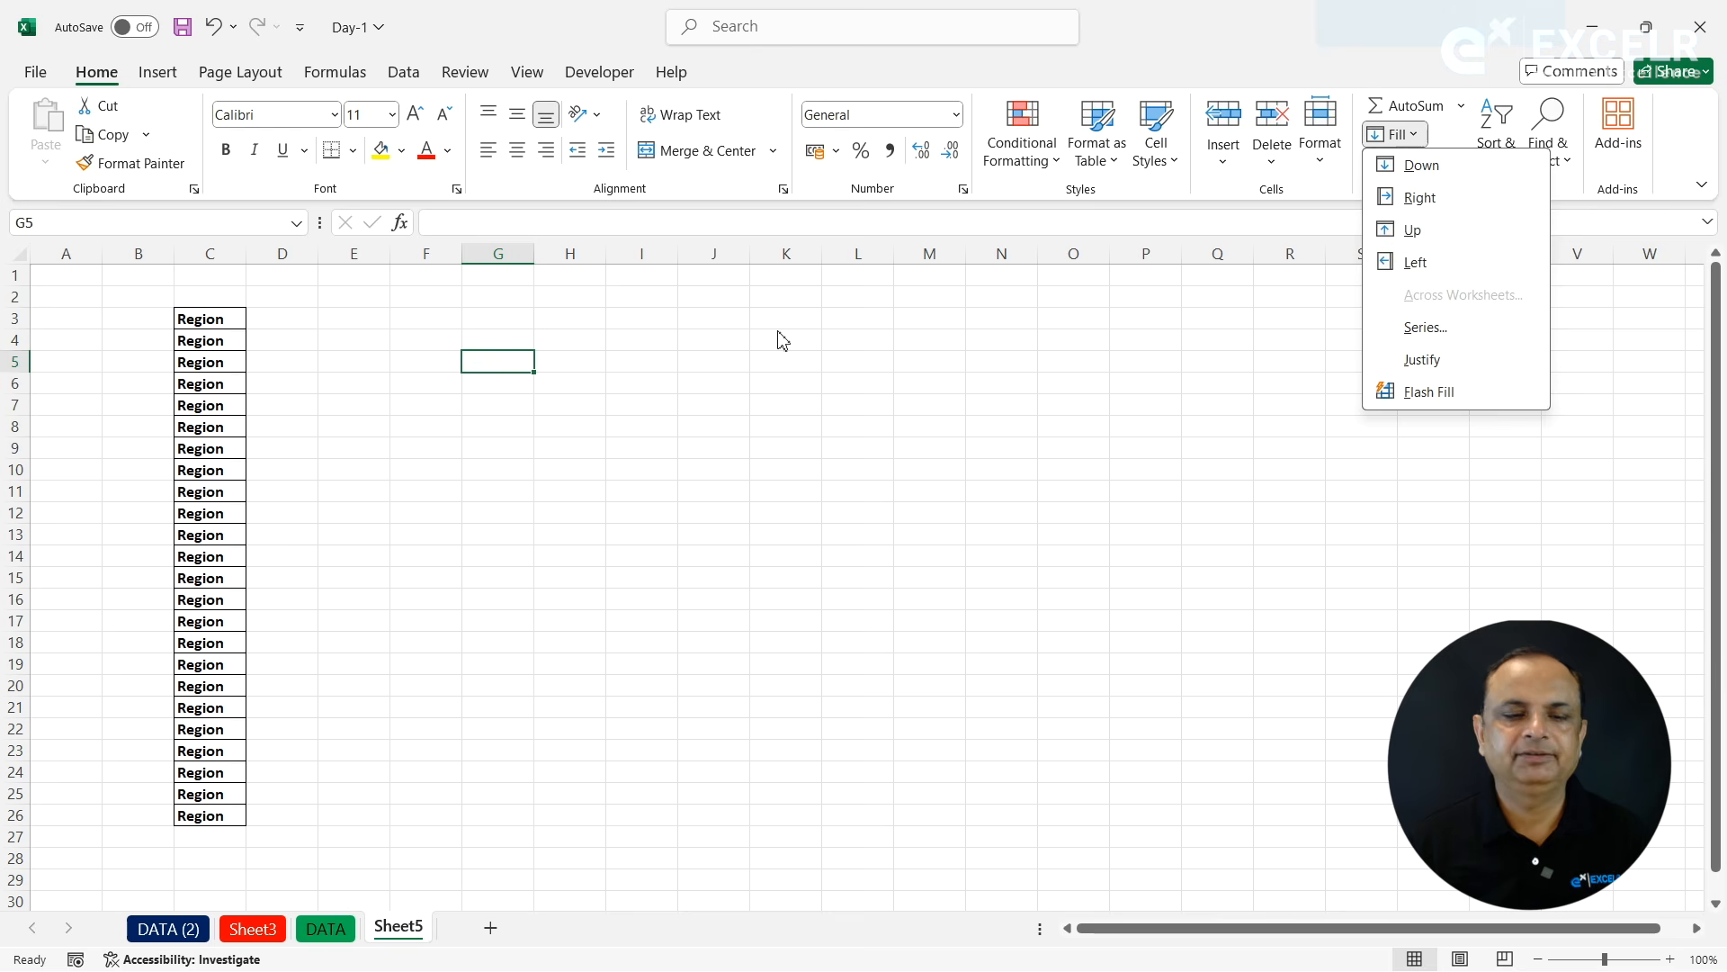
pyautogui.click(352, 369)
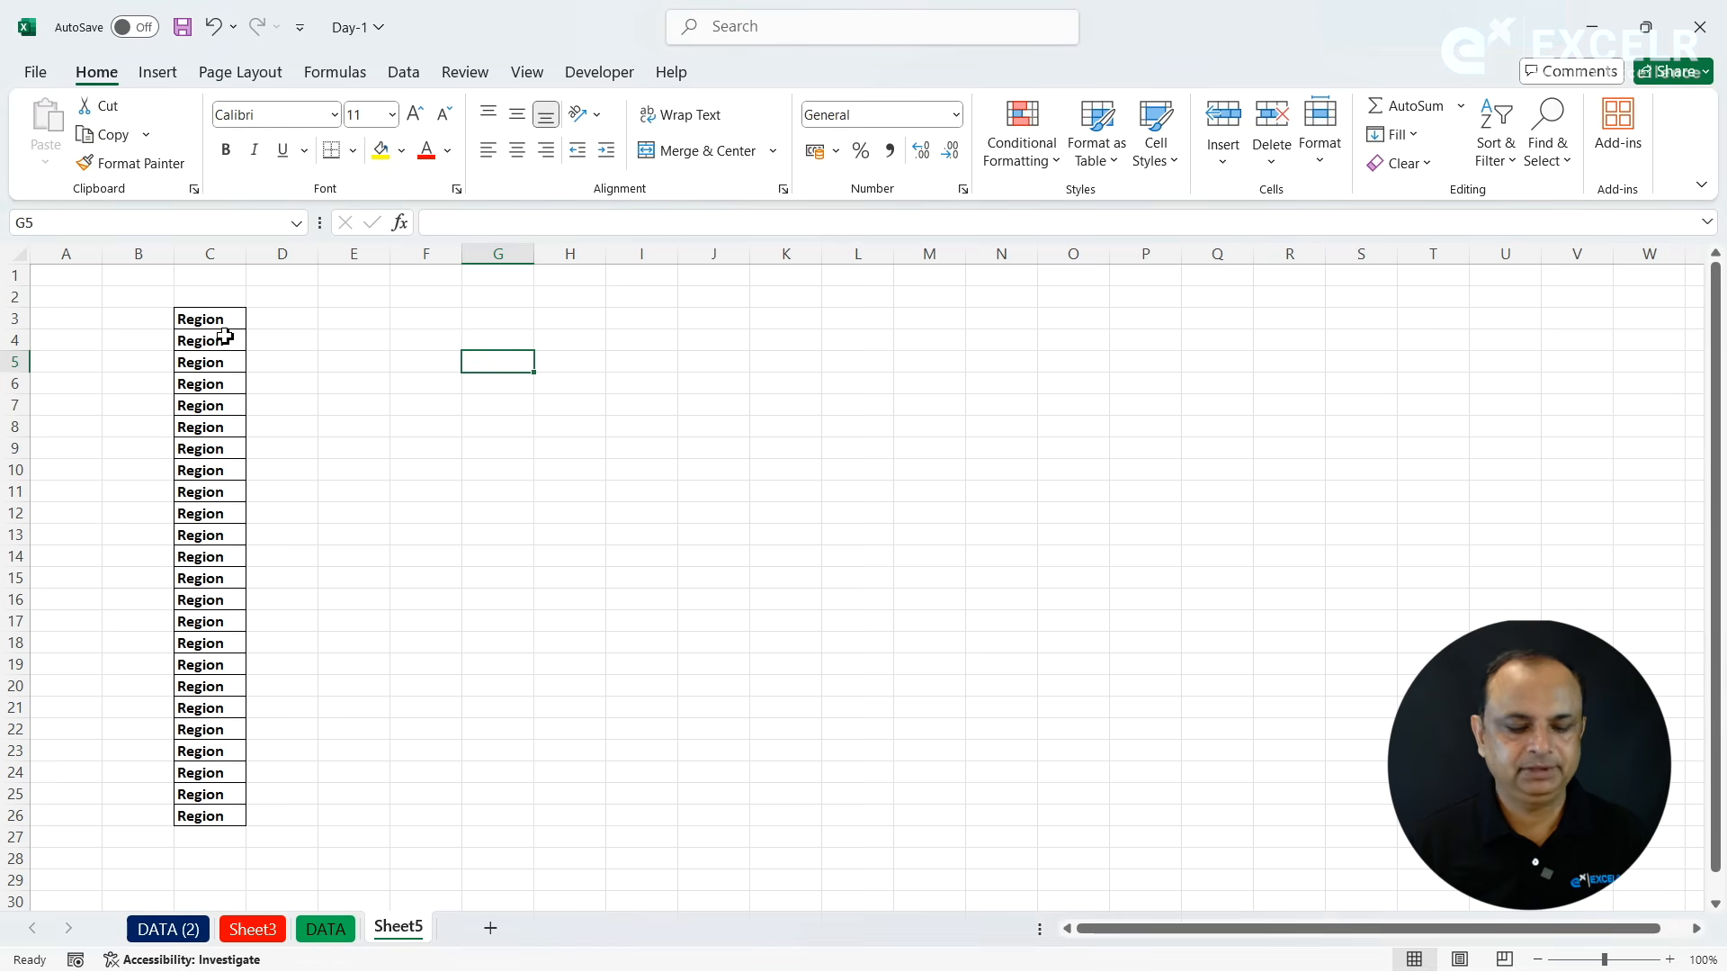
pyautogui.hotkey('ctrl', 'z')
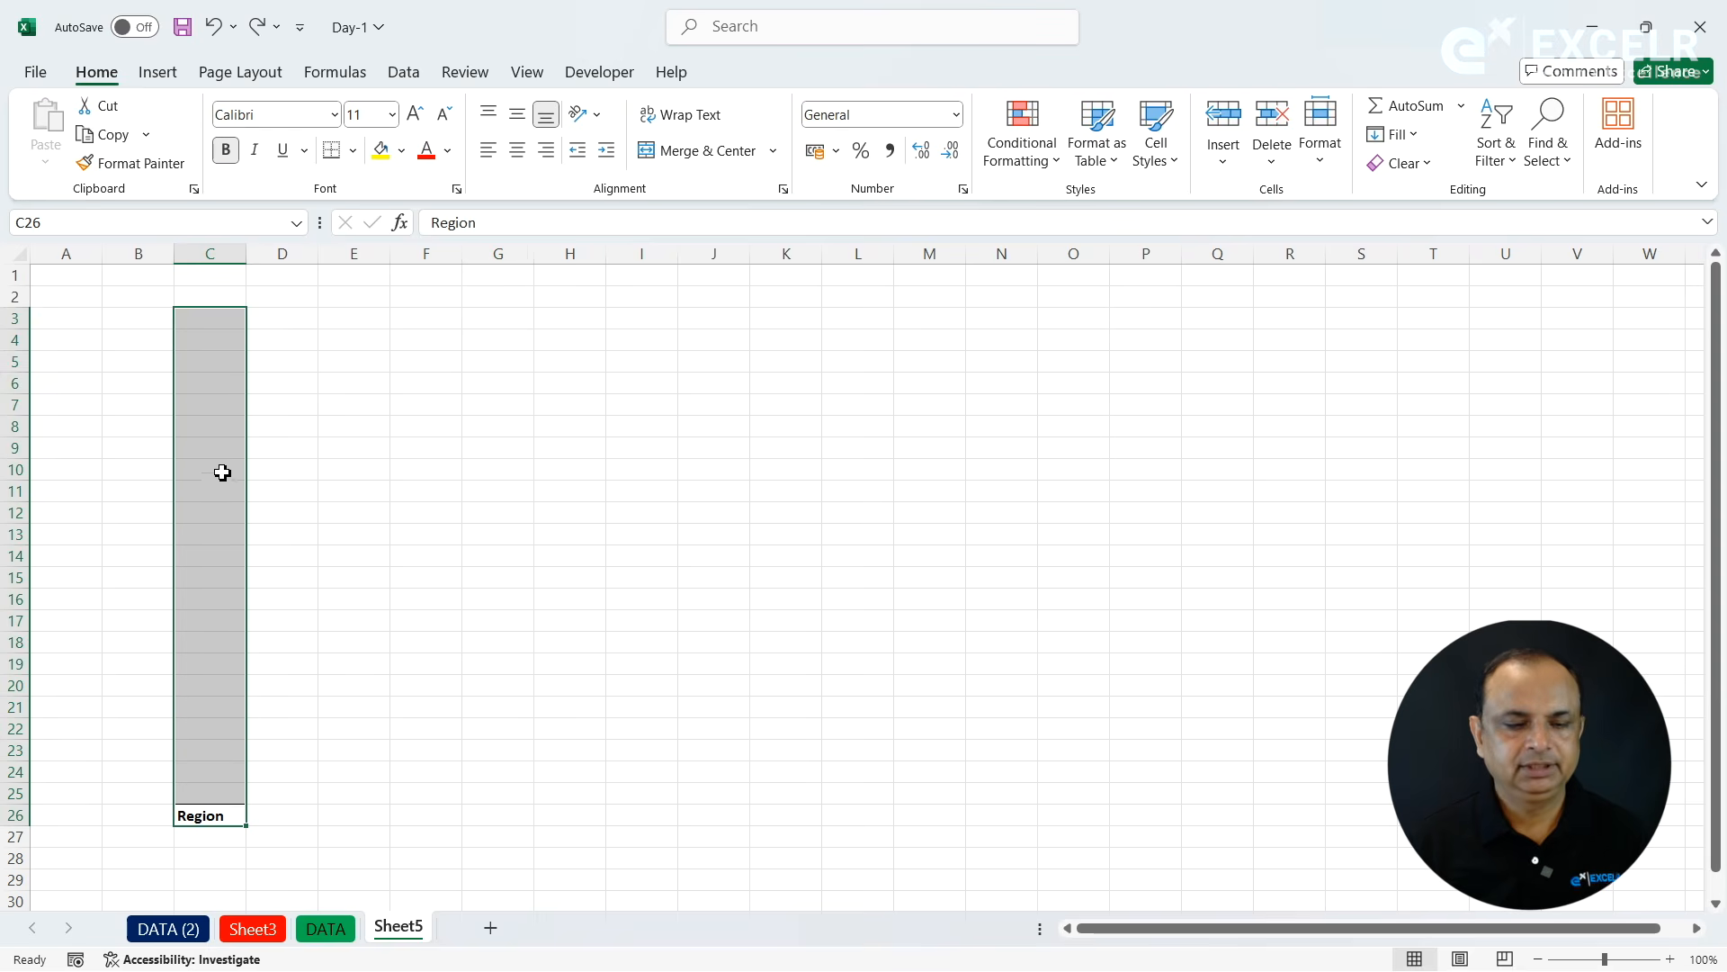
# - Move the Region header from C26 to L3 and fill it leftward through B3 with Fill Left
pyautogui.click(224, 815)
pyautogui.moveTo(225, 814); pyautogui.dragTo(120, 322)
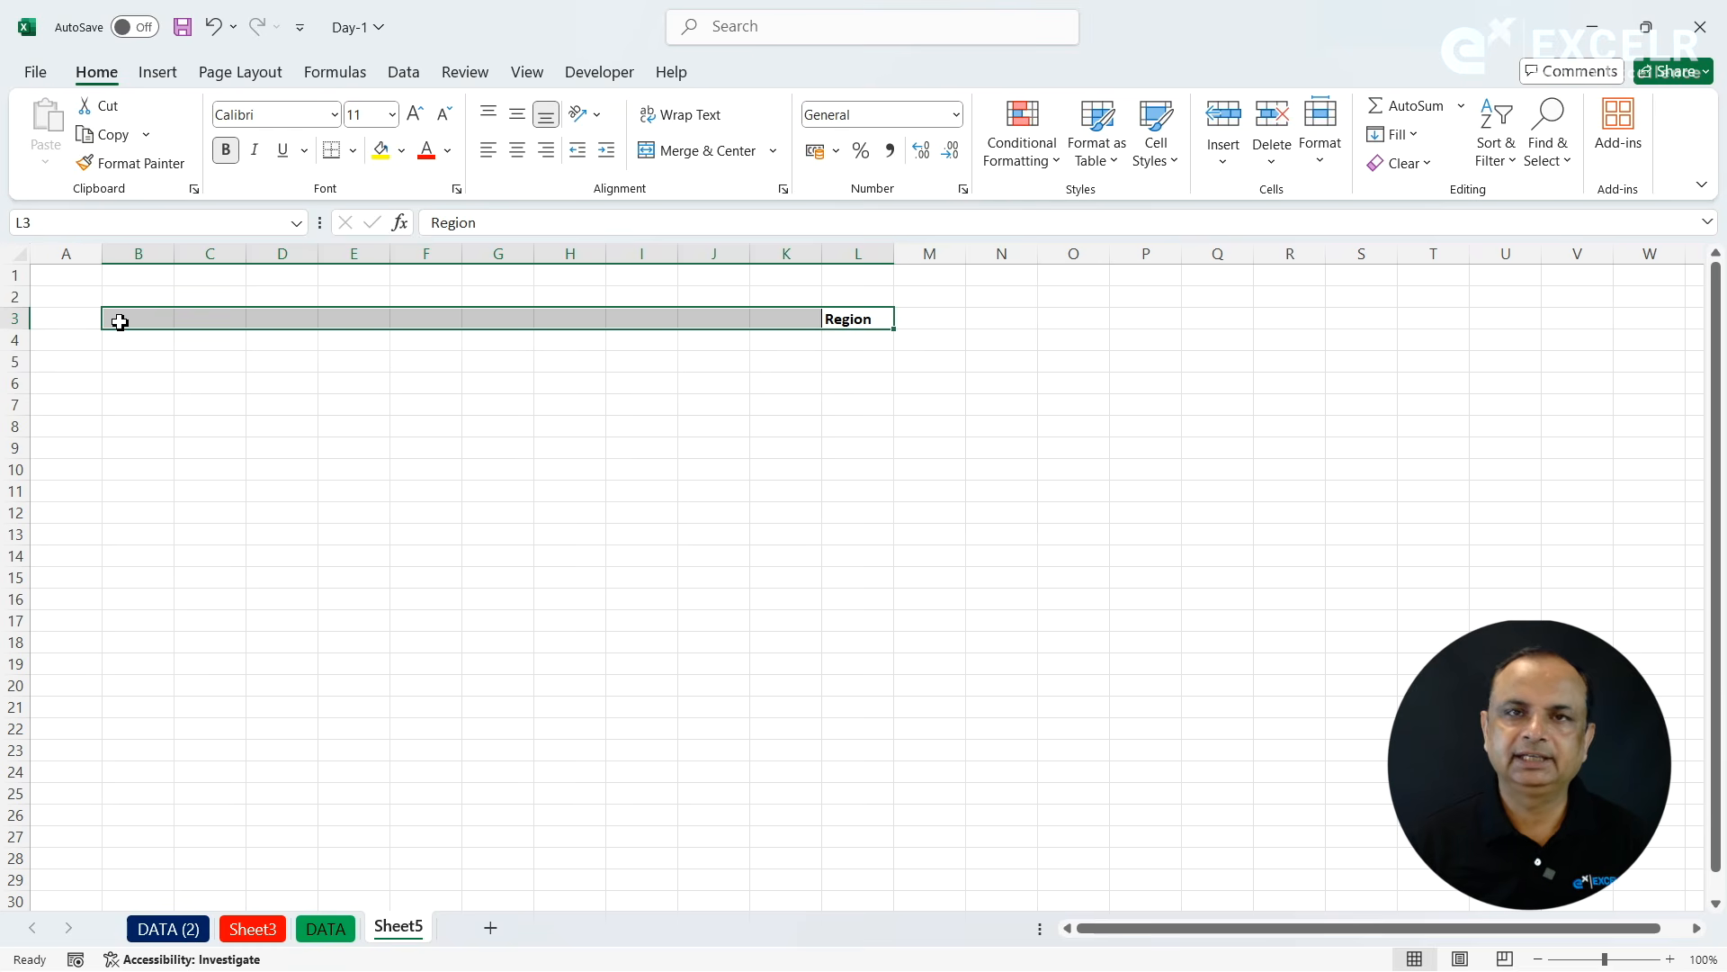
pyautogui.click(1414, 141)
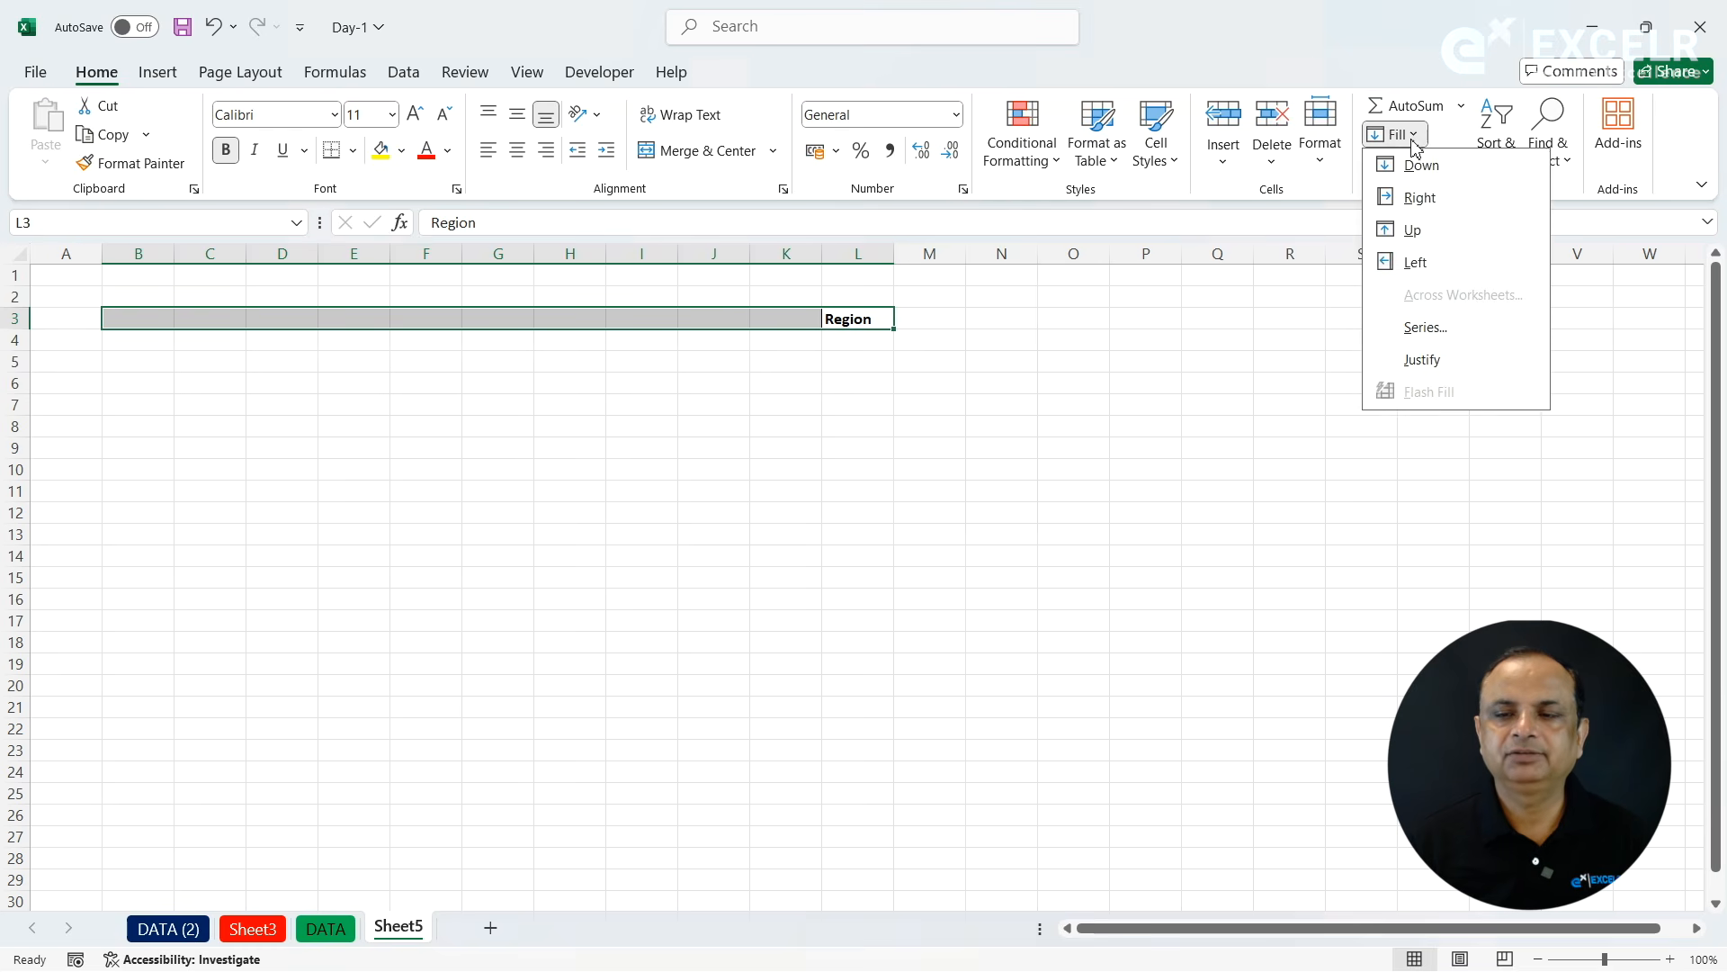
pyautogui.click(1416, 262)
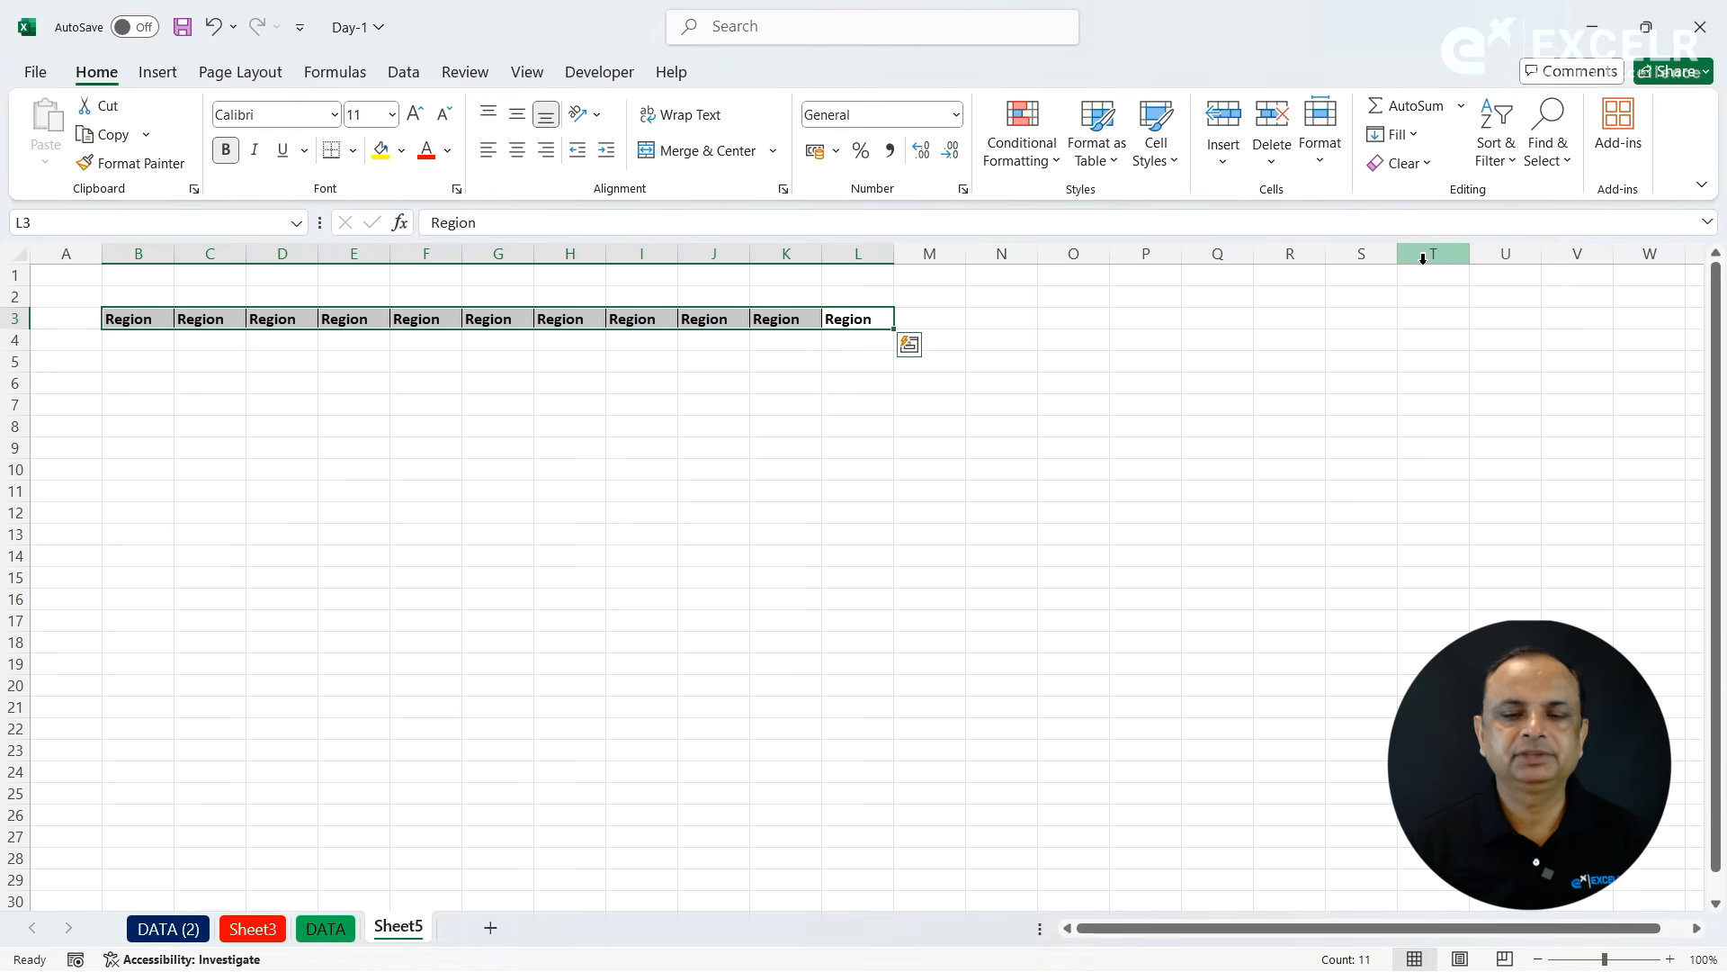
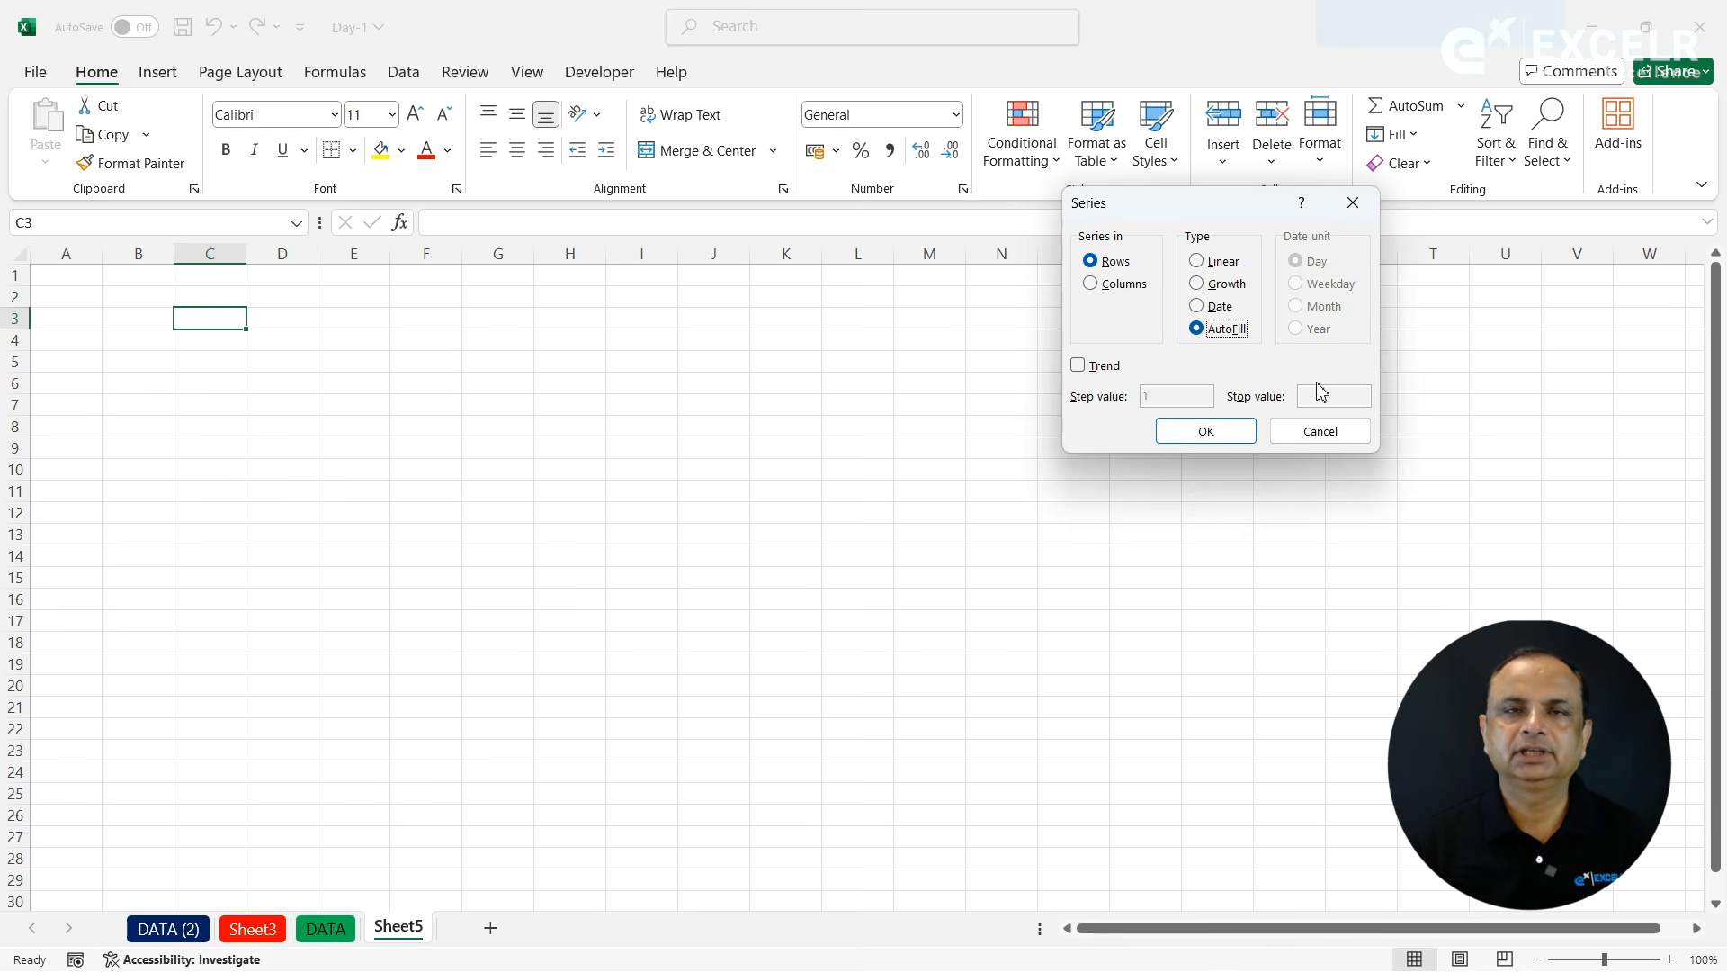
# - Close the Series settings without filling and enter the heading Linear in cell A1
pyautogui.click(1316, 439)
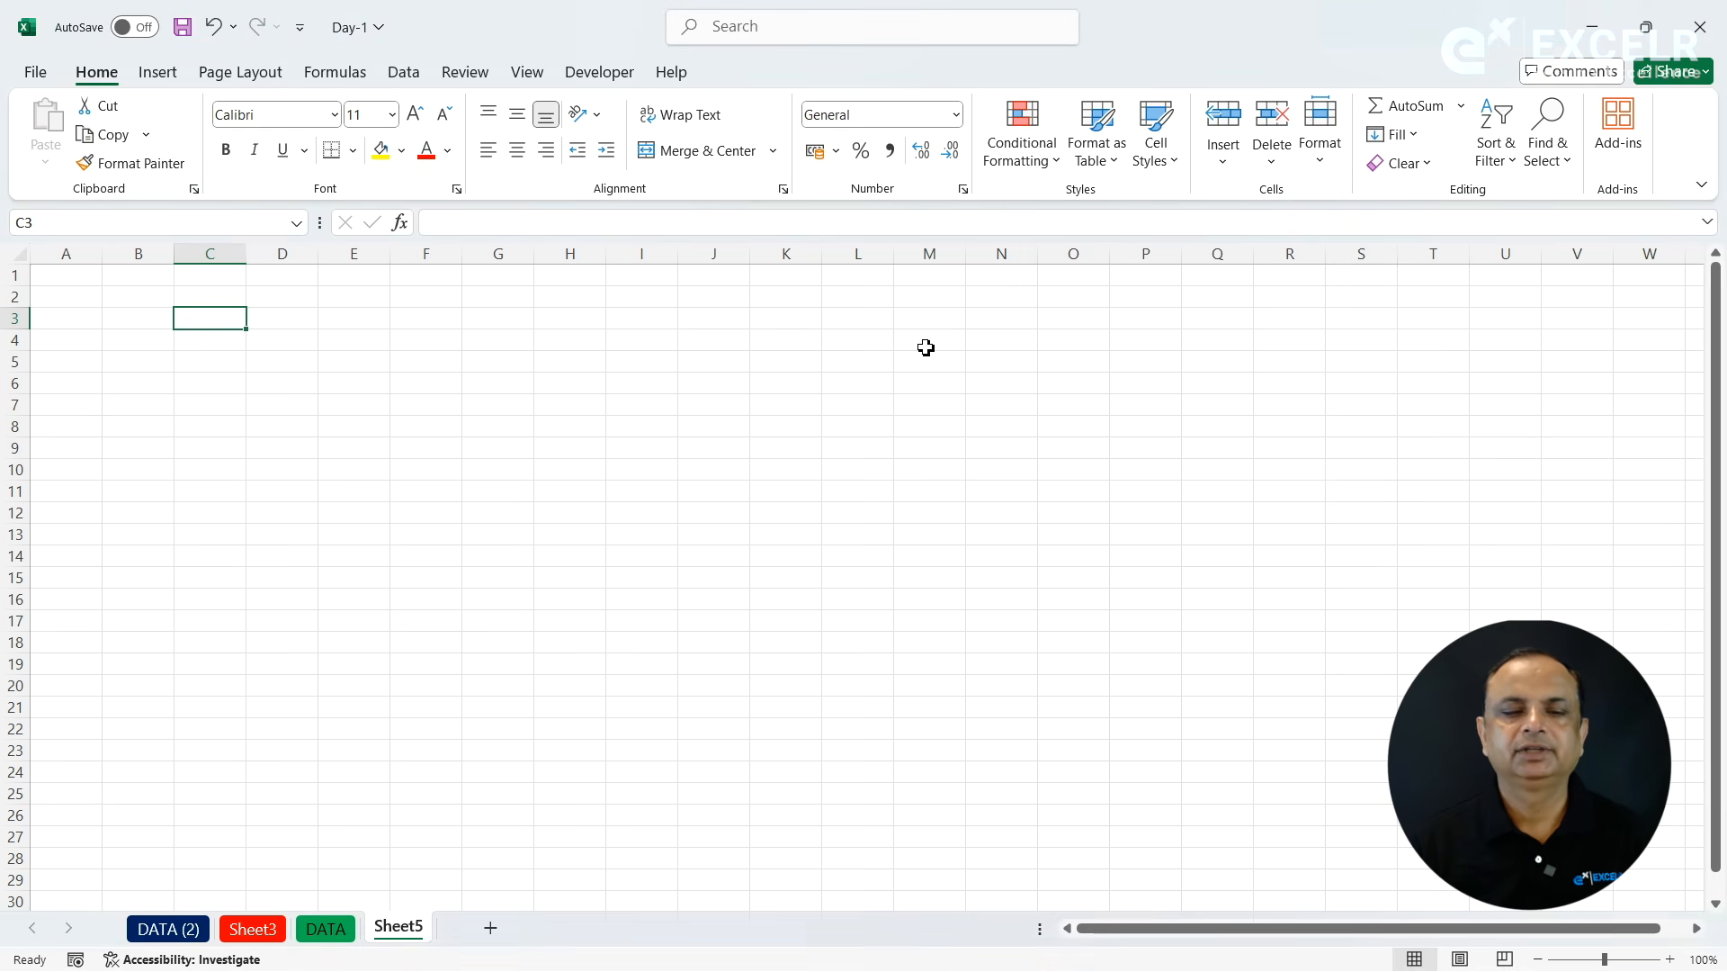
pyautogui.click(87, 283)
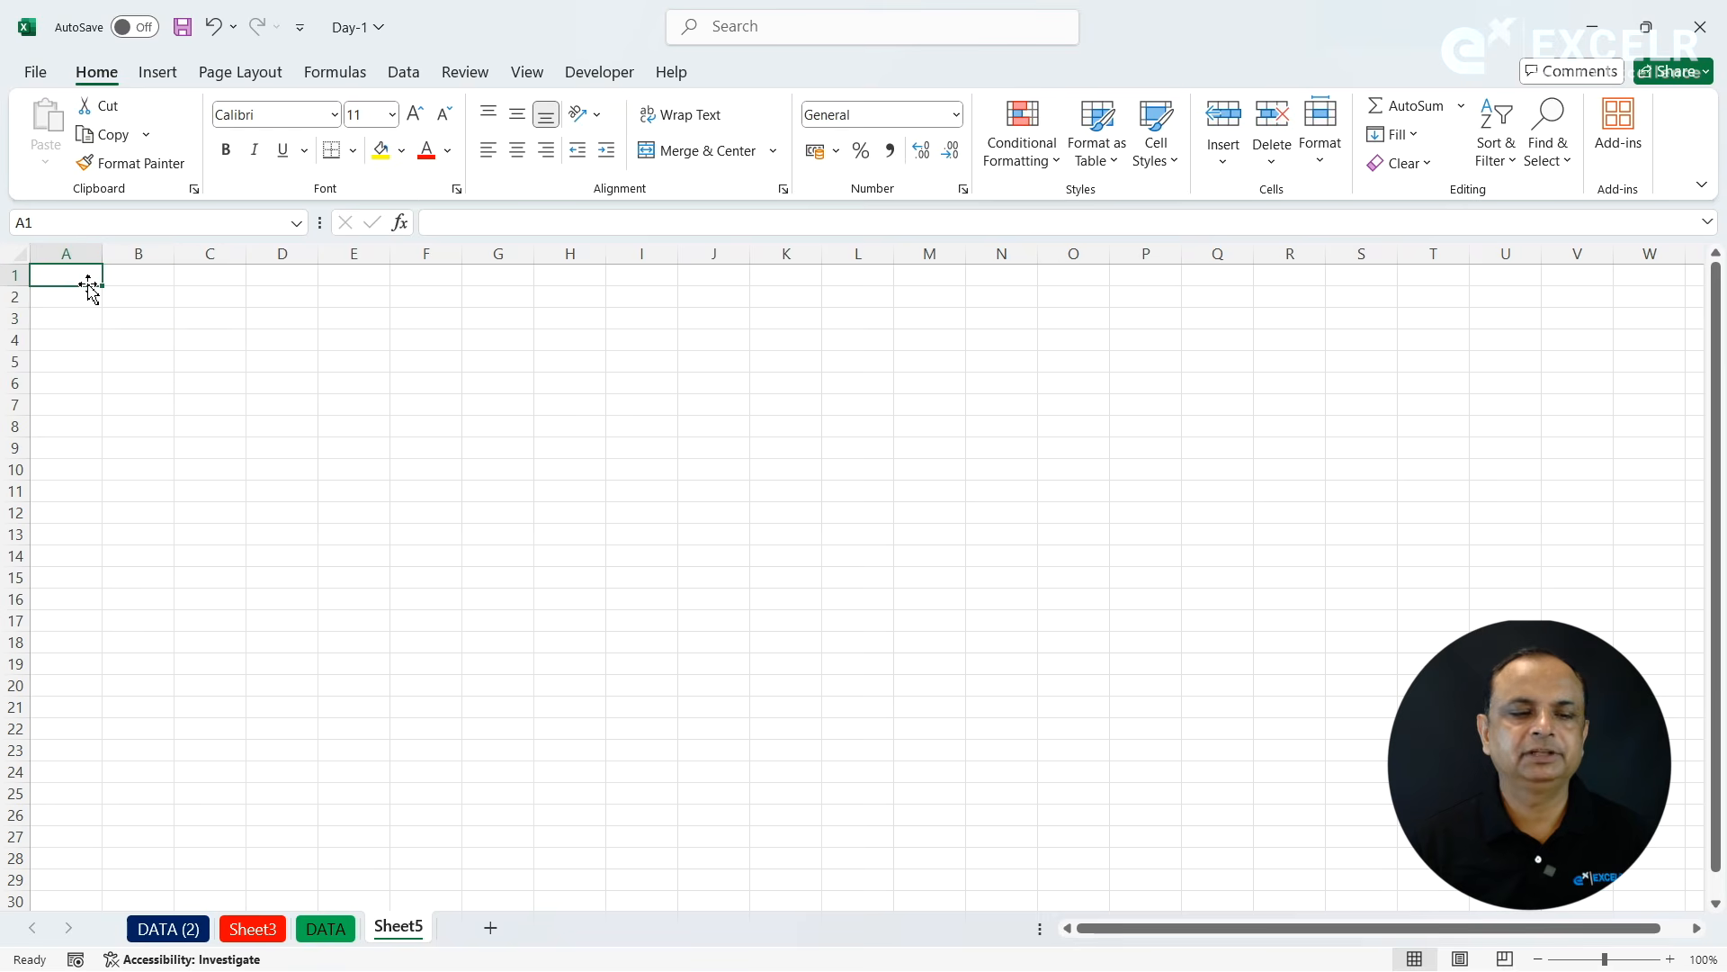
pyautogui.write('Linea')
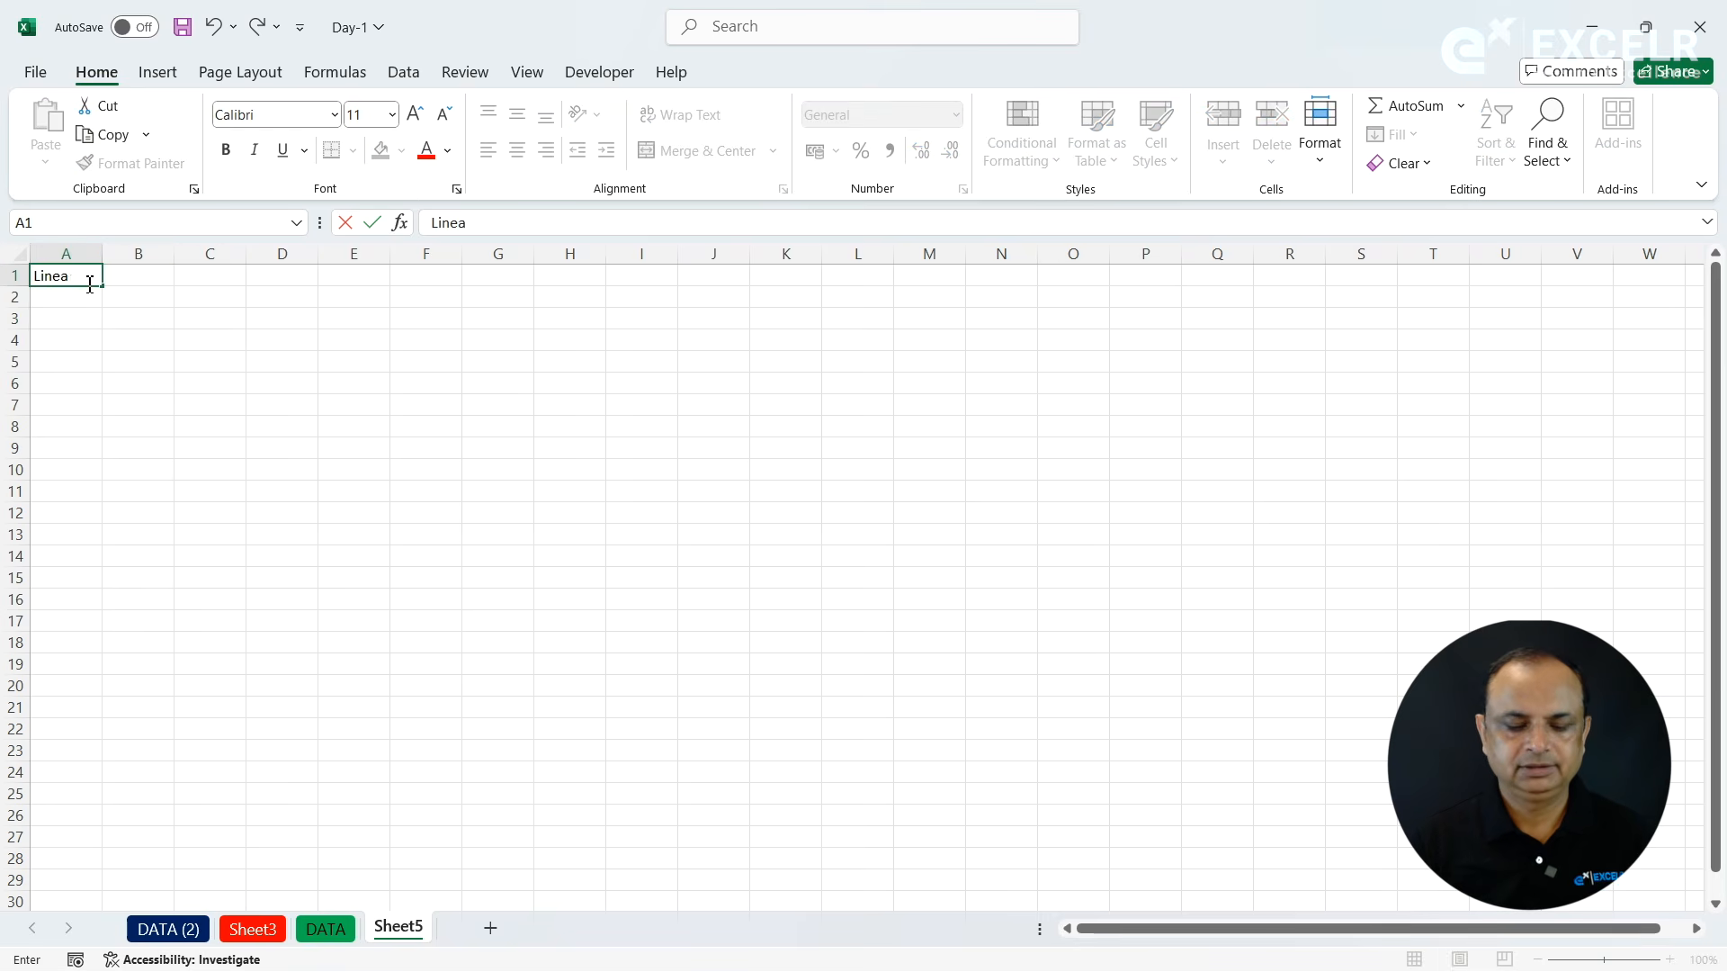
pyautogui.write('r')
pyautogui.click(90, 284)
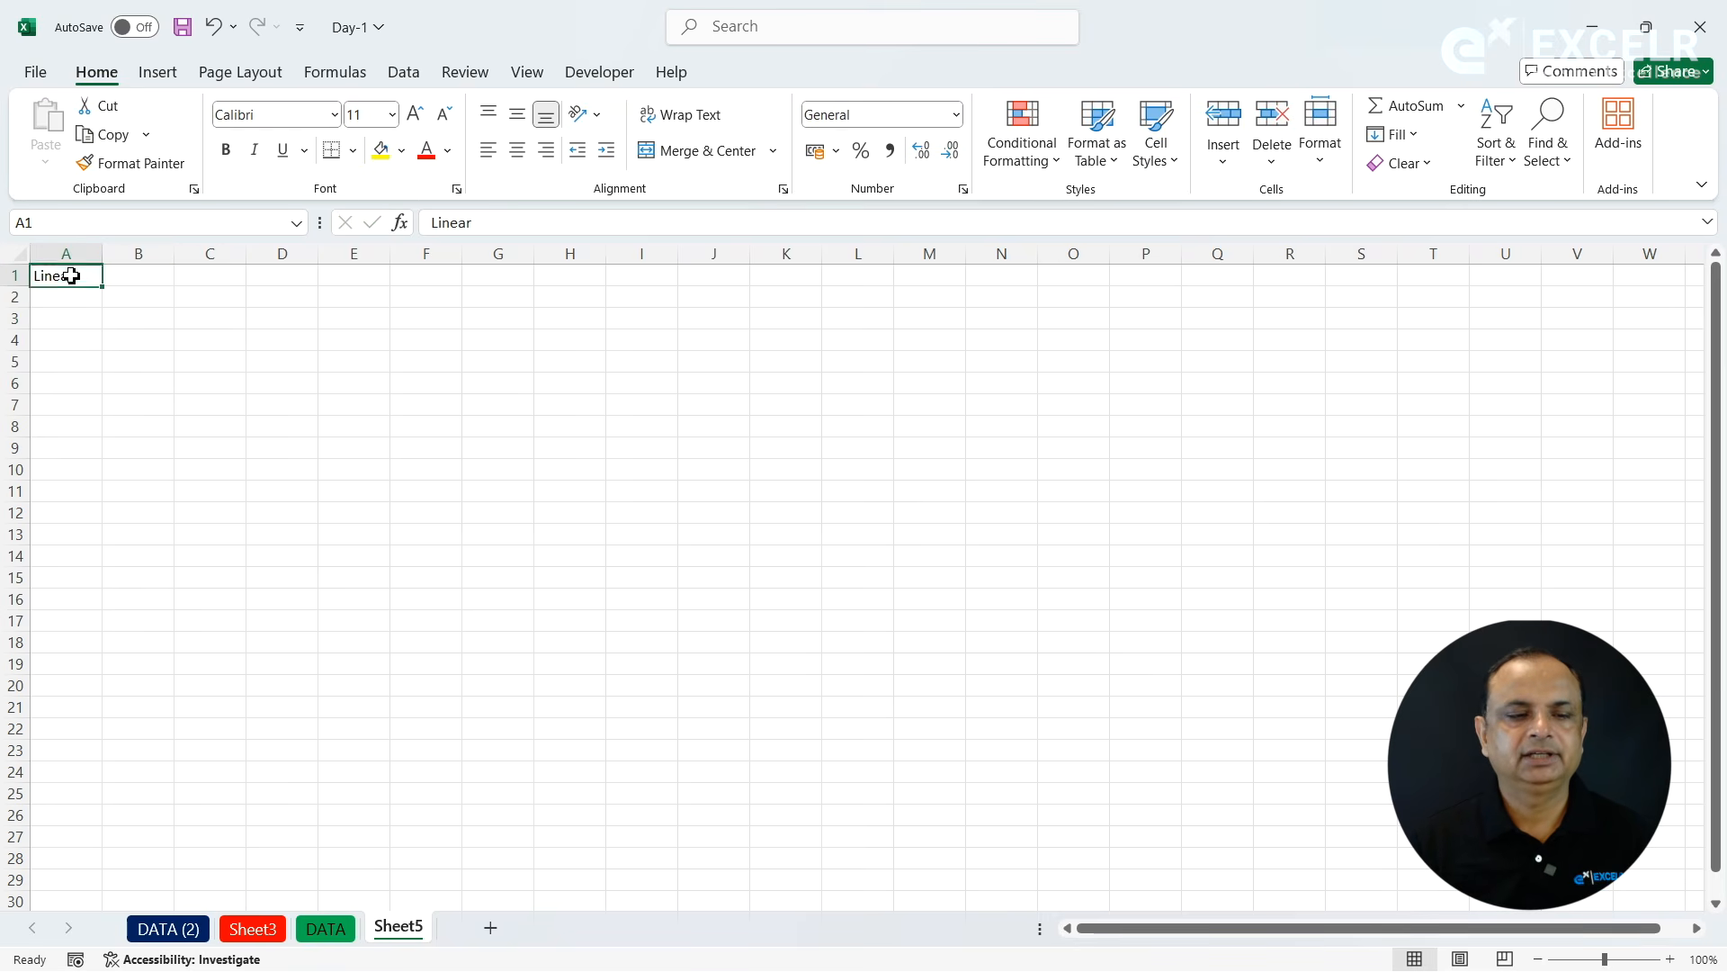
# - Format the A1 heading as bold at size 18 and widen column A to fit it
pyautogui.click(226, 150)
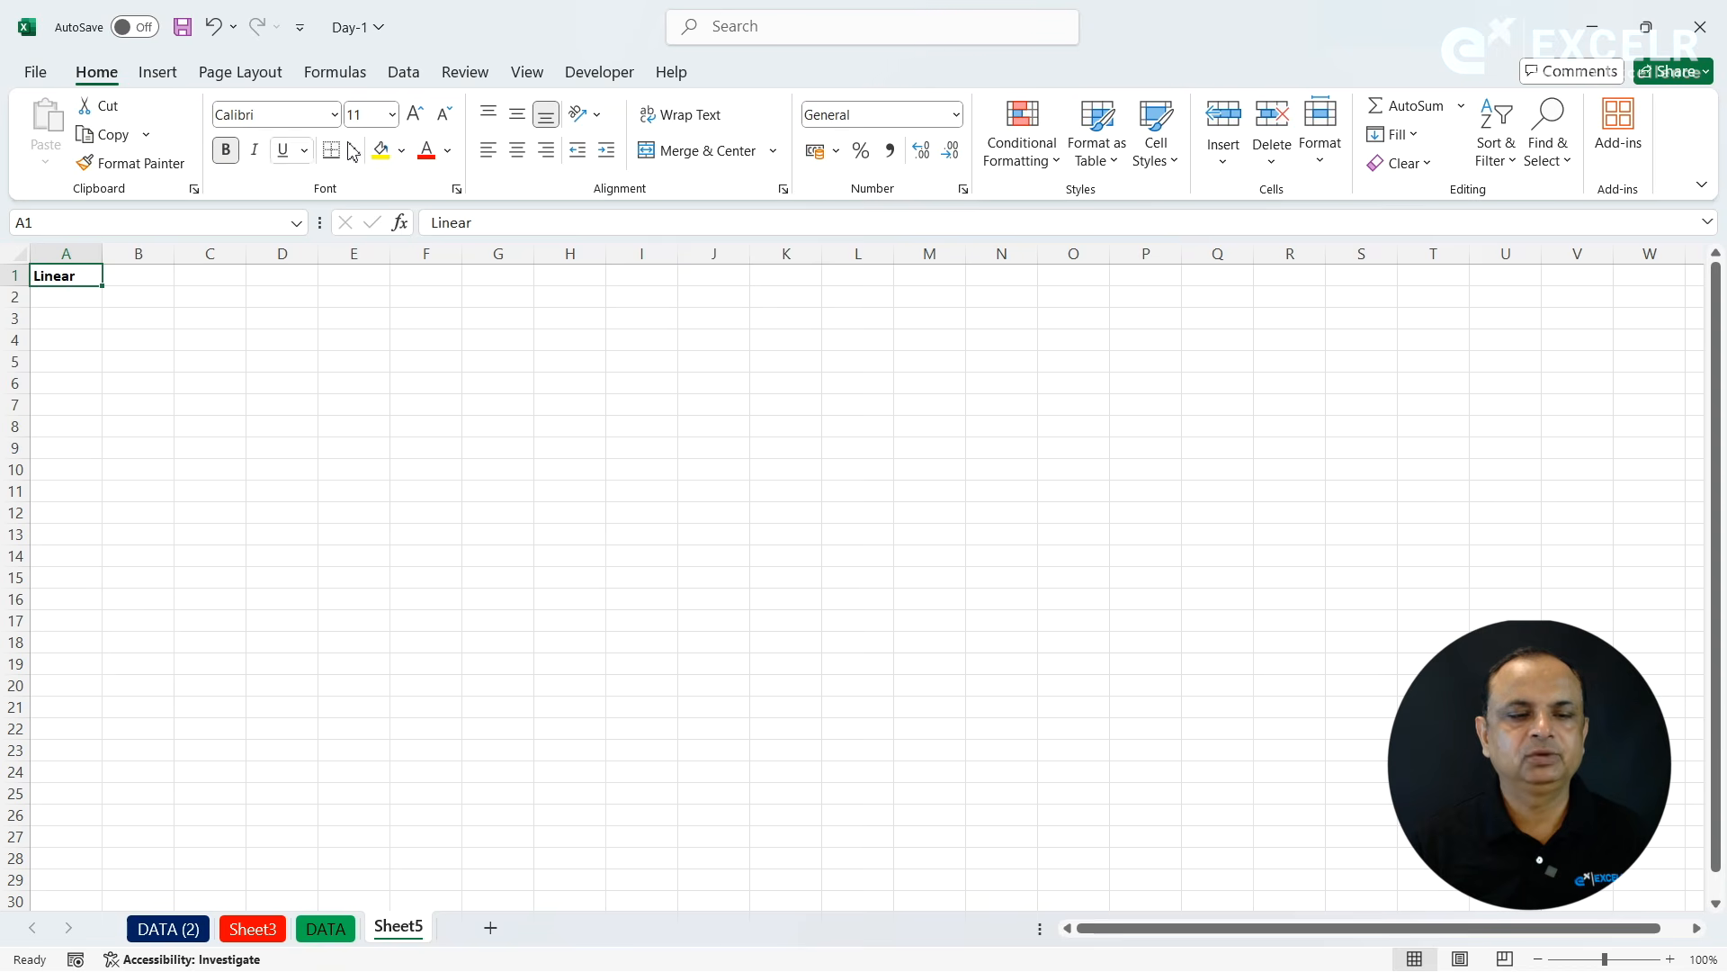
pyautogui.click(415, 114)
pyautogui.click(415, 114)
pyautogui.click(415, 114)
pyautogui.click(414, 114)
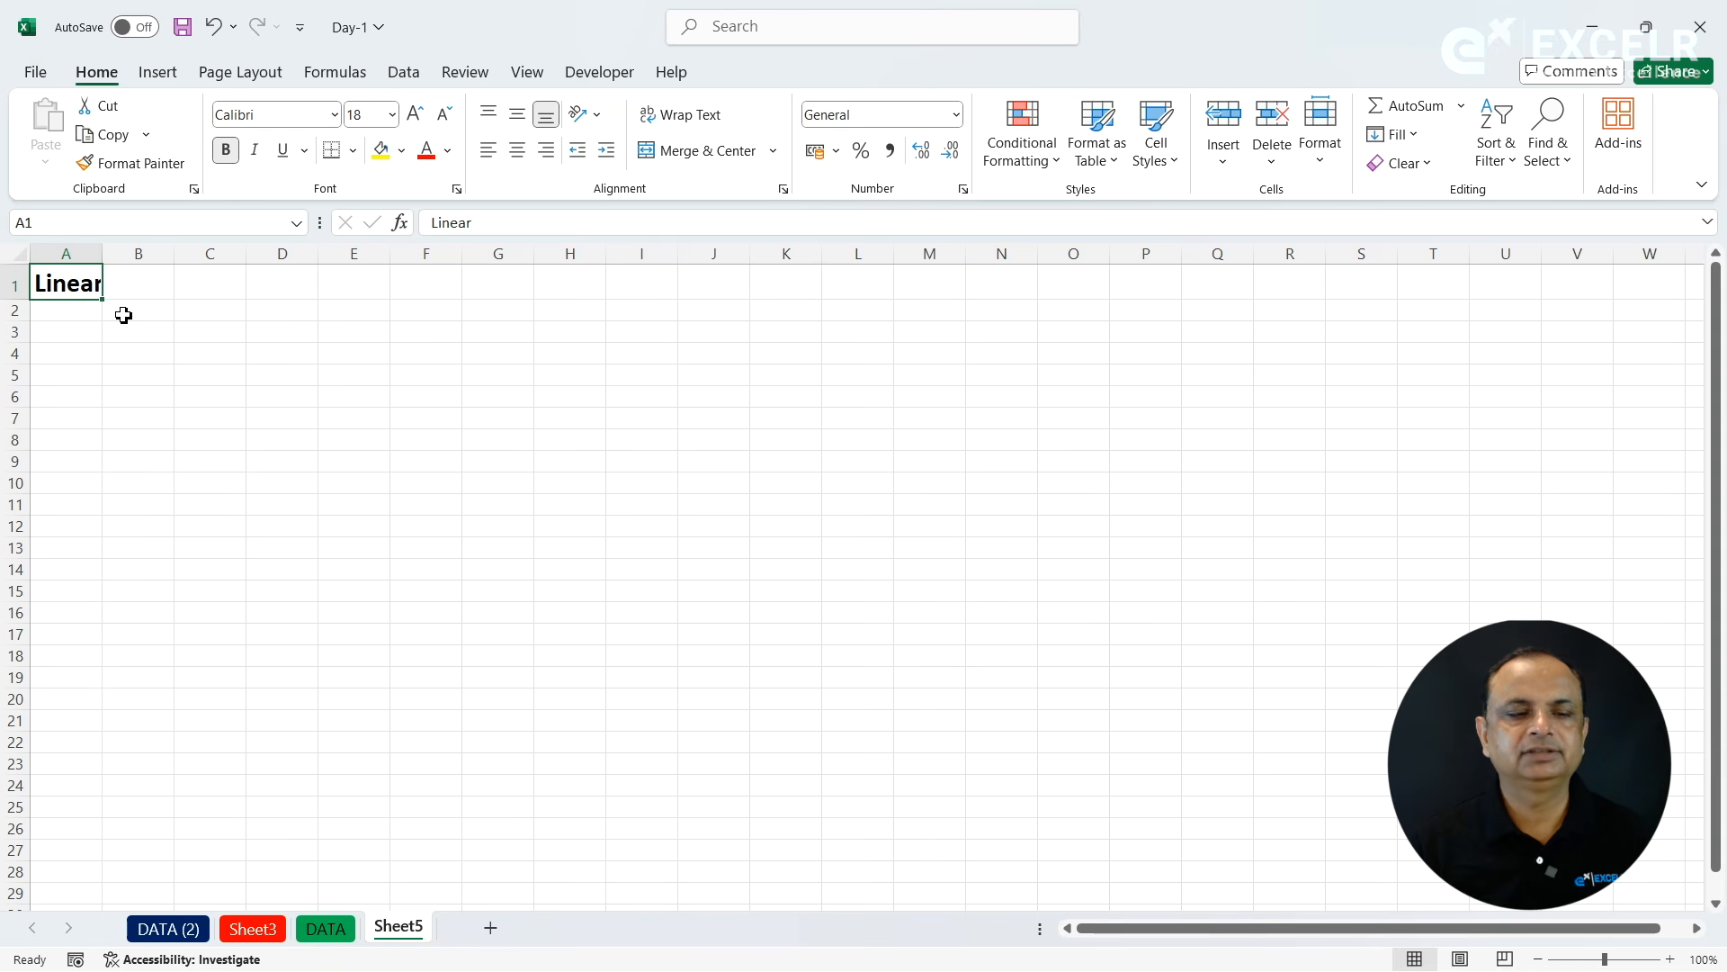
pyautogui.moveTo(109, 253); pyautogui.dragTo(195, 255)
# - Enter 1 and 2 in A2 and A3 and extend the number sequence down to 25 in A26
pyautogui.click(130, 313)
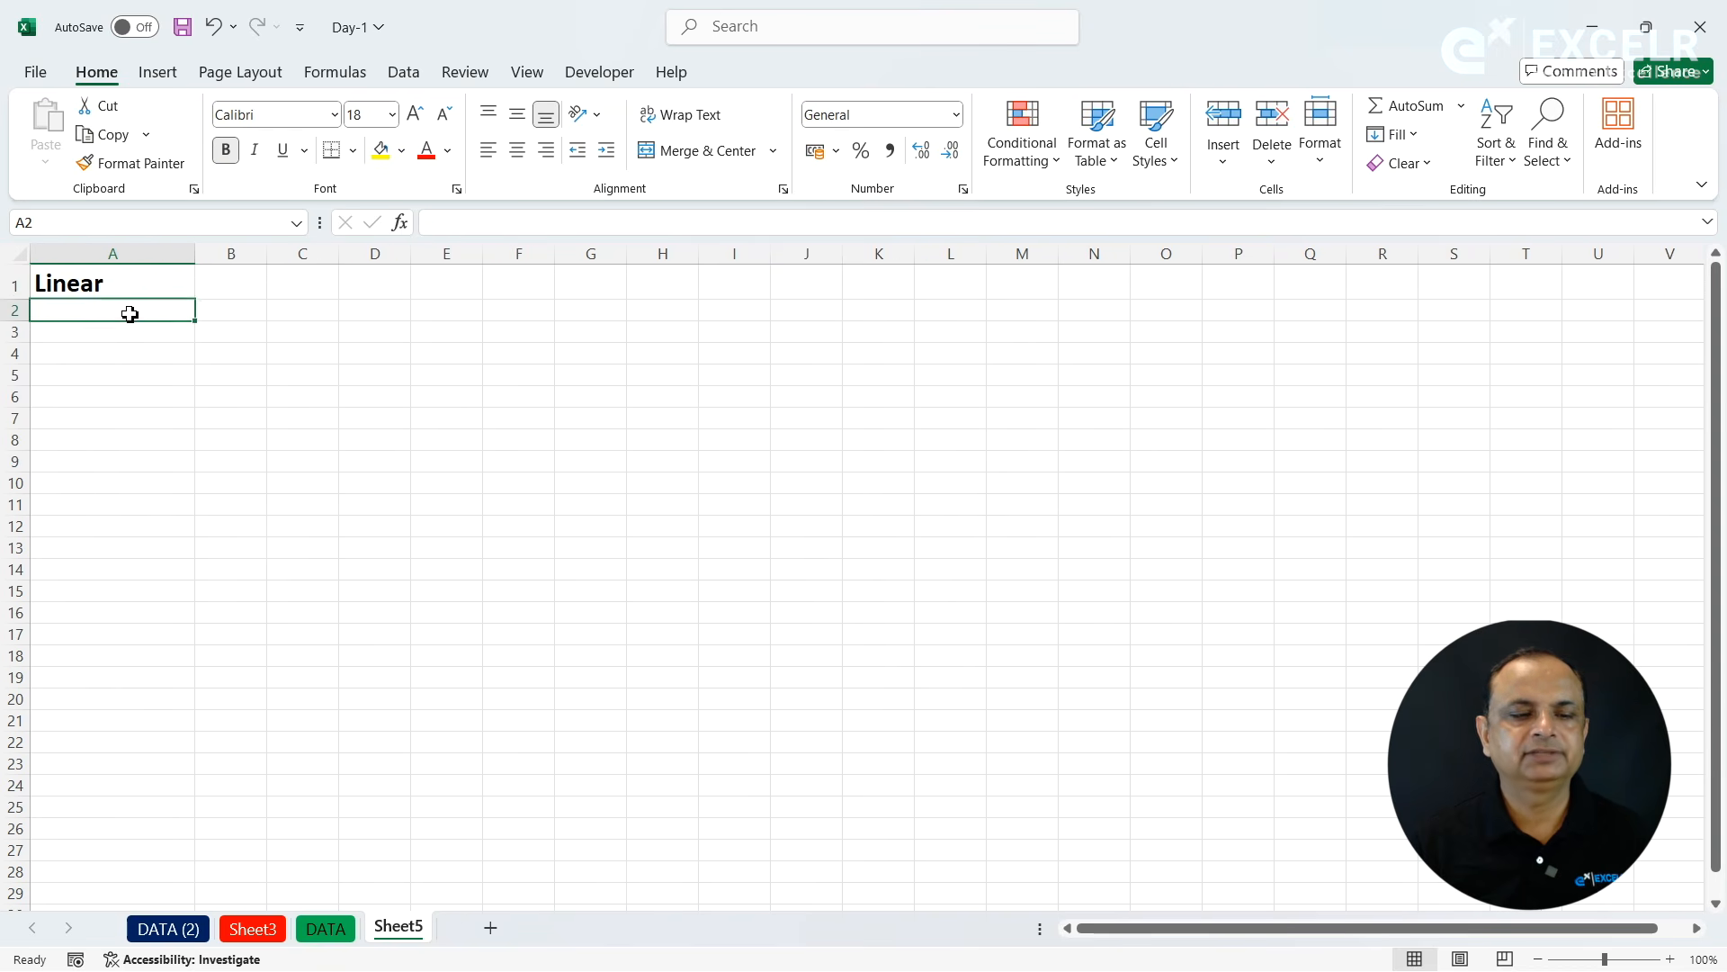
pyautogui.write('1')
pyautogui.press('Return')
pyautogui.click(139, 313)
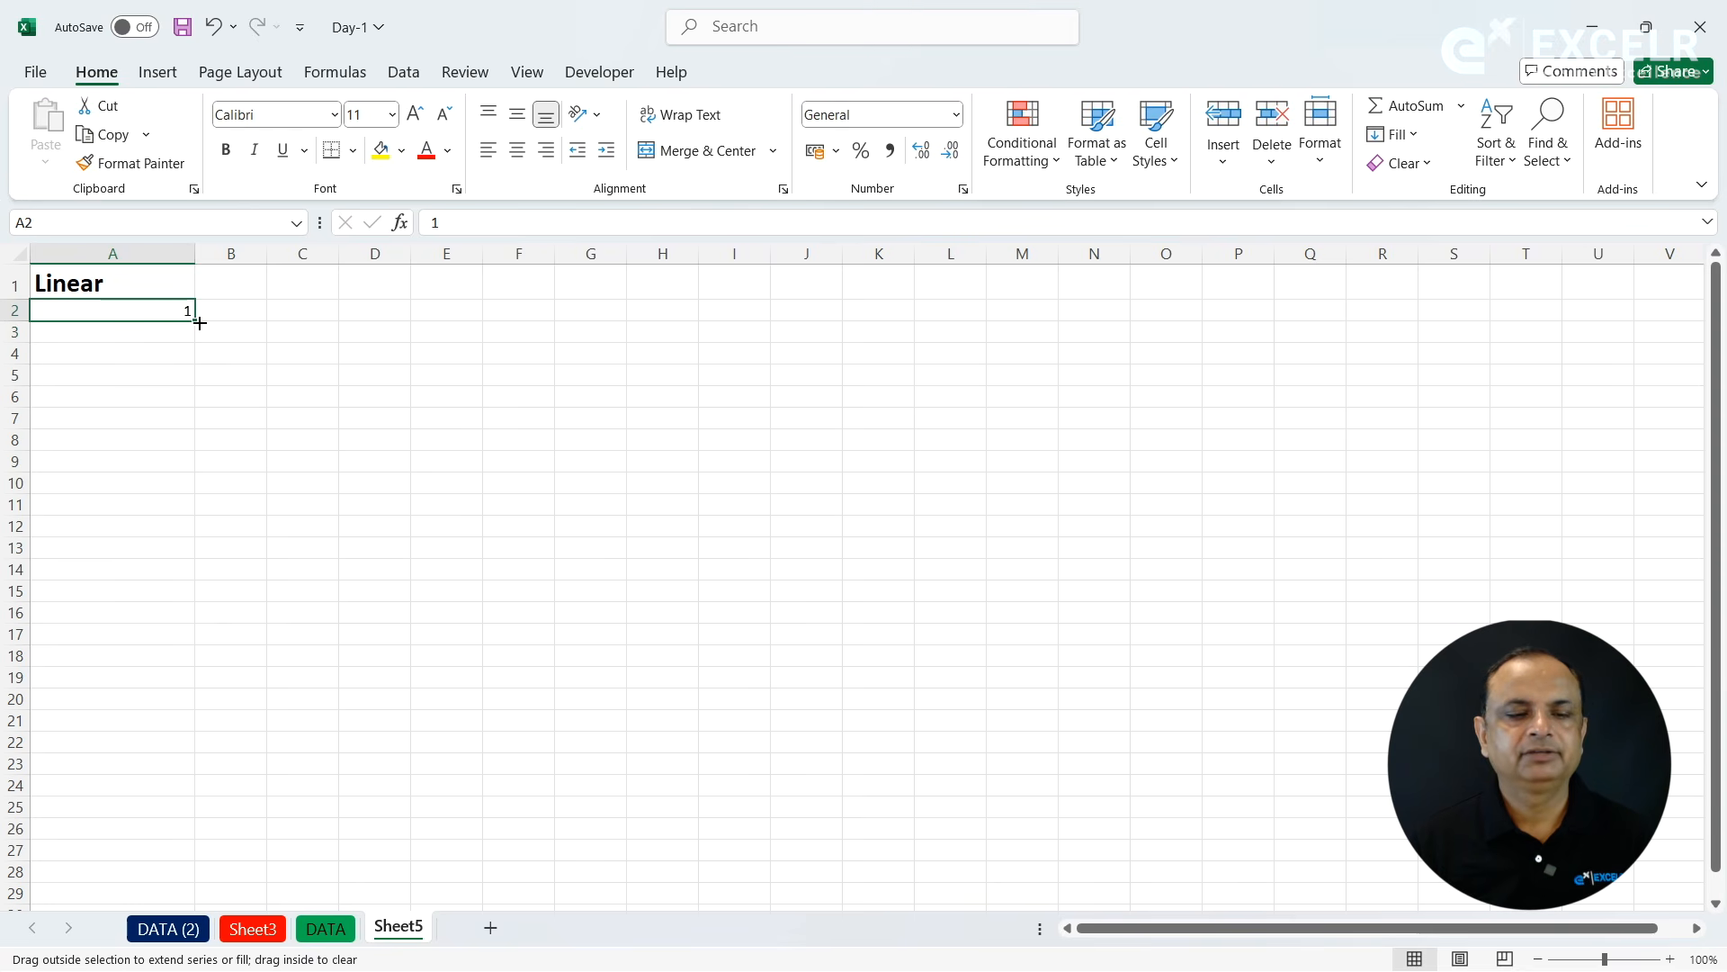
pyautogui.click(174, 335)
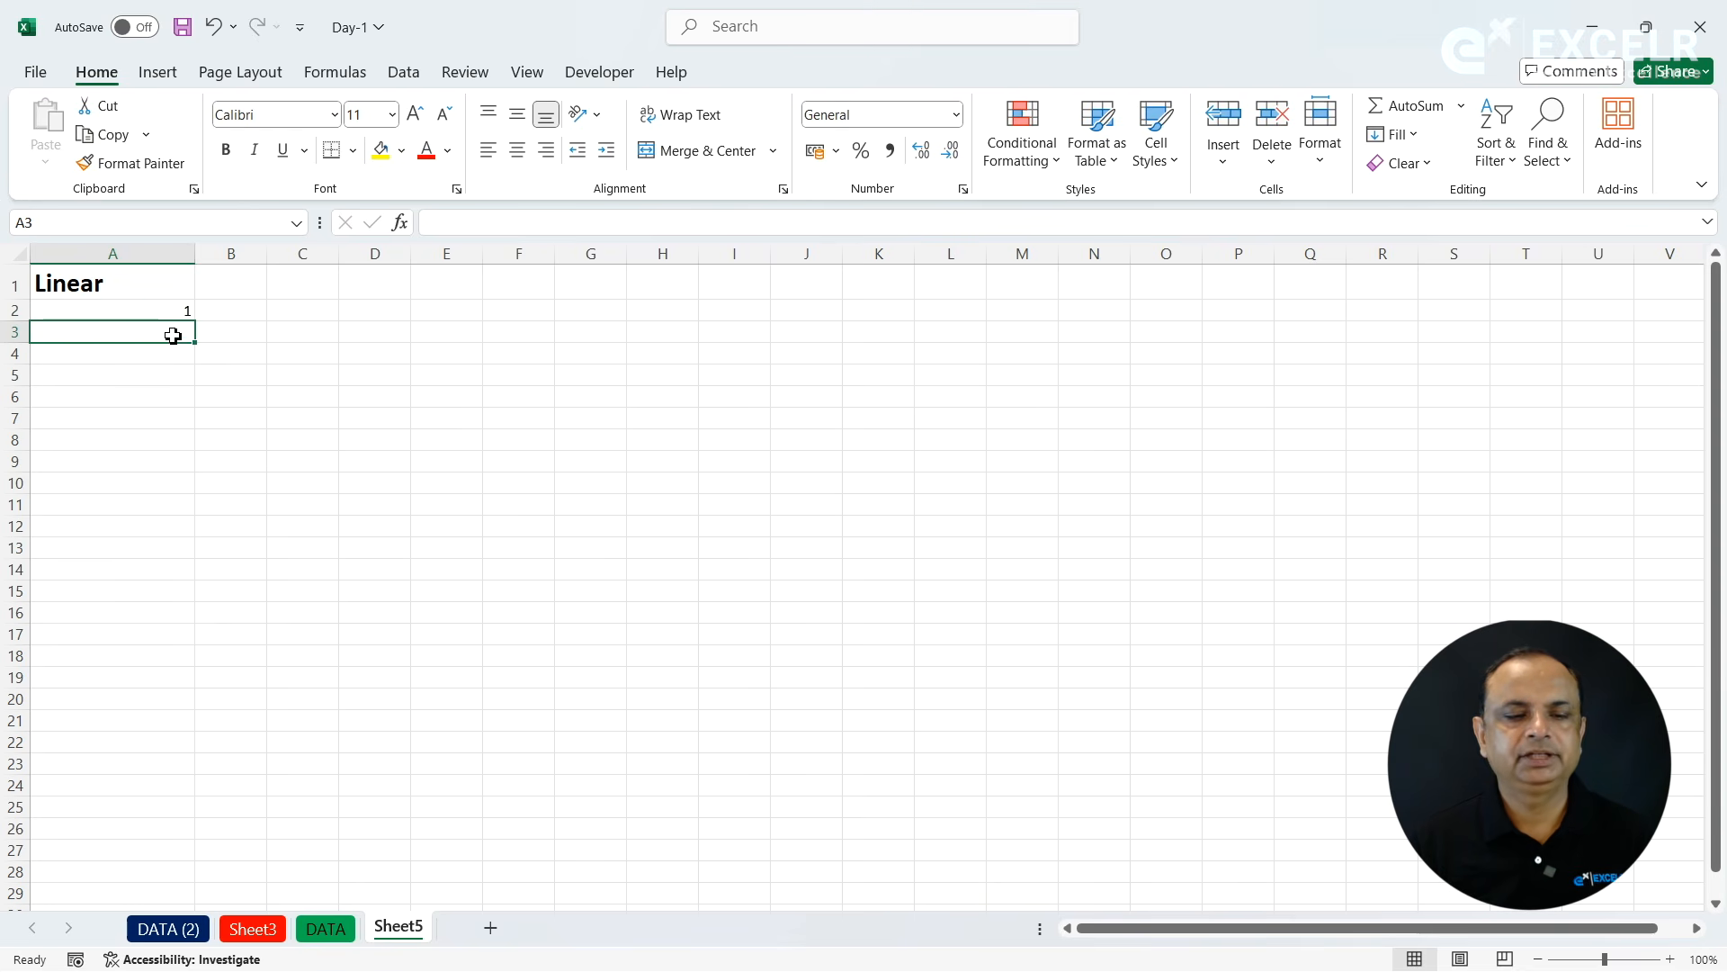
pyautogui.write('2')
pyautogui.click(164, 315)
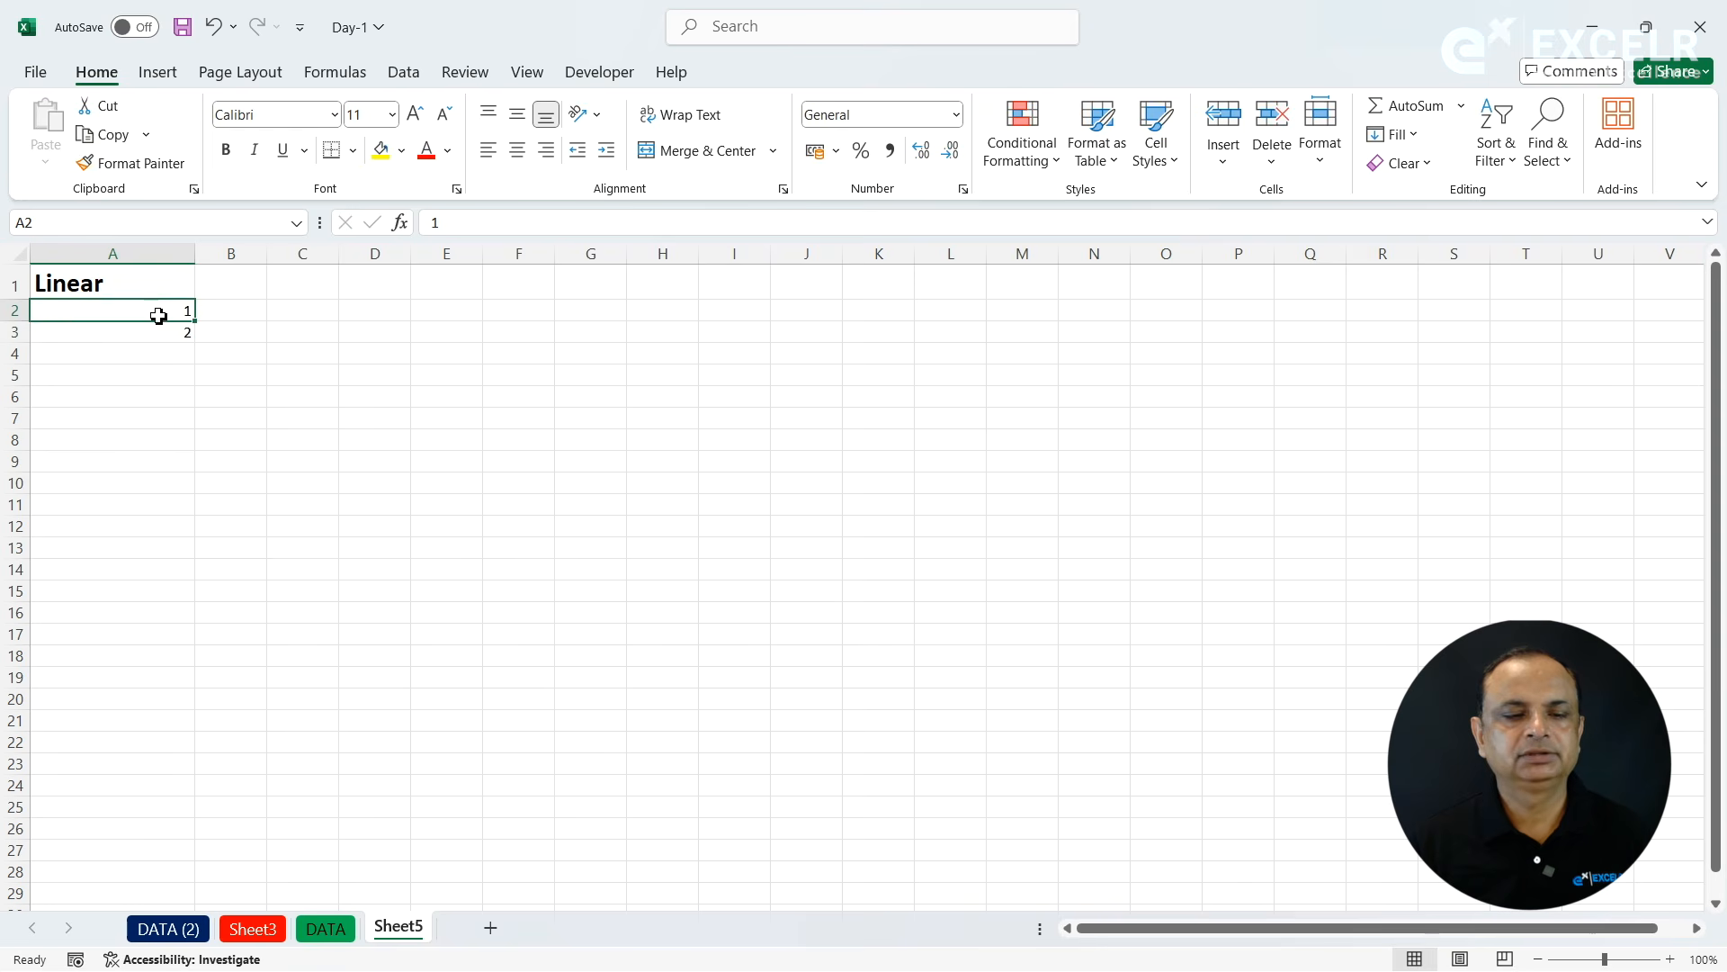
pyautogui.moveTo(158, 321); pyautogui.dragTo(219, 837)
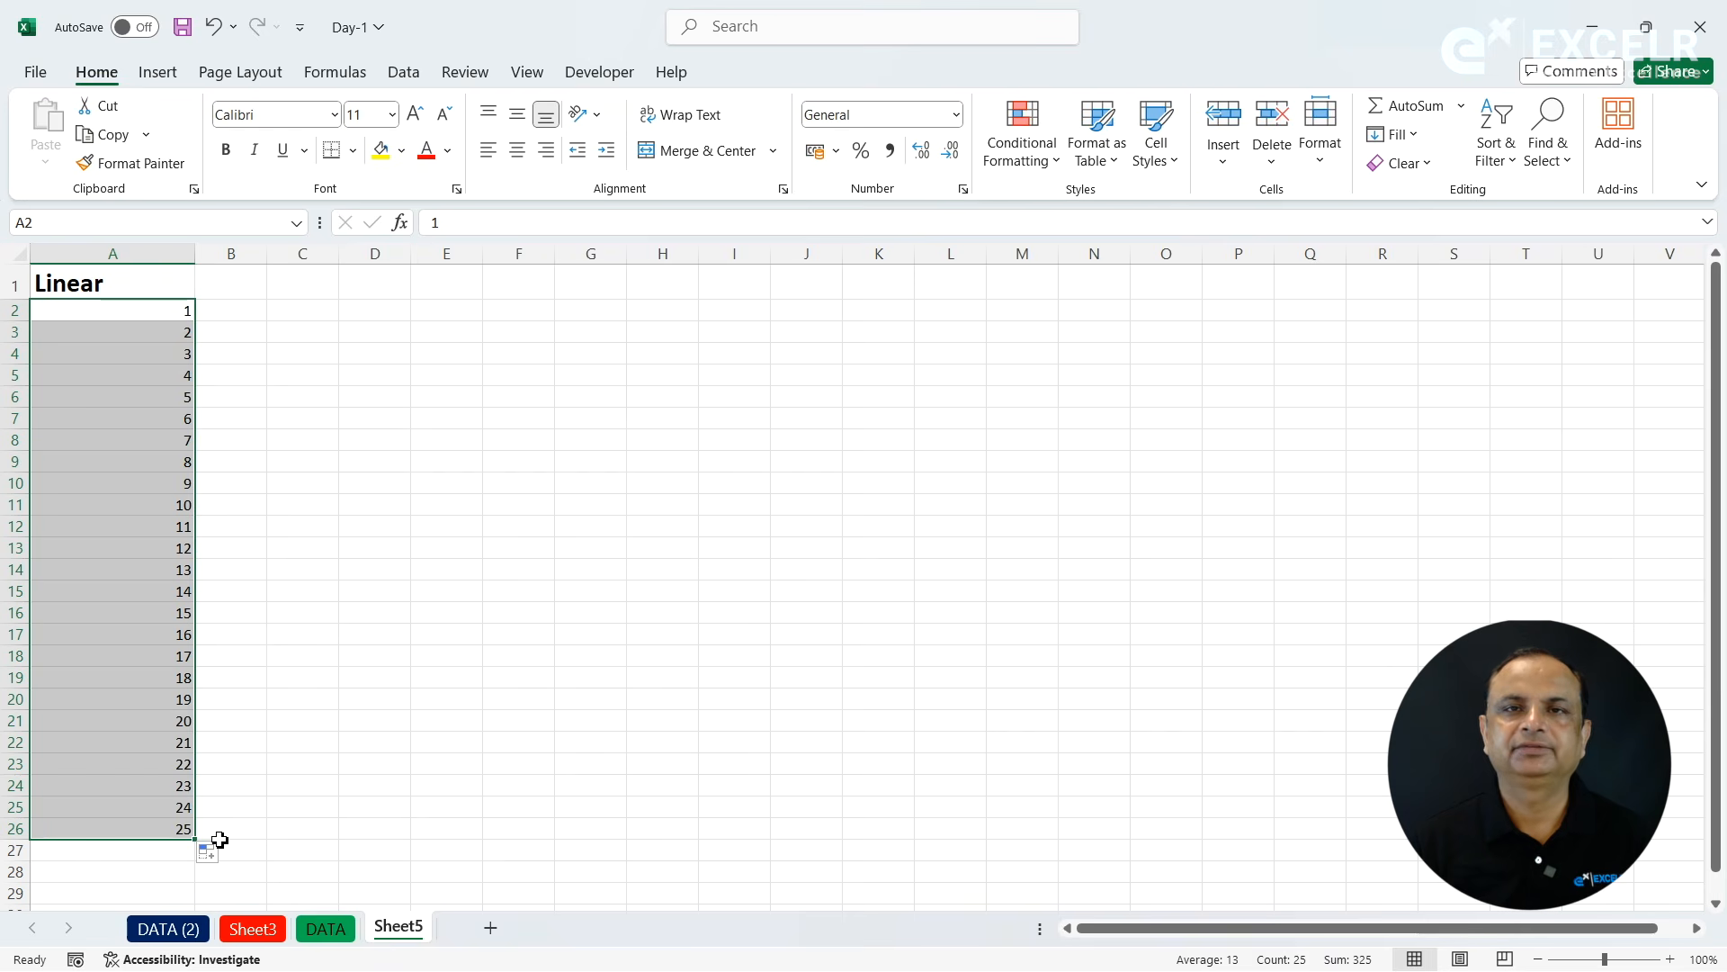
# - Enter 1 in B2 and fill B2:B26 with a linear column series using a step value of 1
pyautogui.moveTo(243, 315); pyautogui.dragTo(243, 333)
pyautogui.click(243, 315)
pyautogui.write('1')
pyautogui.press('Return')
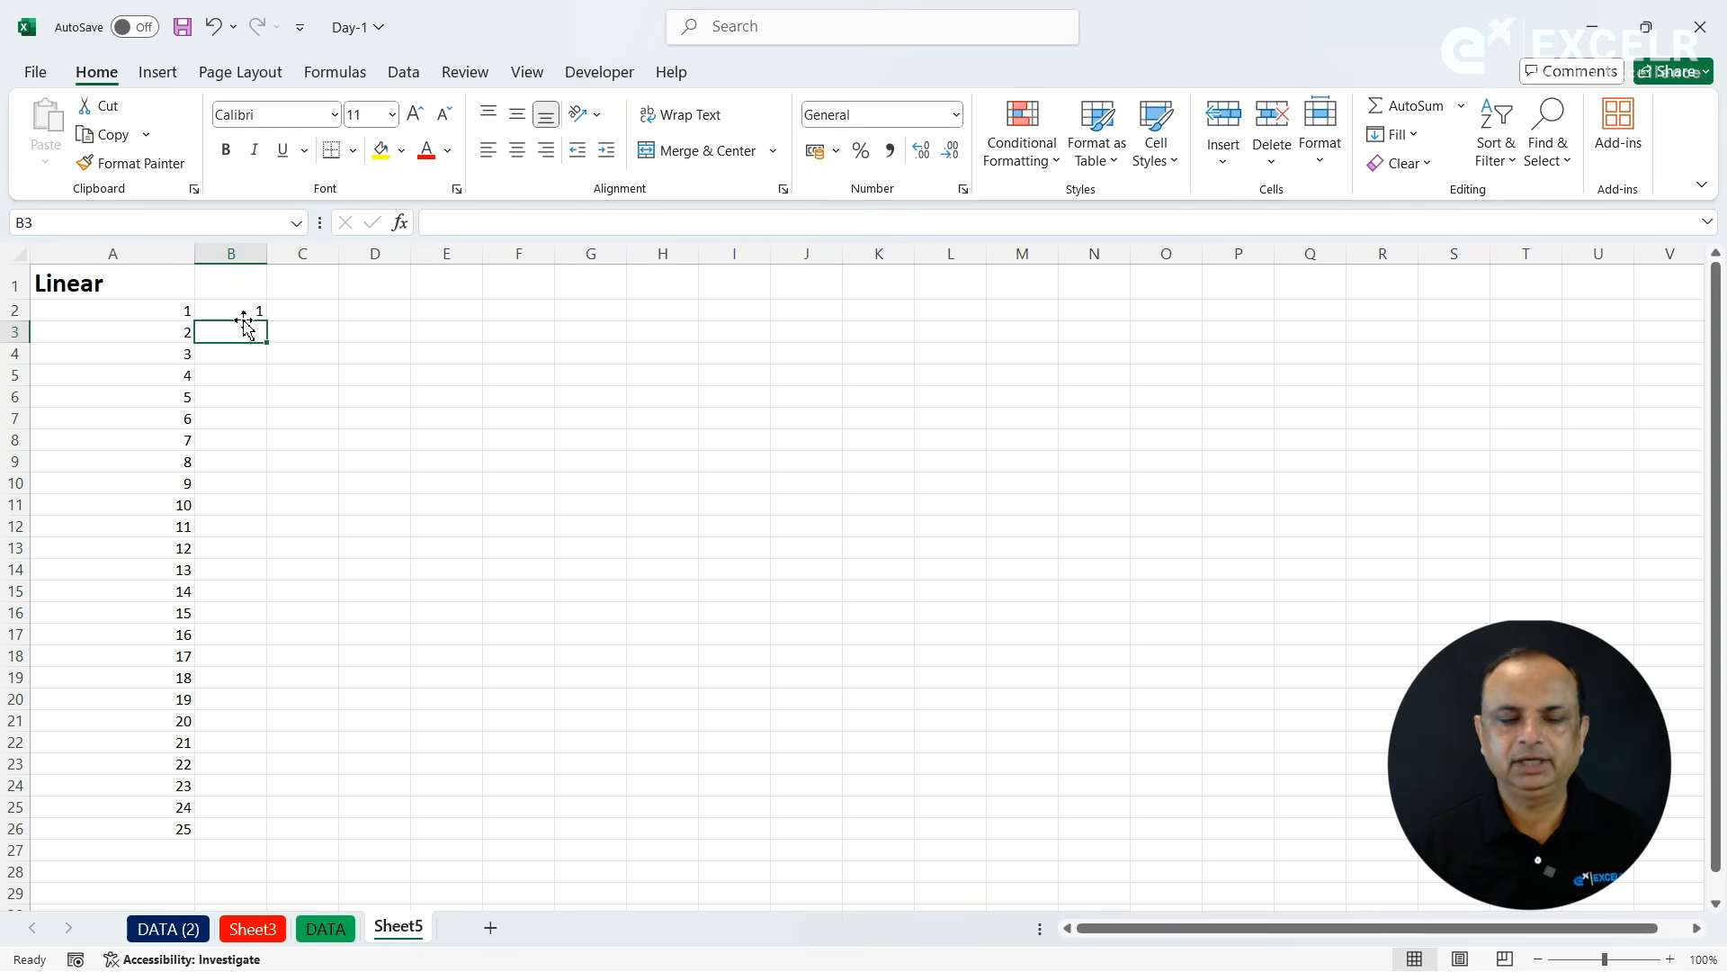
pyautogui.moveTo(239, 312); pyautogui.dragTo(235, 821)
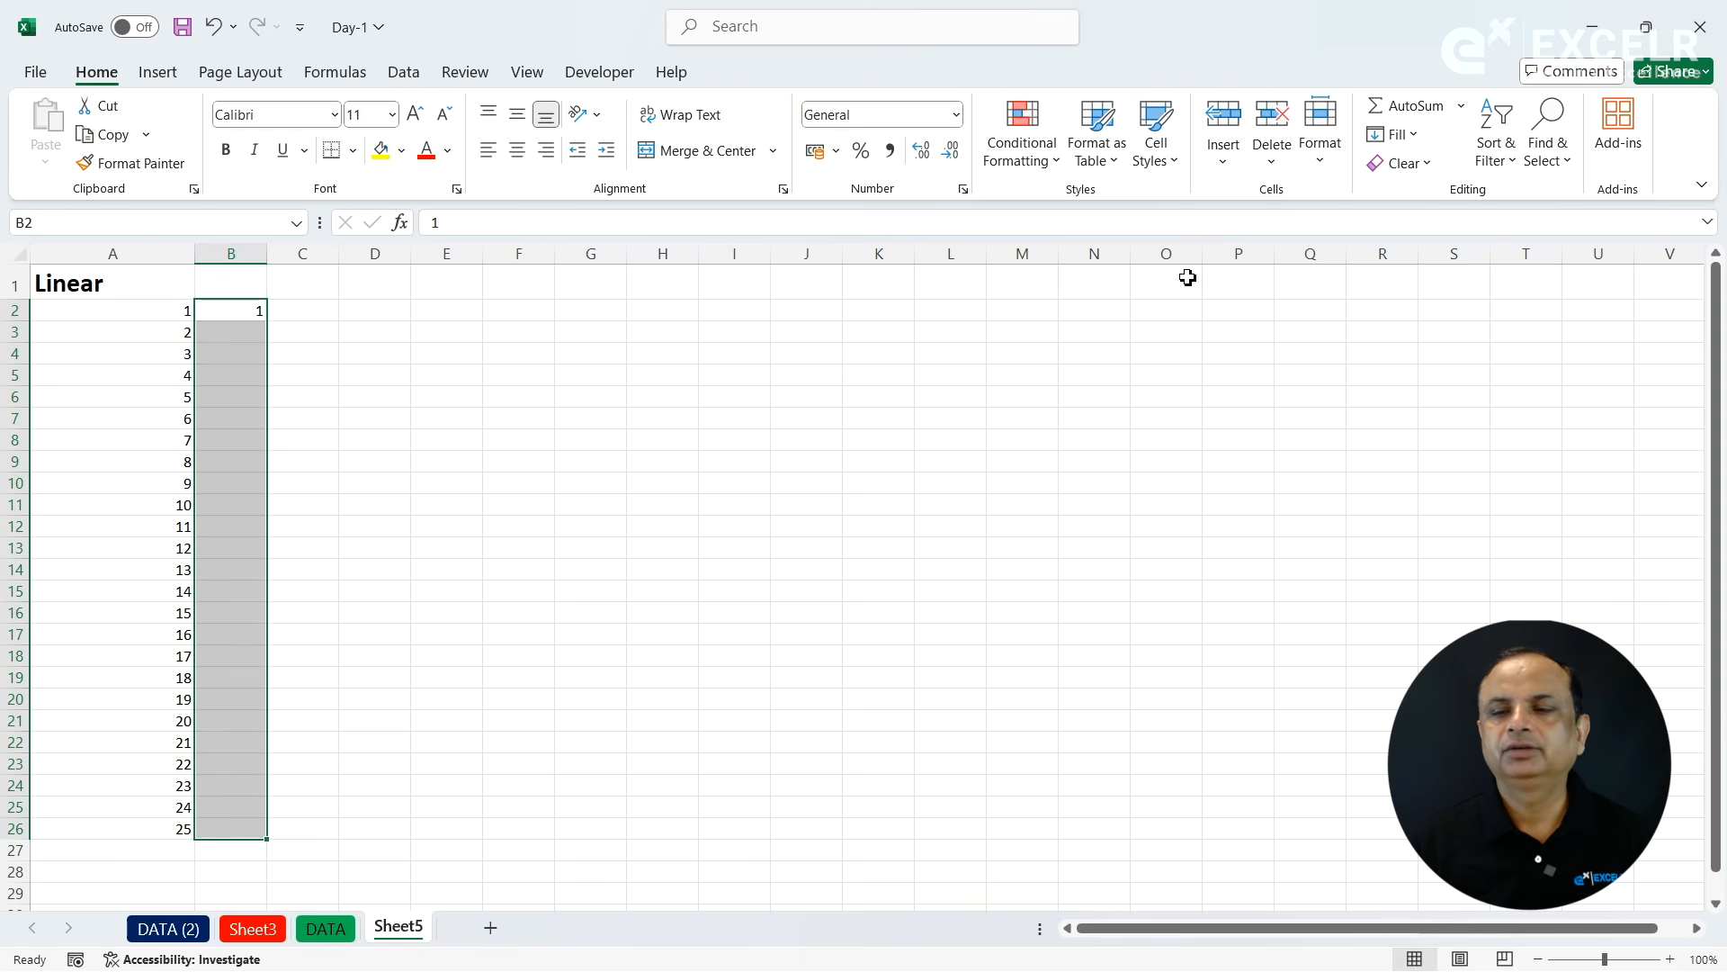
pyautogui.click(1402, 118)
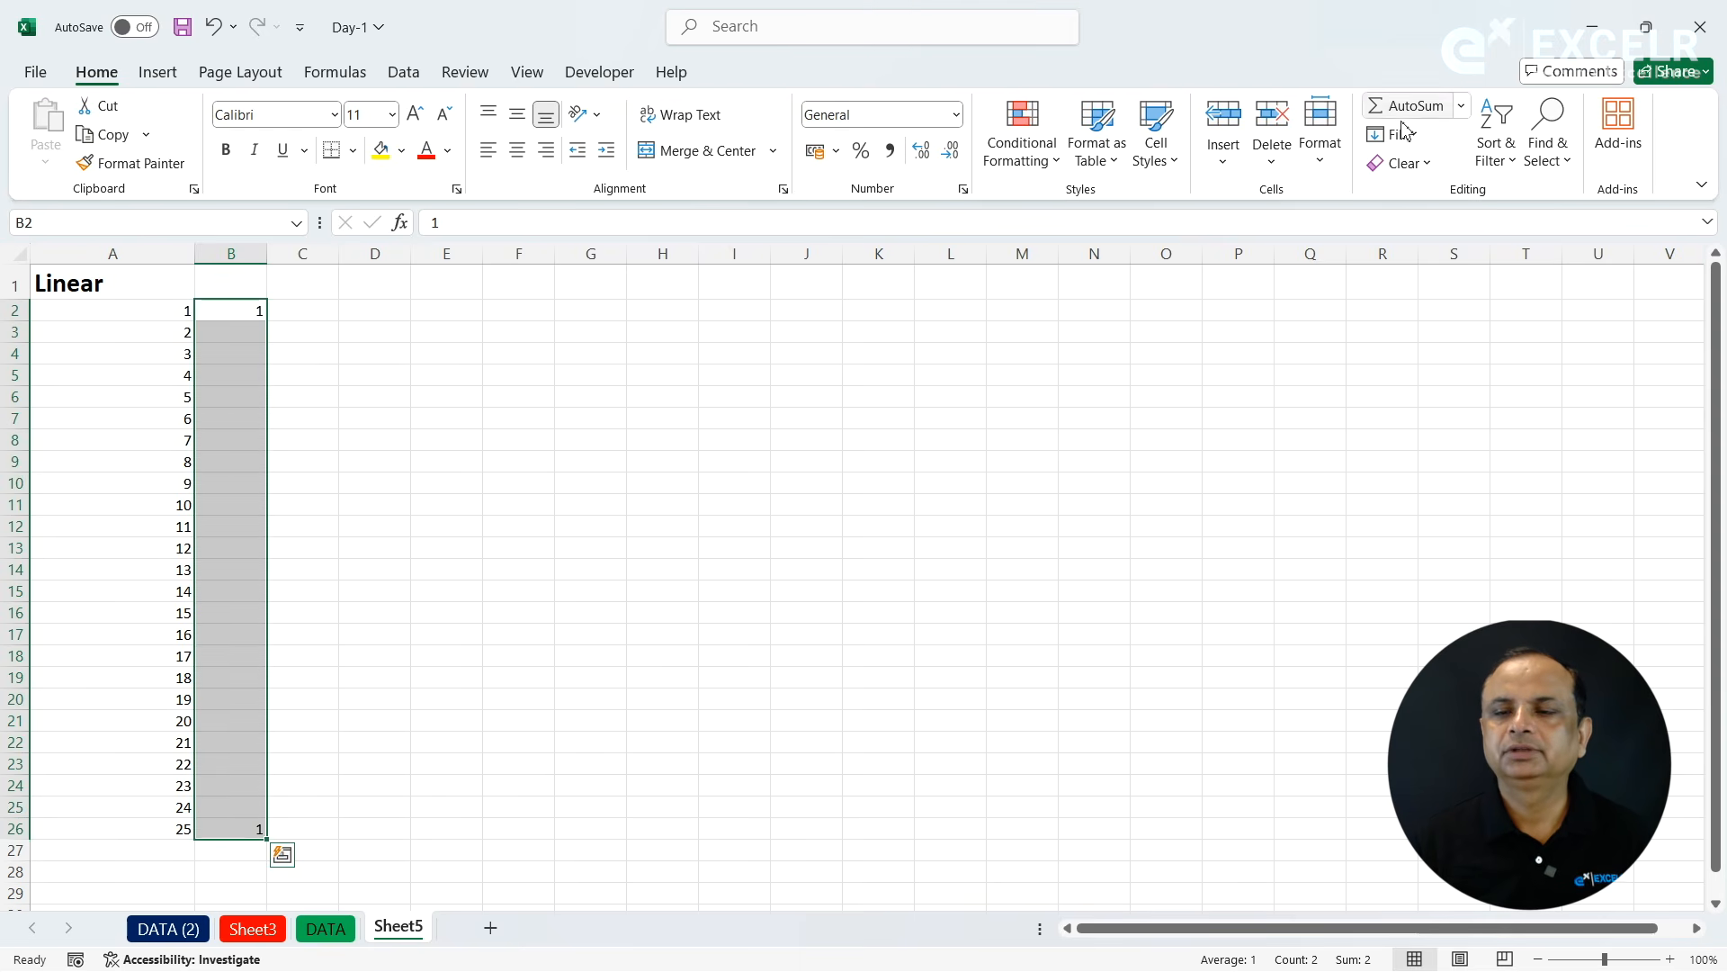
pyautogui.click(1397, 134)
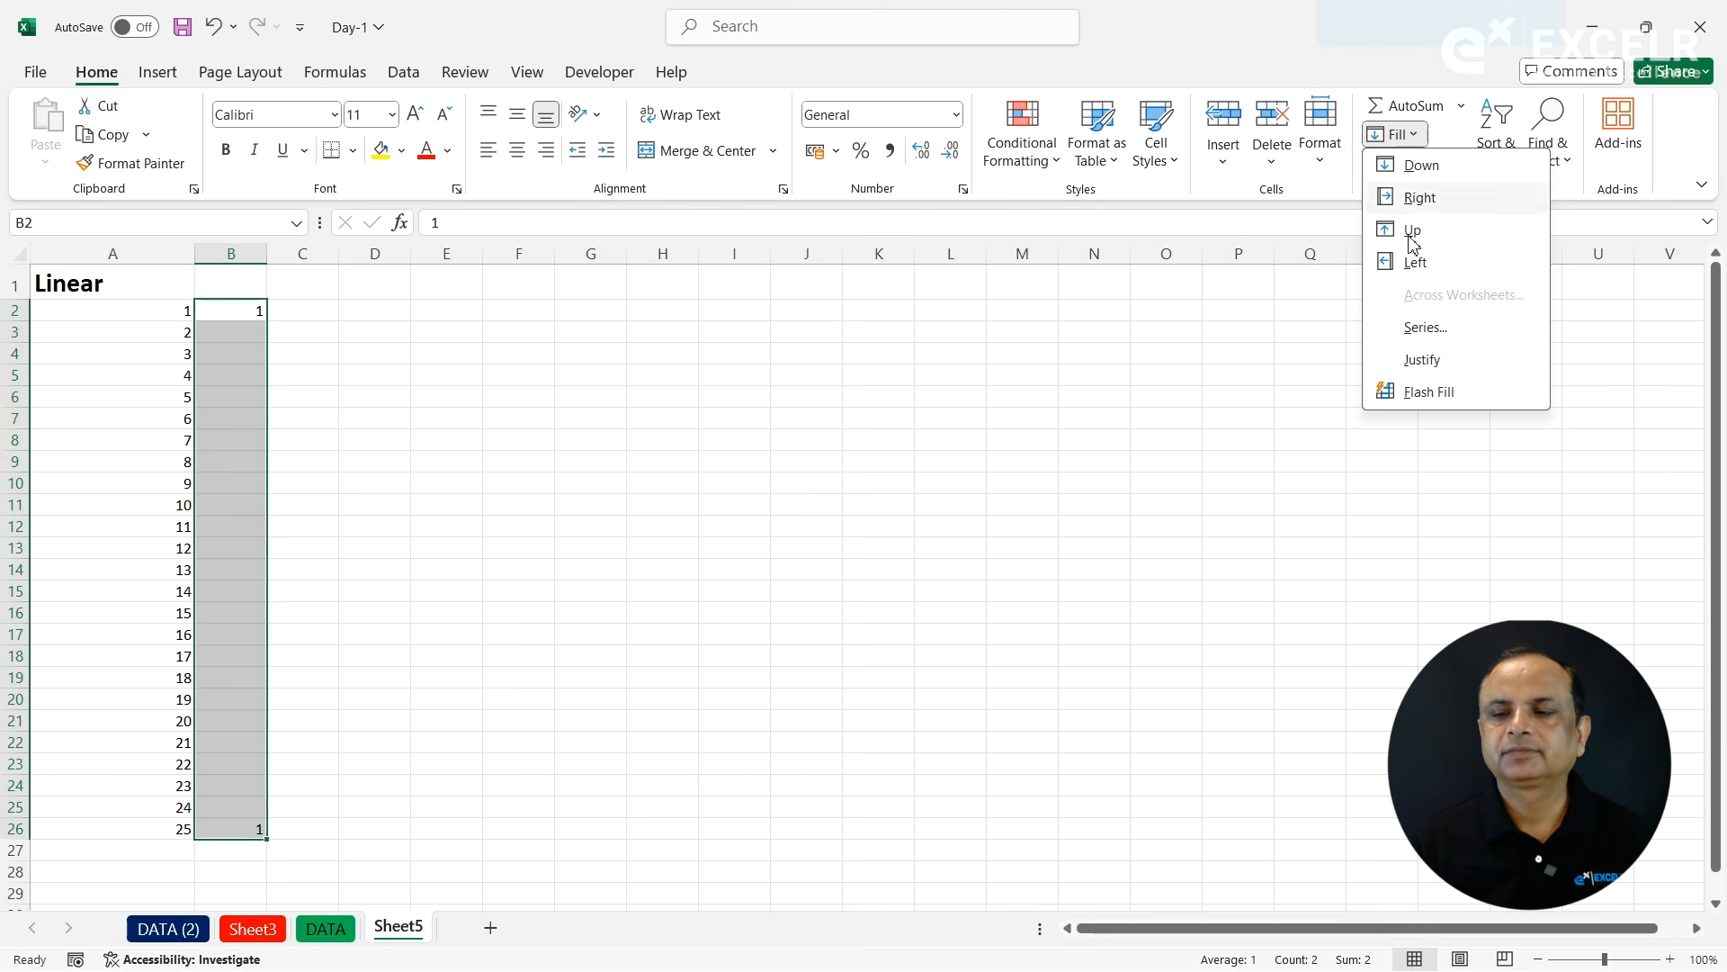
pyautogui.click(1425, 327)
pyautogui.click(1211, 267)
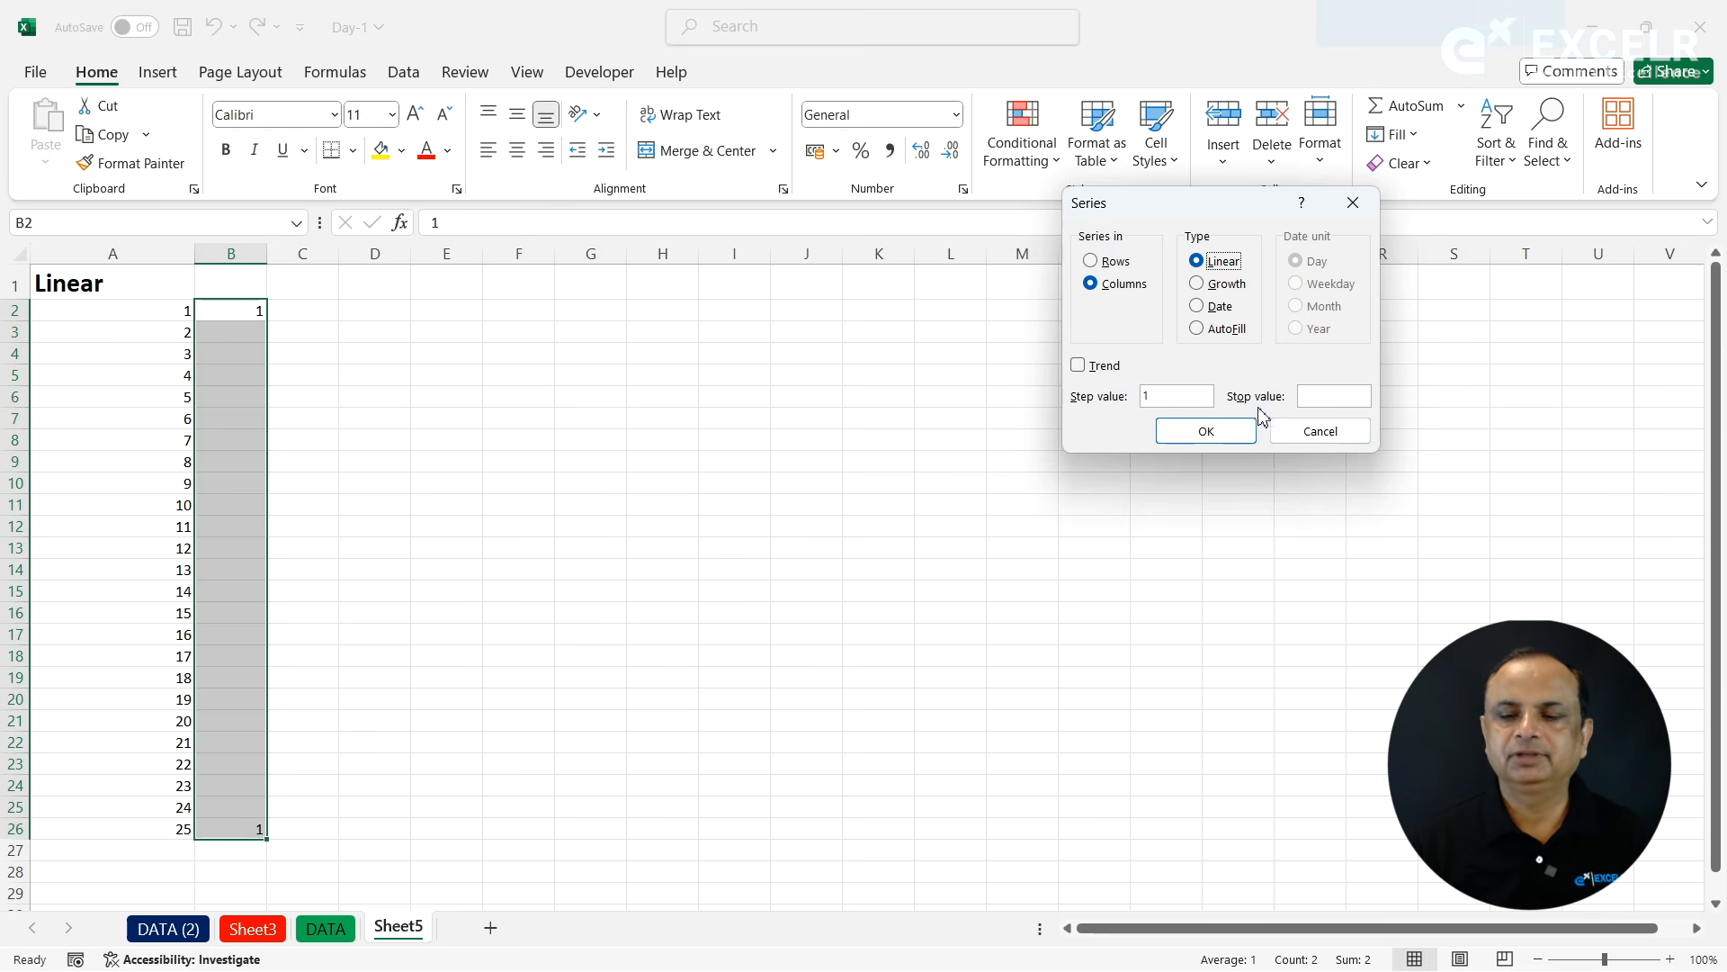
pyautogui.click(1215, 430)
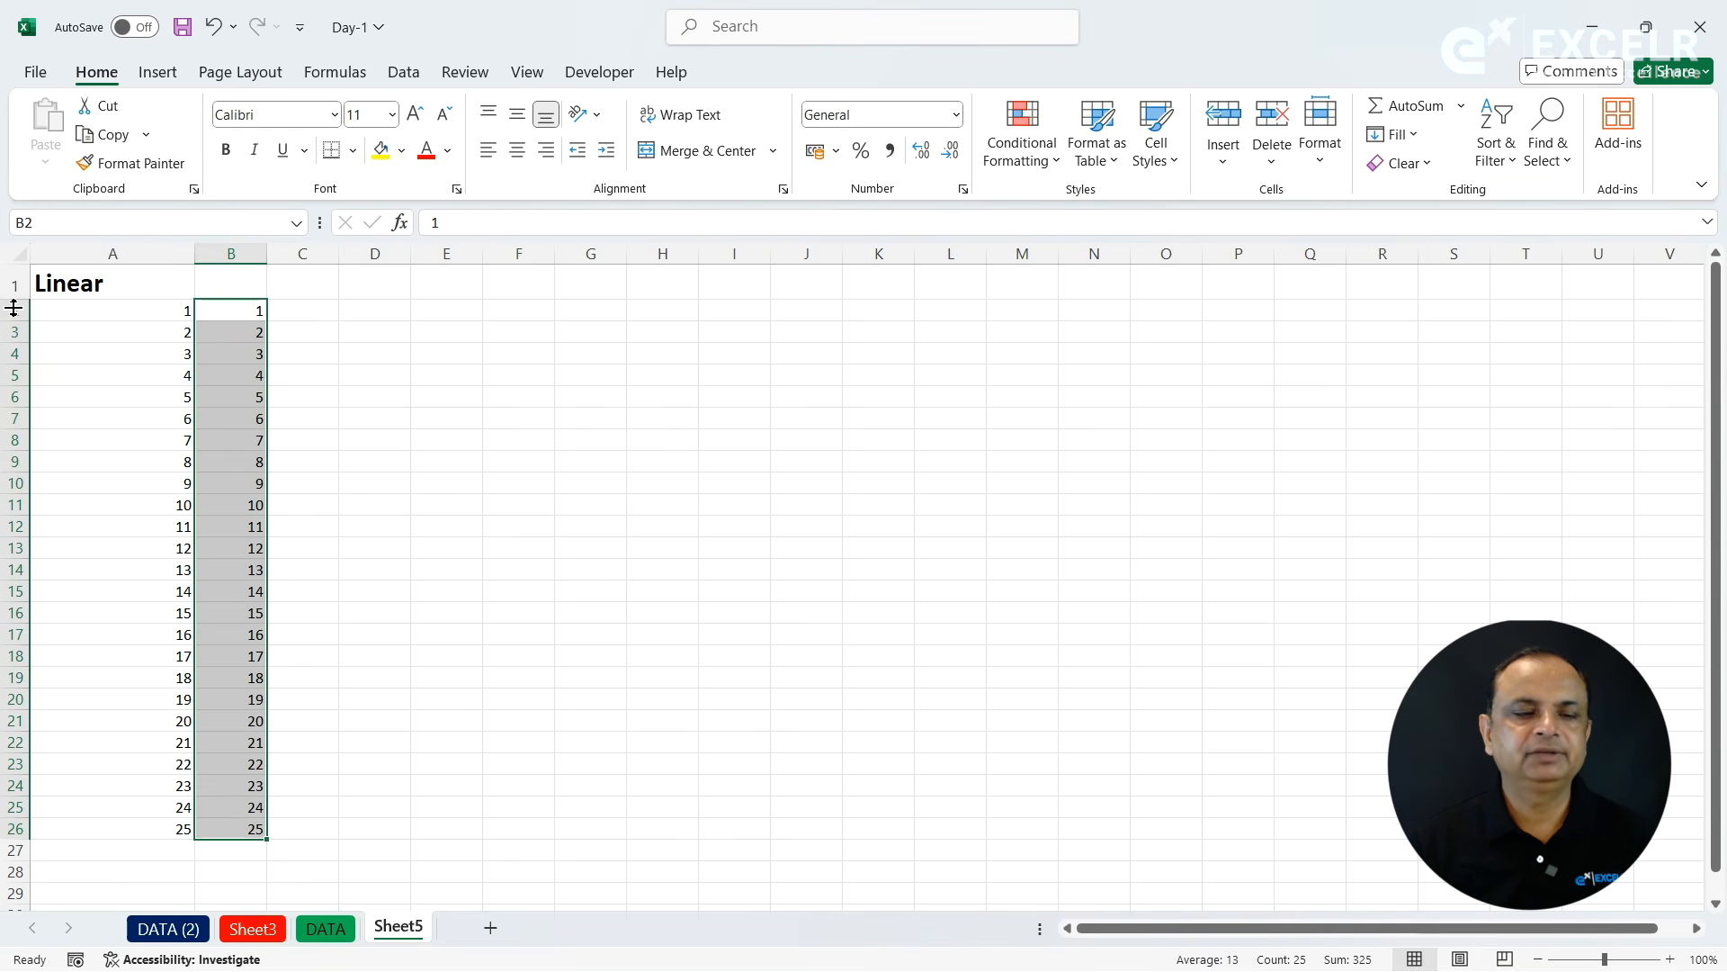
# - Clear the contents of rows 2 to 27 and replace the A1 heading with SL No
pyautogui.moveTo(14, 309); pyautogui.dragTo(52, 864)
pyautogui.press('Delete')
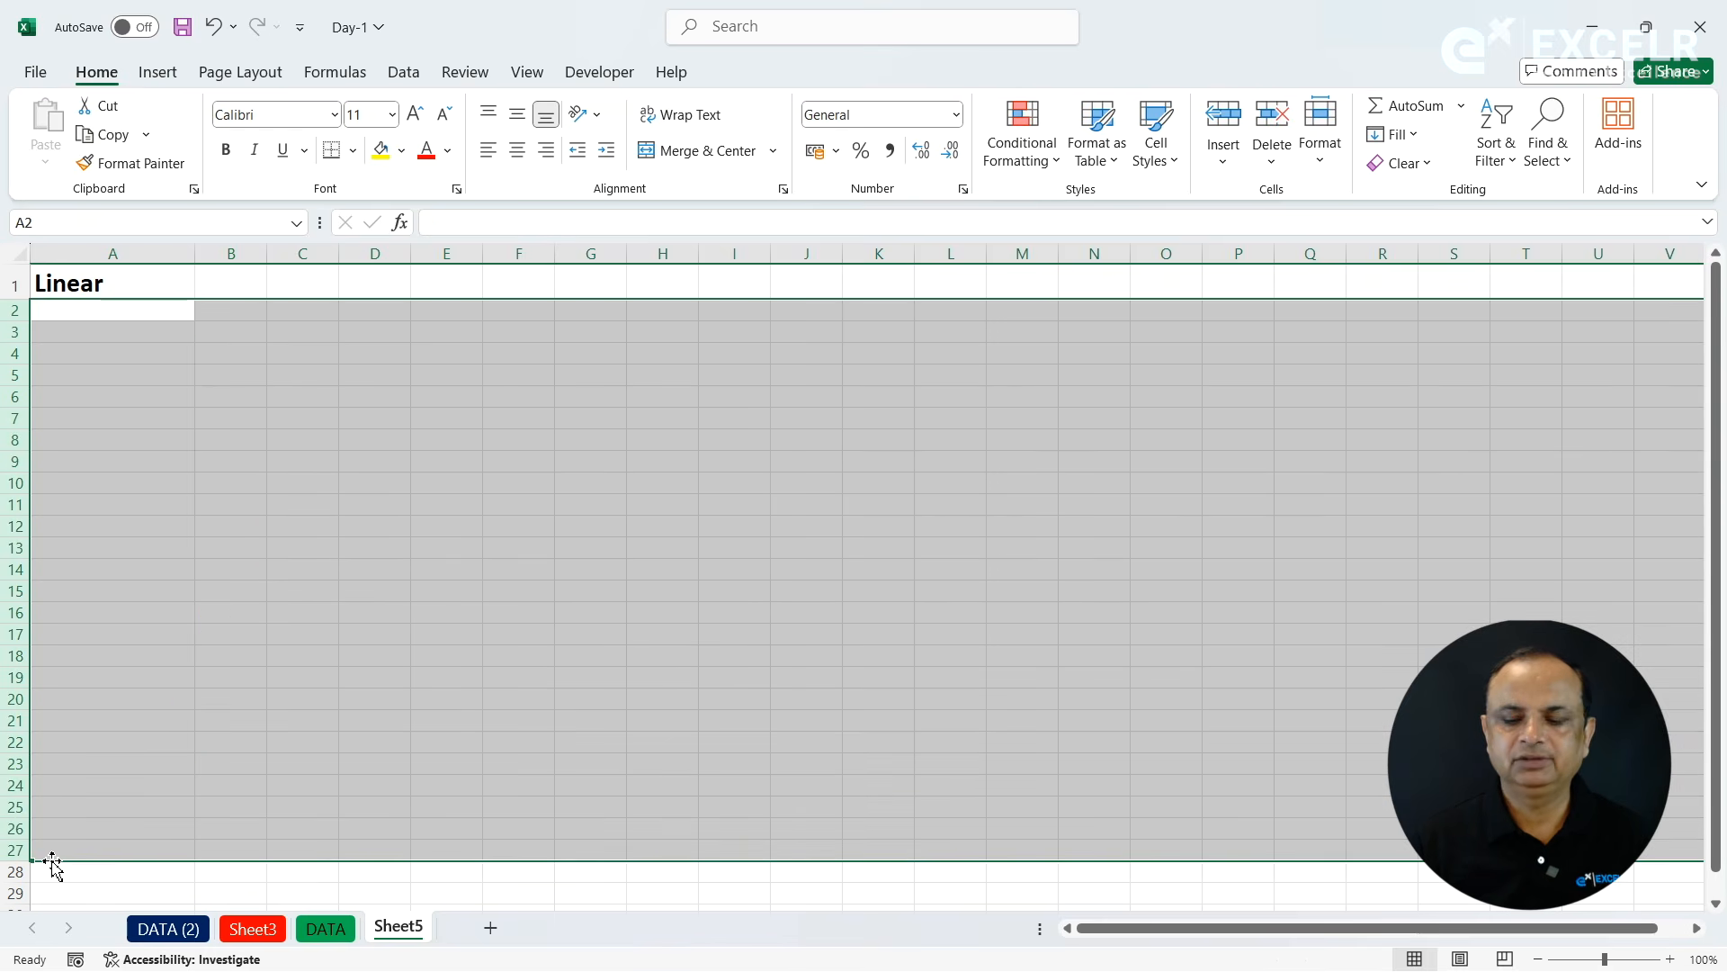
pyautogui.click(140, 288)
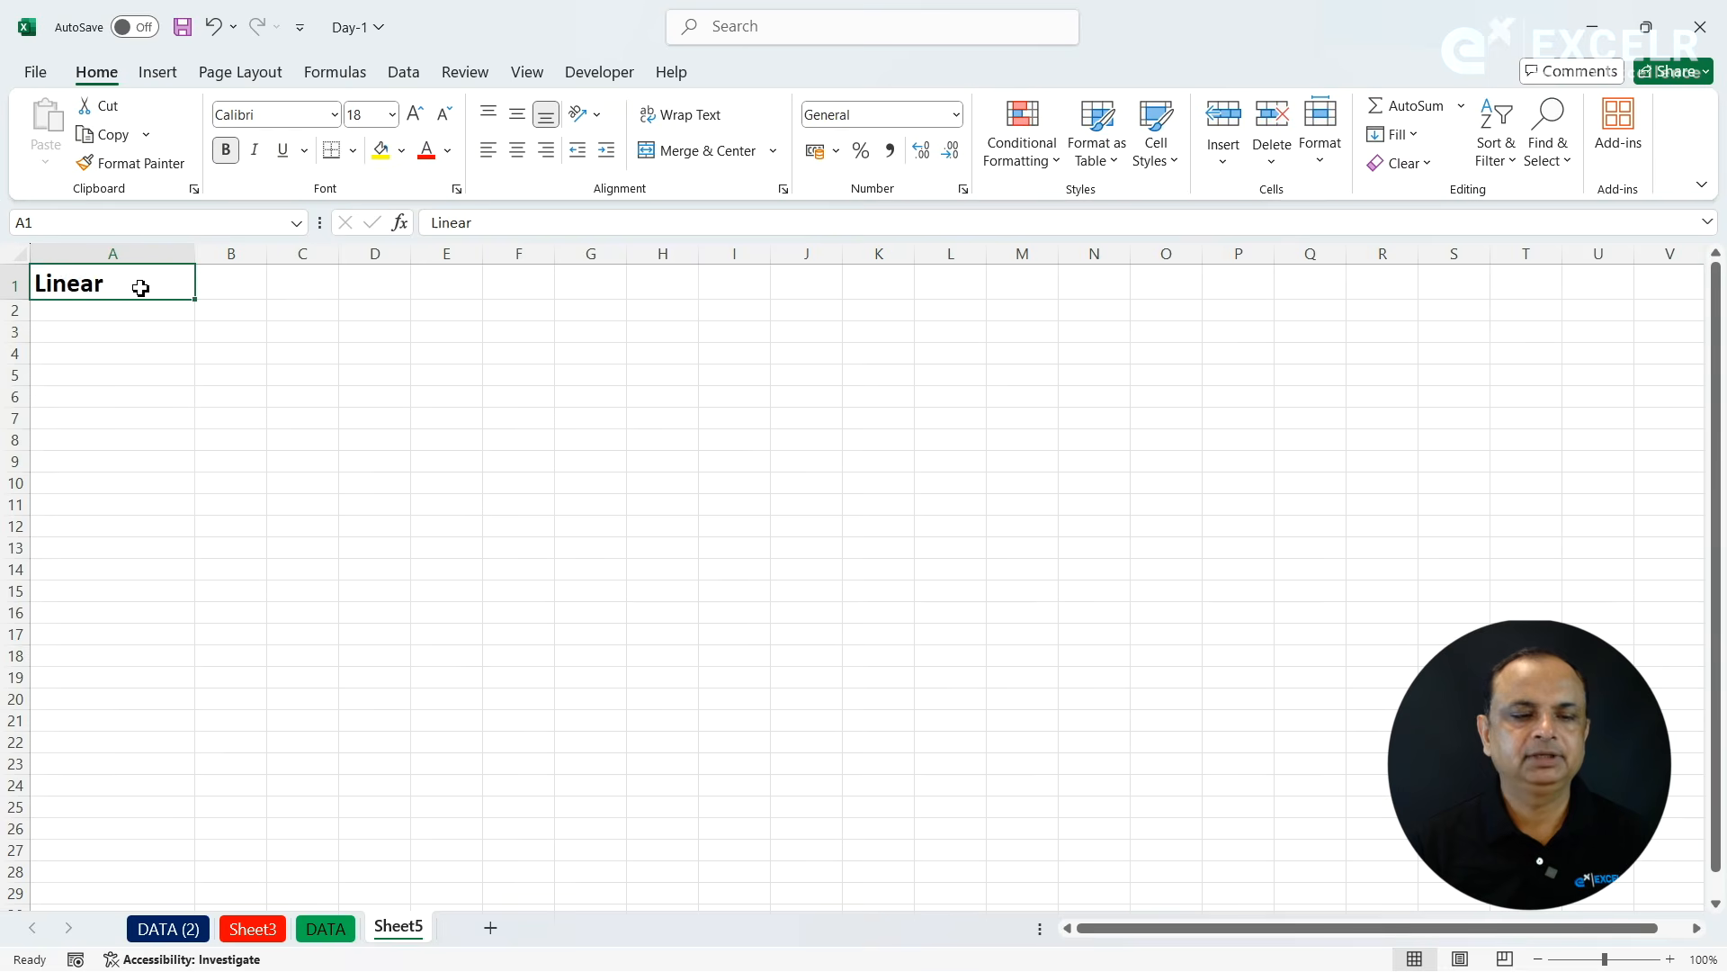
pyautogui.write('SL No.')
pyautogui.press('Return')
# - Enter 1 in A2 and fill column A with a linear series, step value 1 and stop value 10000
pyautogui.write('1')
pyautogui.press('Return')
pyautogui.click(115, 313)
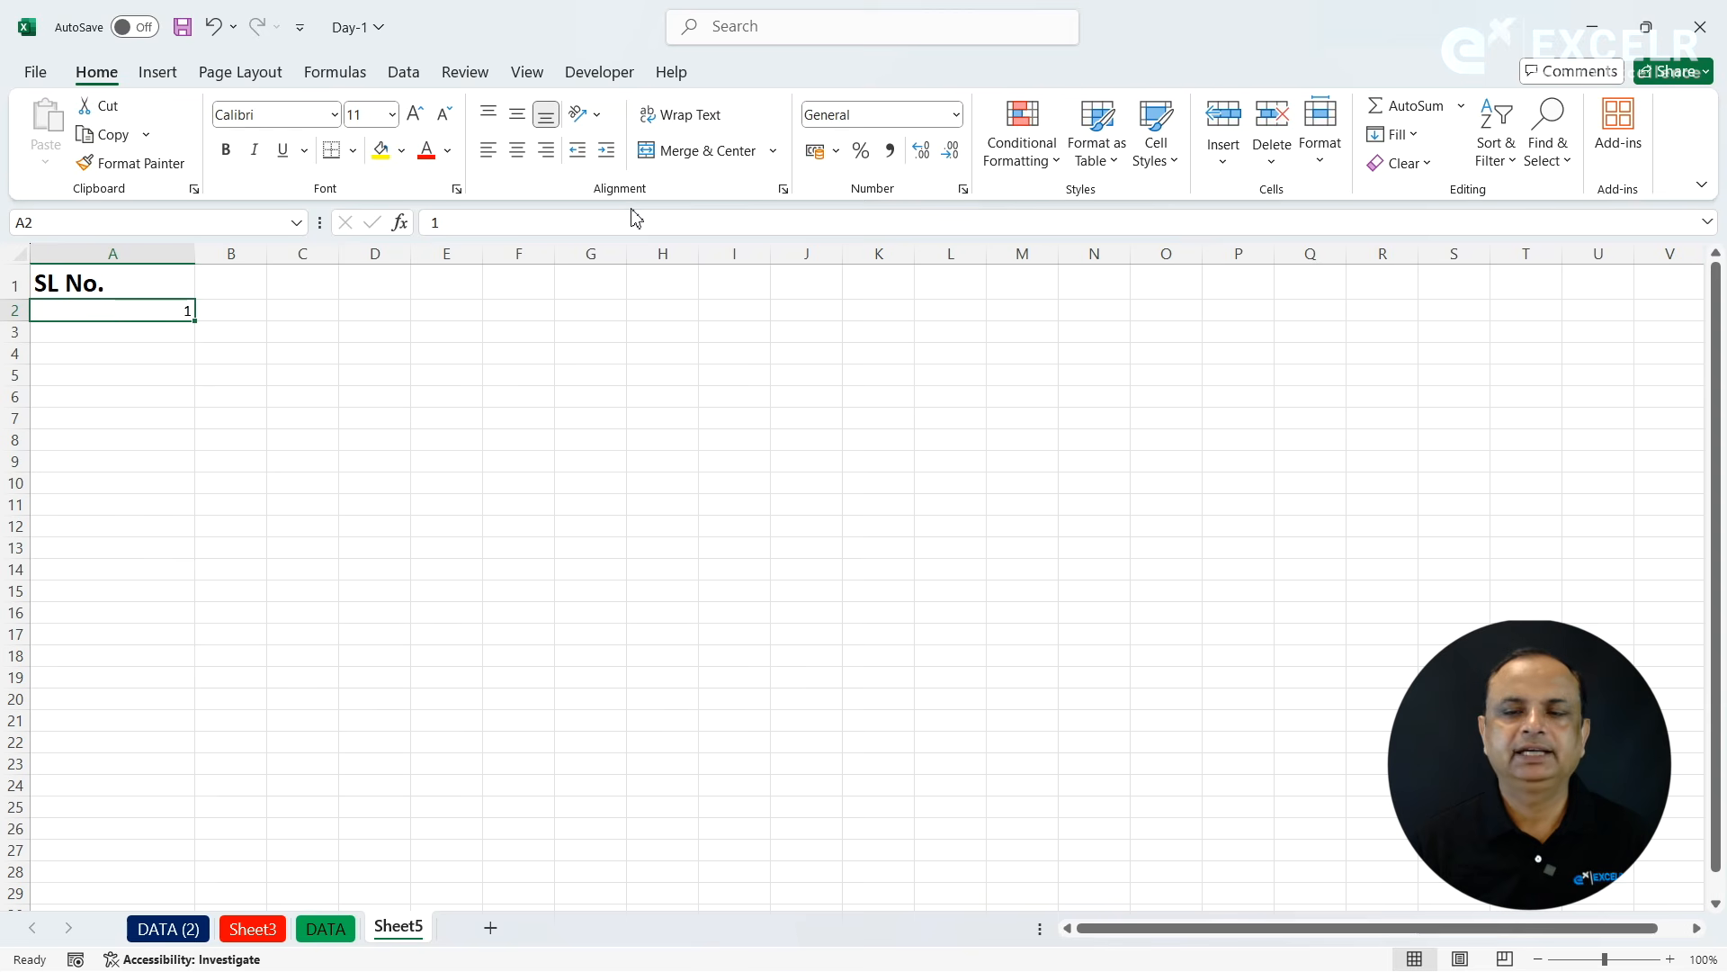
pyautogui.click(1398, 135)
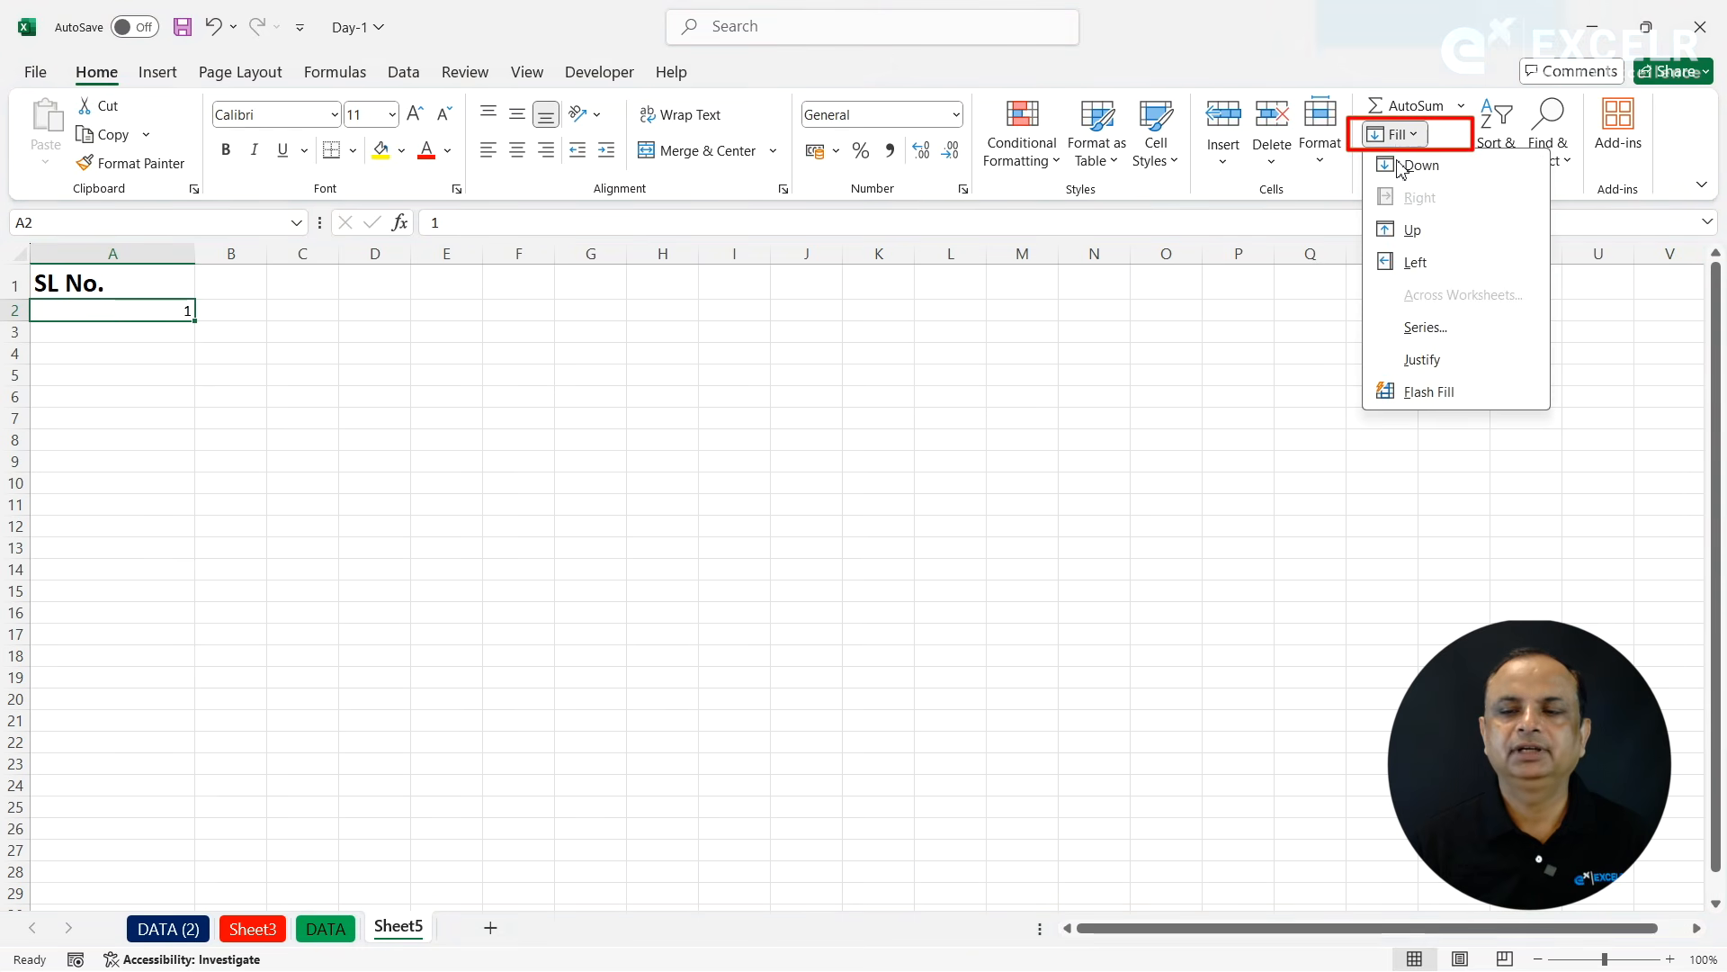
pyautogui.click(1409, 330)
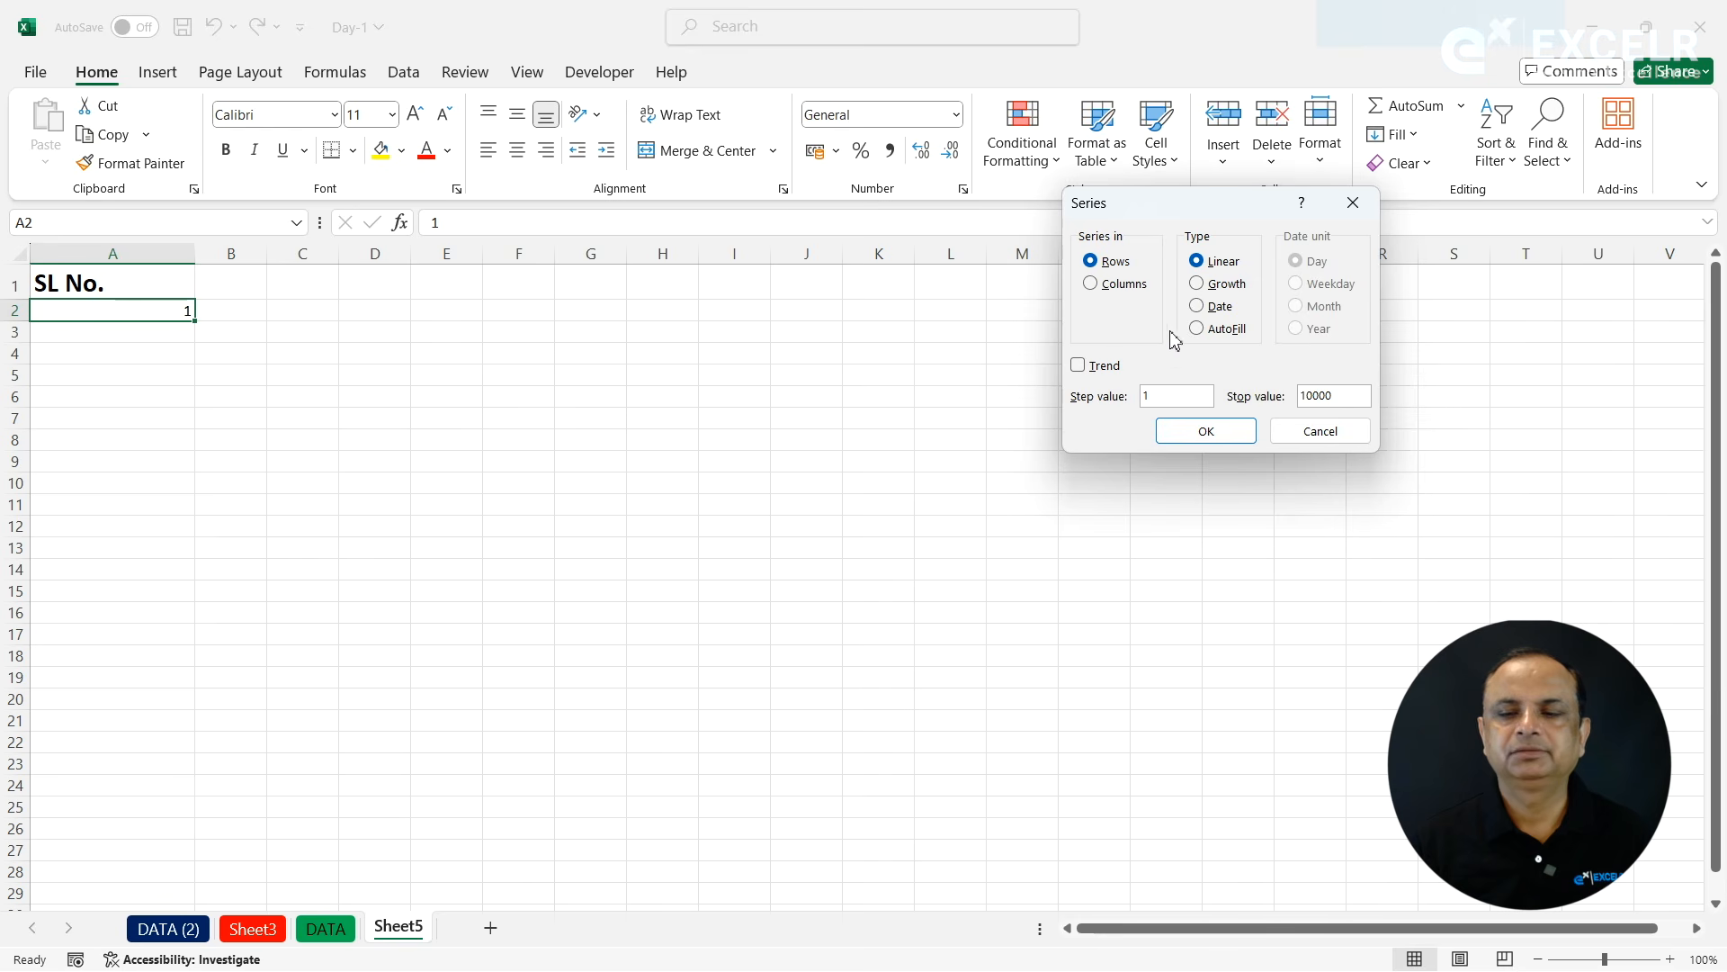
pyautogui.click(1134, 286)
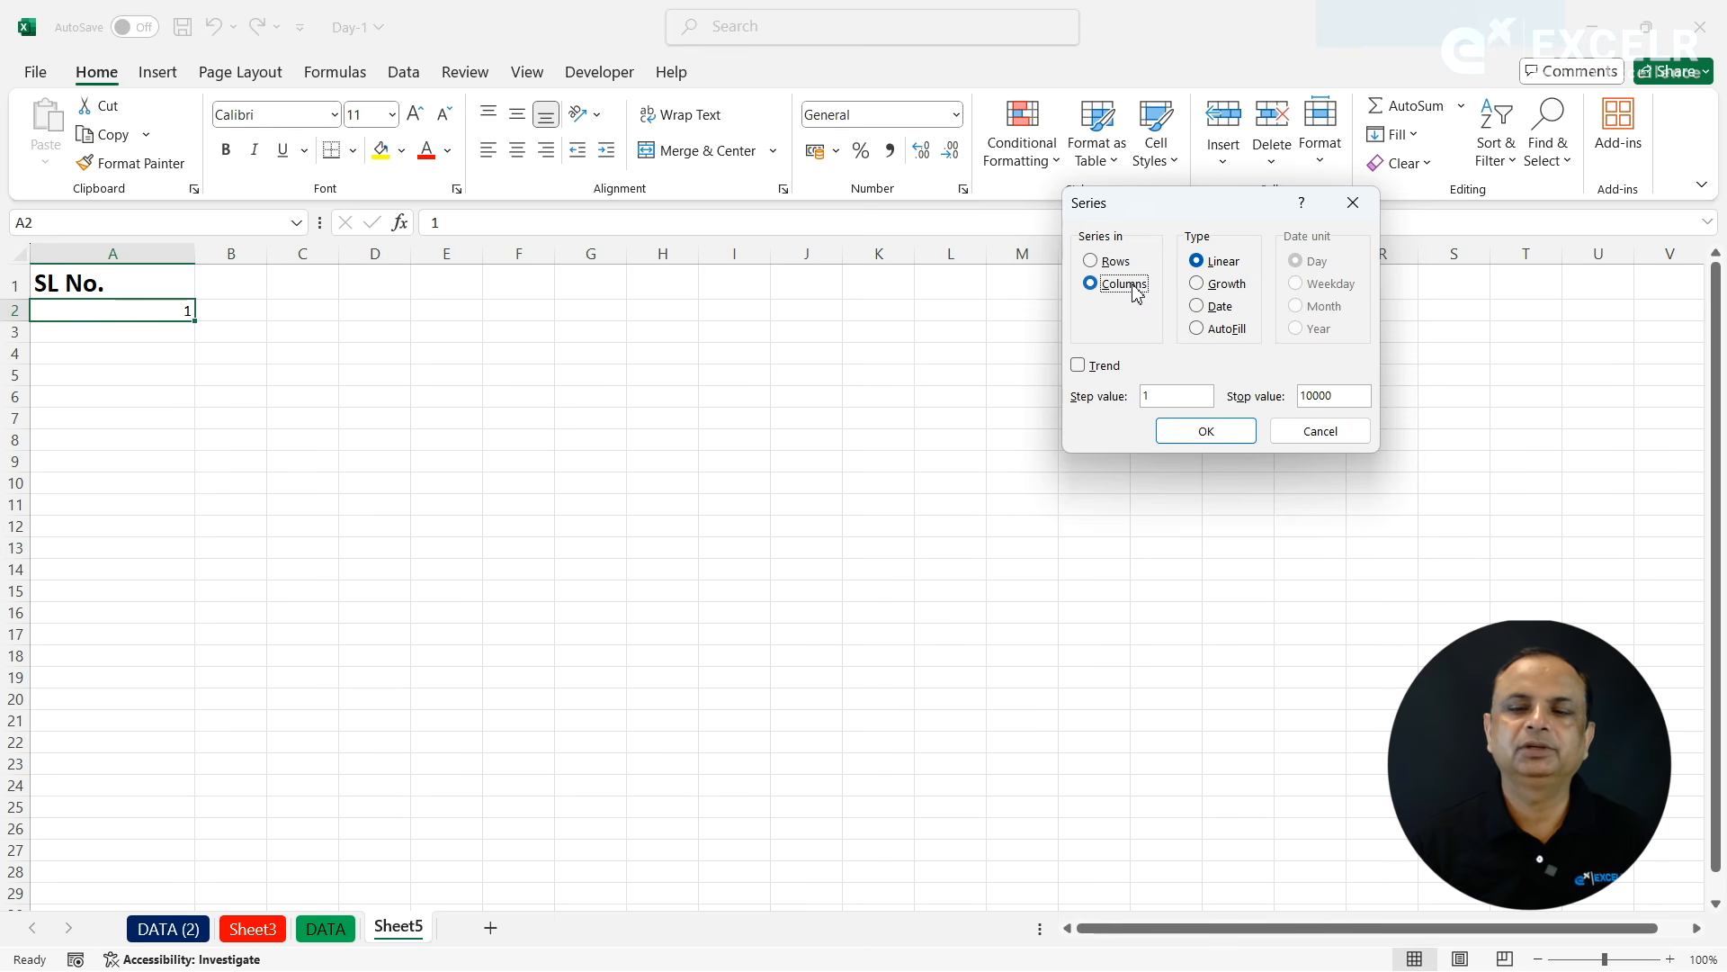
pyautogui.click(1206, 431)
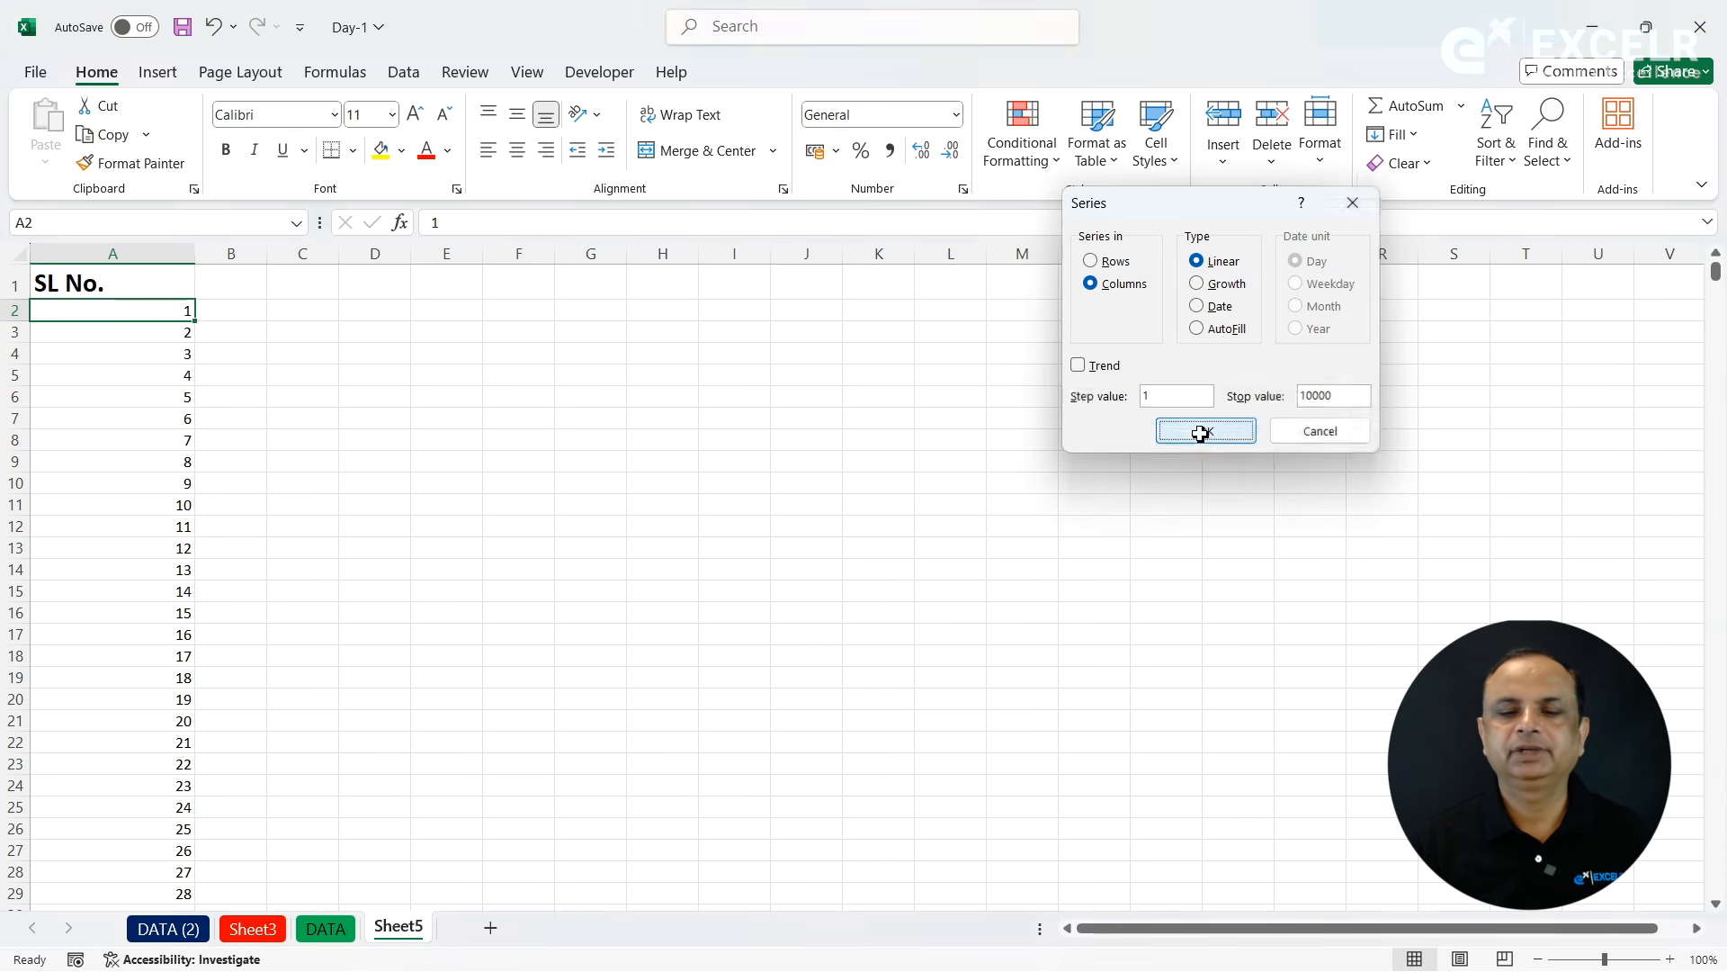
# - Check the last entry of the SL No. series and return to the column's heading
pyautogui.click(151, 405)
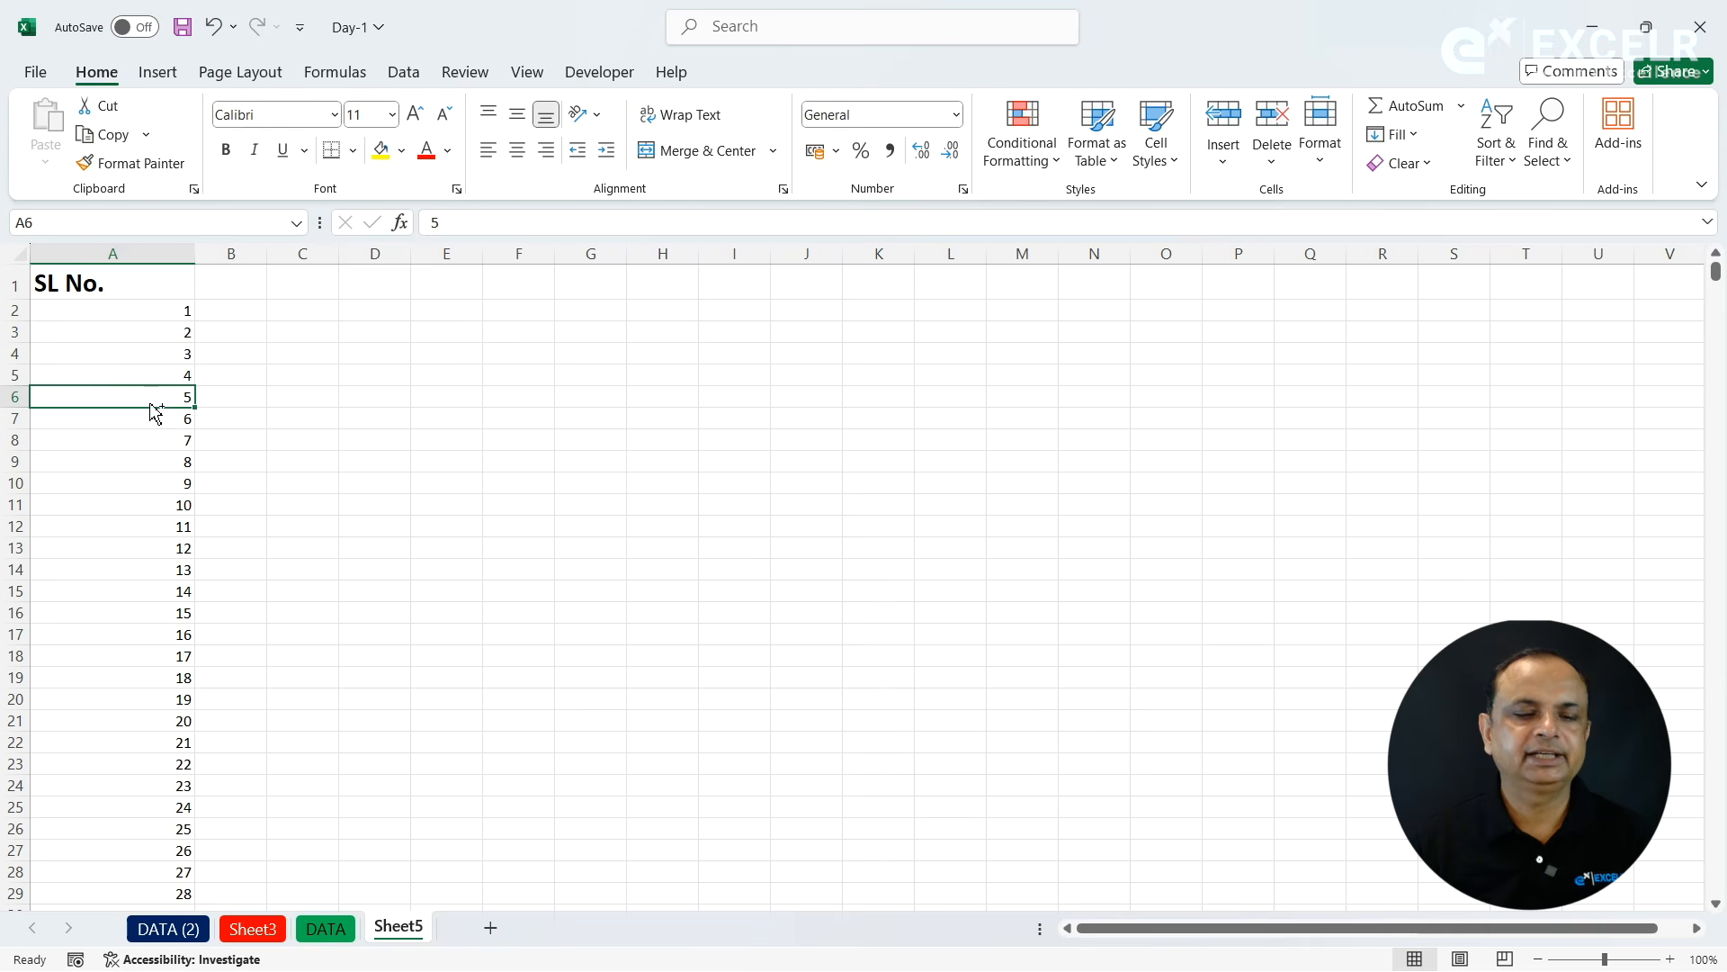
pyautogui.hotkey('ctrl', 'Down')
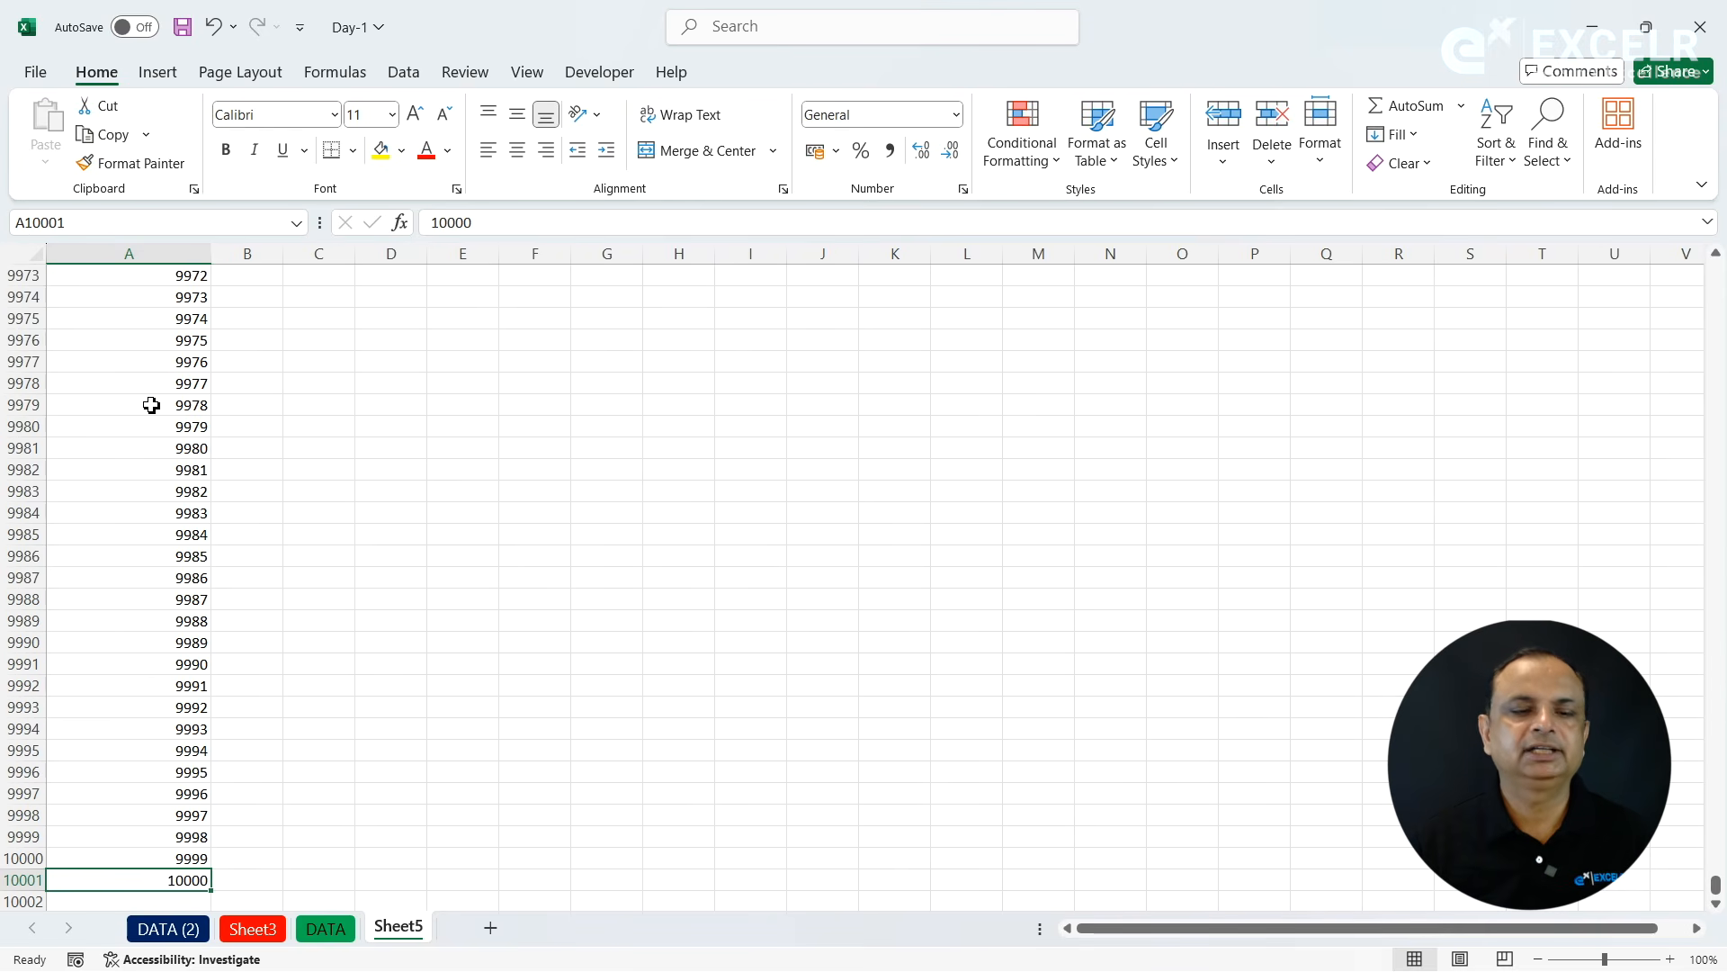
pyautogui.hotkey('ctrl', 'Up')
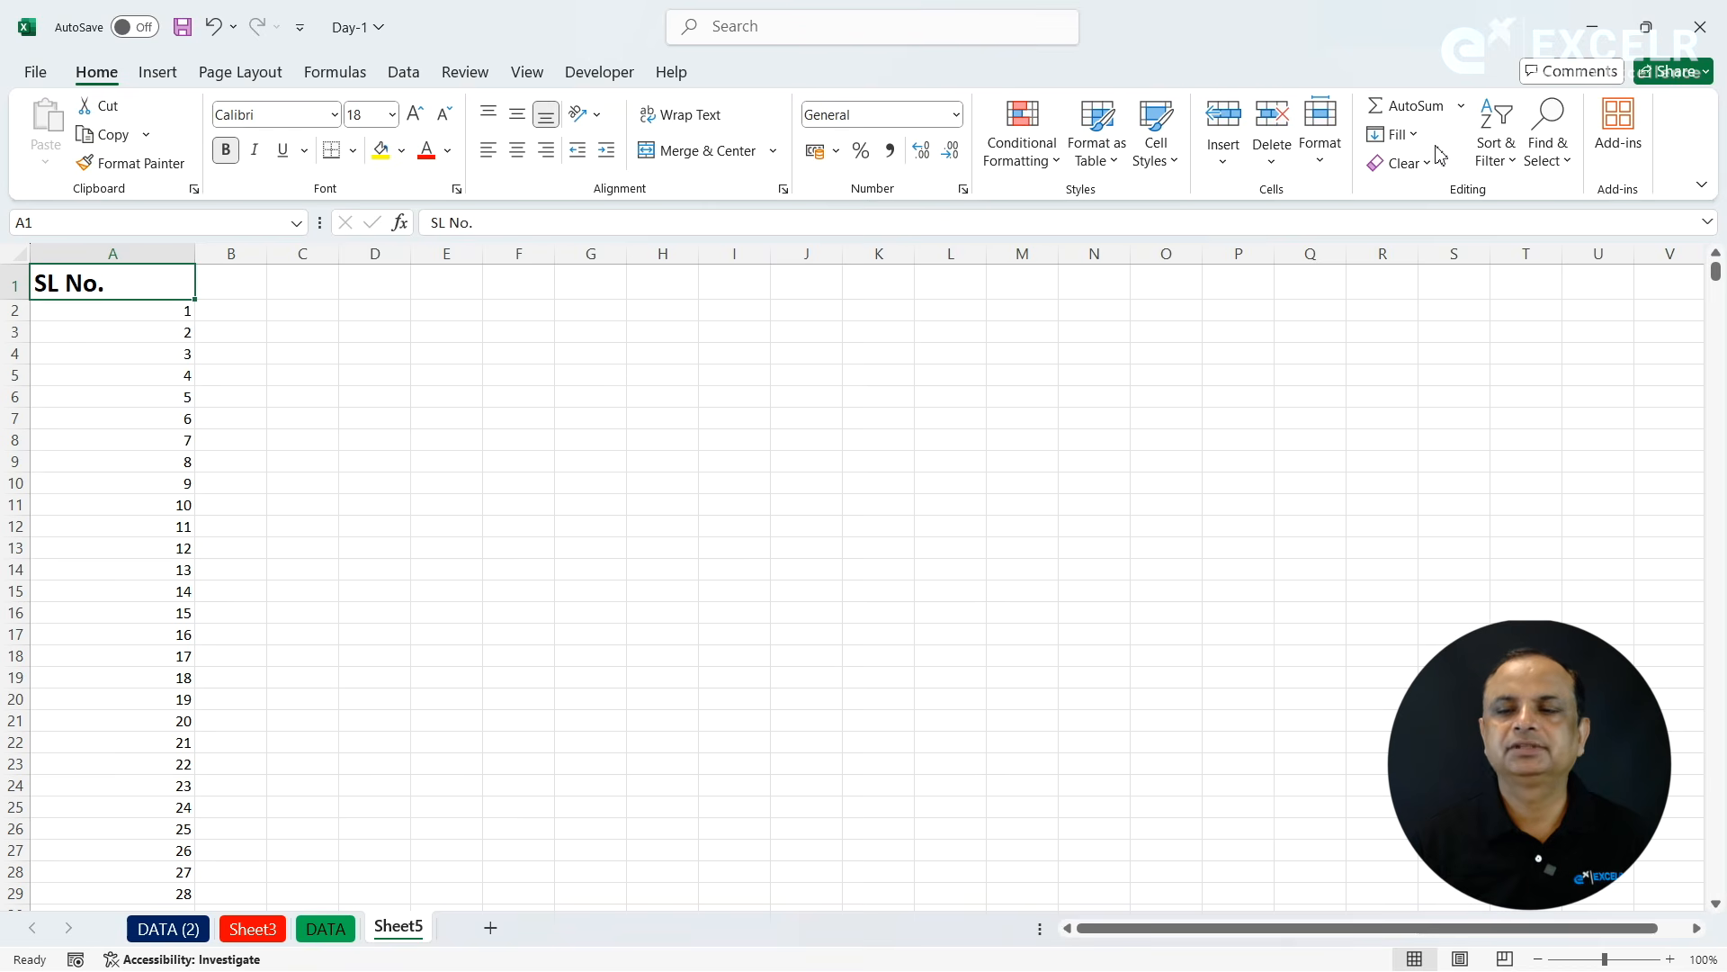
pyautogui.click(1403, 135)
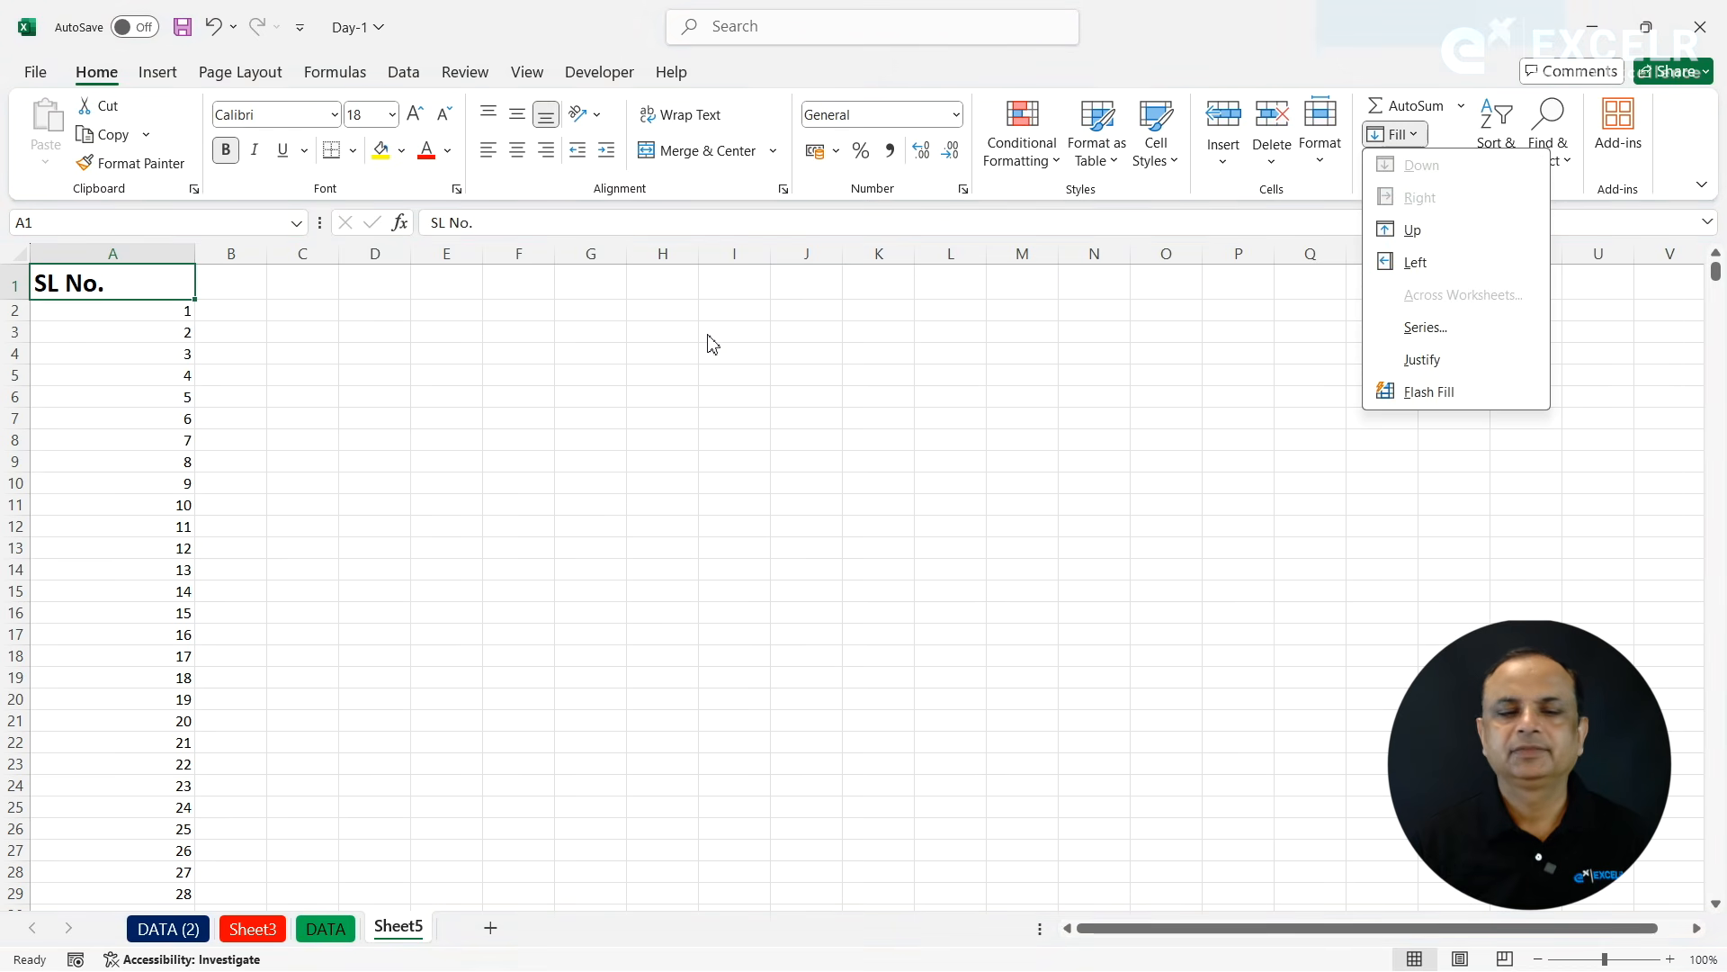
pyautogui.click(353, 316)
pyautogui.click(320, 294)
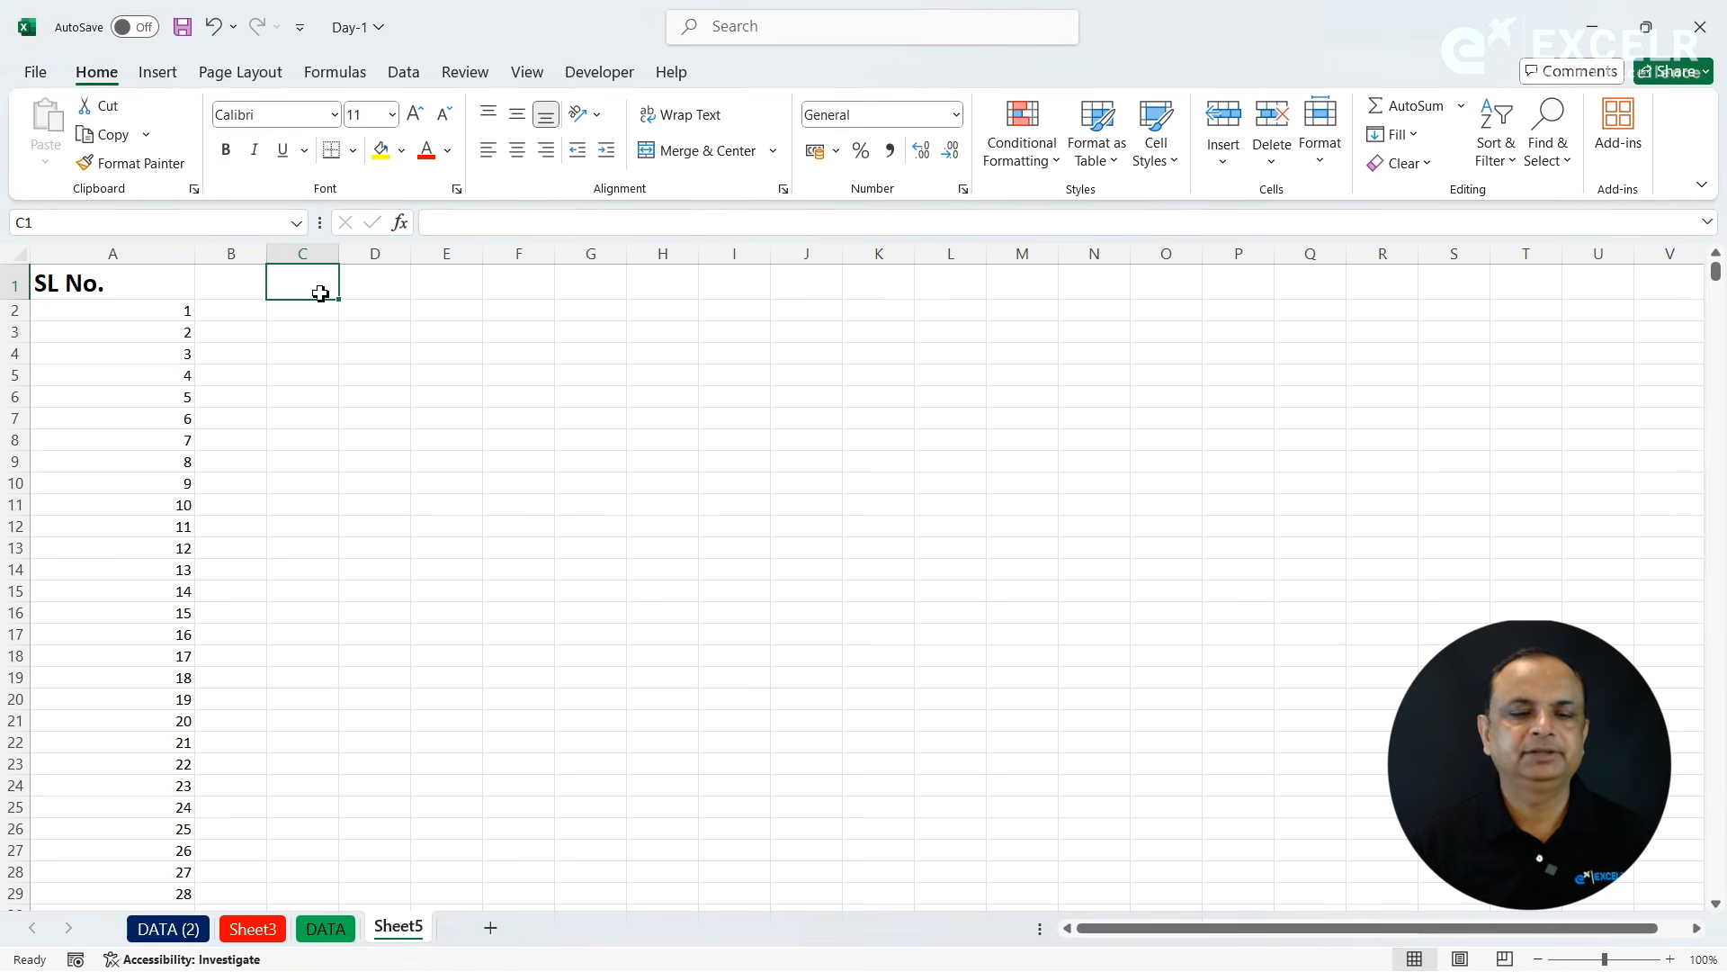
# - Enter the heading Even in cell B1
pyautogui.click(263, 286)
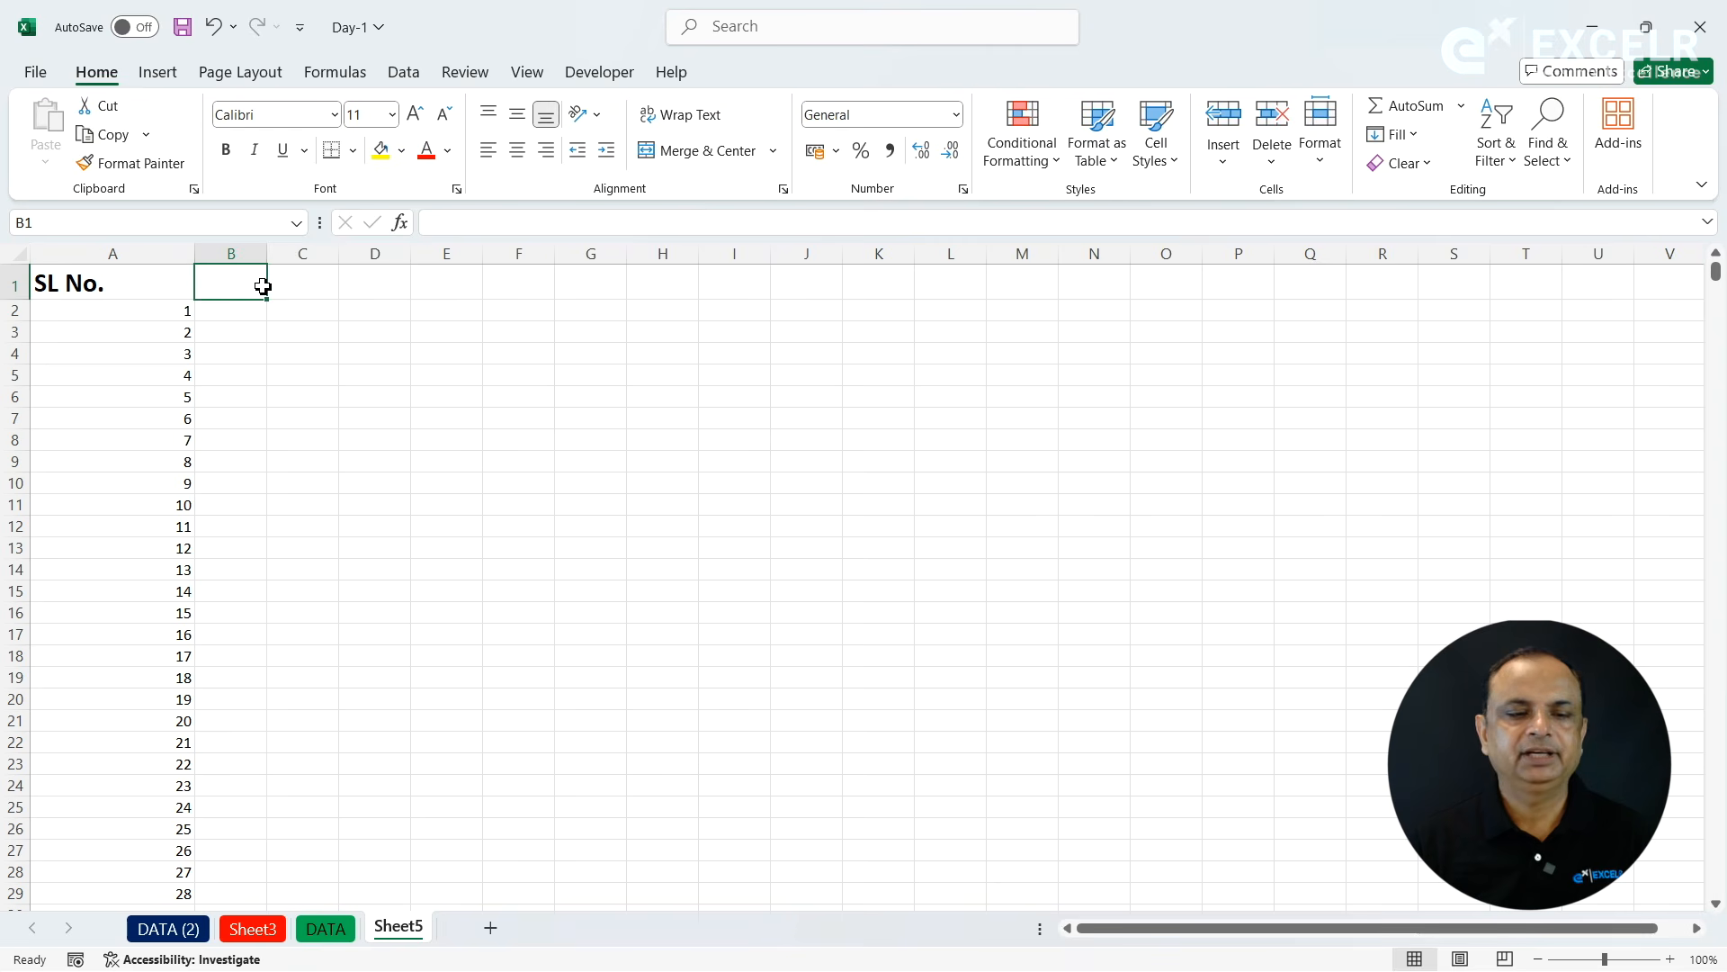
pyautogui.write('E')
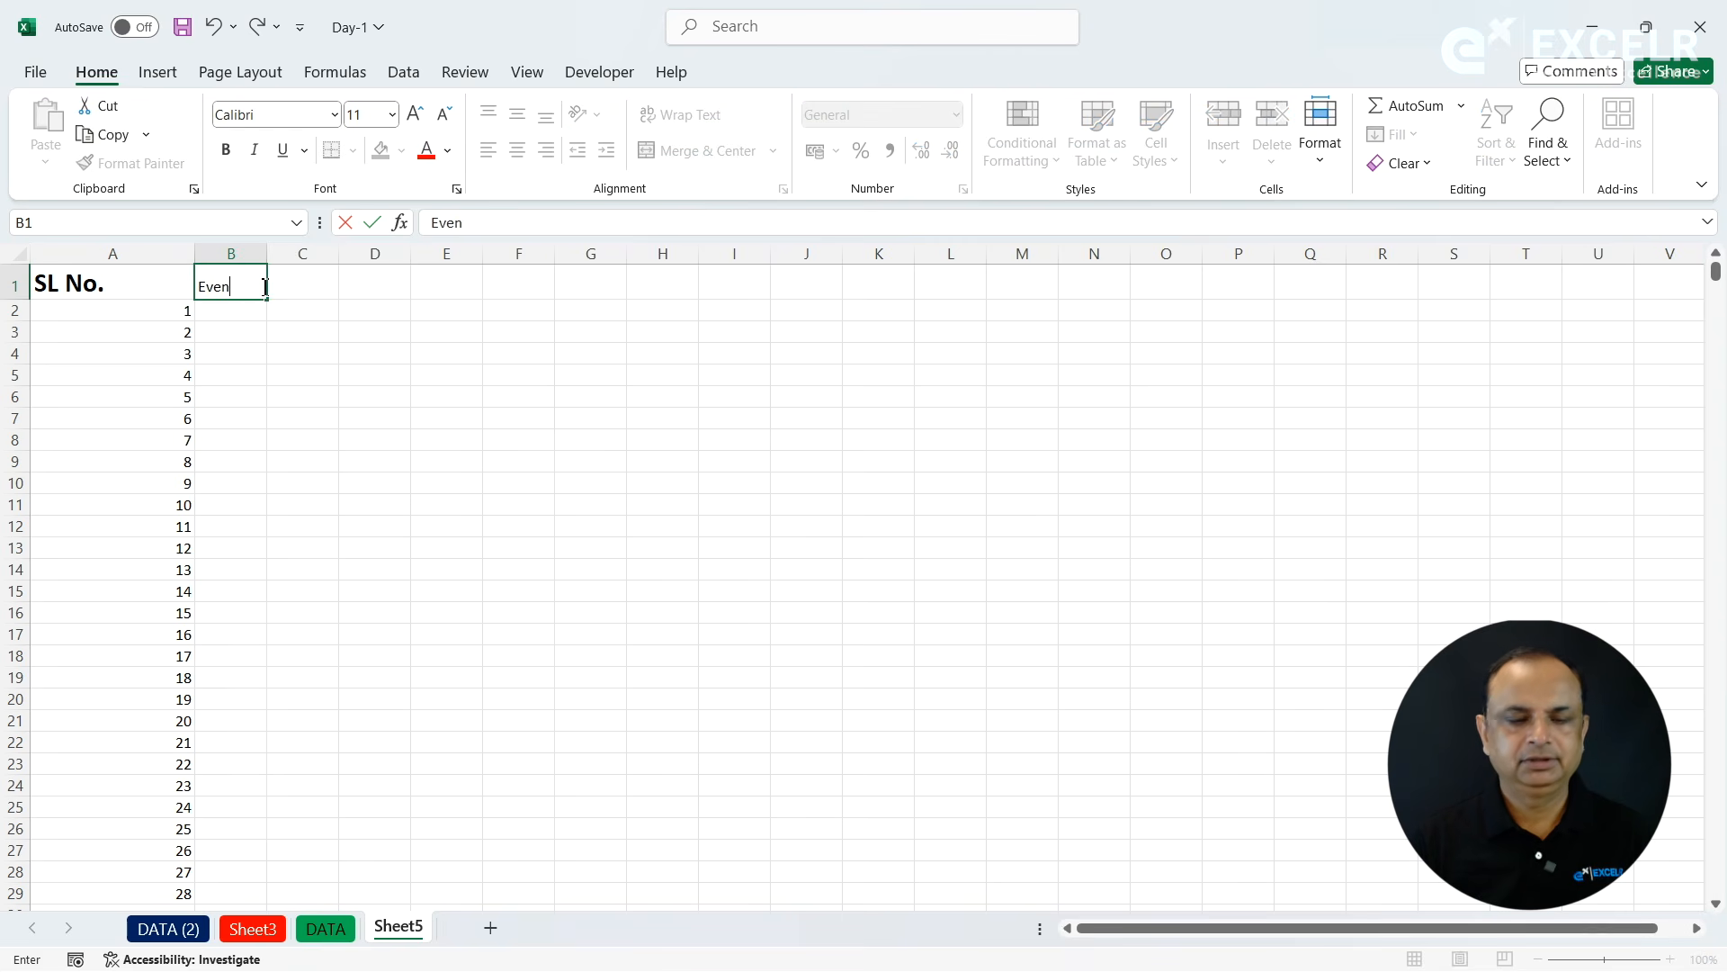
pyautogui.write('ven')
pyautogui.press('Return')
# - Copy the SL No. heading's formatting to the Even heading and widen column B
pyautogui.click(149, 284)
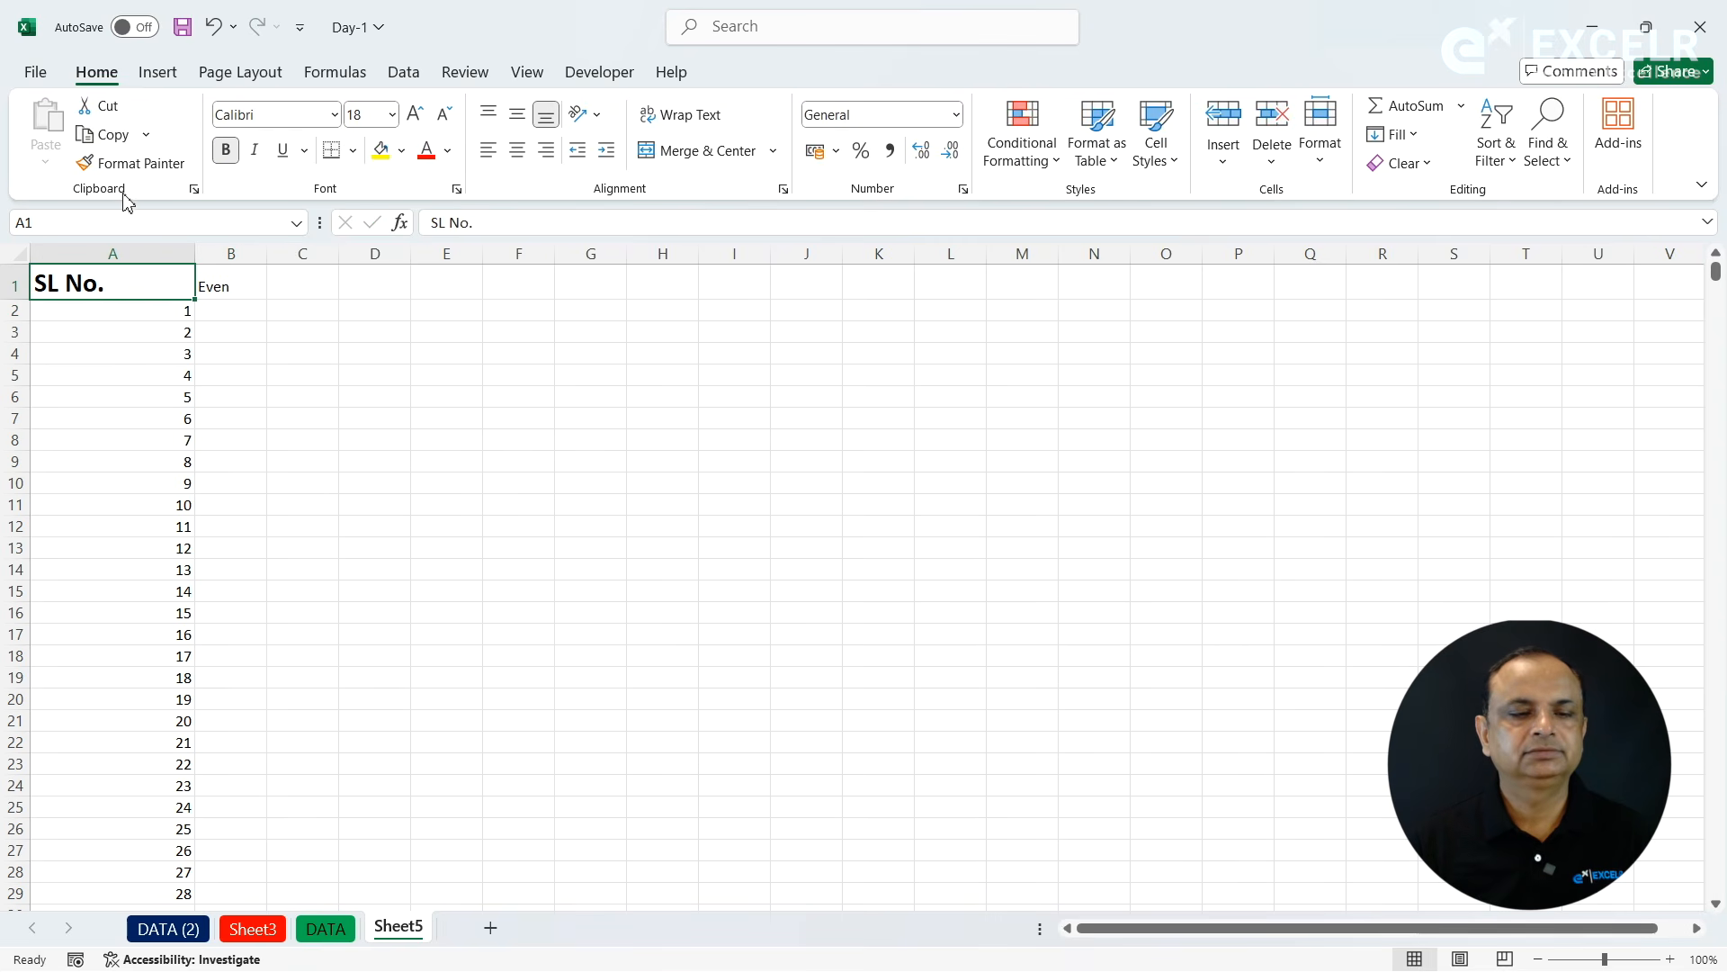
pyautogui.click(135, 165)
pyautogui.click(231, 282)
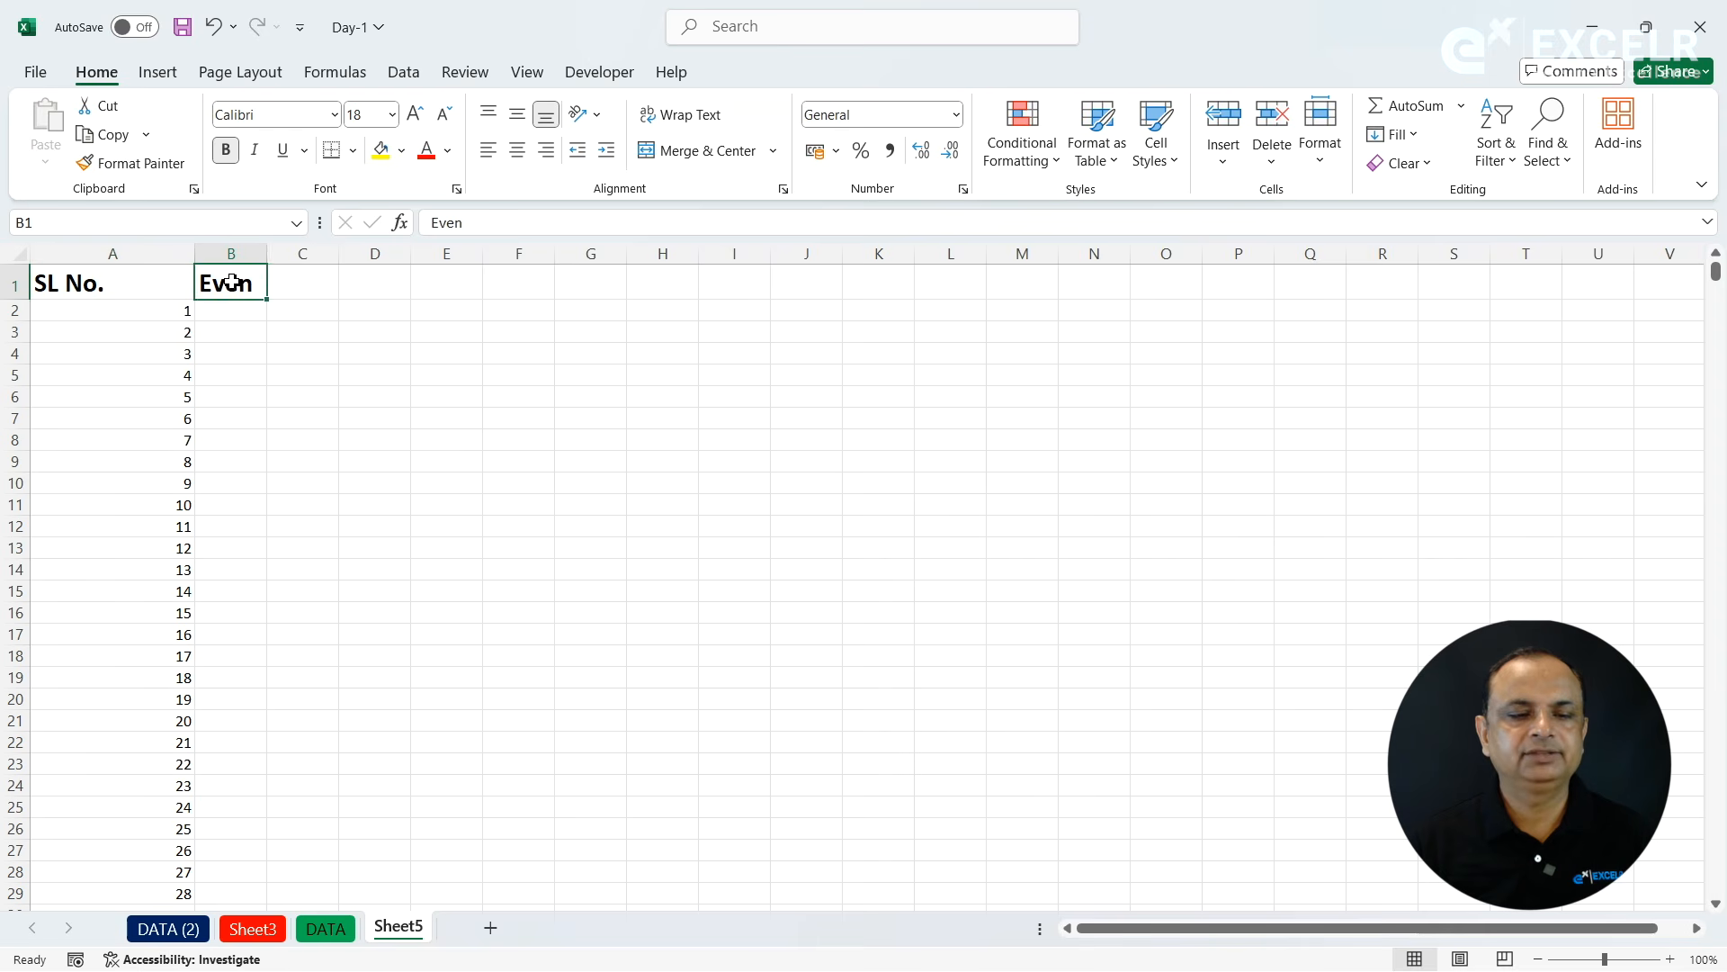
pyautogui.moveTo(272, 256); pyautogui.dragTo(327, 256)
# - Enter 2 in B2 and fill column B with a linear series, step value 2 and stop value 100
pyautogui.click(270, 311)
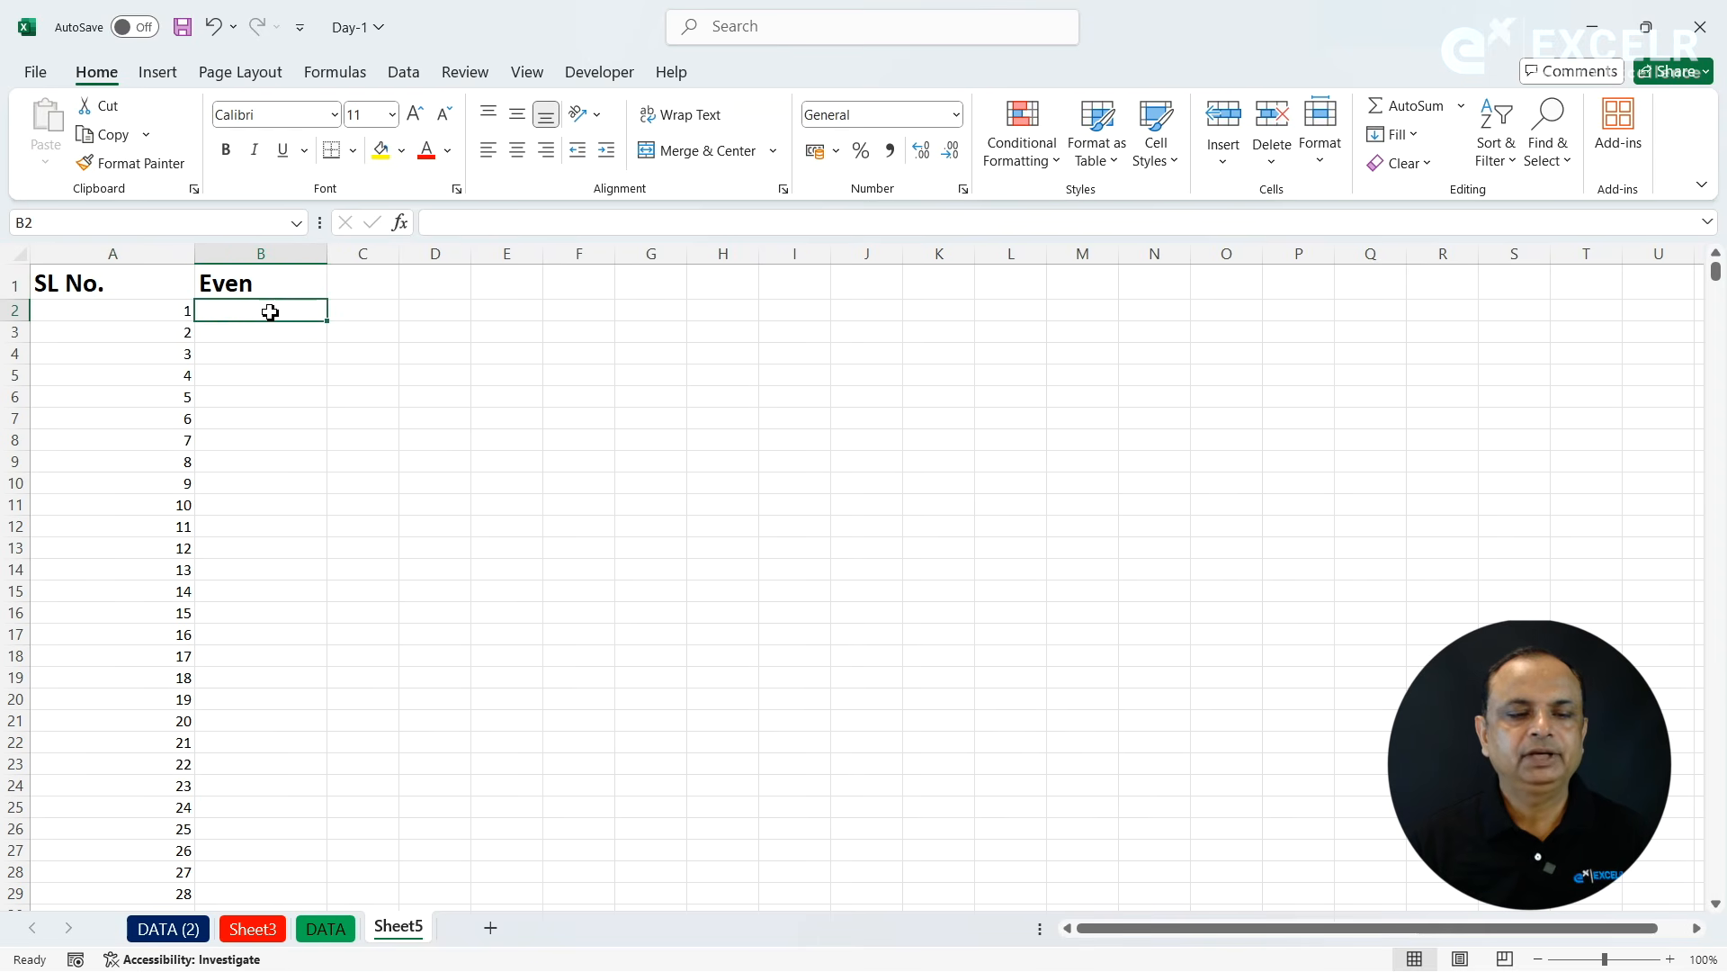
pyautogui.write('2')
pyautogui.press('Return')
pyautogui.click(266, 315)
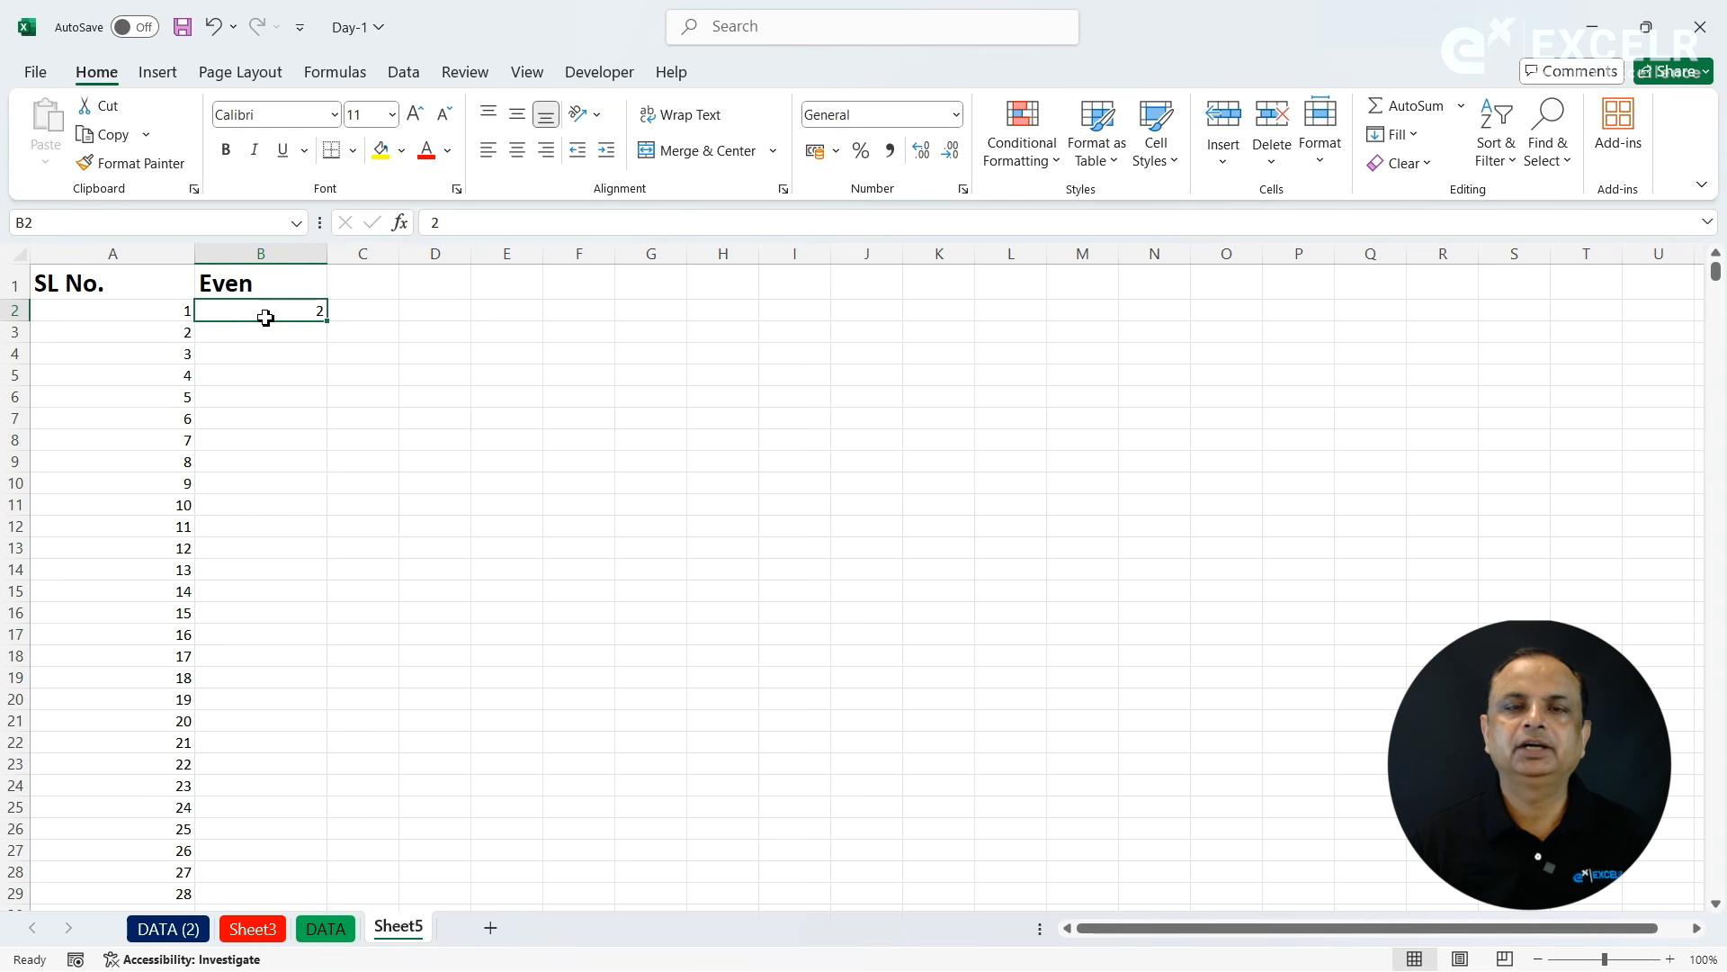
pyautogui.click(243, 369)
pyautogui.click(252, 308)
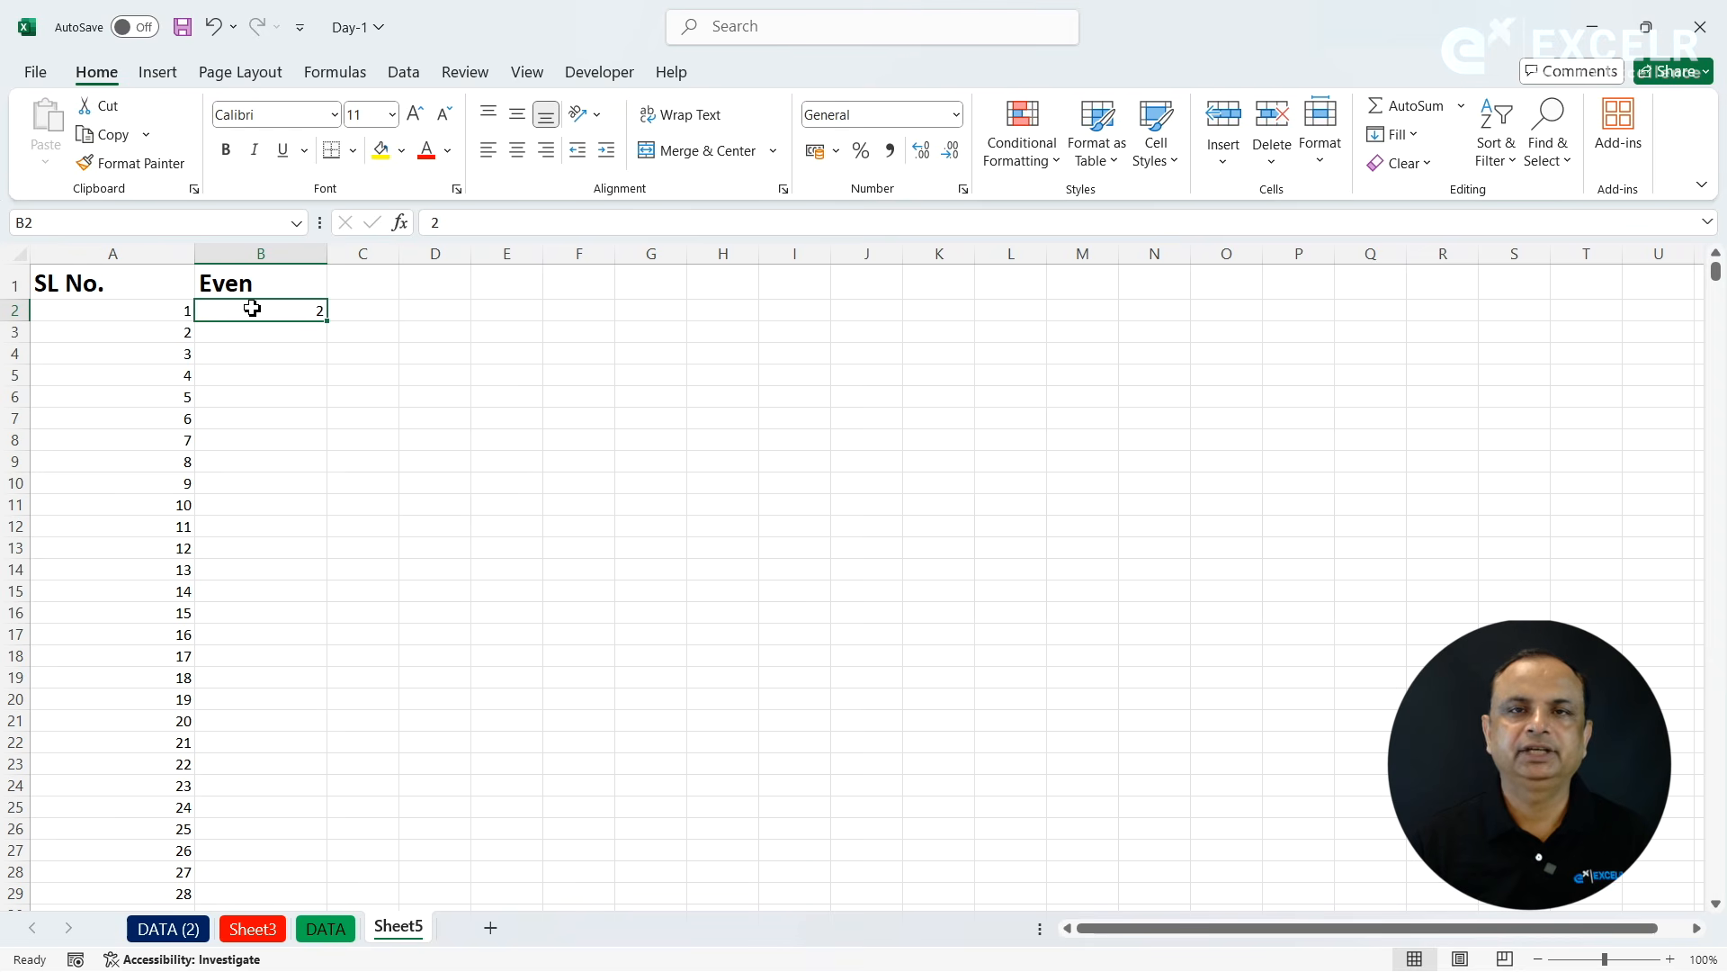
pyautogui.click(1397, 135)
pyautogui.click(1401, 329)
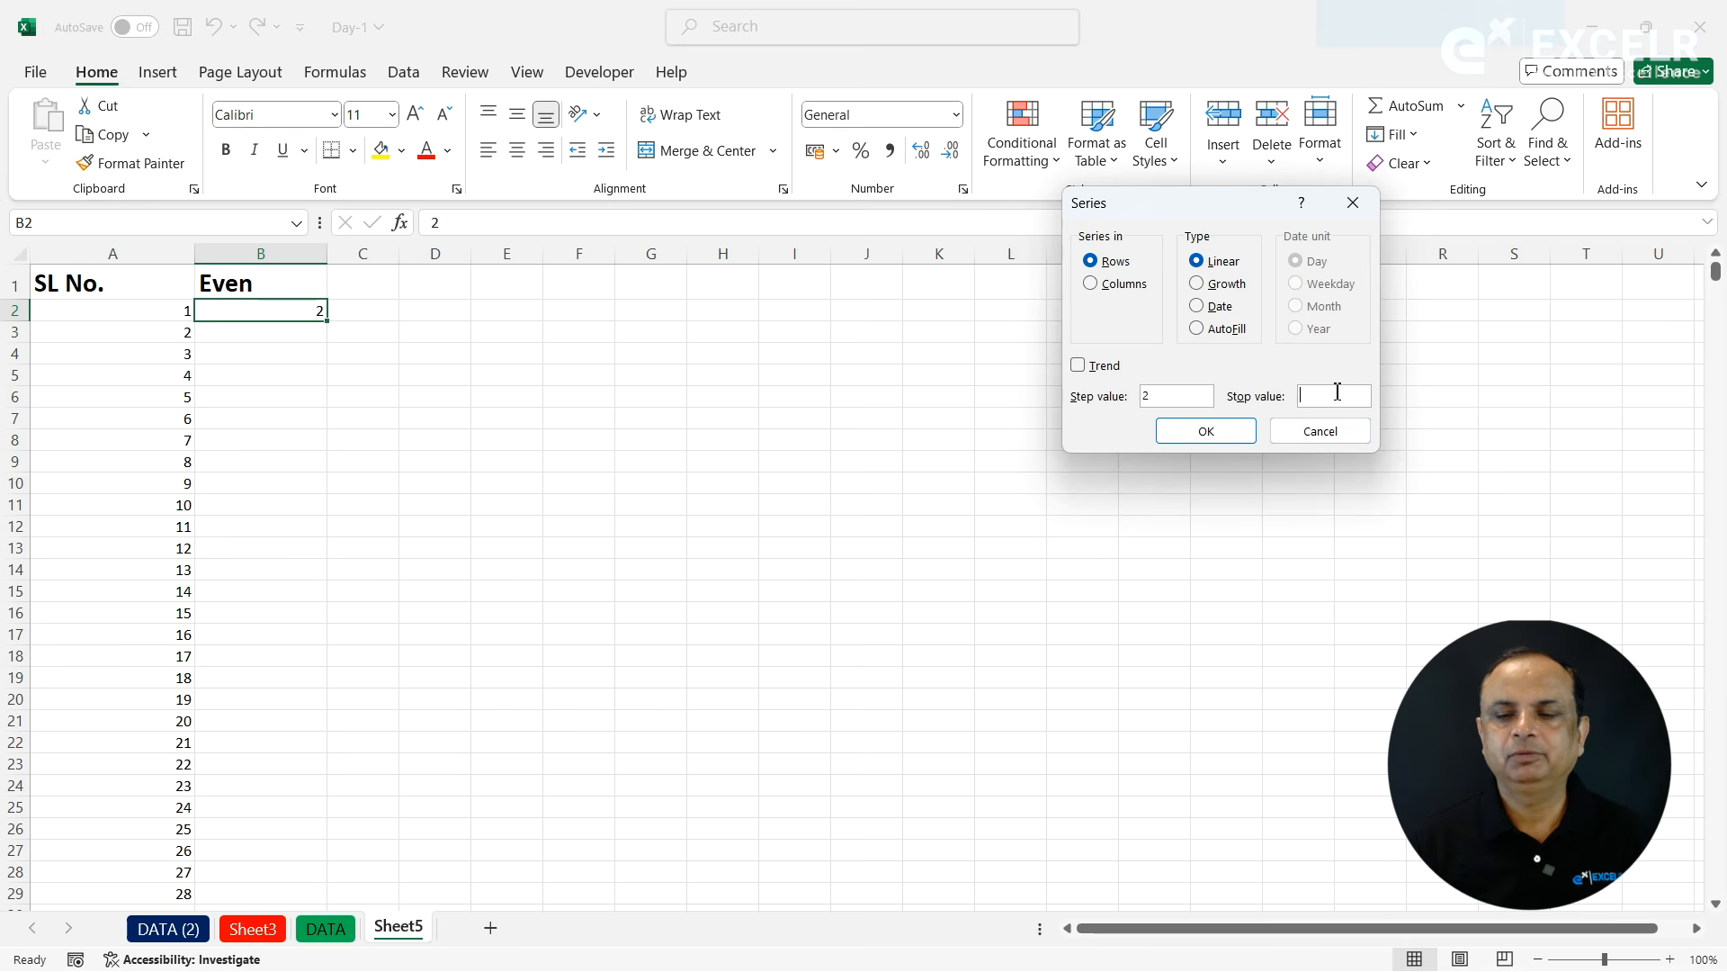
pyautogui.click(1112, 290)
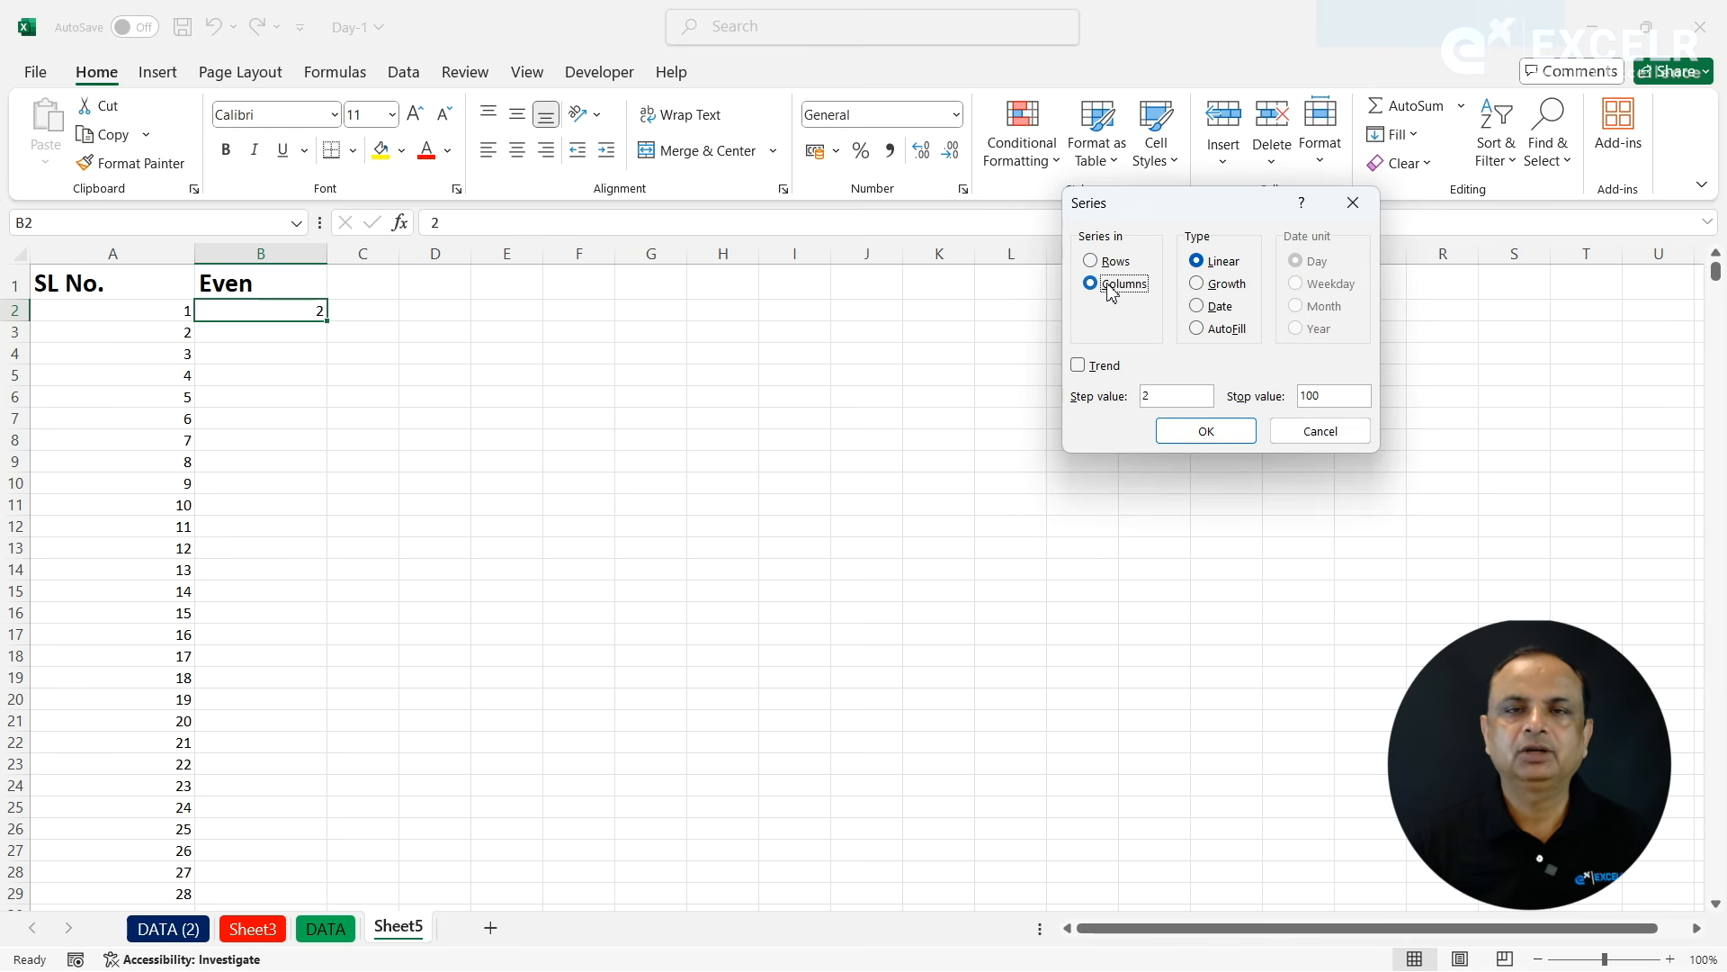
pyautogui.click(1205, 431)
# - Check the last entry of the Even series and return to the column's heading
pyautogui.click(275, 329)
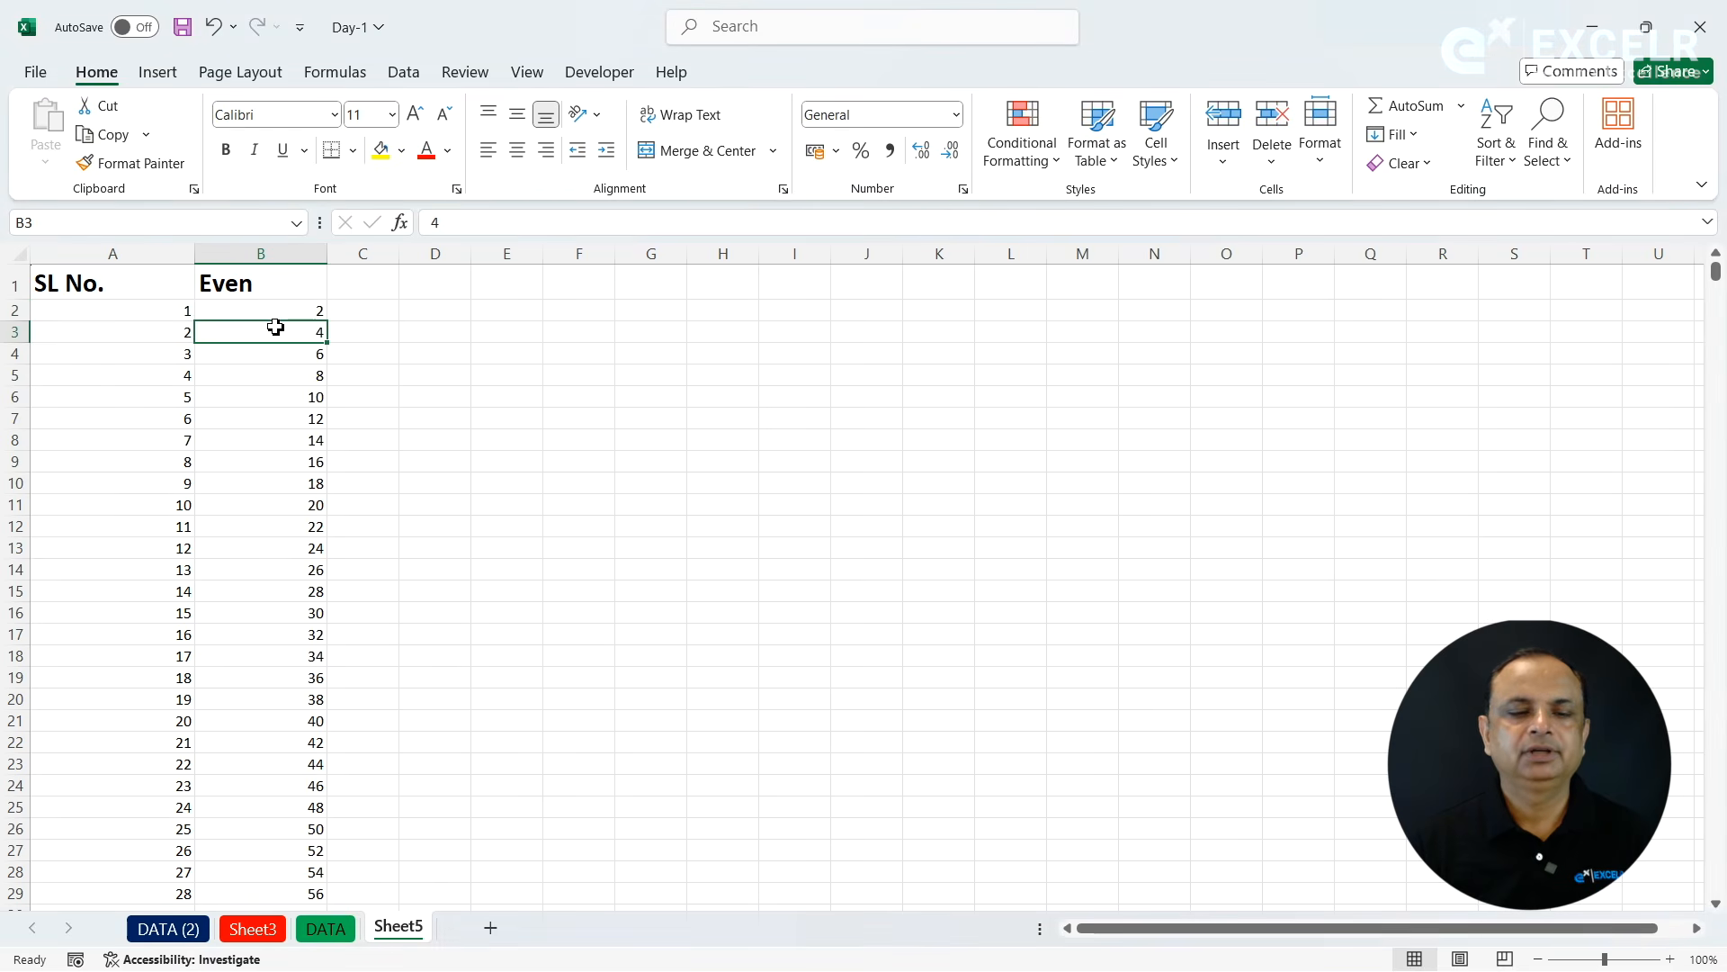
pyautogui.hotkey('ctrl', 'Down')
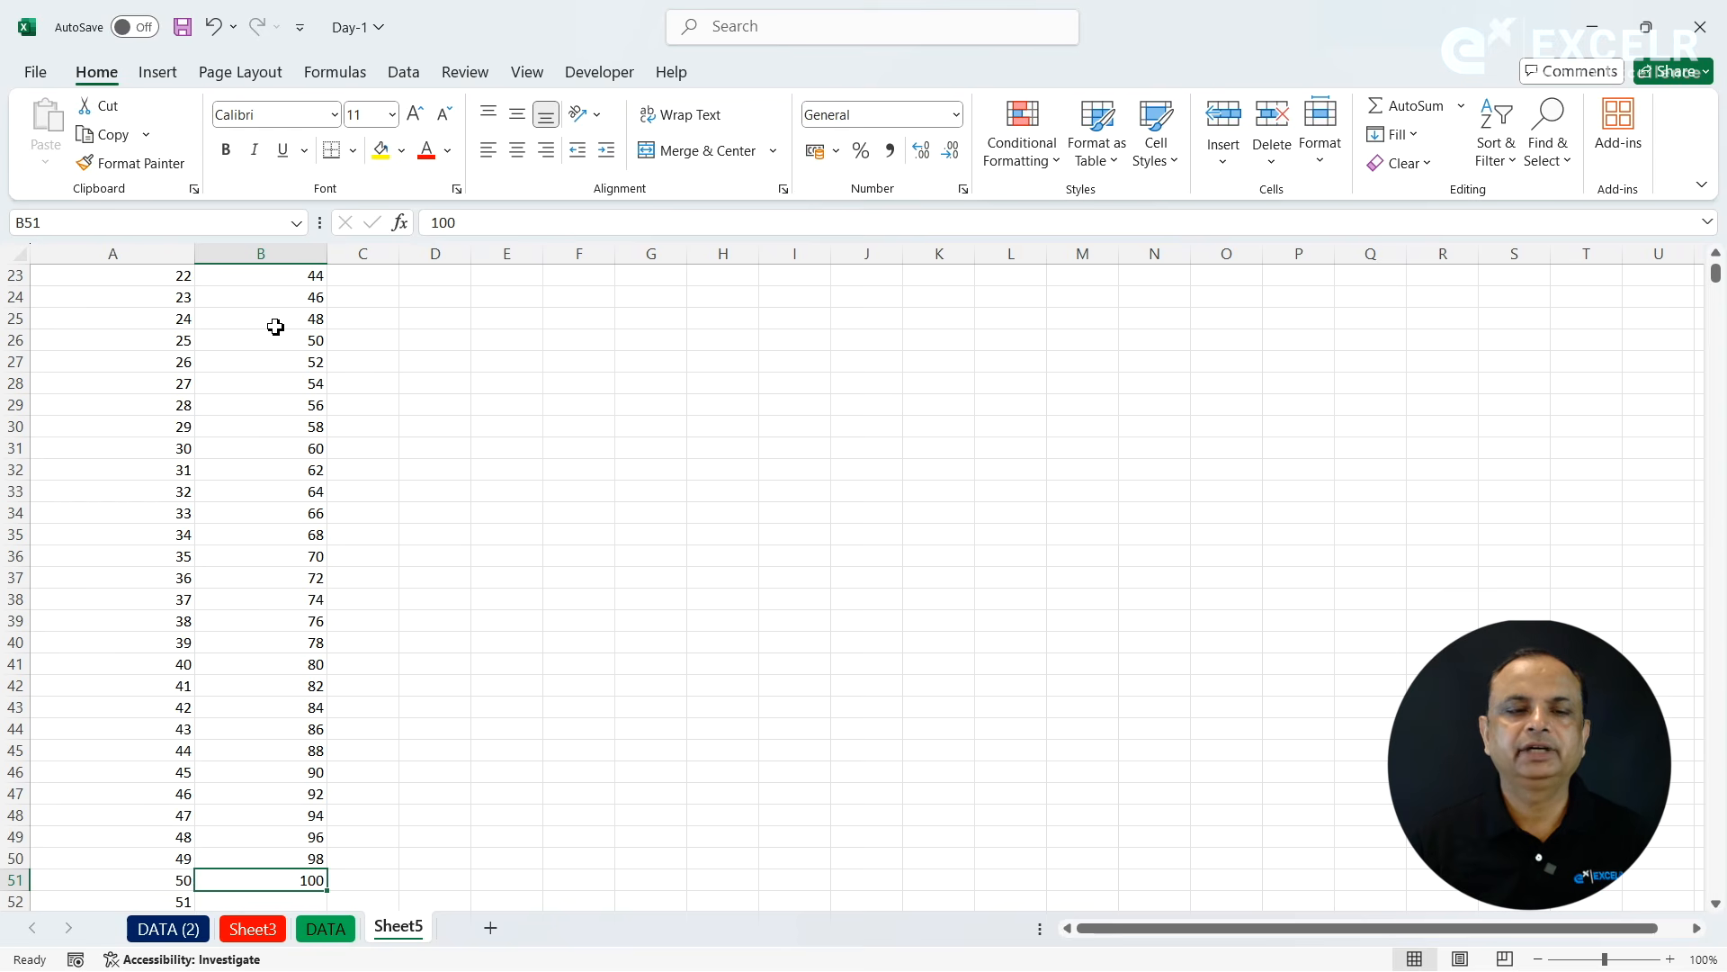
pyautogui.hotkey('ctrl', 'Up')
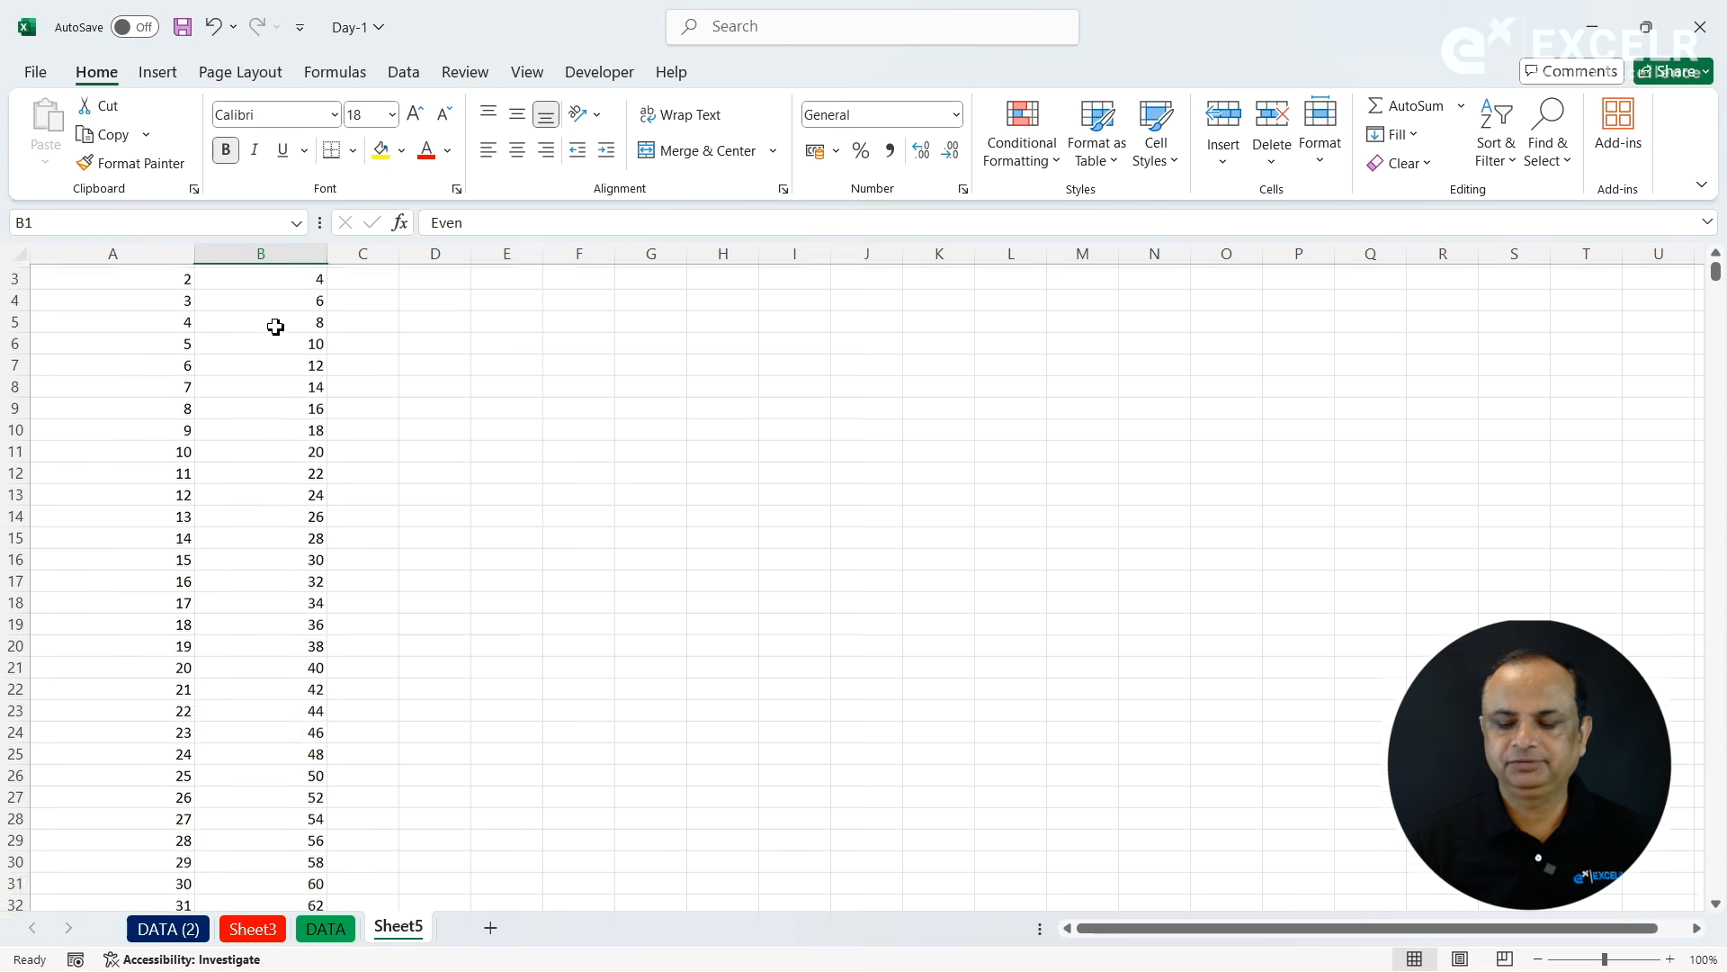
# - Enter the heading ODD in cell C1
pyautogui.click(385, 286)
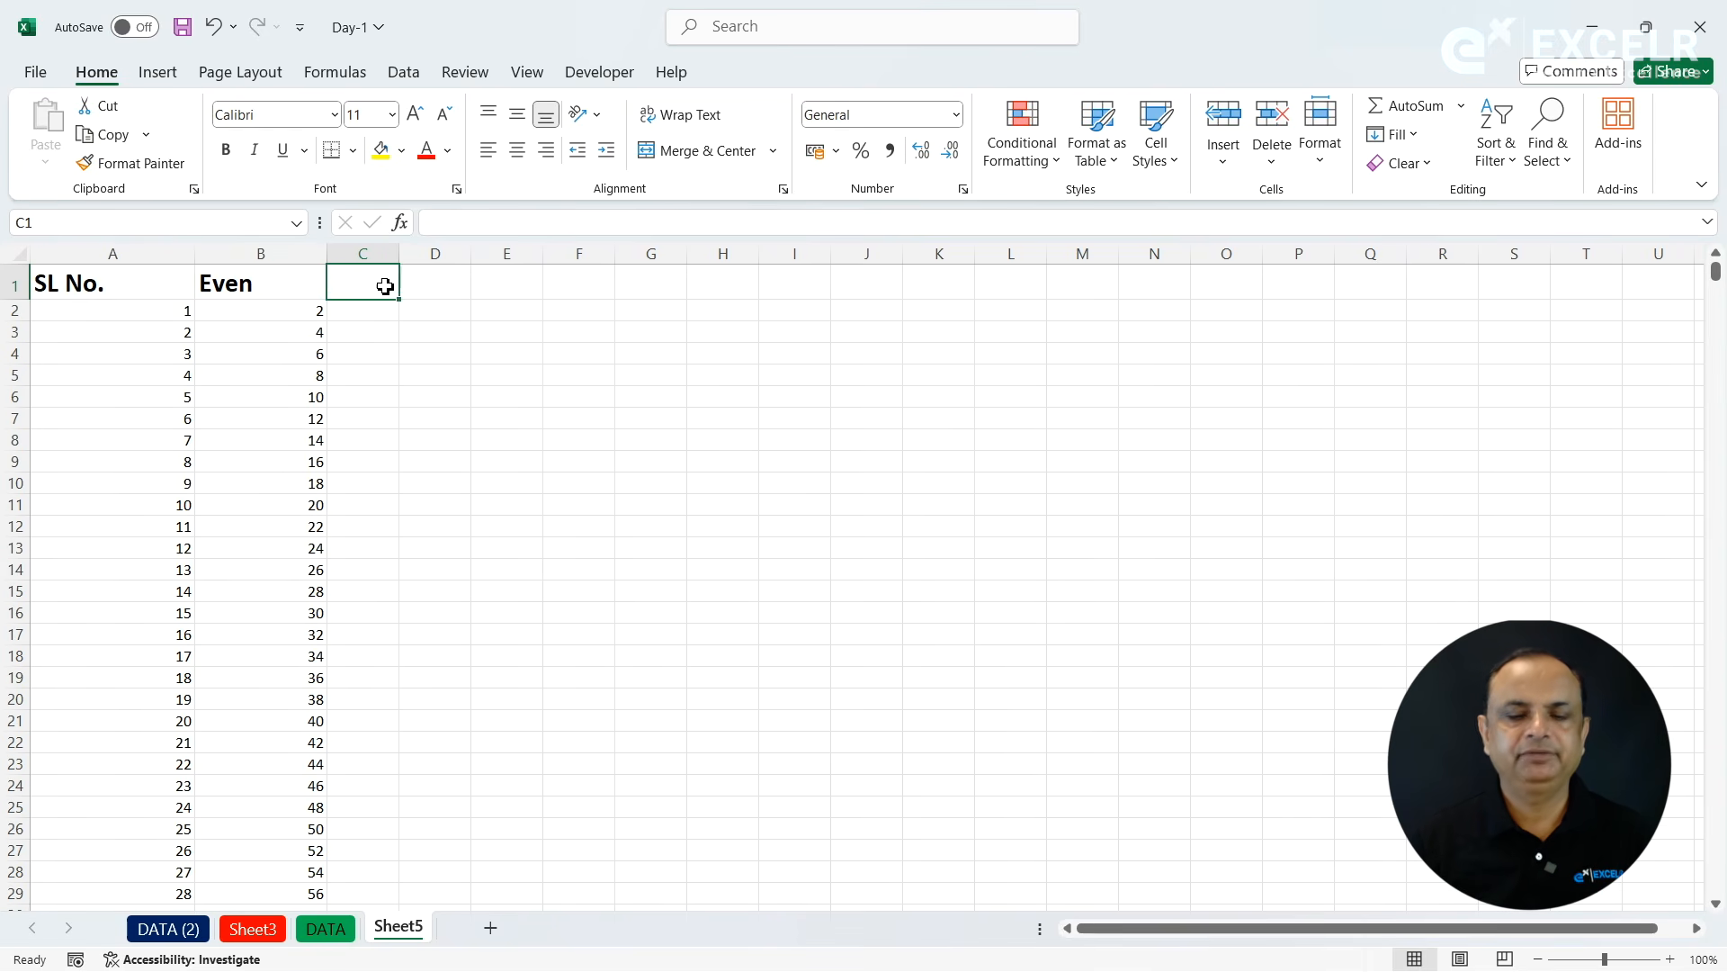
pyautogui.write('ODD')
pyautogui.press('Return')
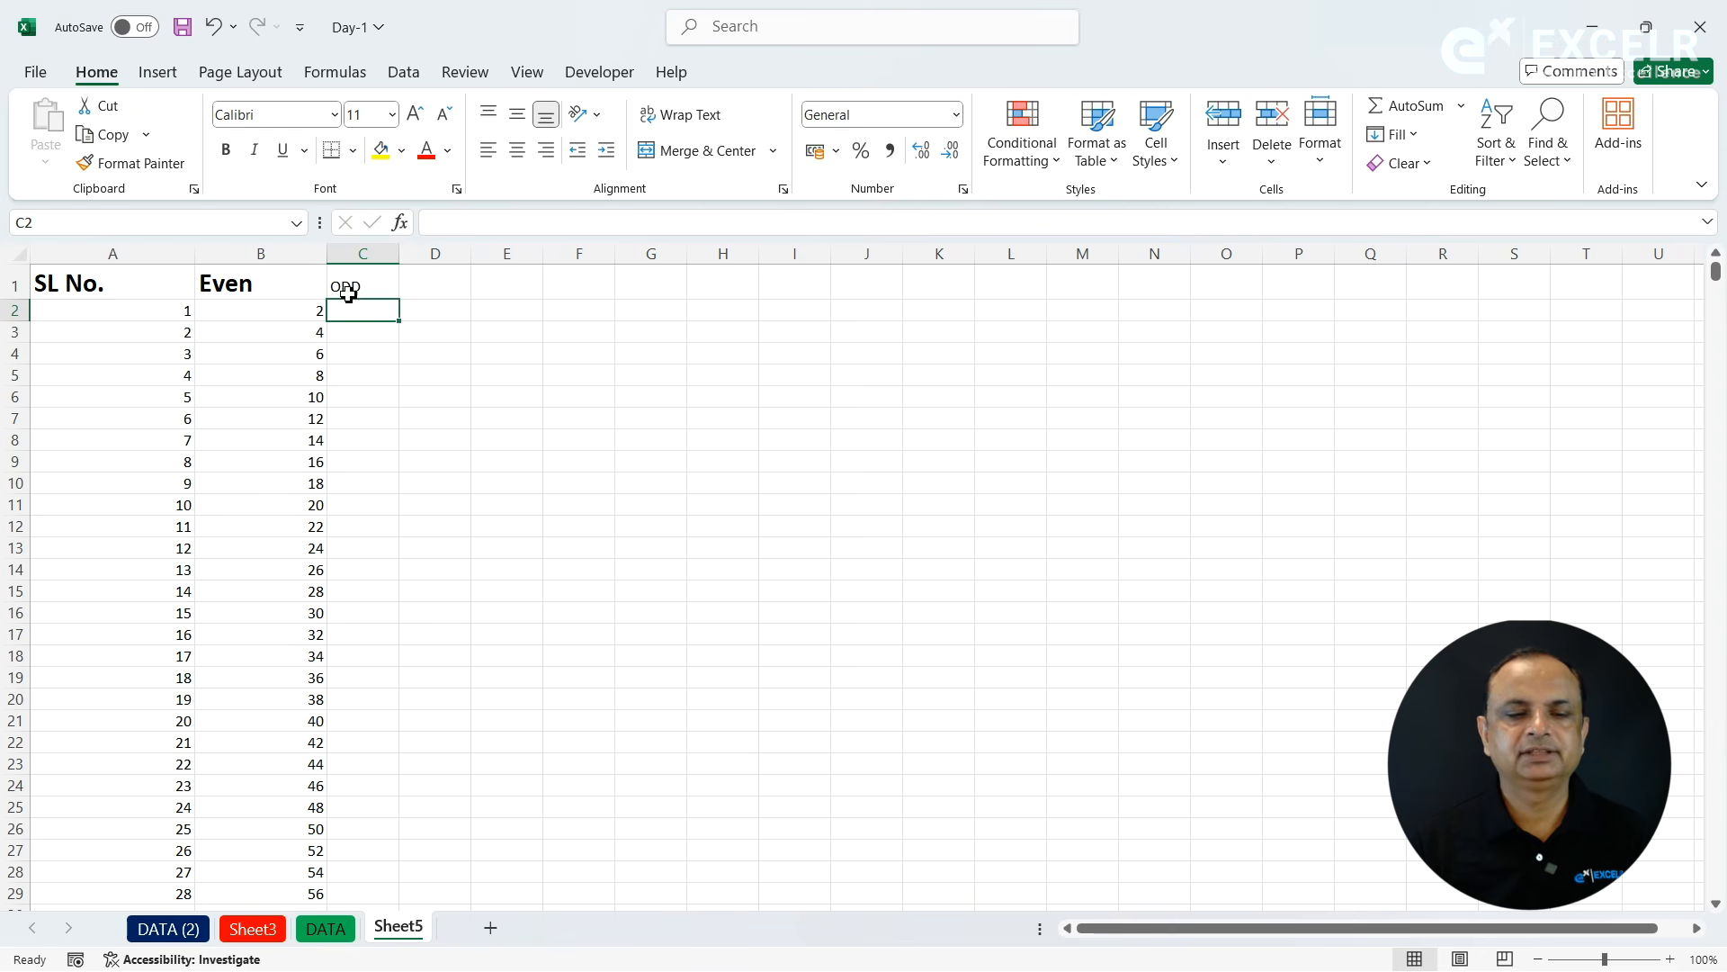
# - Copy the Even heading's formatting to the ODD heading and widen column C
pyautogui.click(290, 288)
pyautogui.click(139, 163)
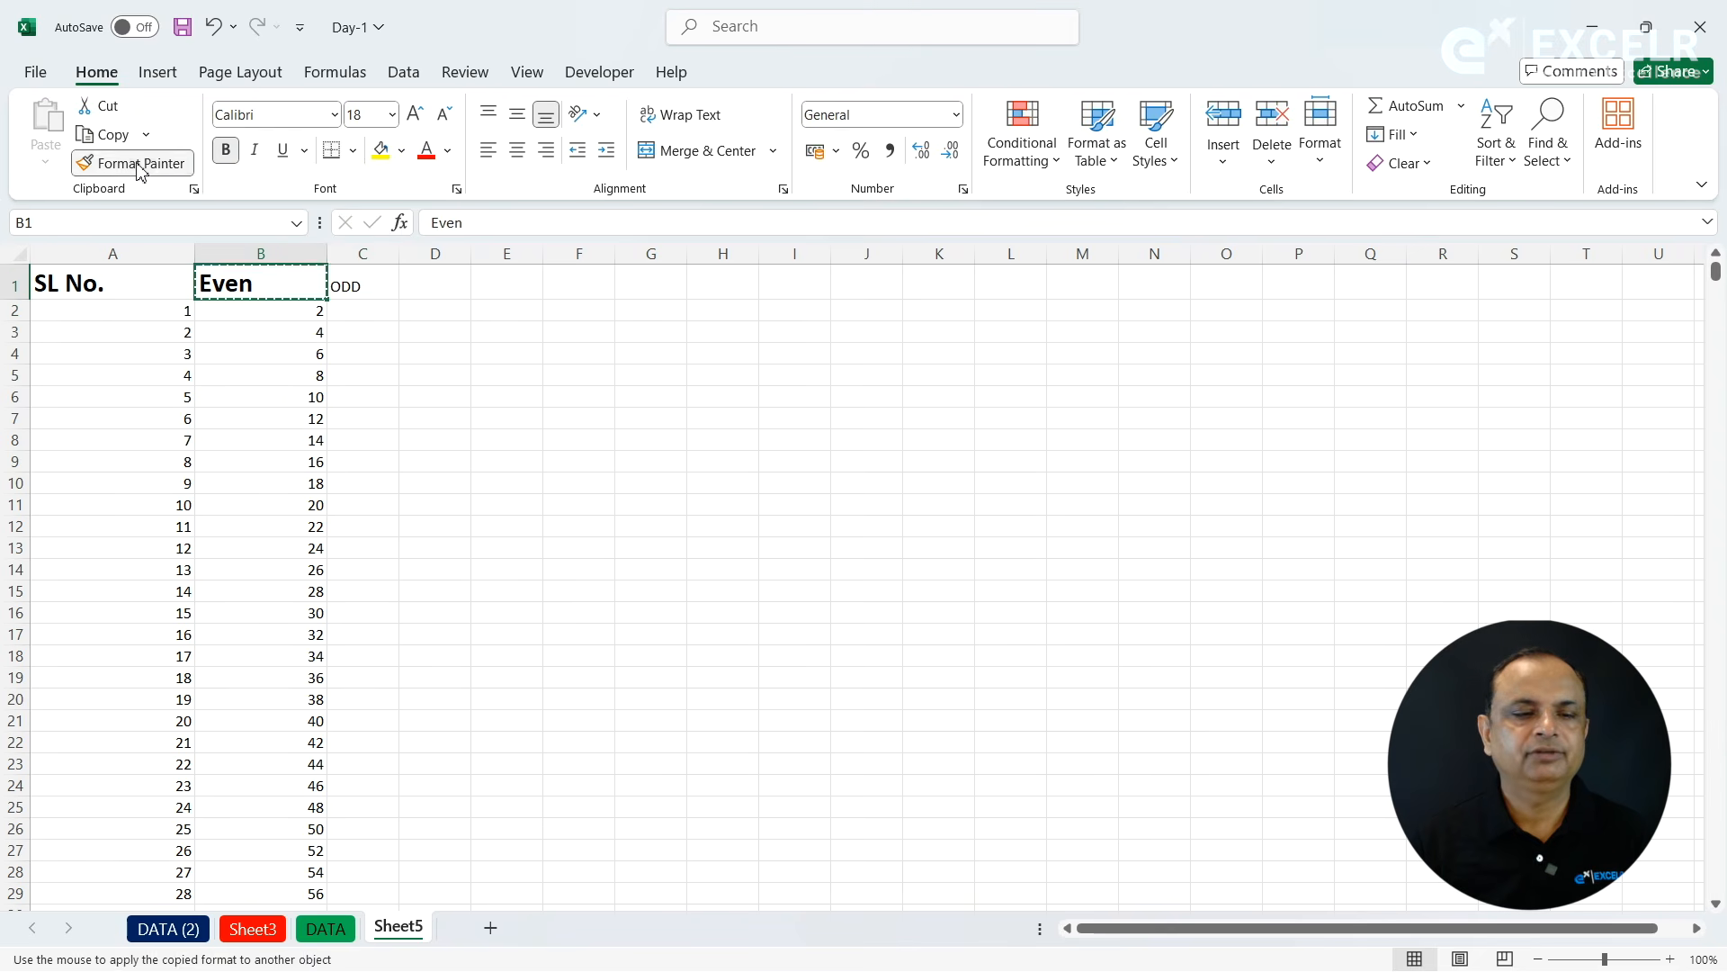
pyautogui.click(360, 285)
pyautogui.moveTo(397, 257); pyautogui.dragTo(456, 261)
# - Fill column C from 1 in C2 with a linear series, step value 2 and stop value 100, and check its last entry
pyautogui.click(410, 313)
pyautogui.write('1')
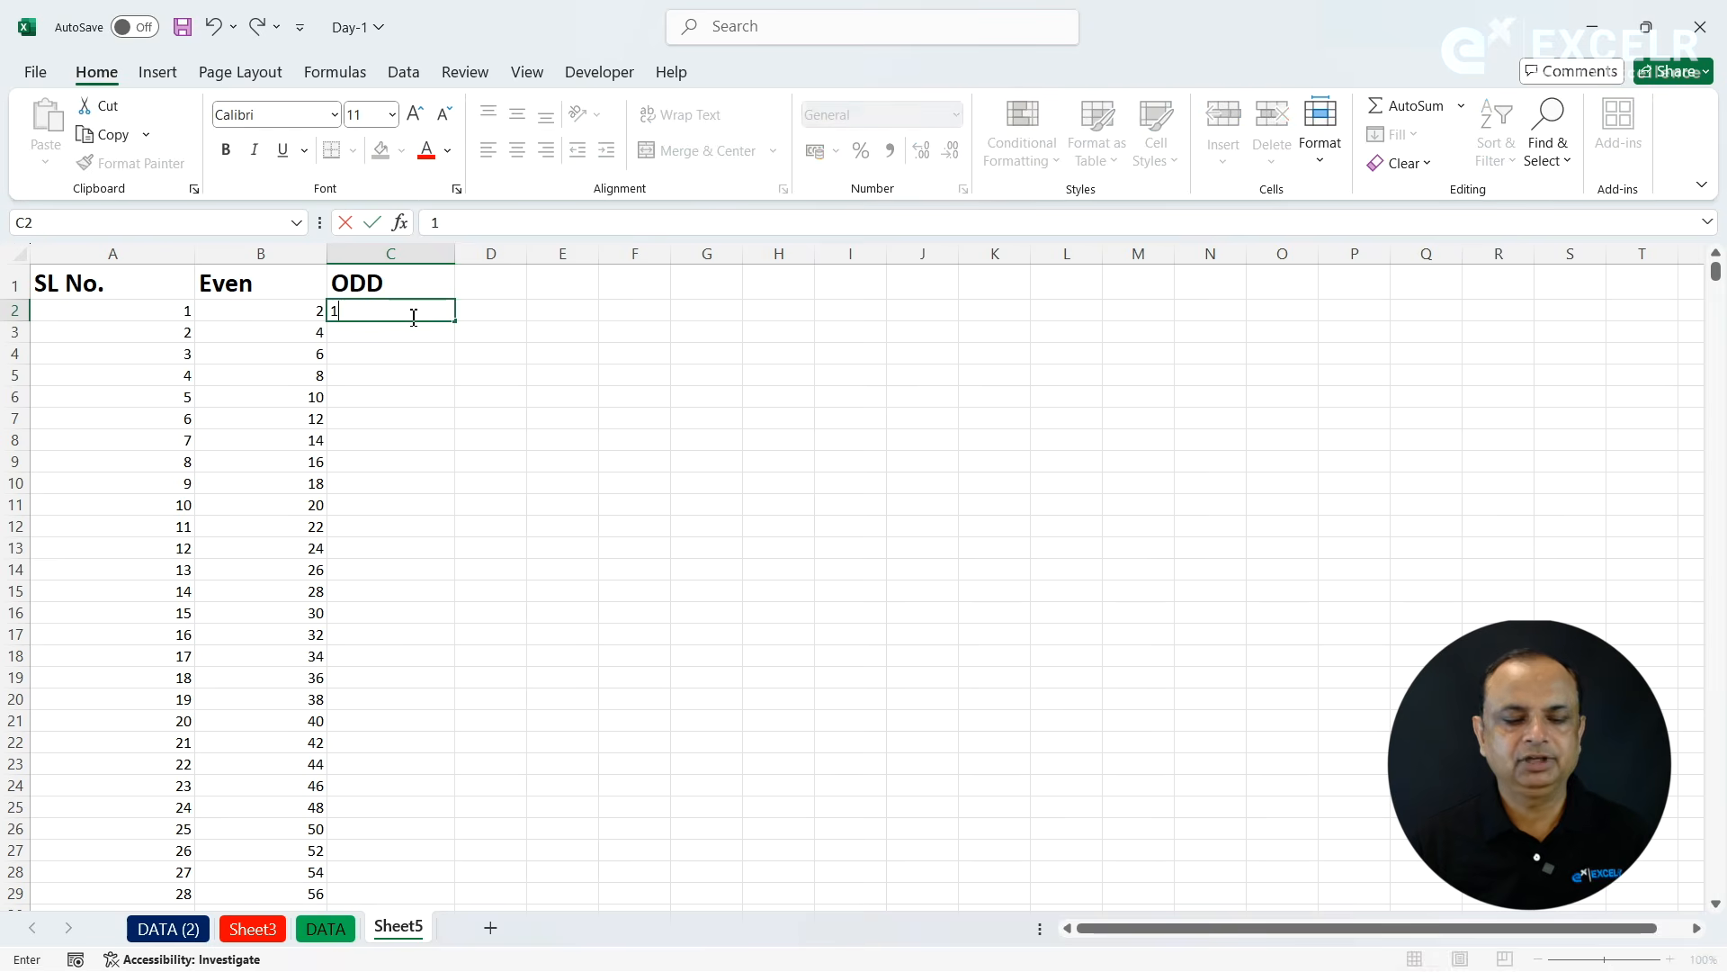
pyautogui.hotkey('ctrl', 'Return')
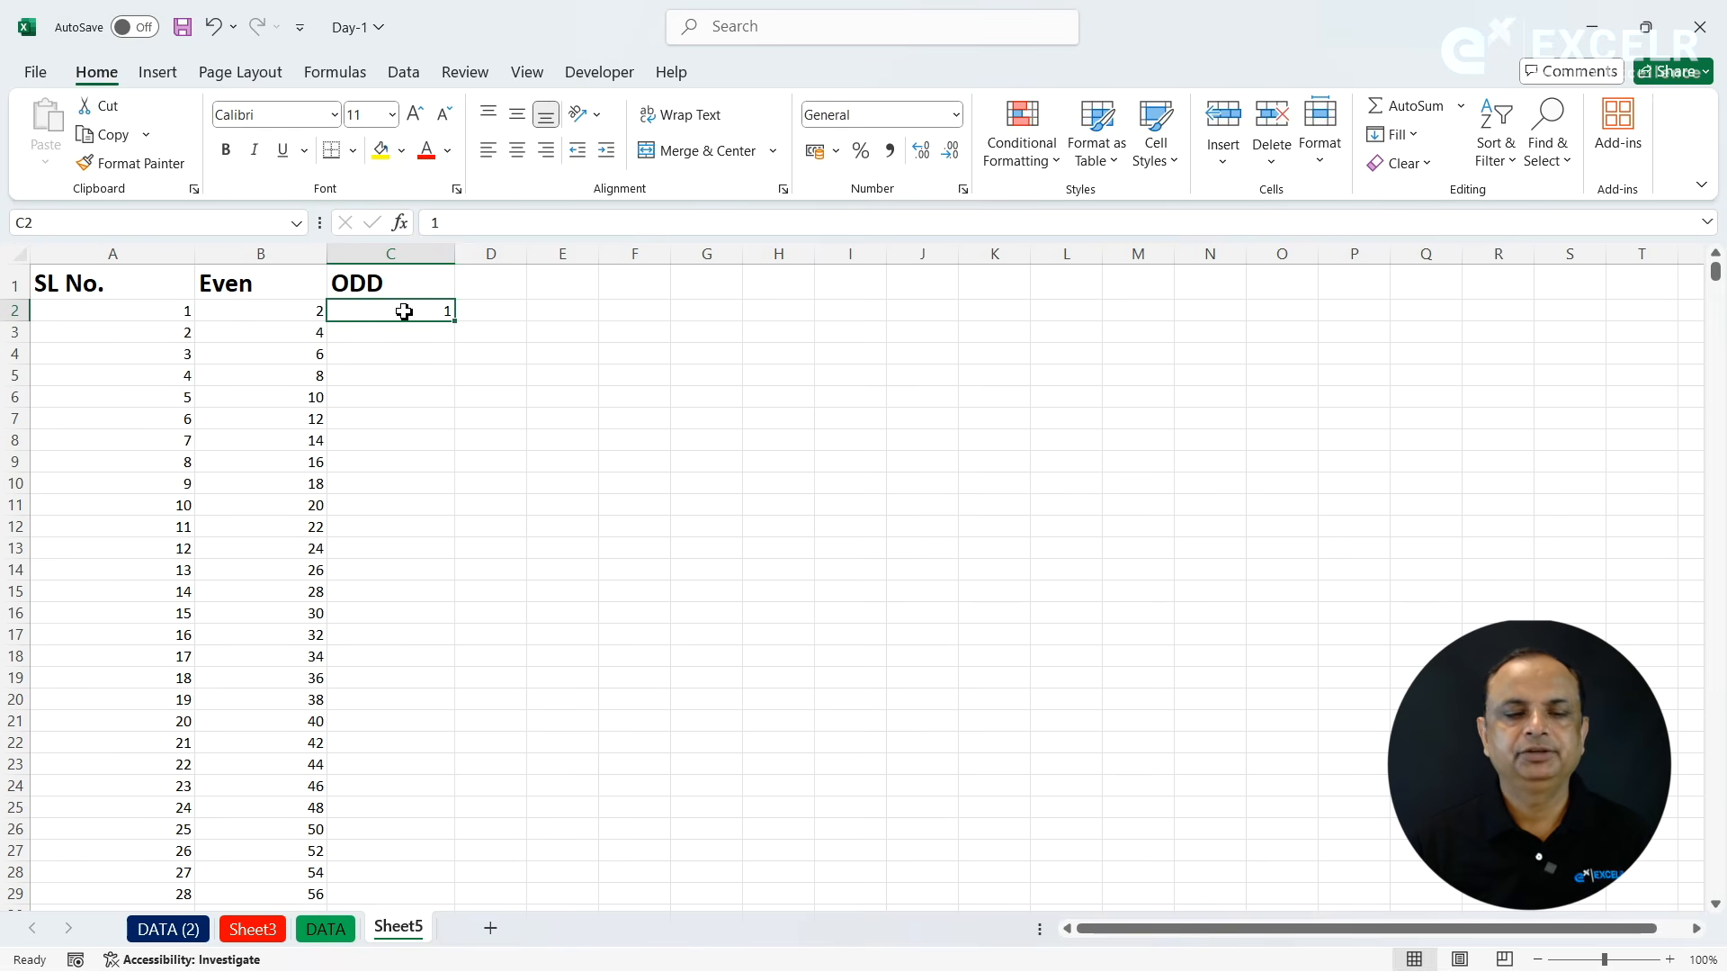
pyautogui.click(1393, 134)
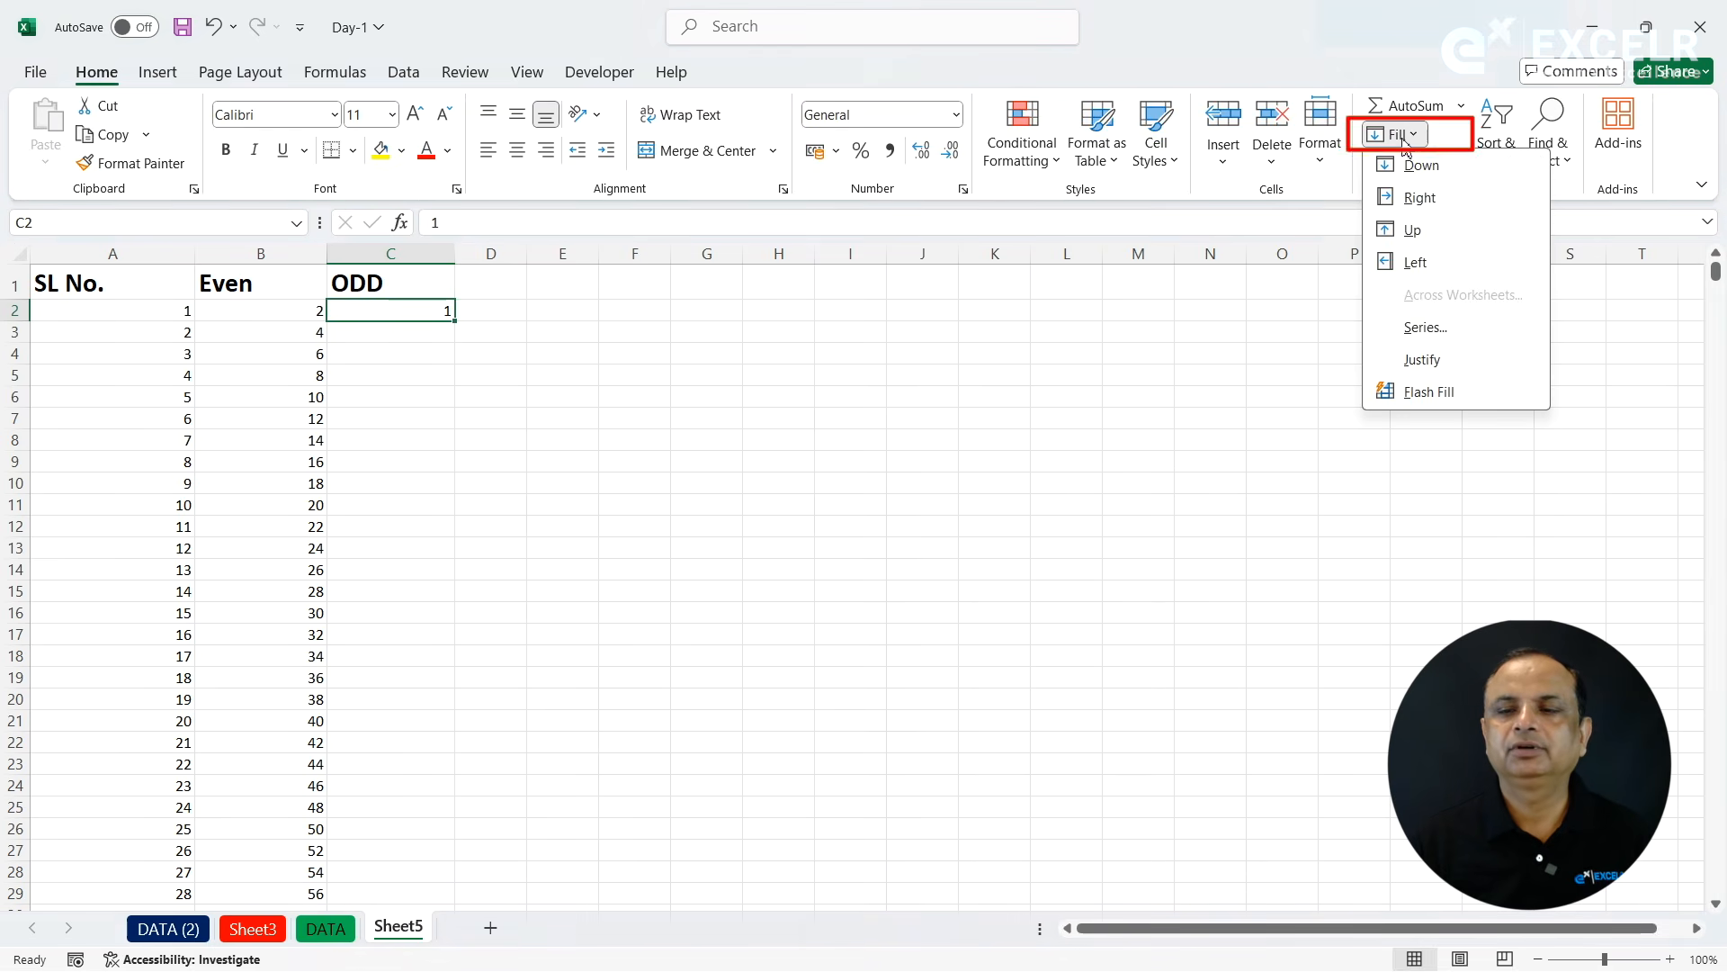
pyautogui.click(1417, 328)
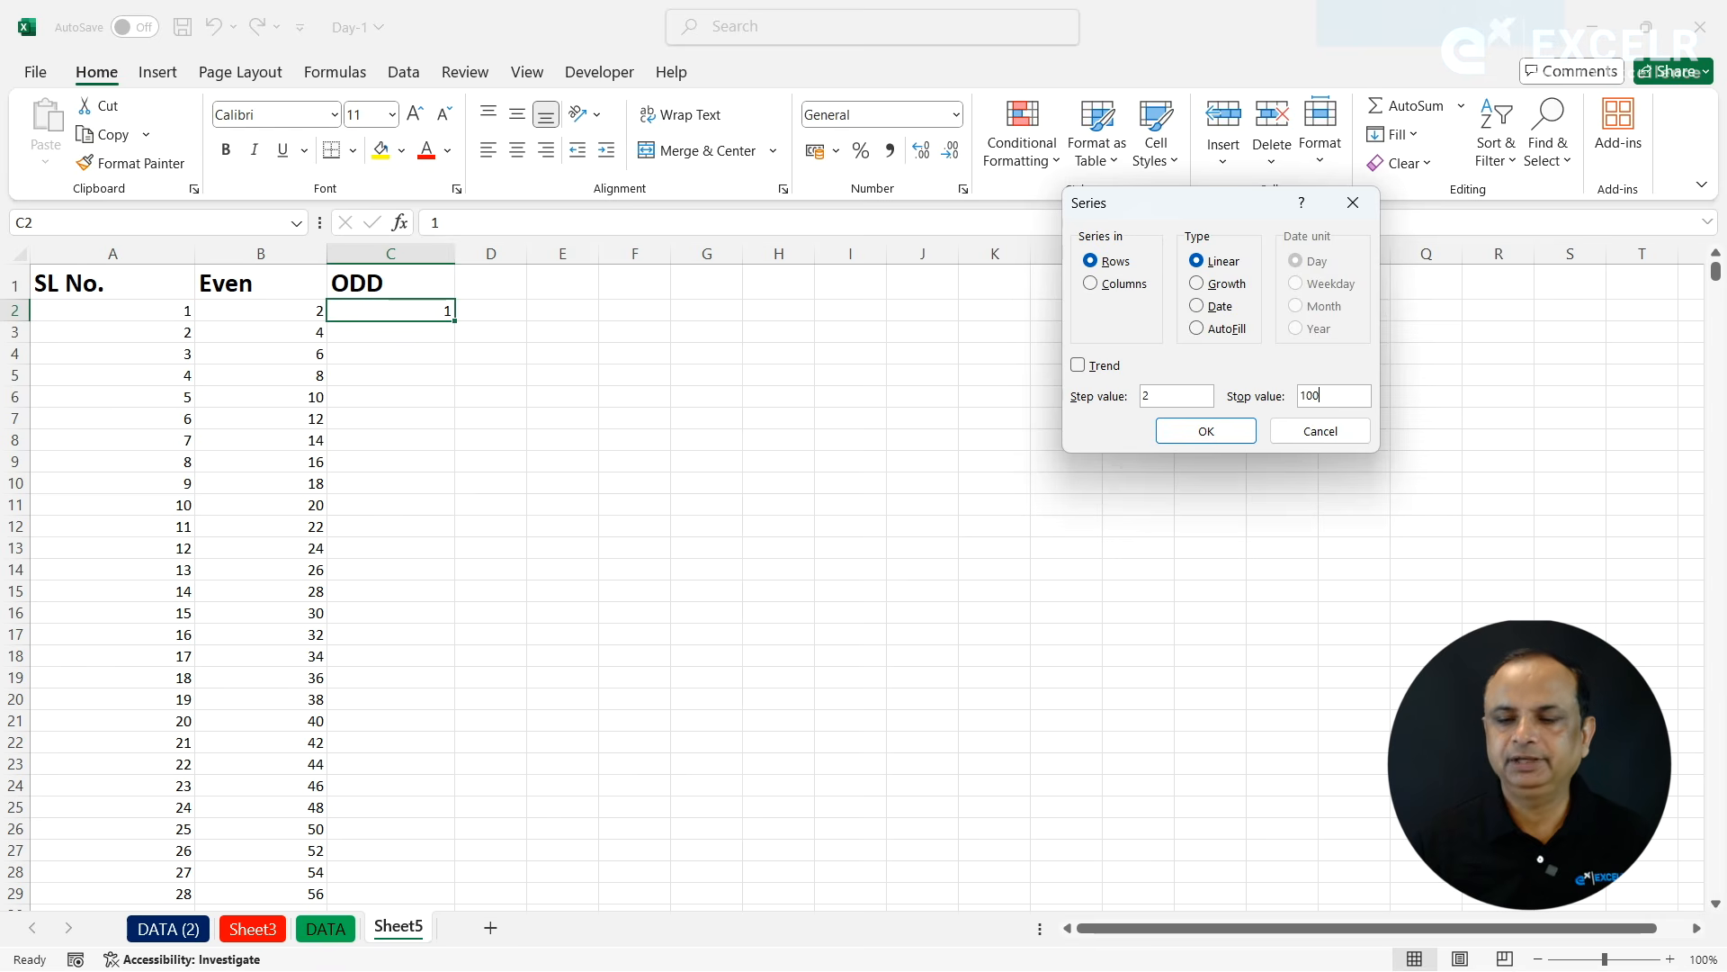
pyautogui.click(1116, 285)
pyautogui.click(1212, 432)
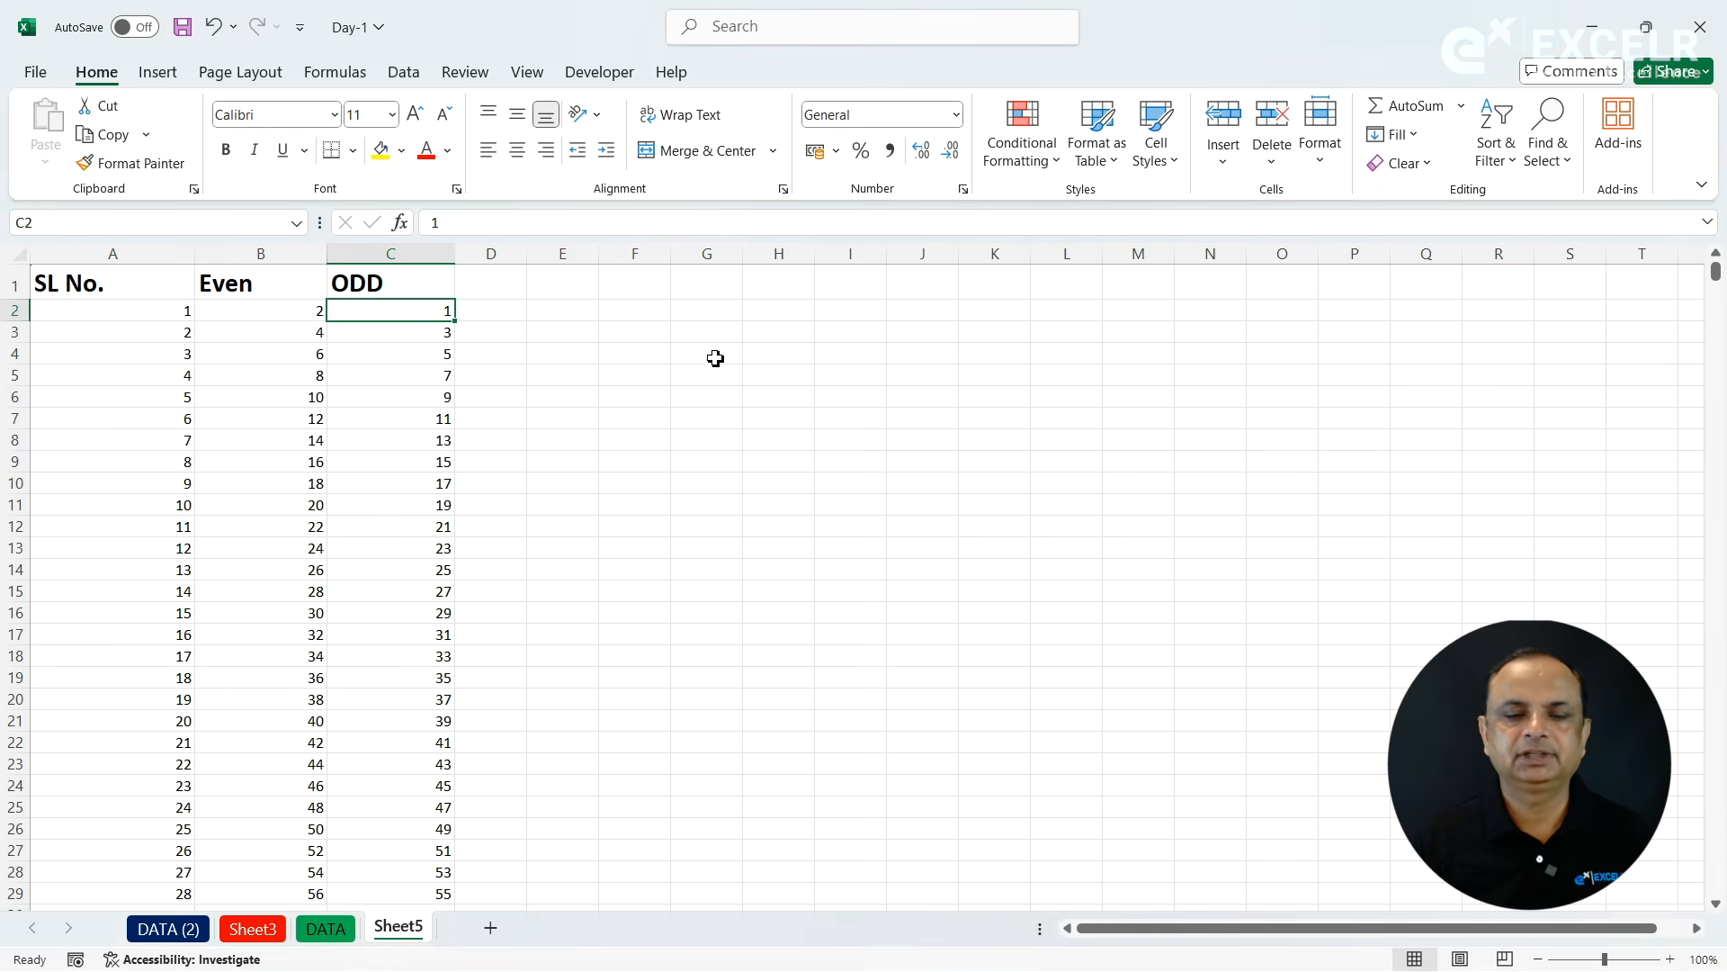
pyautogui.hotkey('ctrl', 'Down')
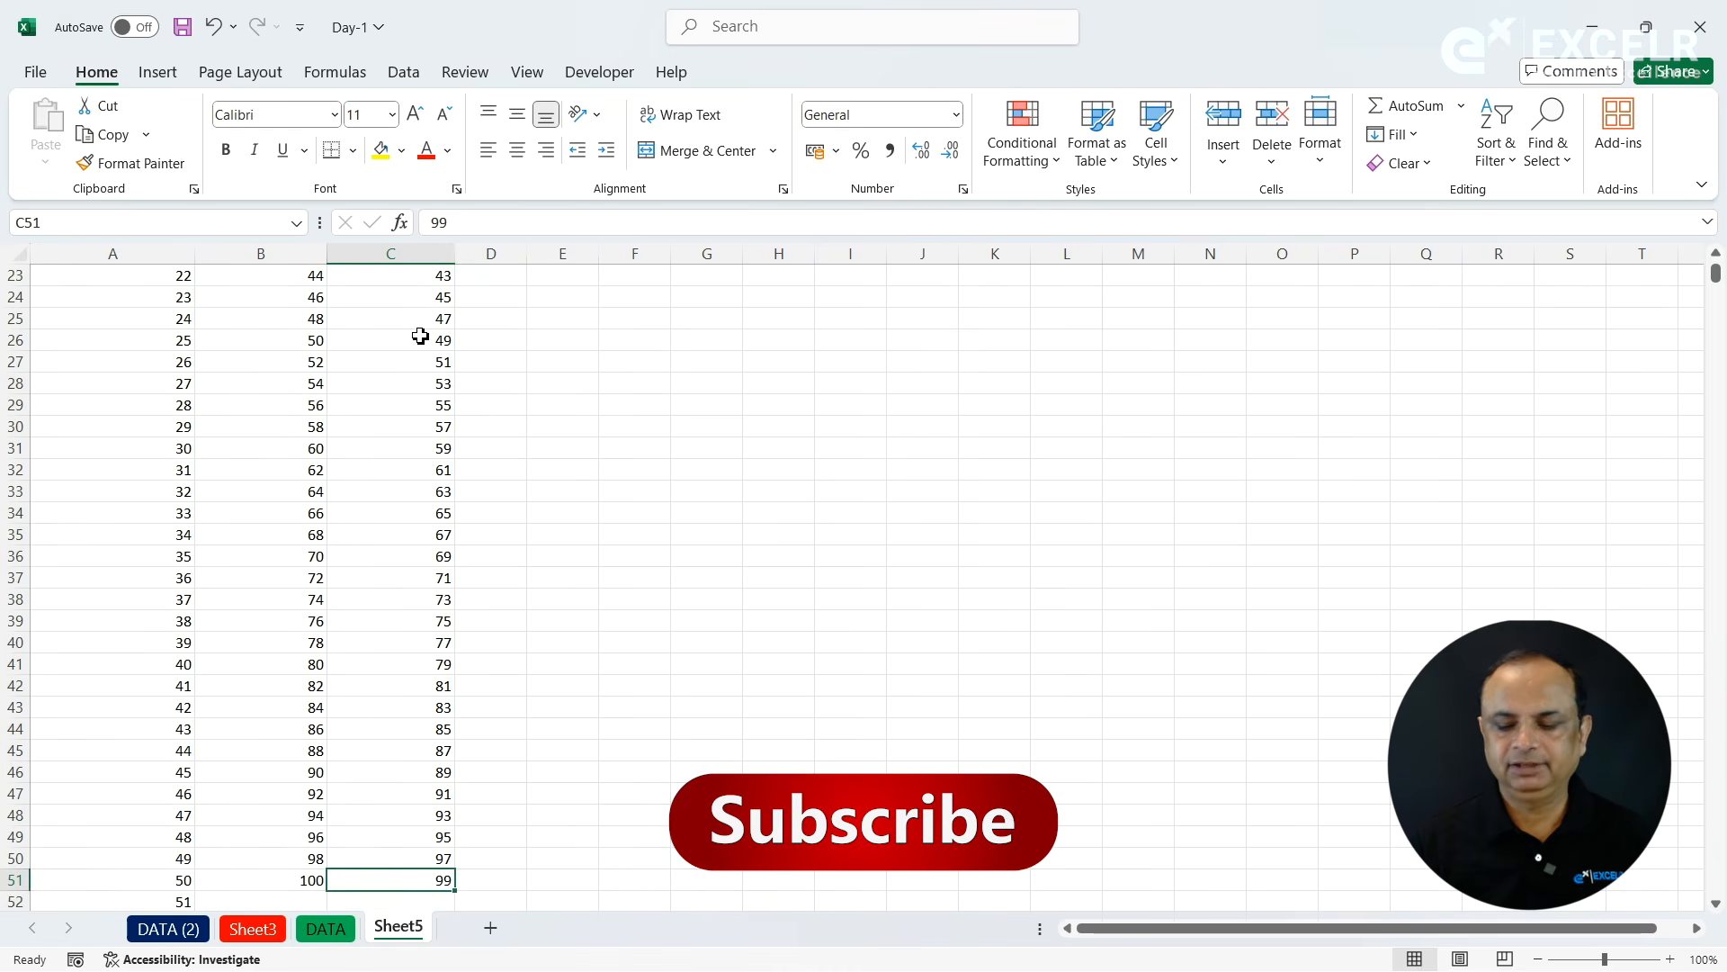
pyautogui.hotkey('ctrl', 'Up')
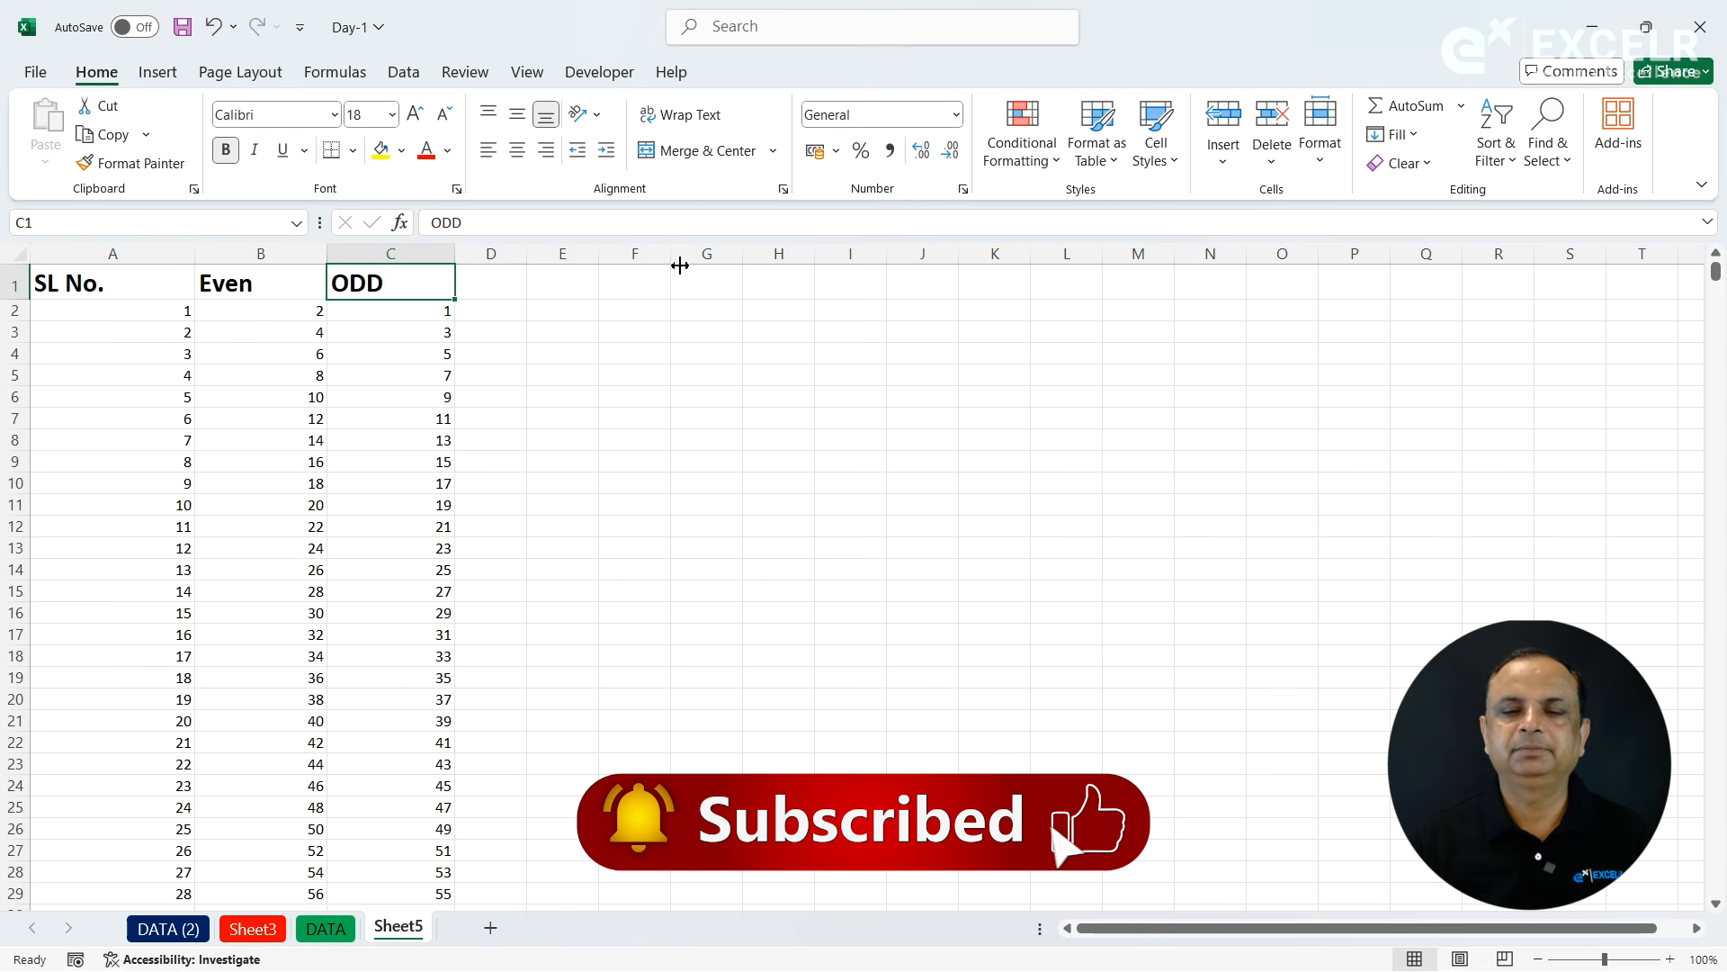
# - Enter the heading Gwoth in cell F1
pyautogui.click(617, 285)
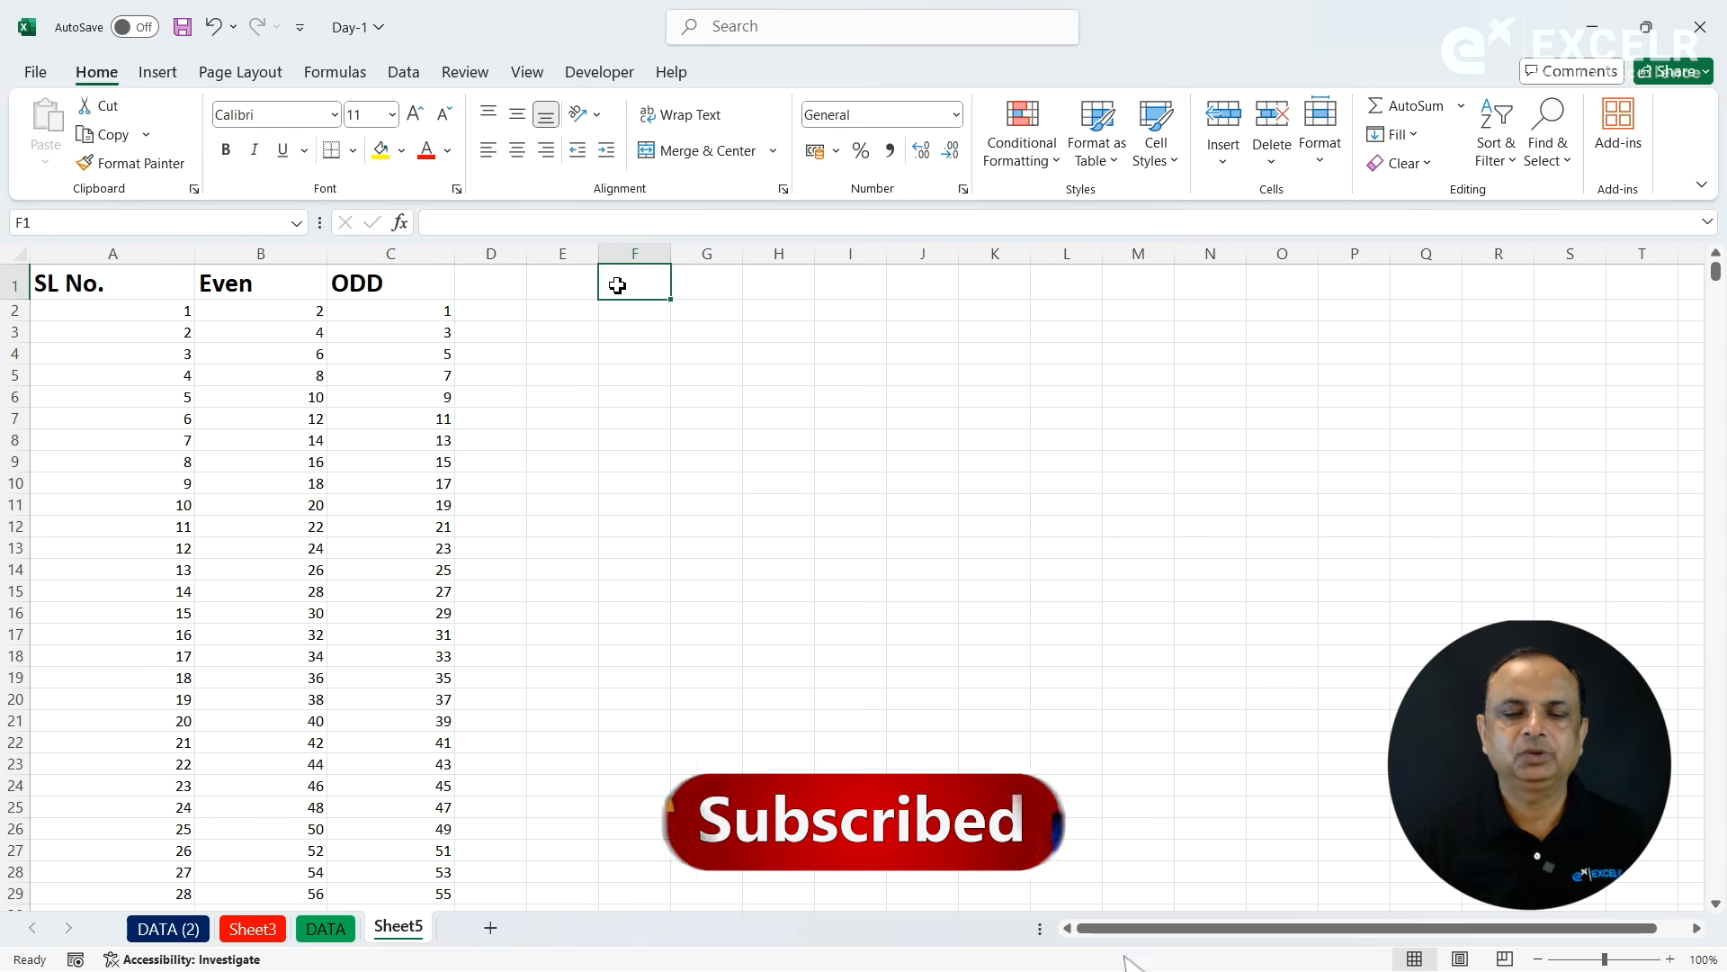
pyautogui.write('G')
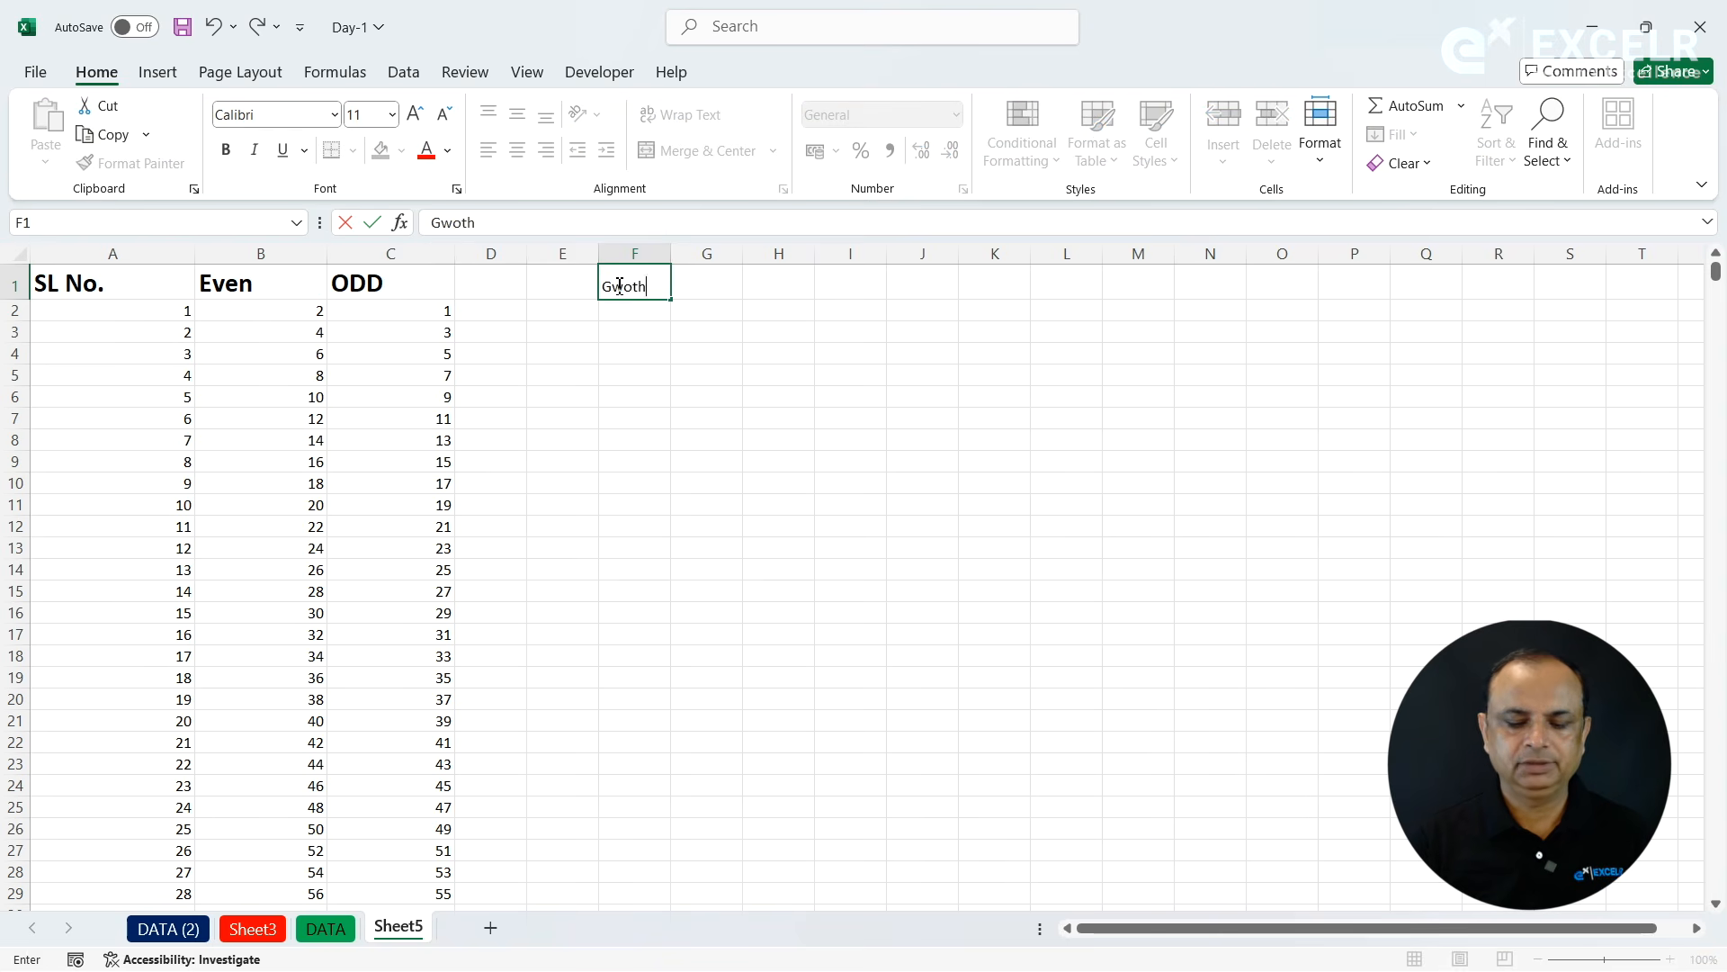
pyautogui.write('woth')
pyautogui.press('Return')
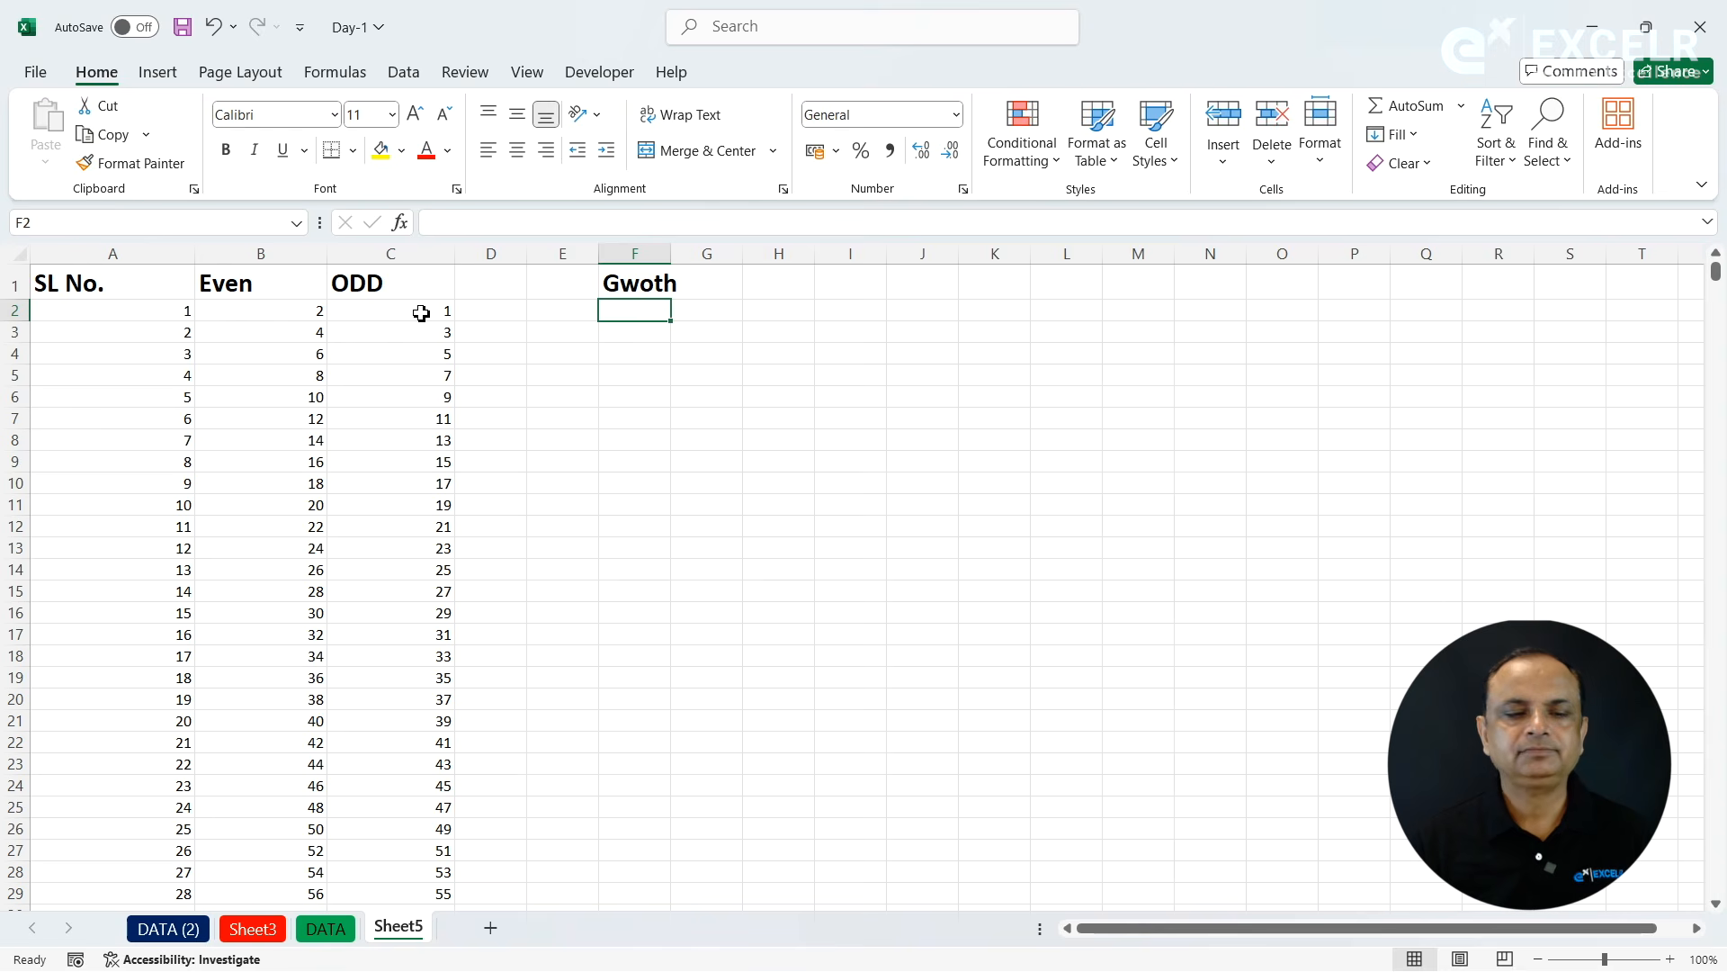
# - Clear the contents of the whole sheet and enter the heading Linear in cell A1
pyautogui.click(24, 256)
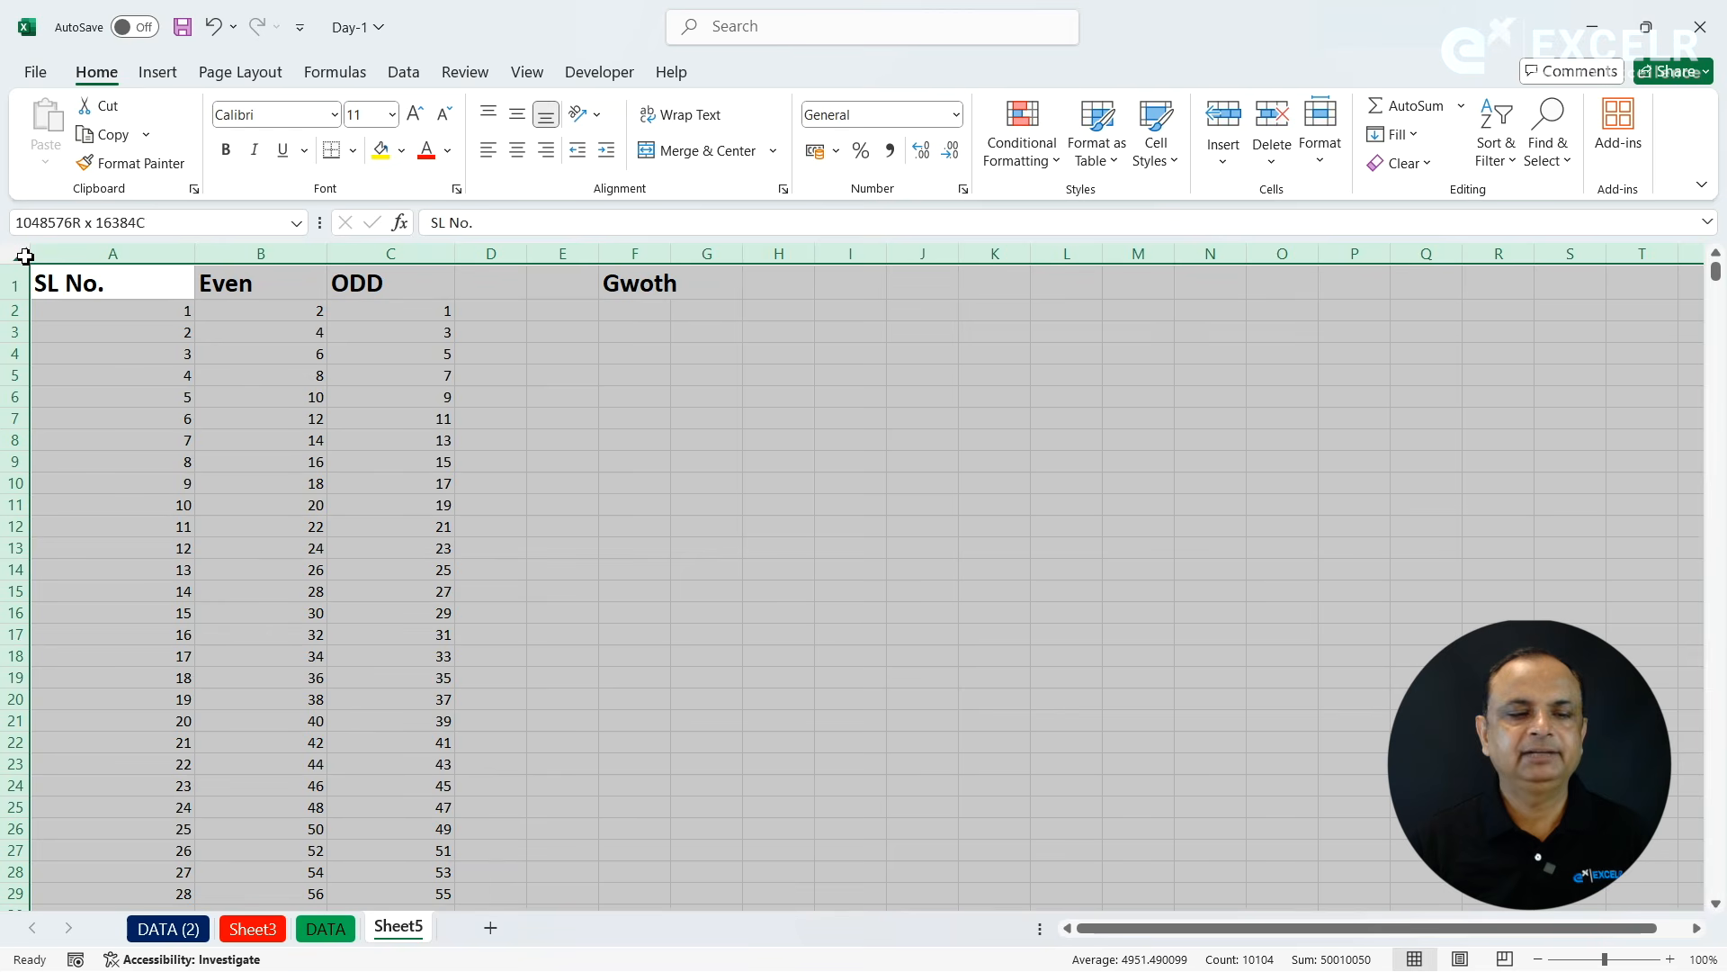
pyautogui.press('Delete')
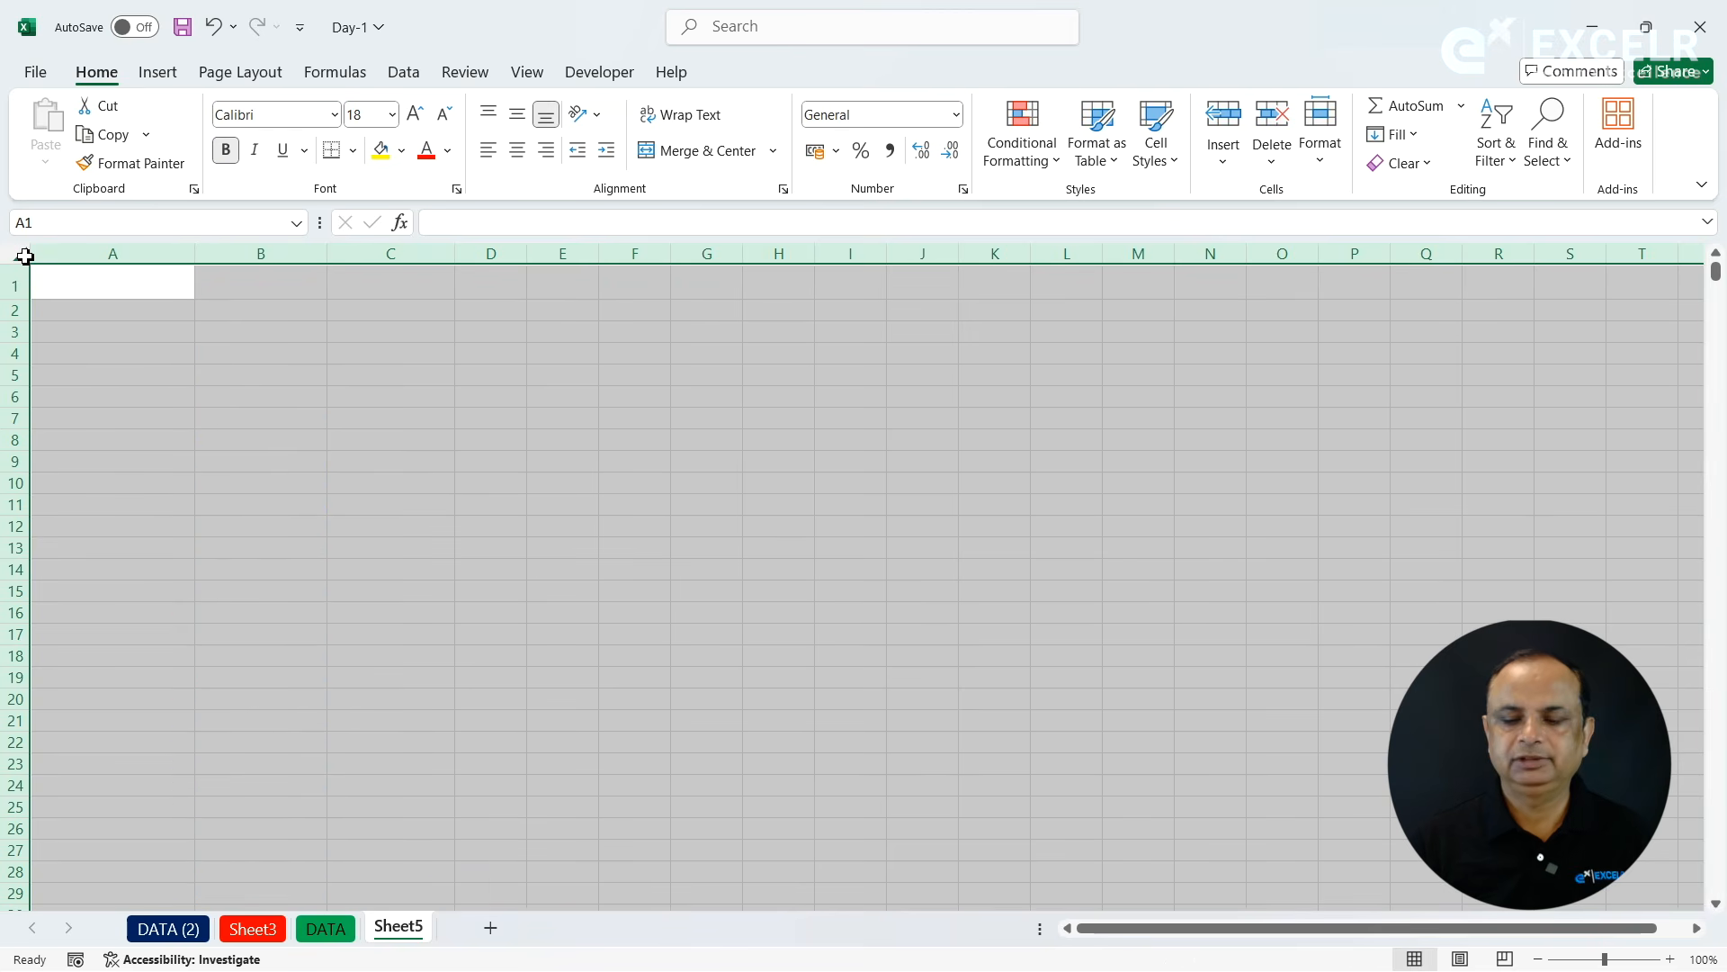
pyautogui.click(124, 296)
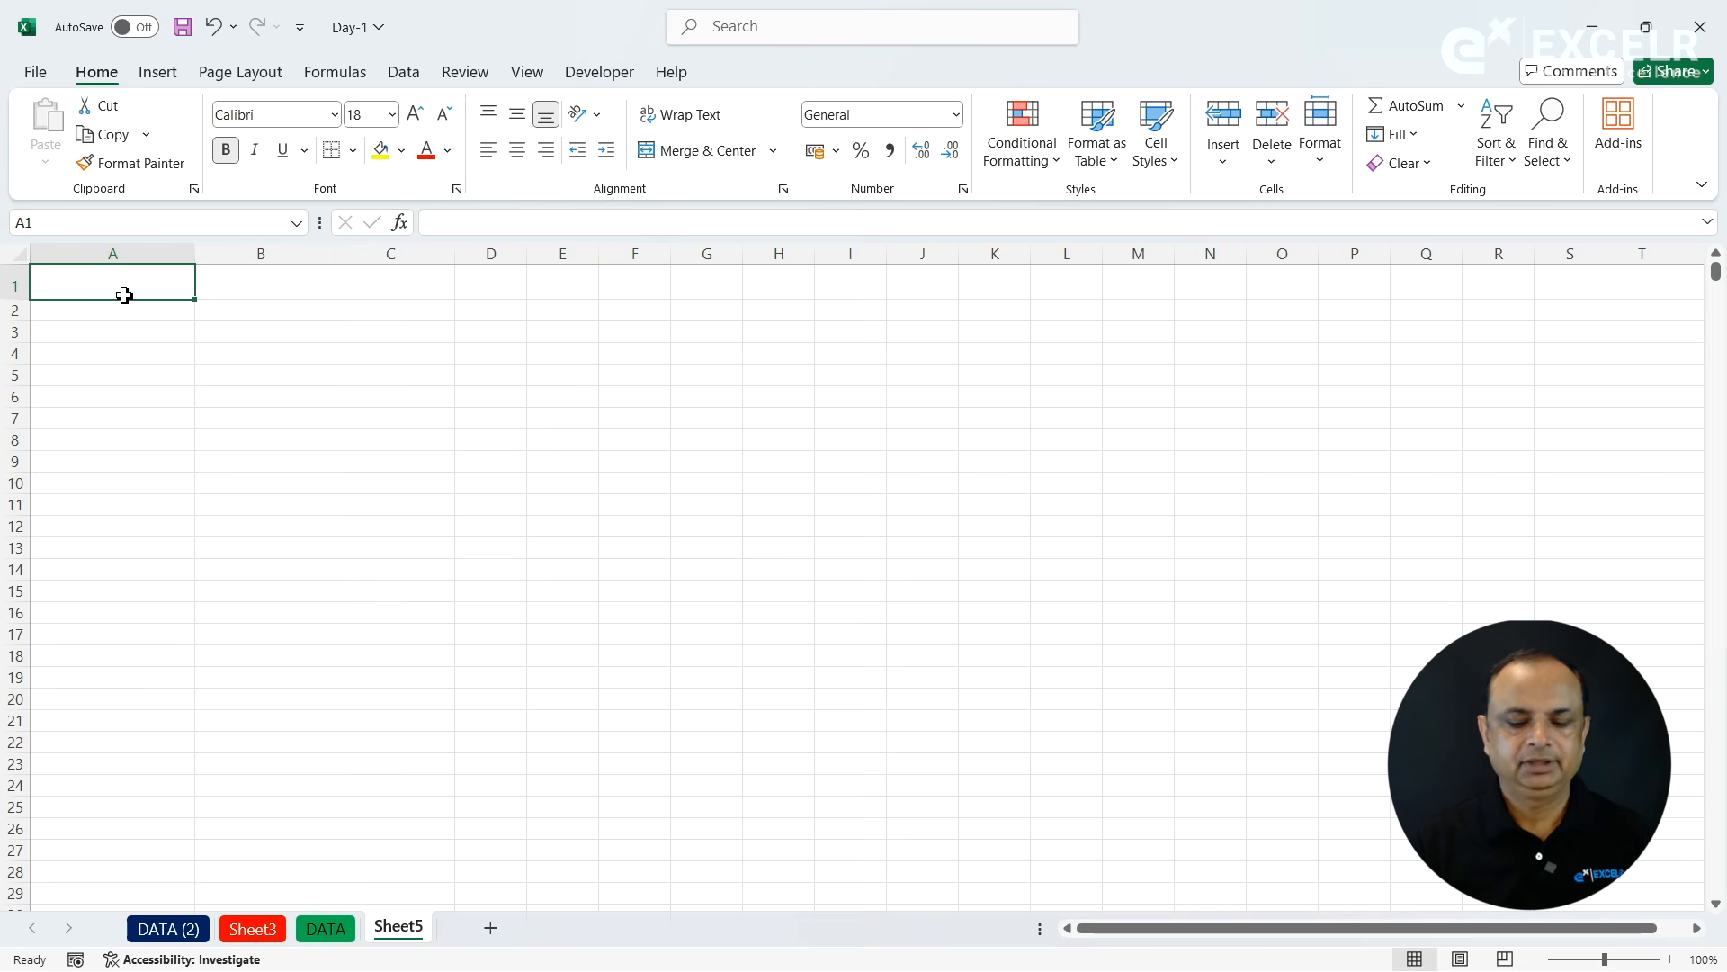
pyautogui.write('LInear')
pyautogui.press('Return')
# - Enter 1 in A2 and extend it down to A24 with the fill handle as a Fill Series
pyautogui.write('1')
pyautogui.press('Return')
pyautogui.click(137, 309)
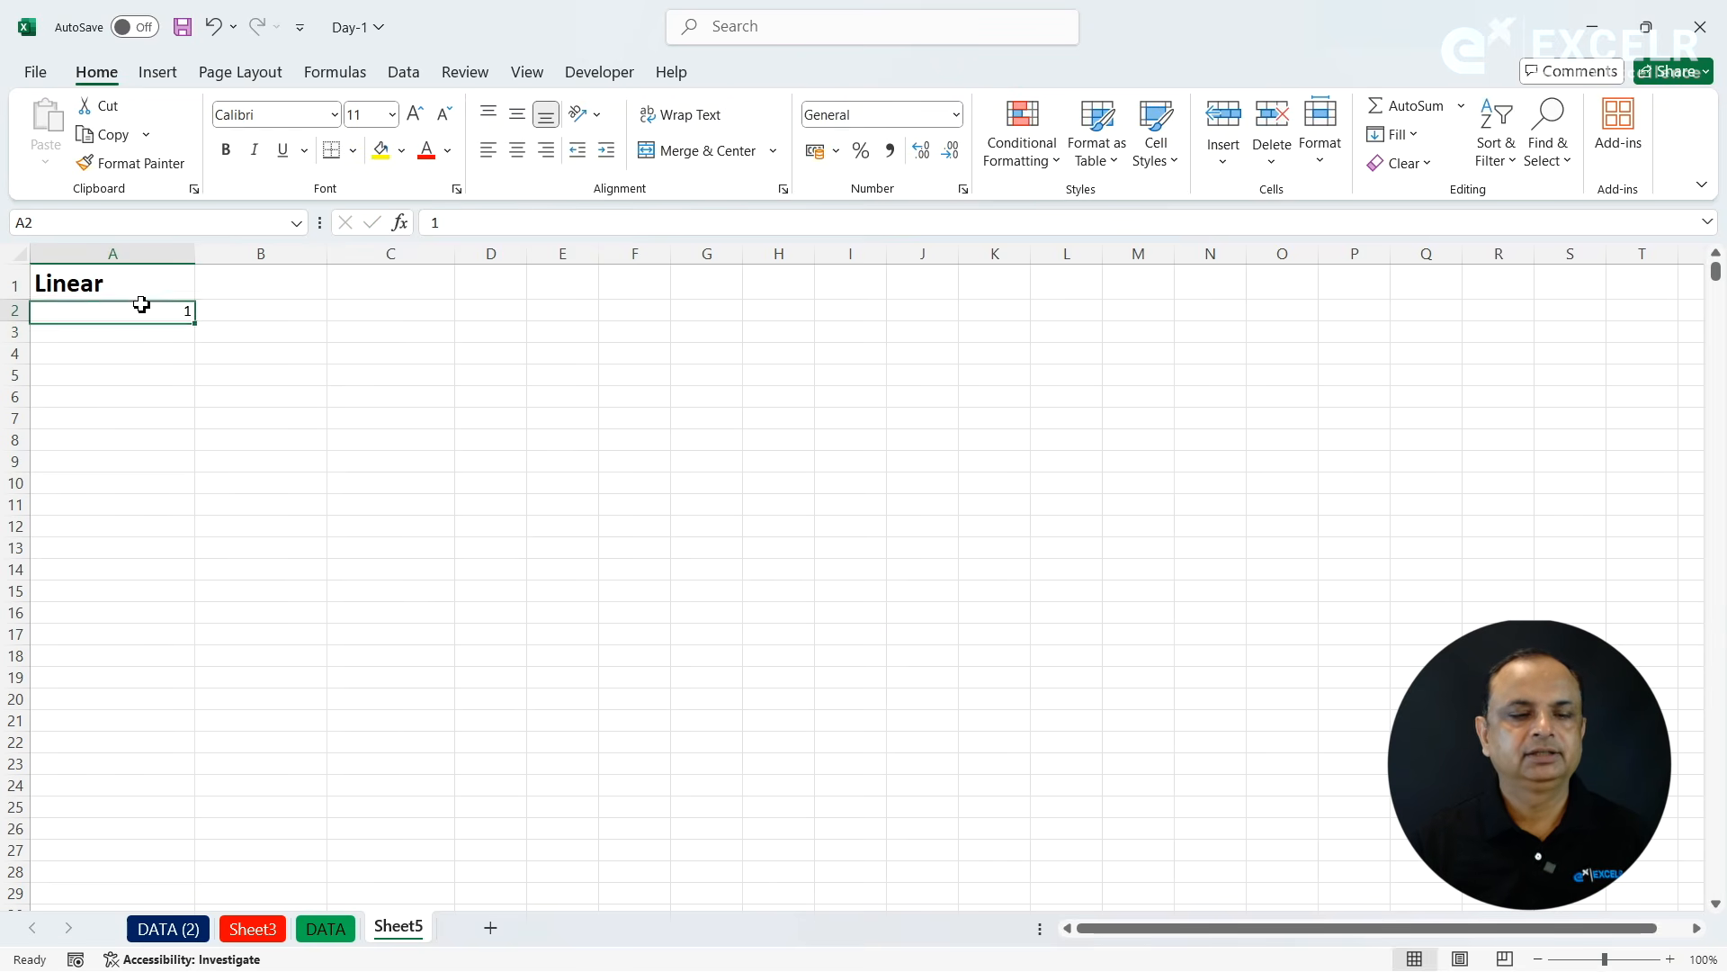
pyautogui.moveTo(194, 321); pyautogui.dragTo(207, 796)
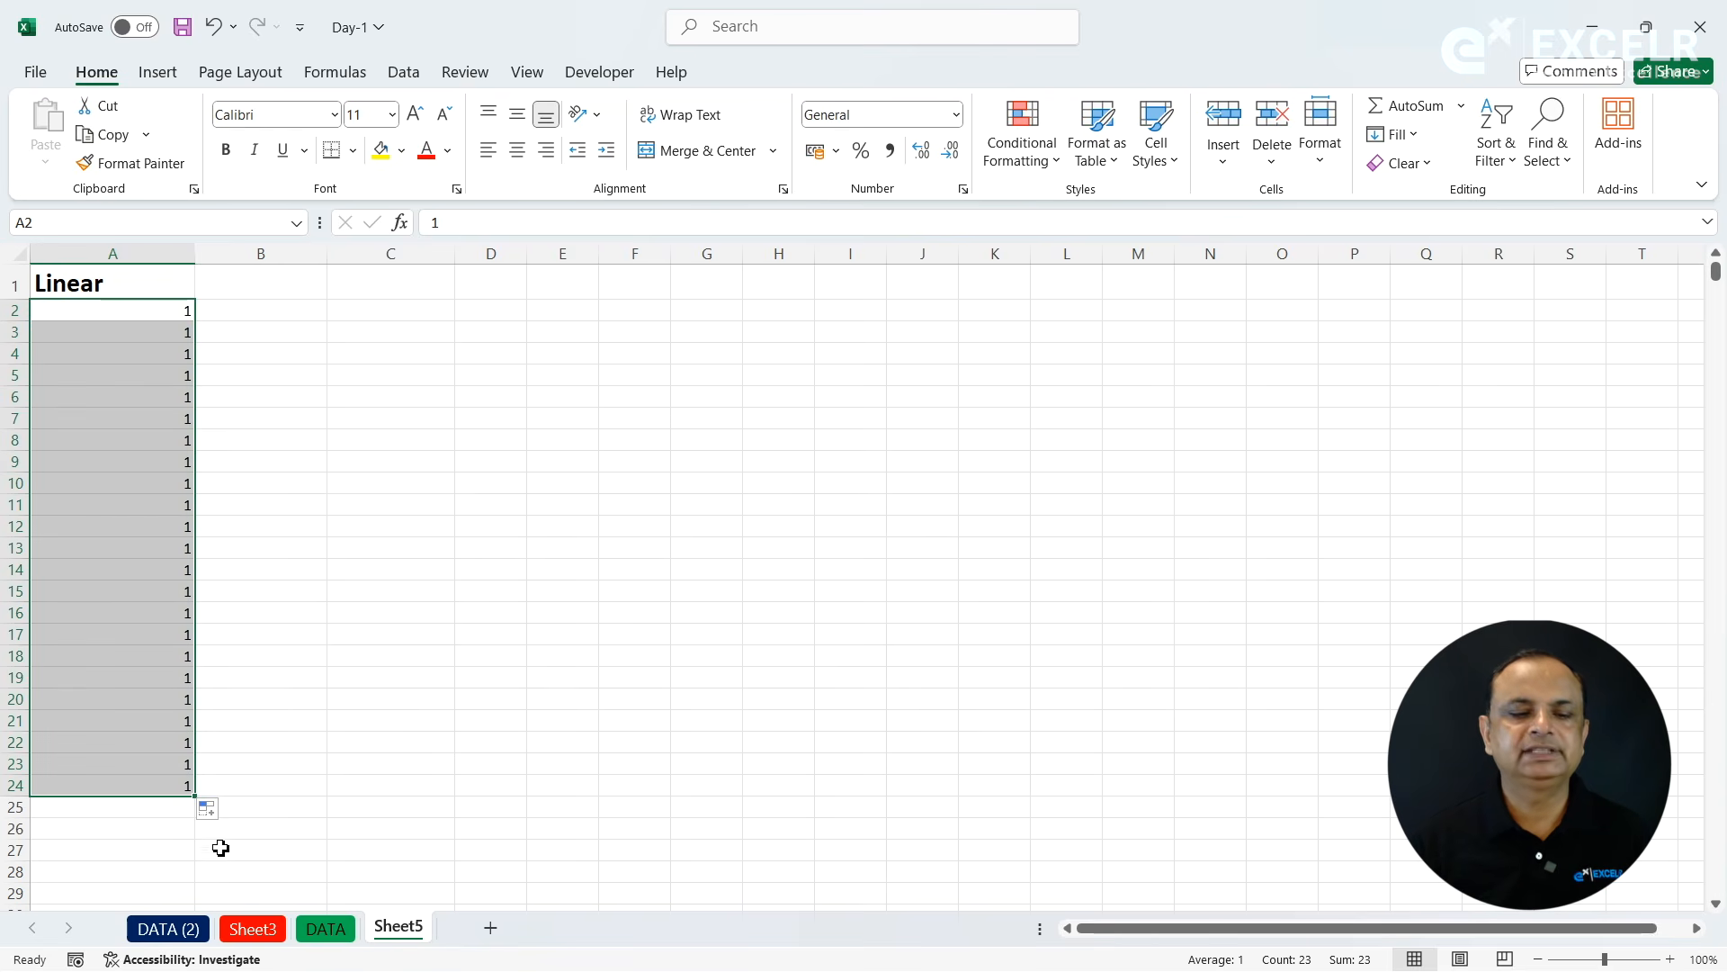
pyautogui.click(214, 810)
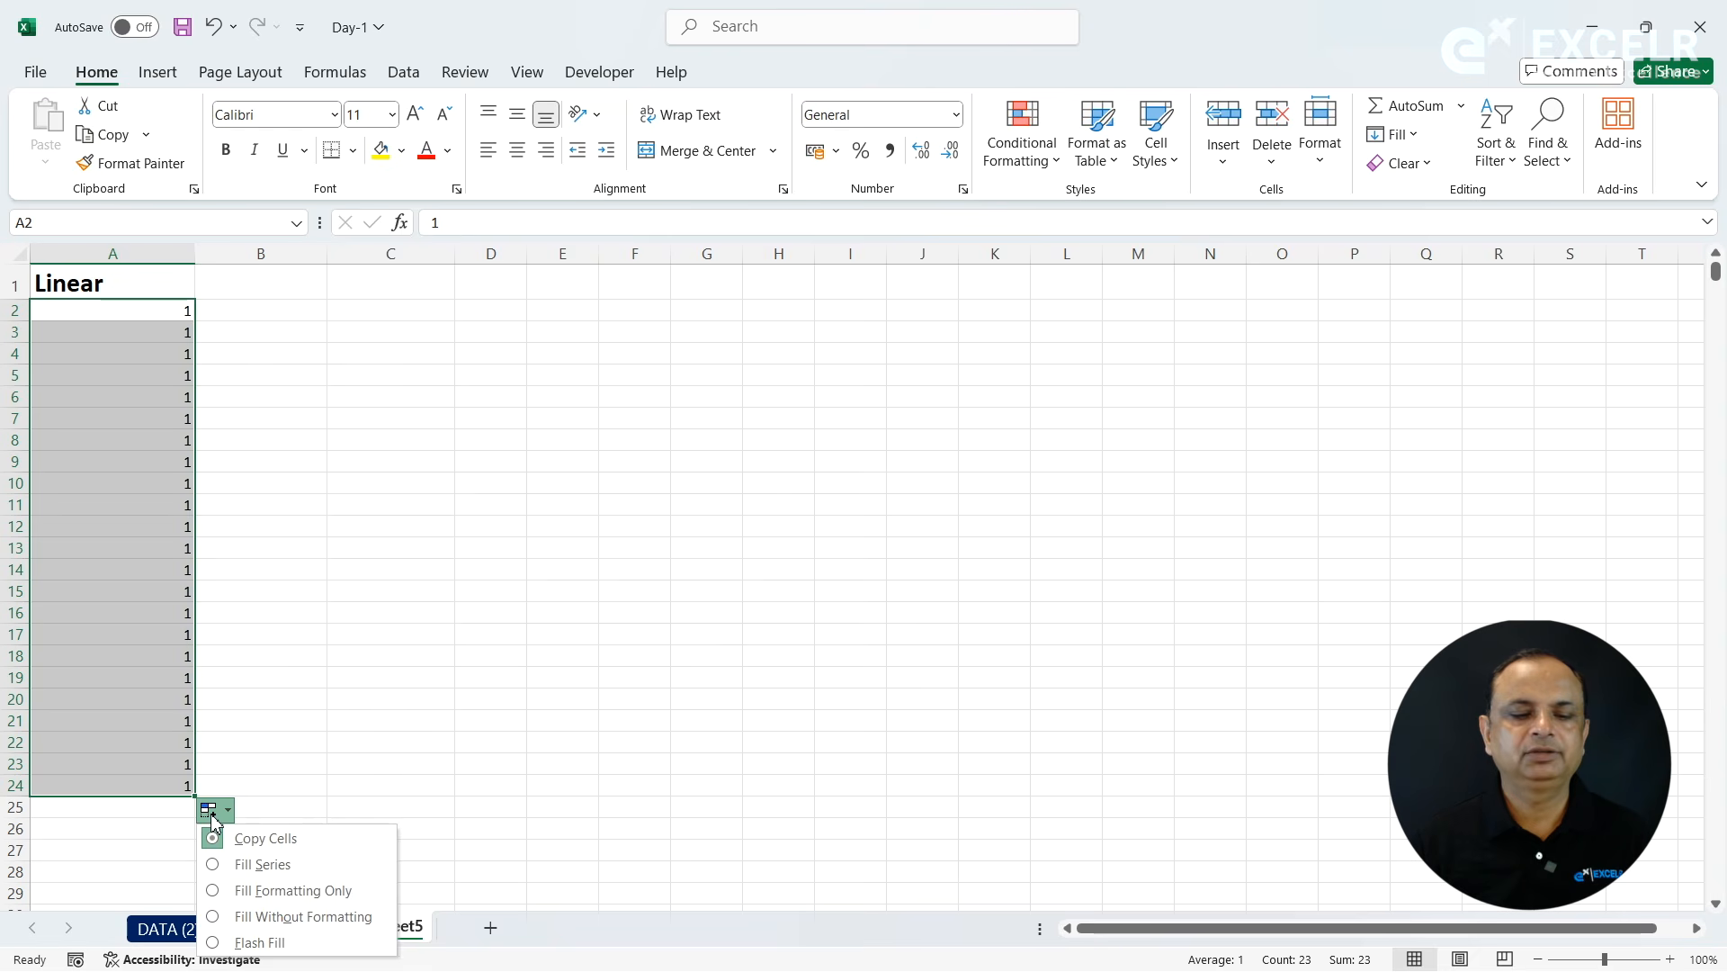
pyautogui.click(232, 867)
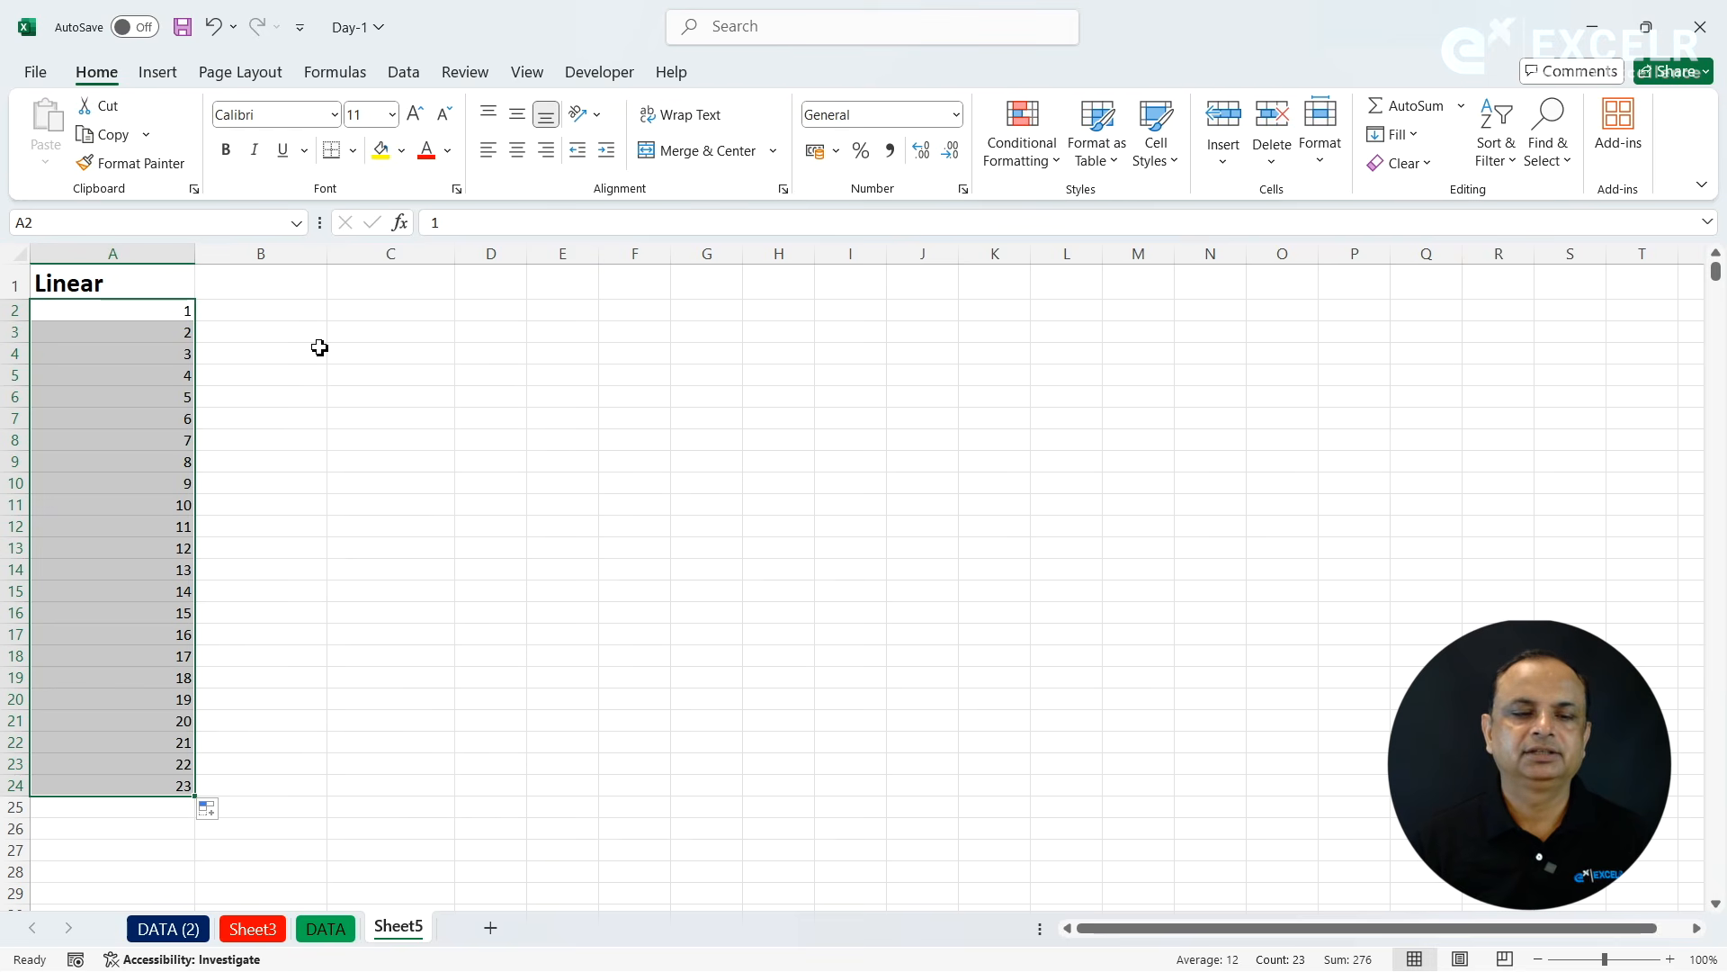
# - Enter the heading Growth in cell B1
pyautogui.click(302, 289)
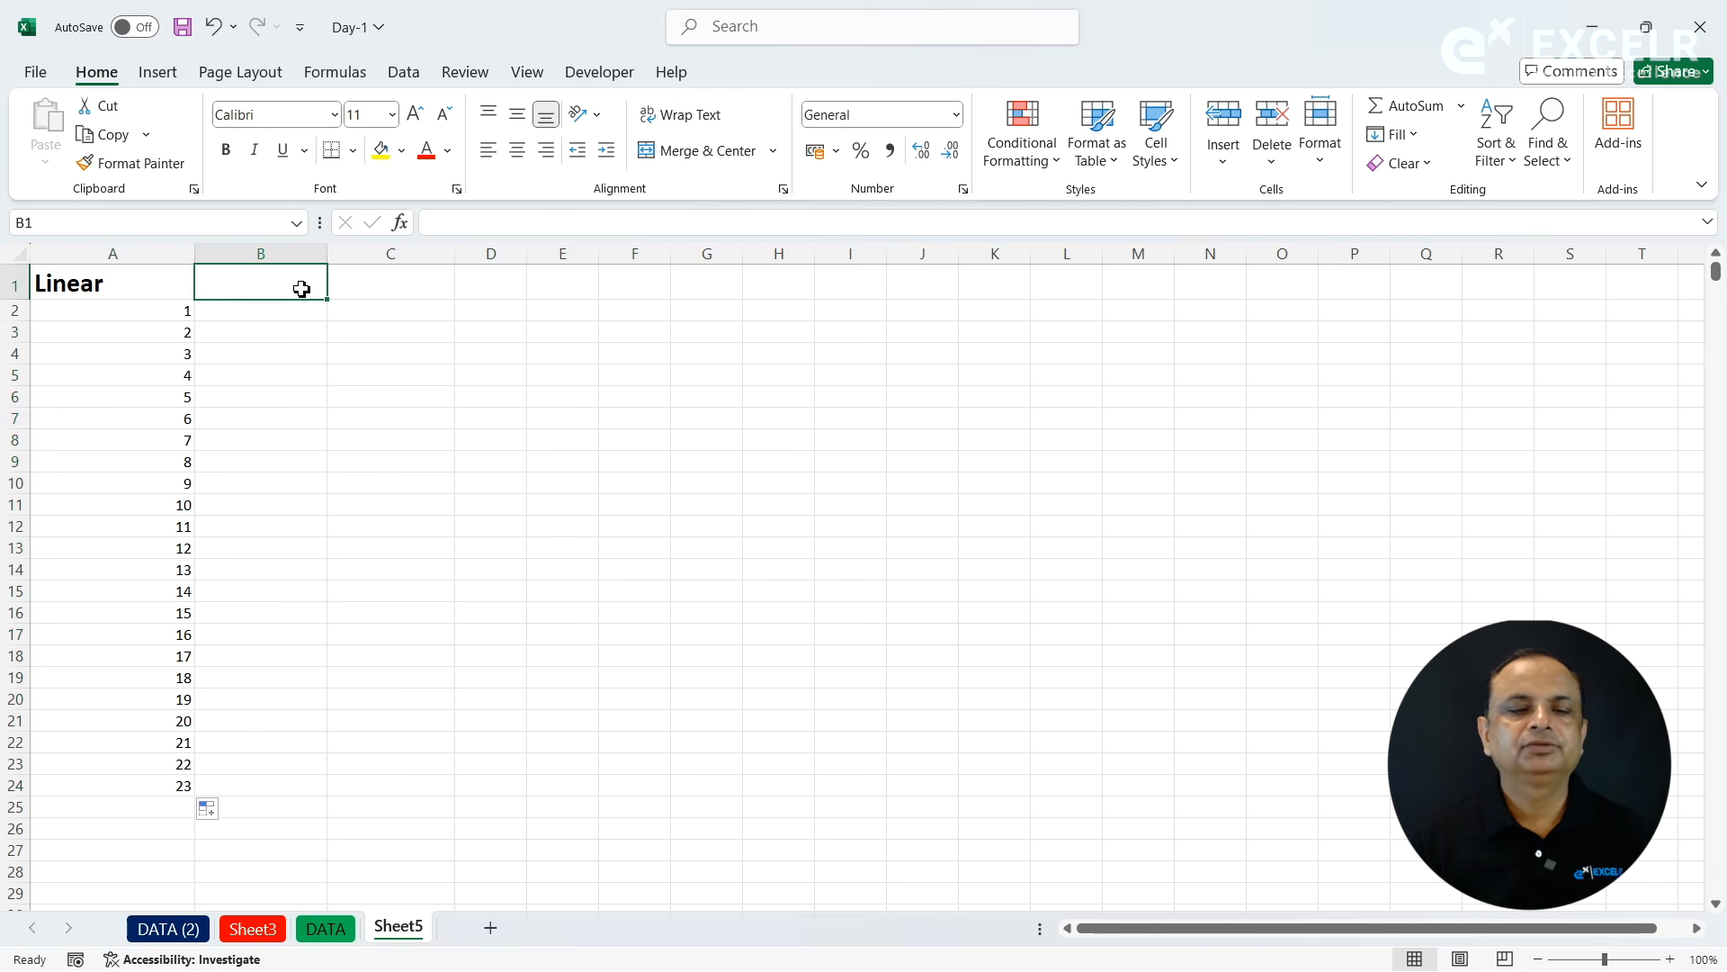
pyautogui.write('Growth')
pyautogui.press('Return')
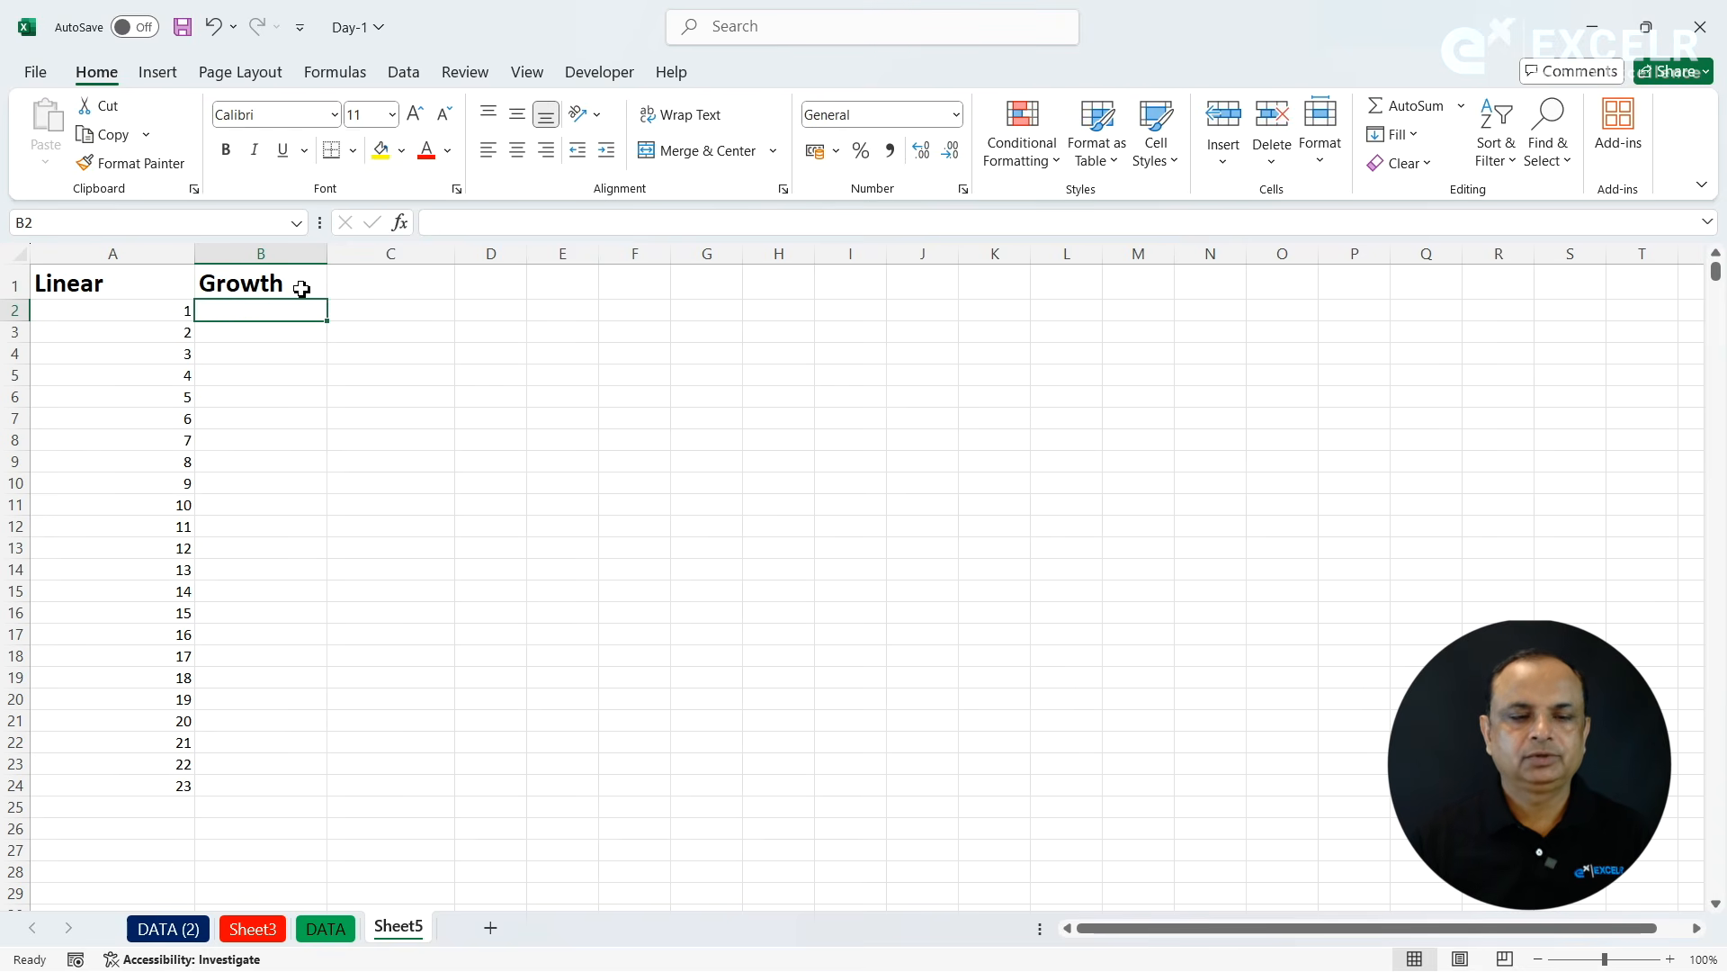
# - Enter 2 in B2 and fill B2:B24 with a Growth series in columns using a step value of 3
pyautogui.write('2')
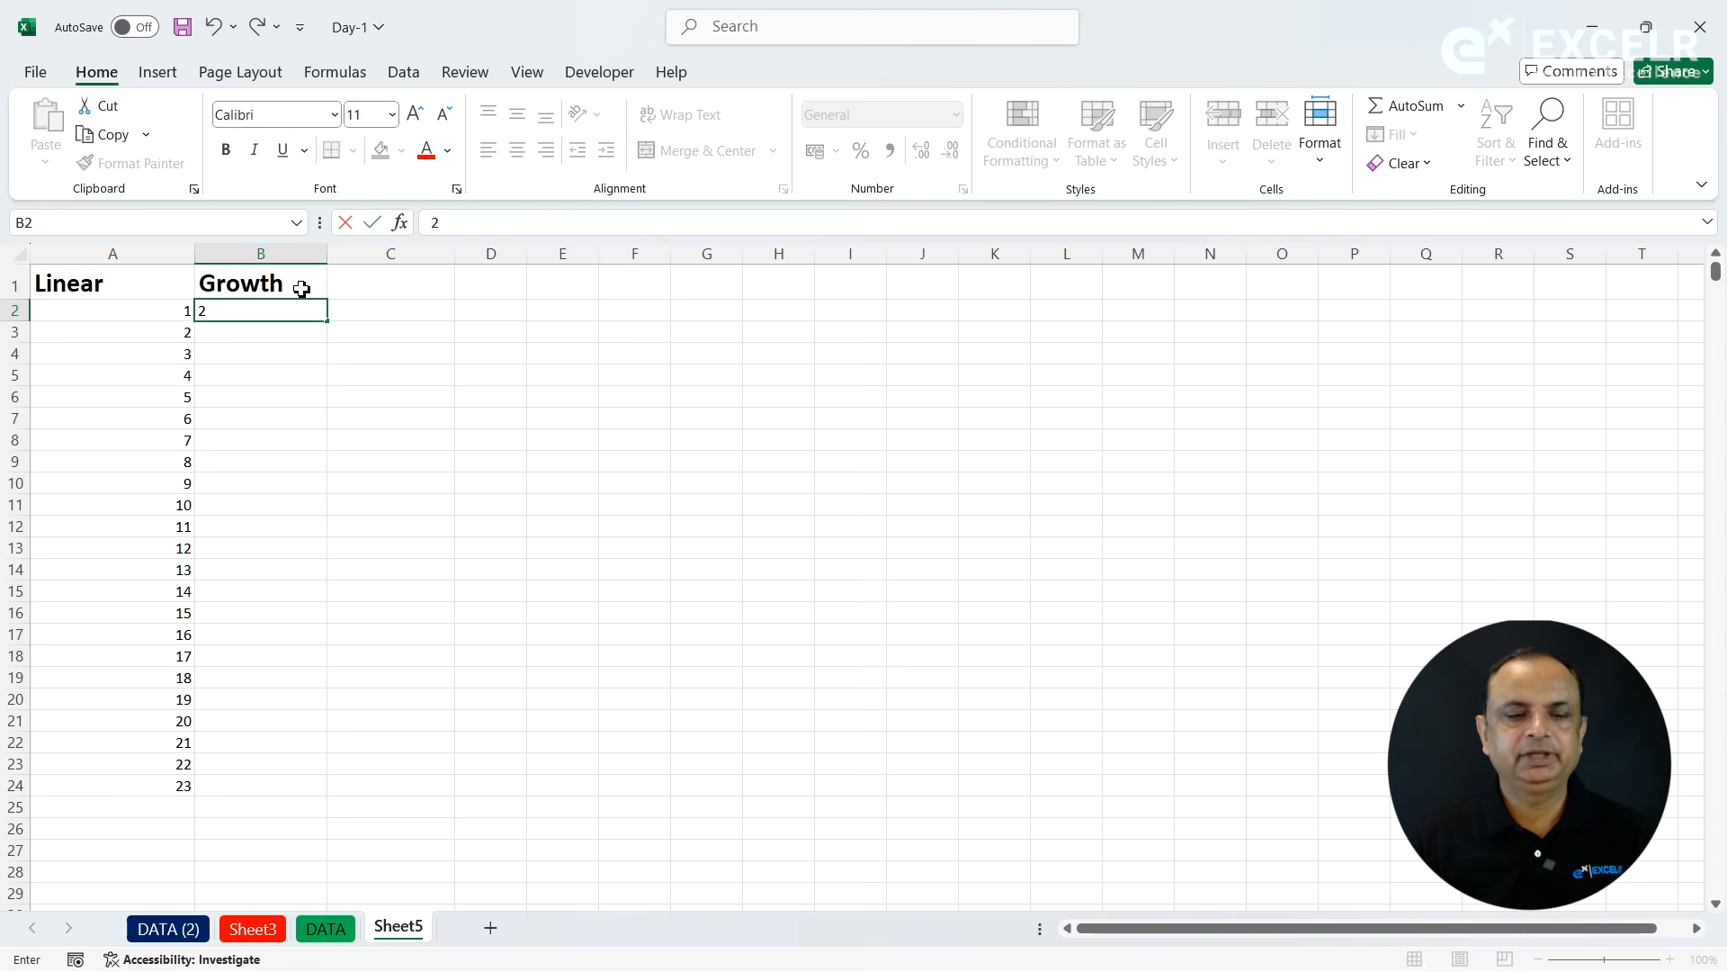
pyautogui.press('Return')
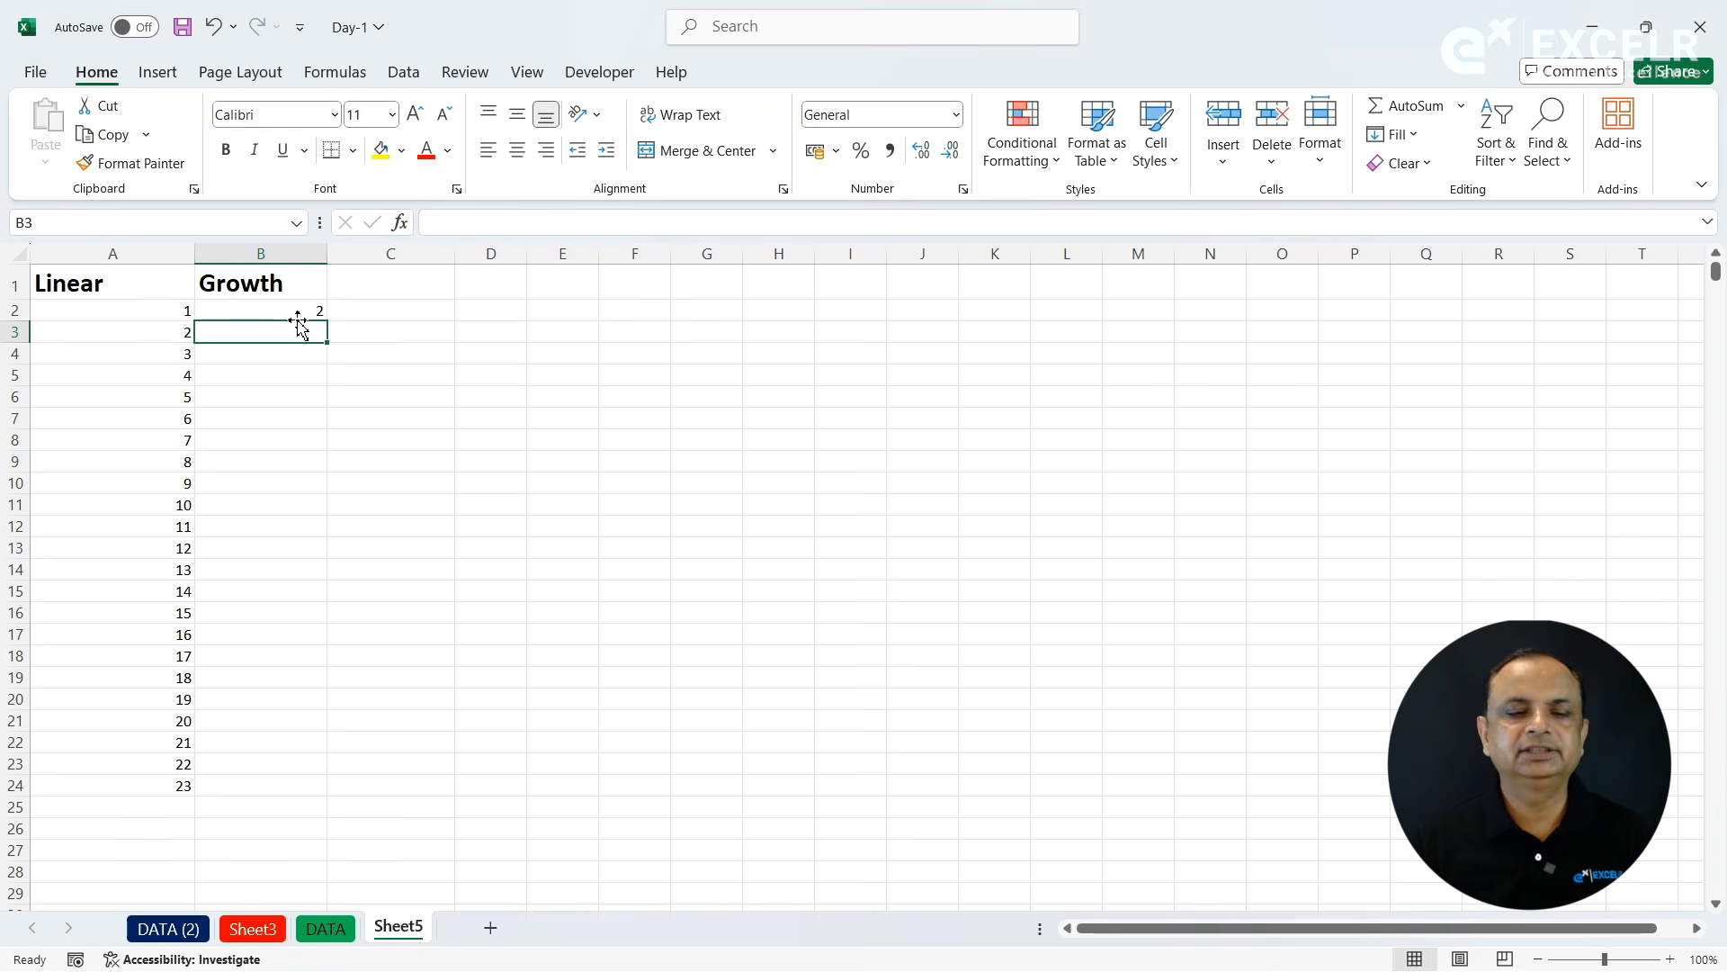
pyautogui.click(279, 312)
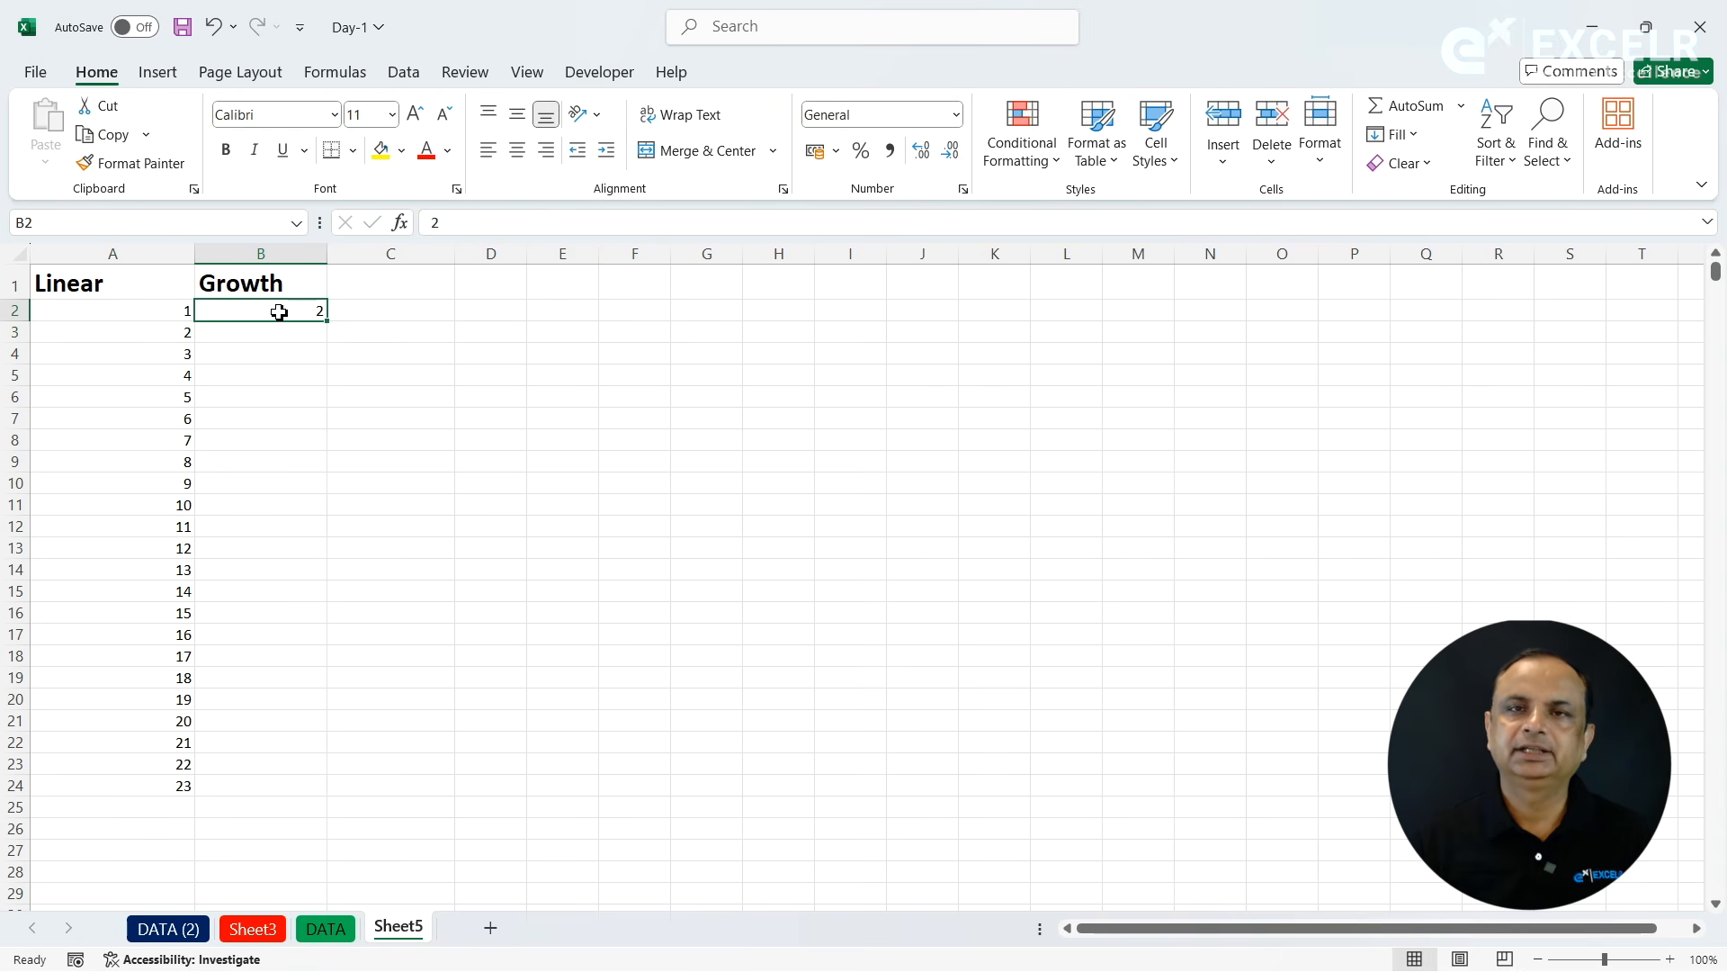
pyautogui.moveTo(279, 313); pyautogui.dragTo(277, 783)
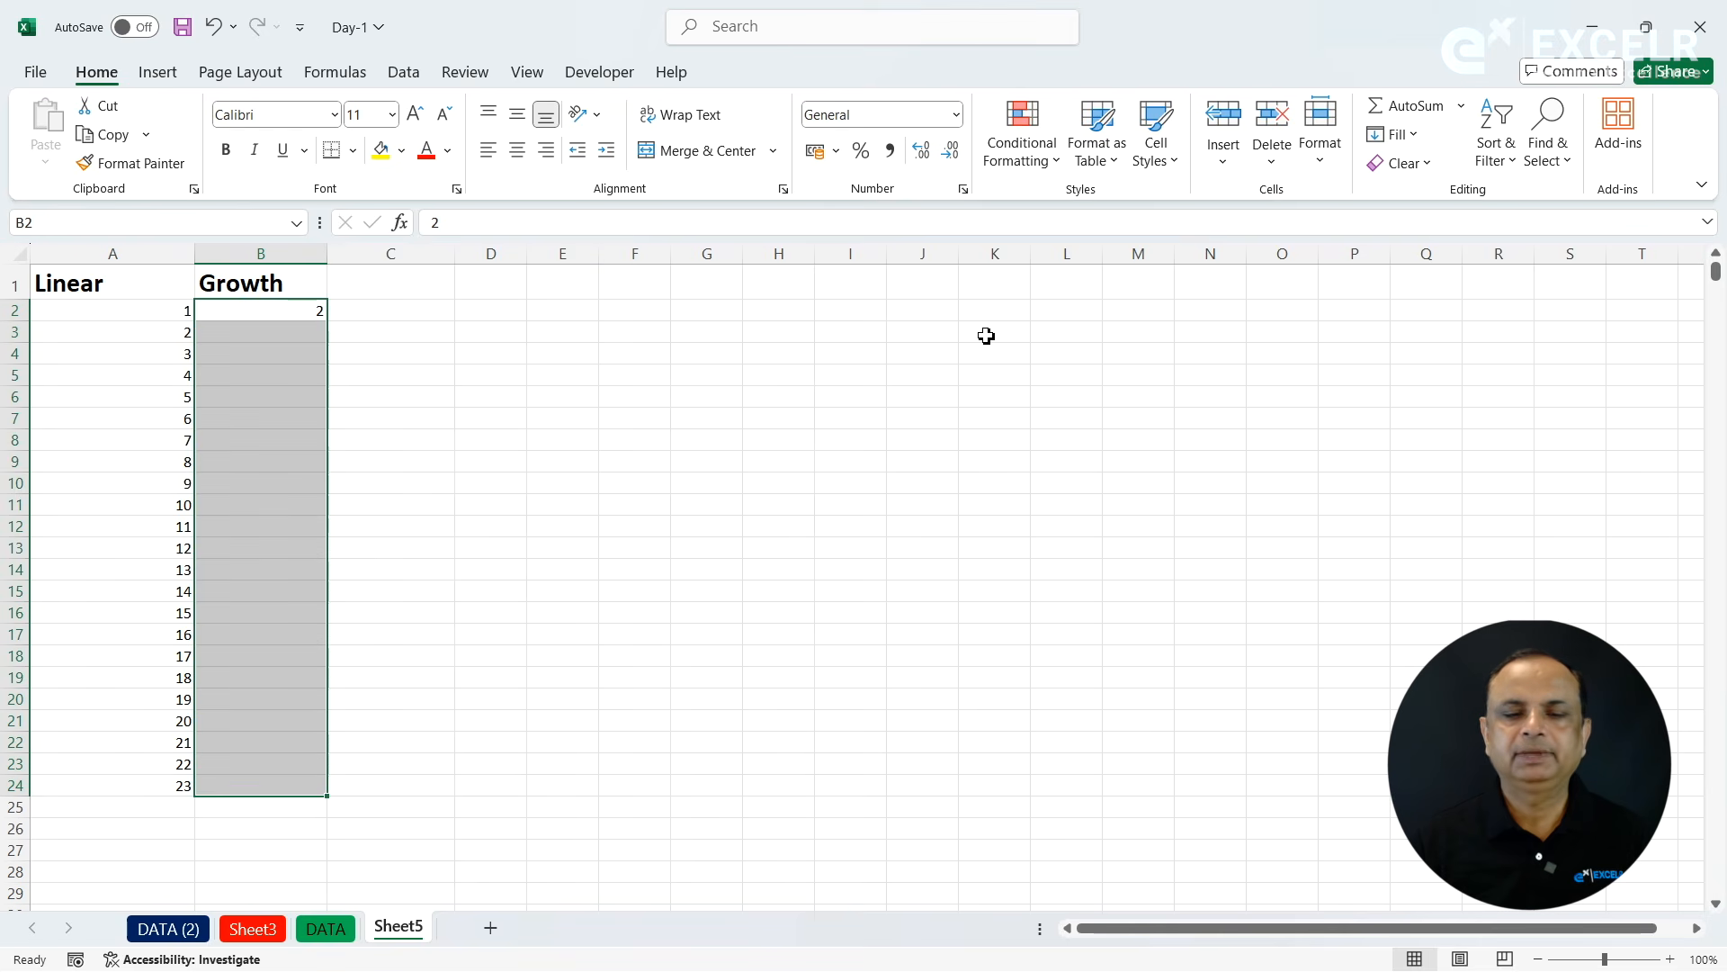
pyautogui.click(1417, 146)
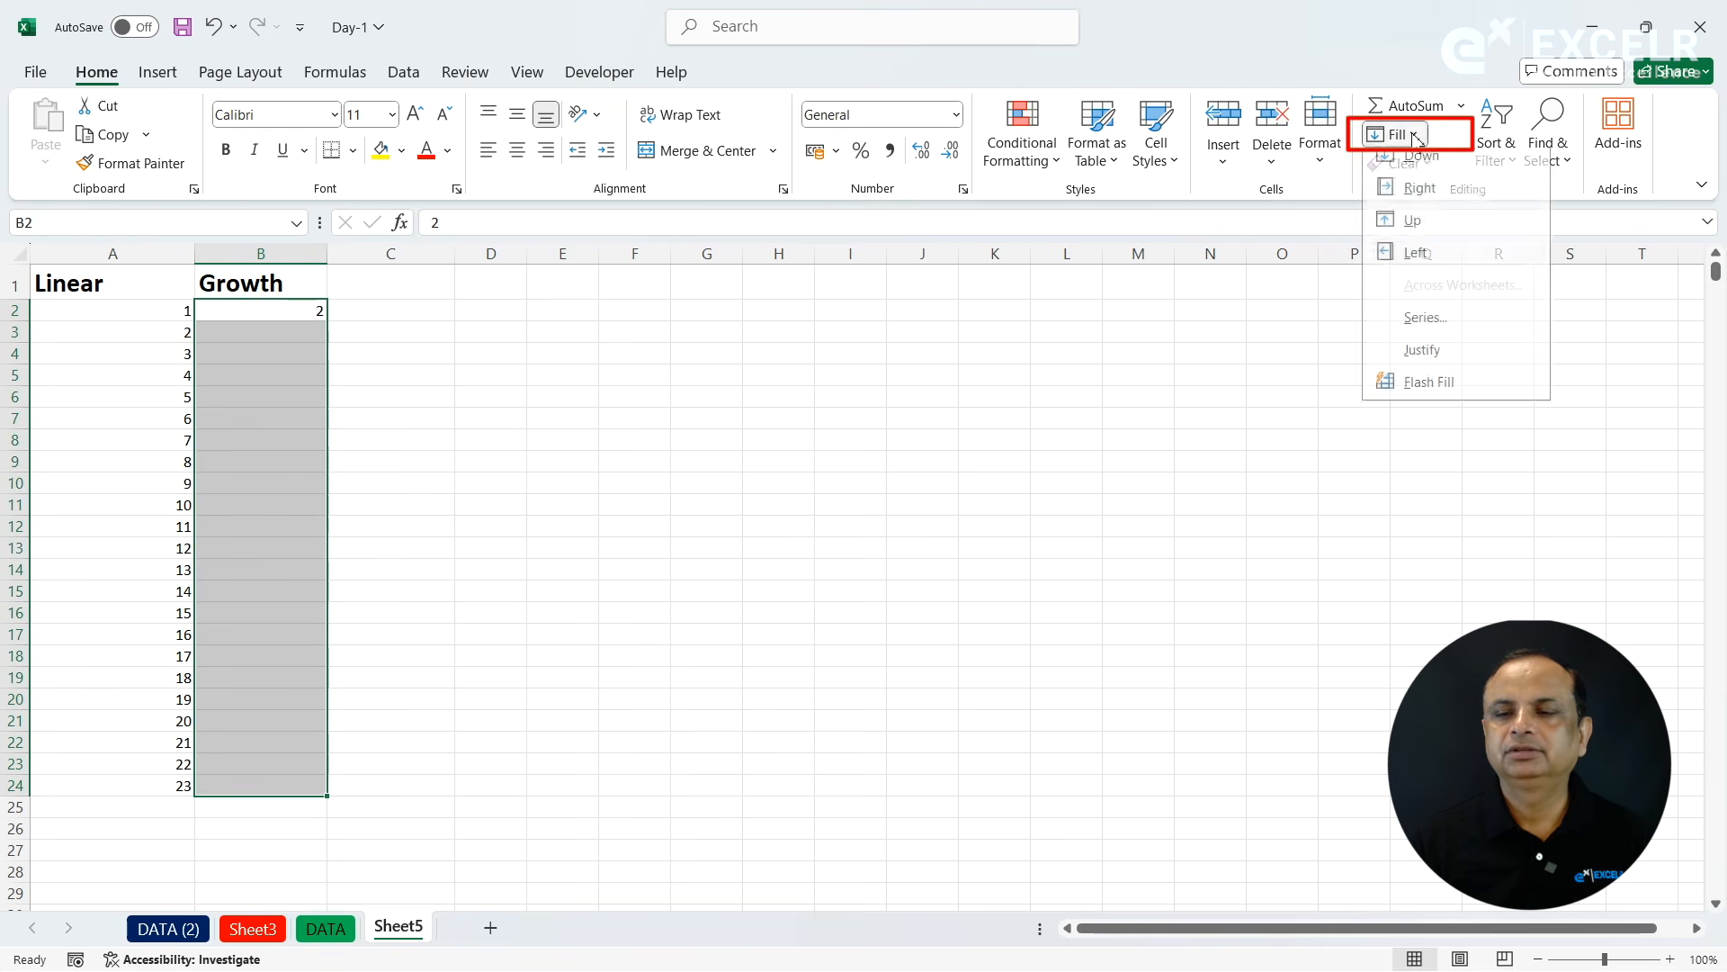
pyautogui.click(1393, 337)
pyautogui.click(1198, 285)
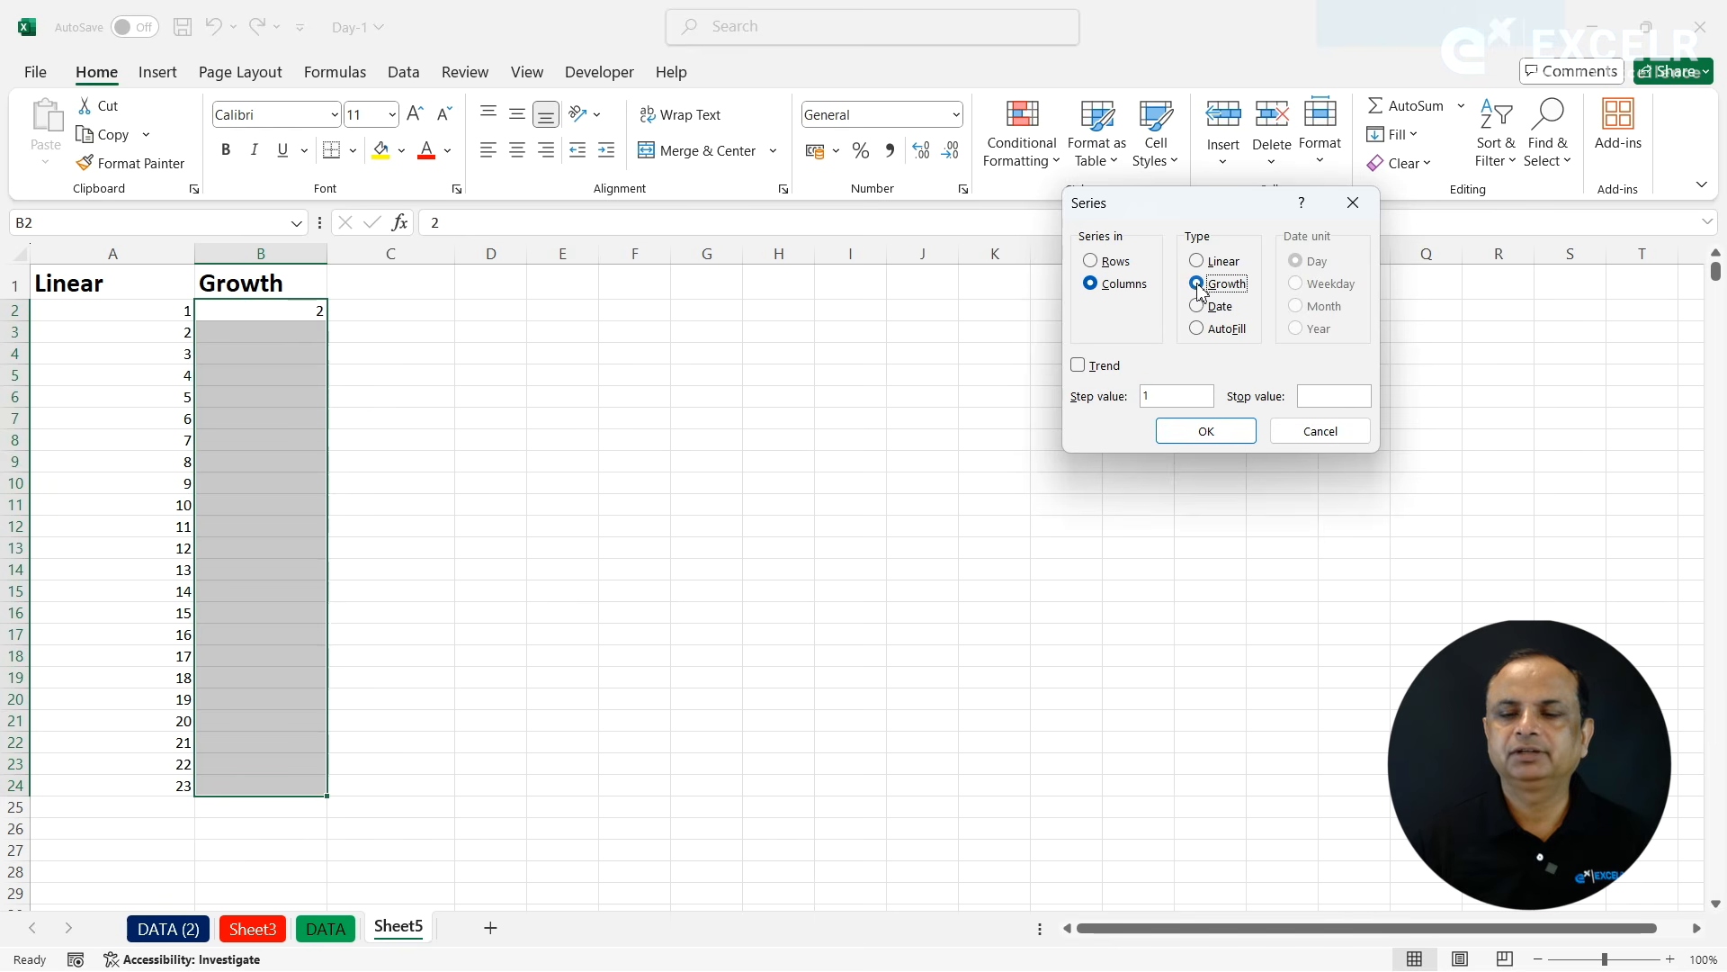
pyautogui.click(1160, 395)
pyautogui.press('BackSpace')
pyautogui.write('3')
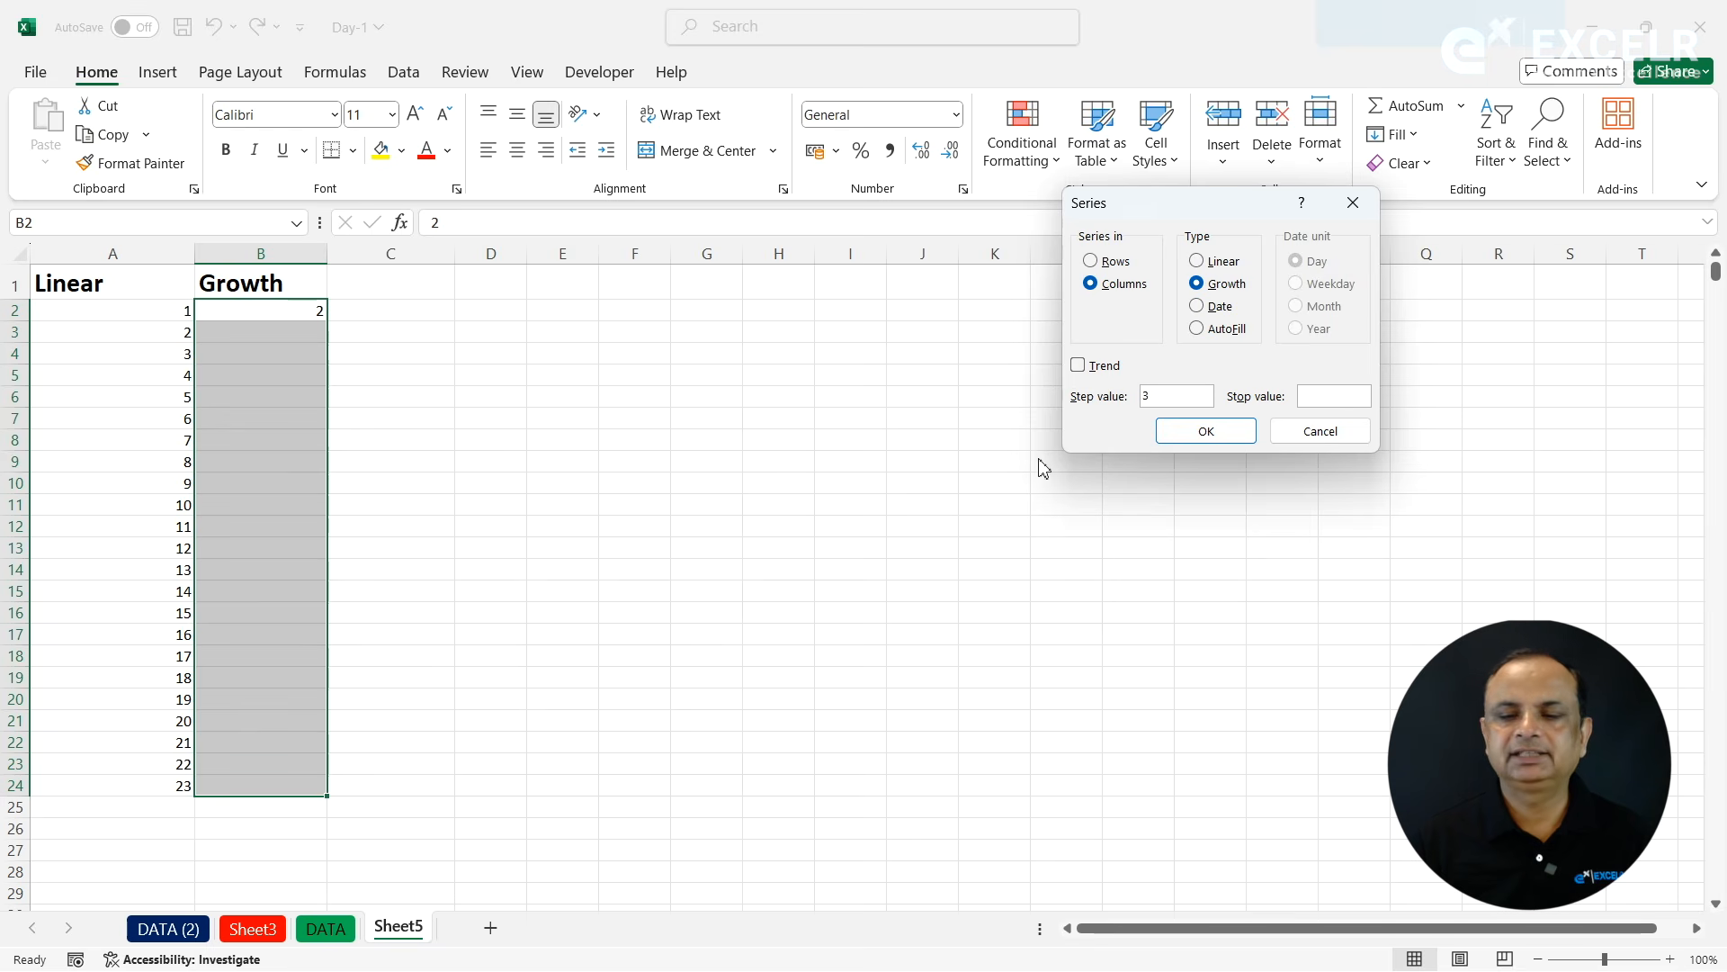
pyautogui.click(1184, 435)
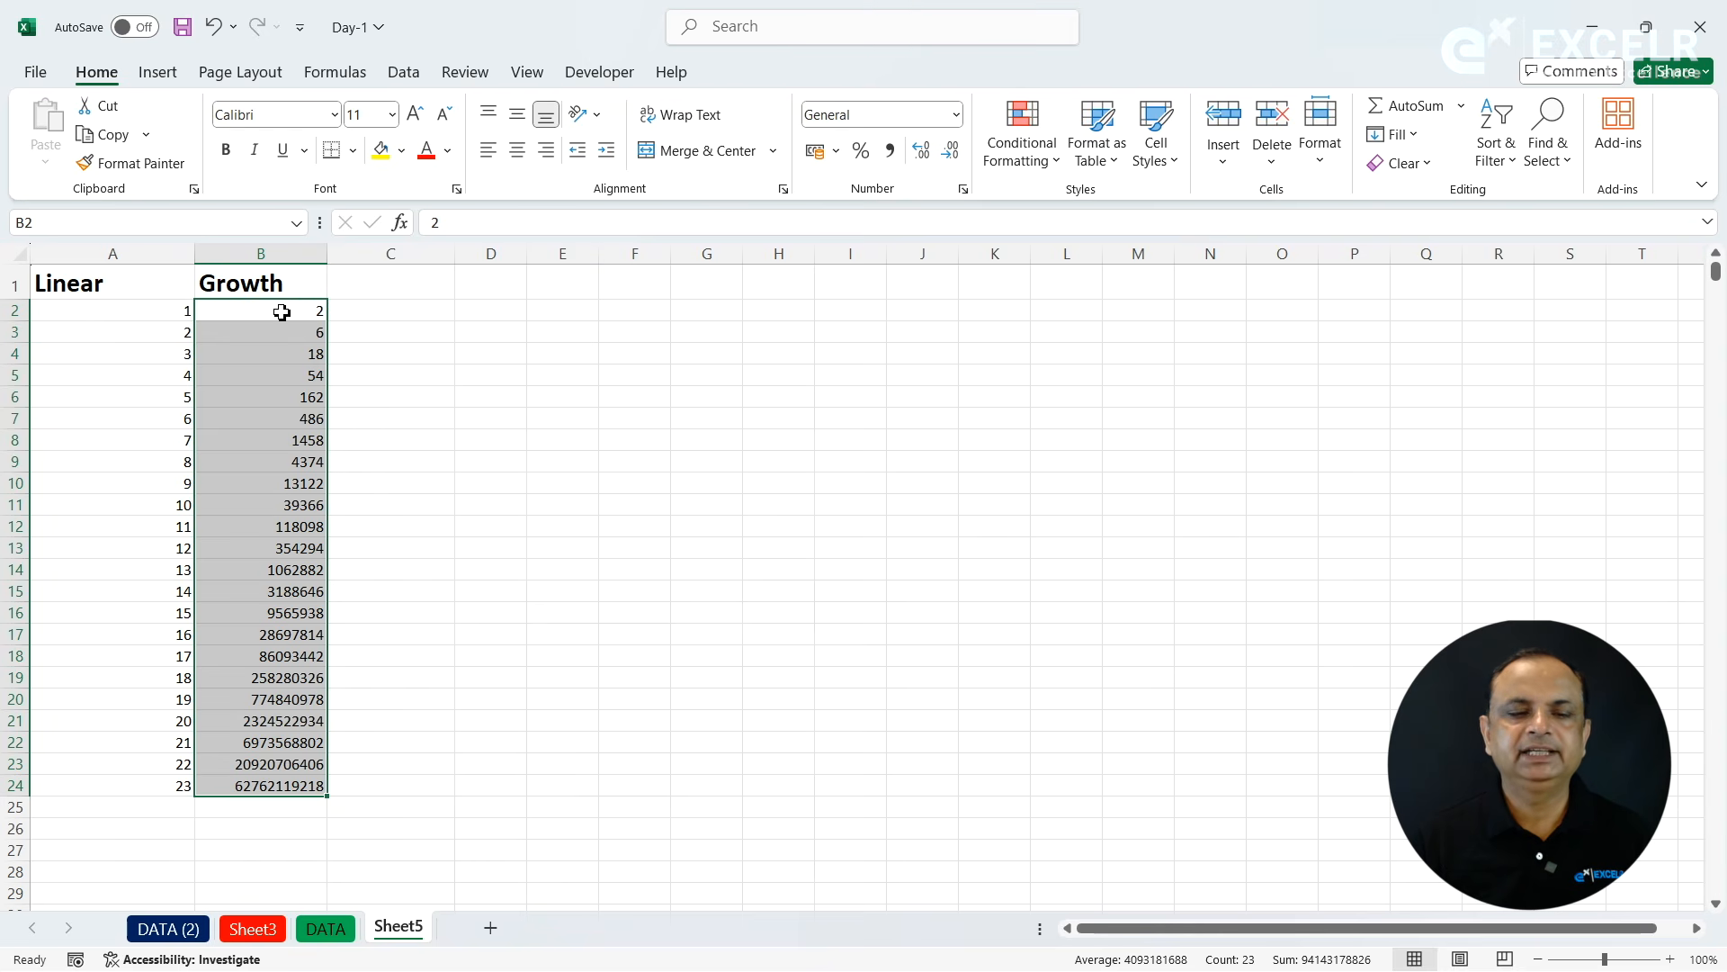
# - Enter the headings DAY, Month, Year and Weekday in cells D1 to G1
pyautogui.click(507, 279)
pyautogui.write('DAY')
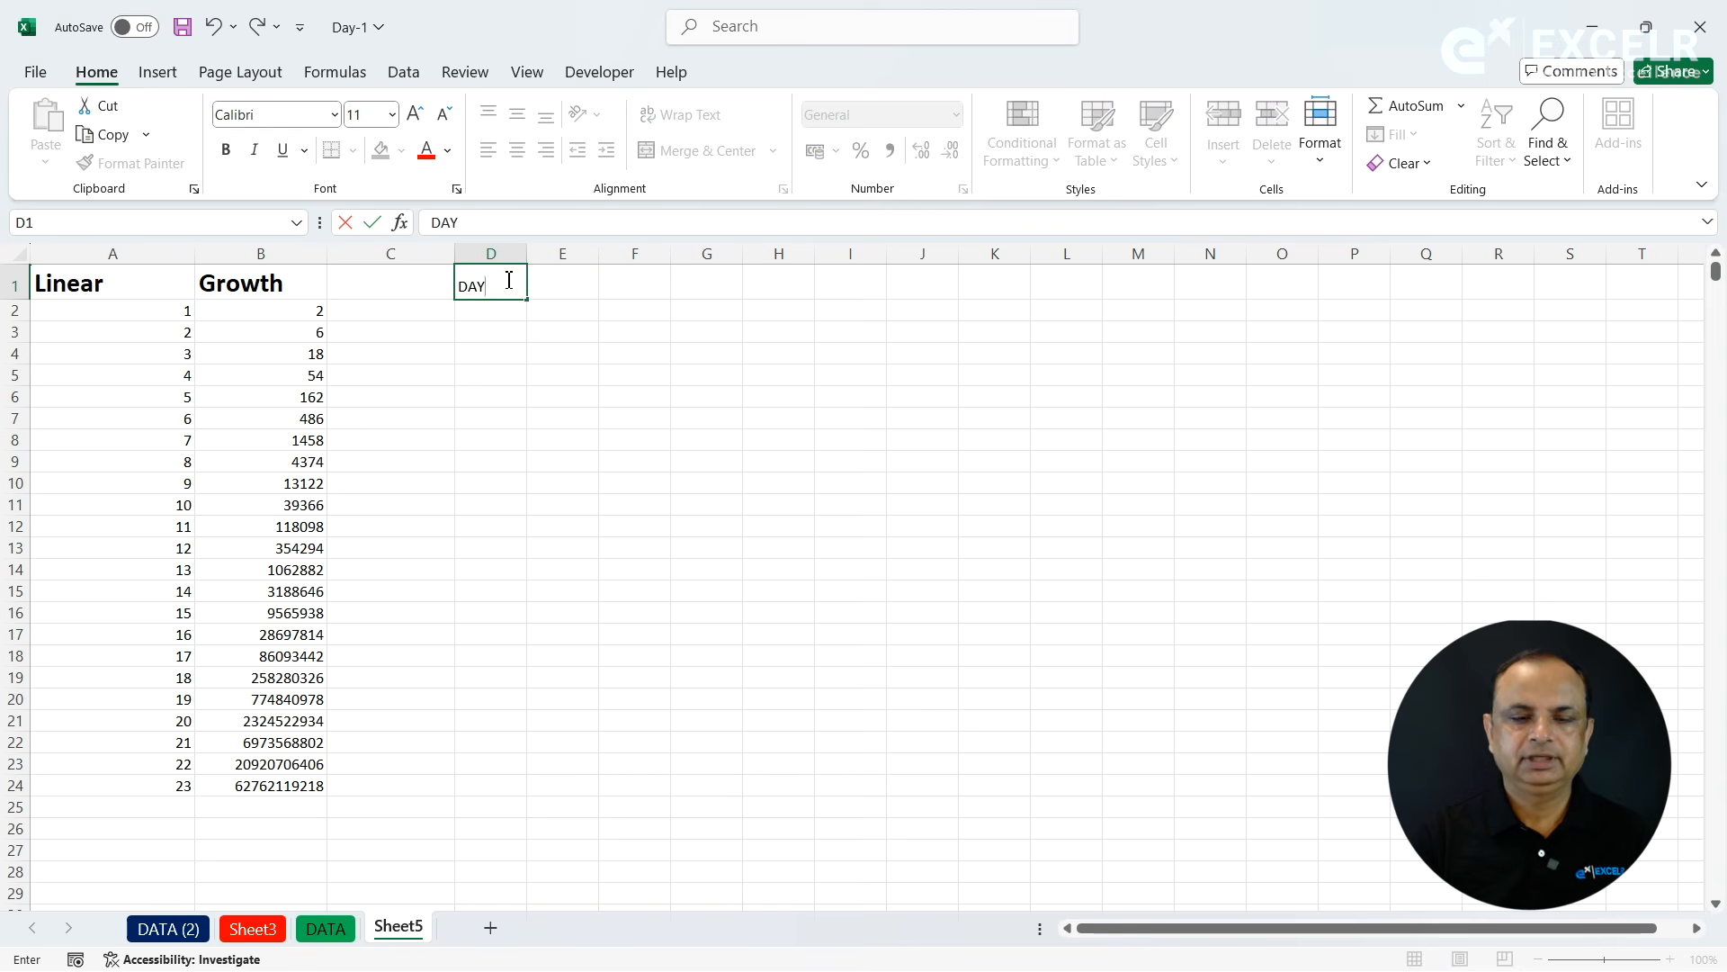
pyautogui.press('Tab')
pyautogui.write('Month')
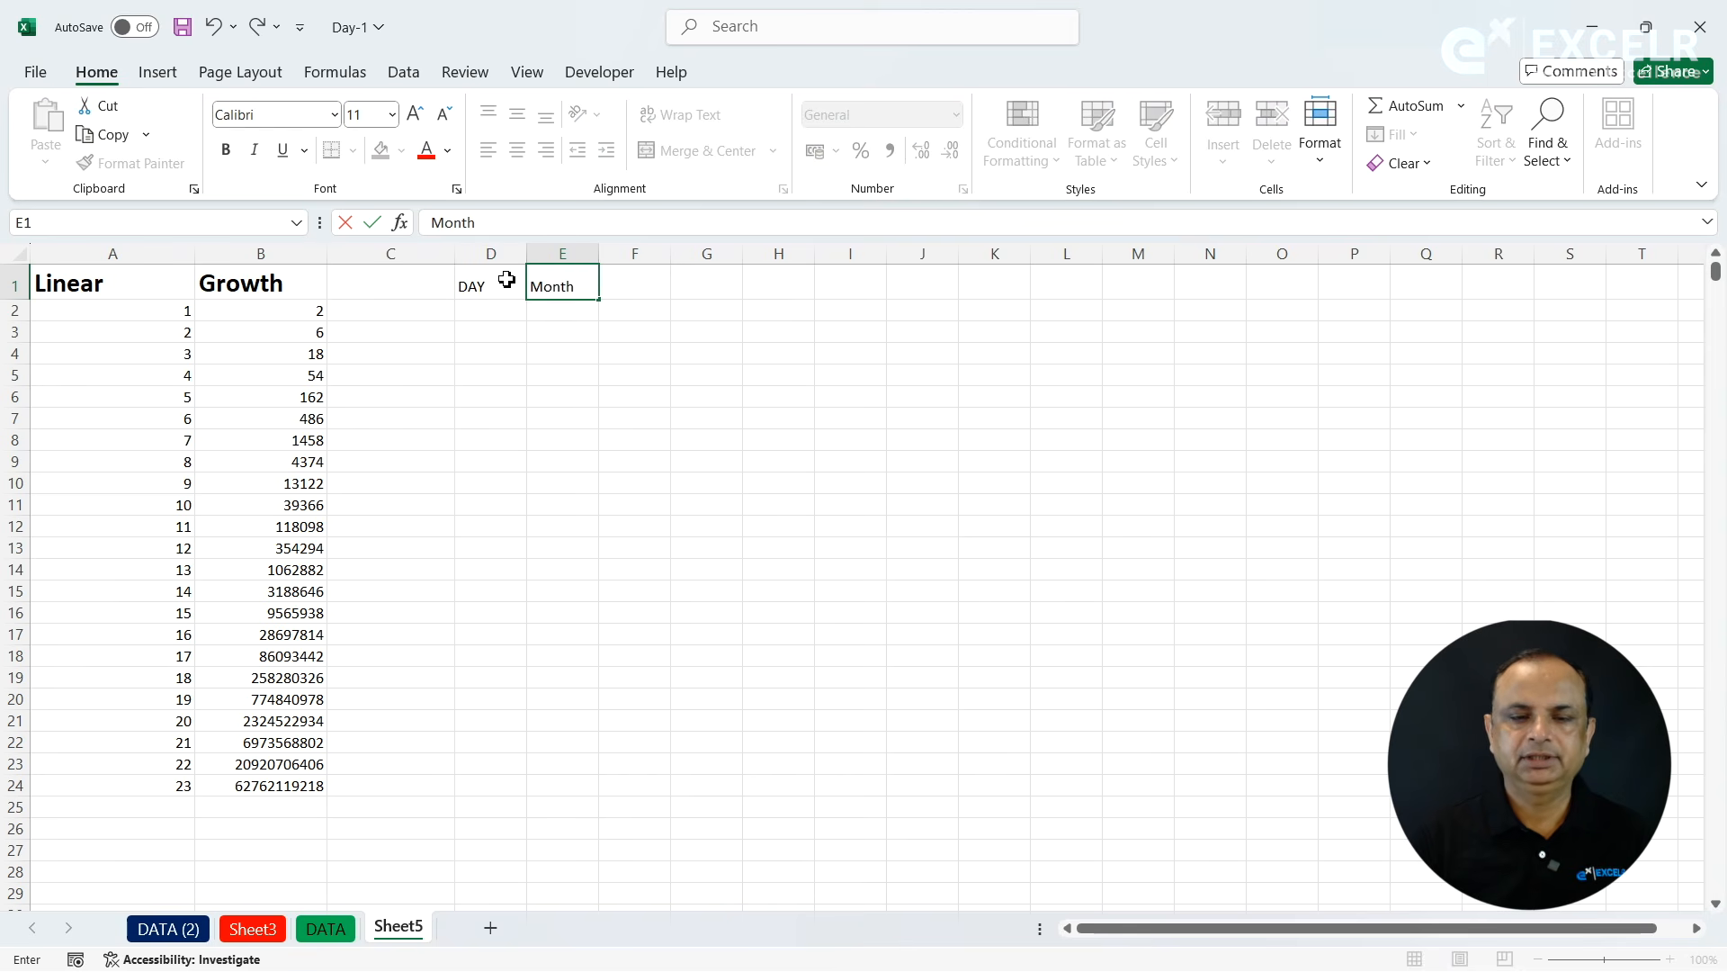
pyautogui.press('Tab')
pyautogui.write('YEar')
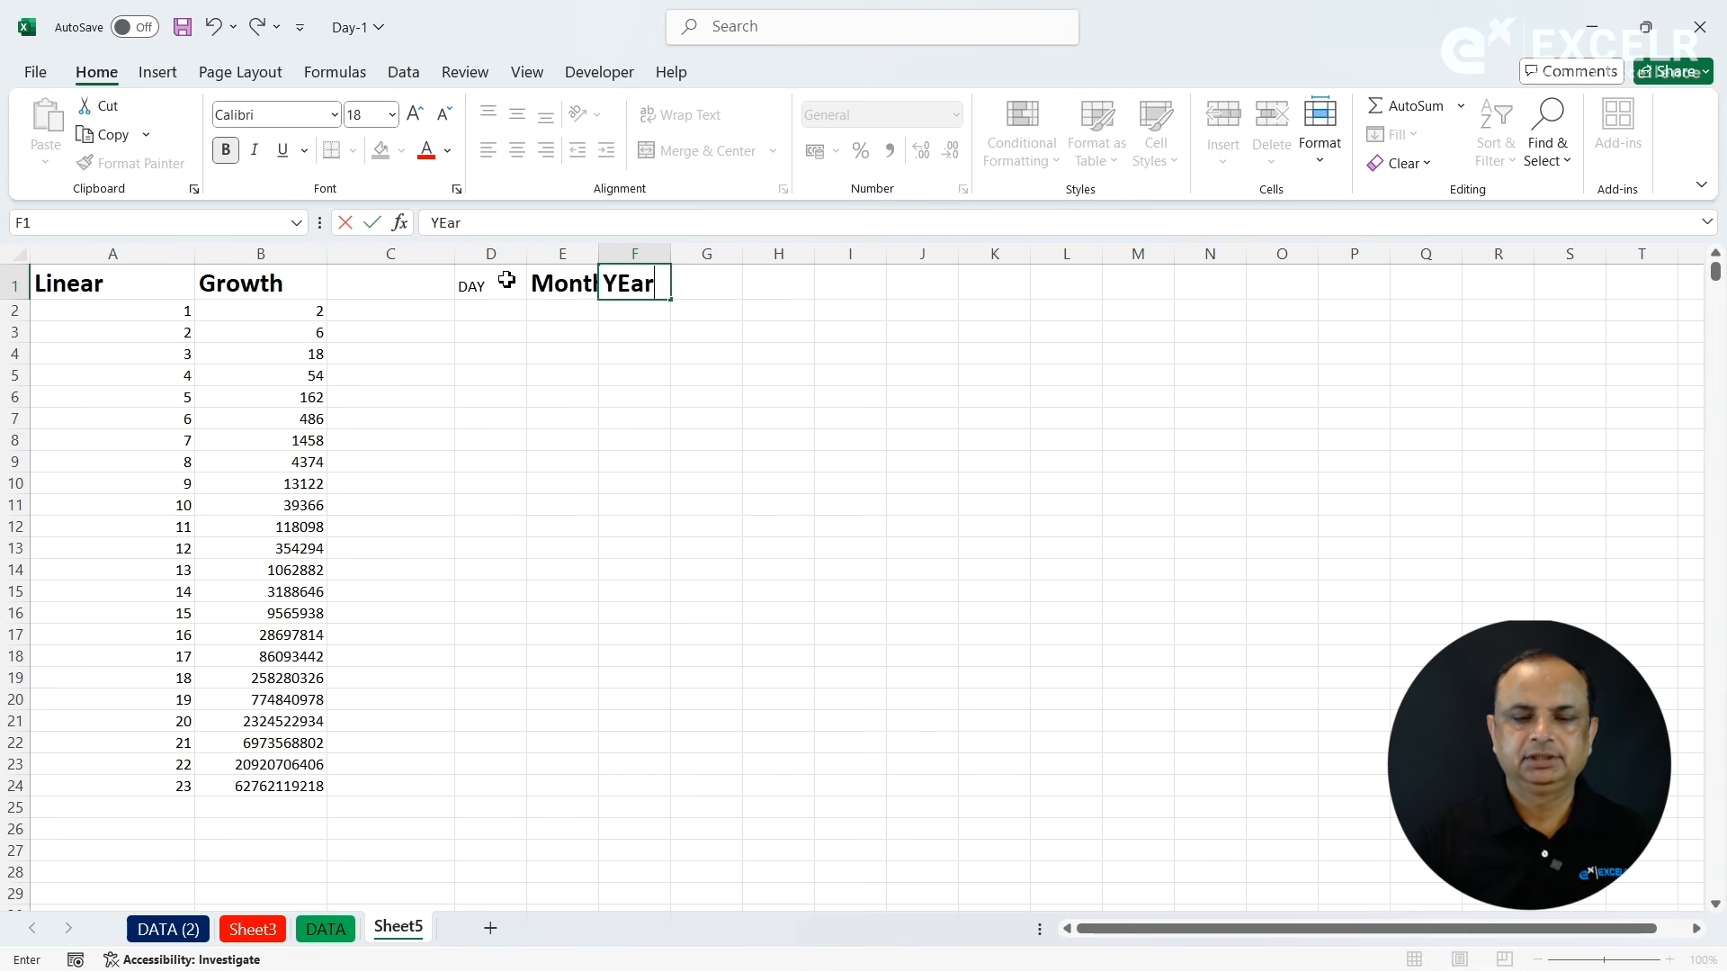
pyautogui.press('Tab')
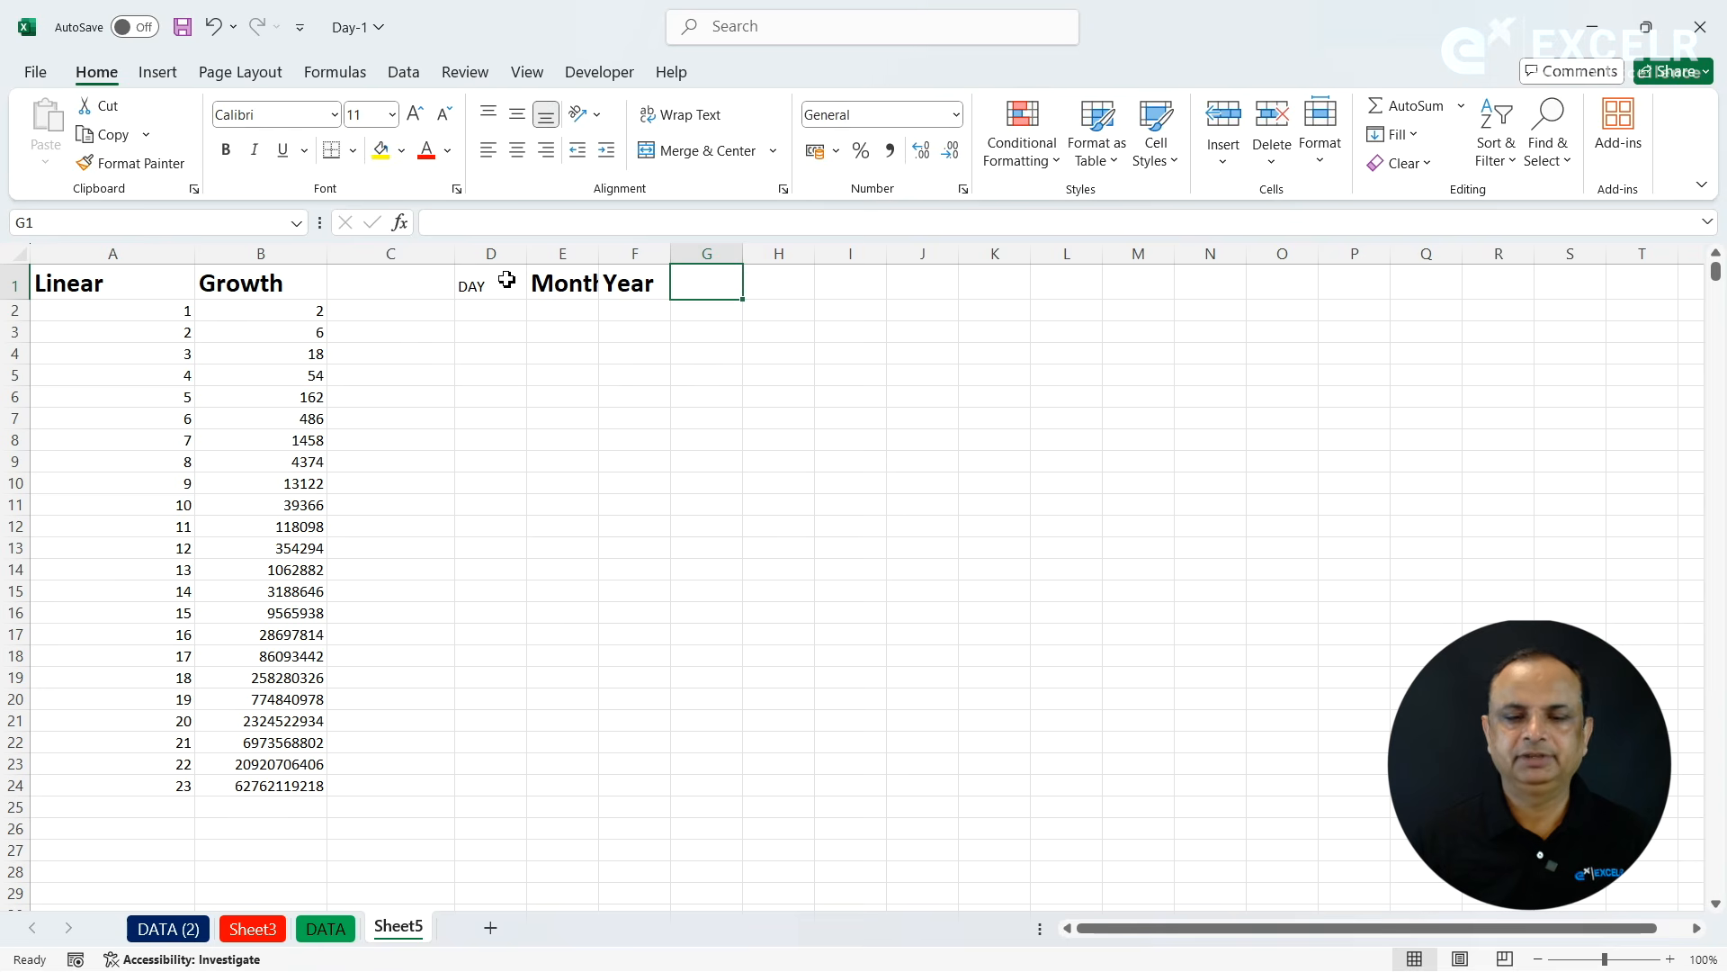
pyautogui.write('Week')
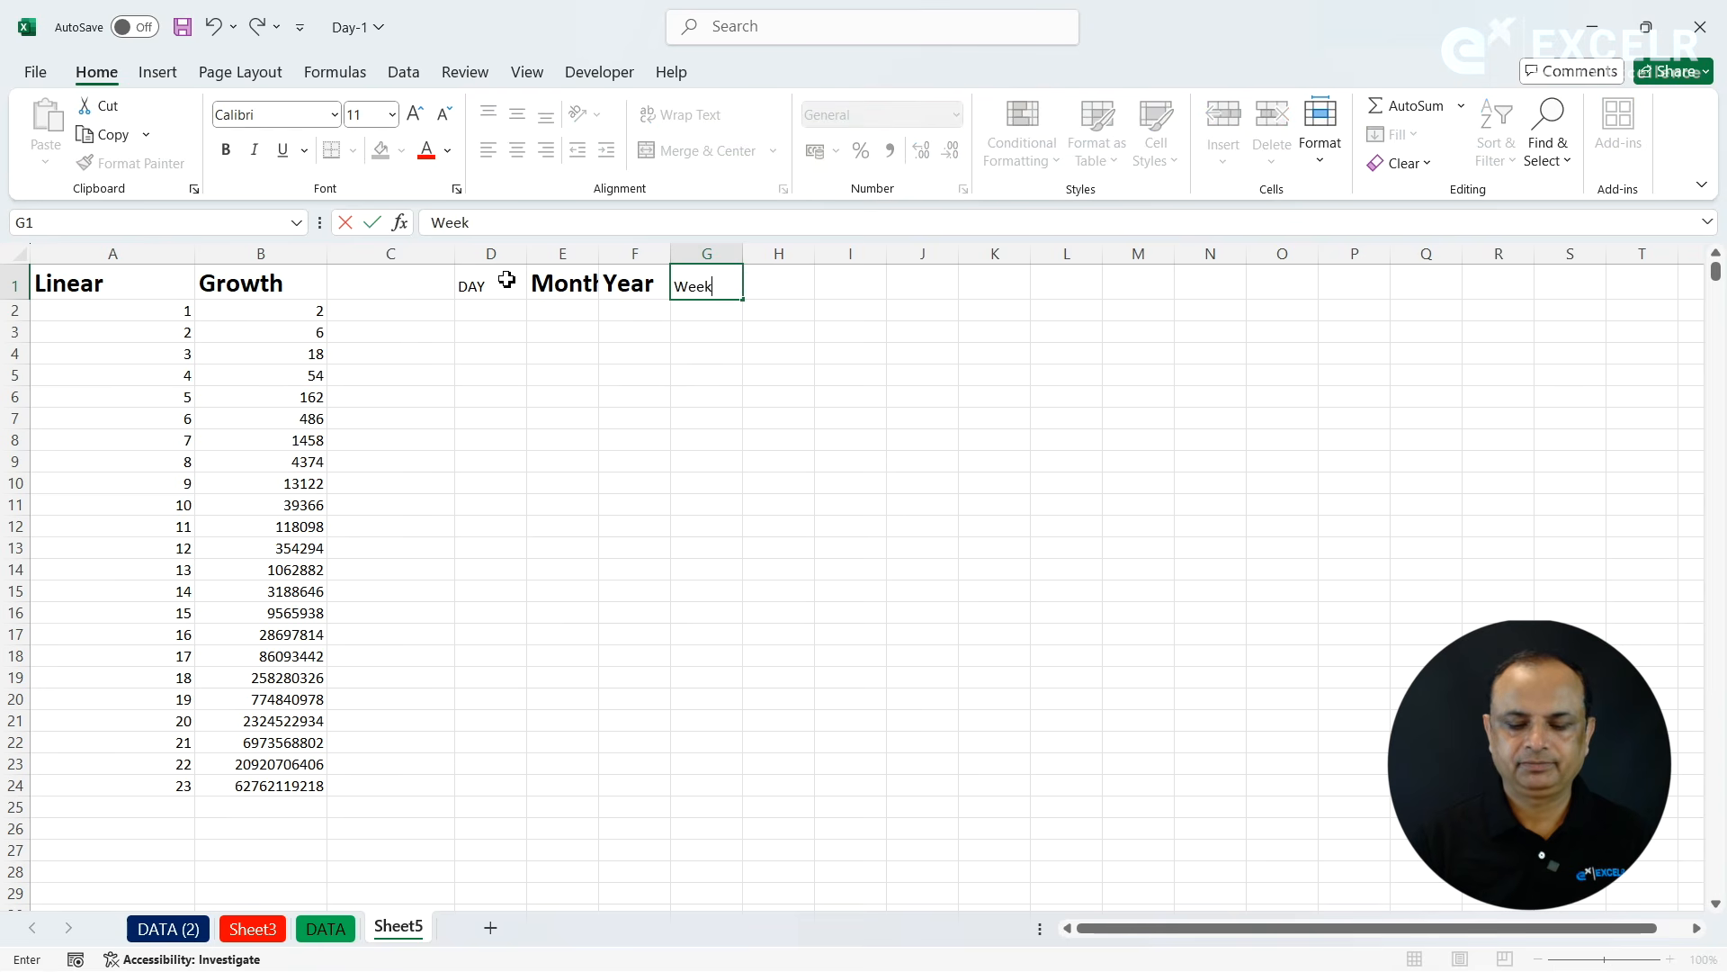
pyautogui.write('day')
pyautogui.press('Return')
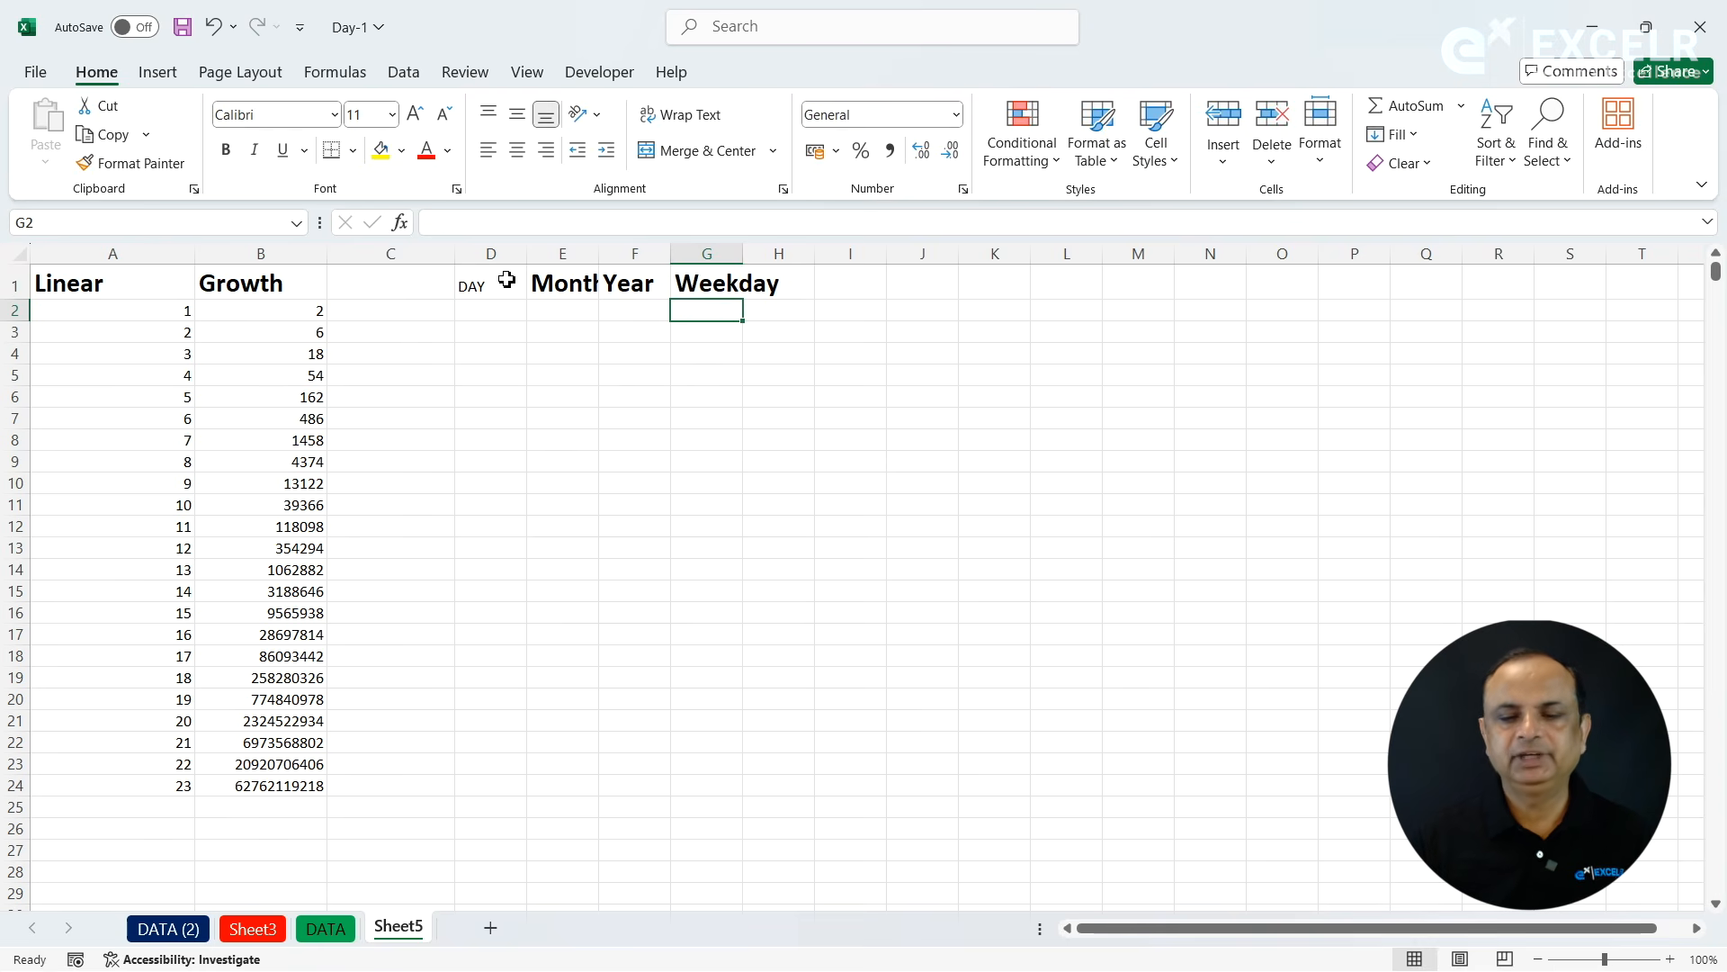
# - Autofit the Weekday and Month columns and copy the Month heading's format onto the DAY heading in D1
pyautogui.doubleClick(742, 254)
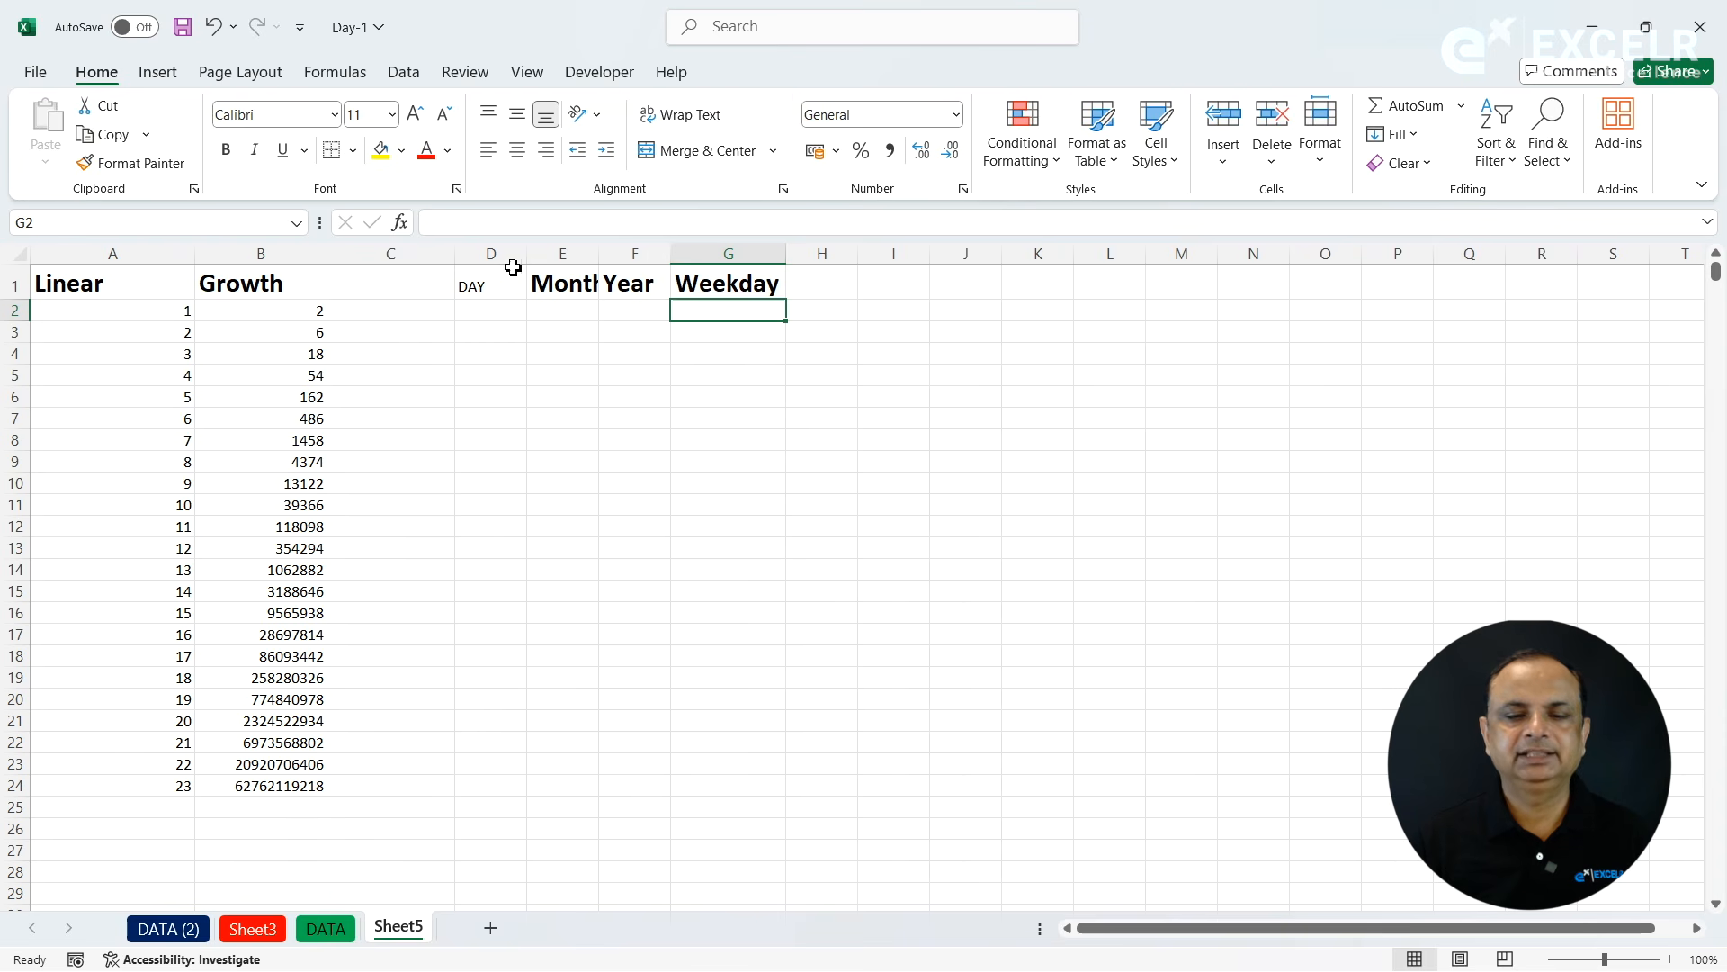
pyautogui.doubleClick(601, 259)
pyautogui.click(594, 286)
pyautogui.click(135, 163)
pyautogui.click(475, 288)
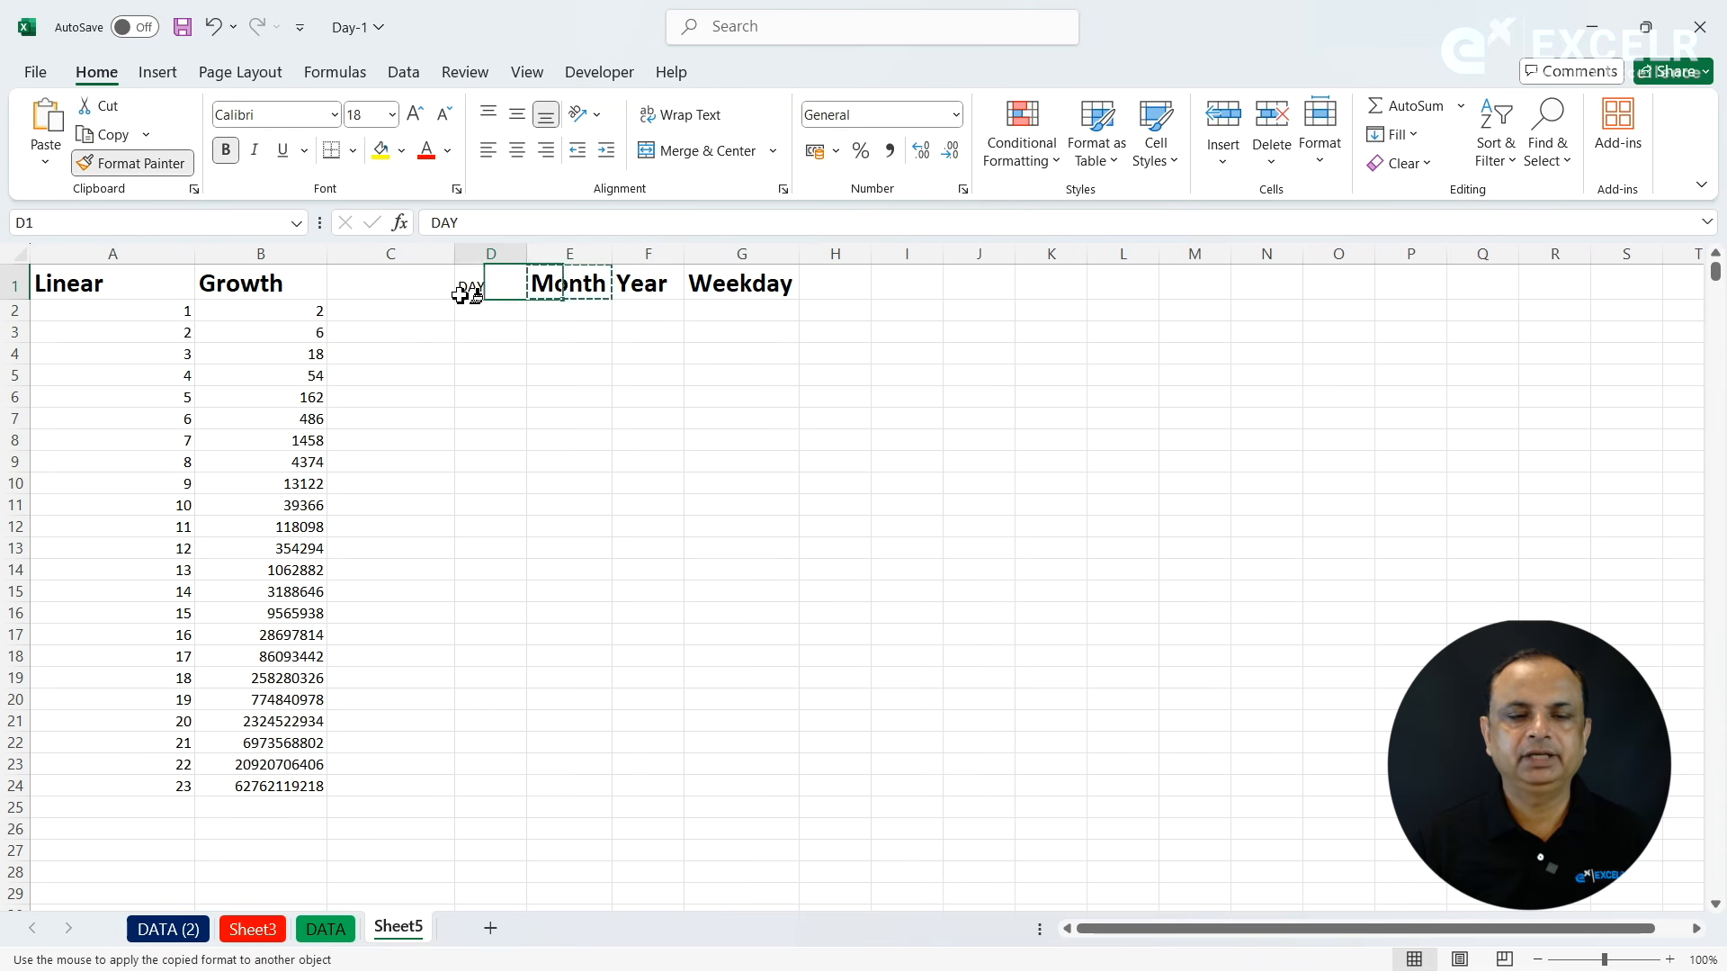
# - Enter the date 01-01-2024 in D2, copy it across to G2 and widen the Year column to fit
pyautogui.click(511, 315)
pyautogui.write('1-')
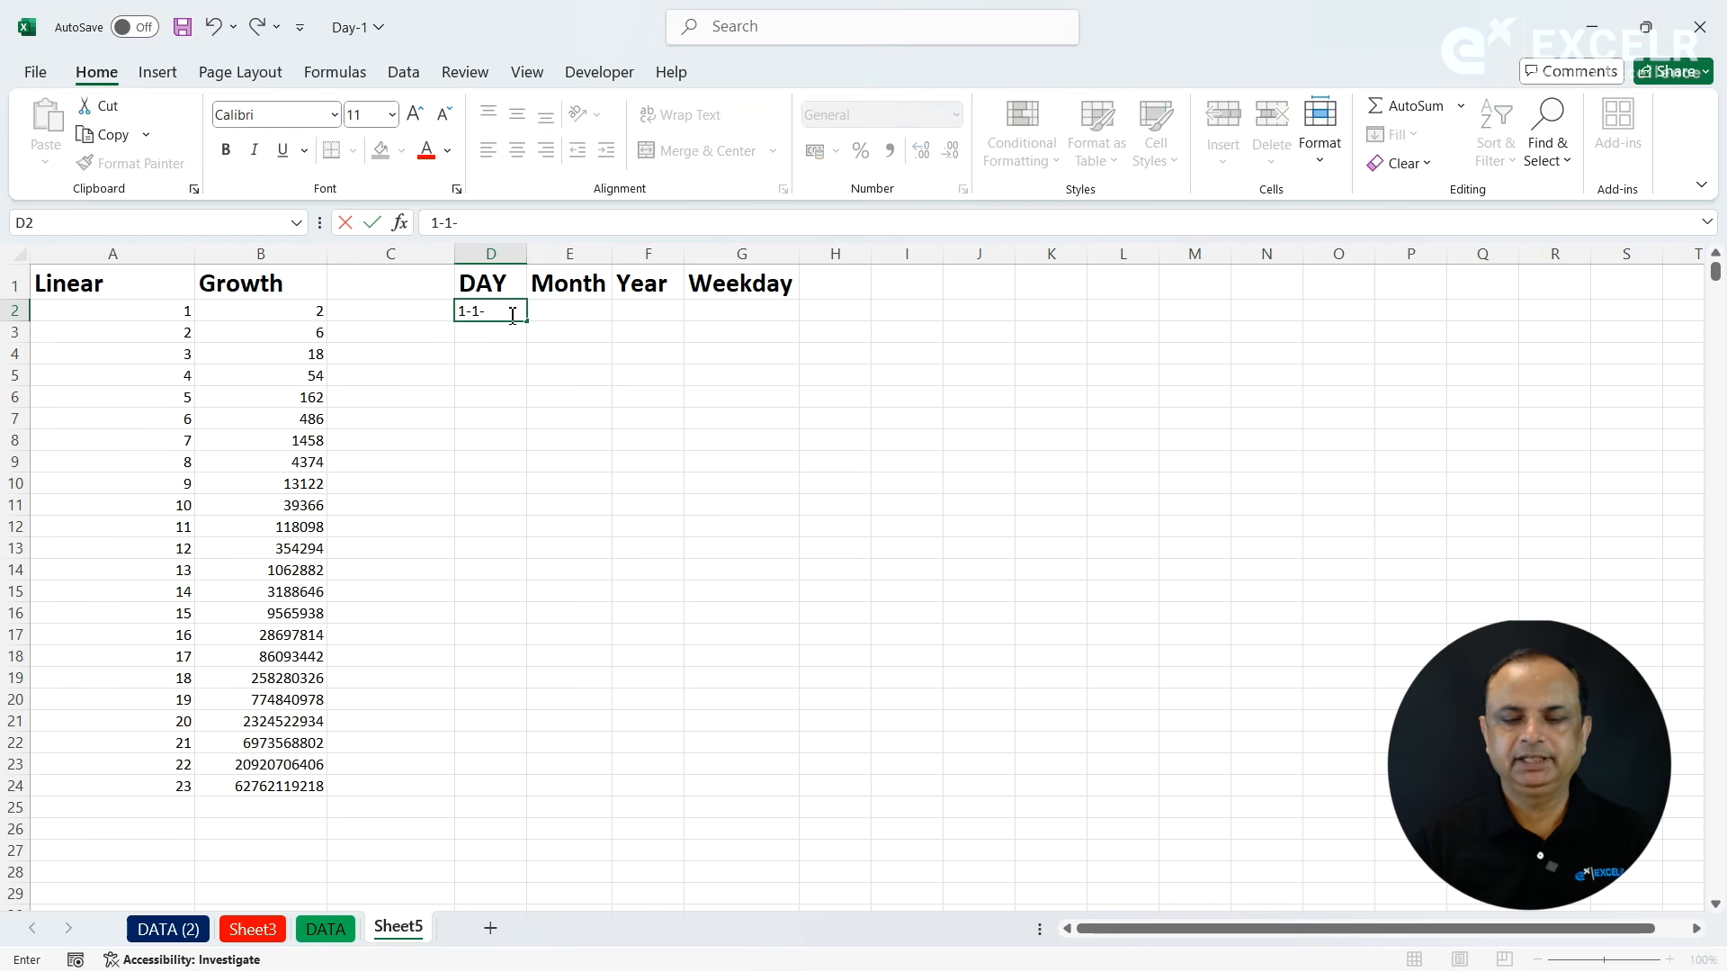
pyautogui.write('01-2024')
pyautogui.press('Return')
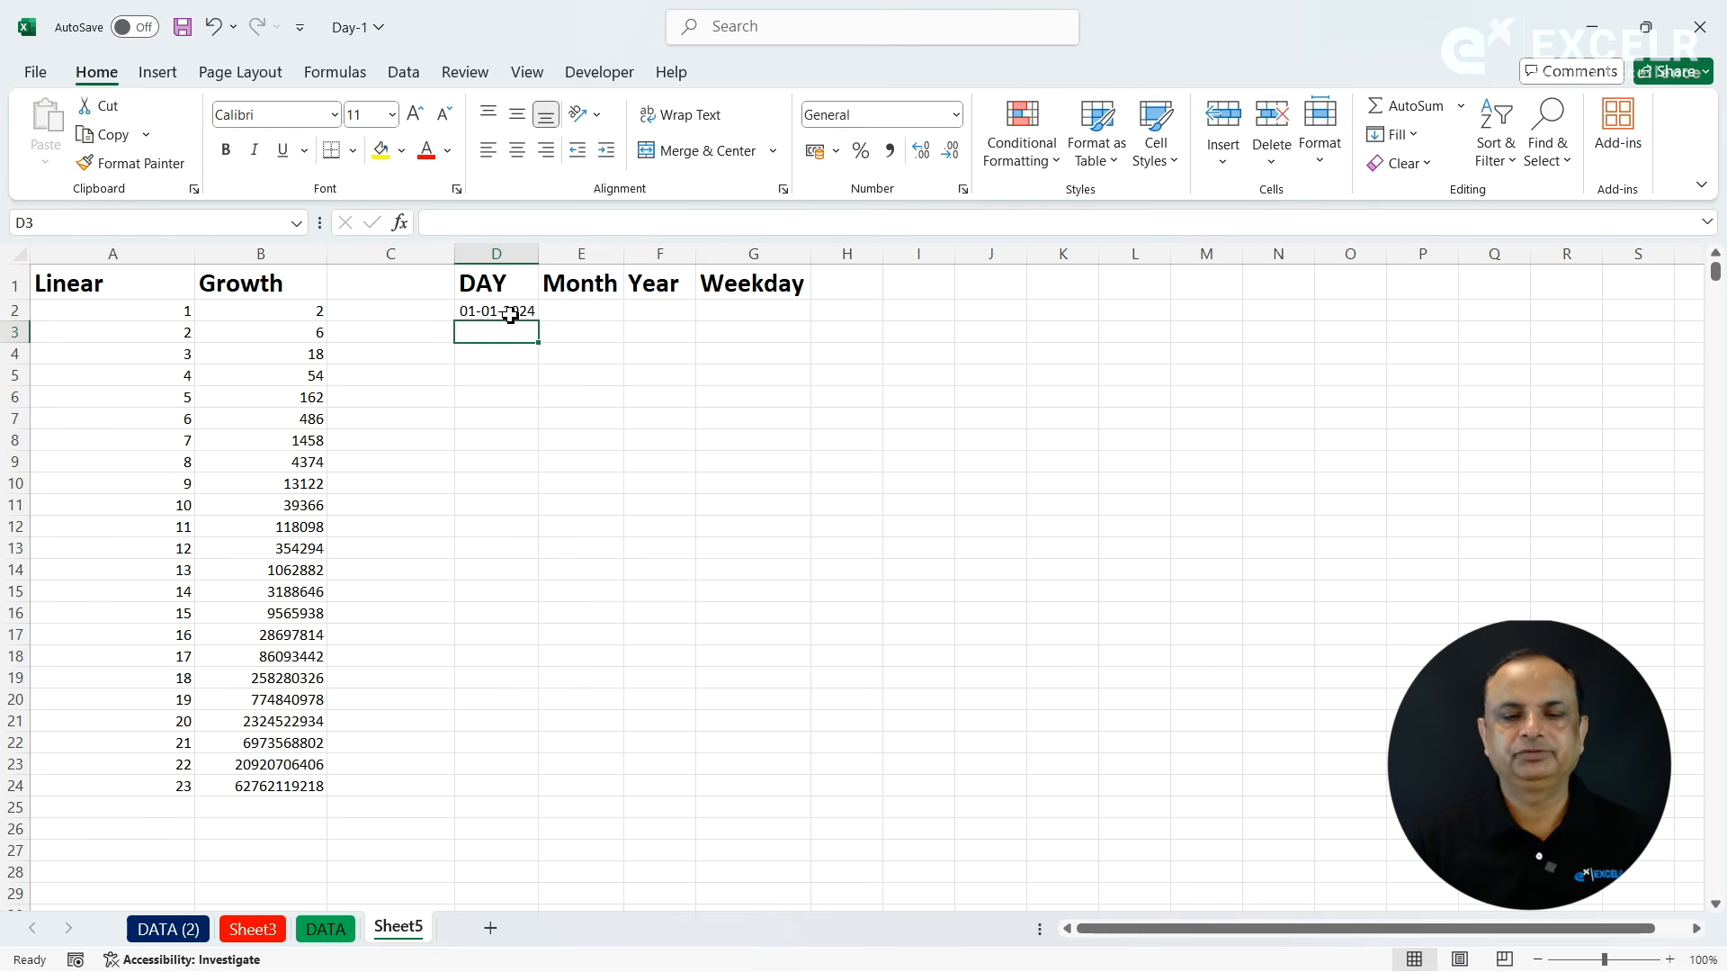
pyautogui.moveTo(505, 311); pyautogui.dragTo(786, 315)
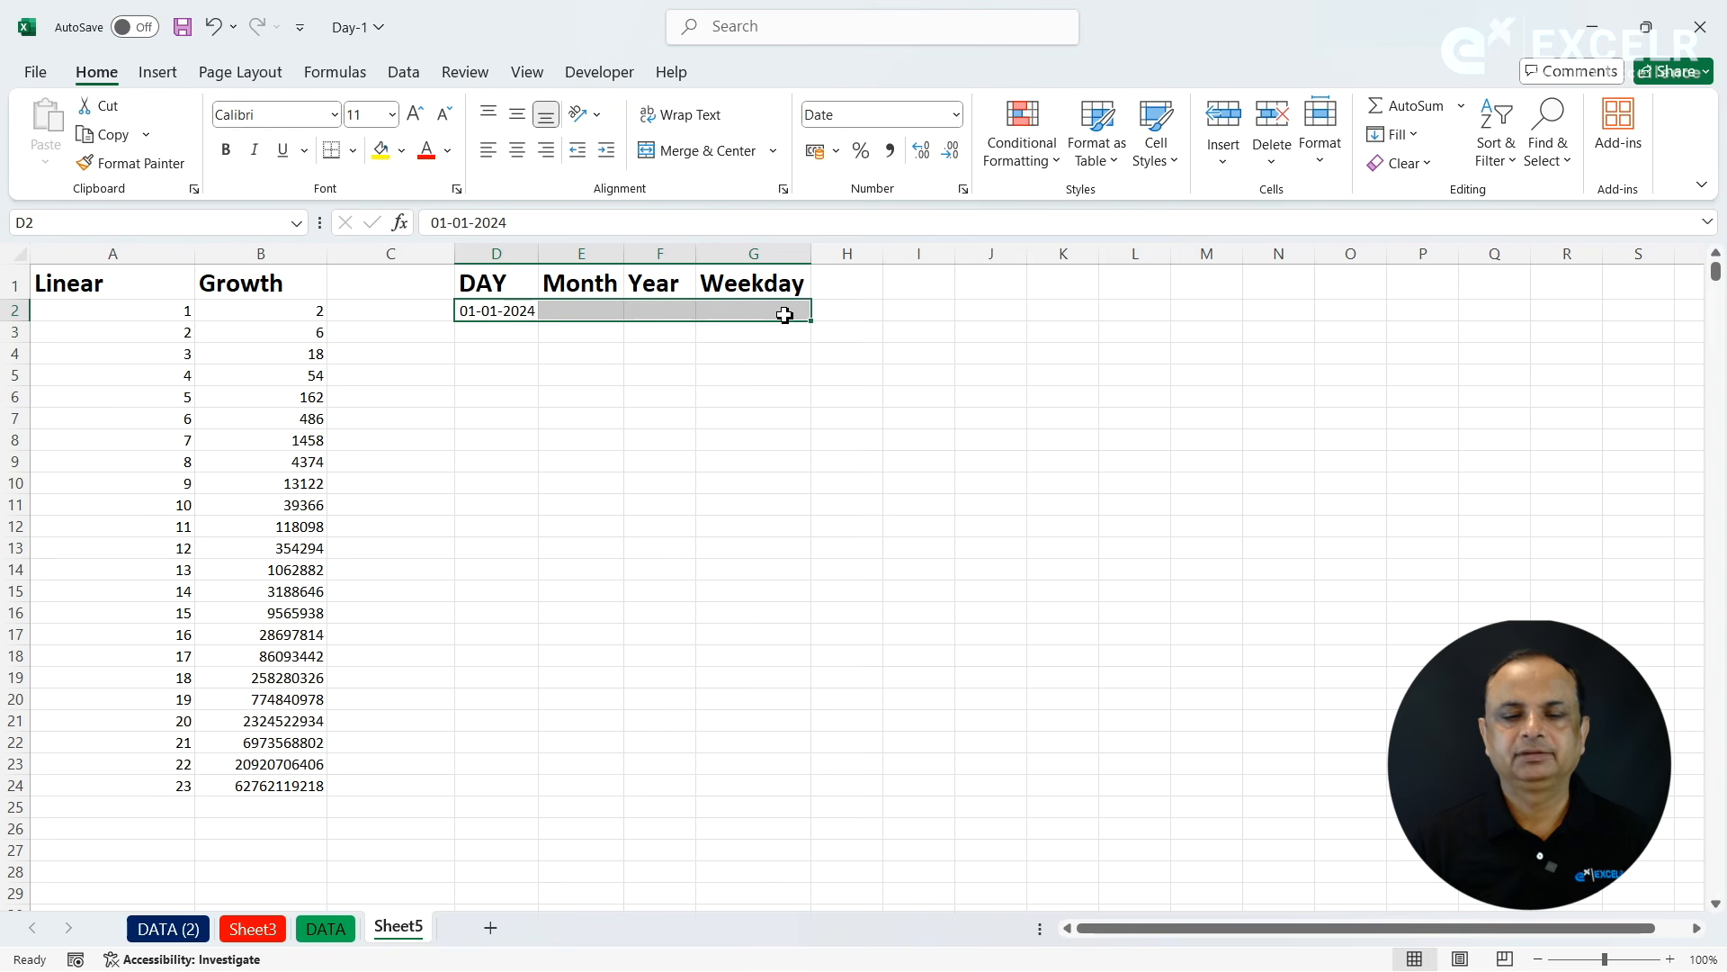
pyautogui.hotkey('ctrl', 'r')
pyautogui.moveTo(696, 249); pyautogui.dragTo(706, 248)
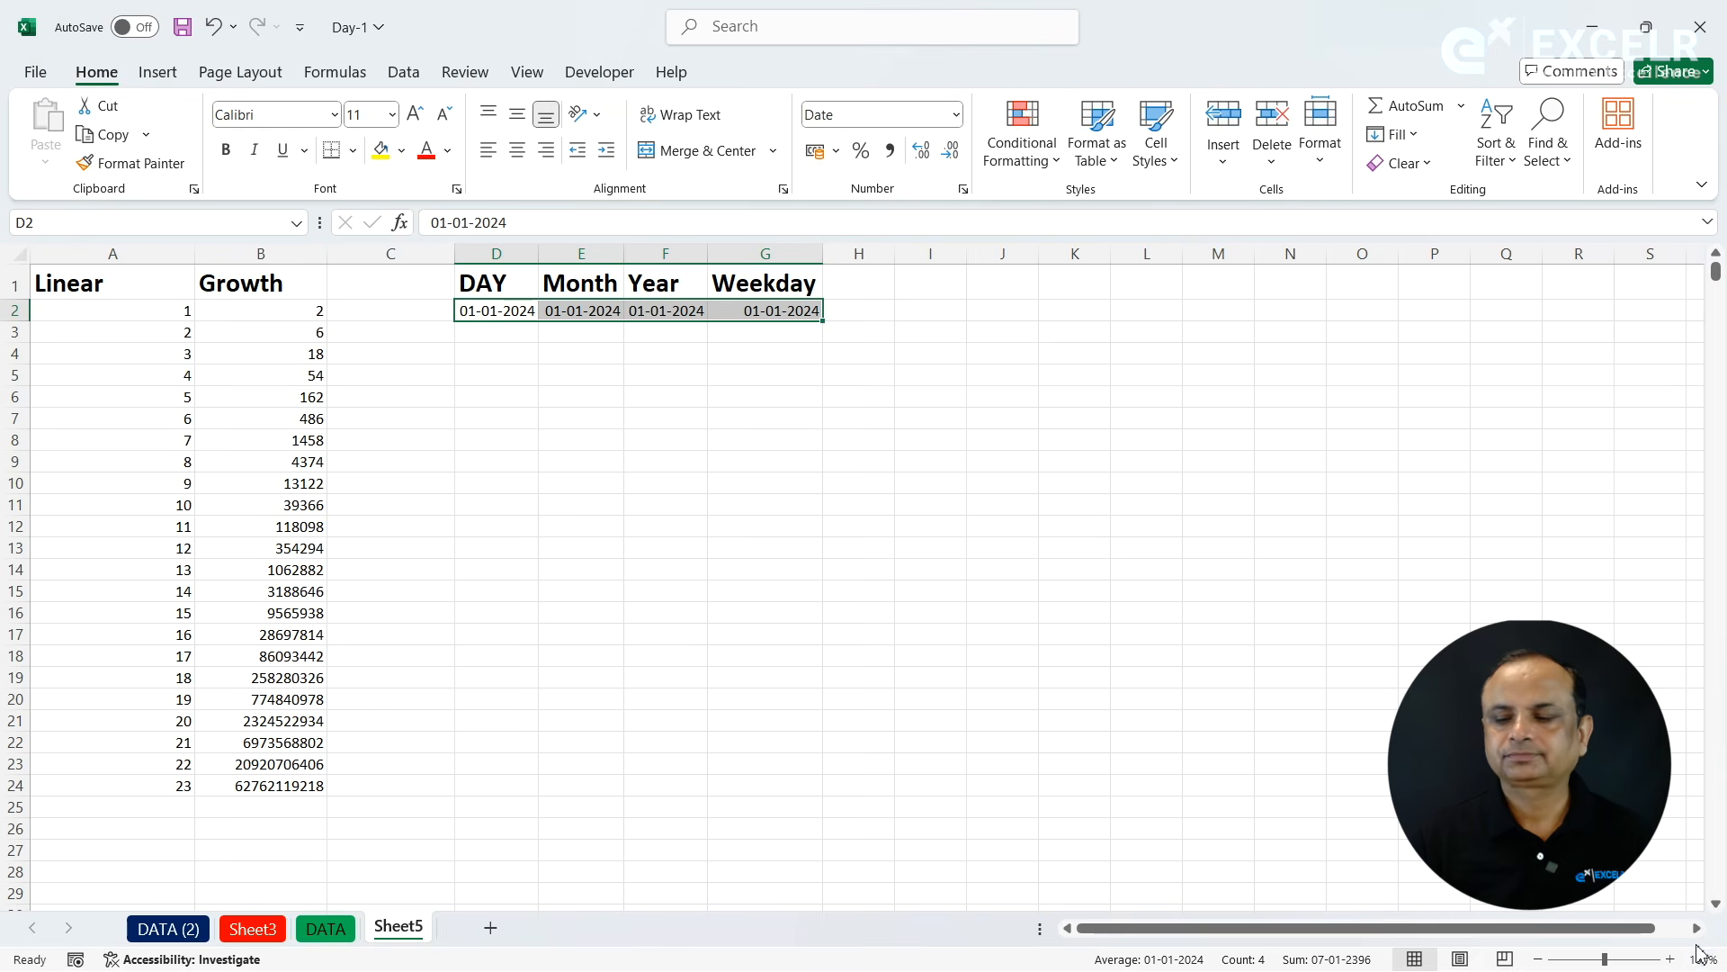
# - Extend the date in D2 down to D22 as a daily series under the DAY heading
pyautogui.click(1669, 960)
pyautogui.click(1670, 960)
pyautogui.click(1670, 960)
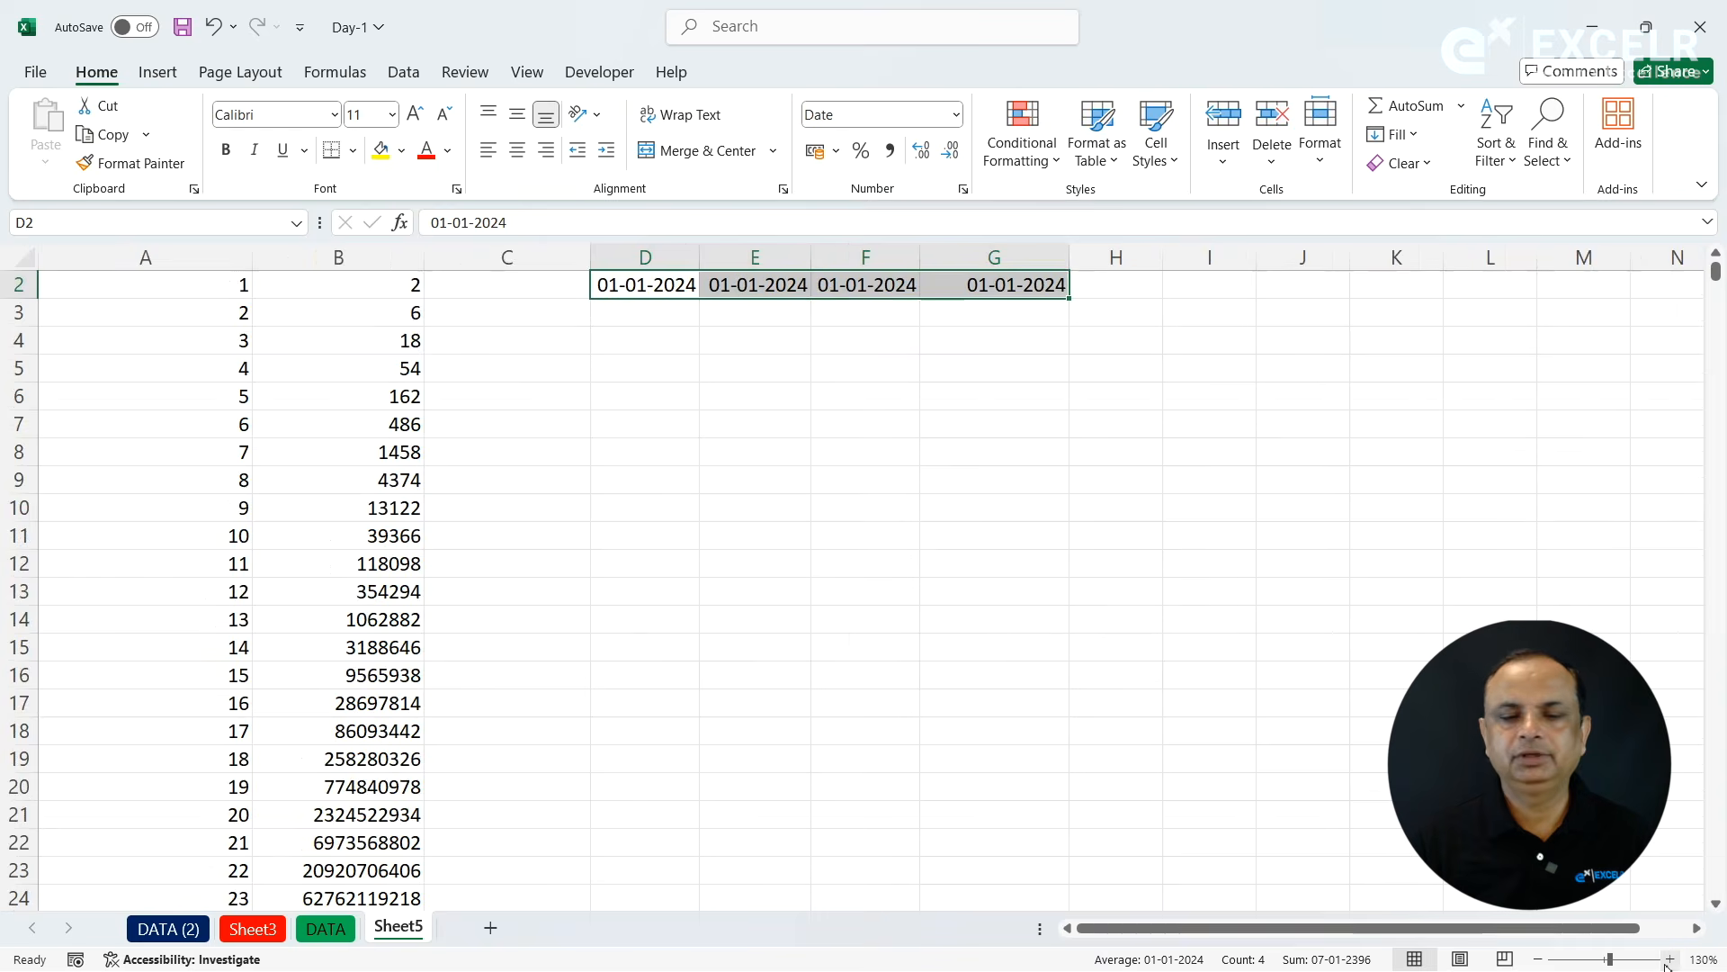
pyautogui.click(688, 393)
pyautogui.press('Up')
pyautogui.press('Up')
pyautogui.press('Up')
pyautogui.press('Up')
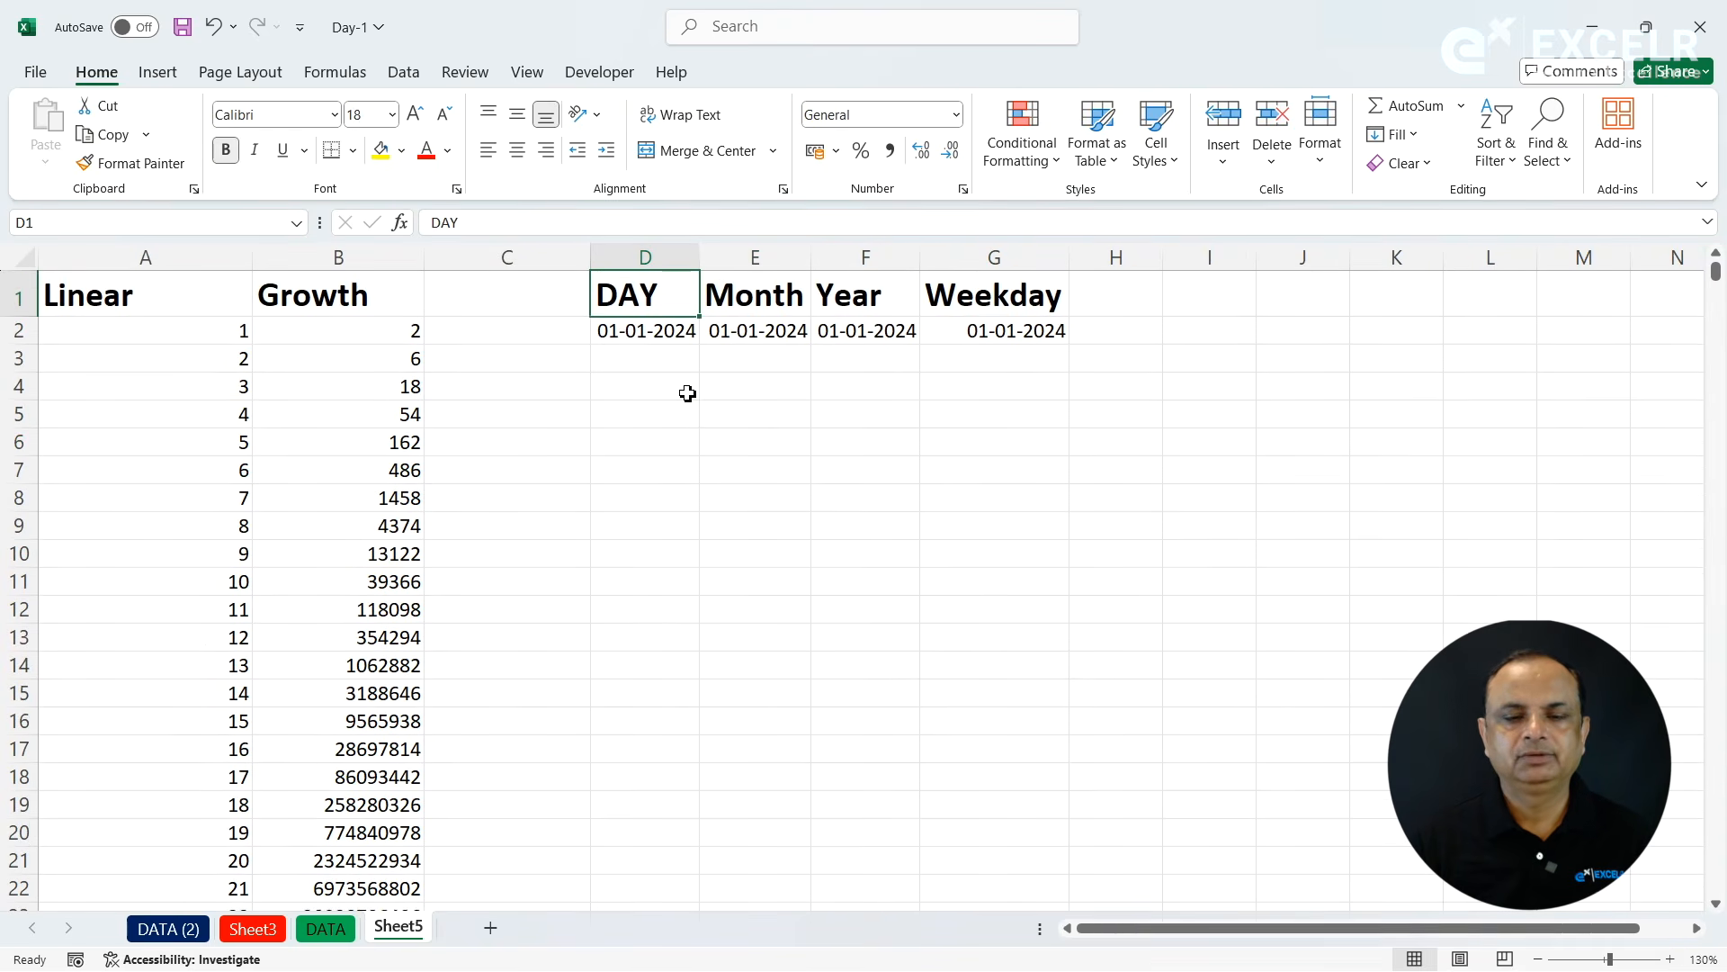
pyautogui.click(674, 331)
pyautogui.moveTo(699, 344); pyautogui.dragTo(693, 914)
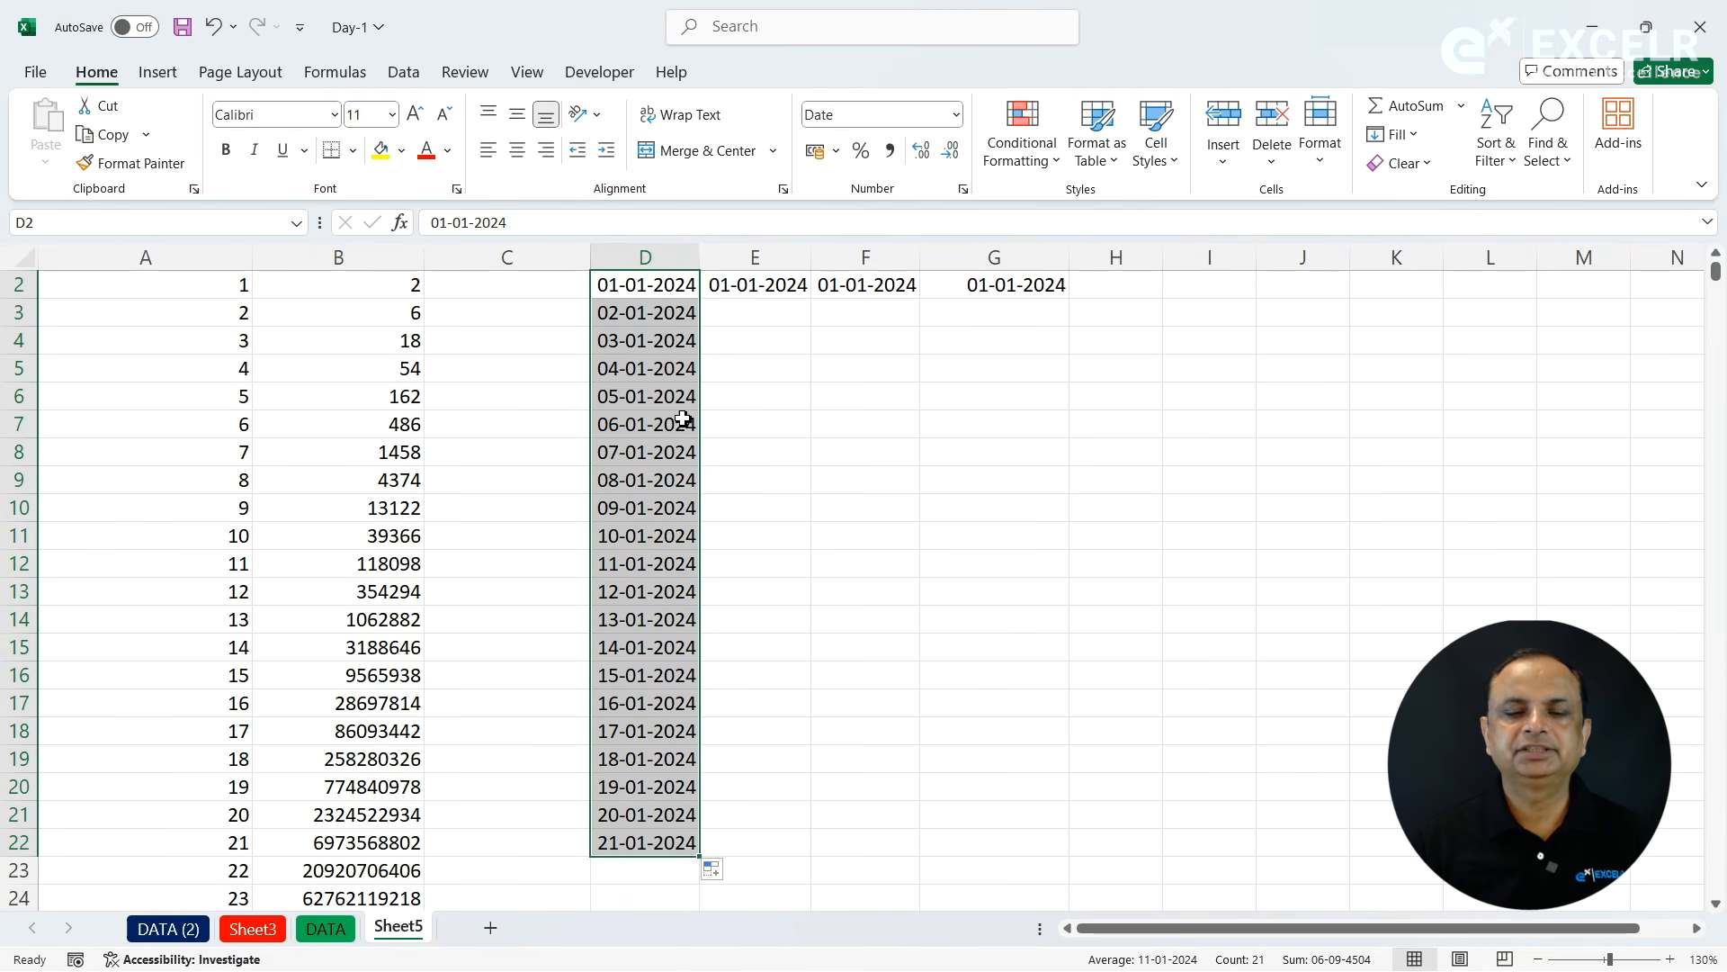
# - Extend the date in E2 down to E22 under the Month heading using the Fill Months option
pyautogui.click(754, 336)
pyautogui.press('Up')
pyautogui.press('Up')
pyautogui.press('Up')
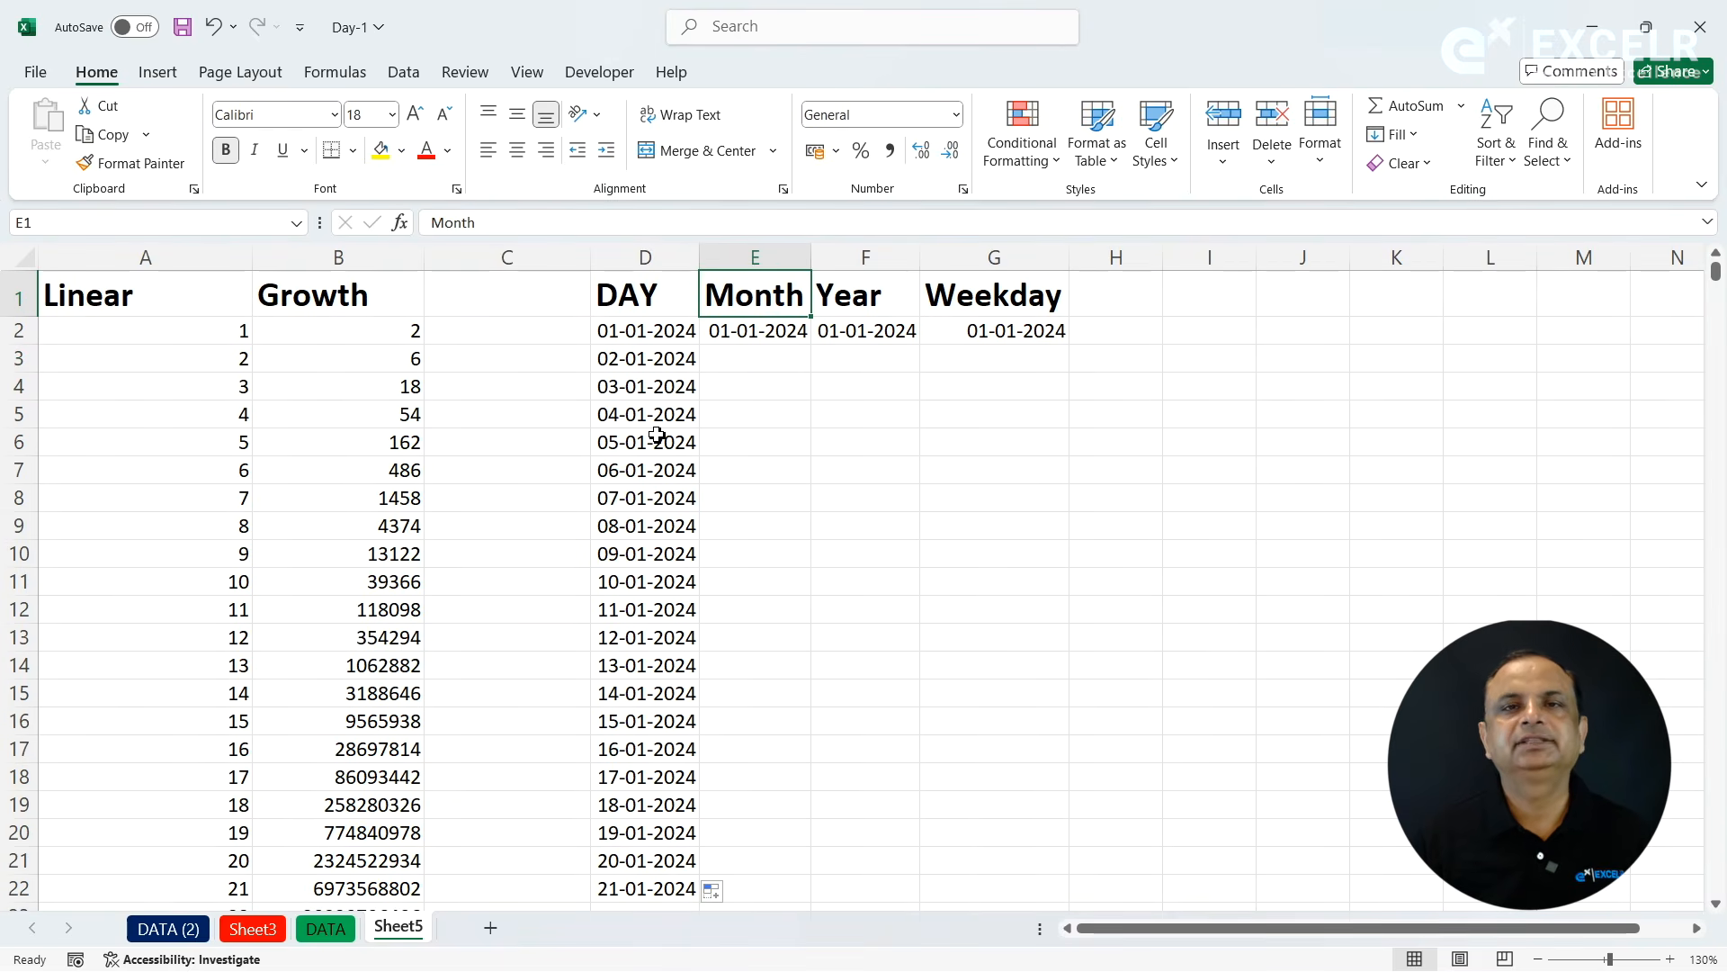
pyautogui.click(769, 334)
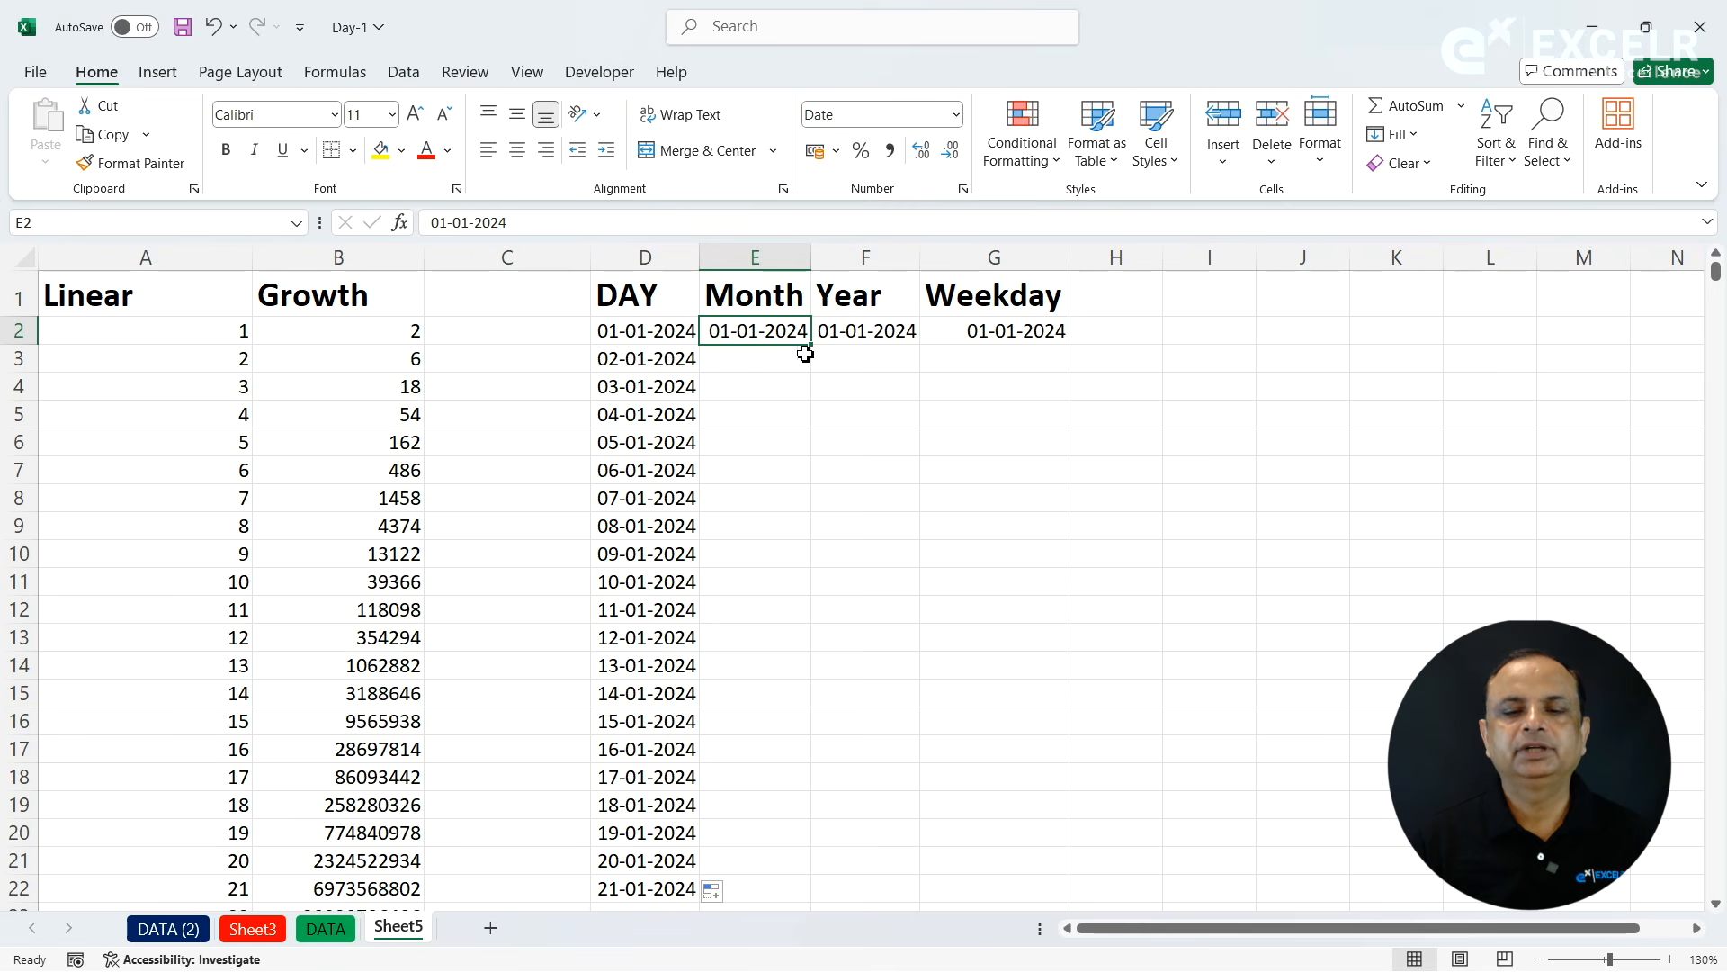
pyautogui.doubleClick(812, 344)
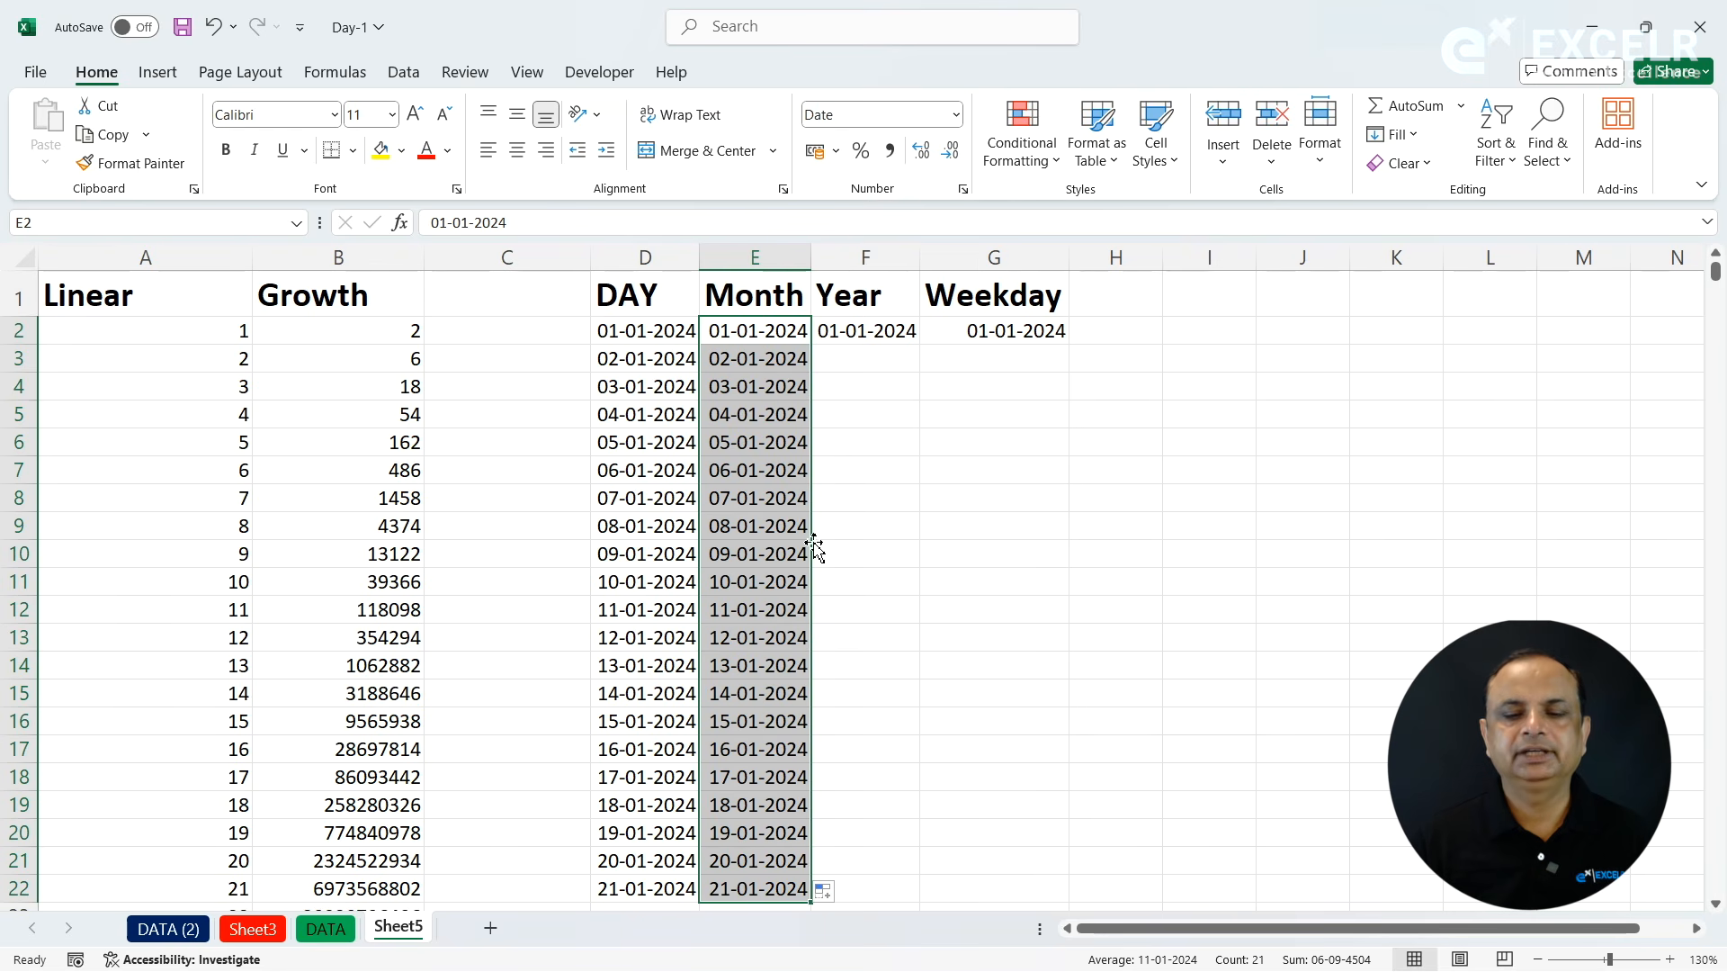
pyautogui.click(838, 889)
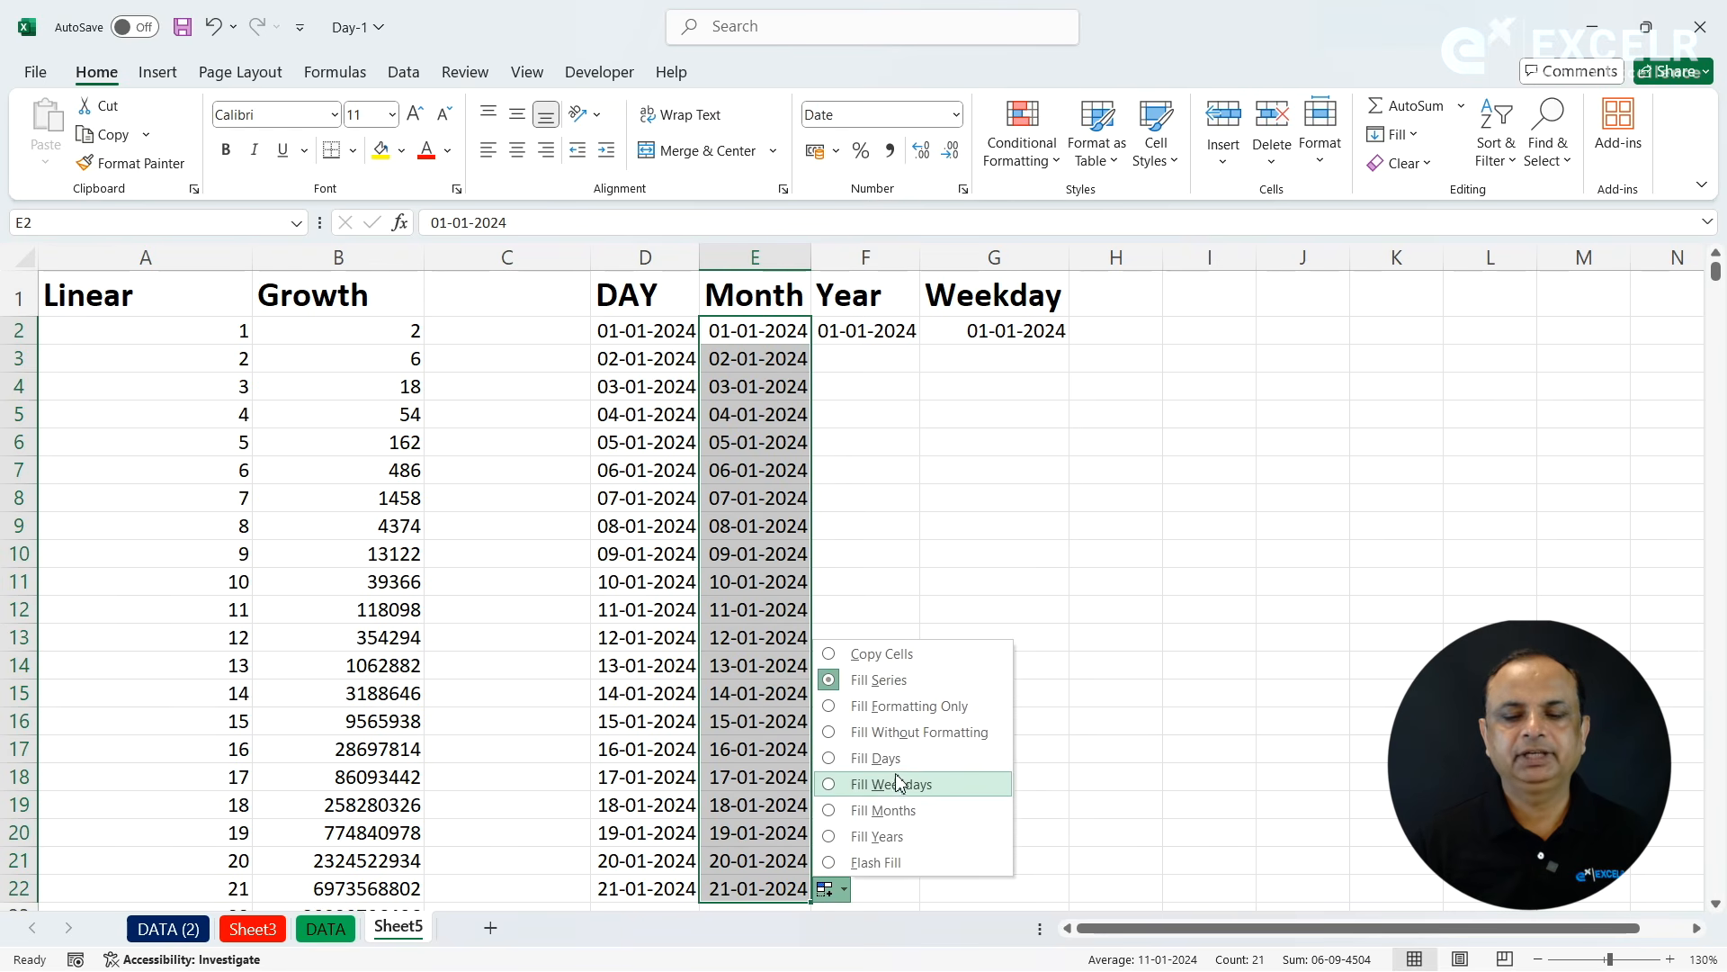
pyautogui.click(875, 813)
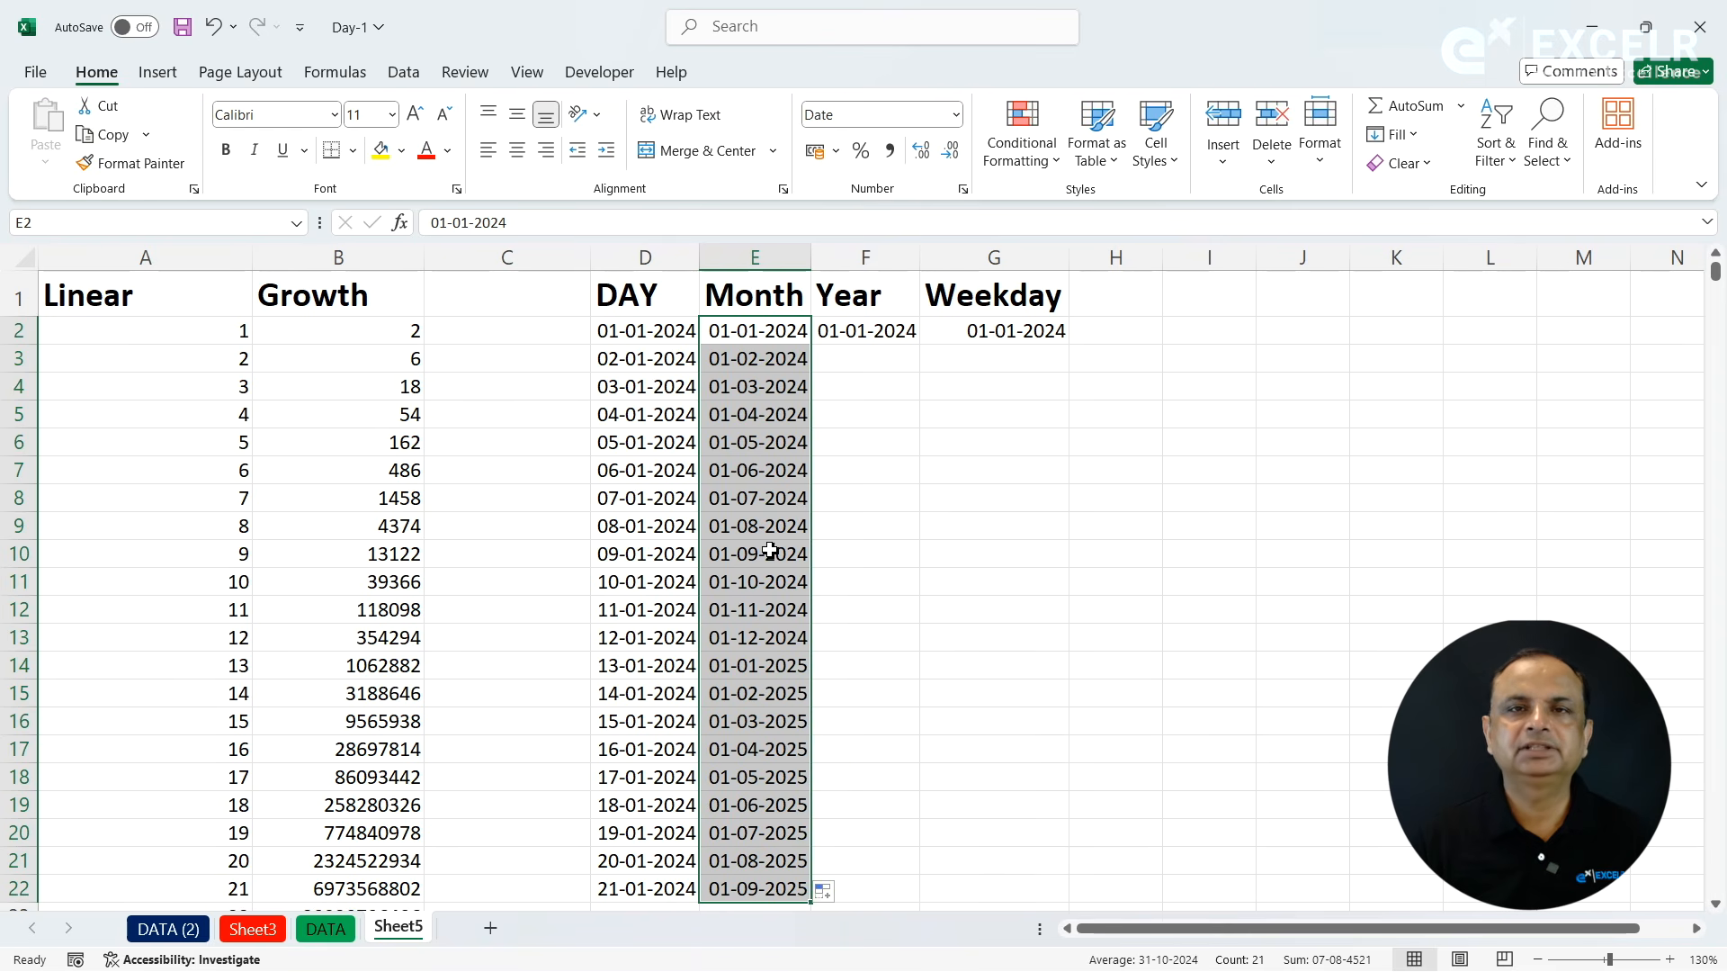
# - Extend the date in F2 down to F22 under the Year heading using the Fill Years option
pyautogui.click(909, 335)
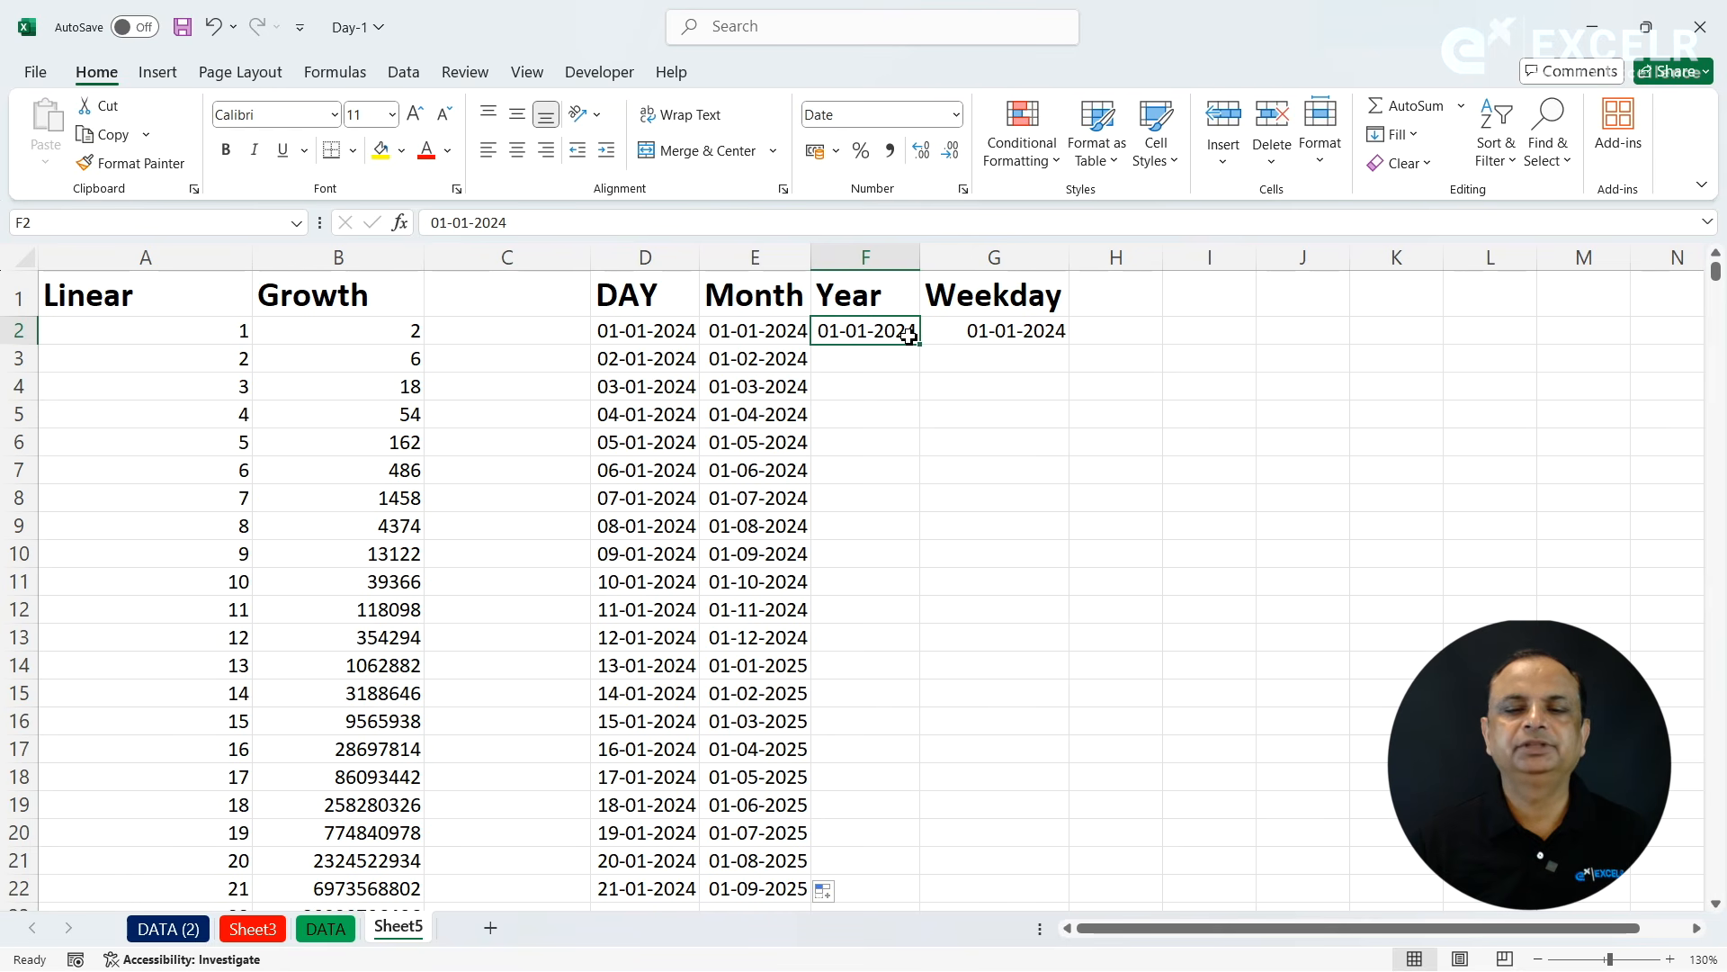
pyautogui.doubleClick(920, 343)
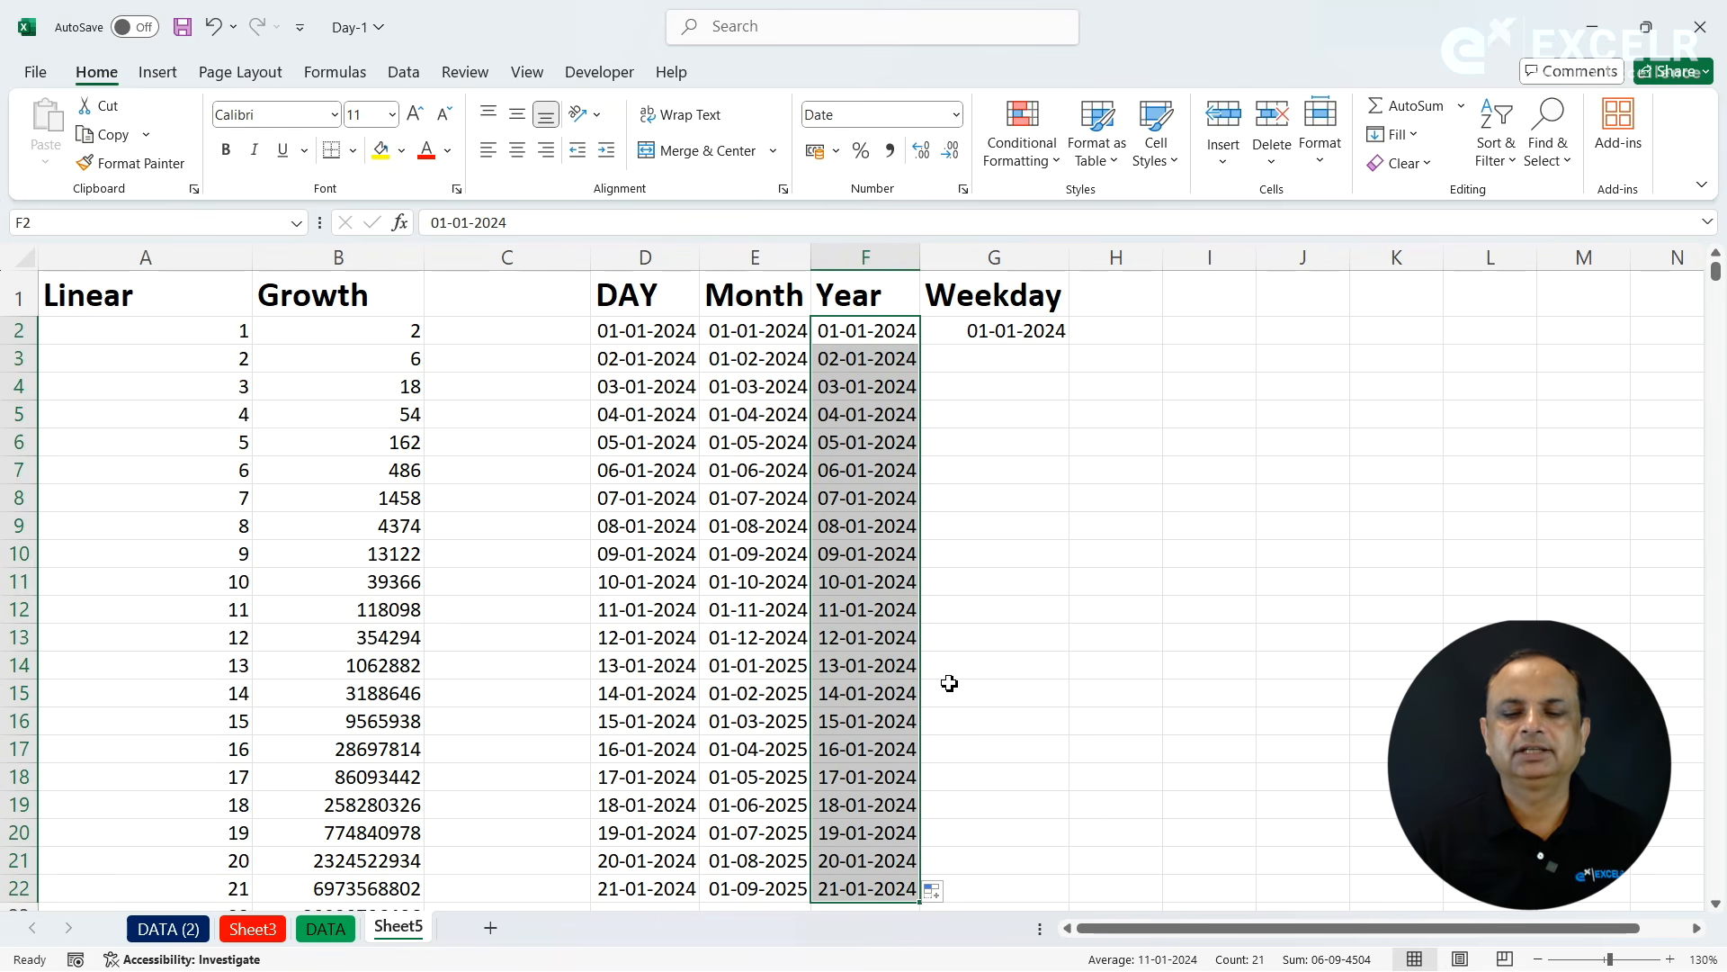
pyautogui.click(937, 891)
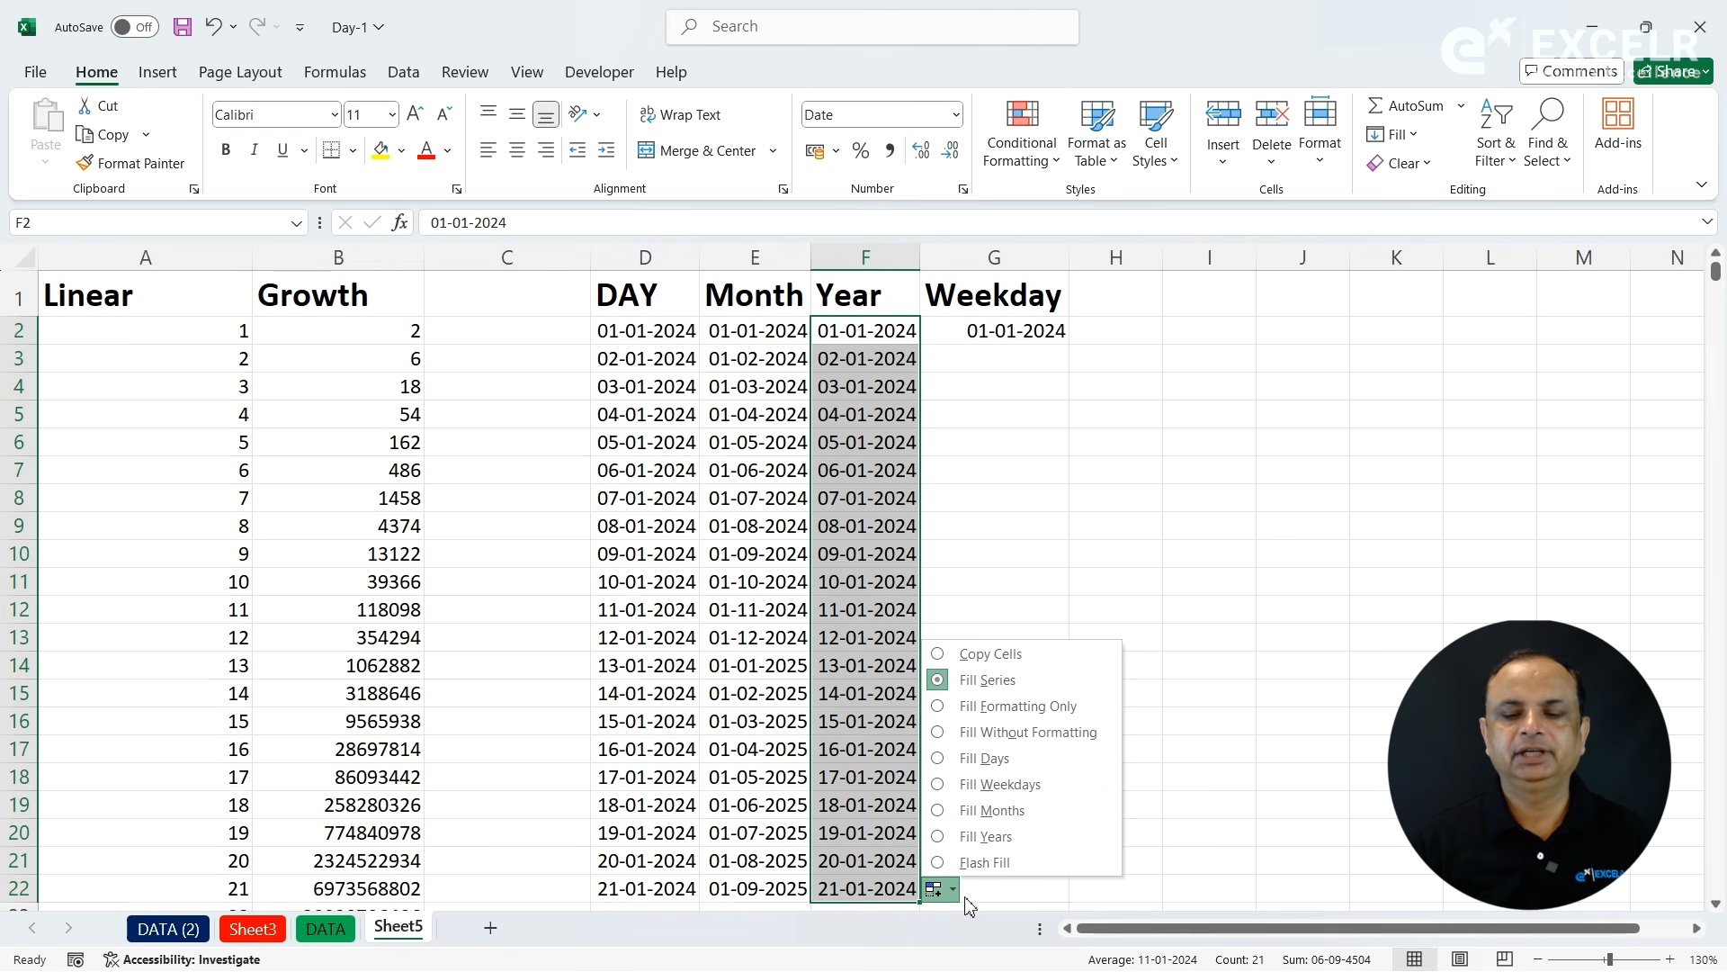
pyautogui.click(983, 836)
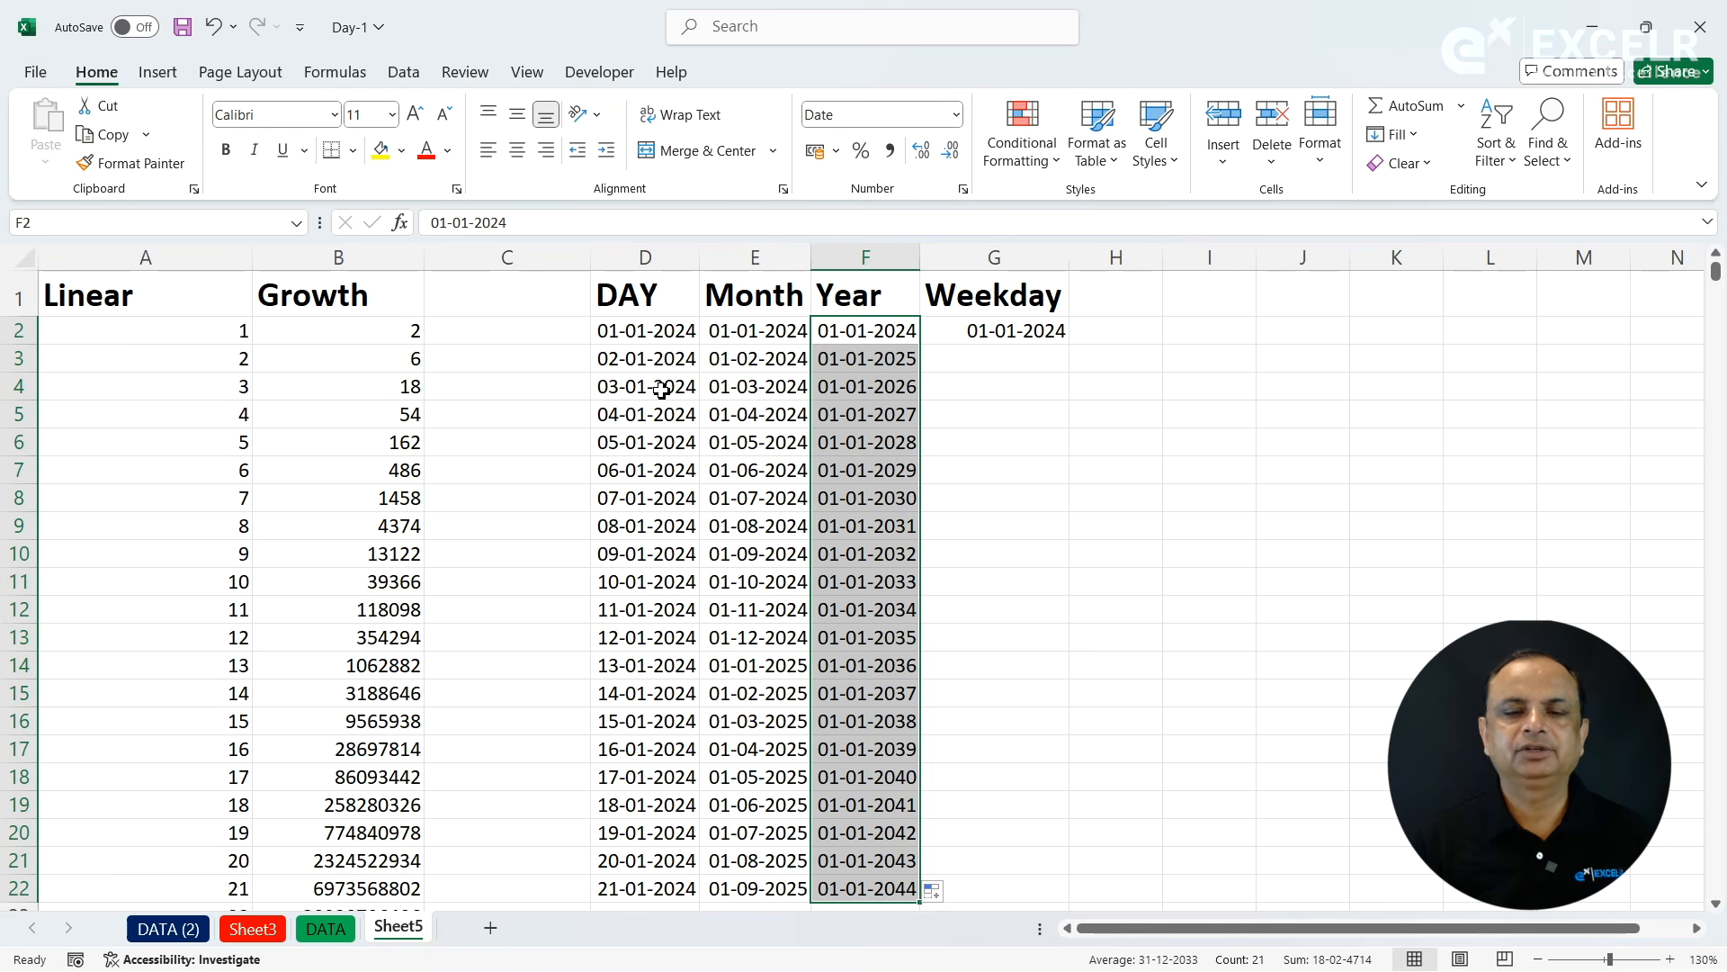
# - Extend the date in G2 down to G22 under the Weekday heading using the Fill Weekdays option
pyautogui.click(1016, 342)
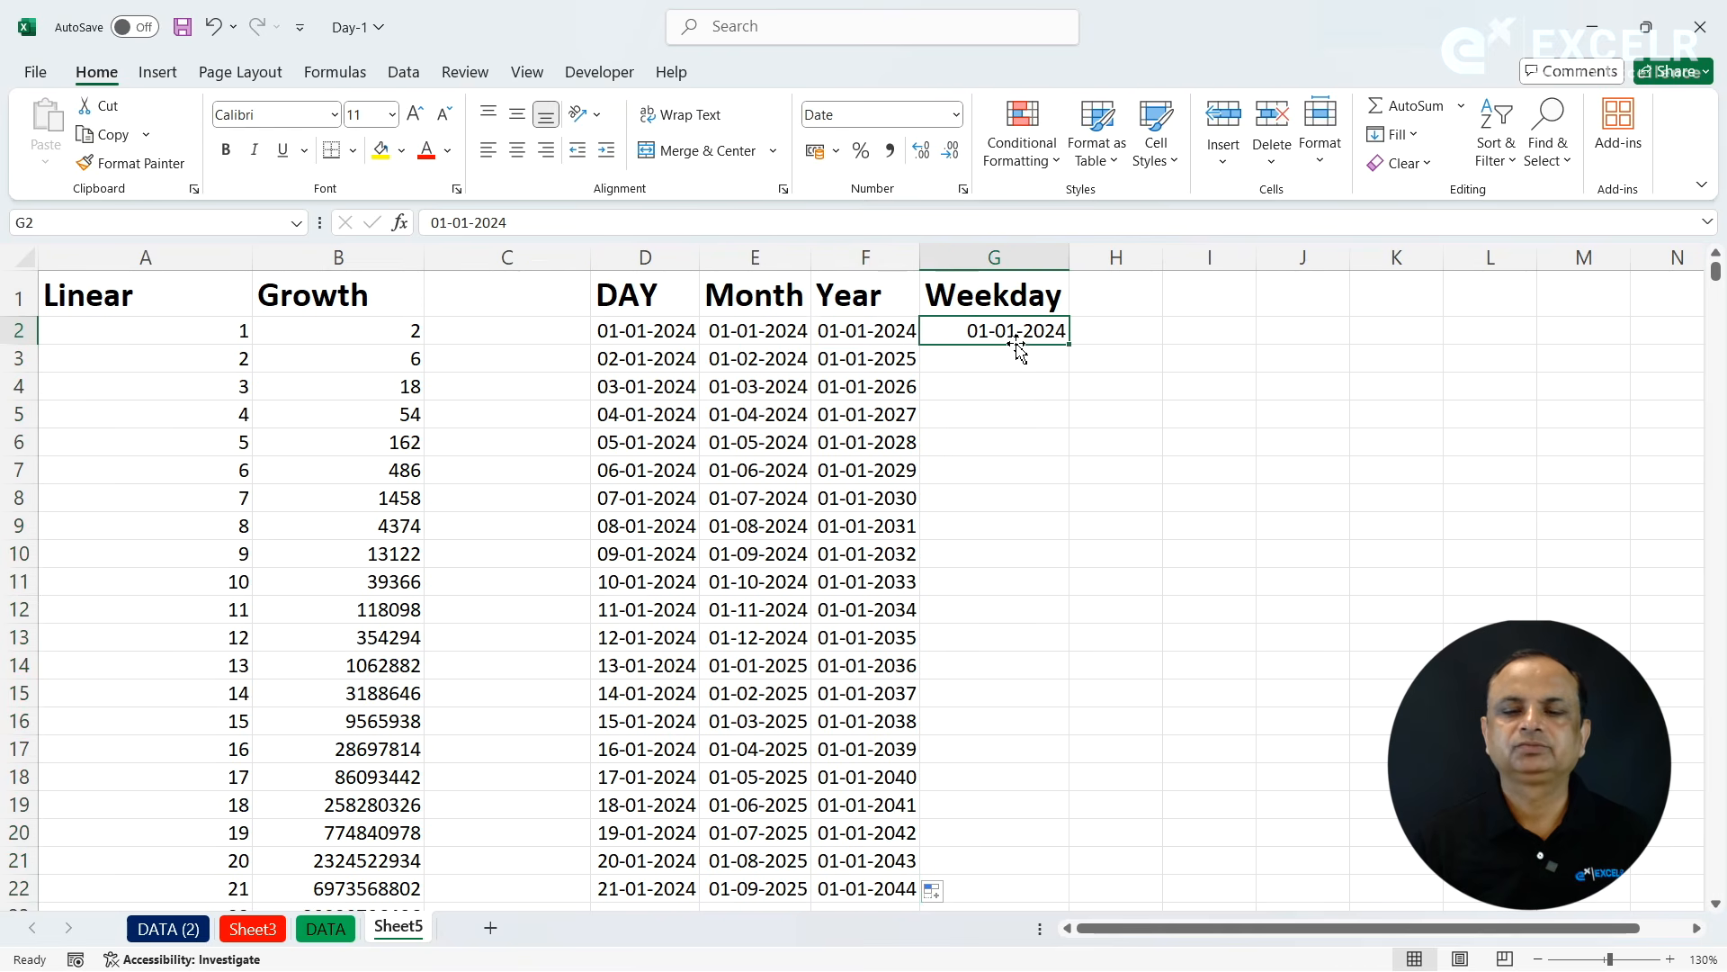
pyautogui.moveTo(1077, 350); pyautogui.dragTo(1077, 349)
pyautogui.doubleClick(1077, 349)
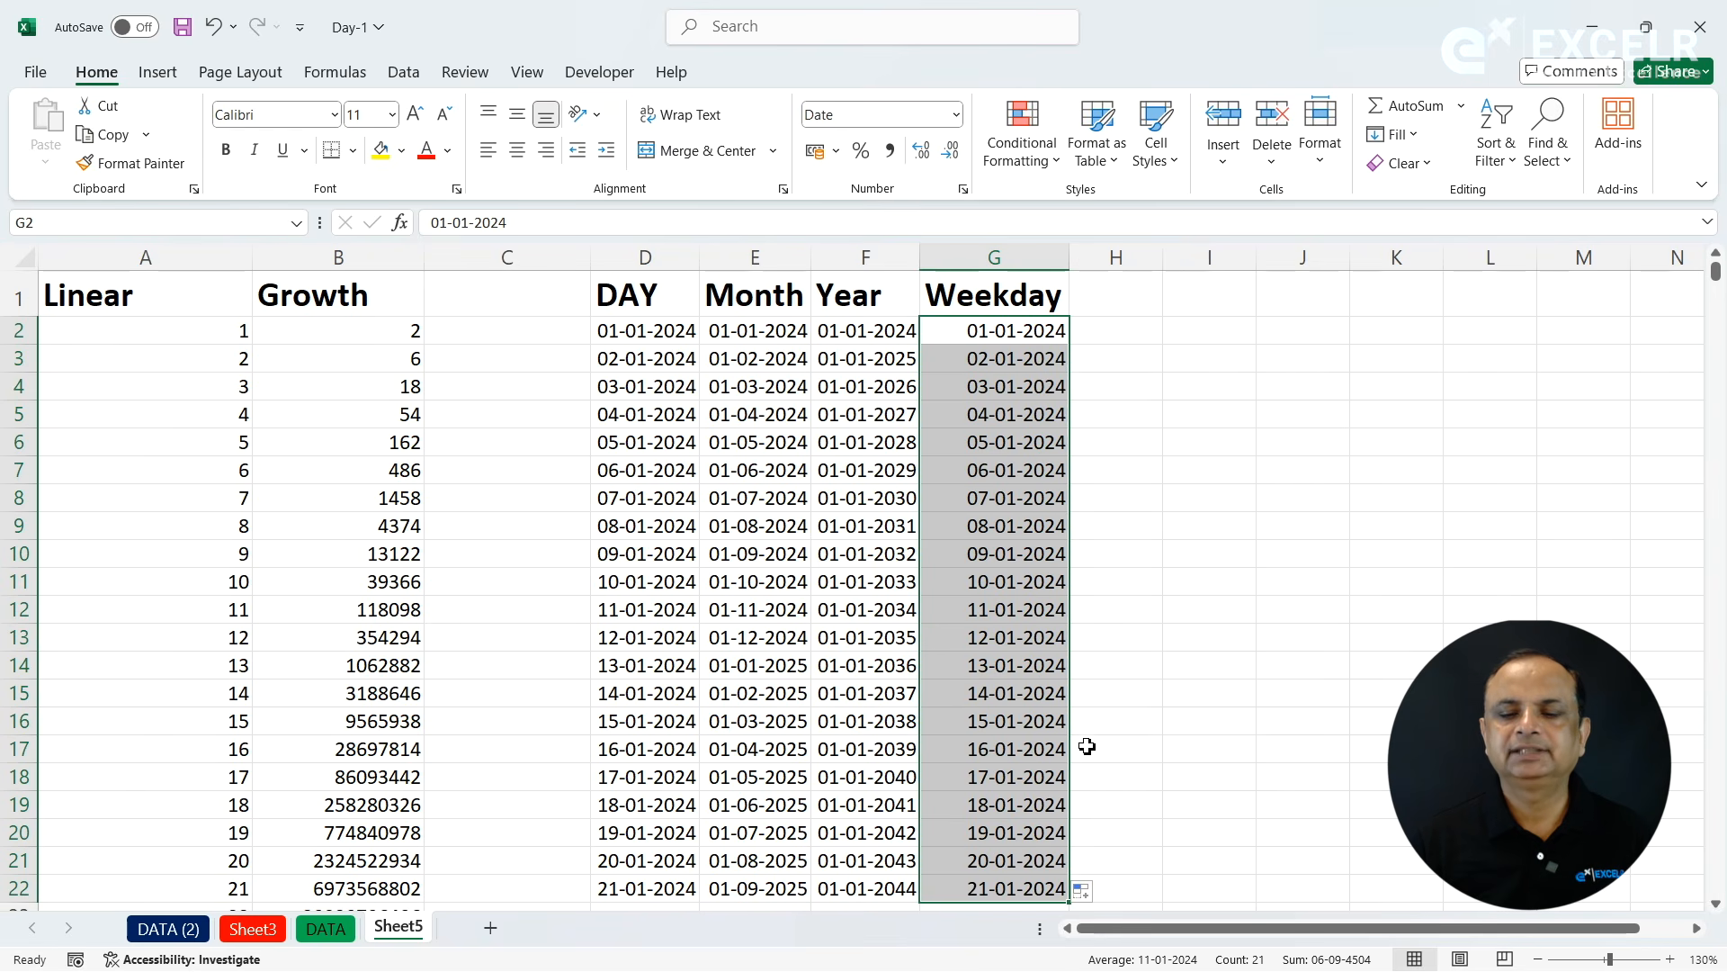
pyautogui.click(1086, 891)
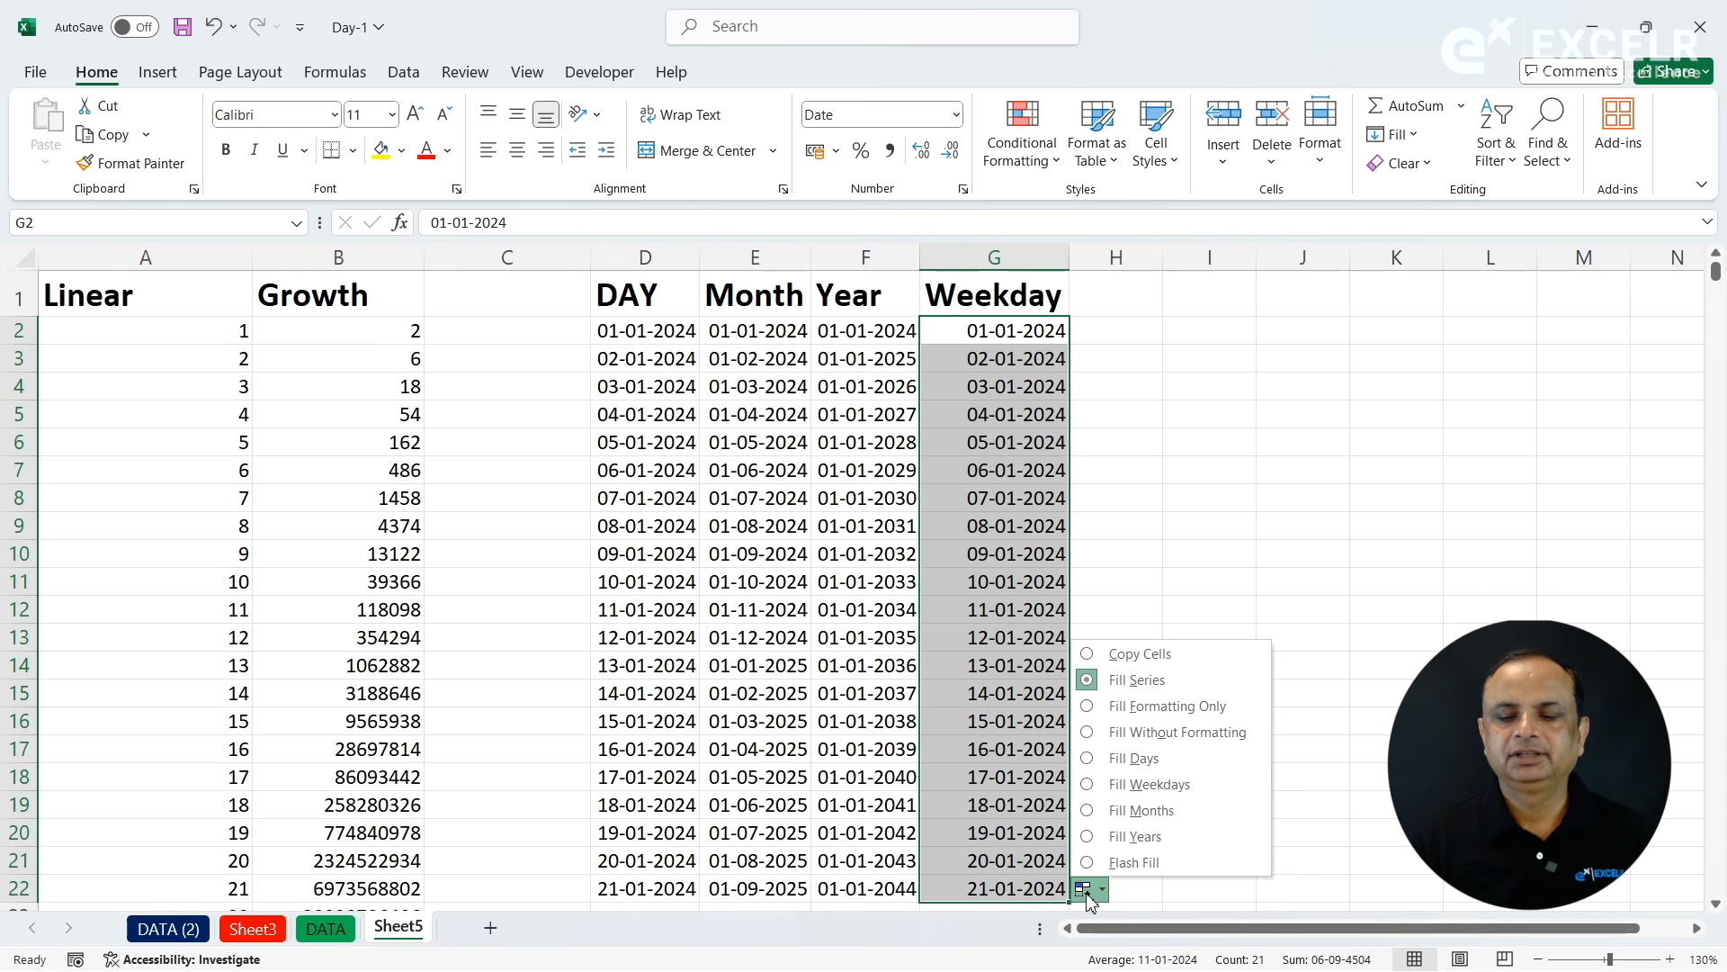
pyautogui.click(1130, 785)
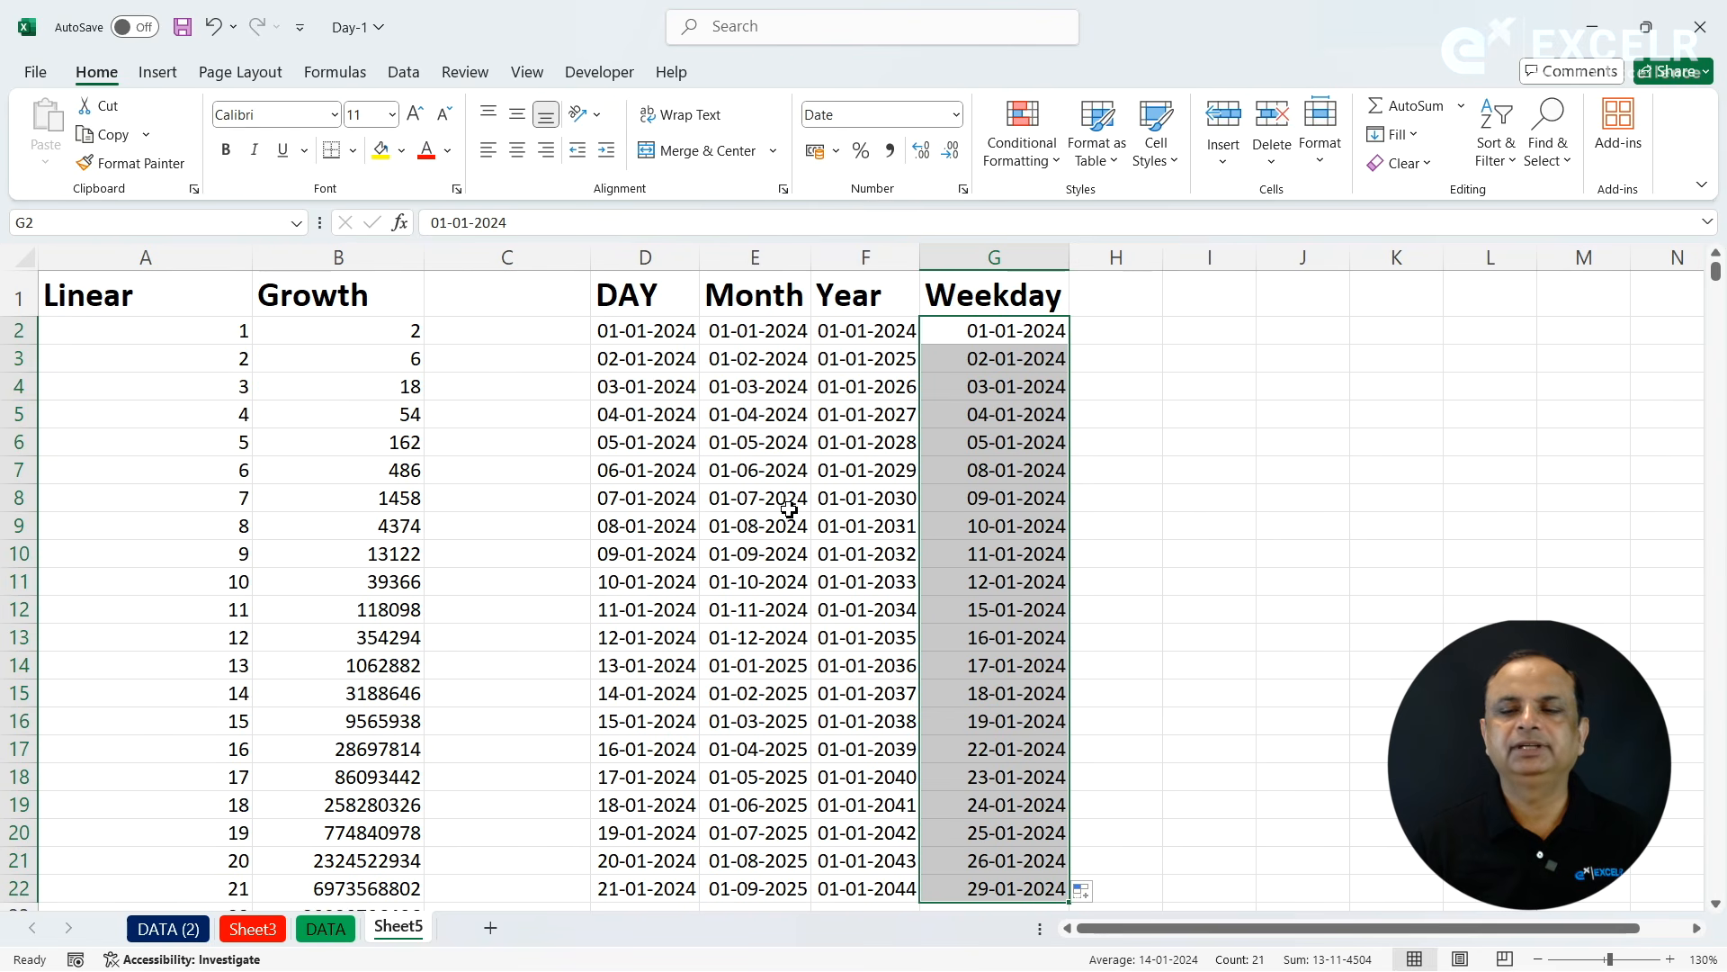
pyautogui.click(689, 464)
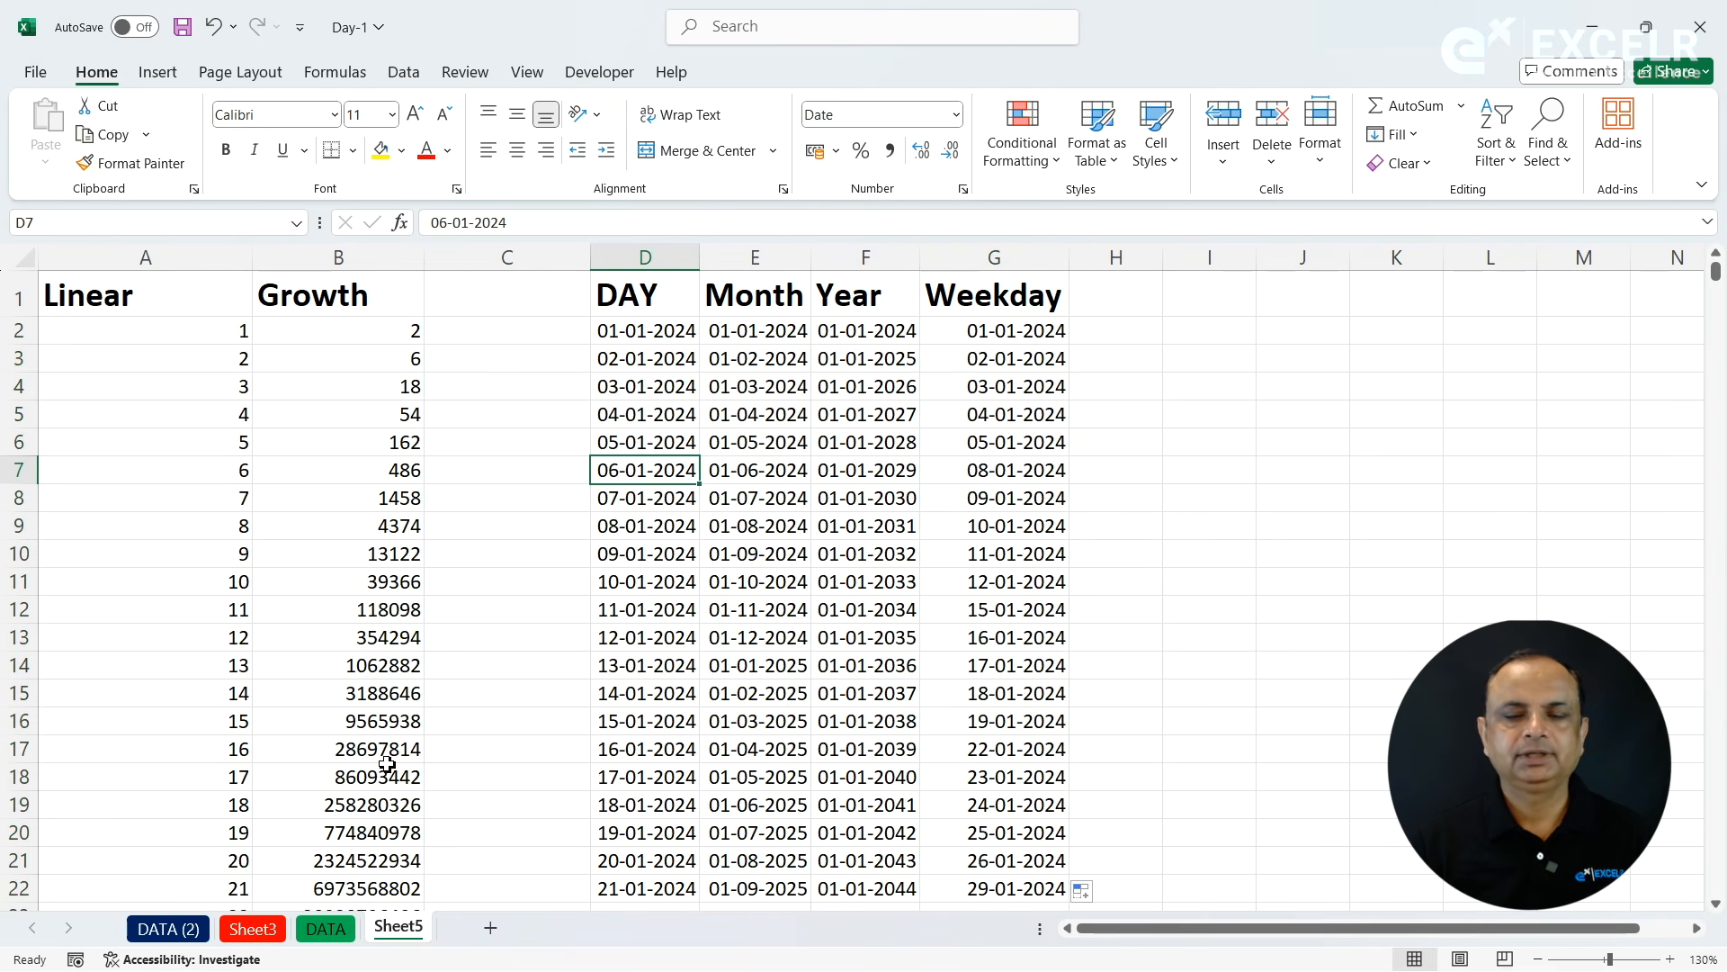
pyautogui.click(1179, 387)
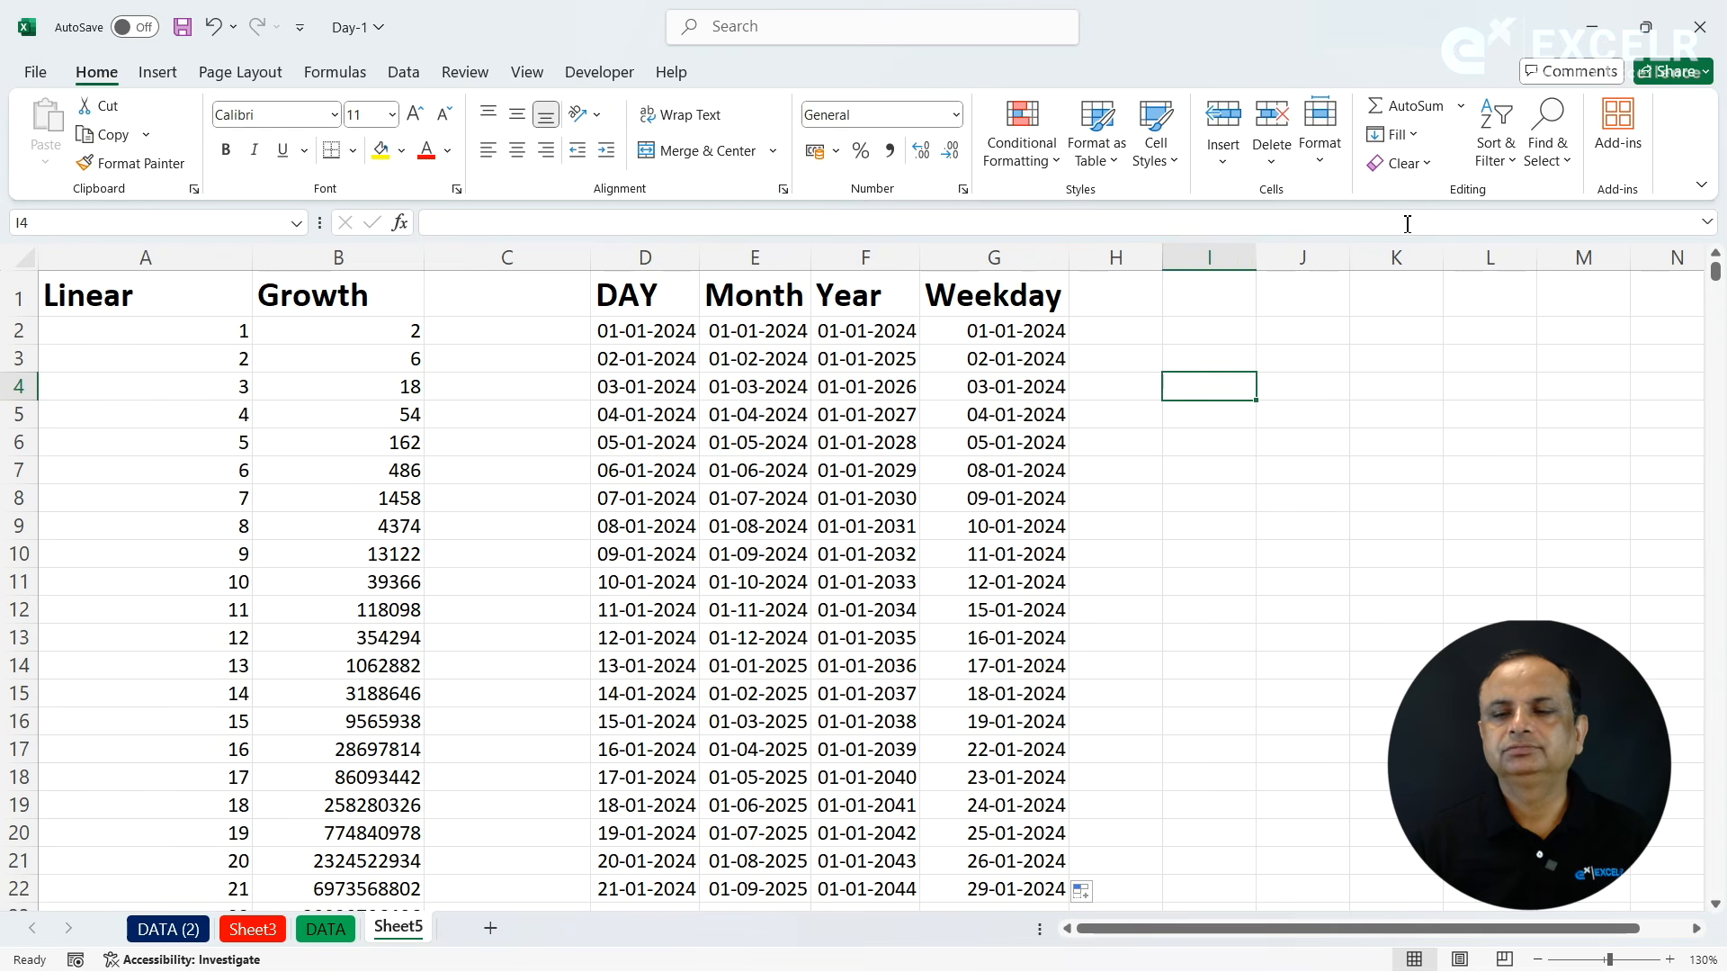
pyautogui.click(1417, 135)
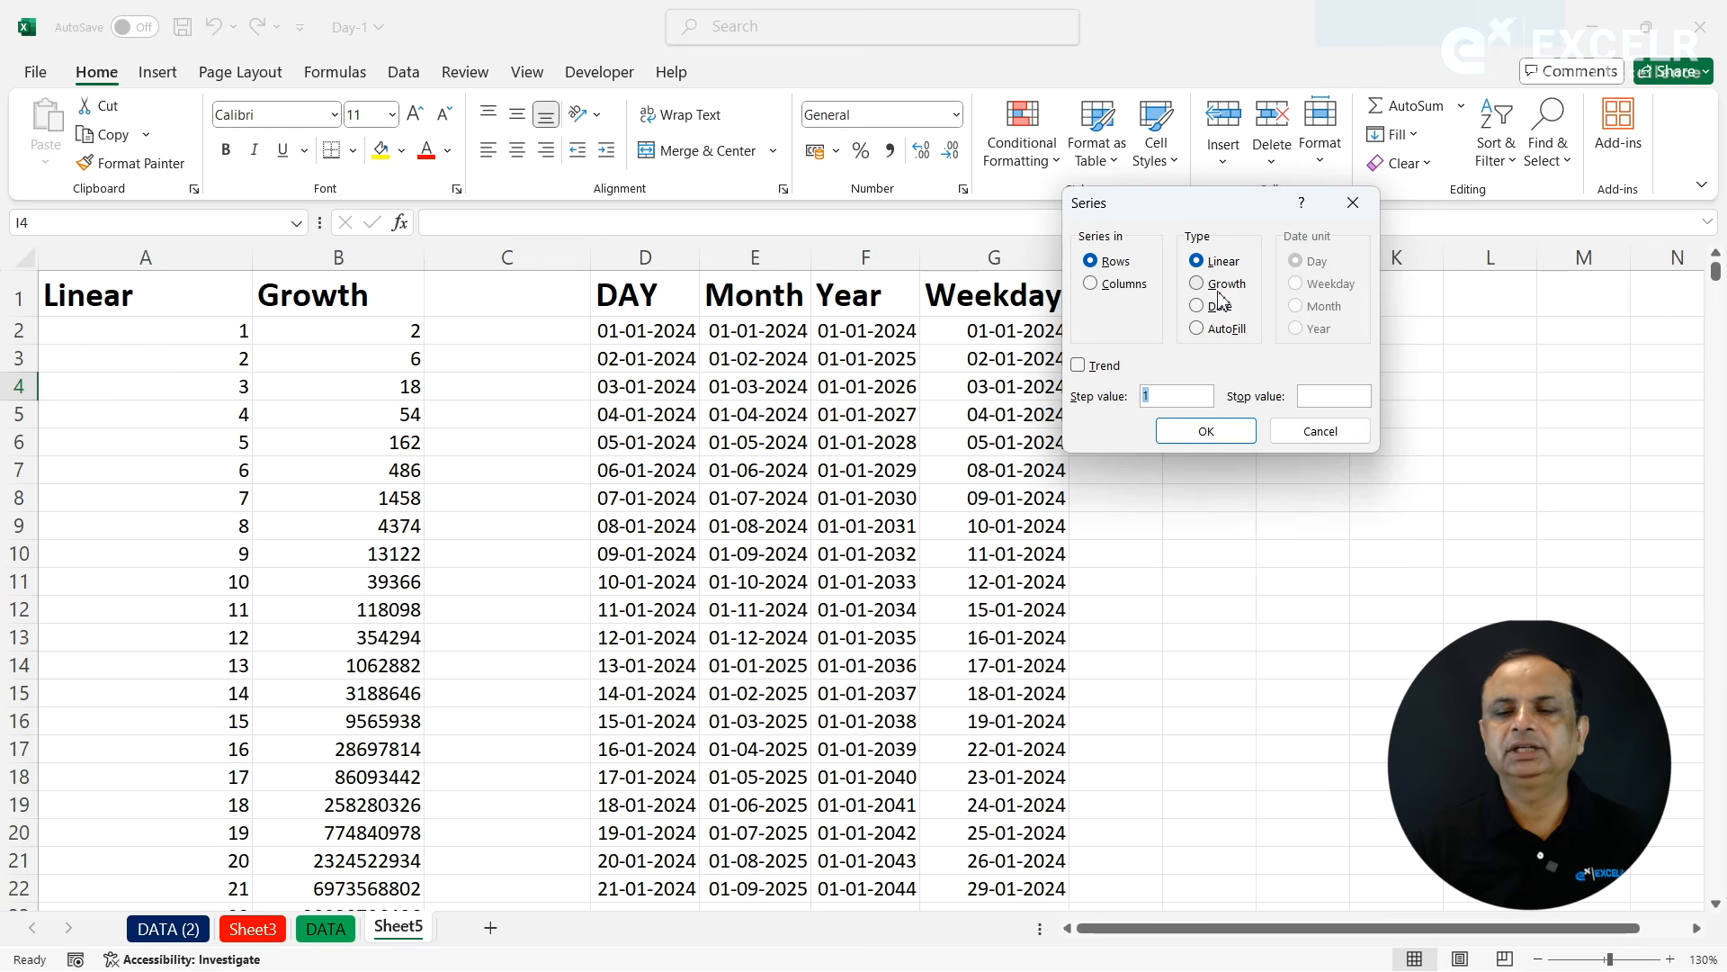
pyautogui.click(1316, 431)
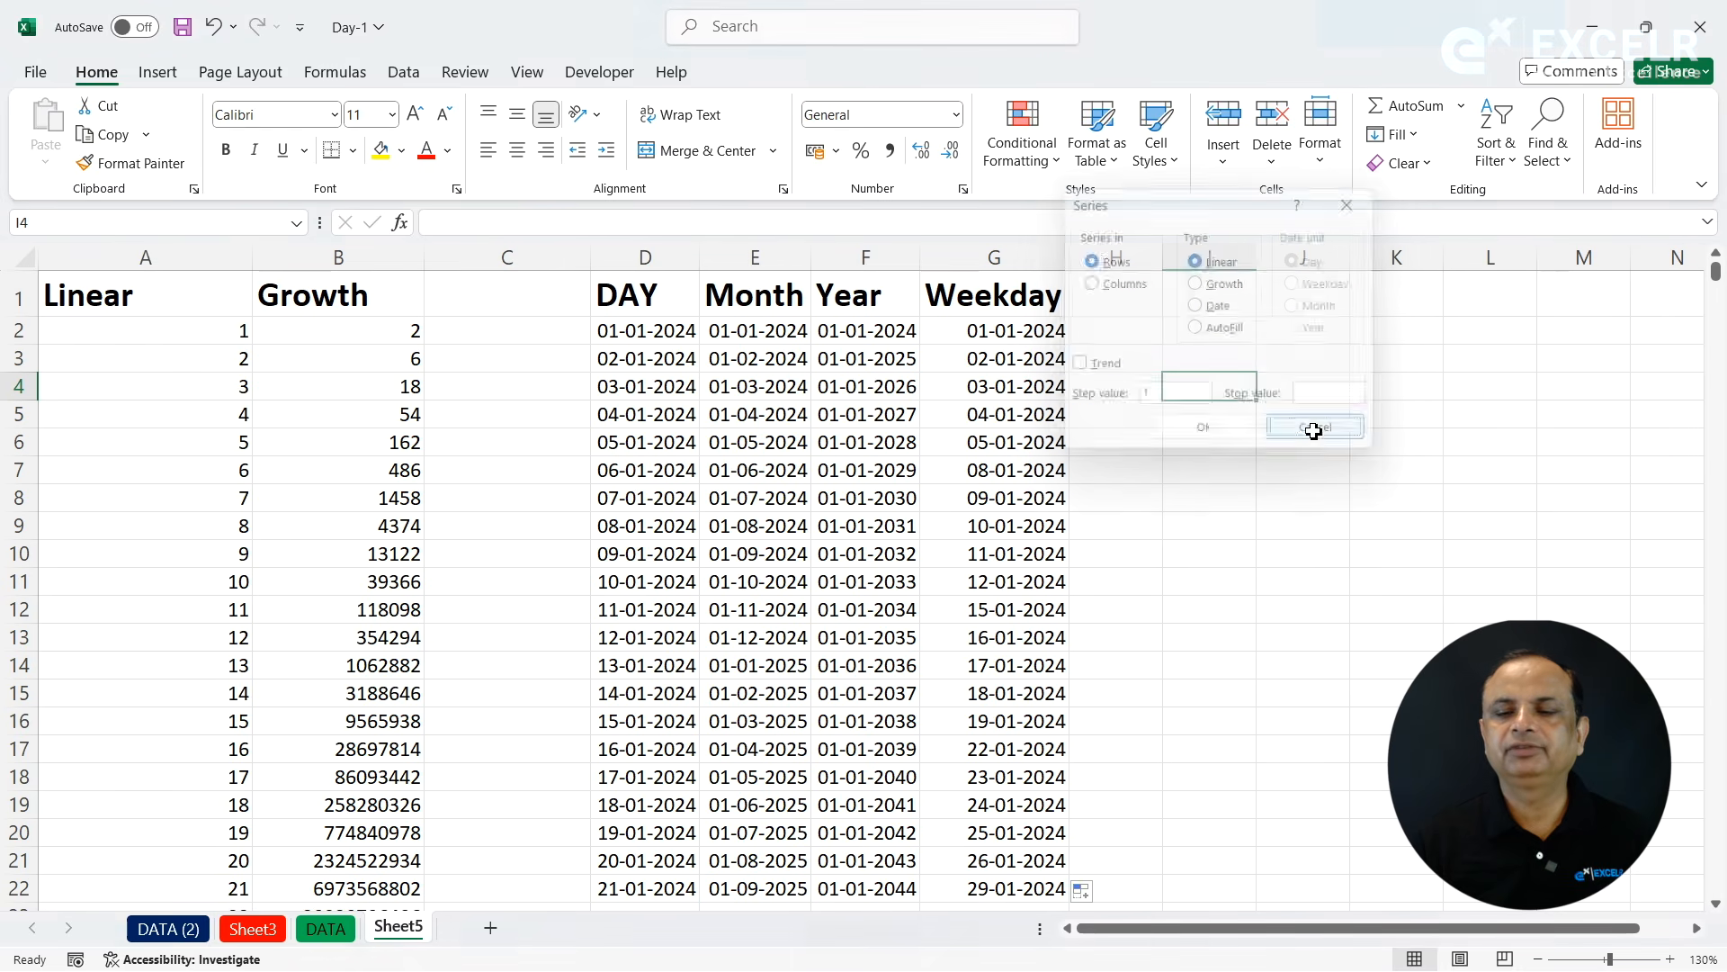
# - Enter Sun in L2 and extend it down to L17 as a series of abbreviated day names
pyautogui.click(1237, 360)
pyautogui.press('Right')
pyautogui.press('Right')
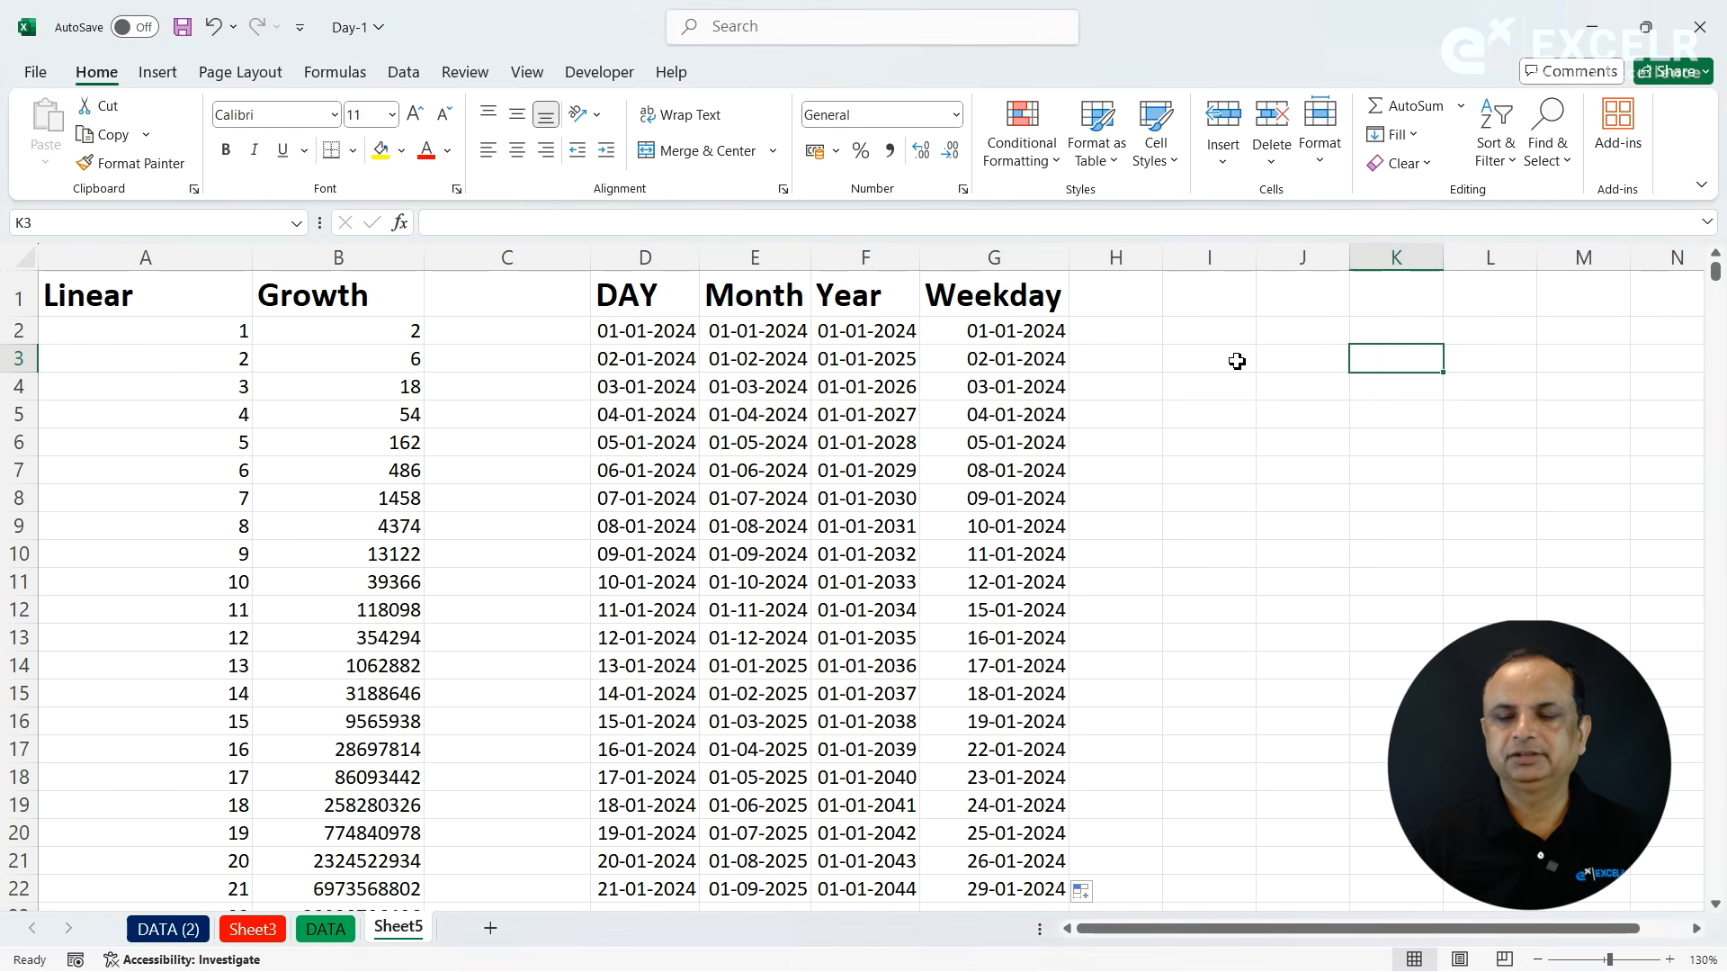
pyautogui.press('Right')
pyautogui.press('Right')
pyautogui.press('Right')
pyautogui.press('Right')
pyautogui.press('Right')
pyautogui.press('Right')
pyautogui.press('Right')
pyautogui.press('Right')
pyautogui.press('Right')
pyautogui.press('Right')
pyautogui.press('Right')
pyautogui.press('Right')
pyautogui.press('Right')
pyautogui.click(502, 329)
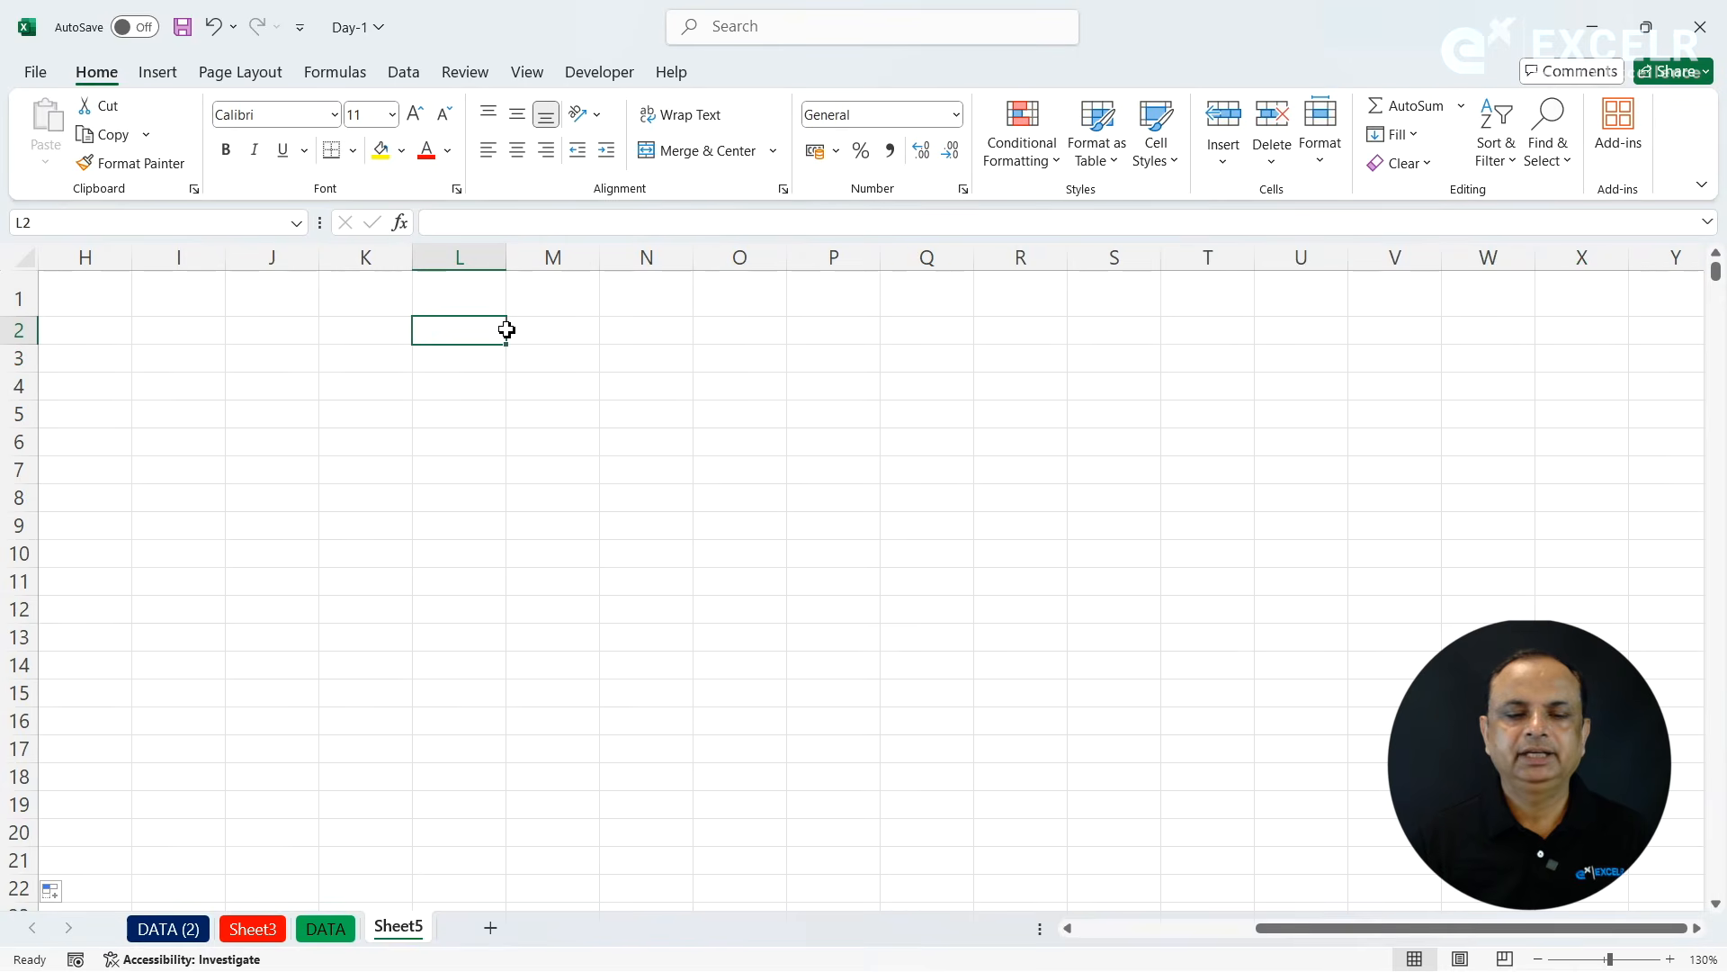
pyautogui.write('Sun')
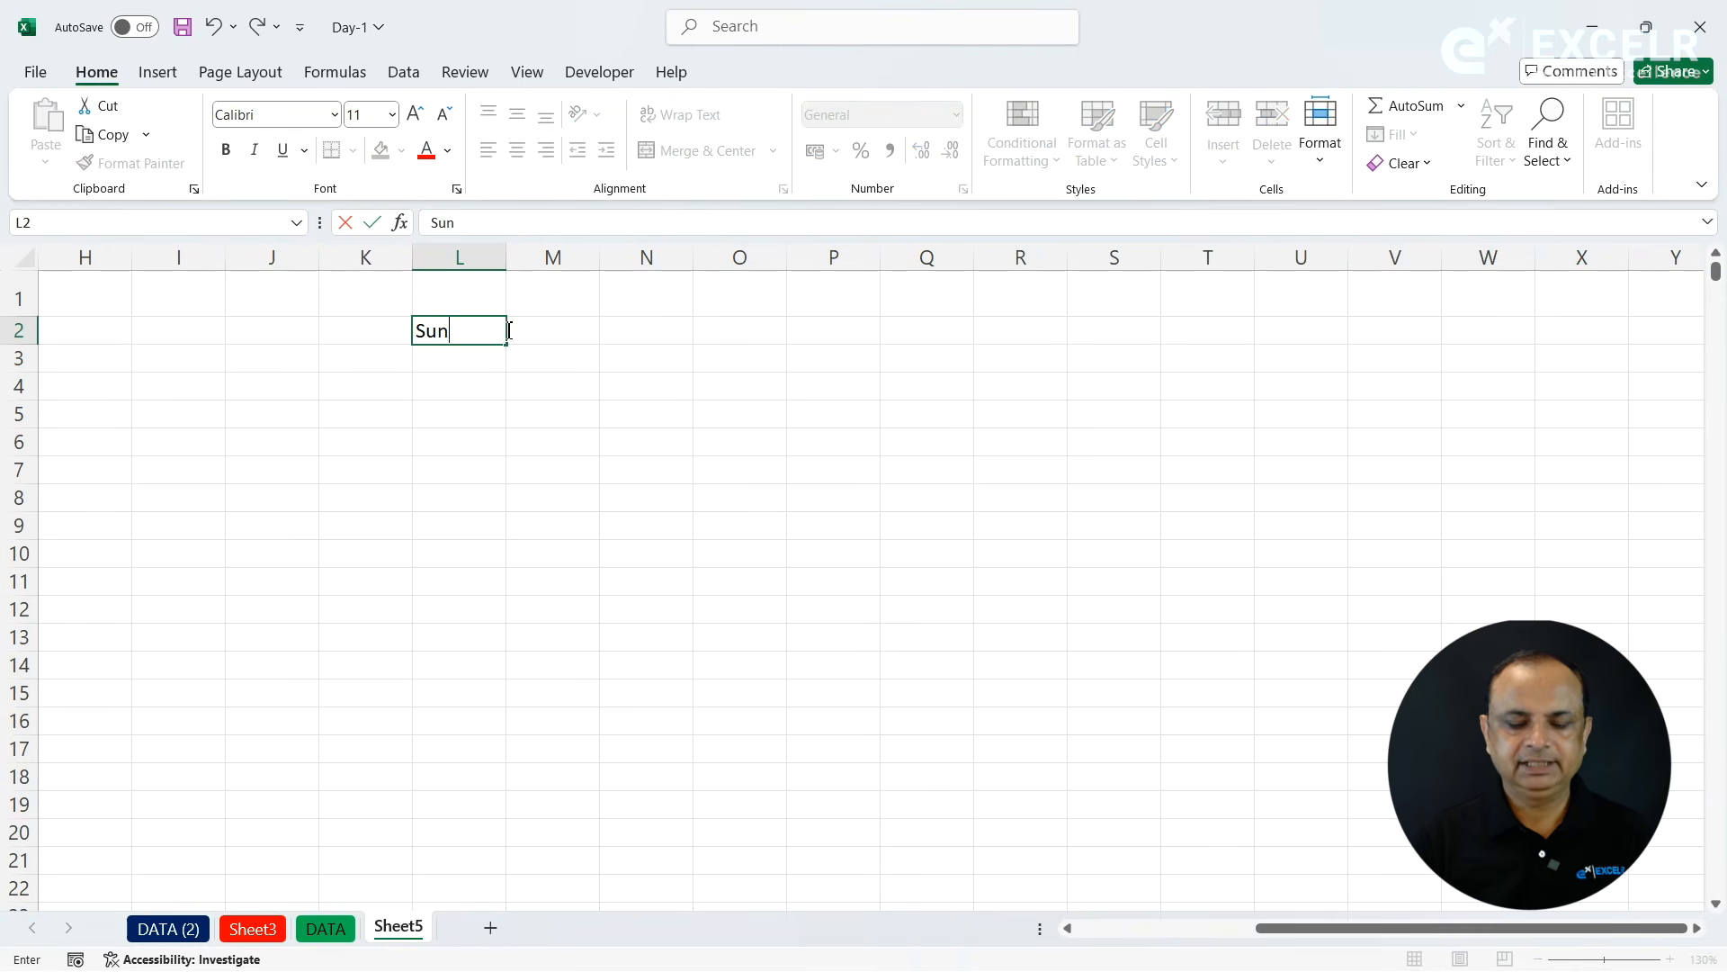
pyautogui.click(502, 394)
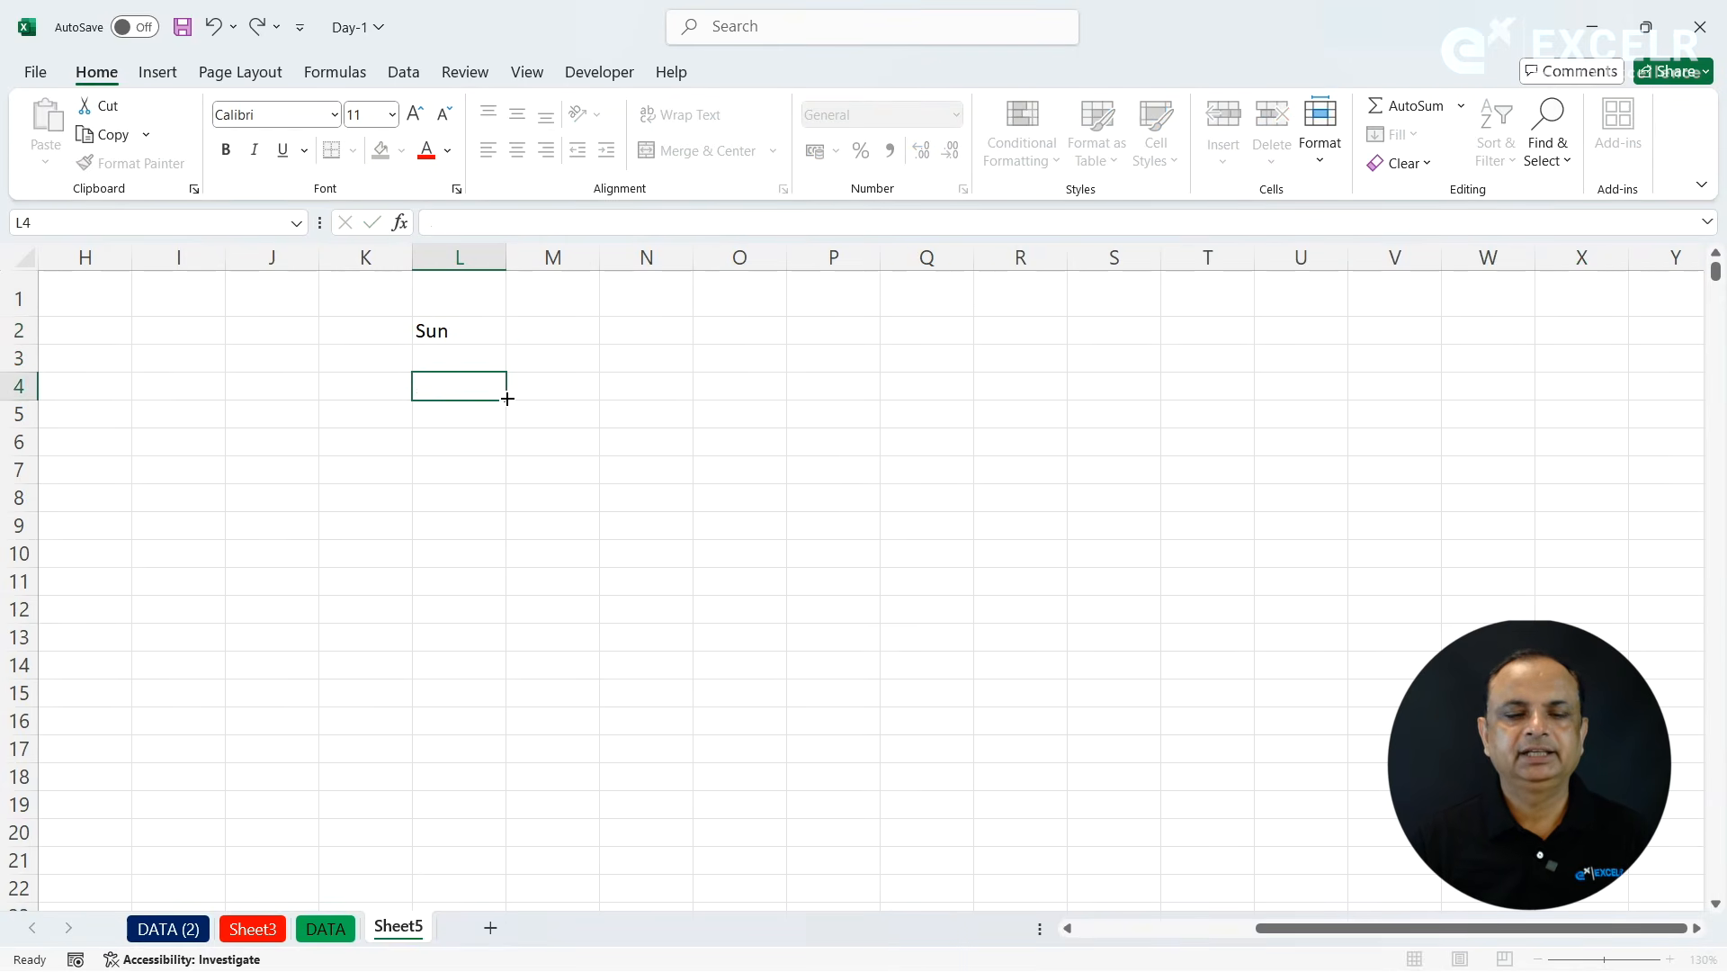
pyautogui.click(490, 335)
pyautogui.moveTo(507, 345); pyautogui.dragTo(520, 772)
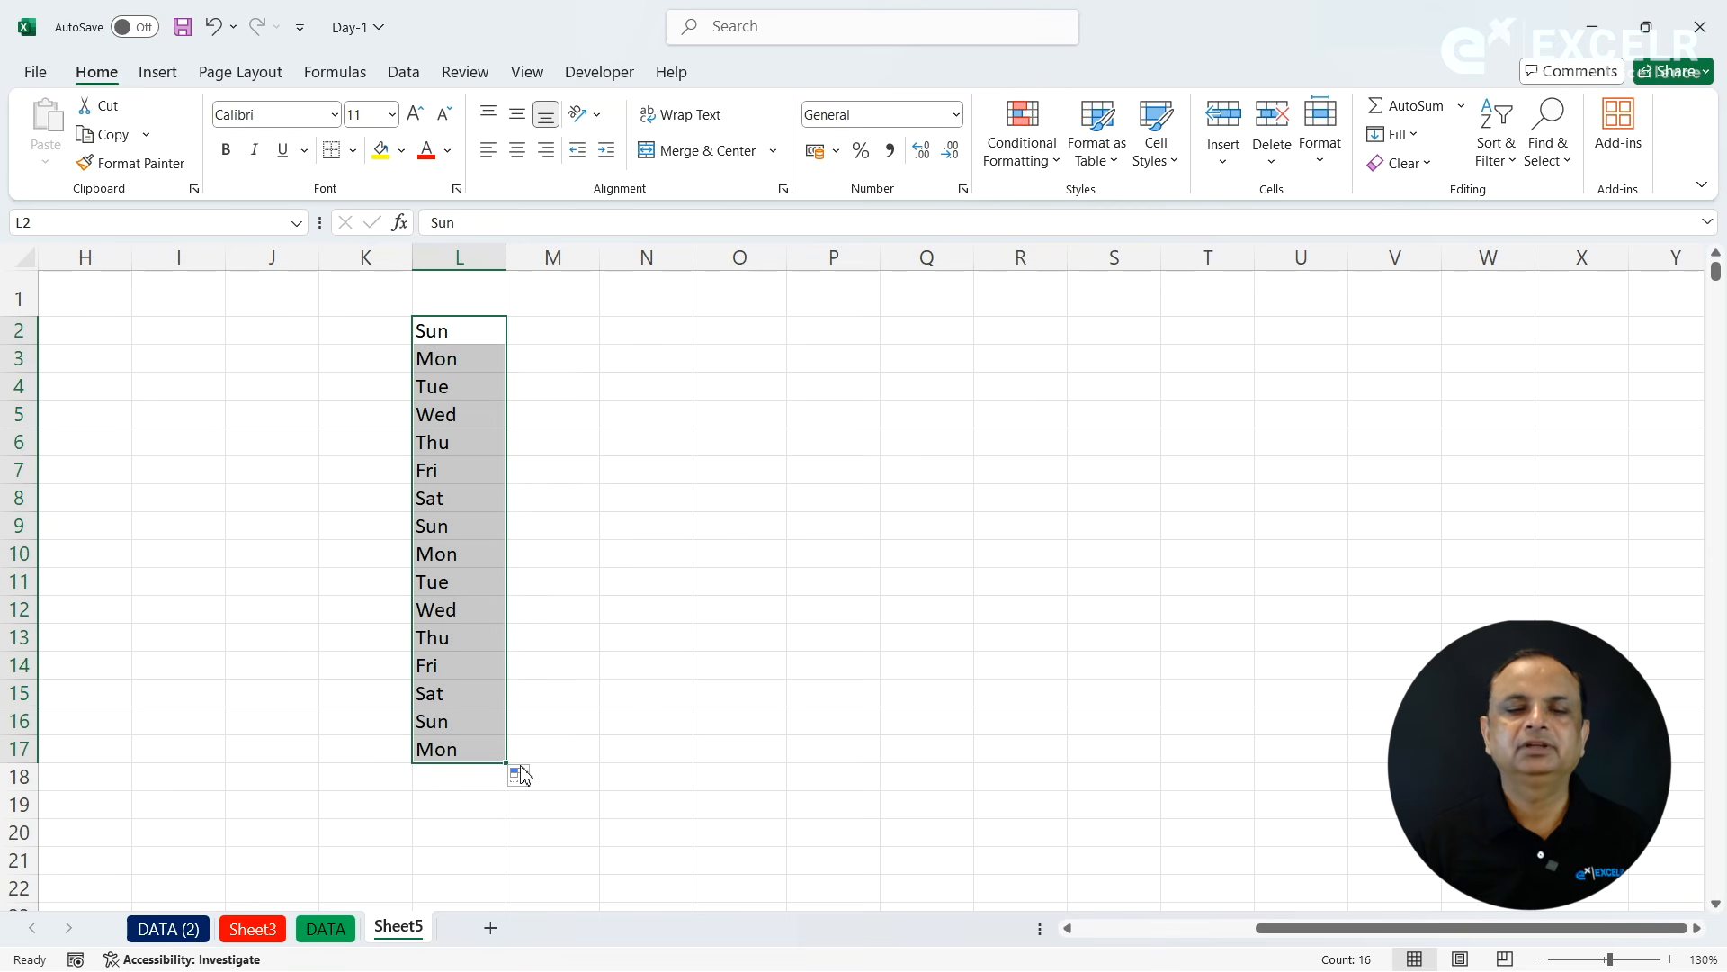
# - Enter Sunday in N2 and extend it down to N17 as a series of full day names
pyautogui.click(628, 334)
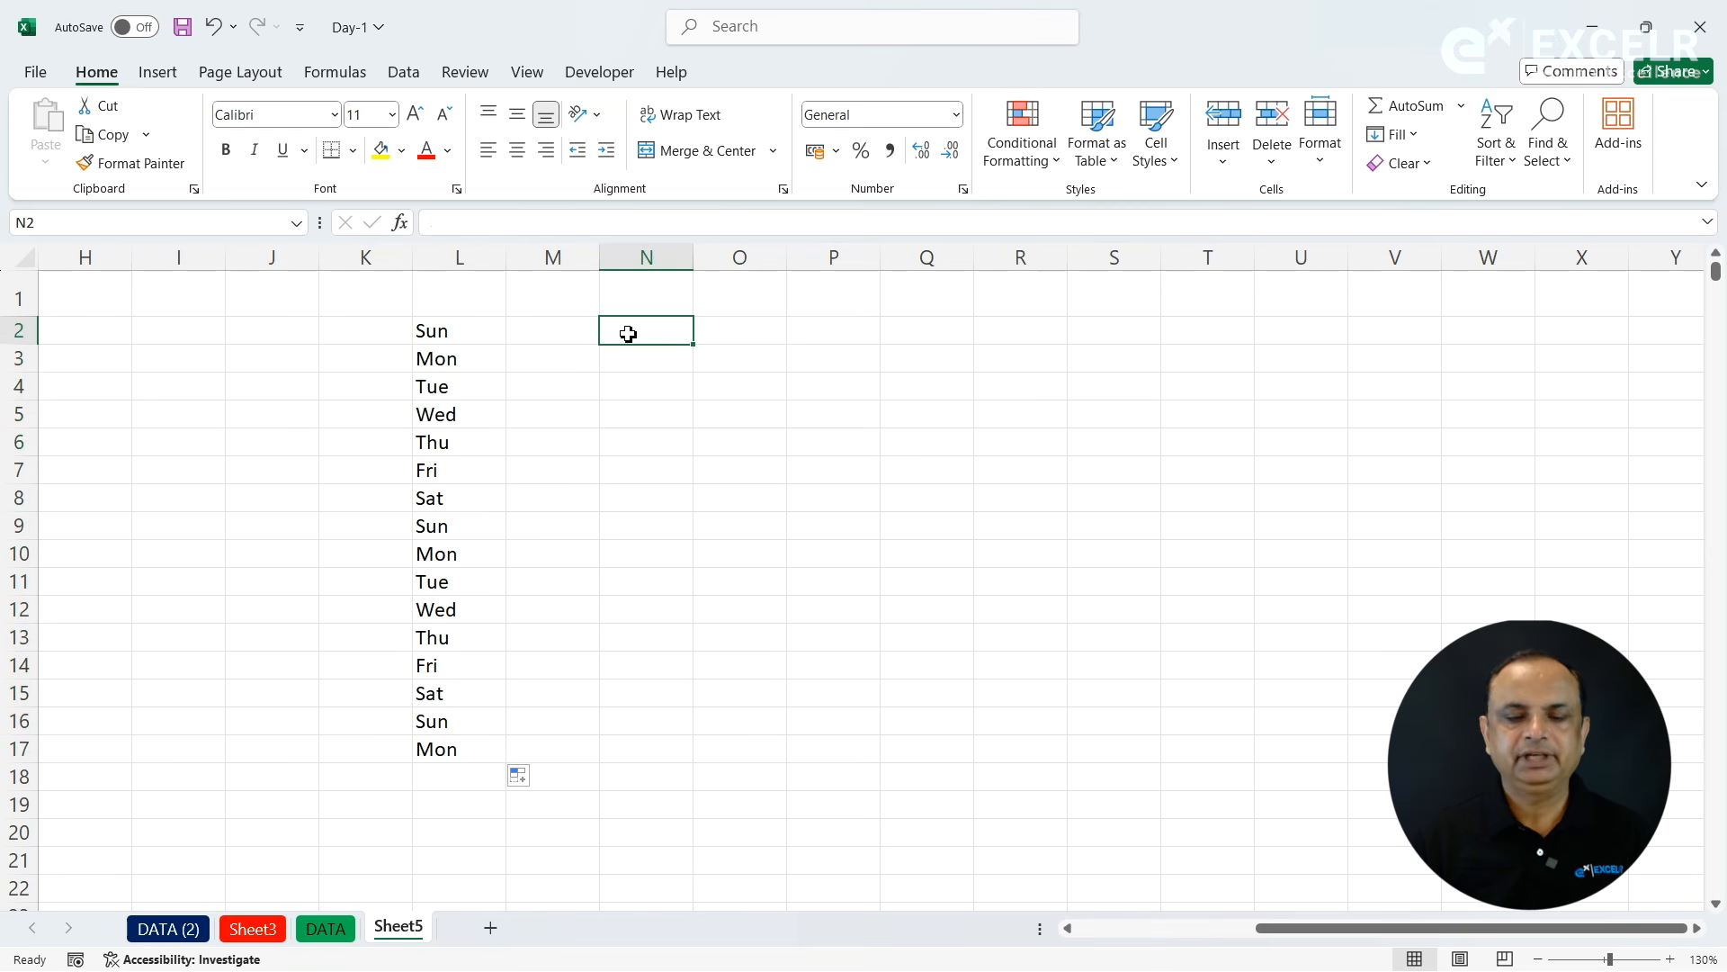
pyautogui.write('Sunday')
pyautogui.hotkey('ctrl', 'Return')
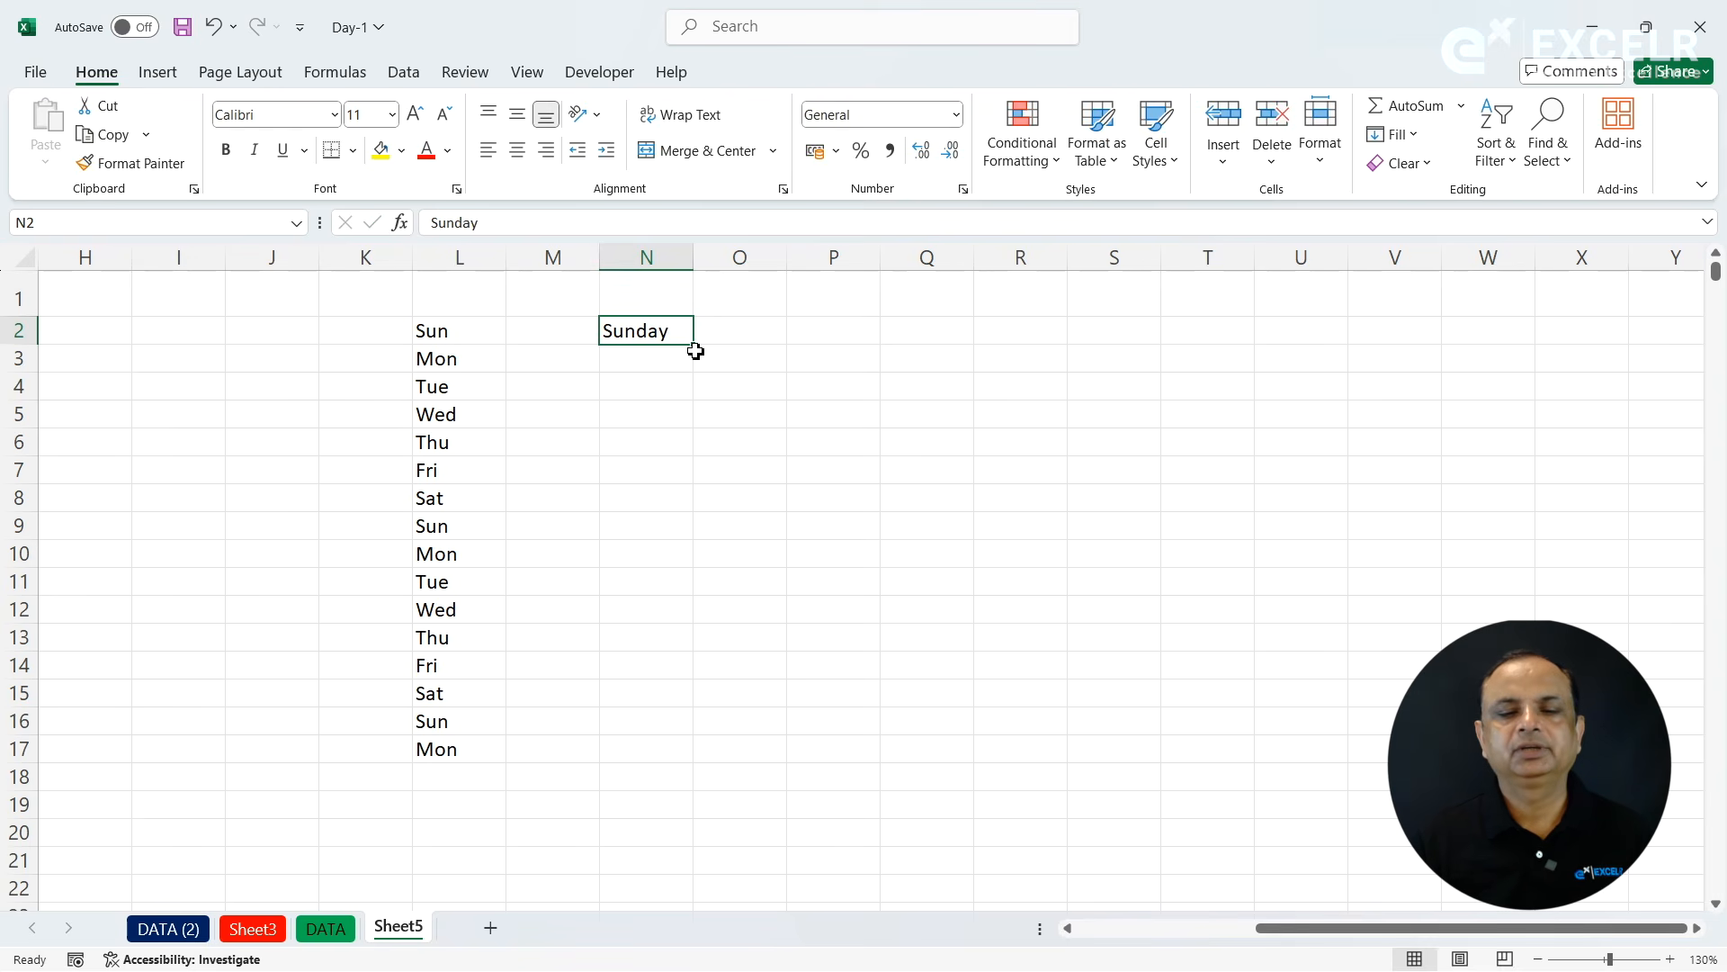
pyautogui.moveTo(693, 343); pyautogui.dragTo(710, 761)
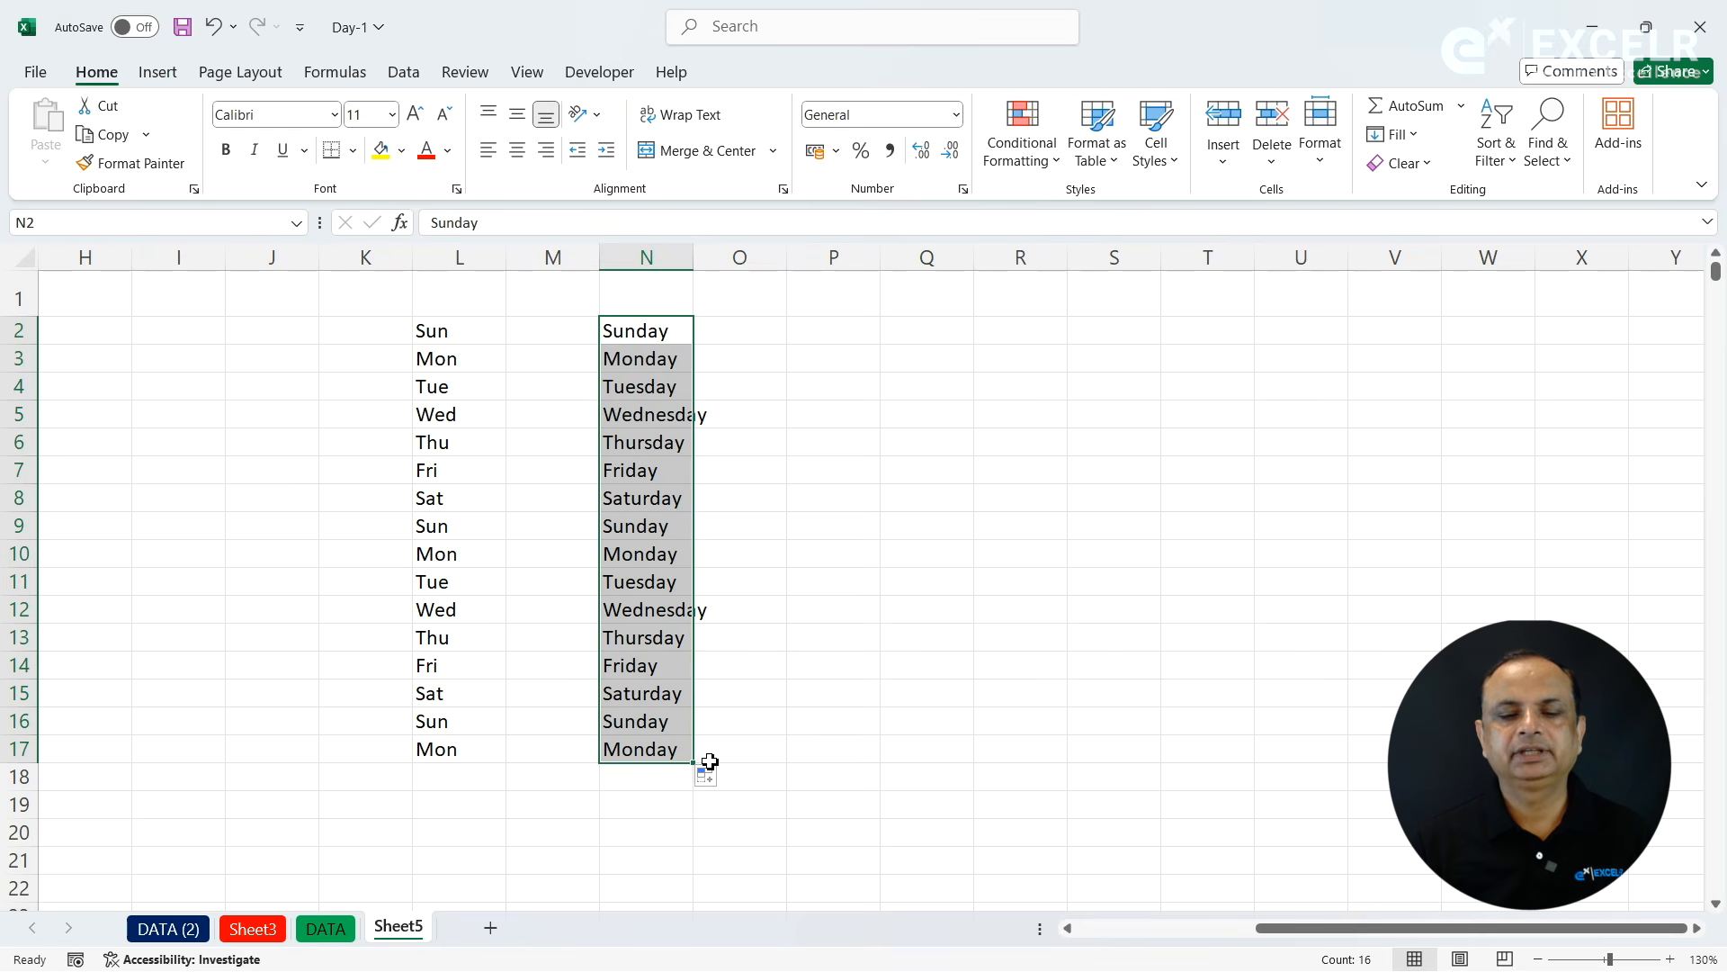
# - Enter January in O2, extend the month names down to O17 and widen column O to fit them
pyautogui.click(761, 335)
pyautogui.write('Jan')
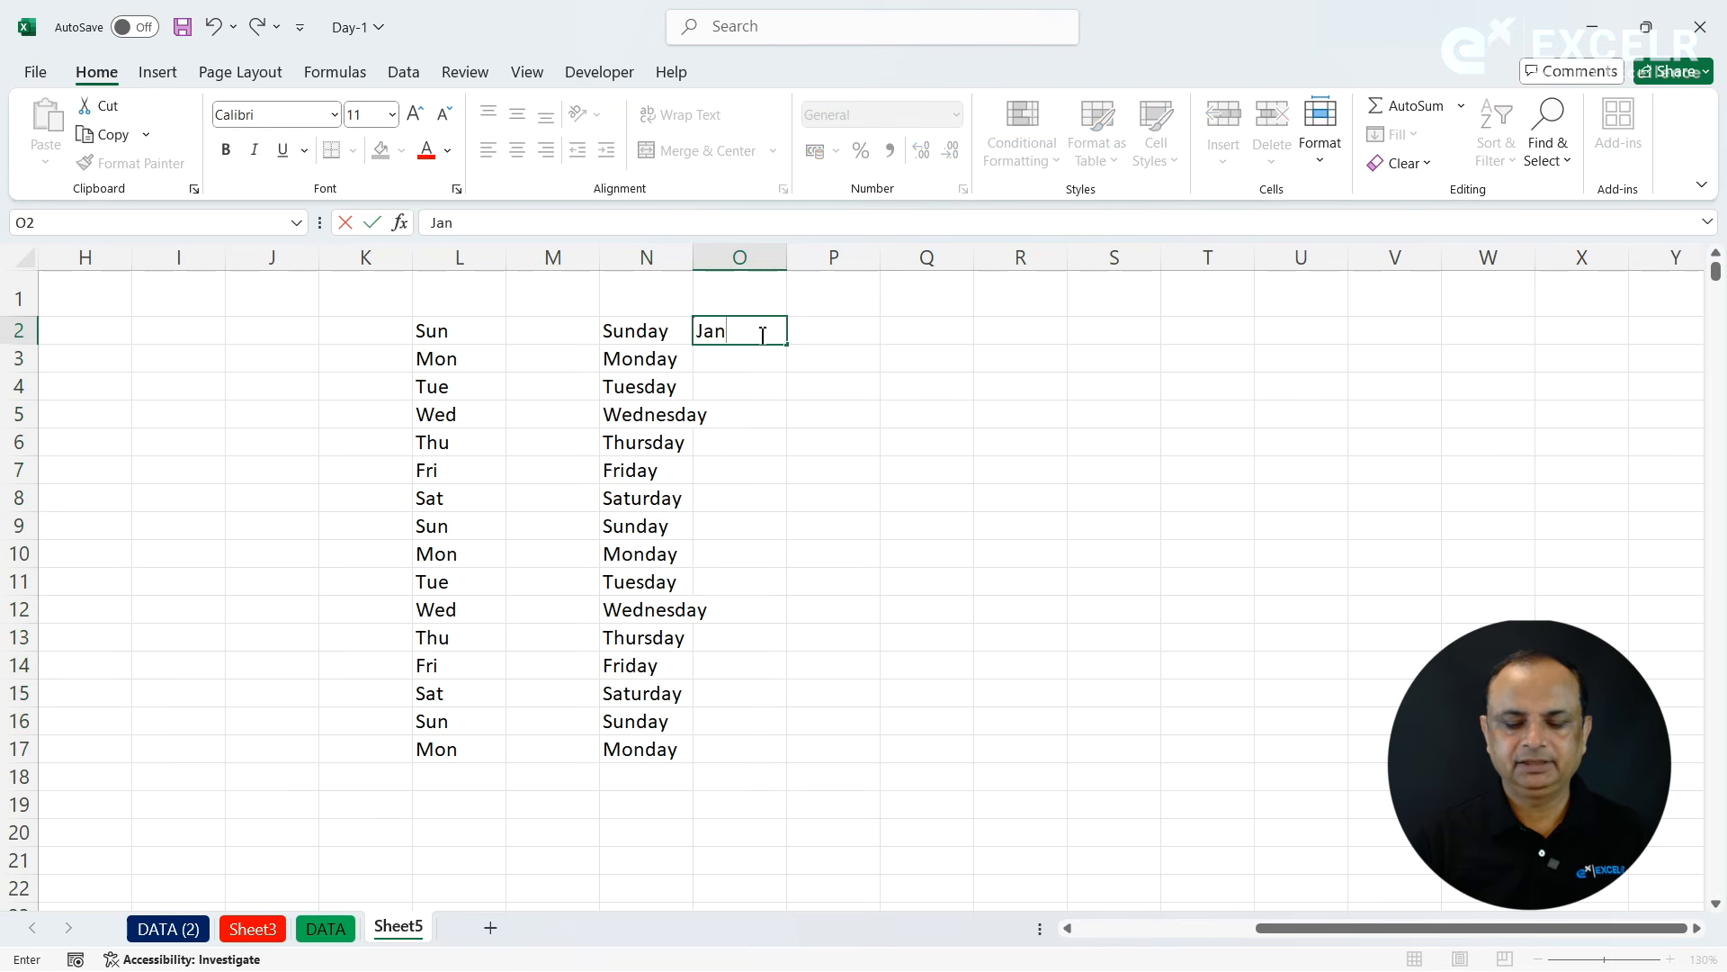
pyautogui.write('uary')
pyautogui.doubleClick(794, 348)
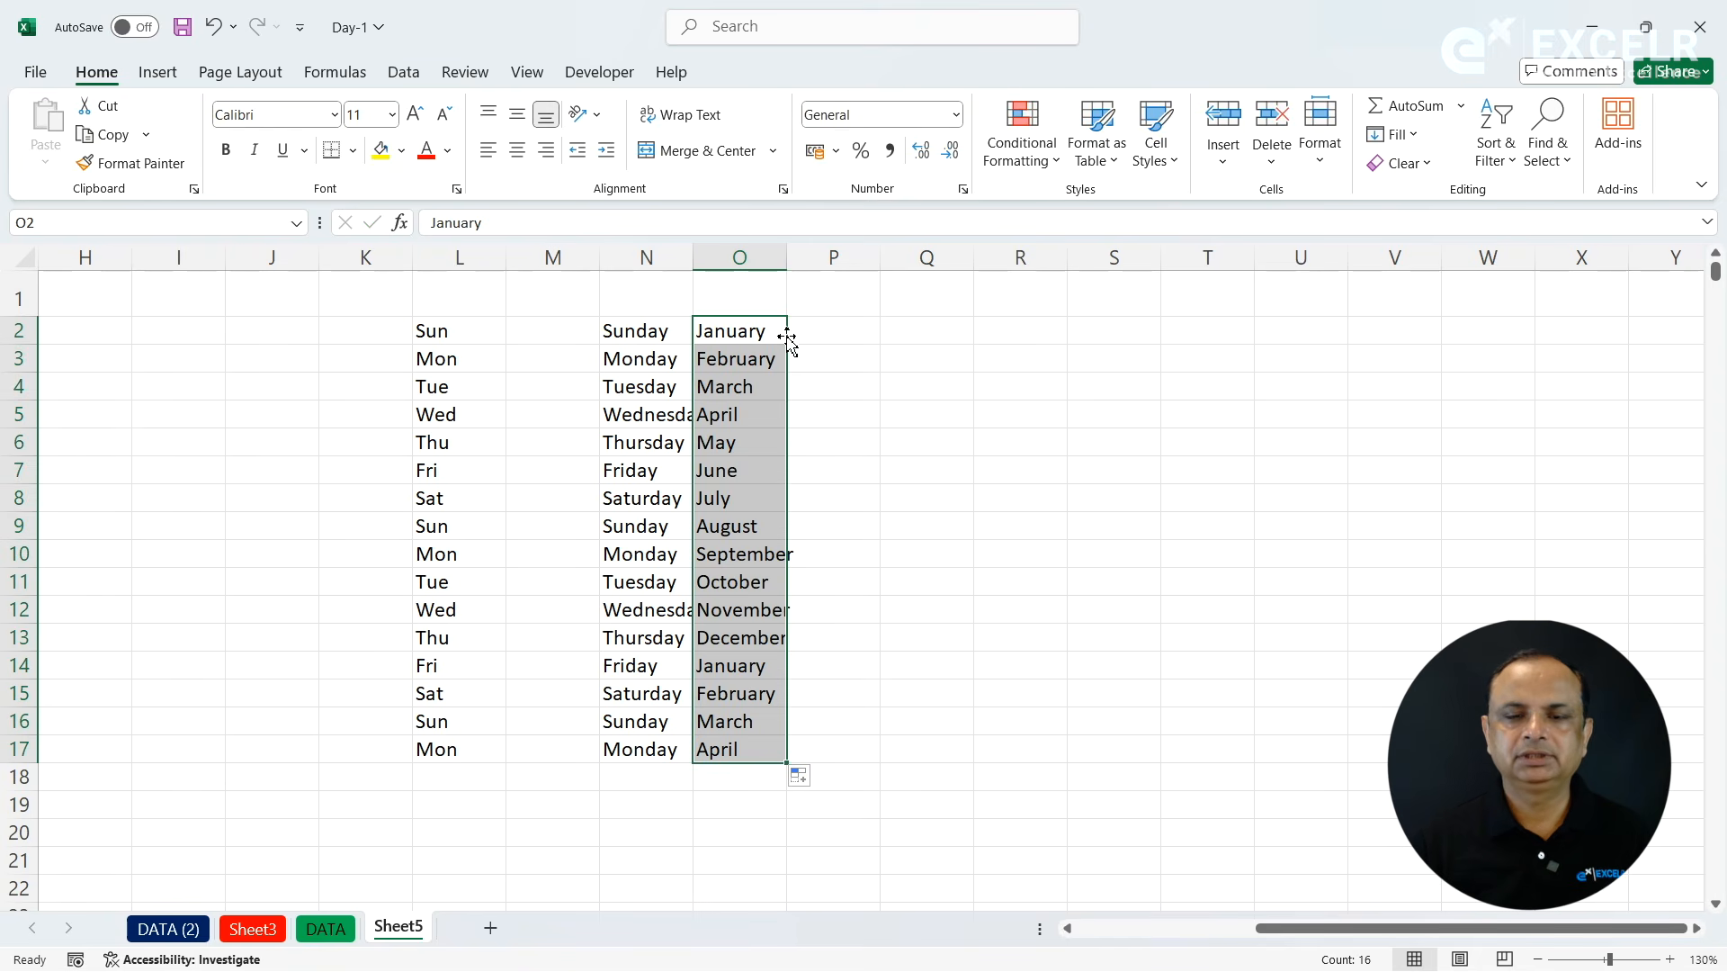
pyautogui.moveTo(786, 258); pyautogui.dragTo(812, 259)
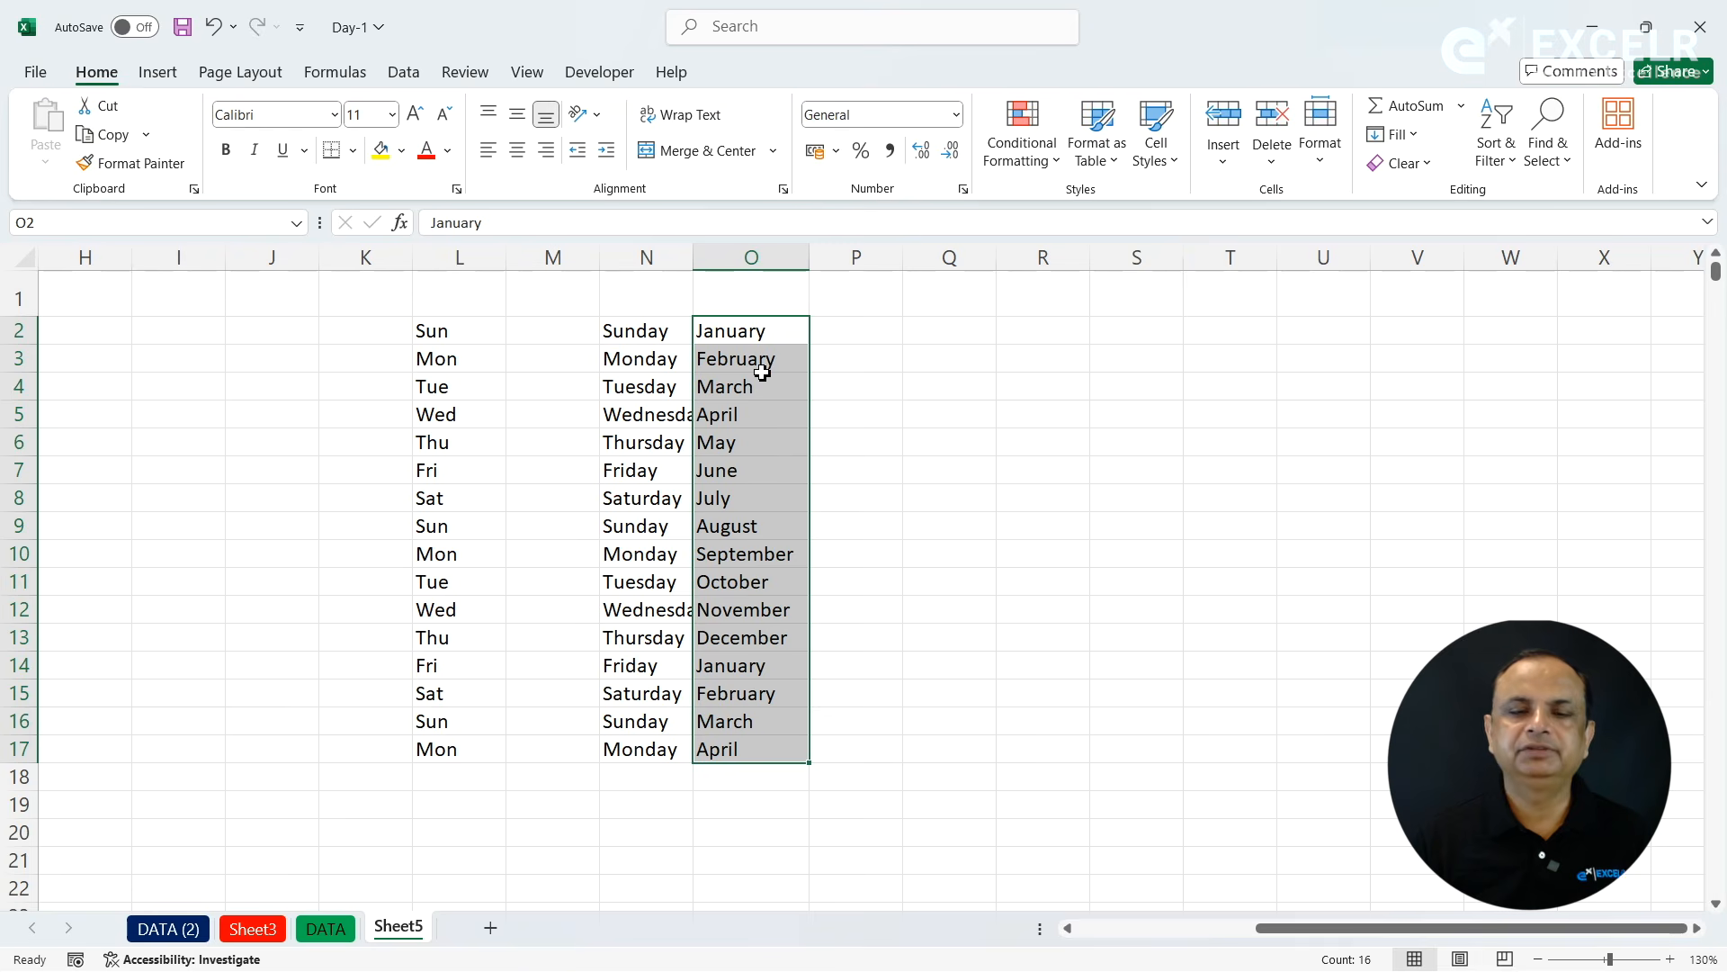
# - Enter May in Q6 and extend the month names down to Q17
pyautogui.click(948, 438)
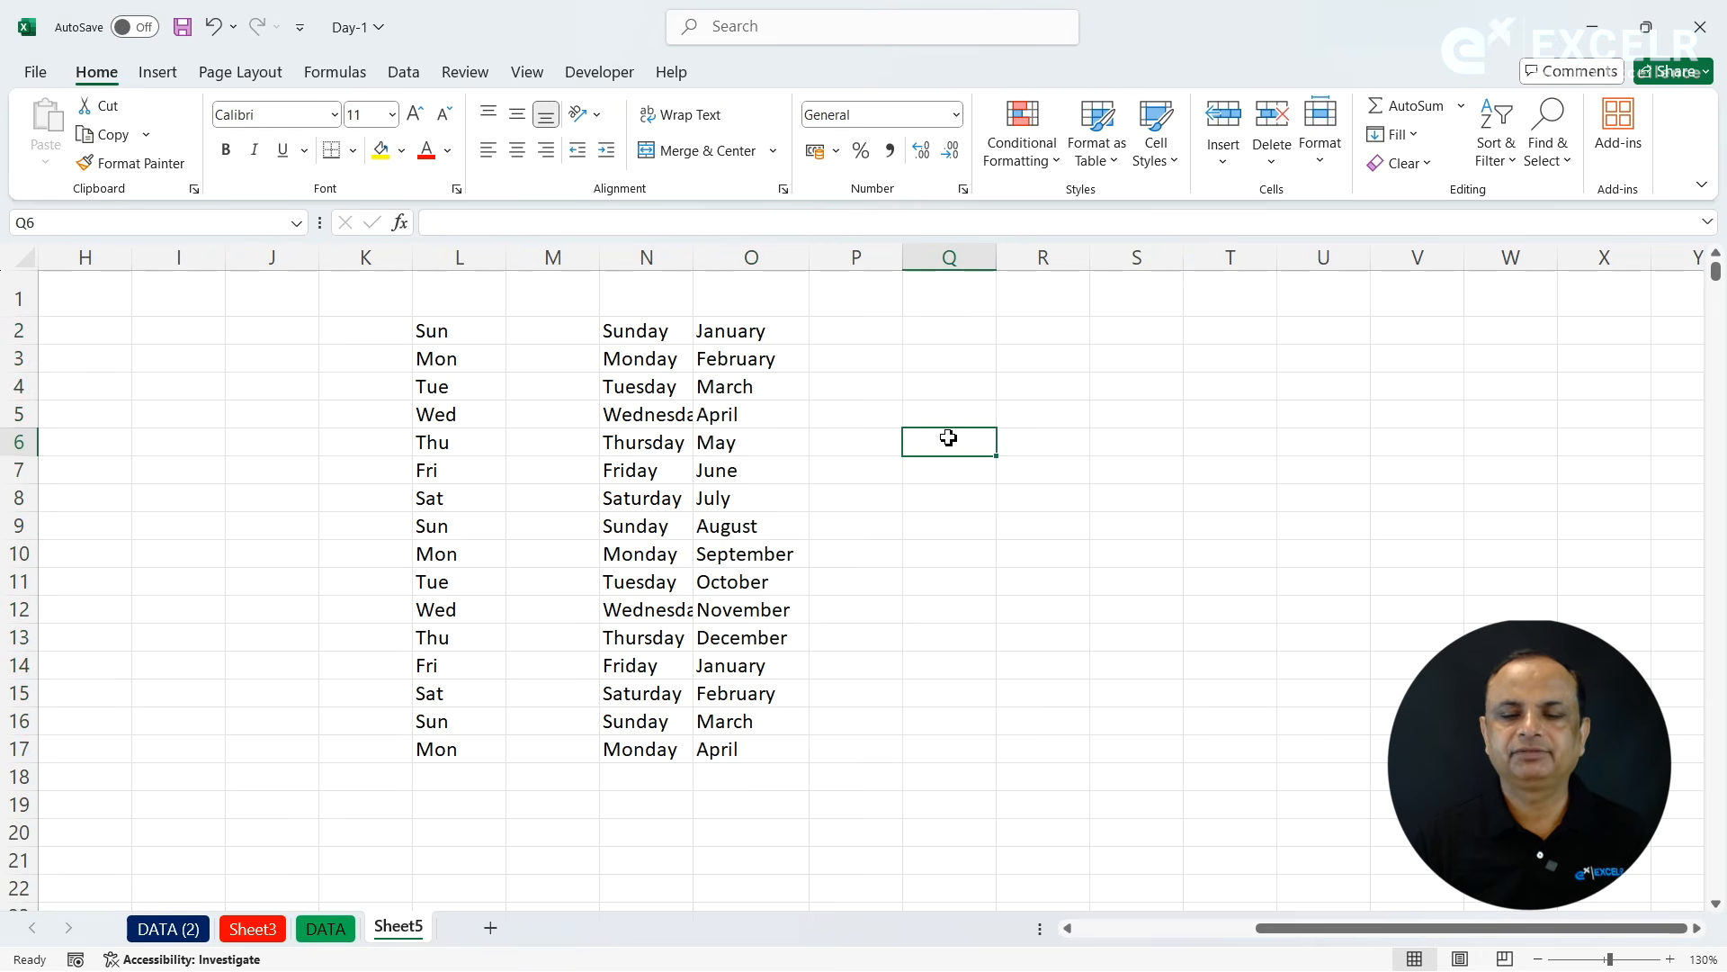
pyautogui.write('MAy')
pyautogui.moveTo(995, 457); pyautogui.dragTo(1029, 761)
# - Extend the month names in column Q upward from May in Q6 to Q2
pyautogui.click(970, 445)
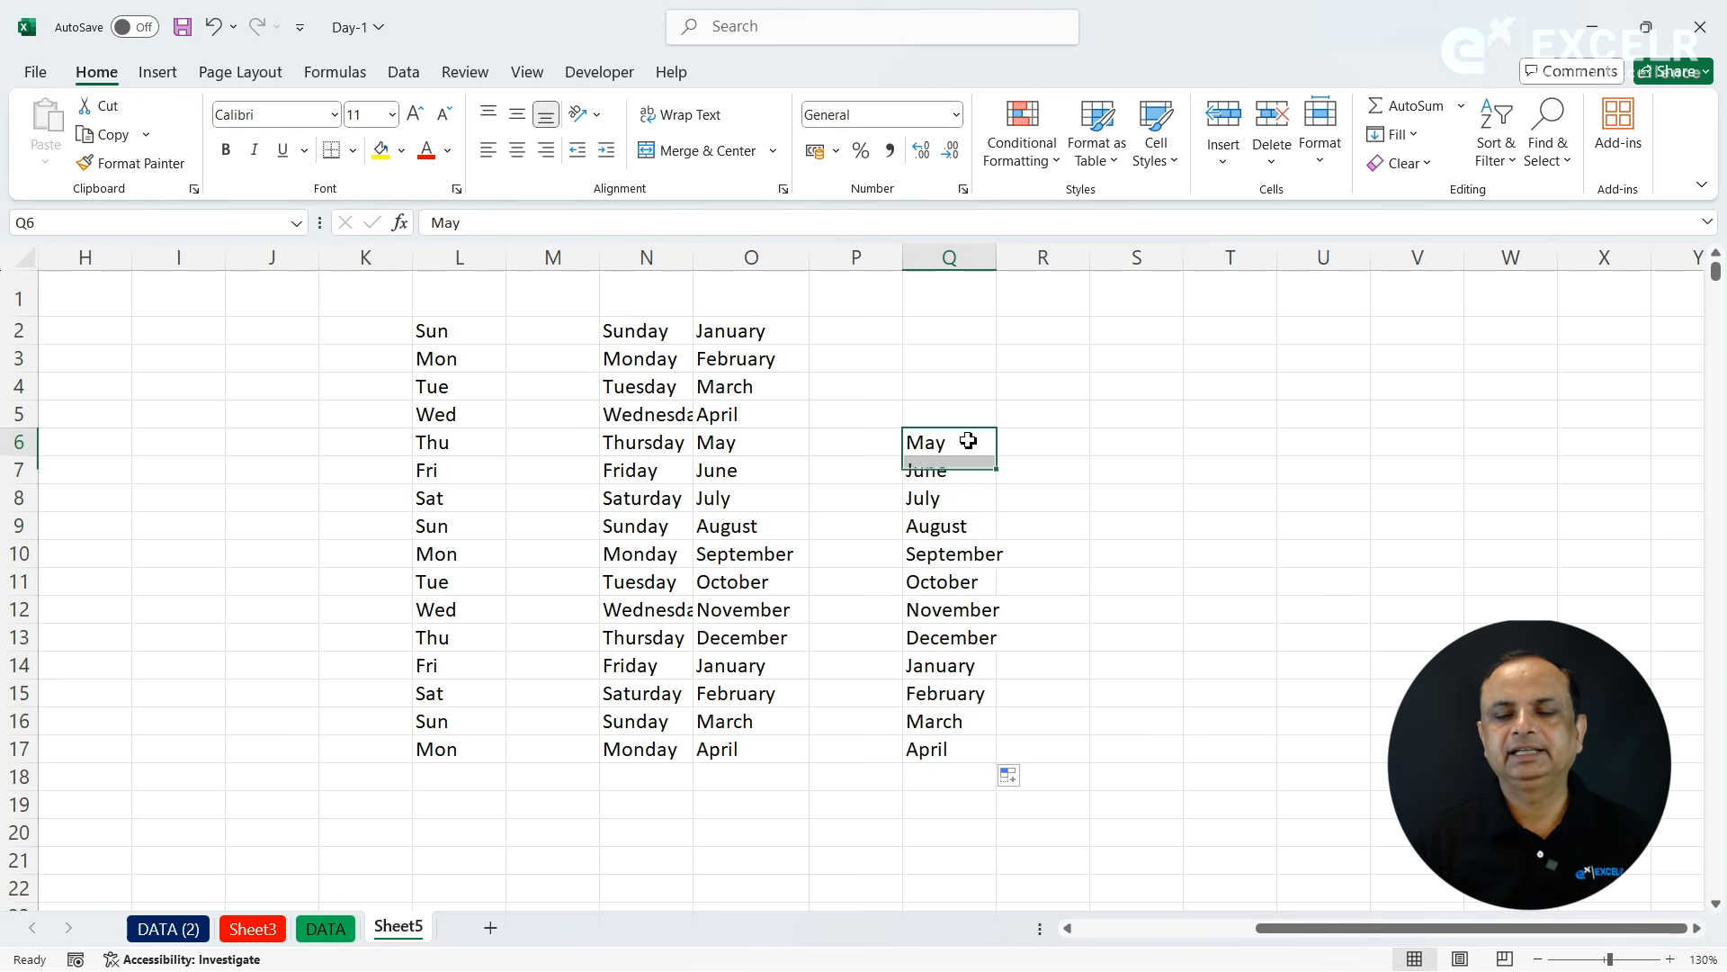
pyautogui.moveTo(1002, 457); pyautogui.dragTo(974, 327)
pyautogui.click(951, 348)
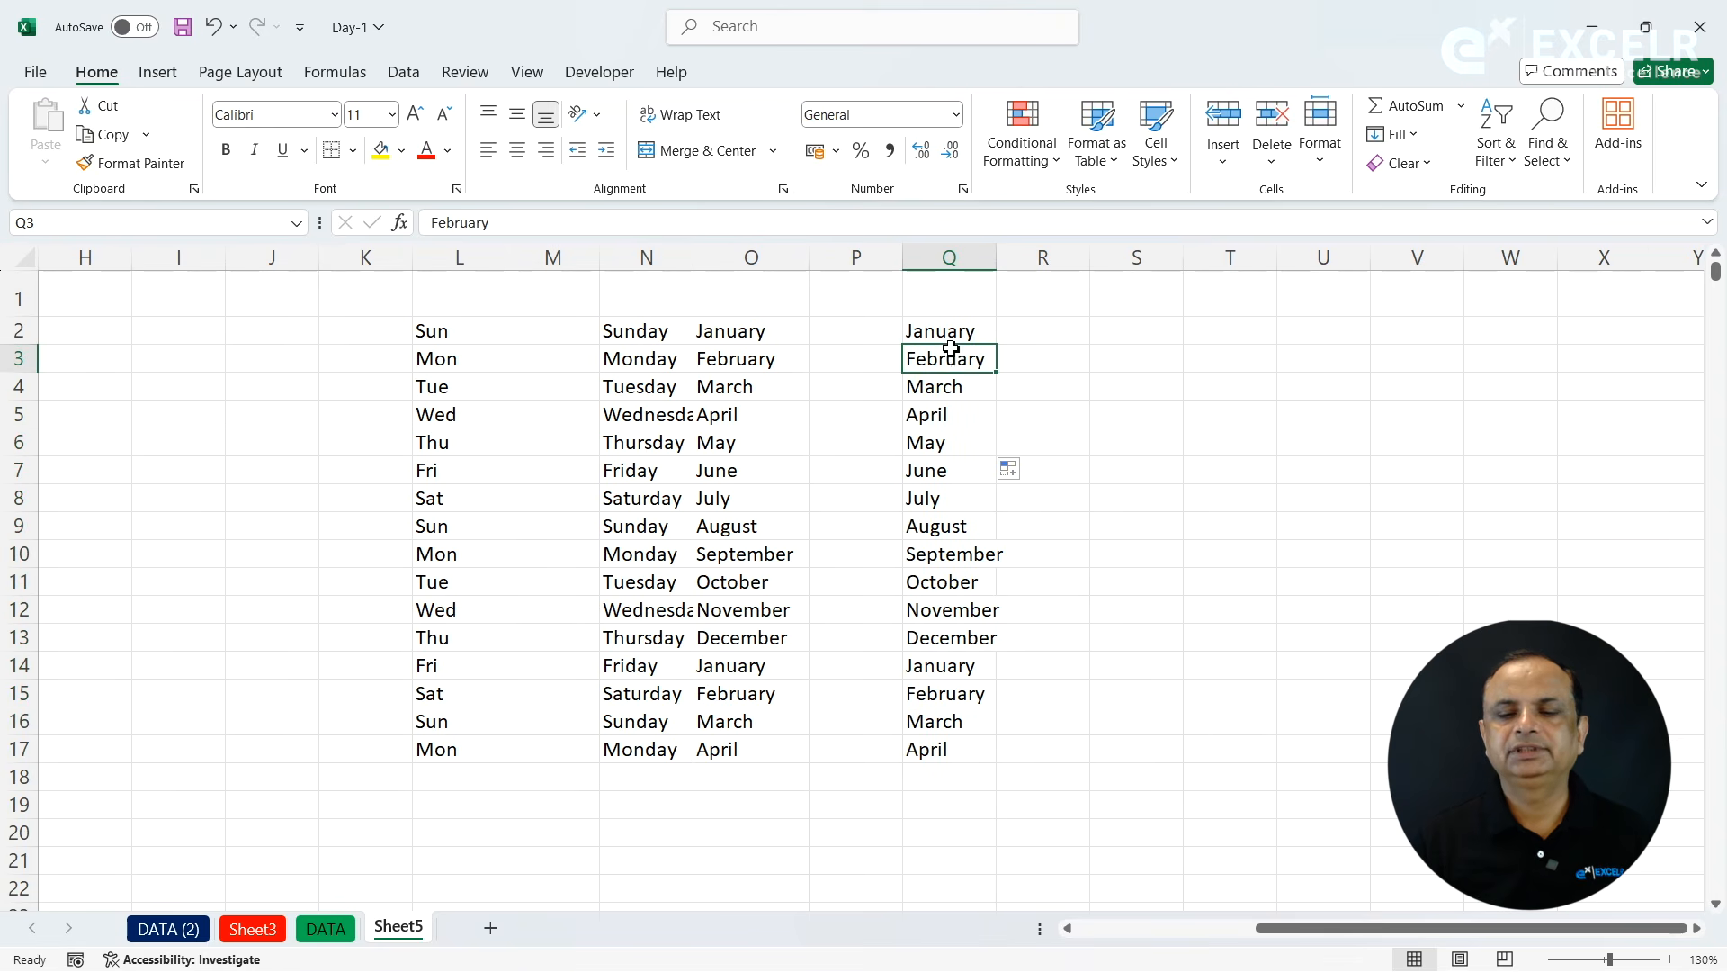
pyautogui.click(1174, 419)
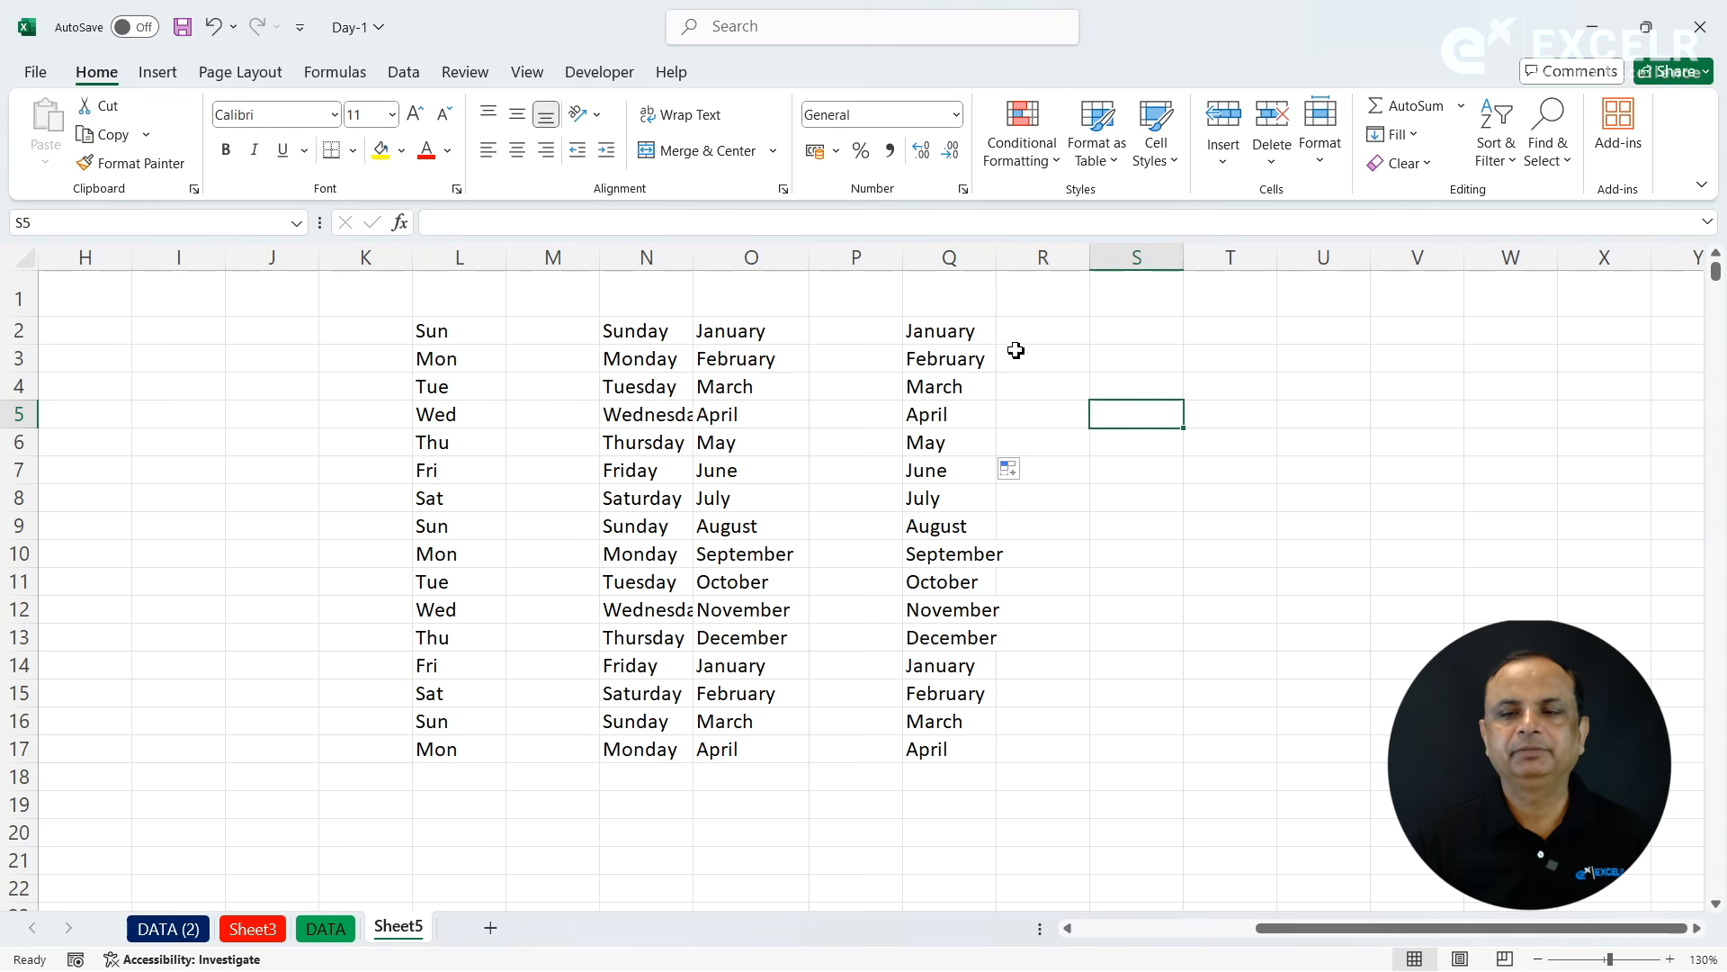
pyautogui.click(1138, 368)
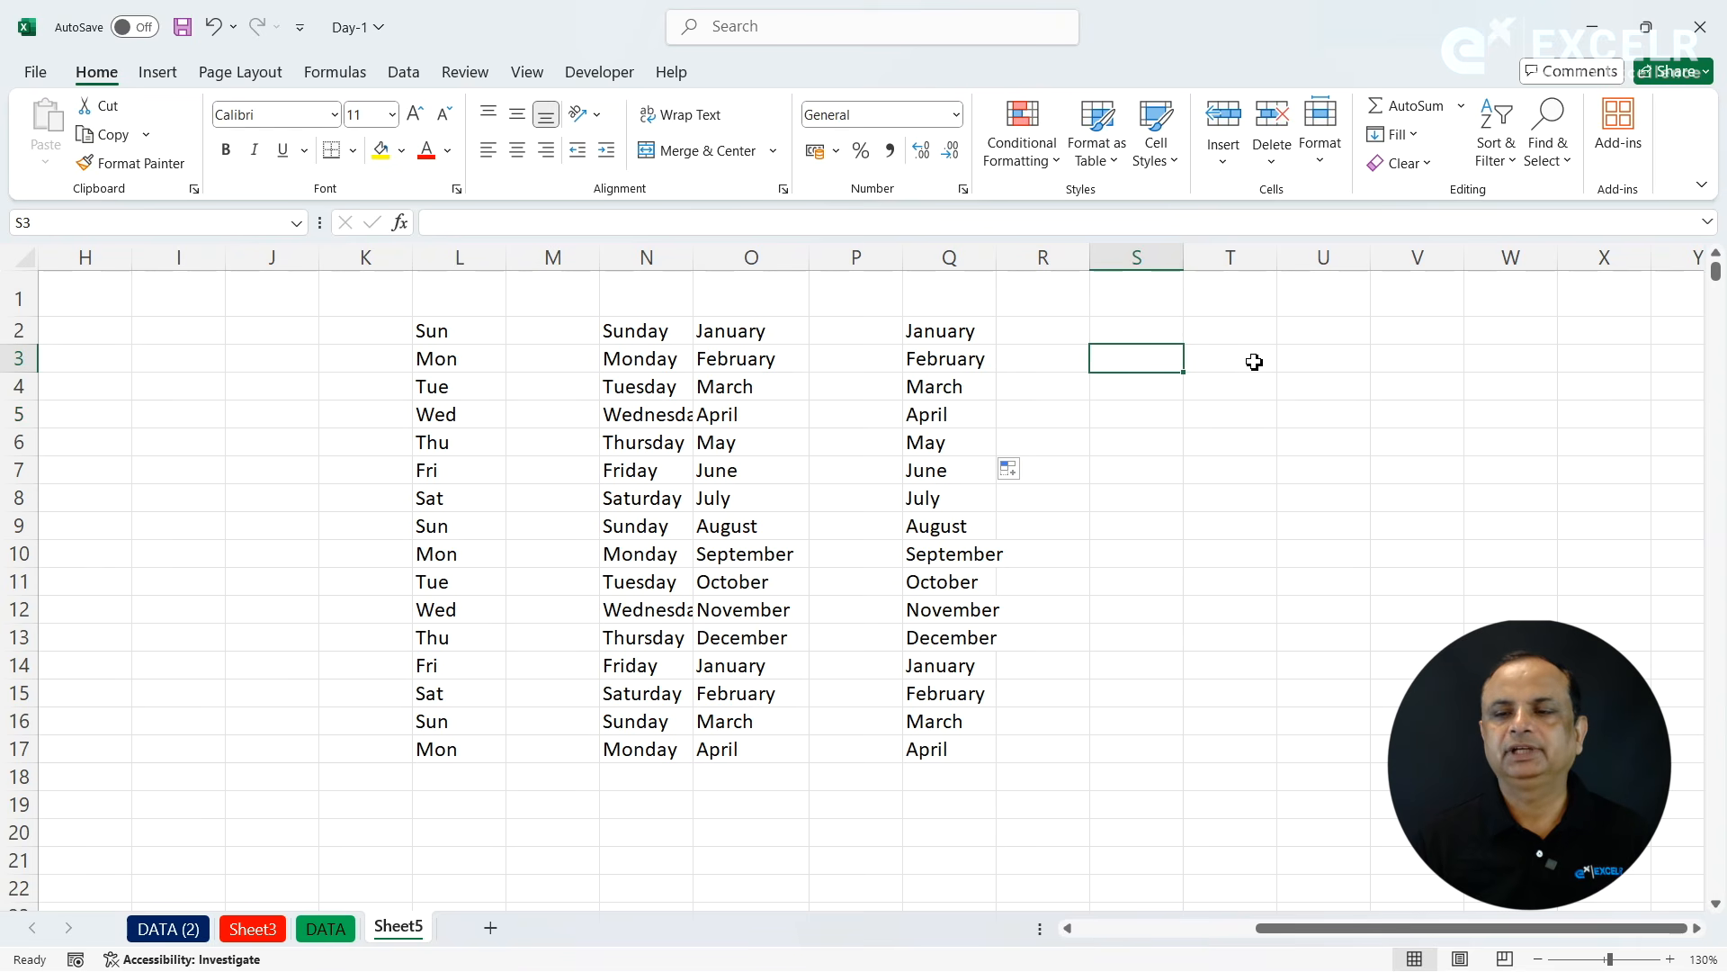
pyautogui.click(1420, 142)
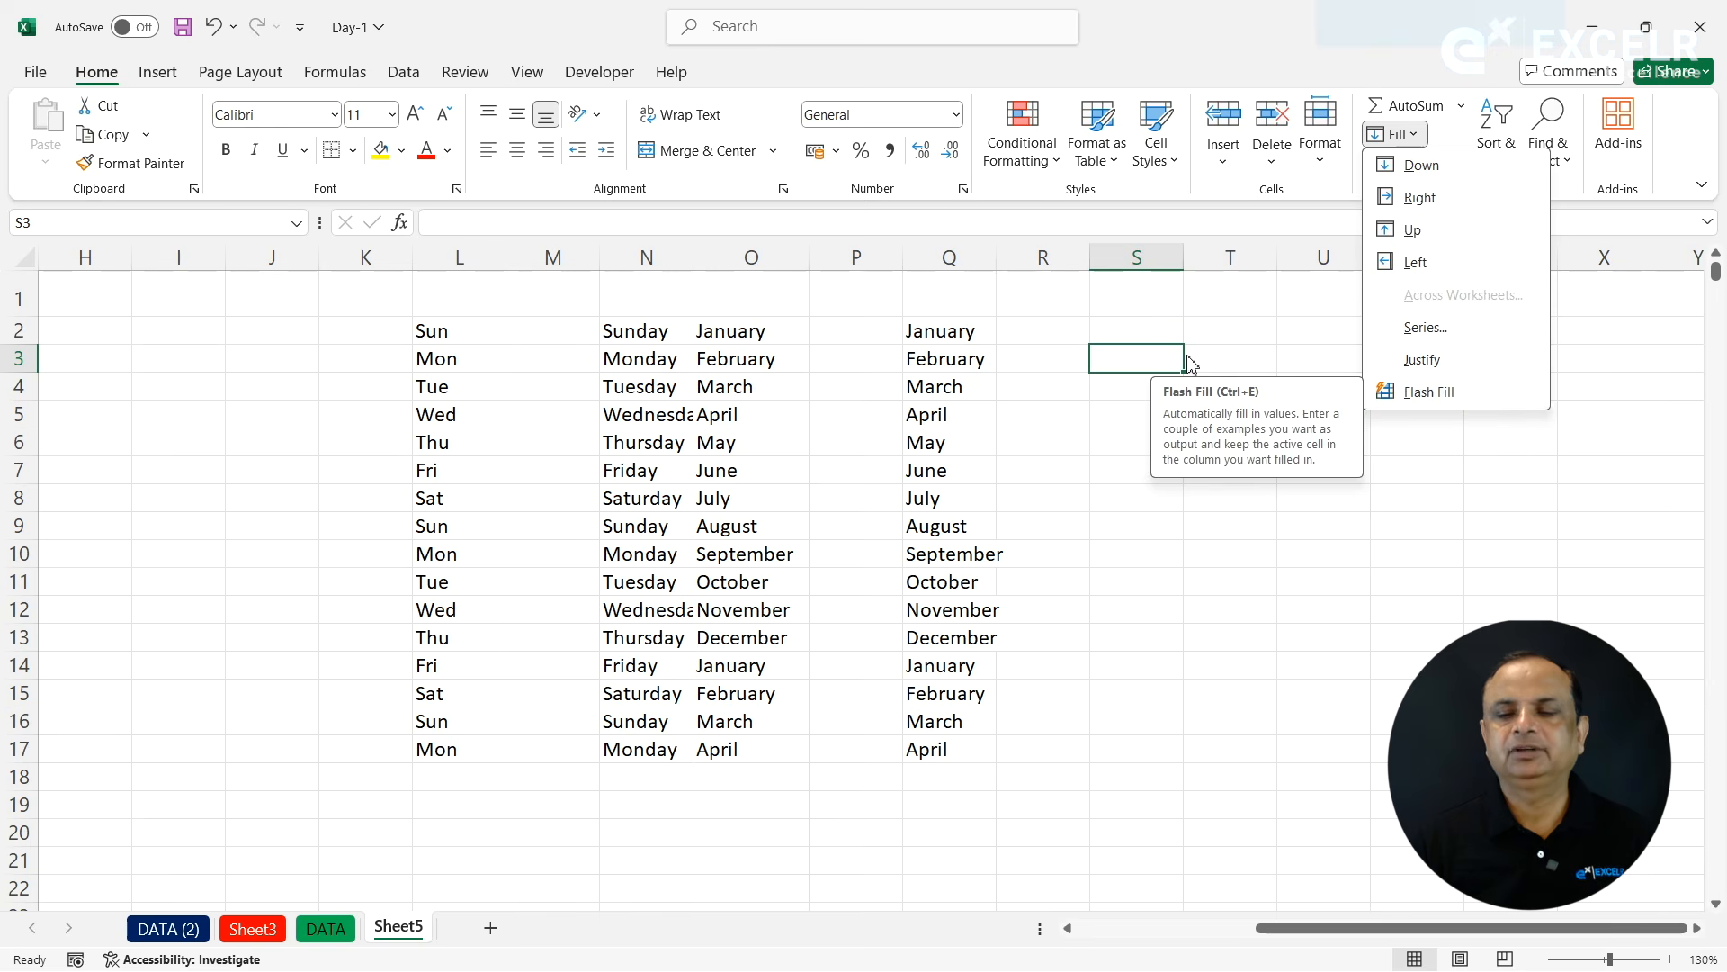
pyautogui.click(1032, 347)
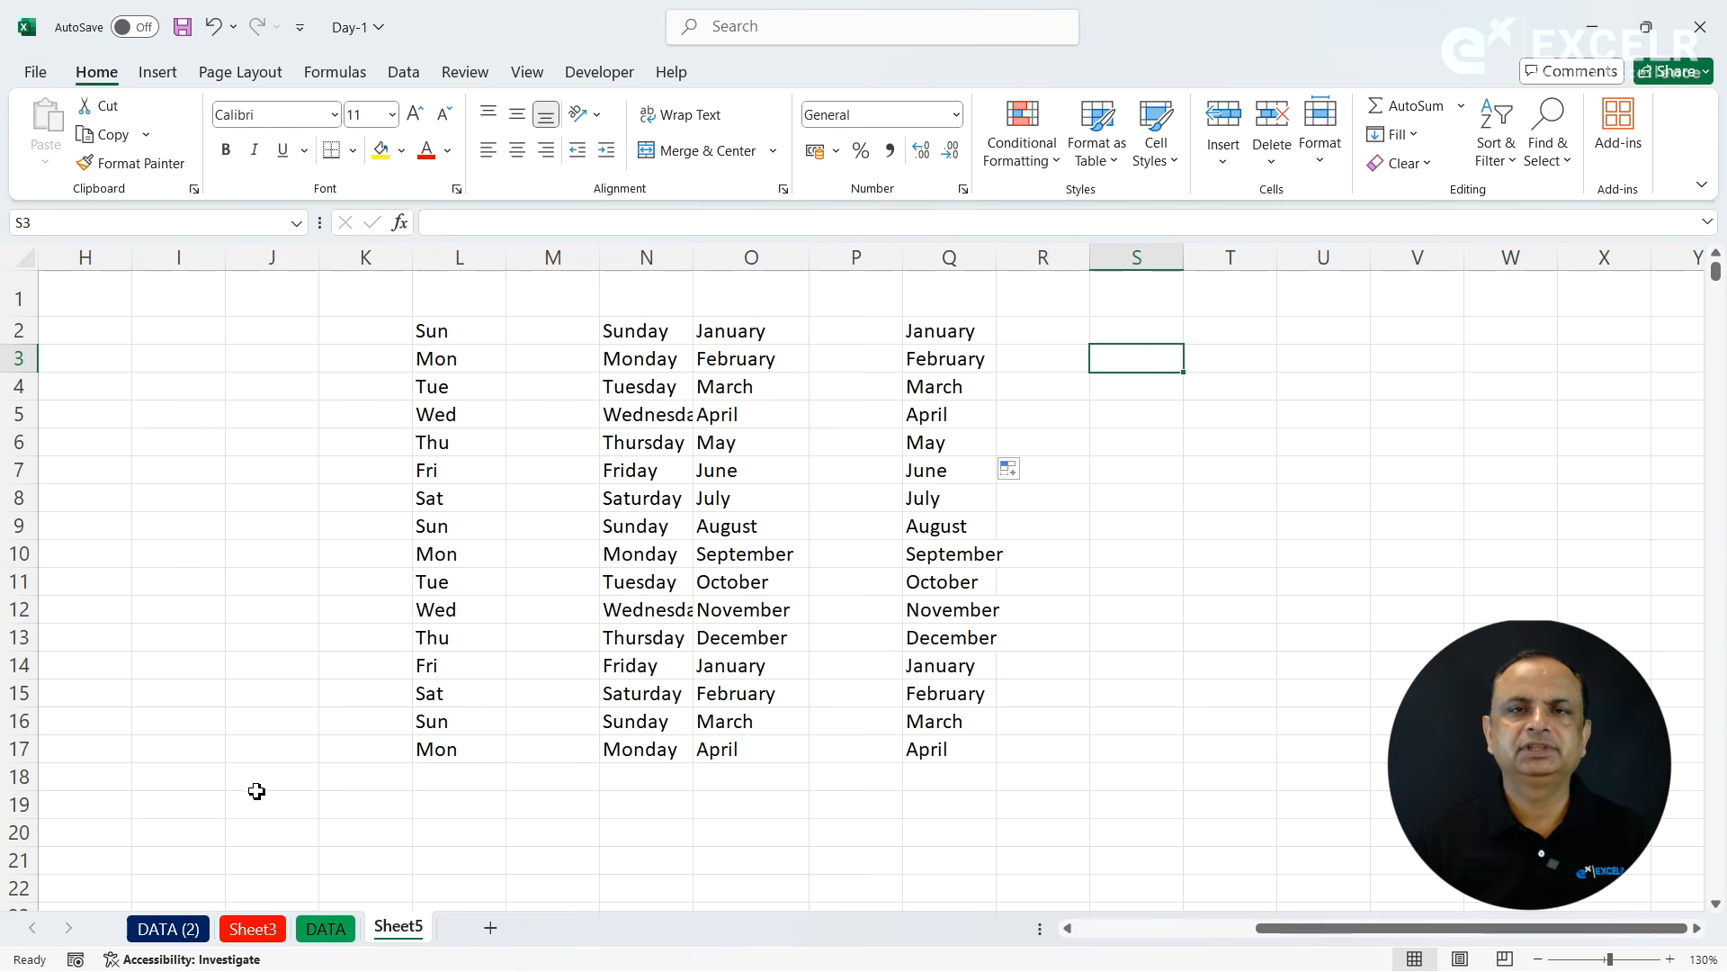
# - Select the Employee Name header and the first ten names, C2:C12, on the DATA sheet and copy them
pyautogui.click(321, 930)
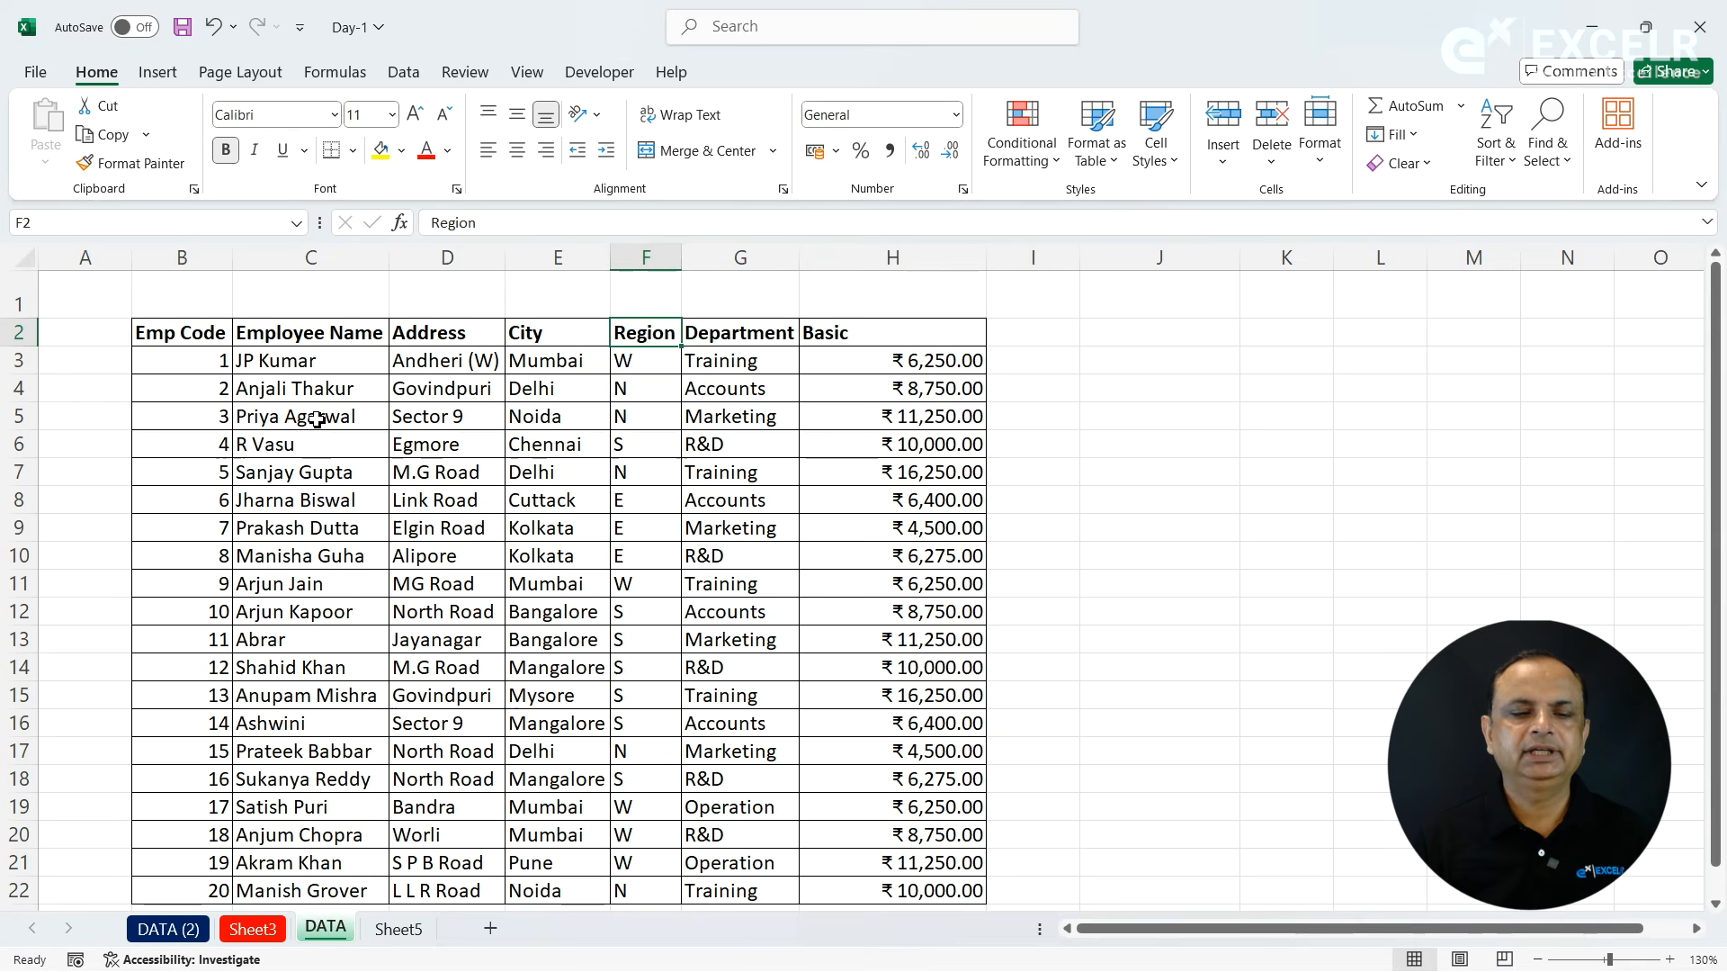
pyautogui.click(315, 360)
pyautogui.moveTo(327, 335); pyautogui.dragTo(317, 612)
pyautogui.hotkey('ctrl', 'c')
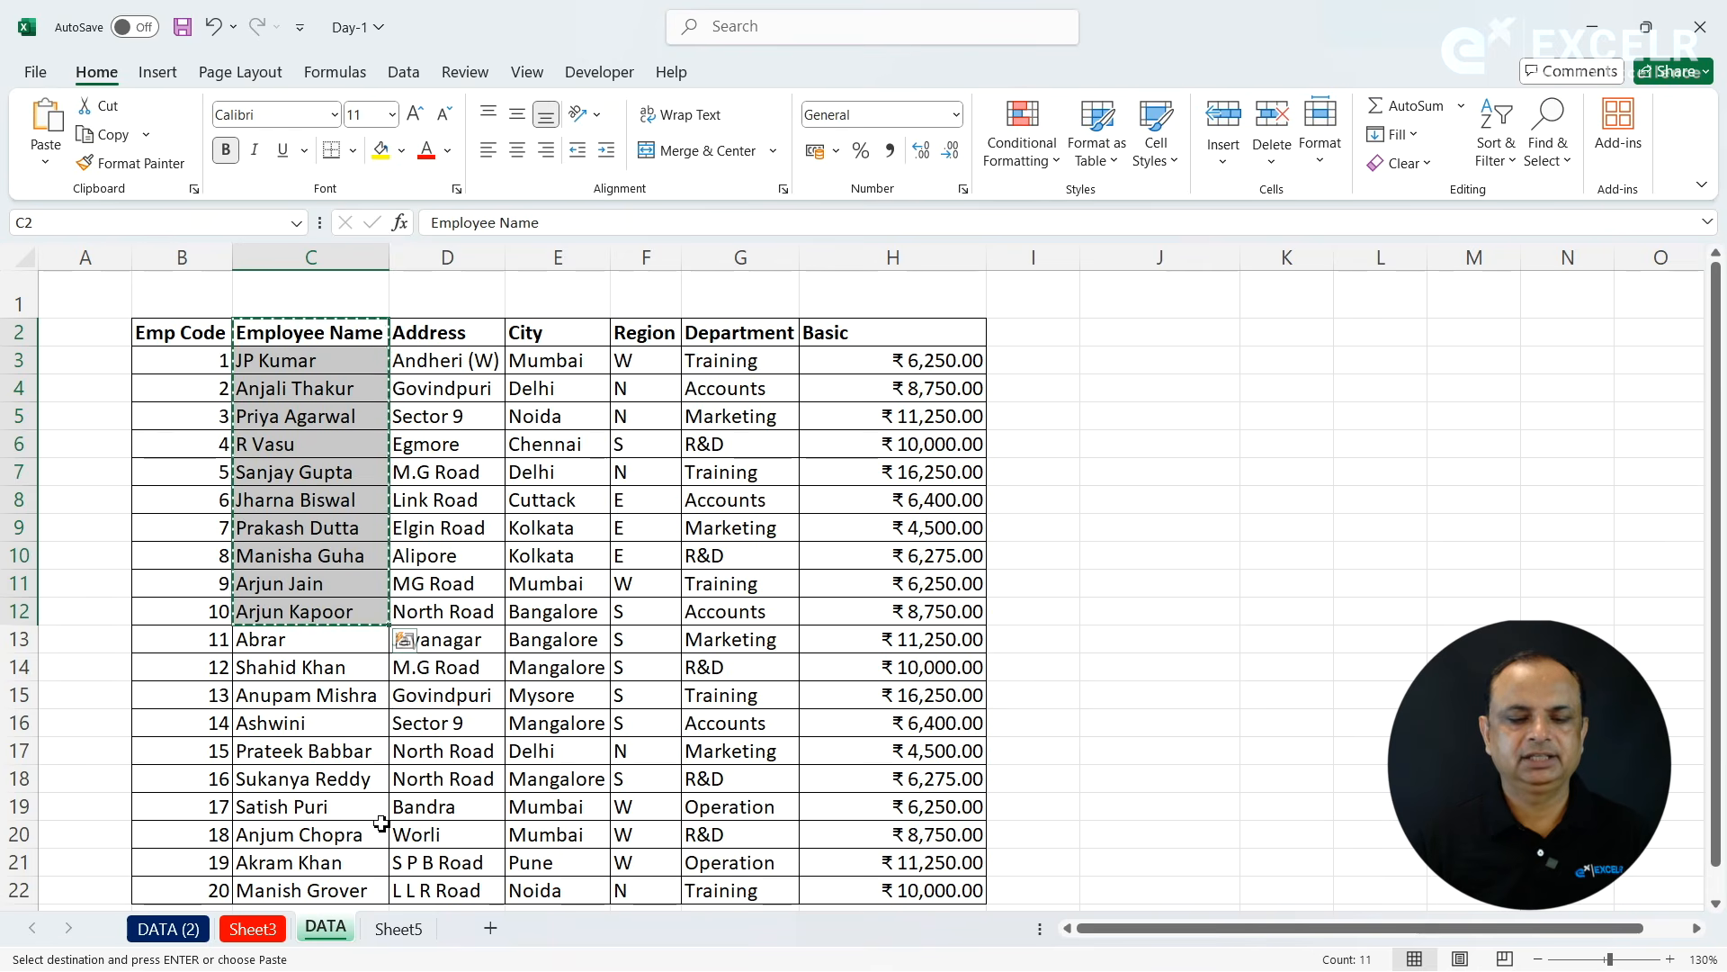
# - Clear the contents of all cells on Sheet5 and make A1 the active cell
pyautogui.click(399, 928)
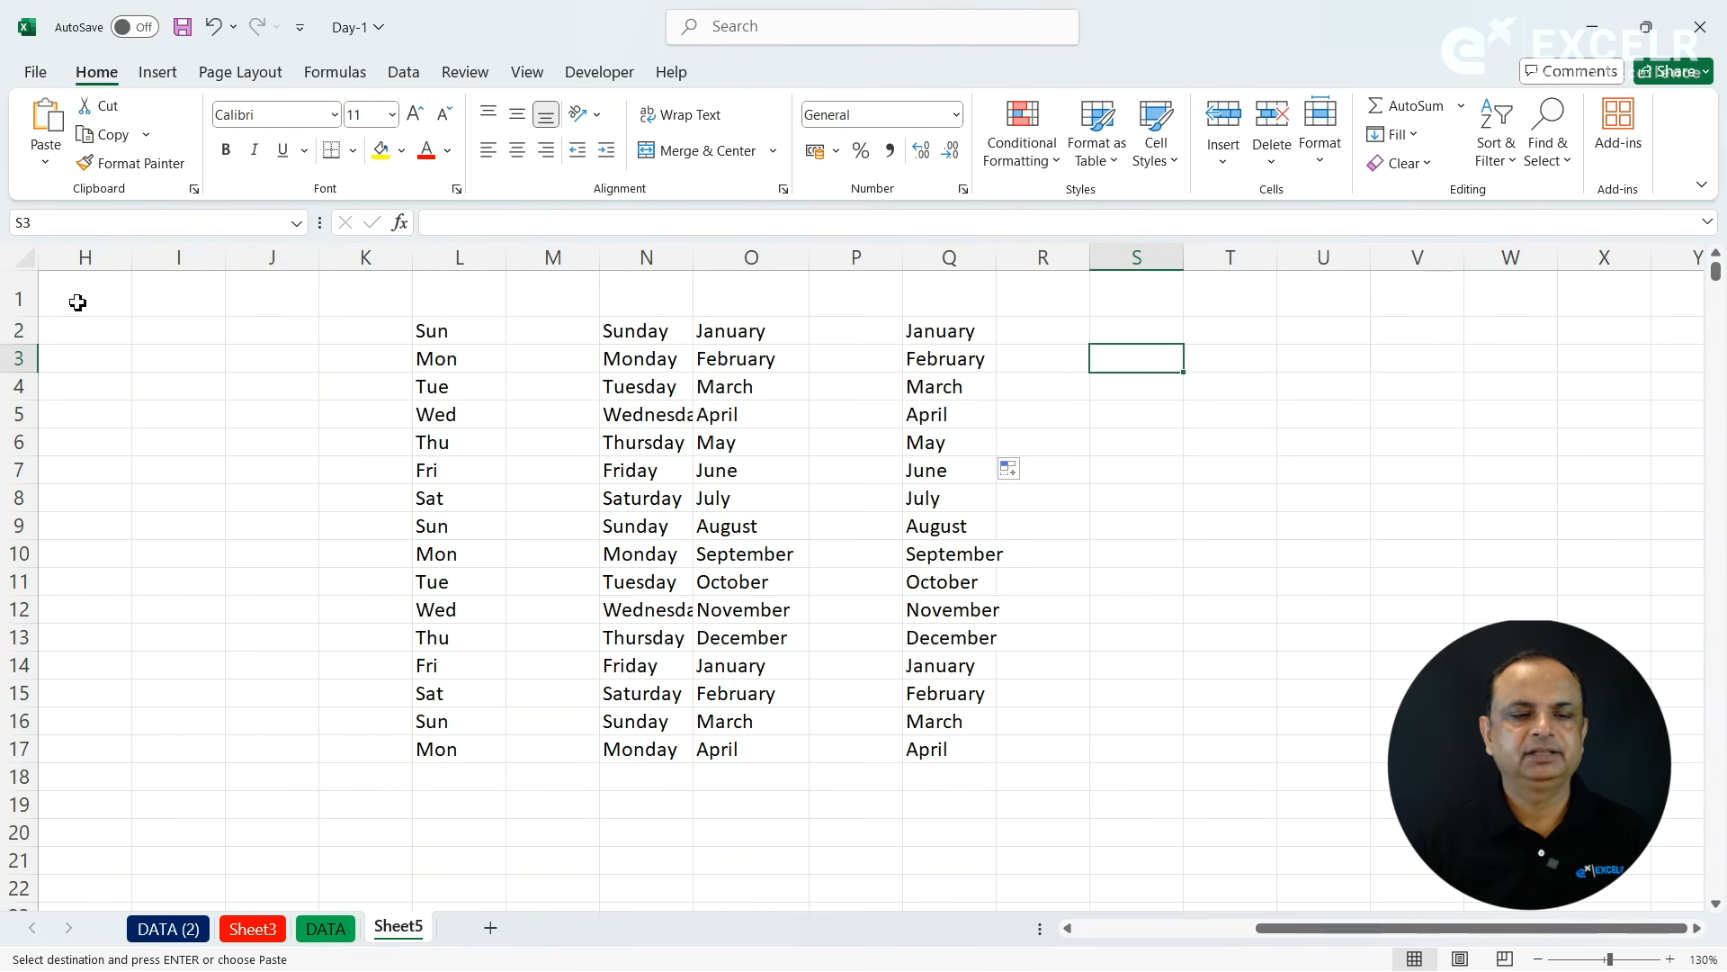
pyautogui.click(20, 258)
pyautogui.press('Delete')
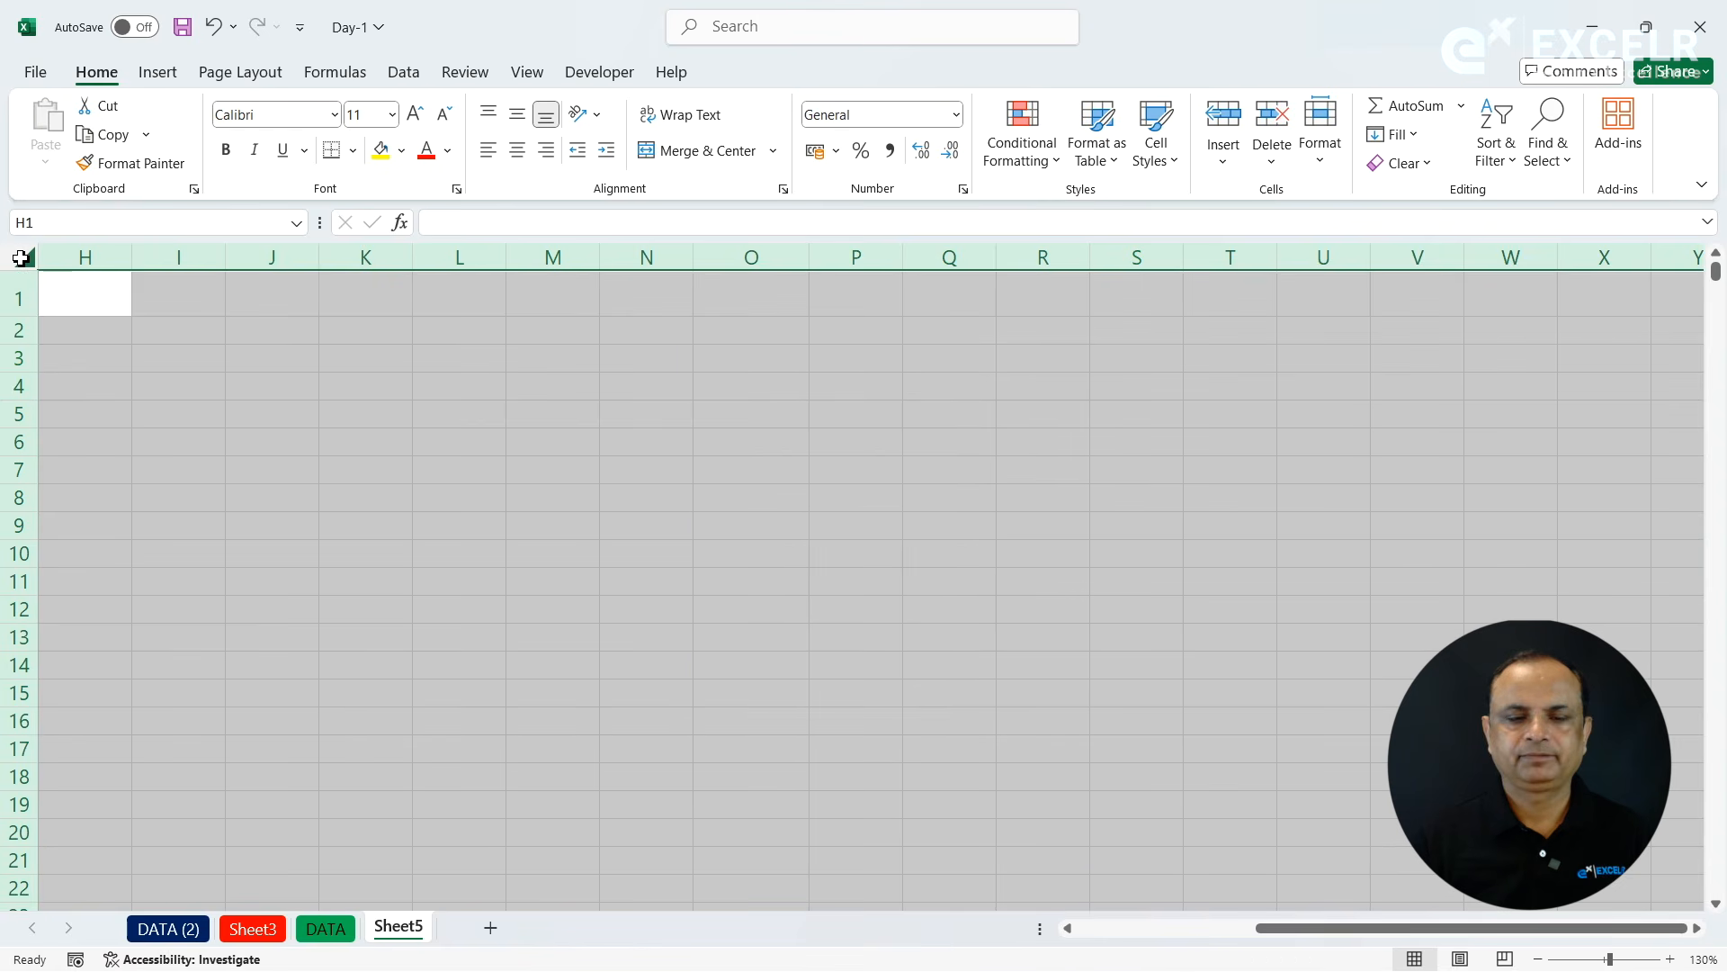
pyautogui.hotkey('ctrl', 'Home')
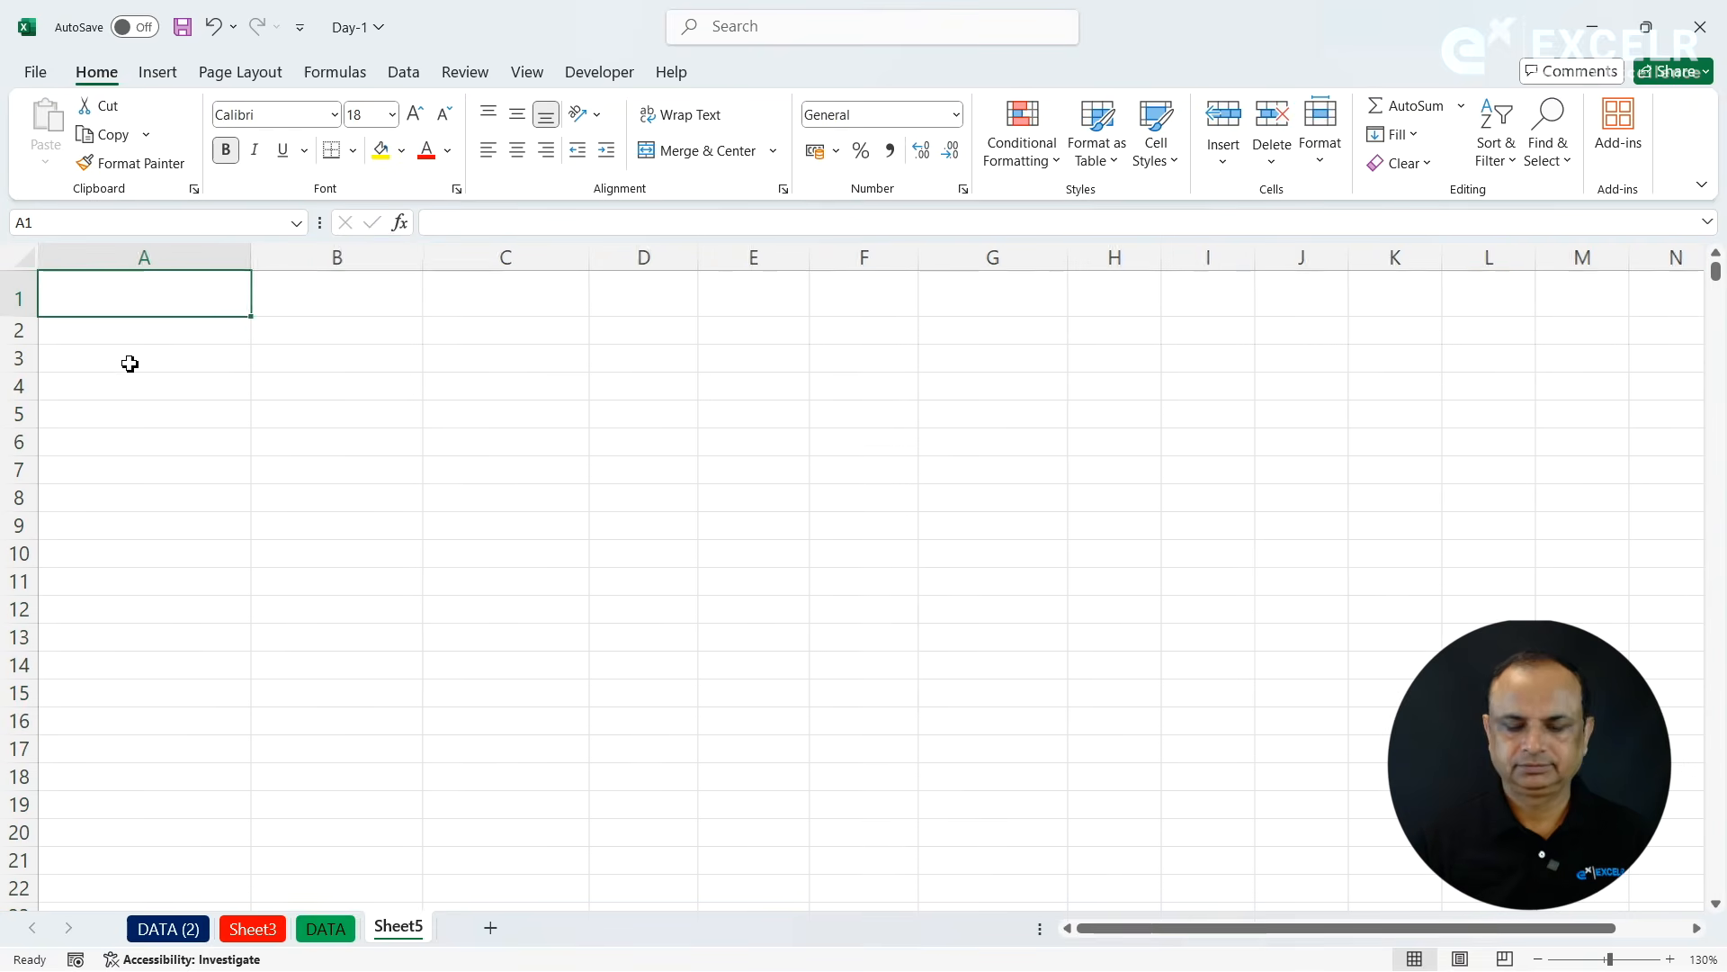
pyautogui.click(245, 360)
pyautogui.click(221, 312)
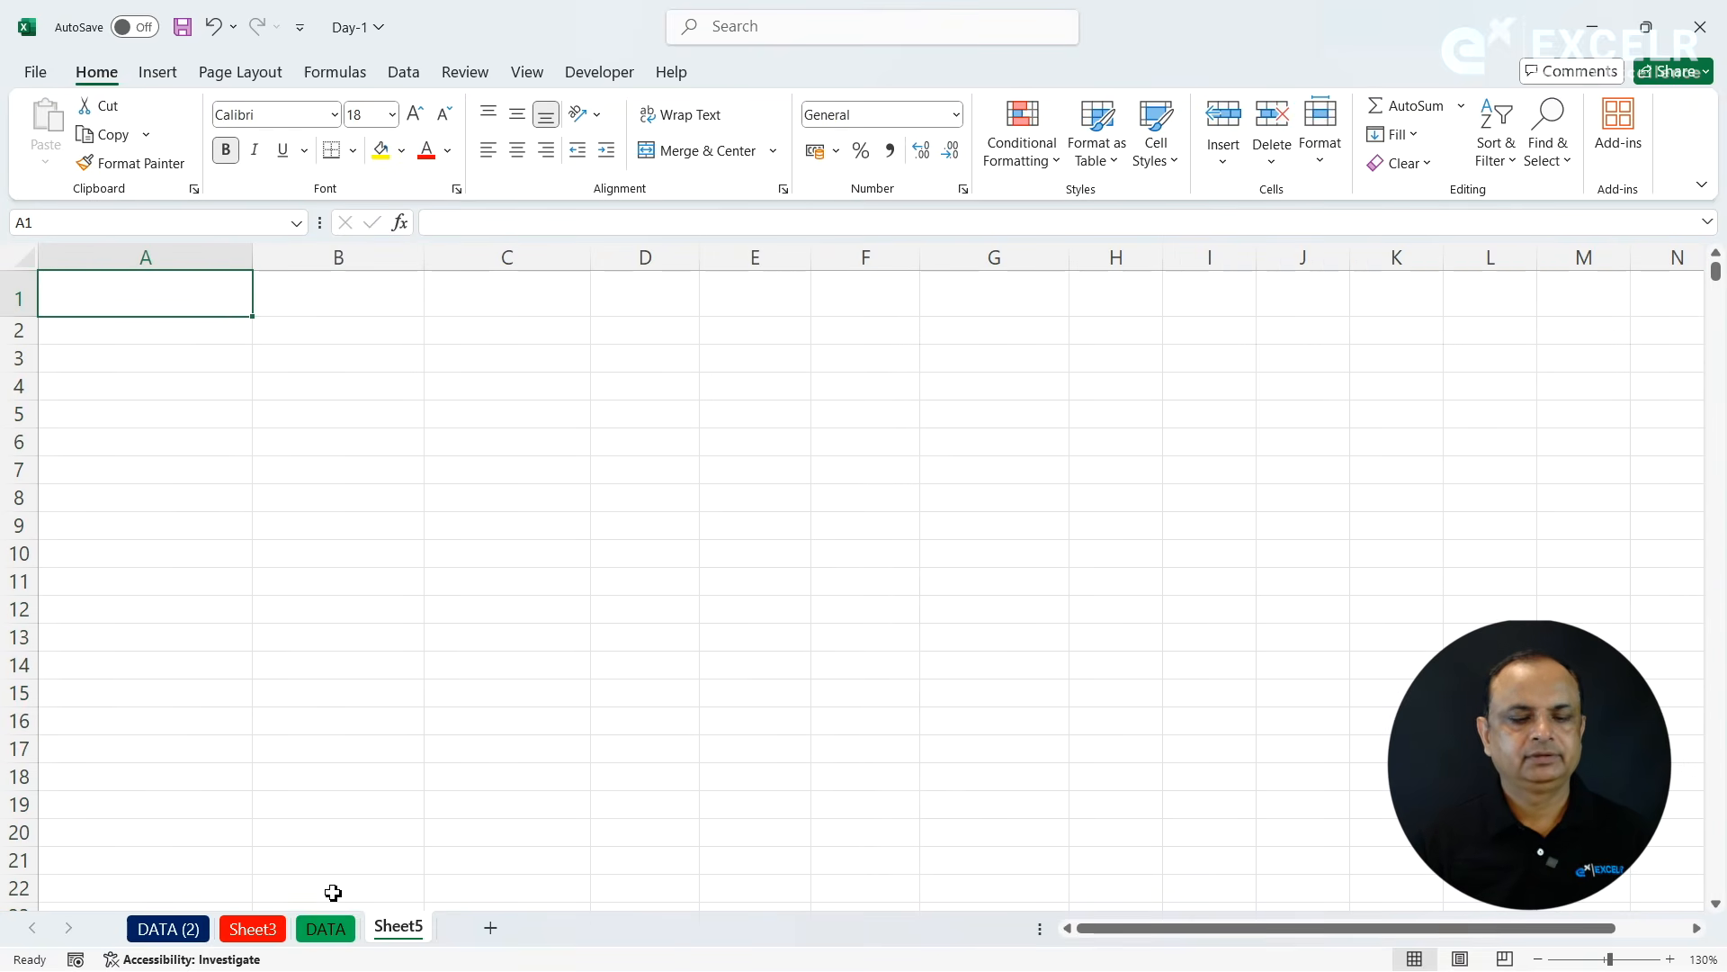
# - Copy the selected Employee Name range on the DATA sheet again and paste it into Sheet5 starting at A1
pyautogui.click(324, 928)
pyautogui.hotkey('ctrl', 'c')
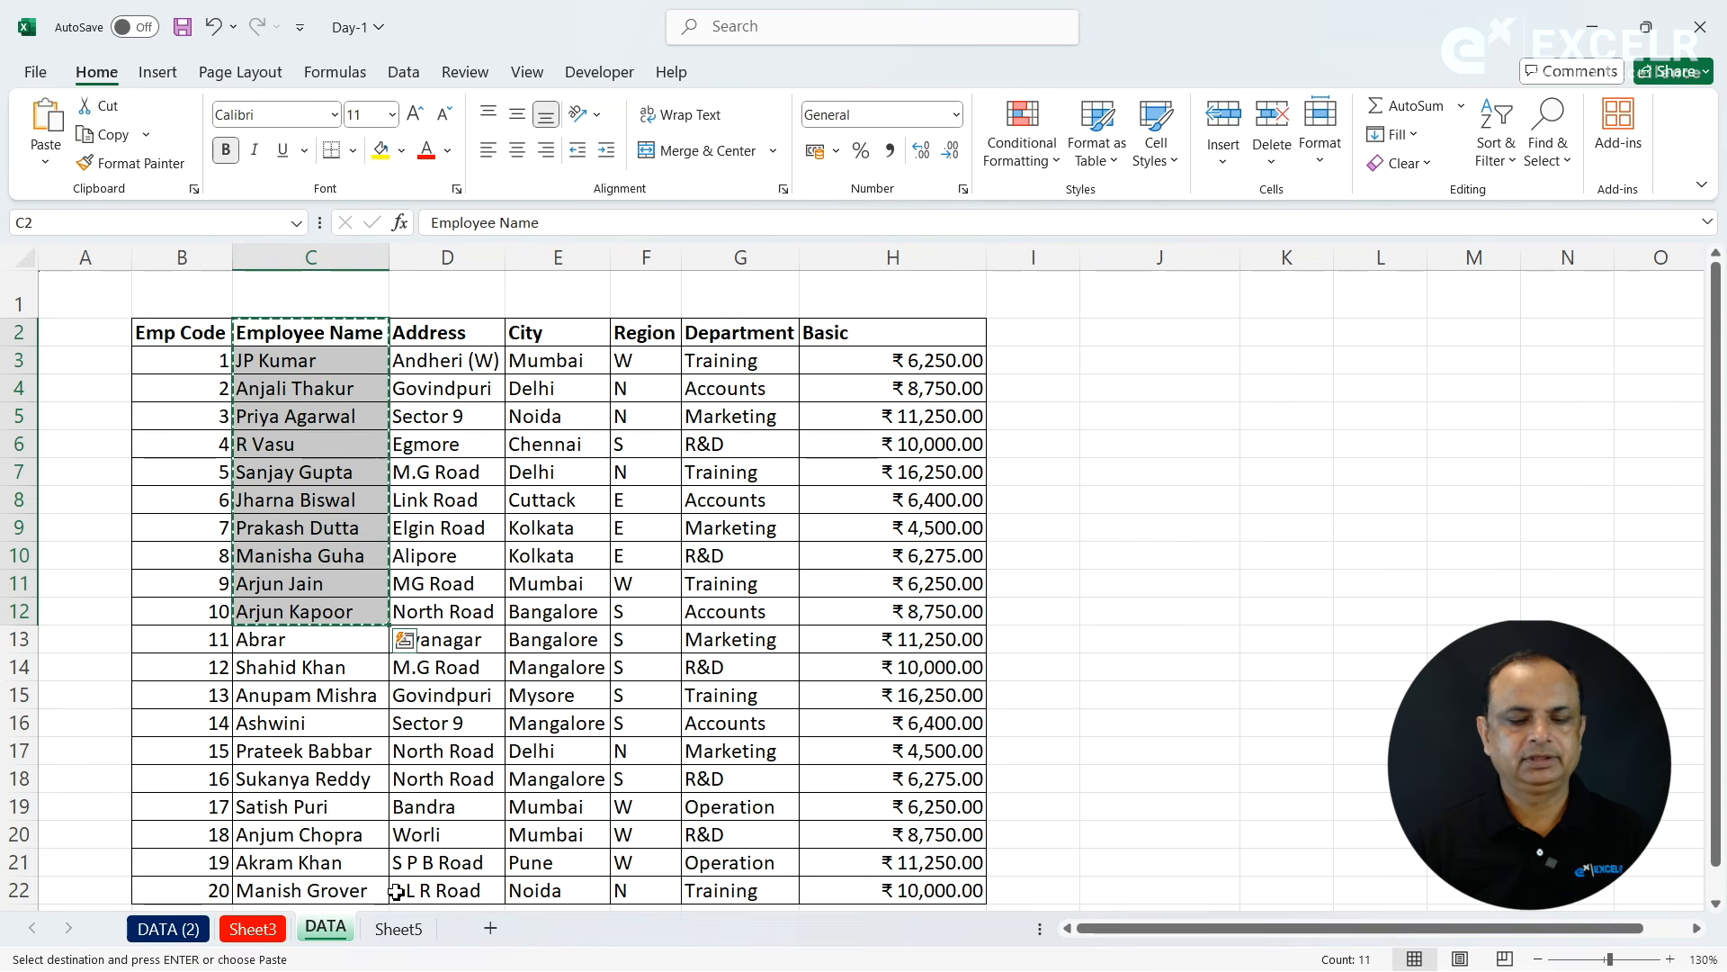
pyautogui.click(399, 929)
pyautogui.hotkey('ctrl', 'v')
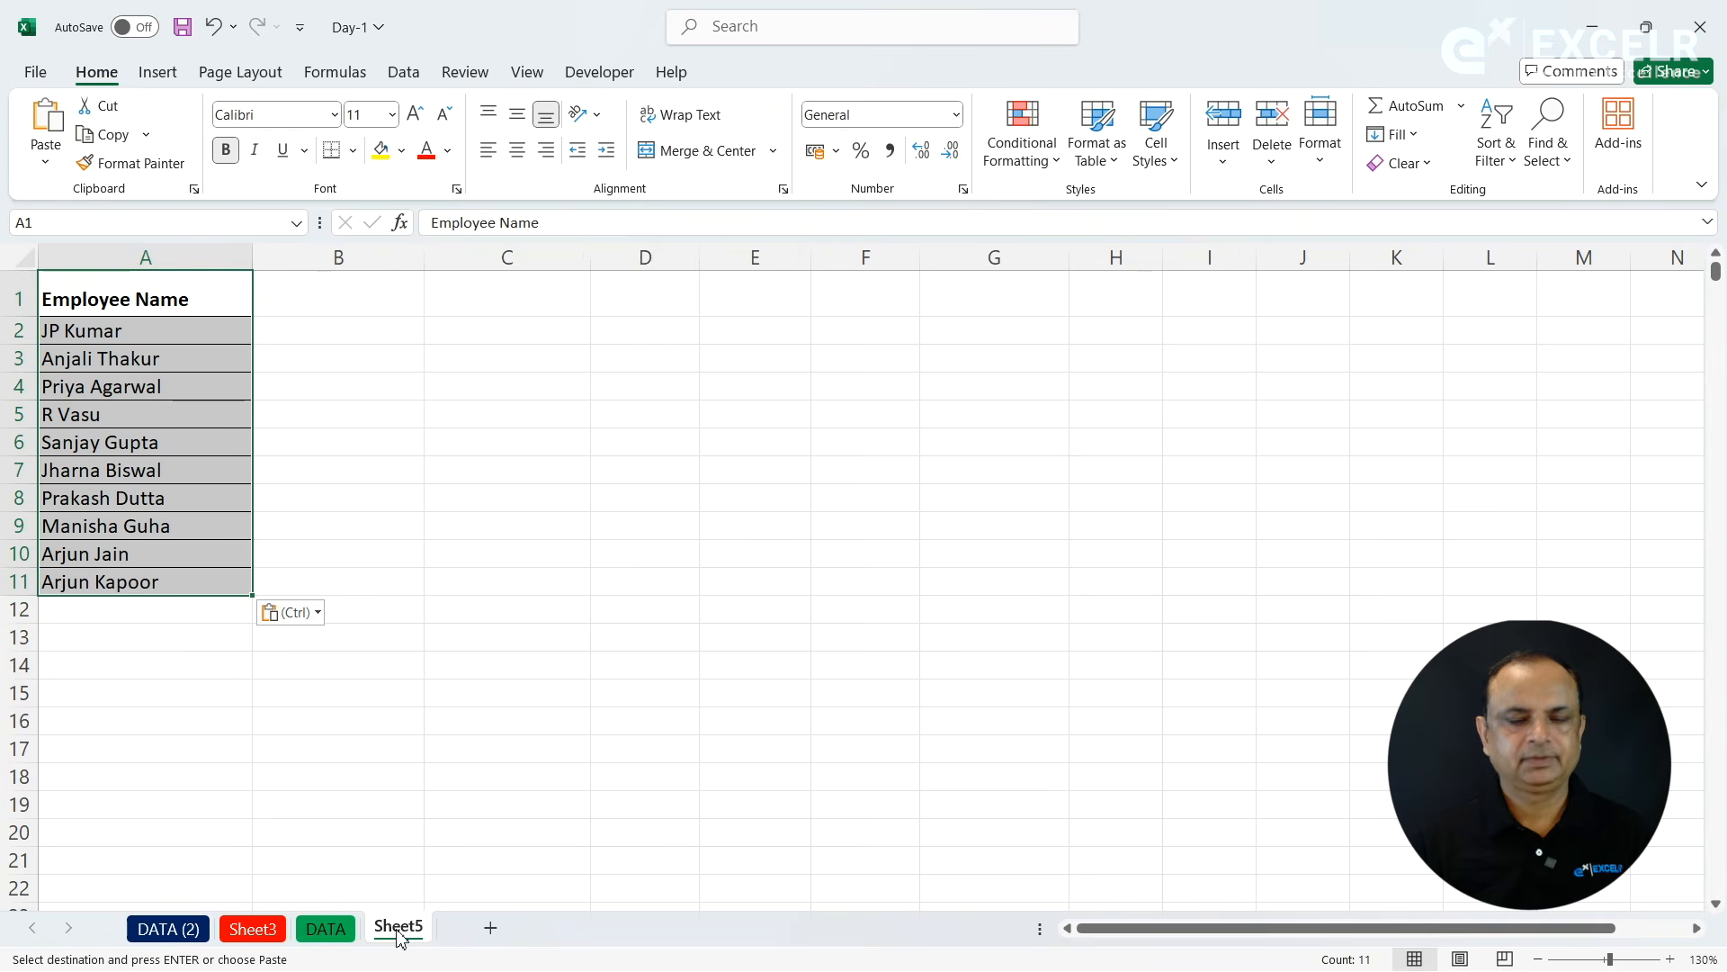
pyautogui.click(312, 290)
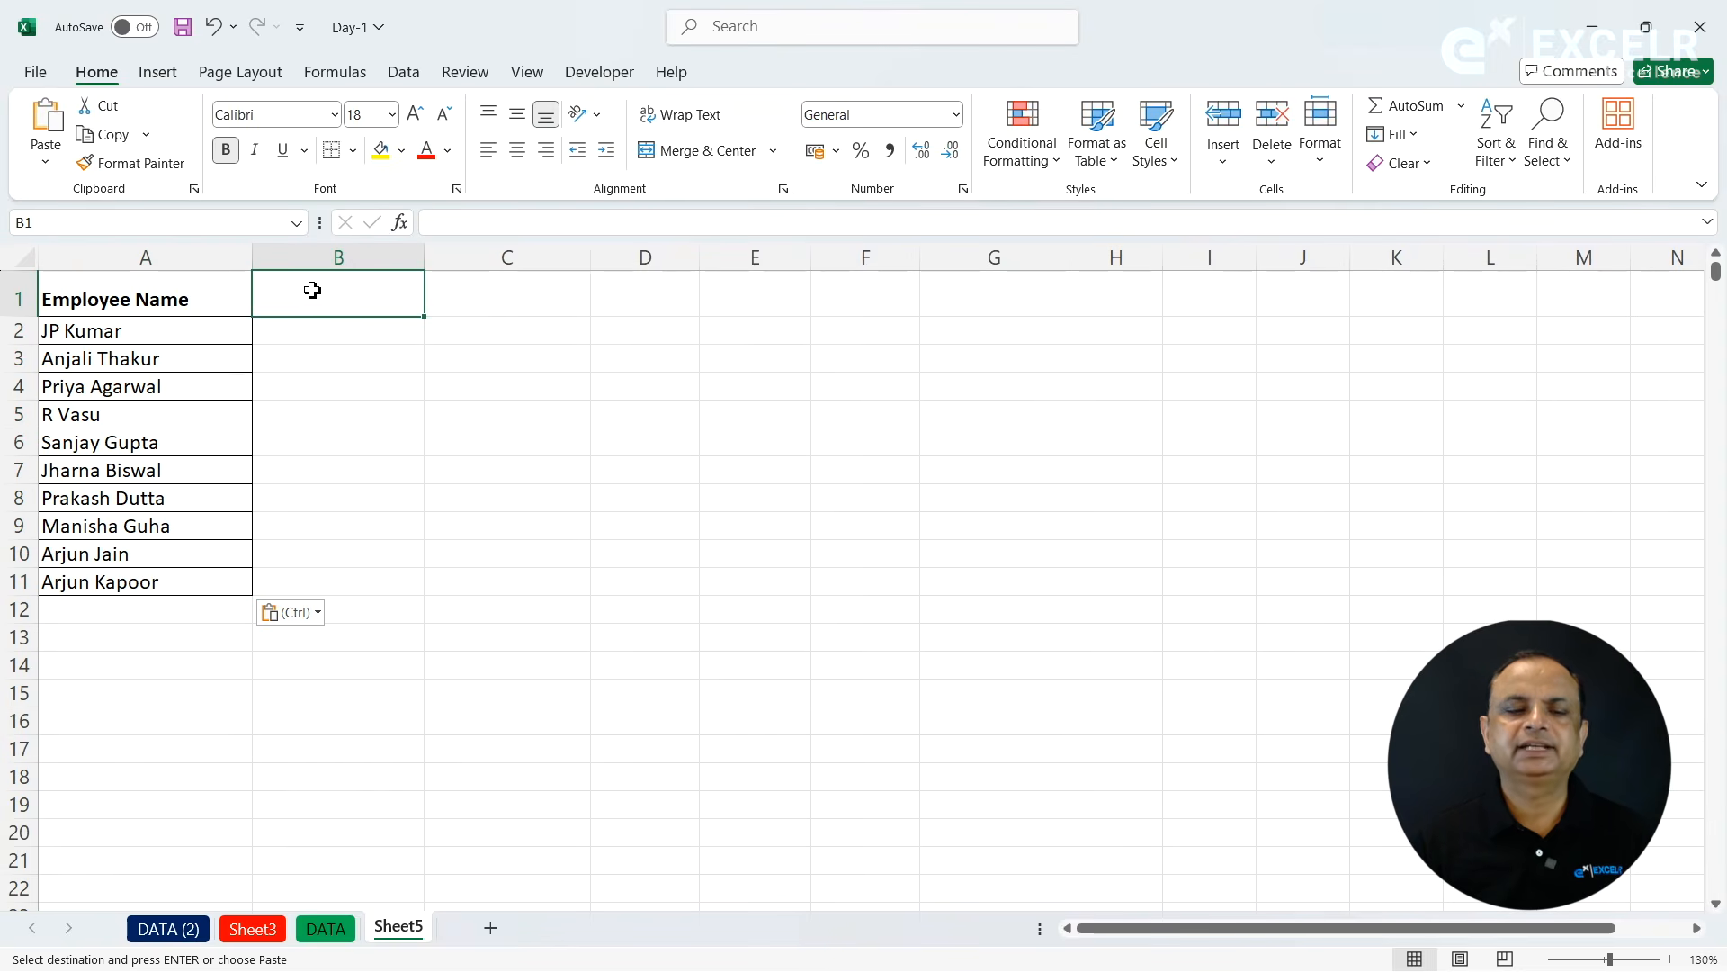
# - Enter the column headers First Name in B1 and Last Name in C1 beside the Employee Name column
pyautogui.write('Fi')
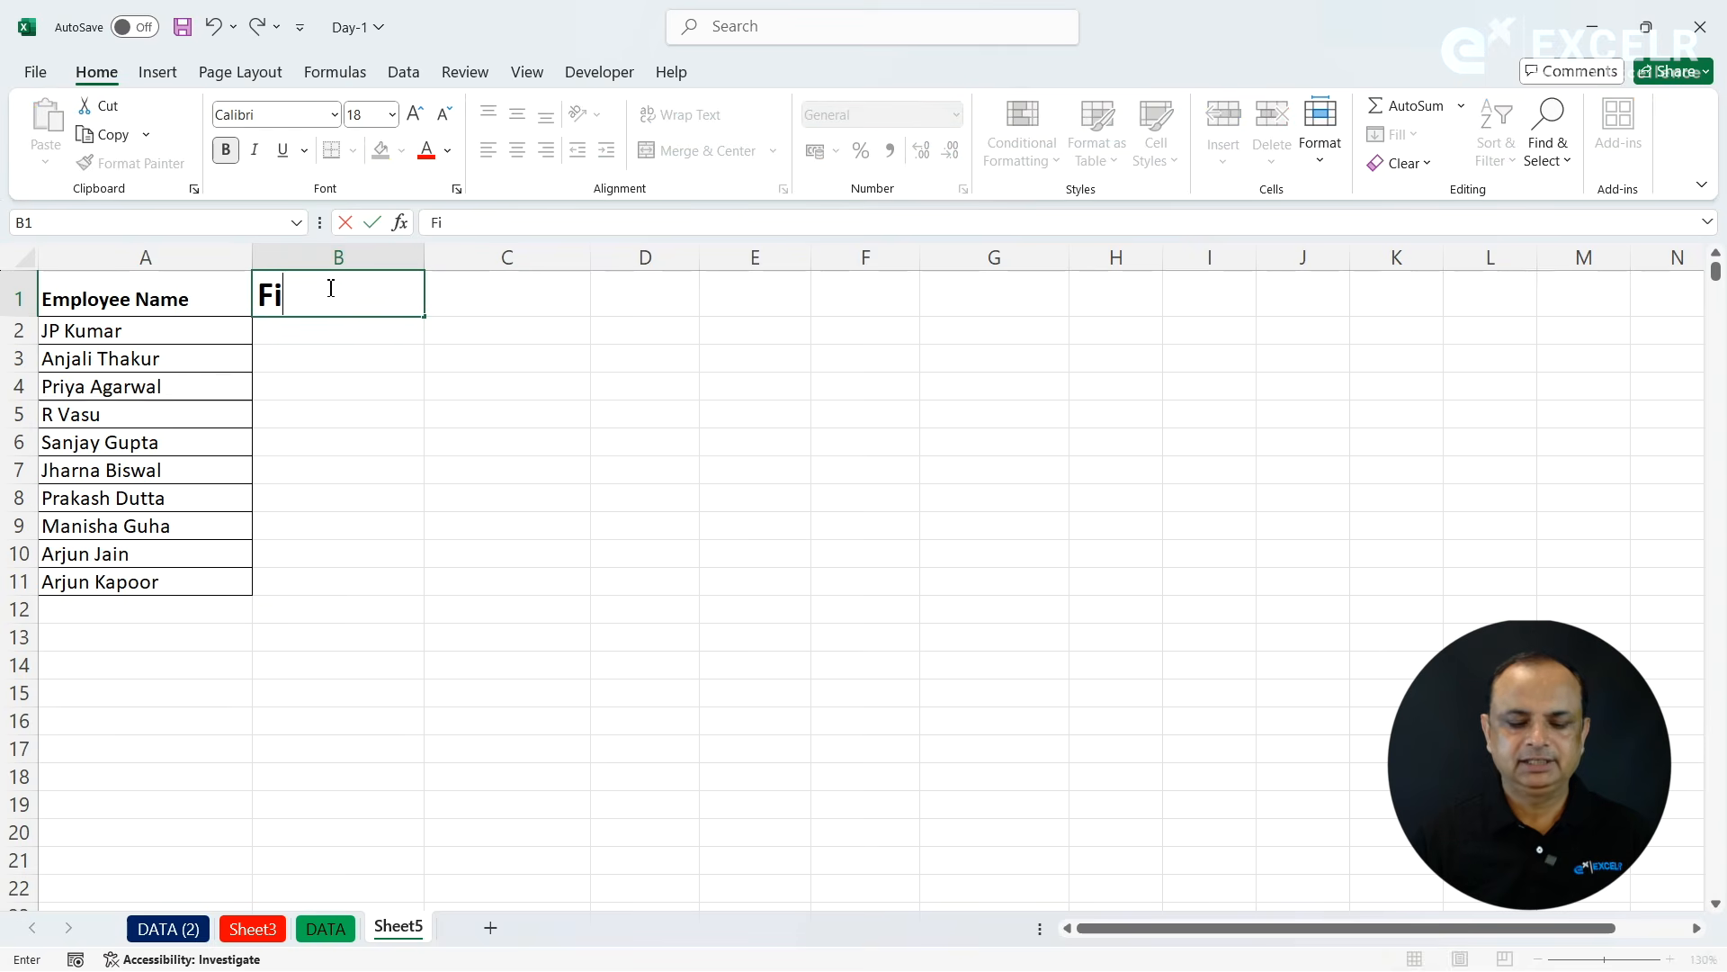
pyautogui.write('rst')
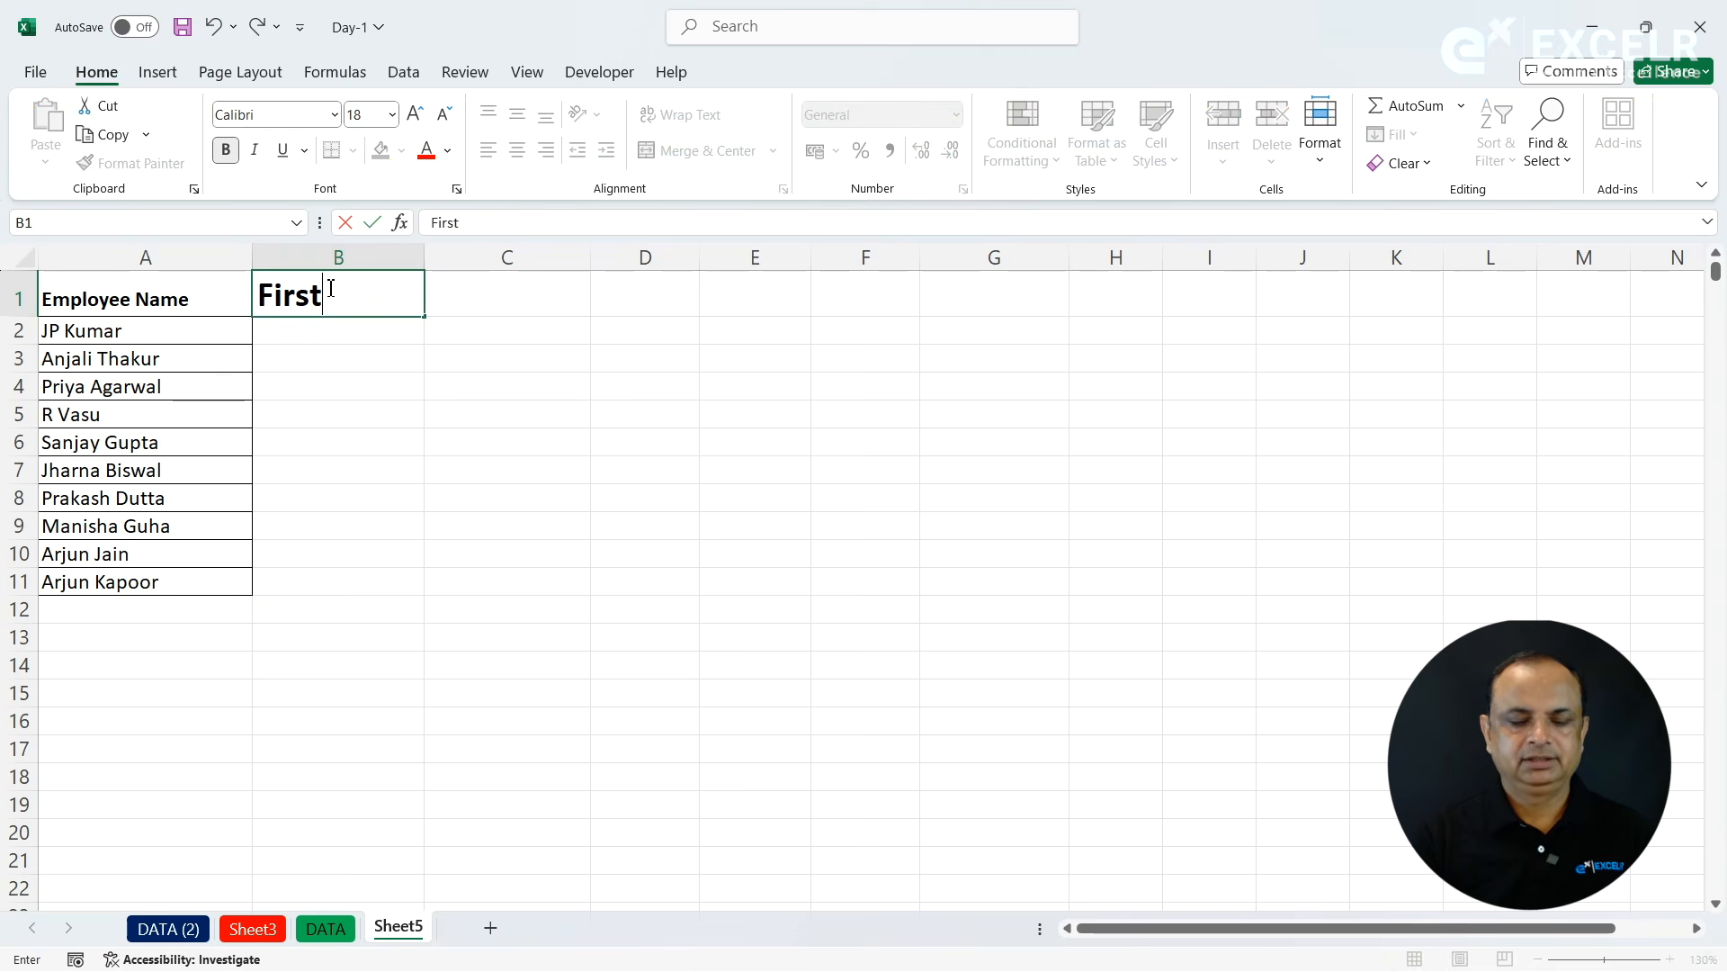
pyautogui.write(' Name')
pyautogui.press('Tab')
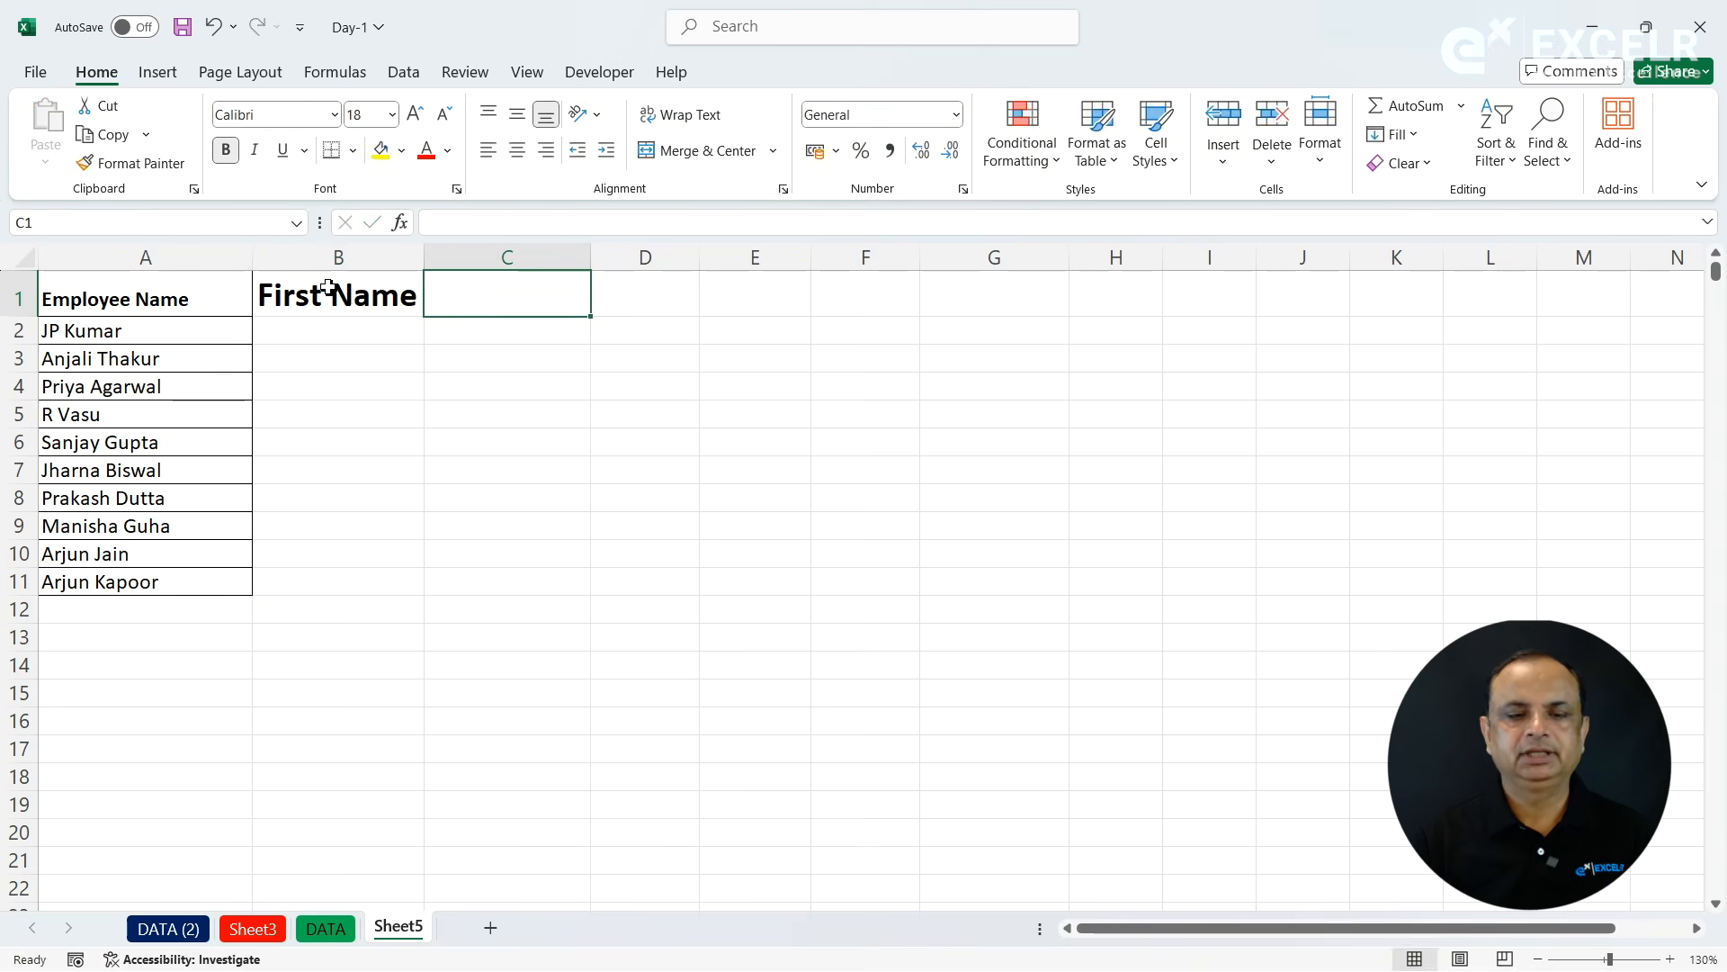
pyautogui.write('LAst')
pyautogui.press('BackSpace')
pyautogui.press('BackSpace')
pyautogui.press('BackSpace')
pyautogui.write('ast')
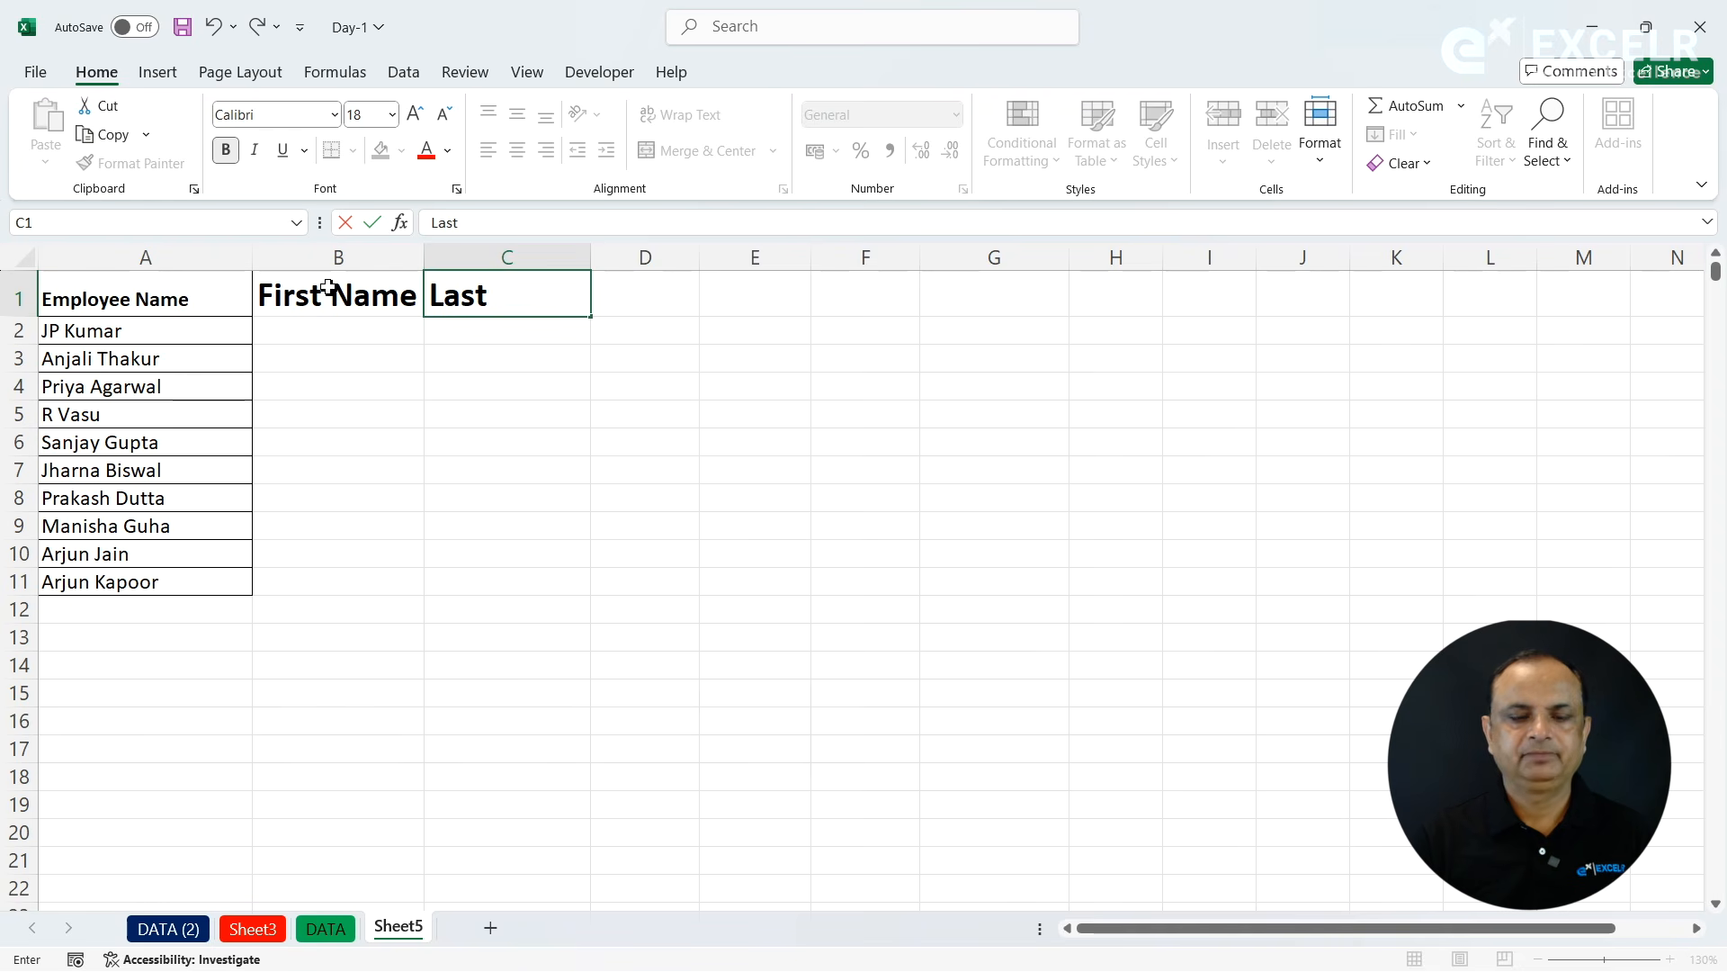
pyautogui.write(' NAme')
pyautogui.press('Return')
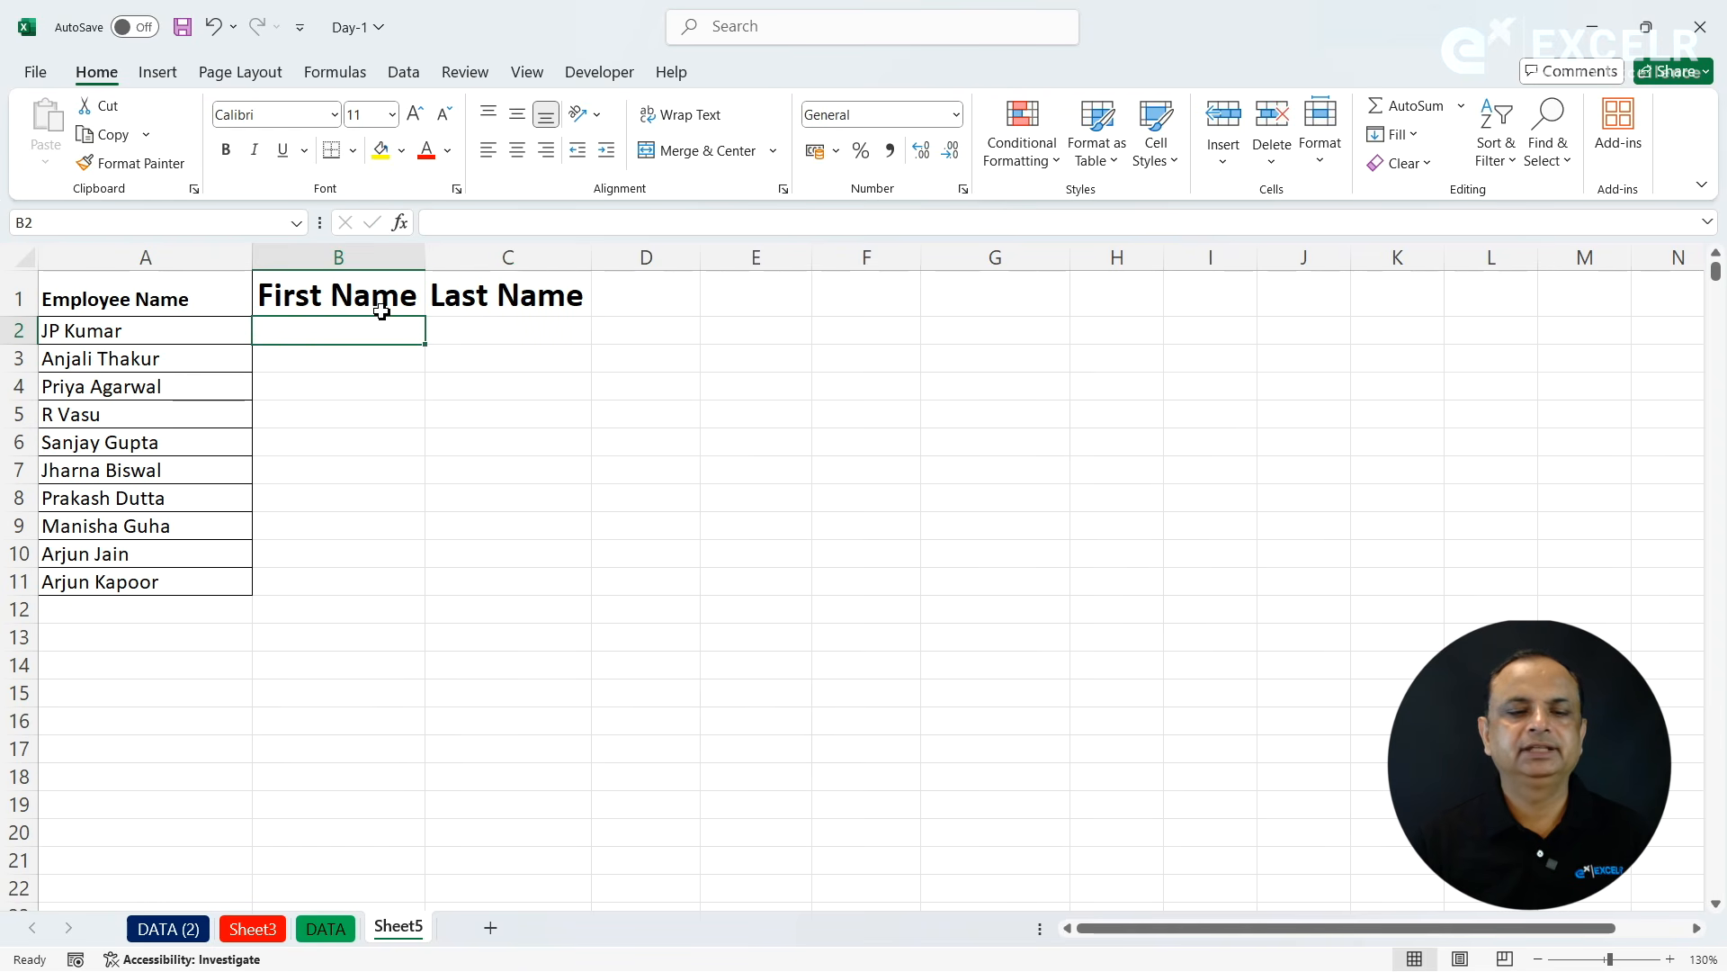
# - Enter the first employee's first name in B2 and Flash Fill the first names in B3:B11
pyautogui.write('J')
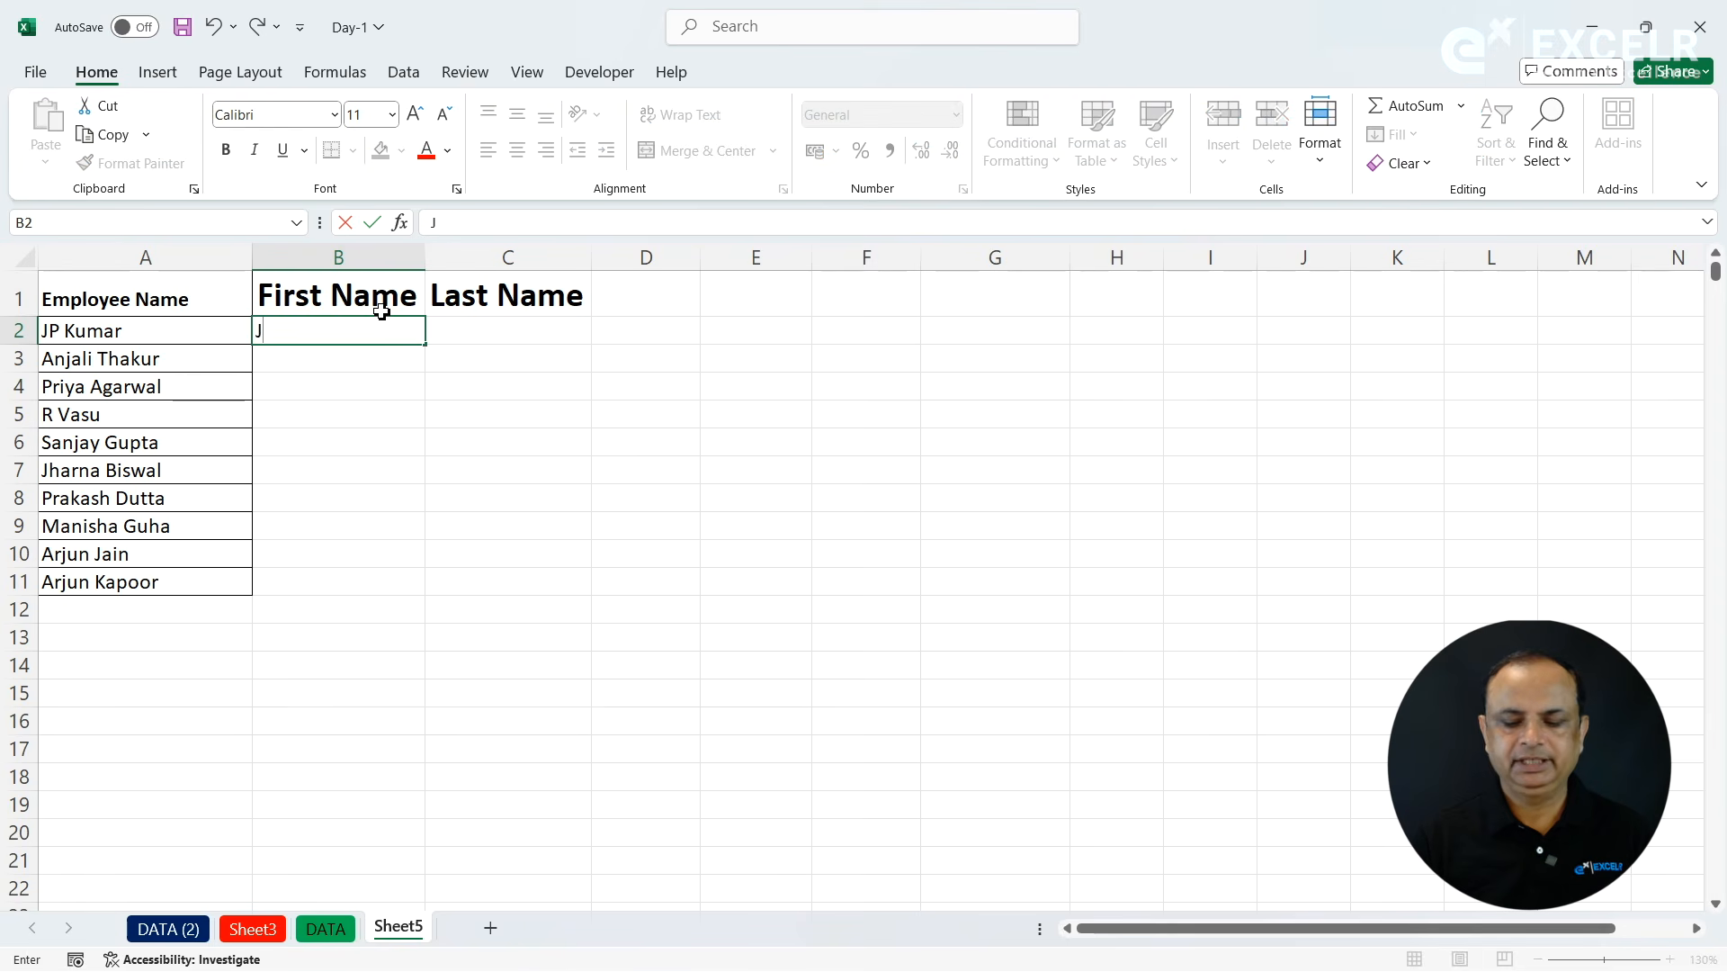
pyautogui.press('Return')
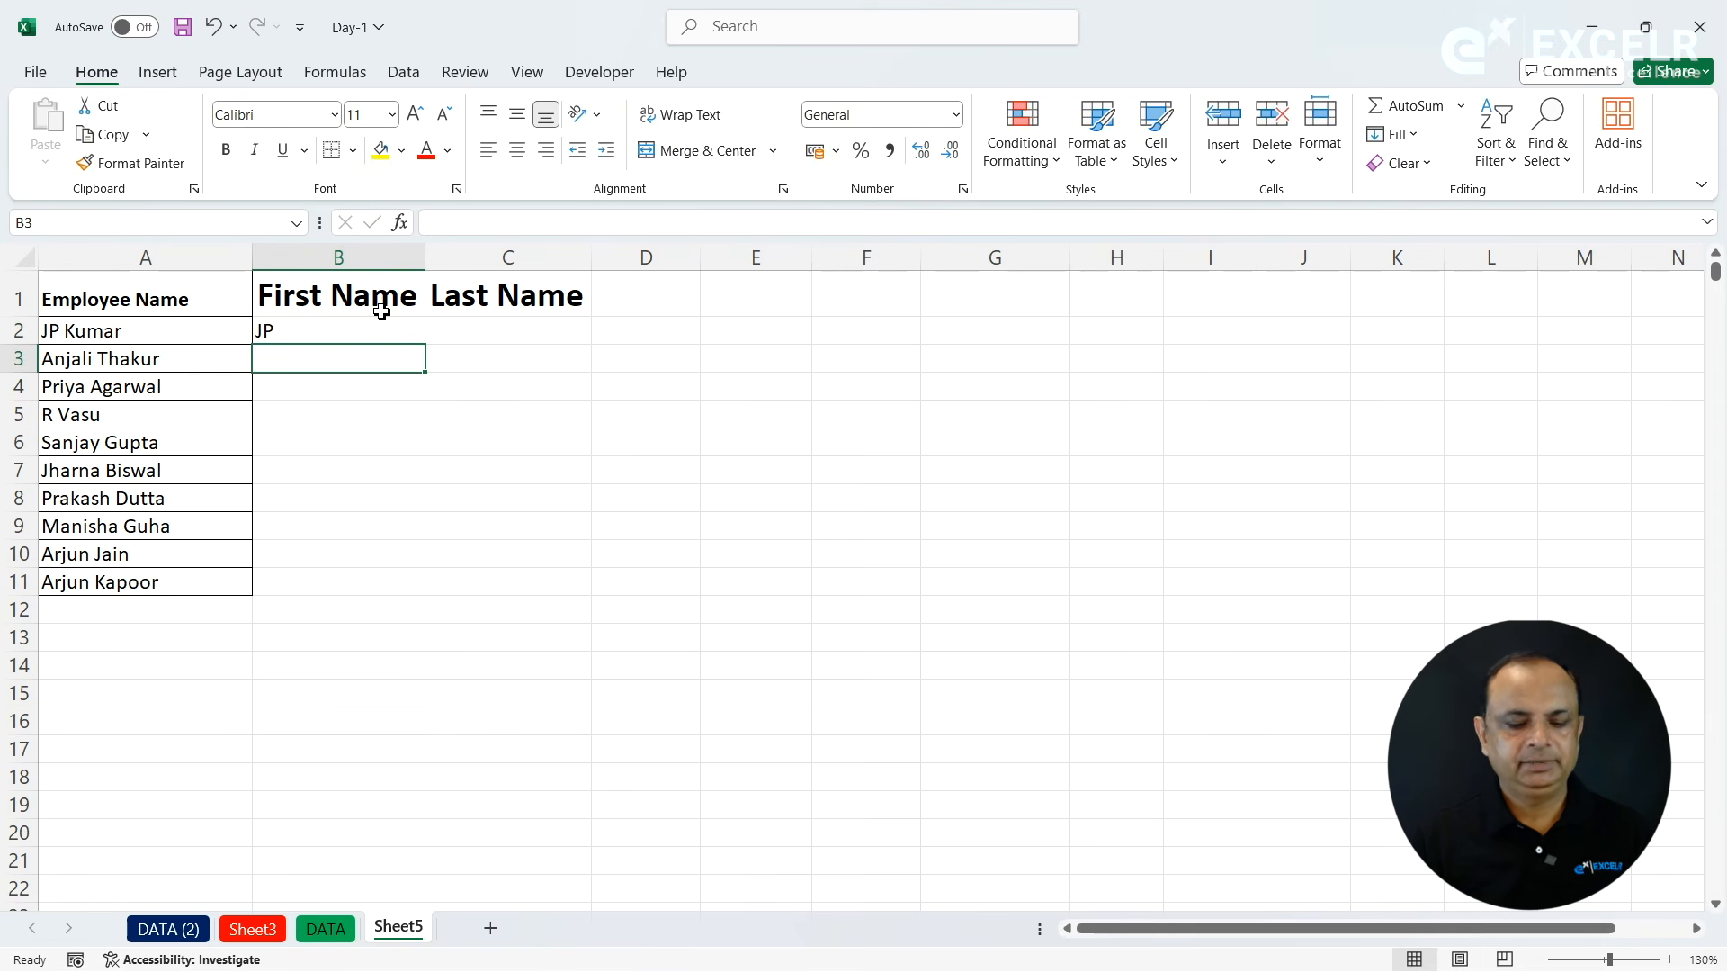
pyautogui.hotkey('ctrl', 'e')
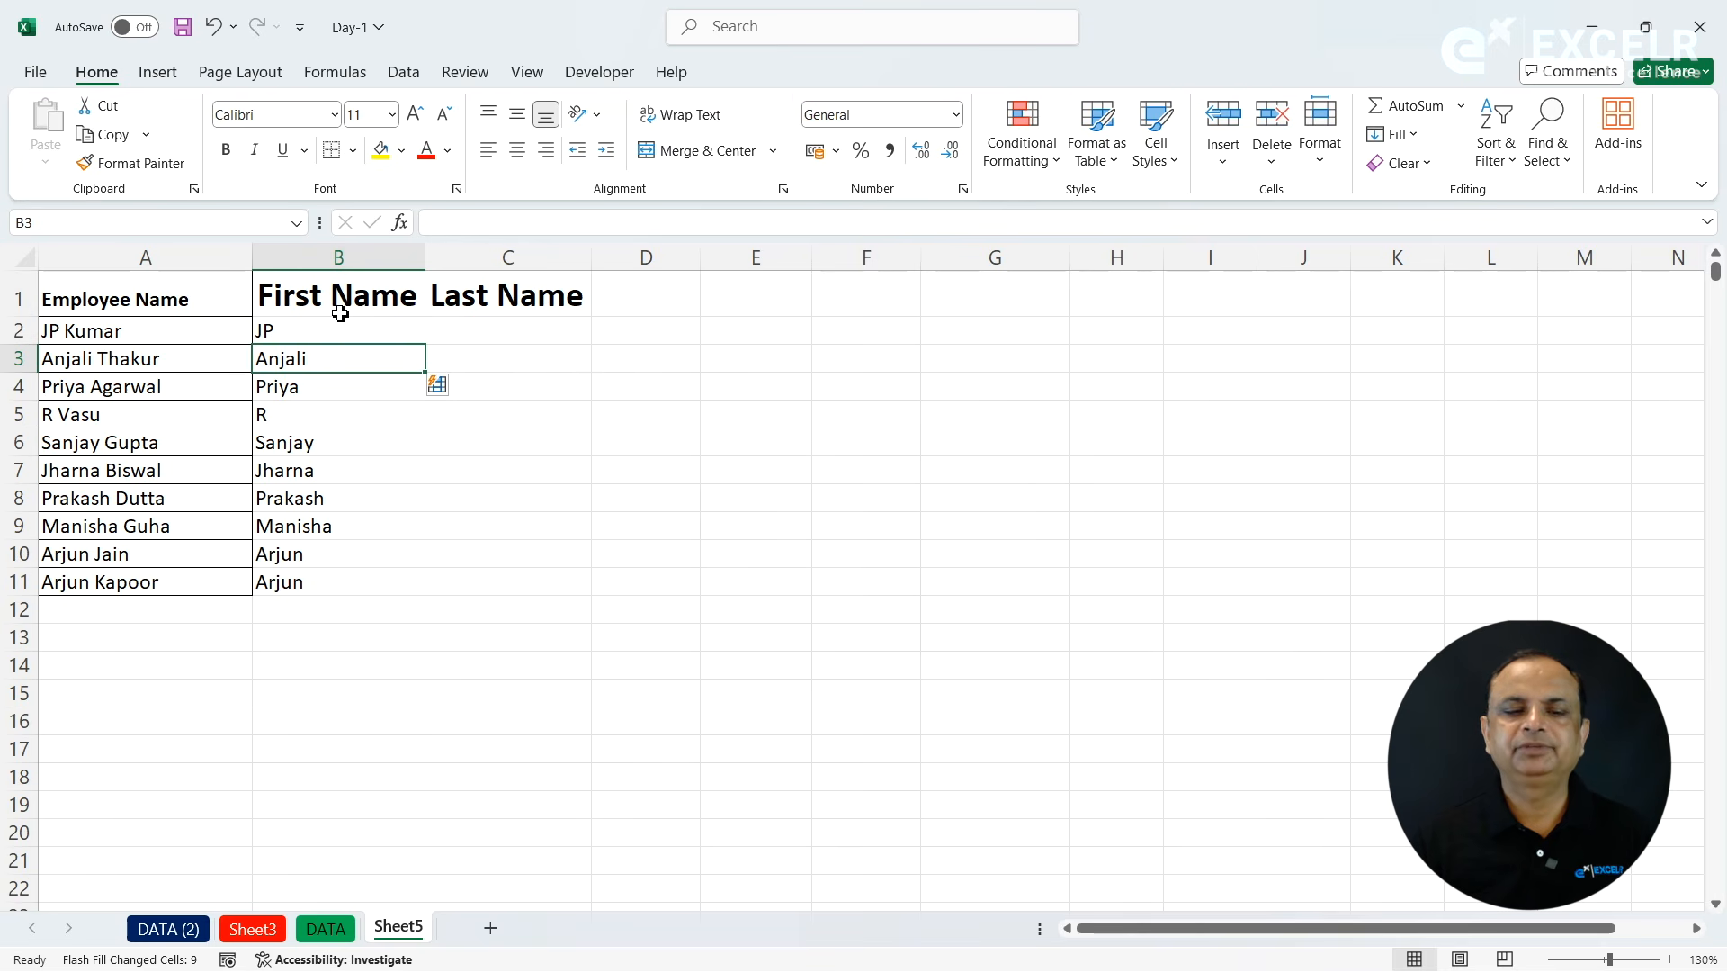
# - Enter the first employee's last name in C2, Flash Fill the last names in C3:C11, and show the available fill commands
pyautogui.click(529, 341)
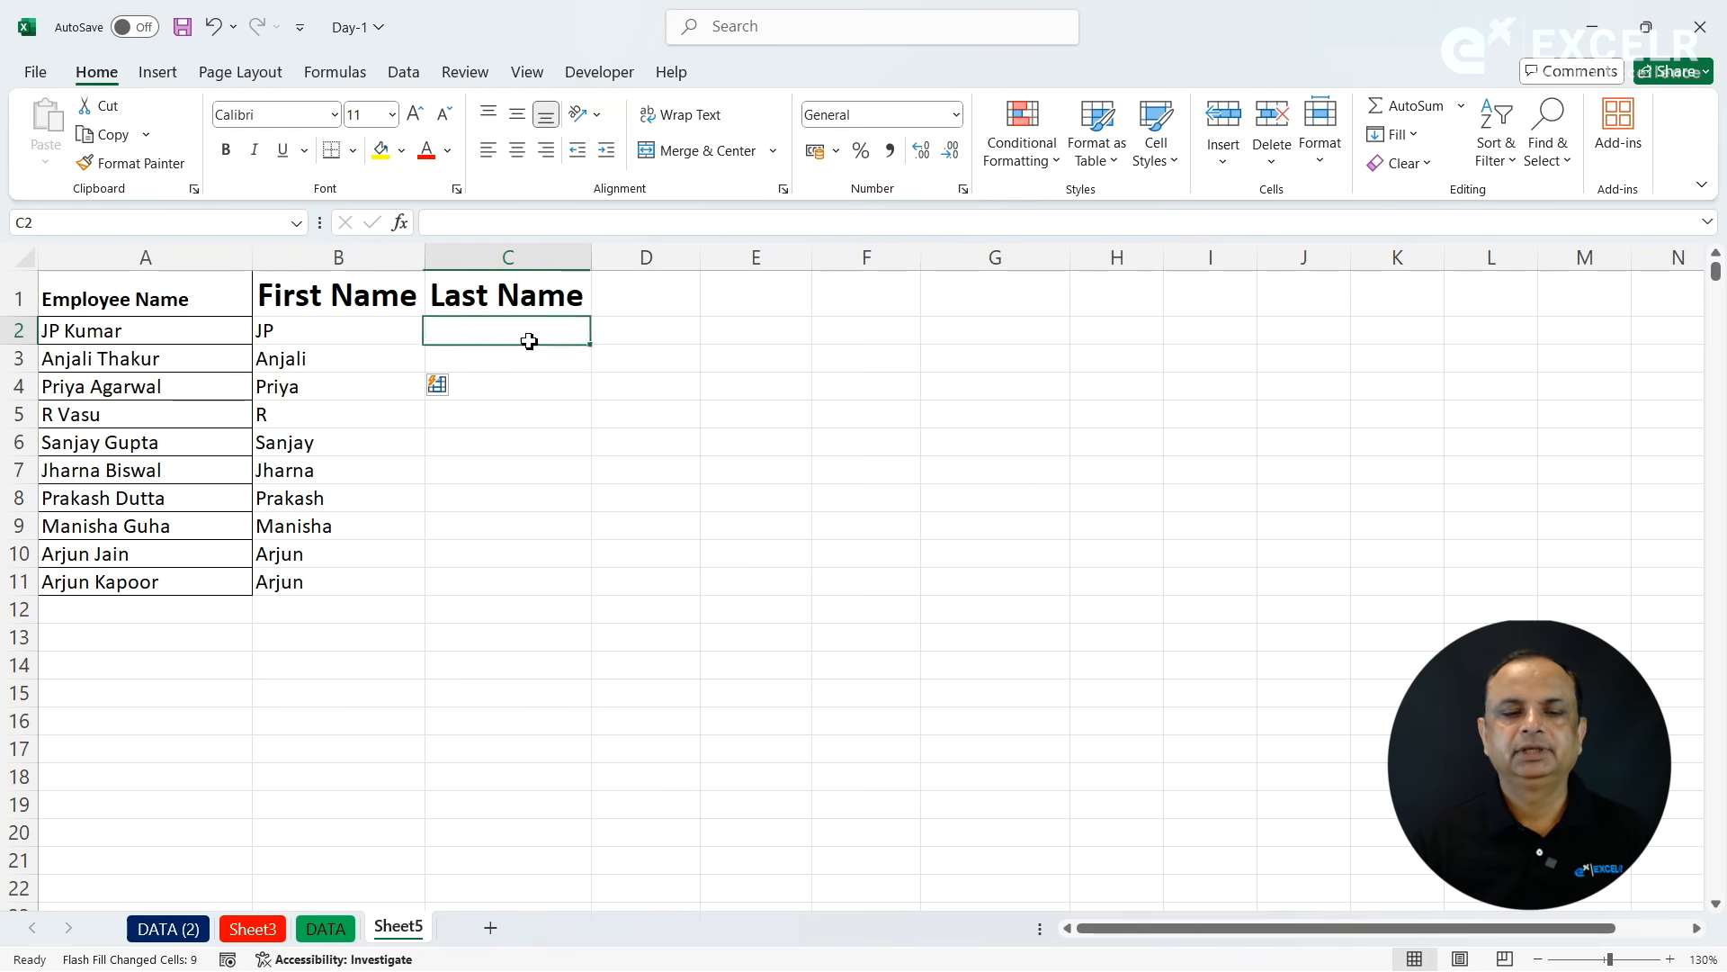
pyautogui.write('Kum')
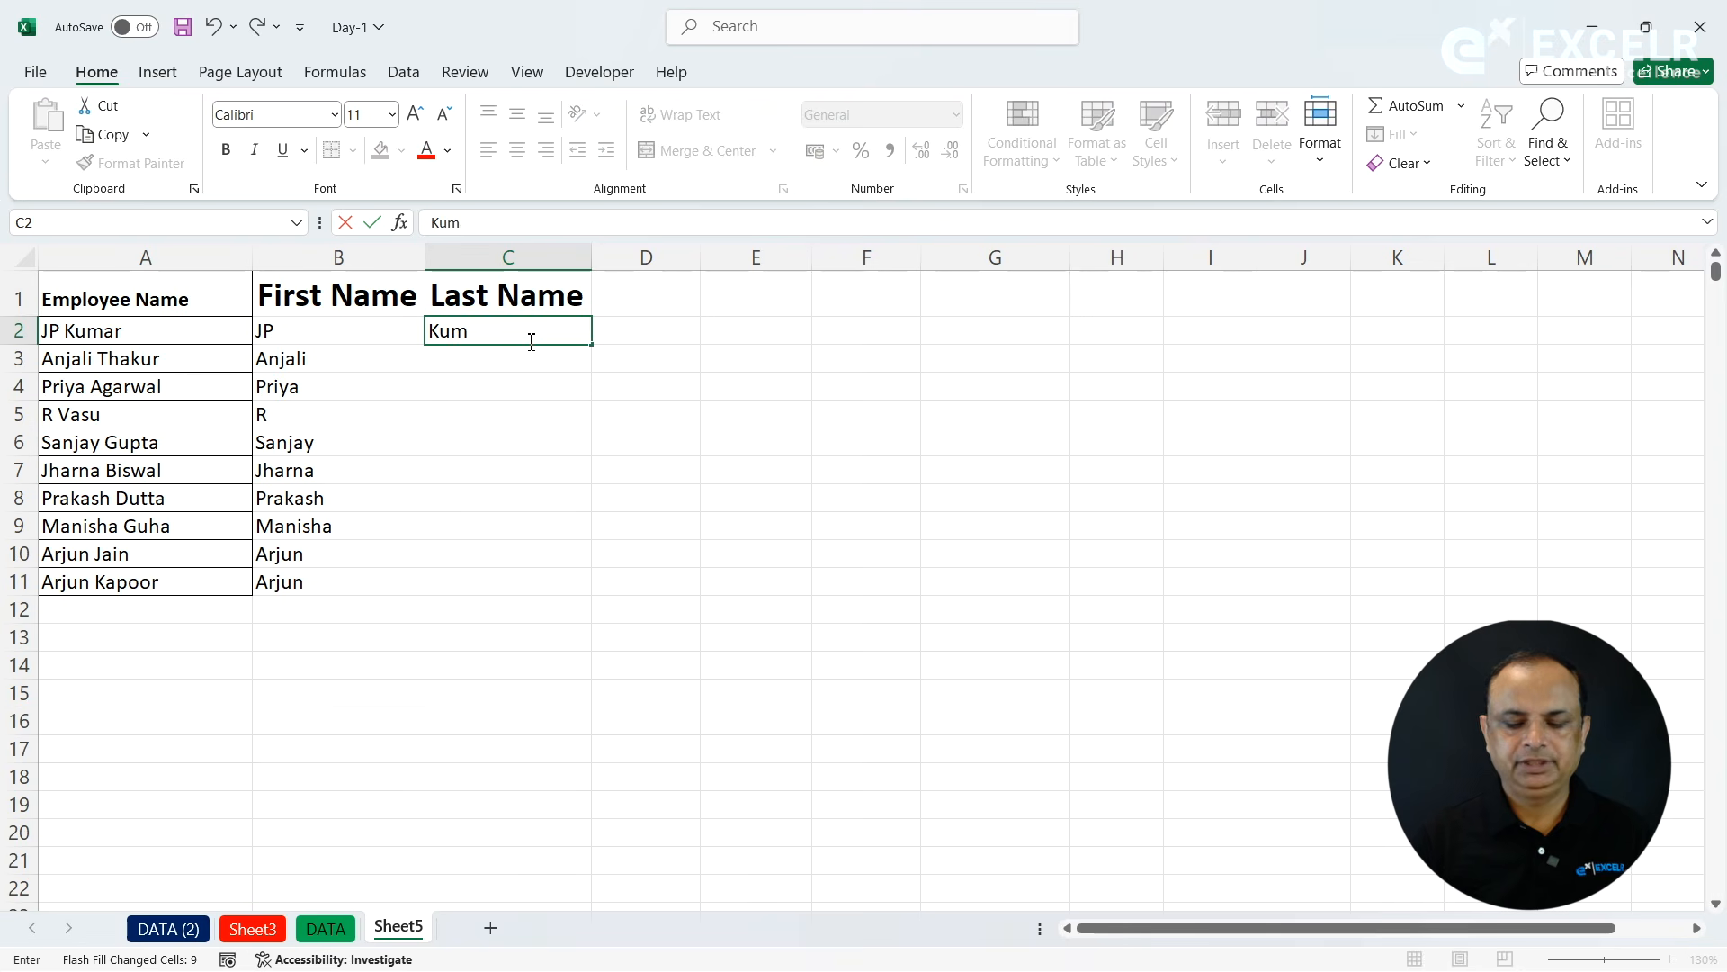
pyautogui.press('Return')
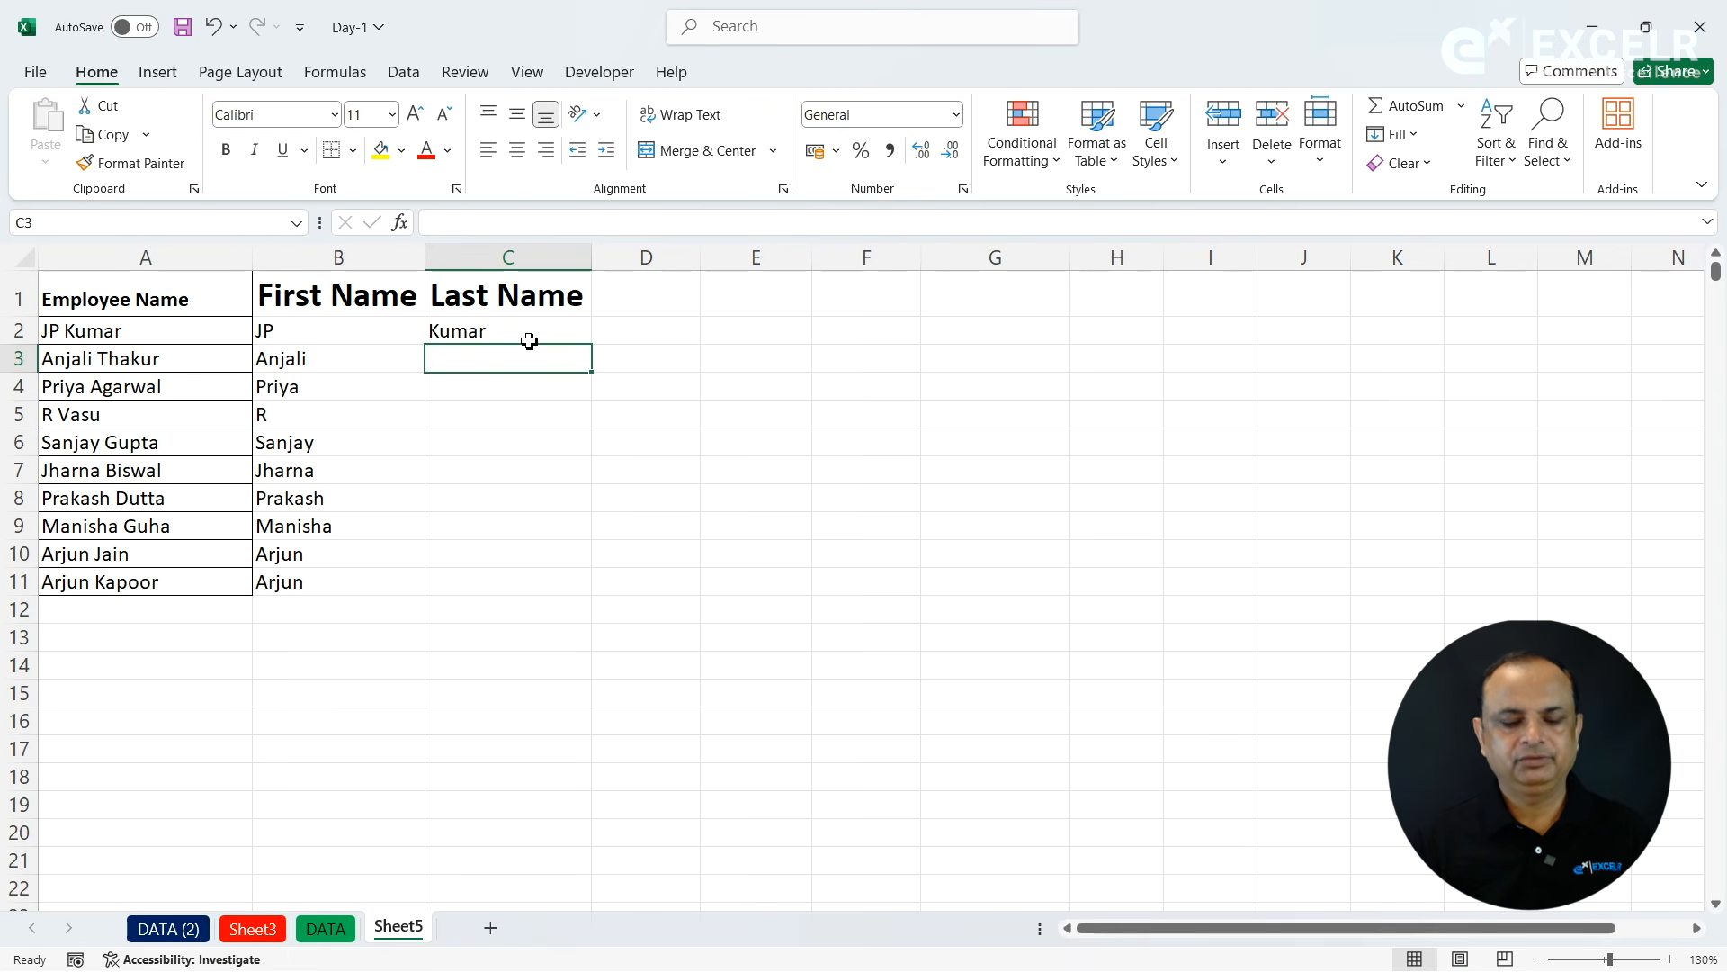
pyautogui.hotkey('ctrl', 'e')
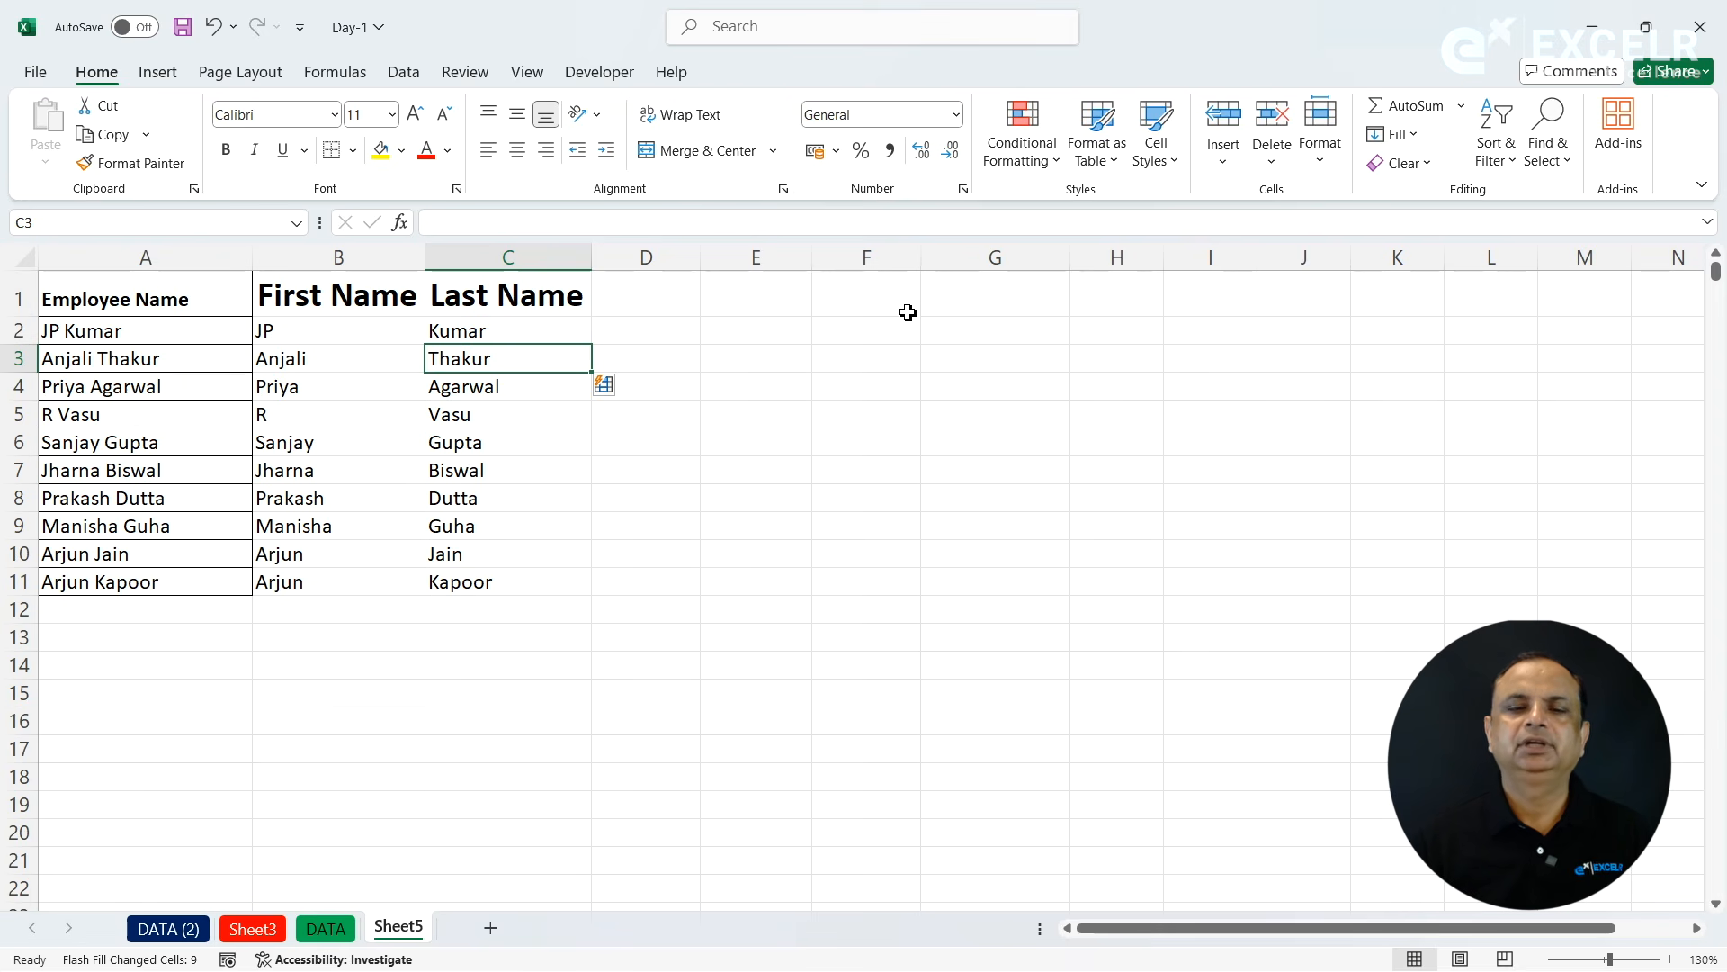
pyautogui.click(1396, 134)
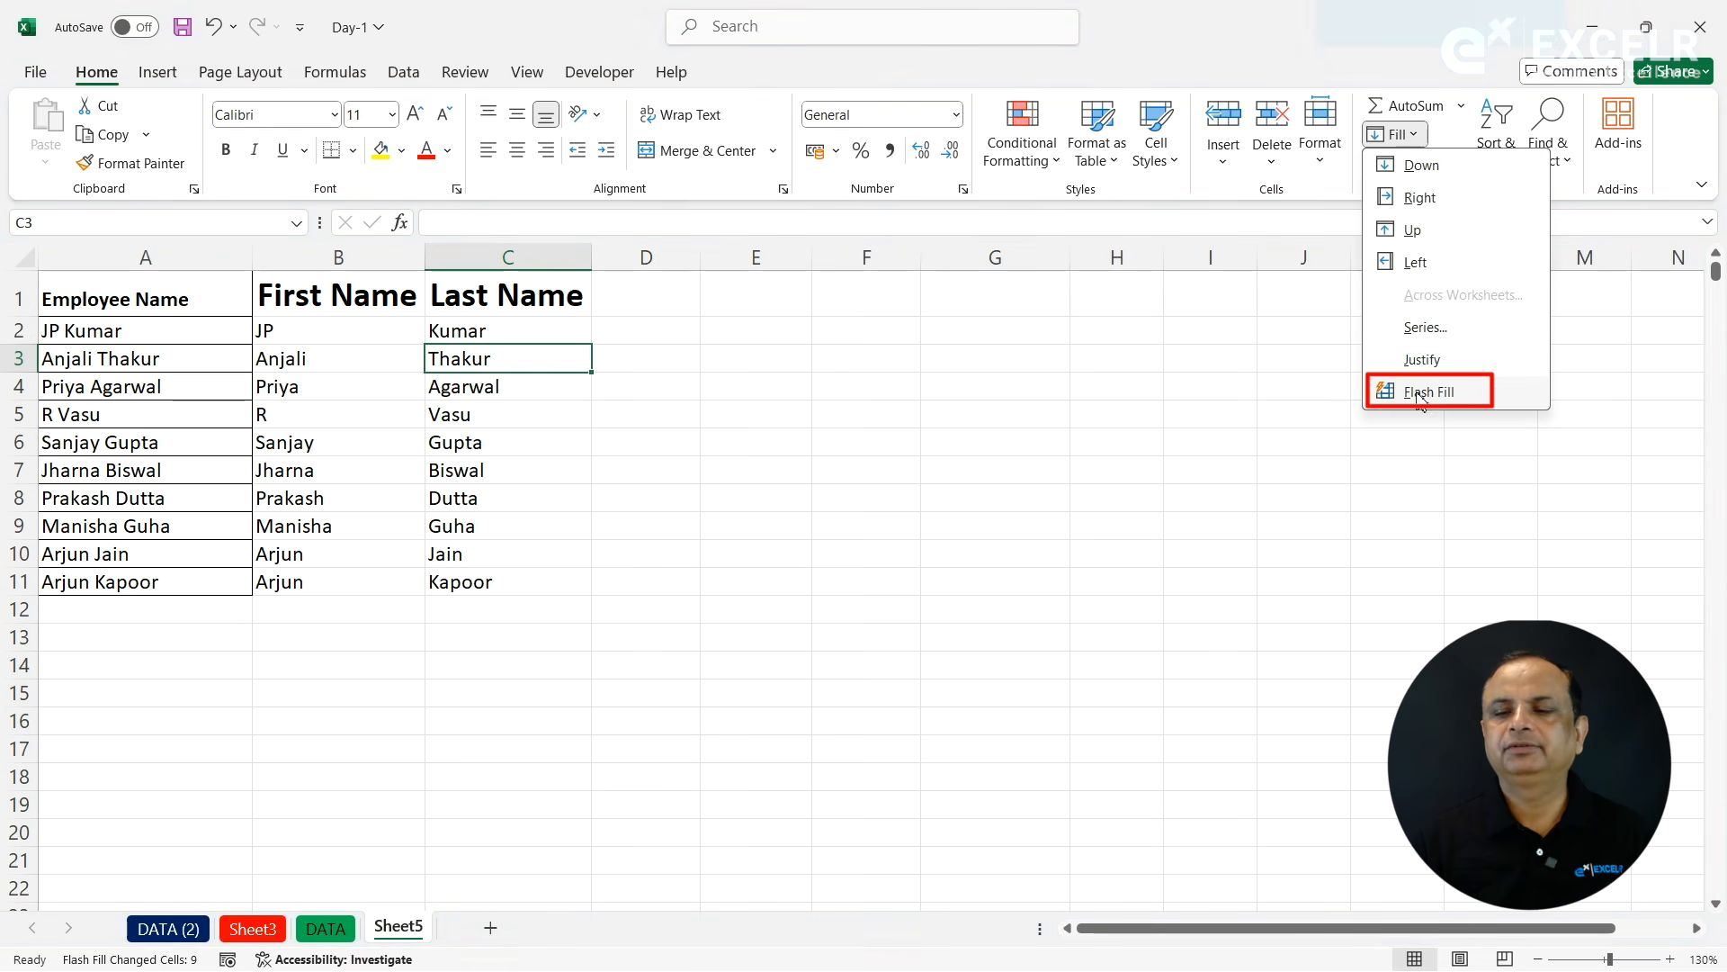
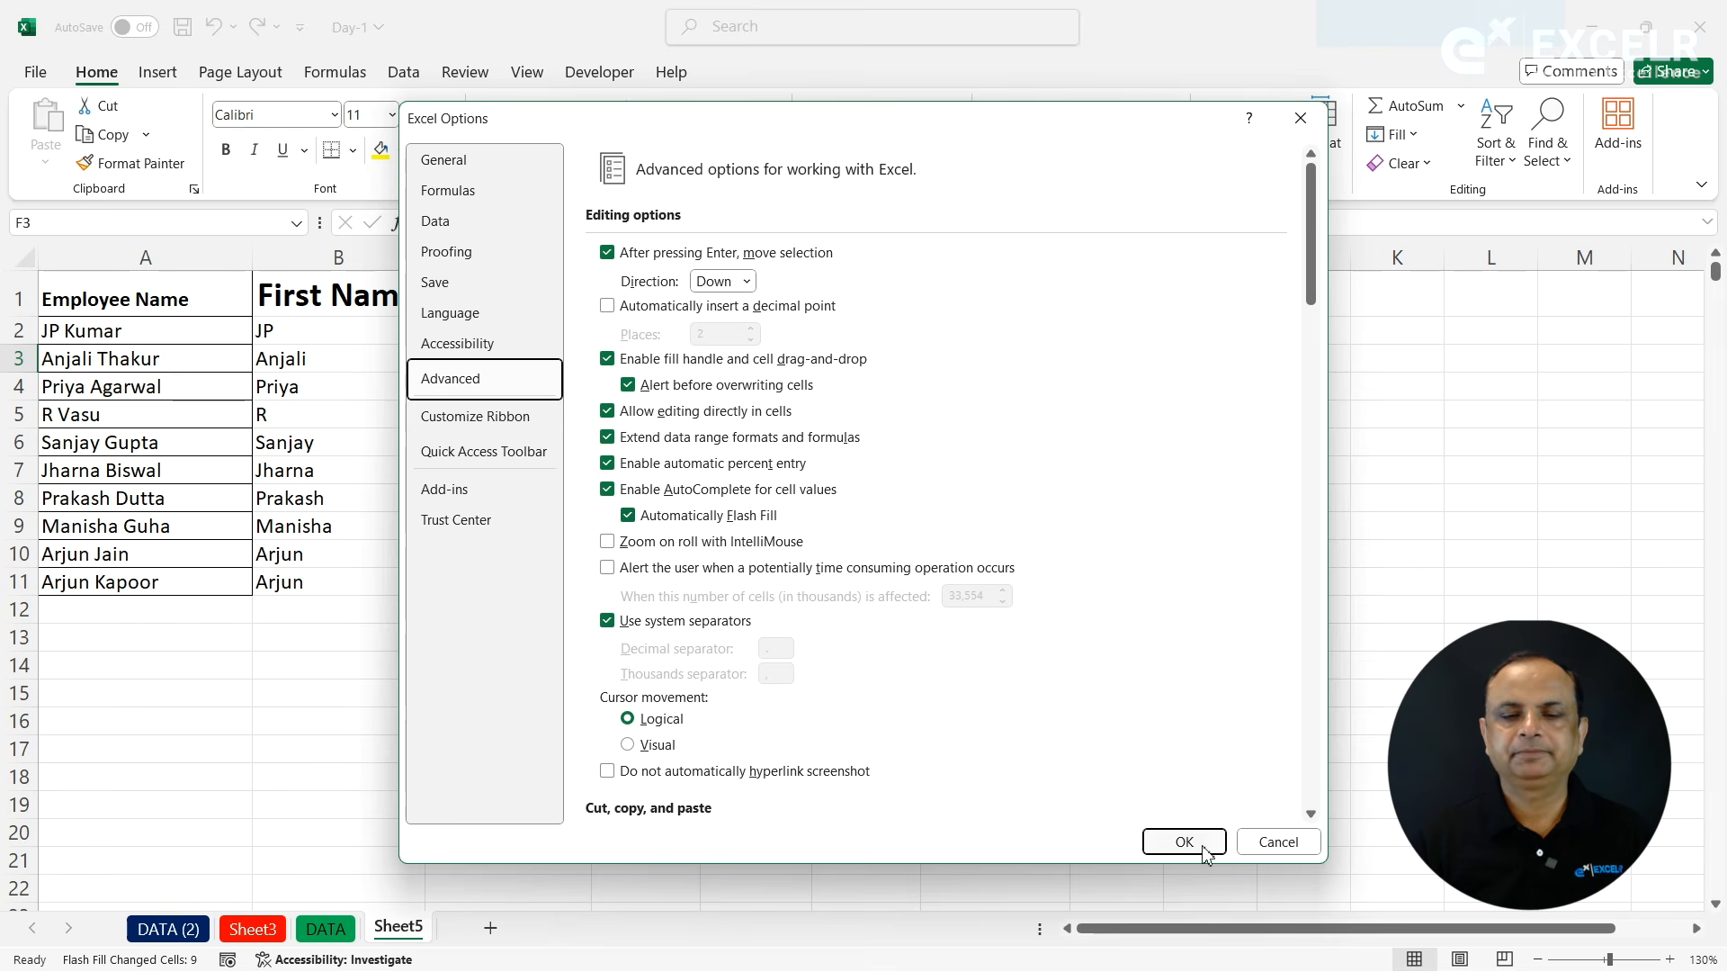
# - Close the Excel Options dialog without changing any settings and return to Sheet5
pyautogui.click(1277, 843)
pyautogui.click(675, 586)
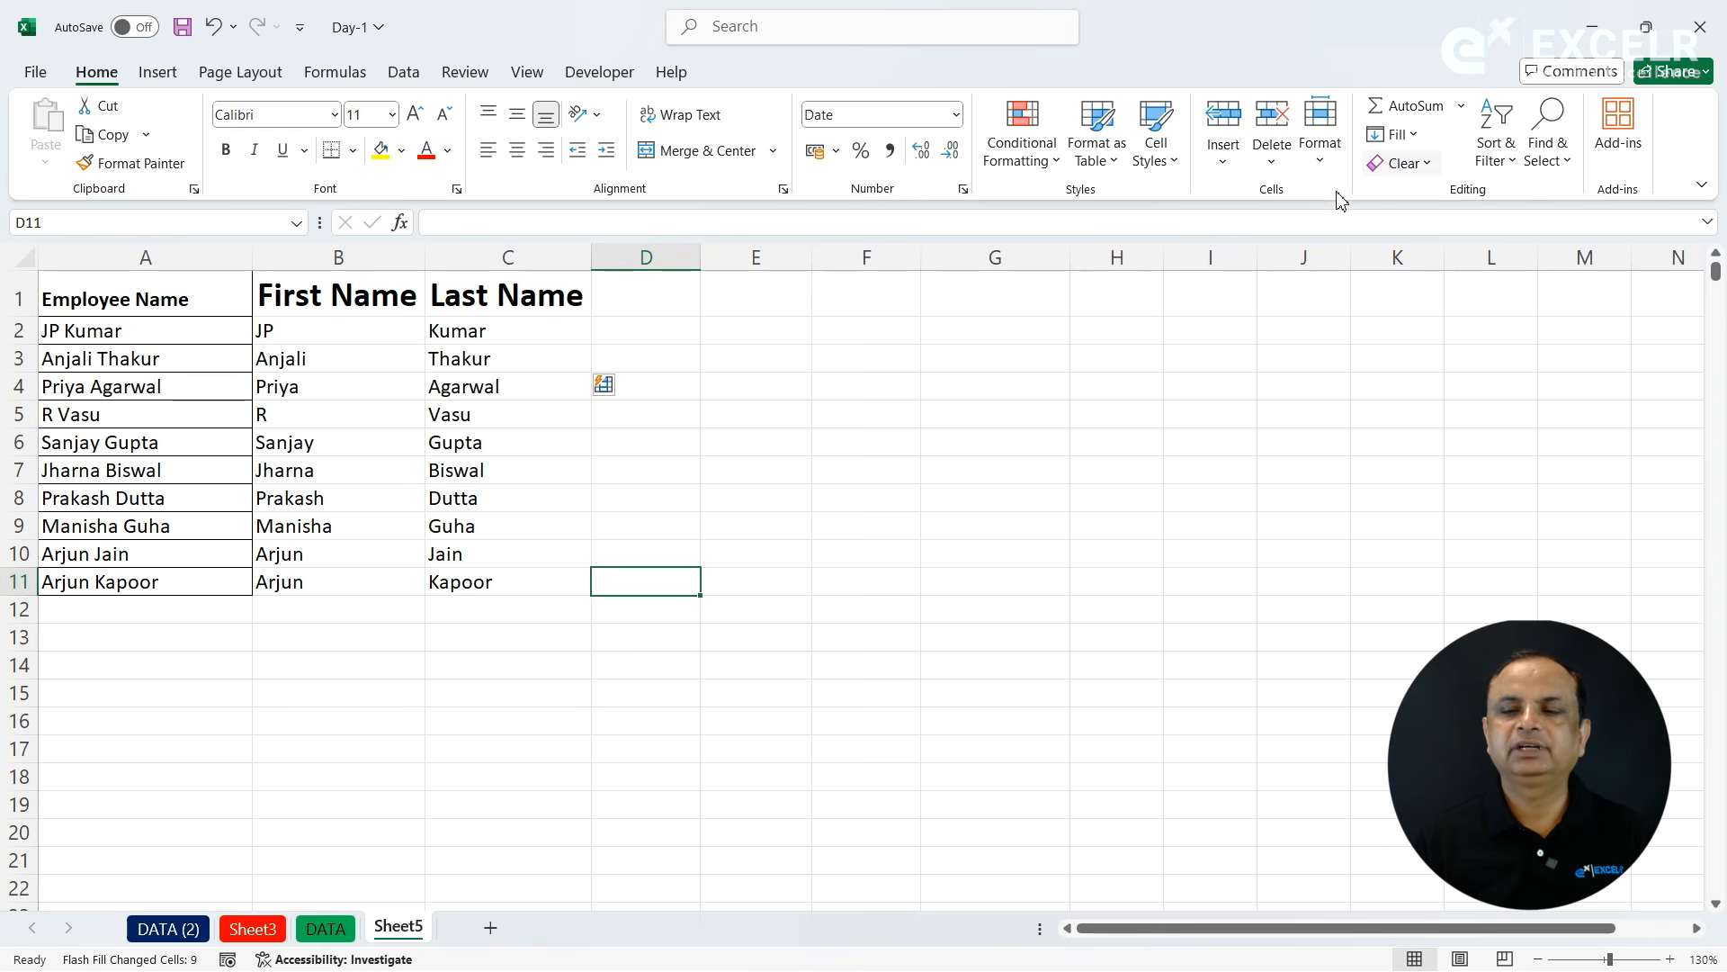
pyautogui.click(860, 389)
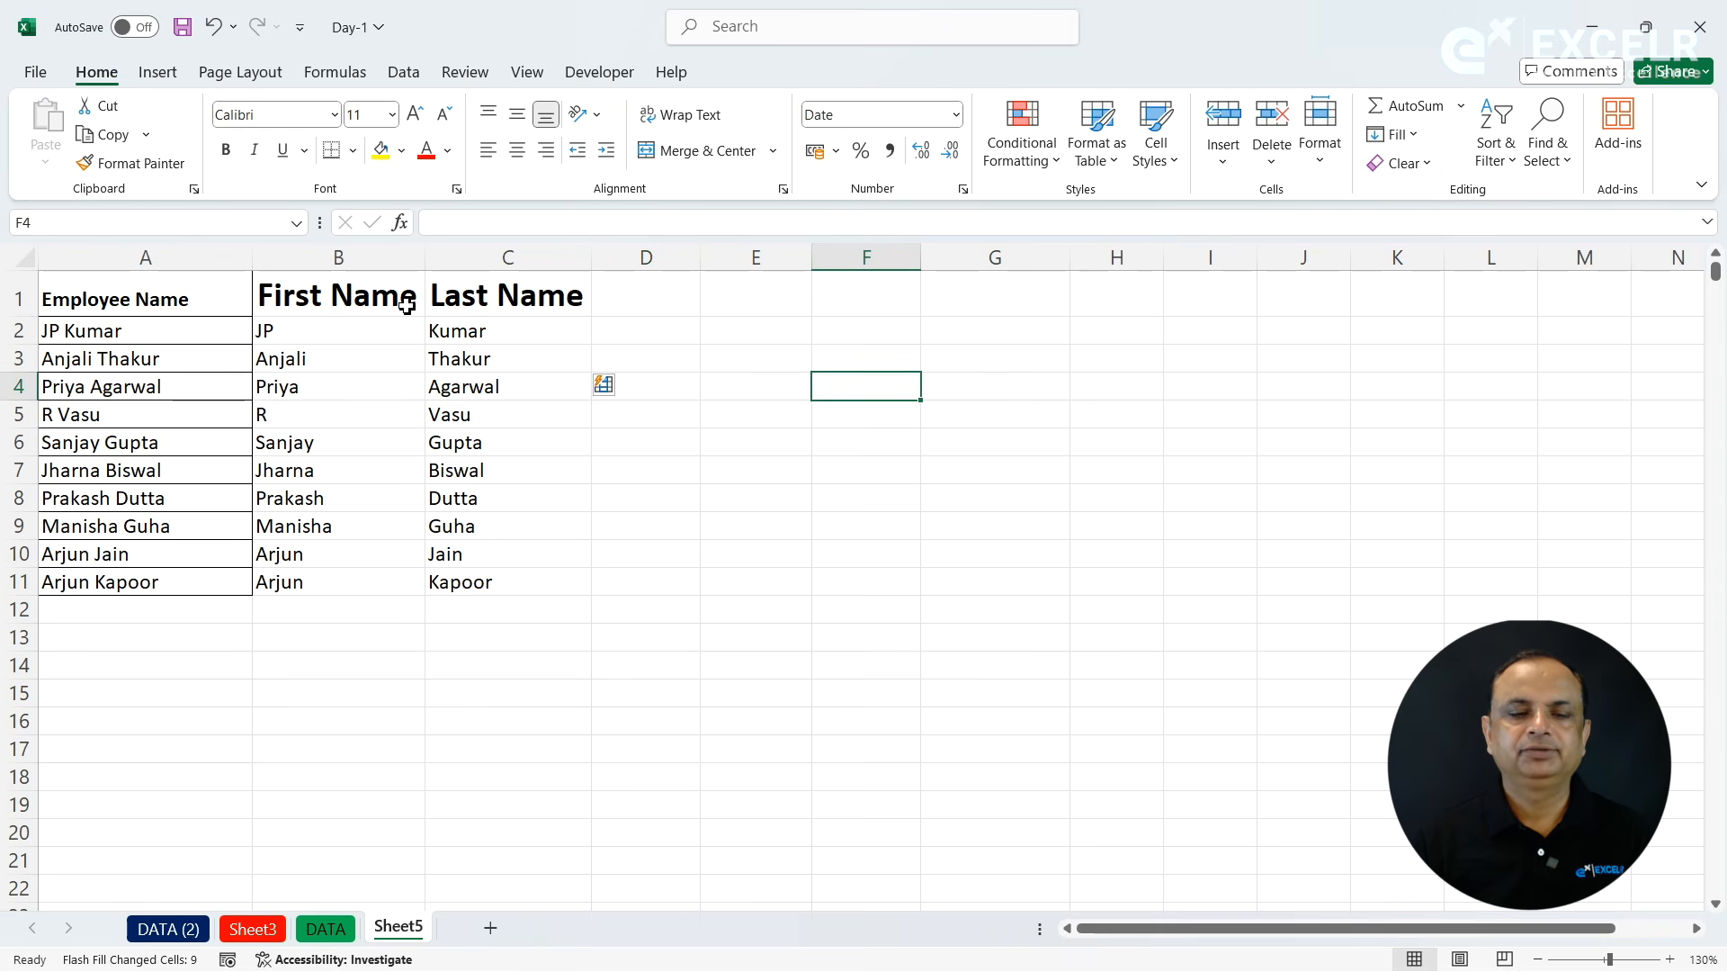
# - Make the First Name header in B1 italic and underlined at size 22, and autofit column B
pyautogui.click(349, 299)
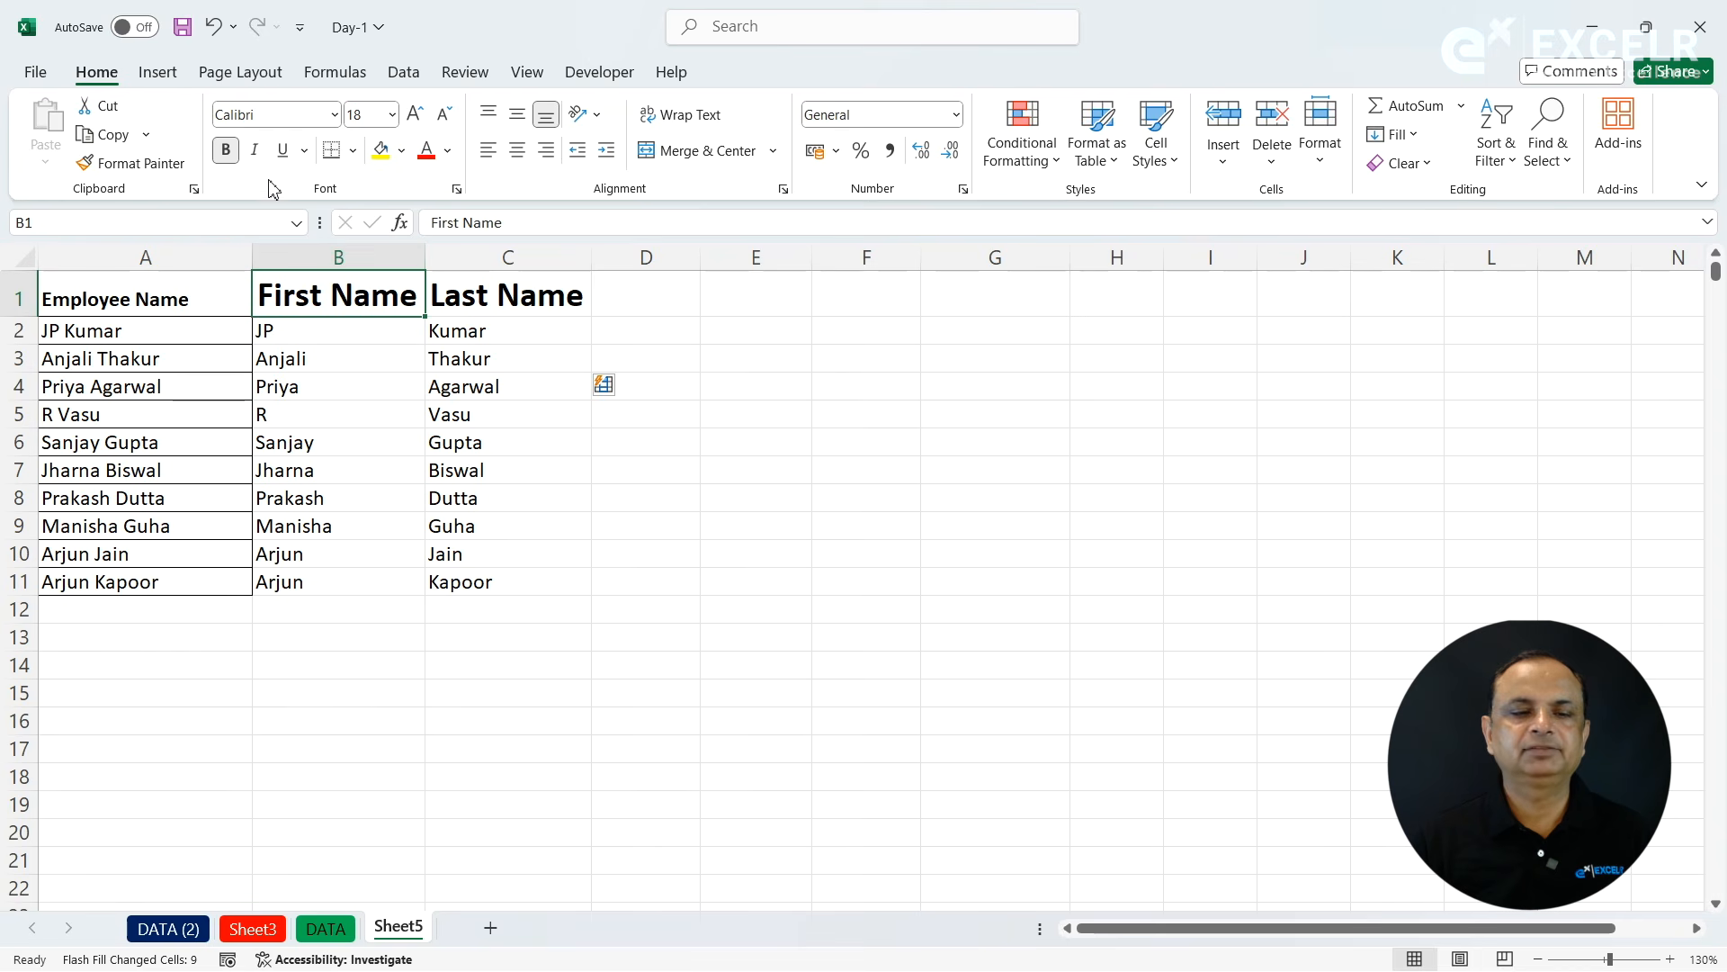
pyautogui.click(256, 151)
pyautogui.click(283, 153)
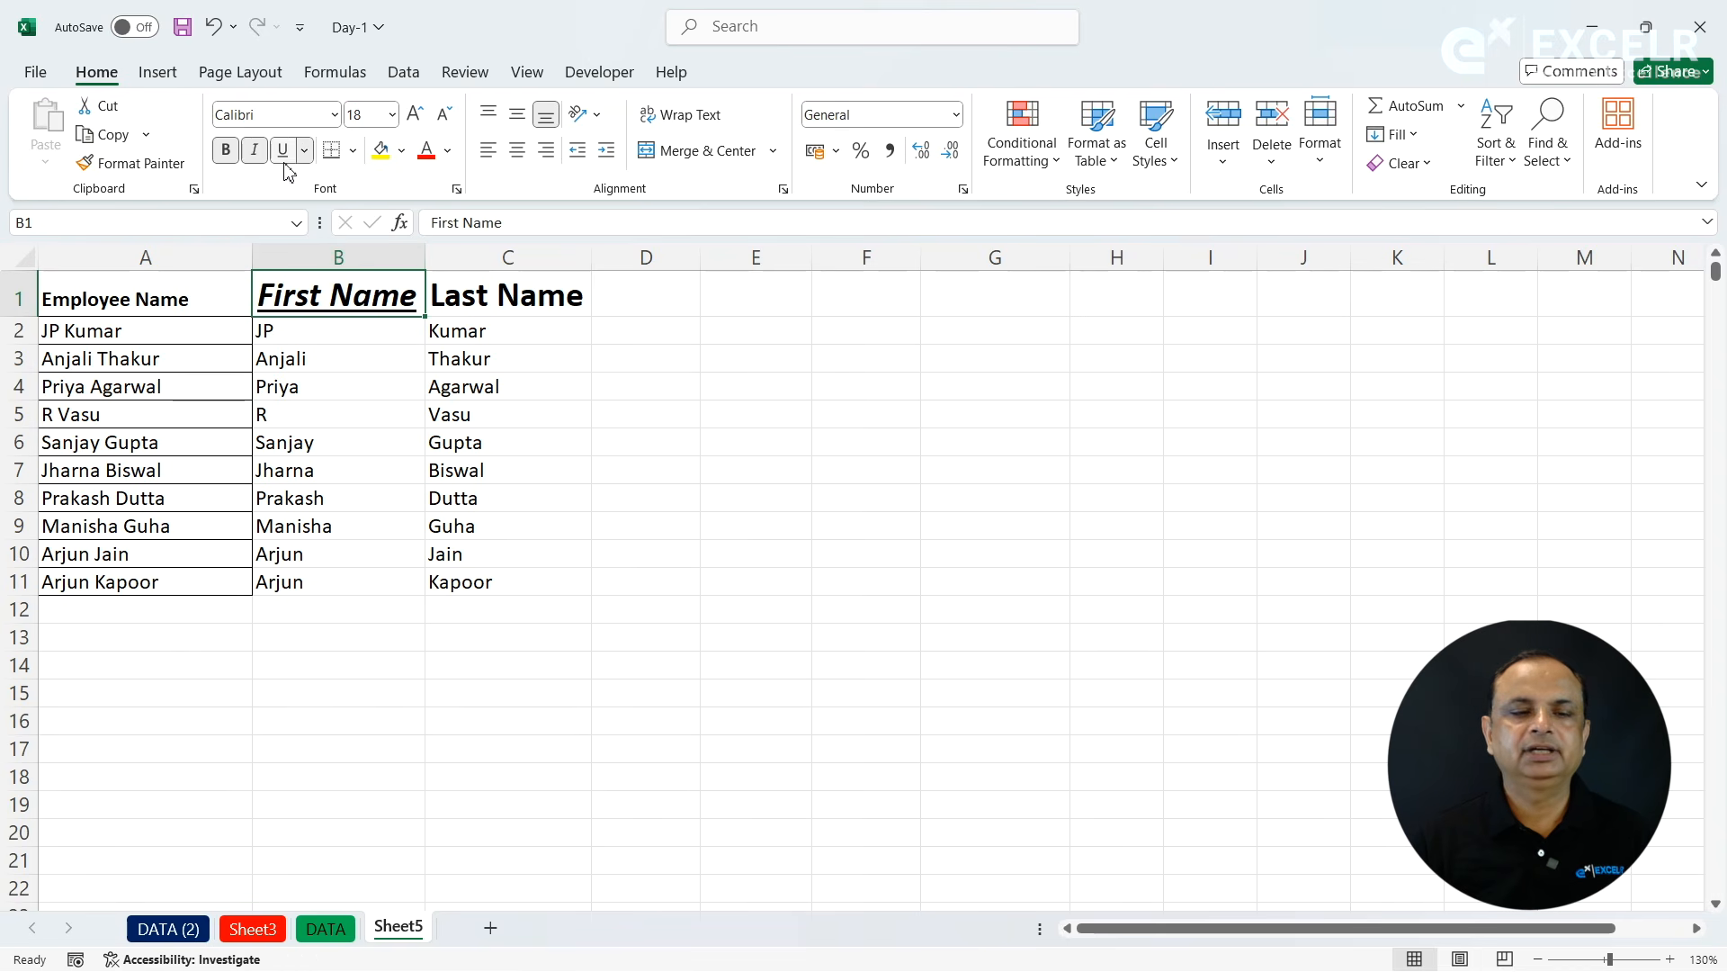
pyautogui.click(419, 126)
pyautogui.click(420, 126)
pyautogui.doubleClick(425, 257)
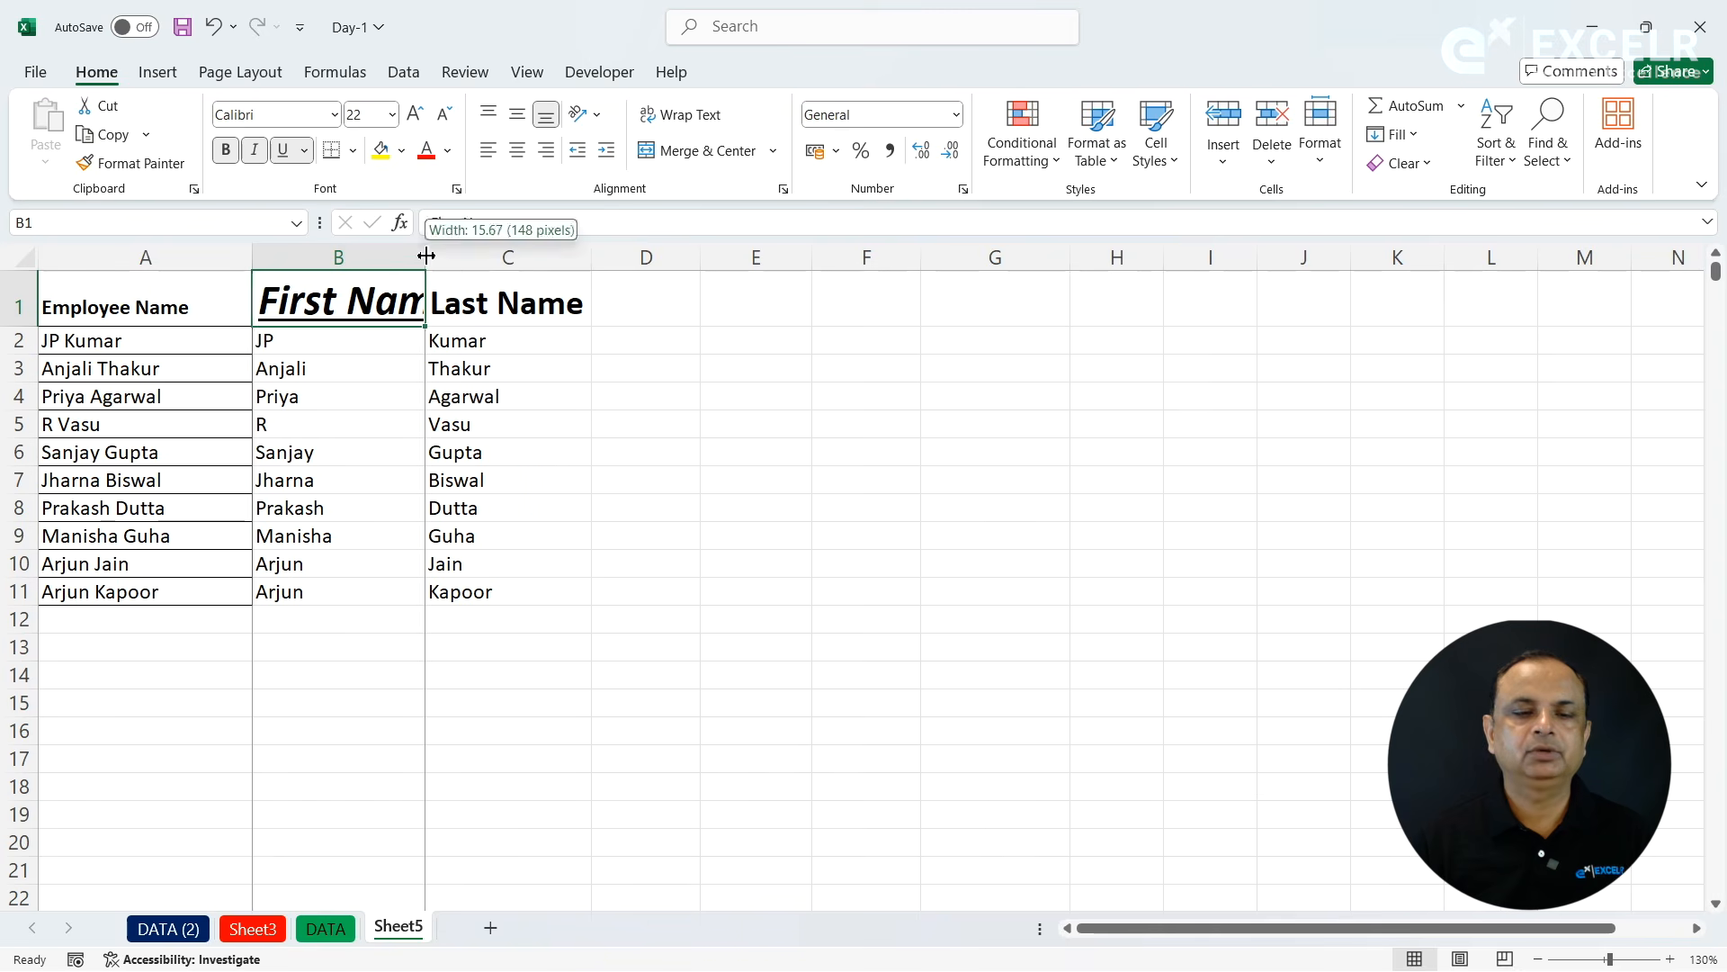
# - Set the B1 header's font to Algerian, autofit column B, and colour the text standard blue
pyautogui.click(334, 114)
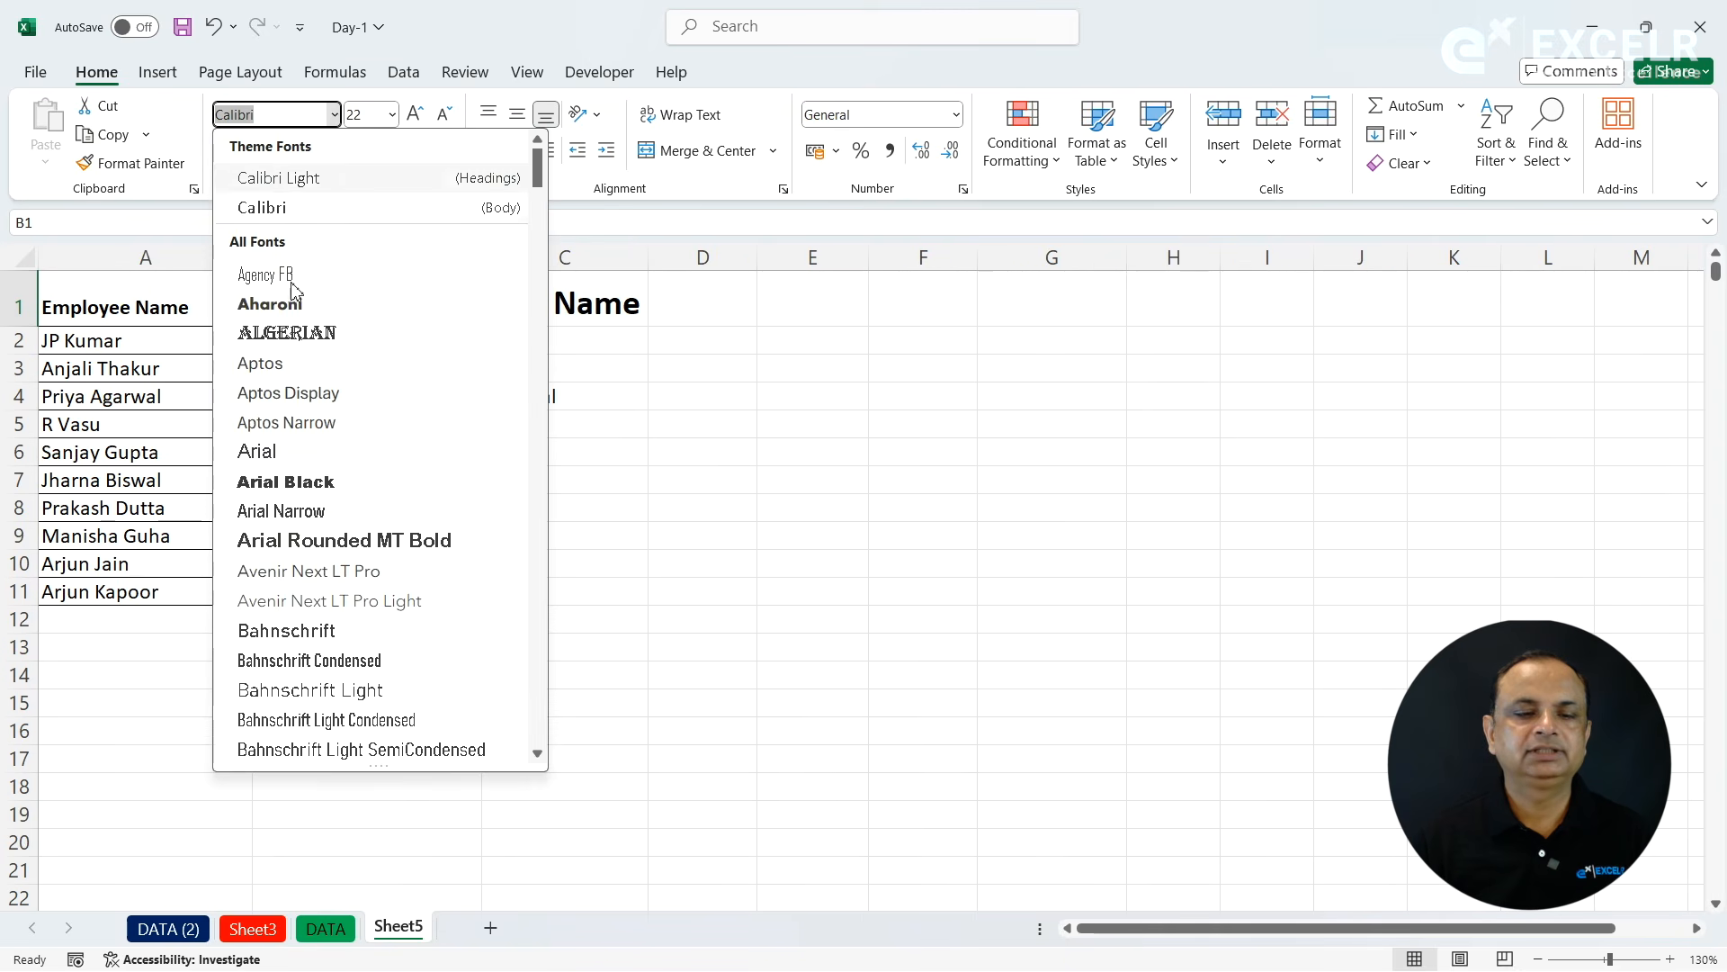
pyautogui.click(289, 334)
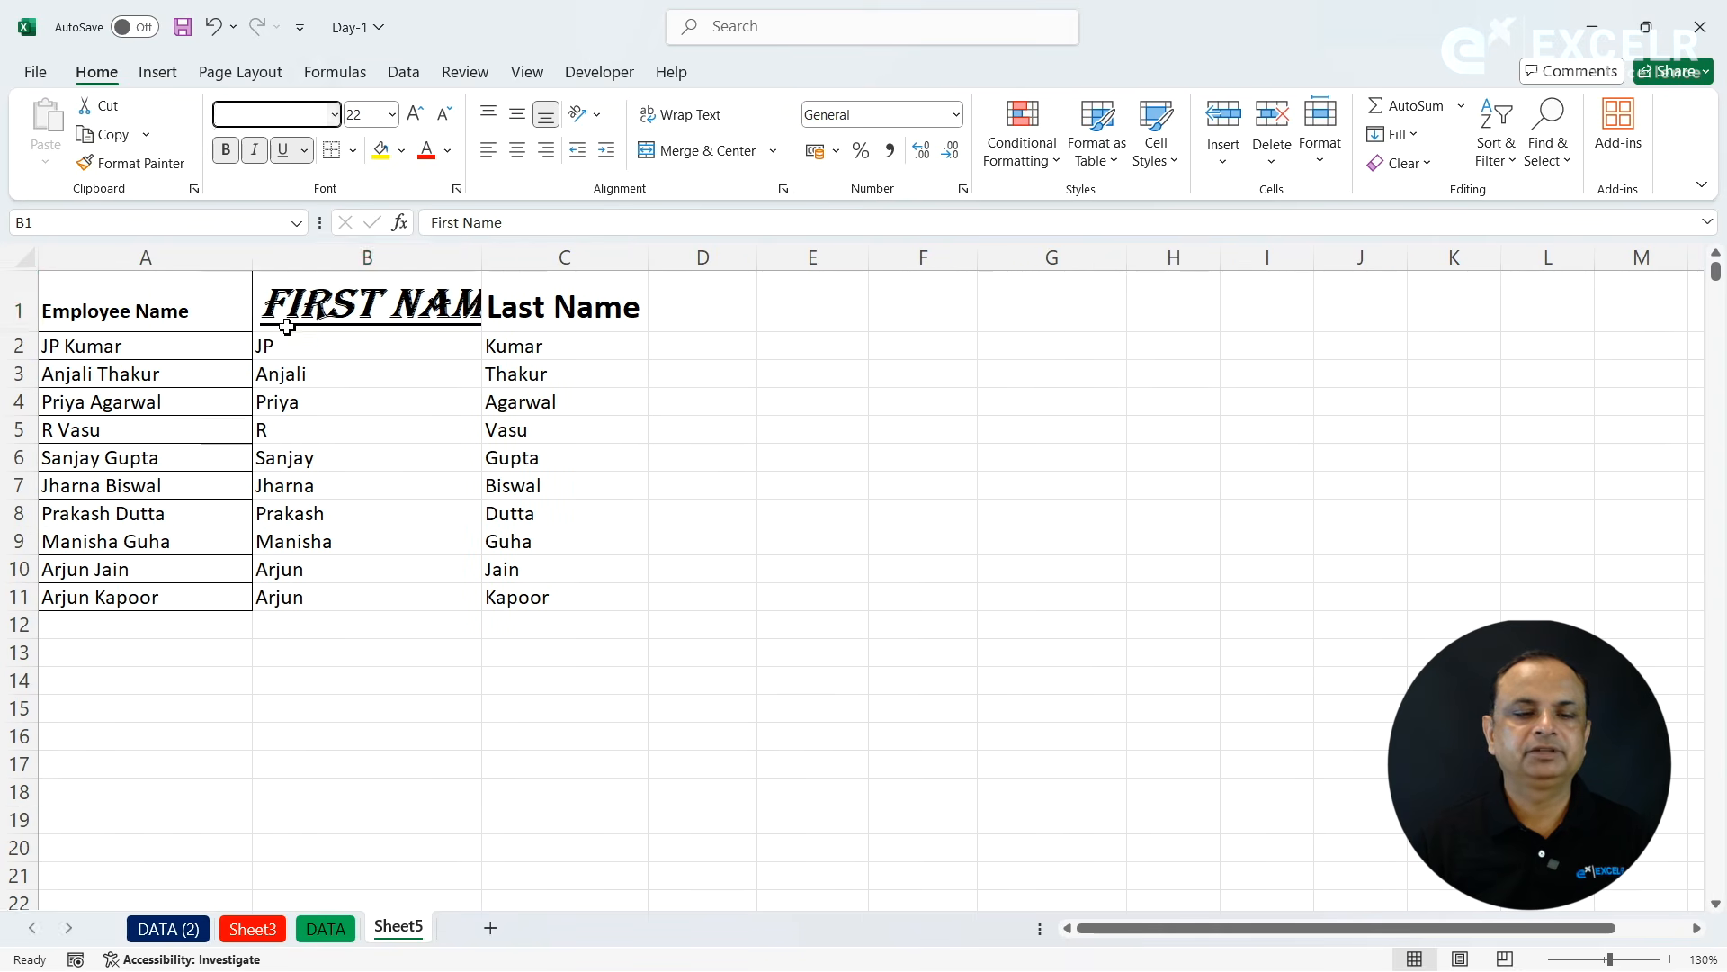
pyautogui.doubleClick(478, 253)
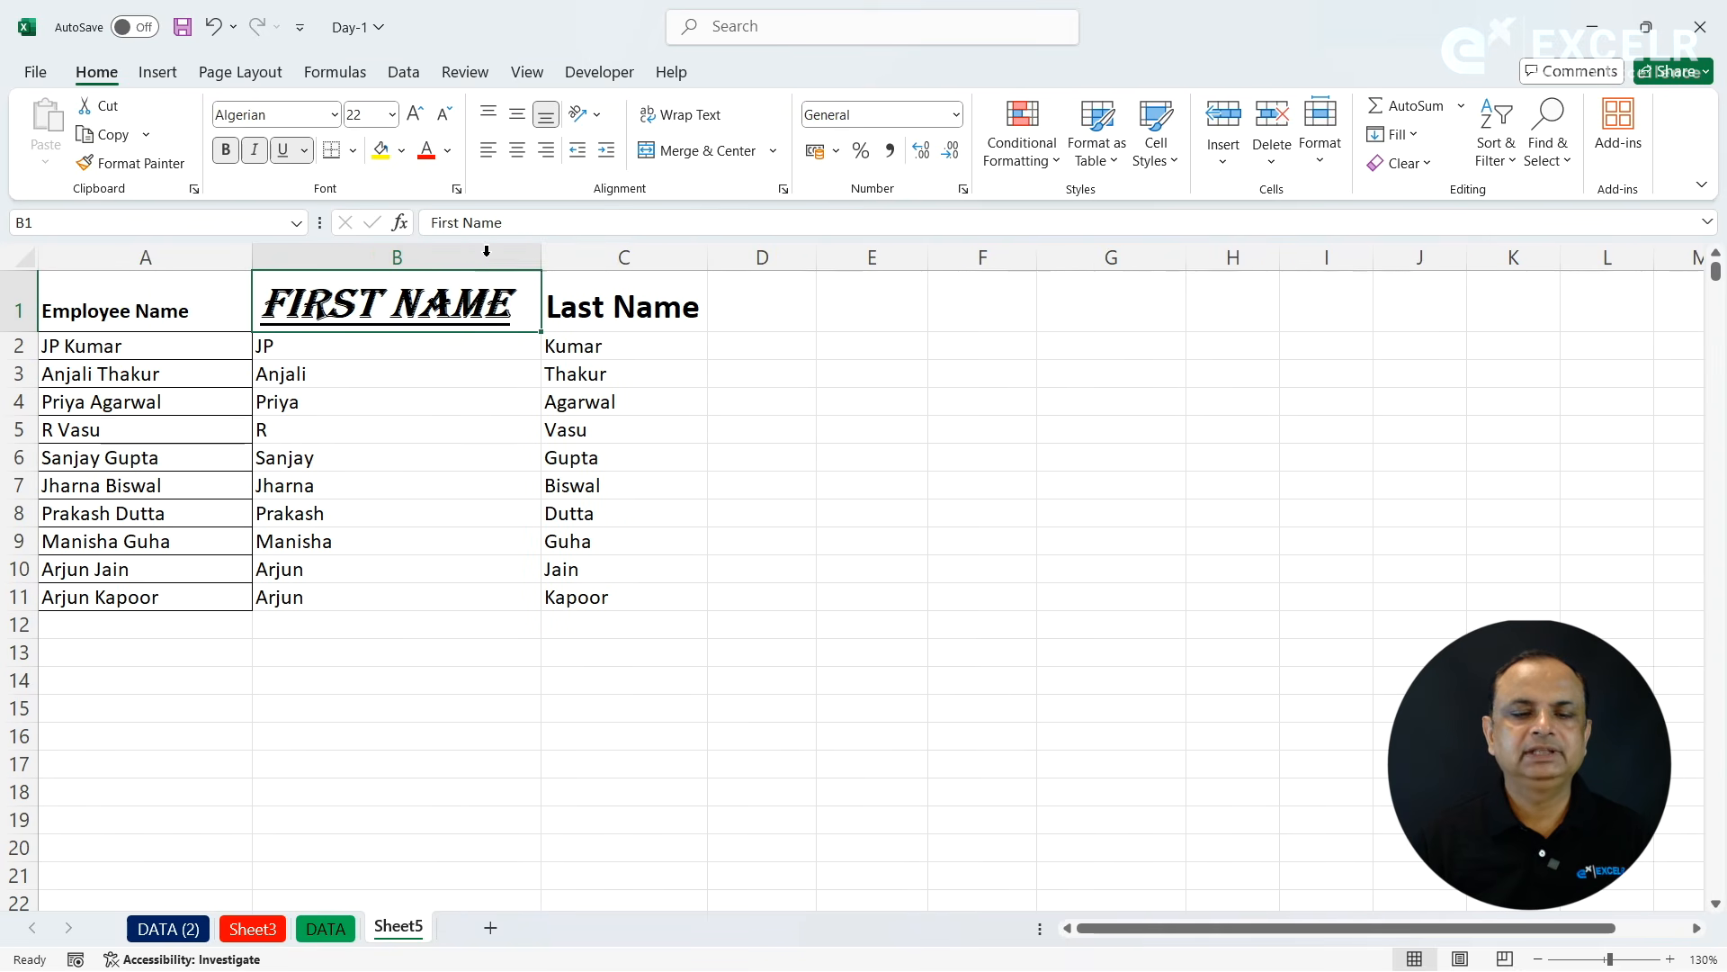
pyautogui.click(450, 151)
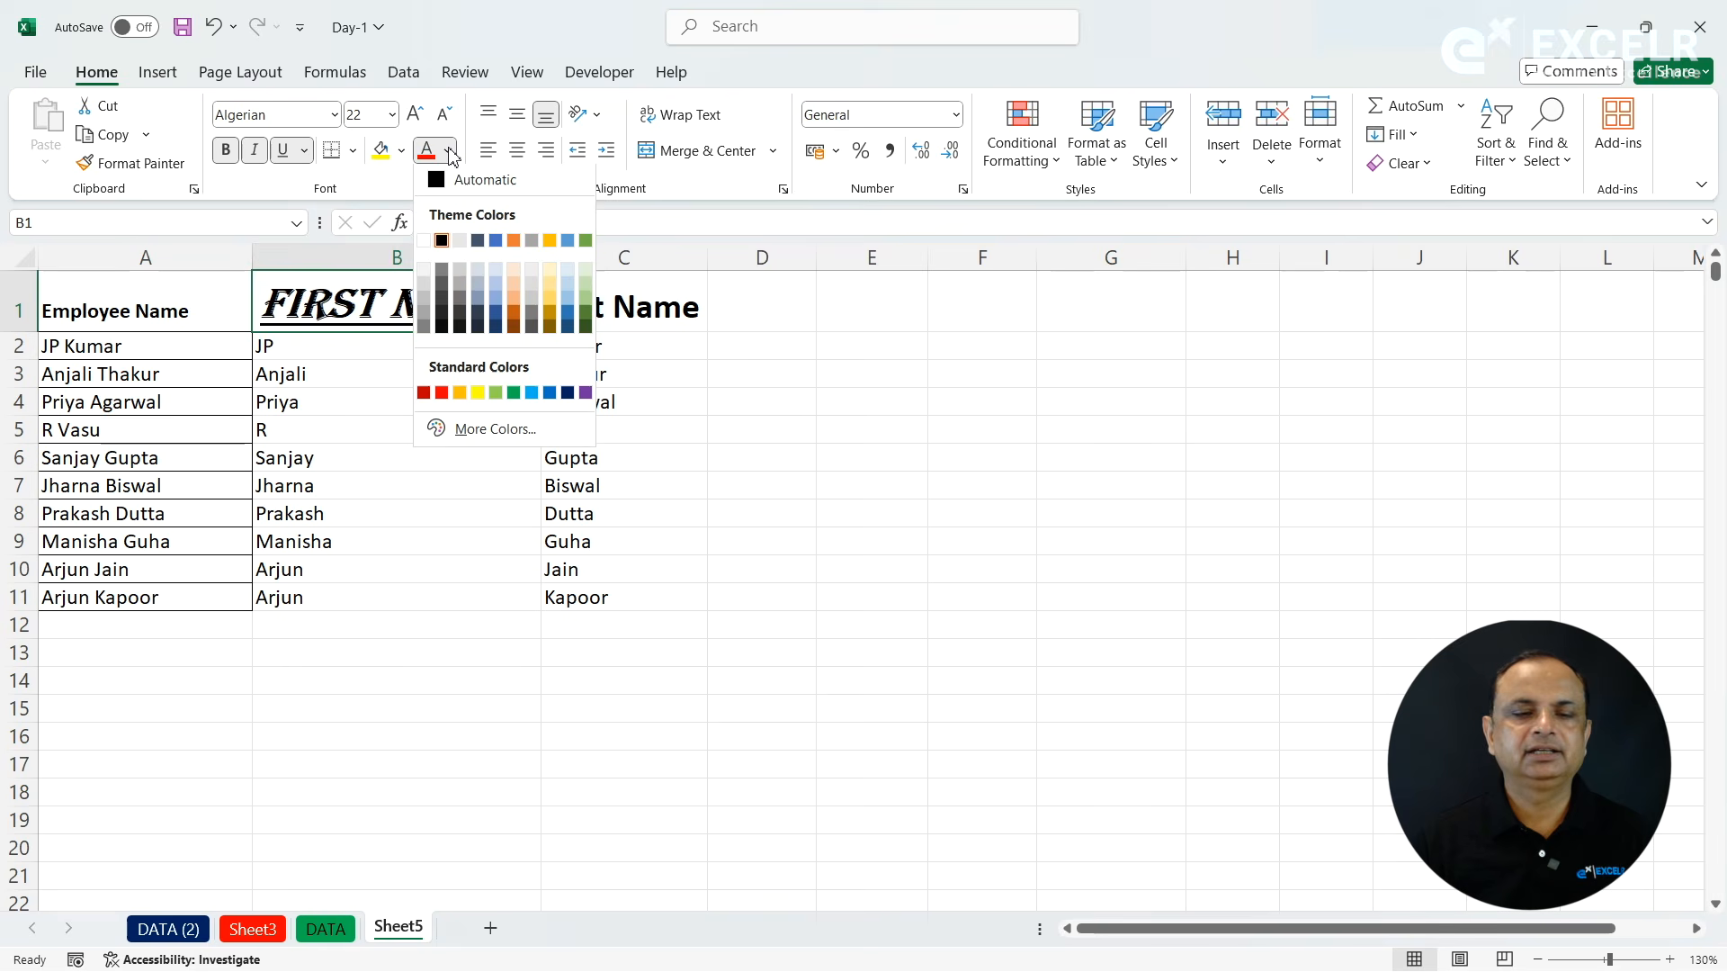
pyautogui.click(550, 392)
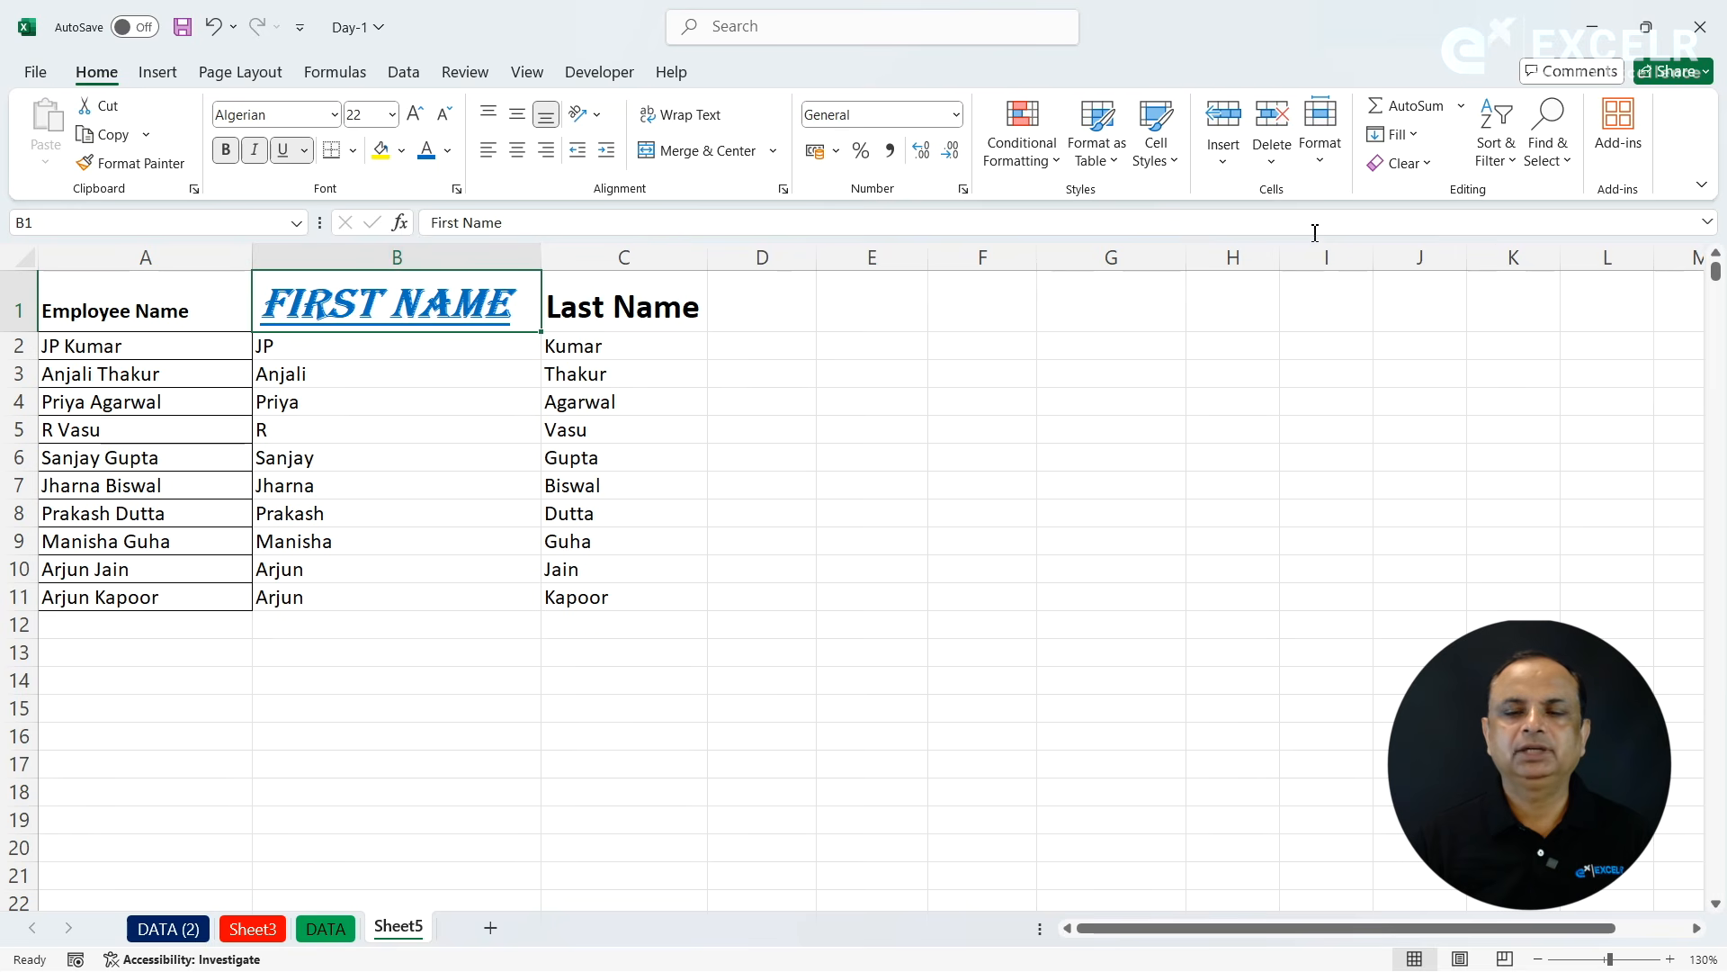
# - Clear only the formats of the First Name header in B1 and undo the clearing
pyautogui.click(1432, 164)
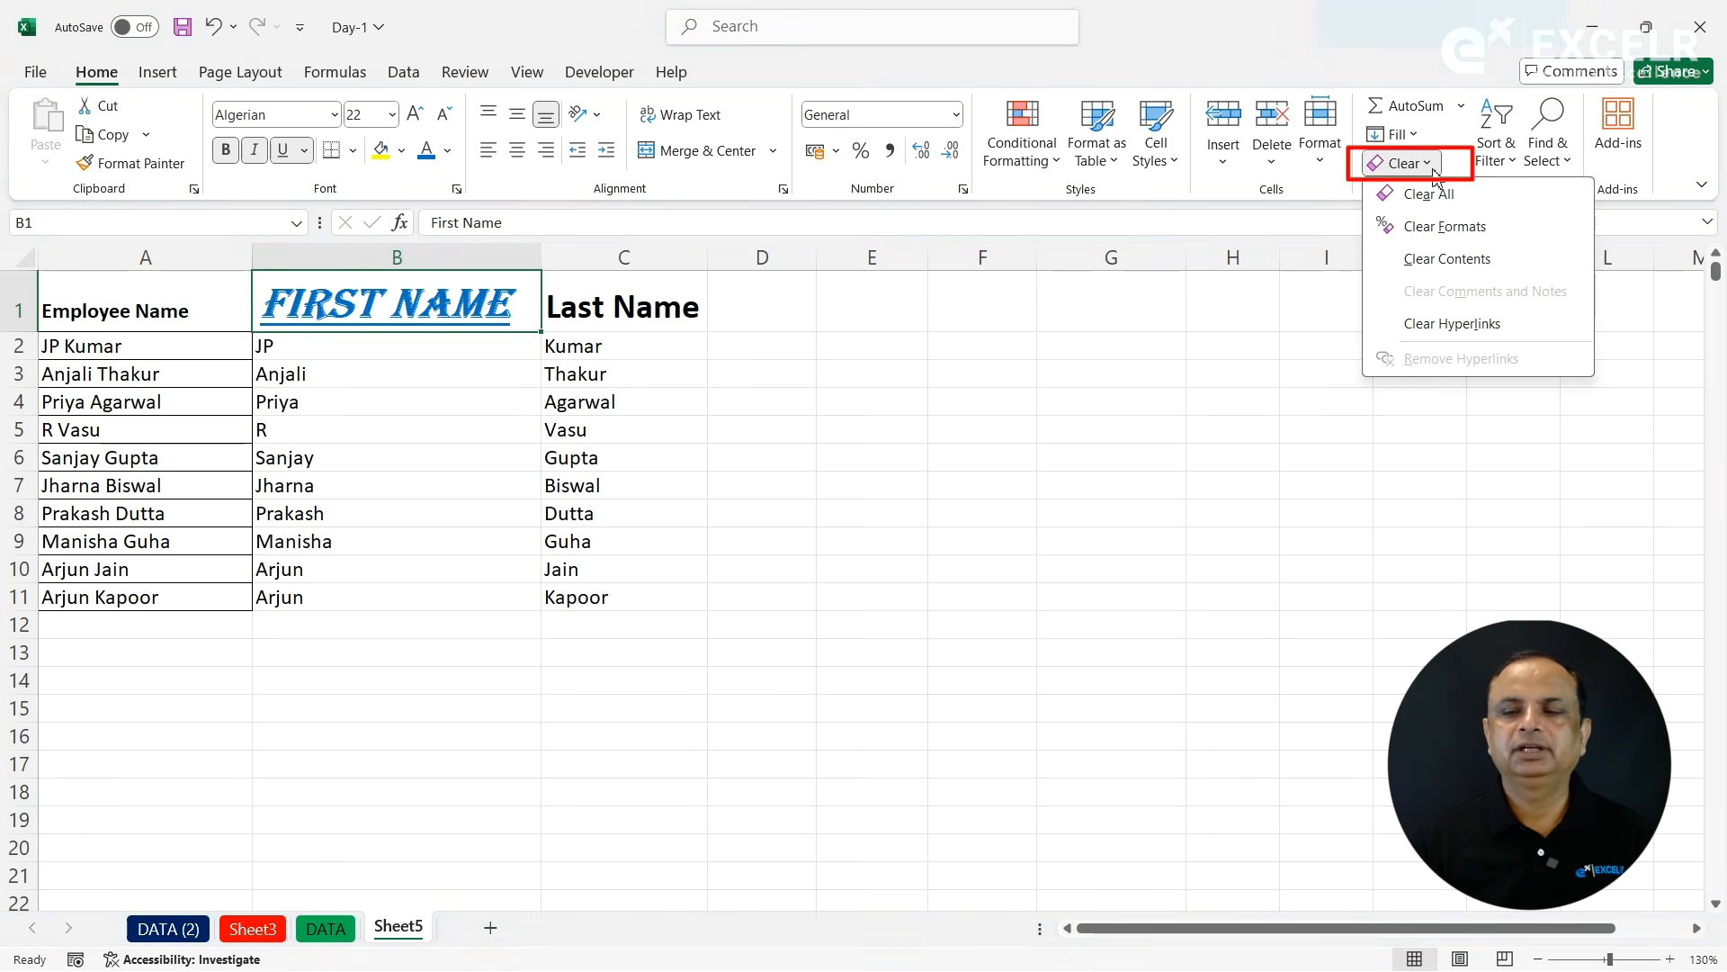
pyautogui.click(1434, 232)
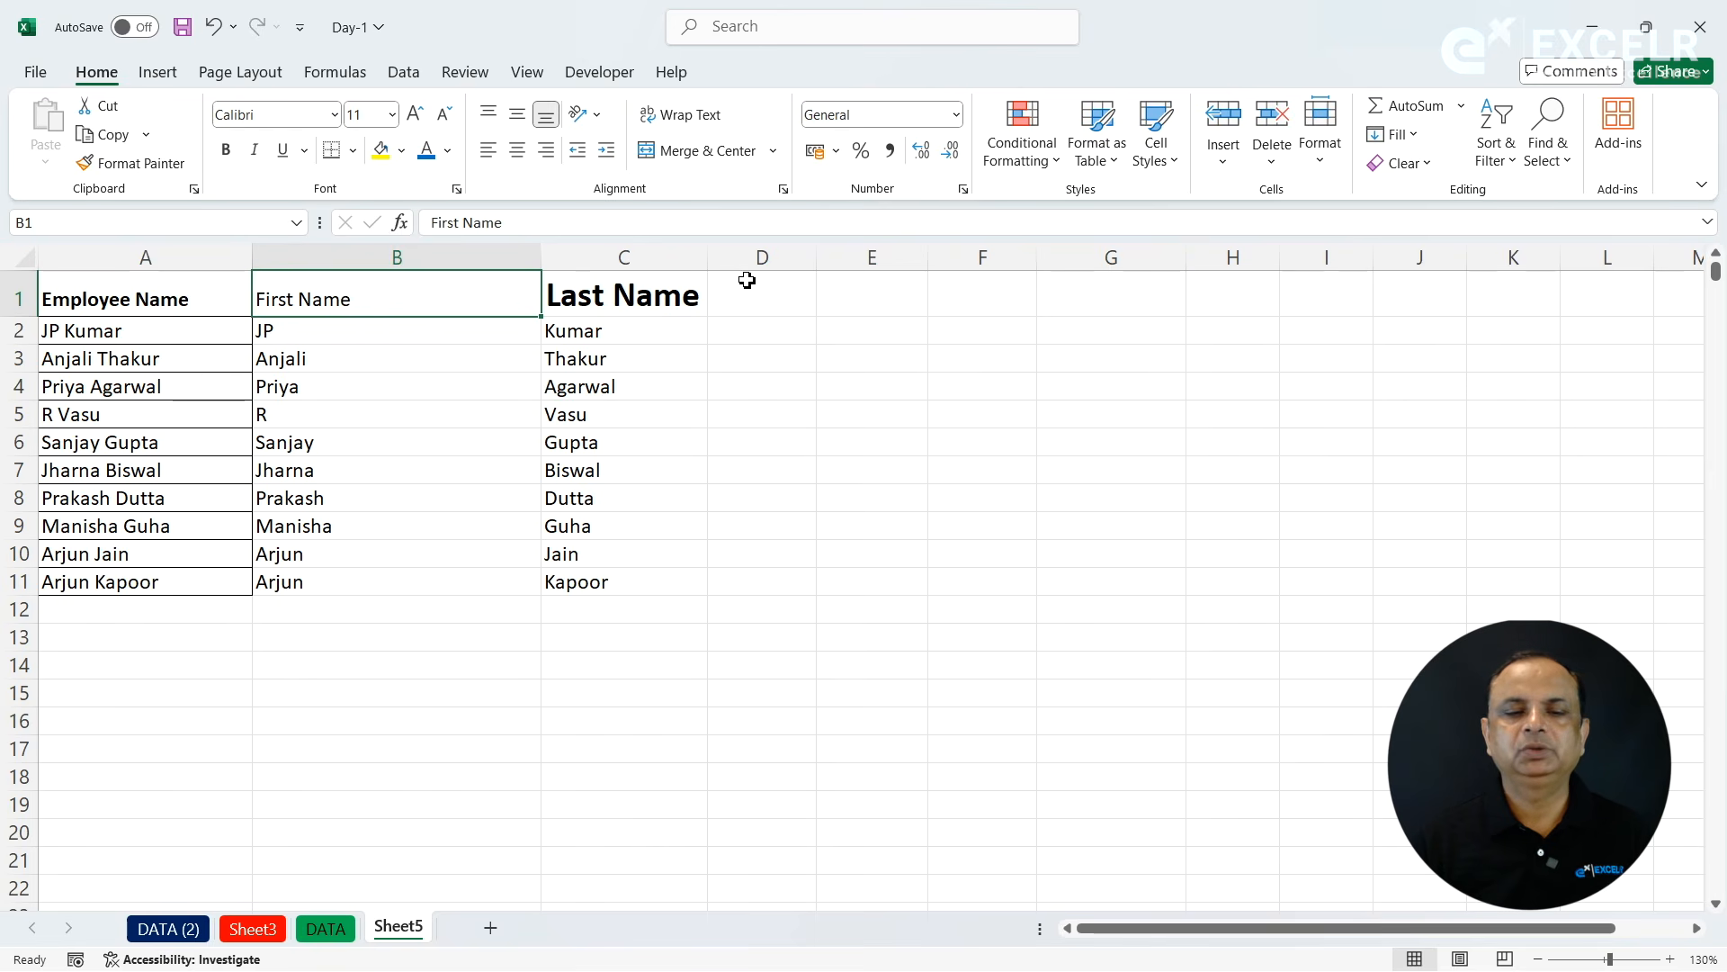
pyautogui.hotkey('ctrl', 'z')
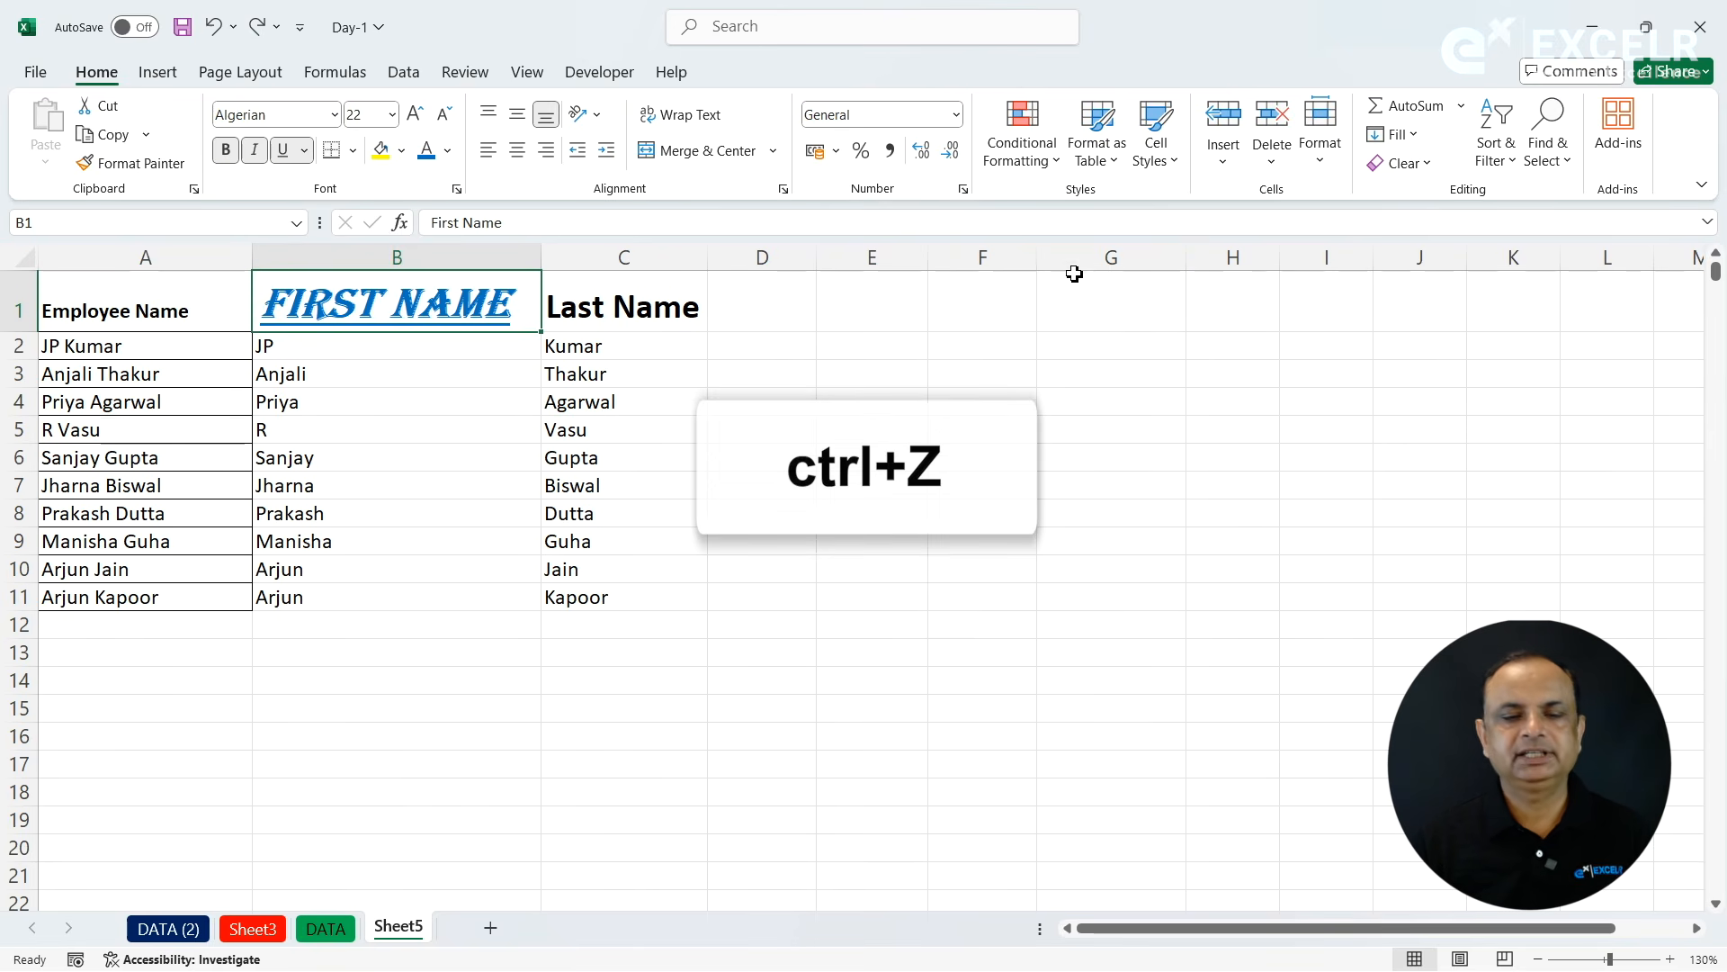
# - Clear only the contents of B1, try the entry sdjhkjas in the cell, and discard it
pyautogui.click(1429, 166)
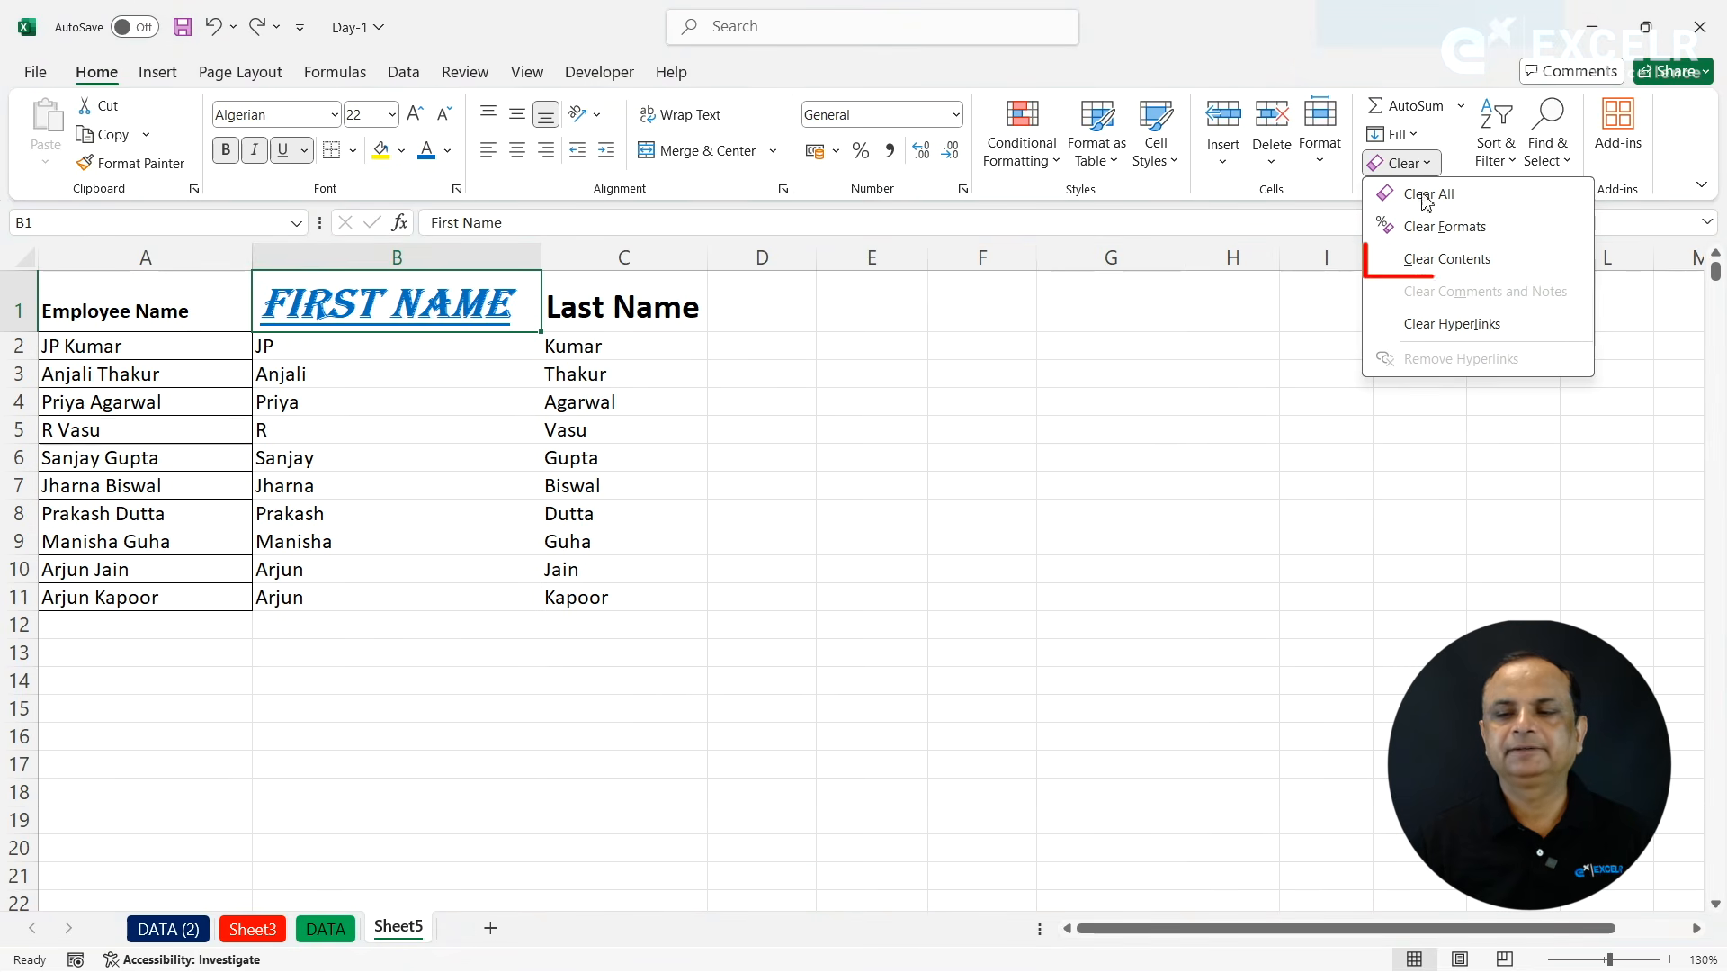
pyautogui.click(1418, 260)
pyautogui.write('sdjhkjas')
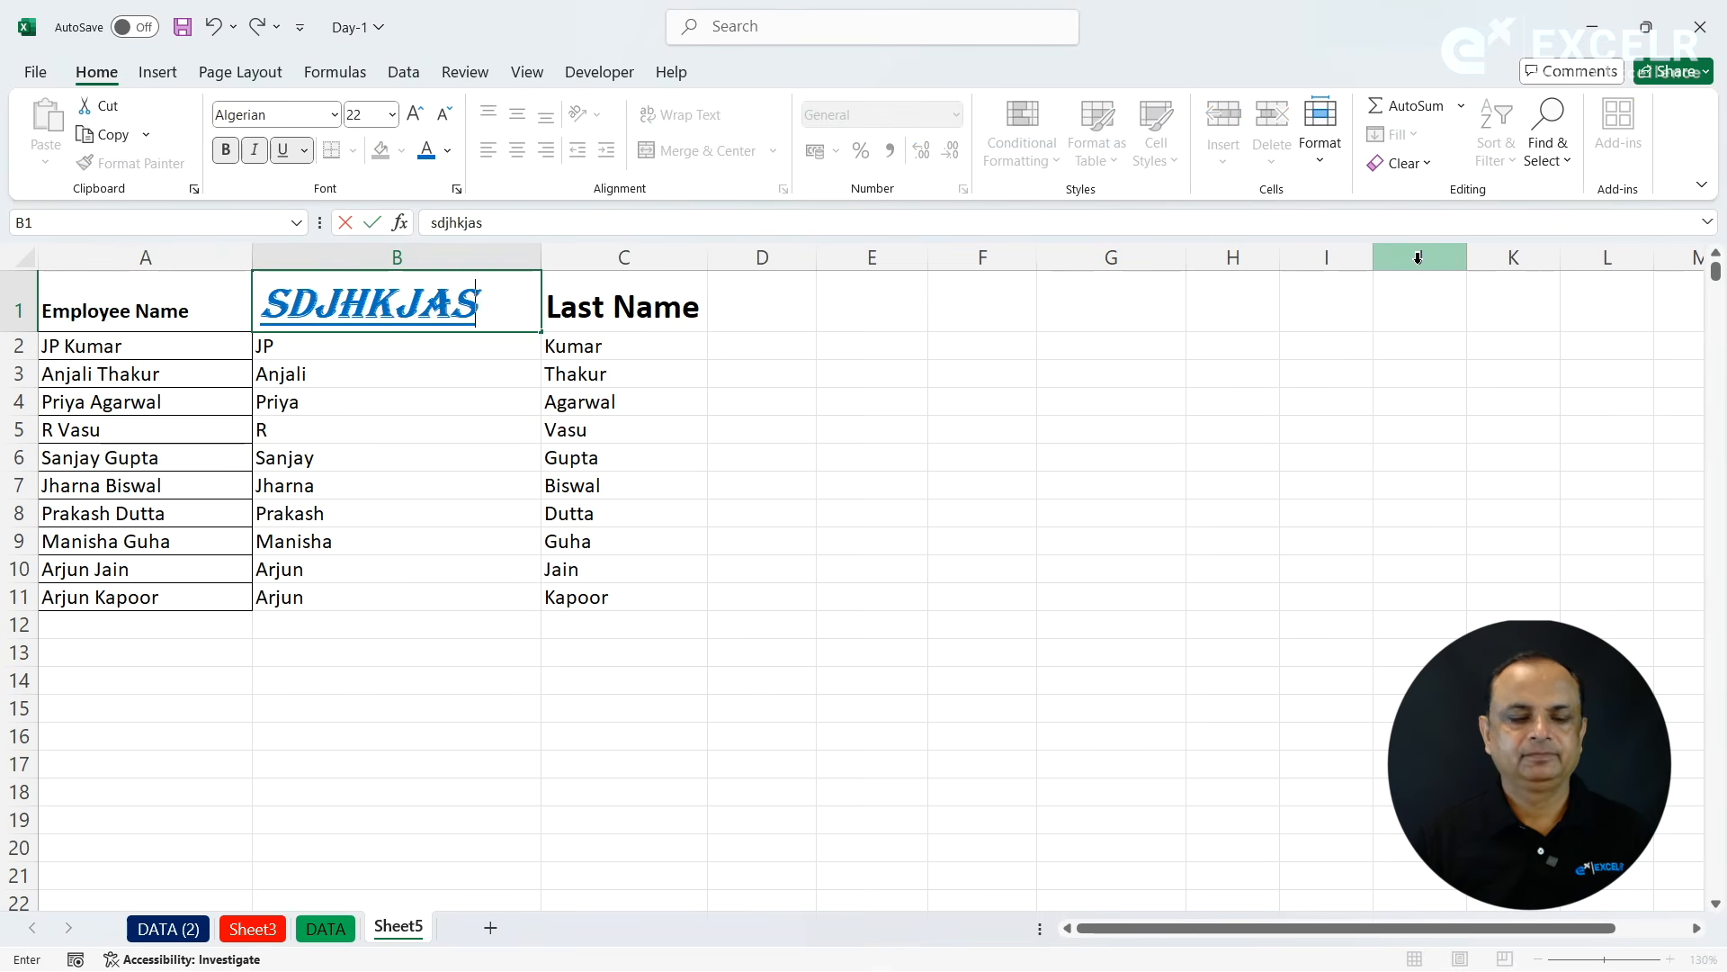
pyautogui.press('Escape')
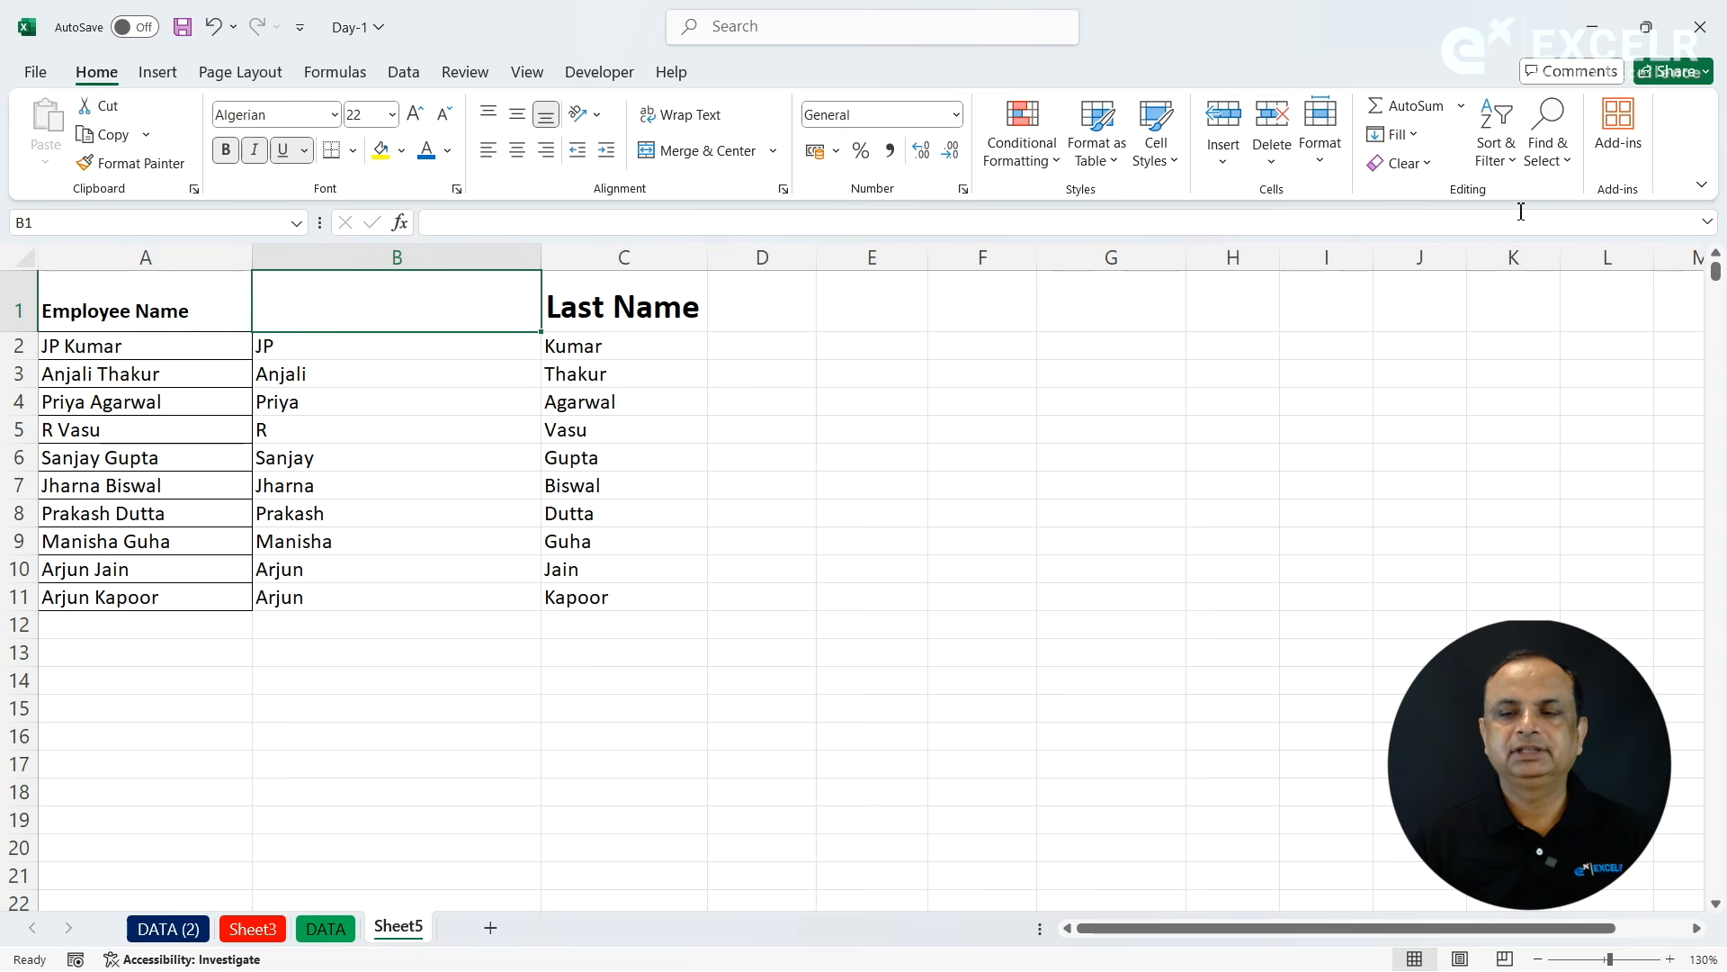
# - Clear both contents and formatting of B1 with Clear All, enter sjdhs as a test, and delete it
pyautogui.click(1427, 165)
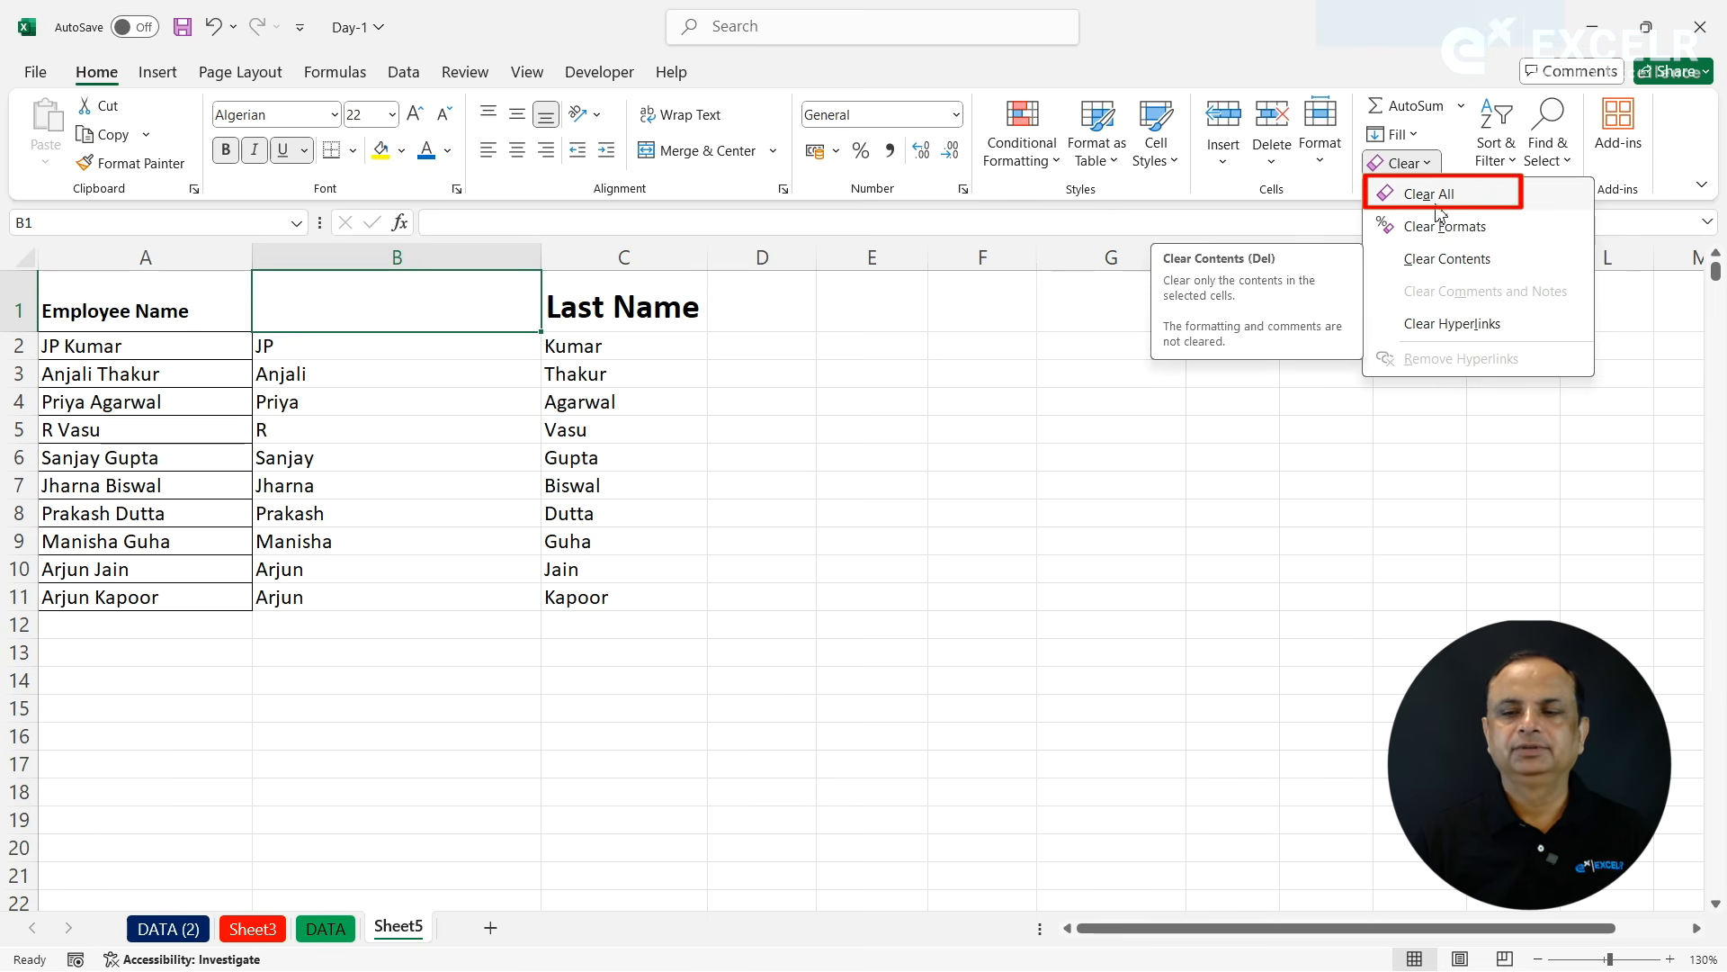
pyautogui.click(1432, 195)
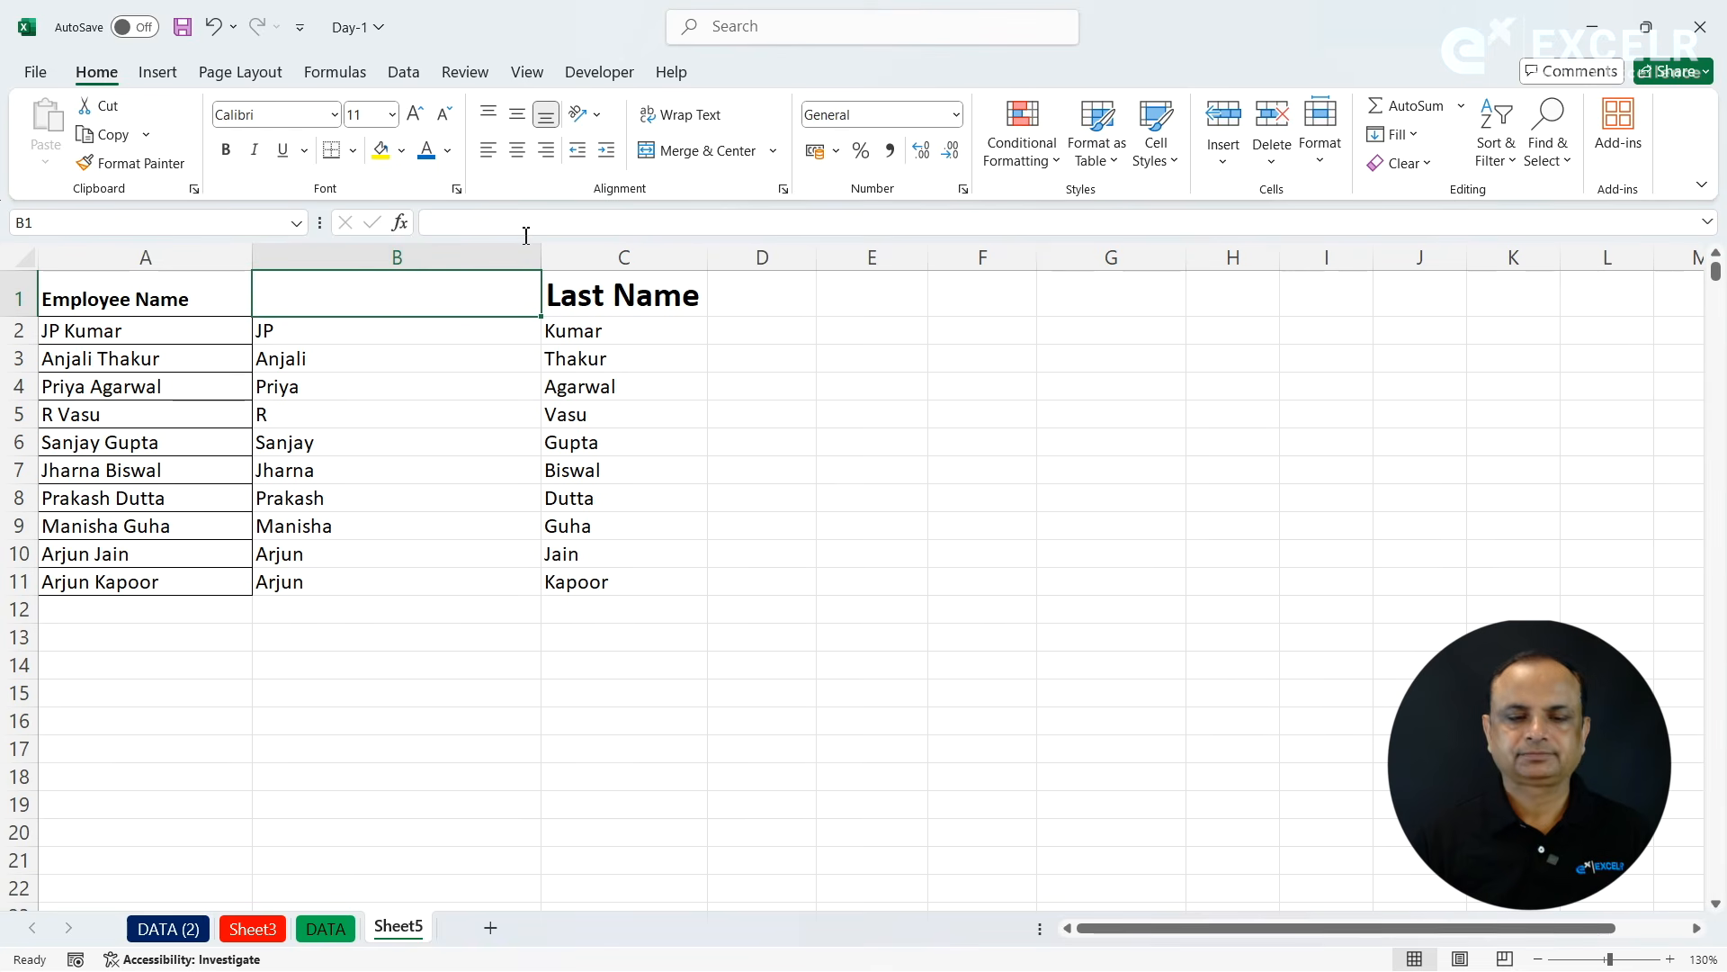
pyautogui.write('sjdhs')
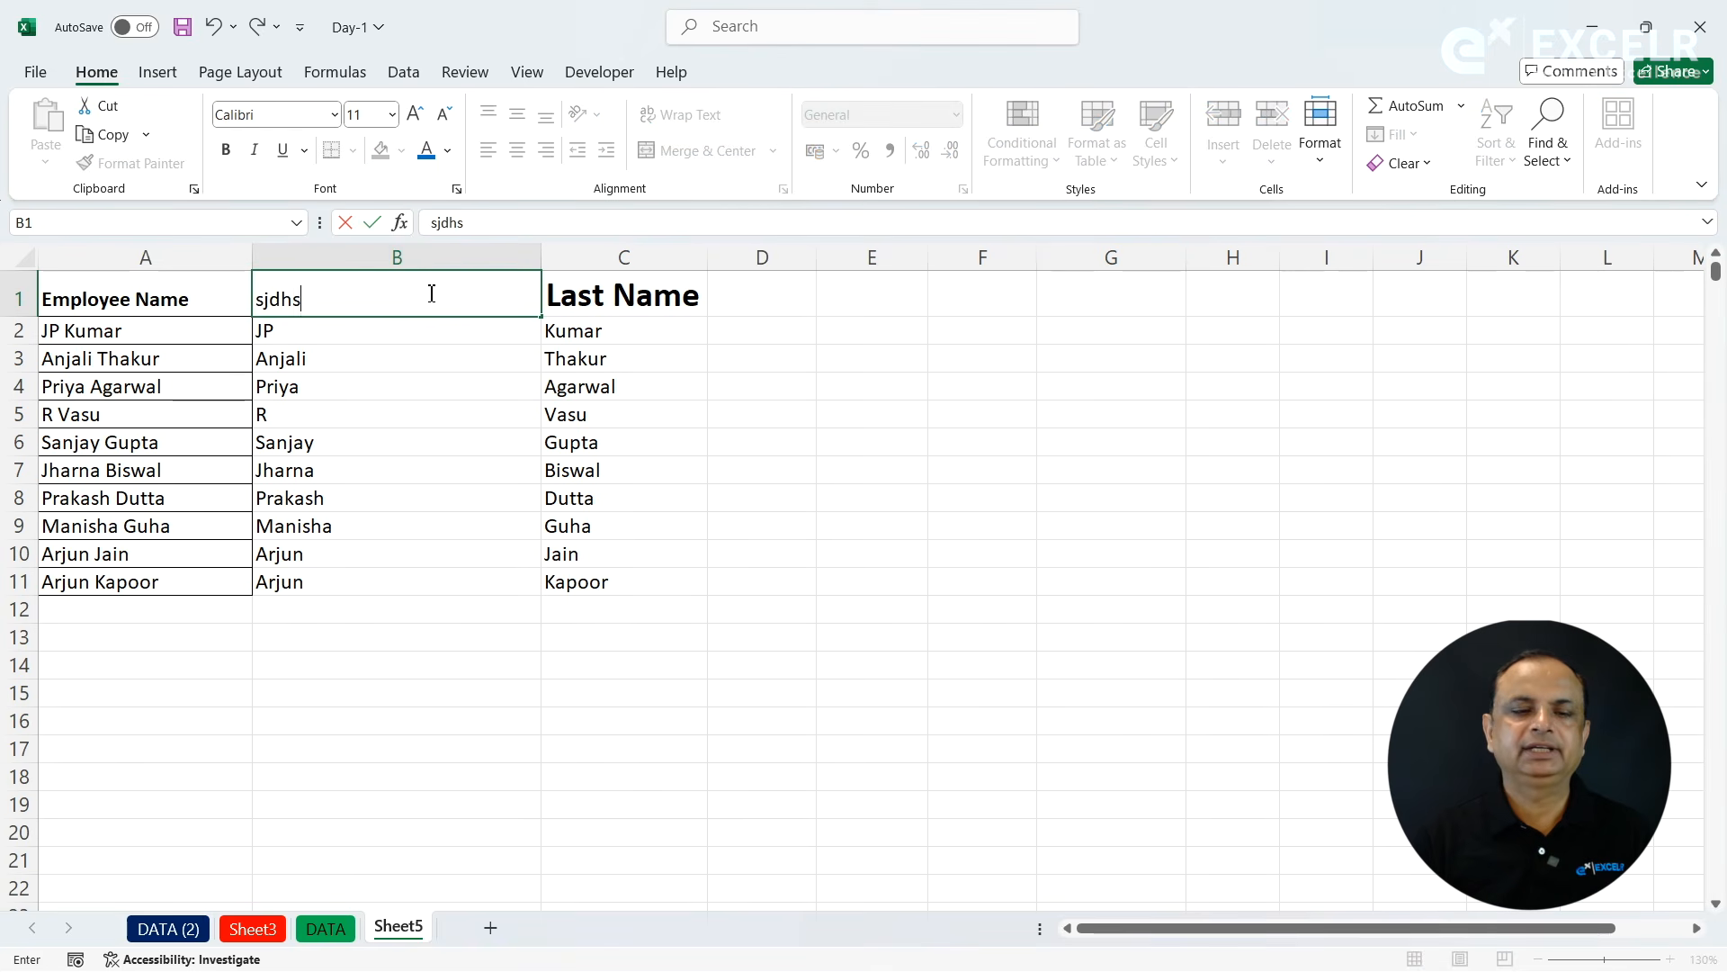
pyautogui.press('Return')
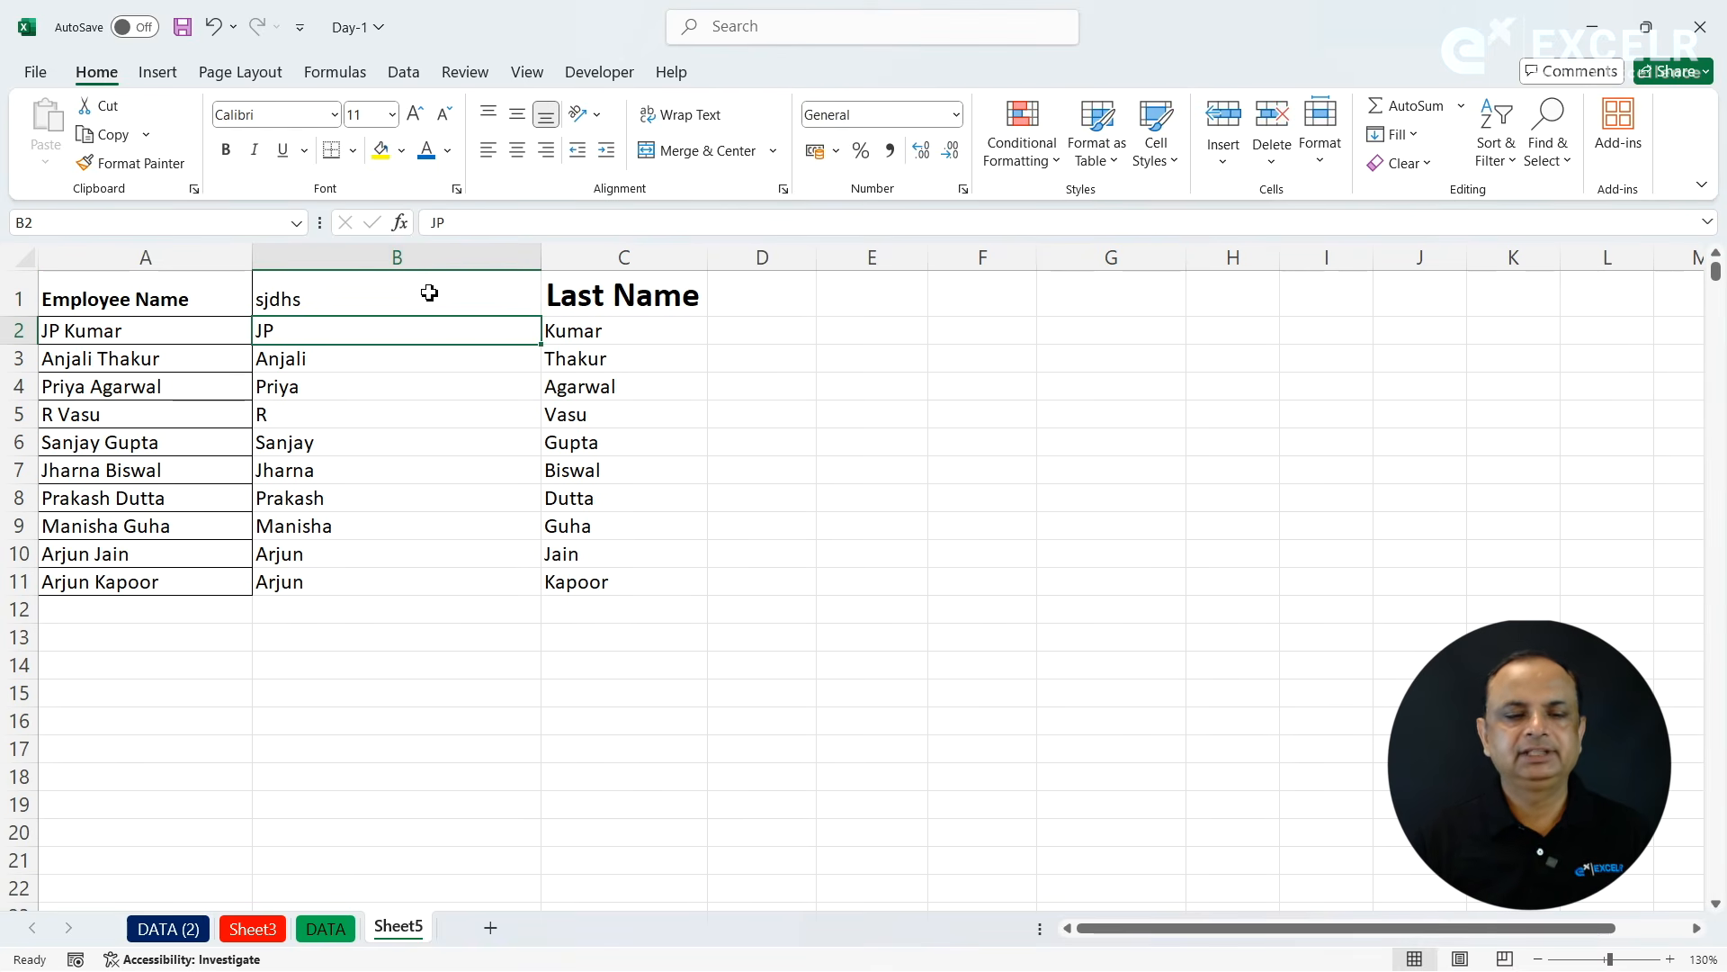
pyautogui.click(347, 311)
pyautogui.press('Delete')
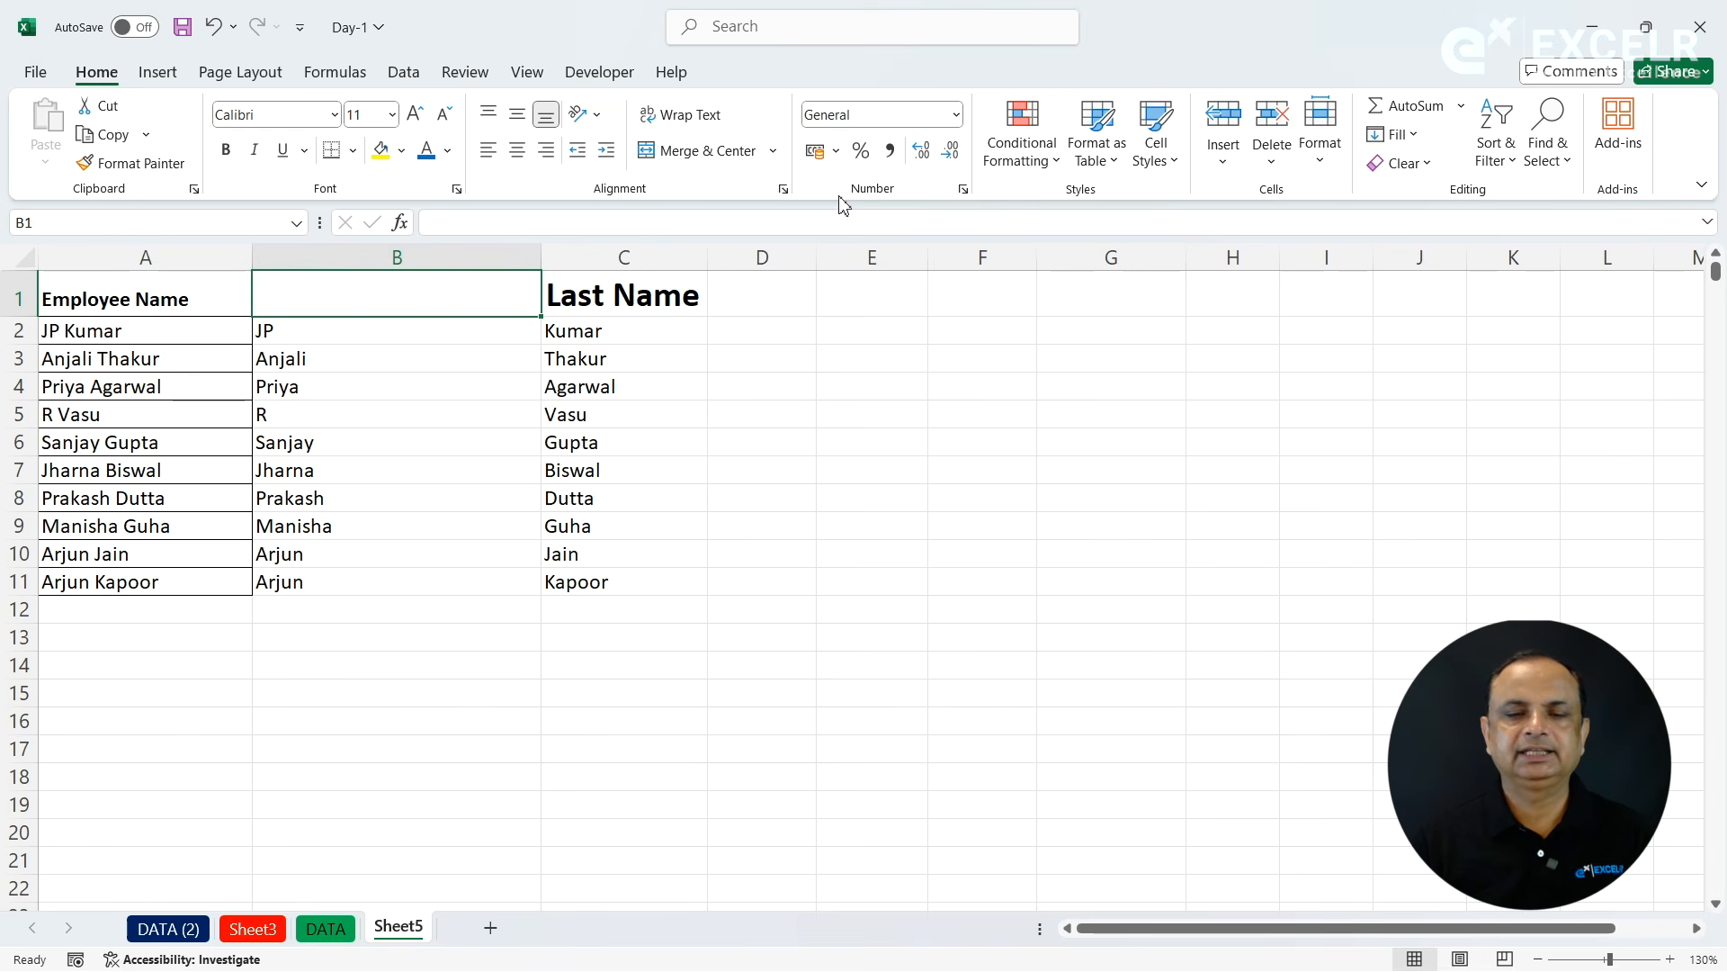
# - Examine the available Clear, Sort & Filter, and Find & Select commands, including the sorting and filtering tools among the data commands
pyautogui.click(1429, 171)
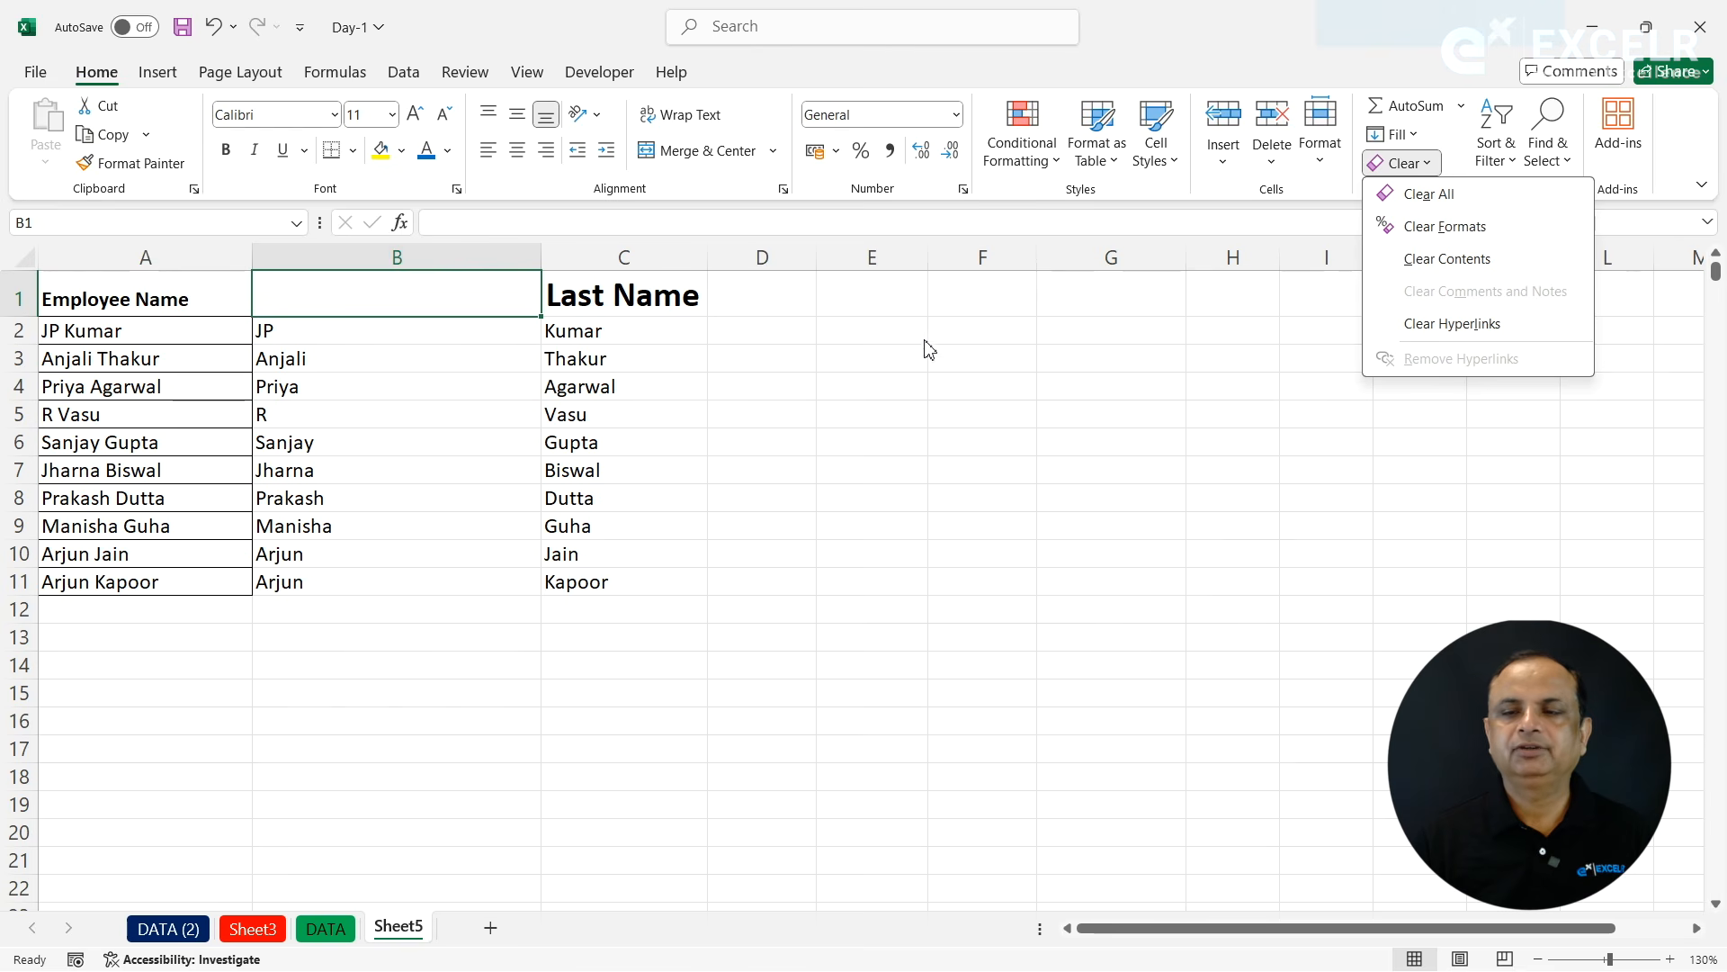
pyautogui.click(798, 376)
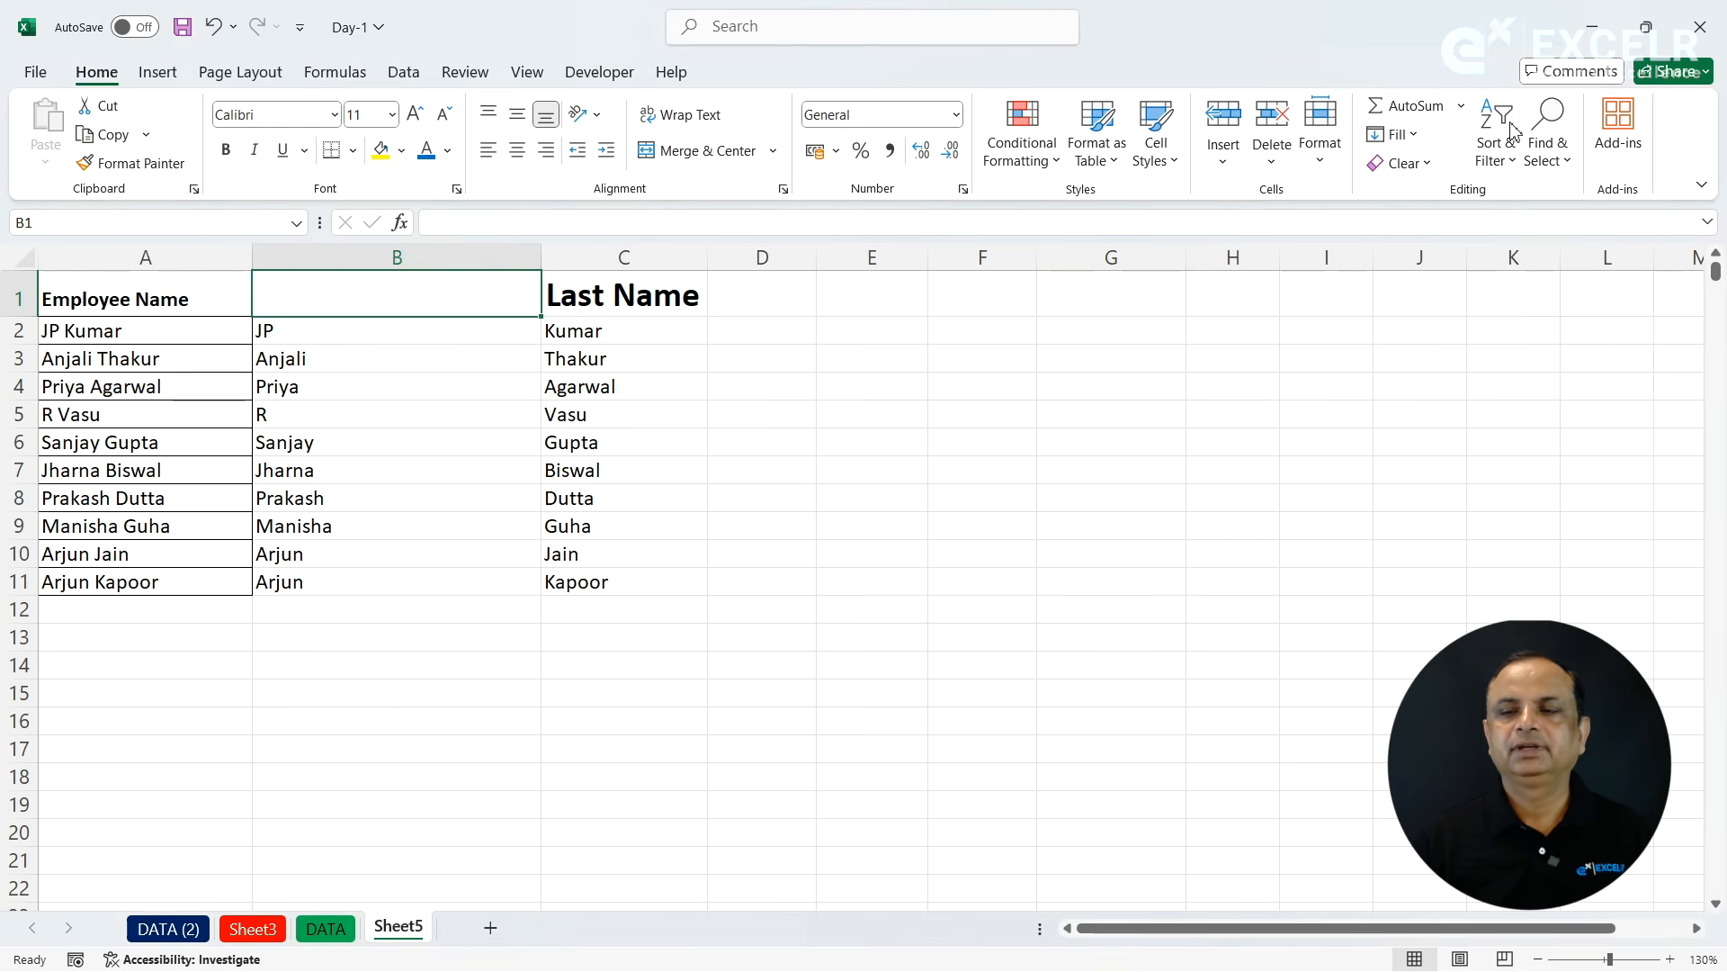
pyautogui.click(1516, 153)
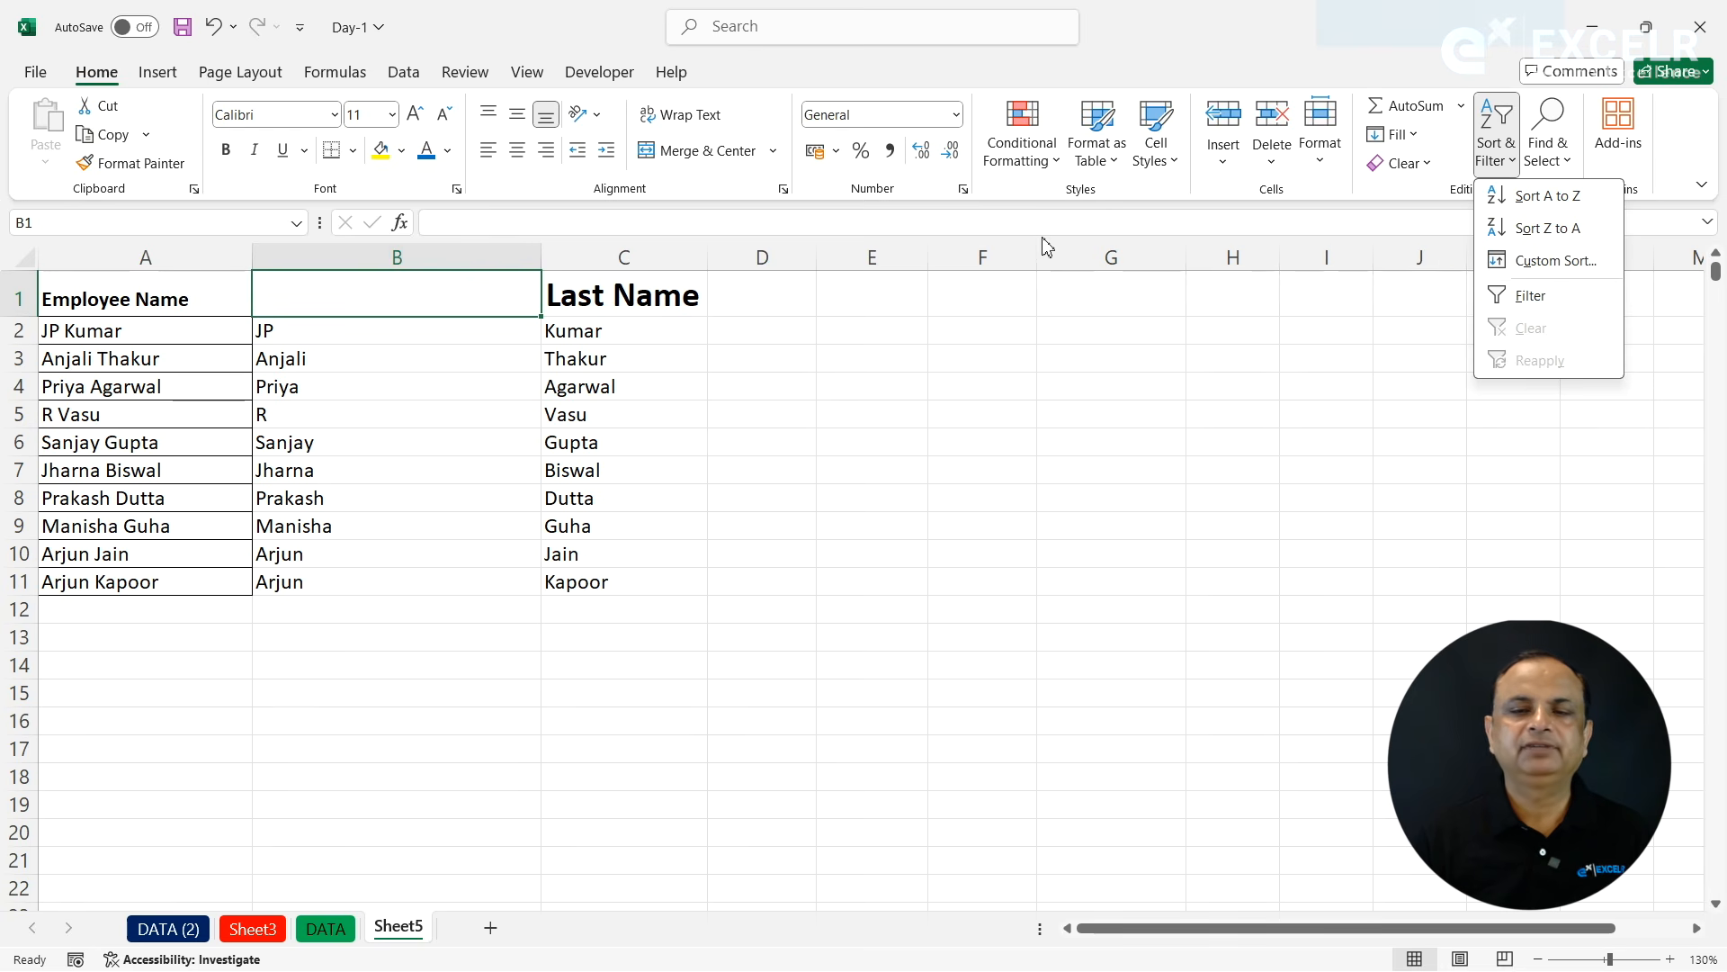
pyautogui.click(1013, 337)
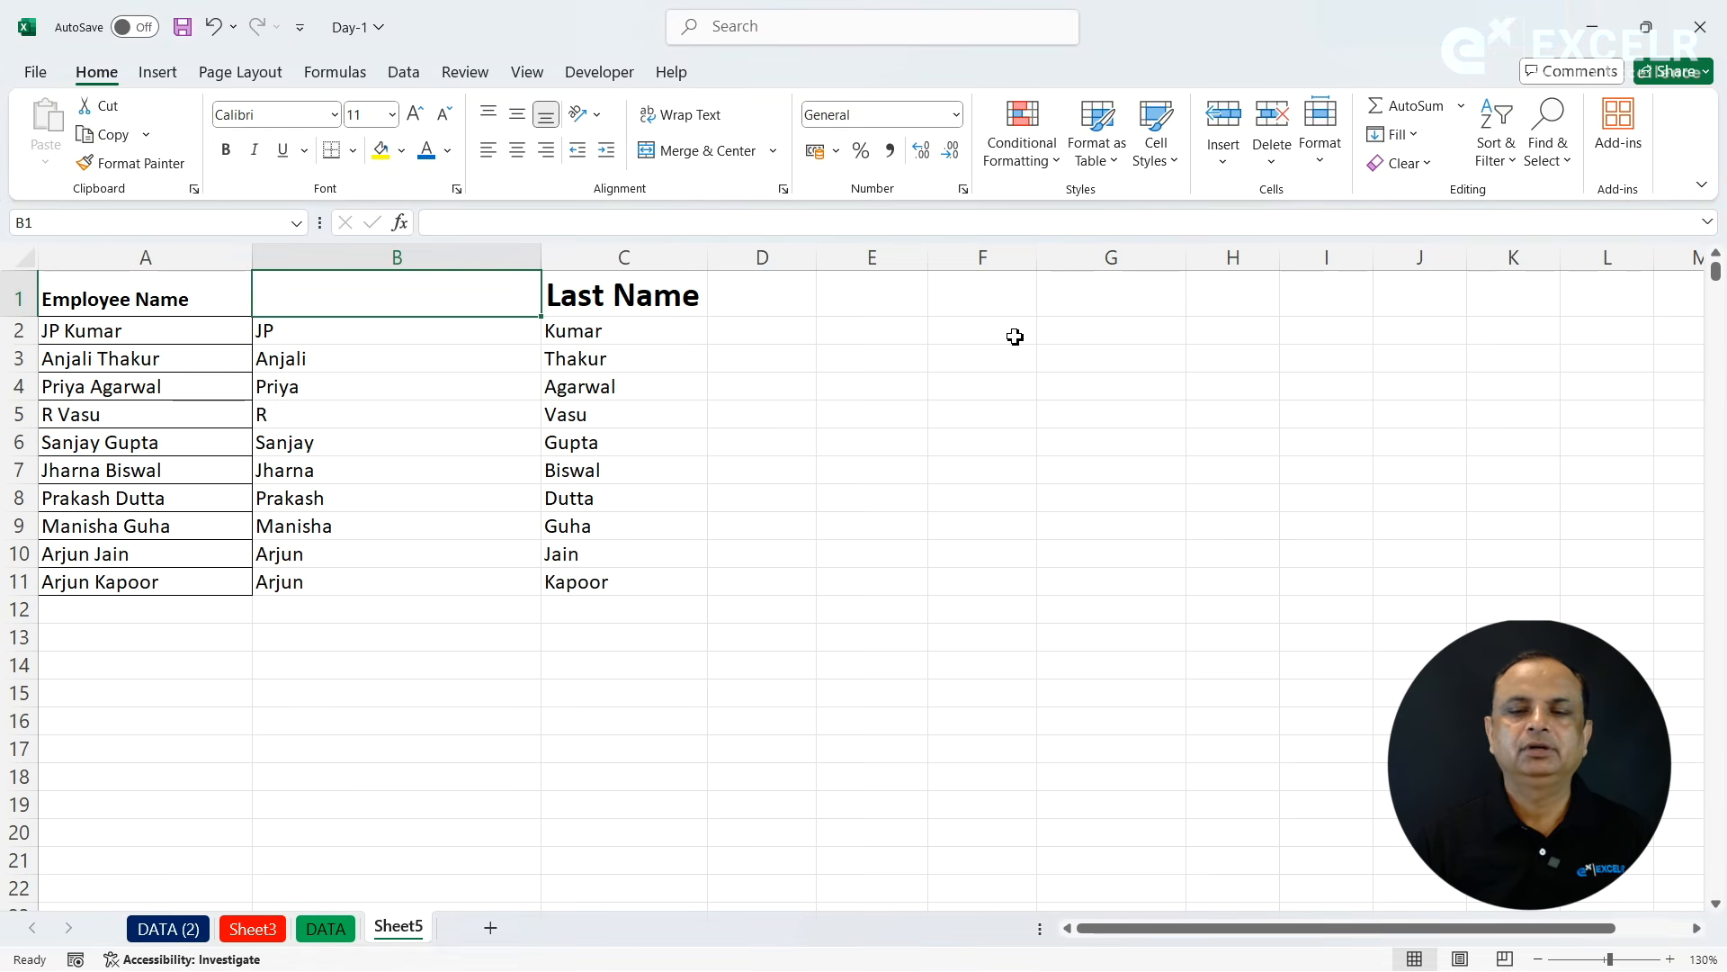
pyautogui.click(1013, 337)
pyautogui.click(402, 74)
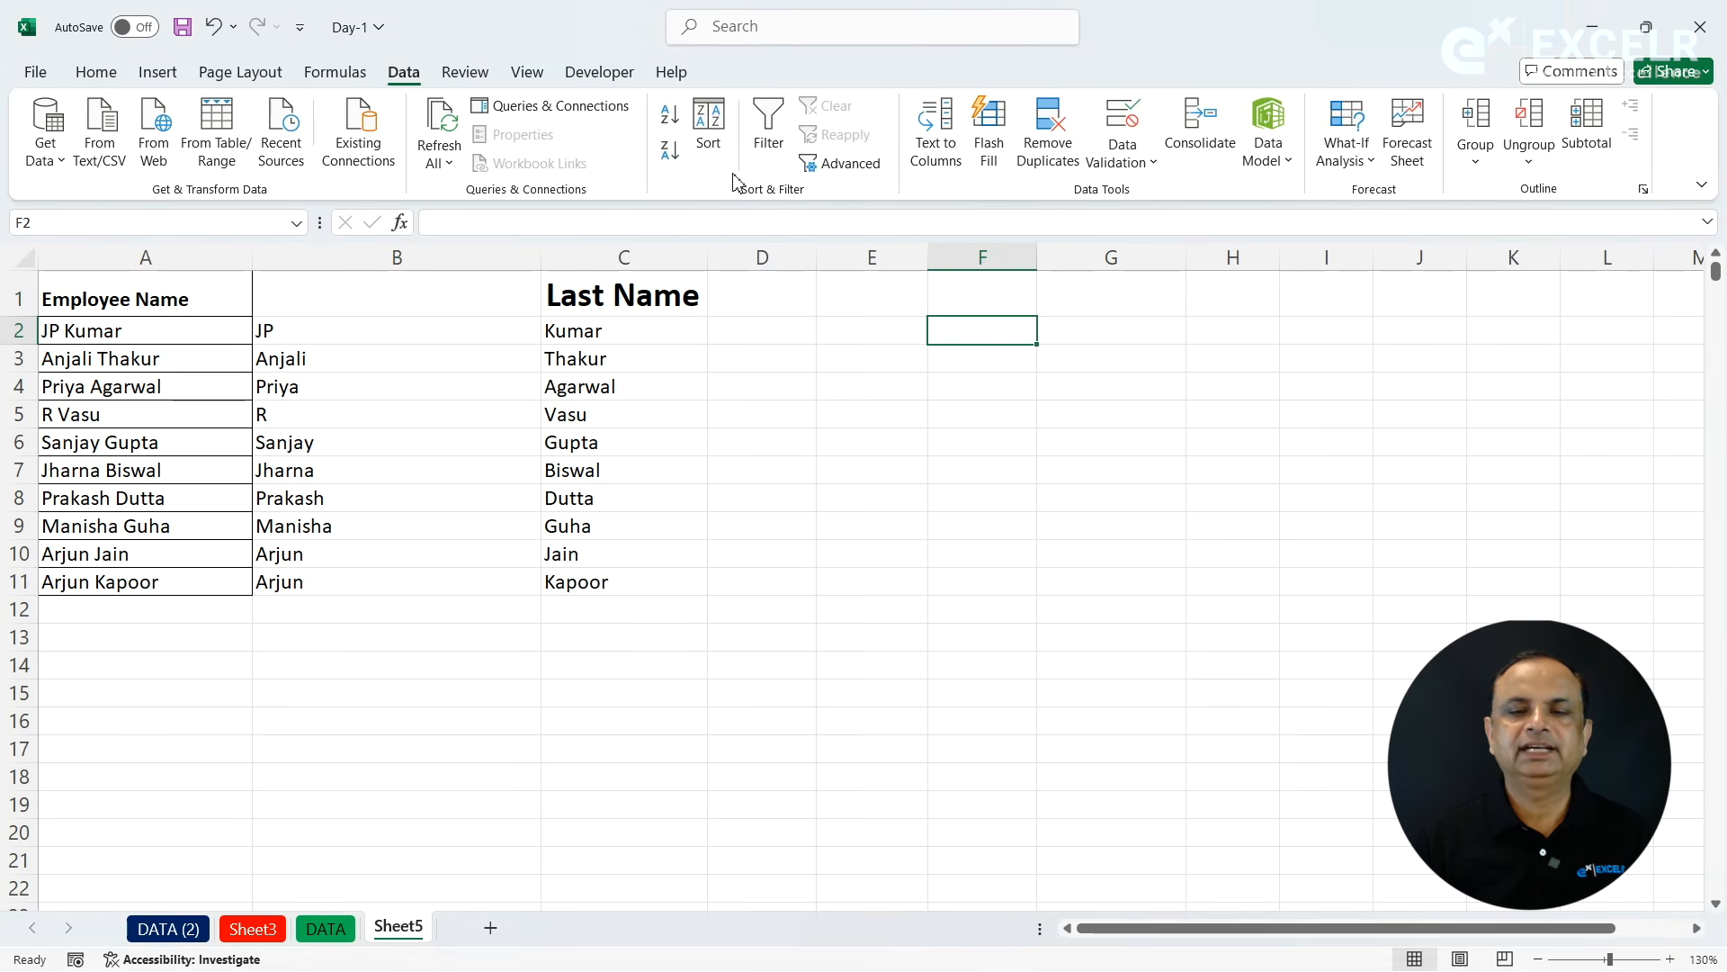
pyautogui.click(808, 329)
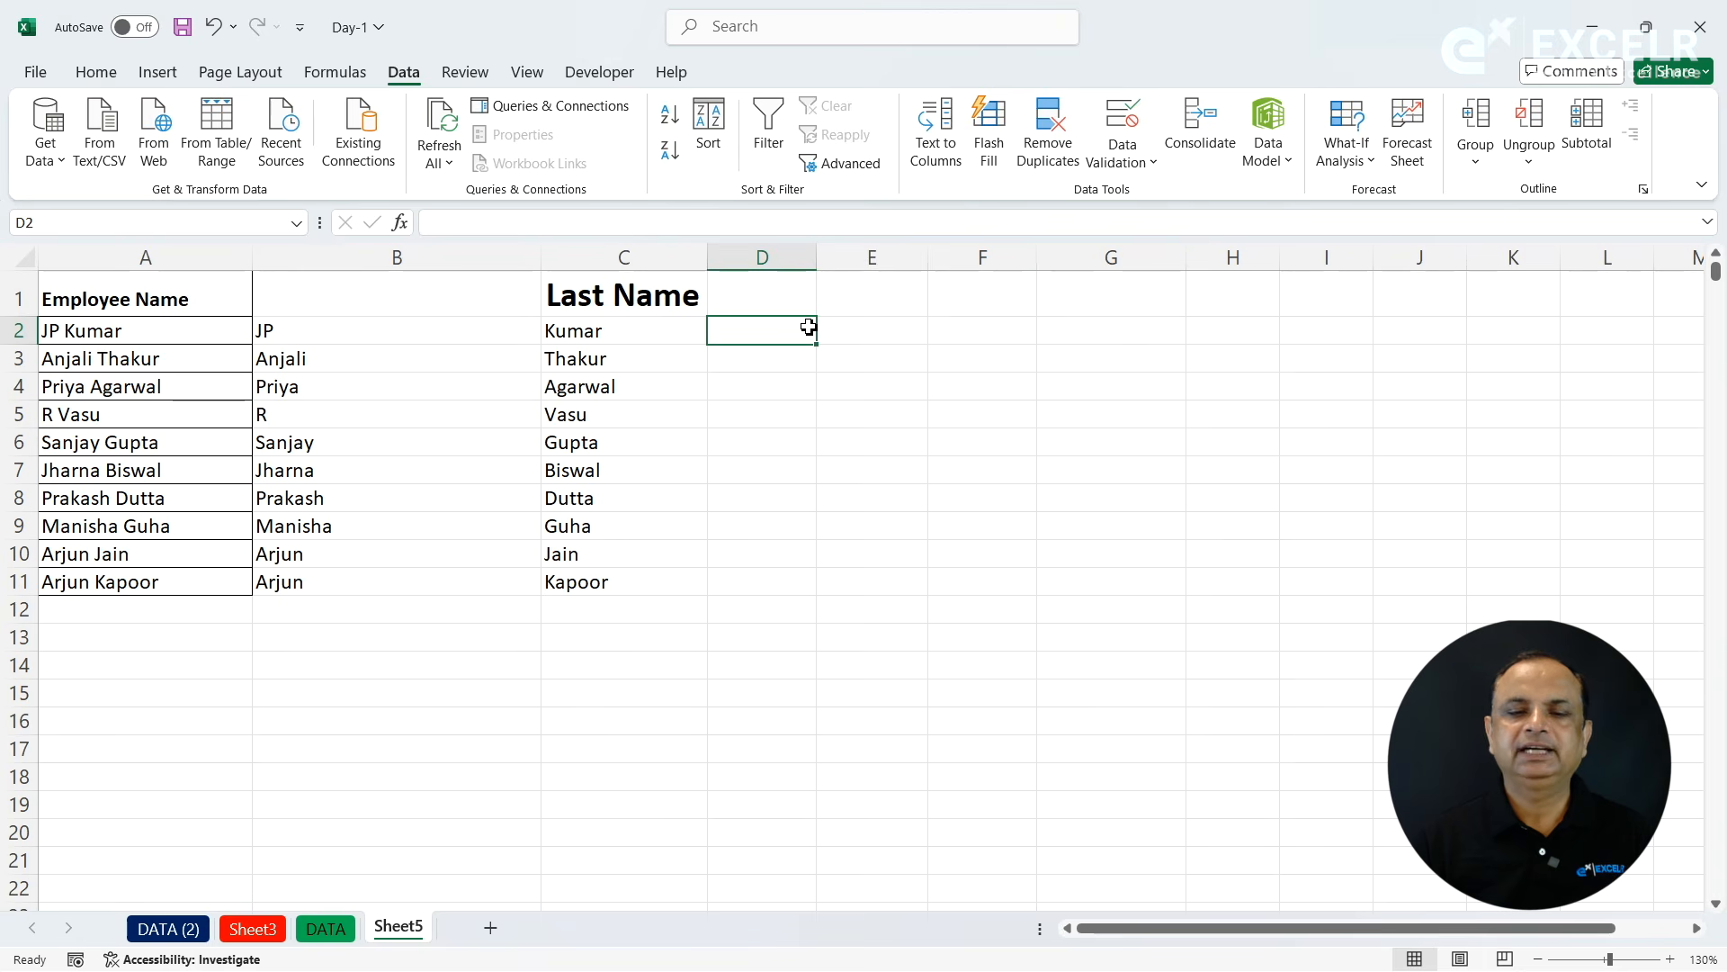
pyautogui.click(94, 72)
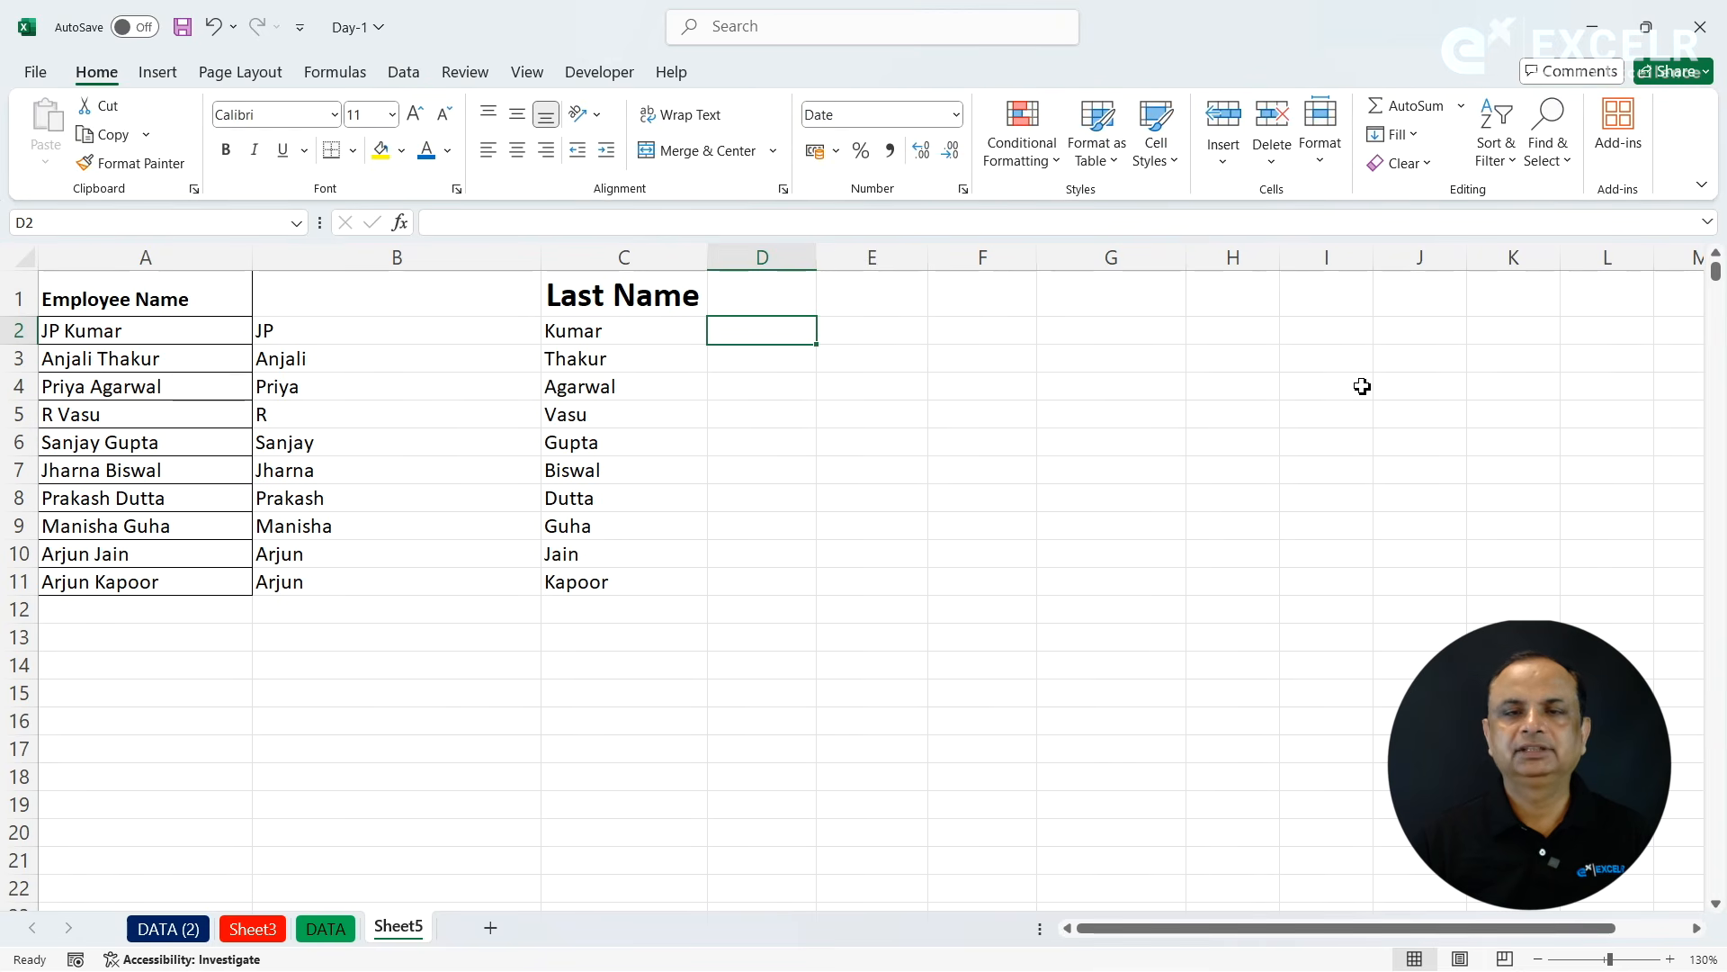
pyautogui.click(1553, 162)
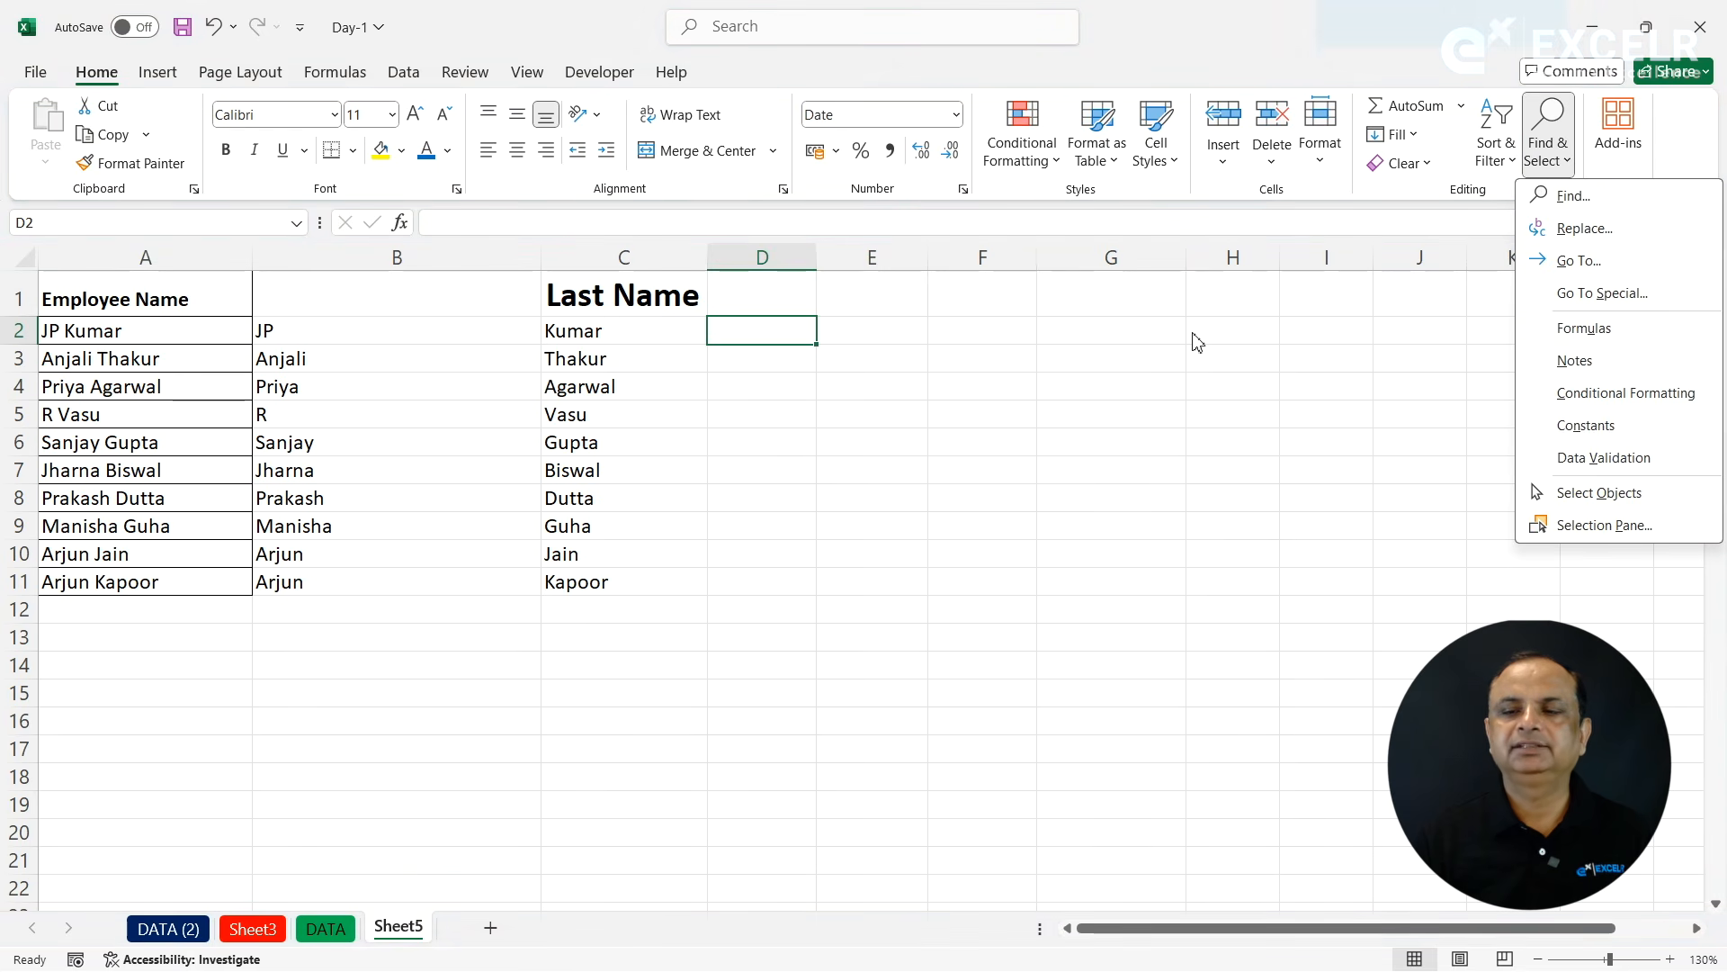
pyautogui.click(908, 371)
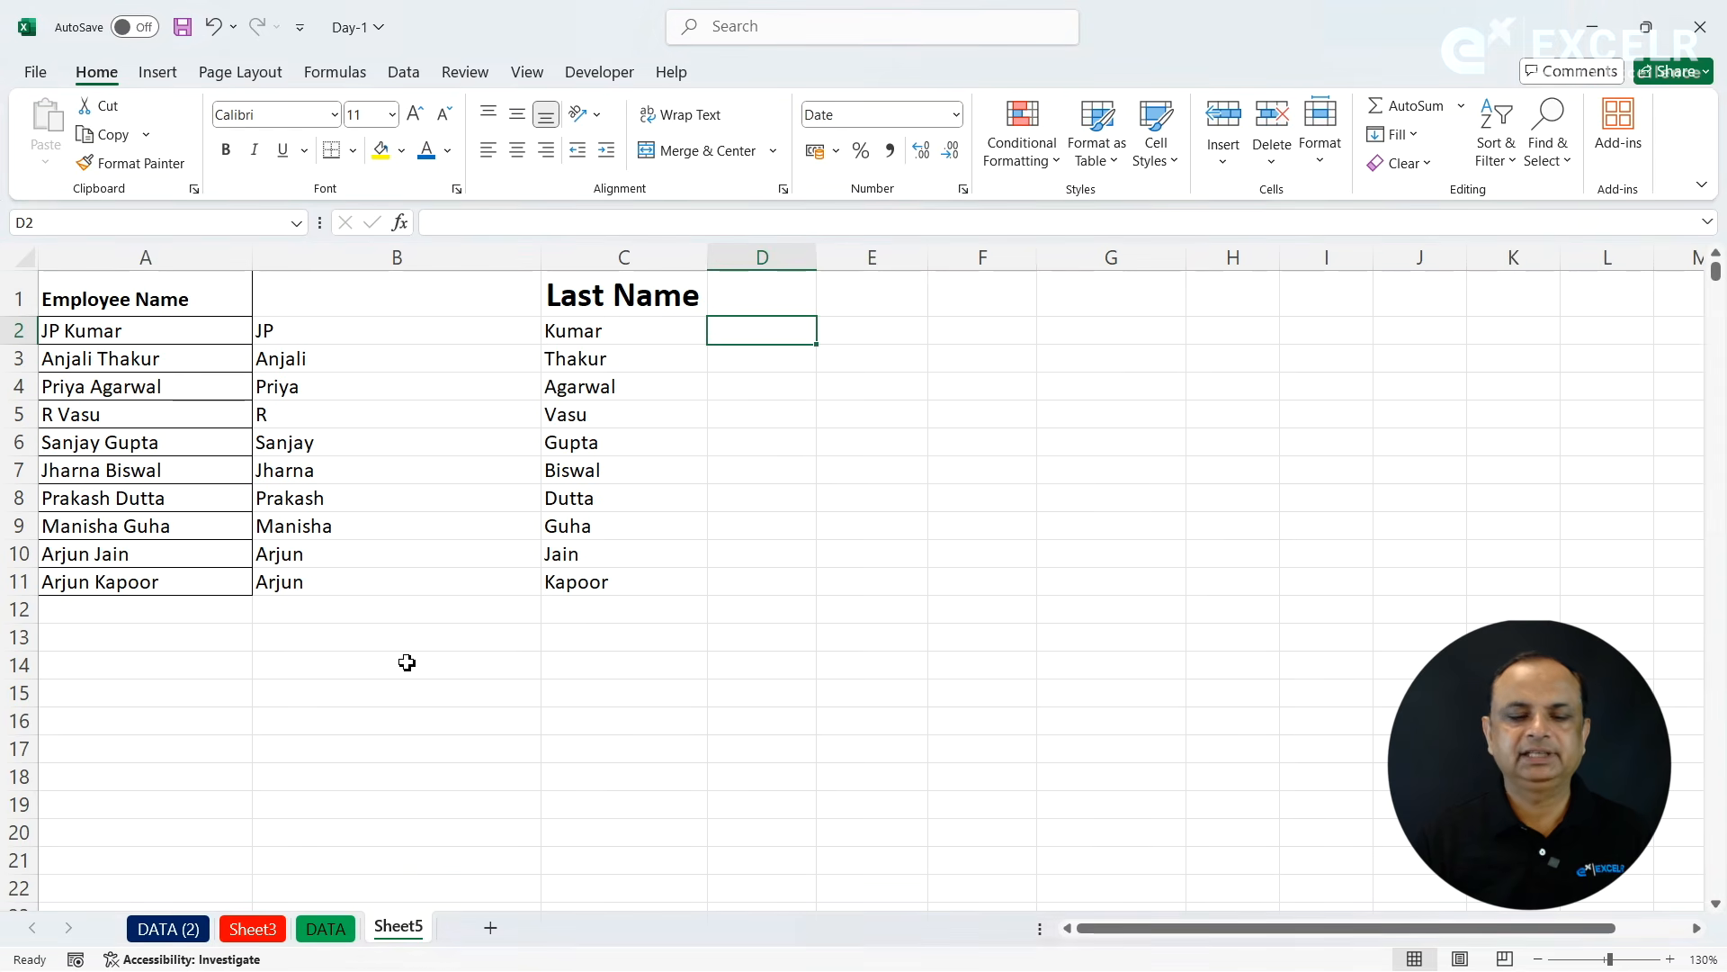
# - Search the DATA sheet for Delhi with Find, starting from the city cell E10
pyautogui.click(326, 927)
pyautogui.click(353, 578)
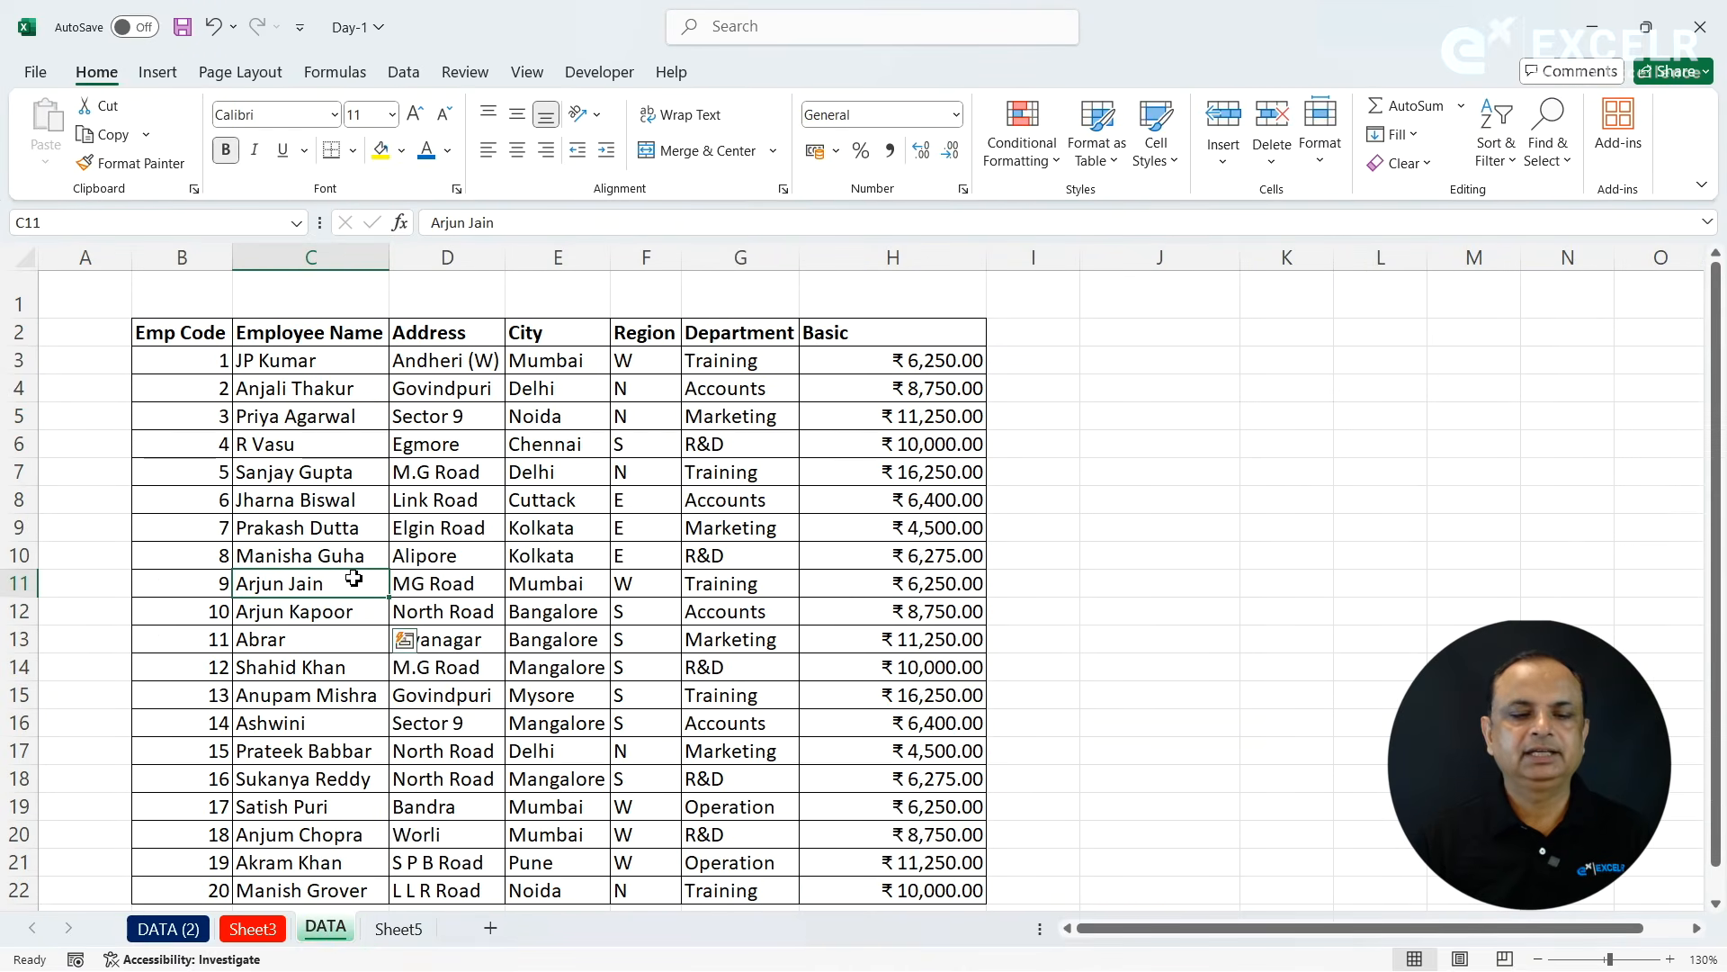
pyautogui.click(524, 553)
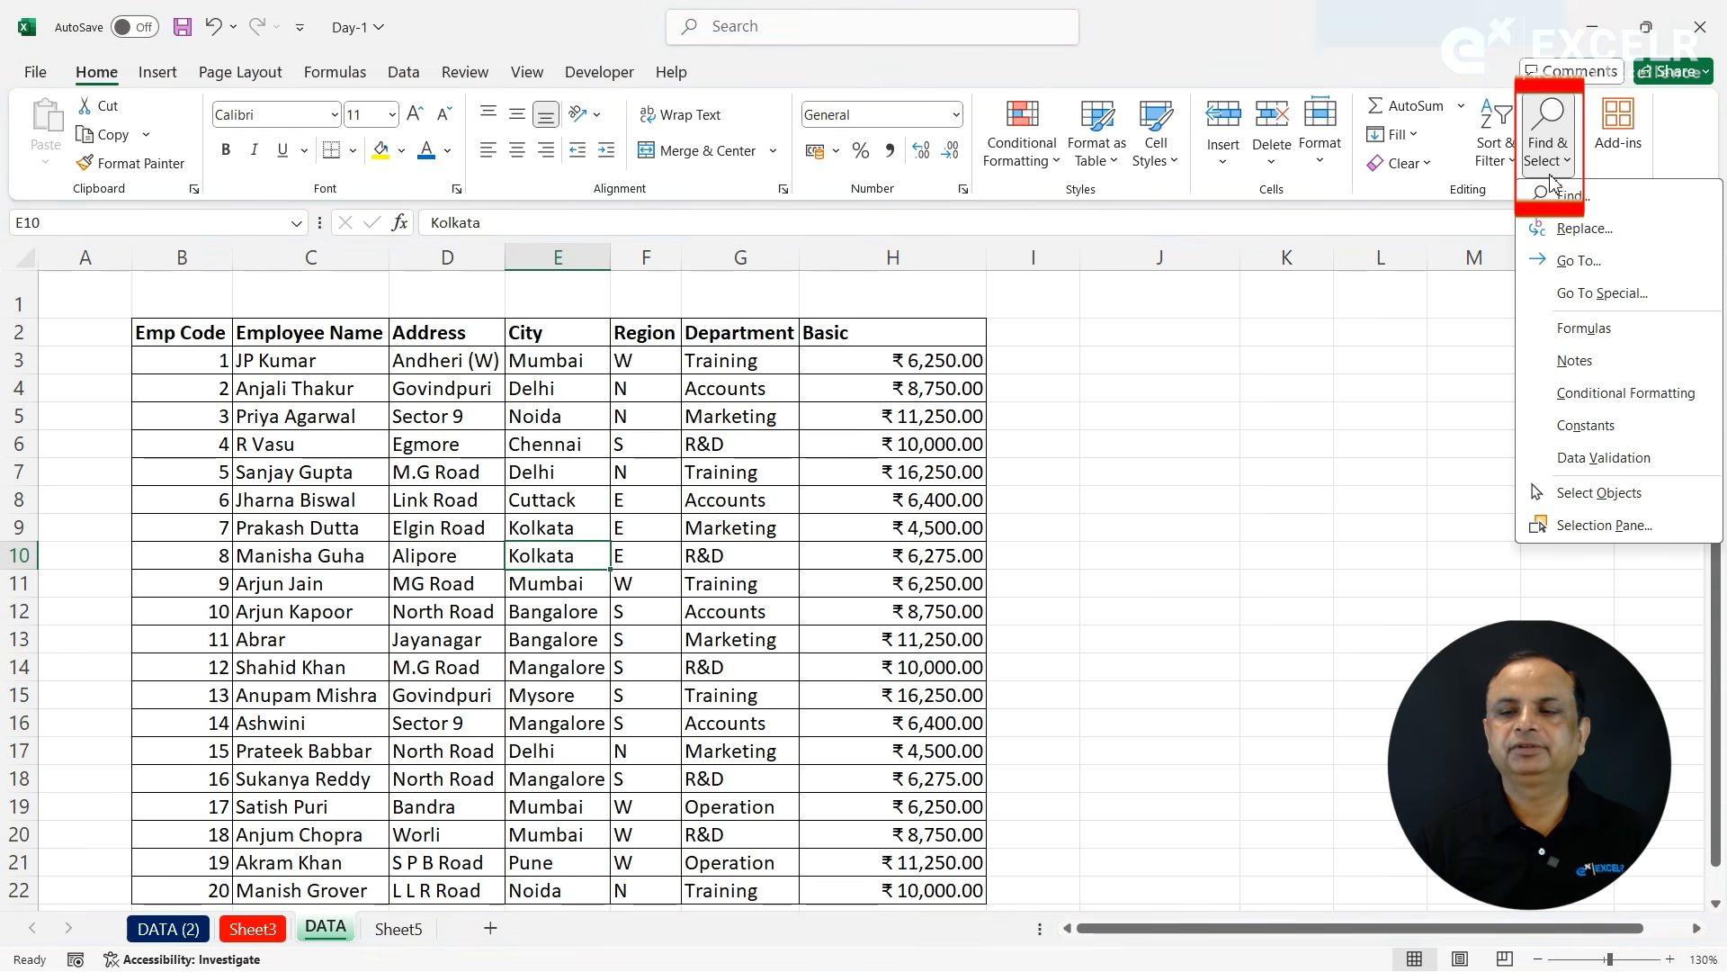
pyautogui.click(1564, 194)
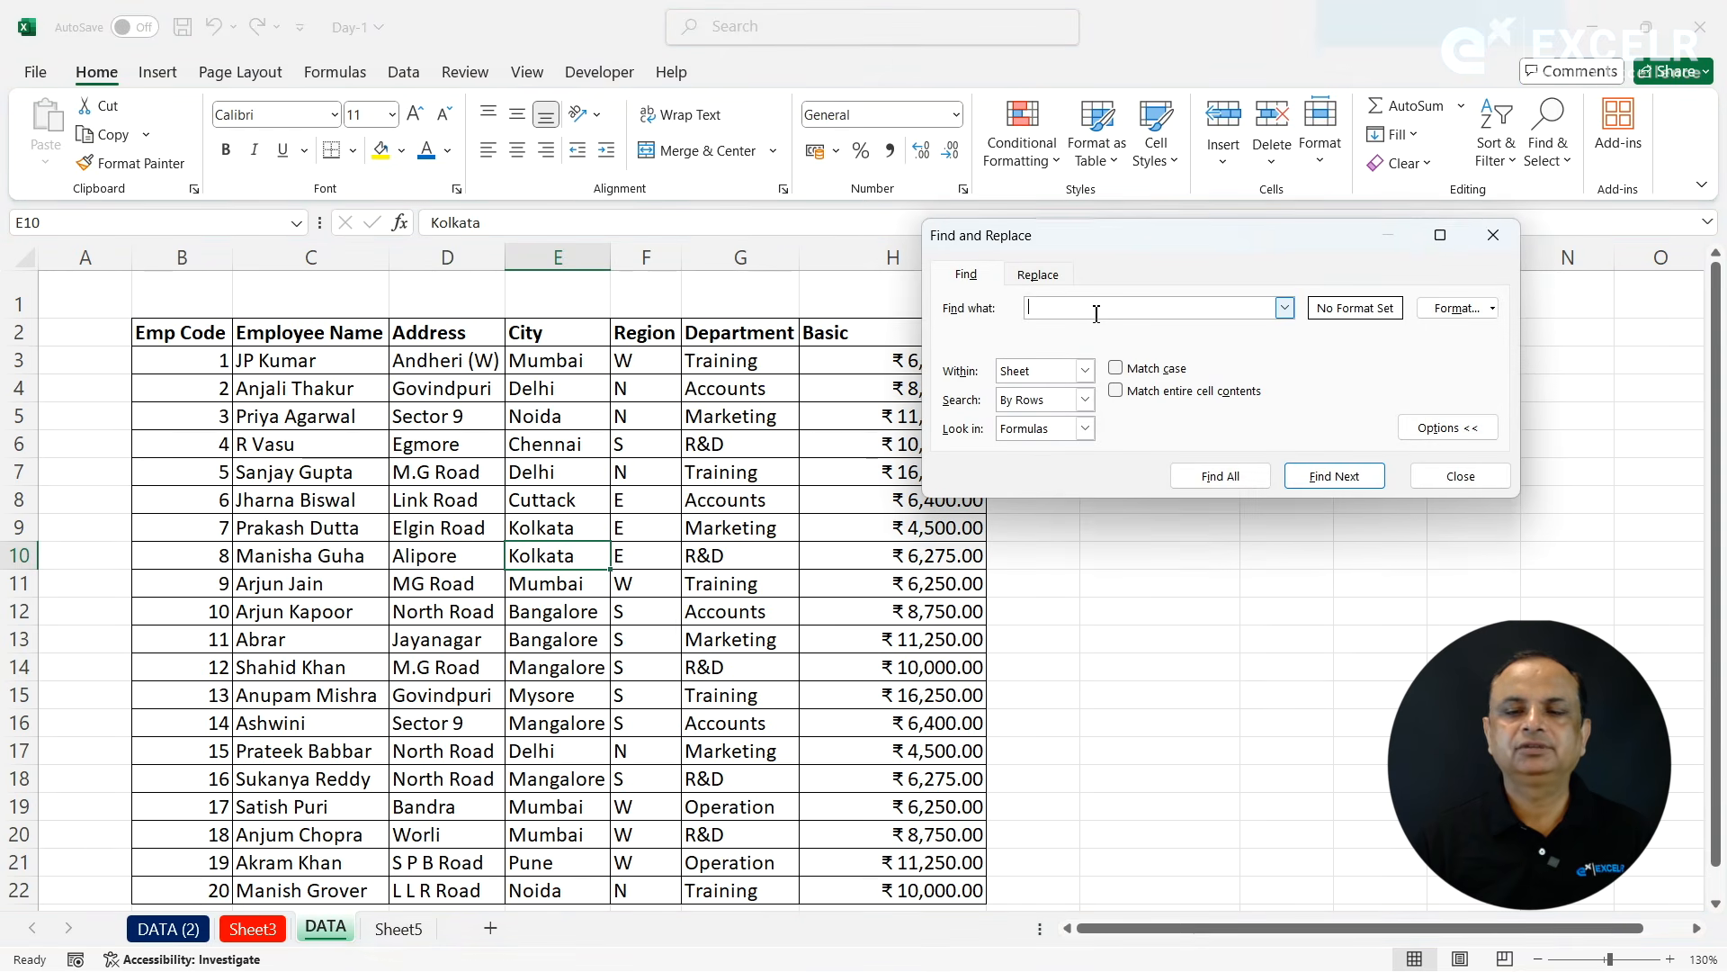
pyautogui.write('Delhi')
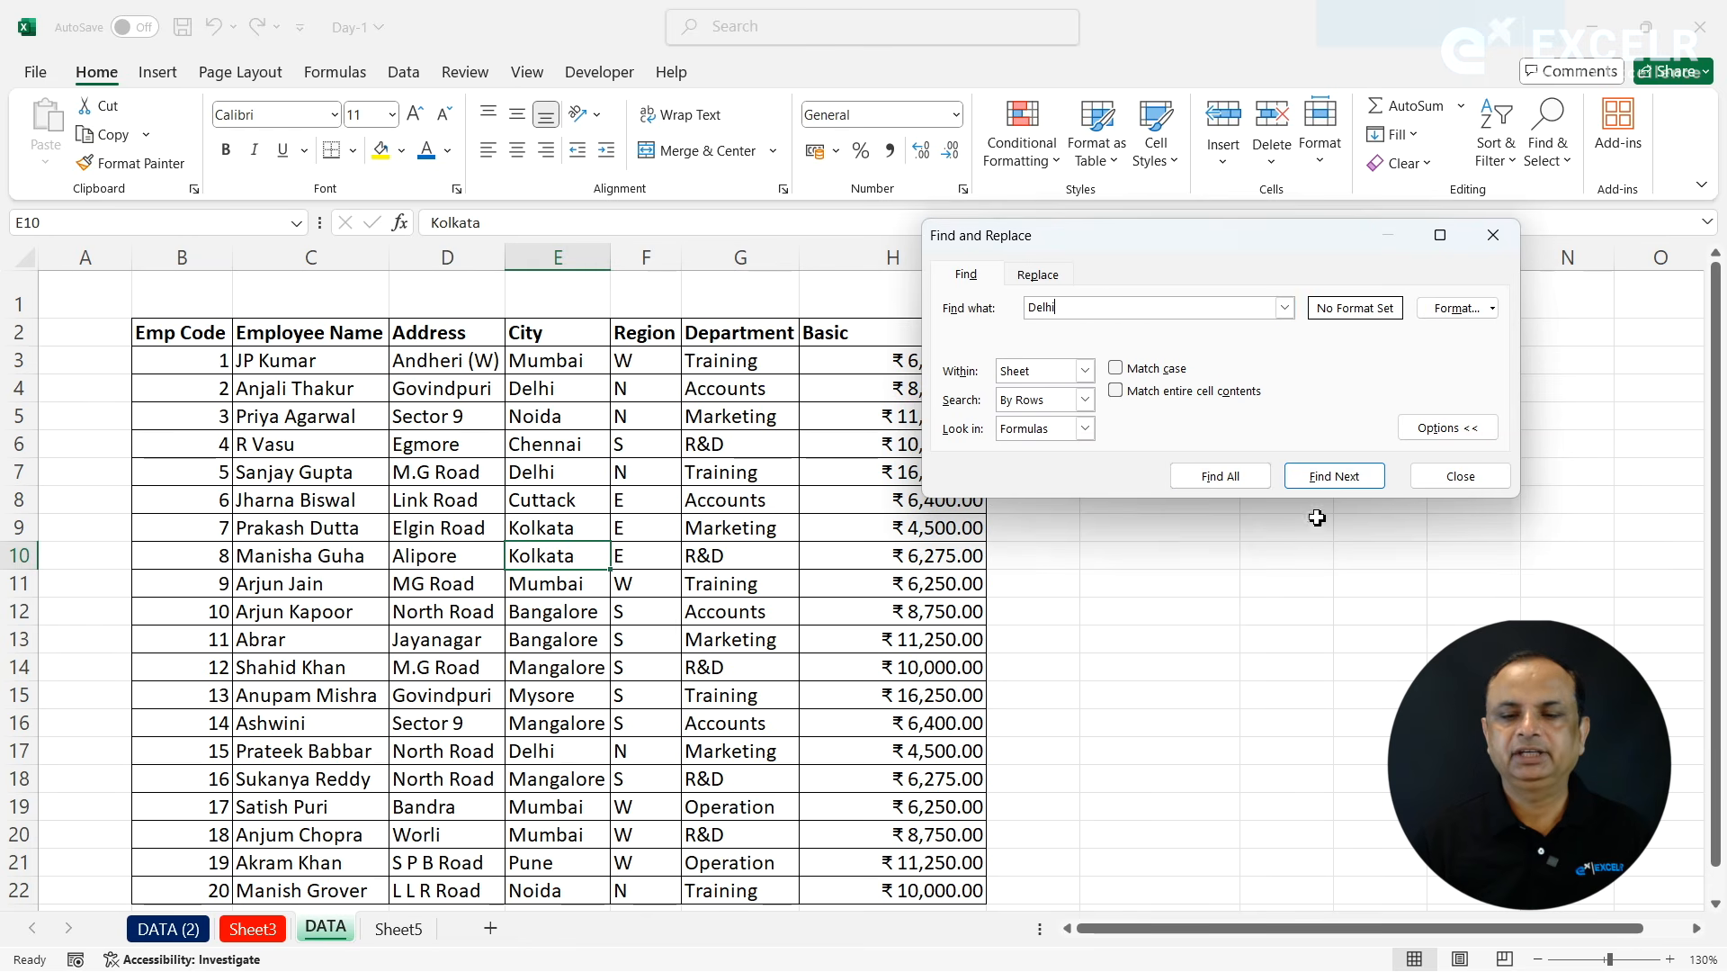
pyautogui.click(1326, 483)
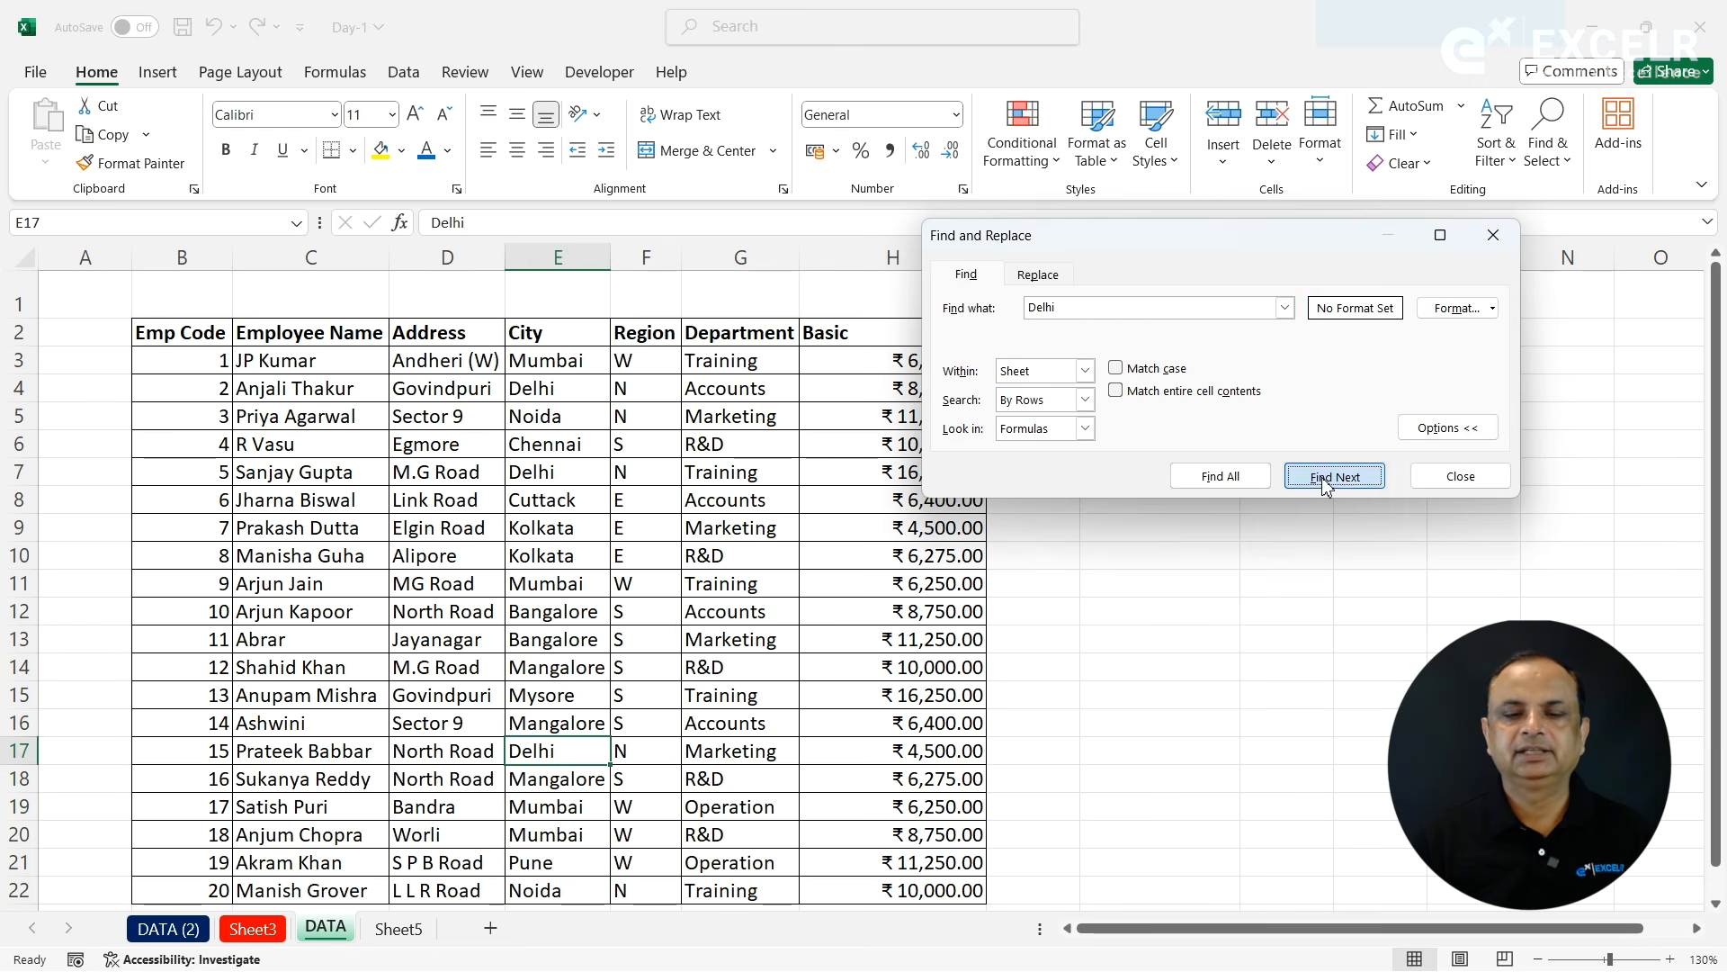
# - Step through the Delhi matches on the DATA sheet, and list all matching cells
pyautogui.click(1326, 483)
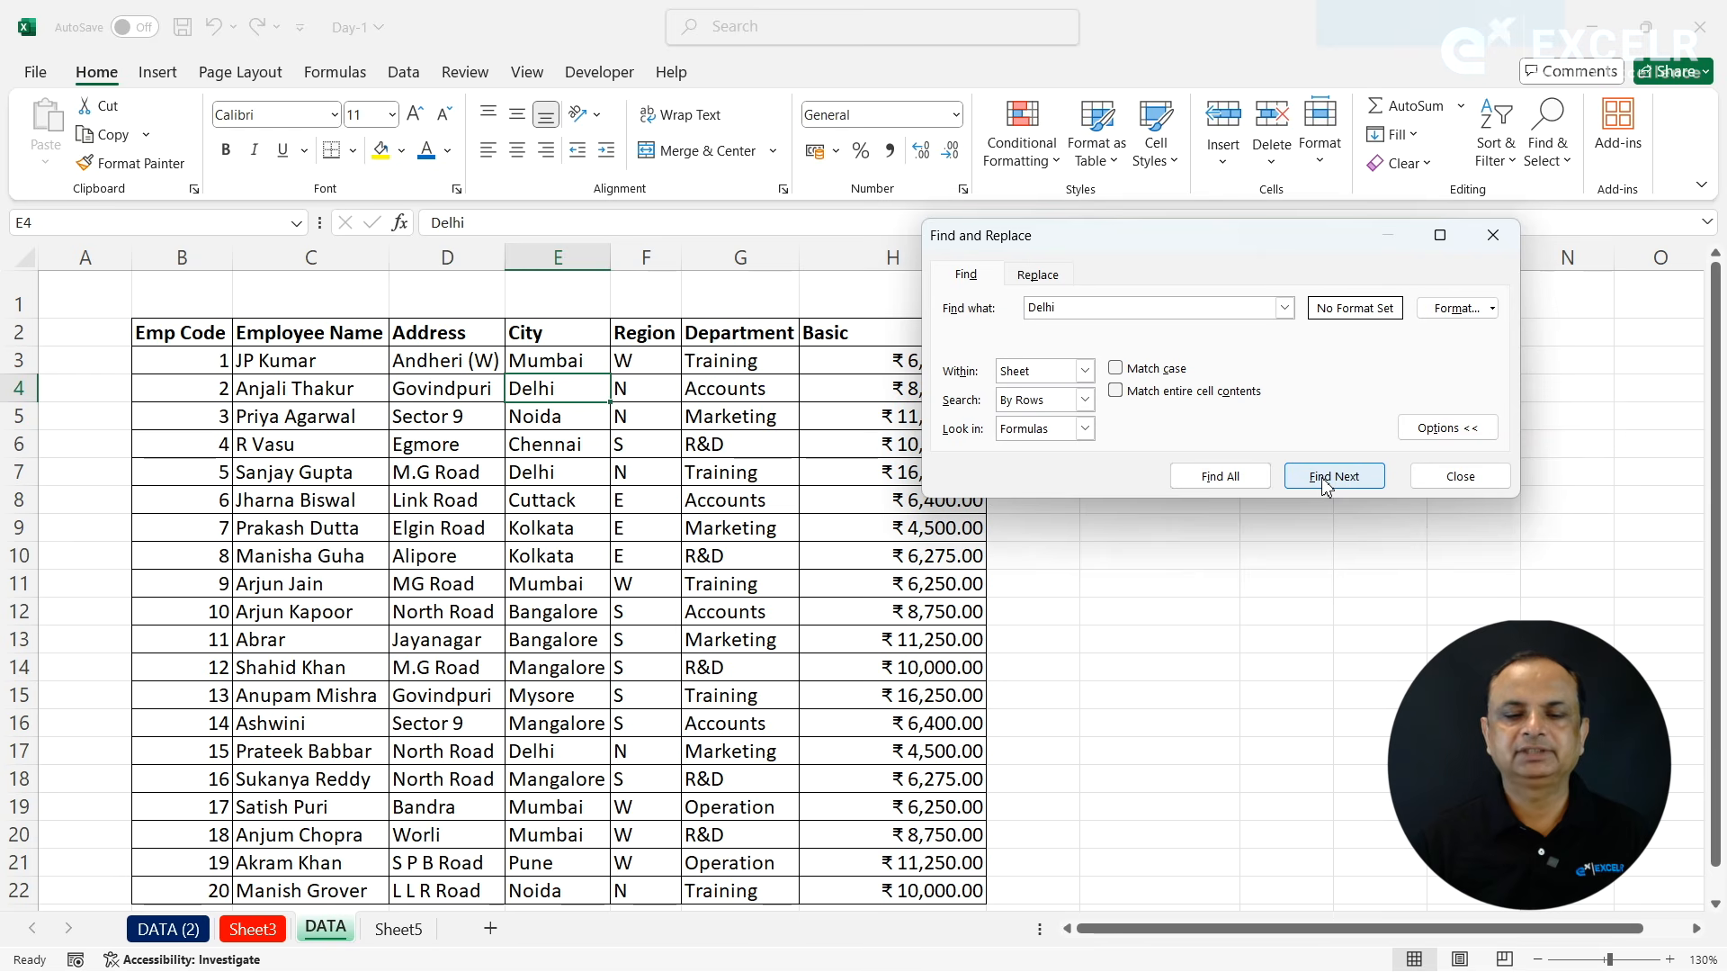
pyautogui.click(1326, 483)
pyautogui.click(1326, 483)
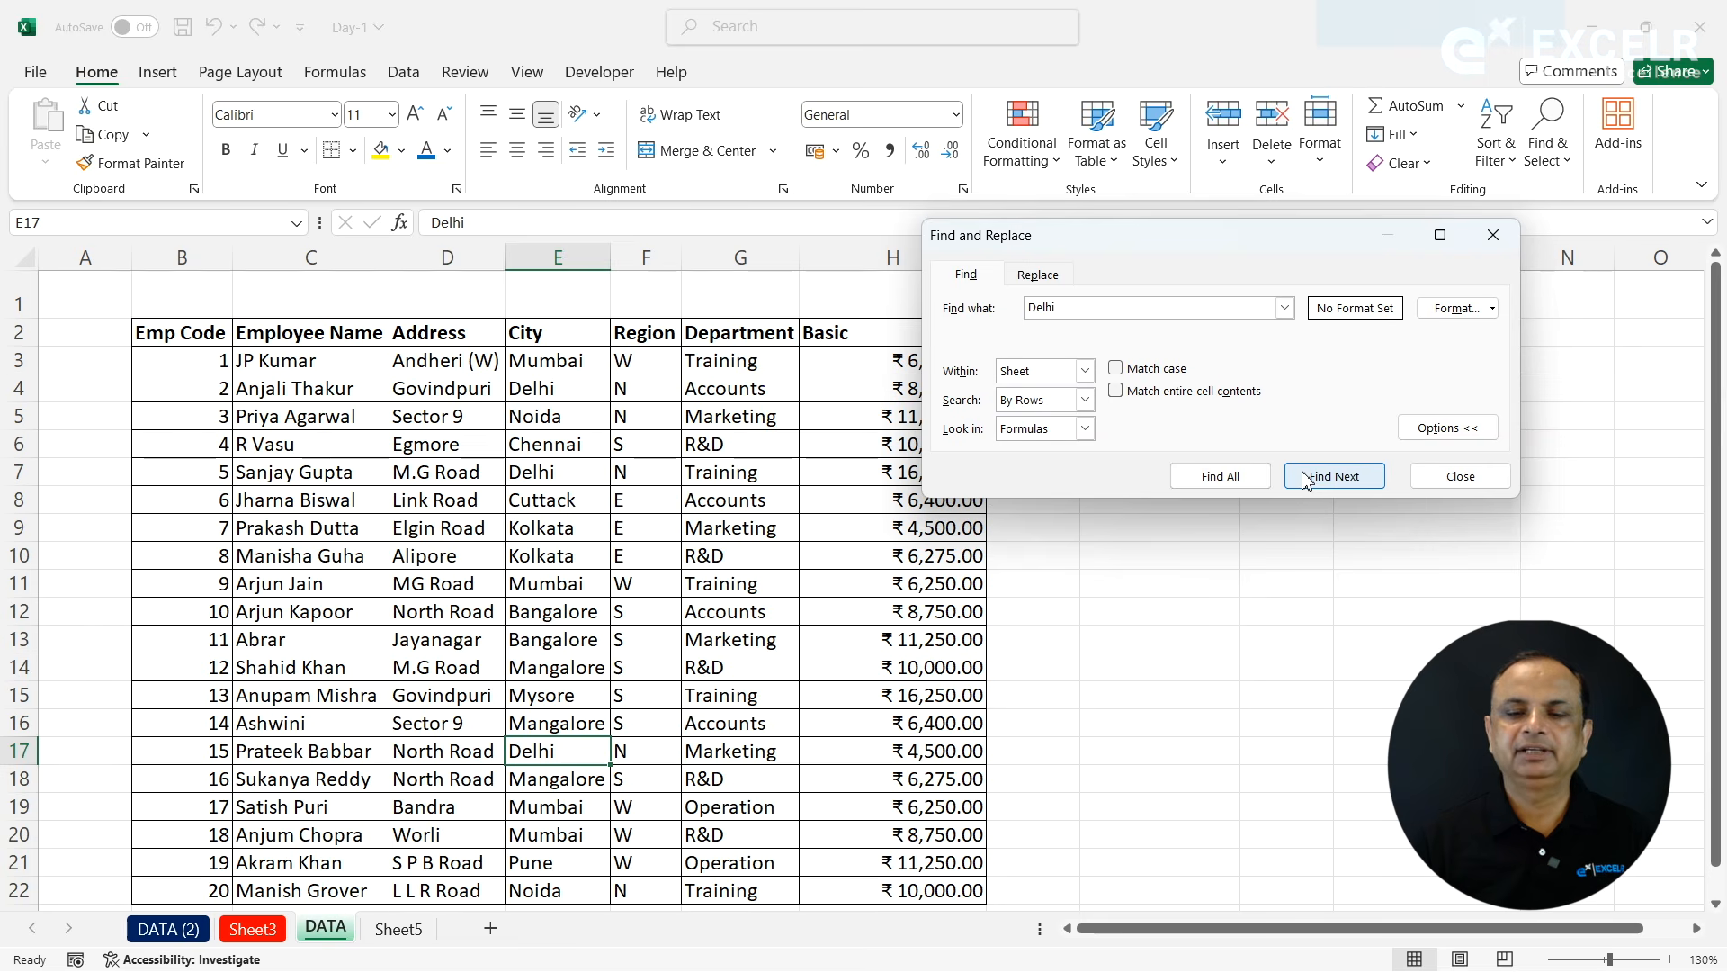
pyautogui.click(1219, 477)
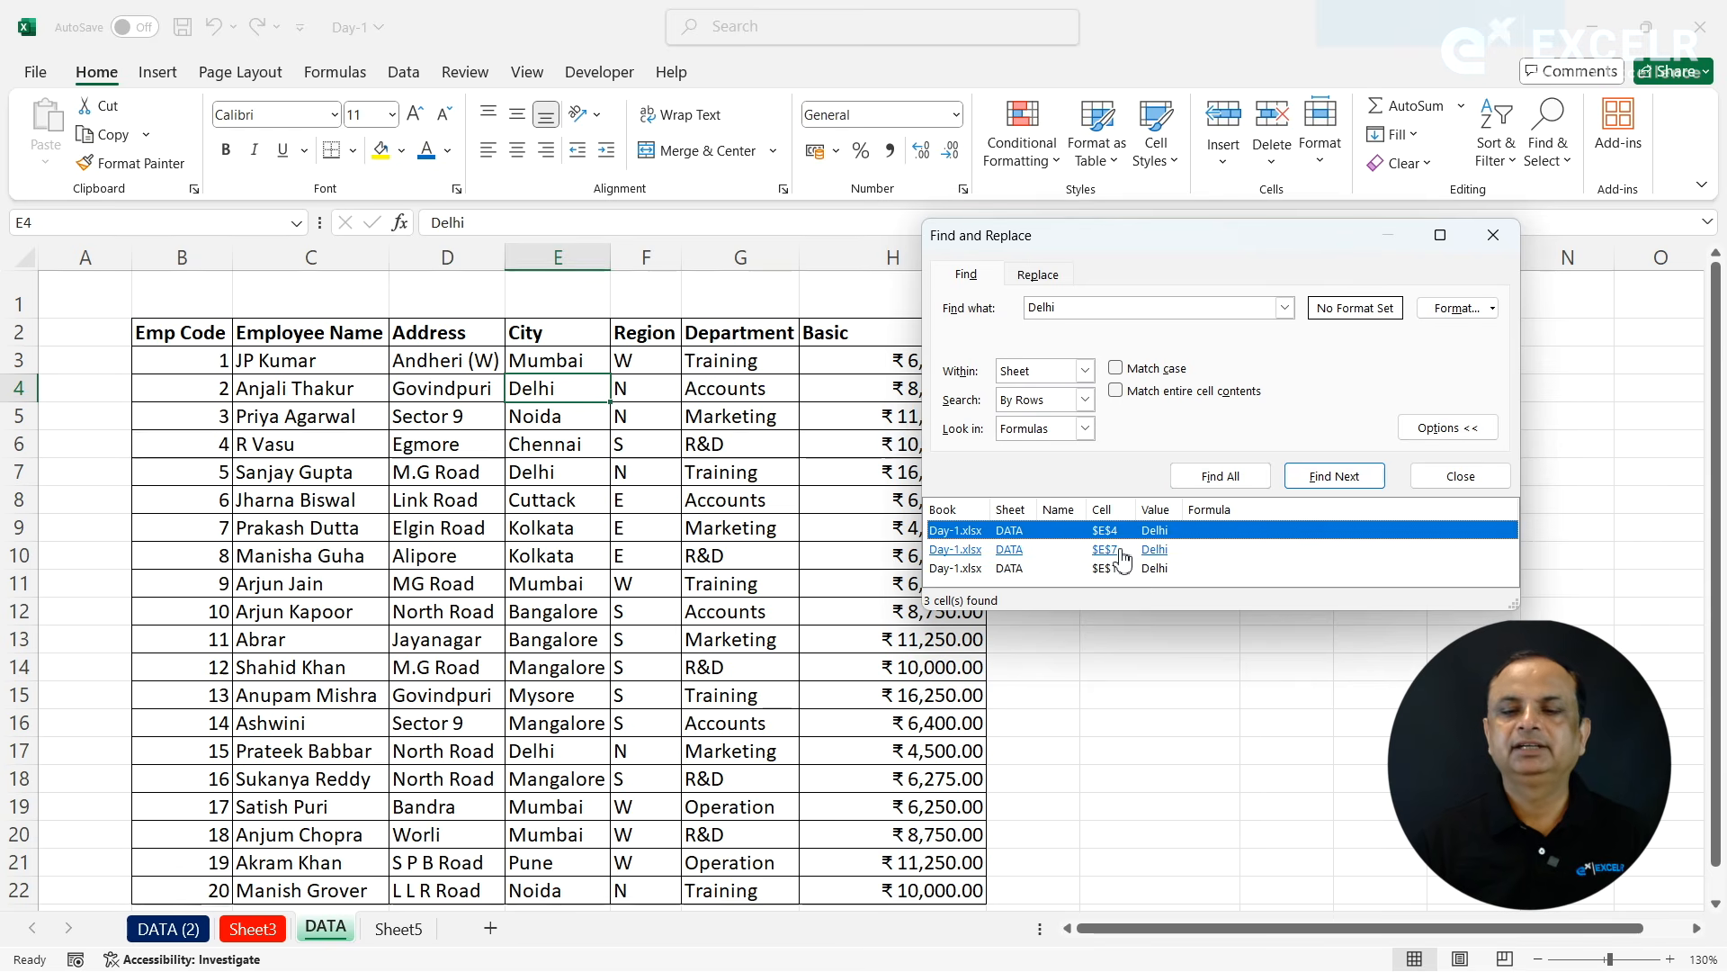
# - Replace every Delhi on the DATA sheet with New Delhi, and close Find and Replace
pyautogui.click(1040, 275)
pyautogui.write('New Delhi')
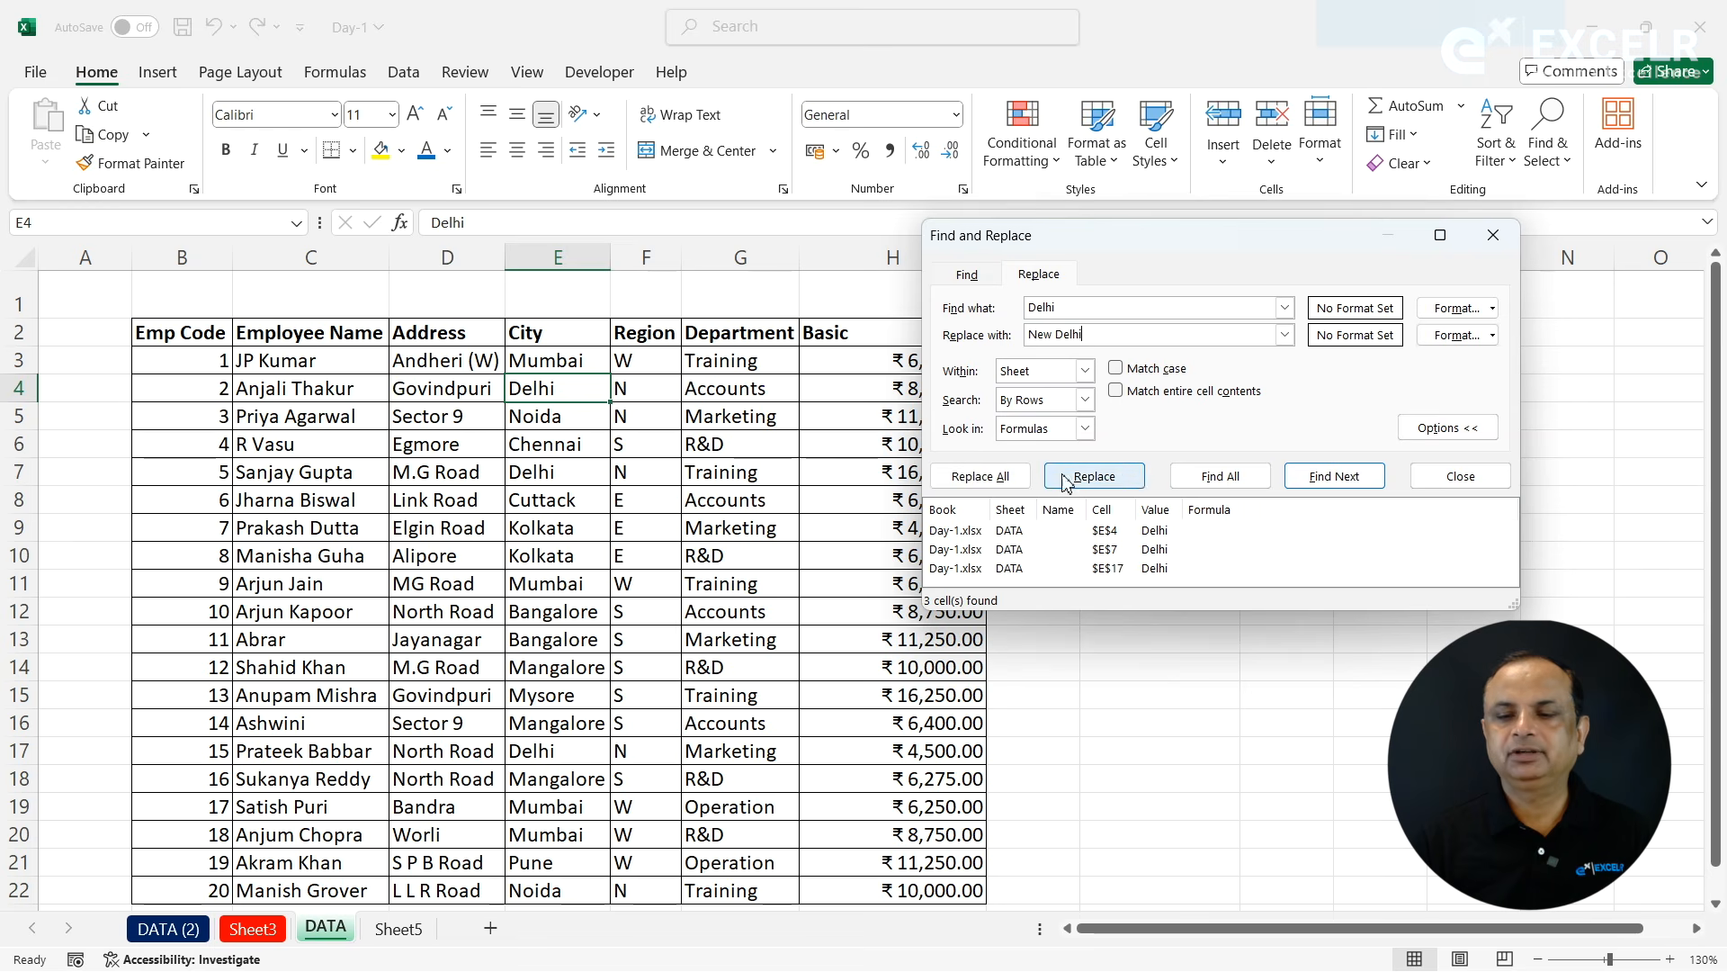
pyautogui.click(983, 476)
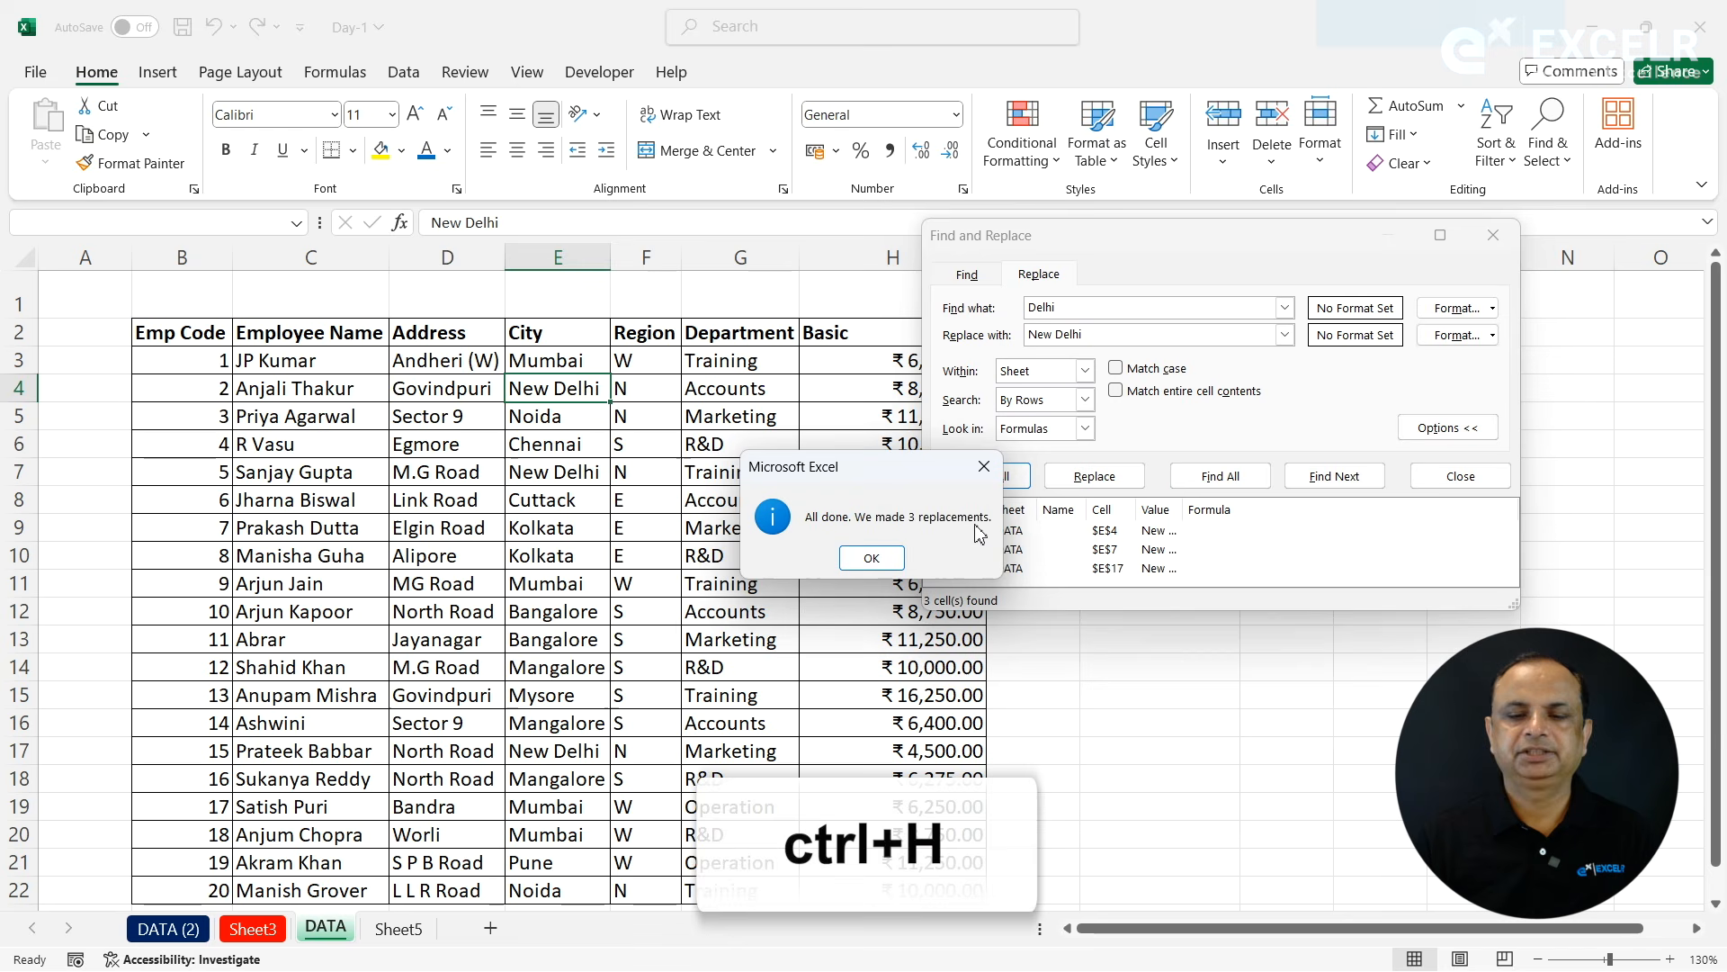
pyautogui.click(984, 466)
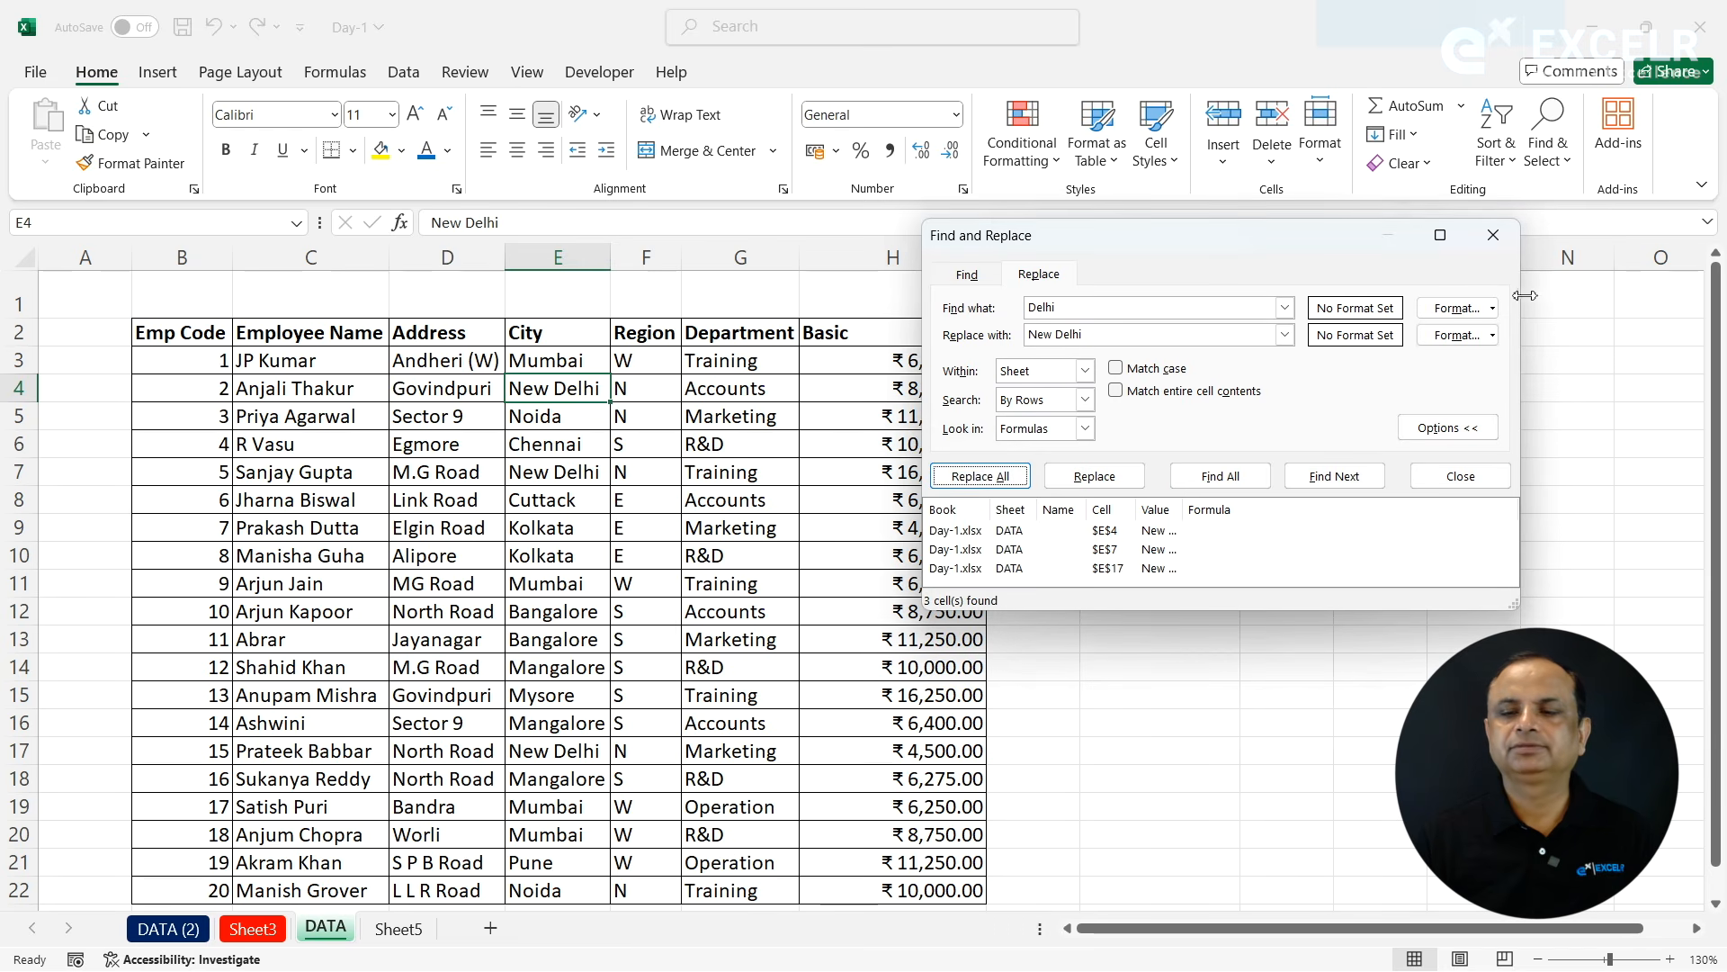
pyautogui.click(1494, 234)
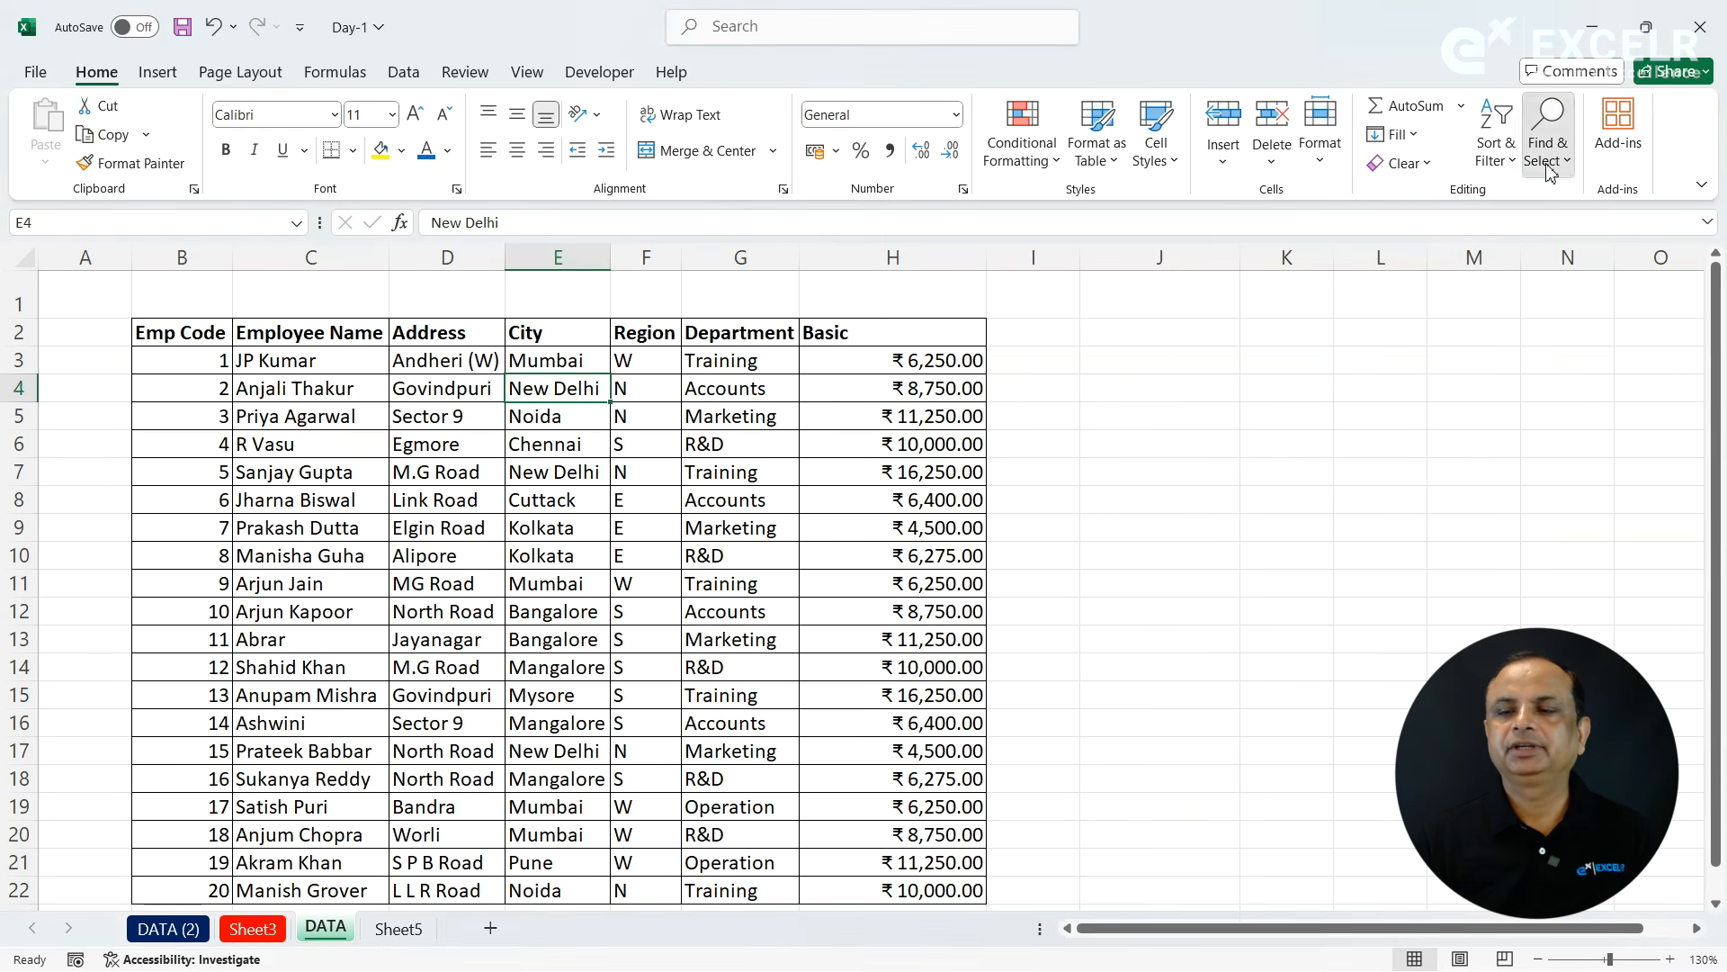
# - Jump to cell H1000 with Go To, and return to cell A1 the same way
pyautogui.click(1544, 148)
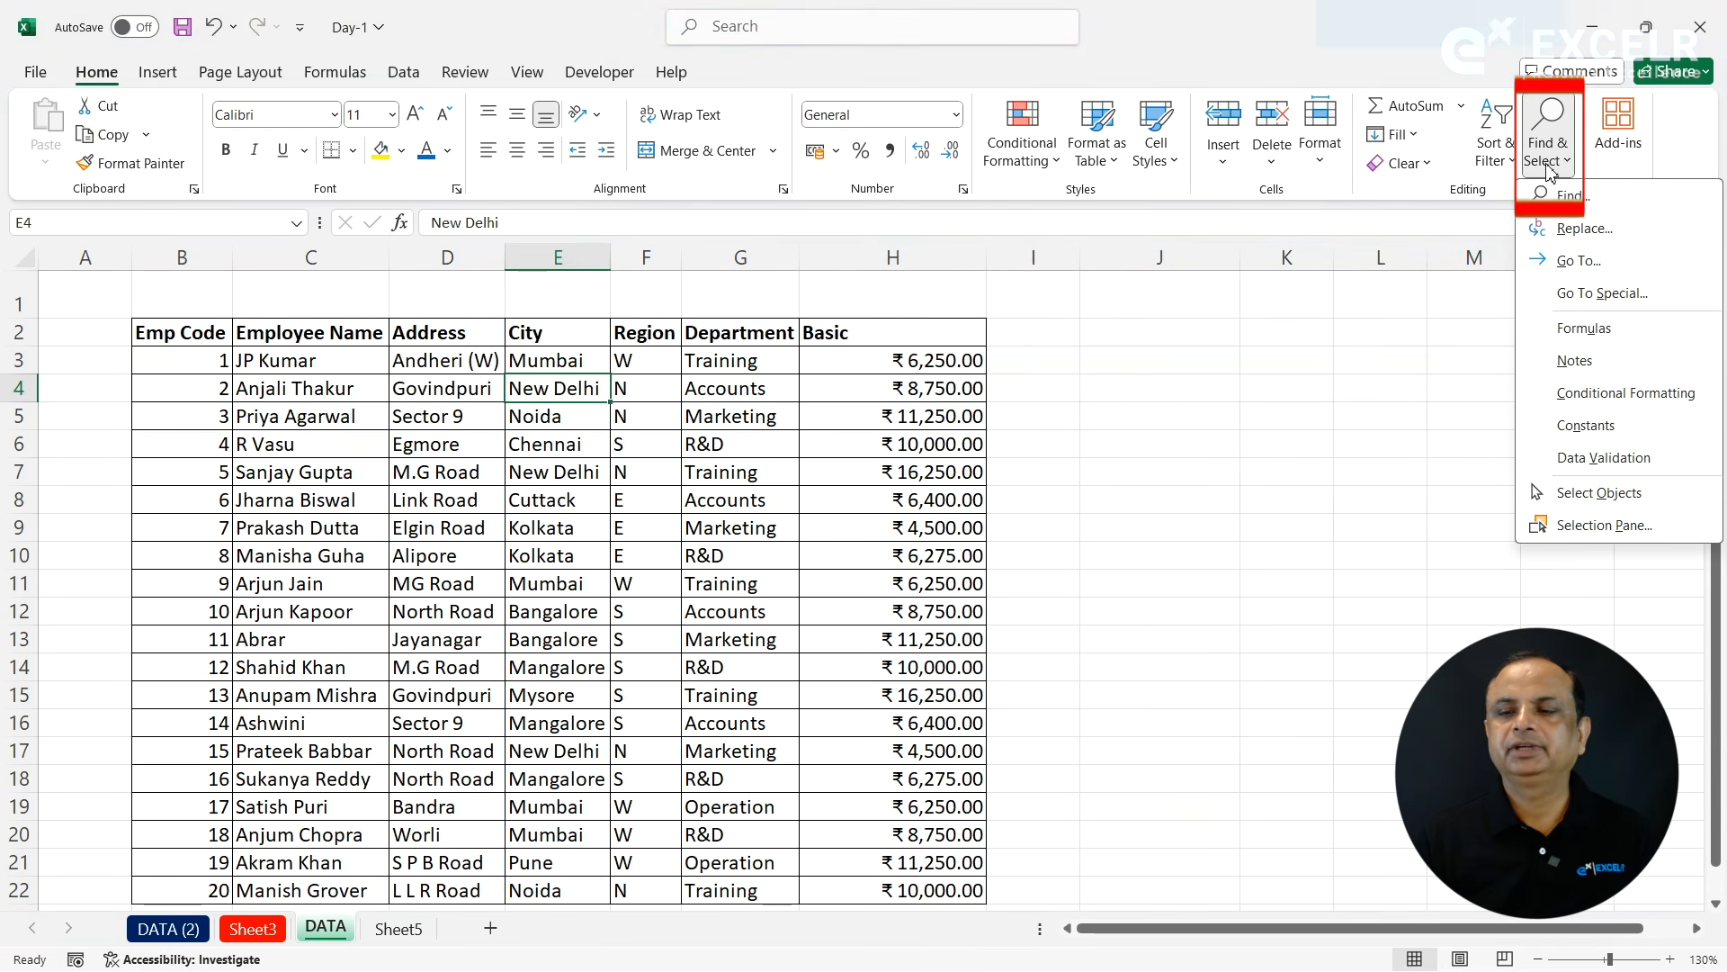
pyautogui.click(1578, 260)
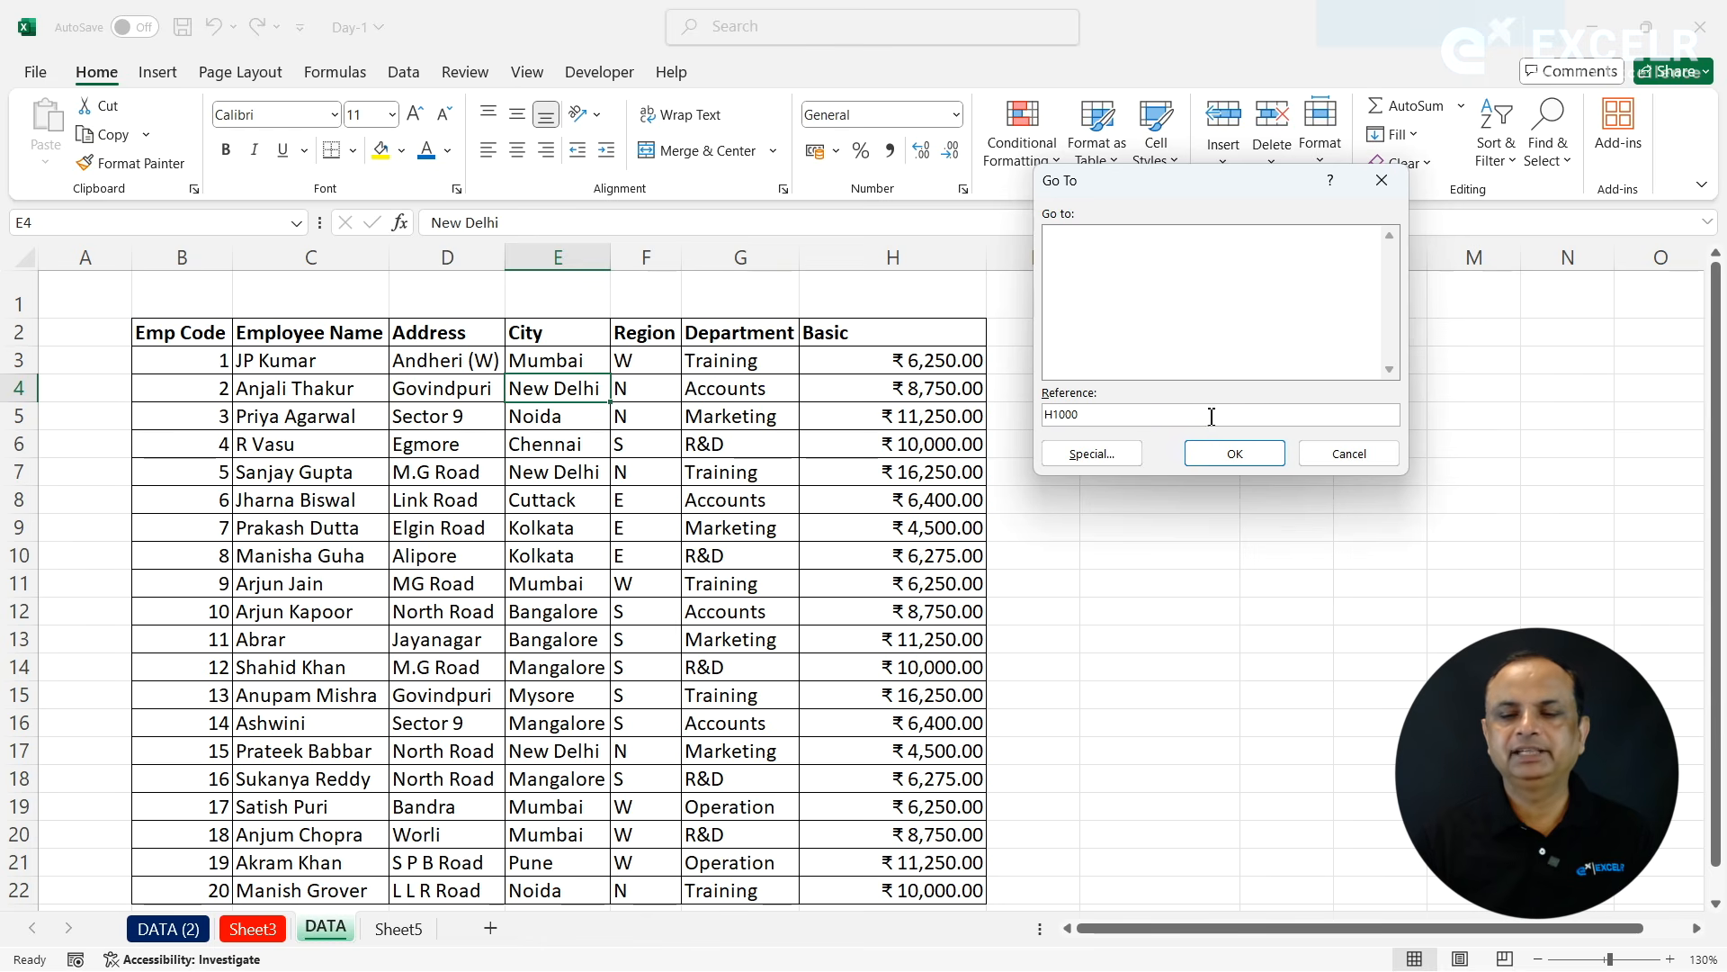
pyautogui.click(1257, 466)
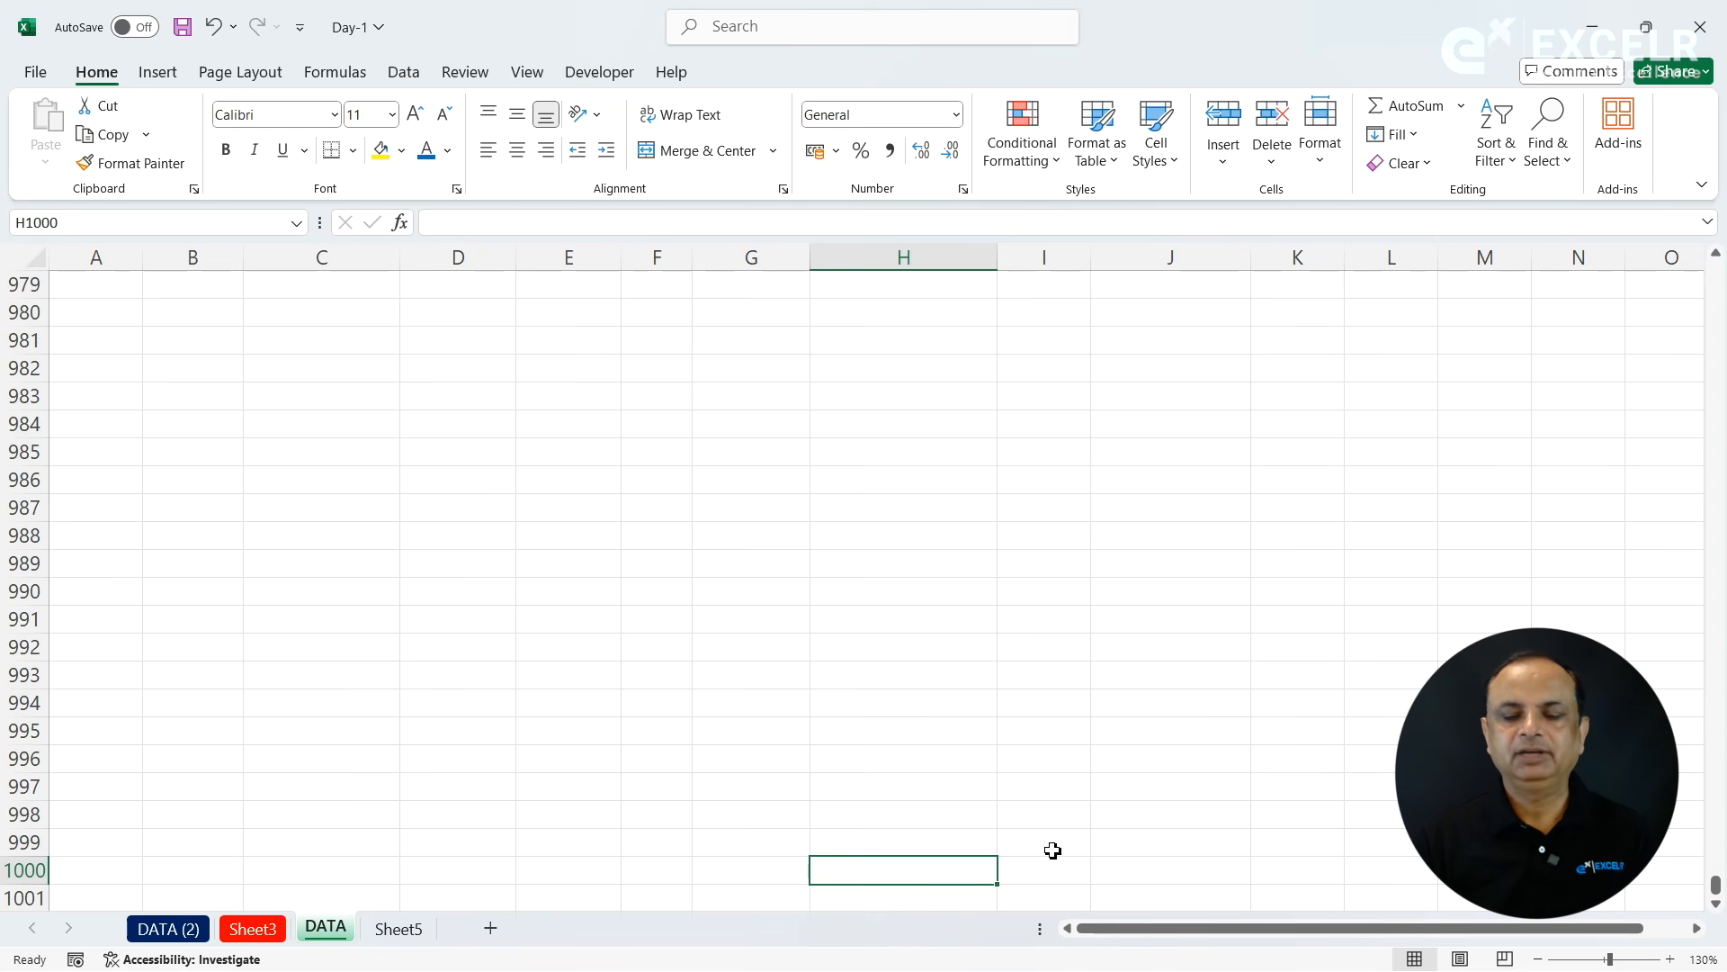
pyautogui.hotkey('ctrl', 'g')
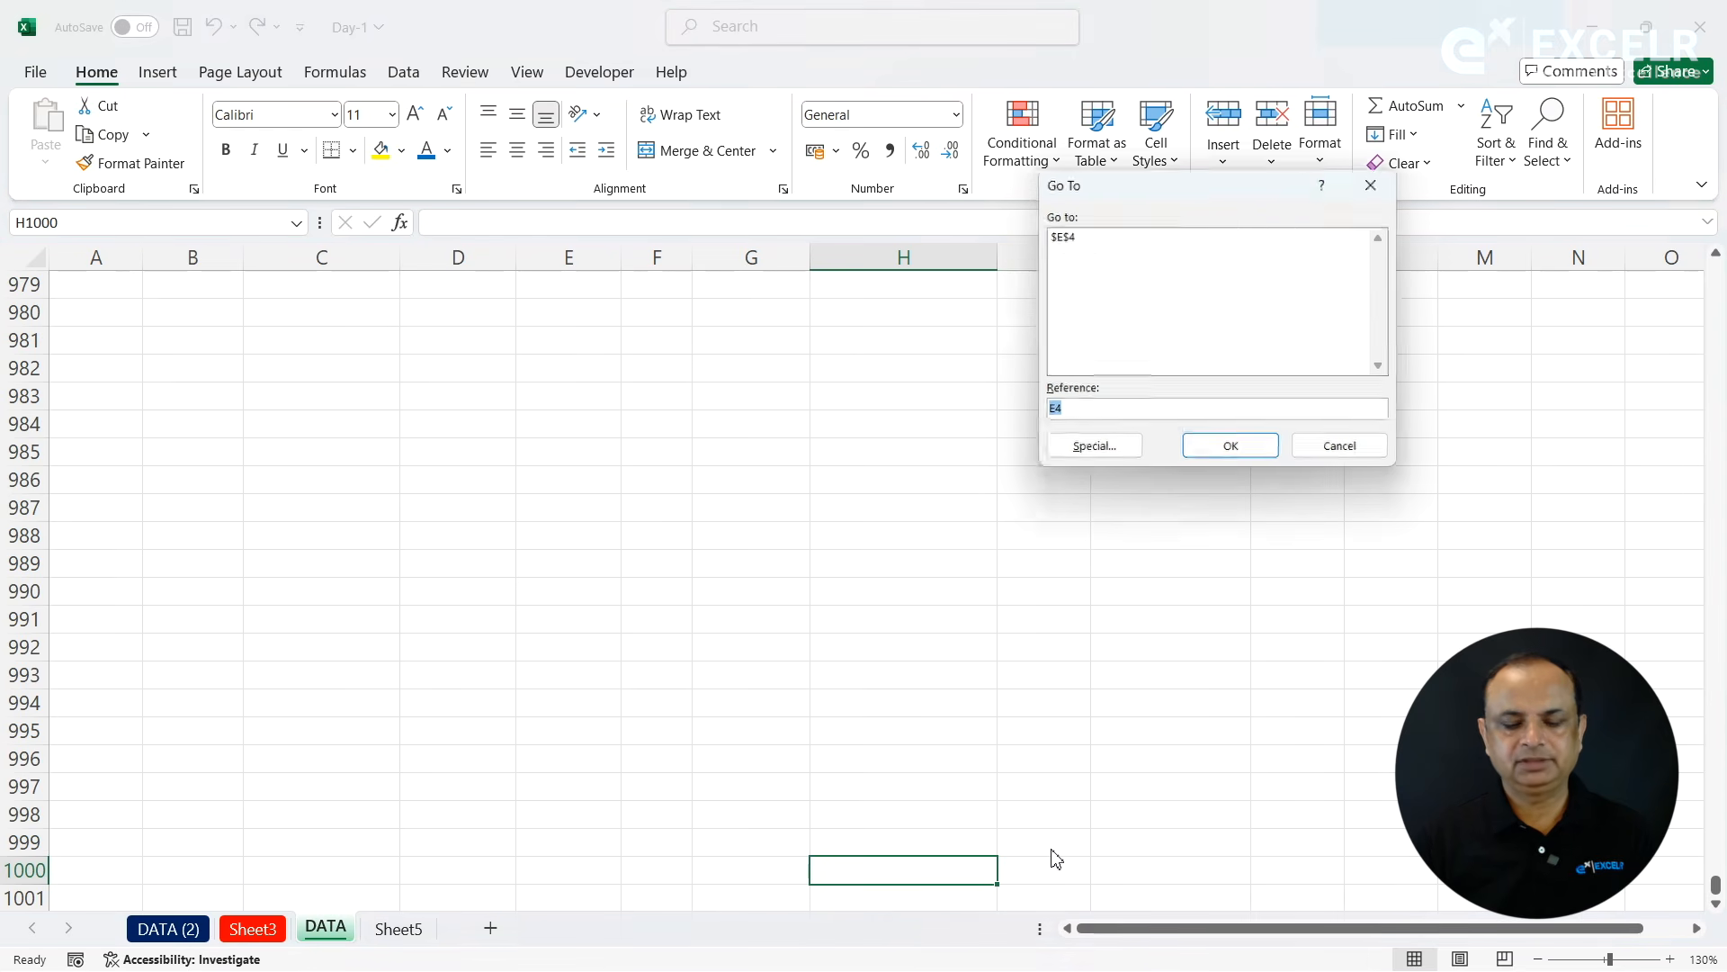
pyautogui.write('A1')
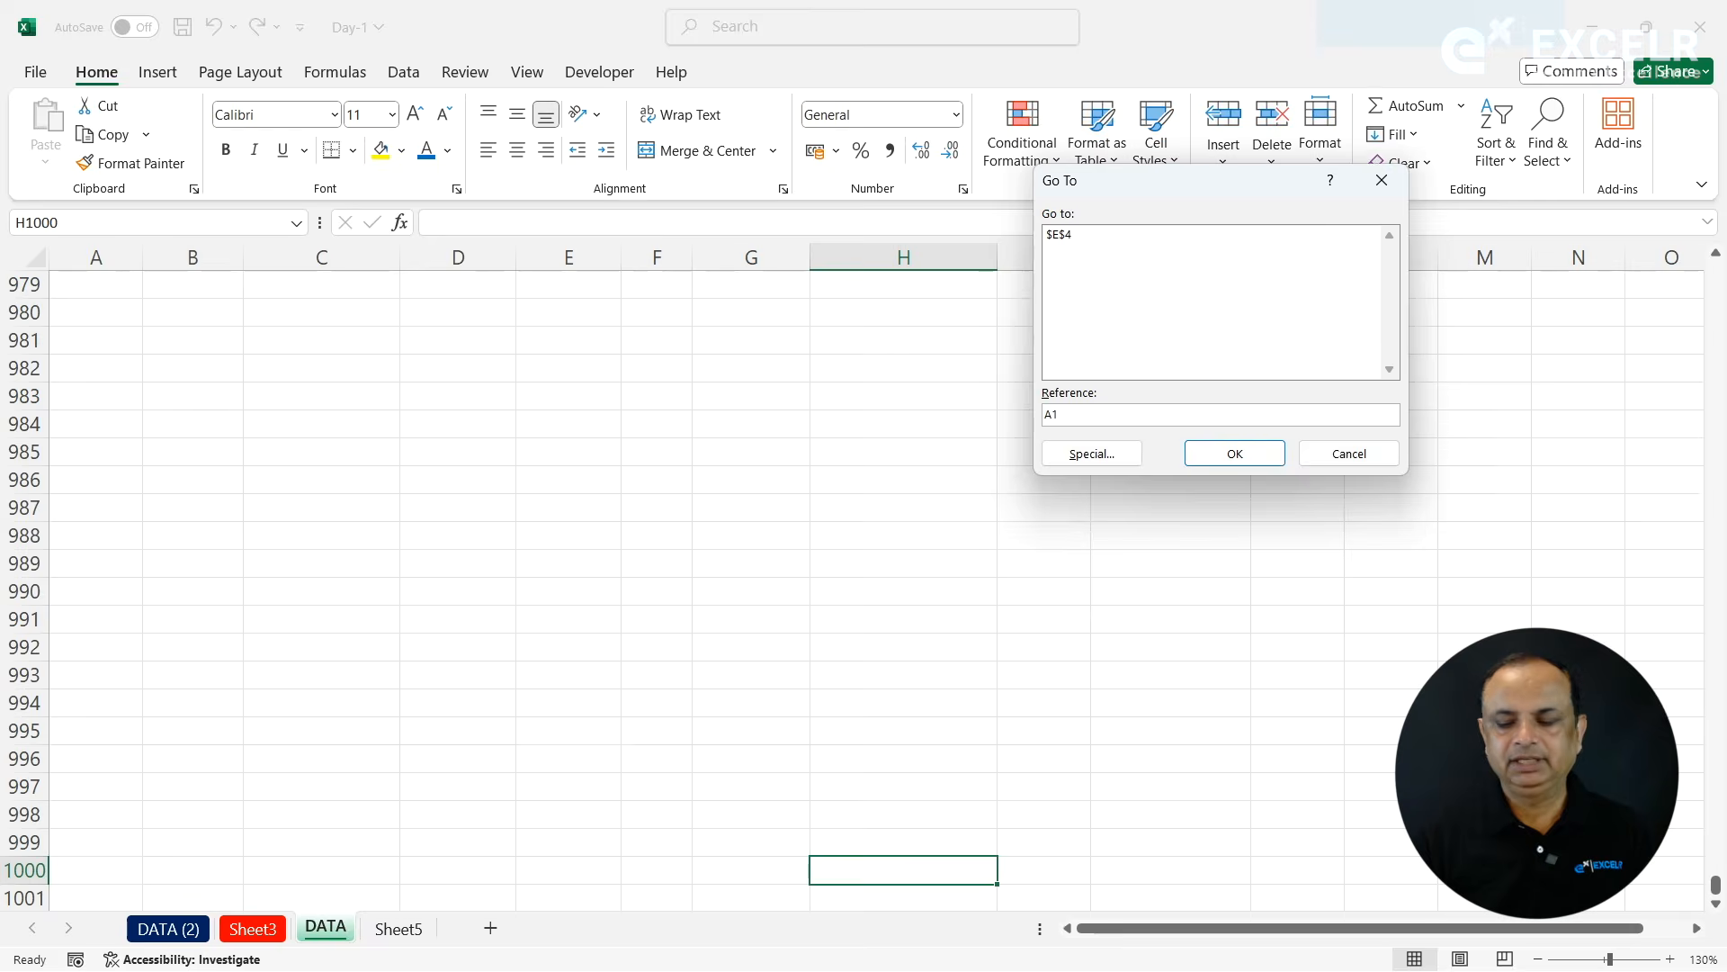
pyautogui.press('Return')
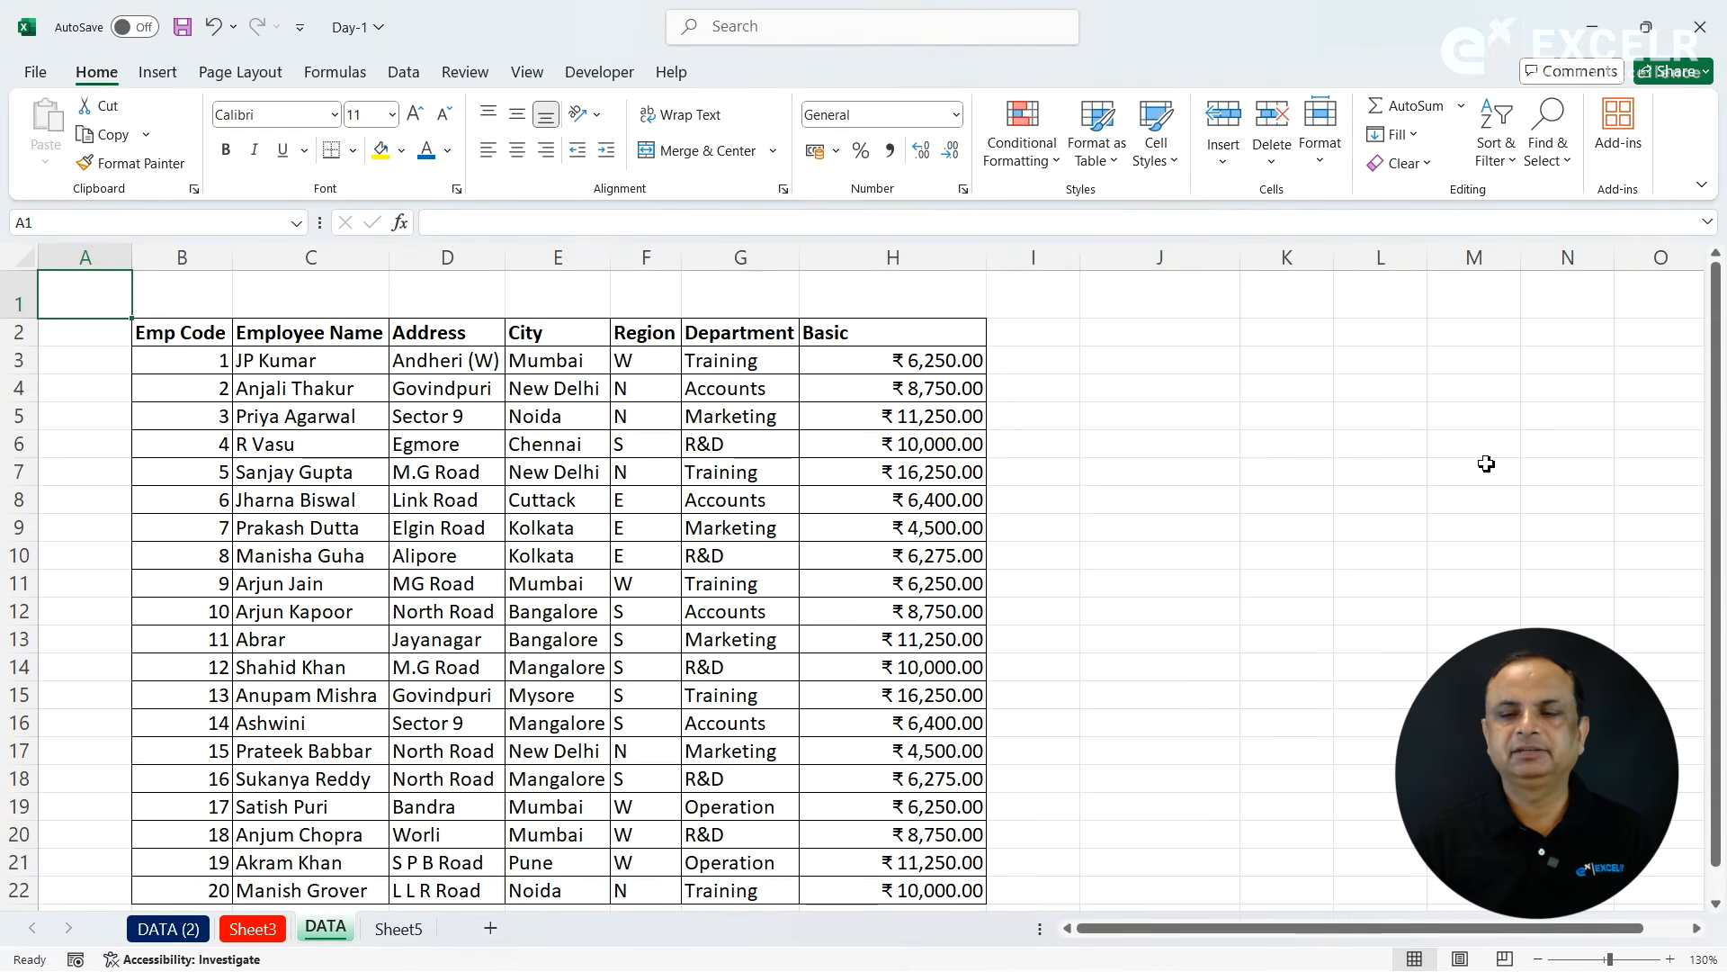
# - Open the Go To Special options
pyautogui.click(1557, 171)
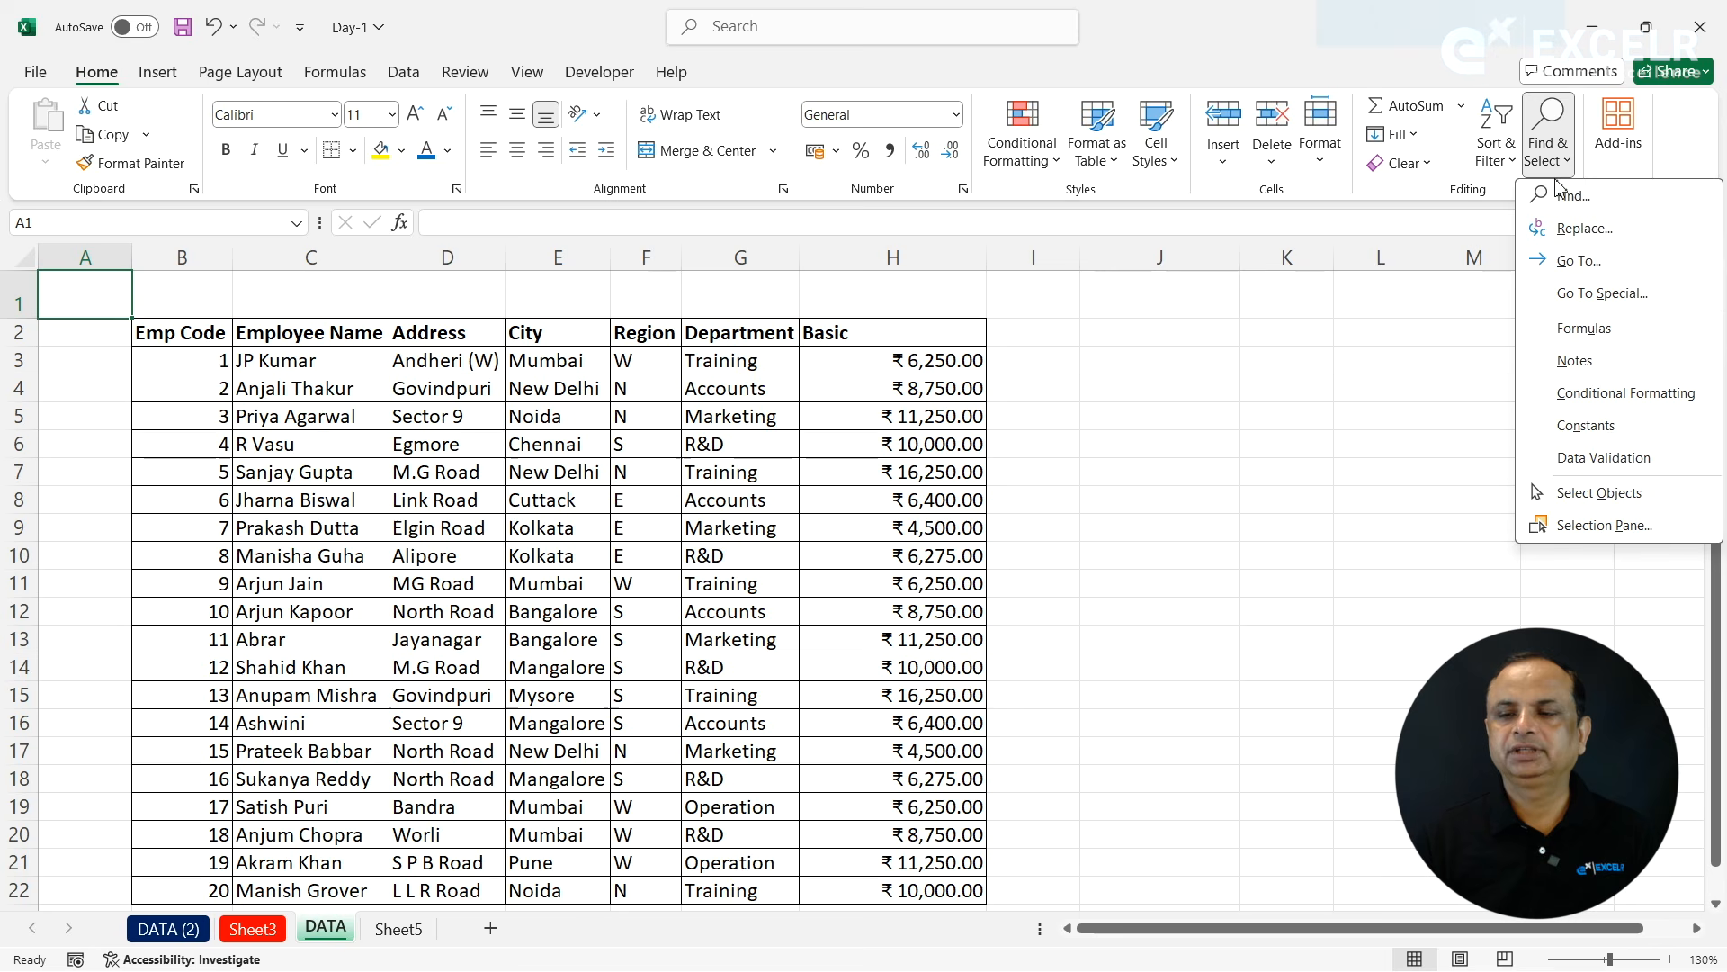
pyautogui.click(1588, 292)
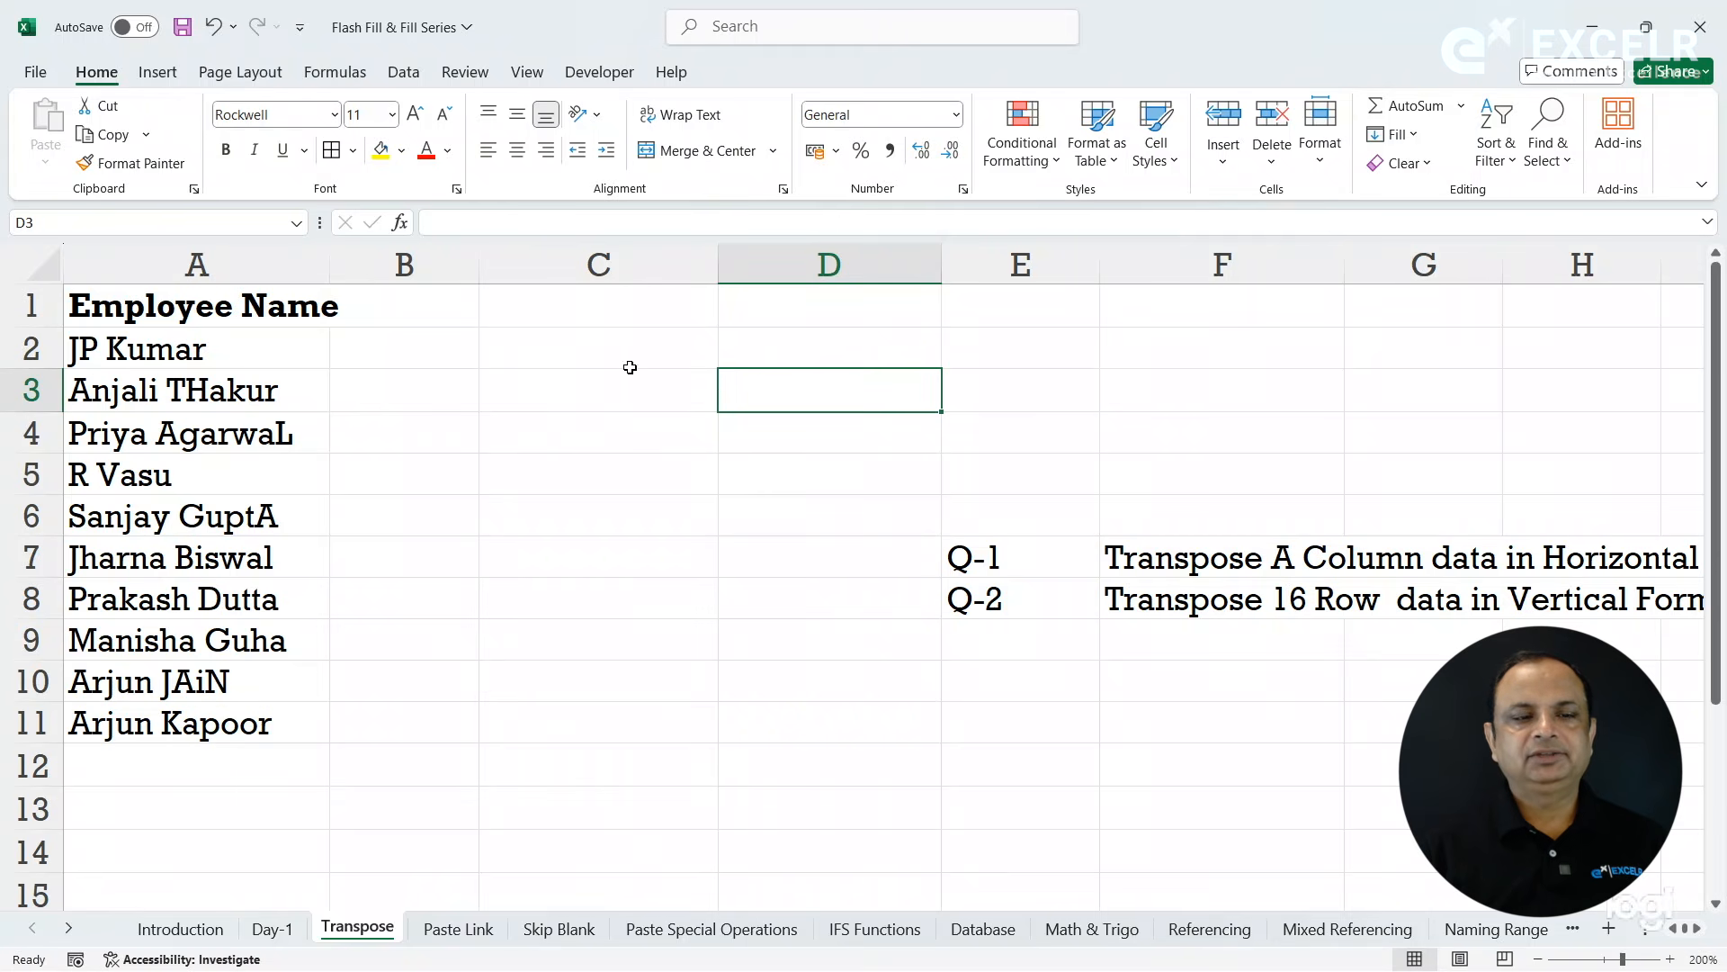
# - Widen column A on the Transpose sheet slightly so that the Employee Name header fits
pyautogui.moveTo(338, 272); pyautogui.dragTo(358, 272)
# - Copy the Employee Name list in A1:A11, paste it starting at C1, and undo the paste
pyautogui.moveTo(281, 315); pyautogui.dragTo(250, 725)
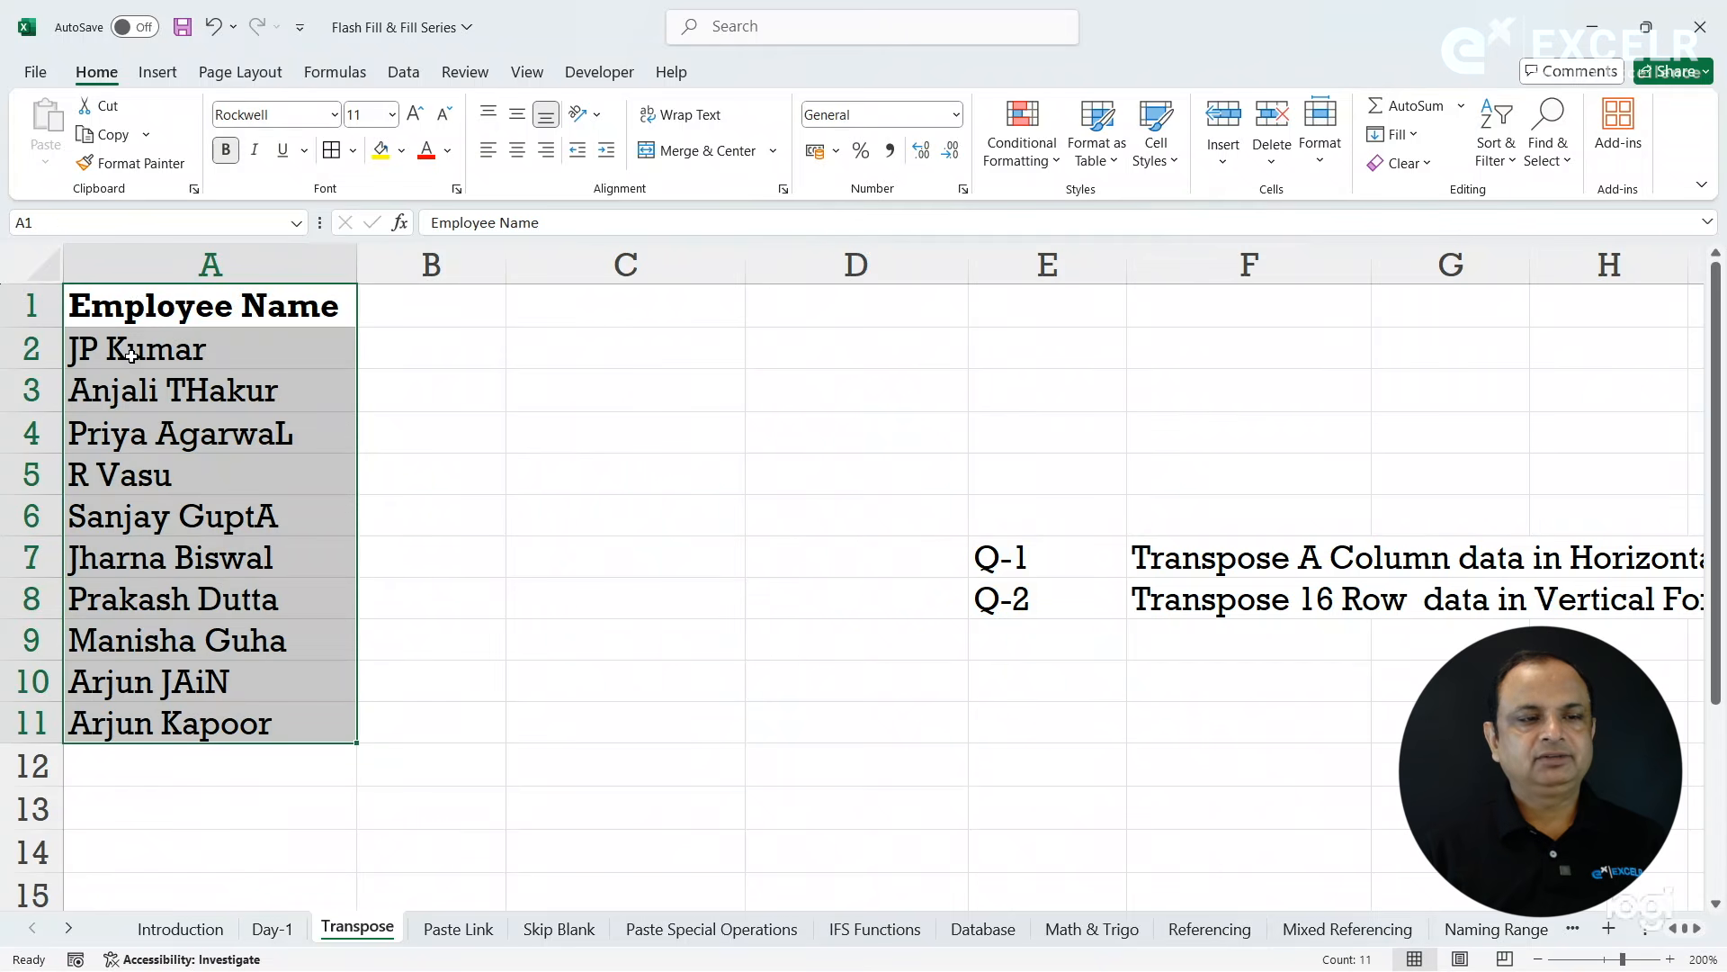
pyautogui.click(114, 141)
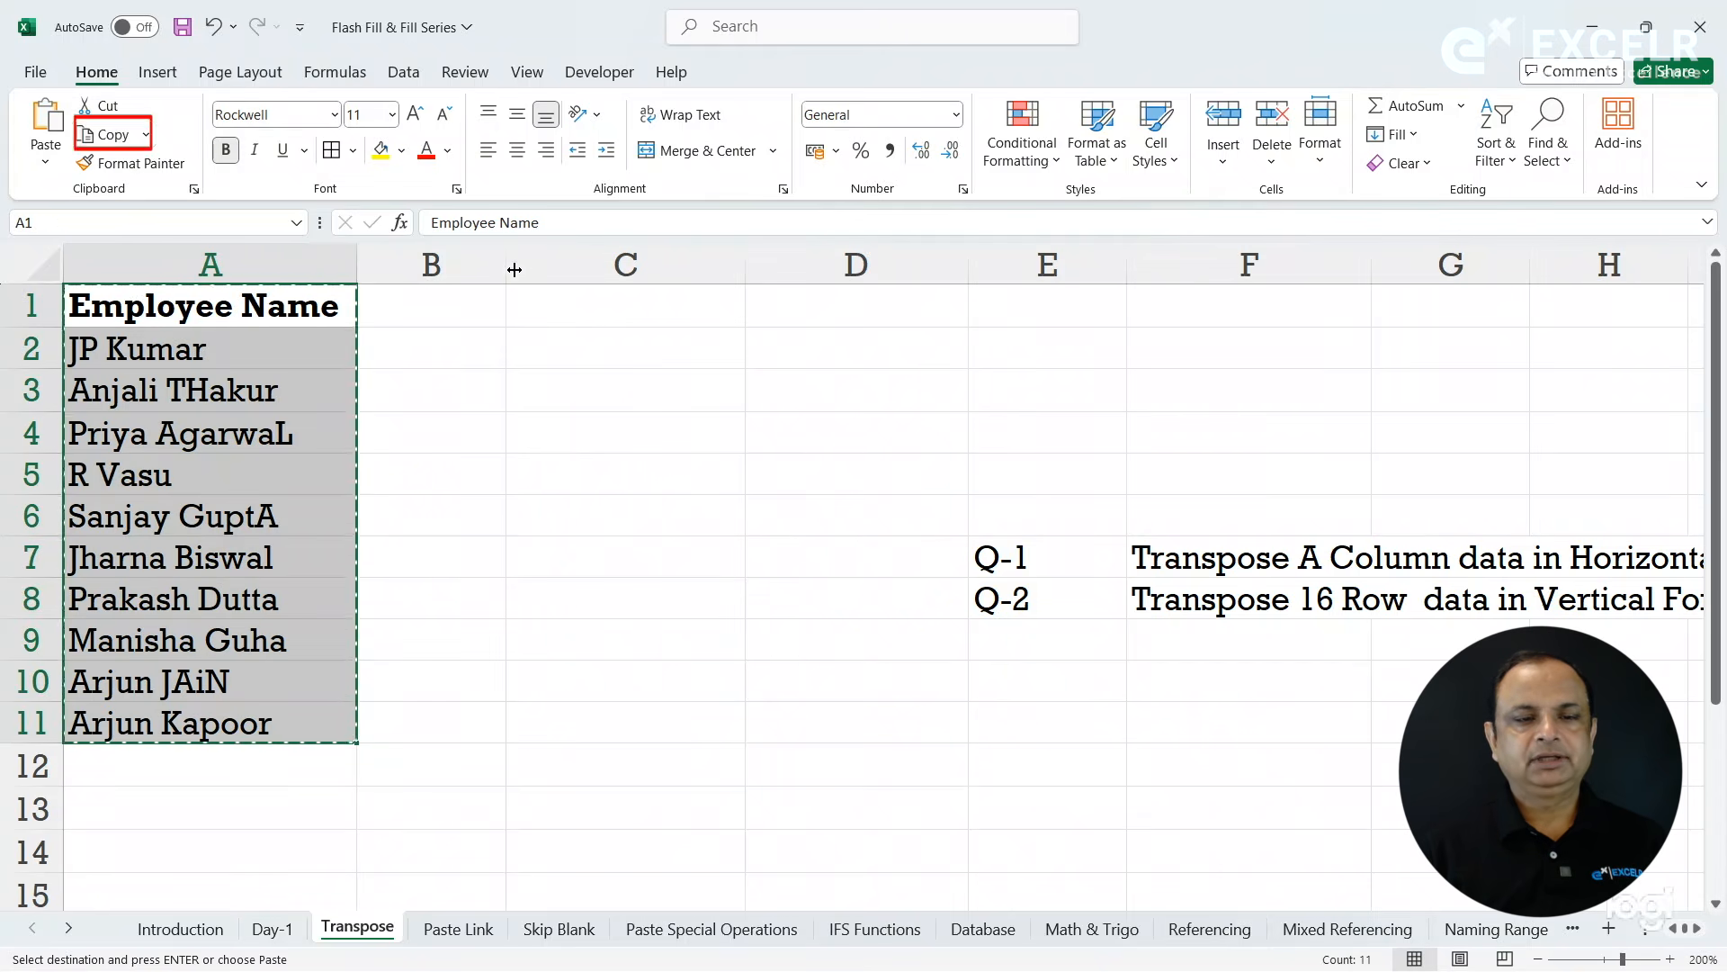
pyautogui.click(633, 309)
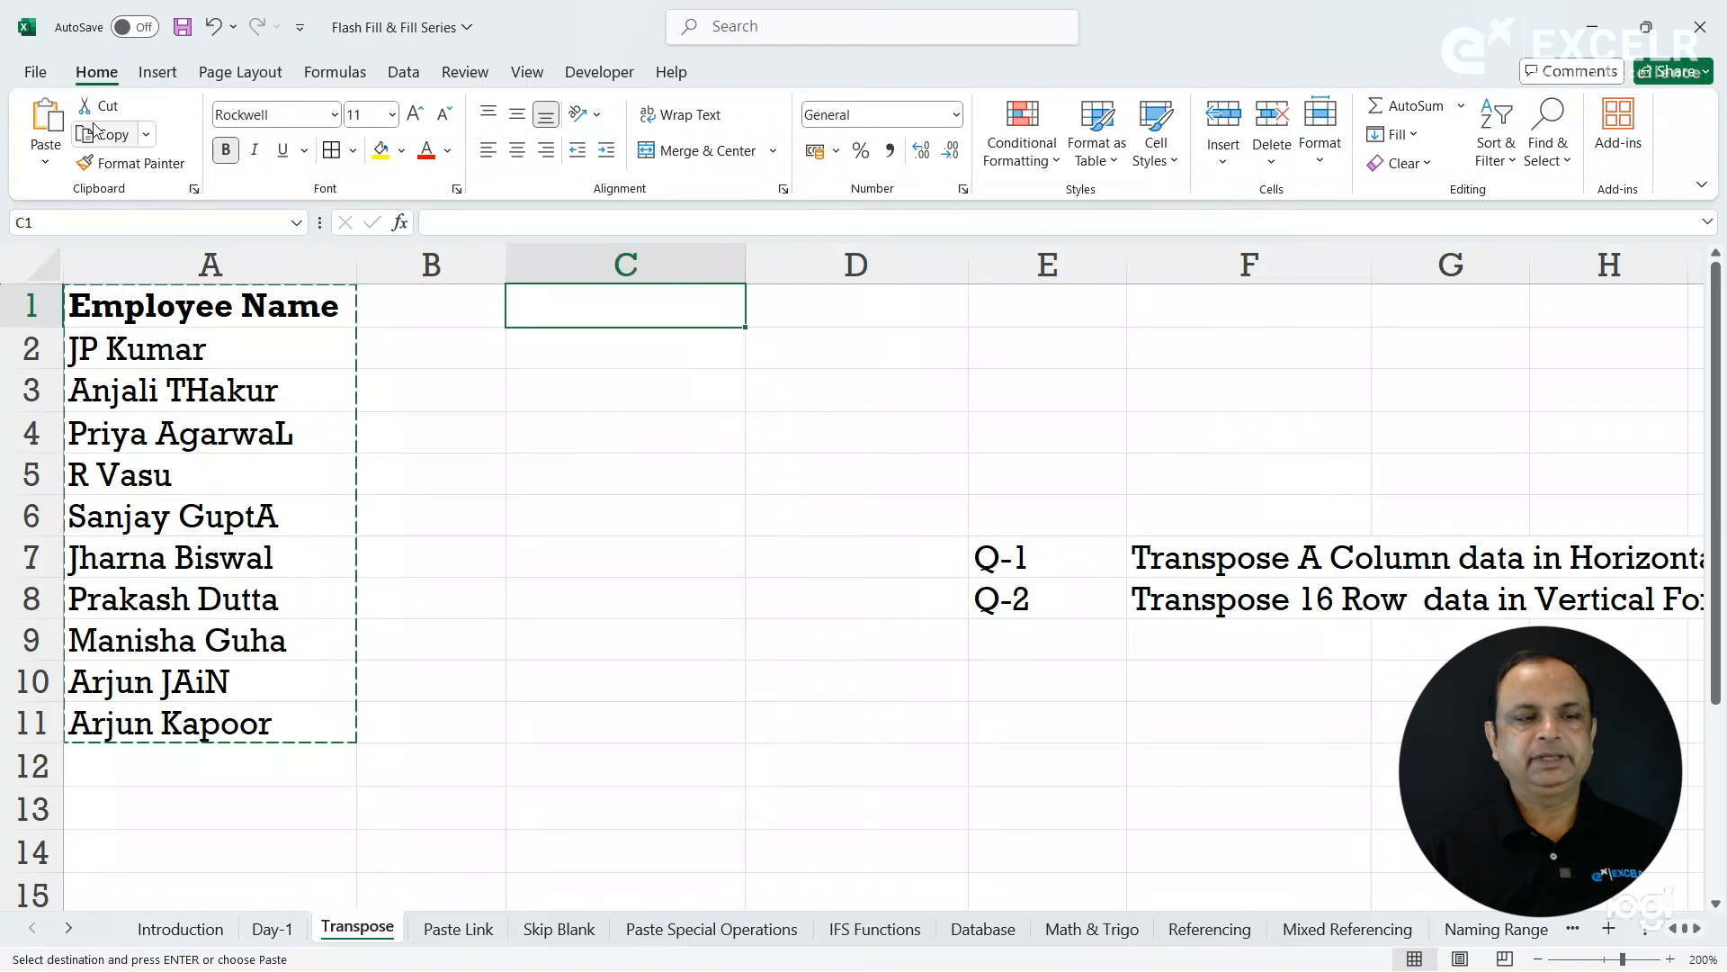
pyautogui.click(47, 126)
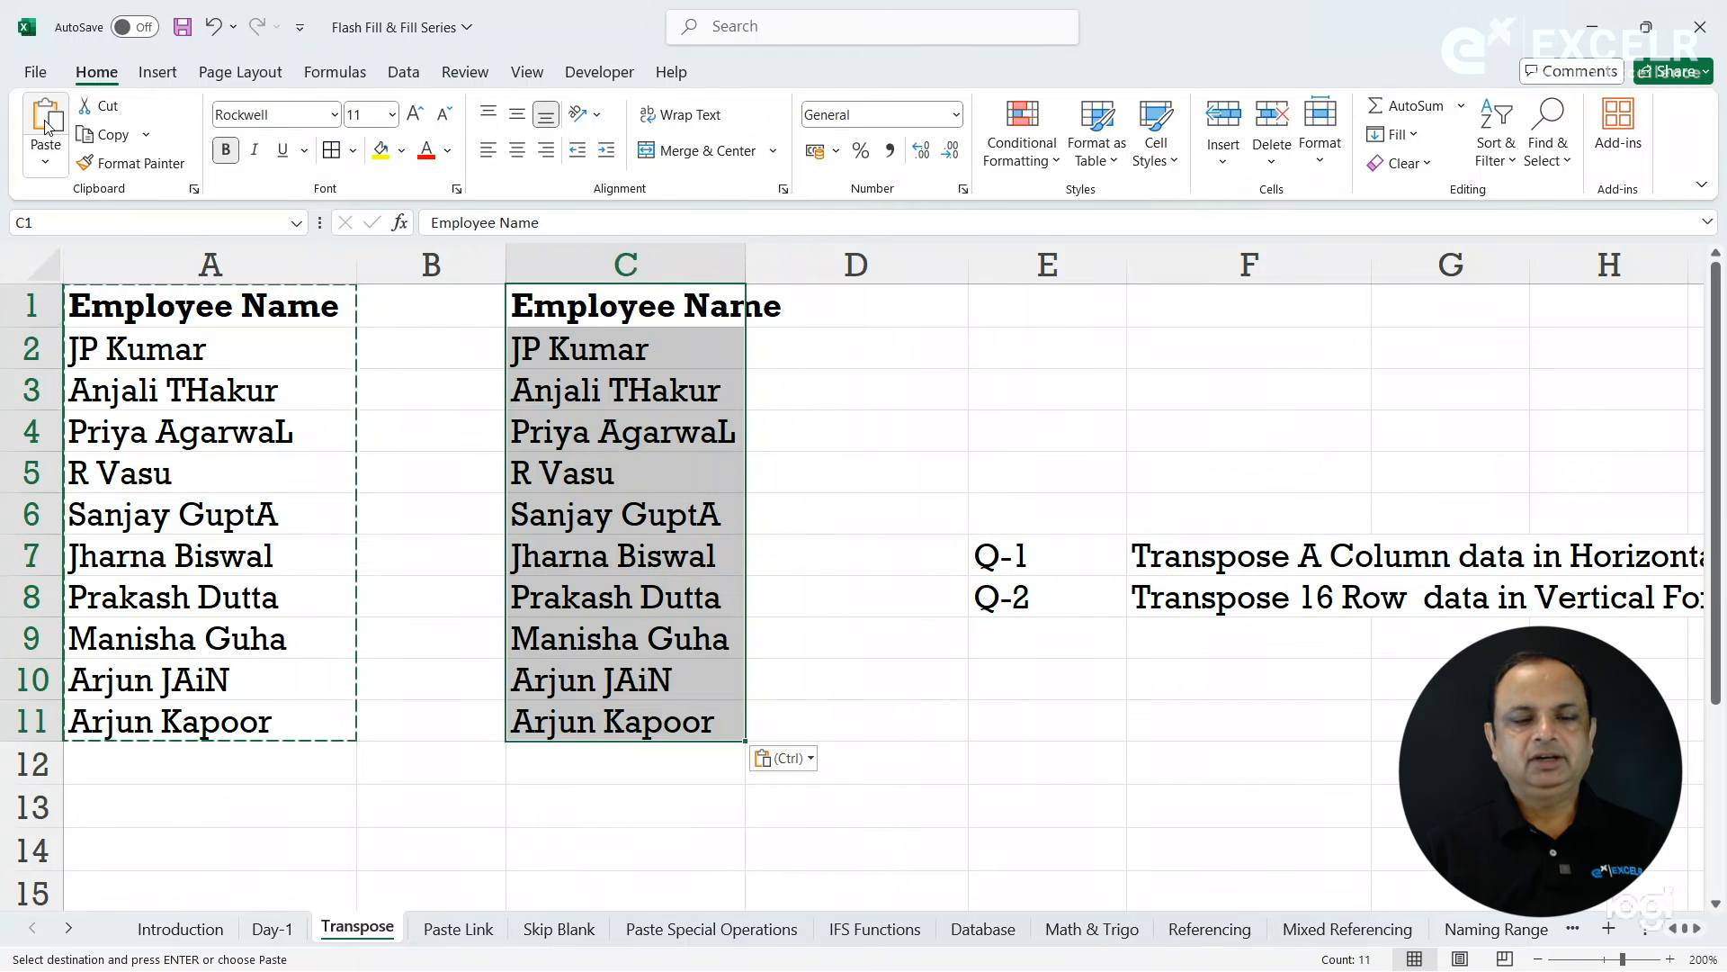
pyautogui.hotkey('ctrl', 'z')
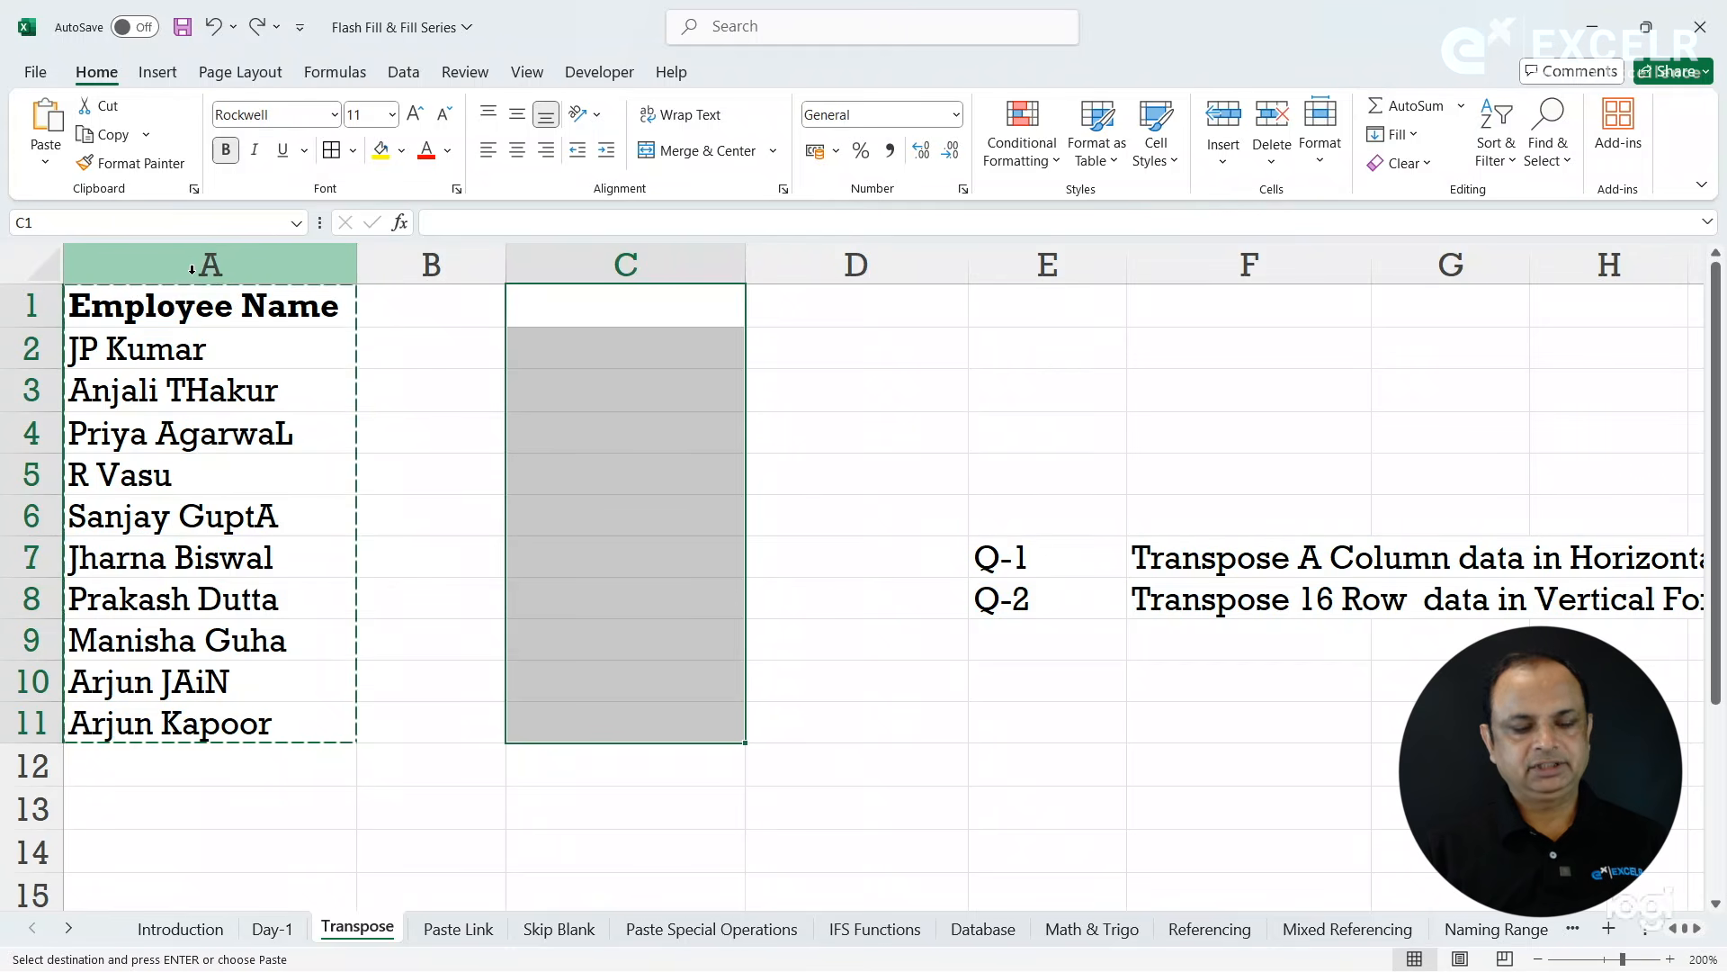
pyautogui.hotkey('ctrl', 'c')
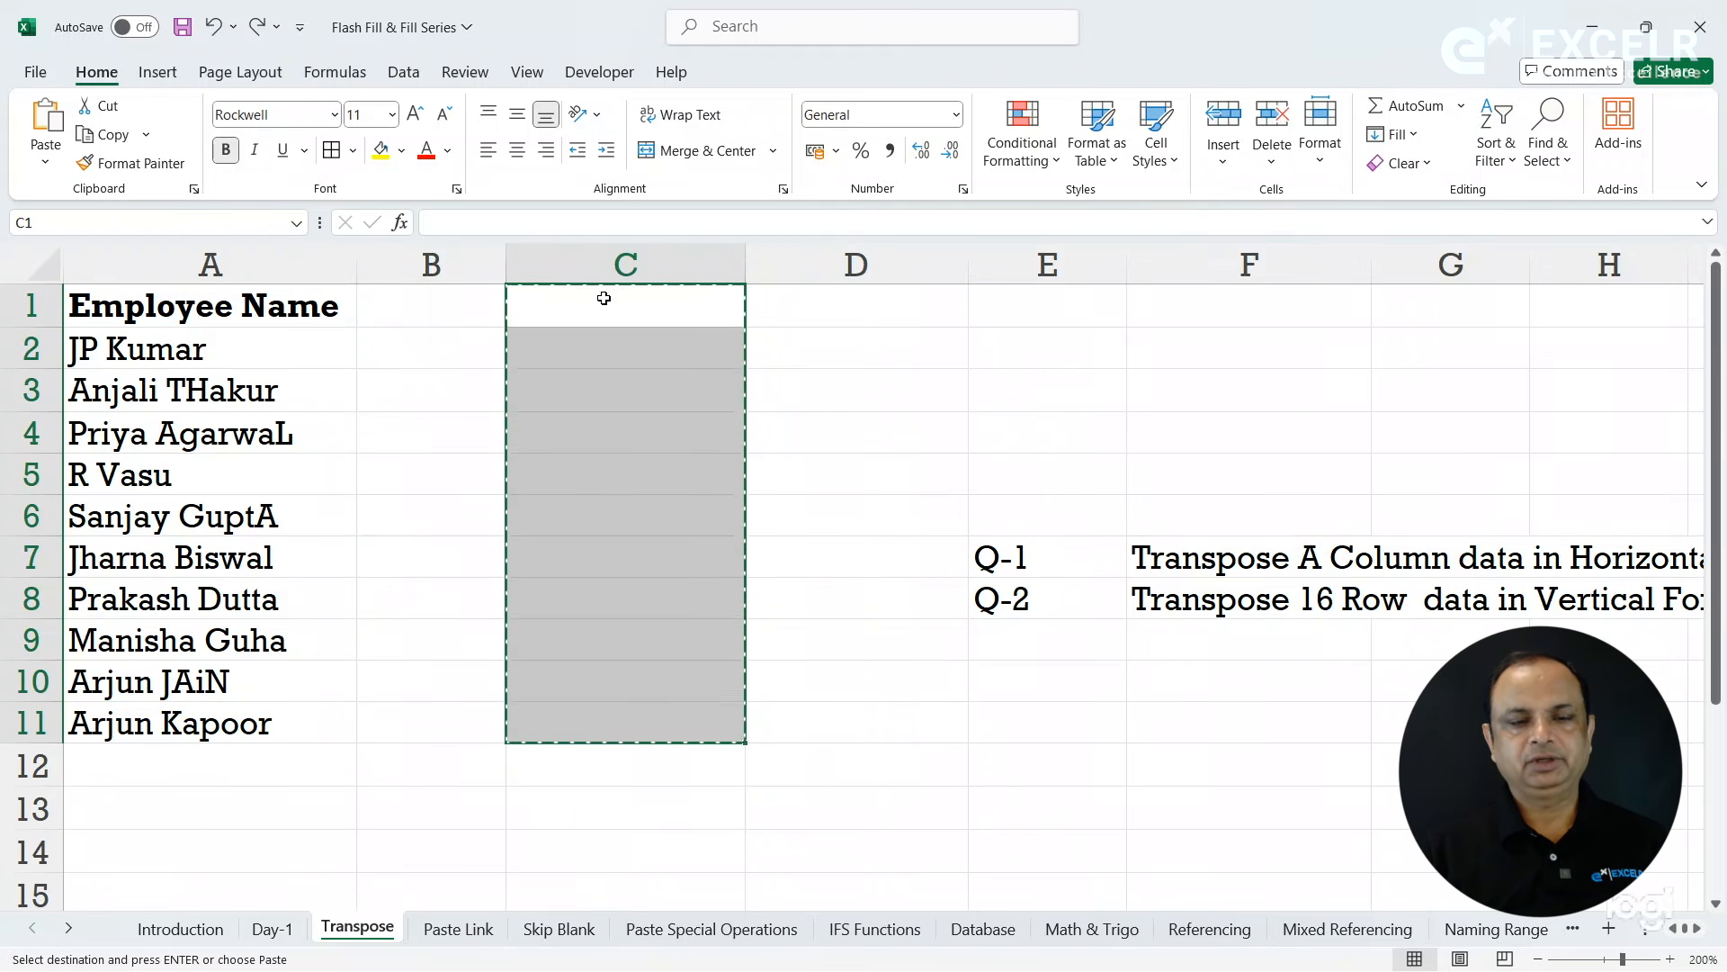
pyautogui.hotkey('ctrl', 'v')
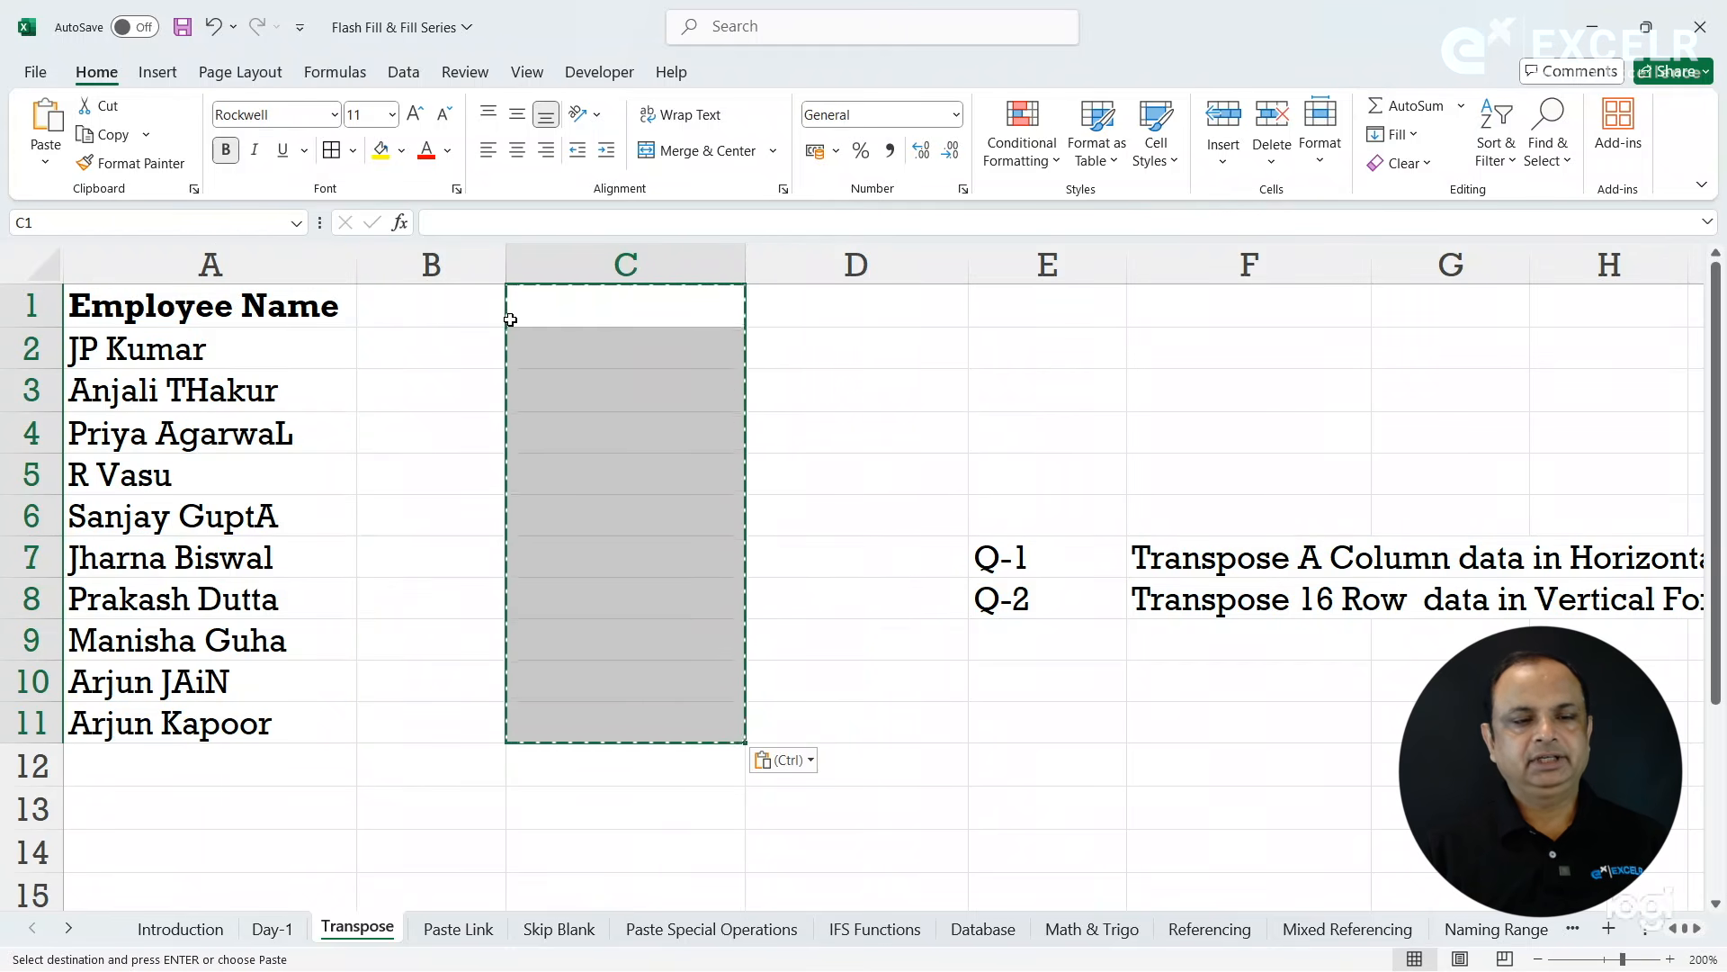
pyautogui.press('Escape')
# - Duplicate the Employee Name list A1:A11 into column C from C1, and delete the pasted entries
pyautogui.moveTo(305, 311); pyautogui.dragTo(297, 455)
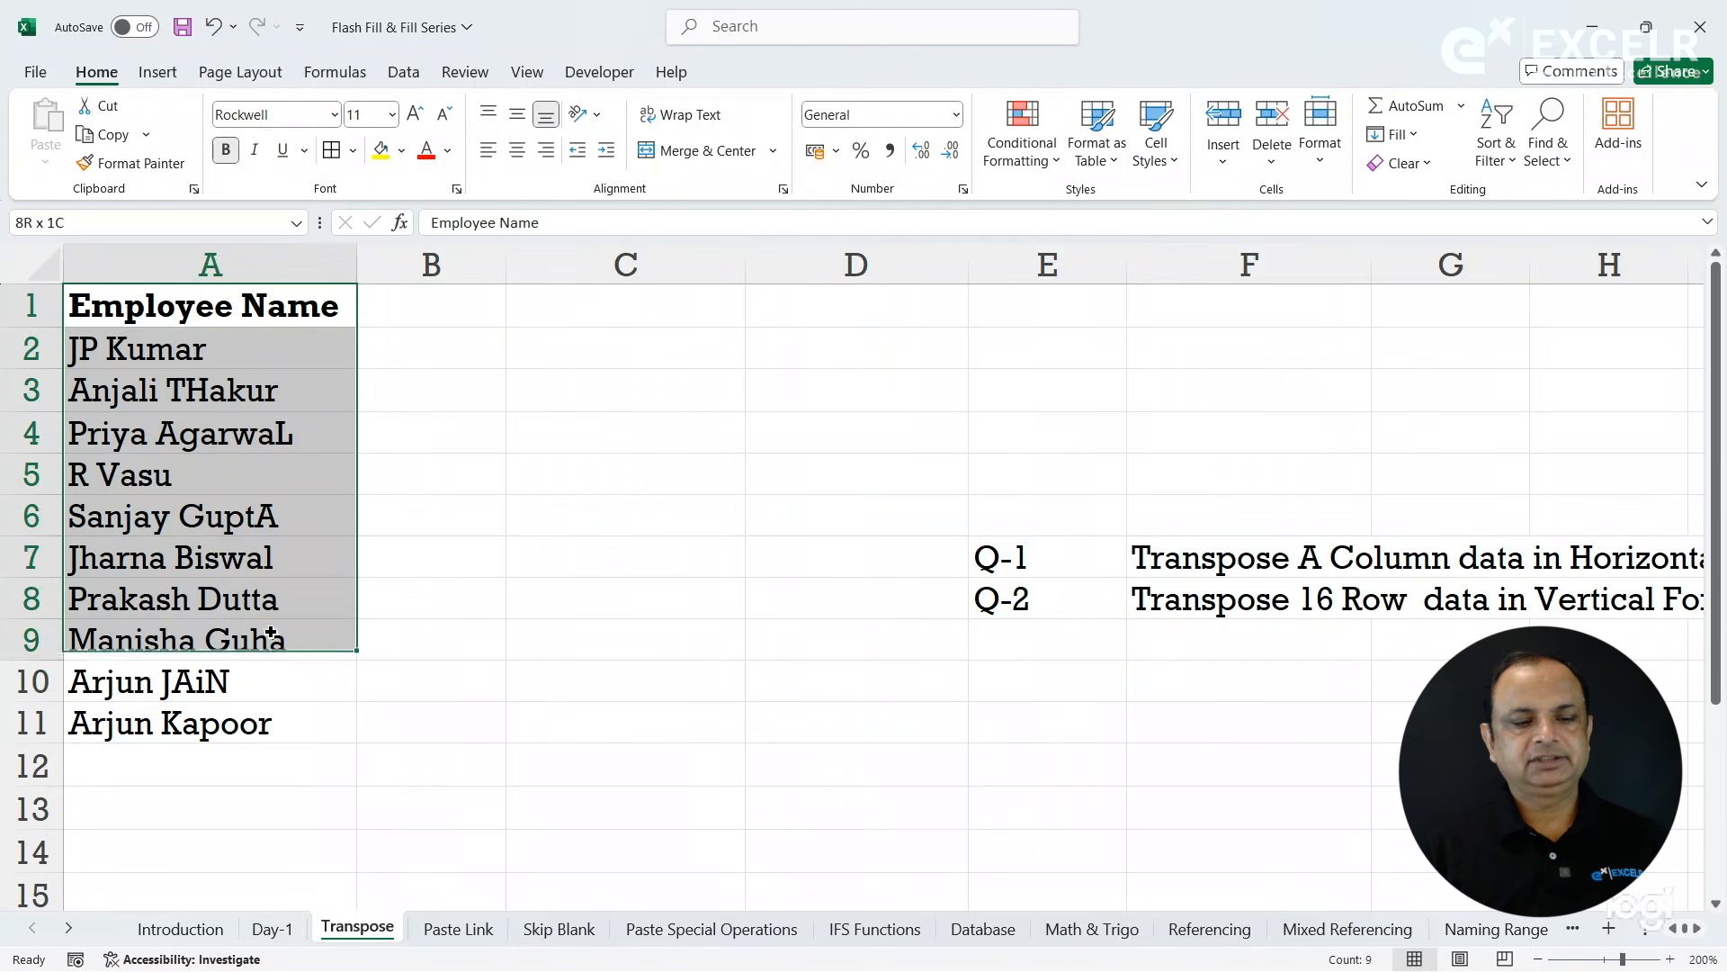
pyautogui.moveTo(271, 631); pyautogui.dragTo(281, 713)
pyautogui.hotkey('ctrl', 'c')
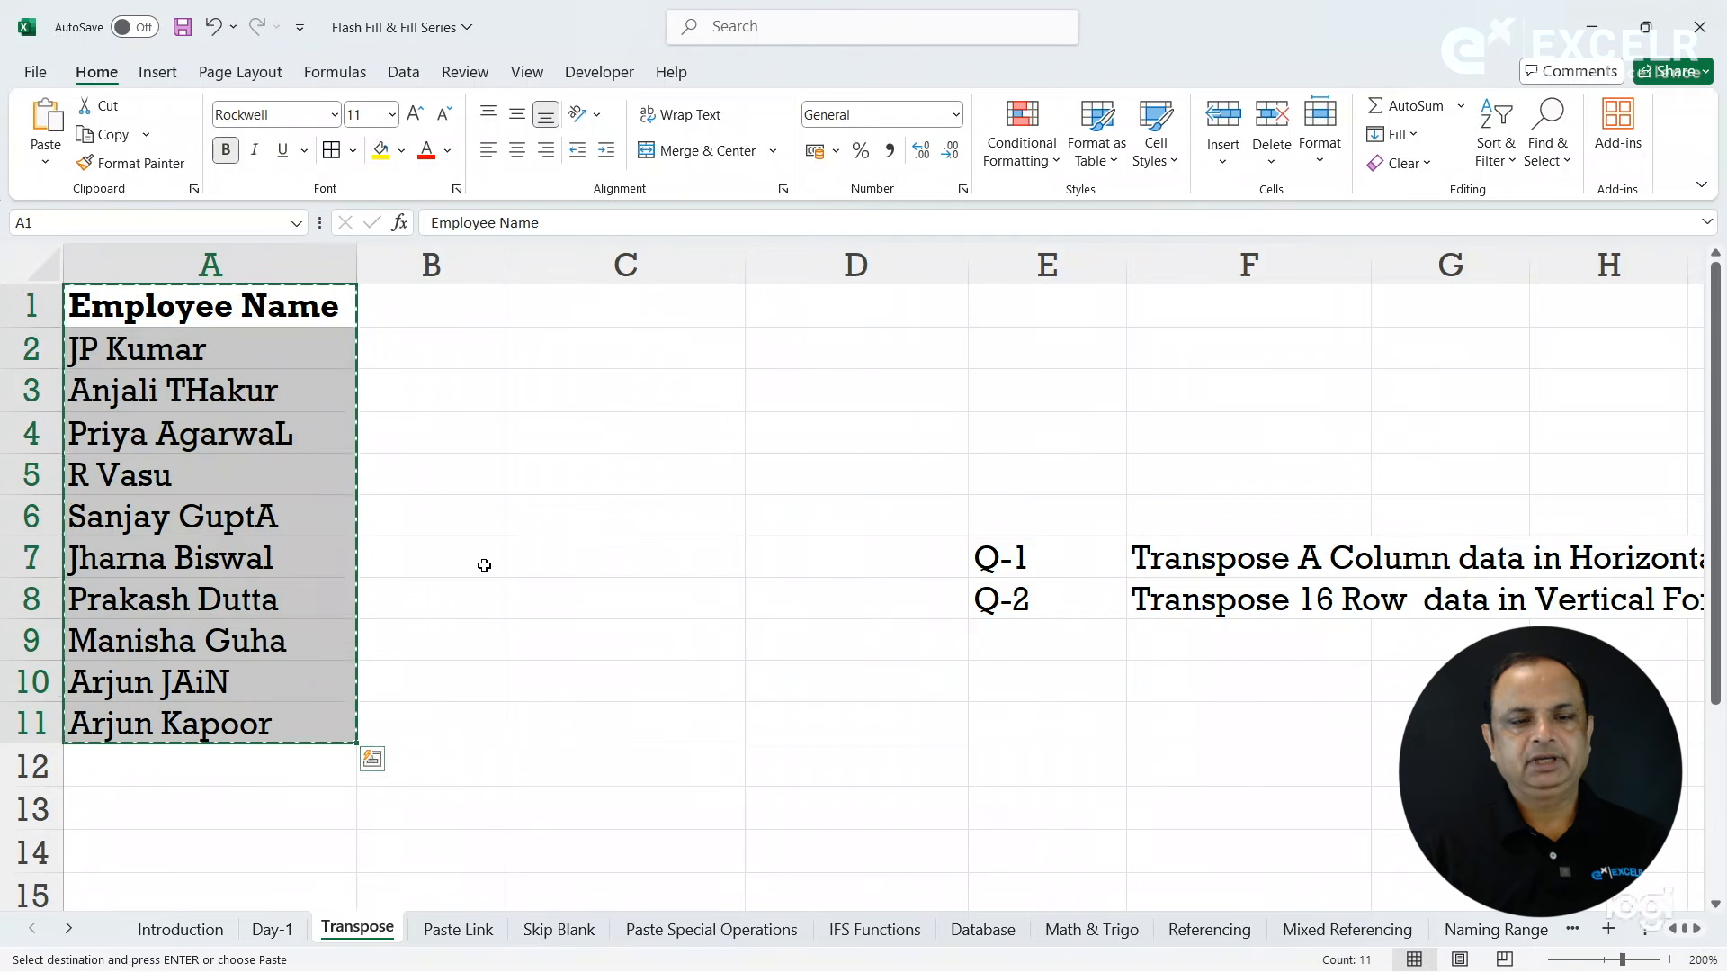
pyautogui.click(656, 320)
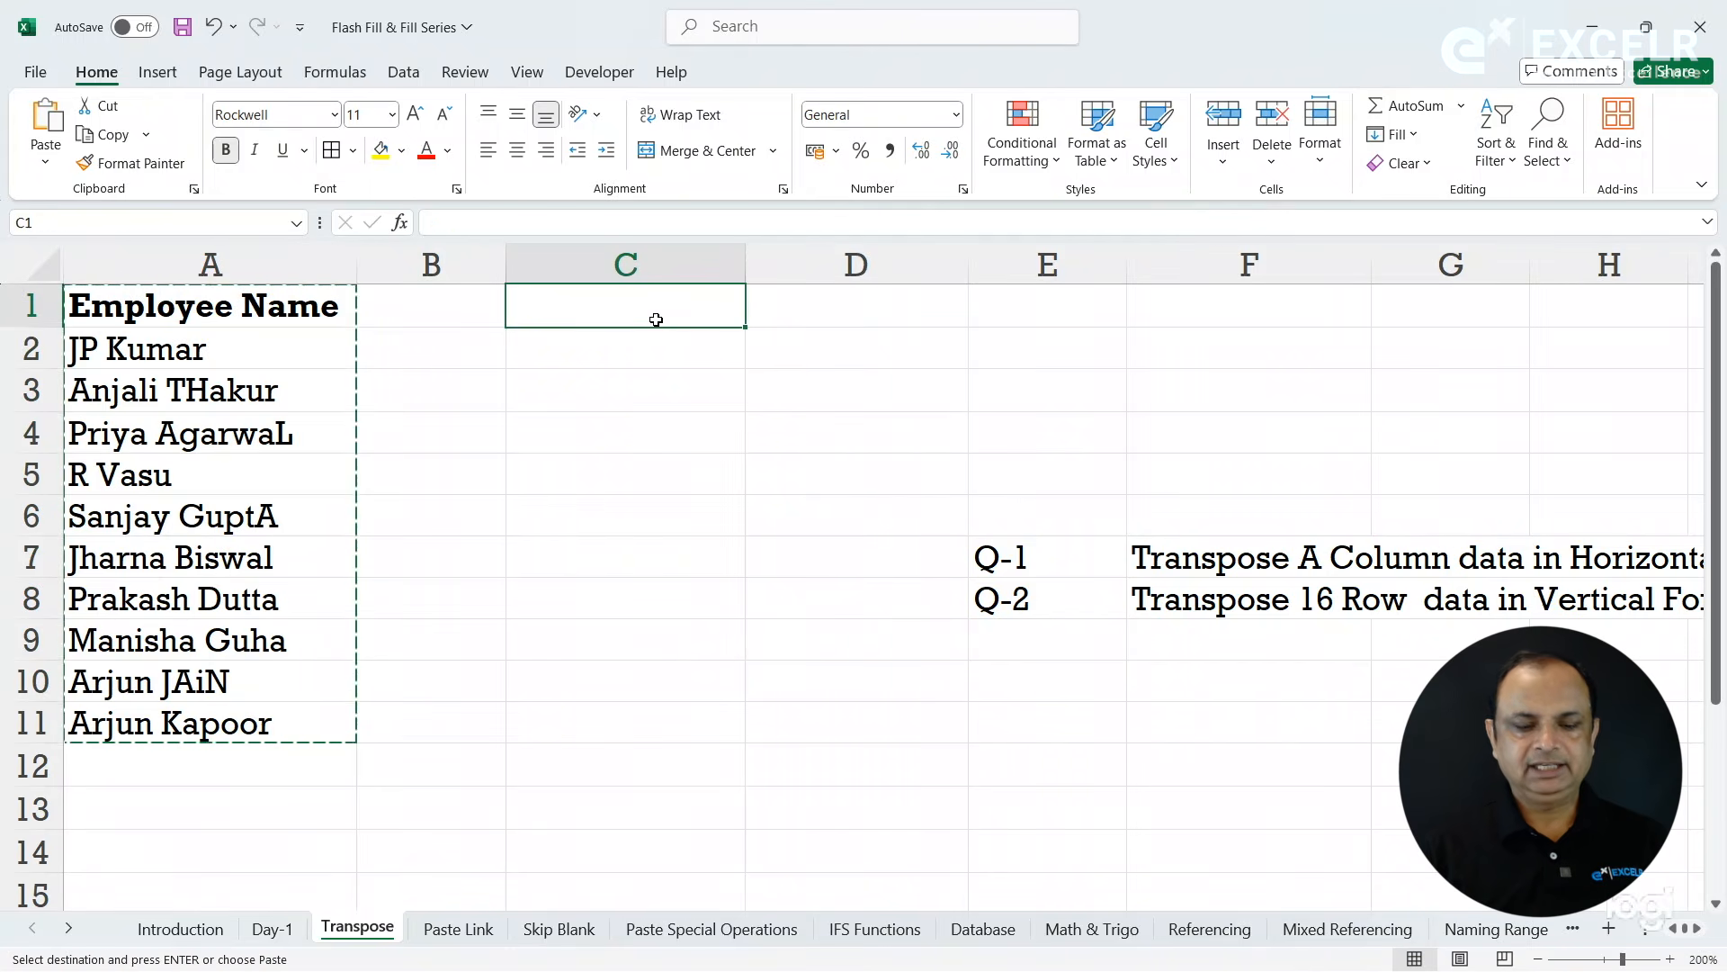
pyautogui.hotkey('ctrl', 'v')
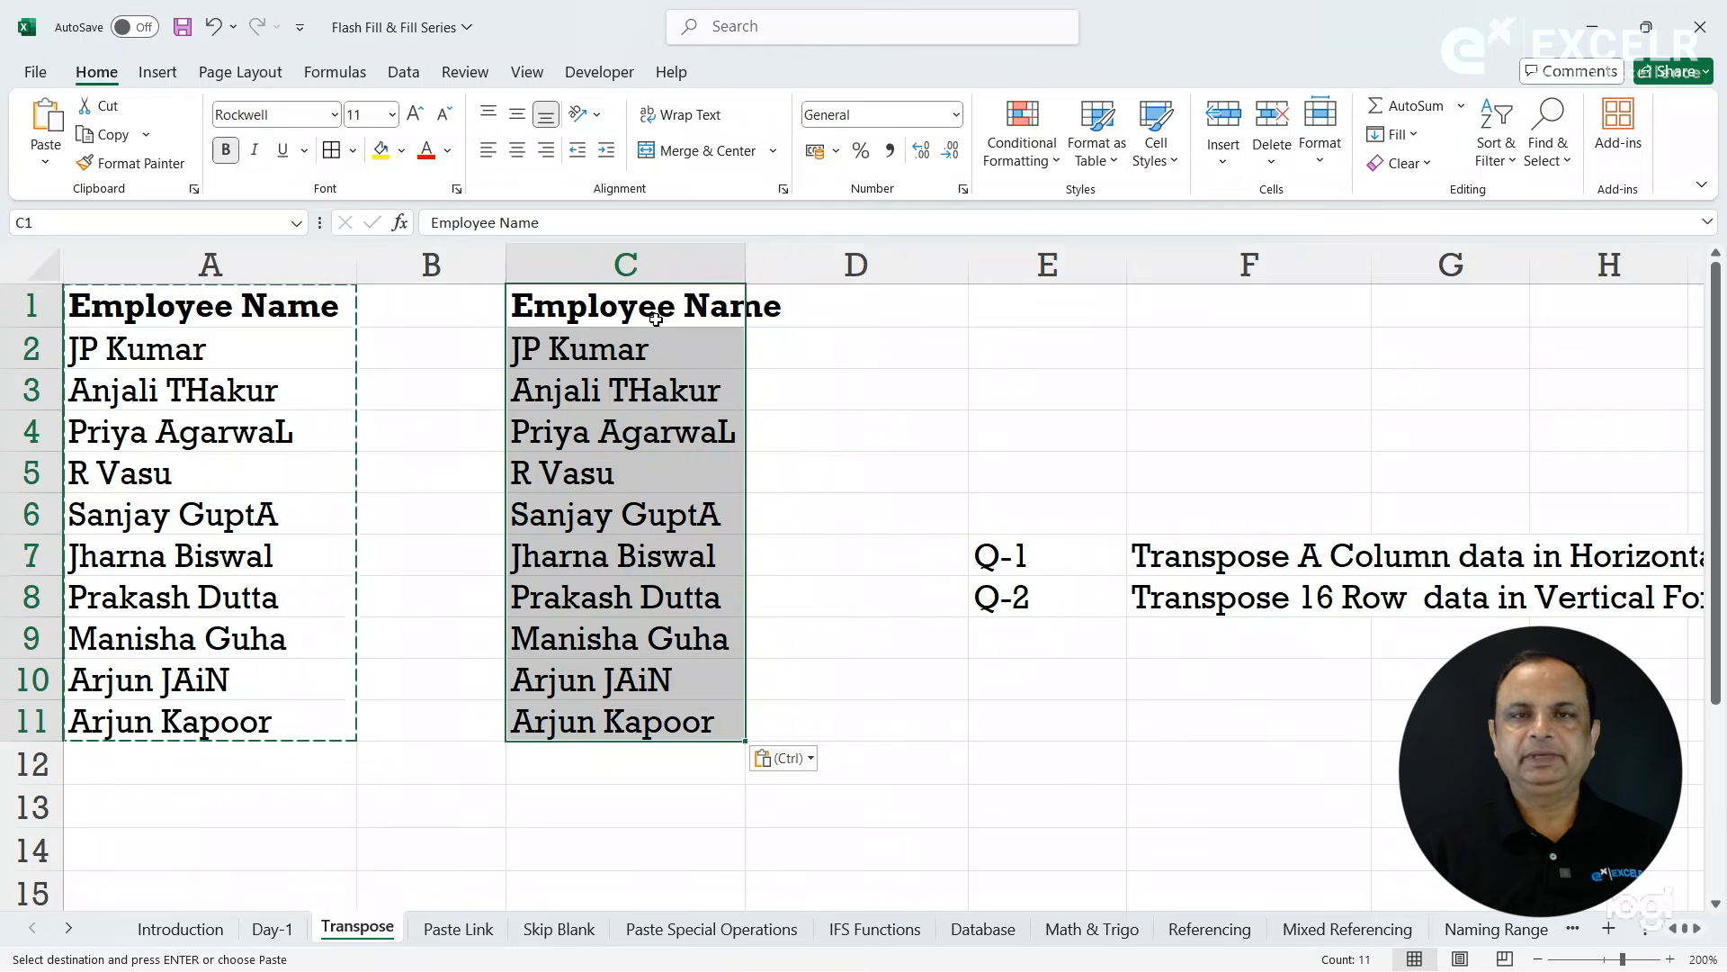
pyautogui.press('Delete')
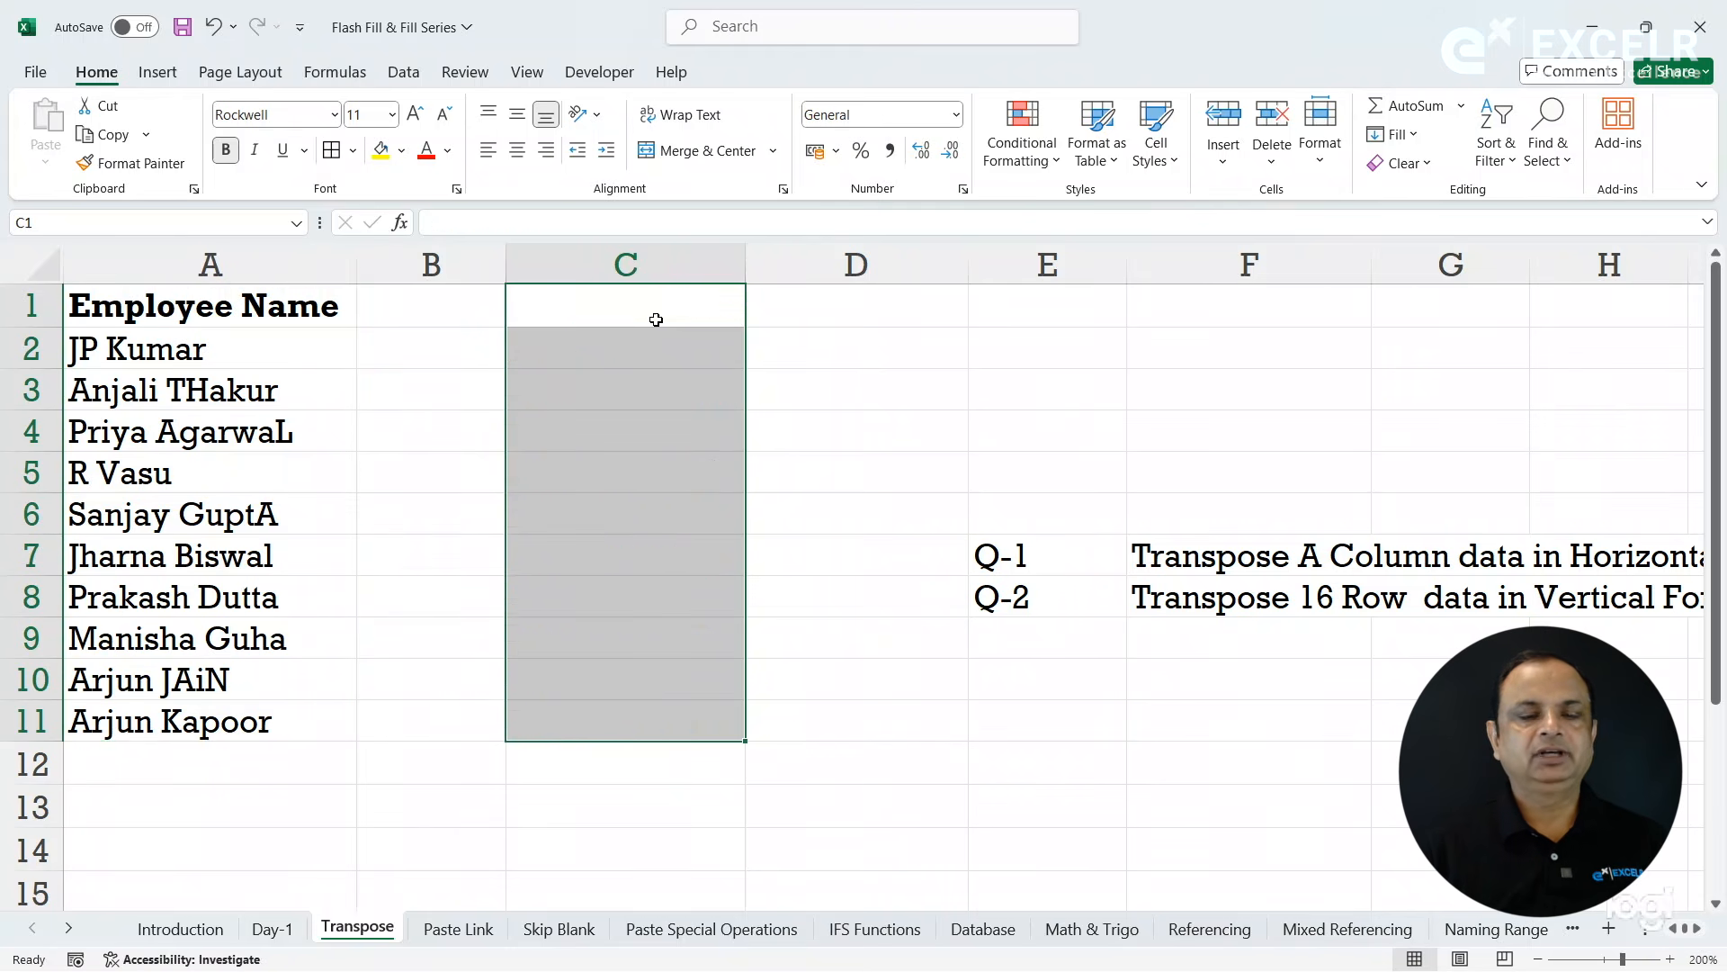
# - Copy A1:A11 to C1 once more with the regular Paste option, undo it, and cancel the copy selection
pyautogui.click(585, 331)
pyautogui.moveTo(312, 311); pyautogui.dragTo(274, 719)
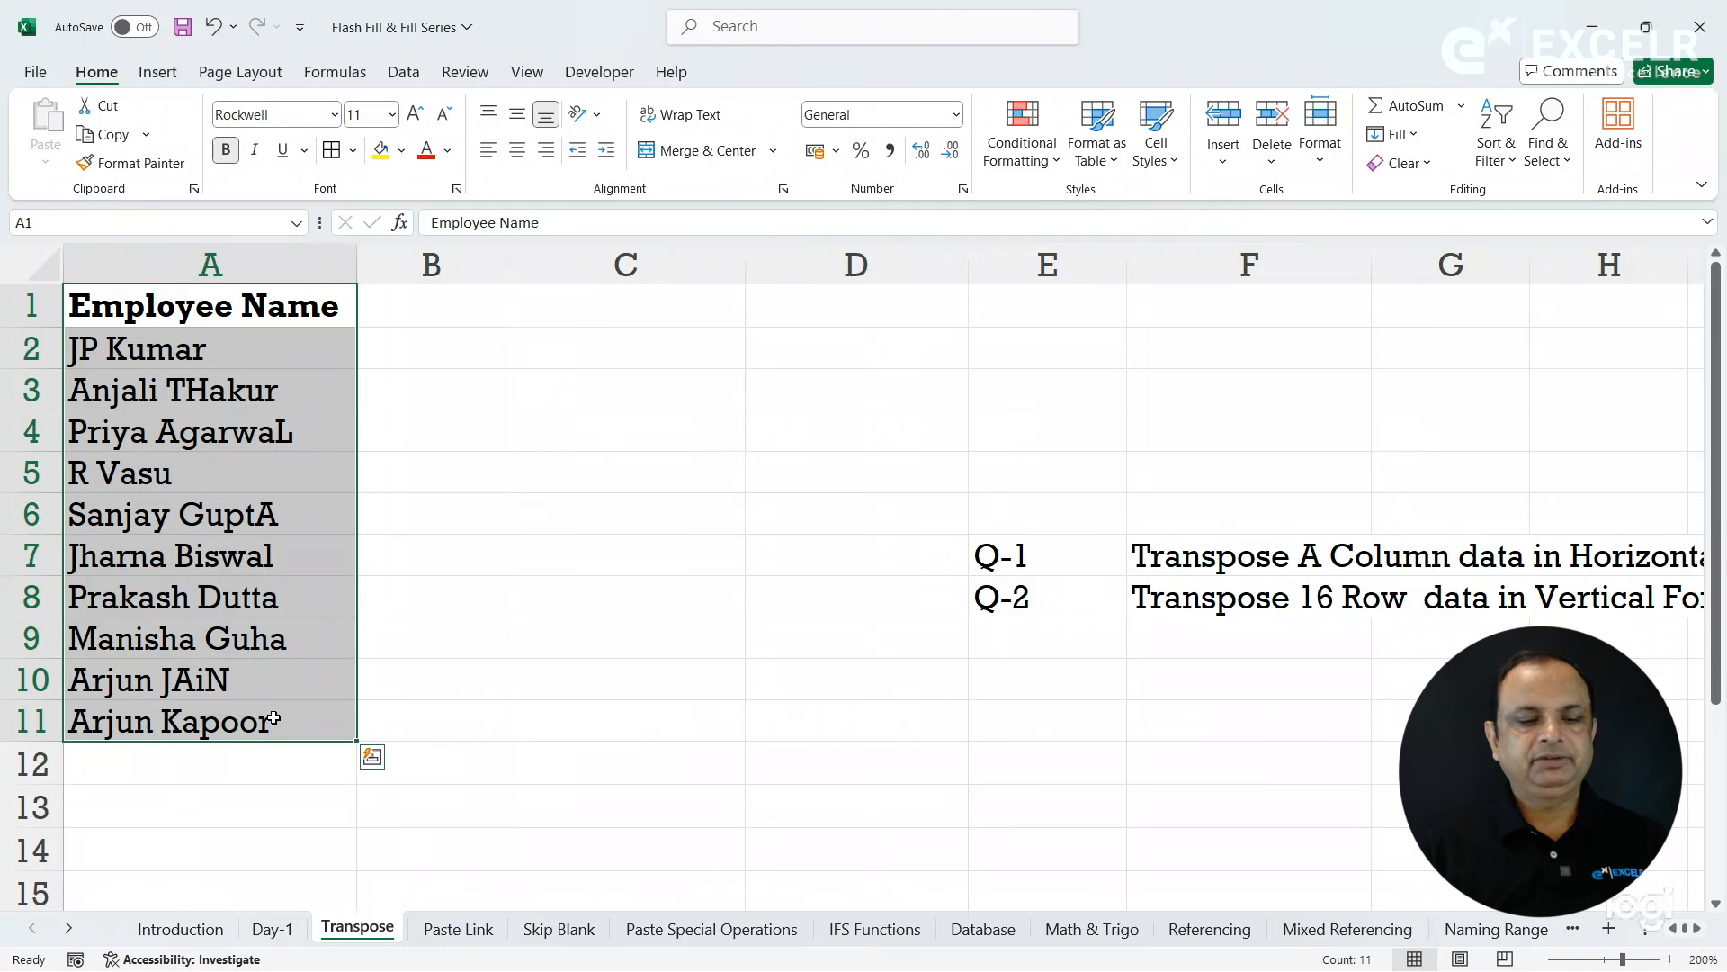
pyautogui.rightClick(329, 646)
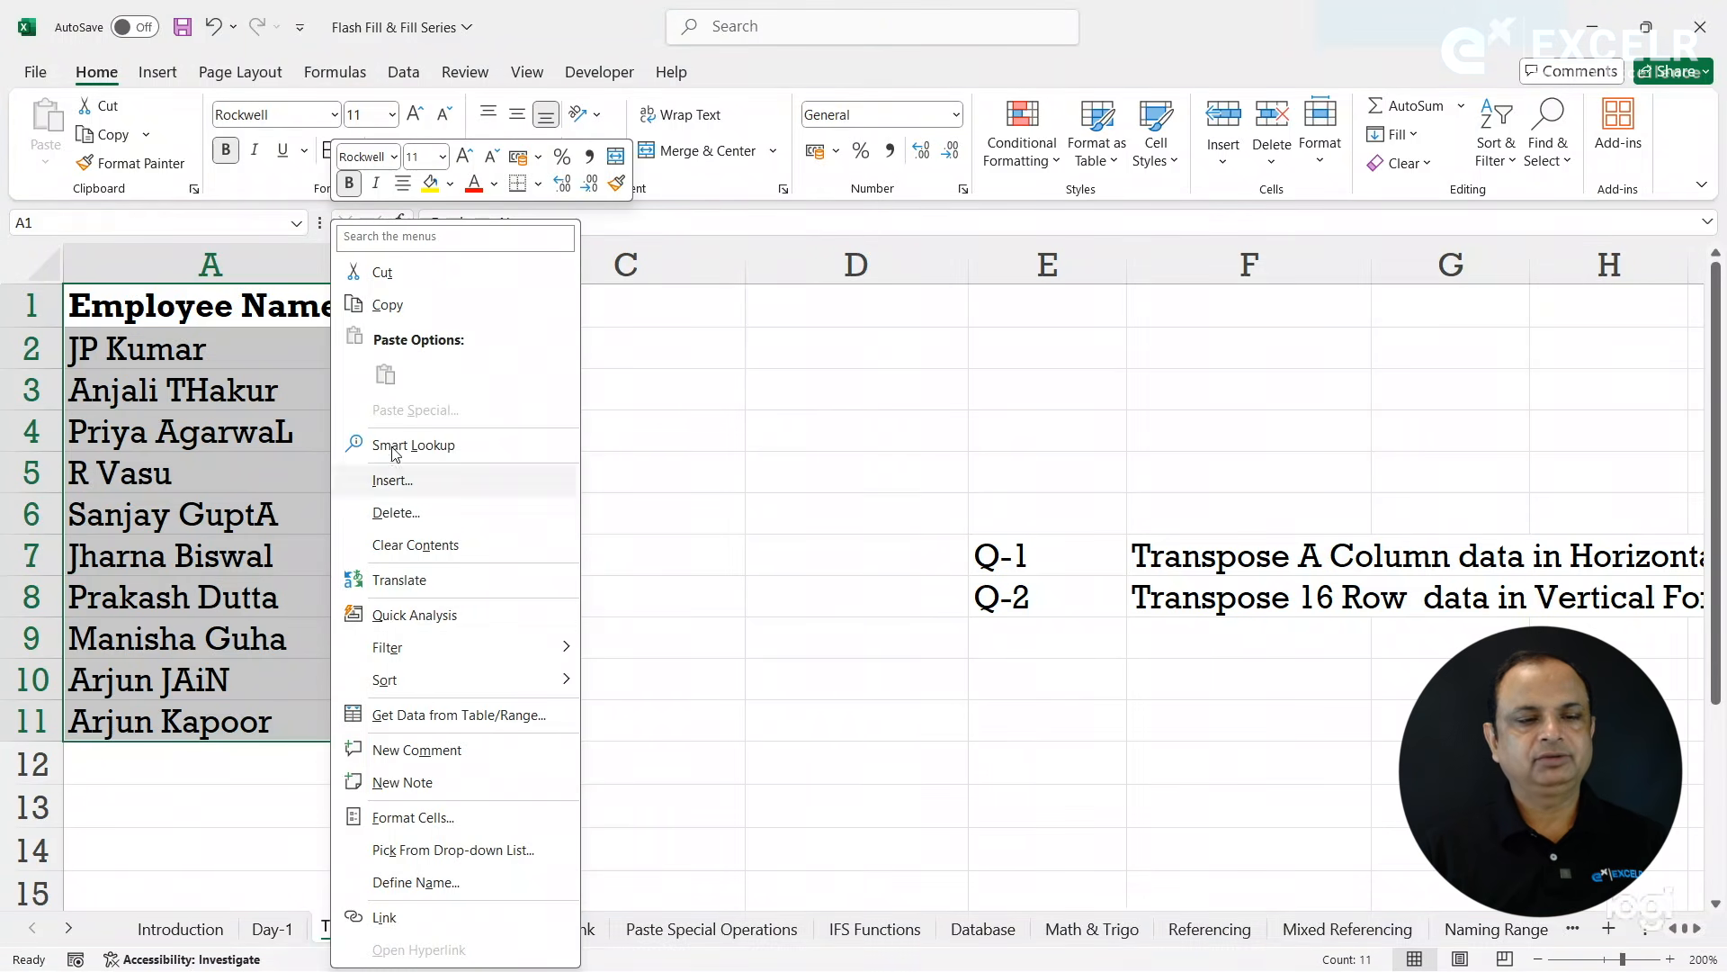
pyautogui.click(408, 311)
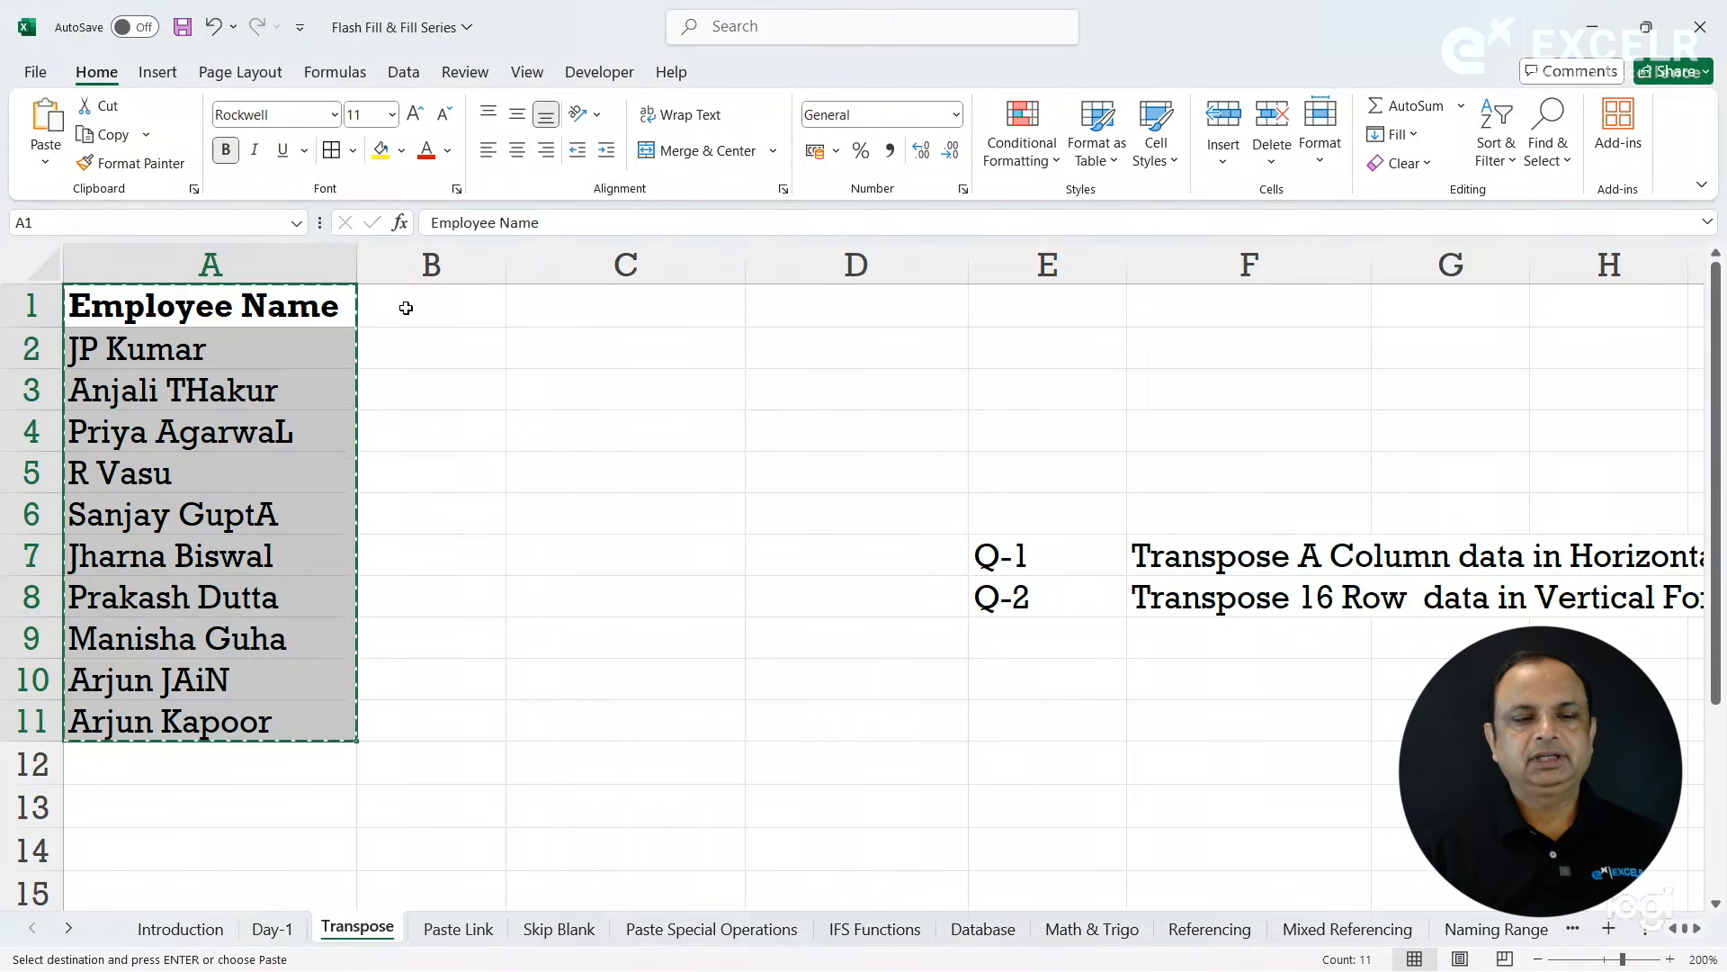
pyautogui.click(628, 307)
pyautogui.rightClick(628, 306)
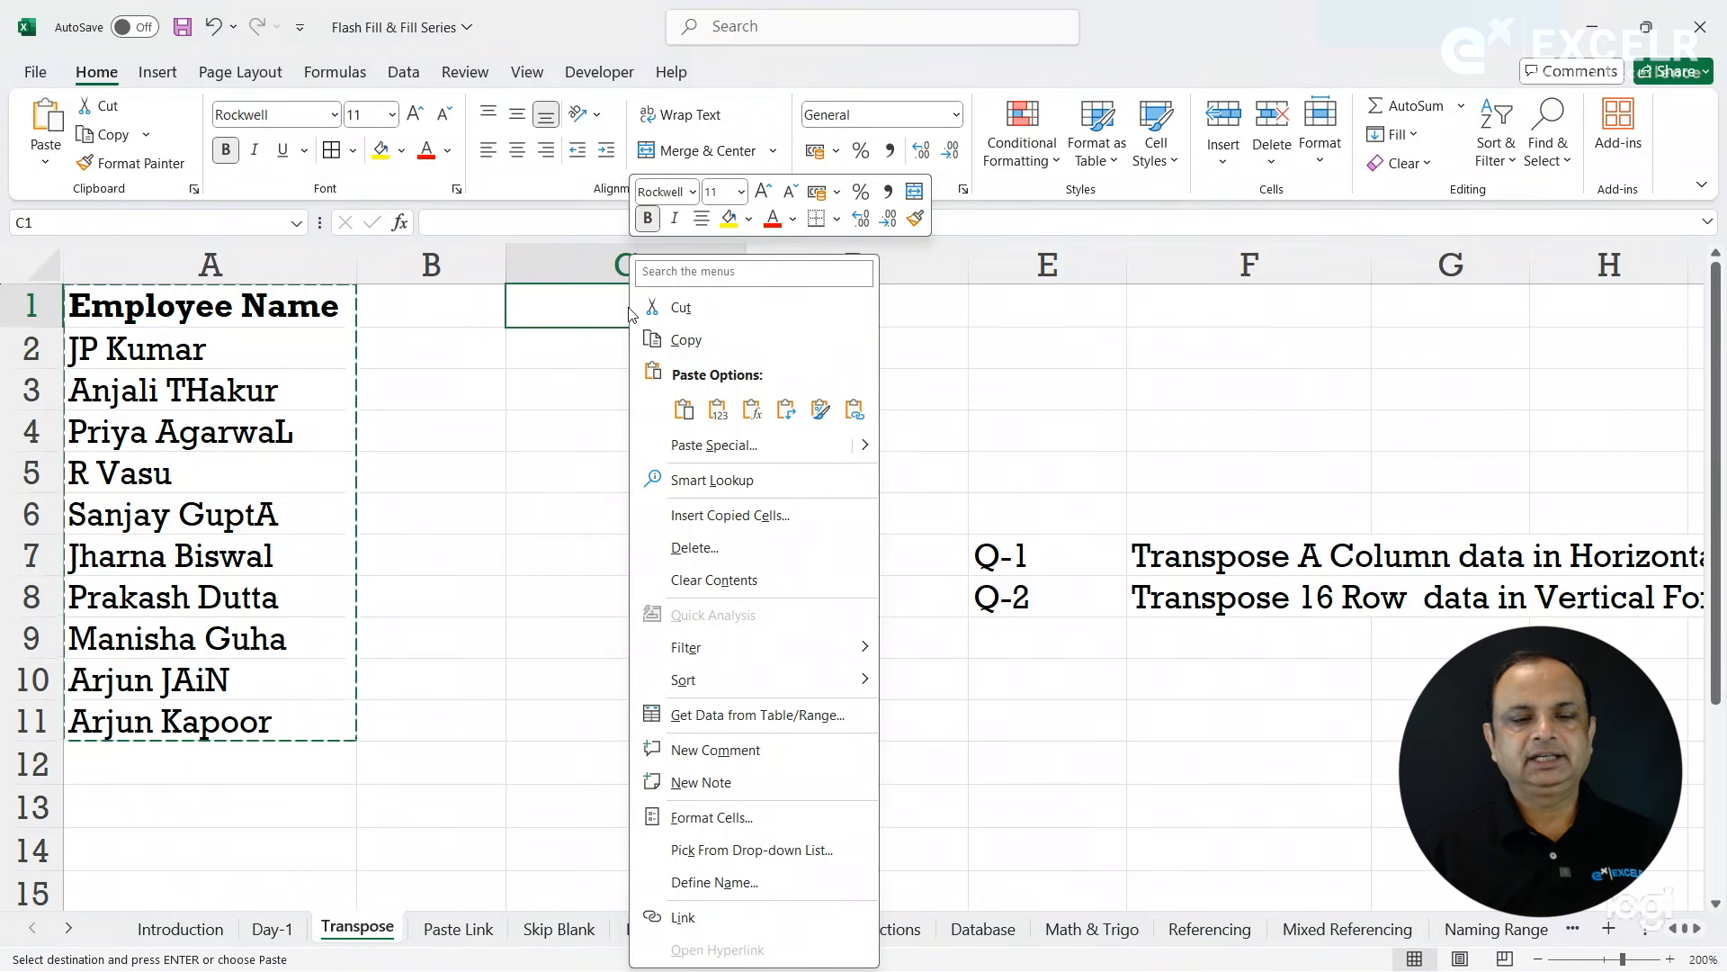
pyautogui.click(686, 415)
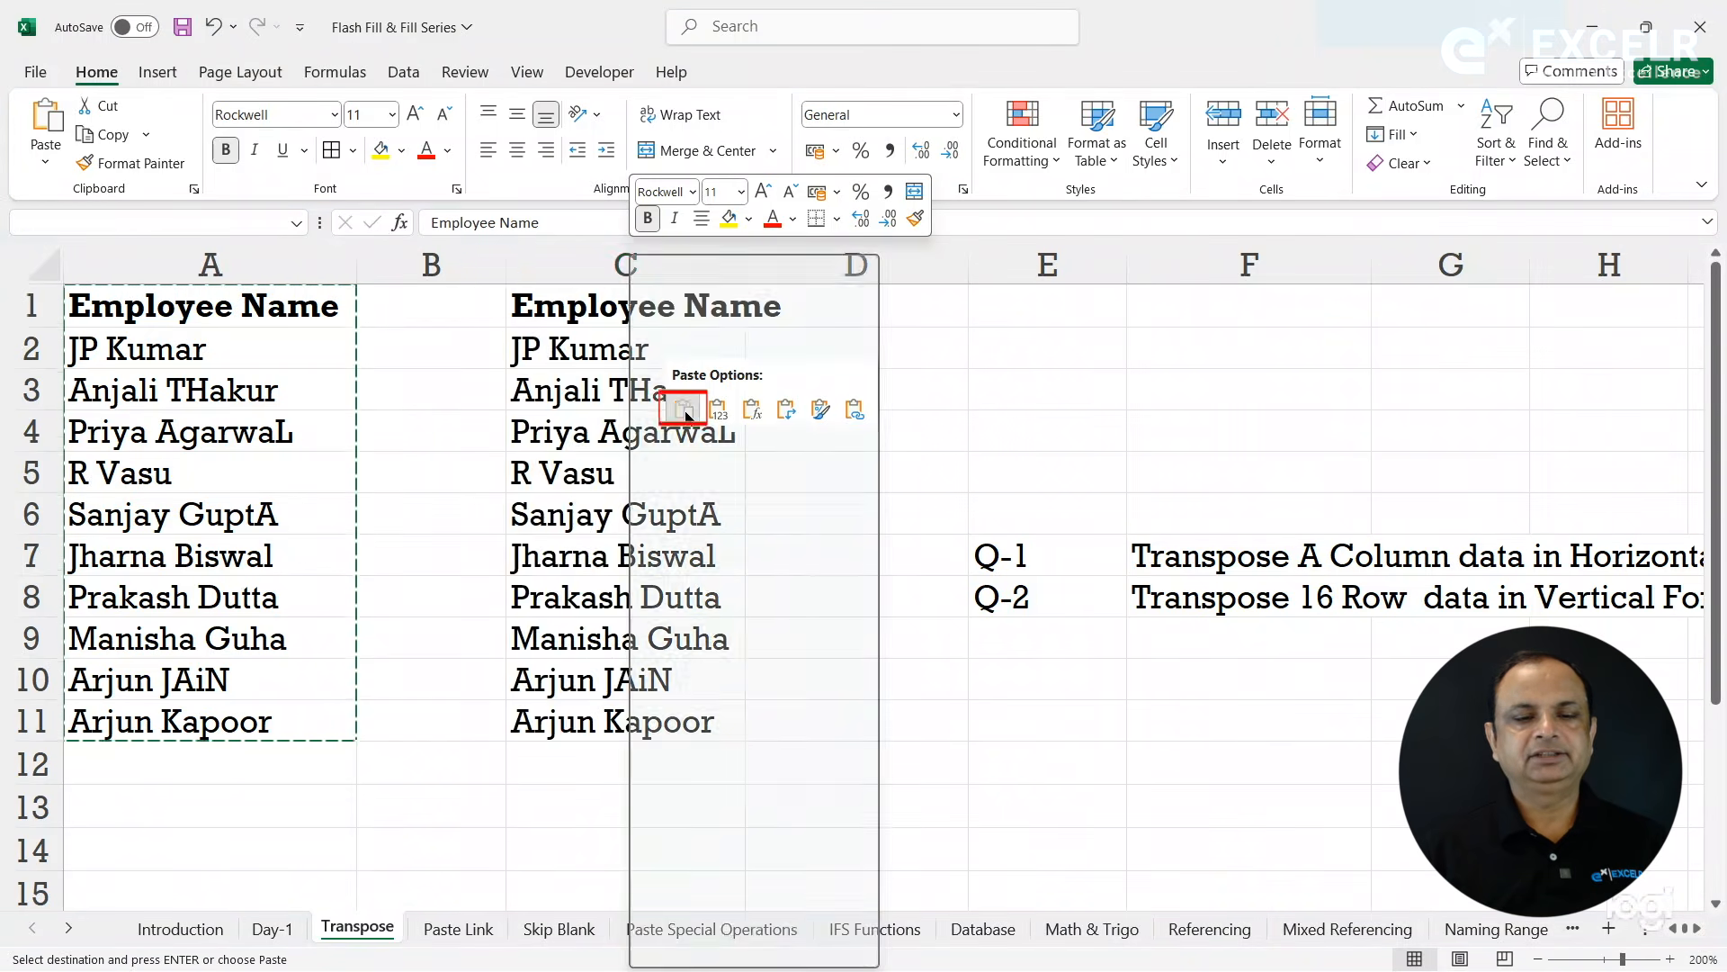
pyautogui.click(667, 347)
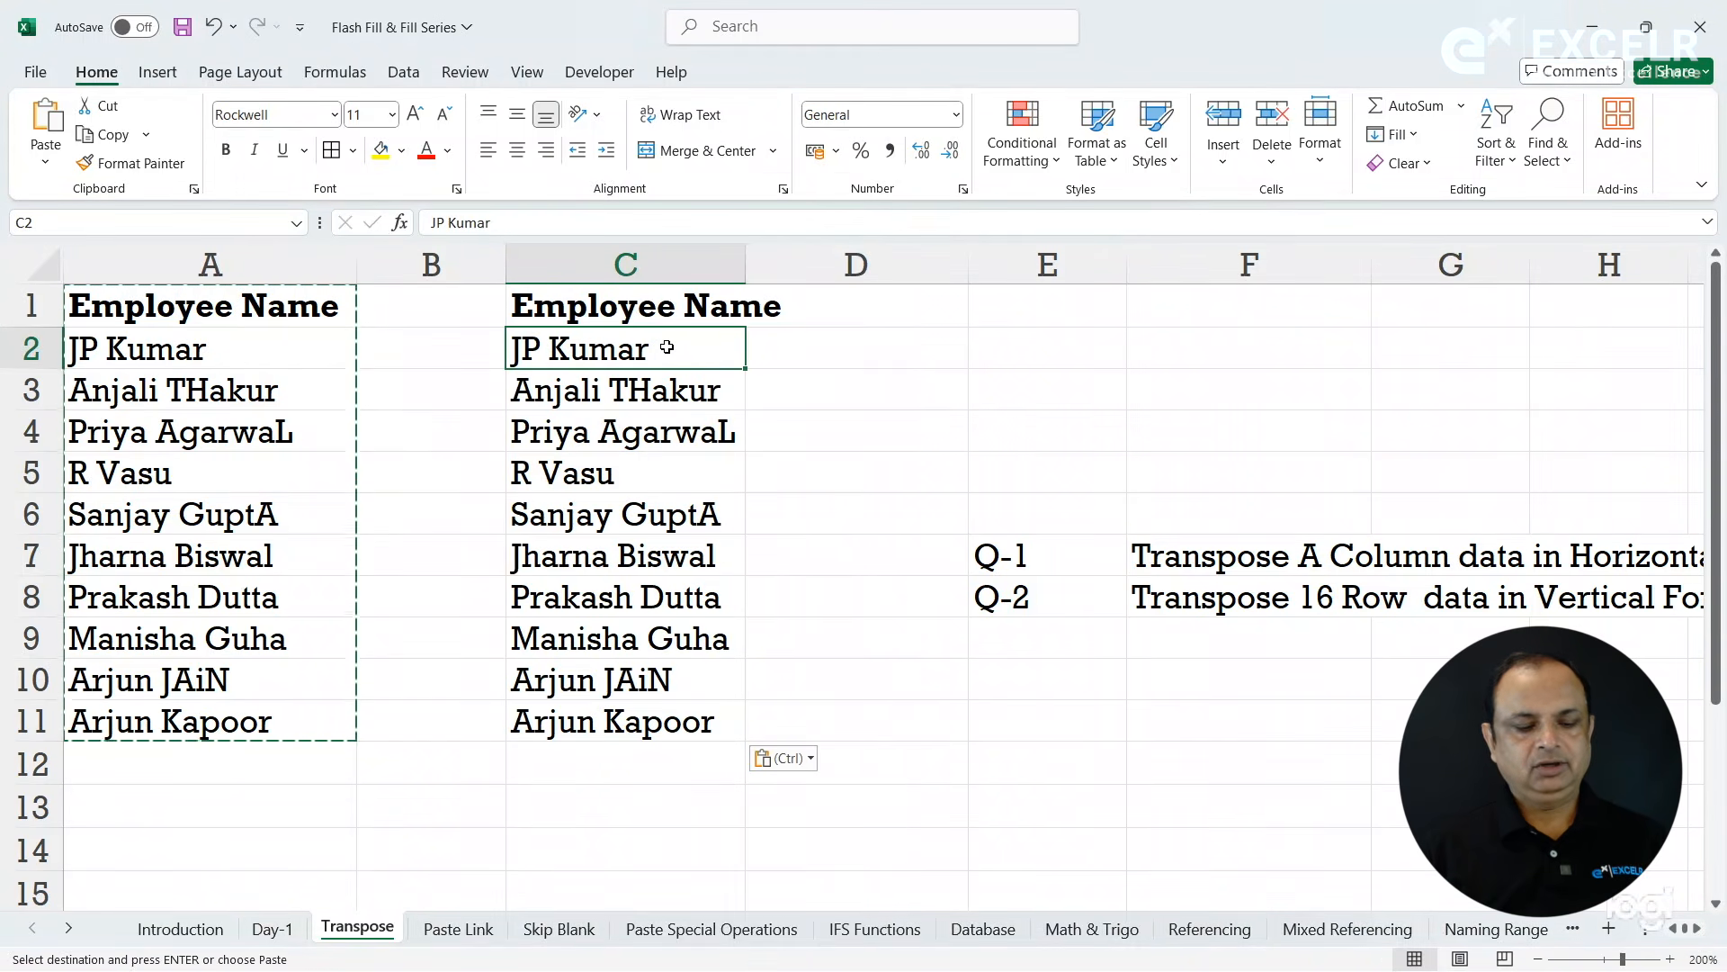
pyautogui.hotkey('ctrl', 'z')
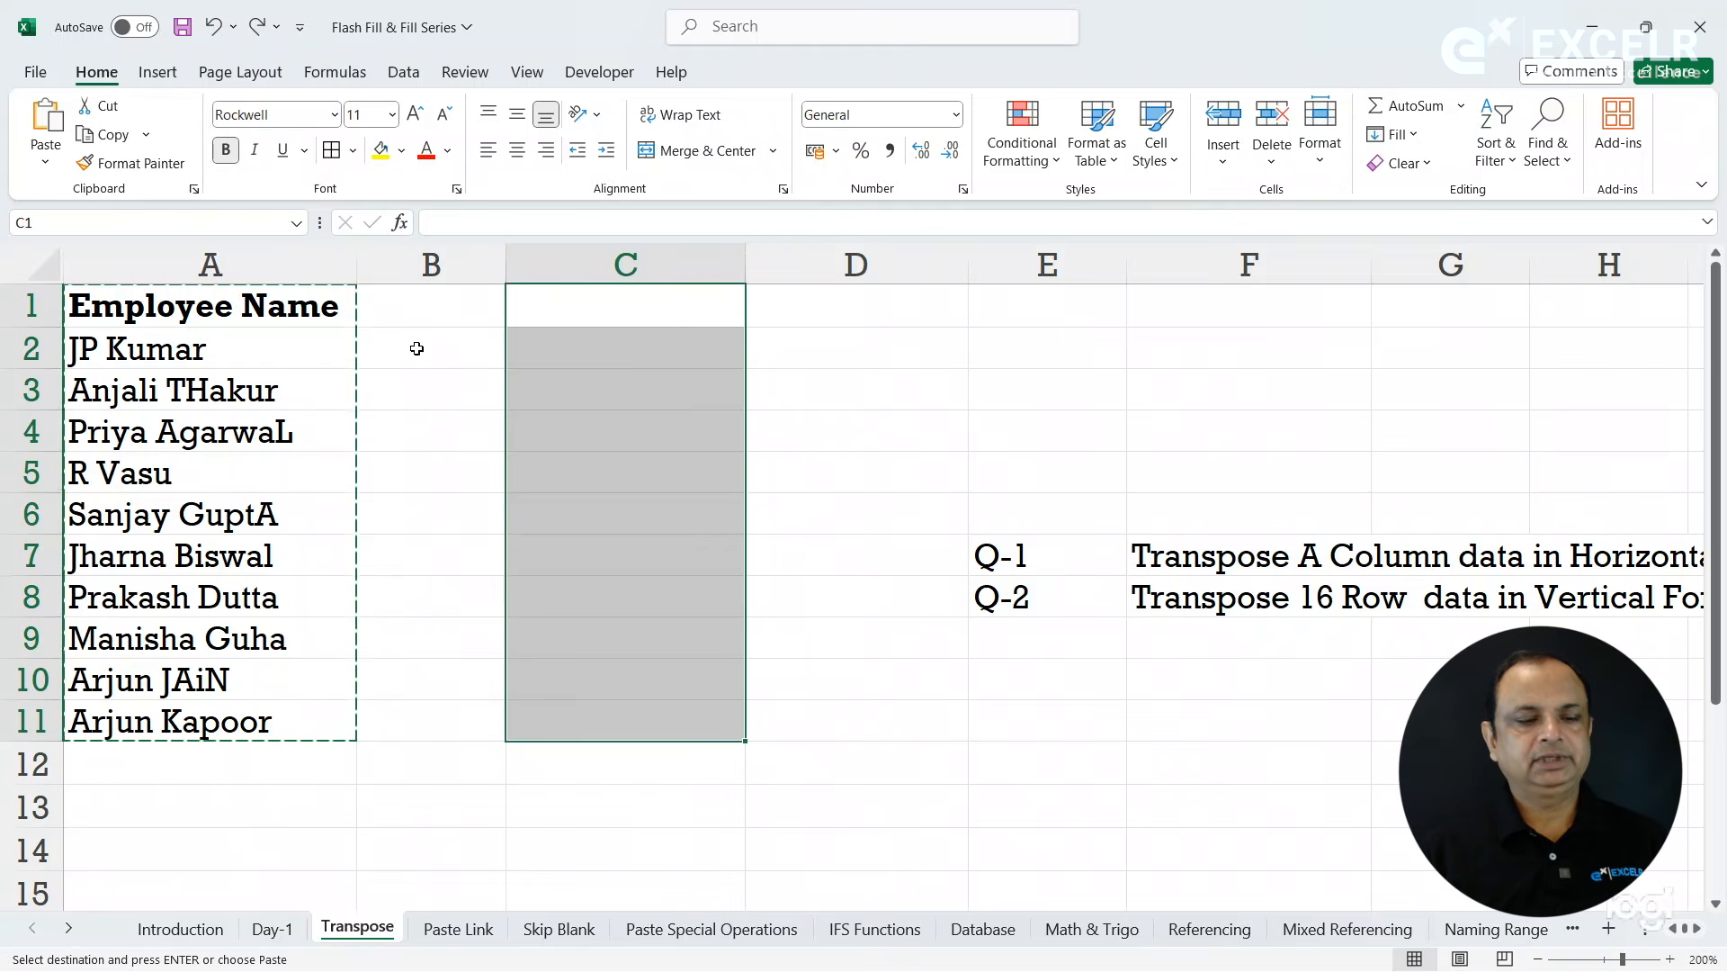
pyautogui.click(415, 348)
pyautogui.press('Escape')
# - Place a copy of the Employee Name list A1:A11 directly into C1:C11 without using the clipboard, and delete the contents of column C
pyautogui.click(328, 309)
pyautogui.moveTo(328, 308); pyautogui.dragTo(299, 705)
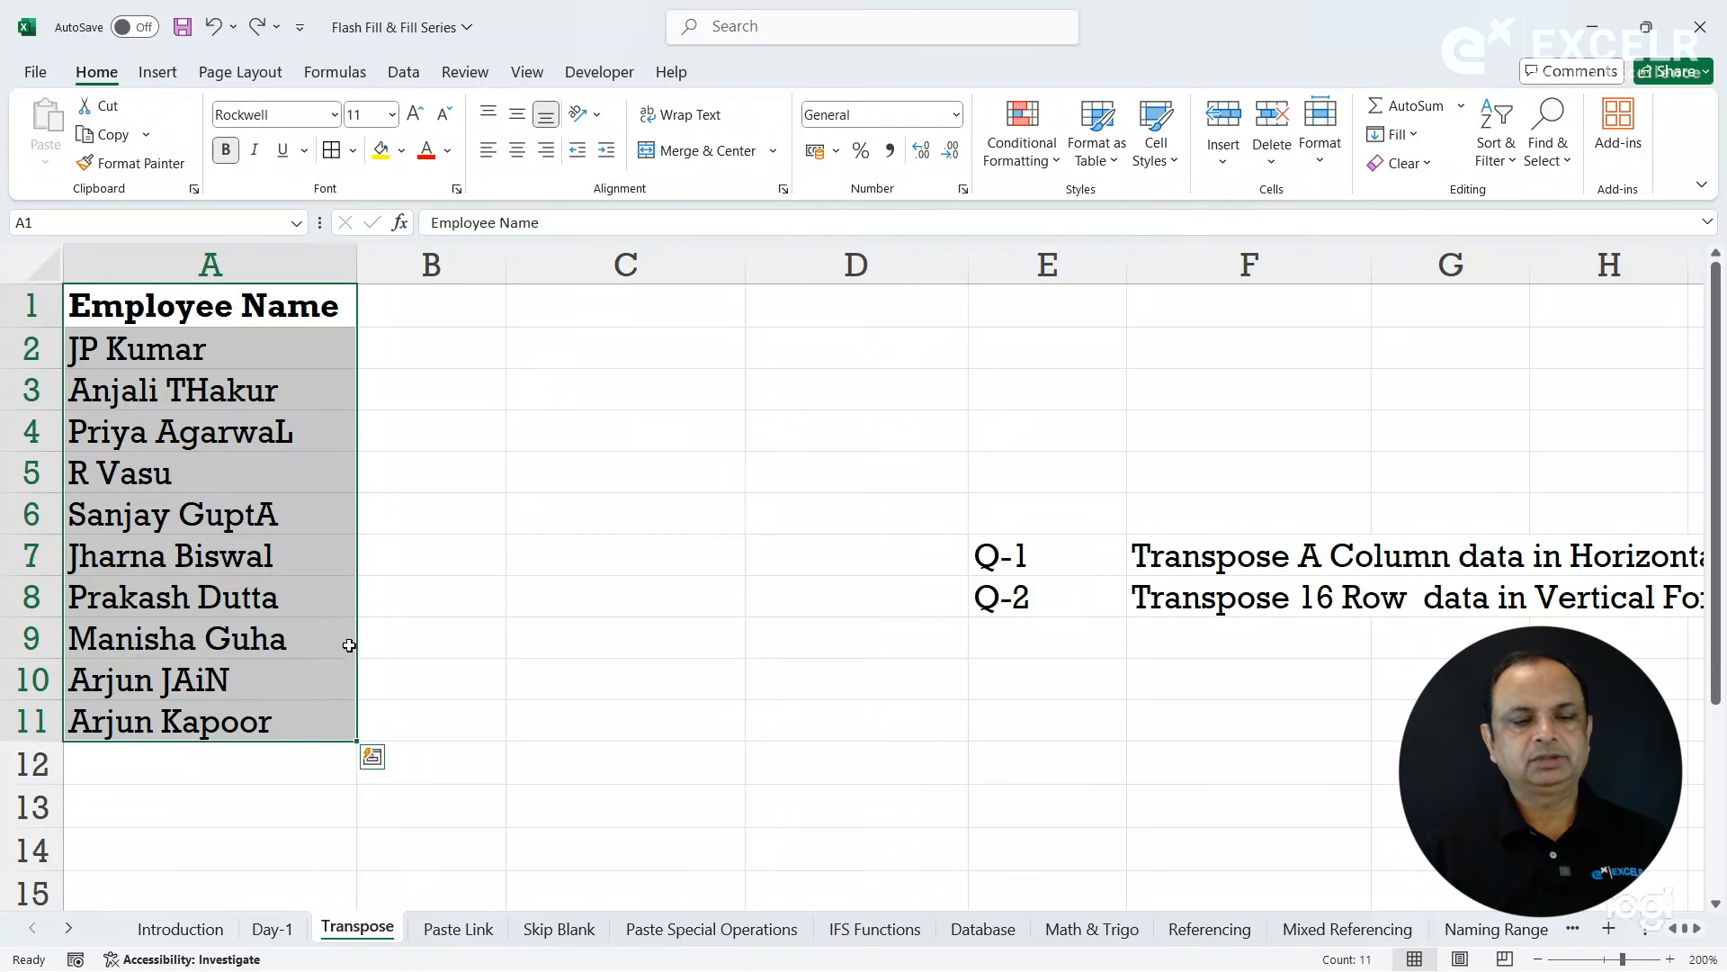
pyautogui.moveTo(361, 576); pyautogui.dragTo(690, 561)
pyautogui.hotkey('ctrl', 'q')
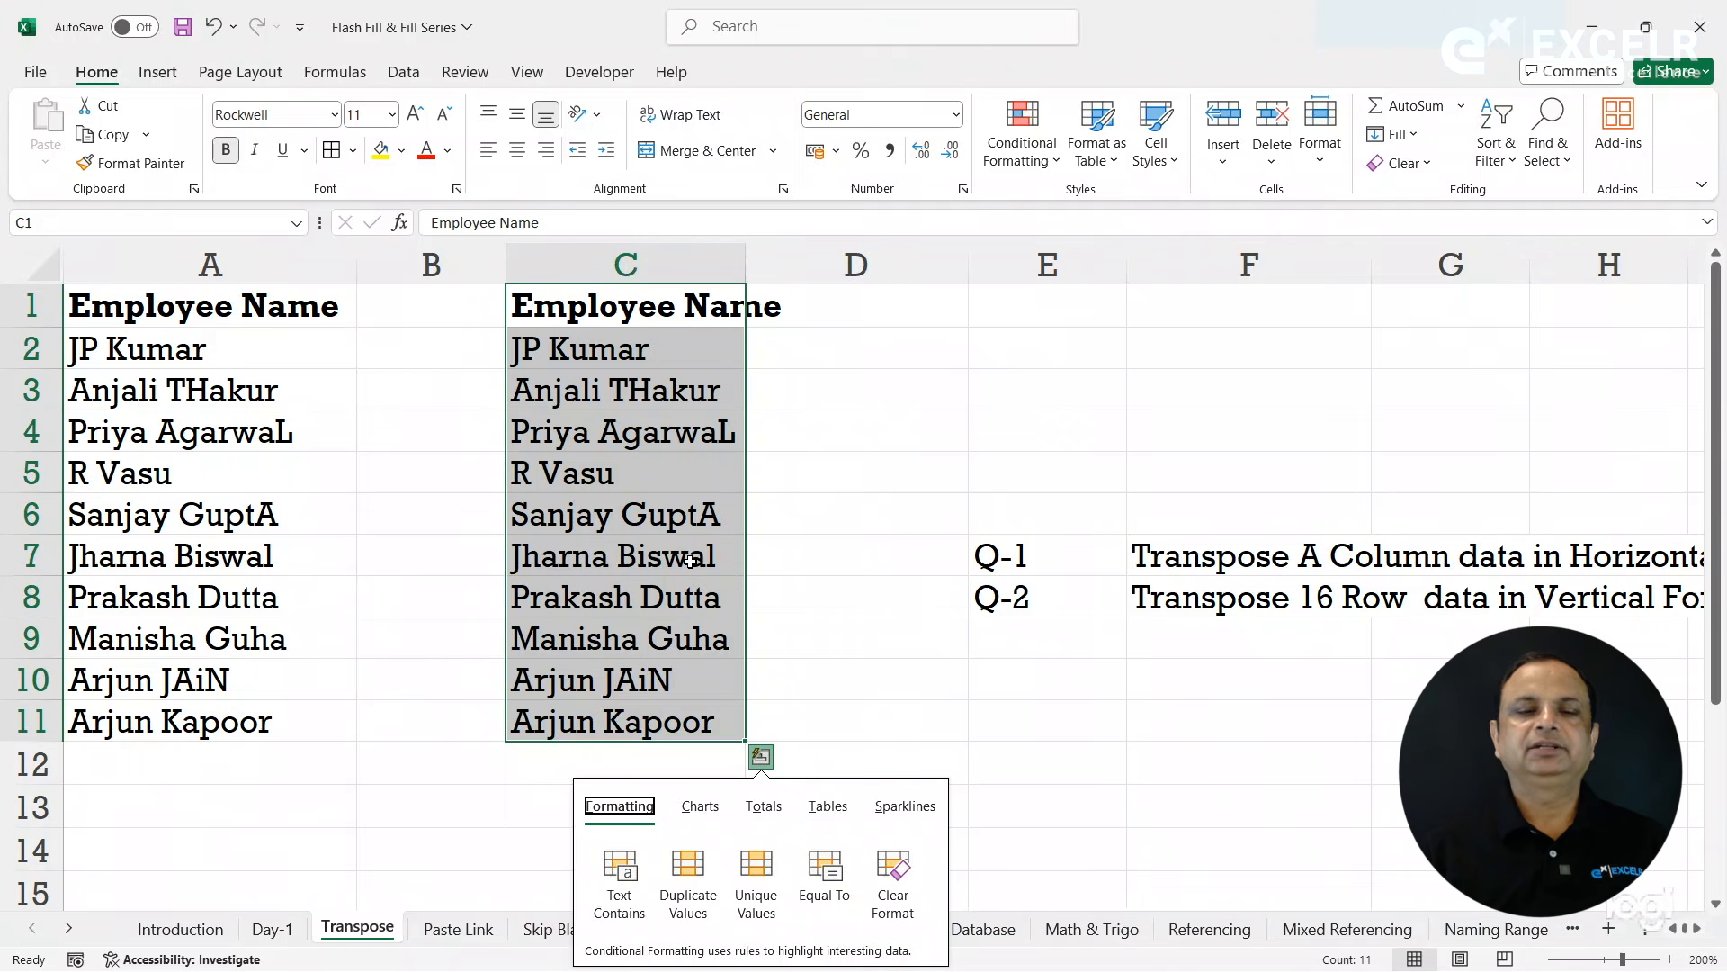
pyautogui.click(820, 444)
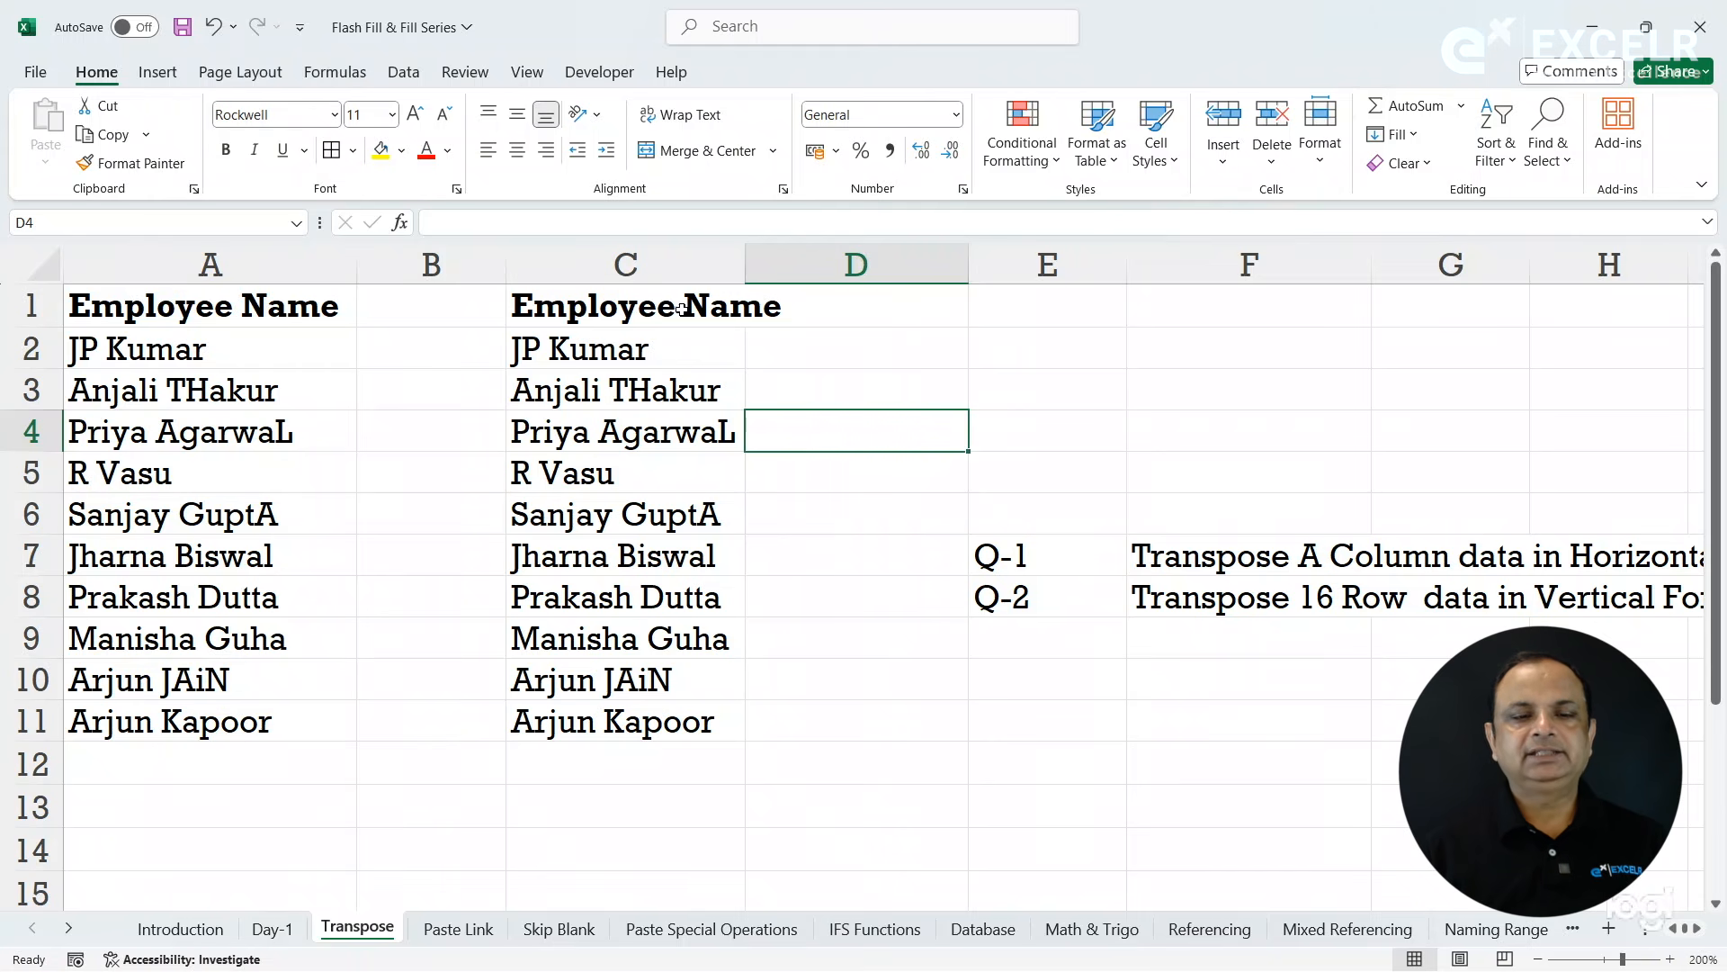
pyautogui.click(665, 262)
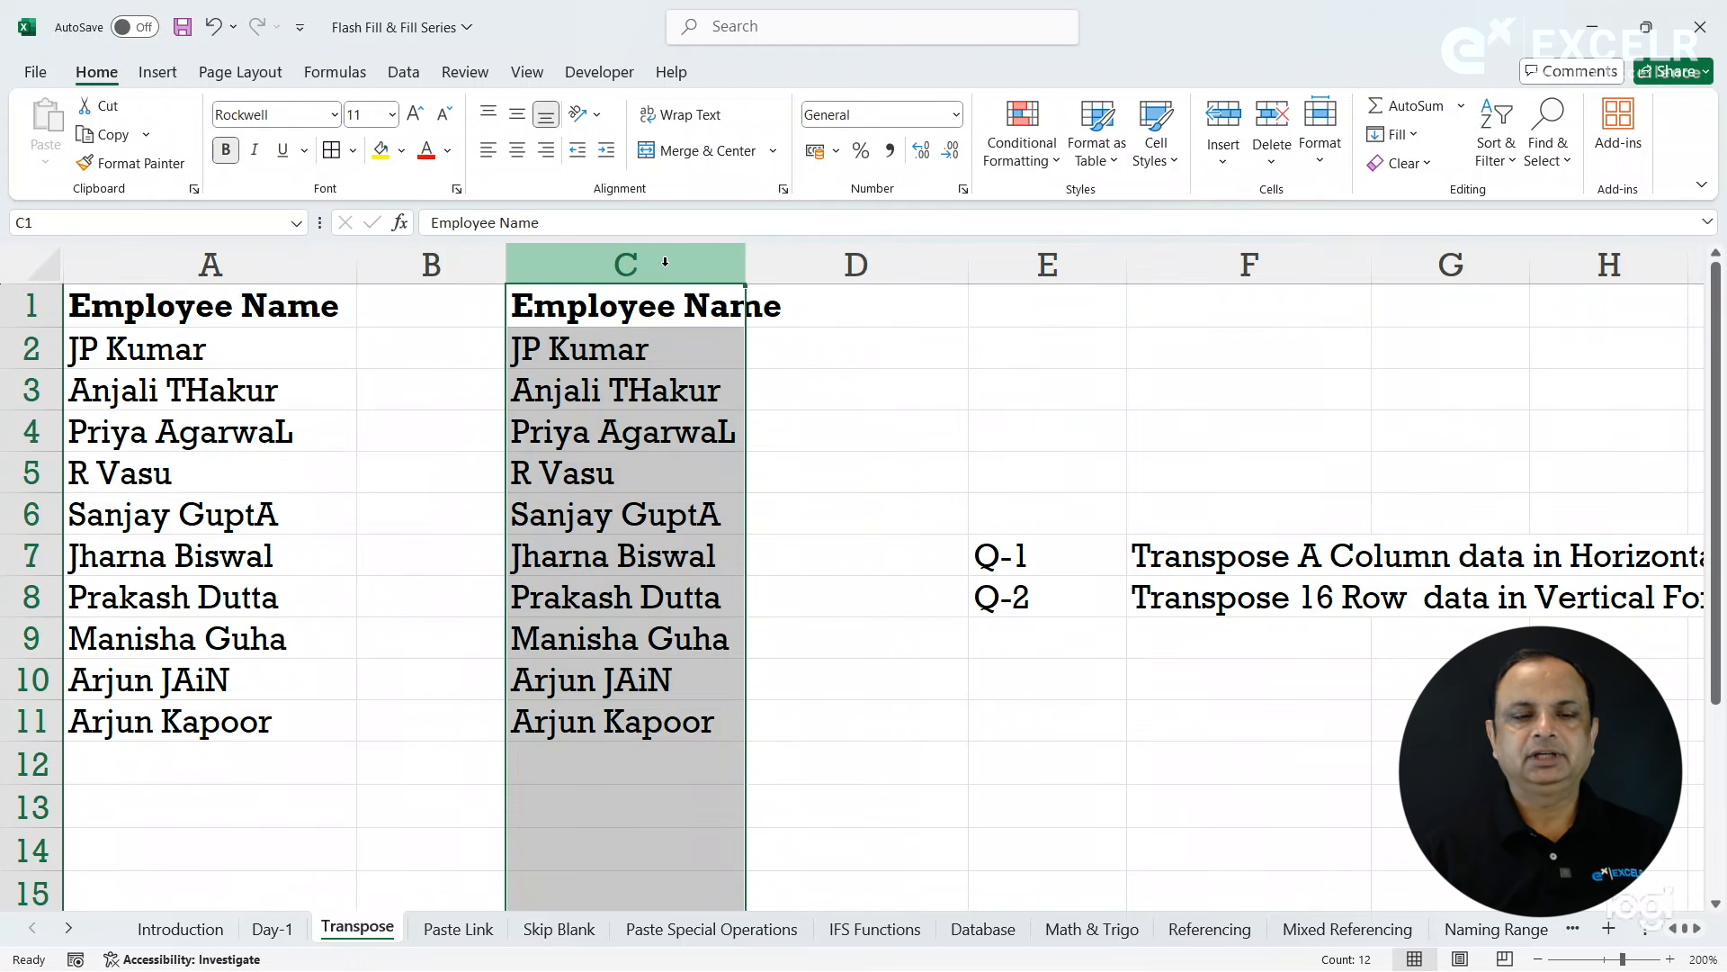
pyautogui.press('Delete')
pyautogui.click(558, 346)
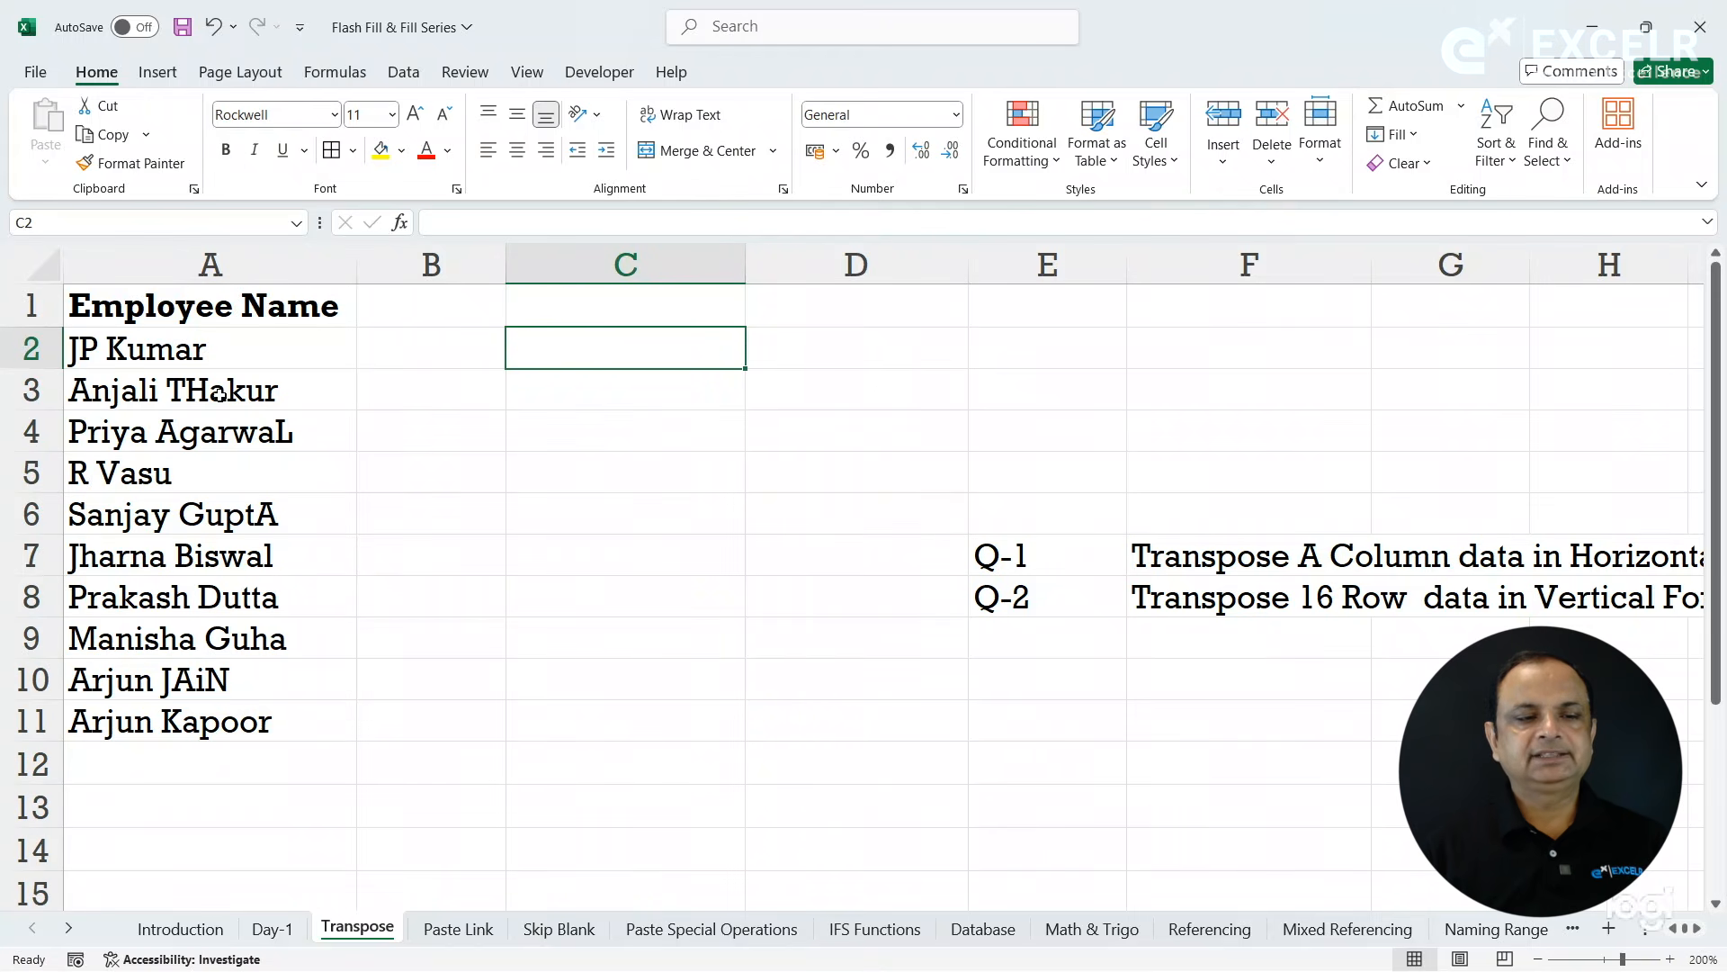
# - Examine column A and read the full Q-1 and Q-2 transpose tasks in rows 7 and 8
pyautogui.click(230, 264)
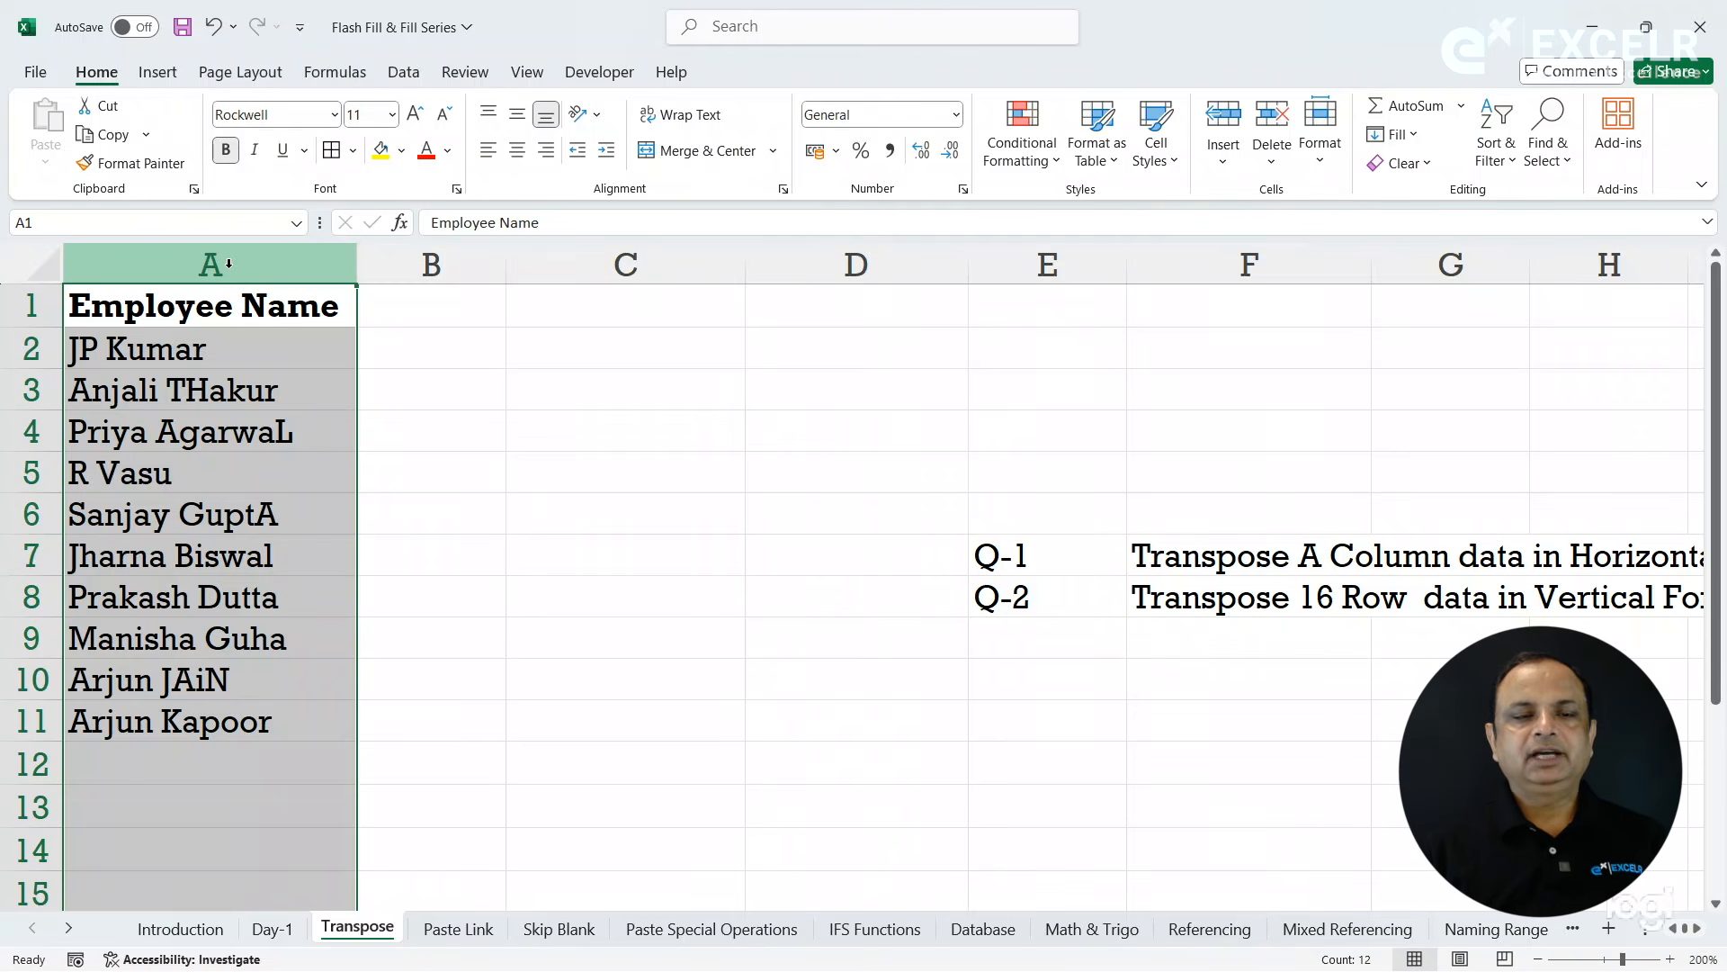
pyautogui.click(1172, 556)
pyautogui.press('Right')
pyautogui.press('Right')
pyautogui.press('Right')
pyautogui.press('Right')
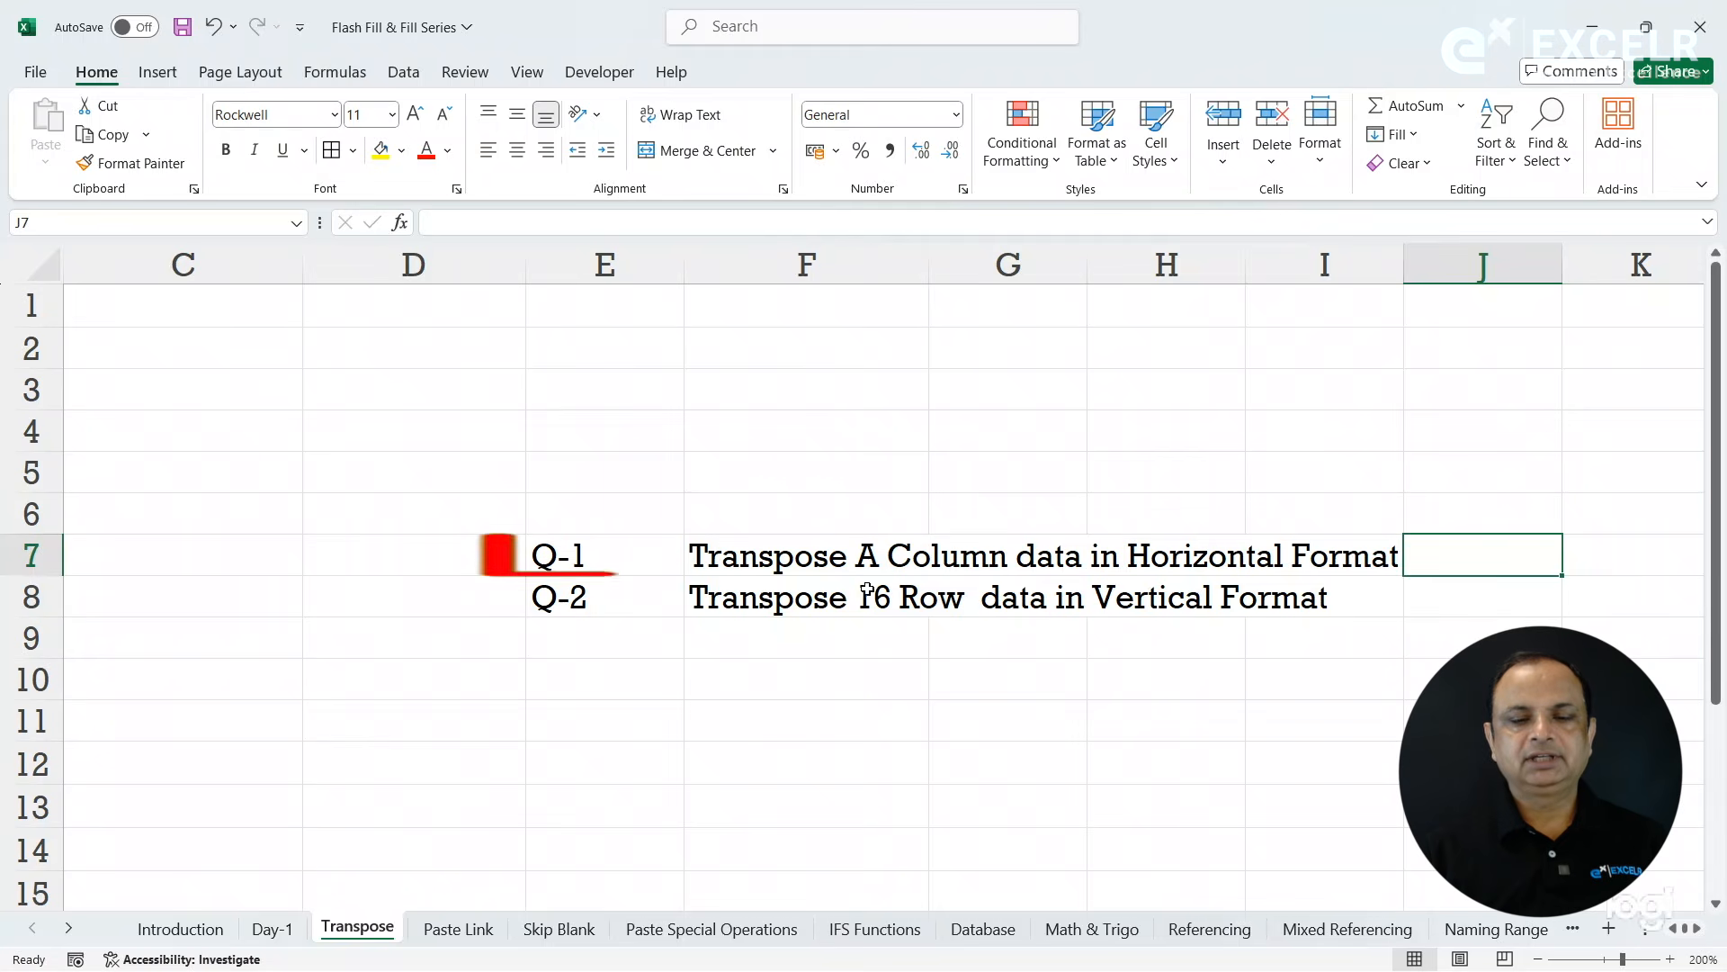
pyautogui.click(961, 556)
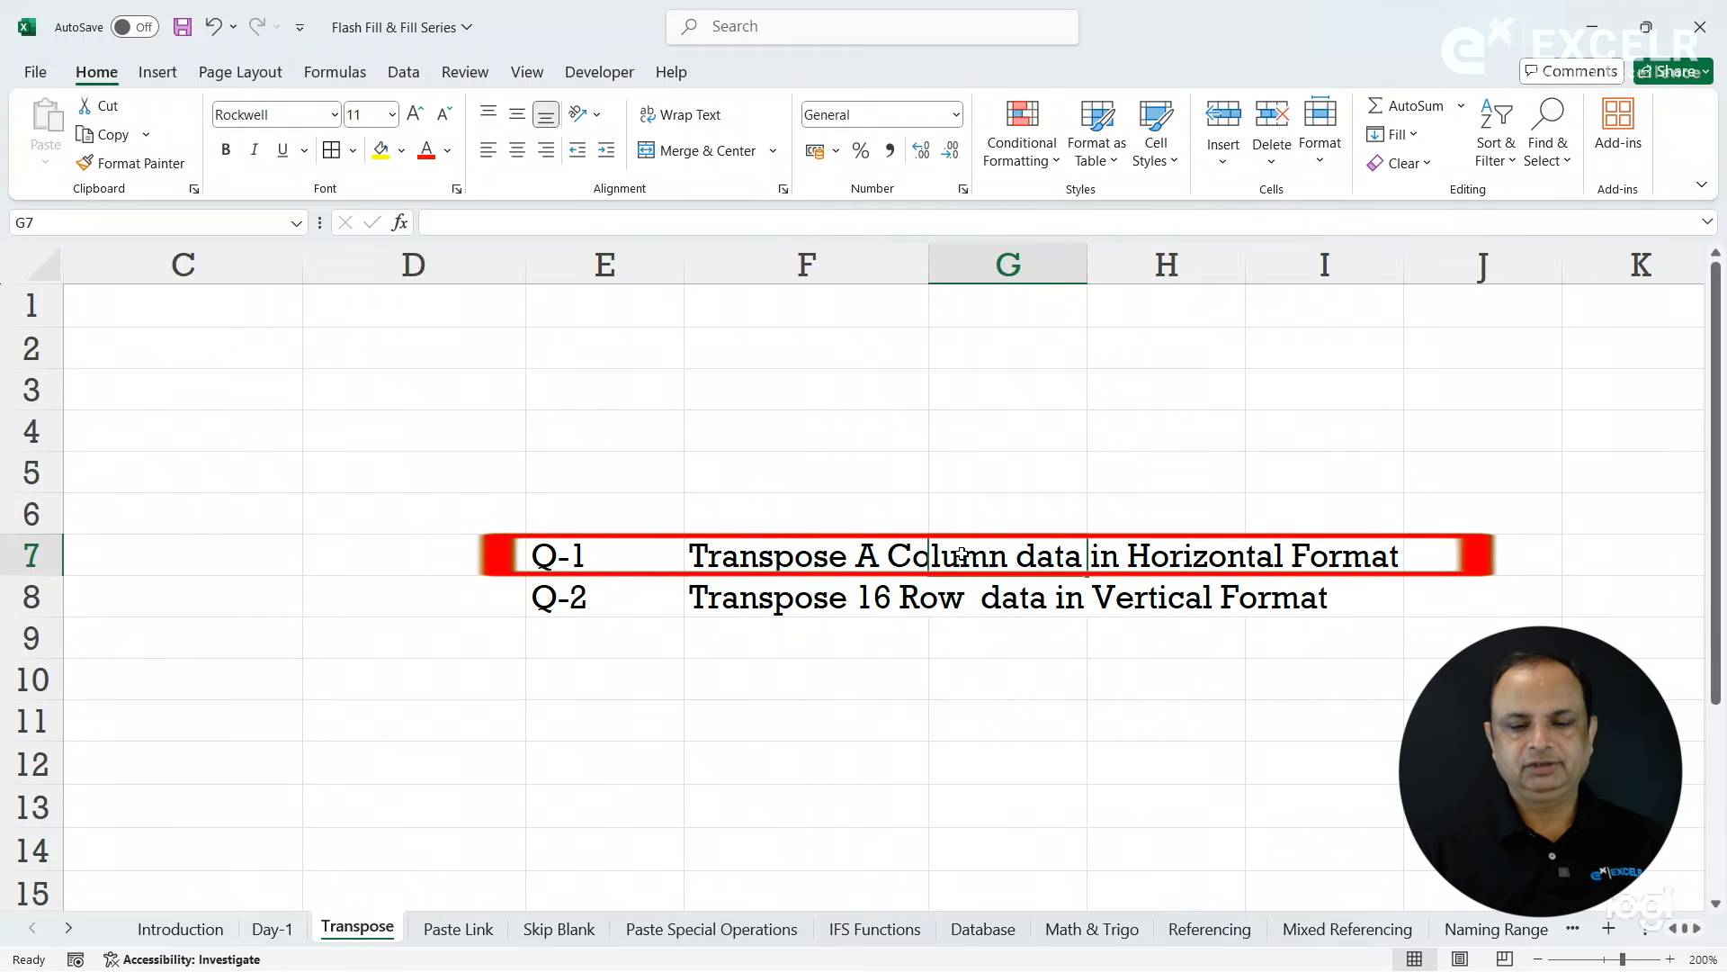
pyautogui.press('Left')
pyautogui.press('Left')
pyautogui.press('Left')
pyautogui.press('Left')
pyautogui.press('Left')
pyautogui.press('Left')
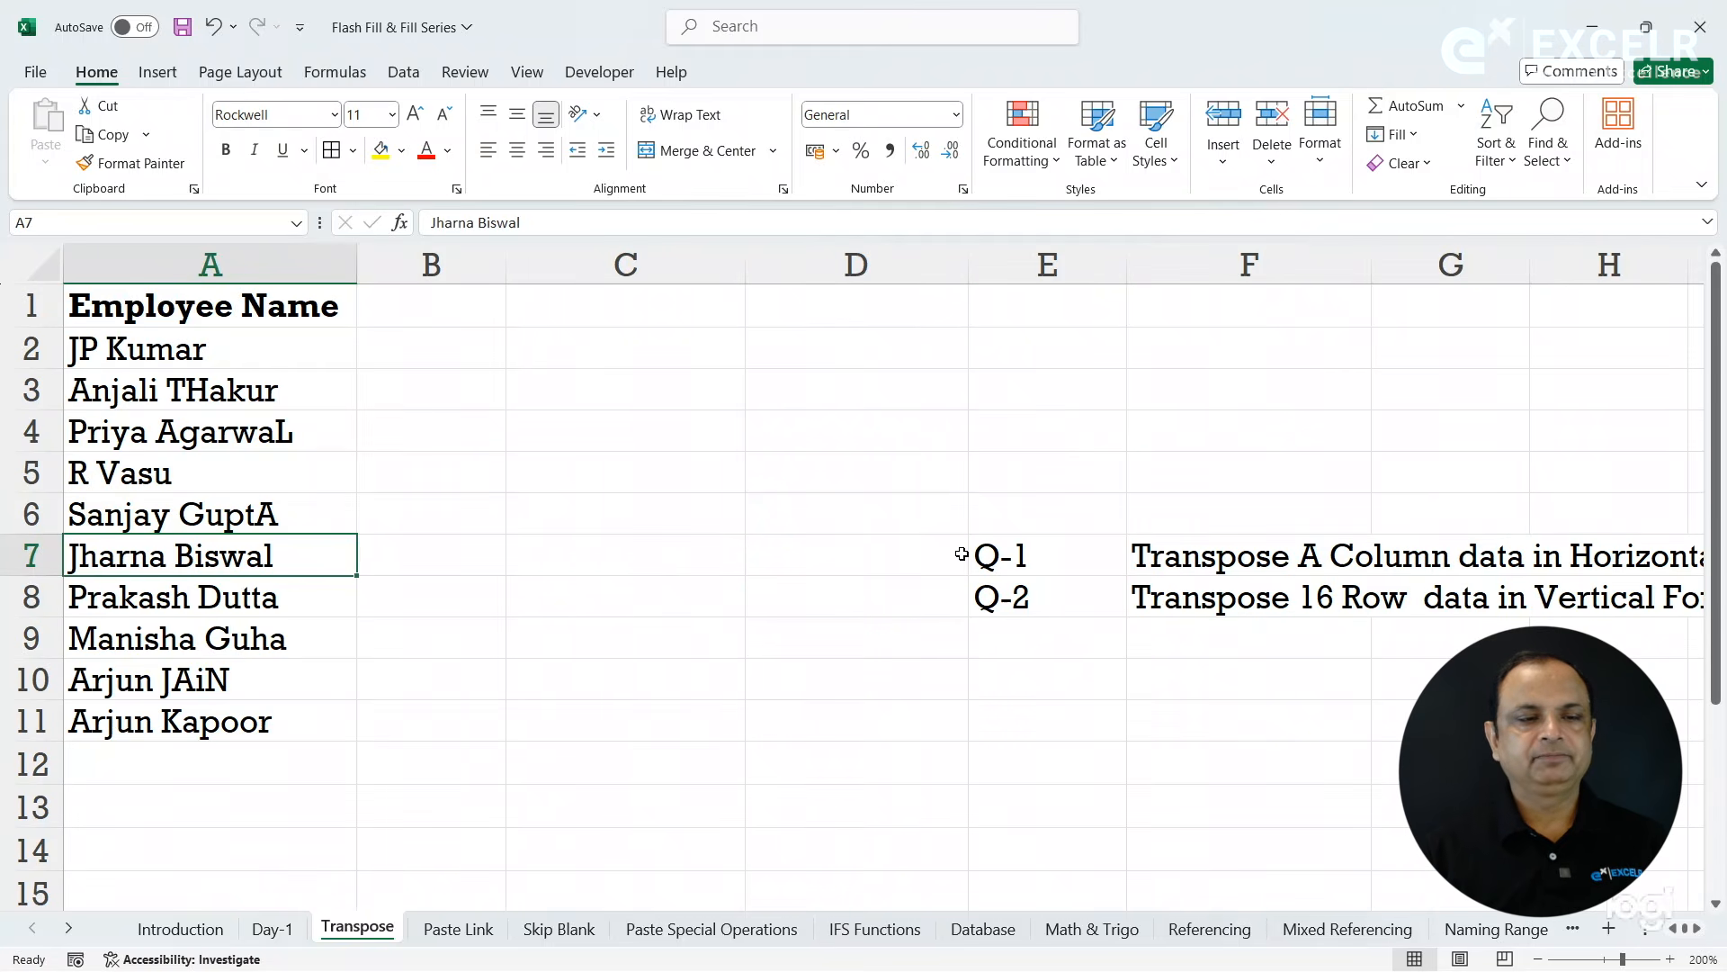
# - Copy the employee names in A2:A11 and paste them horizontally from C1 using Paste Special with Transpose
pyautogui.moveTo(274, 353); pyautogui.dragTo(266, 710)
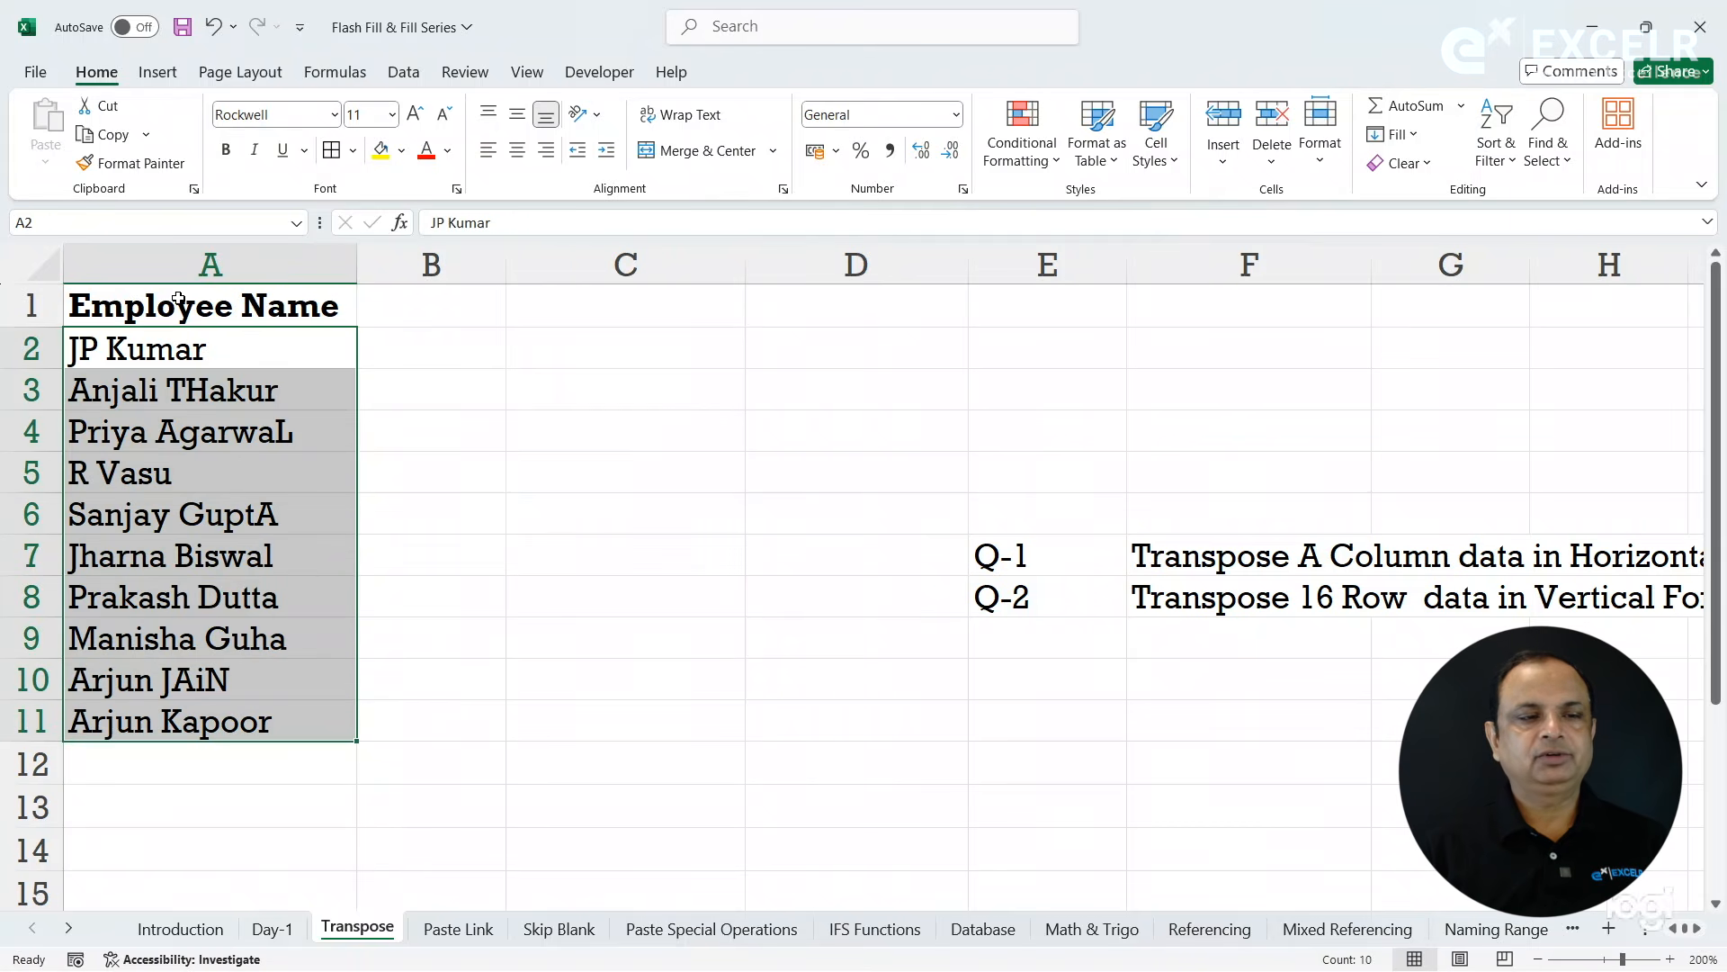
pyautogui.click(106, 134)
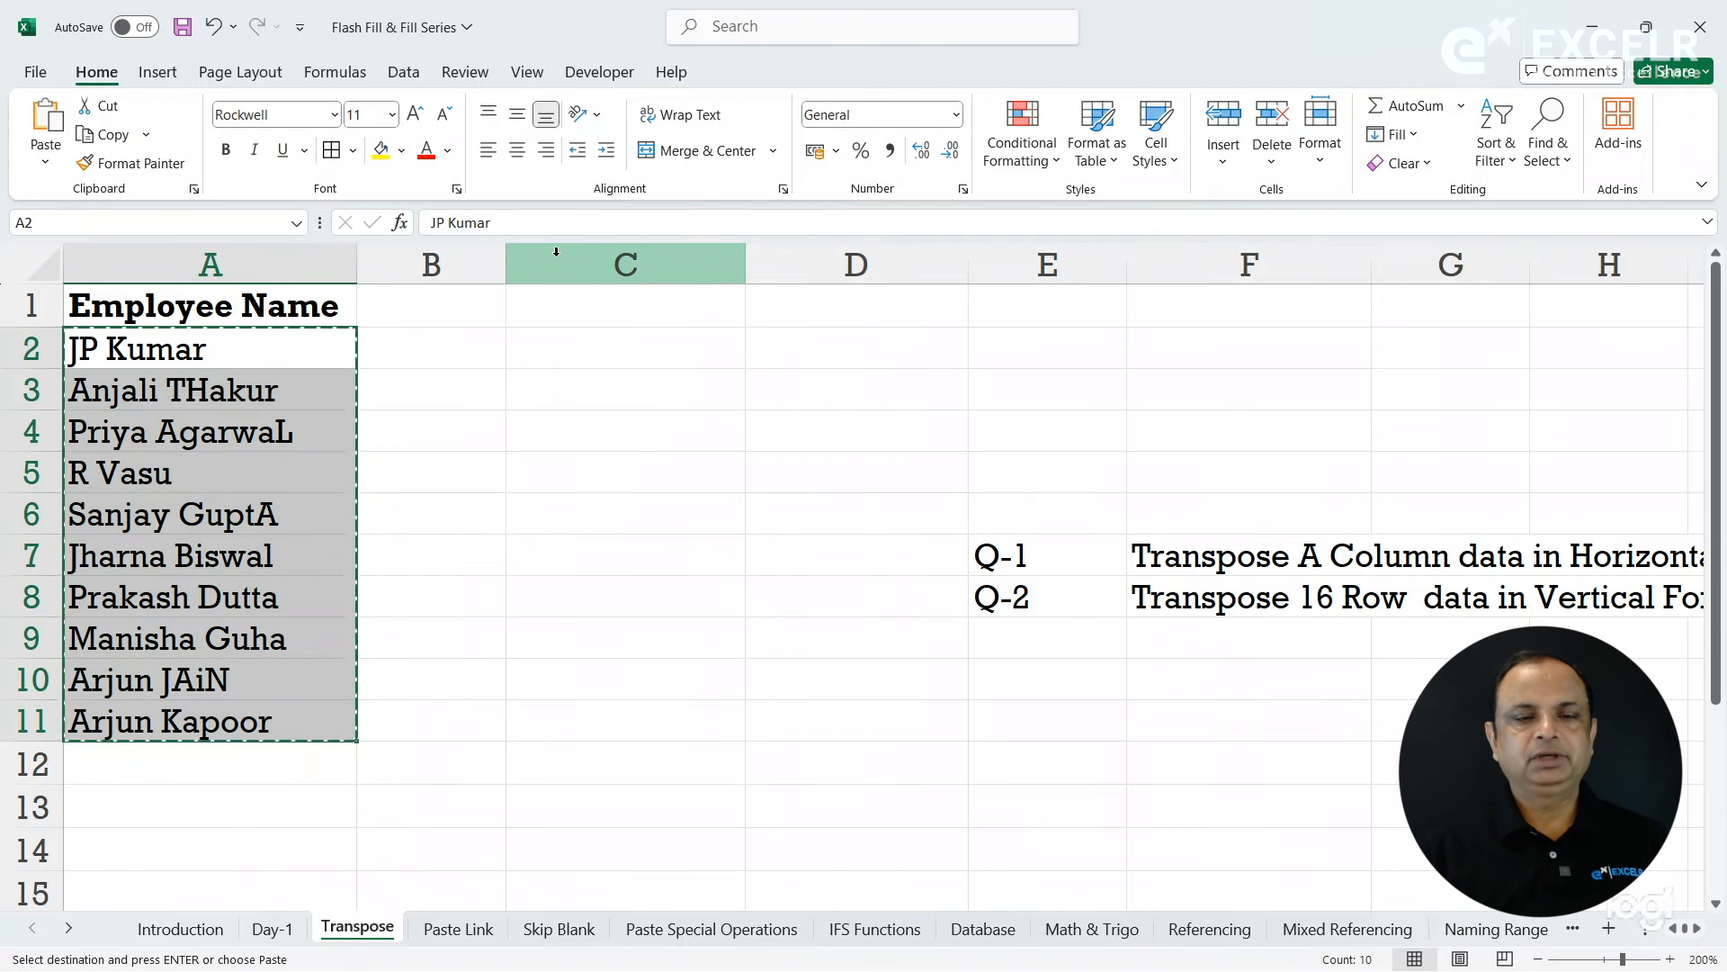
pyautogui.click(696, 299)
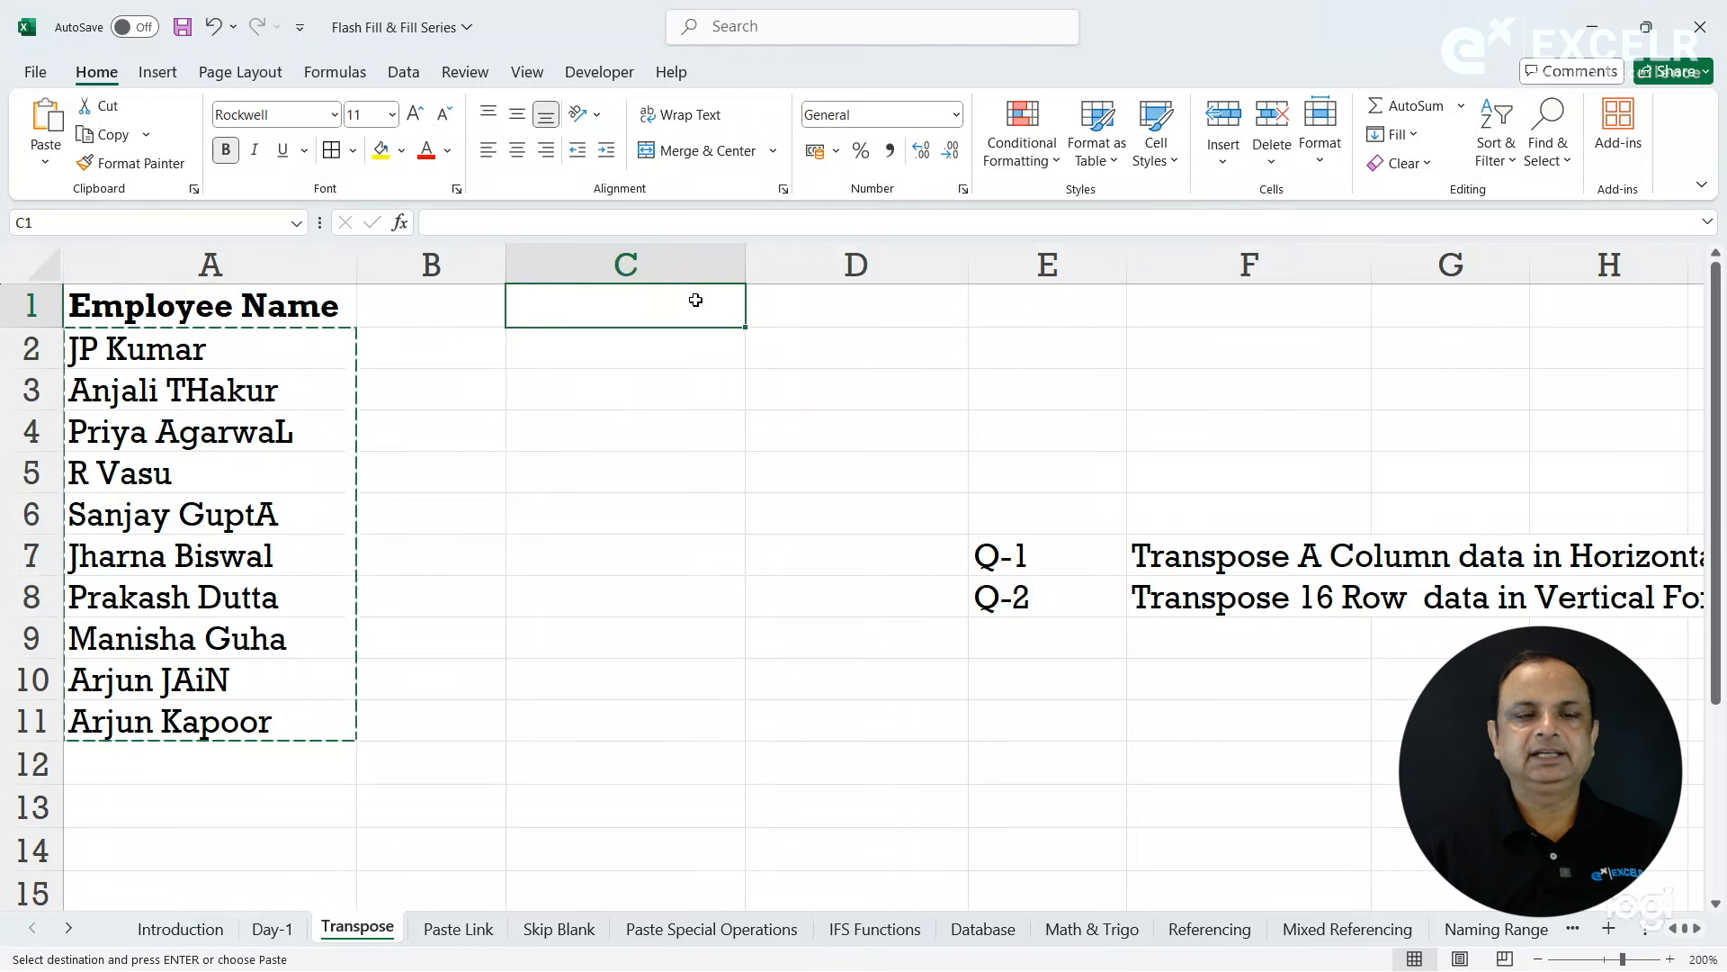
pyautogui.click(53, 162)
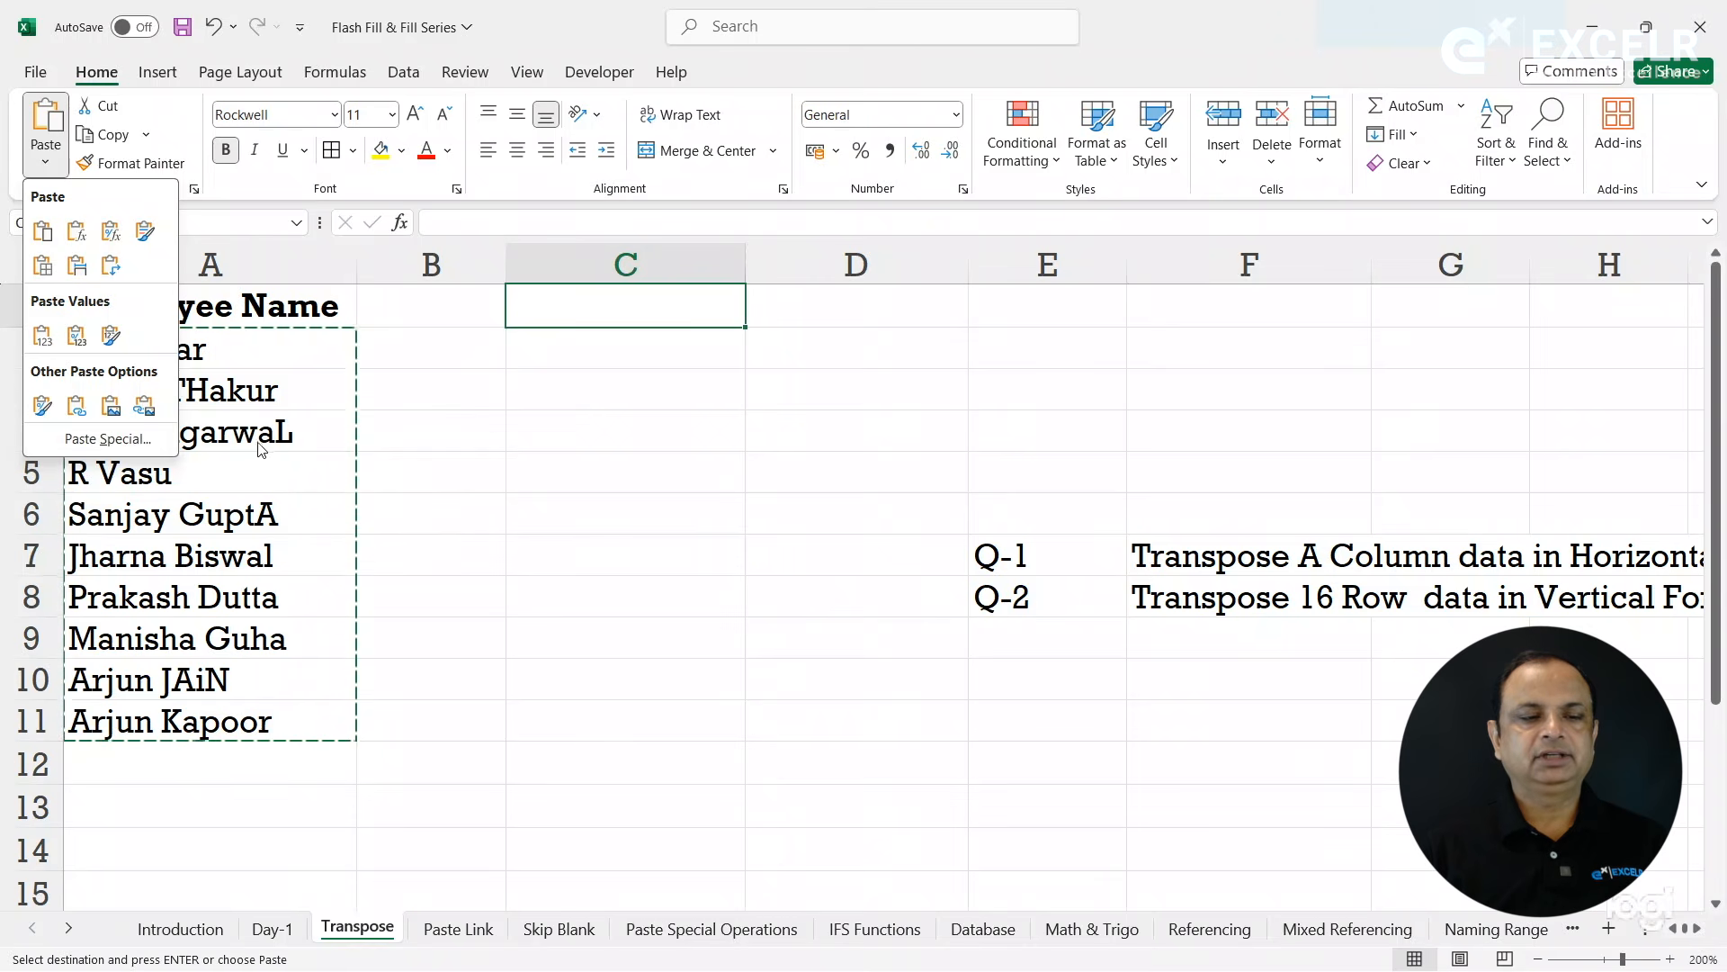
pyautogui.hotkey('ctrl', 'alt', 'v')
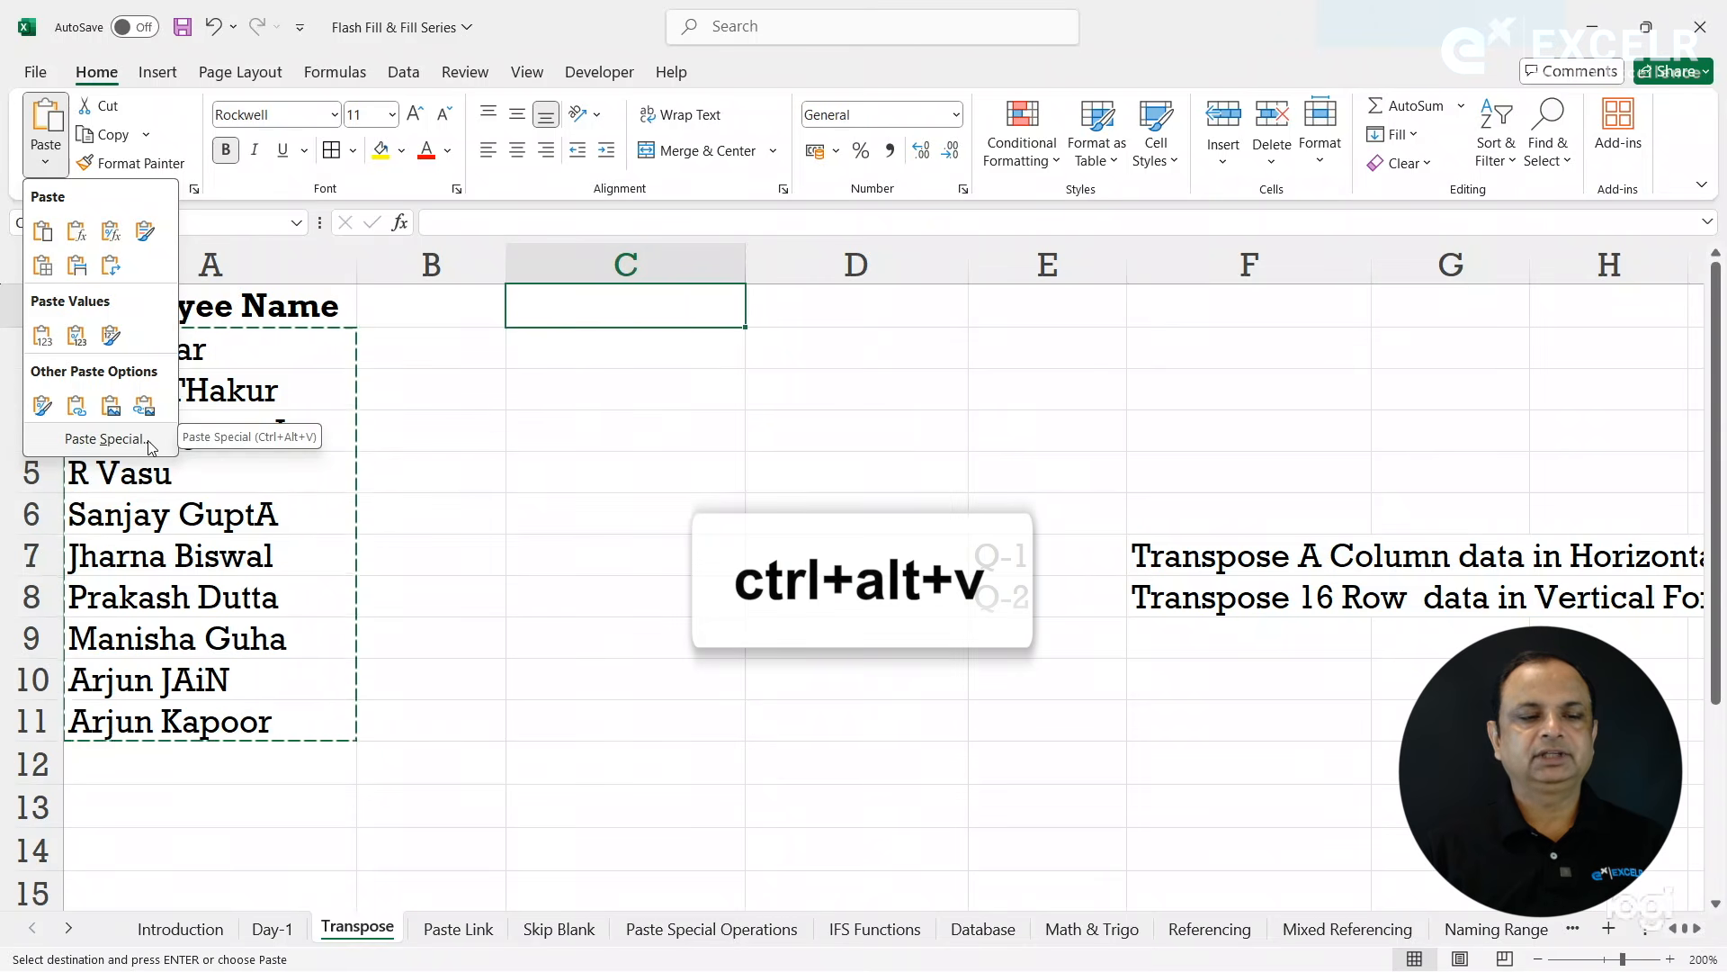
pyautogui.click(149, 443)
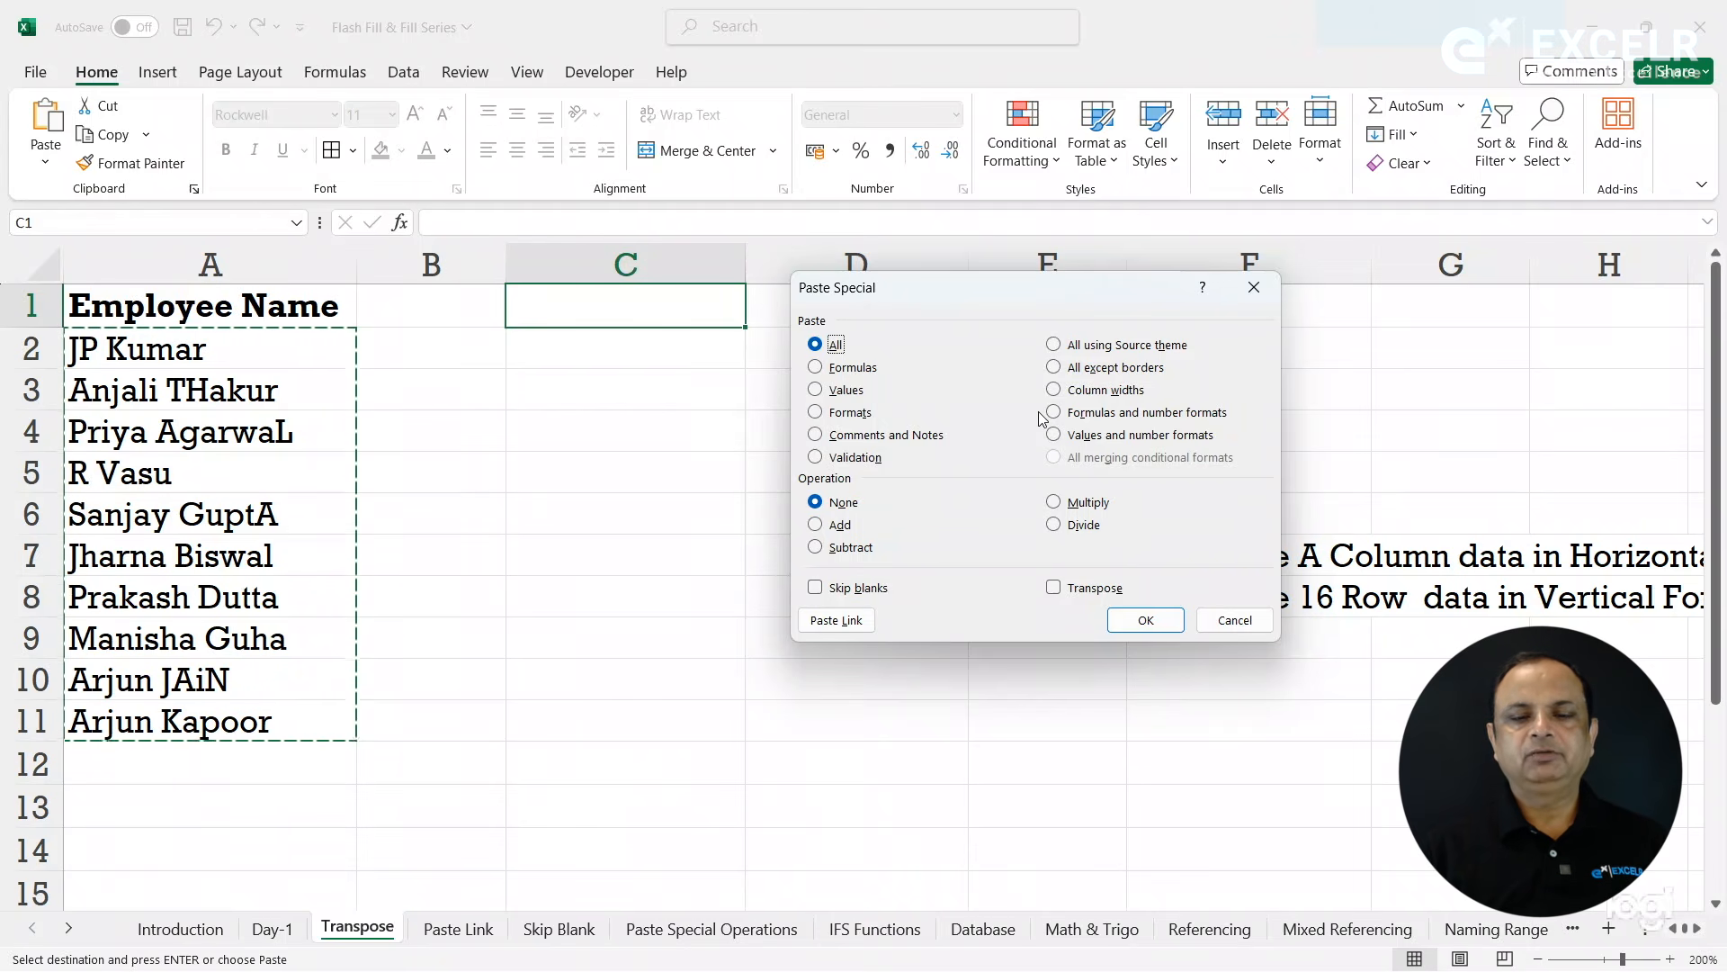
pyautogui.click(1073, 591)
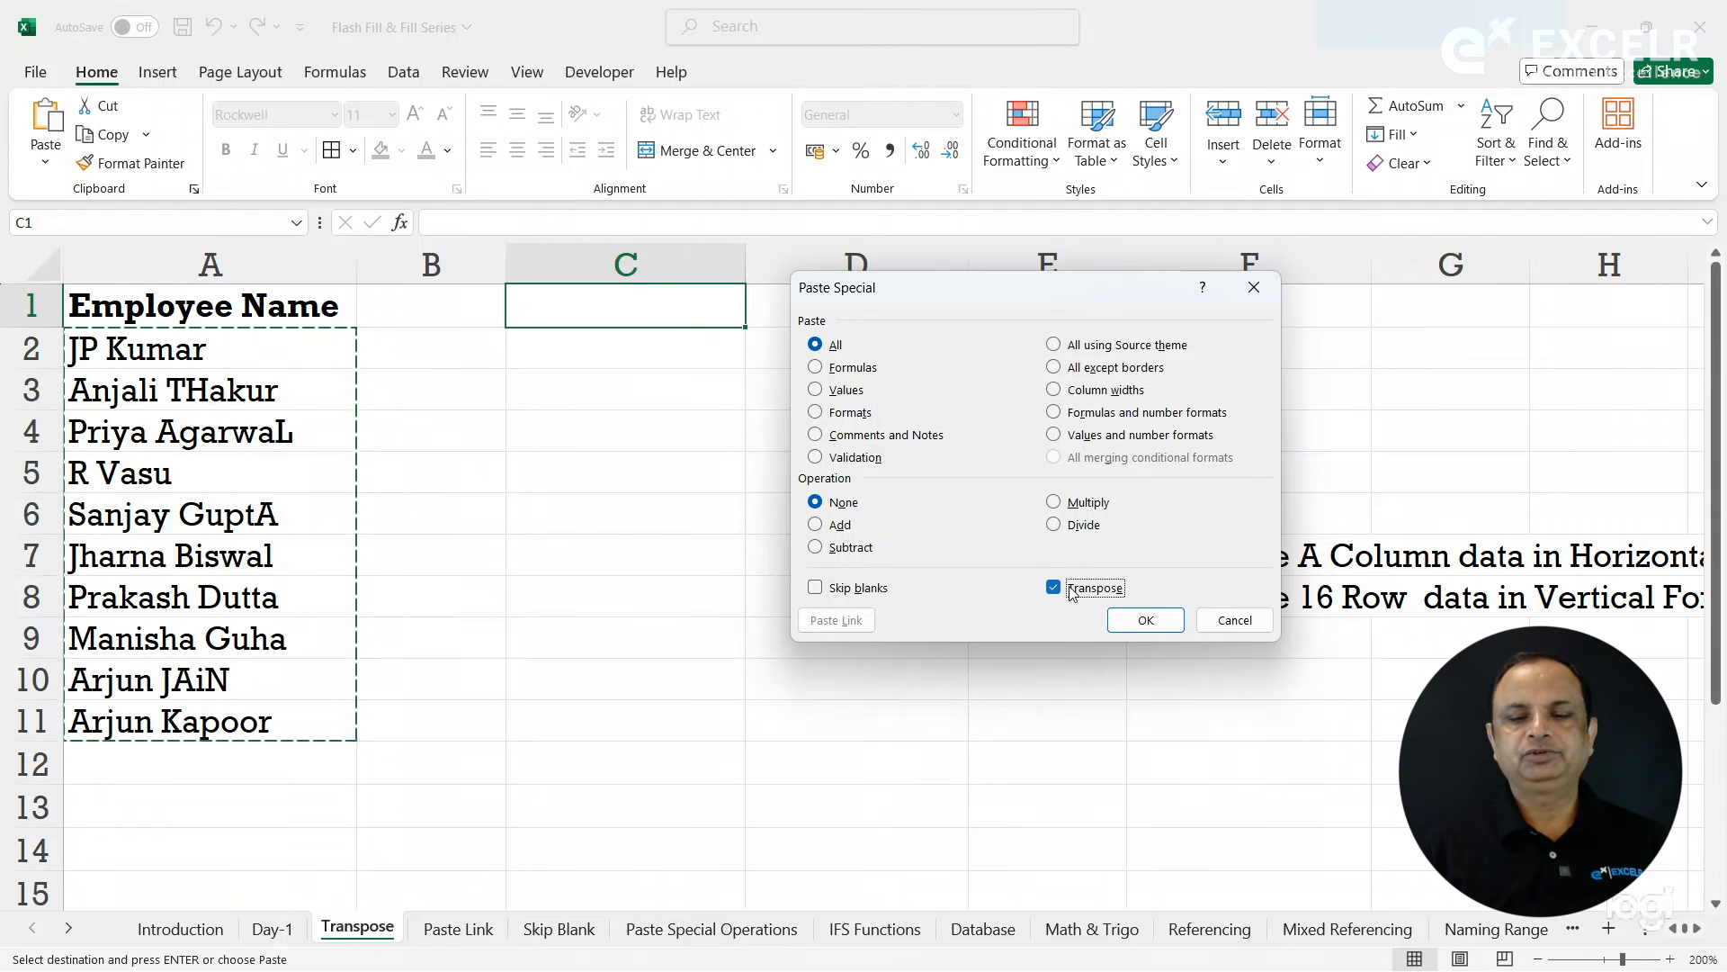
pyautogui.click(1142, 623)
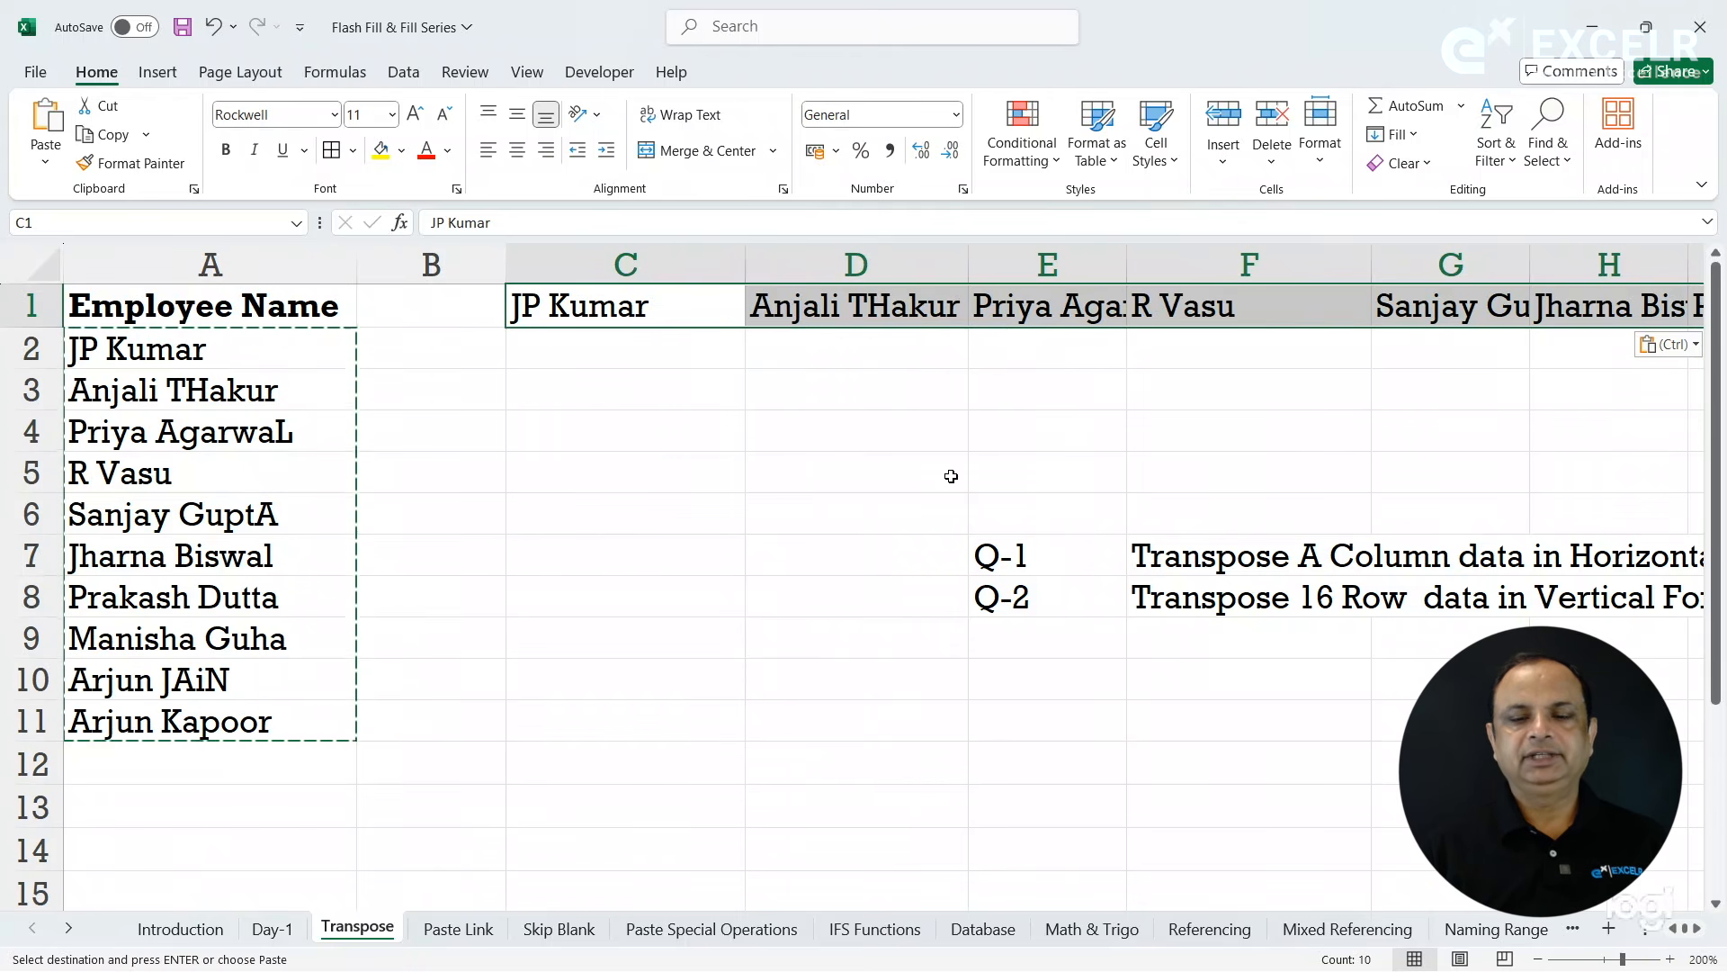
# - Read the Q-2 task in row 8 and locate the horizontal employee data in row 16
pyautogui.click(1149, 605)
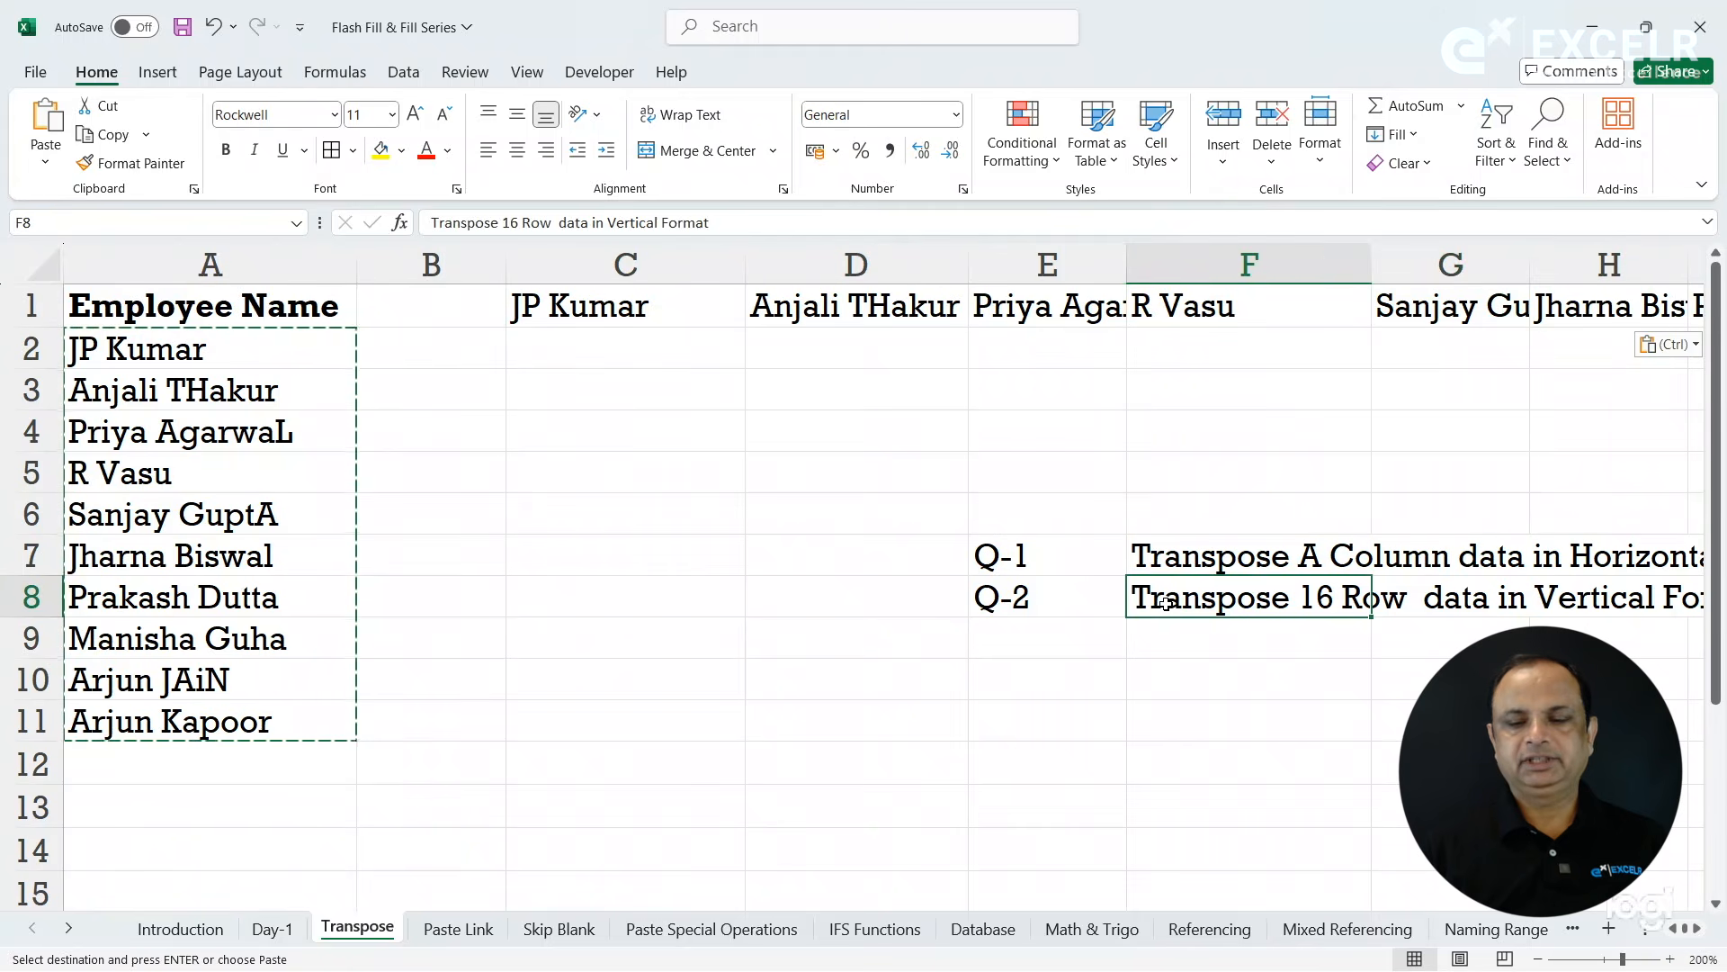
pyautogui.press('Right')
pyautogui.press('Right')
pyautogui.press('Right')
pyautogui.press('Right')
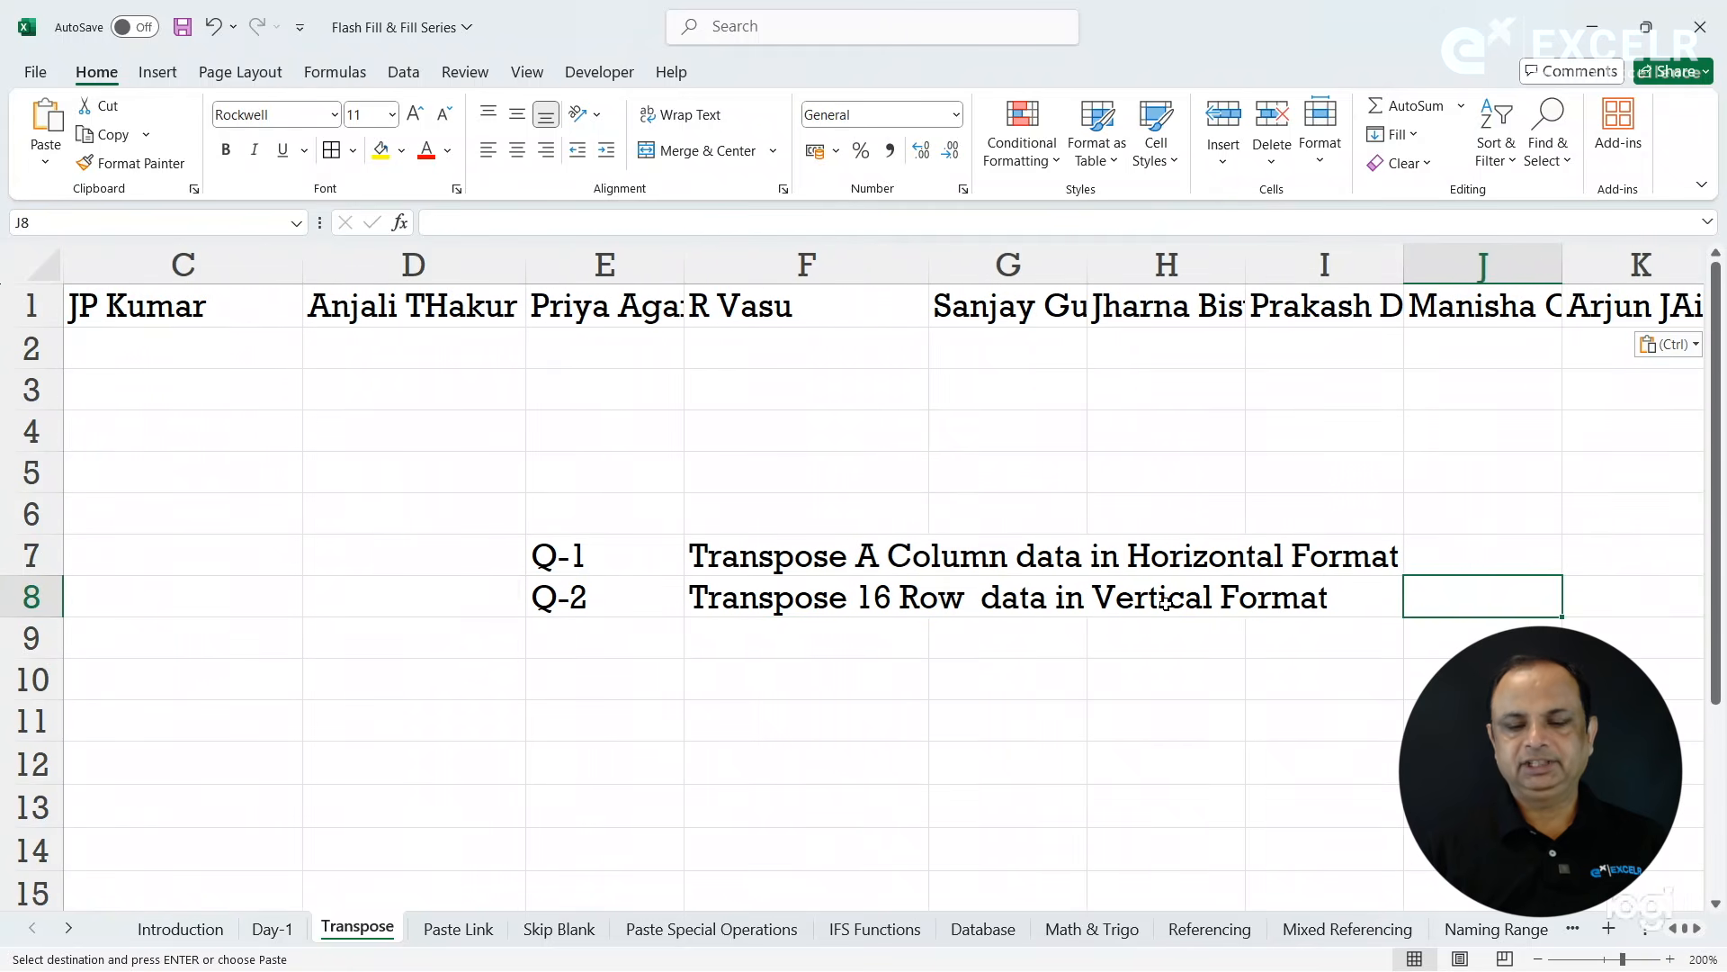
pyautogui.press('Left')
pyautogui.press('Home')
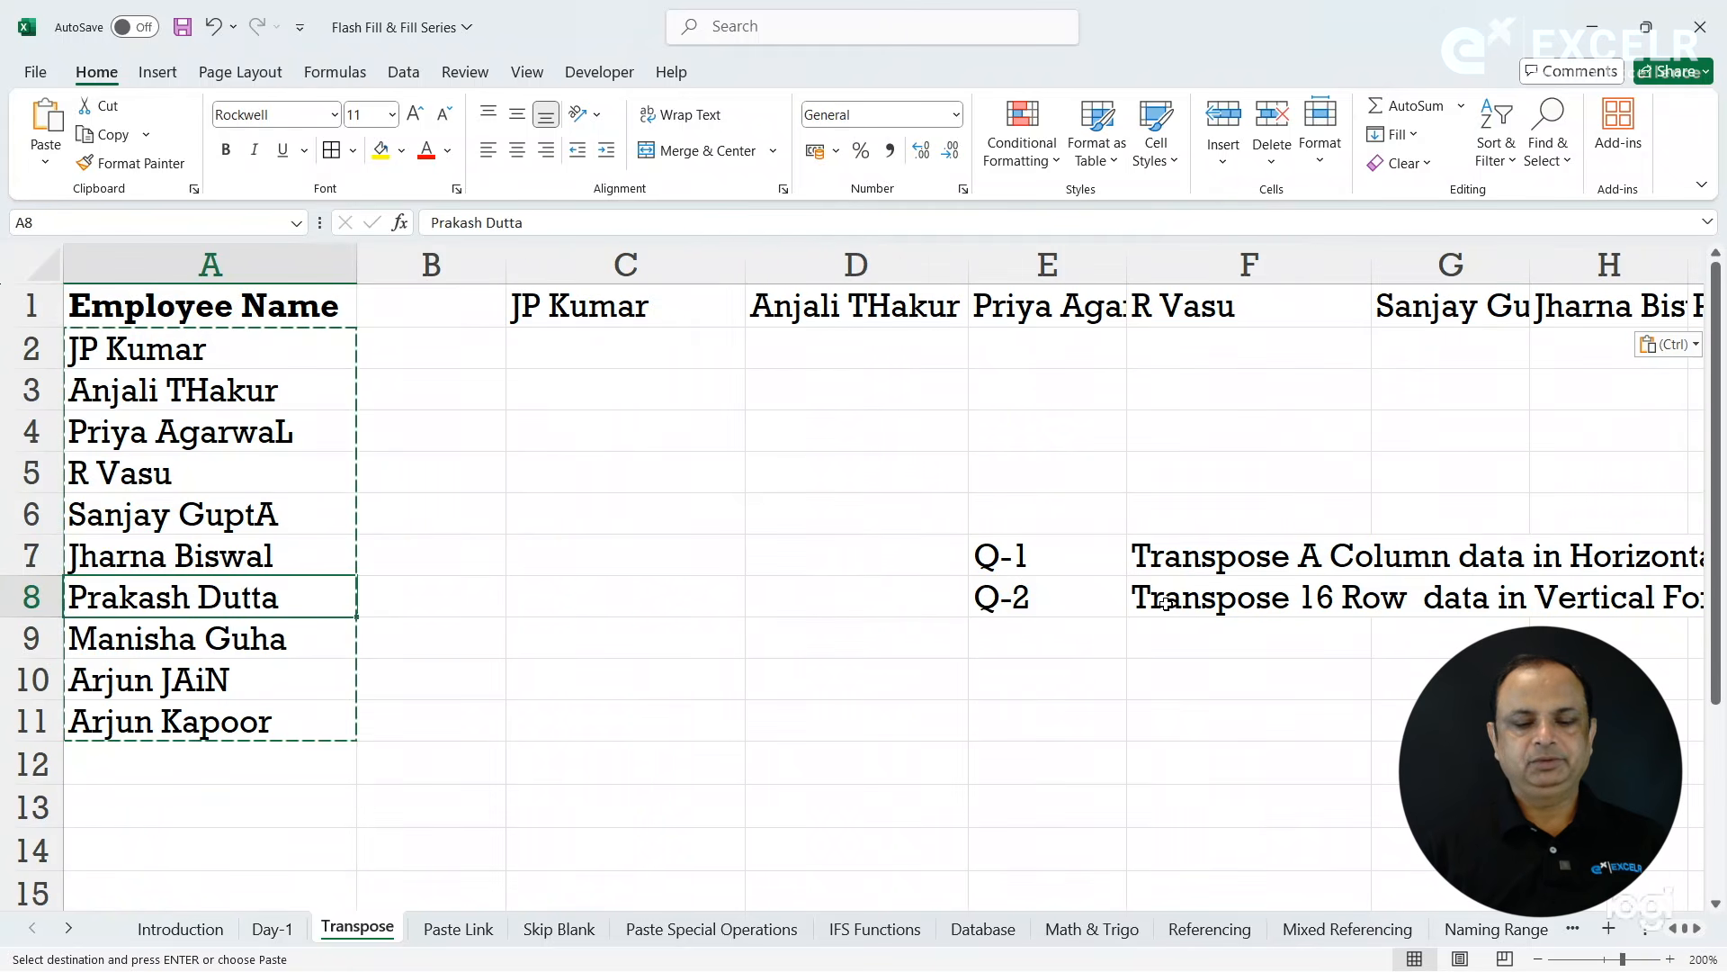
pyautogui.press('Down')
pyautogui.press('Down')
pyautogui.press('Down')
pyautogui.press('Down')
pyautogui.press('Down')
pyautogui.press('Down')
pyautogui.press('Down')
pyautogui.press('Down')
pyautogui.press('Down')
pyautogui.press('Down')
pyautogui.press('Down')
pyautogui.press('Down')
pyautogui.press('Down')
pyautogui.press('Down')
pyautogui.press('Down')
pyautogui.press('Down')
pyautogui.press('Down')
pyautogui.press('Up')
pyautogui.press('Up')
pyautogui.press('Up')
pyautogui.press('Up')
pyautogui.press('Up')
pyautogui.press('Up')
pyautogui.press('Up')
pyautogui.press('Up')
pyautogui.press('Up')
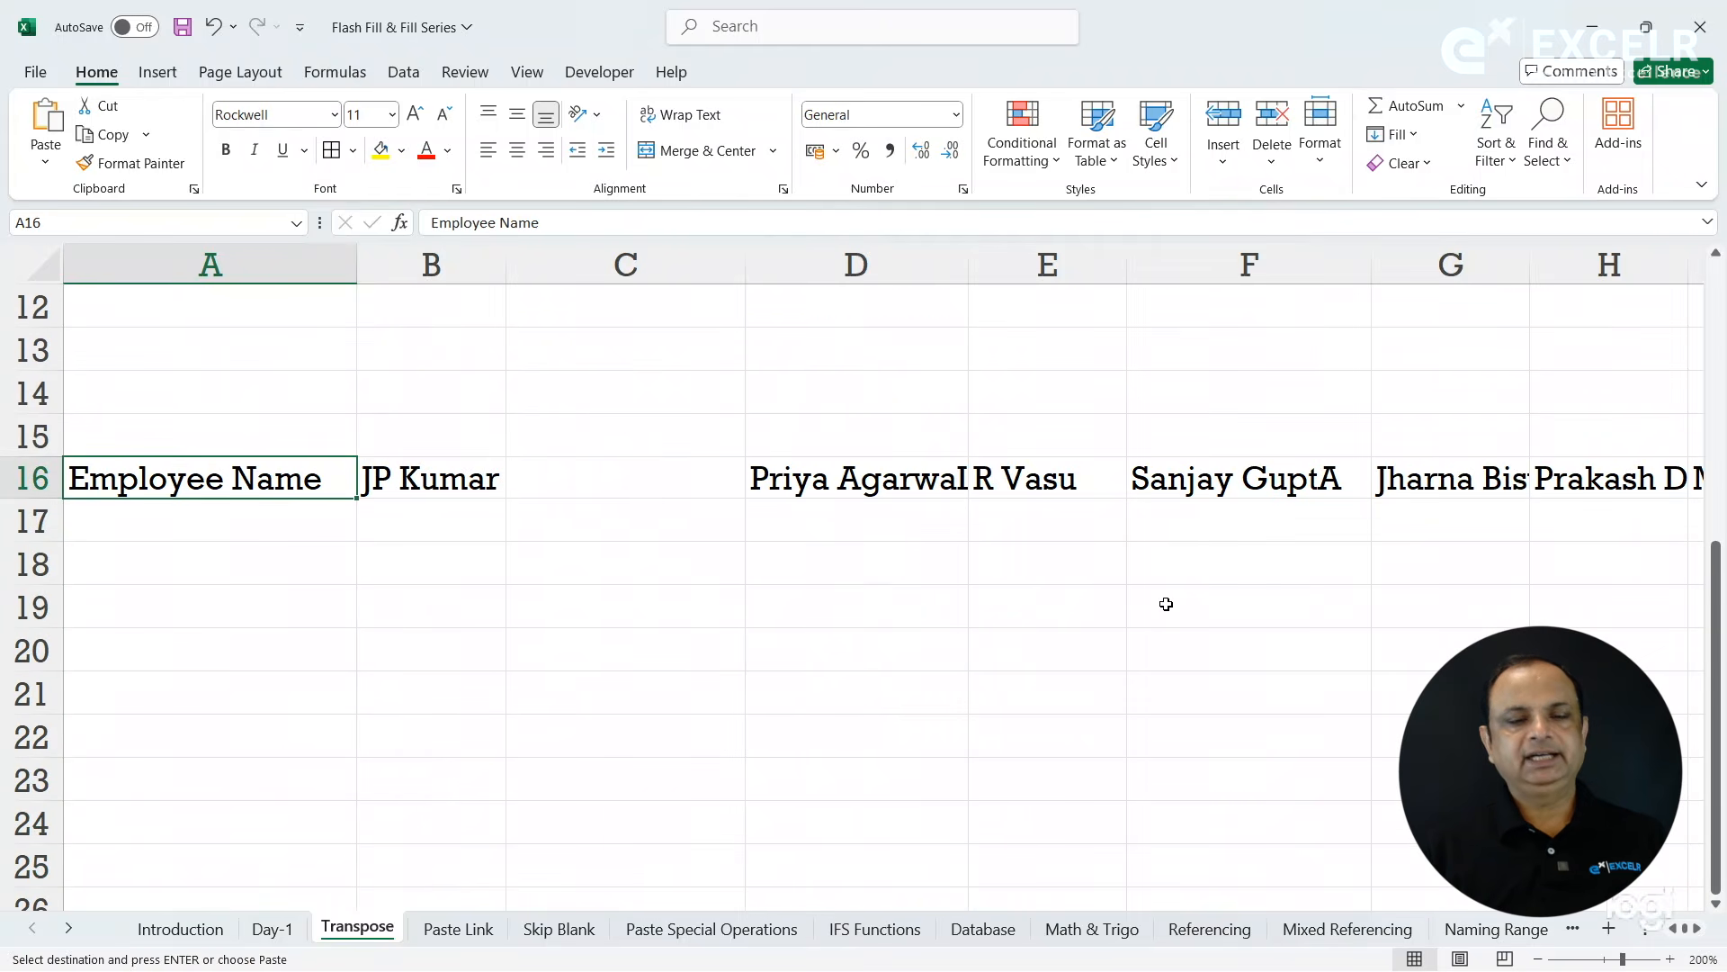
# - Fill the empty cell C16 in the horizontal employee row with an employee's name
pyautogui.hotkey('shift', 'Right')
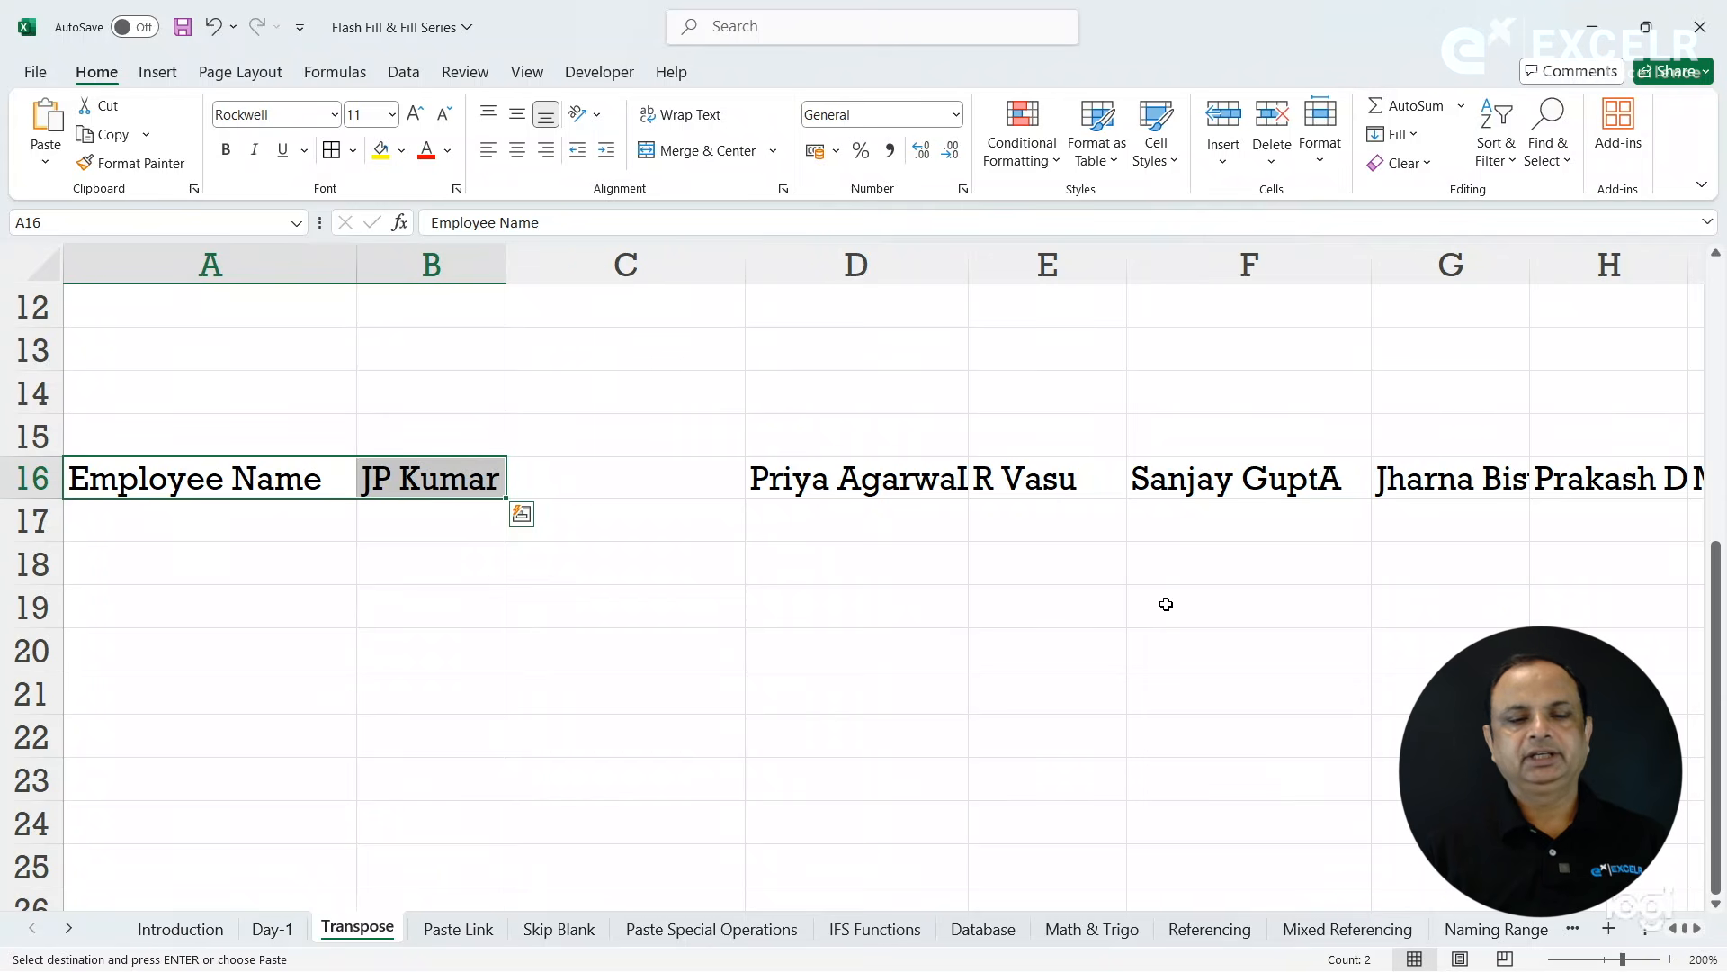
pyautogui.click(709, 487)
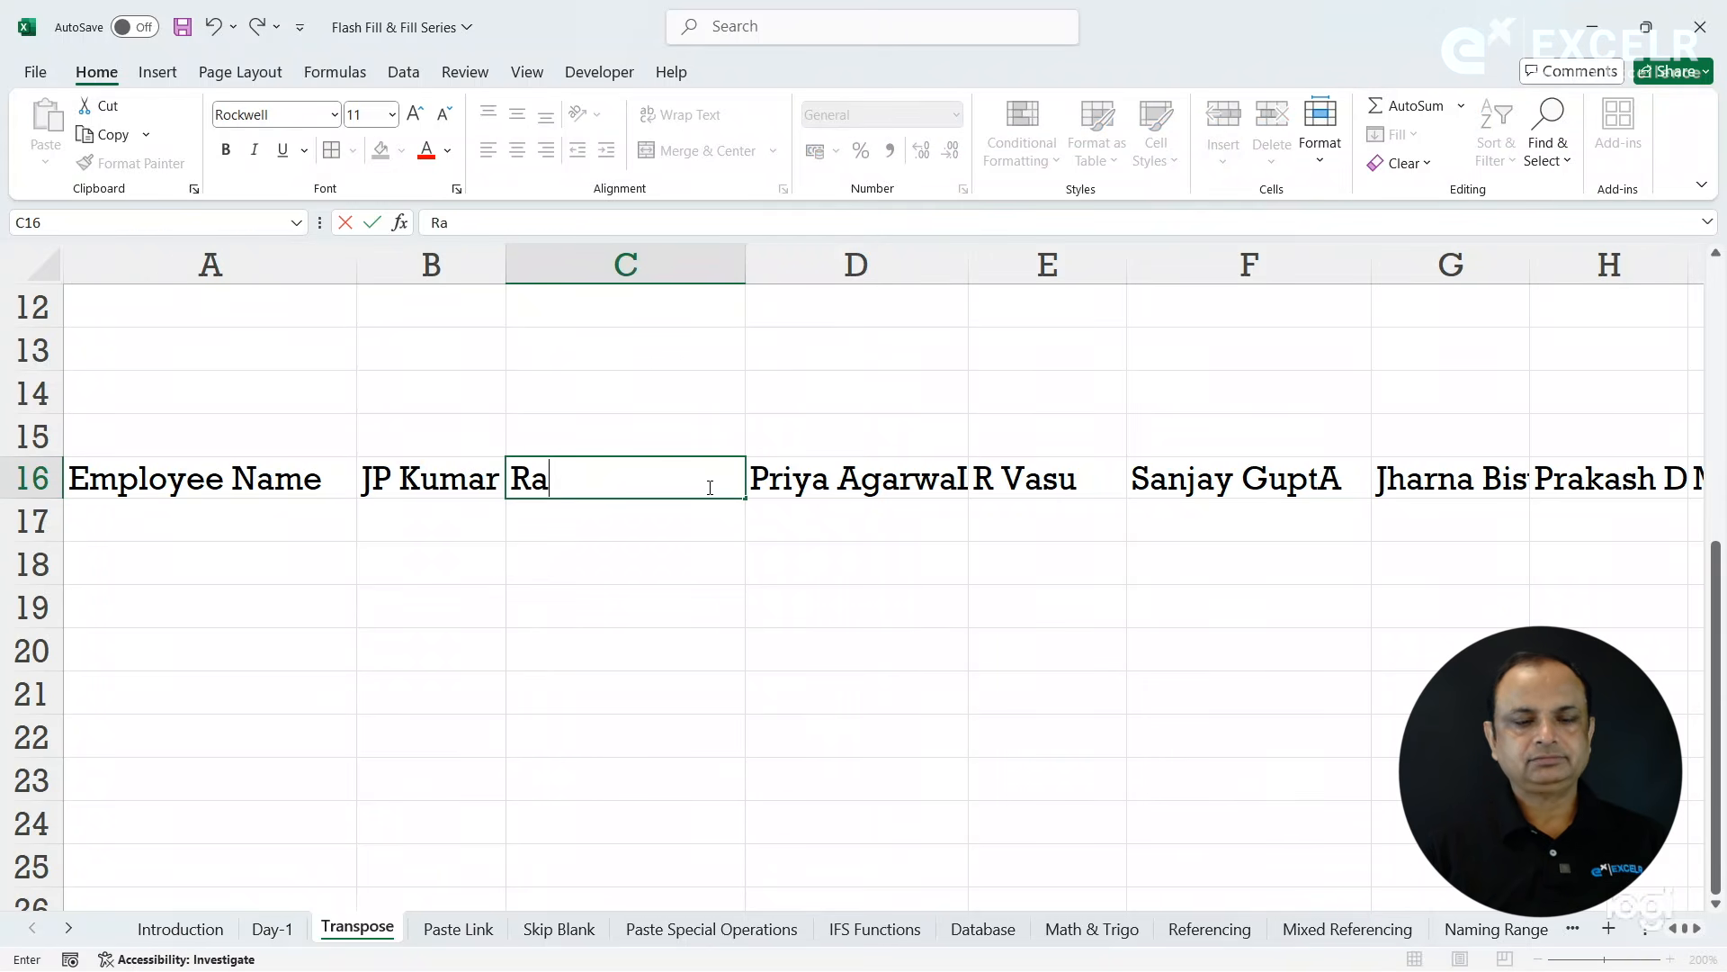
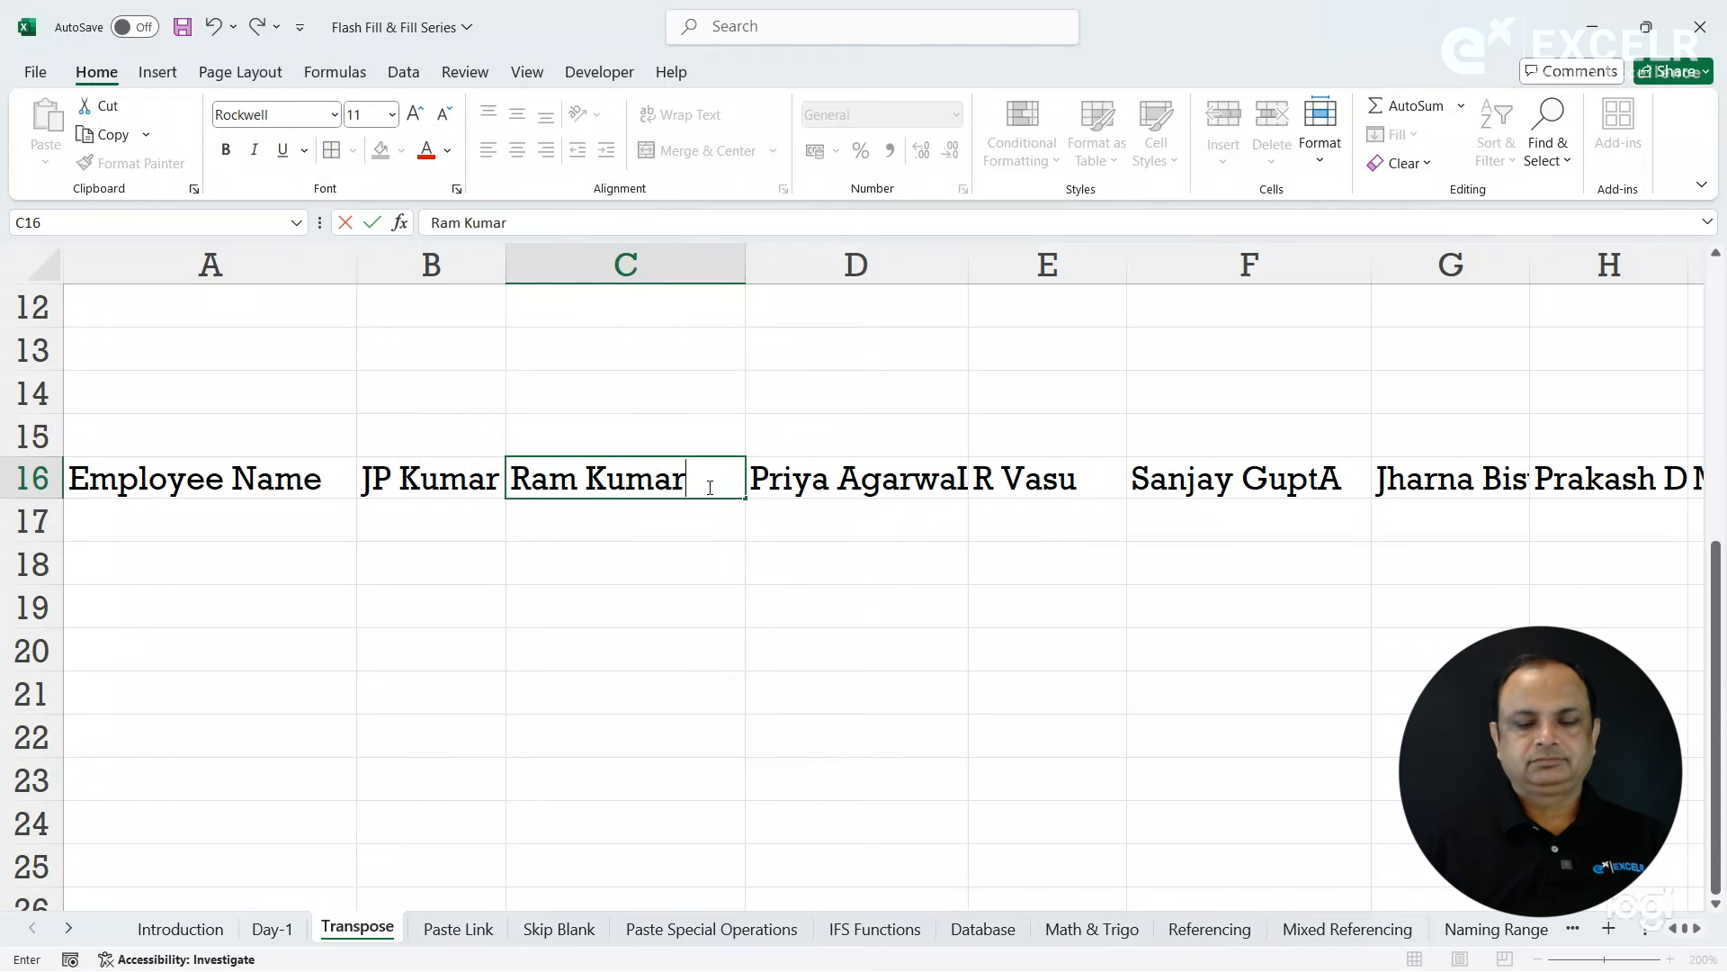
pyautogui.press('Return')
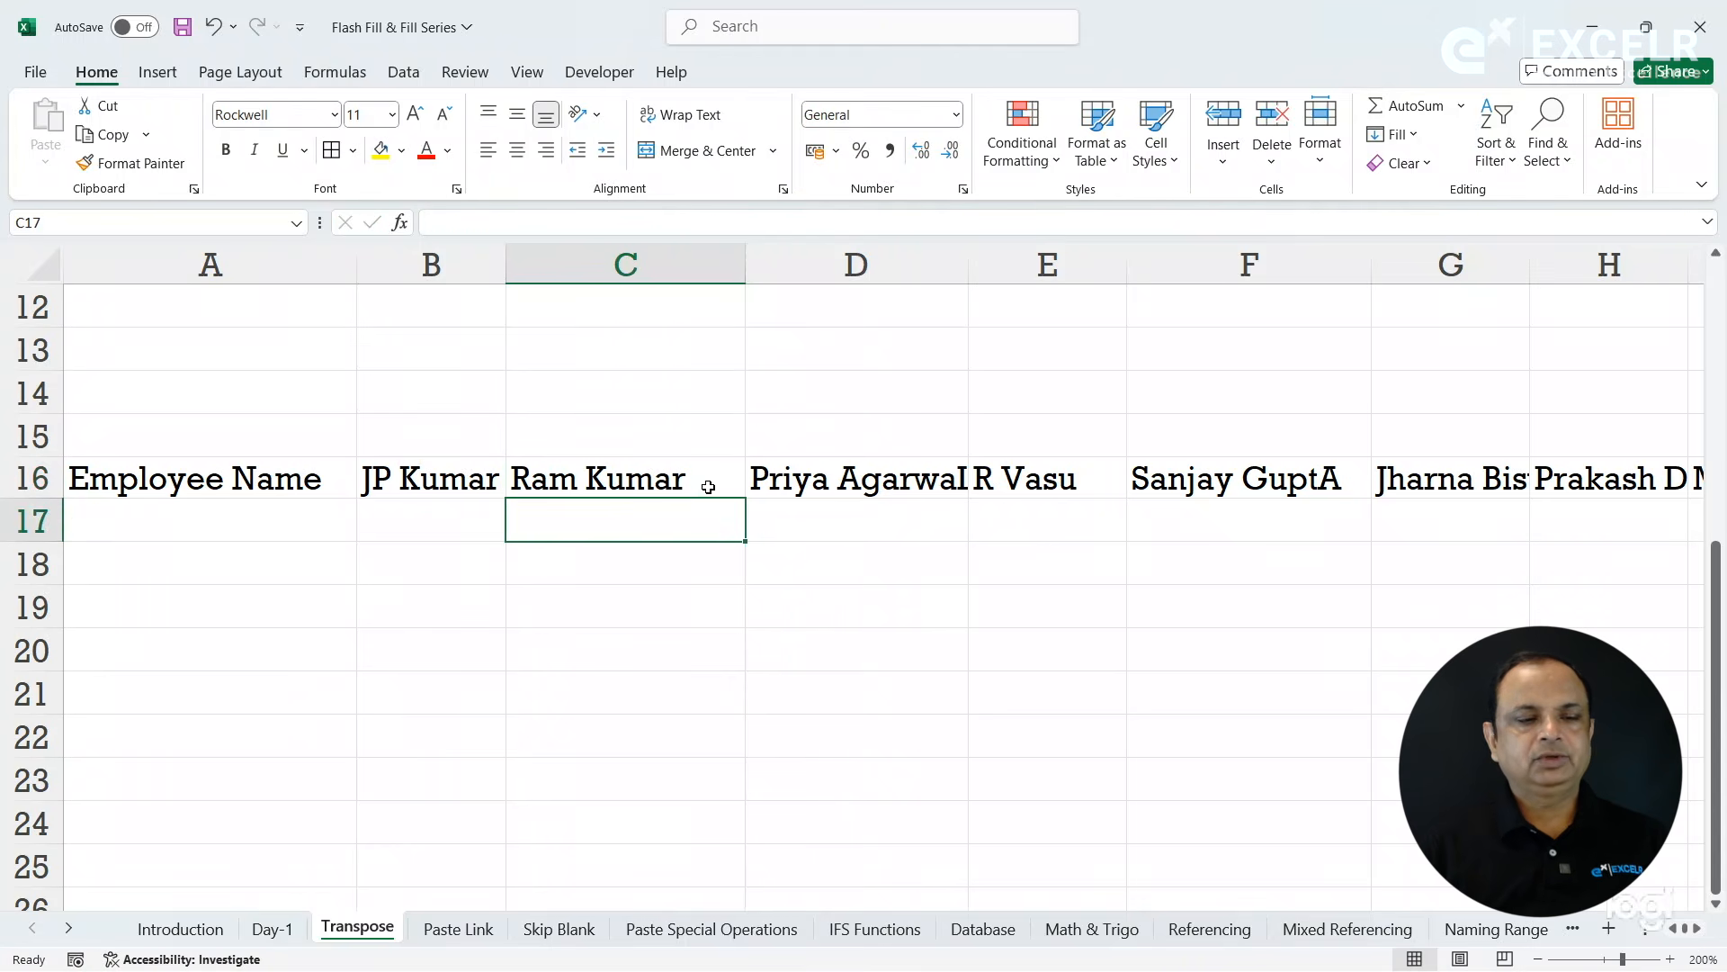
# - Copy the employee row A16:K16 and paste it vertically from A18 using Paste Special with Transpose
pyautogui.click(288, 483)
pyautogui.hotkey('ctrl', 'shift', 'Right')
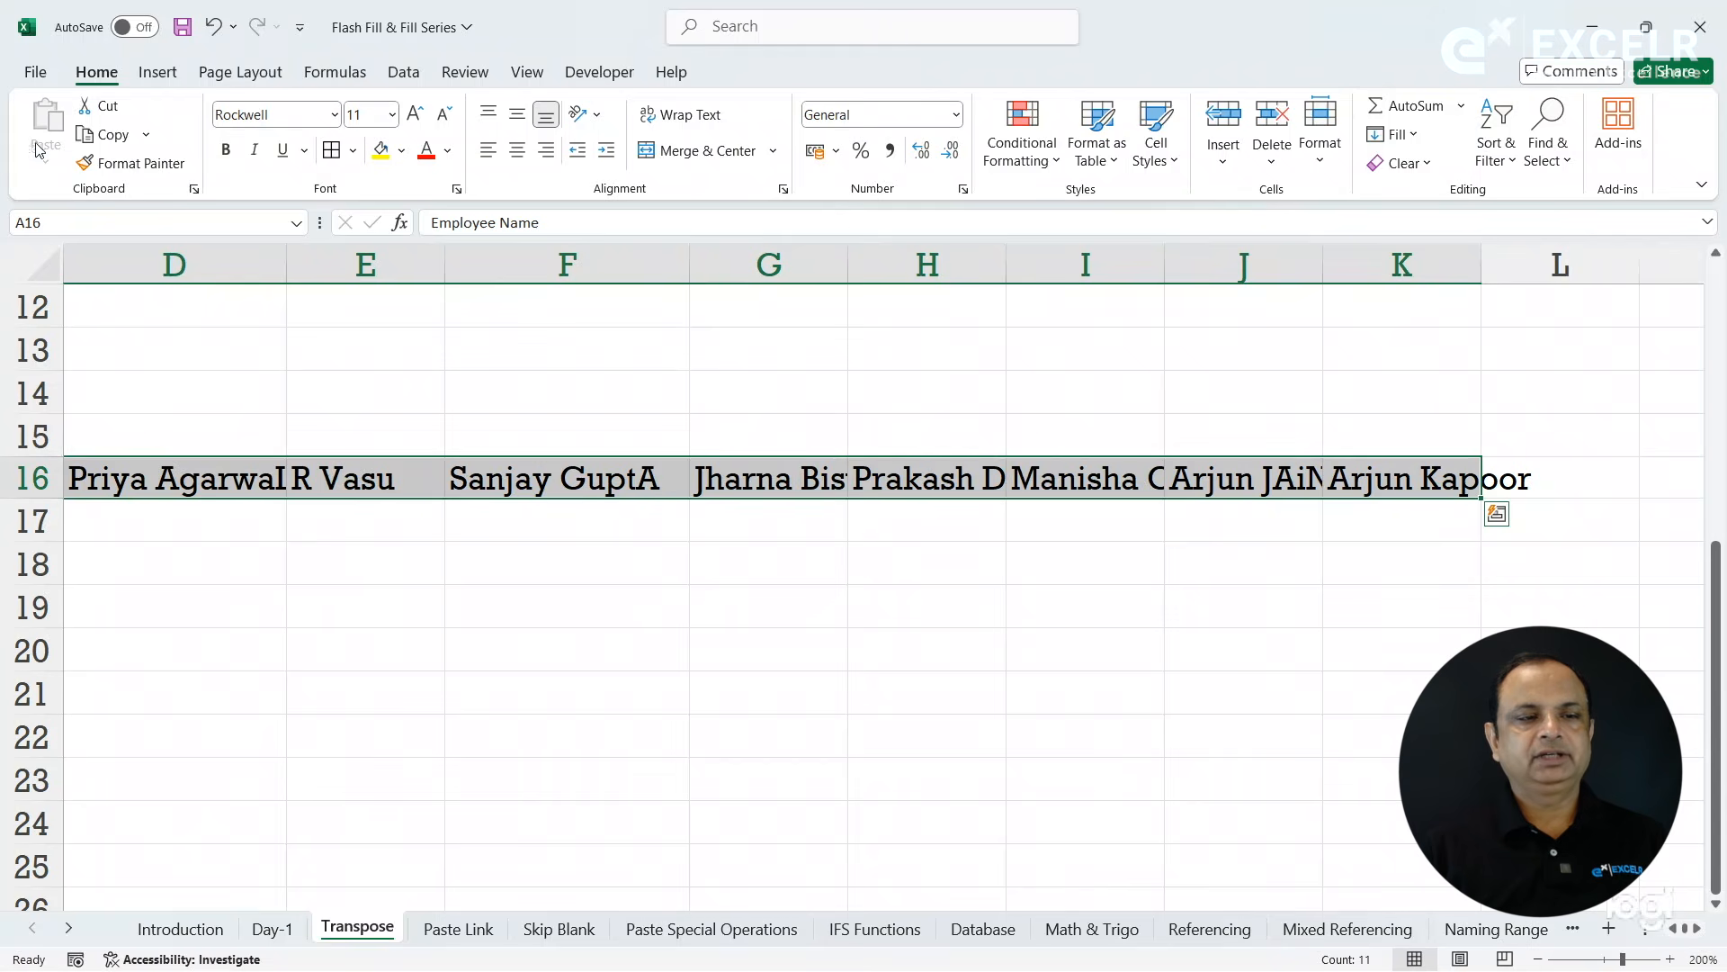
pyautogui.click(106, 136)
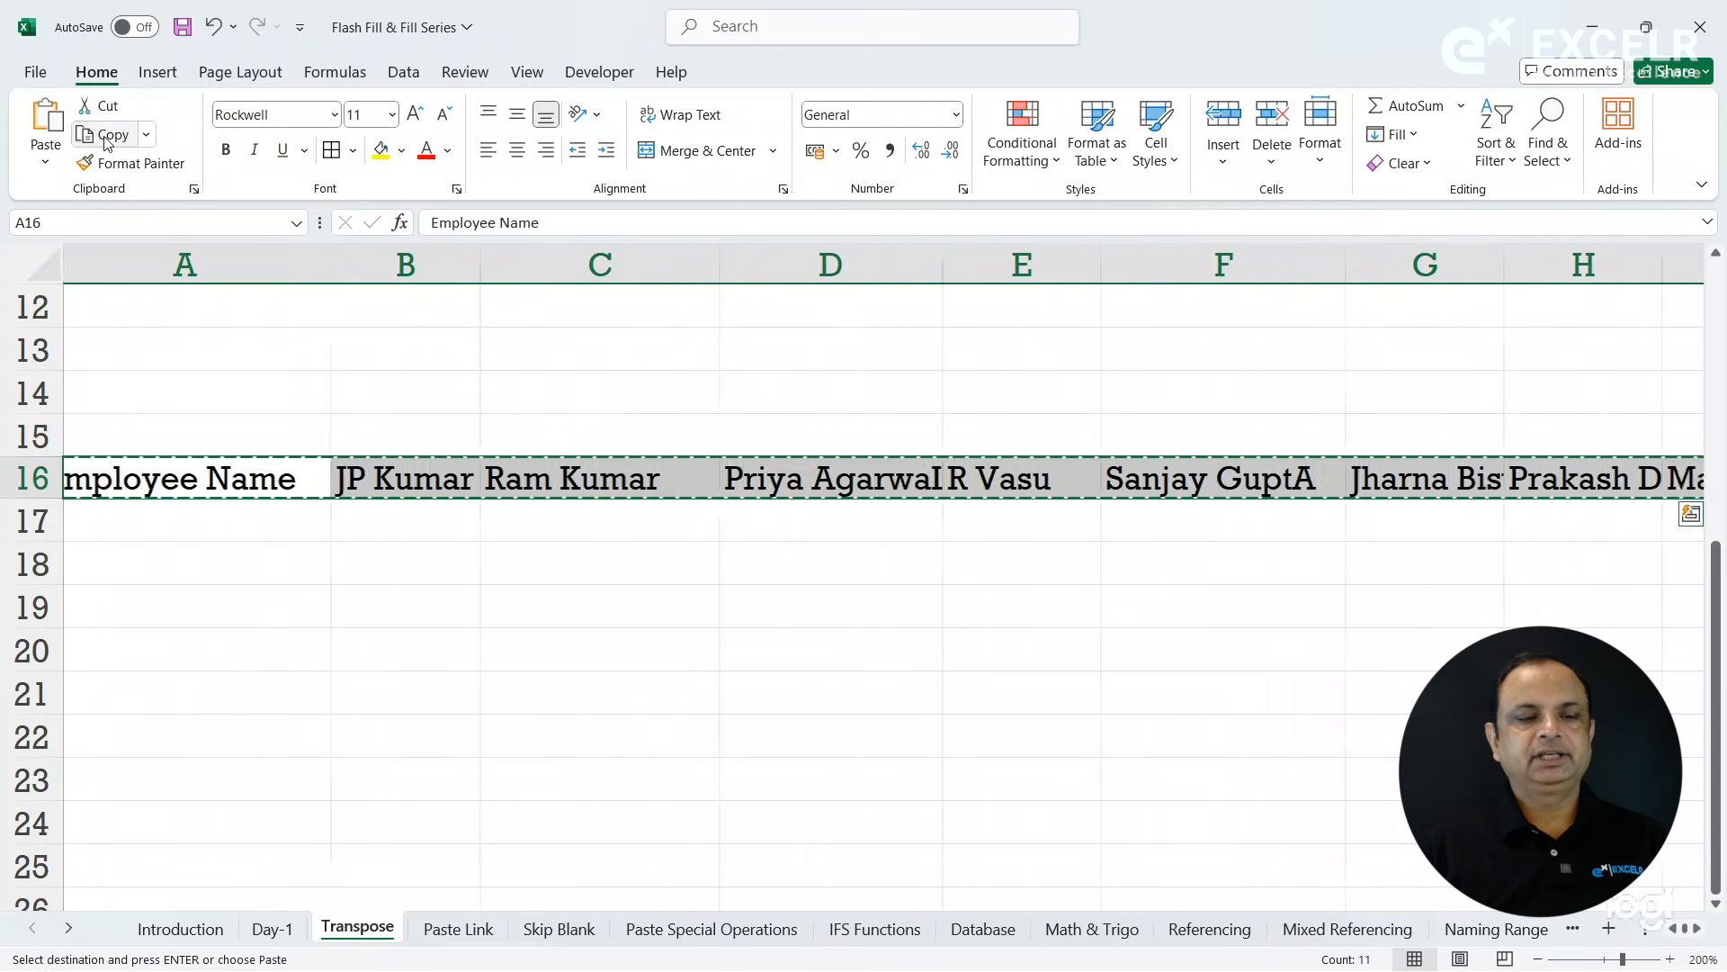
pyautogui.click(227, 577)
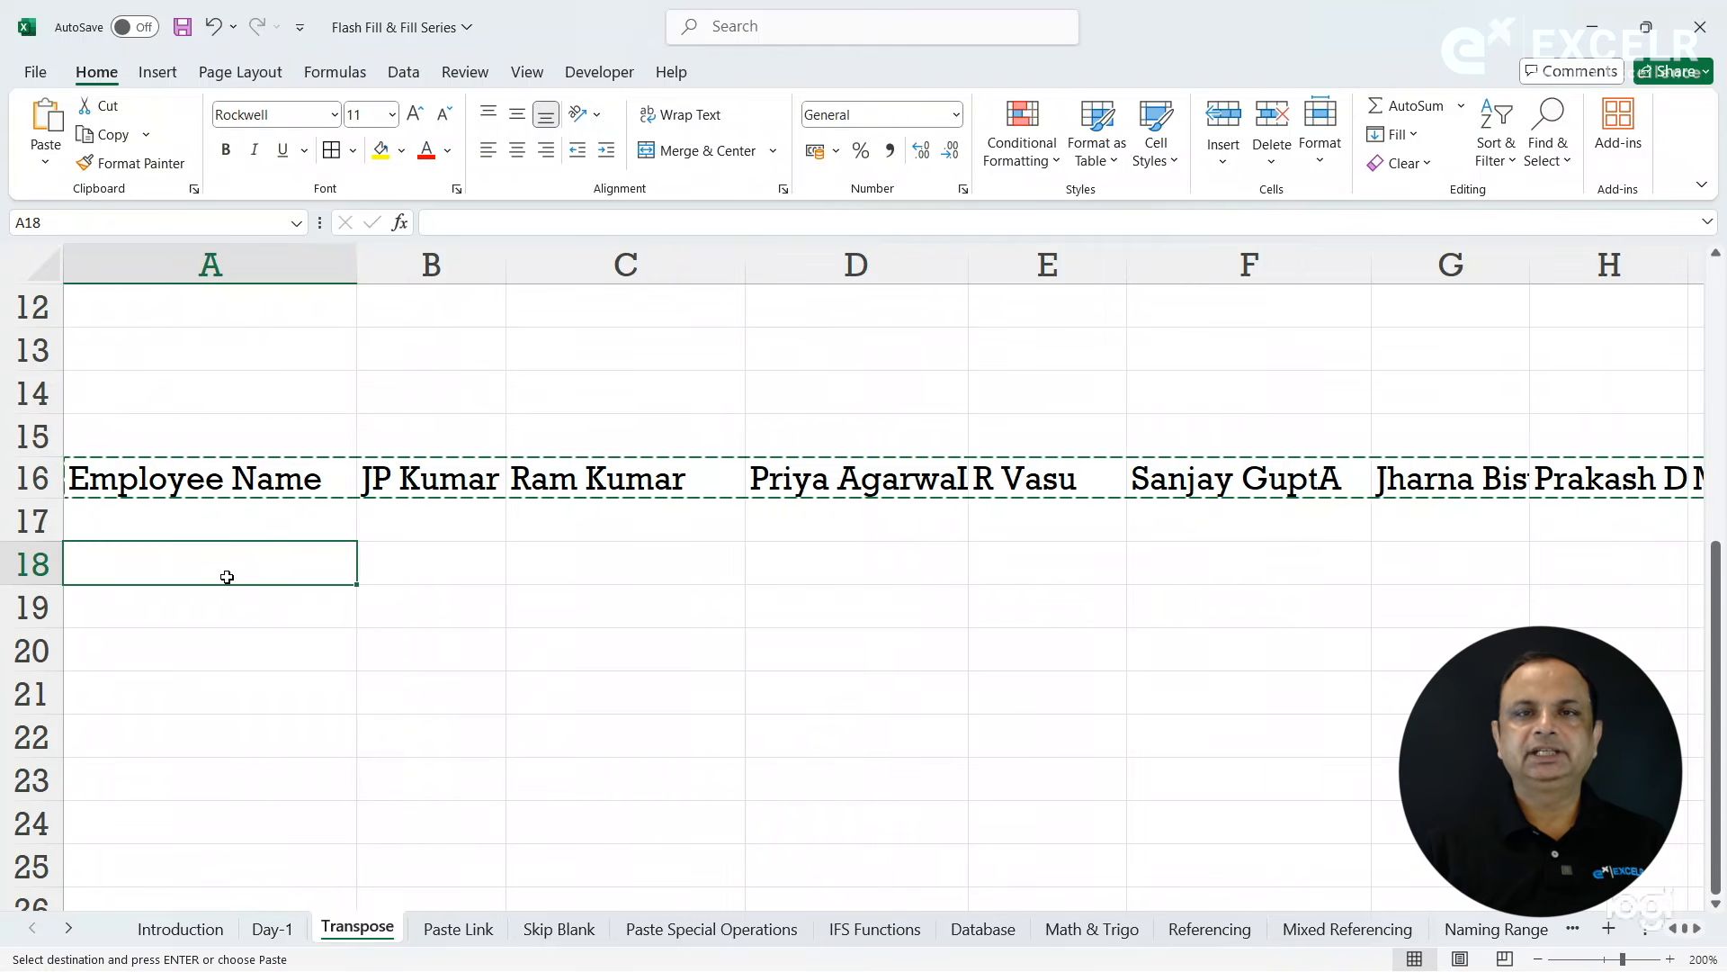
pyautogui.click(49, 164)
pyautogui.click(107, 439)
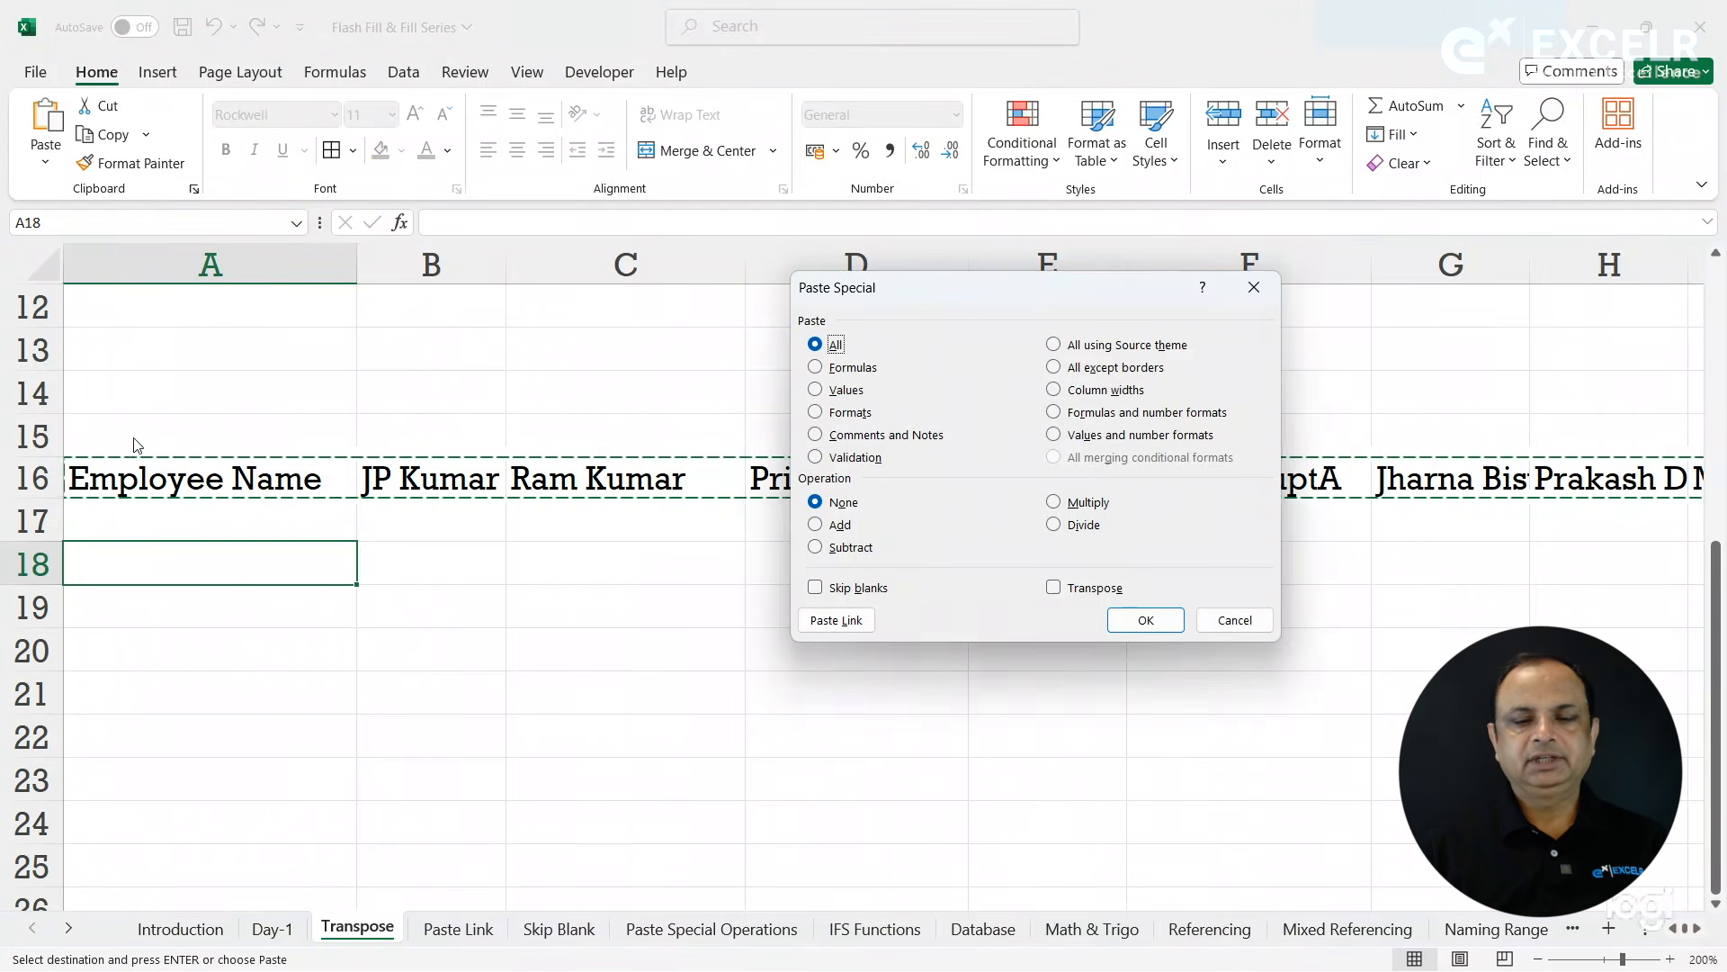
pyautogui.click(1075, 594)
pyautogui.click(1144, 620)
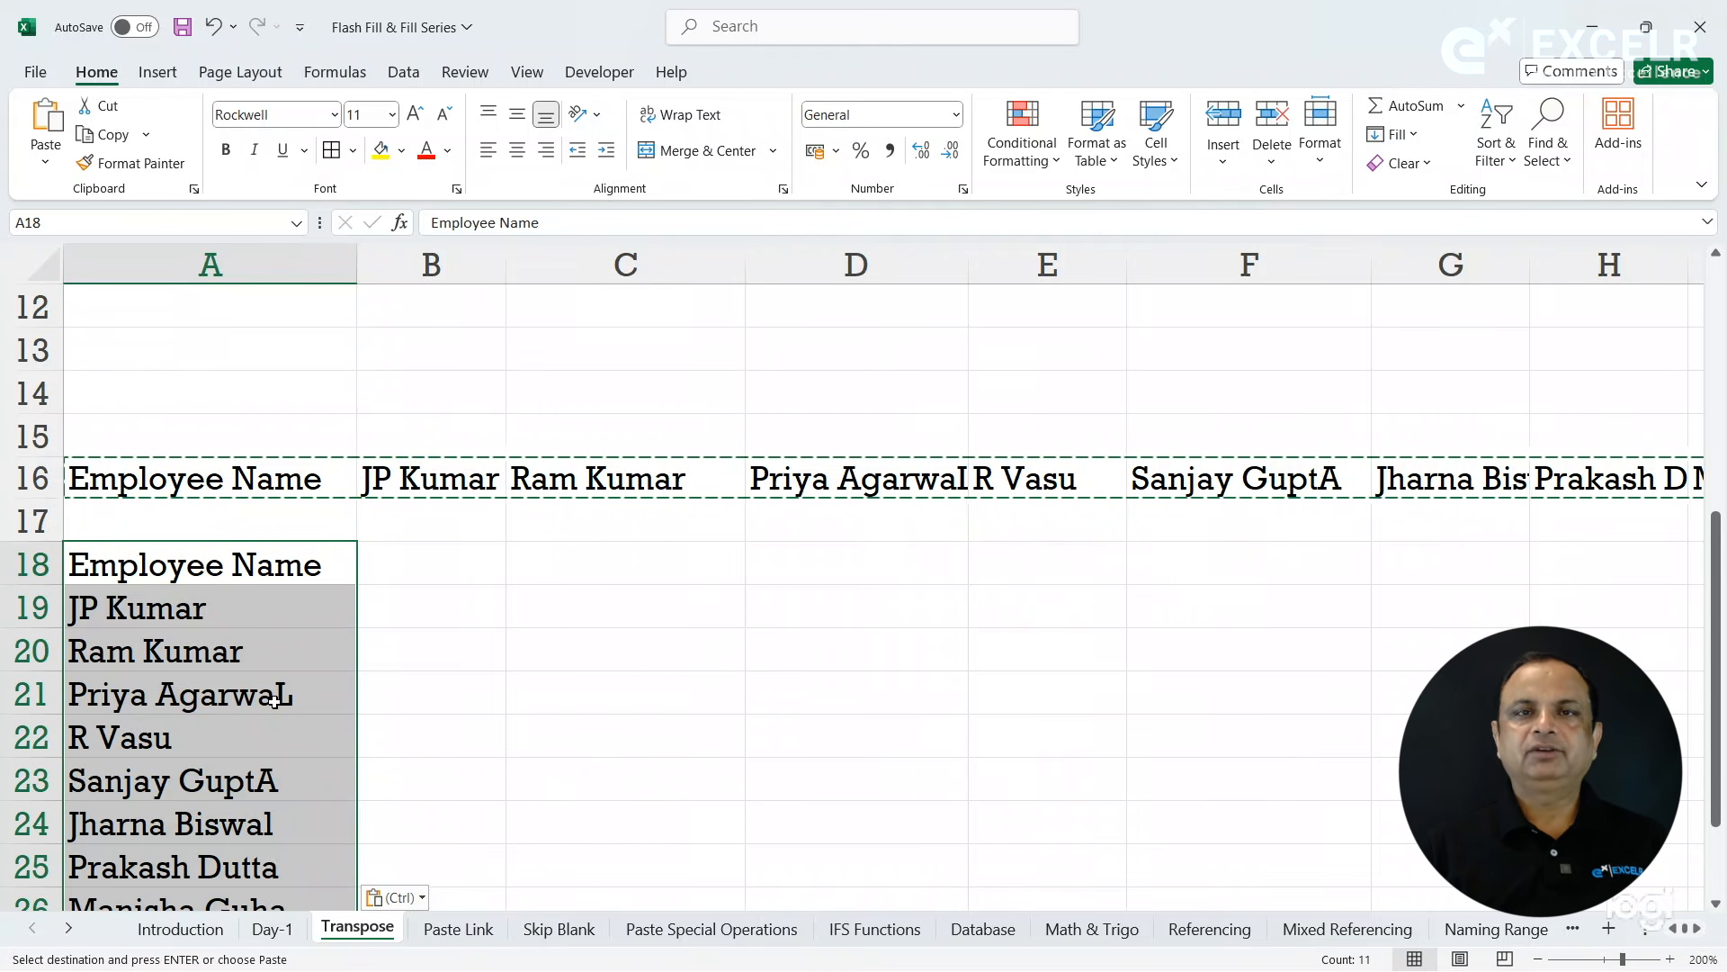
pyautogui.click(369, 683)
pyautogui.click(442, 625)
pyautogui.press('Up')
pyautogui.press('Up')
pyautogui.press('Up')
pyautogui.press('Up')
pyautogui.press('Up')
pyautogui.press('Up')
pyautogui.press('Up')
pyautogui.press('Up')
pyautogui.press('Up')
pyautogui.press('Up')
pyautogui.press('Up')
pyautogui.press('Up')
pyautogui.press('Up')
pyautogui.press('Up')
pyautogui.press('Up')
pyautogui.press('Up')
pyautogui.press('Up')
pyautogui.press('Up')
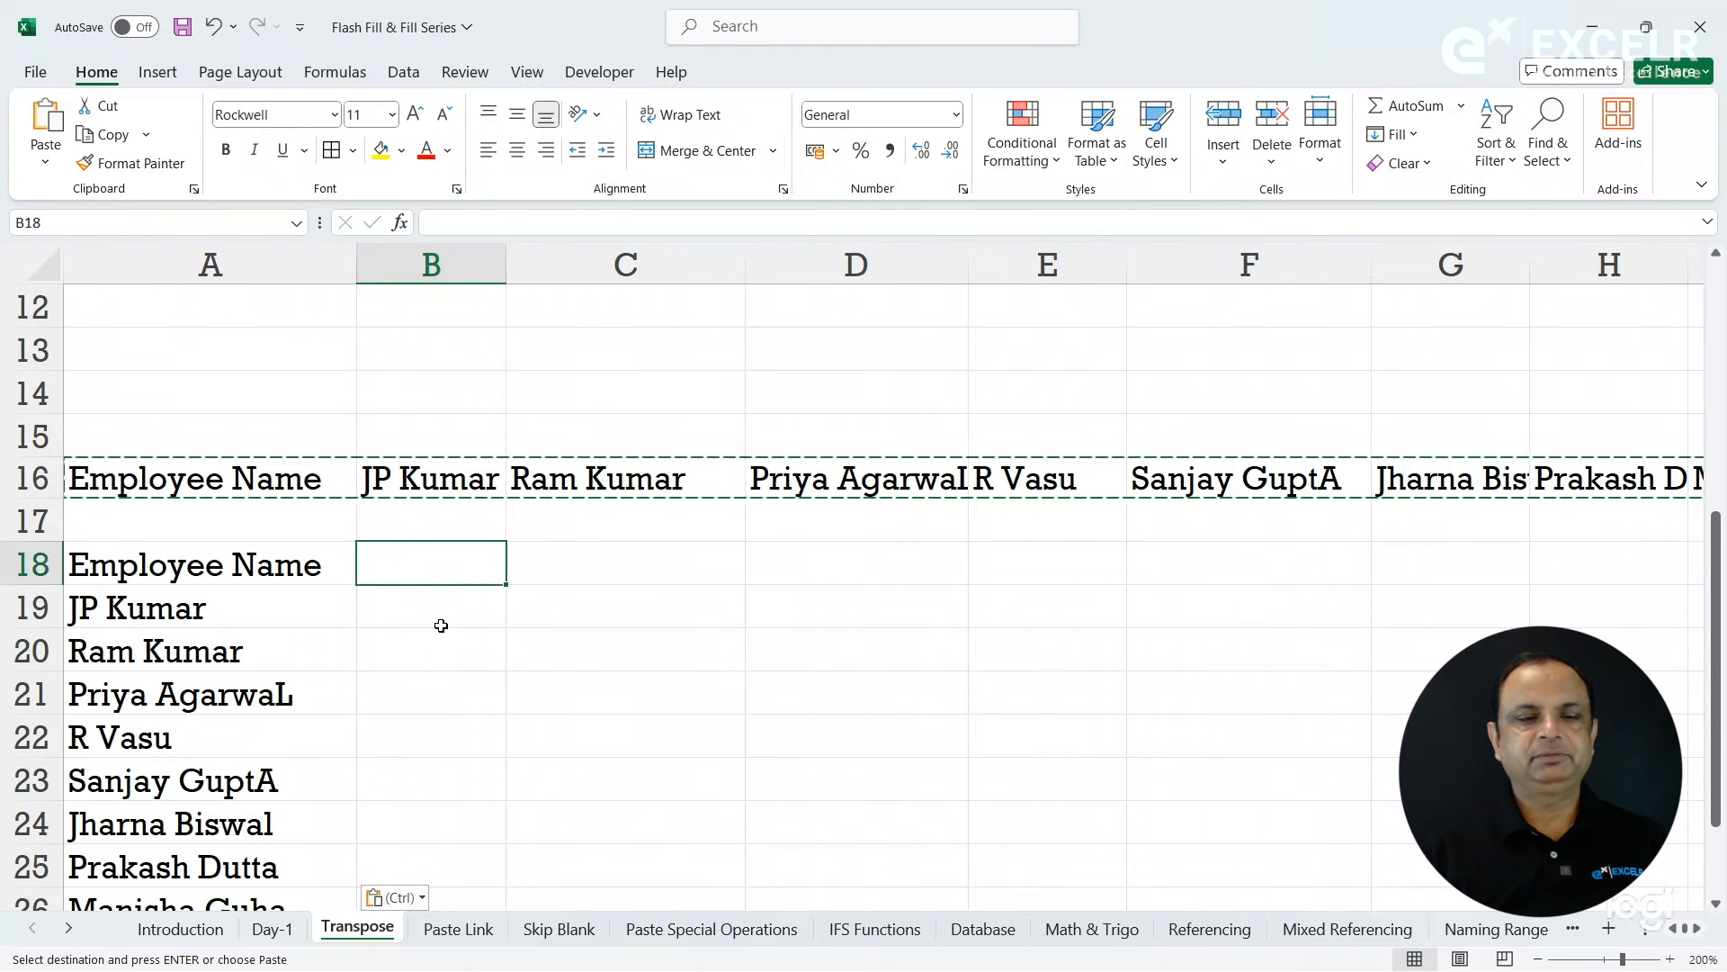
pyautogui.click(514, 788)
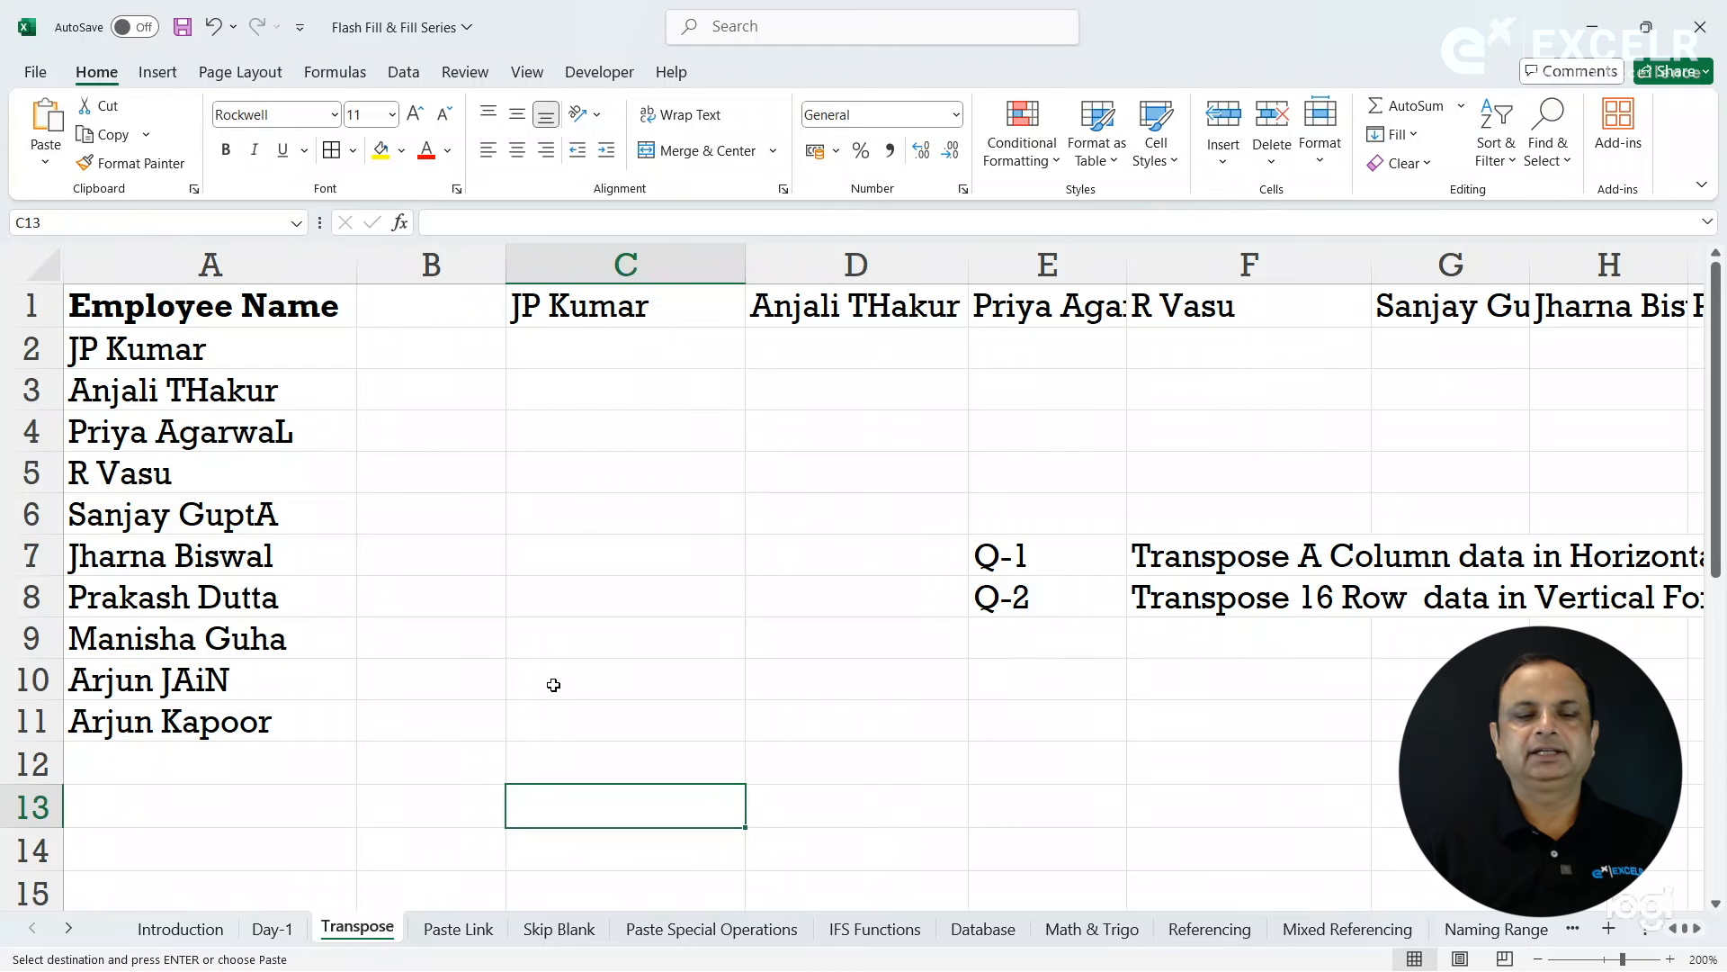
# - On the Paste Link sheet, copy the Staff Name list in A1:A11 and paste it with its formatting starting at C1
pyautogui.click(457, 931)
pyautogui.click(416, 493)
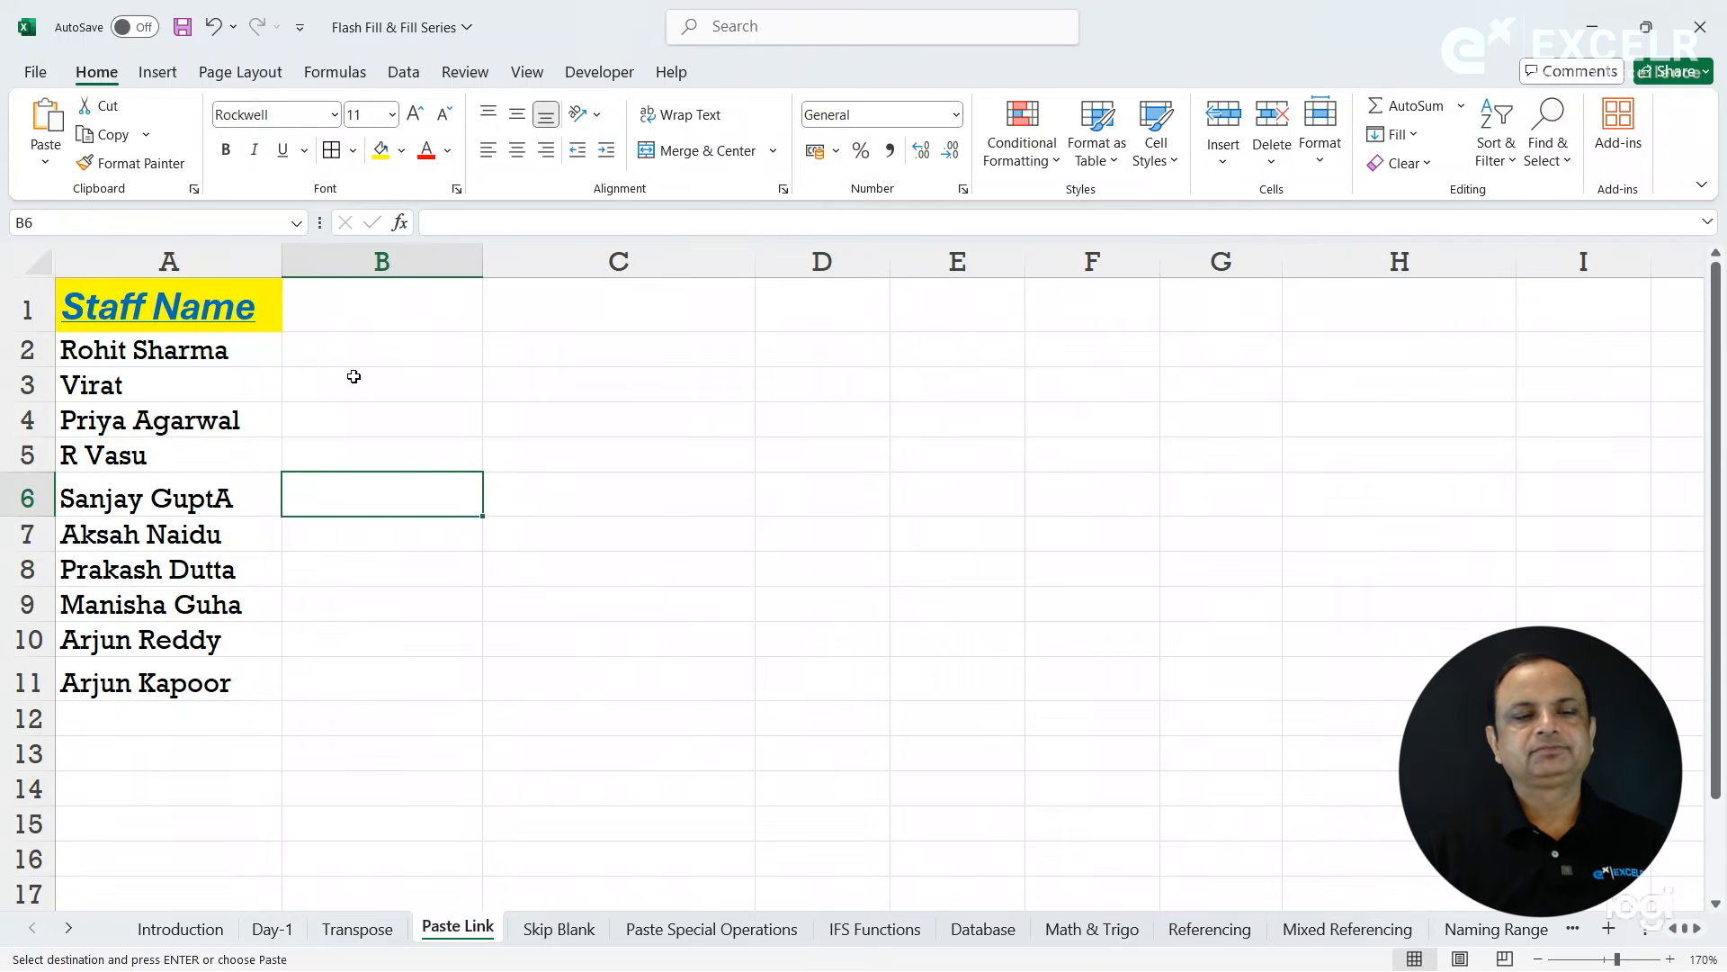
pyautogui.moveTo(248, 328); pyautogui.dragTo(230, 689)
pyautogui.hotkey('ctrl', 'c')
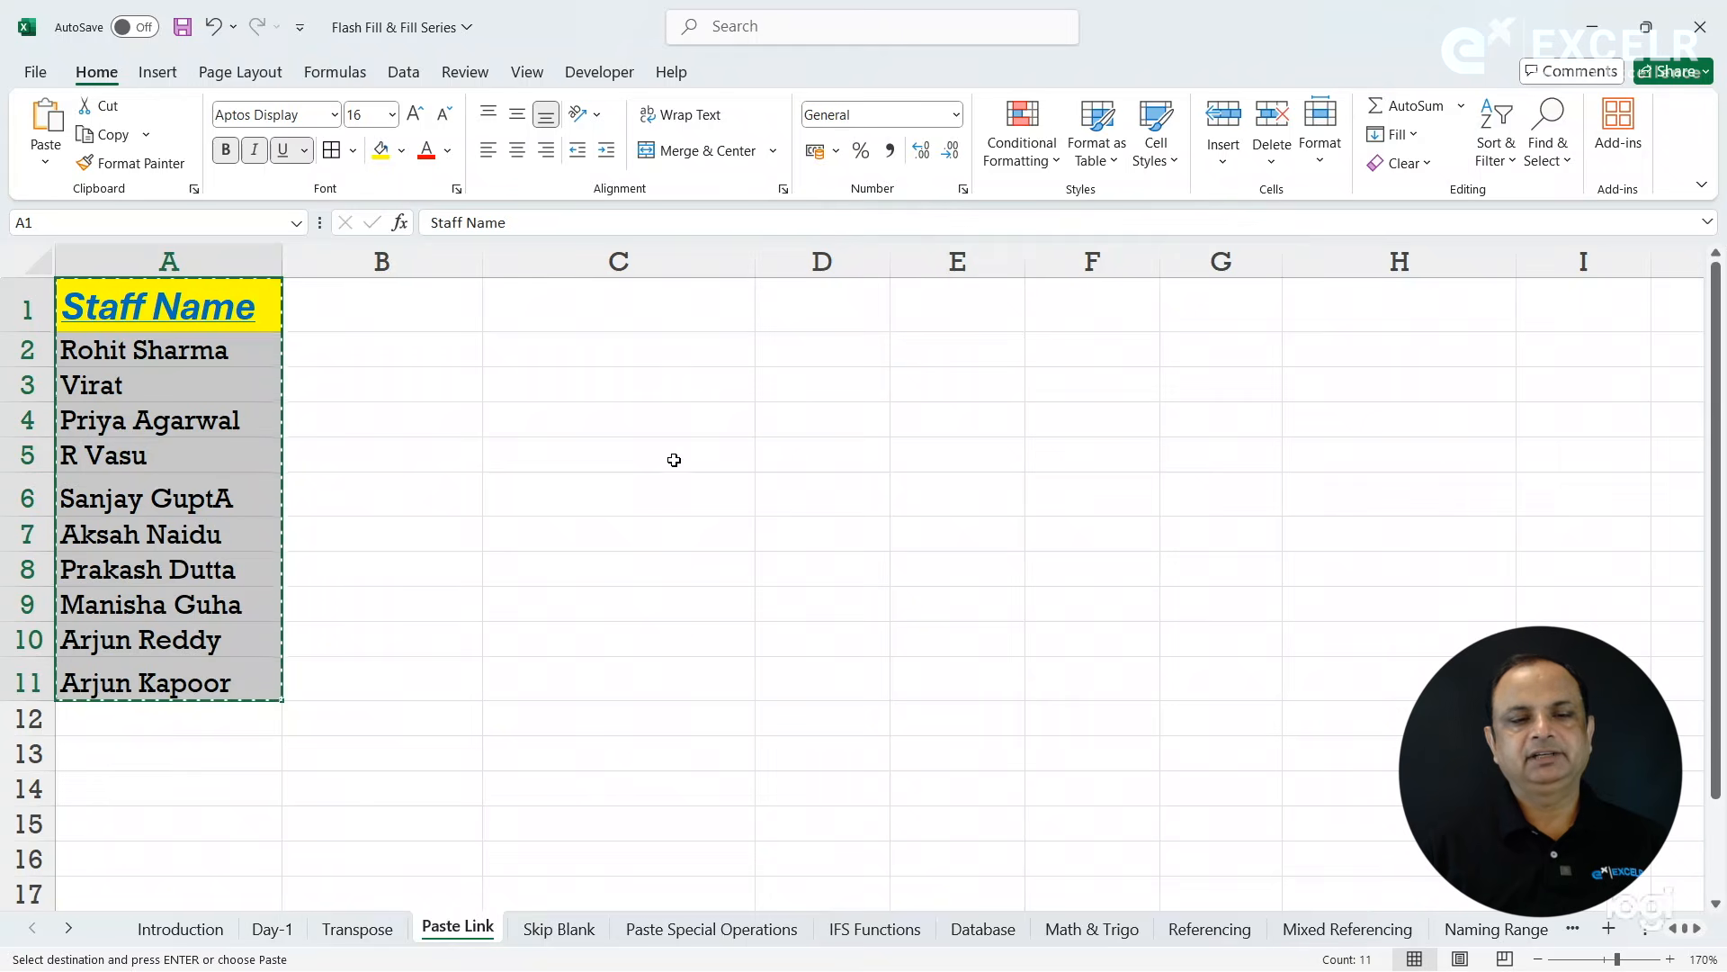
pyautogui.click(701, 307)
pyautogui.hotkey('ctrl', 'v')
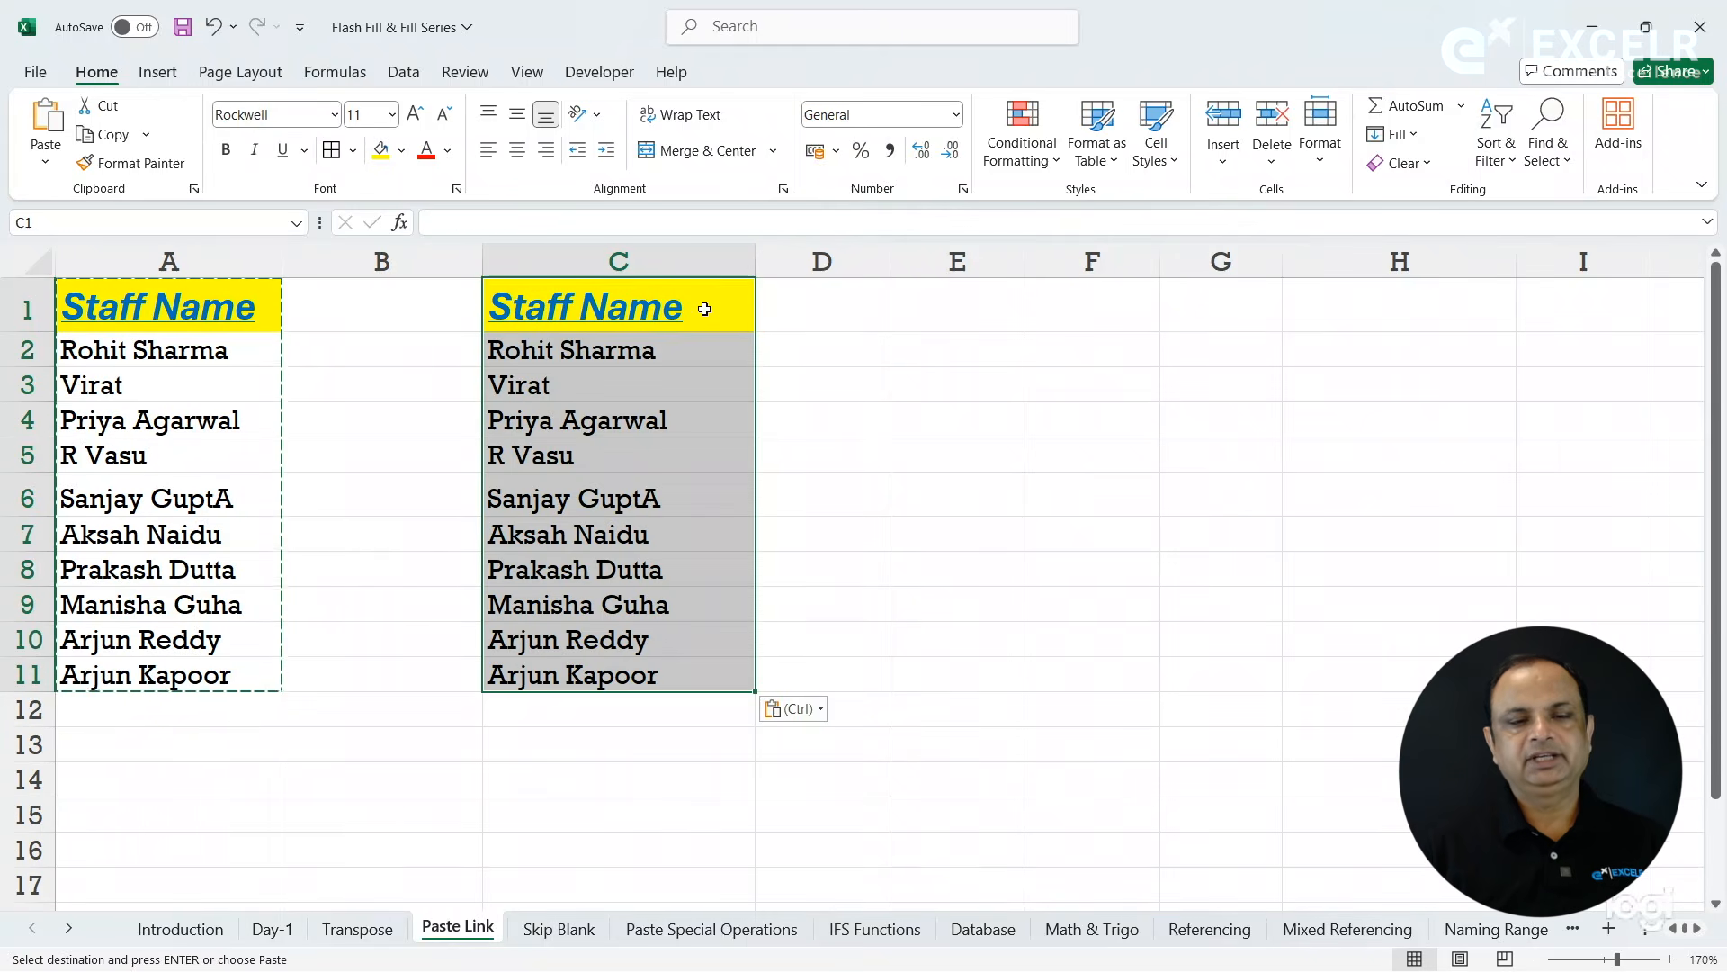
# - Replace the staff name in A2 with a different name and check the corresponding copied cell C2
pyautogui.press('Escape')
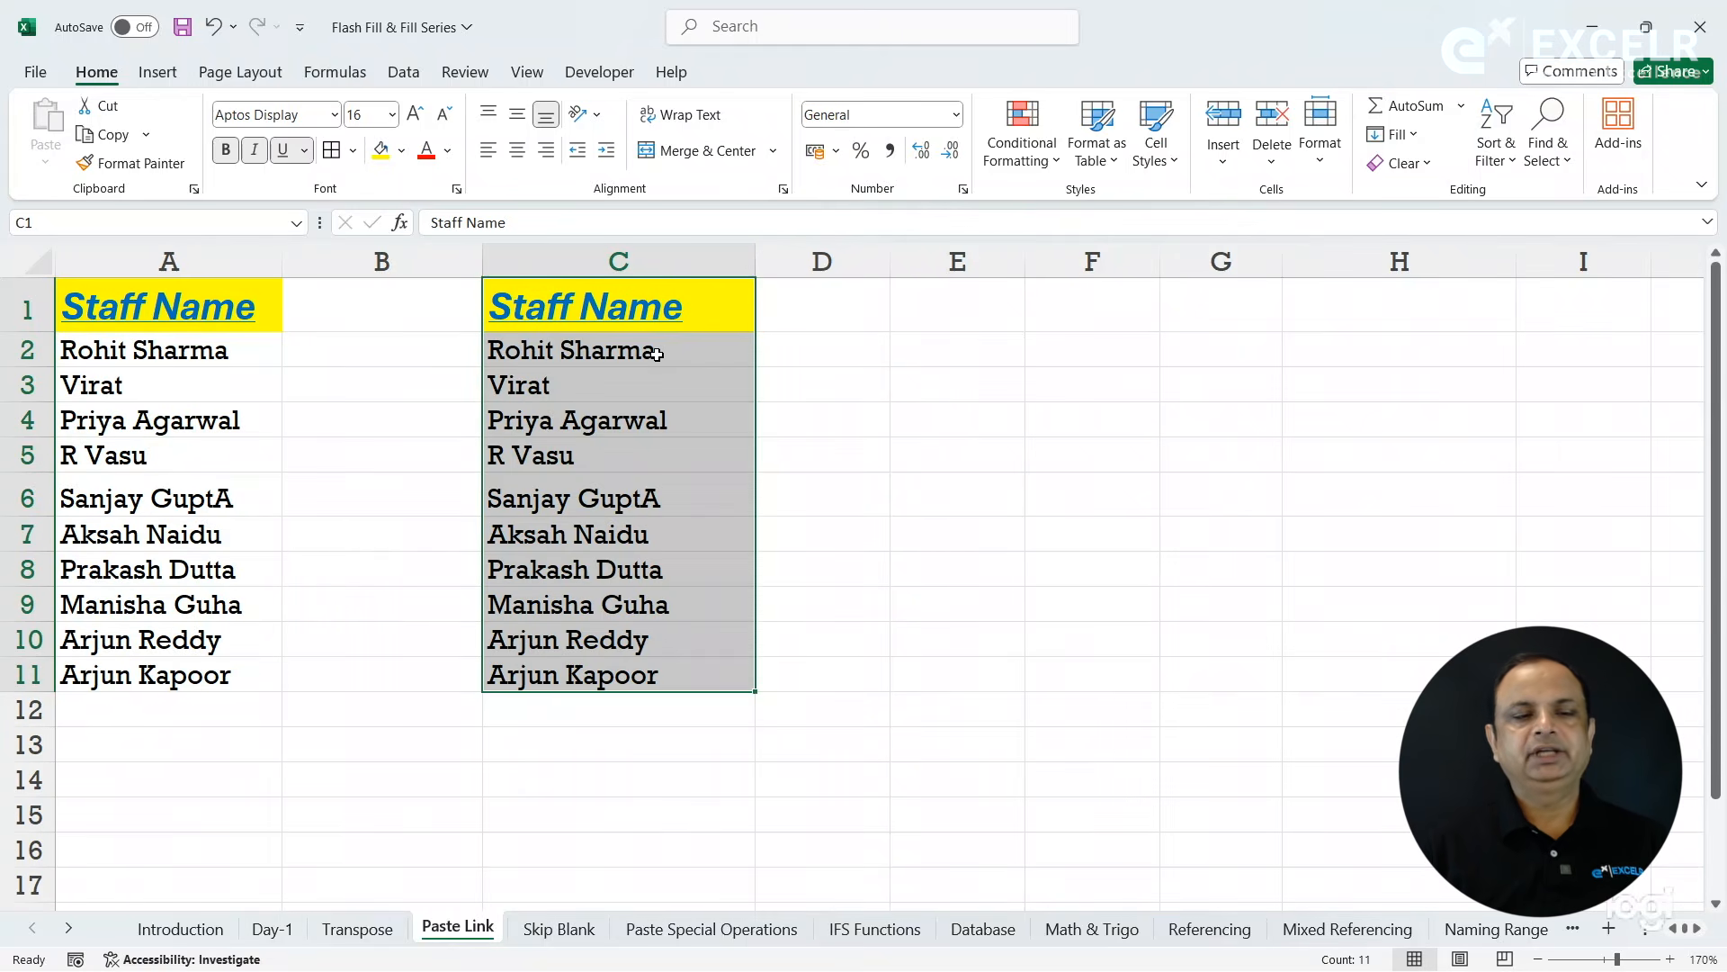
pyautogui.click(183, 353)
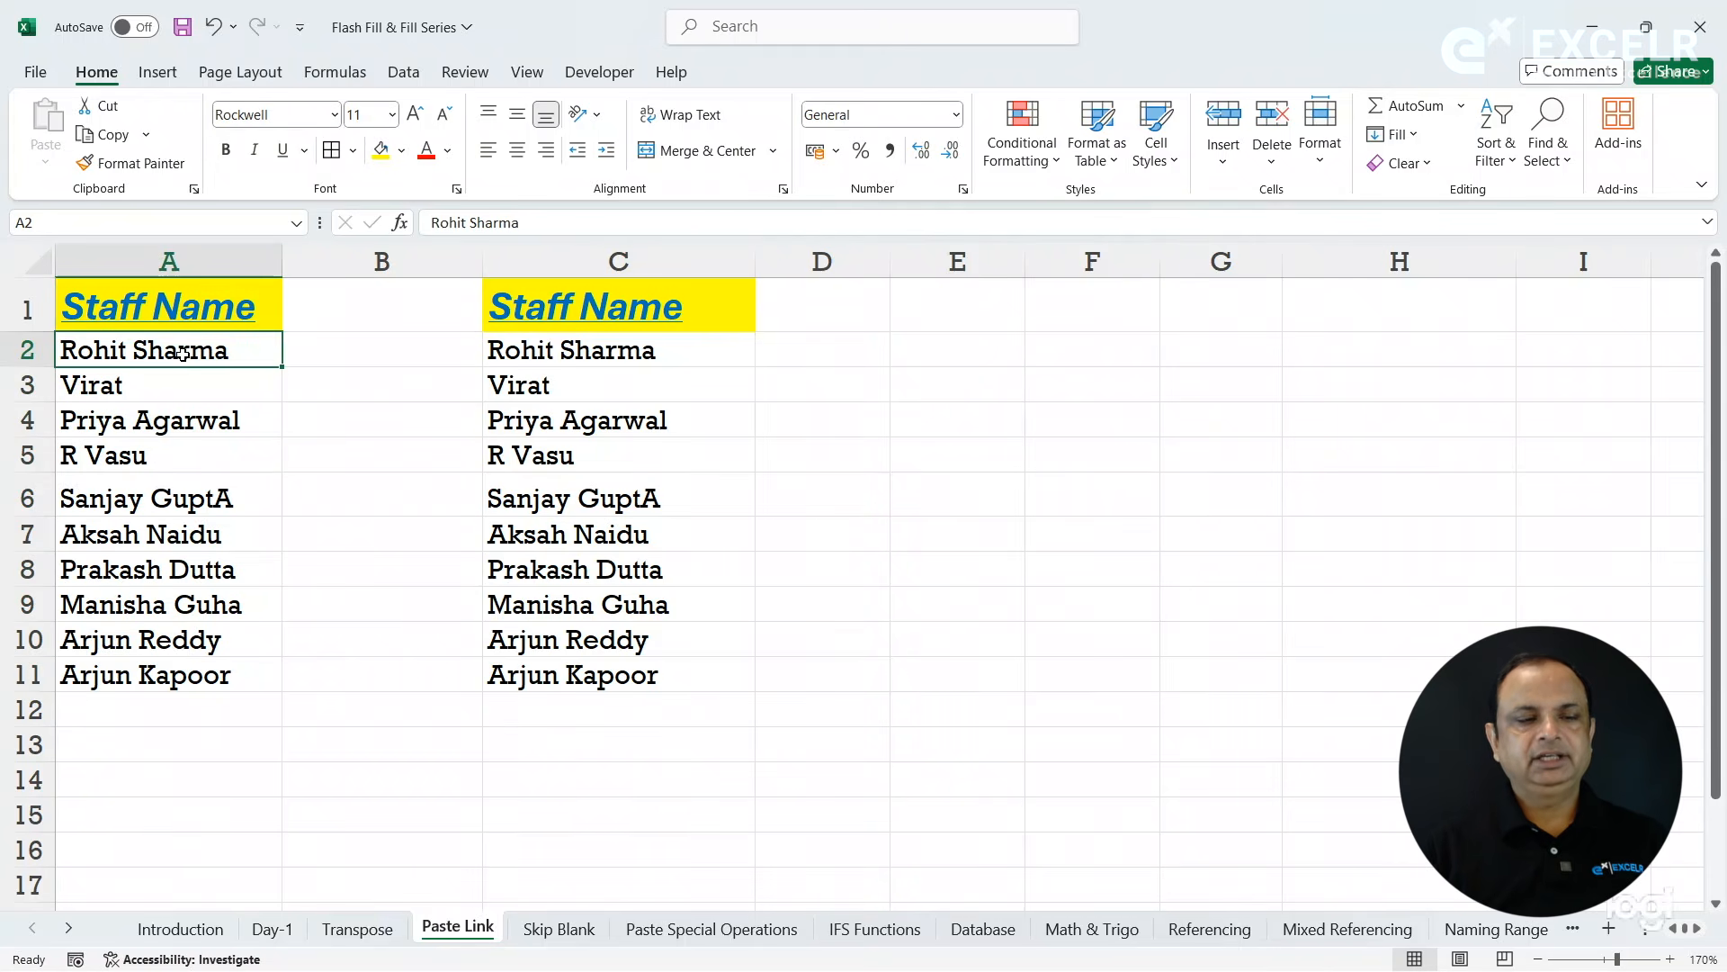
pyautogui.write('MS Dh')
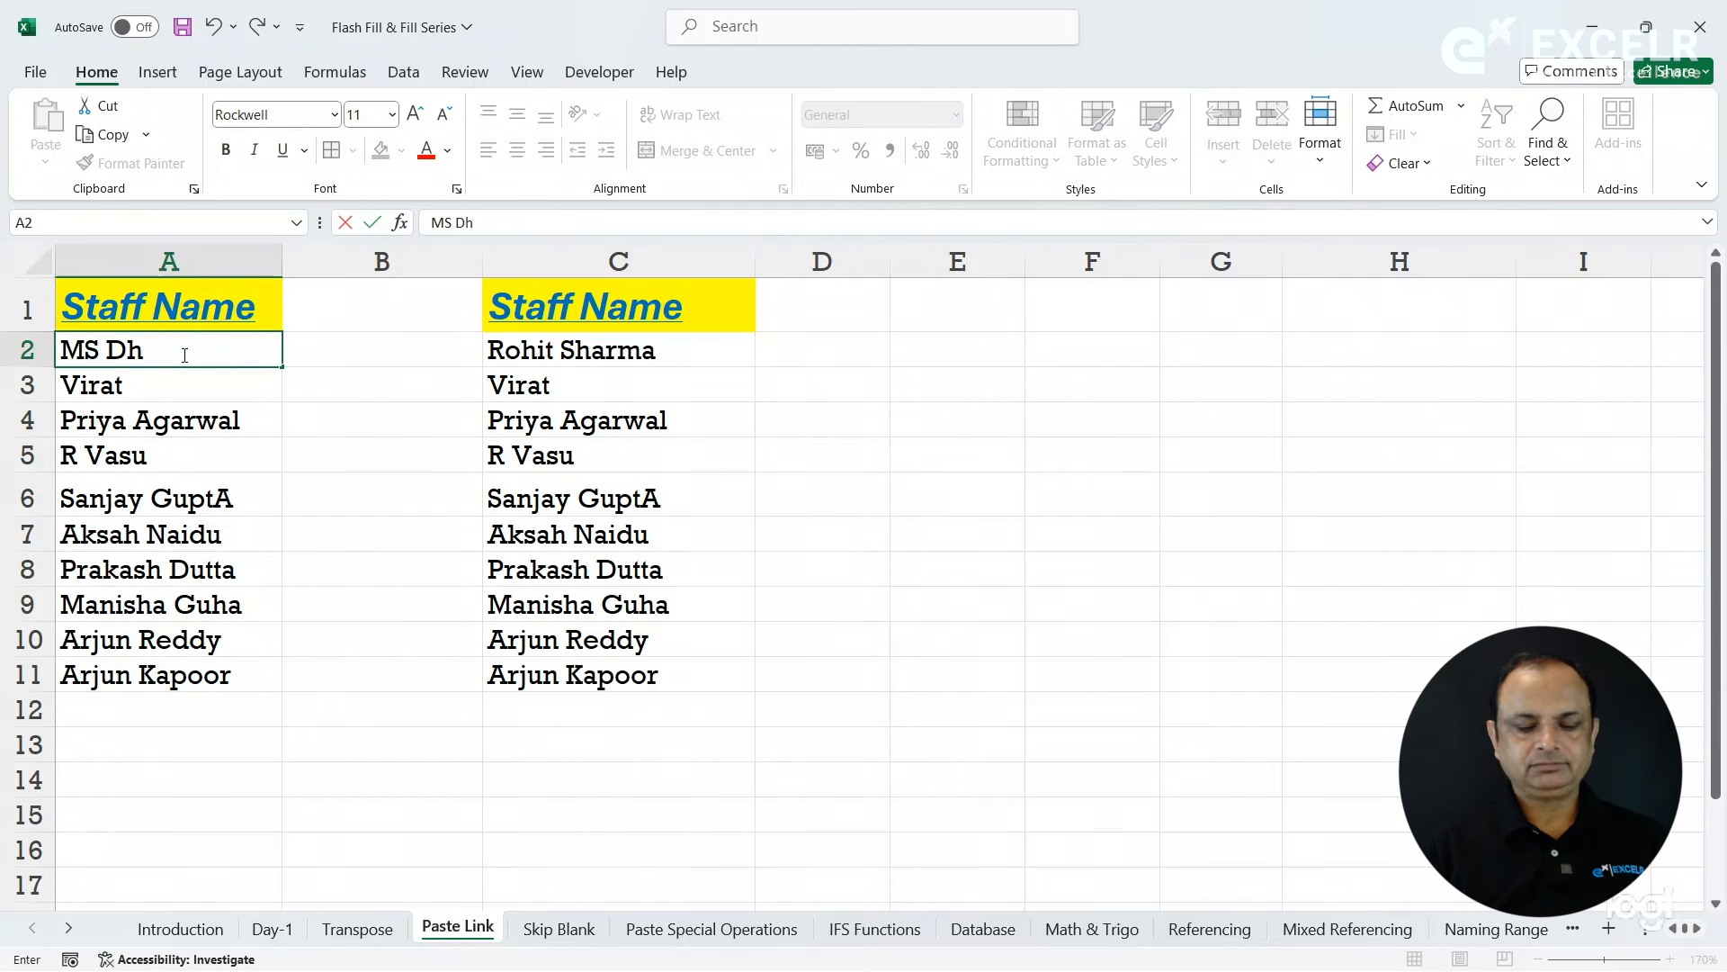
pyautogui.write('oni')
pyautogui.press('Return')
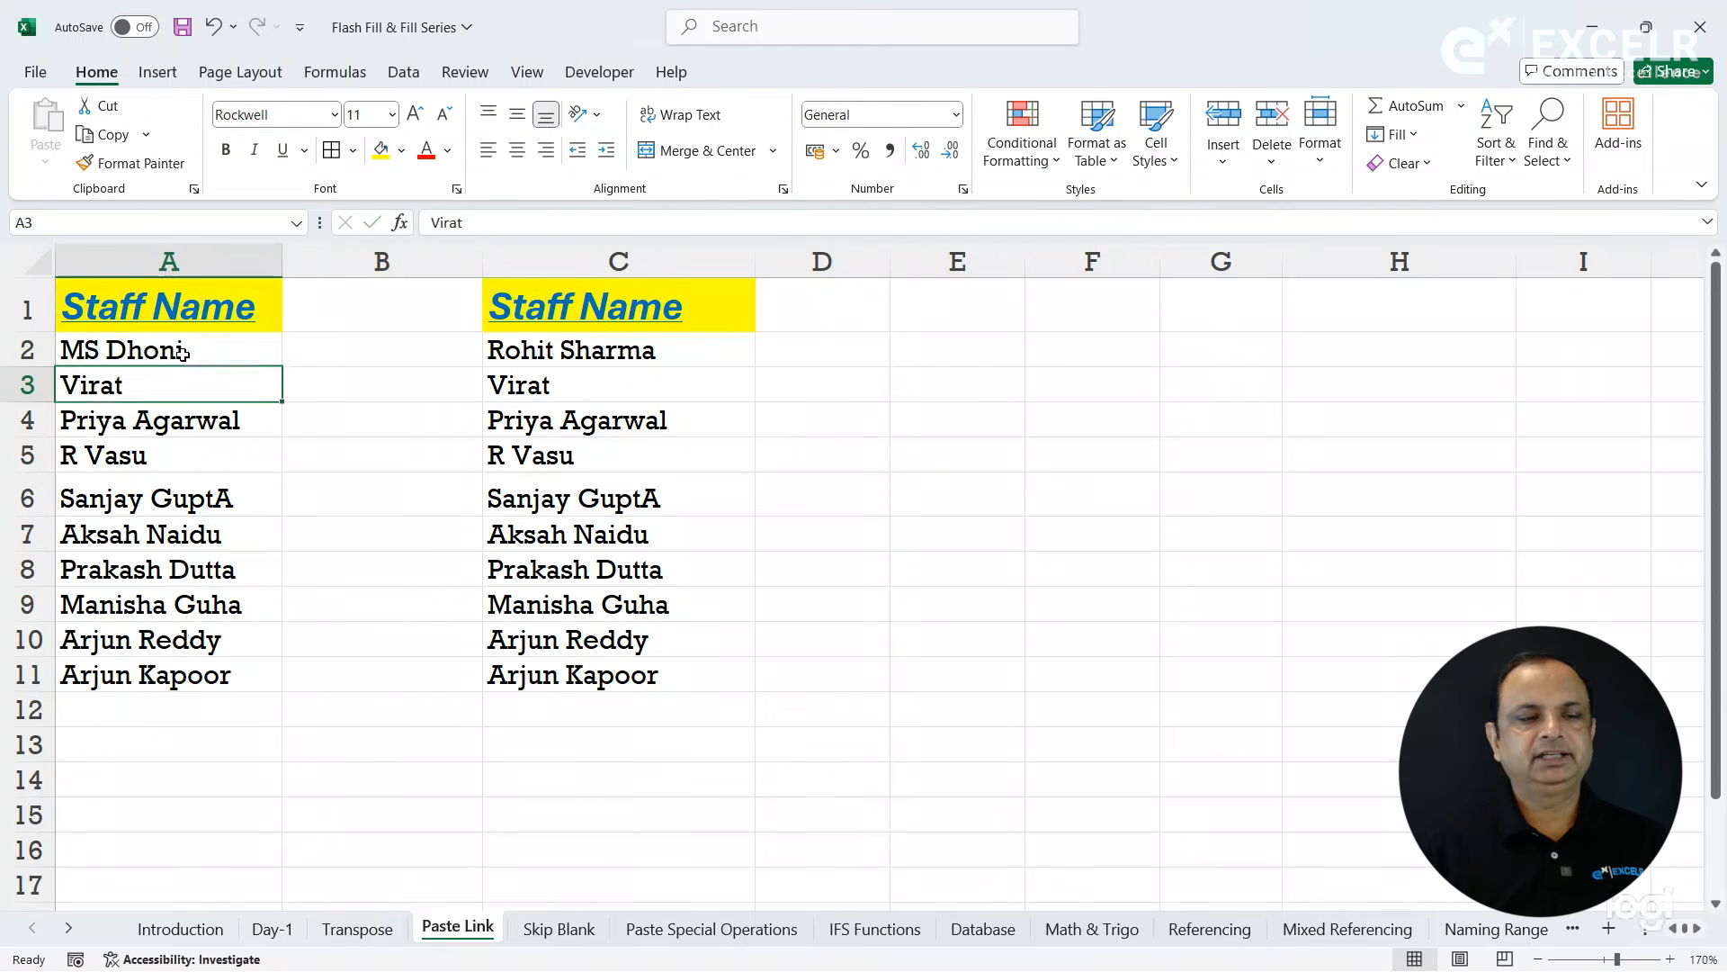
pyautogui.click(556, 360)
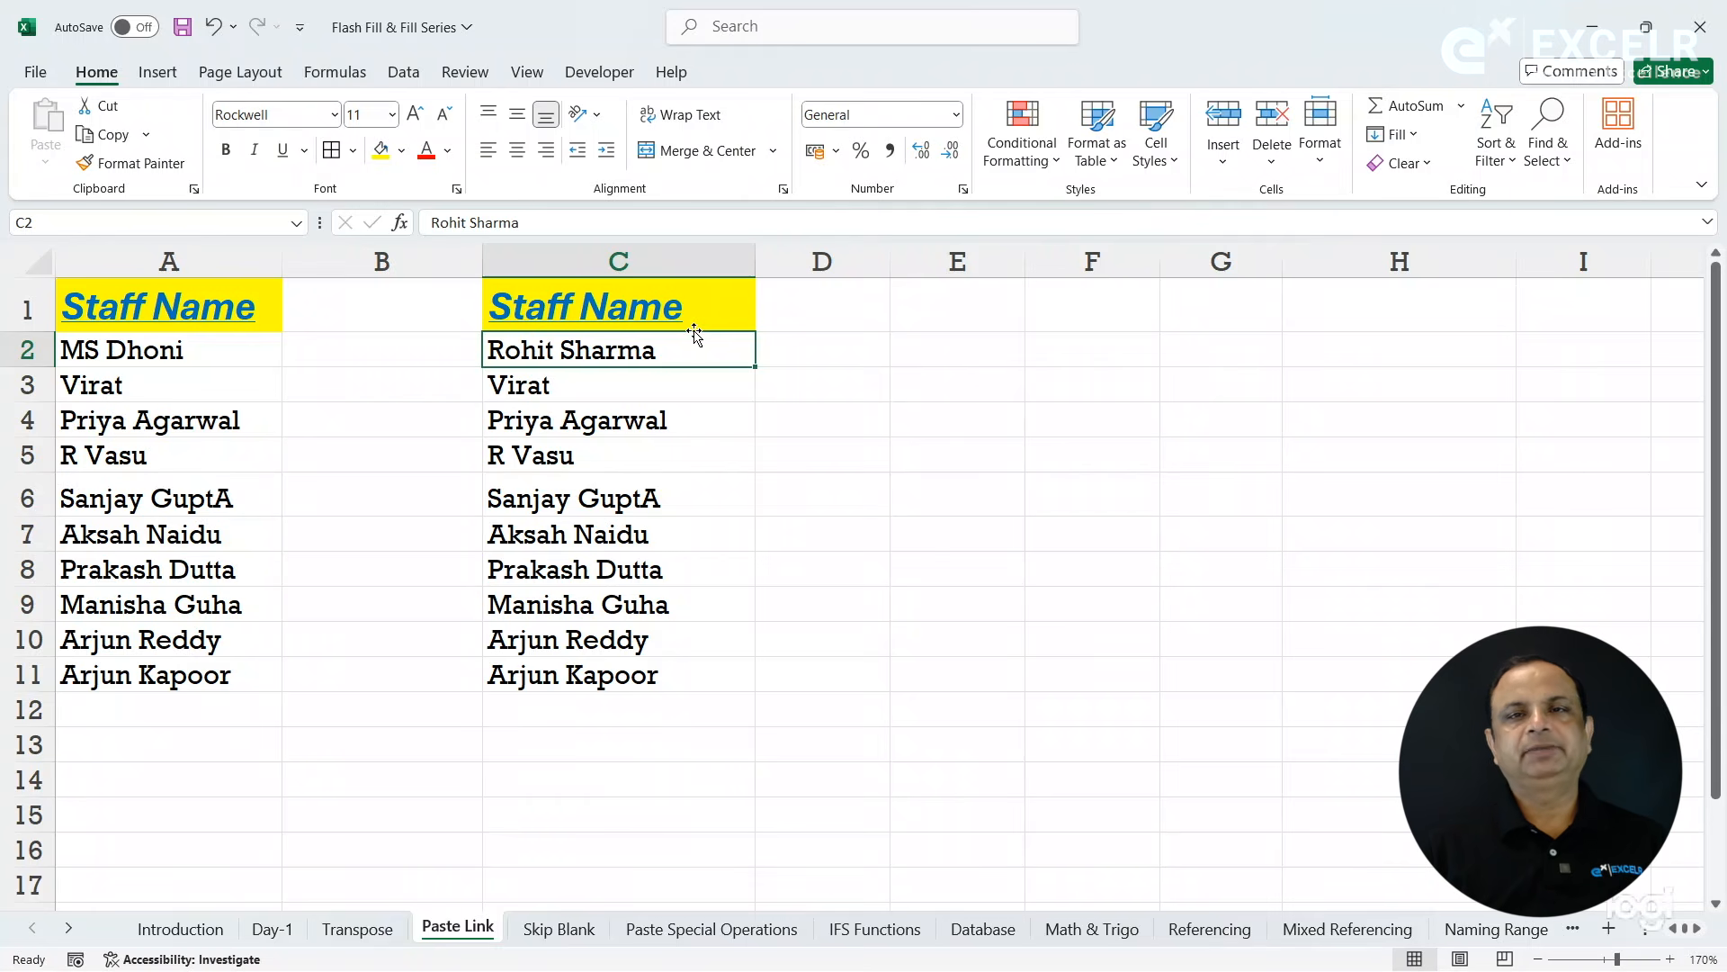
# - Copy the Staff Name list A1:A11, paste it with Paste Link starting at F1, and widen column F to fit the names
pyautogui.moveTo(239, 317); pyautogui.dragTo(216, 670)
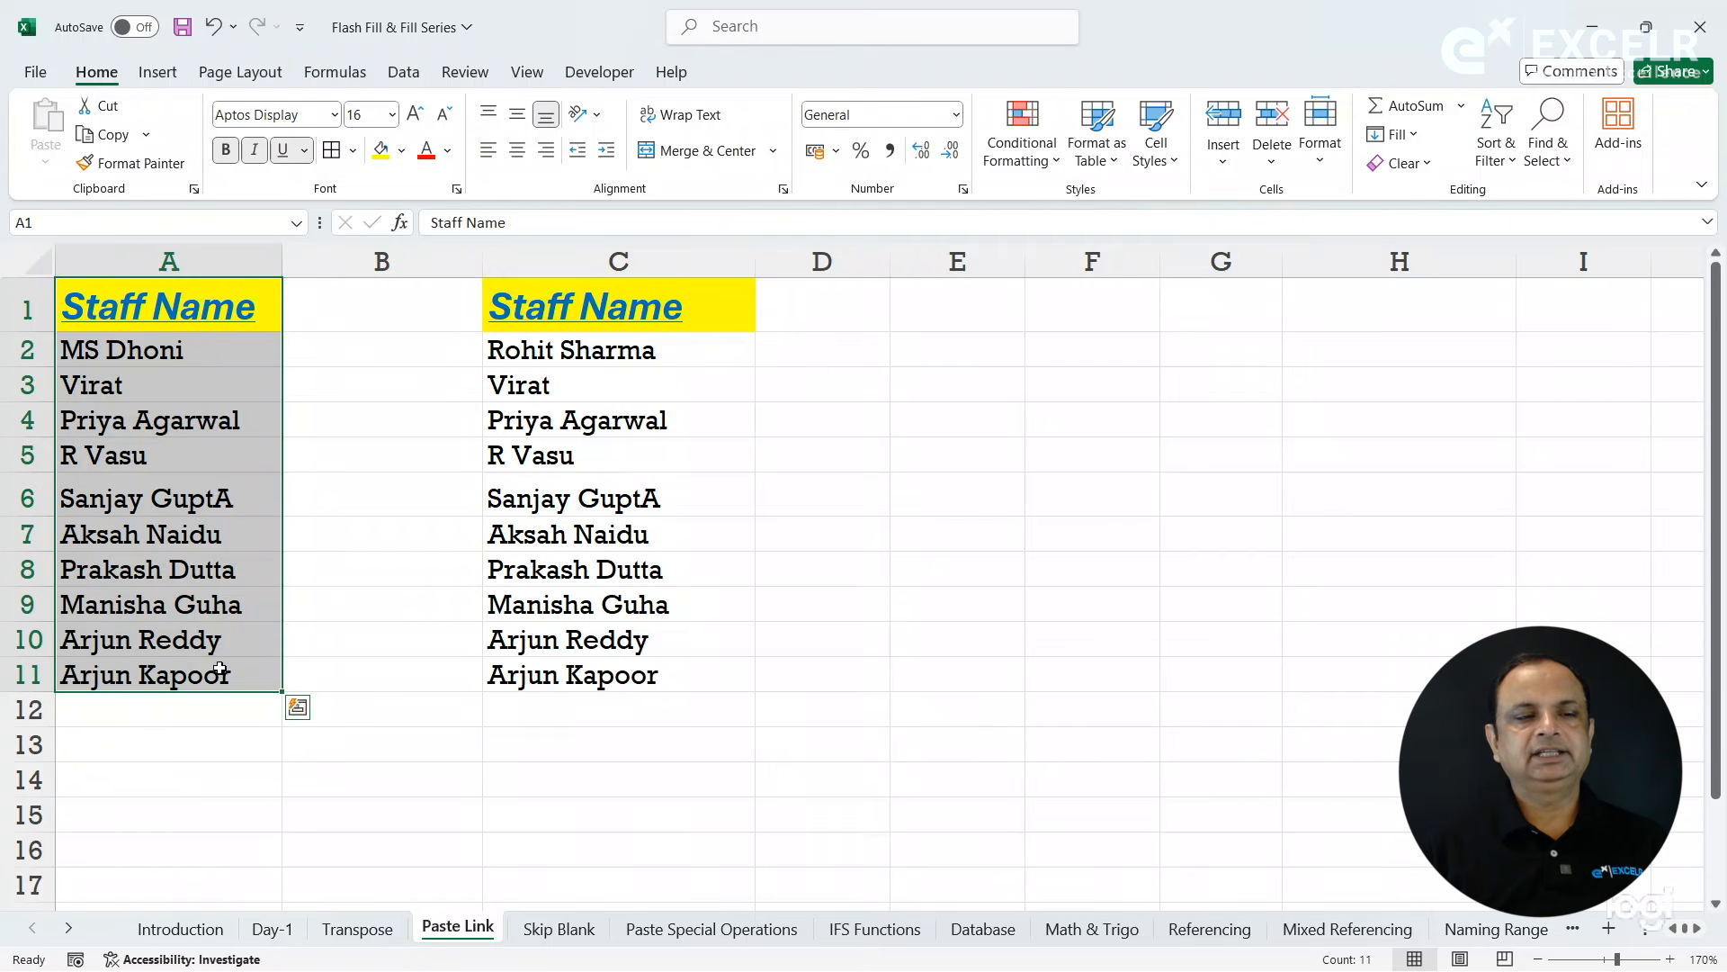
pyautogui.click(110, 136)
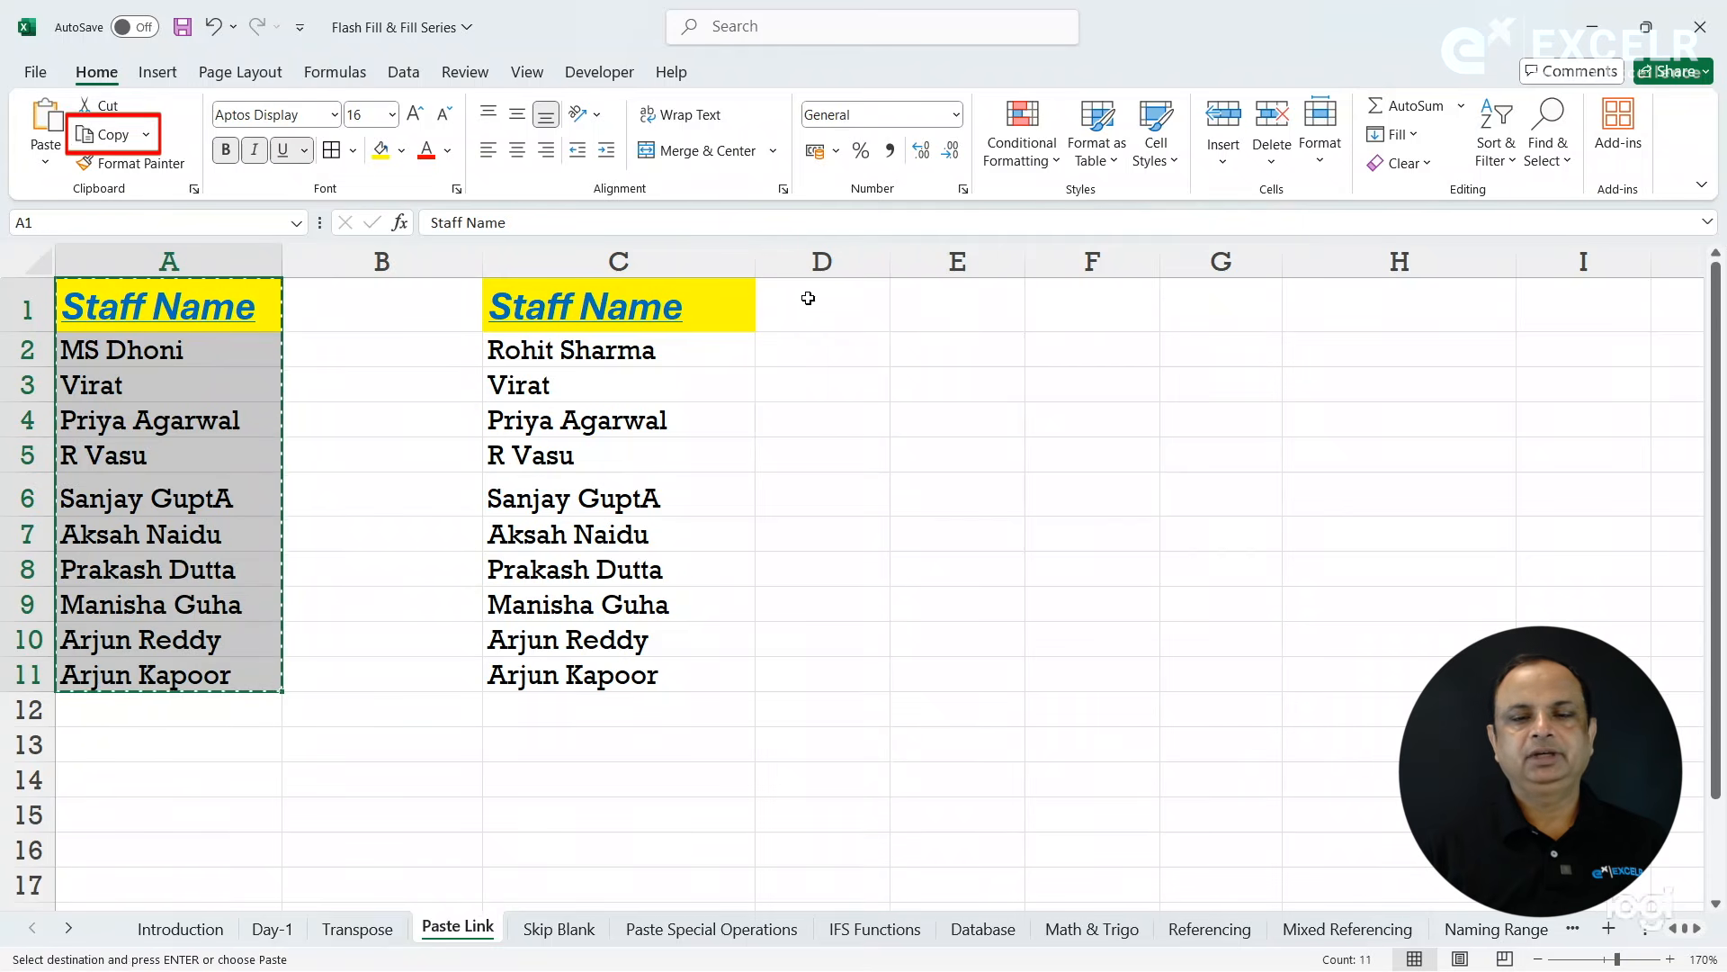
pyautogui.click(1138, 312)
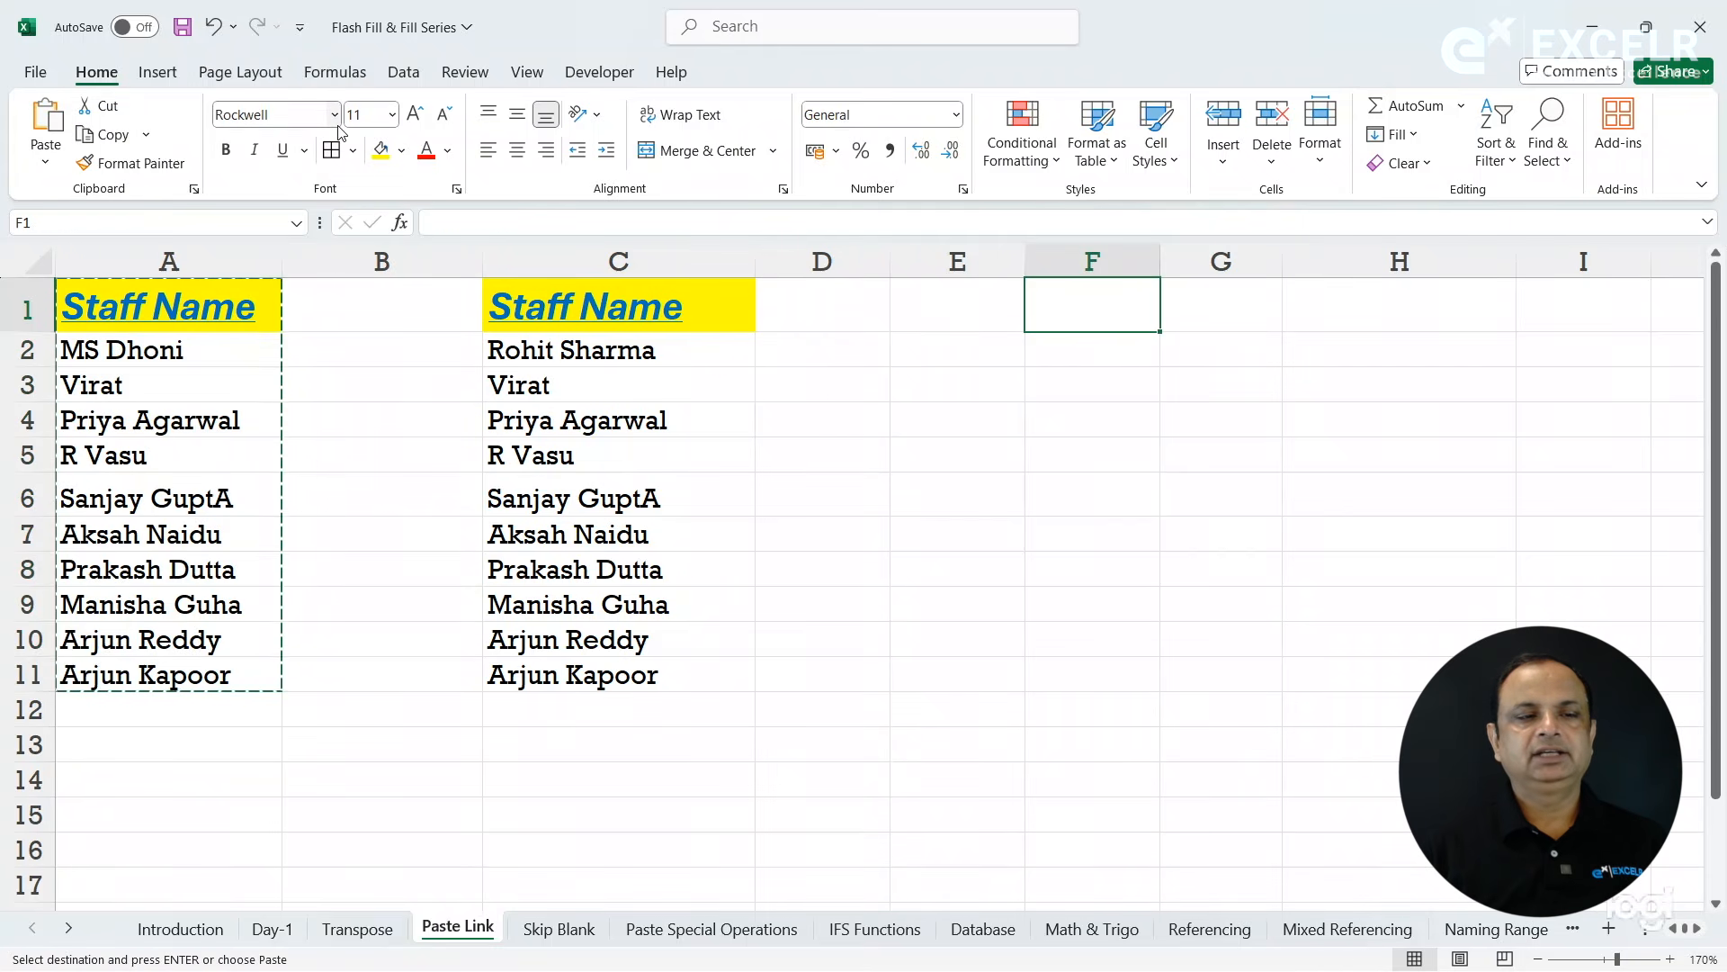
pyautogui.click(45, 162)
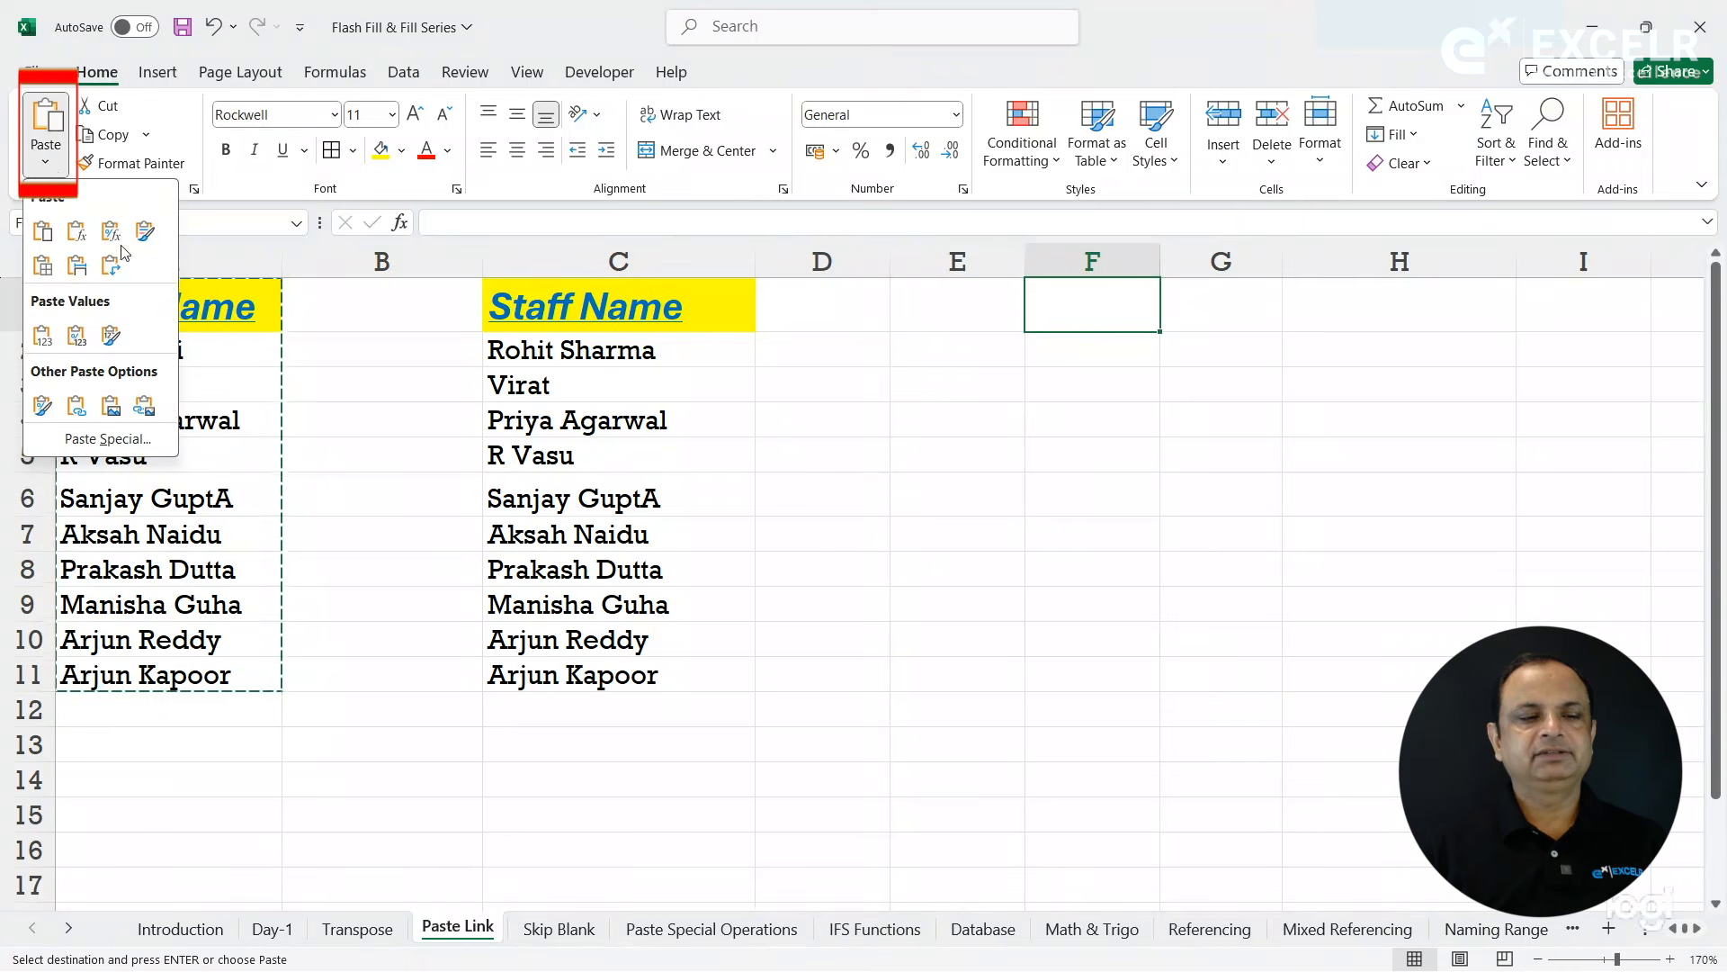
pyautogui.click(110, 439)
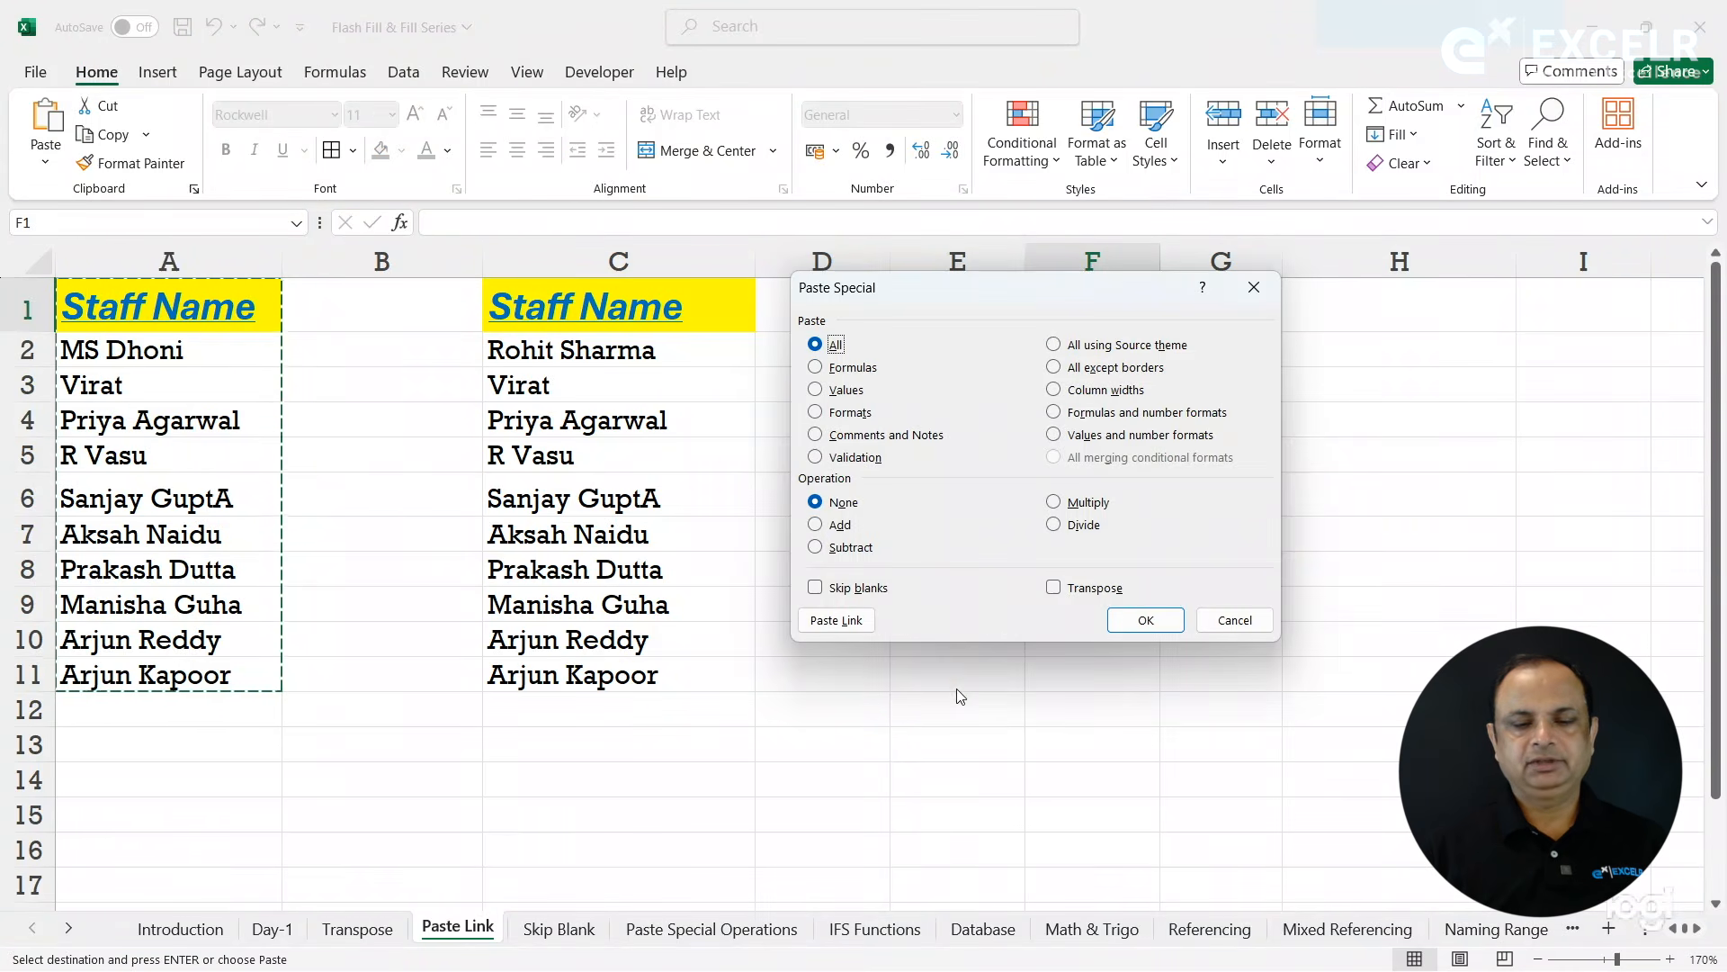
pyautogui.click(836, 621)
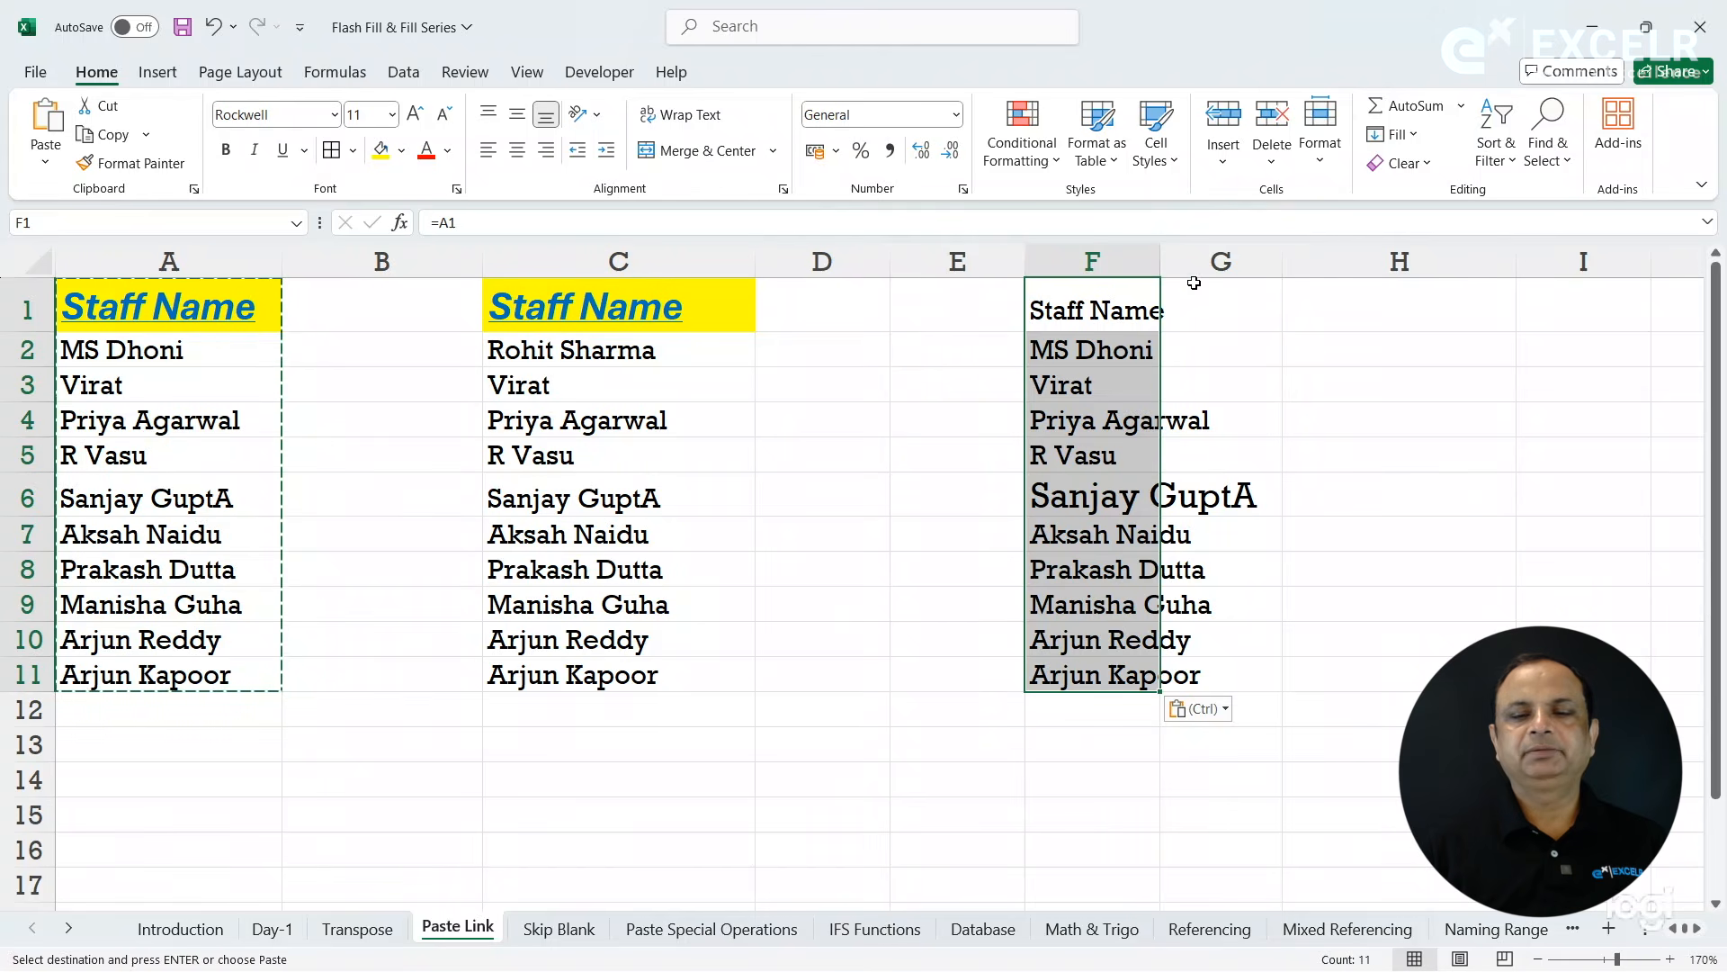
pyautogui.moveTo(1161, 261); pyautogui.dragTo(1297, 261)
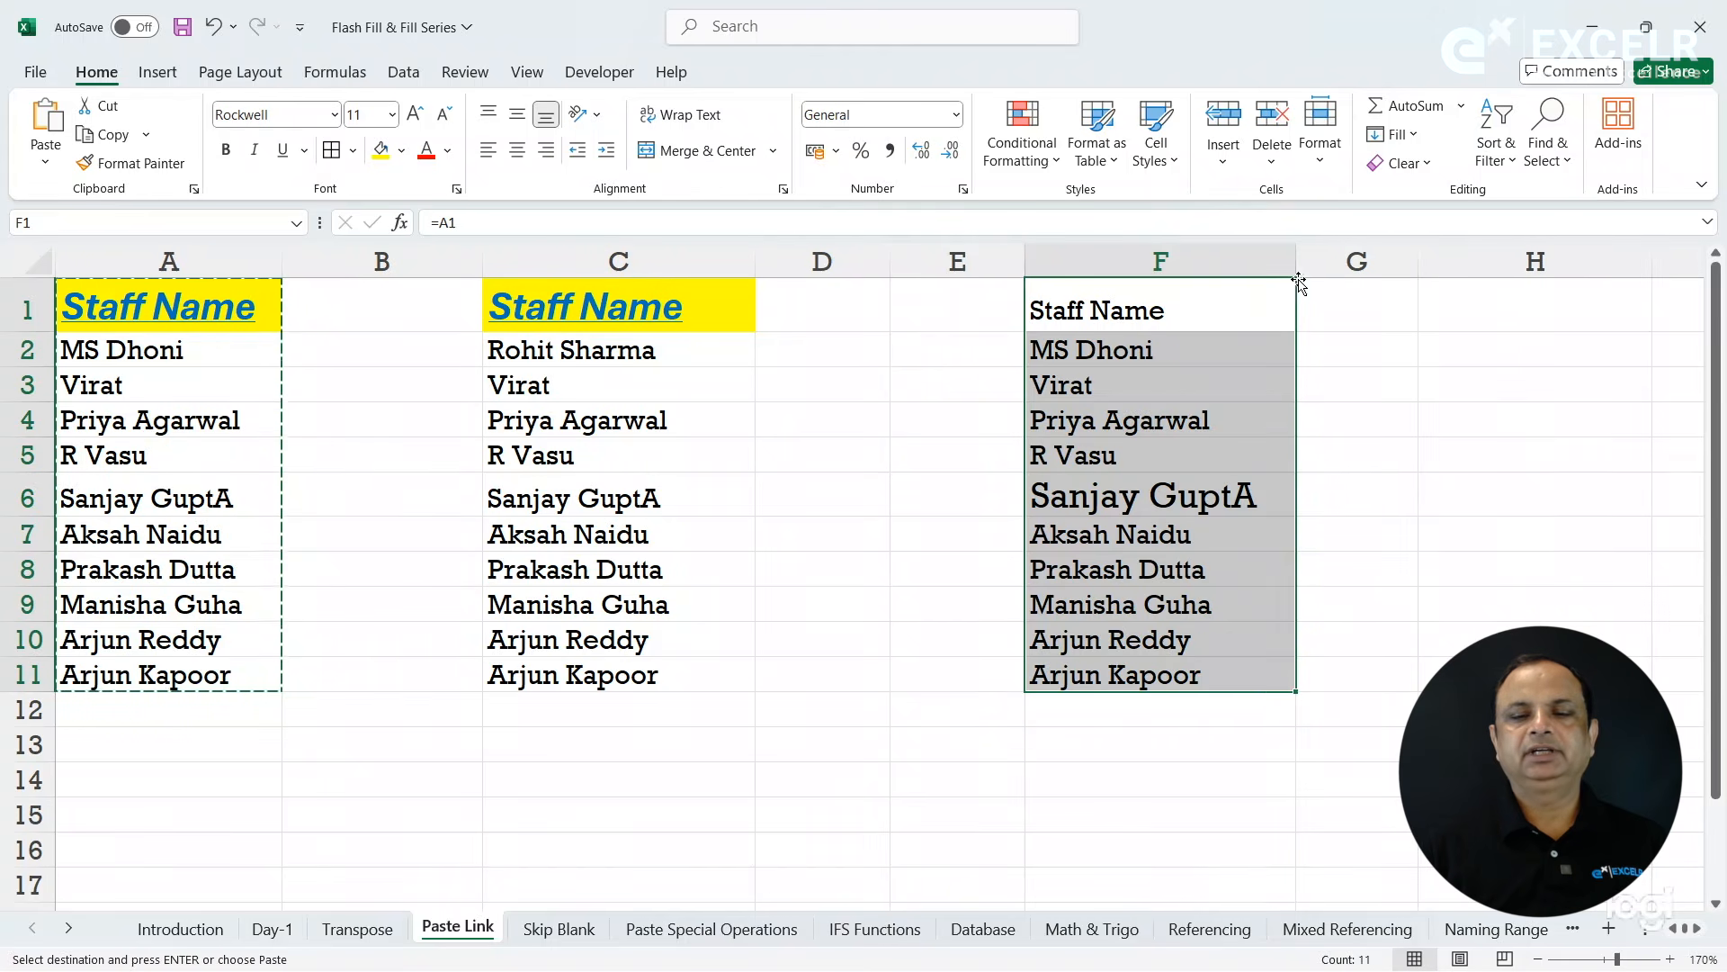
pyautogui.click(1205, 293)
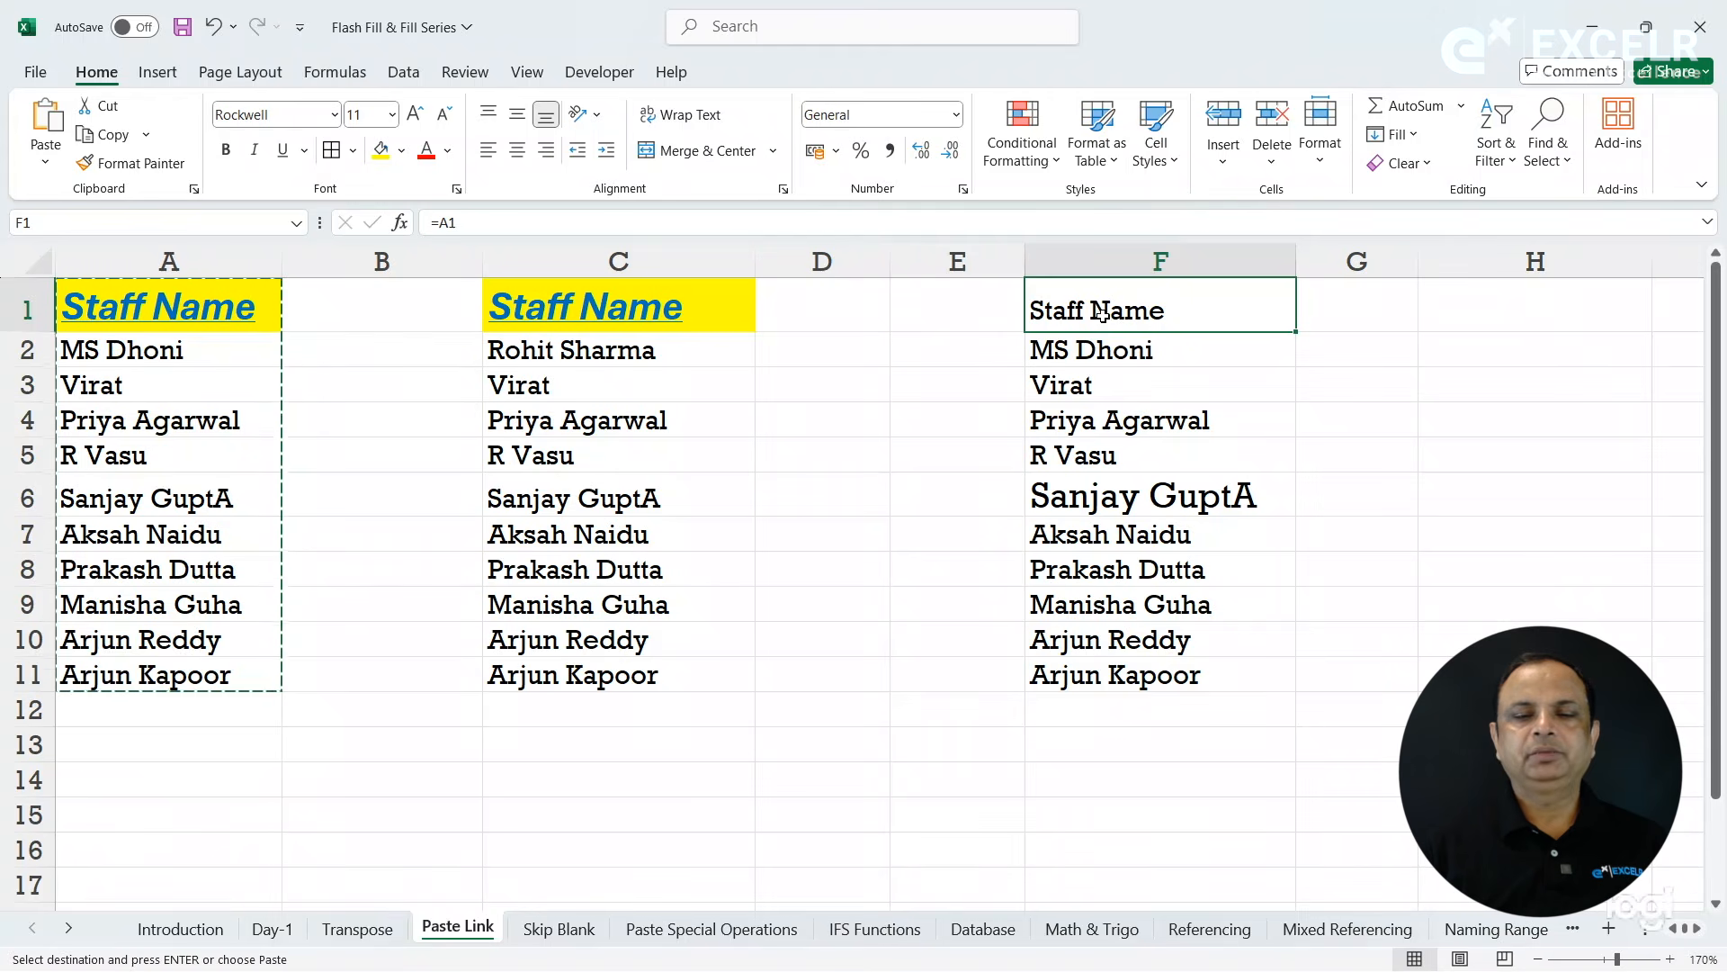
pyautogui.press('Escape')
# - Copy the formatting of the A1 header onto the linked header in F1 with Format Painter
pyautogui.click(189, 303)
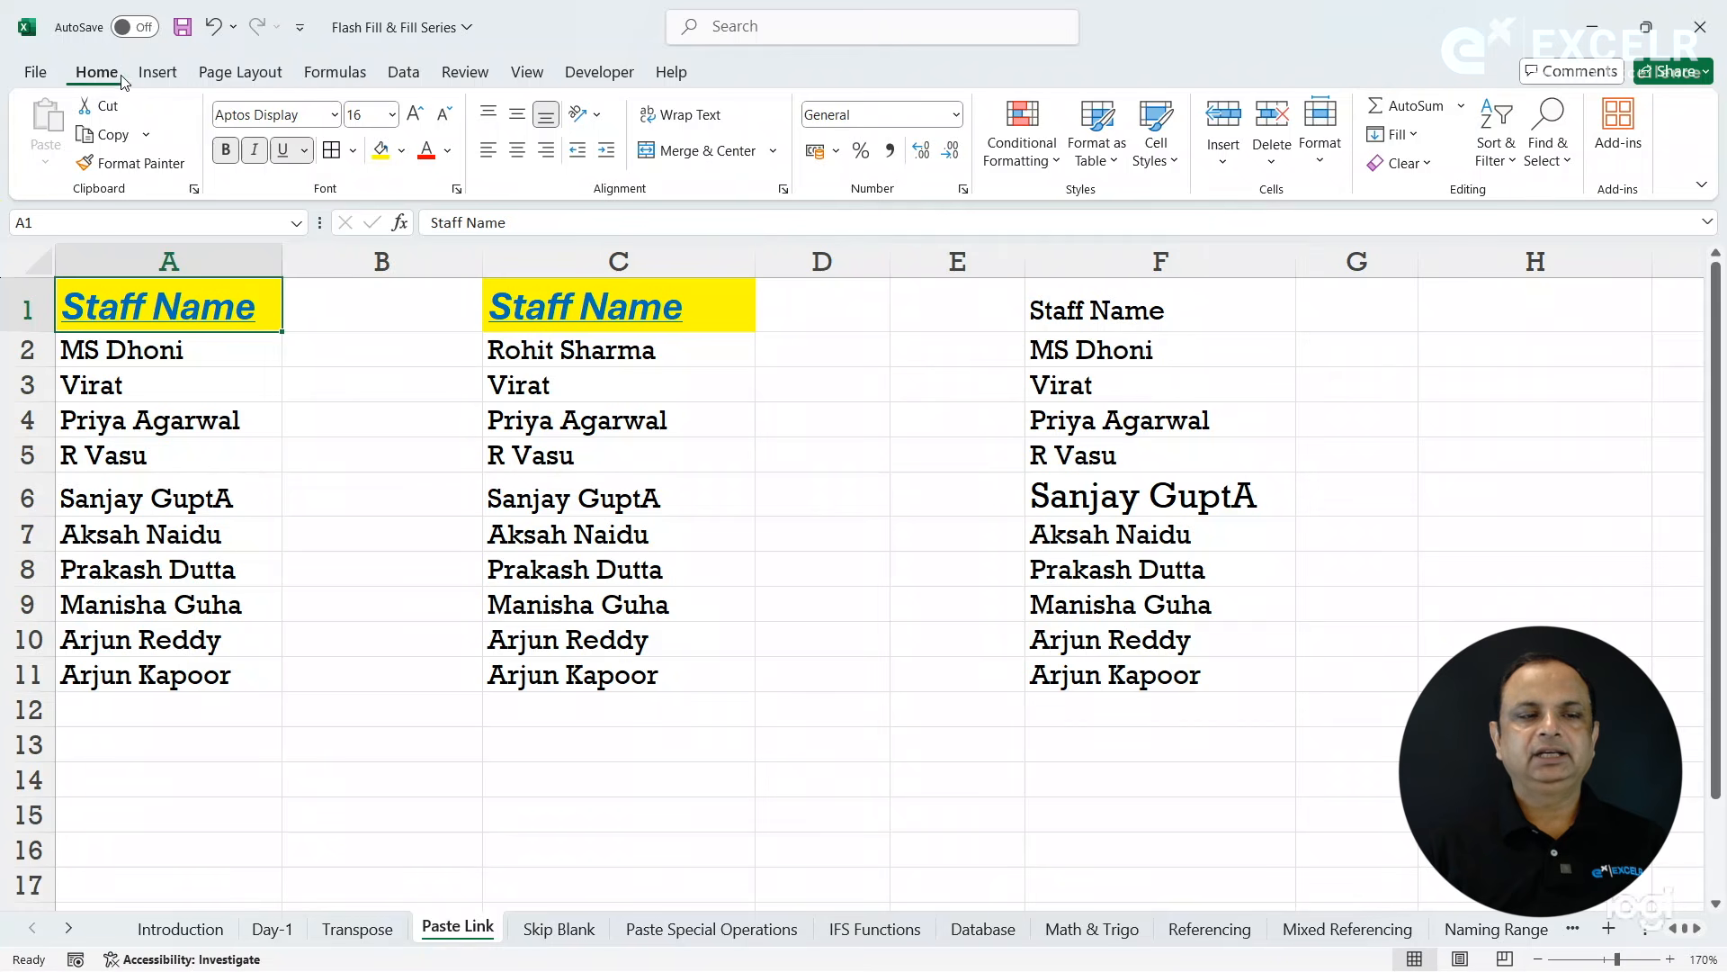
pyautogui.click(135, 169)
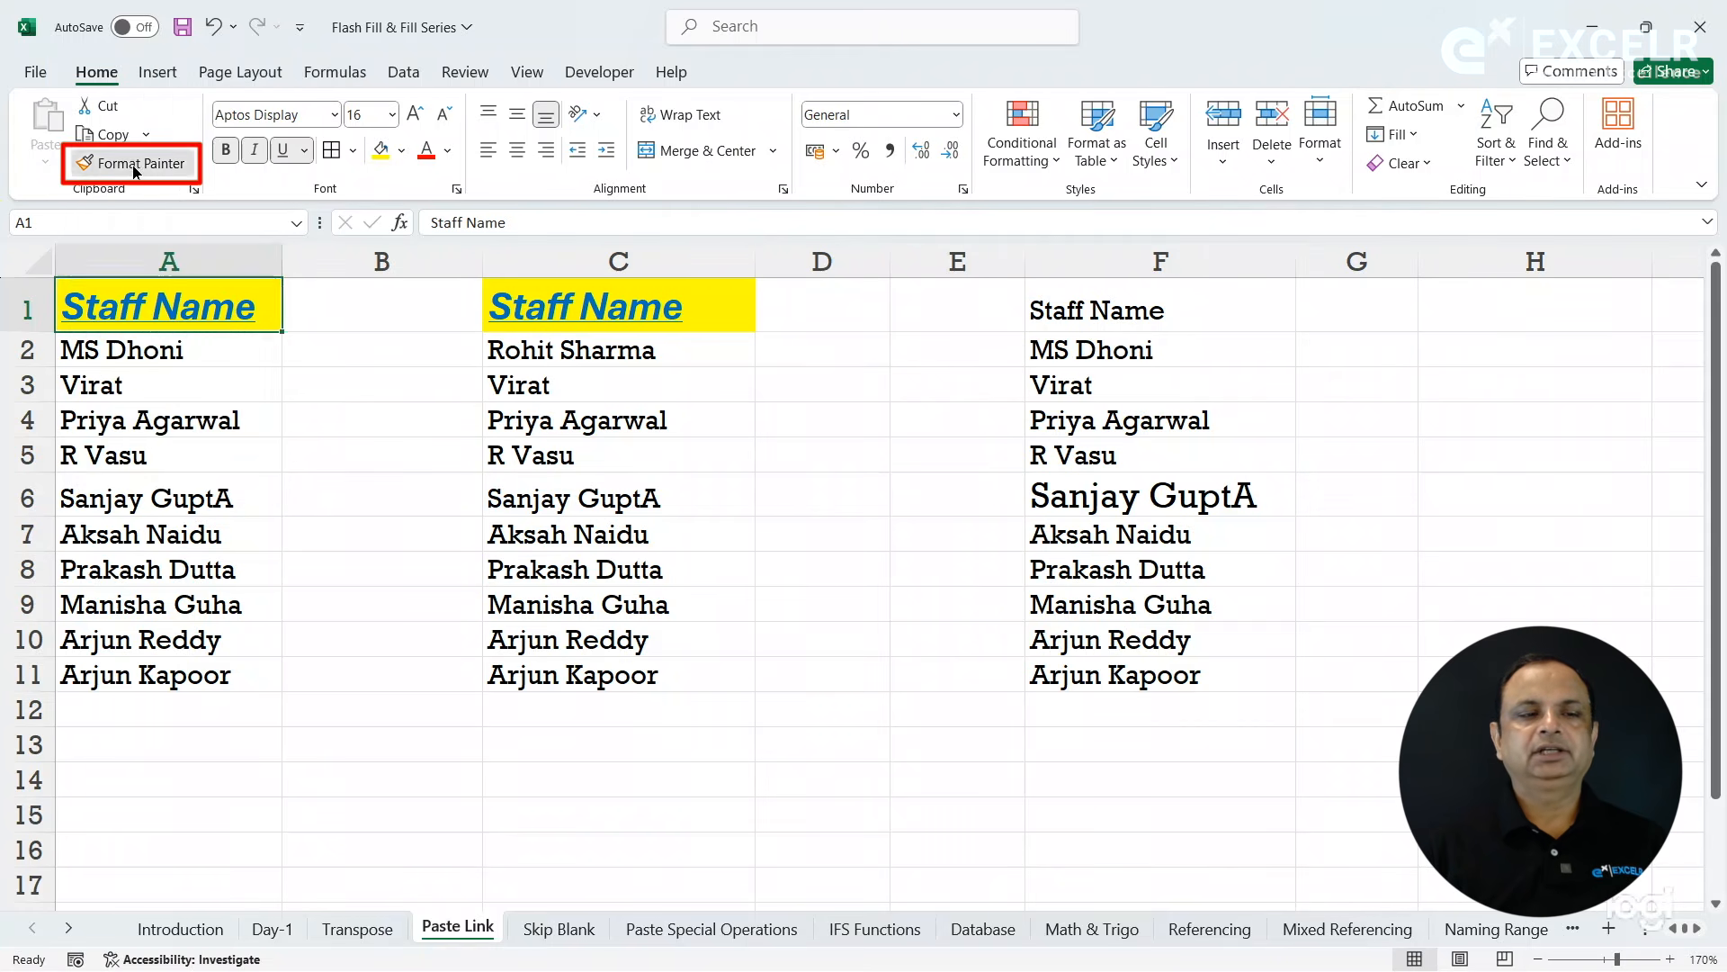
pyautogui.click(1092, 316)
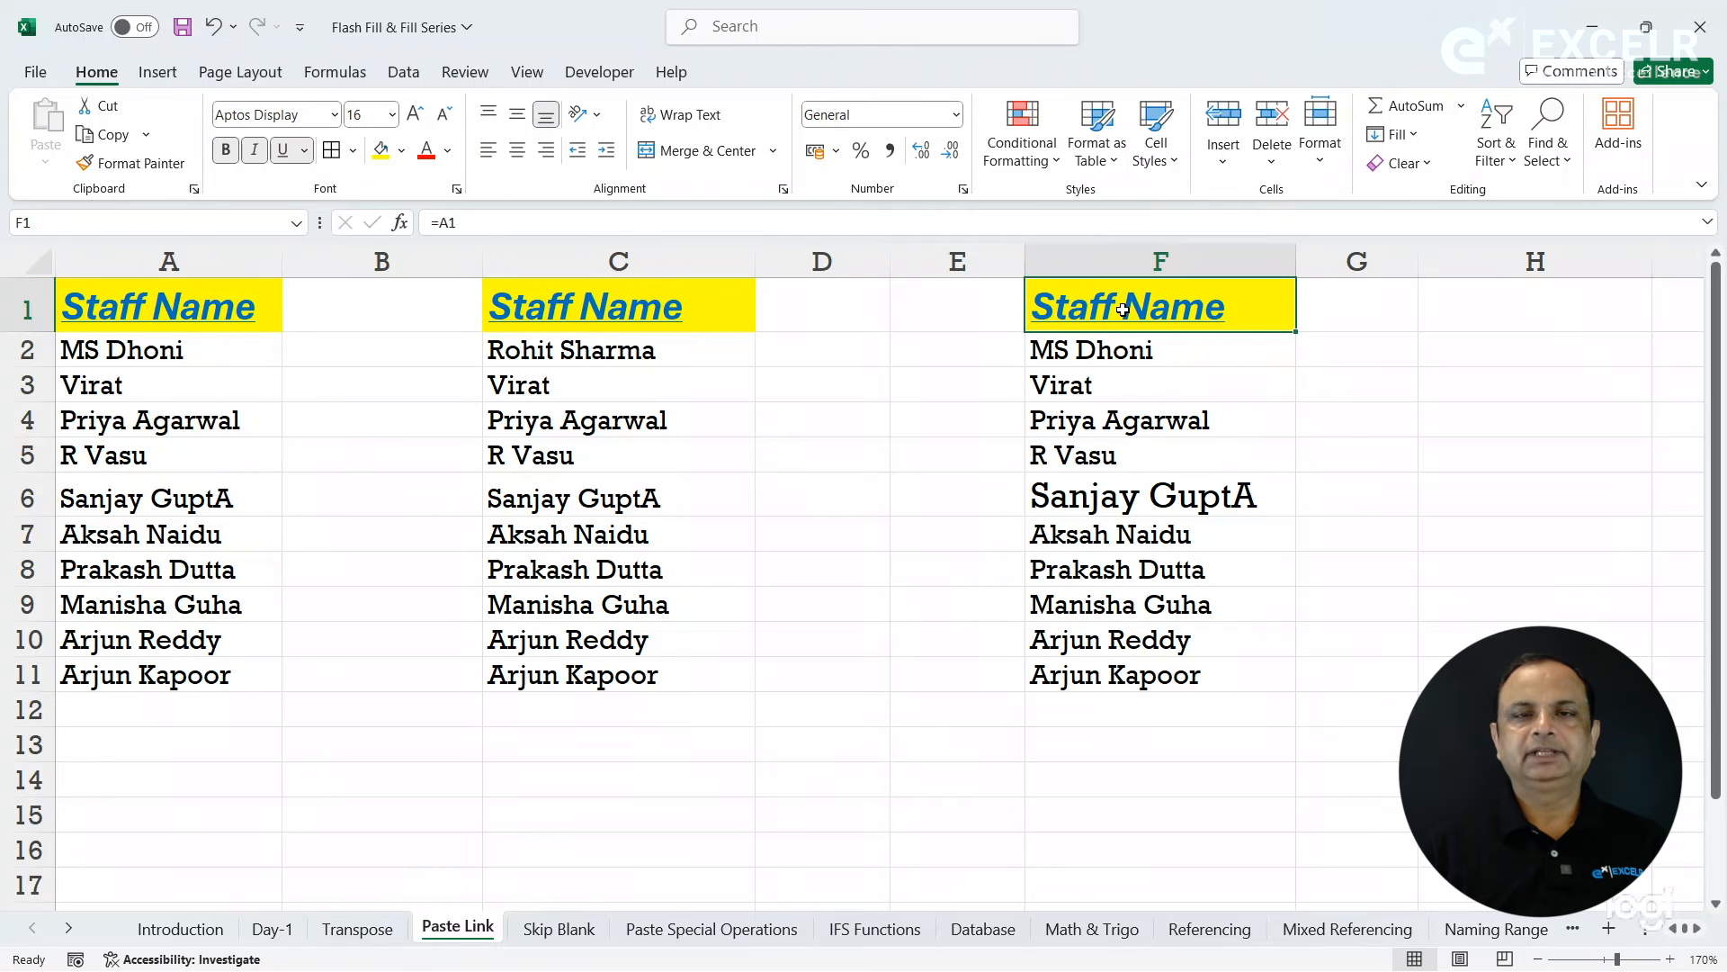
pyautogui.click(1104, 372)
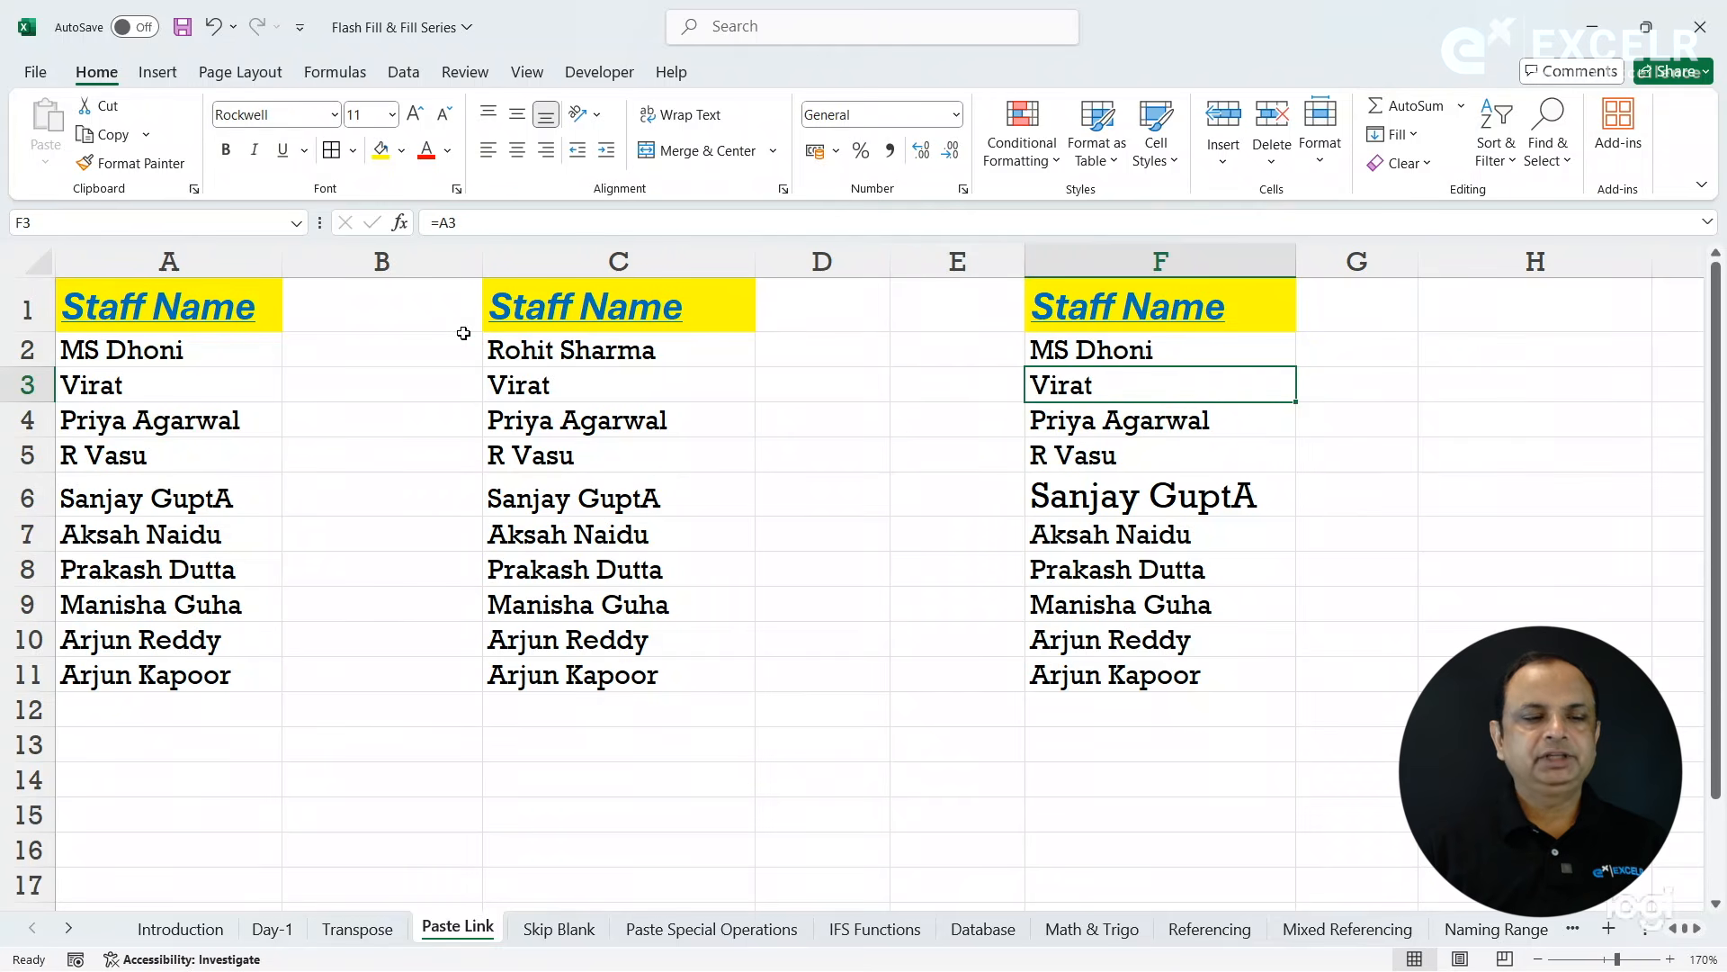
# - Change the source name in A2 to another staff name to test the linked list in column F
pyautogui.click(238, 339)
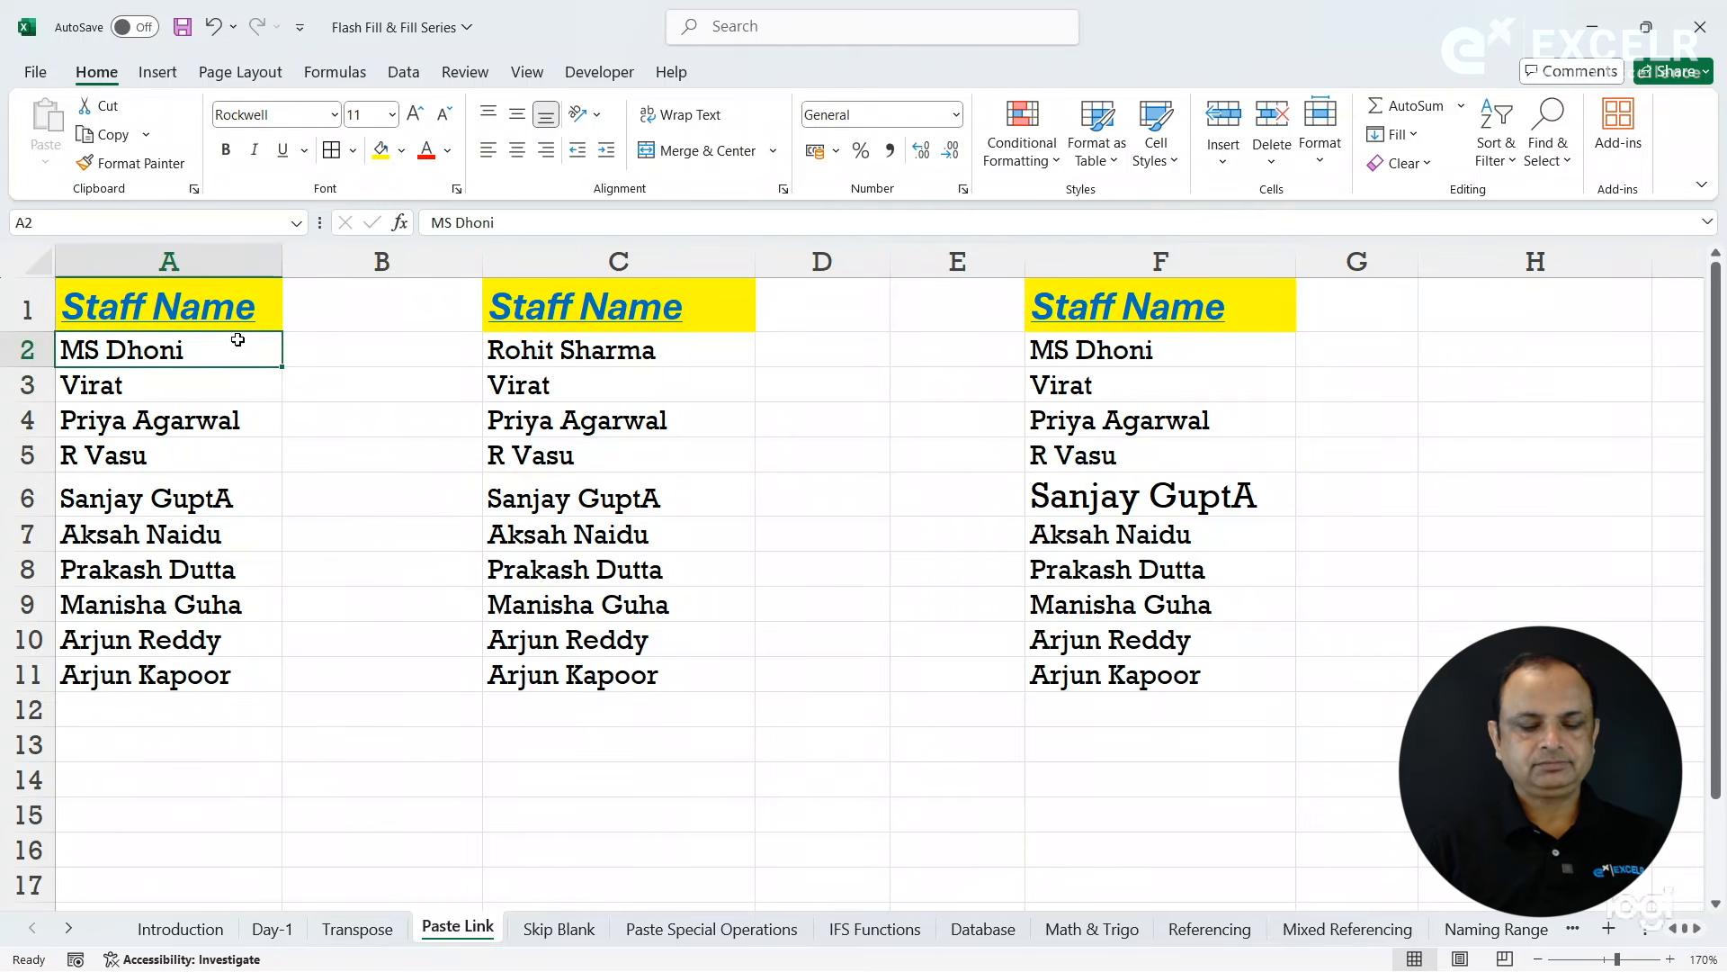
pyautogui.write('Y')
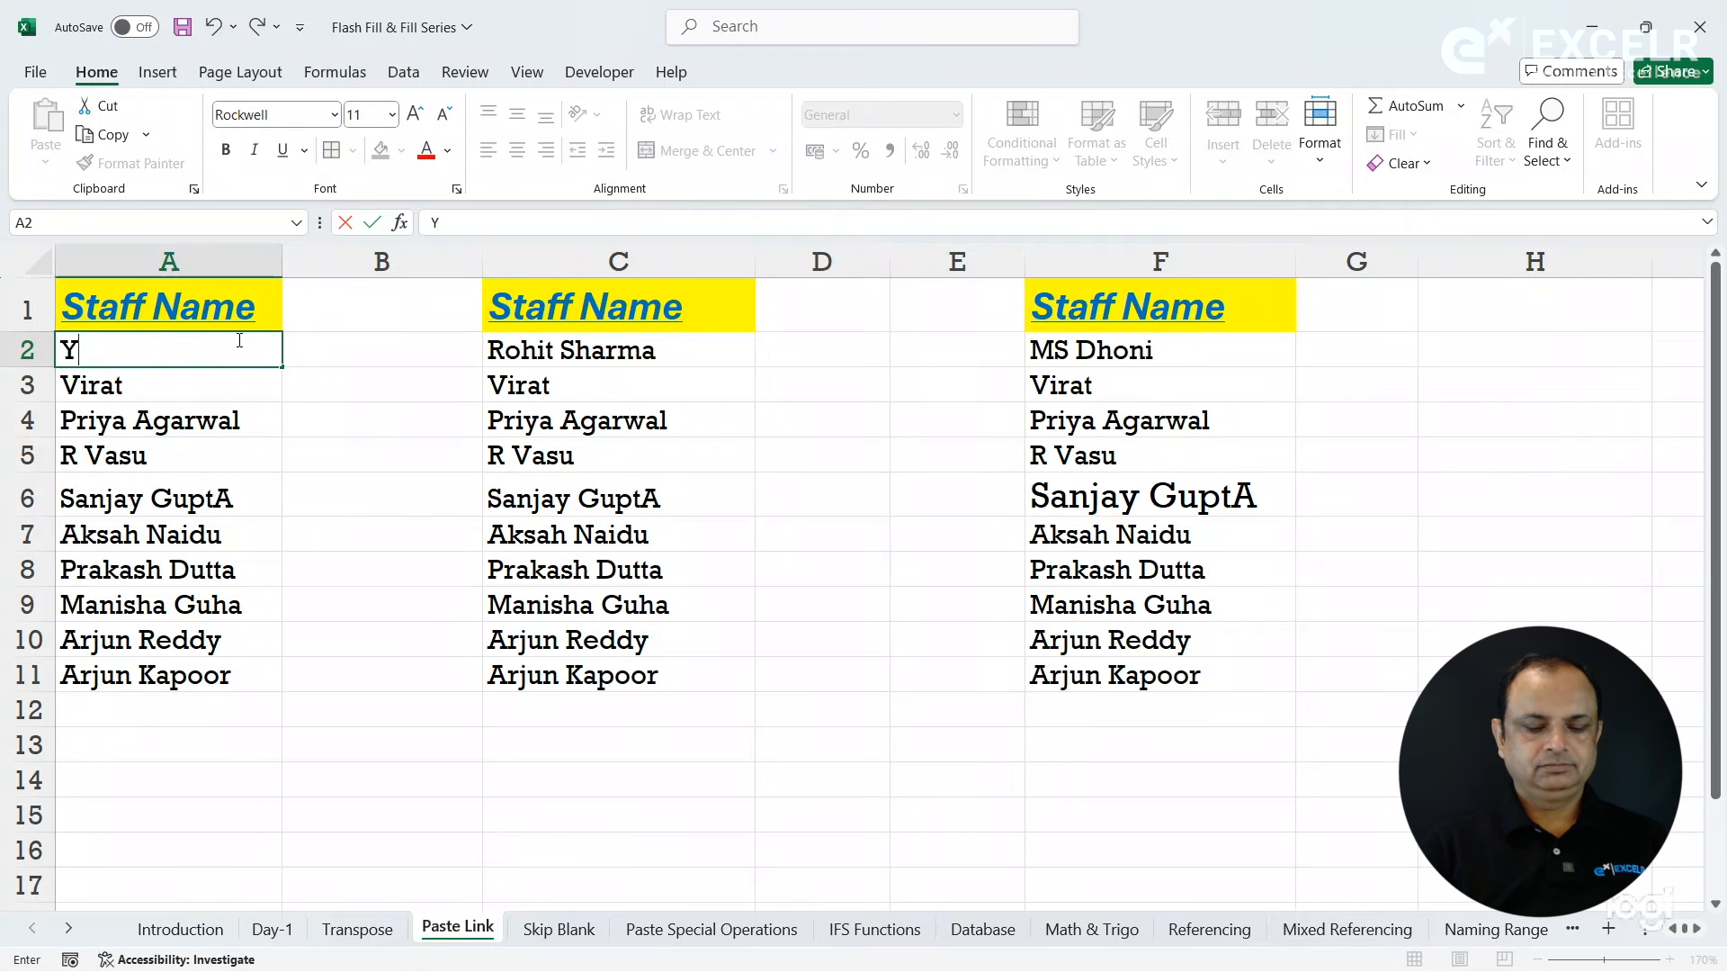
pyautogui.write('uvraj')
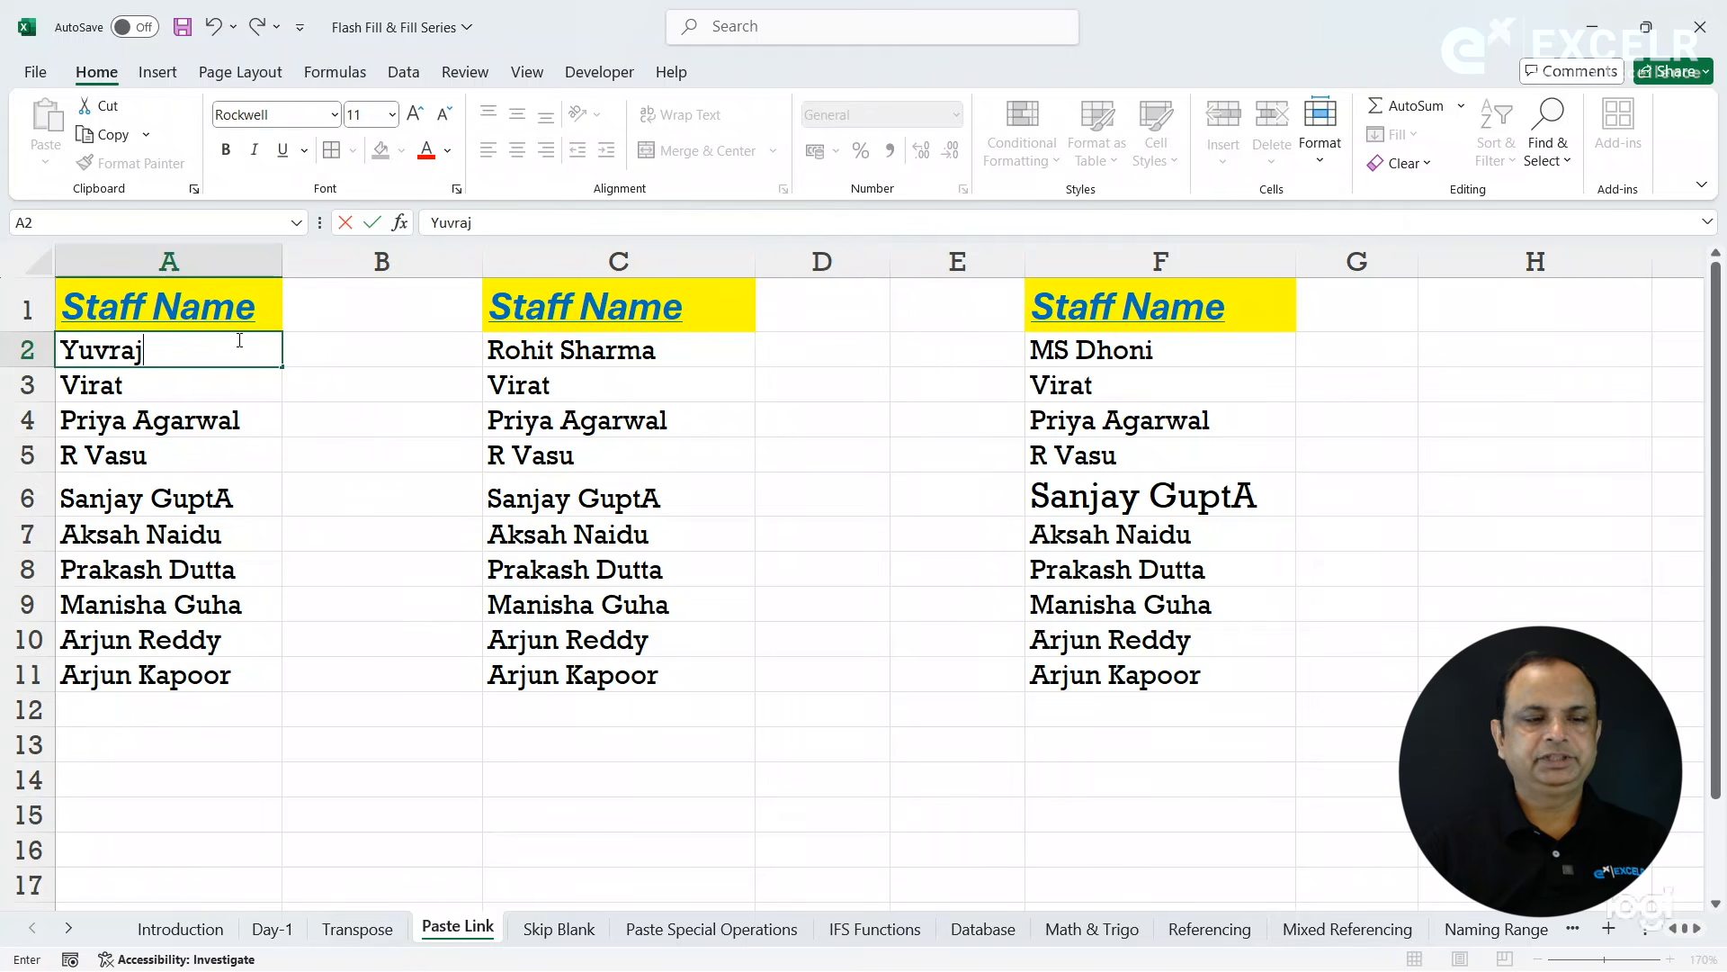
pyautogui.press('Return')
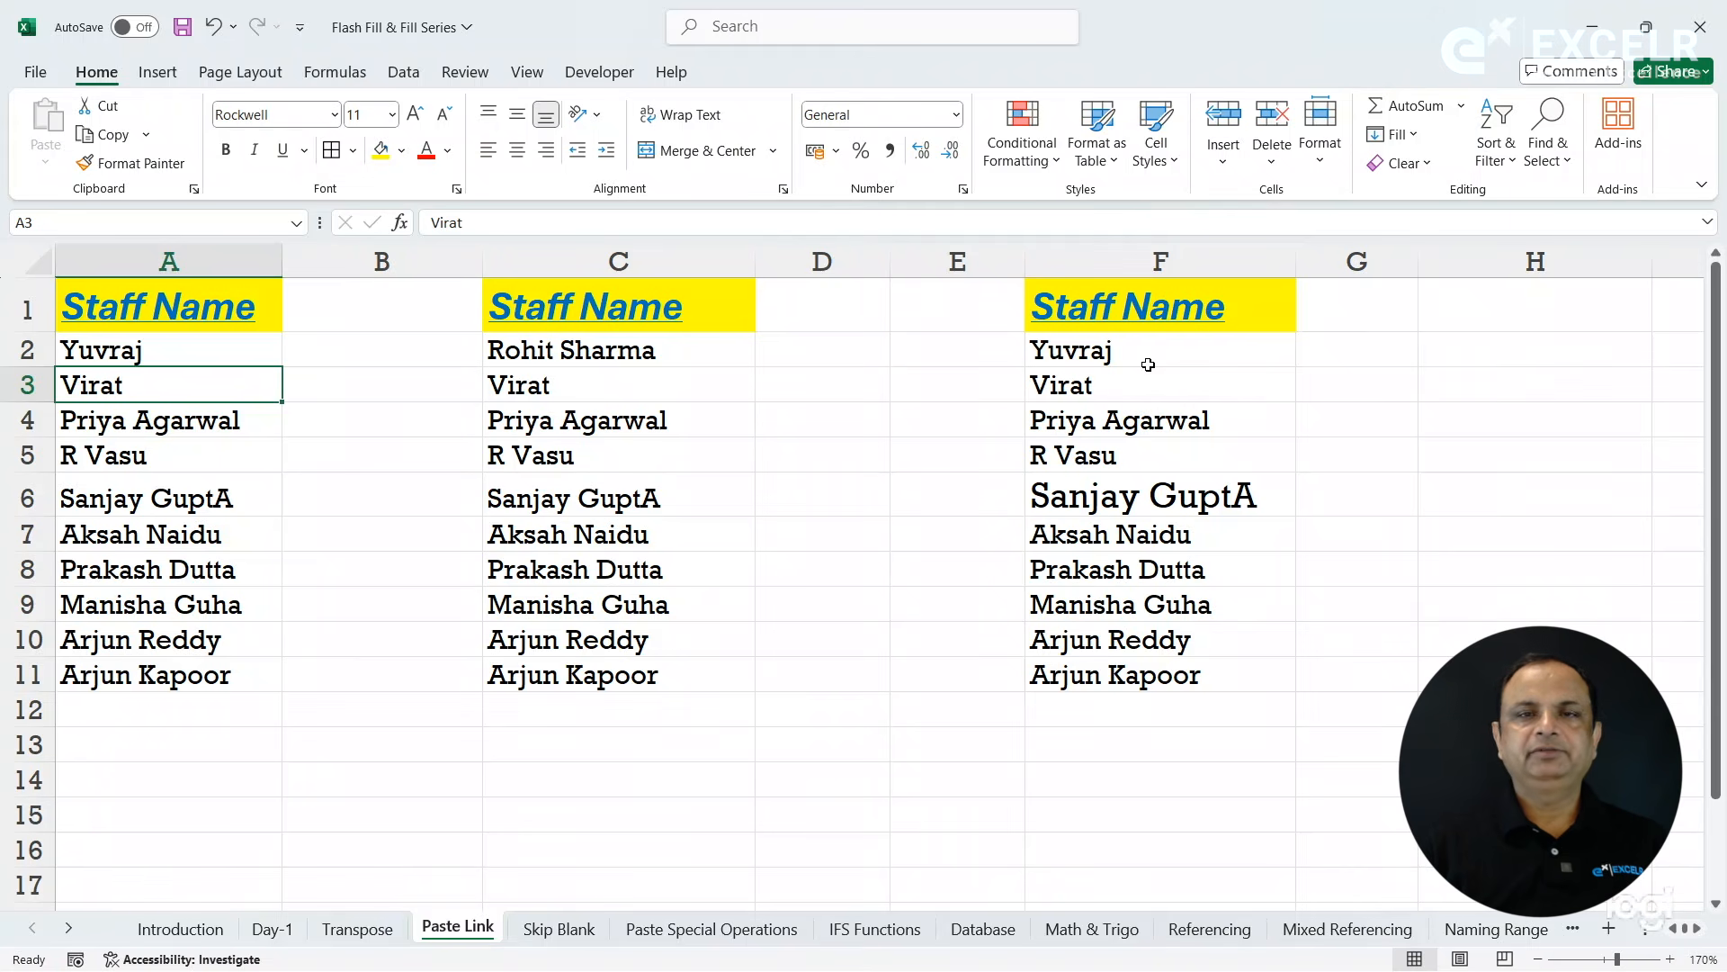
# - Widen column G, enter the formula =A1 in G1, and fill it down to G11
pyautogui.moveTo(1419, 266); pyautogui.dragTo(1561, 289)
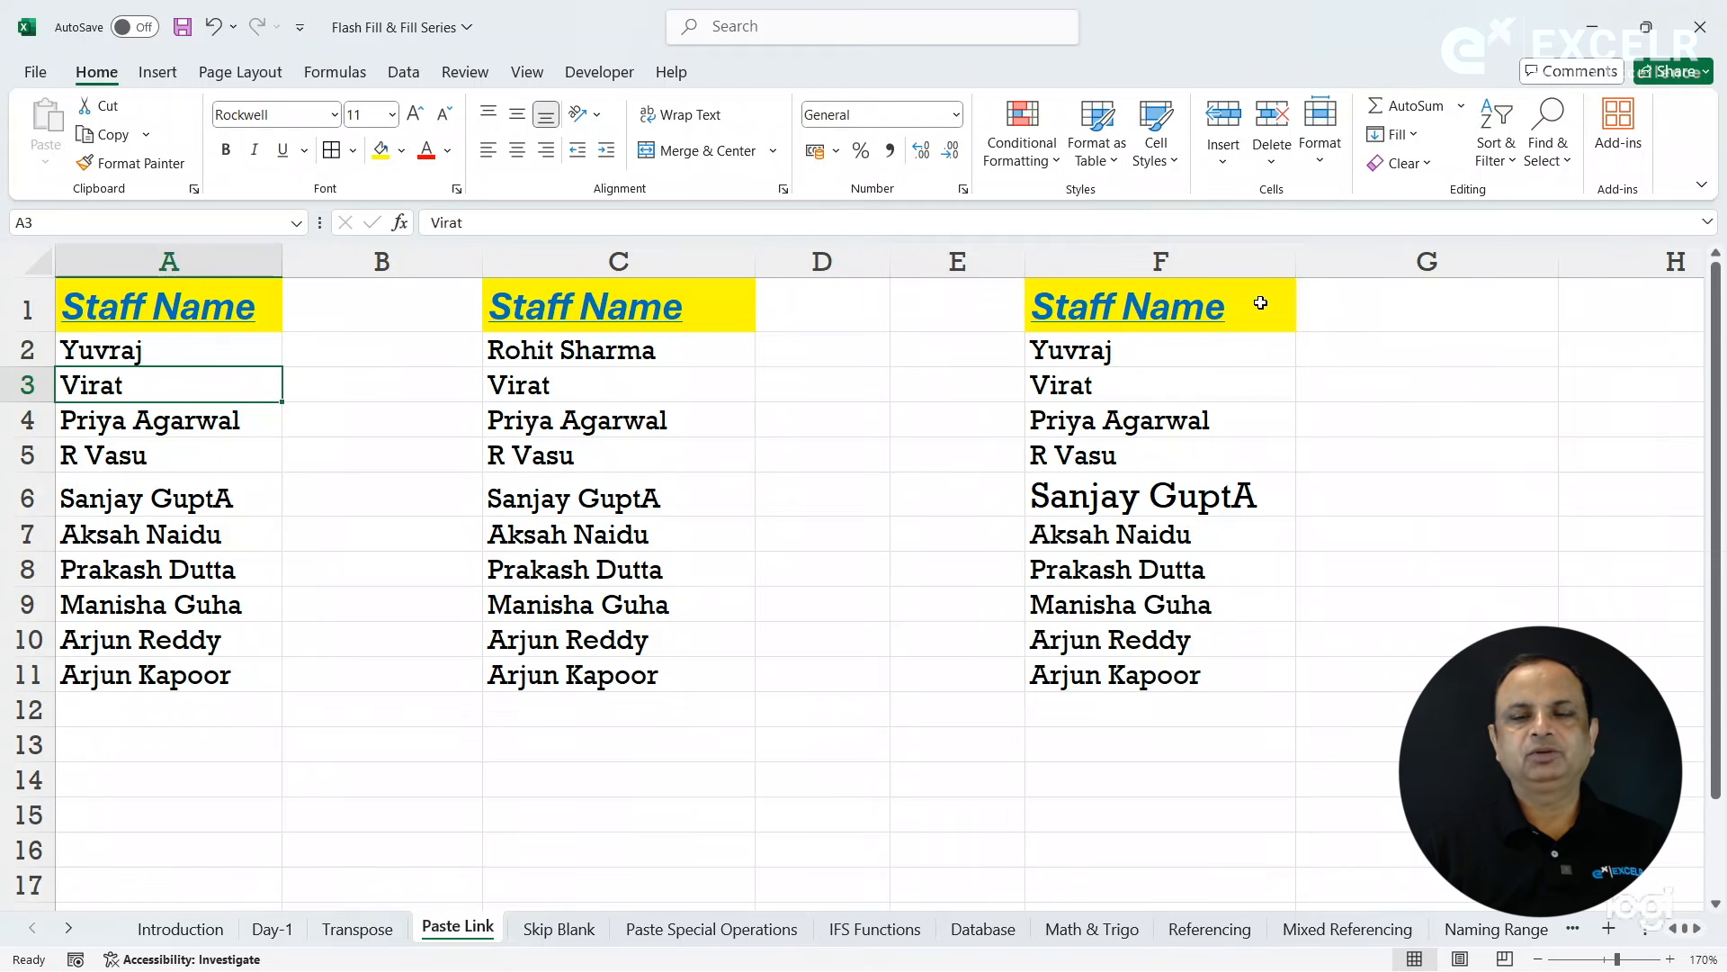
pyautogui.click(1248, 268)
pyautogui.click(1342, 306)
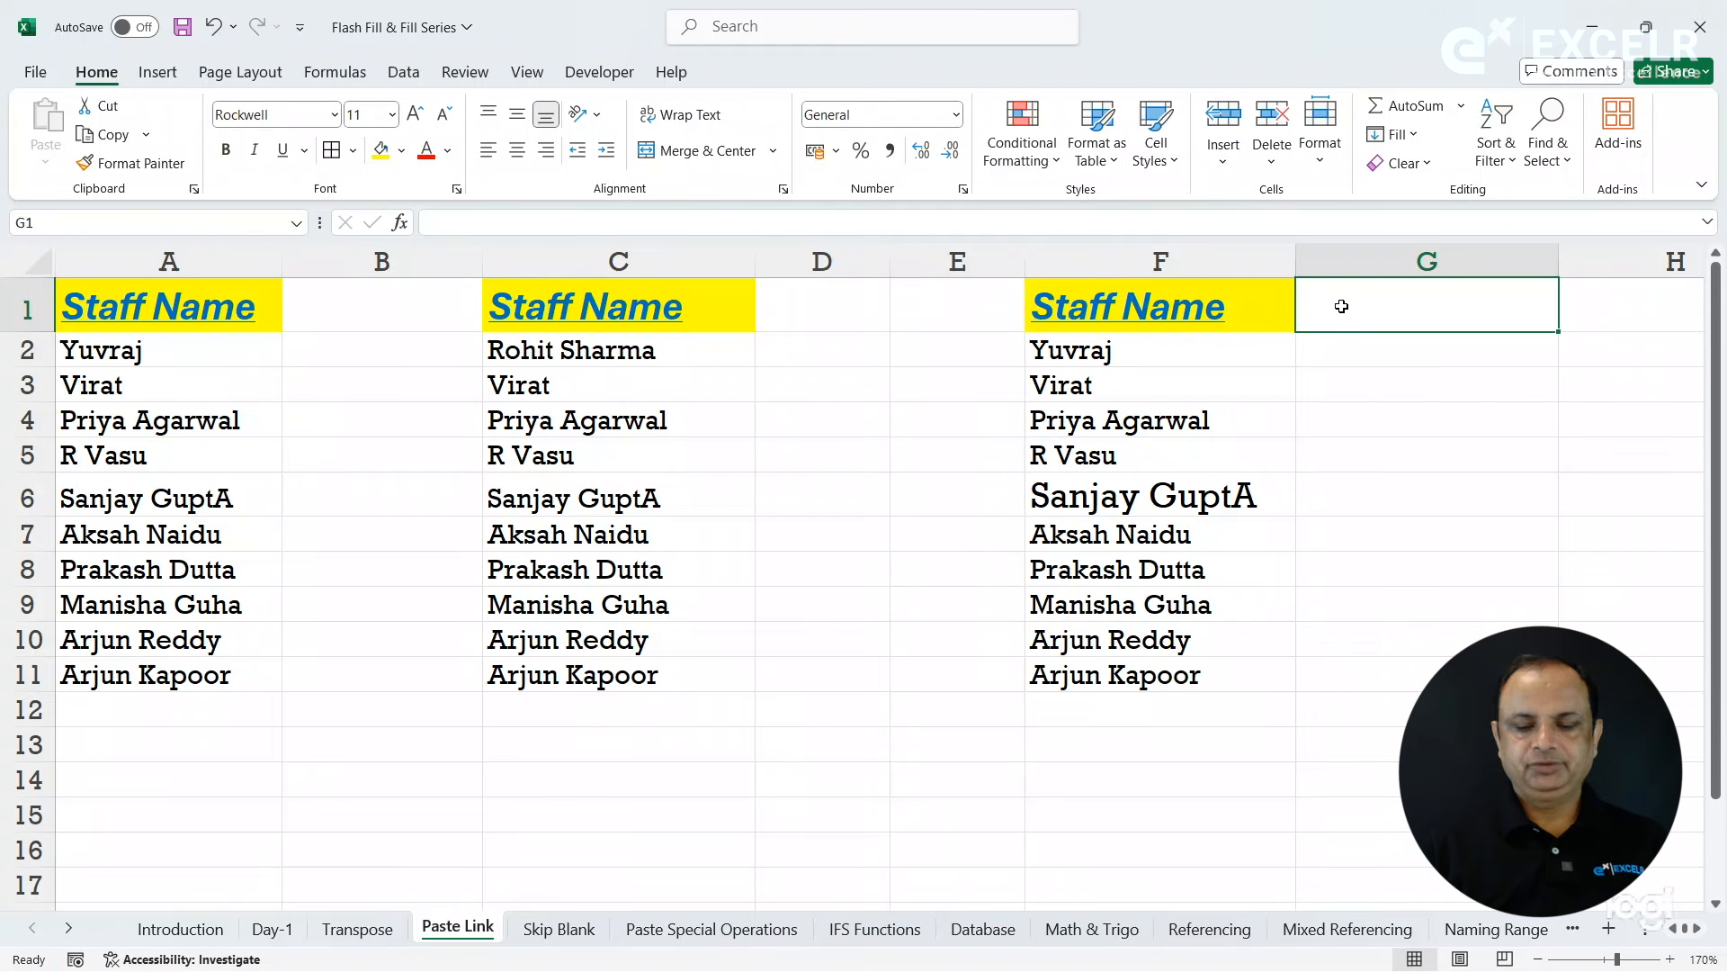
pyautogui.write('=')
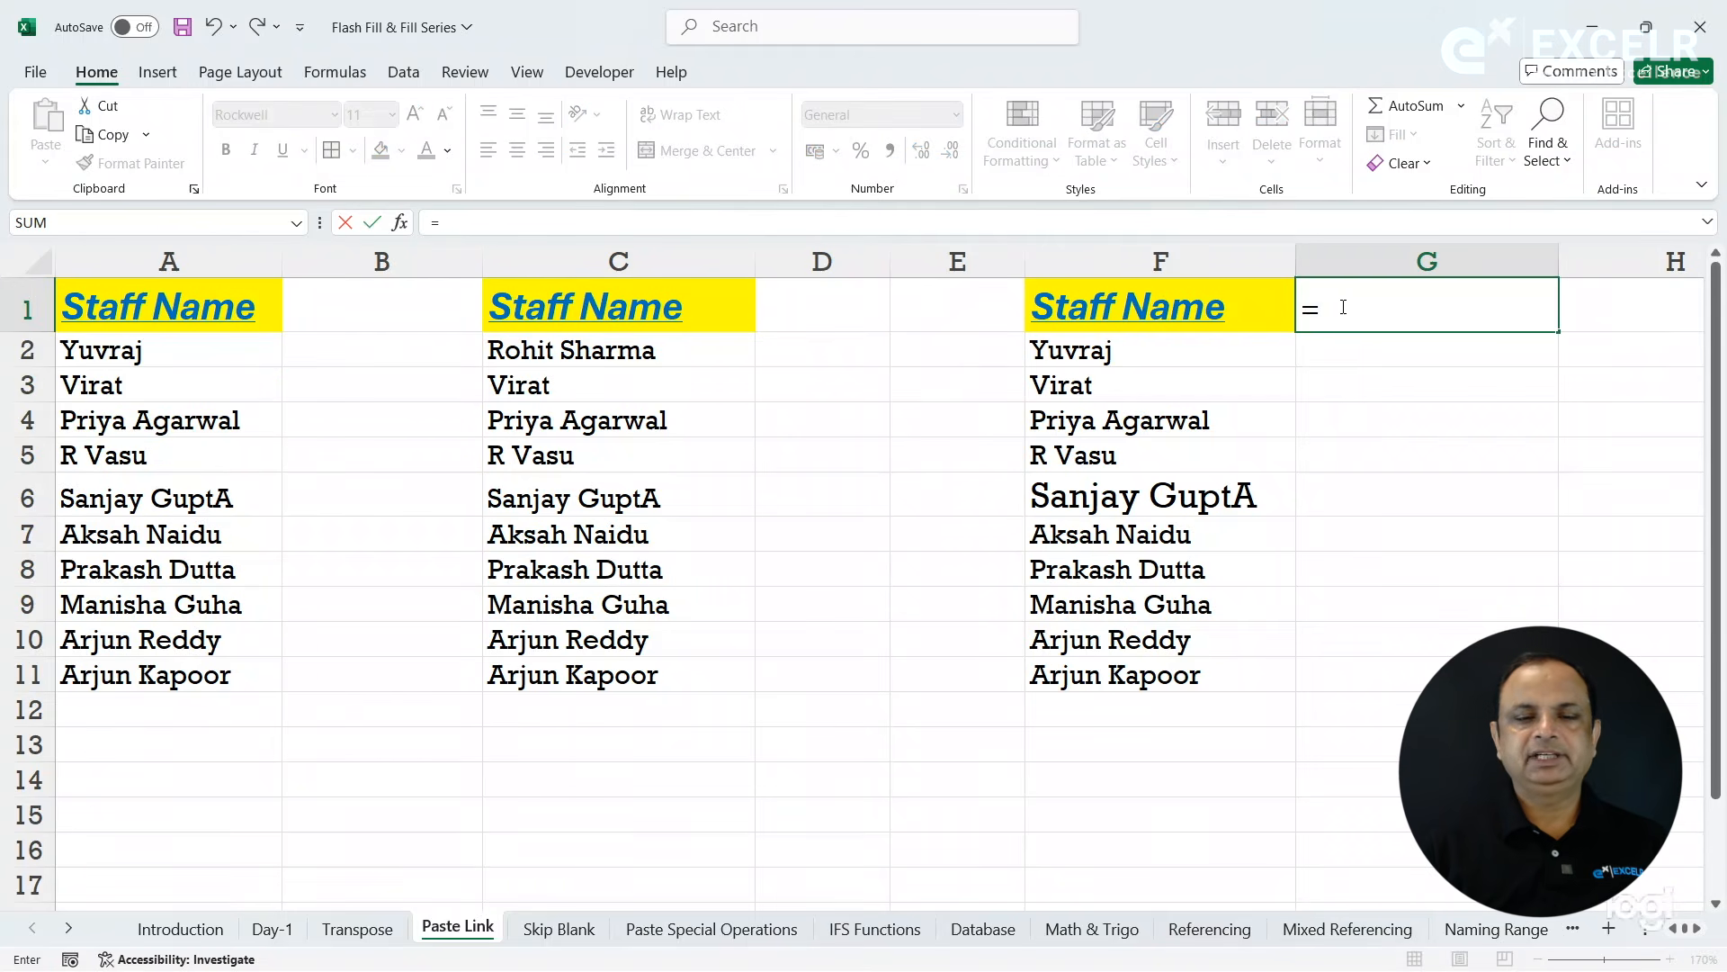
pyautogui.click(184, 301)
pyautogui.press('Return')
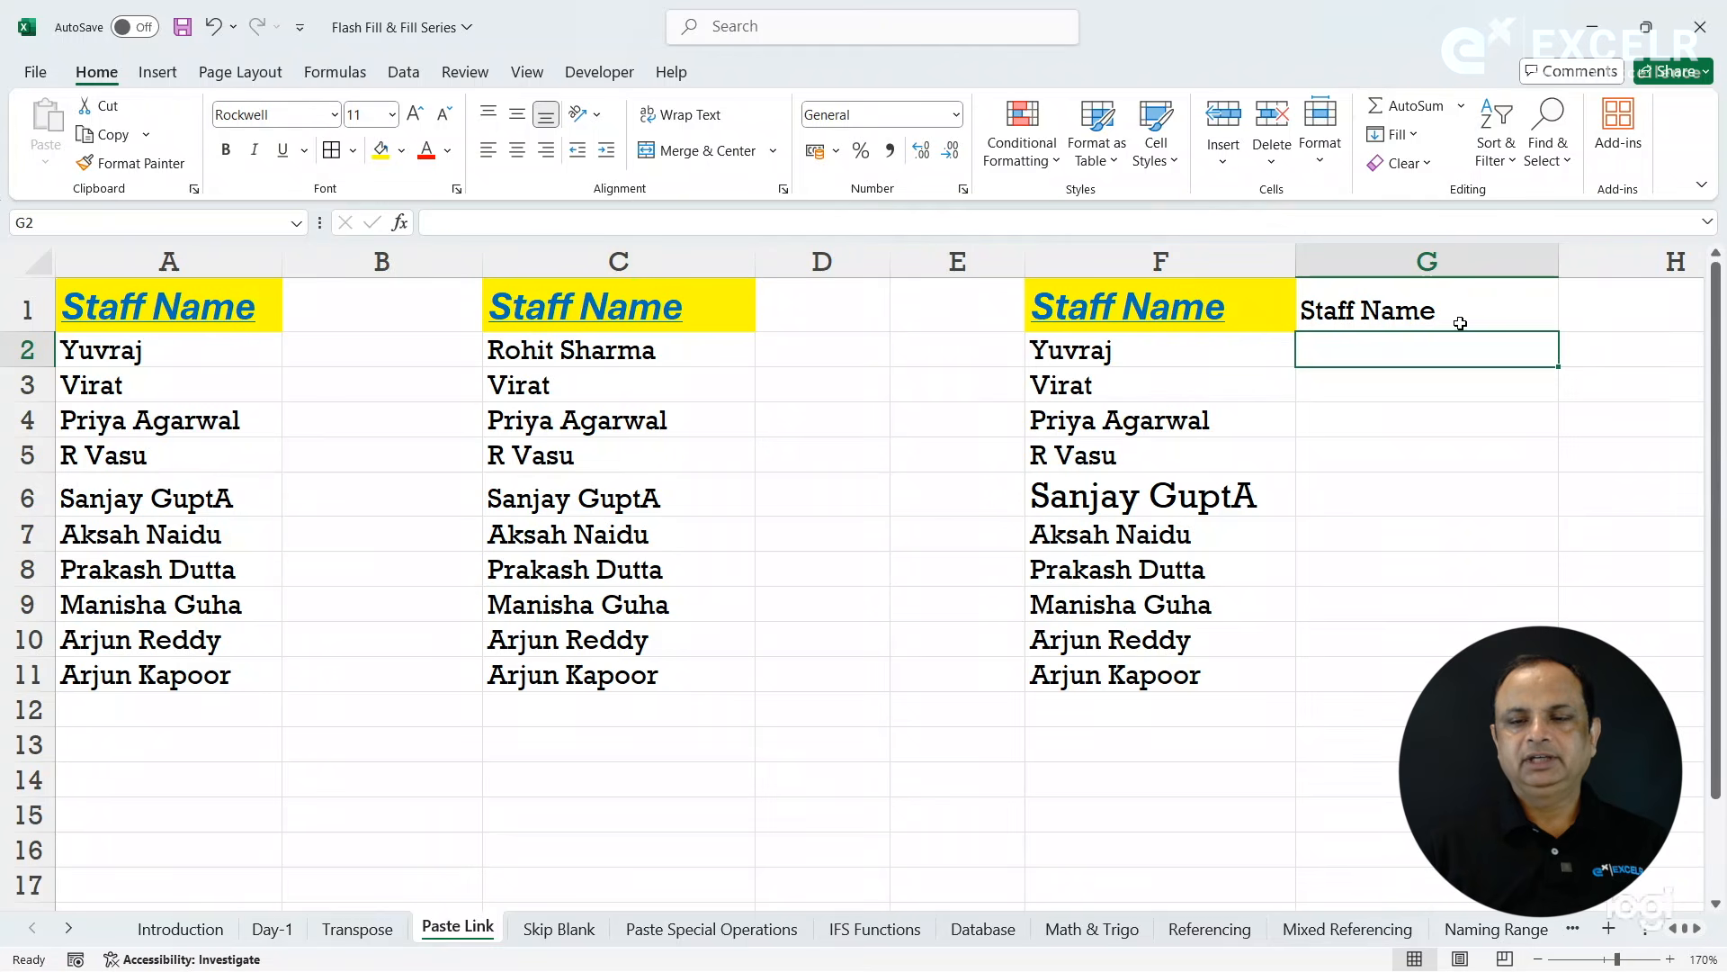
pyautogui.click(1460, 323)
pyautogui.moveTo(1559, 332); pyautogui.dragTo(1565, 691)
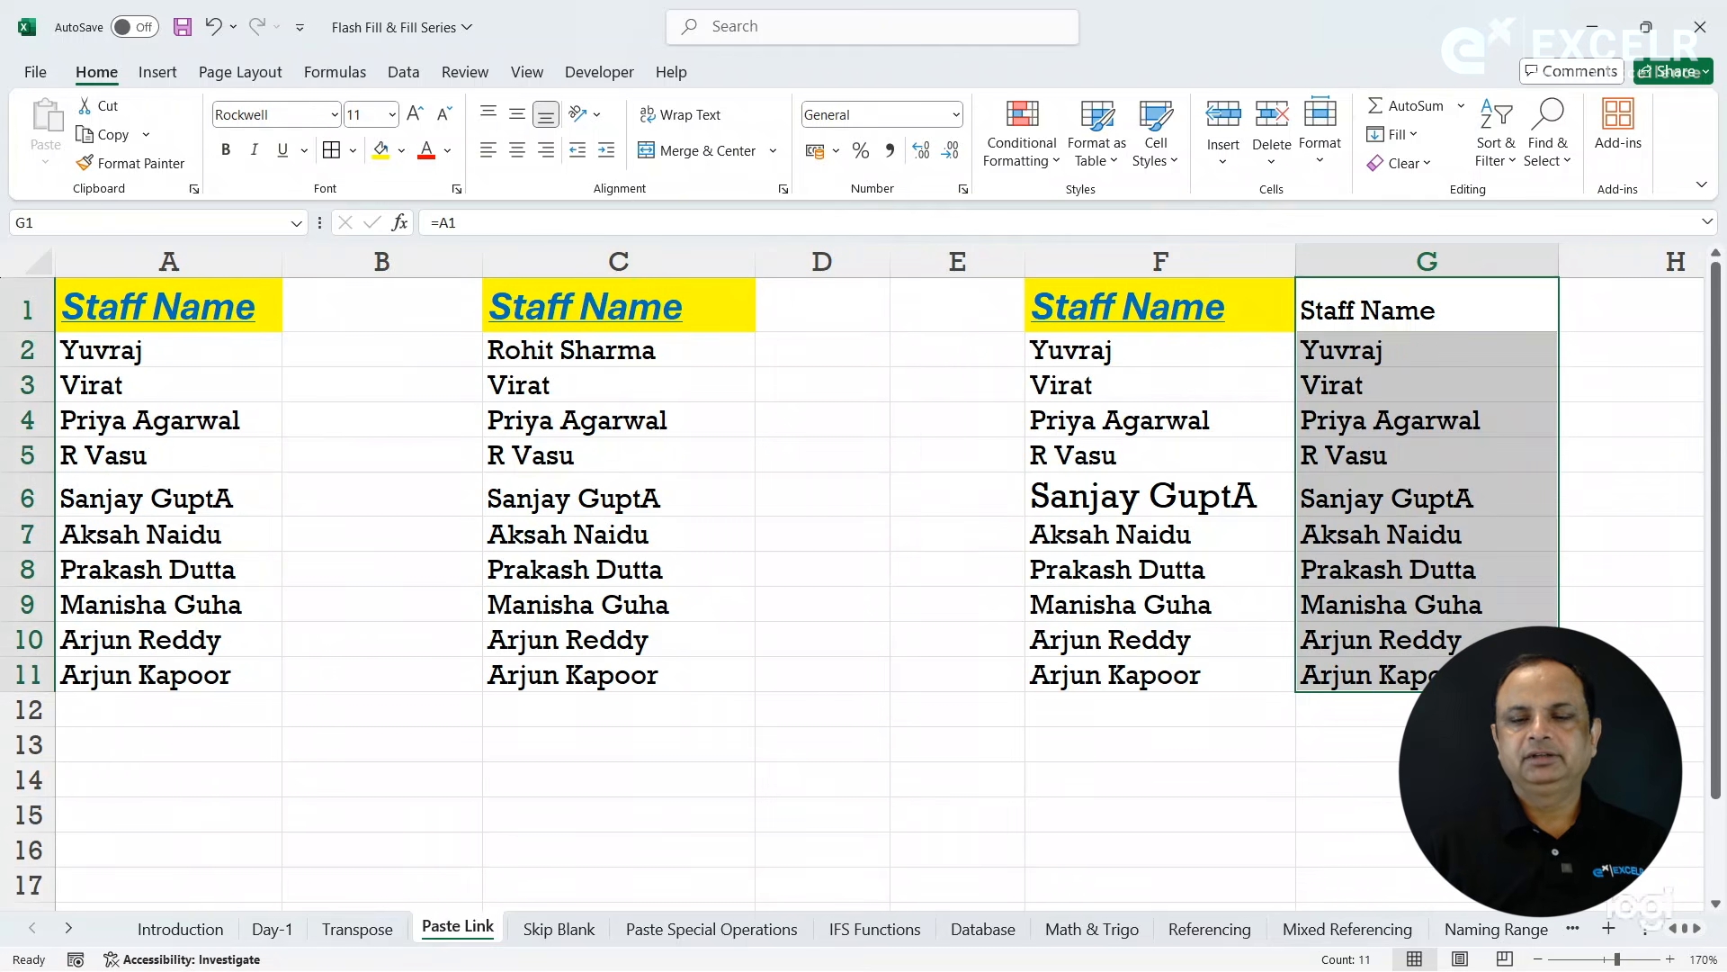
# - Apply the A1 header's formatting to the formula-linked header in G1 with Format Painter
pyautogui.click(1399, 305)
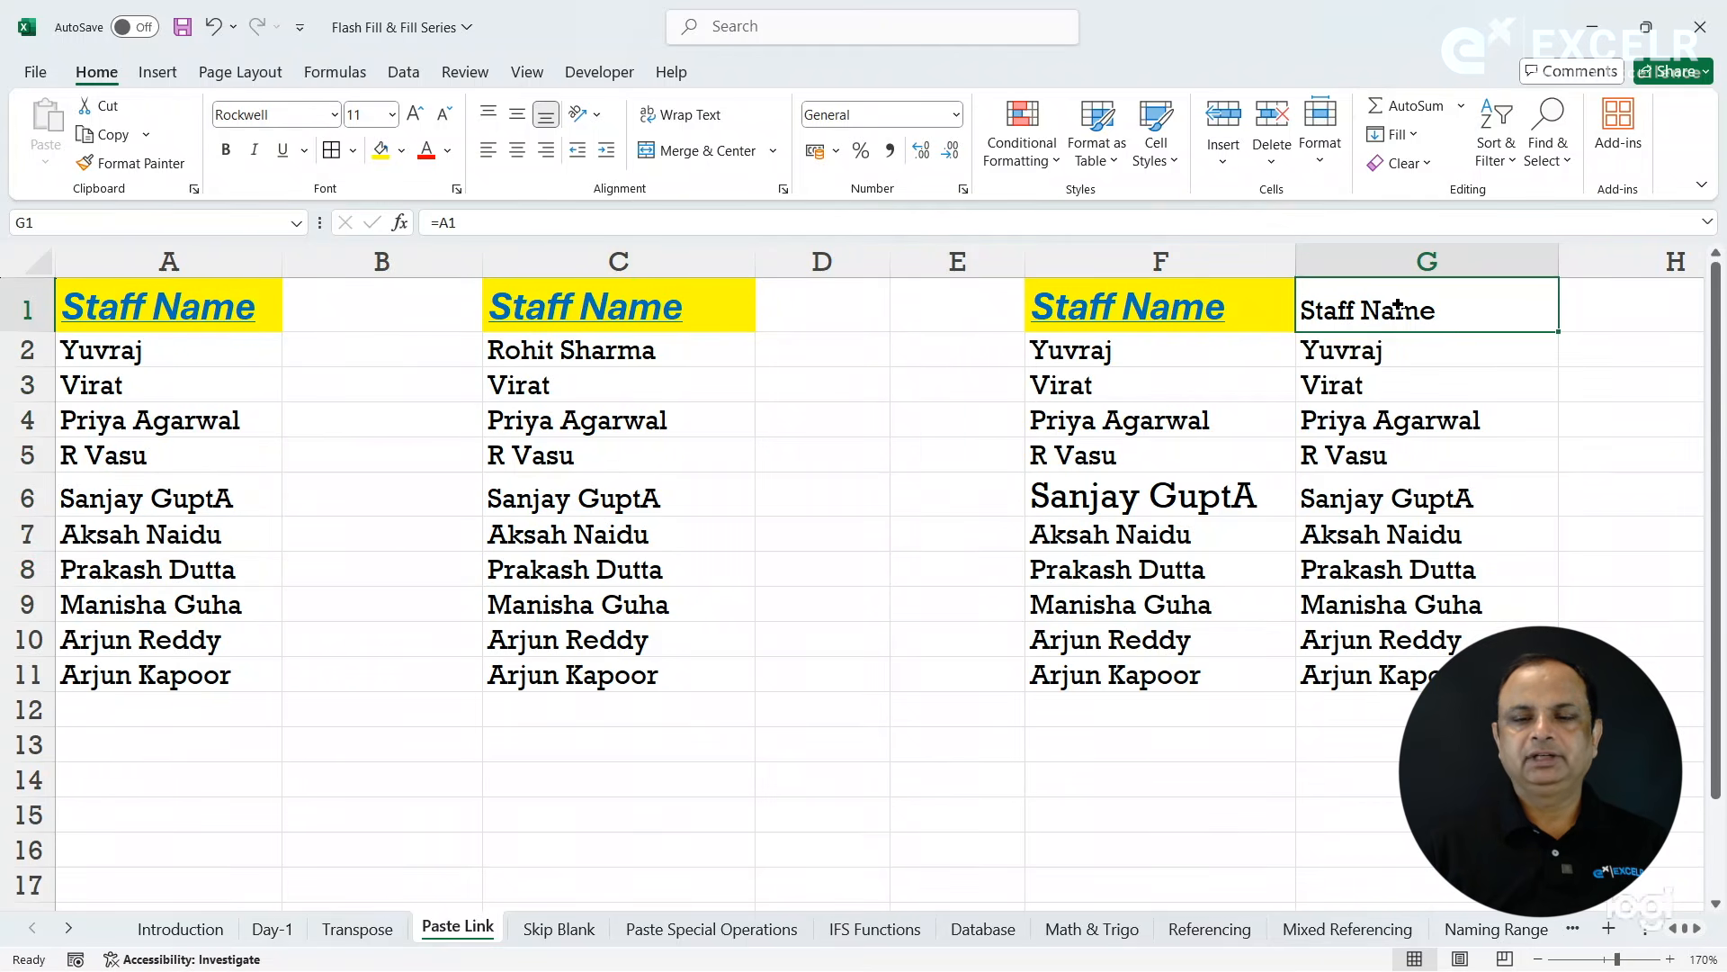
pyautogui.click(169, 288)
pyautogui.click(141, 161)
pyautogui.click(1342, 305)
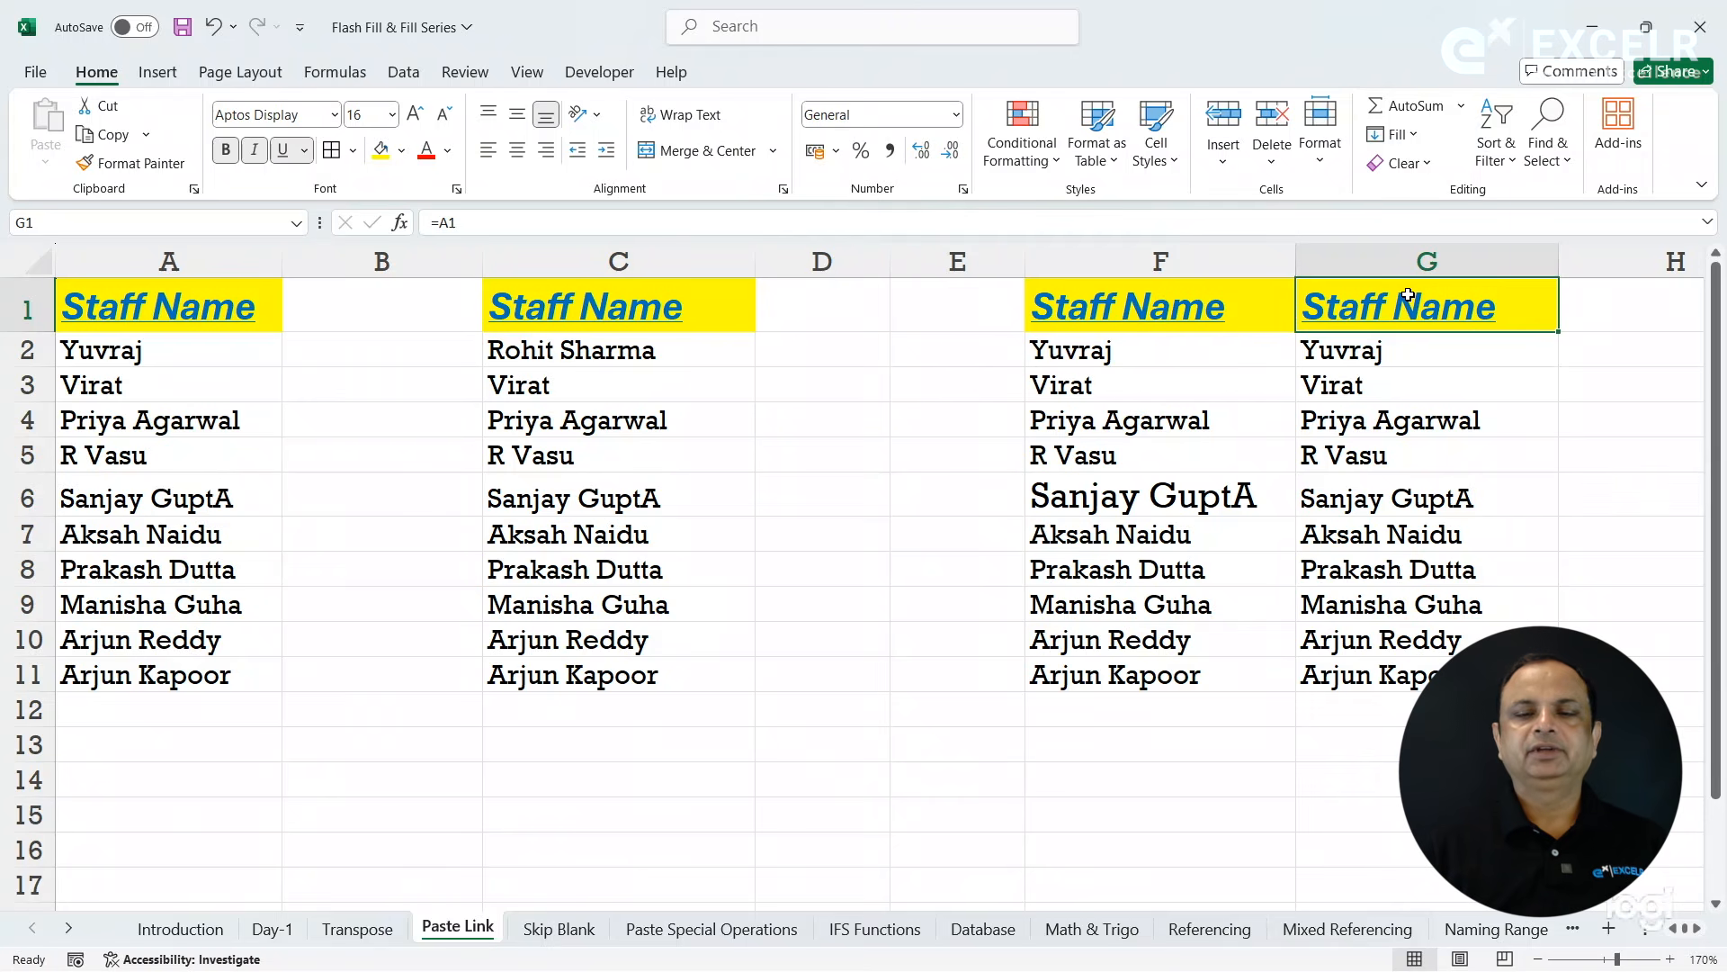
# - Compare the link formulas in F2 and G2, and replace the source name in A2 with a new staff name
pyautogui.click(1124, 345)
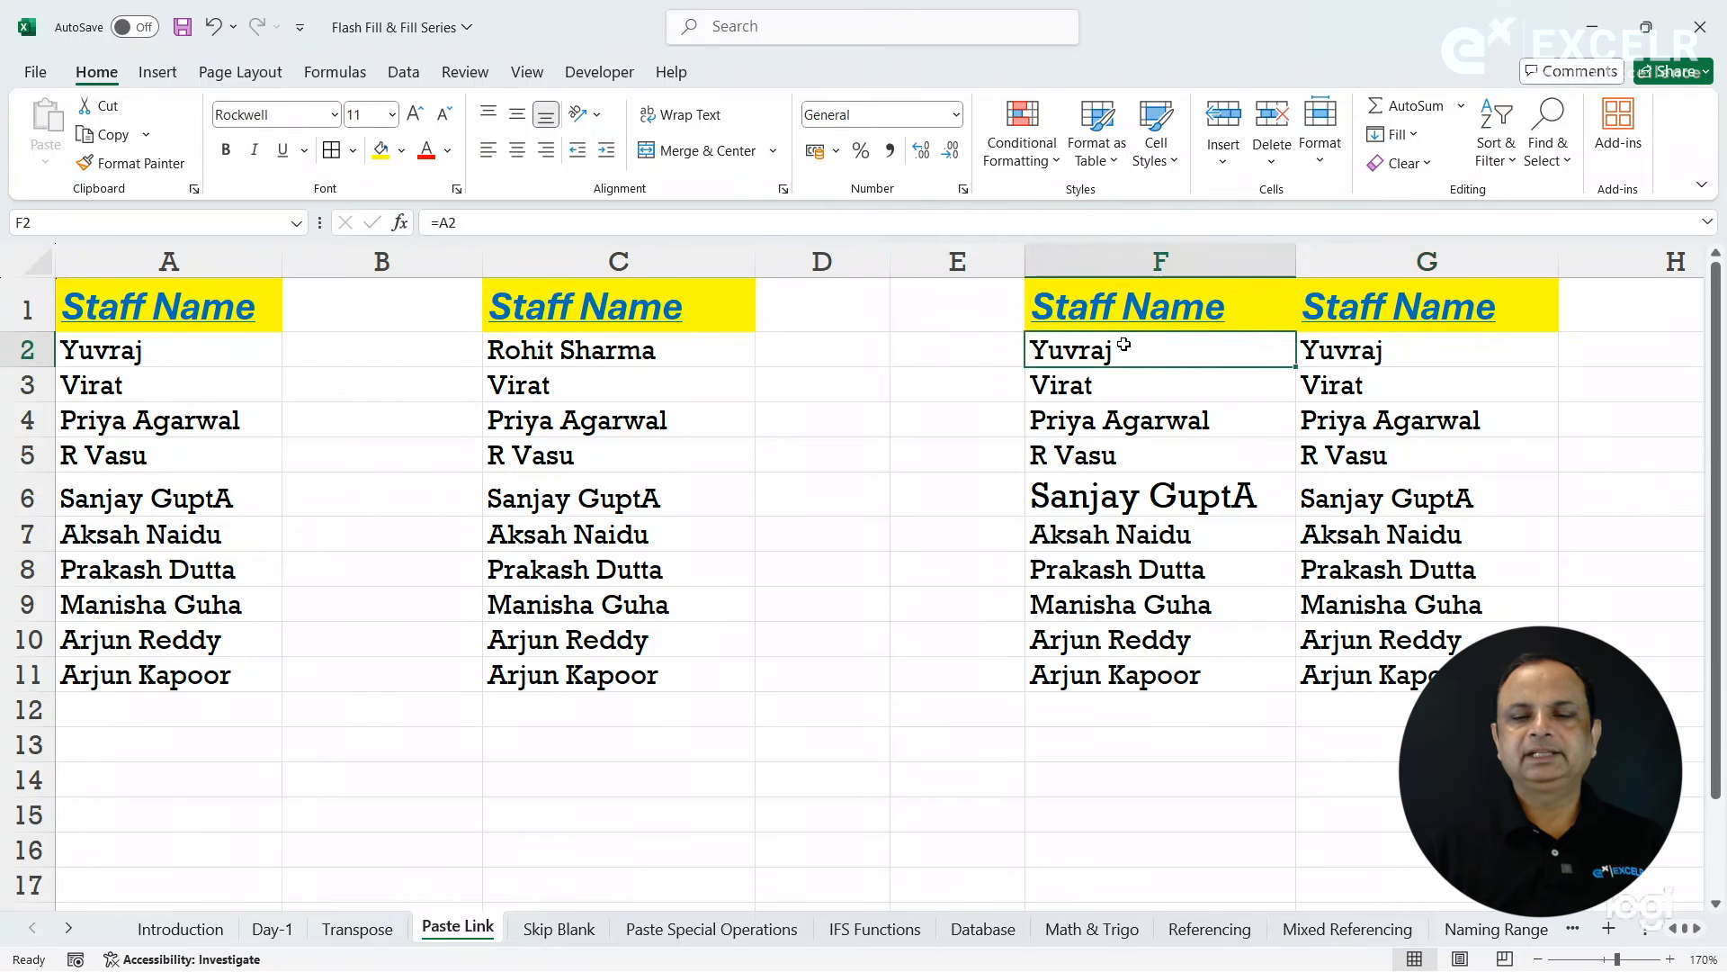
pyautogui.click(1360, 350)
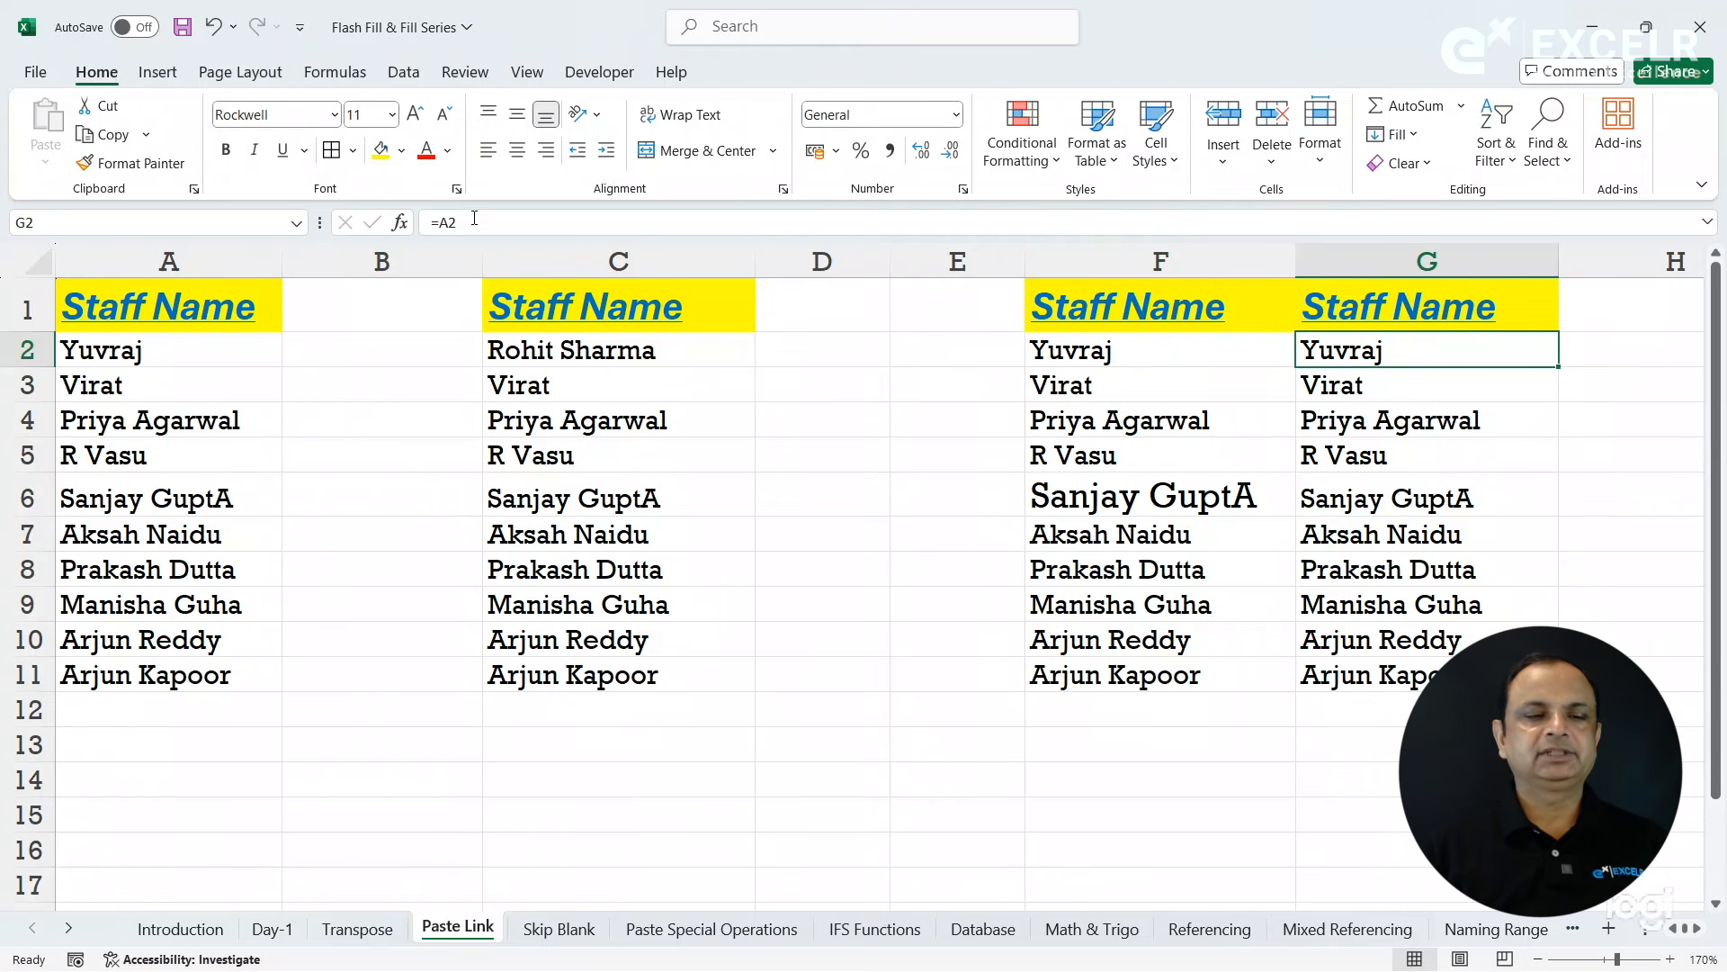
pyautogui.click(217, 347)
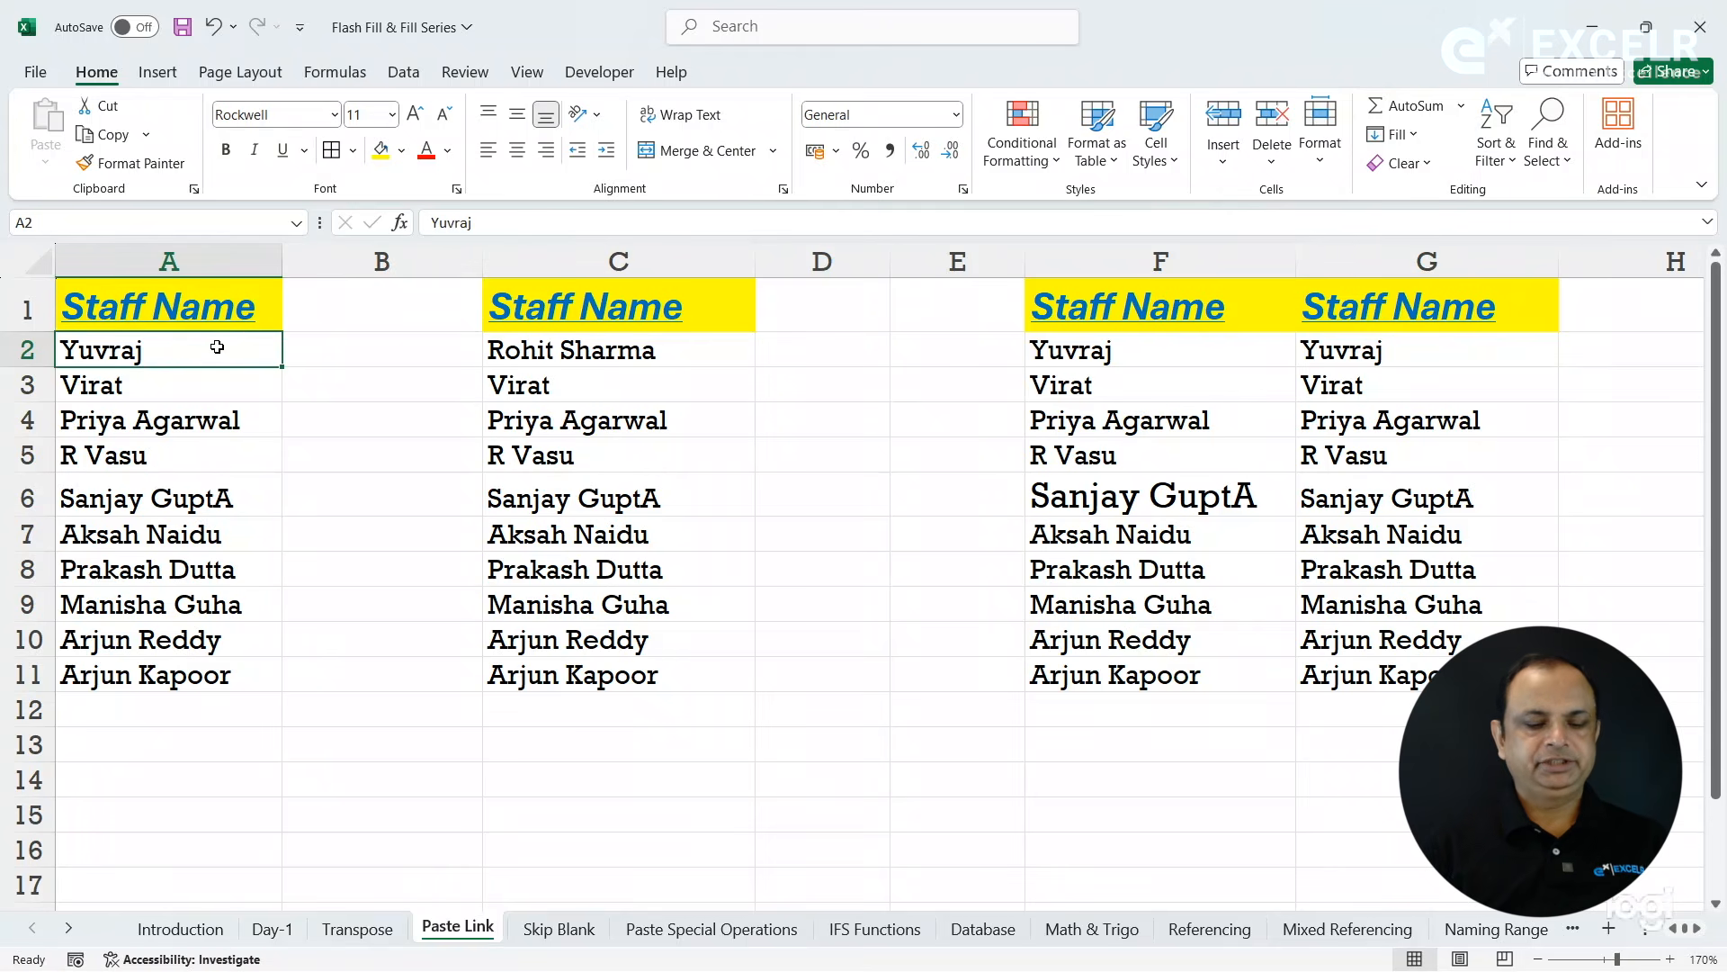
pyautogui.write('Raina')
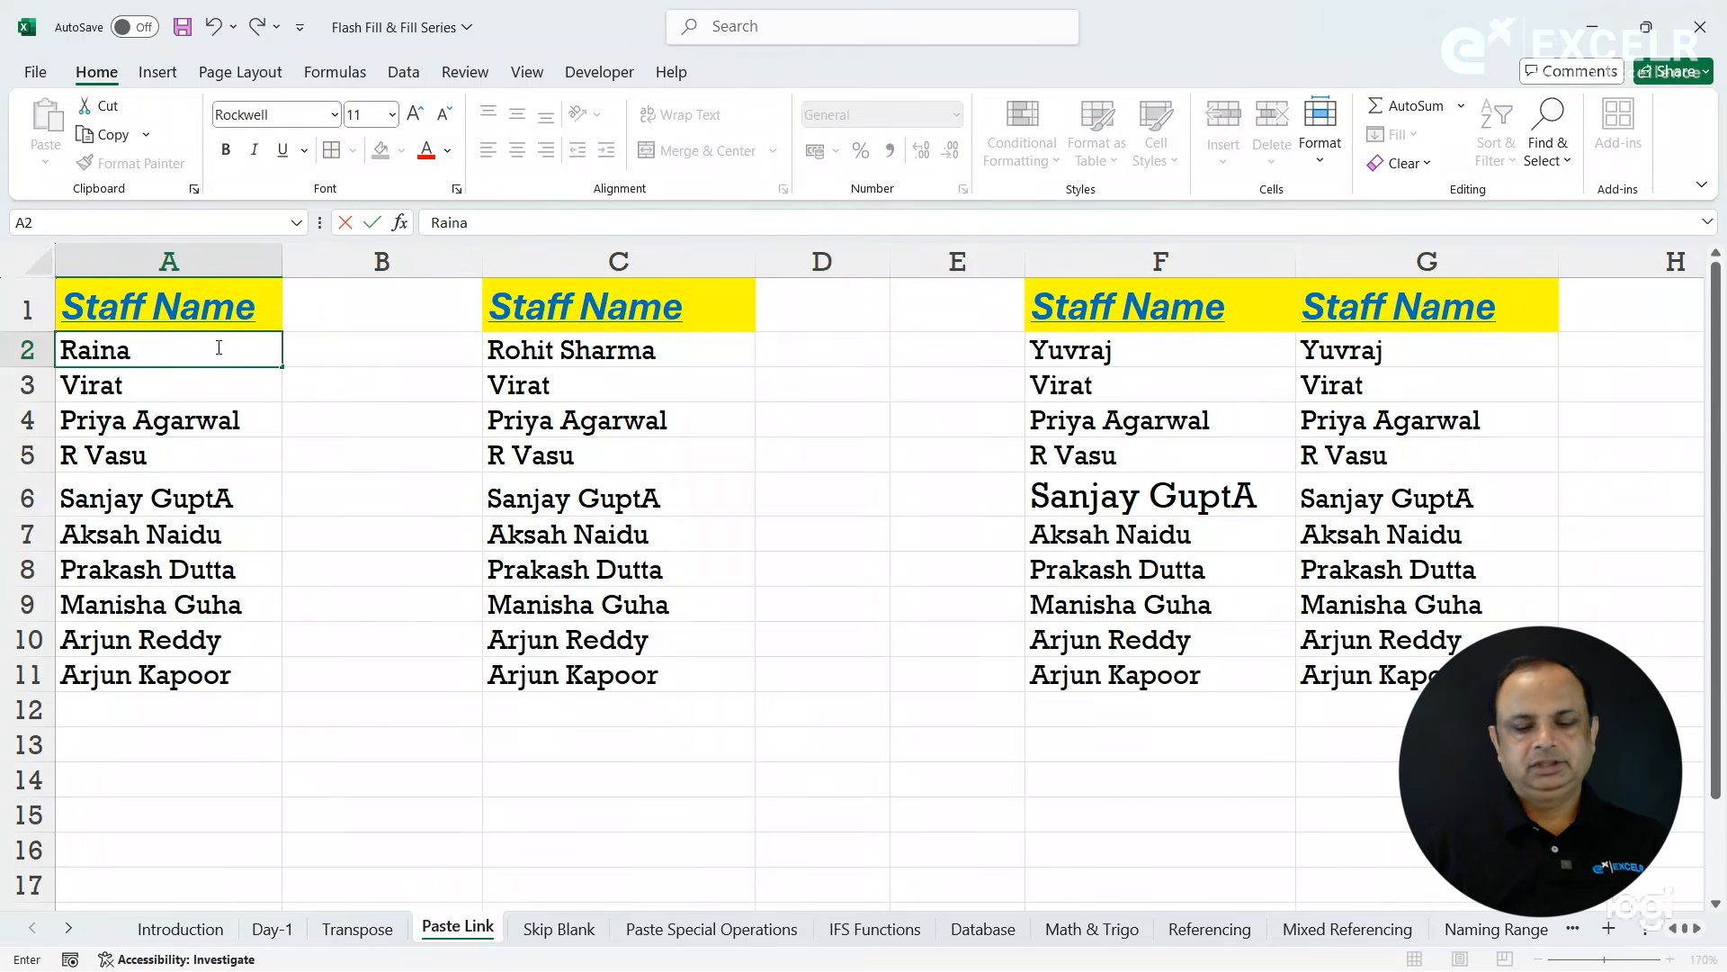
pyautogui.press('Return')
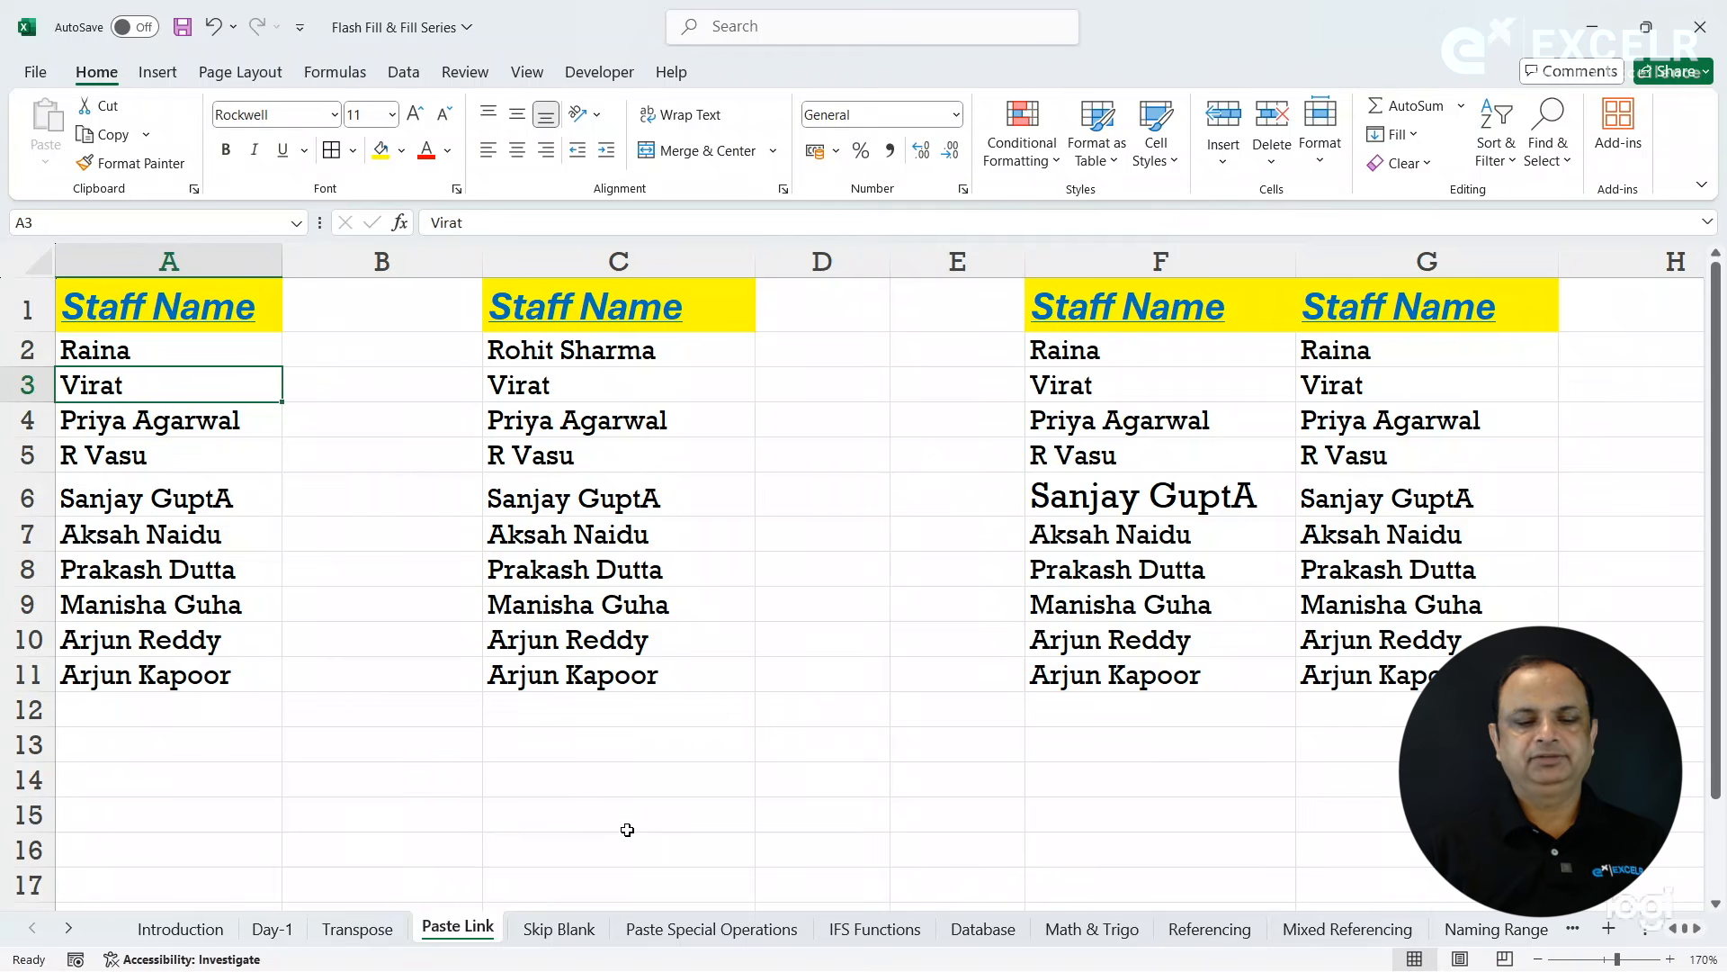
# - Open the Skip Blank sheet and locate the Qtr-1 sales table
pyautogui.click(558, 928)
pyautogui.click(570, 574)
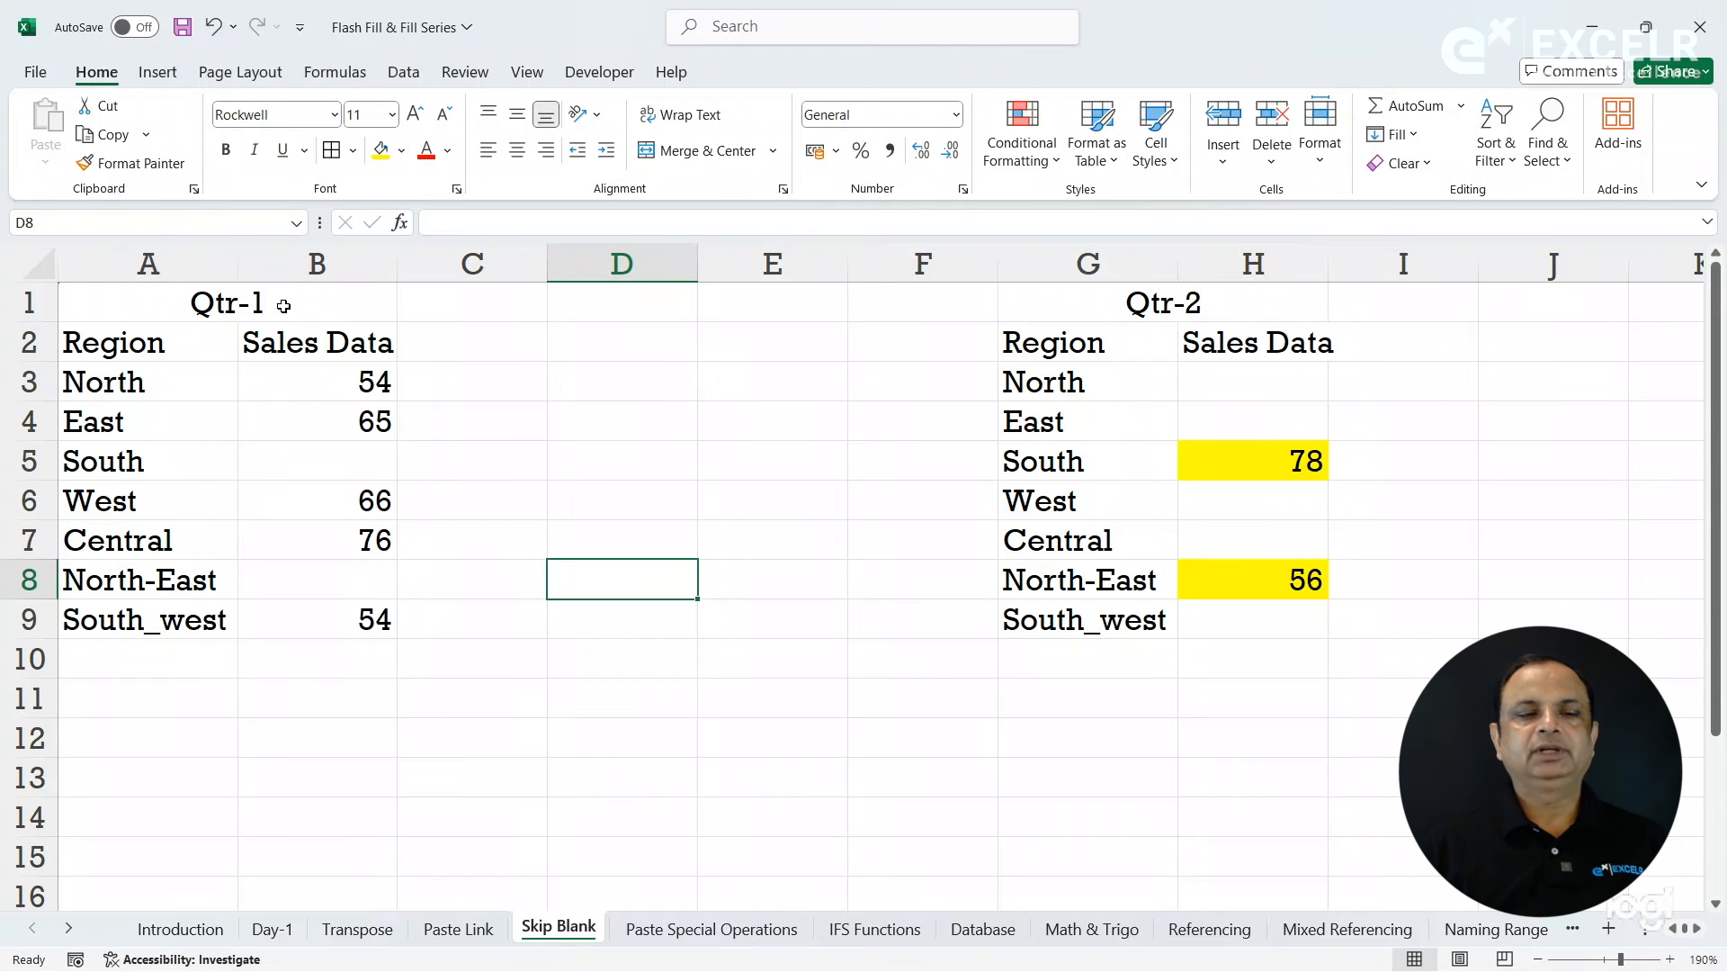
pyautogui.click(329, 303)
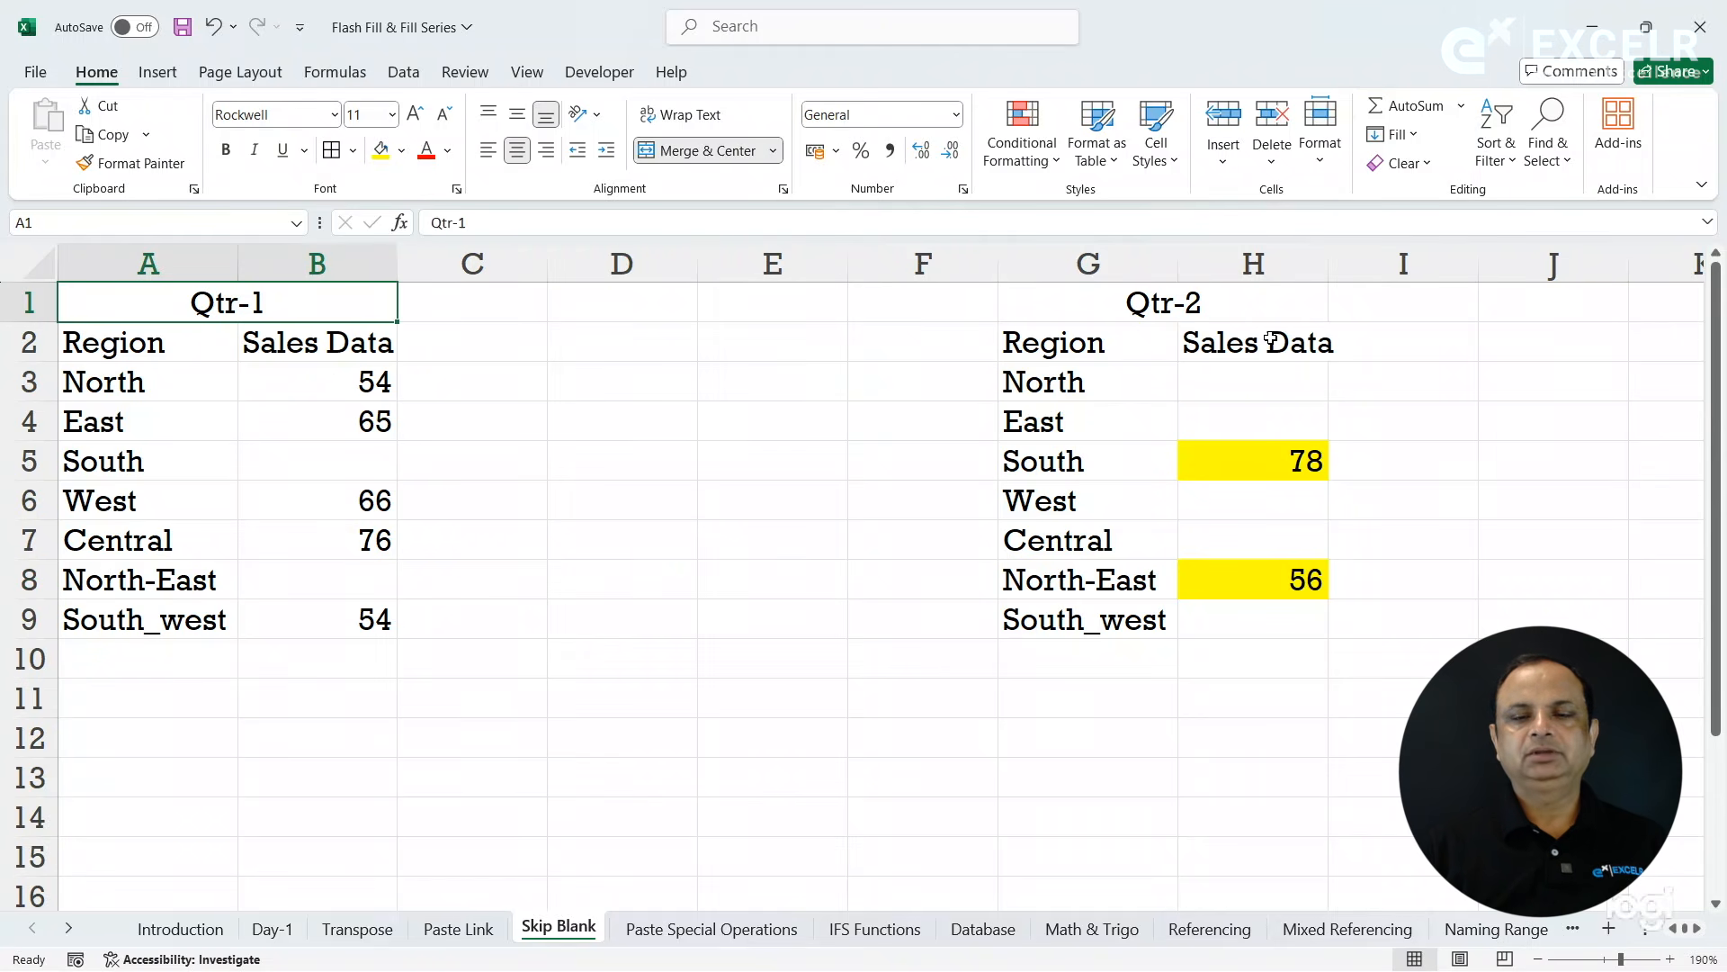
# - Copy the Qtr-1 sales figures in B3:B9 and paste them normally at H3 in the Qtr-2 table
pyautogui.click(1247, 310)
pyautogui.moveTo(348, 381); pyautogui.dragTo(352, 616)
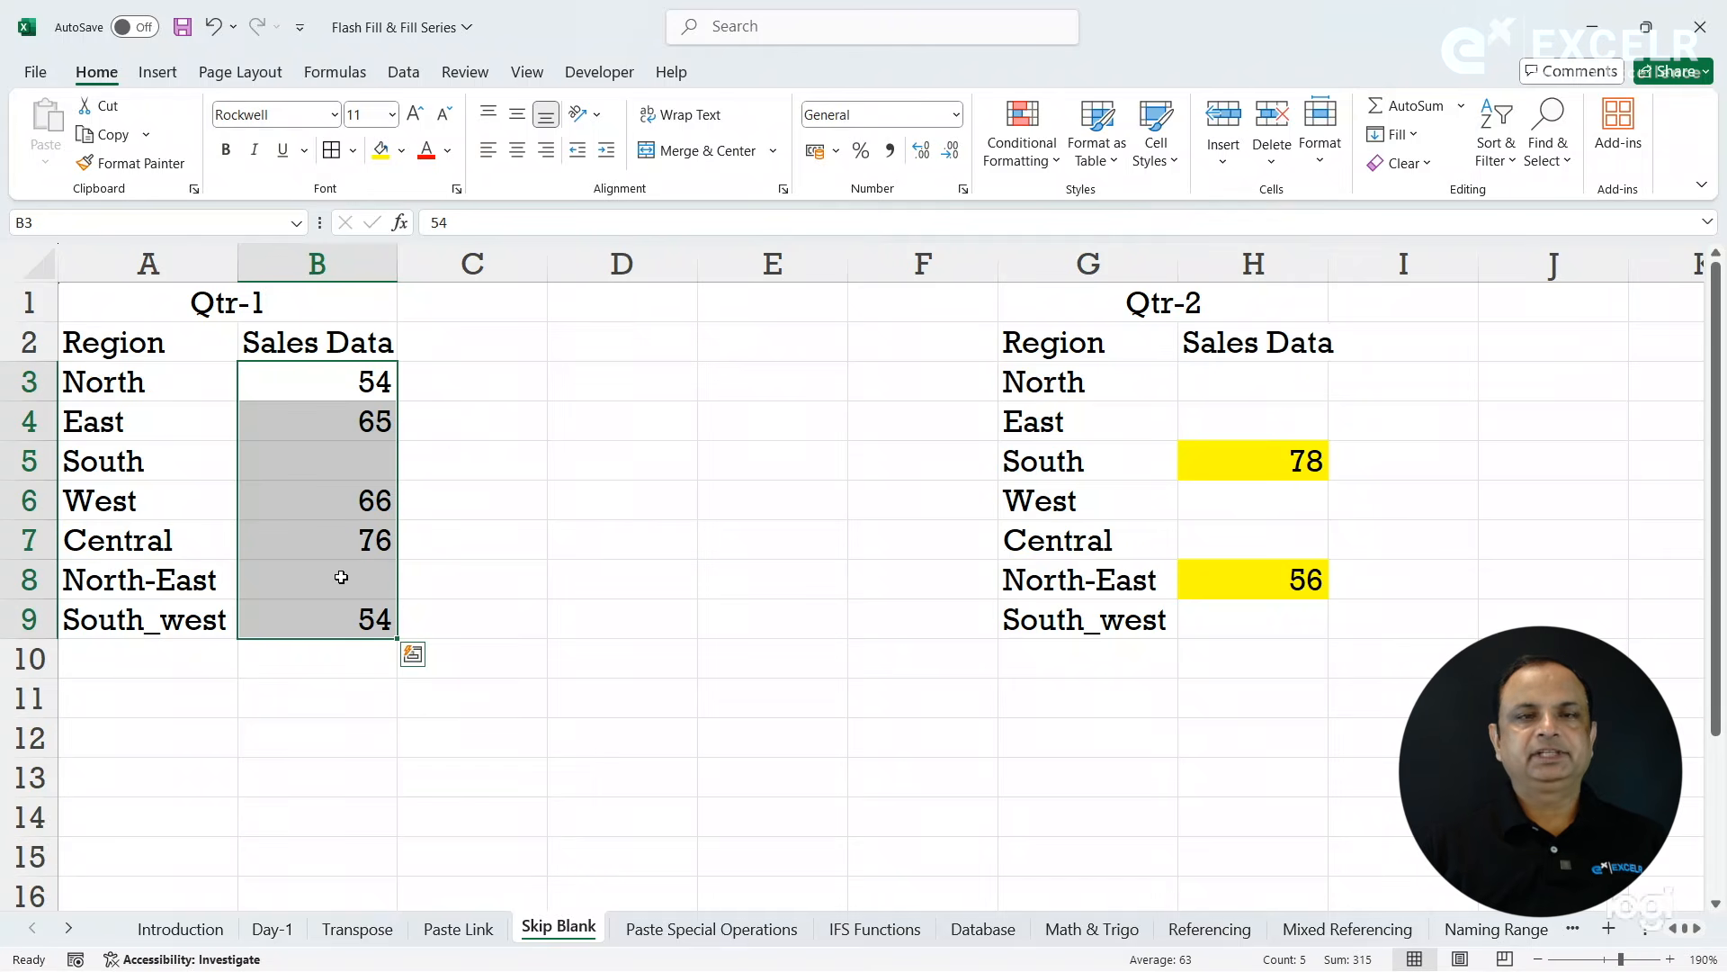
pyautogui.hotkey('ctrl', 'c')
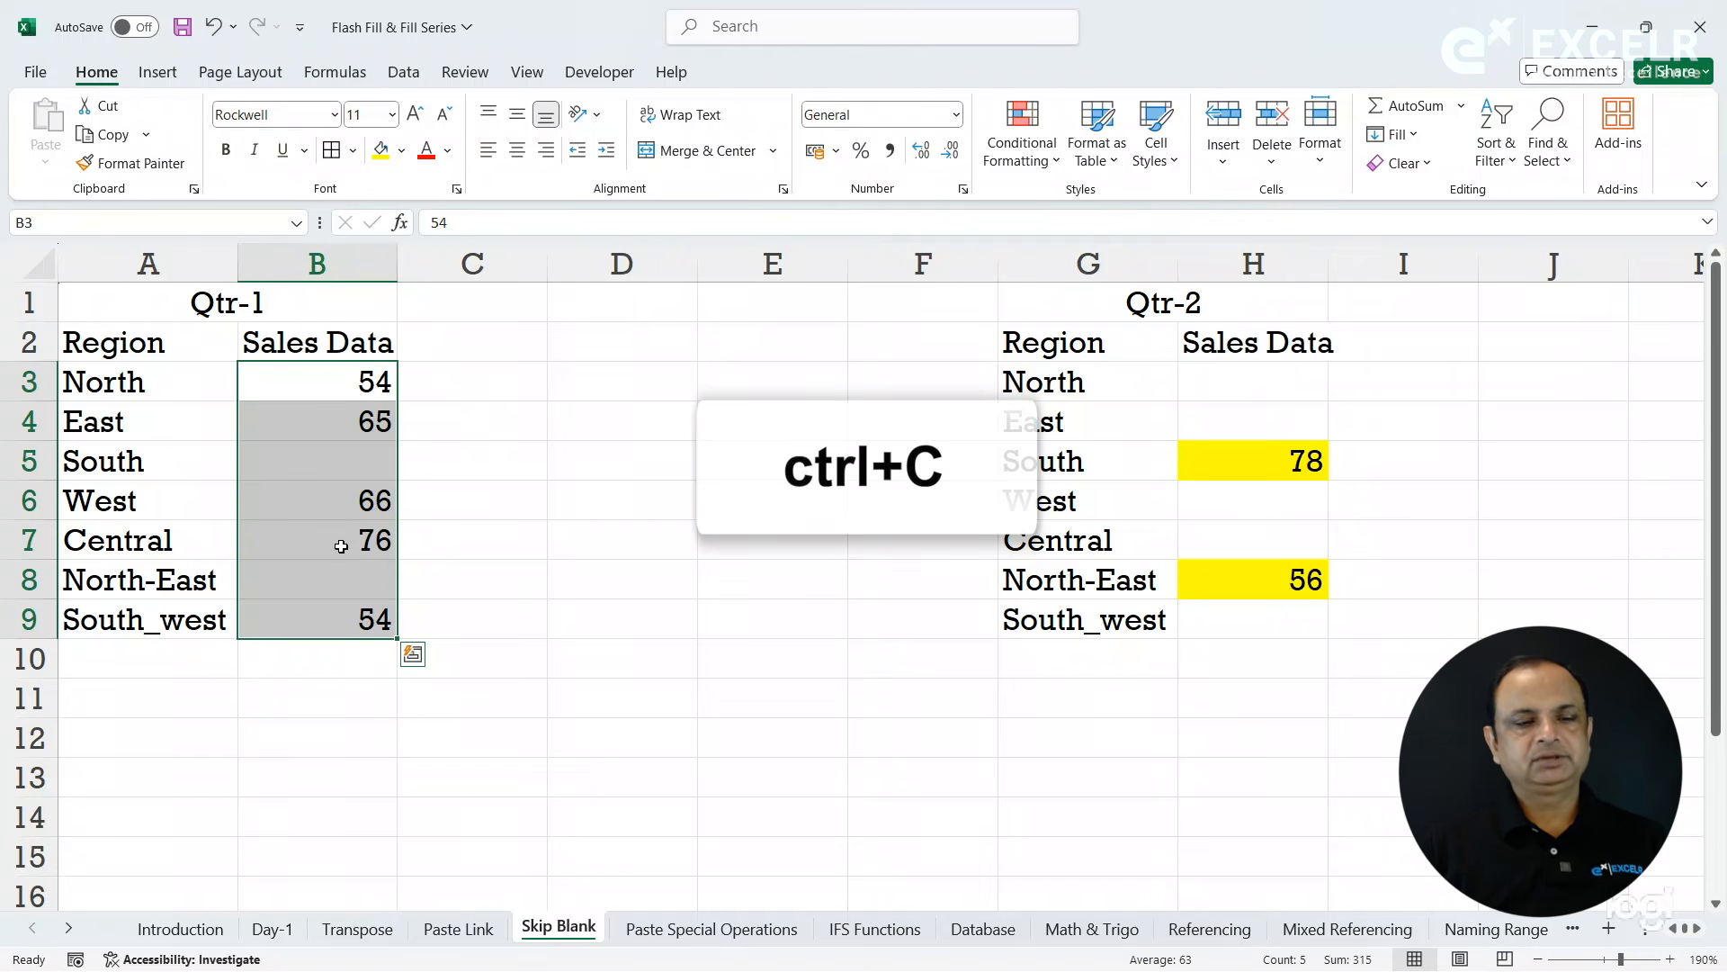
pyautogui.click(1225, 393)
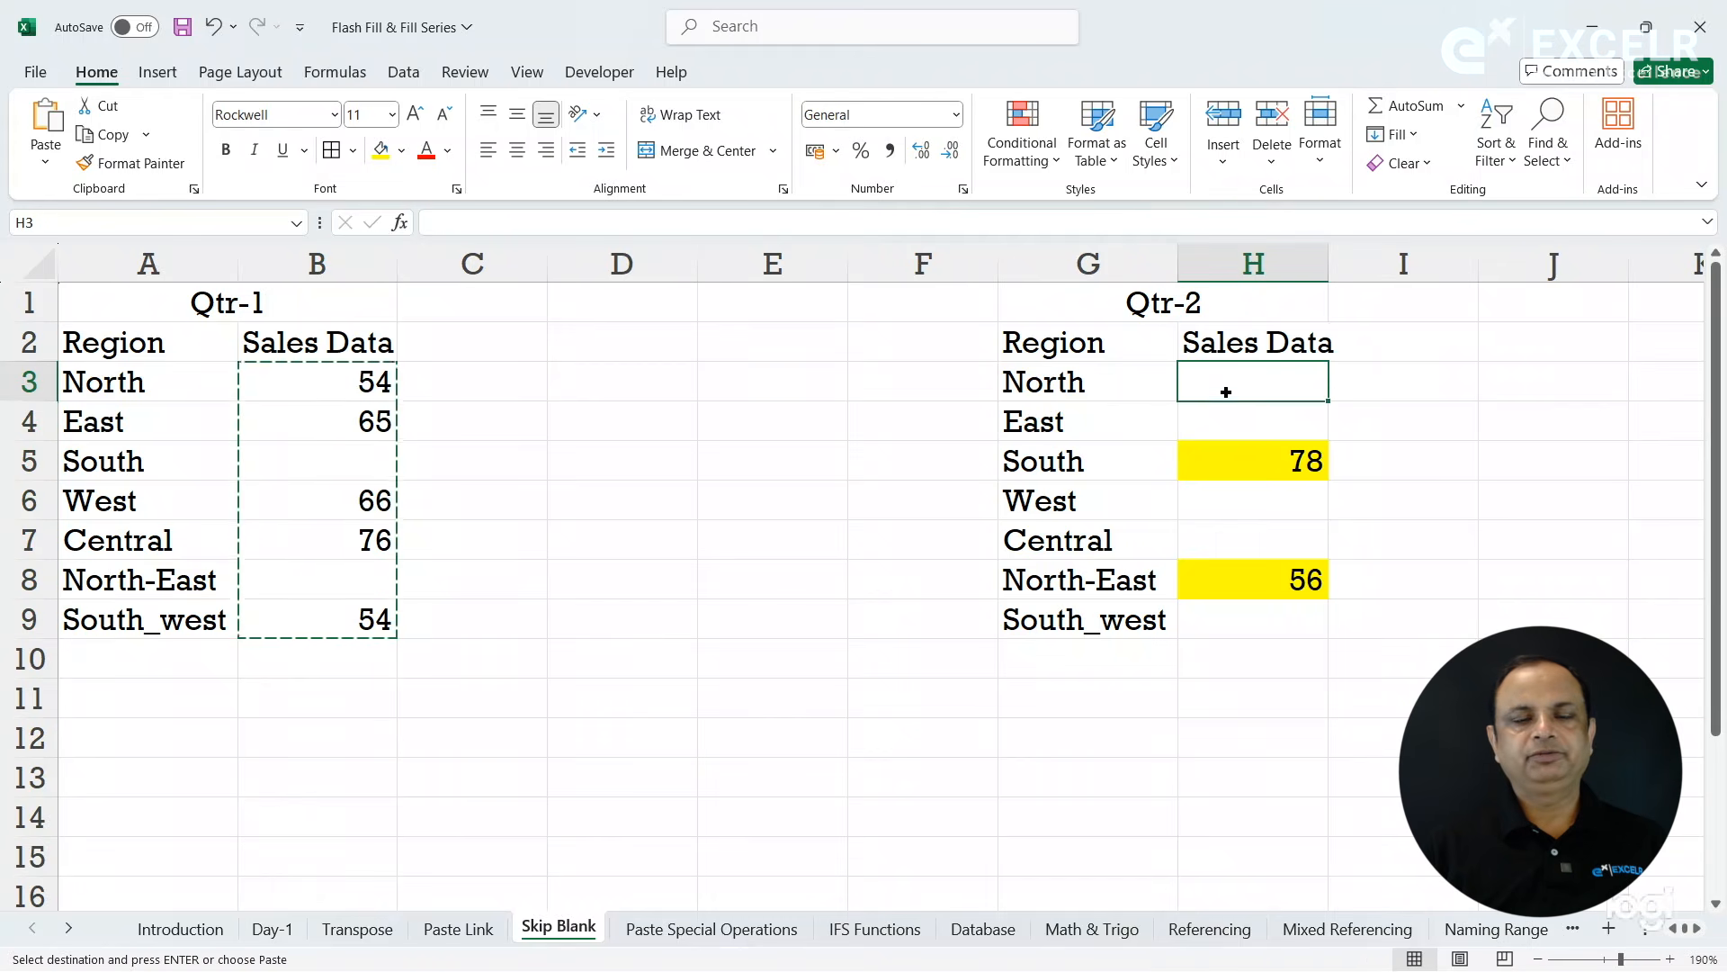
pyautogui.hotkey('ctrl', 'v')
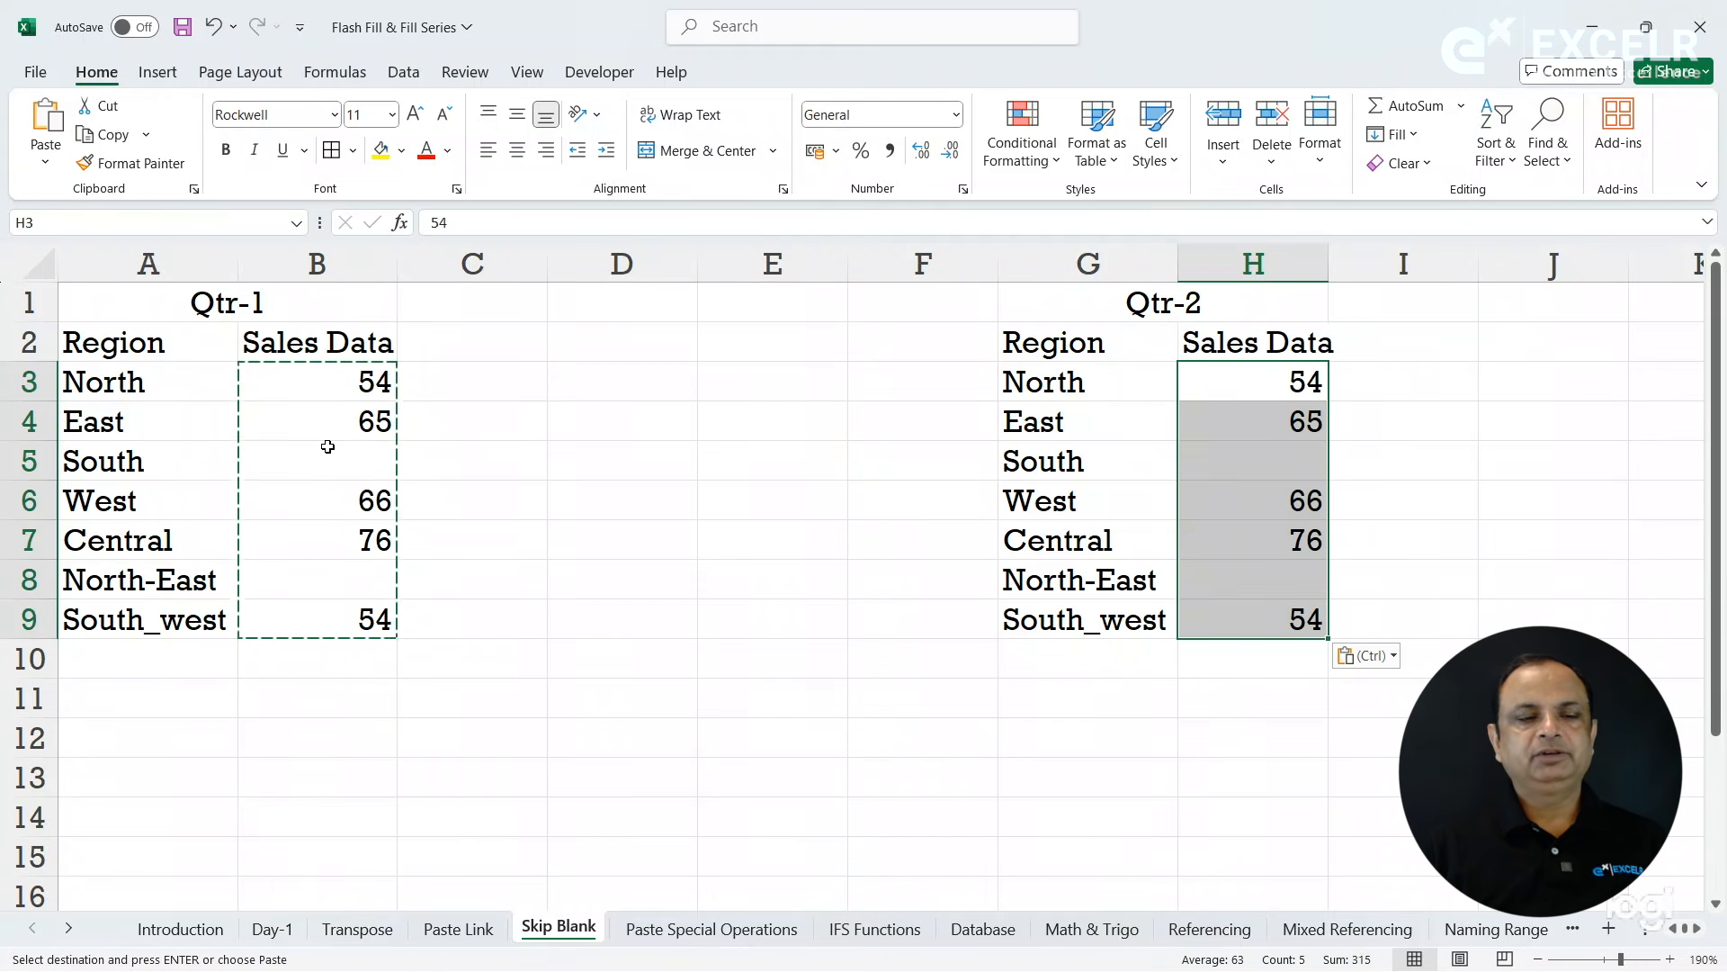
# - Compare the blank source cells B5 and B8 with H5, and undo the paste into the Qtr-2 table
pyautogui.click(286, 453)
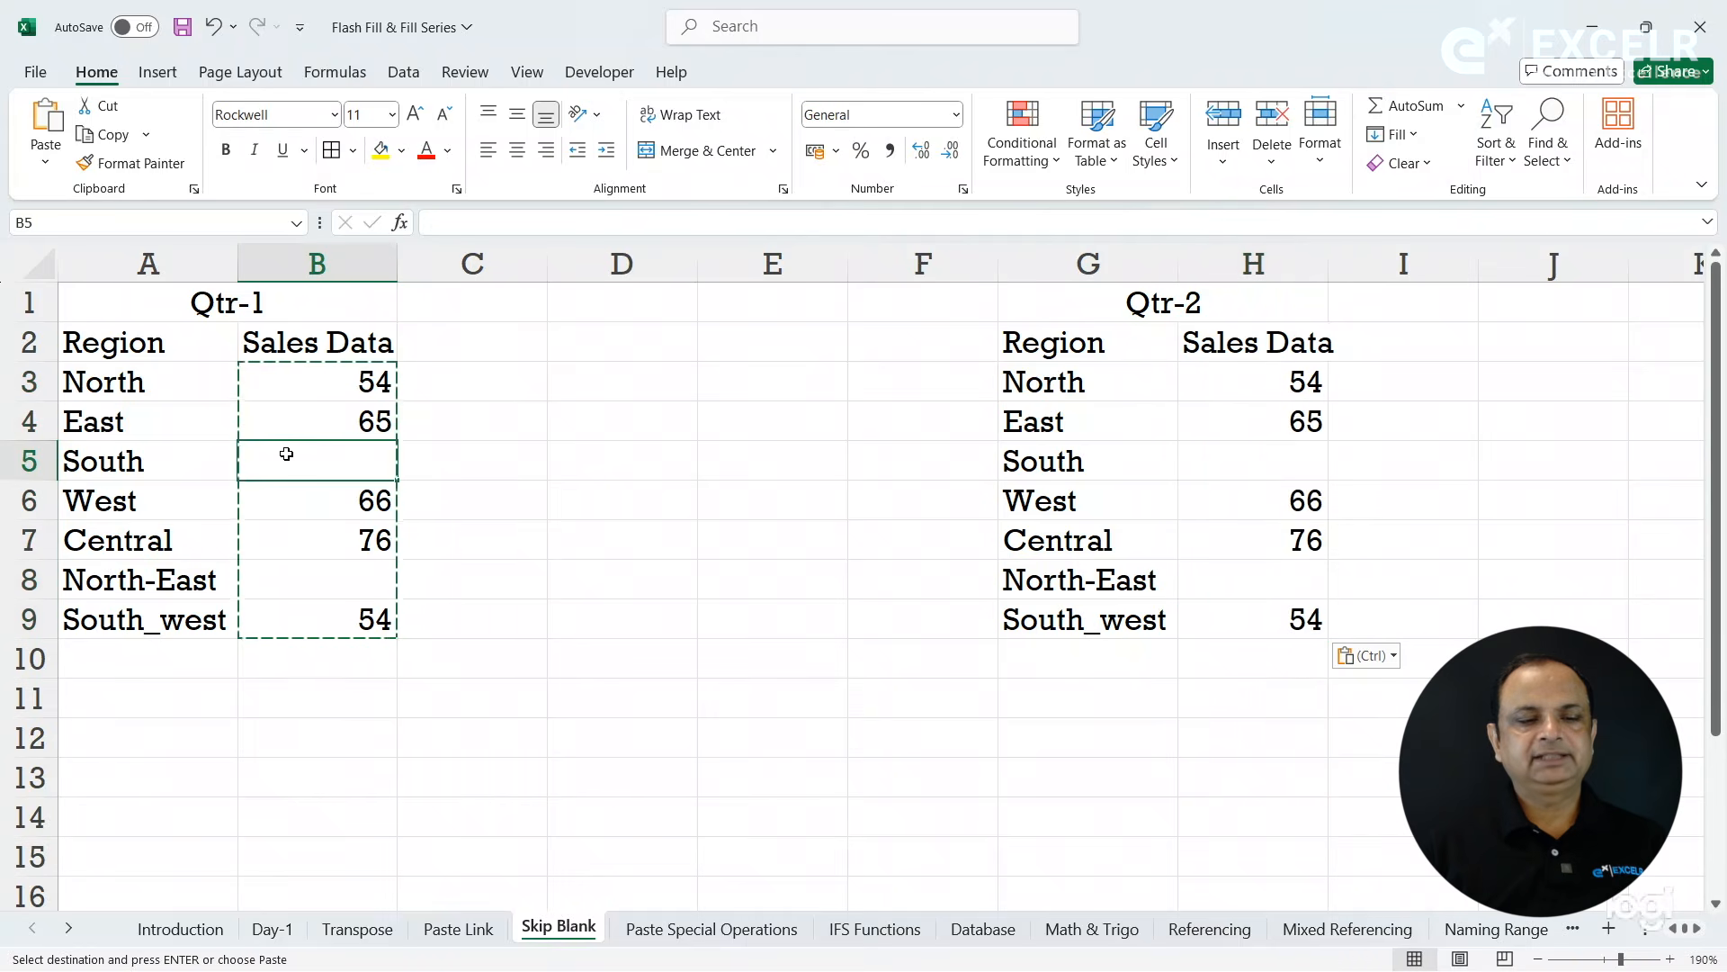
pyautogui.click(310, 582)
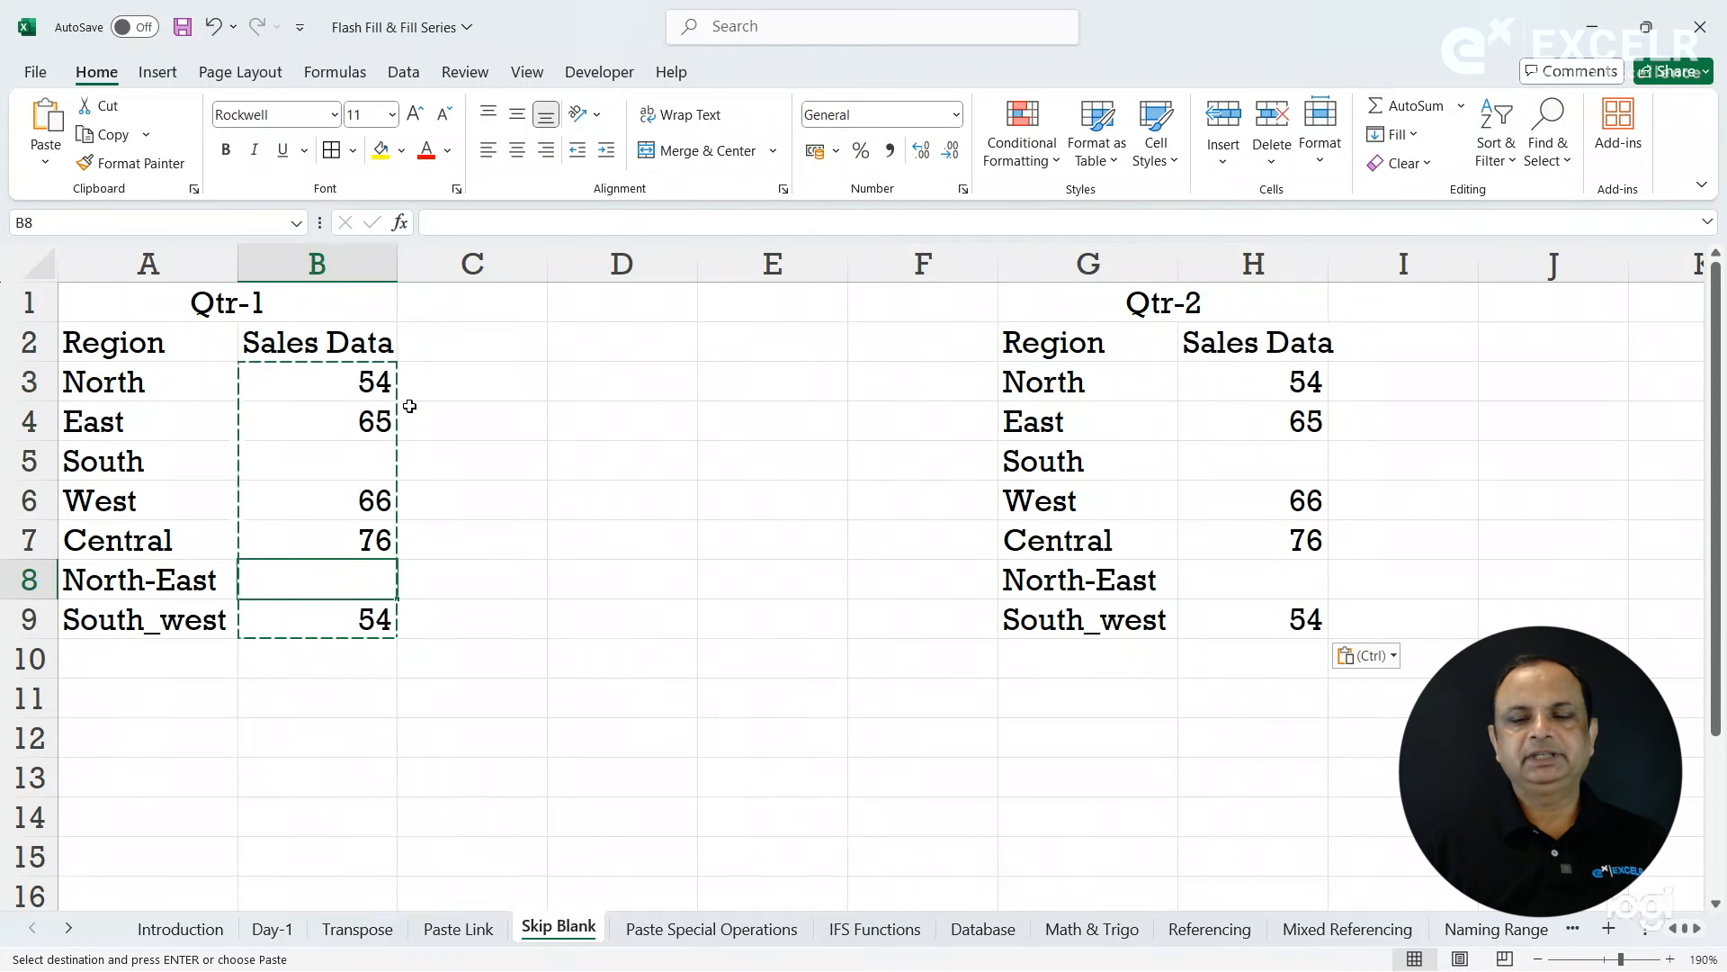
pyautogui.click(1239, 477)
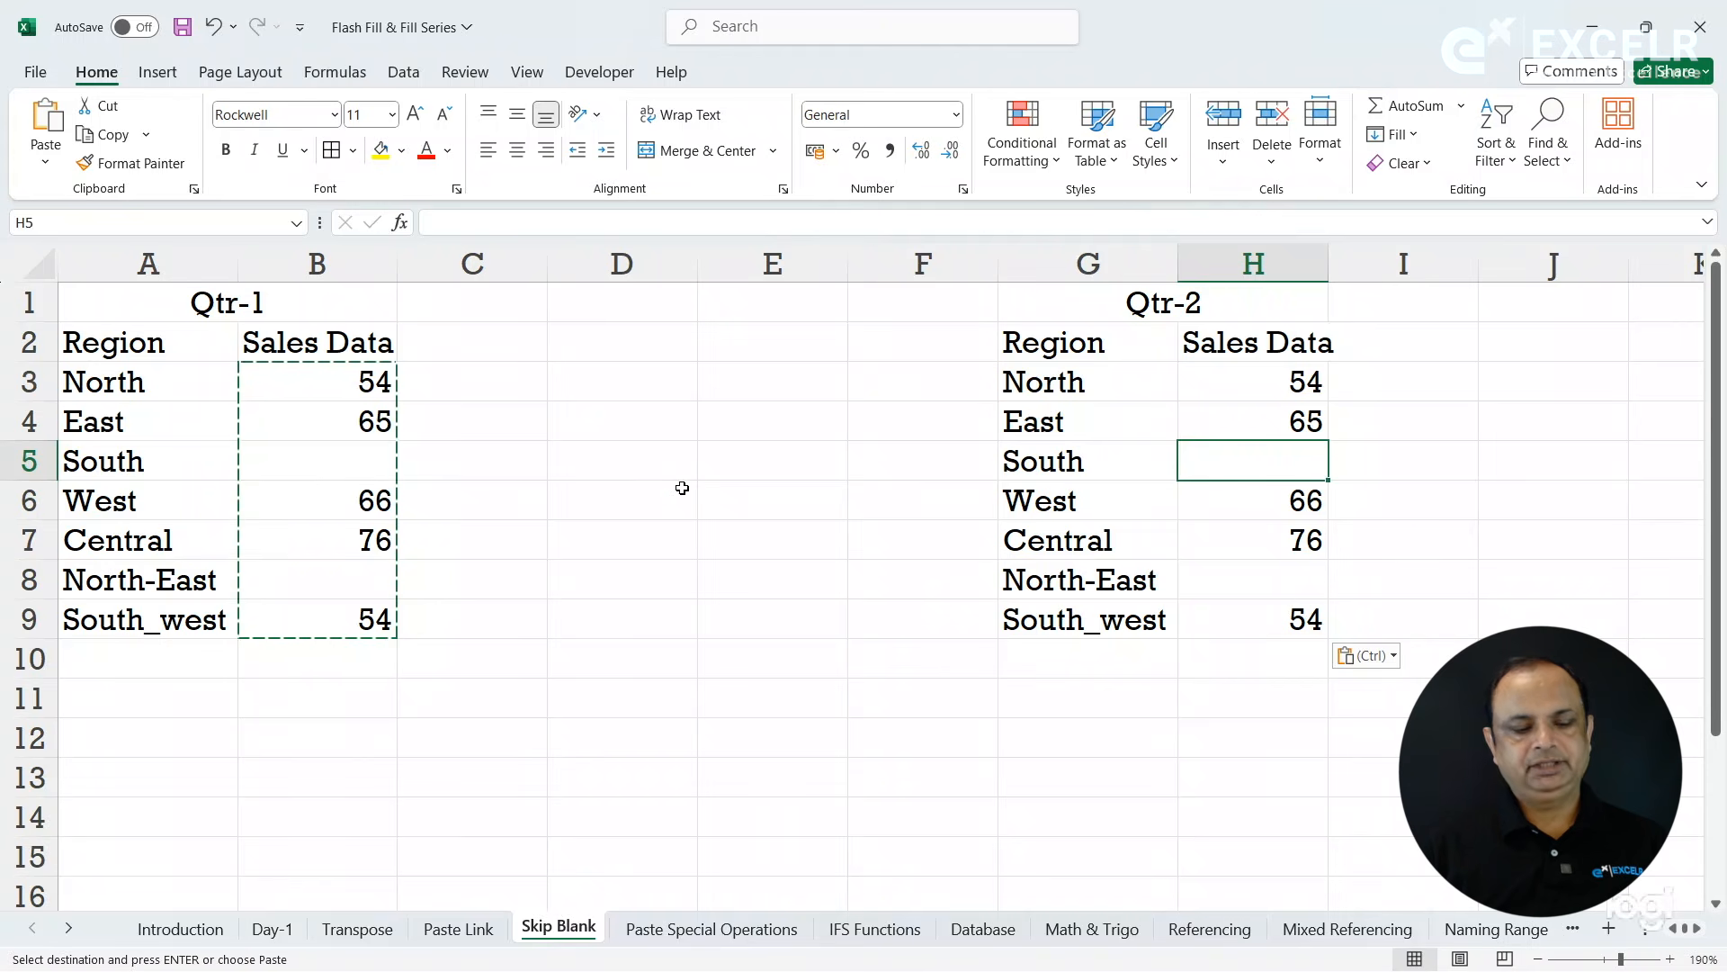
pyautogui.hotkey('ctrl', 'z')
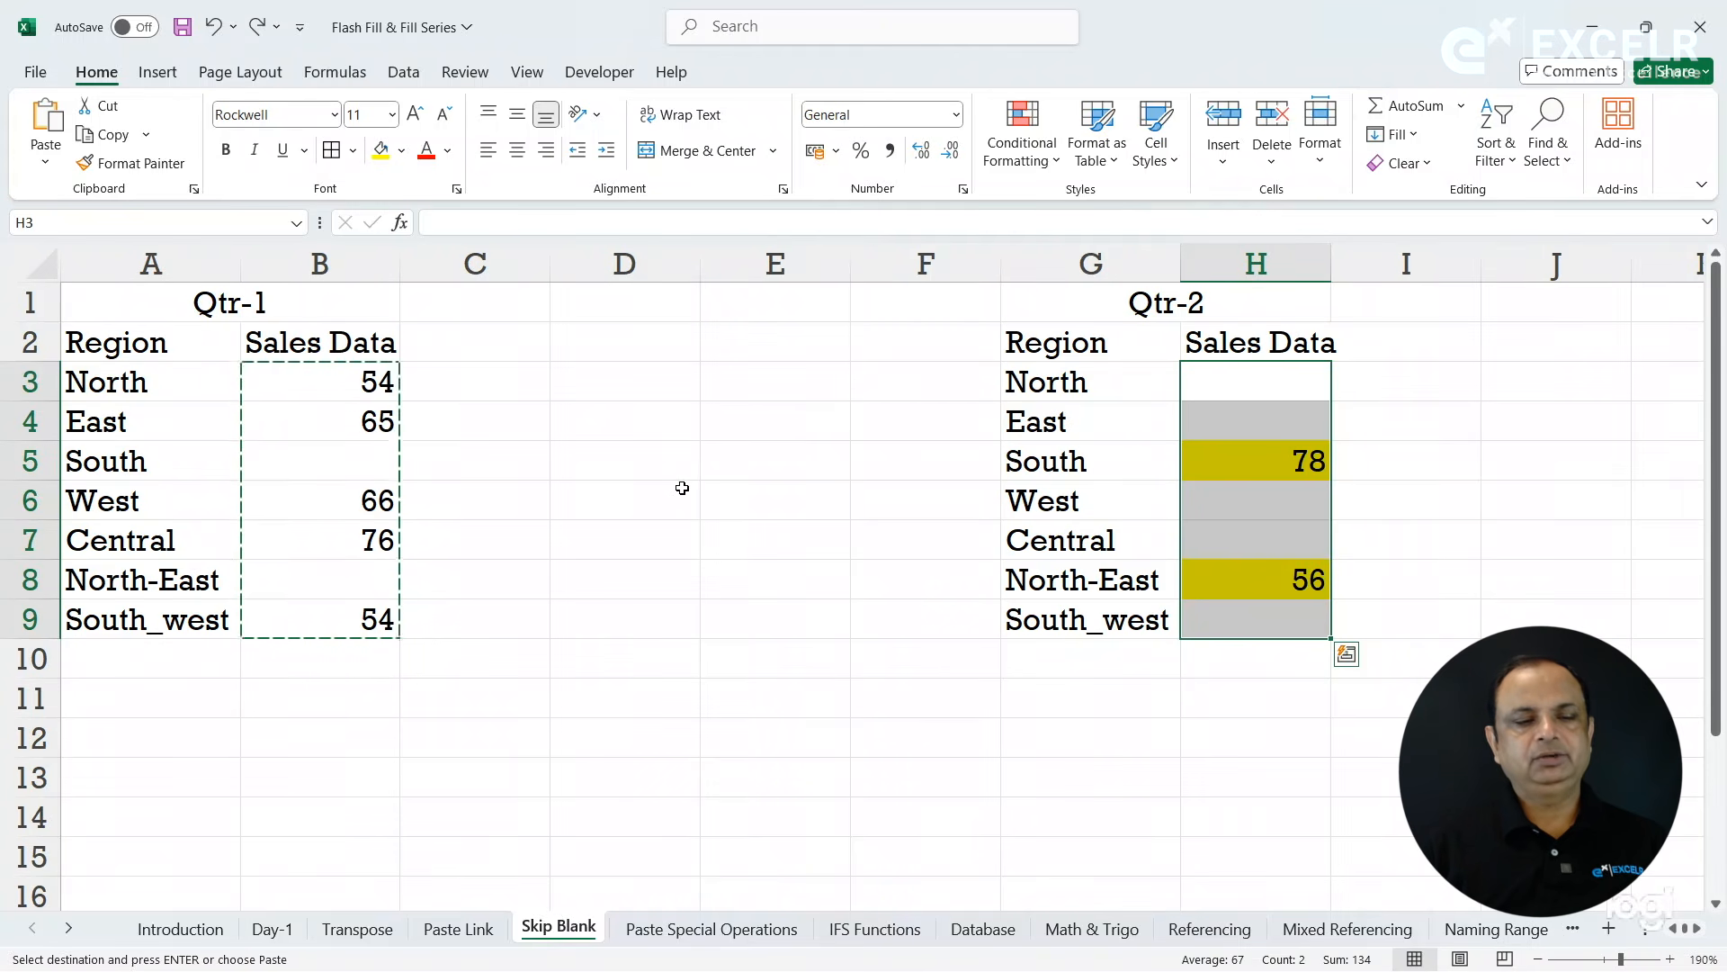
pyautogui.press('Escape')
# - Copy the Qtr-1 sales figures in B3:B9 and paste them at H3 using Paste Special with Skip blanks
pyautogui.moveTo(295, 384); pyautogui.dragTo(339, 620)
pyautogui.hotkey('ctrl', 'c')
pyautogui.click(1219, 382)
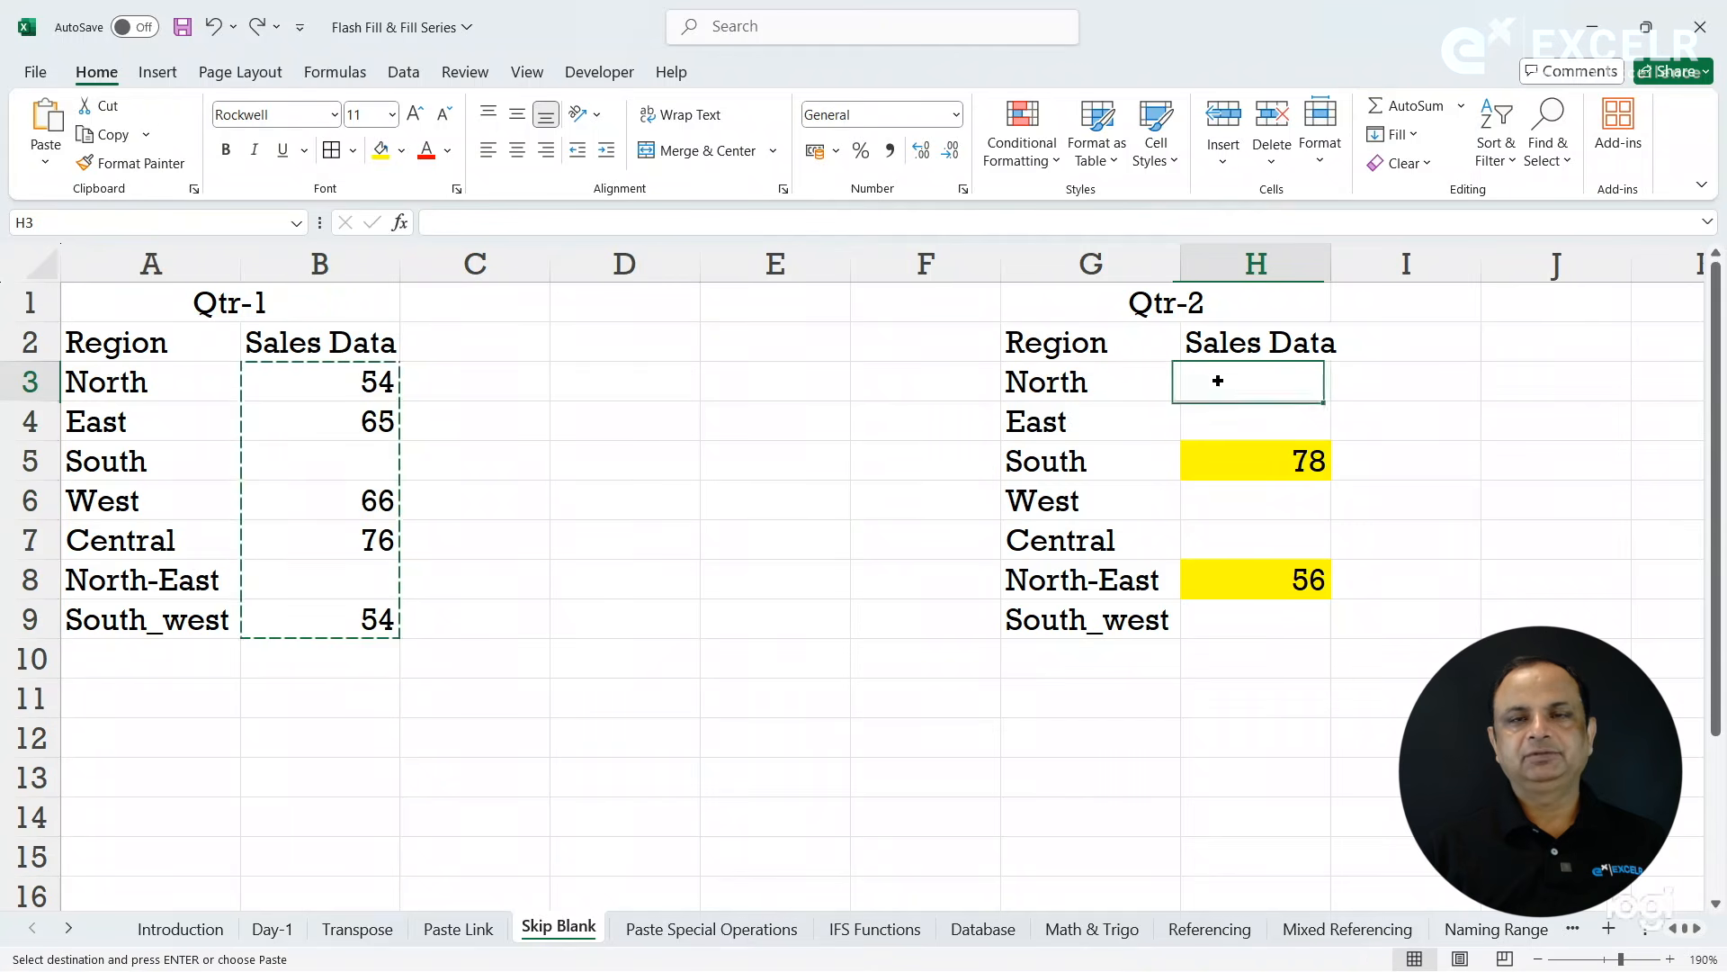
pyautogui.click(45, 155)
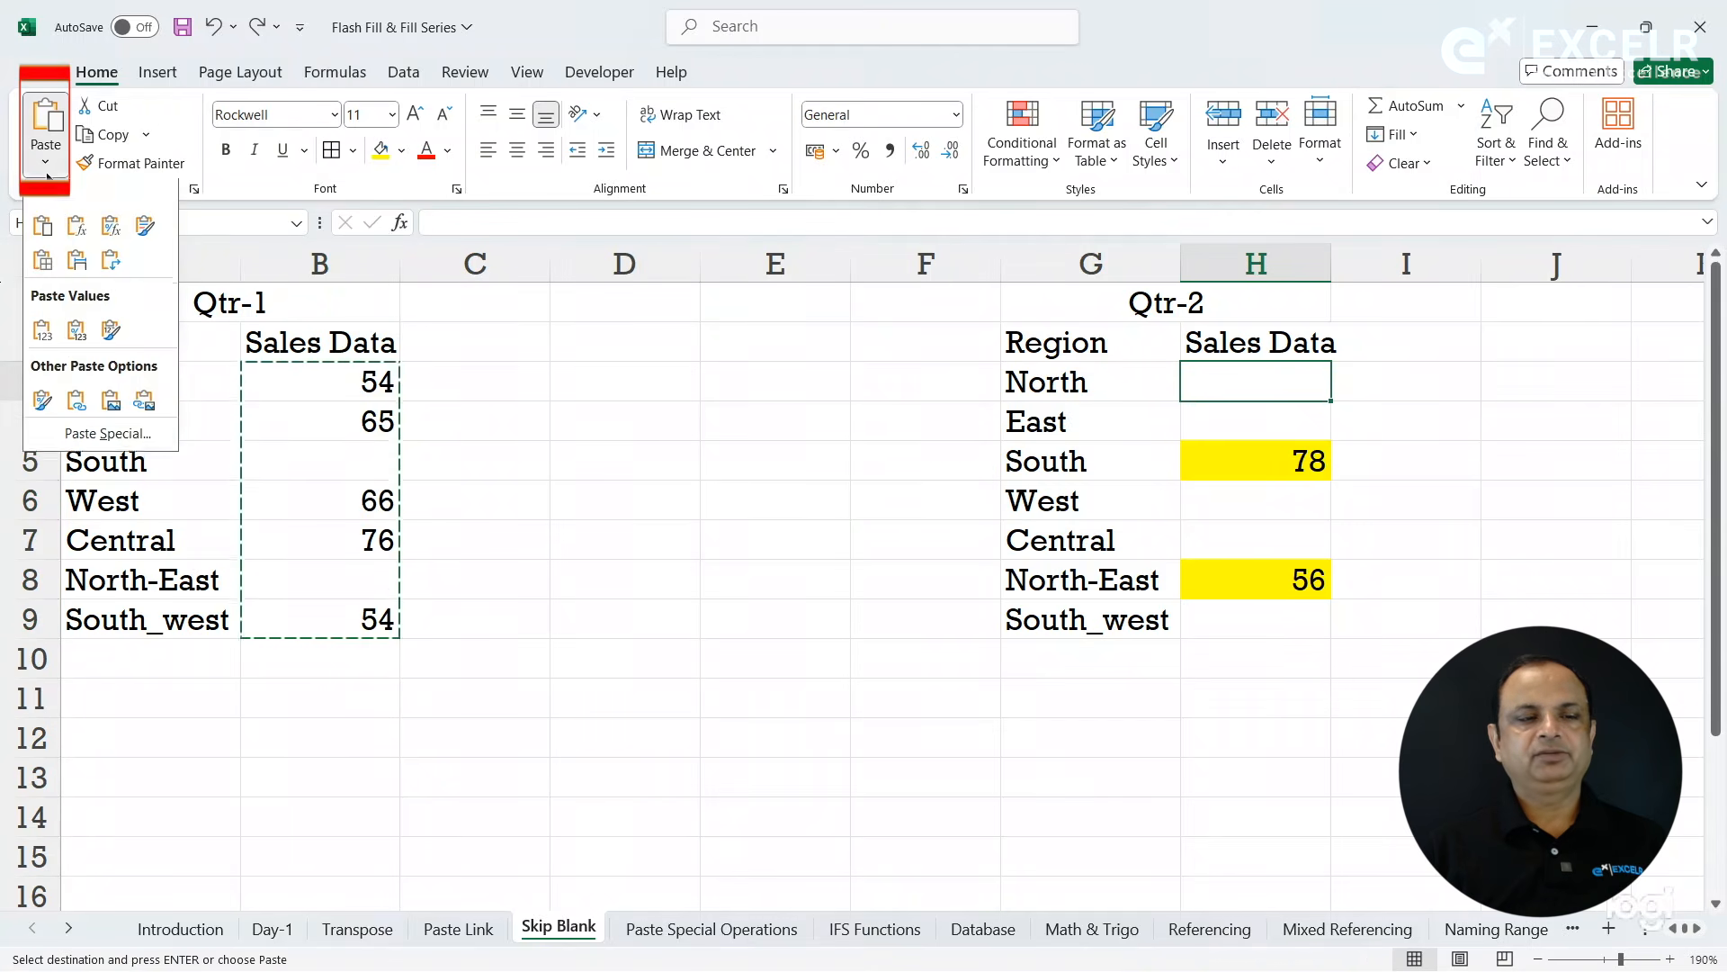
pyautogui.click(59, 439)
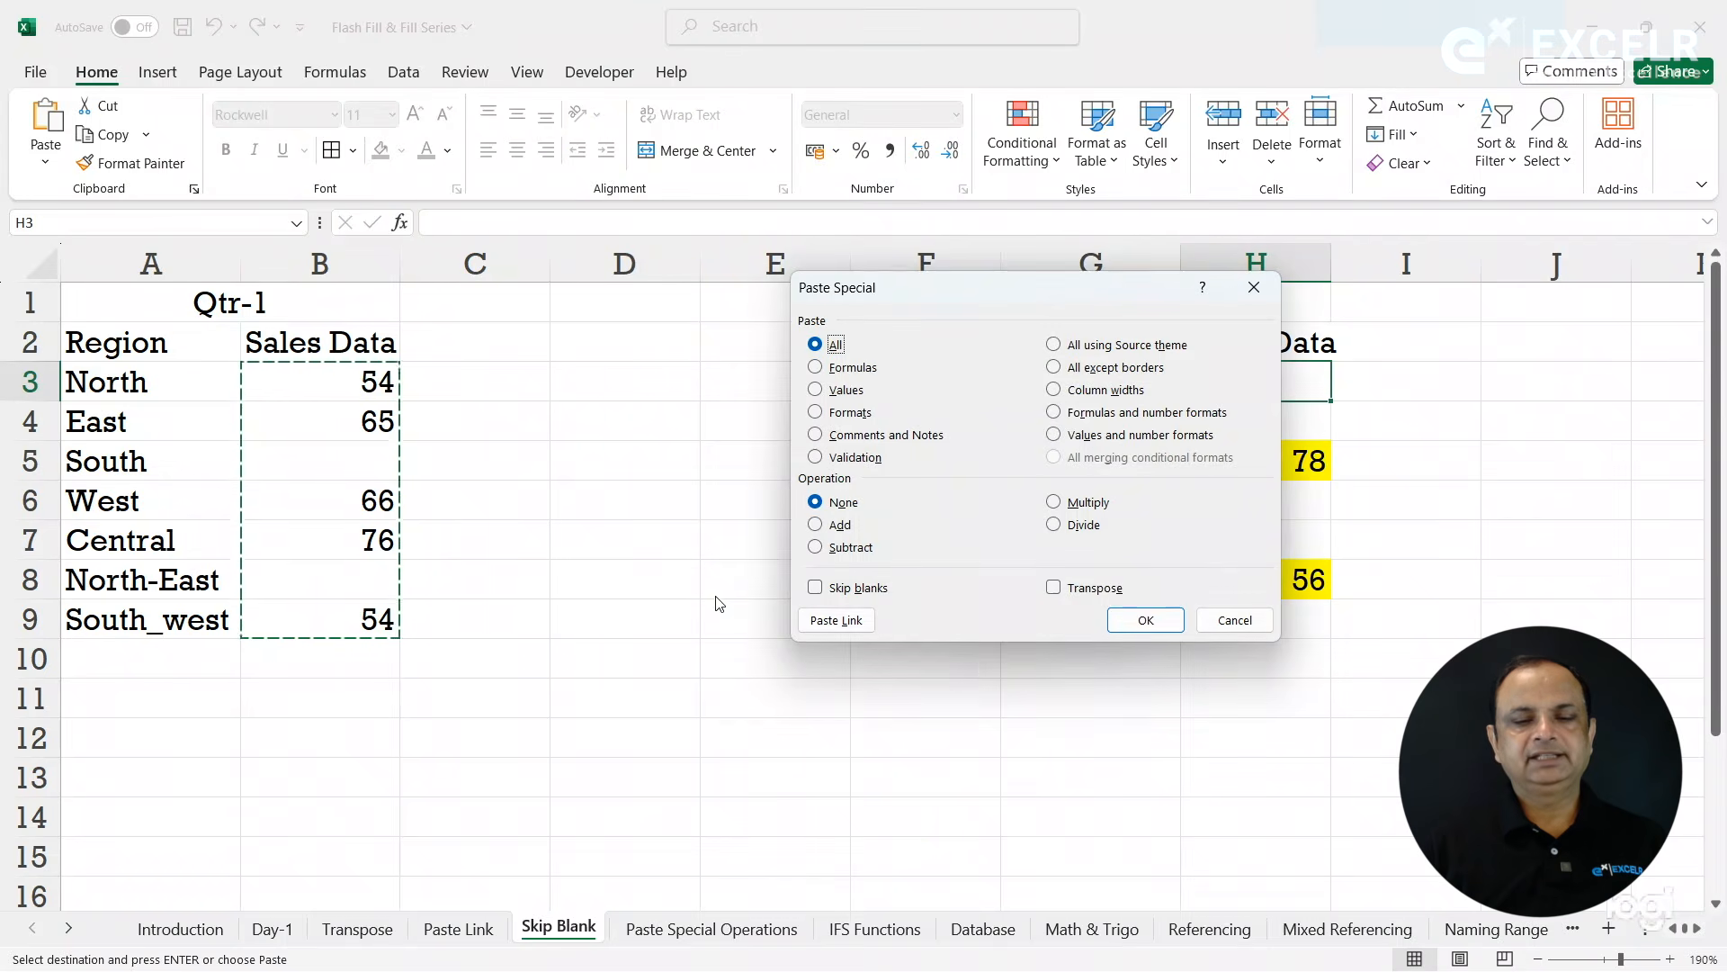
pyautogui.click(839, 591)
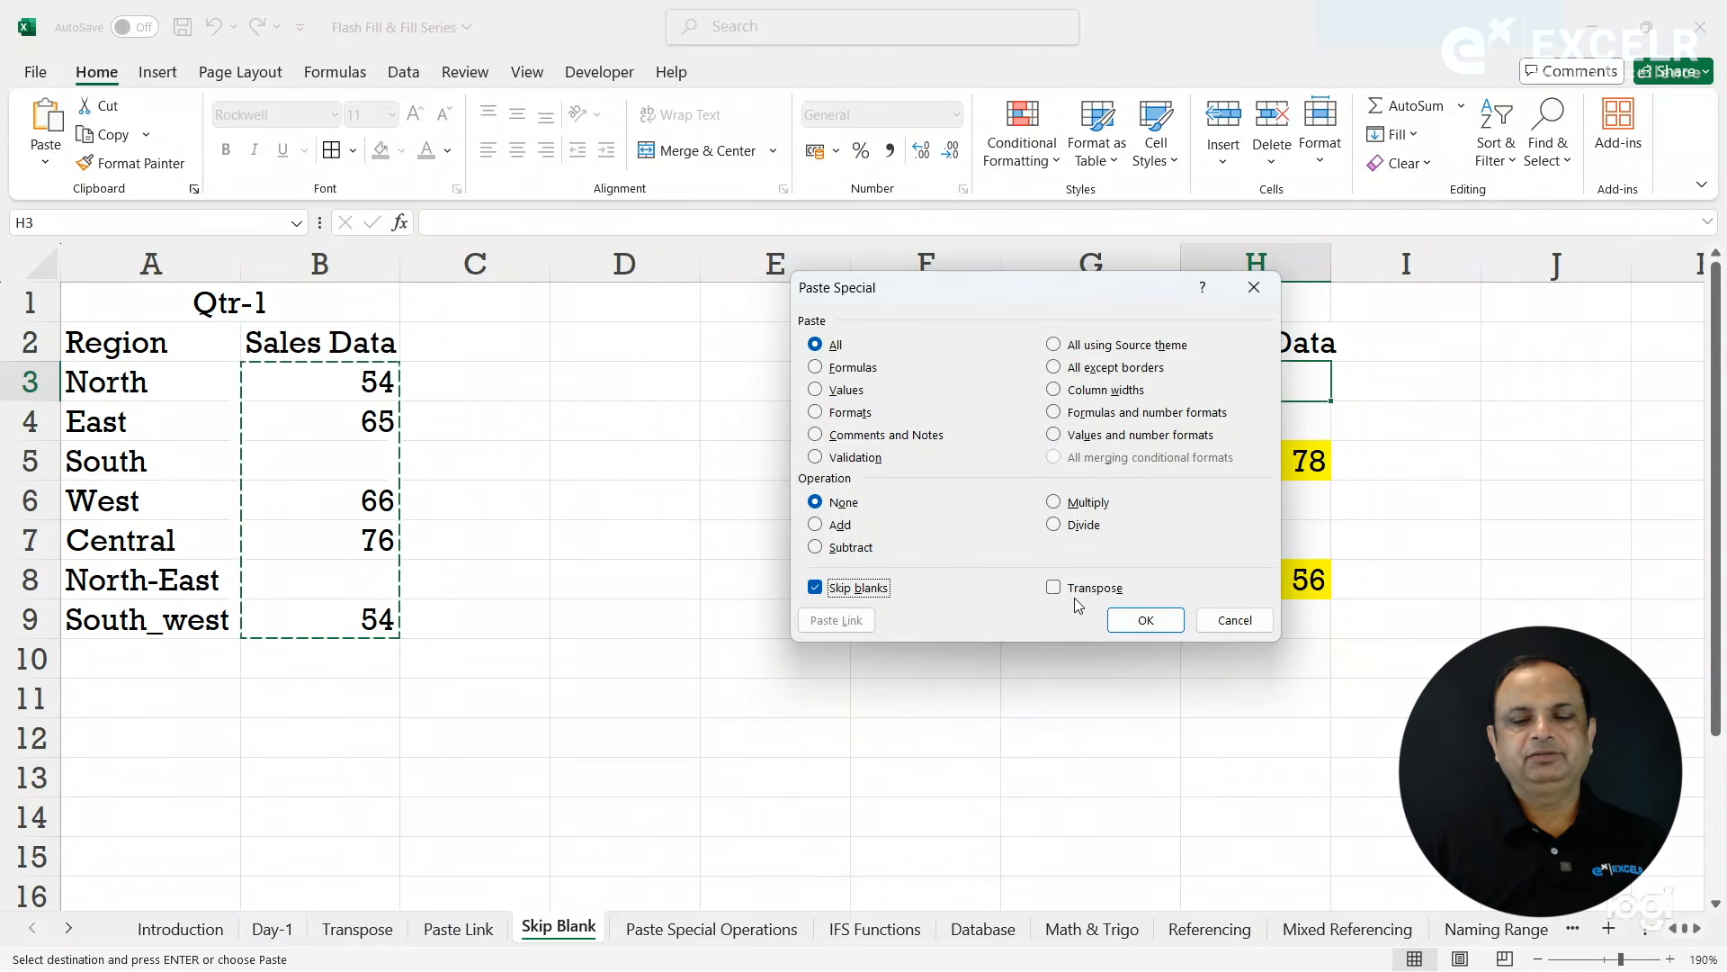
pyautogui.click(1146, 627)
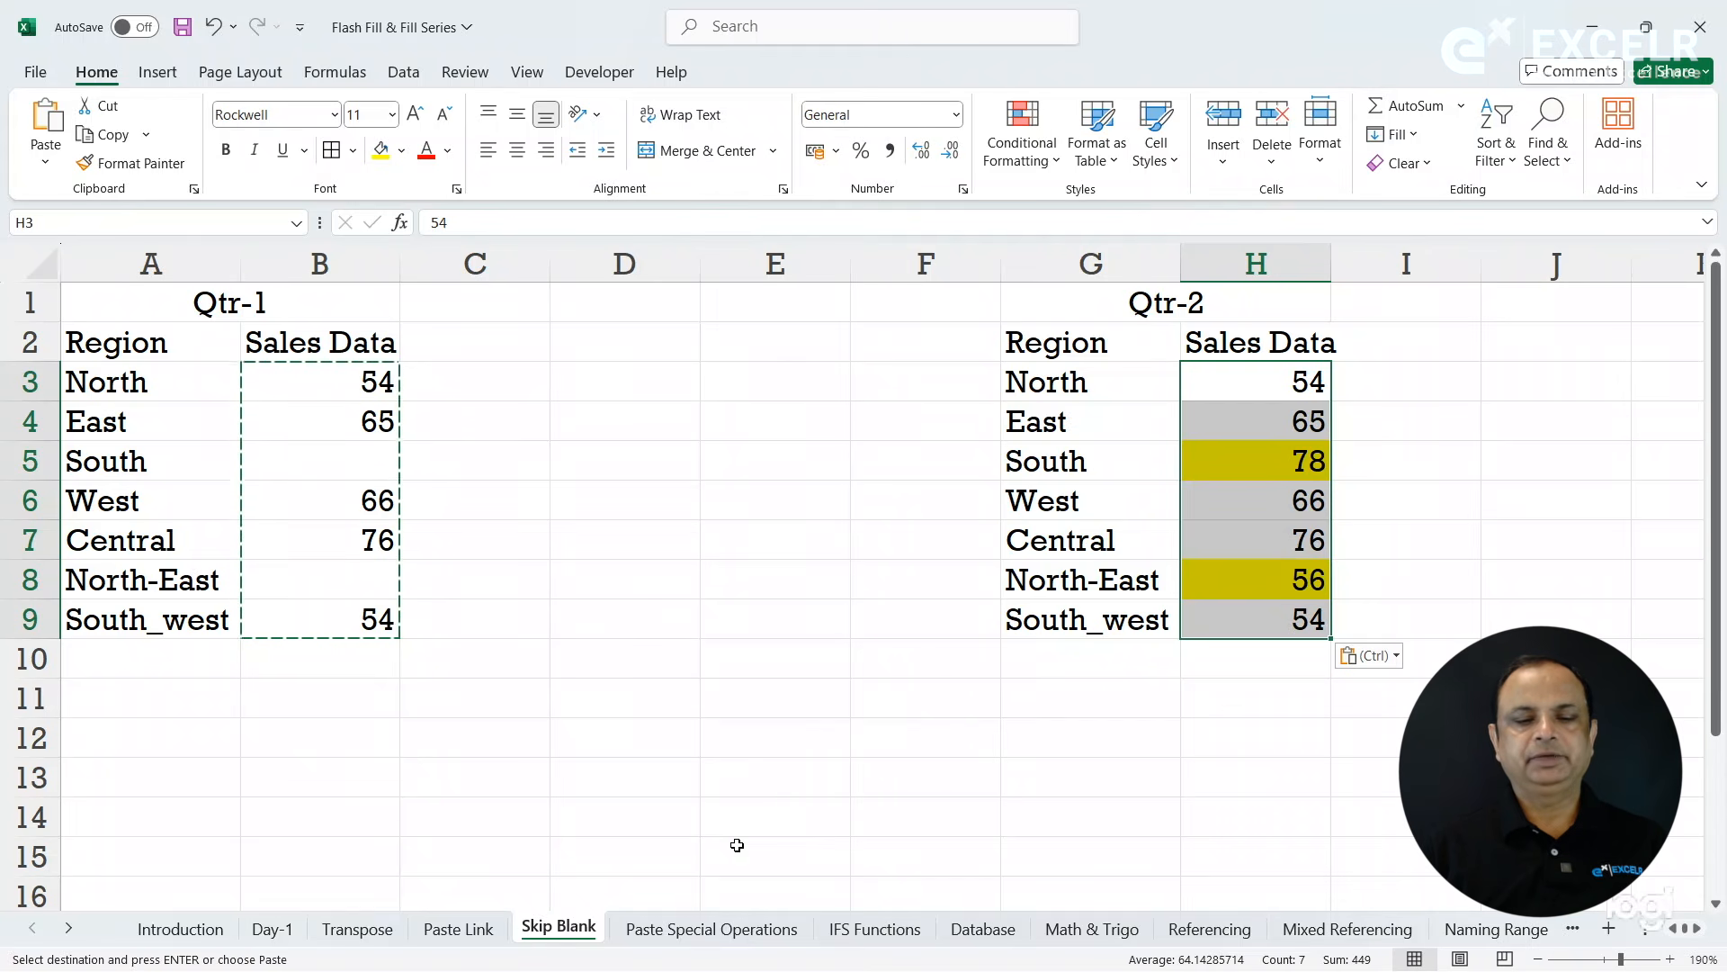
# - Open the Paste Special Operations sheet and select A2:F12, covering the Data values and the empty columns beside them
pyautogui.click(710, 928)
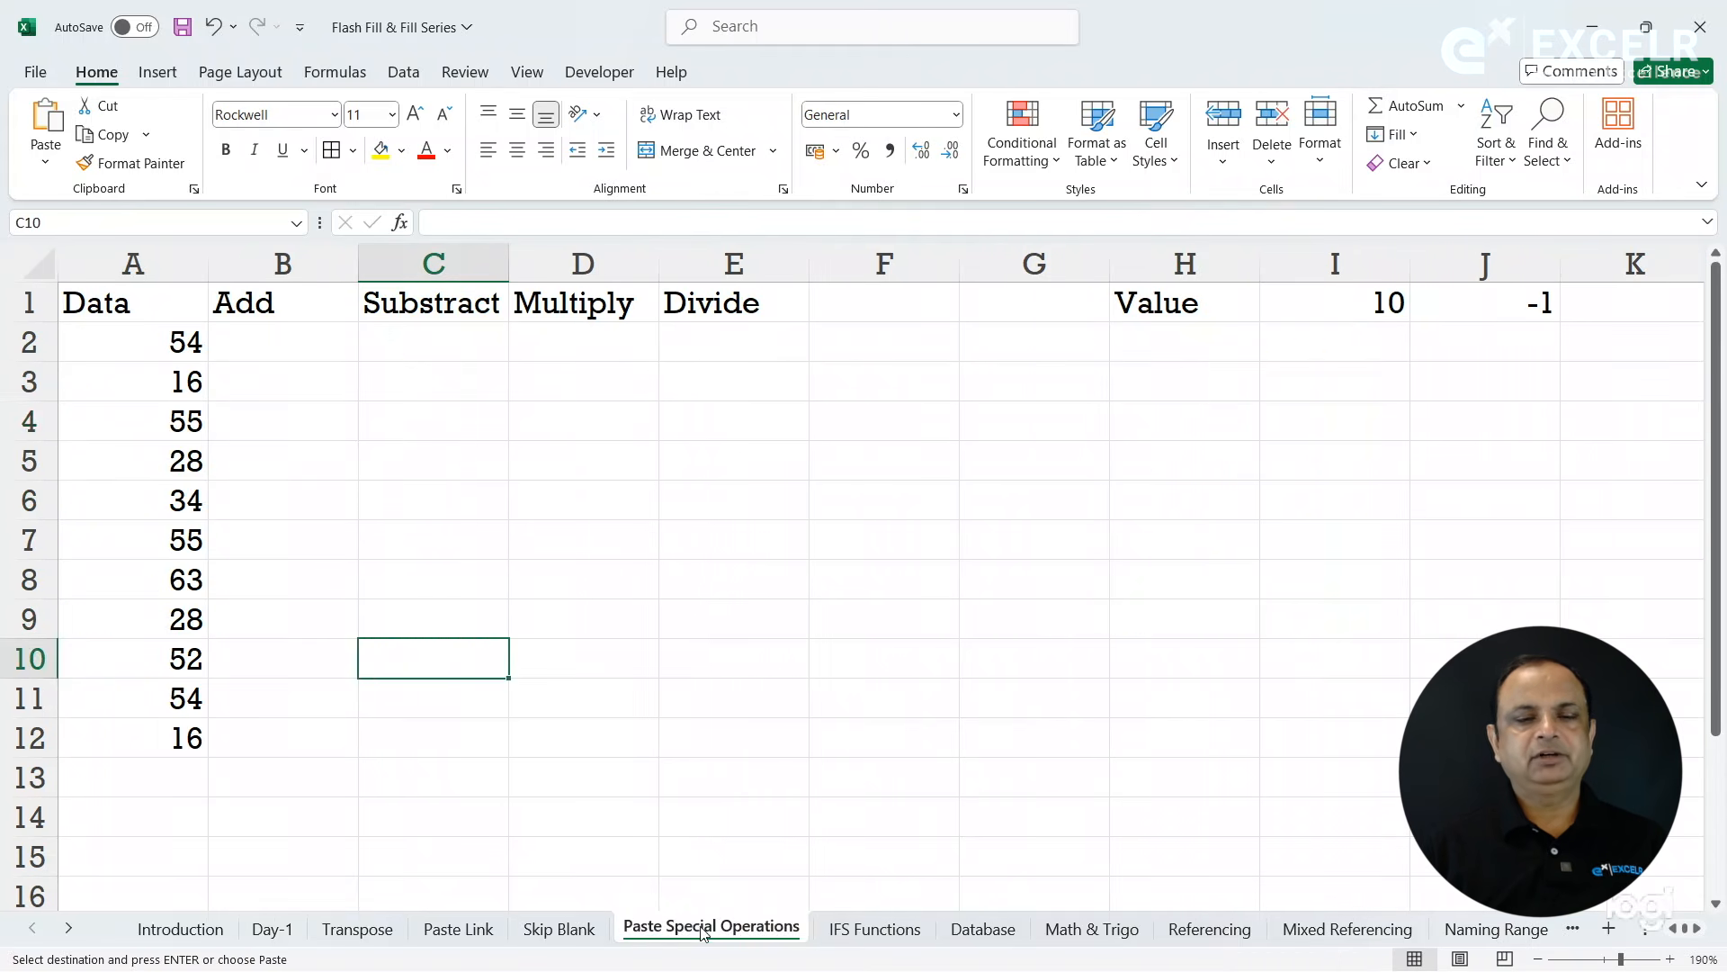
pyautogui.moveTo(142, 347); pyautogui.dragTo(885, 741)
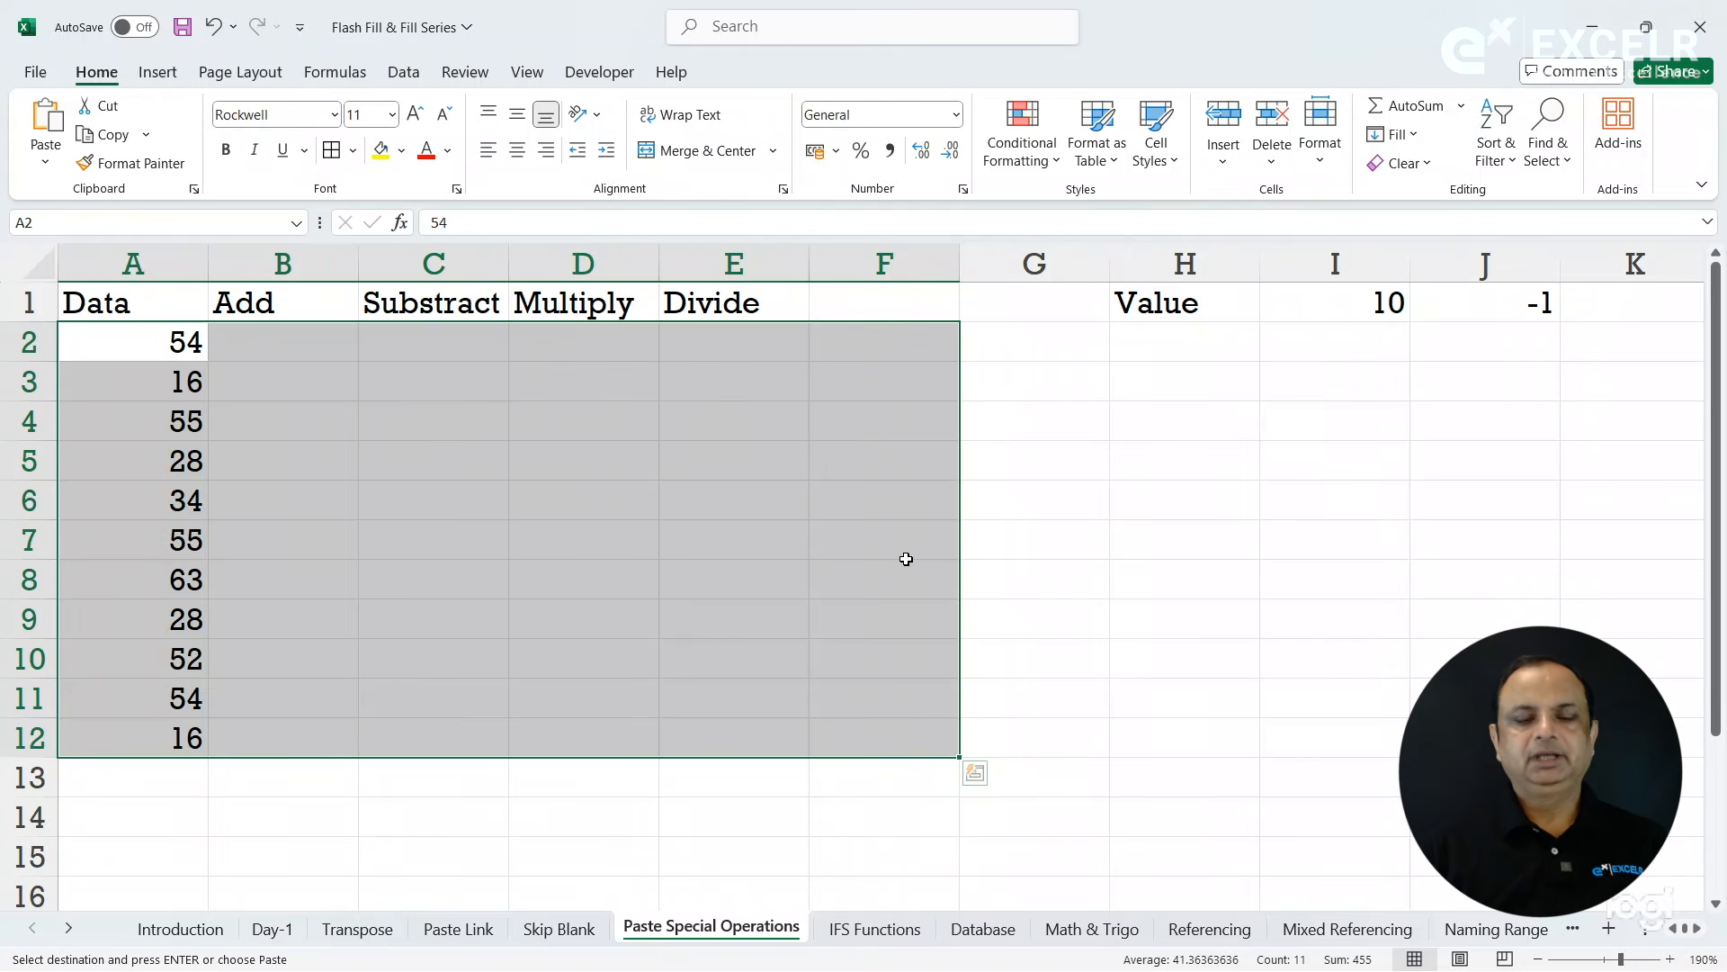
# - Fill the column A values right across the selected range, and undo the fill
pyautogui.hotkey('ctrl', 'r')
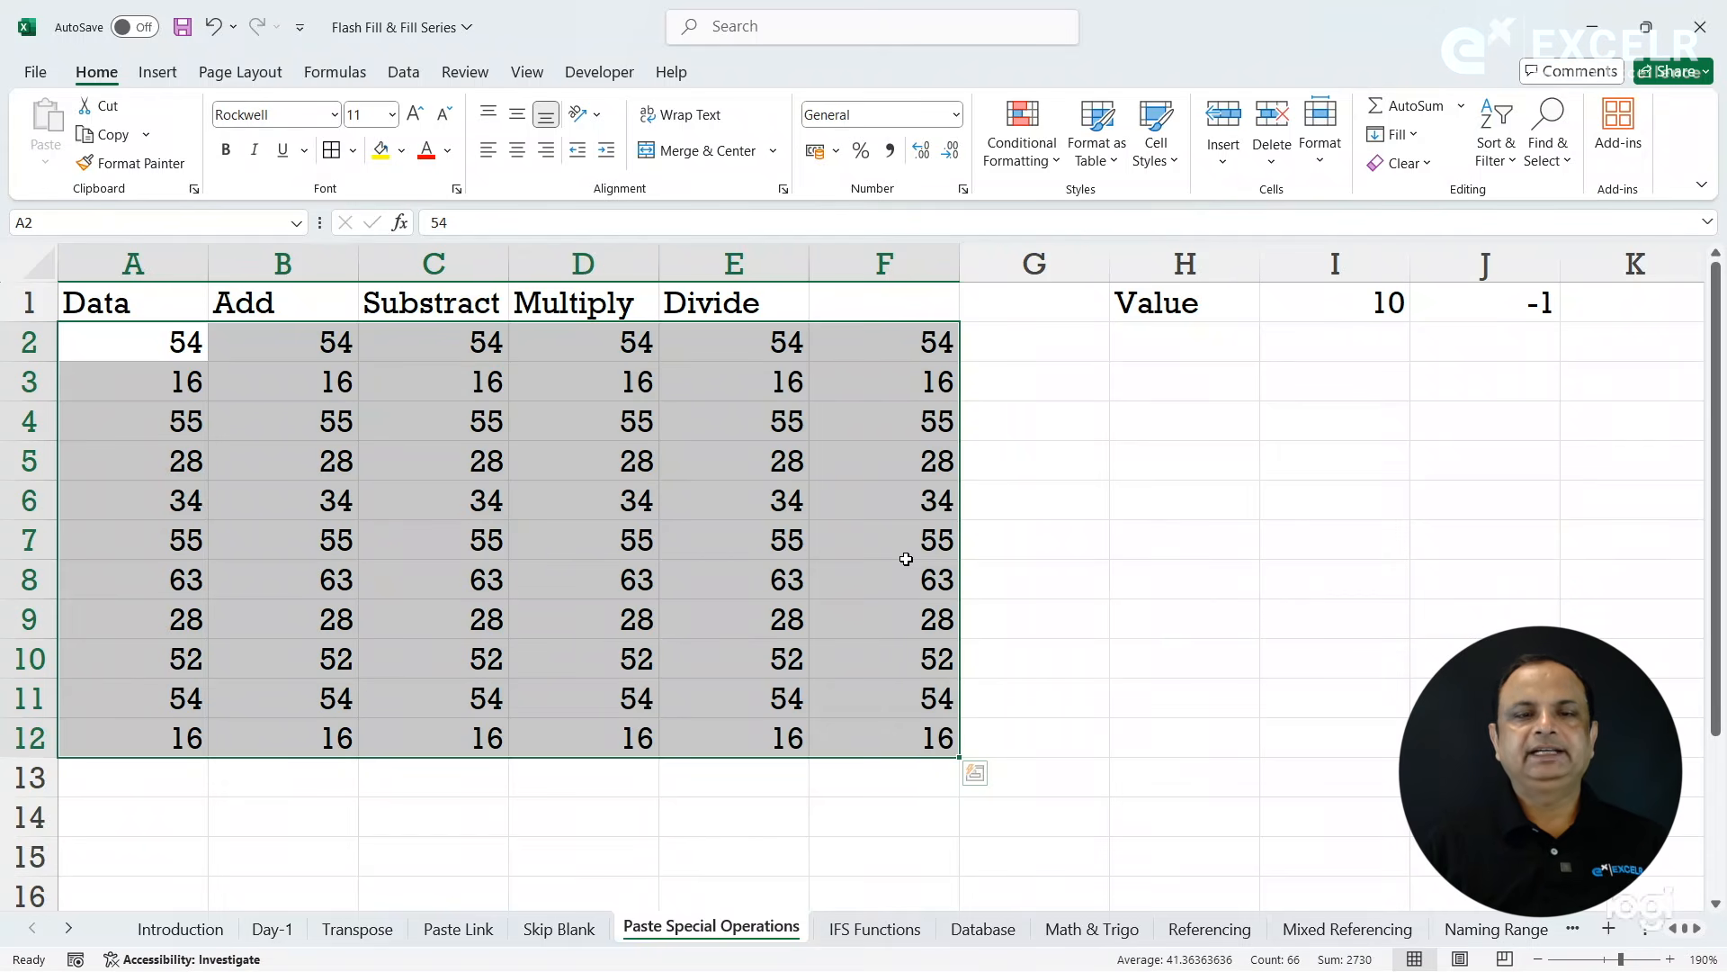
pyautogui.hotkey('ctrl', 'c')
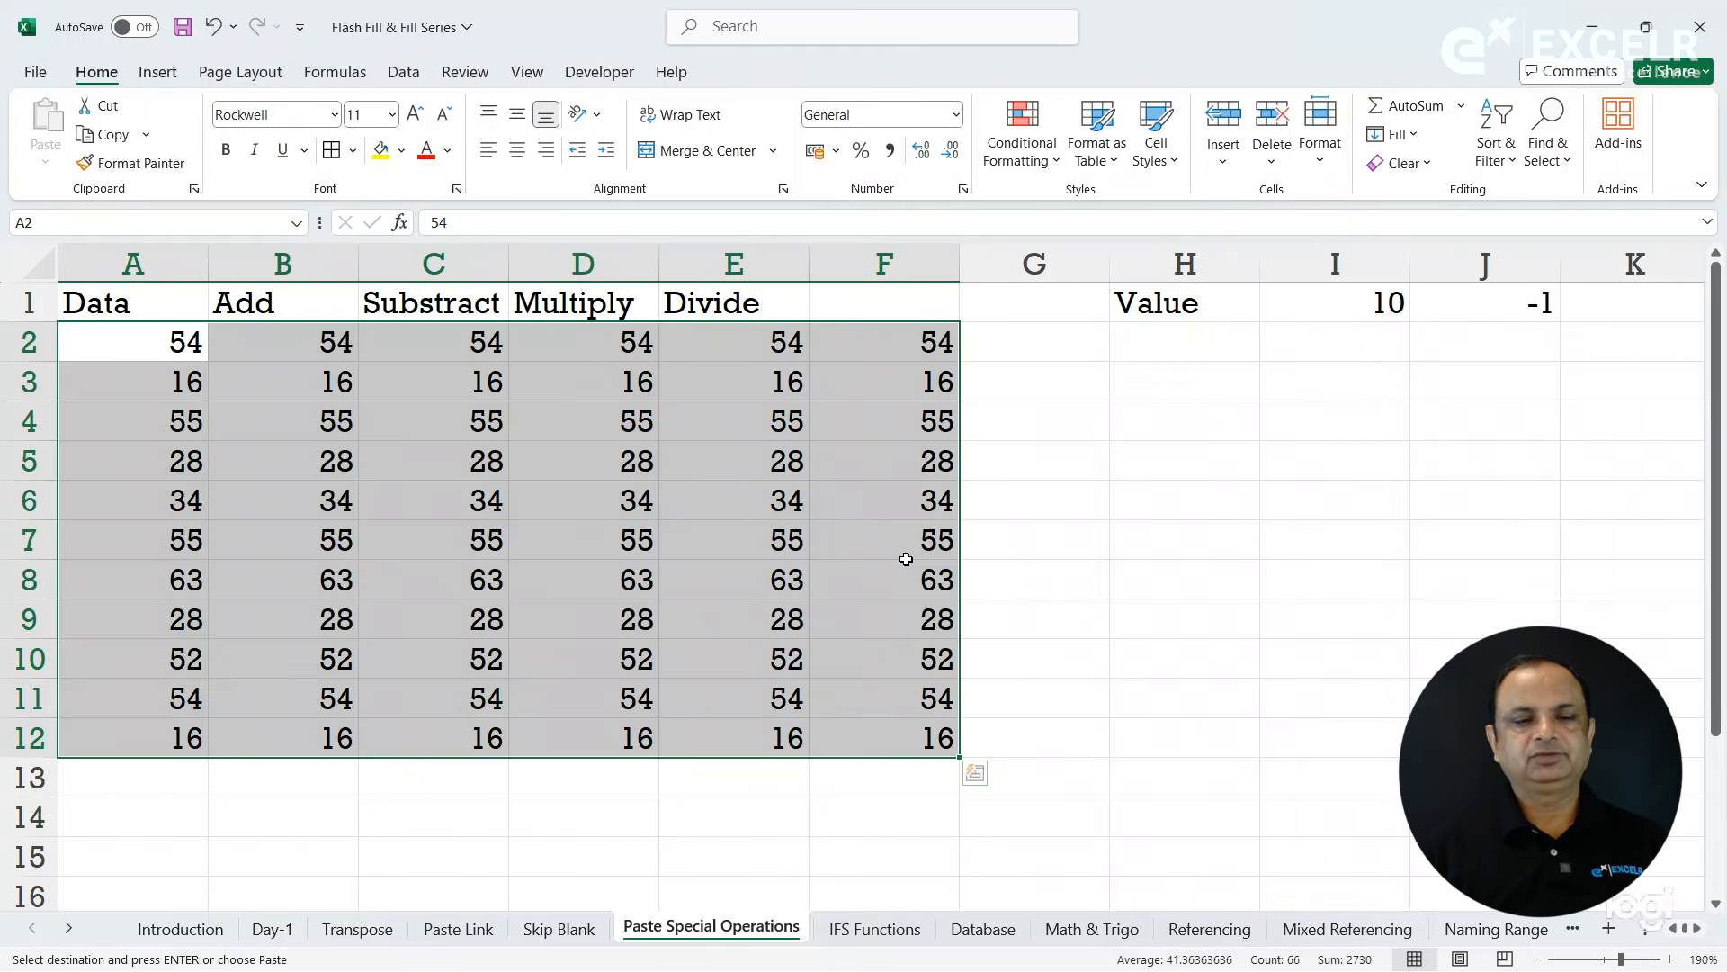
pyautogui.hotkey('ctrl', 'z')
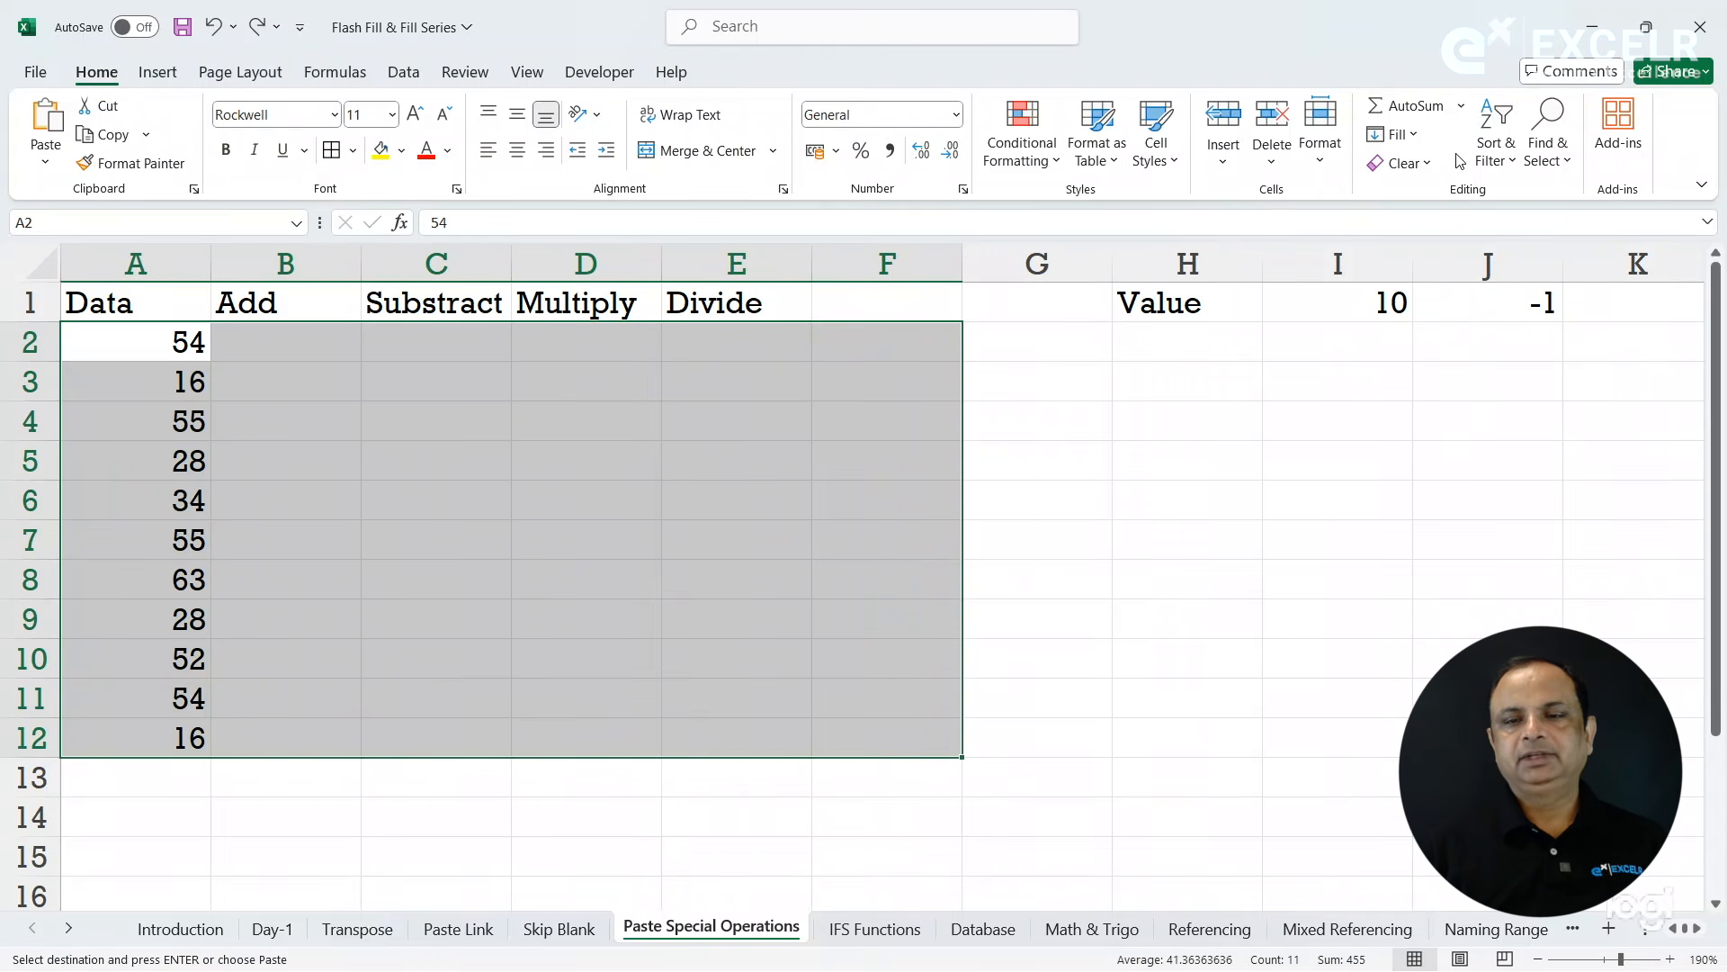
# - Fill the Data values in A2:A12 right through column F with the Fill Right command
pyautogui.click(1417, 136)
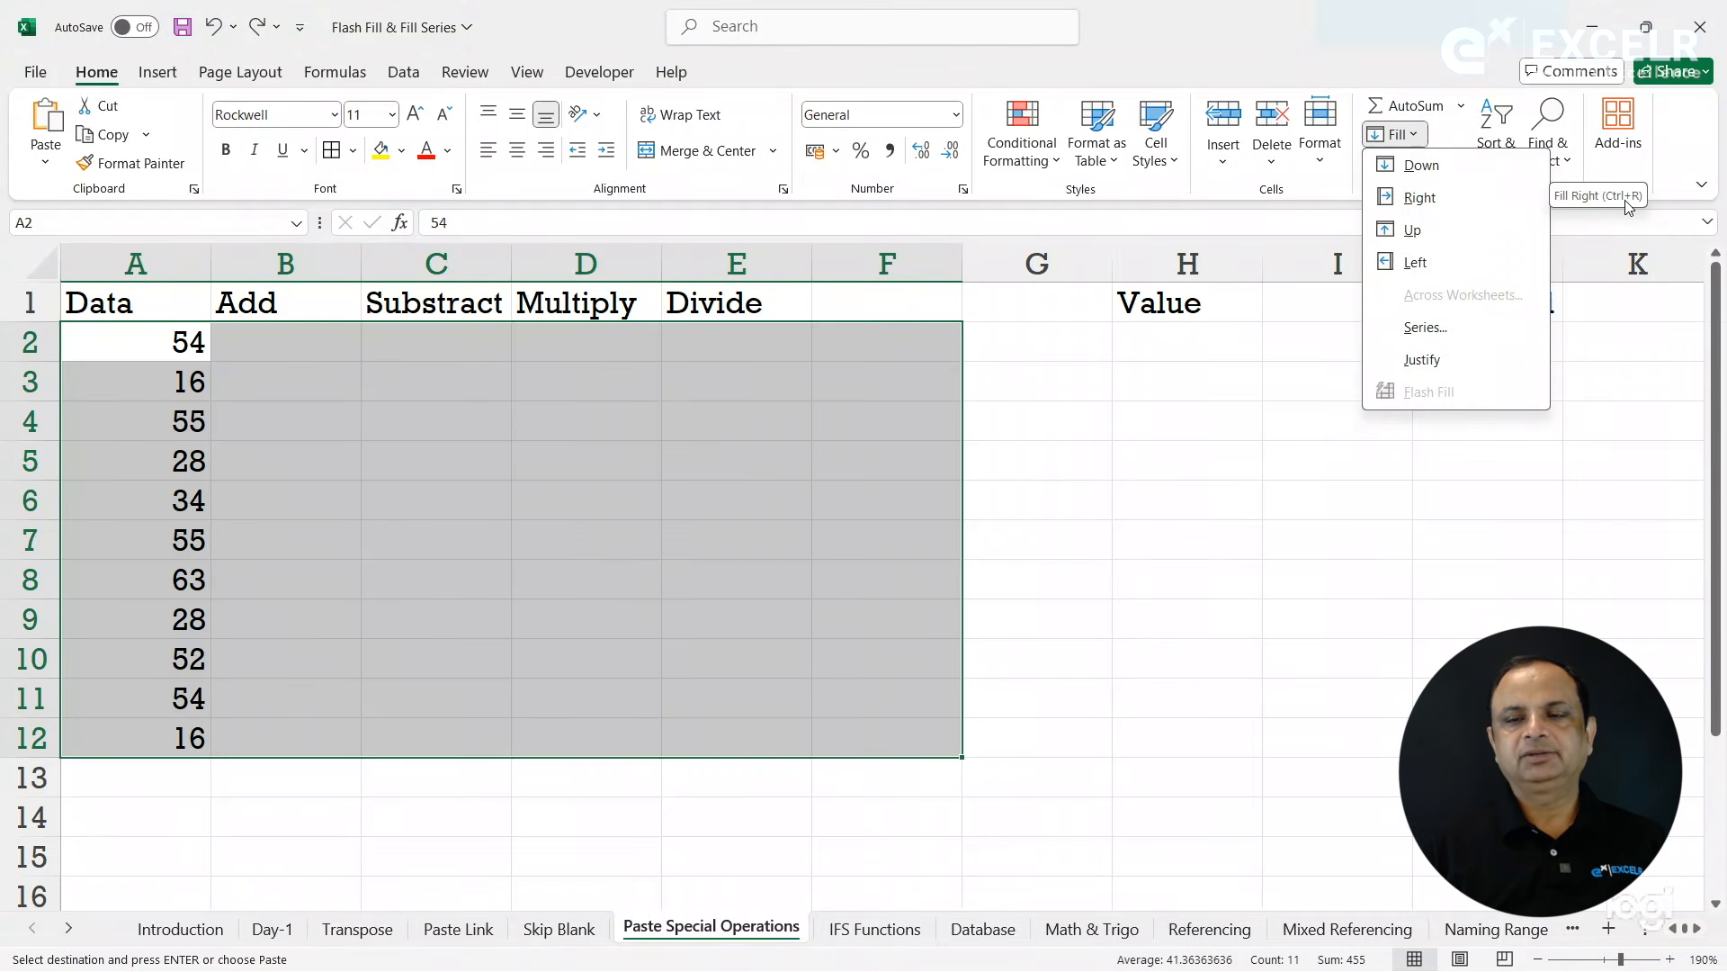
pyautogui.click(1481, 202)
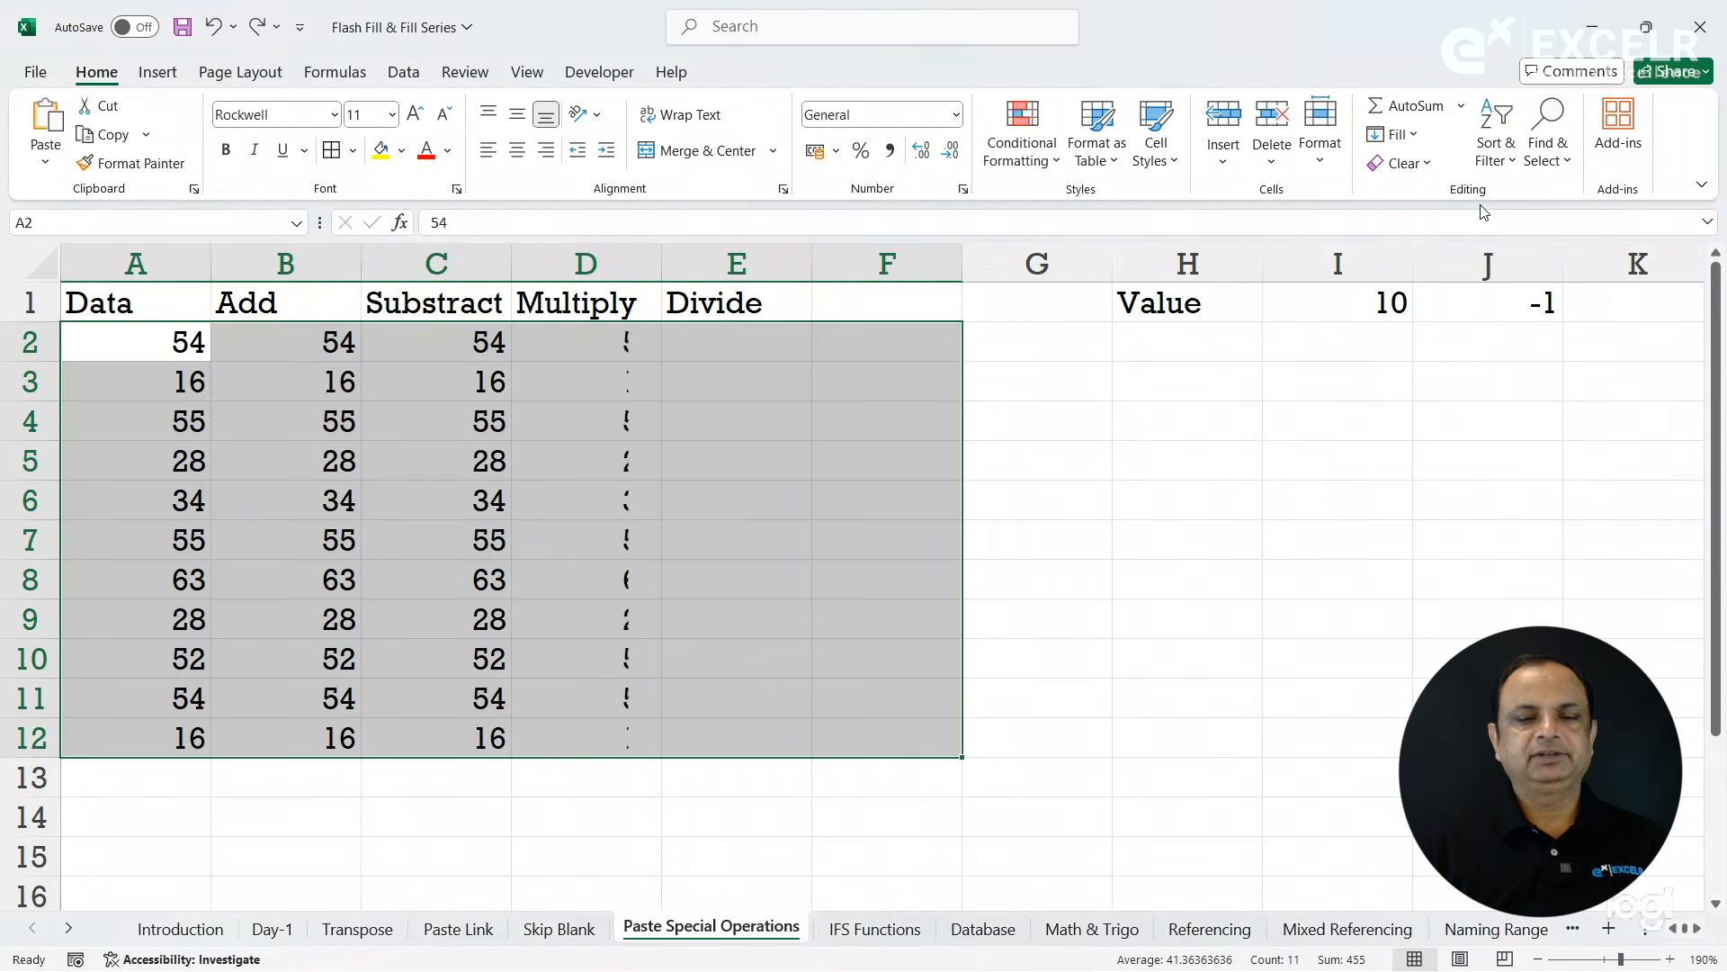
pyautogui.click(788, 491)
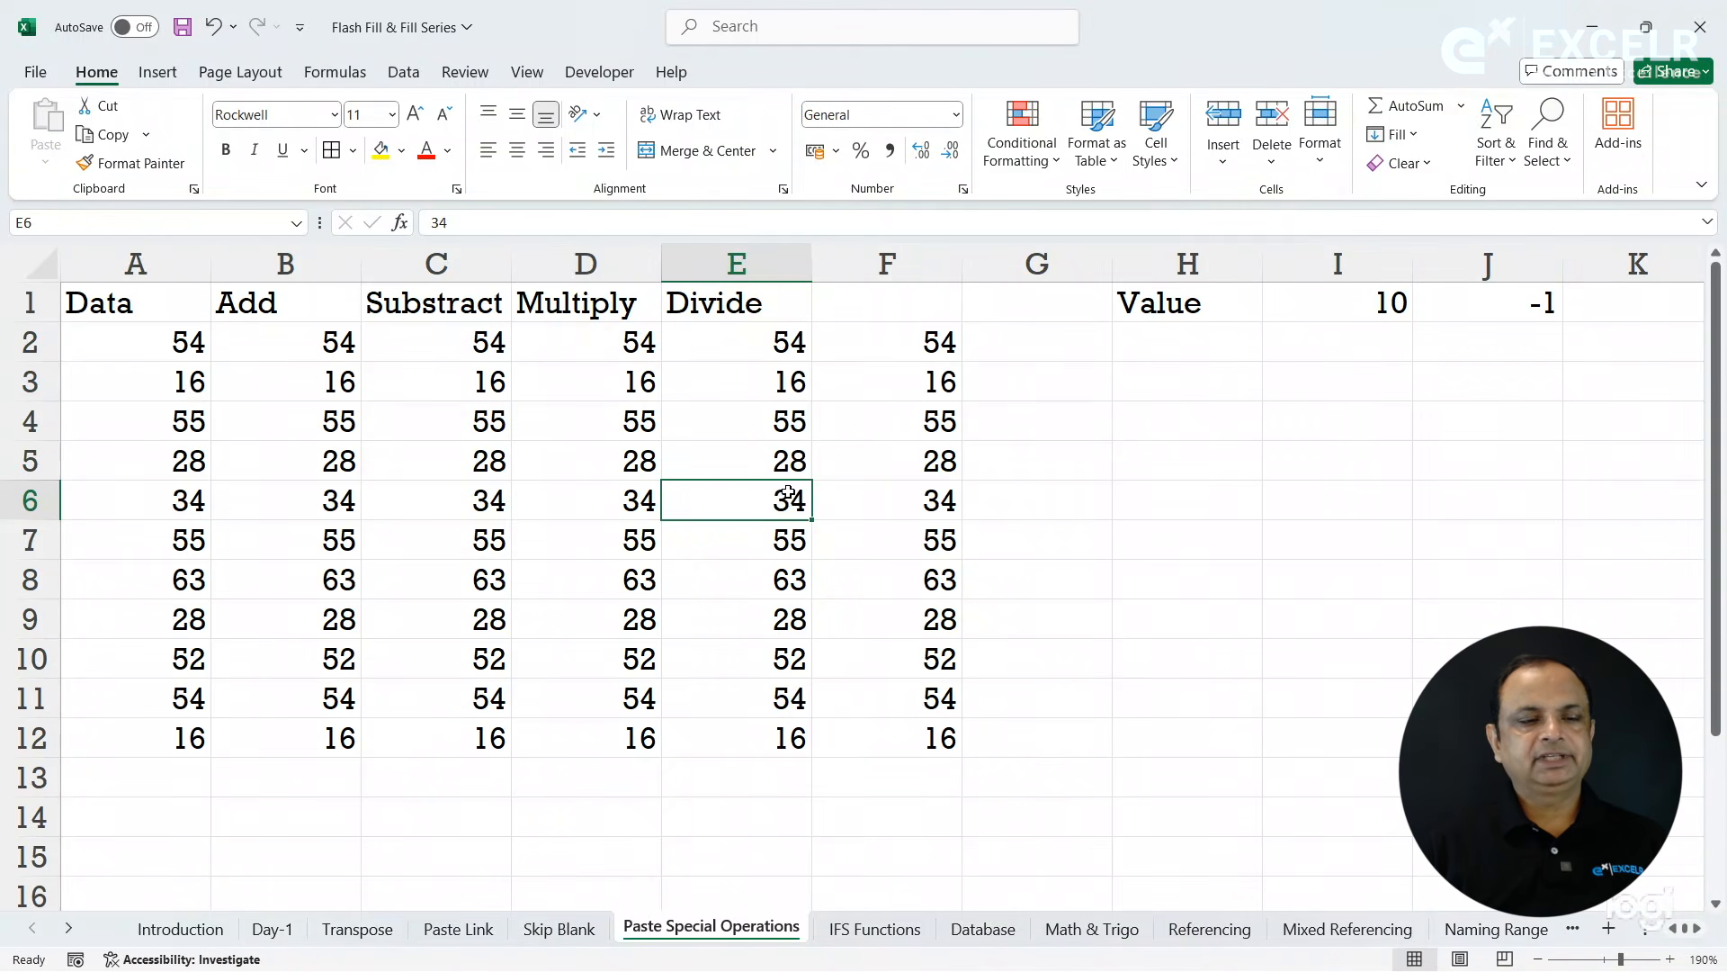
# - Clear A3:F13 and fill the row 2 values down through row 14 in columns A to F
pyautogui.moveTo(184, 390); pyautogui.dragTo(913, 781)
pyautogui.press('Delete')
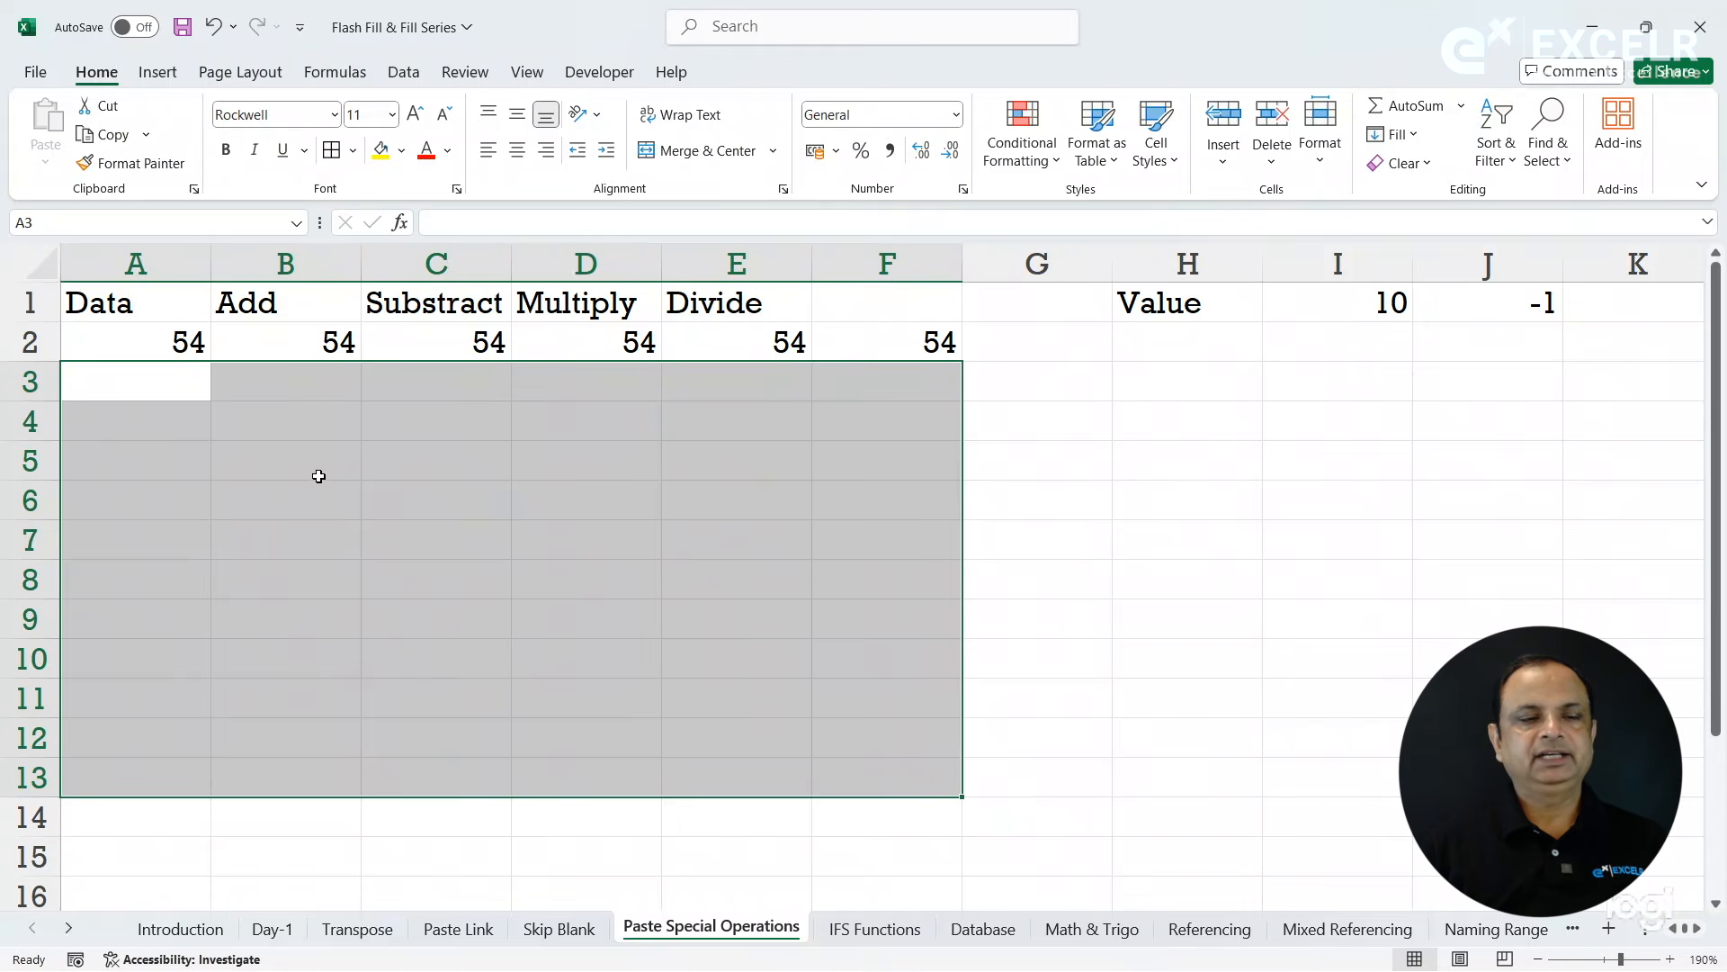
pyautogui.moveTo(184, 345); pyautogui.dragTo(856, 809)
pyautogui.hotkey('ctrl', 'd')
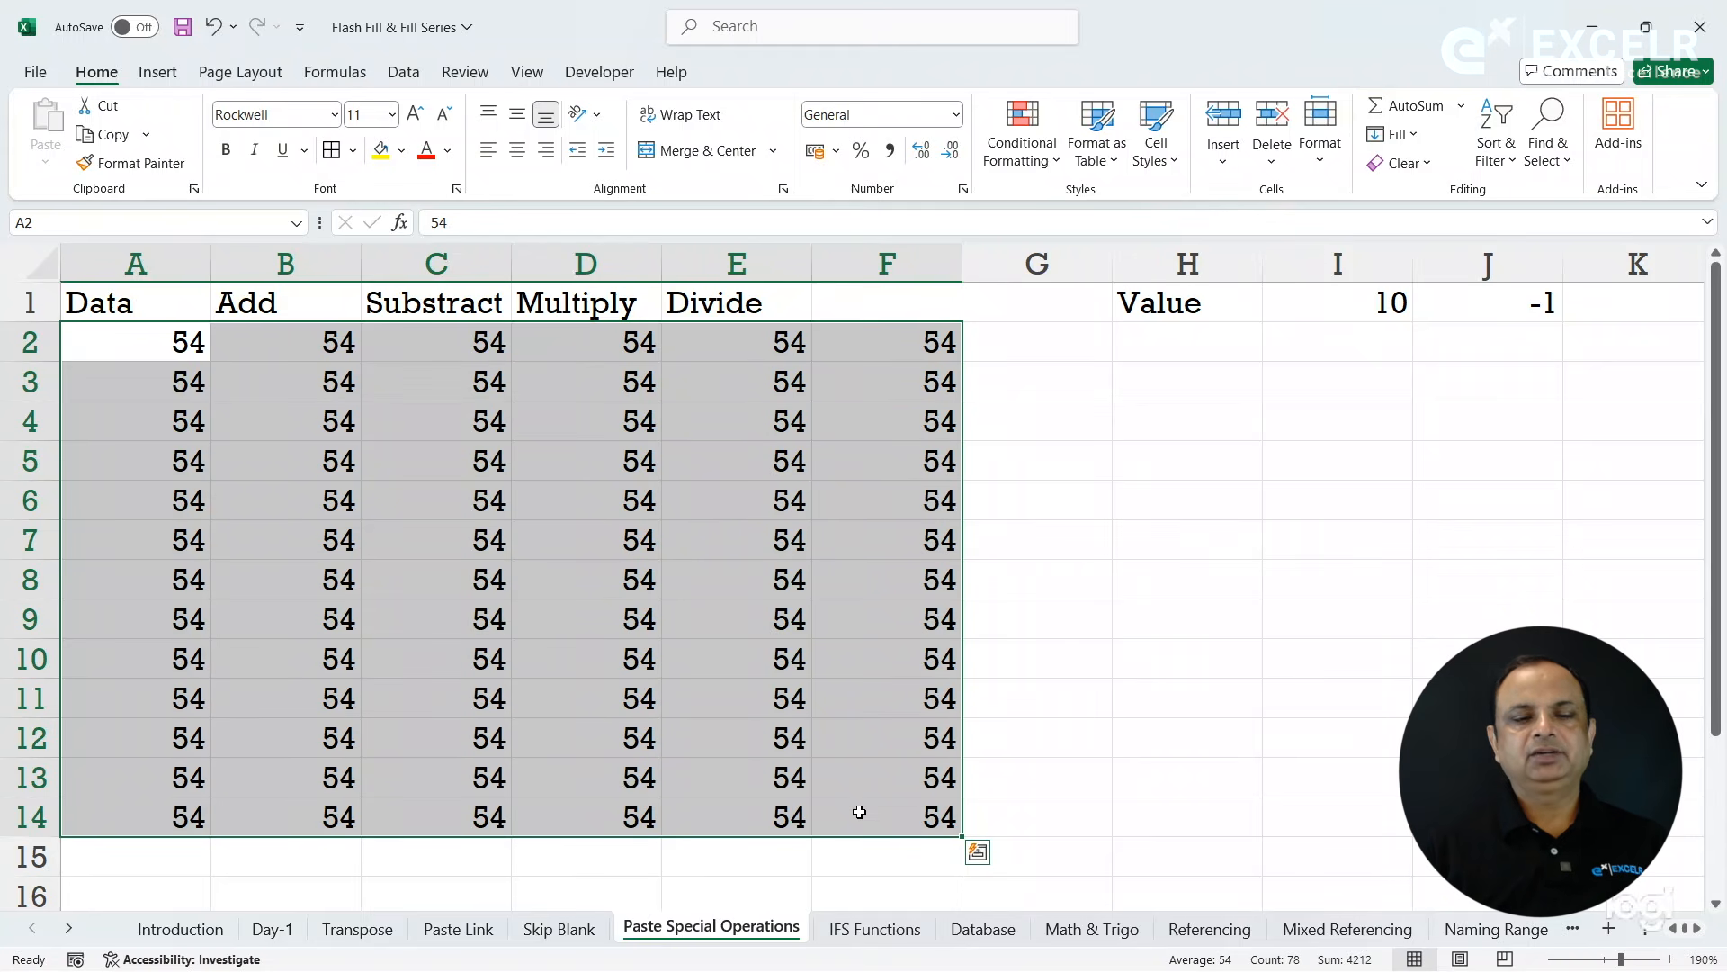
pyautogui.hotkey('ctrl', 'r')
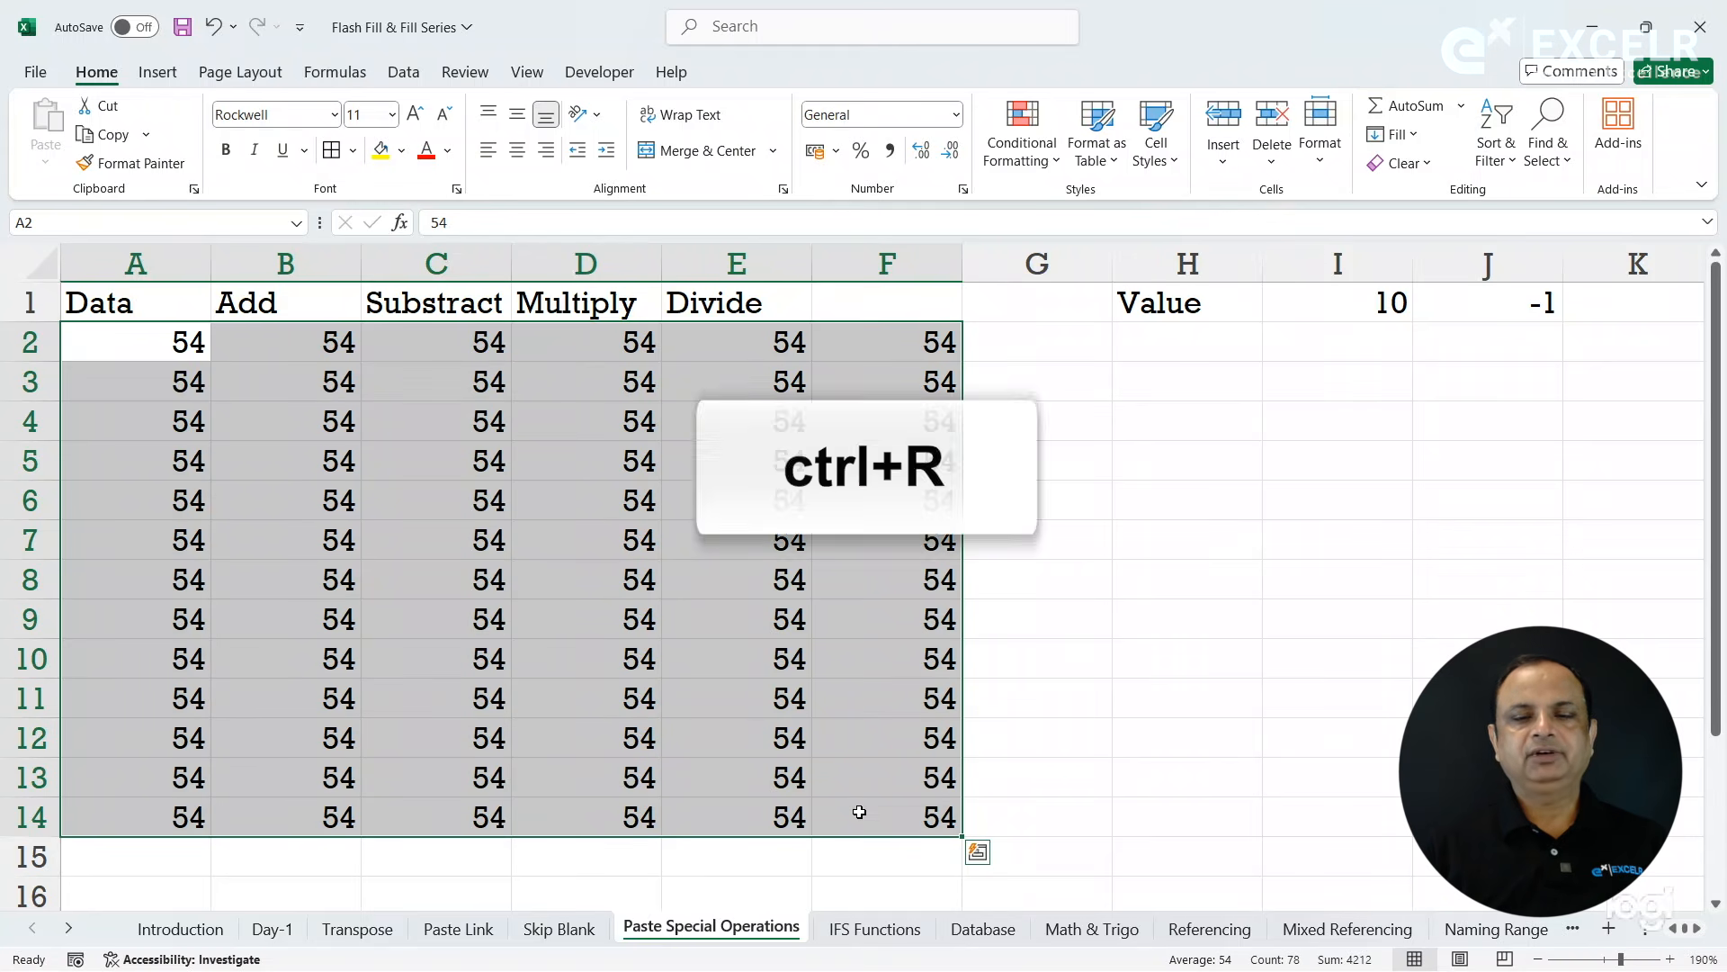
pyautogui.click(645, 664)
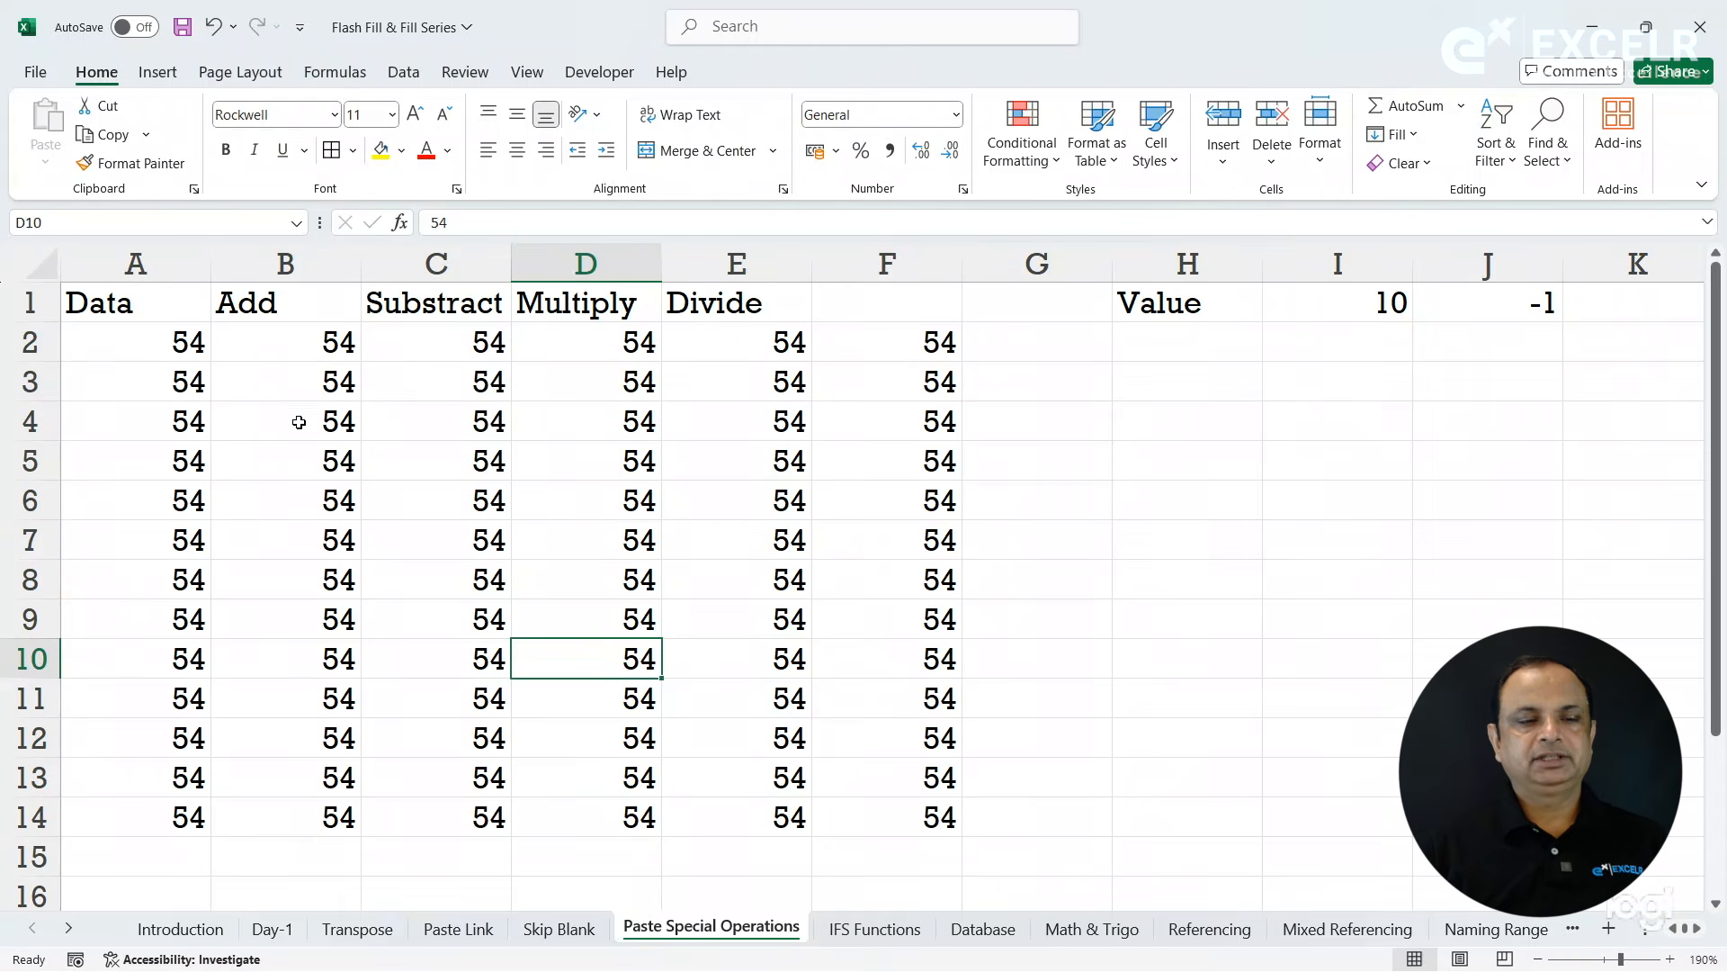
# - Clear A2:F13, and switch underlining on and off again for A2:F14
pyautogui.moveTo(185, 351); pyautogui.dragTo(918, 776)
pyautogui.press('Delete')
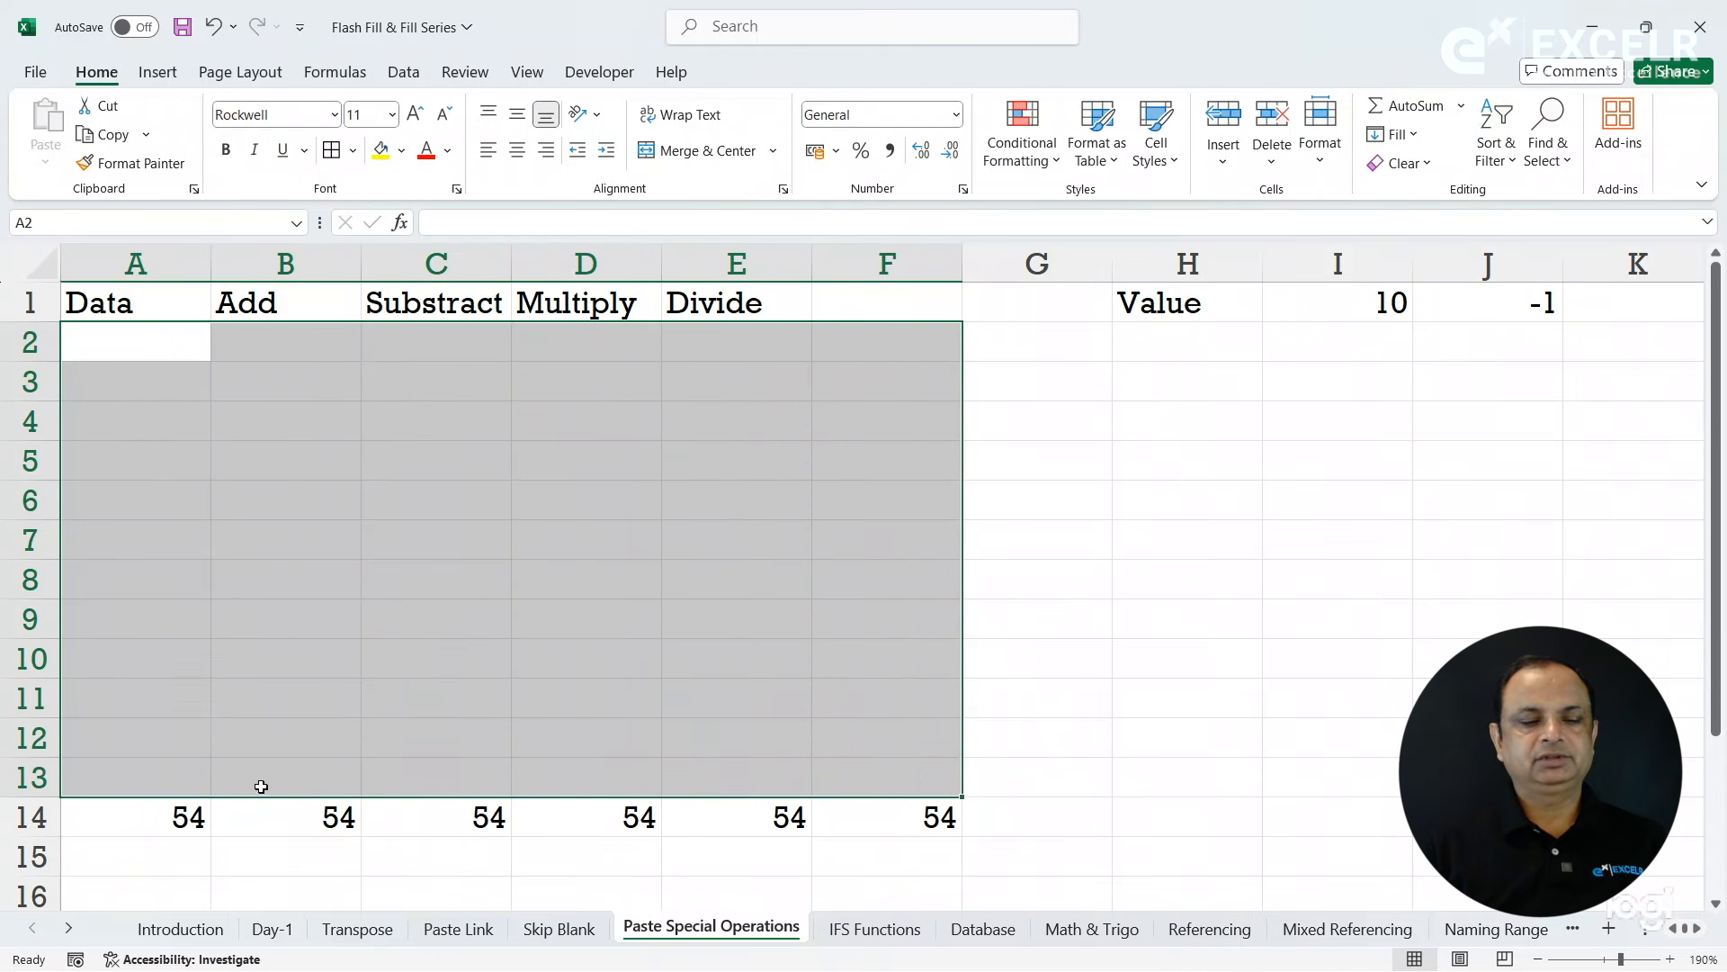
pyautogui.moveTo(193, 814); pyautogui.dragTo(907, 337)
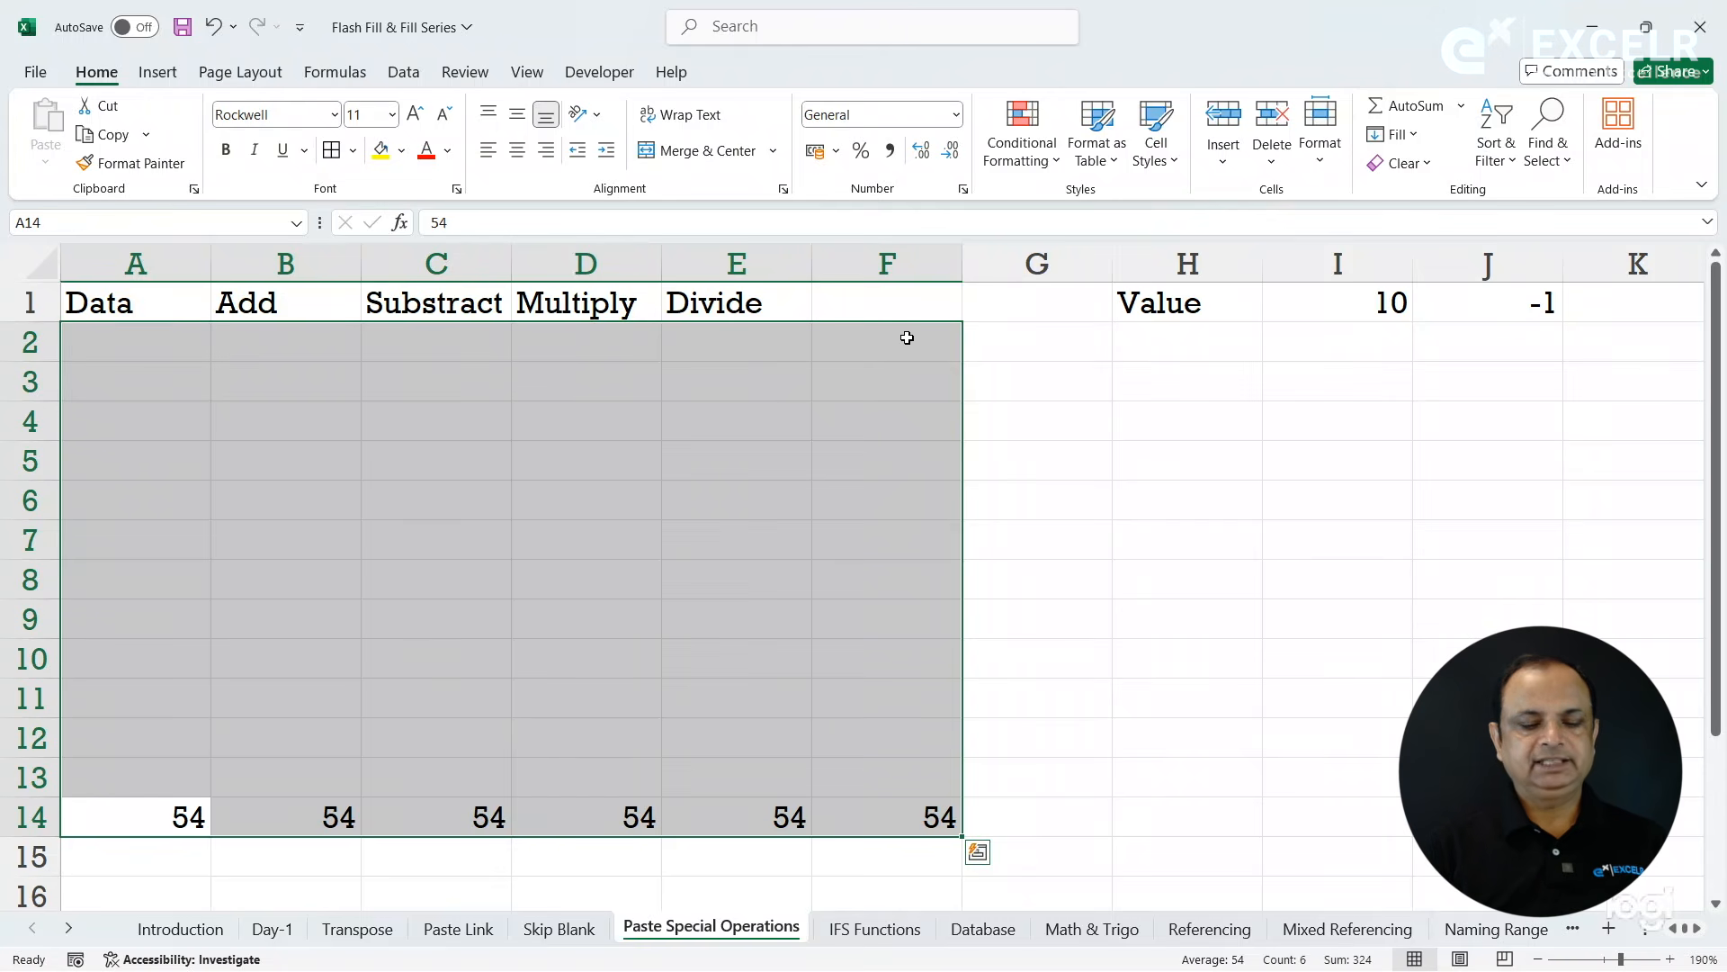
pyautogui.hotkey('ctrl', 'u')
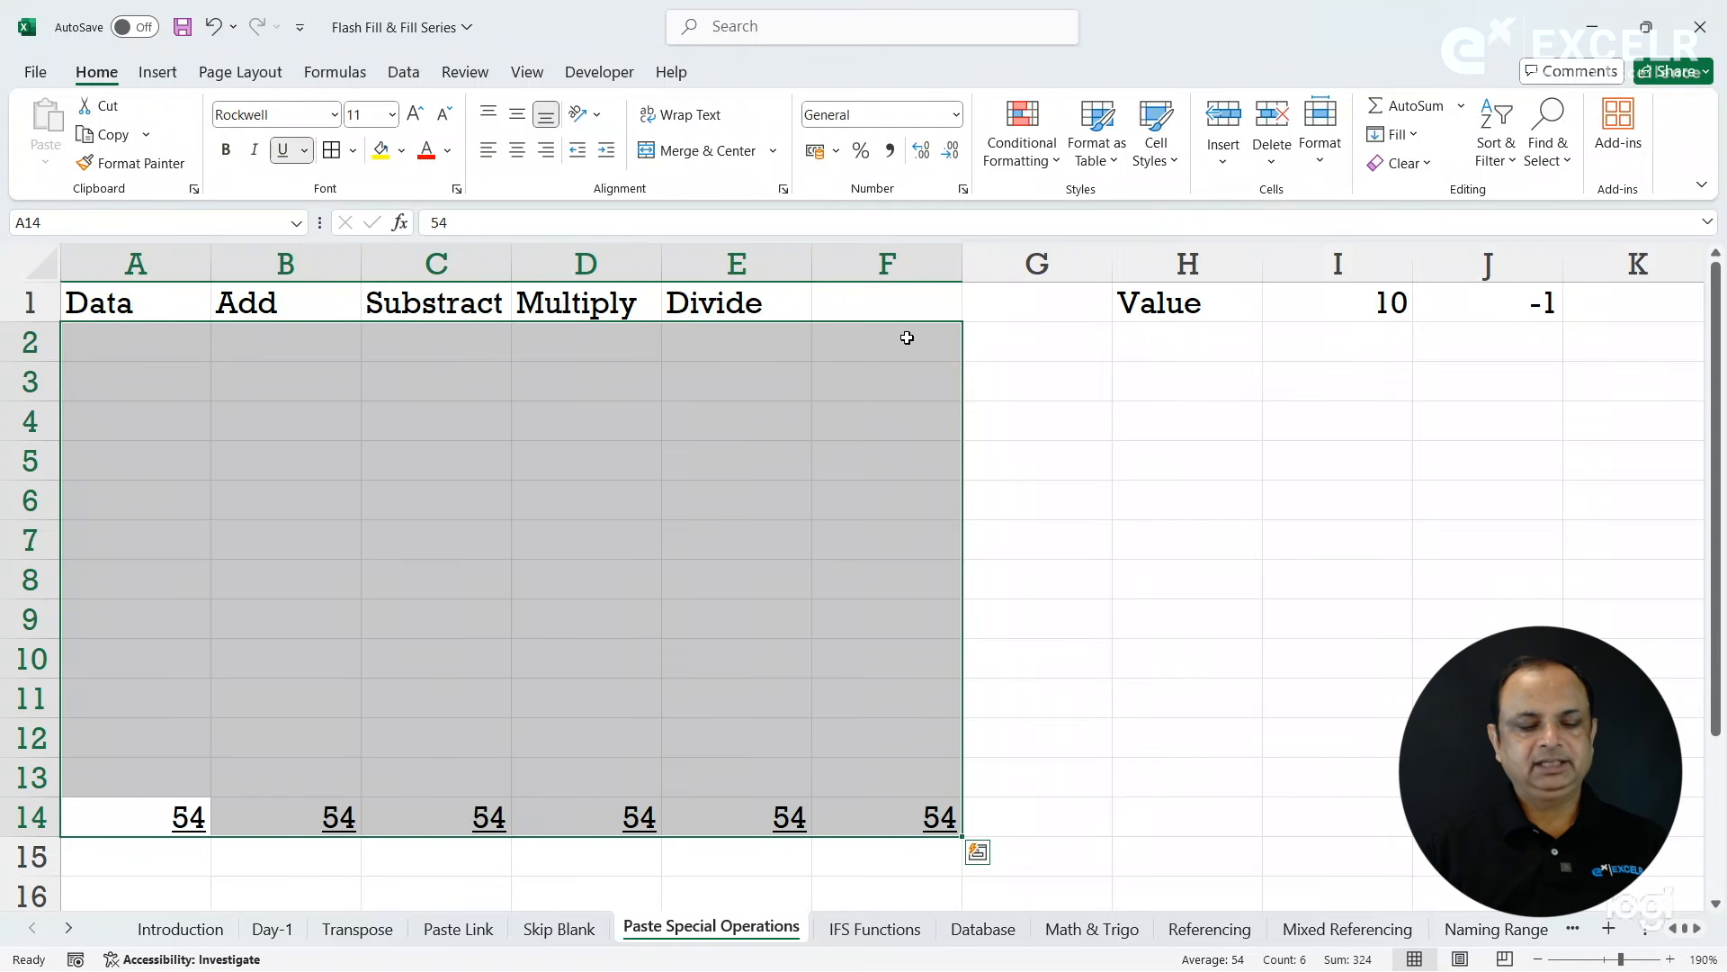
pyautogui.hotkey('ctrl', 'u')
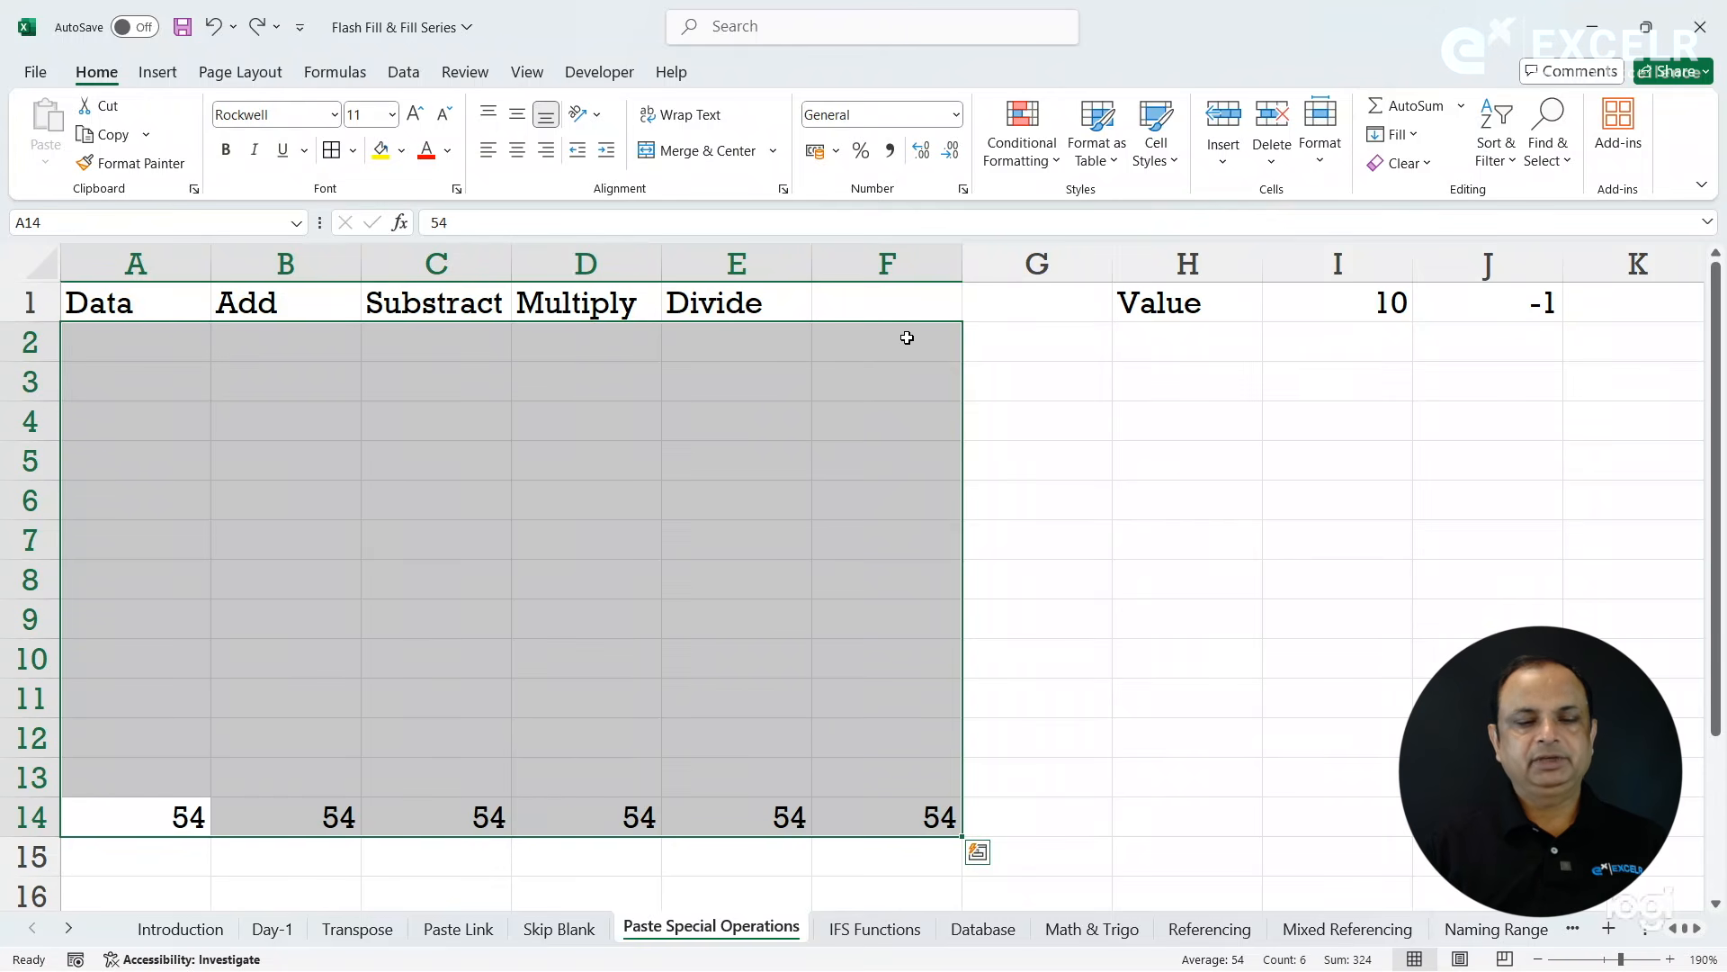
# - Undo the clearing and fill-down edits back to the filled-right data in A2:F12
pyautogui.hotkey('ctrl', 'z')
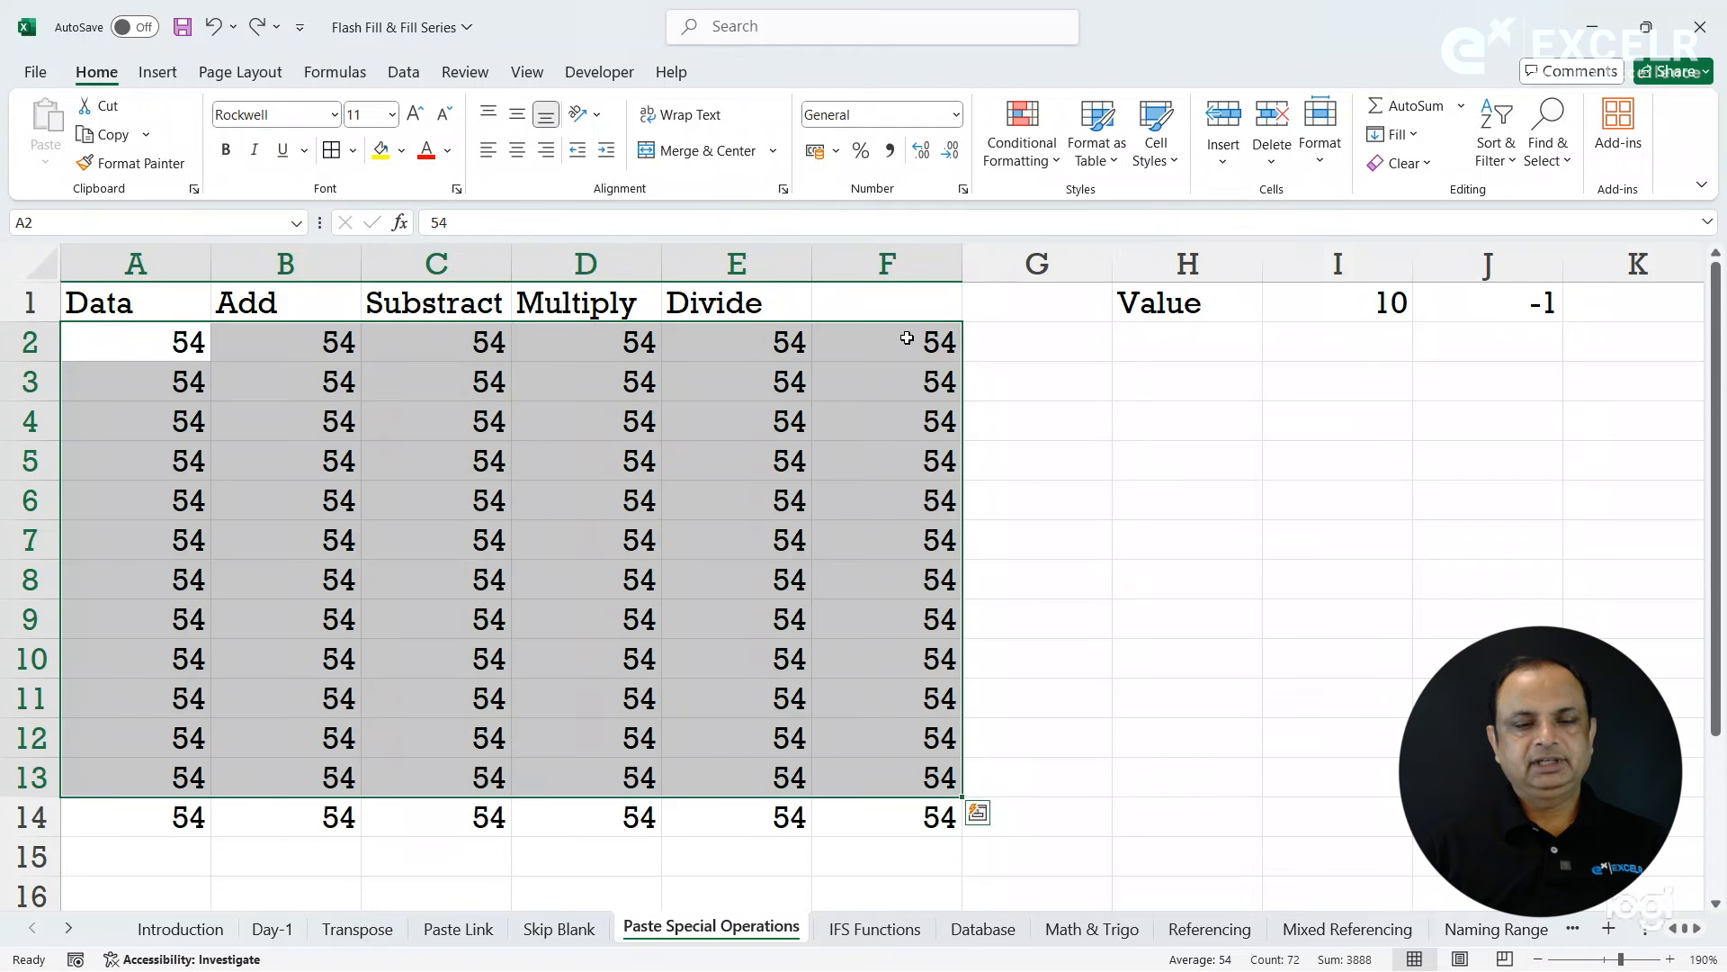
pyautogui.hotkey('ctrl', 'z')
pyautogui.hotkey('ctrl', 'z')
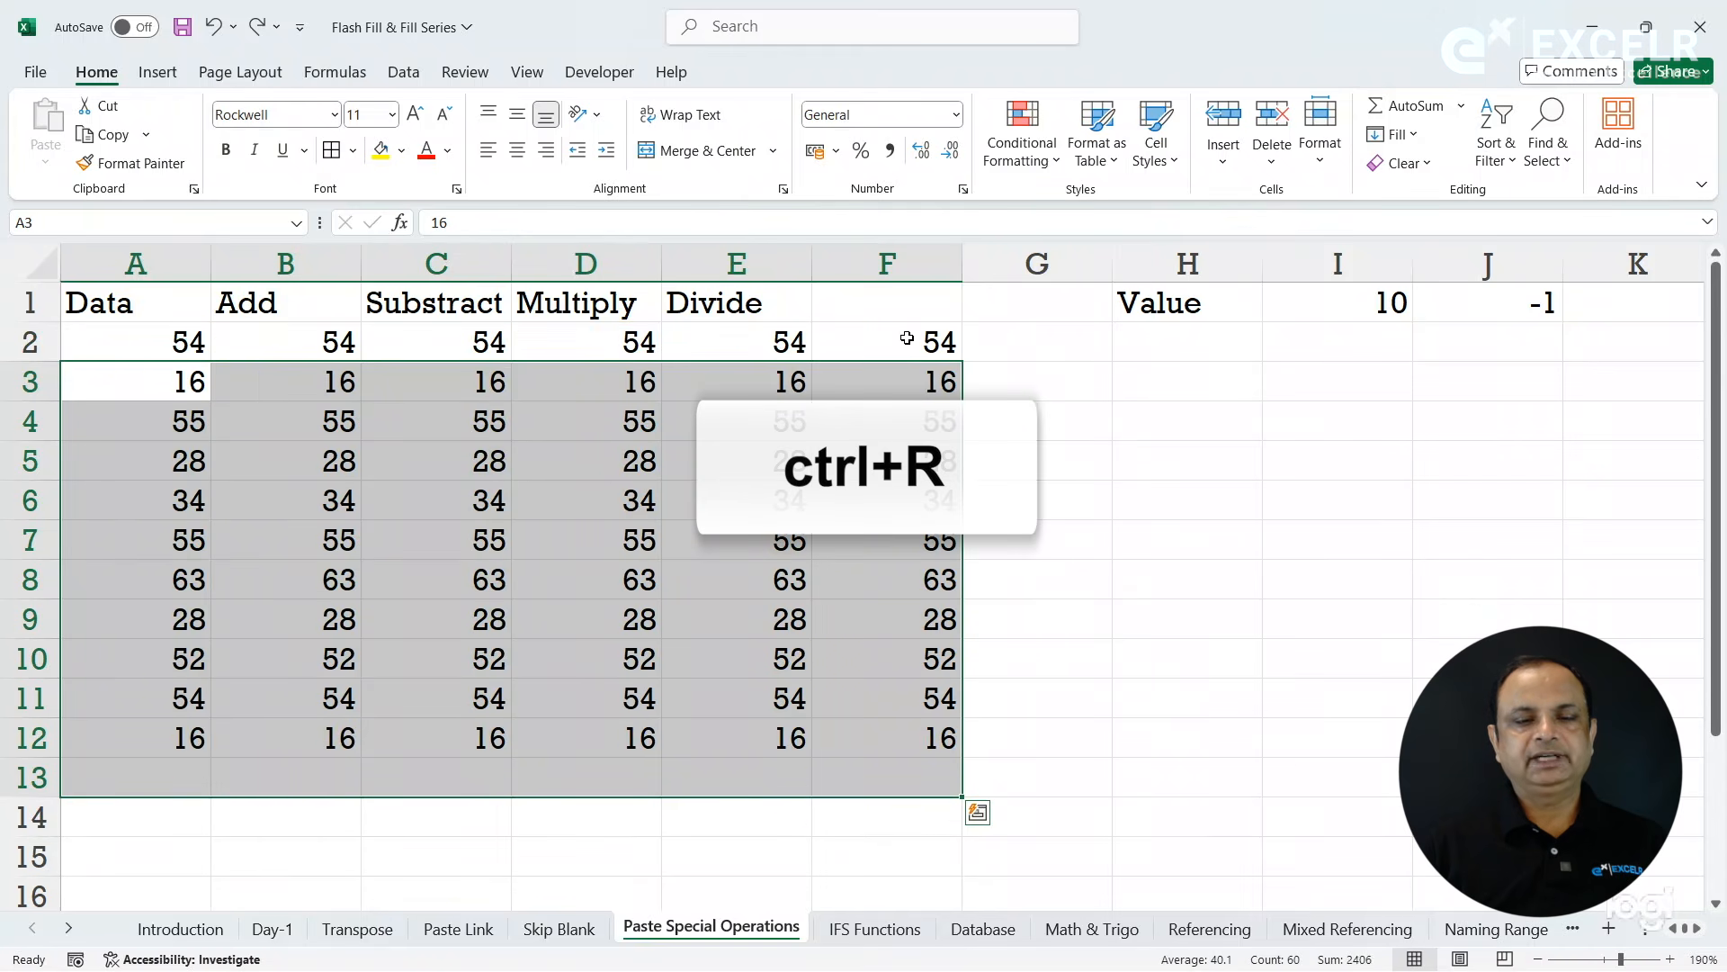
pyautogui.click(781, 373)
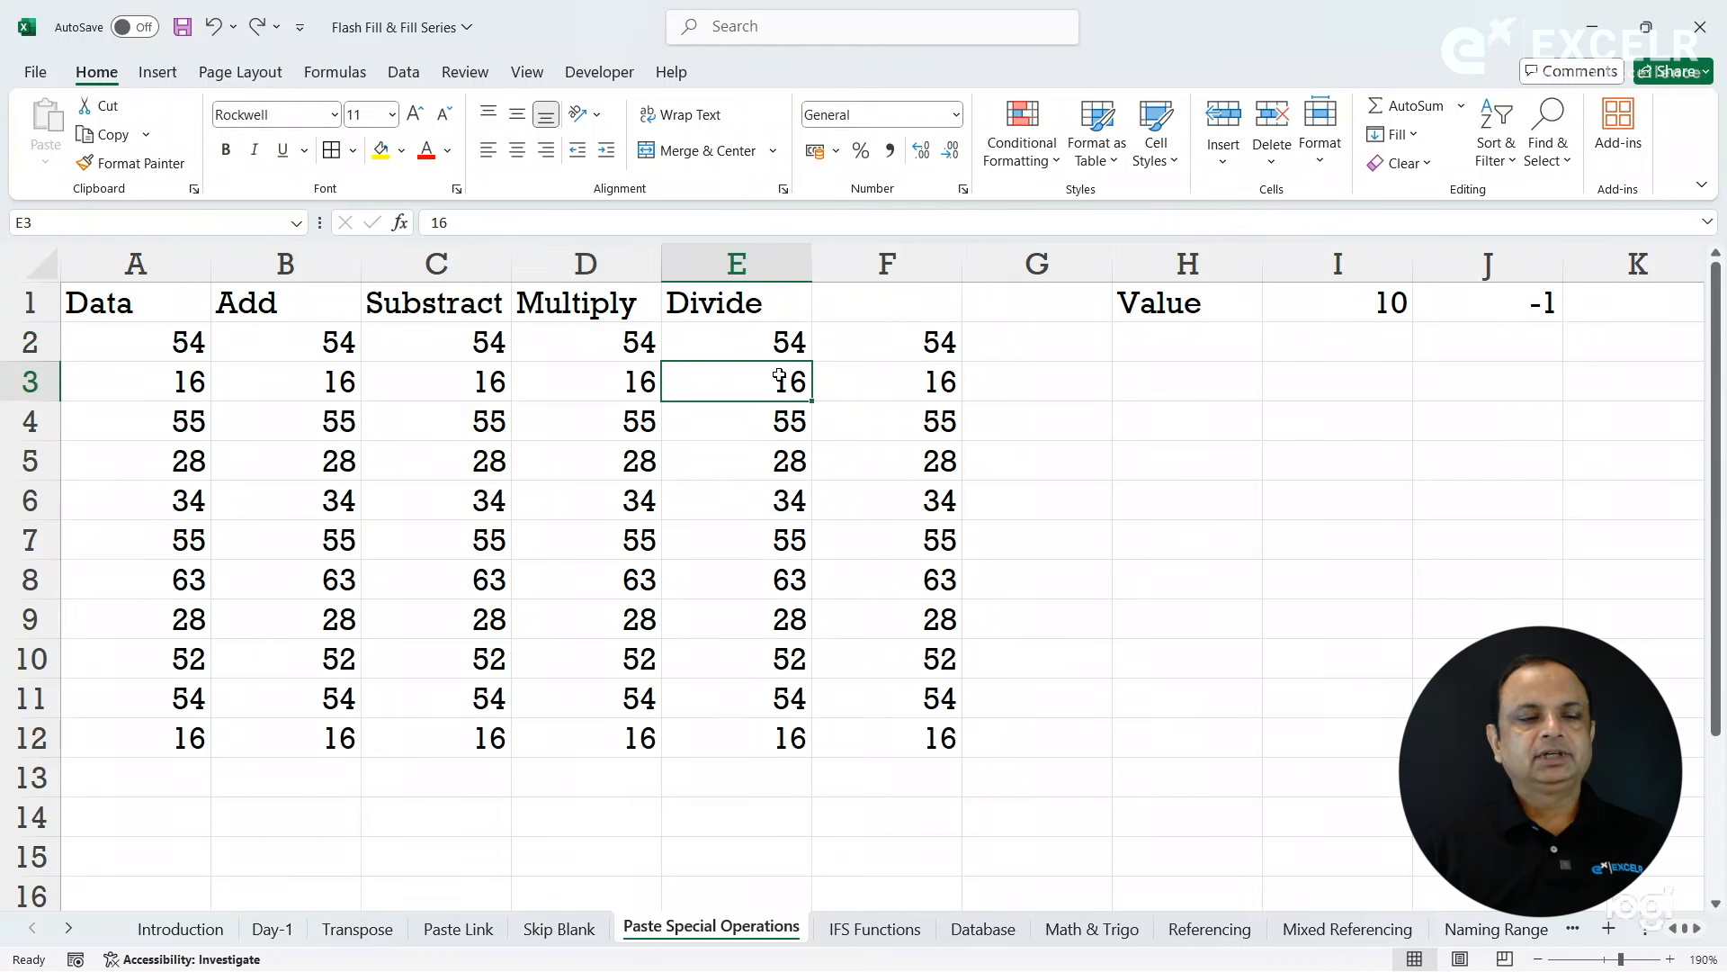
pyautogui.click(382, 392)
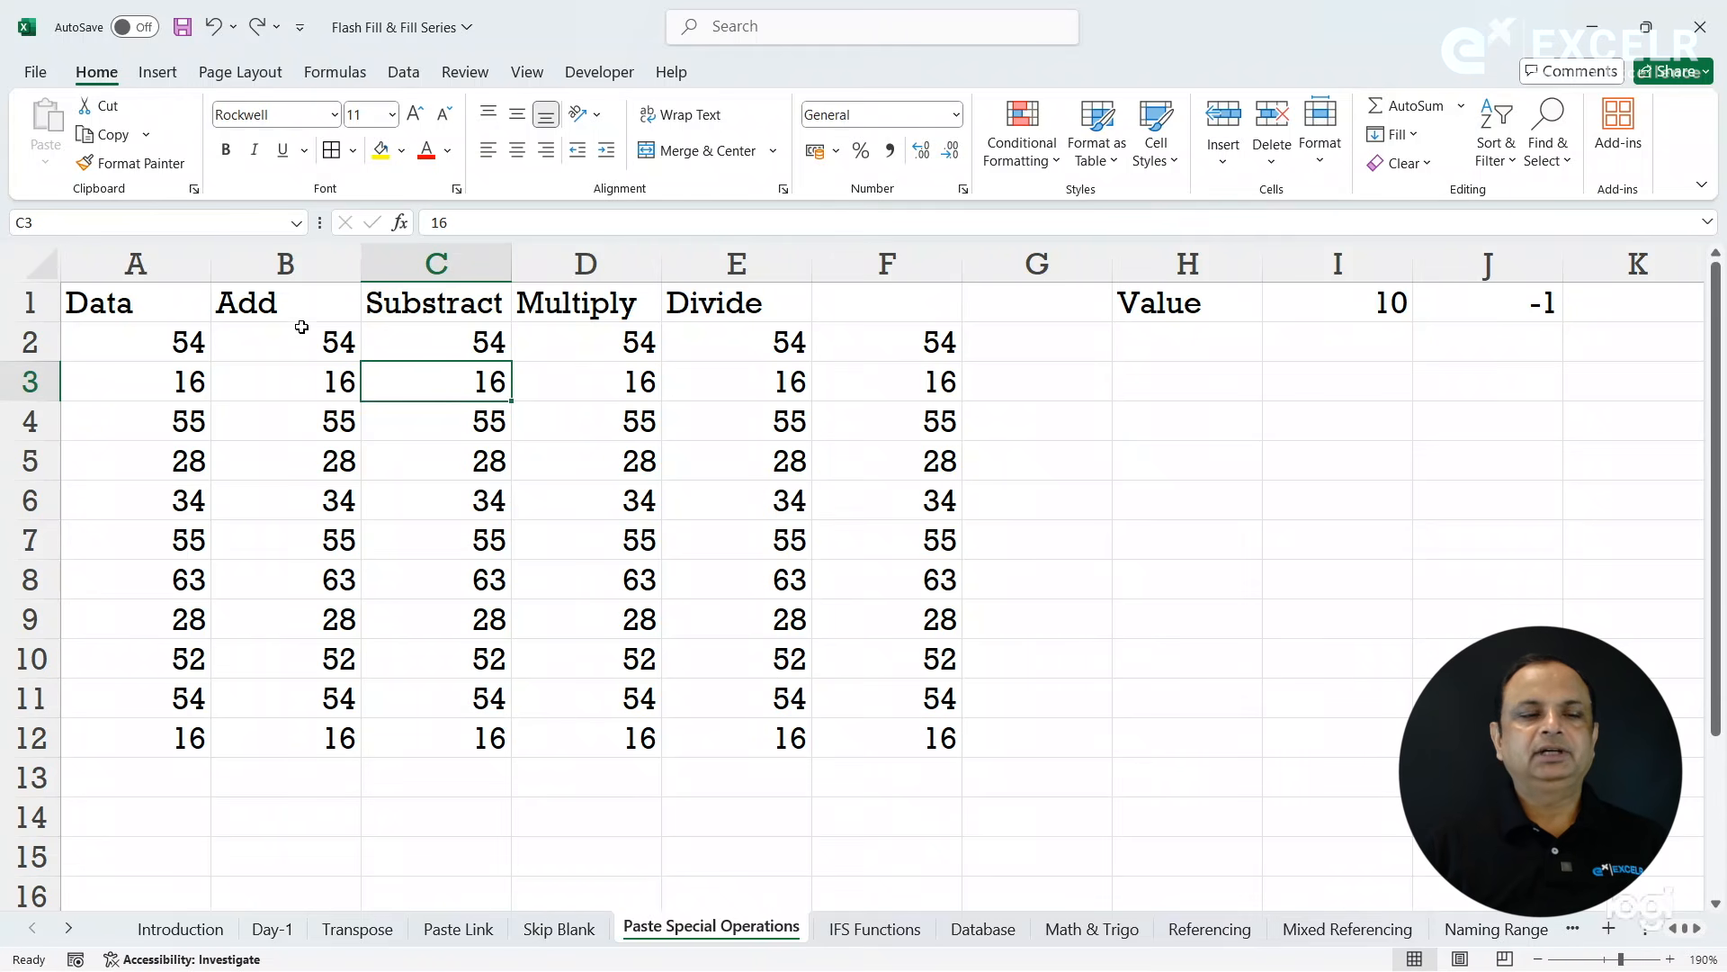
pyautogui.click(297, 266)
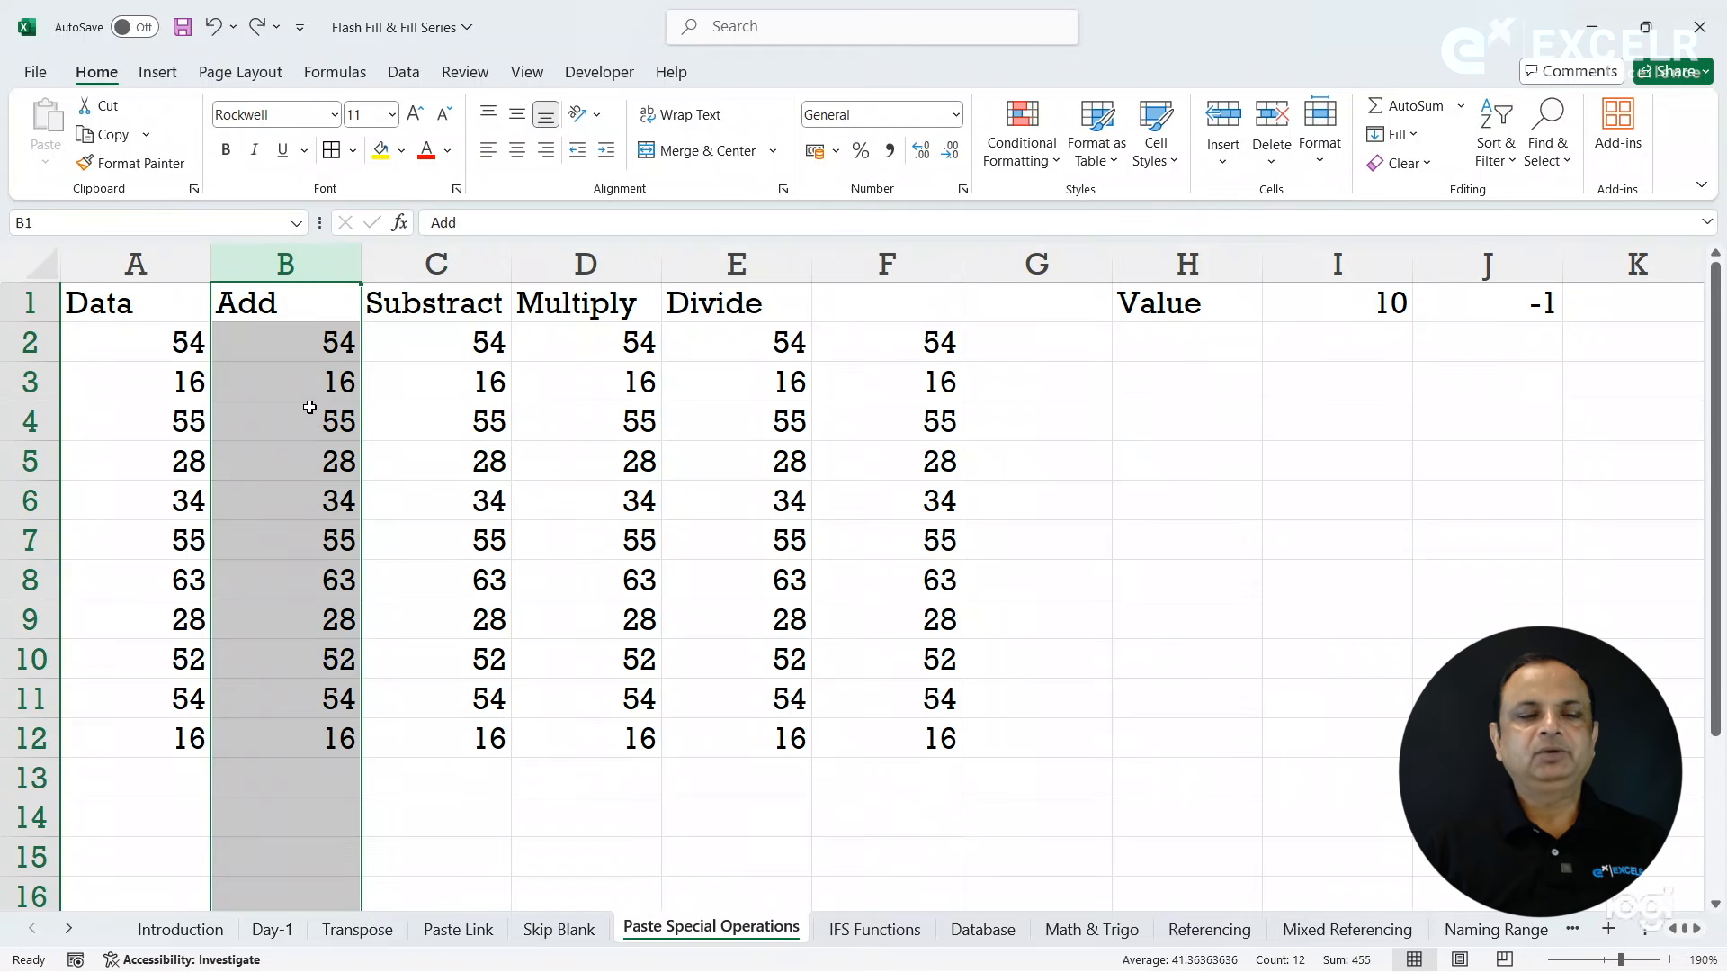
pyautogui.click(309, 408)
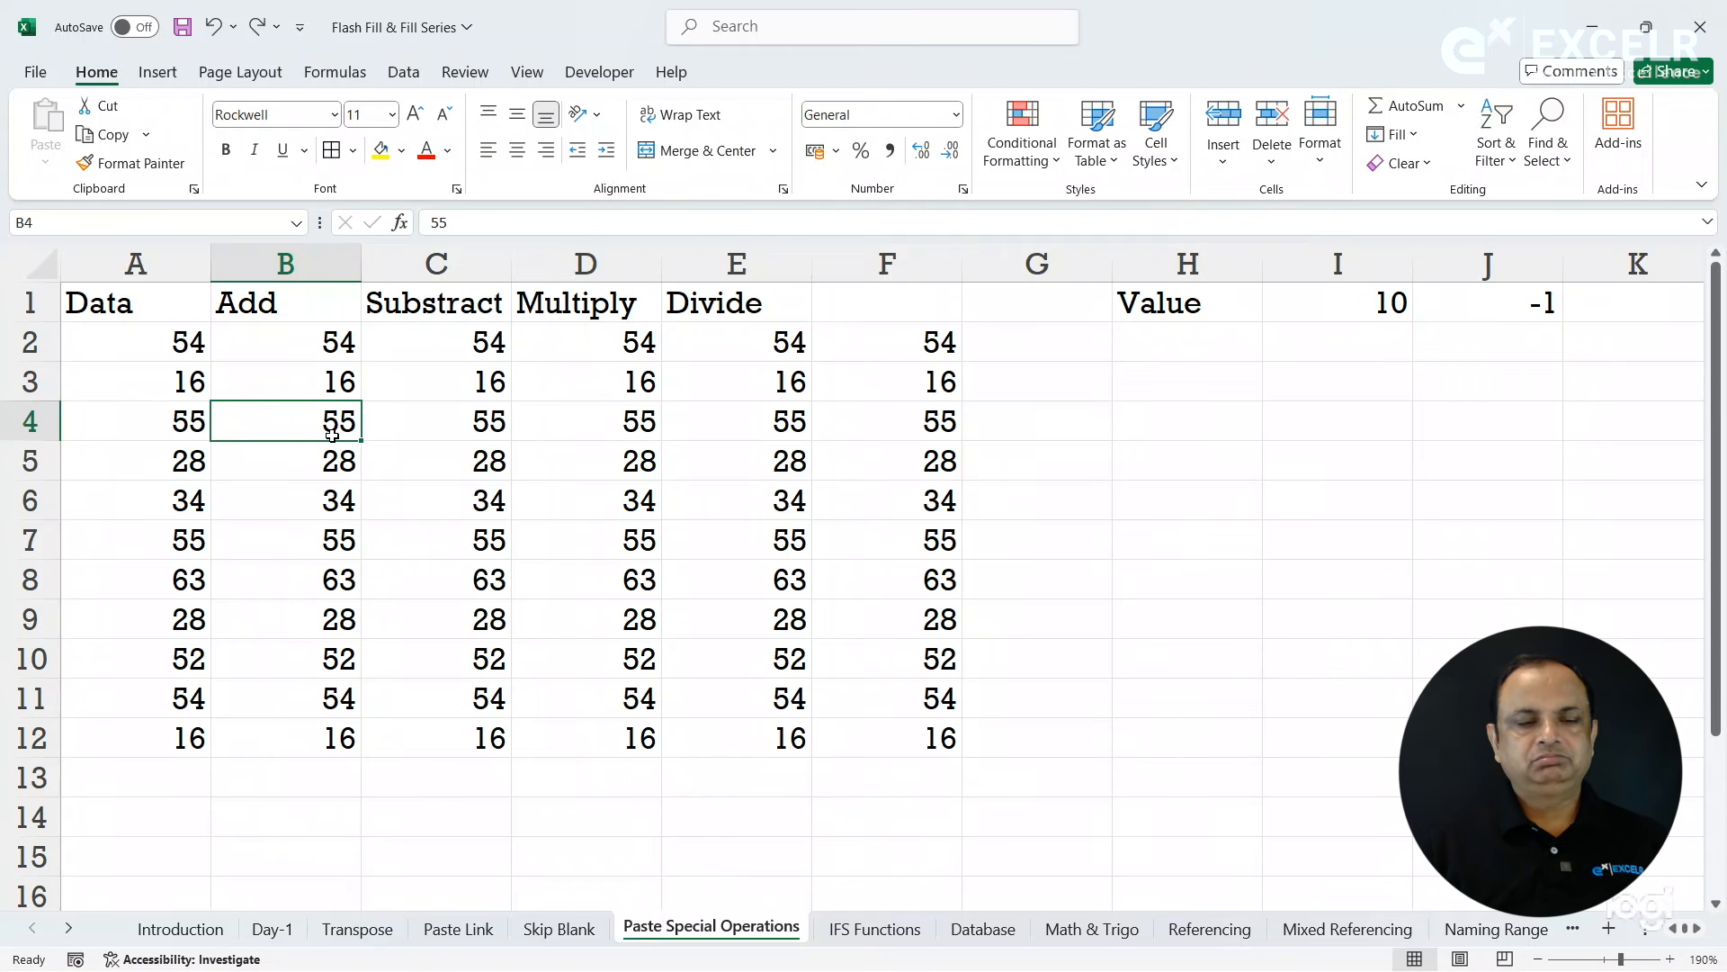
# - Fill G2:G12 with the formula =B2+10, based on the Add column, and clear the range again
pyautogui.click(1008, 353)
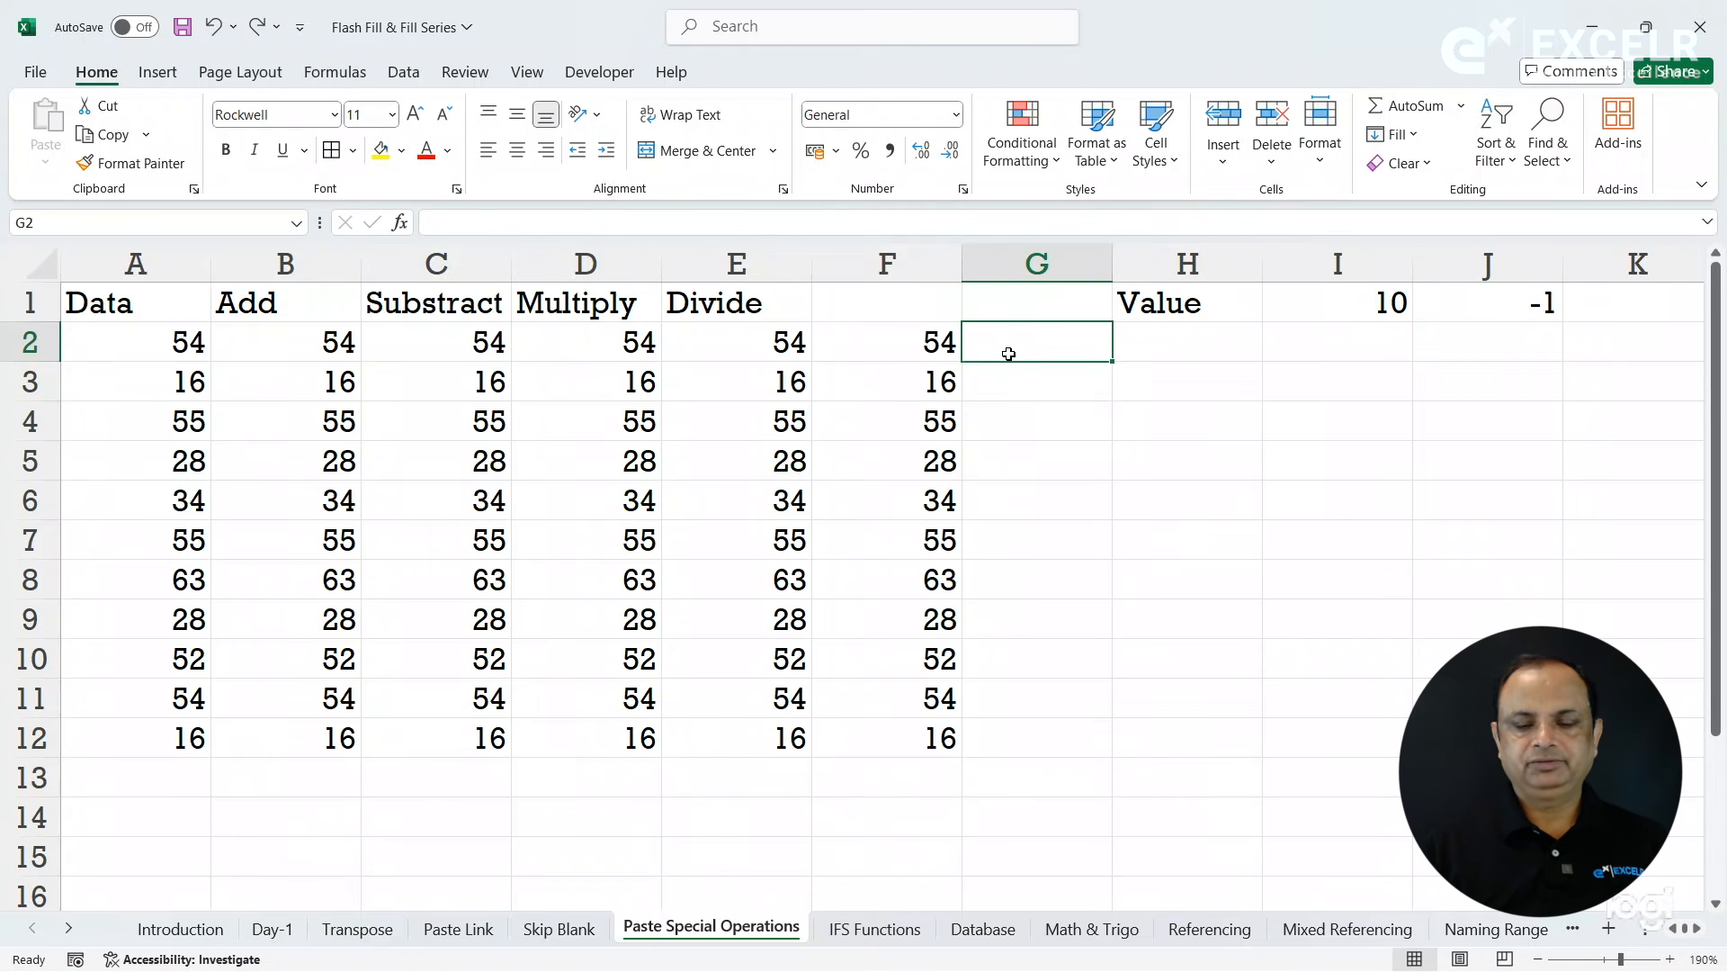
pyautogui.write('=')
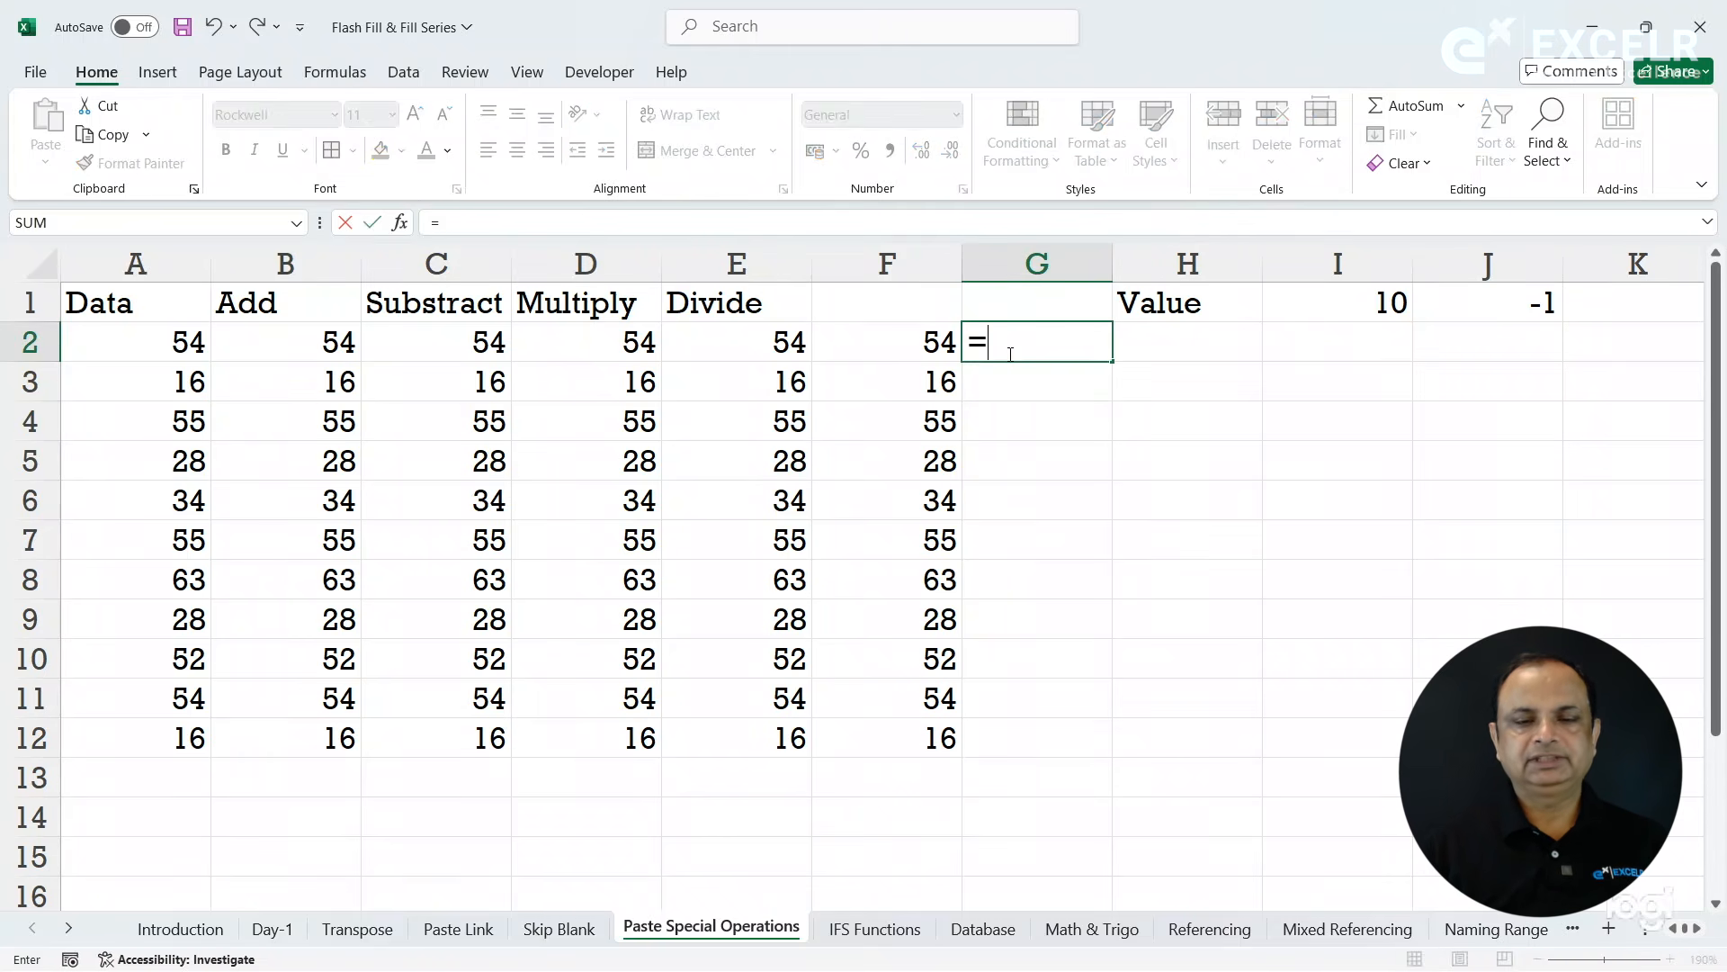
pyautogui.click(264, 340)
pyautogui.write('+10')
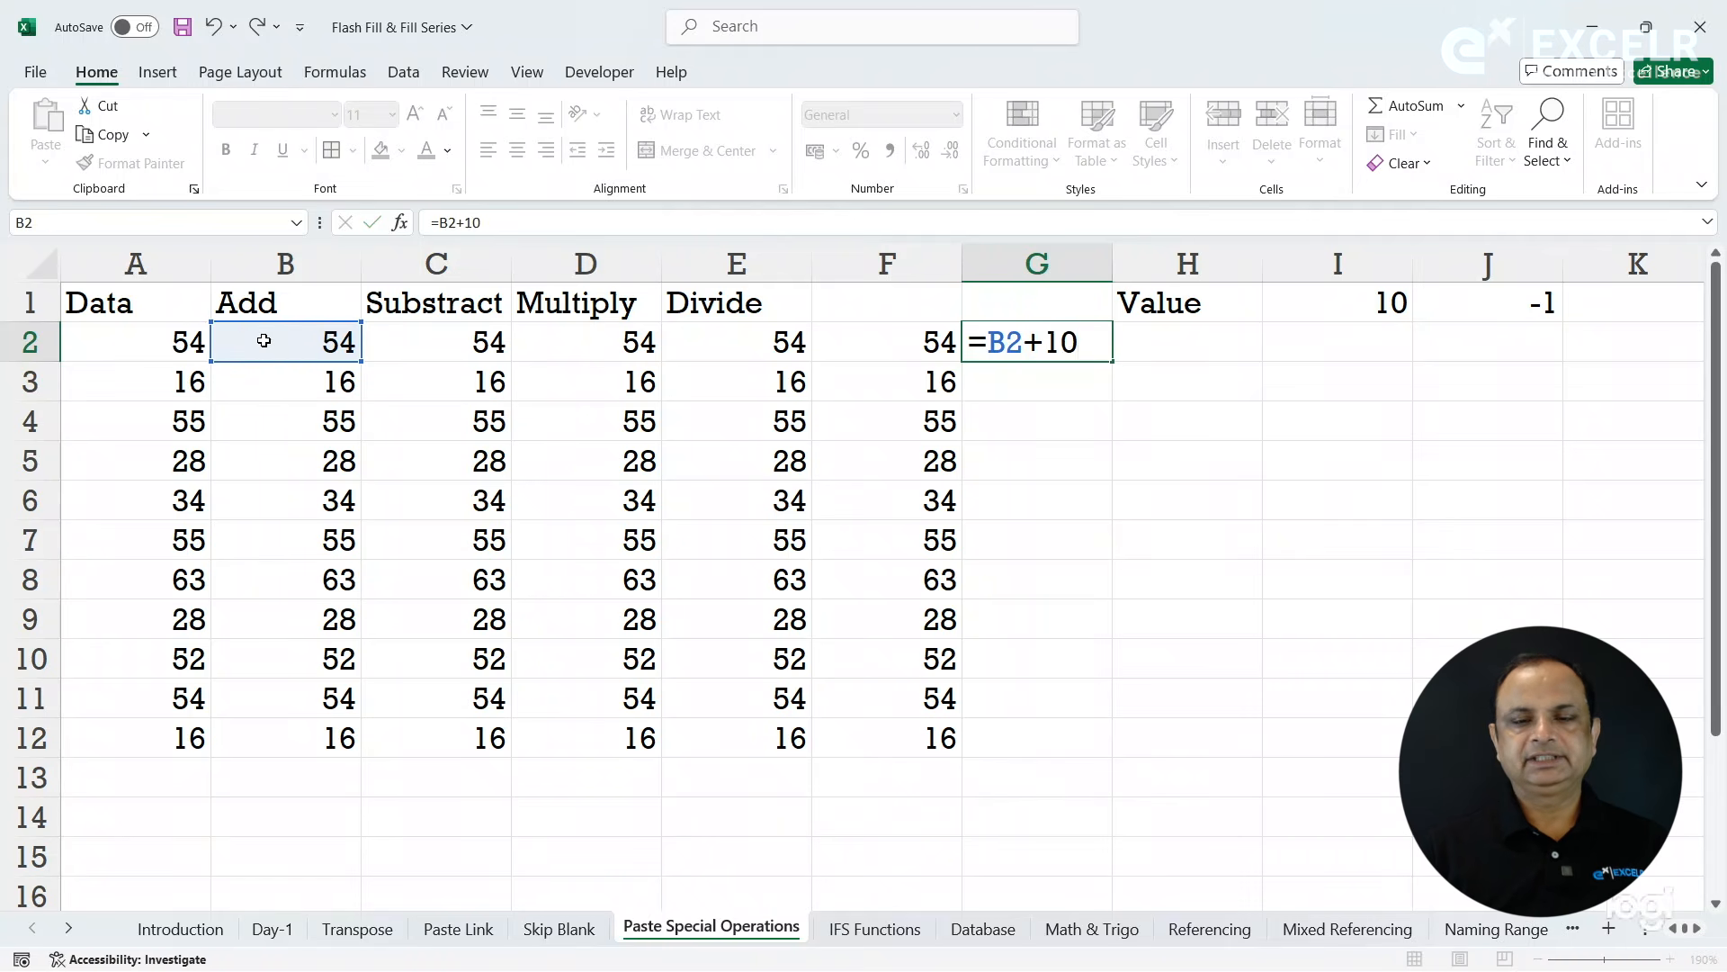
pyautogui.press('Return')
pyautogui.click(1002, 342)
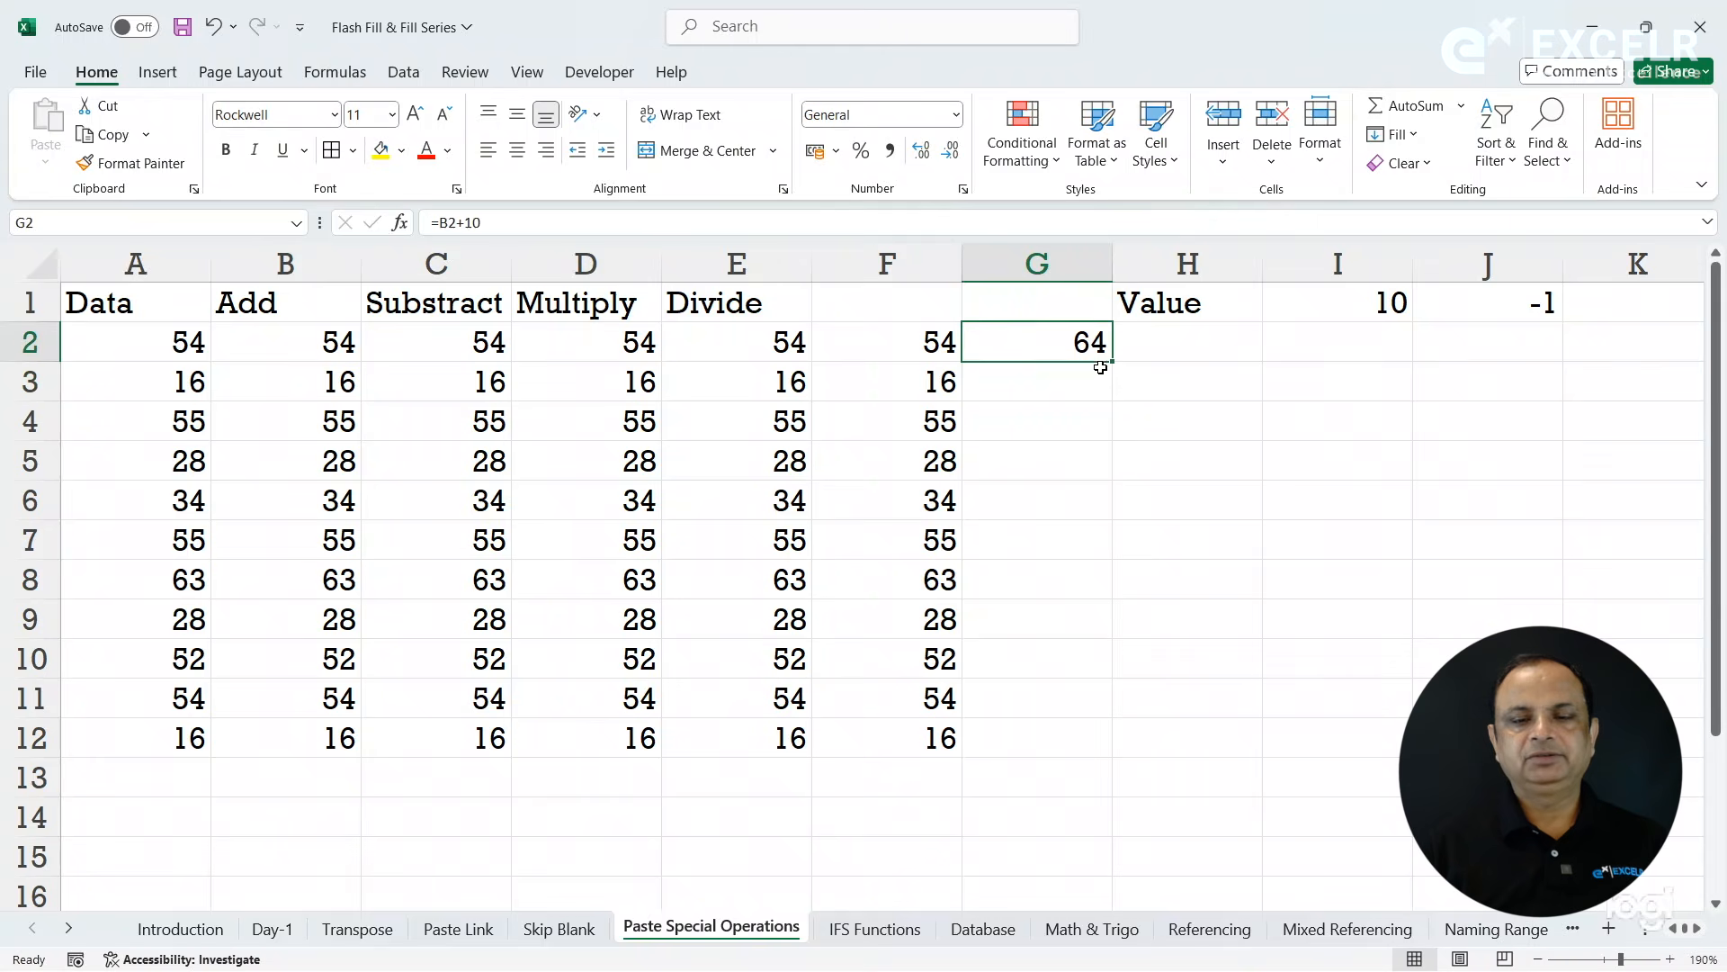
pyautogui.doubleClick(1116, 362)
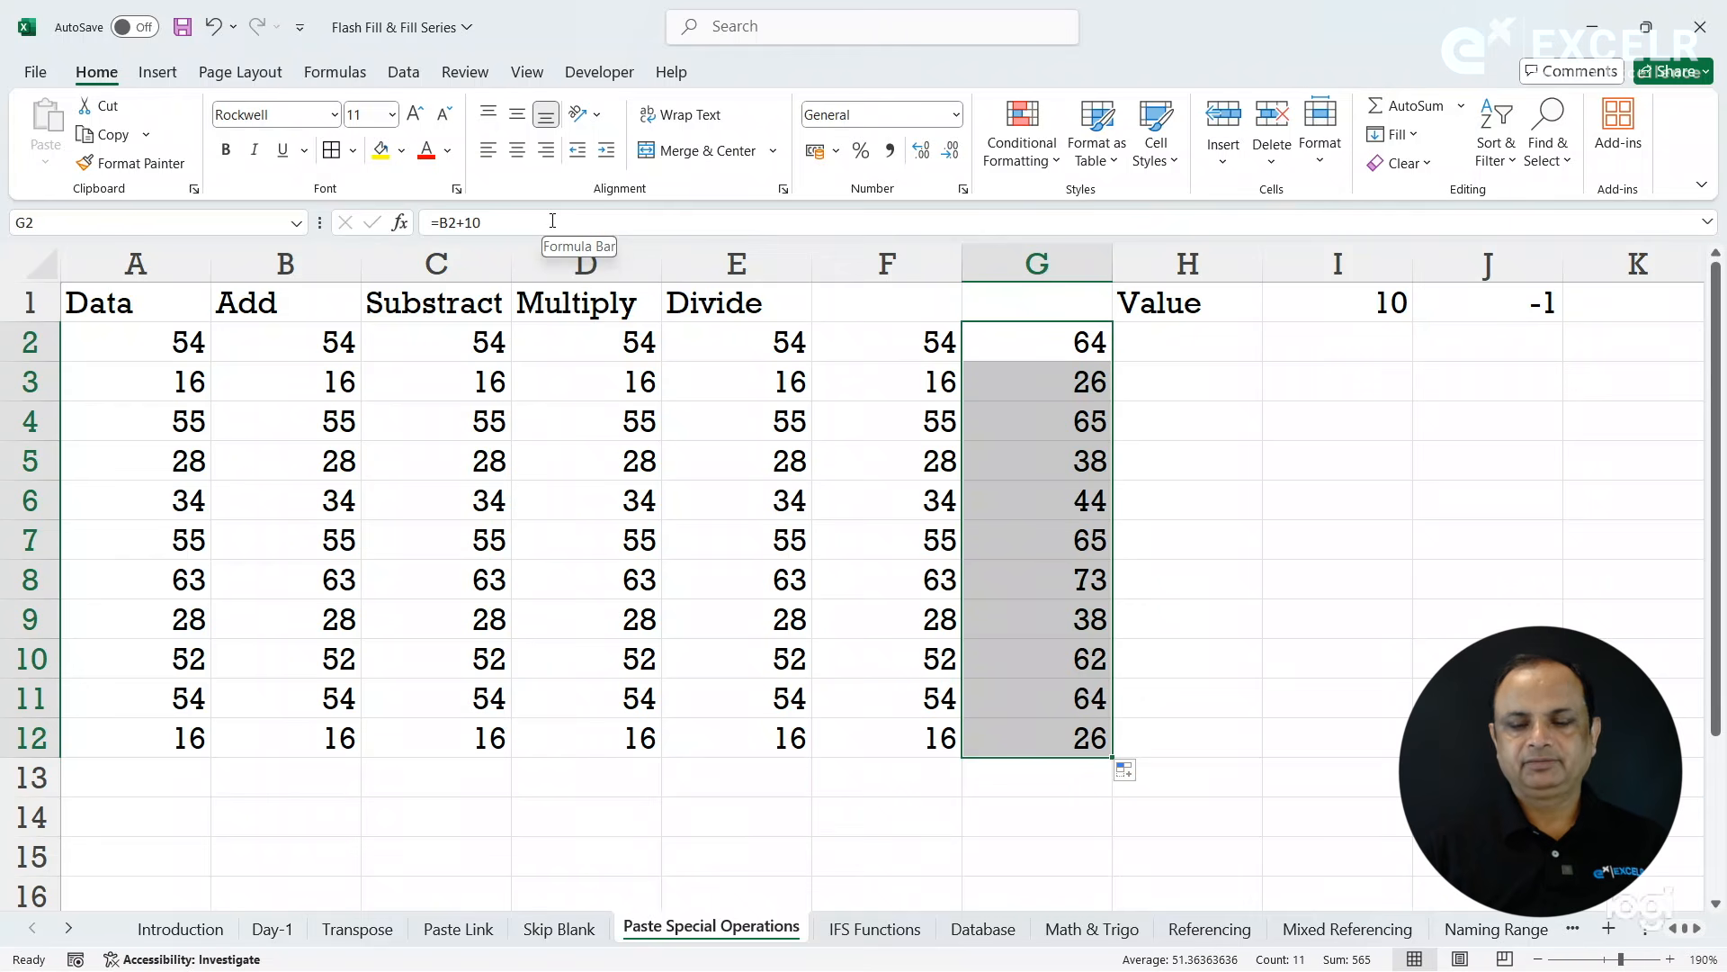
pyautogui.press('Delete')
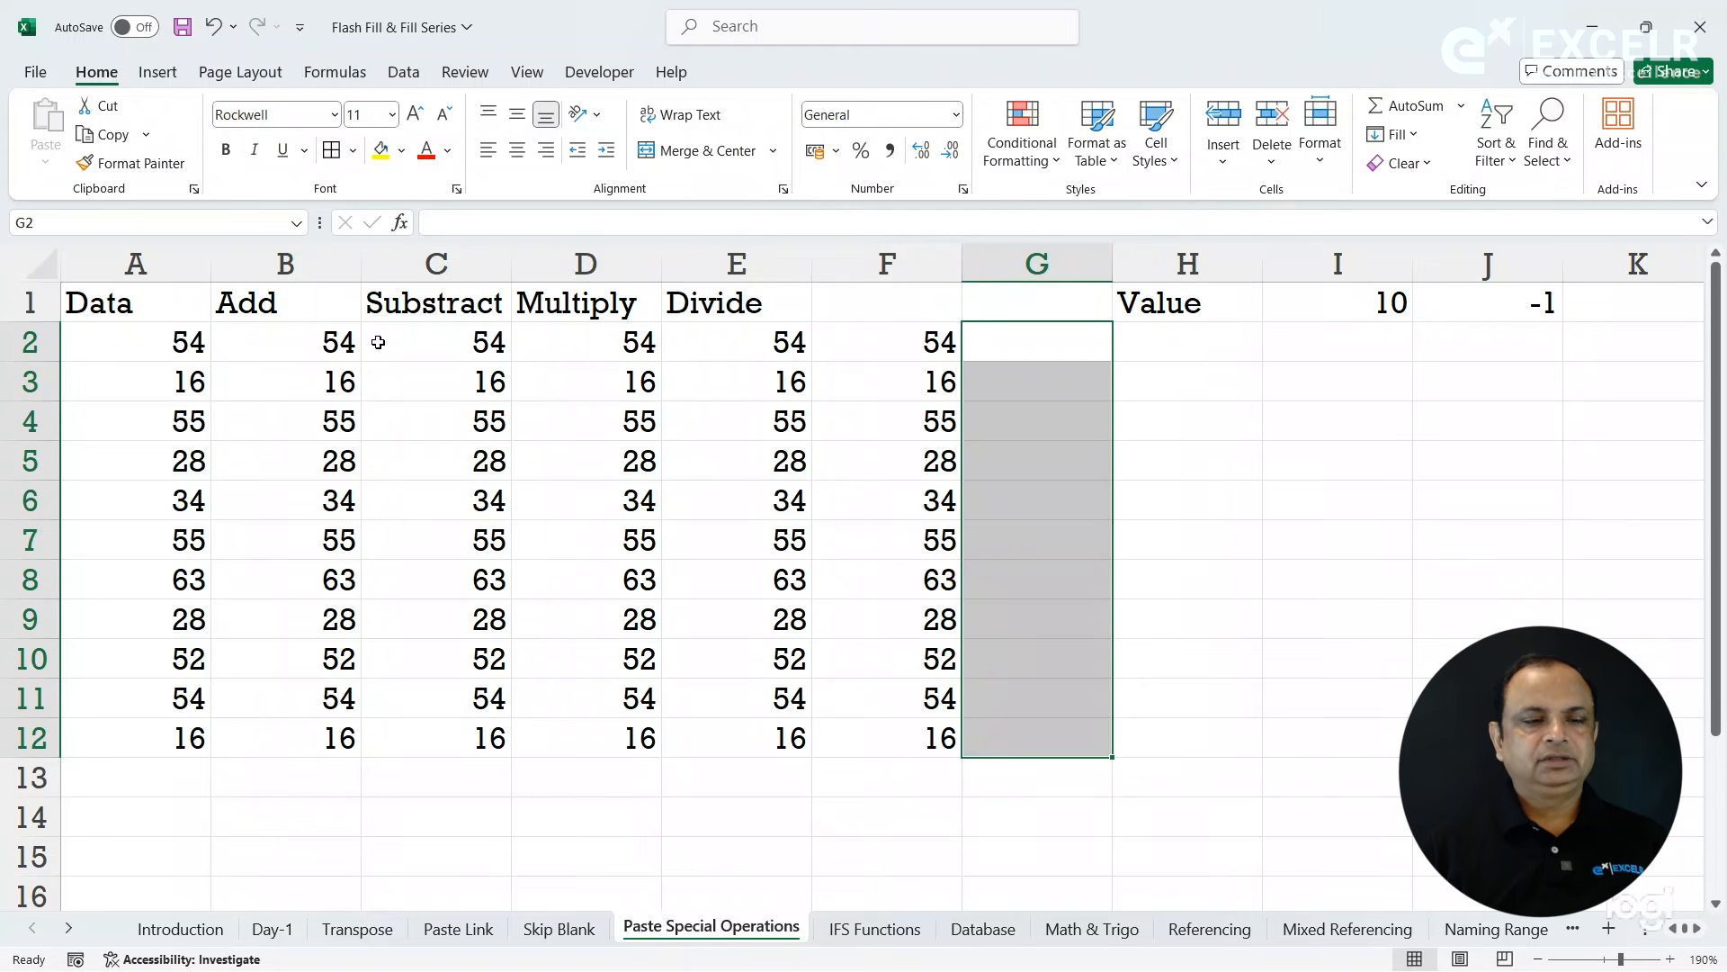
# - Copy the value 10 from I1 and add it to B2:B12 using the Paste Special Add operation
pyautogui.click(1343, 301)
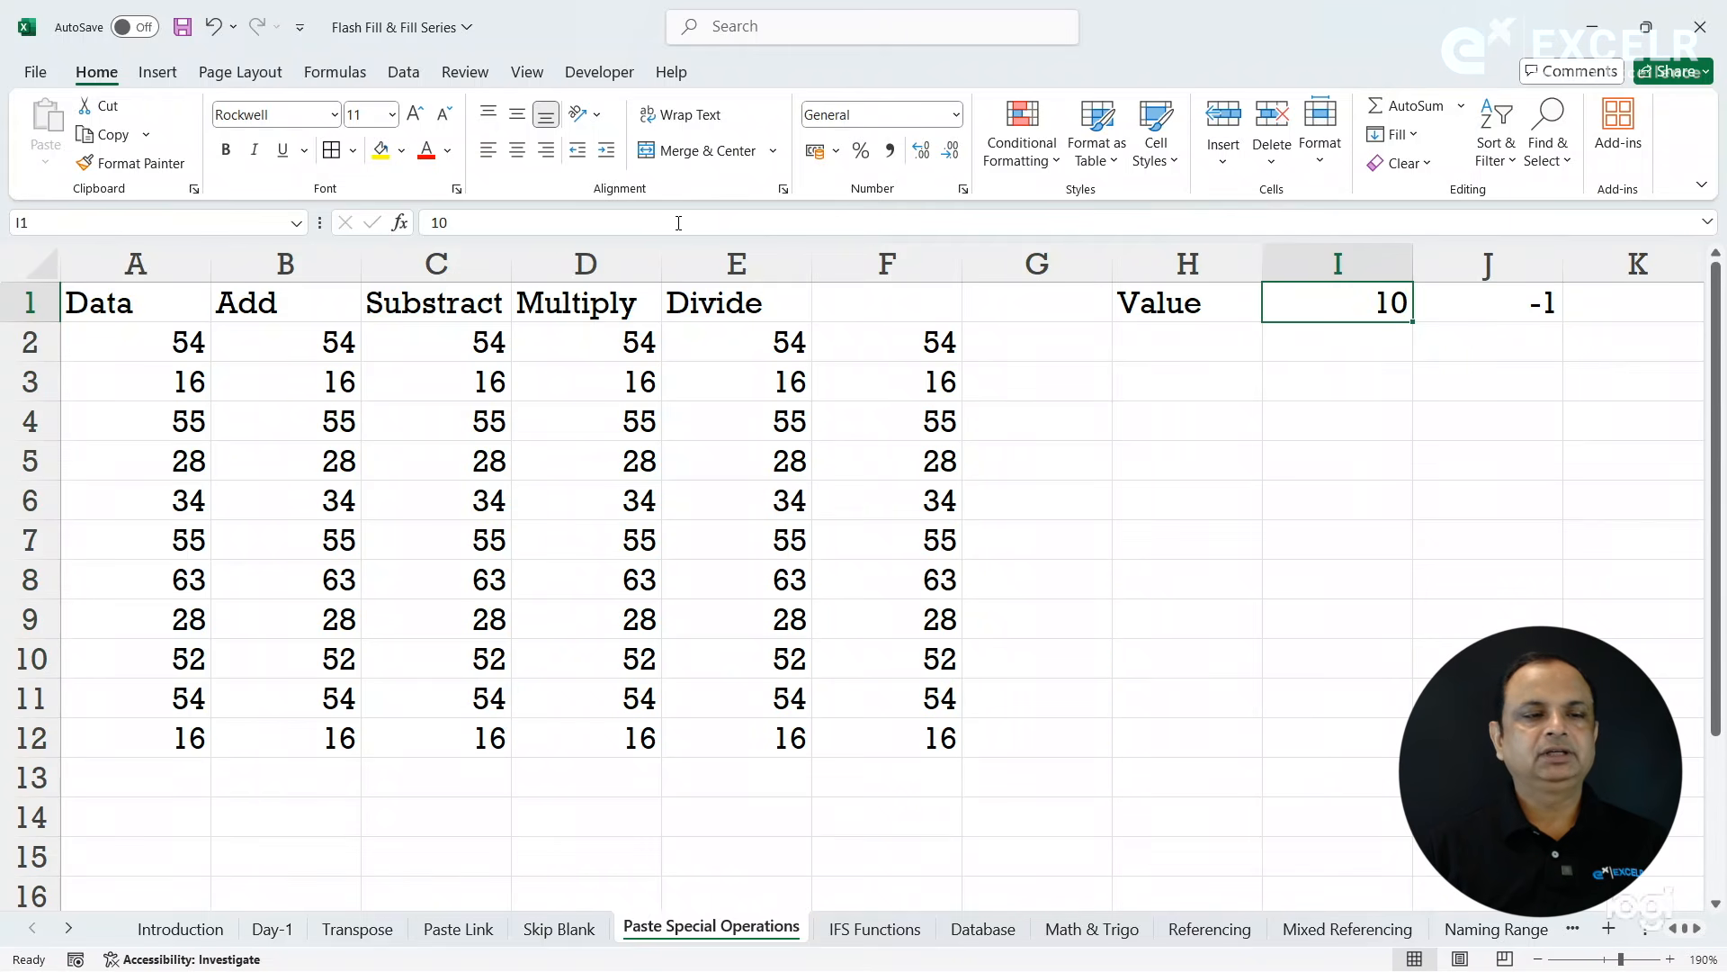
pyautogui.click(106, 134)
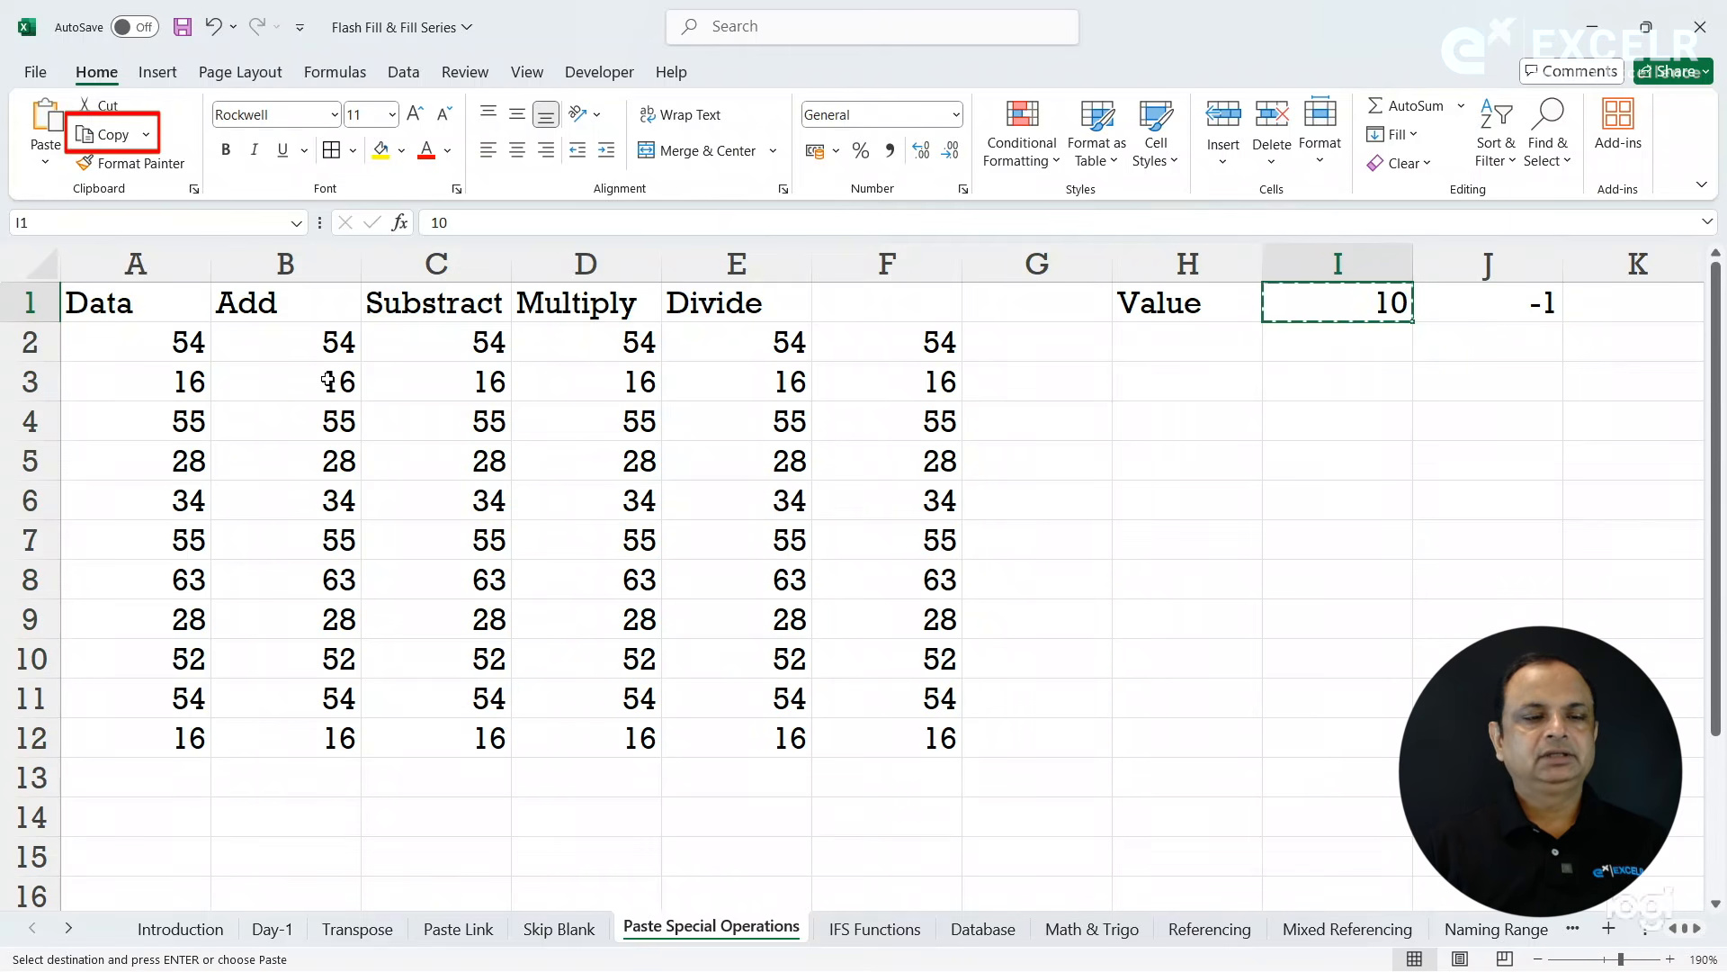
pyautogui.moveTo(301, 342); pyautogui.dragTo(312, 731)
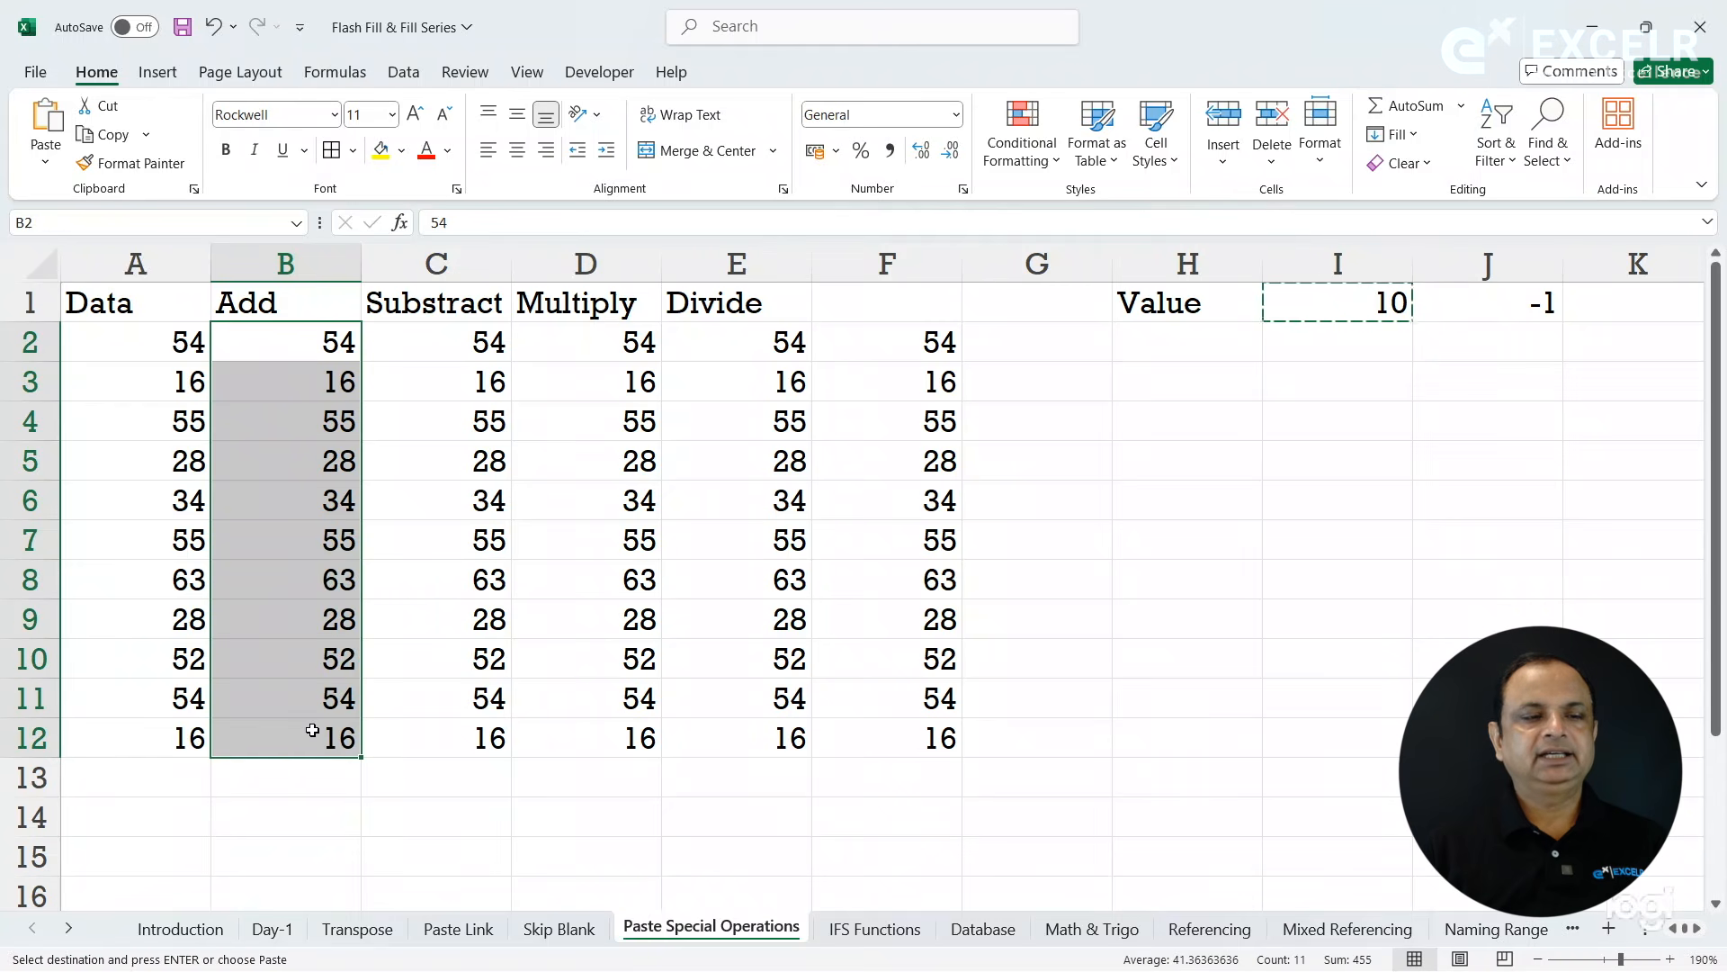
pyautogui.click(45, 162)
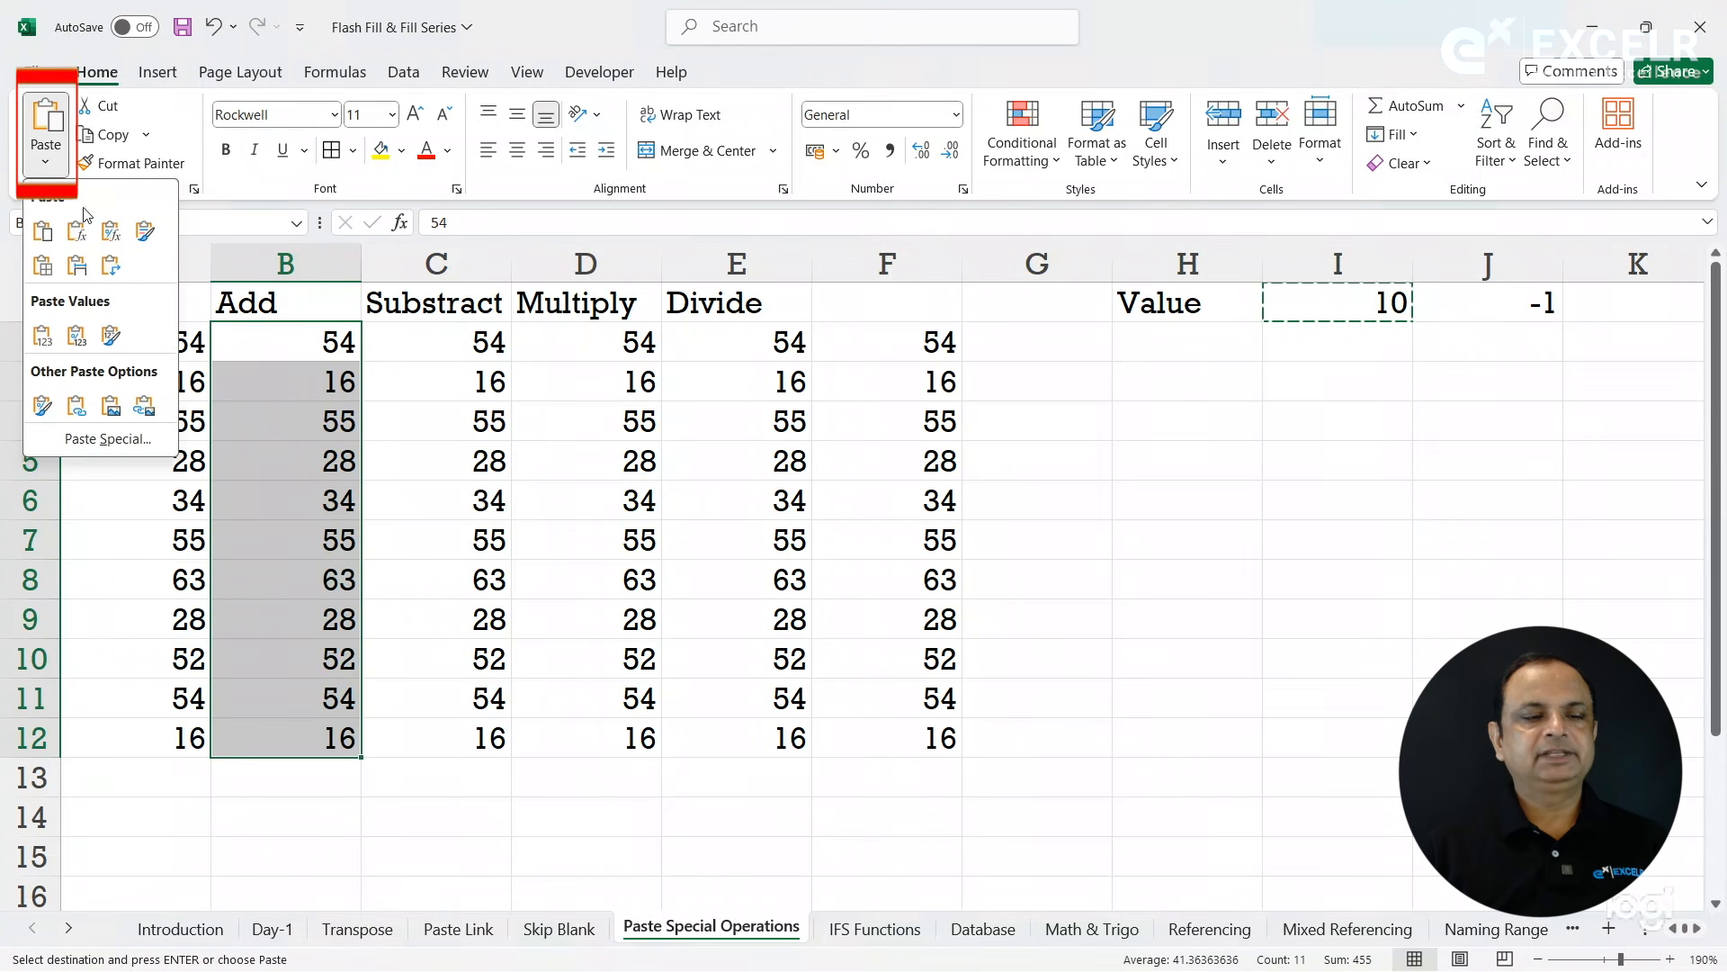
pyautogui.click(133, 438)
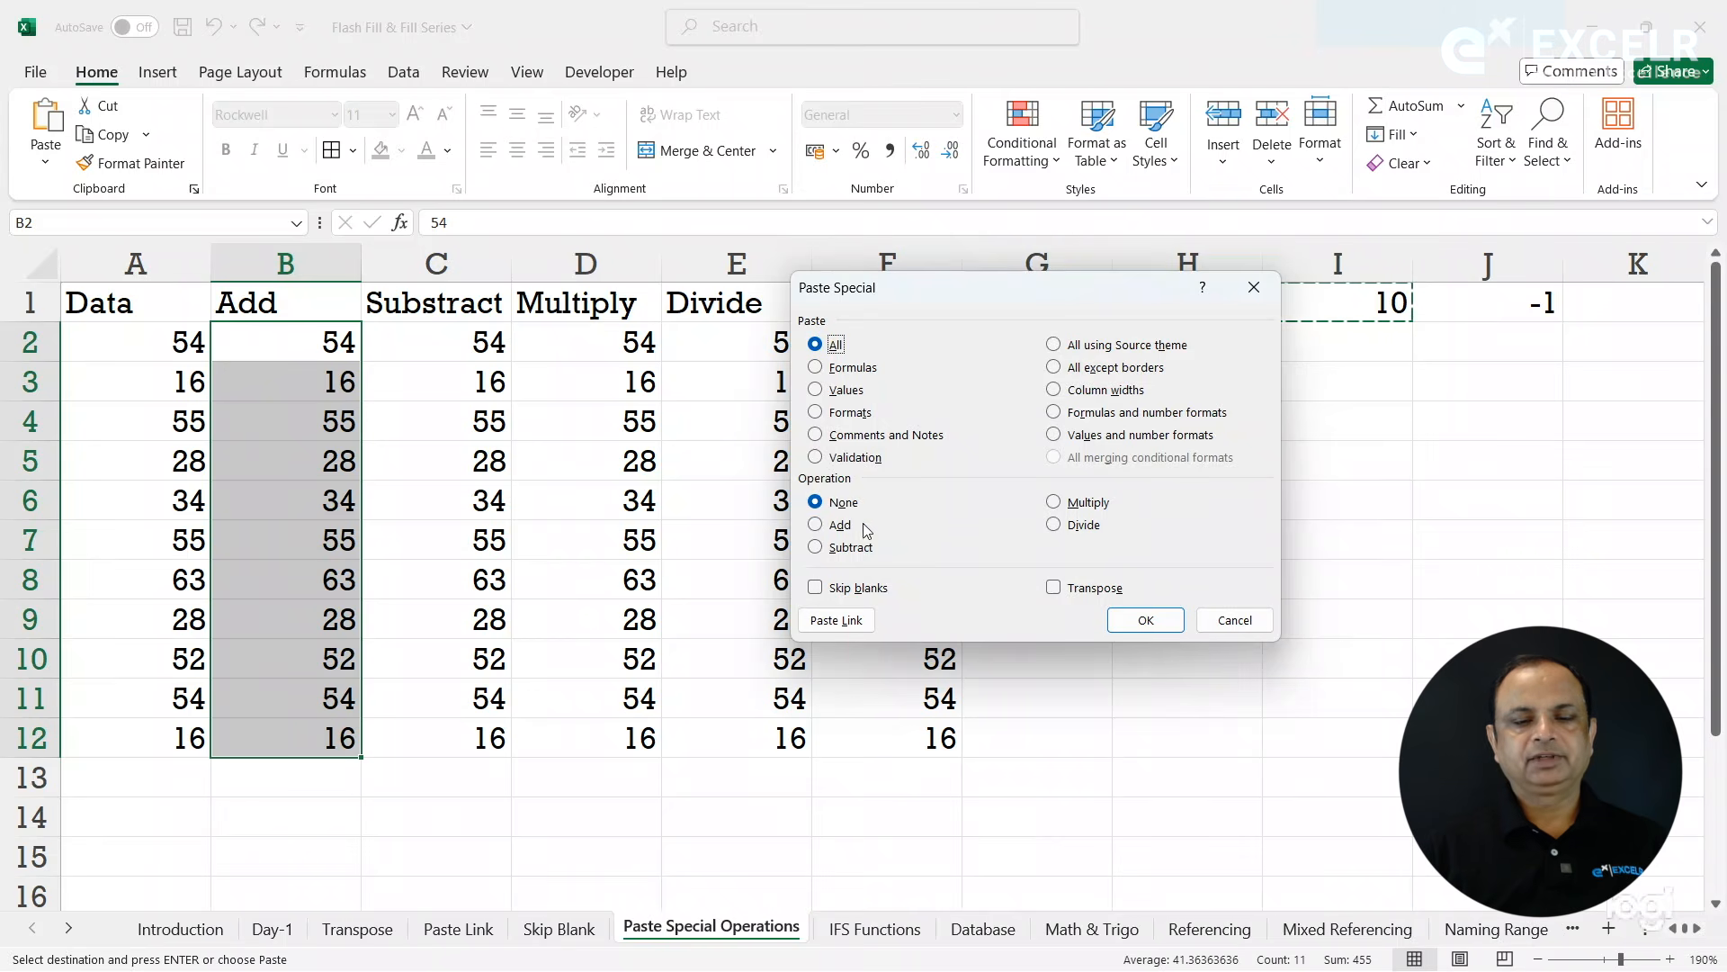
pyautogui.click(837, 526)
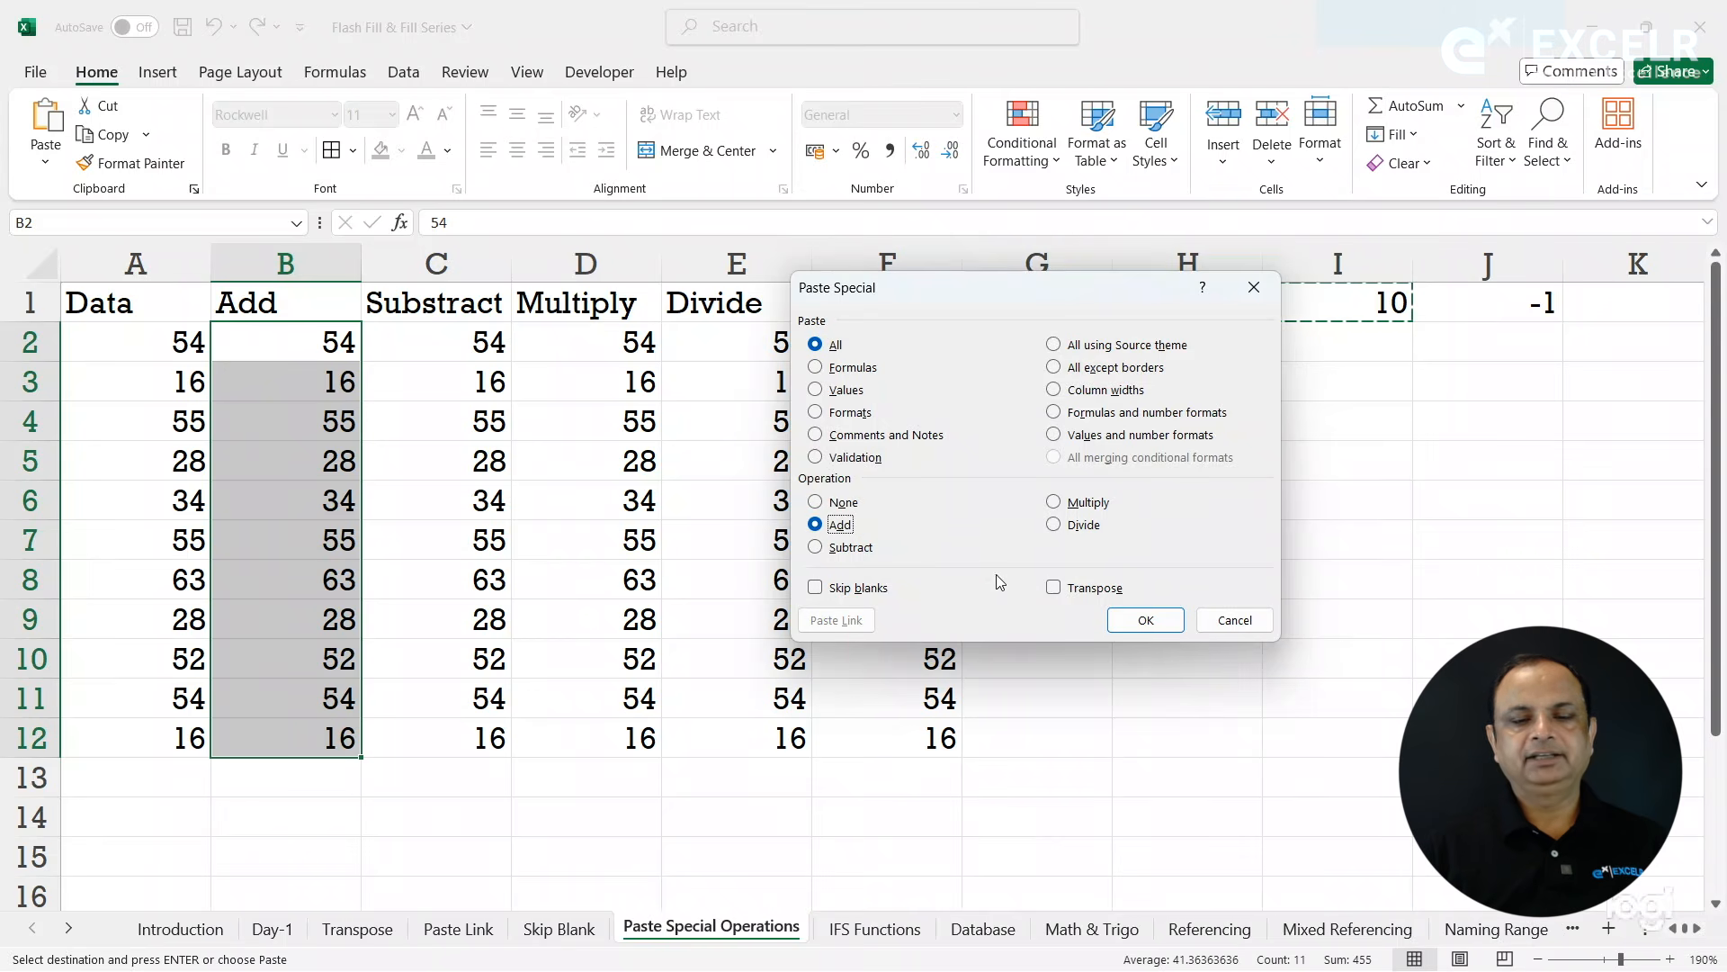
pyautogui.click(1130, 620)
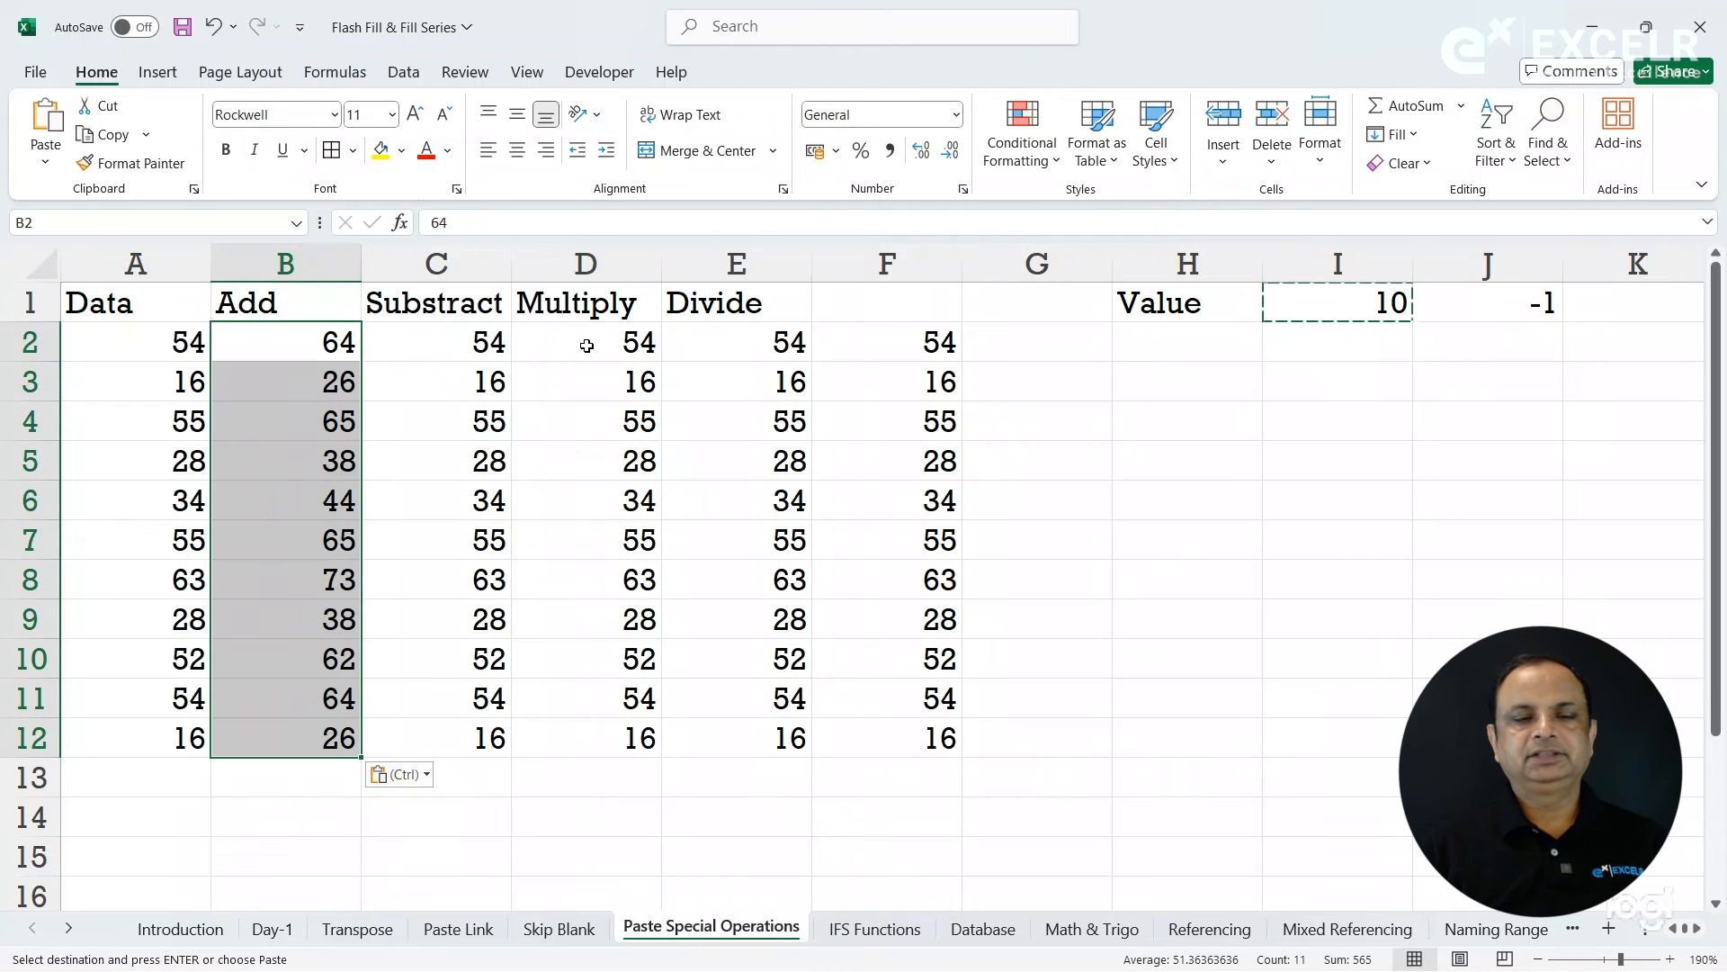
# - Subtract the copied I1 value from C2:C12 using the Paste Special Subtract operation
pyautogui.moveTo(482, 342); pyautogui.dragTo(474, 736)
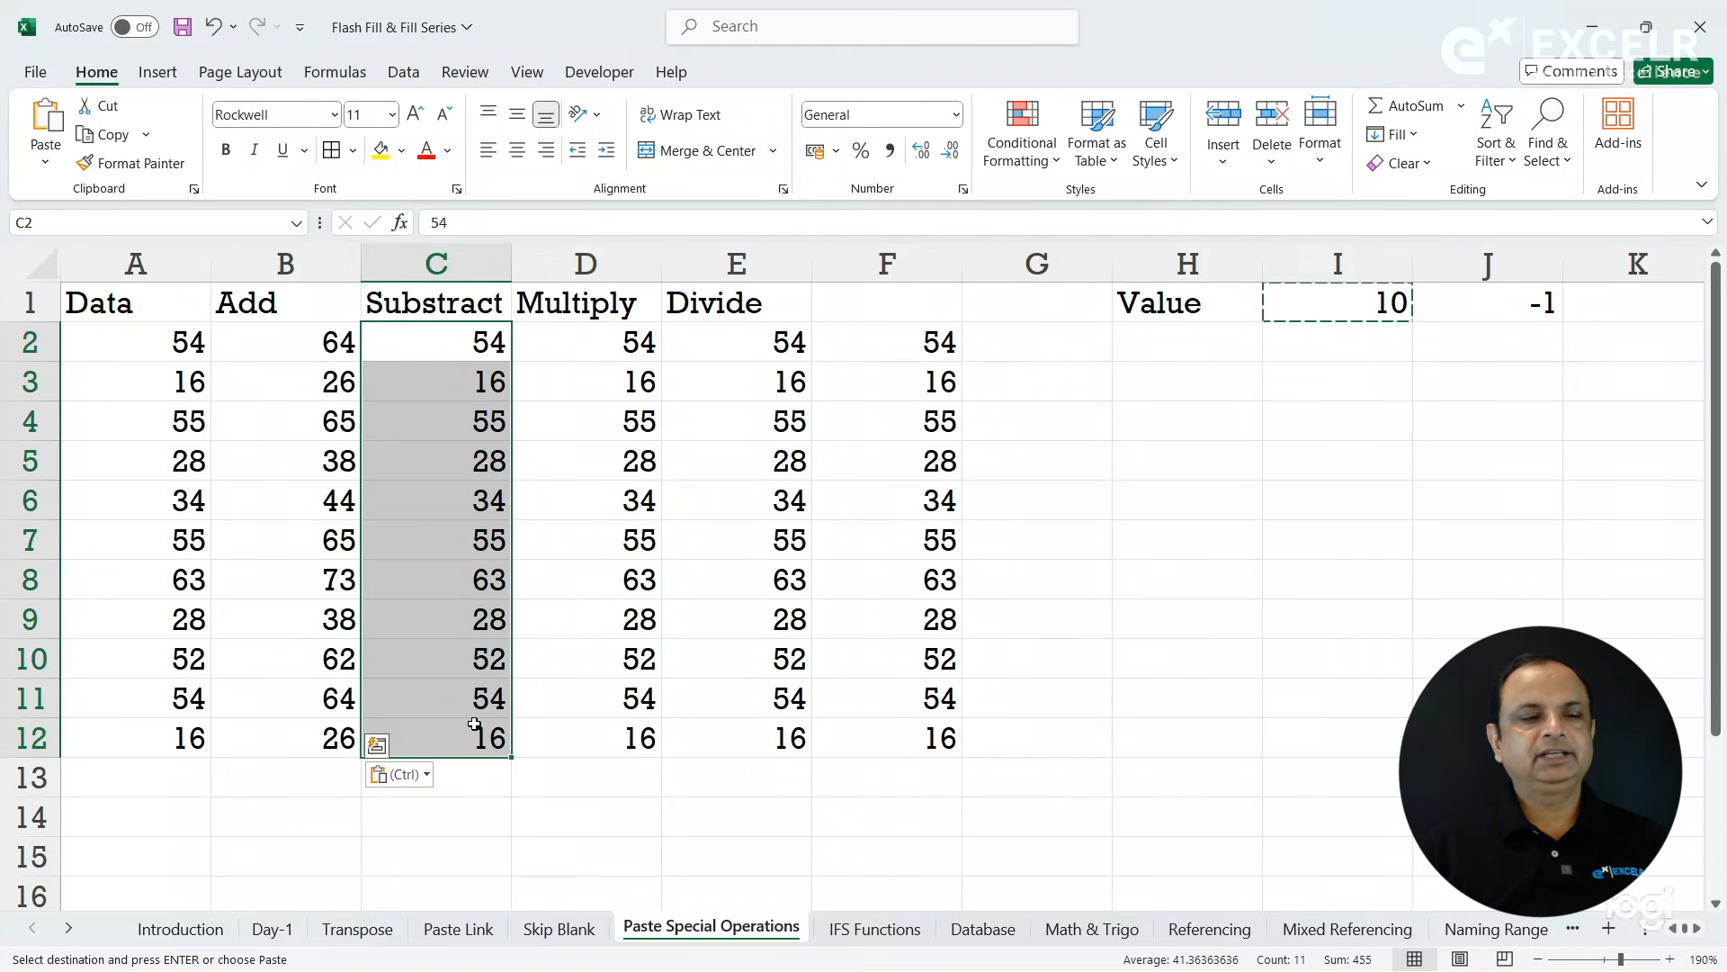
pyautogui.click(45, 162)
pyautogui.click(153, 436)
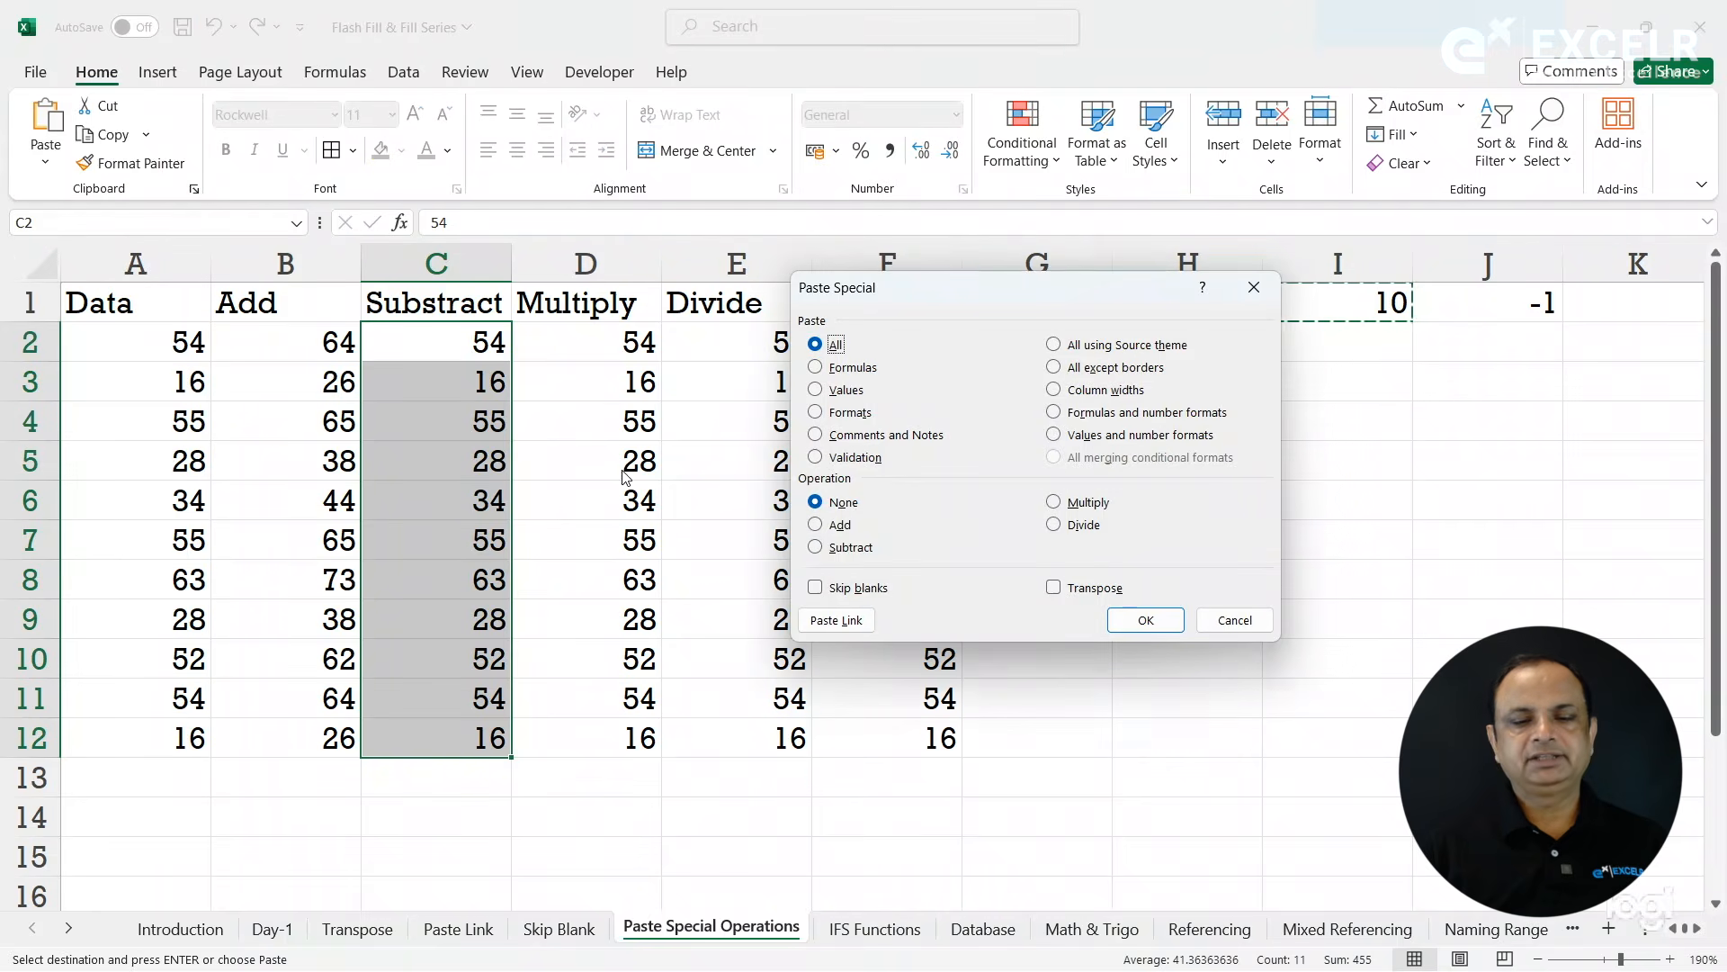
pyautogui.click(850, 548)
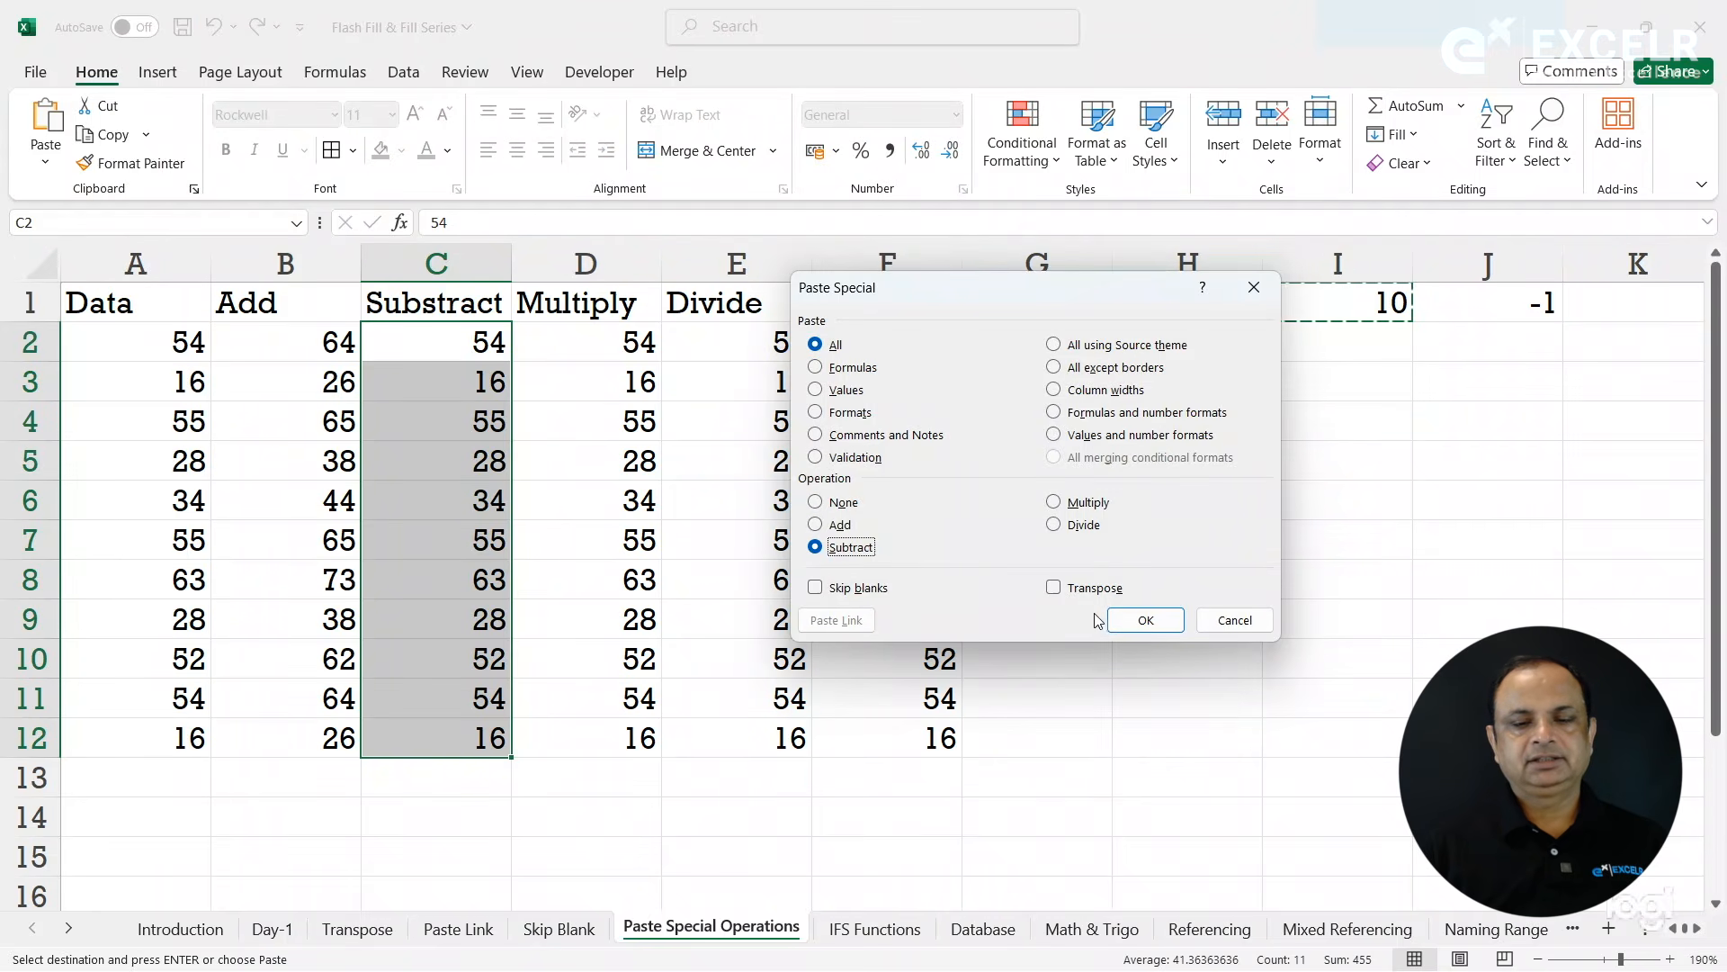
pyautogui.click(1134, 619)
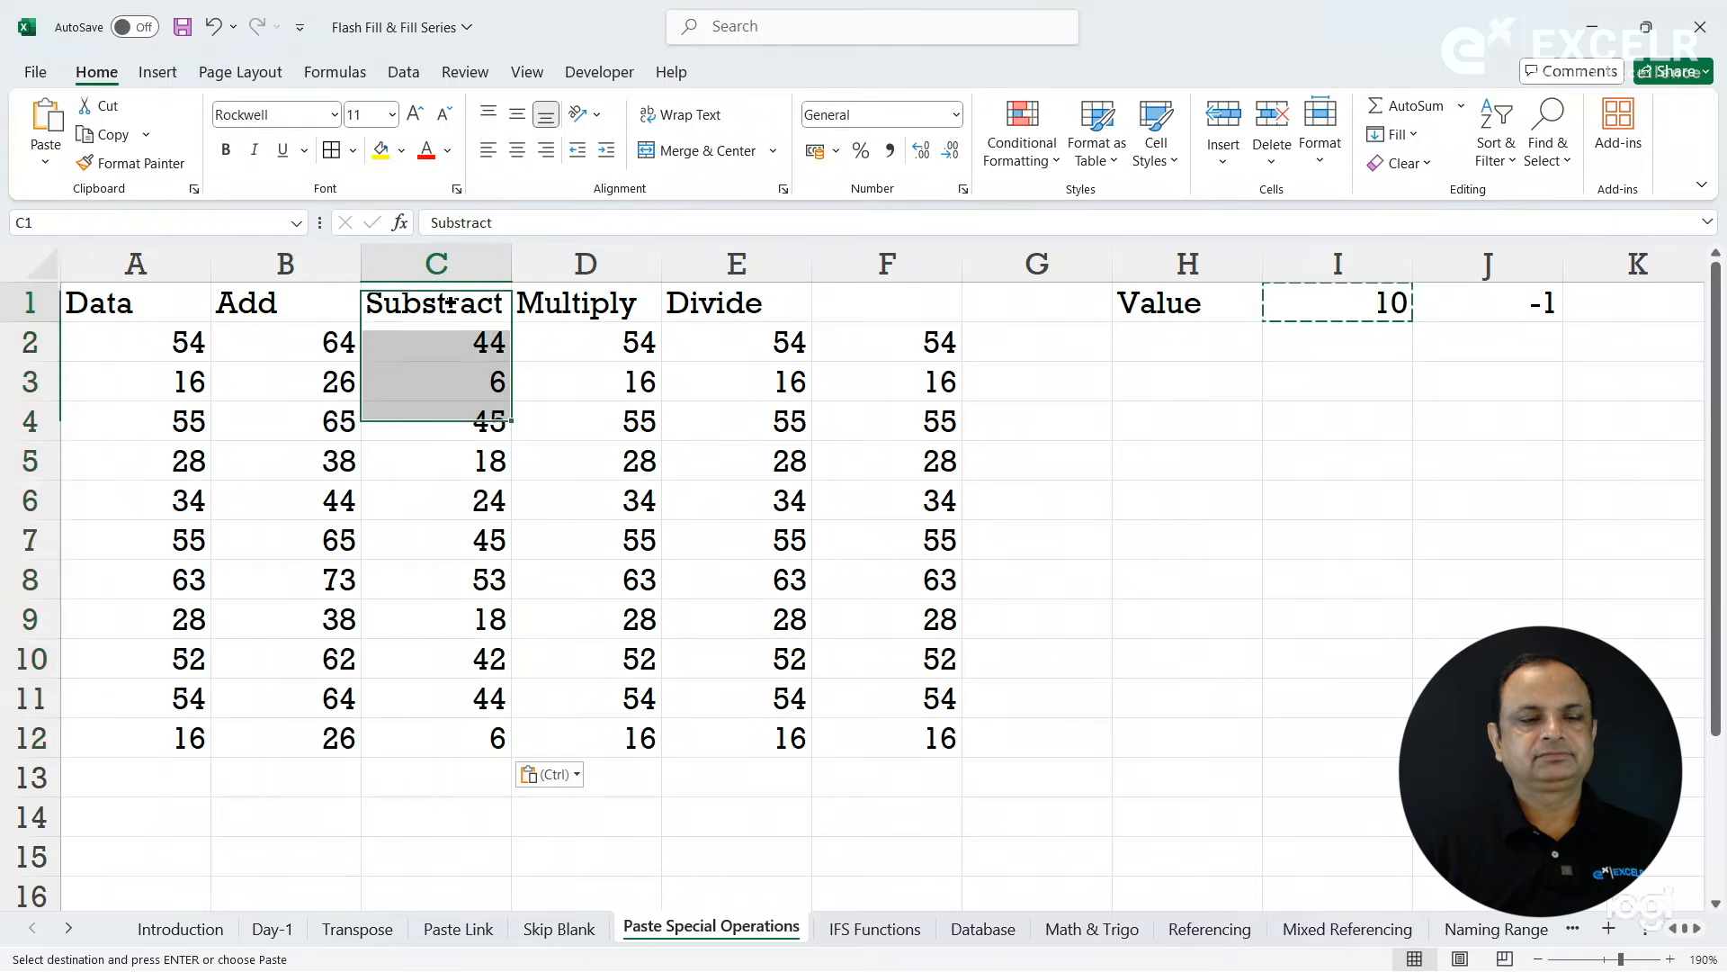
# - Correct the spelling of the header in C1 to Subtract
pyautogui.click(450, 302)
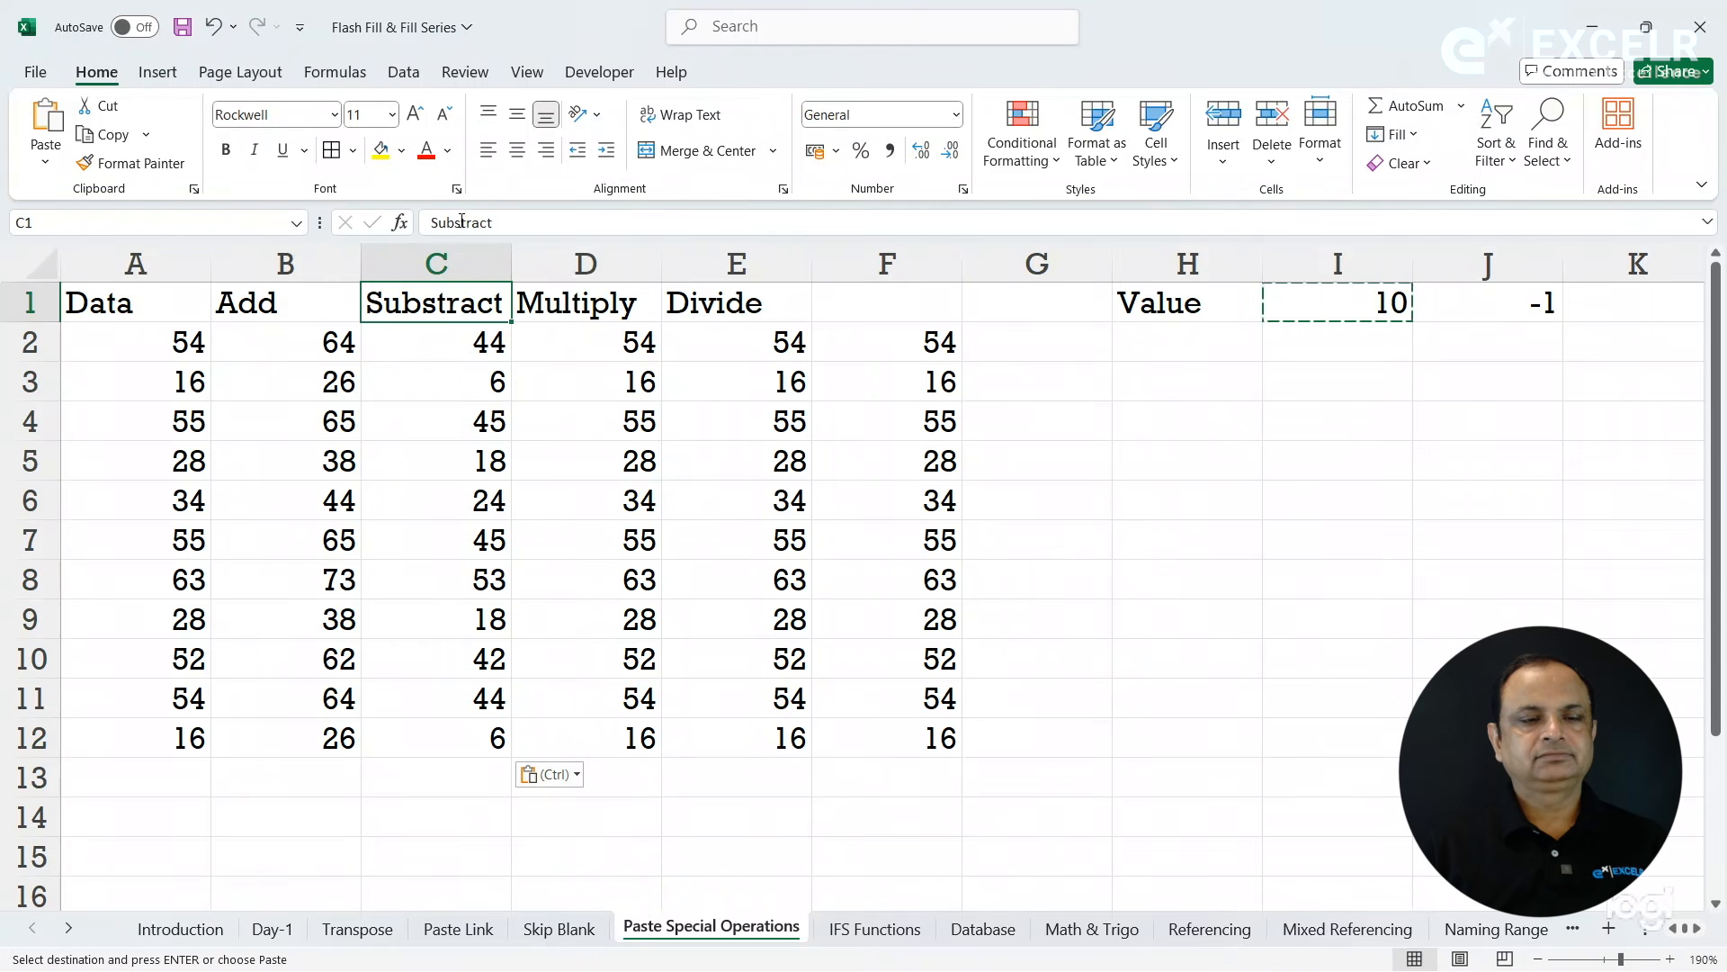
pyautogui.click(462, 221)
pyautogui.press('BackSpace')
pyautogui.press('Return')
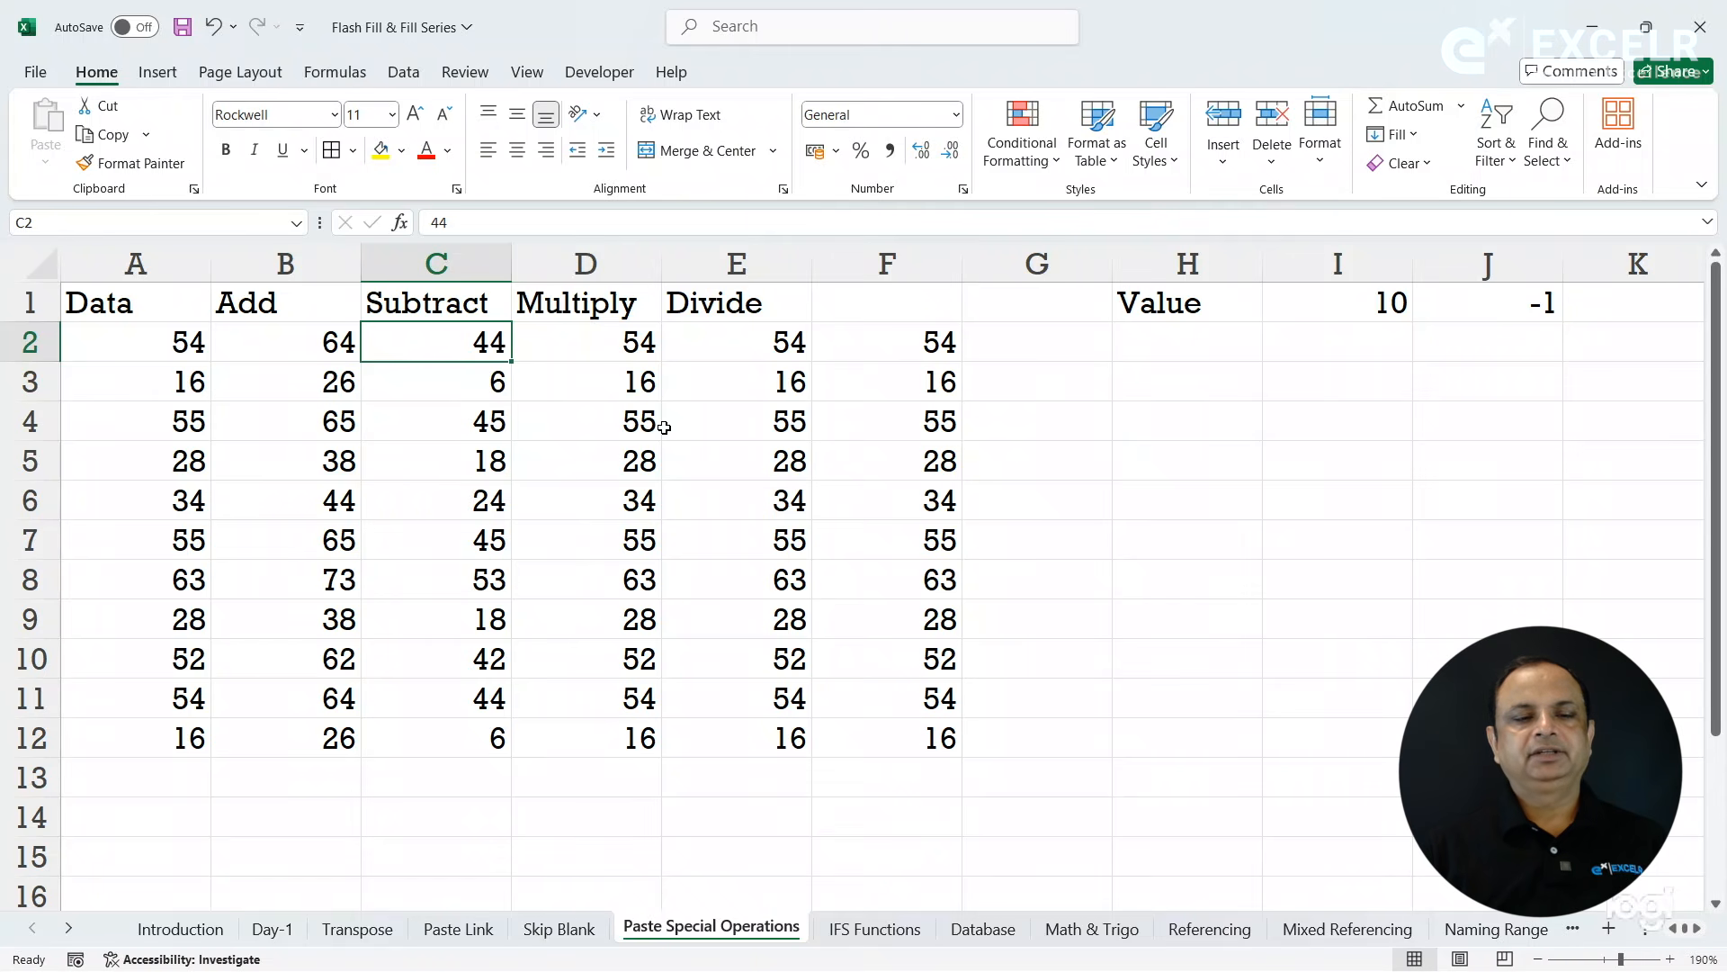
# - Copy the value 10 from I1 and multiply D2:D12 by it using the Paste Special Multiply operation
pyautogui.moveTo(616, 347); pyautogui.dragTo(608, 736)
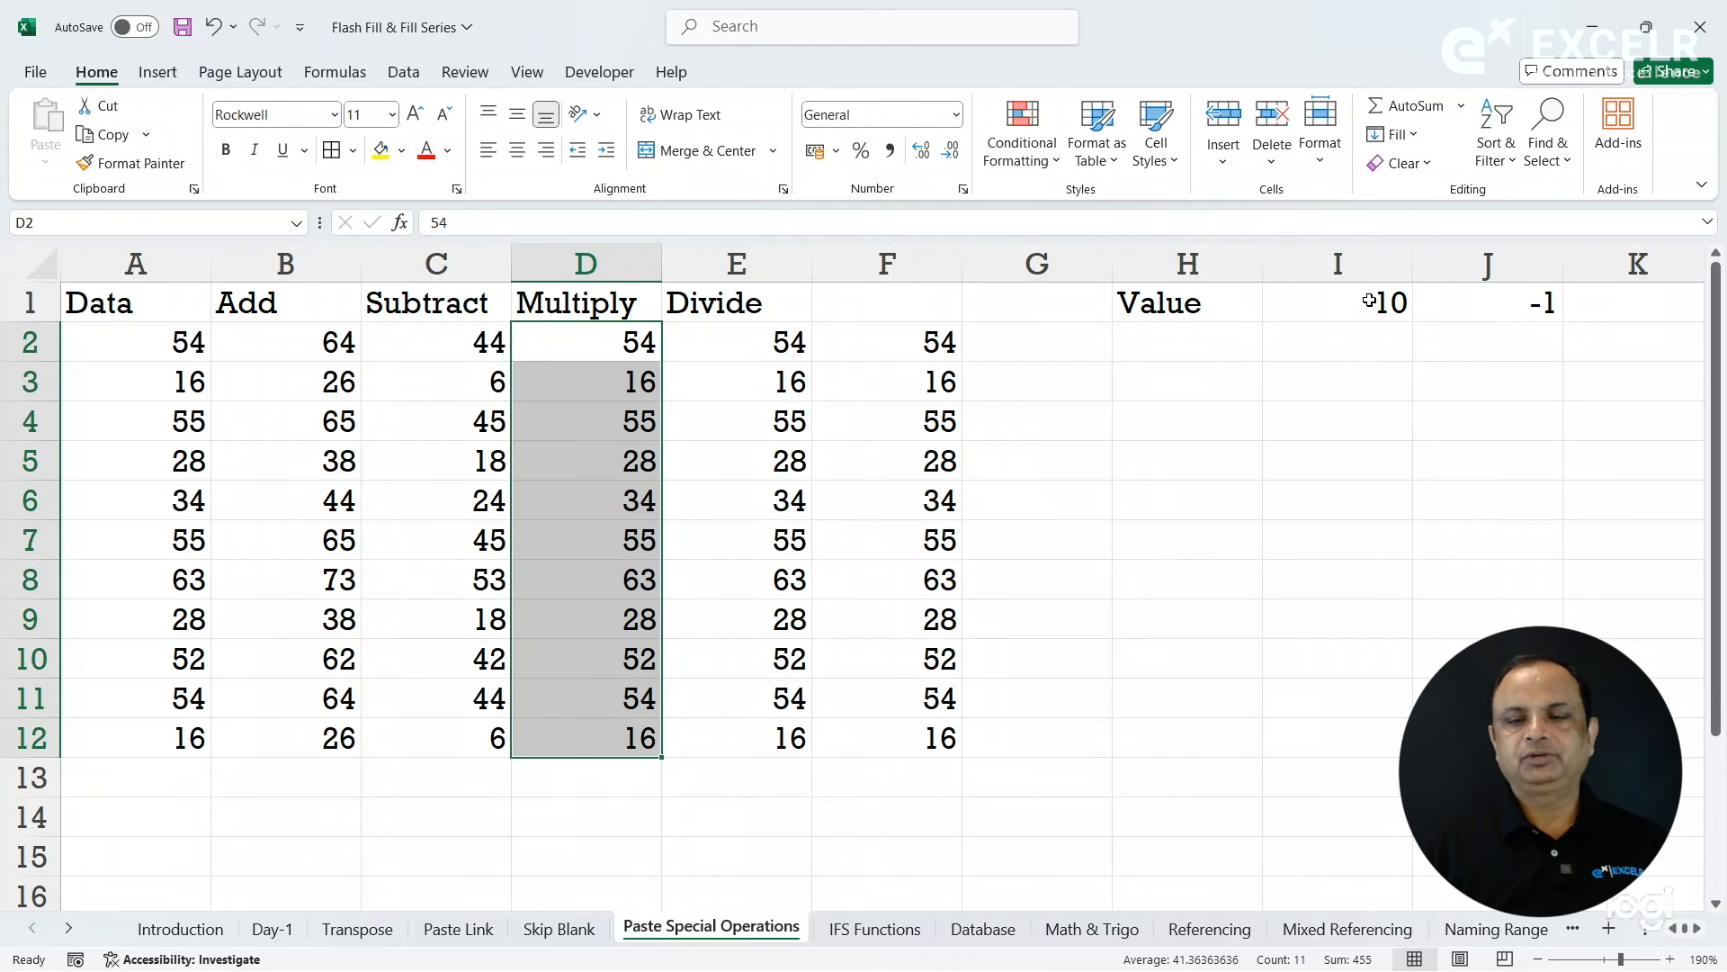
pyautogui.click(1369, 301)
pyautogui.hotkey('ctrl', 'c')
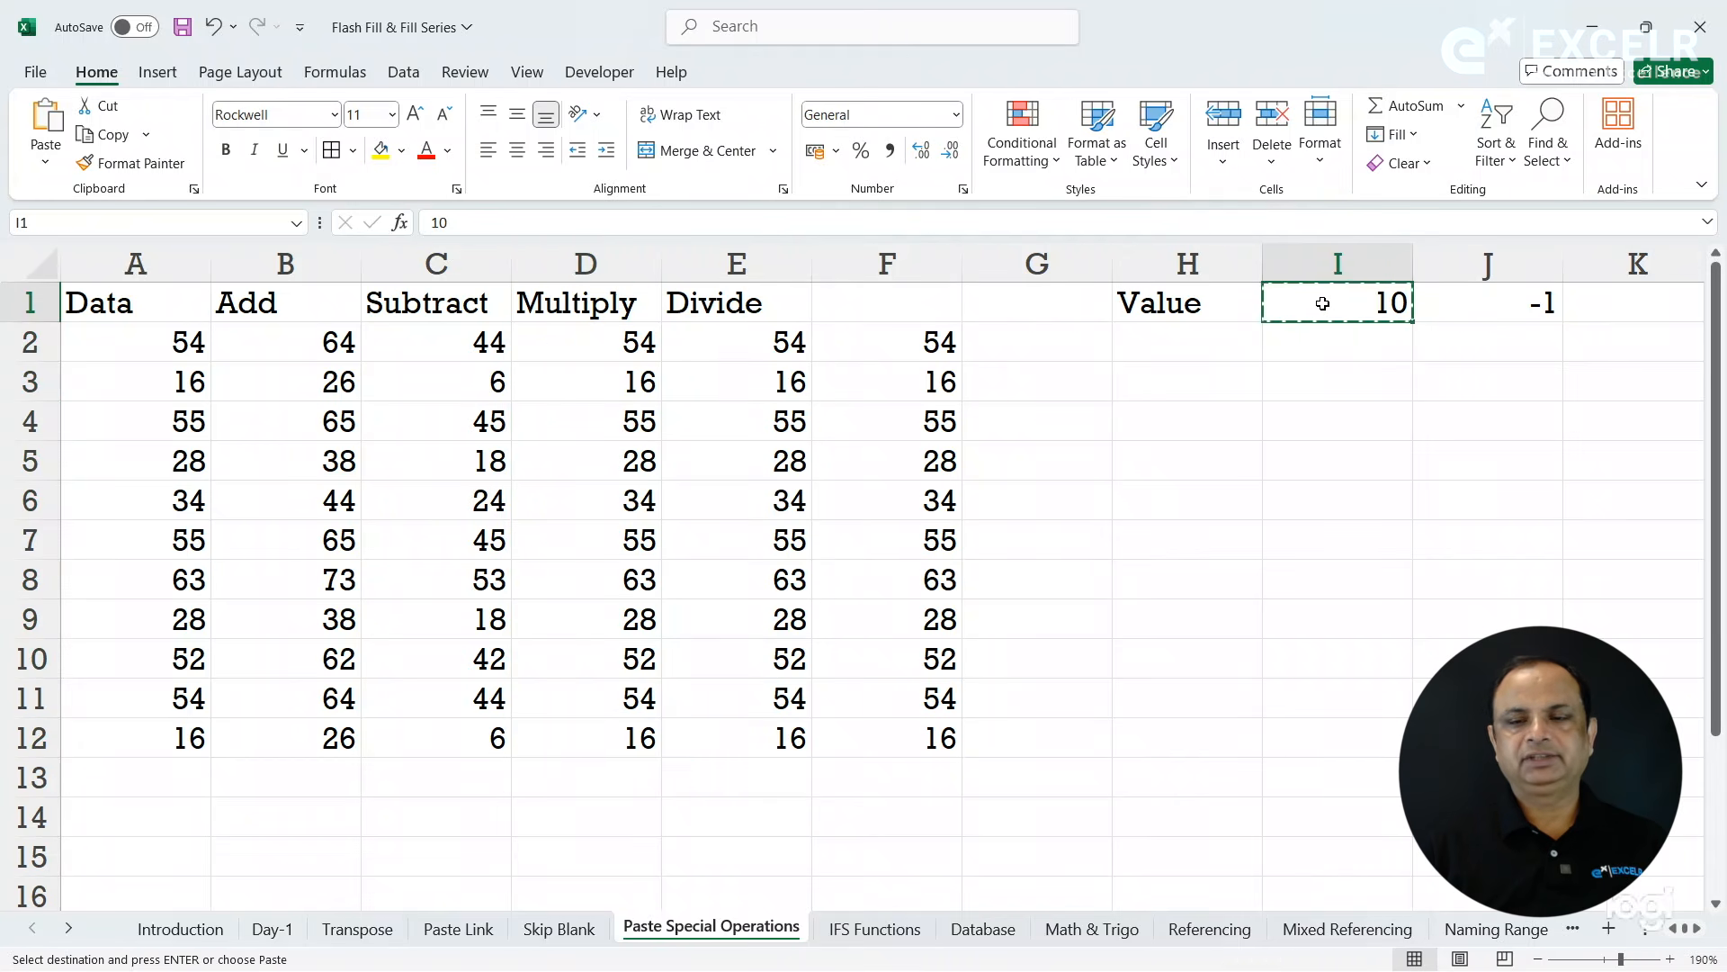
pyautogui.moveTo(585, 343); pyautogui.dragTo(626, 745)
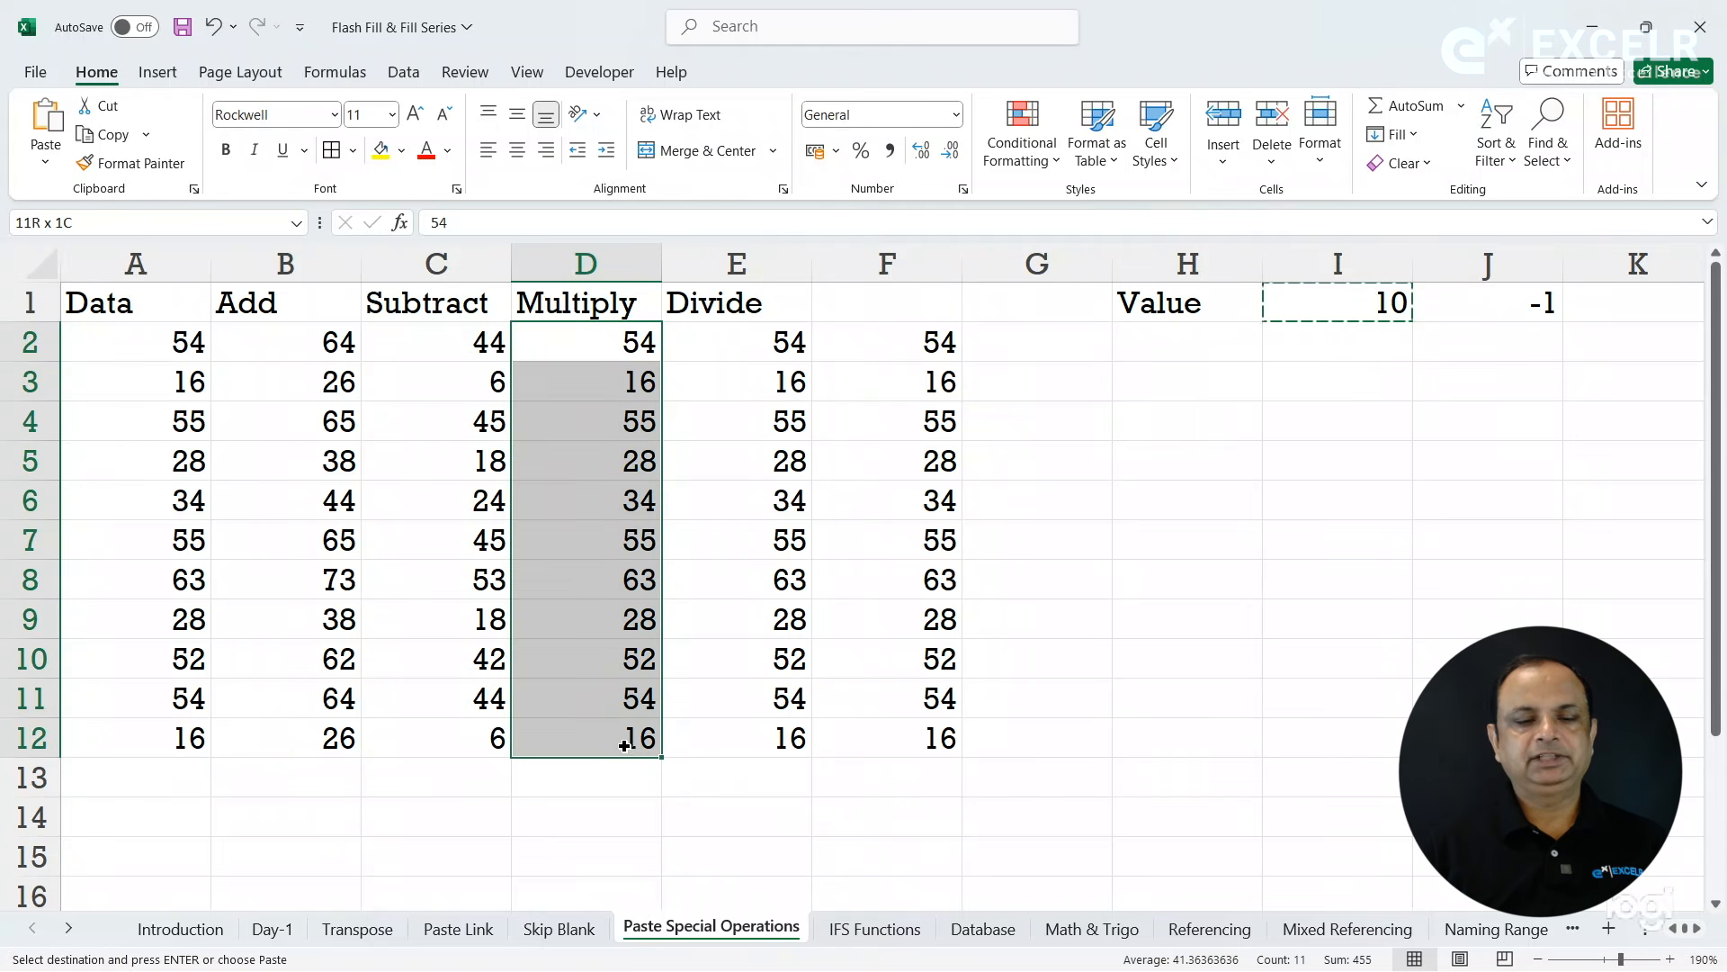
pyautogui.click(47, 167)
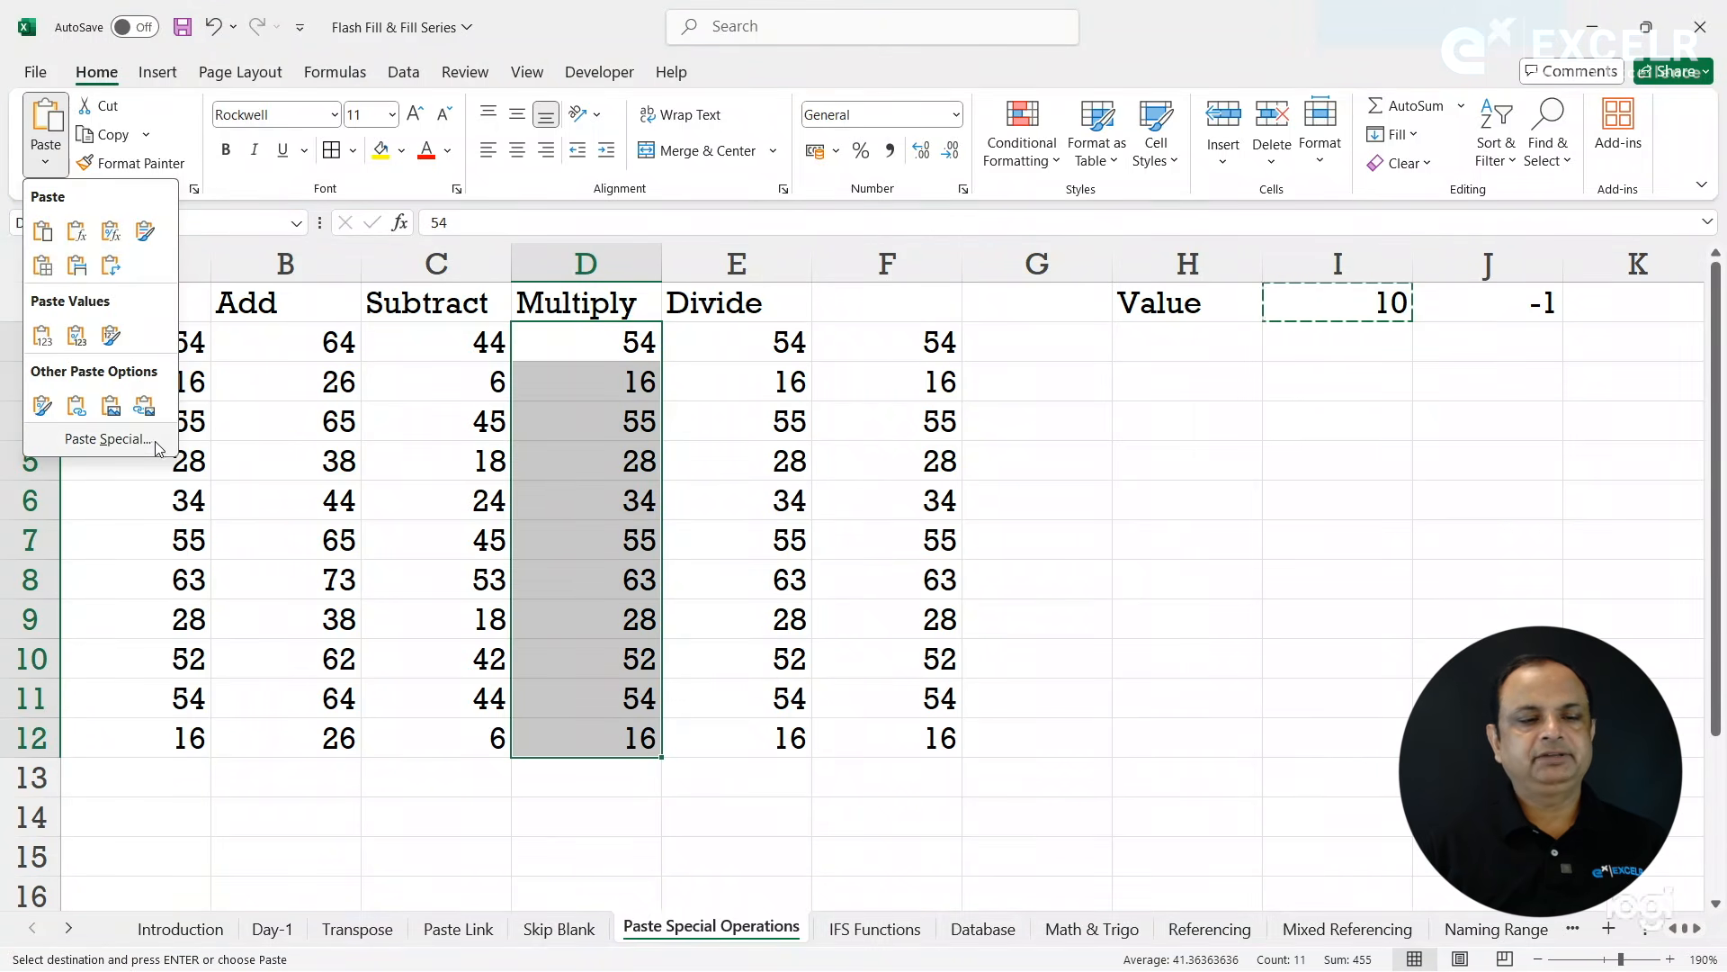
pyautogui.click(156, 444)
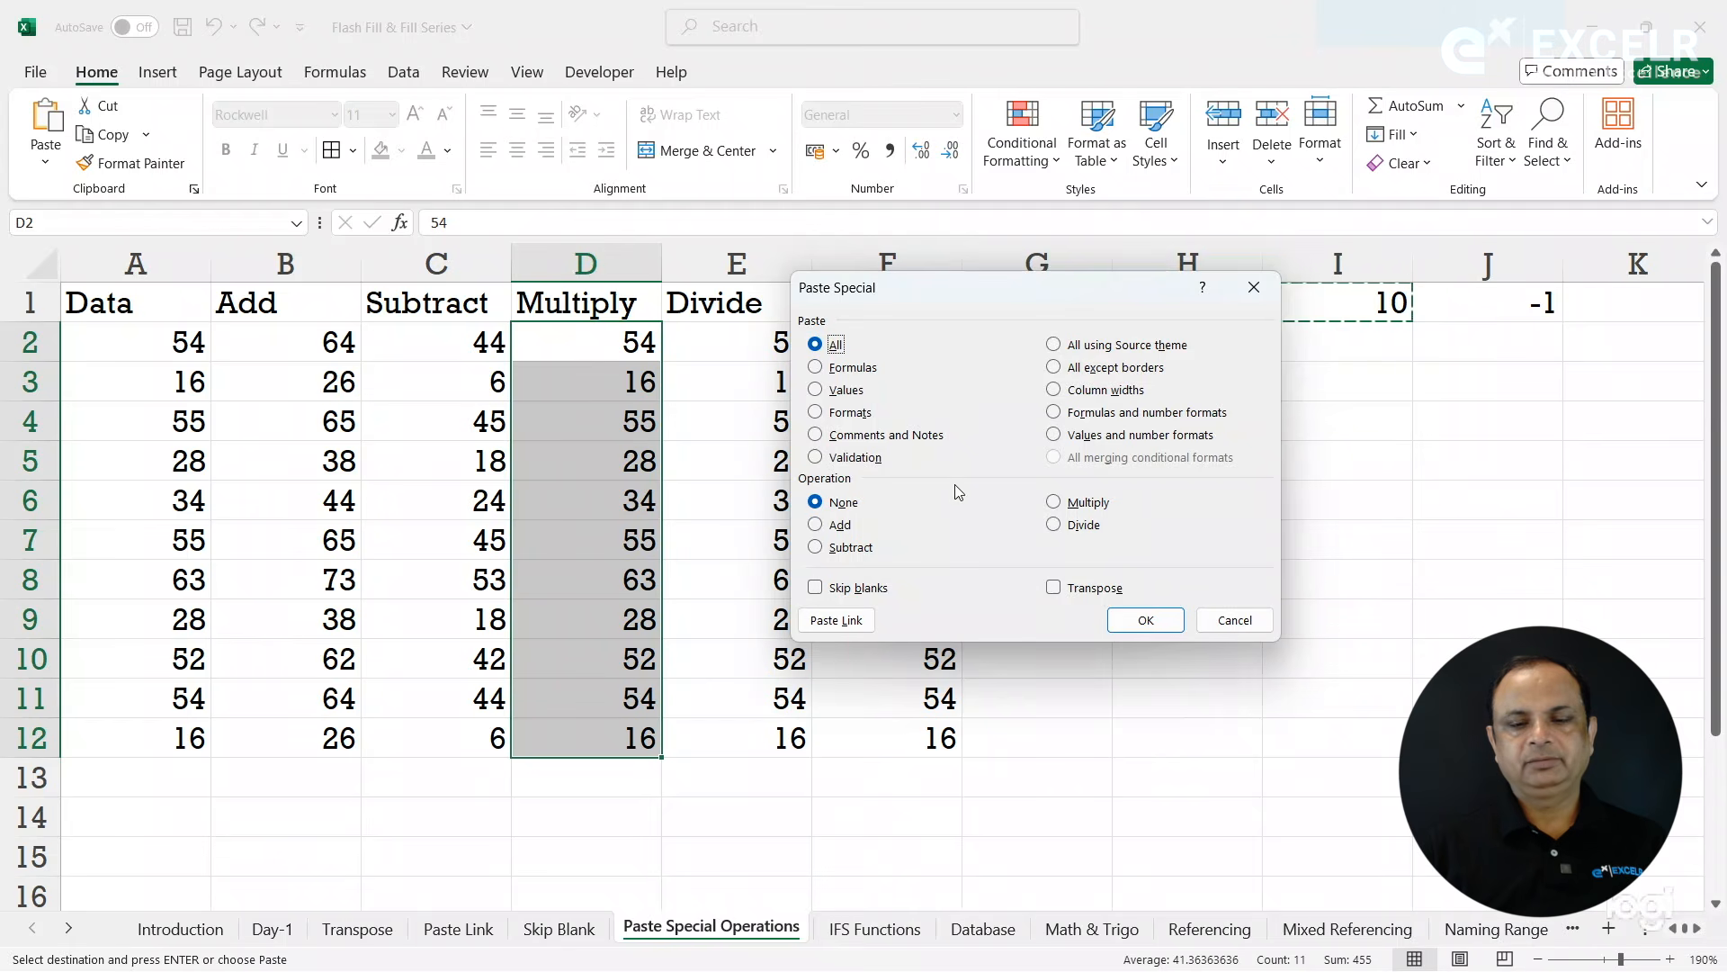
pyautogui.click(1069, 508)
pyautogui.click(1144, 618)
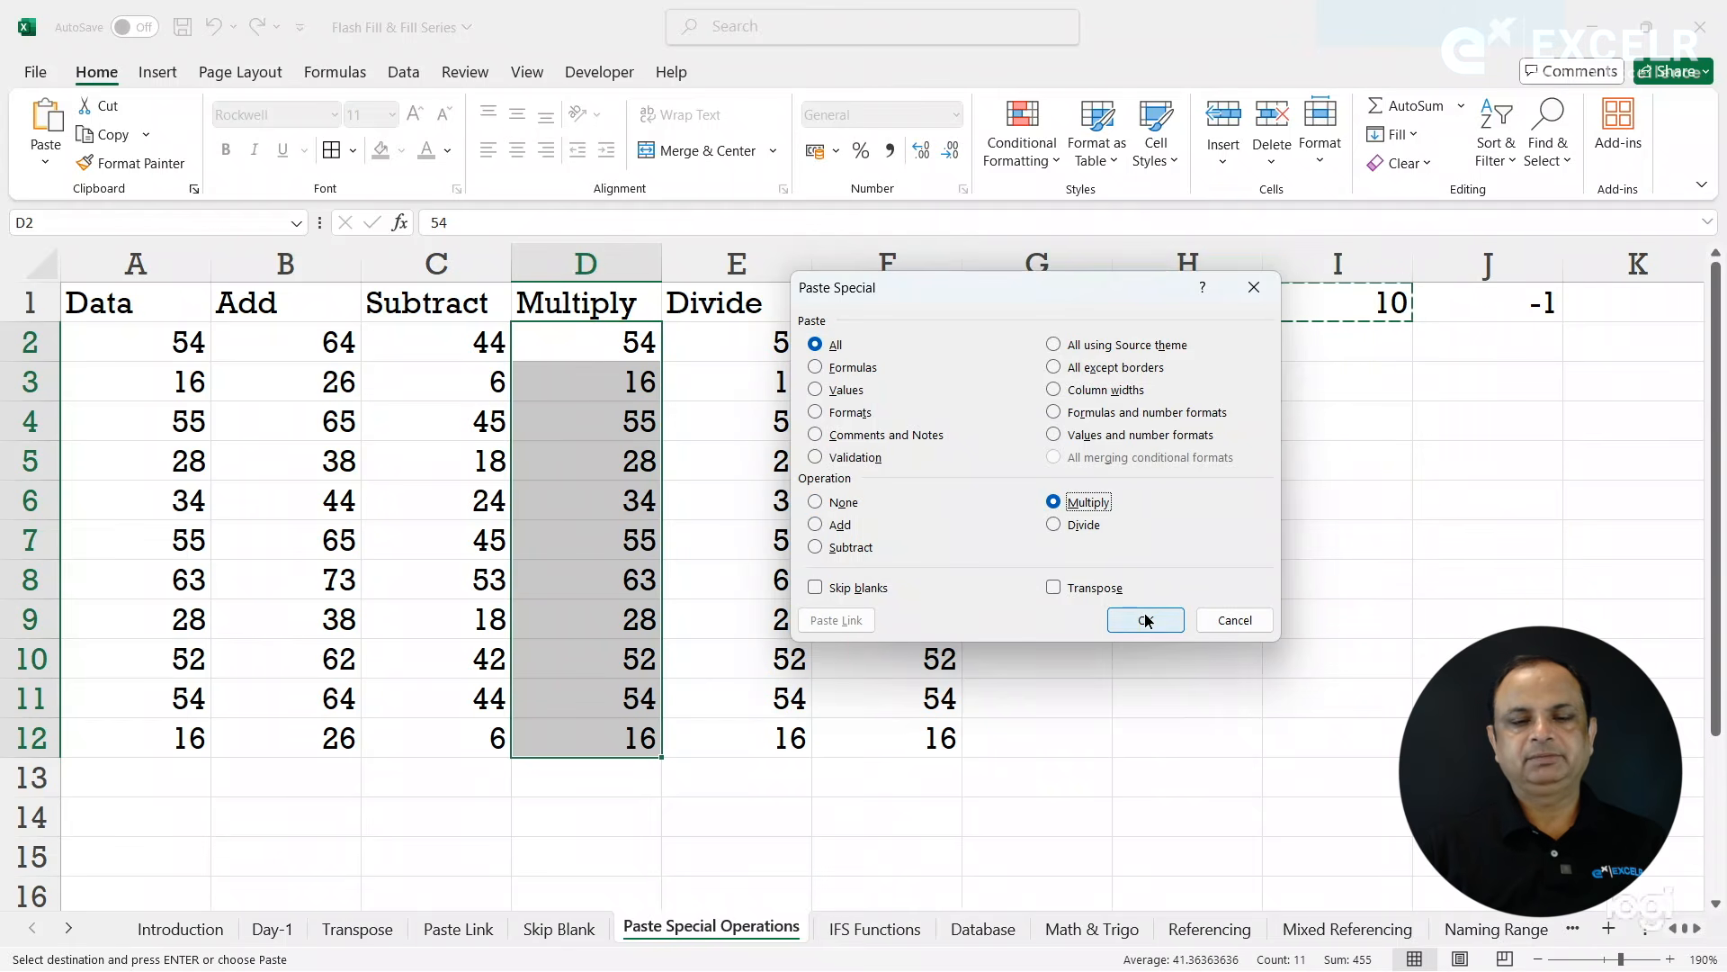
# - Divide E2:E12 by the copied I1 value using the Paste Special Divide operation, and end copy mode
pyautogui.moveTo(725, 349); pyautogui.dragTo(774, 749)
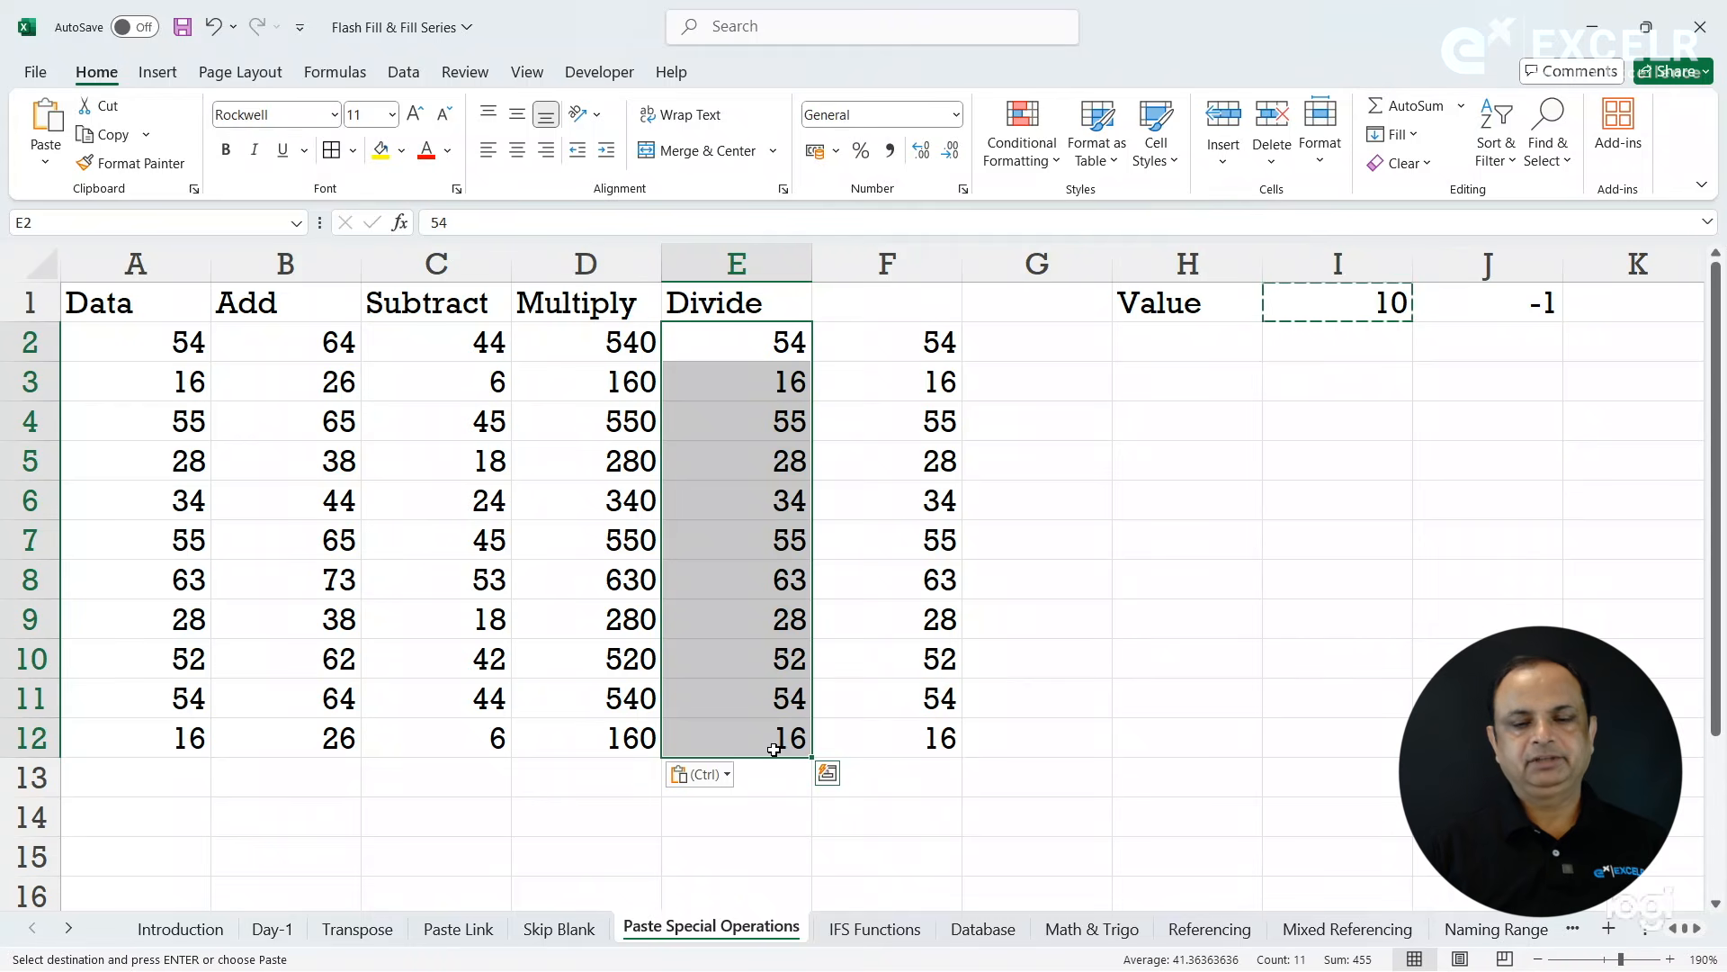
pyautogui.hotkey('ctrl', 'alt', 'v')
pyautogui.click(1097, 531)
pyautogui.click(1159, 620)
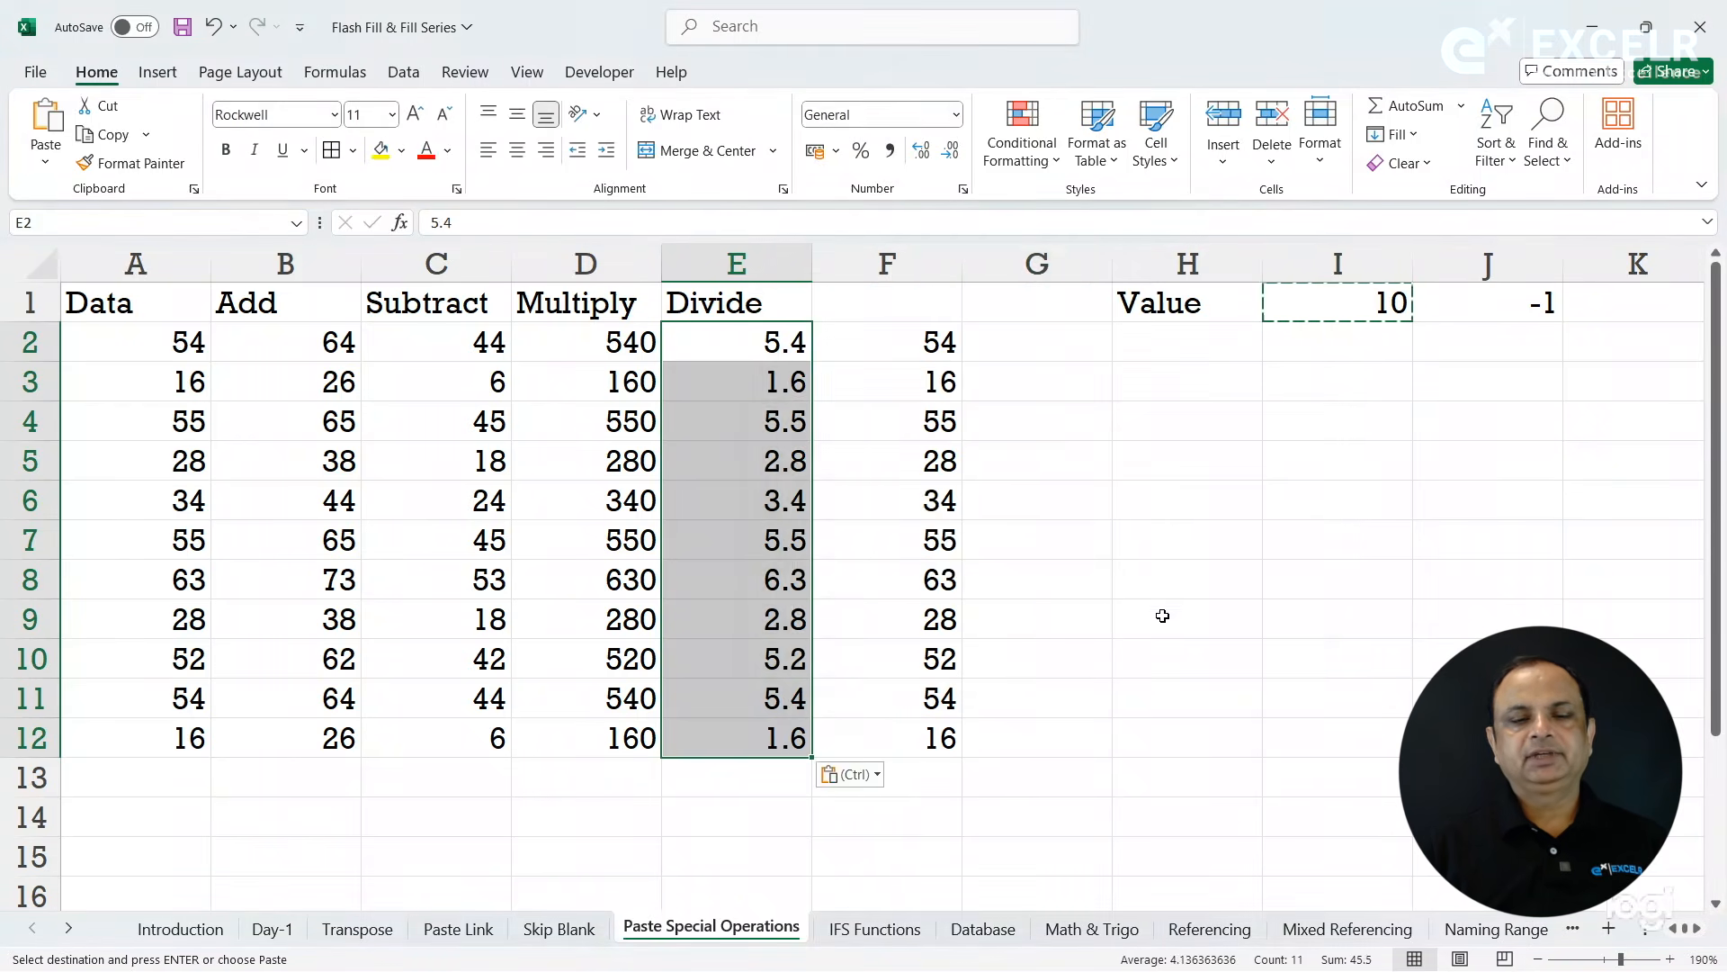
pyautogui.click(1027, 516)
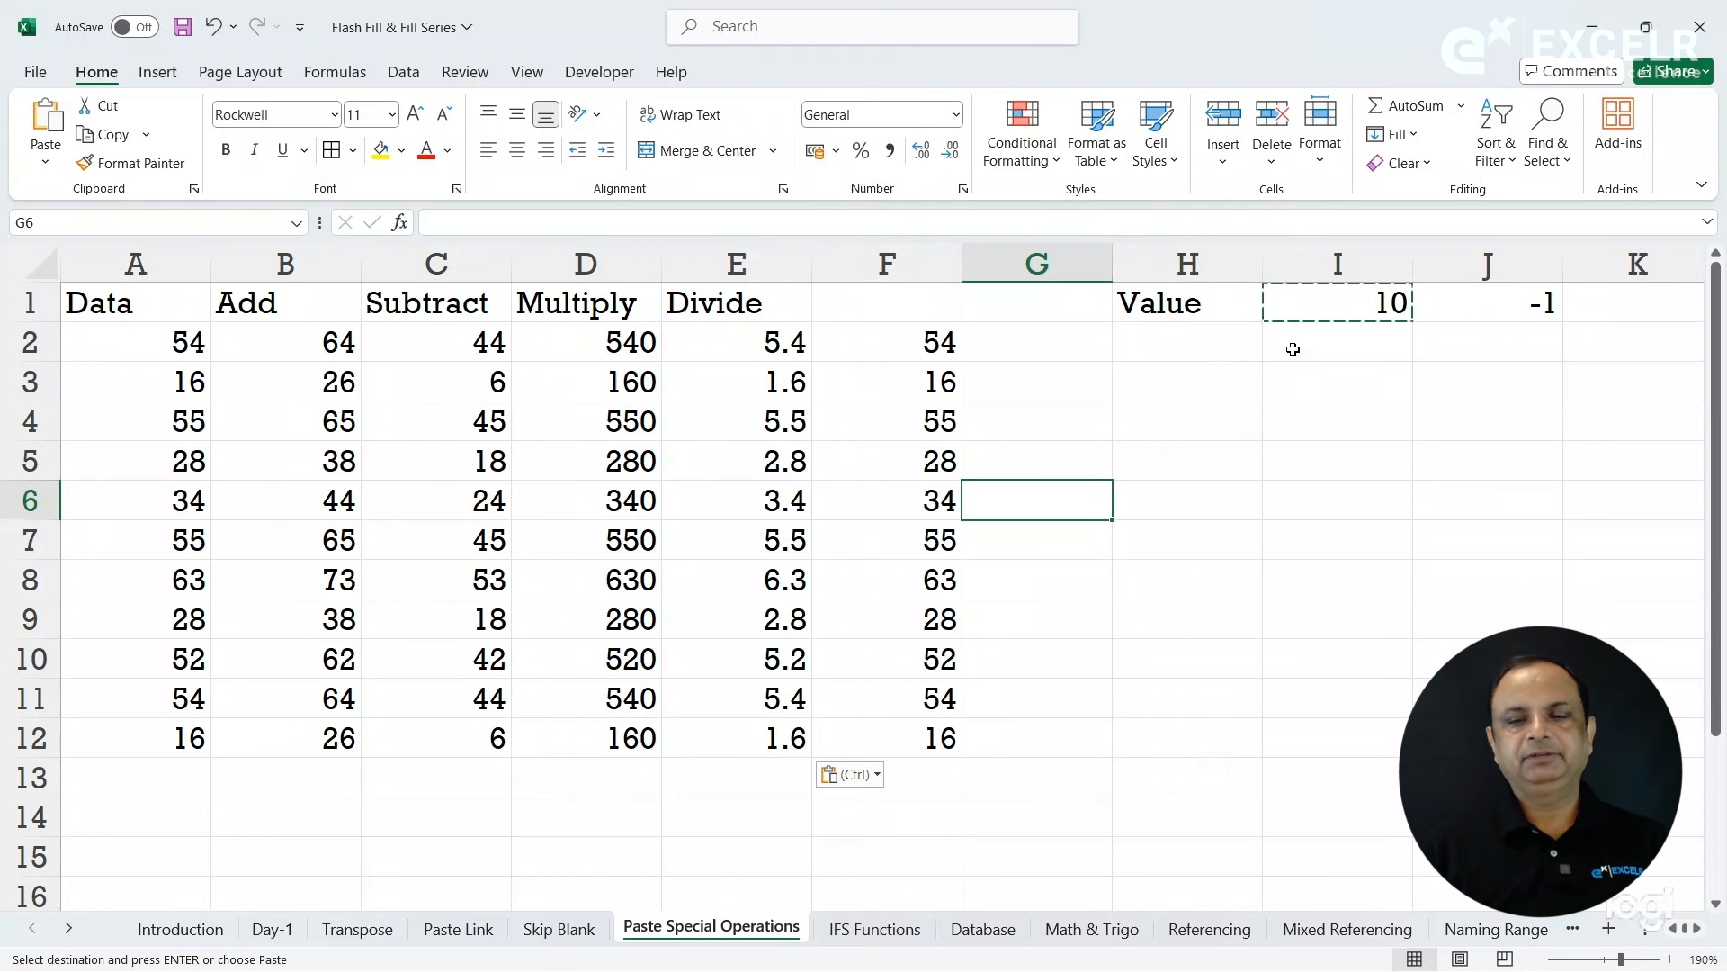
pyautogui.press('Escape')
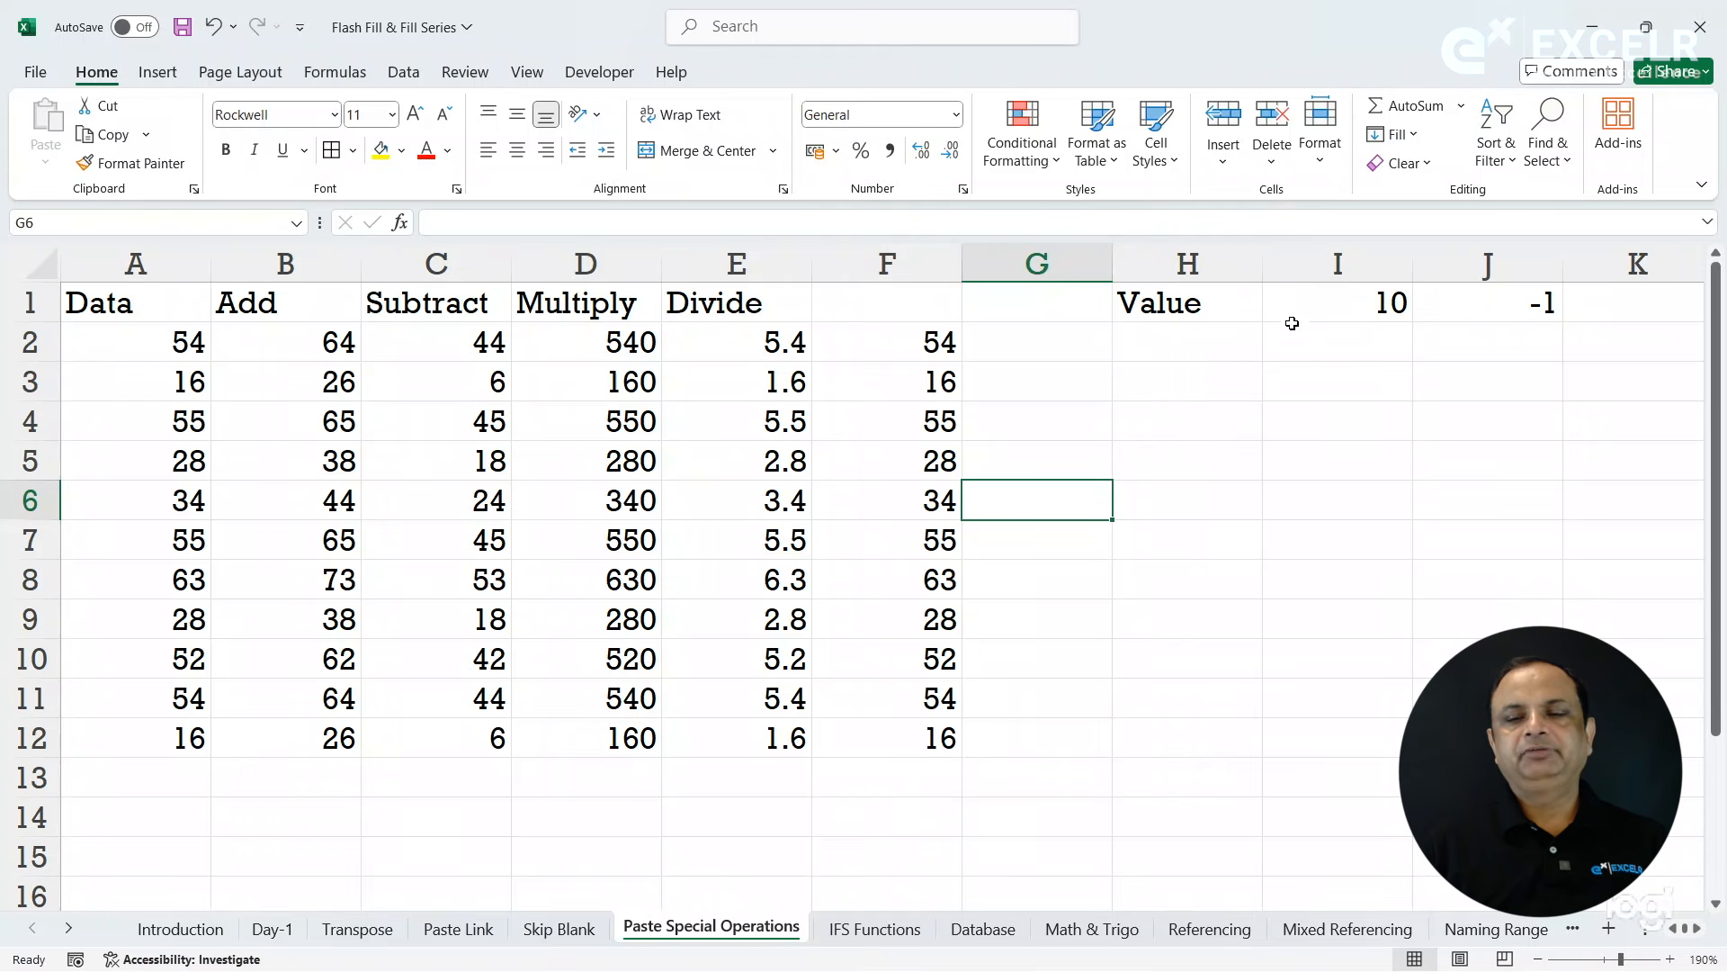
# - Copy the value -1 from J1 and multiply F2:F12 by it using Paste Special to reverse the signs
pyautogui.click(1504, 307)
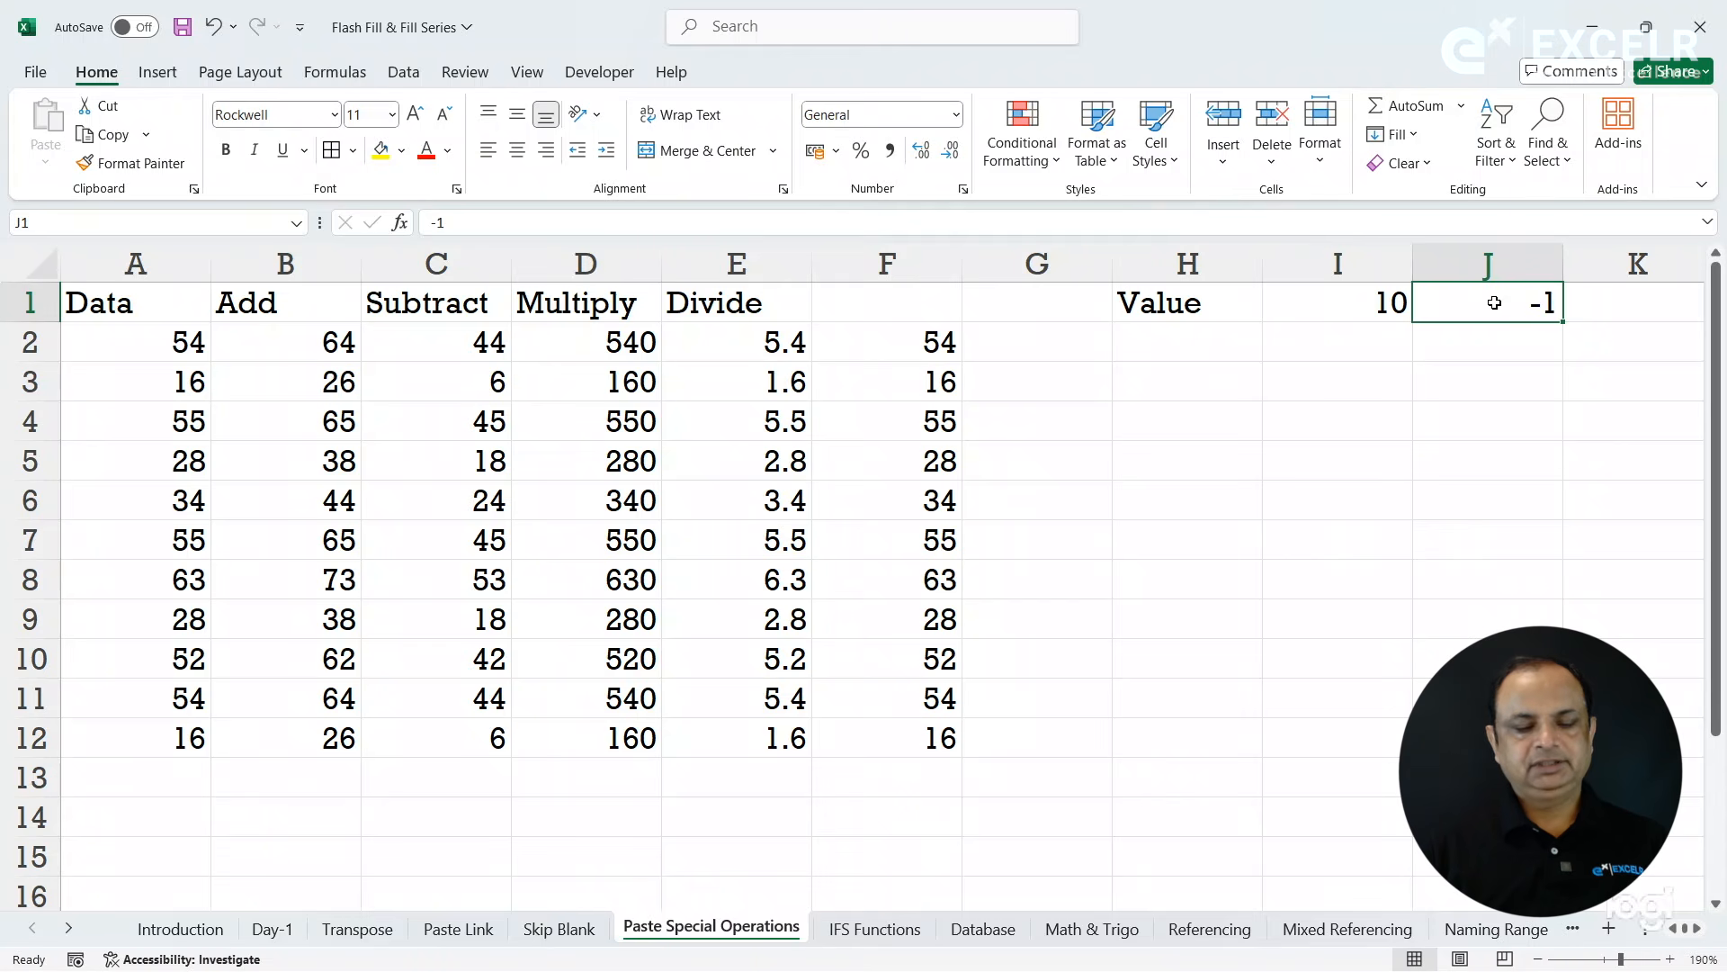
pyautogui.hotkey('ctrl', 'c')
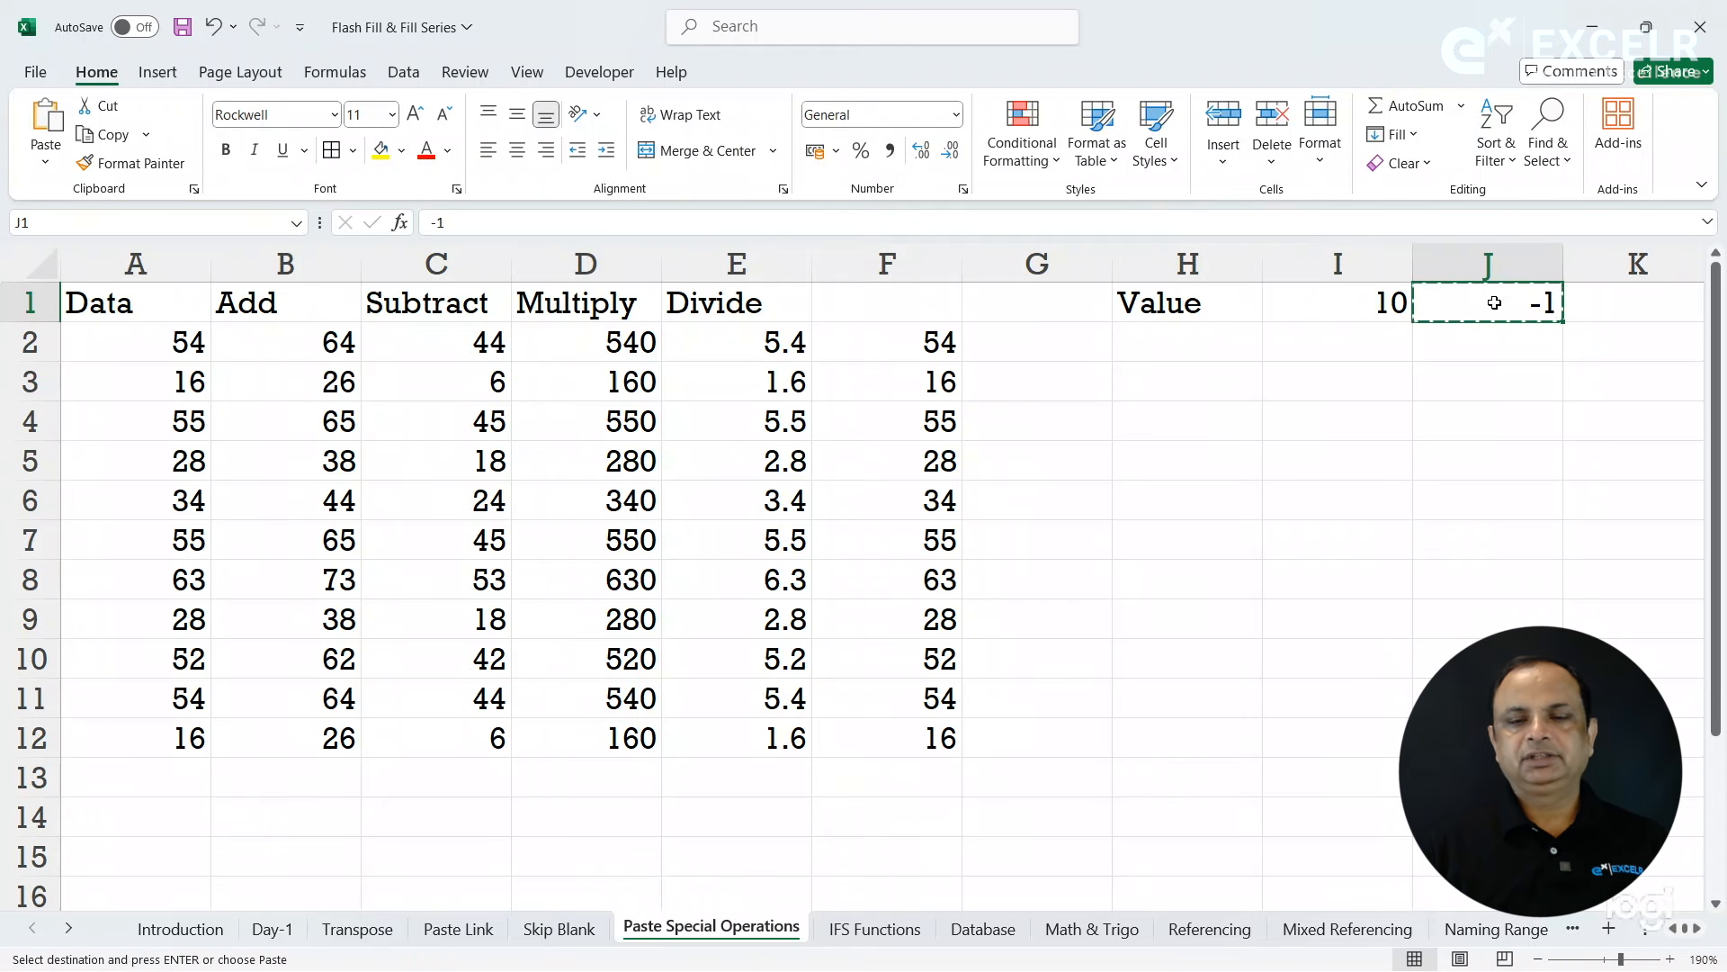
pyautogui.moveTo(931, 340); pyautogui.dragTo(945, 759)
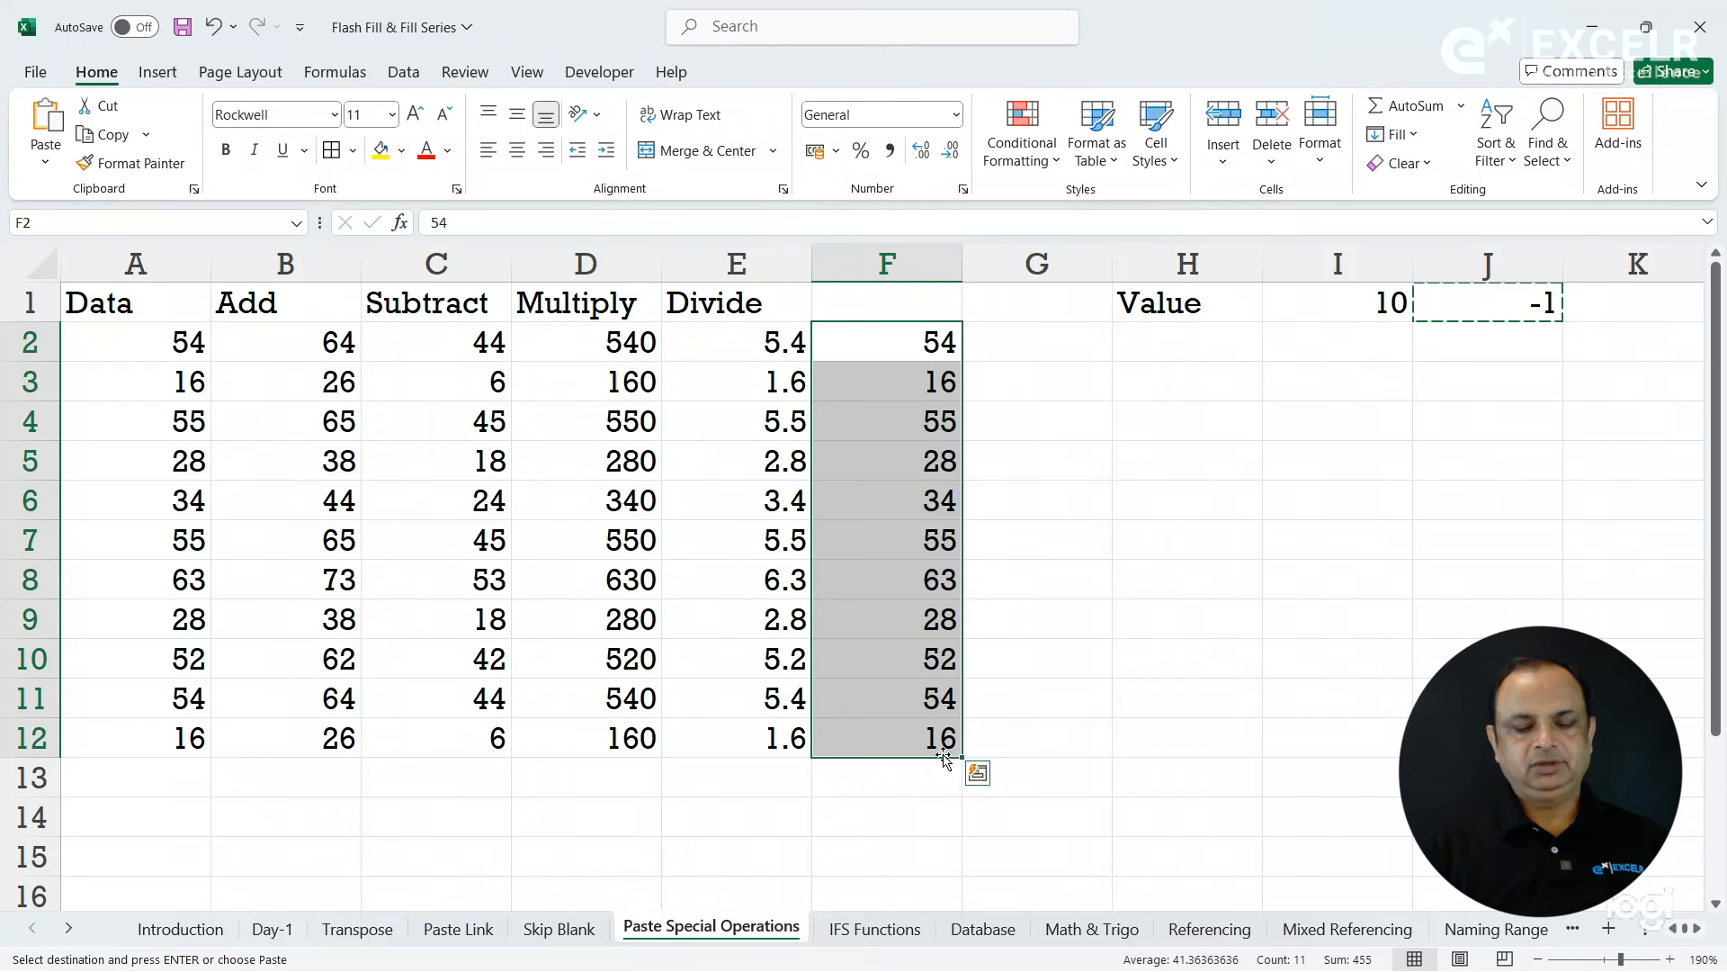
pyautogui.hotkey('ctrl', 'alt', 'v')
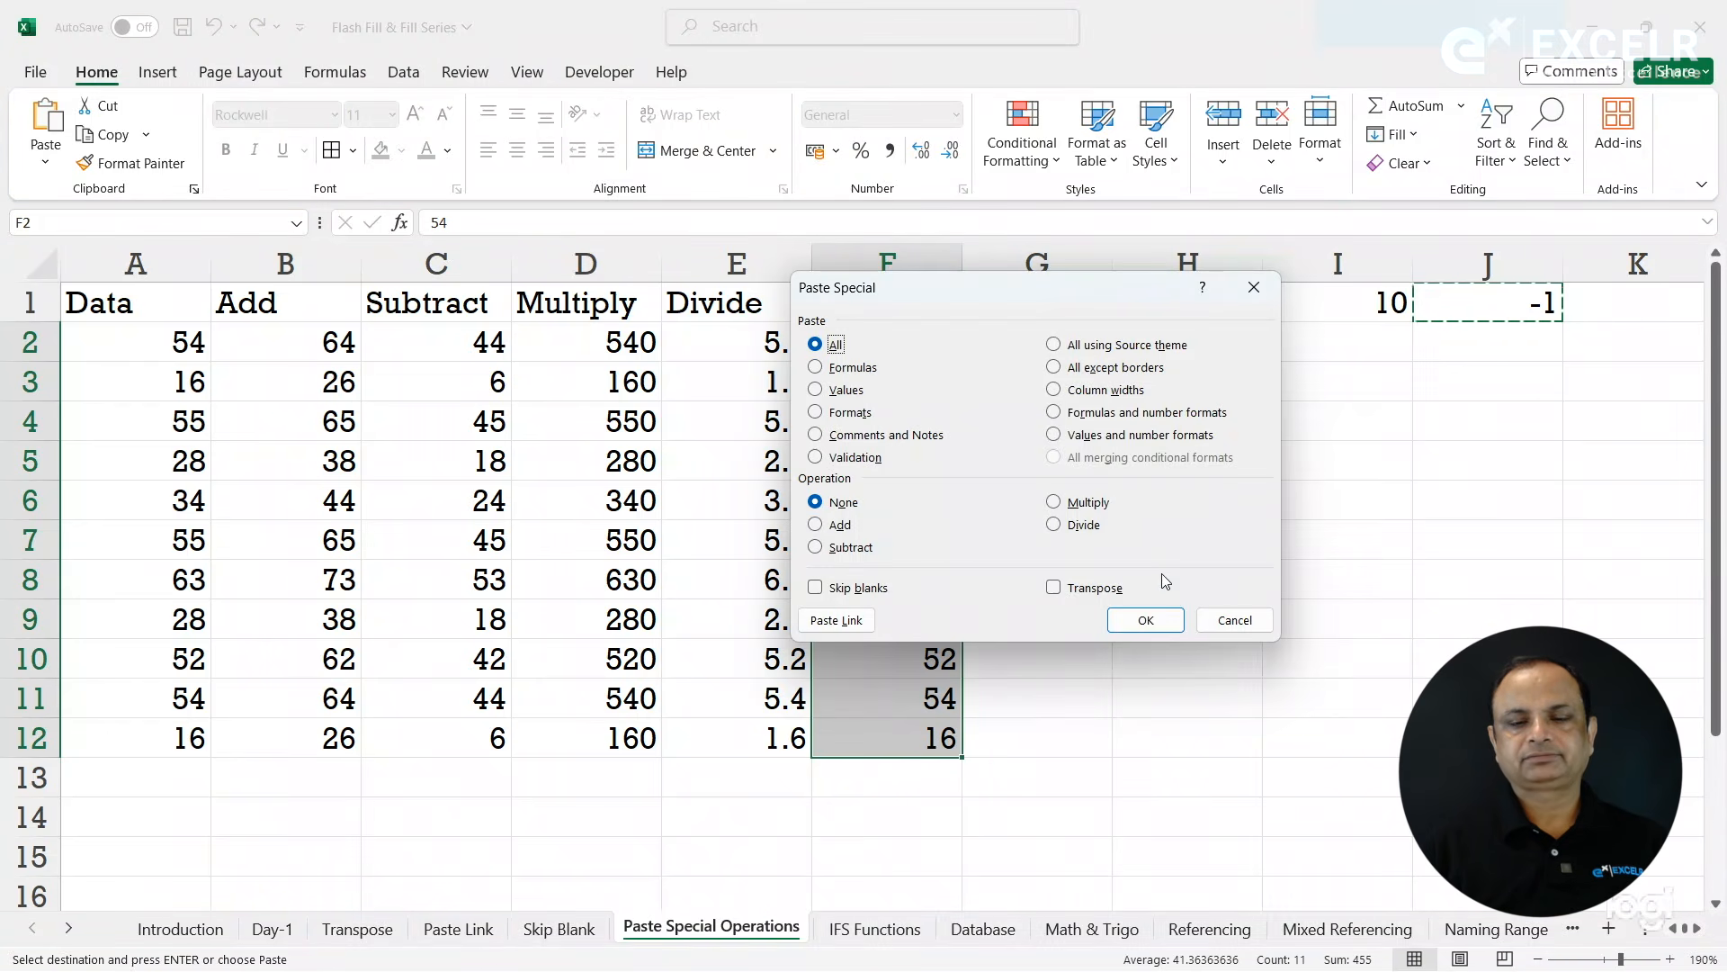
pyautogui.click(1091, 504)
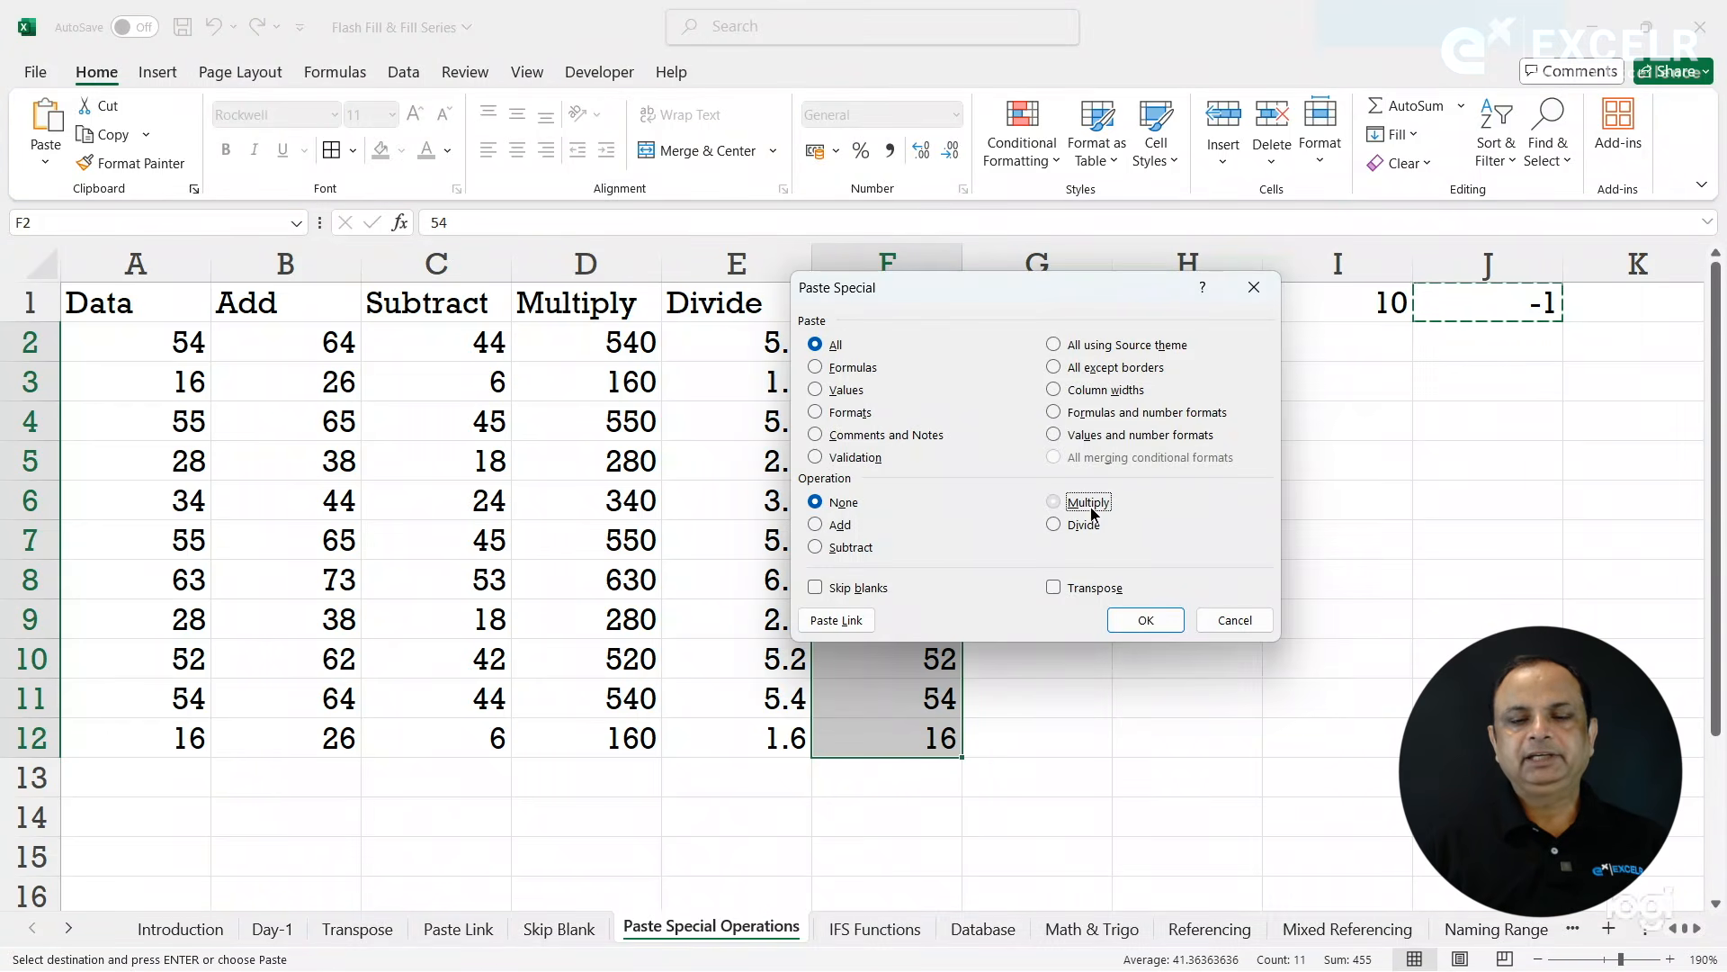
pyautogui.click(1172, 620)
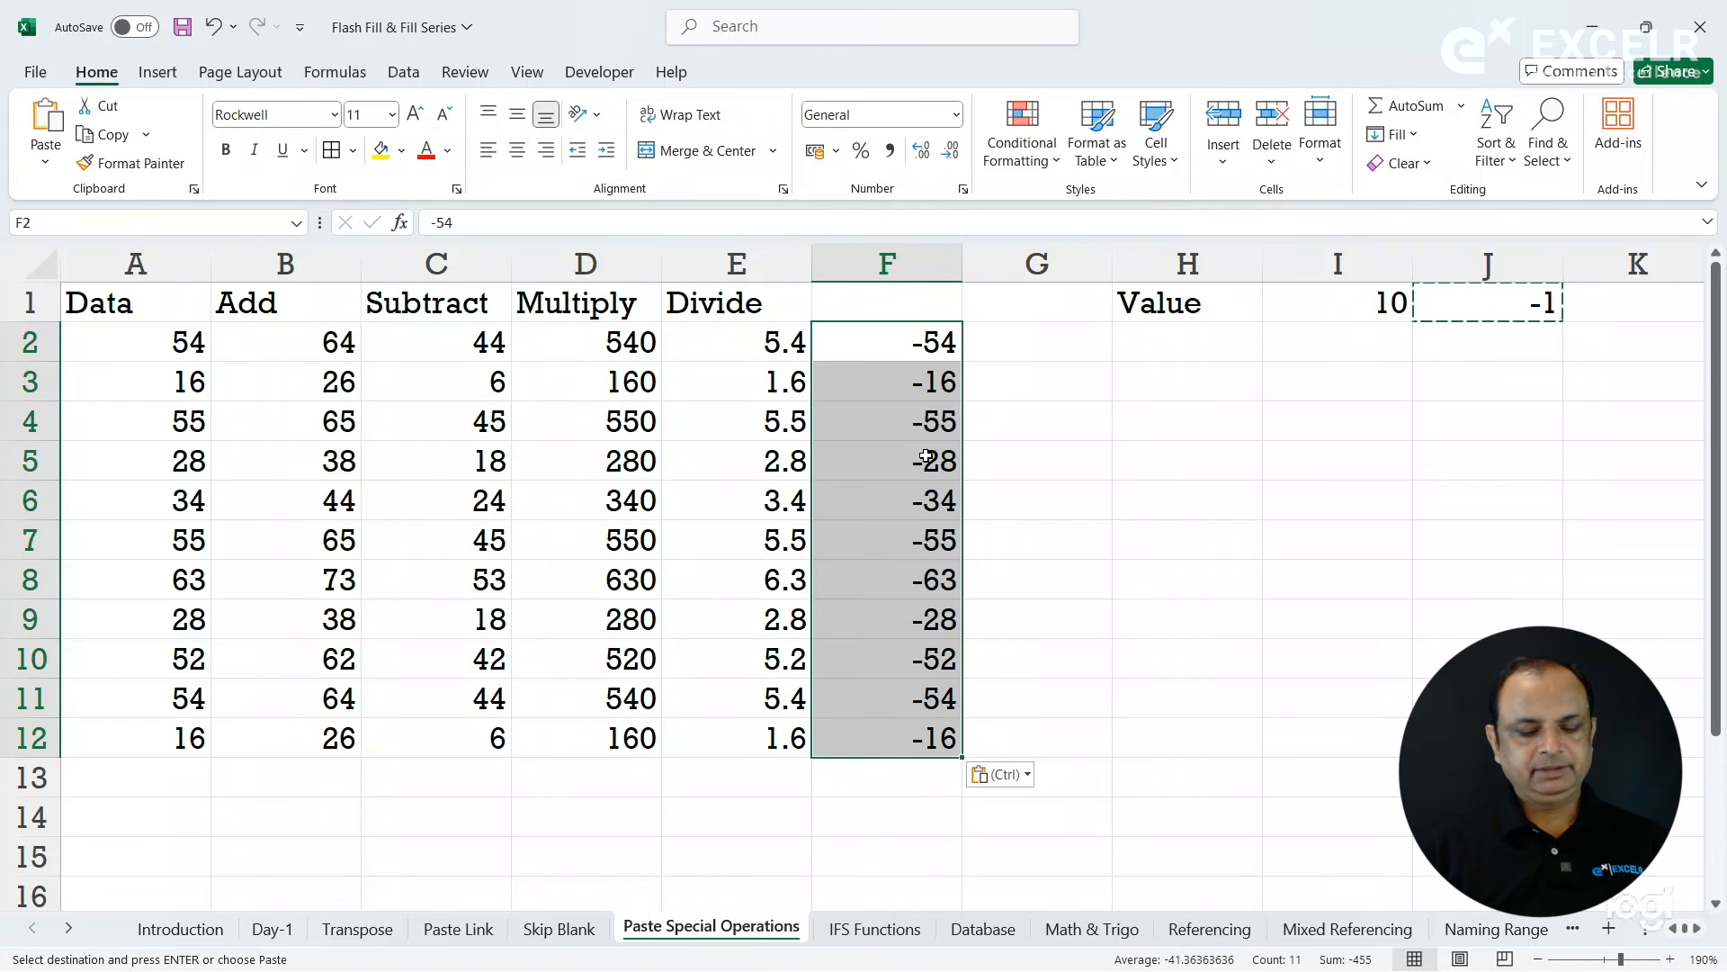
# - Multiply F2:F12 by the copied -1 once more with the Paste Special Multiply operation to turn the values positive
pyautogui.hotkey('ctrl', 'alt', 'v')
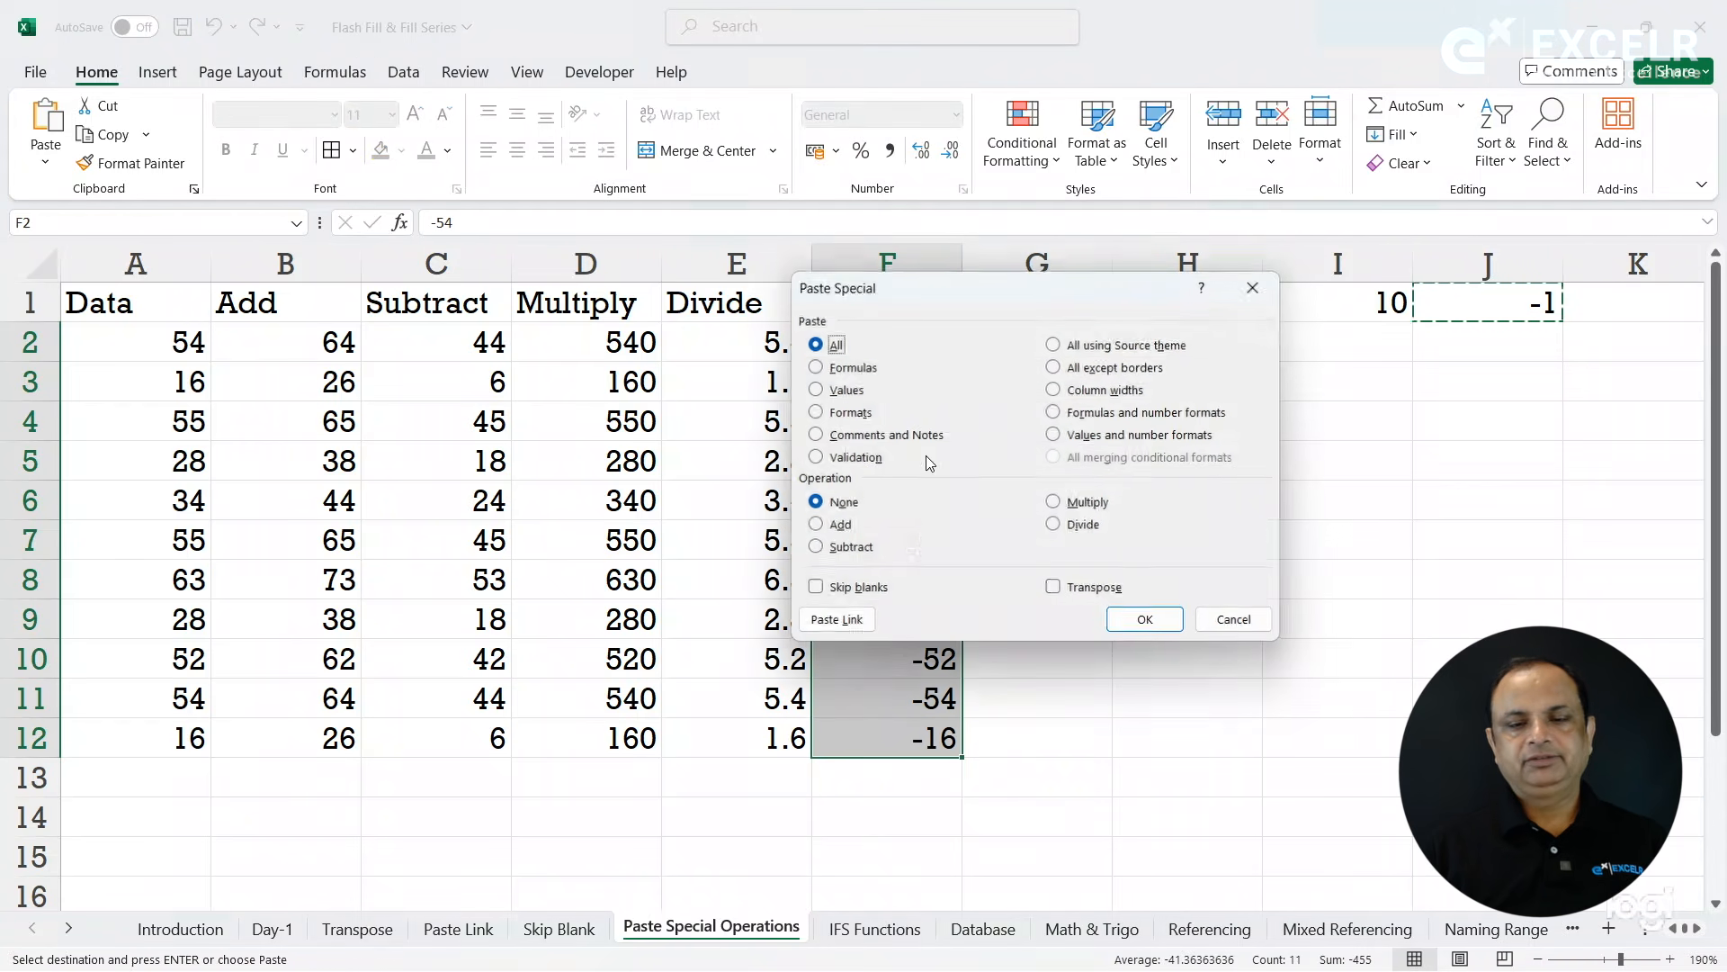
pyautogui.click(1088, 504)
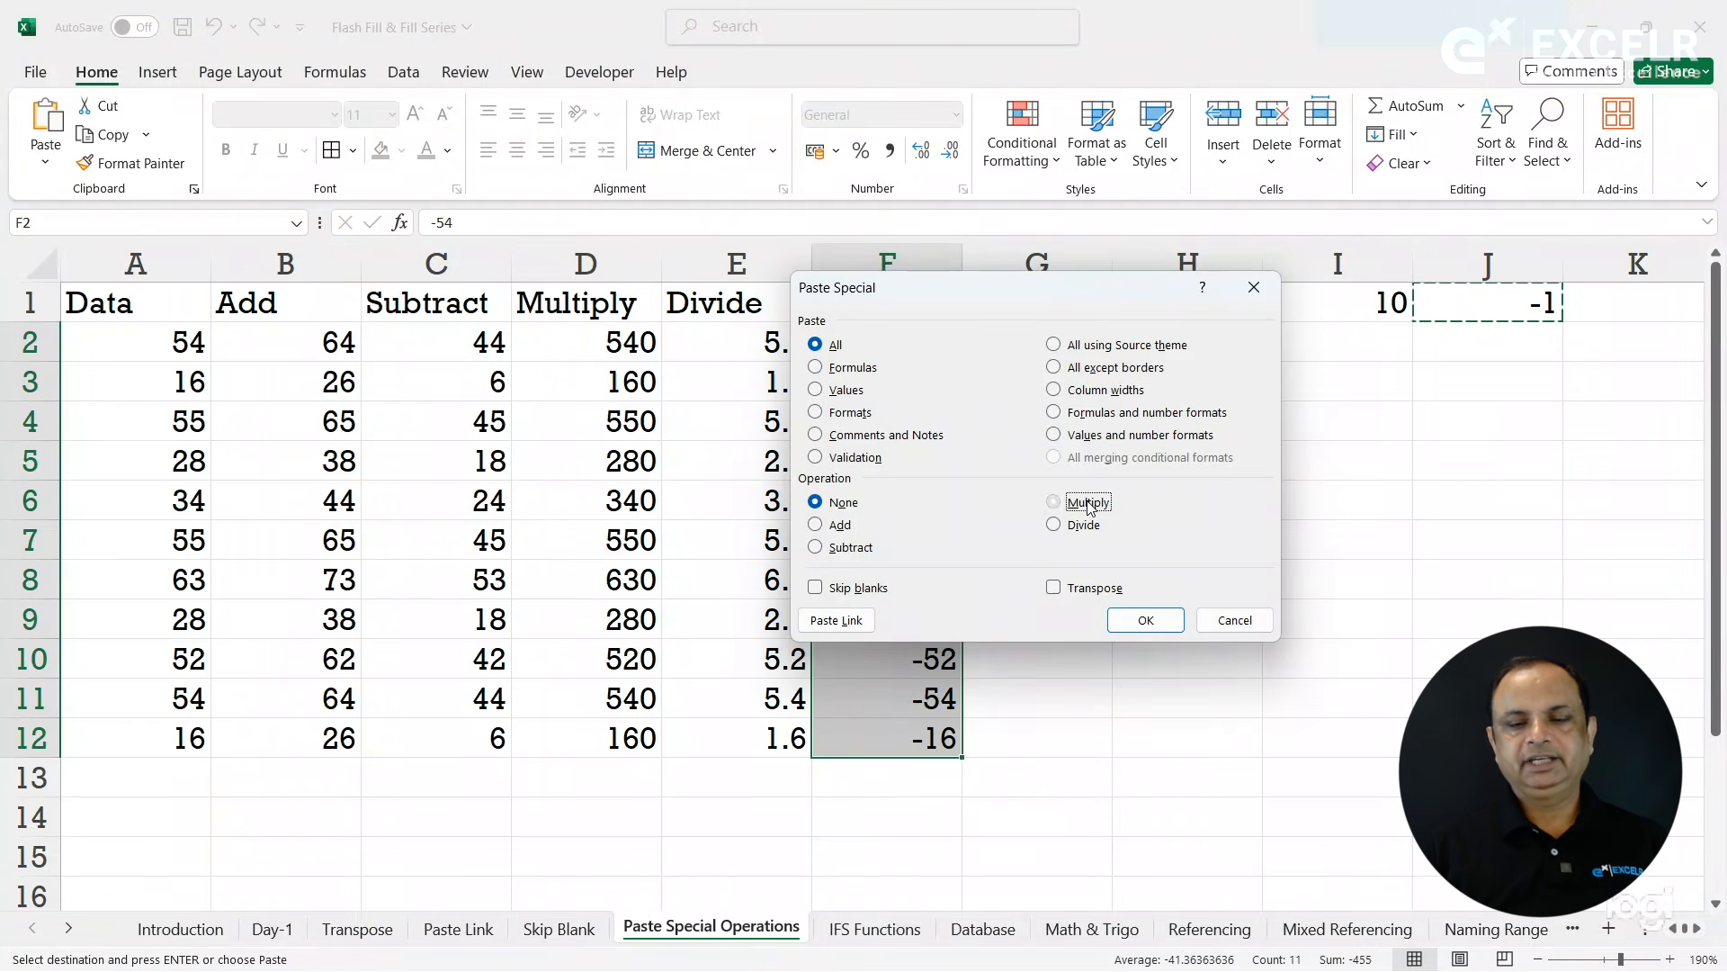
pyautogui.click(1146, 620)
pyautogui.click(1154, 619)
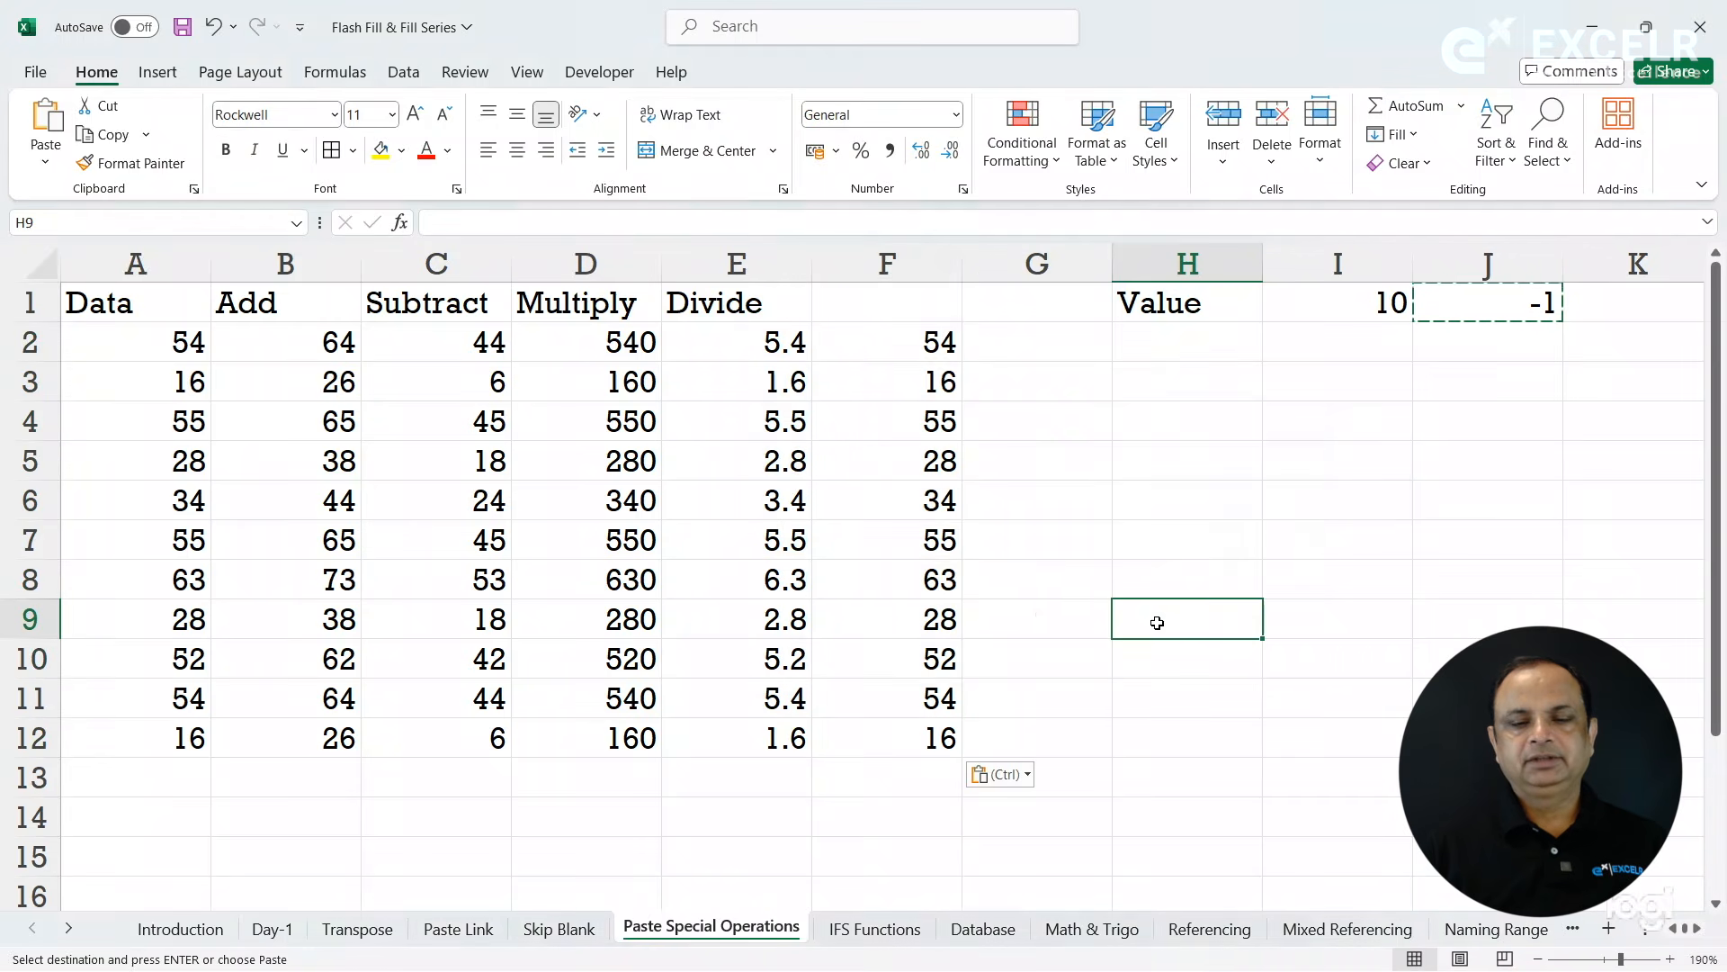
pyautogui.click(915, 452)
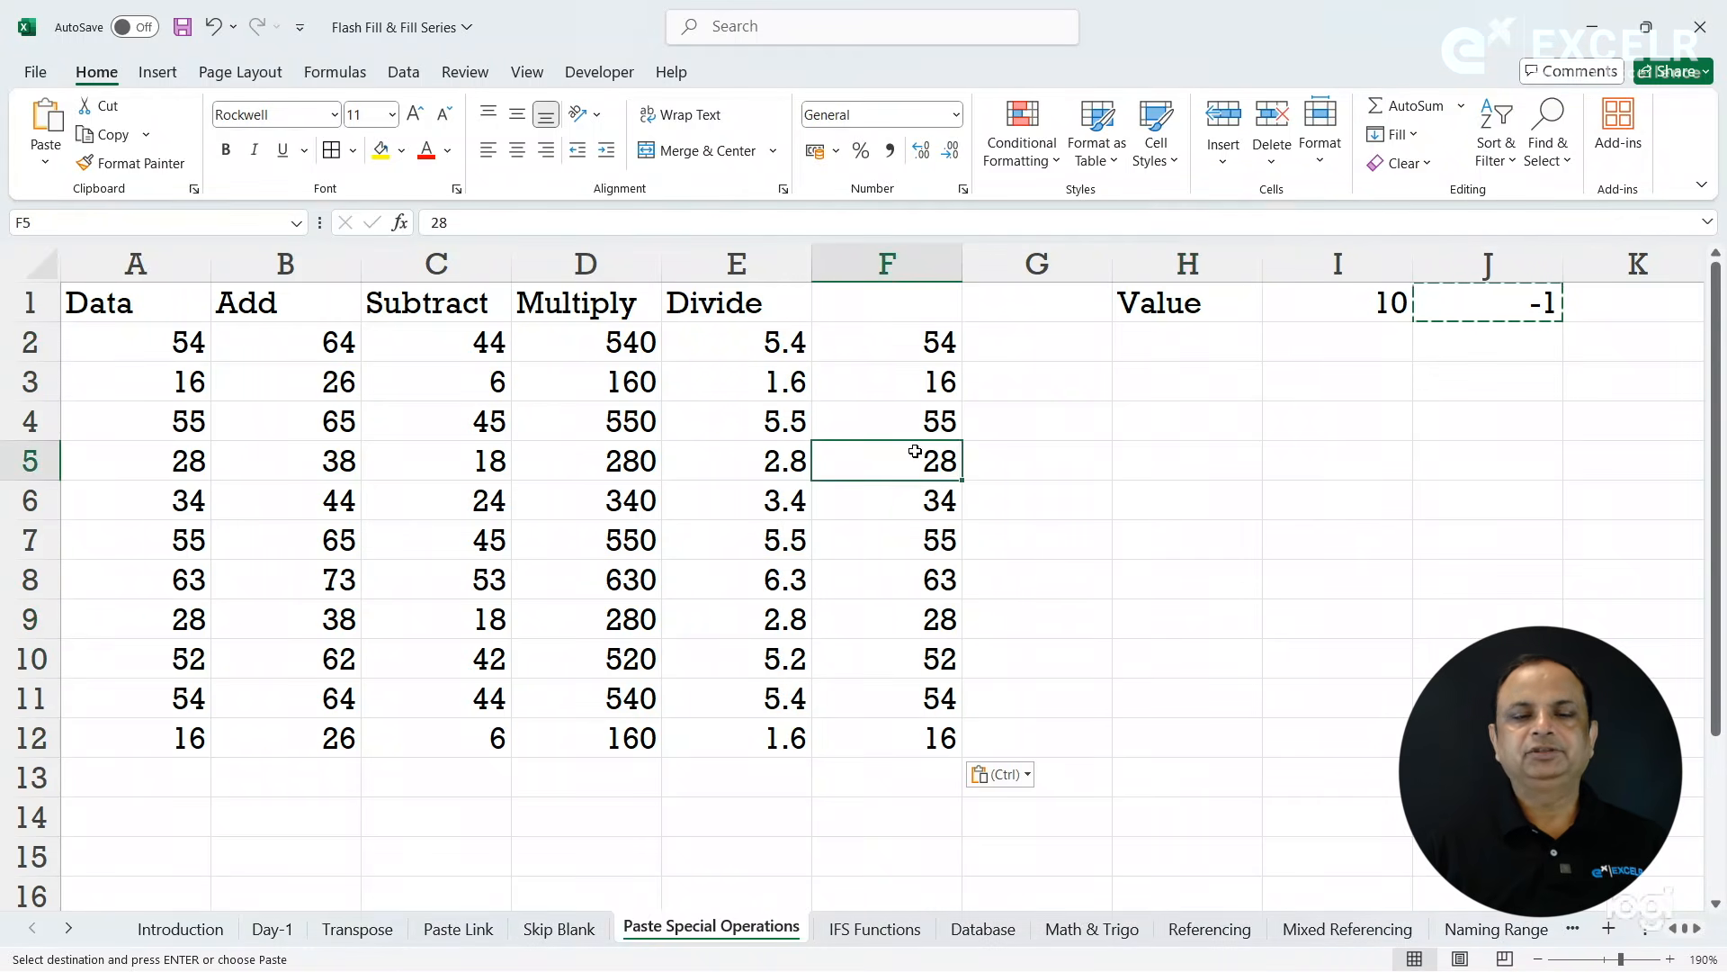
pyautogui.click(821, 428)
# - Open the Paste Special dialog for cell G4 to examine its paste and operation options, and cancel it
pyautogui.click(1065, 415)
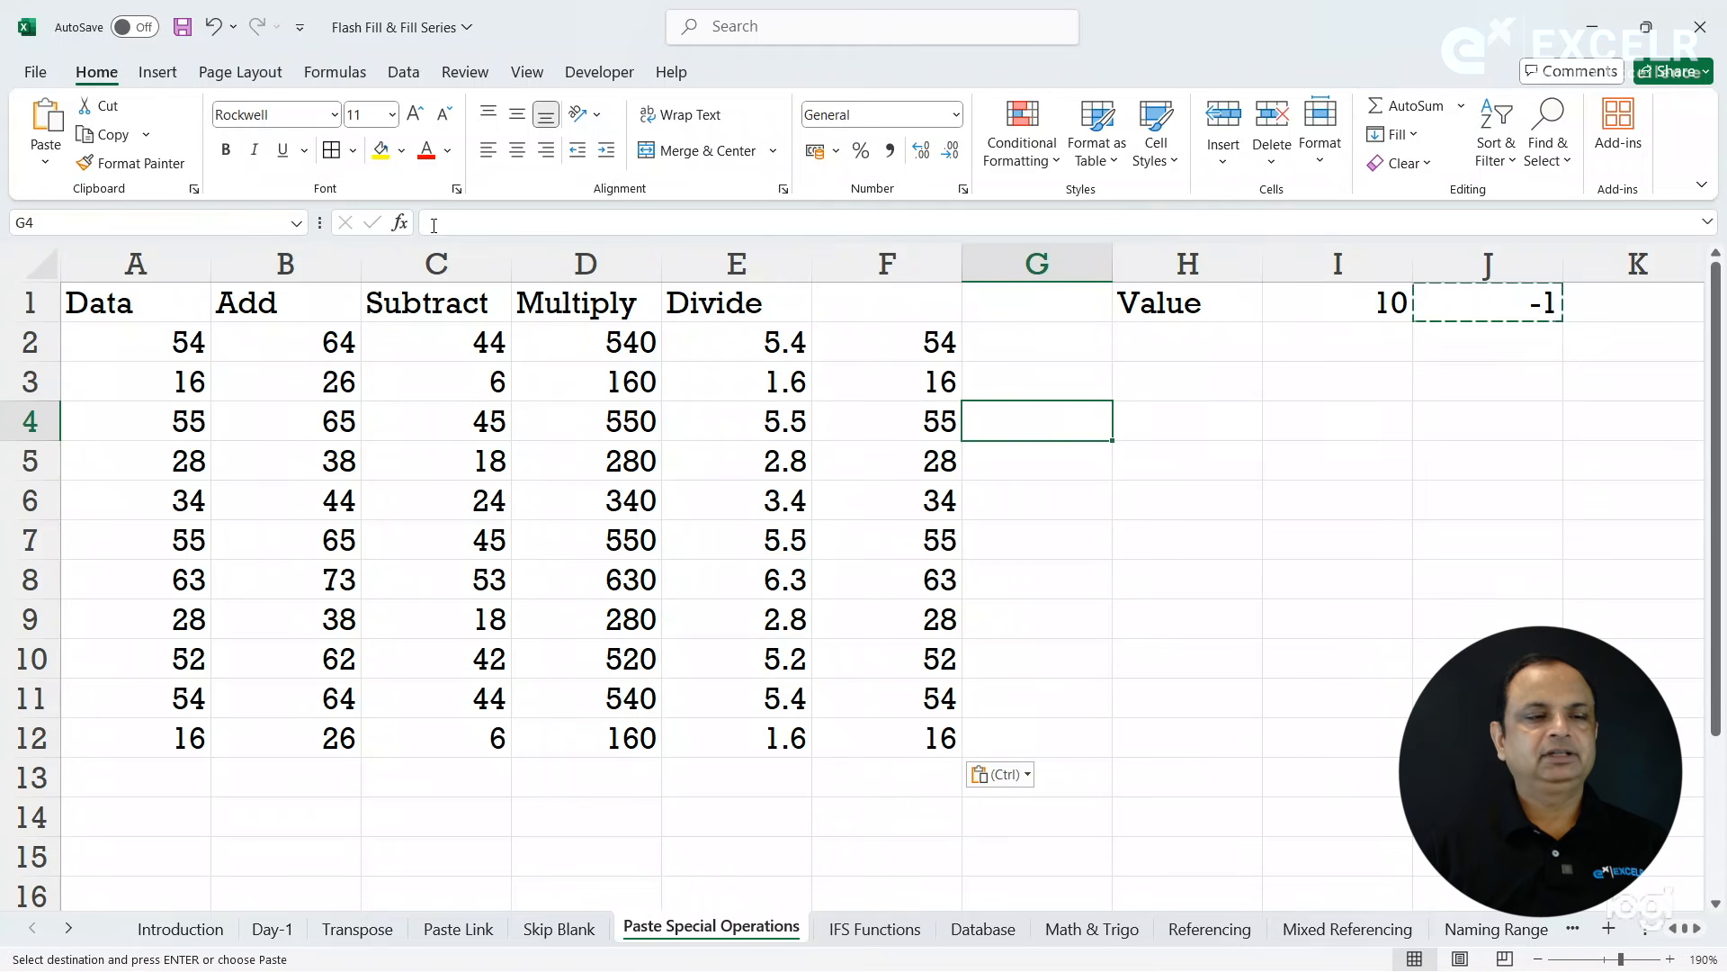
pyautogui.click(42, 162)
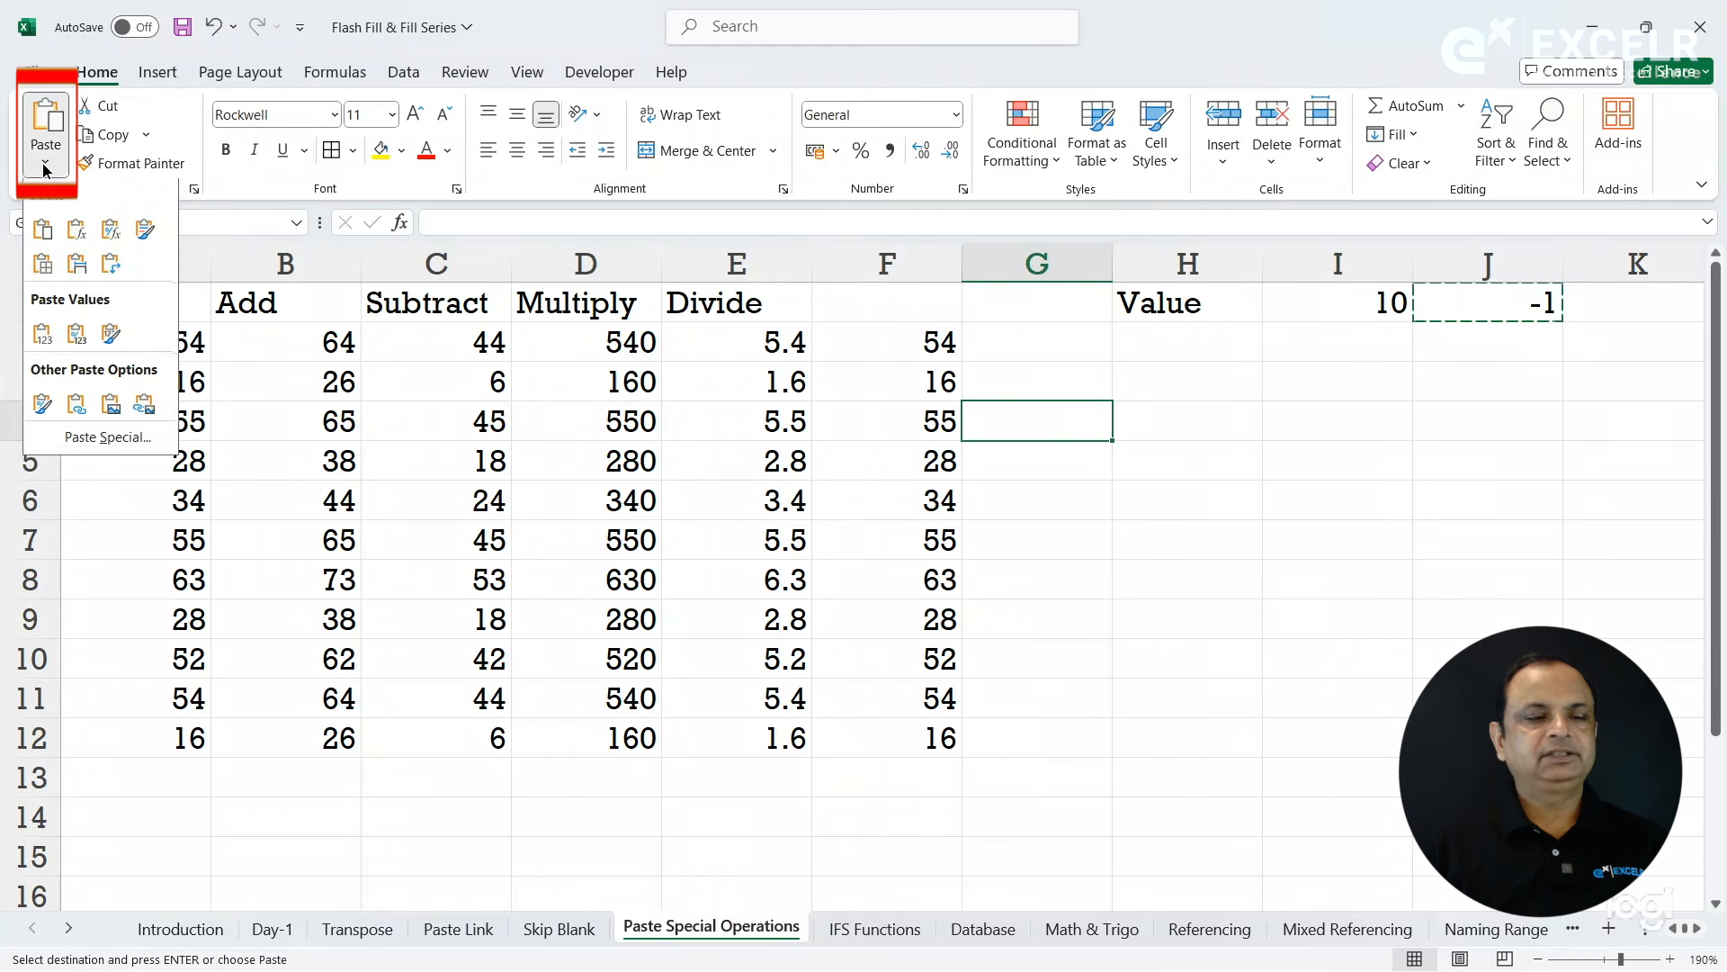
pyautogui.click(149, 441)
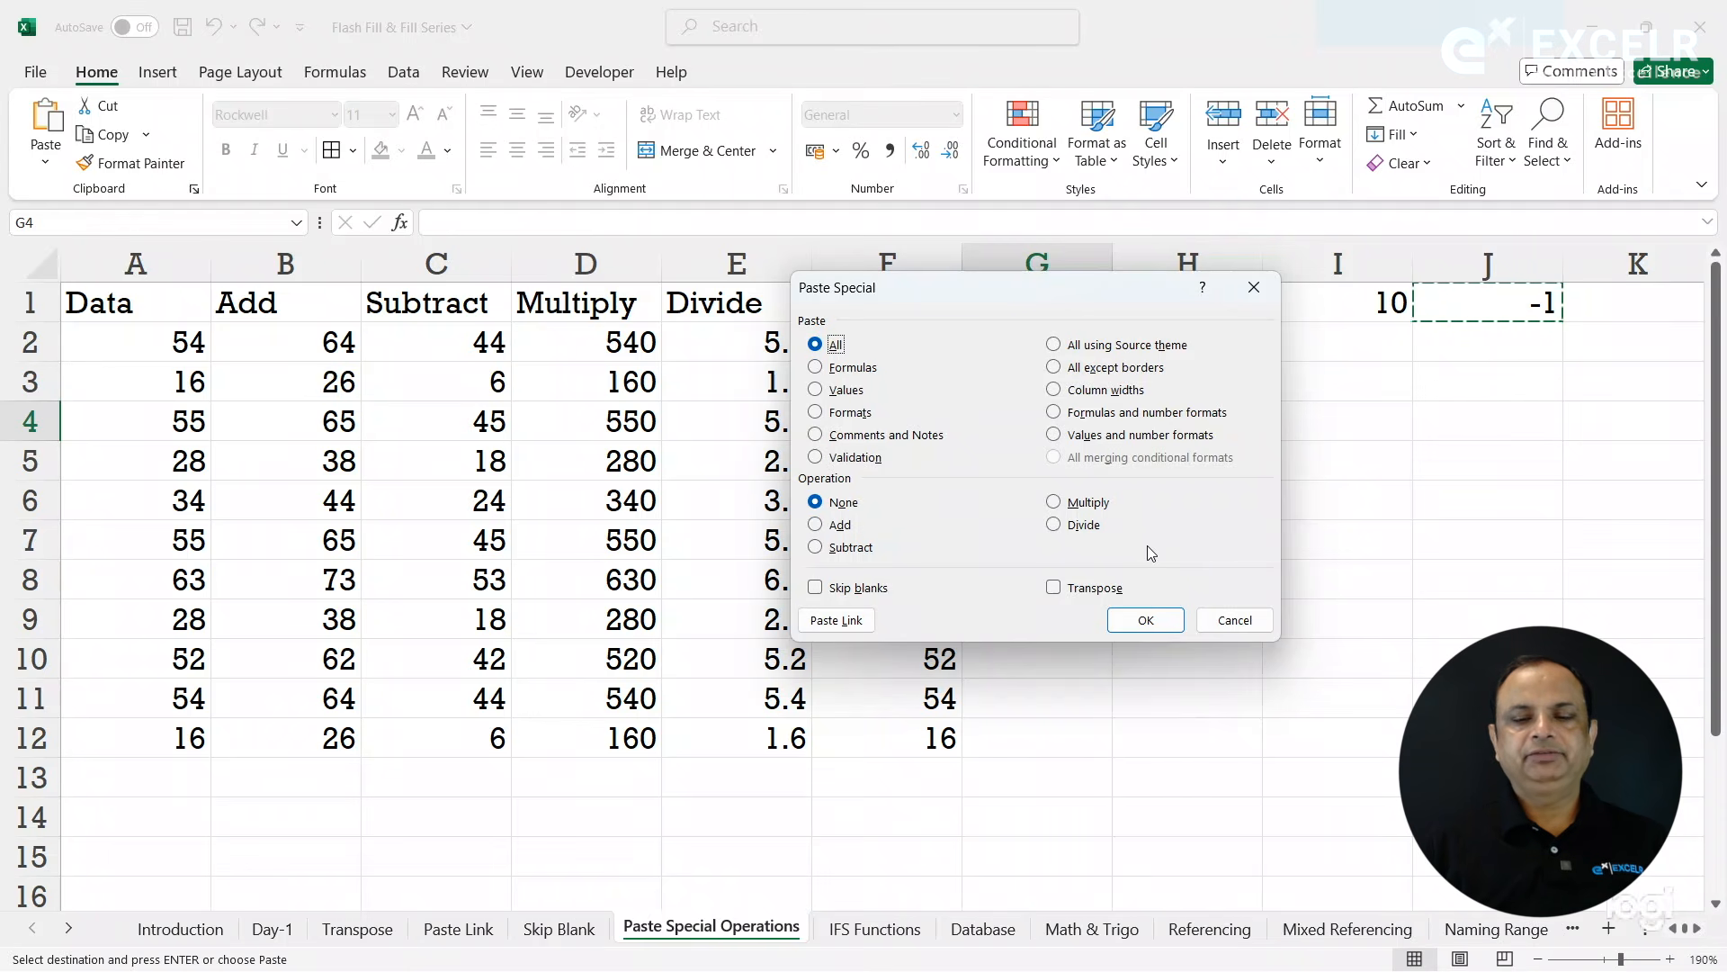
pyautogui.click(1247, 619)
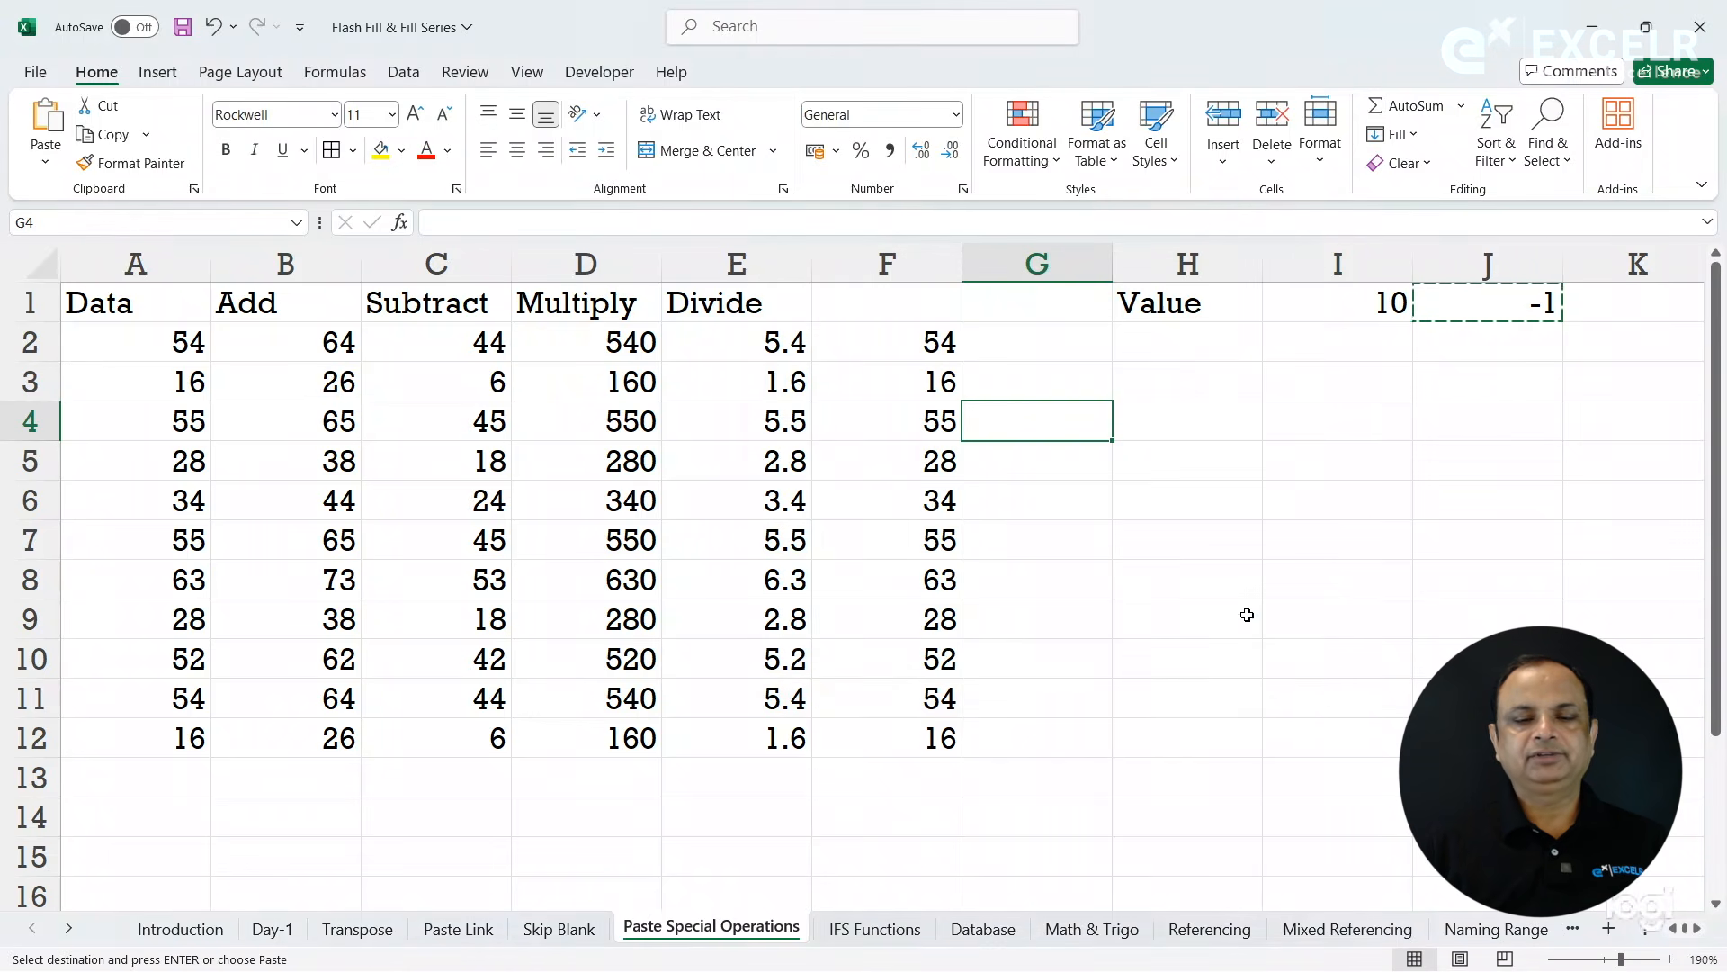
pyautogui.click(1153, 596)
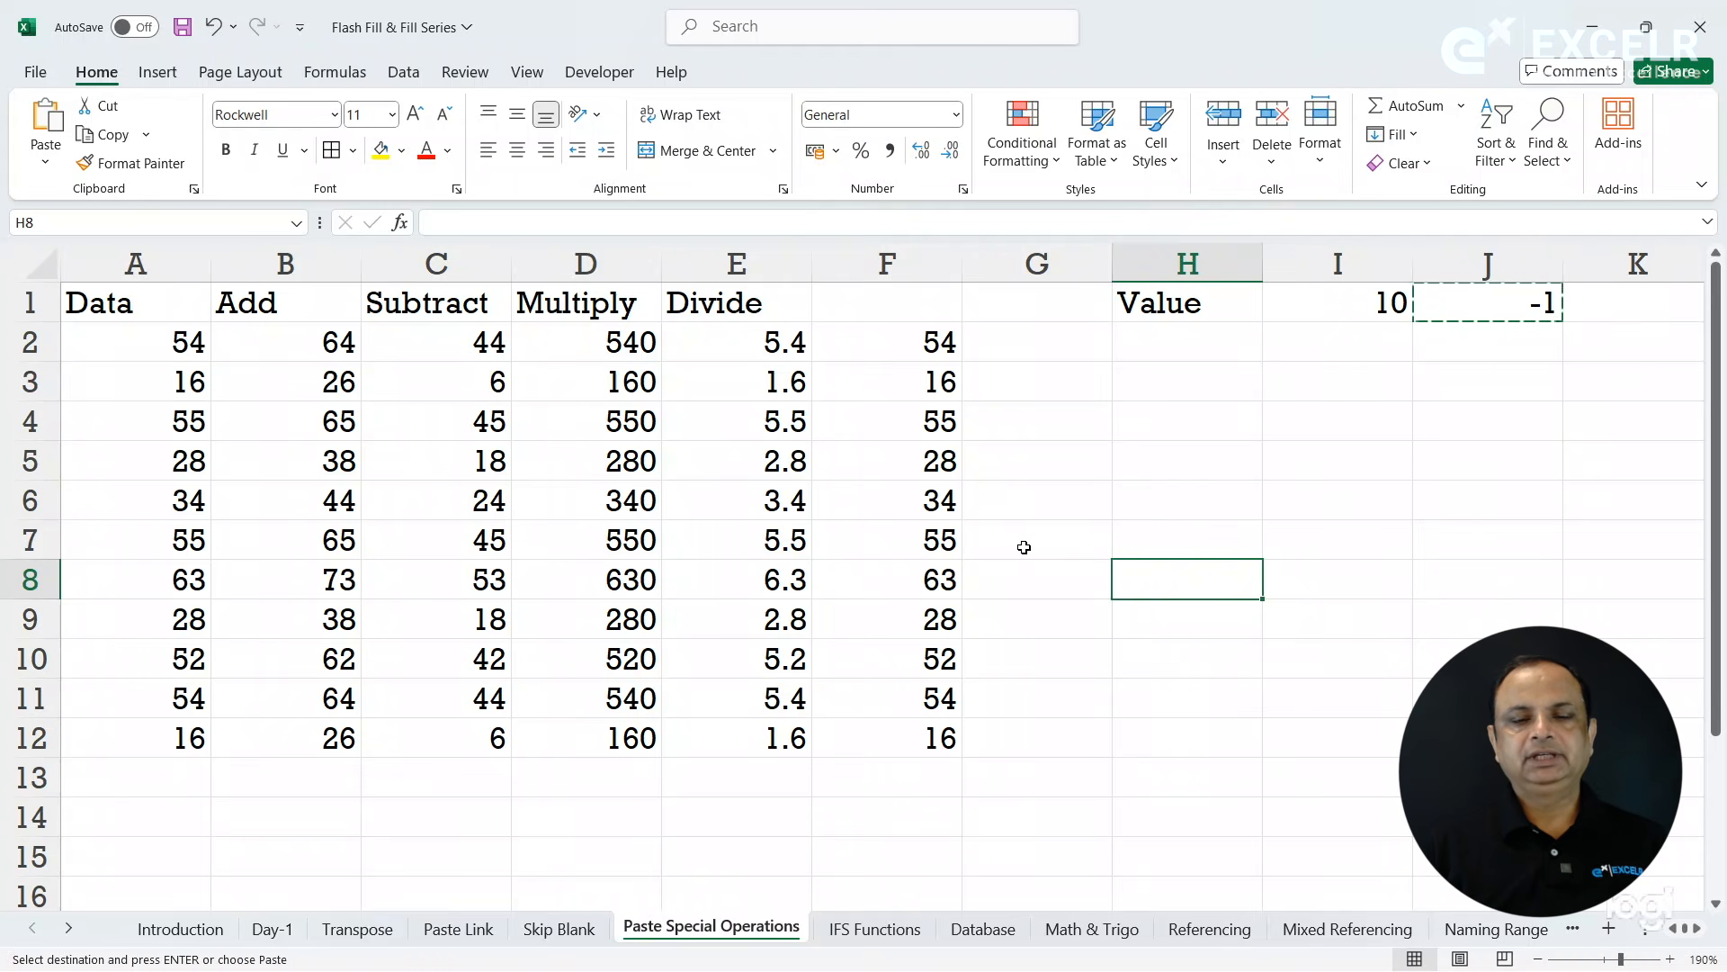
# - Insert a new note on cell F8 and move its box beside the cell, over columns G to I
pyautogui.click(932, 576)
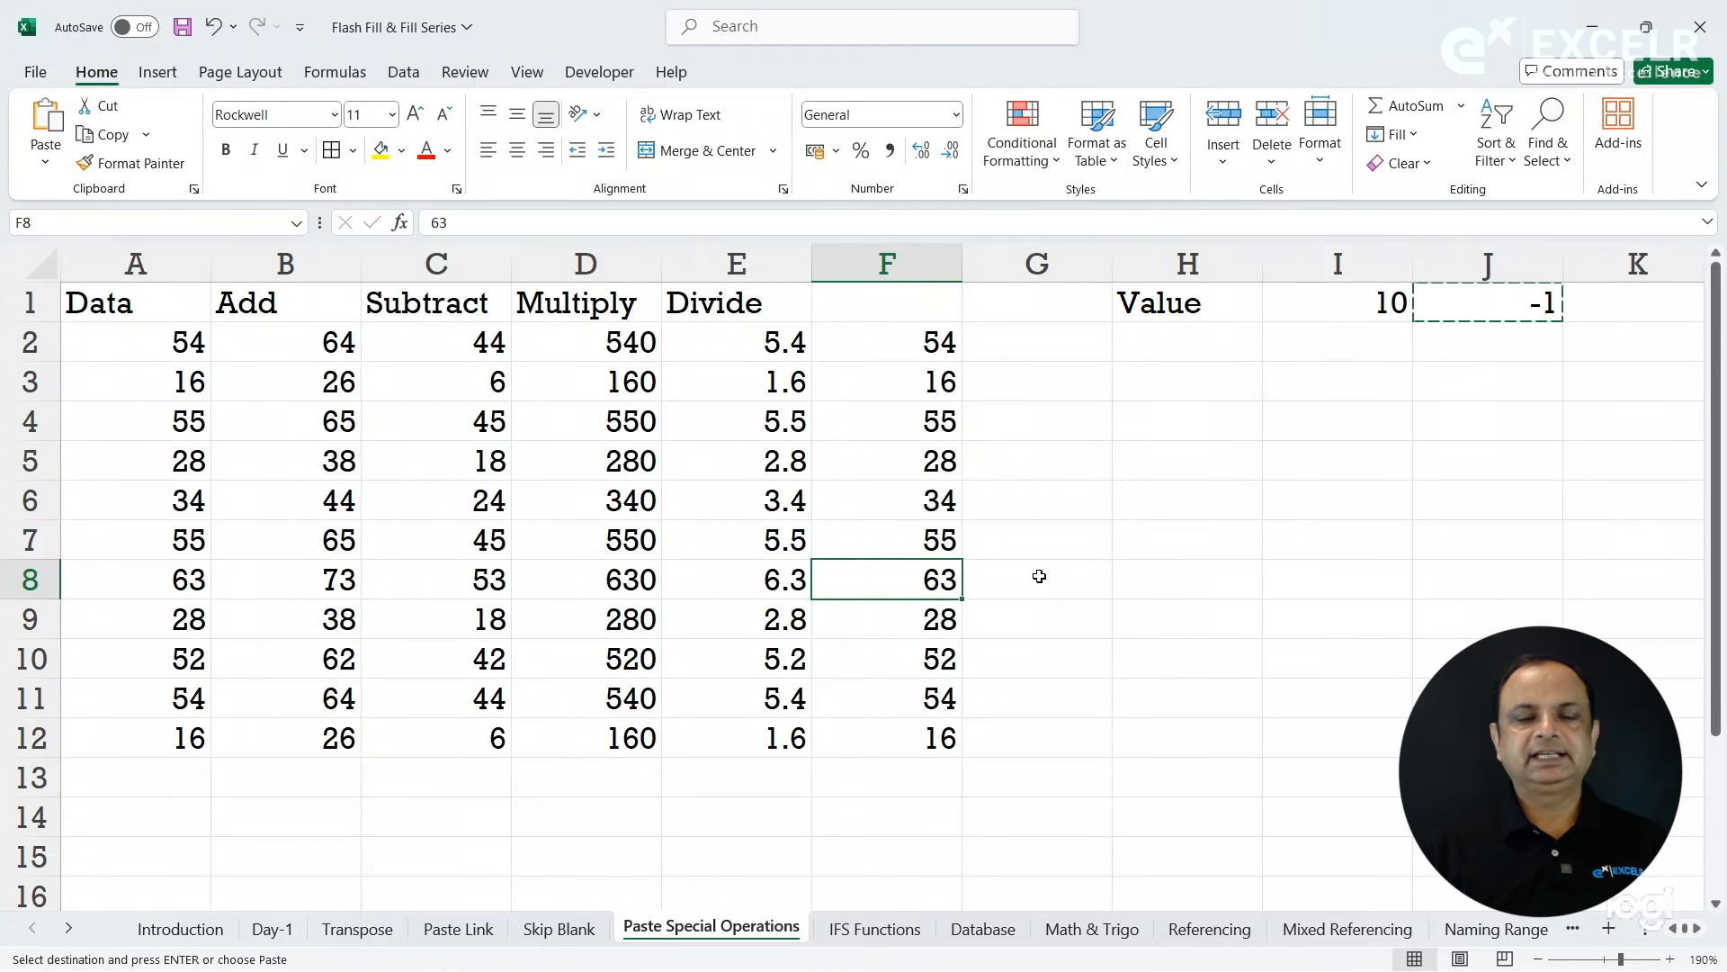
pyautogui.rightClick(922, 576)
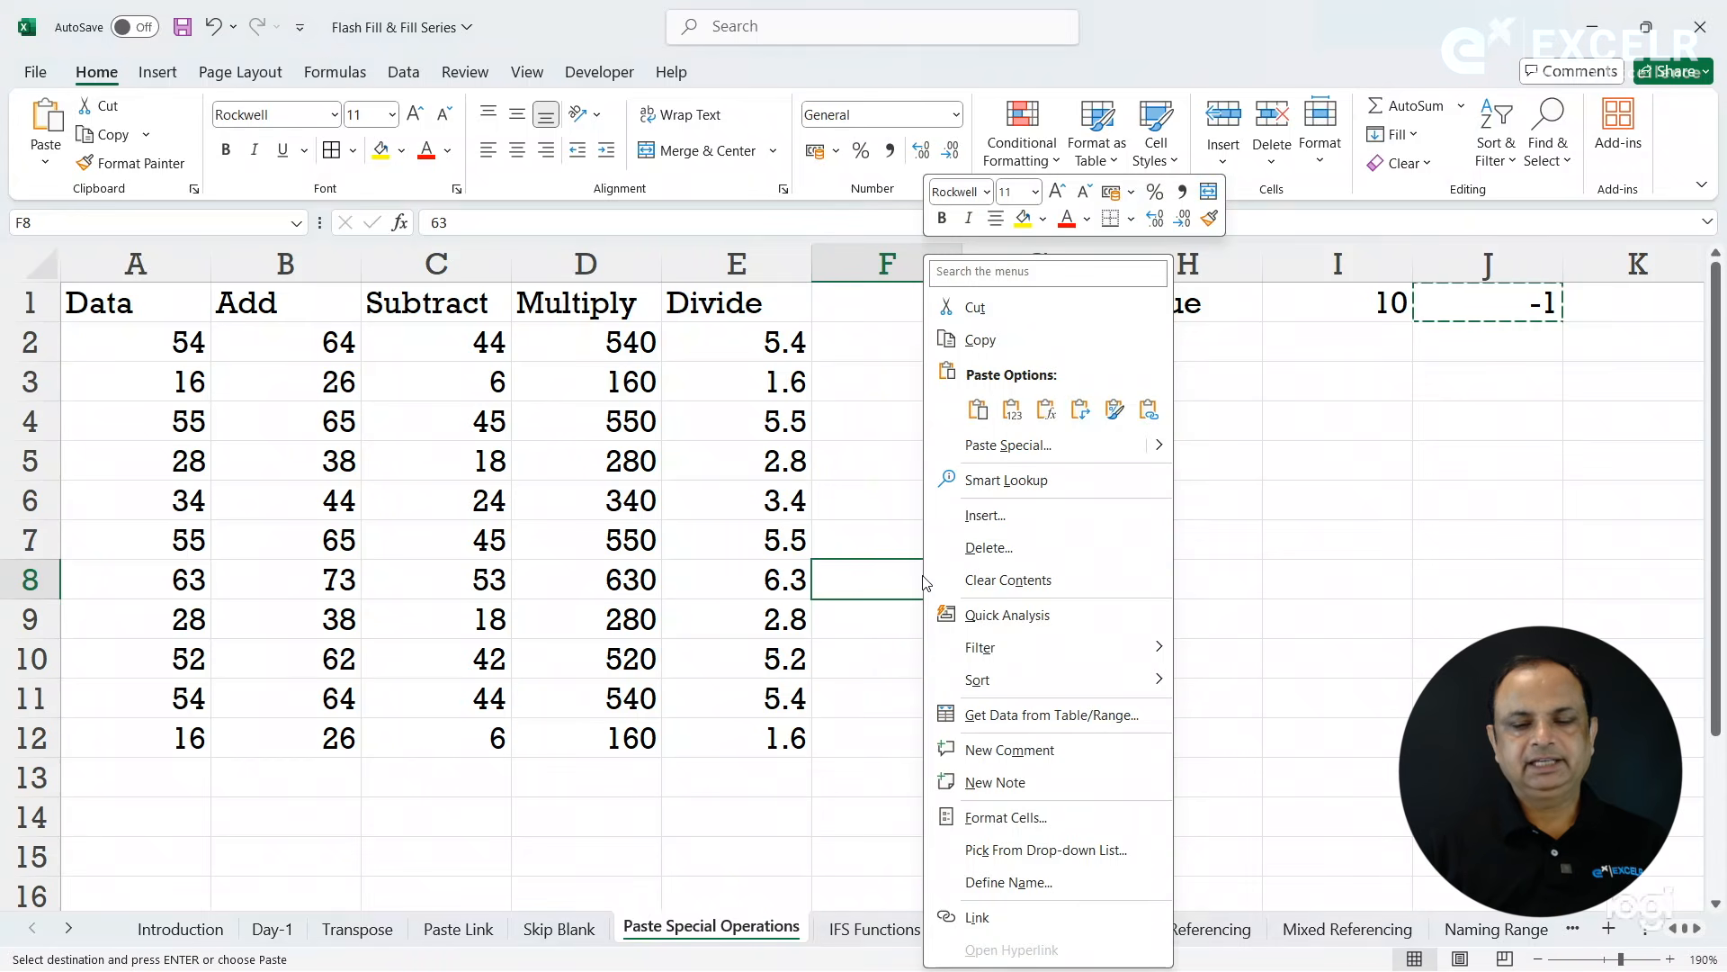
pyautogui.click(1026, 786)
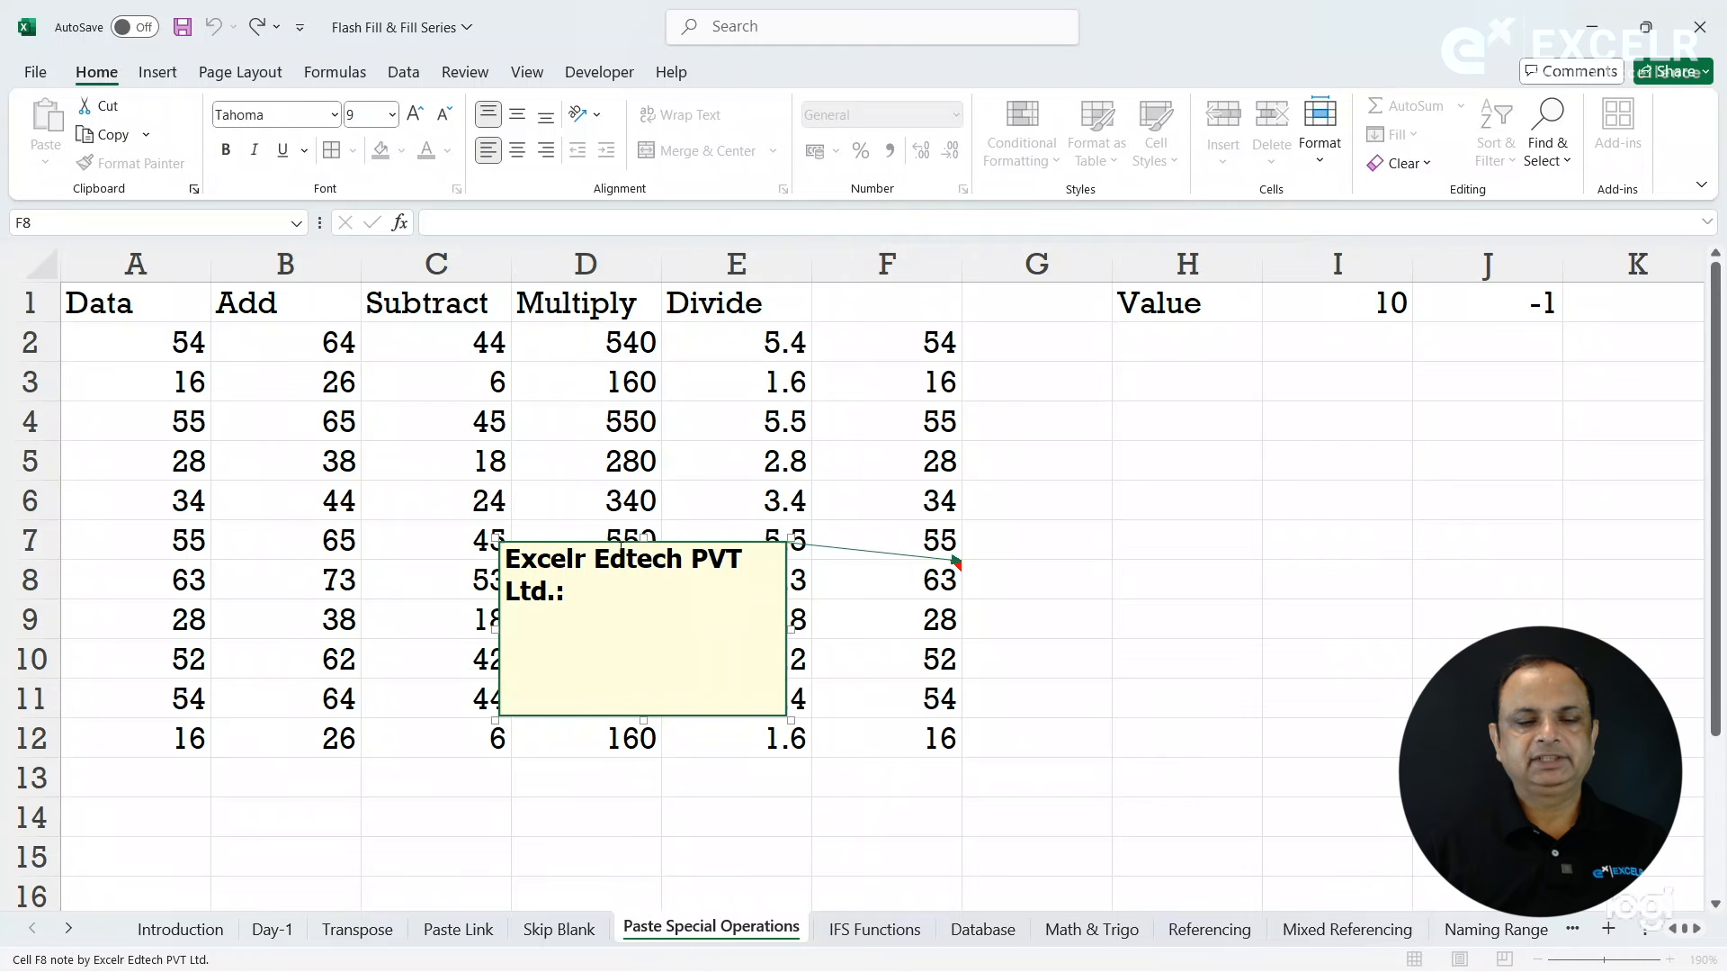
pyautogui.moveTo(593, 558); pyautogui.dragTo(838, 560)
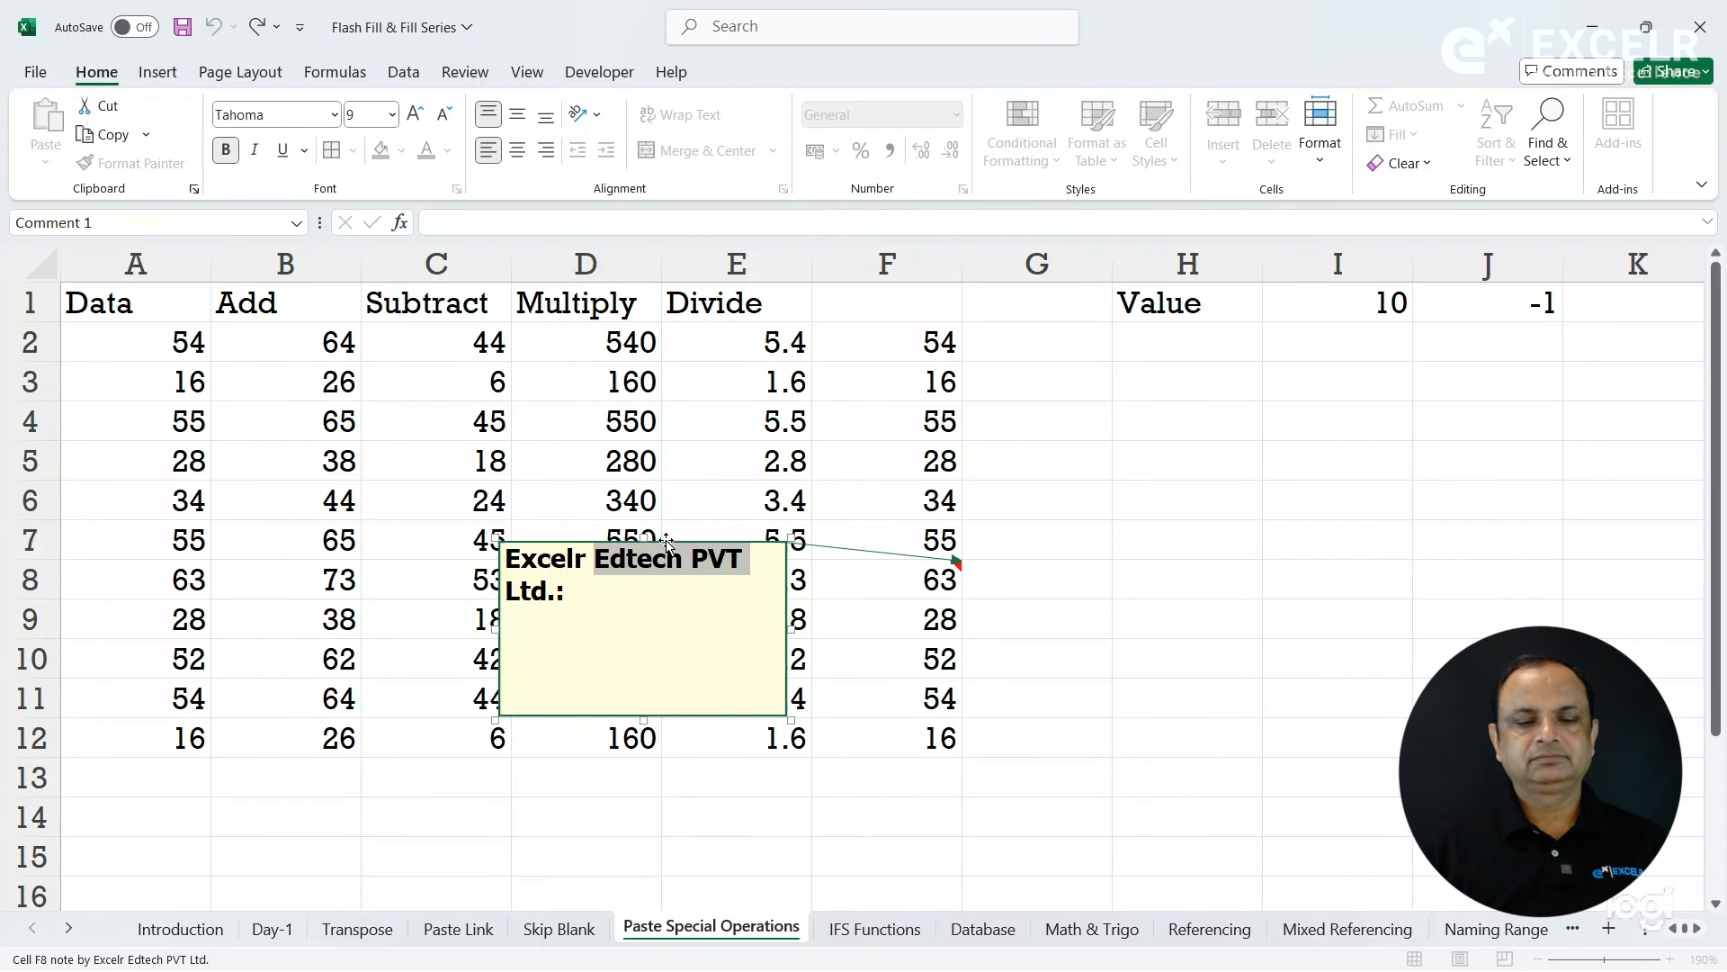
pyautogui.moveTo(666, 537); pyautogui.dragTo(1226, 567)
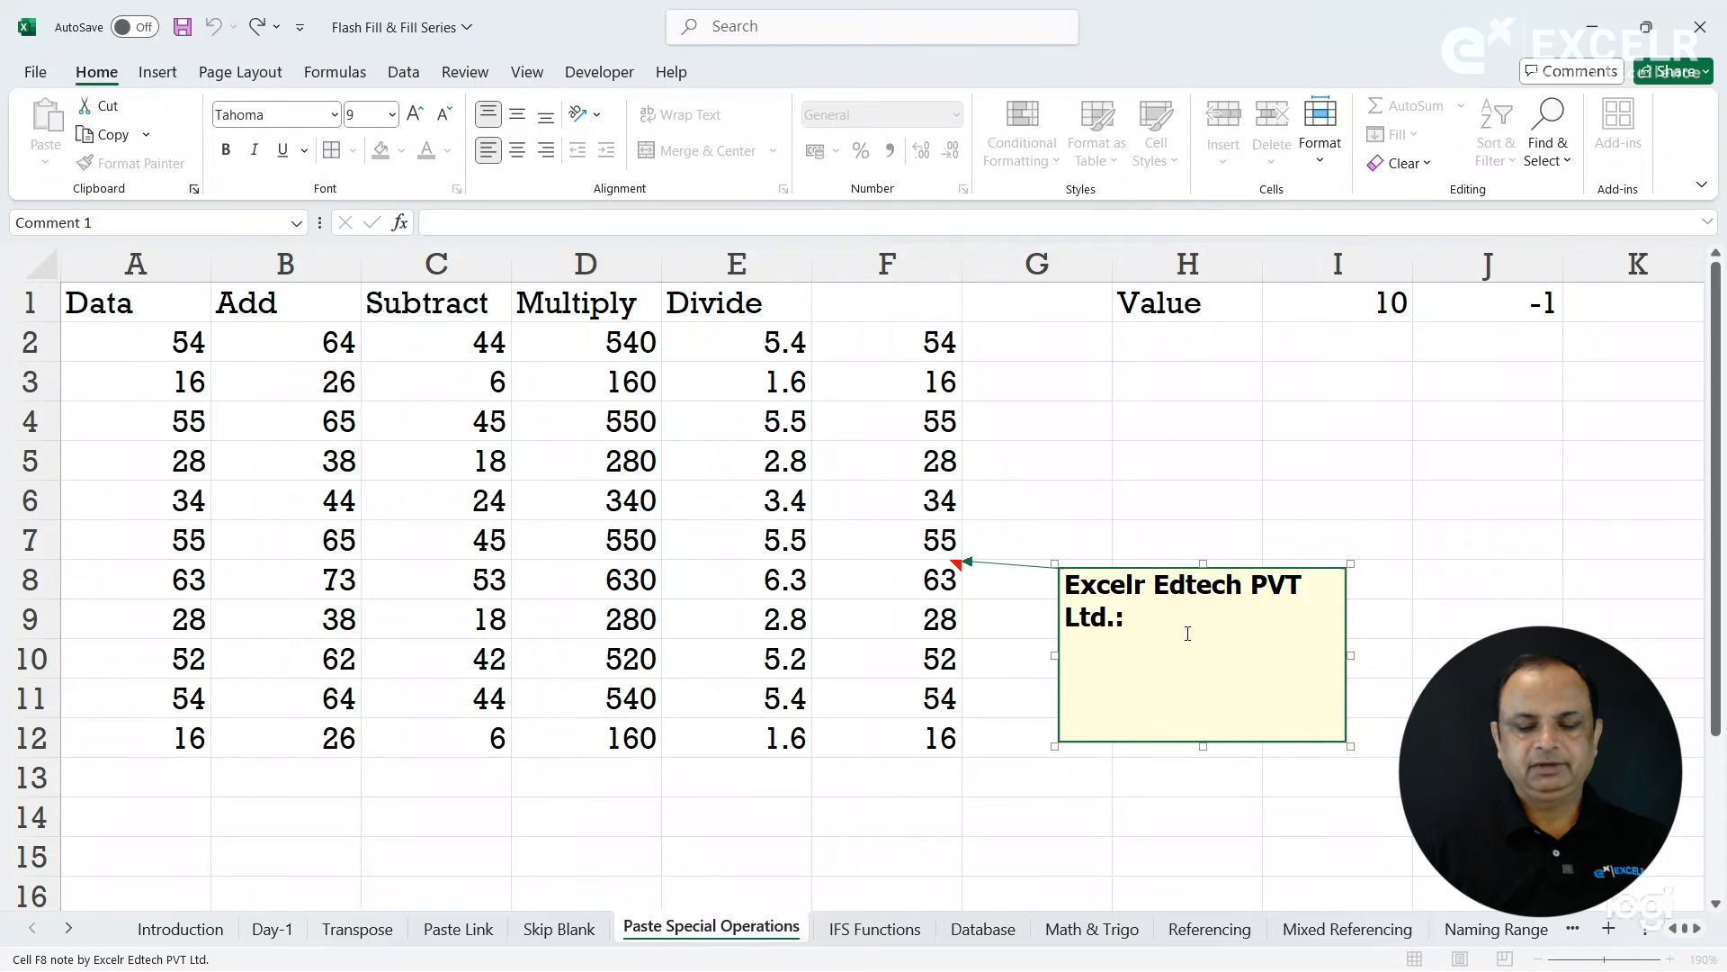
# - Write "Maximum Value" in the F8 note, one blank line below the author heading, and finish editing
pyautogui.press('Return')
pyautogui.write('MA')
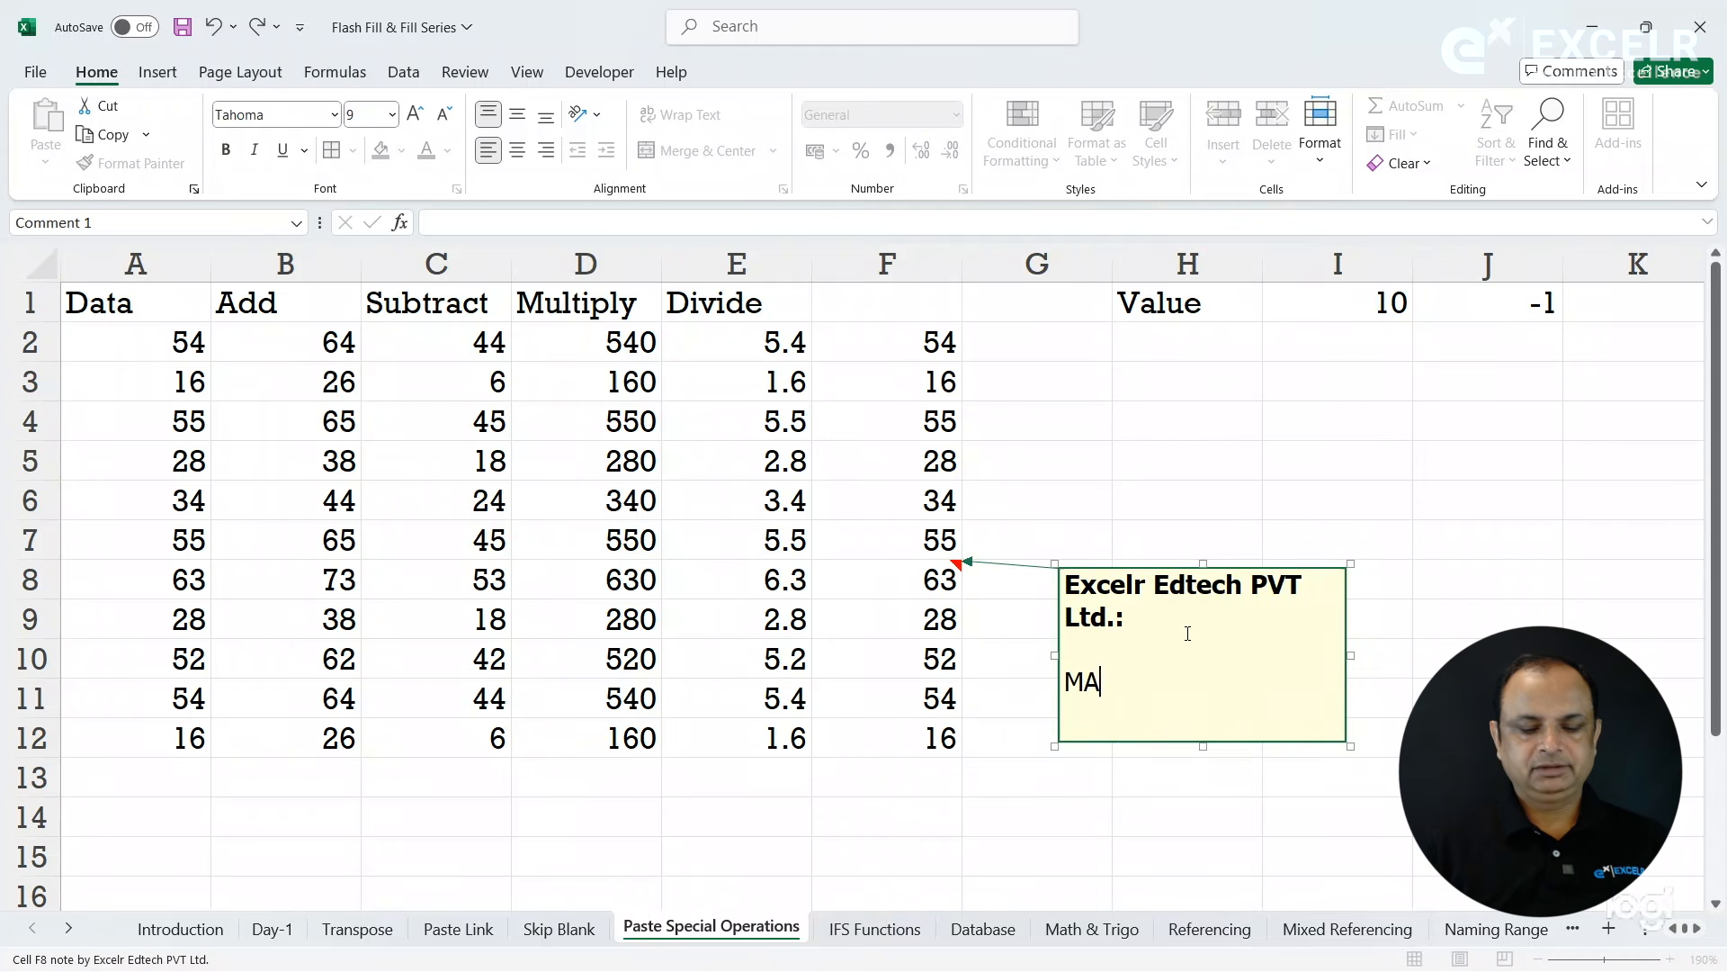
pyautogui.press('BackSpace')
pyautogui.write('a')
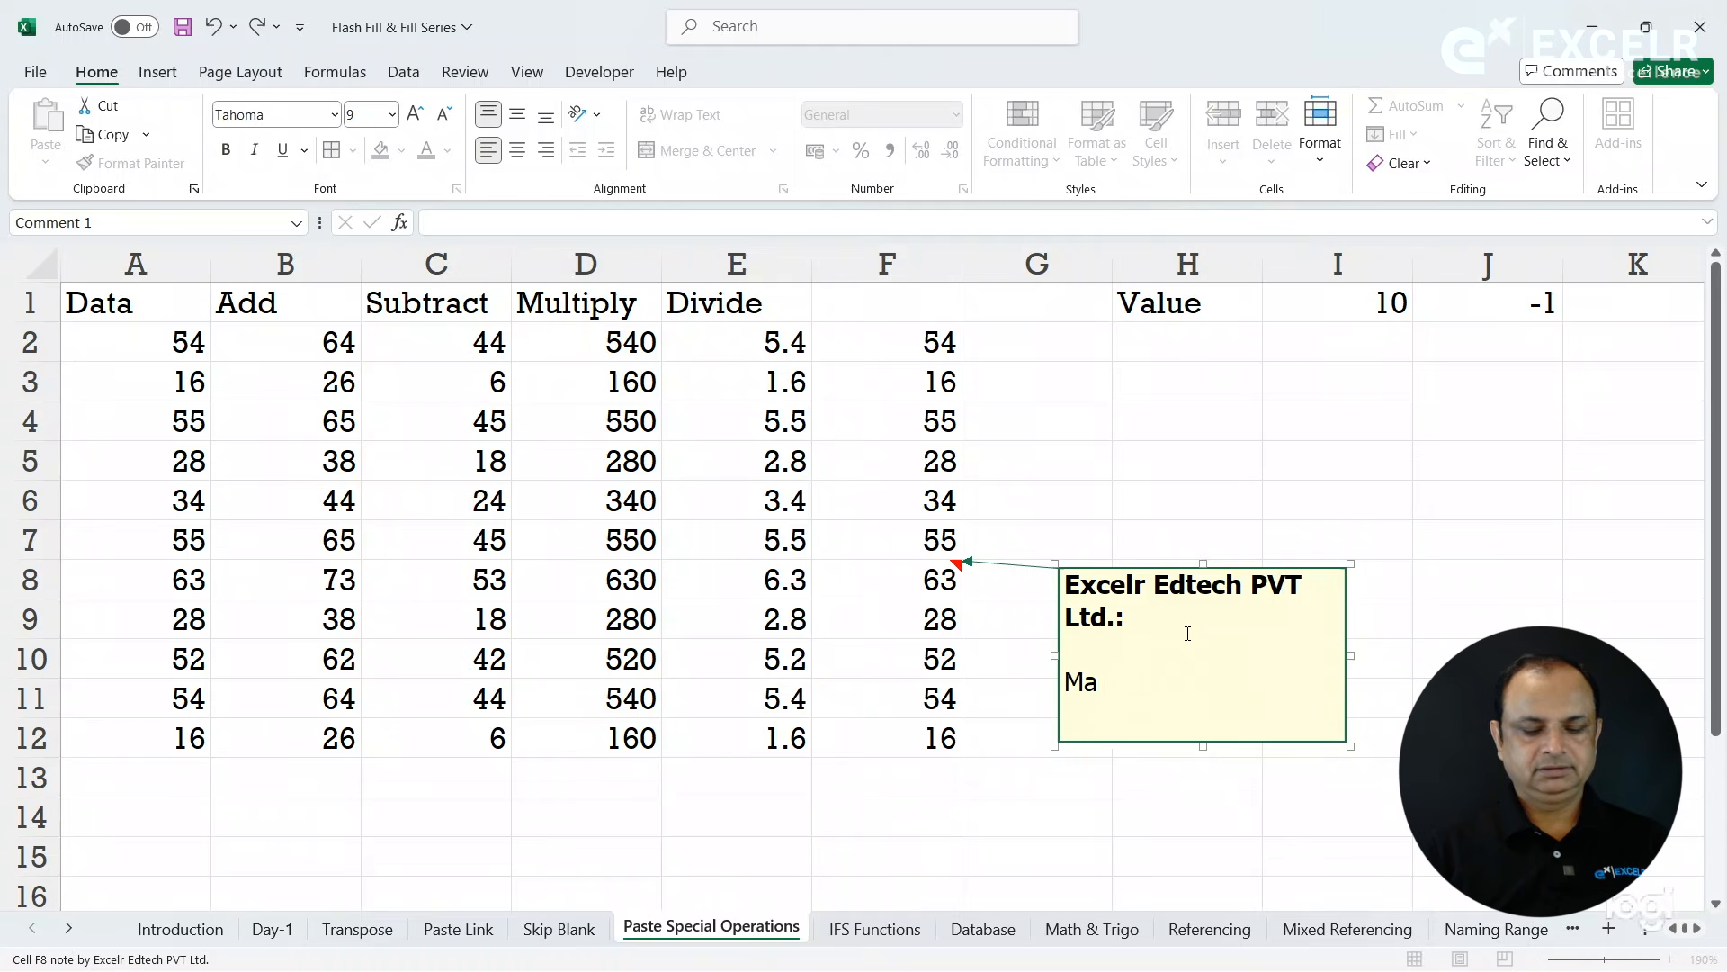
pyautogui.write('ximum ')
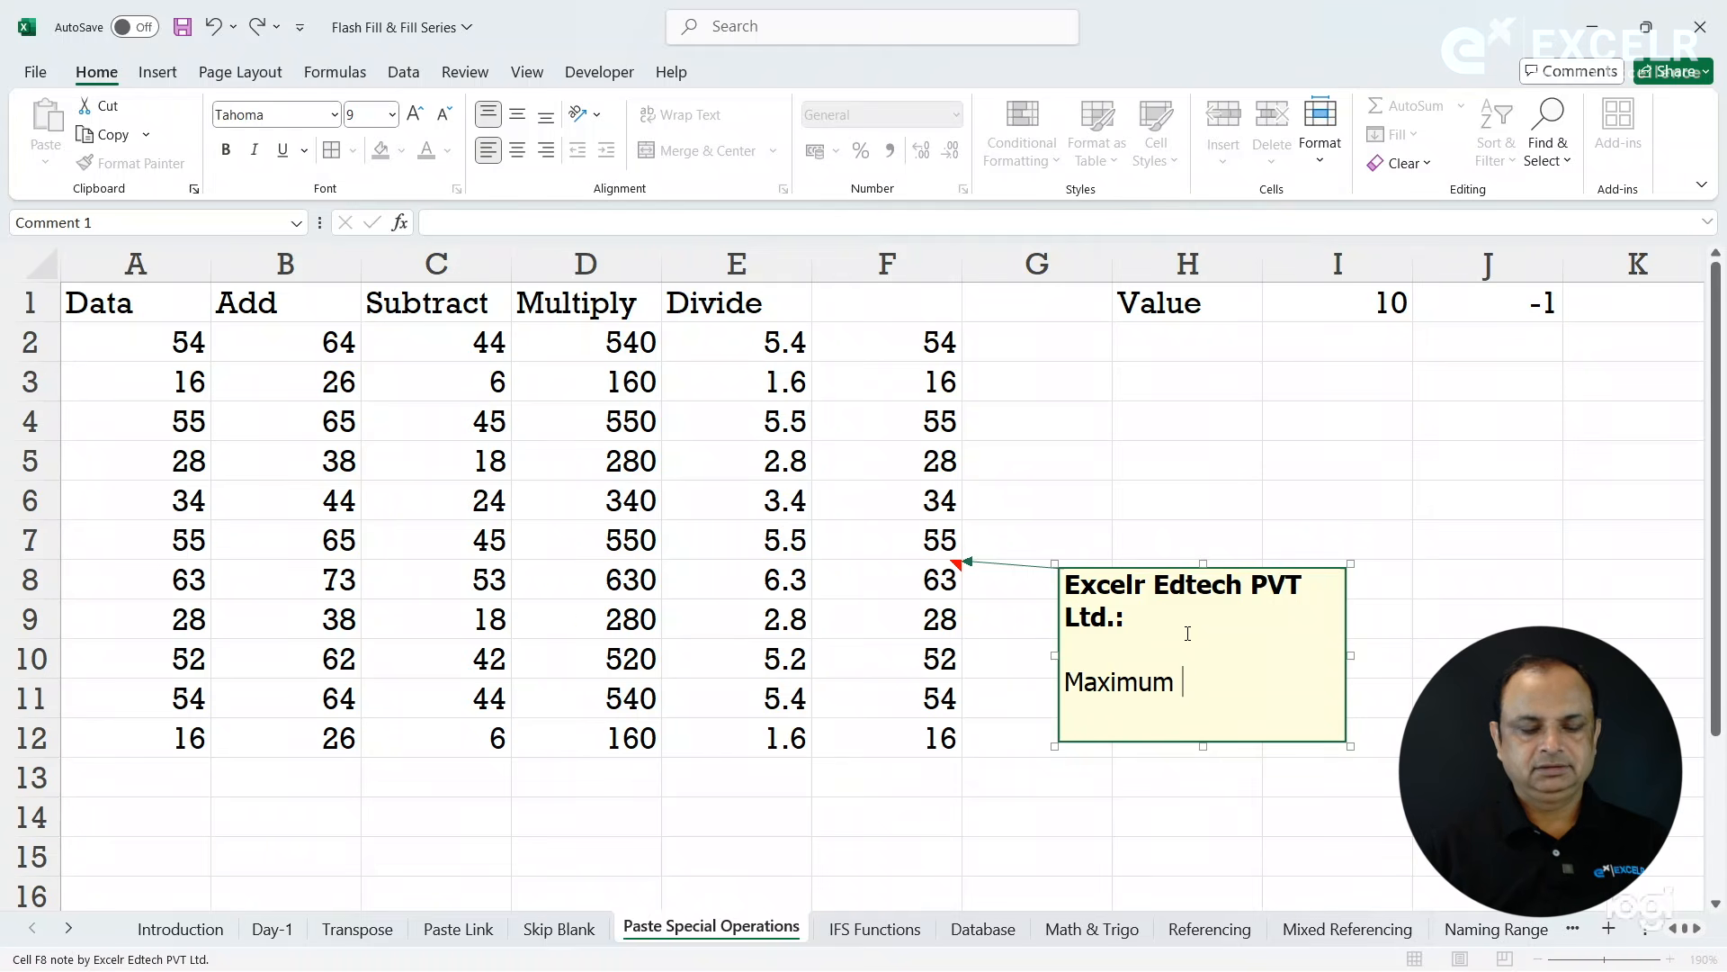
pyautogui.write('SA')
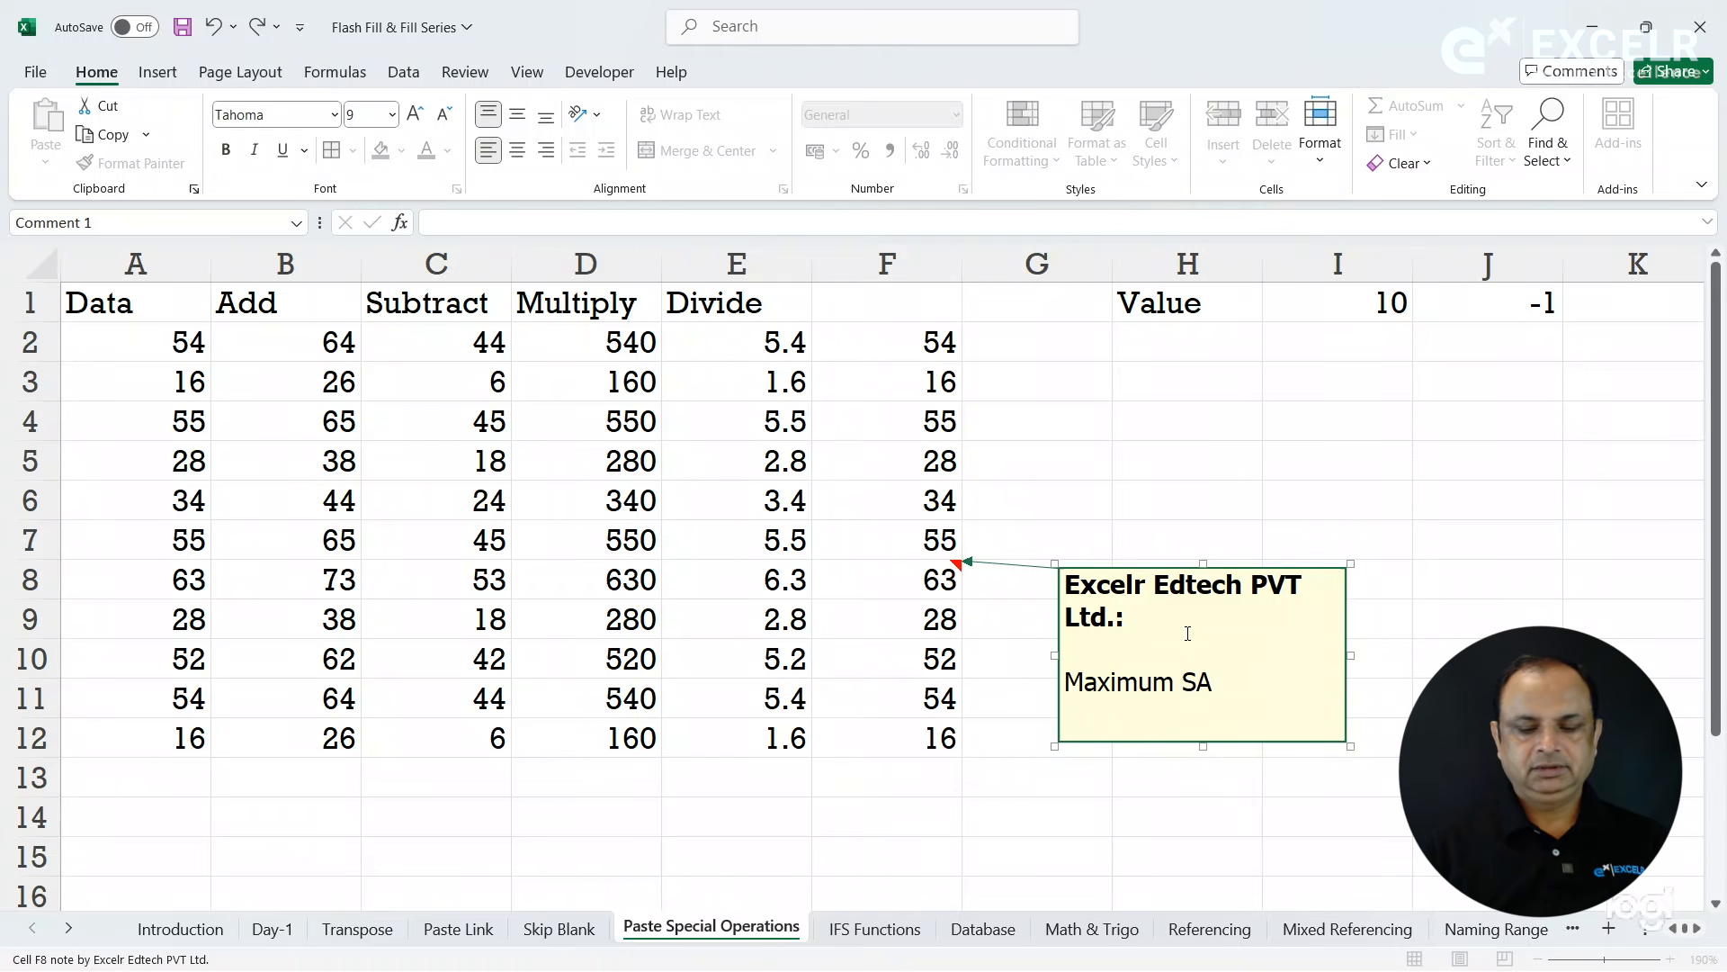
pyautogui.press('BackSpace')
pyautogui.press('BackSpace')
pyautogui.write('Va')
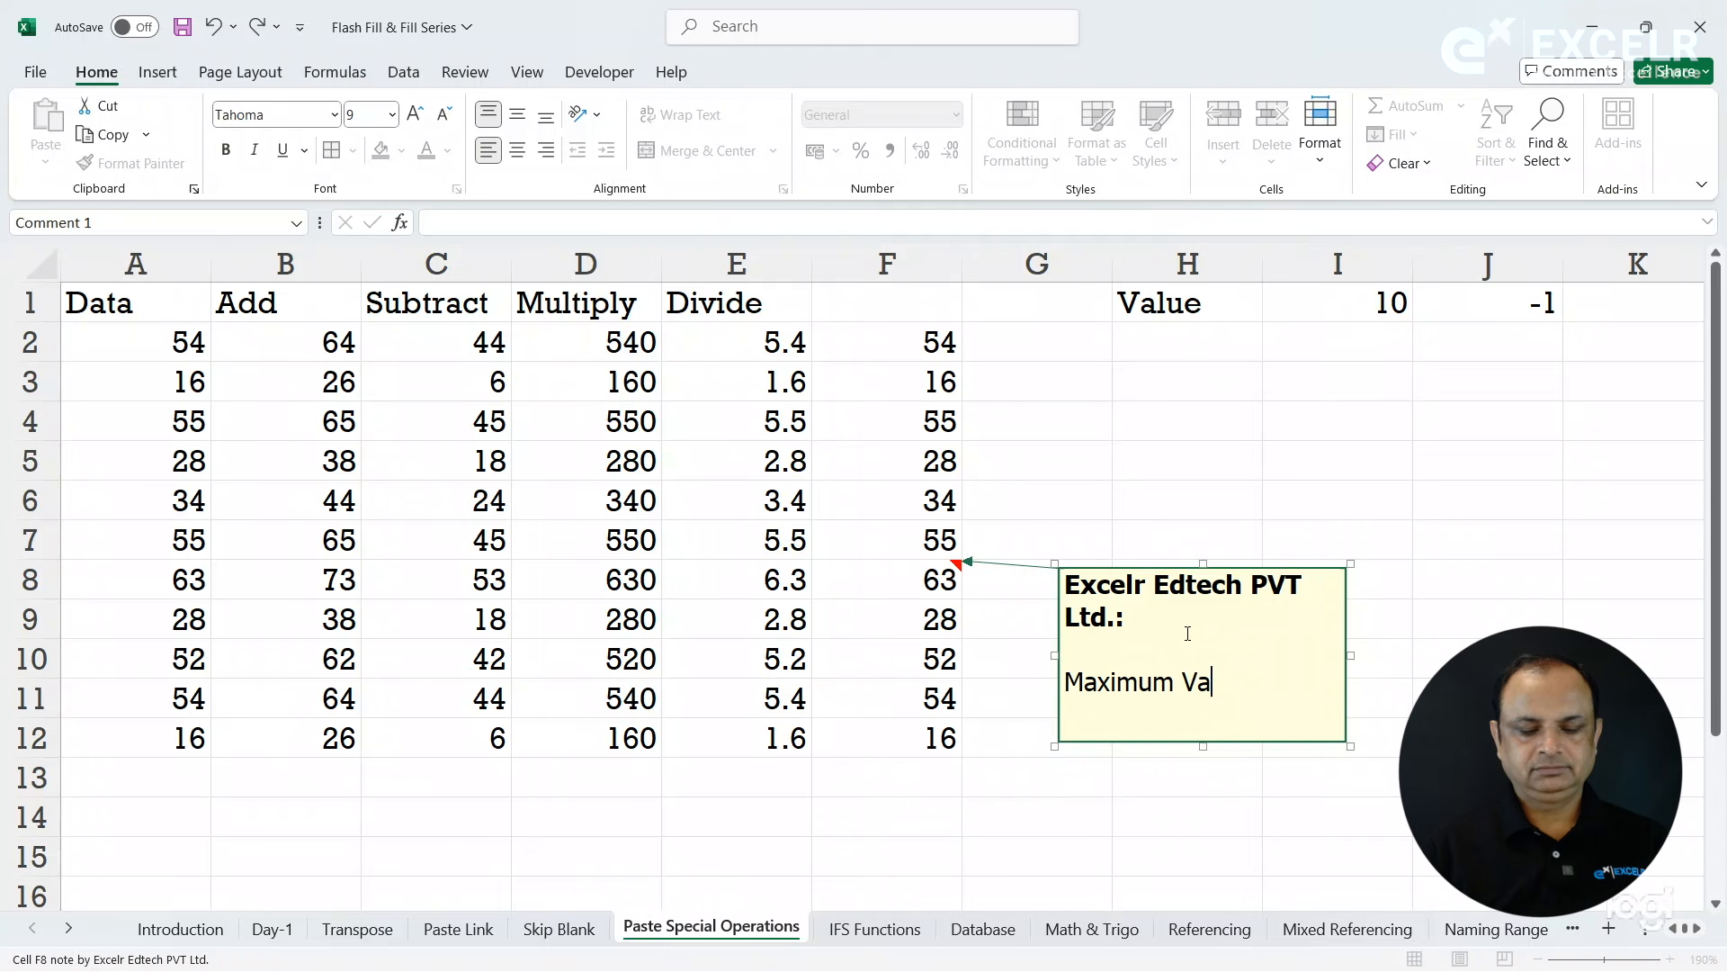
pyautogui.write('lue')
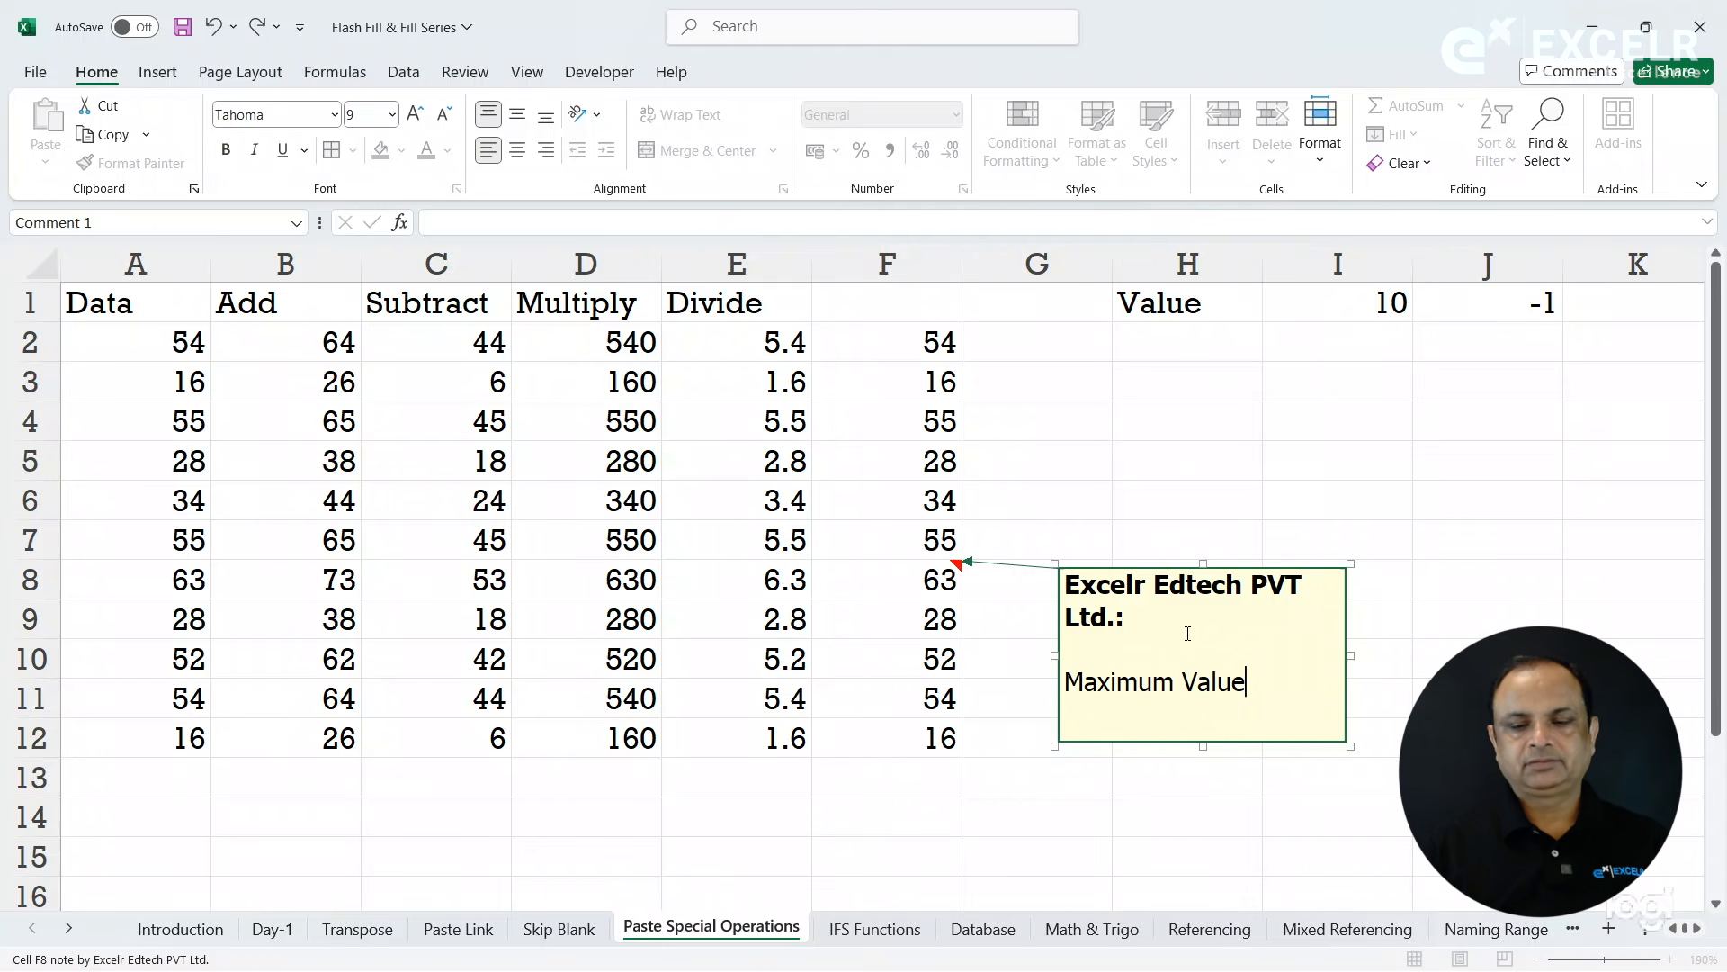
pyautogui.click(1341, 784)
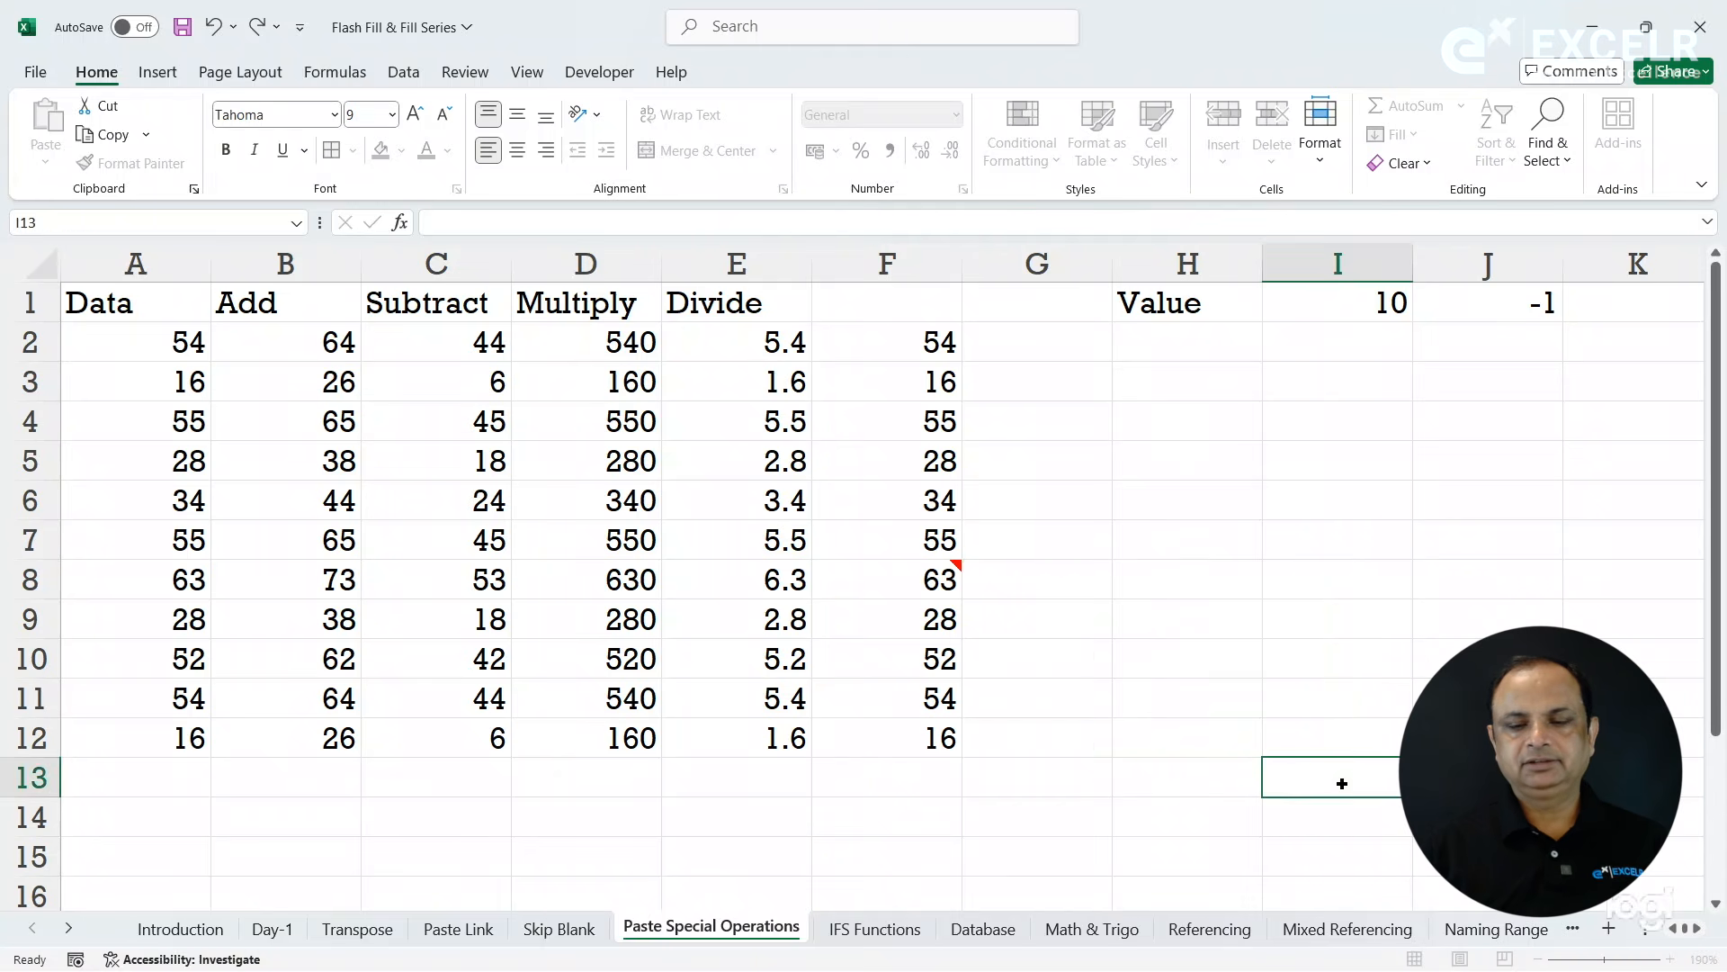
# - Keep the note on F8 permanently shown on the sheet
pyautogui.click(904, 577)
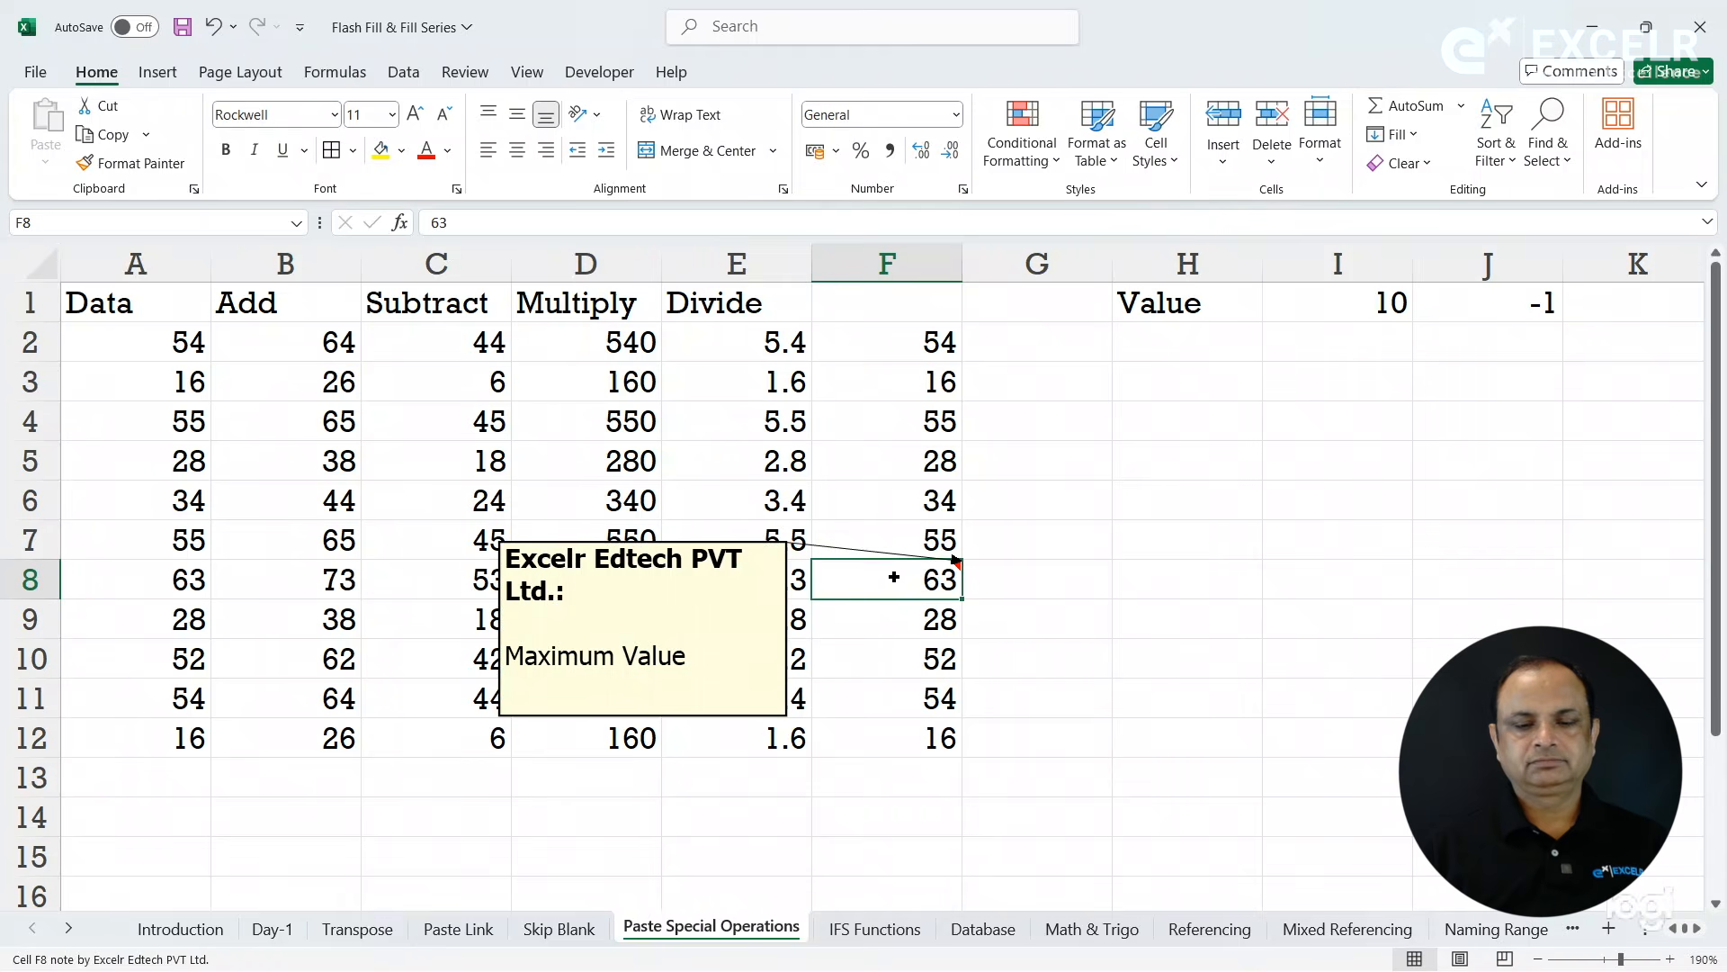
pyautogui.rightClick(890, 576)
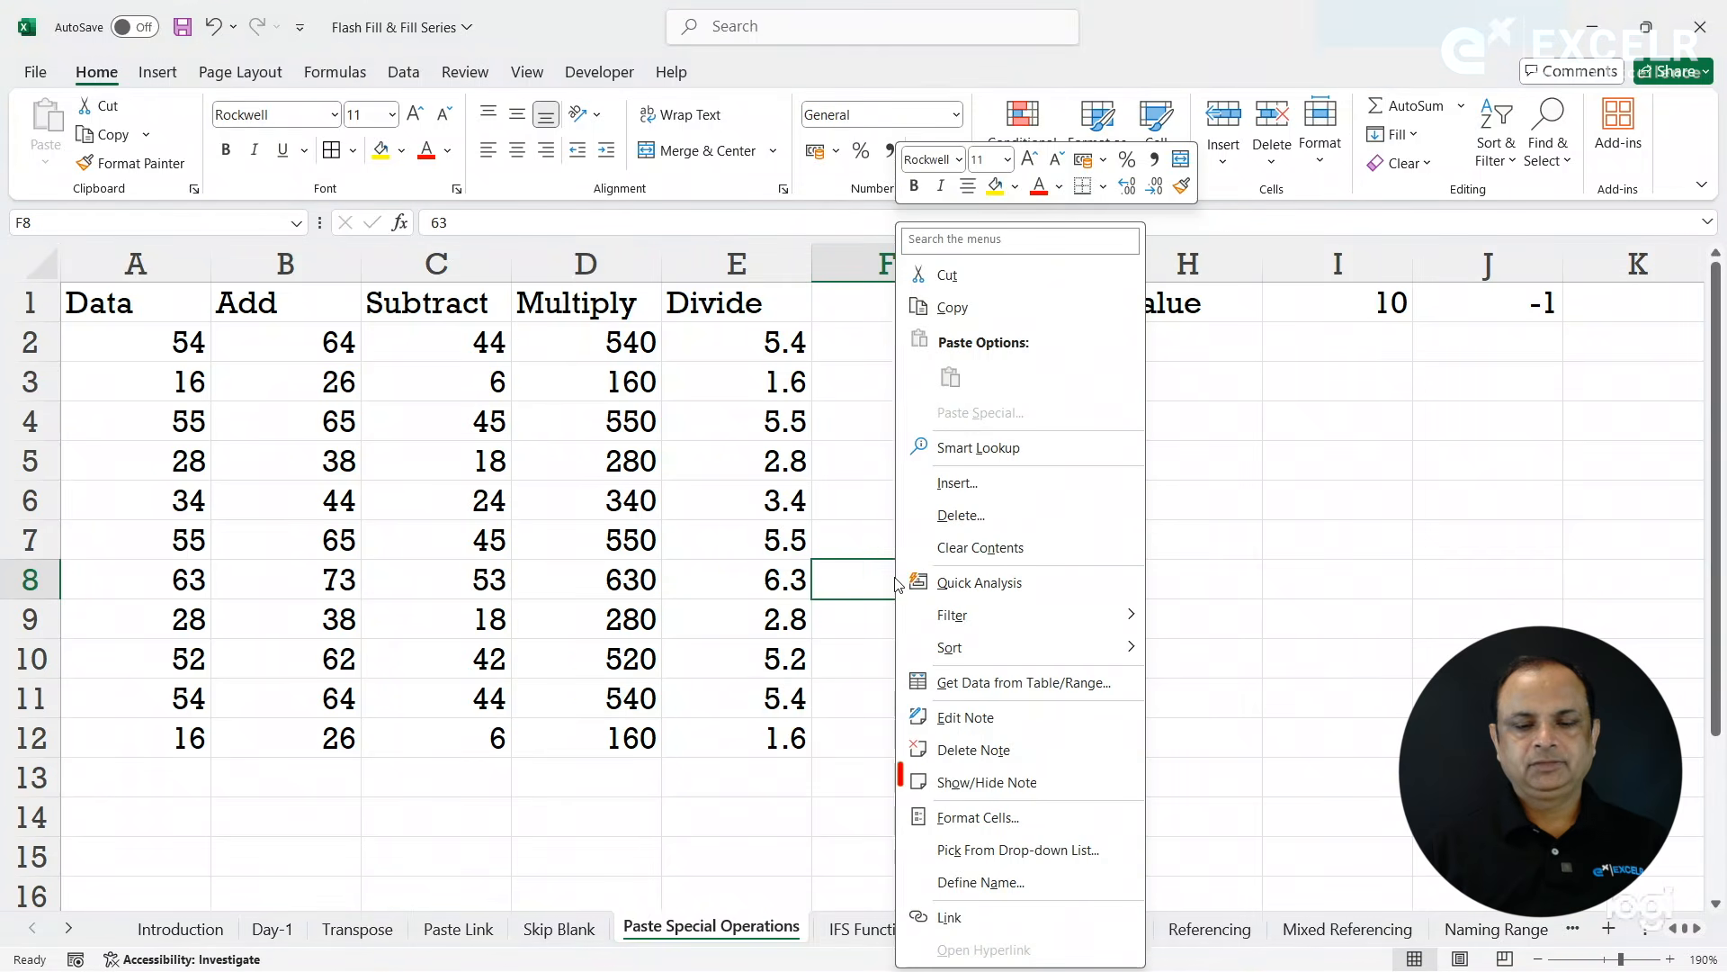
pyautogui.click(959, 784)
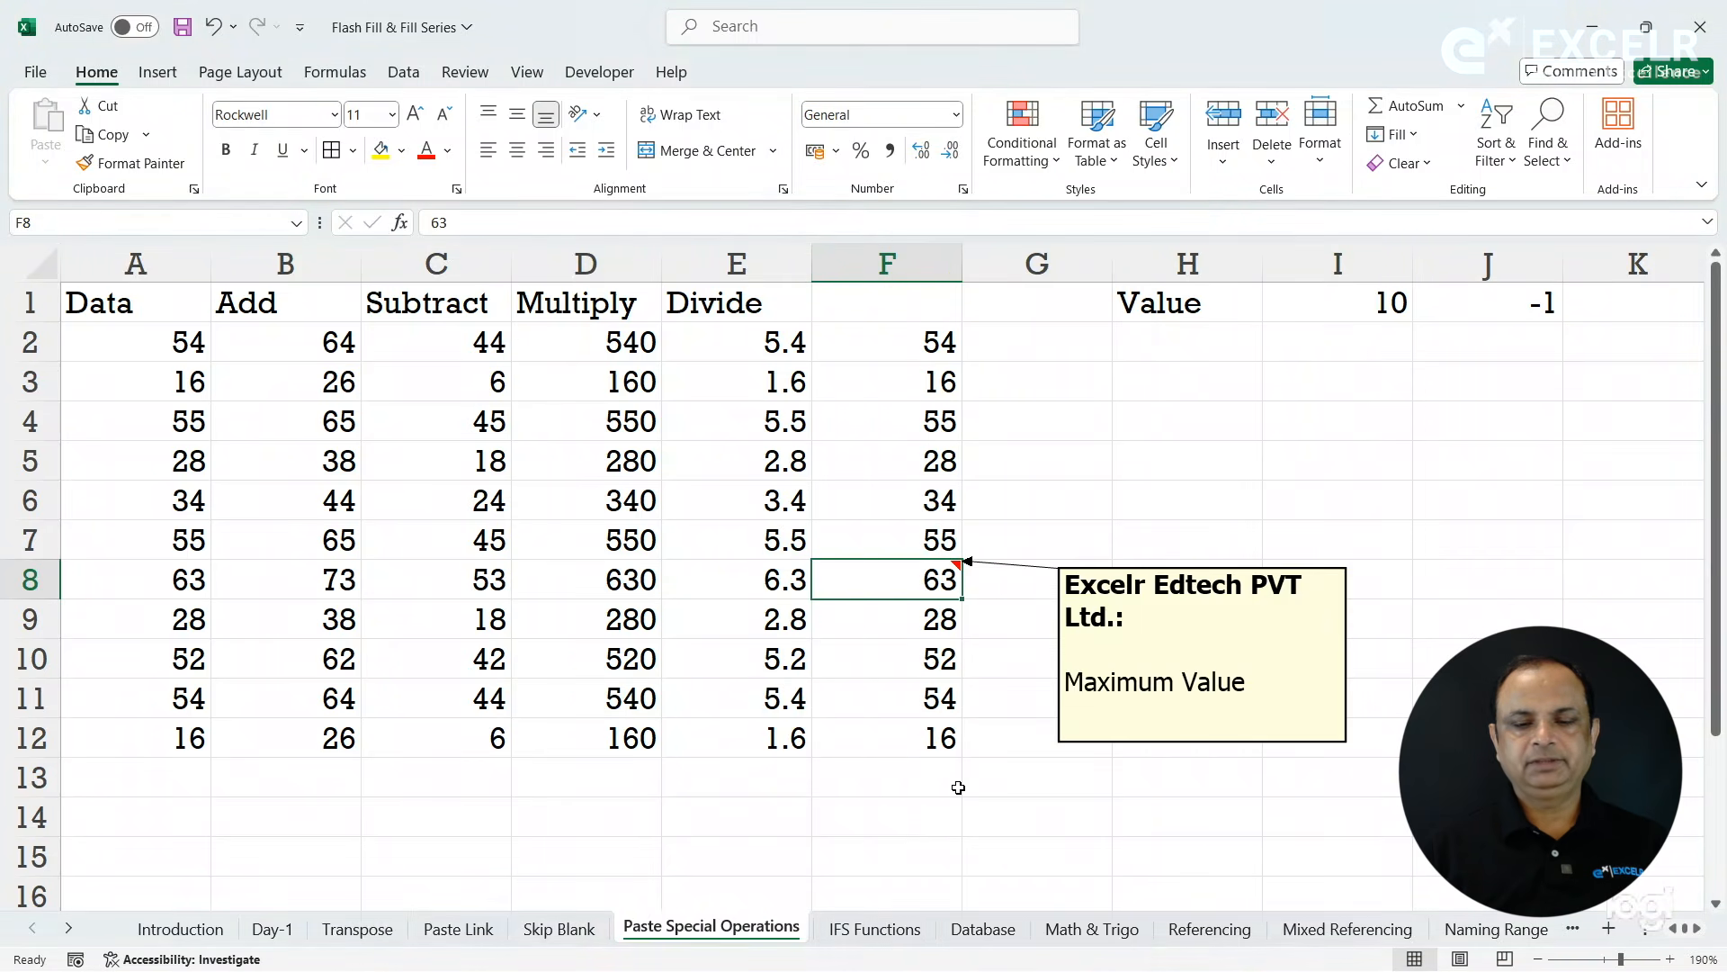
# - Move the F8 note slightly up and reduce its height and width to fit the text closely
pyautogui.click(1141, 734)
pyautogui.click(1347, 731)
pyautogui.moveTo(1347, 732); pyautogui.dragTo(1337, 699)
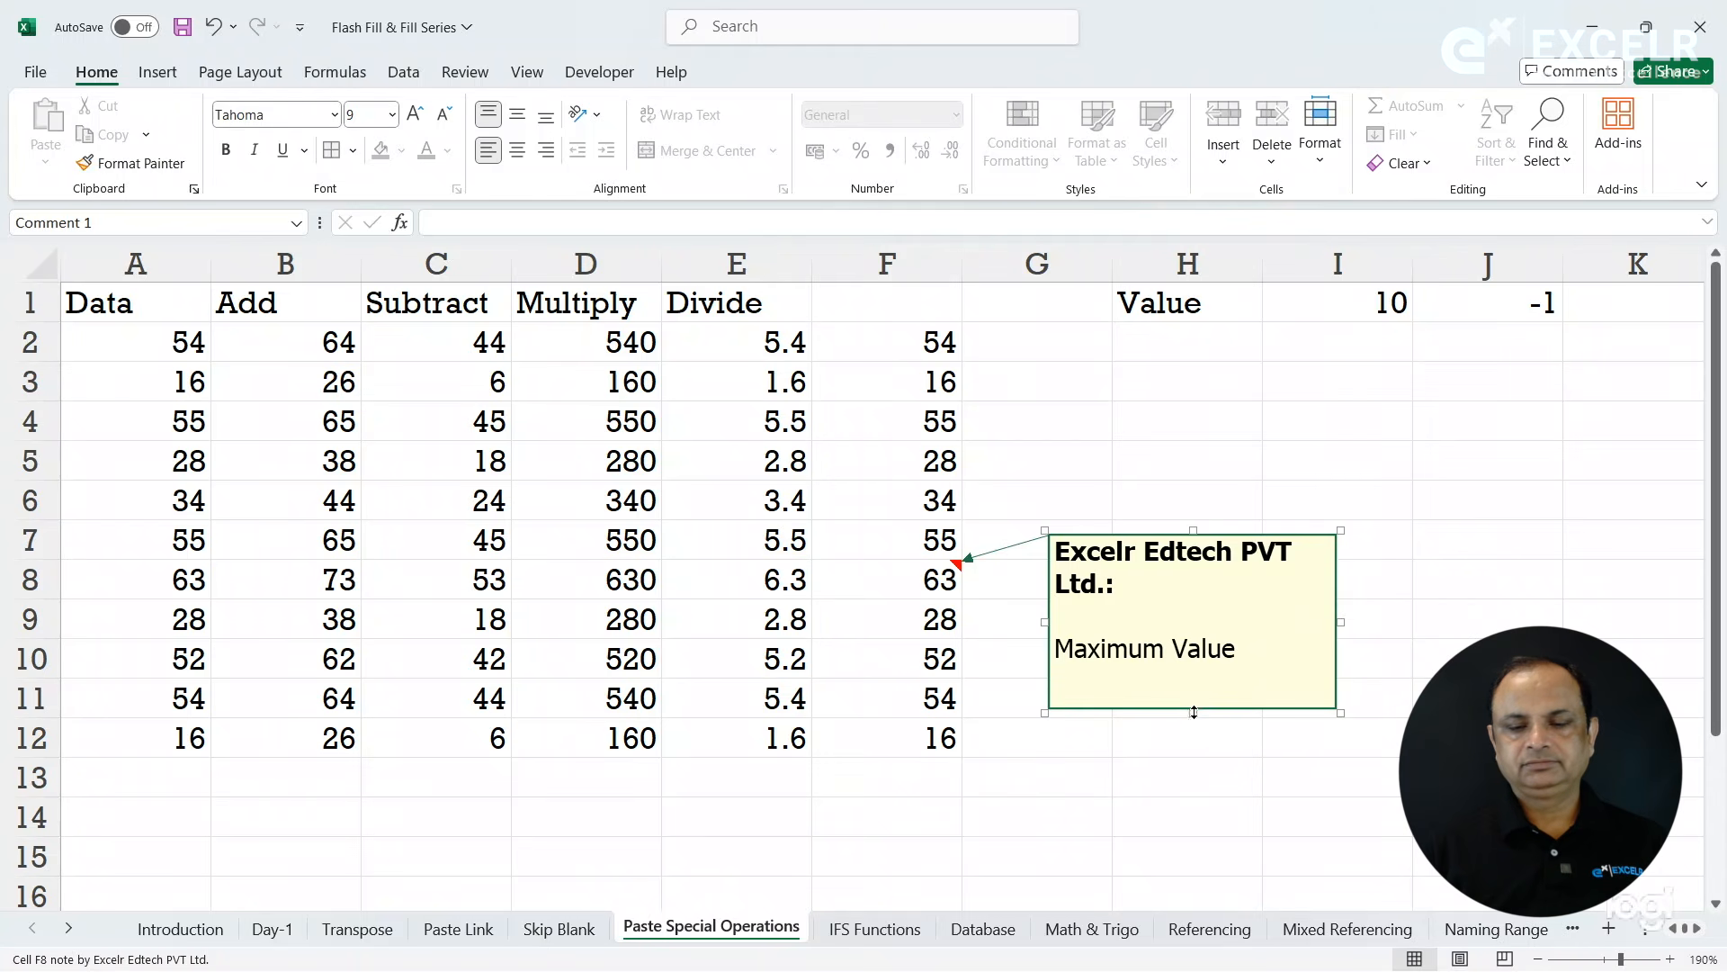
pyautogui.moveTo(1192, 711); pyautogui.dragTo(1188, 670)
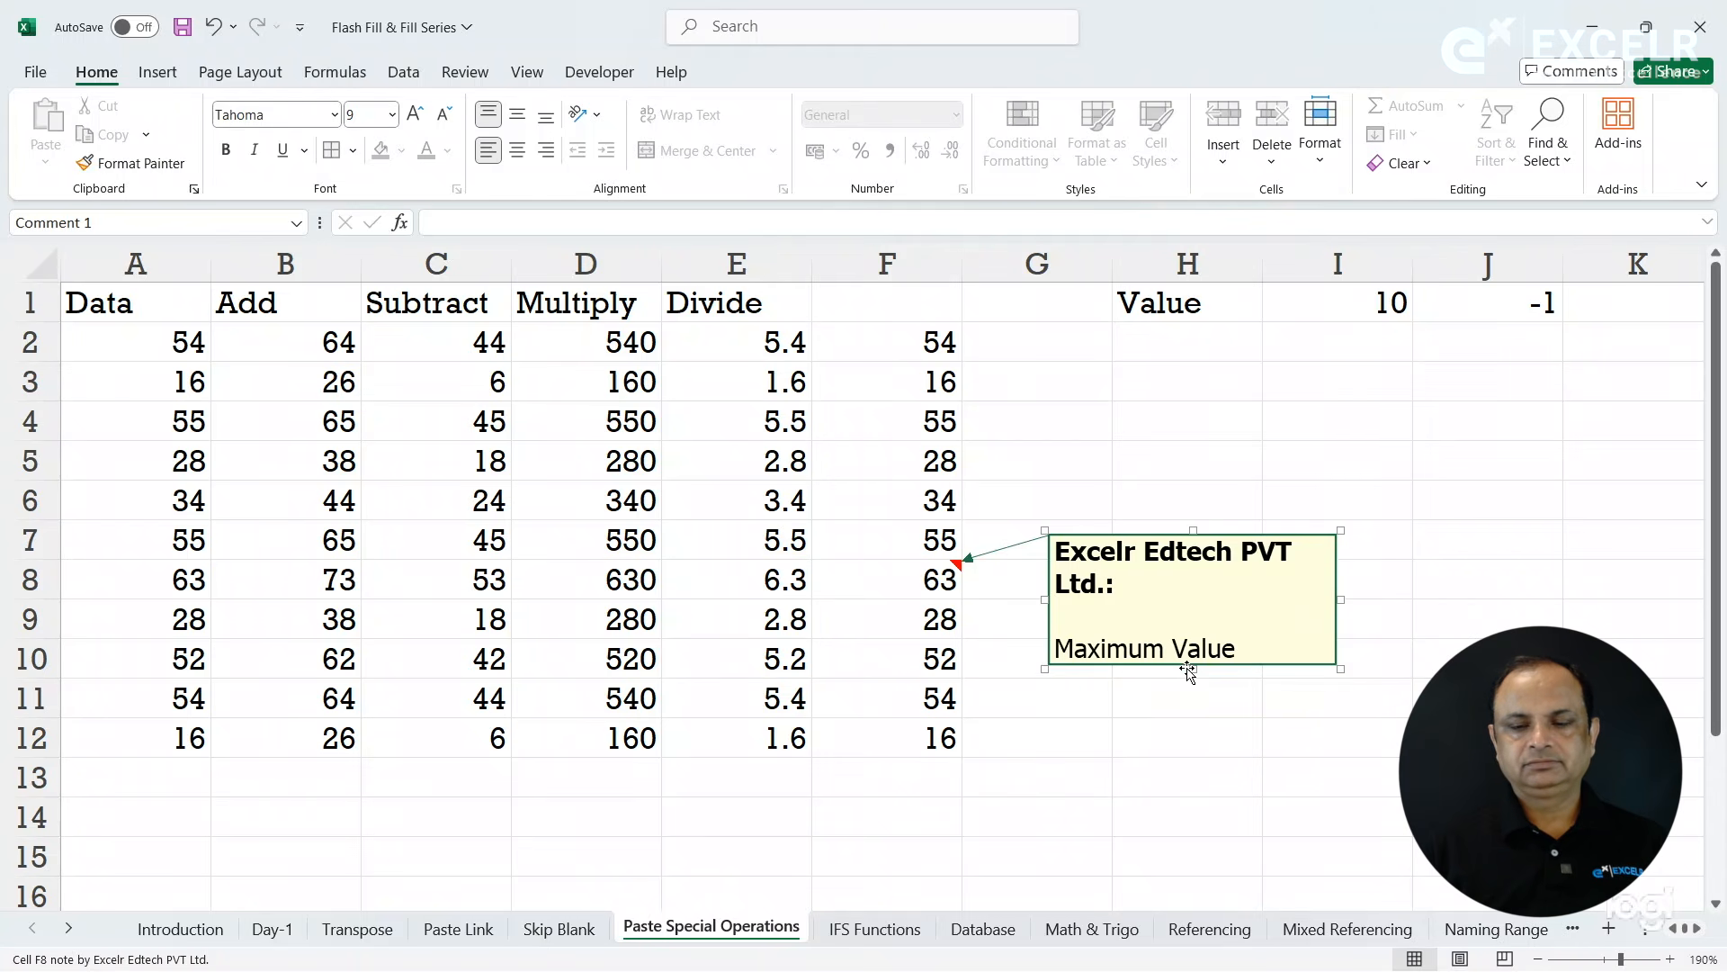
pyautogui.moveTo(1330, 598); pyautogui.dragTo(1297, 598)
pyautogui.click(1040, 488)
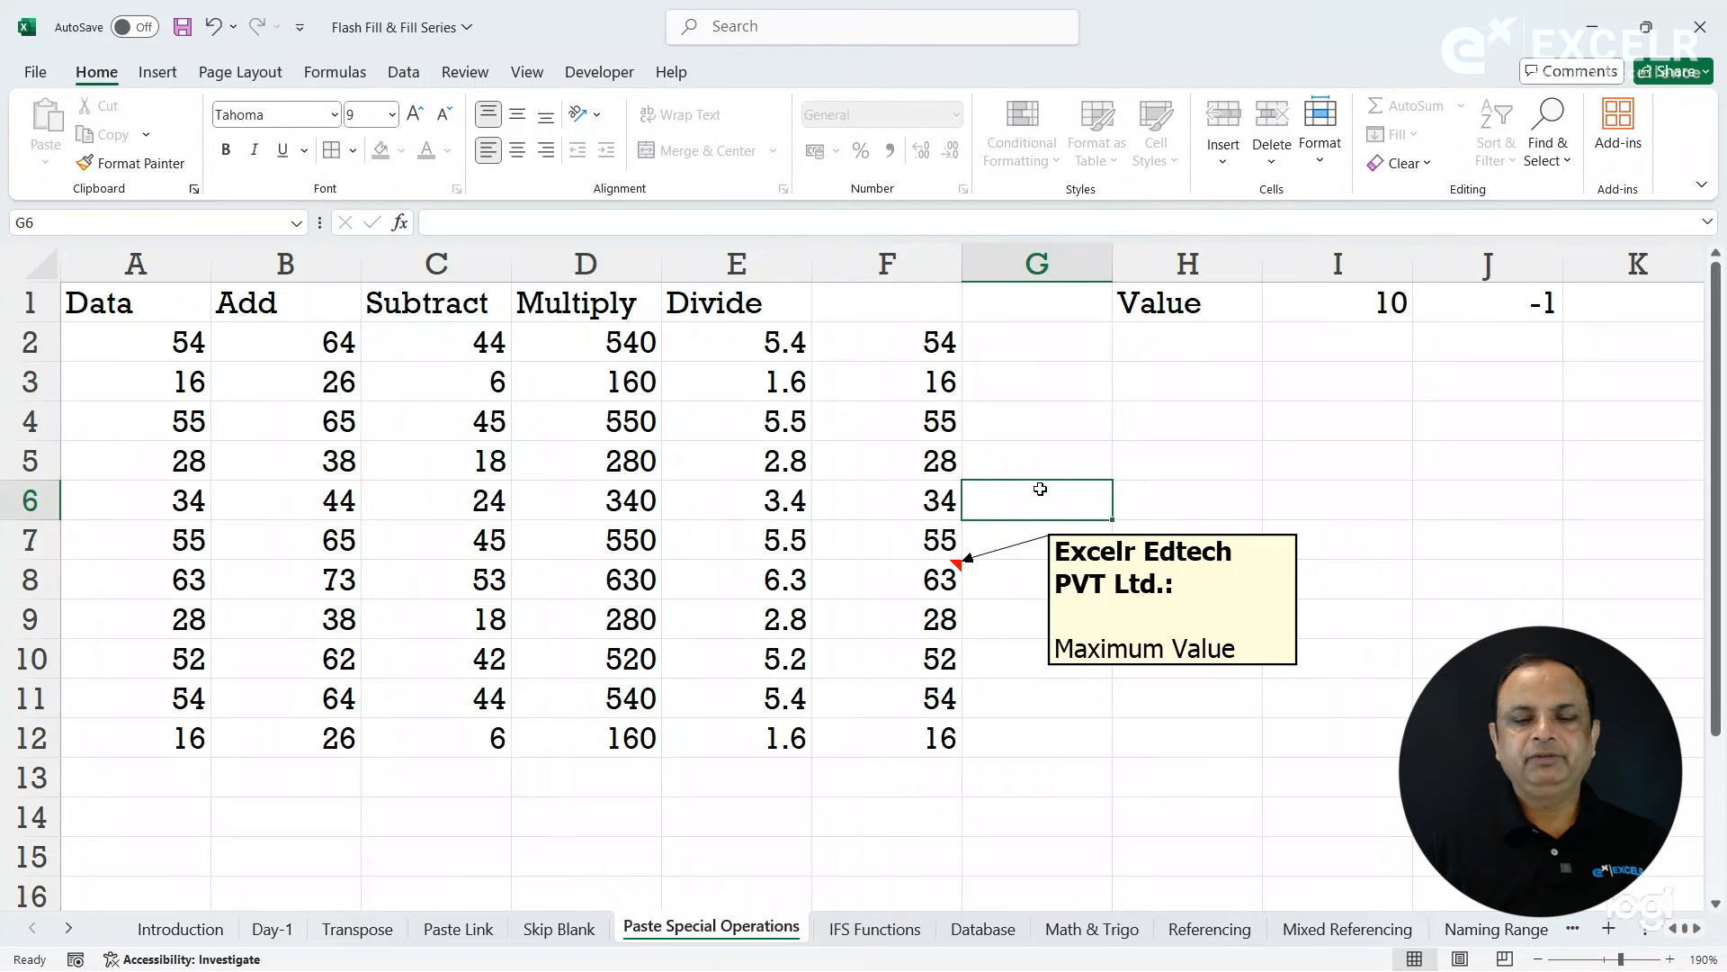
pyautogui.click(938, 571)
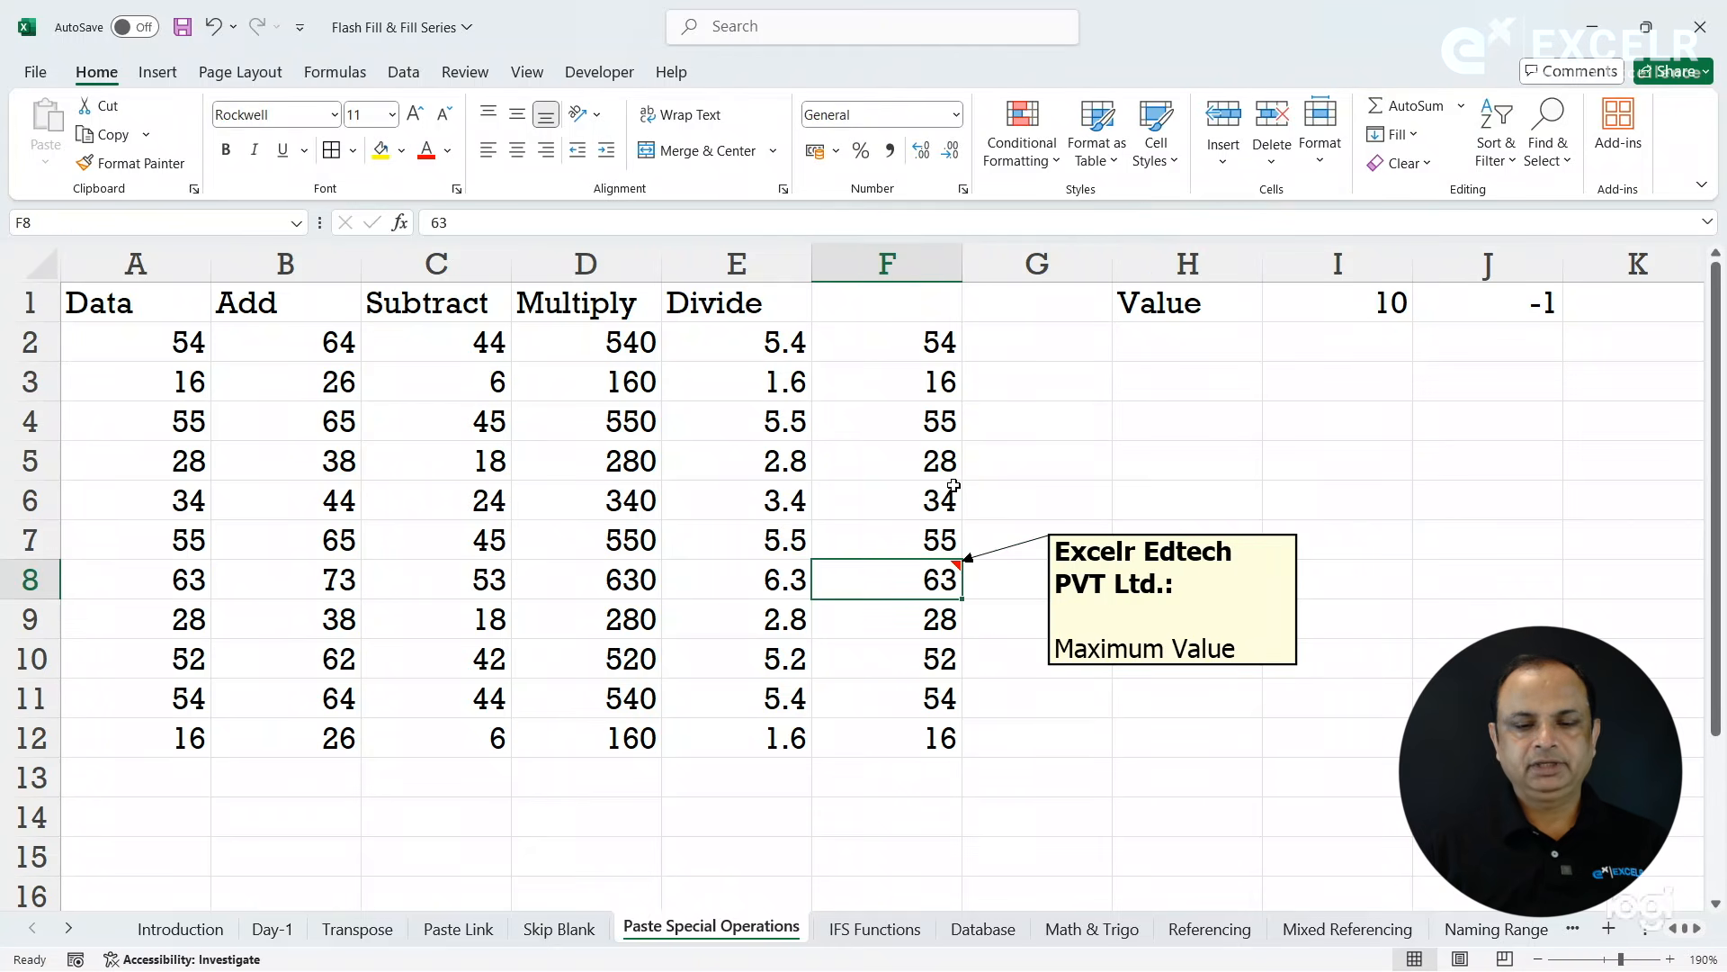
# - Add a note to cell F3 reading "Minimum Value", one blank line below the author heading
pyautogui.click(936, 381)
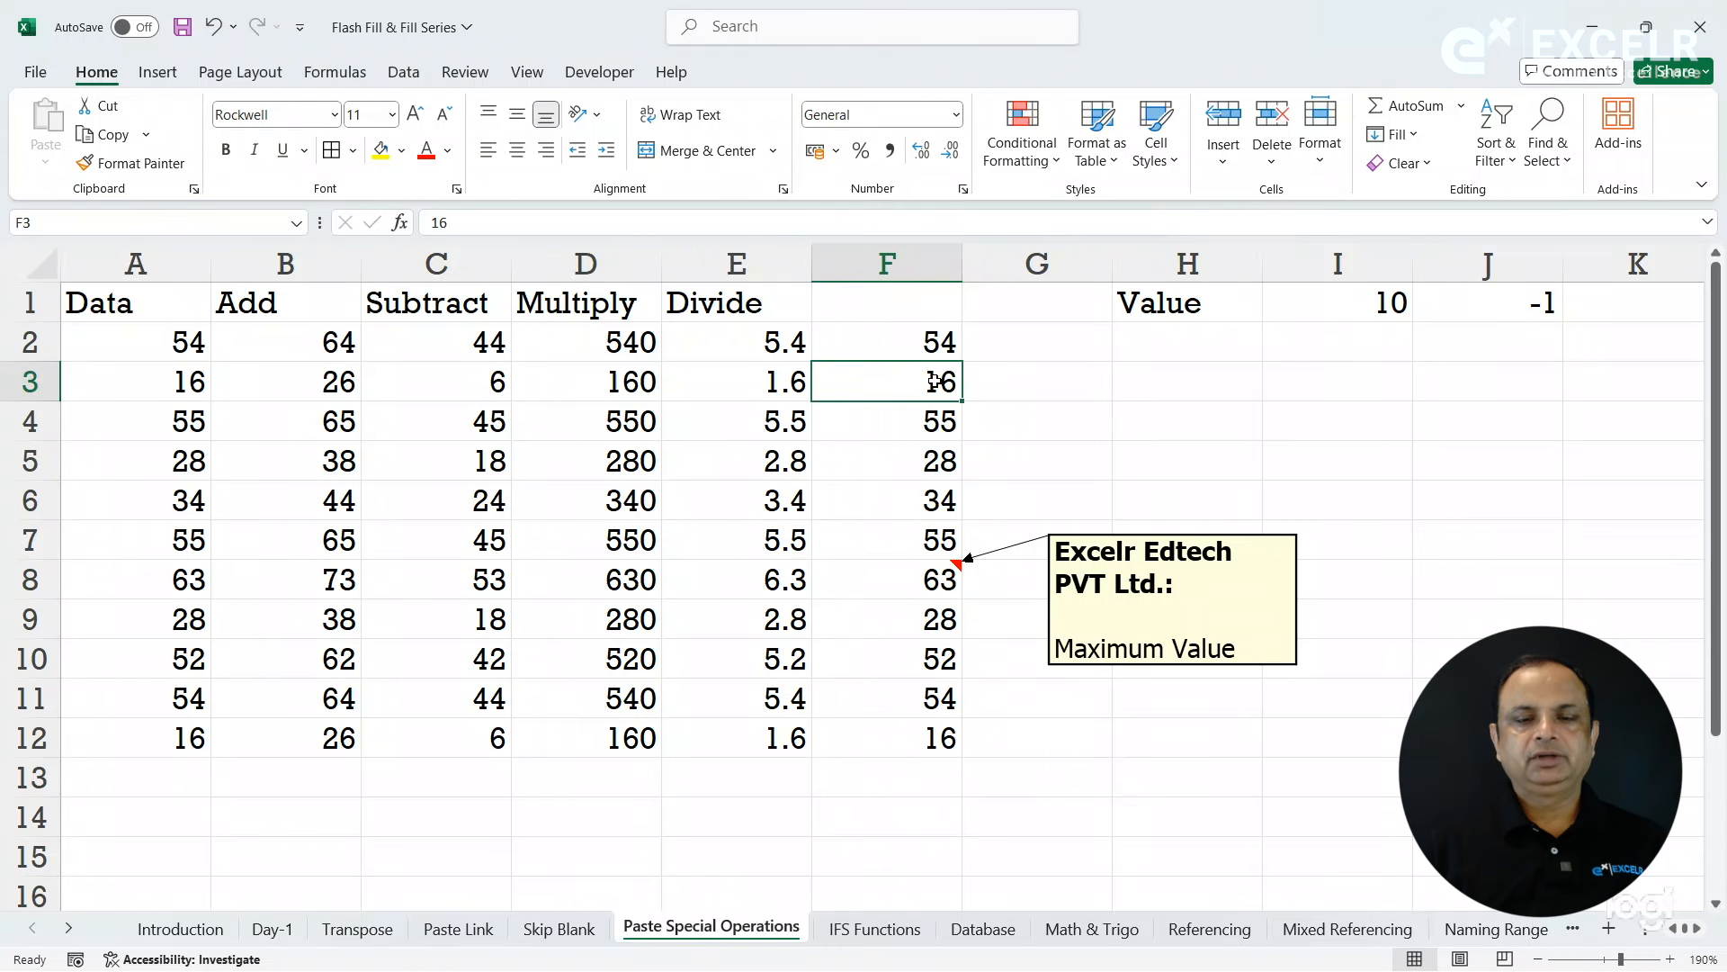
pyautogui.click(483, 78)
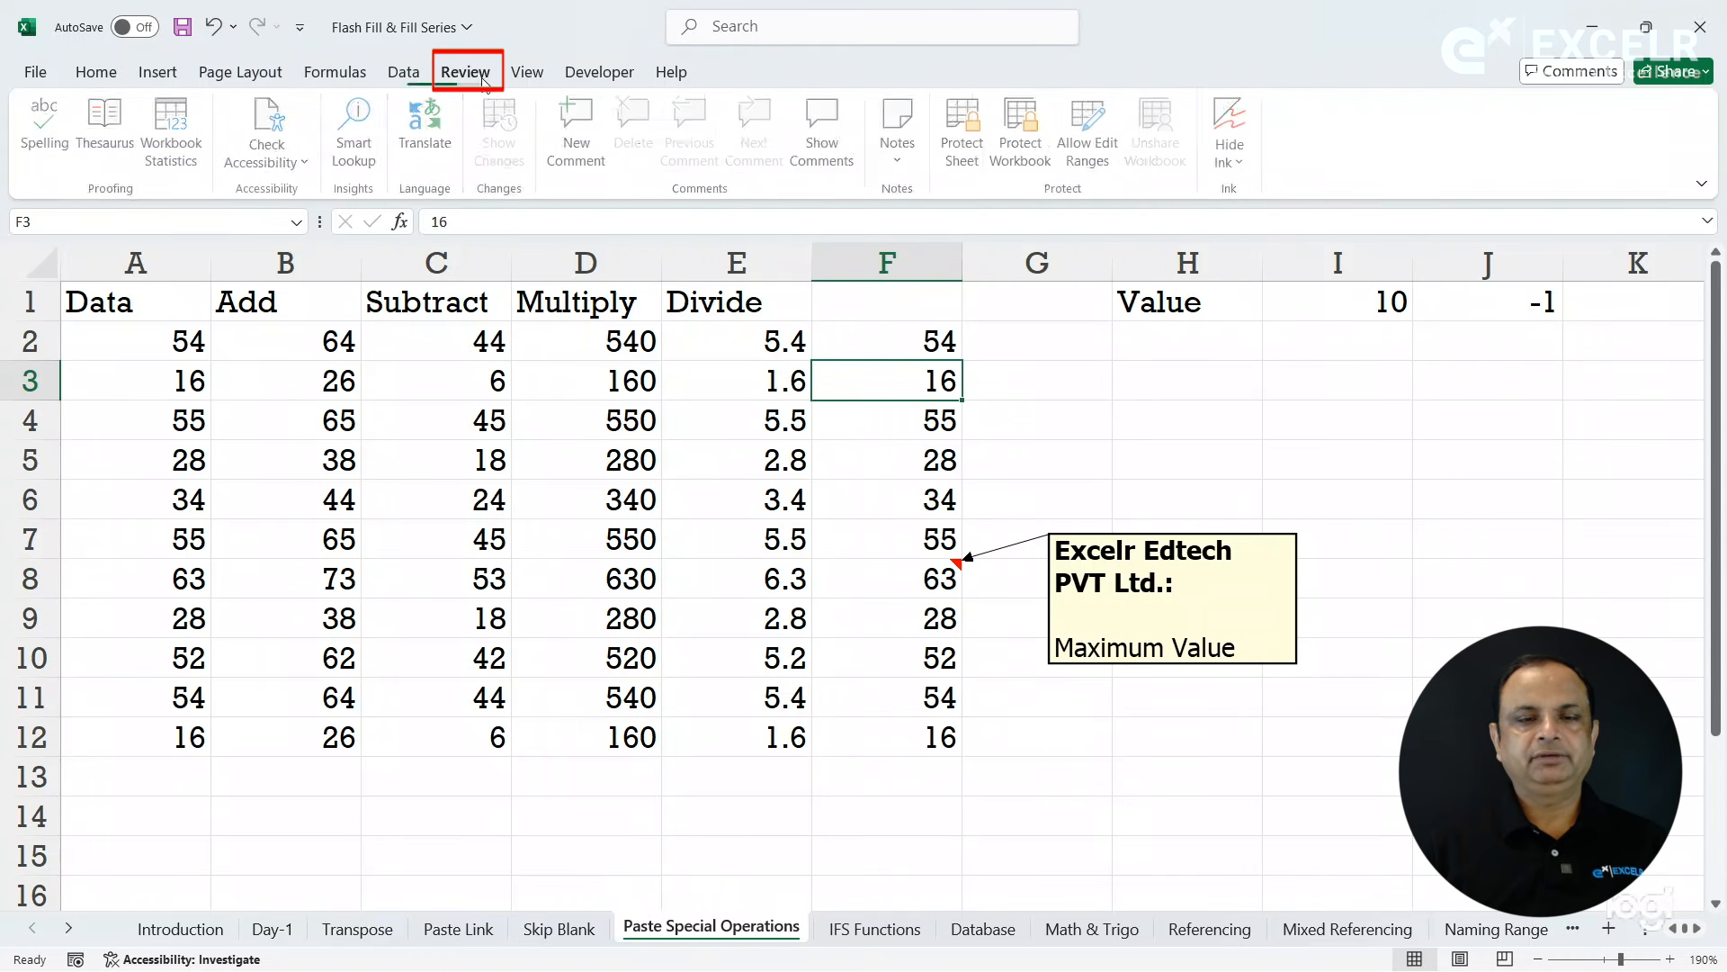
pyautogui.click(900, 160)
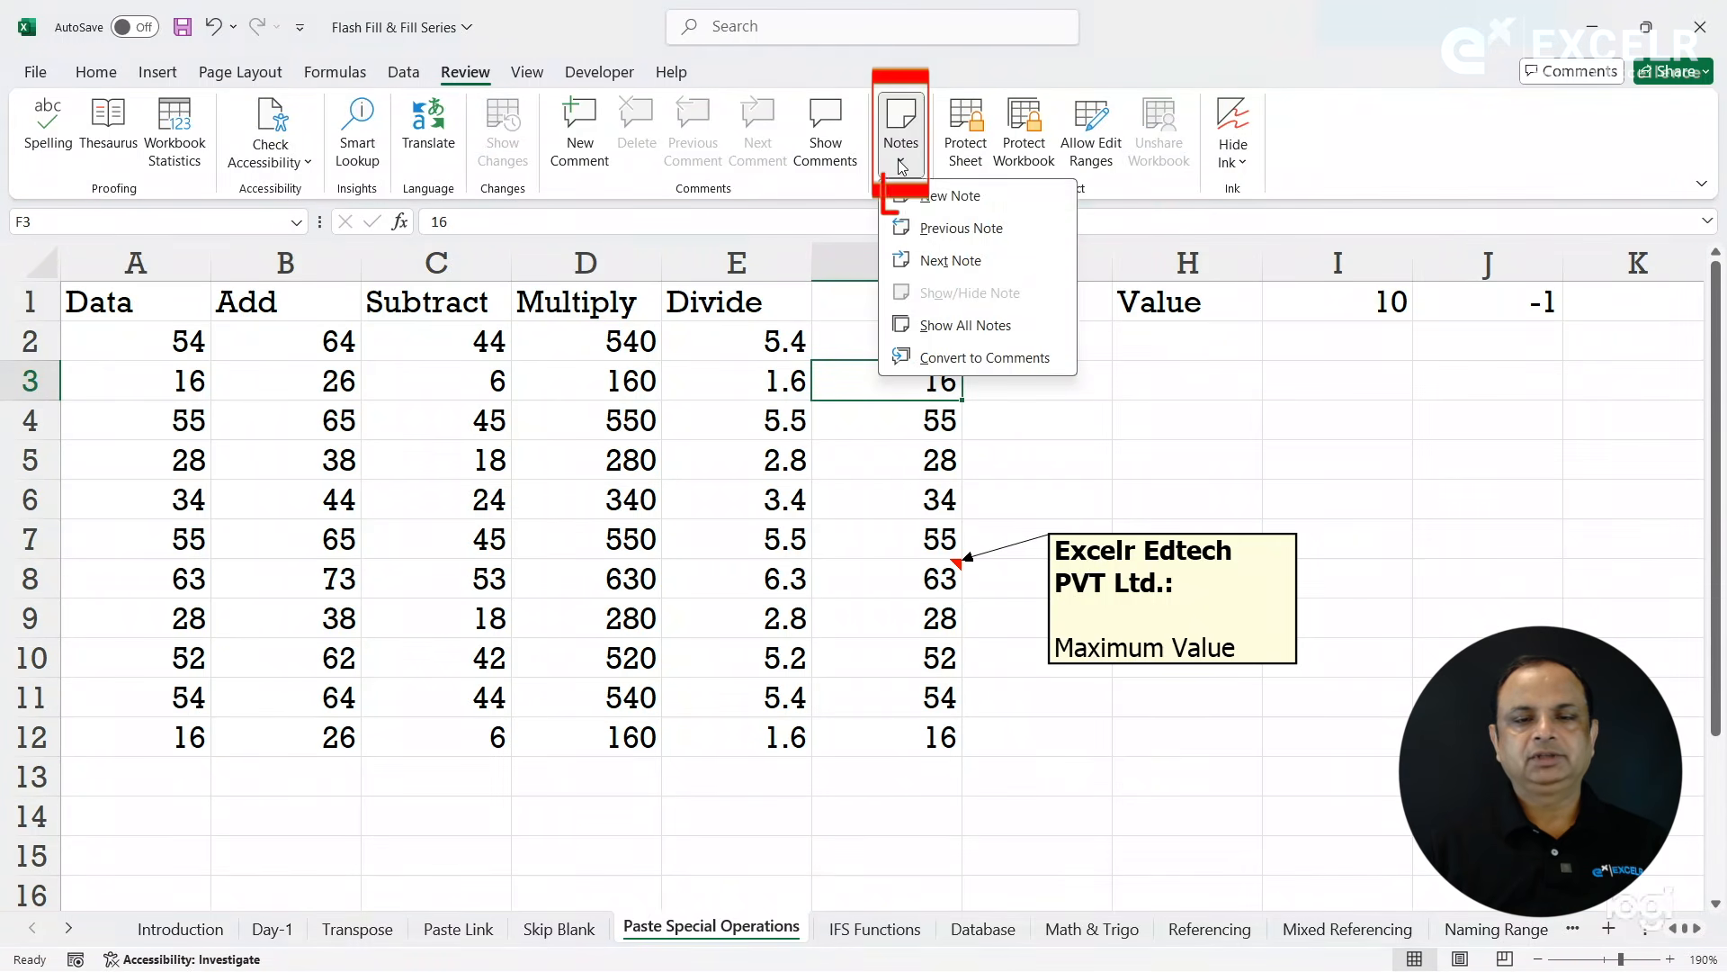
pyautogui.click(929, 200)
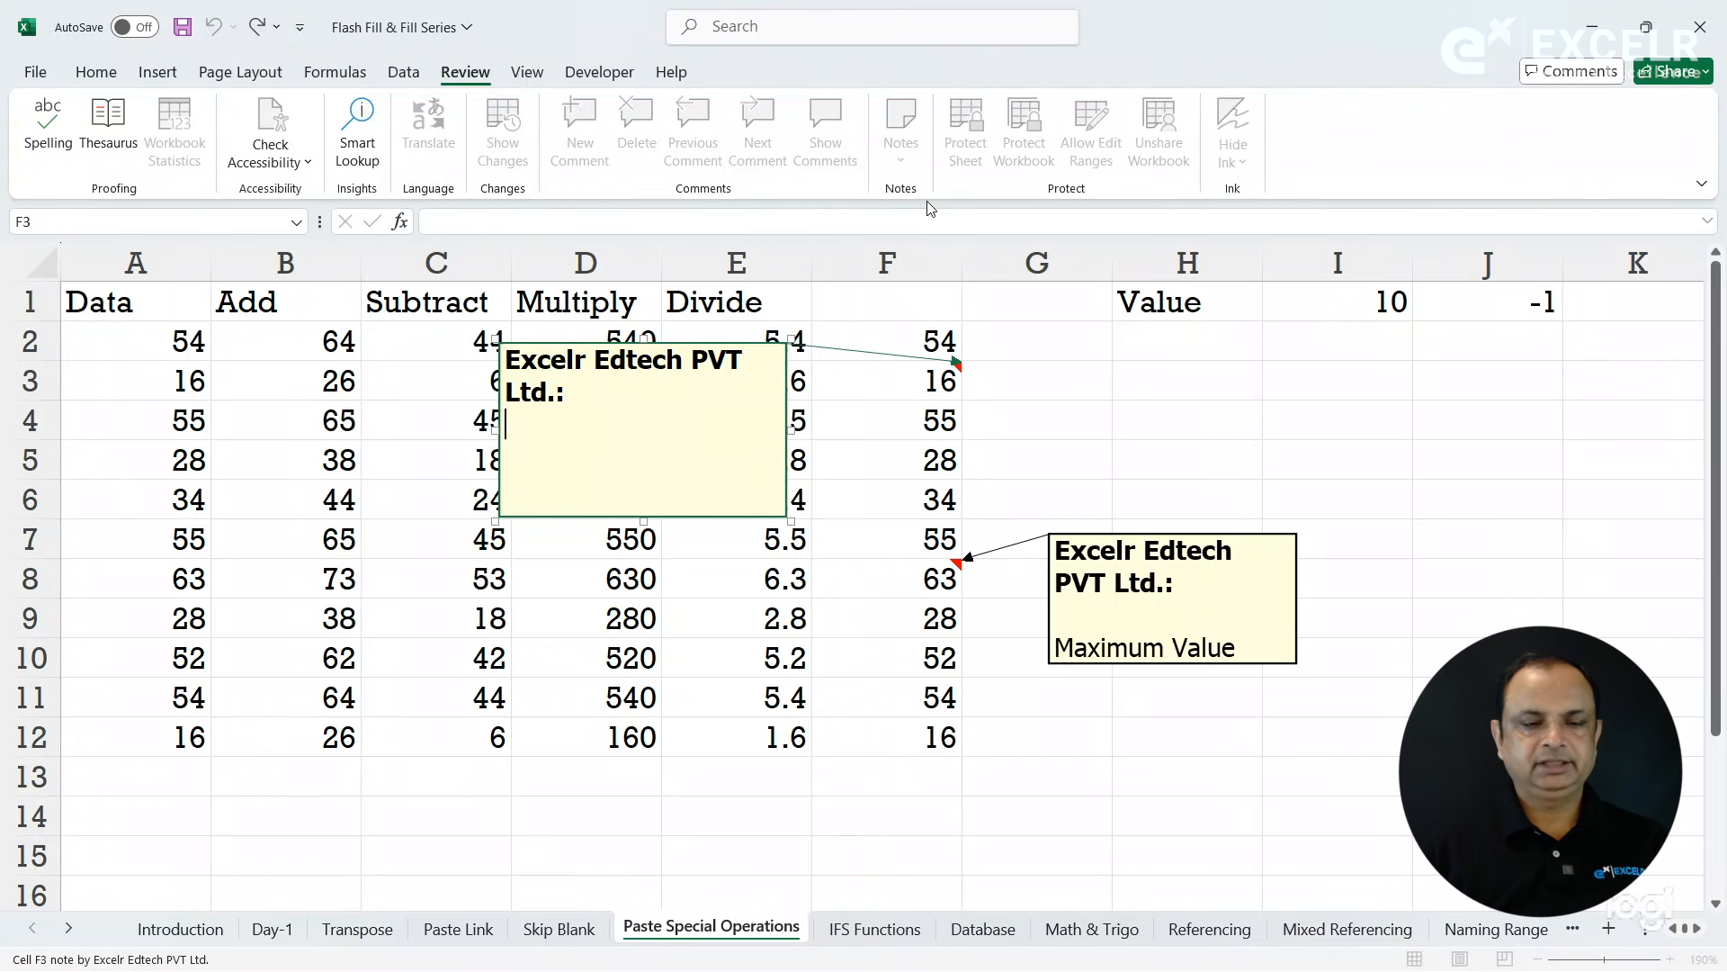
pyautogui.press('Return')
pyautogui.write('Minimum Value')
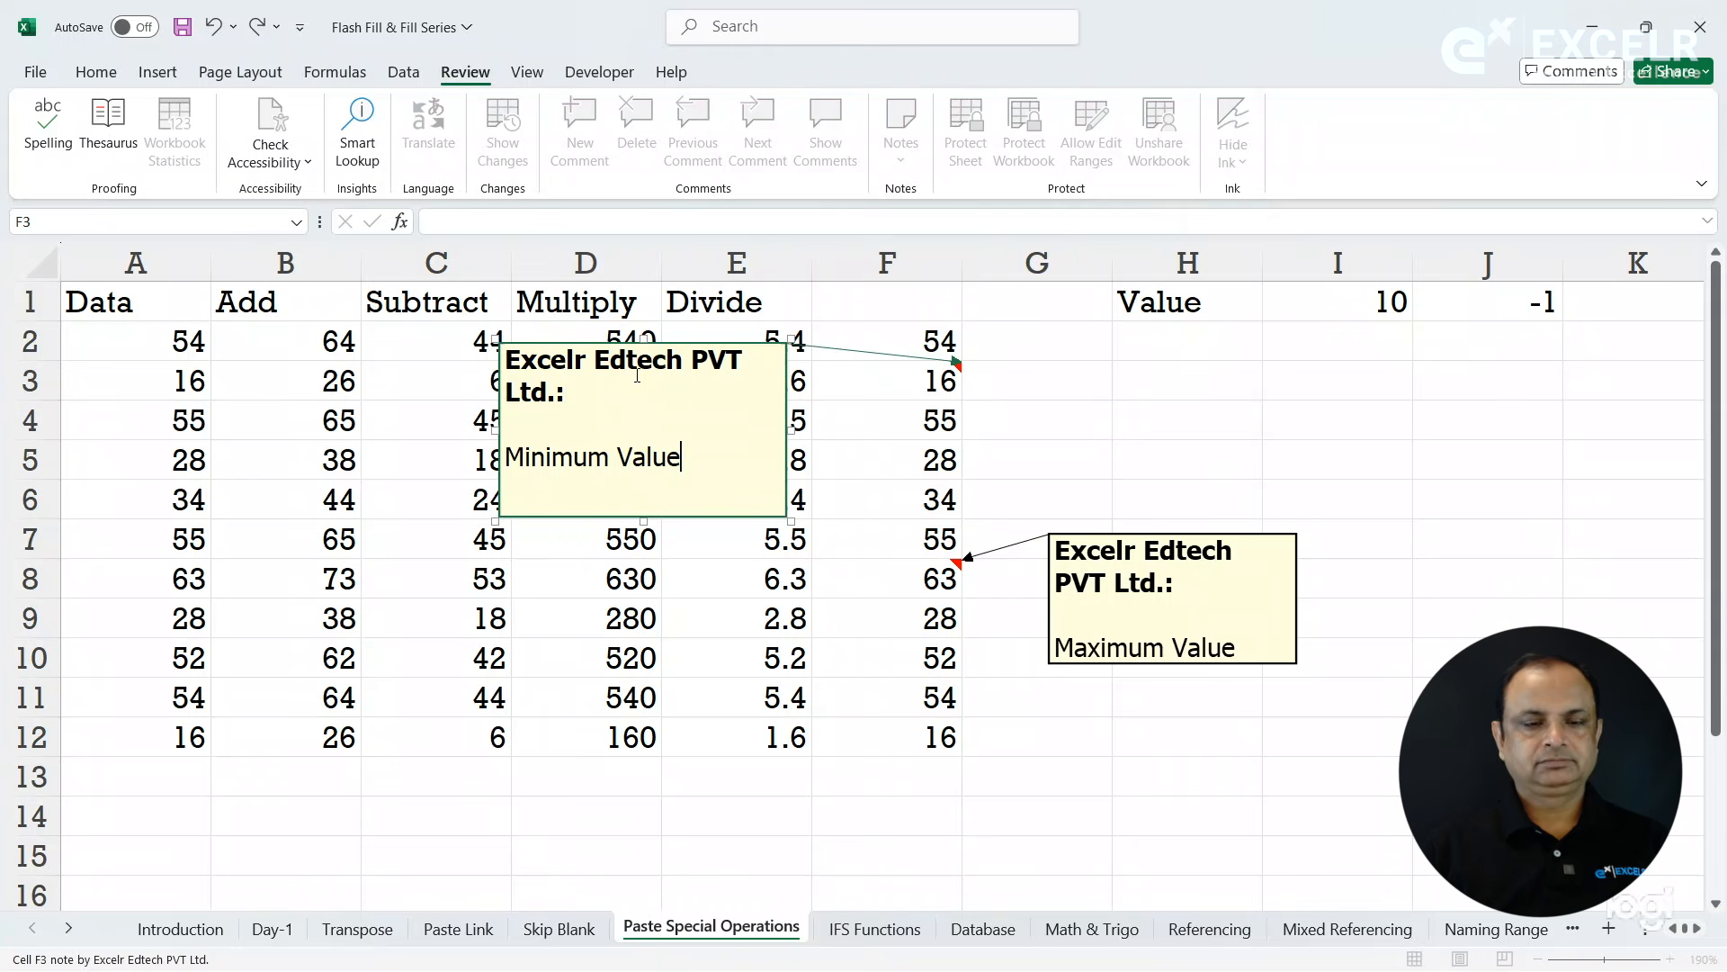
pyautogui.click(600, 587)
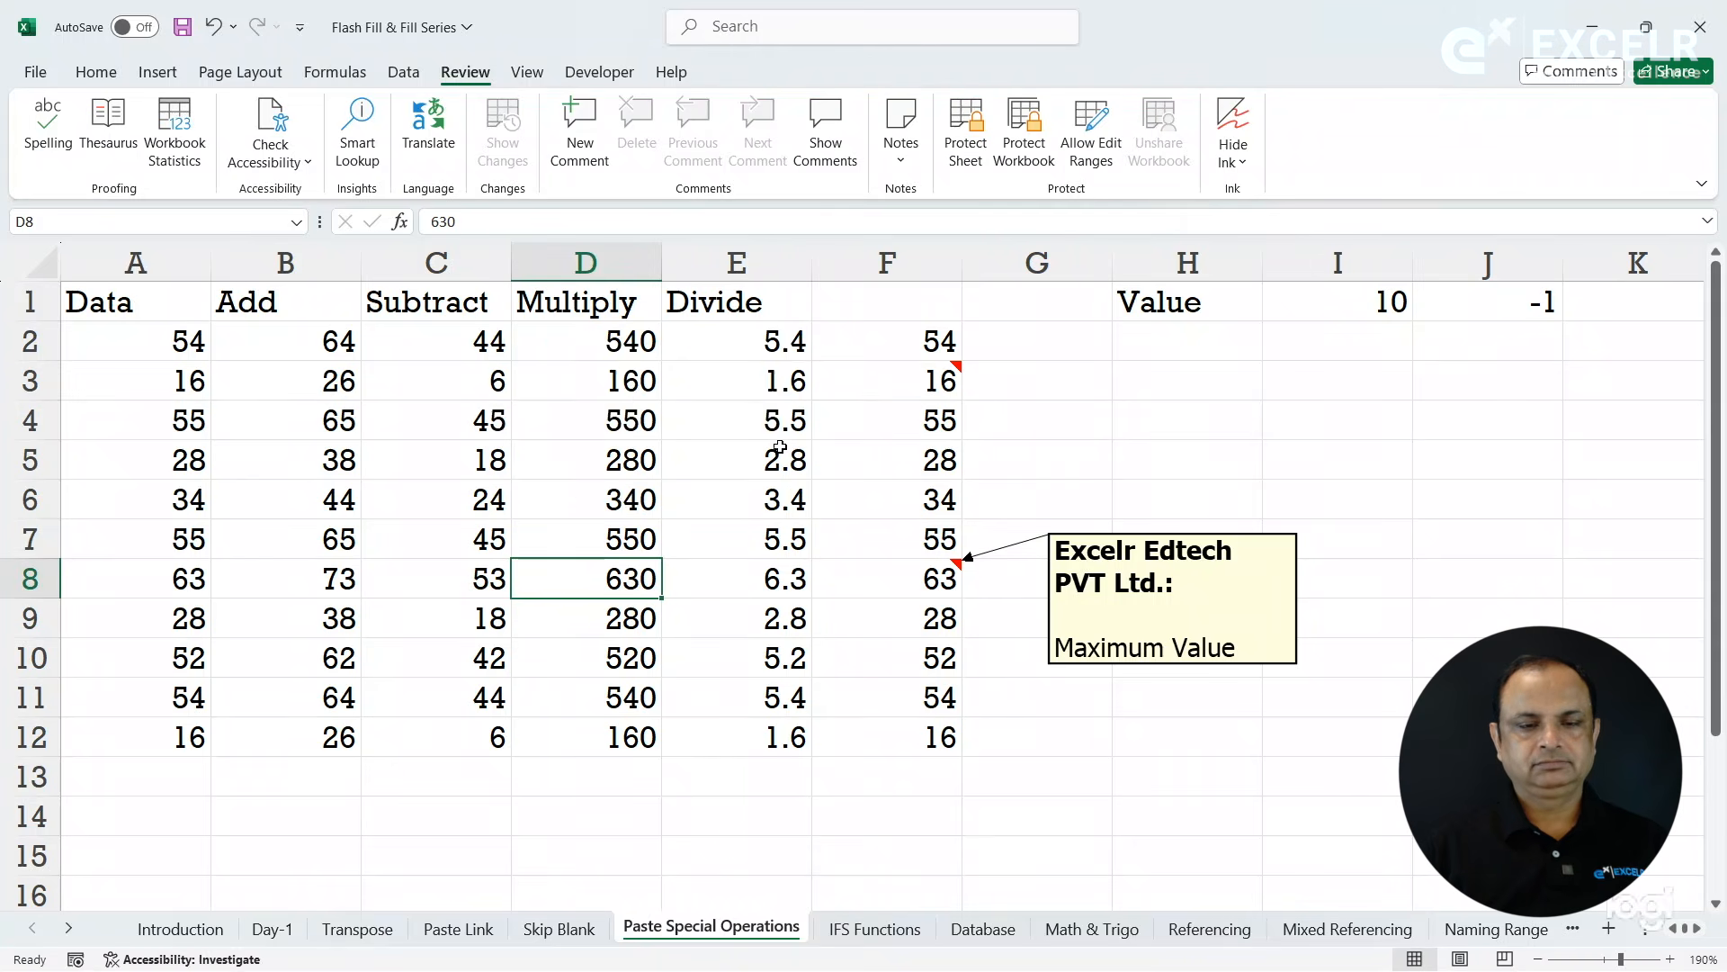
# - Keep the note on F3 permanently shown and move it to columns G and H, just above the F8 note
pyautogui.rightClick(885, 377)
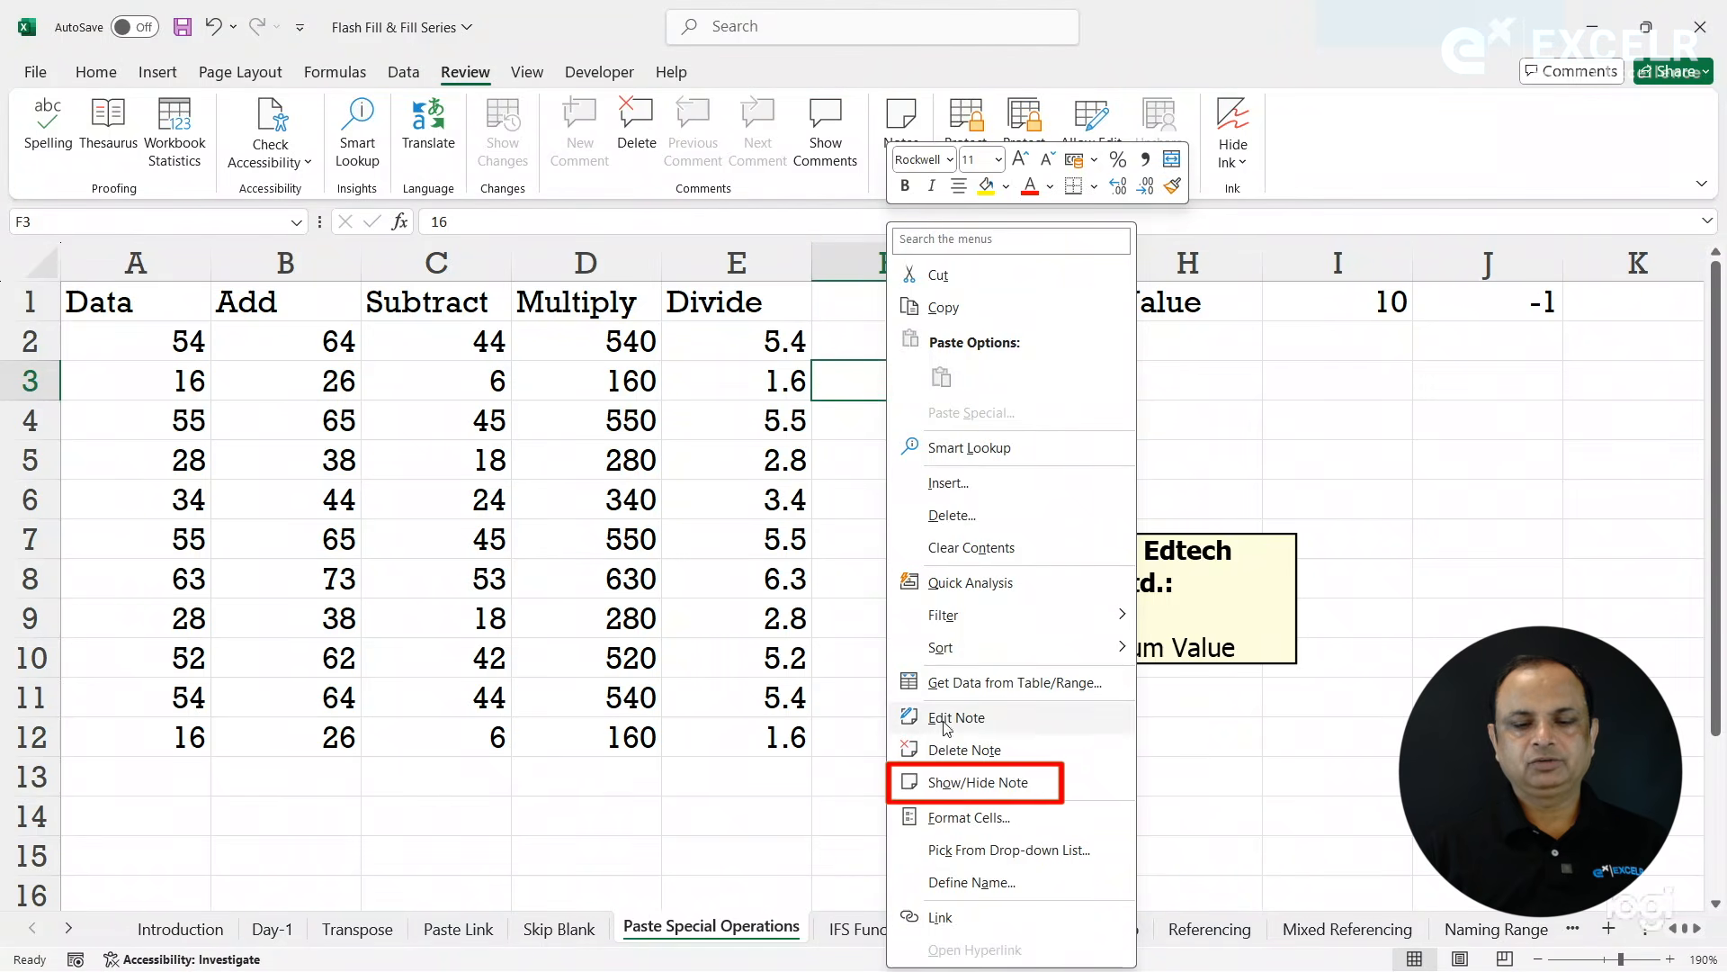
pyautogui.click(959, 792)
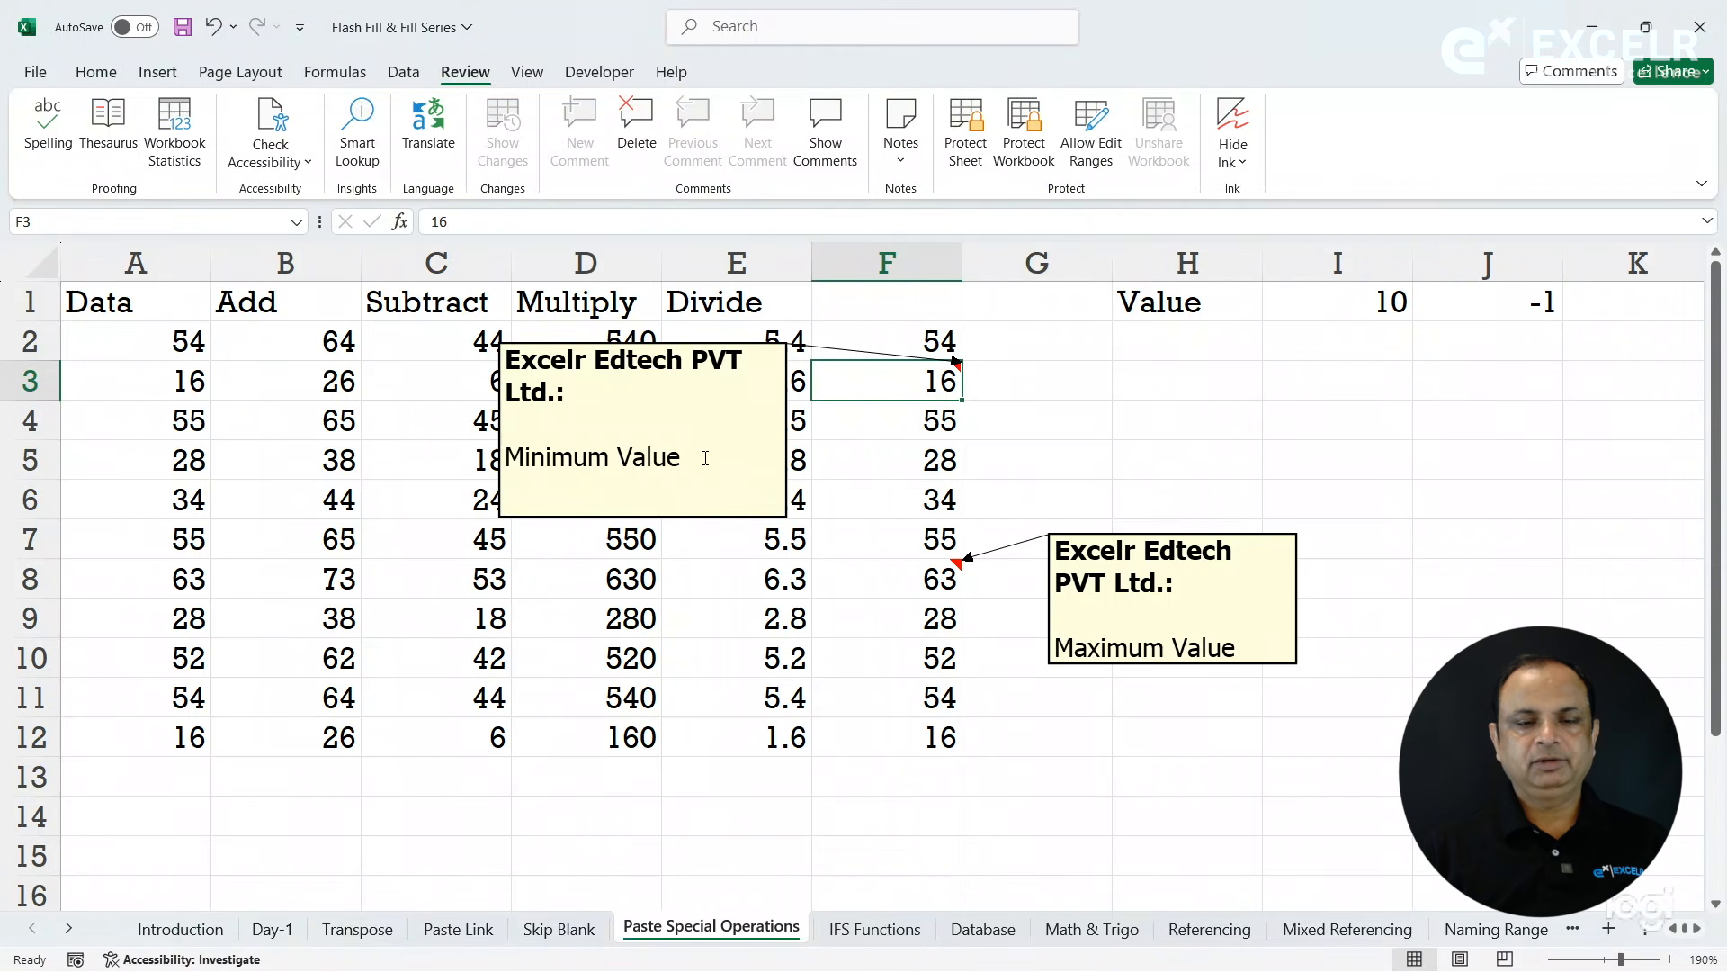
pyautogui.moveTo(634, 338); pyautogui.dragTo(1172, 344)
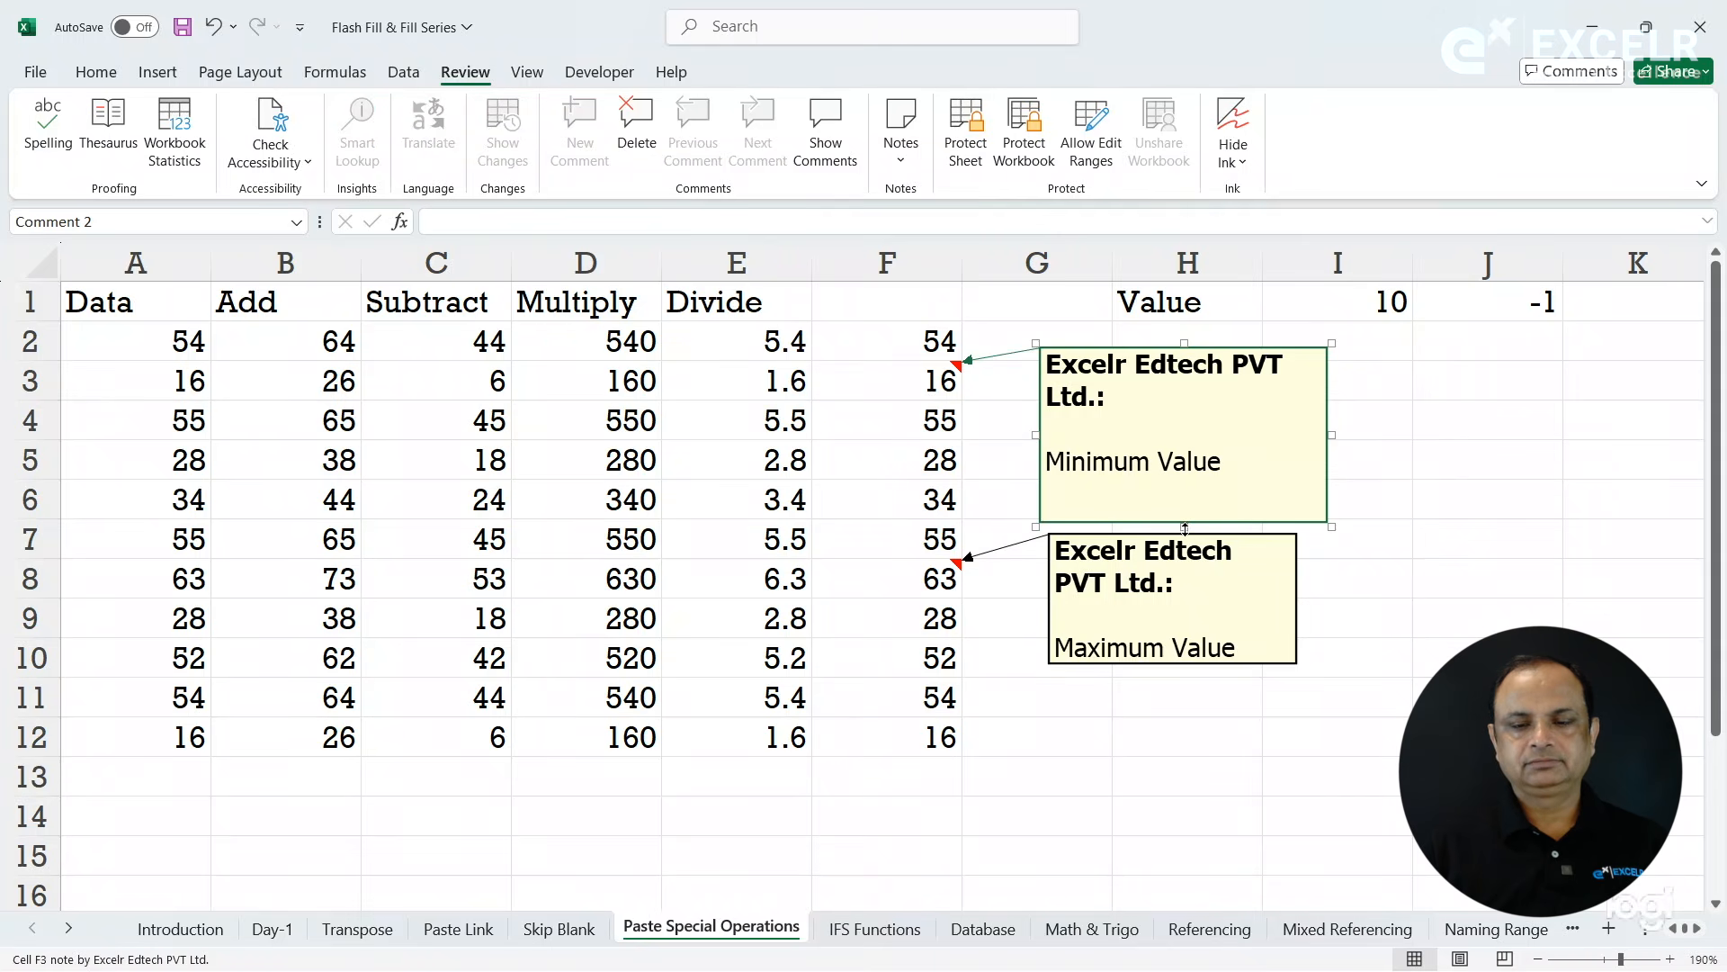
# - Reduce the F3 note's height and width to fit its text more closely and shift it slightly right and down
pyautogui.moveTo(1185, 529)
pyautogui.mouseDown()
pyautogui.moveTo(1184, 457)
pyautogui.moveTo(1183, 506)
pyautogui.mouseUp()
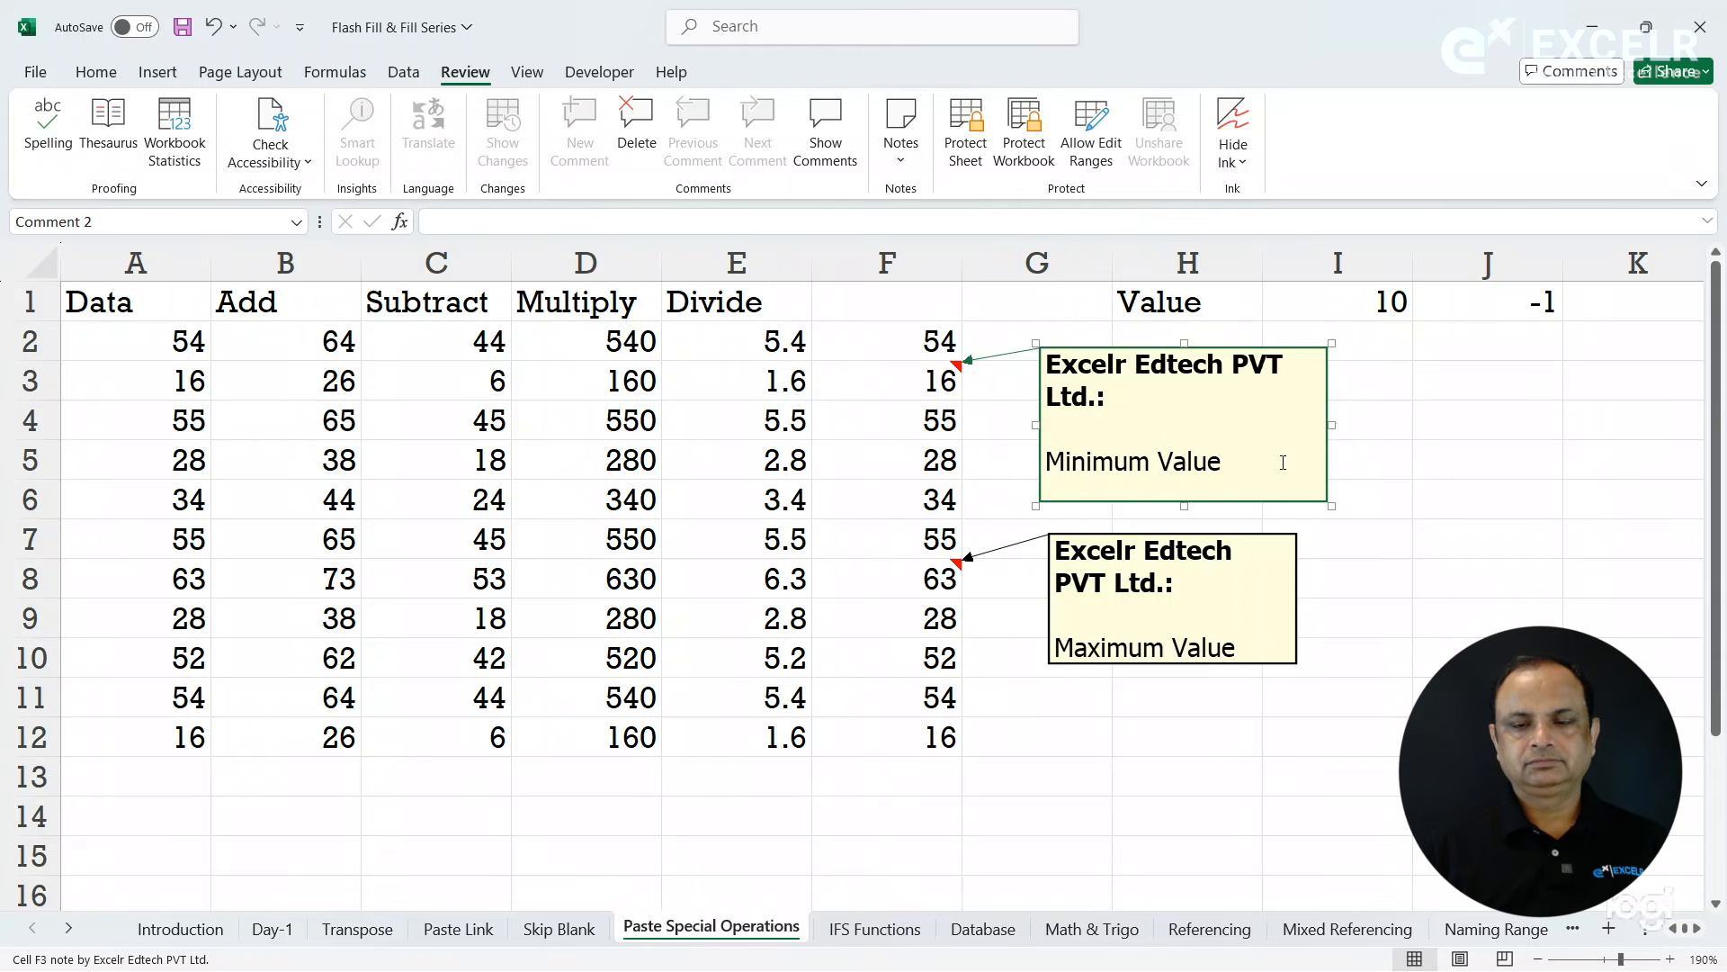
pyautogui.moveTo(1327, 438); pyautogui.dragTo(1243, 438)
pyautogui.click(1322, 424)
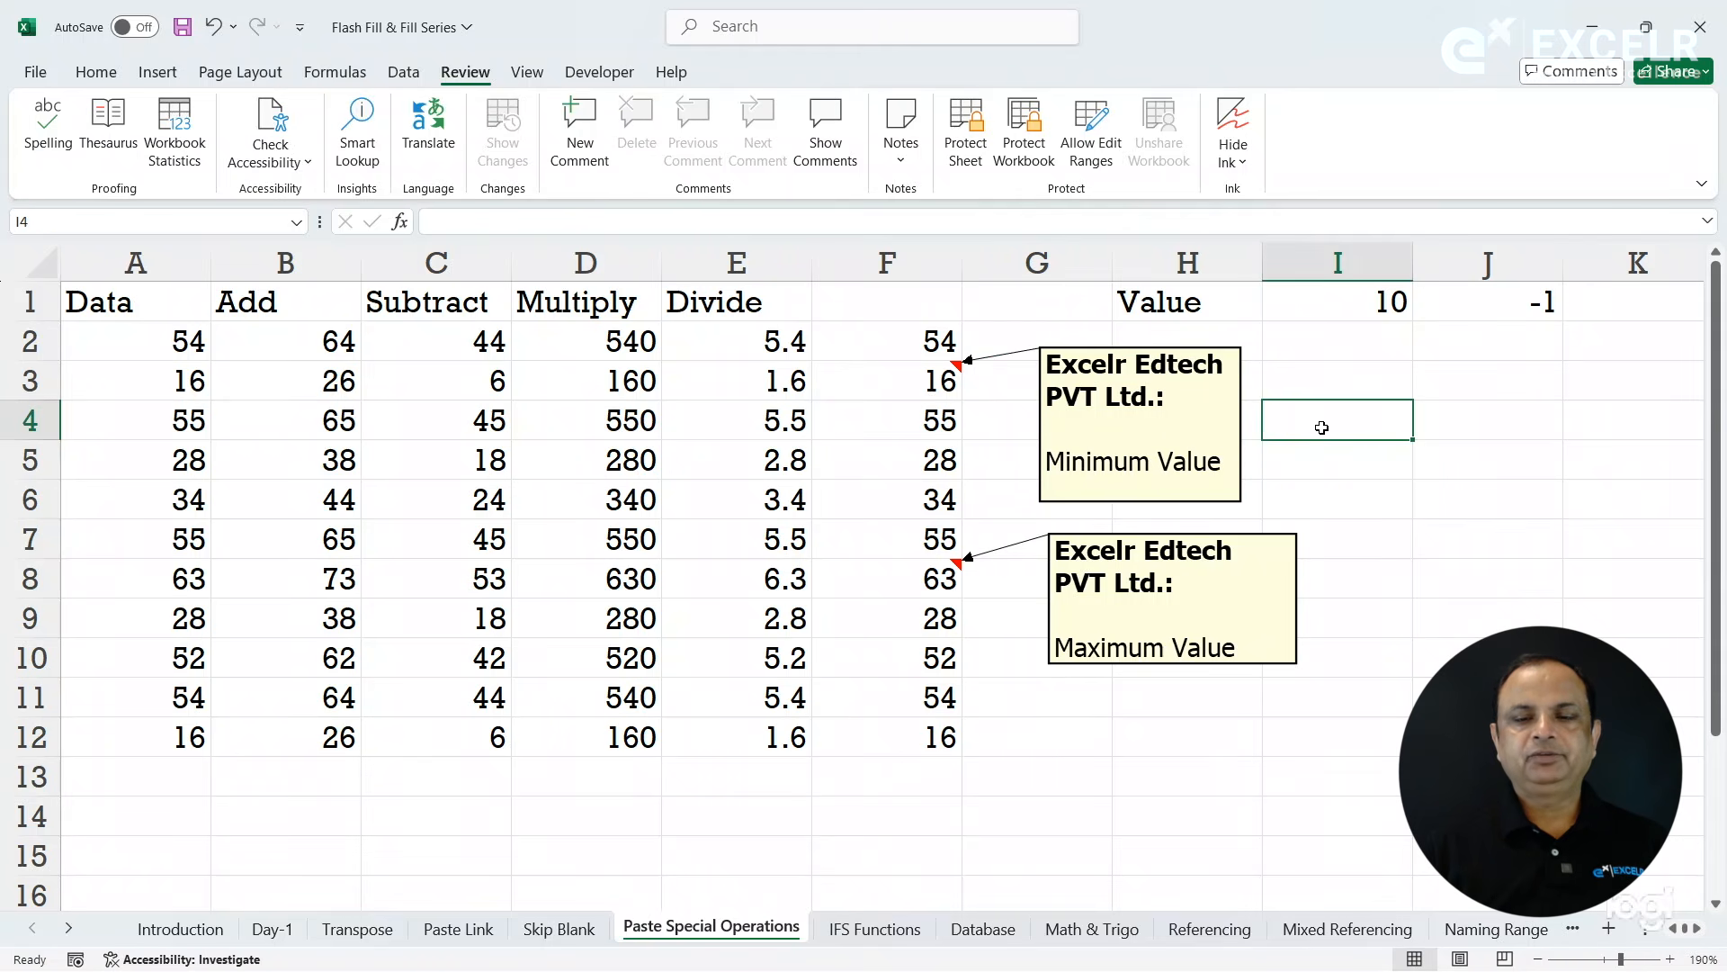
pyautogui.click(1246, 441)
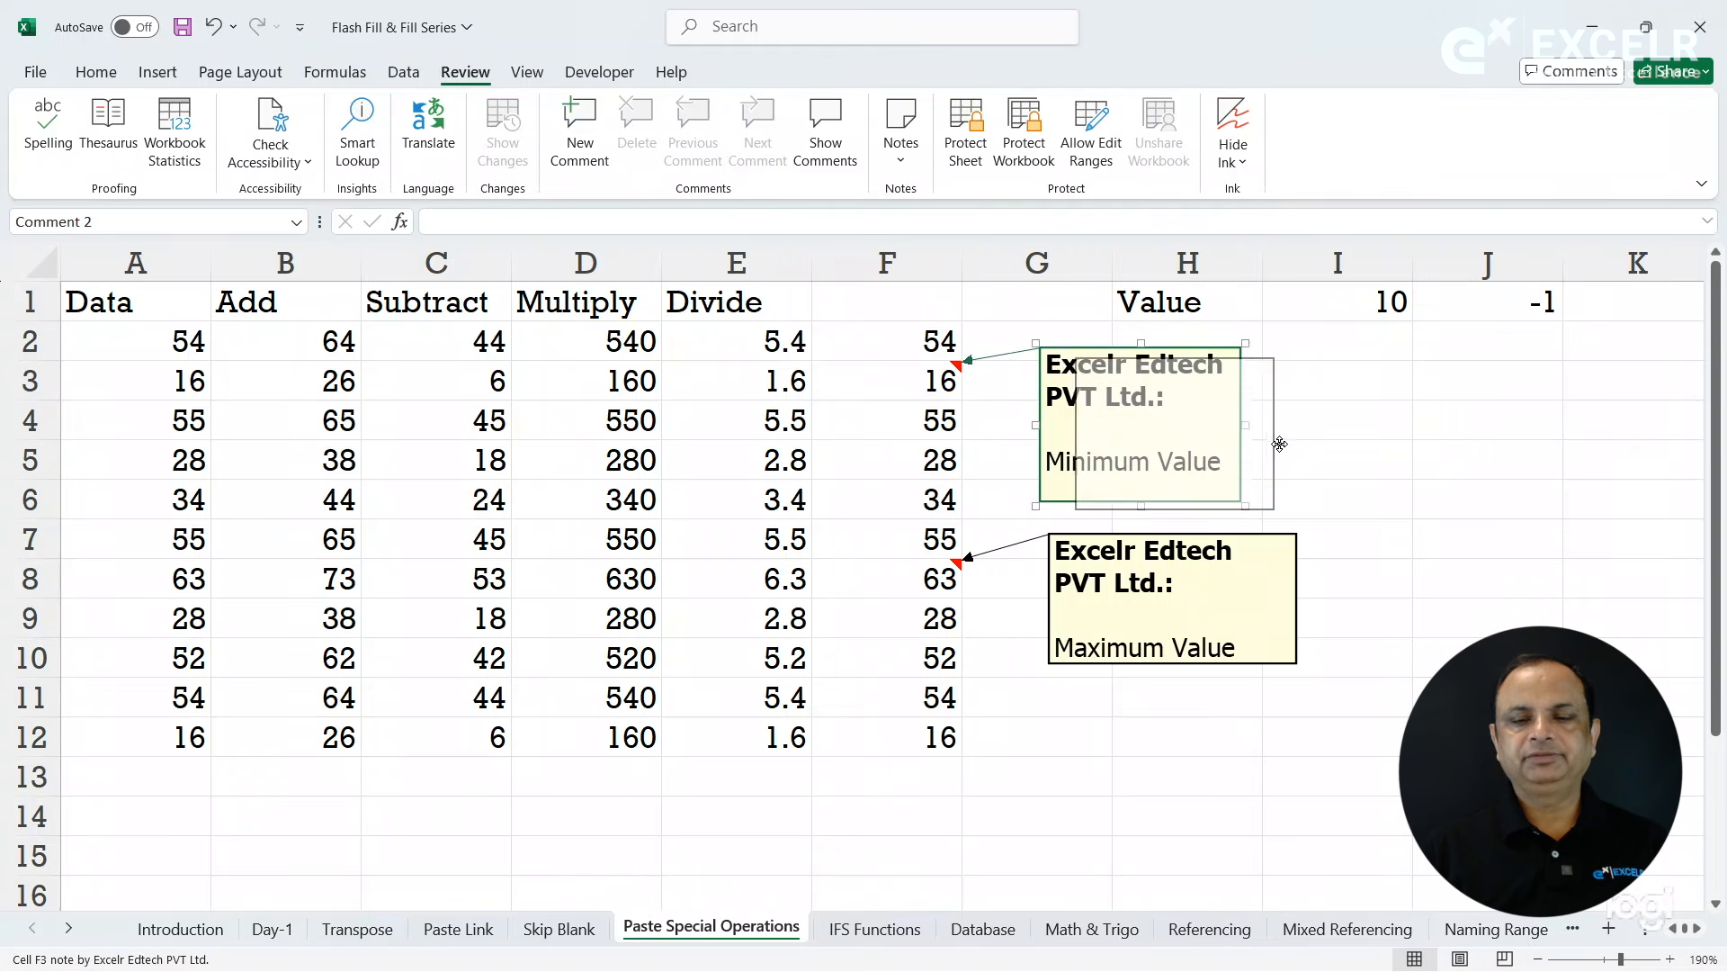
pyautogui.moveTo(1285, 449); pyautogui.dragTo(1286, 451)
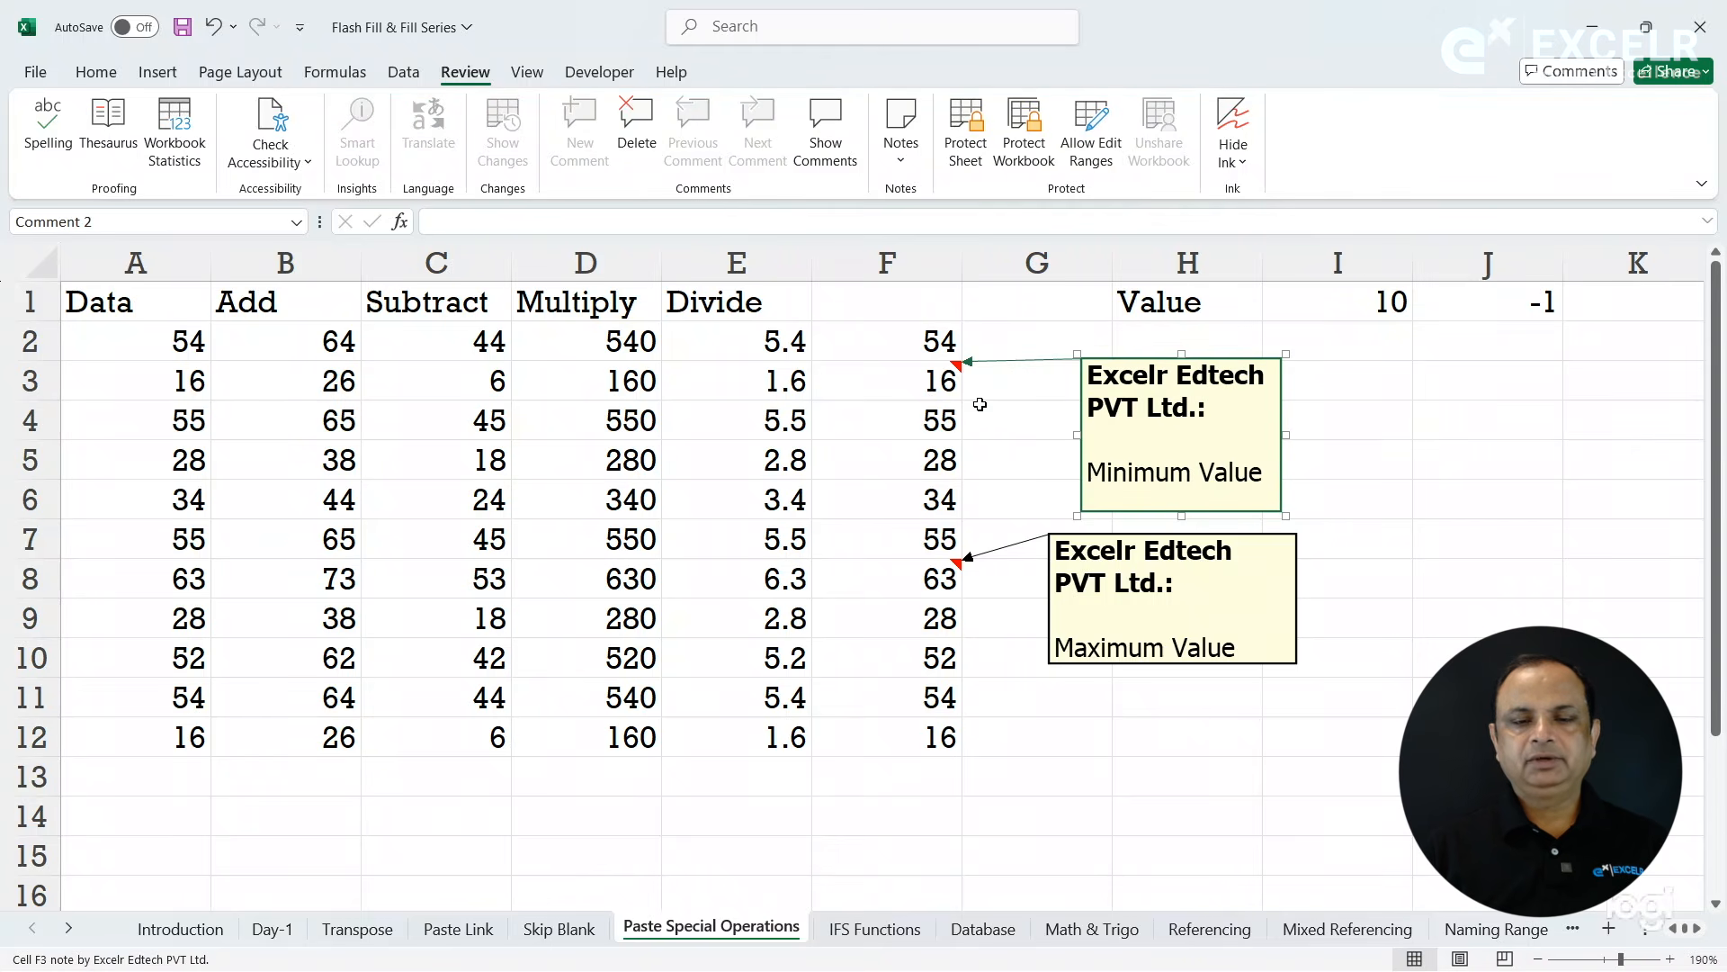
# - Delete the note on cell F3 and undo the deletion
pyautogui.click(925, 381)
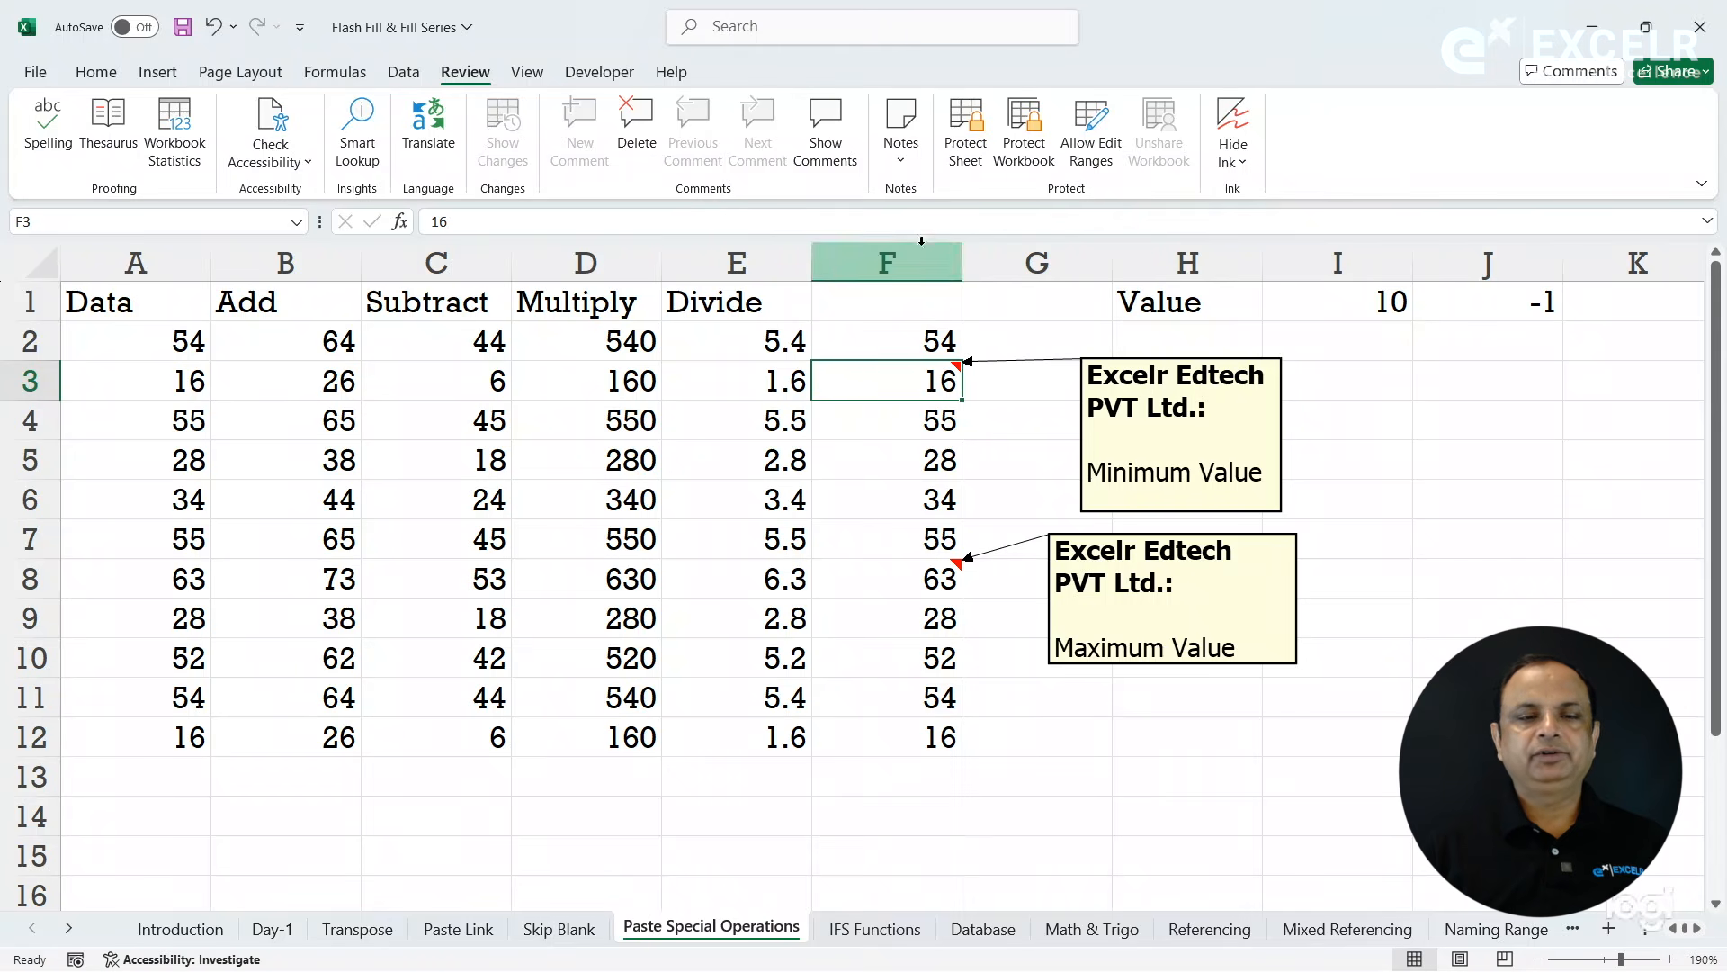
pyautogui.click(632, 130)
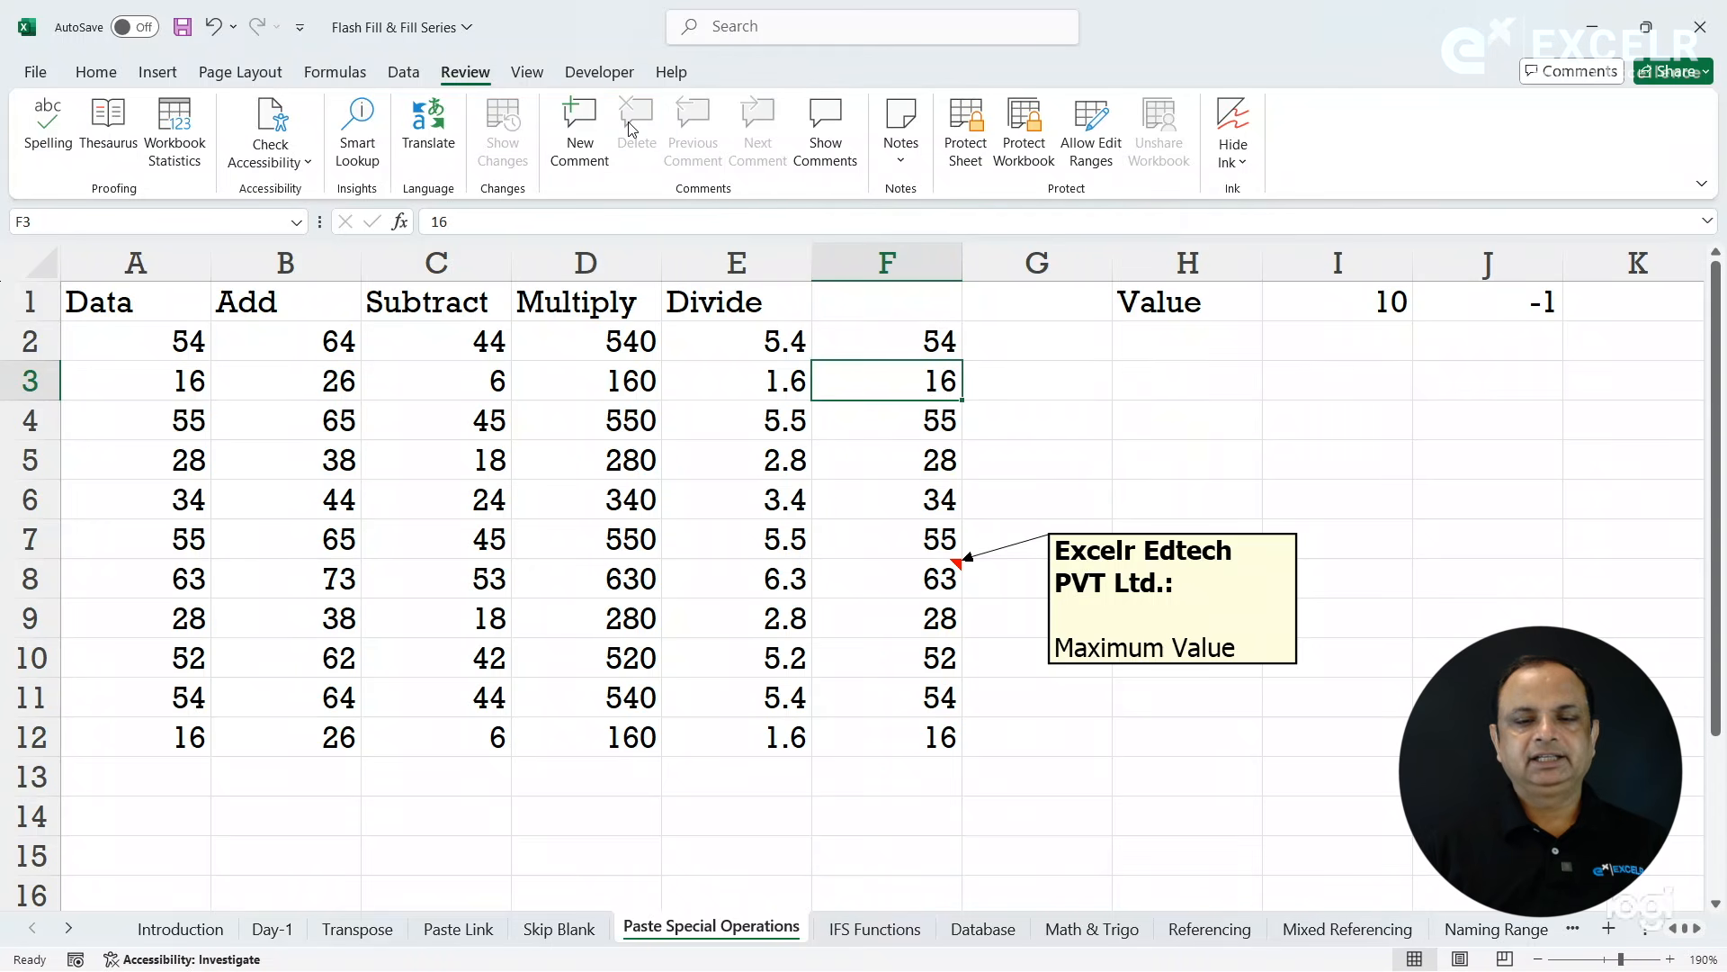
pyautogui.hotkey('ctrl', 'z')
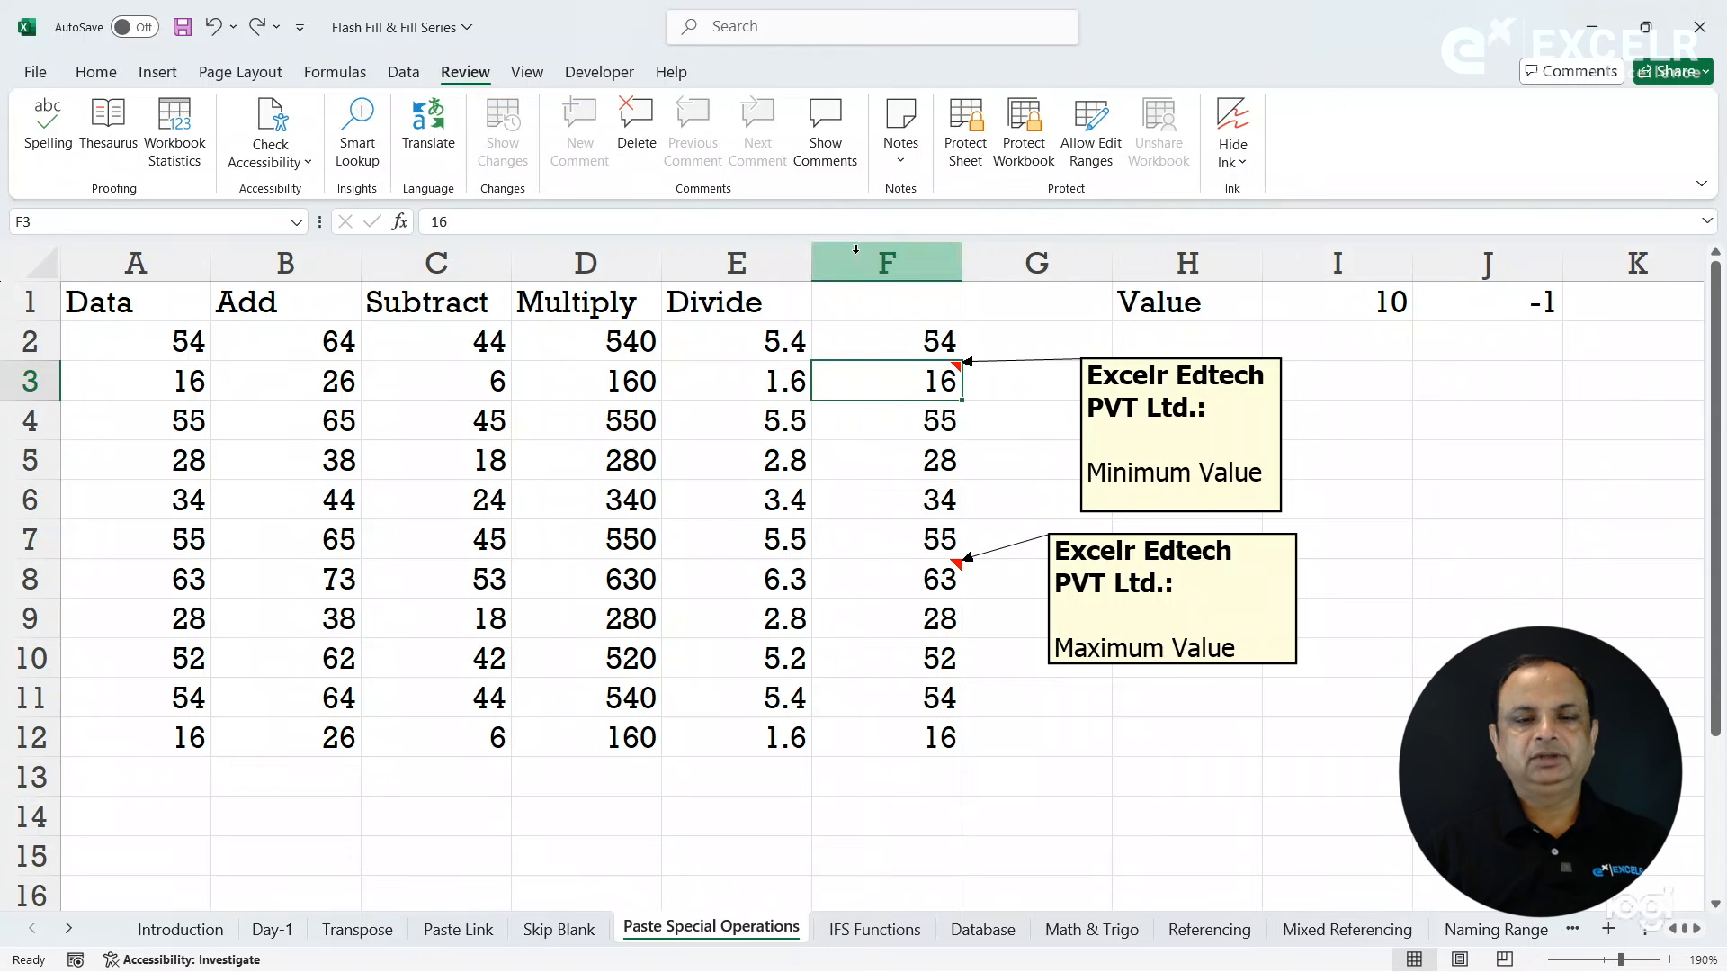
# - Hide the permanently shown note on cell F3 and bring up its temporary preview from the cell
pyautogui.rightClick(896, 379)
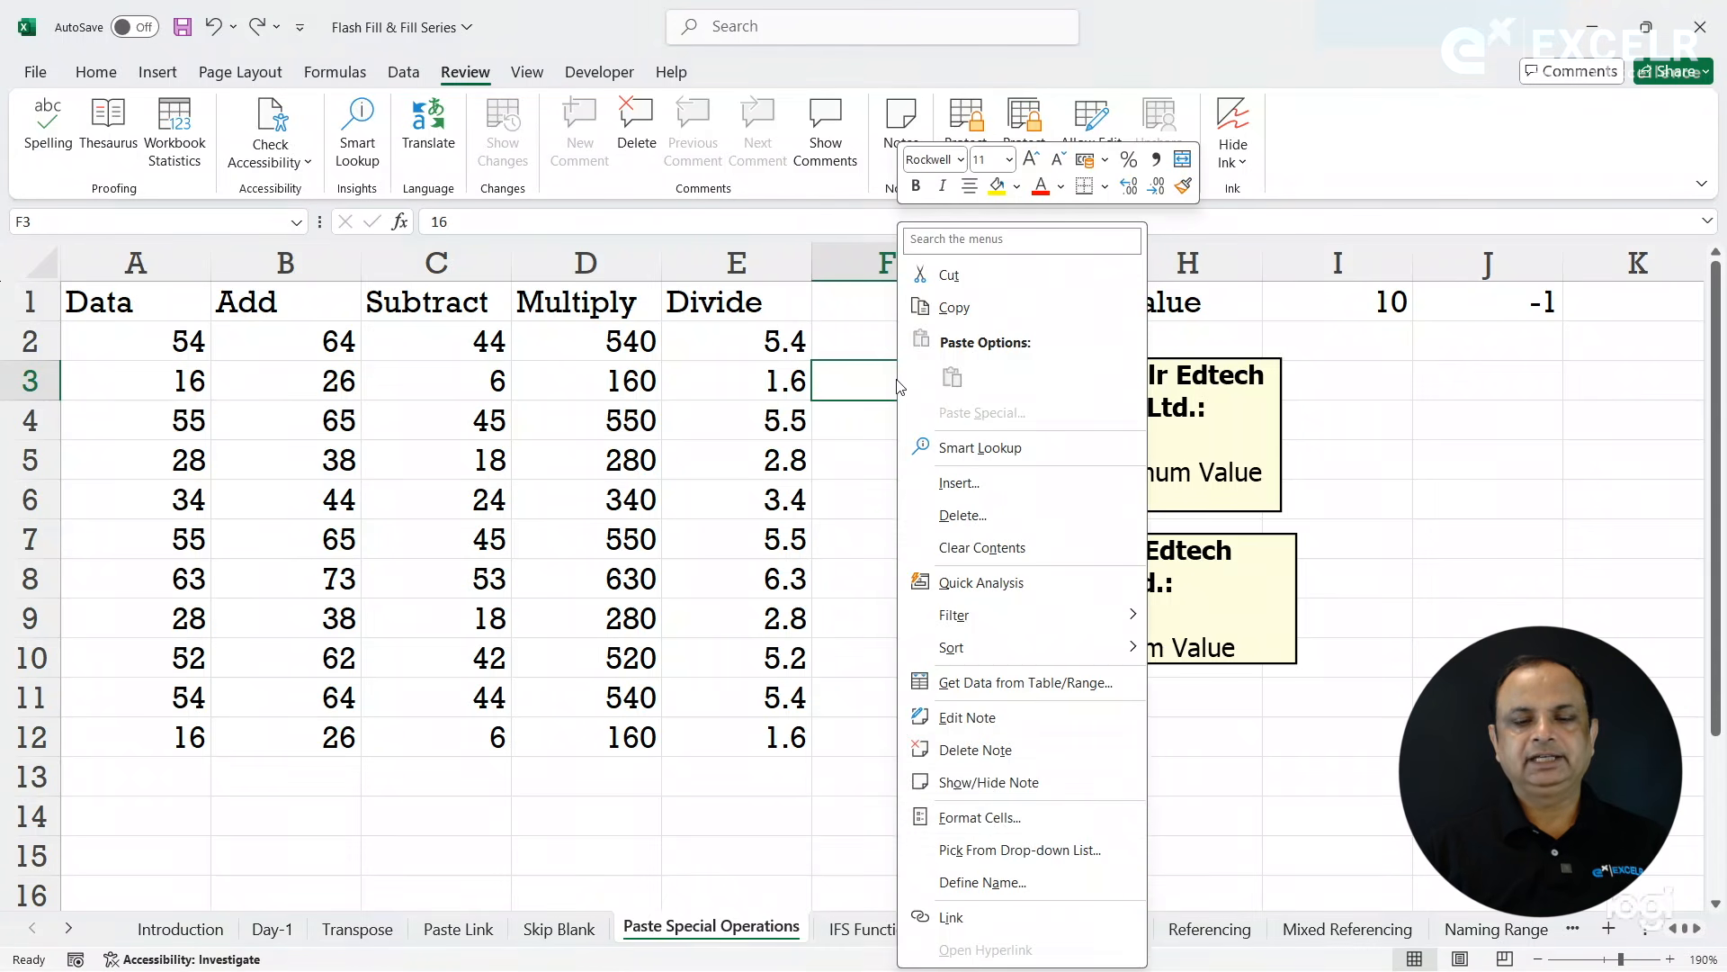
pyautogui.click(989, 780)
pyautogui.moveTo(945, 378)
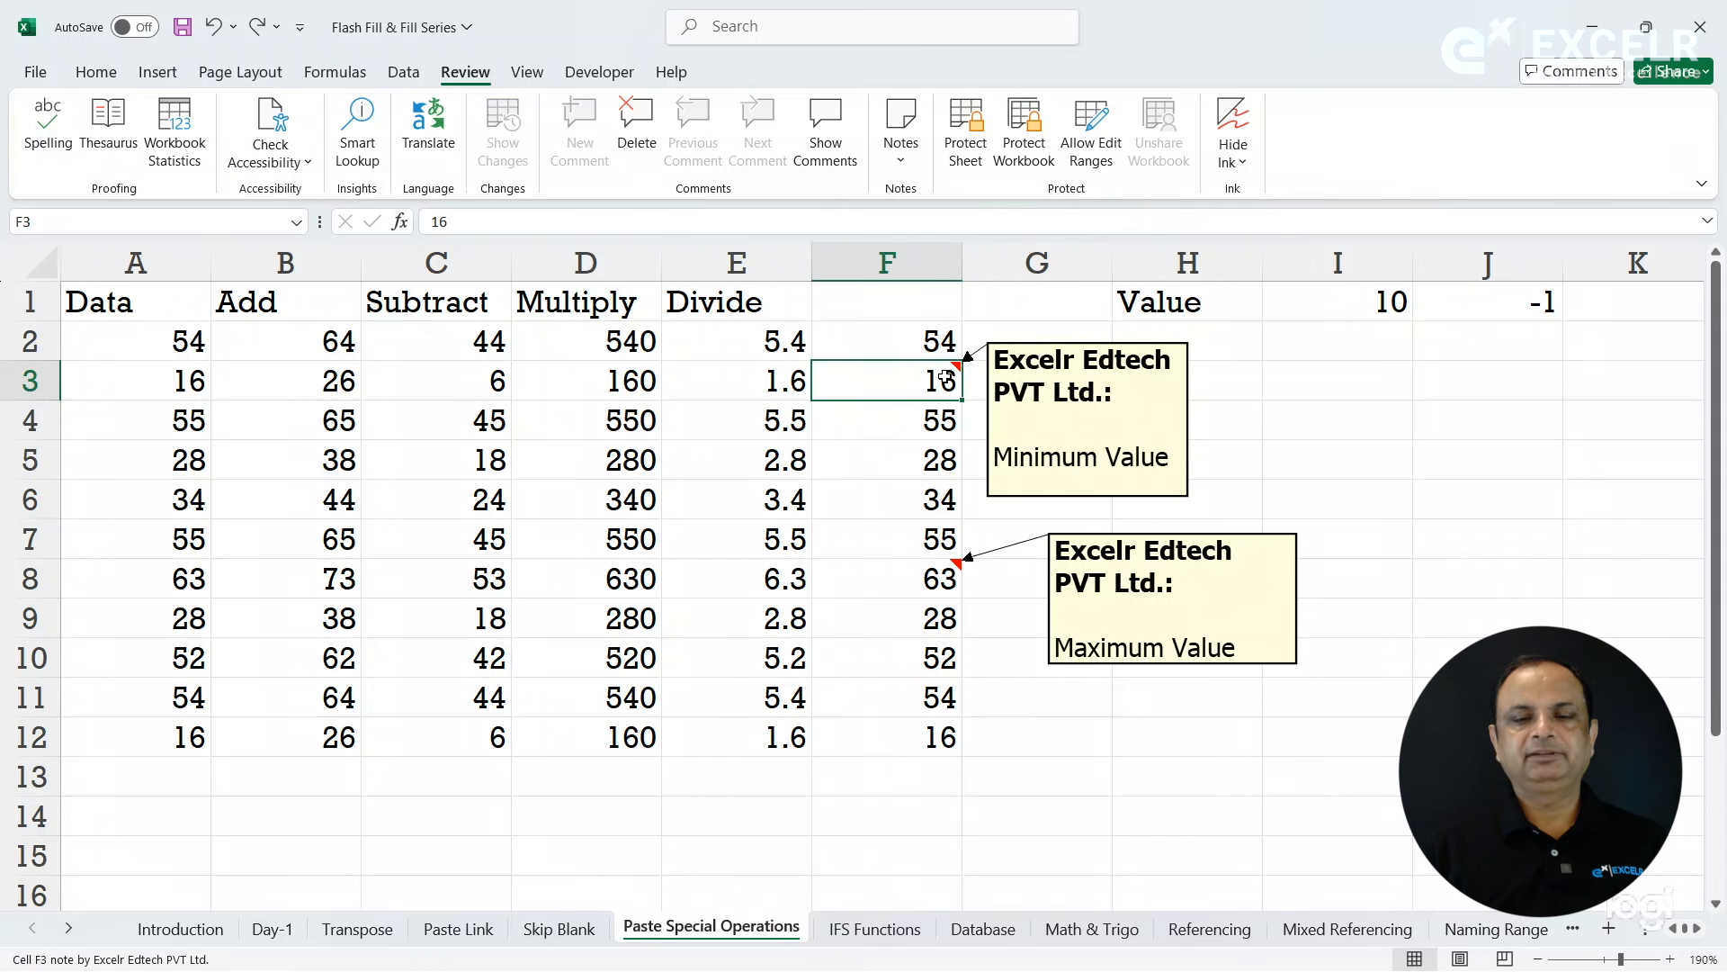
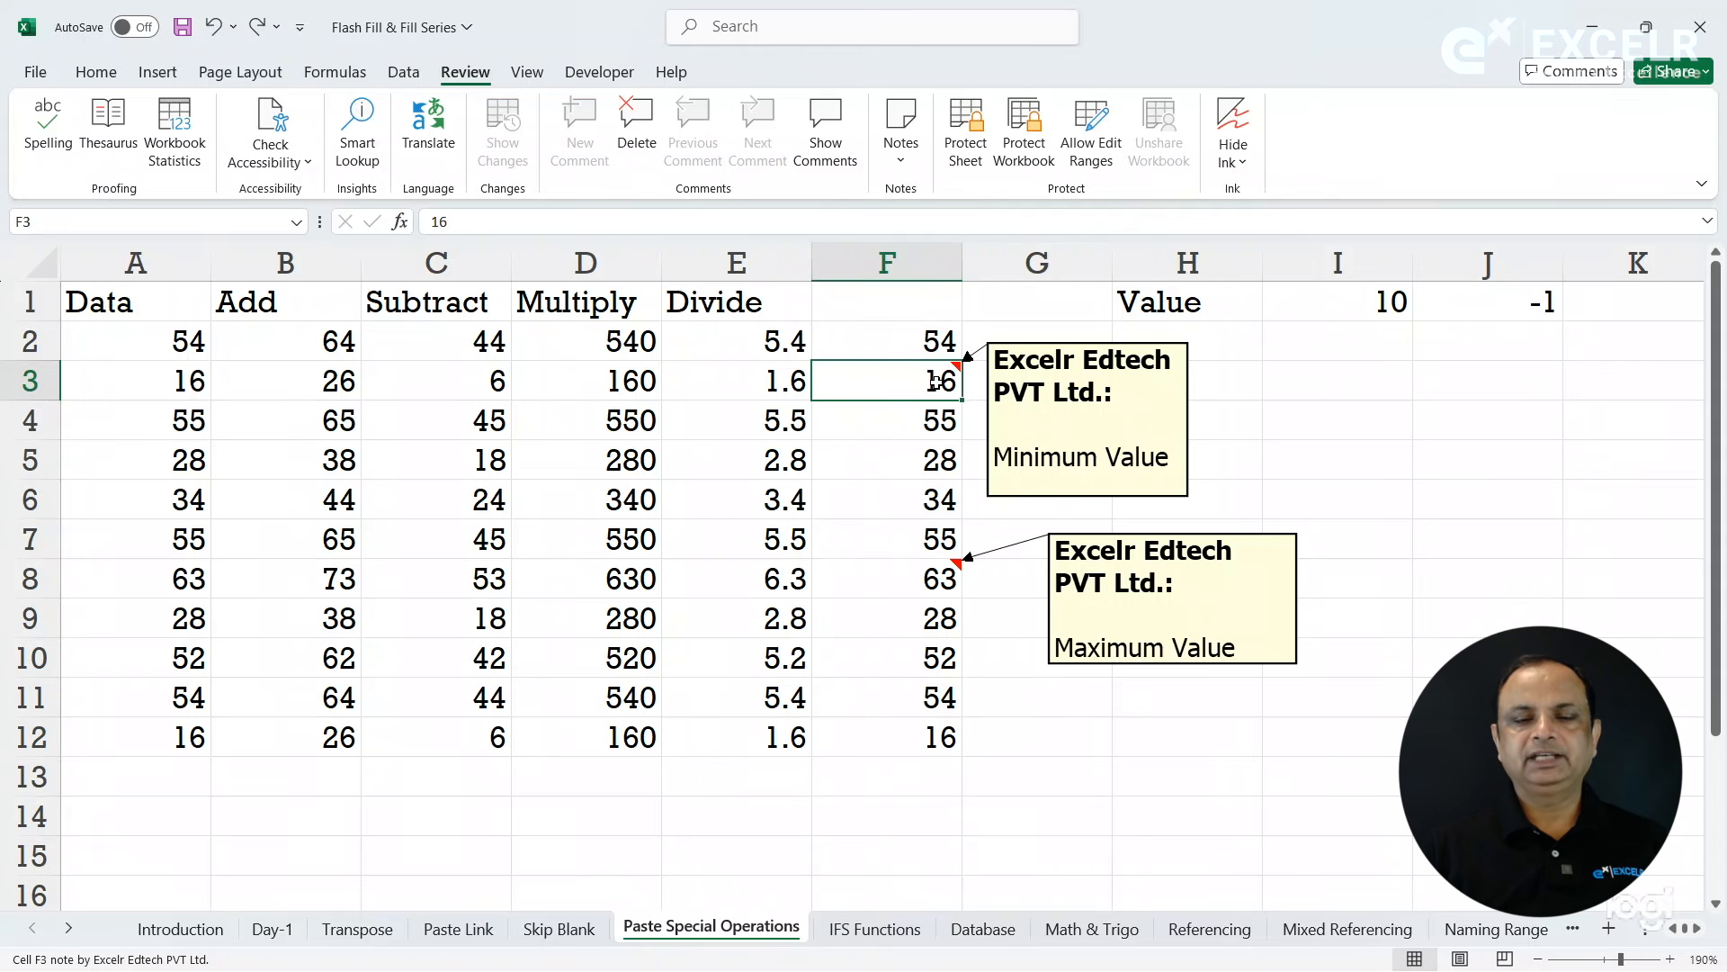
# - Keep the Minimum Value note on cell F3 permanently displayed and widen its box to about the width of the Maximum Value note
pyautogui.rightClick(936, 383)
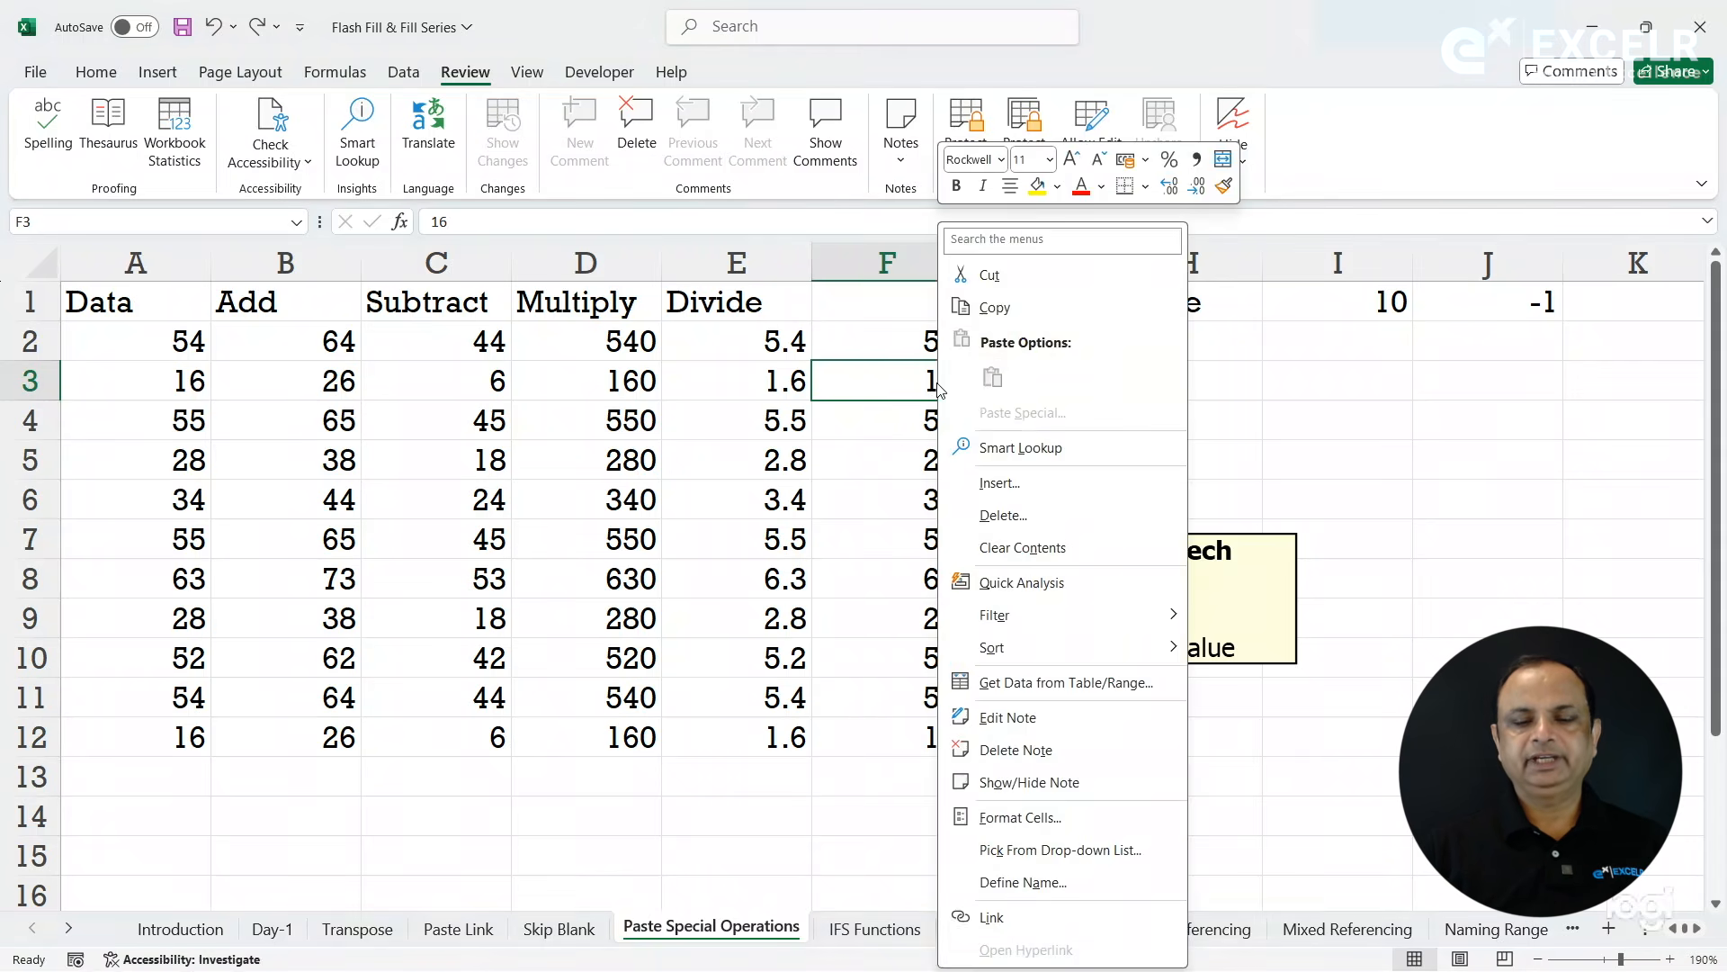
pyautogui.click(1025, 786)
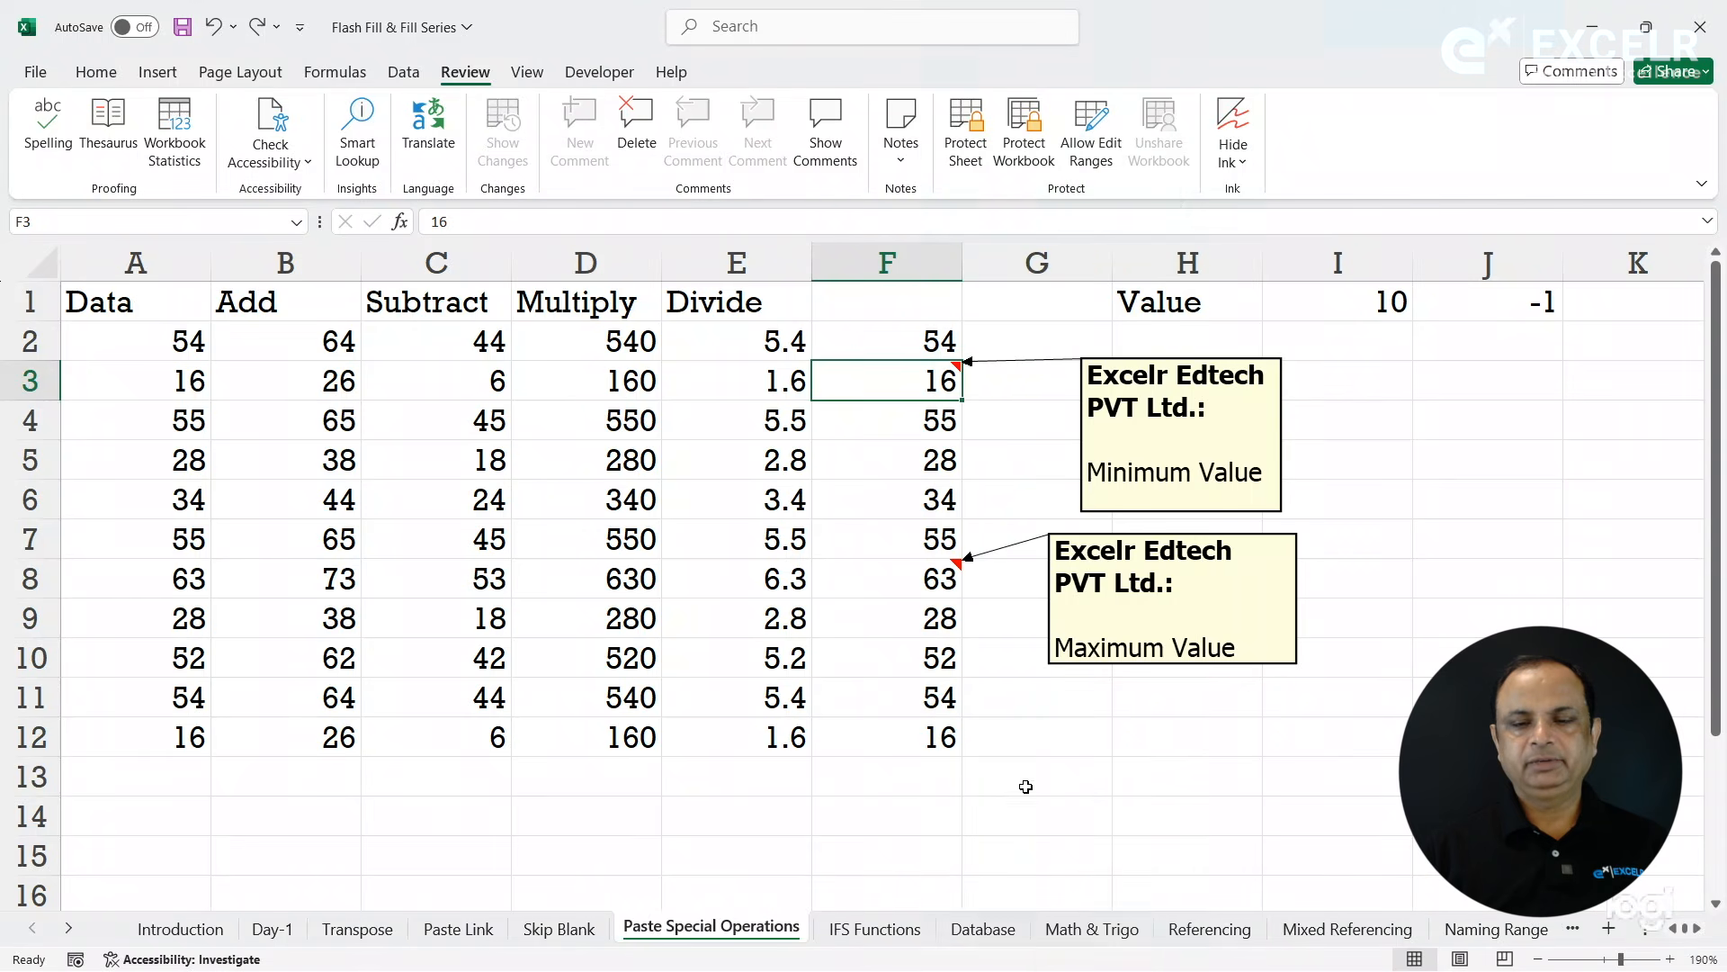
pyautogui.click(1285, 425)
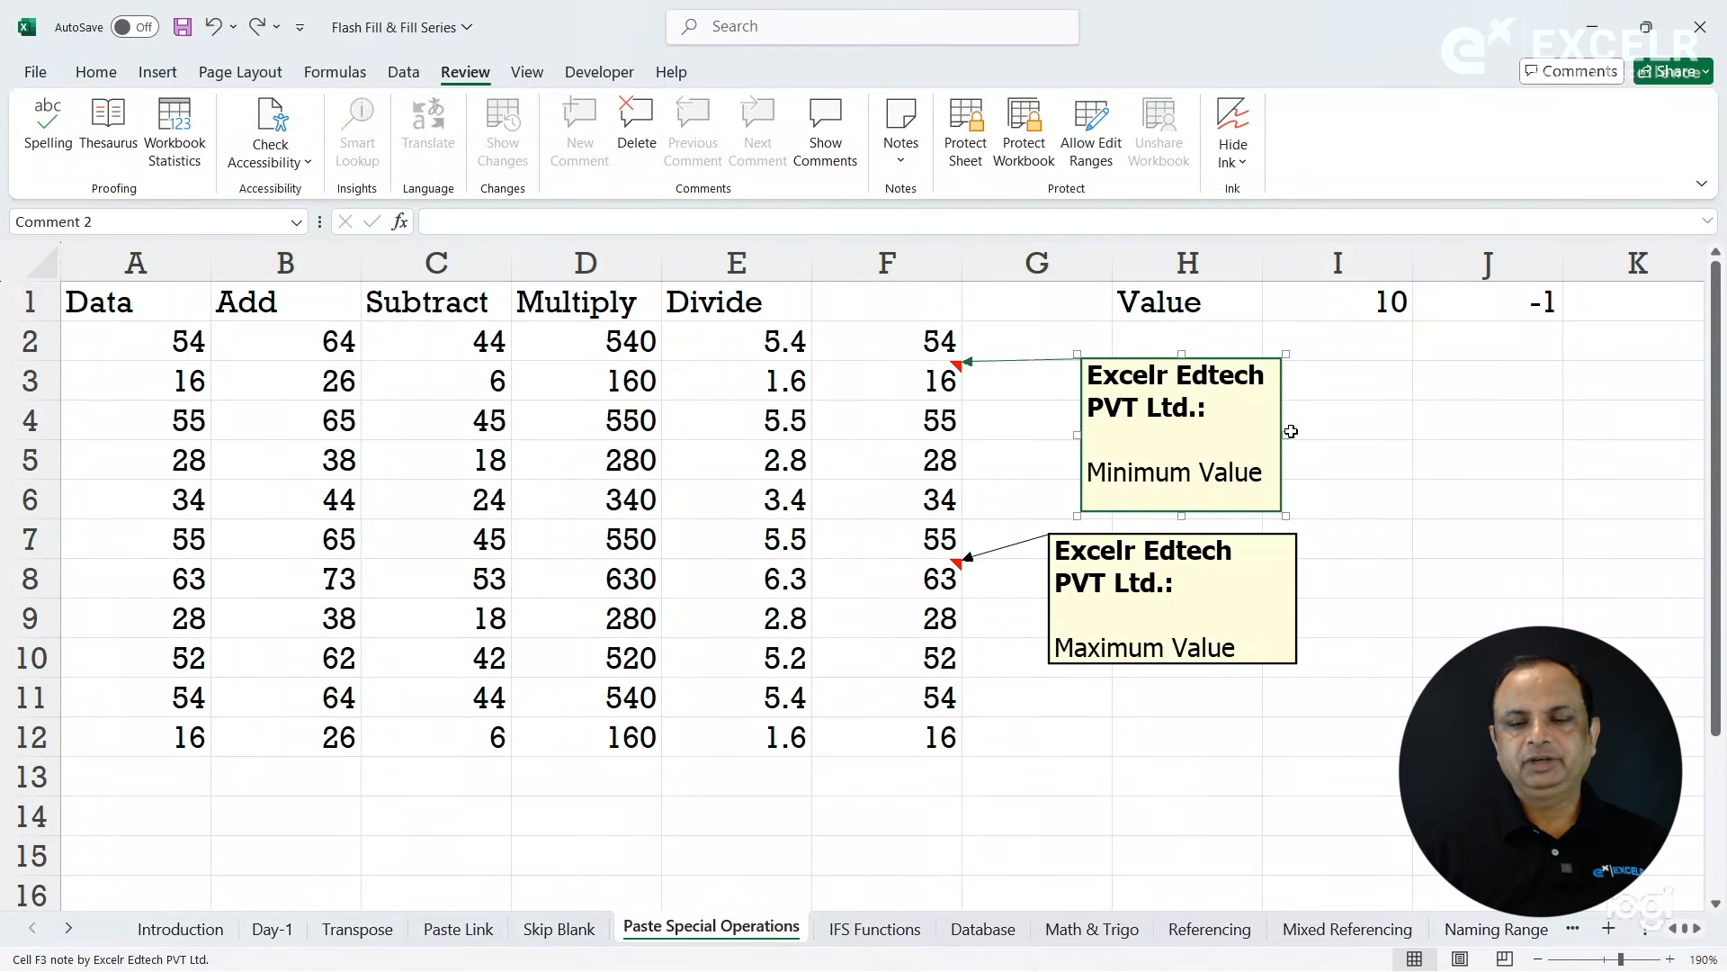
pyautogui.click(1289, 431)
pyautogui.click(1278, 431)
pyautogui.moveTo(1285, 434); pyautogui.dragTo(1333, 434)
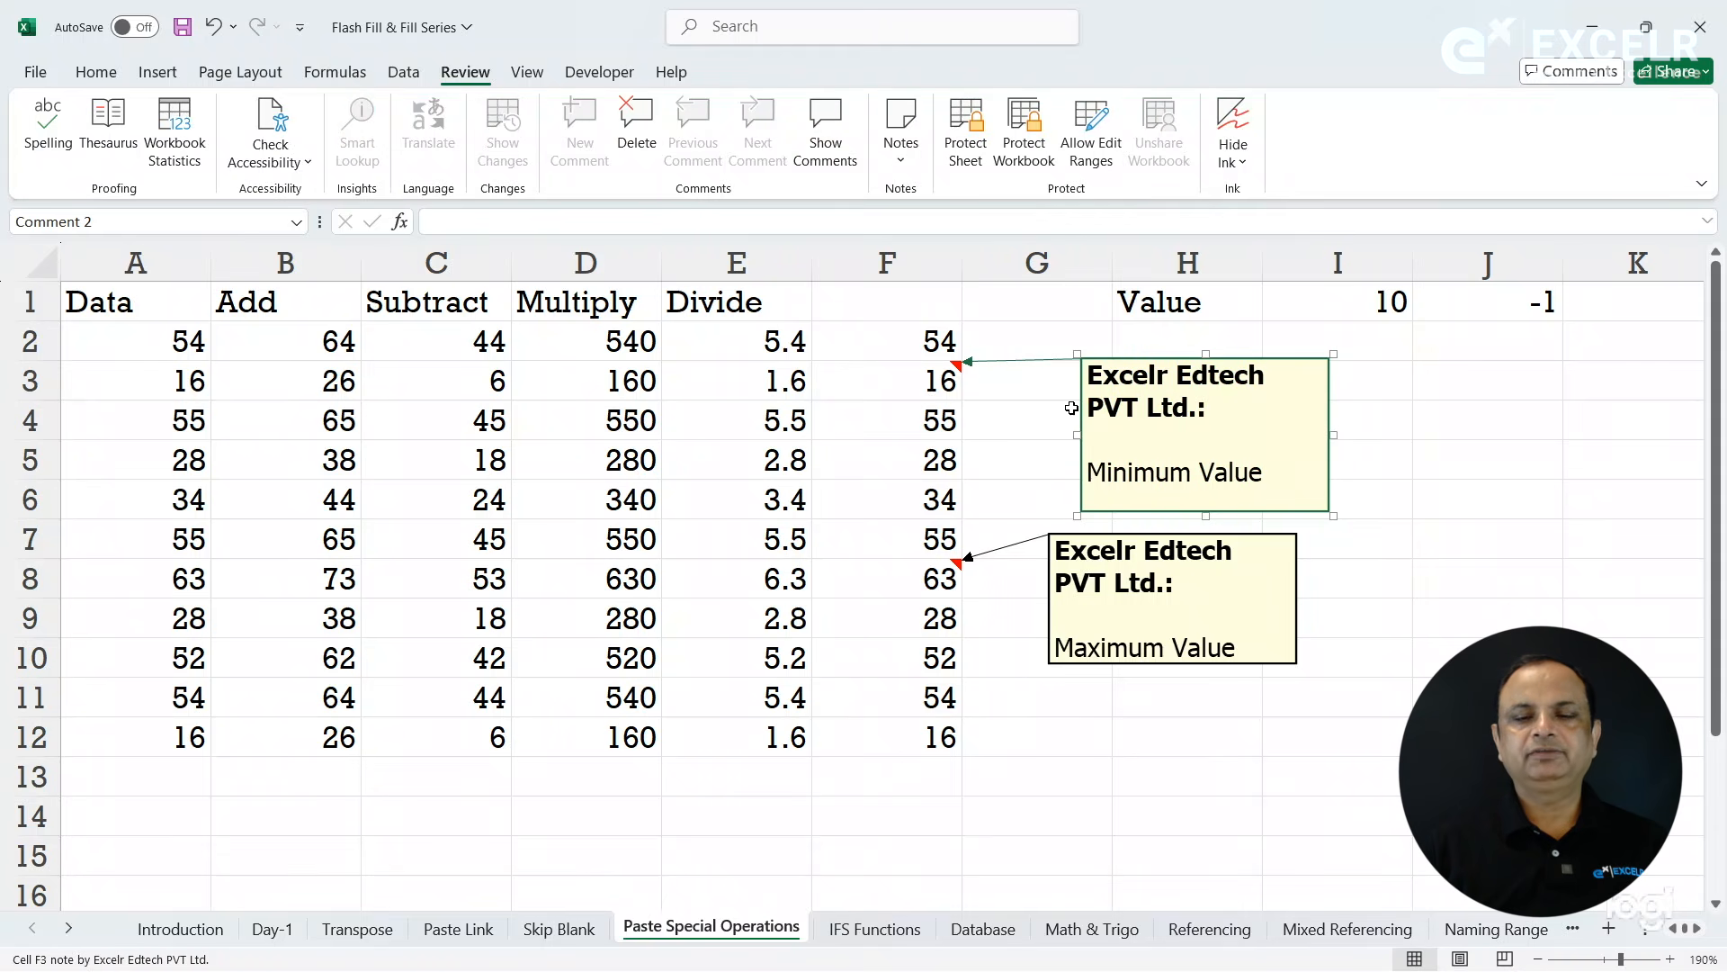
pyautogui.moveTo(1075, 434); pyautogui.dragTo(1037, 447)
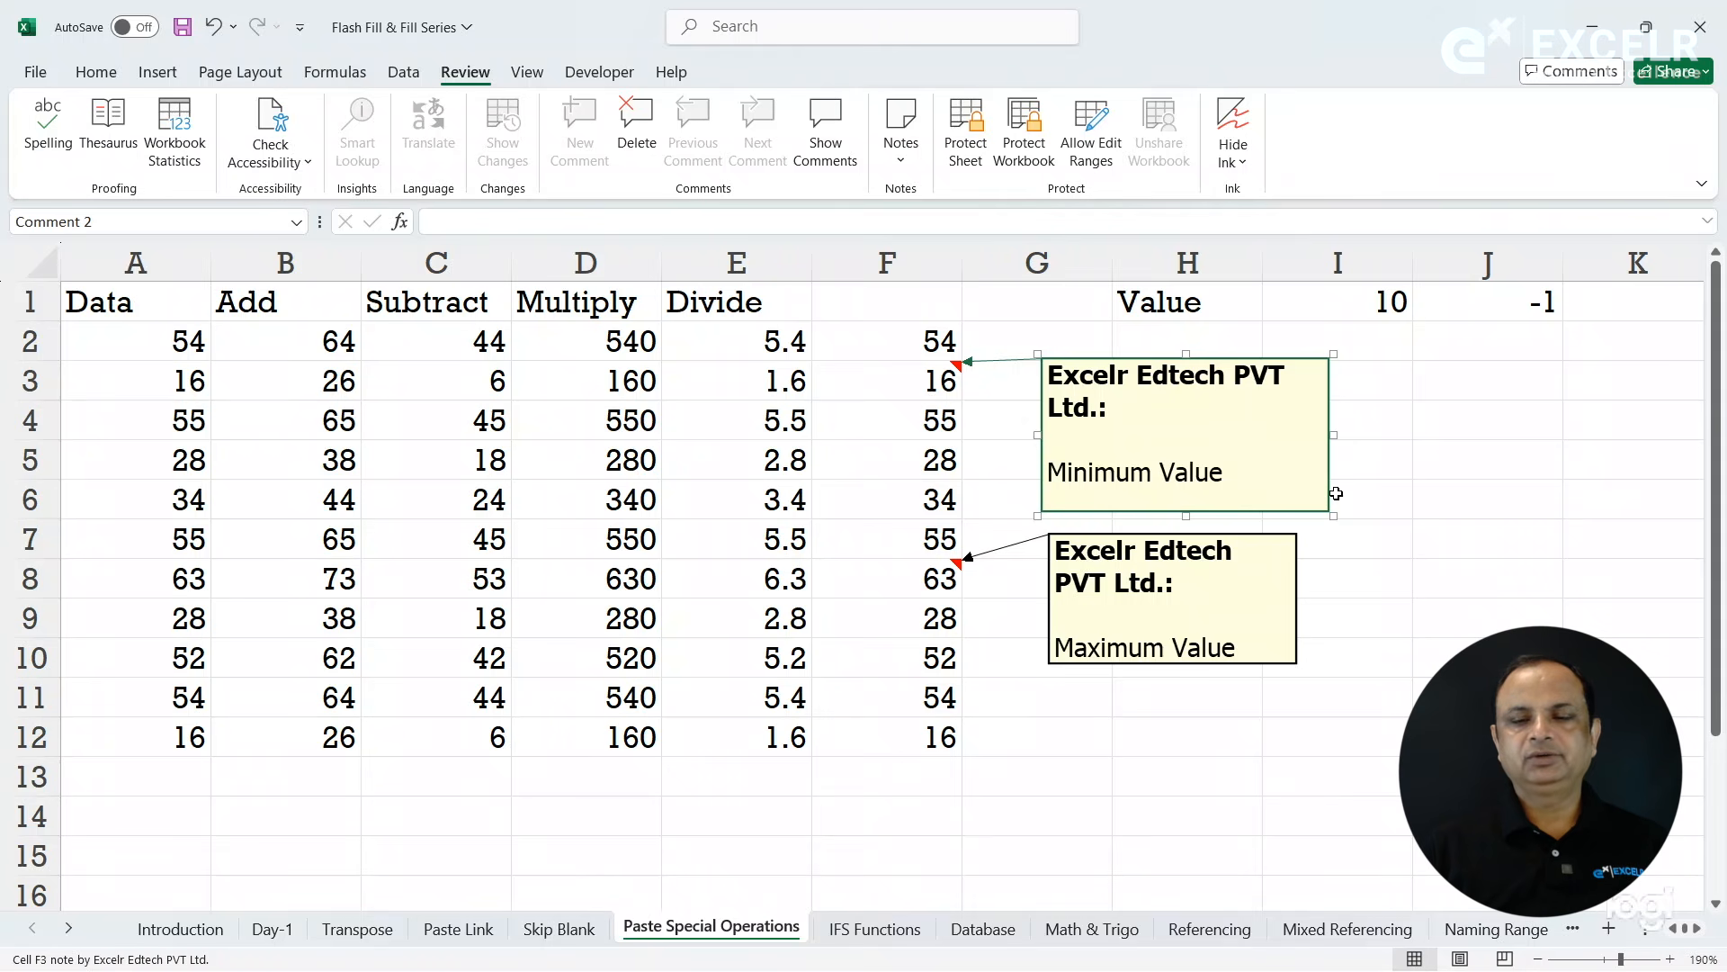
pyautogui.moveTo(1334, 436); pyautogui.dragTo(1294, 444)
pyautogui.click(1365, 438)
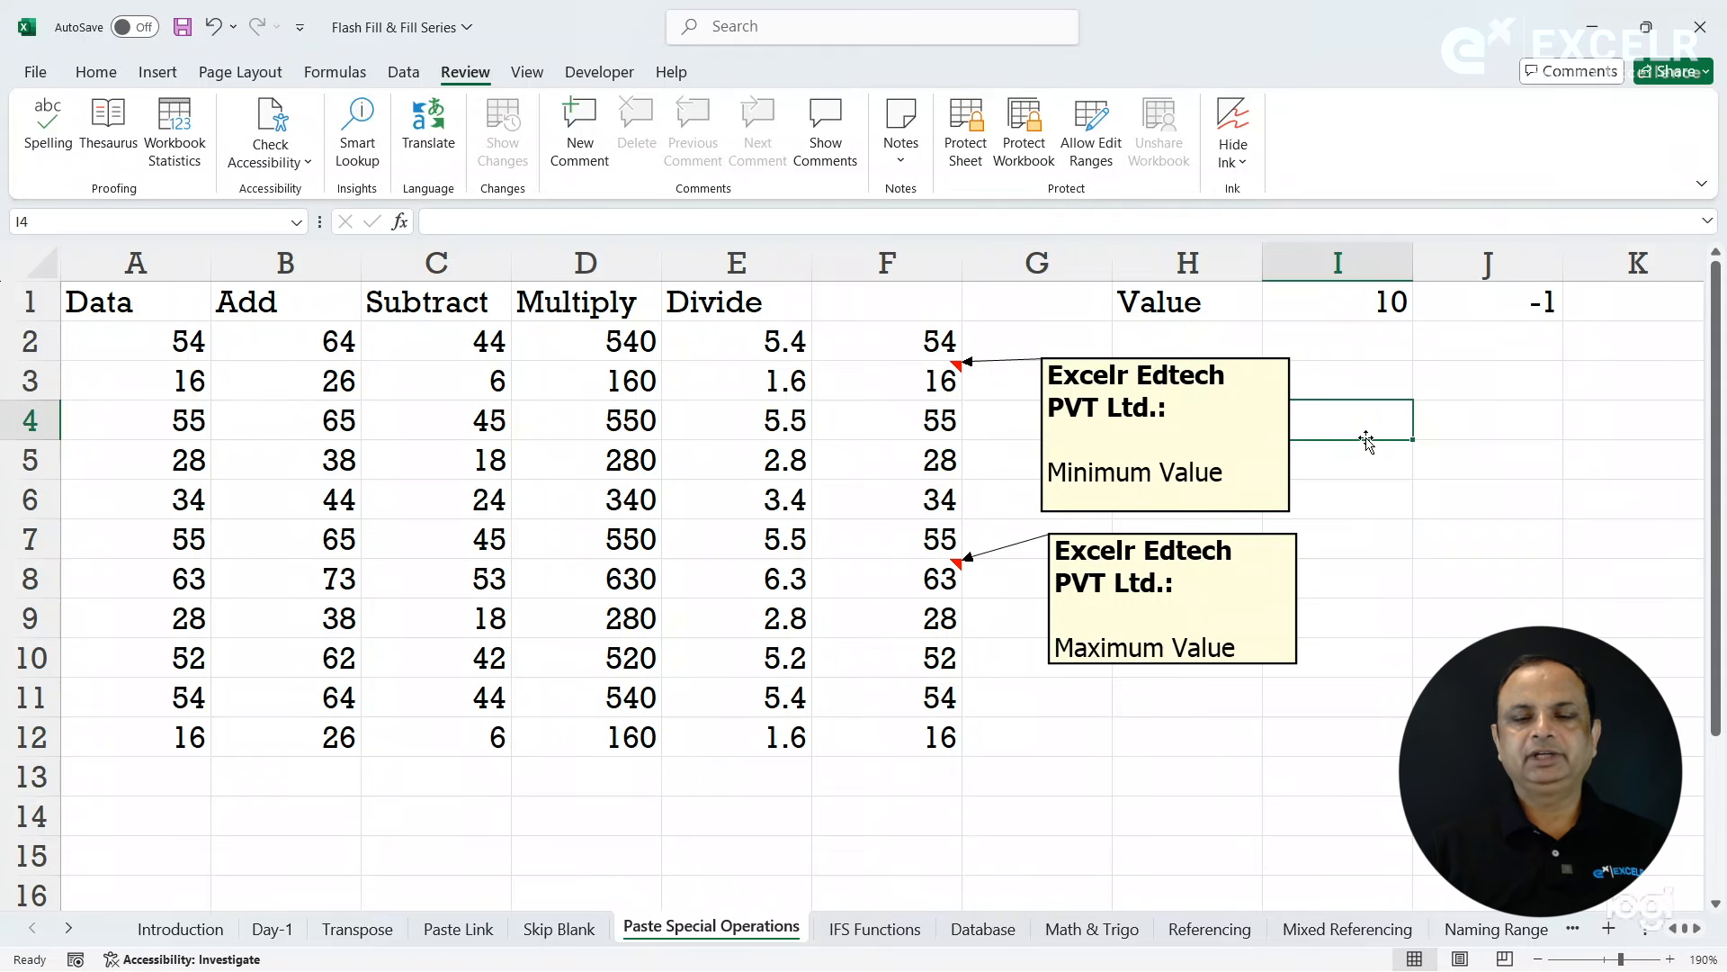
# - Check in the print preview whether the cell notes appear on the printed sheet, and return to the worksheet
pyautogui.click(468, 411)
pyautogui.click(37, 74)
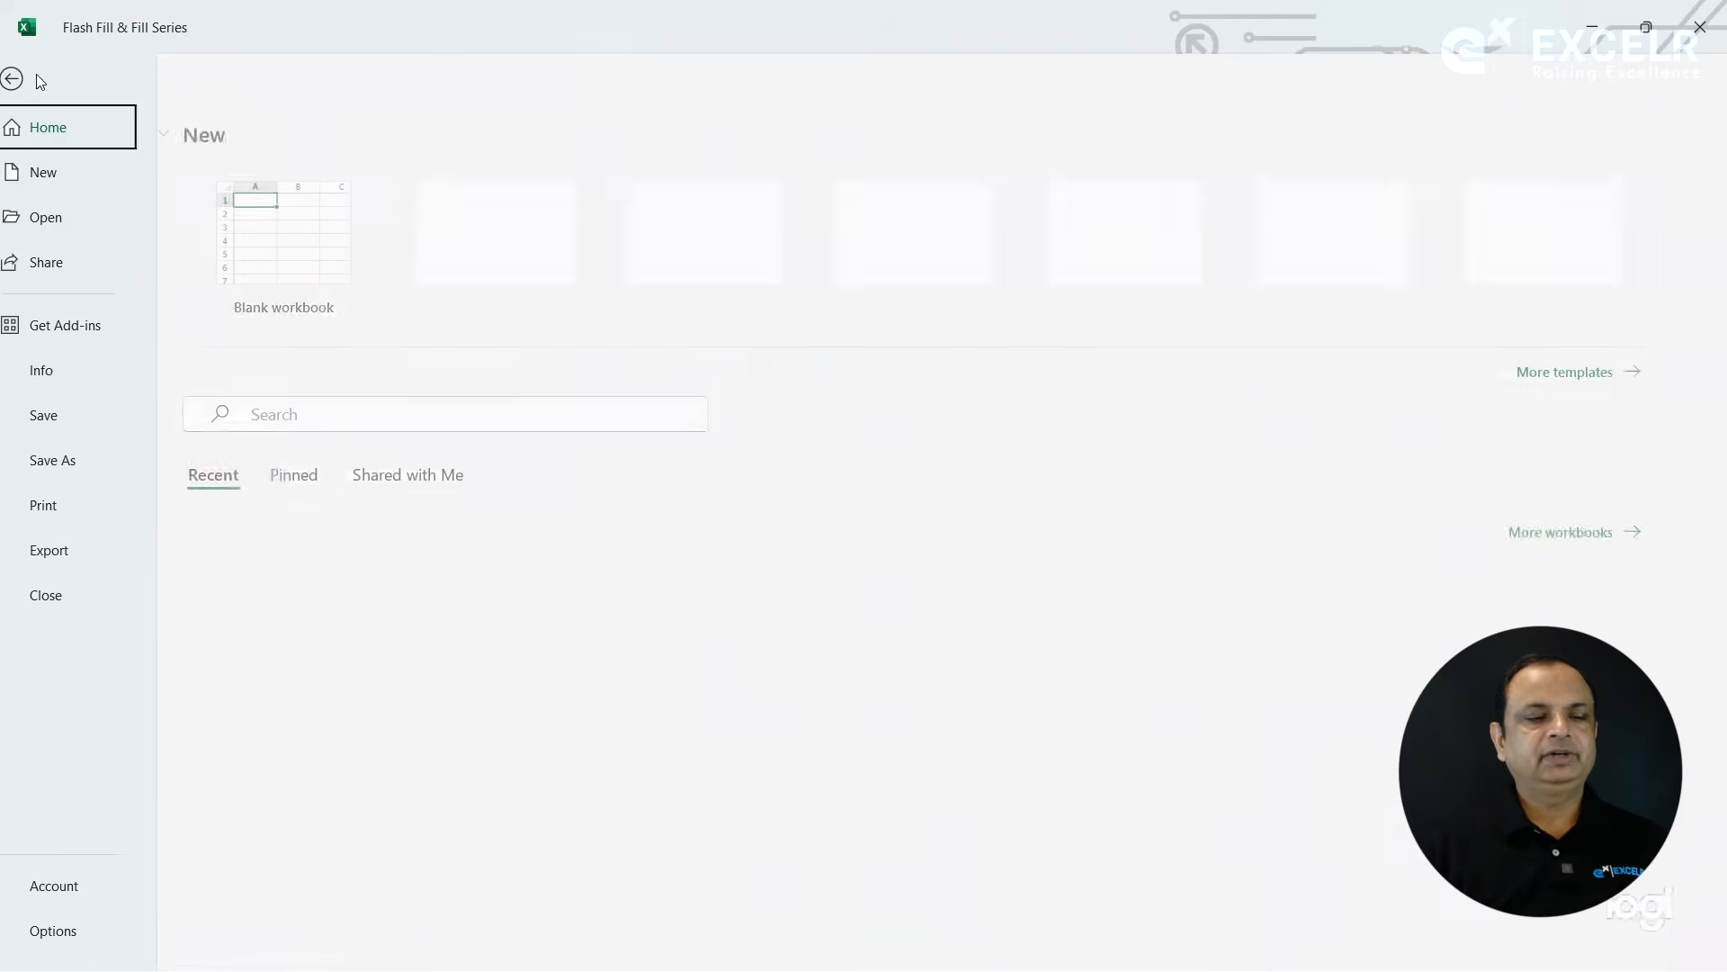
pyautogui.click(73, 511)
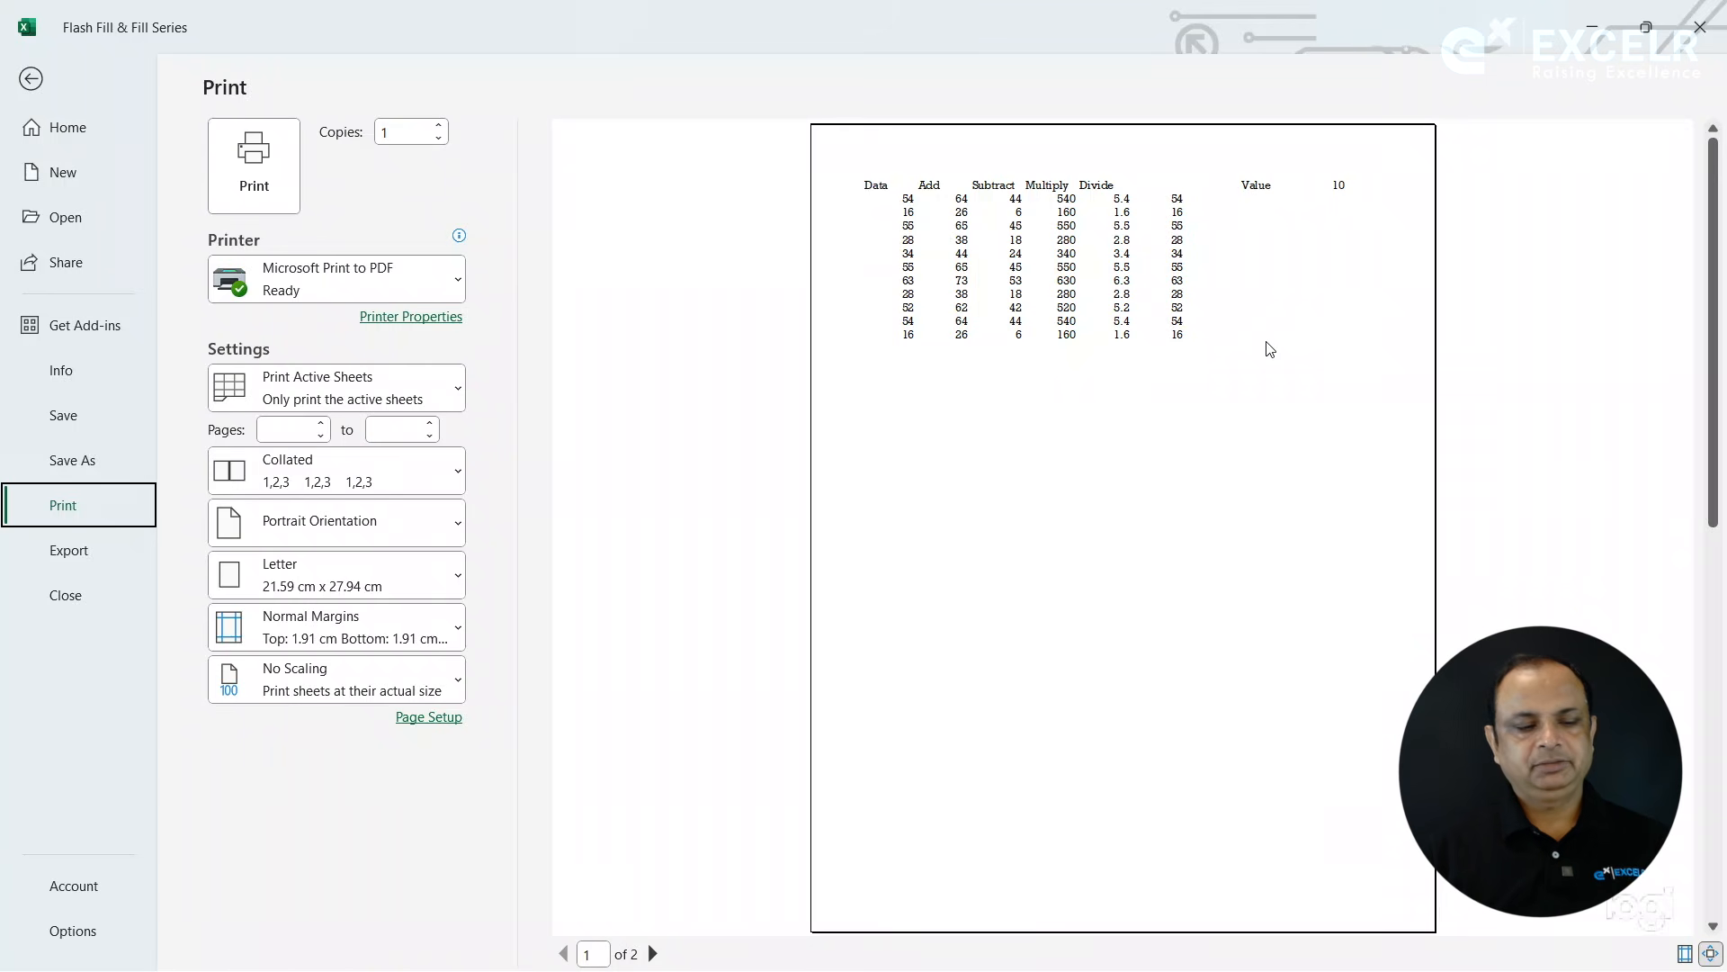
pyautogui.press('Escape')
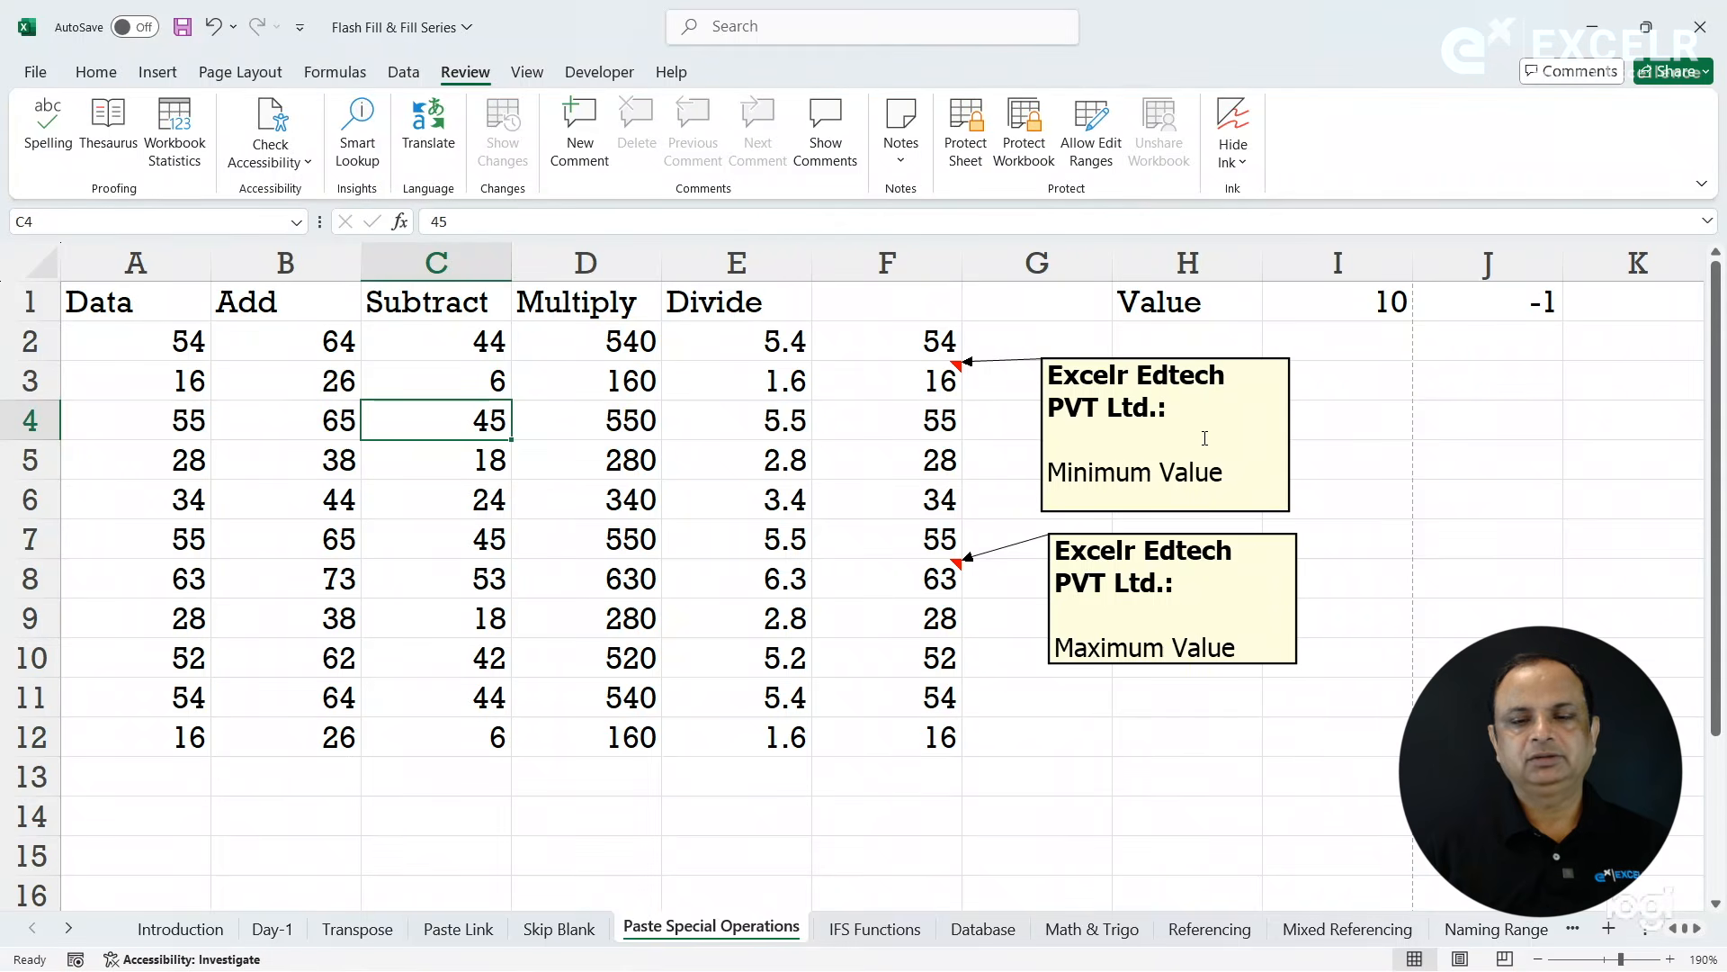
# - Set the sheet to print comments and notes "As displayed on sheet (notes only)" and check the print preview
pyautogui.click(717, 416)
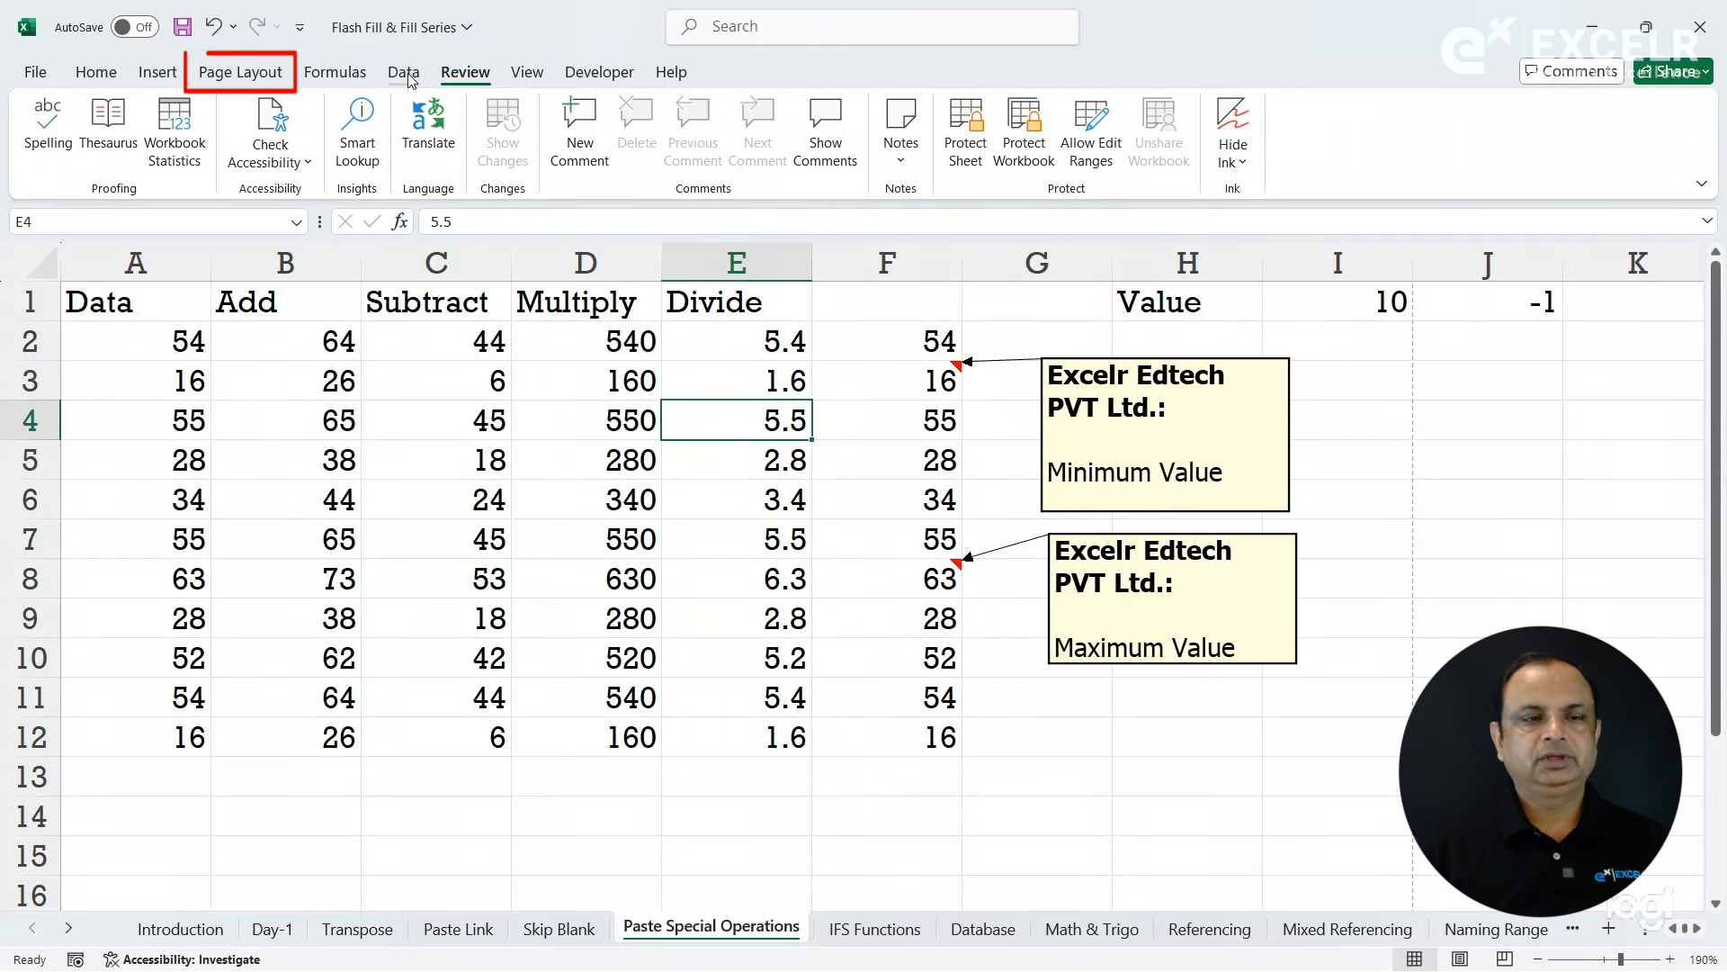
pyautogui.click(252, 79)
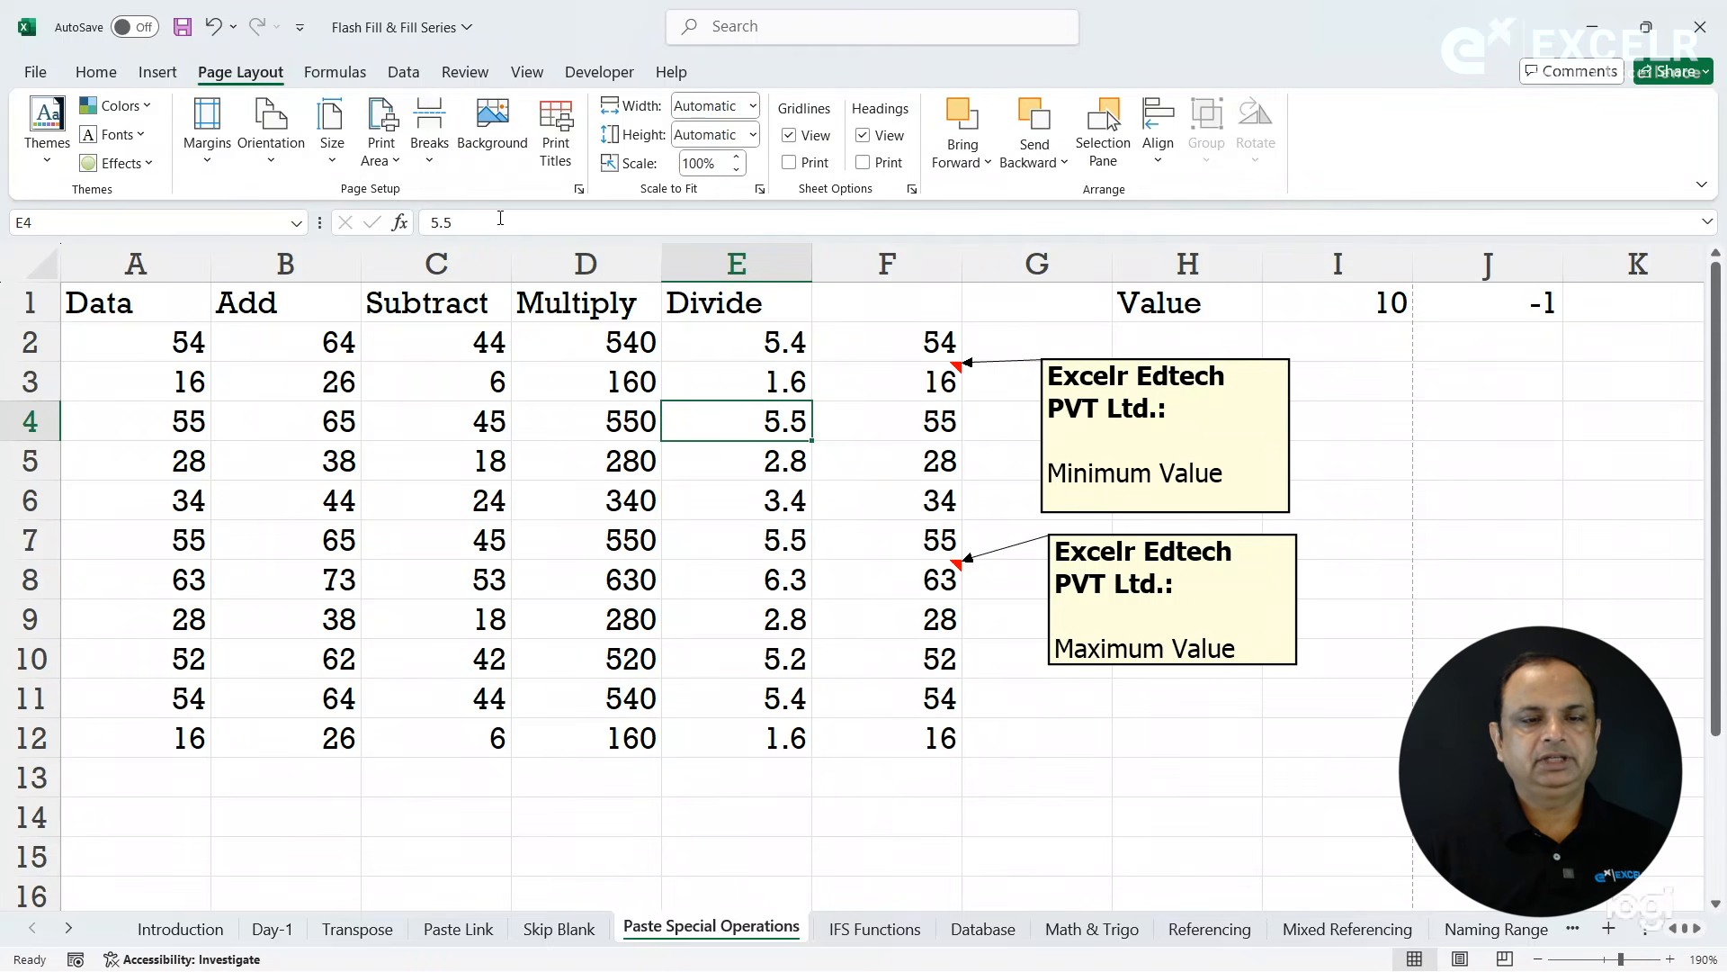
pyautogui.click(579, 189)
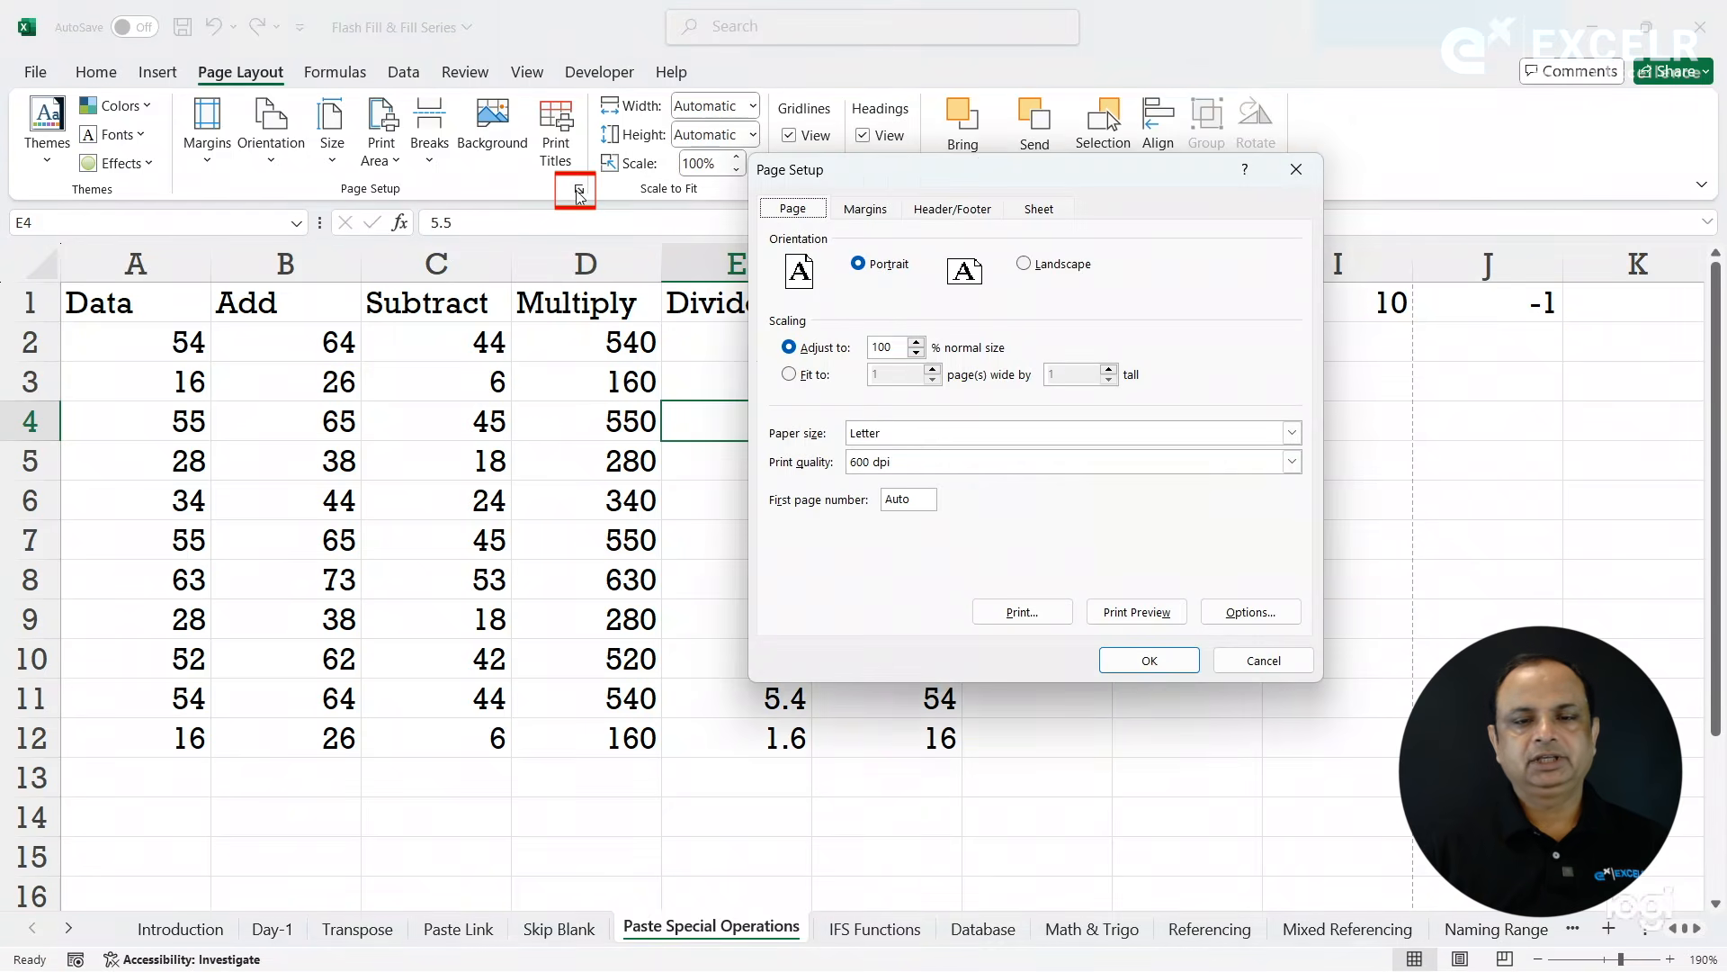
pyautogui.click(1046, 212)
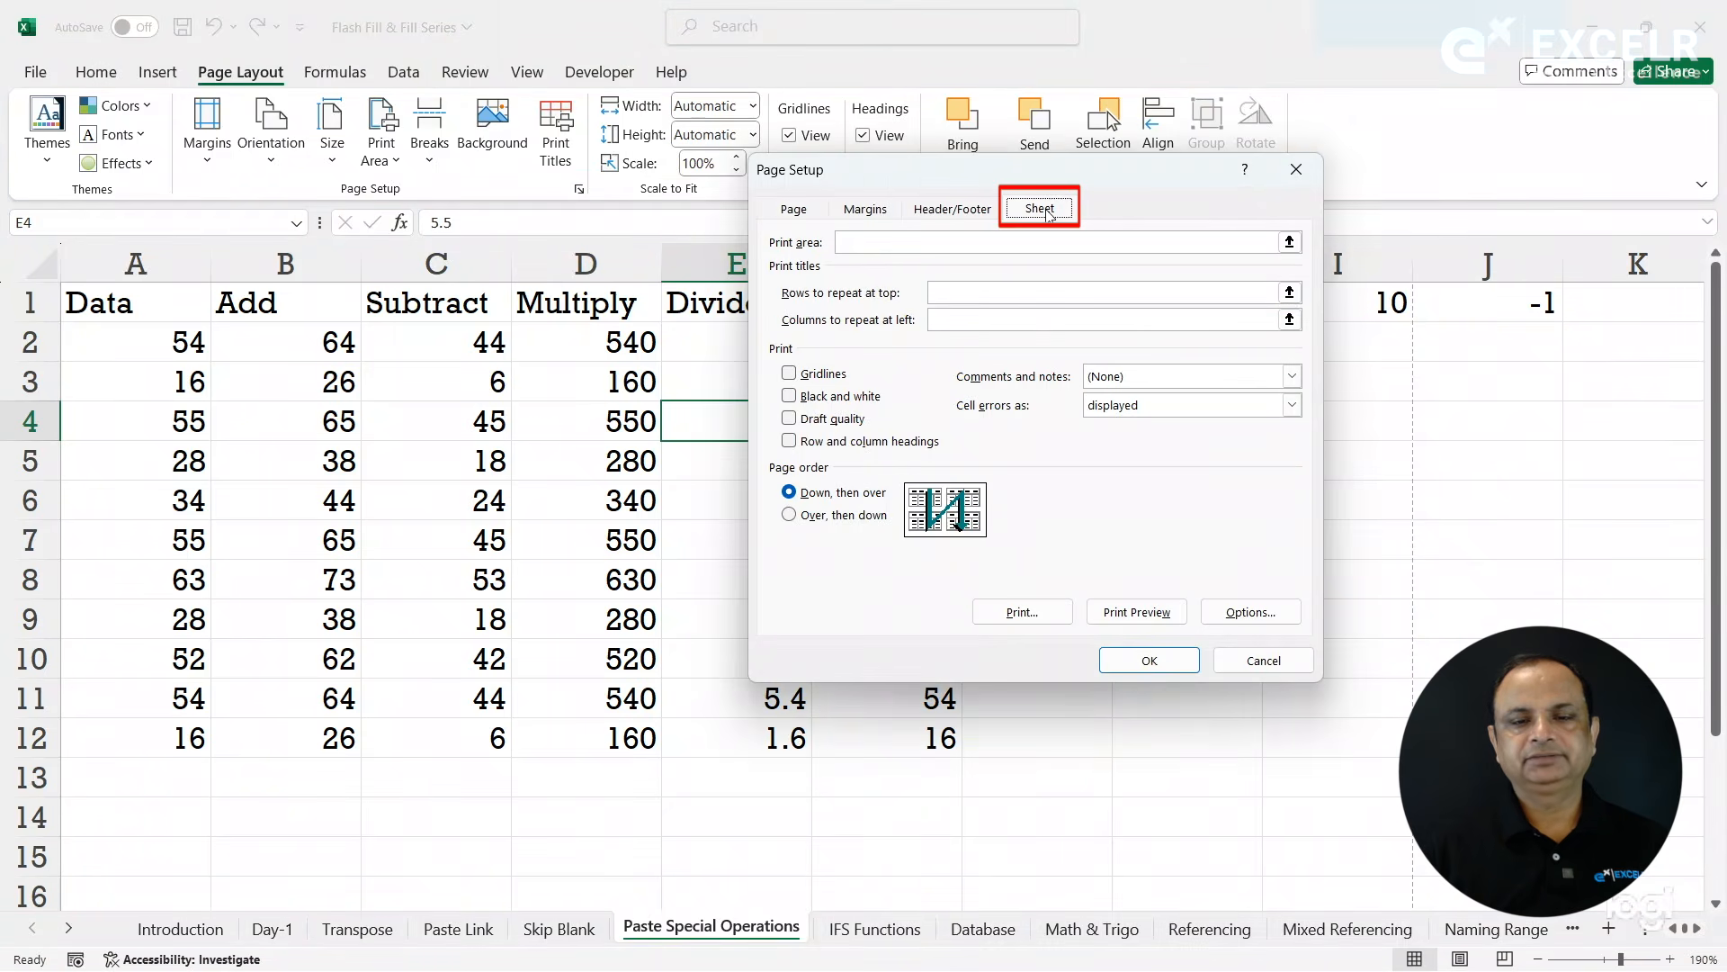
pyautogui.click(1130, 378)
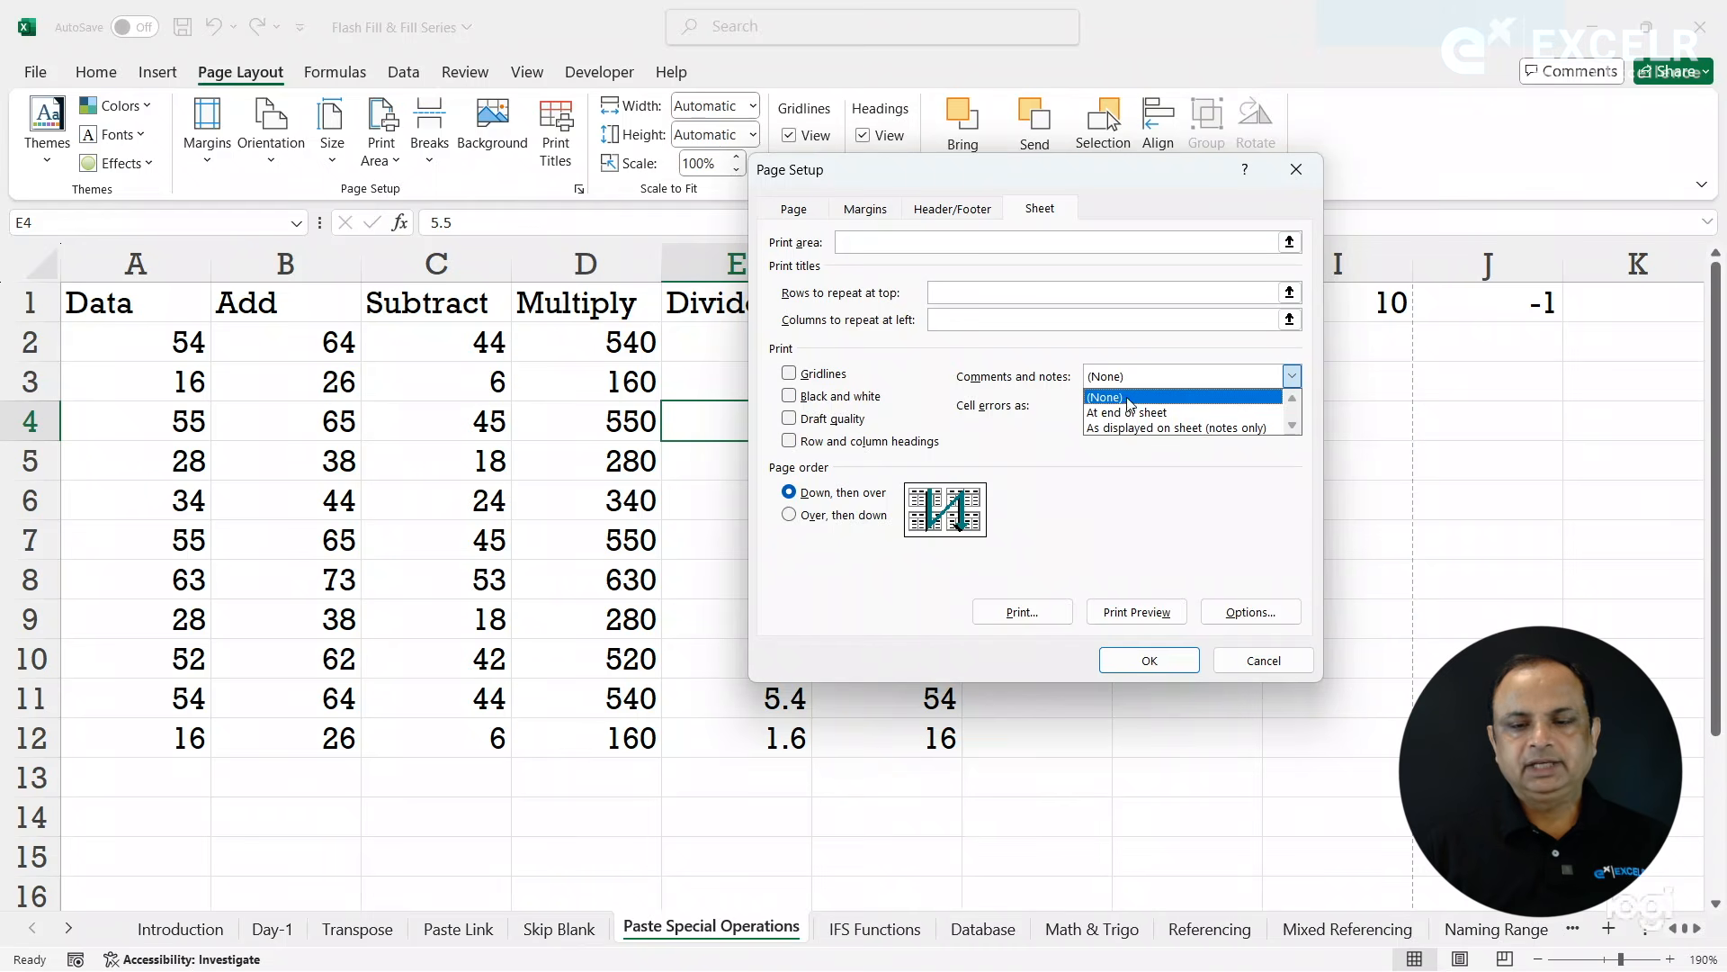
pyautogui.click(1133, 428)
pyautogui.click(1139, 612)
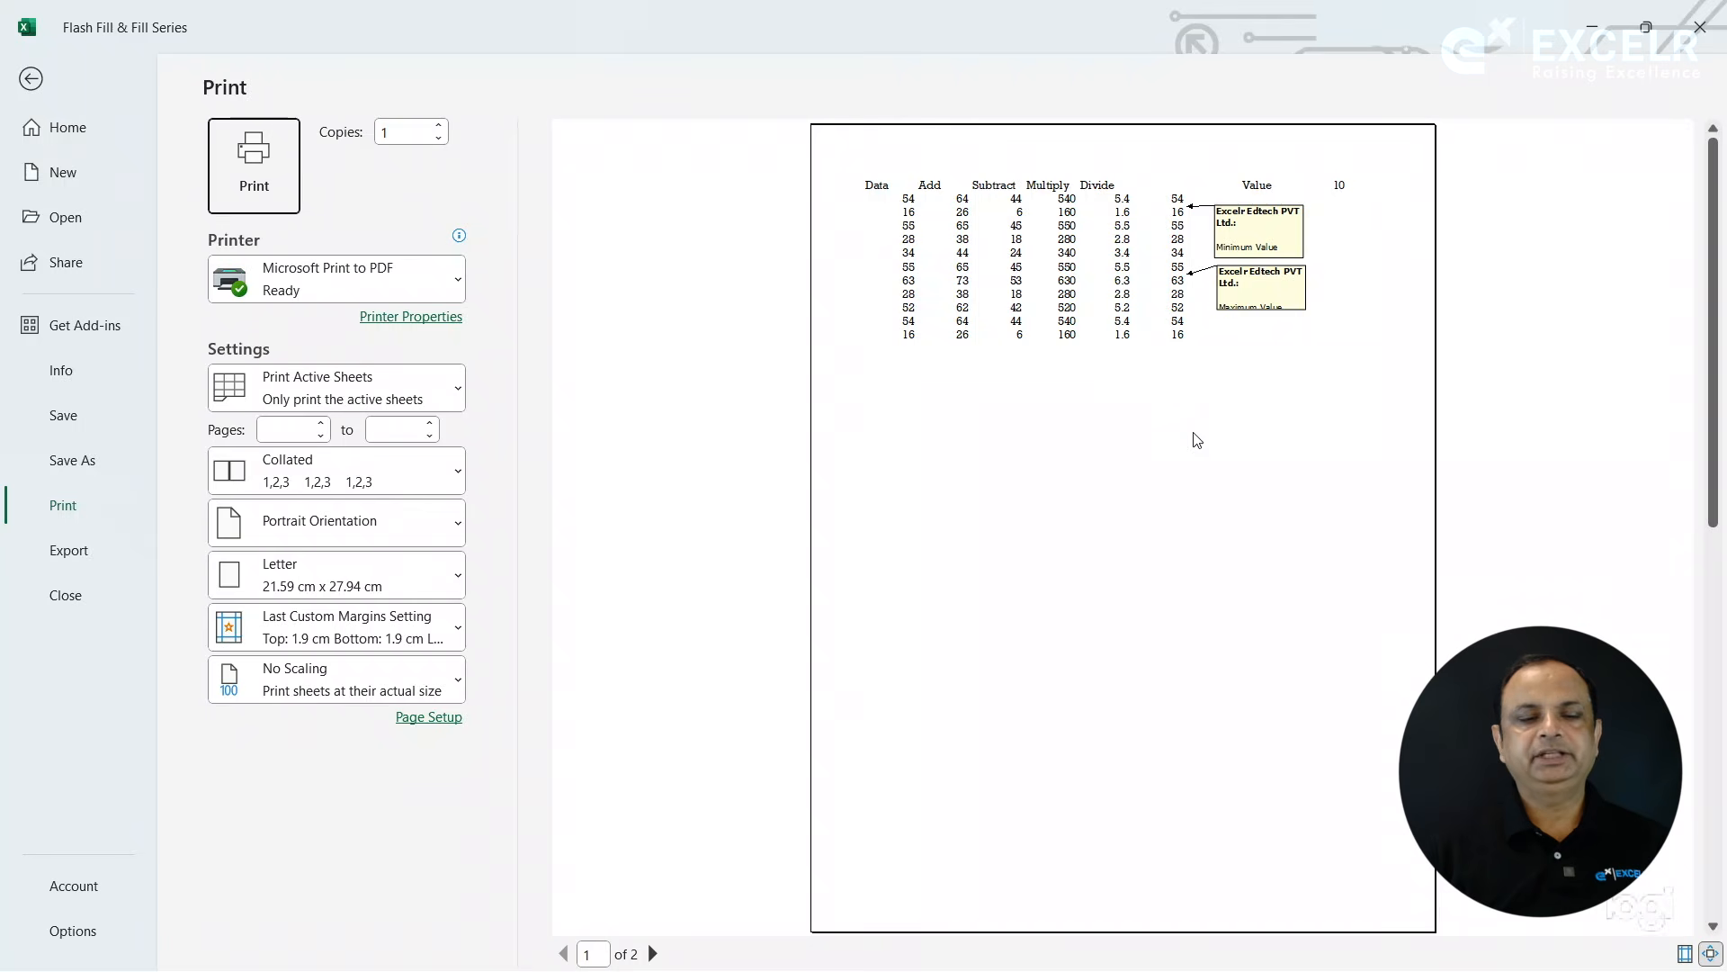
pyautogui.press('Escape')
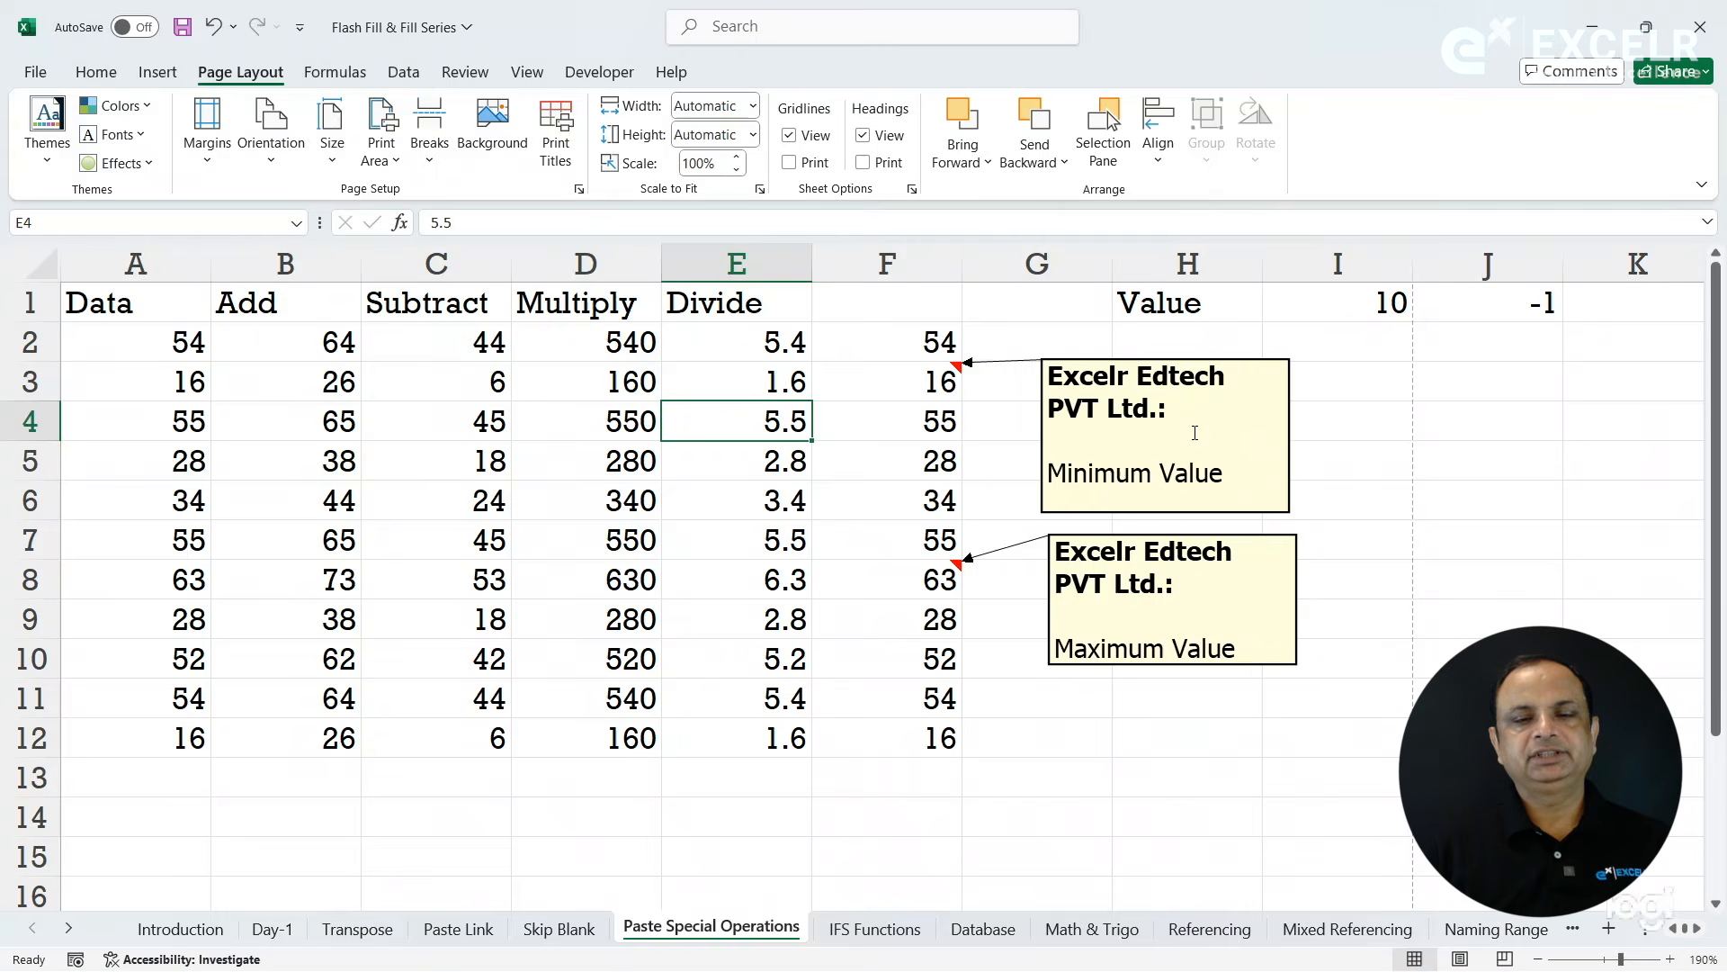
# - Set the sheet to print comments and notes "At end of sheet" and page through the print preview to the last page
pyautogui.click(945, 468)
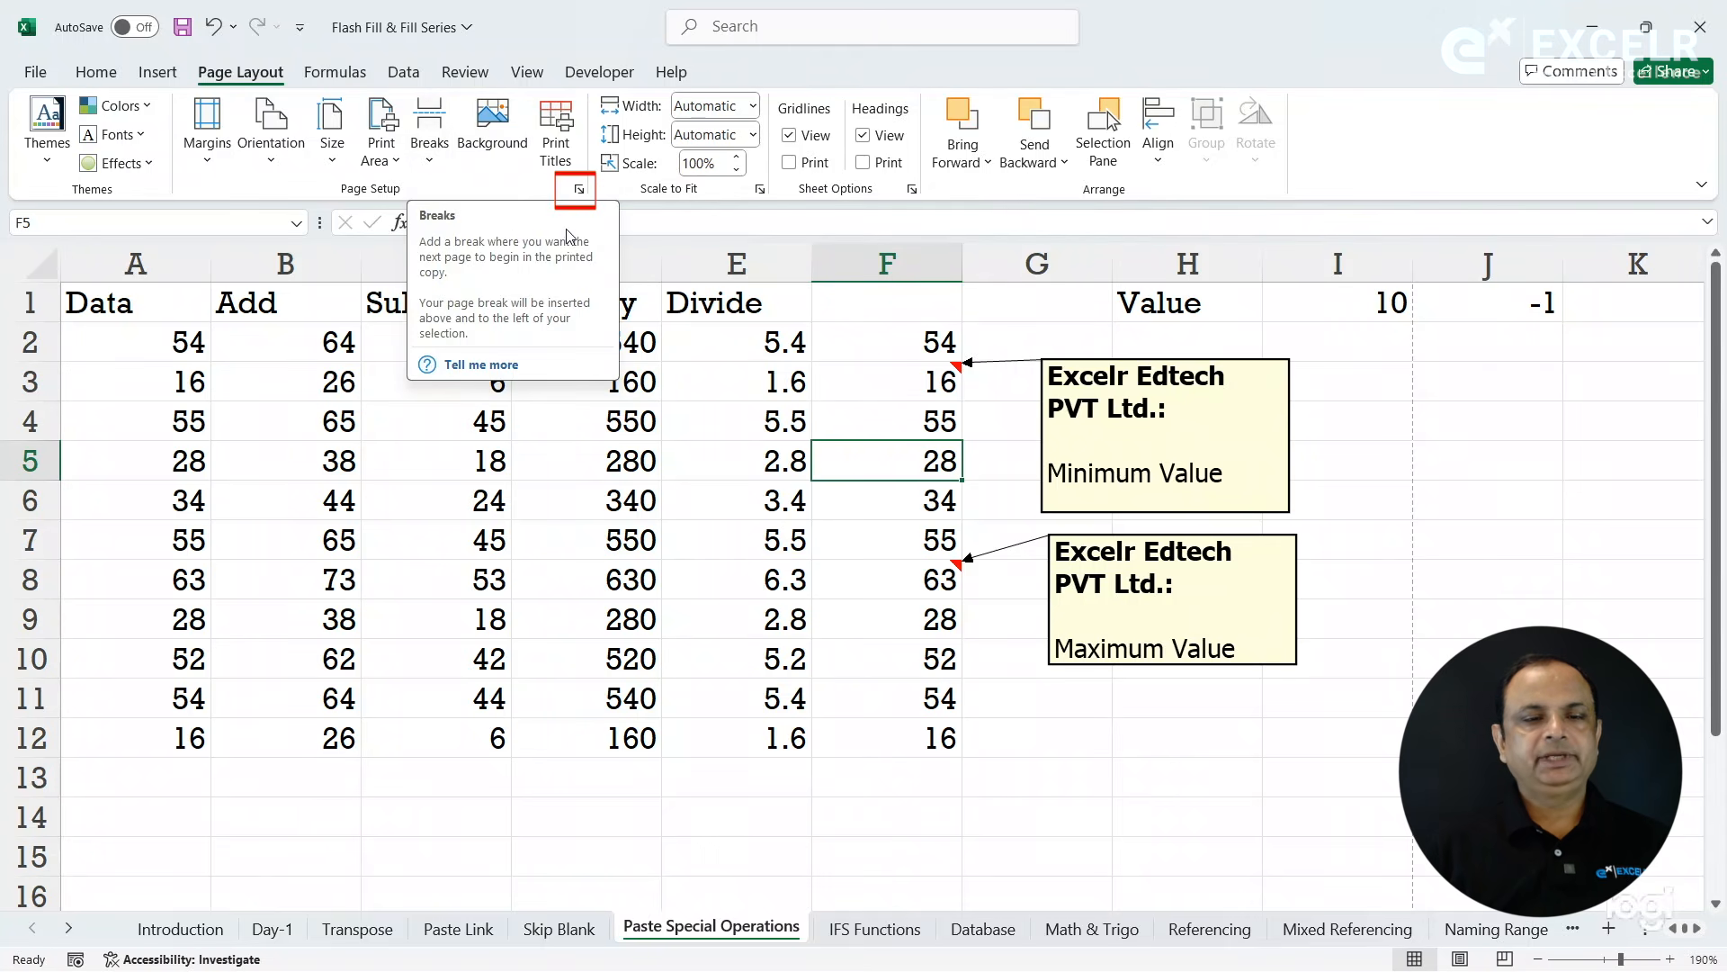
pyautogui.click(579, 190)
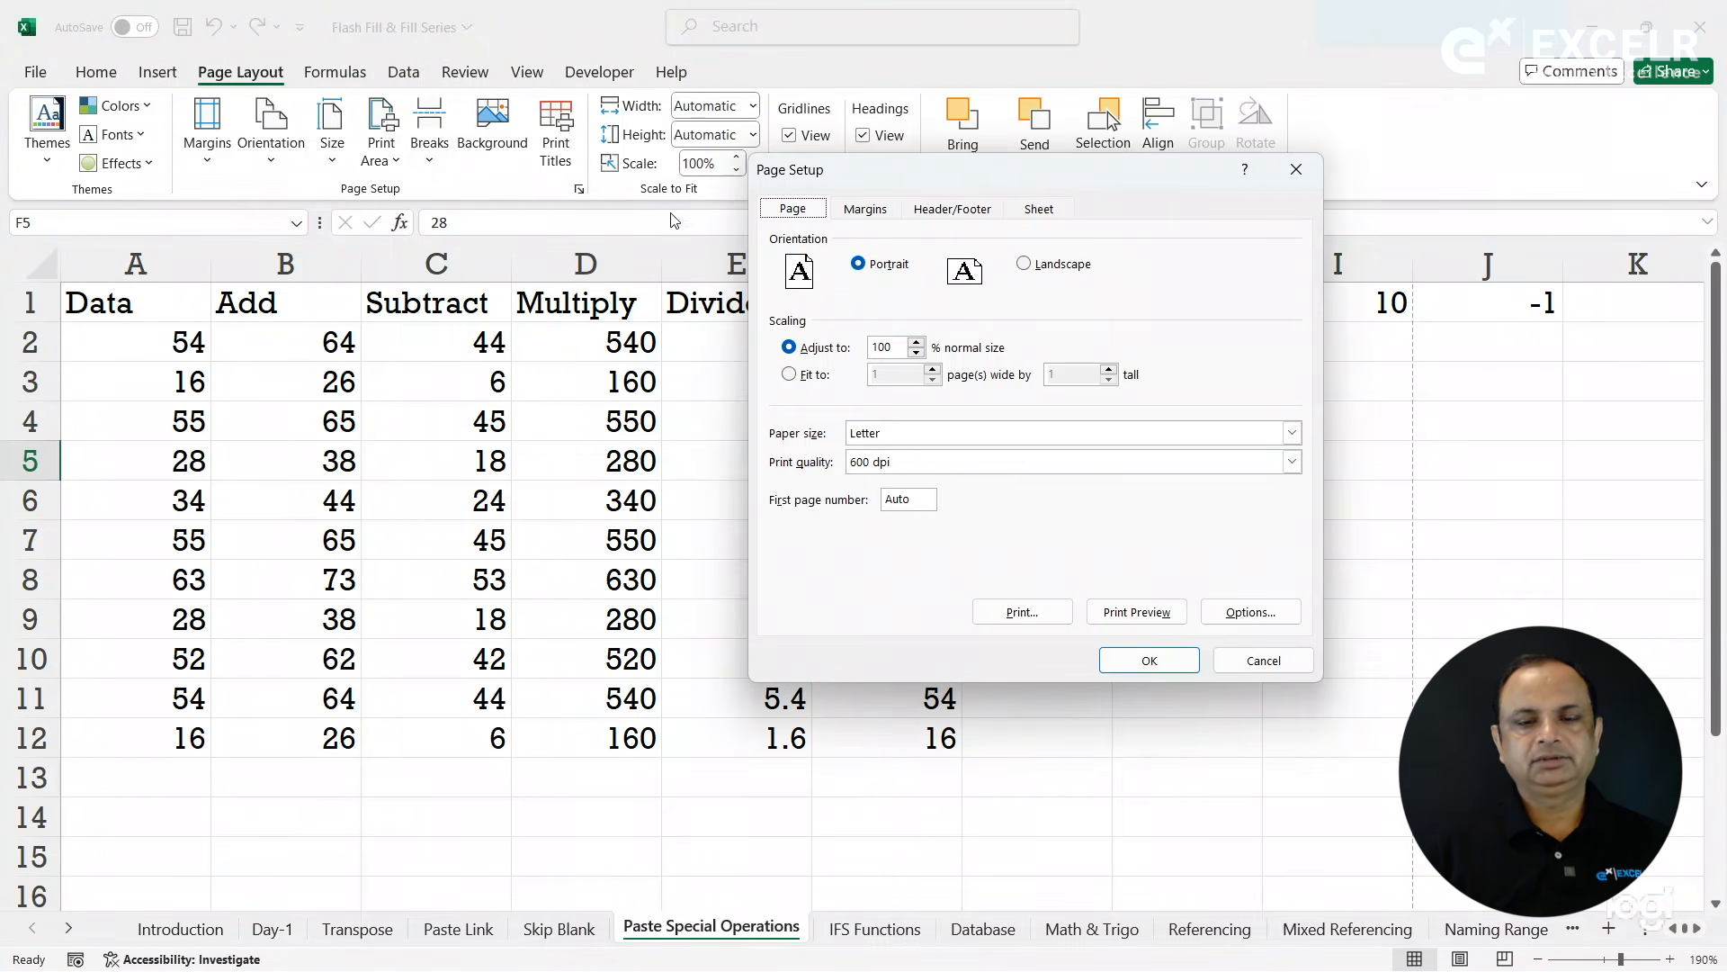
pyautogui.click(1041, 209)
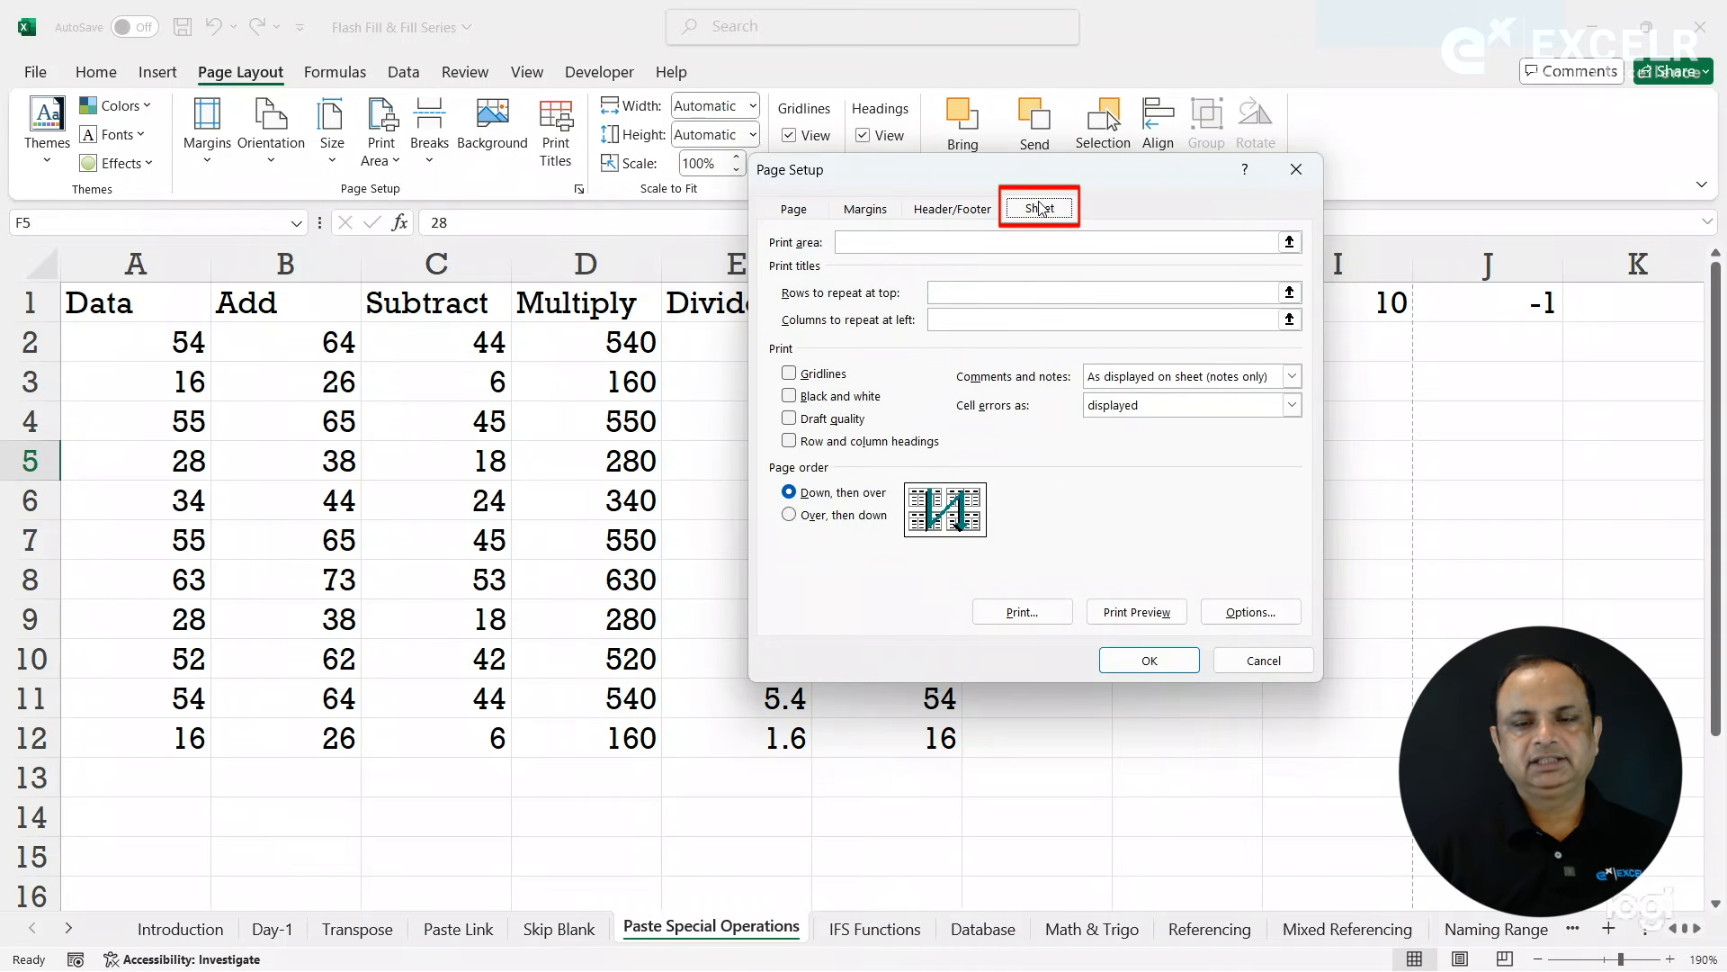
pyautogui.click(1202, 377)
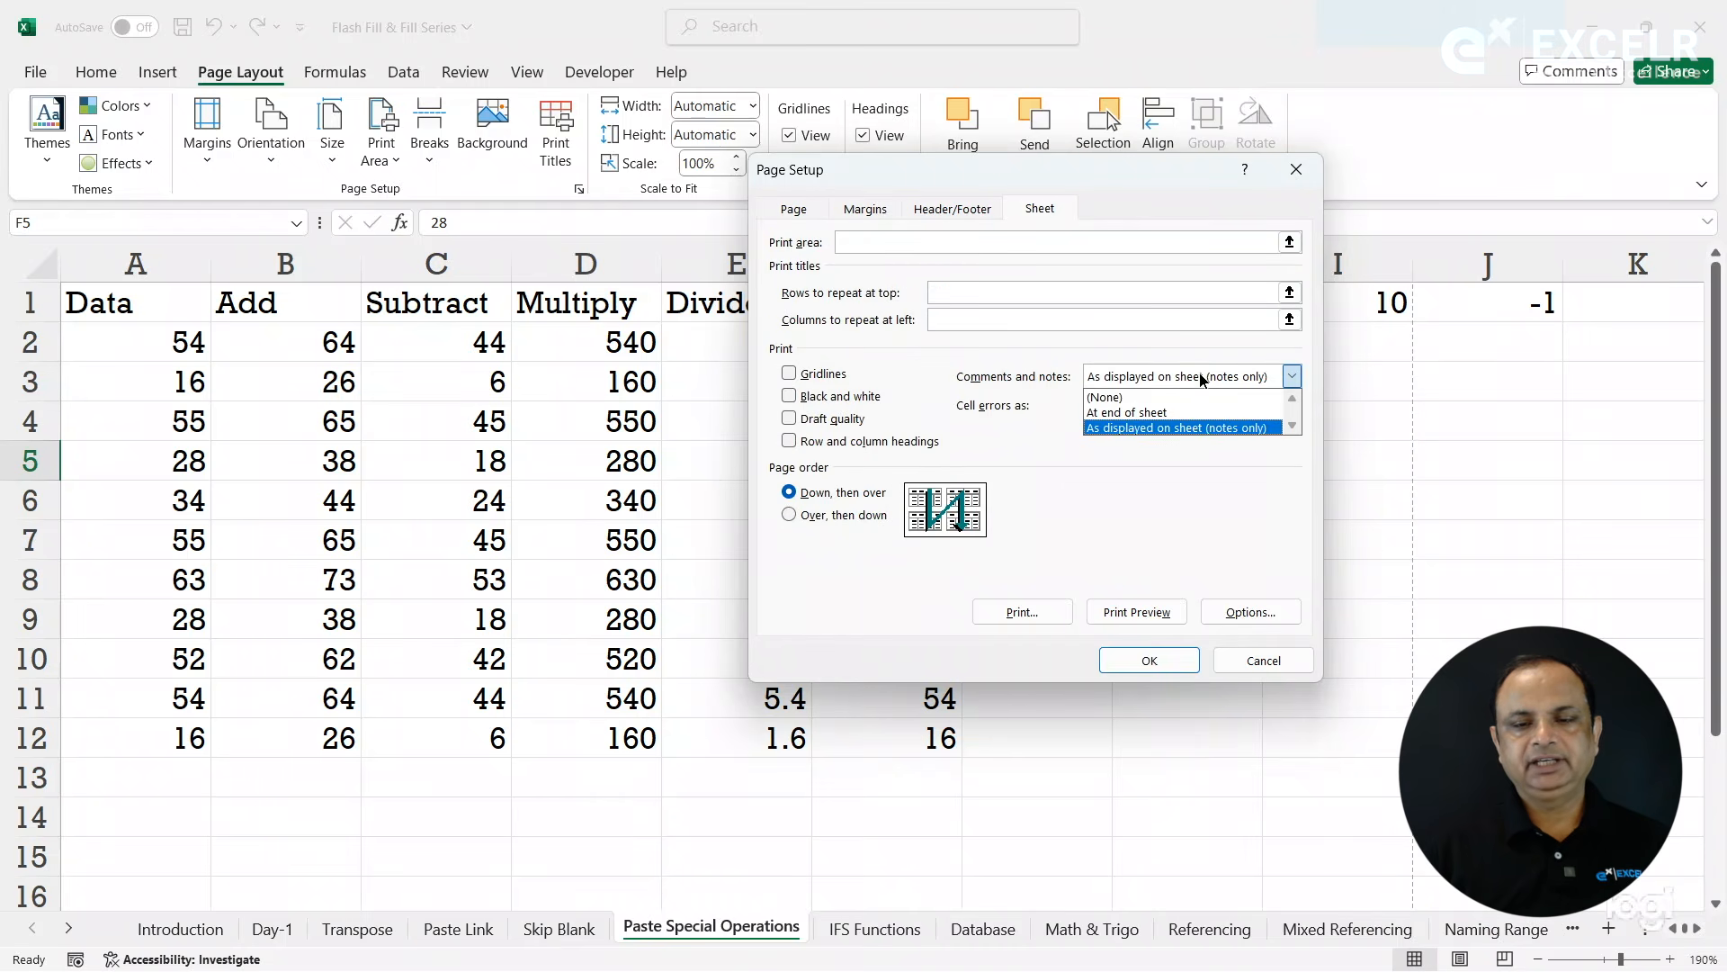
pyautogui.click(1136, 413)
pyautogui.click(1151, 612)
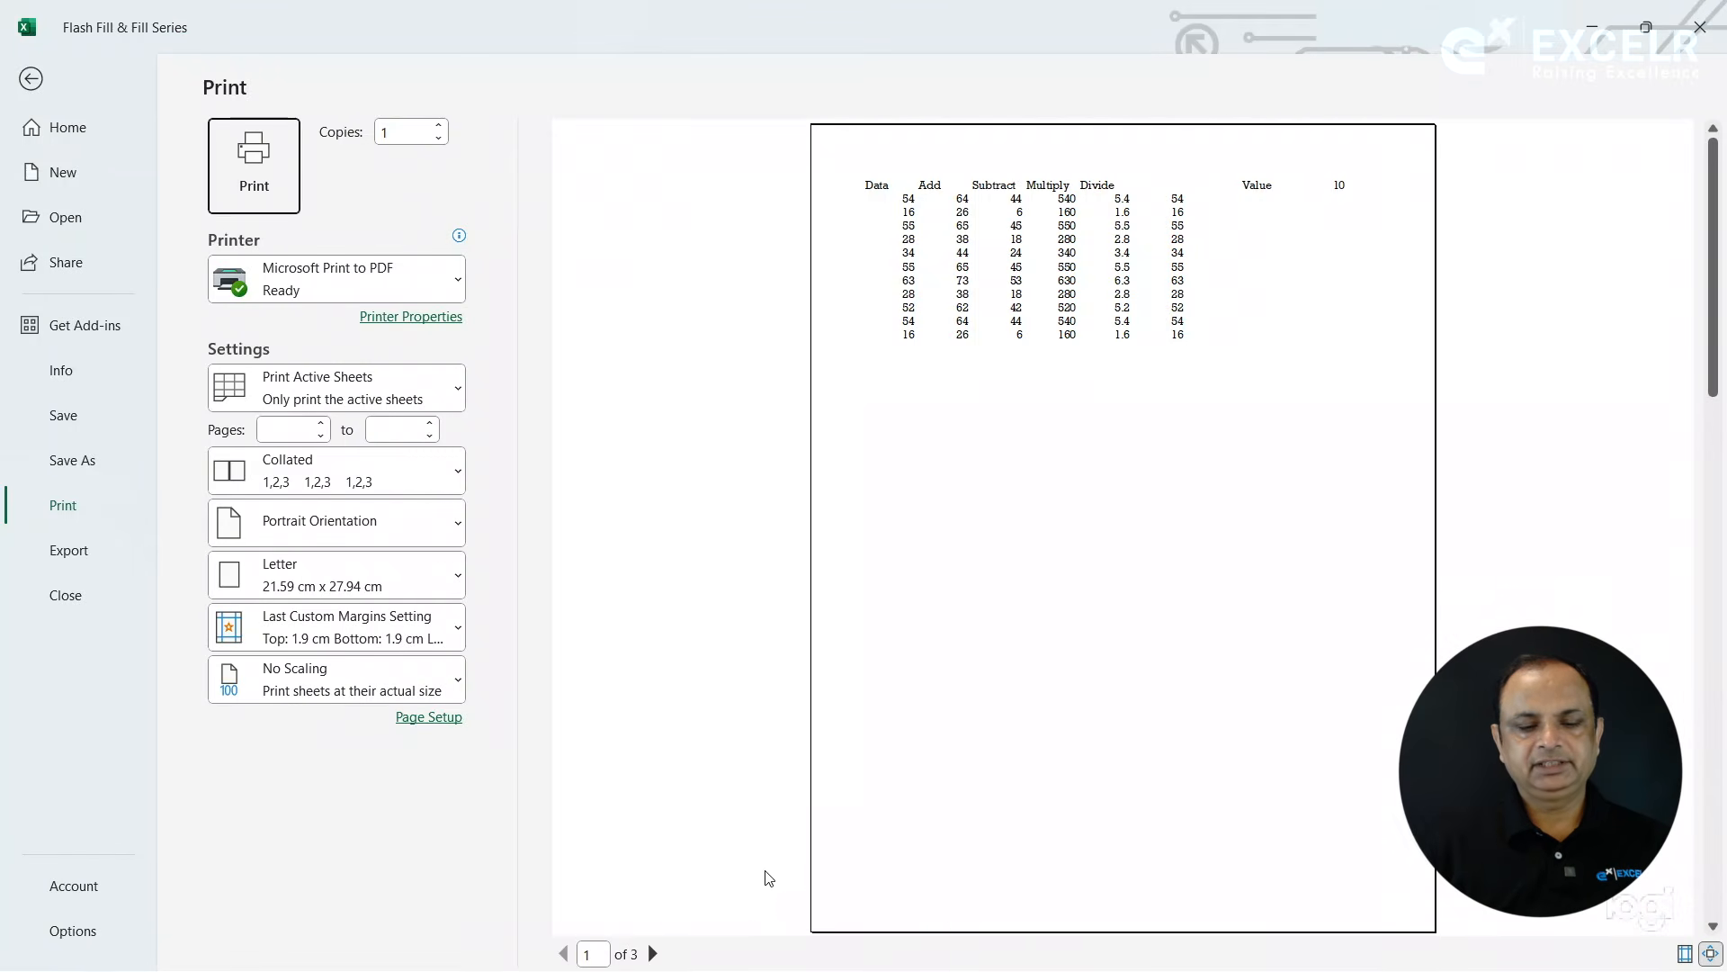
pyautogui.click(653, 953)
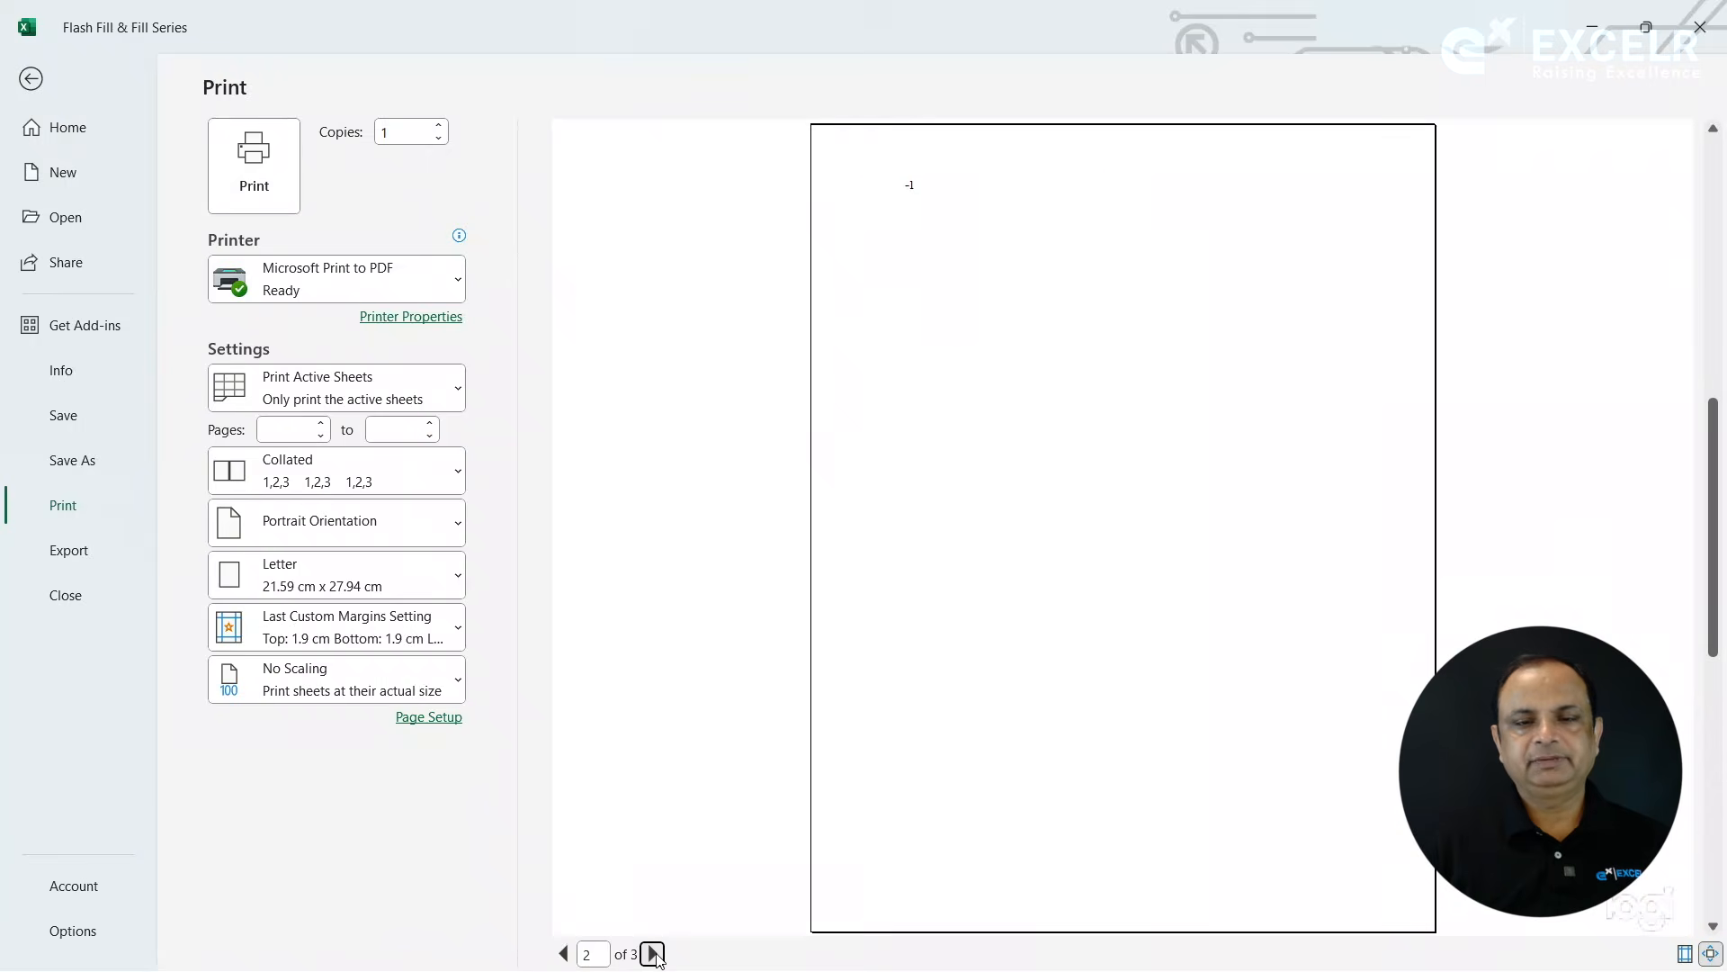
pyautogui.click(653, 953)
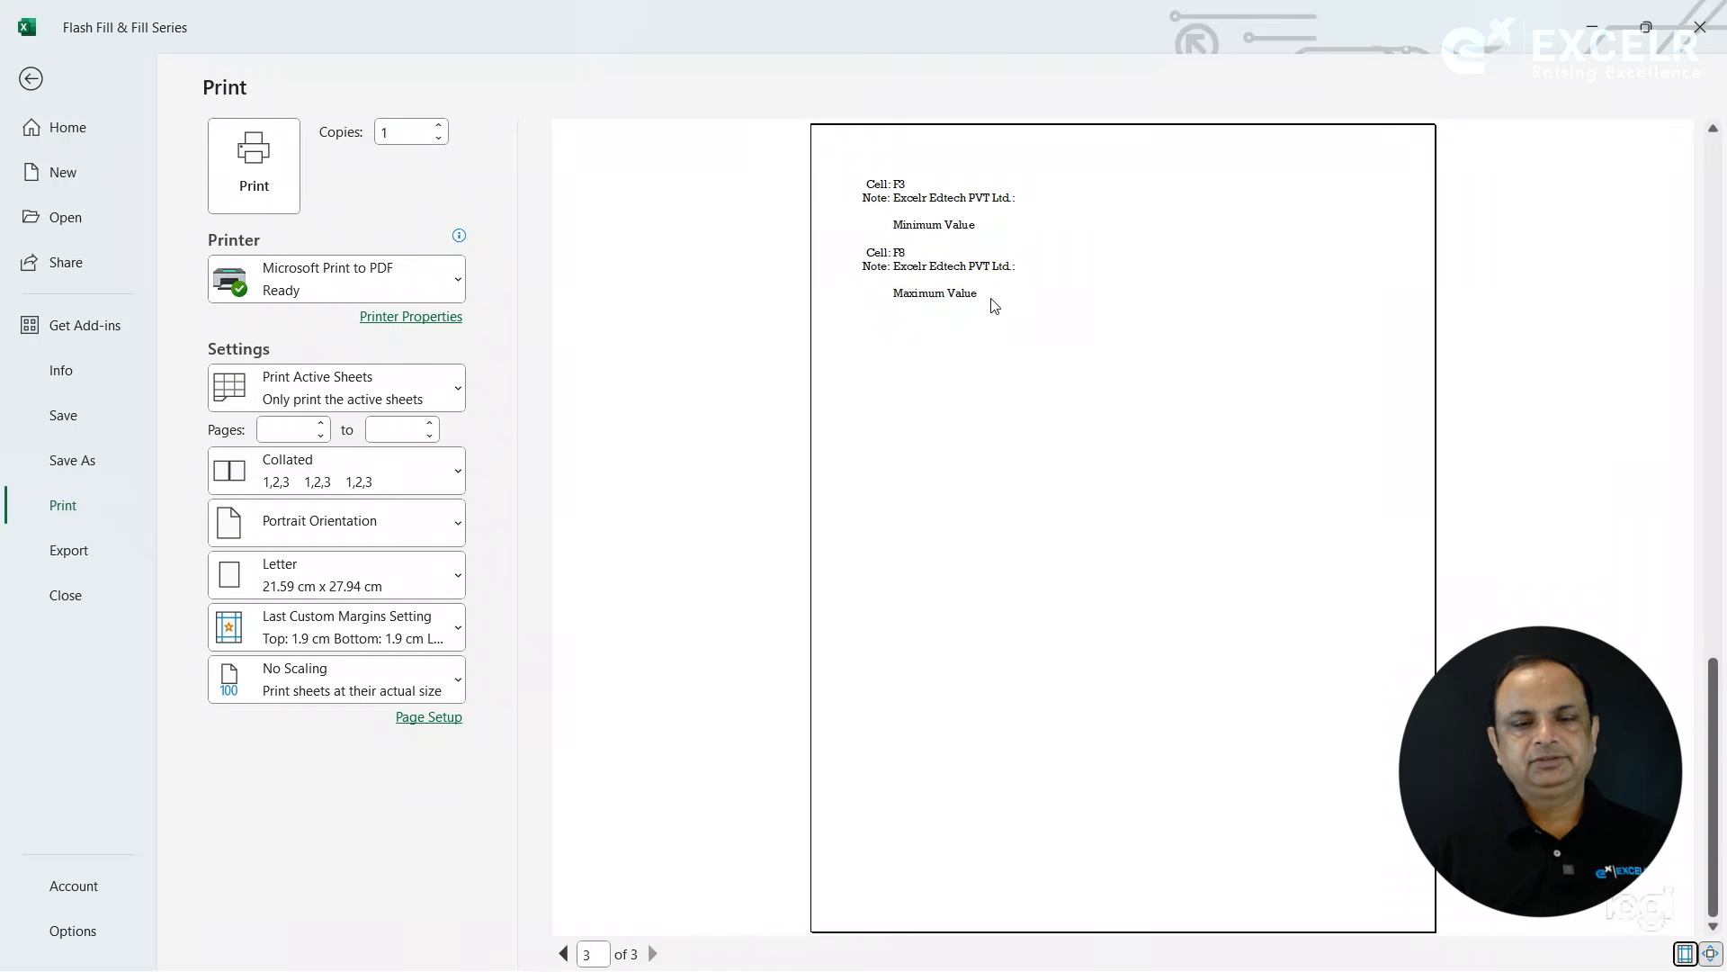
pyautogui.press('Escape')
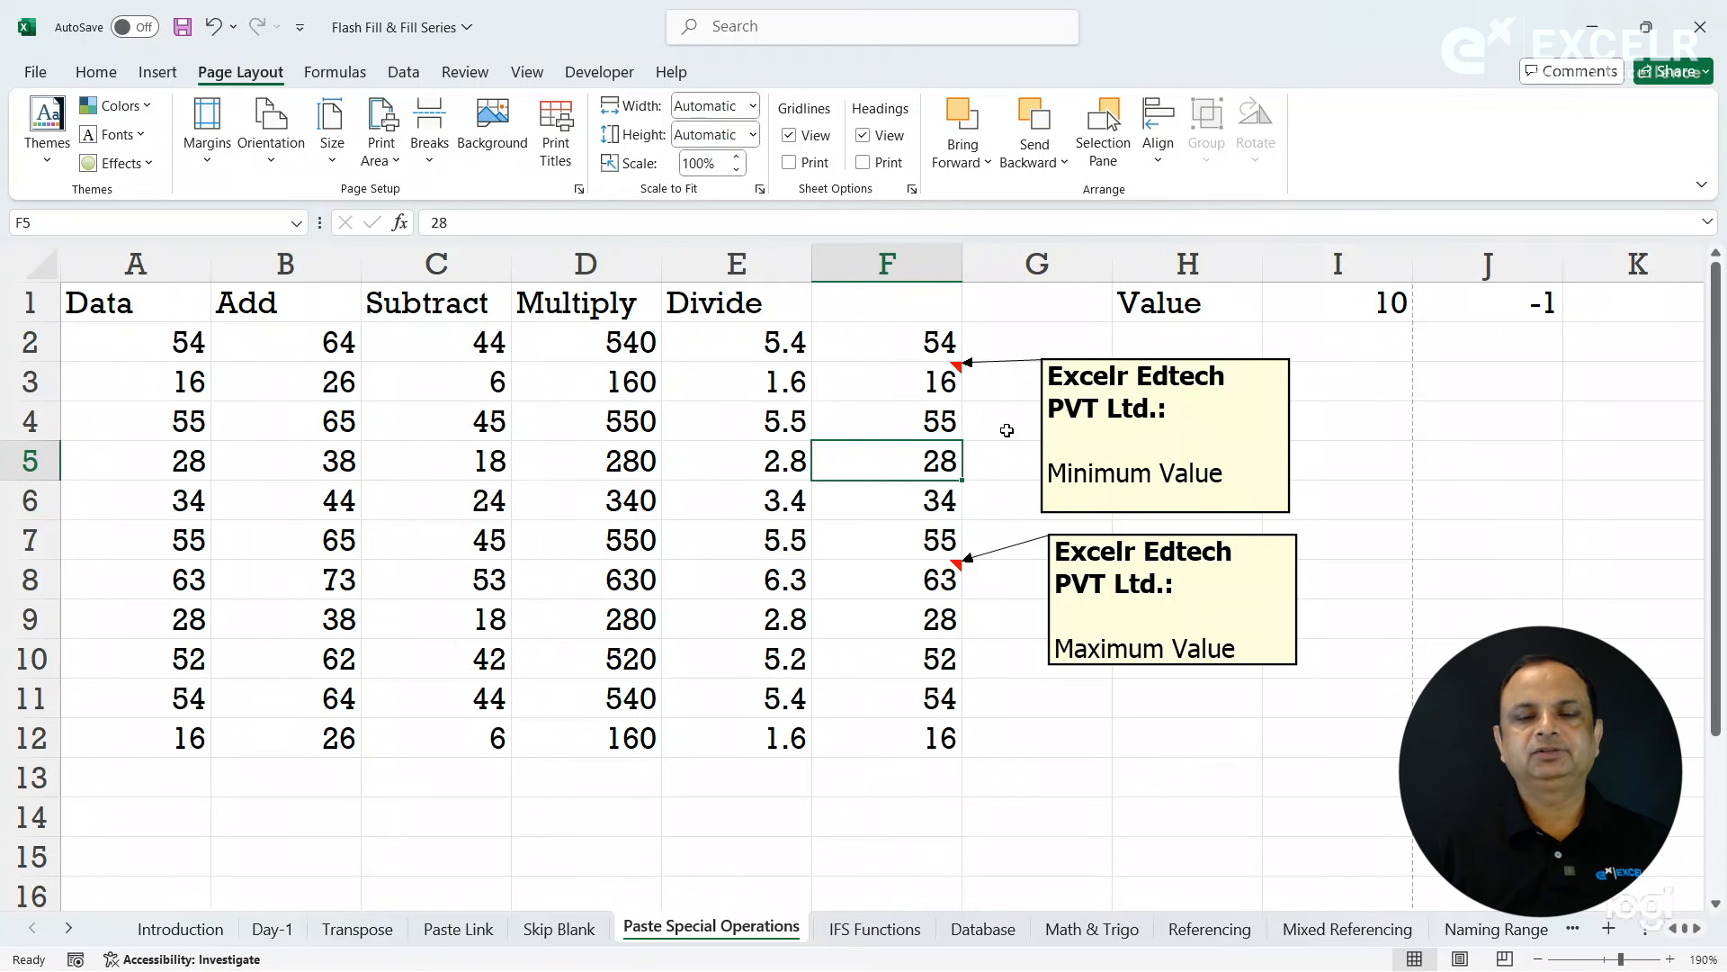
# - Copy cell F3 and paste only its comments and notes onto cell F12 with Paste Special
pyautogui.click(933, 381)
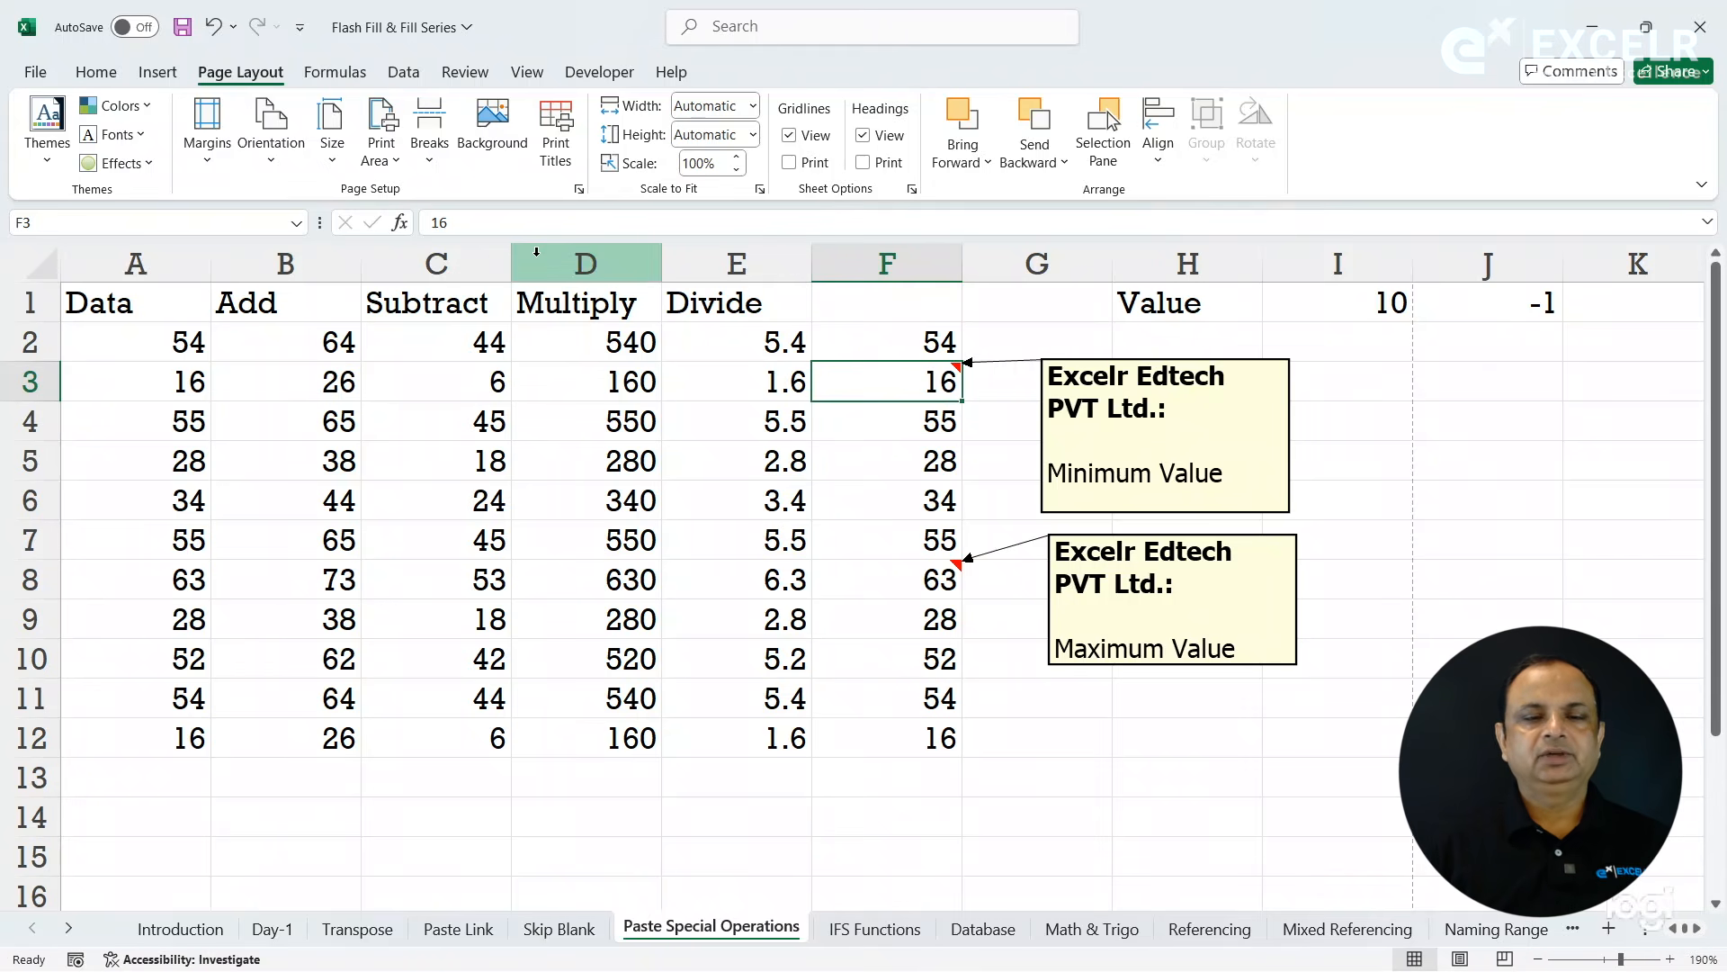
pyautogui.click(108, 79)
pyautogui.click(103, 135)
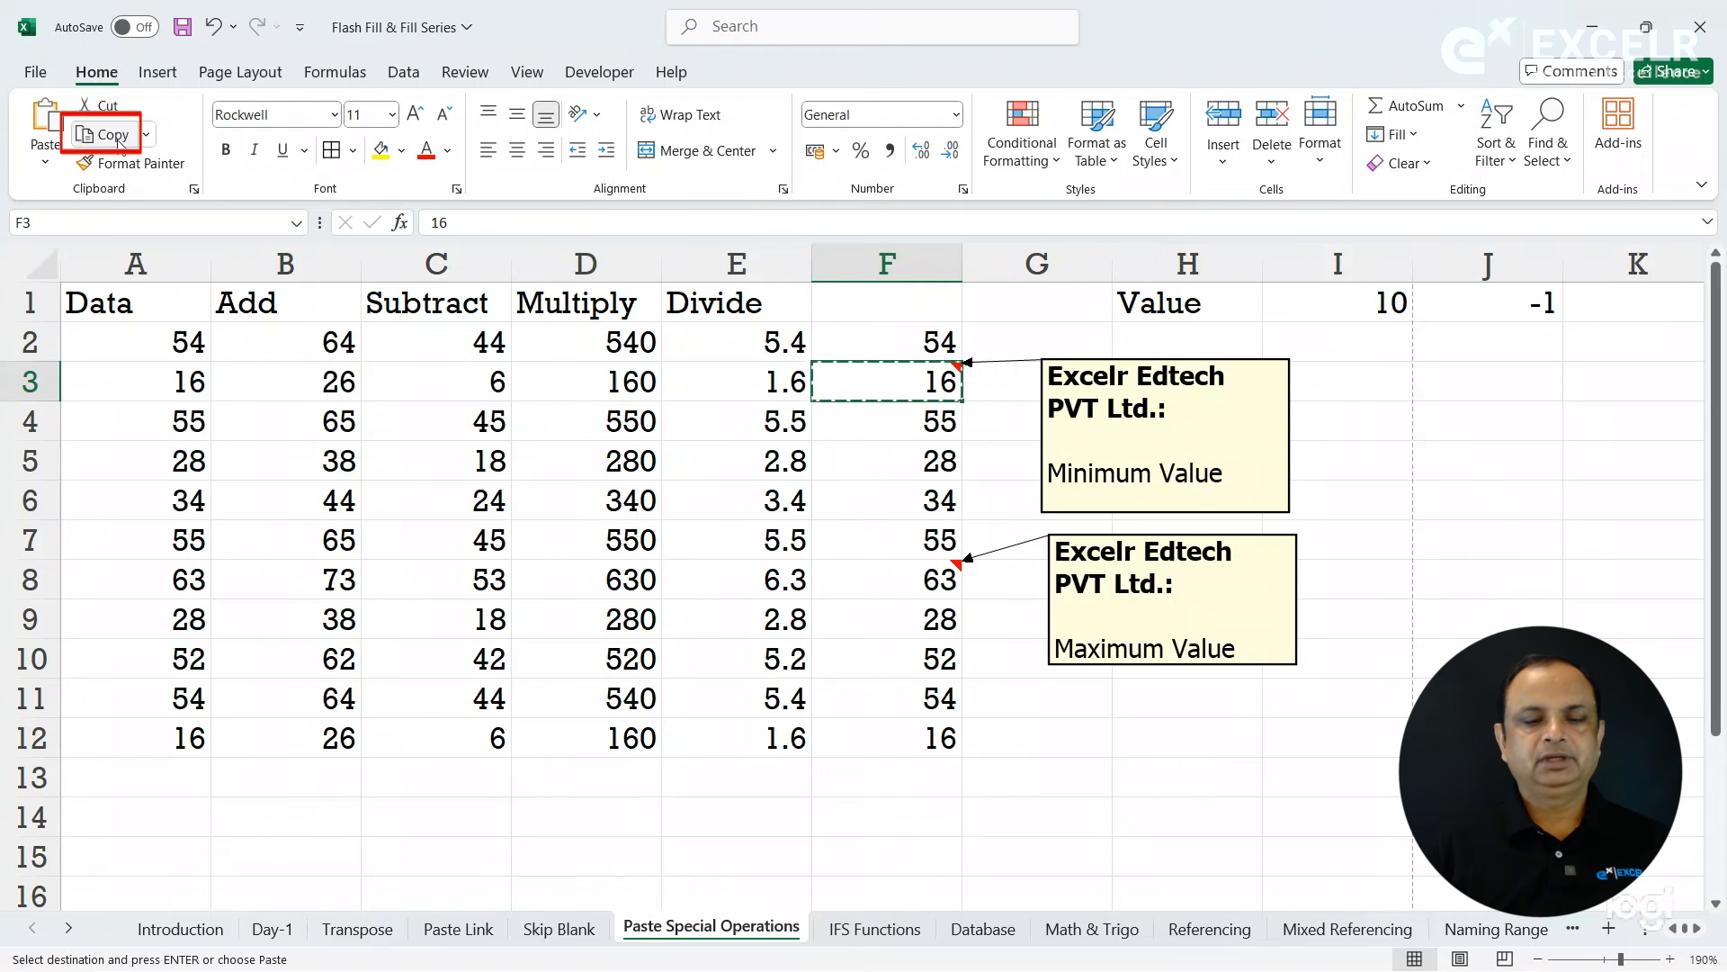
pyautogui.click(931, 738)
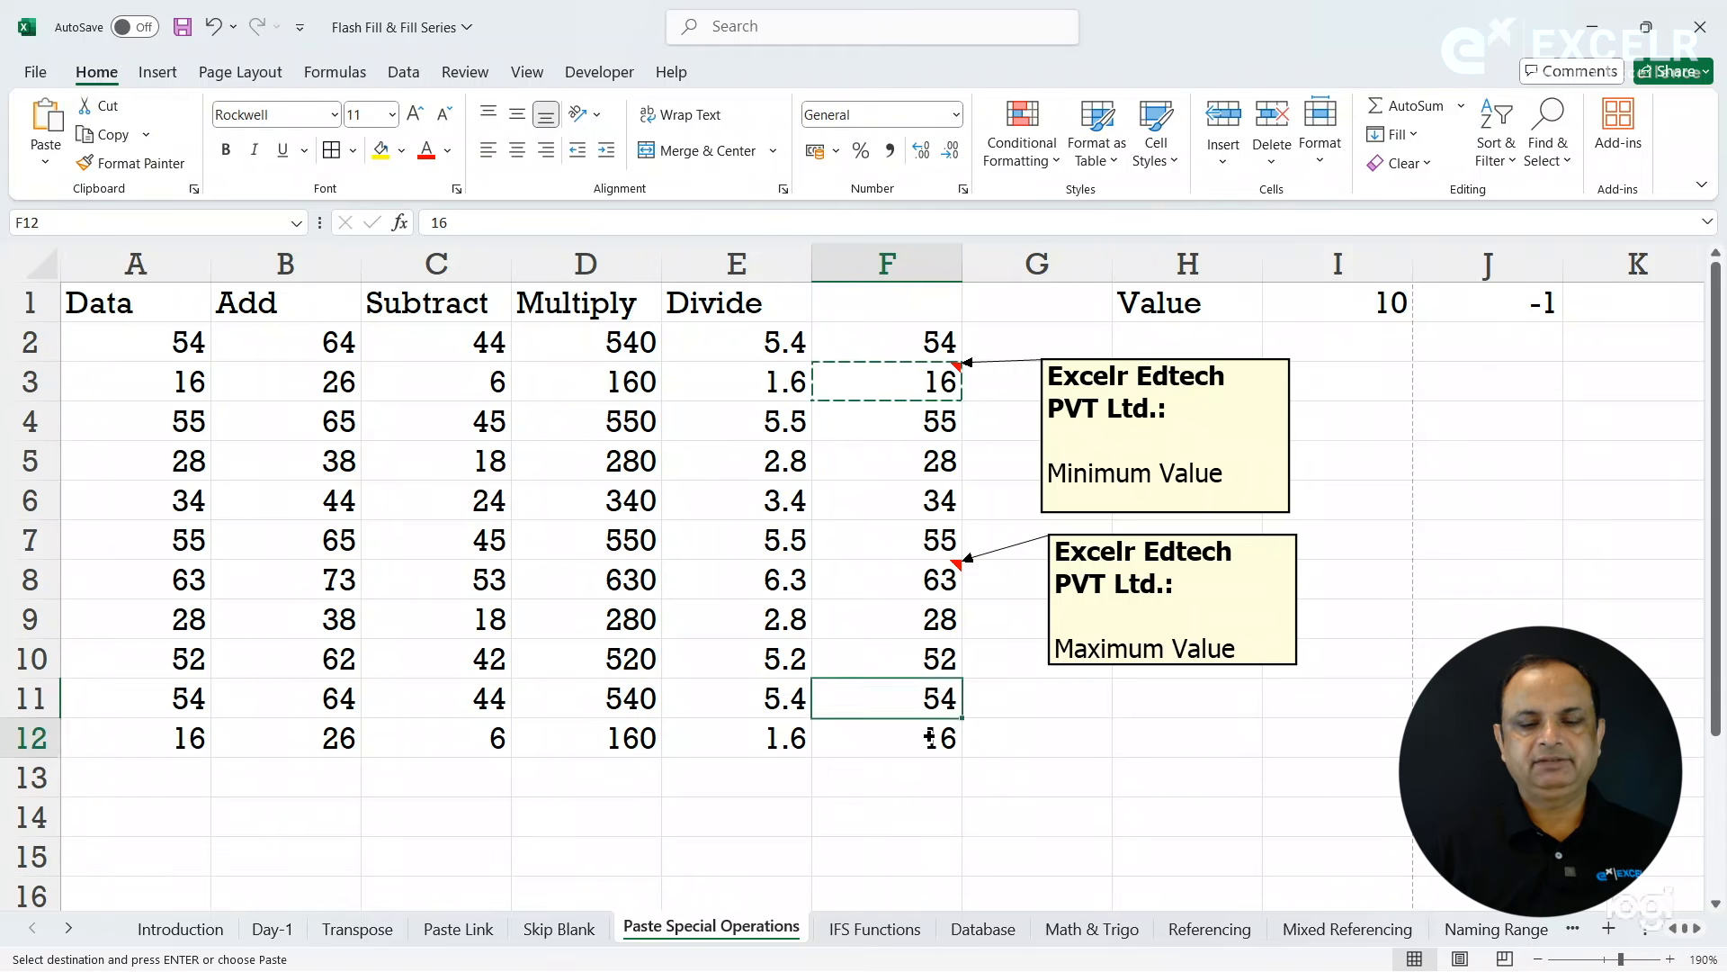
pyautogui.click(46, 167)
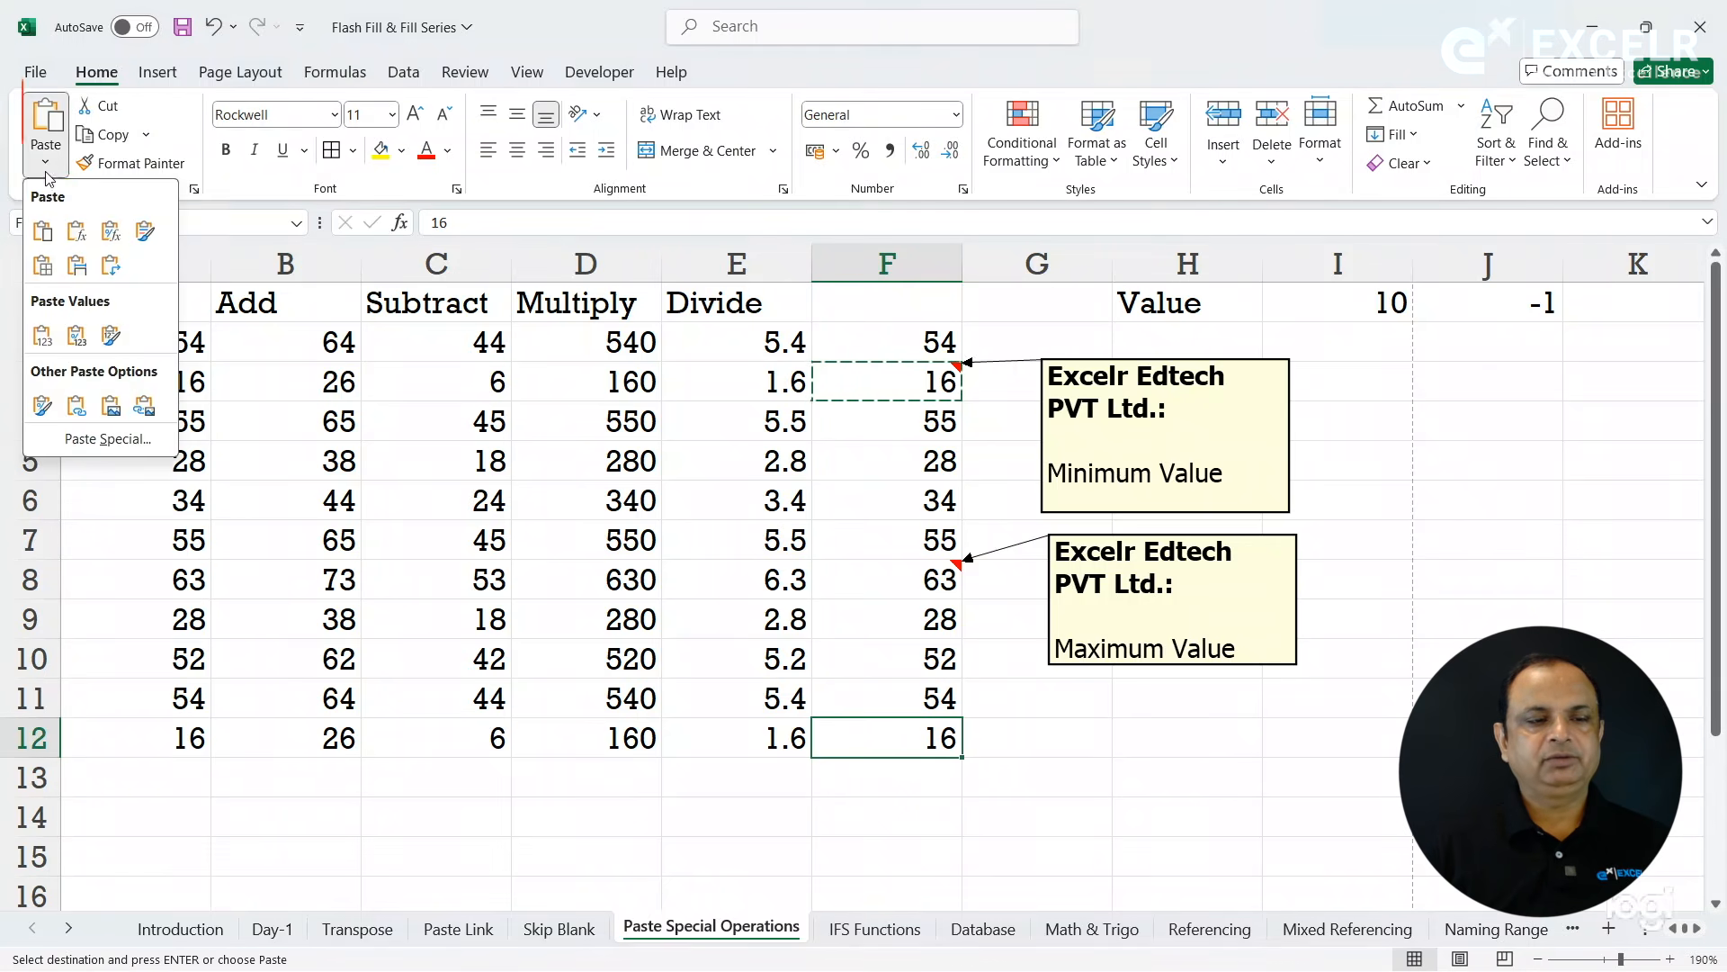
pyautogui.click(108, 438)
pyautogui.click(816, 436)
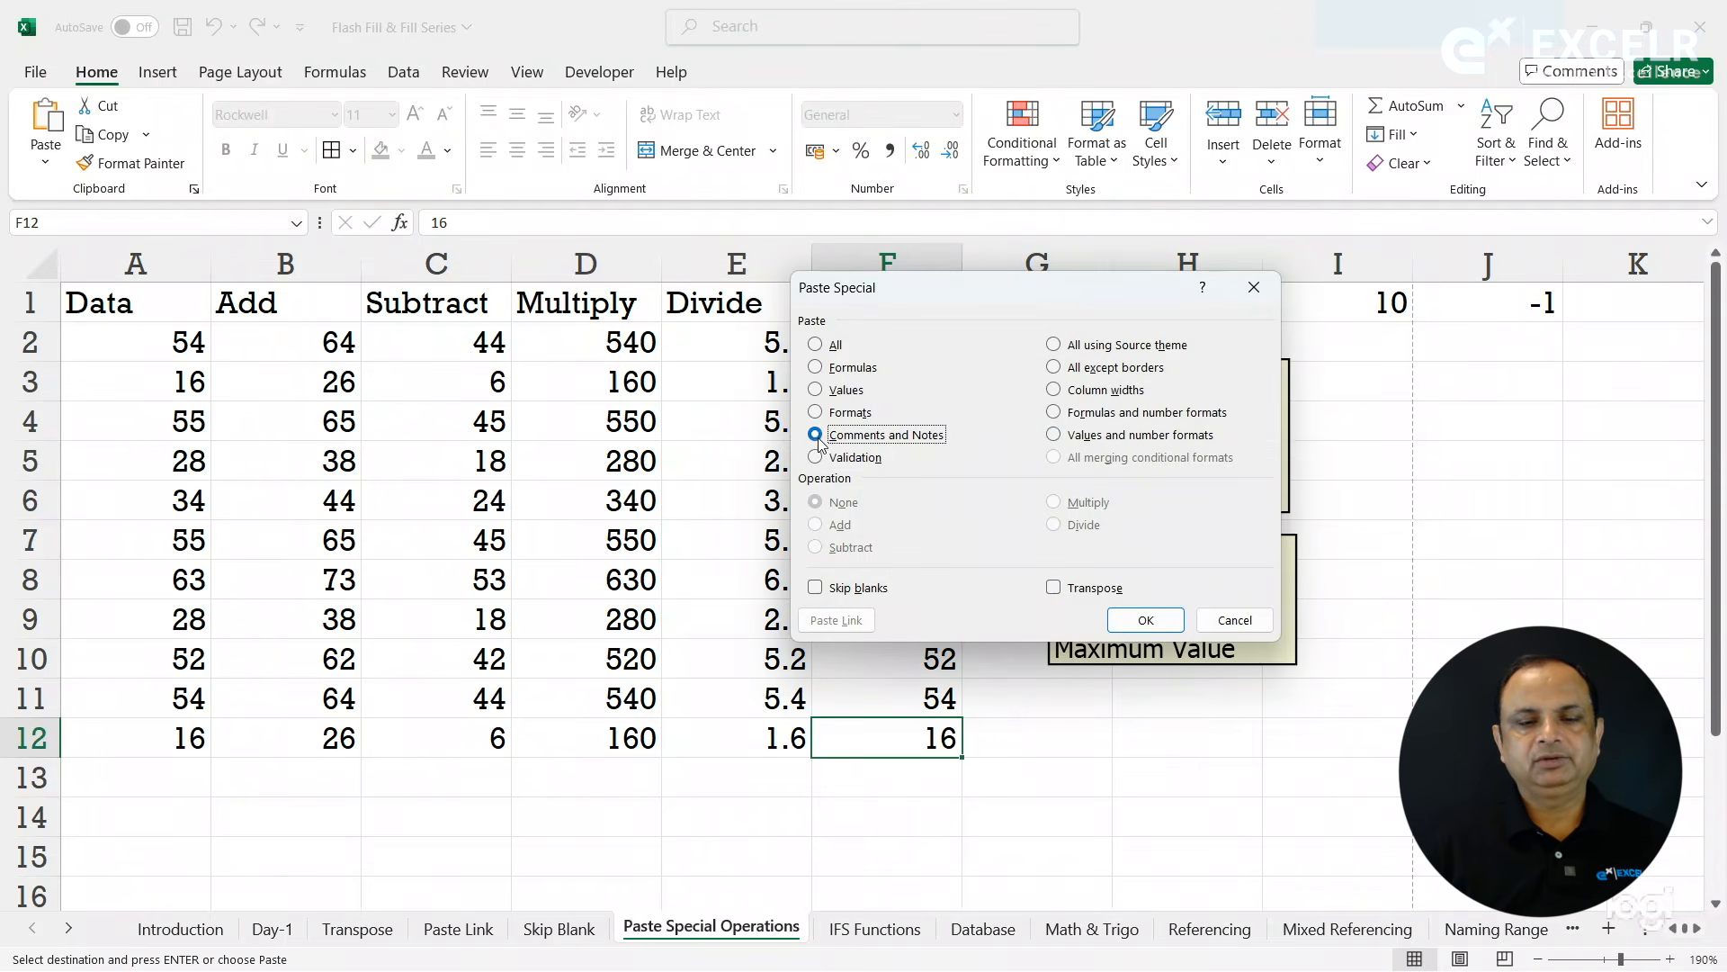
pyautogui.click(1145, 620)
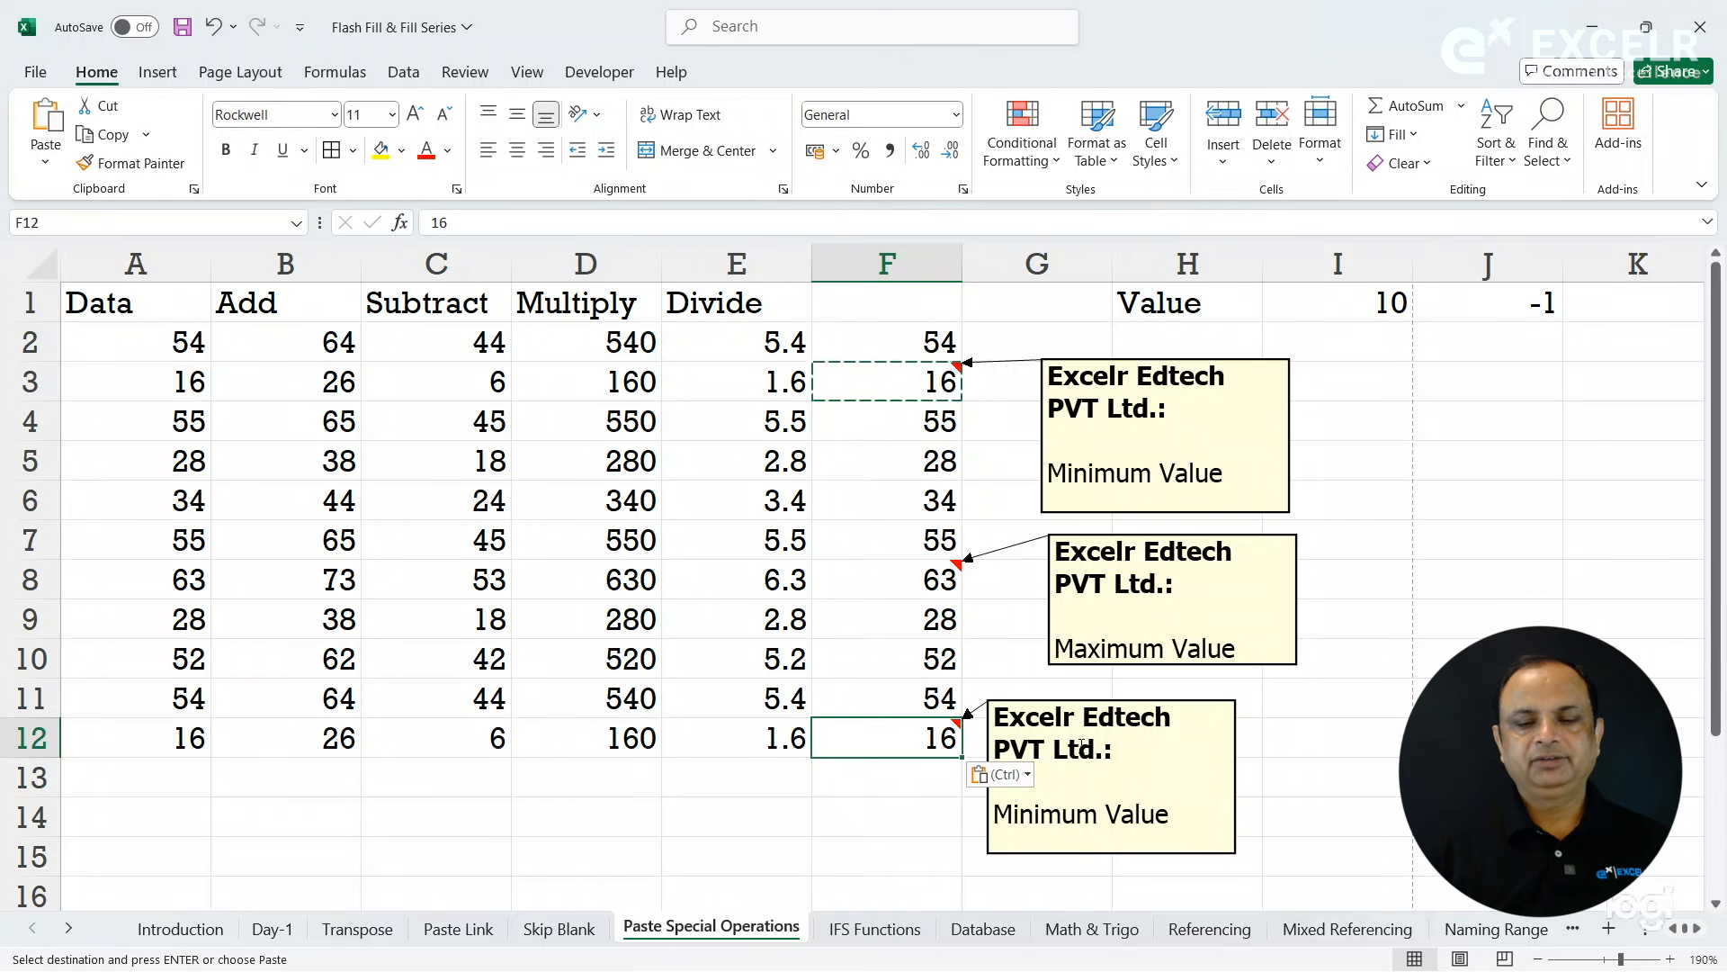
pyautogui.click(1293, 743)
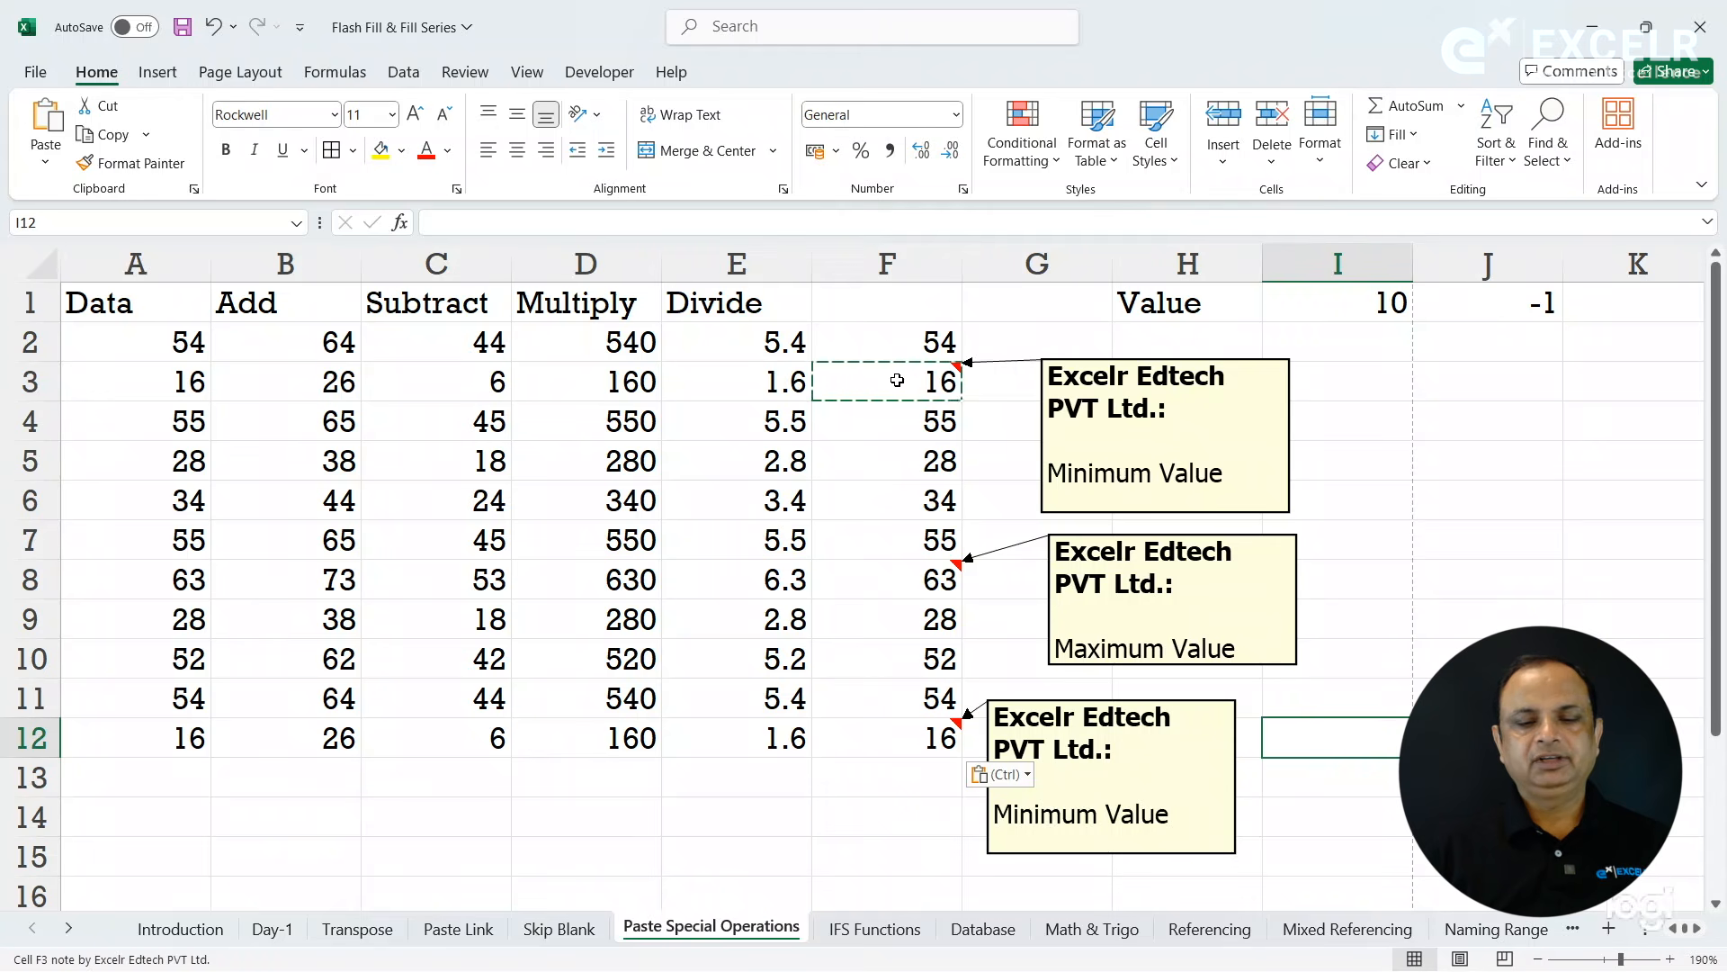
pyautogui.click(912, 737)
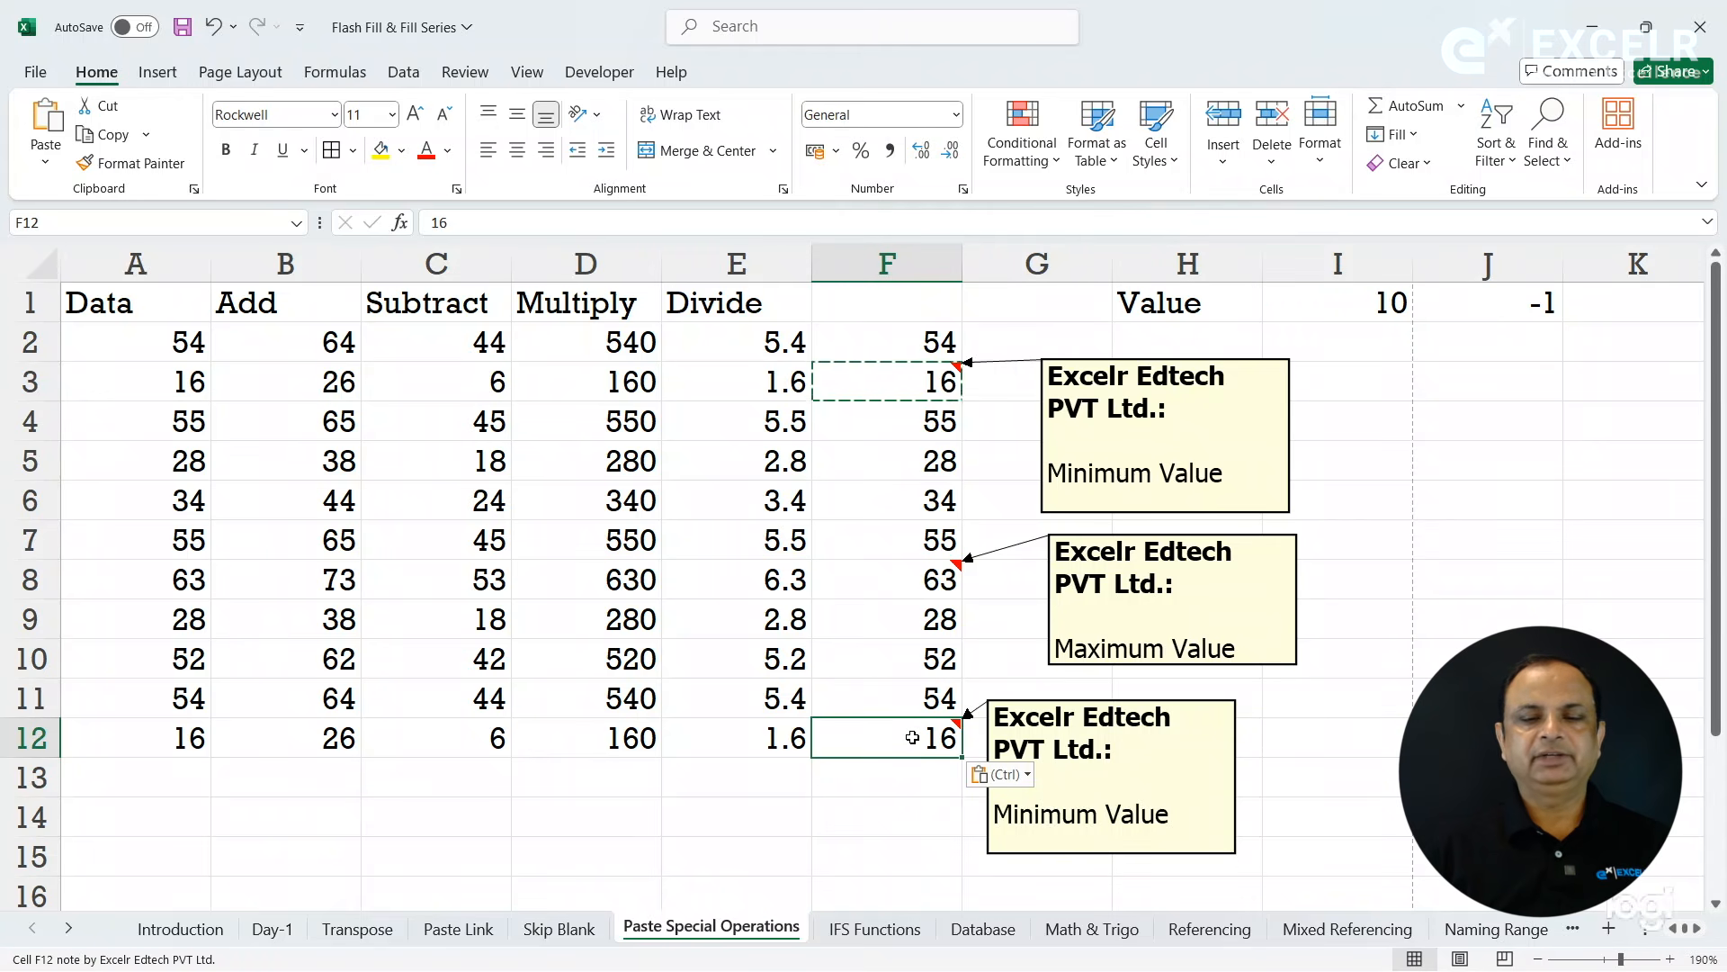
pyautogui.click(928, 469)
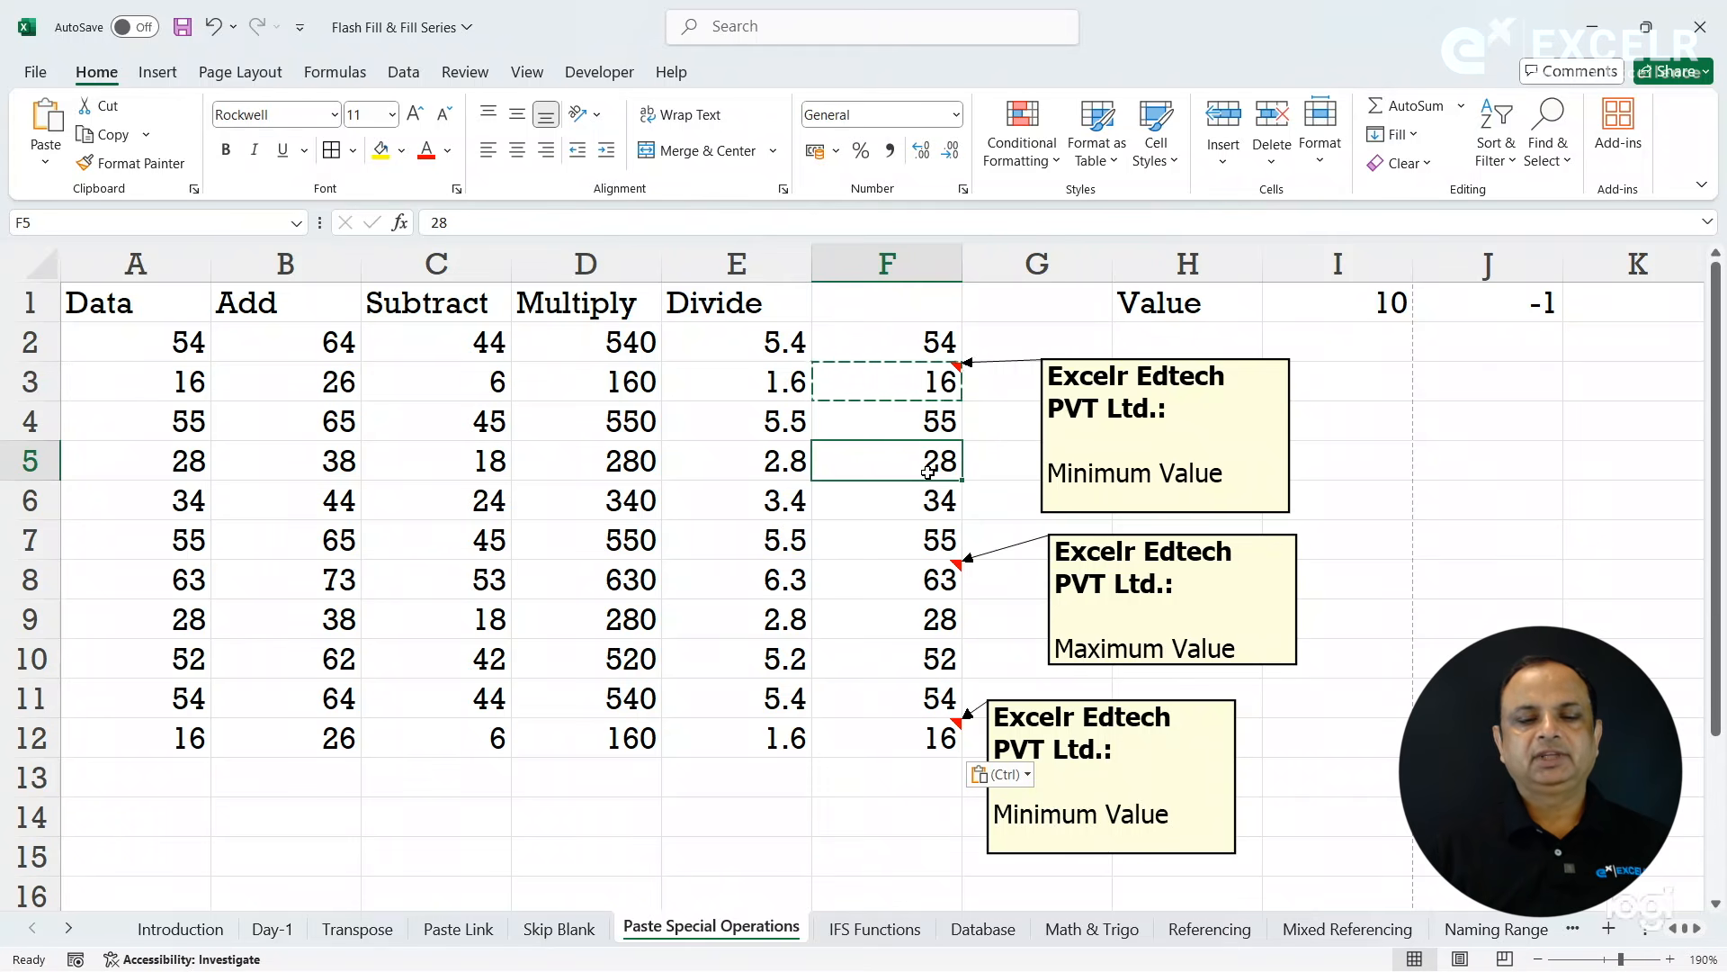
pyautogui.click(828, 497)
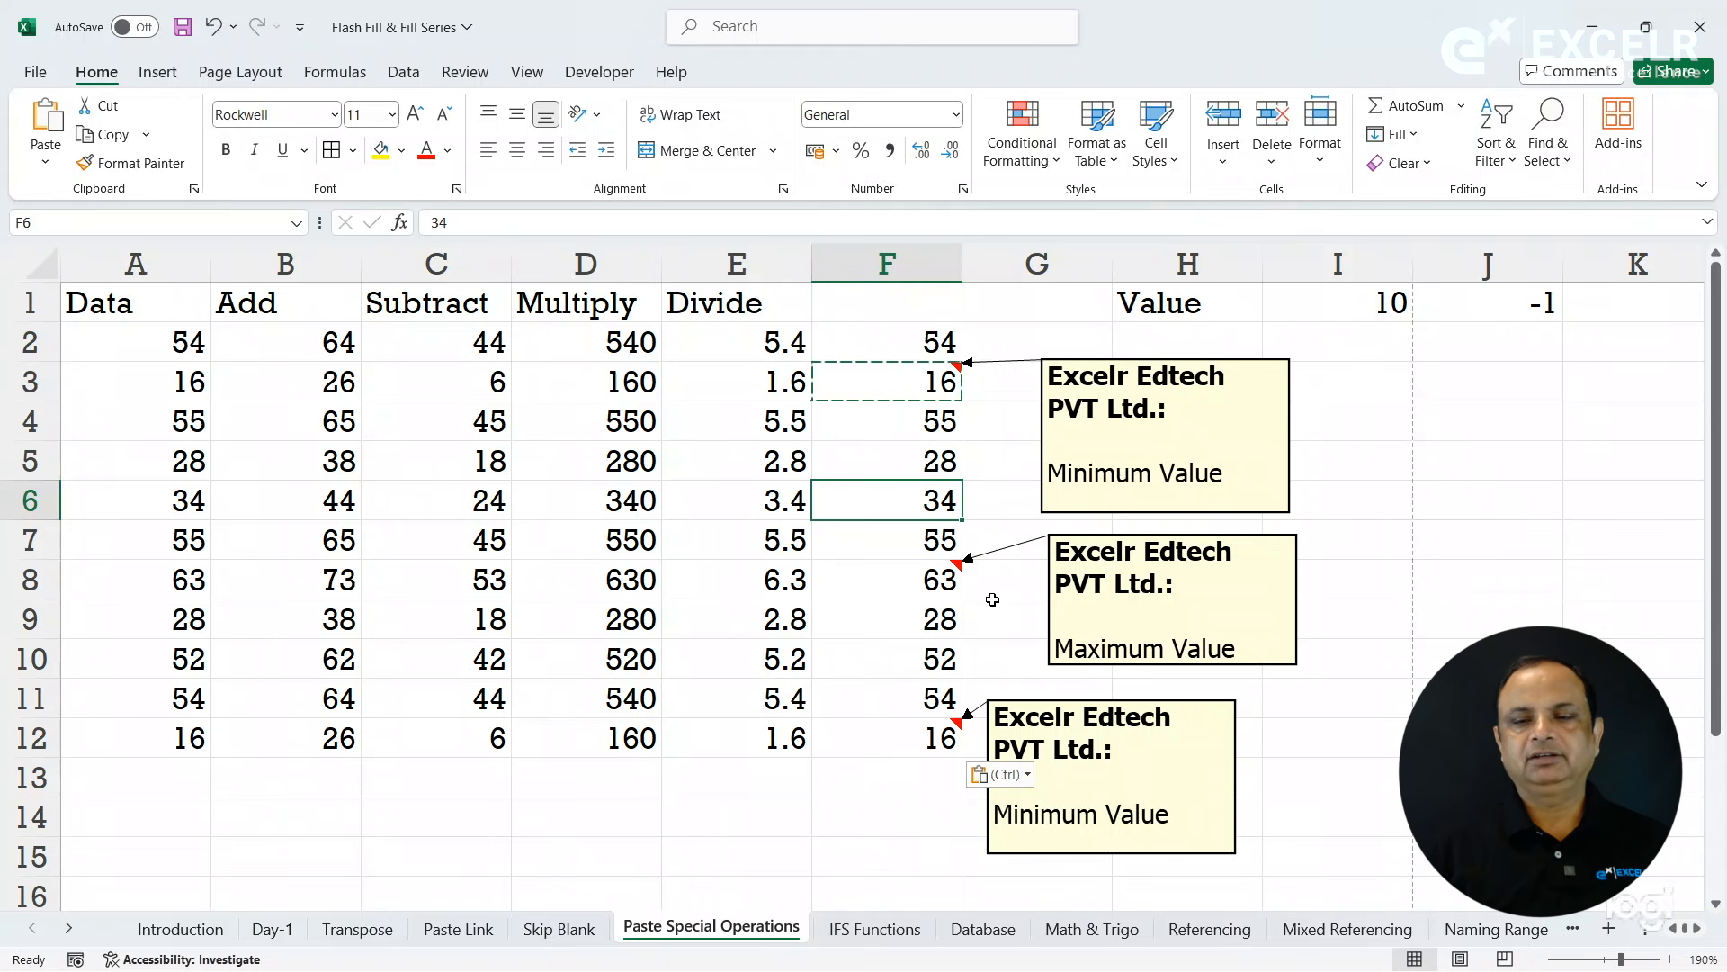
pyautogui.click(1380, 380)
pyautogui.press('Right')
pyautogui.press('Right')
pyautogui.press('Right')
pyautogui.press('Right')
pyautogui.press('Right')
pyautogui.press('Right')
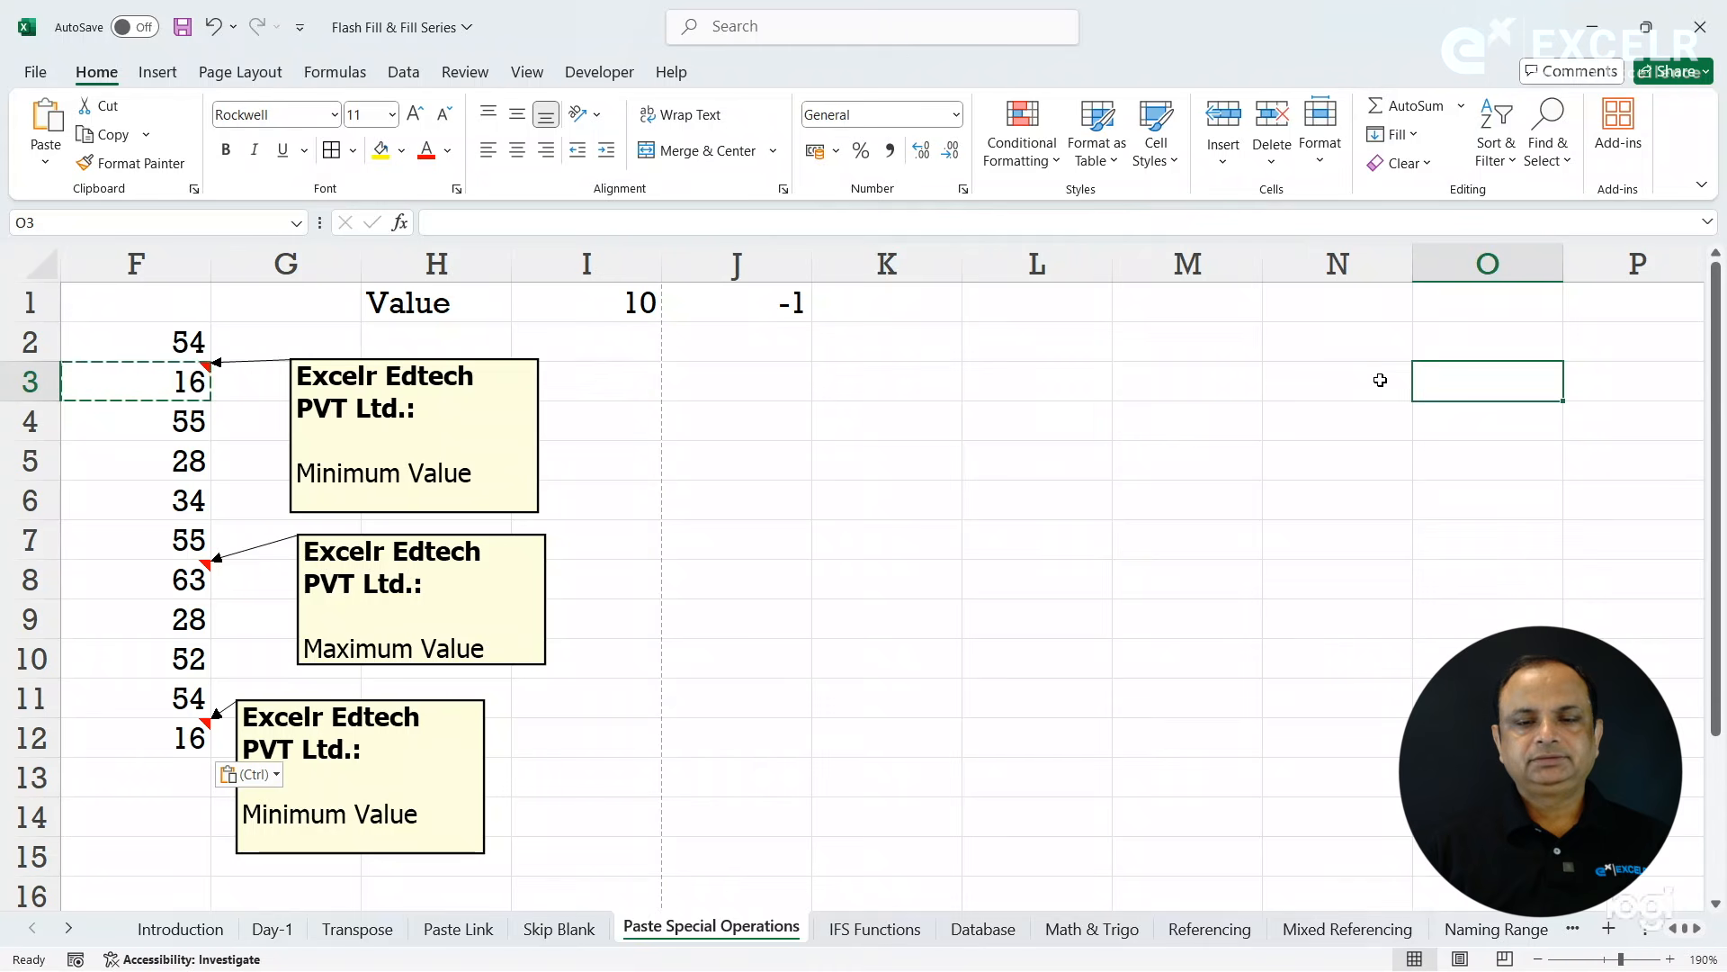
# - Copy the Data column A1:A12 and paste it into column M starting at cell M1
pyautogui.click(1086, 398)
pyautogui.press('Left')
pyautogui.press('Left')
pyautogui.press('Left')
pyautogui.press('Left')
pyautogui.press('Left')
pyautogui.press('Left')
pyautogui.press('Left')
pyautogui.press('Left')
pyautogui.press('Left')
pyautogui.press('Left')
pyautogui.press('Left')
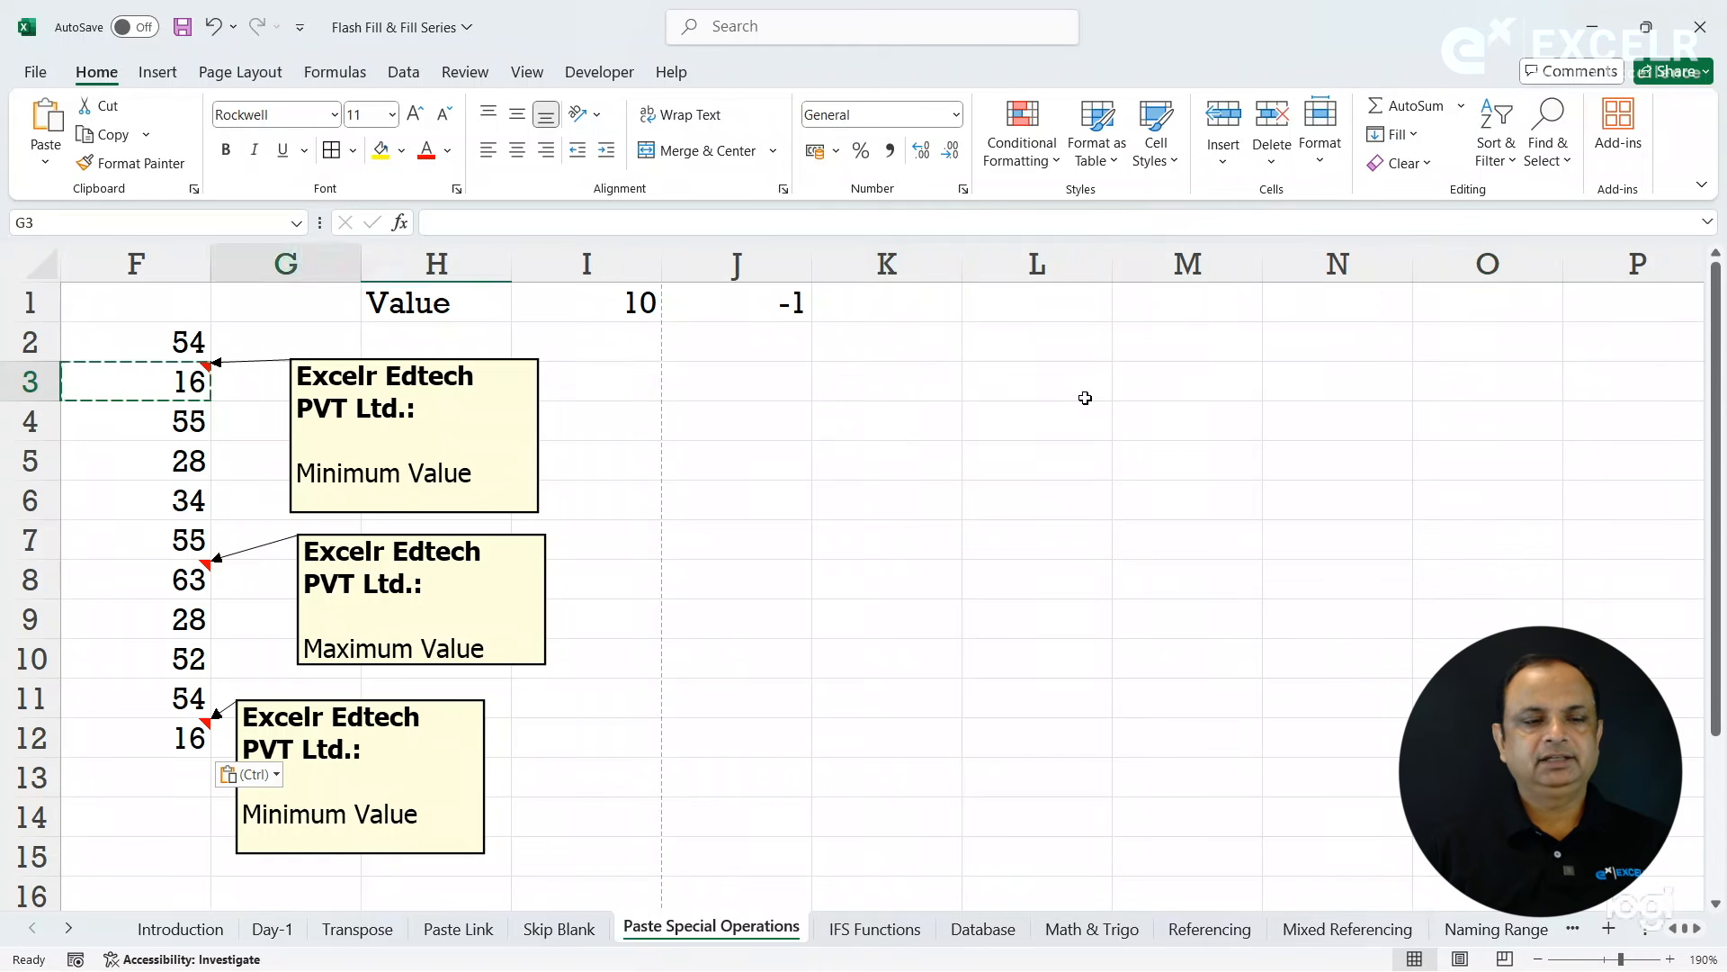
pyautogui.moveTo(172, 304); pyautogui.dragTo(168, 758)
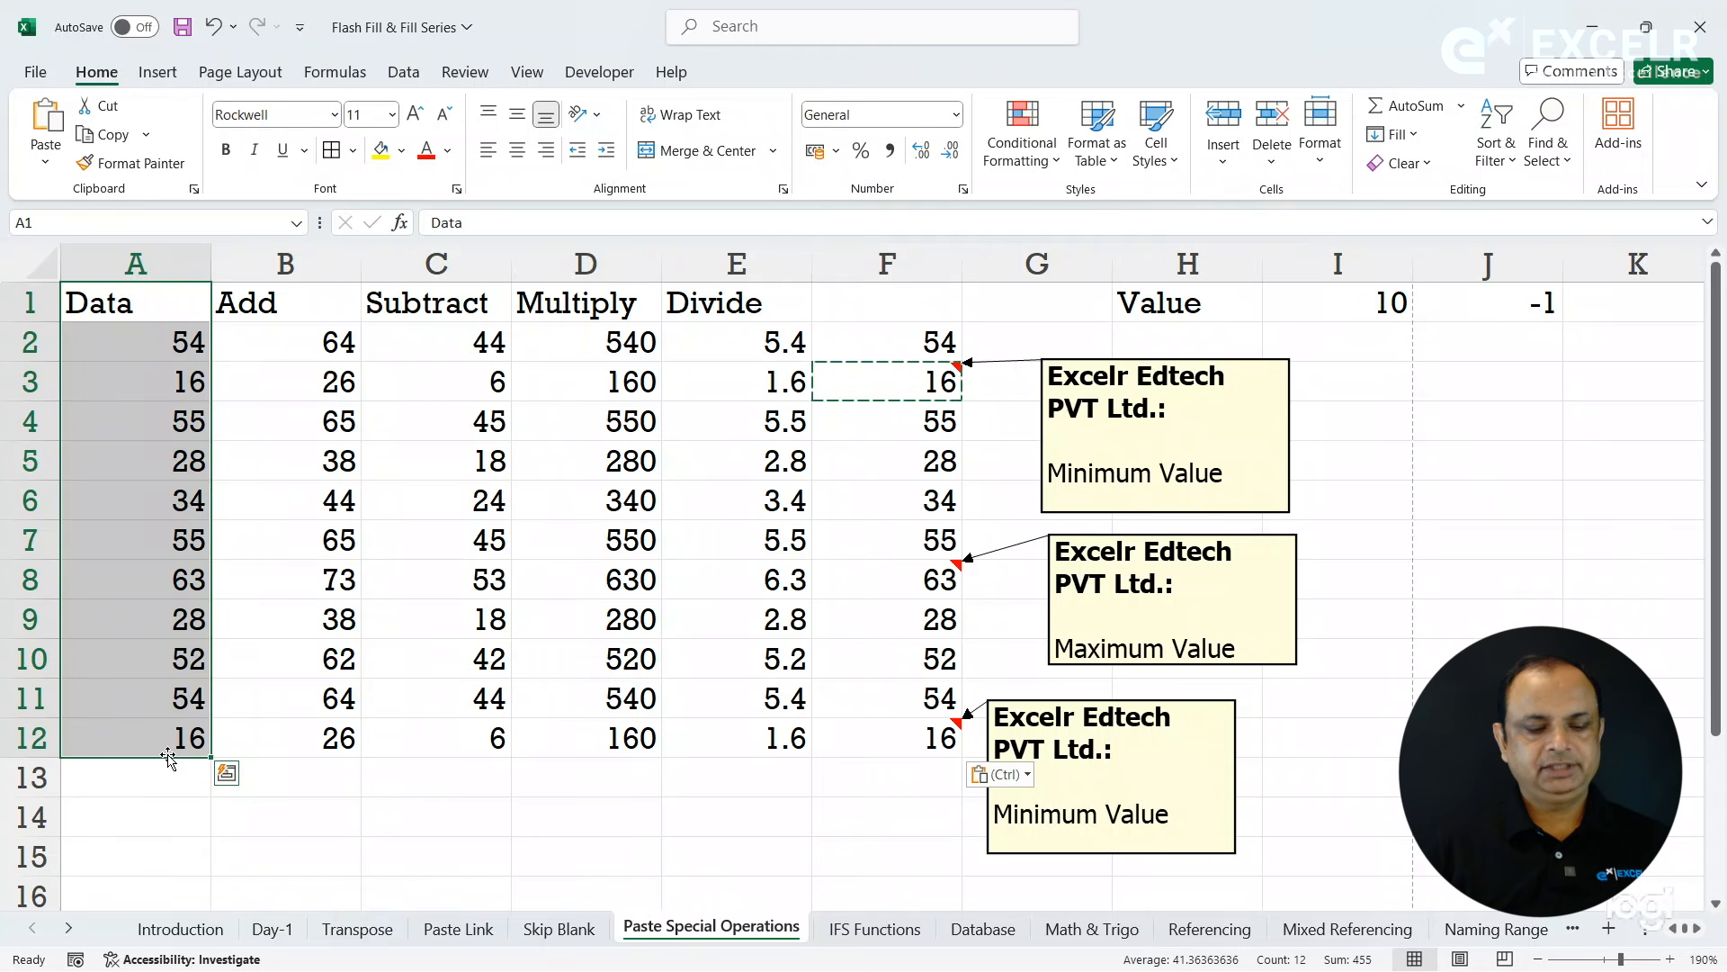
pyautogui.hotkey('ctrl', 'c')
pyautogui.press('Right')
pyautogui.press('Right')
pyautogui.press('Right')
pyautogui.press('Right')
pyautogui.press('Right')
pyautogui.press('Right')
pyautogui.press('Right')
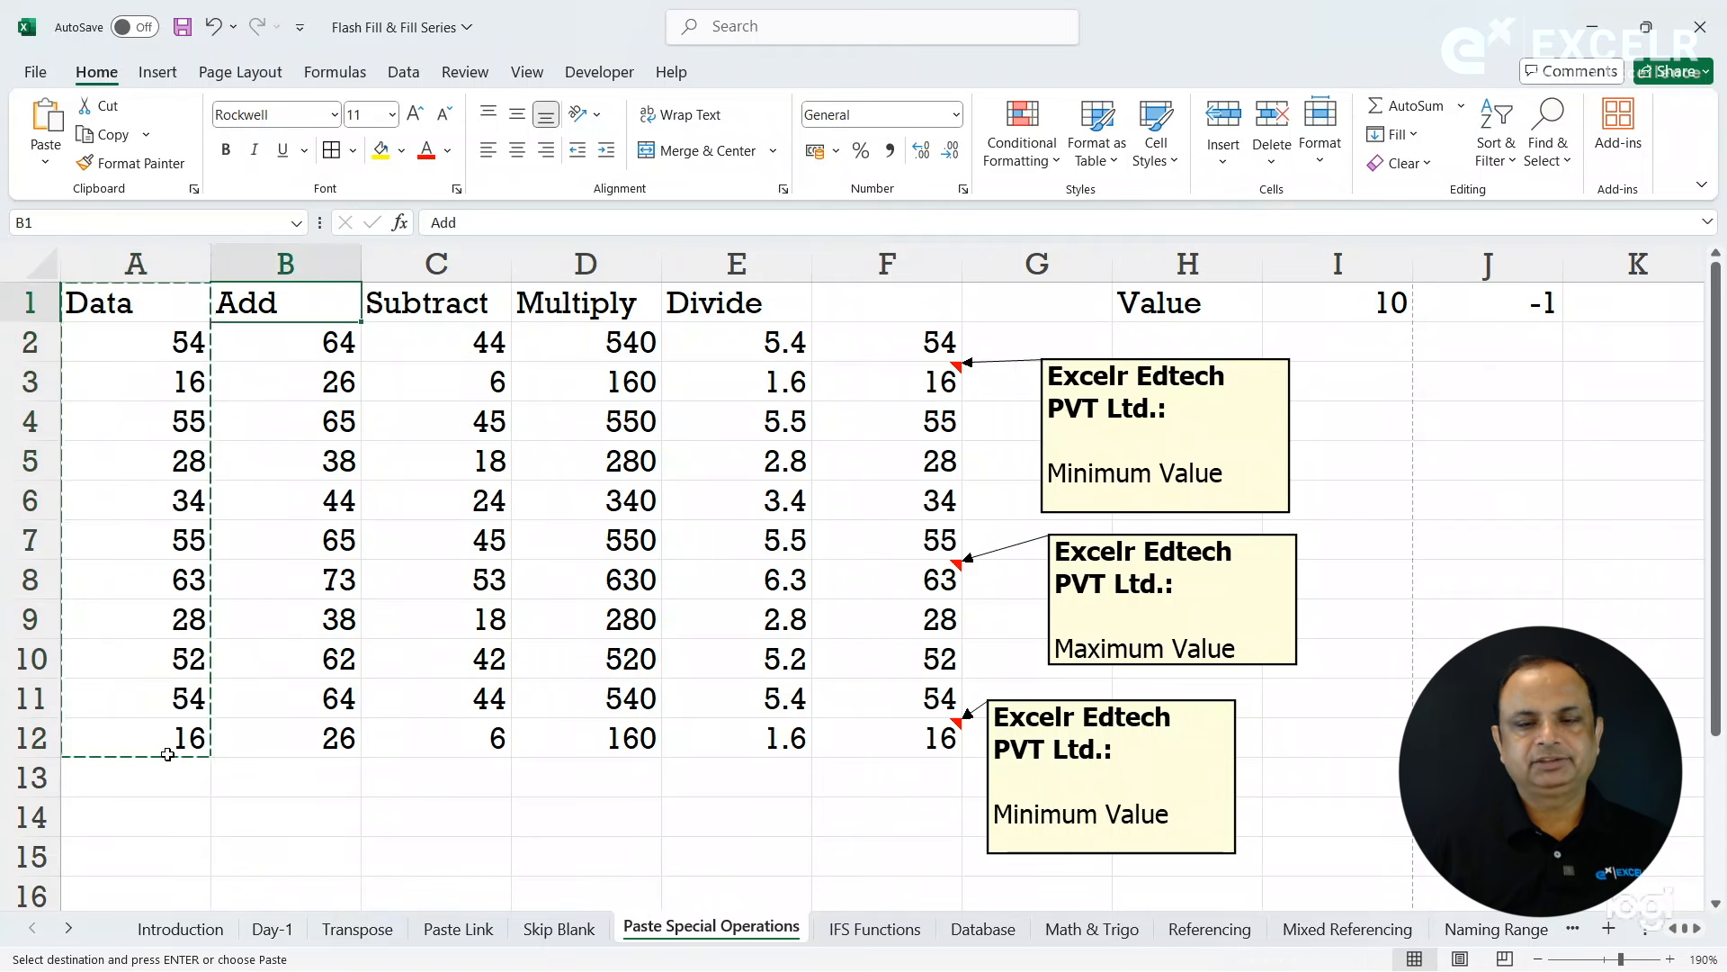
pyautogui.press('Right')
pyautogui.press('Right')
pyautogui.press('Right')
pyautogui.press('Right')
pyautogui.press('Right')
pyautogui.press('Right')
pyautogui.press('Right')
pyautogui.press('Right')
pyautogui.press('Right')
pyautogui.press('Right')
pyautogui.press('Right')
pyautogui.press('Right')
pyautogui.press('Right')
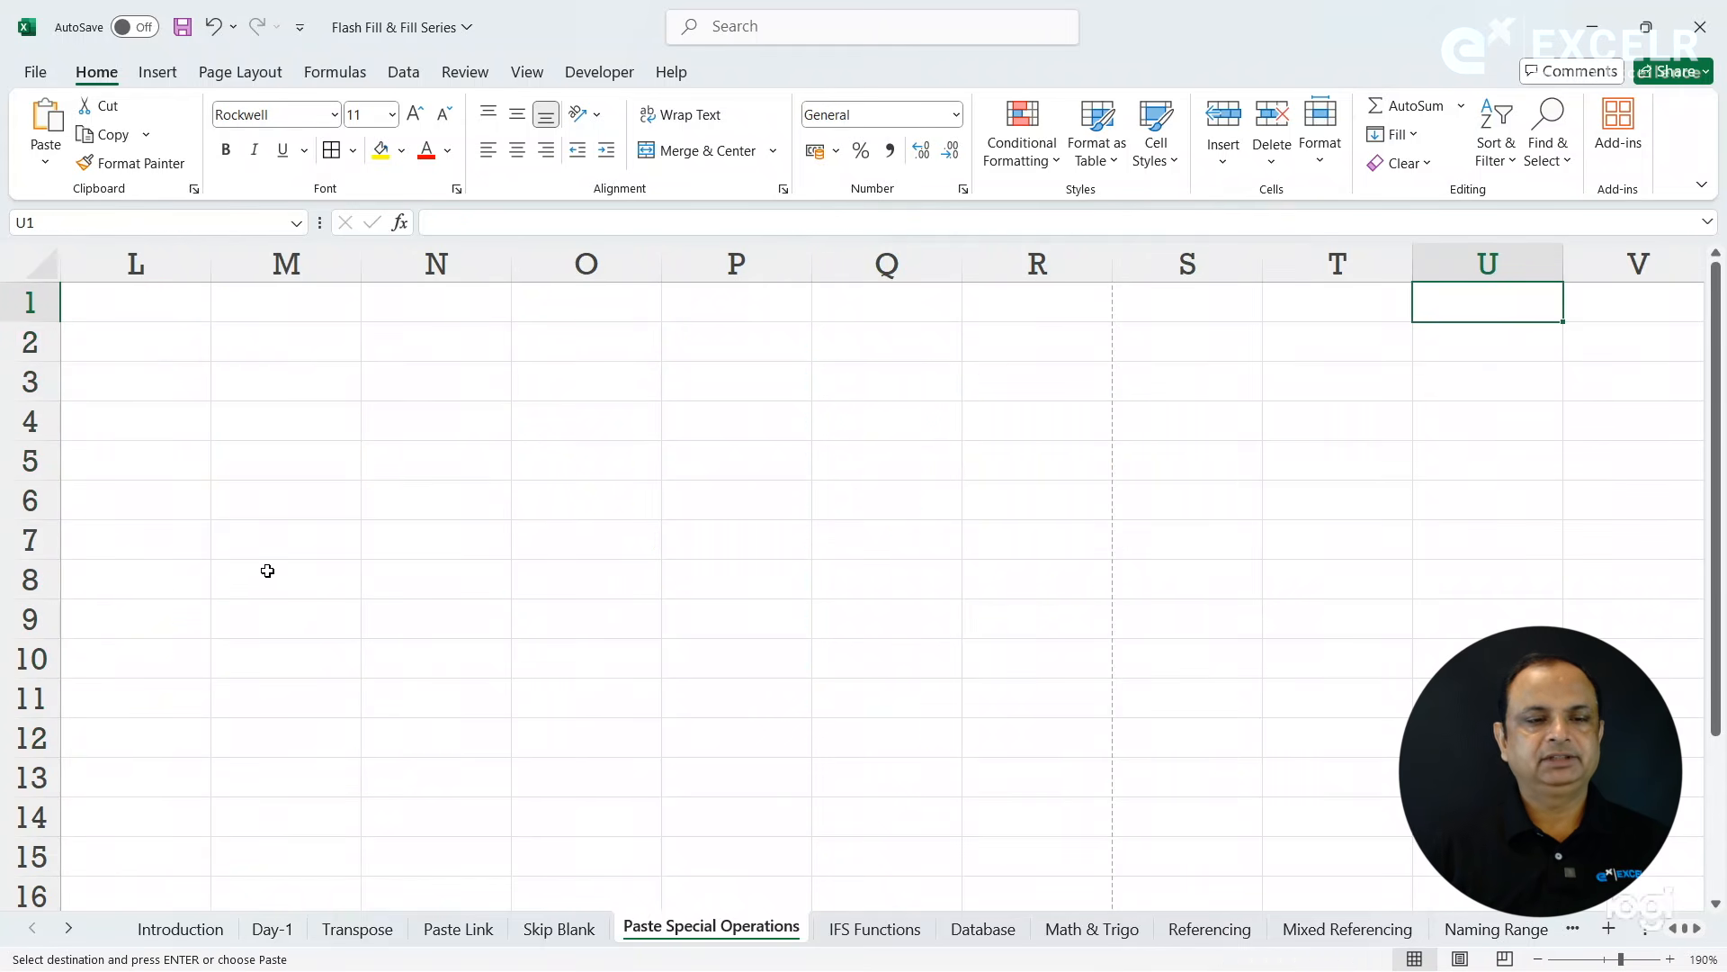
pyautogui.click(319, 307)
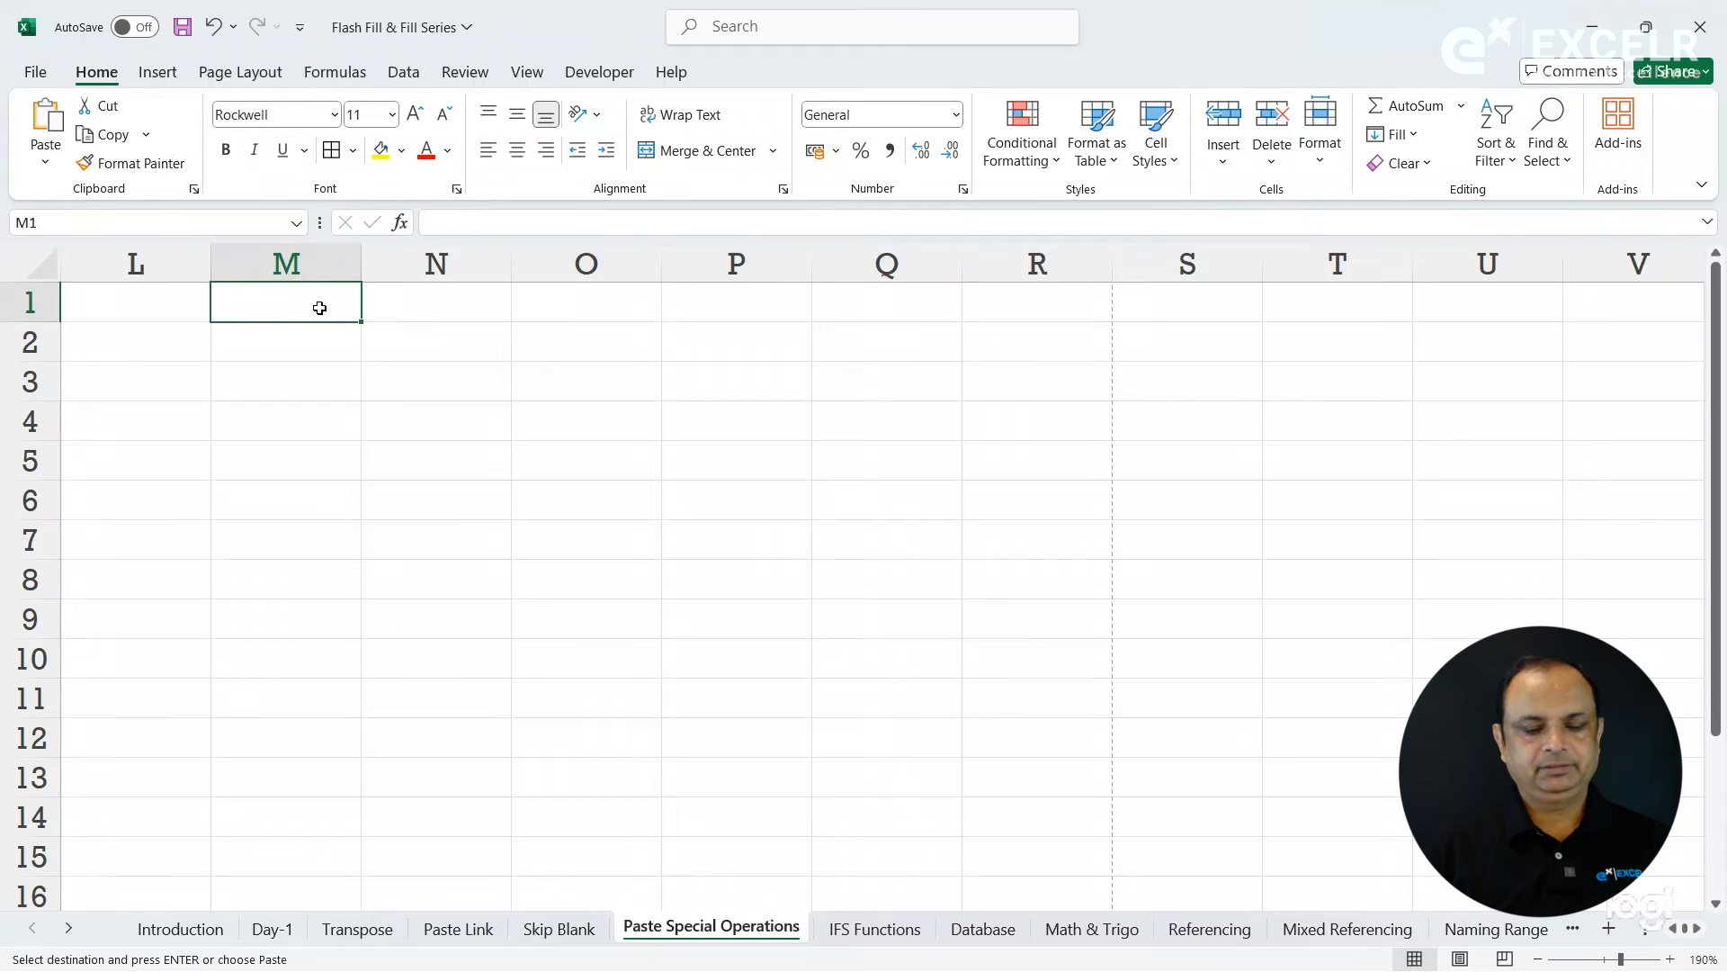
pyautogui.hotkey('ctrl', 'v')
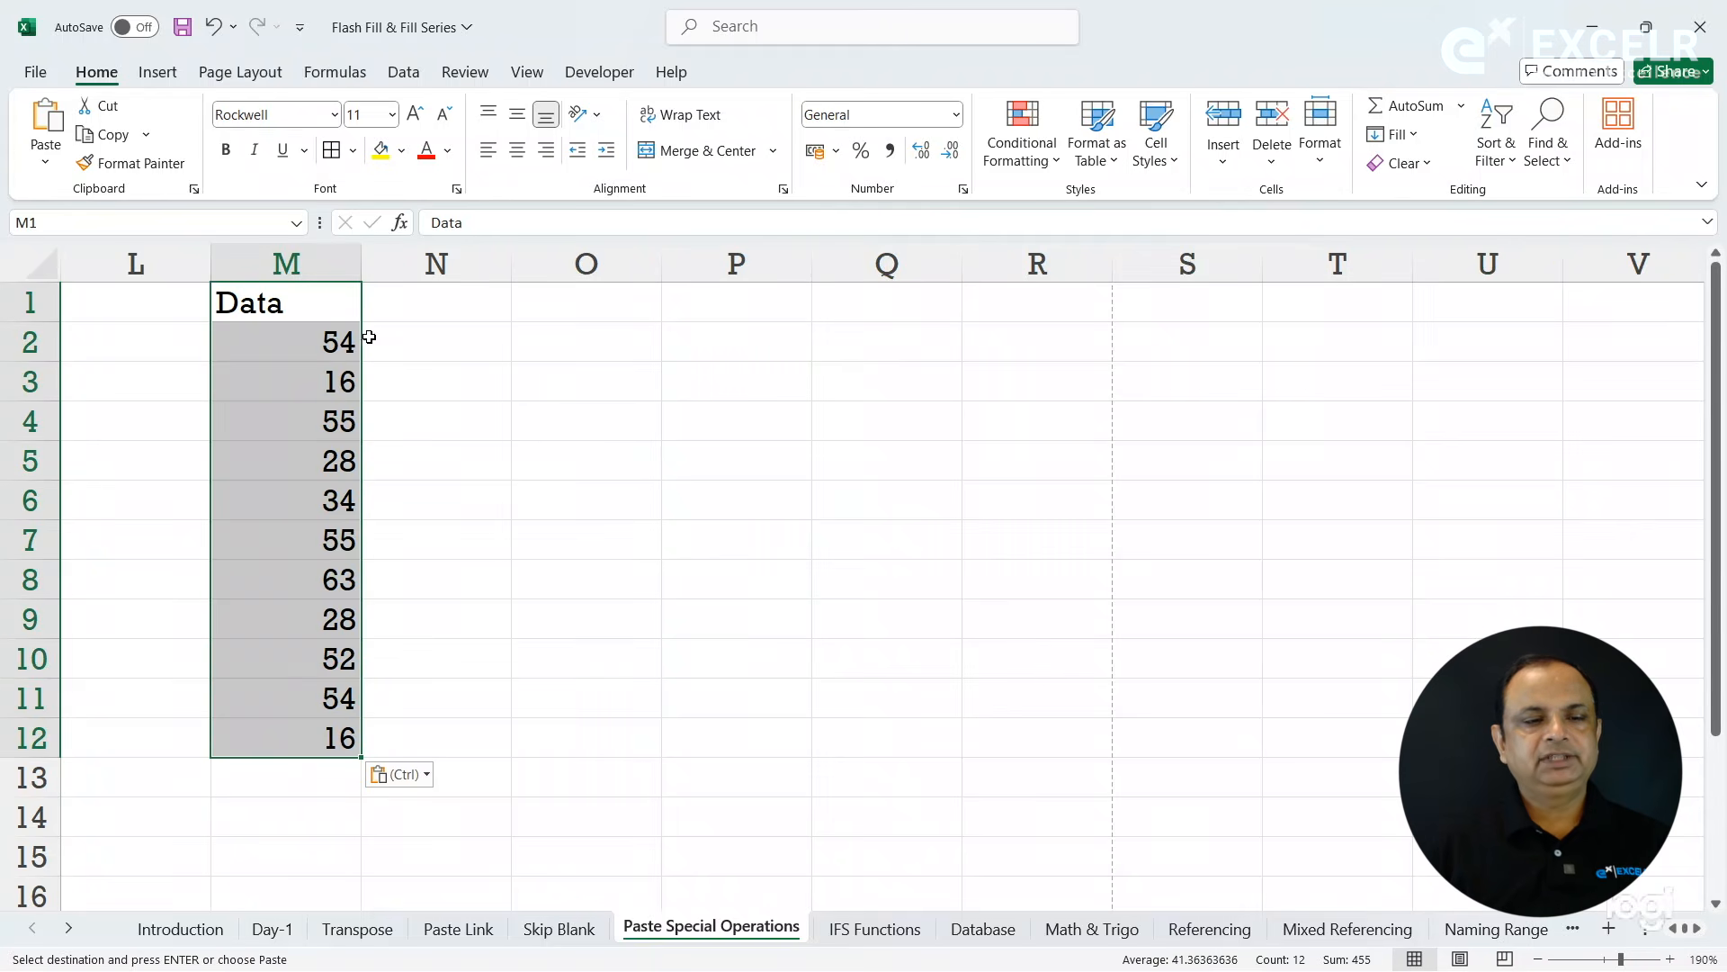
# - Widen column M slightly and add borders to the pasted cells M1:M12
pyautogui.moveTo(361, 270); pyautogui.dragTo(429, 293)
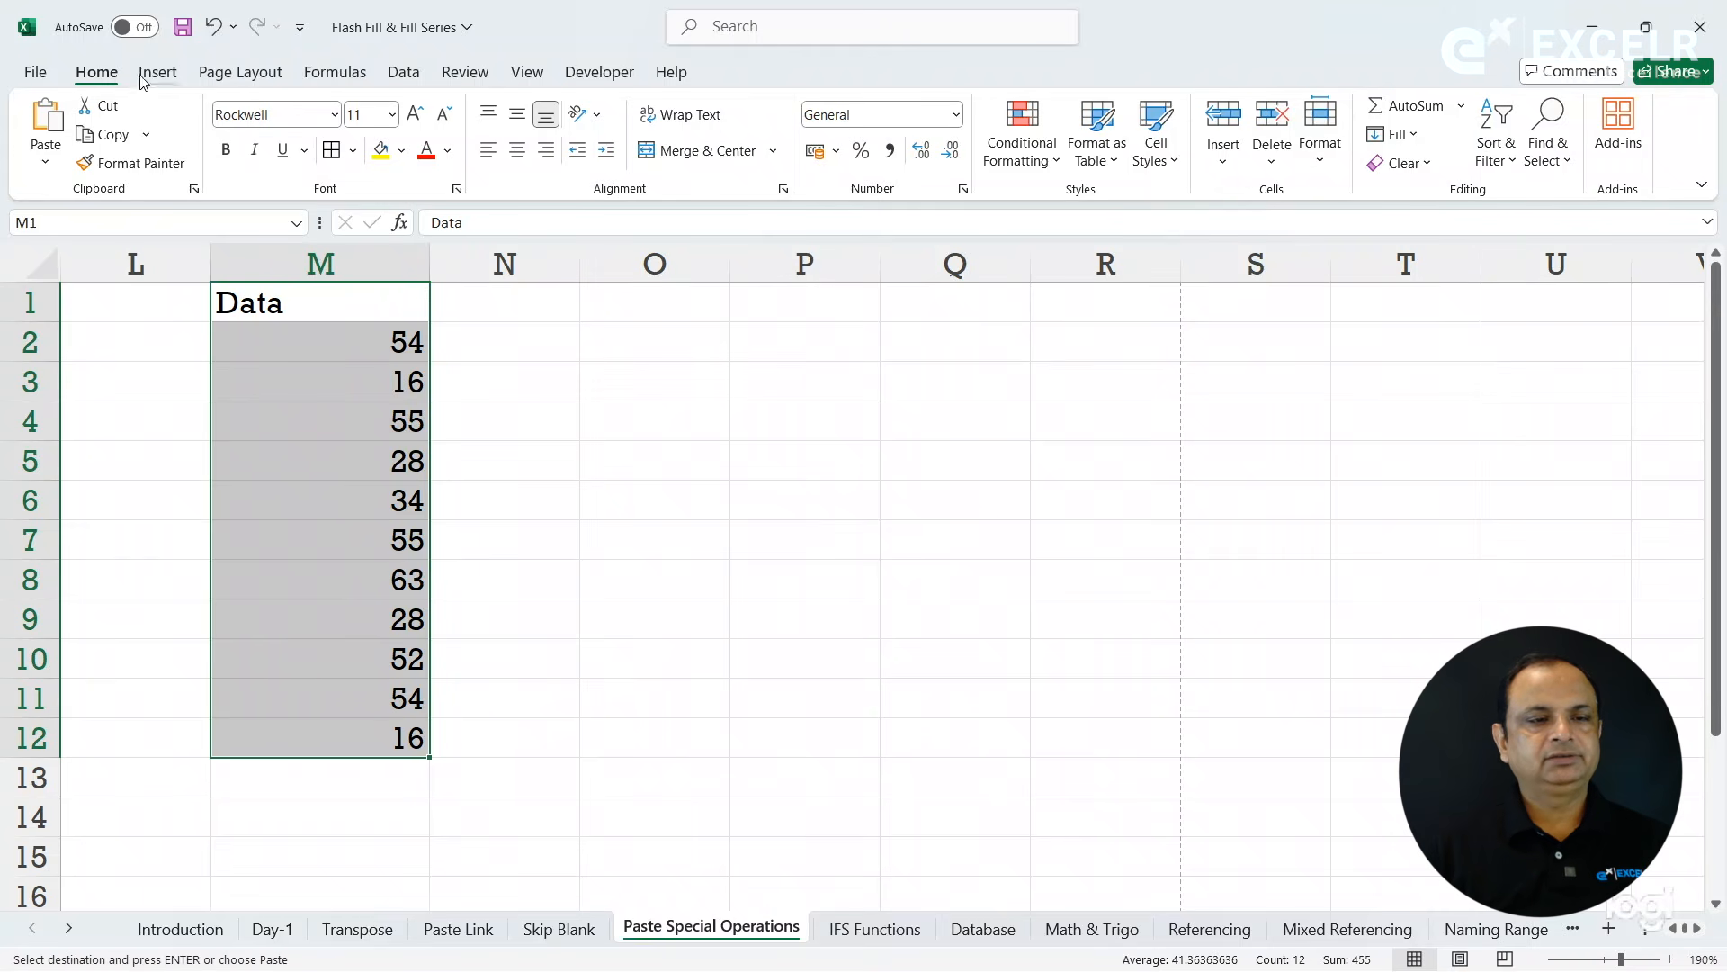
pyautogui.click(331, 152)
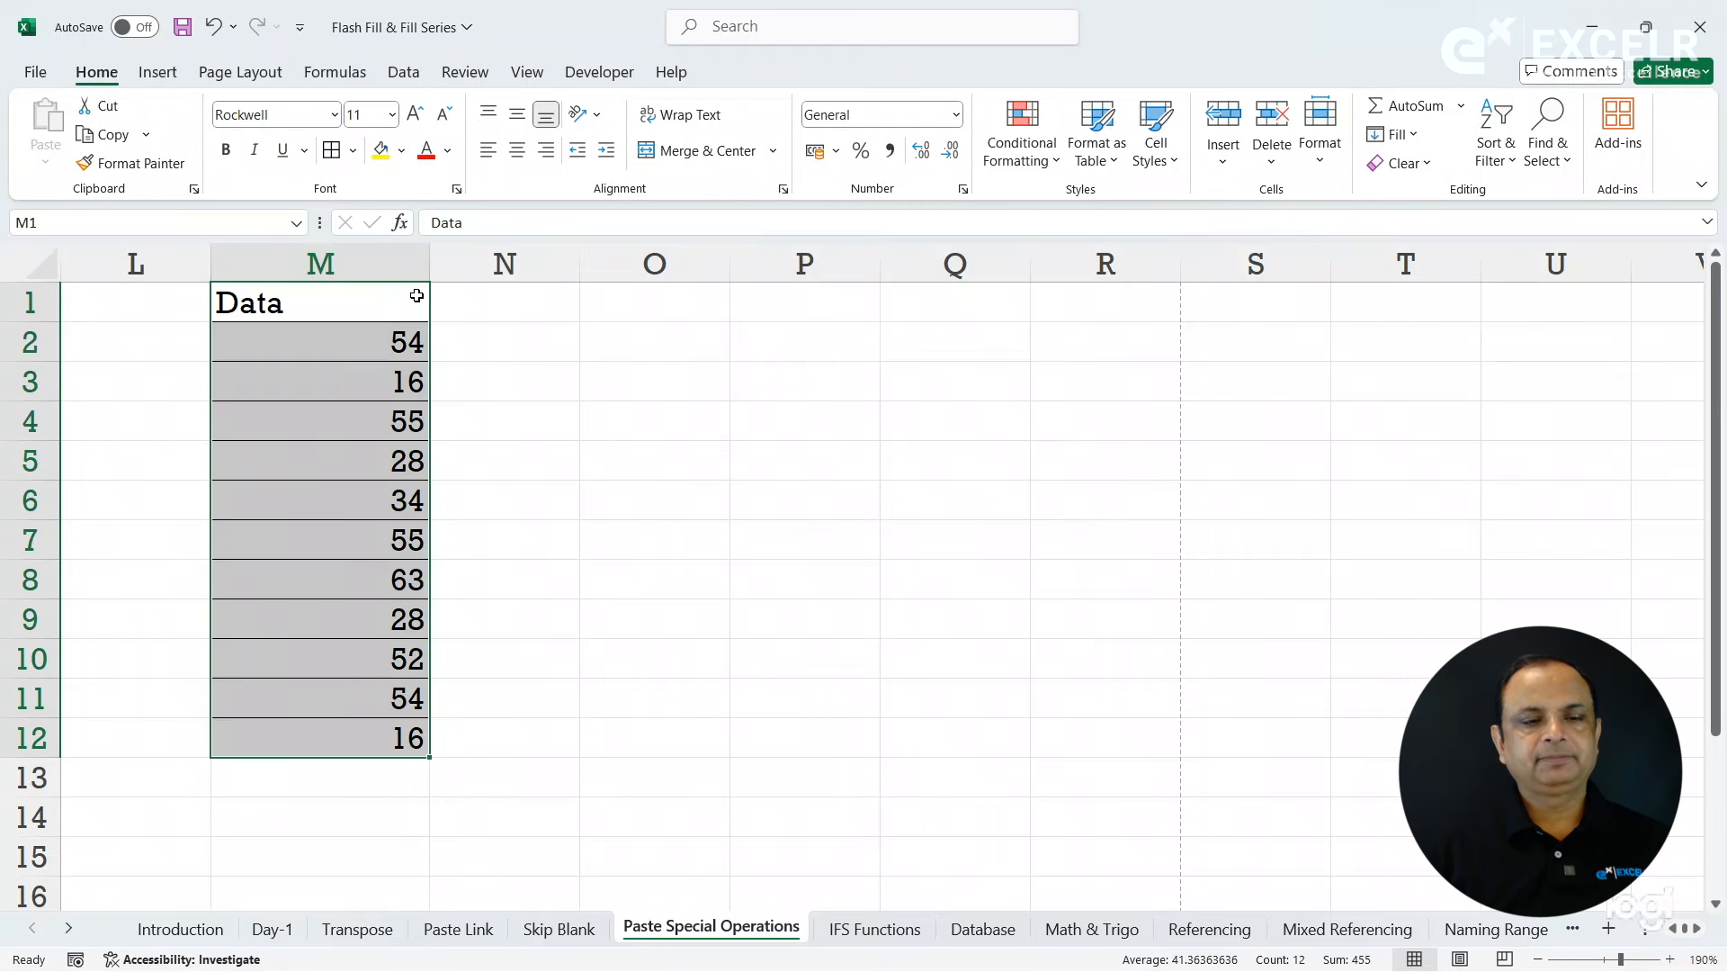
pyautogui.click(540, 351)
# - Copy M1:M12 and paste it at P1 with the Paste Special option "All except borders"
pyautogui.moveTo(421, 311); pyautogui.dragTo(386, 738)
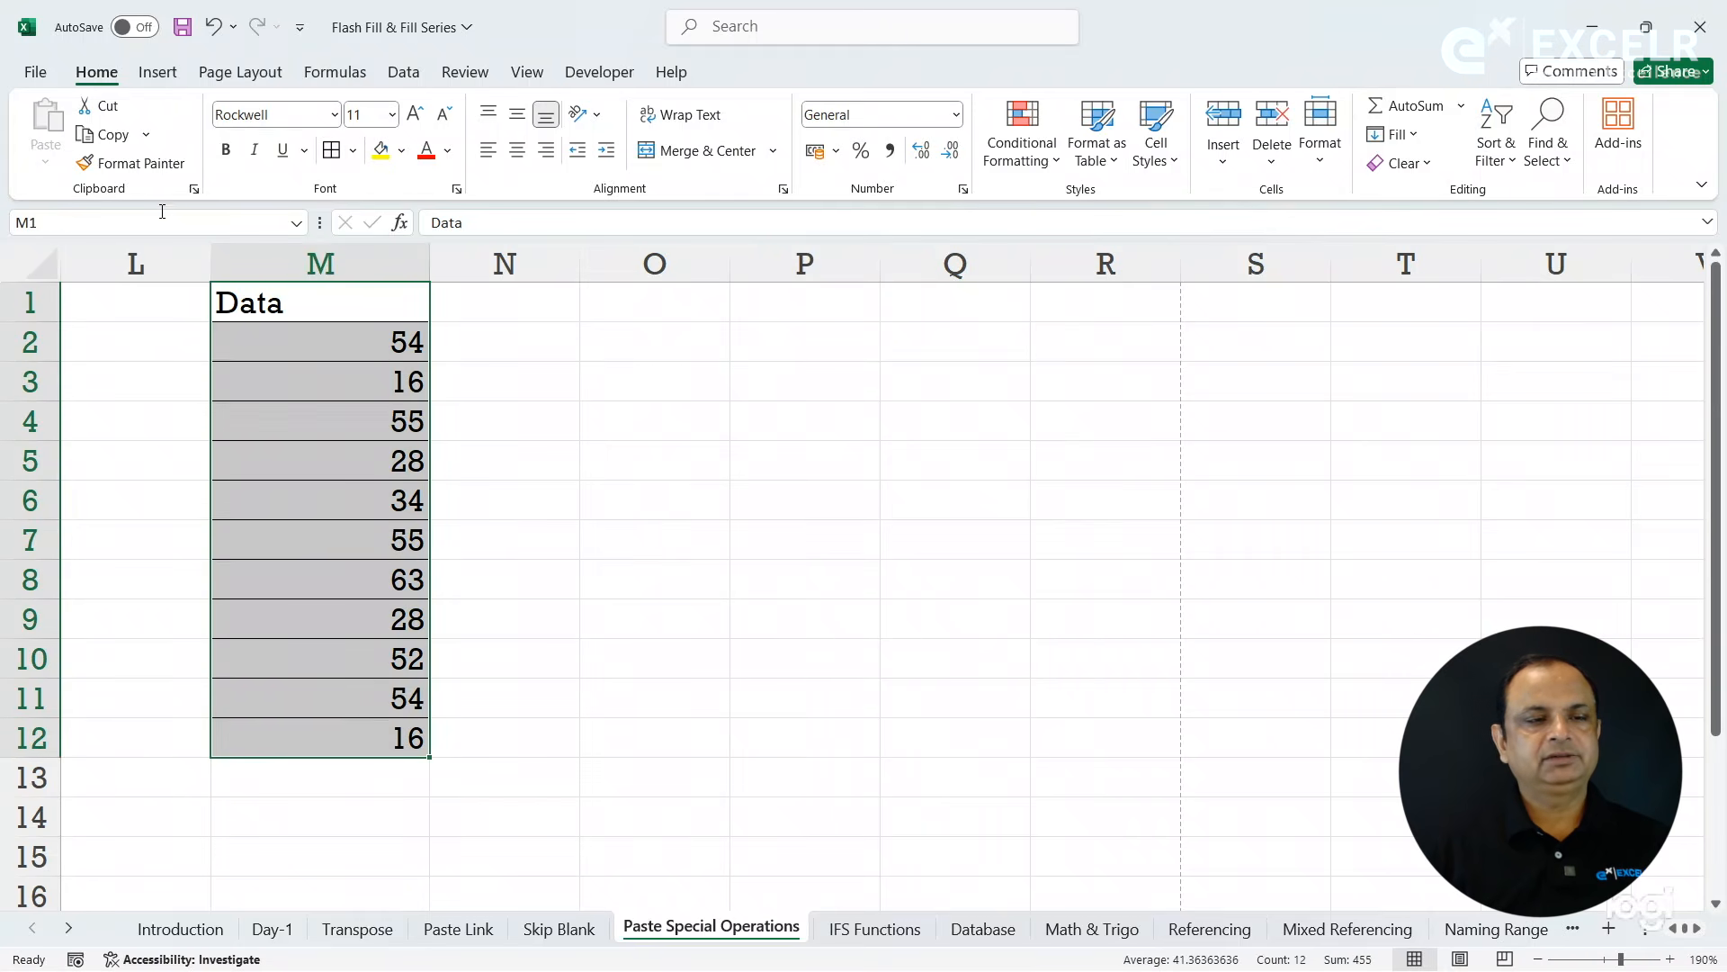
pyautogui.click(125, 137)
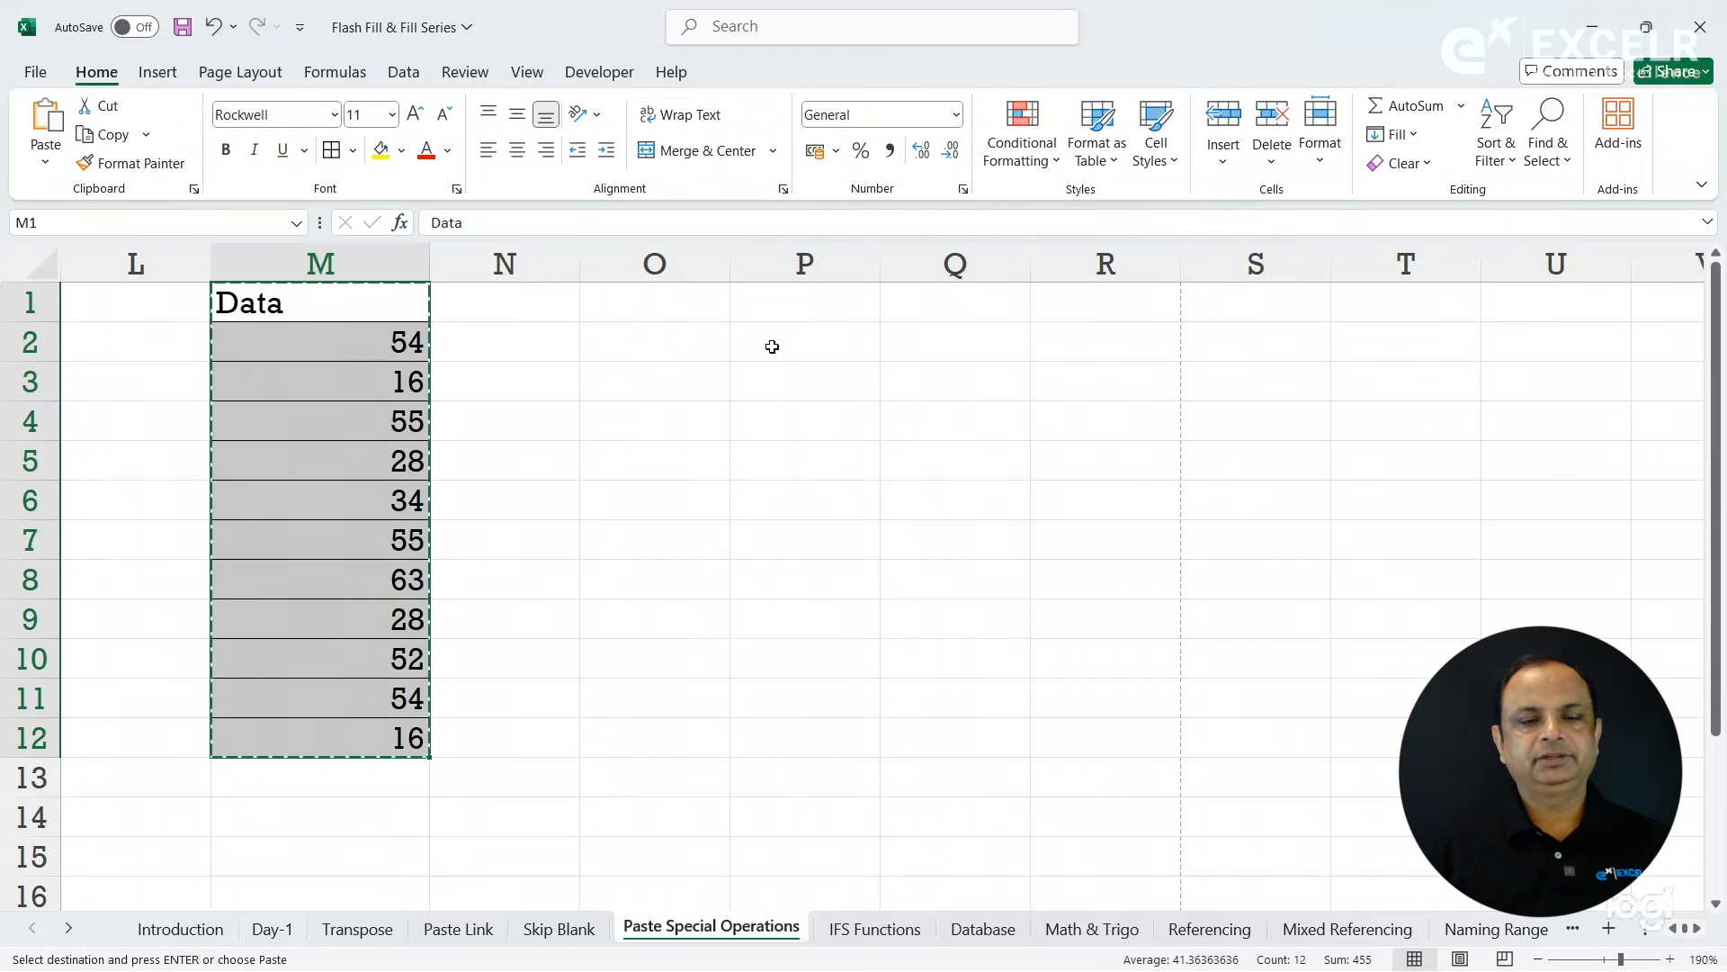
pyautogui.click(813, 309)
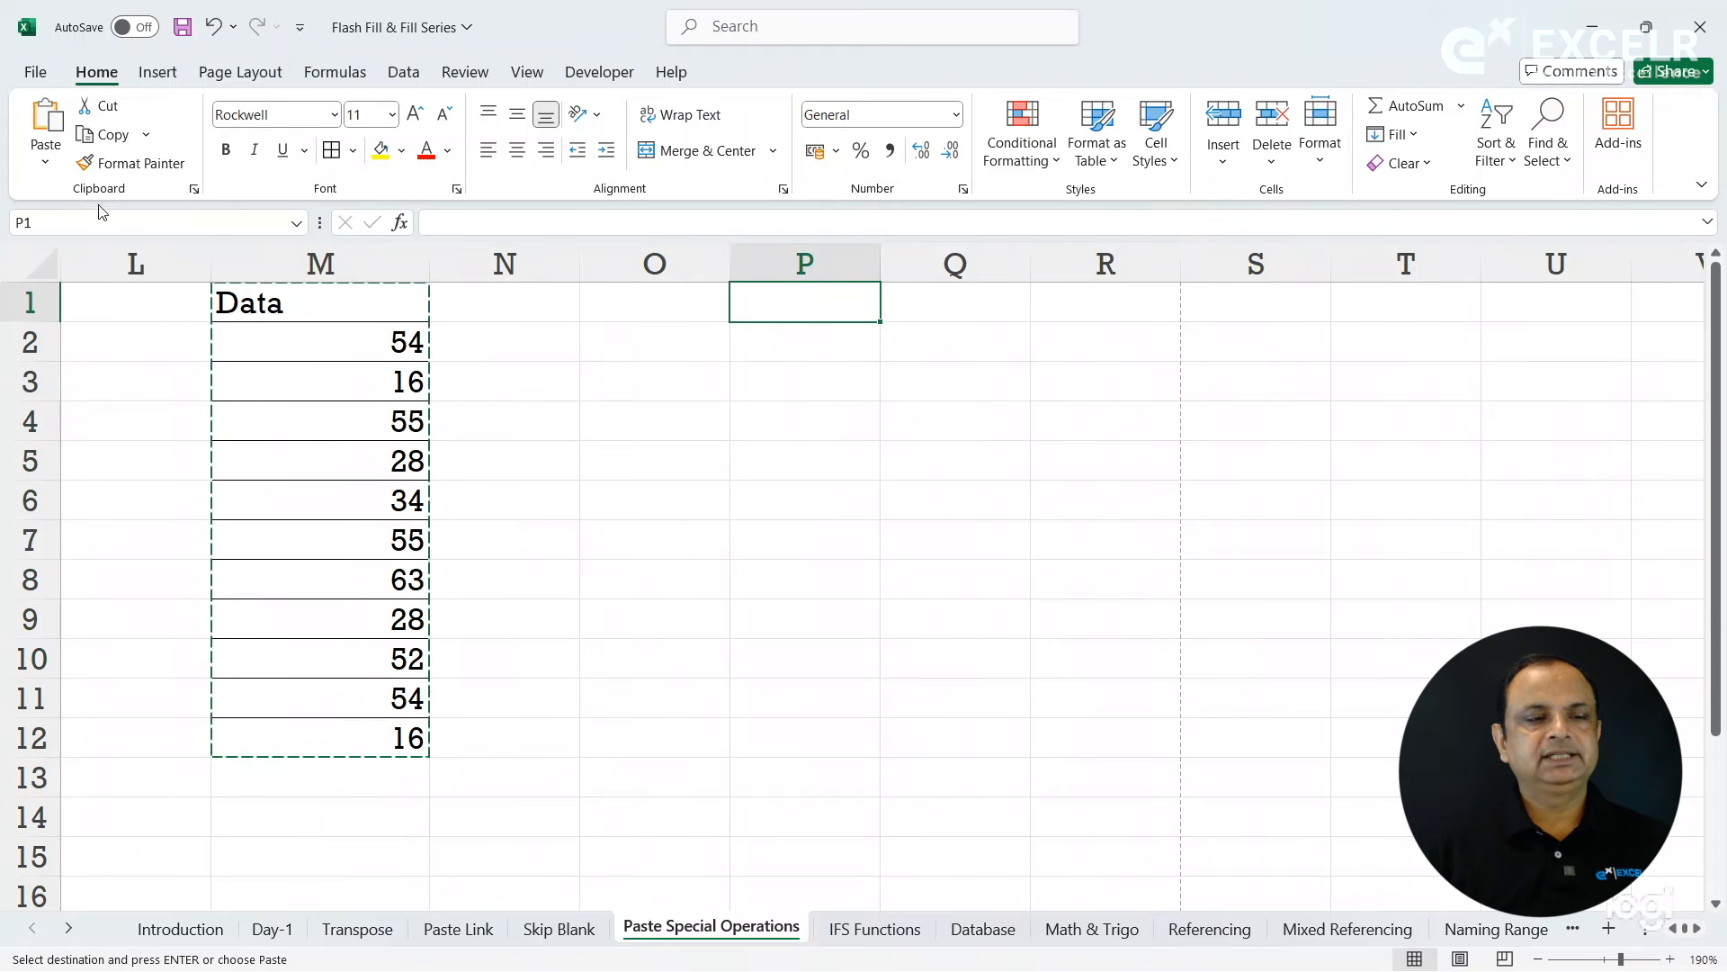
pyautogui.click(45, 161)
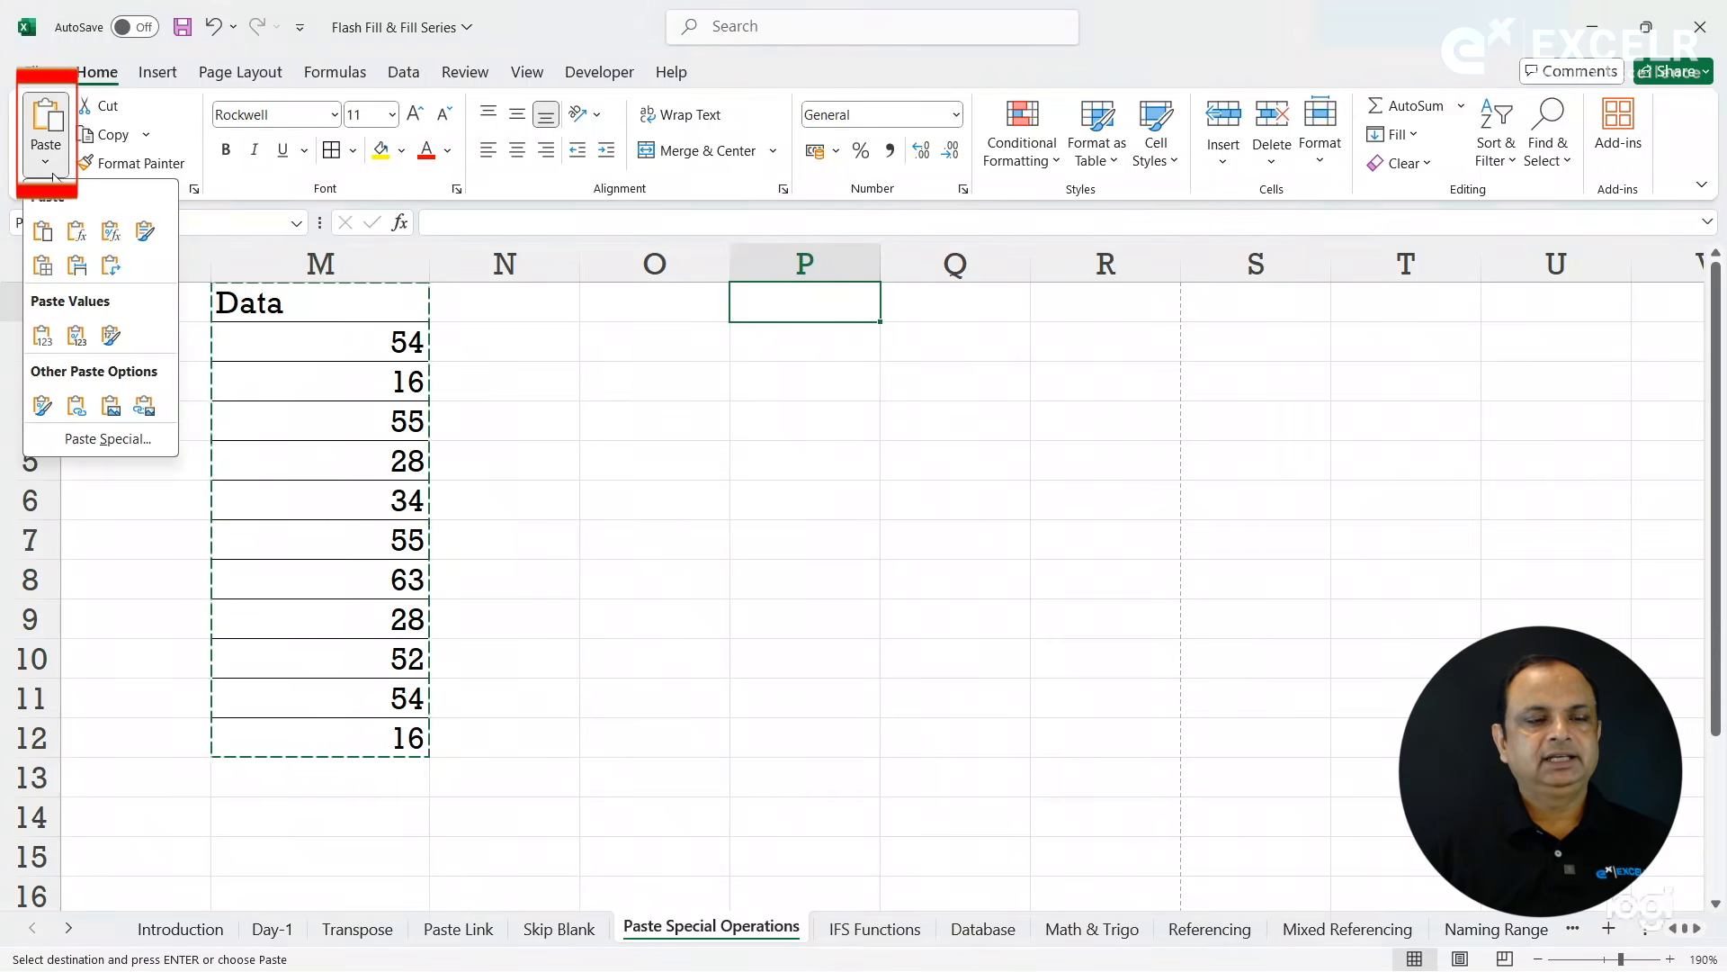
pyautogui.click(135, 440)
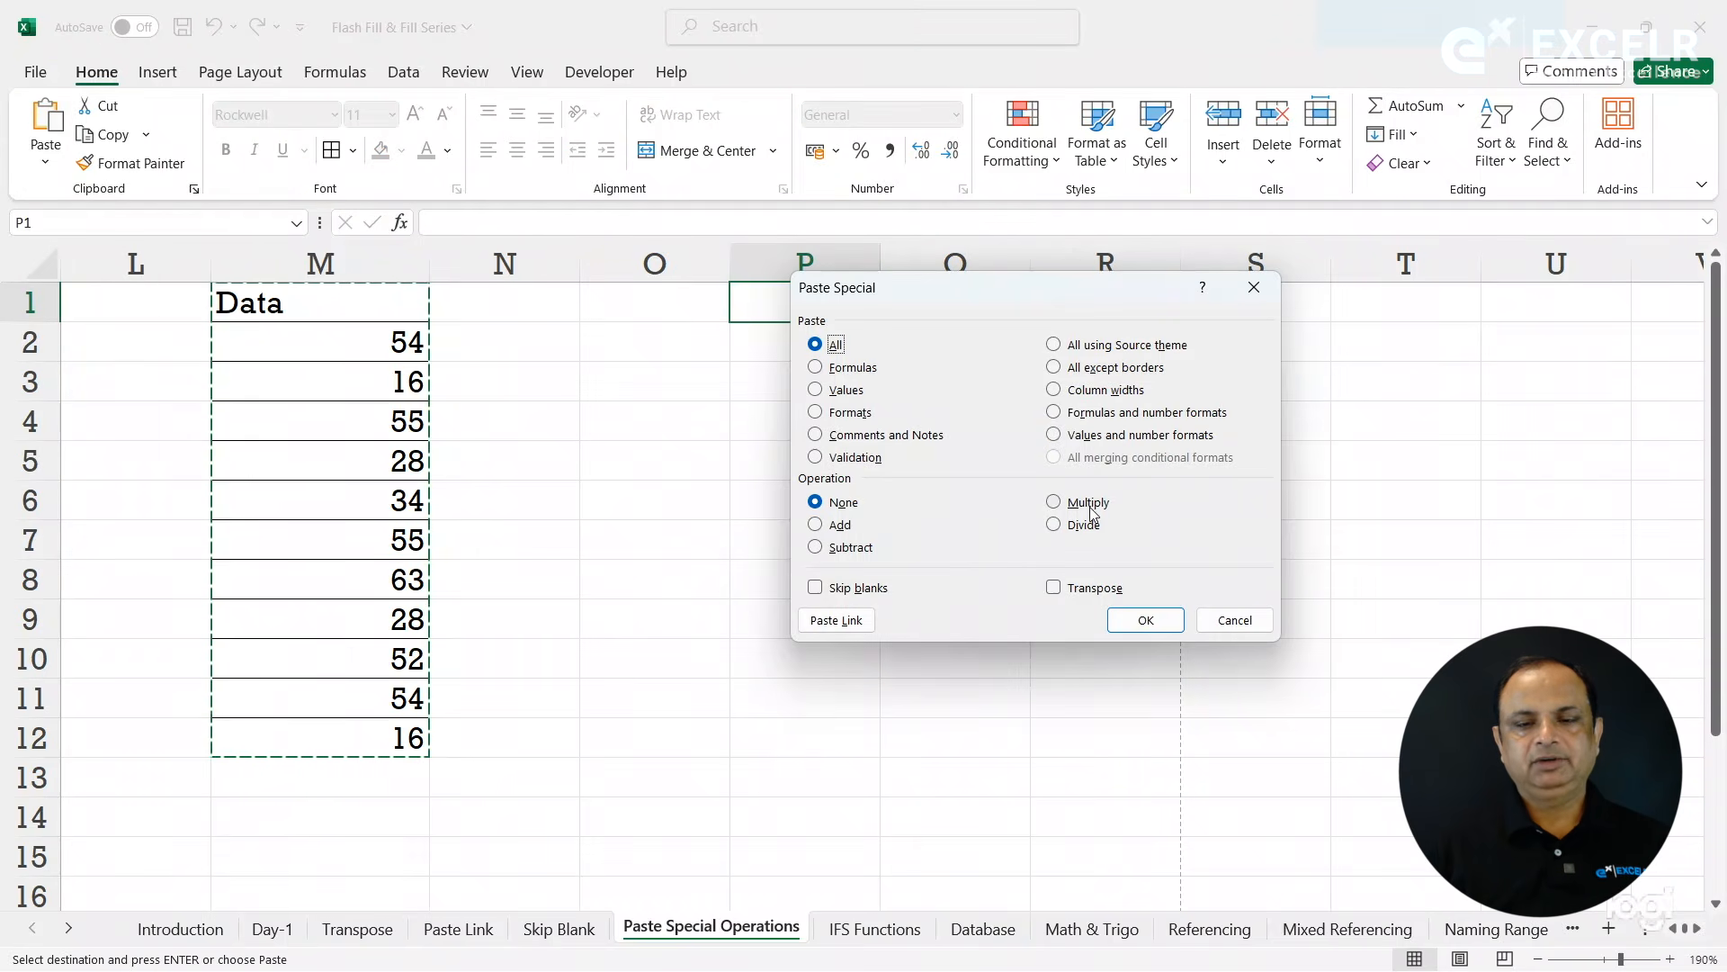
pyautogui.click(1084, 372)
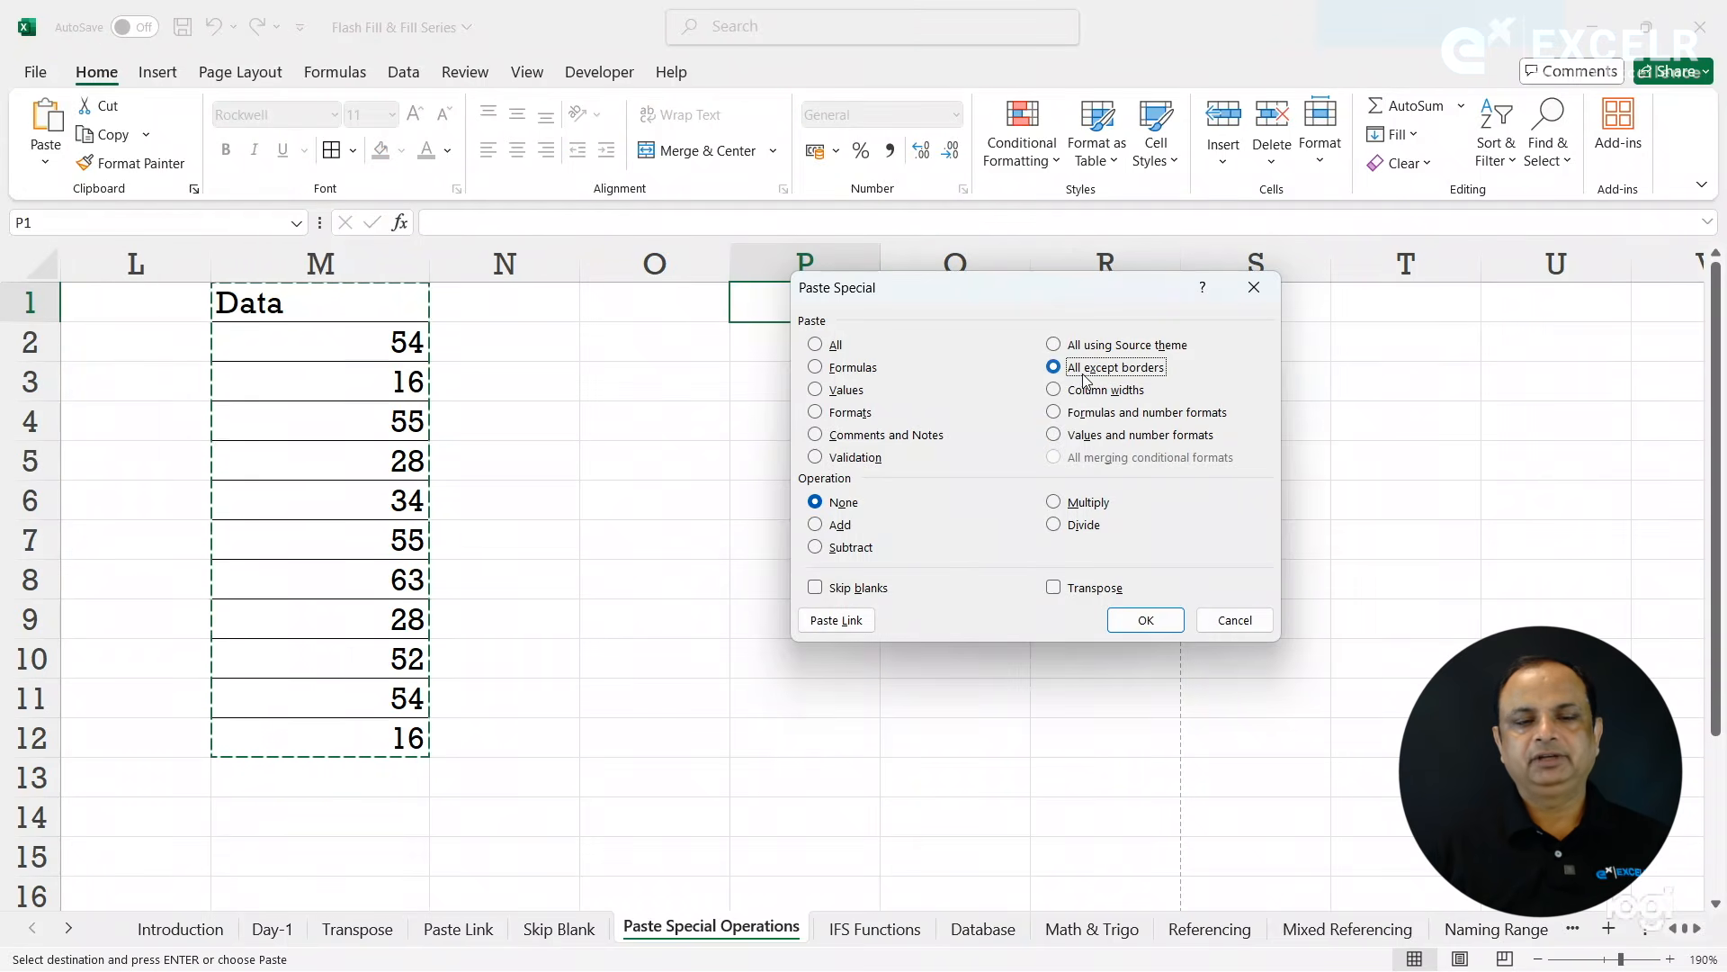
pyautogui.click(1145, 620)
pyautogui.click(981, 508)
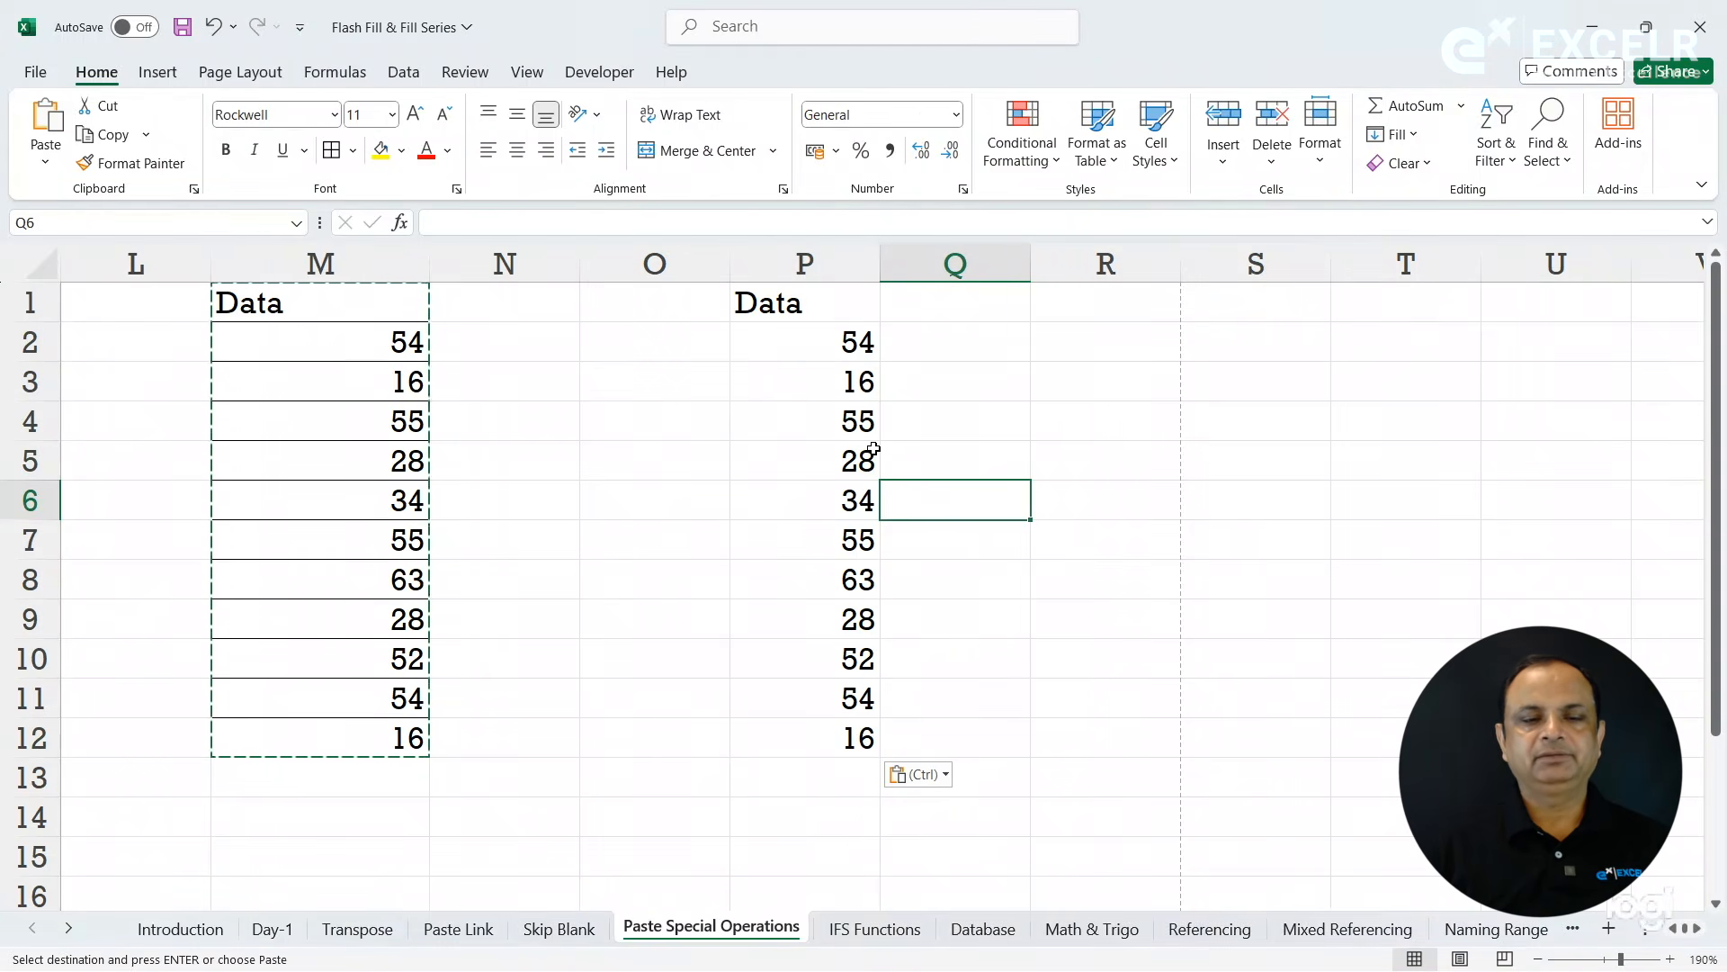
pyautogui.click(664, 393)
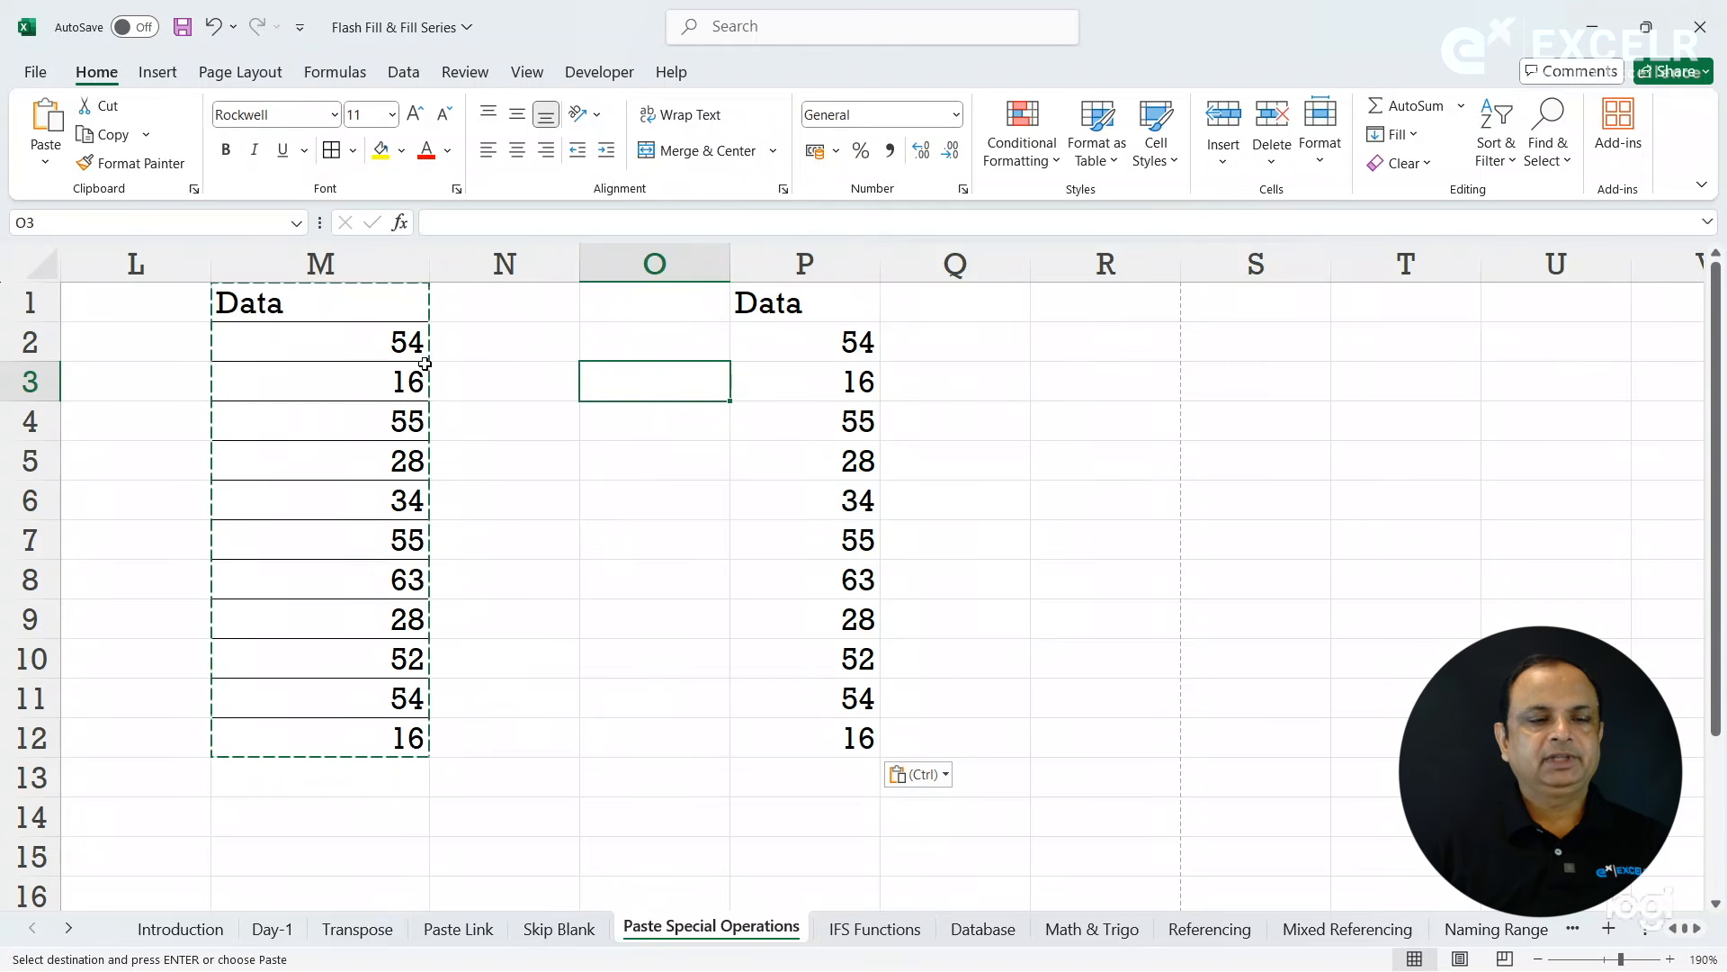
pyautogui.moveTo(349, 313); pyautogui.dragTo(392, 735)
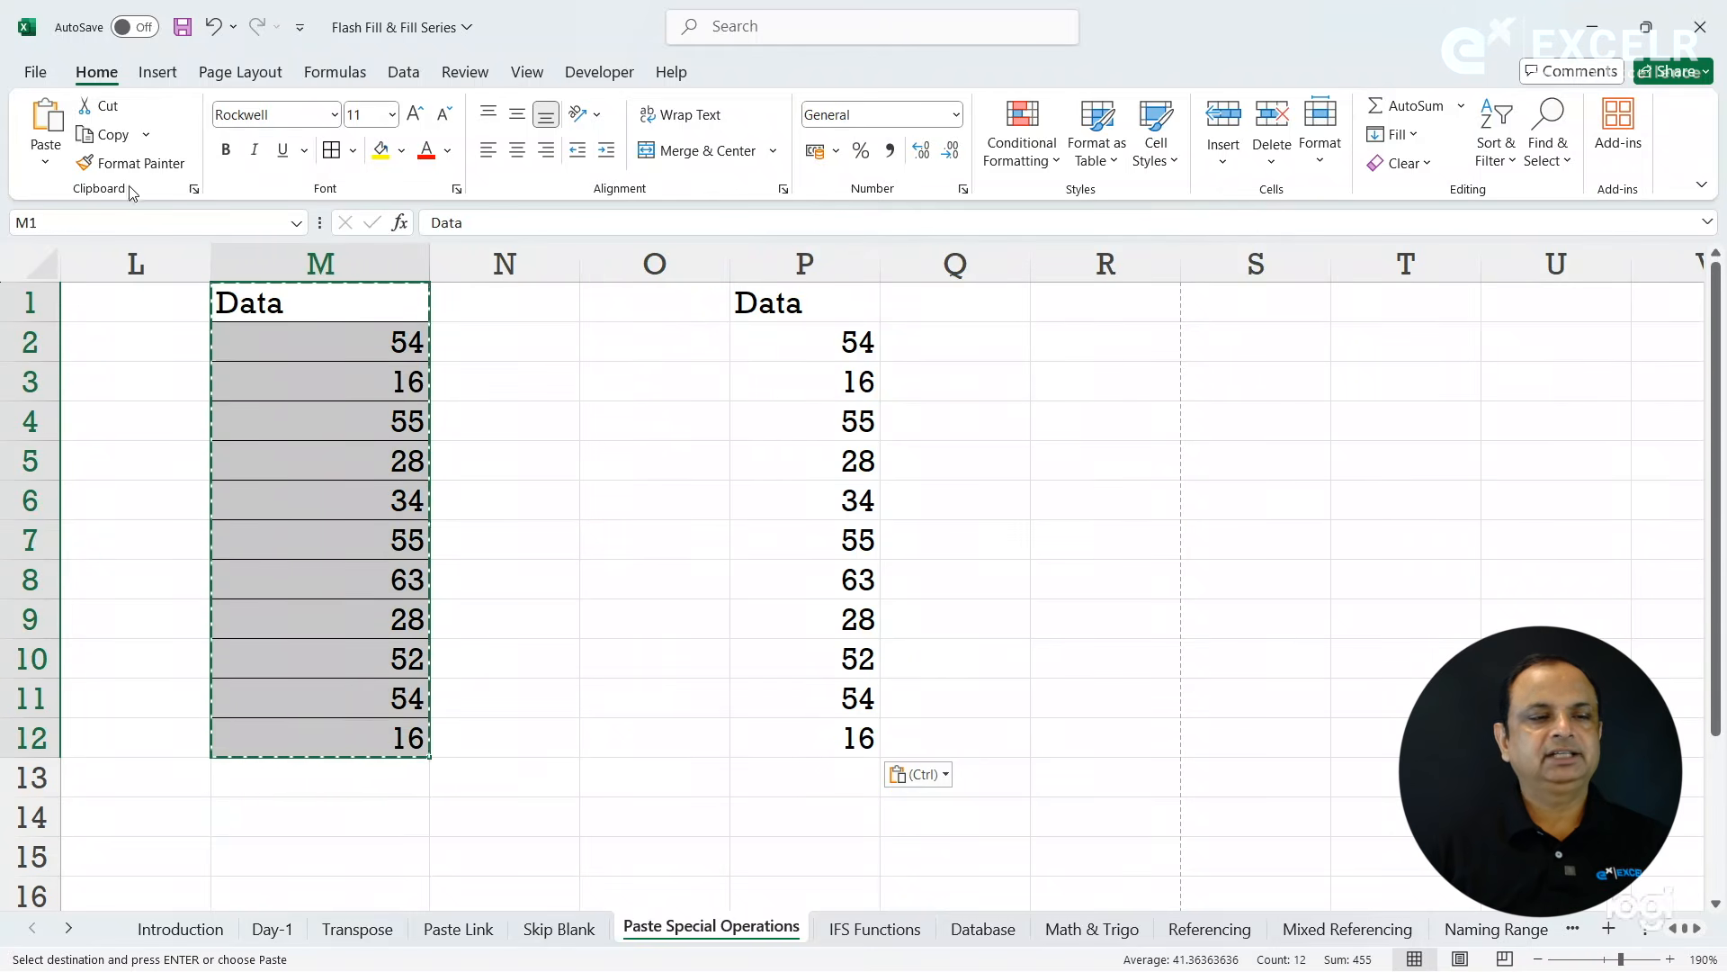
pyautogui.click(112, 137)
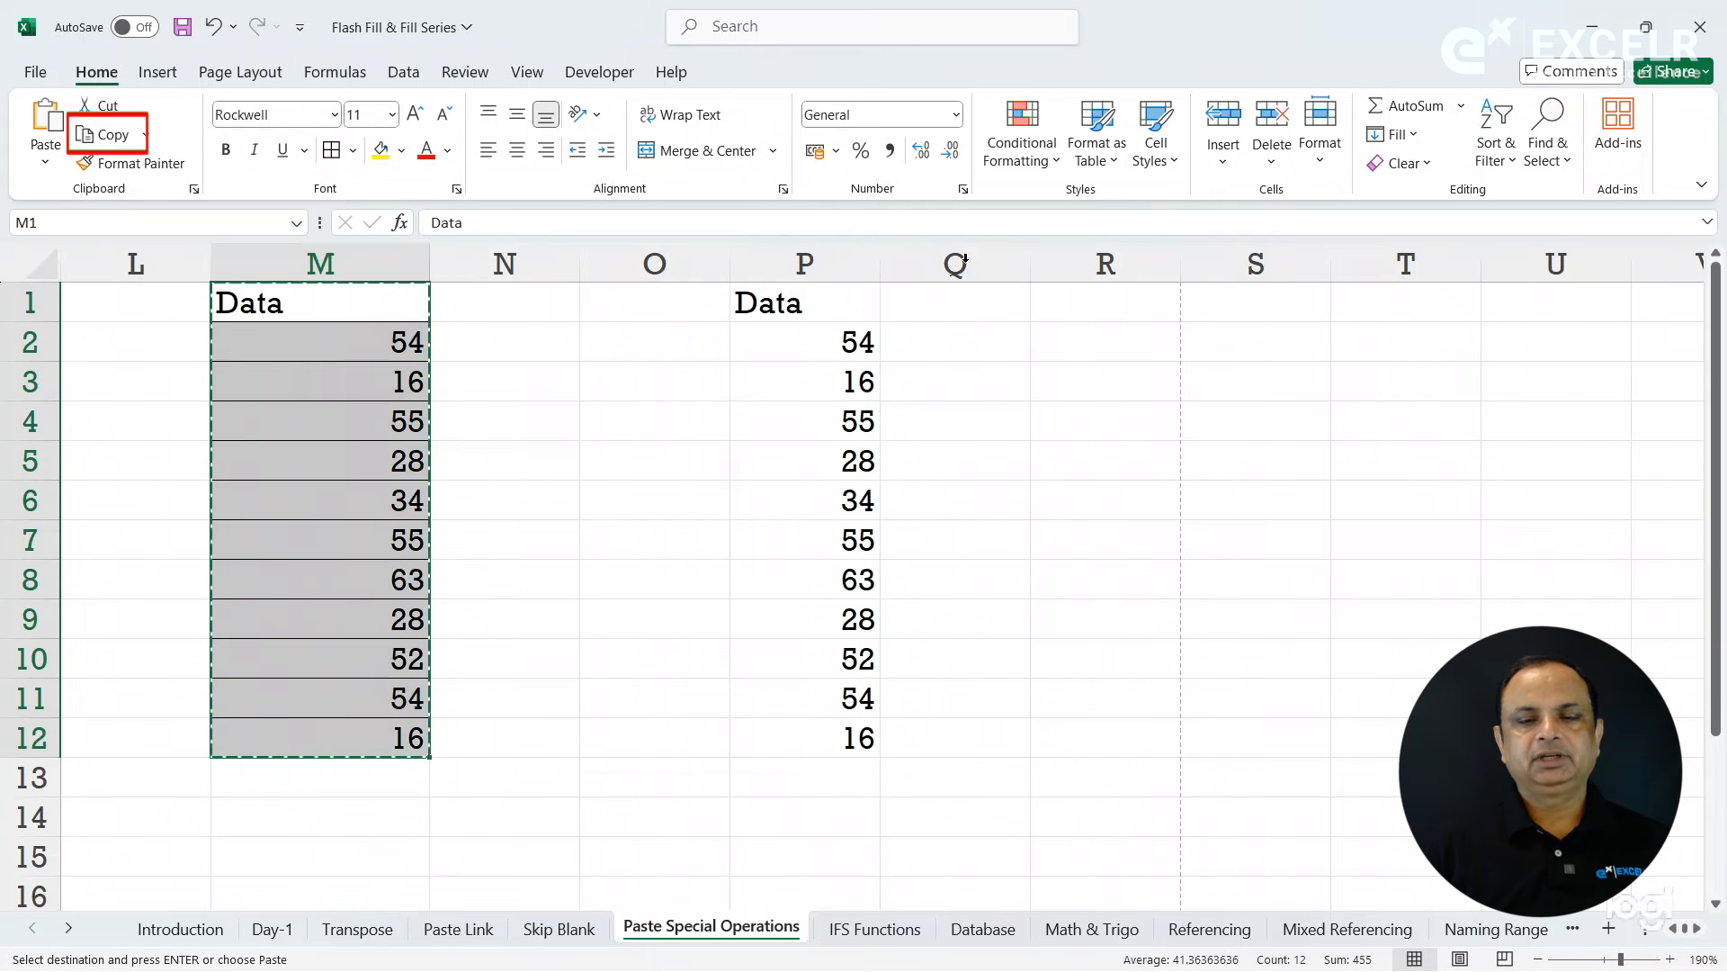
pyautogui.click(1095, 296)
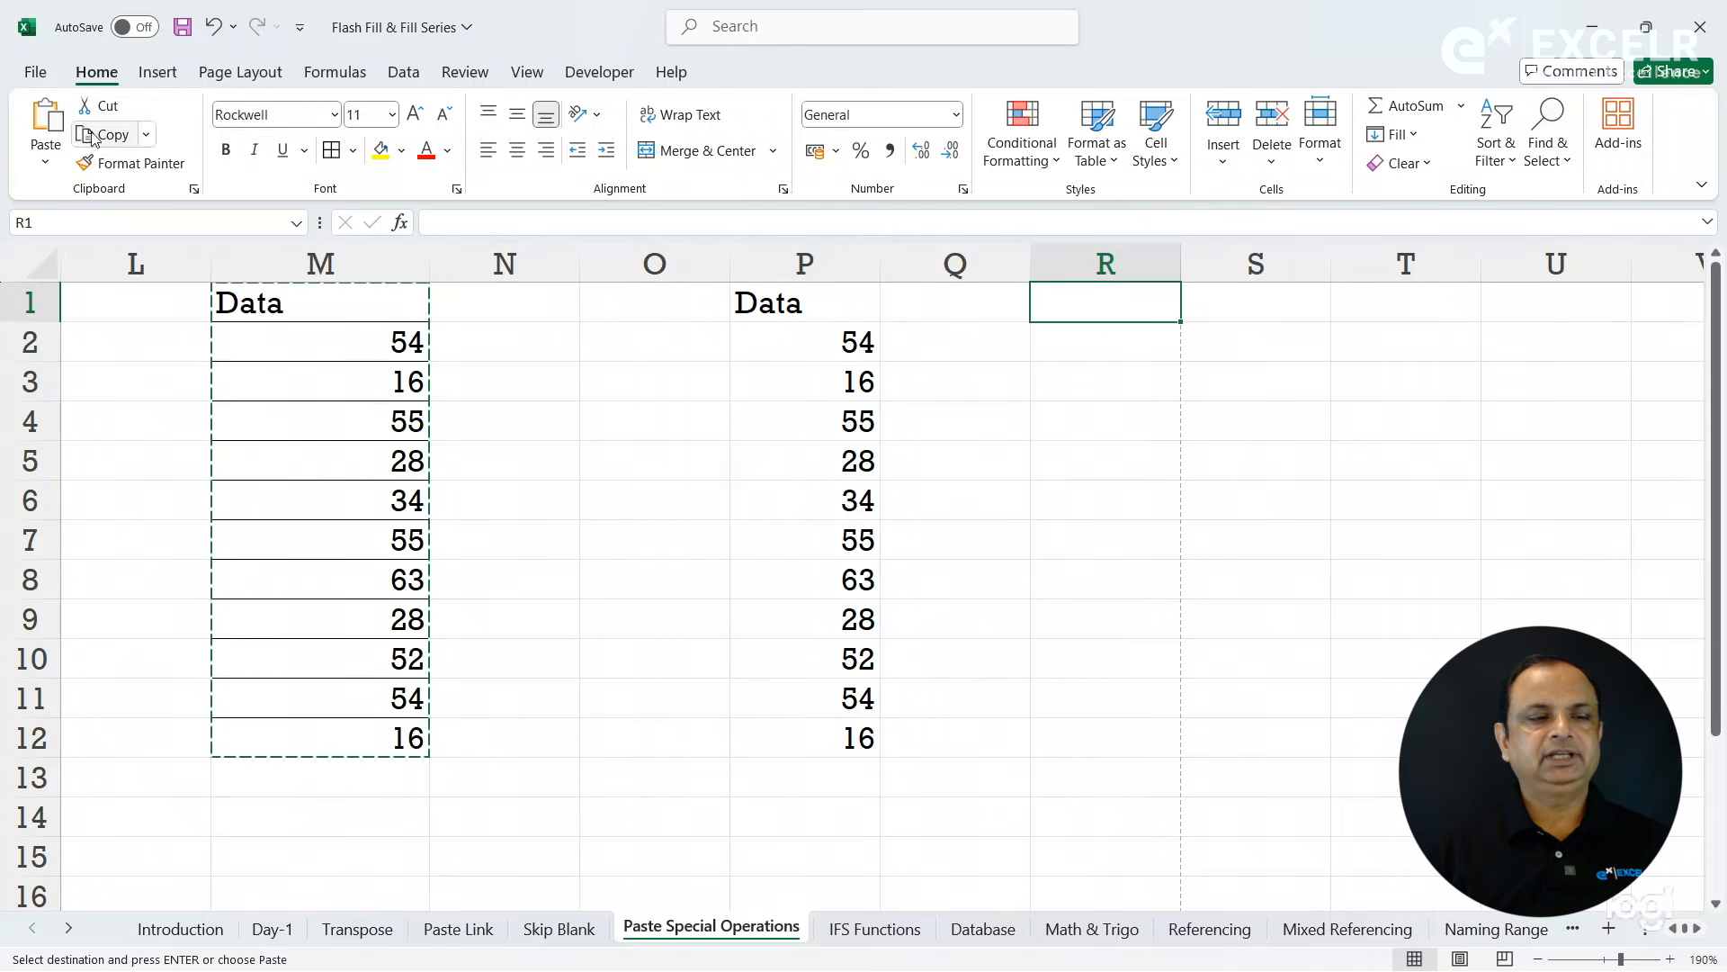
pyautogui.click(45, 162)
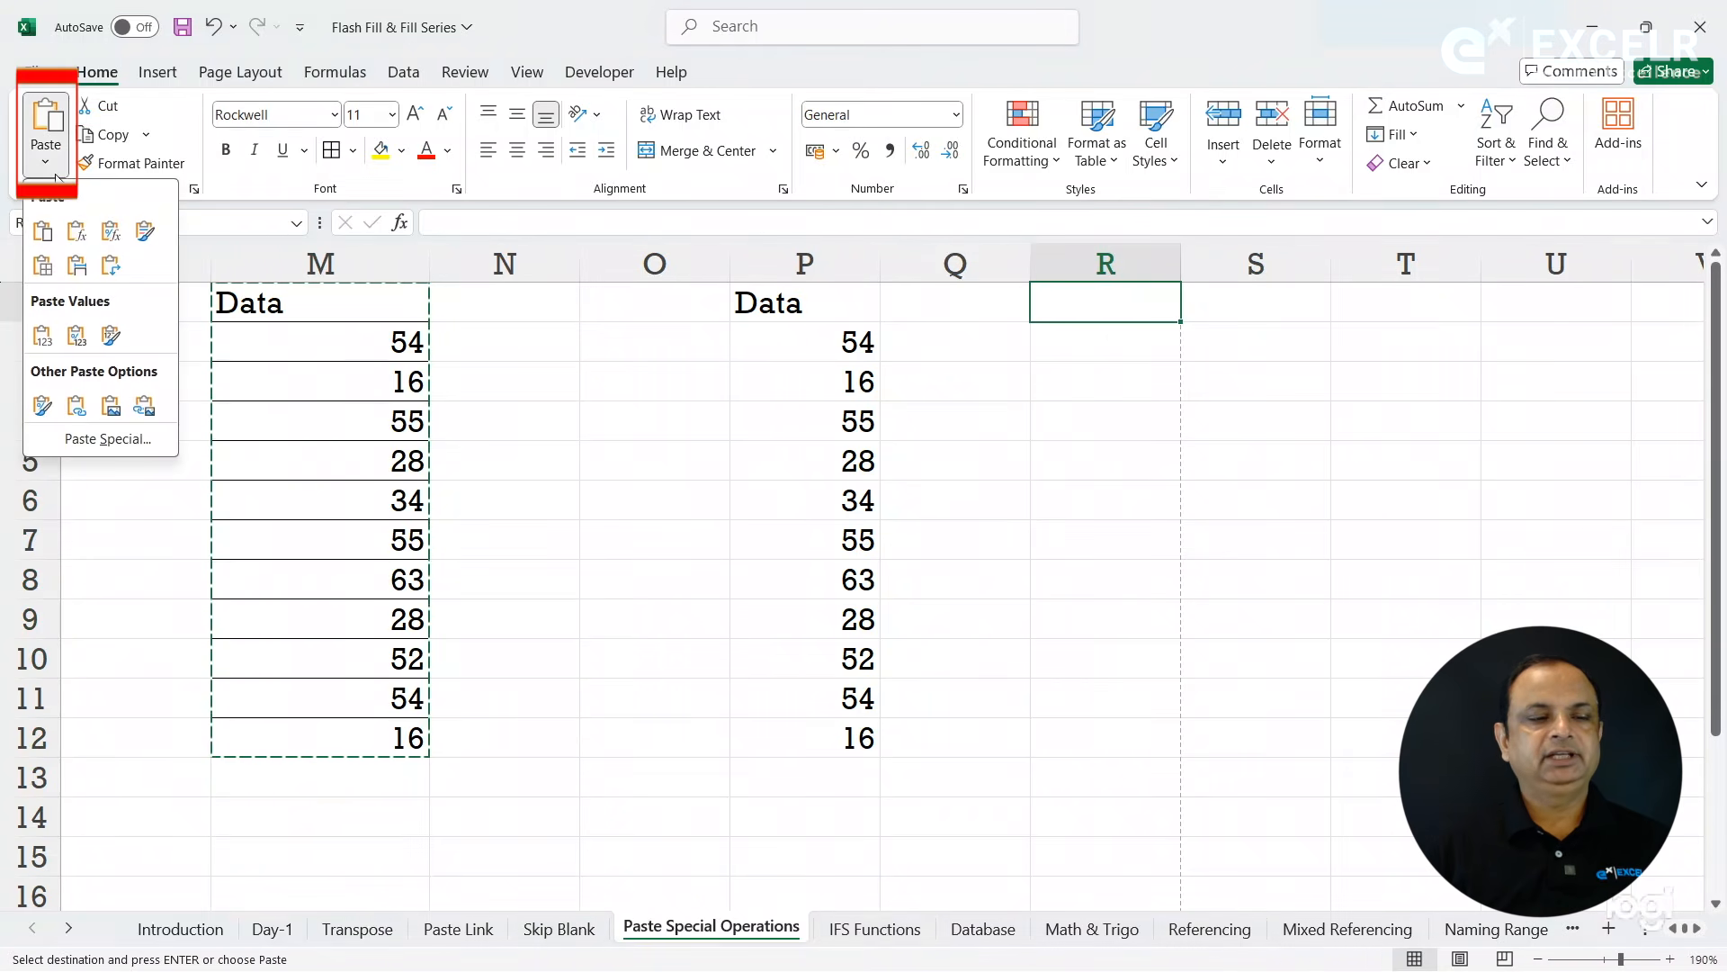
pyautogui.click(120, 438)
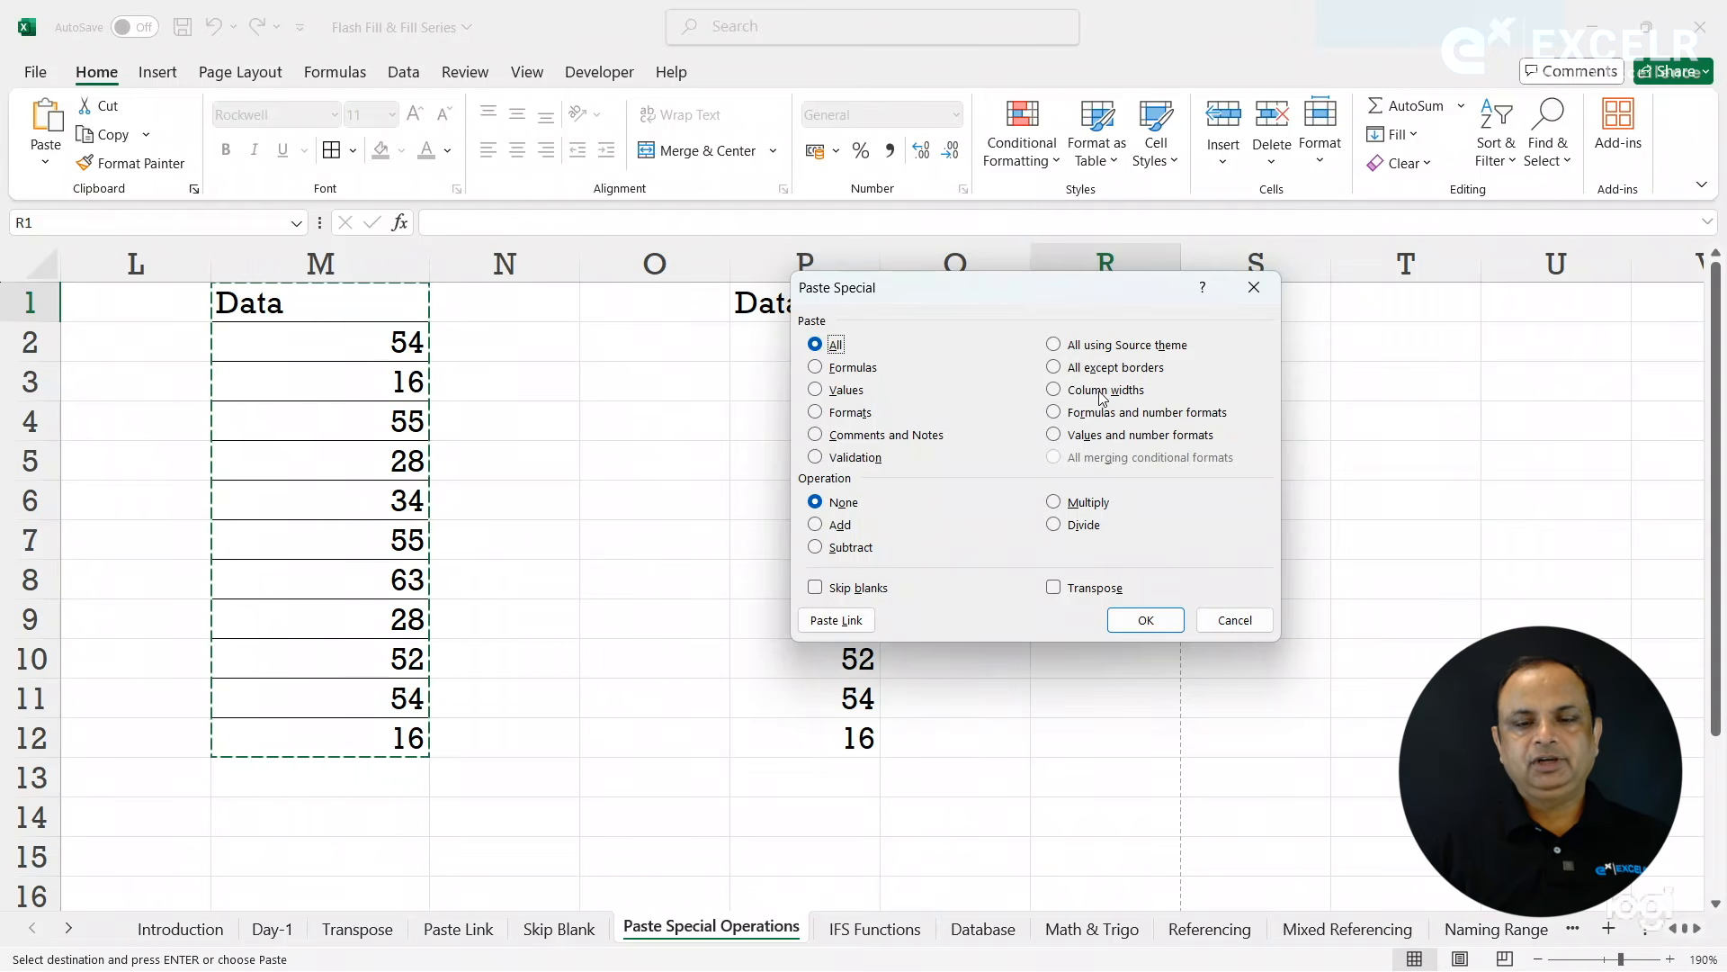
pyautogui.click(1216, 617)
pyautogui.click(803, 461)
pyautogui.click(802, 501)
pyautogui.press('Escape')
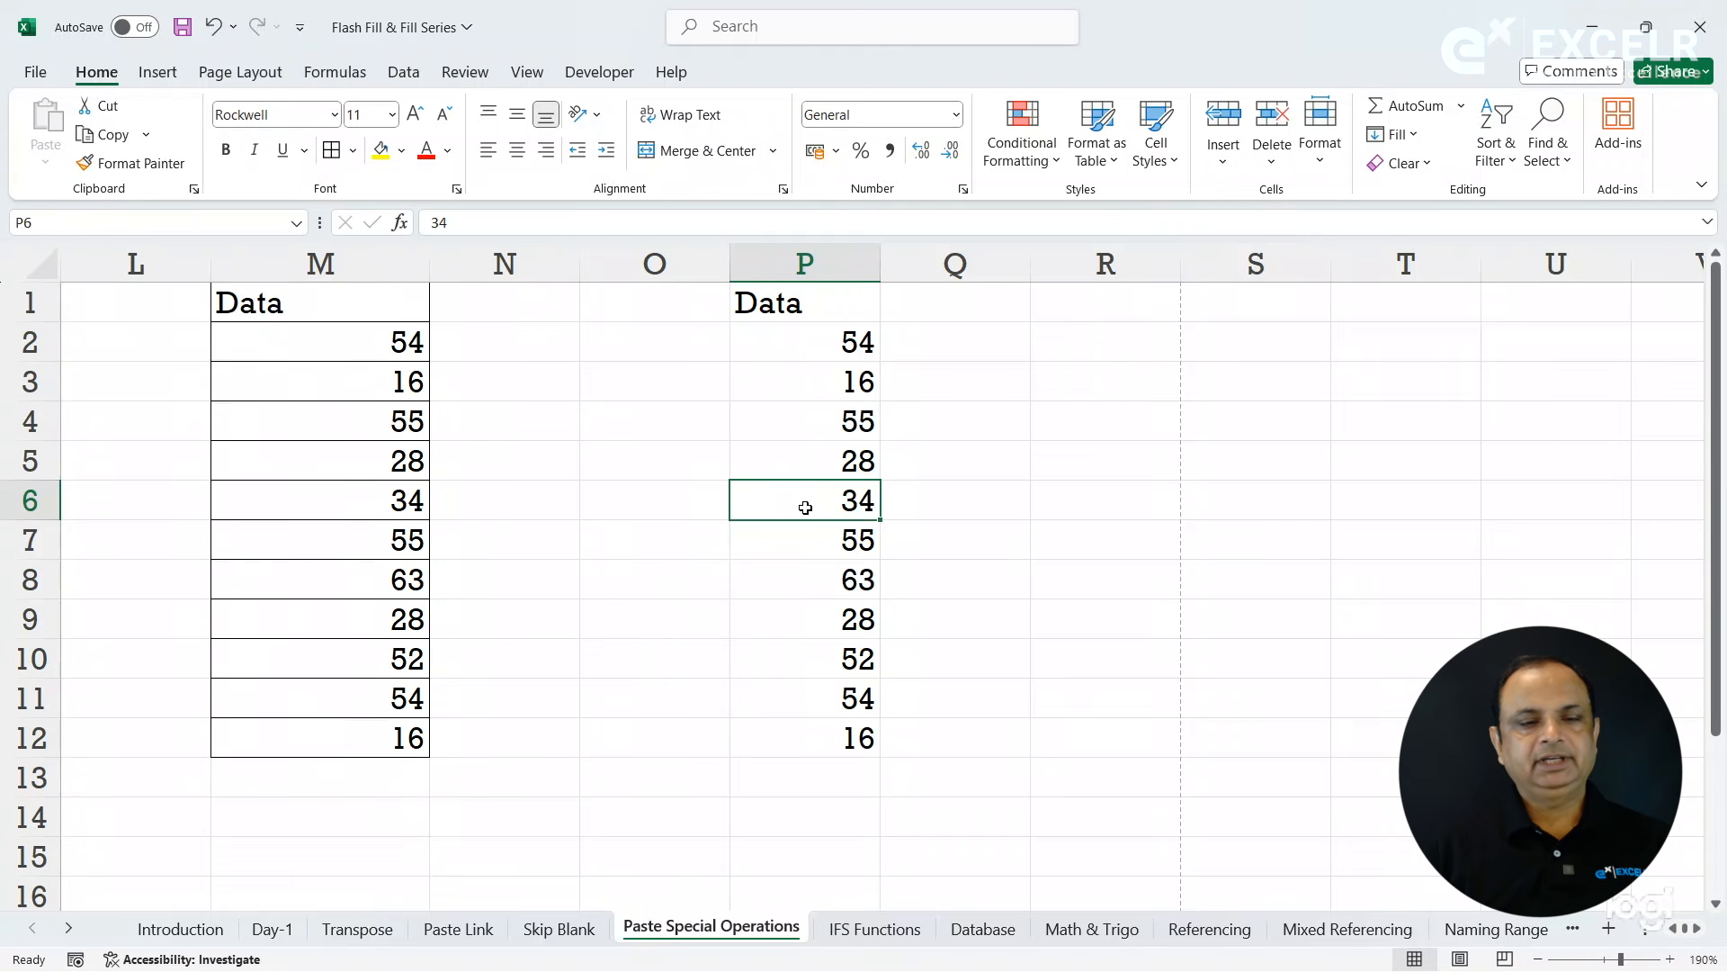
# - Widen column M to about 16.7 and check its exact column width
pyautogui.moveTo(430, 269); pyautogui.dragTo(507, 270)
pyautogui.moveTo(413, 299); pyautogui.dragTo(424, 732)
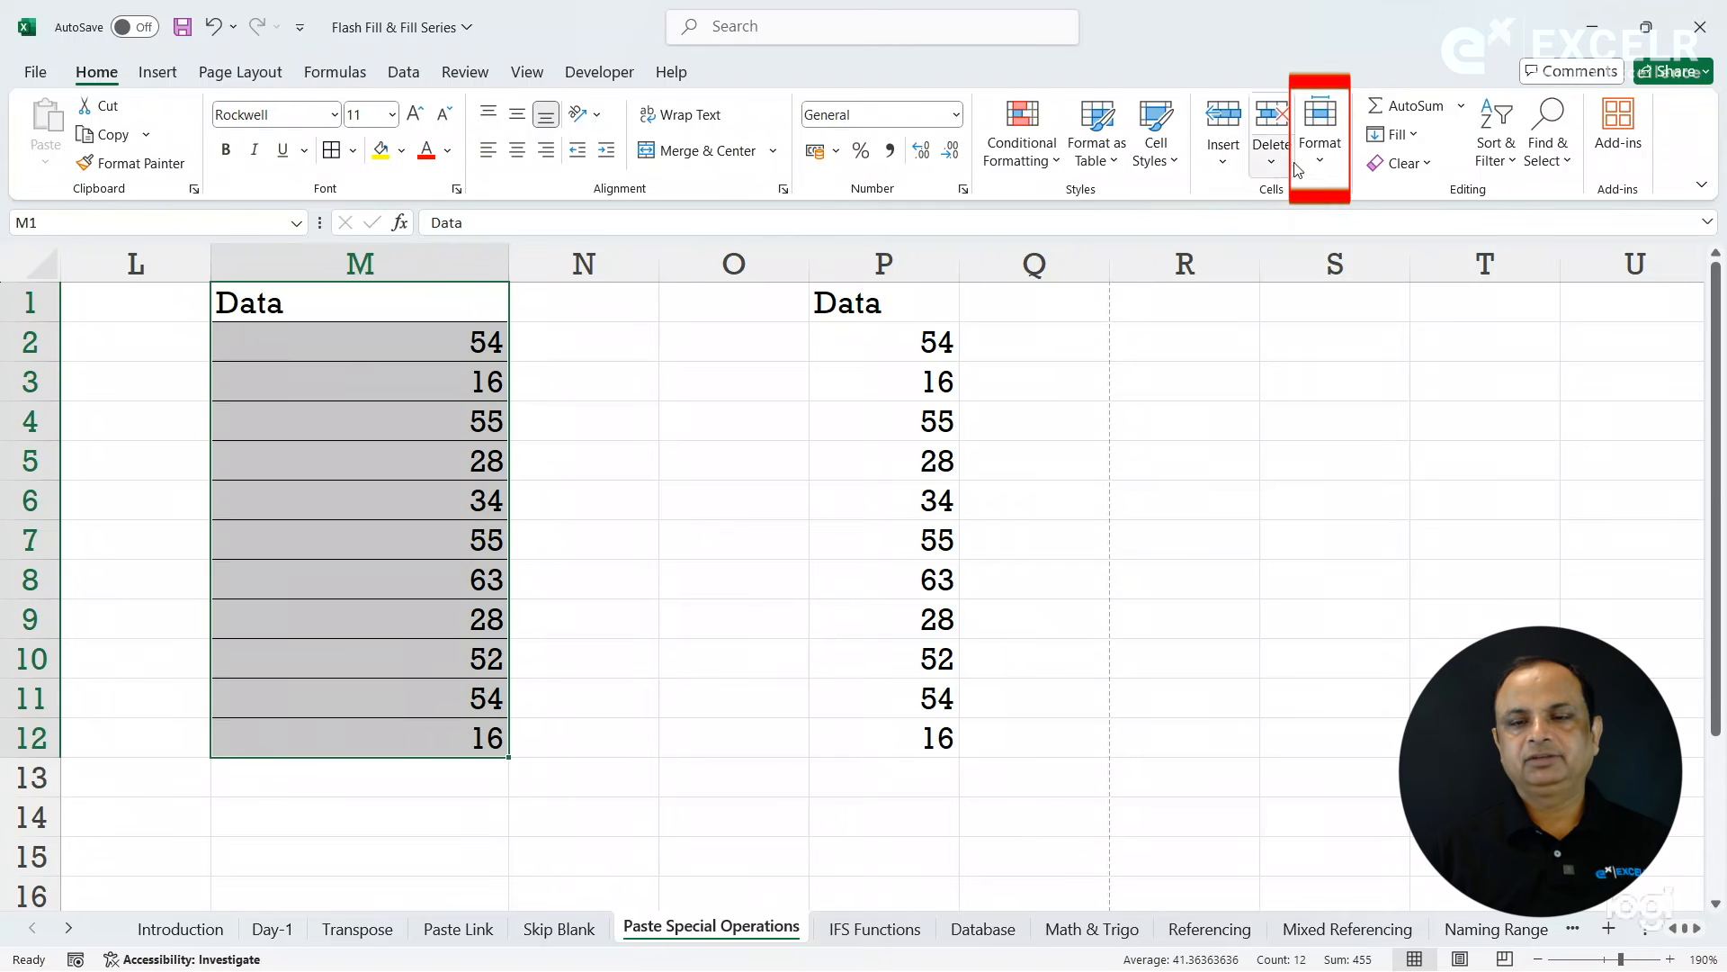
pyautogui.click(1316, 158)
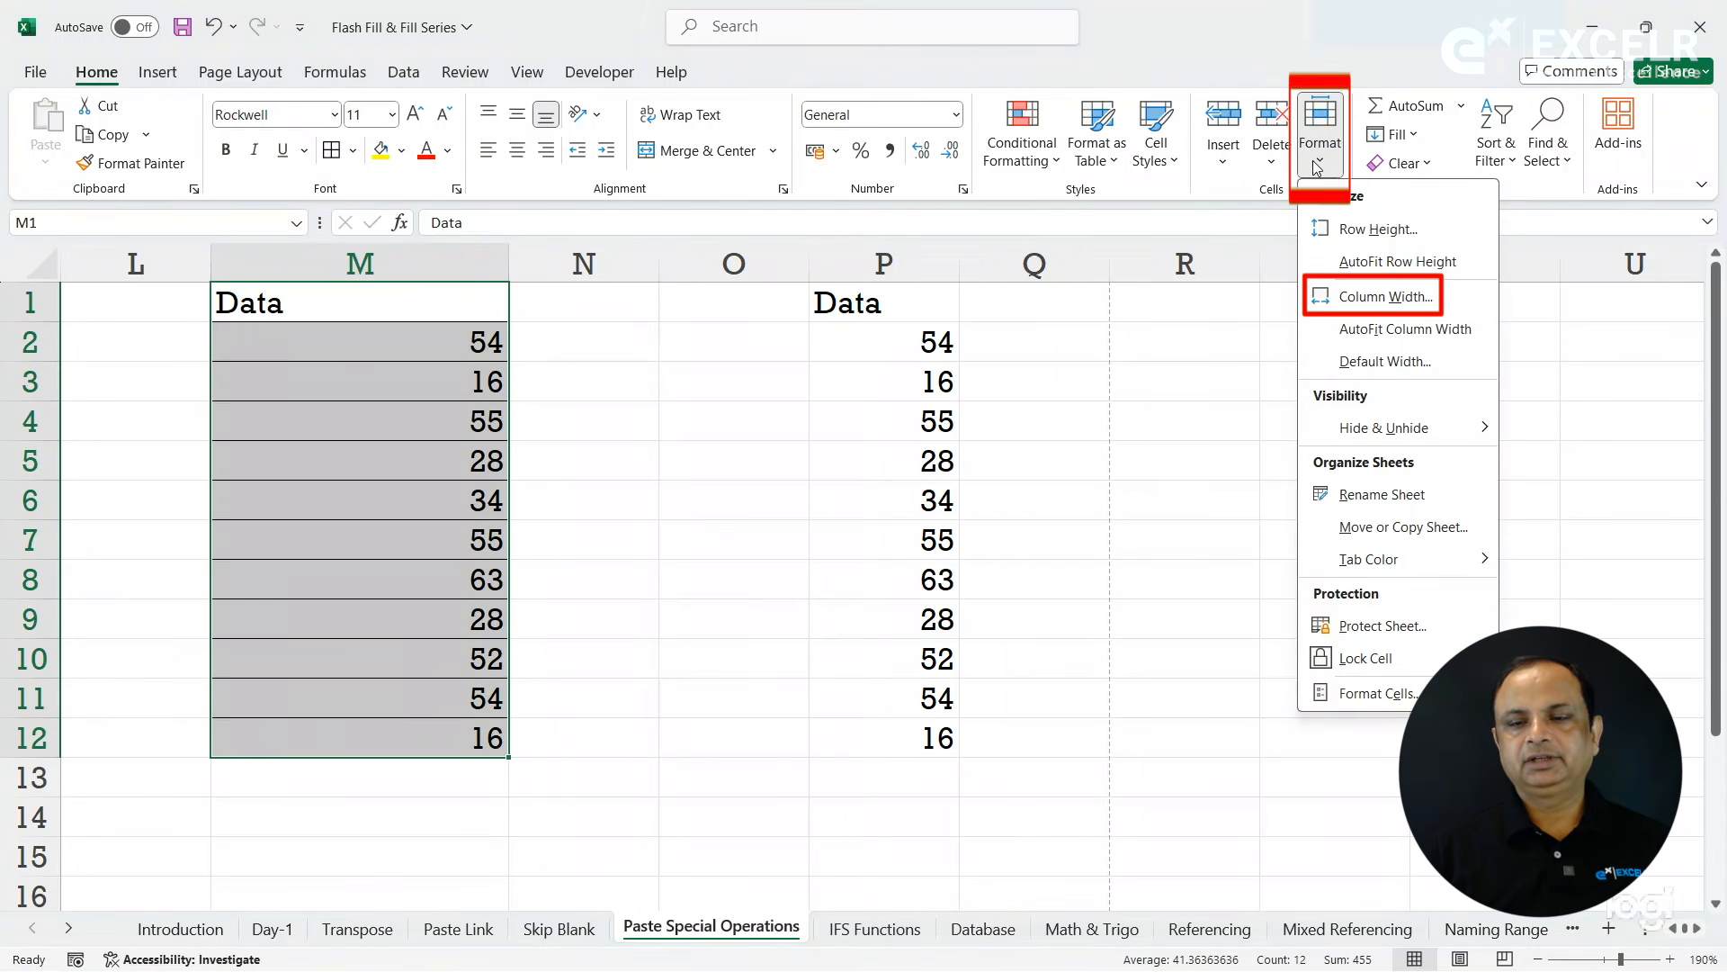
pyautogui.click(1373, 290)
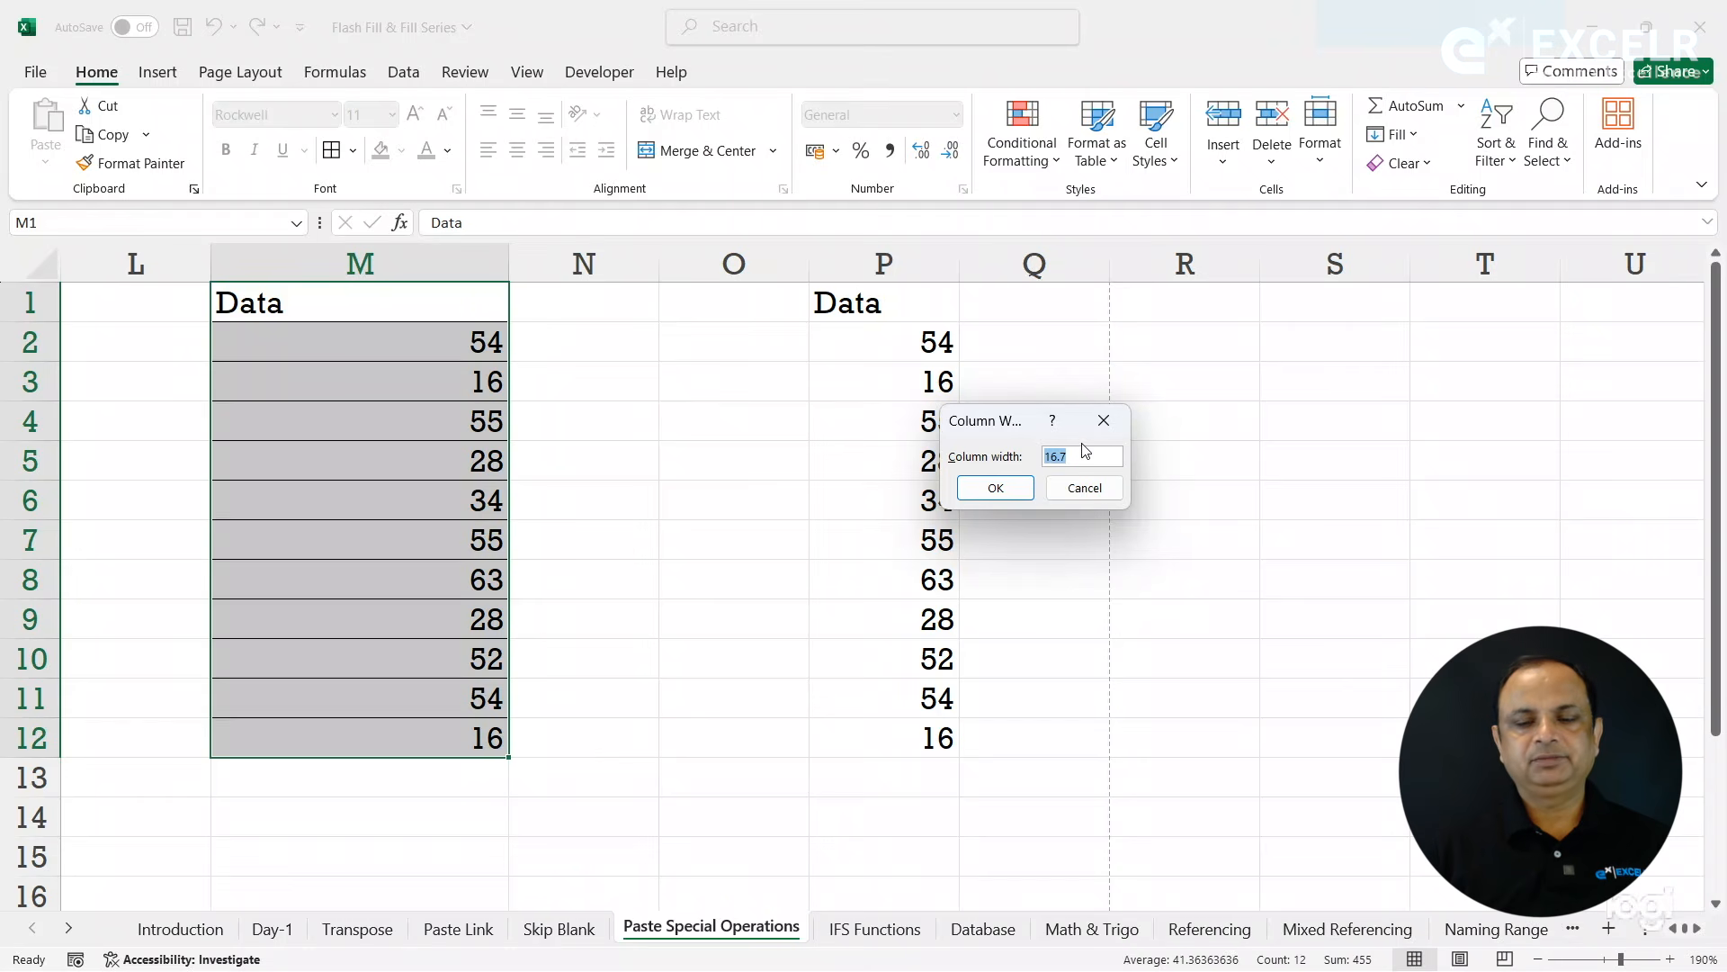
pyautogui.click(1092, 491)
# - Check the column width of the empty column S, leaving the setting as it is
pyautogui.click(1215, 368)
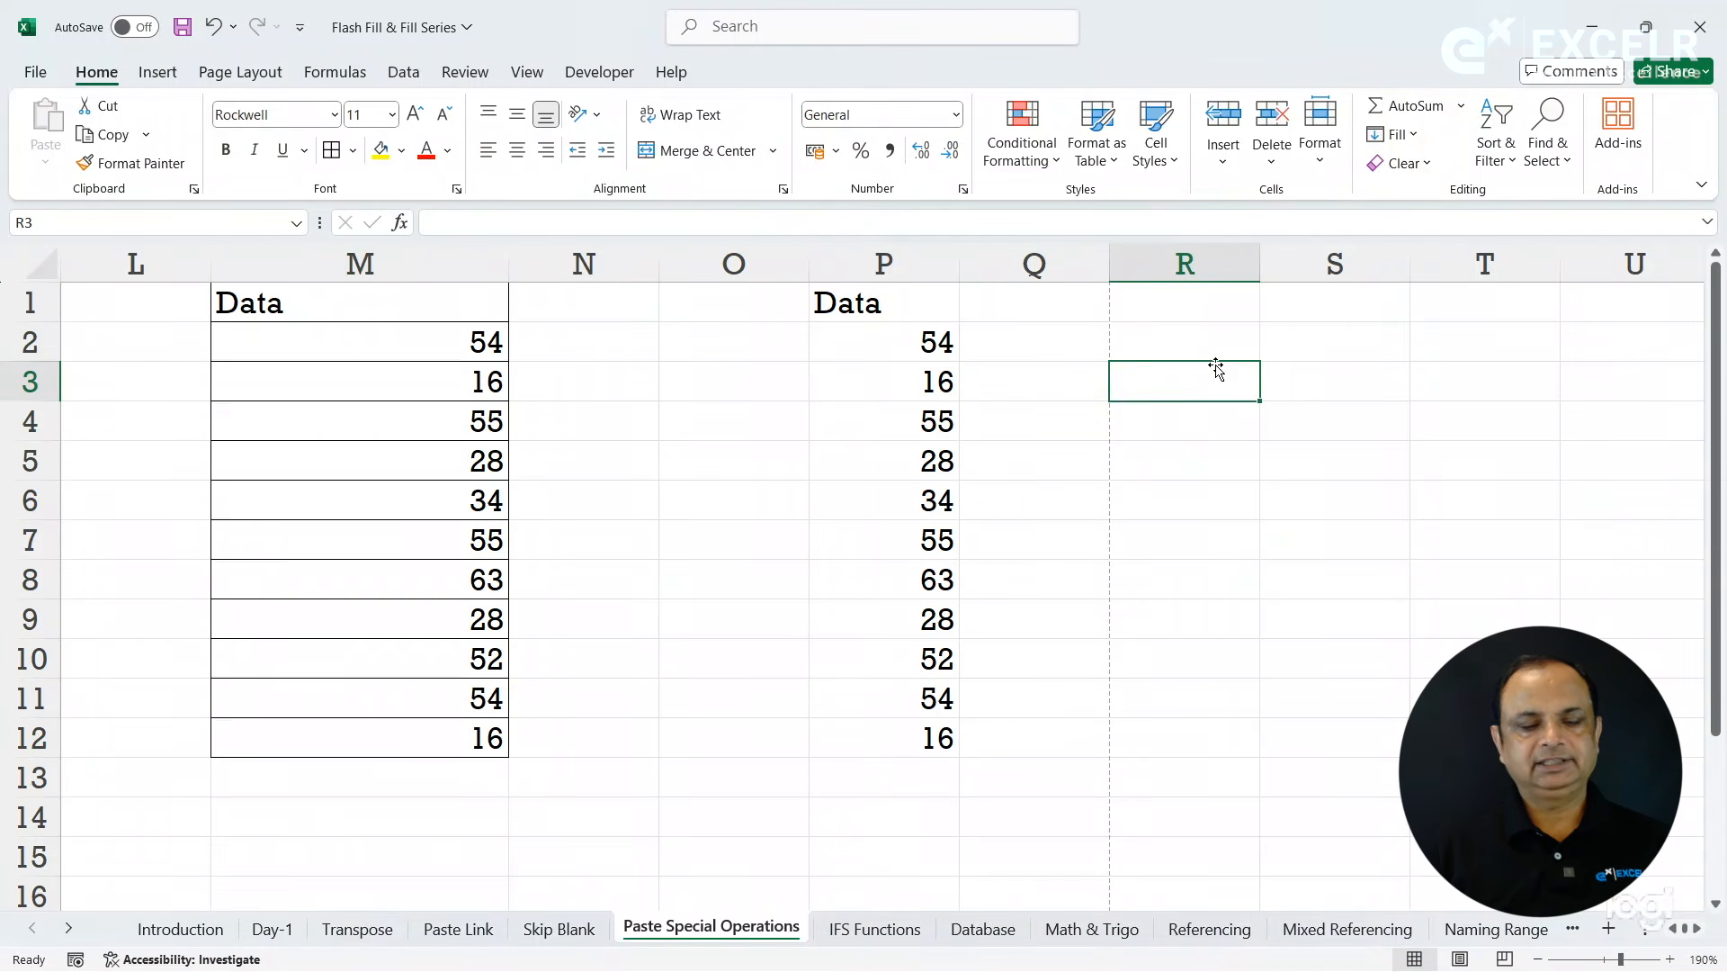
pyautogui.click(1341, 311)
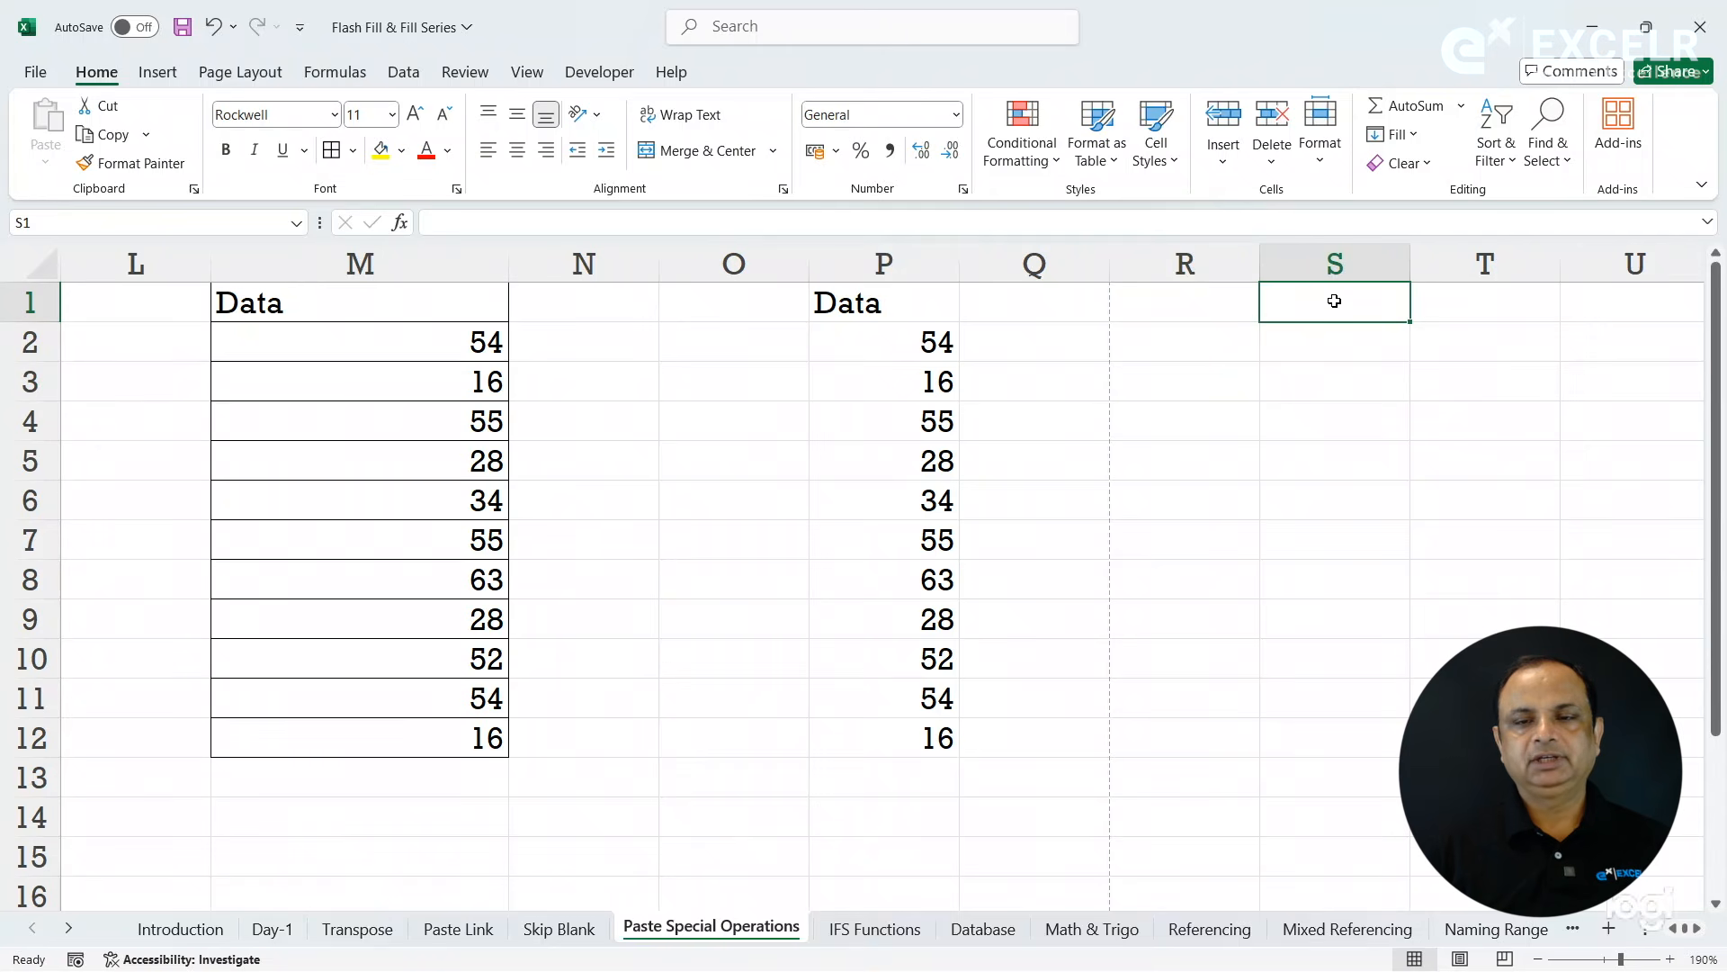
pyautogui.click(1332, 169)
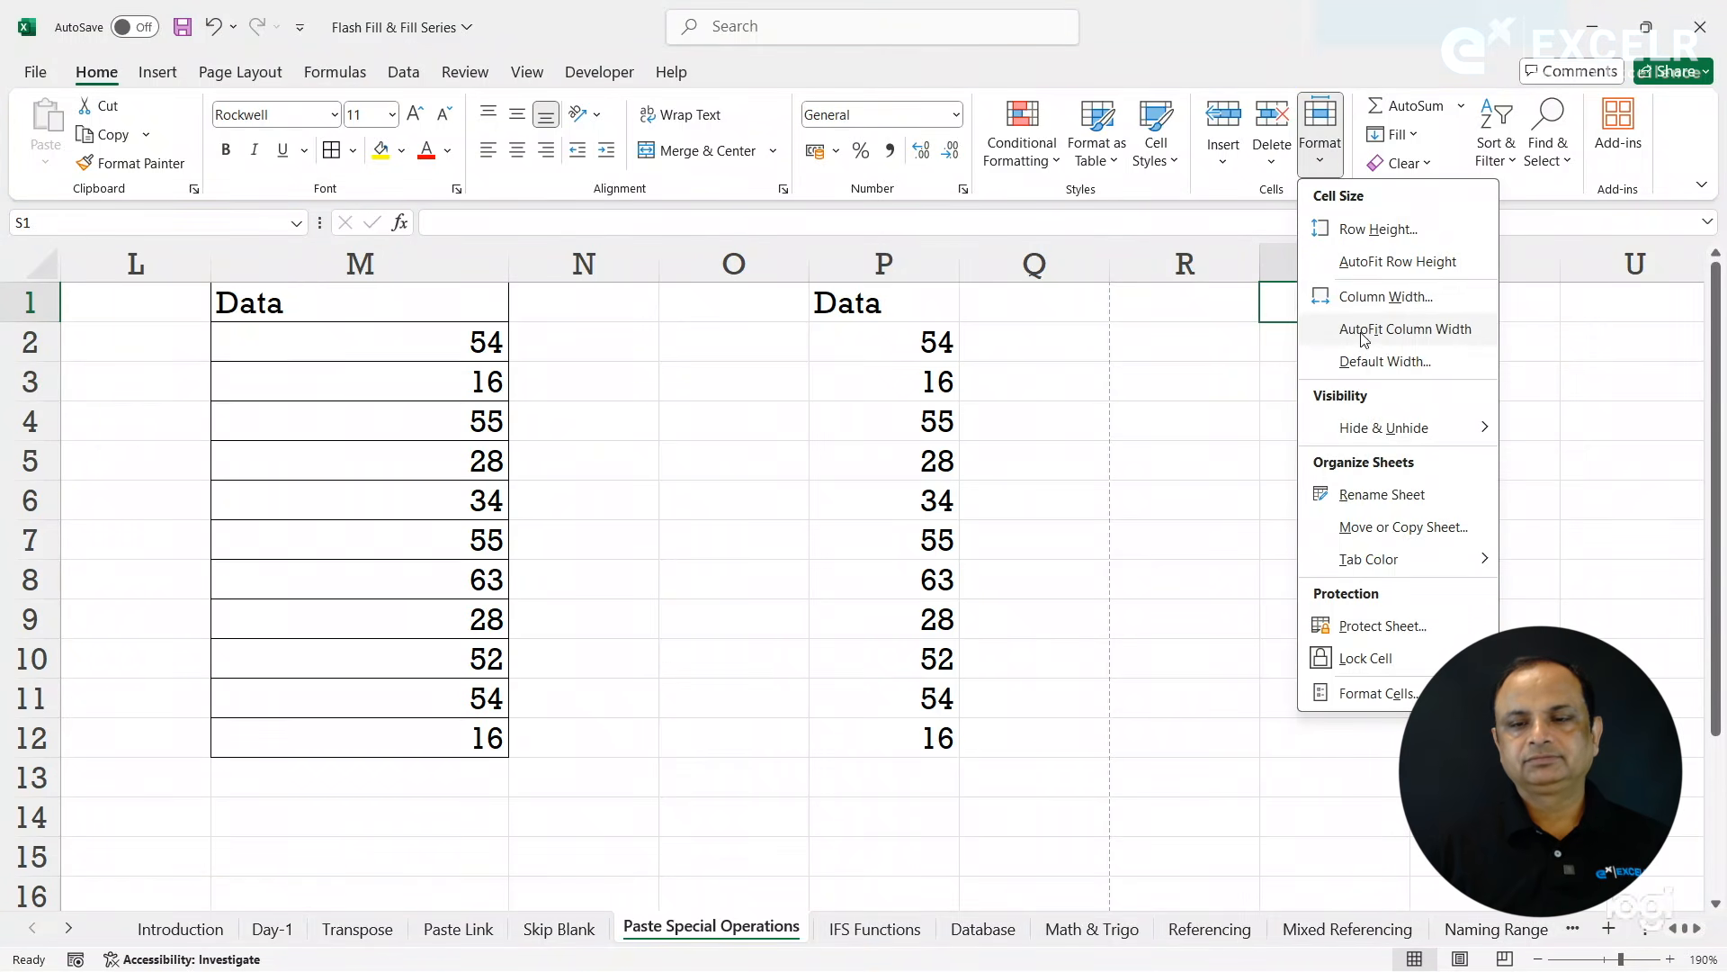
pyautogui.click(1384, 300)
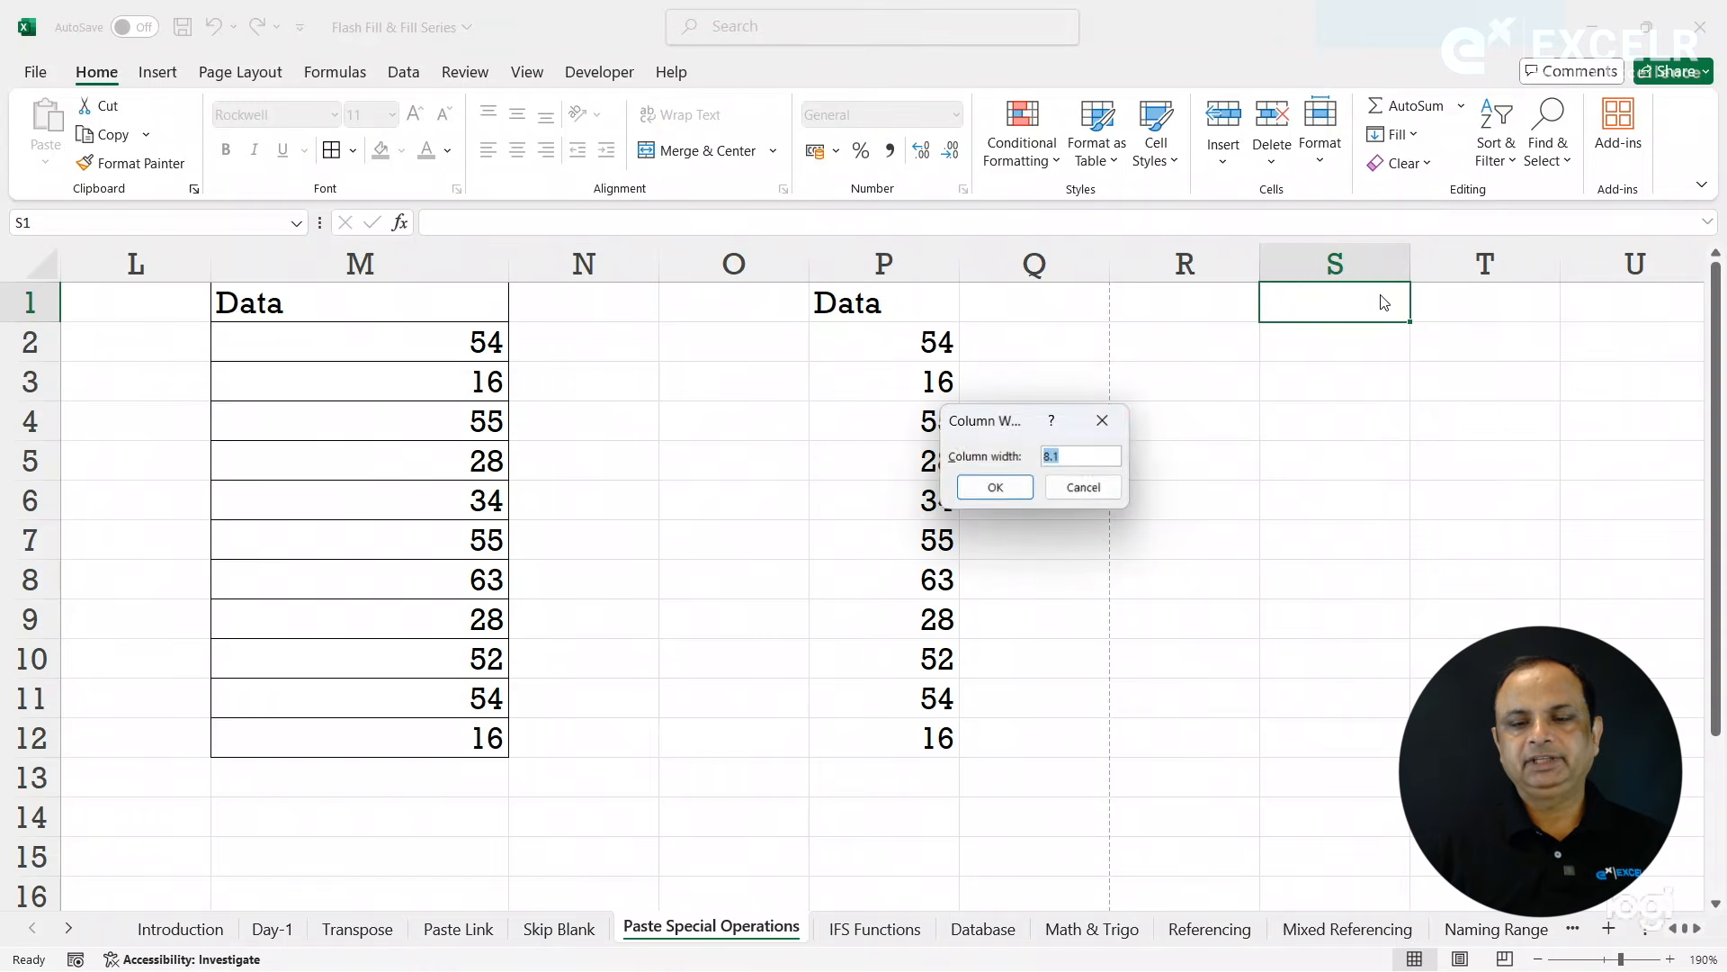
pyautogui.click(1085, 490)
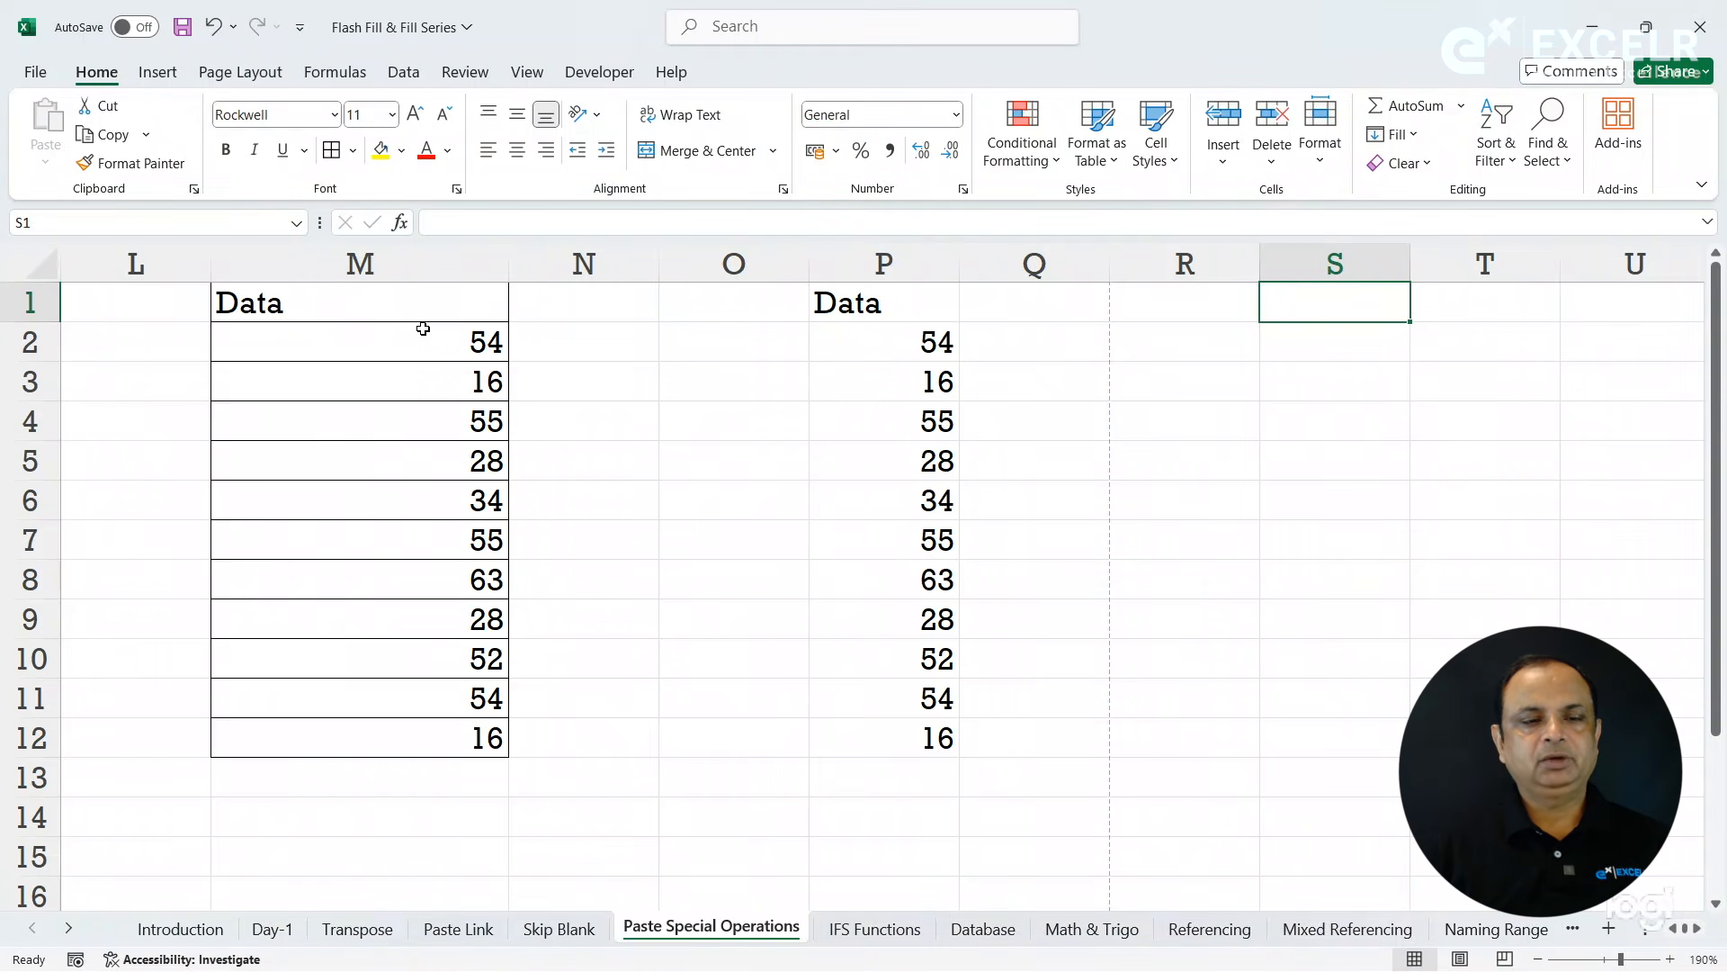
# - Copy M1:M12 and apply only its column width to column S at S1 with Paste Special
pyautogui.click(394, 306)
pyautogui.moveTo(394, 306); pyautogui.dragTo(443, 737)
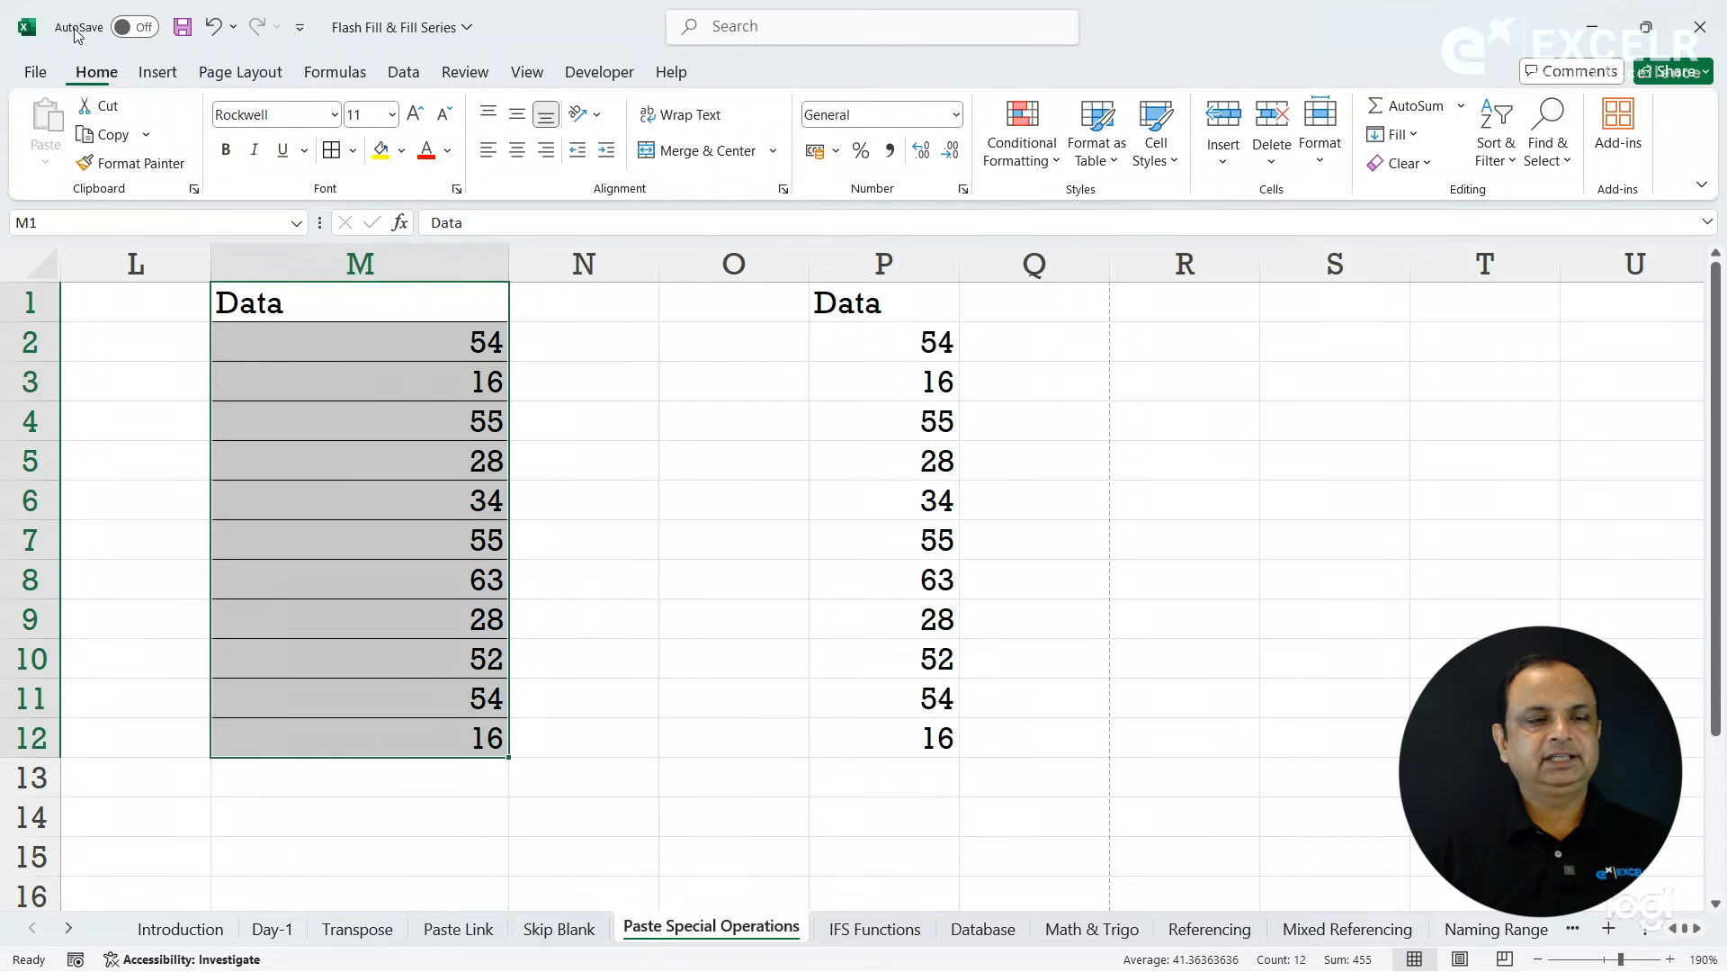
pyautogui.click(111, 142)
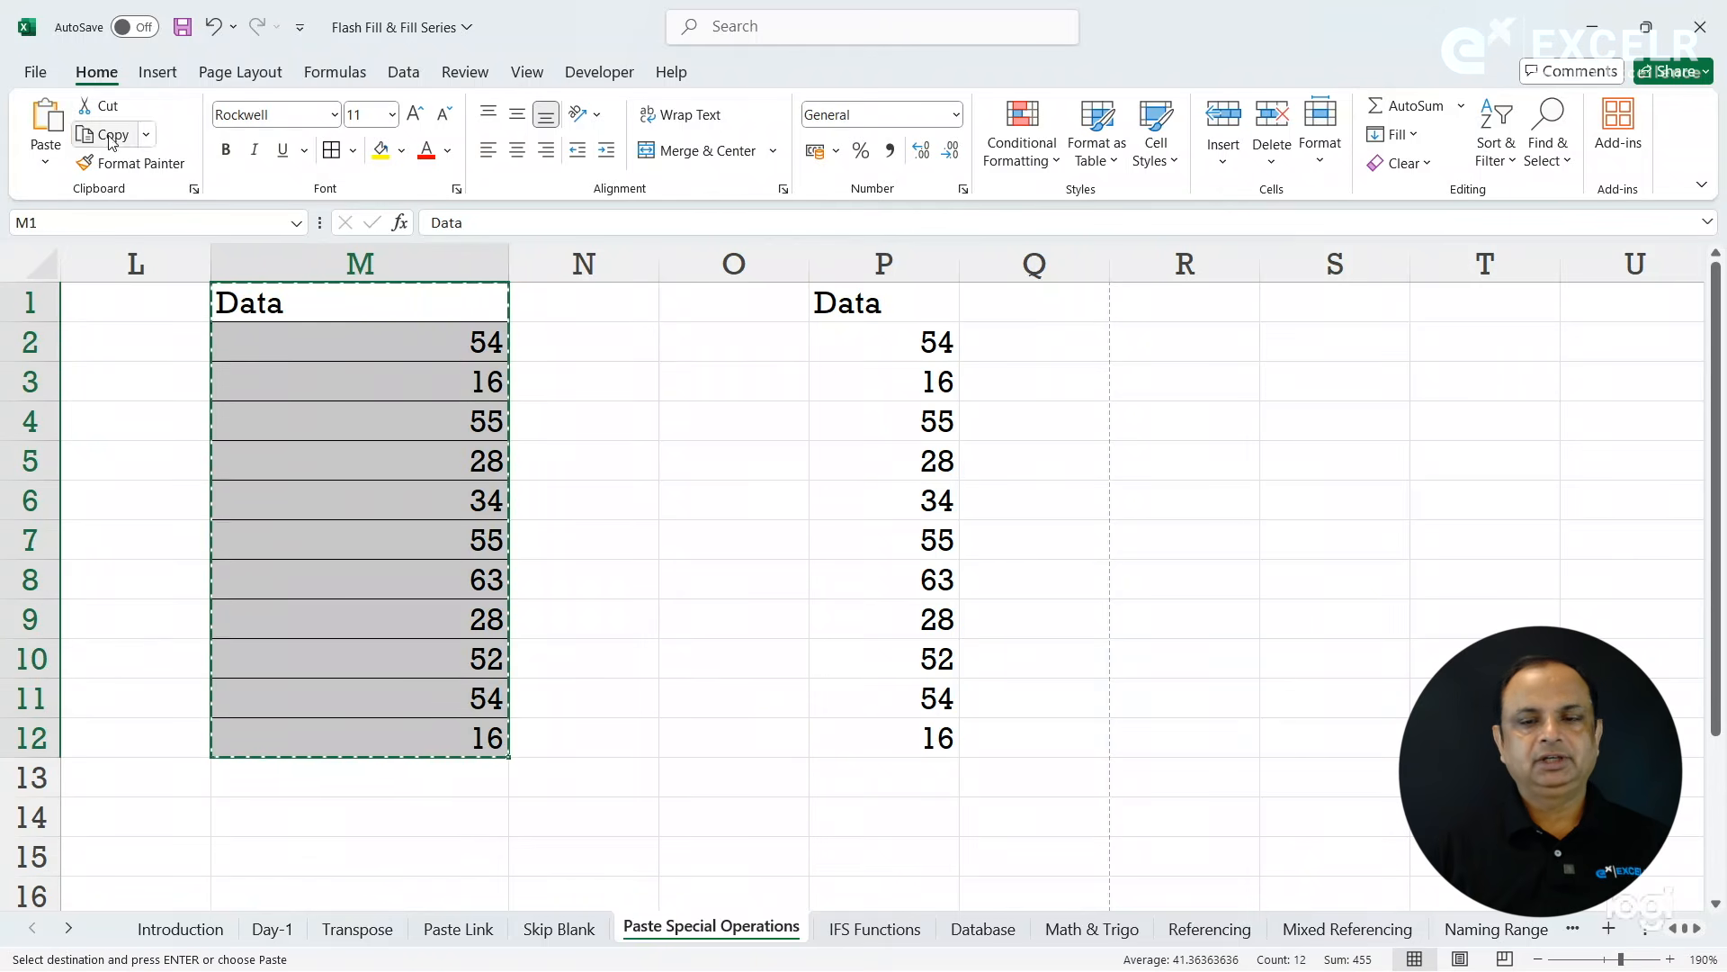
pyautogui.click(1284, 303)
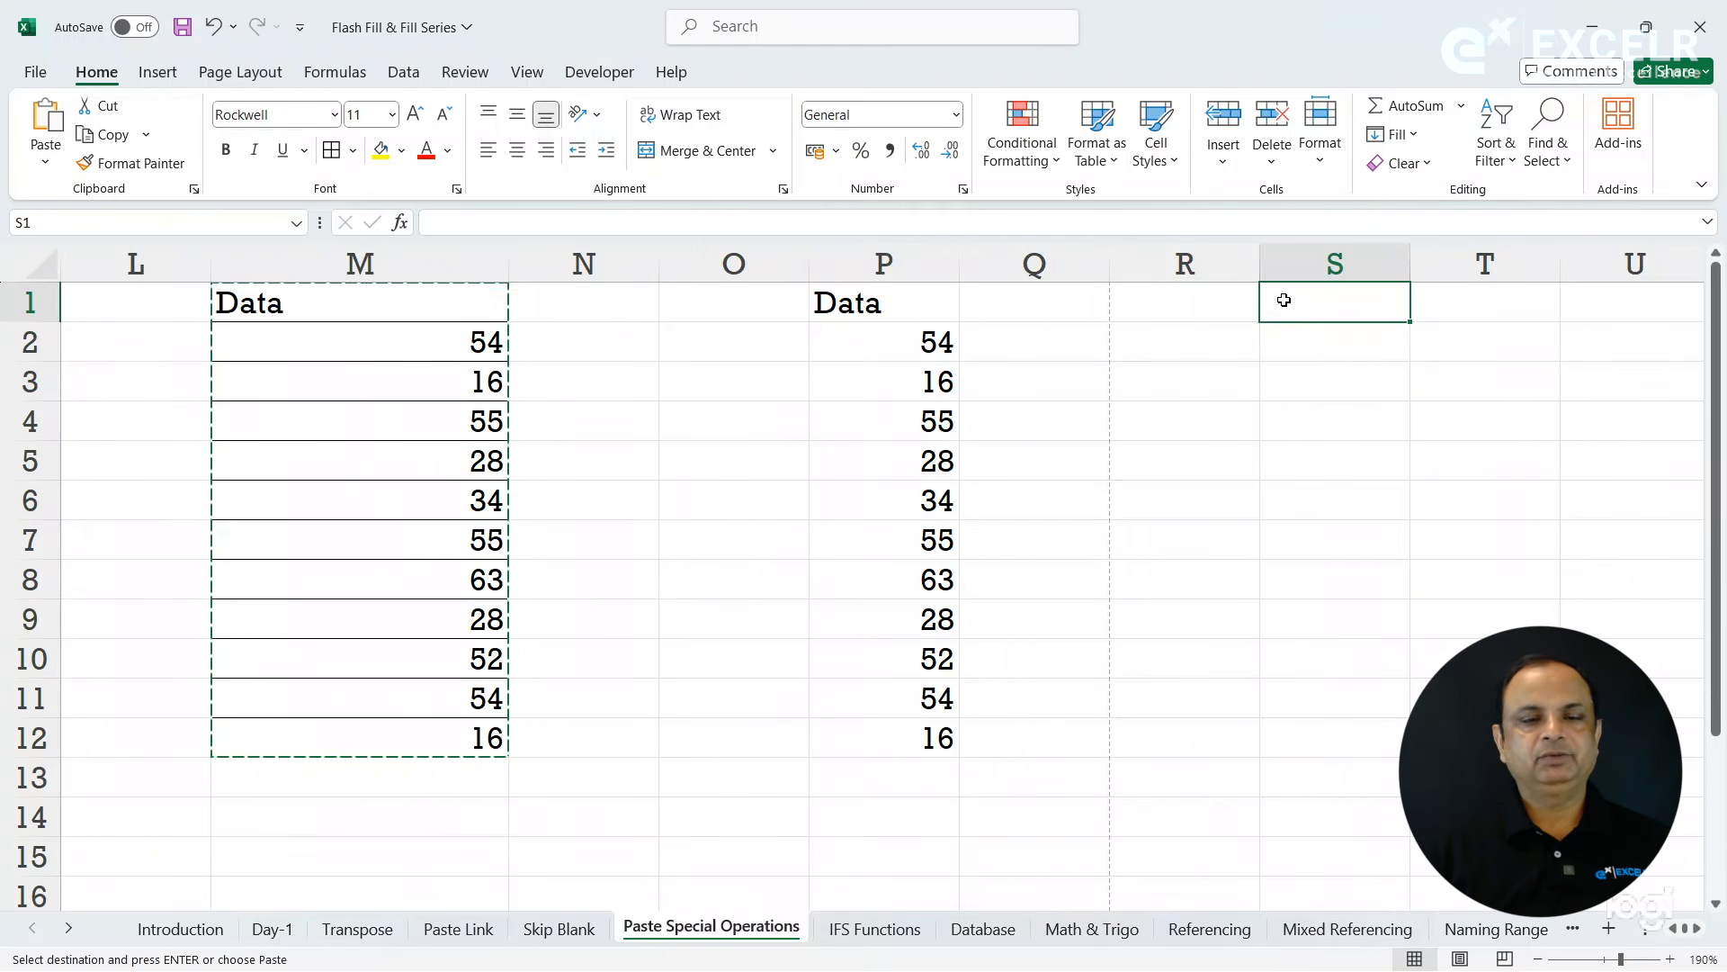
pyautogui.click(49, 164)
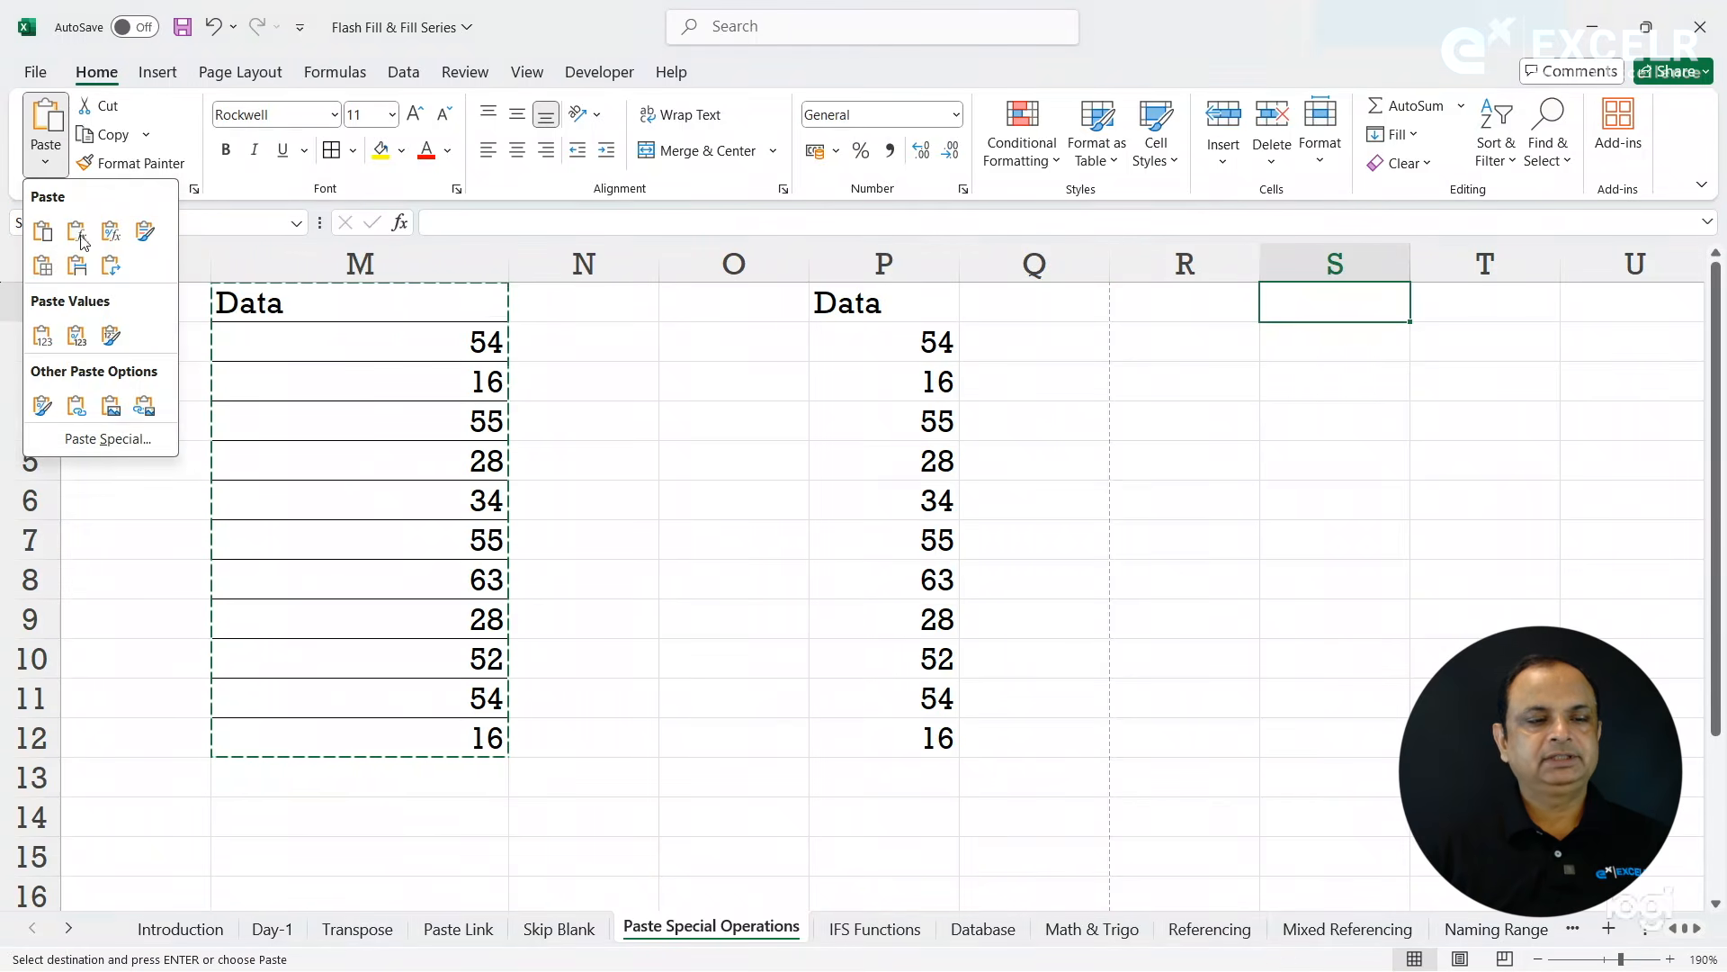
pyautogui.click(141, 440)
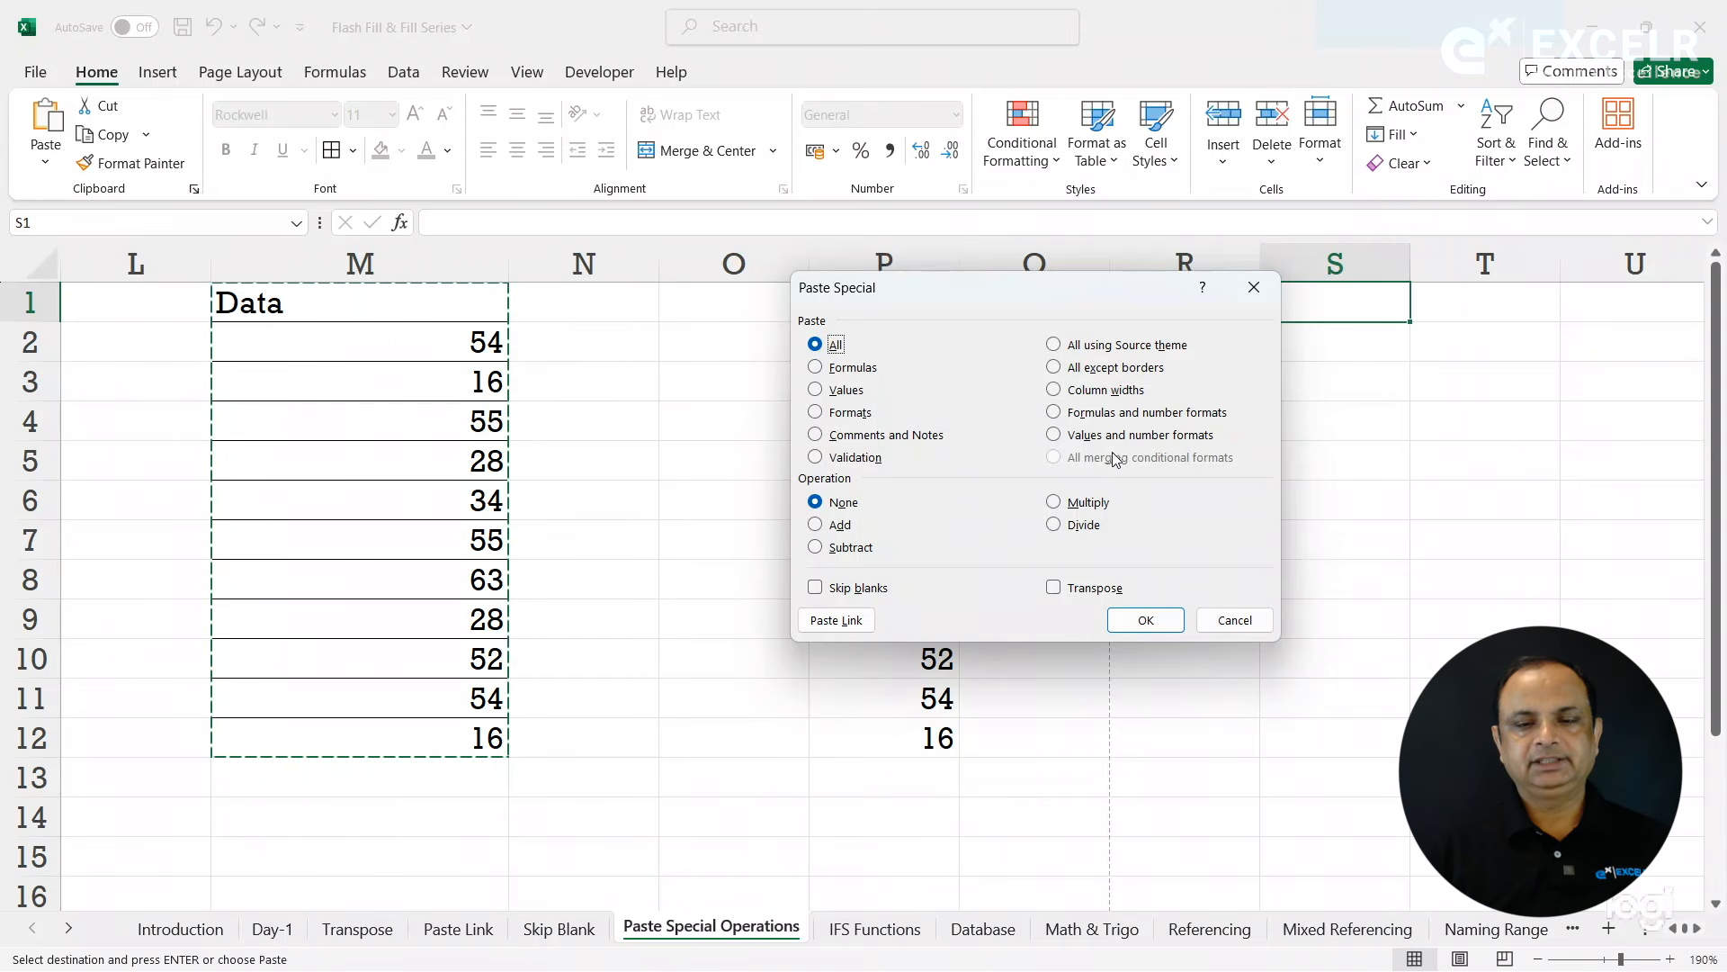
pyautogui.click(1106, 391)
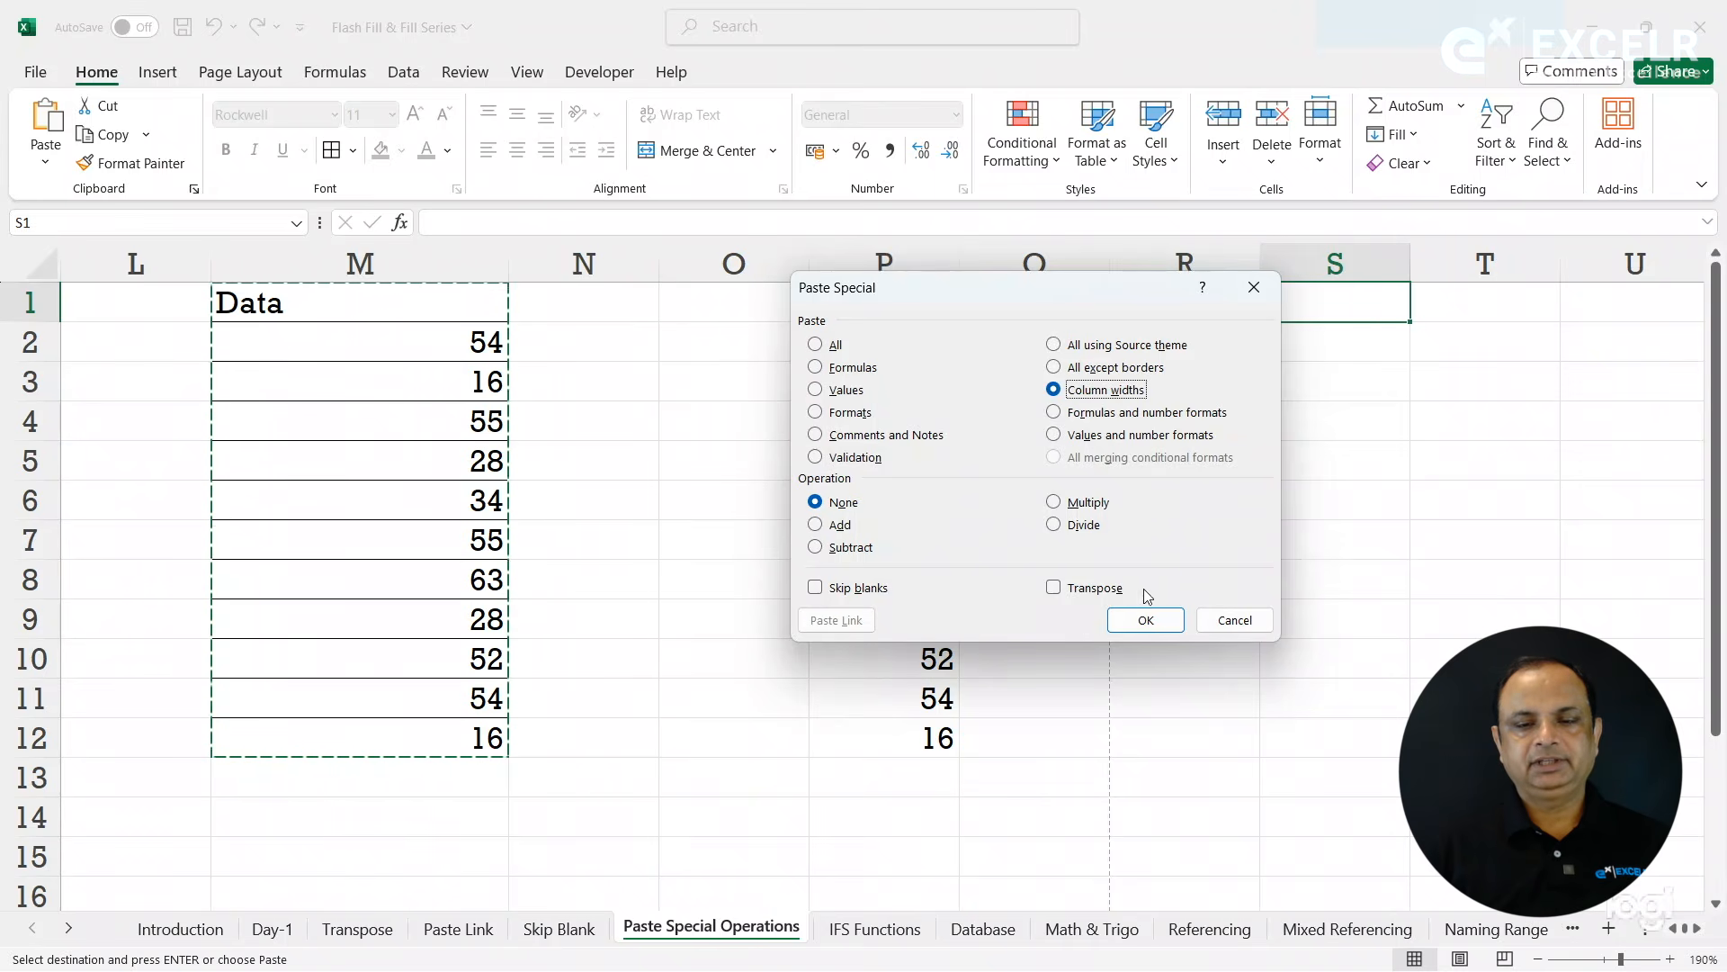
pyautogui.click(1146, 621)
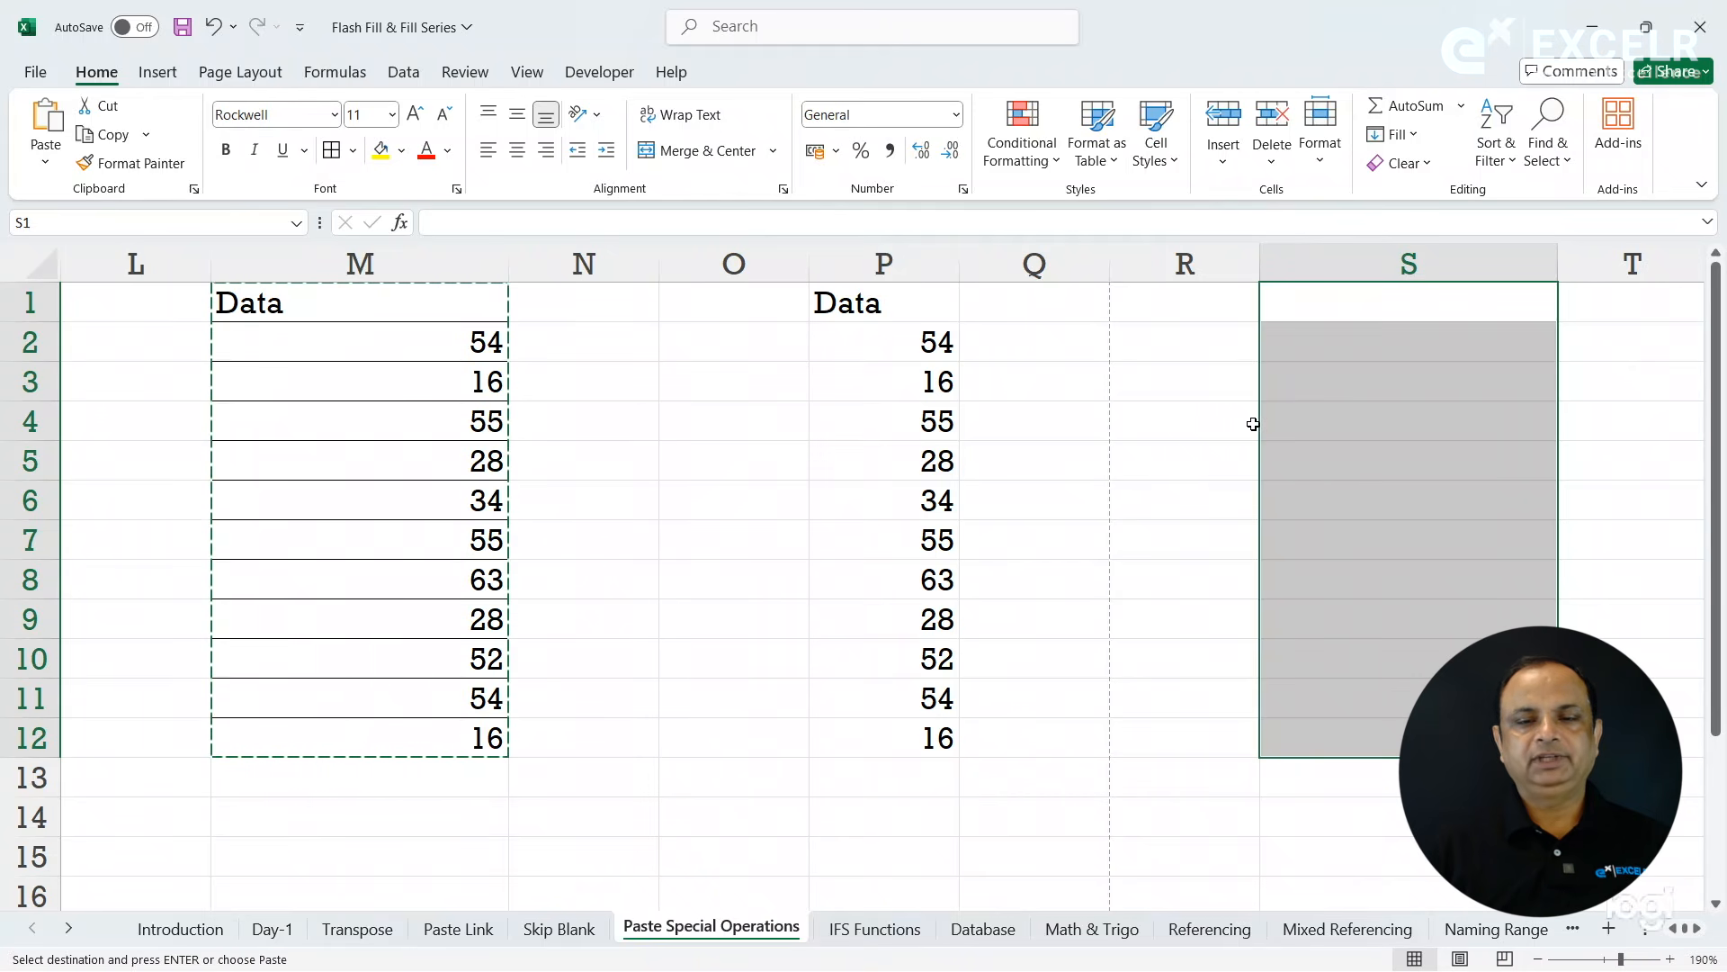
pyautogui.click(1199, 412)
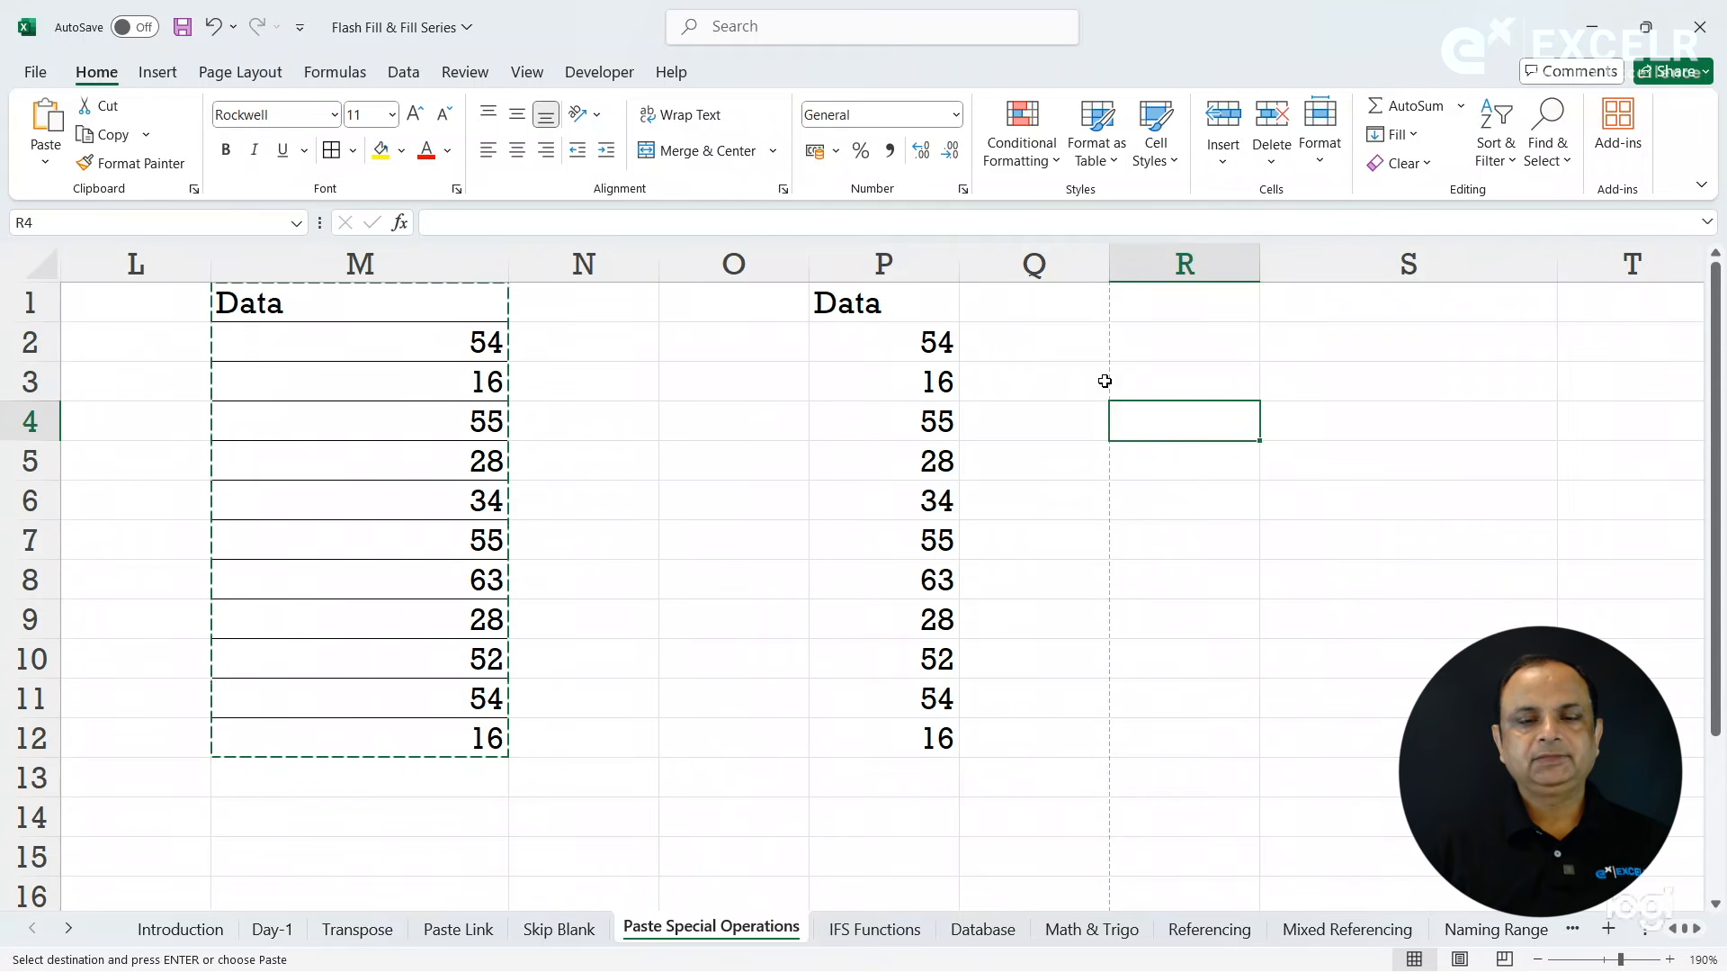
pyautogui.click(1061, 355)
pyautogui.press('Right')
pyautogui.press('Right')
pyautogui.press('Right')
pyautogui.press('Right')
pyautogui.press('Right')
pyautogui.press('Right')
pyautogui.press('Right')
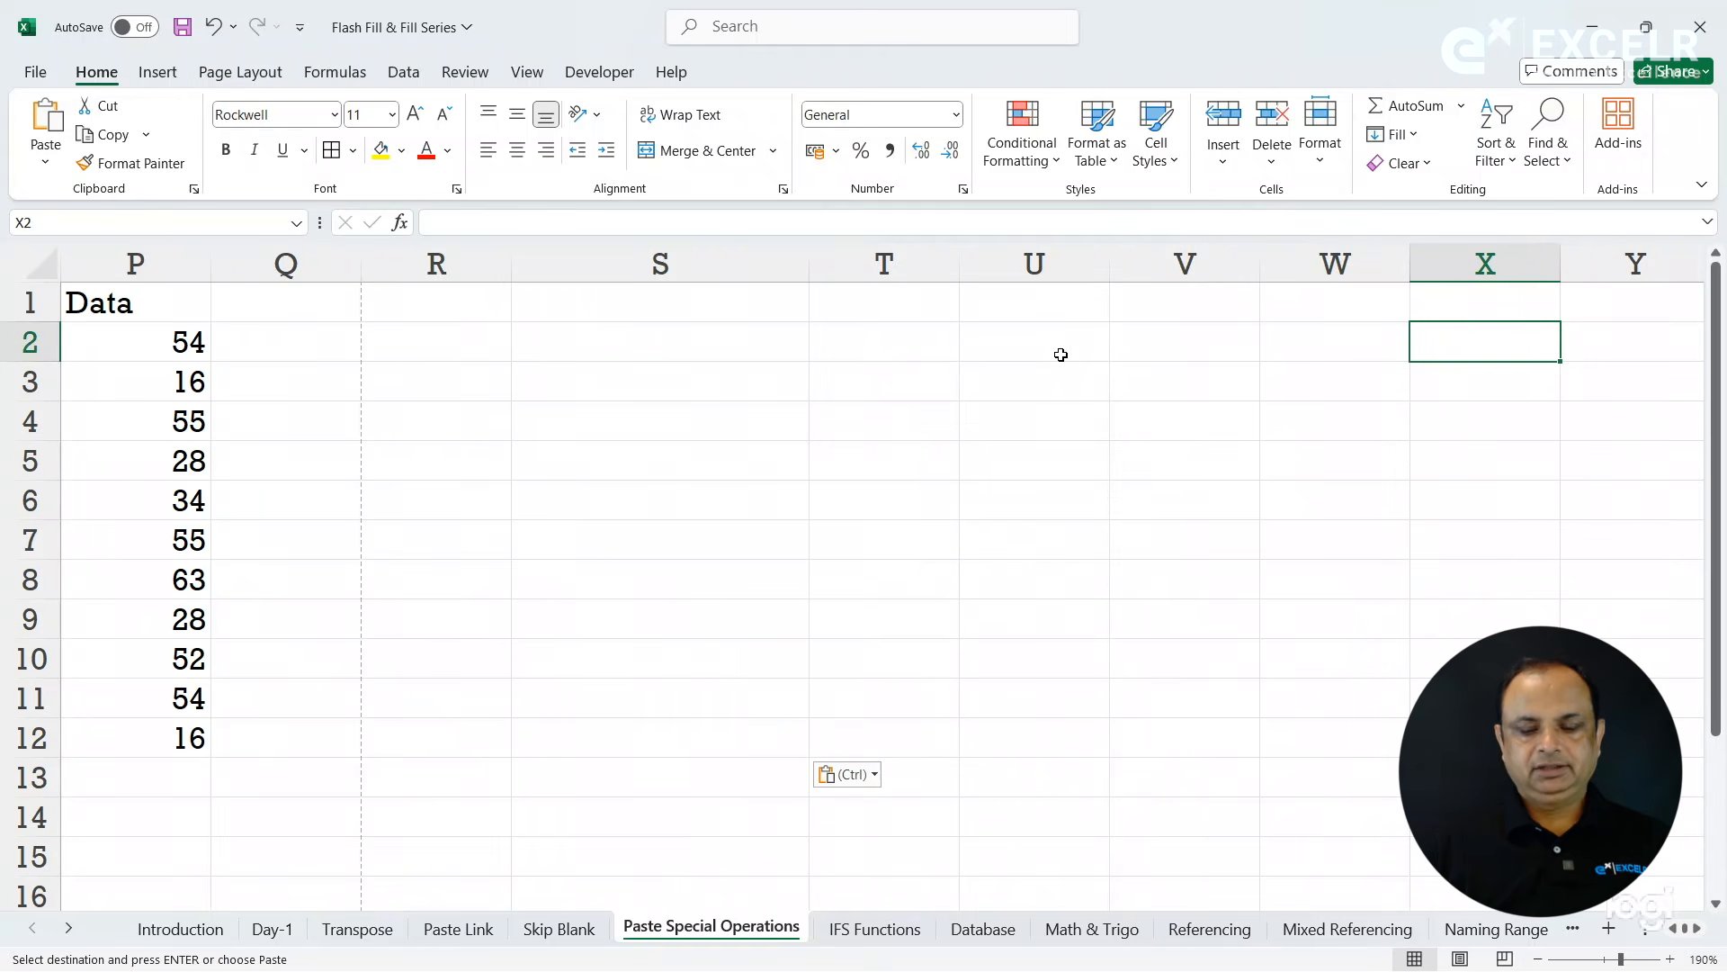
pyautogui.press('Left')
pyautogui.press('Left')
pyautogui.press('Left')
pyautogui.press('Left')
pyautogui.press('Left')
pyautogui.press('Left')
pyautogui.press('Left')
pyautogui.press('Left')
pyautogui.press('Left')
pyautogui.press('Left')
pyautogui.press('Left')
pyautogui.press('Left')
pyautogui.press('Left')
pyautogui.press('Left')
pyautogui.press('Left')
pyautogui.press('Left')
pyautogui.press('Left')
pyautogui.press('Left')
pyautogui.press('Left')
pyautogui.press('Left')
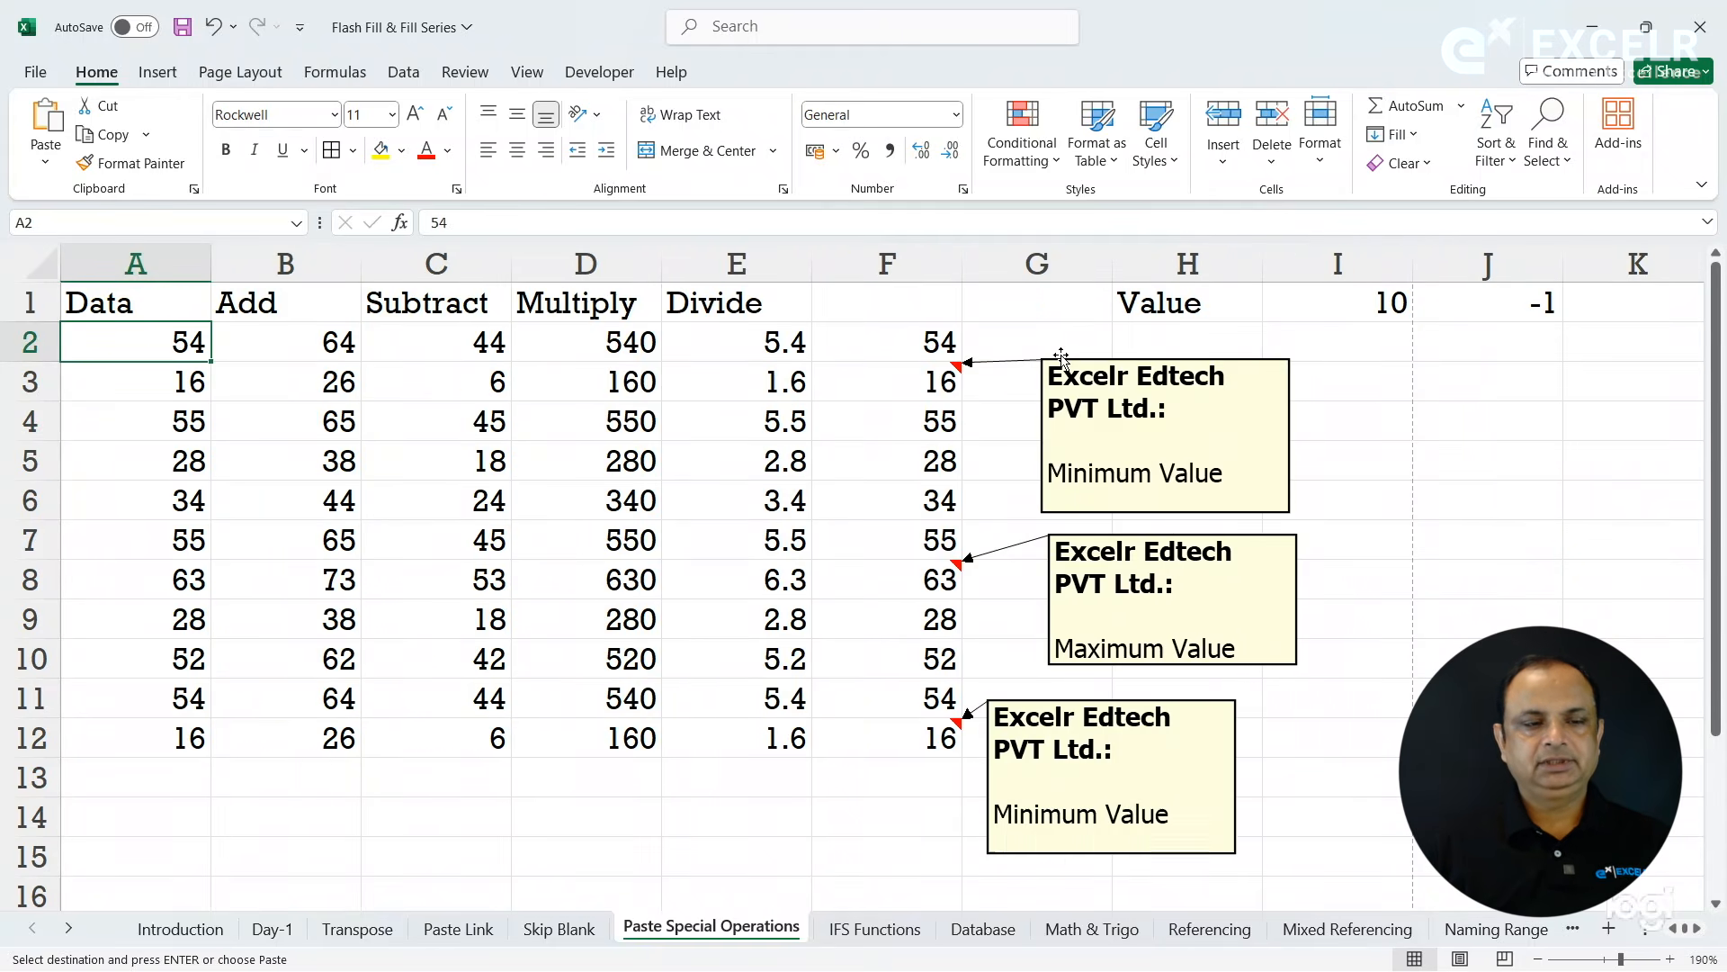
pyautogui.press('Right')
pyautogui.press('Right')
pyautogui.press('Right')
pyautogui.press('Right')
pyautogui.press('Right')
pyautogui.press('Right')
pyautogui.press('Right')
pyautogui.press('Right')
pyautogui.press('Right')
pyautogui.press('Right')
pyautogui.press('Right')
pyautogui.press('Right')
pyautogui.press('Right')
pyautogui.press('Right')
pyautogui.press('Right')
pyautogui.press('Right')
pyautogui.press('Right')
pyautogui.press('Right')
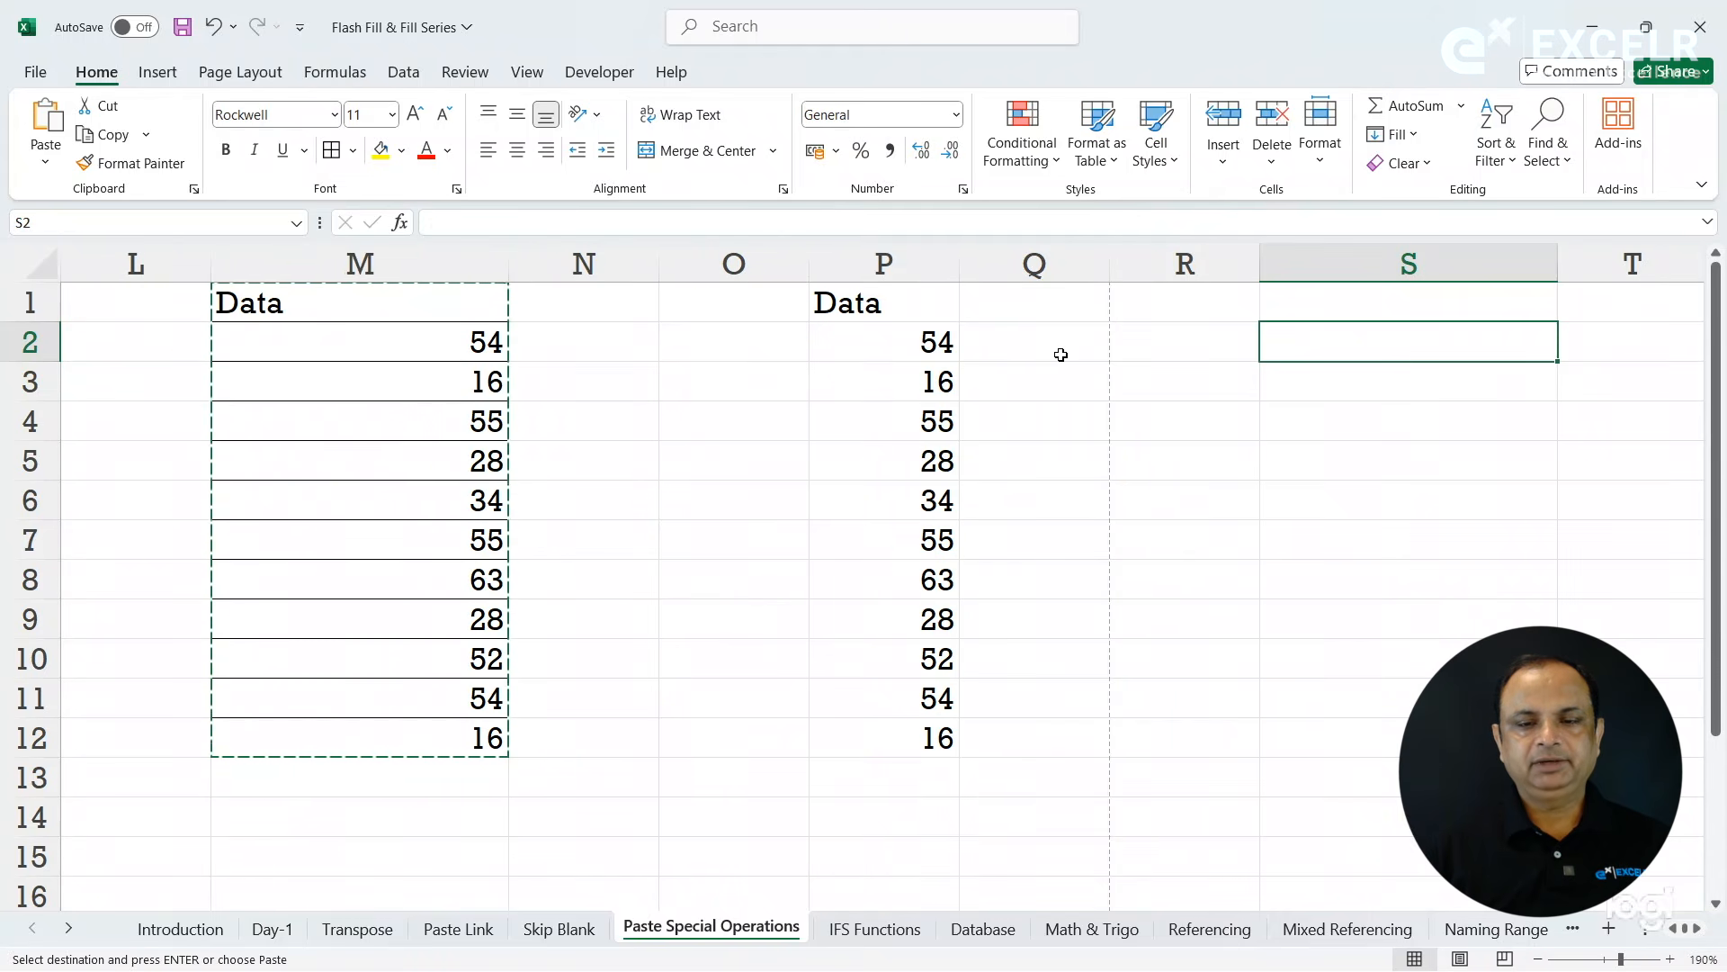
# - Enter the formula =P2*210 in cell Q2
pyautogui.click(1092, 354)
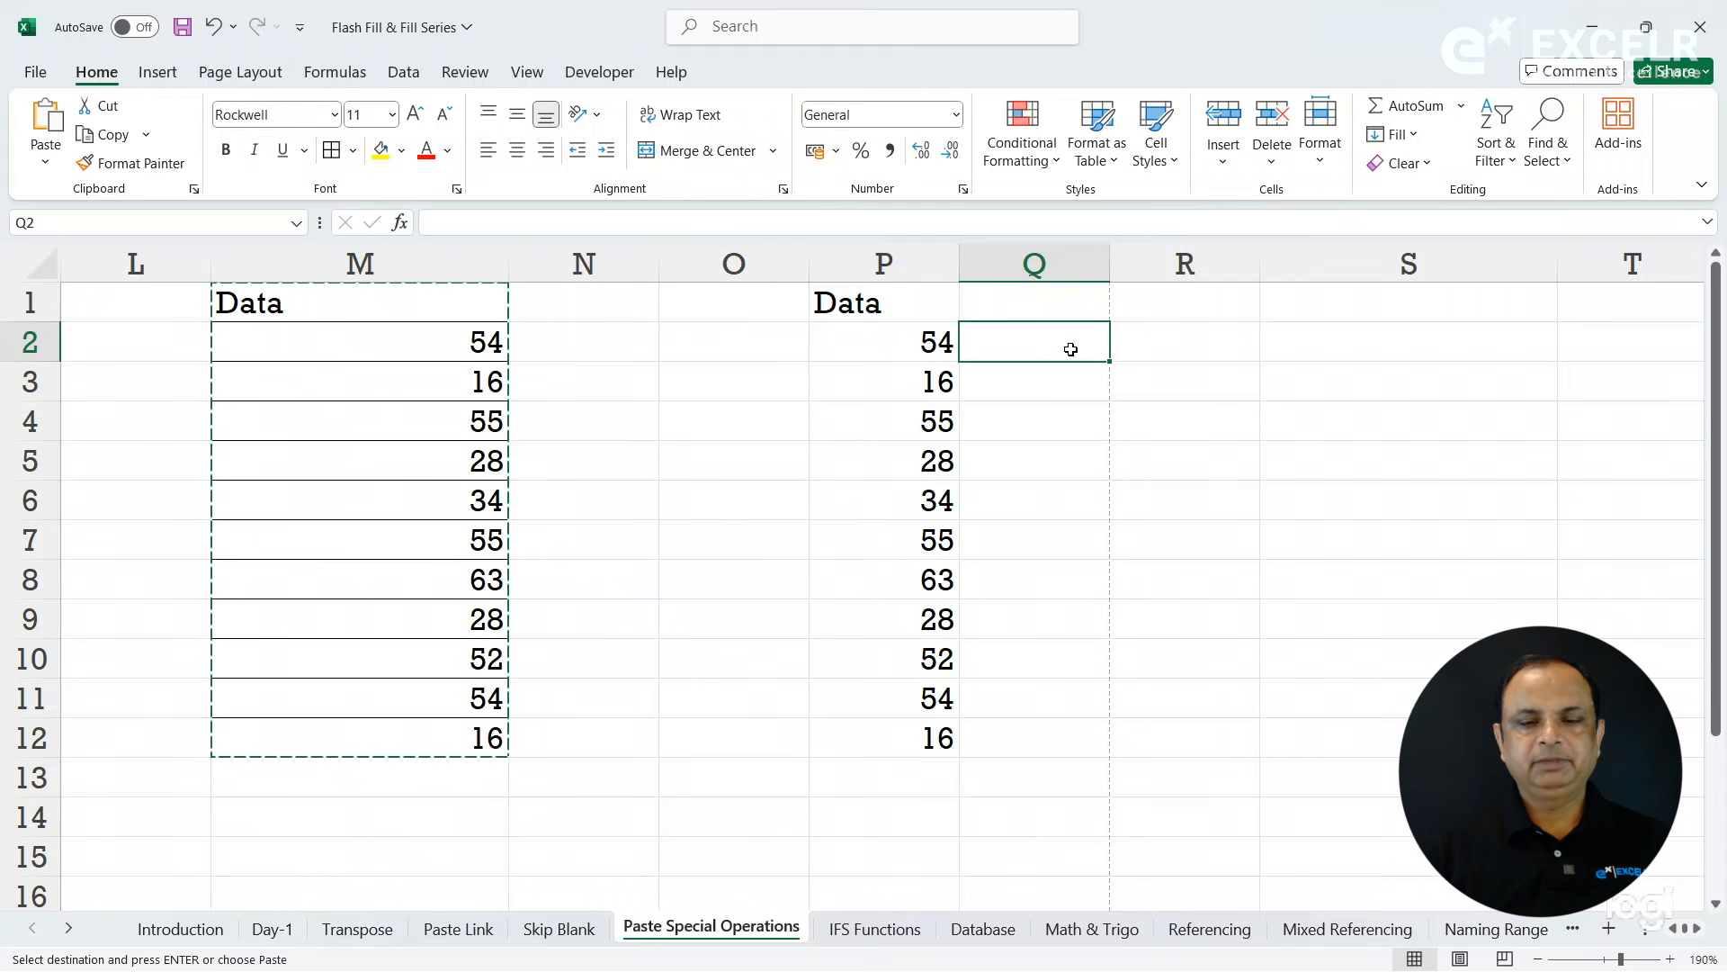
pyautogui.write('=')
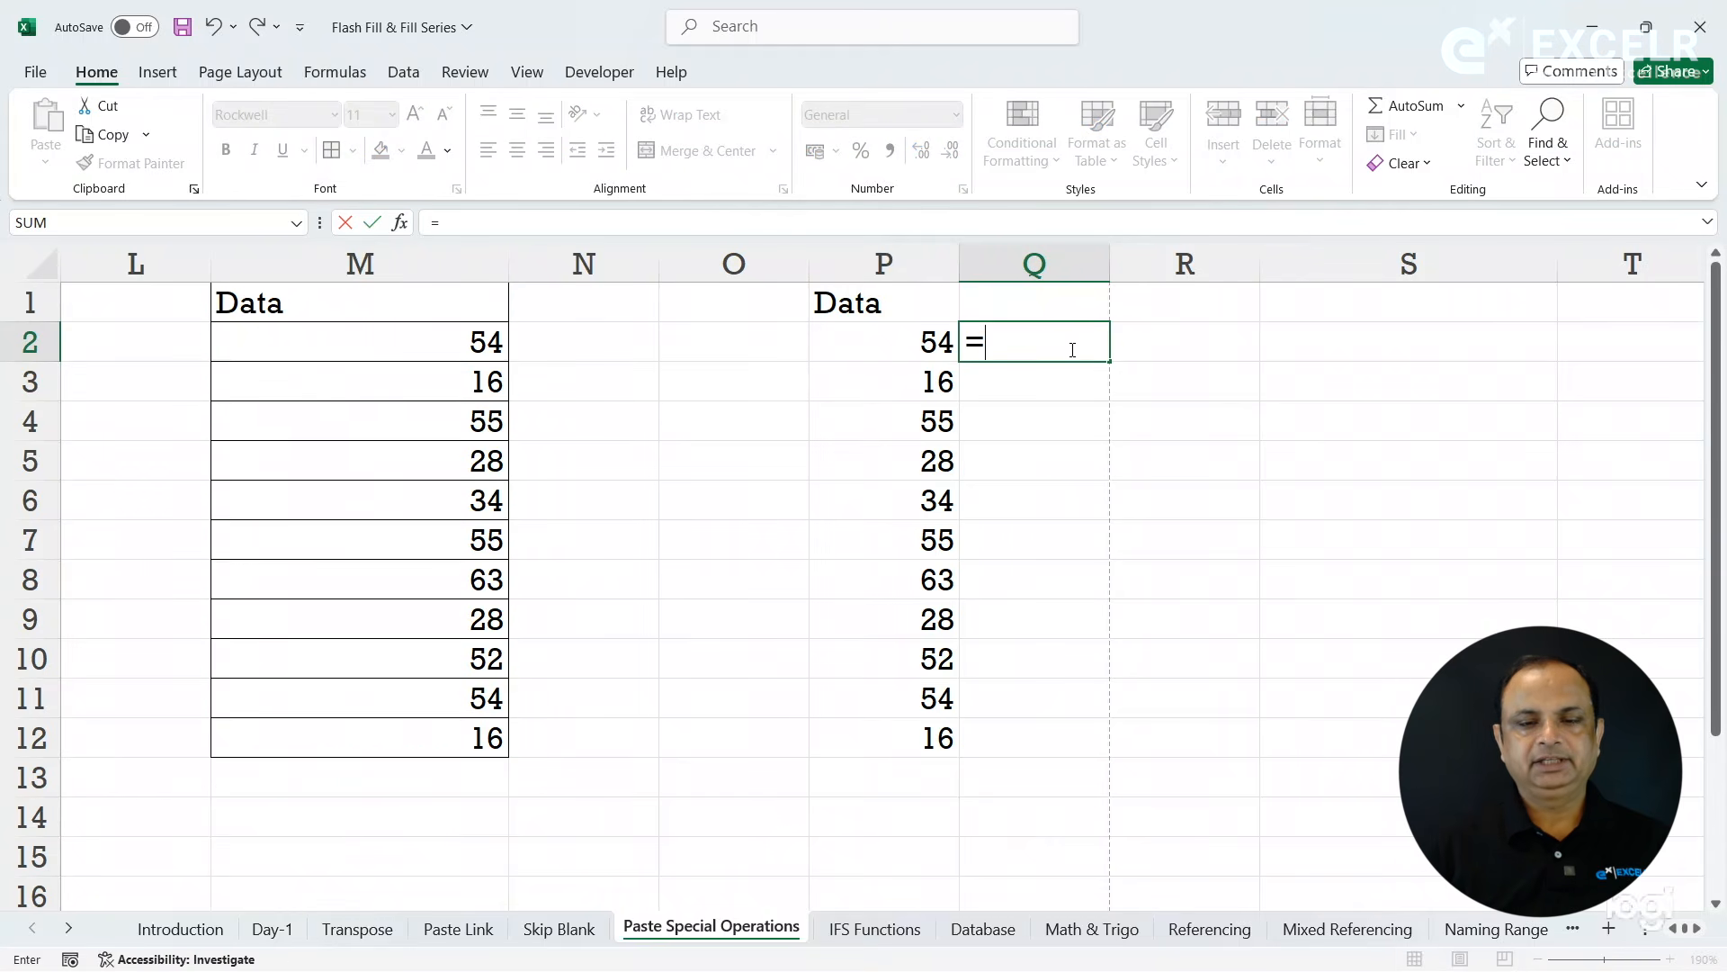
pyautogui.click(911, 355)
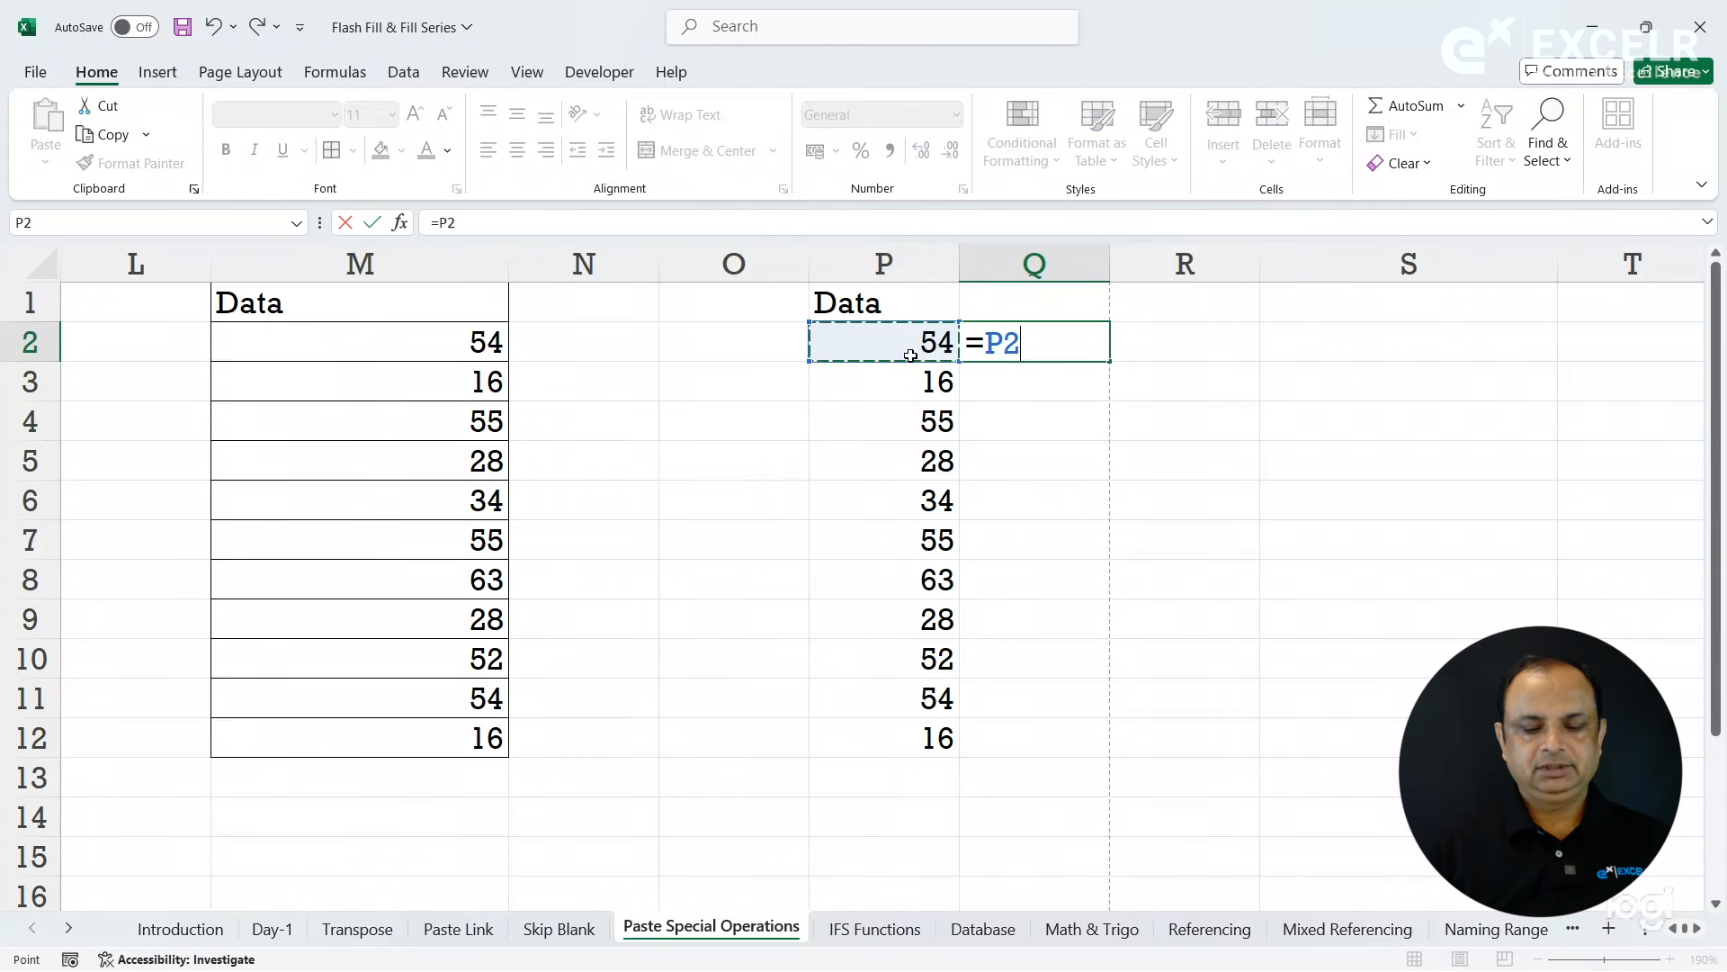
pyautogui.write('*20')
pyautogui.press('BackSpace')
pyautogui.write('1340')
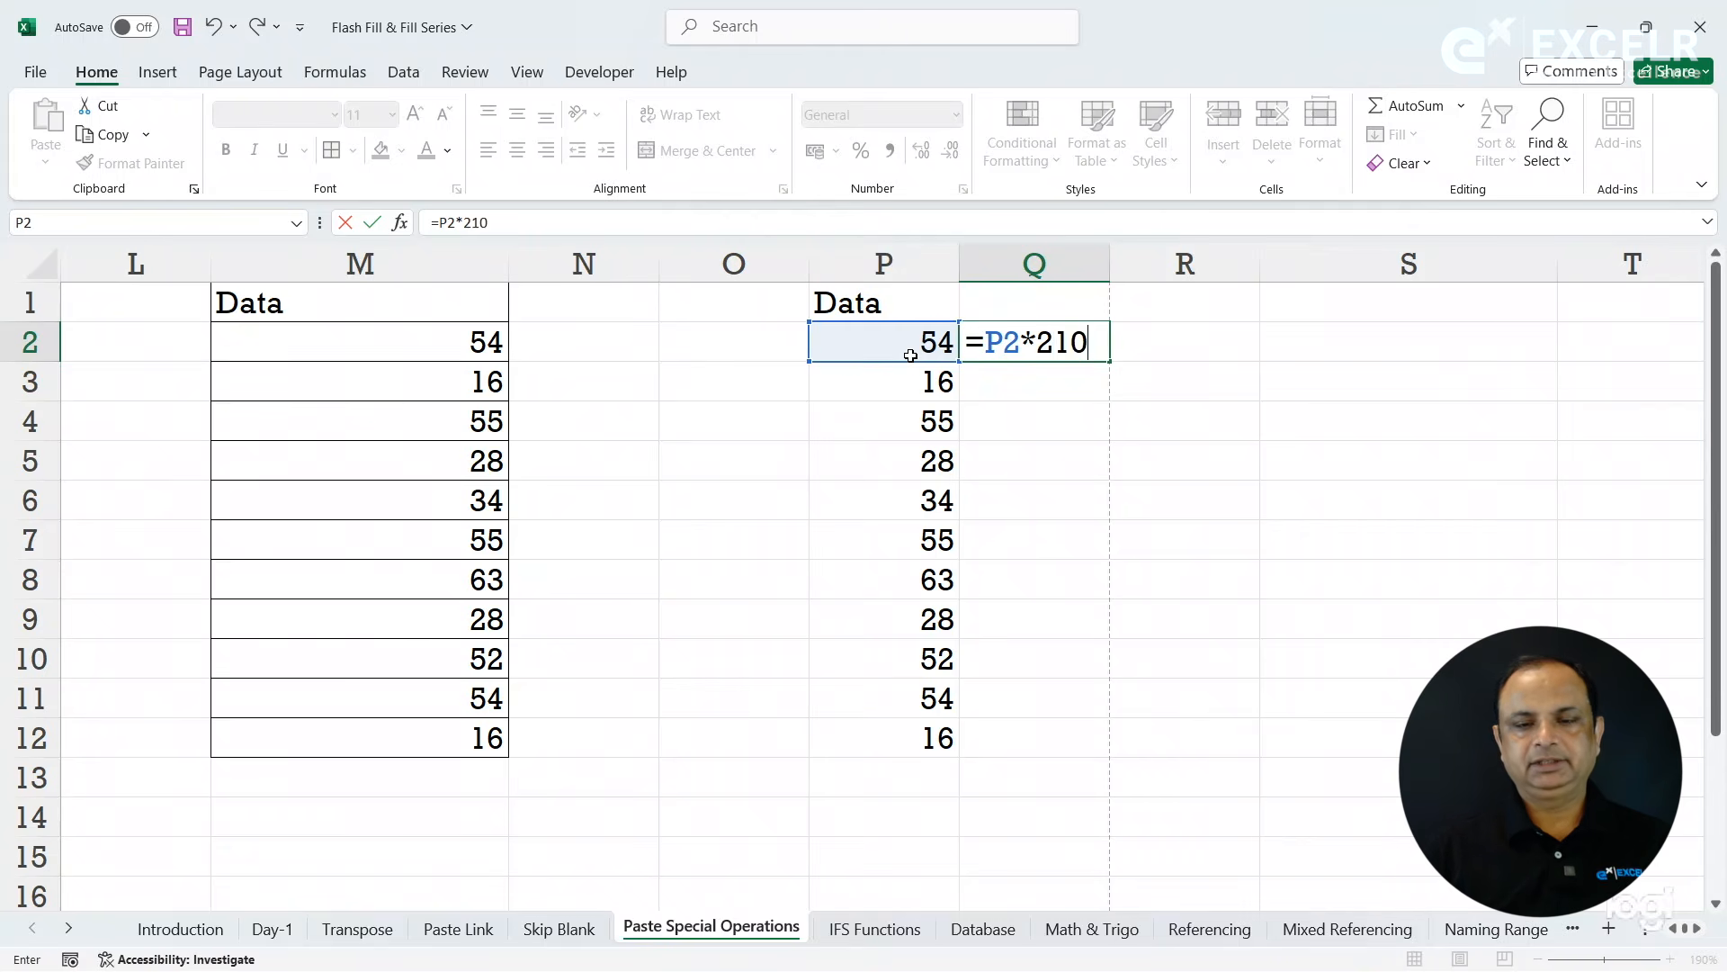
pyautogui.press('Return')
# - Change the formula in Q2 to =P2*10 and fill it down to Q12
pyautogui.click(1044, 342)
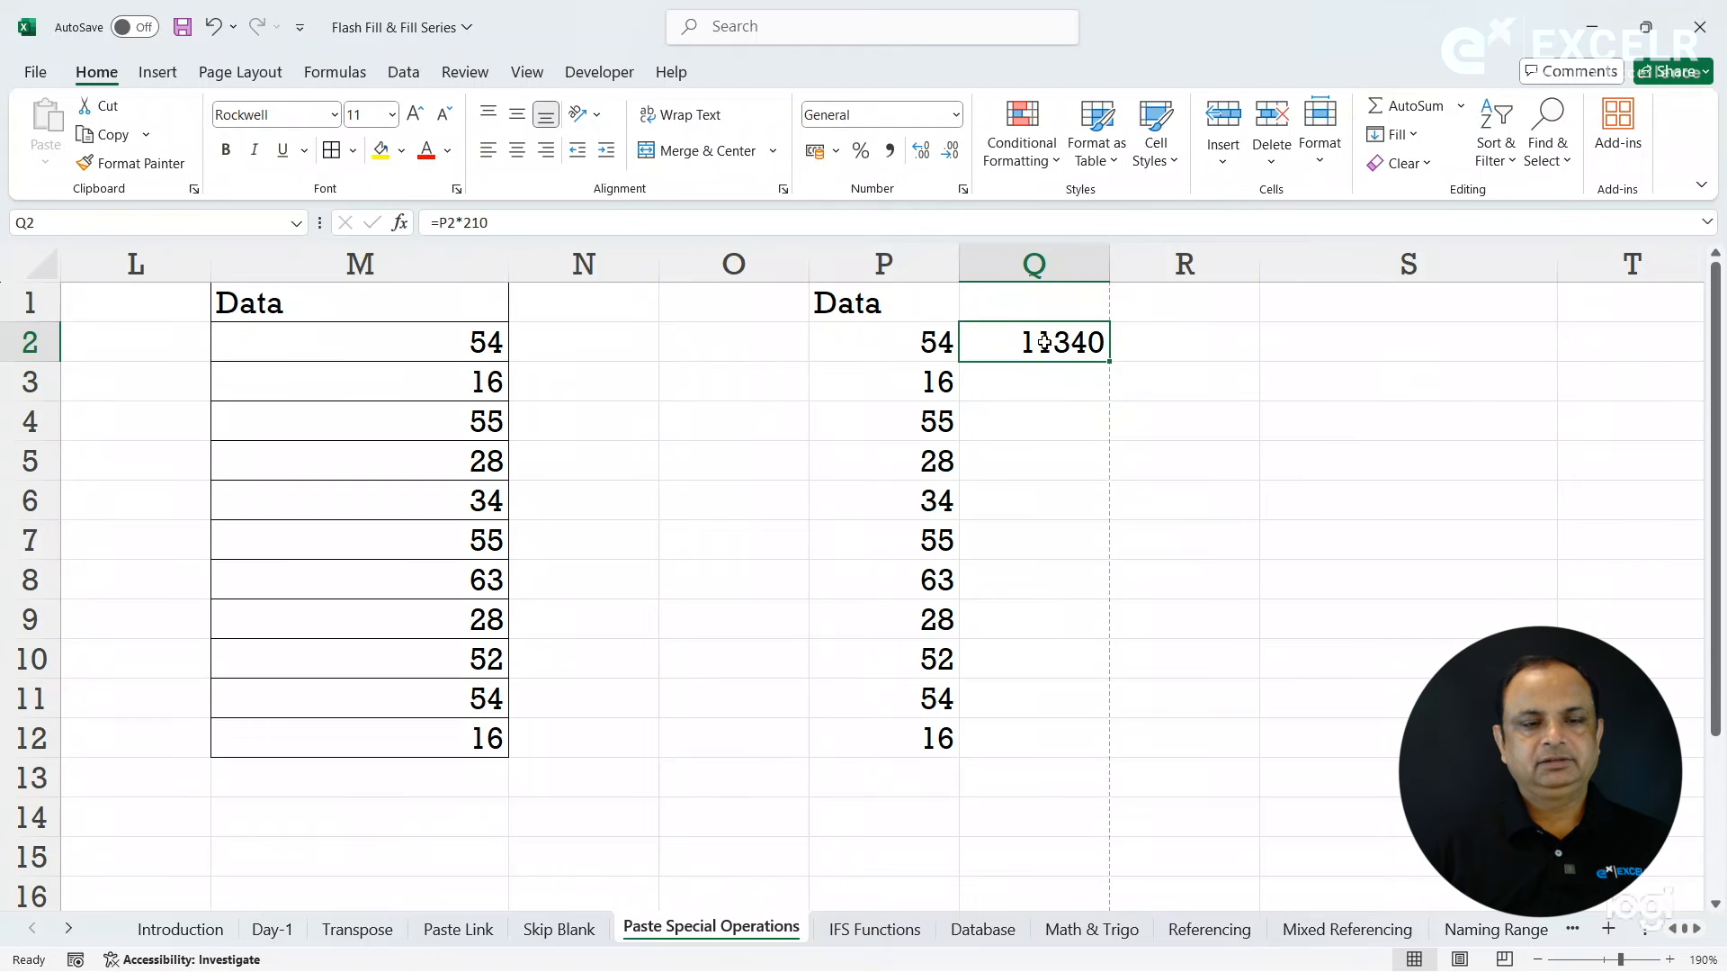
pyautogui.click(484, 223)
pyautogui.press('BackSpace')
pyautogui.press('Return')
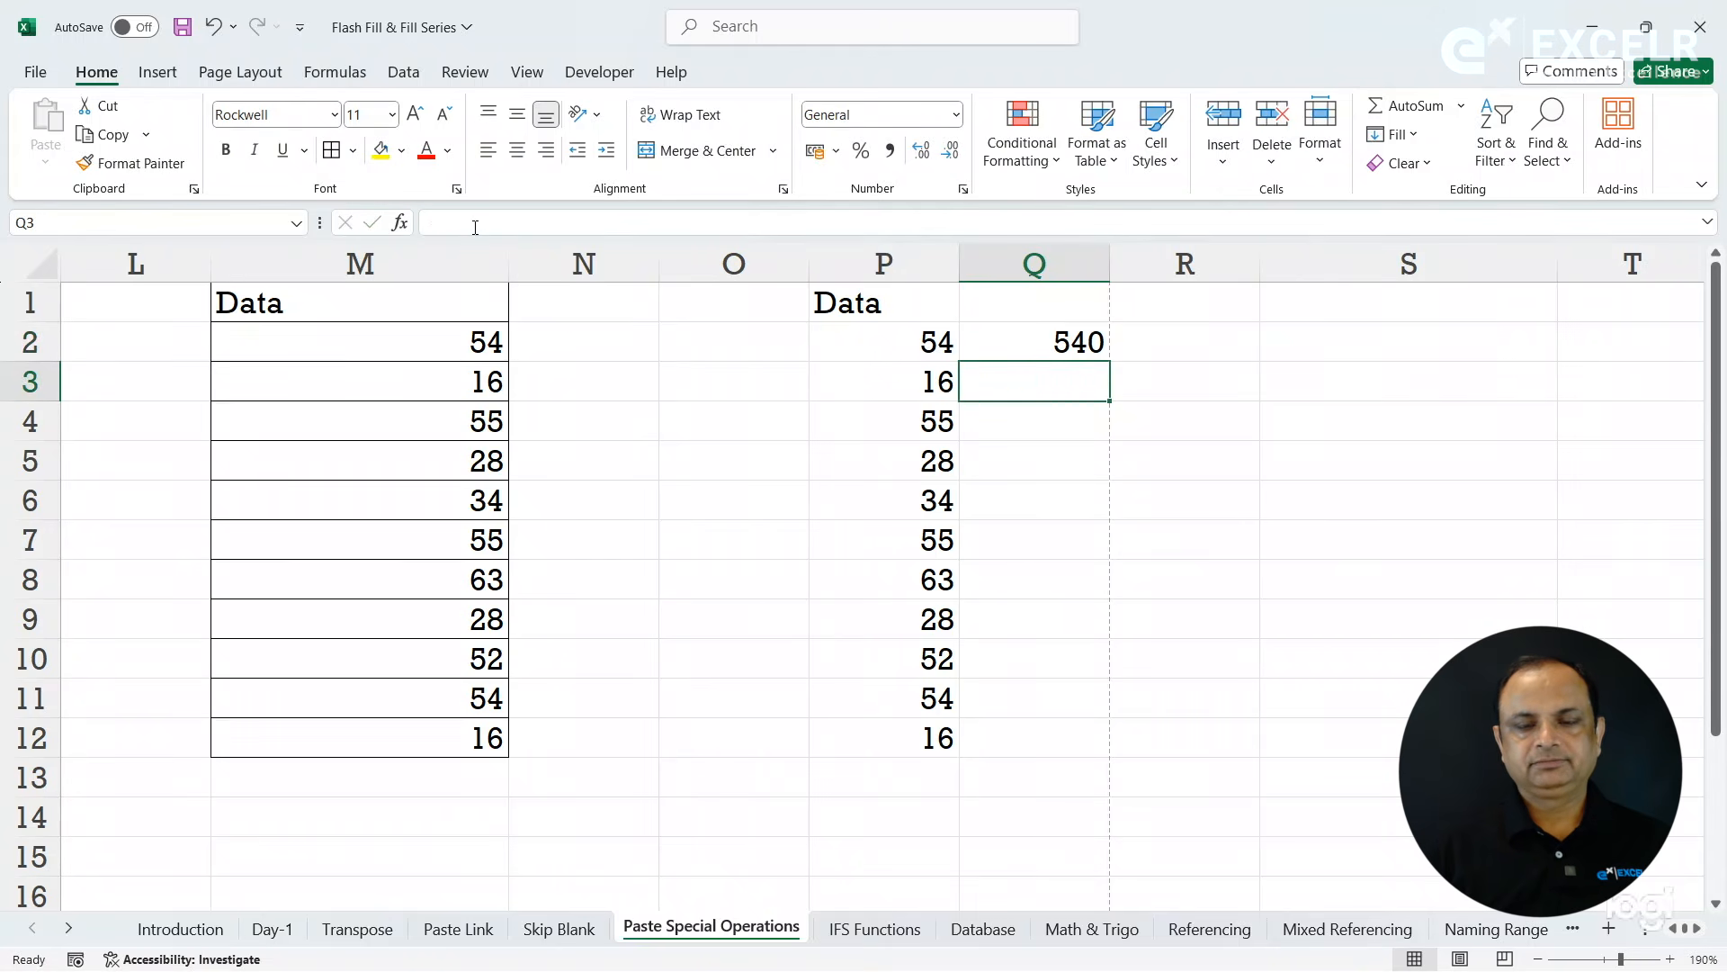
pyautogui.click(1040, 338)
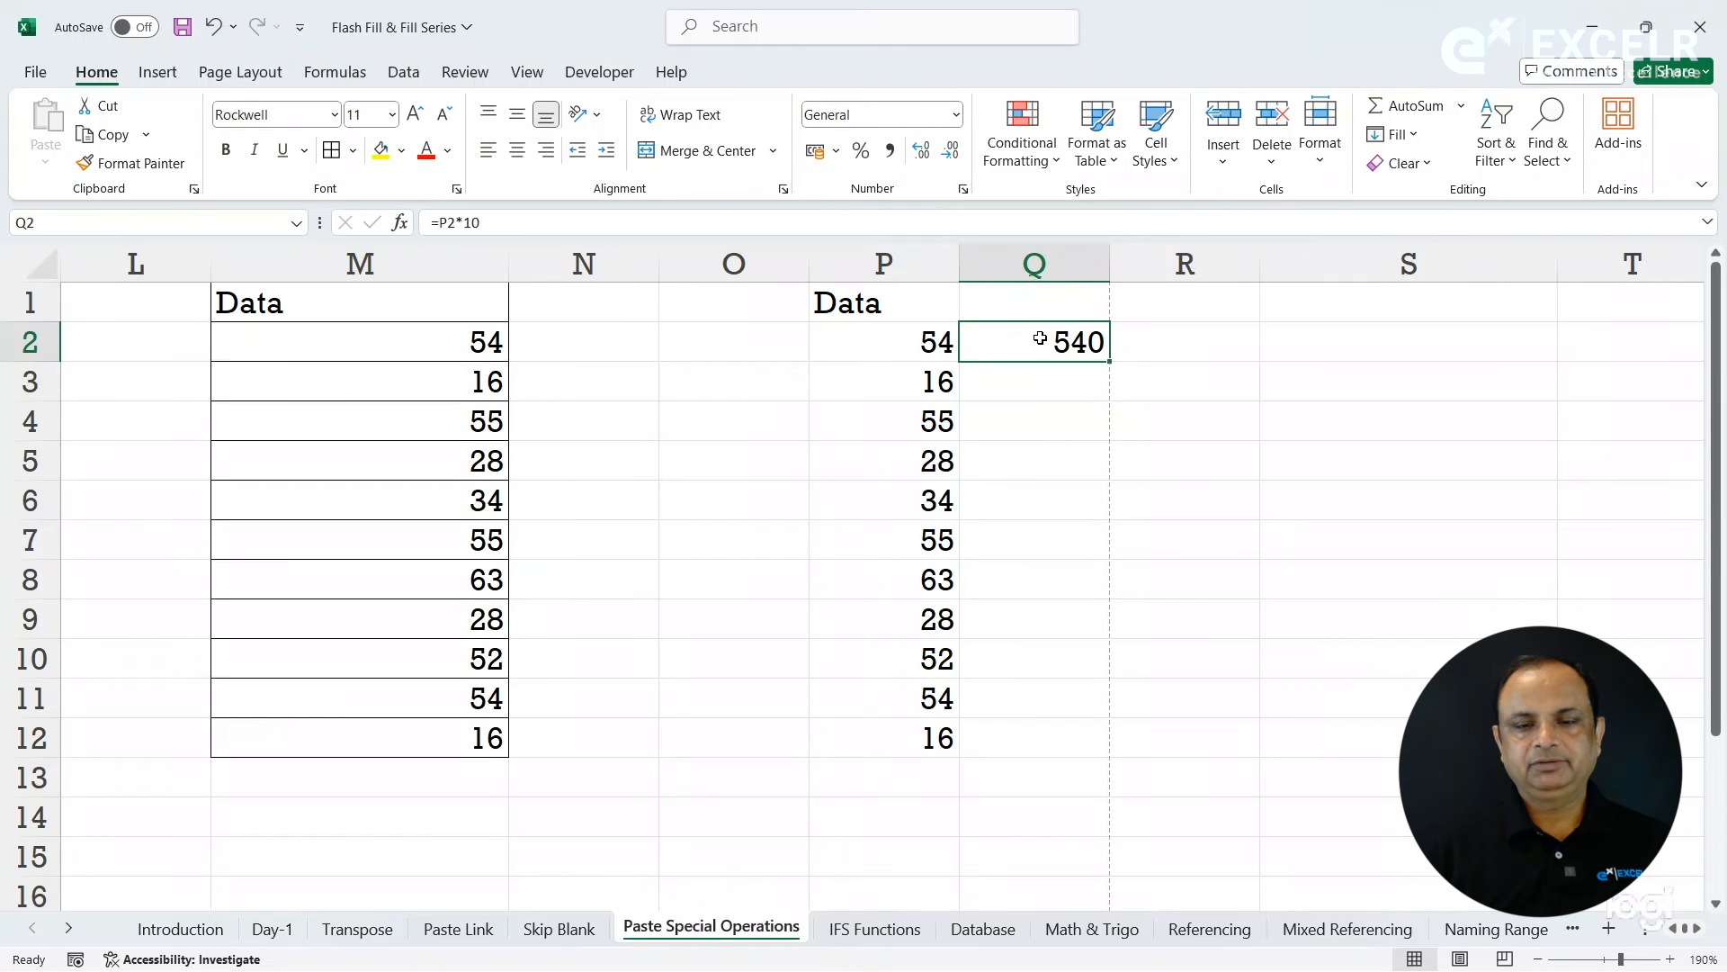
pyautogui.doubleClick(1110, 363)
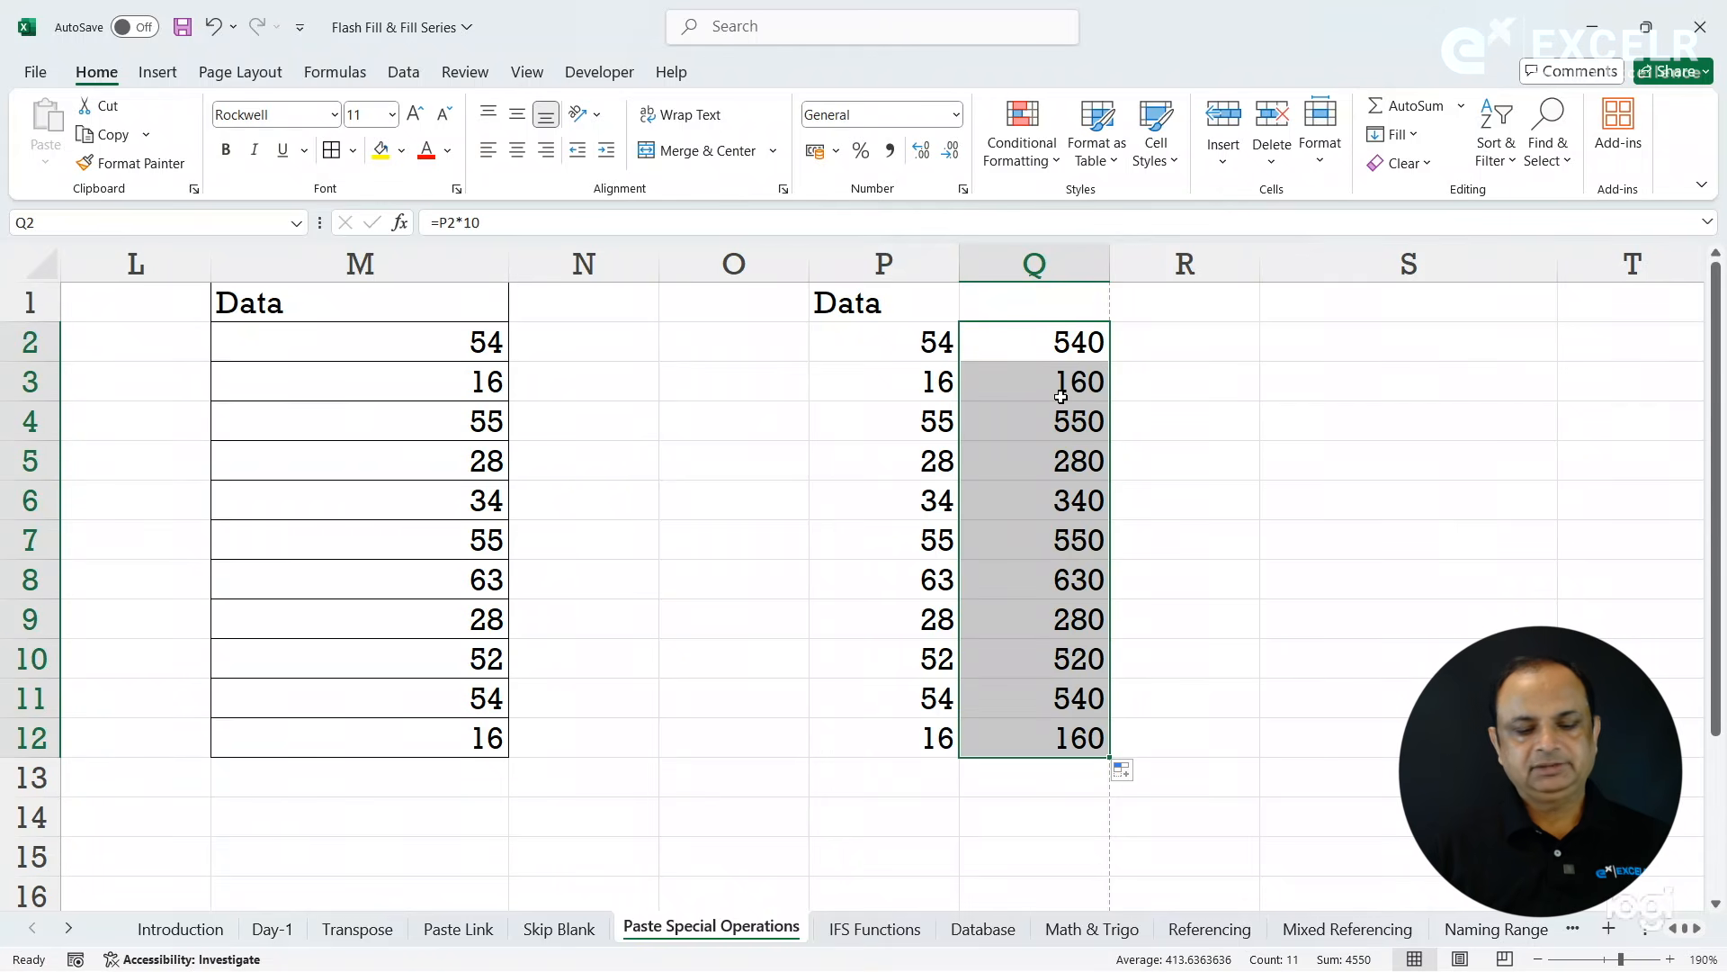
# - Try an ordinary paste of the formulas Q2:Q12 at S2 and clear the pasted cells
pyautogui.hotkey('ctrl', 'c')
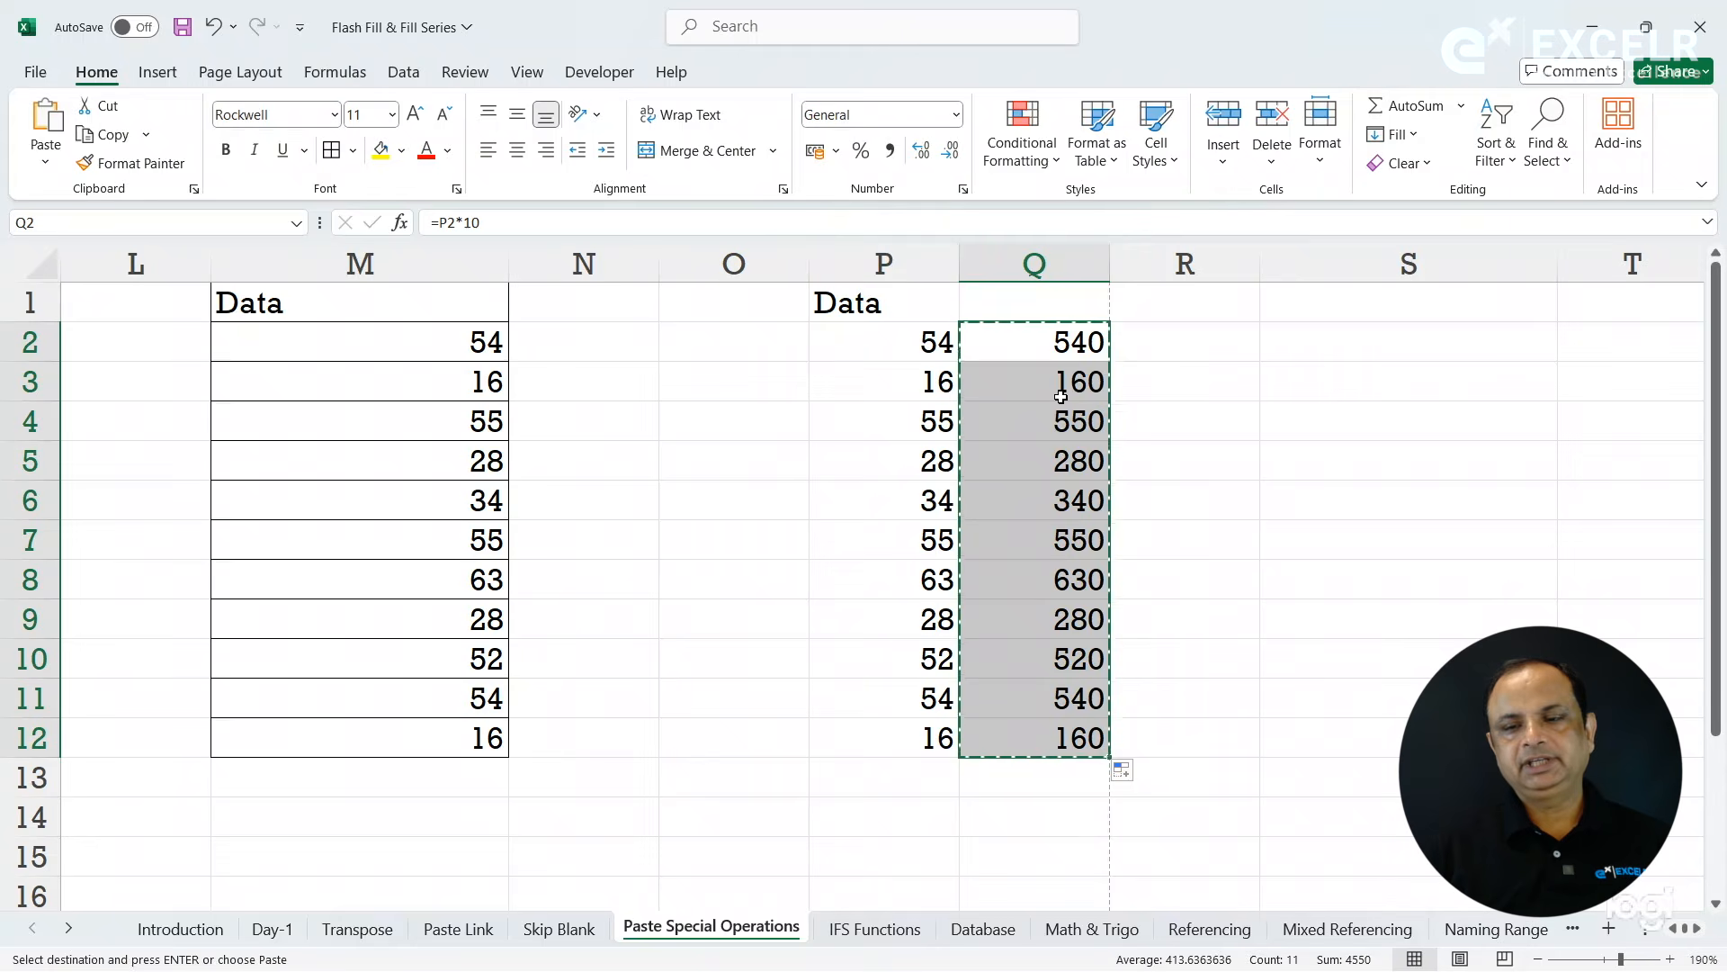
pyautogui.click(1363, 351)
pyautogui.hotkey('ctrl', 'v')
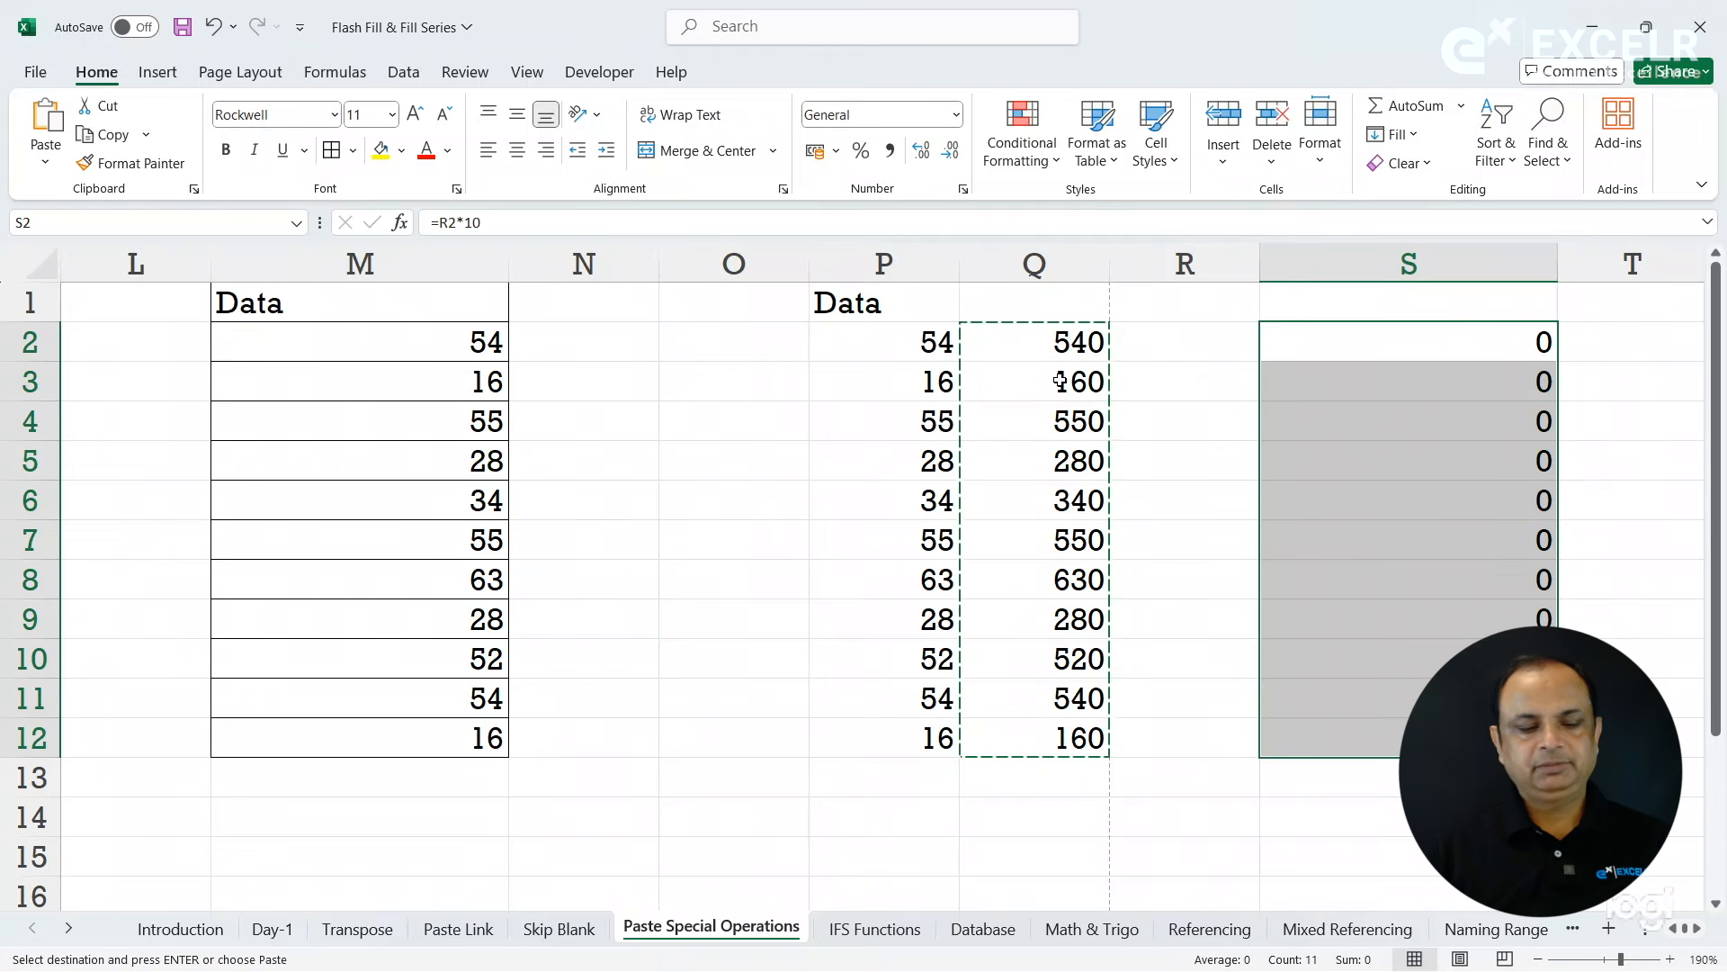
pyautogui.press('Delete')
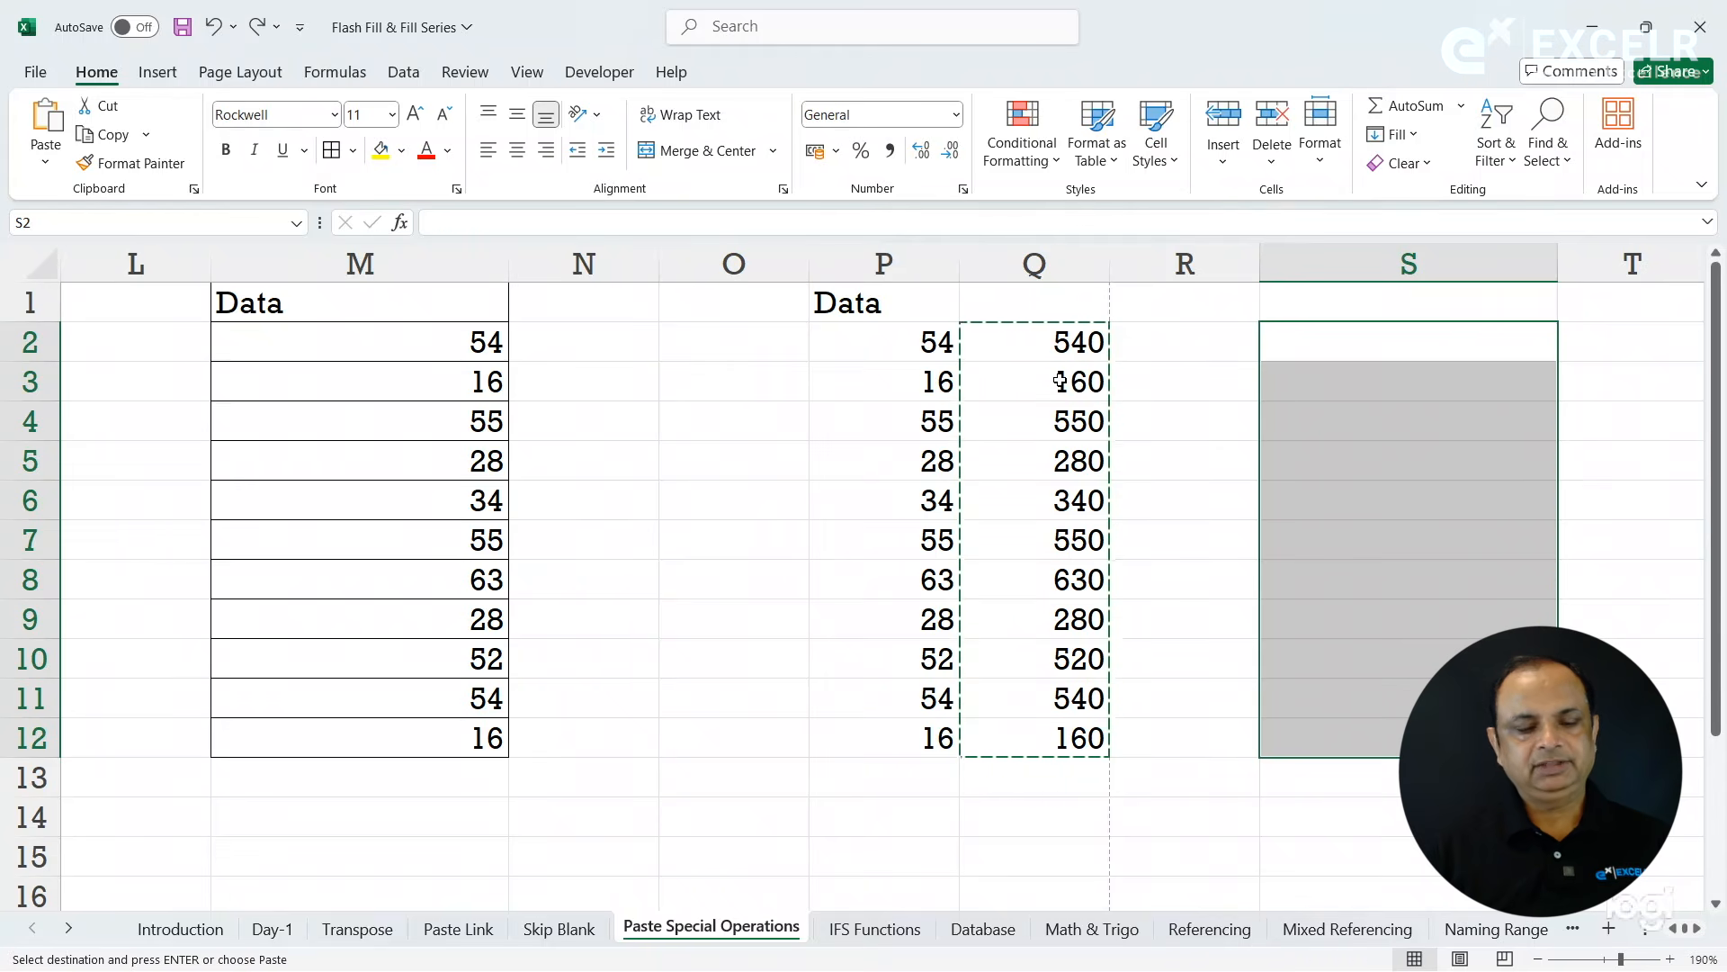
# - Copy Q2:Q12 and paste only the values at S2 with Paste Special, checking the content of a pasted cell
pyautogui.moveTo(1028, 352); pyautogui.dragTo(1047, 741)
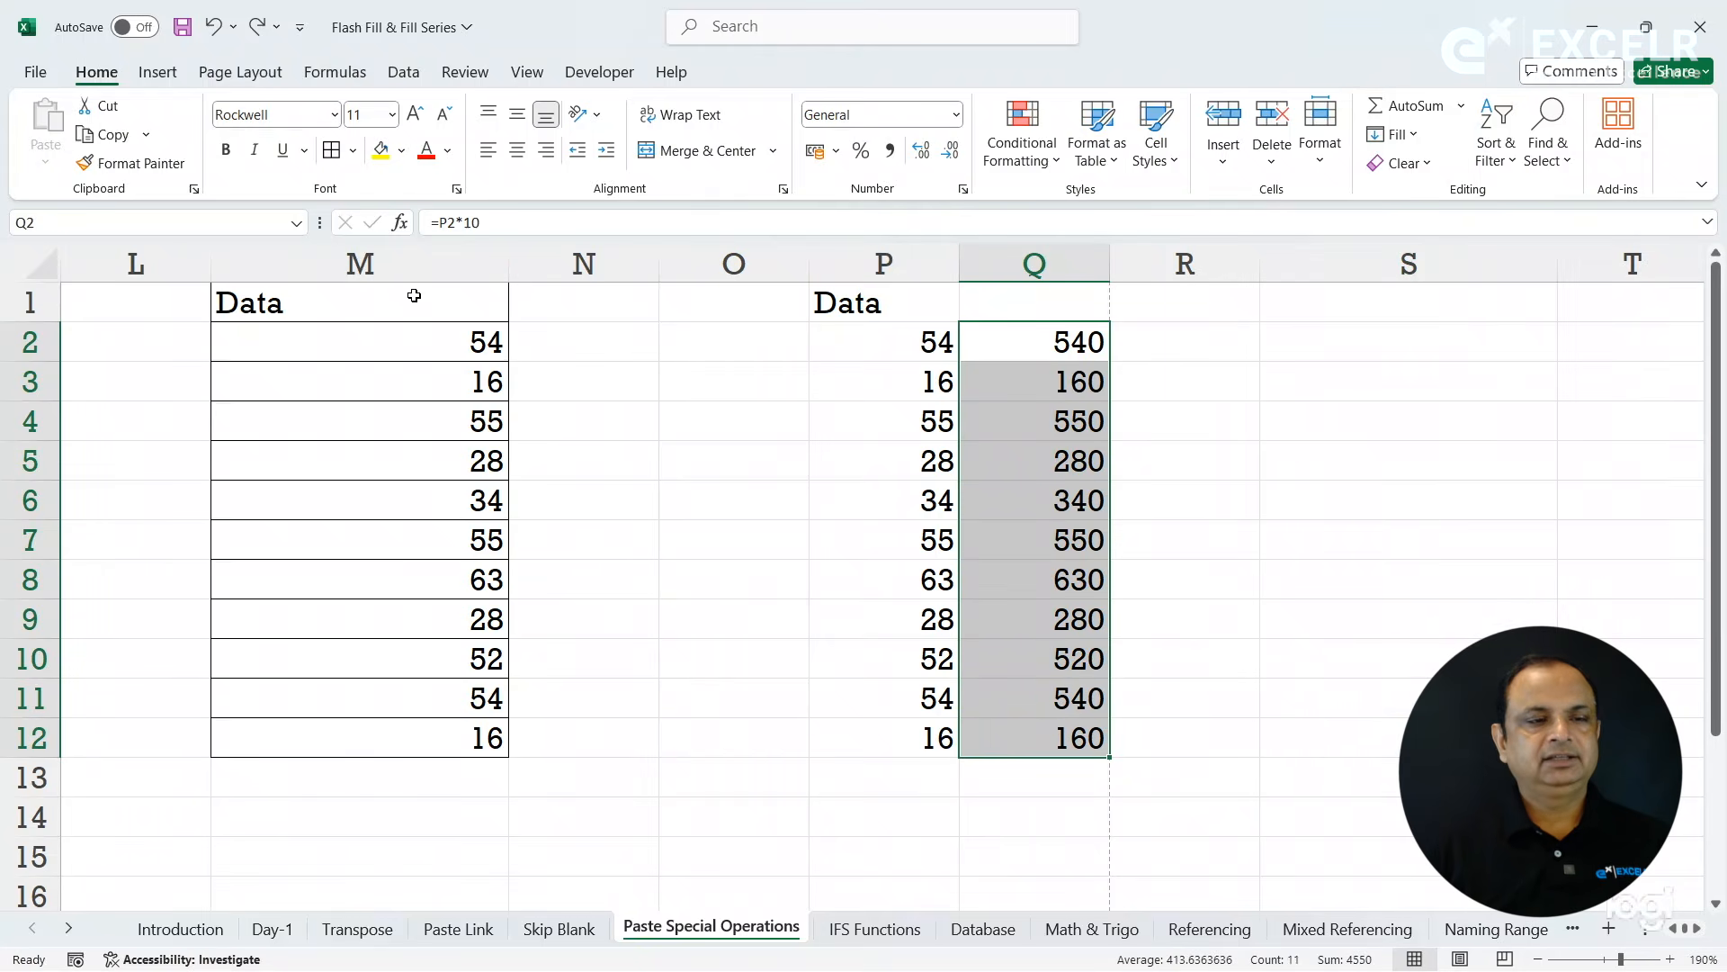
pyautogui.click(109, 134)
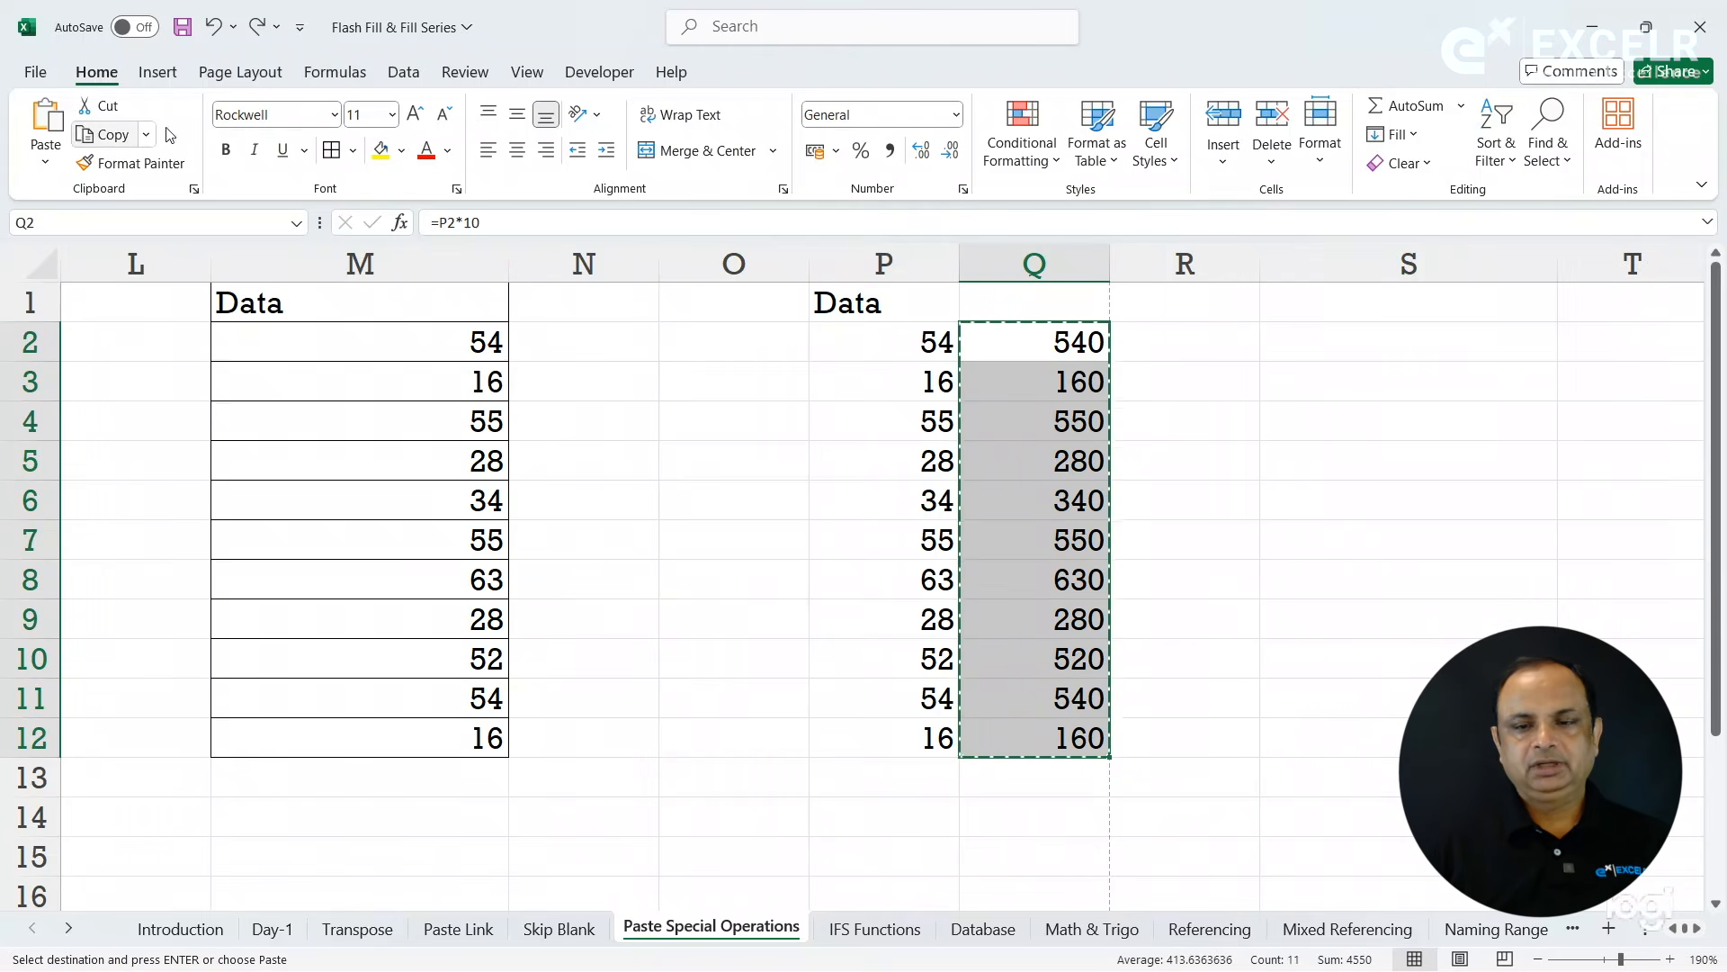
pyautogui.click(1341, 330)
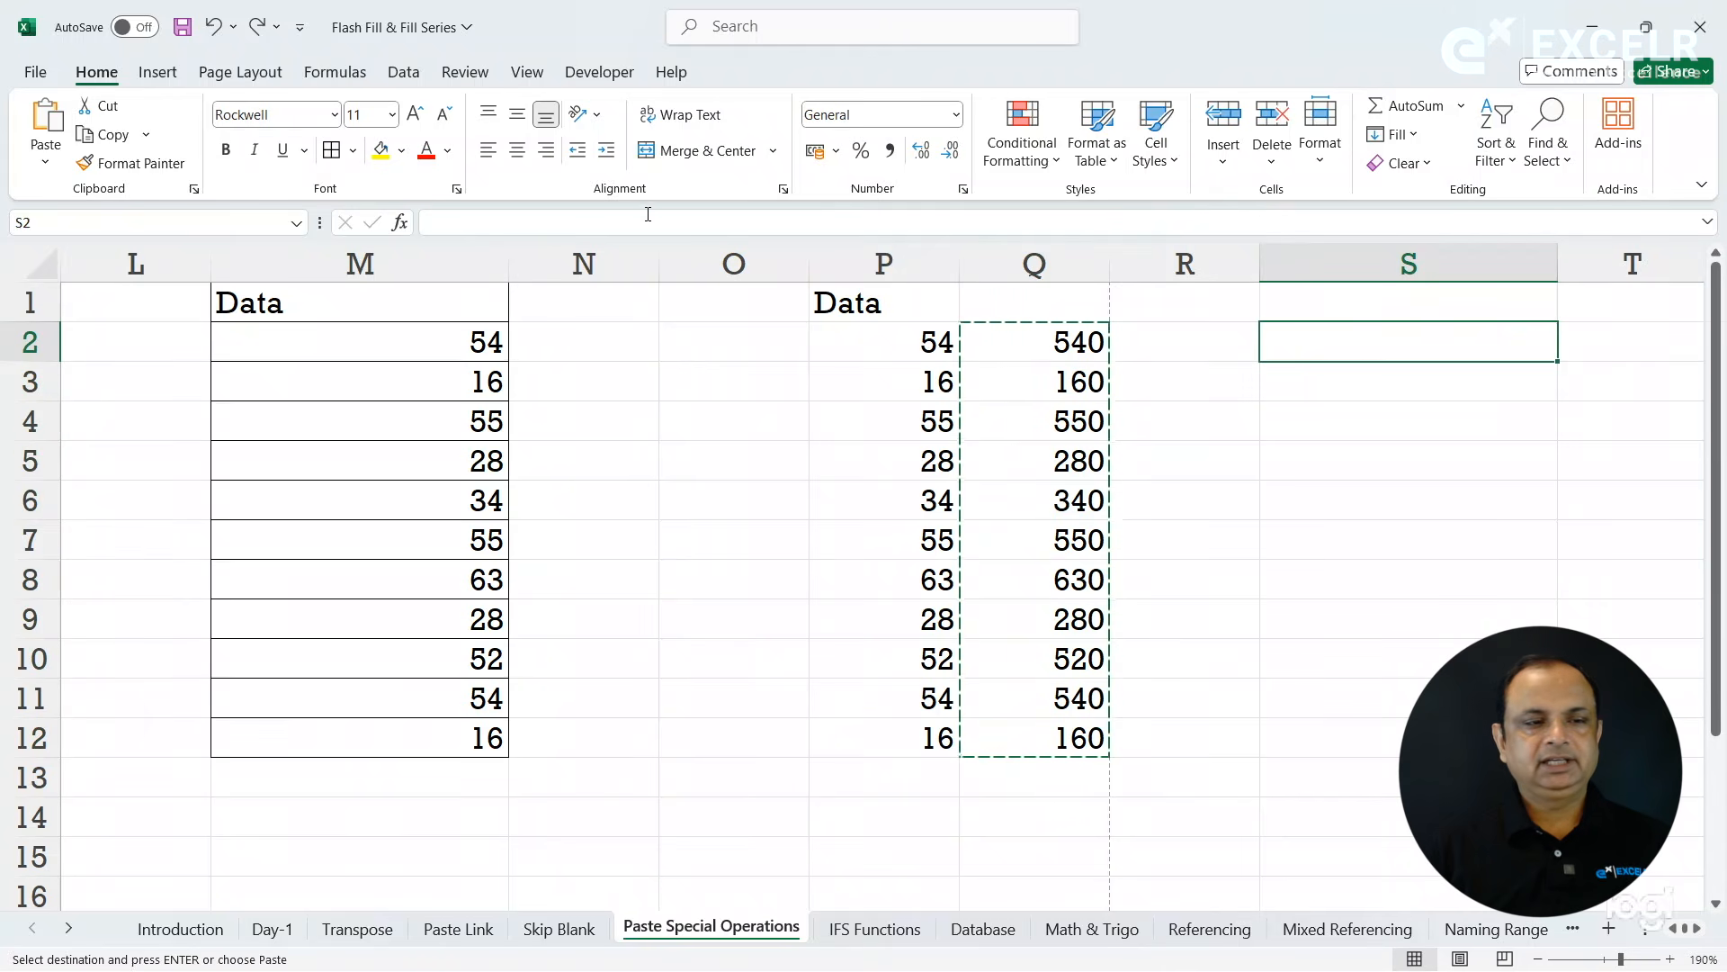
pyautogui.click(45, 160)
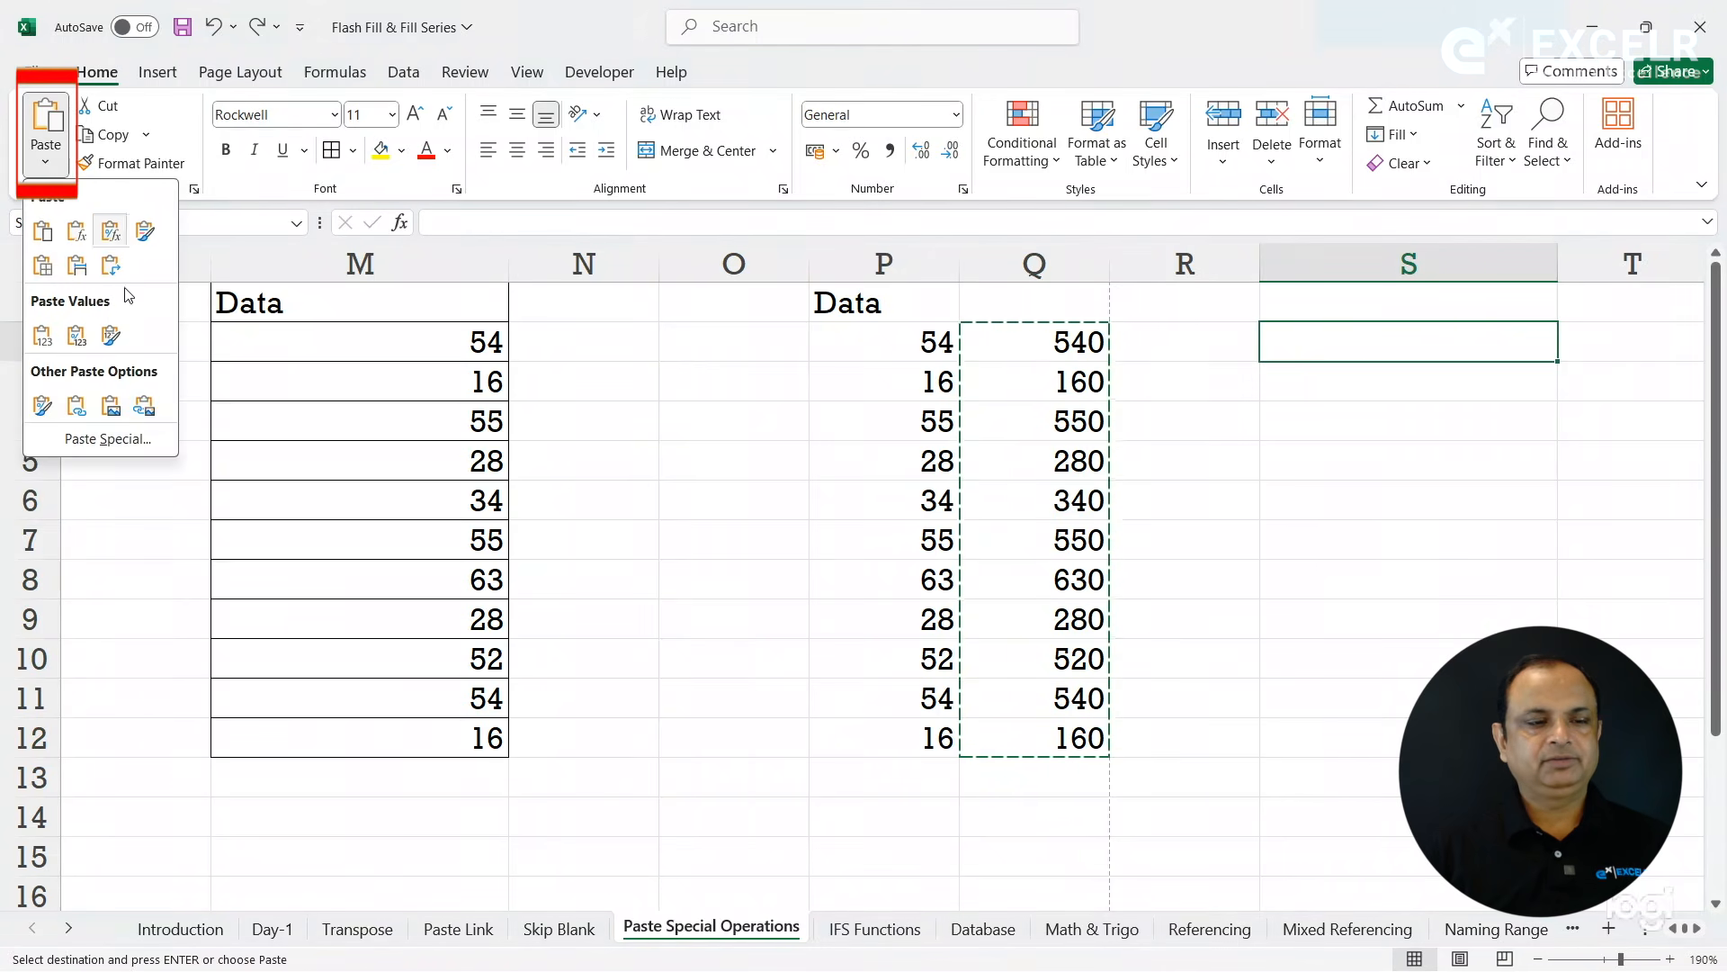
pyautogui.click(130, 441)
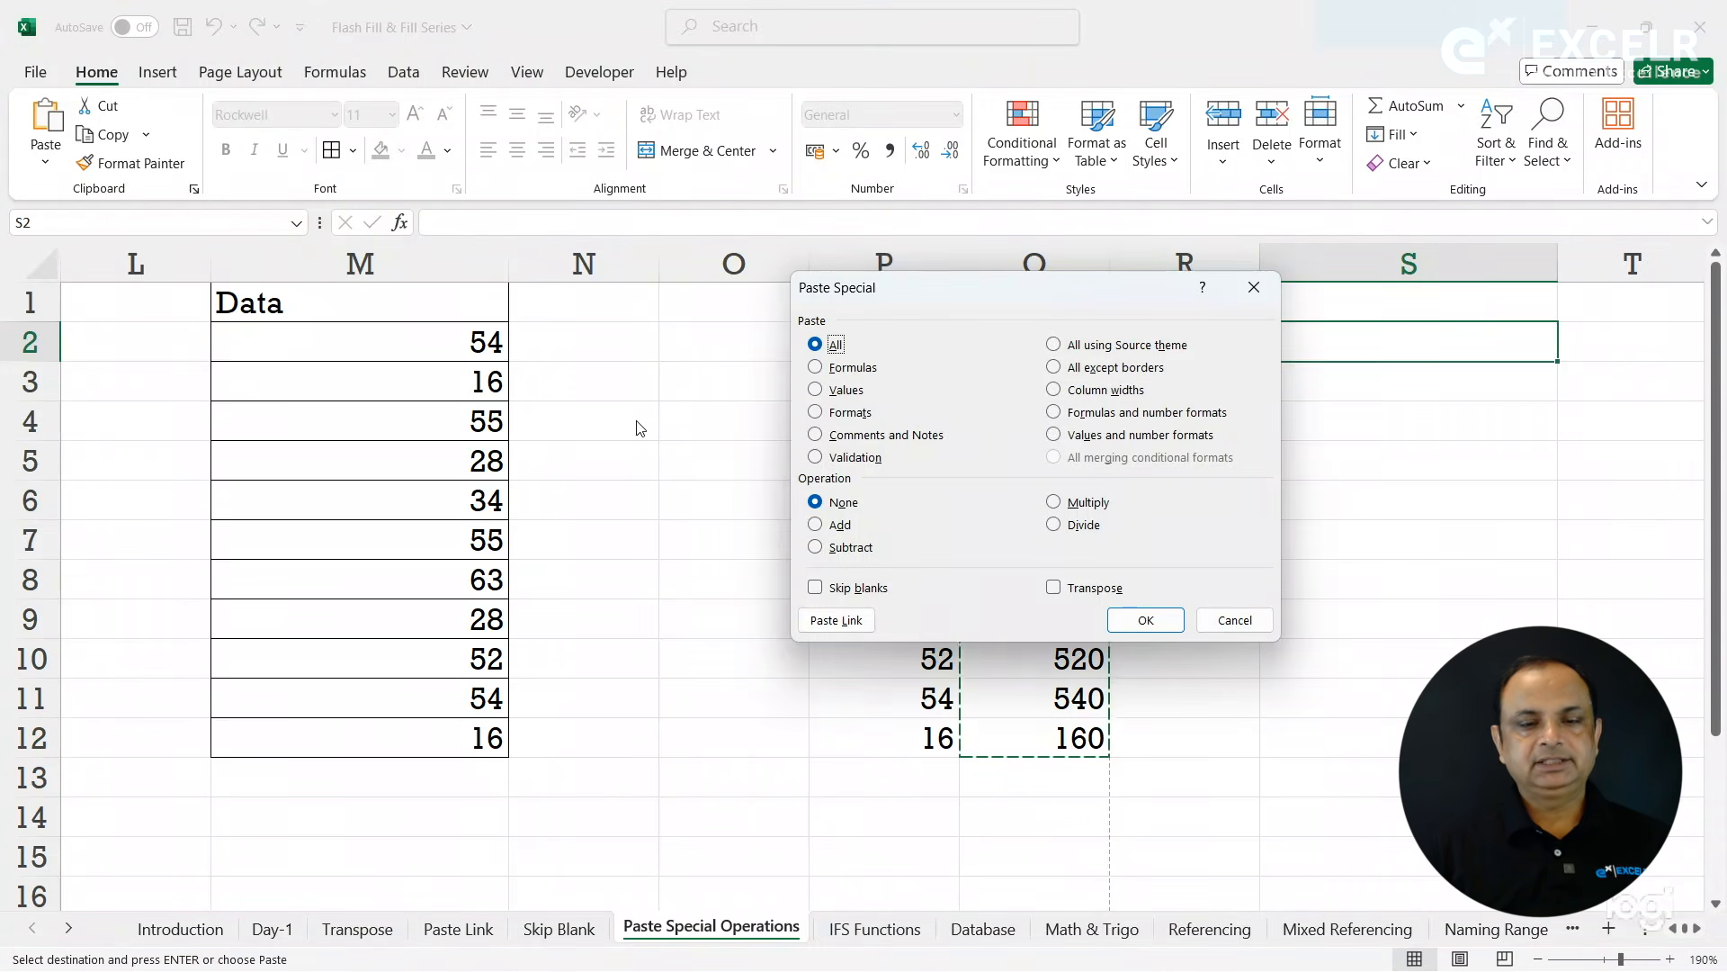
pyautogui.click(837, 390)
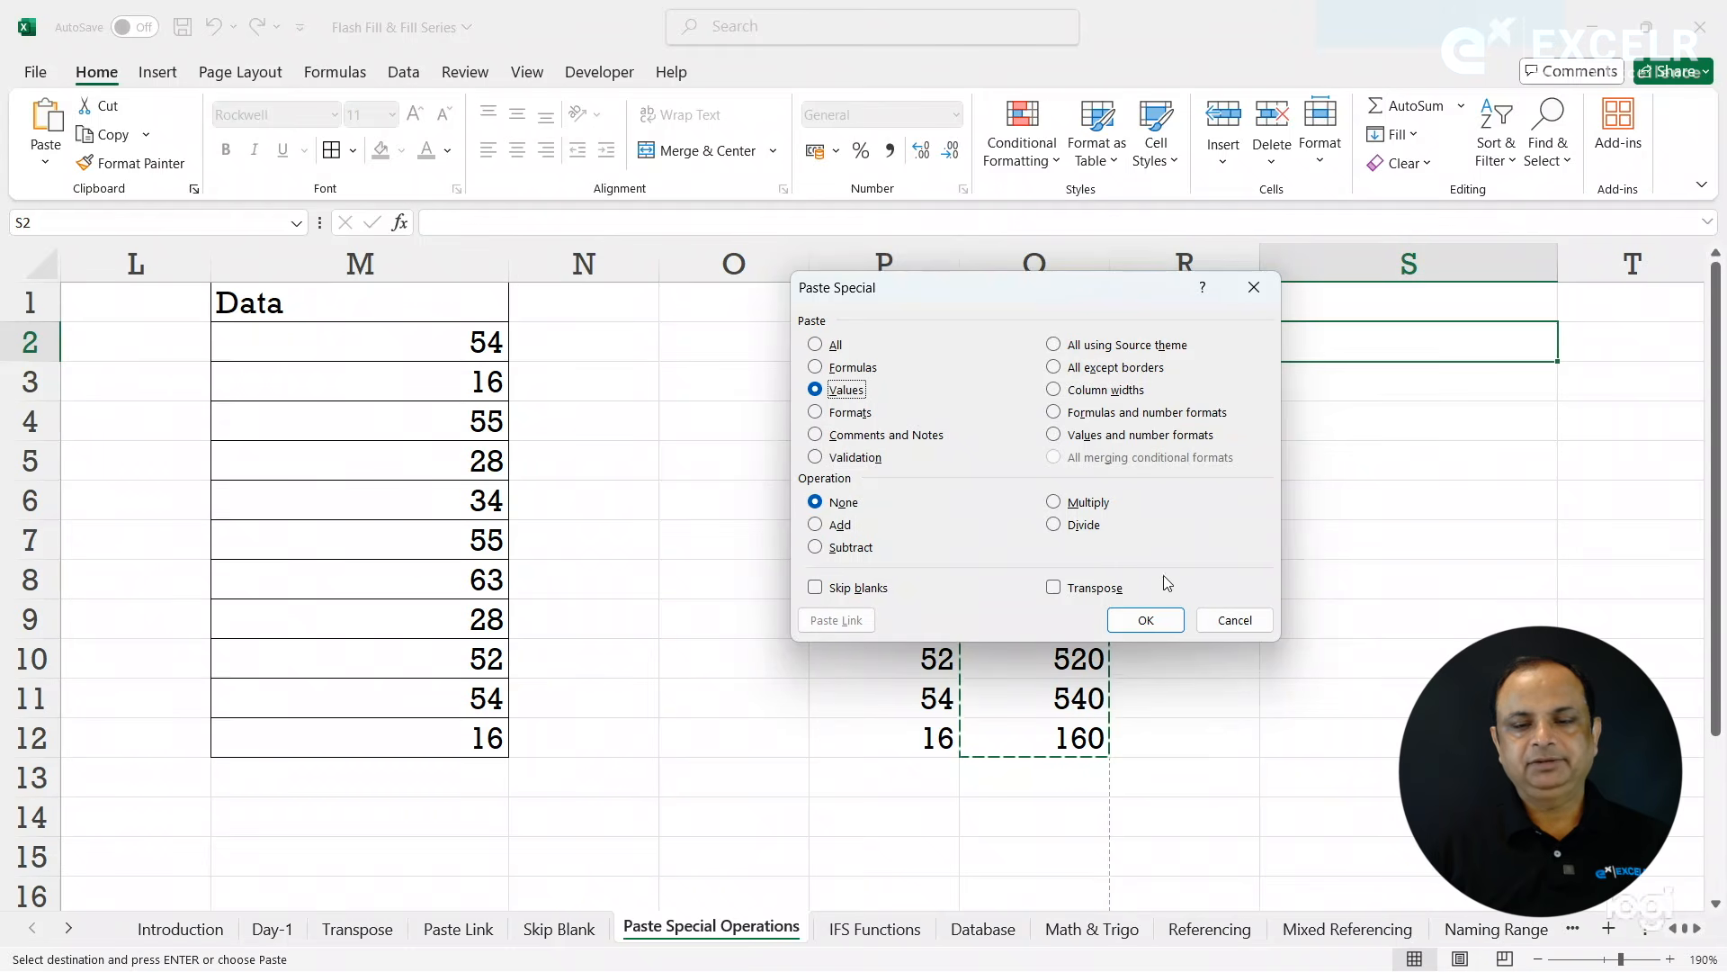
pyautogui.click(1145, 620)
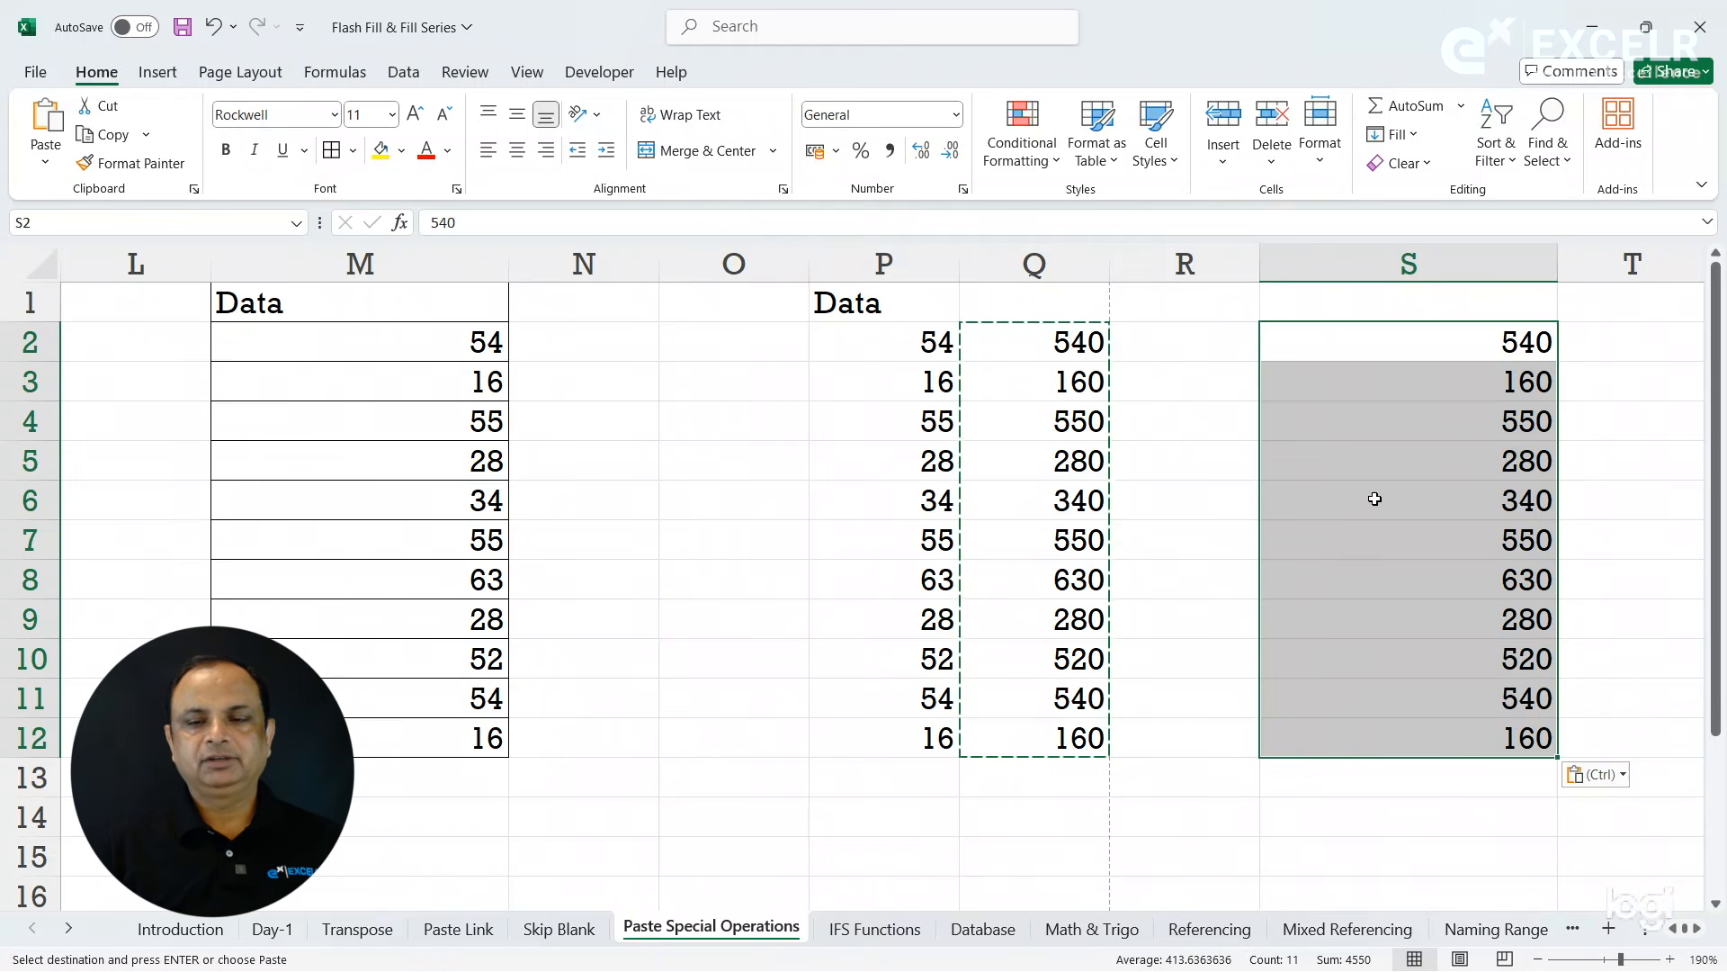
pyautogui.click(1336, 453)
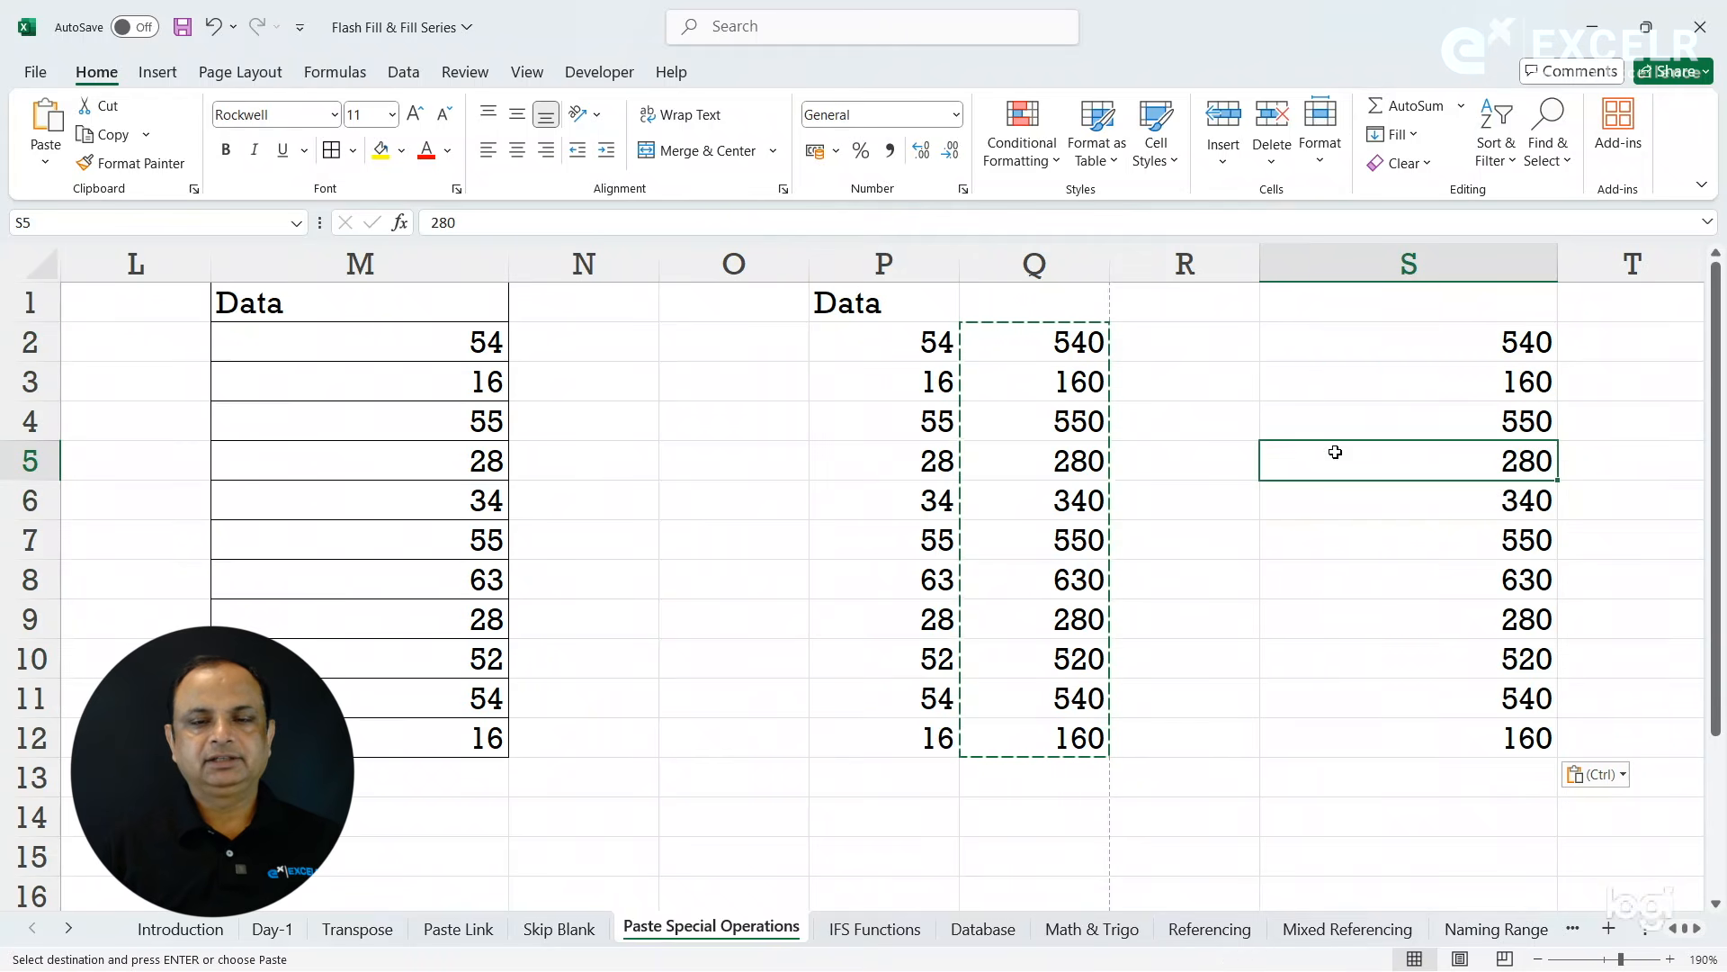
# - Review the Paste Special options for a paste at N2, then close the dialog without pasting and end the copy
pyautogui.click(728, 381)
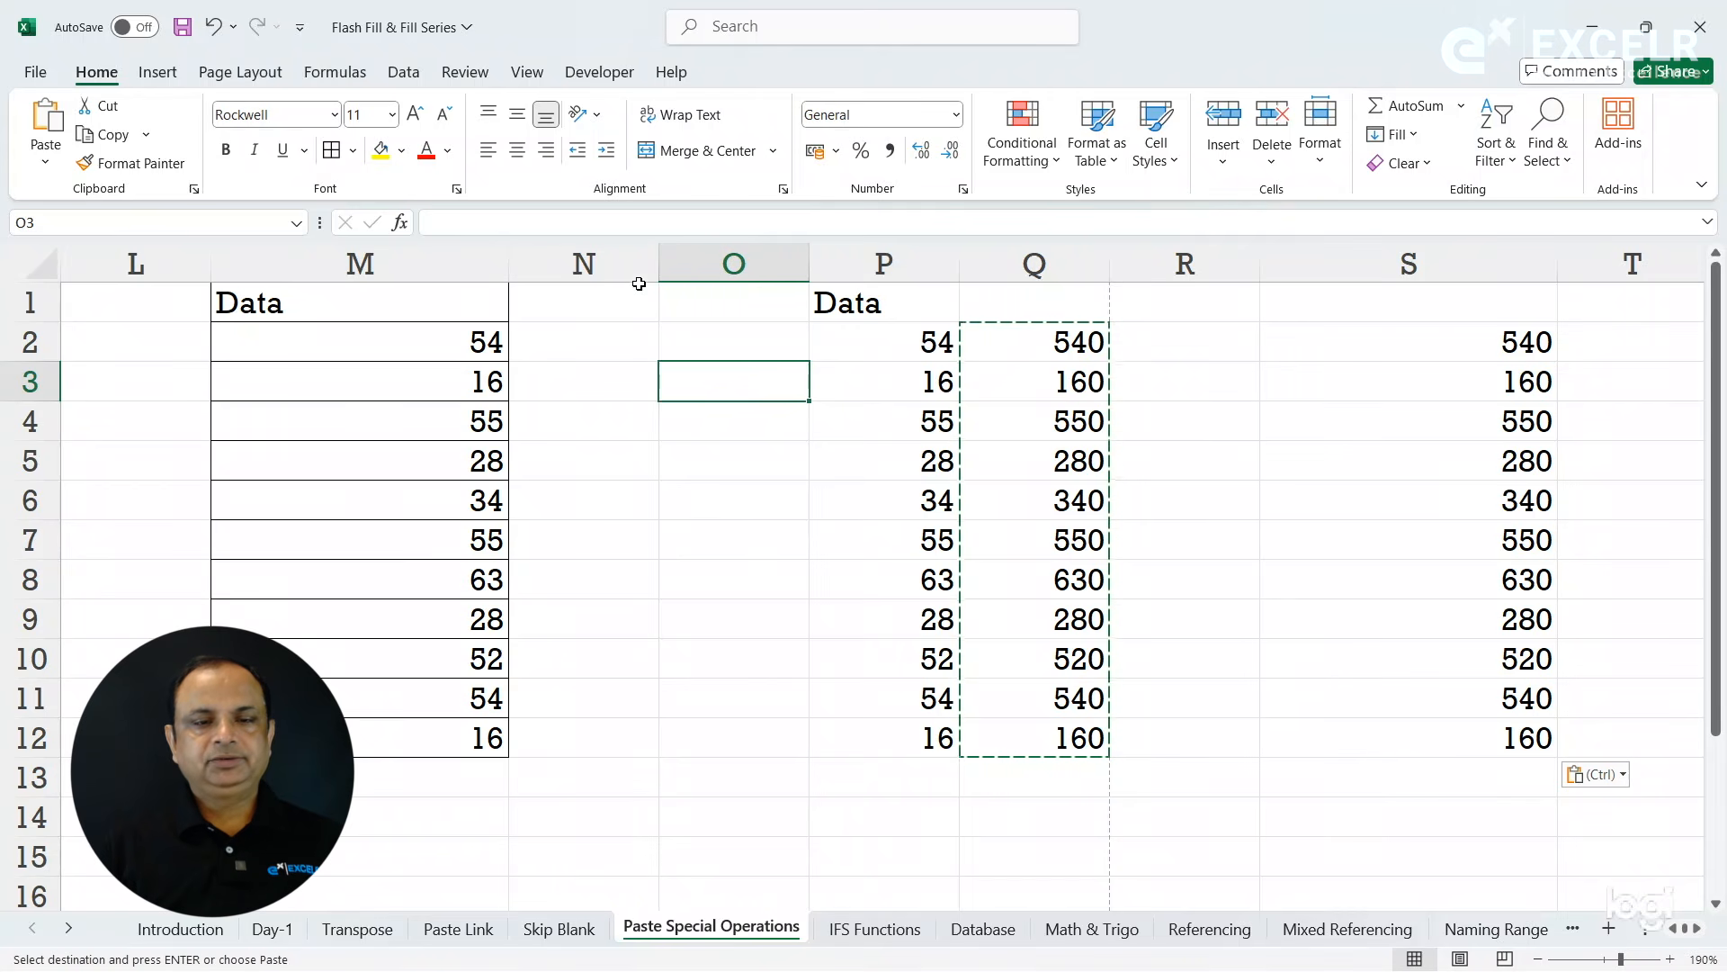
pyautogui.click(638, 393)
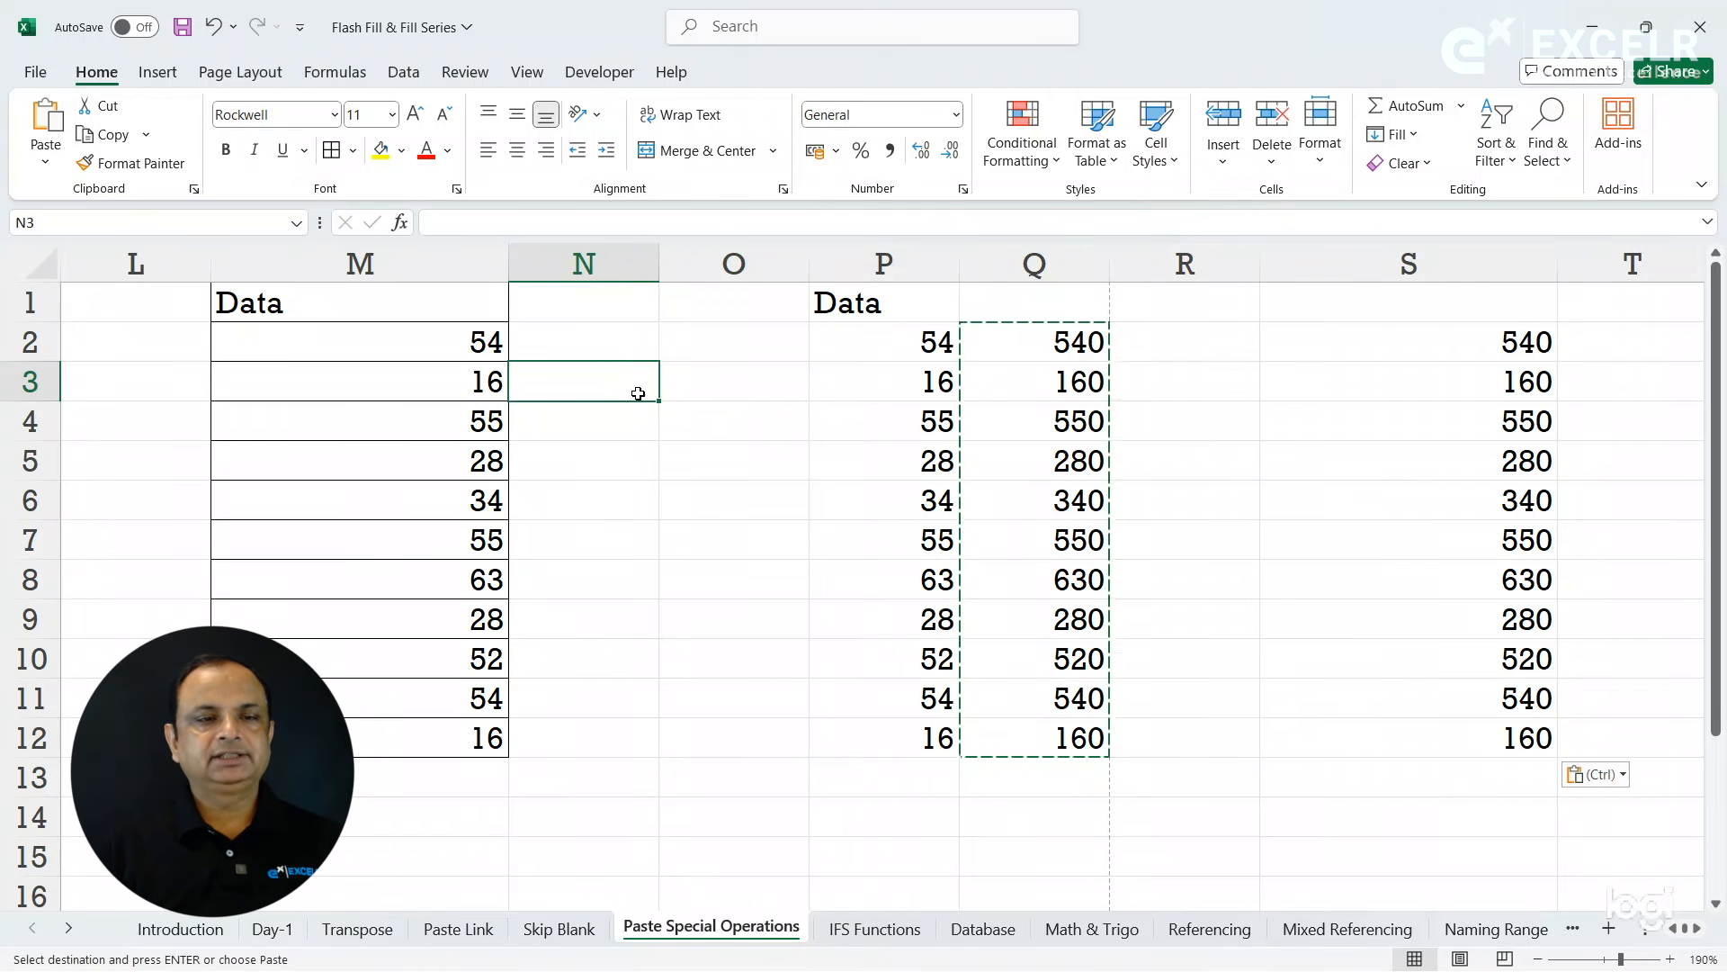
pyautogui.click(611, 343)
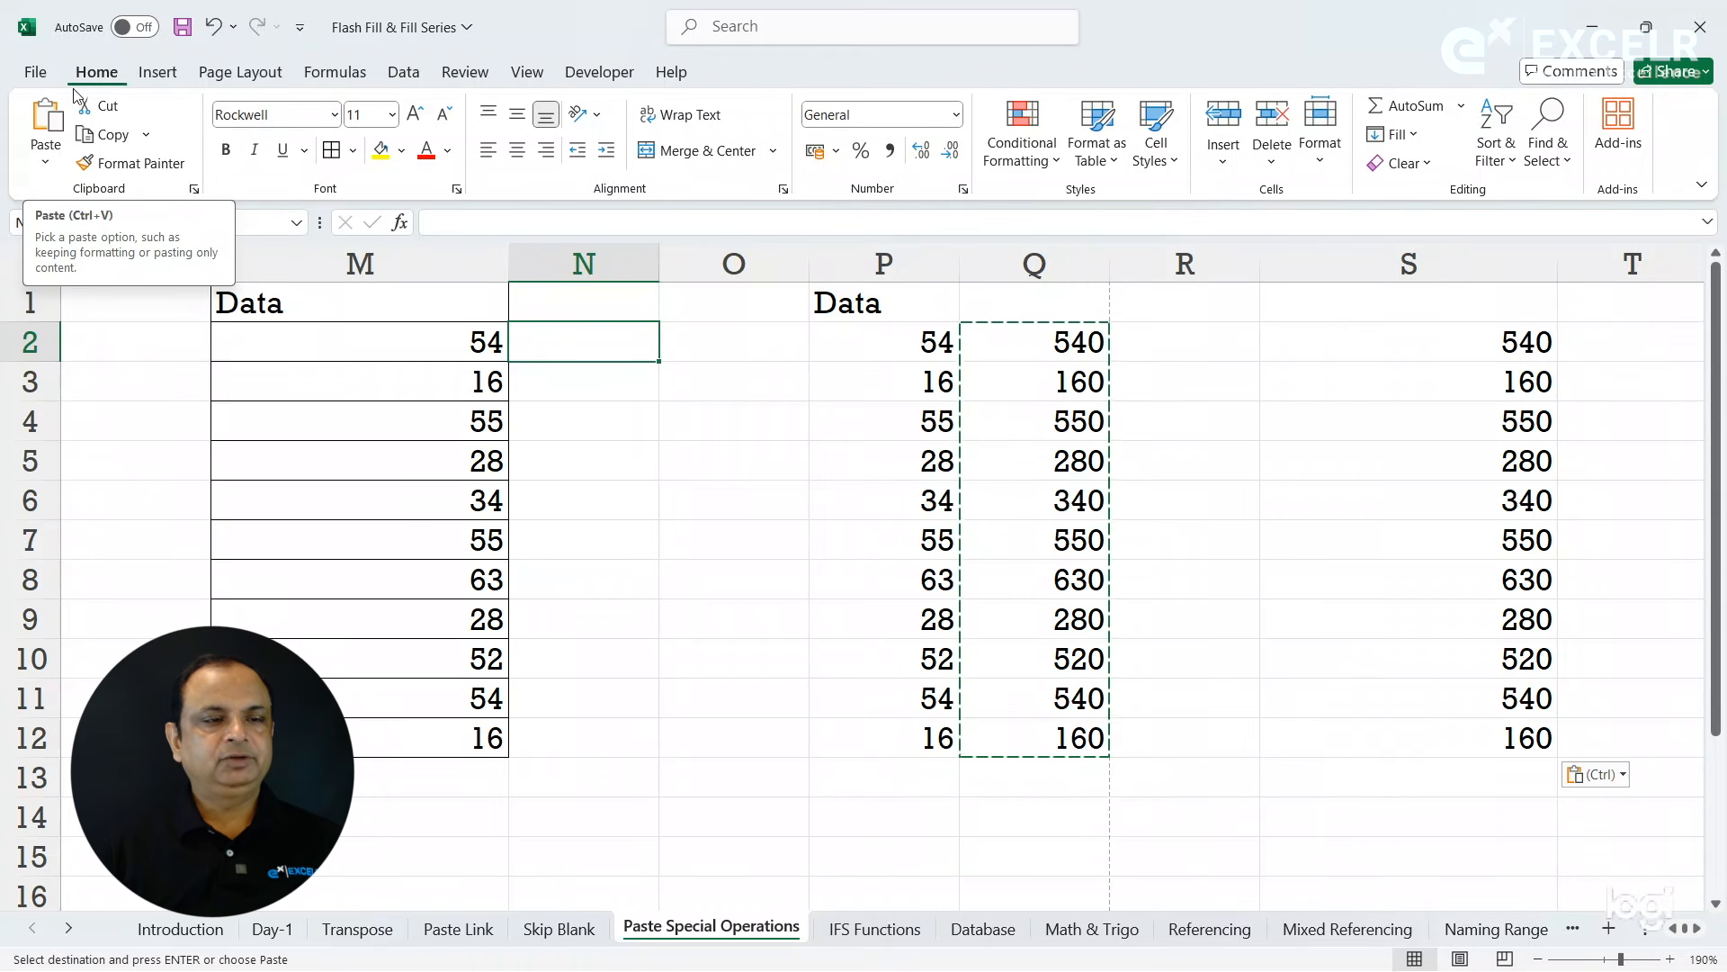
pyautogui.click(57, 162)
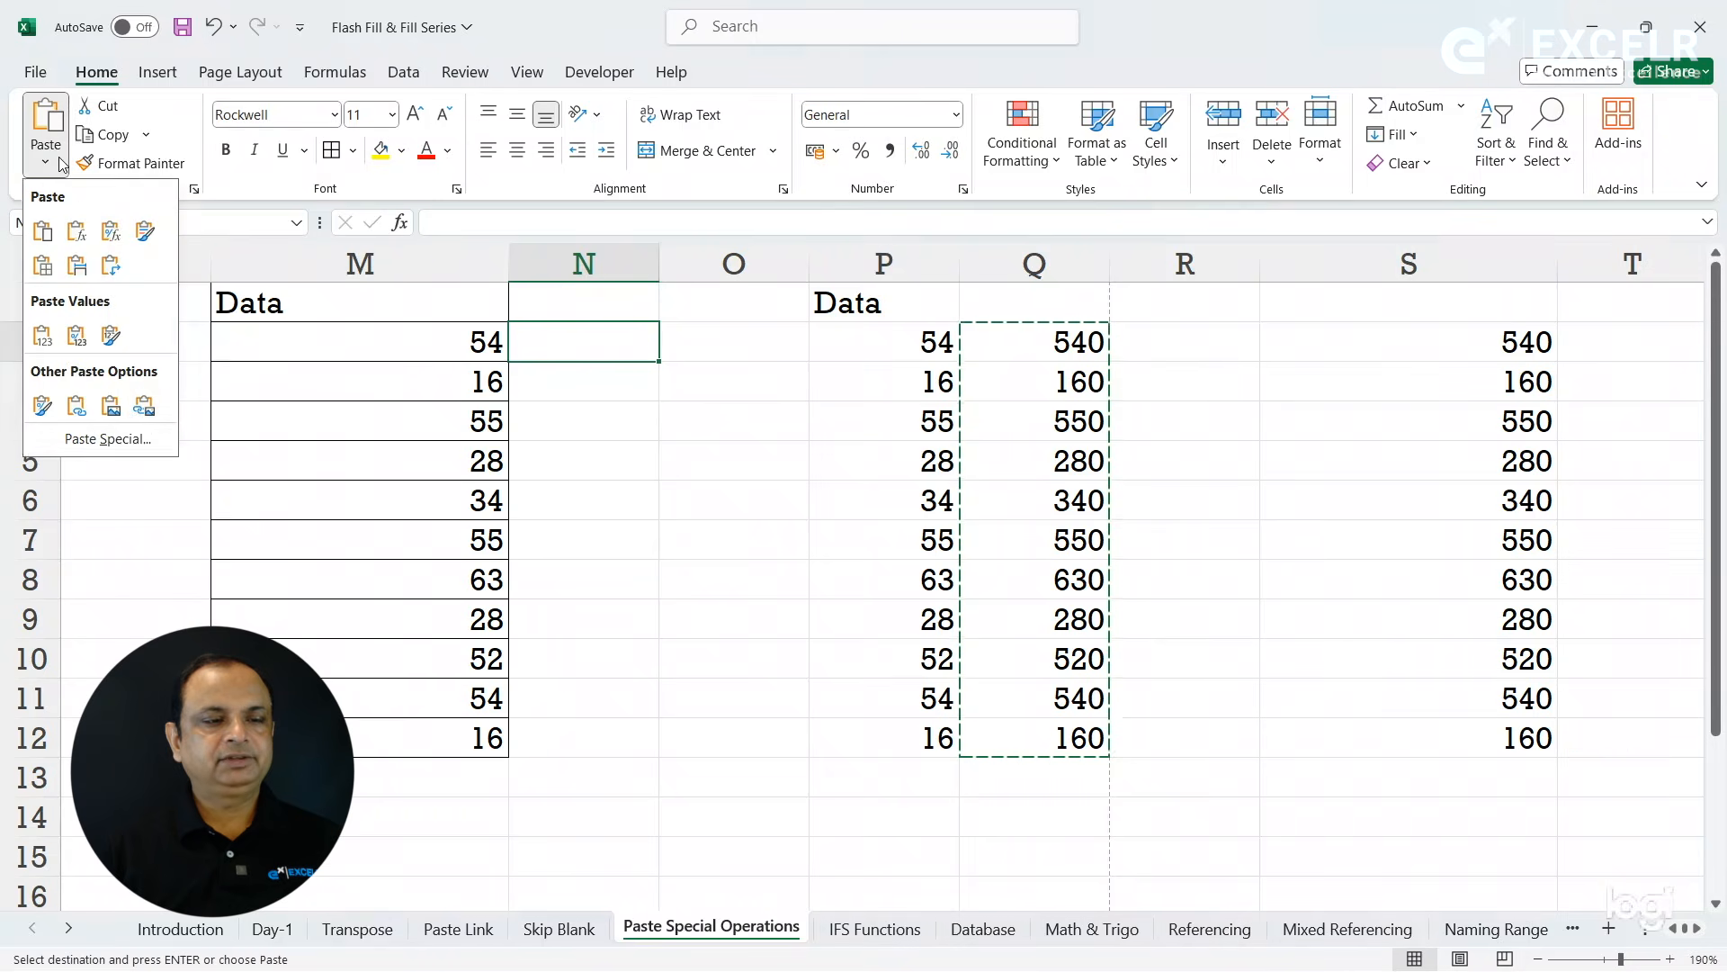
pyautogui.click(108, 438)
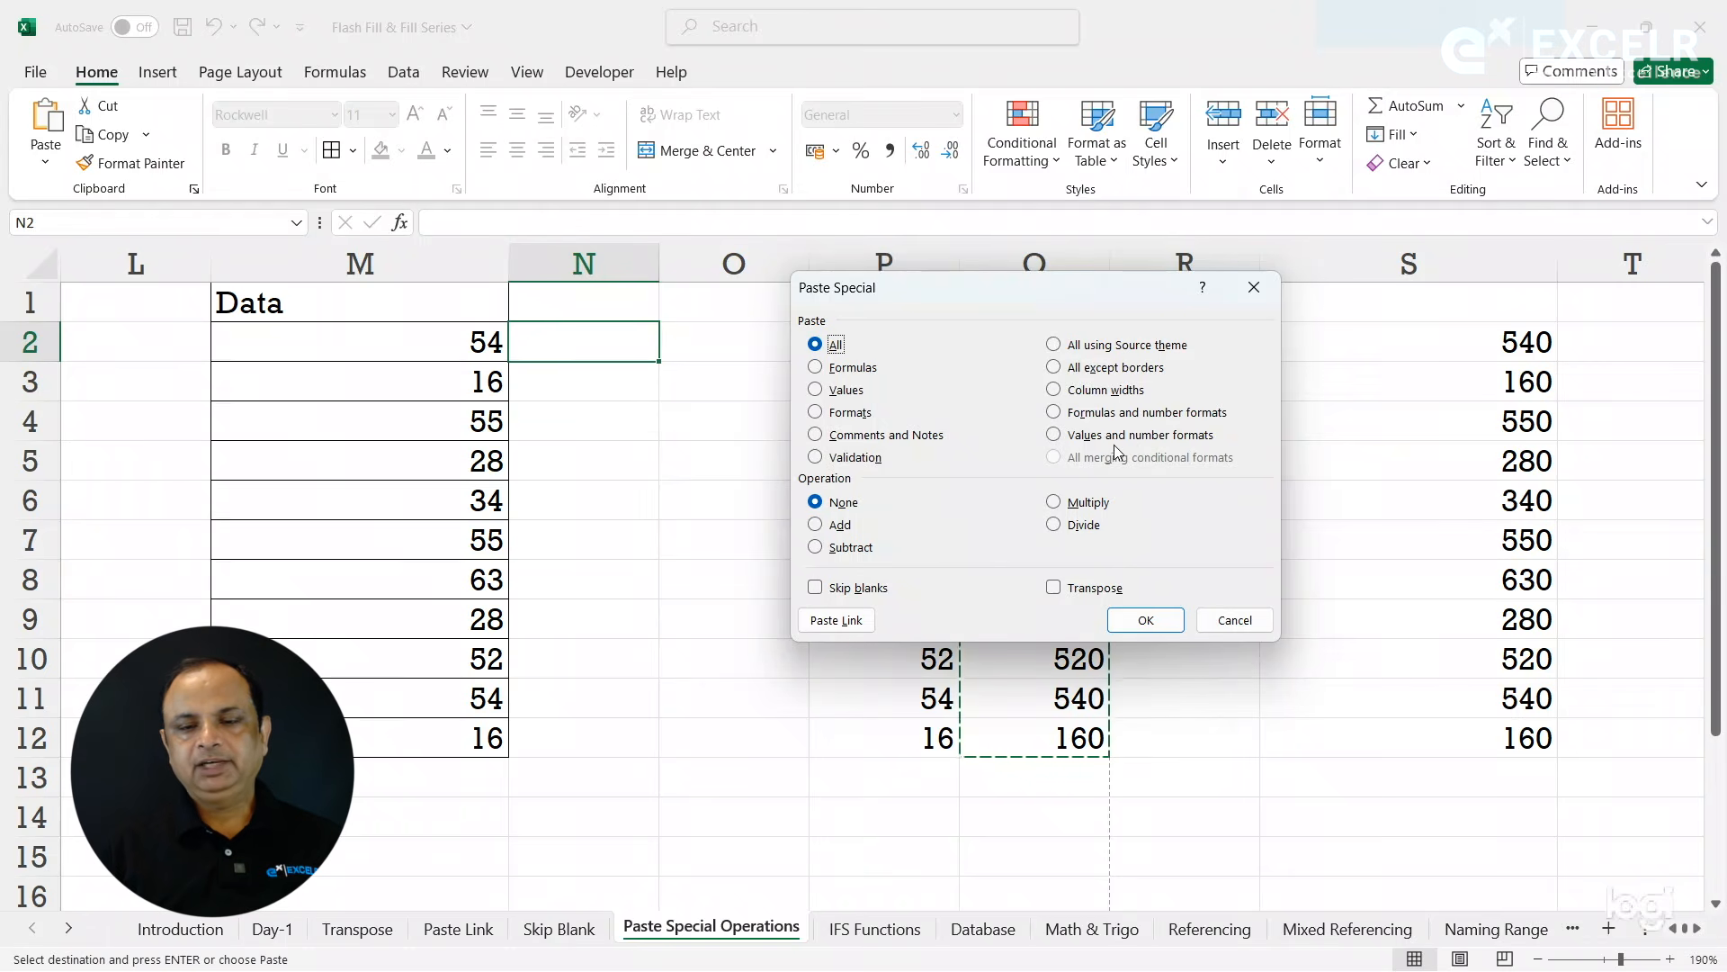
pyautogui.click(1235, 620)
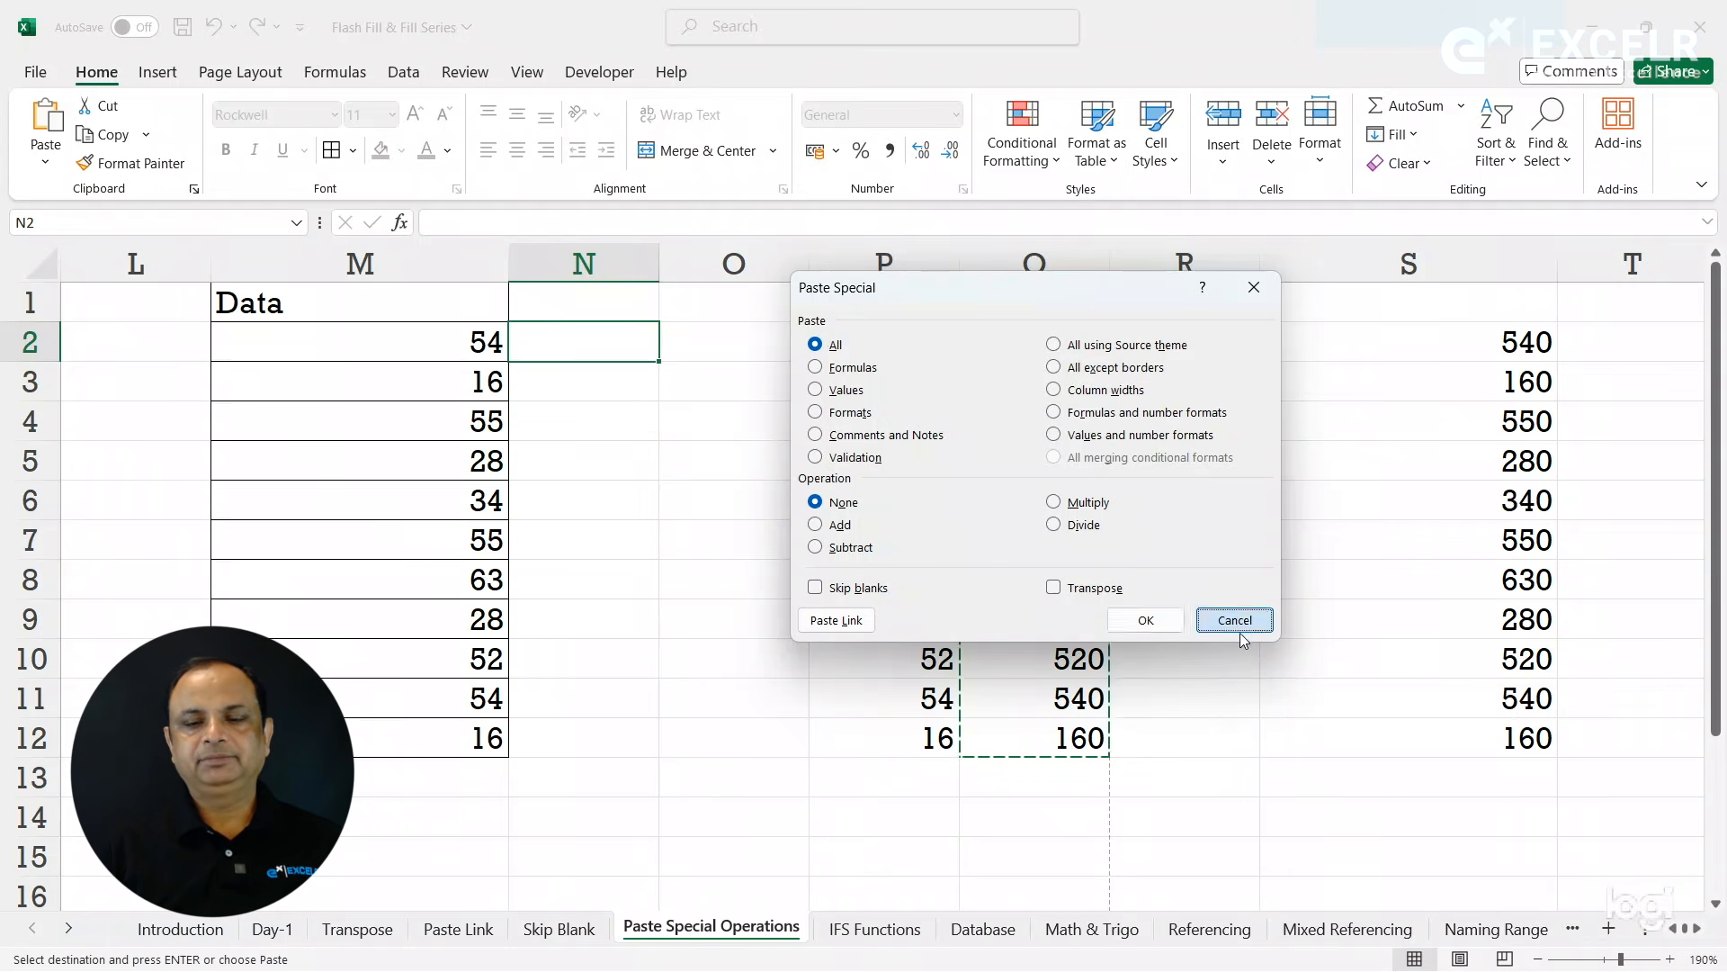
pyautogui.press('Escape')
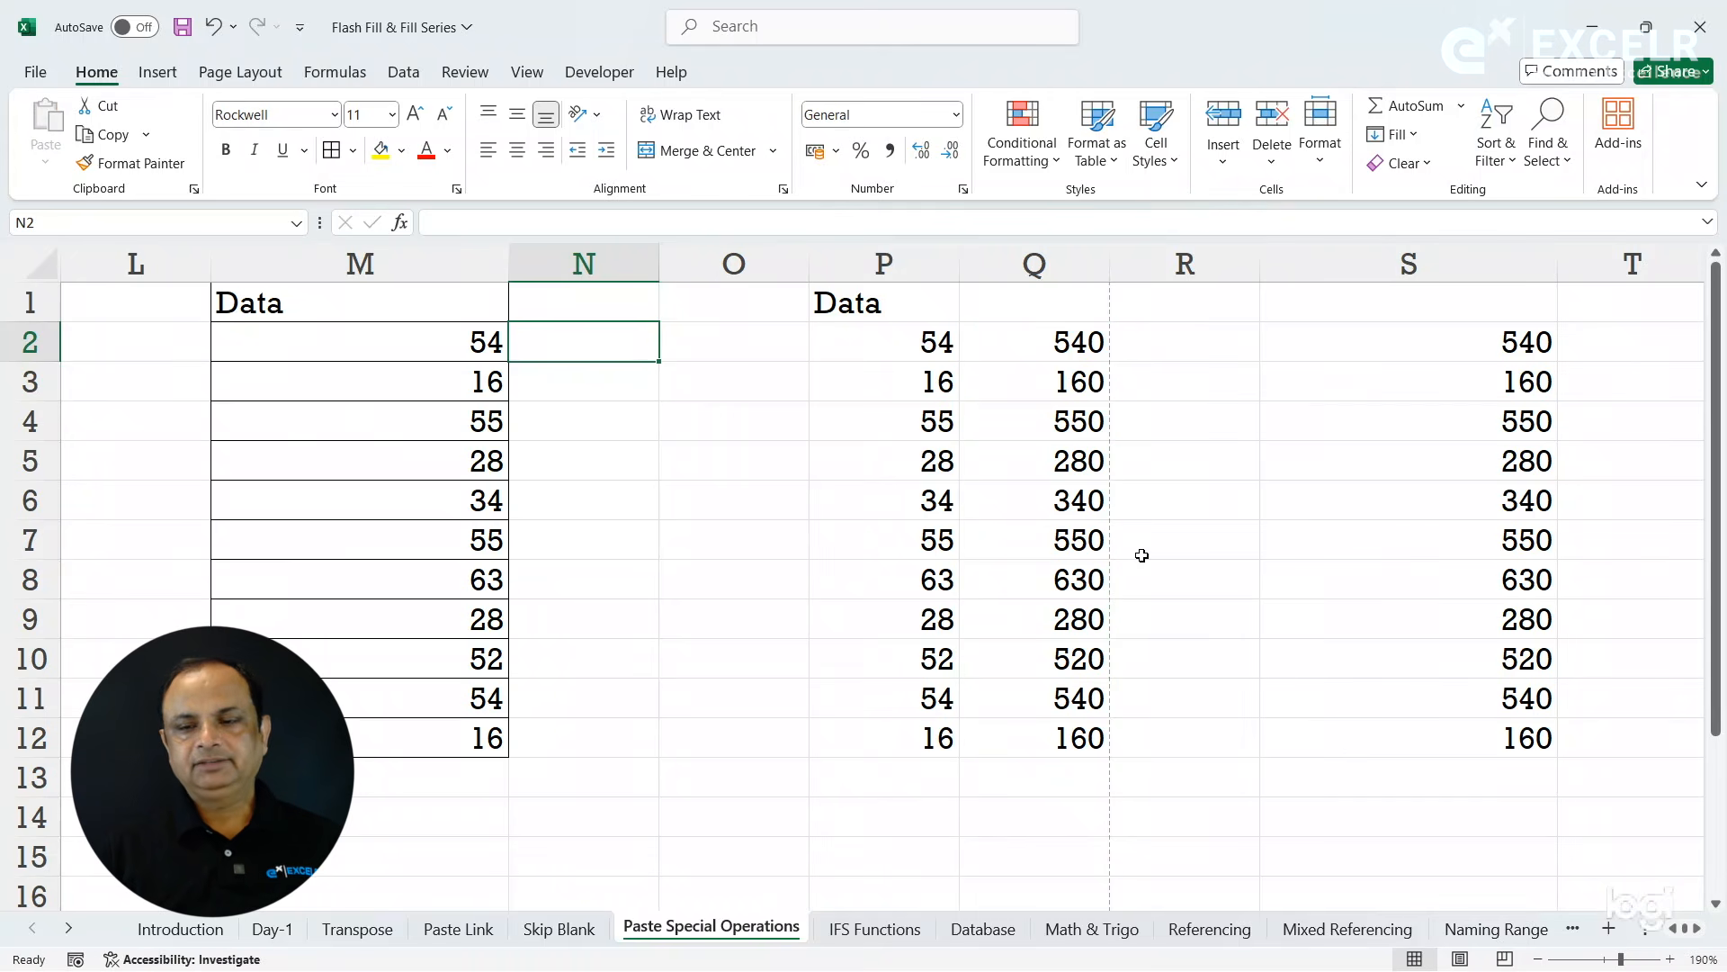
# - Apply the ₹ English (India) accounting format to S2:S12 and check its settings in Format Cells
pyautogui.click(1403, 358)
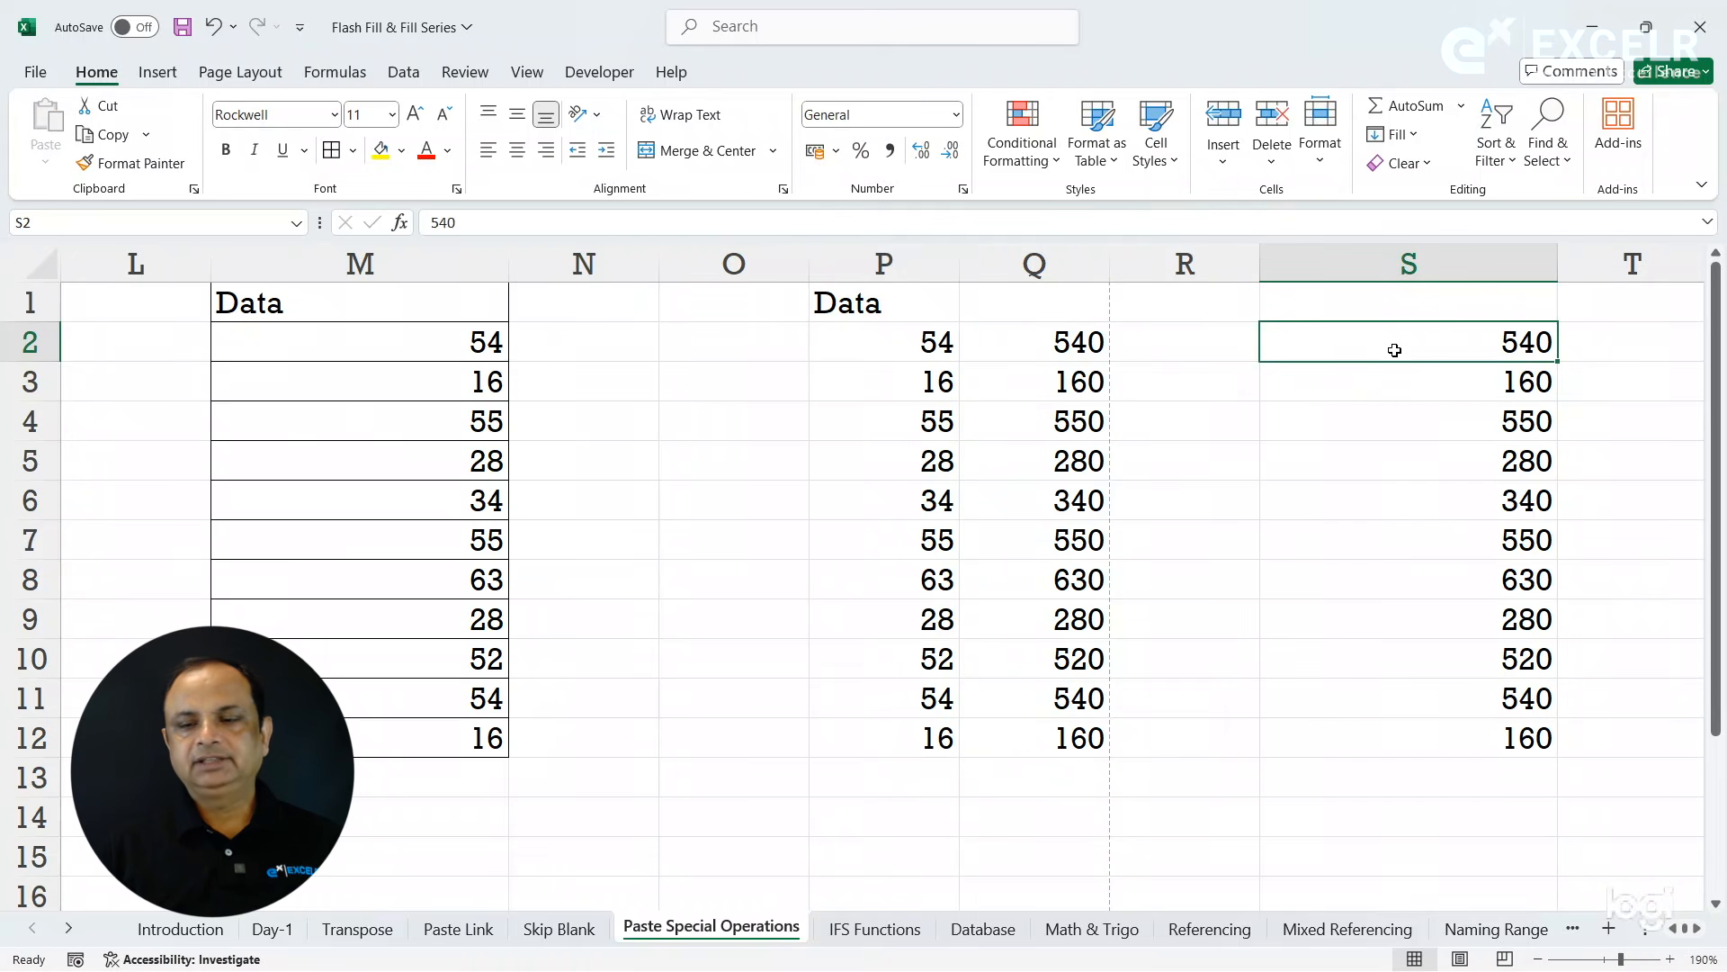
pyautogui.moveTo(1393, 349); pyautogui.dragTo(1431, 723)
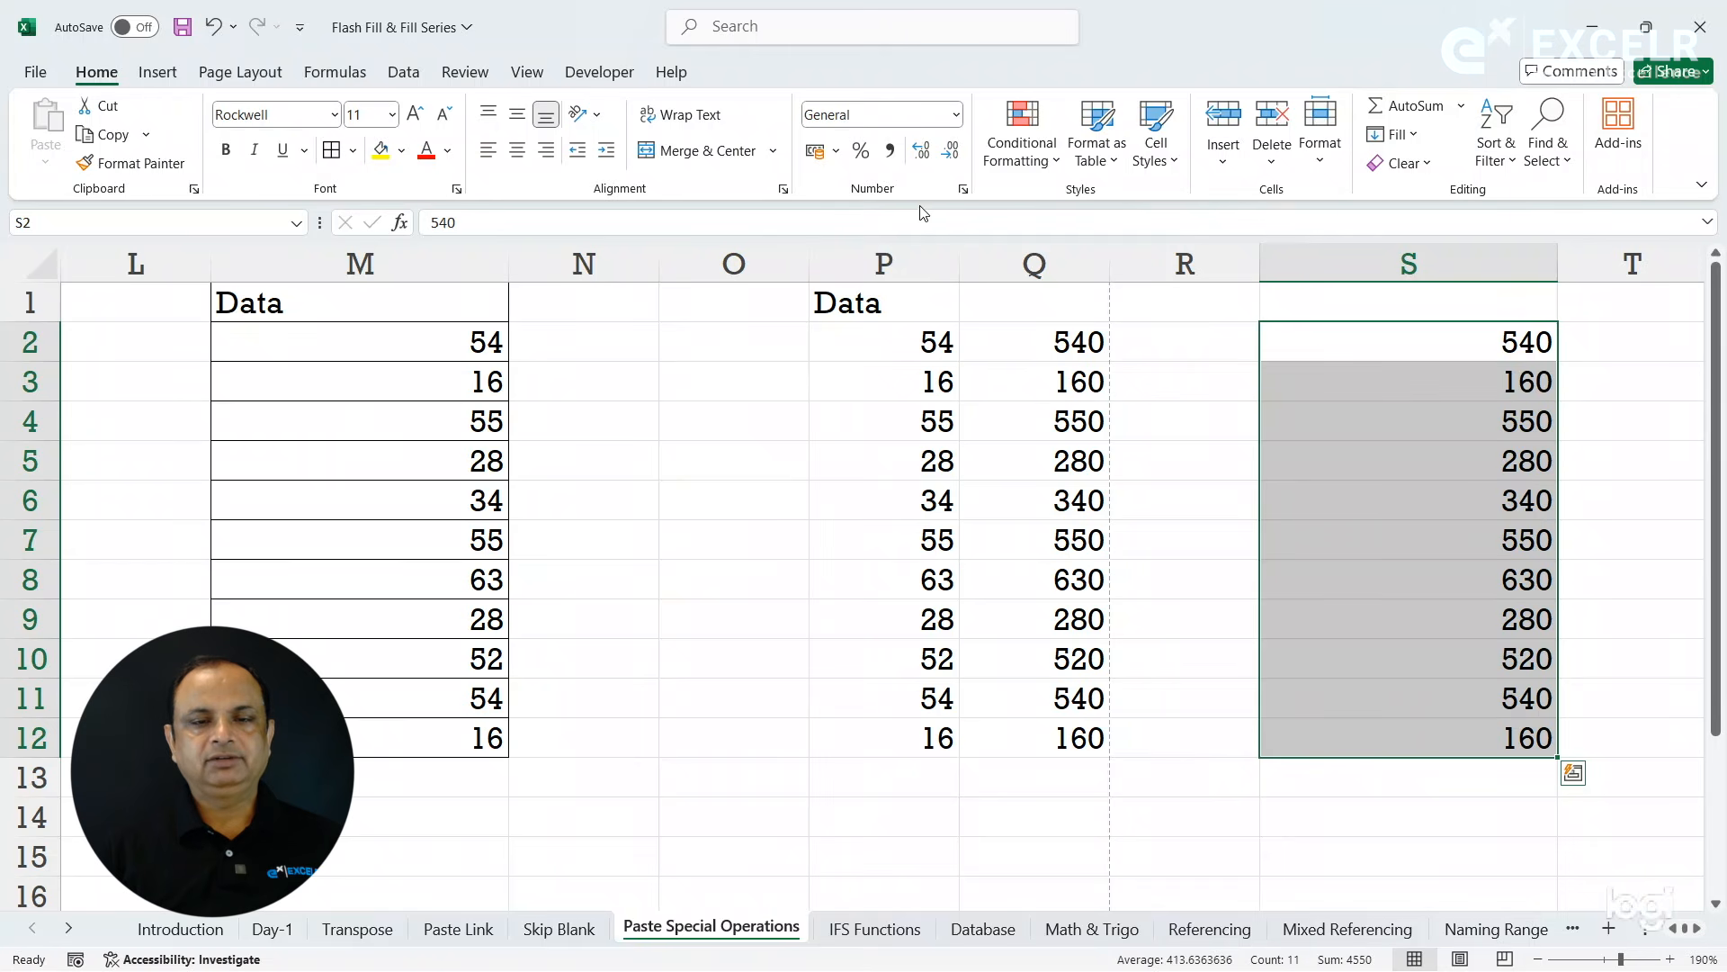
pyautogui.click(838, 152)
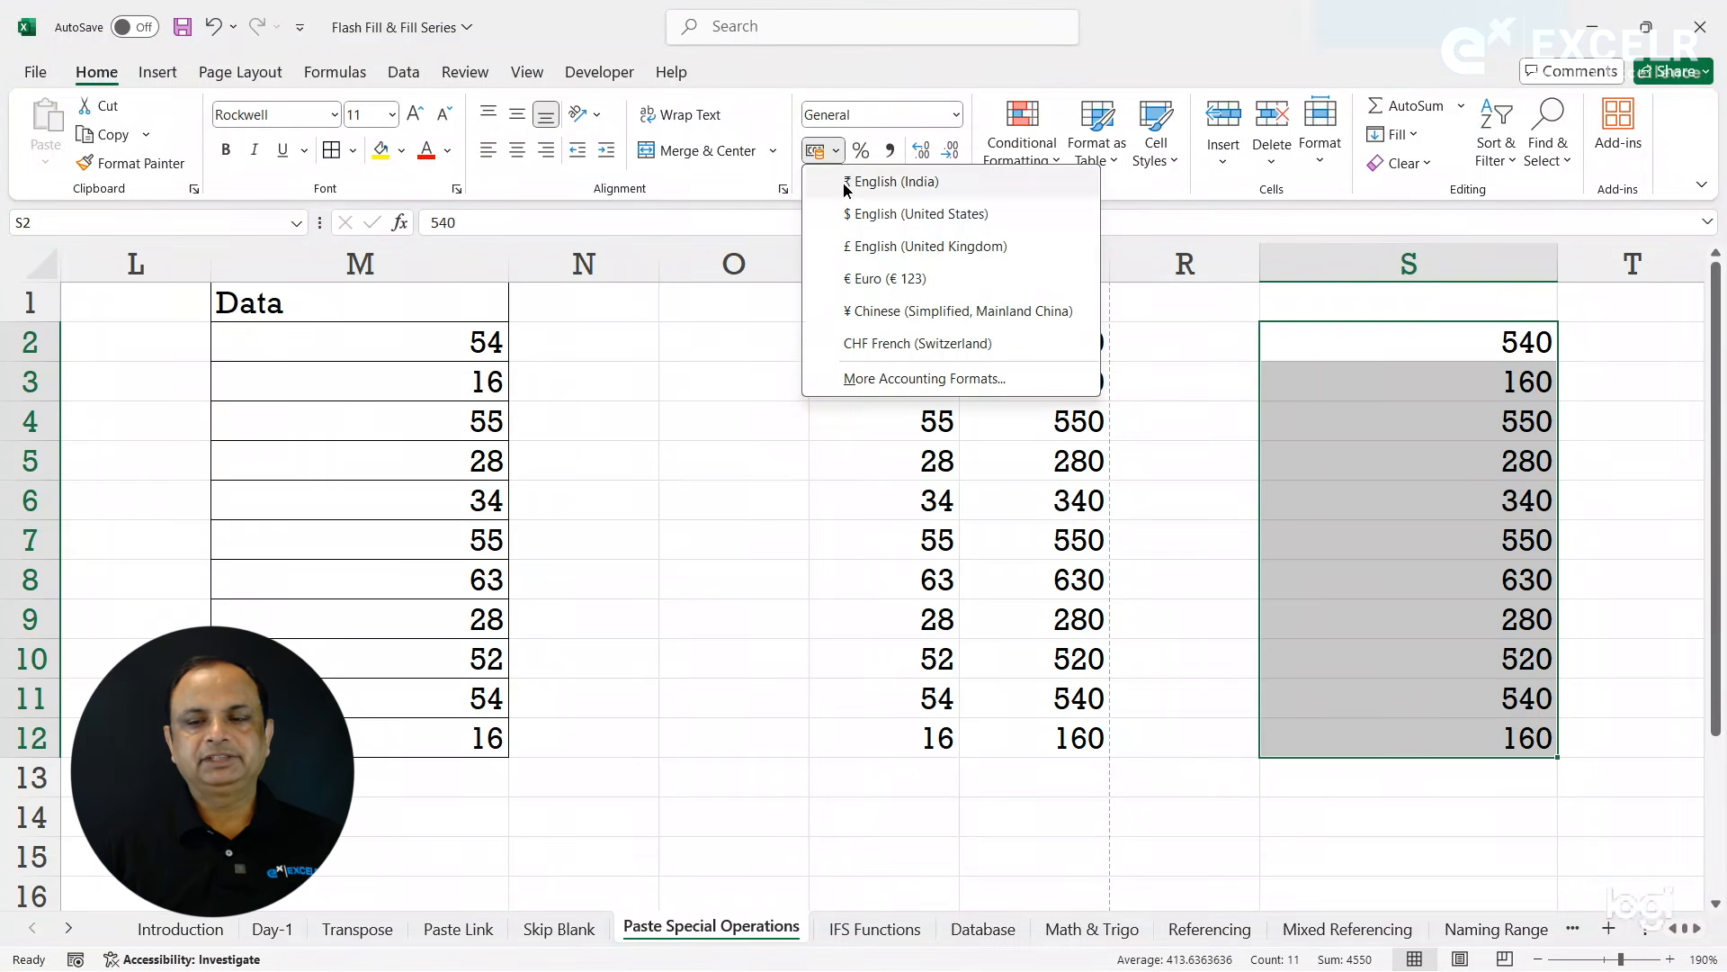
pyautogui.click(847, 182)
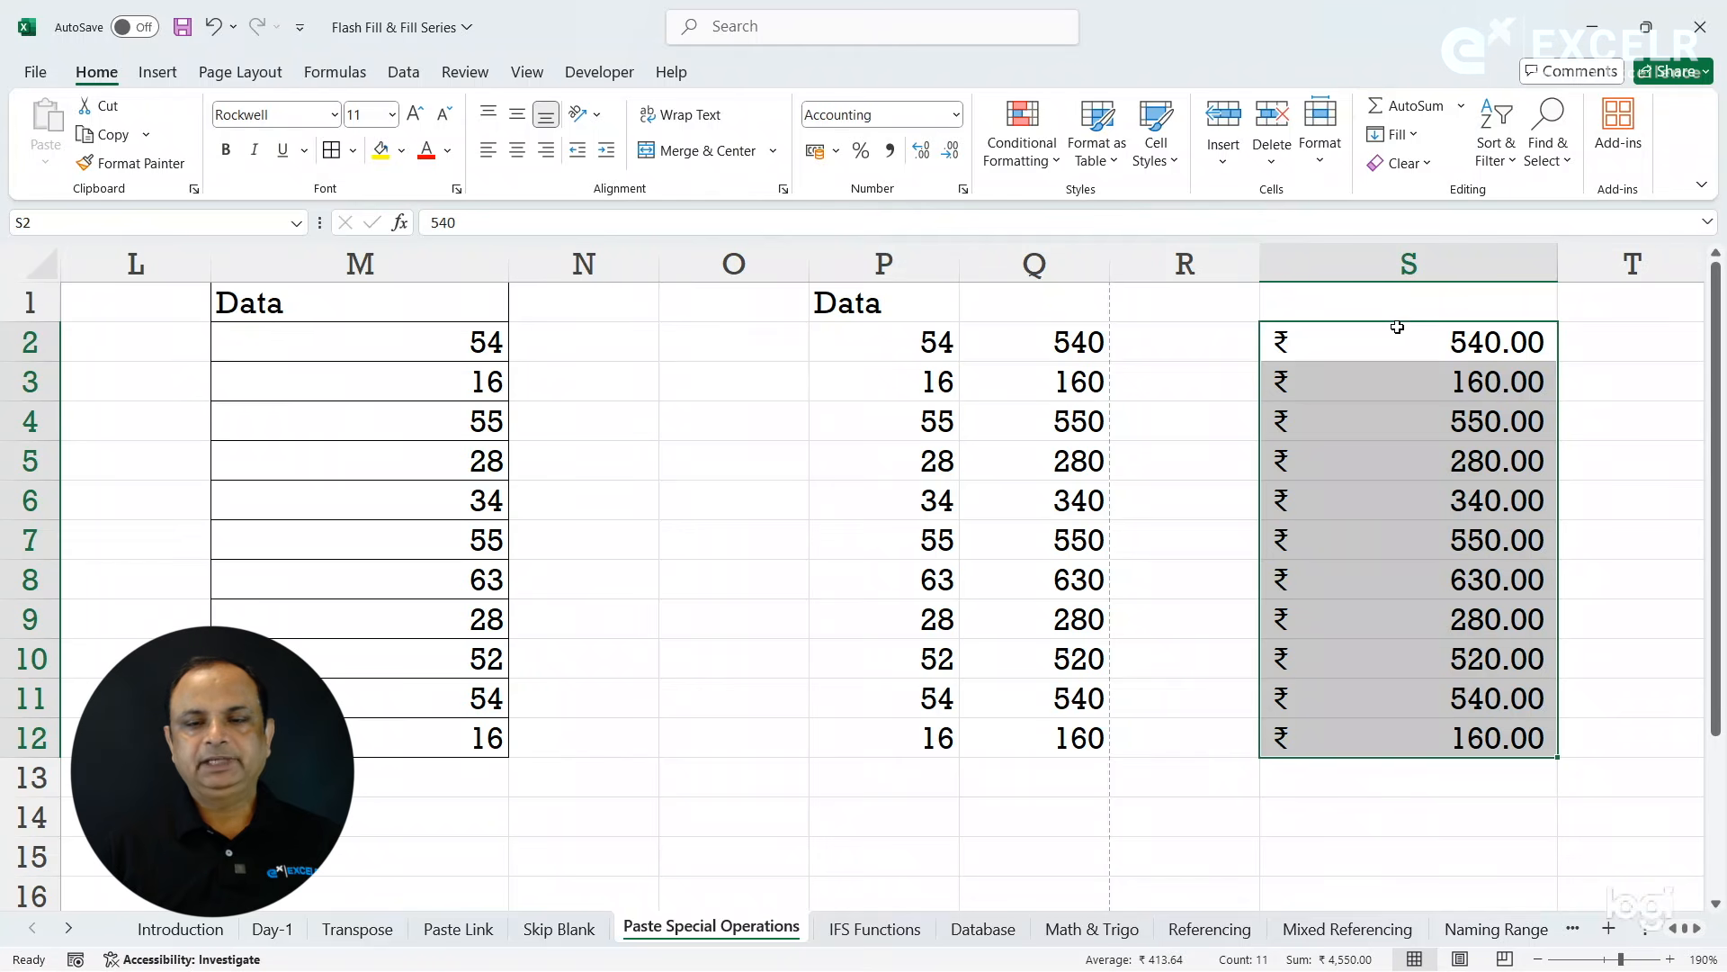
pyautogui.click(968, 195)
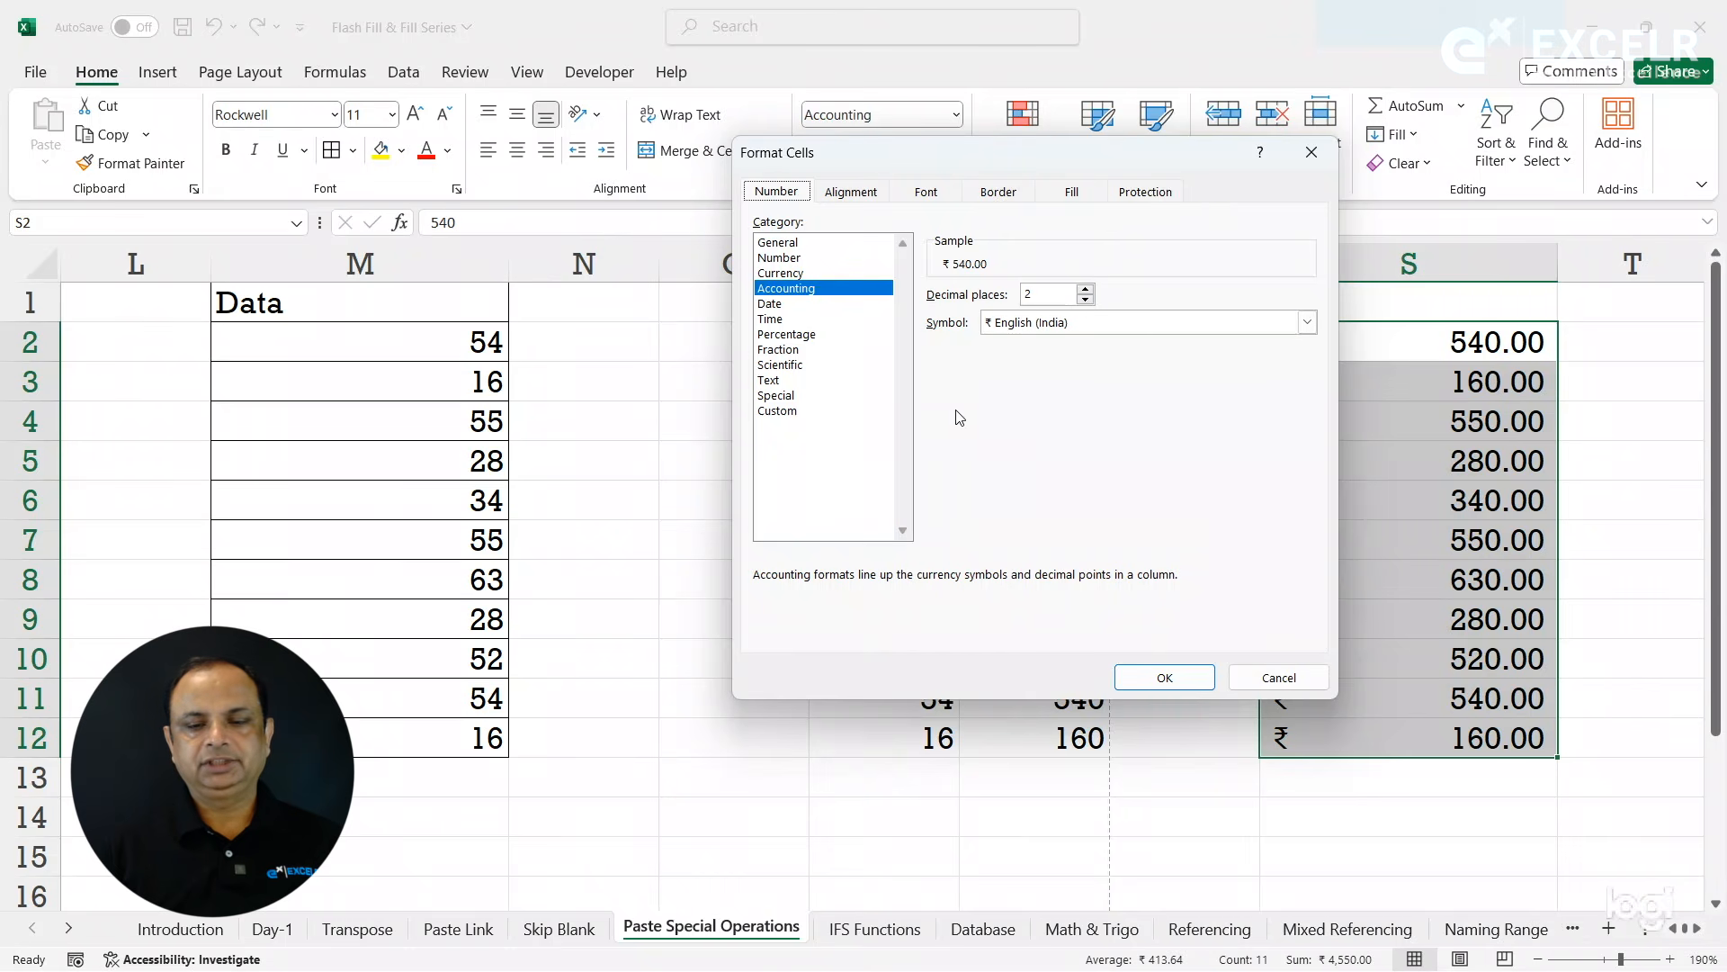
pyautogui.click(1264, 682)
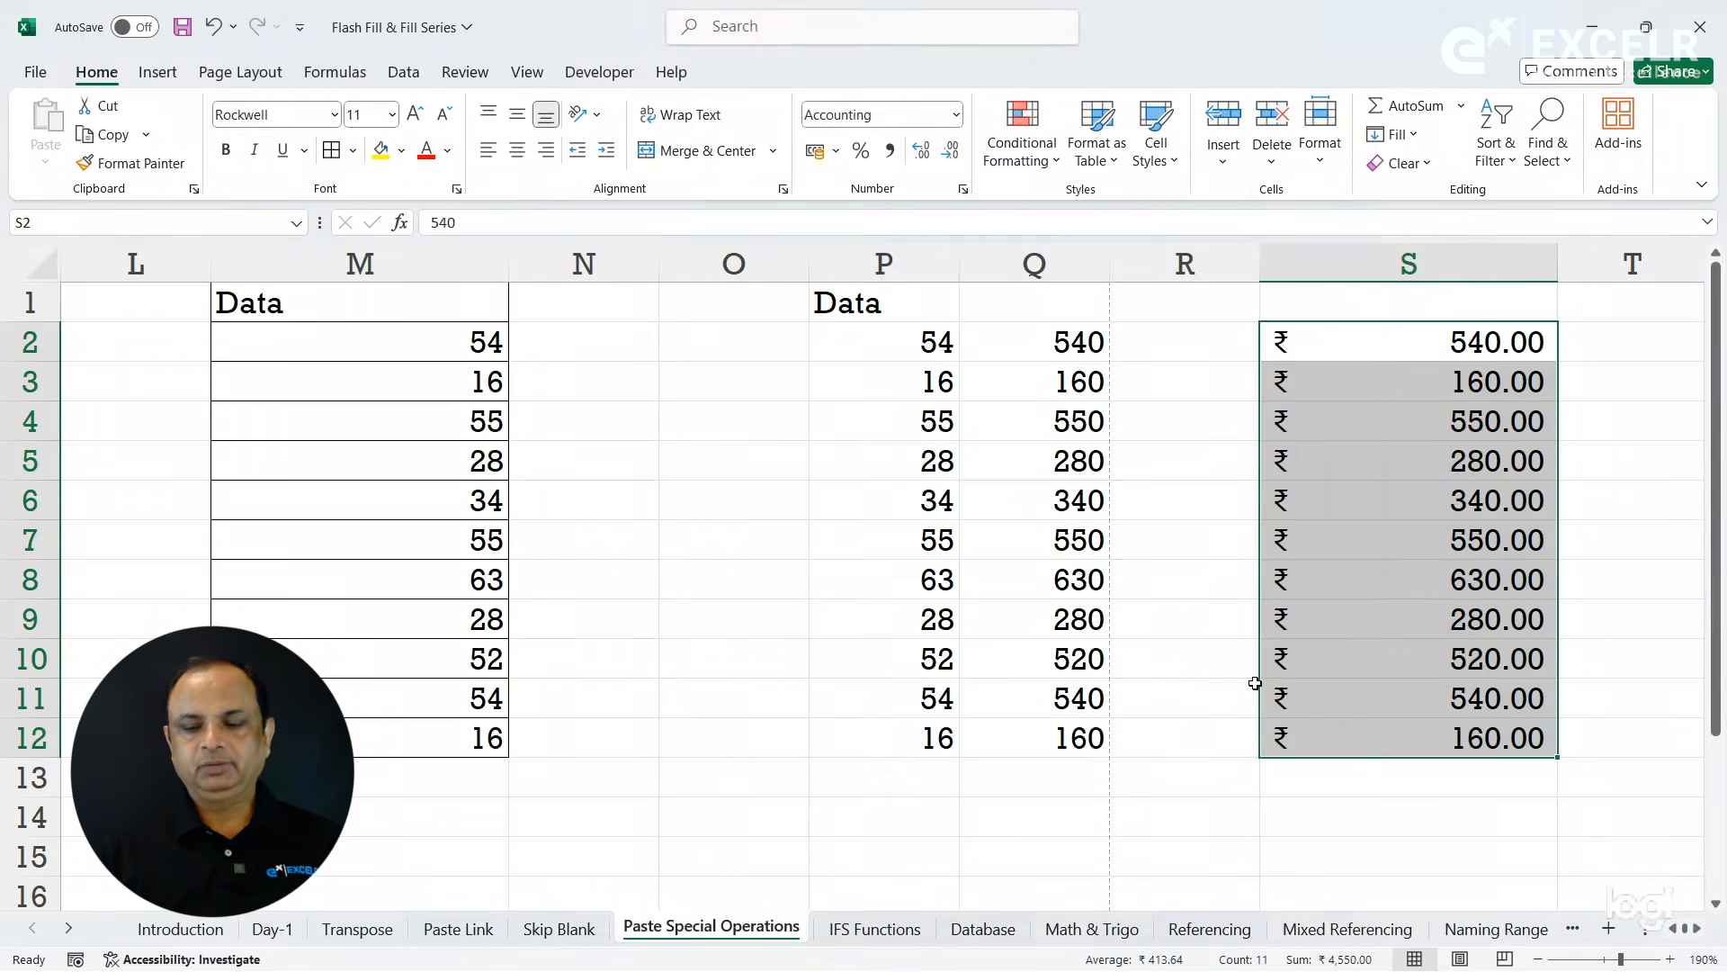
# - Copy the currency values in S2:S12 and paste them normally at U2
pyautogui.press('Right')
pyautogui.press('Right')
pyautogui.press('Right')
pyautogui.press('Right')
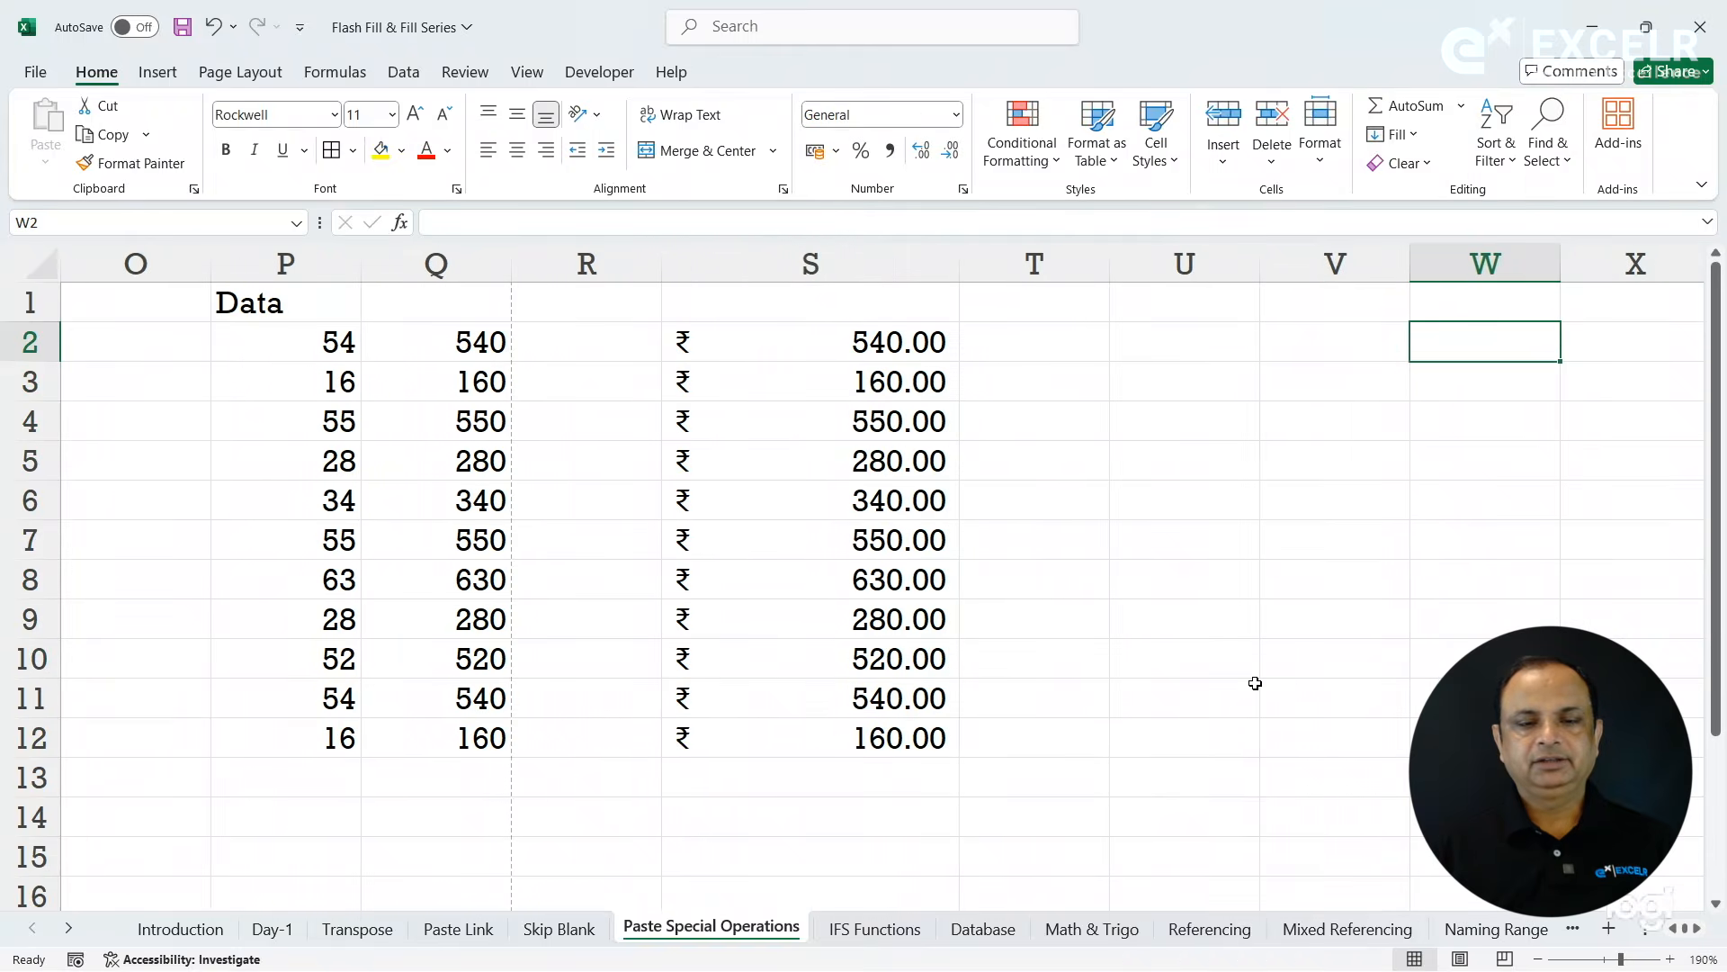
pyautogui.click(811, 359)
pyautogui.moveTo(811, 358); pyautogui.dragTo(845, 737)
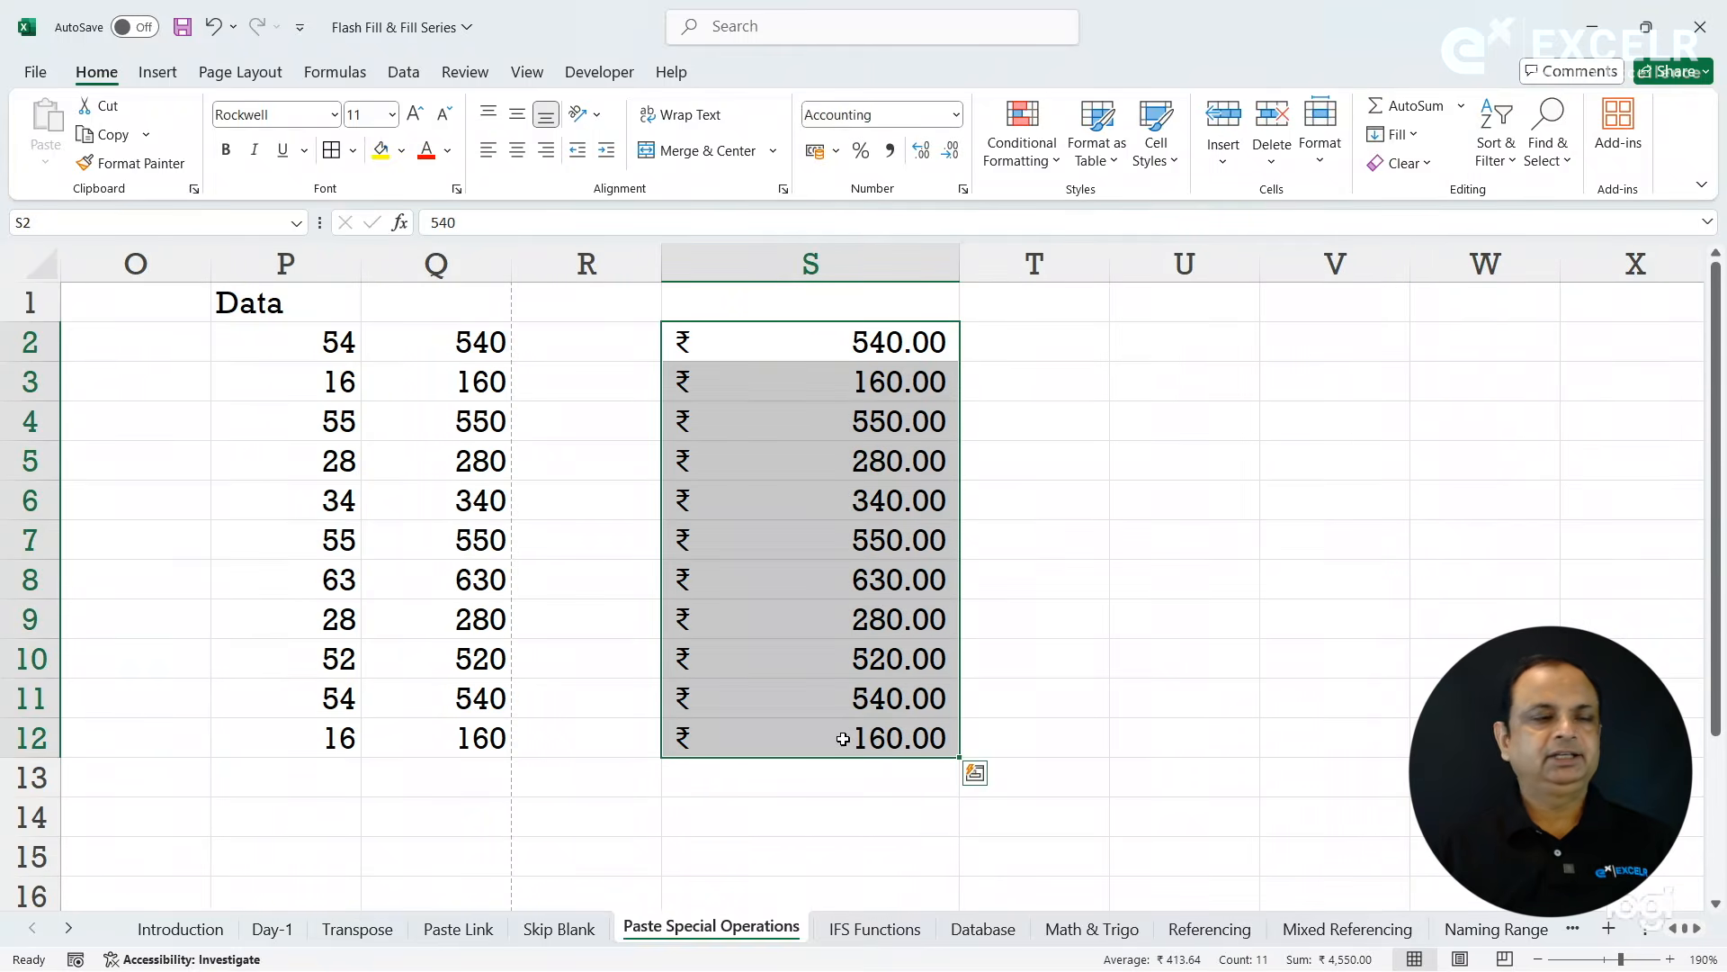
pyautogui.click(108, 135)
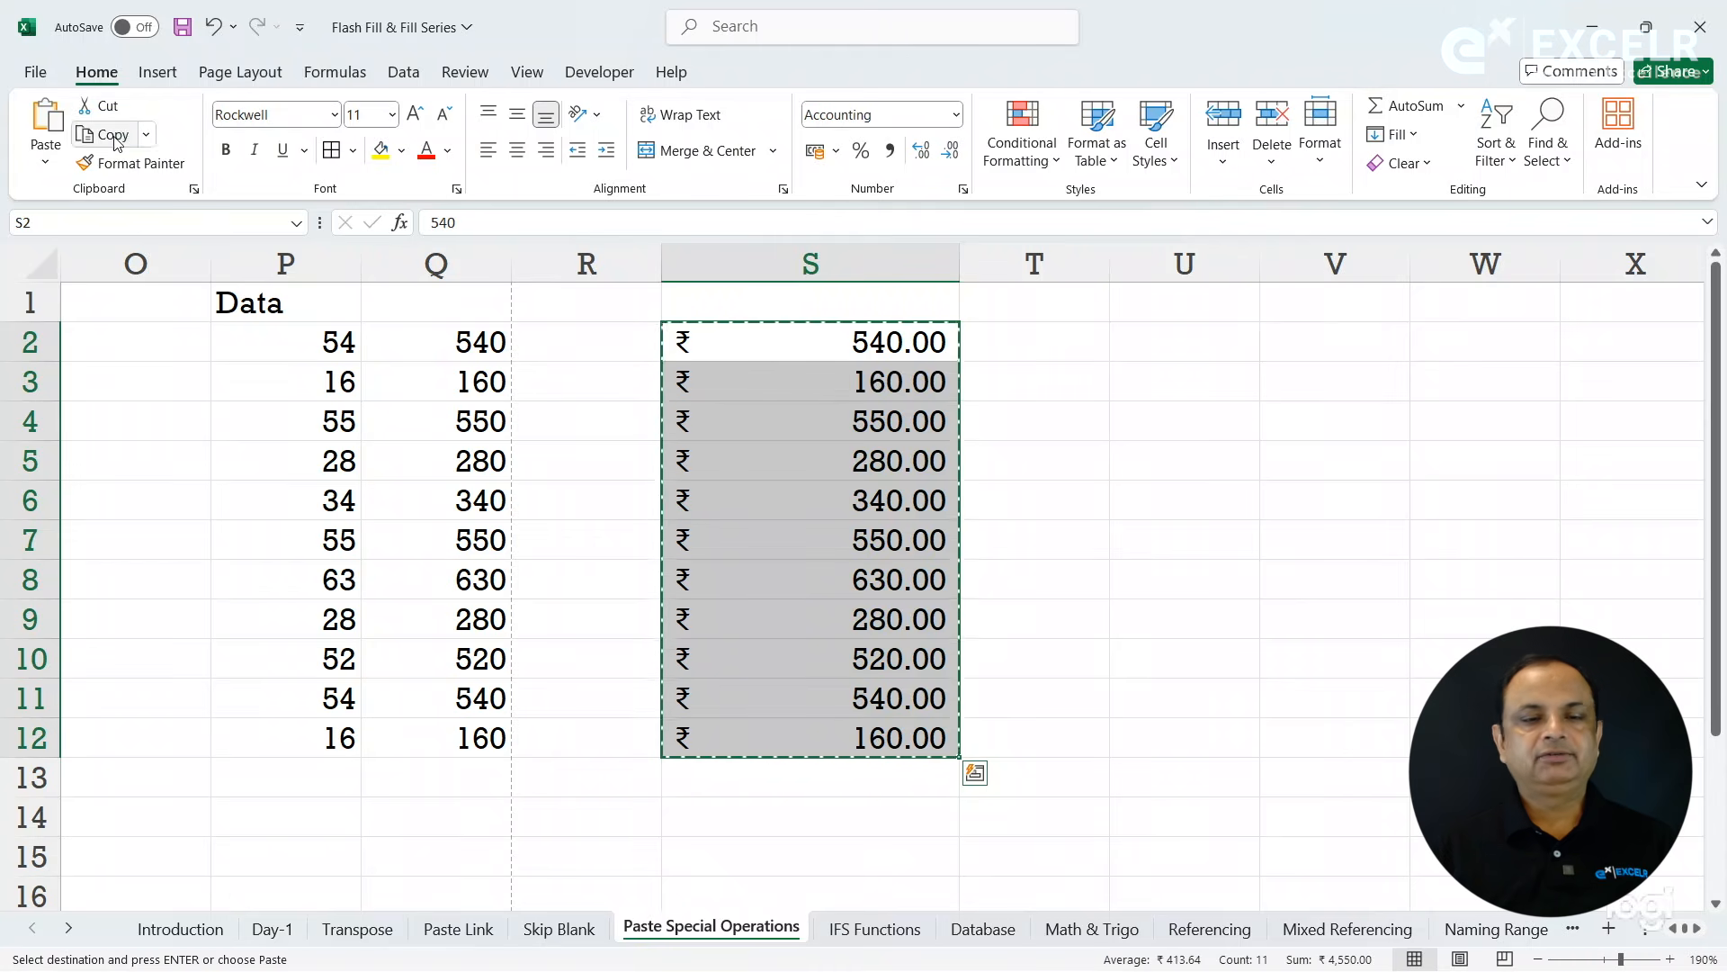
pyautogui.click(1198, 334)
pyautogui.hotkey('ctrl', 'v')
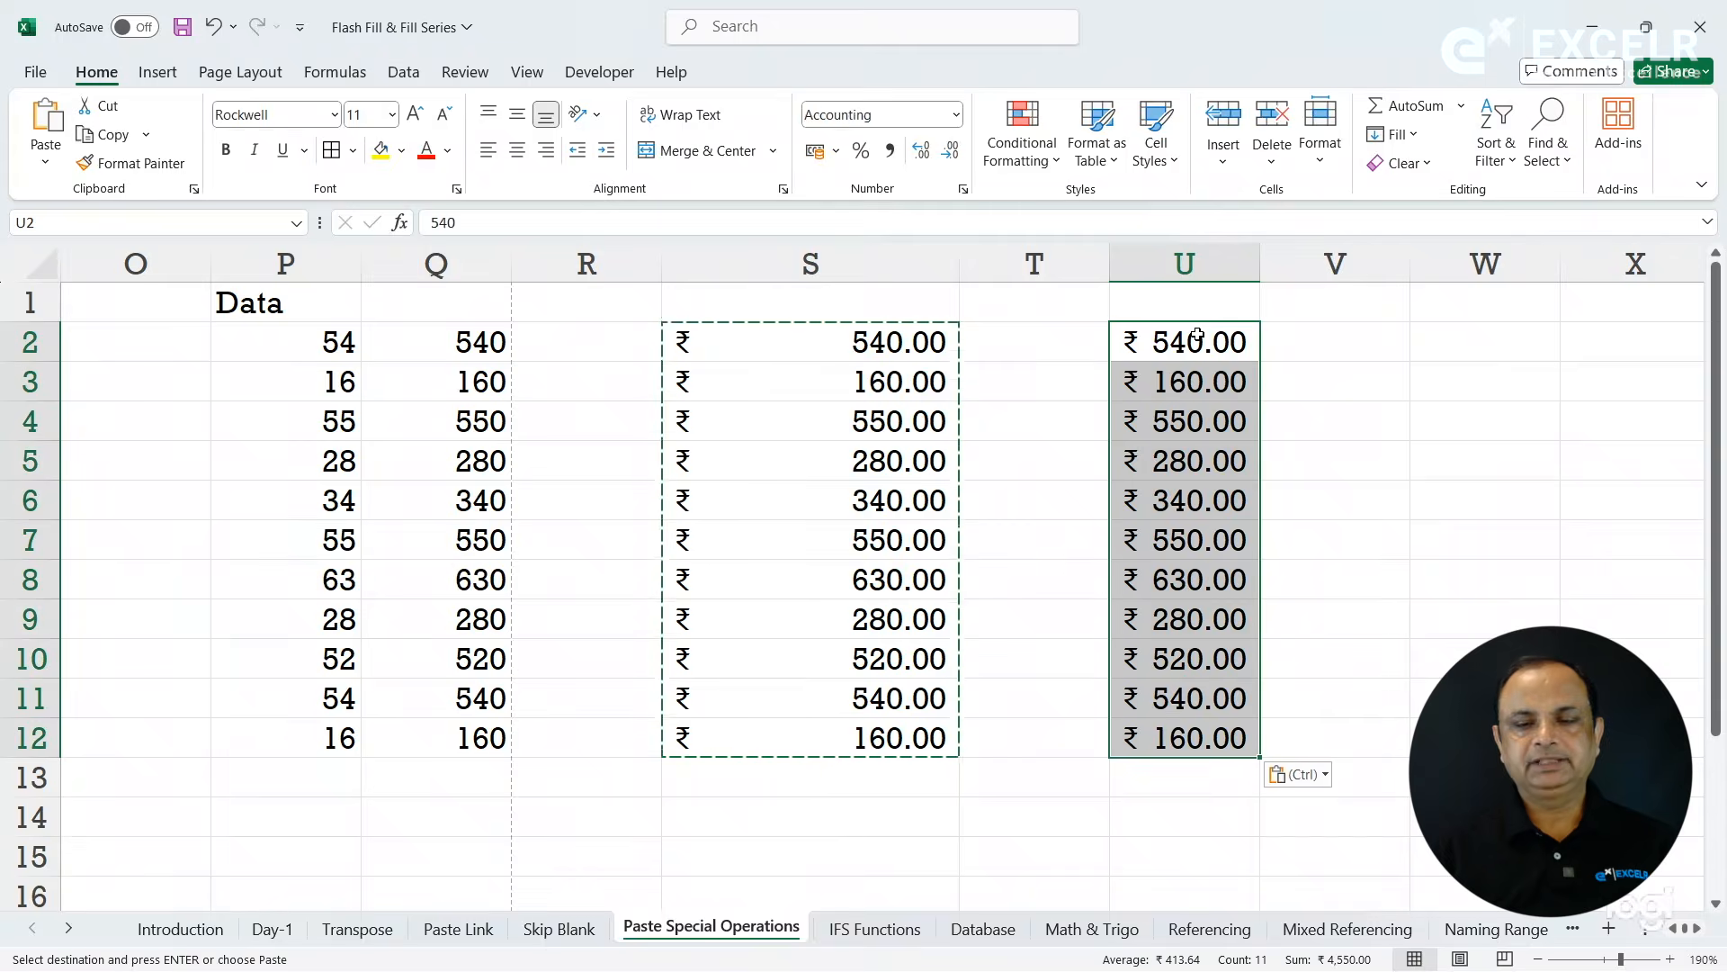
pyautogui.click(1244, 404)
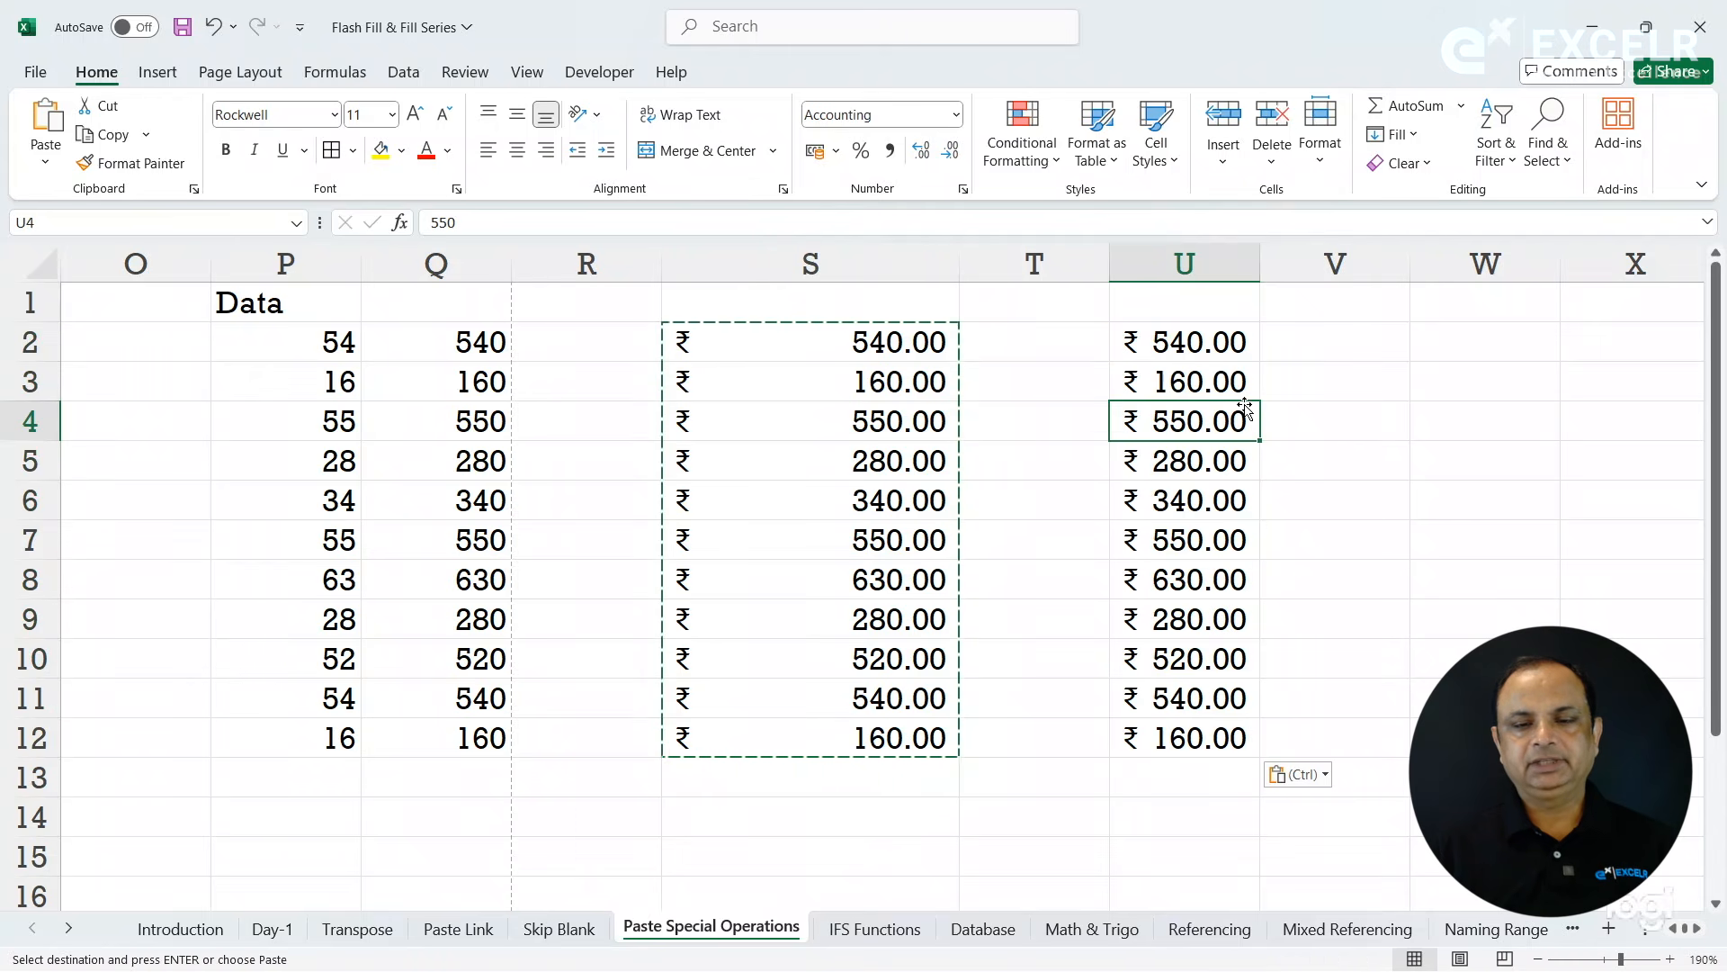
# - Widen column U to nearly the width of column S, compare the pasted cells with the originals and end the copy
pyautogui.moveTo(1211, 349); pyautogui.dragTo(1260, 743)
pyautogui.moveTo(1264, 267); pyautogui.dragTo(1383, 267)
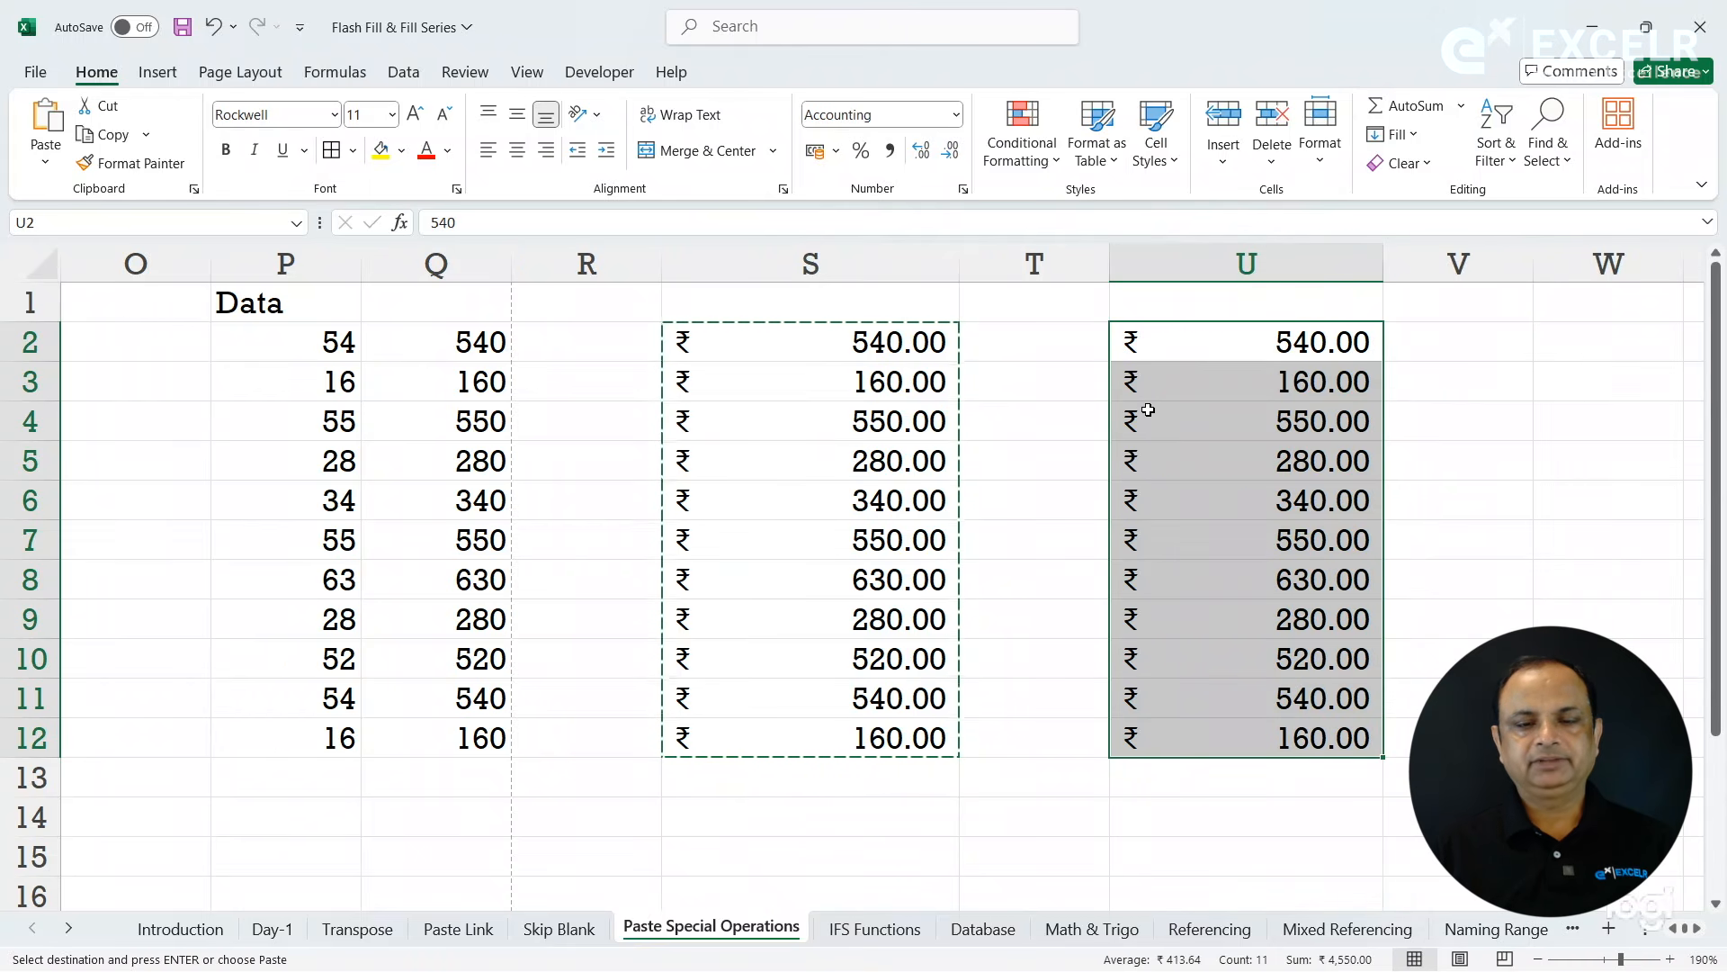
pyautogui.click(1222, 420)
pyautogui.click(1226, 373)
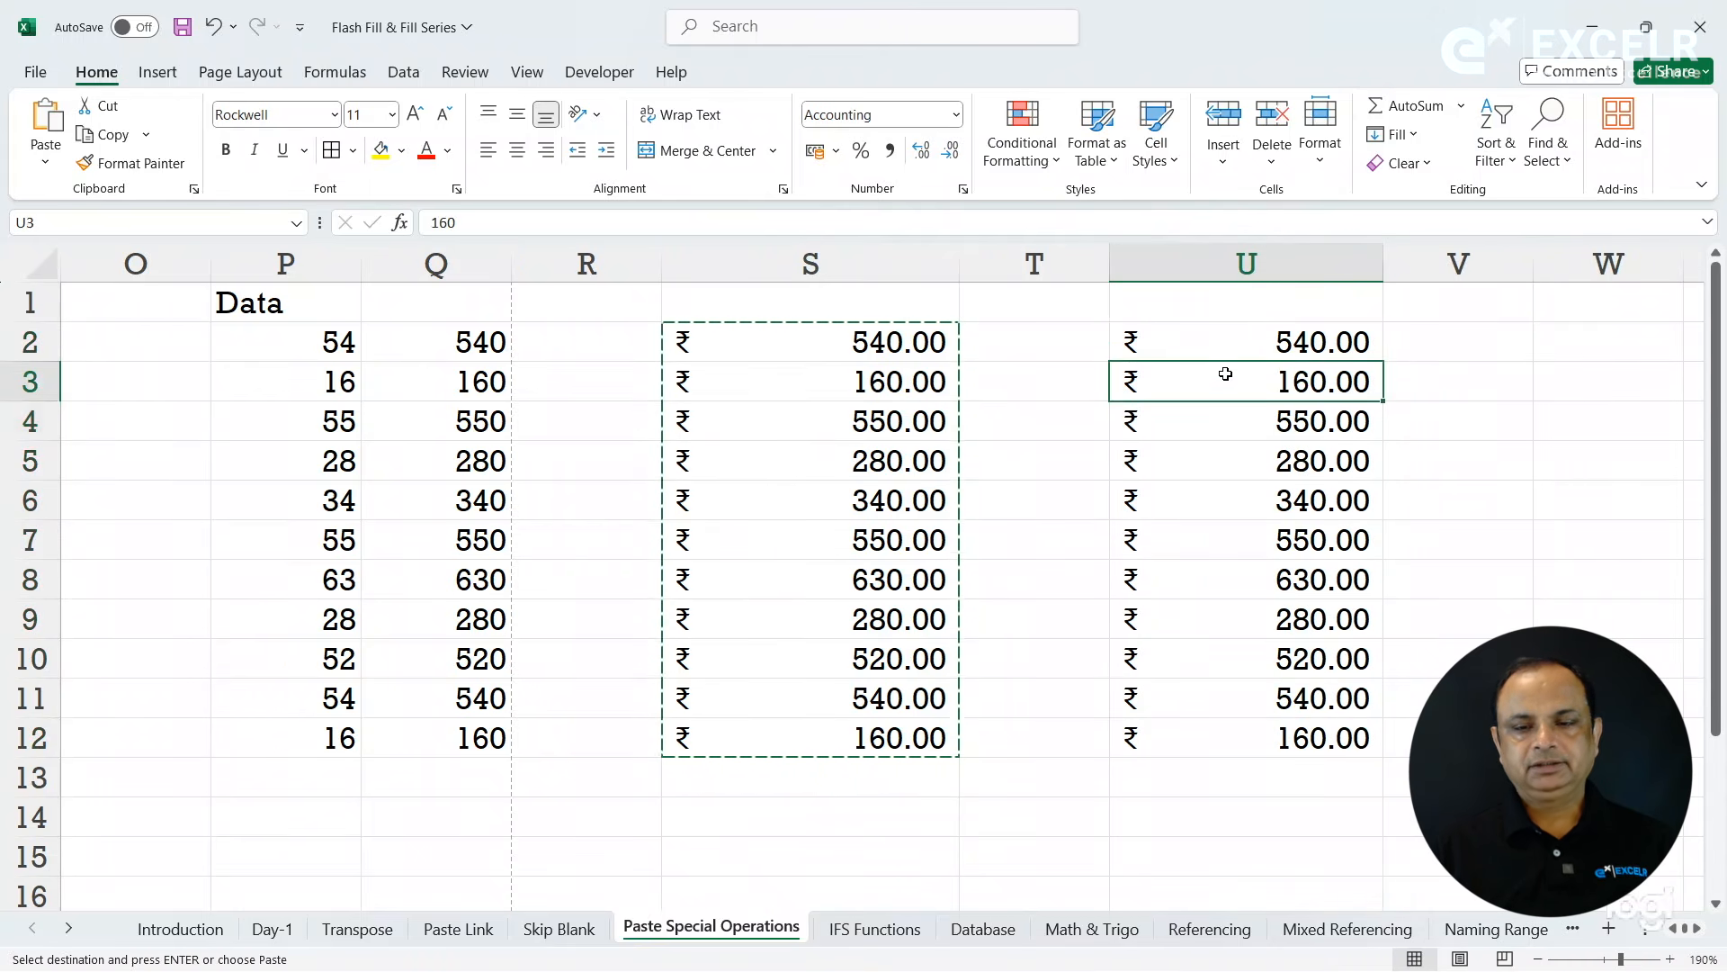
pyautogui.click(1198, 341)
pyautogui.click(865, 364)
pyautogui.click(853, 343)
pyautogui.press('Escape')
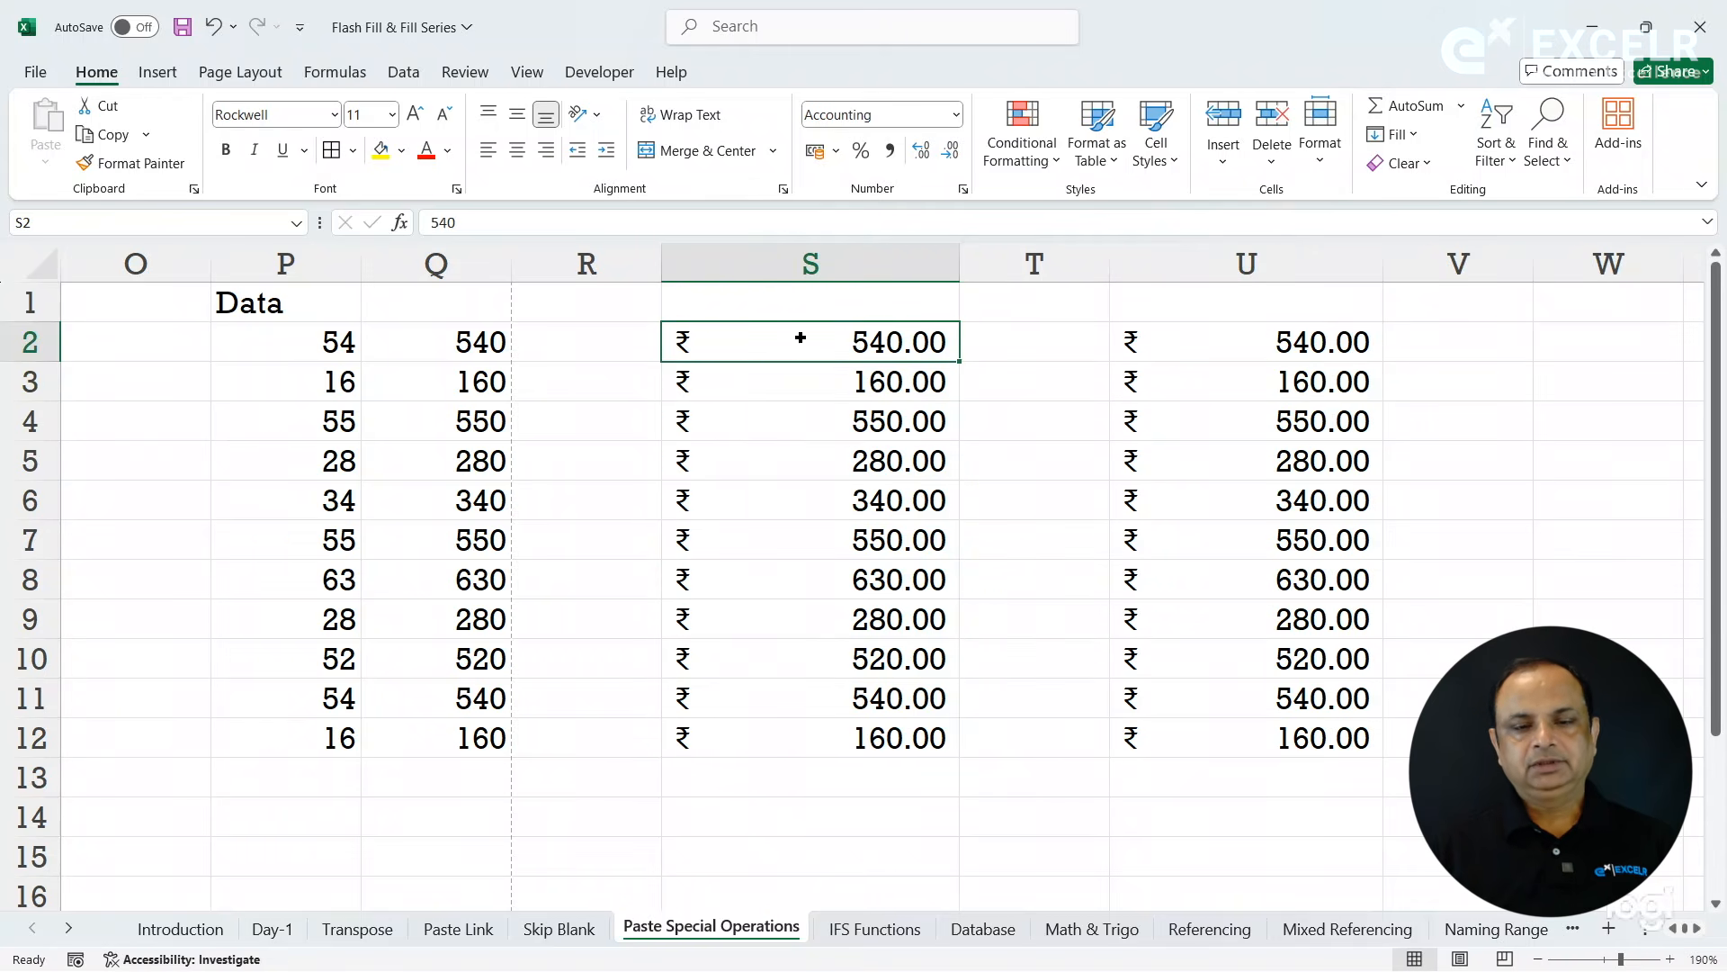
# - Delete the values in S2:U12 and clear all remaining formatting from S2:U13
pyautogui.moveTo(800, 338); pyautogui.dragTo(1285, 743)
pyautogui.press('Delete')
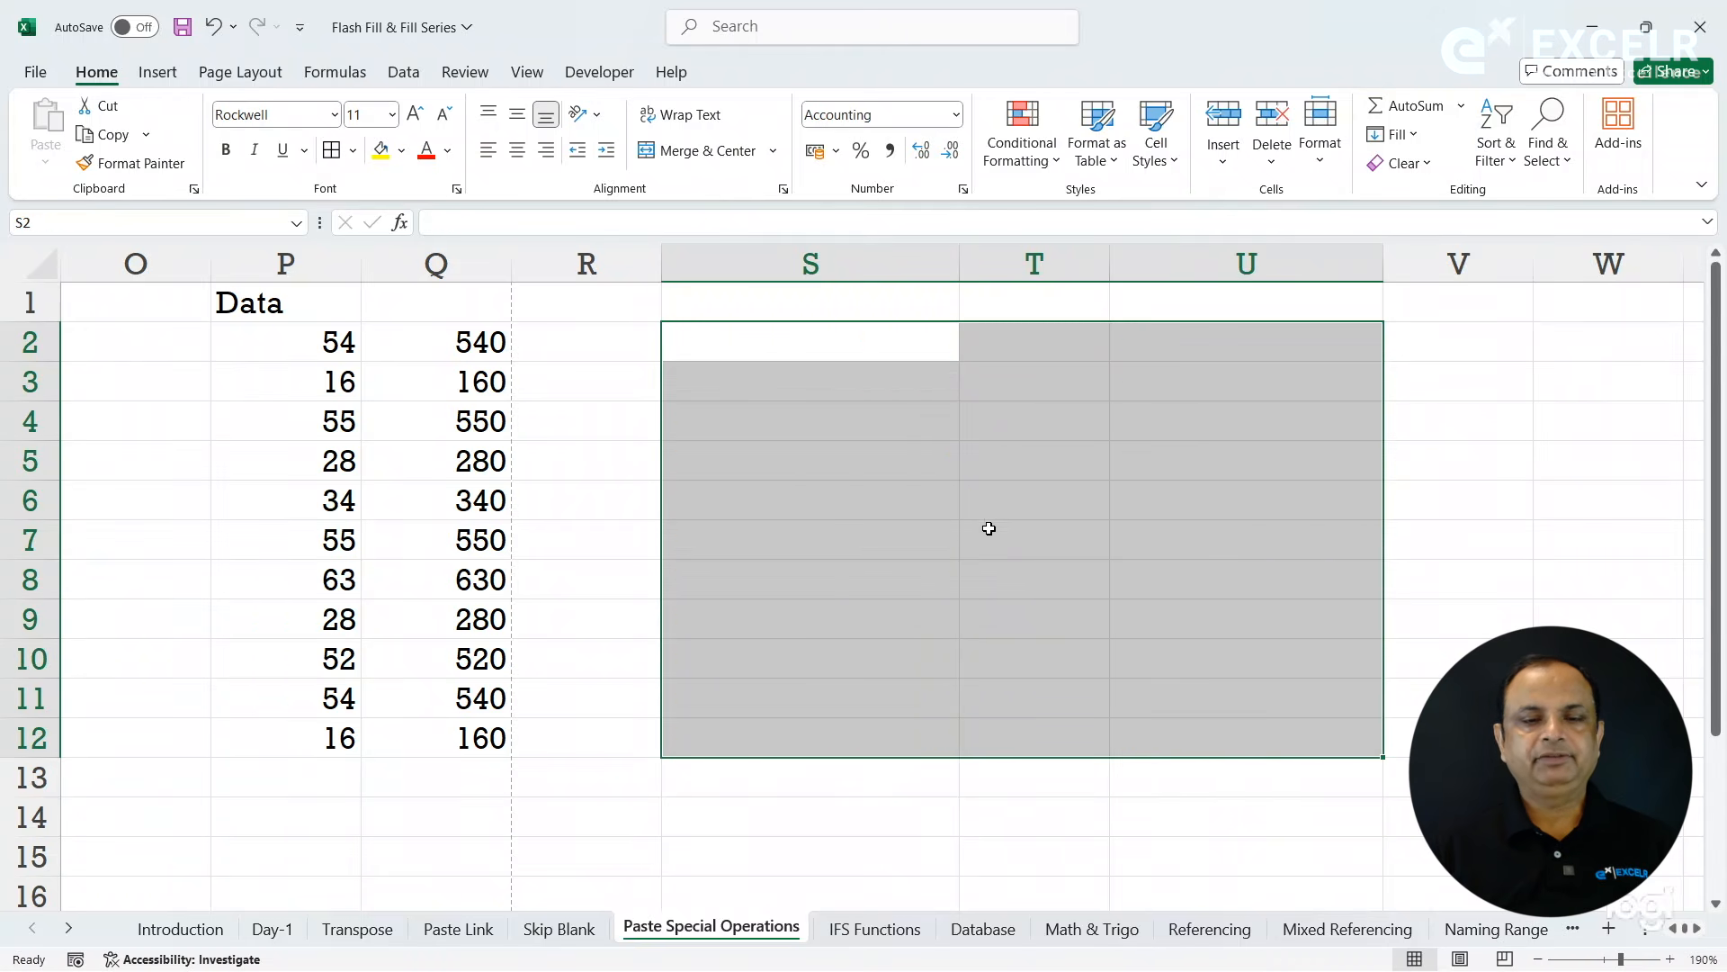
pyautogui.click(819, 349)
pyautogui.moveTo(819, 350); pyautogui.dragTo(1230, 791)
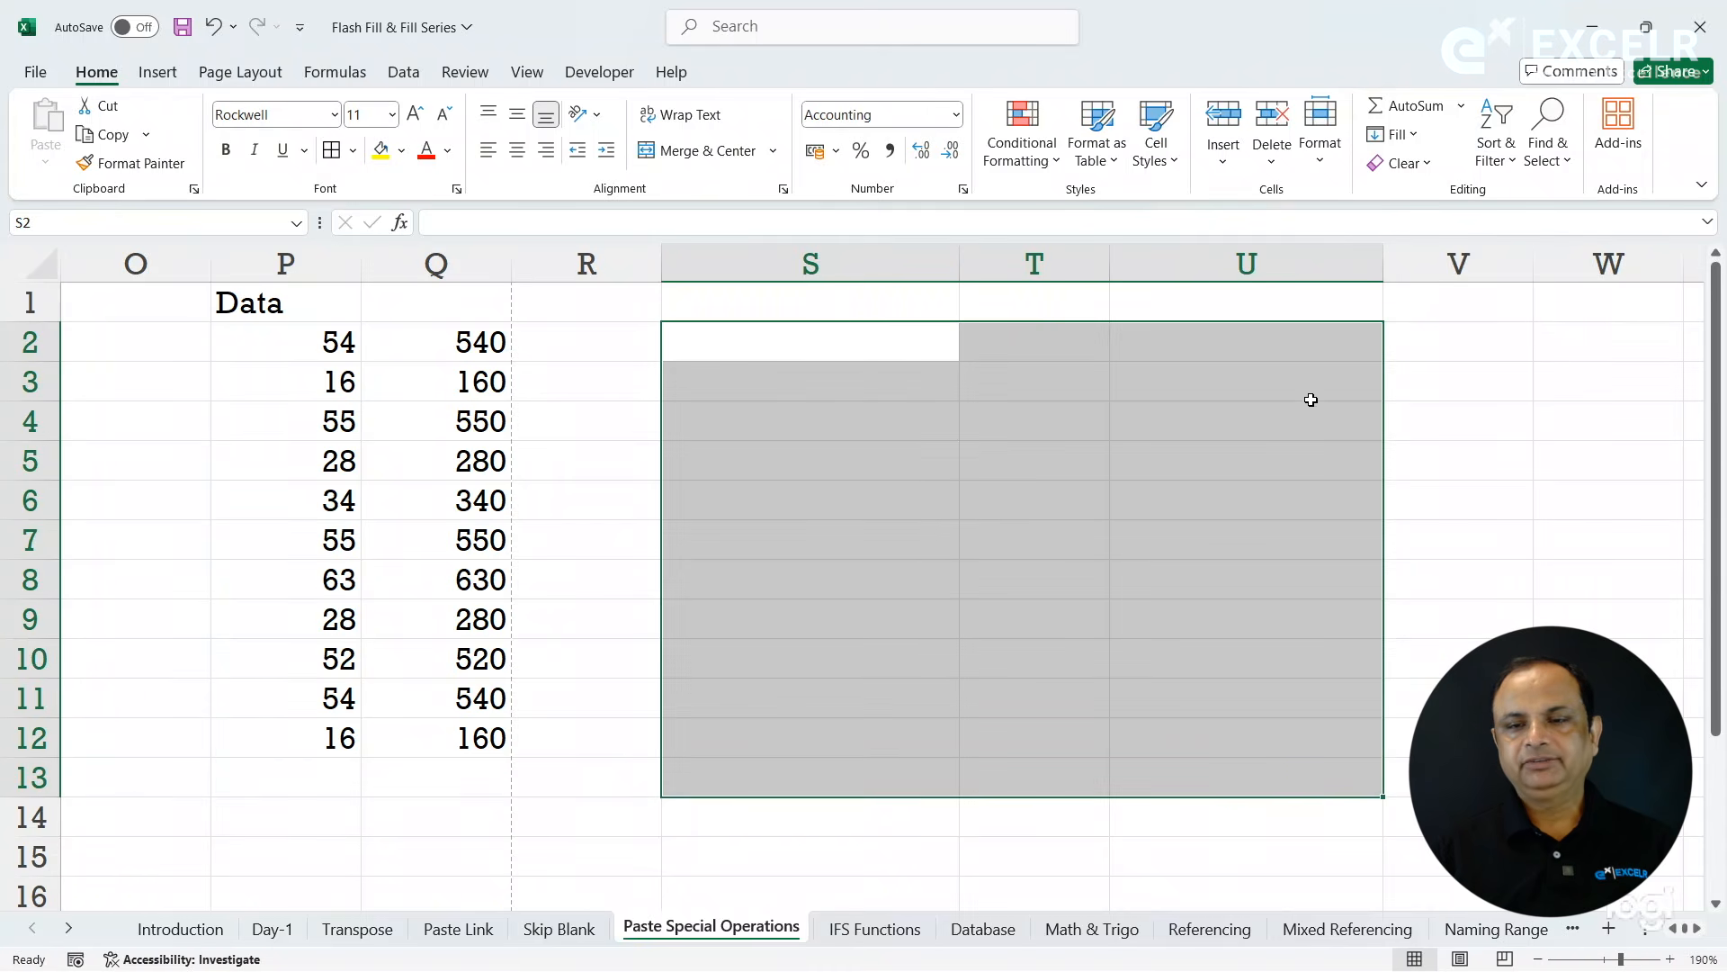
pyautogui.click(1400, 163)
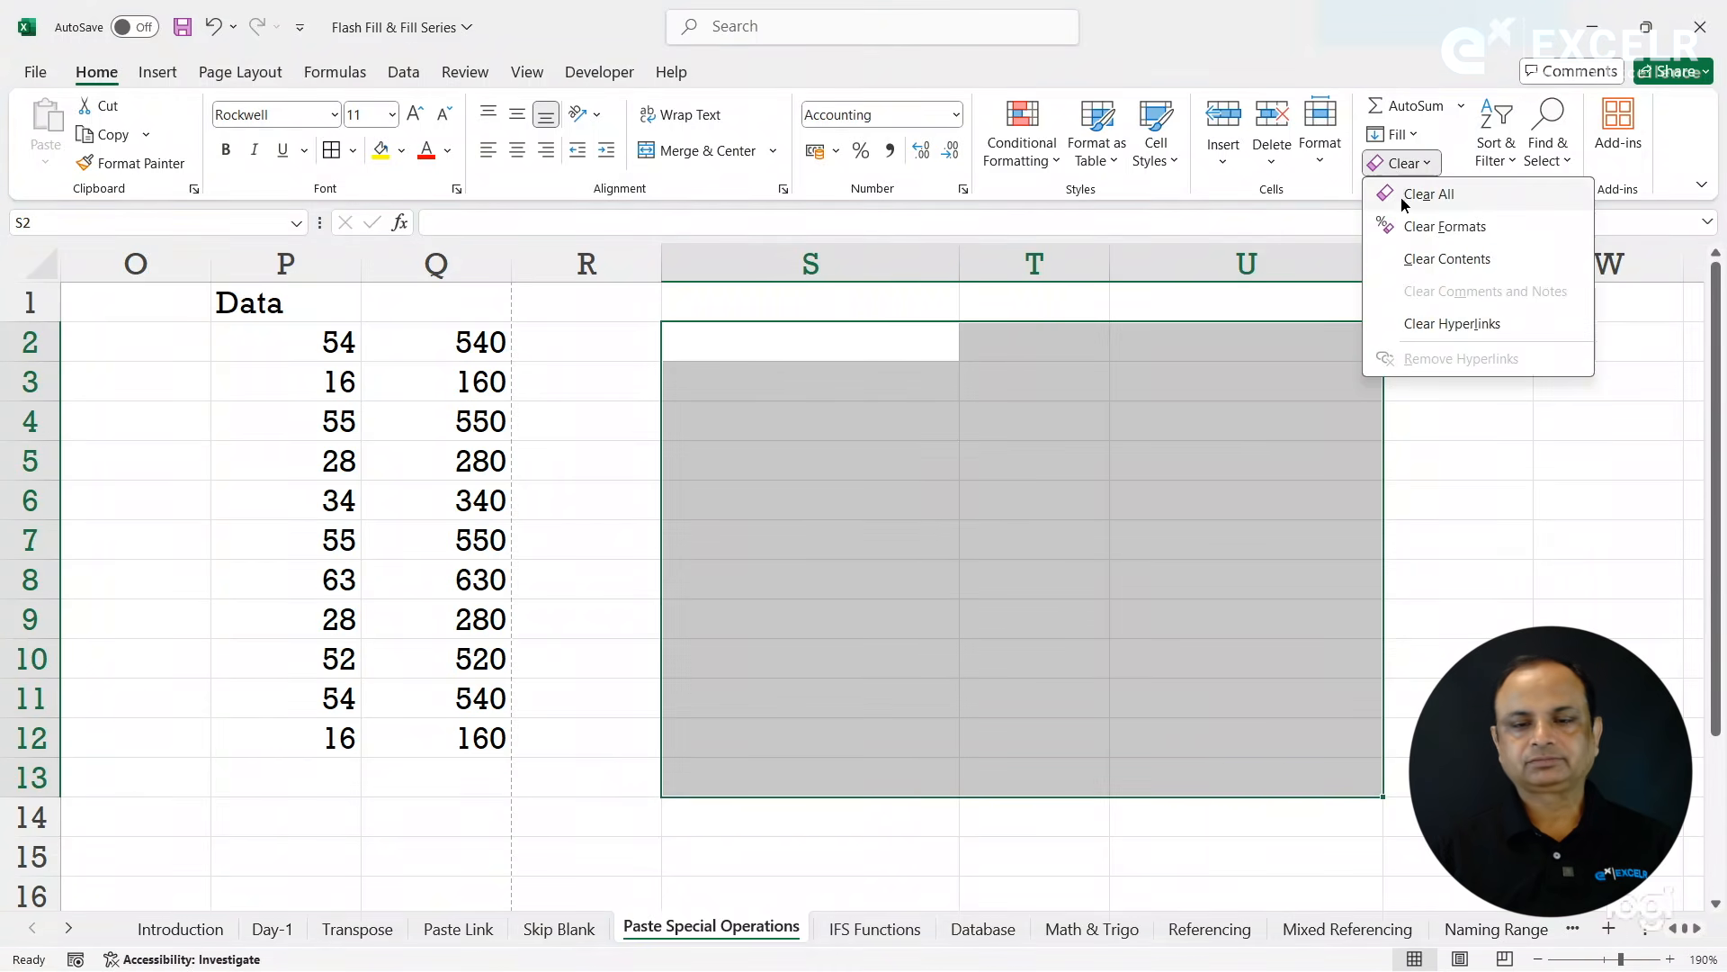
pyautogui.click(1404, 203)
# - Enter 212, 121, 232, 434, 545, 656, 34, 3232, 45, 65 and 34 down cells S2:S12
pyautogui.click(829, 353)
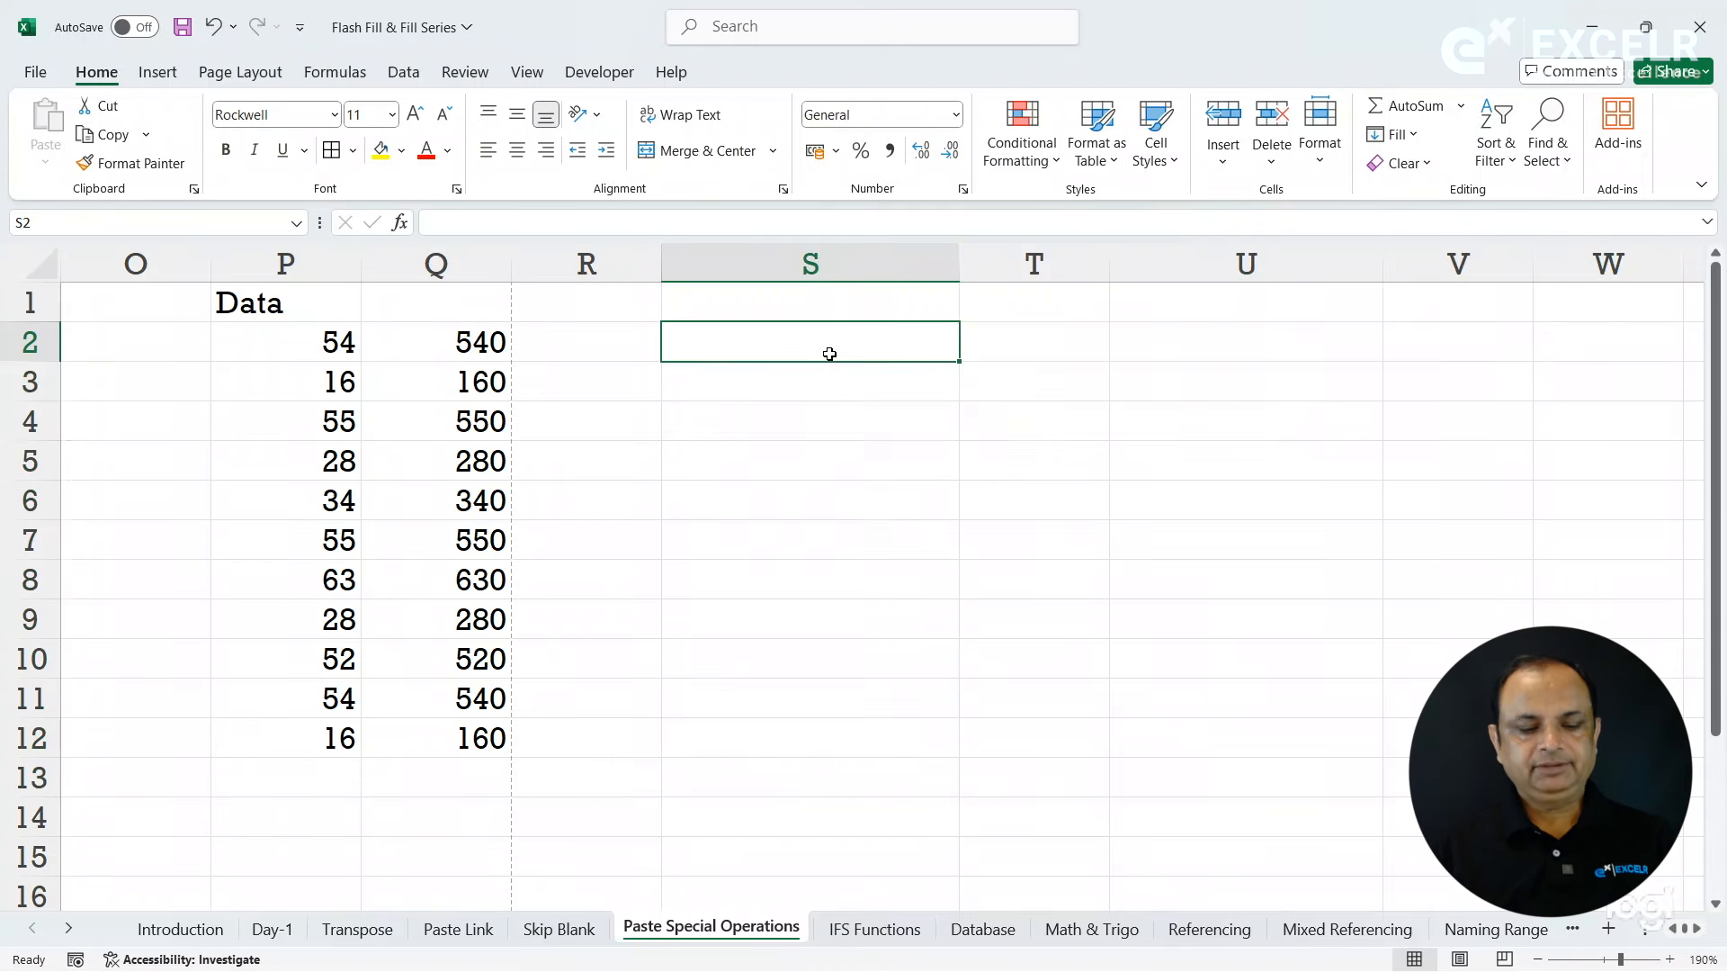
pyautogui.write('212')
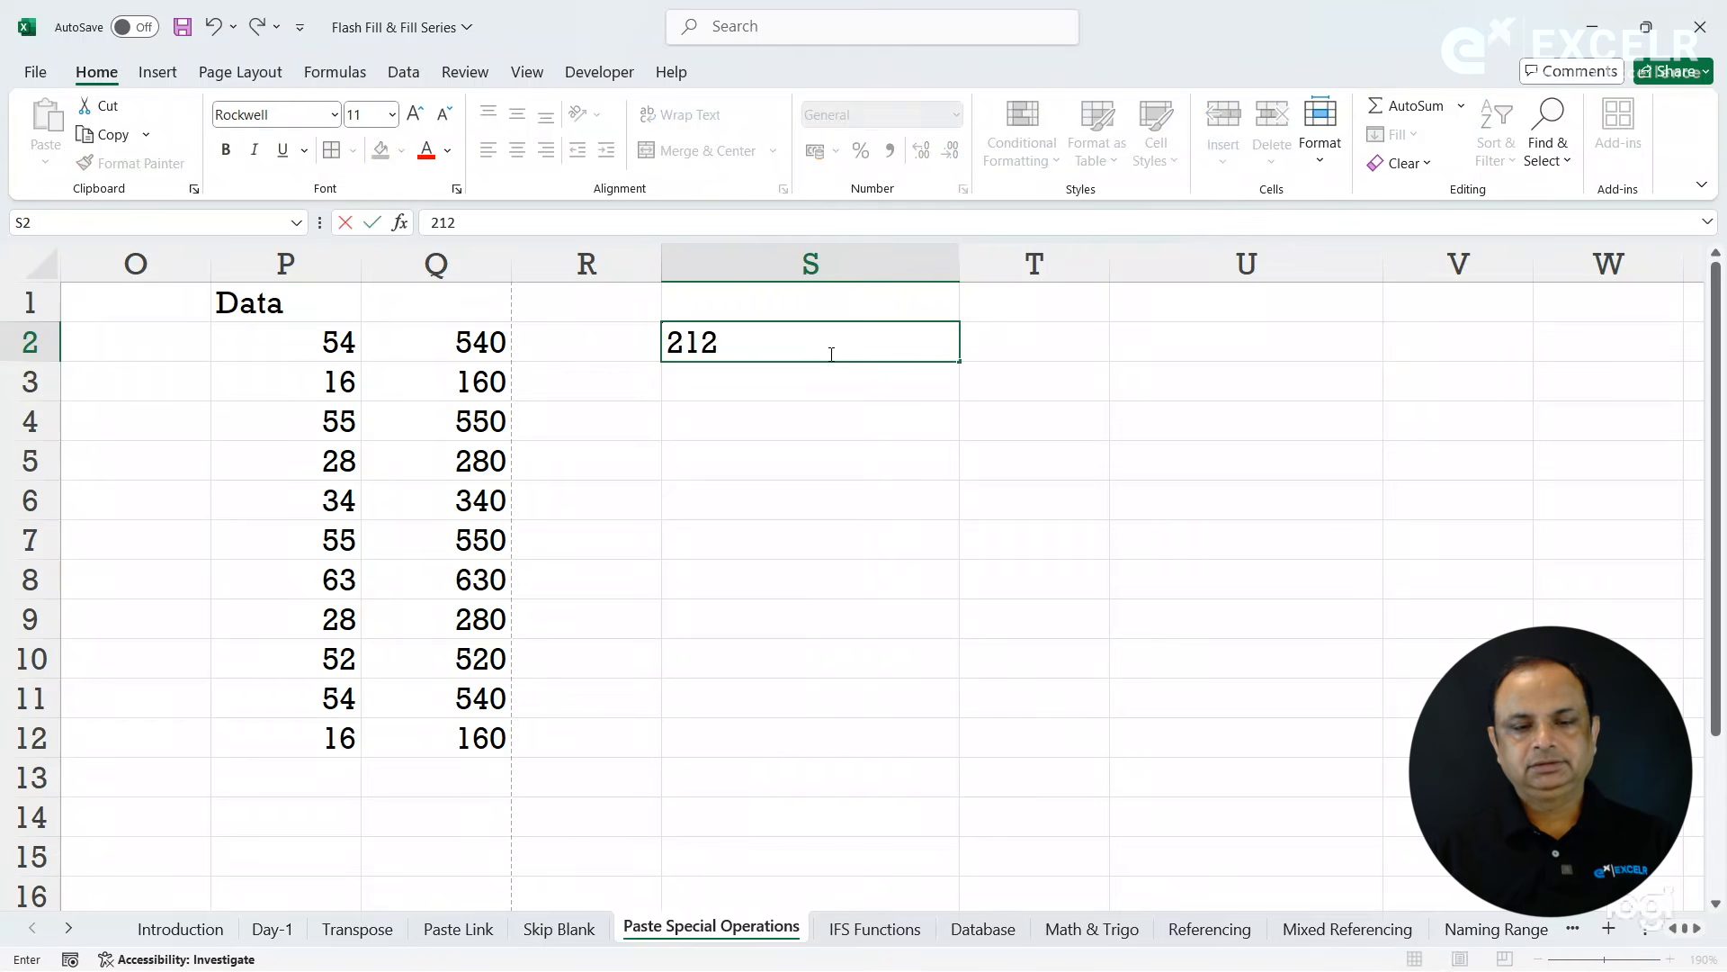
pyautogui.press('Return')
pyautogui.write('121')
pyautogui.press('Return')
pyautogui.write('232')
pyautogui.press('Return')
pyautogui.write('434')
pyautogui.press('Return')
pyautogui.write('545')
pyautogui.press('Return')
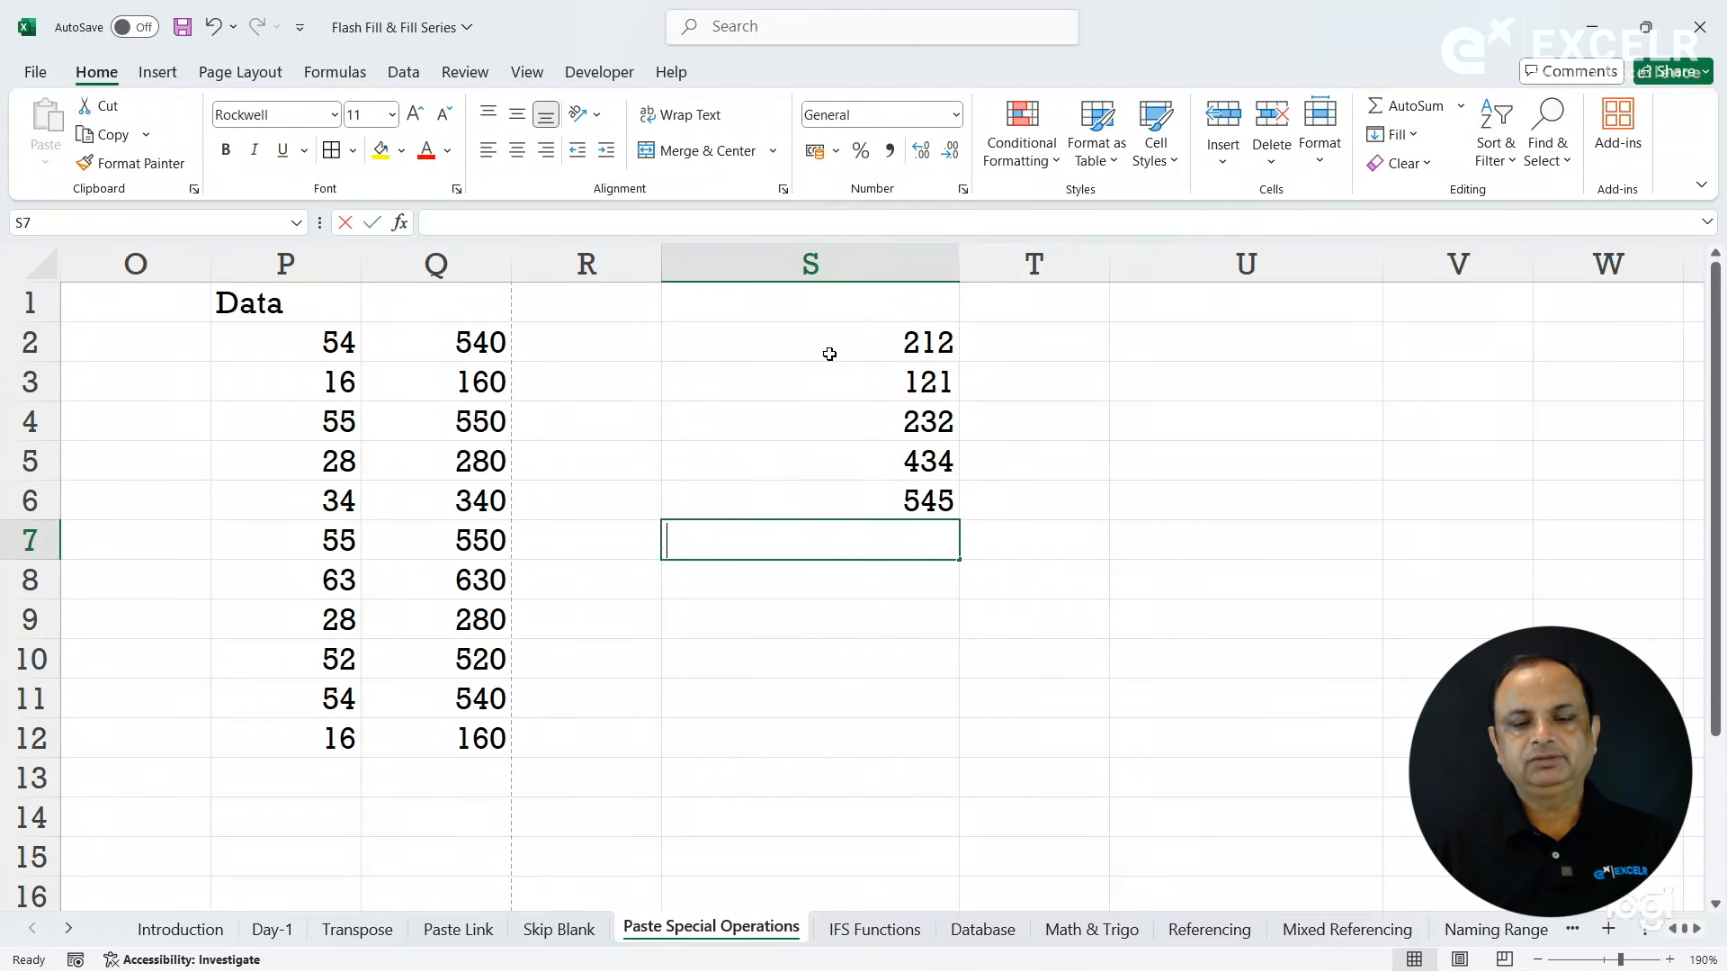
pyautogui.write('656')
pyautogui.press('Return')
pyautogui.write('34')
pyautogui.press('Return')
pyautogui.write('3232')
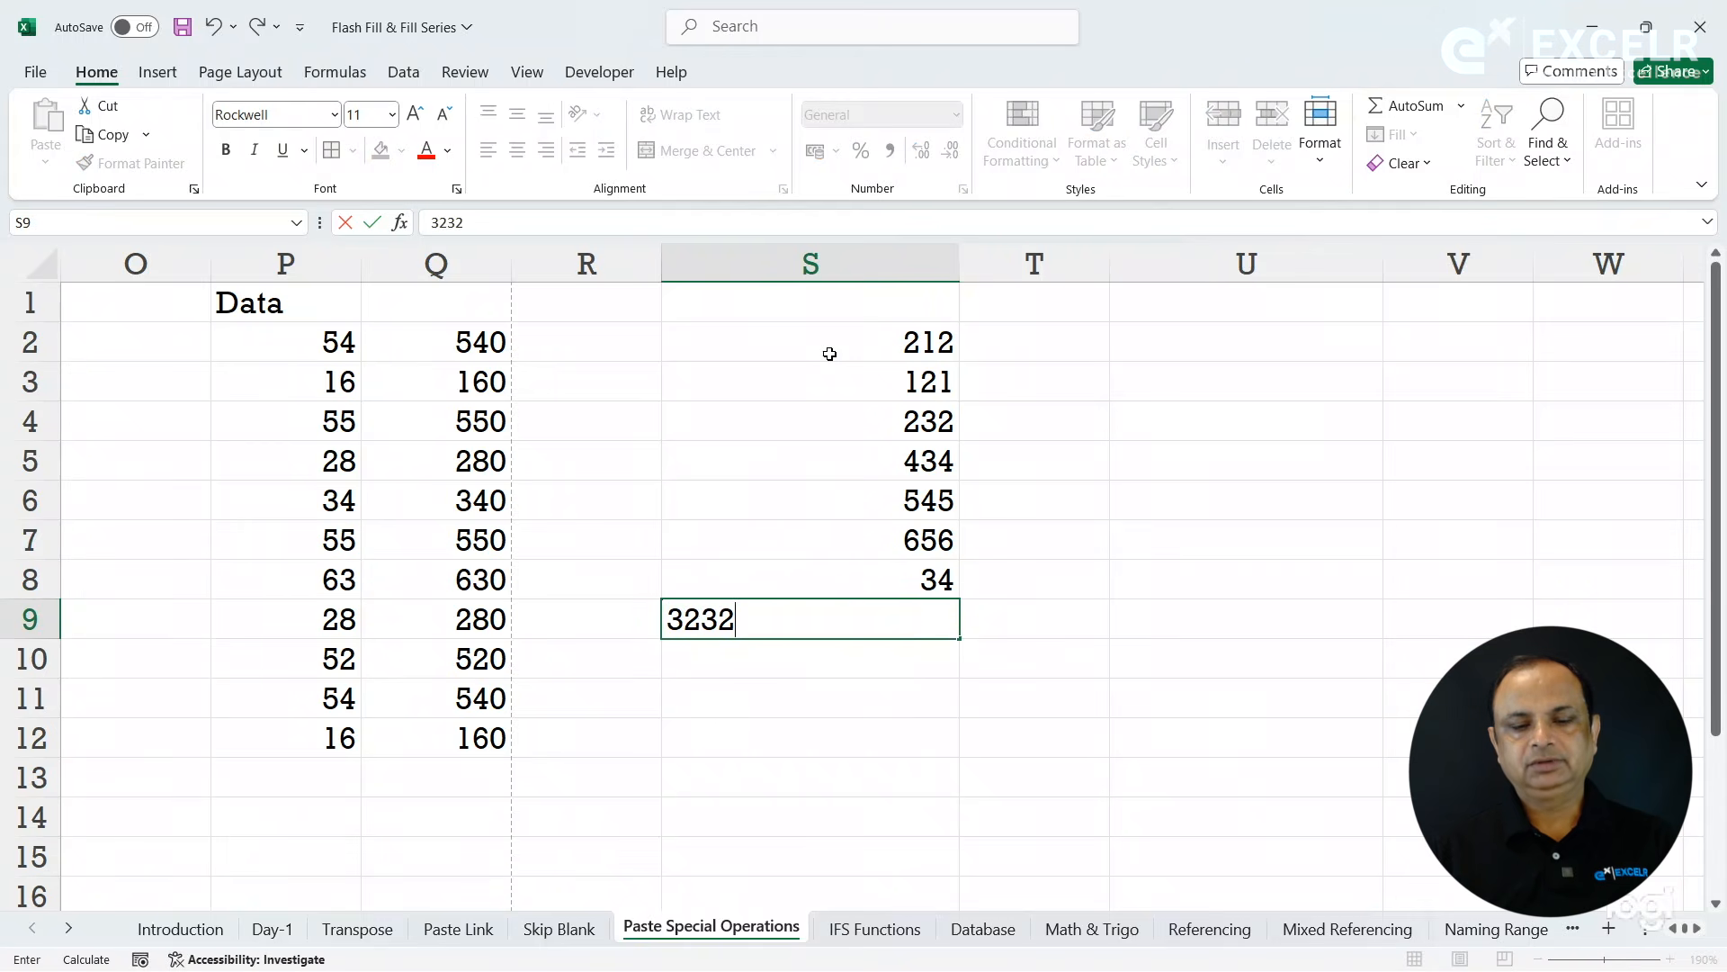
pyautogui.press('Return')
pyautogui.write('45')
pyautogui.press('Return')
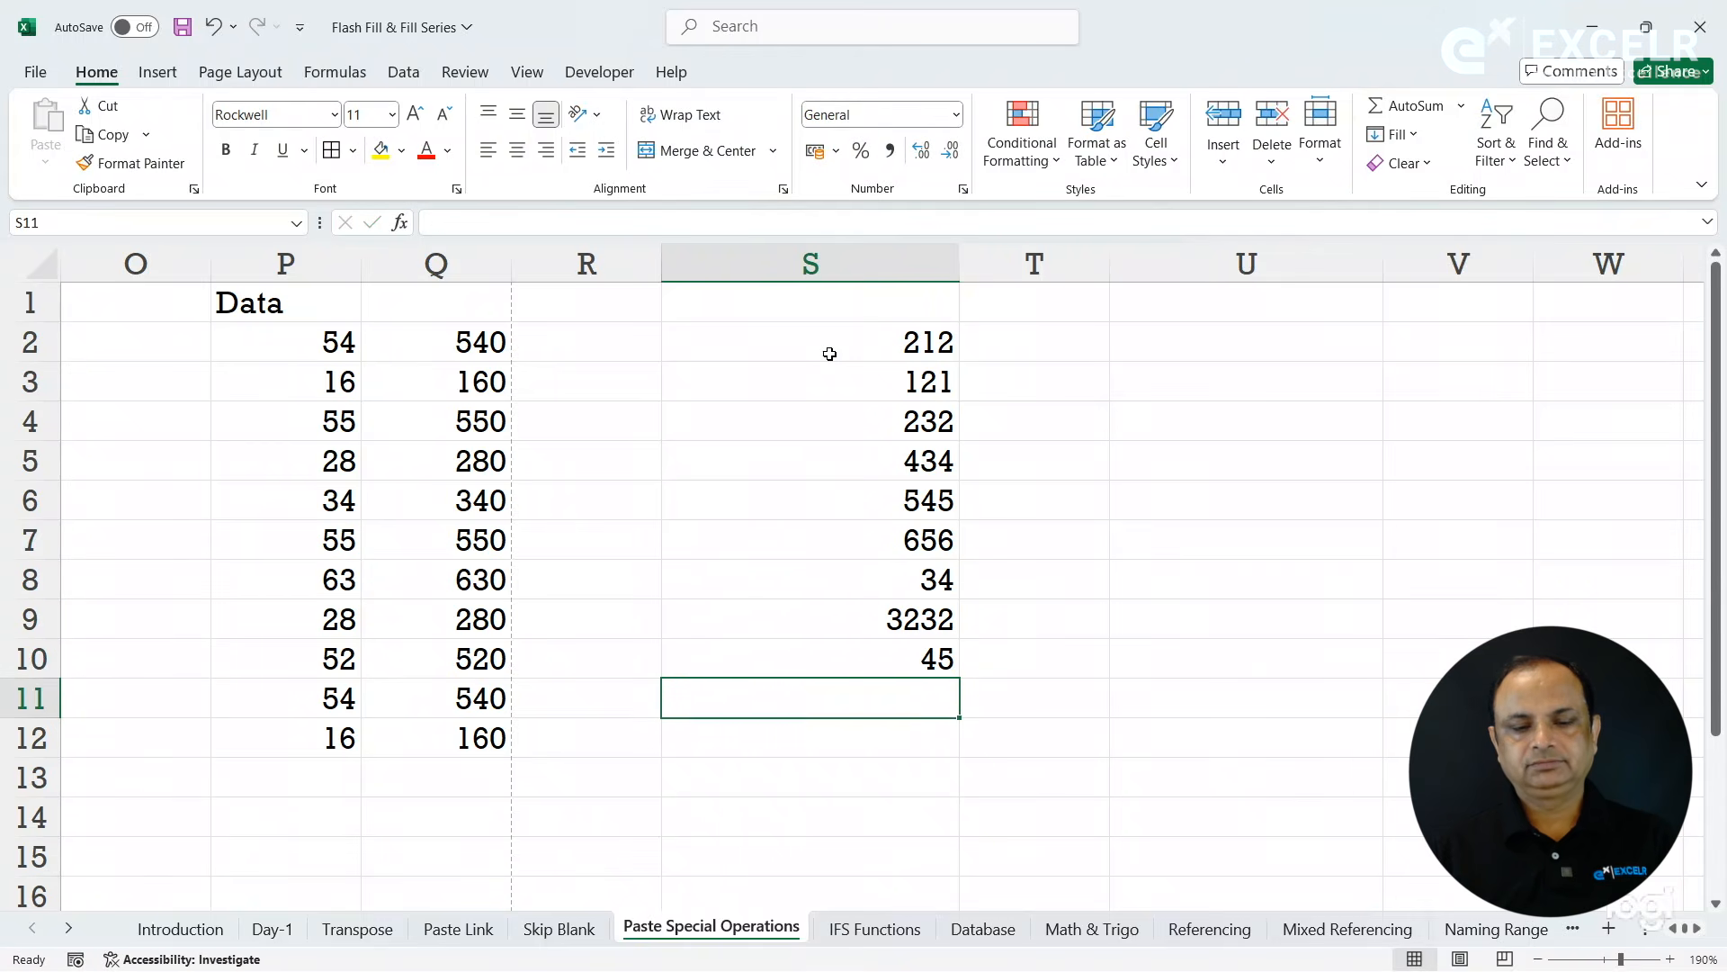
pyautogui.write('65')
pyautogui.press('Return')
pyautogui.write('34')
pyautogui.press('Return')
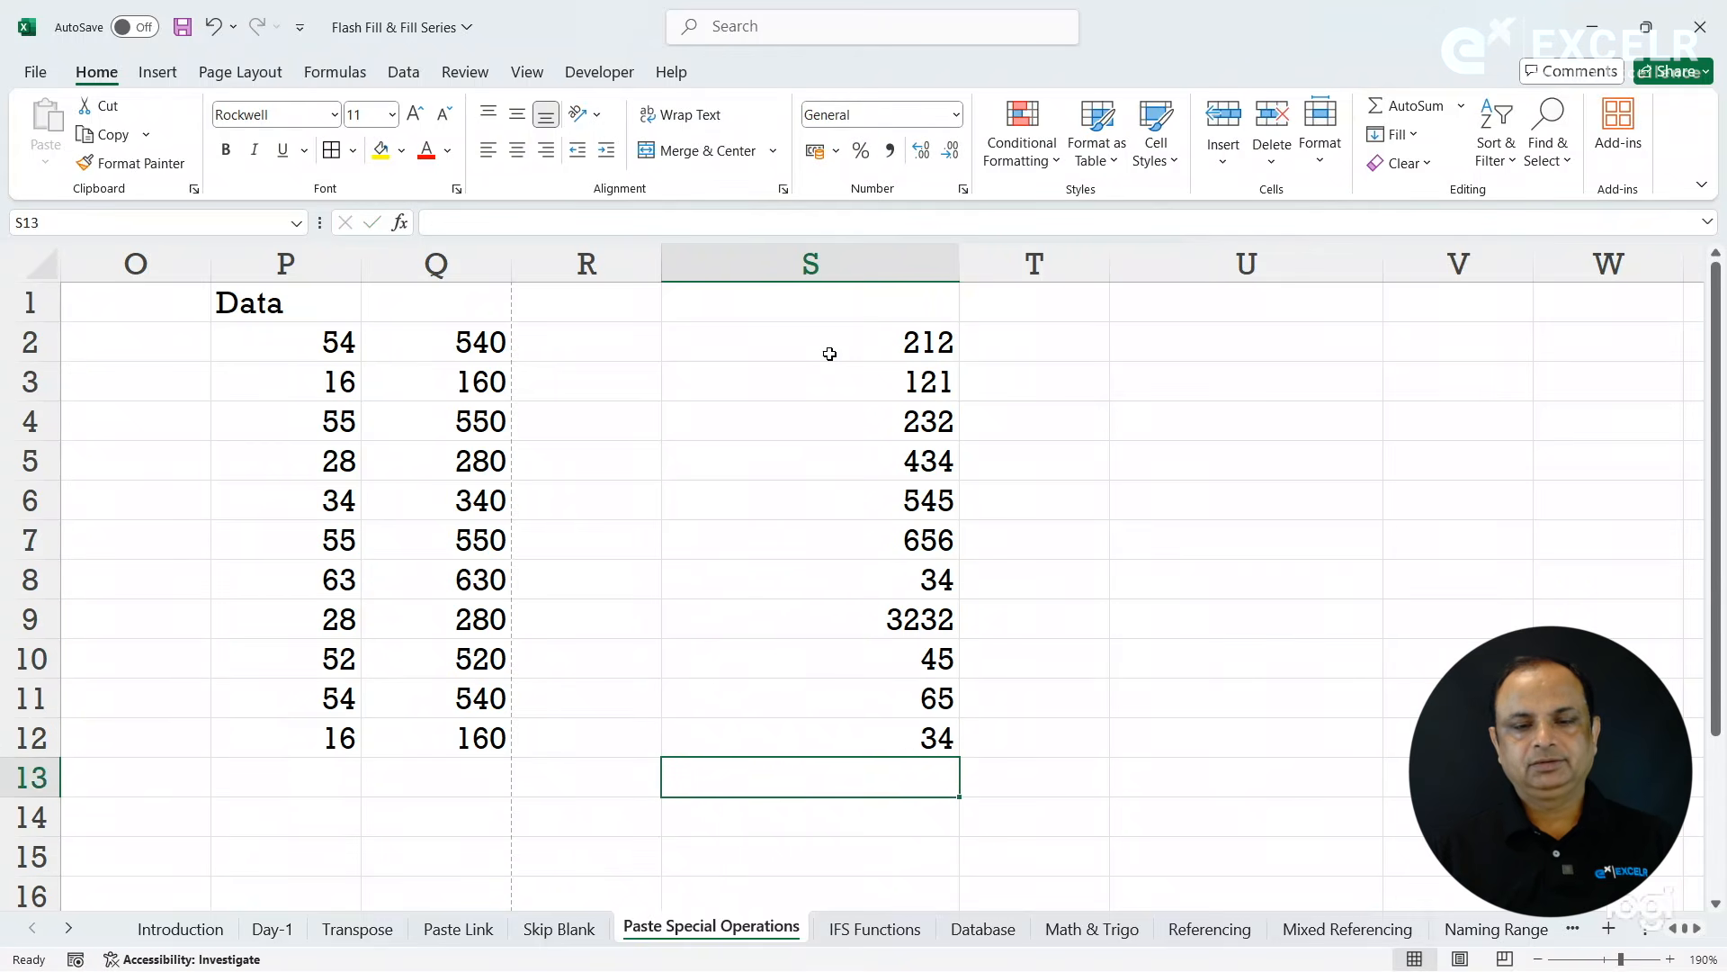
# - Show the numbers in S2:S12 with two decimal places and narrow column S to fit them more closely
pyautogui.moveTo(930, 342); pyautogui.dragTo(931, 739)
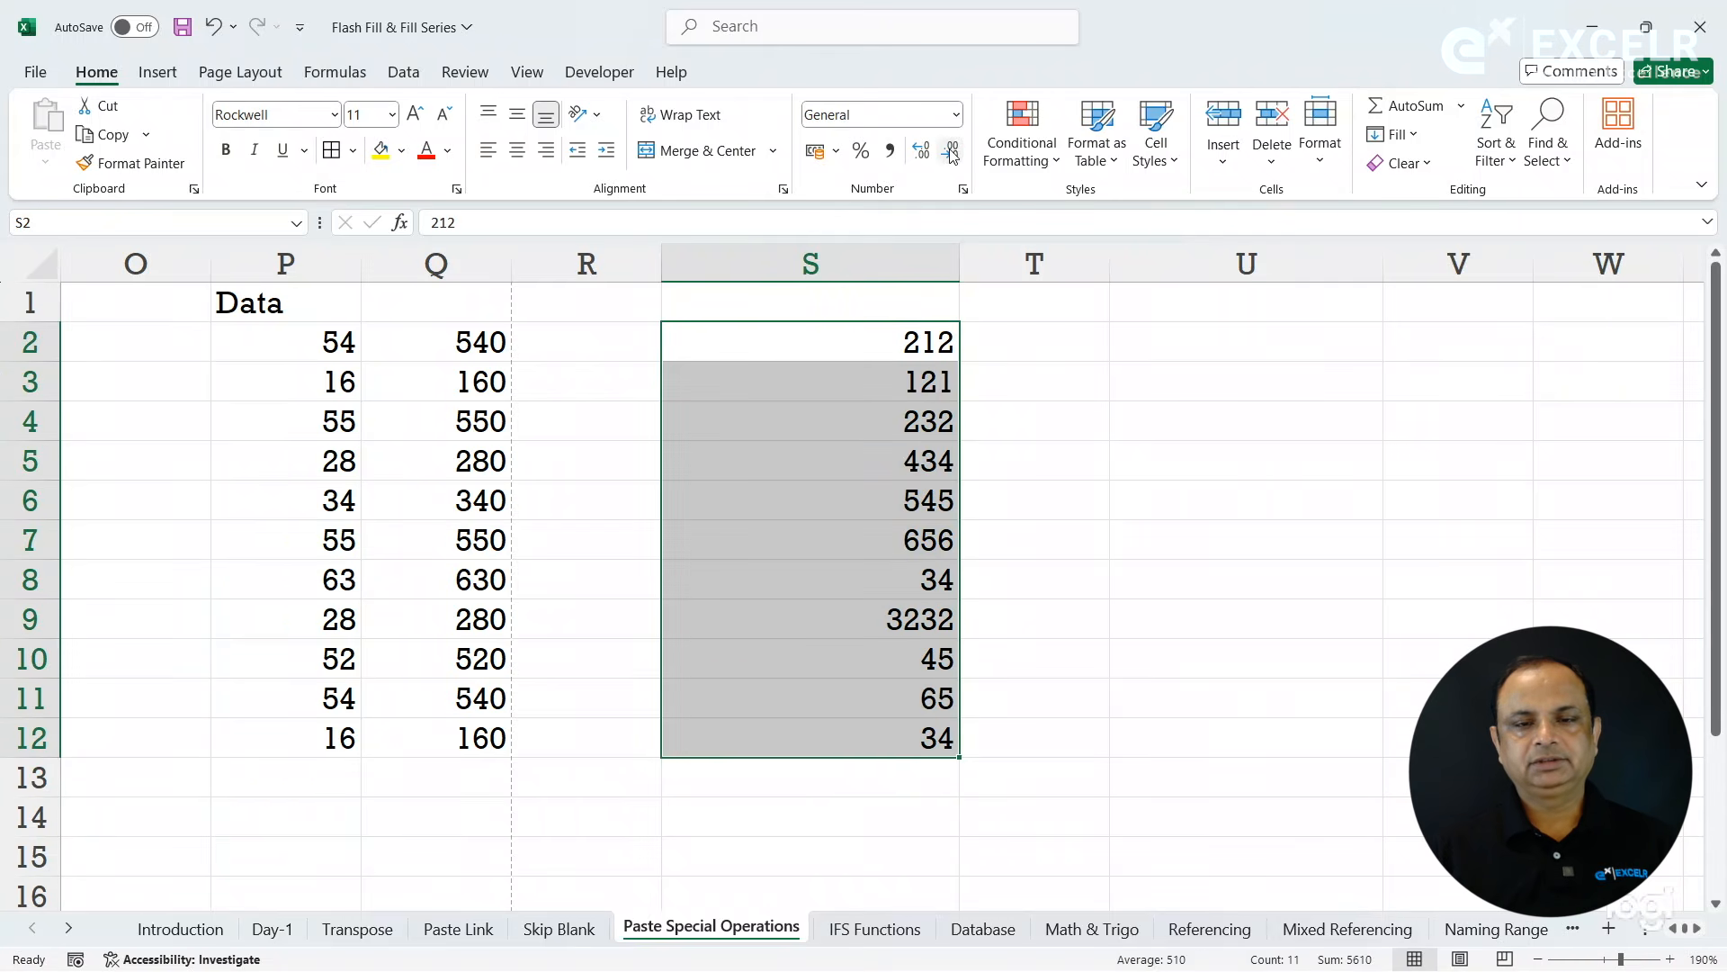
pyautogui.click(921, 151)
pyautogui.click(922, 153)
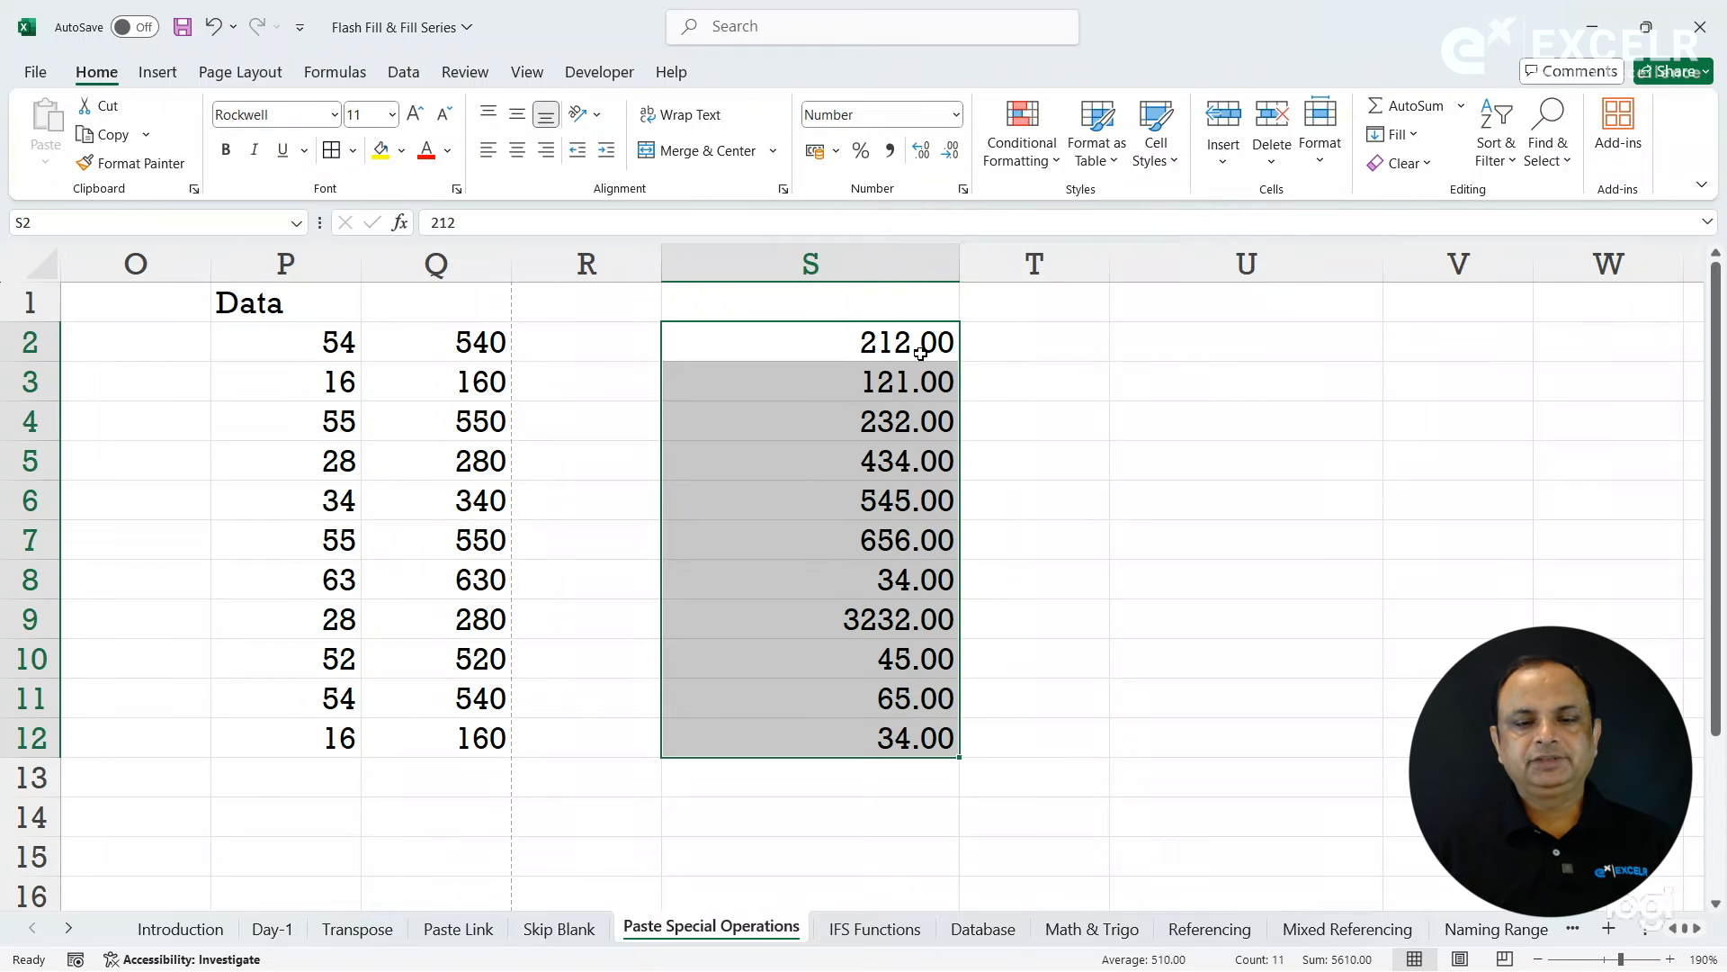
pyautogui.click(893, 357)
pyautogui.moveTo(957, 263); pyautogui.dragTo(834, 297)
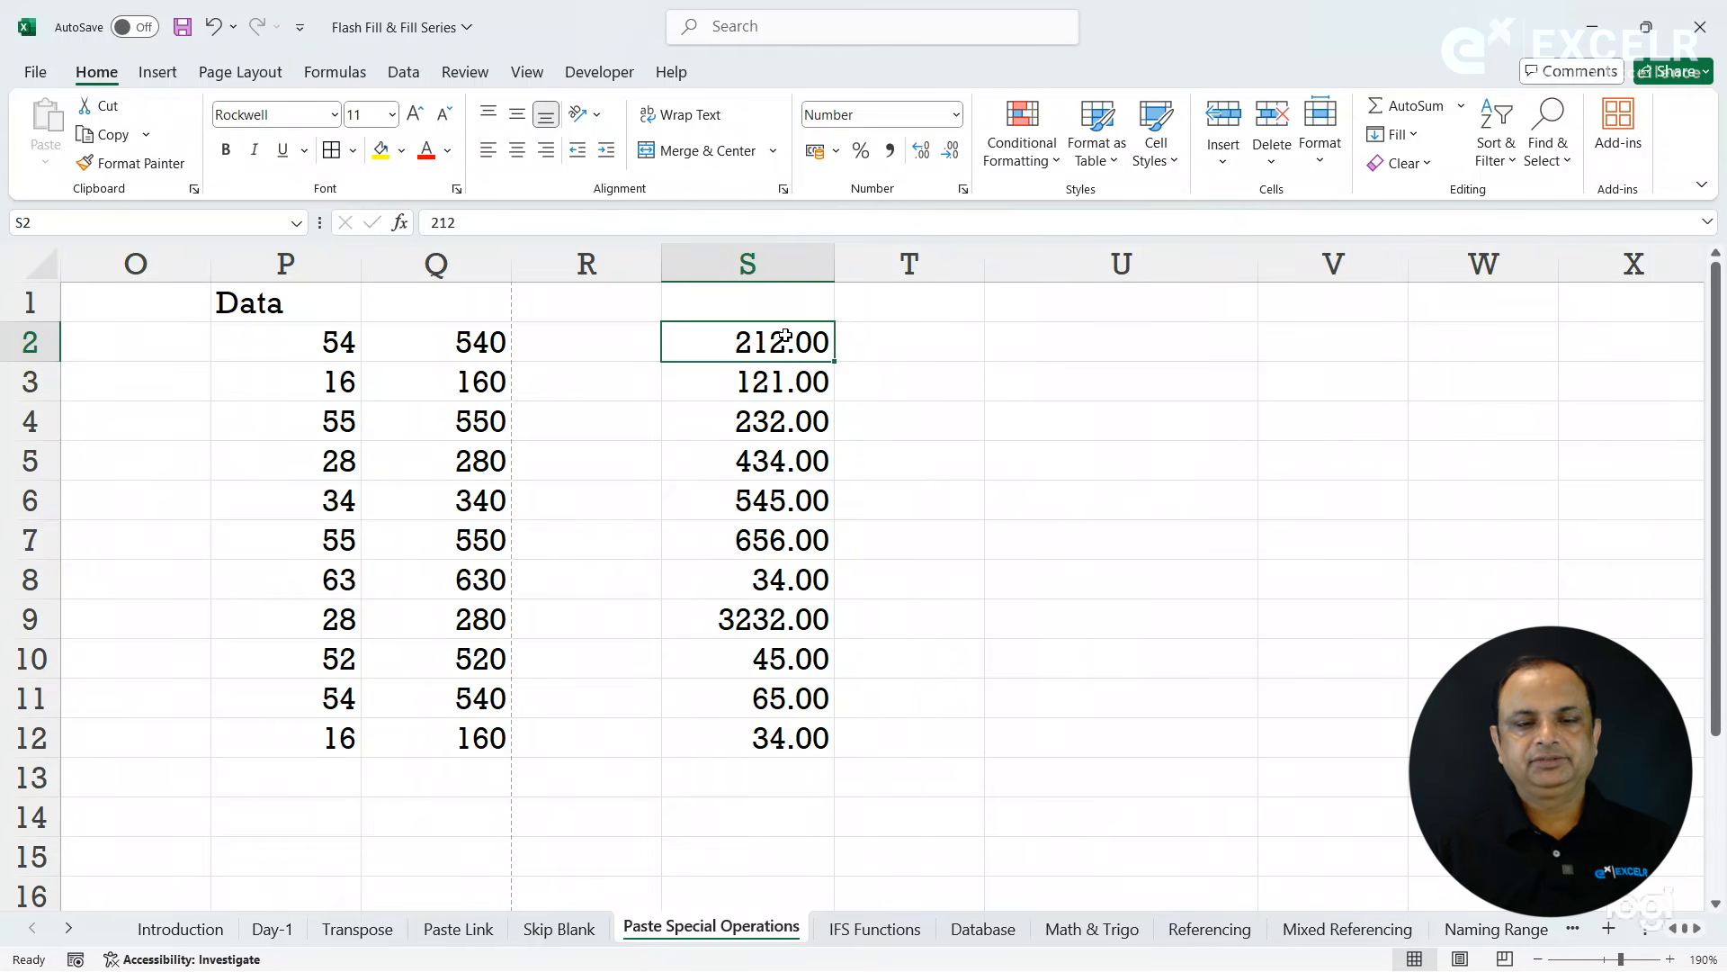
# - Make the numbers in S2:S12 bold, italic and underlined
pyautogui.moveTo(757, 347); pyautogui.dragTo(756, 739)
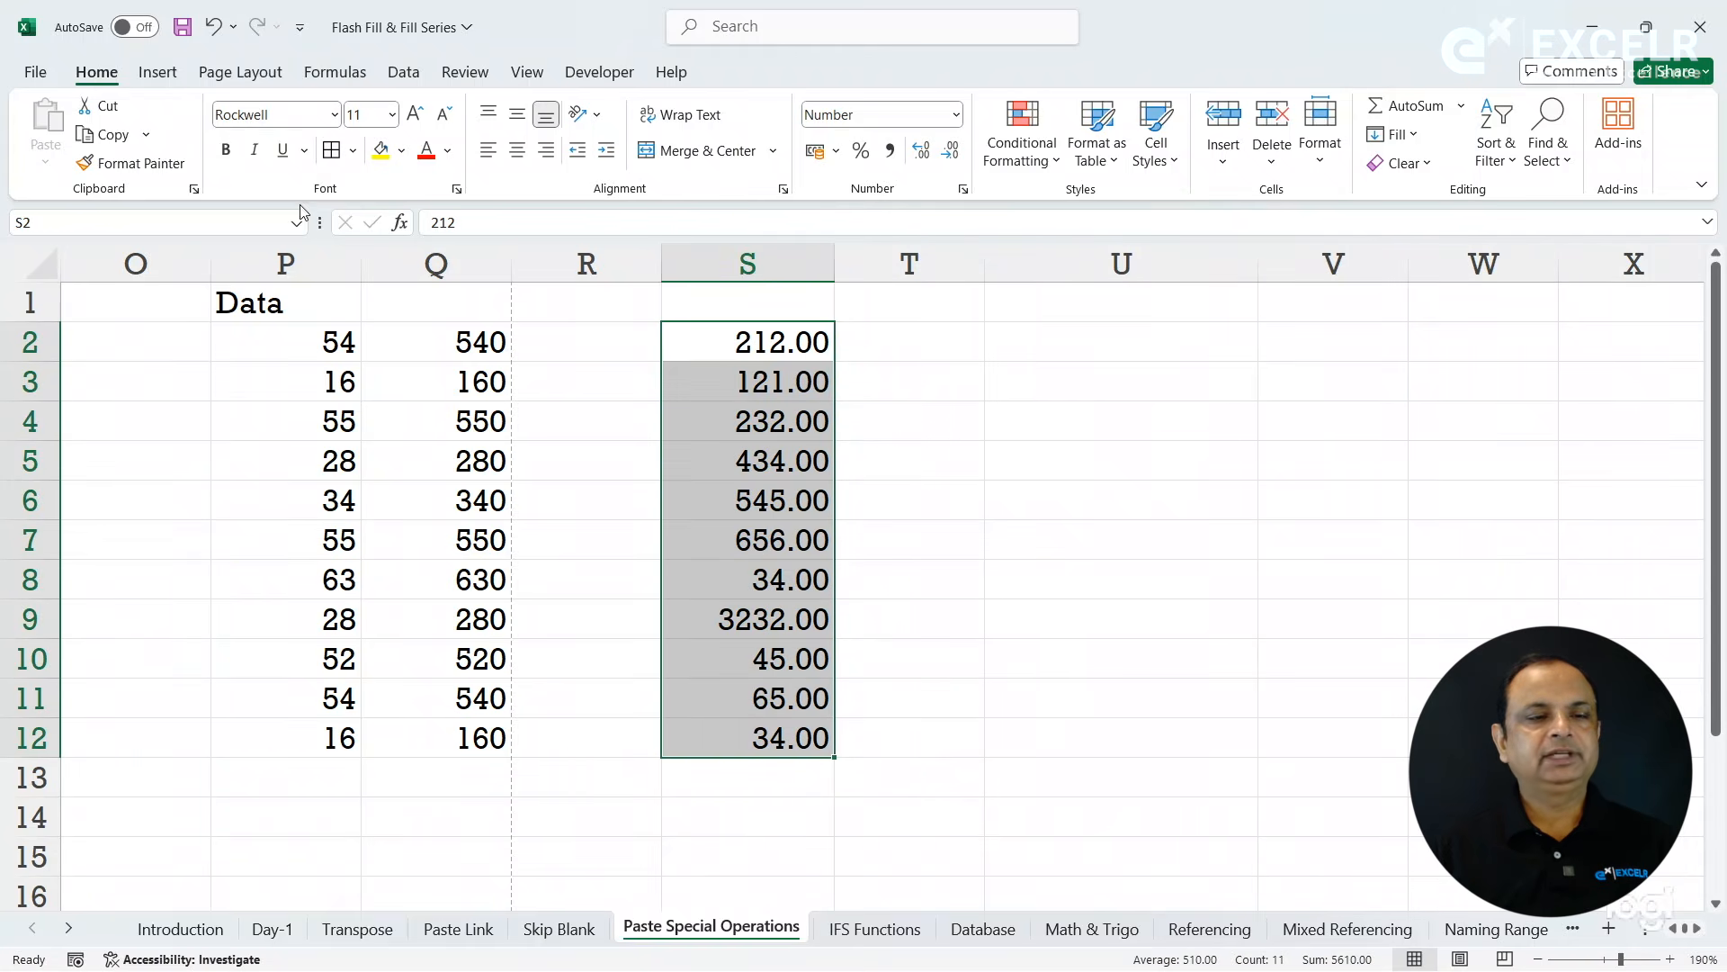
pyautogui.click(226, 149)
pyautogui.click(256, 150)
pyautogui.click(284, 150)
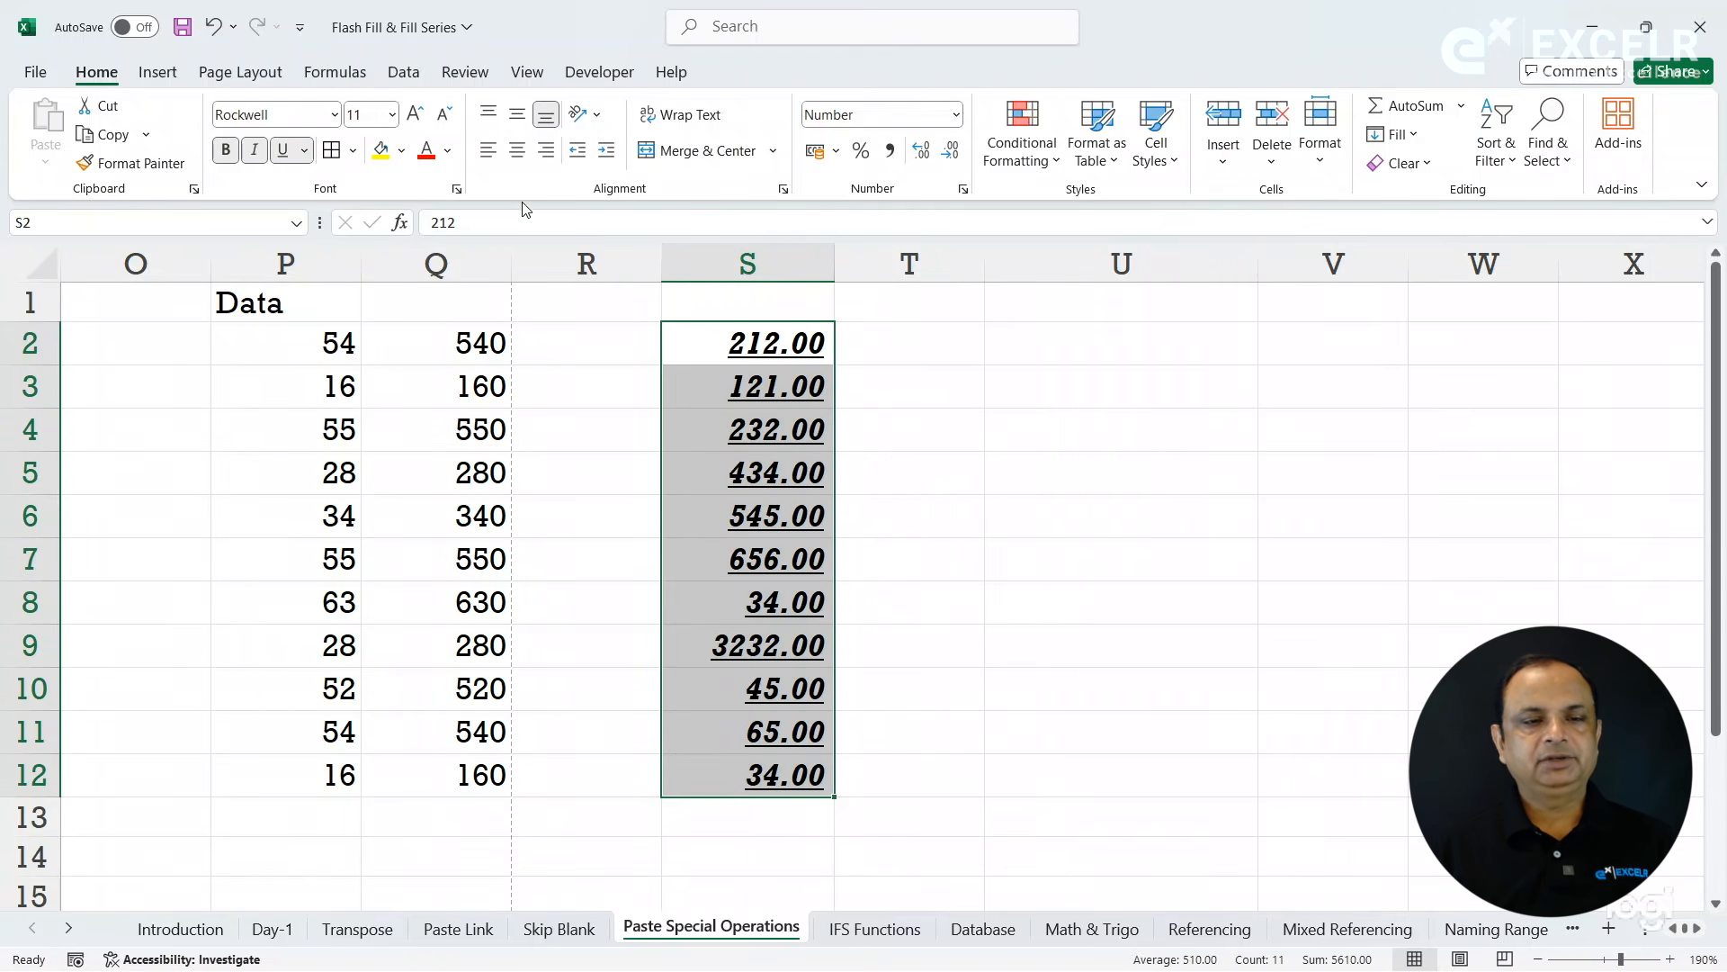
# - Set the numbers in S2:S12 to font size 12 and the Aharoni font
pyautogui.click(415, 114)
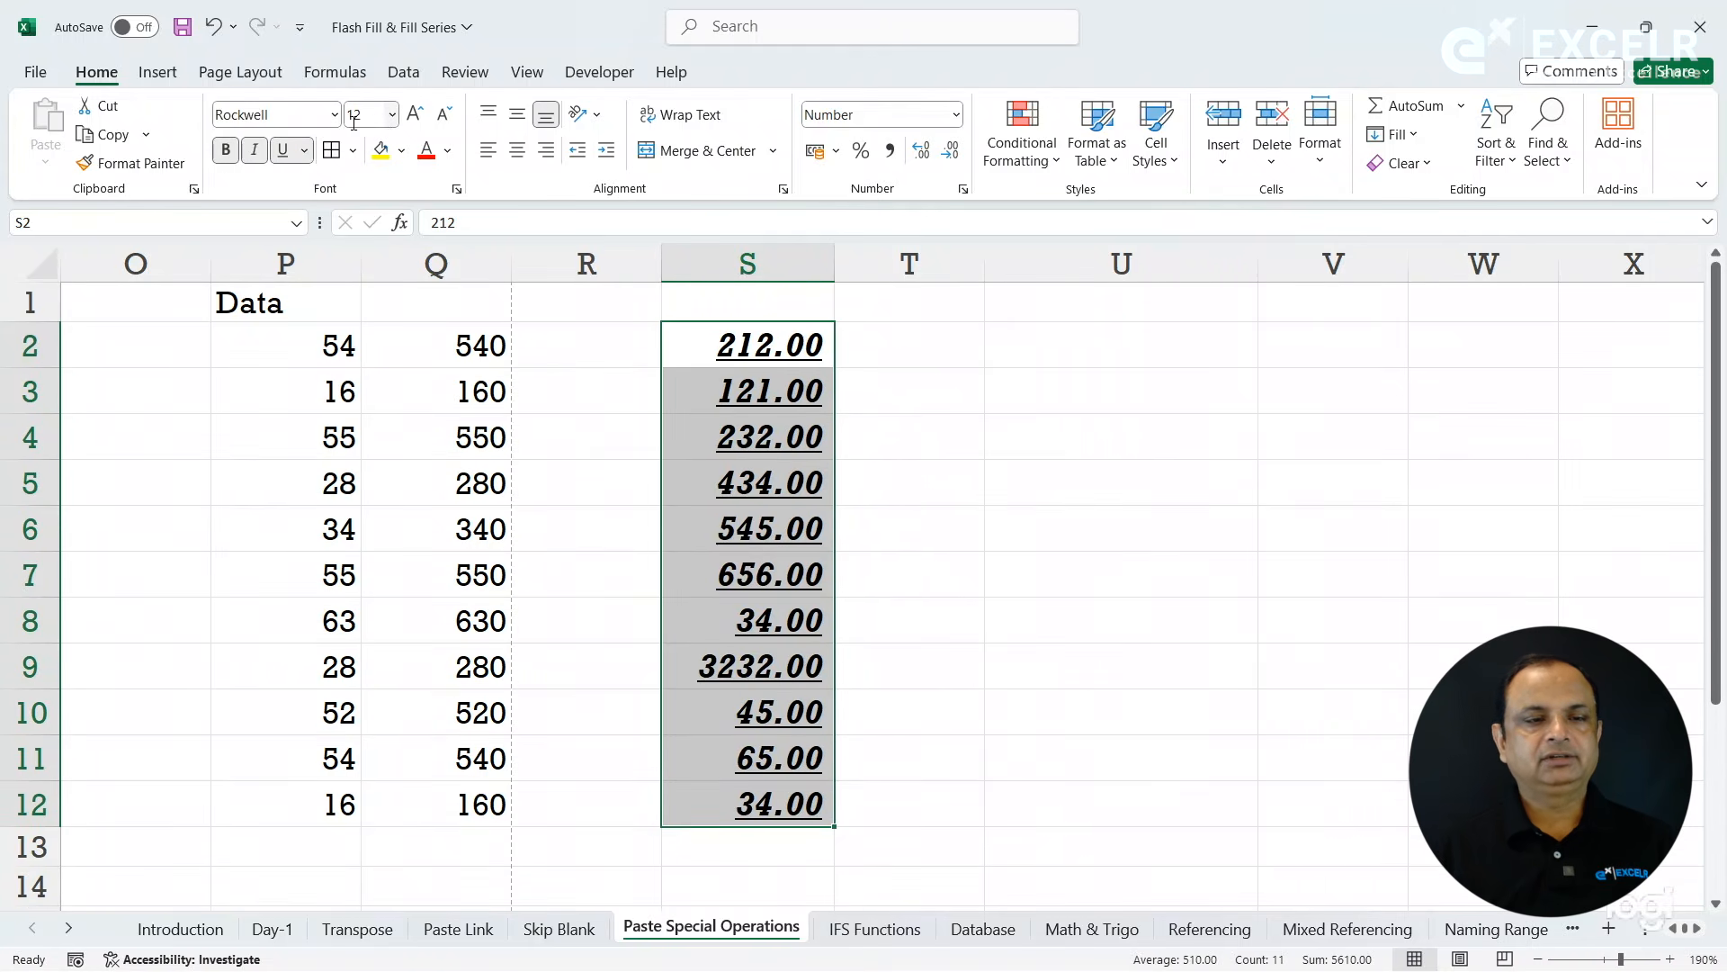
pyautogui.click(334, 115)
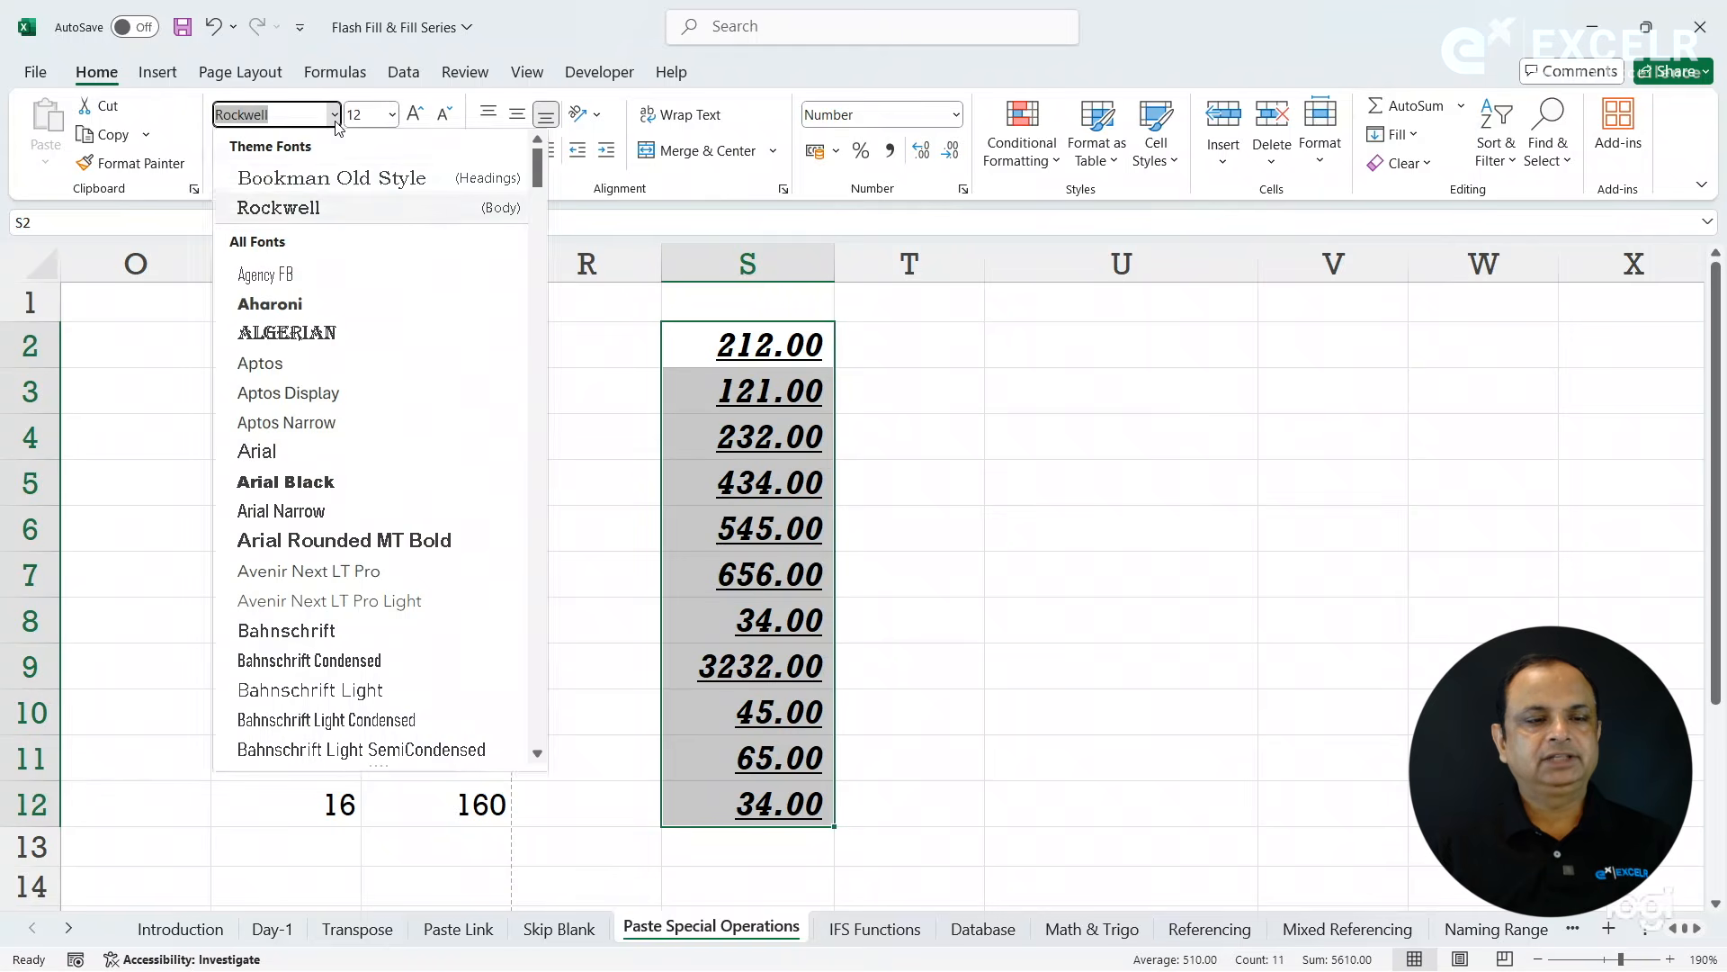
pyautogui.click(269, 308)
pyautogui.click(782, 484)
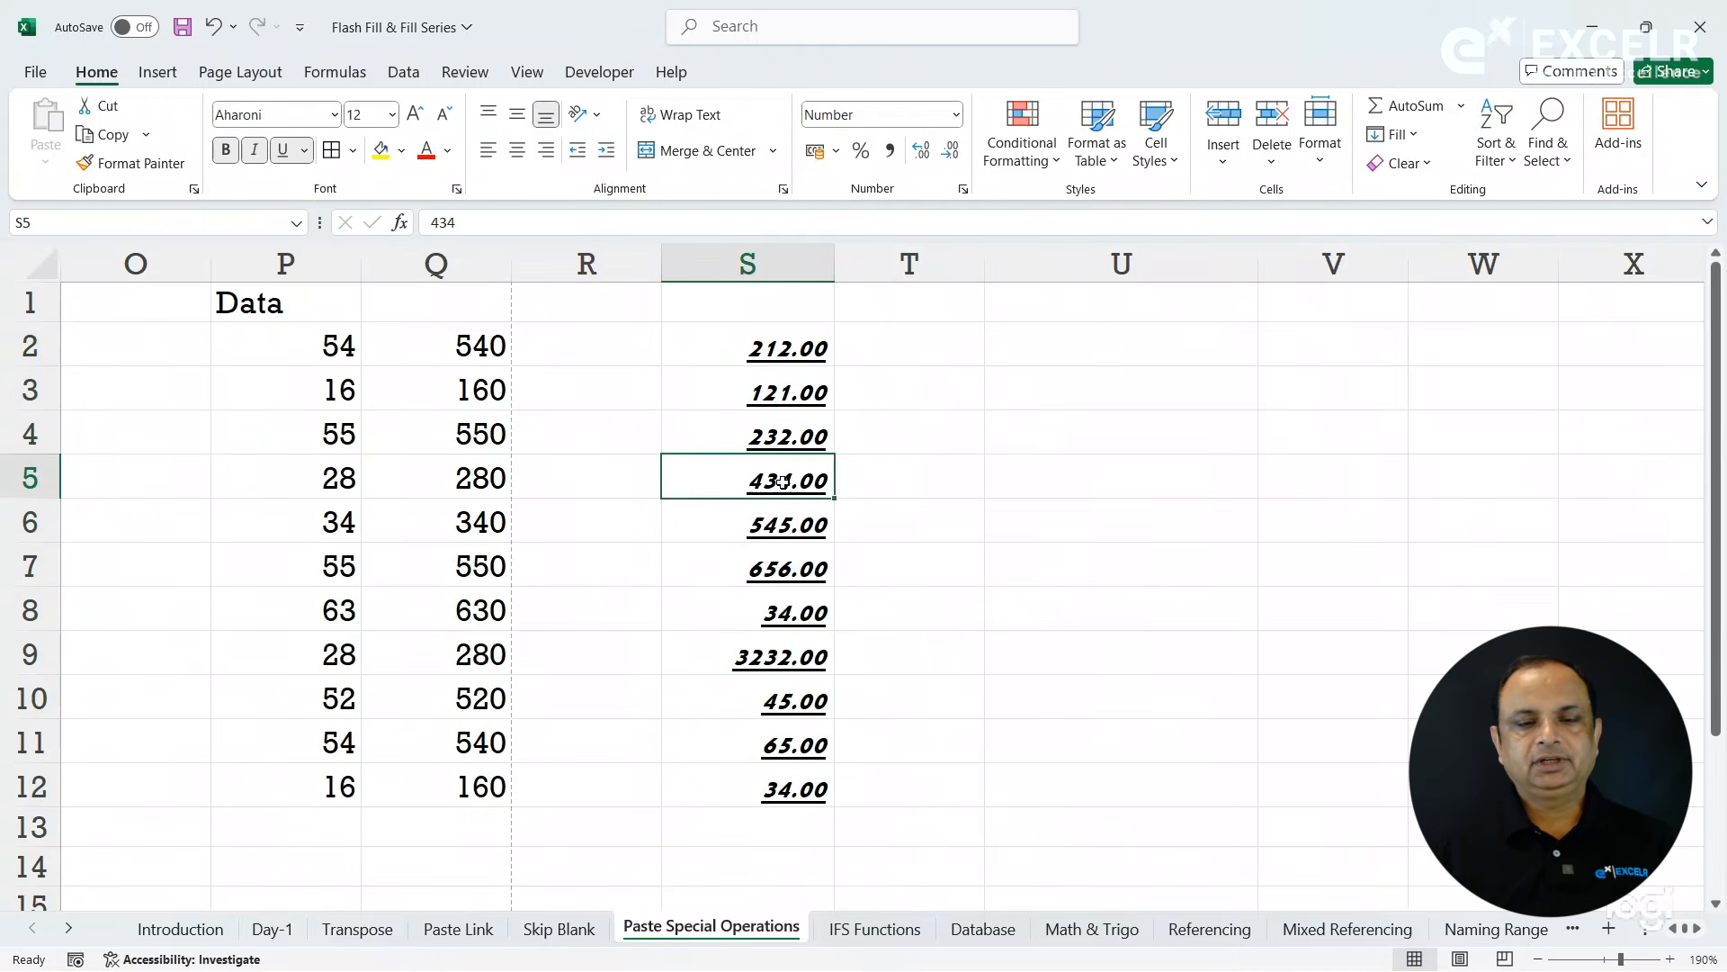
# - Copy S2:S12 and paste it with all its formatting into column U starting at U2
pyautogui.click(782, 348)
pyautogui.moveTo(783, 348); pyautogui.dragTo(782, 789)
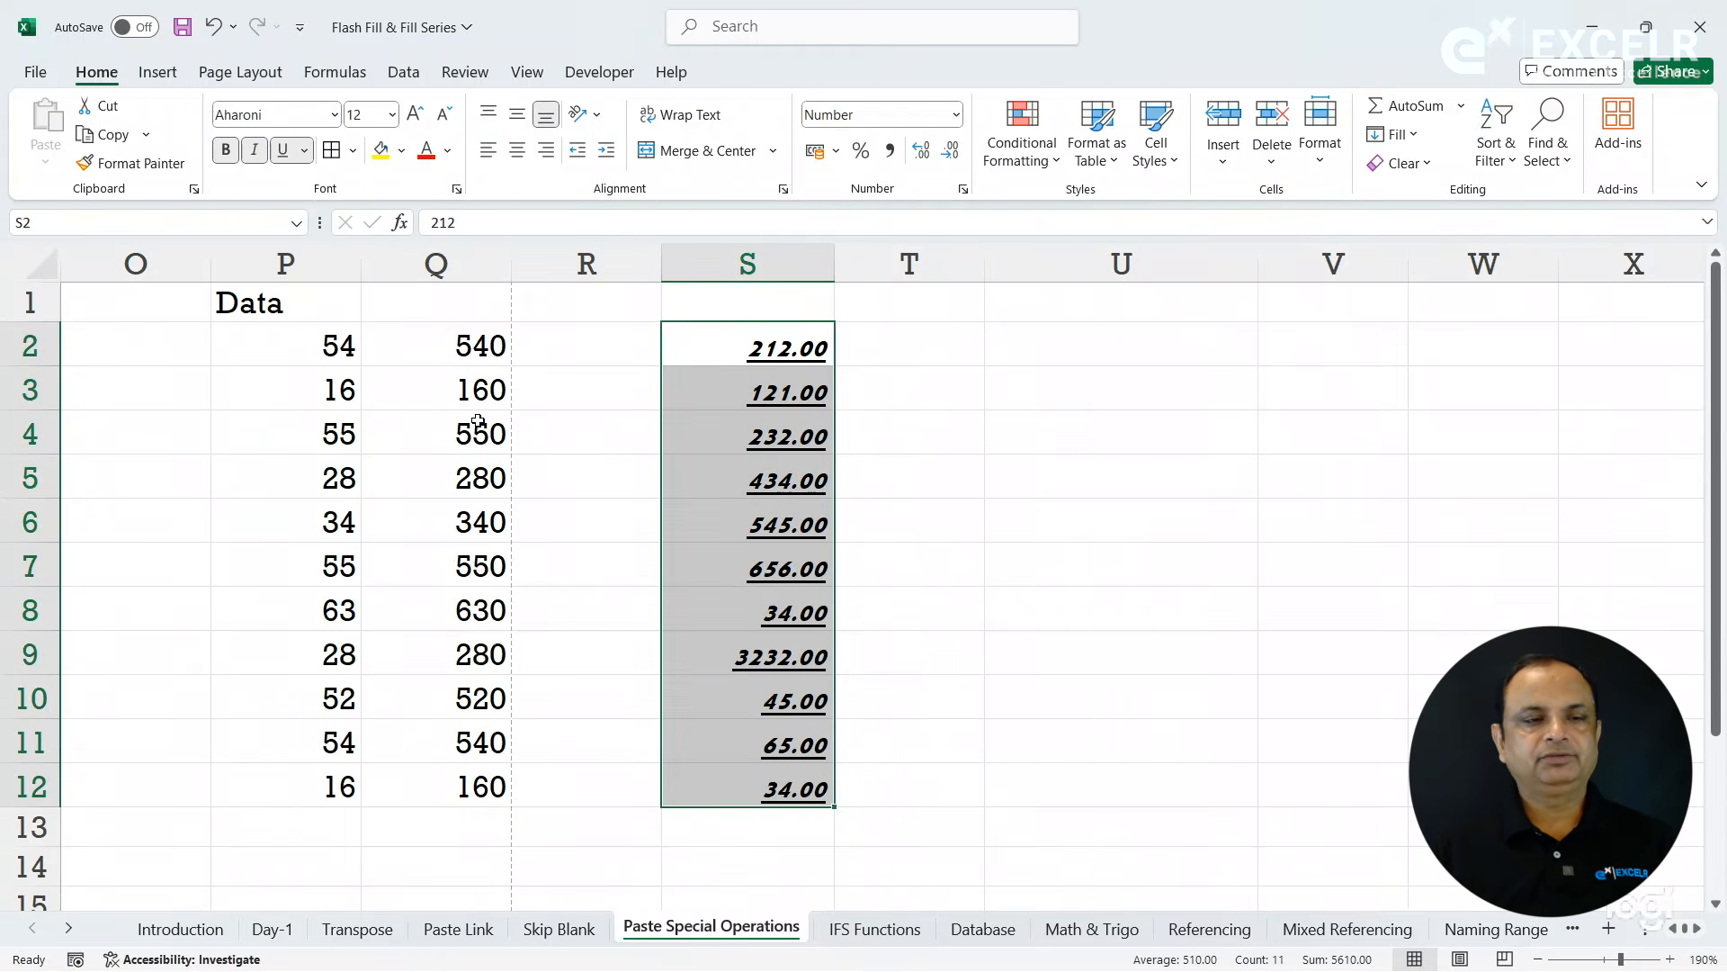
pyautogui.click(111, 135)
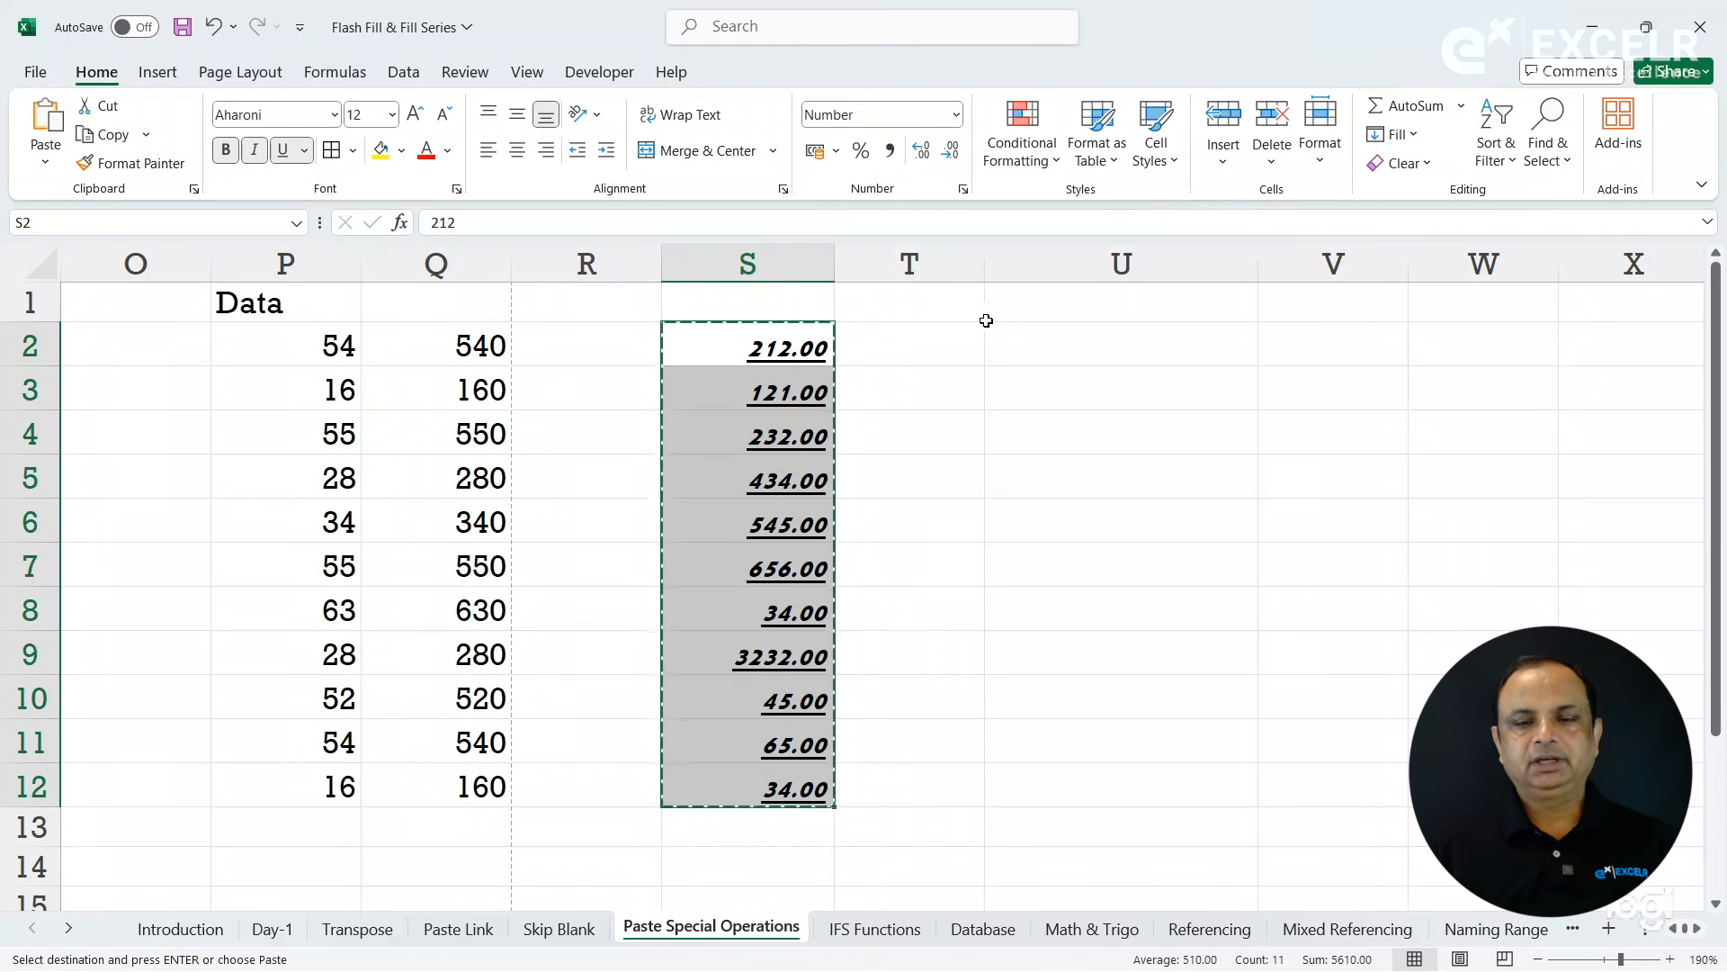
pyautogui.click(1081, 343)
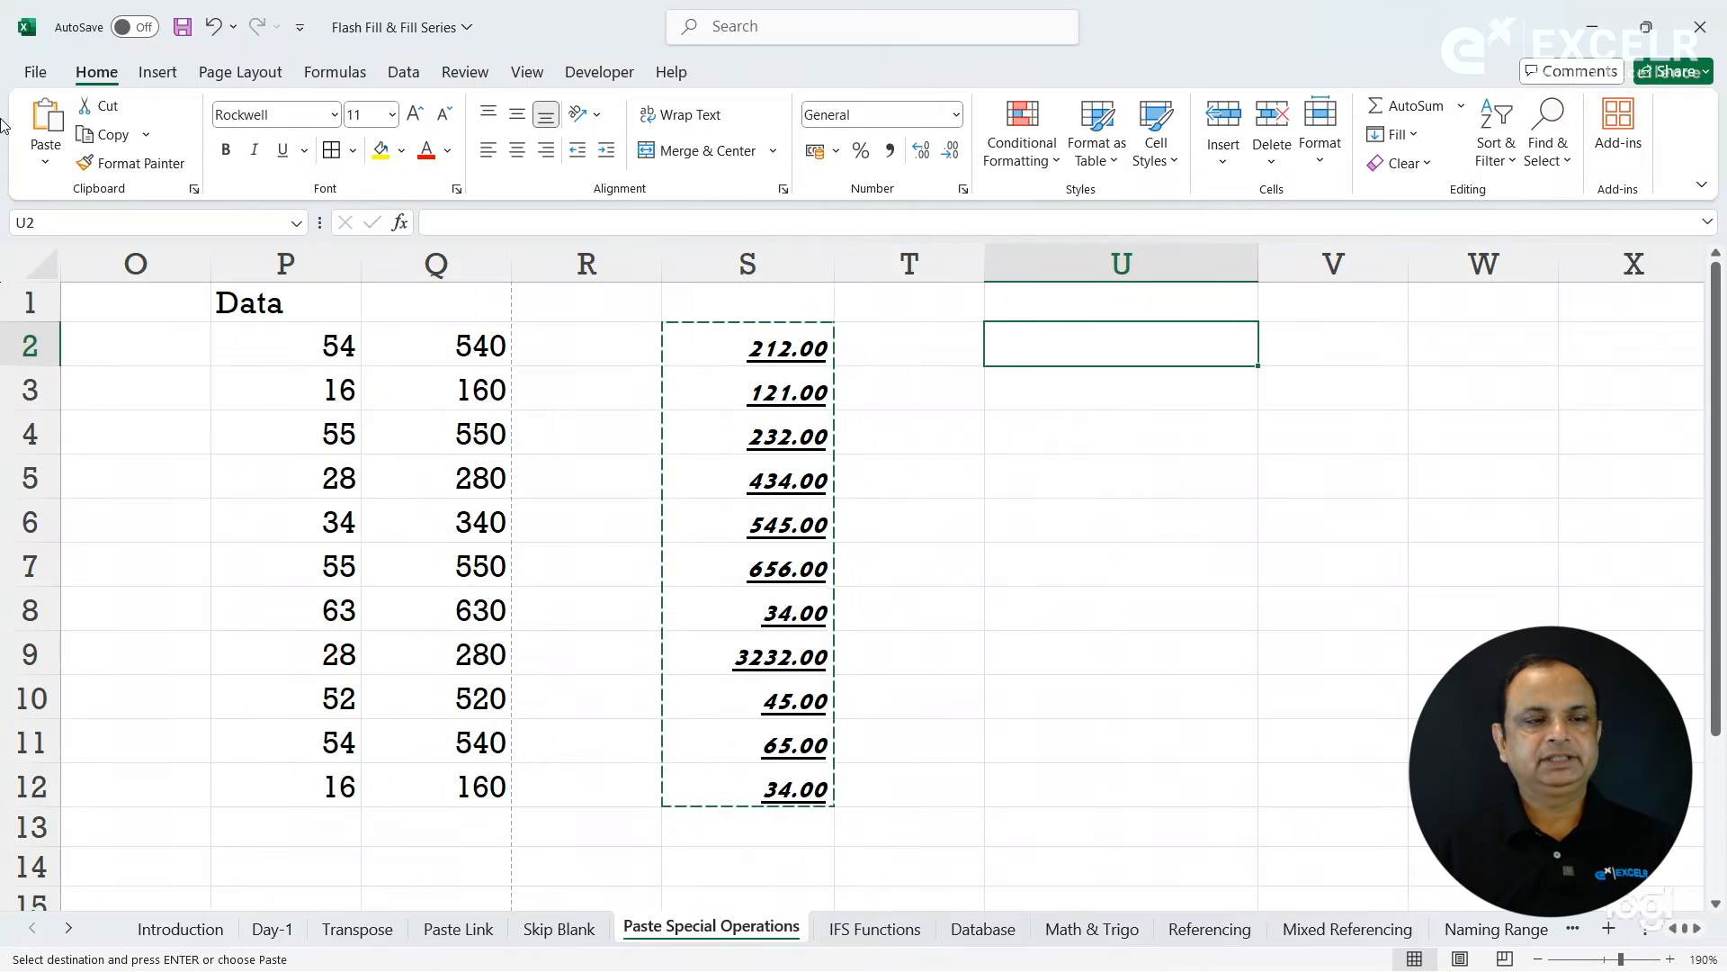
pyautogui.click(34, 117)
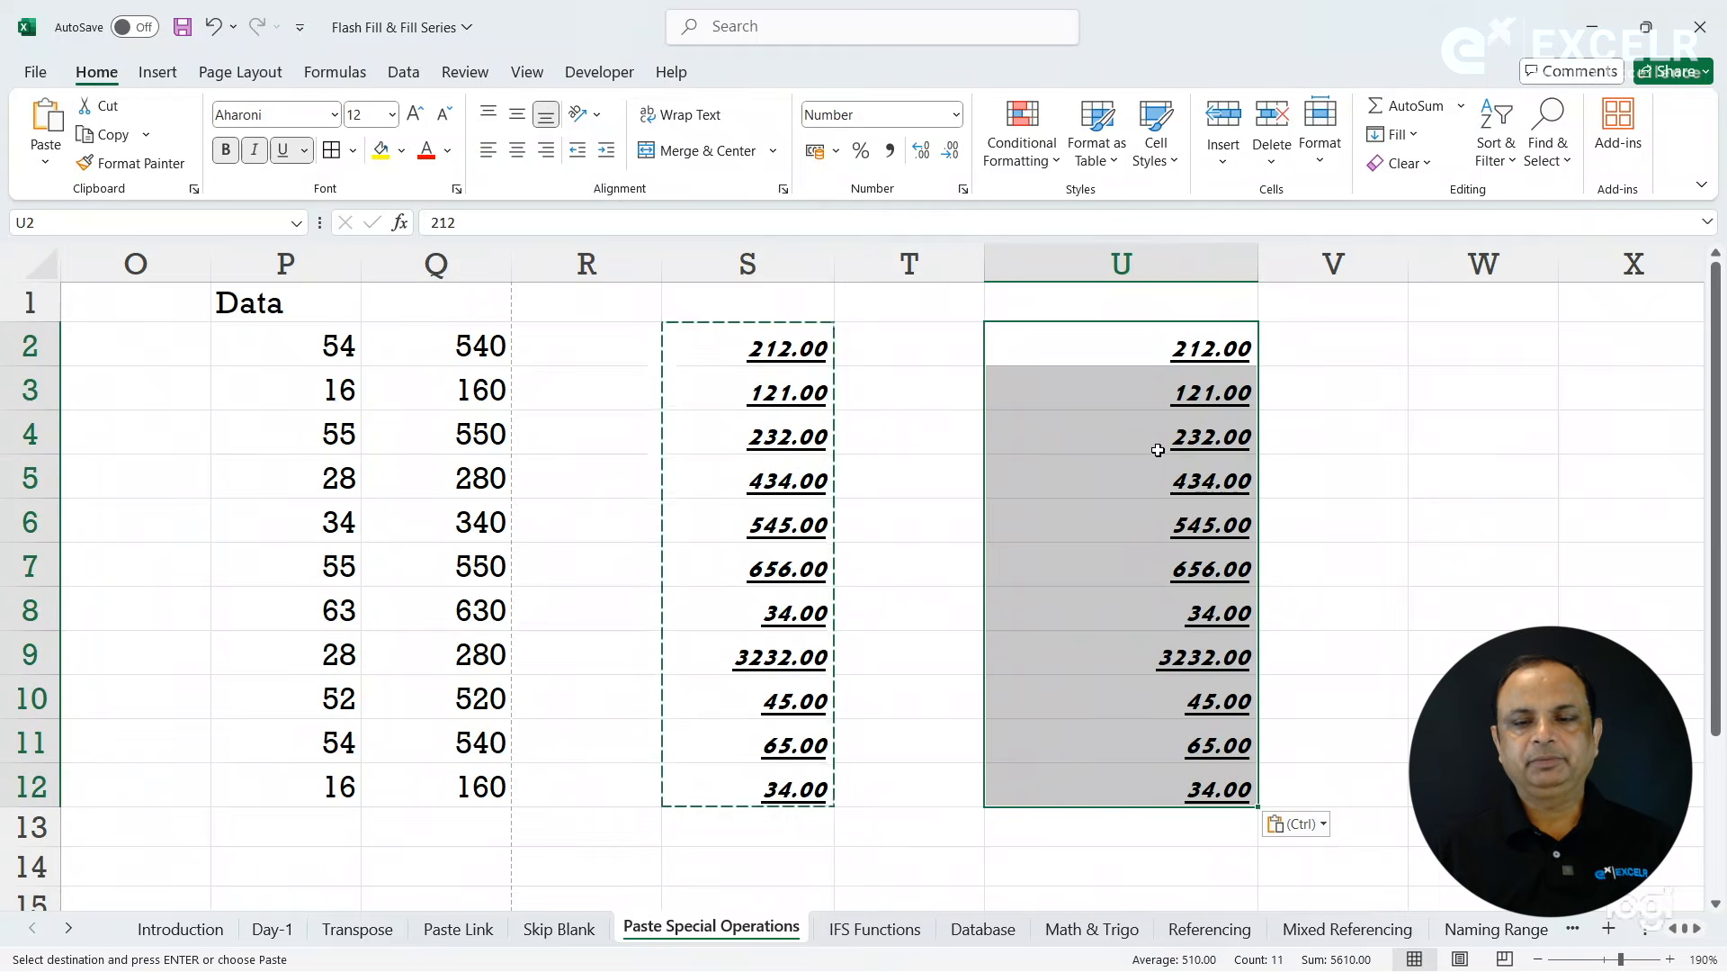
pyautogui.click(1374, 490)
pyautogui.press('Escape')
# - Copy S2:S12 and use Paste Special to paste only values and number formats starting at W2
pyautogui.moveTo(789, 358); pyautogui.dragTo(783, 792)
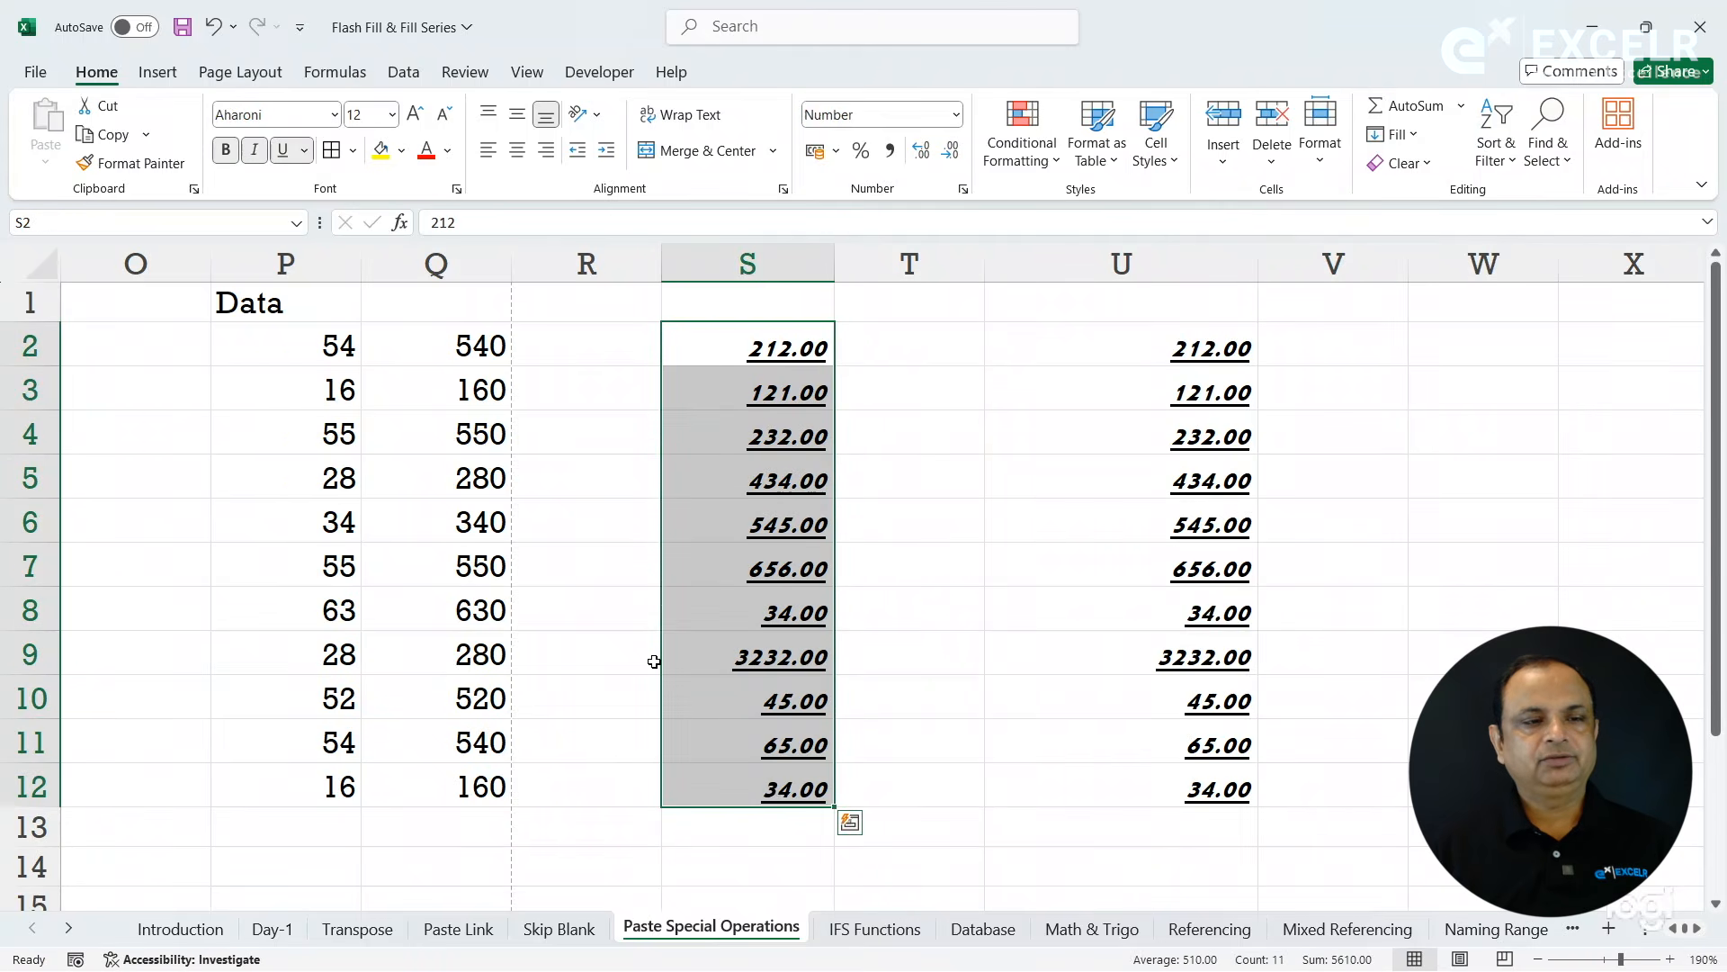
pyautogui.click(105, 134)
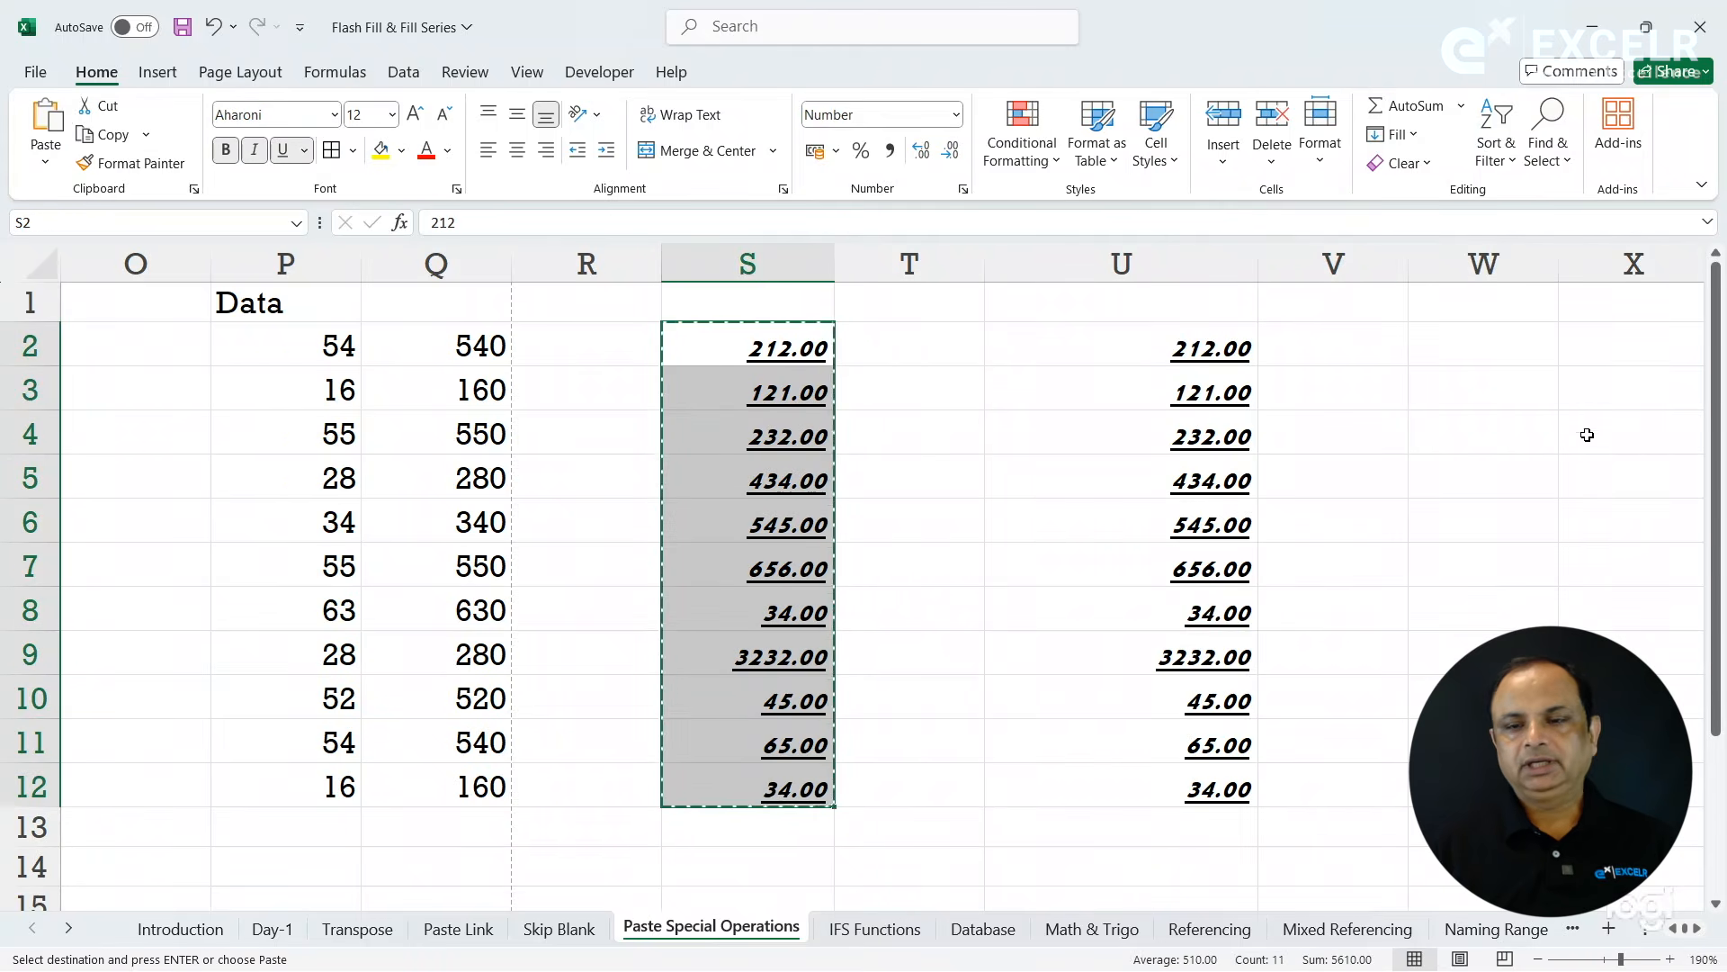
pyautogui.click(1437, 341)
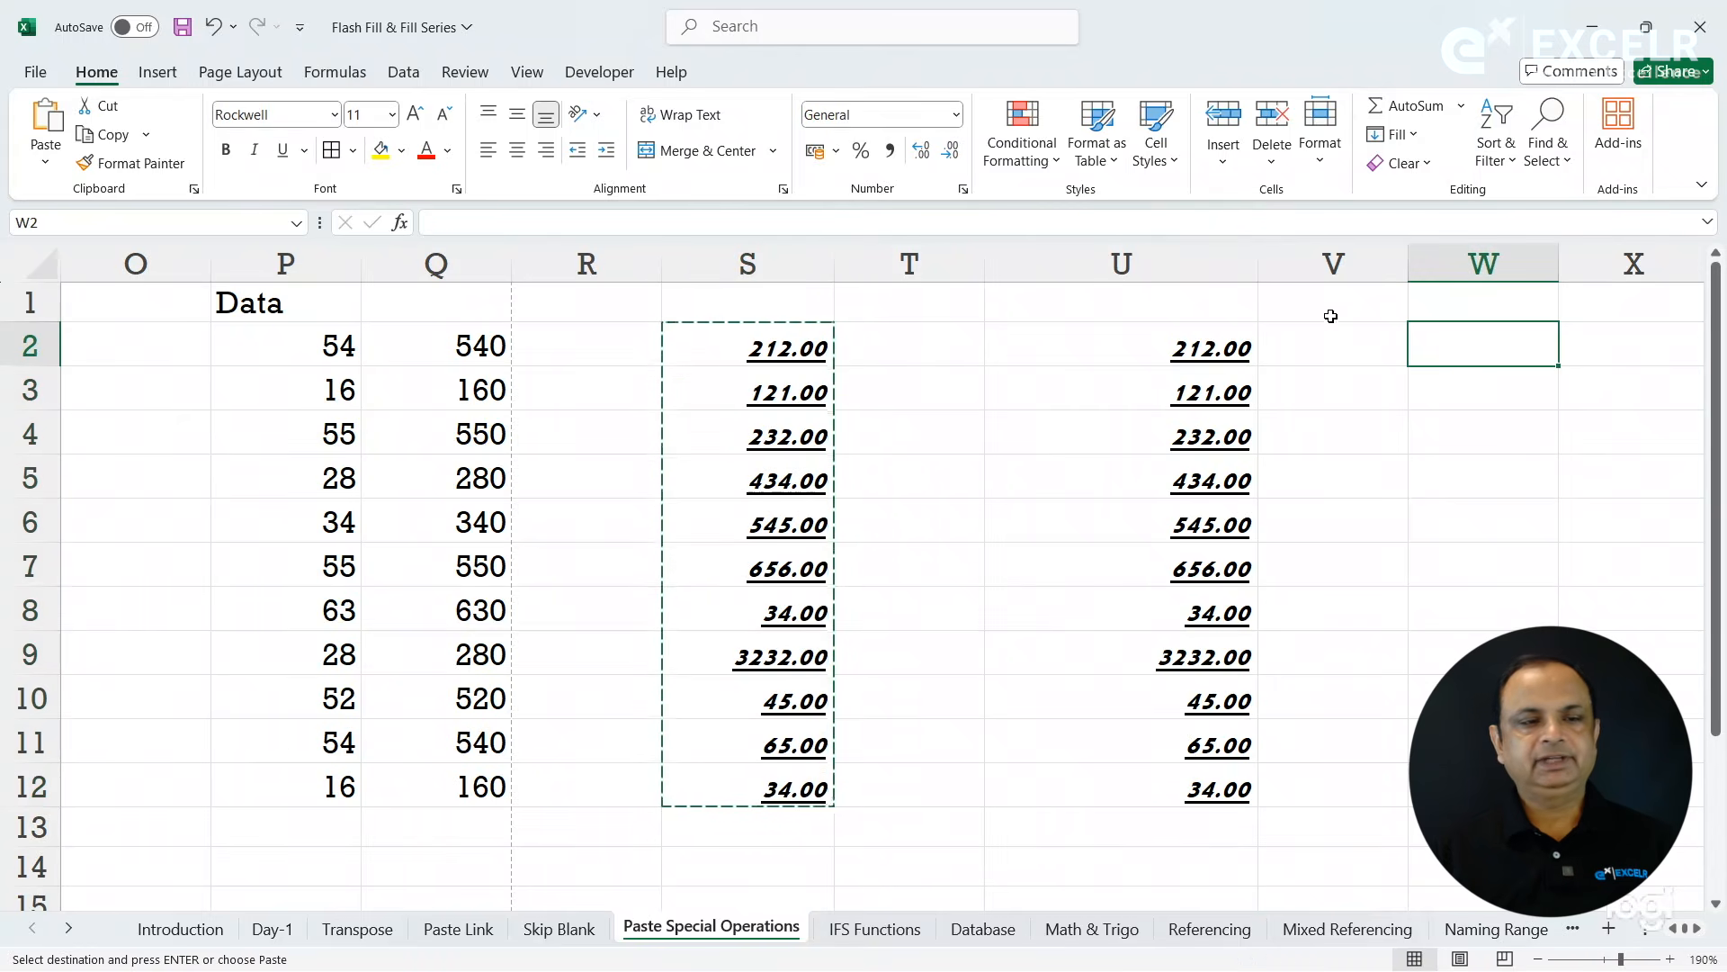
pyautogui.click(44, 164)
pyautogui.click(151, 443)
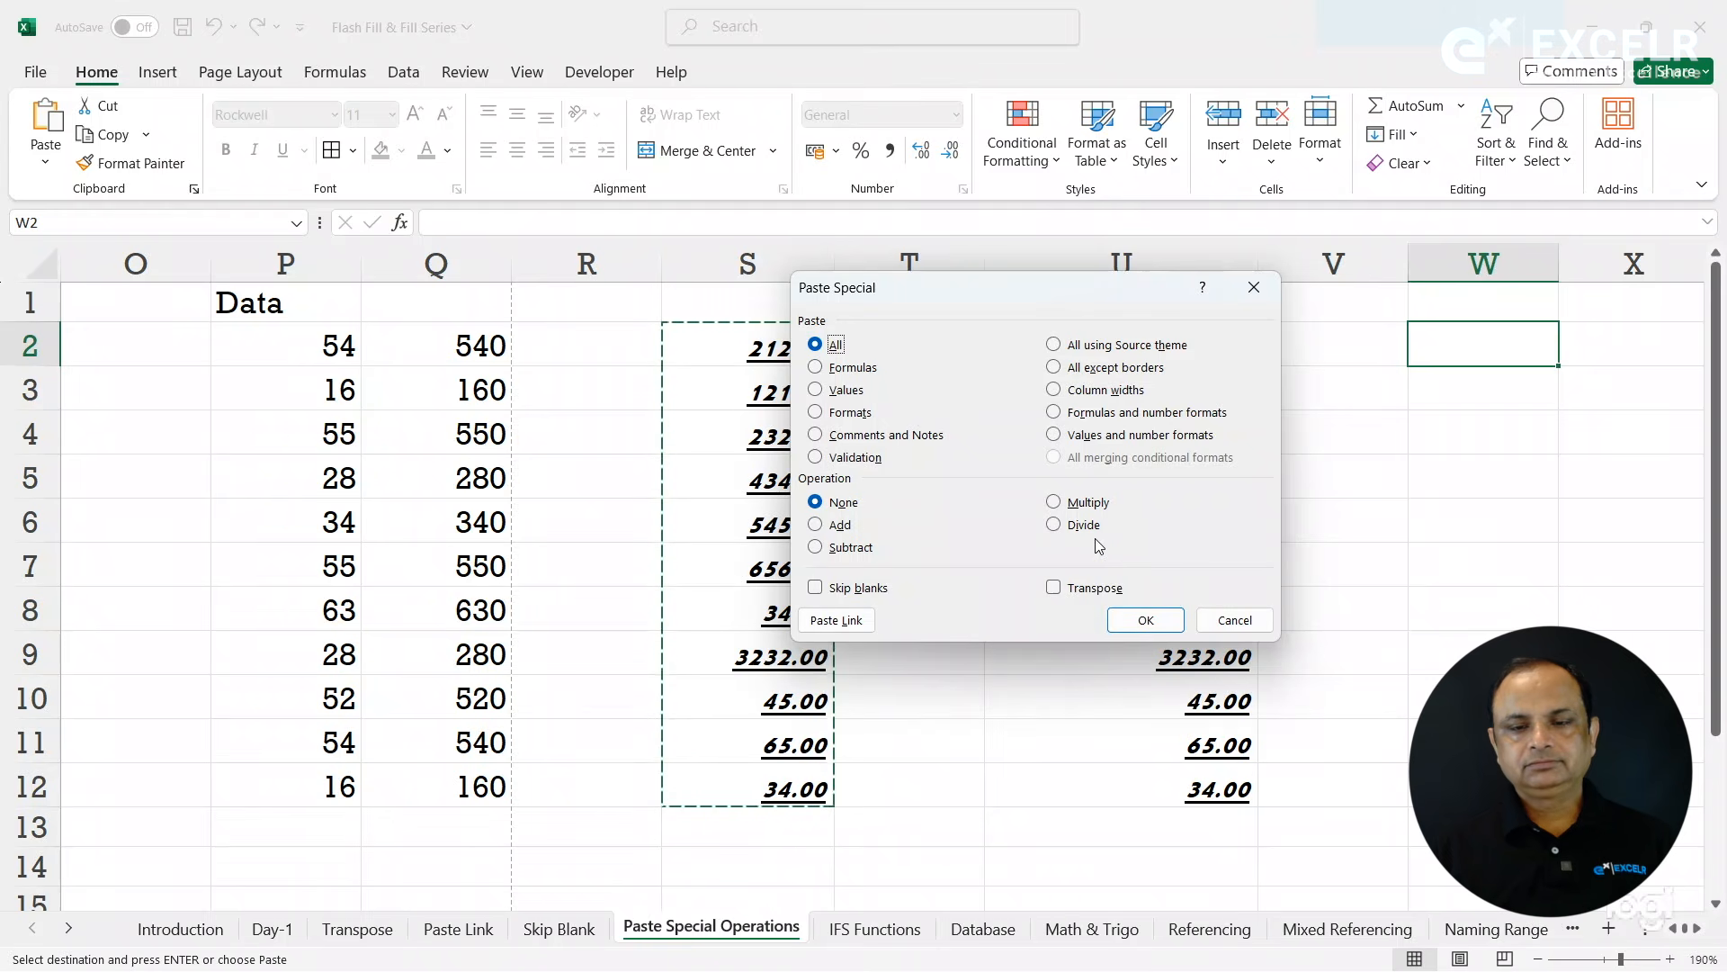
pyautogui.click(1095, 438)
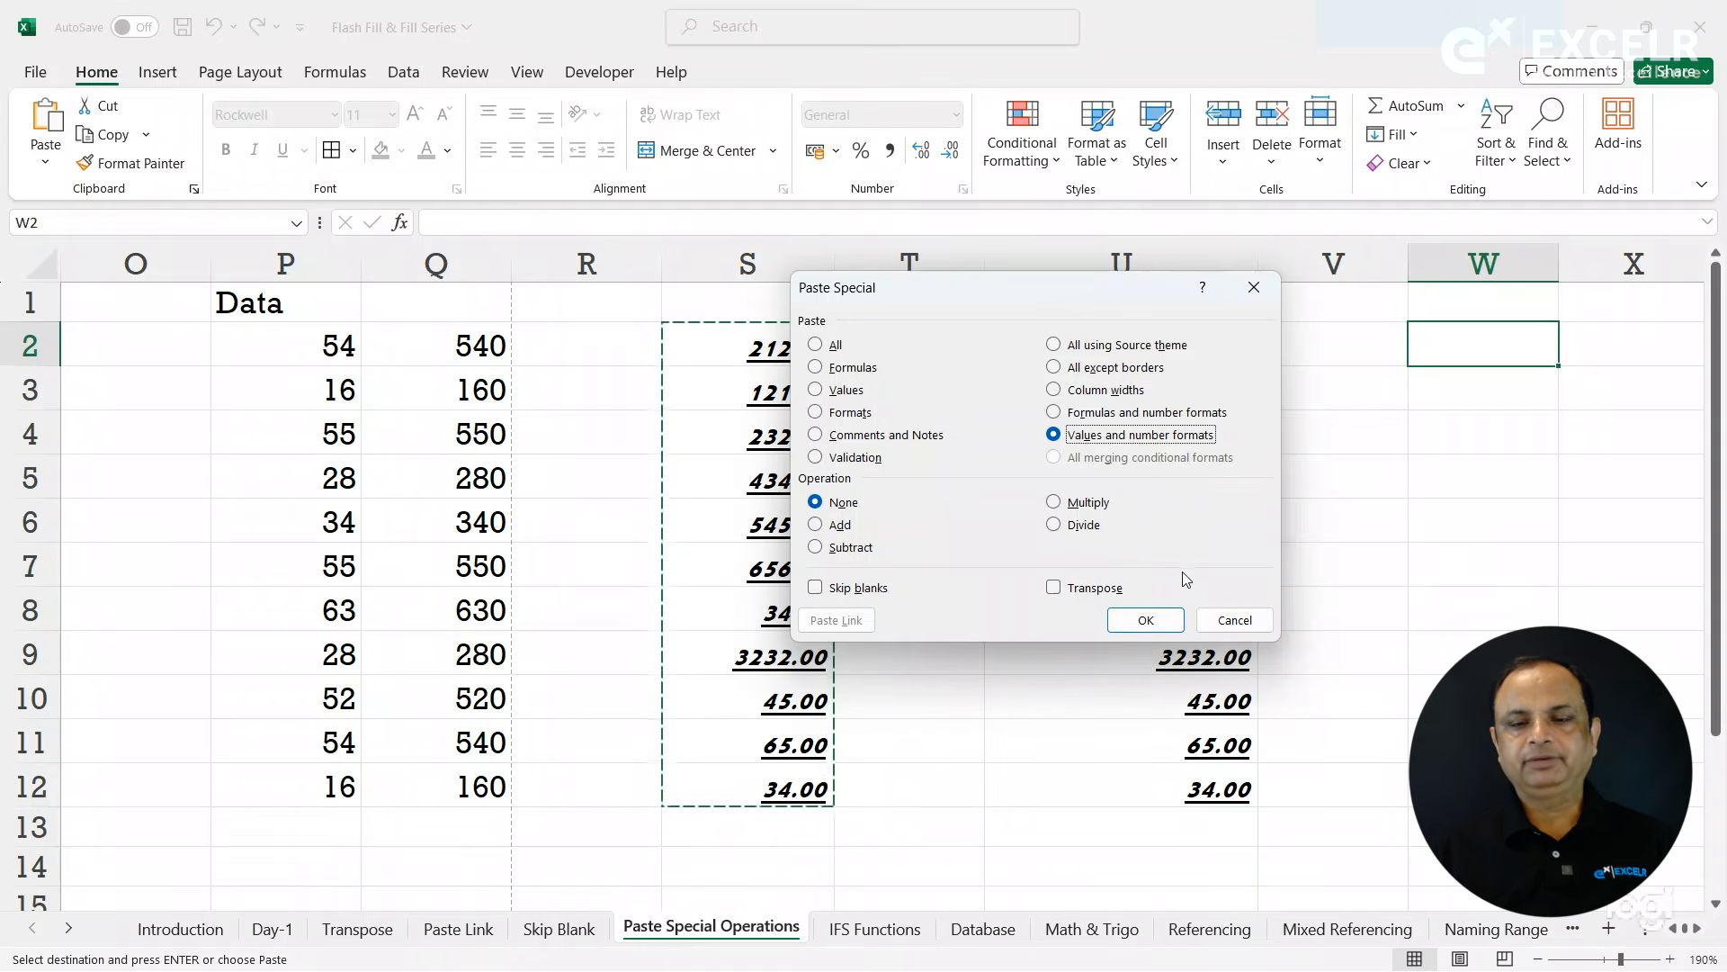
pyautogui.click(1146, 621)
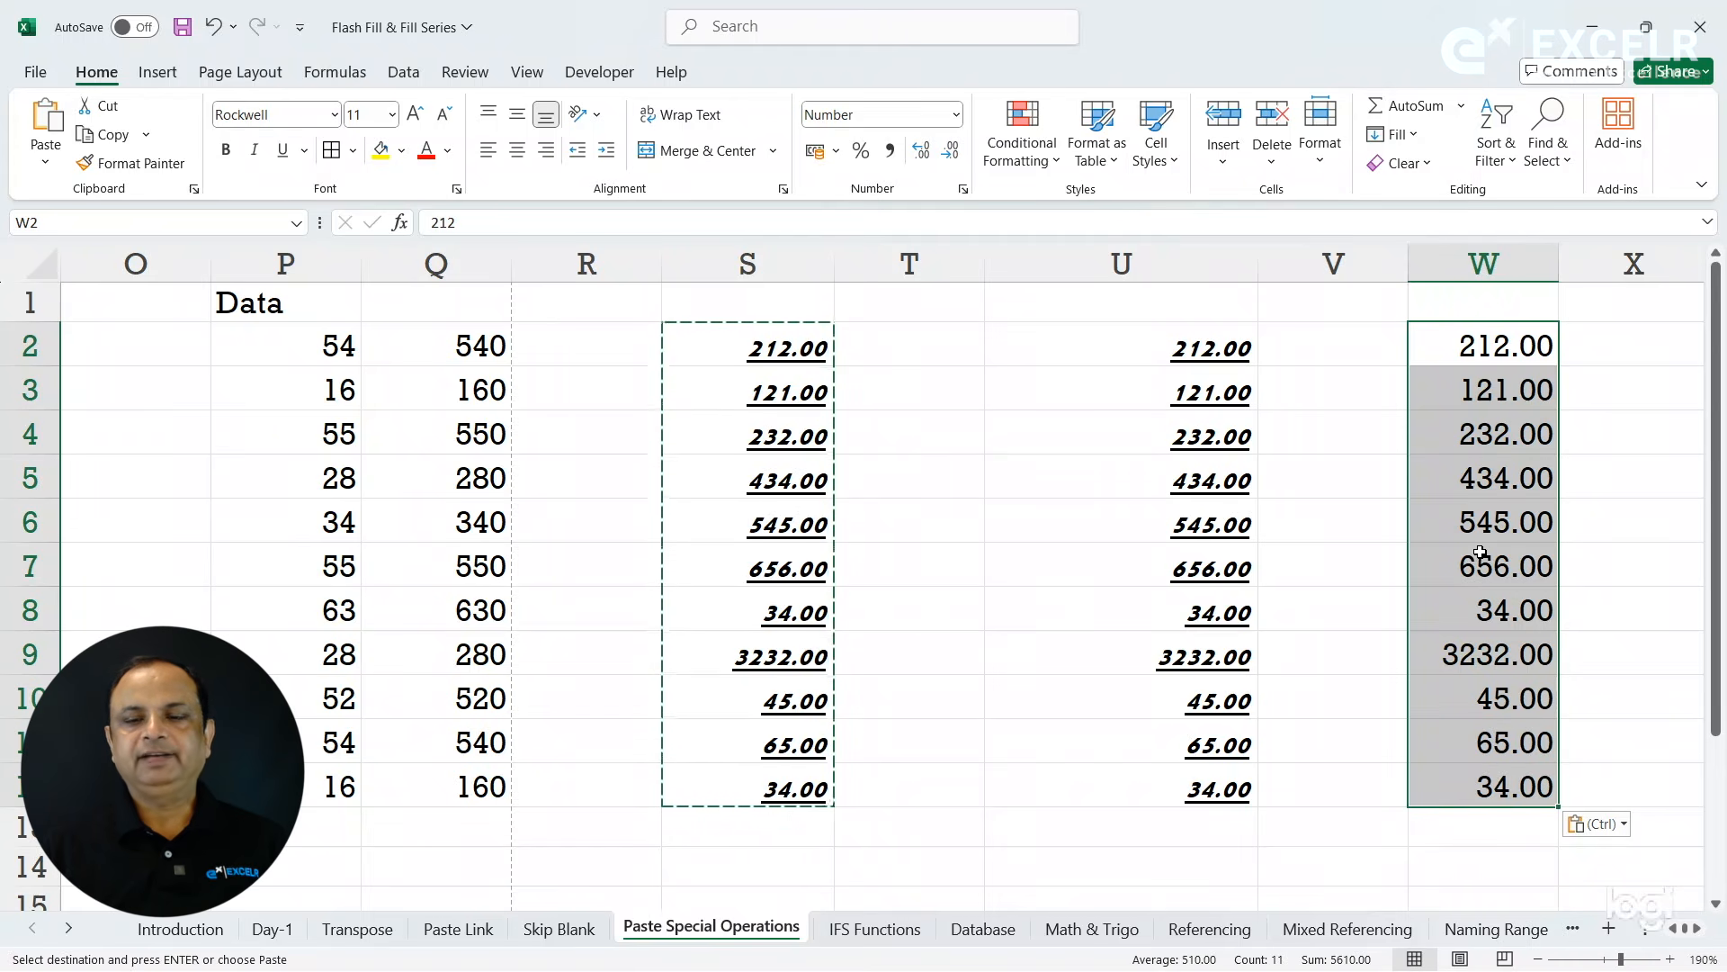
pyautogui.click(964, 348)
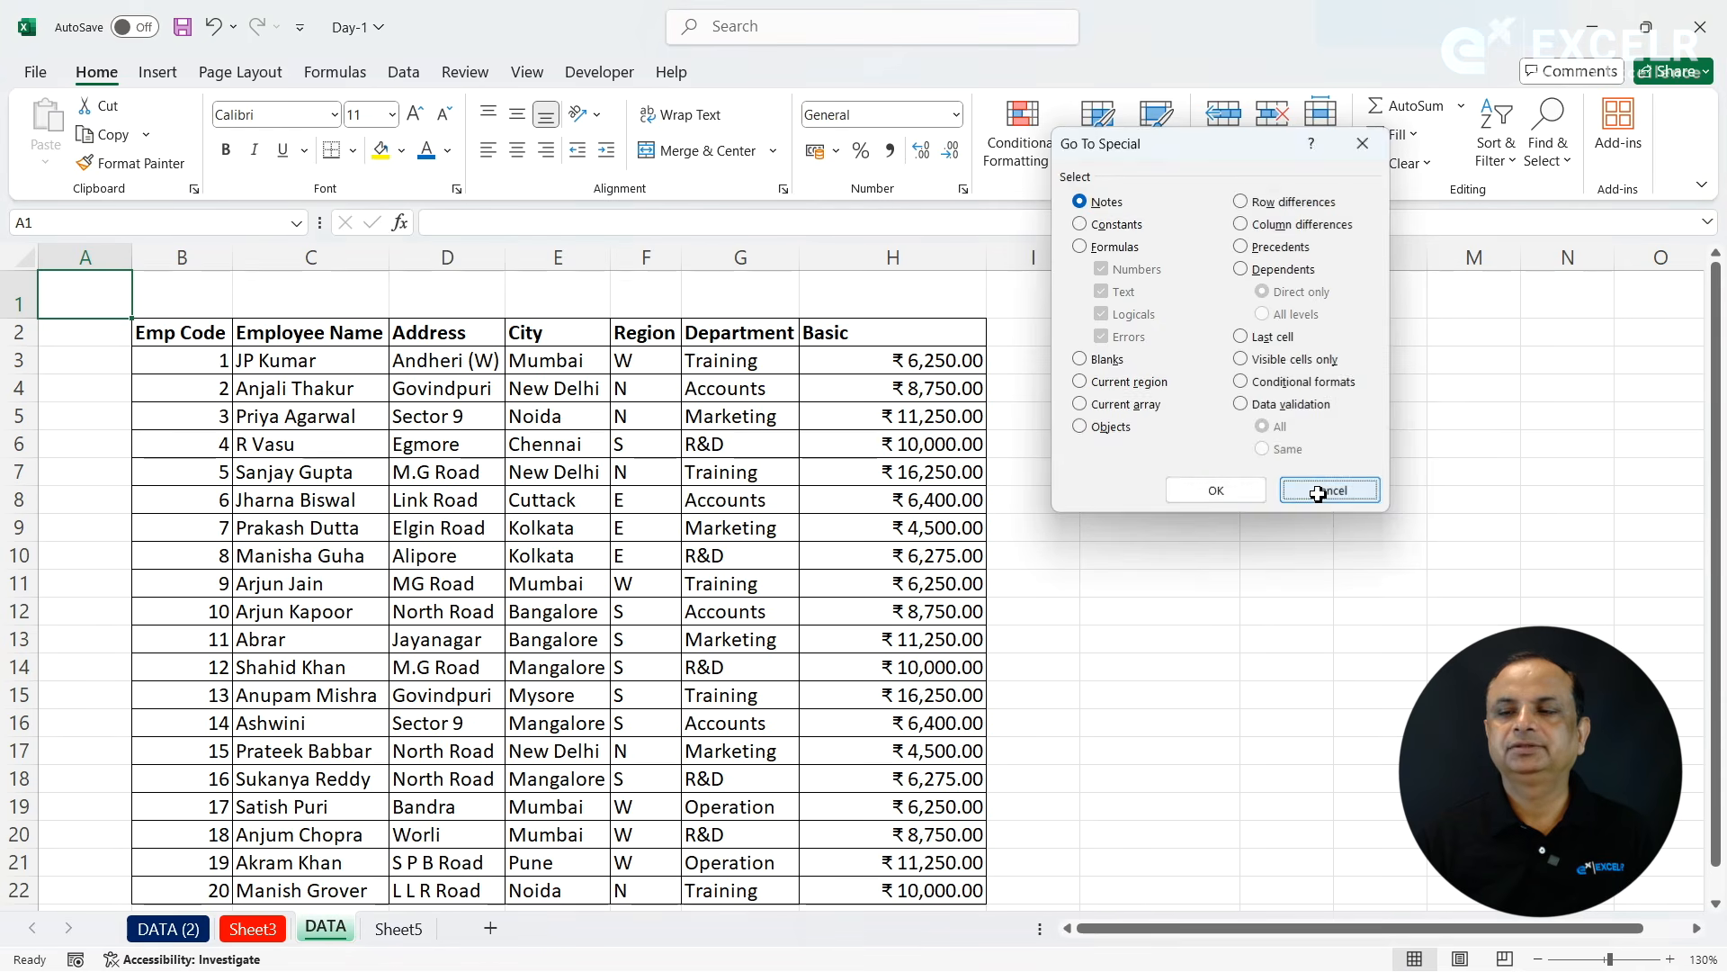
pyautogui.click(1318, 493)
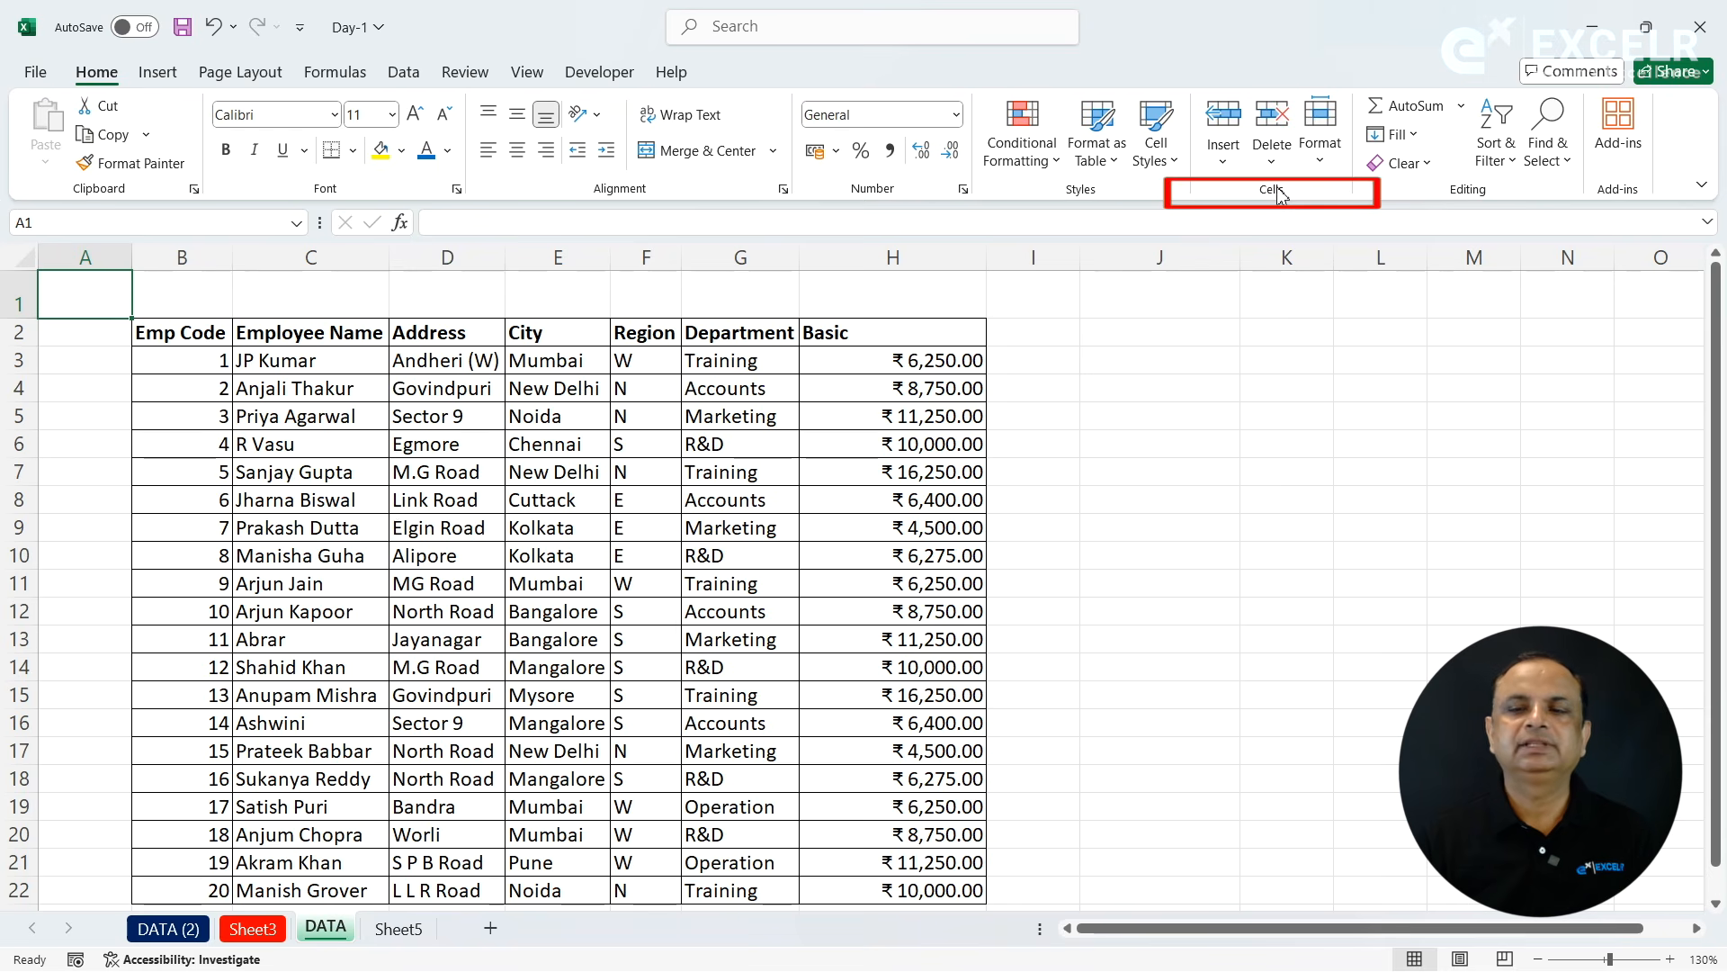
pyautogui.click(1331, 171)
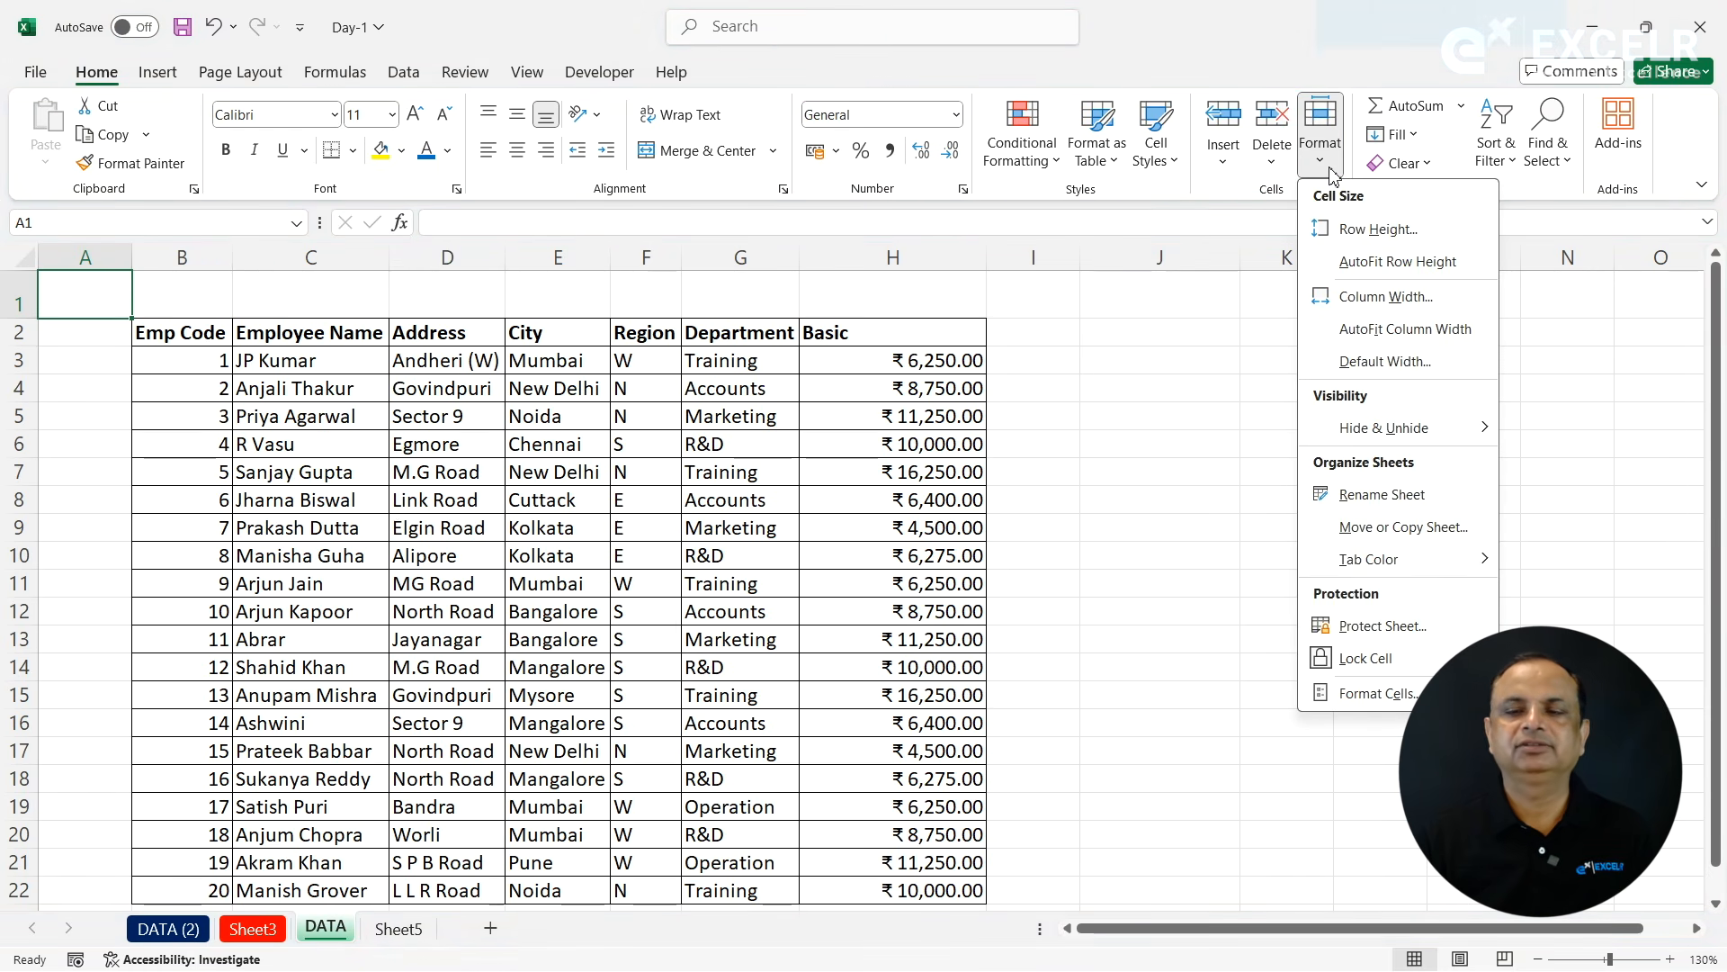
pyautogui.click(1519, 194)
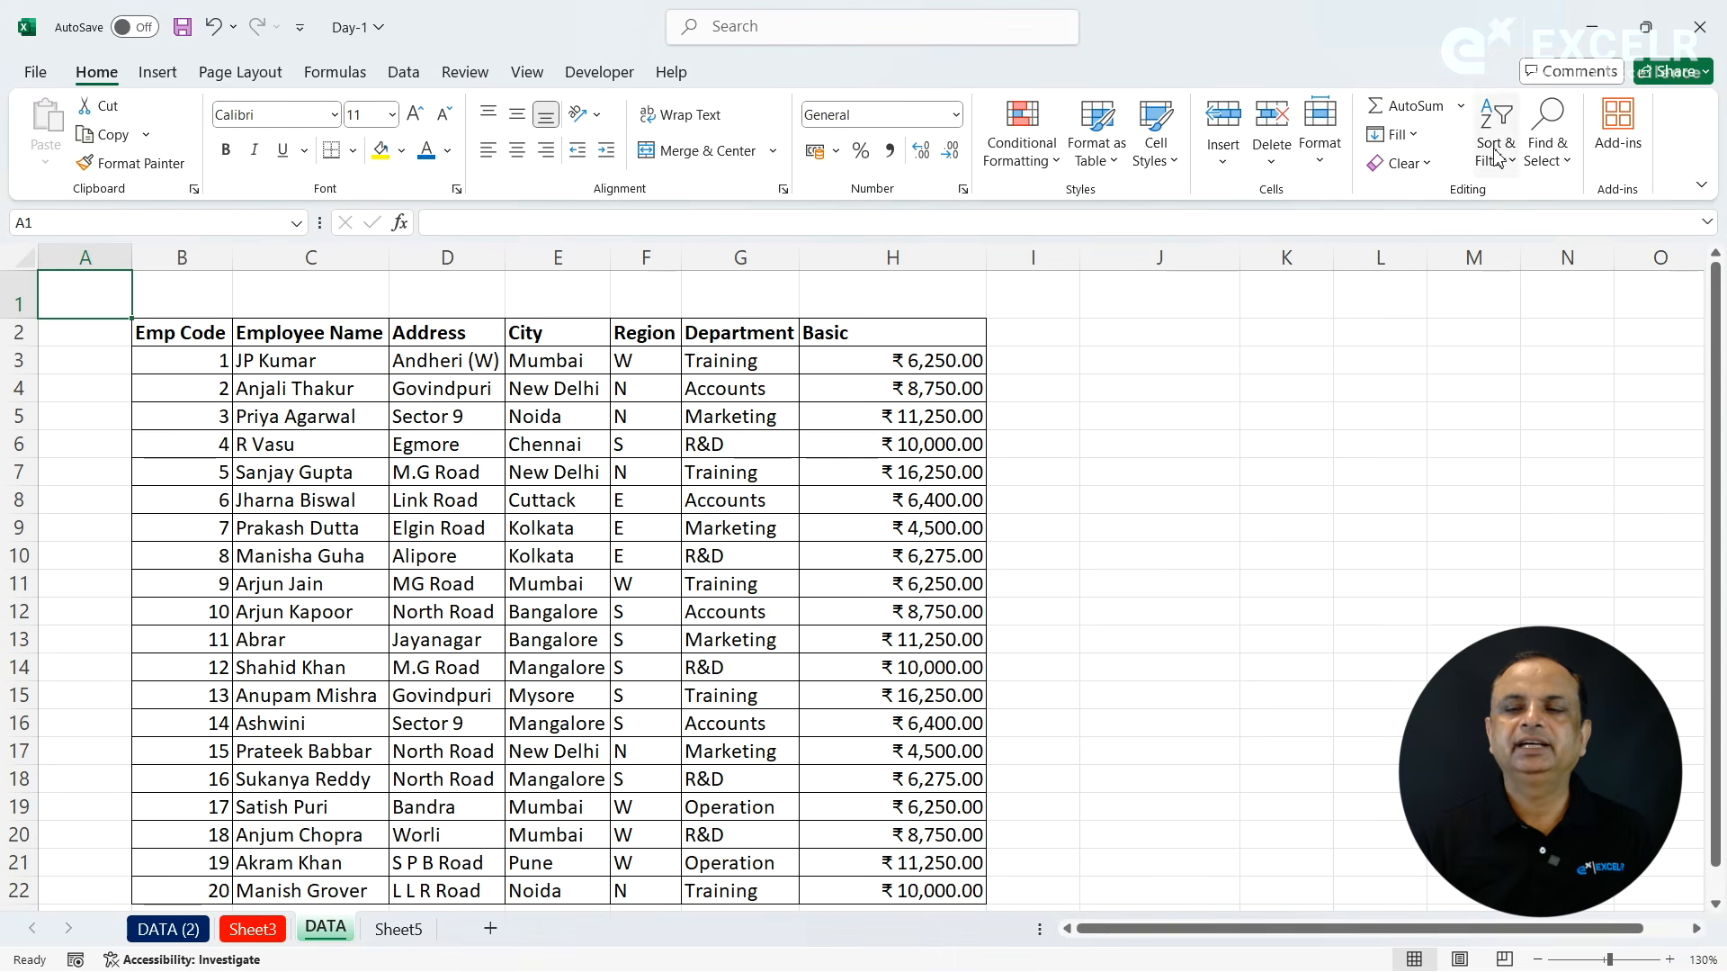
pyautogui.click(1409, 163)
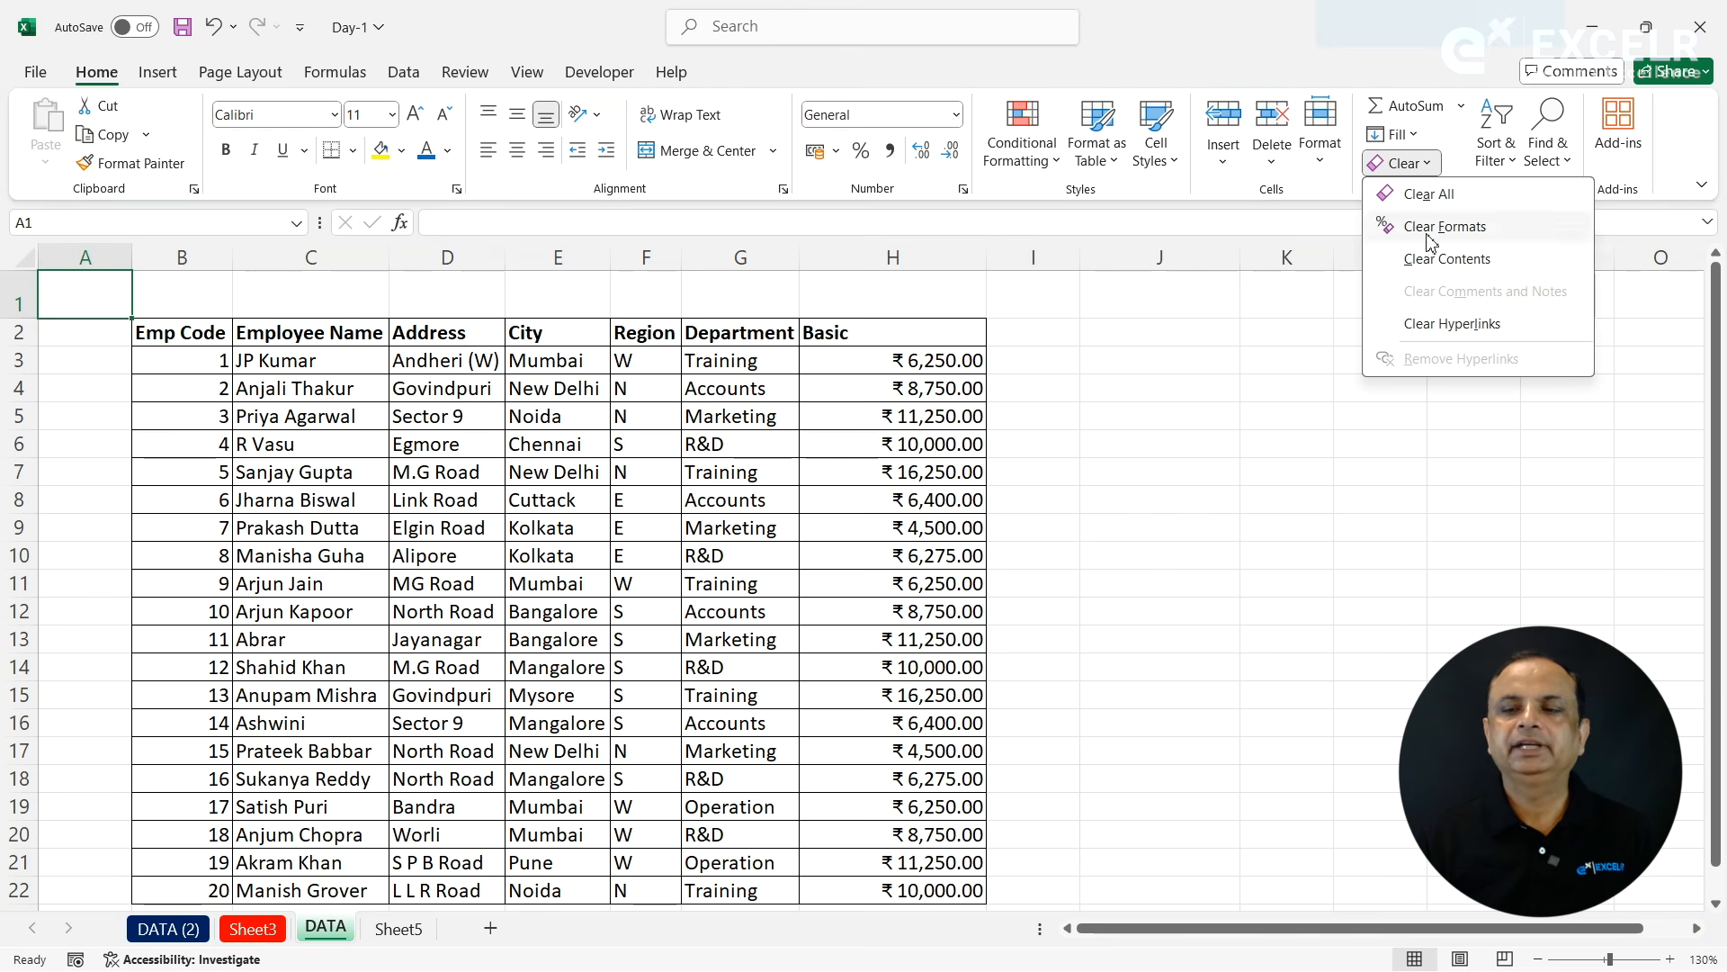
pyautogui.click(1347, 312)
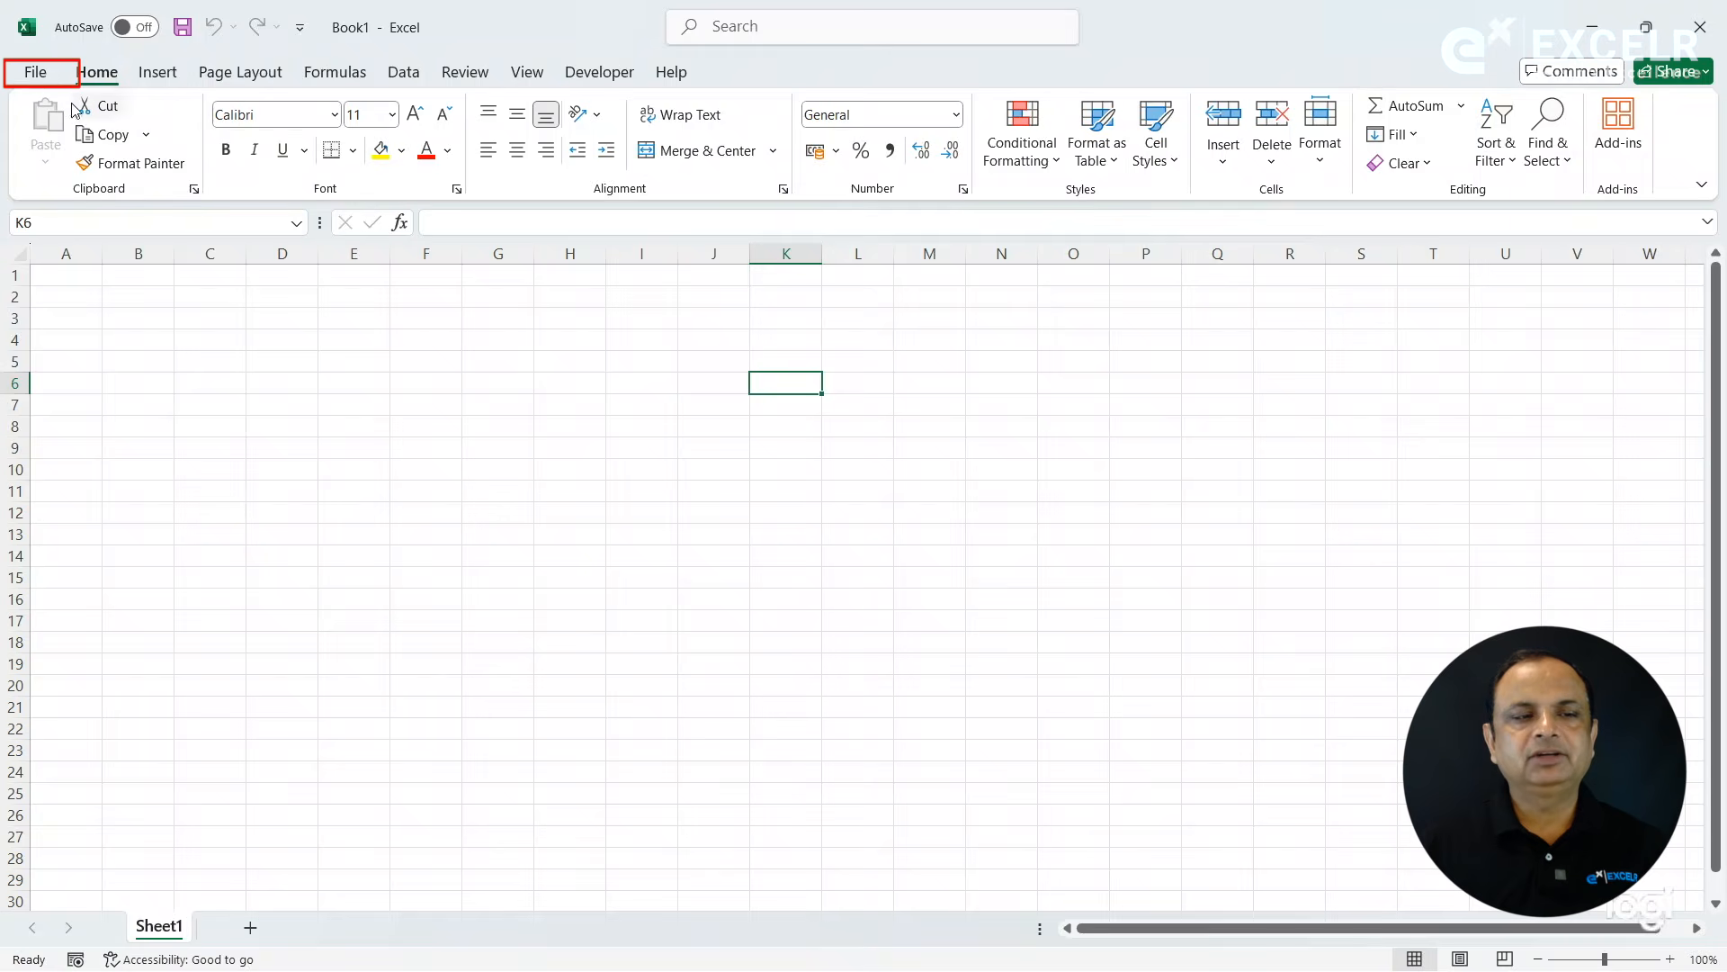
pyautogui.click(34, 74)
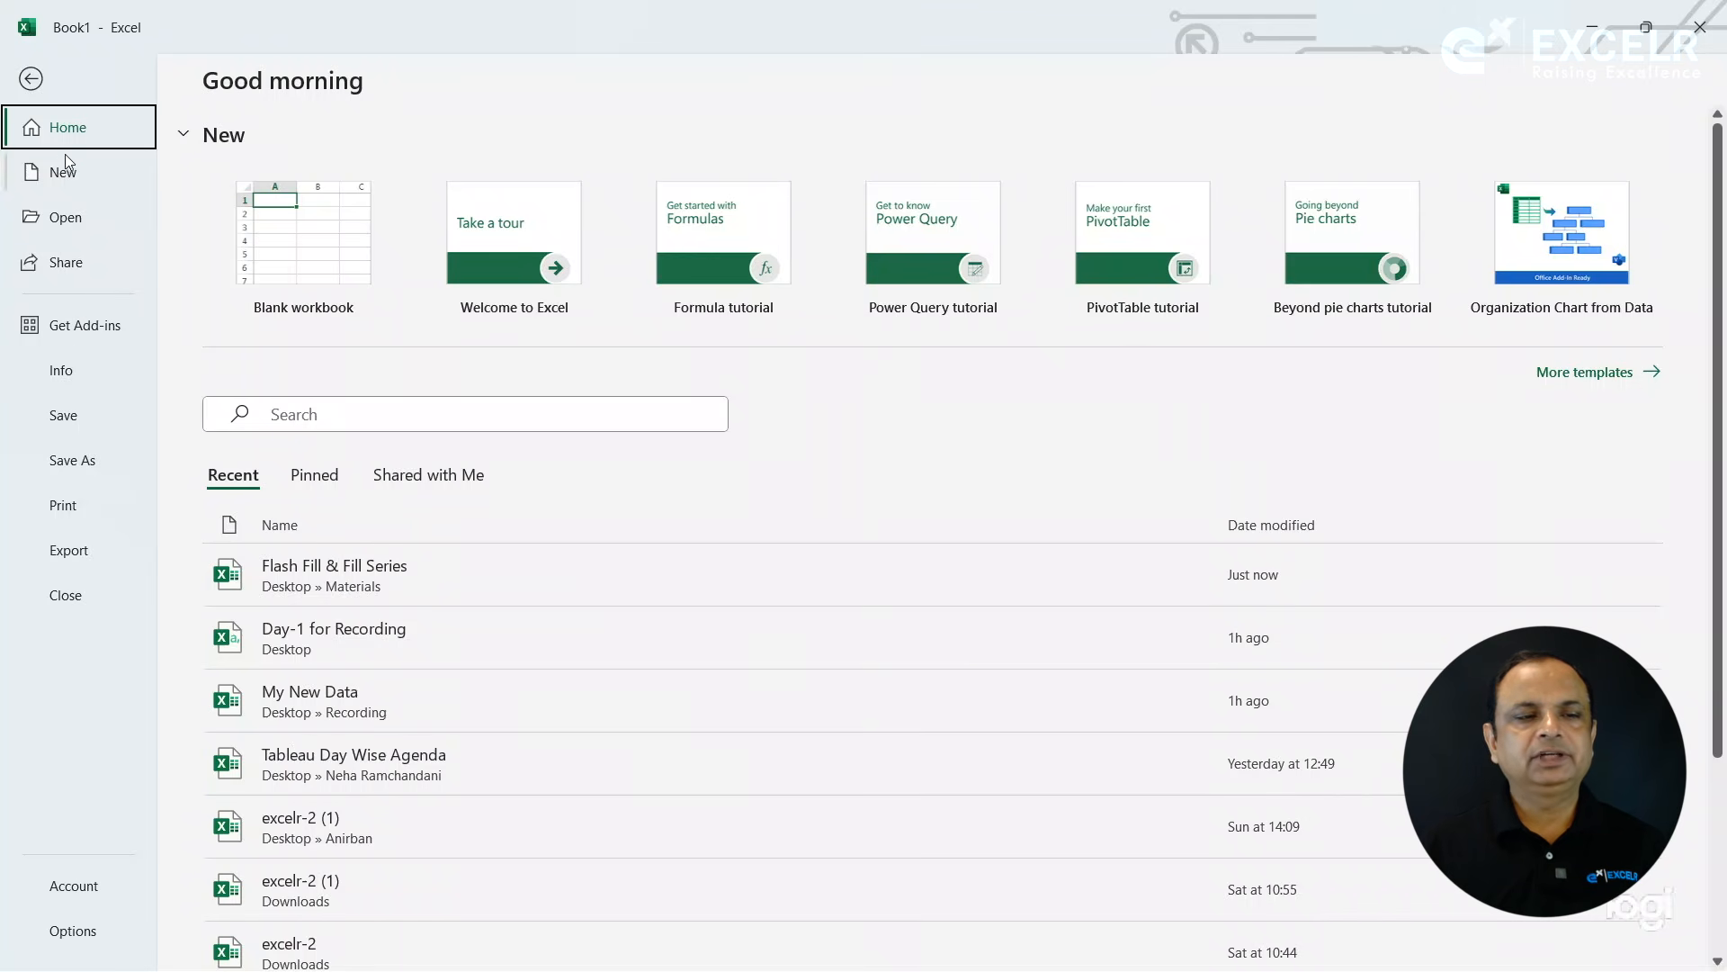
pyautogui.click(32, 79)
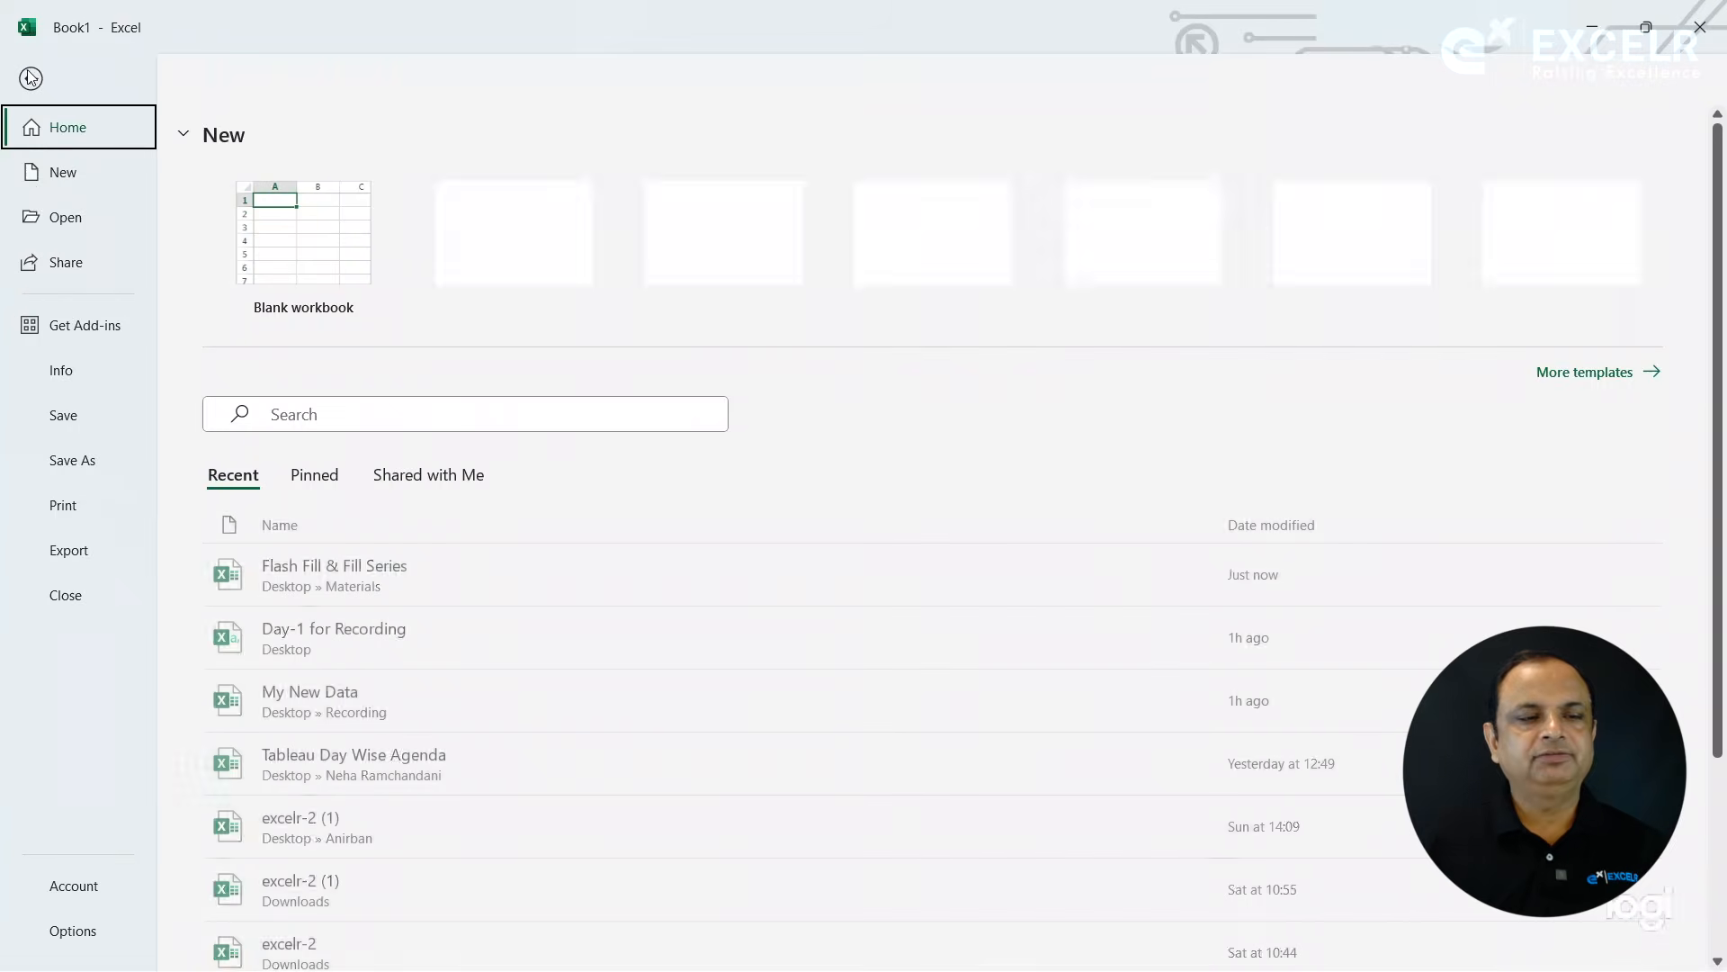
# - Open the full gallery of new-workbook templates and look through it from beginning to end
pyautogui.click(28, 75)
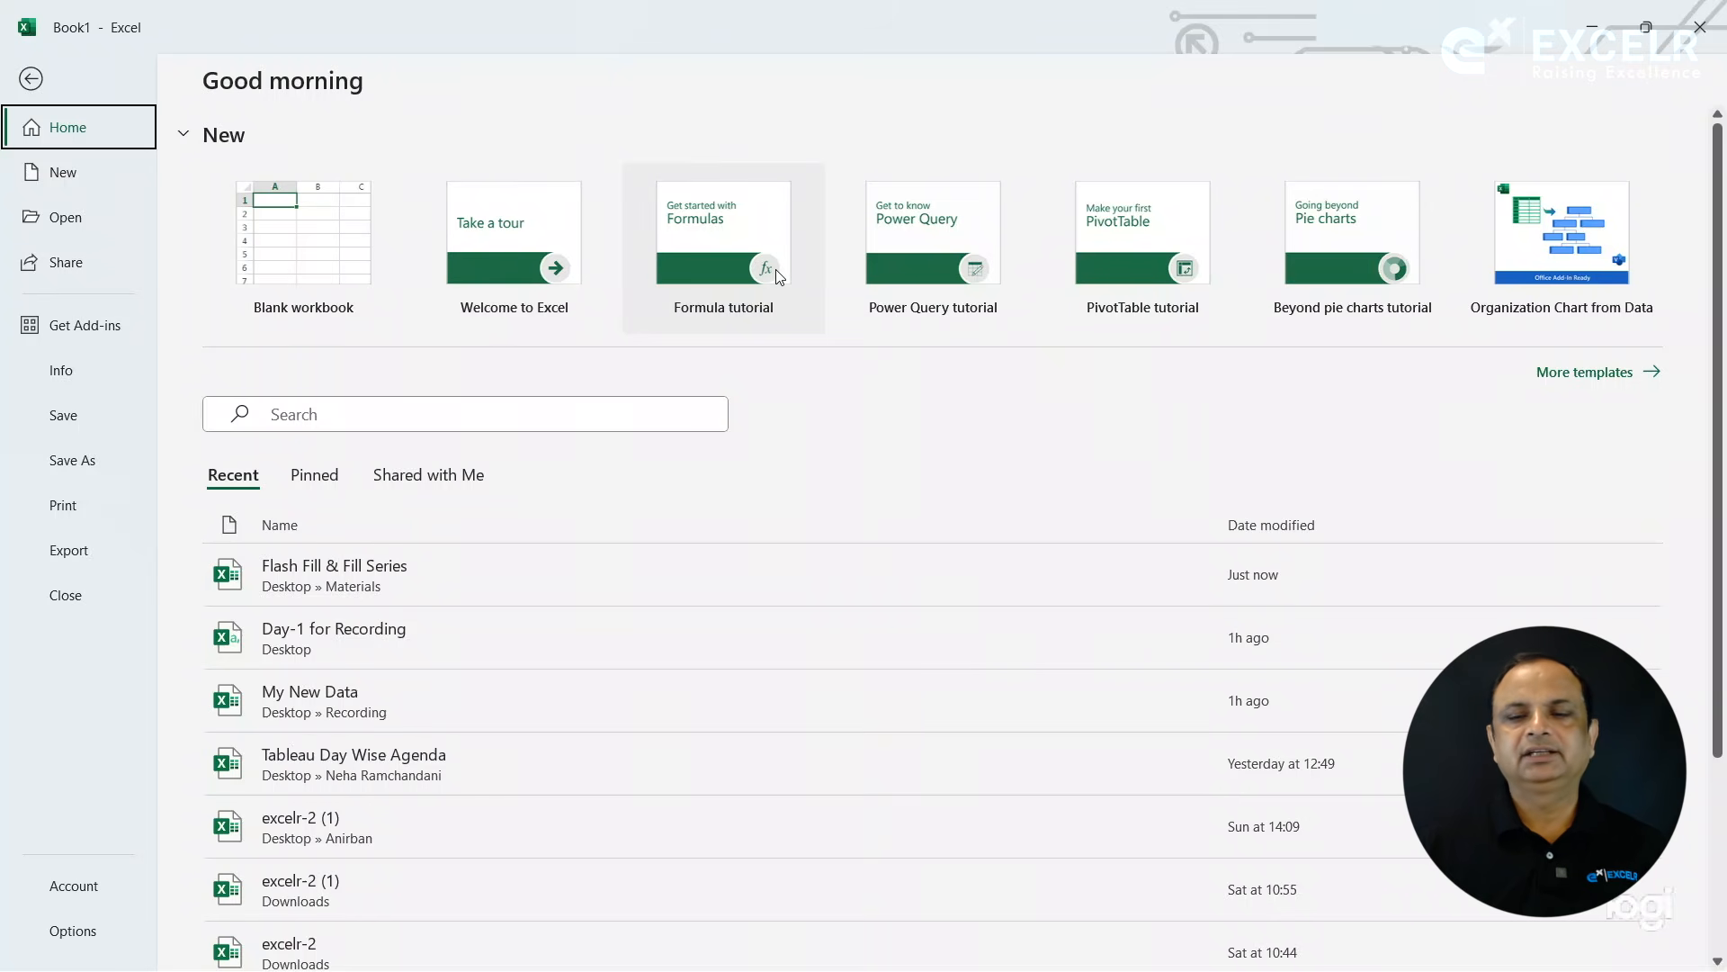
pyautogui.click(1587, 376)
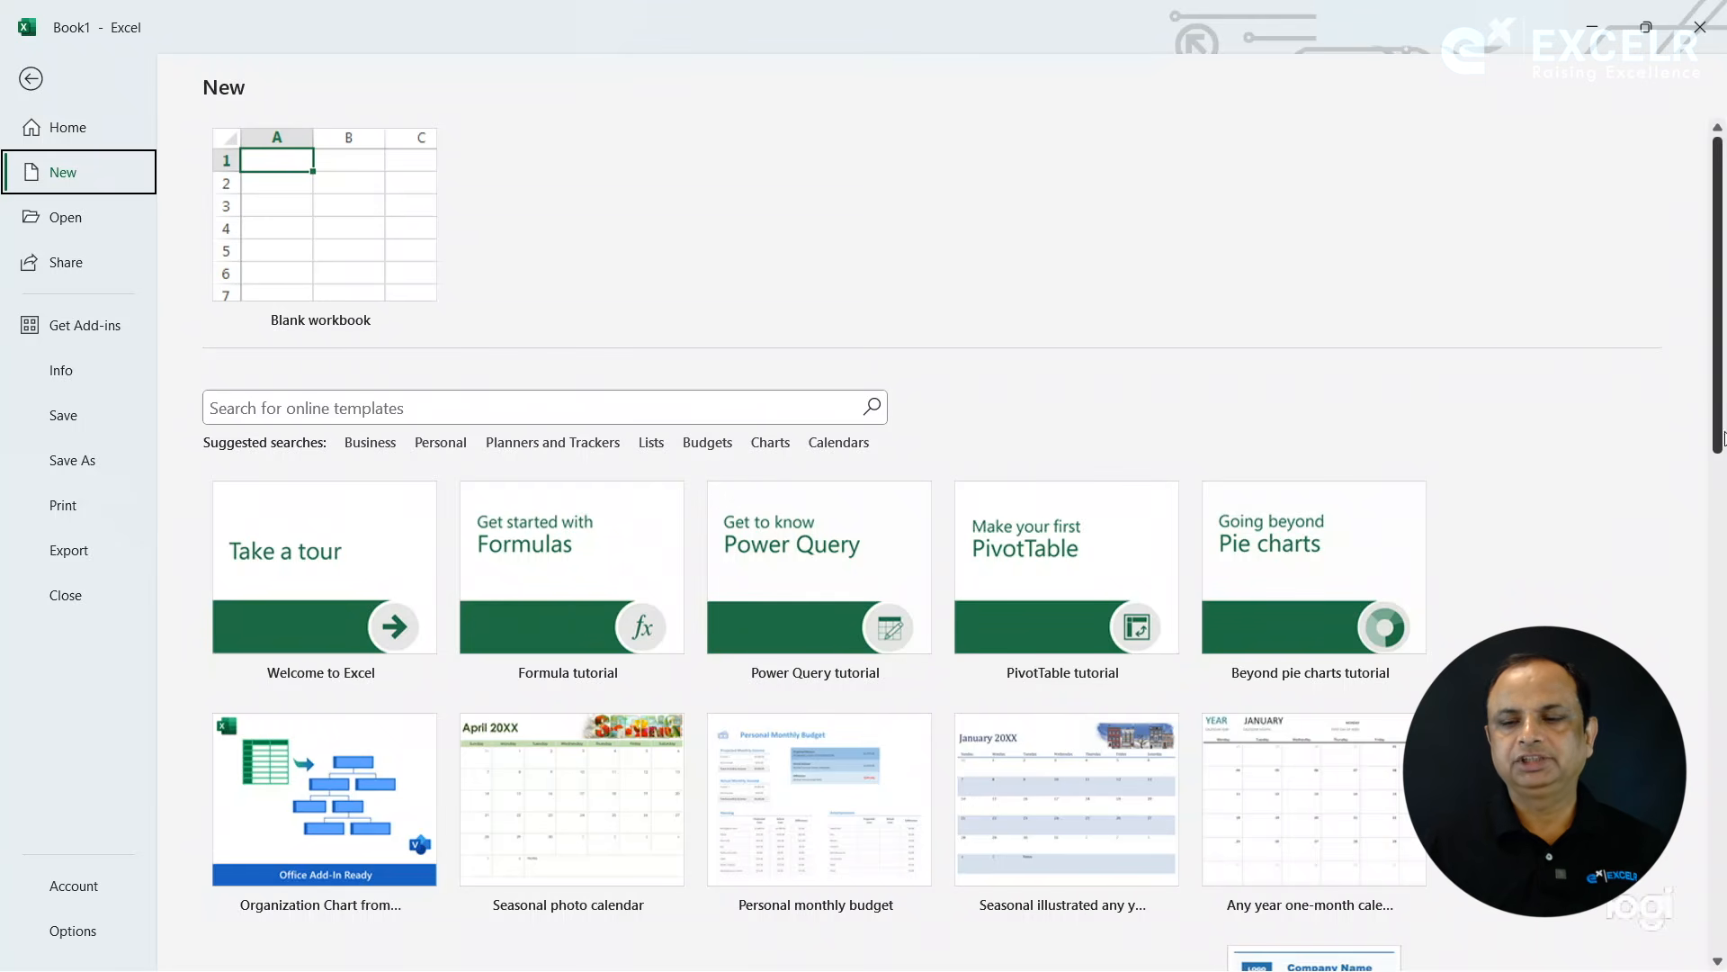
pyautogui.scroll(-2, 1691, 472)
pyautogui.scroll(-4, 1692, 540)
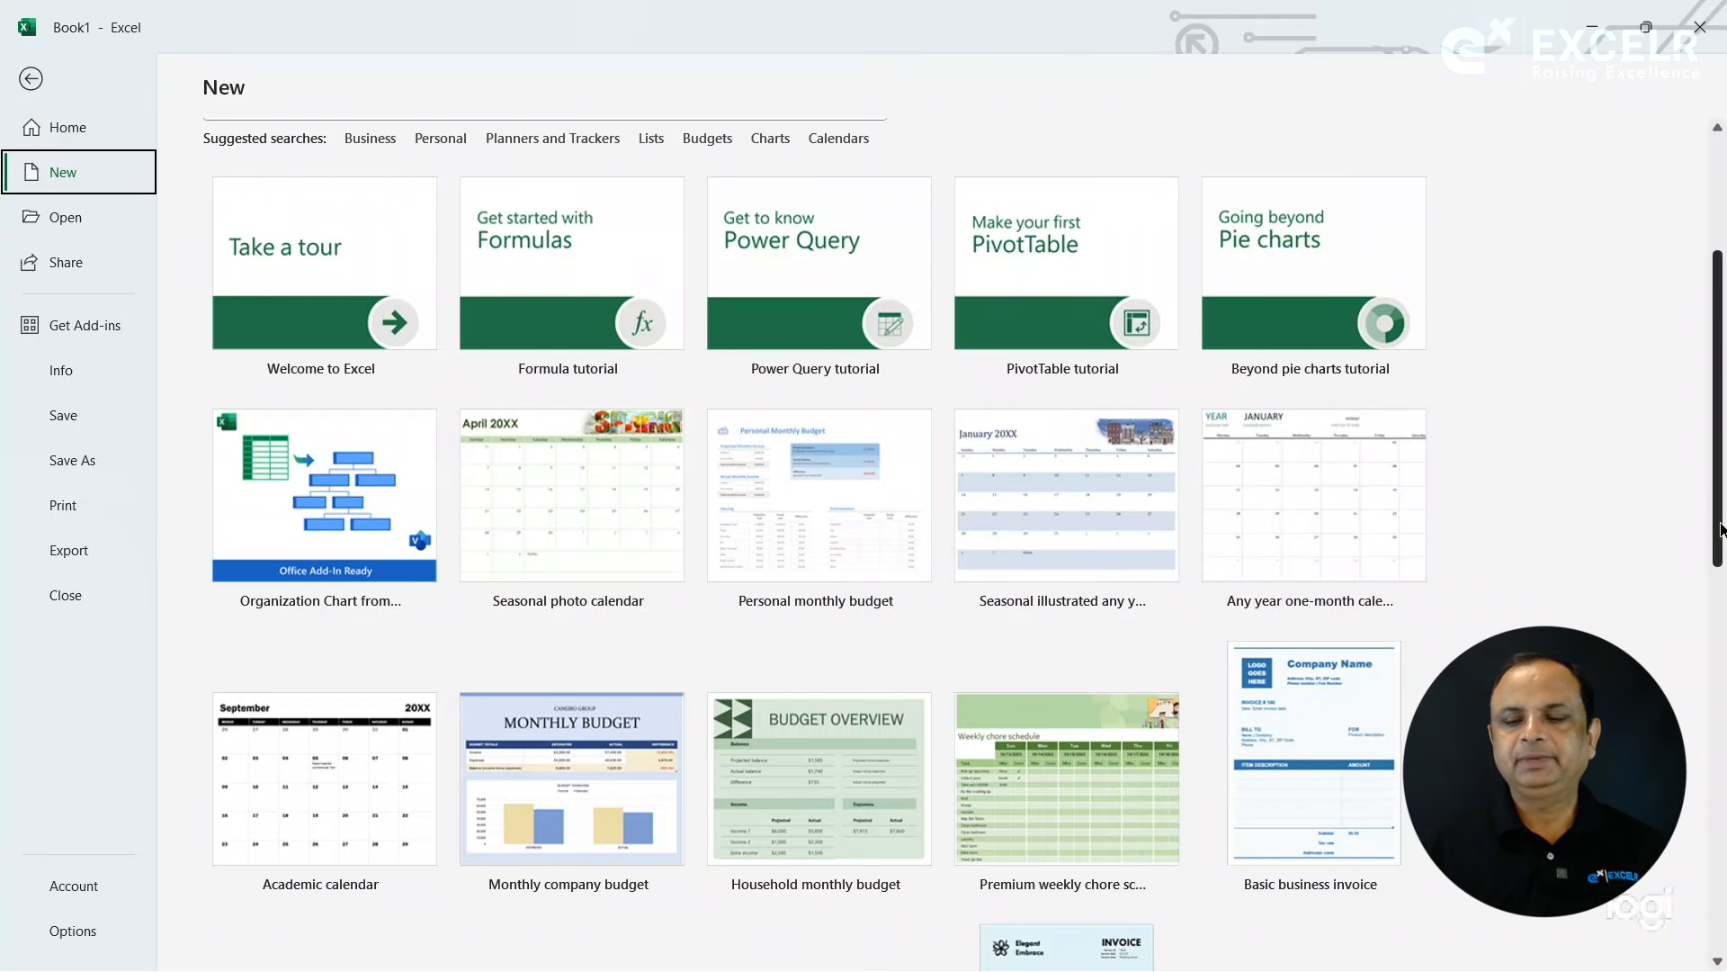
pyautogui.scroll(-5, 1721, 531)
pyautogui.scroll(-5, 1721, 906)
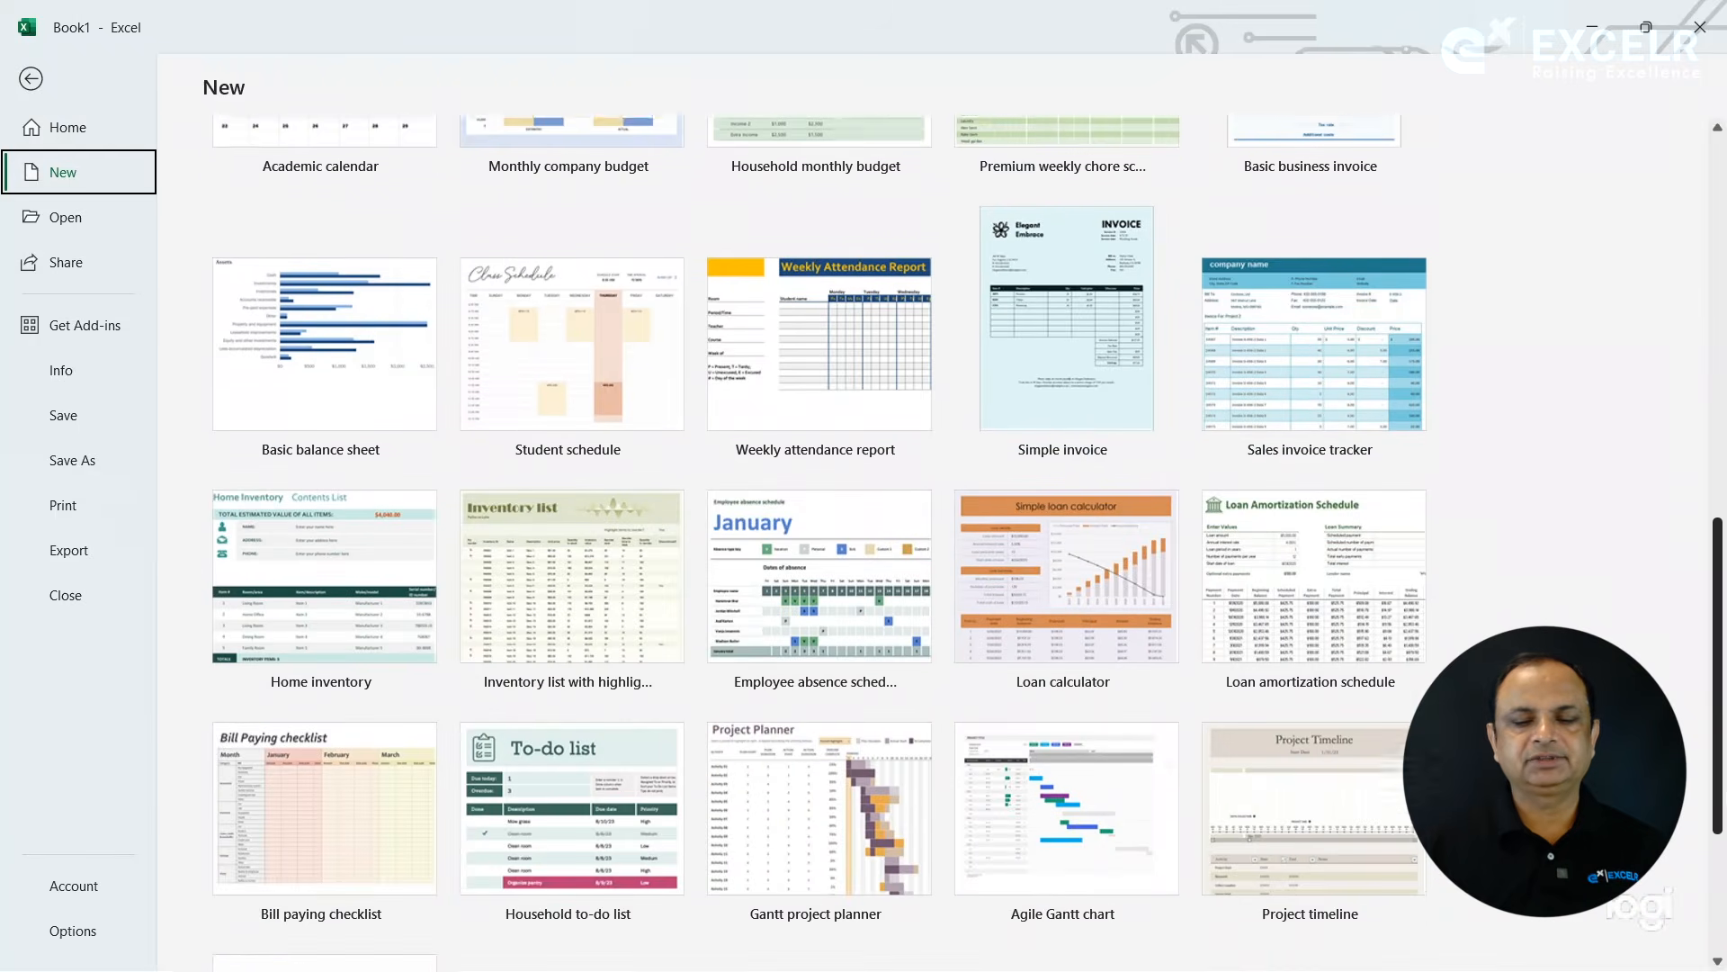
pyautogui.scroll(-1, 1721, 907)
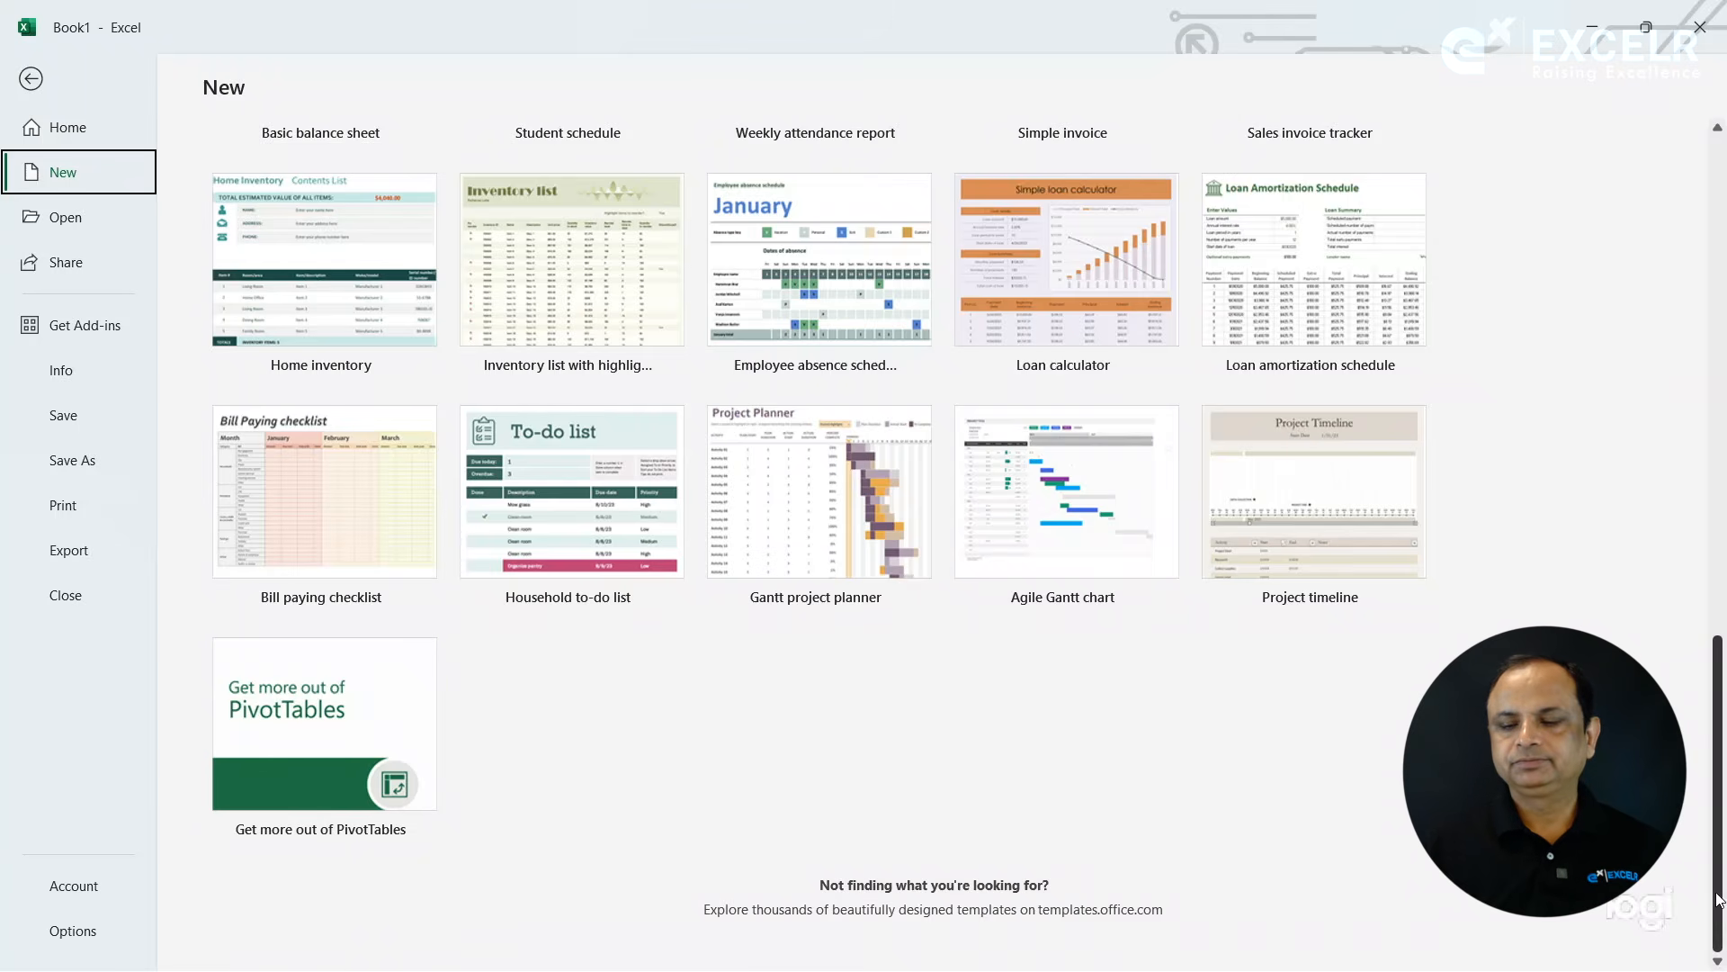
pyautogui.moveTo(1720, 909); pyautogui.dragTo(1720, 333)
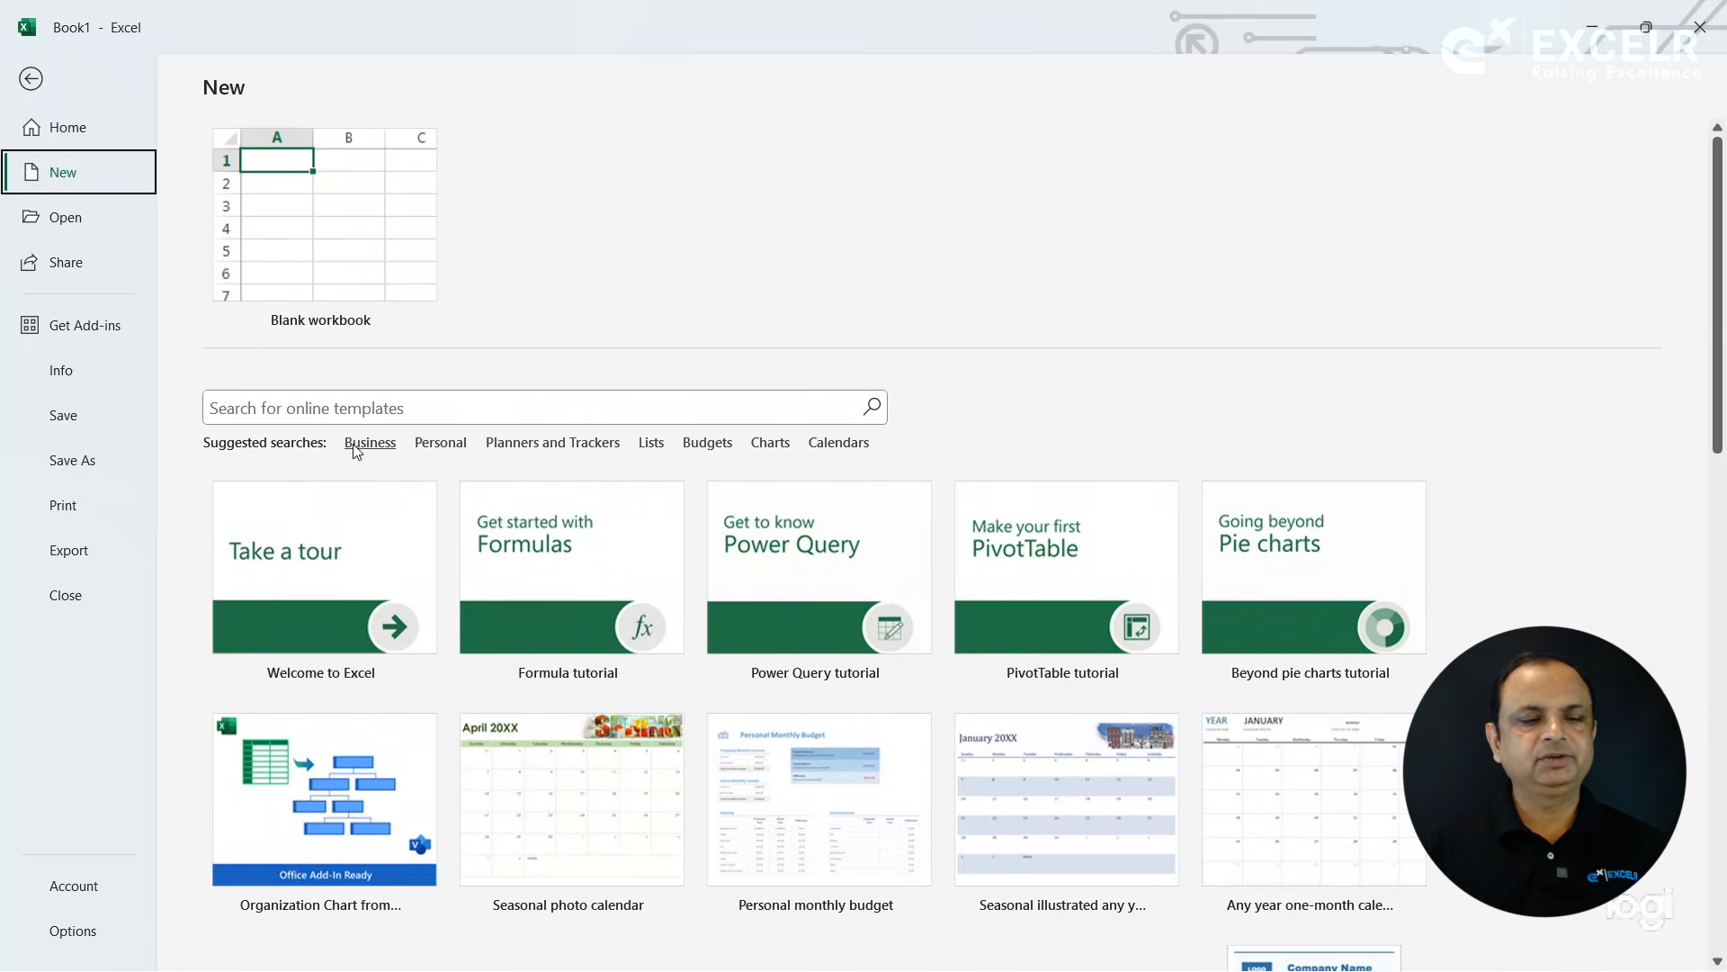
# - Browse the Business category of online templates and return to the main template gallery
pyautogui.click(385, 446)
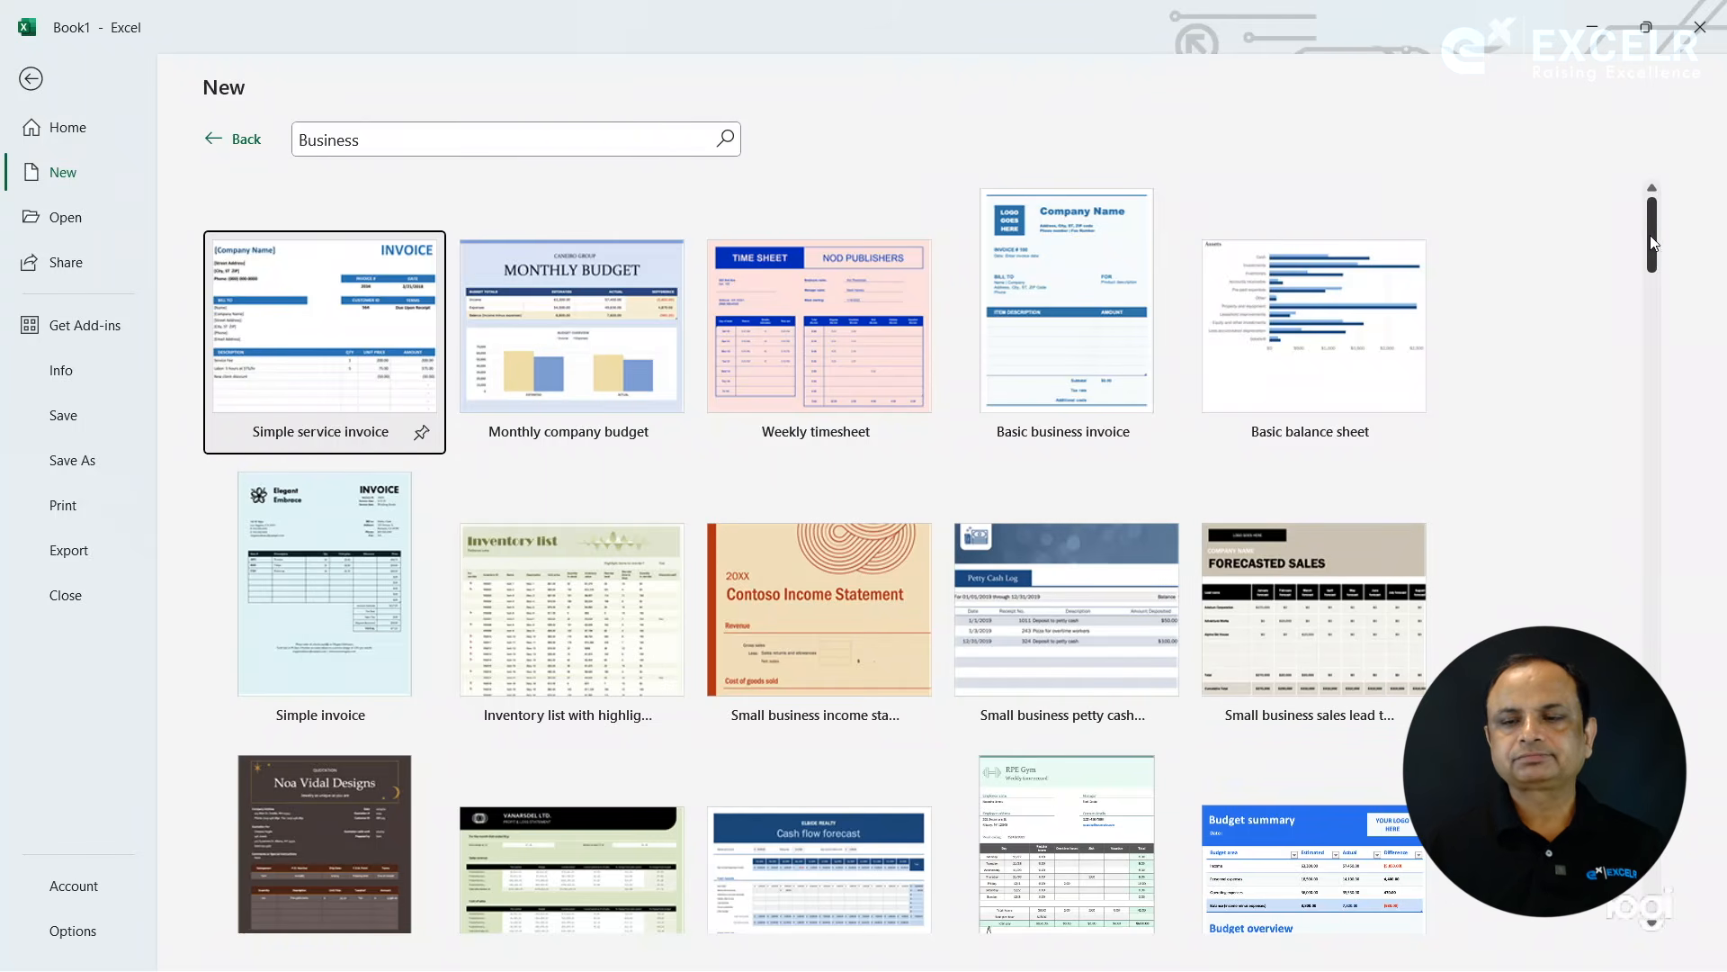
pyautogui.scroll(-5, 1663, 287)
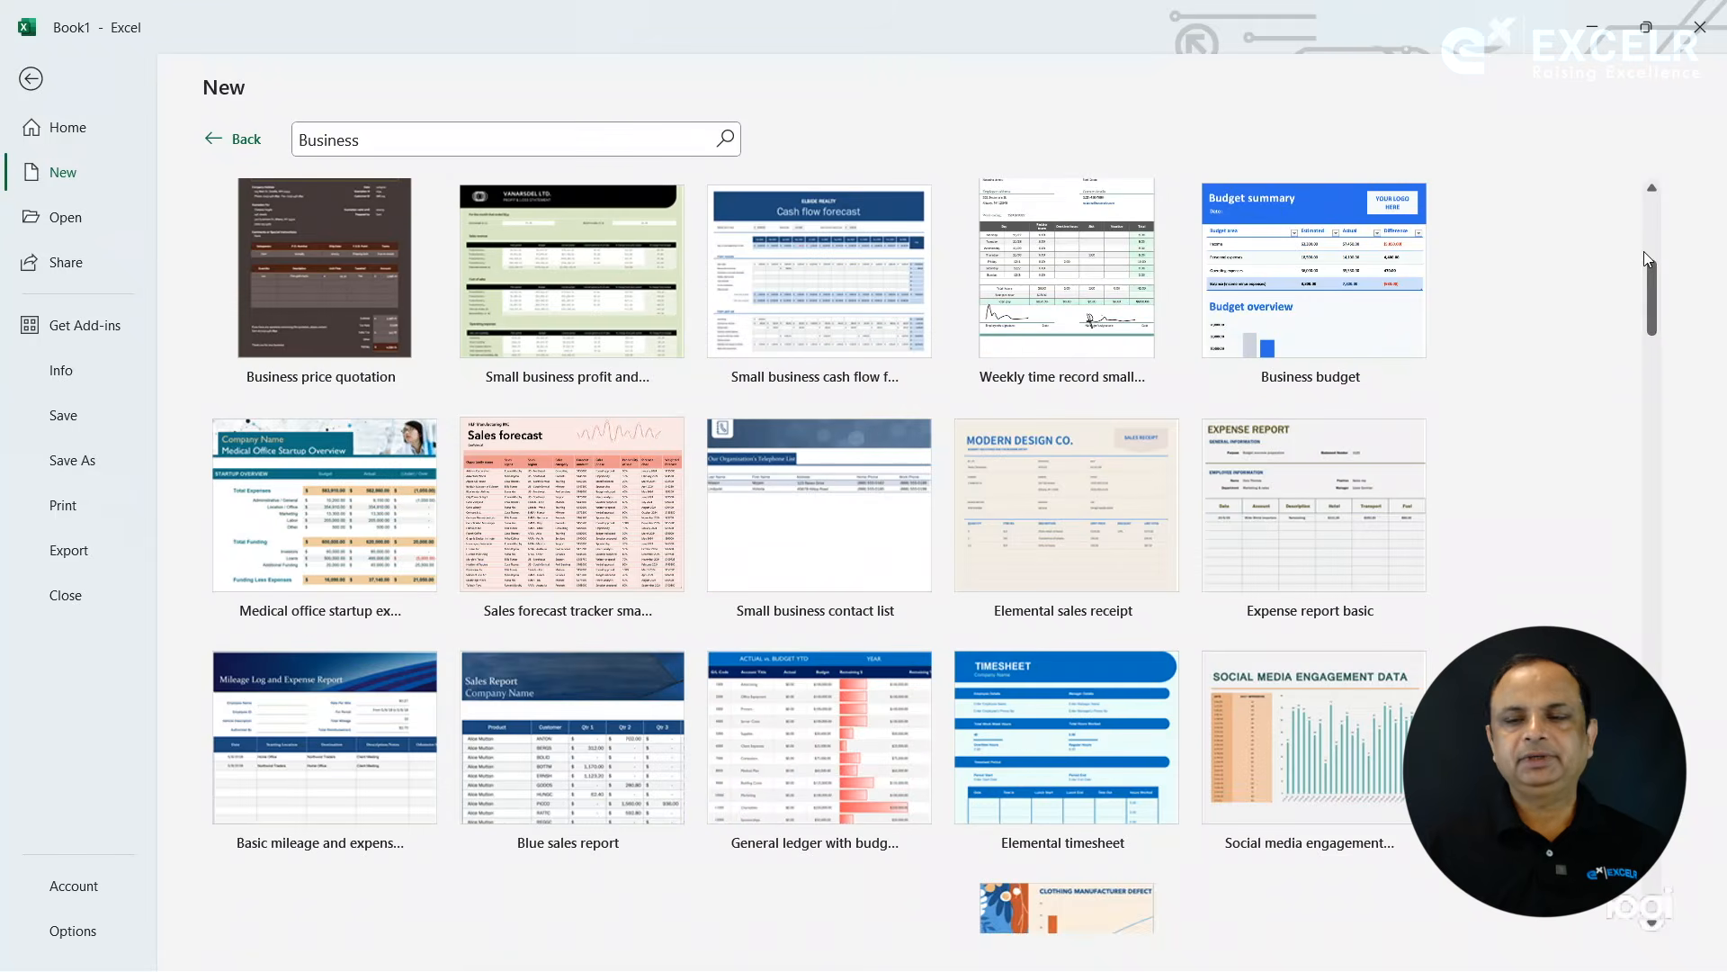
pyautogui.scroll(-5, 1664, 359)
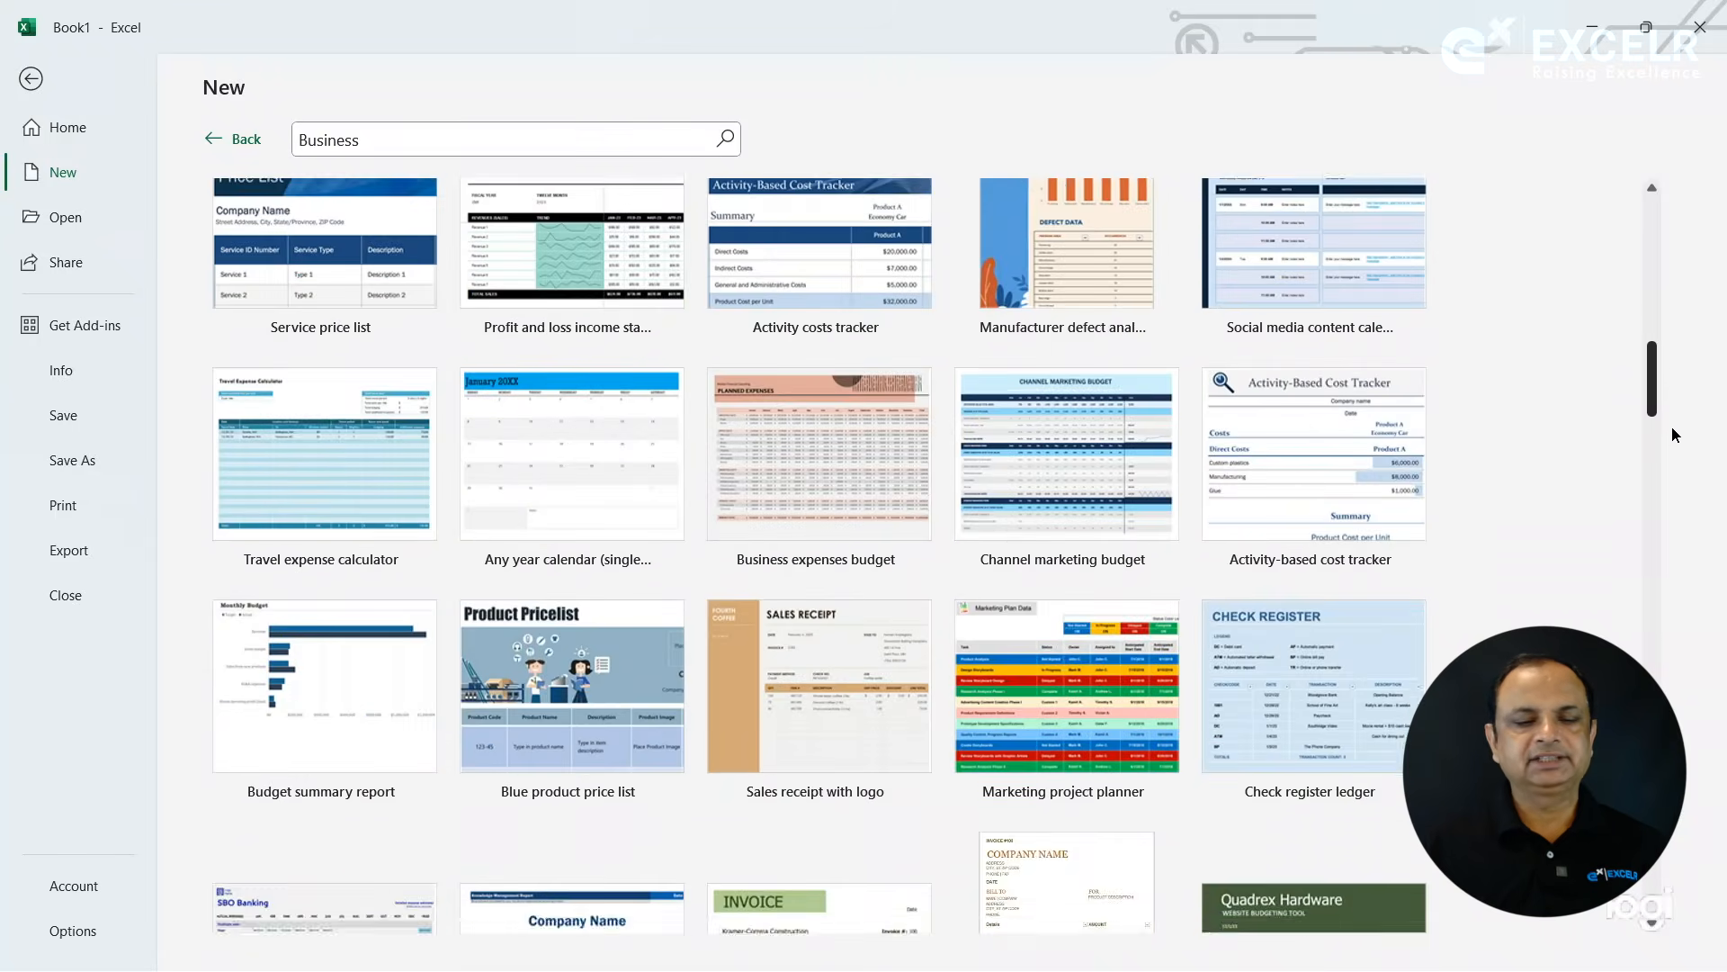
pyautogui.scroll(-7, 1673, 435)
pyautogui.moveTo(1676, 464); pyautogui.dragTo(1686, 189)
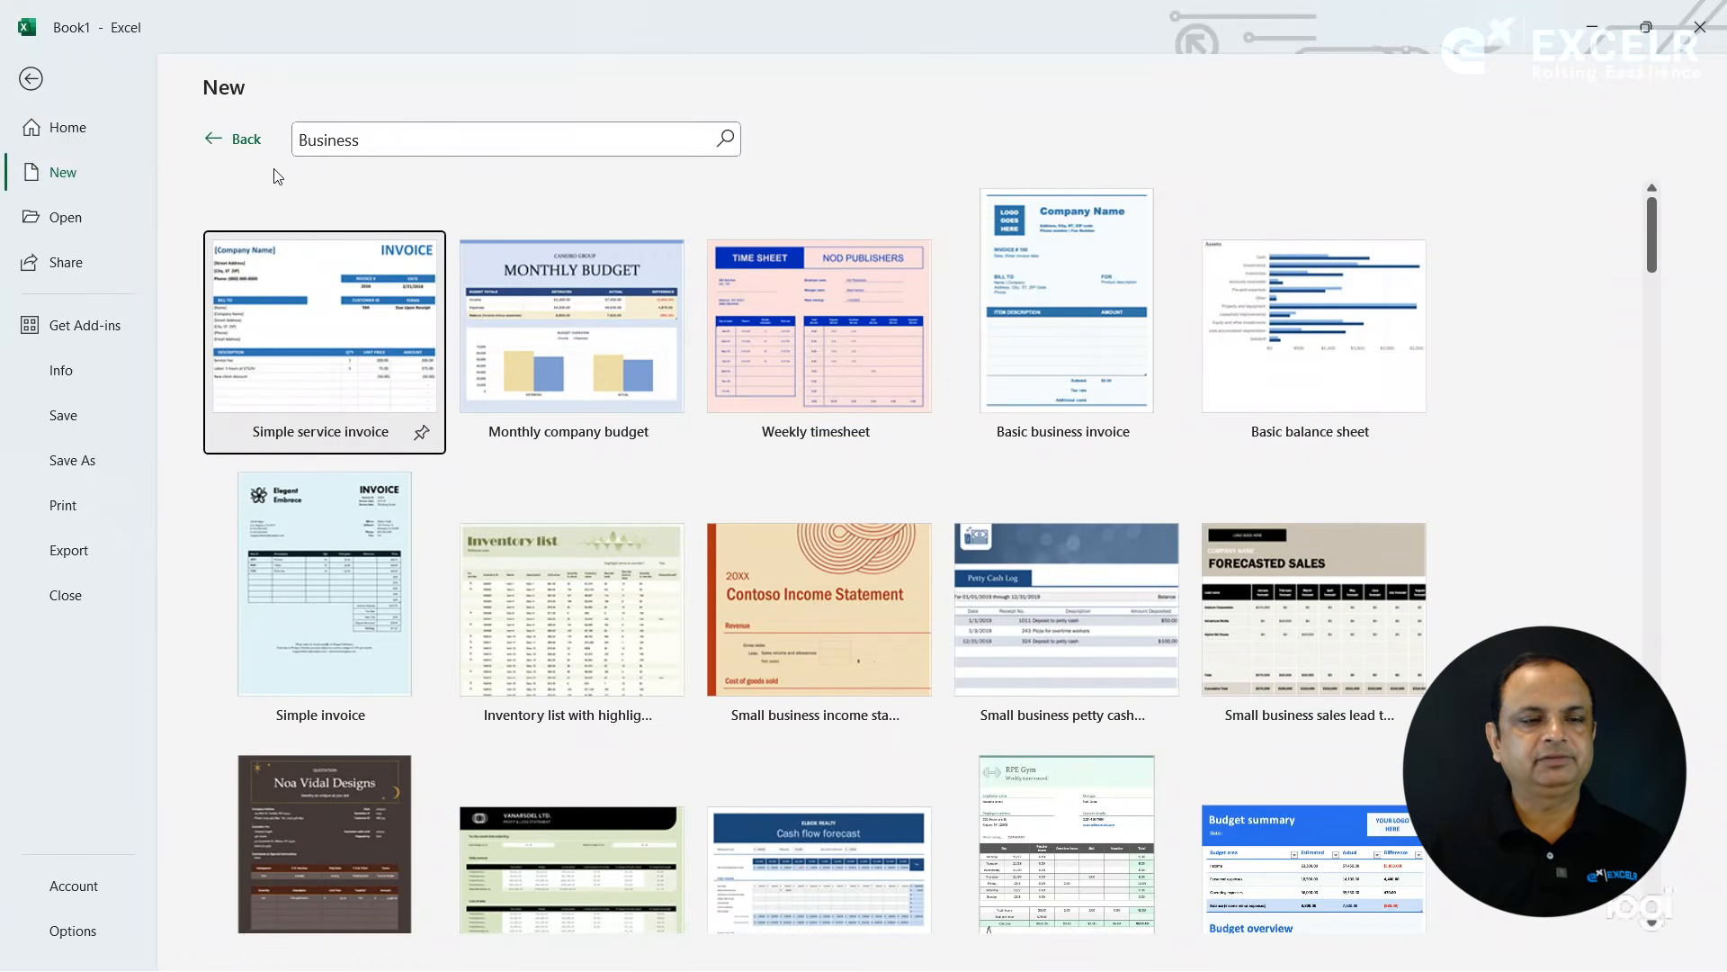
pyautogui.click(227, 138)
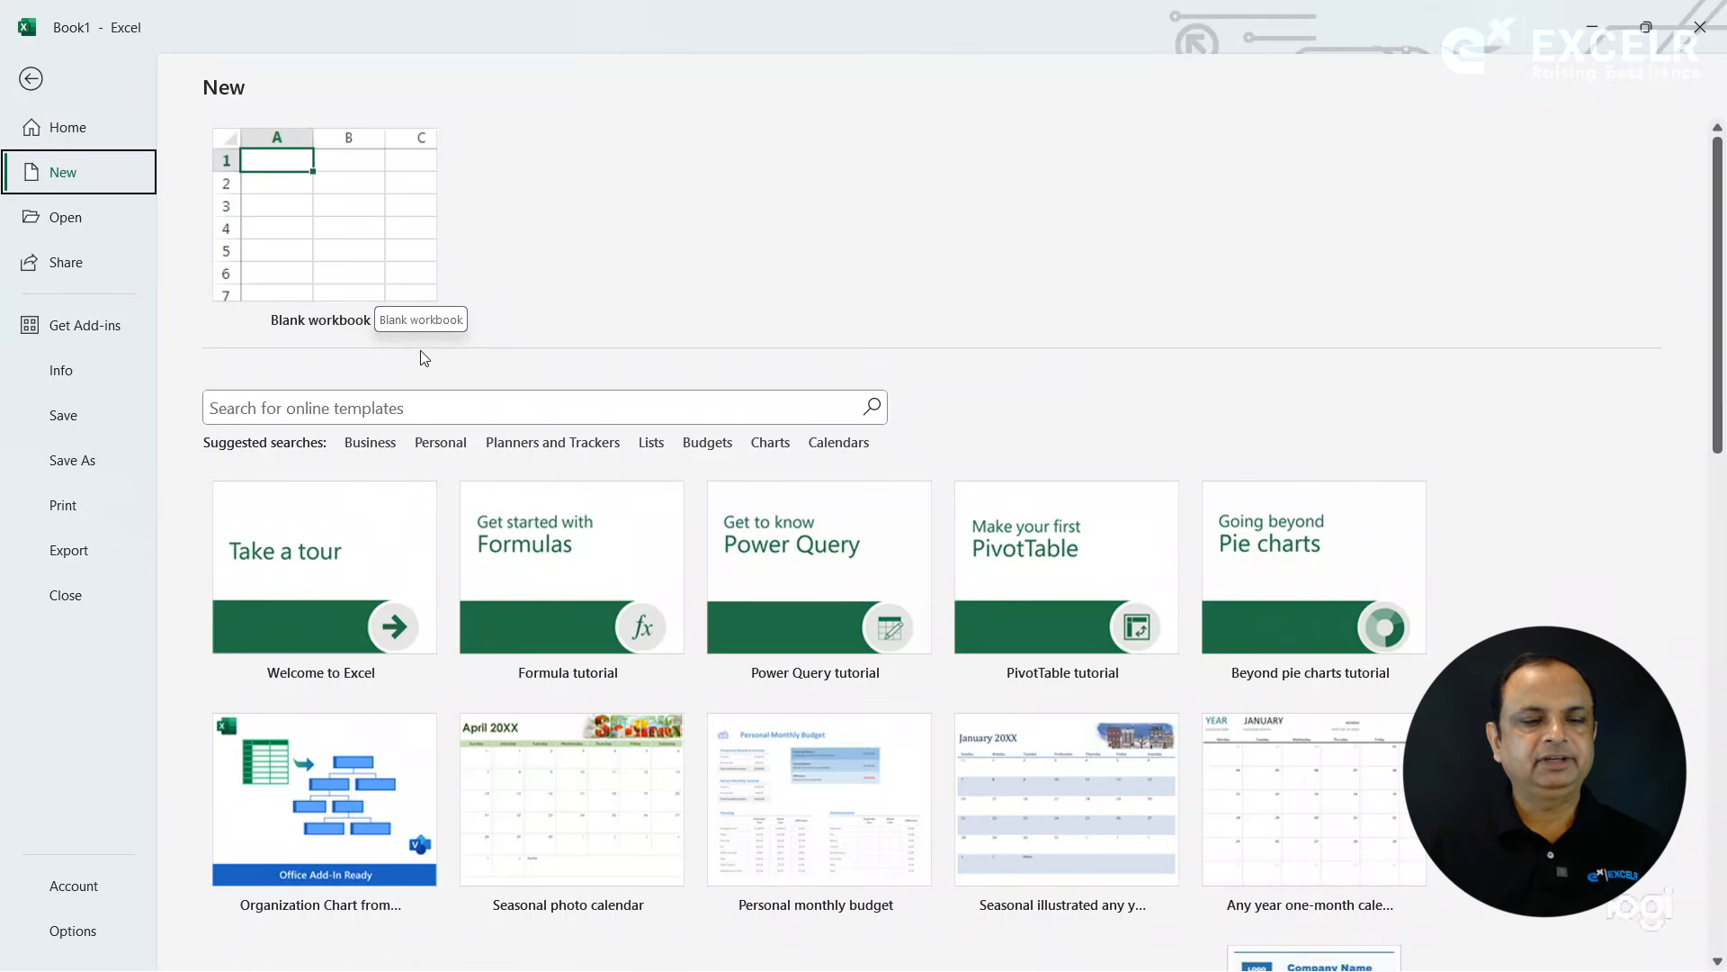
# - Browse the Personal category of online templates from start to end and return to the main template gallery
pyautogui.click(440, 444)
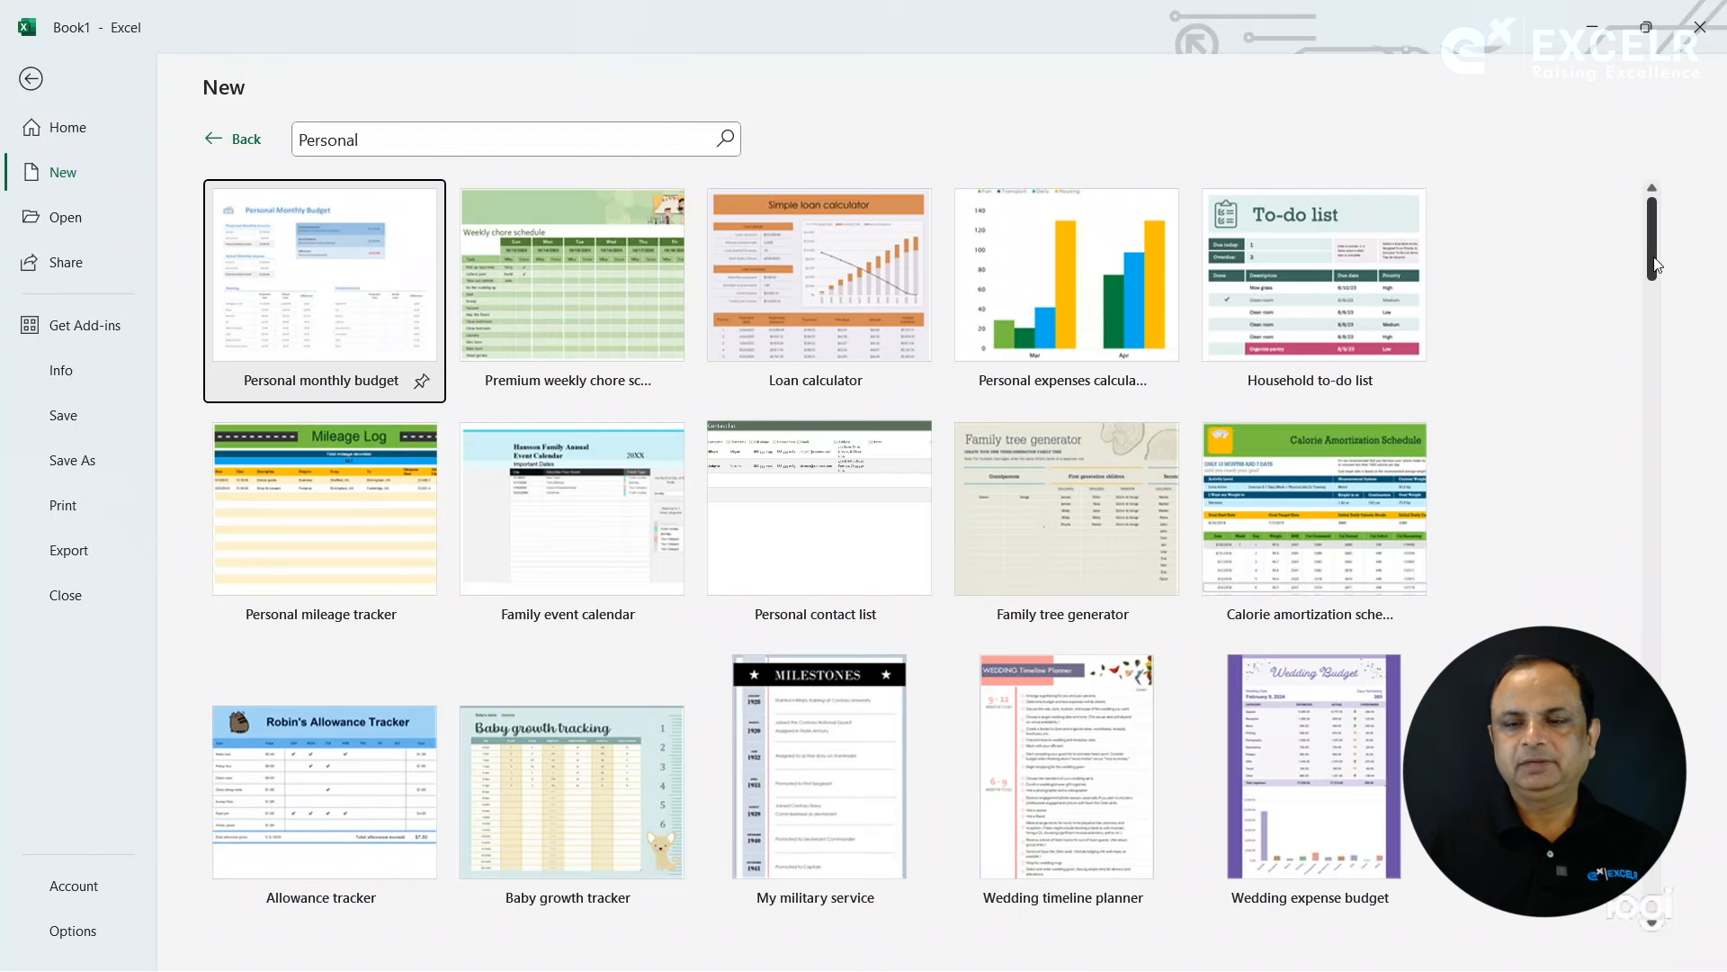
pyautogui.moveTo(1657, 266)
pyautogui.mouseDown()
pyautogui.moveTo(1656, 432)
pyautogui.moveTo(1652, 262)
pyautogui.mouseUp()
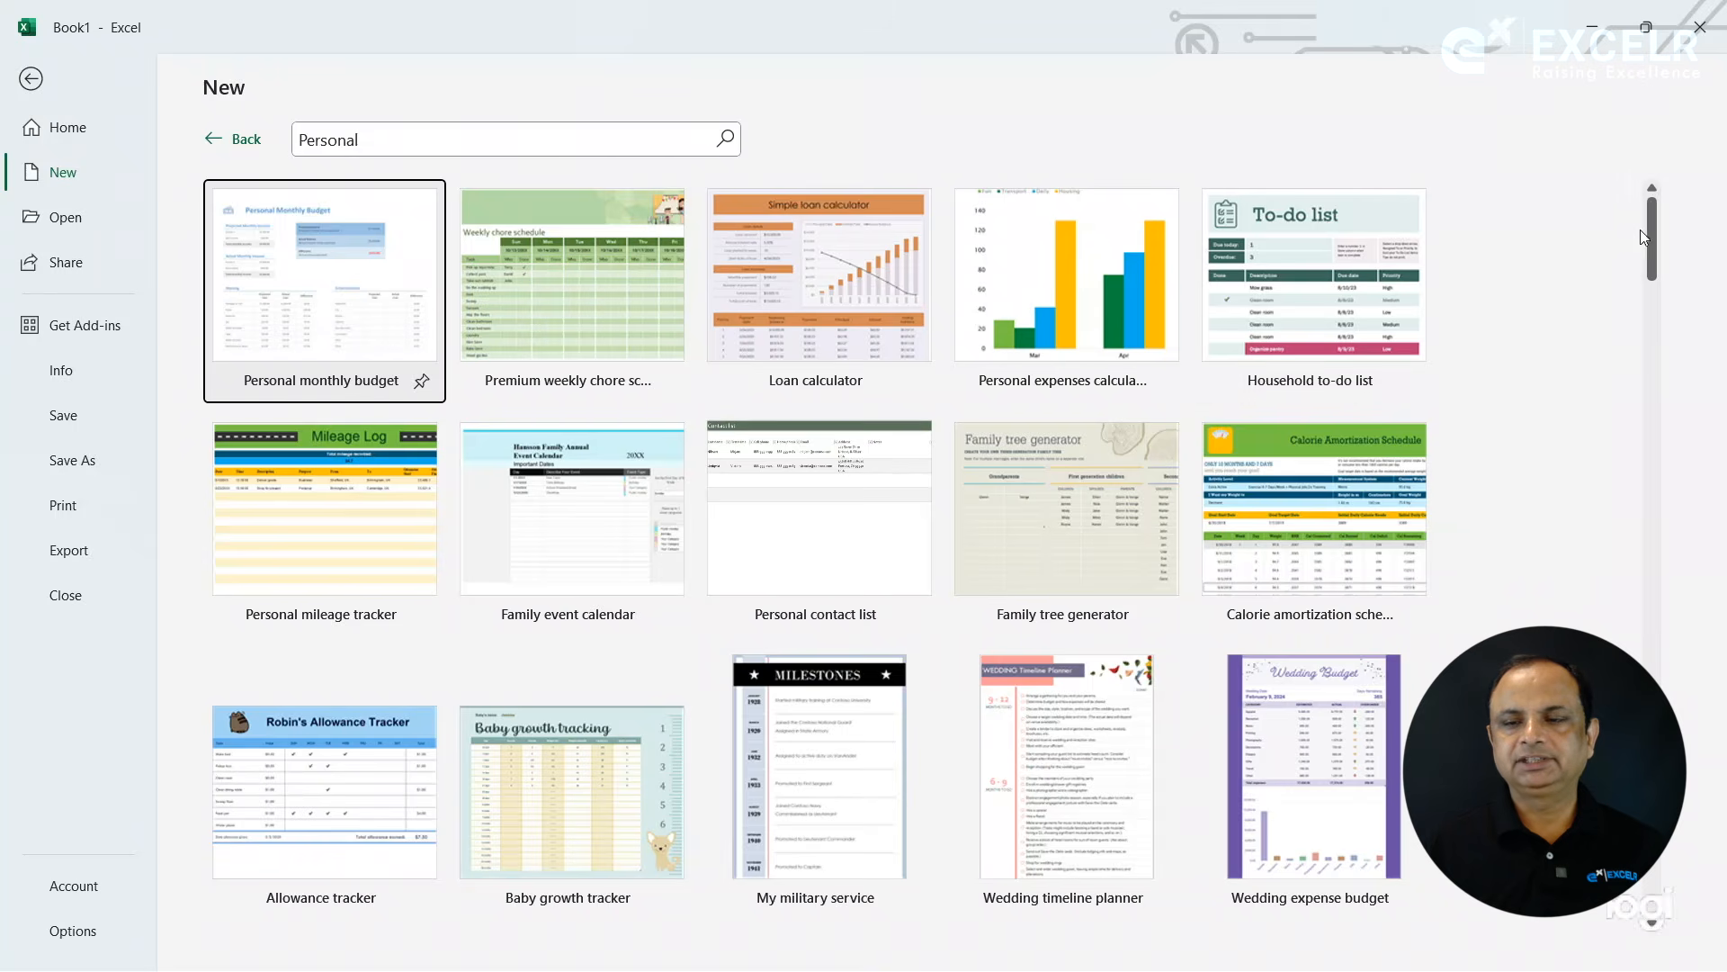
pyautogui.moveTo(1650, 238); pyautogui.dragTo(1665, 388)
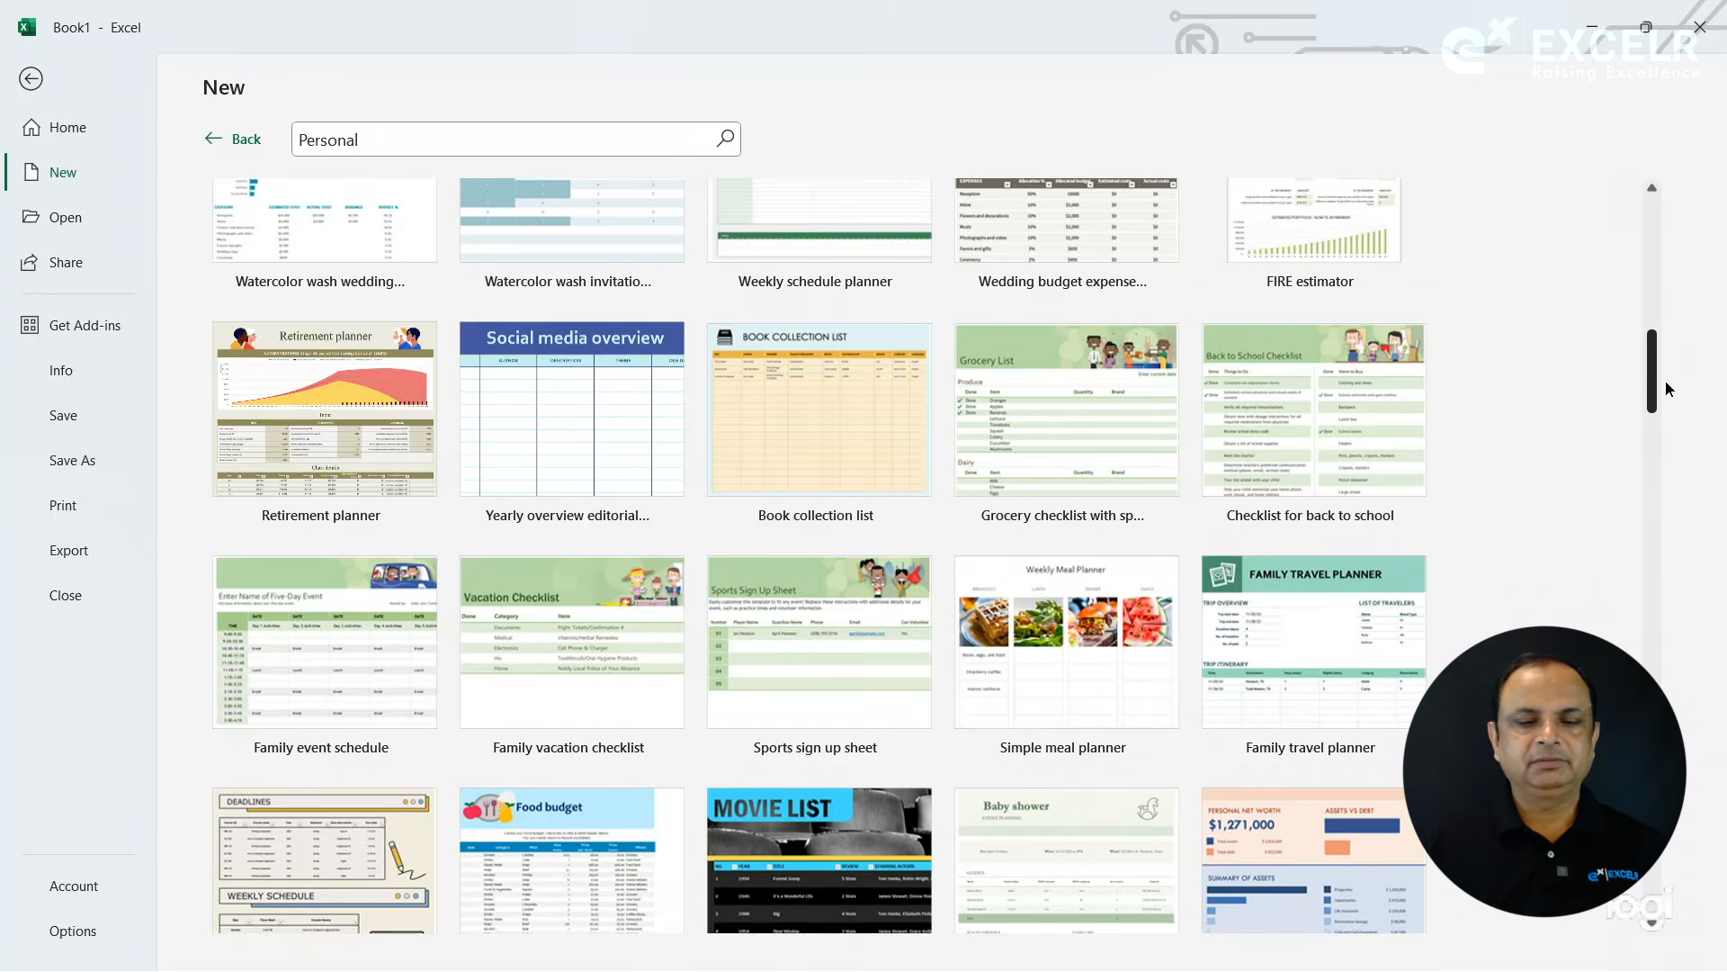
pyautogui.moveTo(1665, 381); pyautogui.dragTo(1650, 526)
pyautogui.moveTo(1641, 433); pyautogui.dragTo(1648, 389)
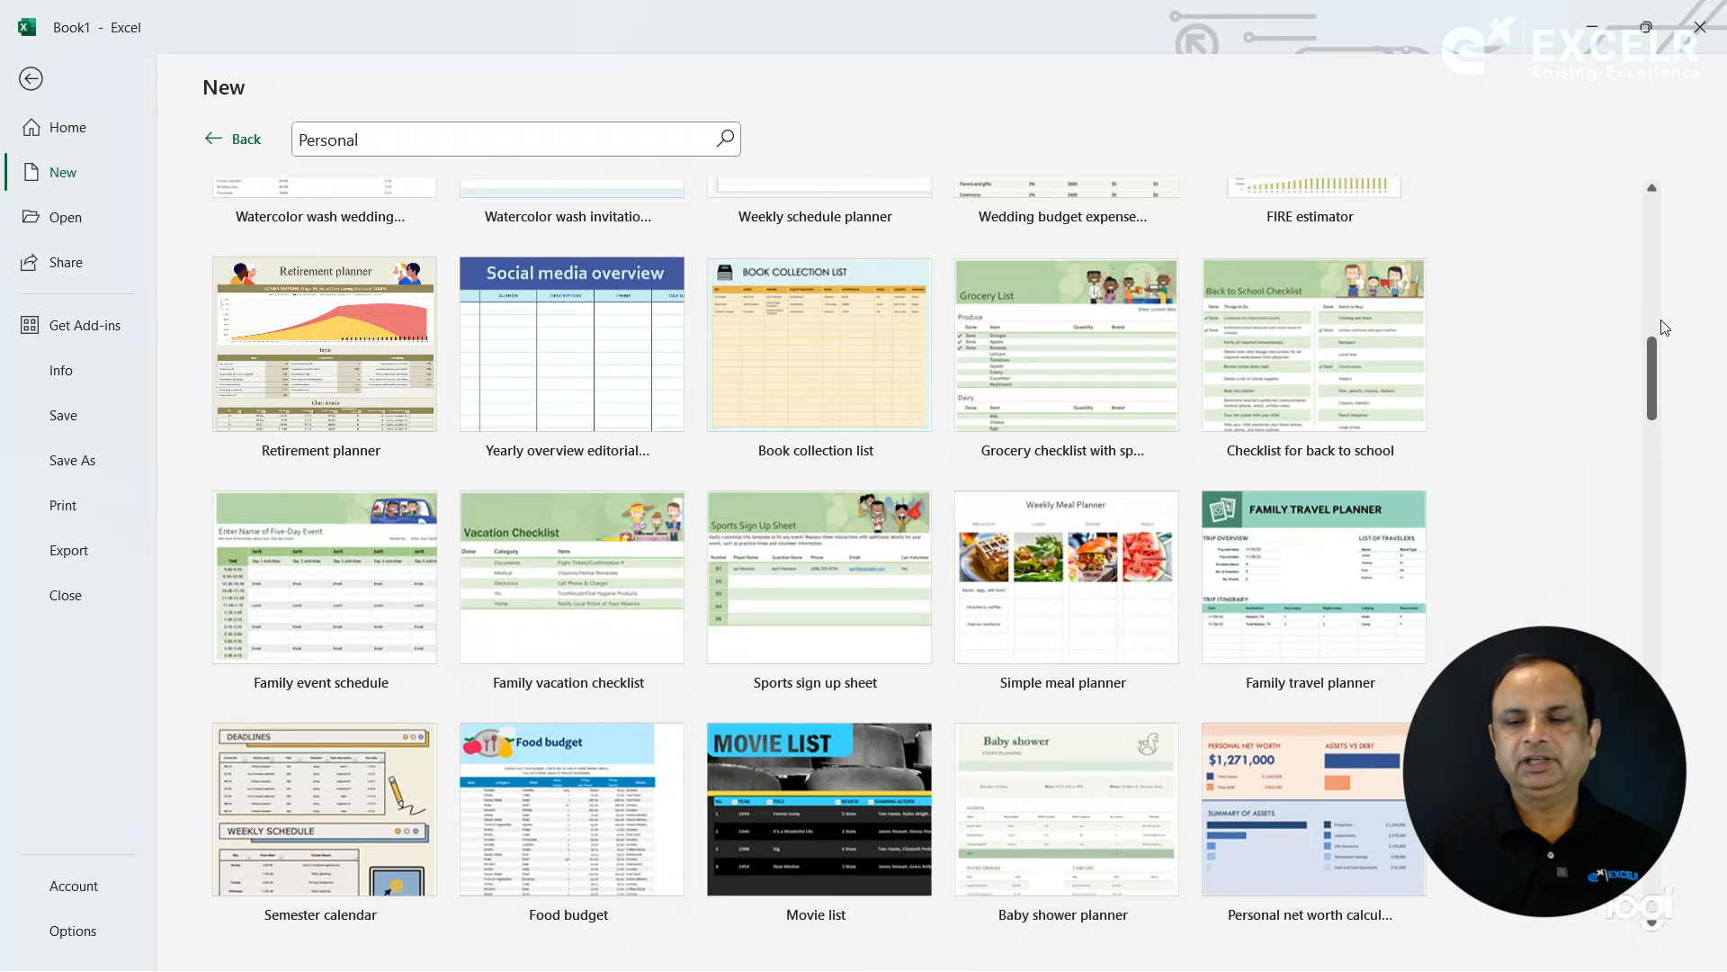
pyautogui.scroll(-5, 1675, 423)
pyautogui.moveTo(1679, 470); pyautogui.dragTo(1660, 158)
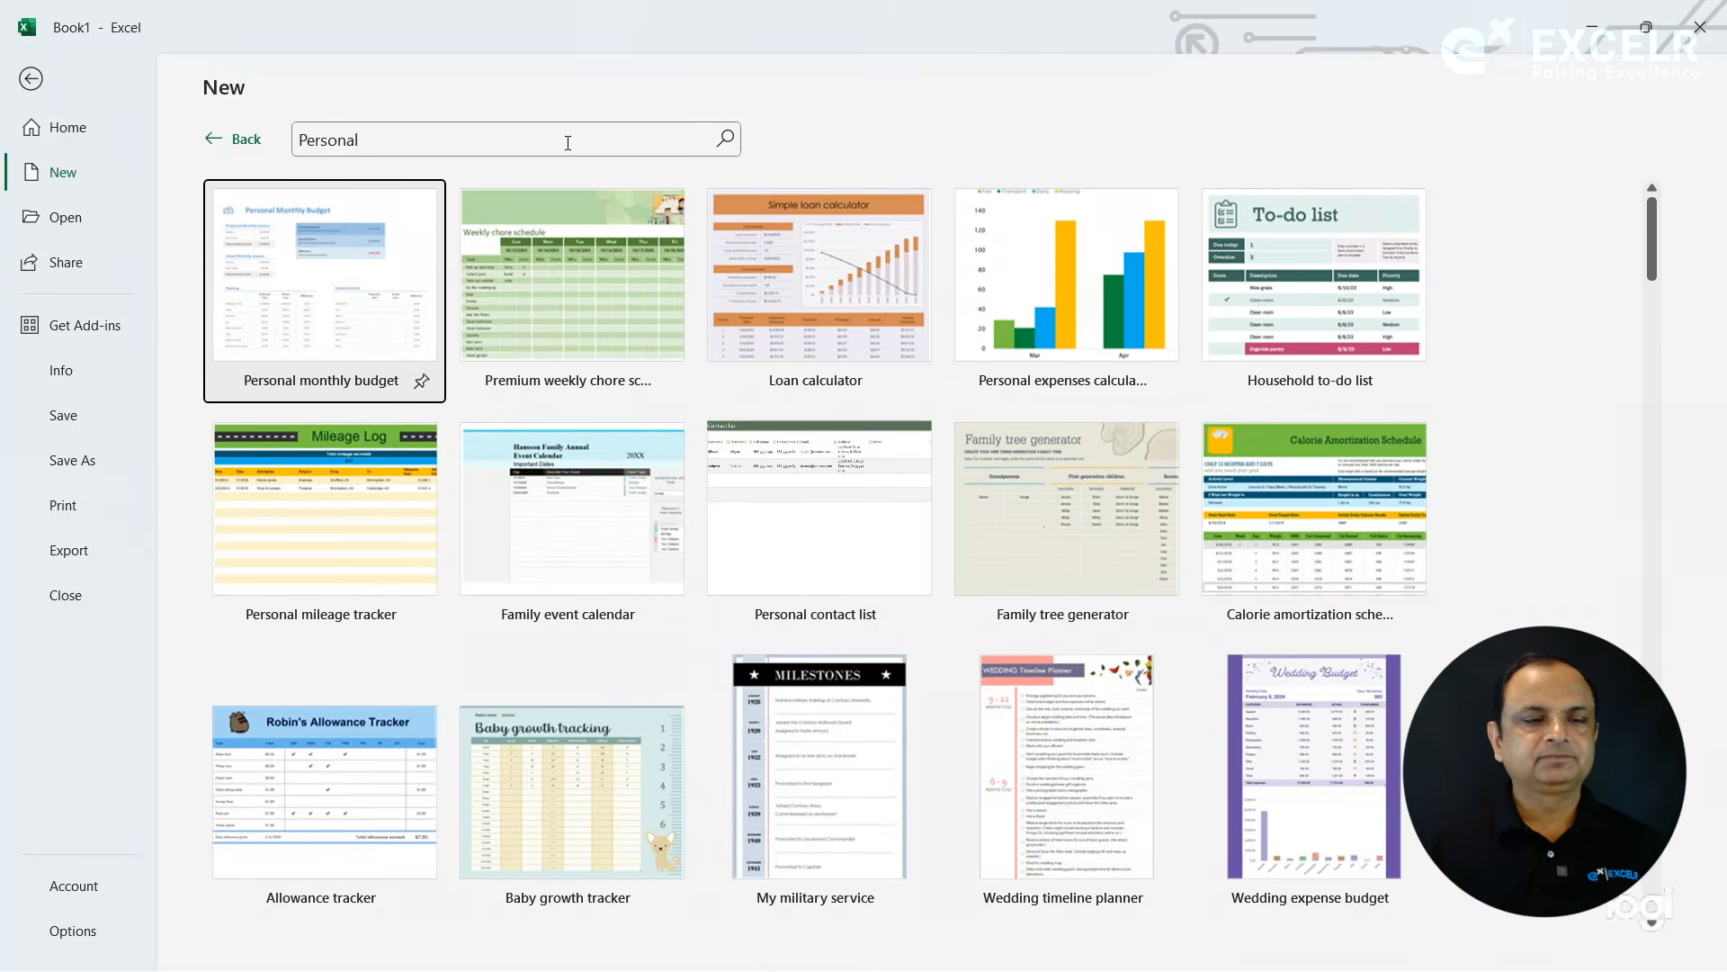
pyautogui.click(241, 141)
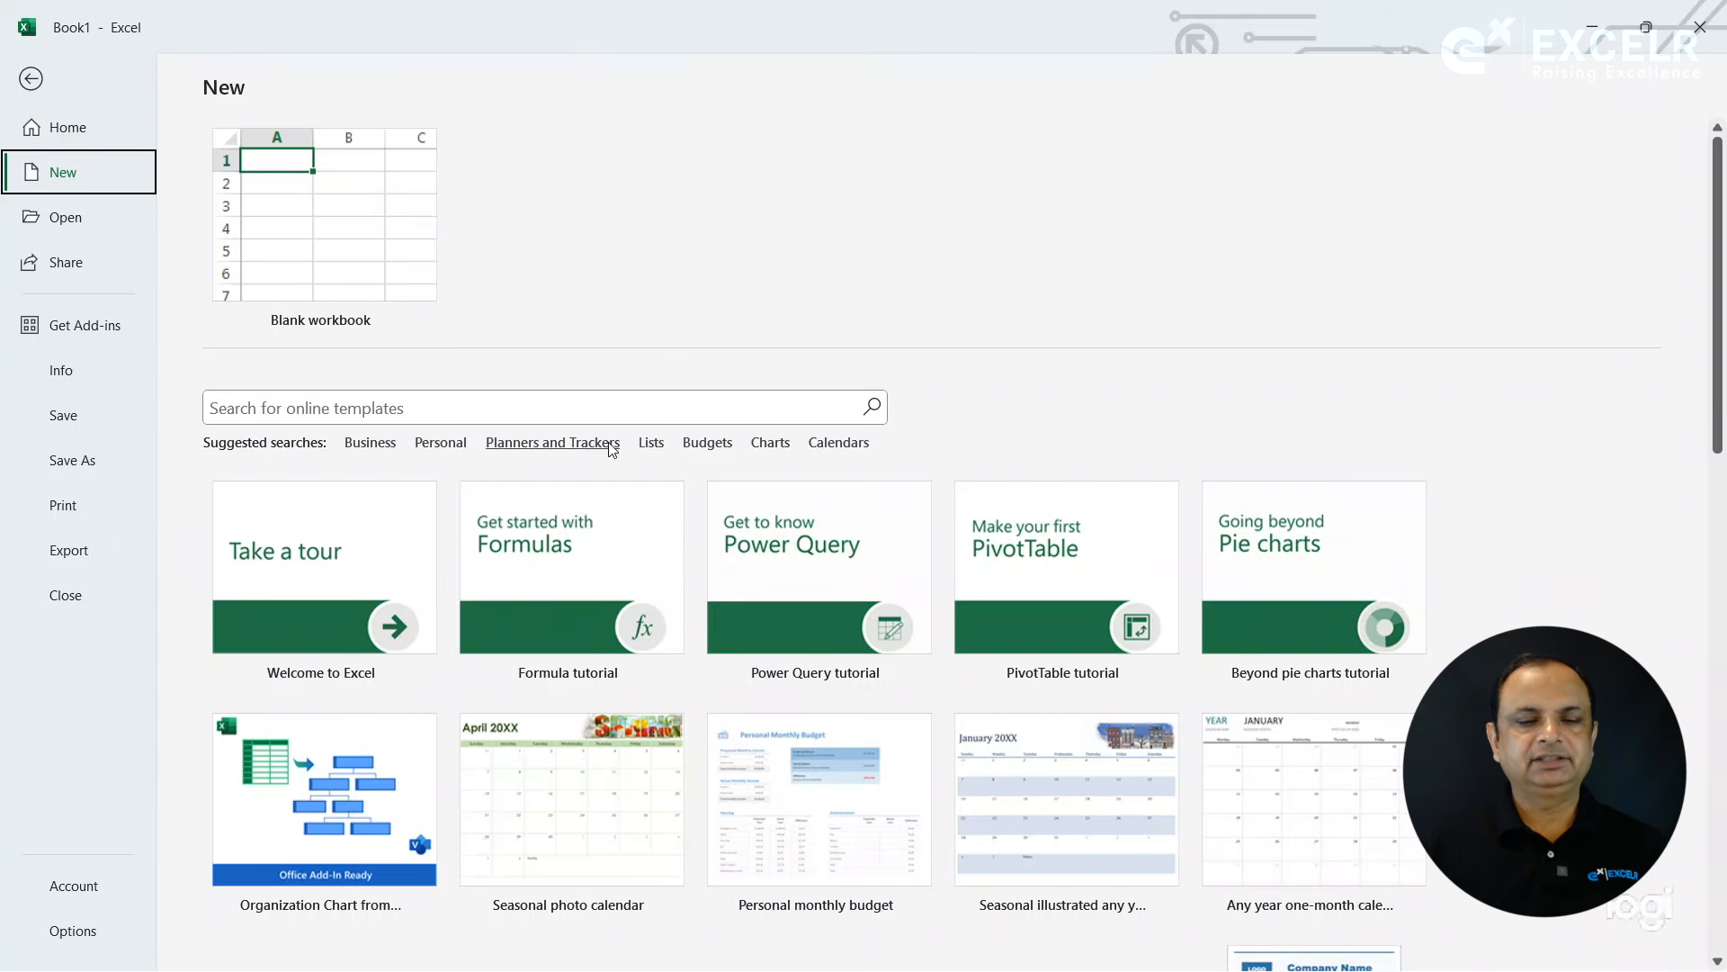
# - Browse the Charts category of online templates and return to the main template gallery
pyautogui.click(791, 446)
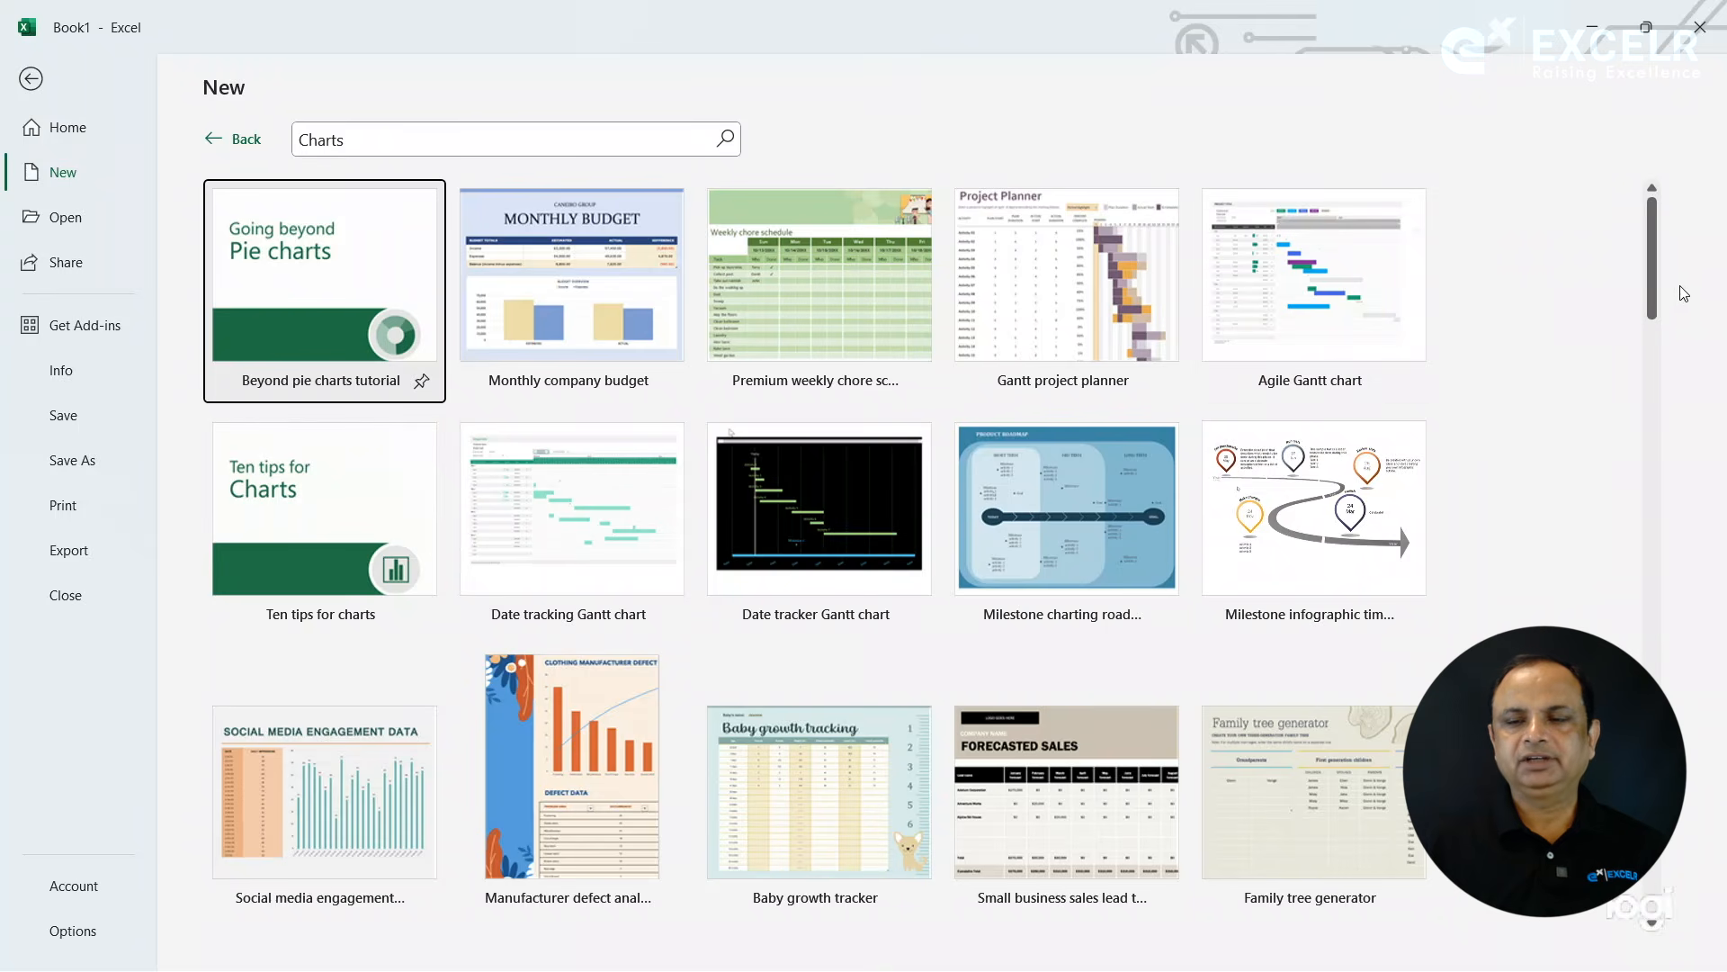
pyautogui.moveTo(1652, 283); pyautogui.dragTo(1666, 429)
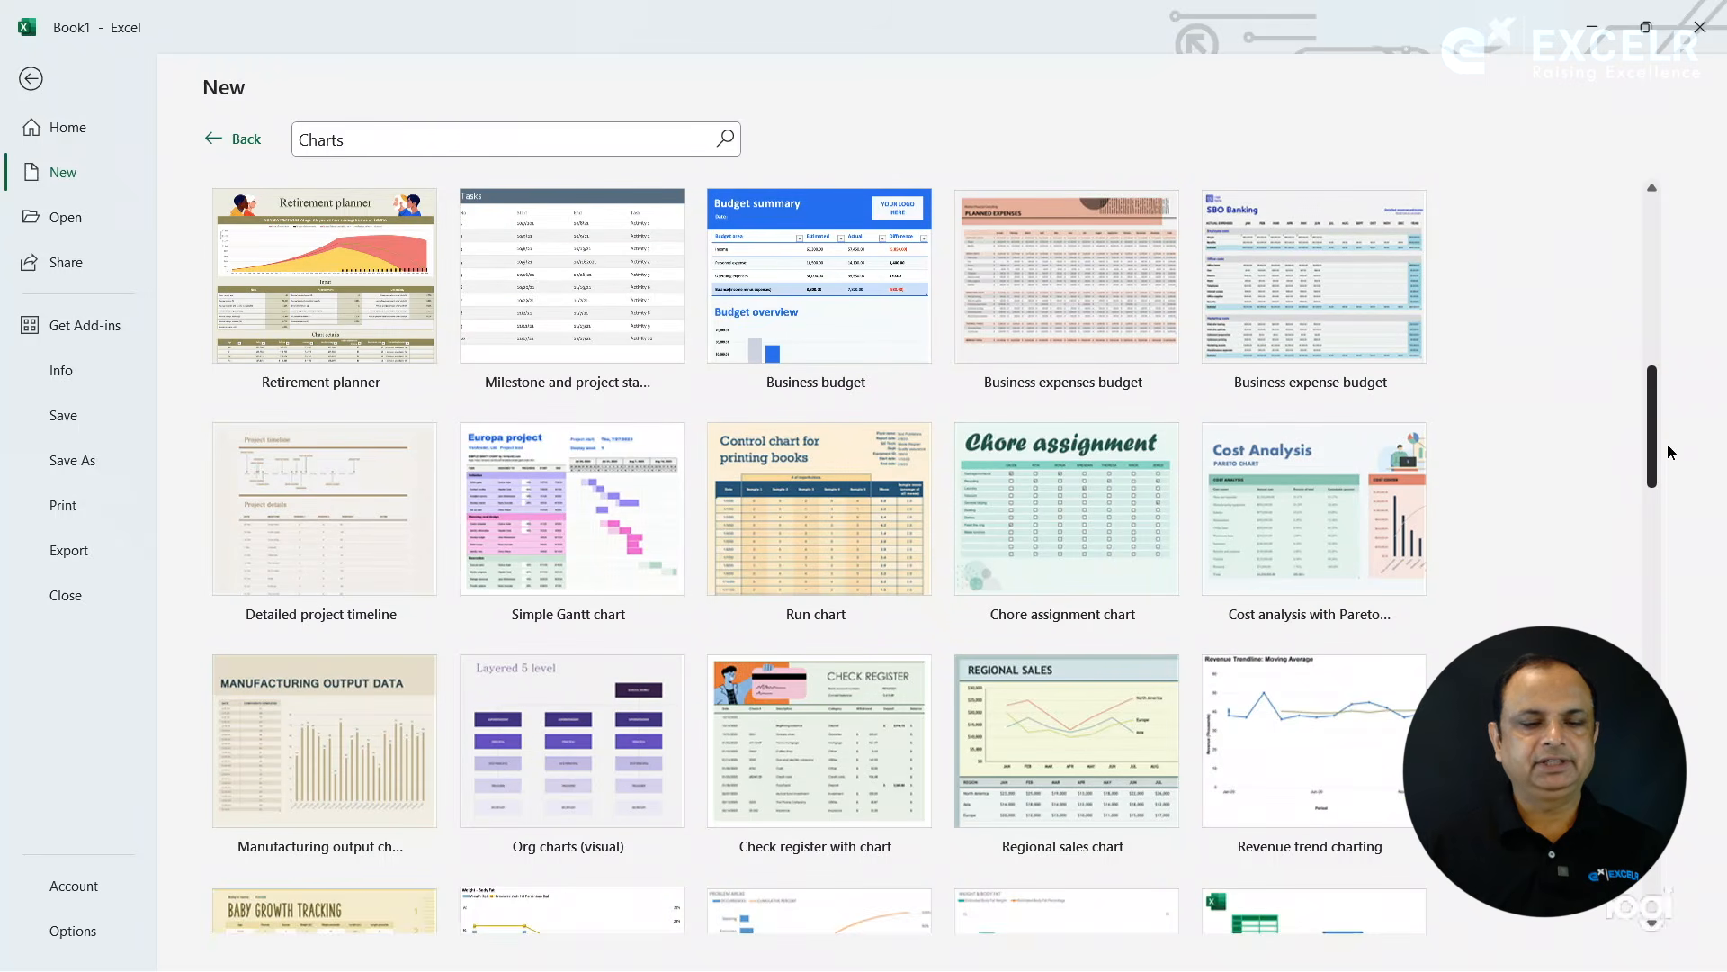
pyautogui.moveTo(1668, 445); pyautogui.dragTo(1635, 619)
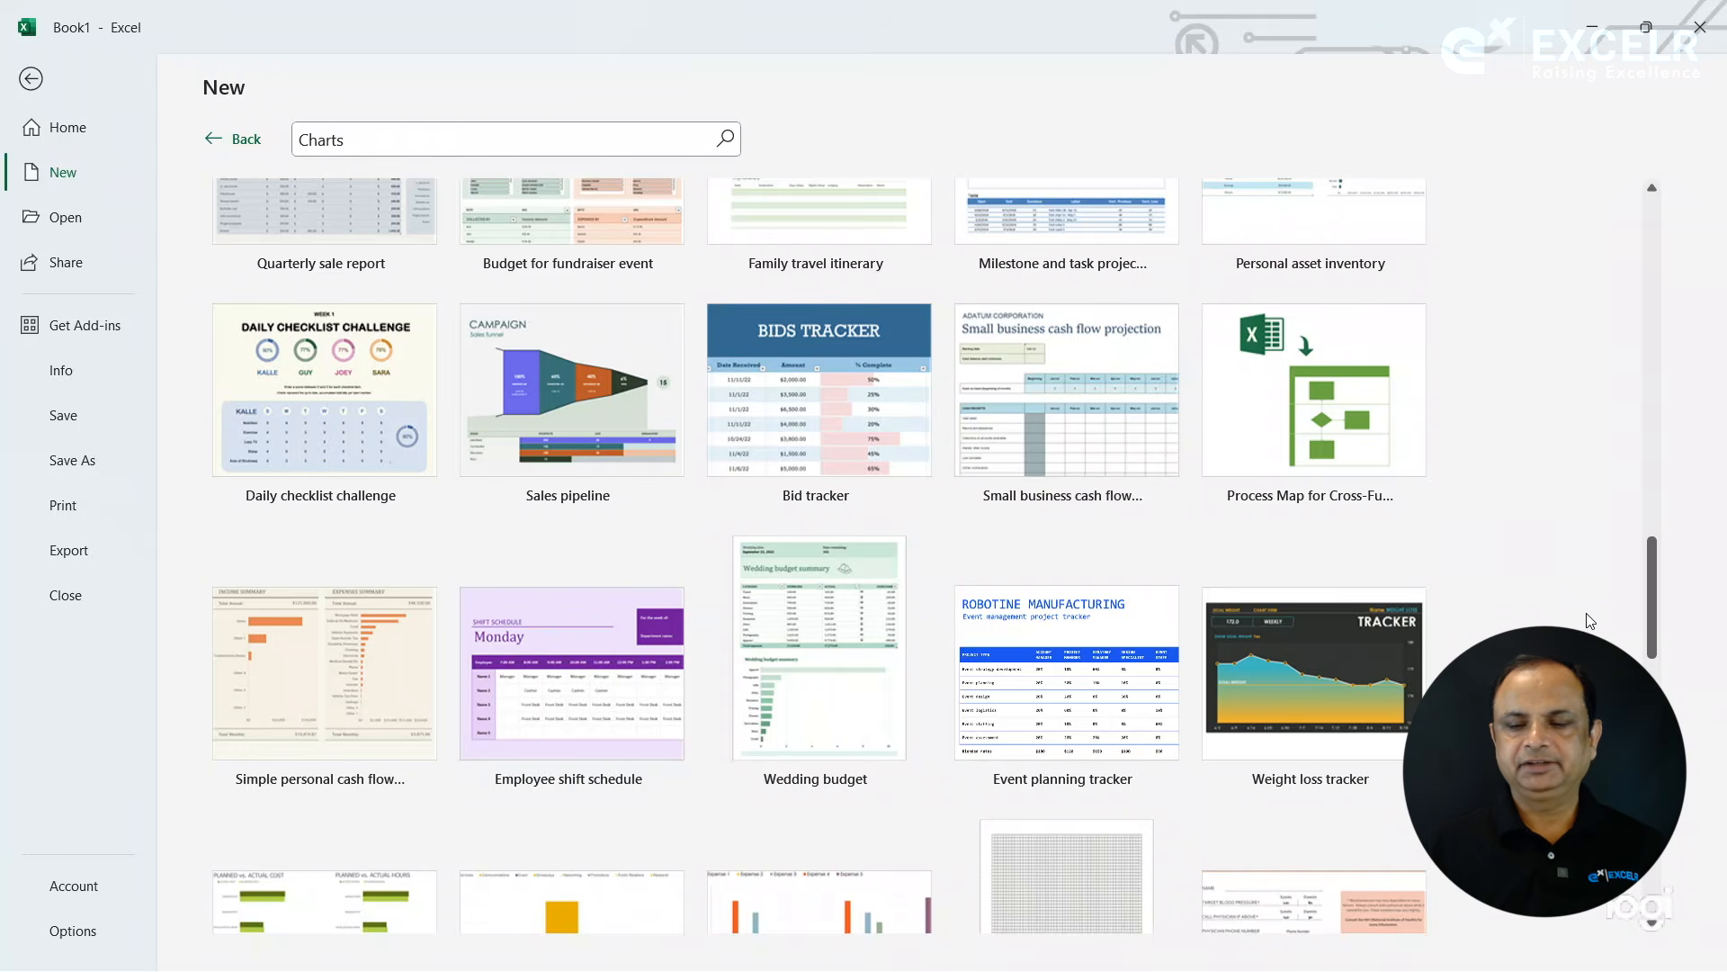
pyautogui.scroll(-5, 1591, 630)
pyautogui.moveTo(1653, 697); pyautogui.dragTo(1666, 267)
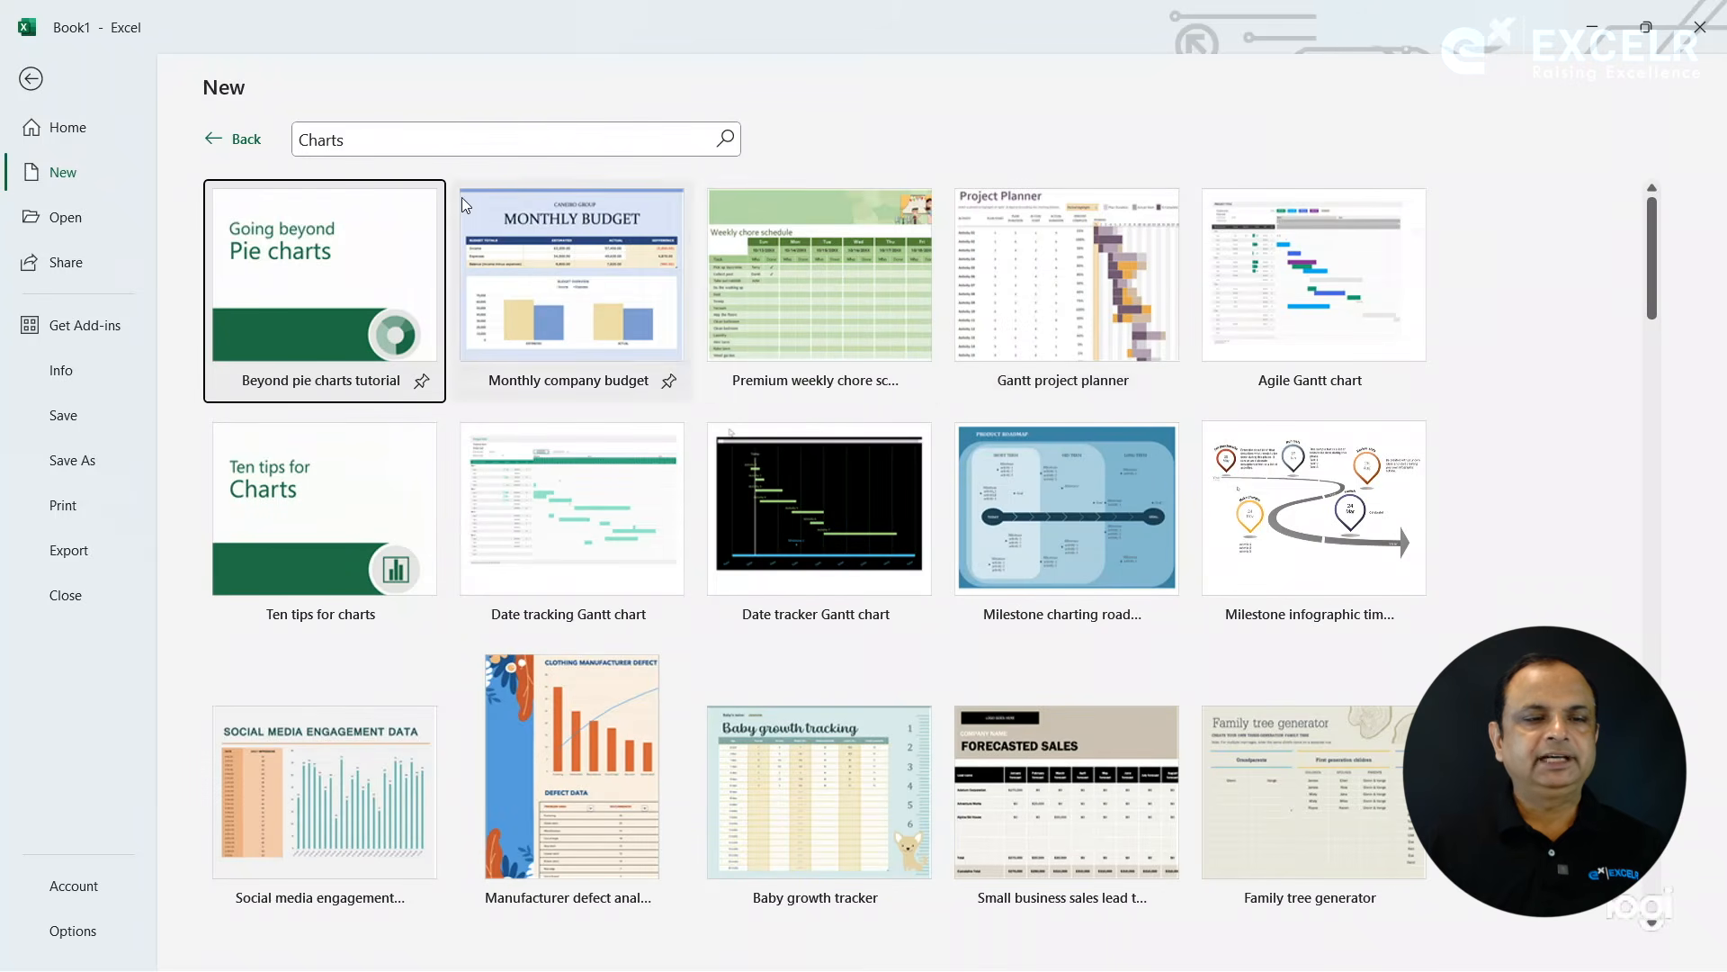
pyautogui.click(239, 138)
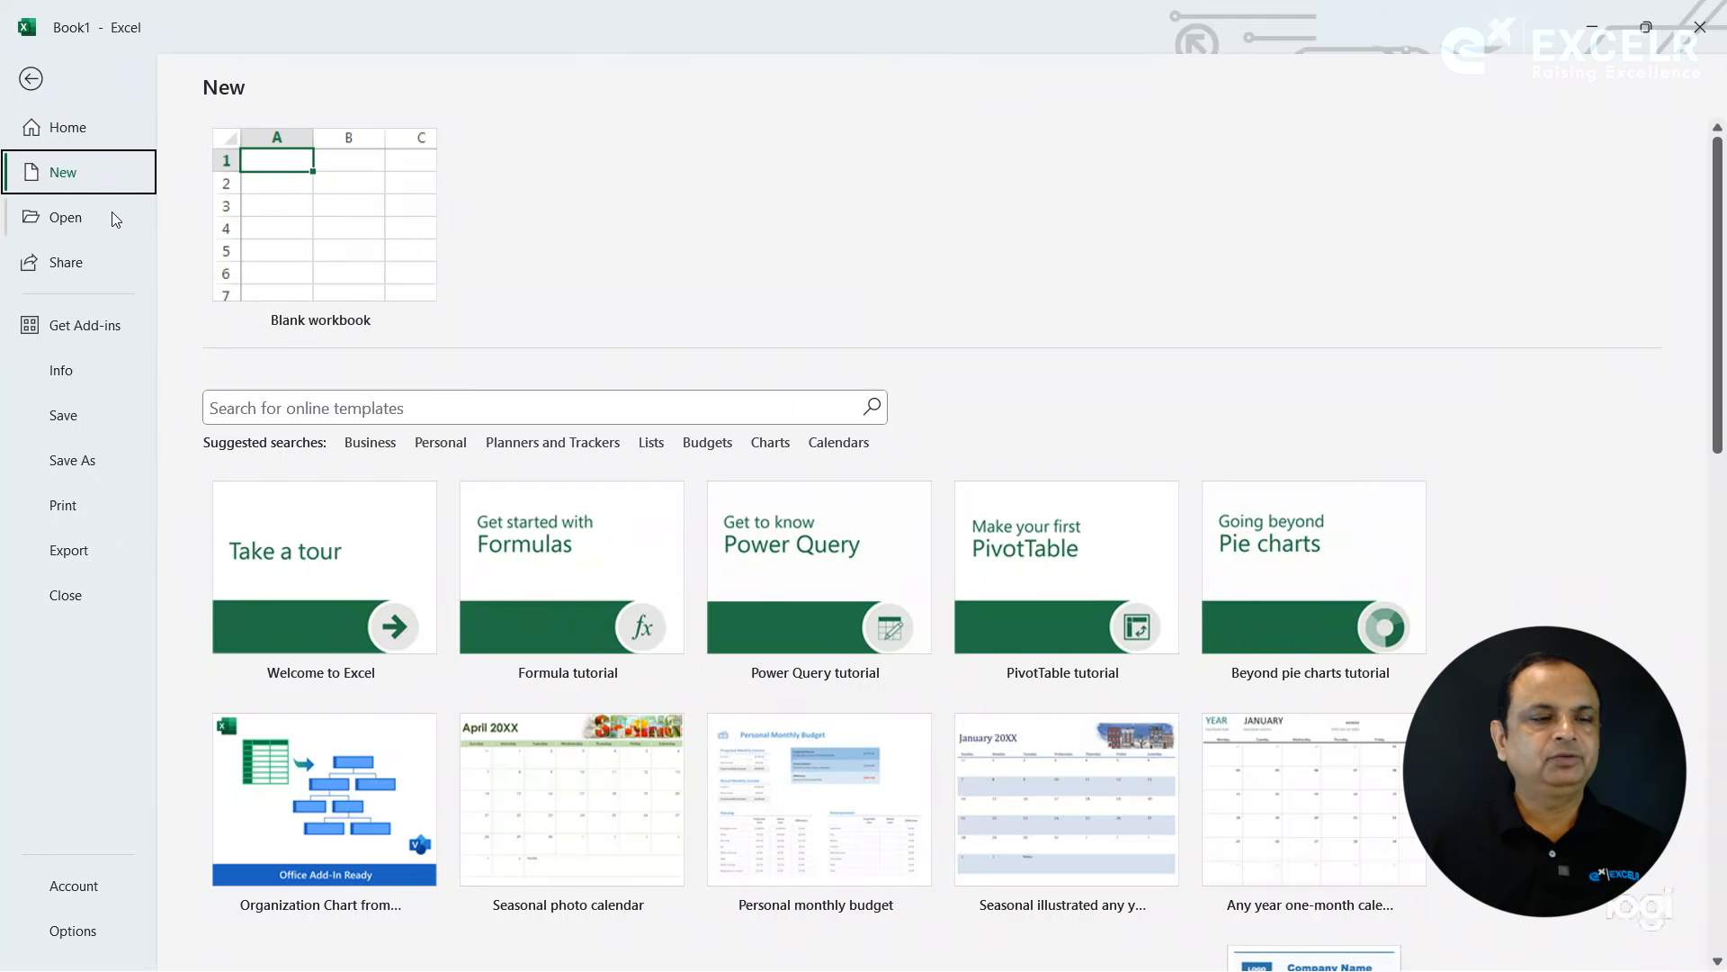
# - Examine the ways to open an existing workbook: recent workbooks and folders, This PC, and the file browsing dialog
pyautogui.click(59, 224)
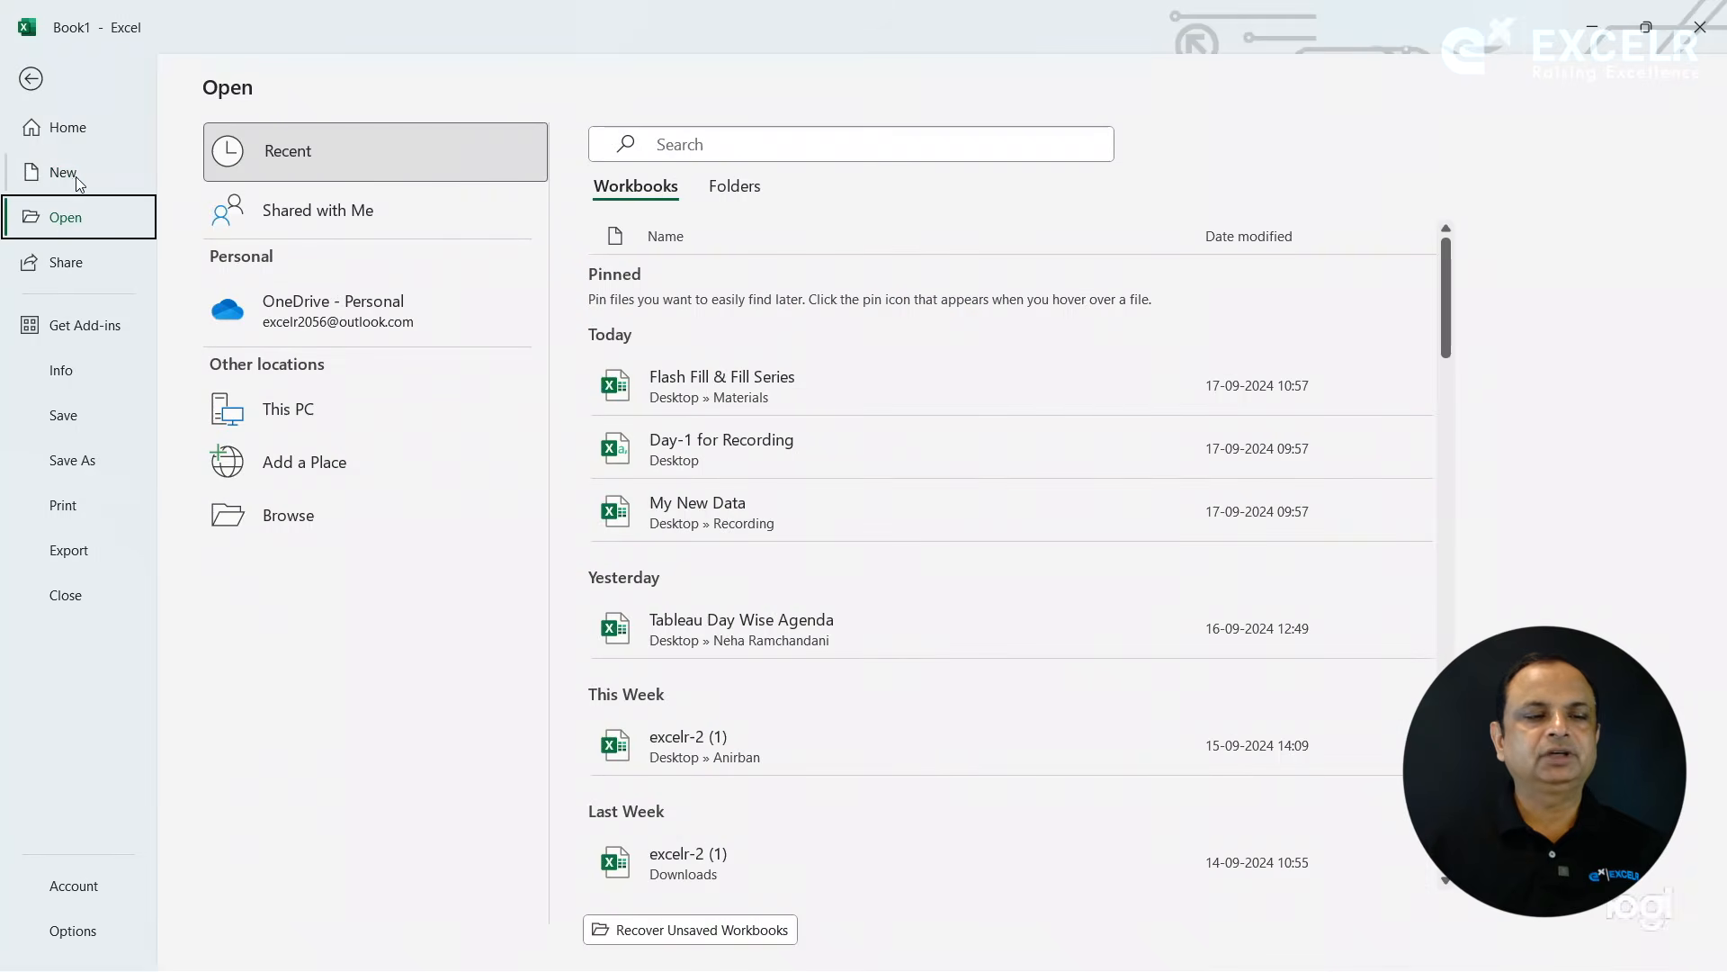
pyautogui.click(79, 173)
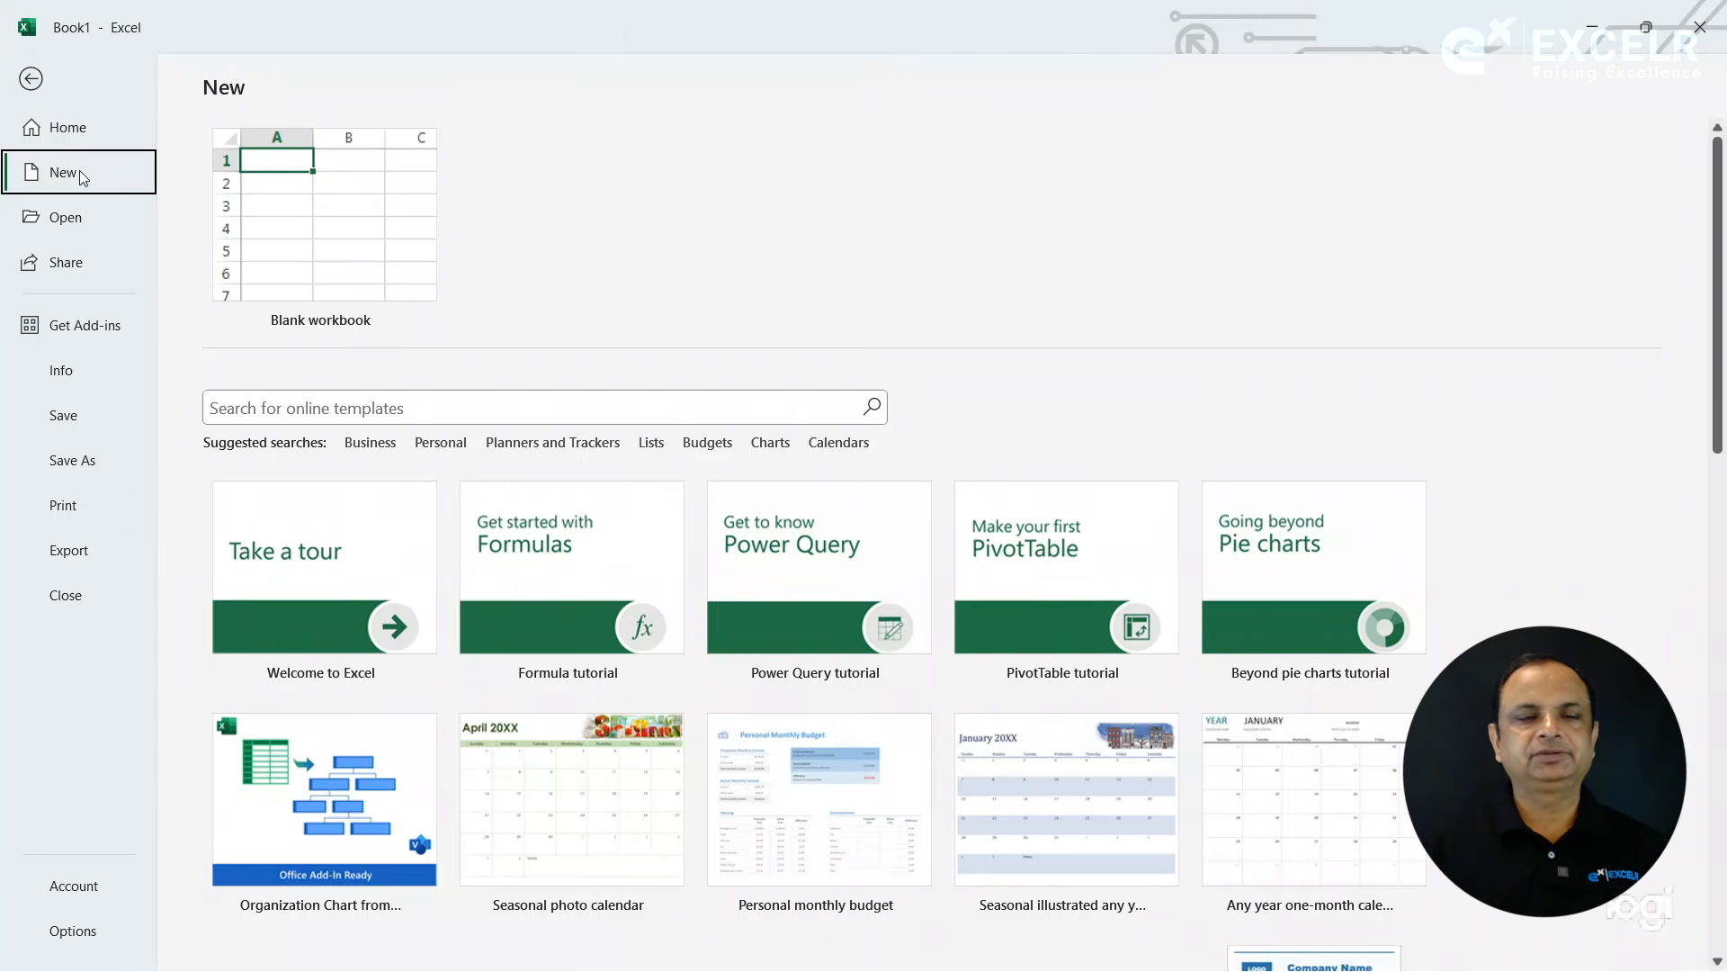
pyautogui.click(77, 226)
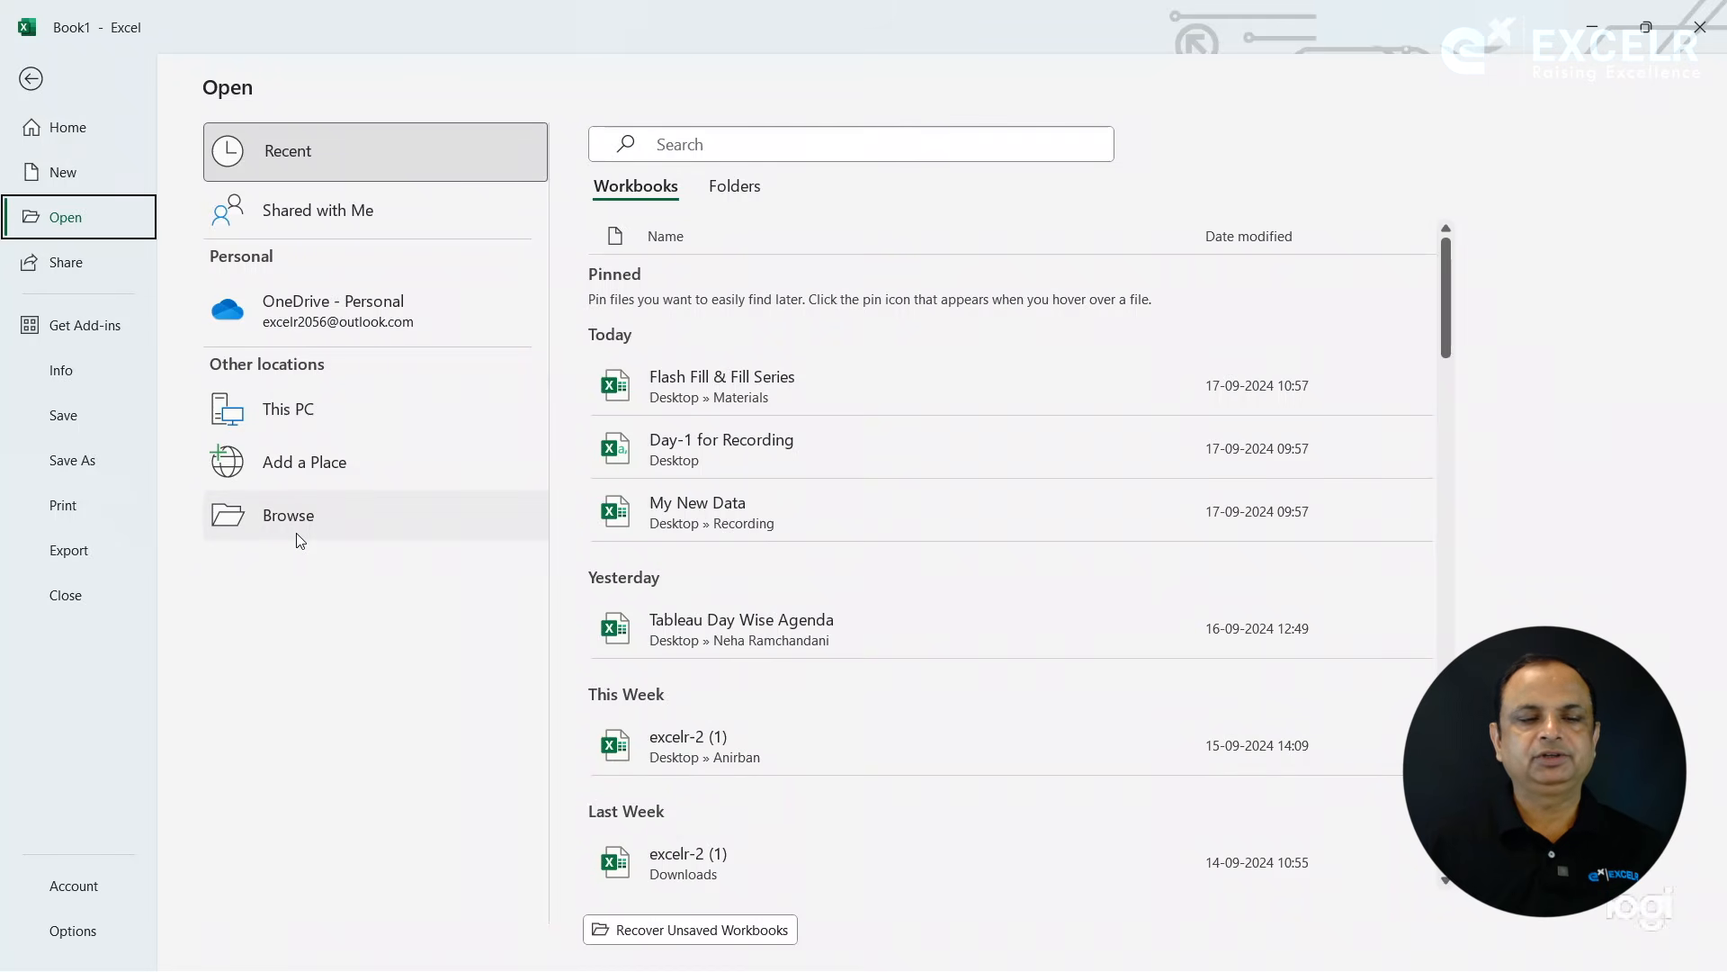
pyautogui.click(734, 187)
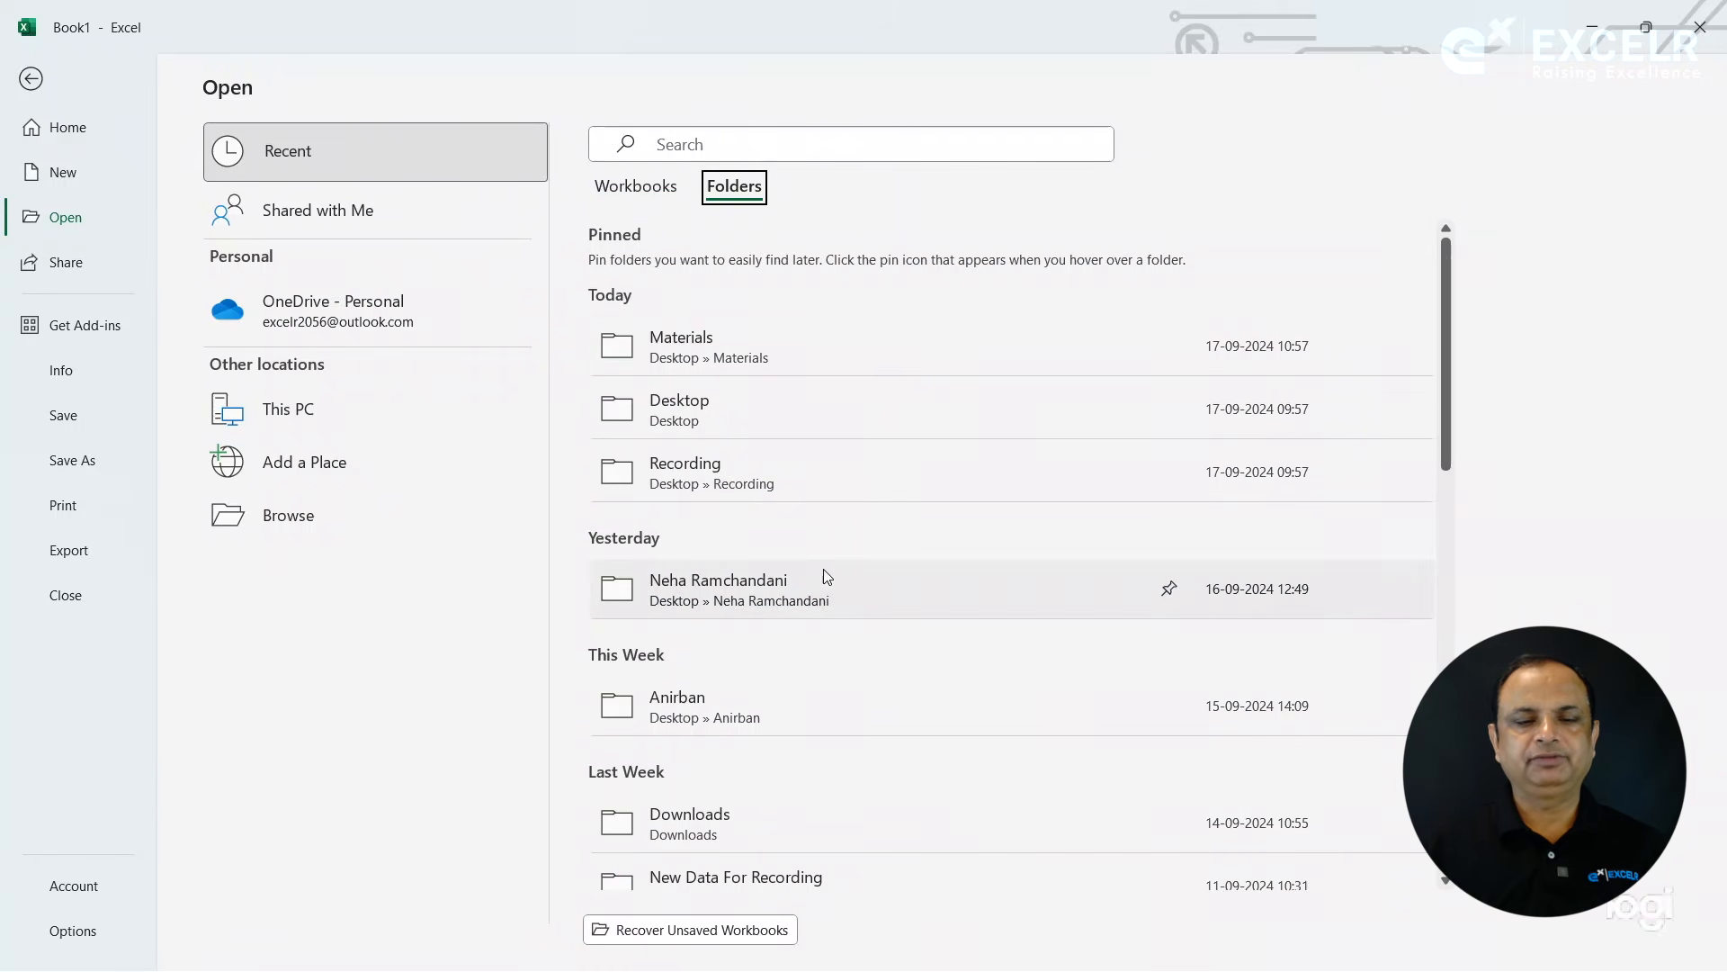
pyautogui.click(303, 515)
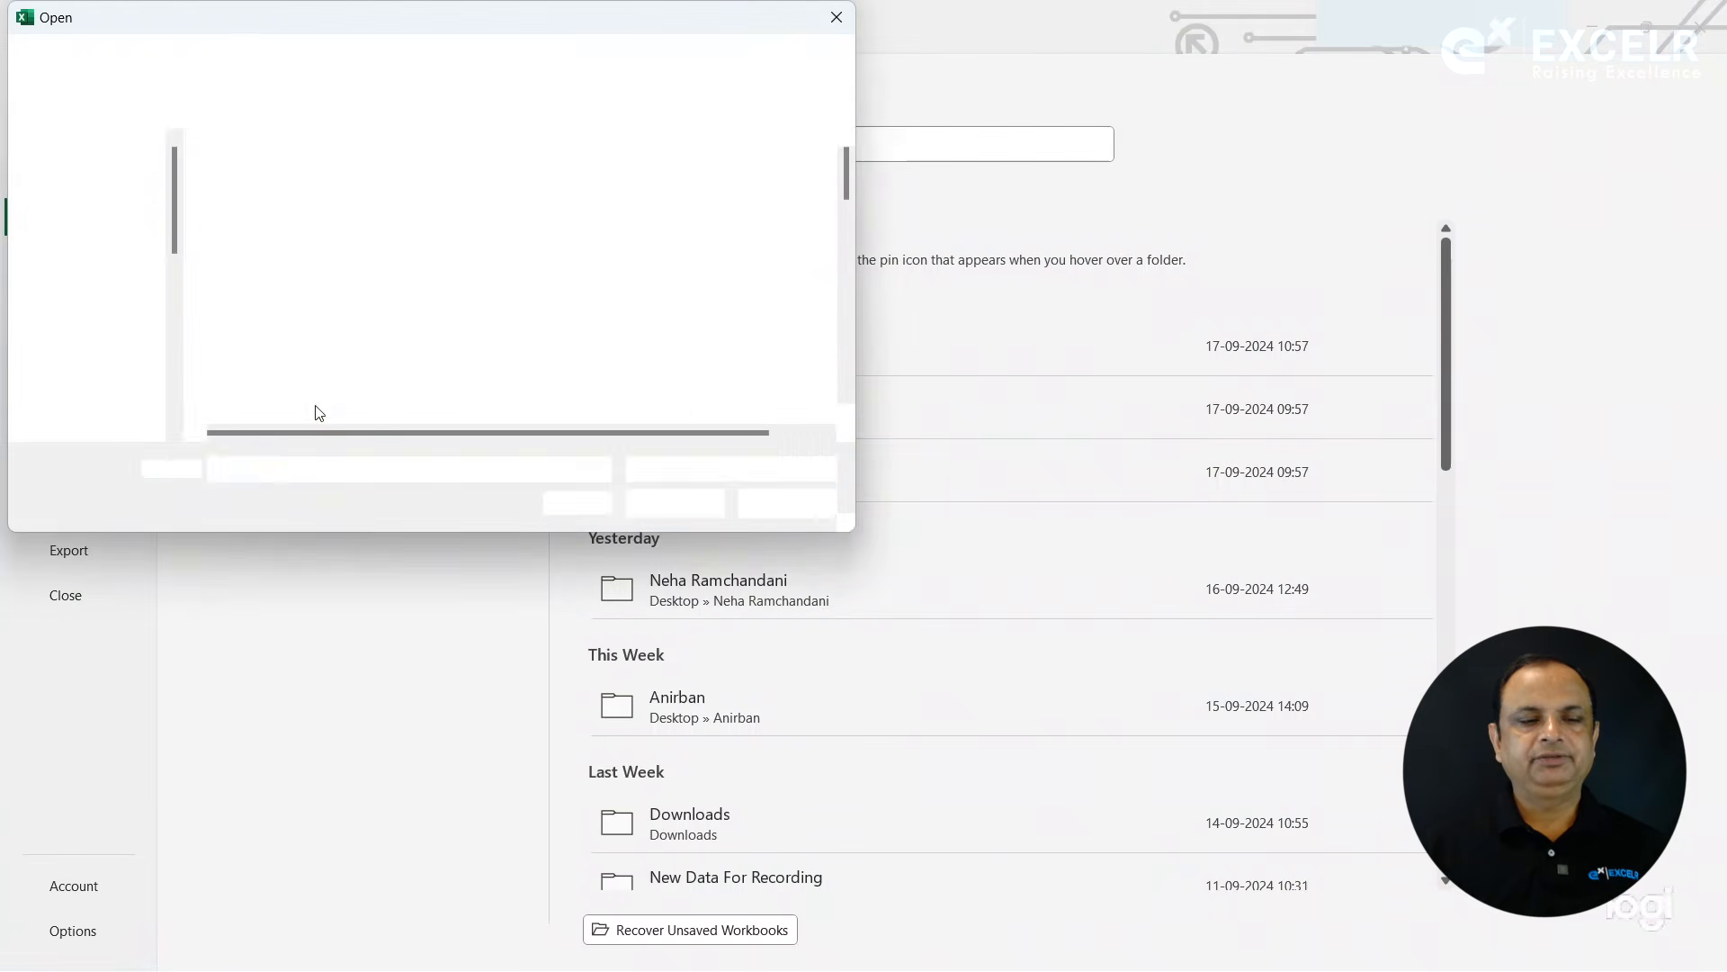
pyautogui.click(784, 504)
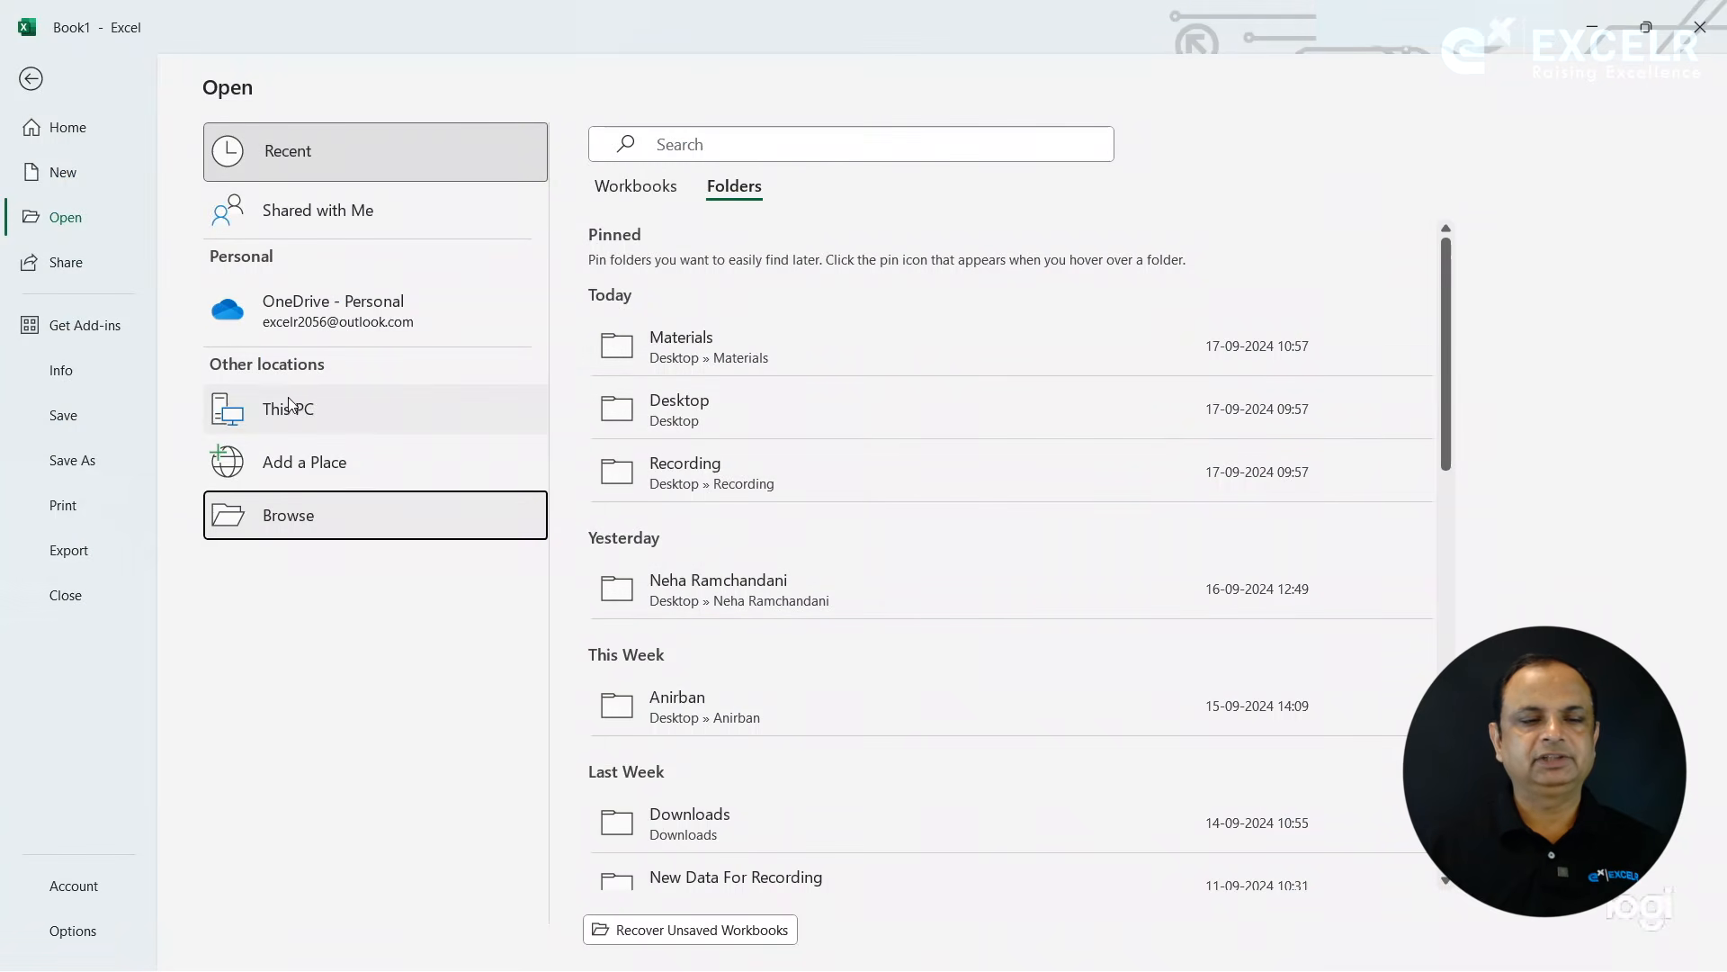
pyautogui.click(290, 405)
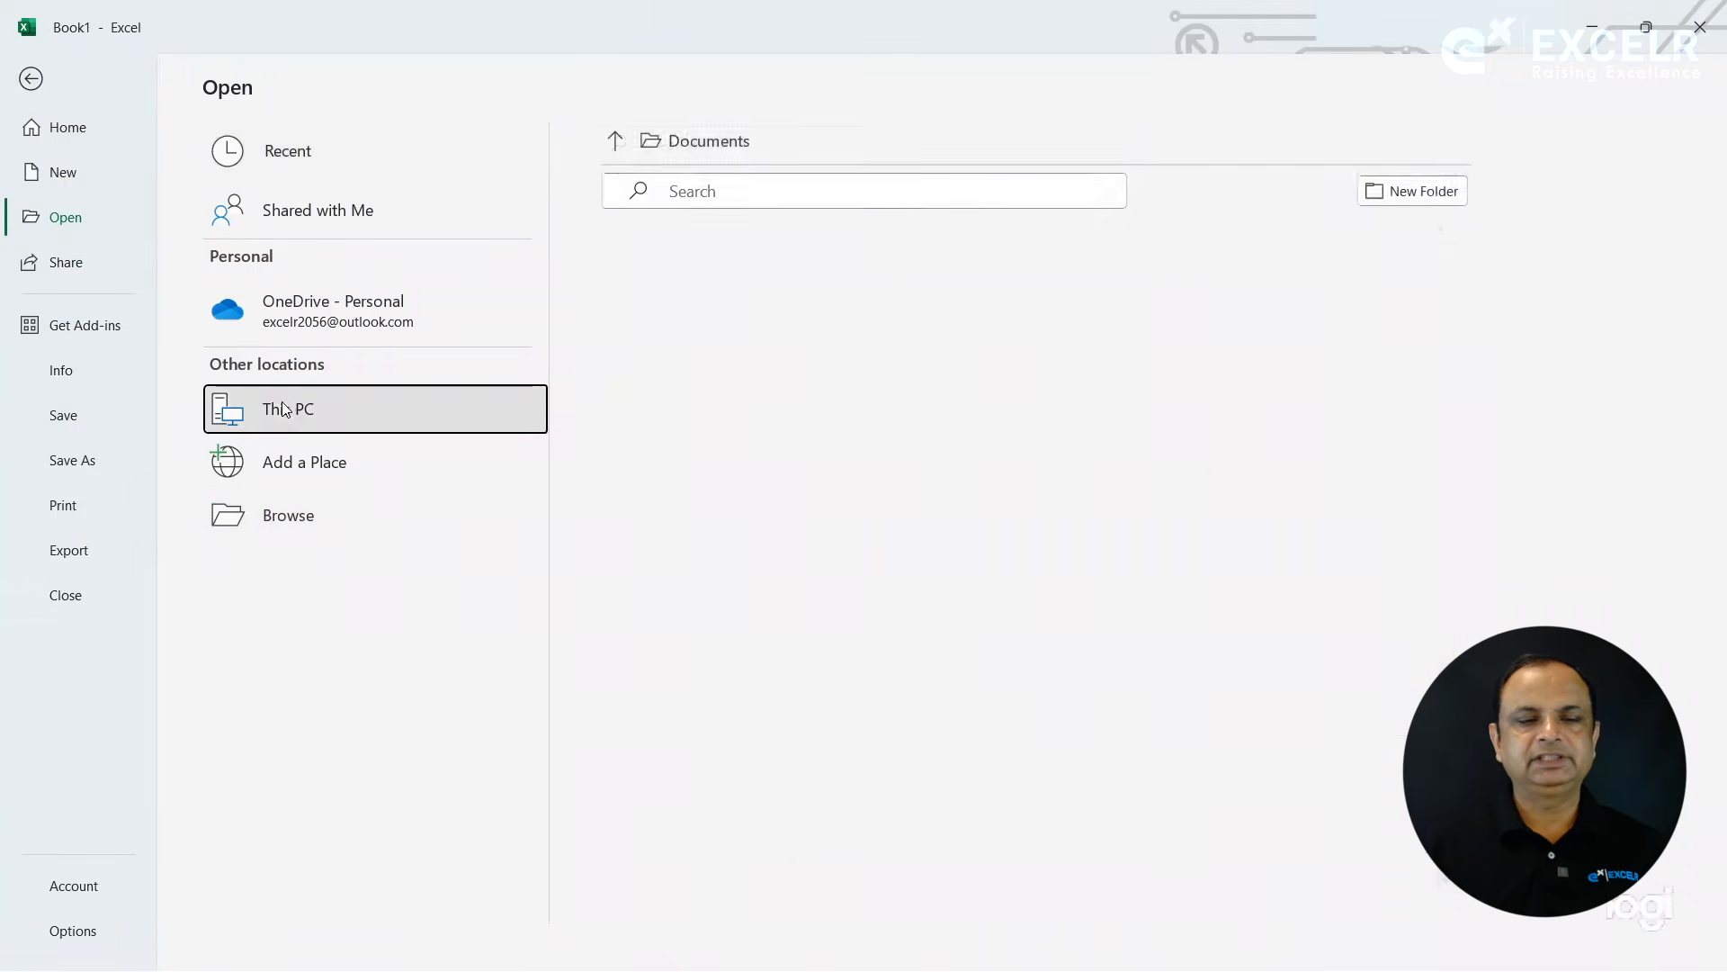
pyautogui.click(283, 513)
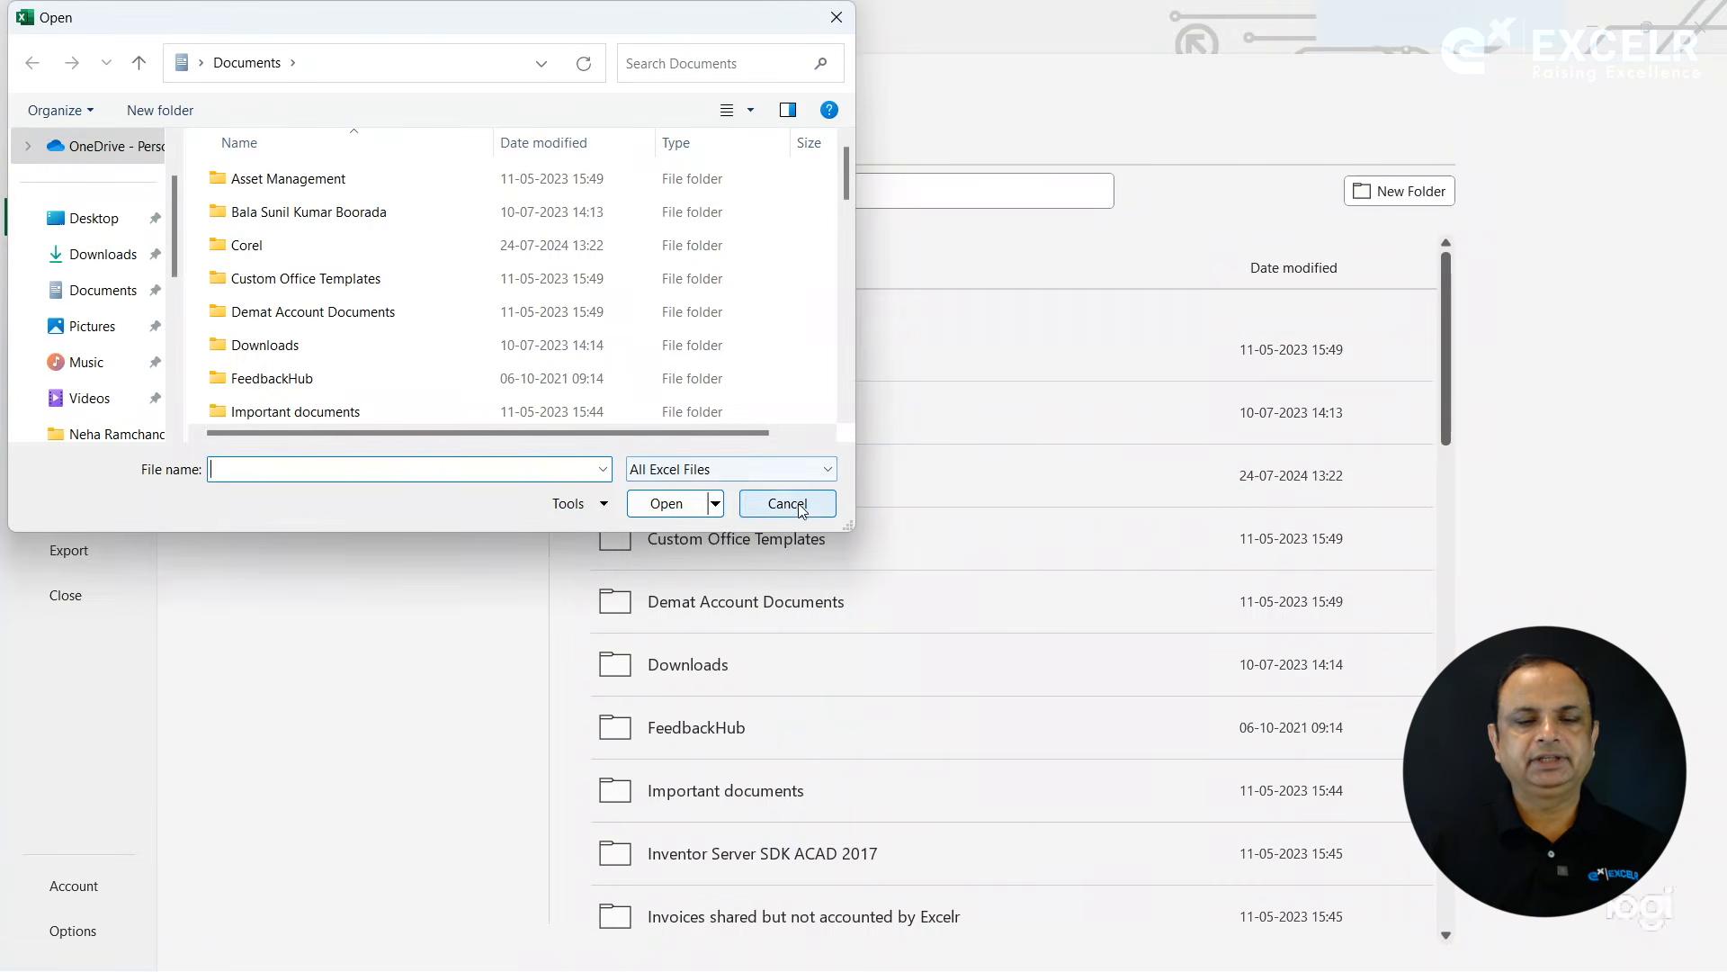
pyautogui.click(787, 504)
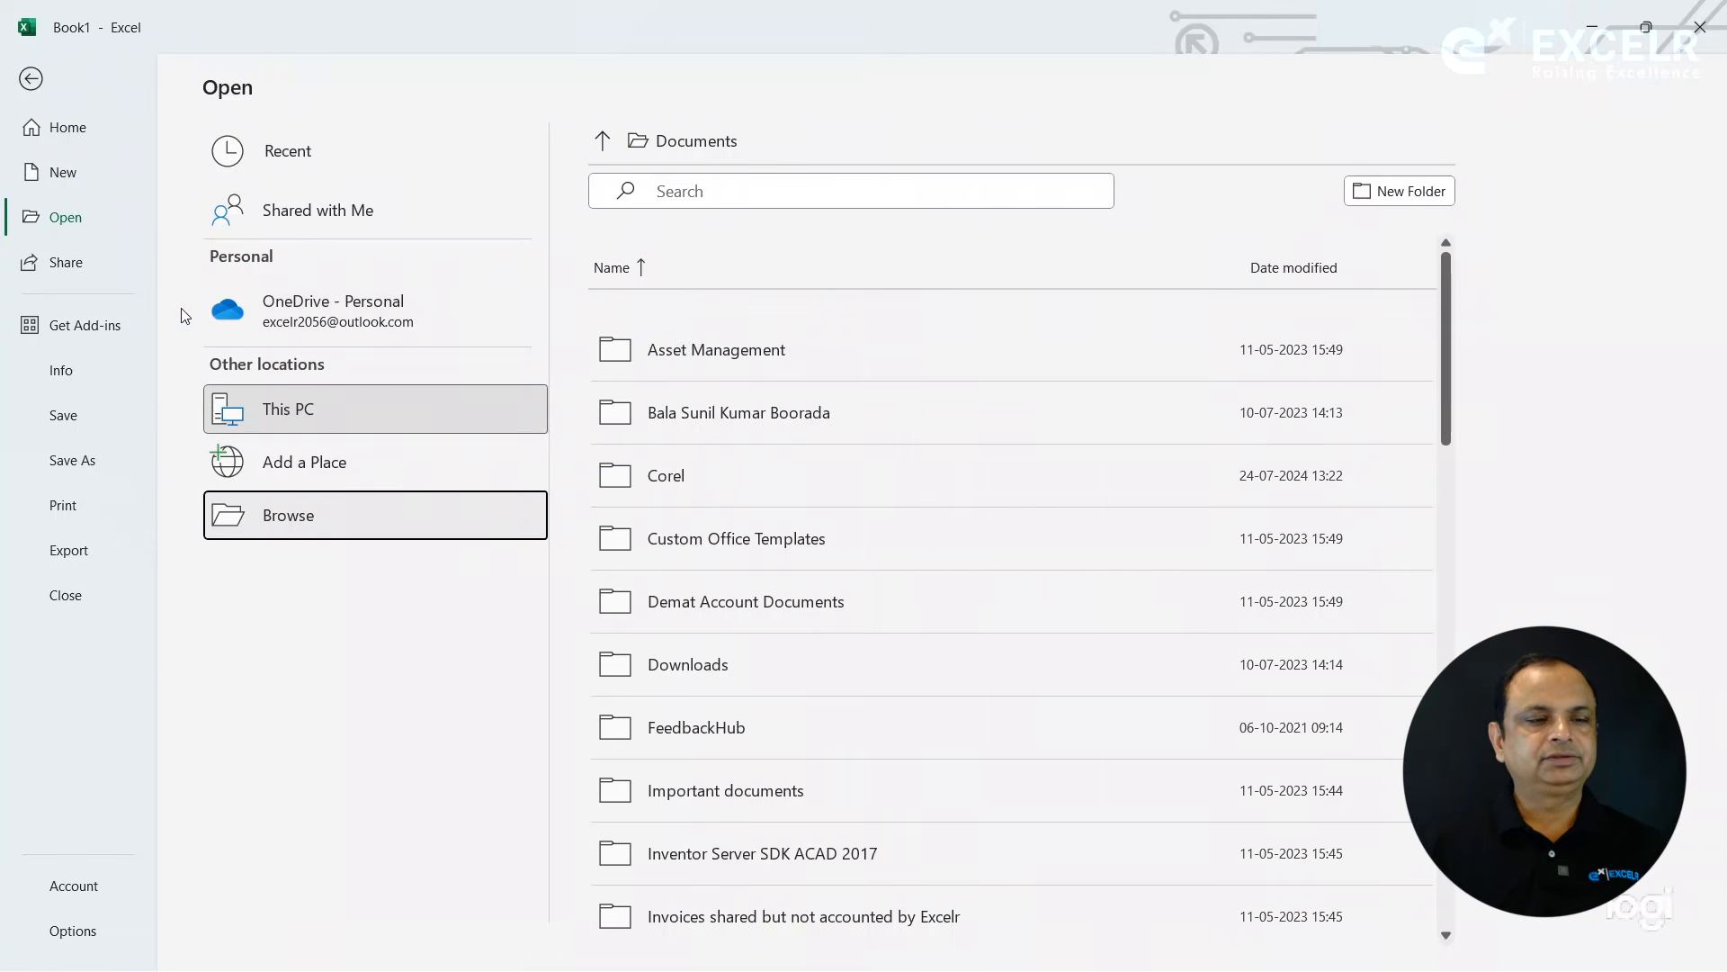
pyautogui.click(31, 85)
# - View the workbook's sharing options and close them without sharing
pyautogui.click(36, 77)
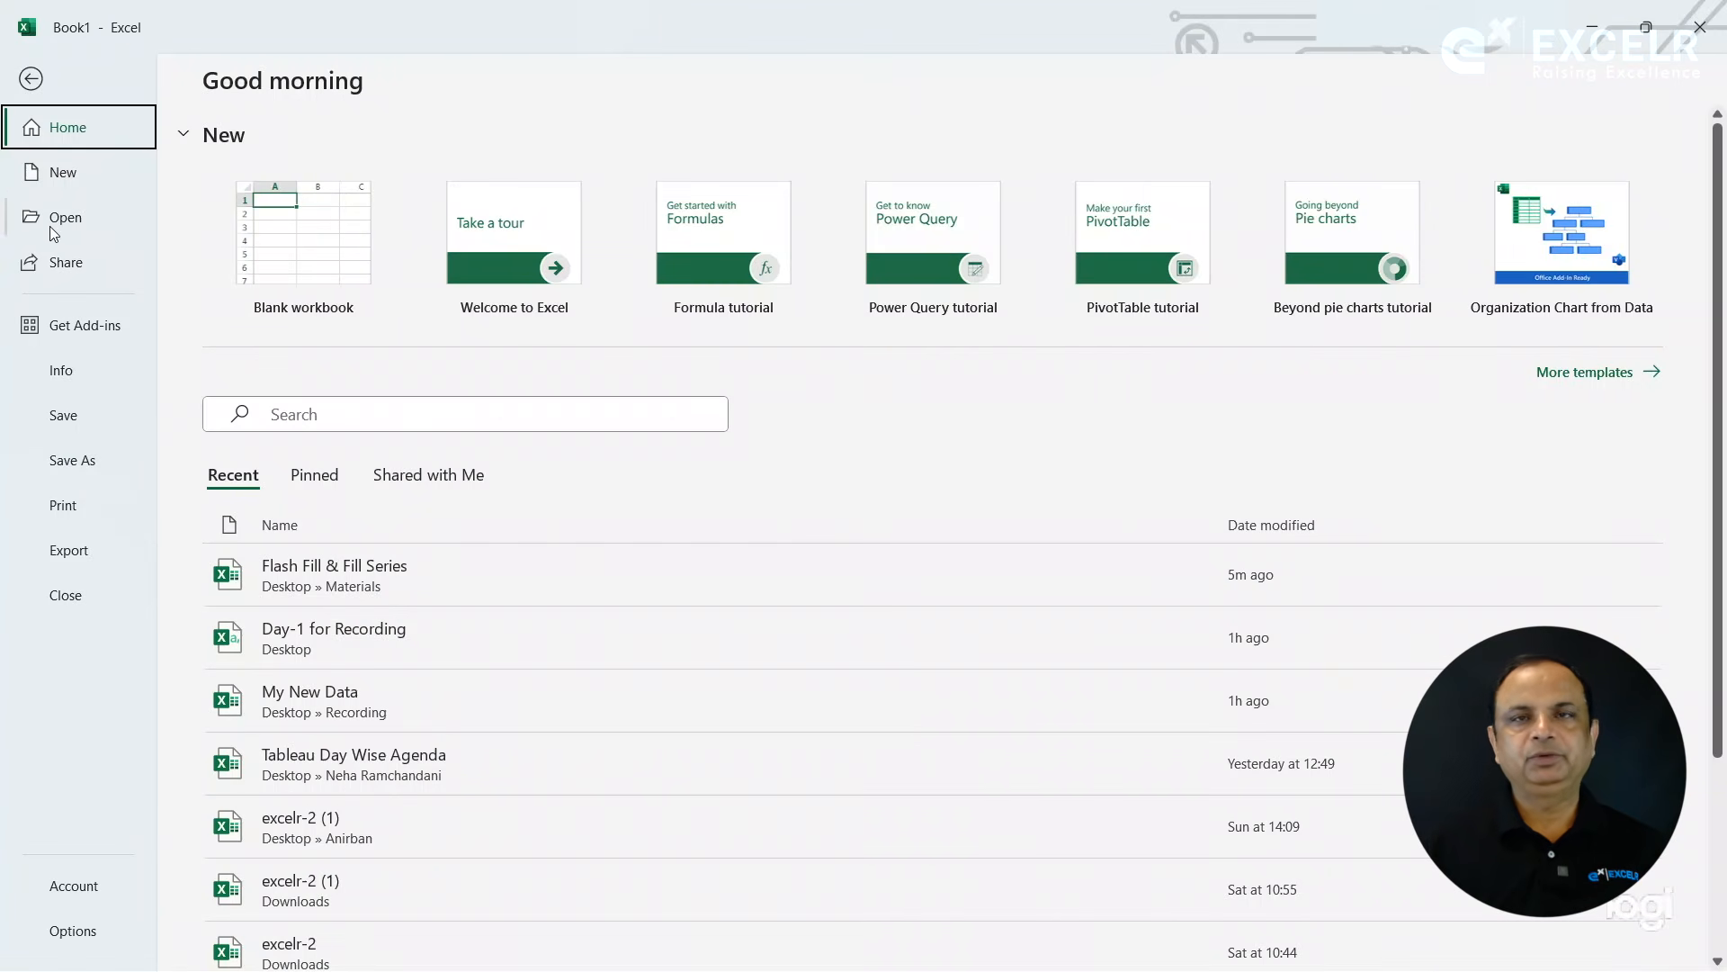
pyautogui.click(61, 261)
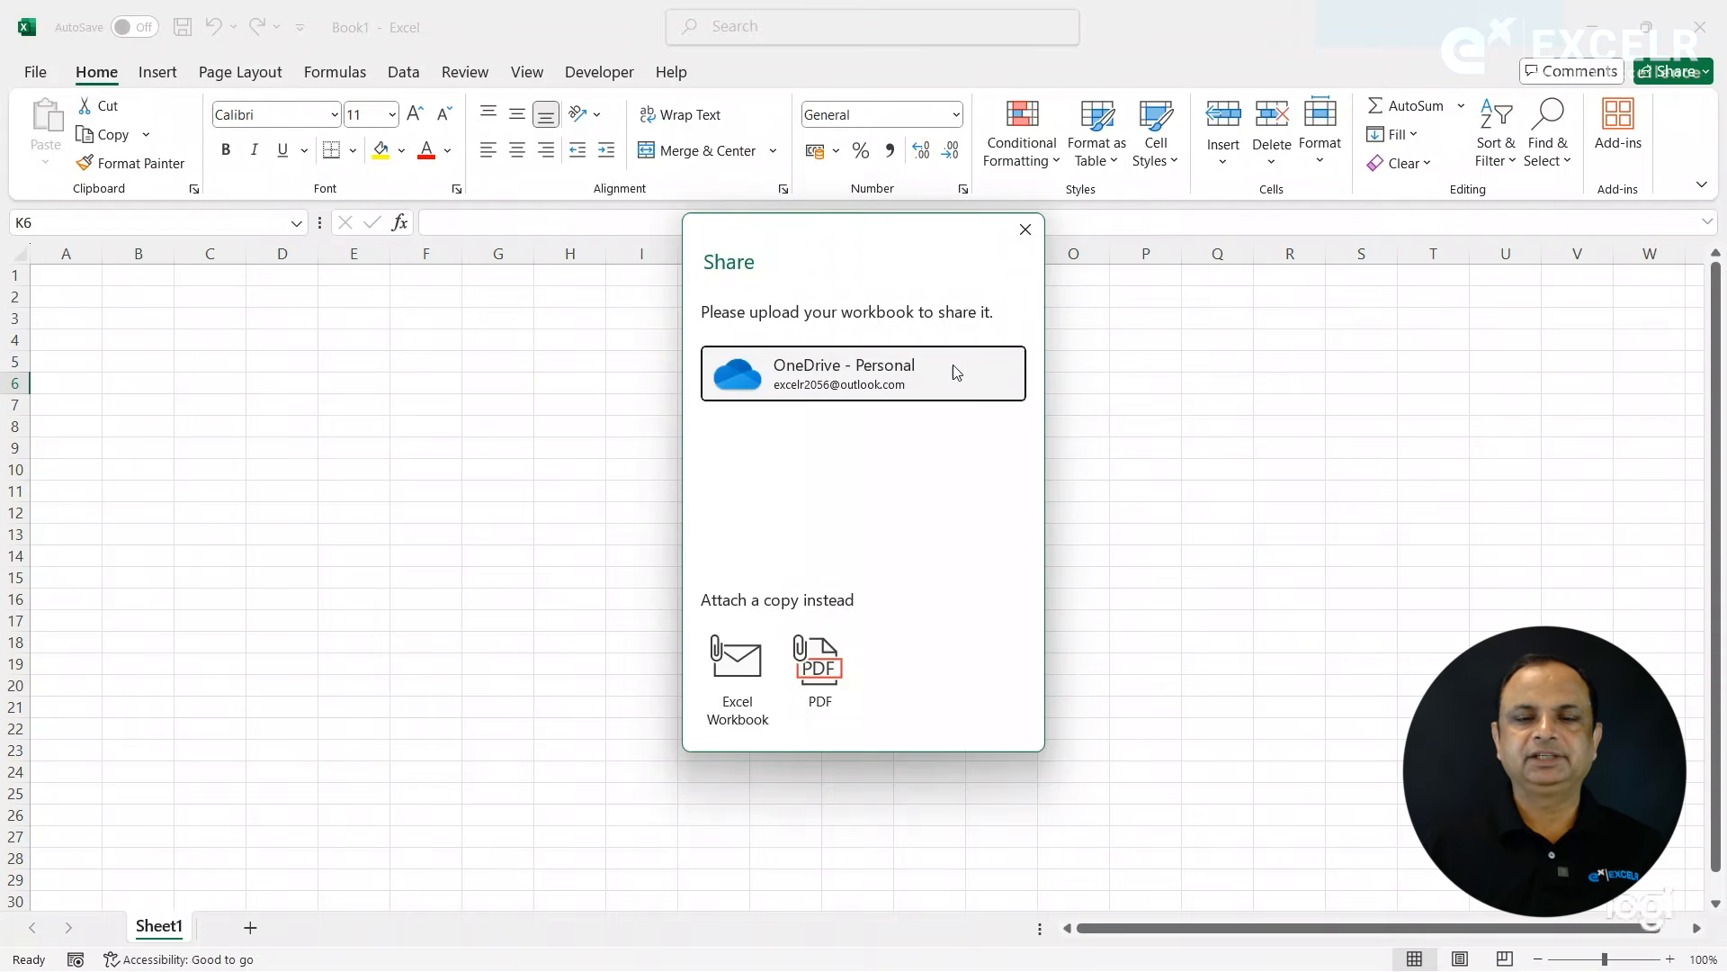
pyautogui.click(1025, 231)
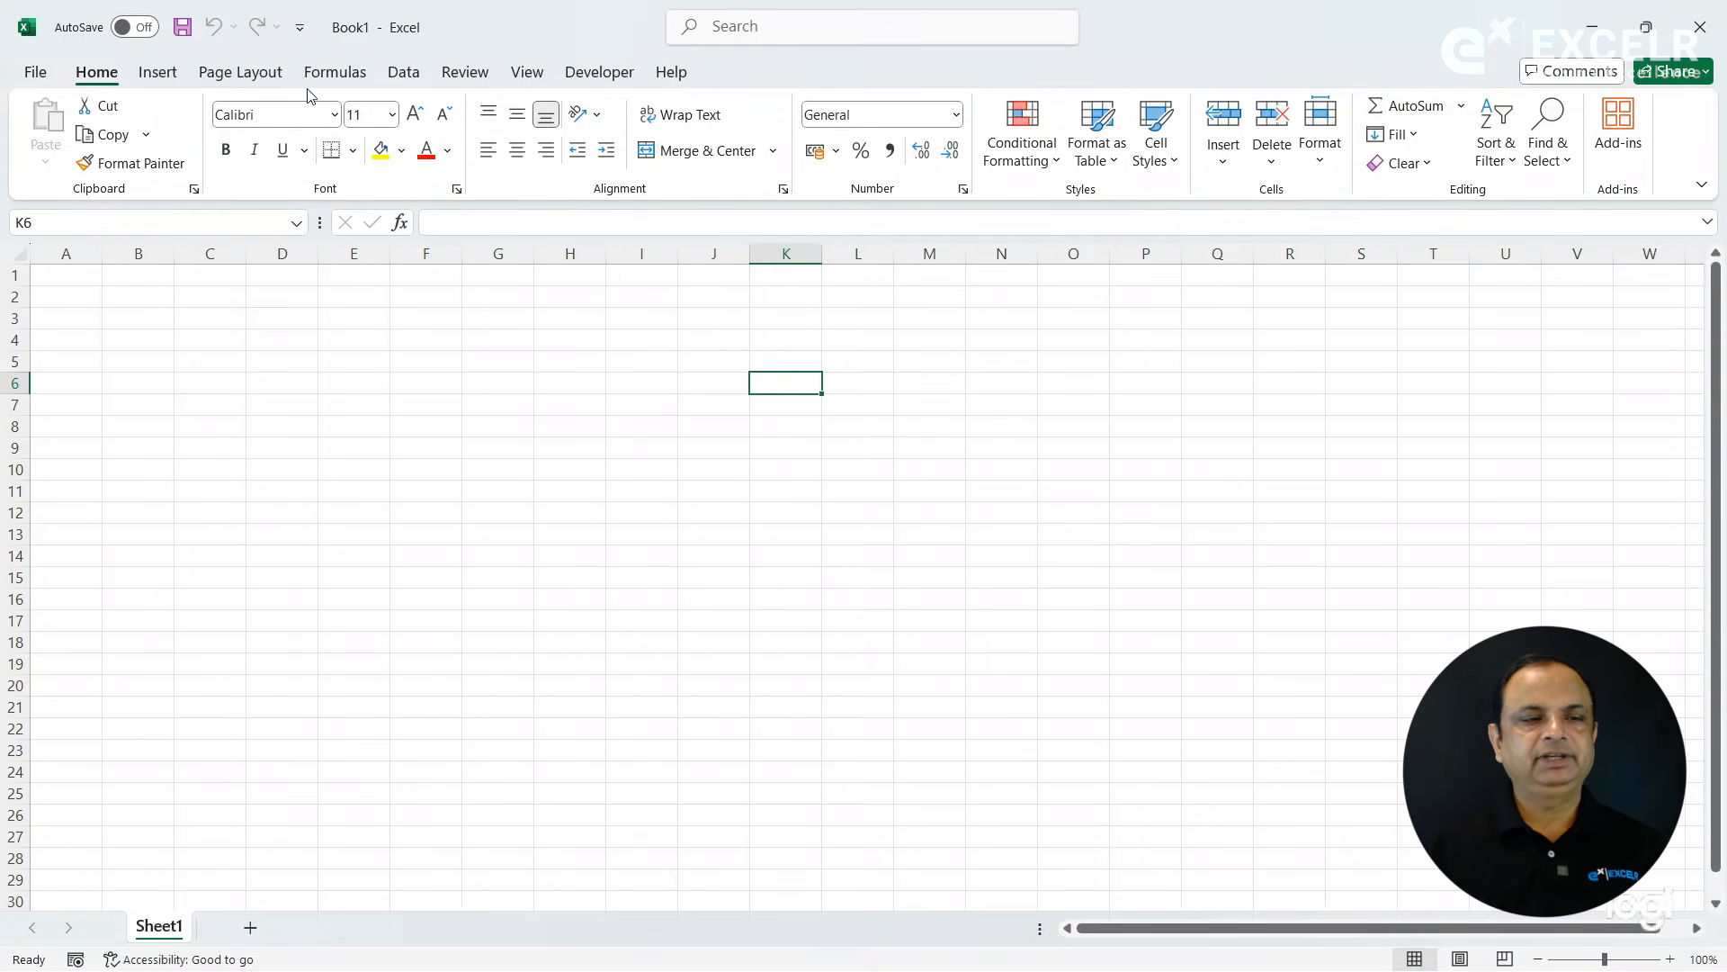
# - View the workbook's information page and its Protect Workbook options
pyautogui.click(35, 72)
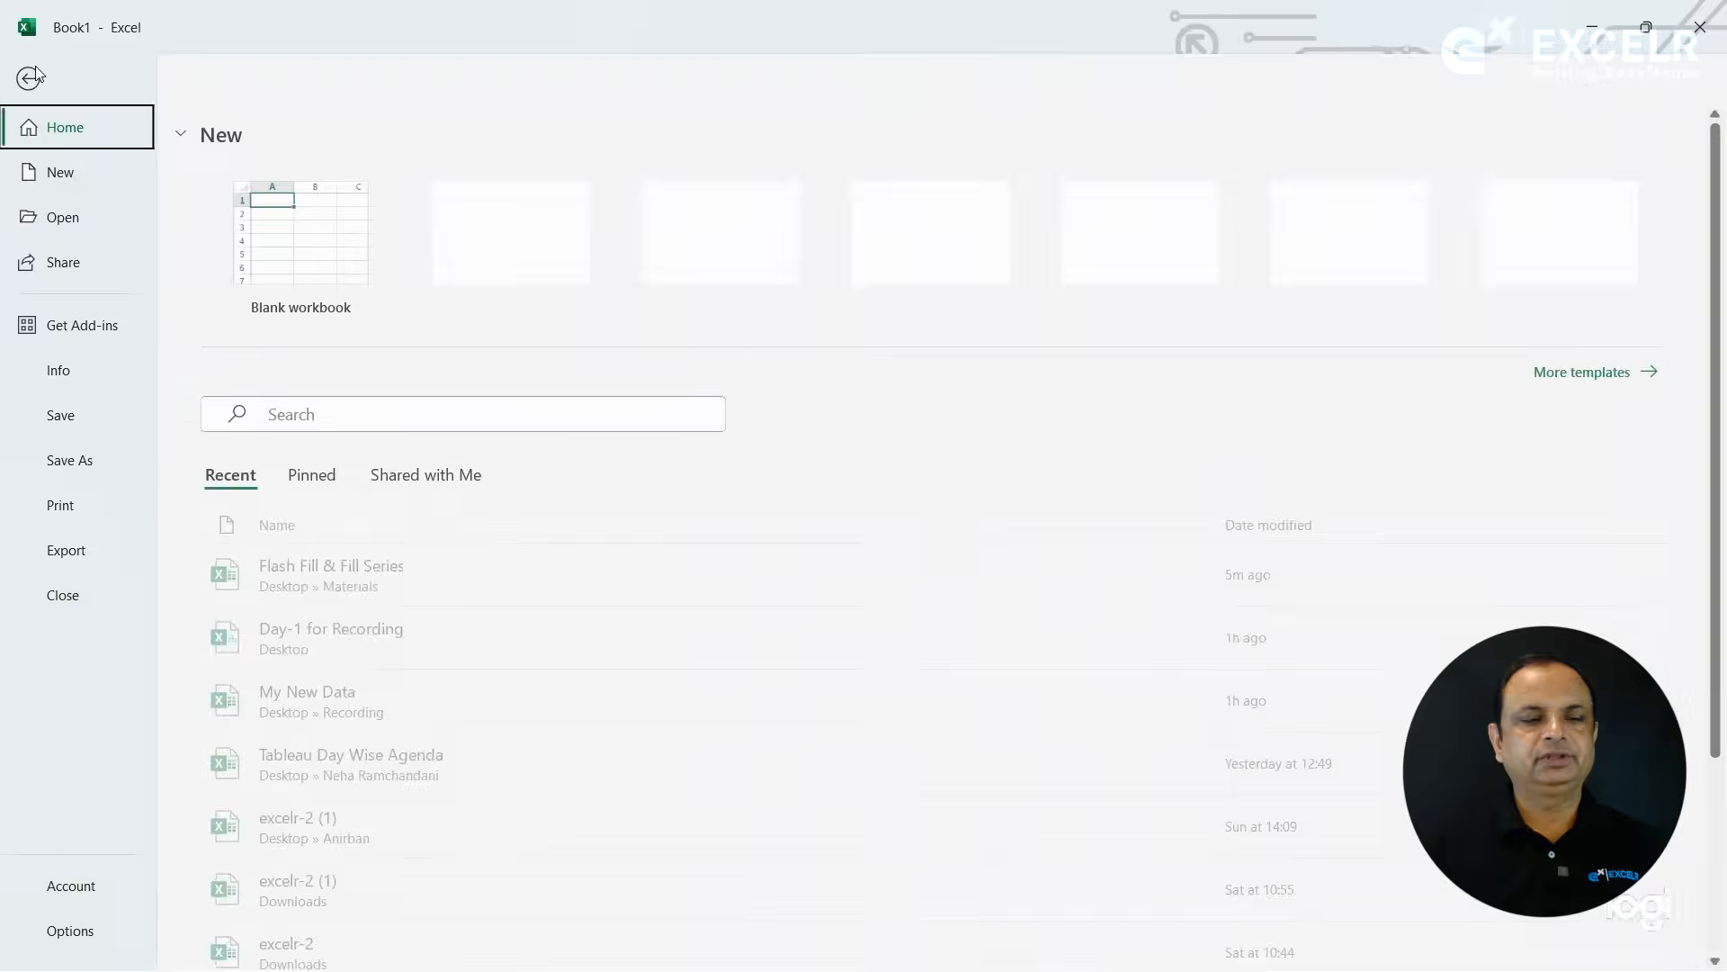
pyautogui.click(72, 373)
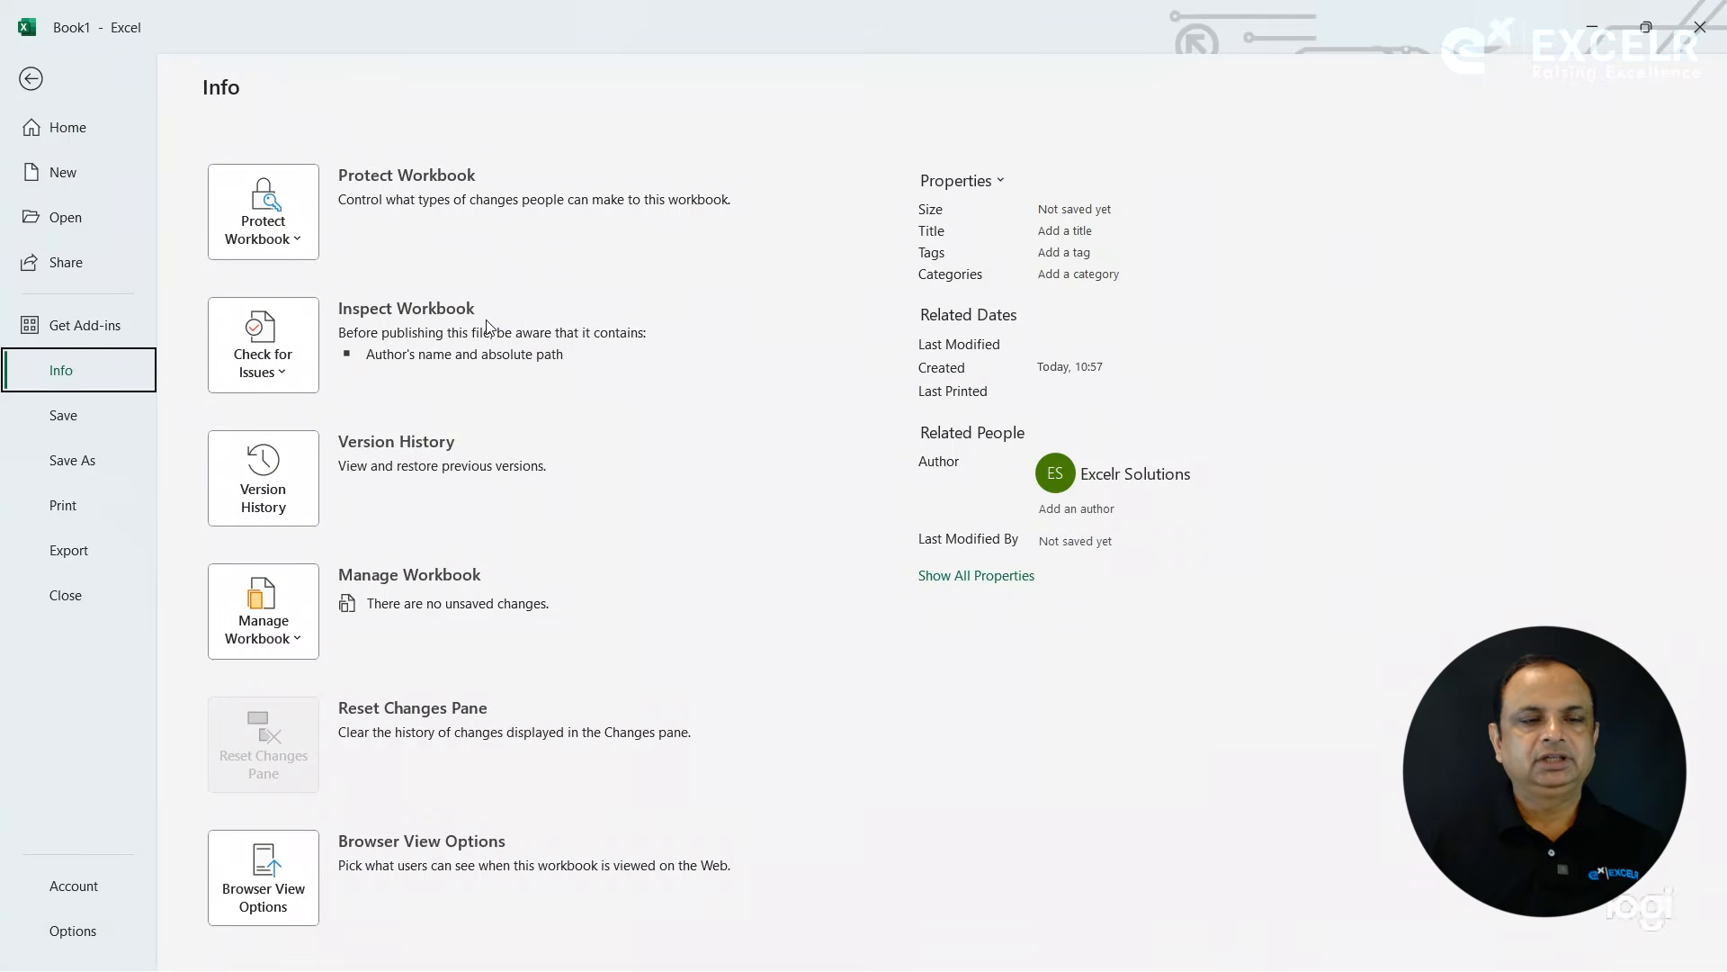
pyautogui.click(293, 235)
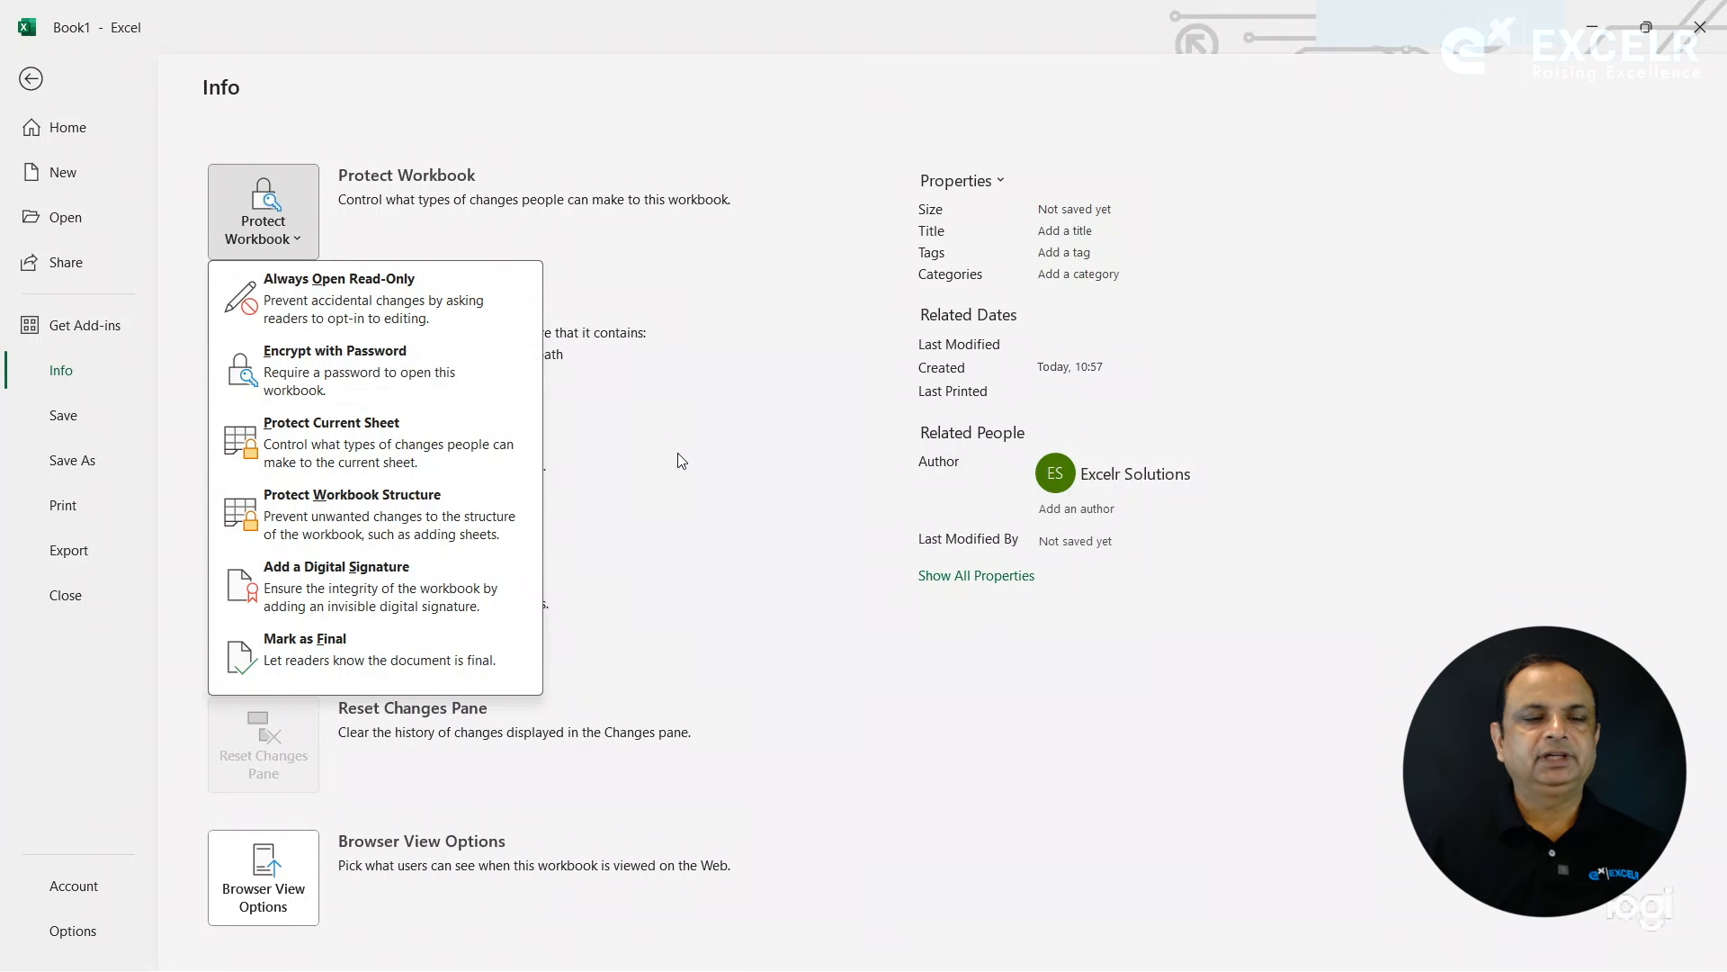
pyautogui.press('Escape')
# - Start saving the workbook by browsing for a location and choose the Desktop as its destination
pyautogui.click(79, 414)
pyautogui.click(80, 414)
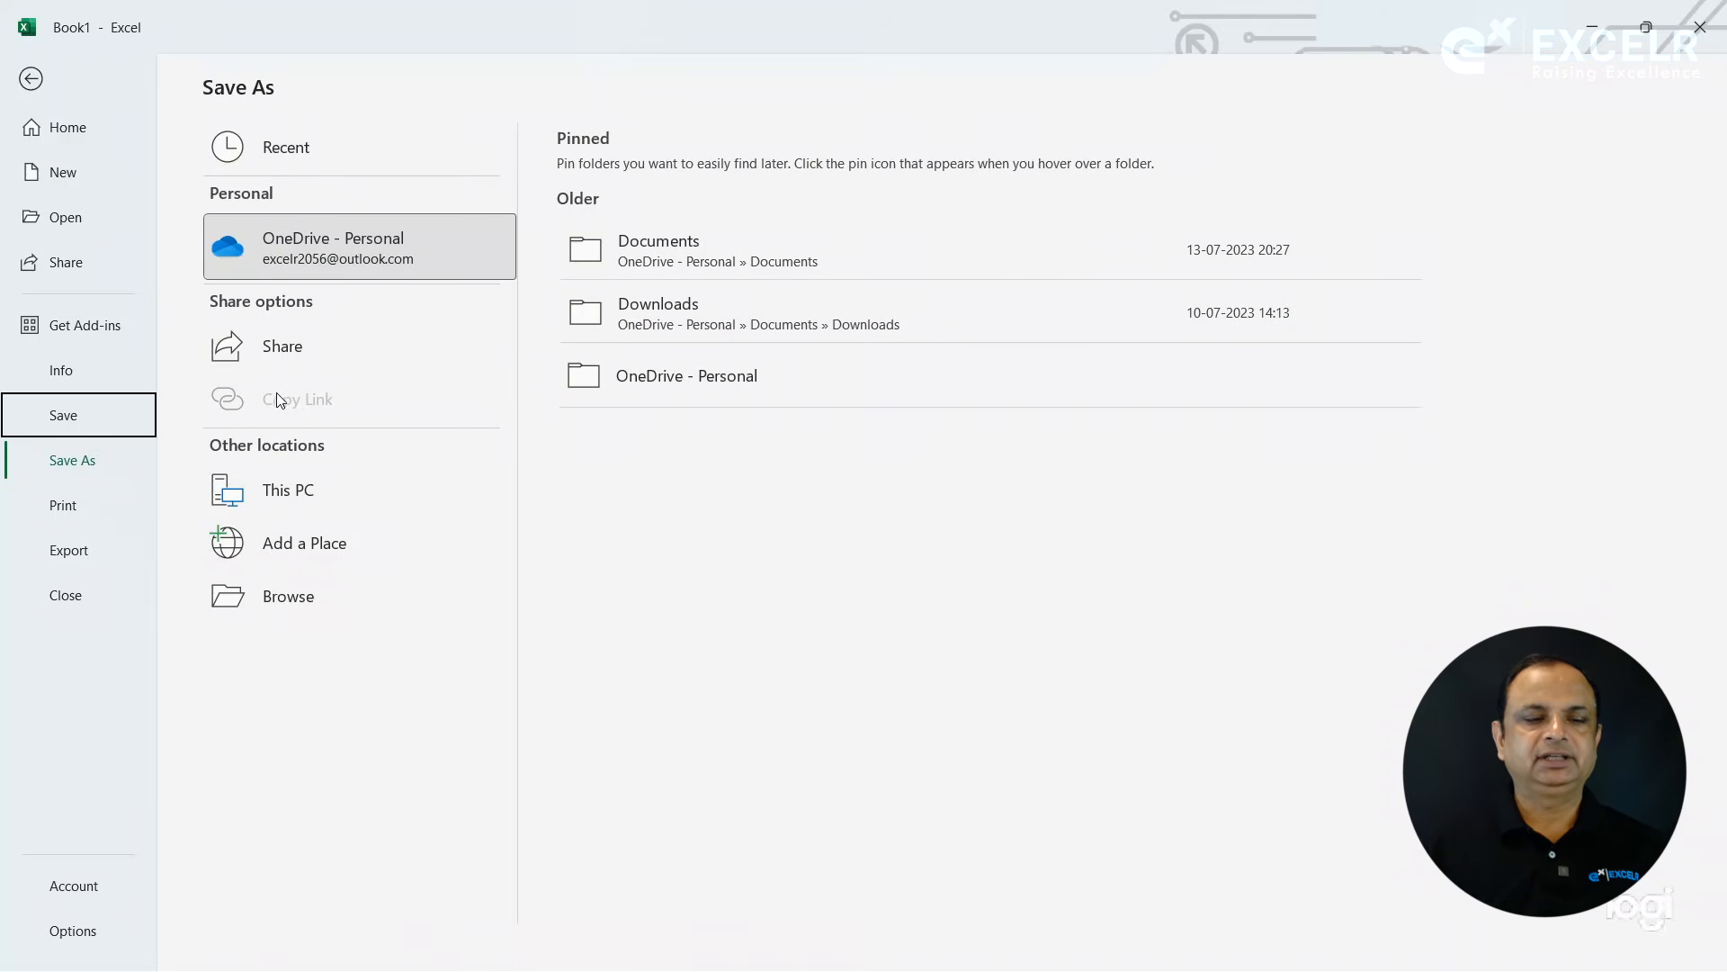
pyautogui.click(293, 601)
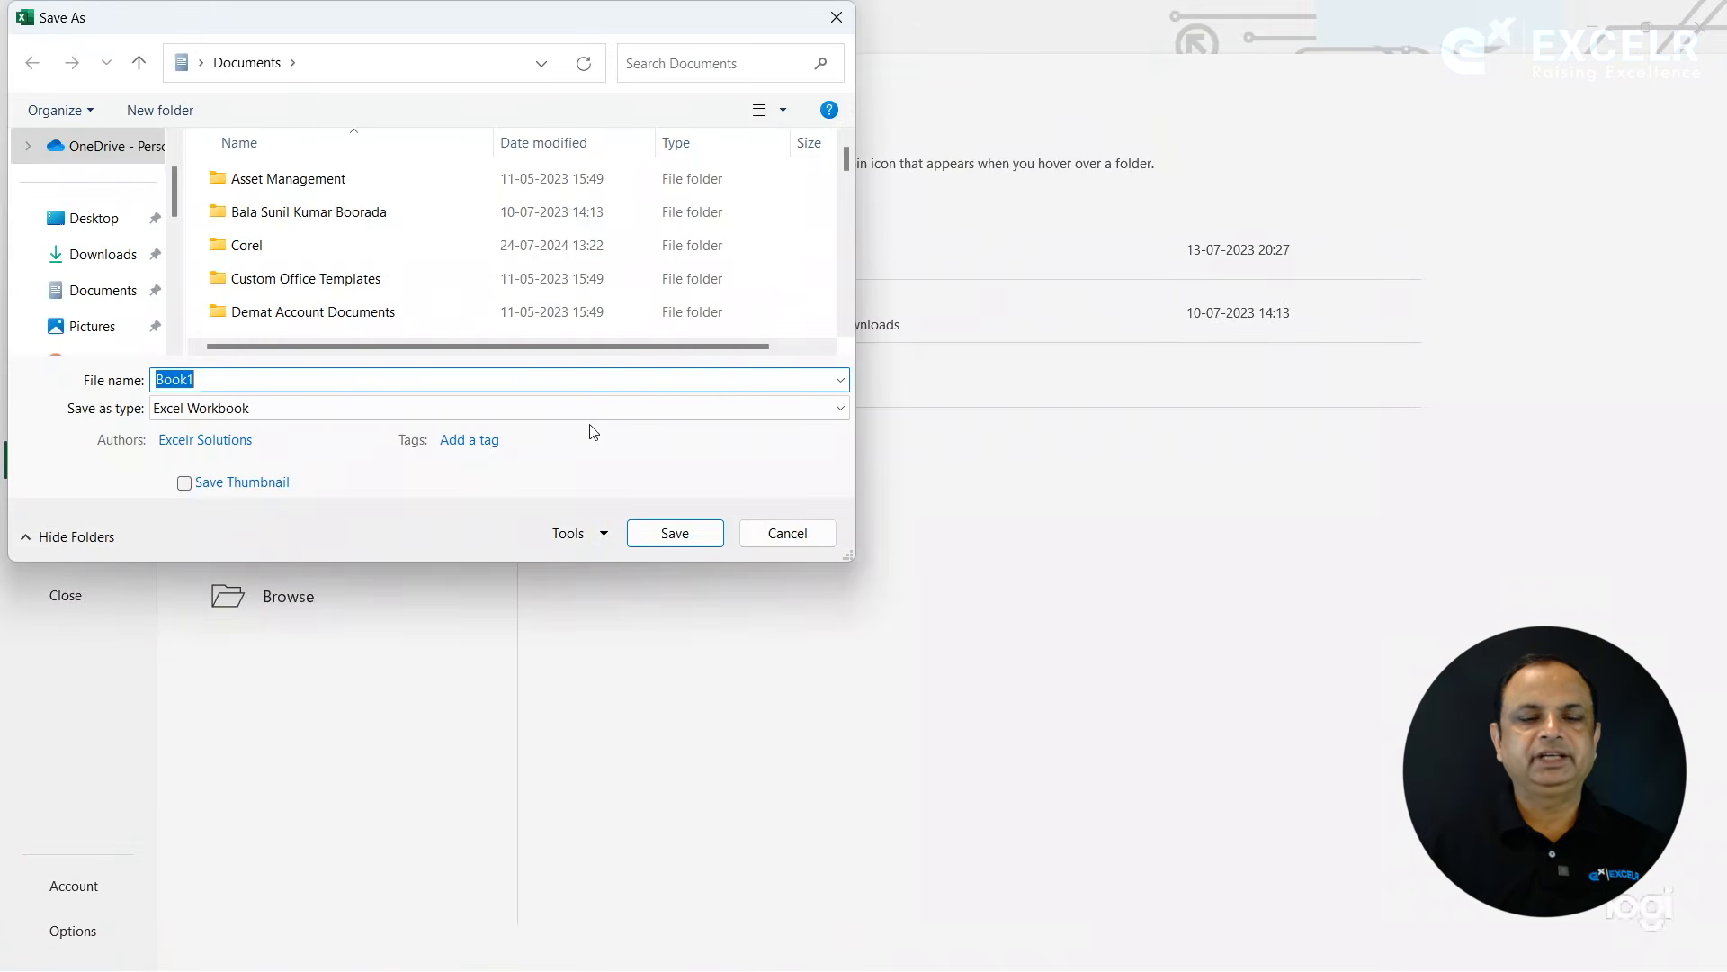
pyautogui.click(778, 532)
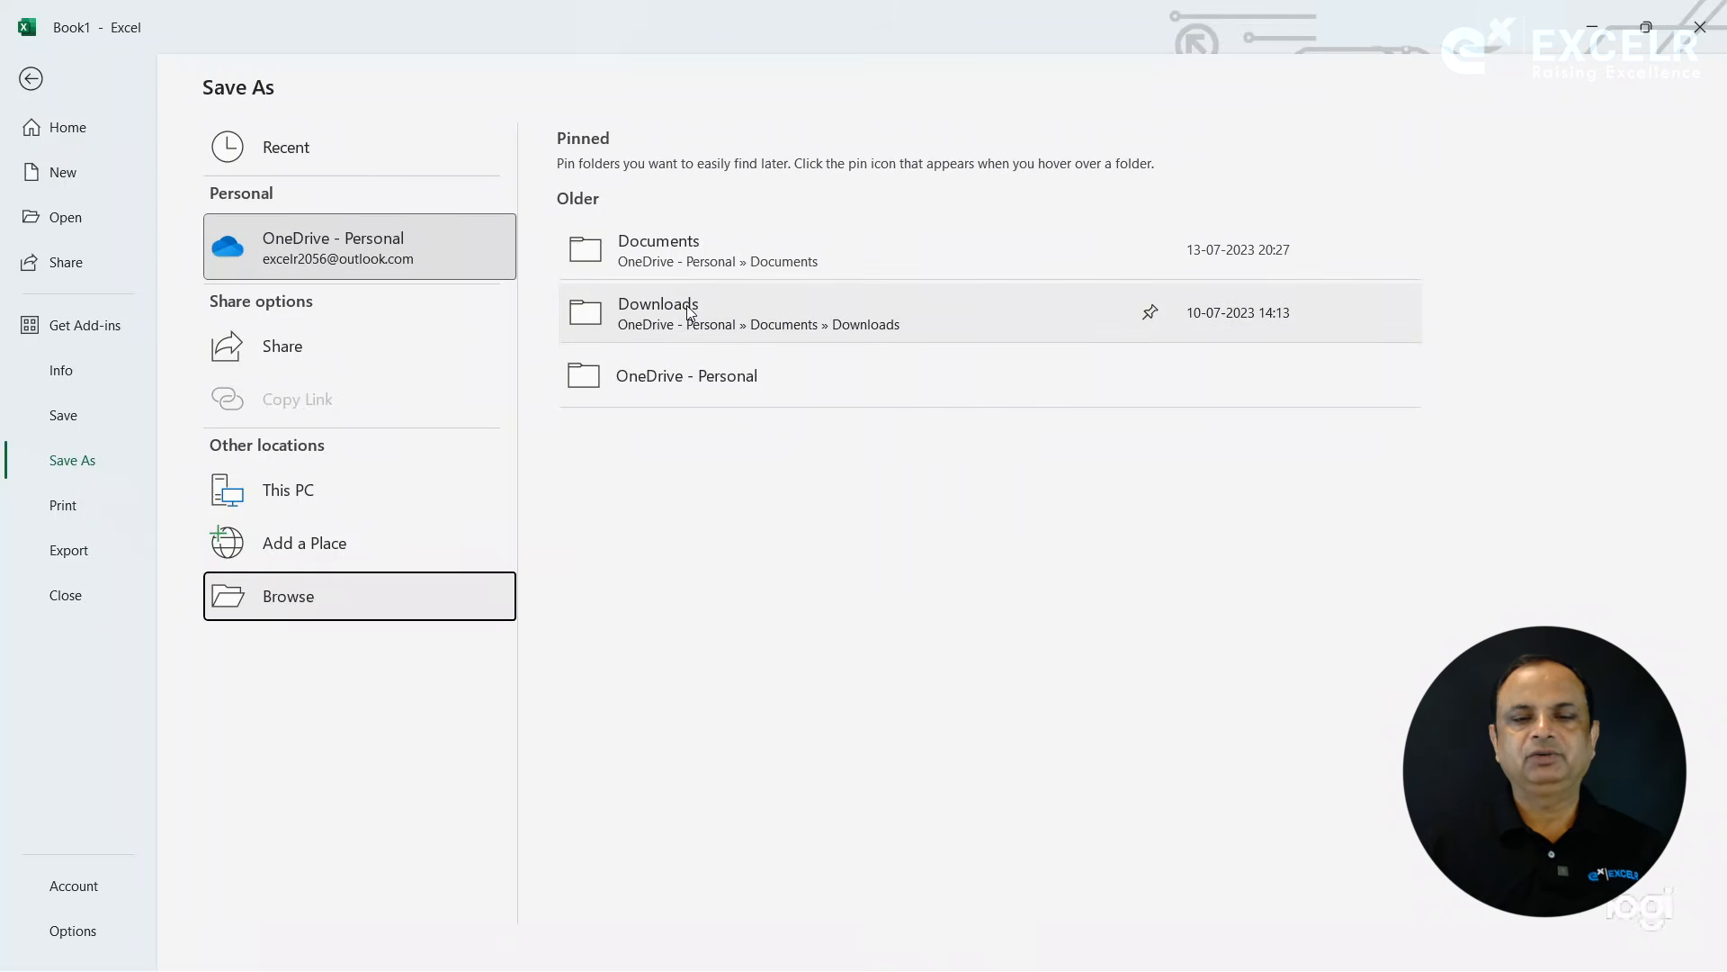
pyautogui.click(279, 594)
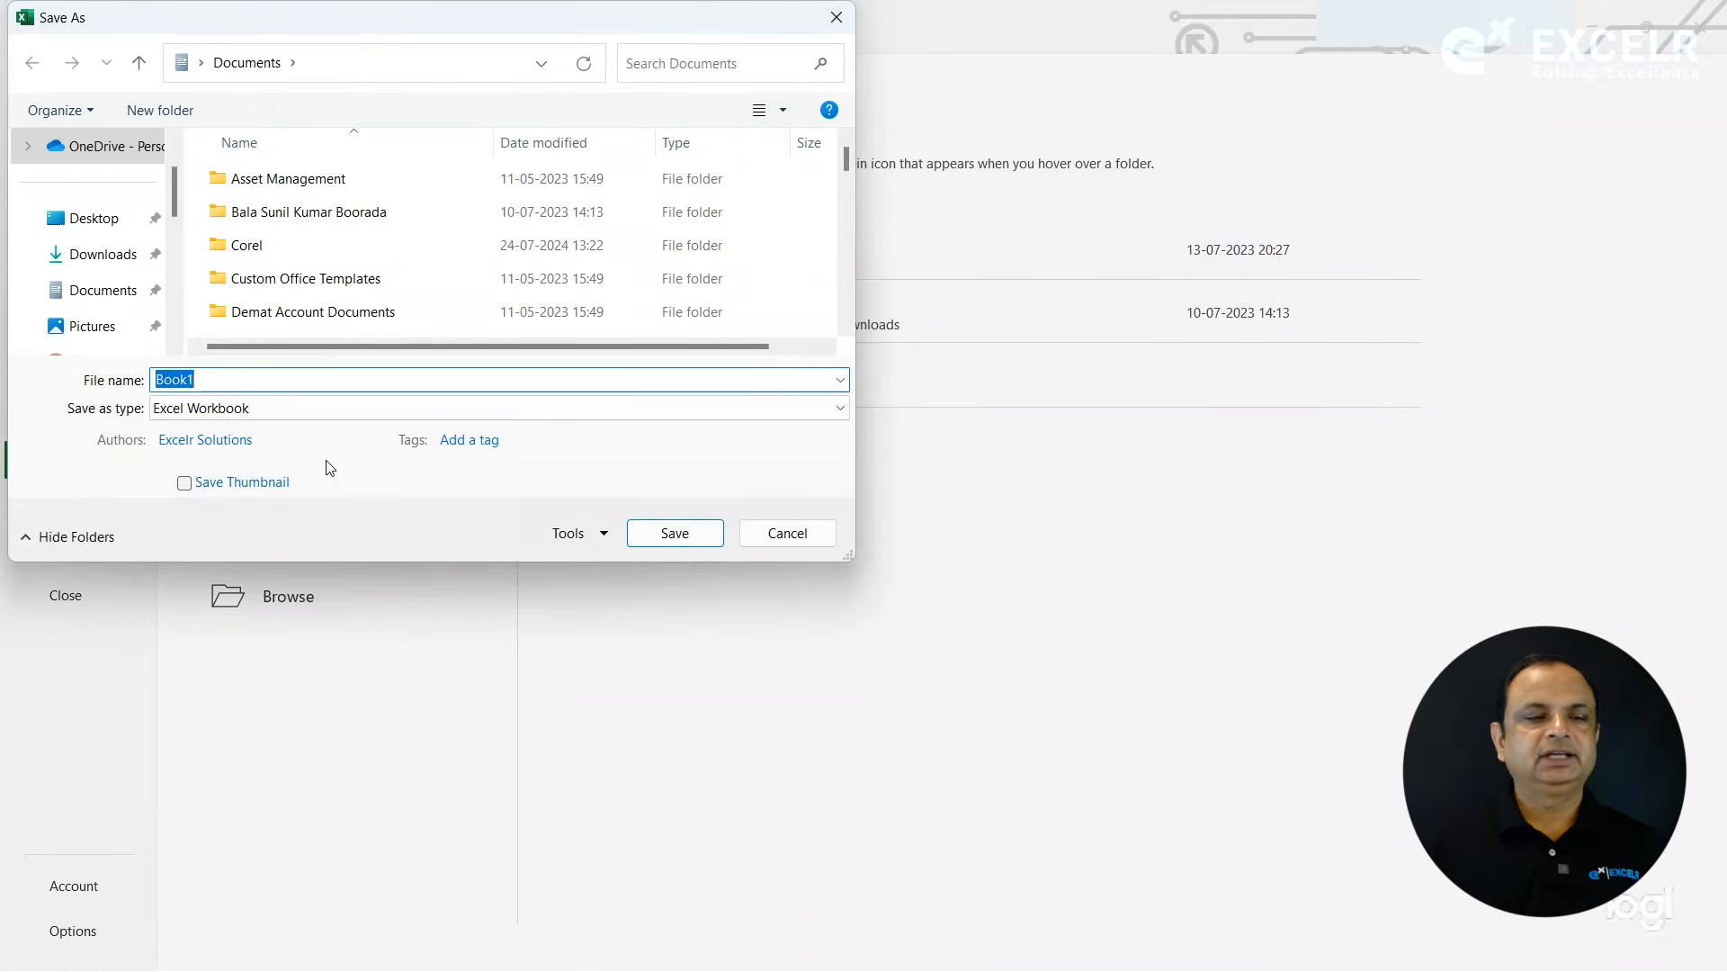
pyautogui.click(113, 224)
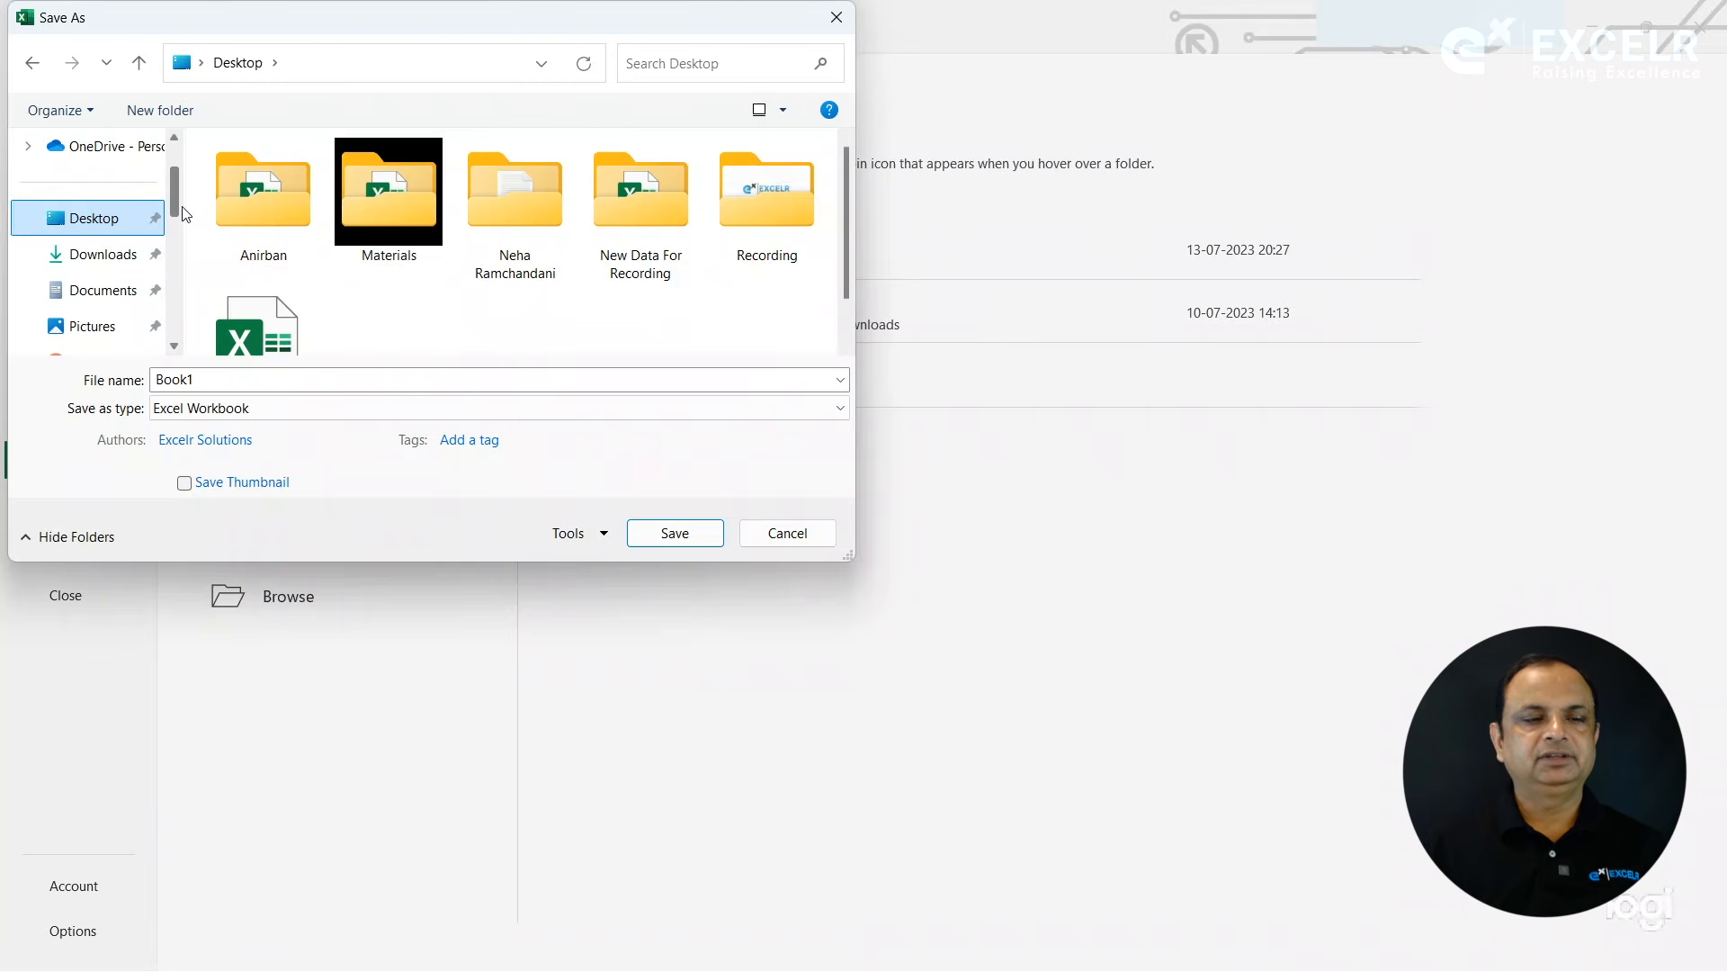
pyautogui.moveTo(171, 200); pyautogui.dragTo(173, 186)
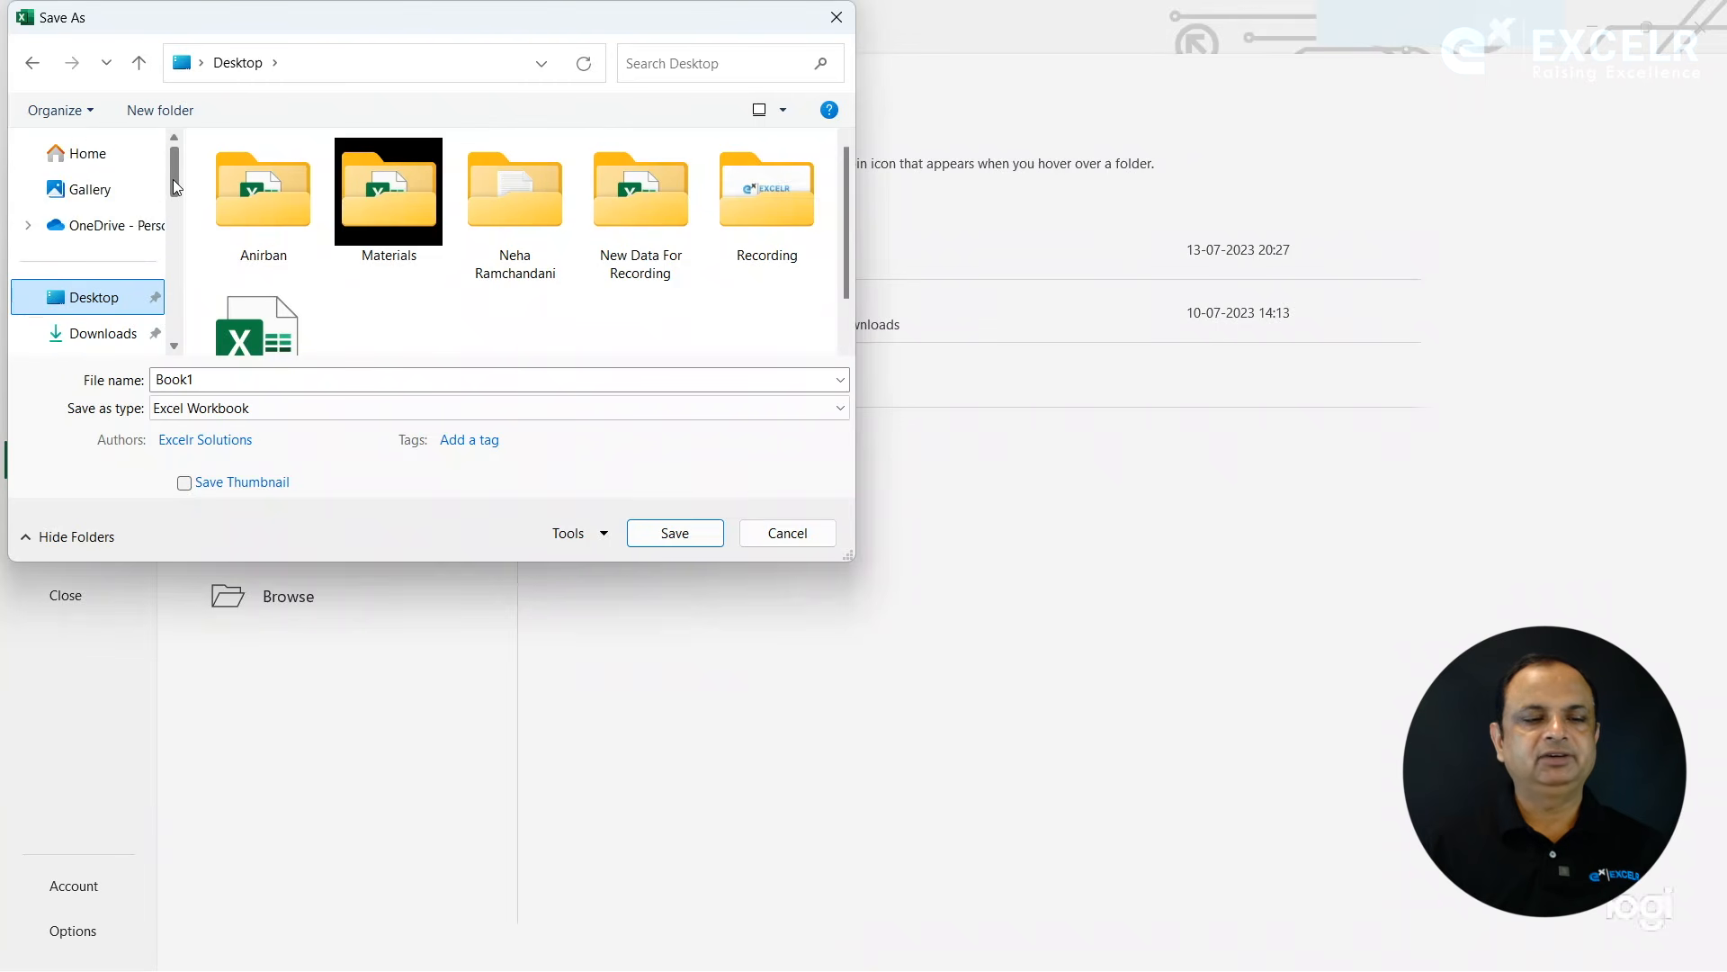
# - Save the workbook to the Desktop as an Excel Workbook named Backstage
pyautogui.click(272, 413)
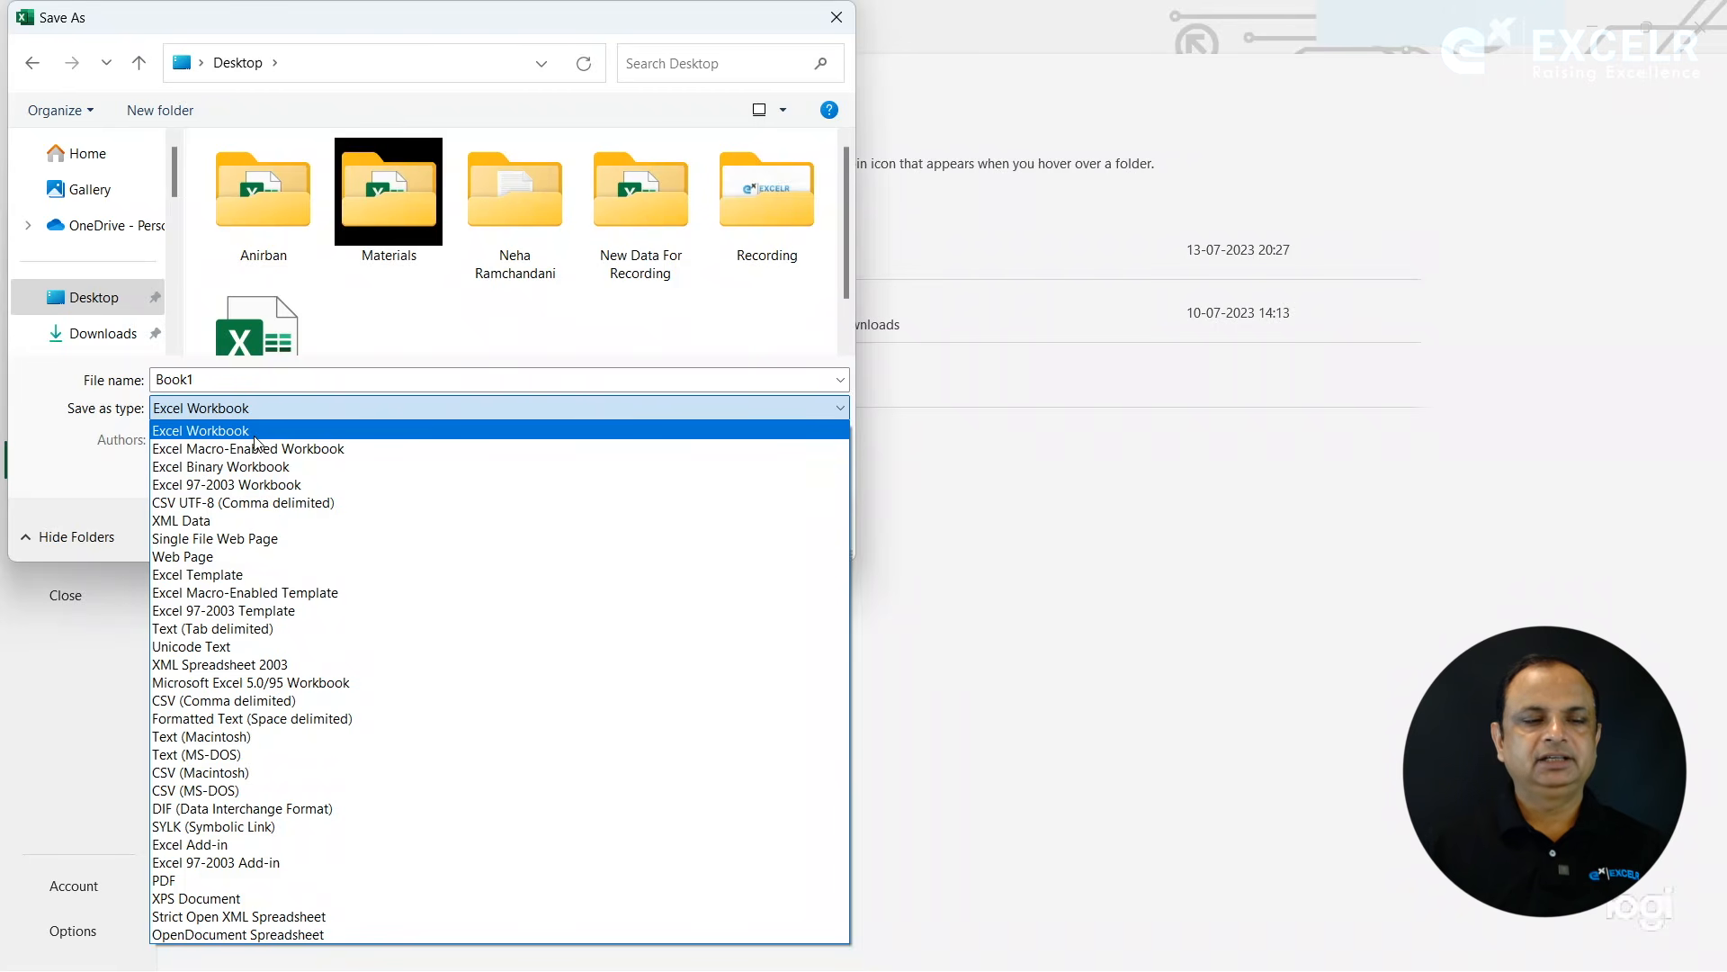
pyautogui.click(221, 380)
pyautogui.click(221, 381)
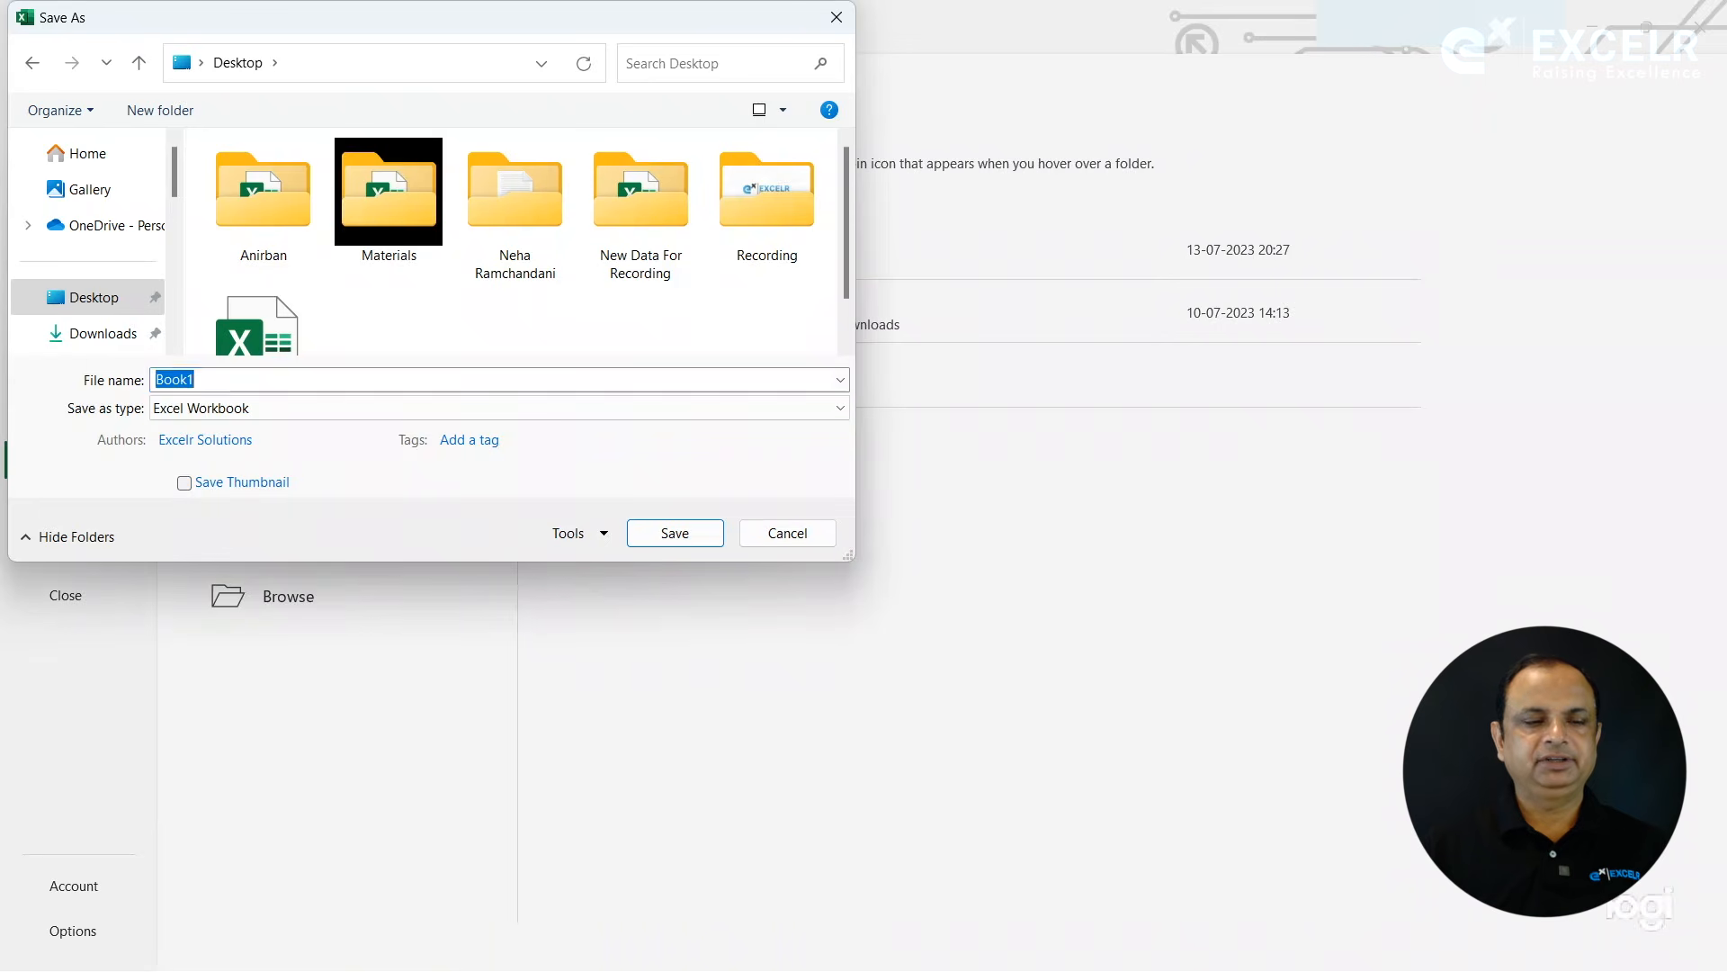
pyautogui.write('BAck')
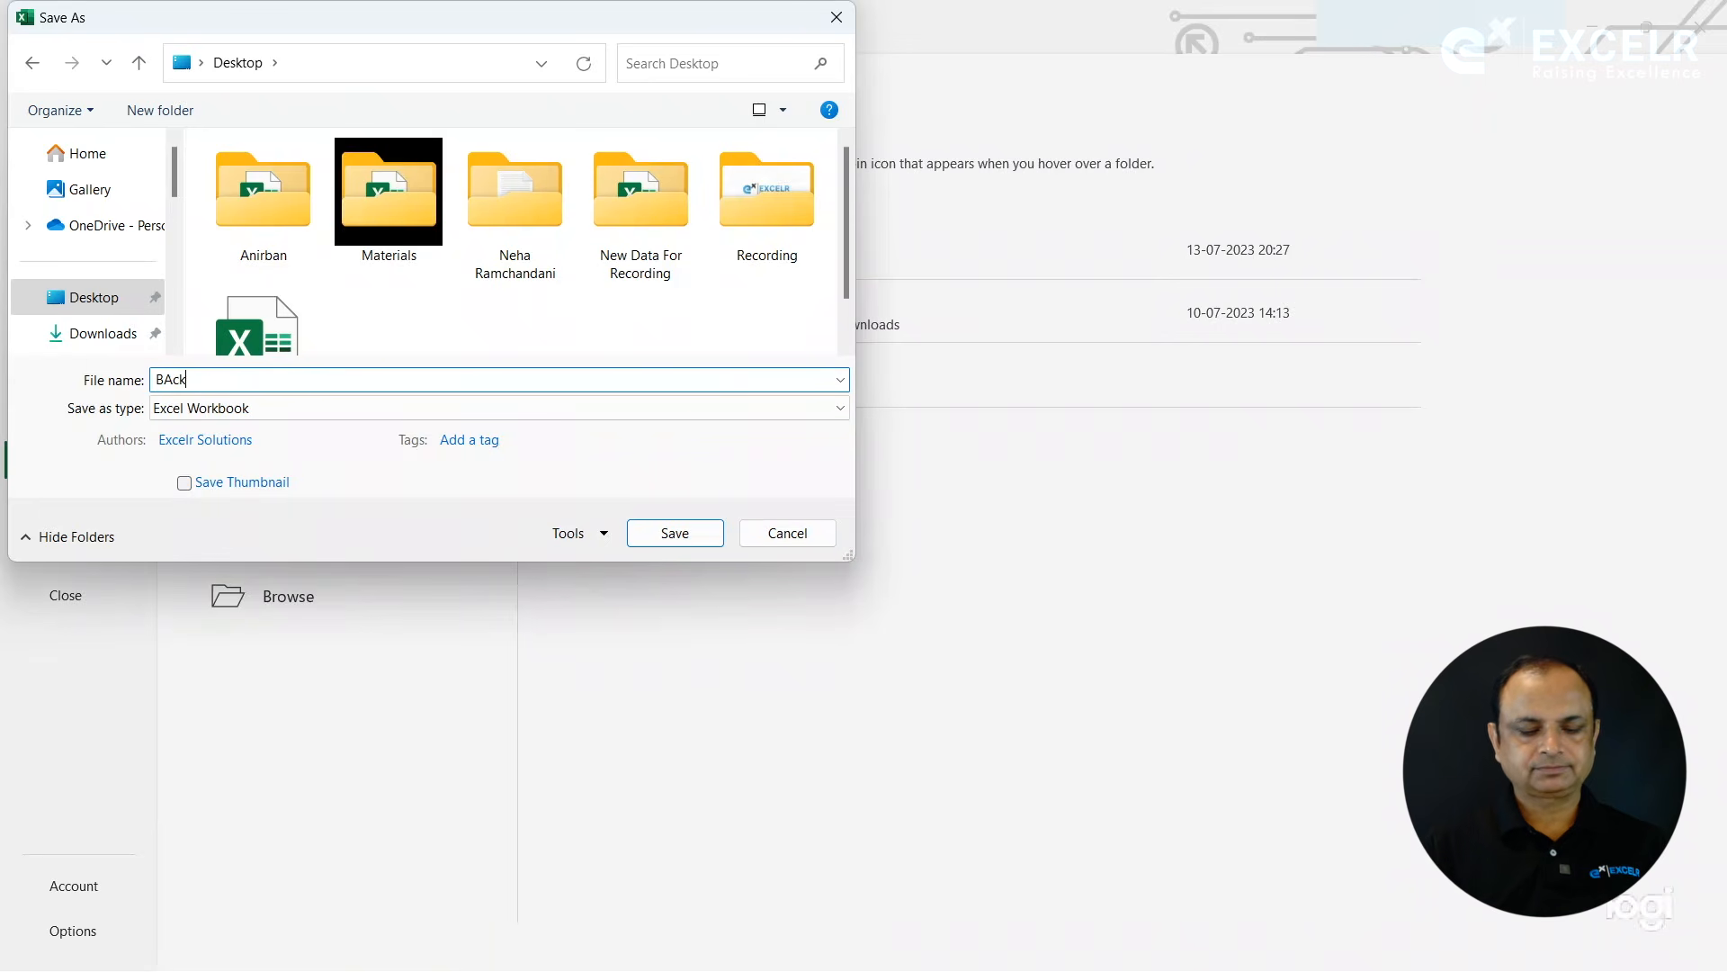
pyautogui.write('stage')
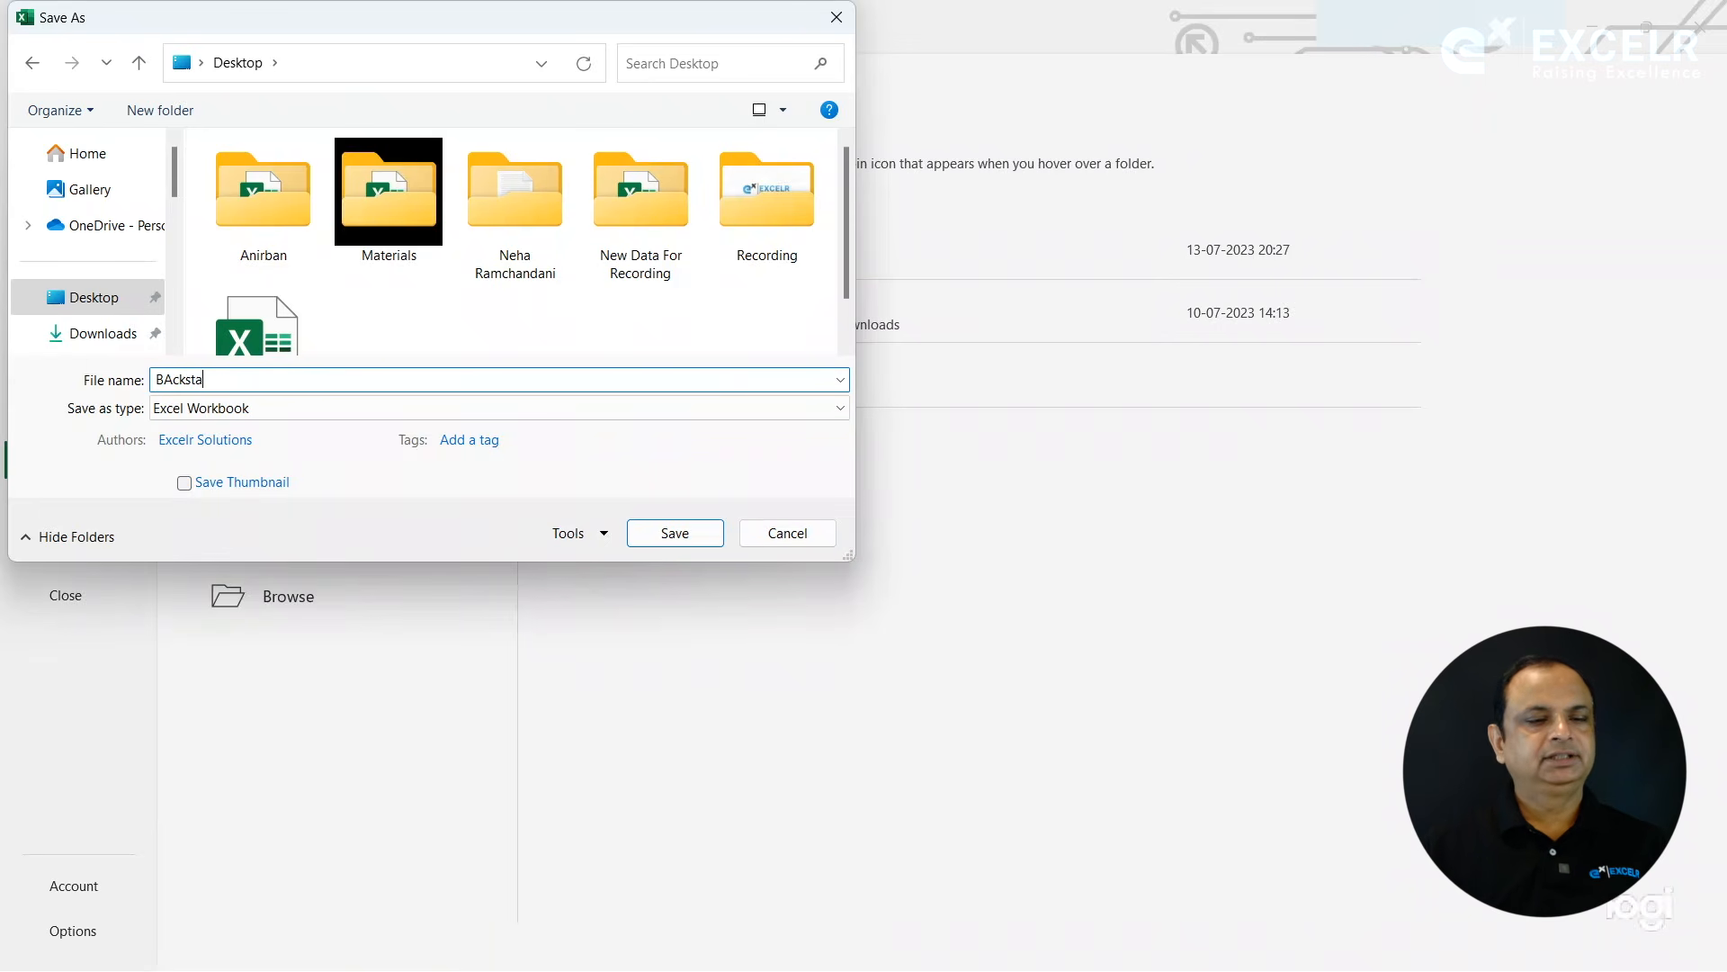
pyautogui.press('BackSpace')
pyautogui.press('BackSpace')
pyautogui.press('BackSpace')
pyautogui.press('BackSpace')
pyautogui.press('BackSpace')
pyautogui.press('BackSpace')
pyautogui.press('BackSpace')
pyautogui.press('BackSpace')
pyautogui.press('BackSpace')
pyautogui.write('ackstage')
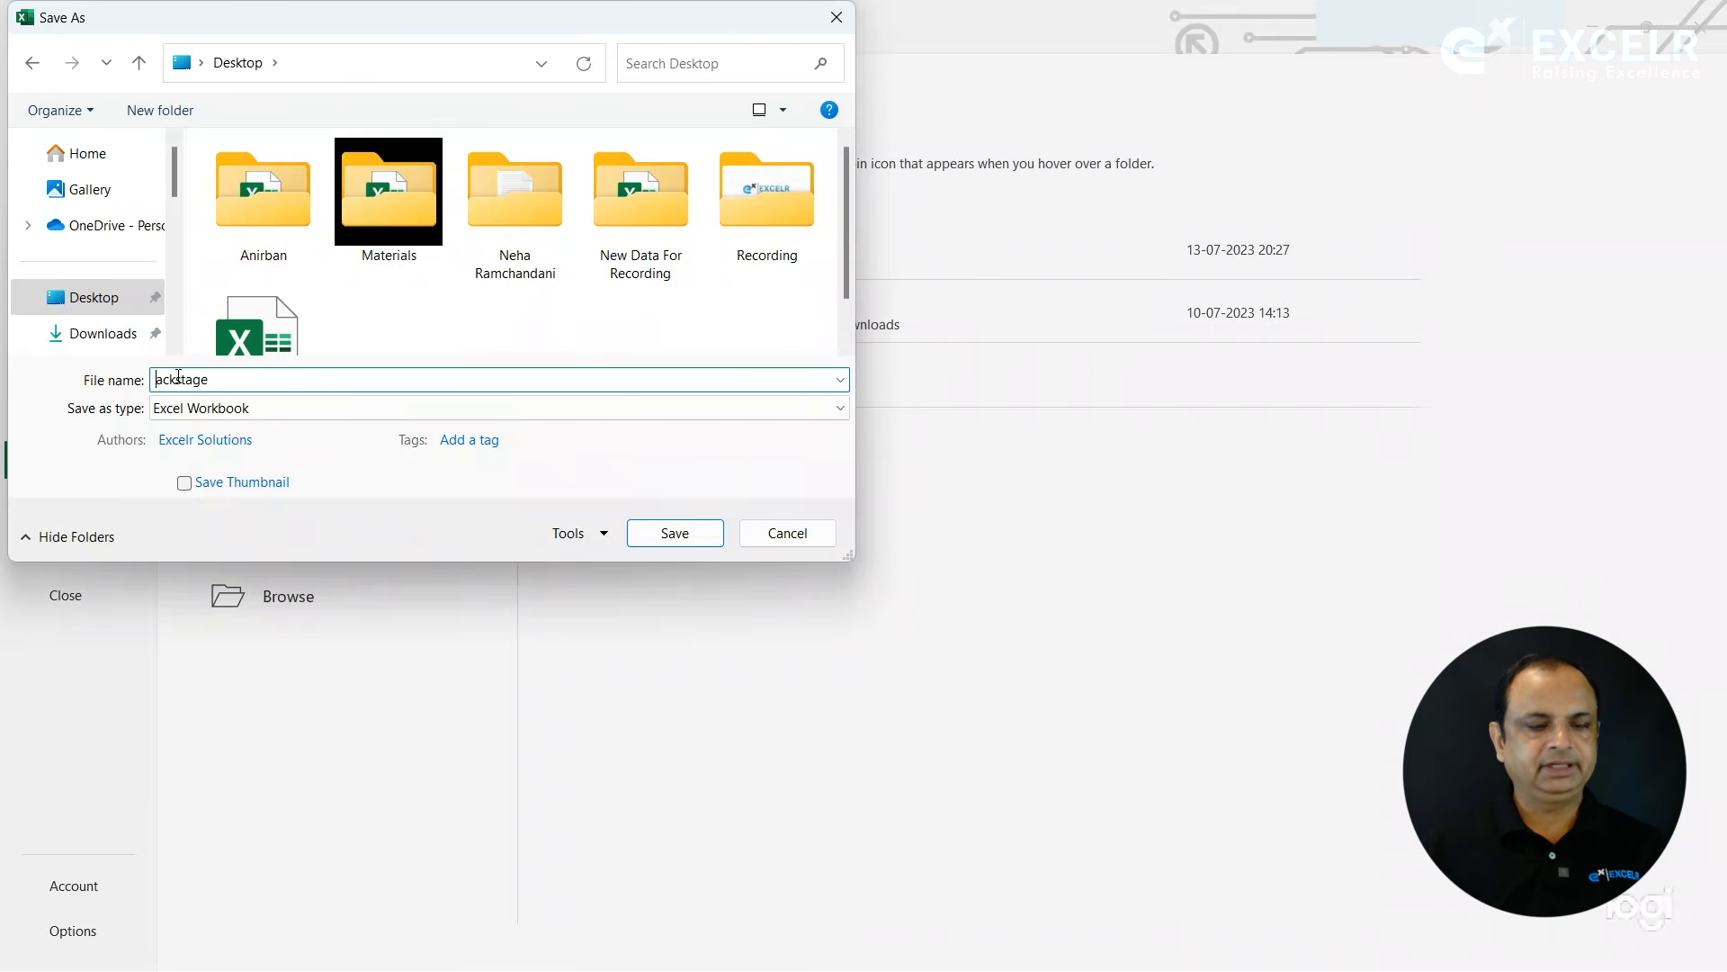
pyautogui.write('B')
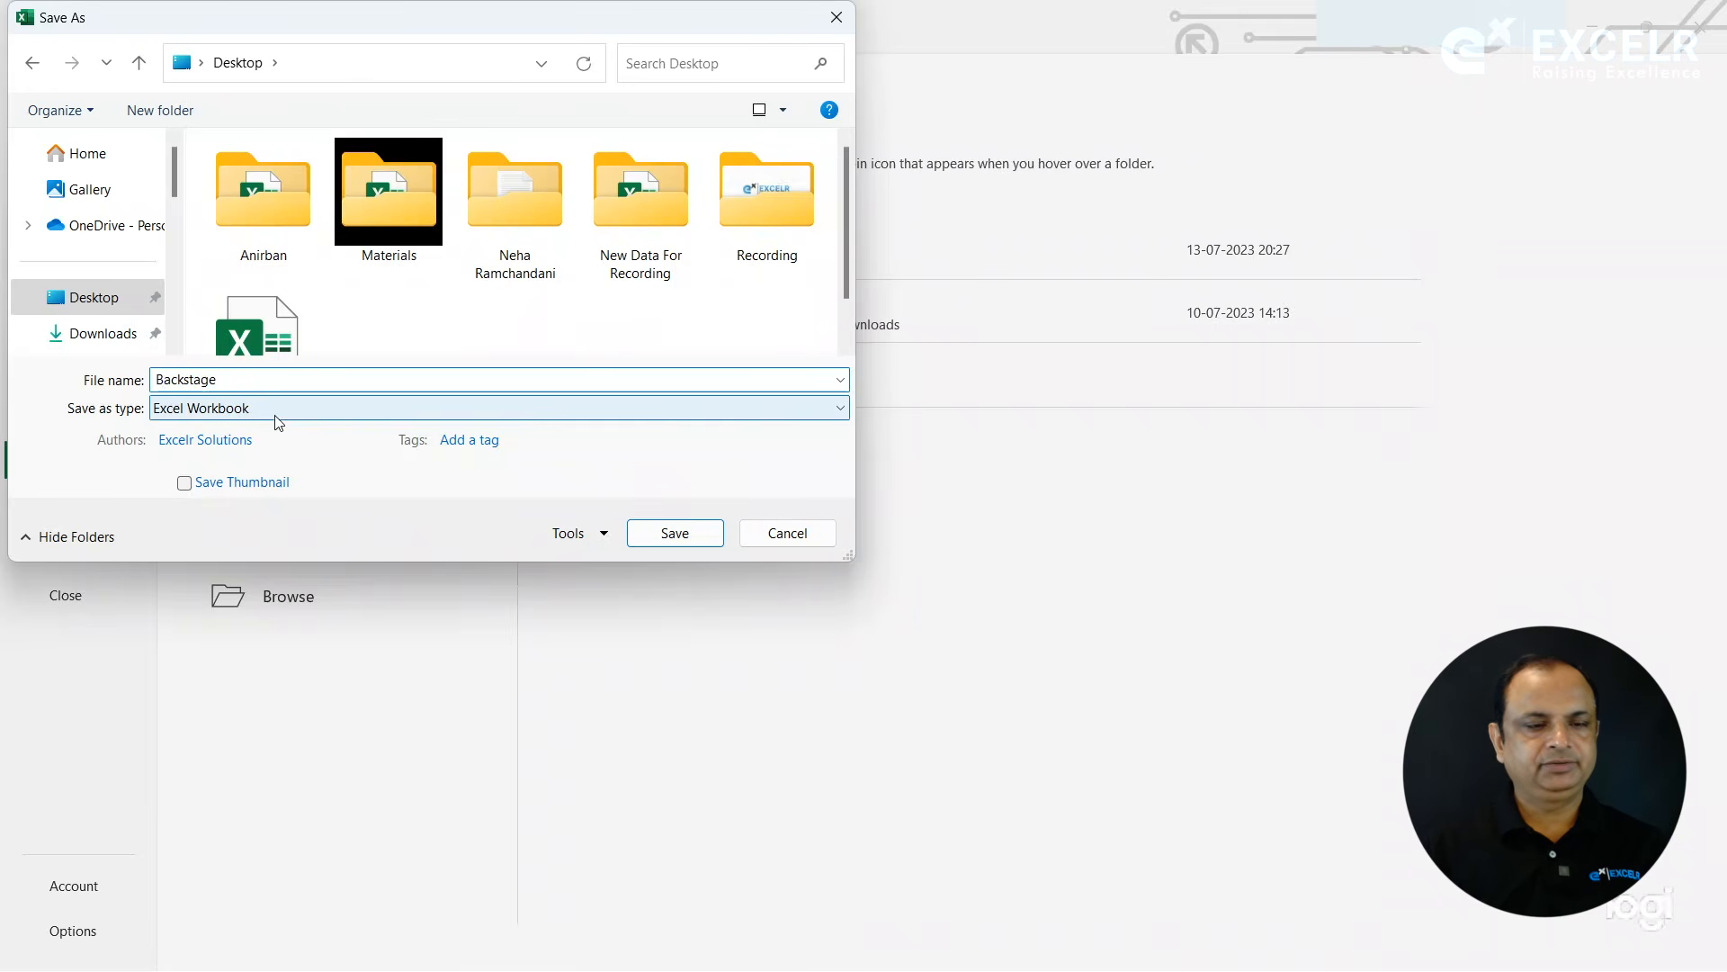
pyautogui.click(677, 531)
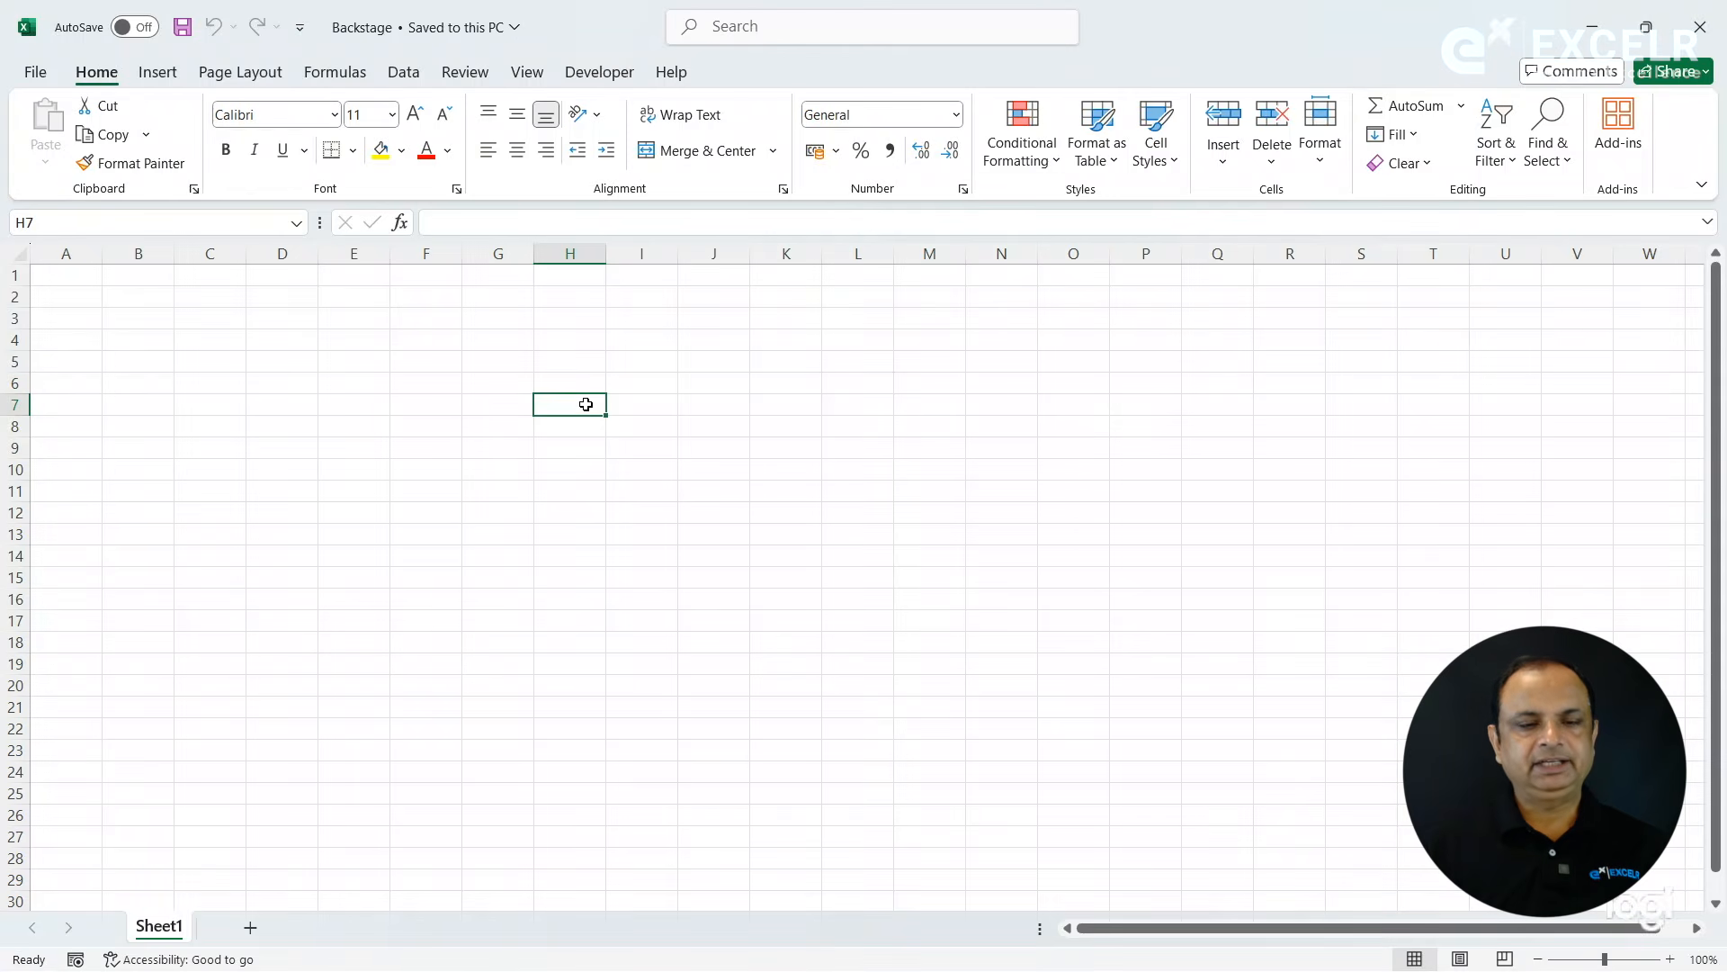
# - Check the sheet's extent by jumping to its last row, back to the first row, and to its last column
pyautogui.hotkey('ctrl', 'Down')
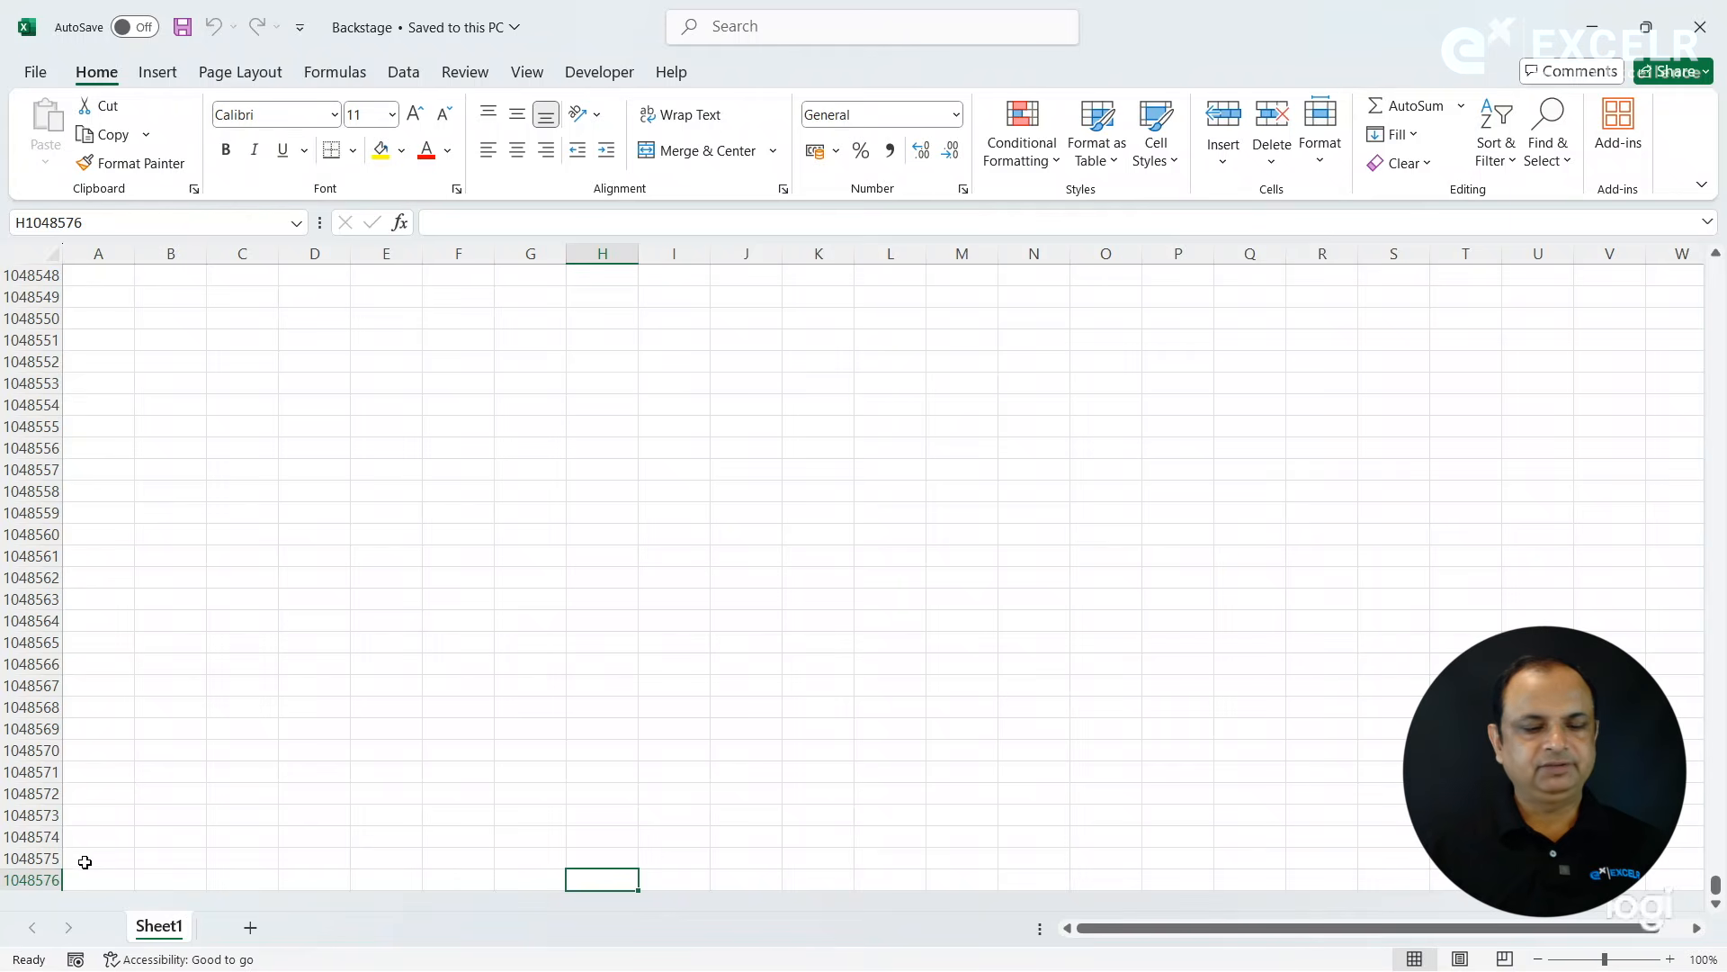
pyautogui.hotkey('ctrl', 'Up')
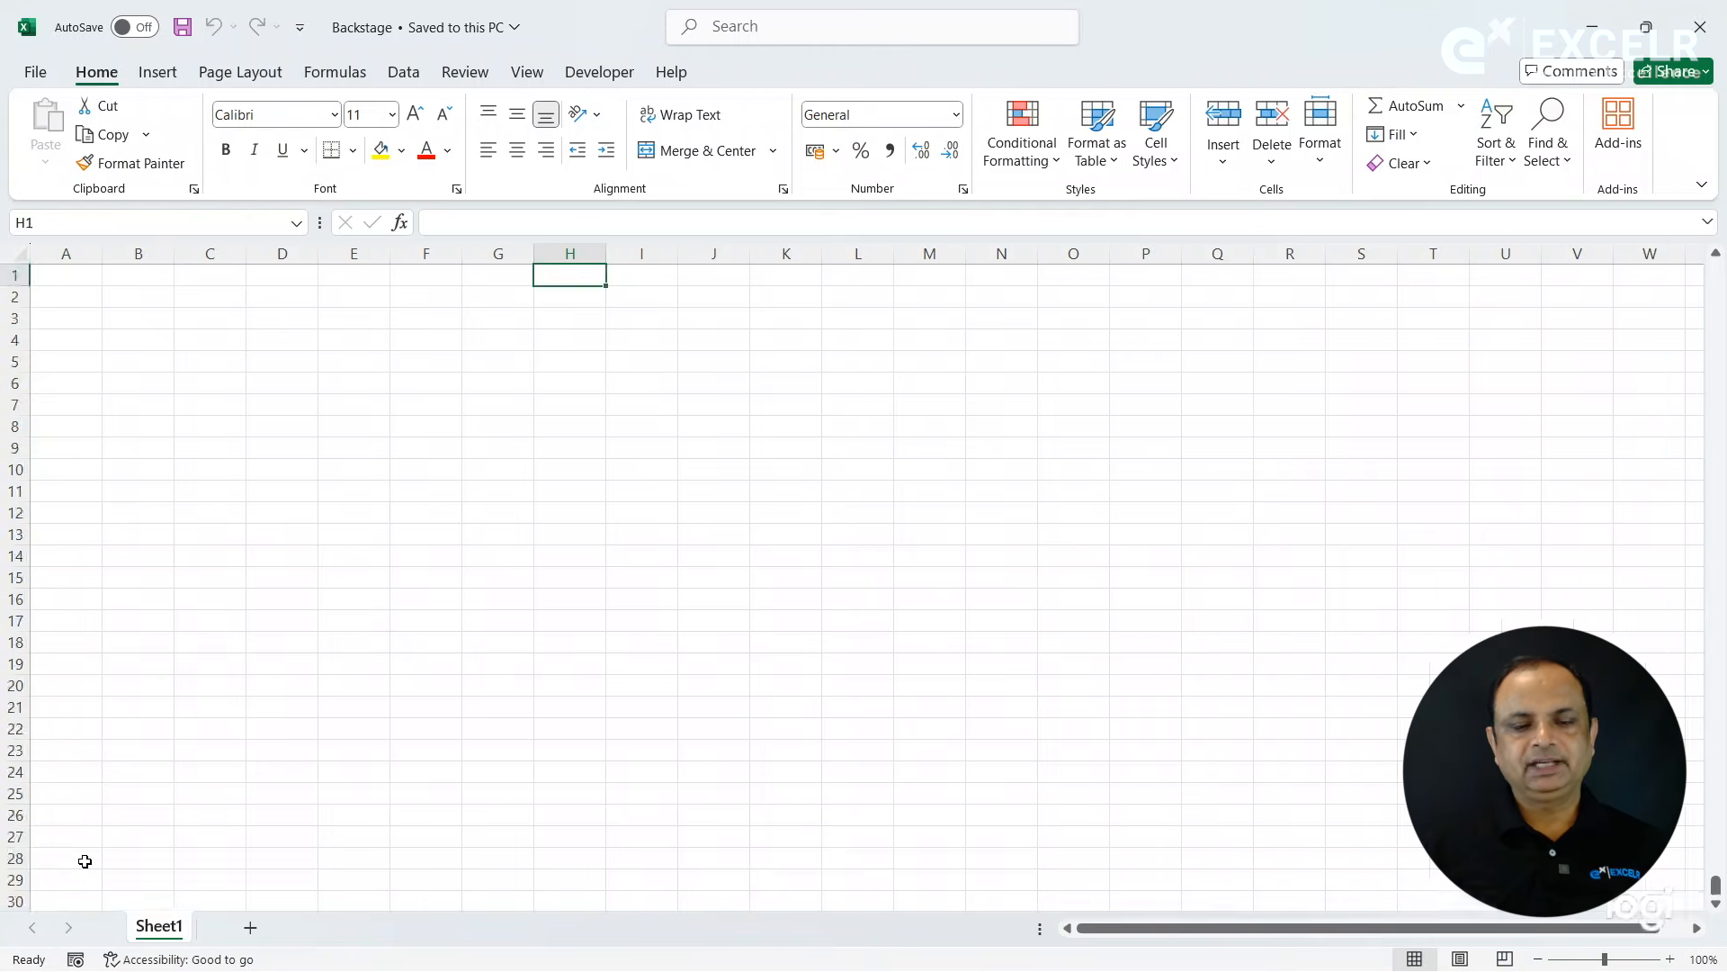
pyautogui.hotkey('ctrl', 'Right')
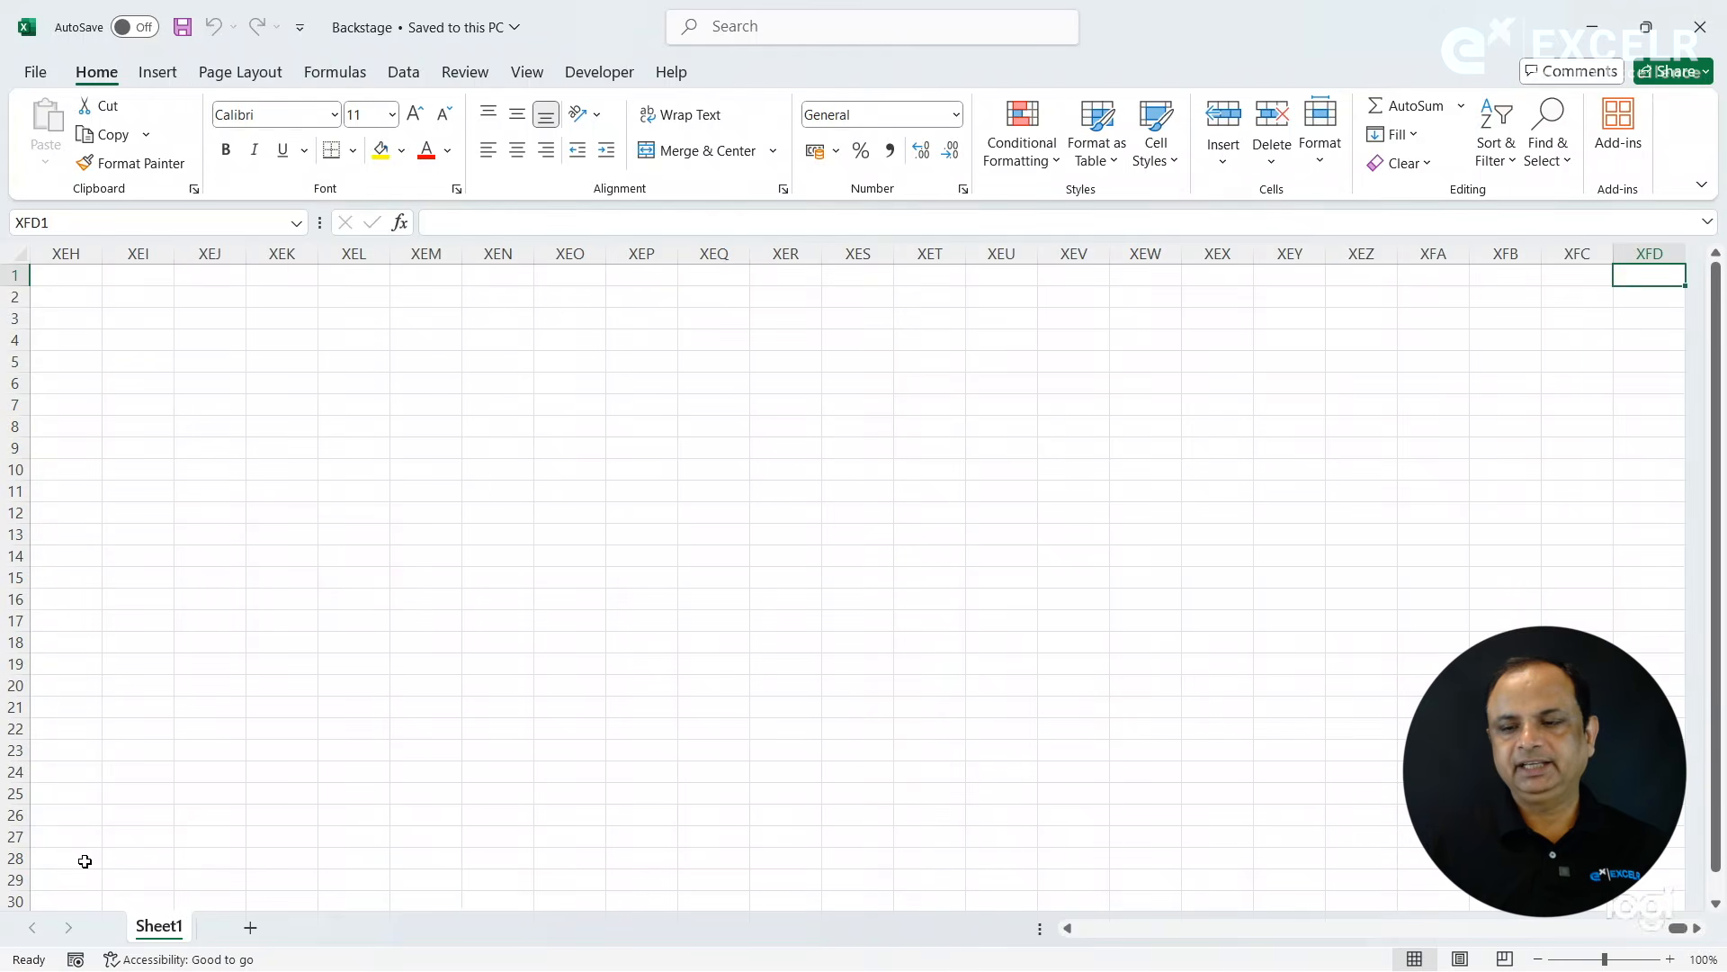
pyautogui.click(1697, 931)
# - Enter the formula =COLUMN() in cell XFD6 and reselect the cell to view it
pyautogui.click(1425, 381)
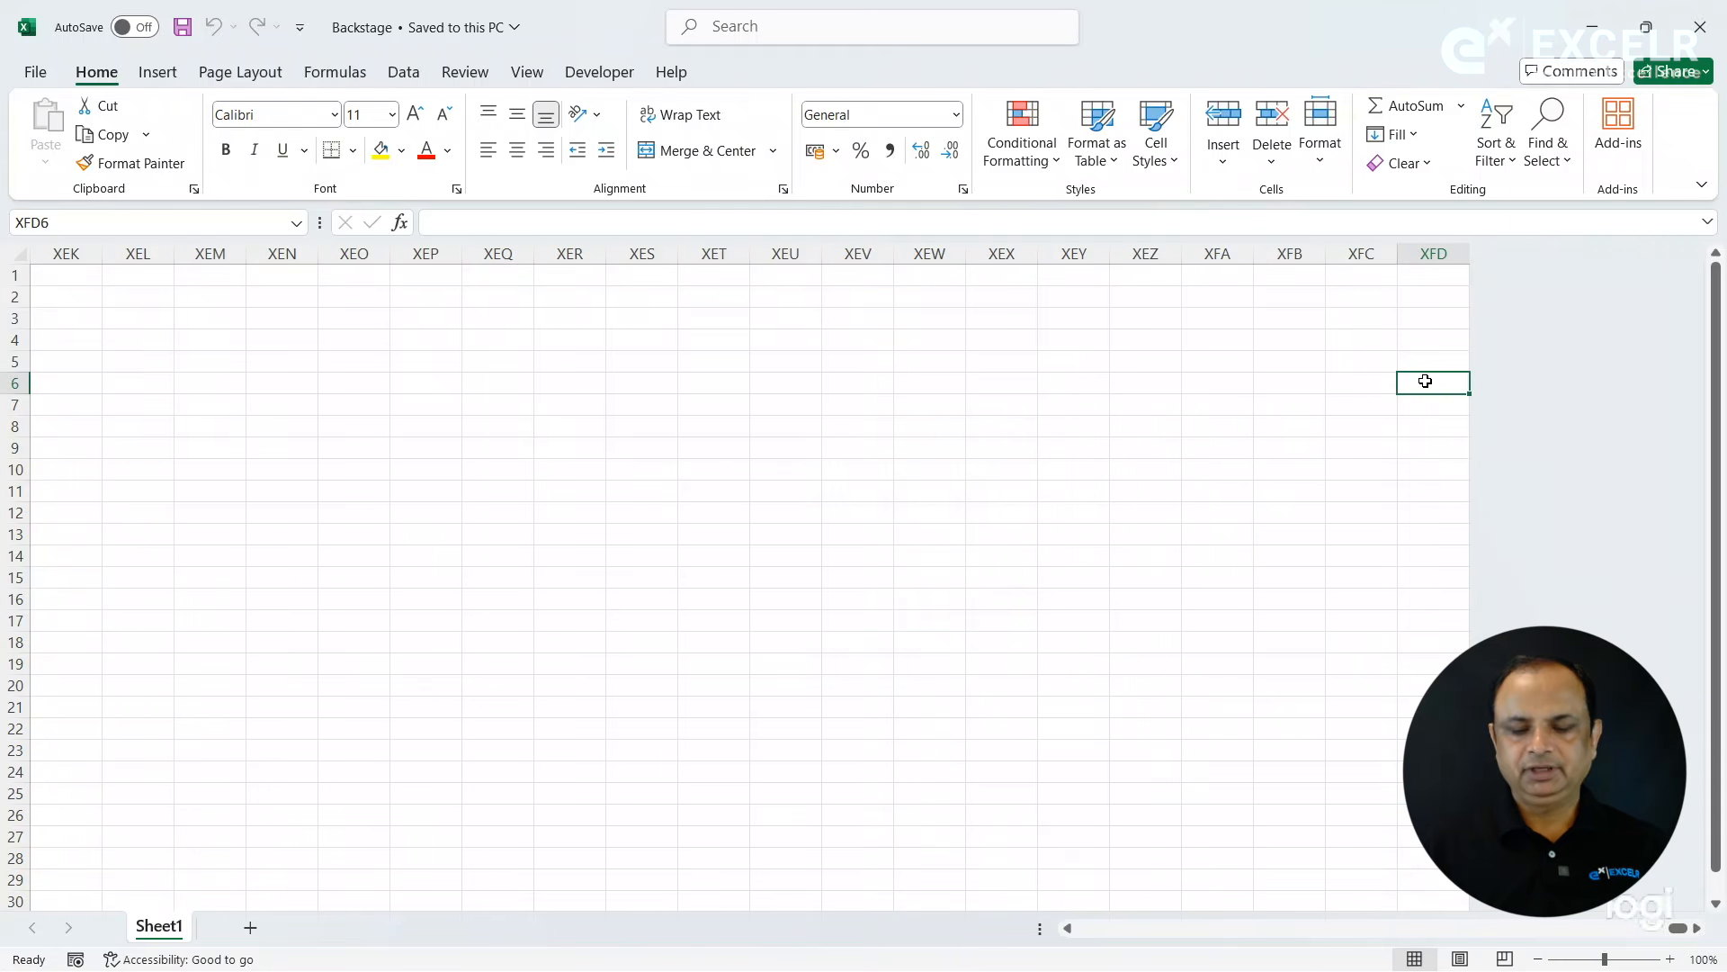
pyautogui.write('=col')
pyautogui.press('Tab')
pyautogui.press('Return')
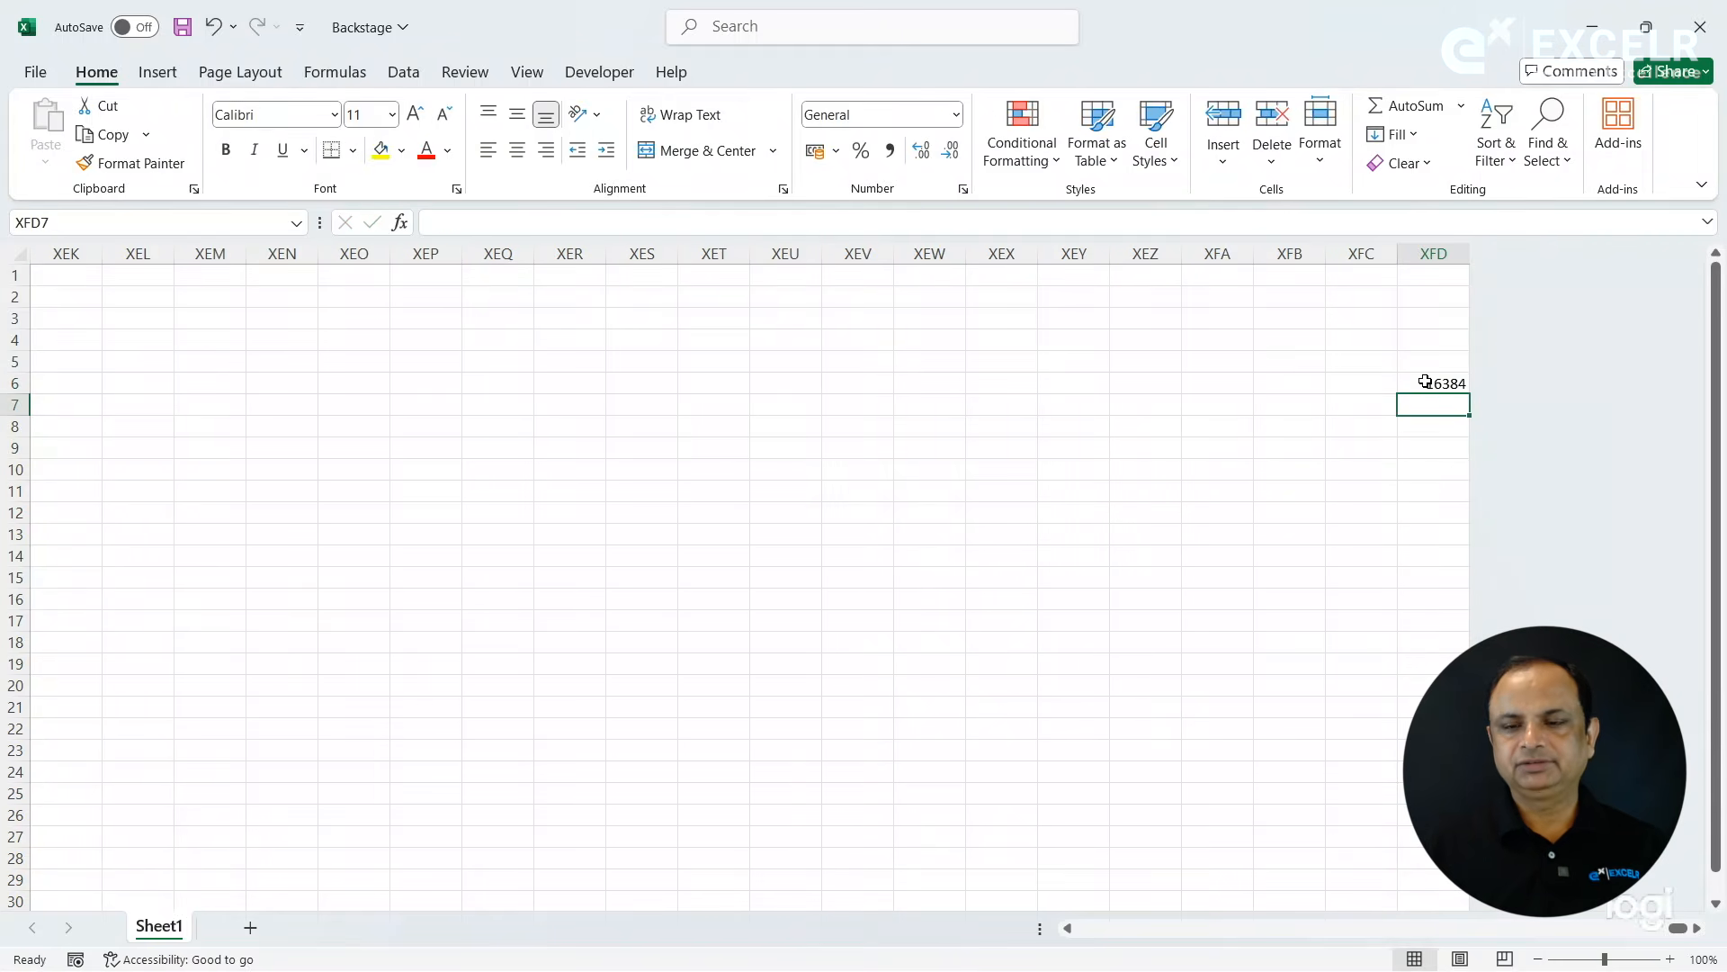
pyautogui.click(1458, 383)
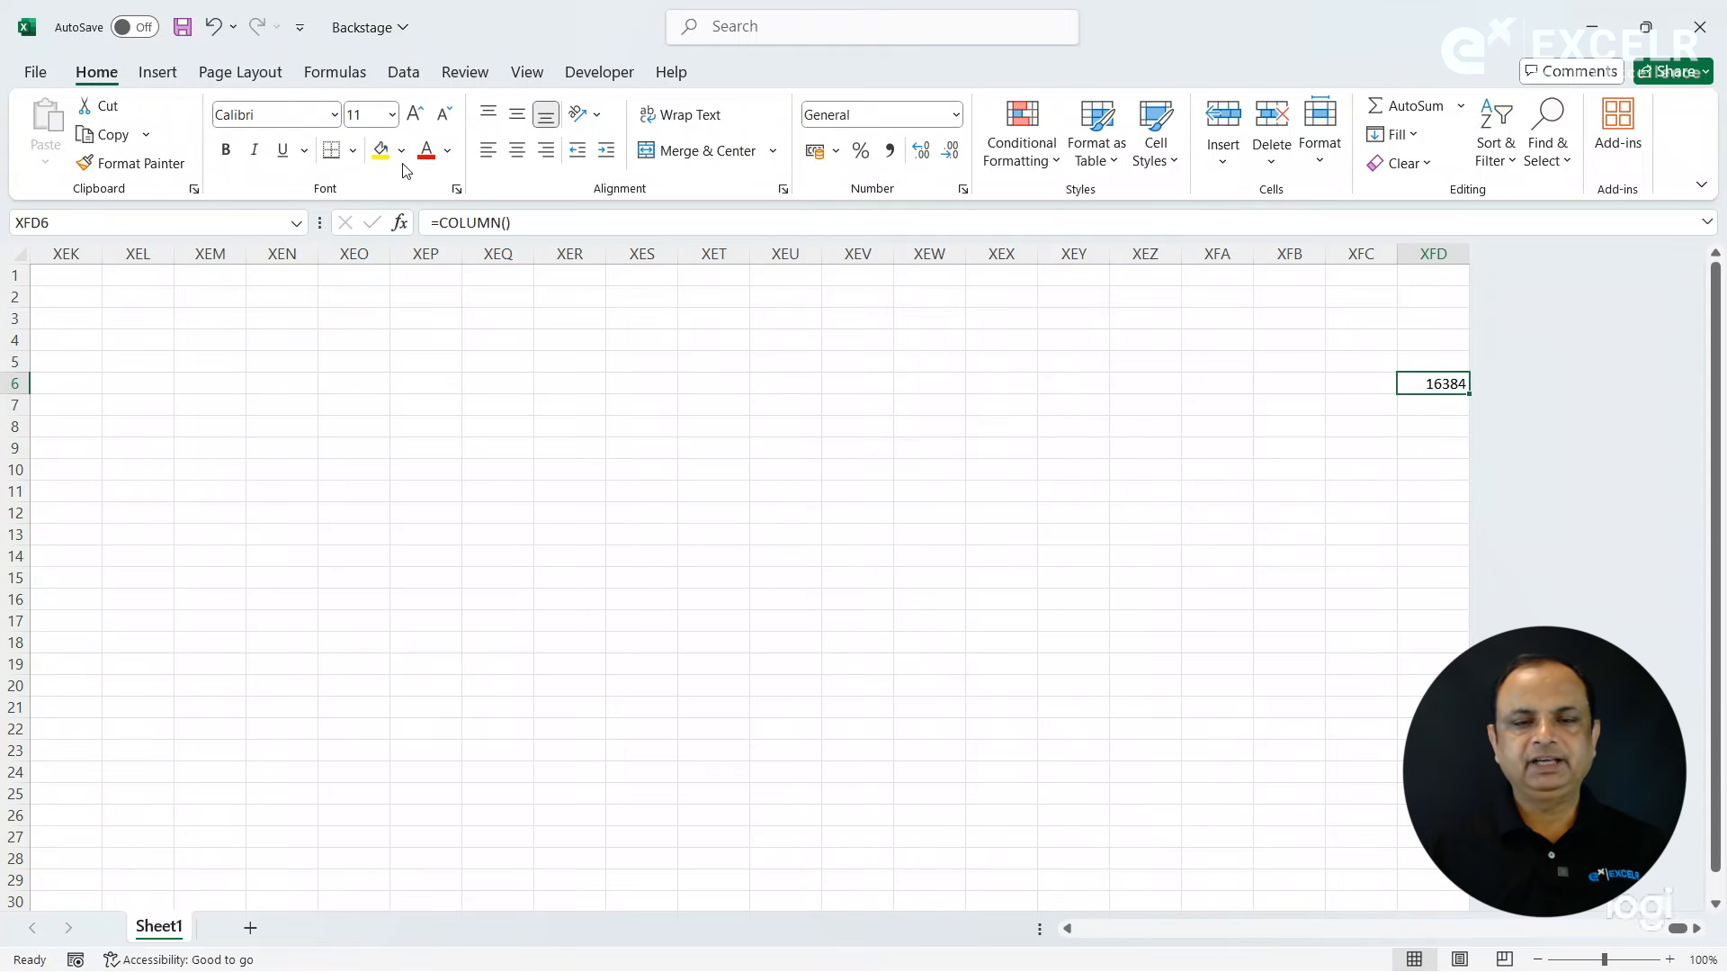
# - Enter the text .XLSX in cell XEZ9 and compare it with the column number in XFD6
pyautogui.click(1130, 443)
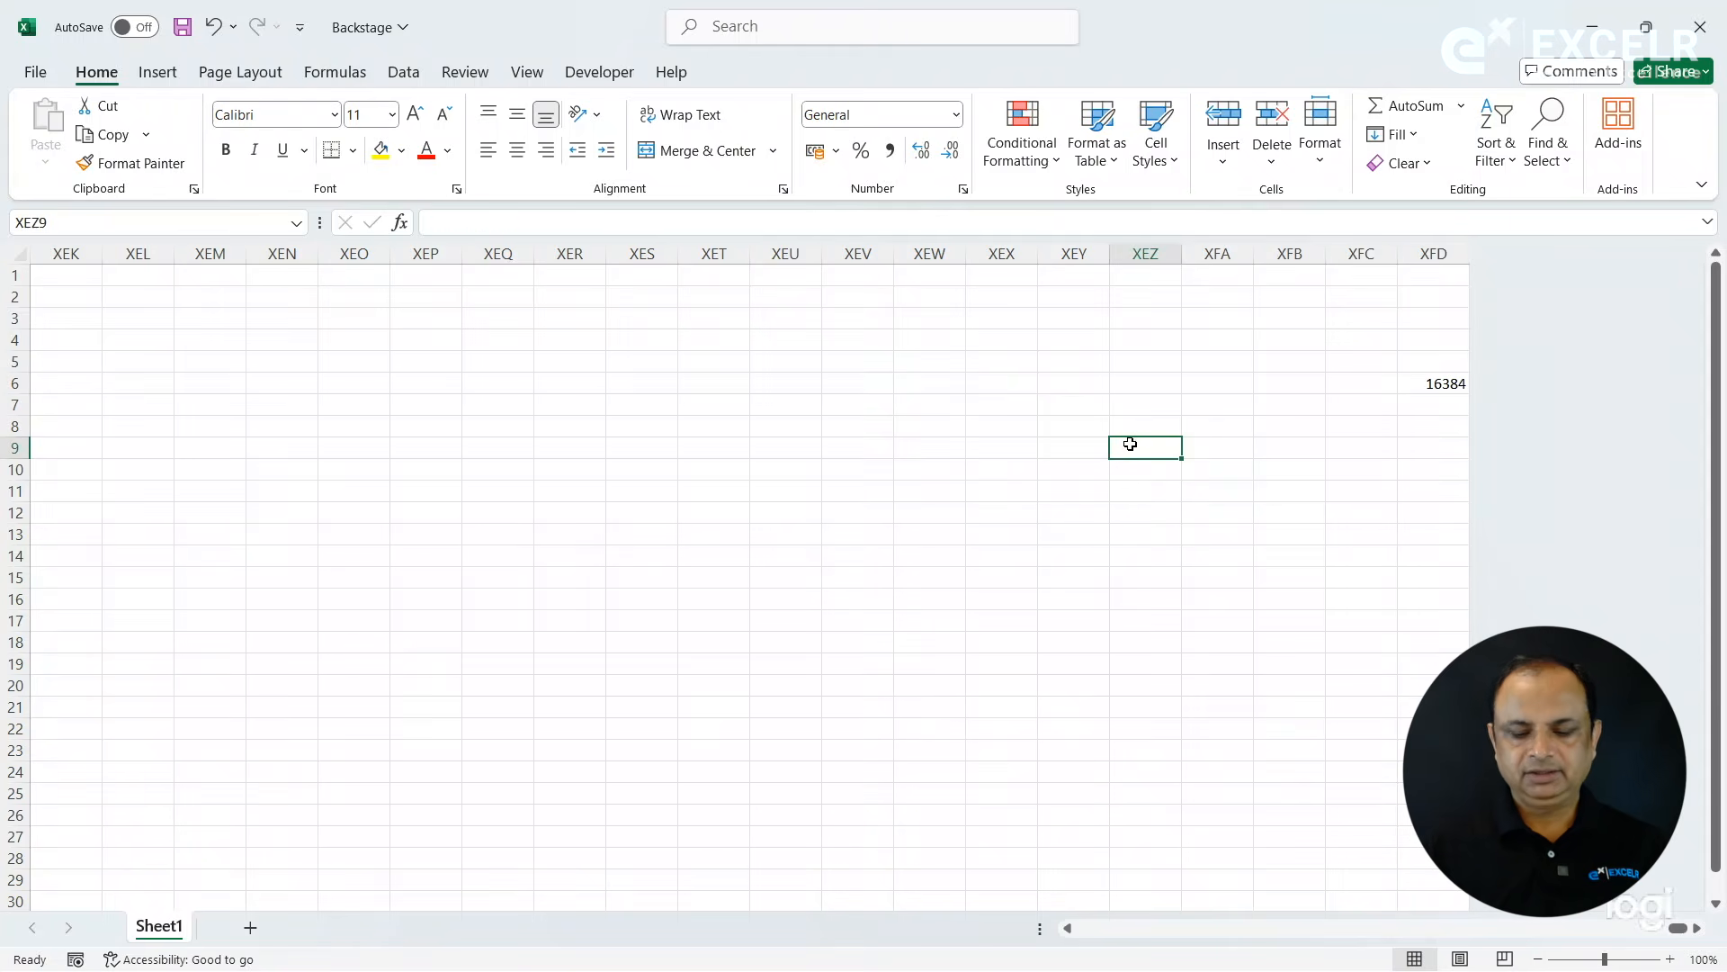
pyautogui.write('.XLSX')
pyautogui.press('Return')
pyautogui.click(1174, 444)
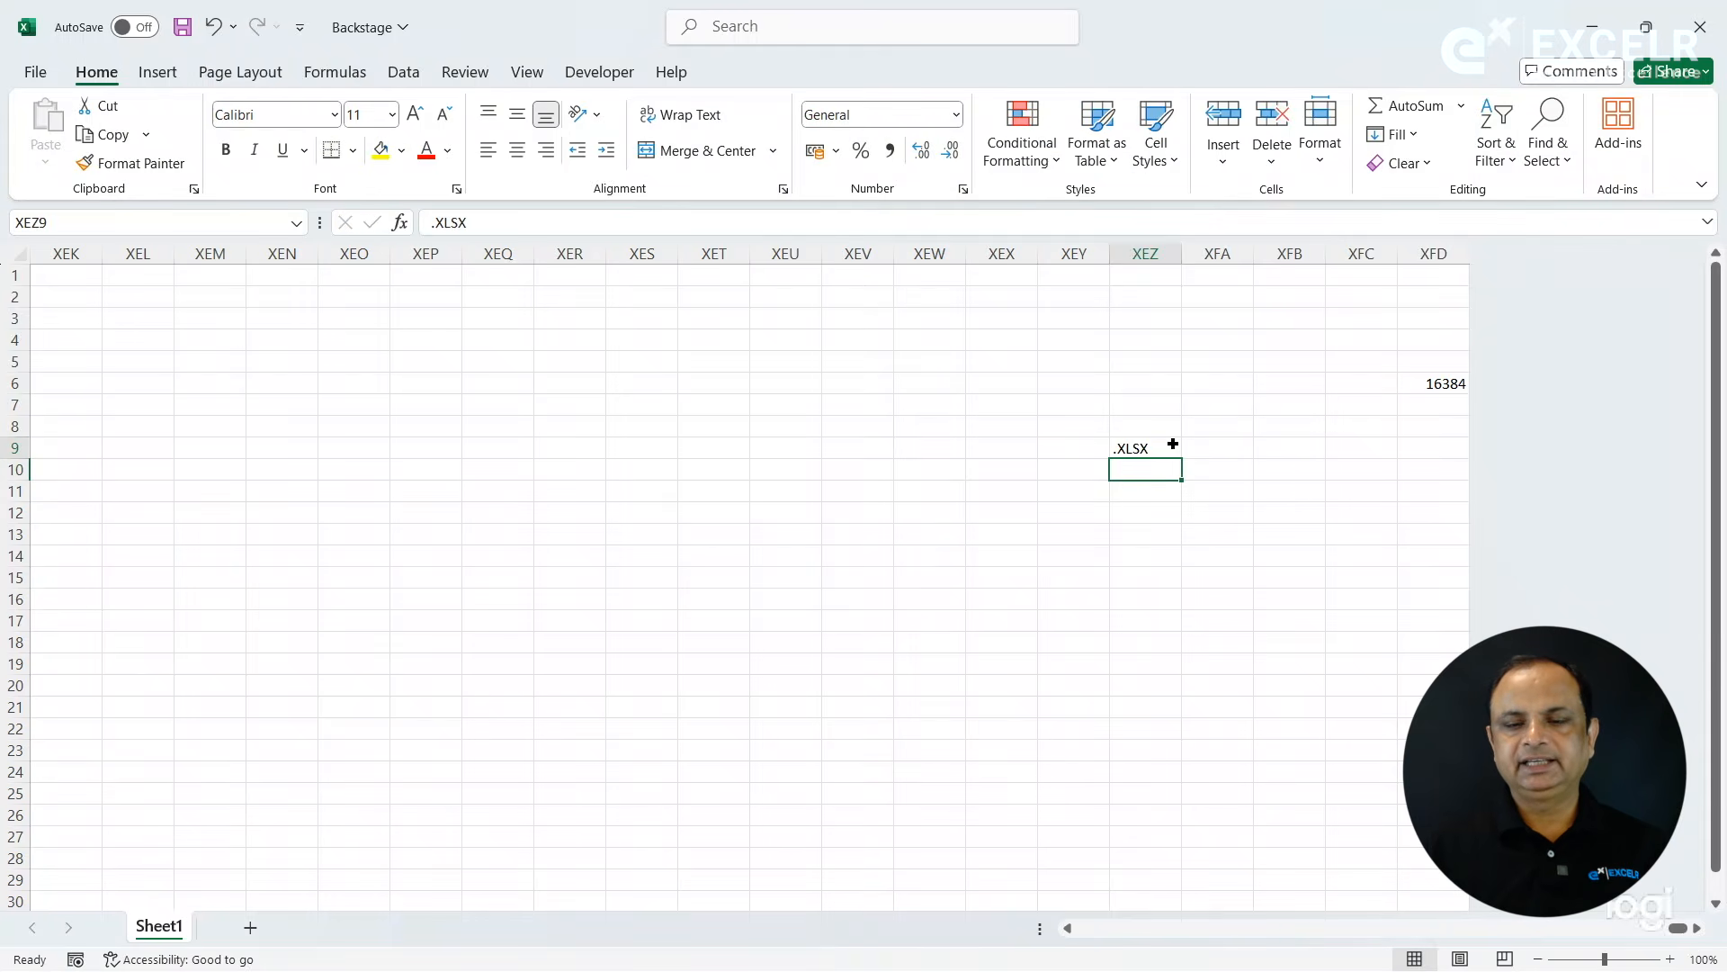
pyautogui.click(1418, 379)
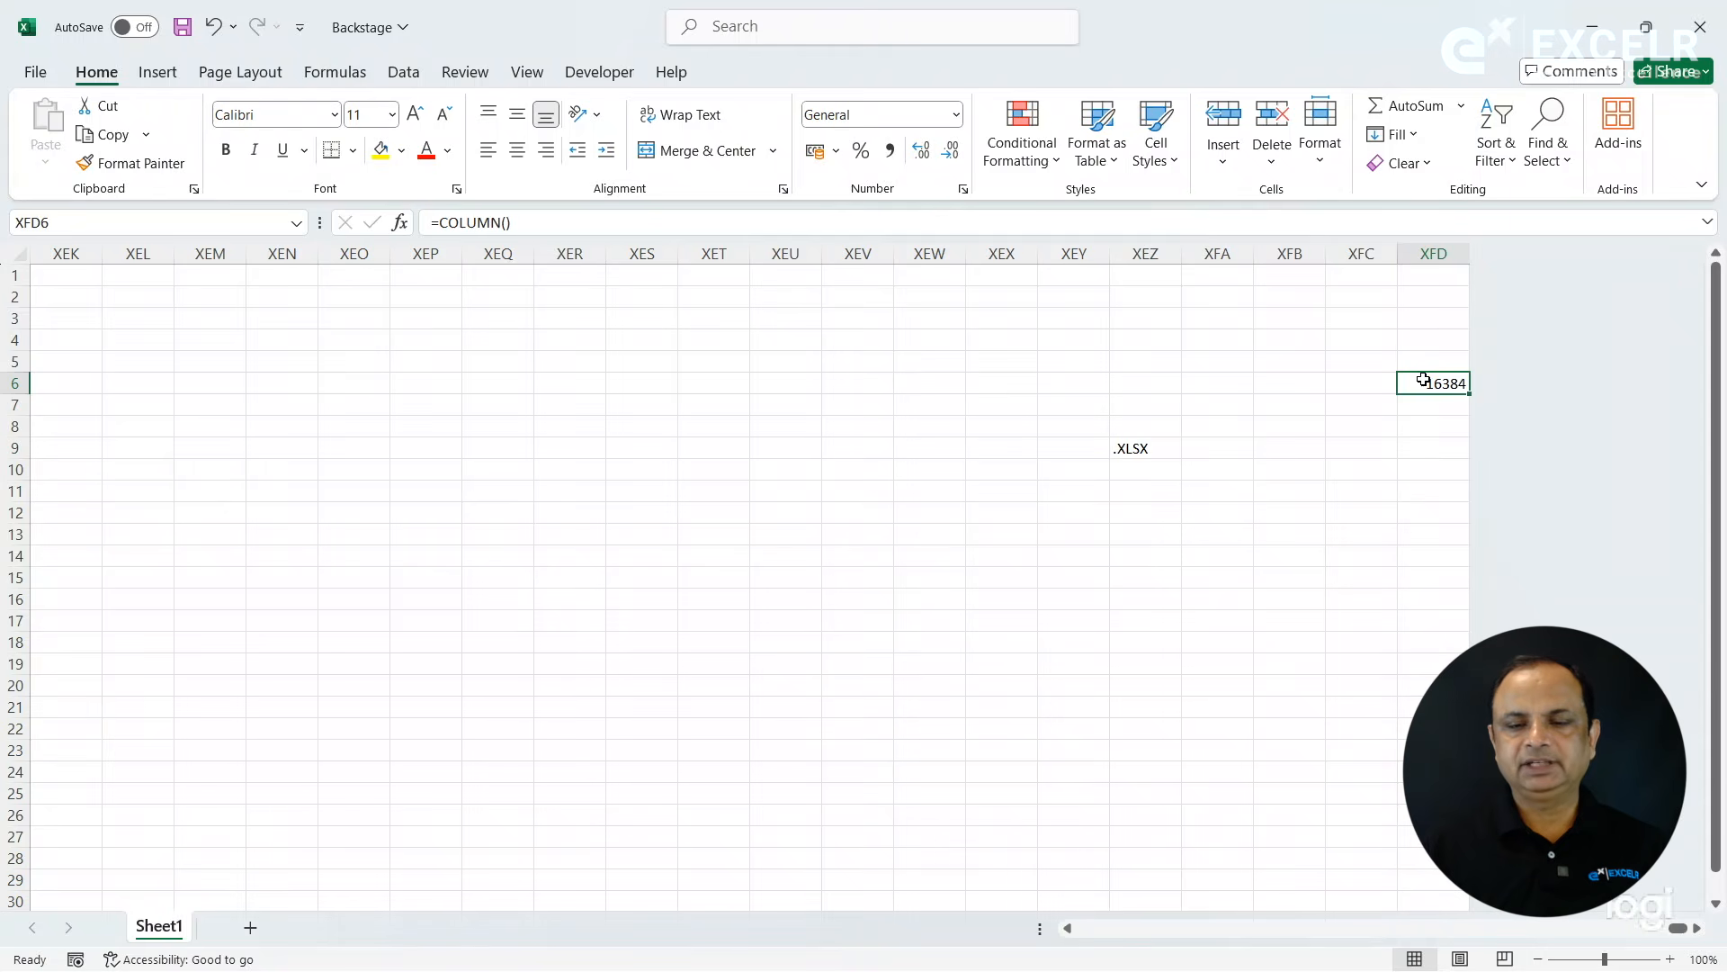
pyautogui.click(1139, 444)
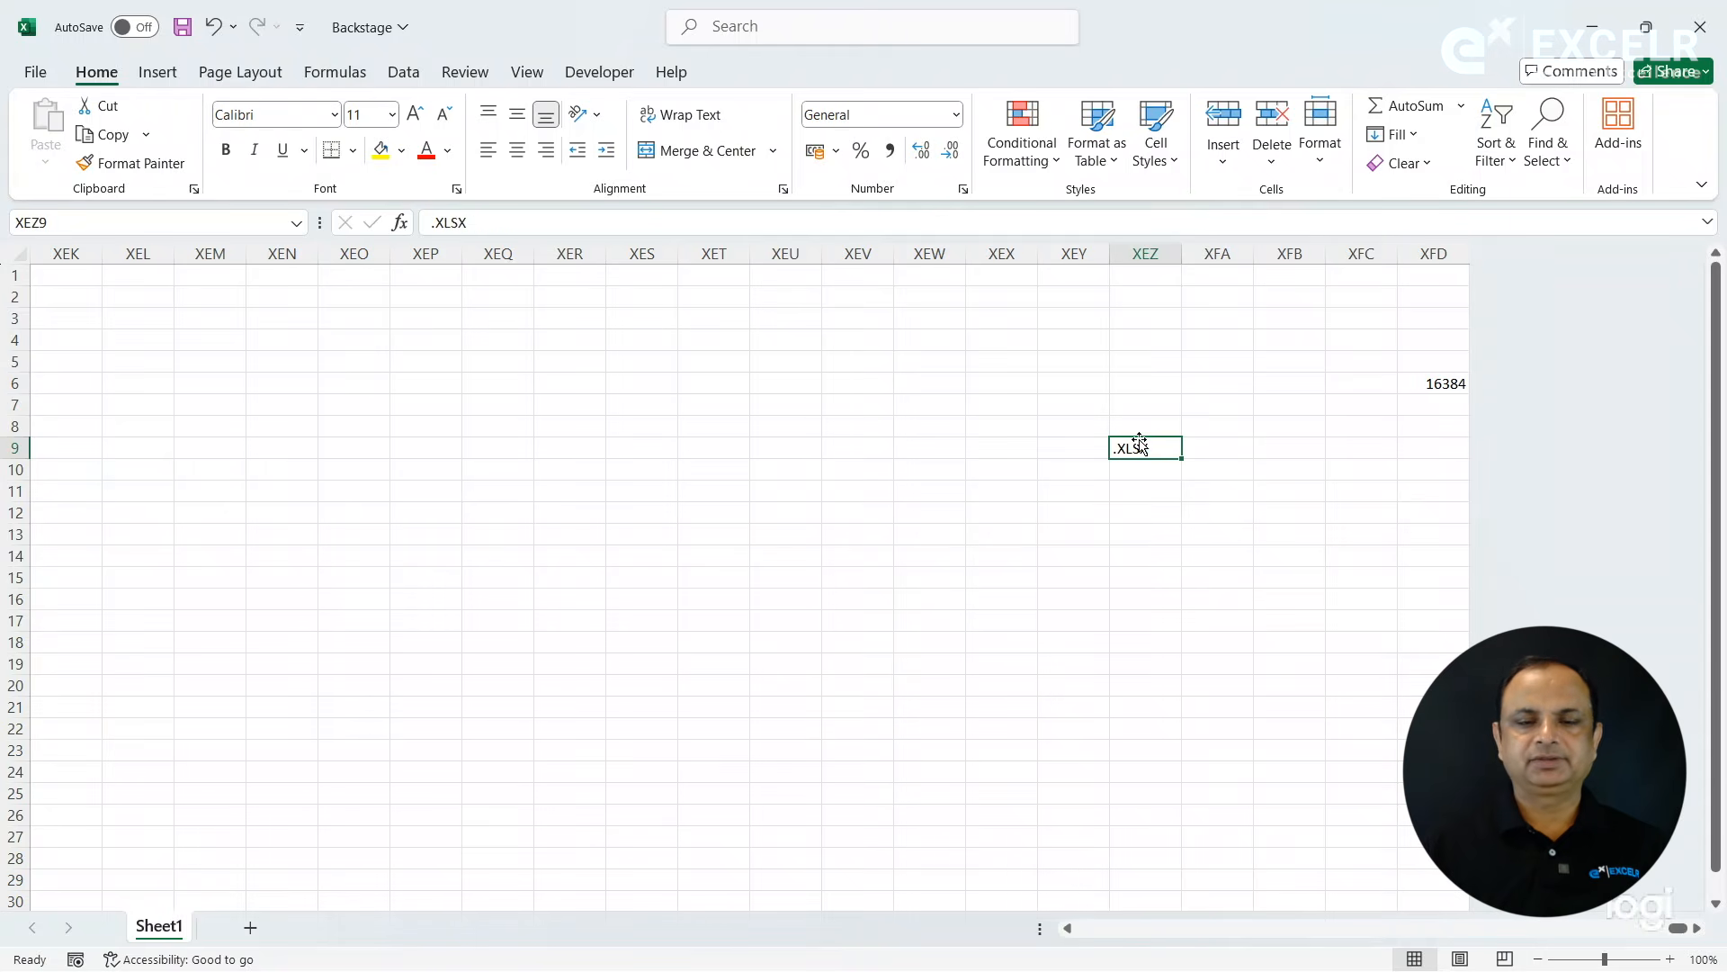
pyautogui.click(587, 379)
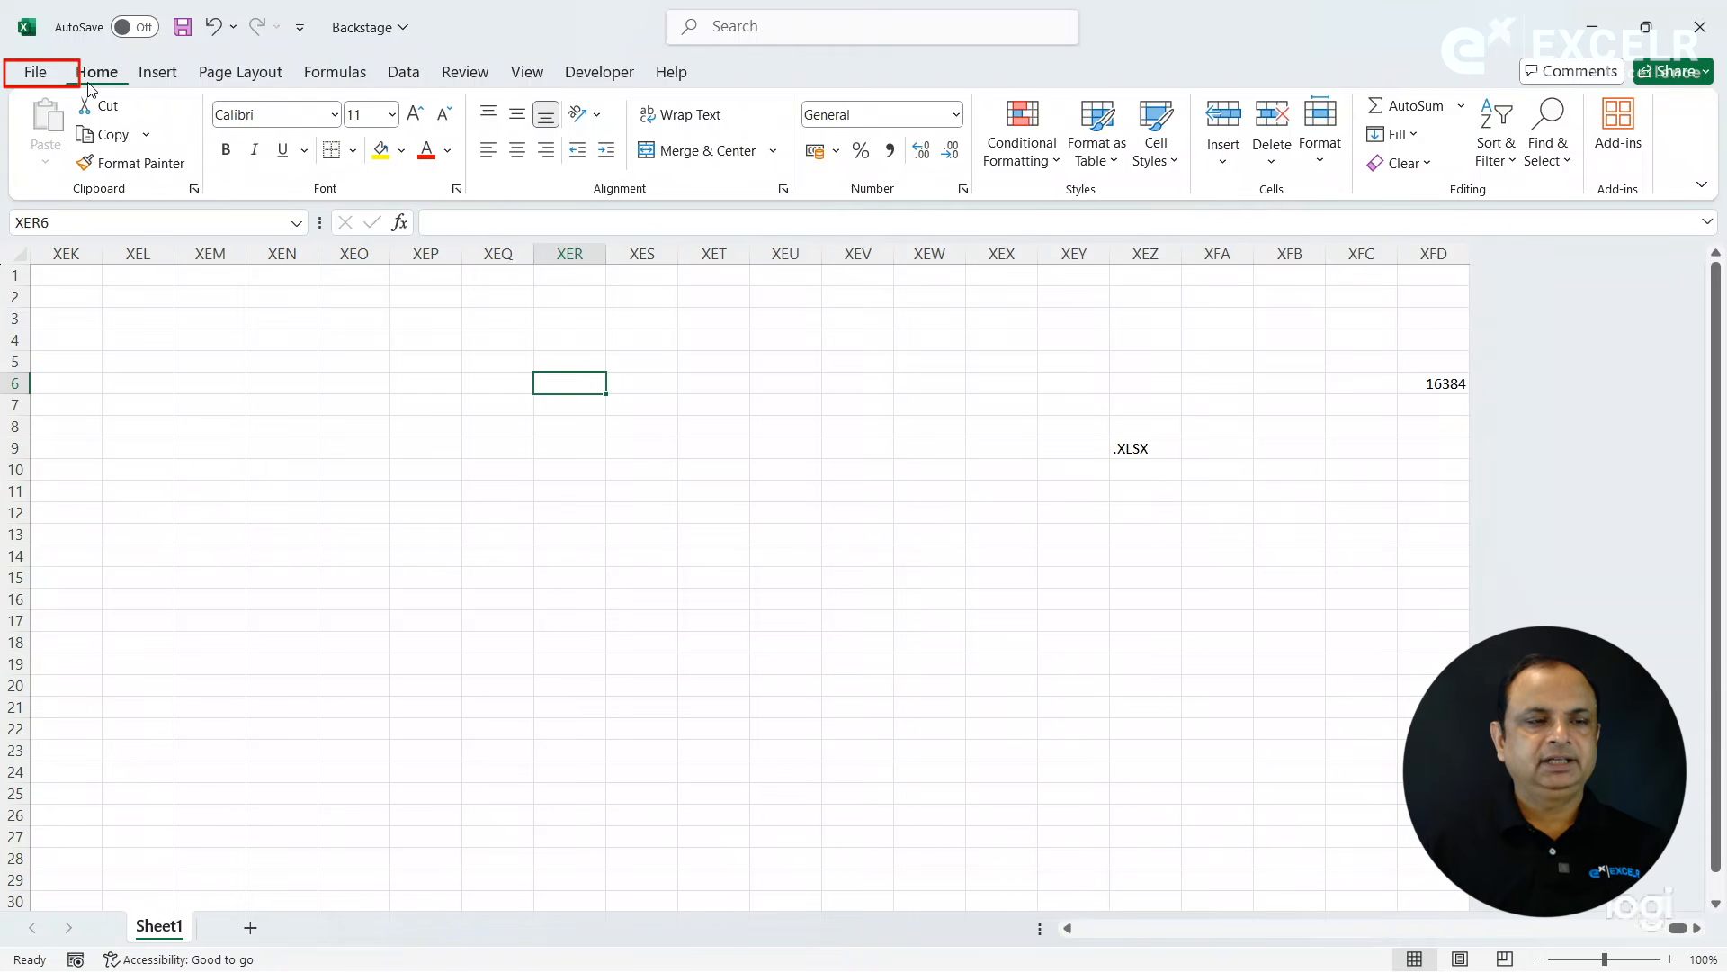
# - Start saving a copy of the workbook through file browsing and name it Backstage_Old
pyautogui.click(27, 71)
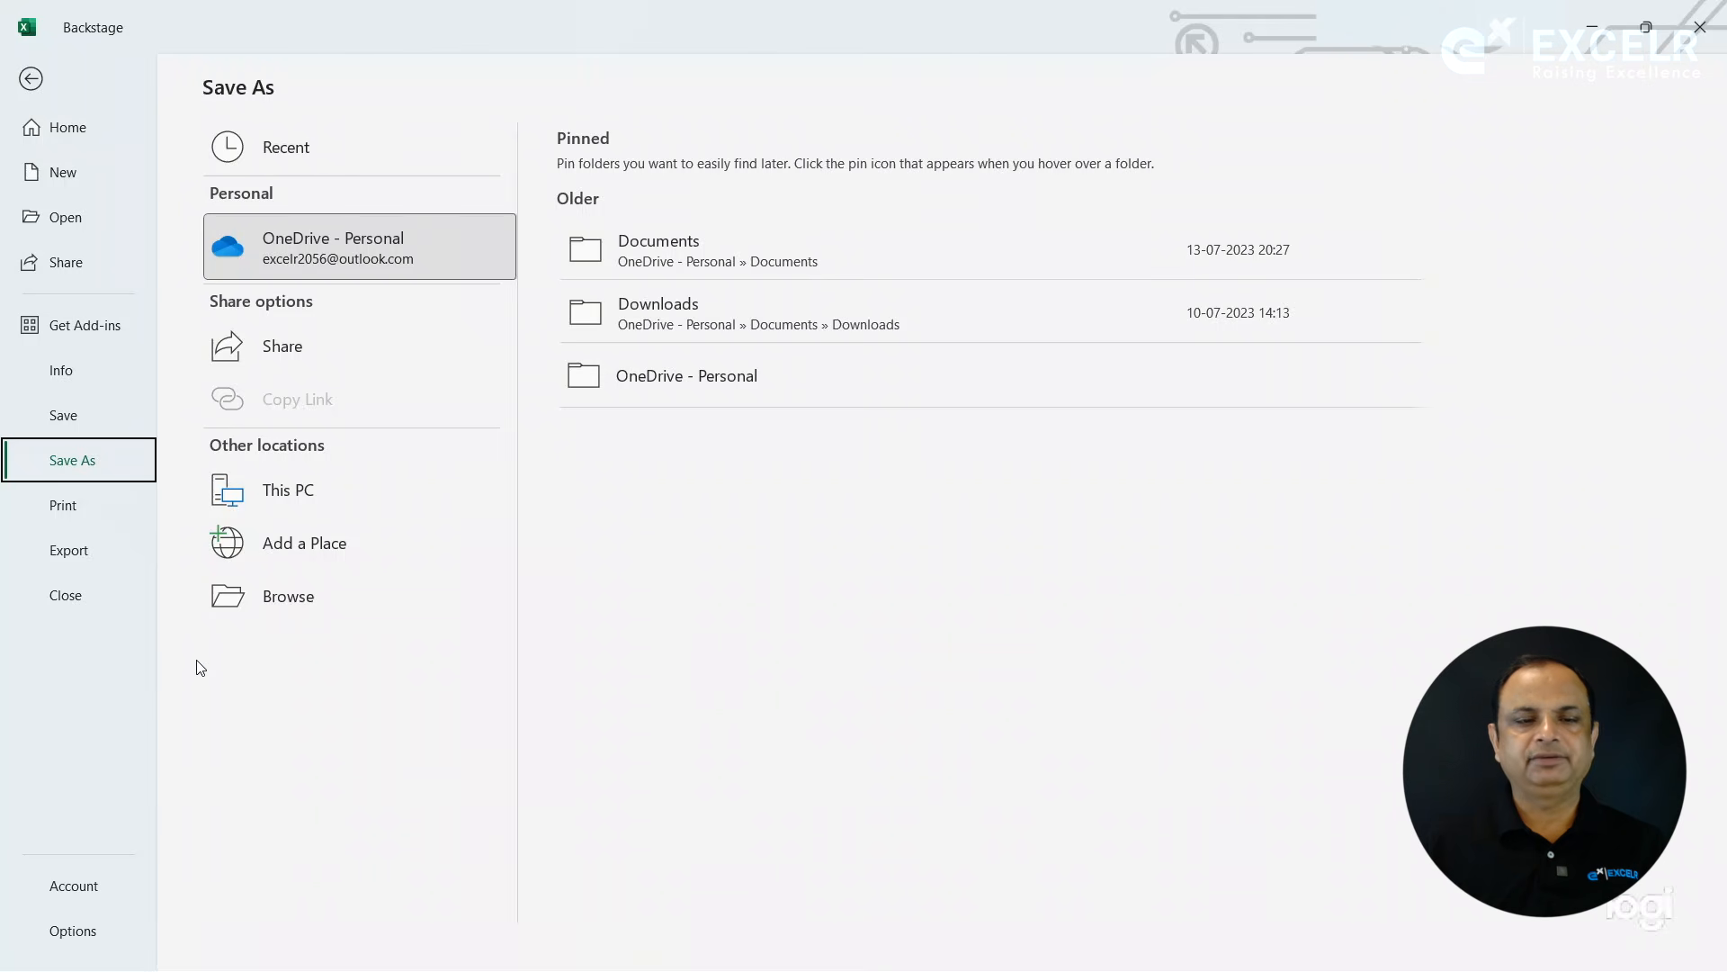
pyautogui.click(289, 600)
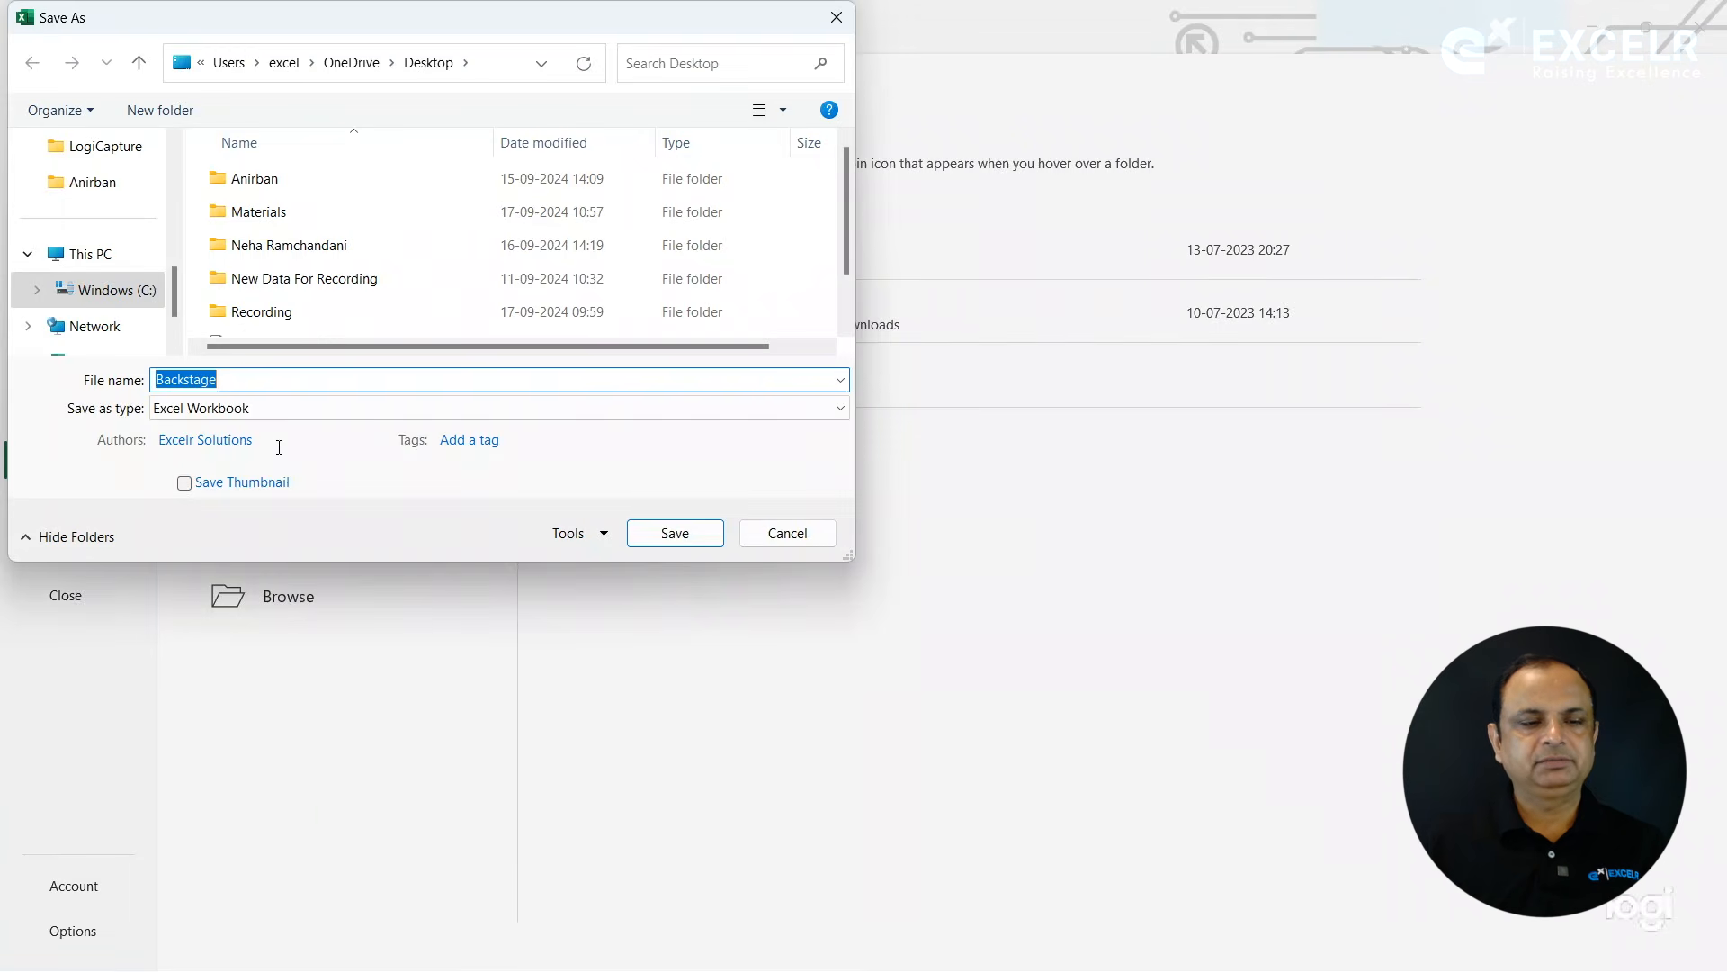
pyautogui.click(236, 379)
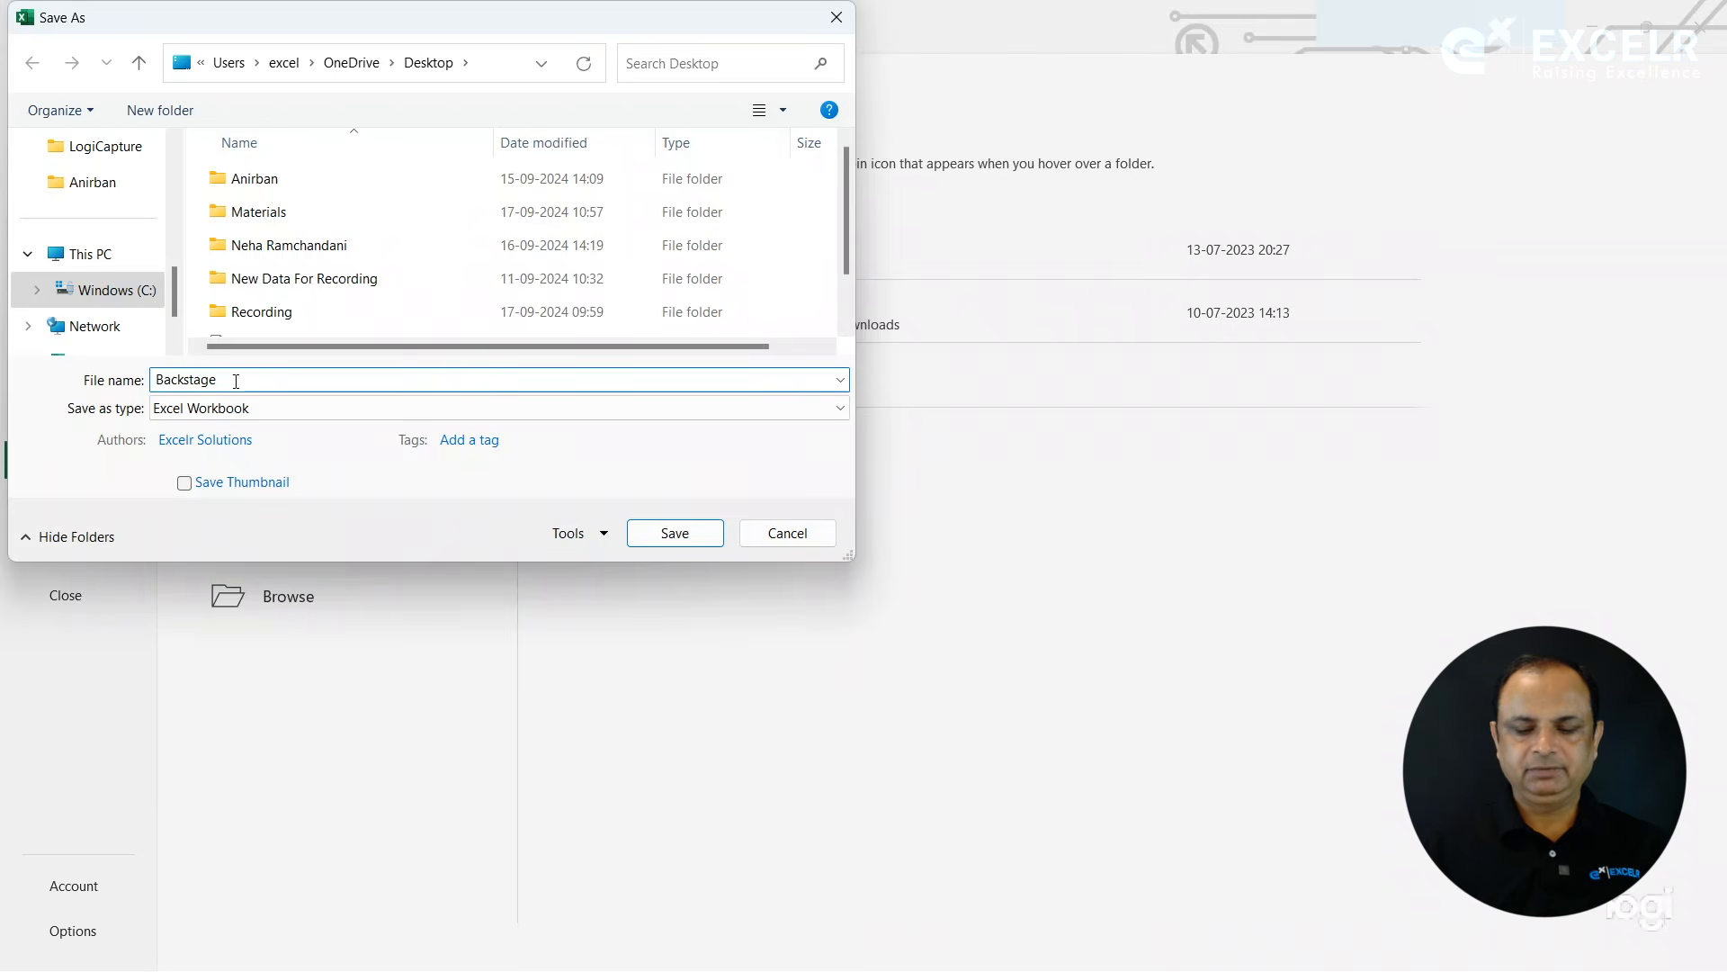
pyautogui.write(')')
pyautogui.press('BackSpace')
pyautogui.write('_O')
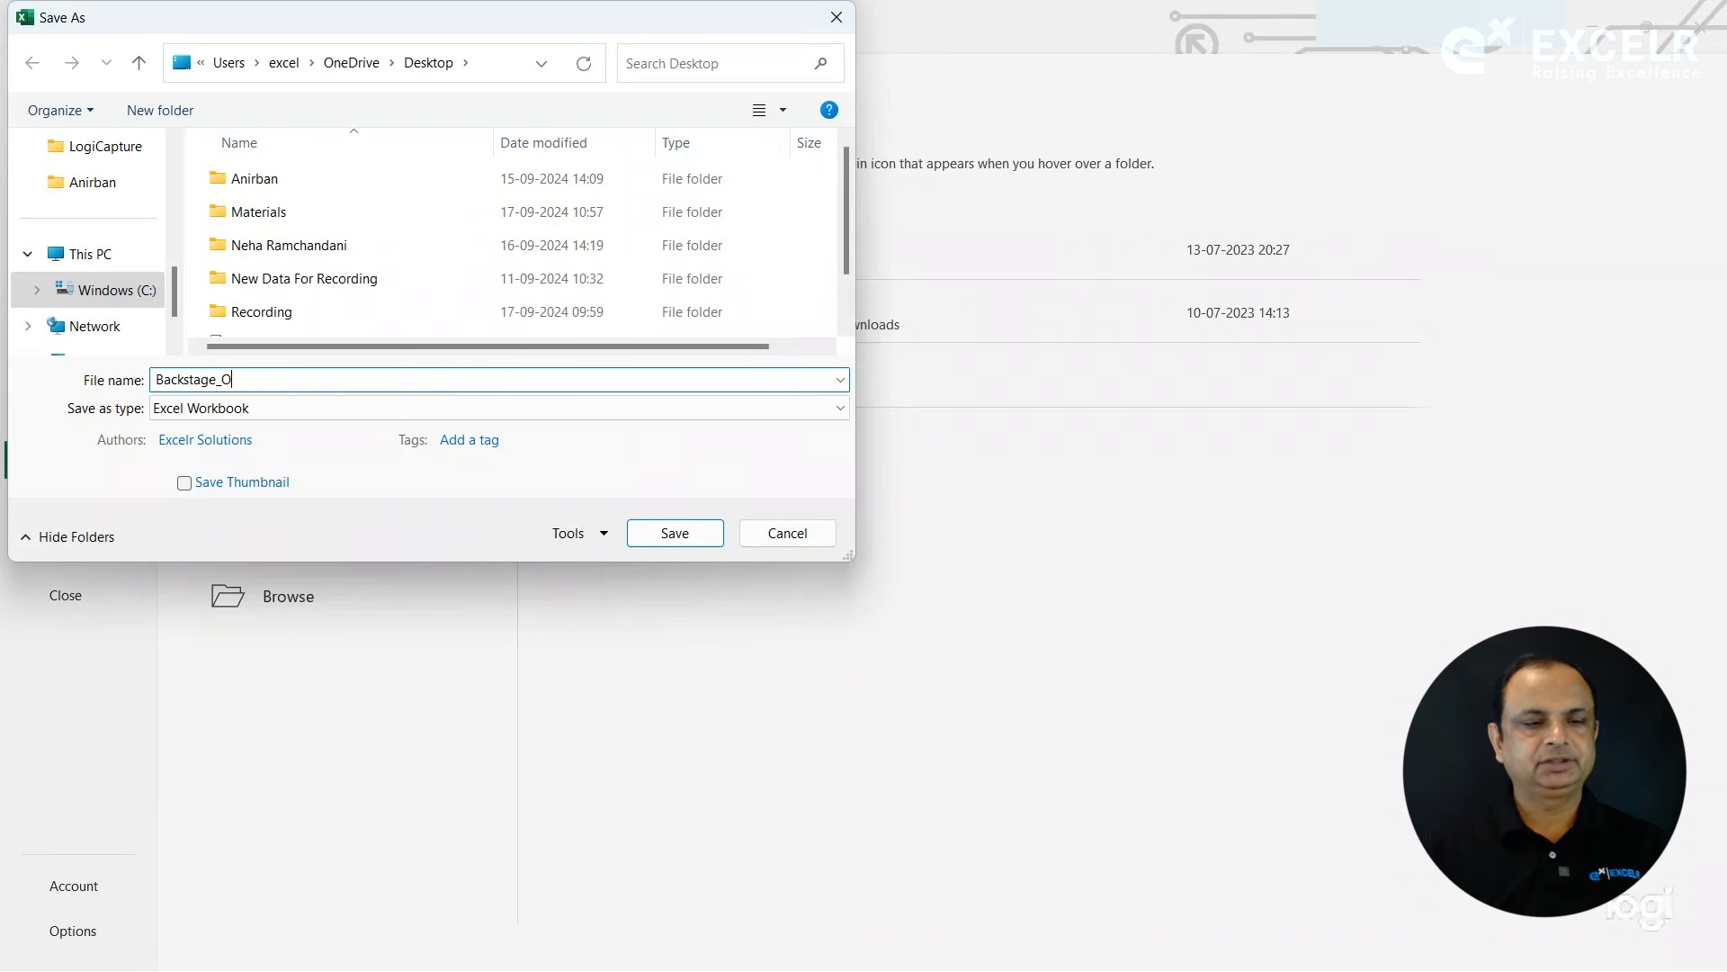
pyautogui.write('ld')
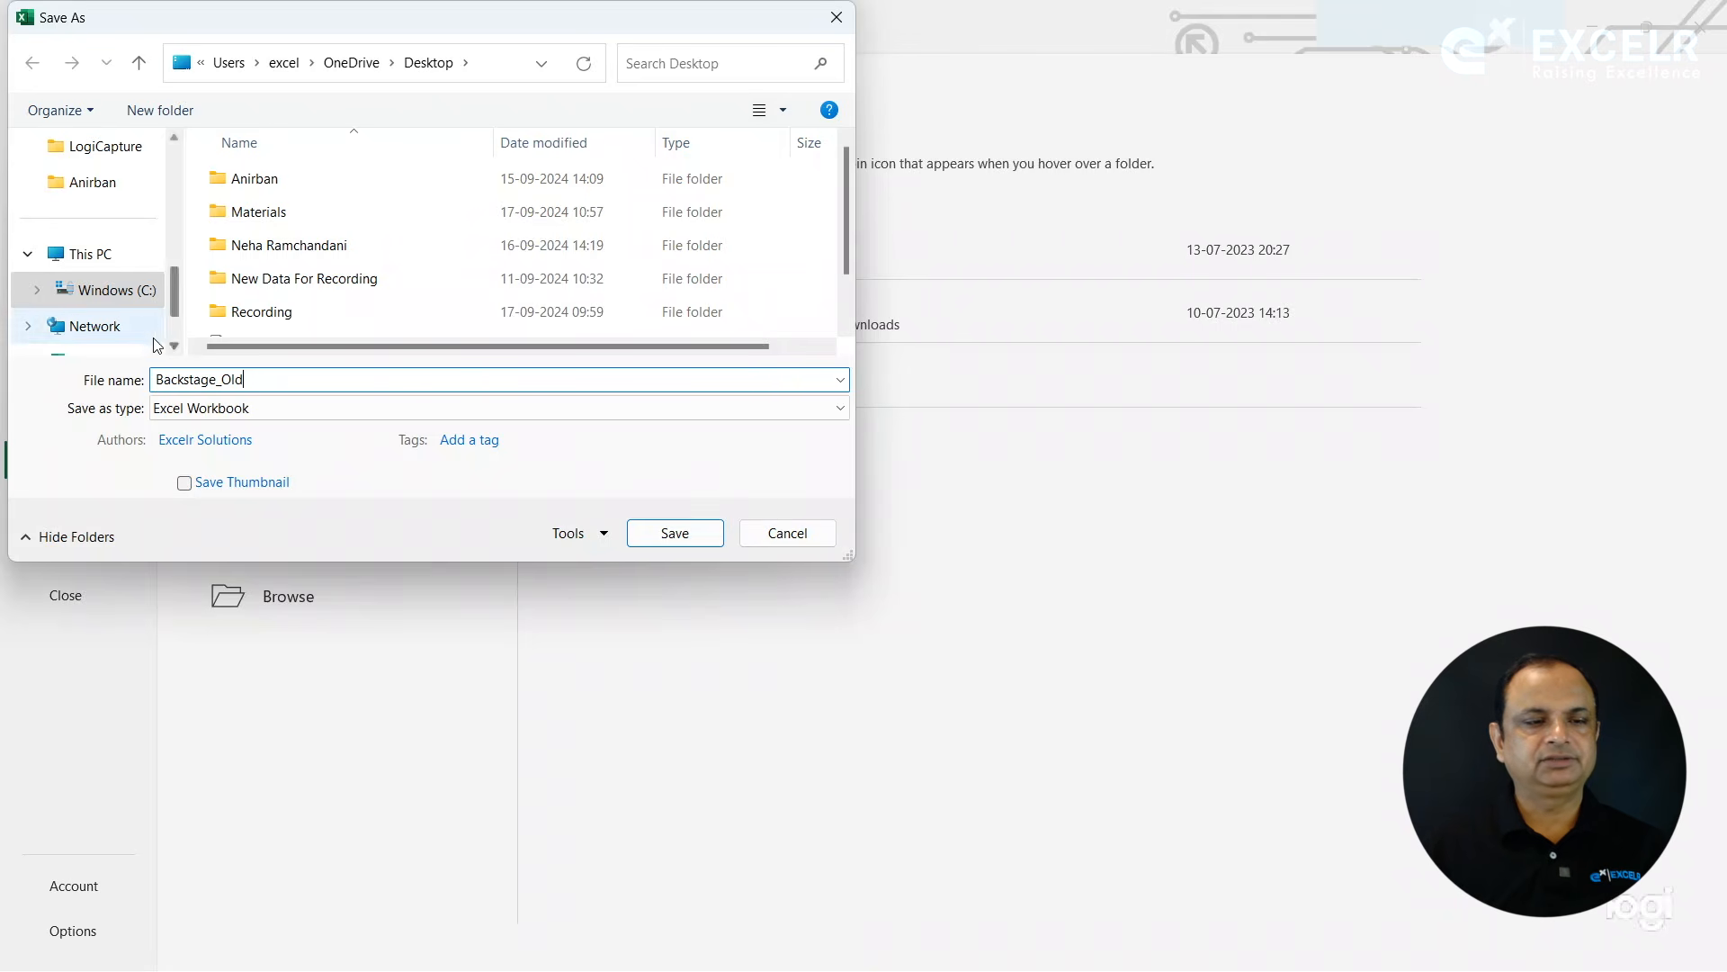
# - Save the copy to the Desktop as an Excel 97-2003 Workbook, continuing past the compatibility check
pyautogui.moveTo(176, 288); pyautogui.dragTo(169, 171)
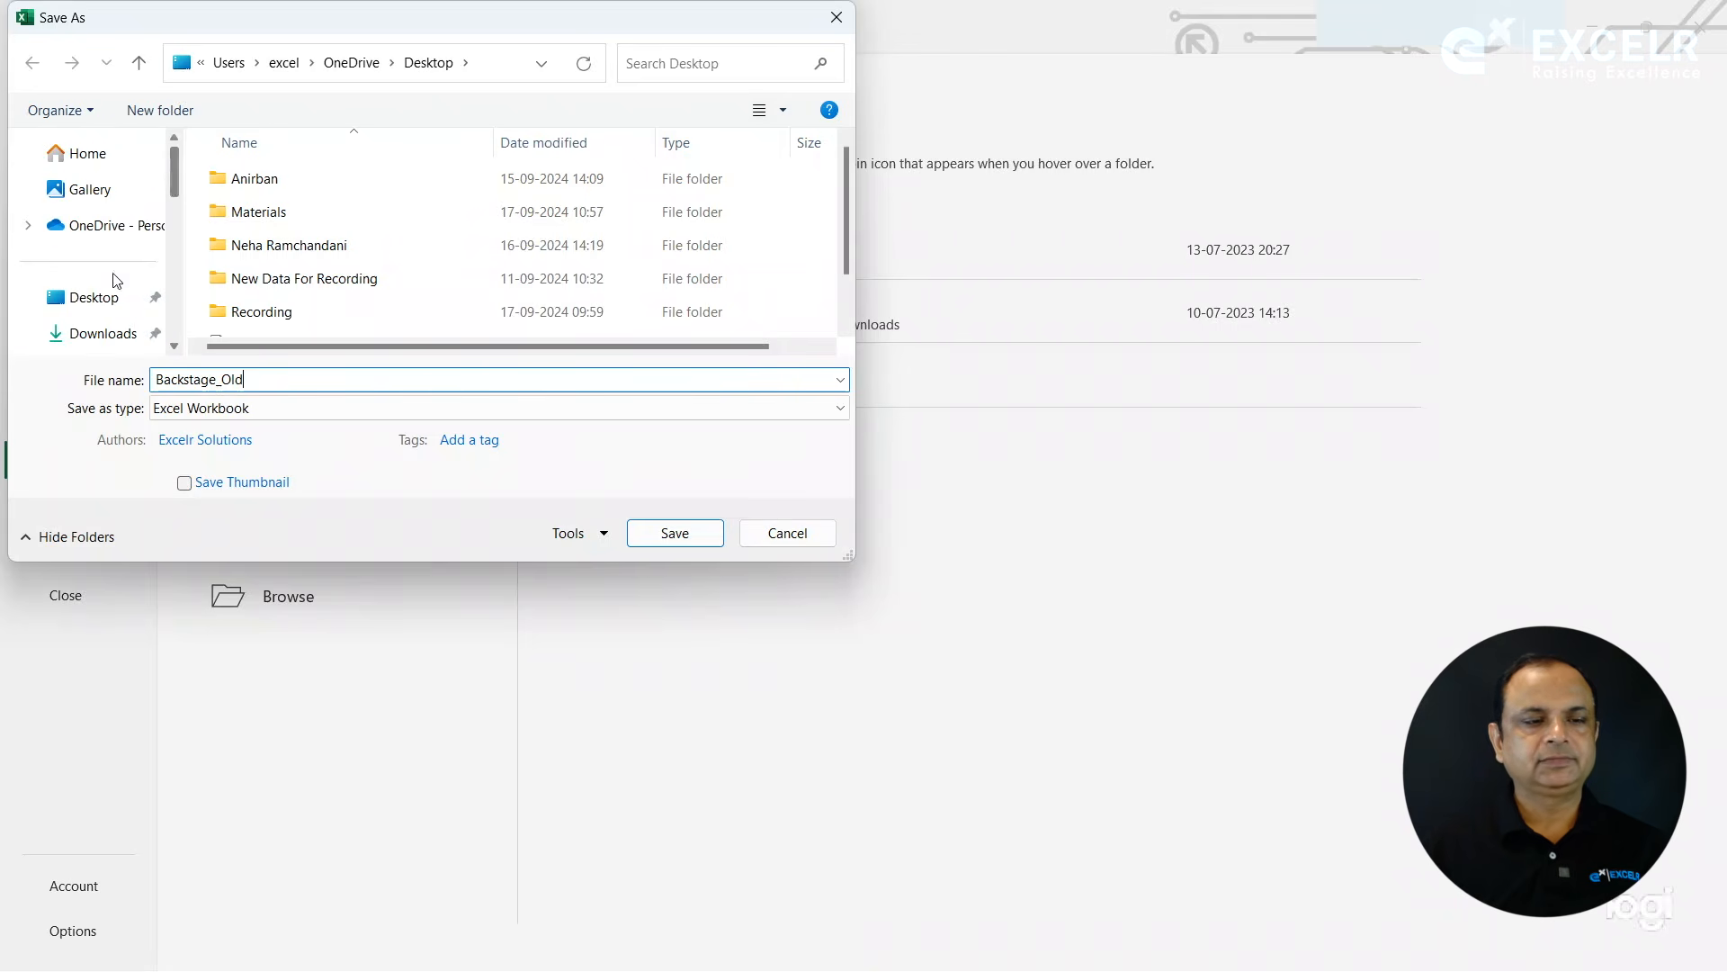
pyautogui.click(97, 306)
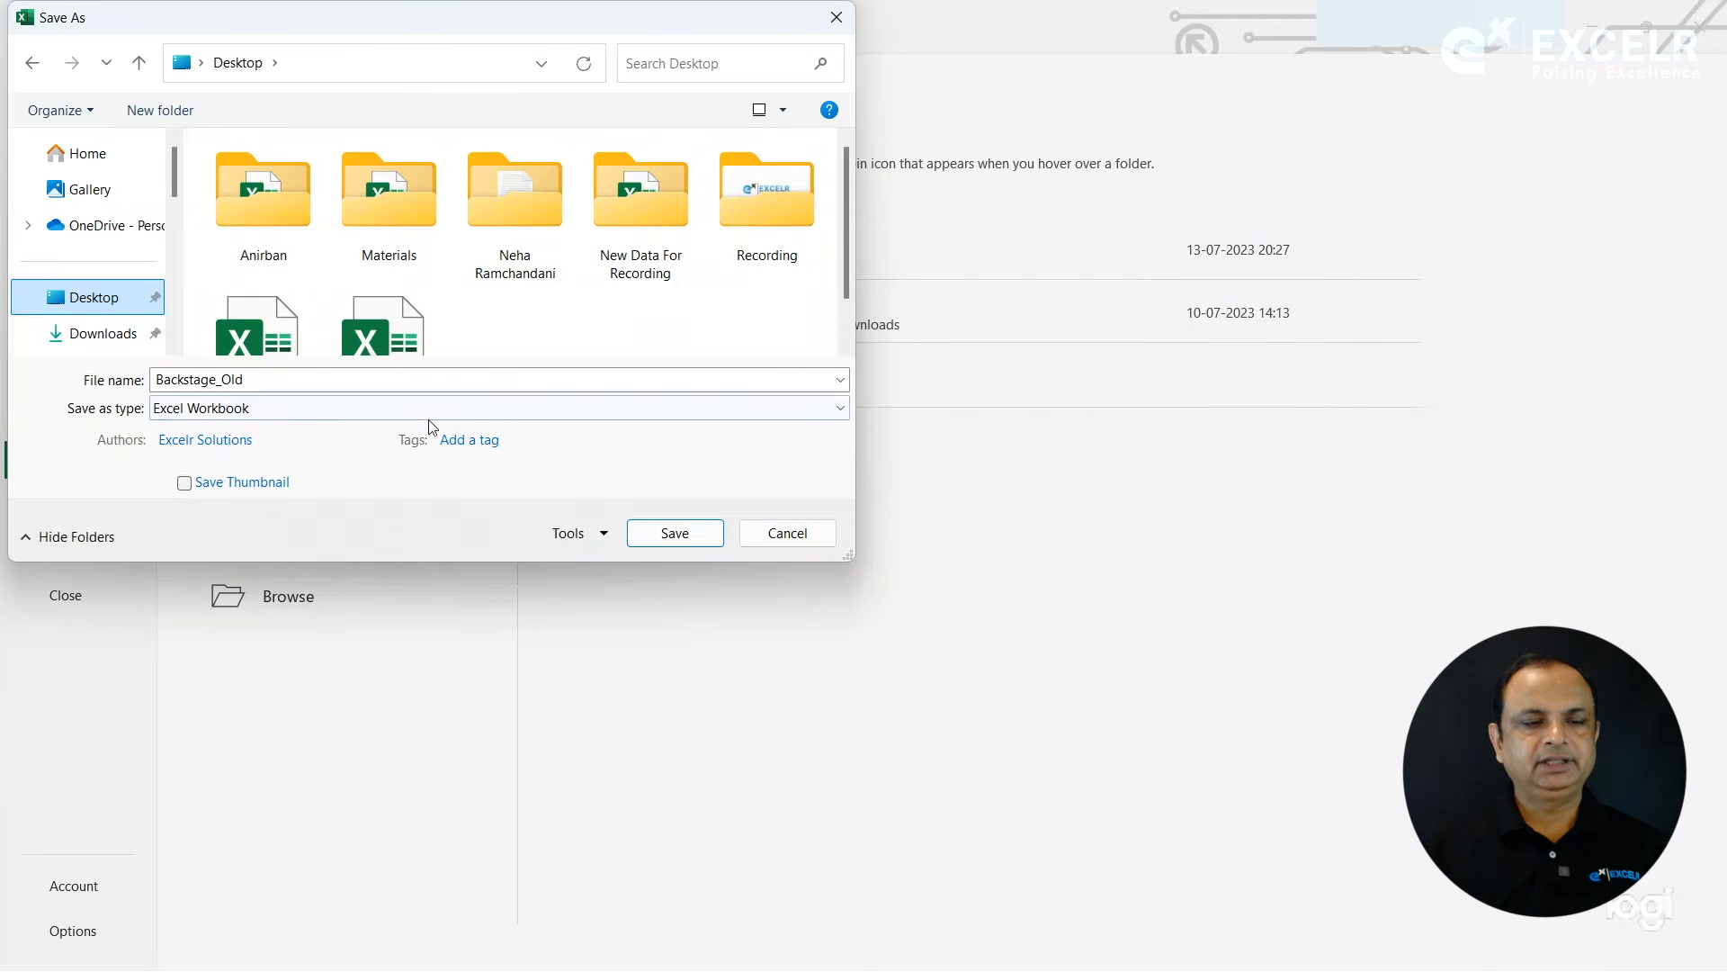
pyautogui.click(343, 409)
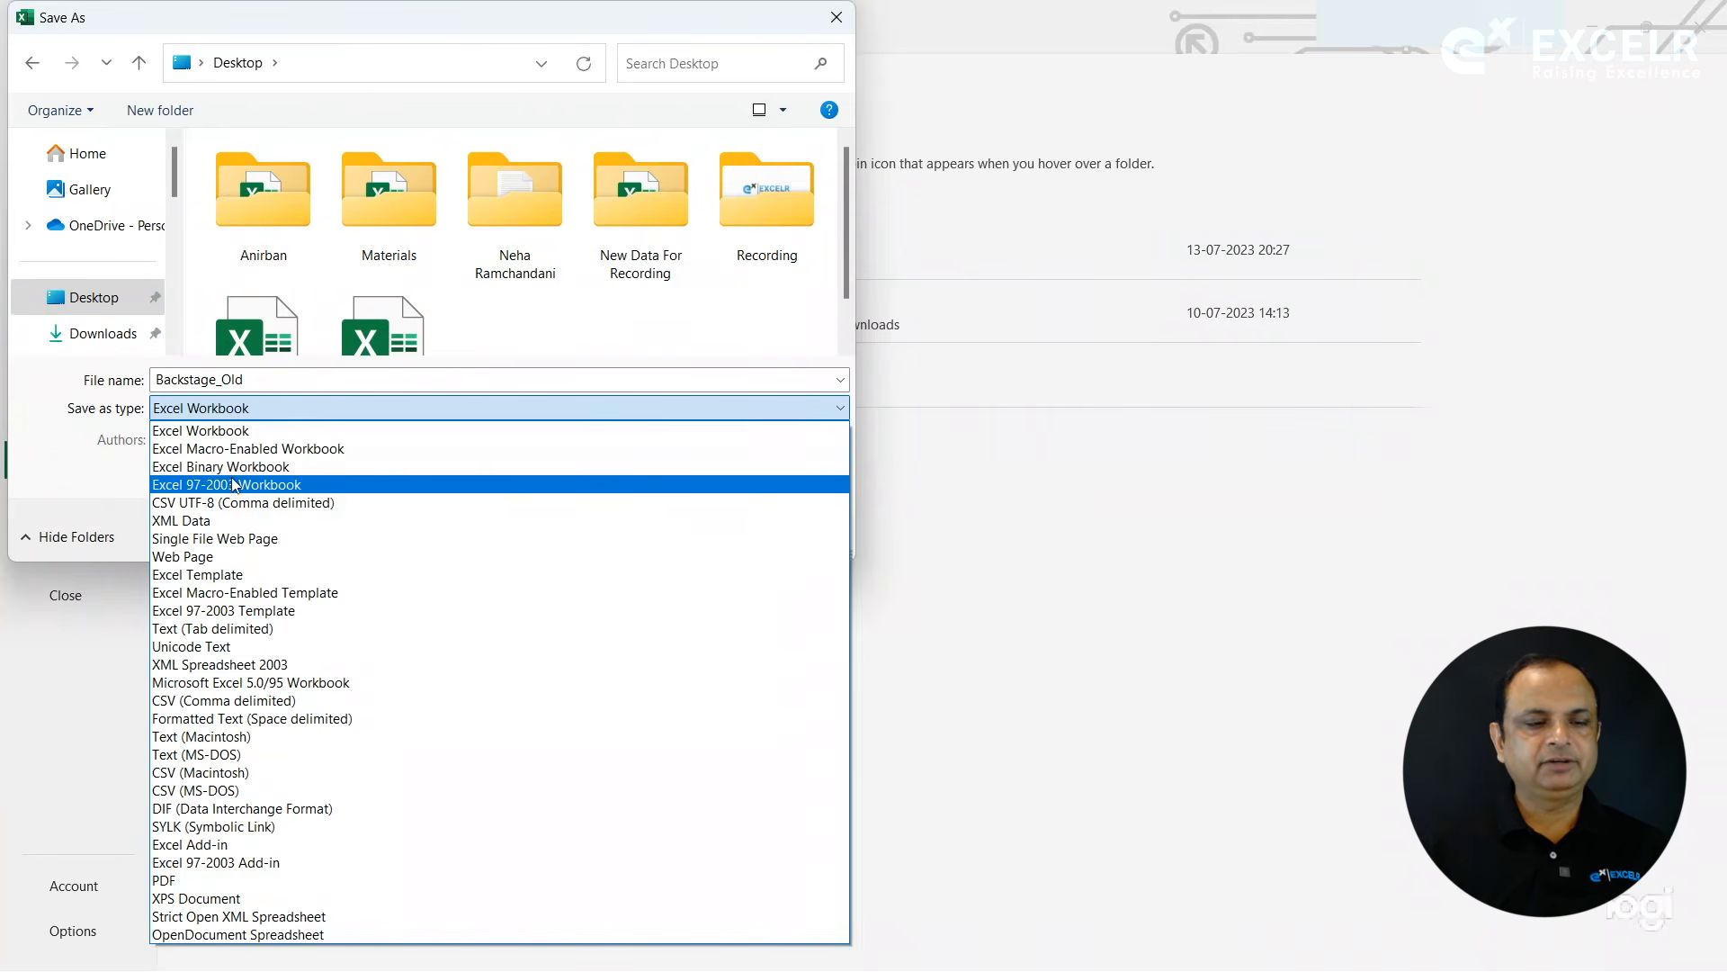
pyautogui.click(232, 487)
pyautogui.click(668, 532)
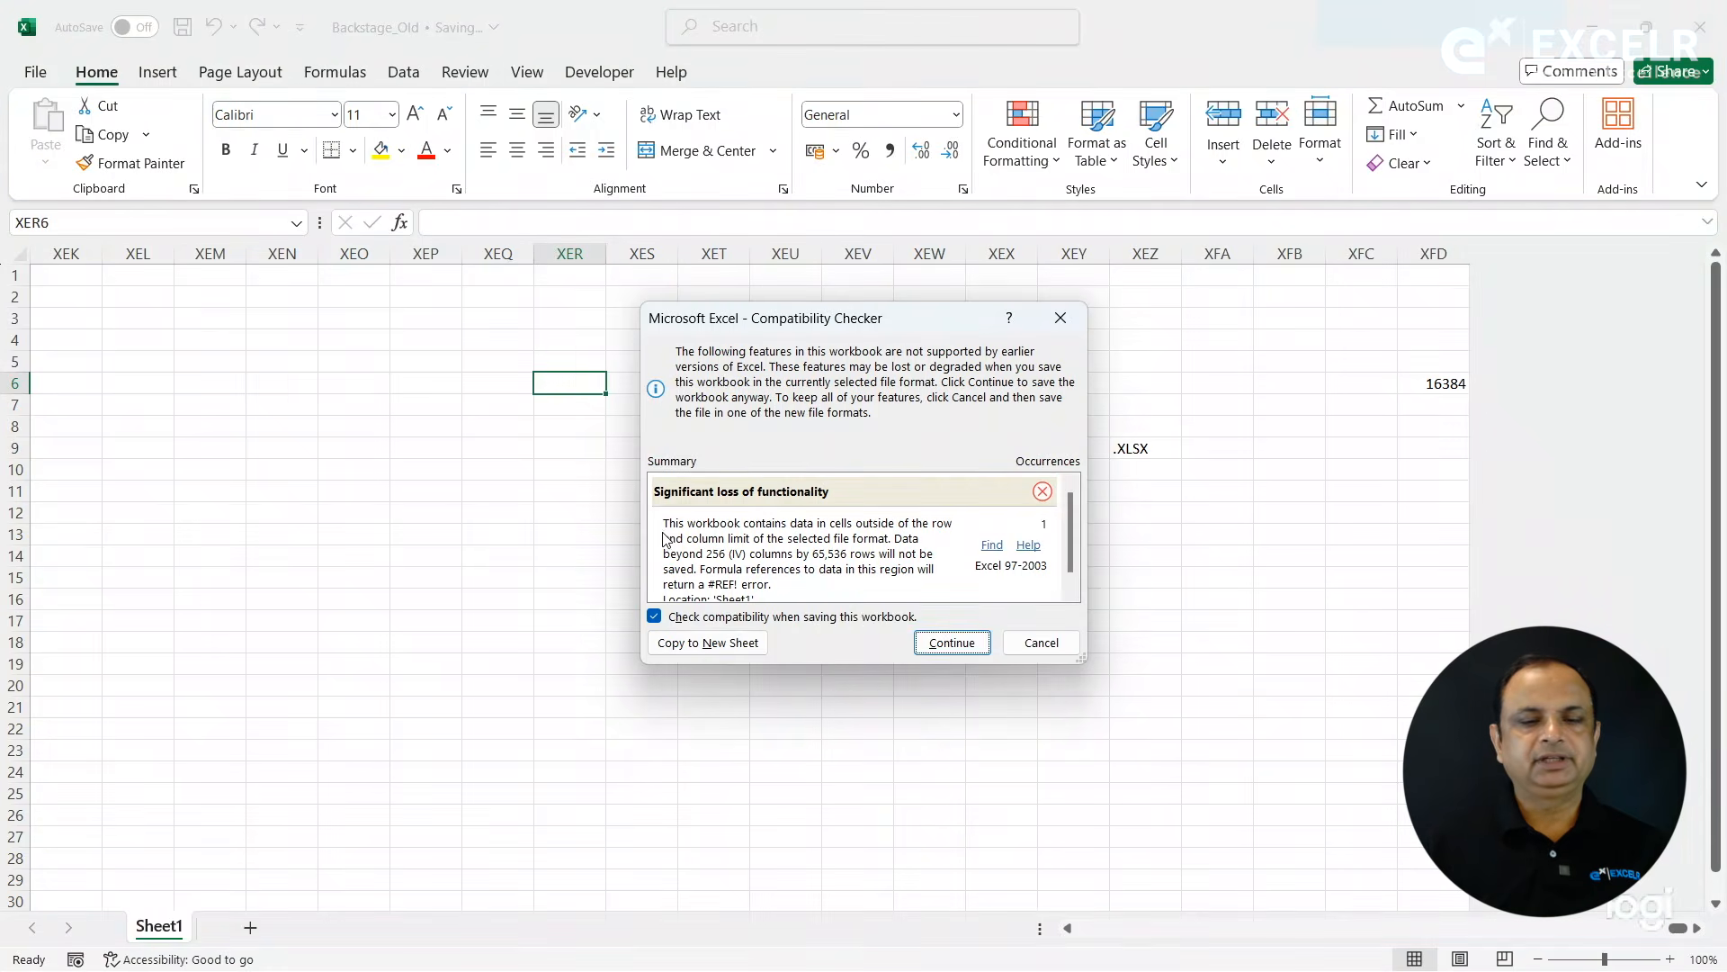
pyautogui.click(927, 643)
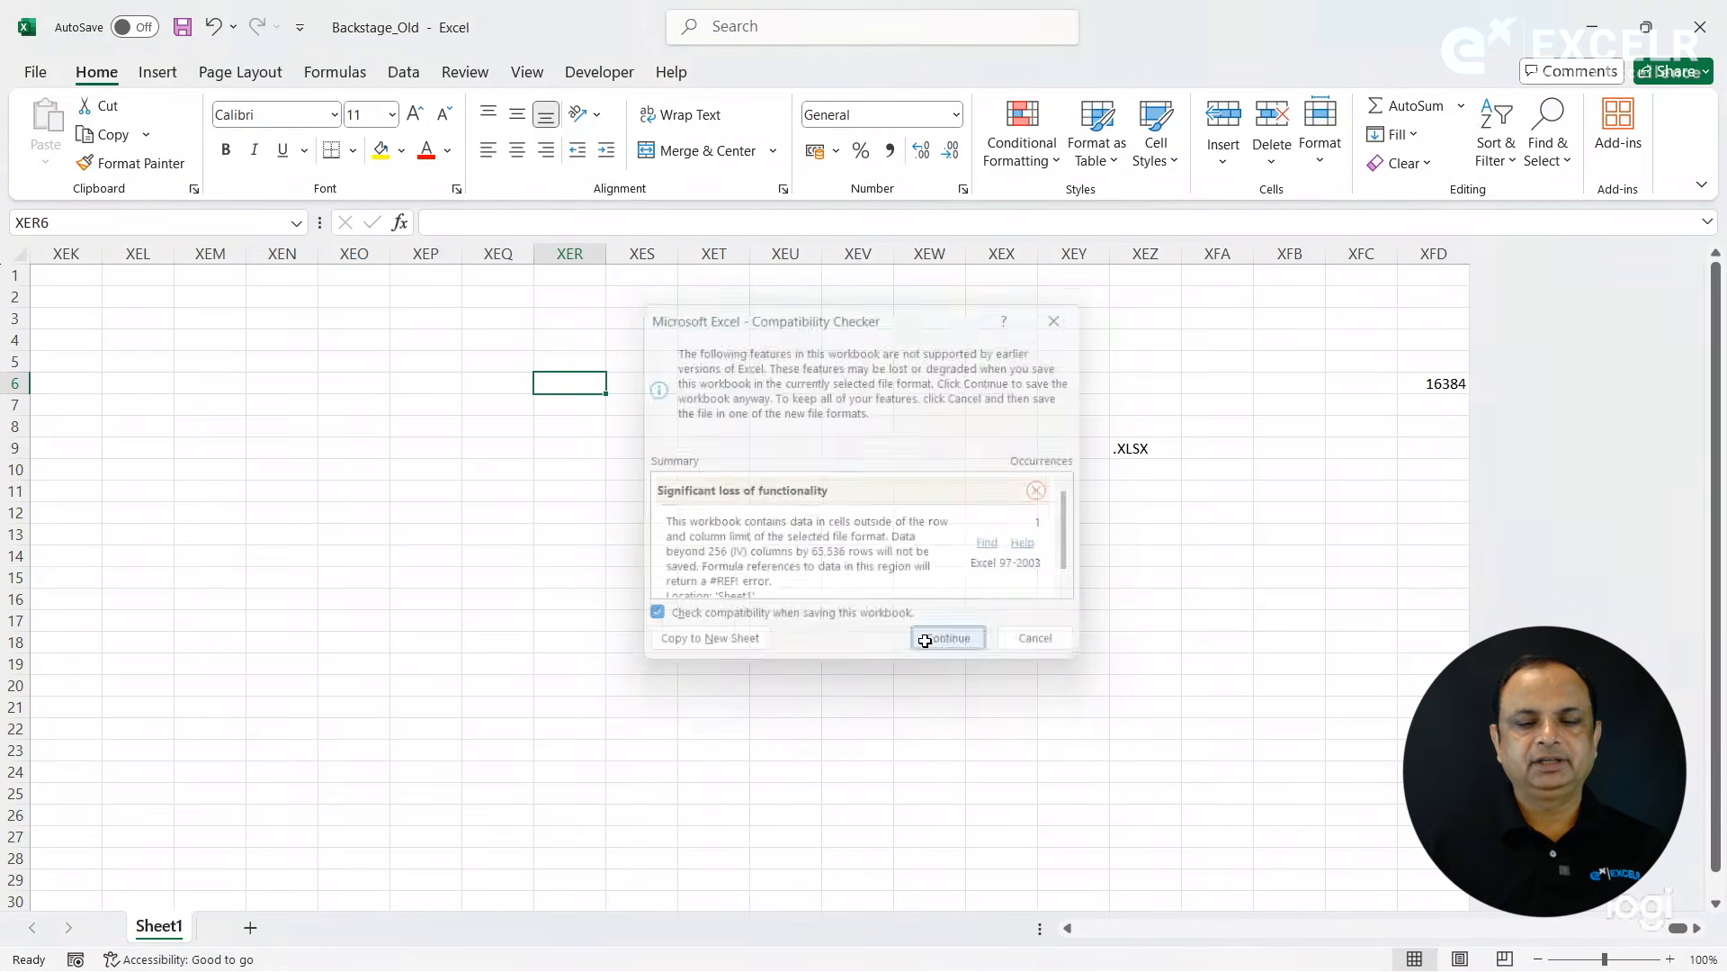
pyautogui.click(702, 534)
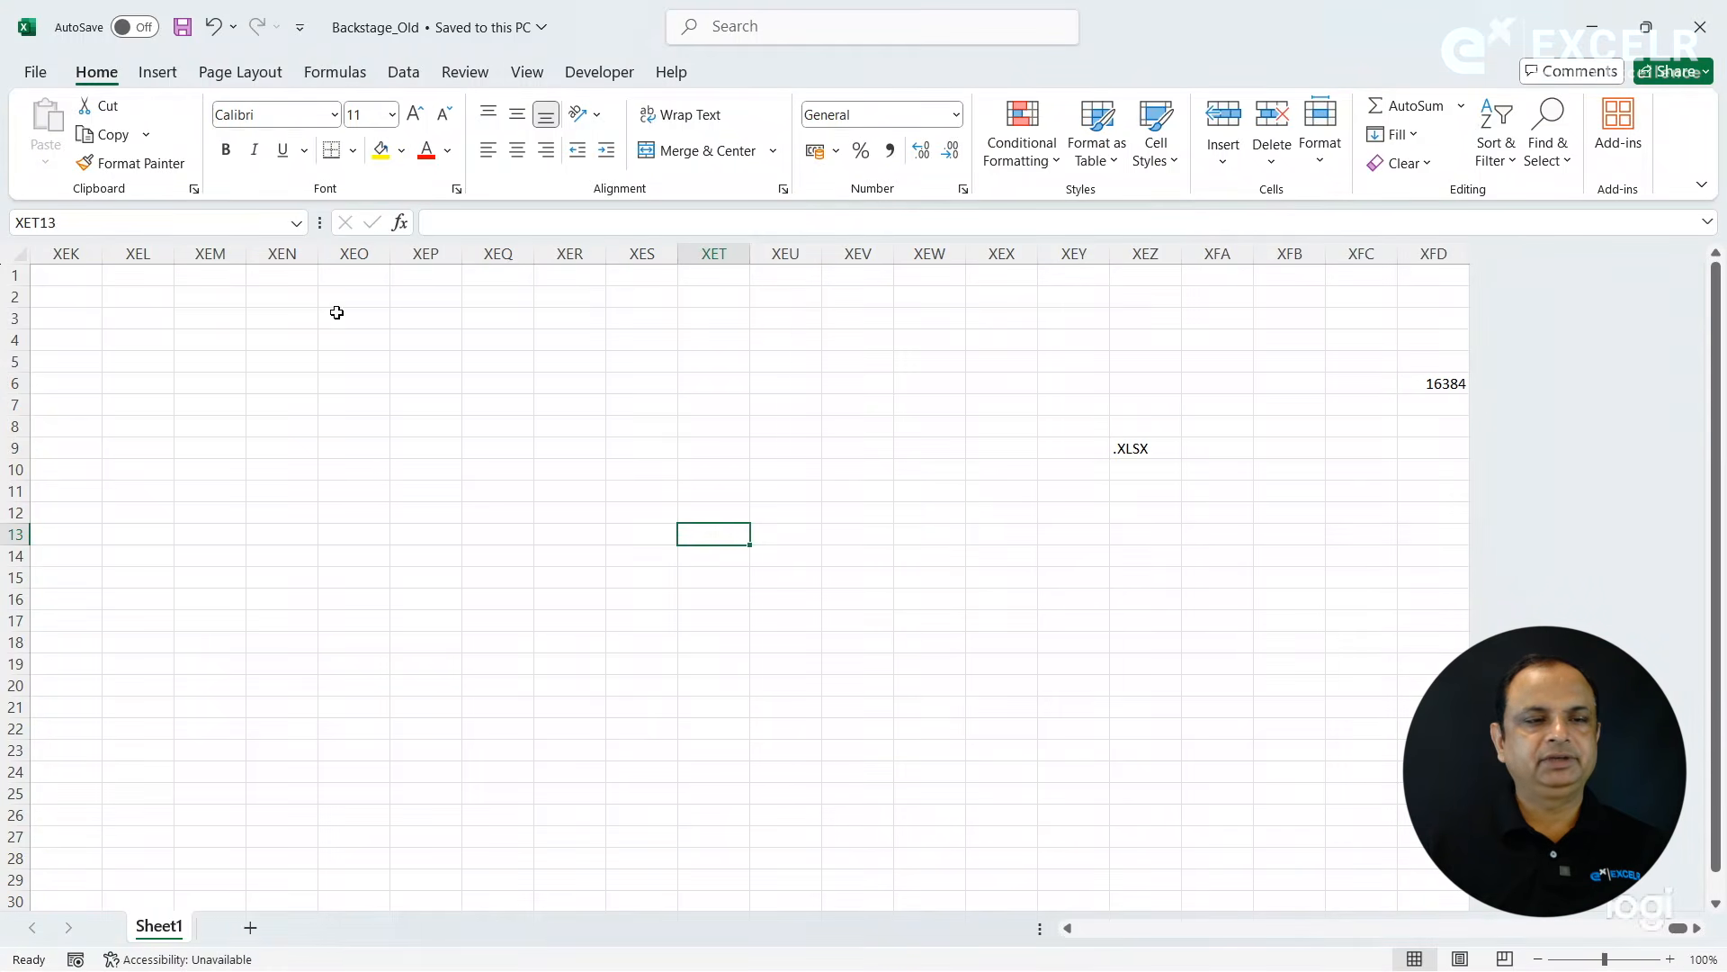
# - Save Backstage_Old again from the File page and continue past the compatibility check
pyautogui.click(38, 73)
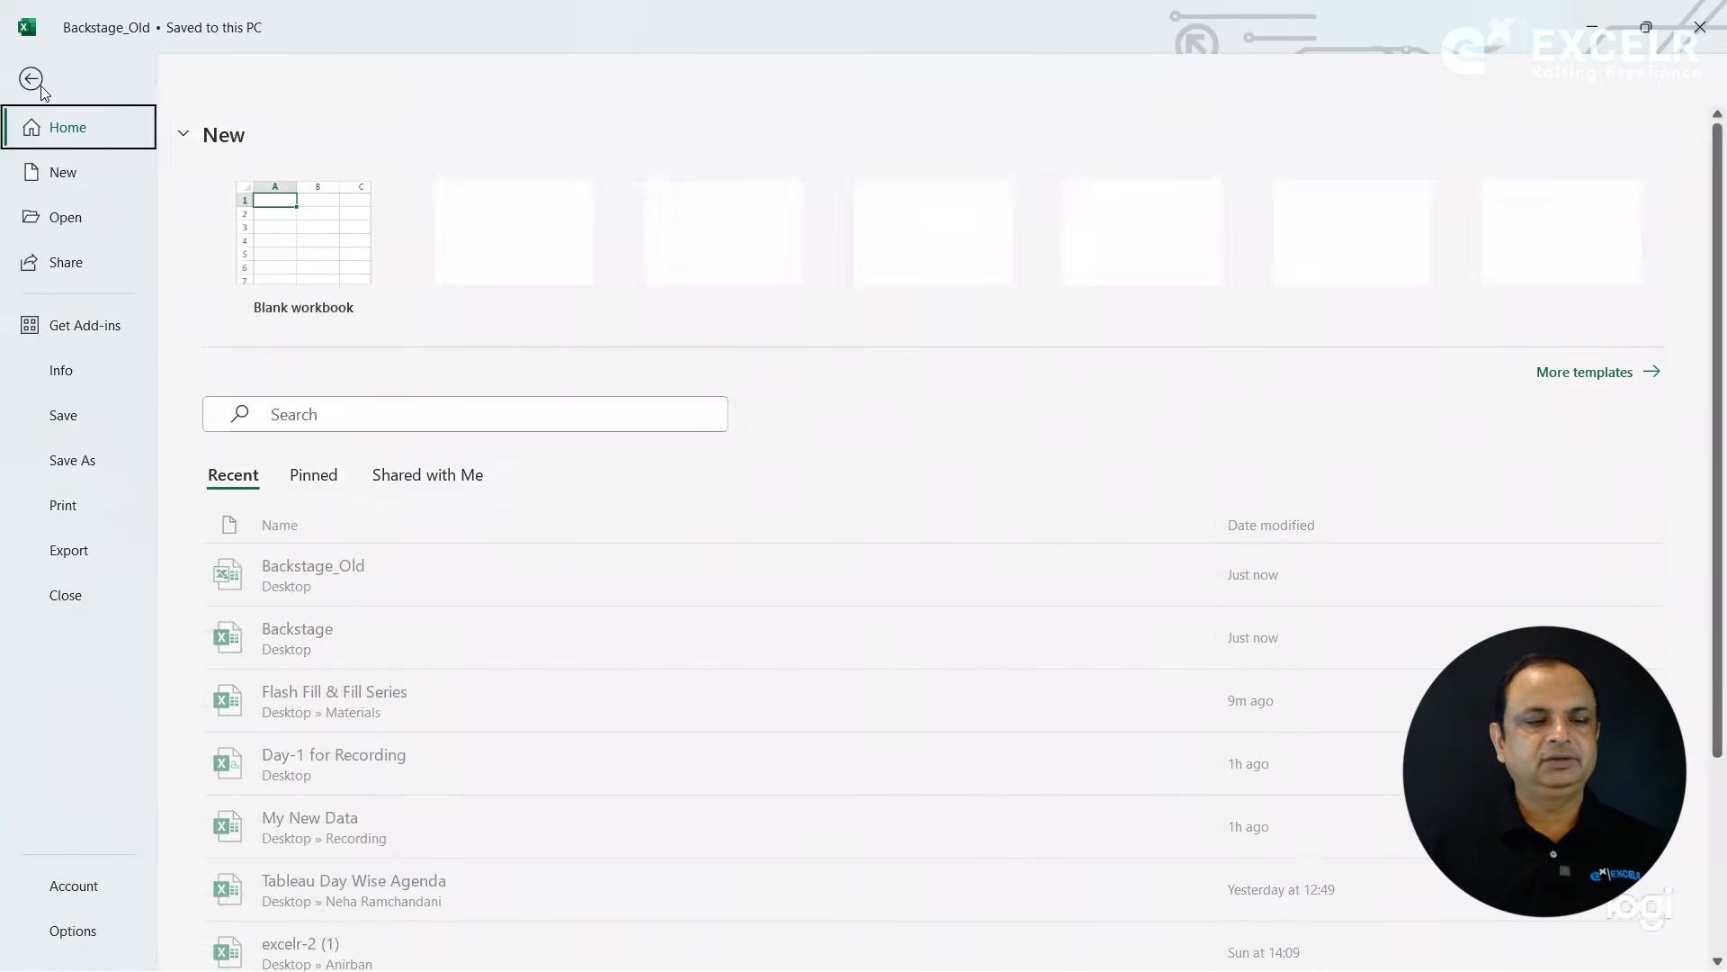
pyautogui.click(68, 414)
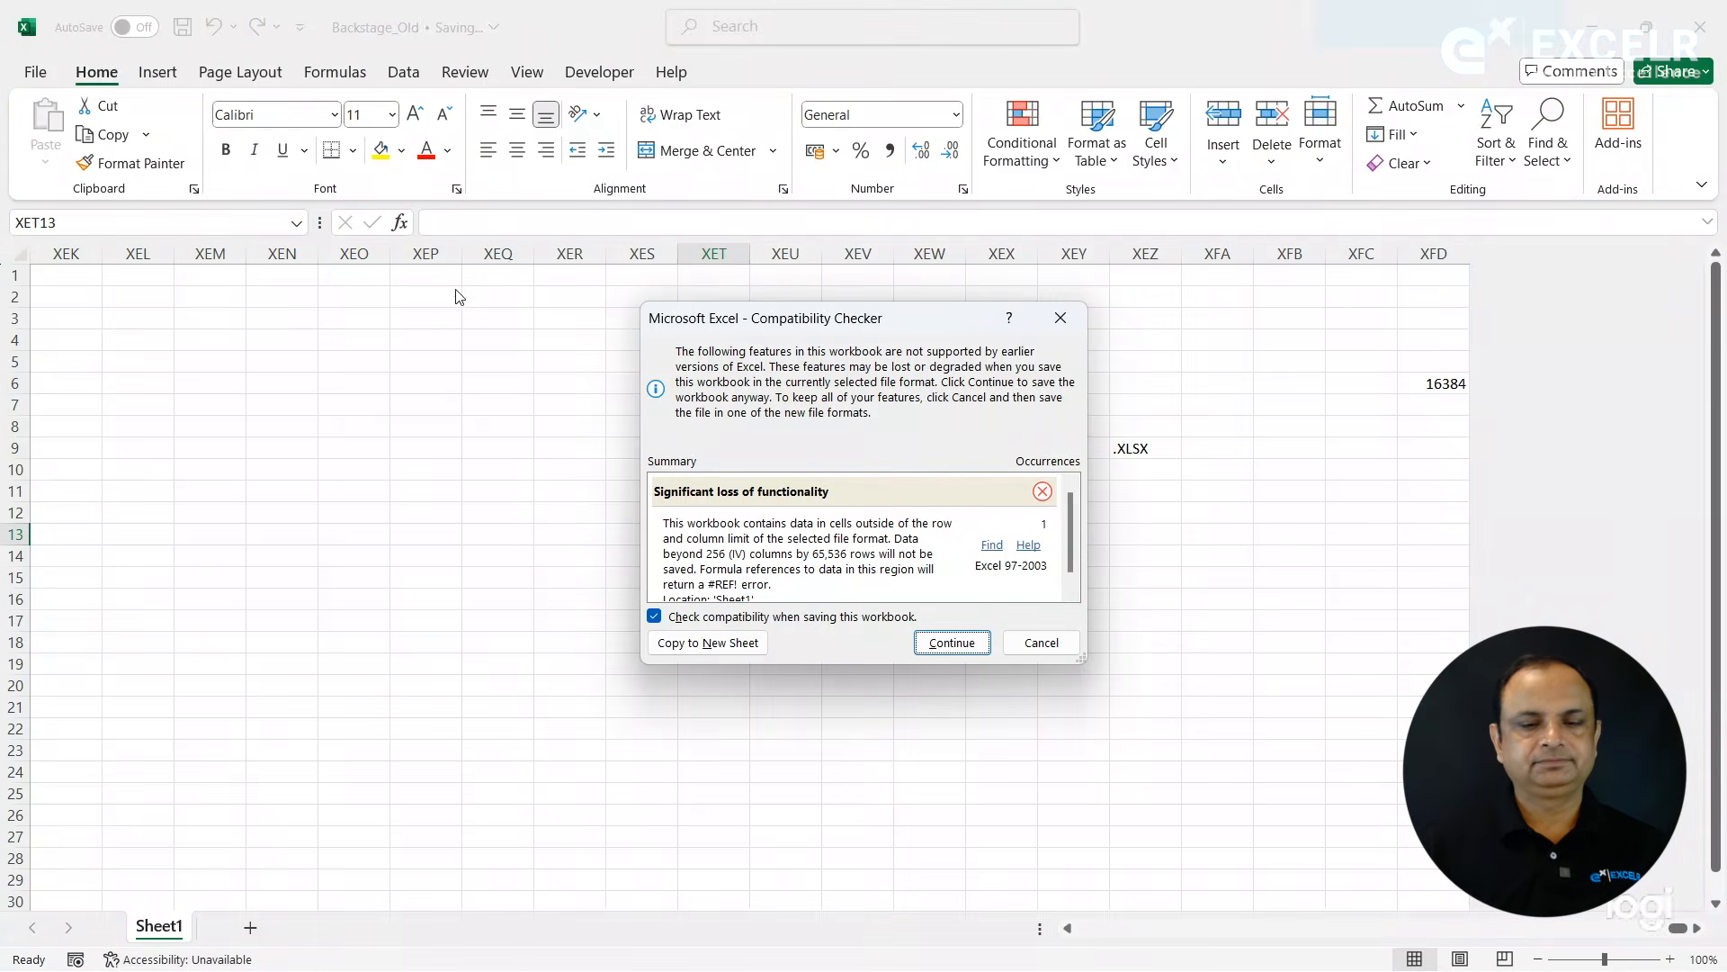
pyautogui.click(952, 642)
# - Clear the contents of columns XEZ to XFD and save the workbook
pyautogui.moveTo(1138, 254); pyautogui.dragTo(1476, 313)
pyautogui.press('Delete')
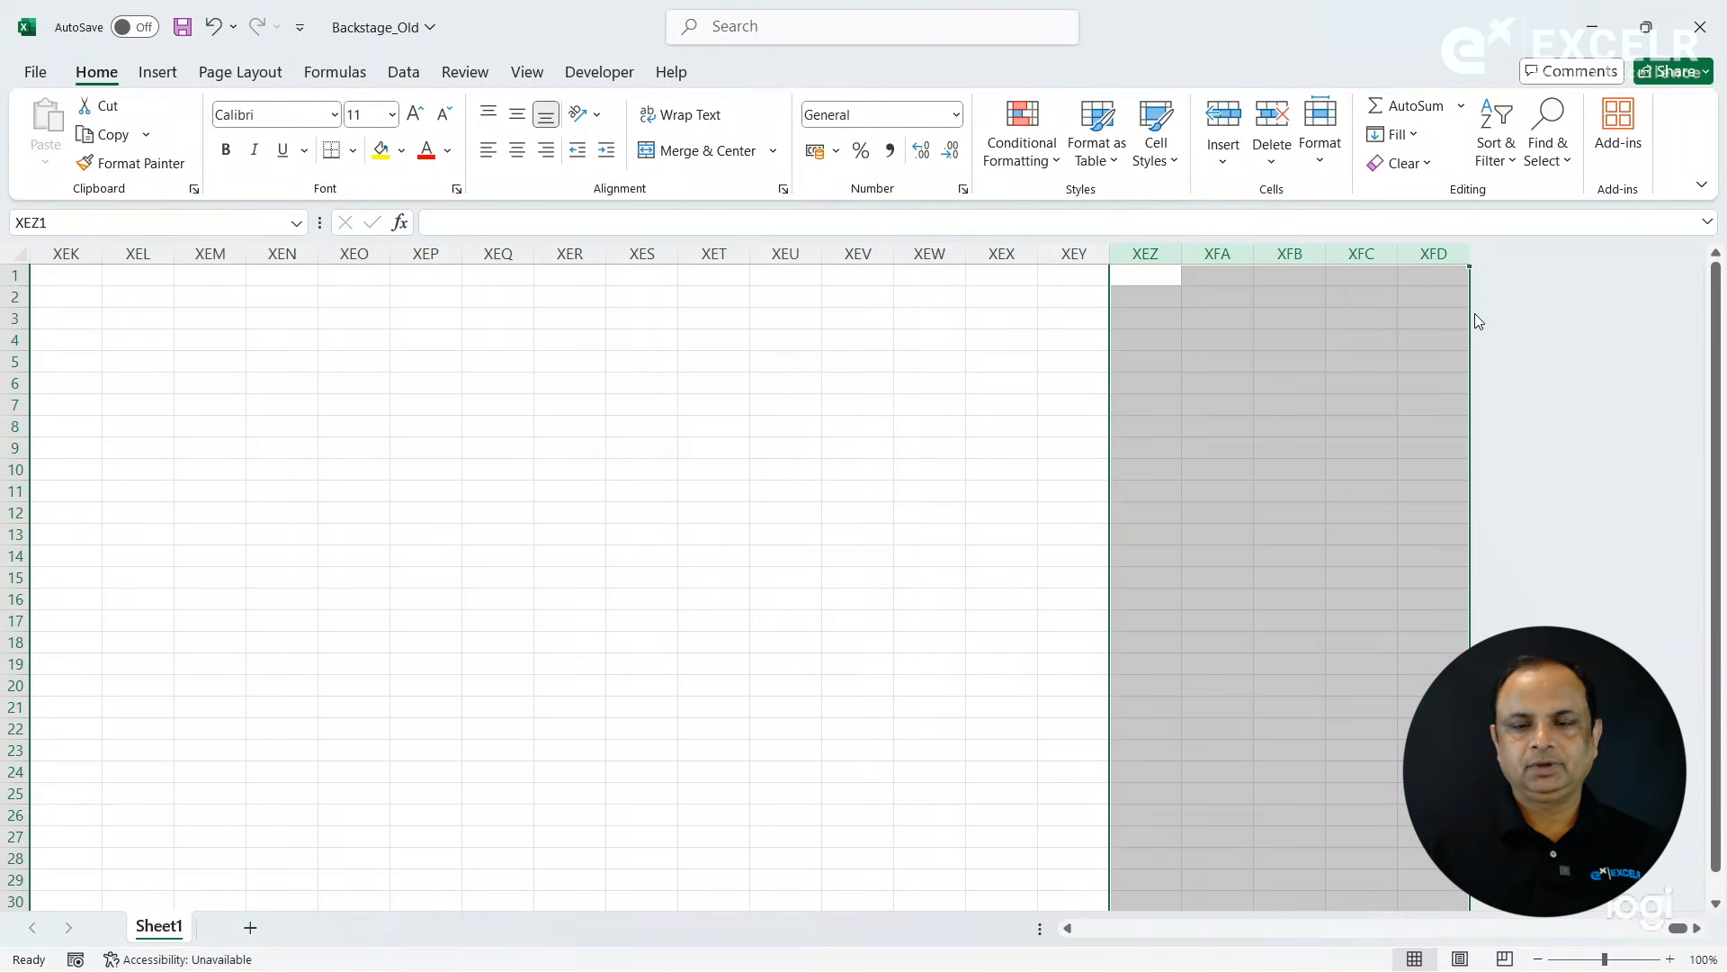
pyautogui.click(1060, 366)
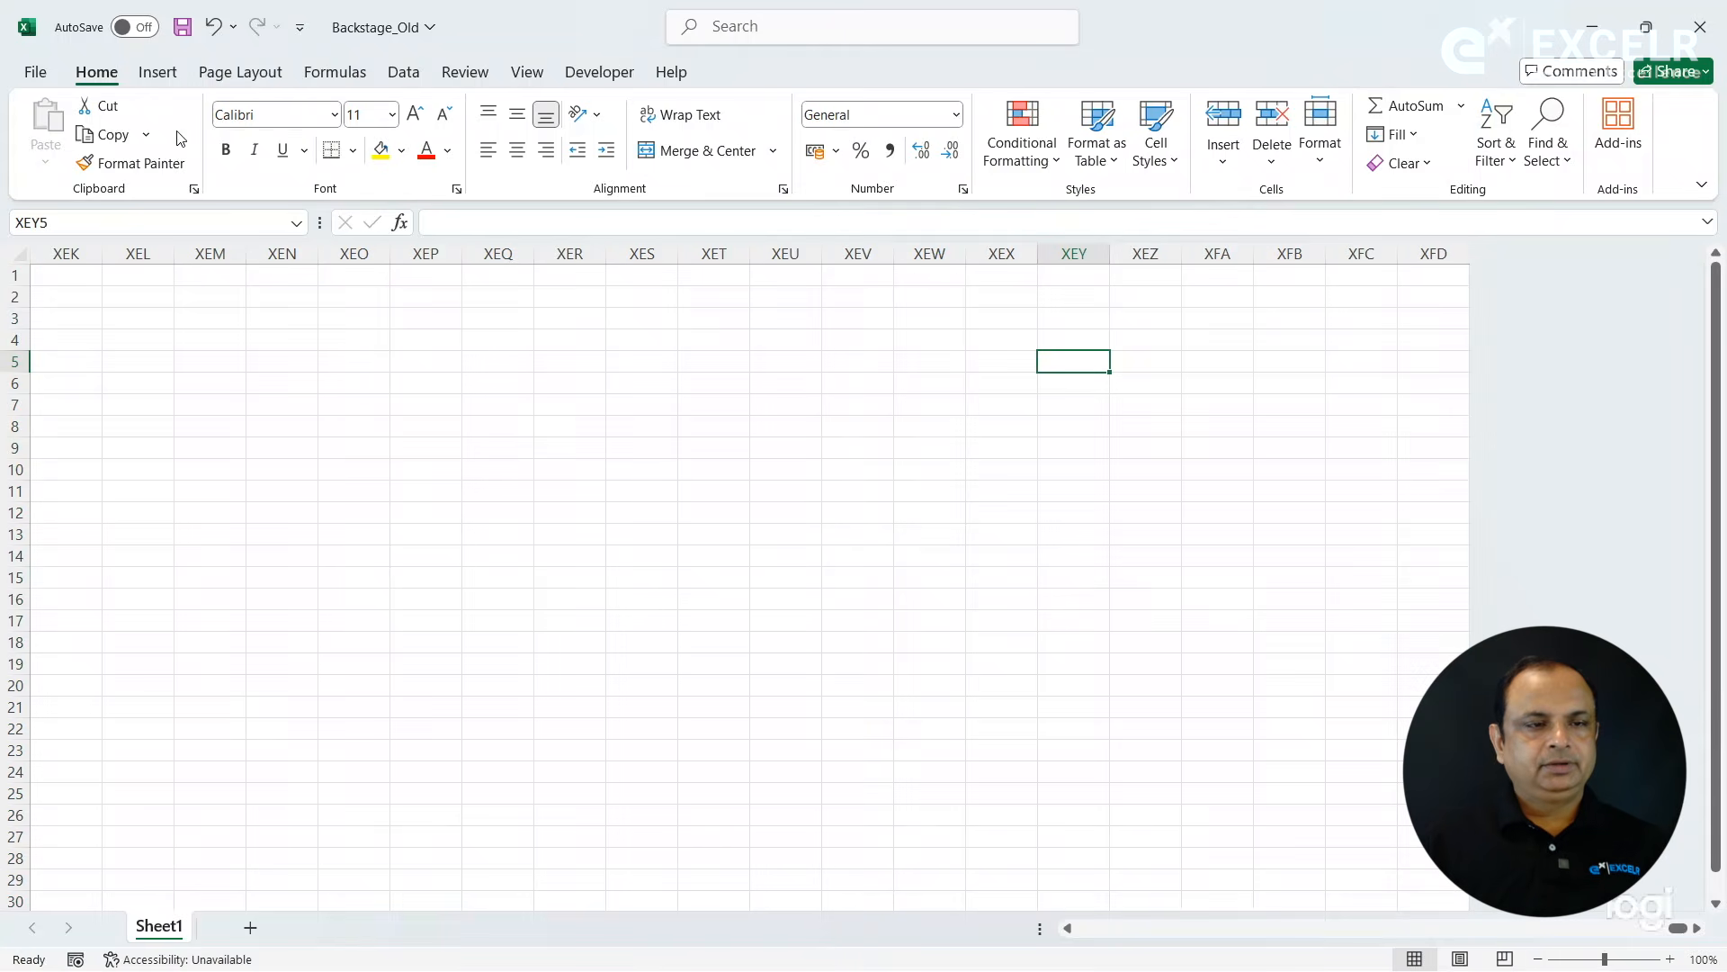
pyautogui.click(183, 36)
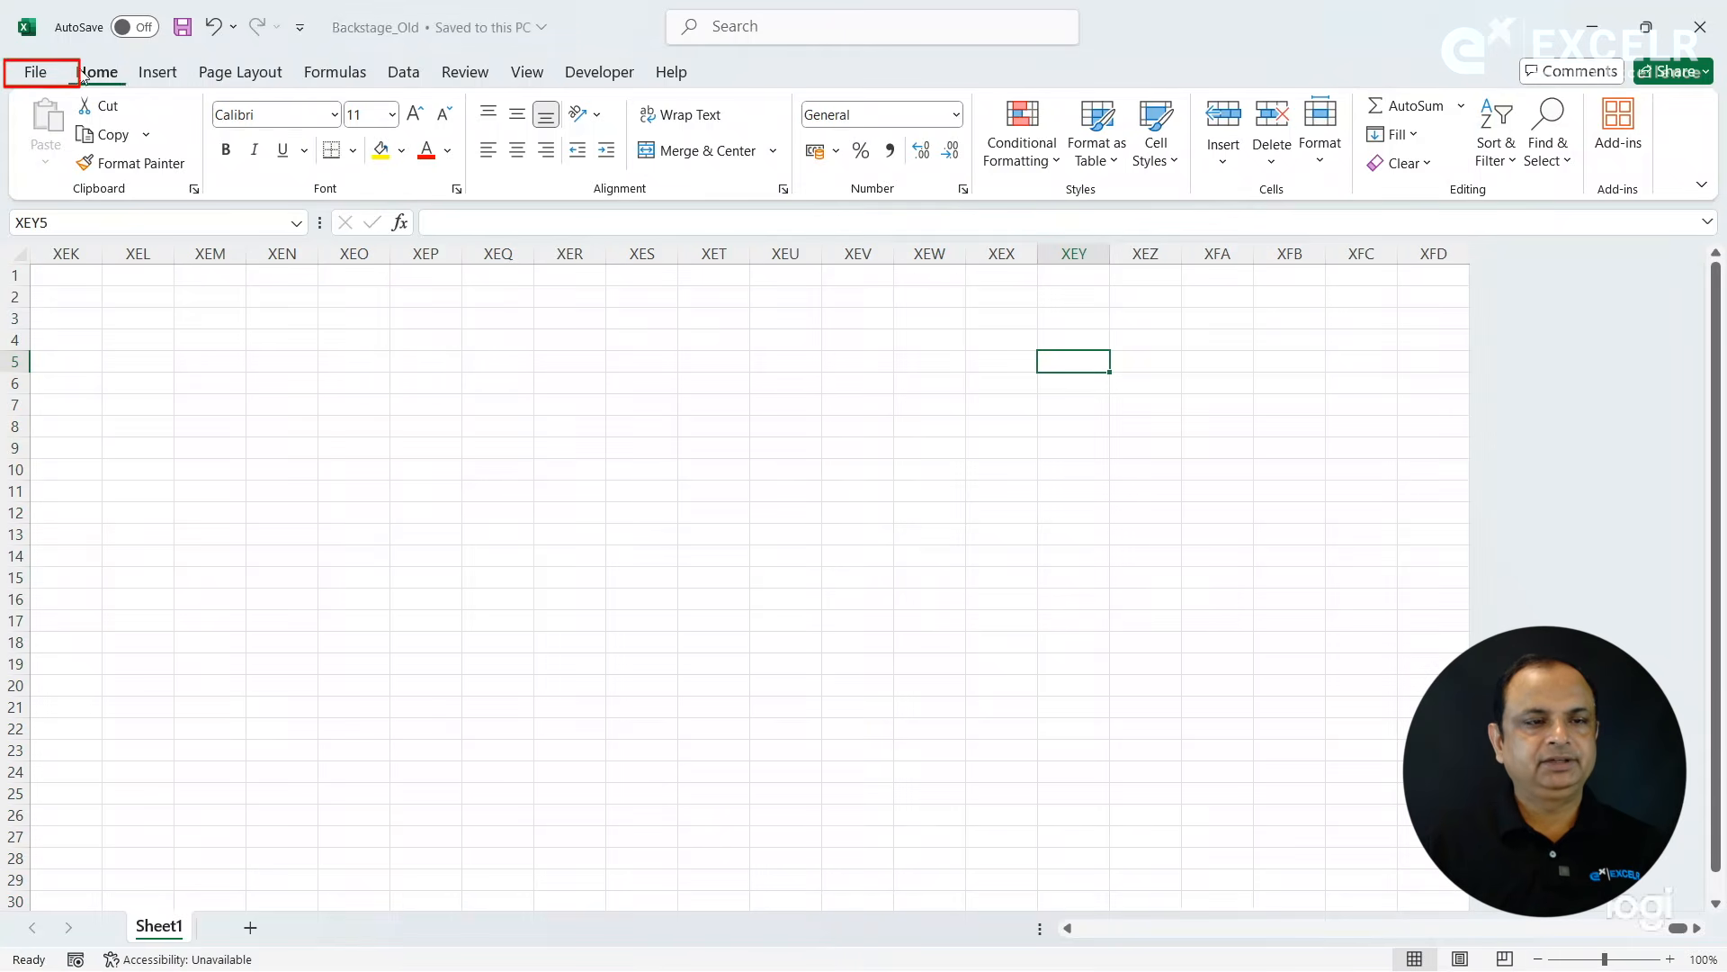
# - Close the Backstage_Old workbook and reopen it from the recent files
pyautogui.click(30, 79)
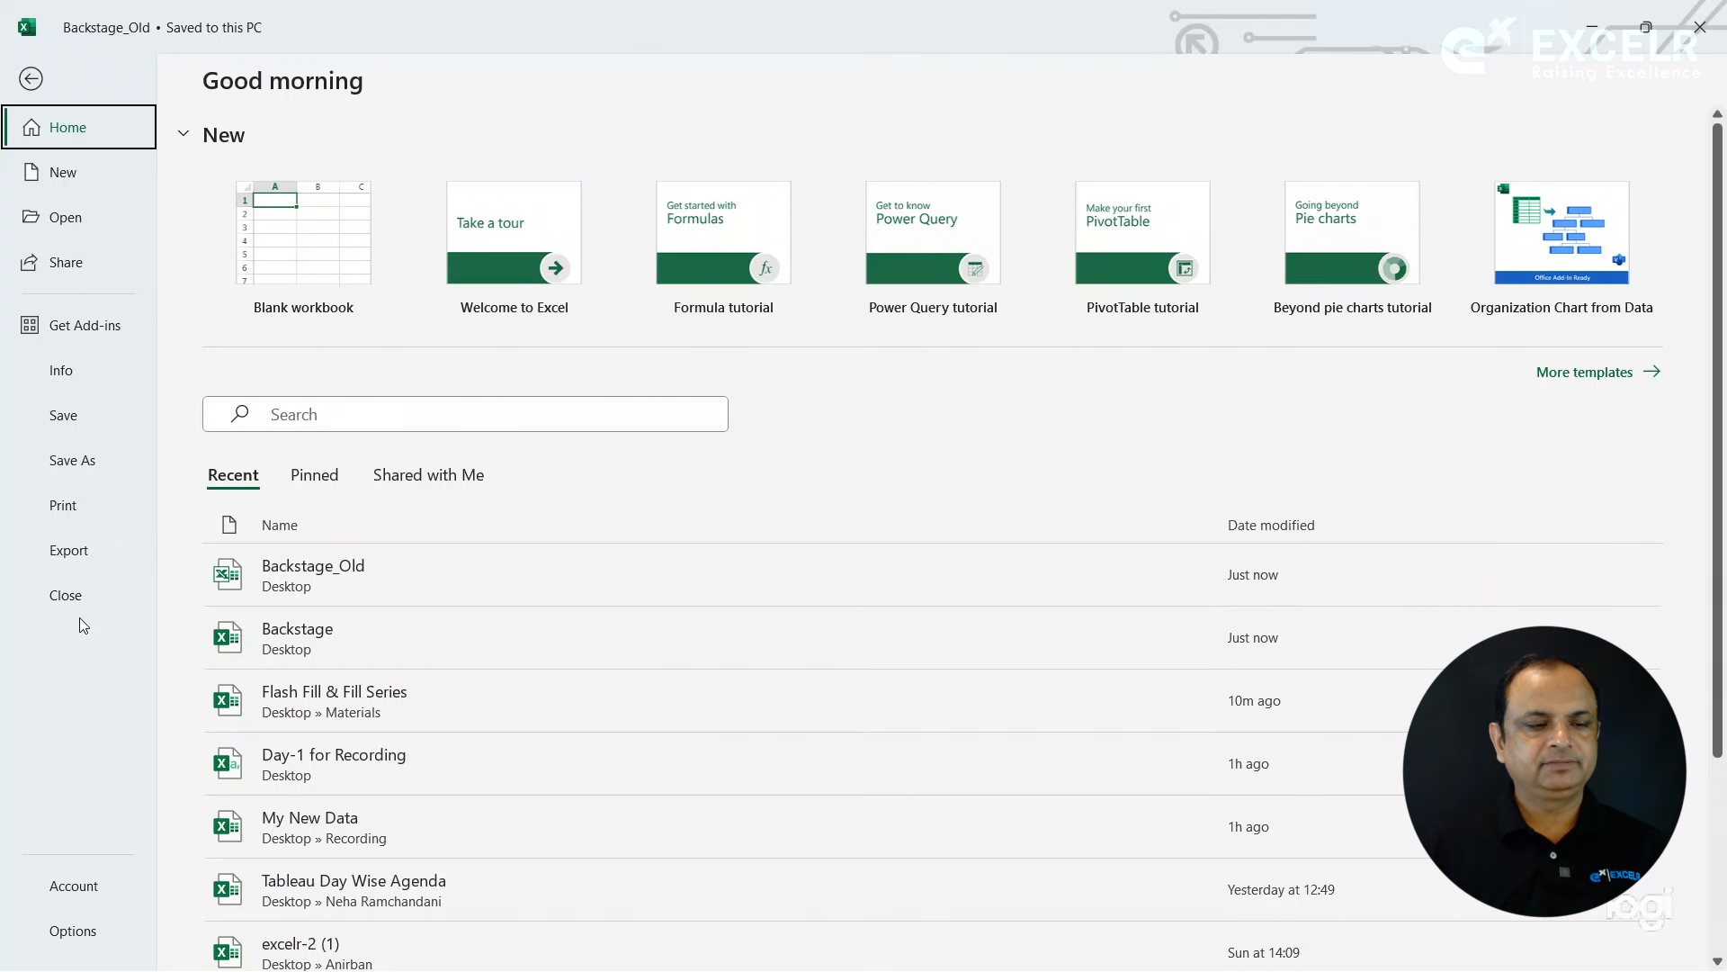
pyautogui.click(105, 565)
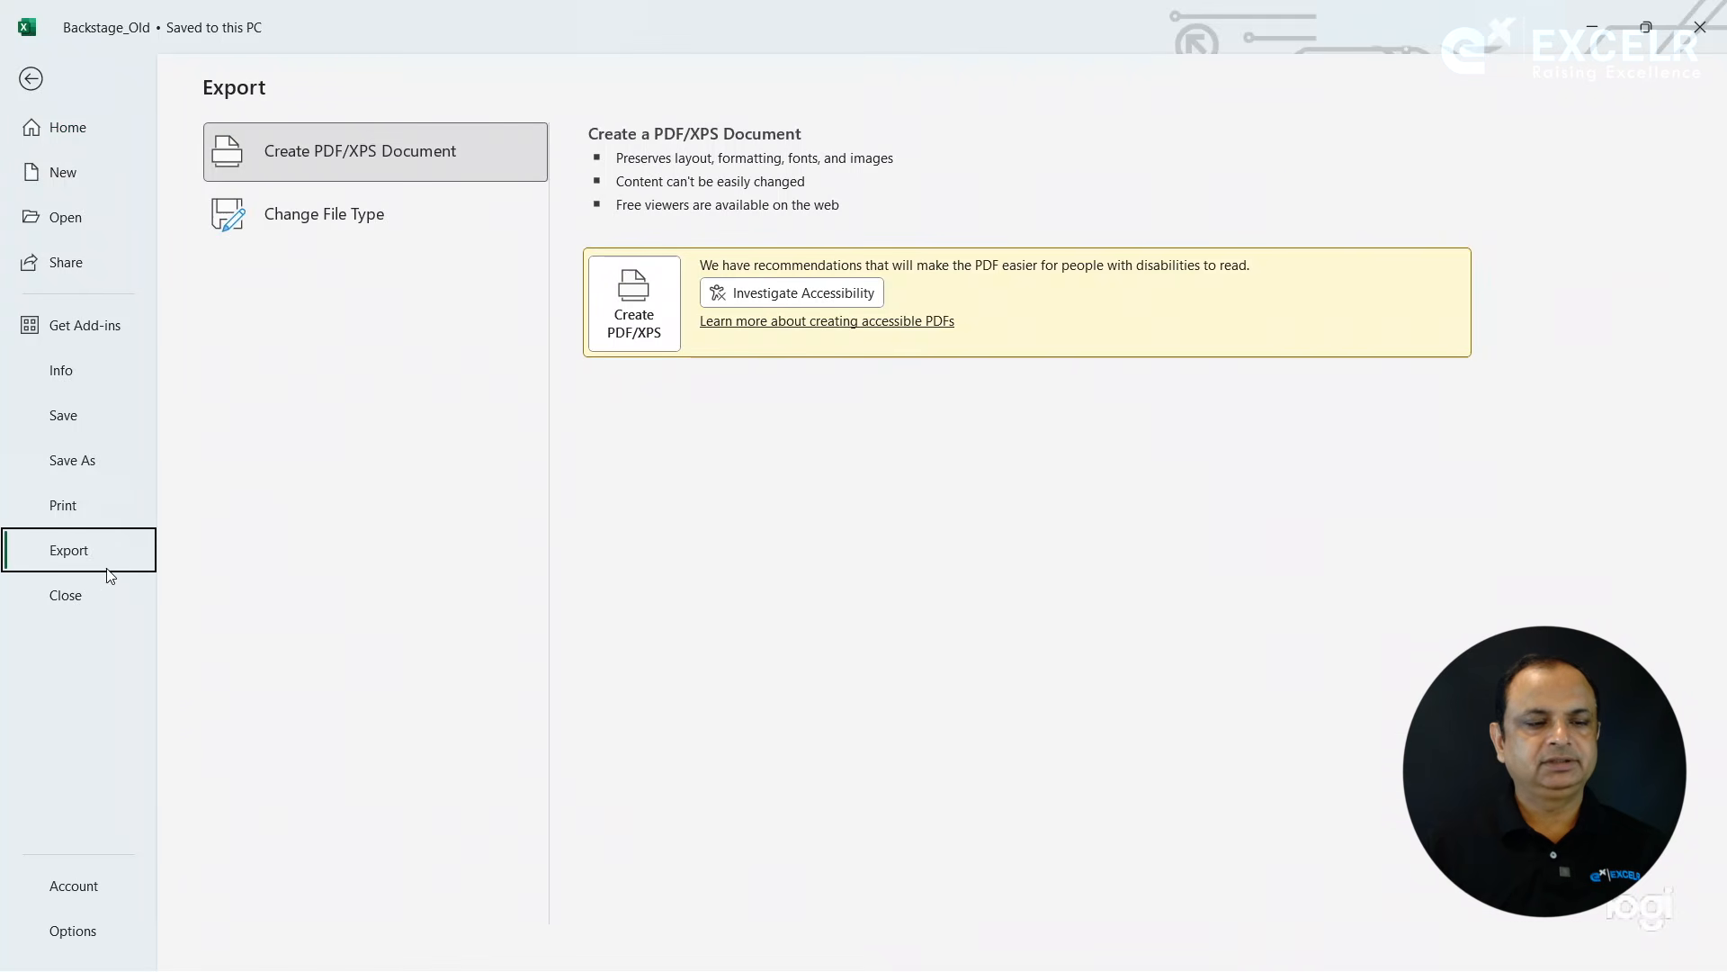
pyautogui.click(80, 596)
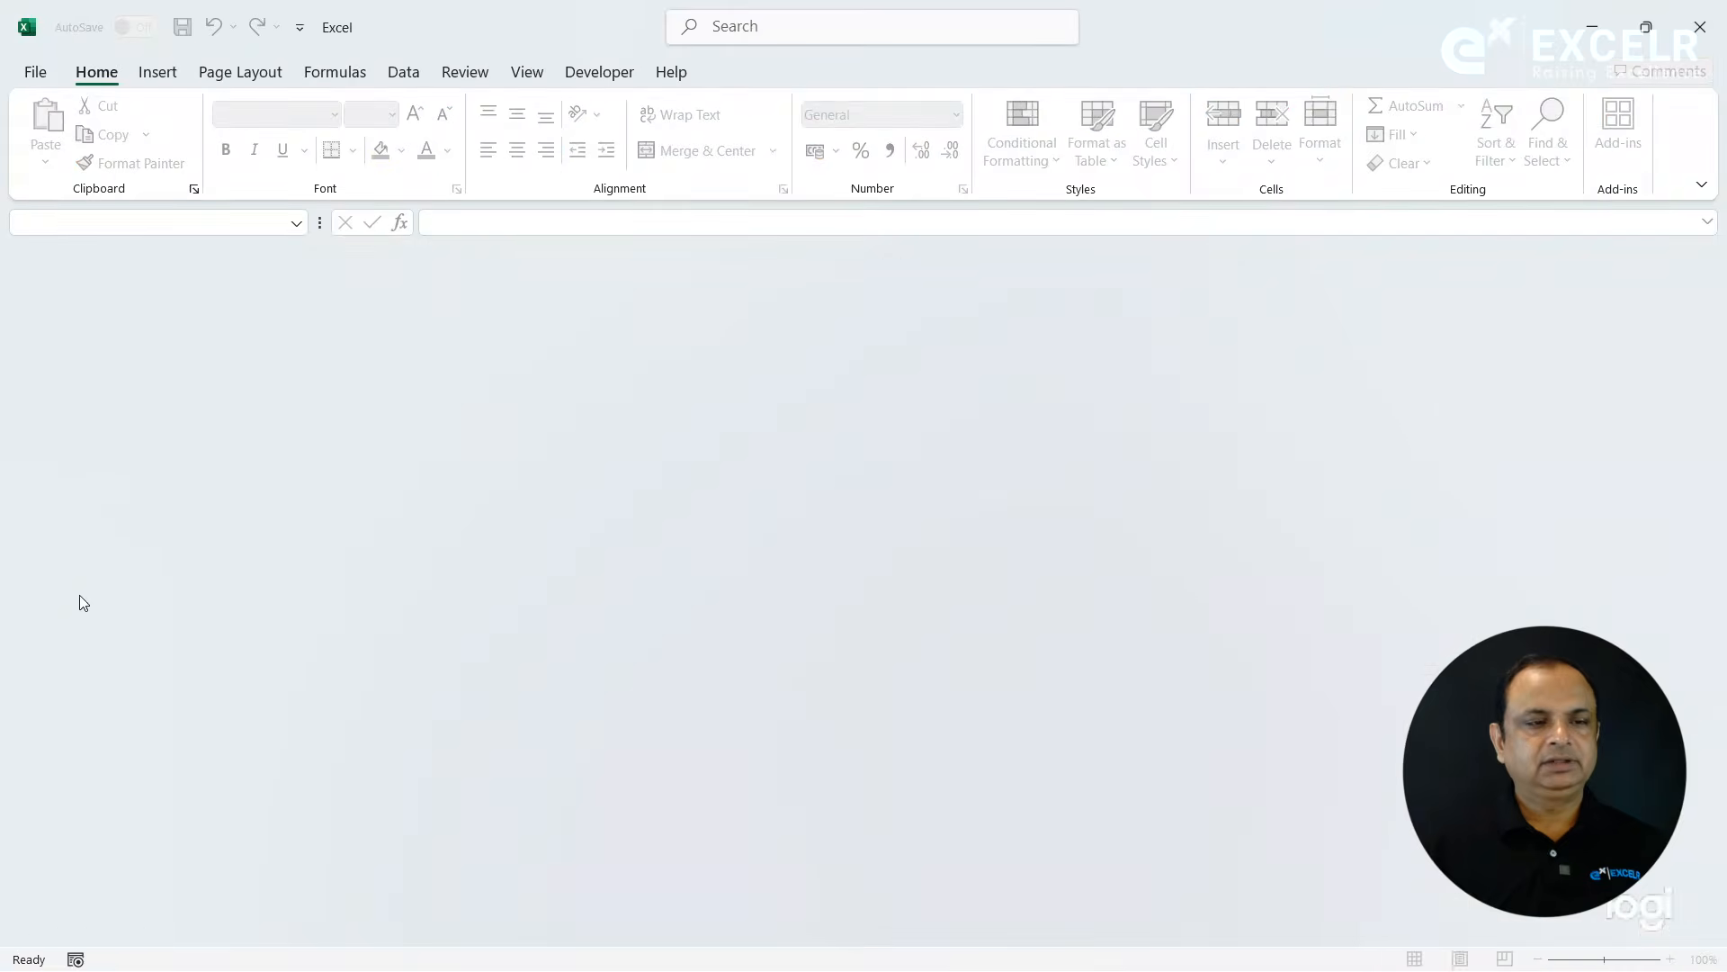
pyautogui.click(33, 73)
pyautogui.click(295, 583)
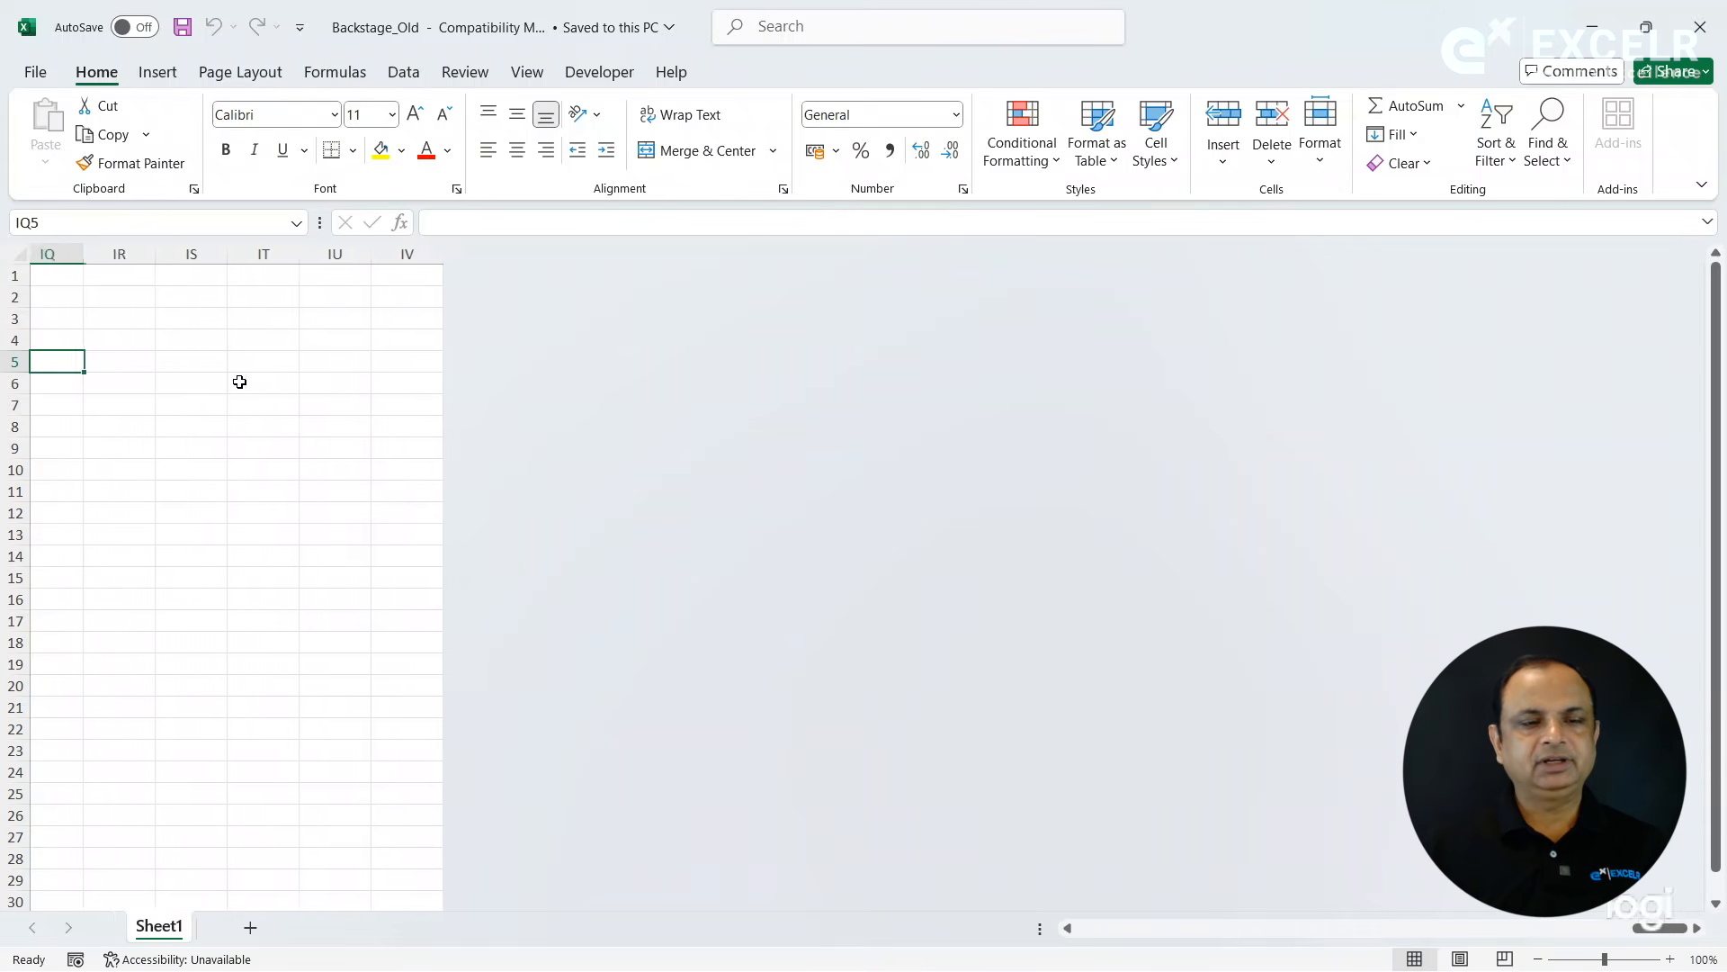
# - Examine the sheet's last column and last row to find the grid limits of the Excel 97-2003 workbook
pyautogui.click(506, 378)
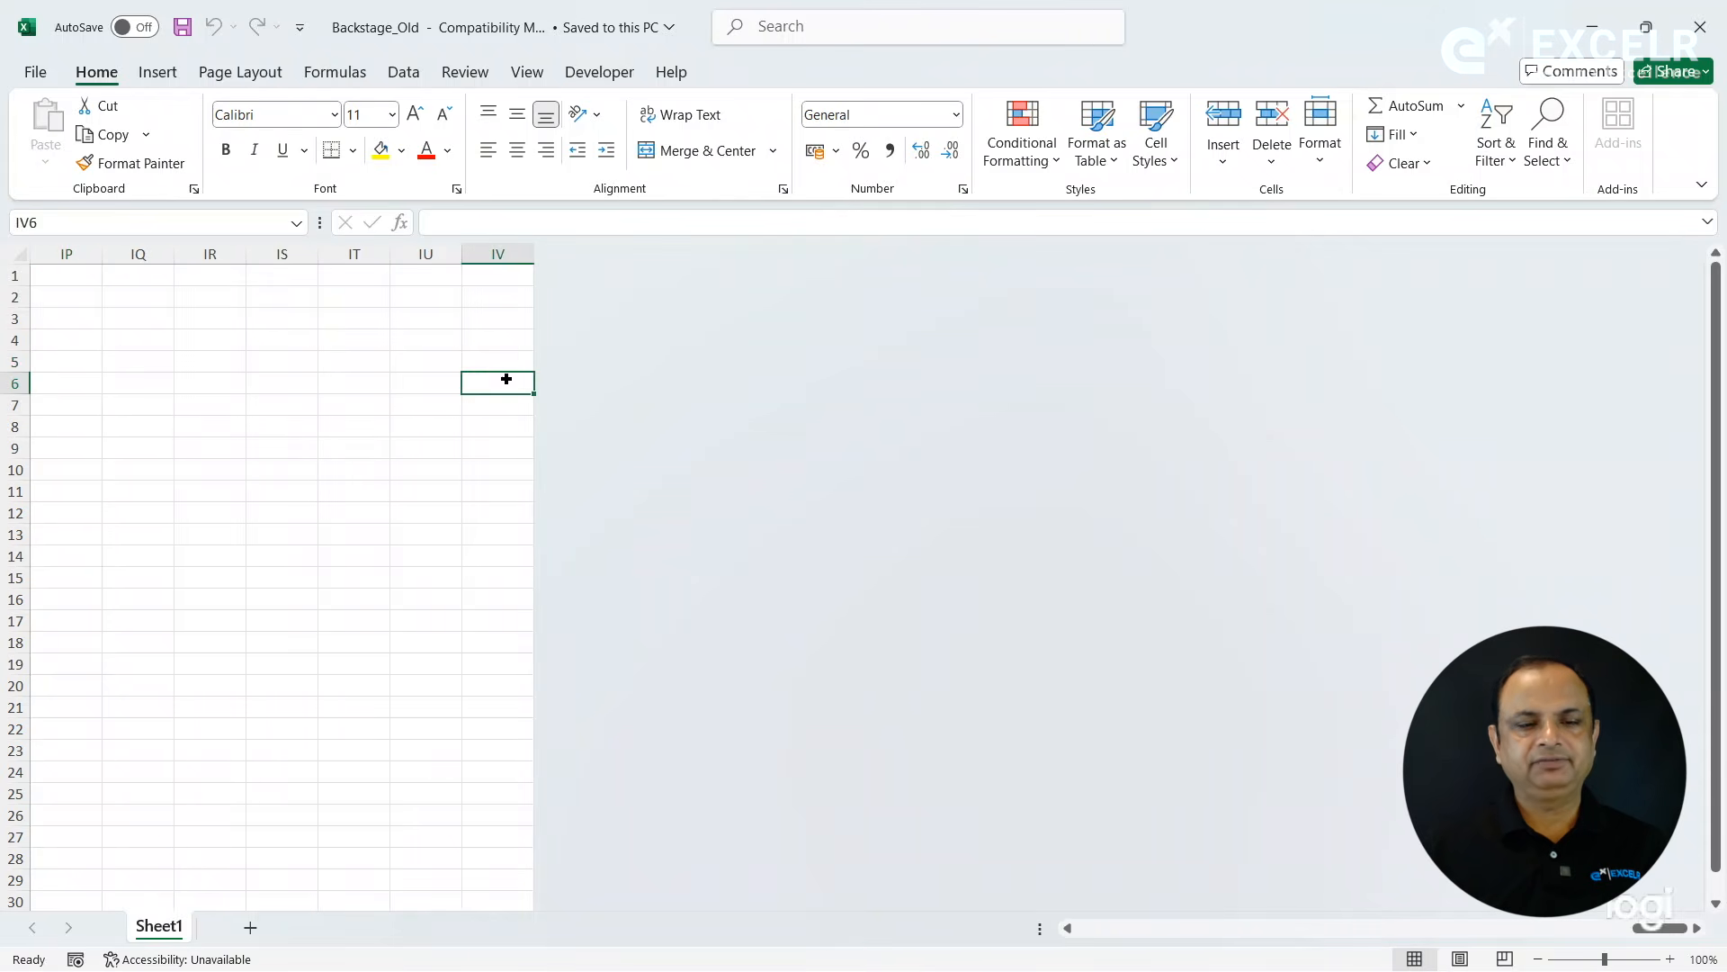
pyautogui.press('Home')
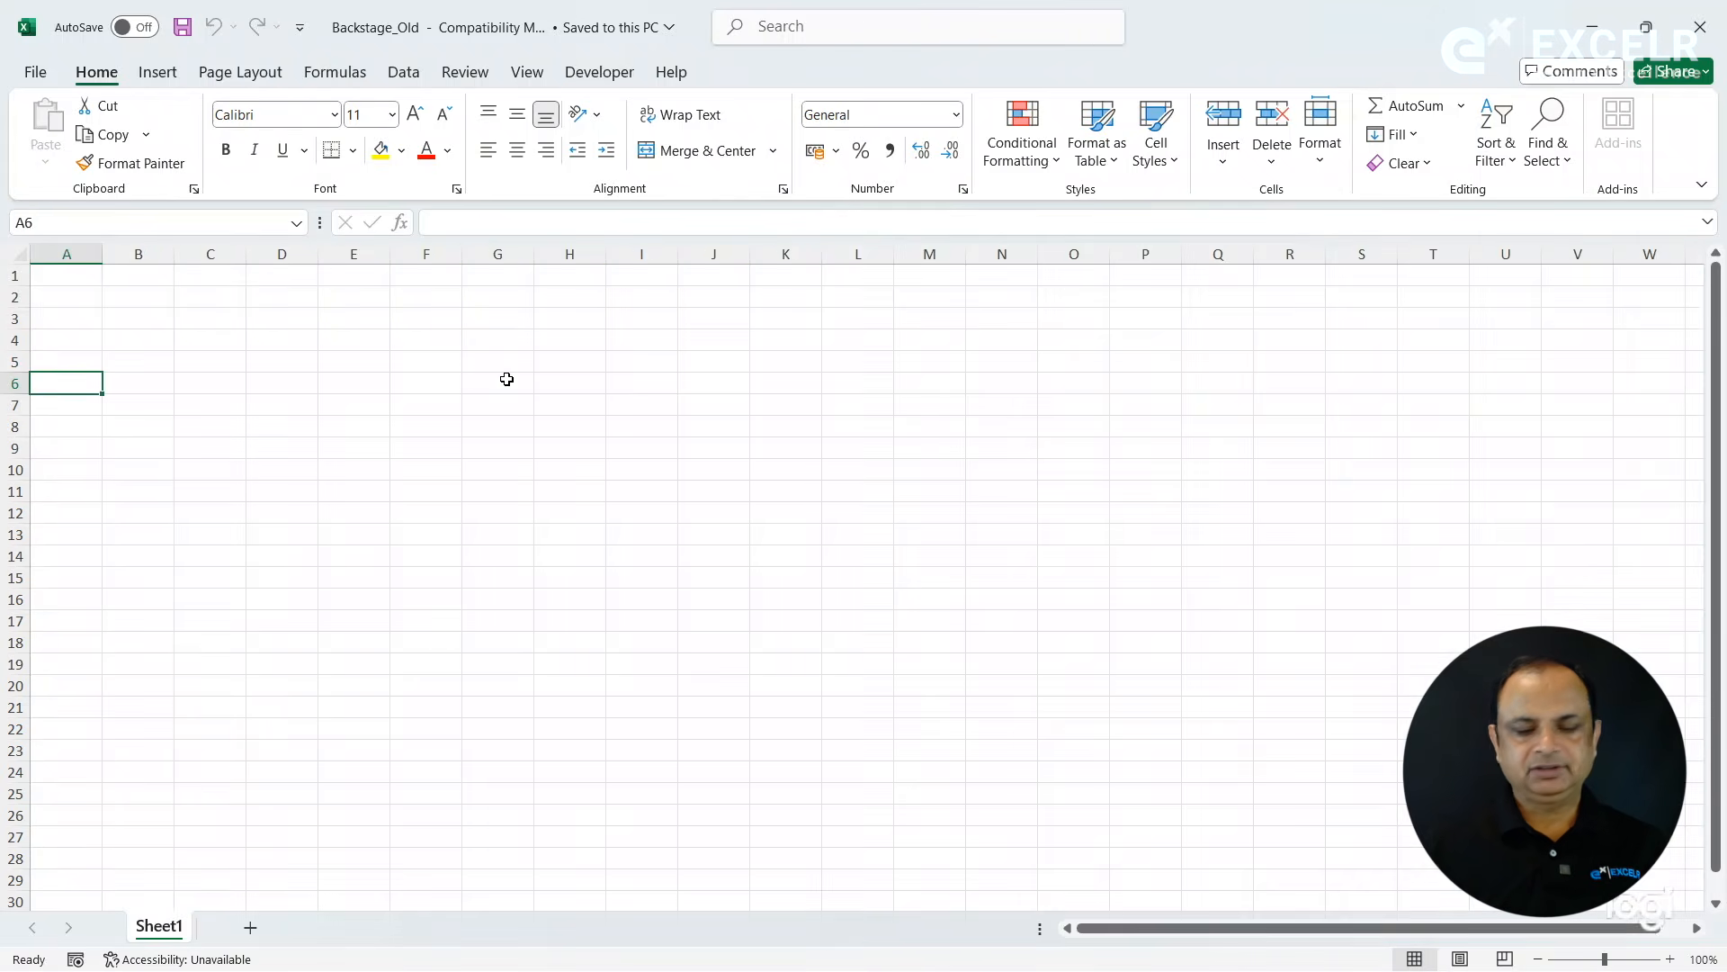
pyautogui.hotkey('ctrl', 'Down')
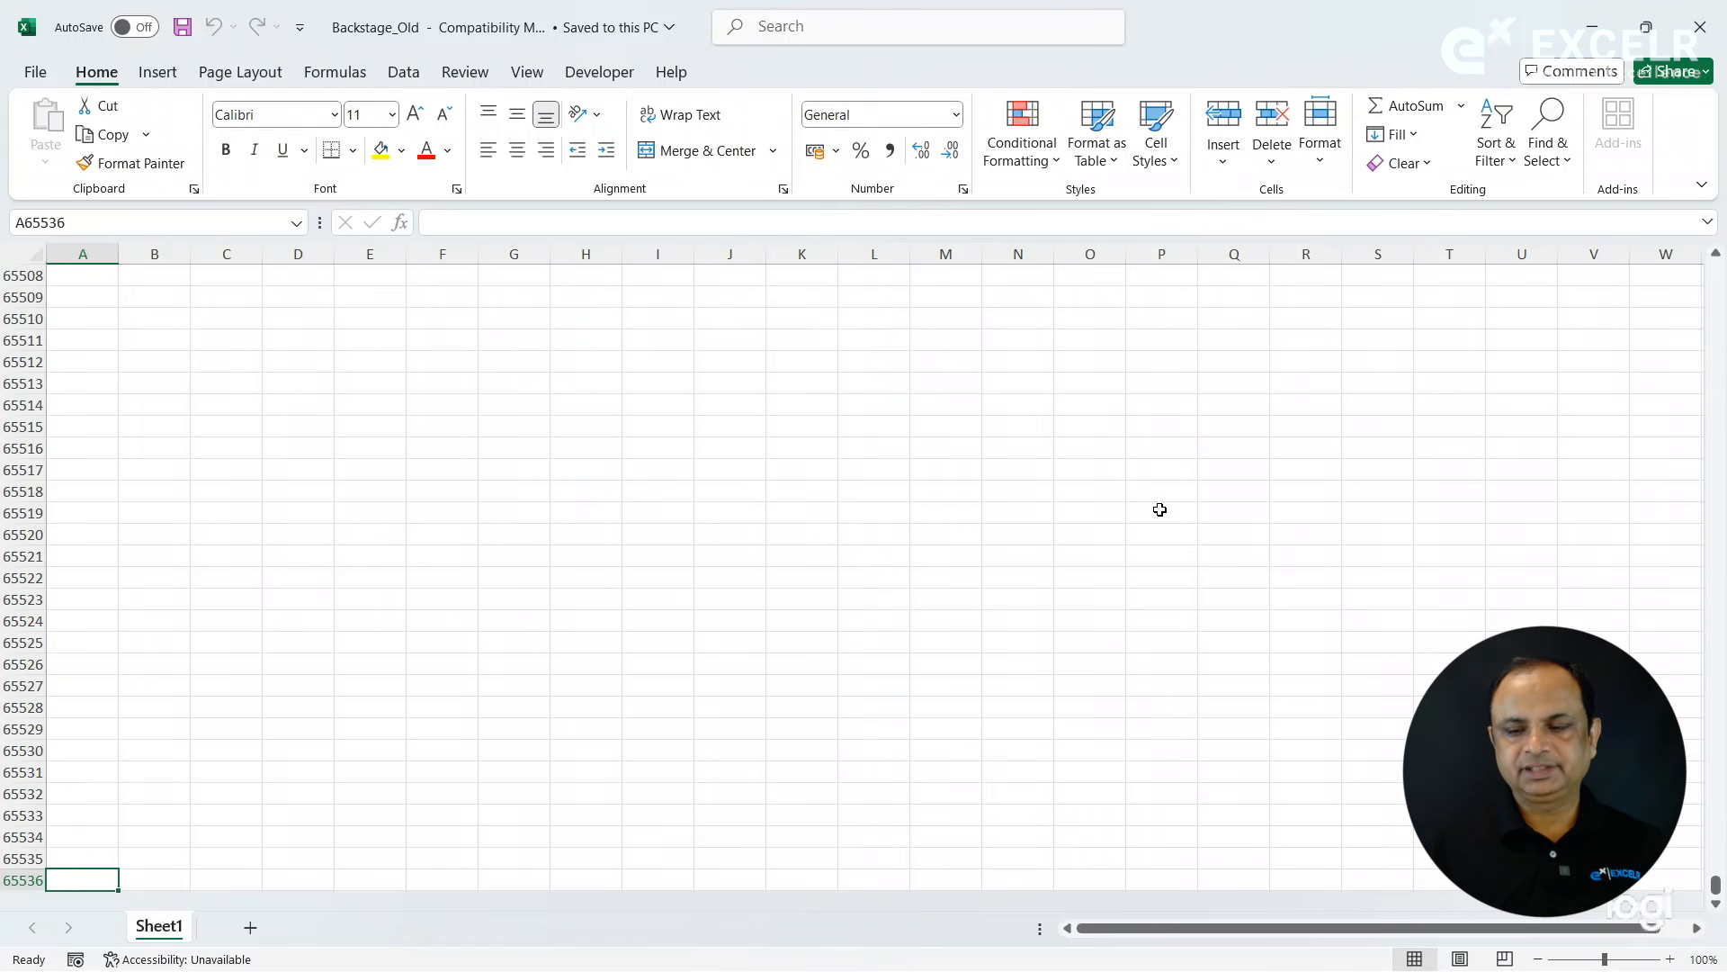
pyautogui.click(1716, 904)
pyautogui.click(1717, 906)
pyautogui.click(1718, 906)
pyautogui.click(1718, 906)
pyautogui.click(1718, 906)
pyautogui.click(1717, 906)
pyautogui.click(1718, 906)
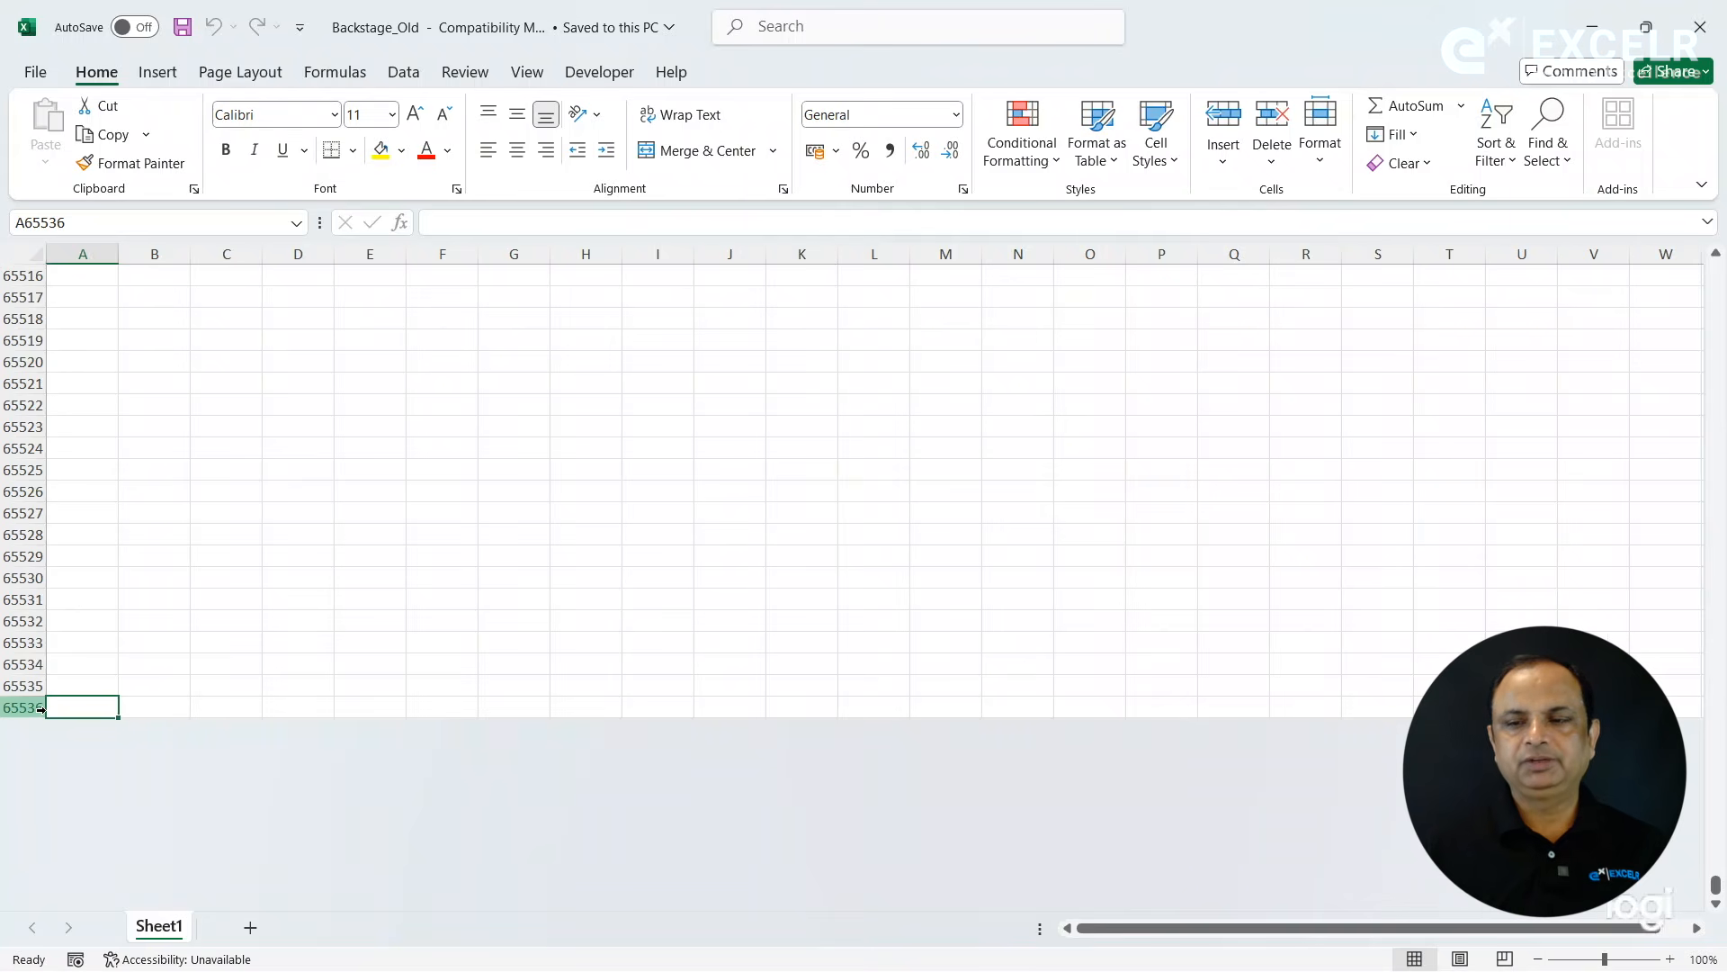
pyautogui.hotkey('ctrl', 'Right')
pyautogui.hotkey('ctrl', 'Up')
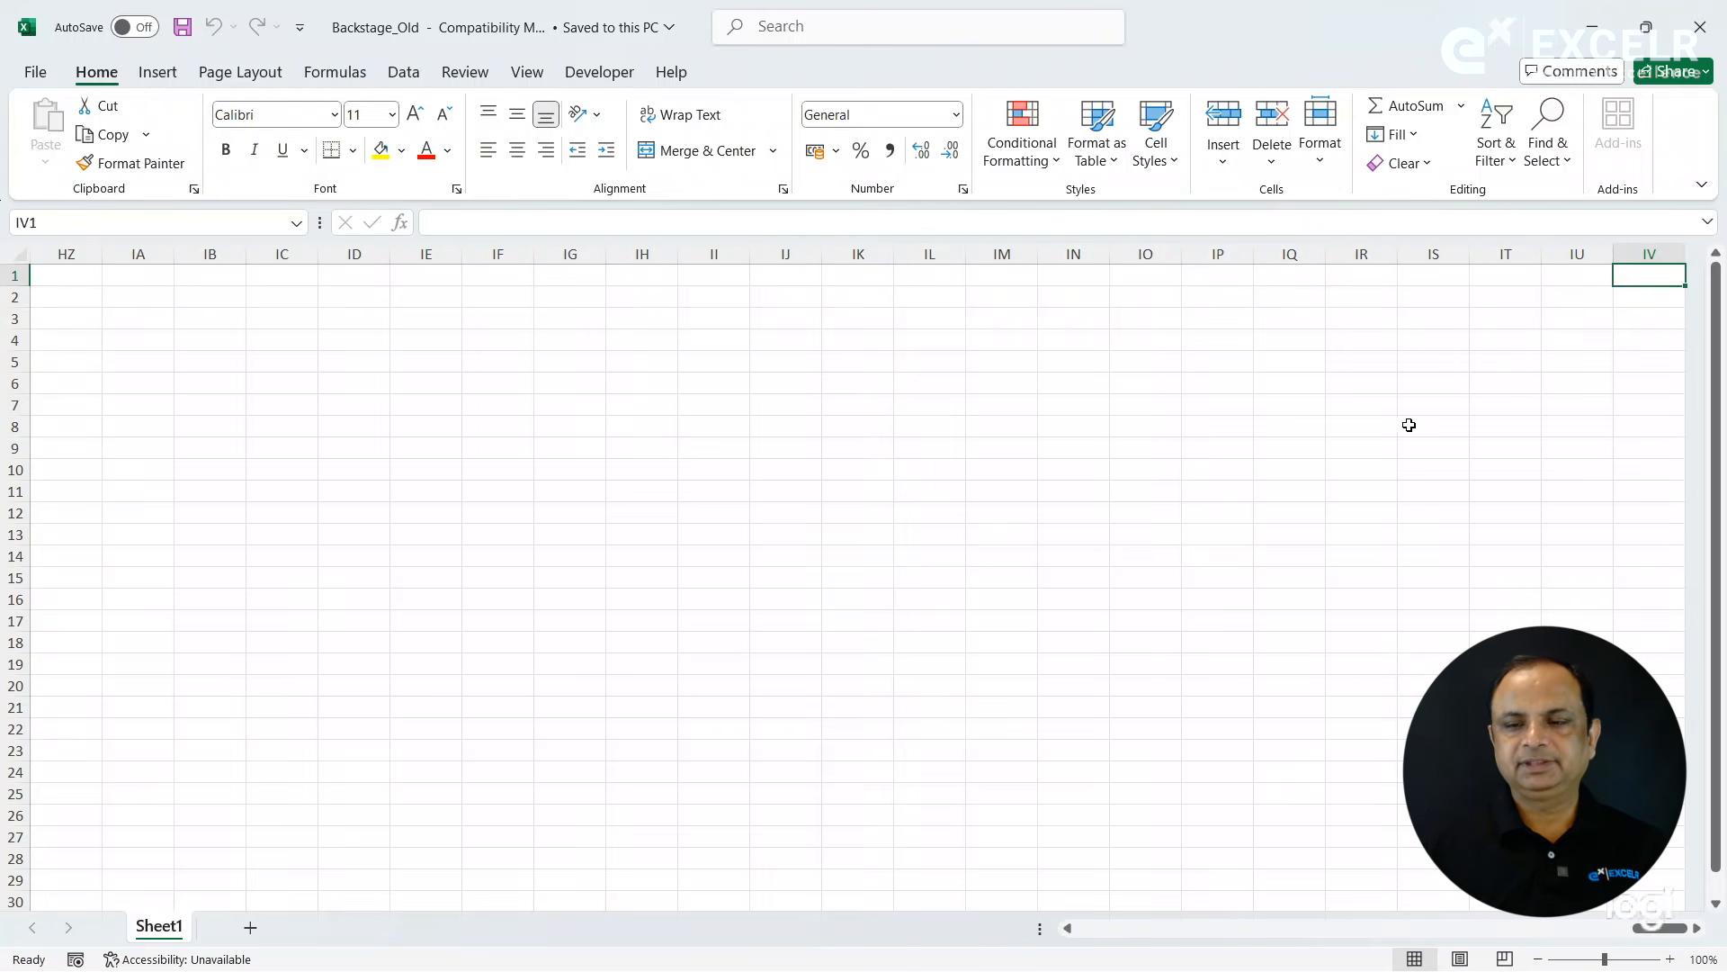
# - Enter =COLUMN() in cell IV5 to return the number of the sheet's last column
pyautogui.click(1656, 353)
pyautogui.write('=COLUMN(')
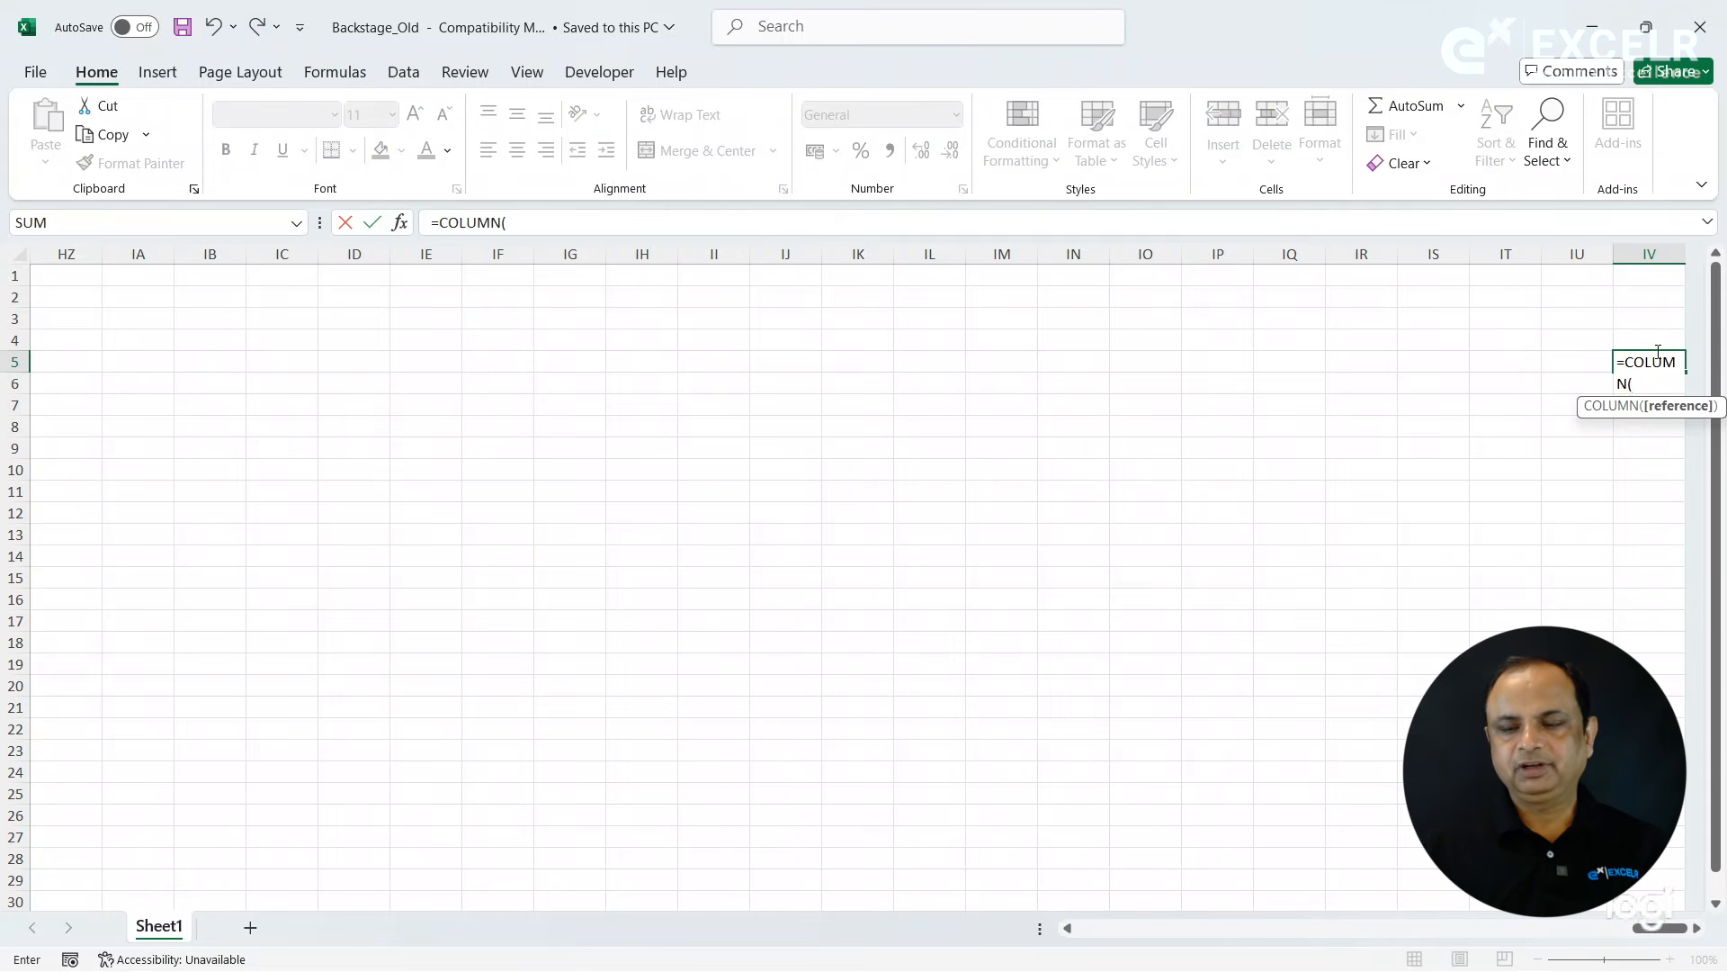
pyautogui.press('Return')
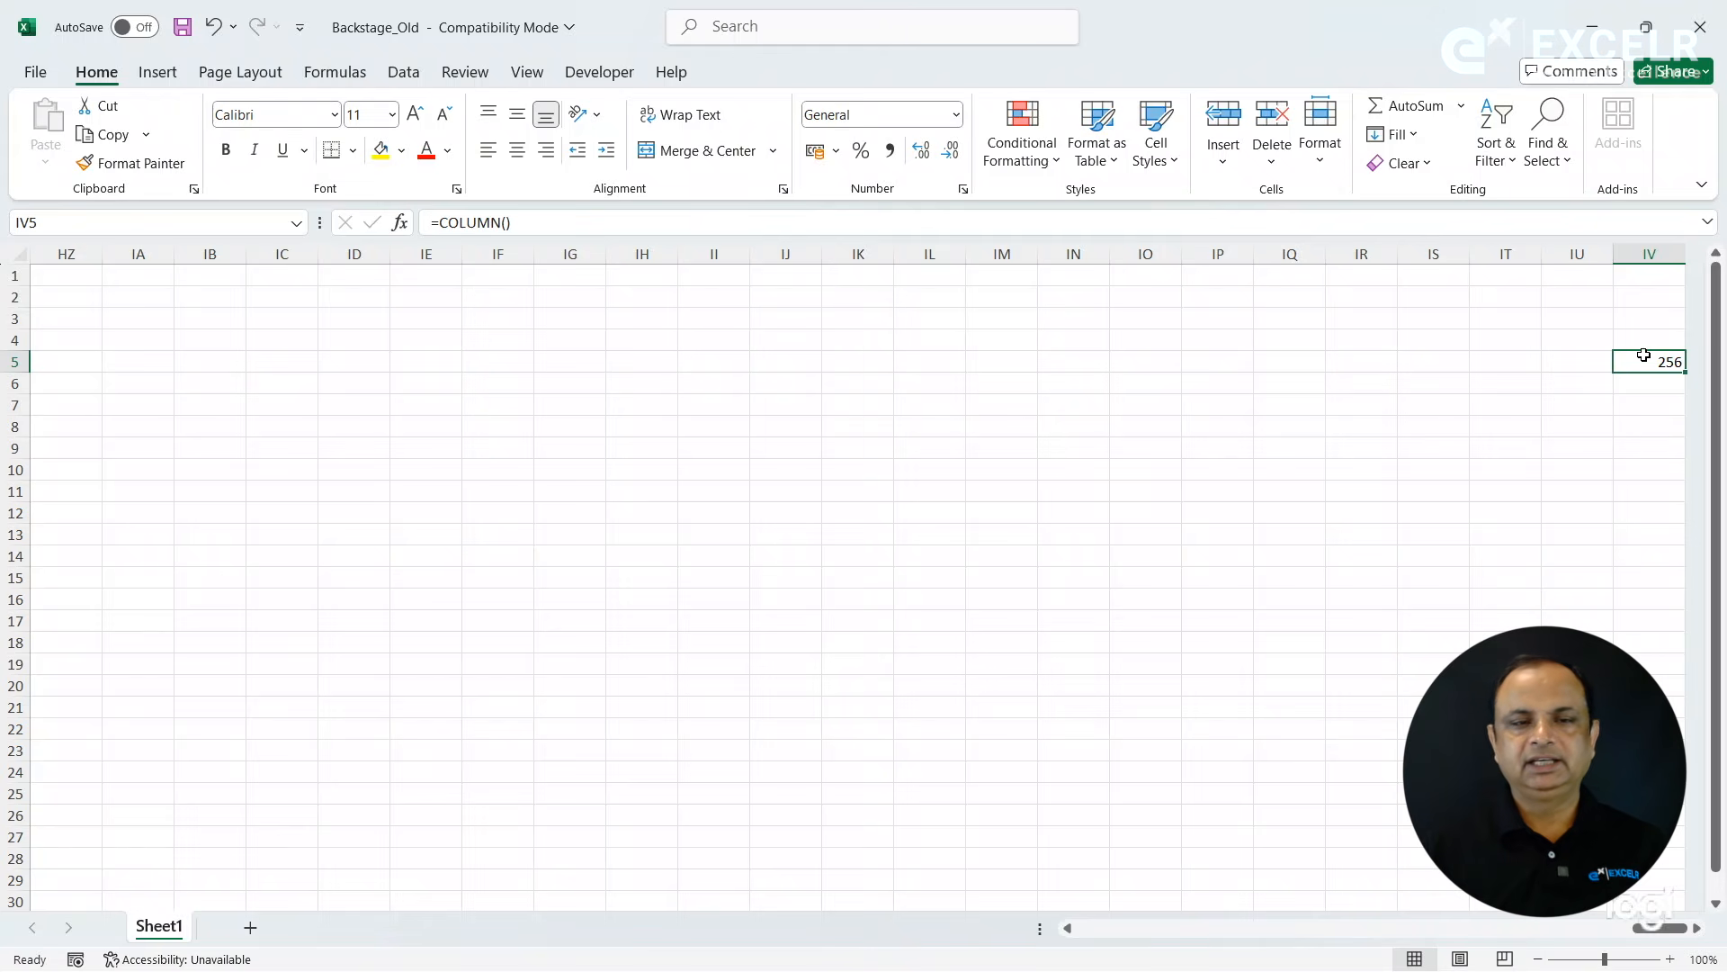
pyautogui.click(806, 399)
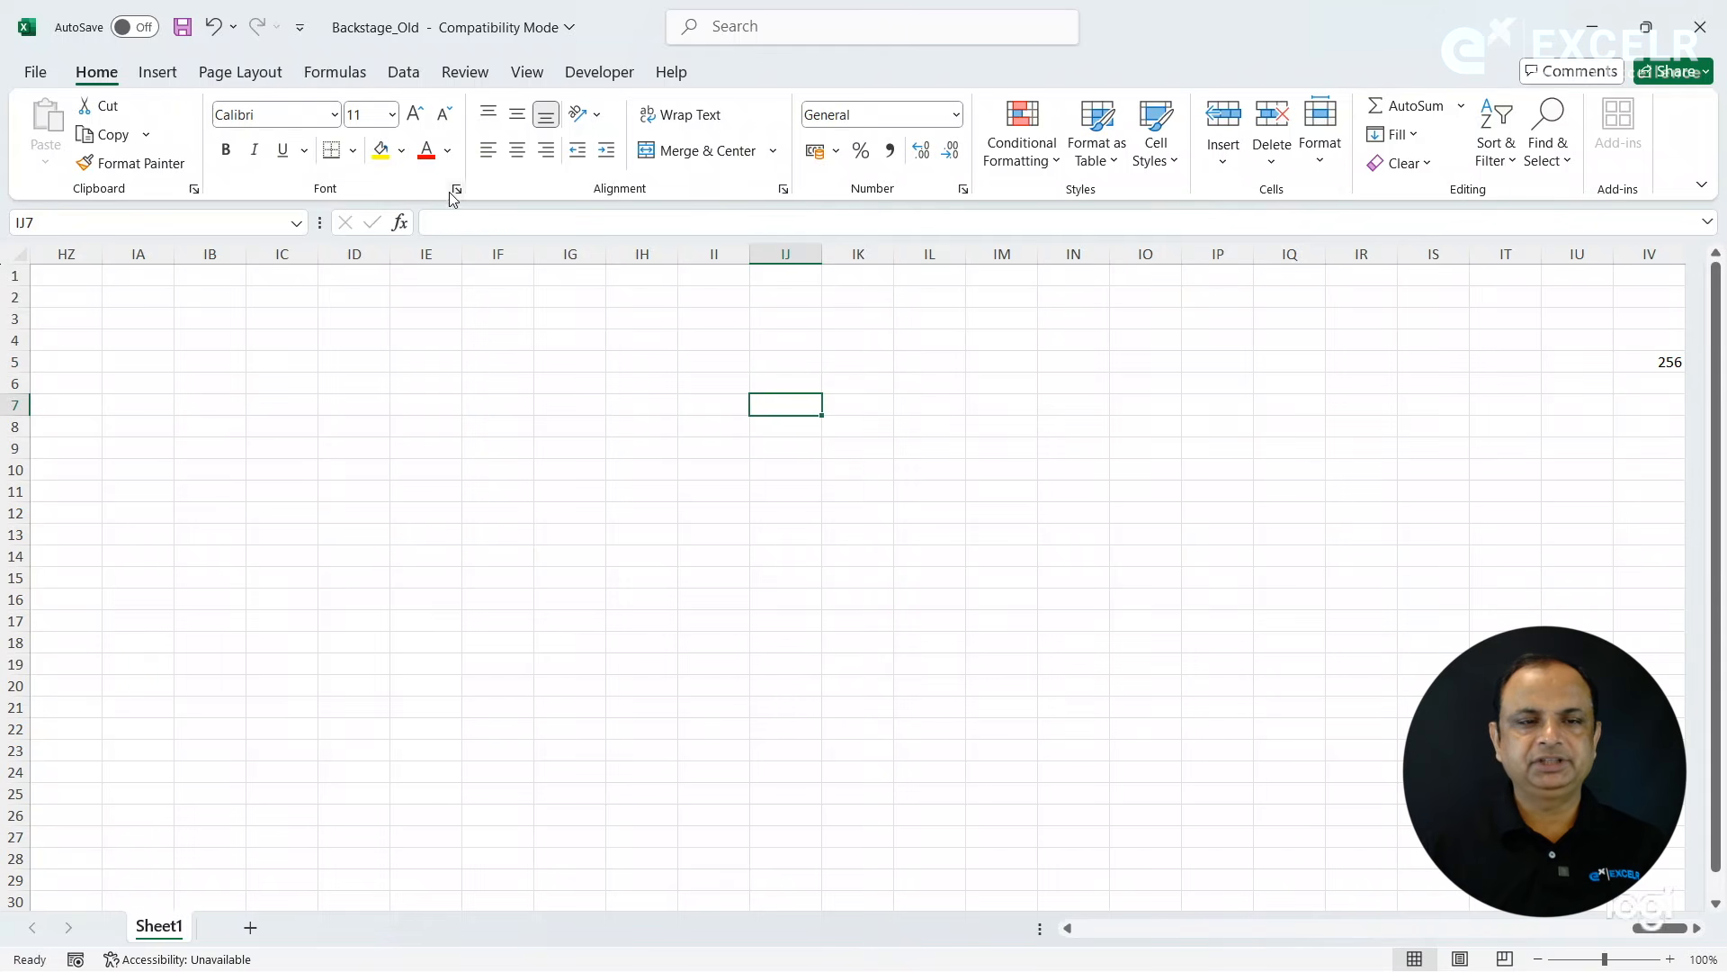
# - Open the File page with its list of recent workbooks
pyautogui.click(39, 77)
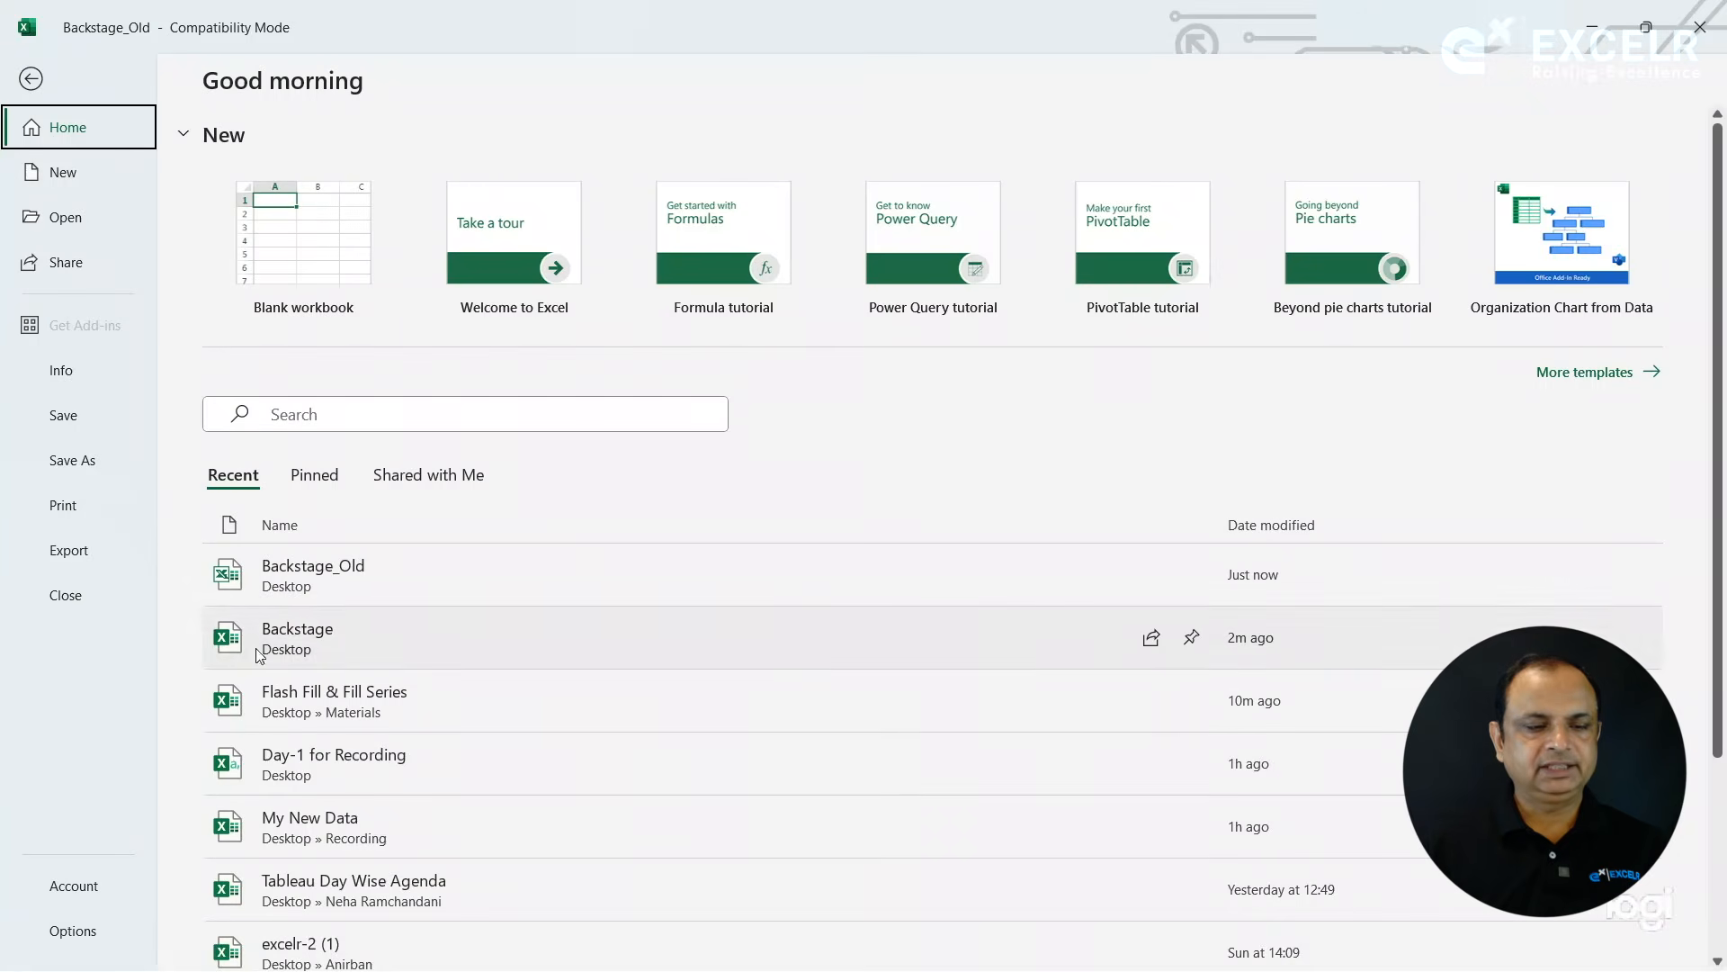
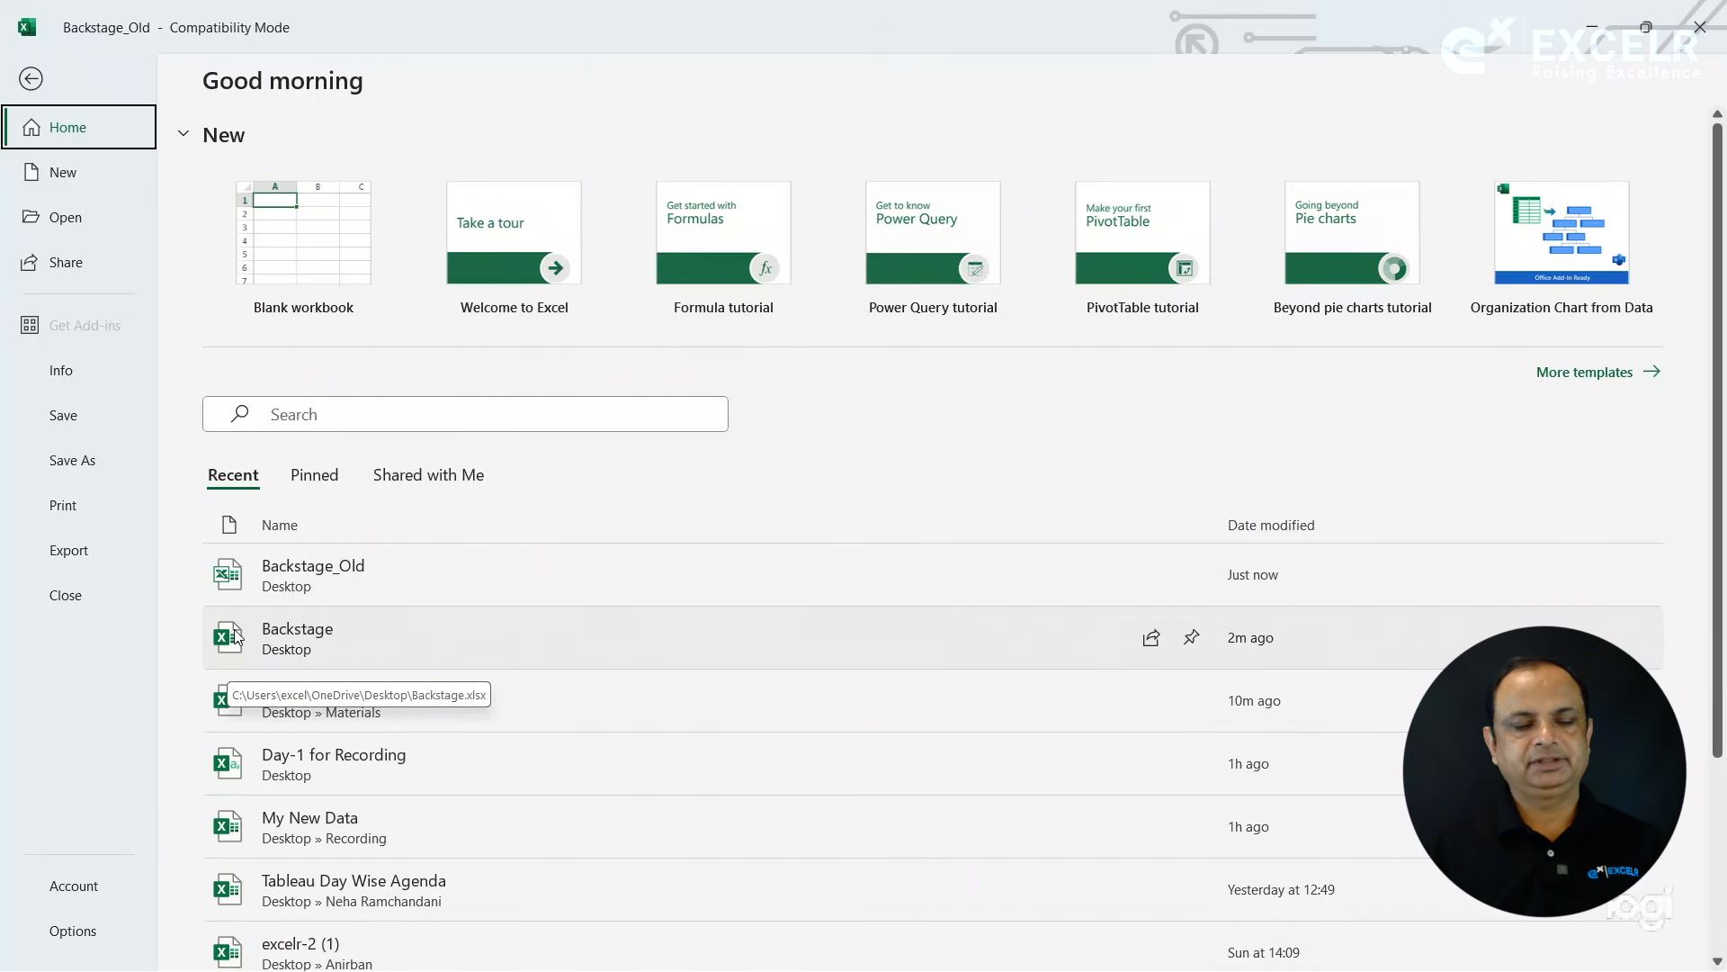
# - Return to the sheet, select cell ID20, and open the workbook's print settings with the preview
pyautogui.press('Escape')
pyautogui.click(376, 684)
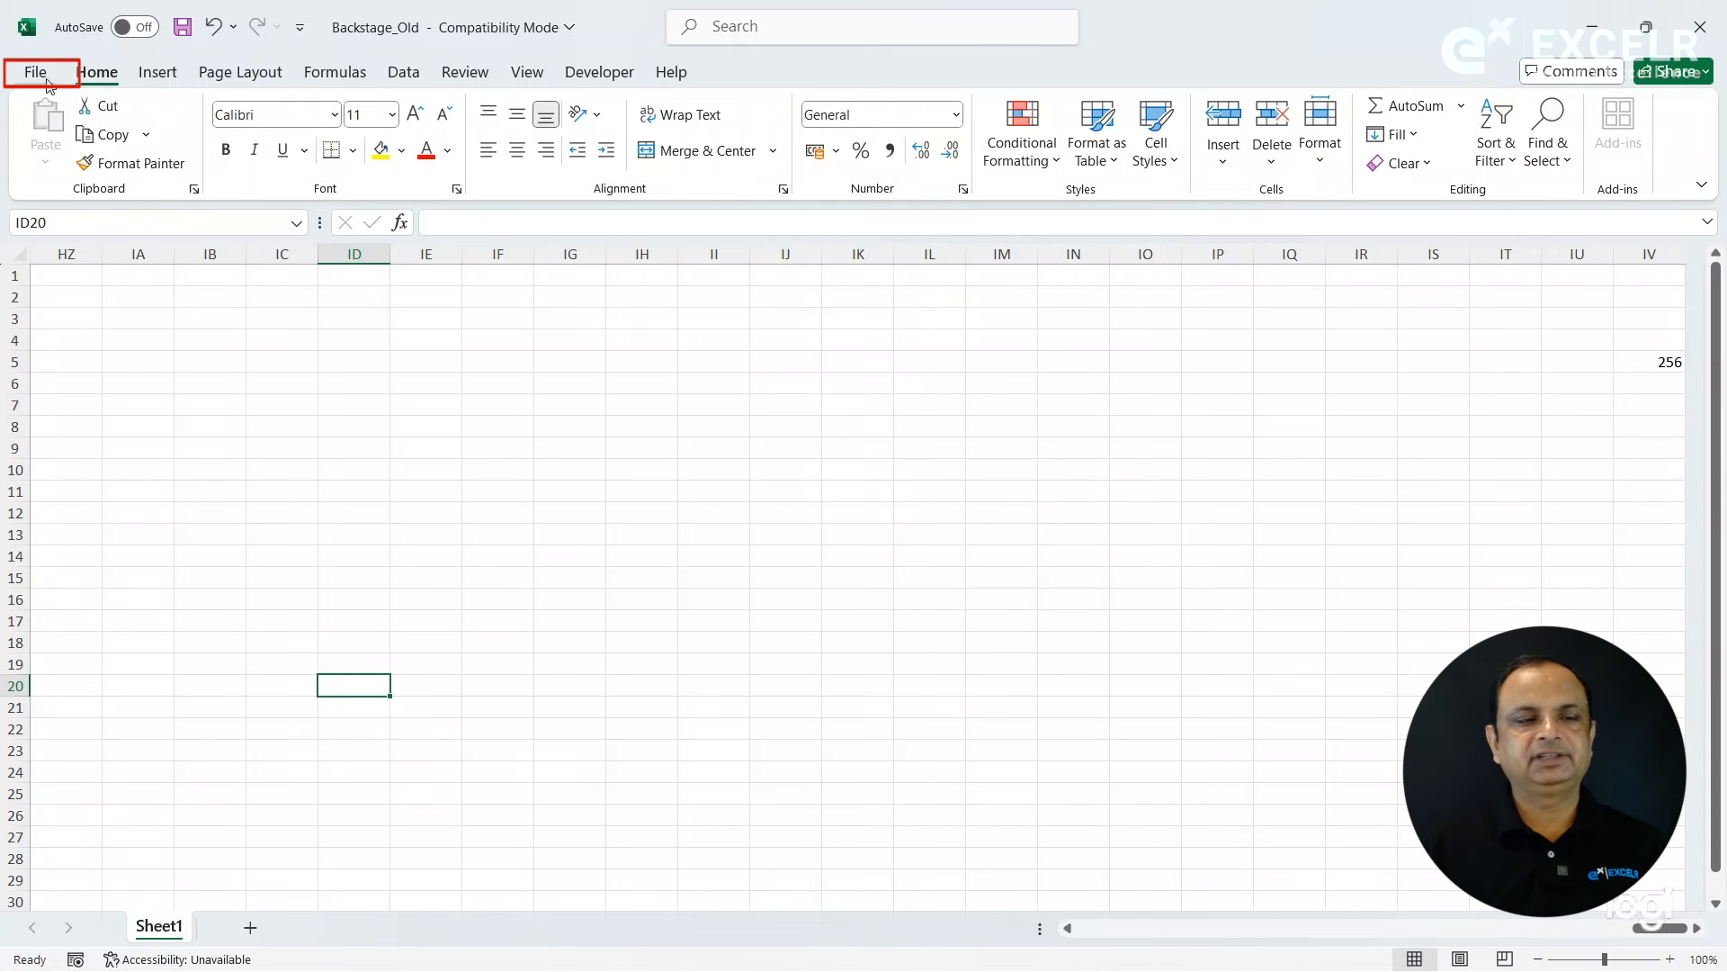
pyautogui.click(46, 78)
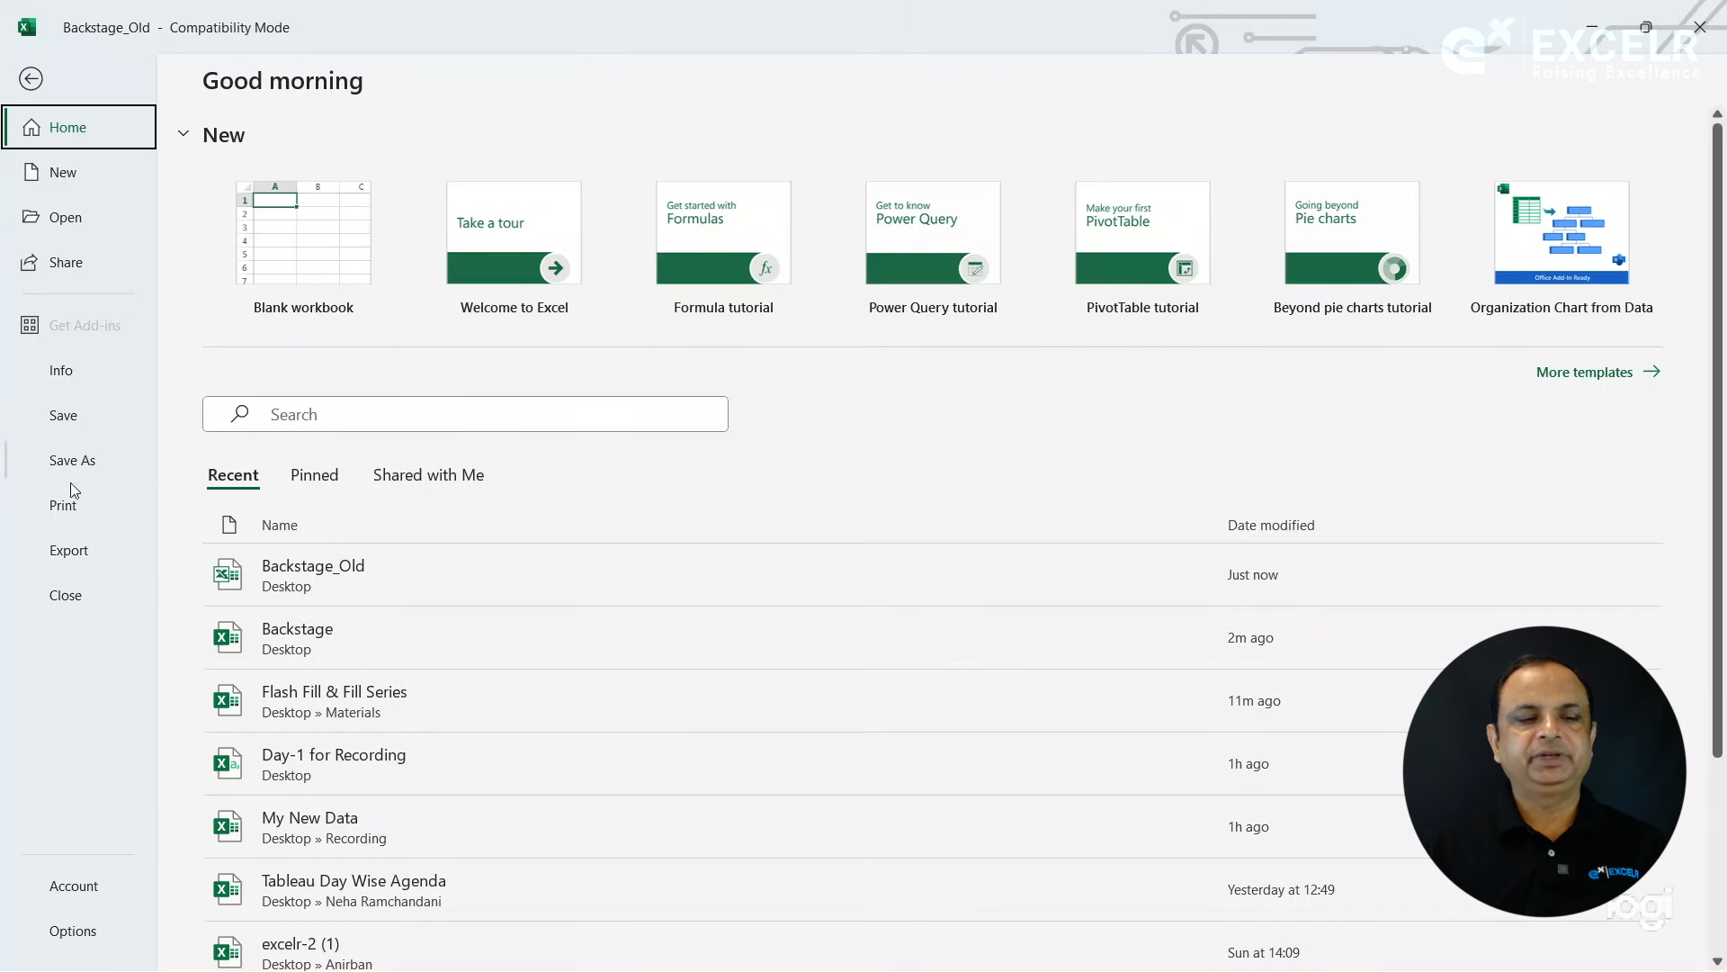
pyautogui.click(69, 511)
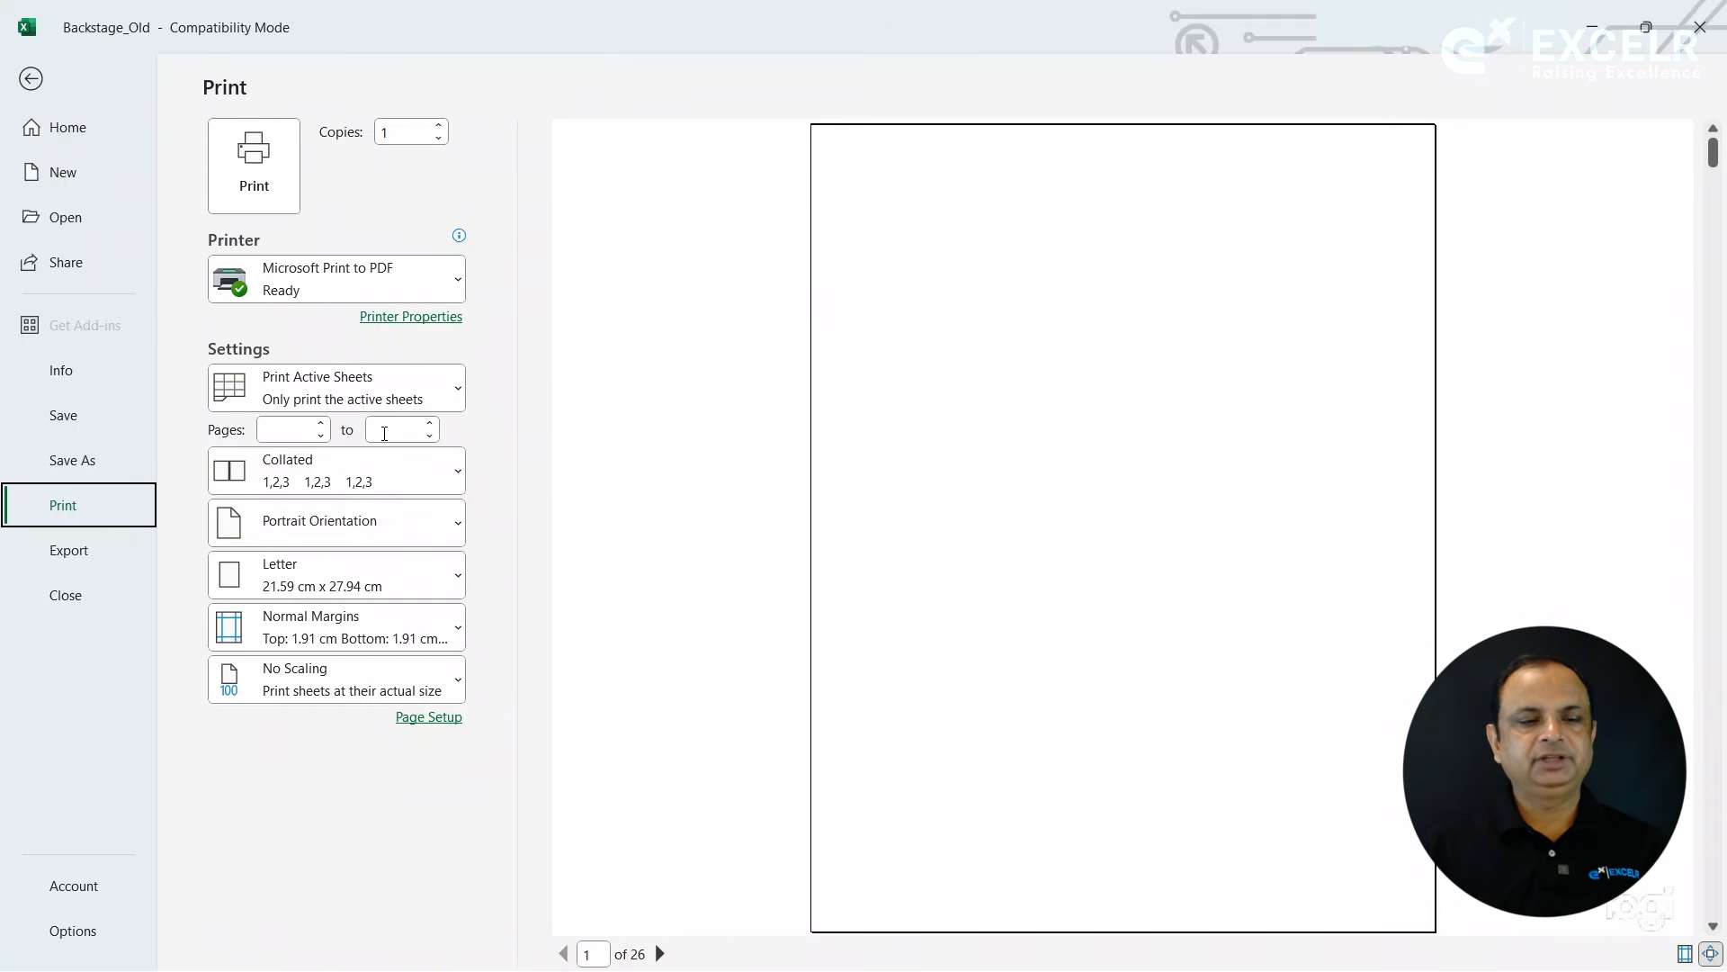
# - Try Landscape orientation in the page setup and check the available paper sizes and print qualities
pyautogui.click(439, 717)
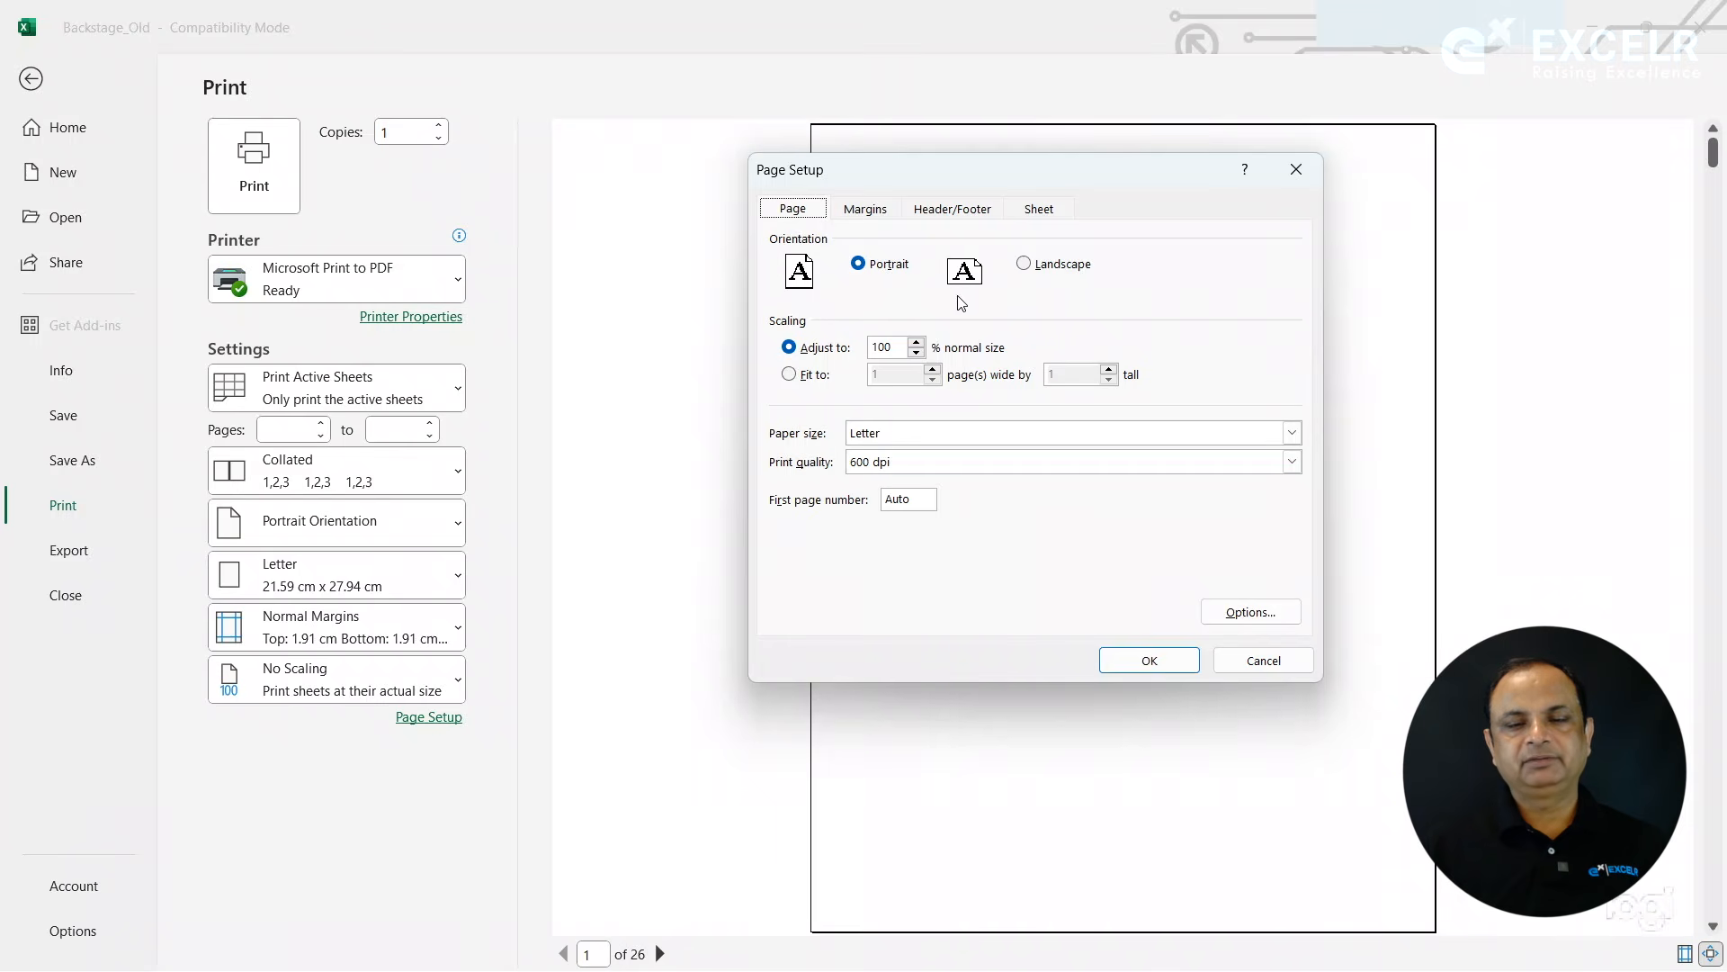
pyautogui.click(1024, 270)
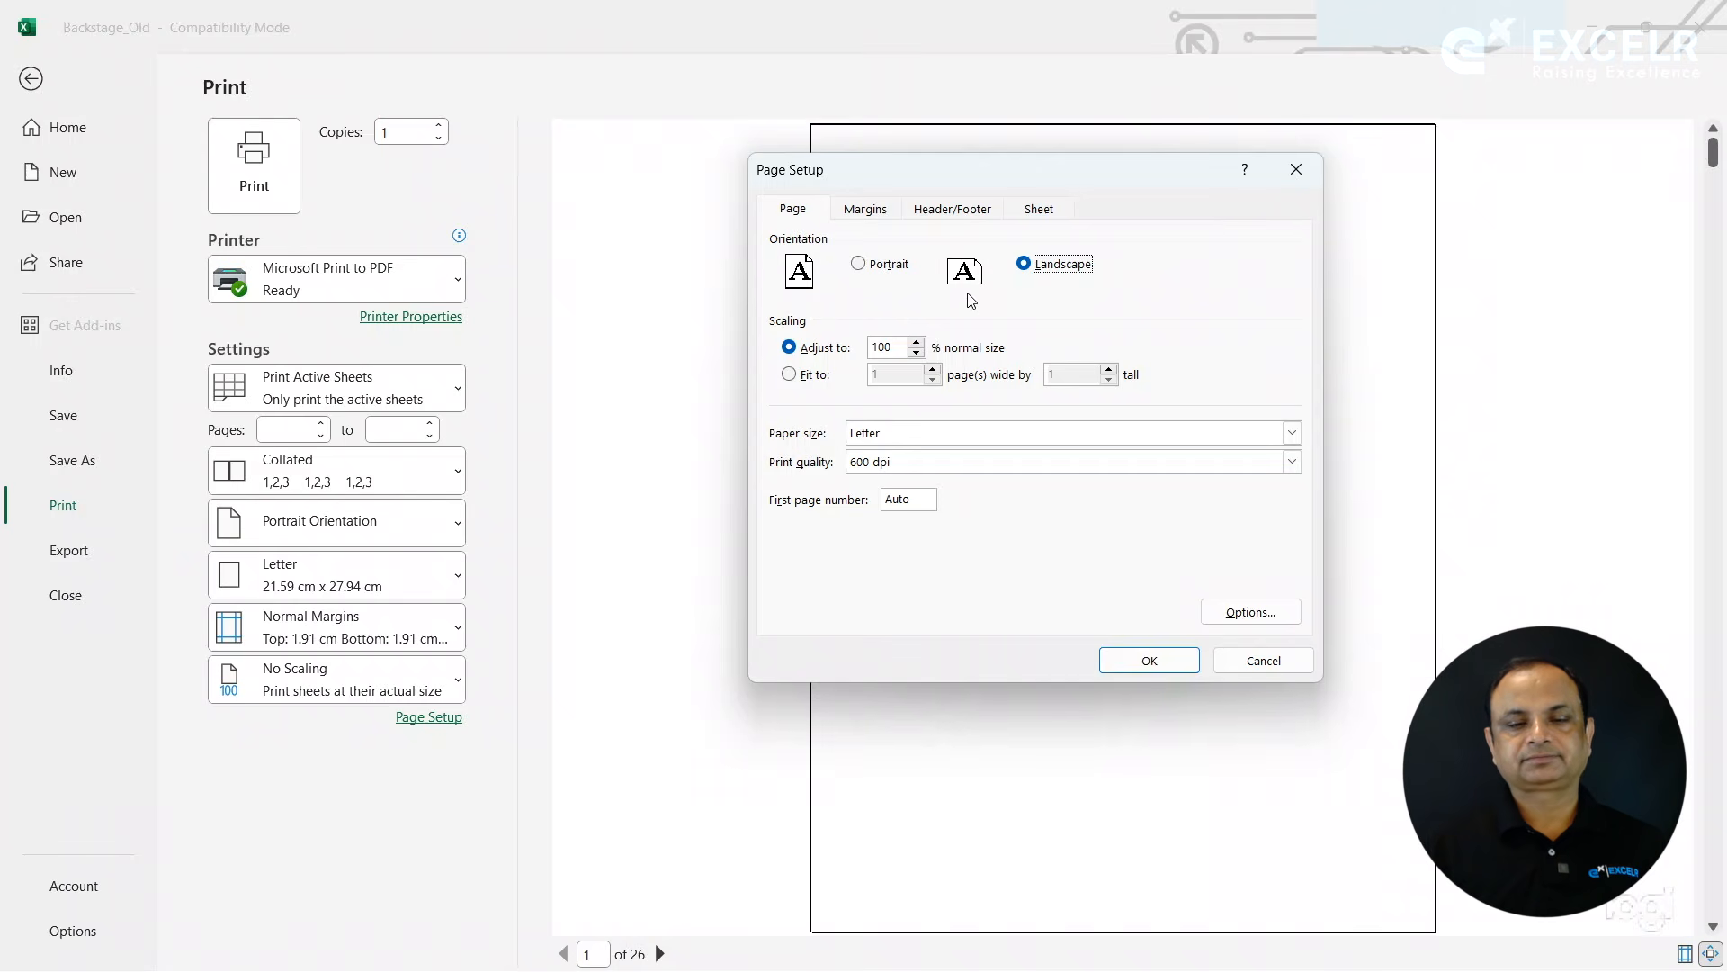
pyautogui.click(914, 436)
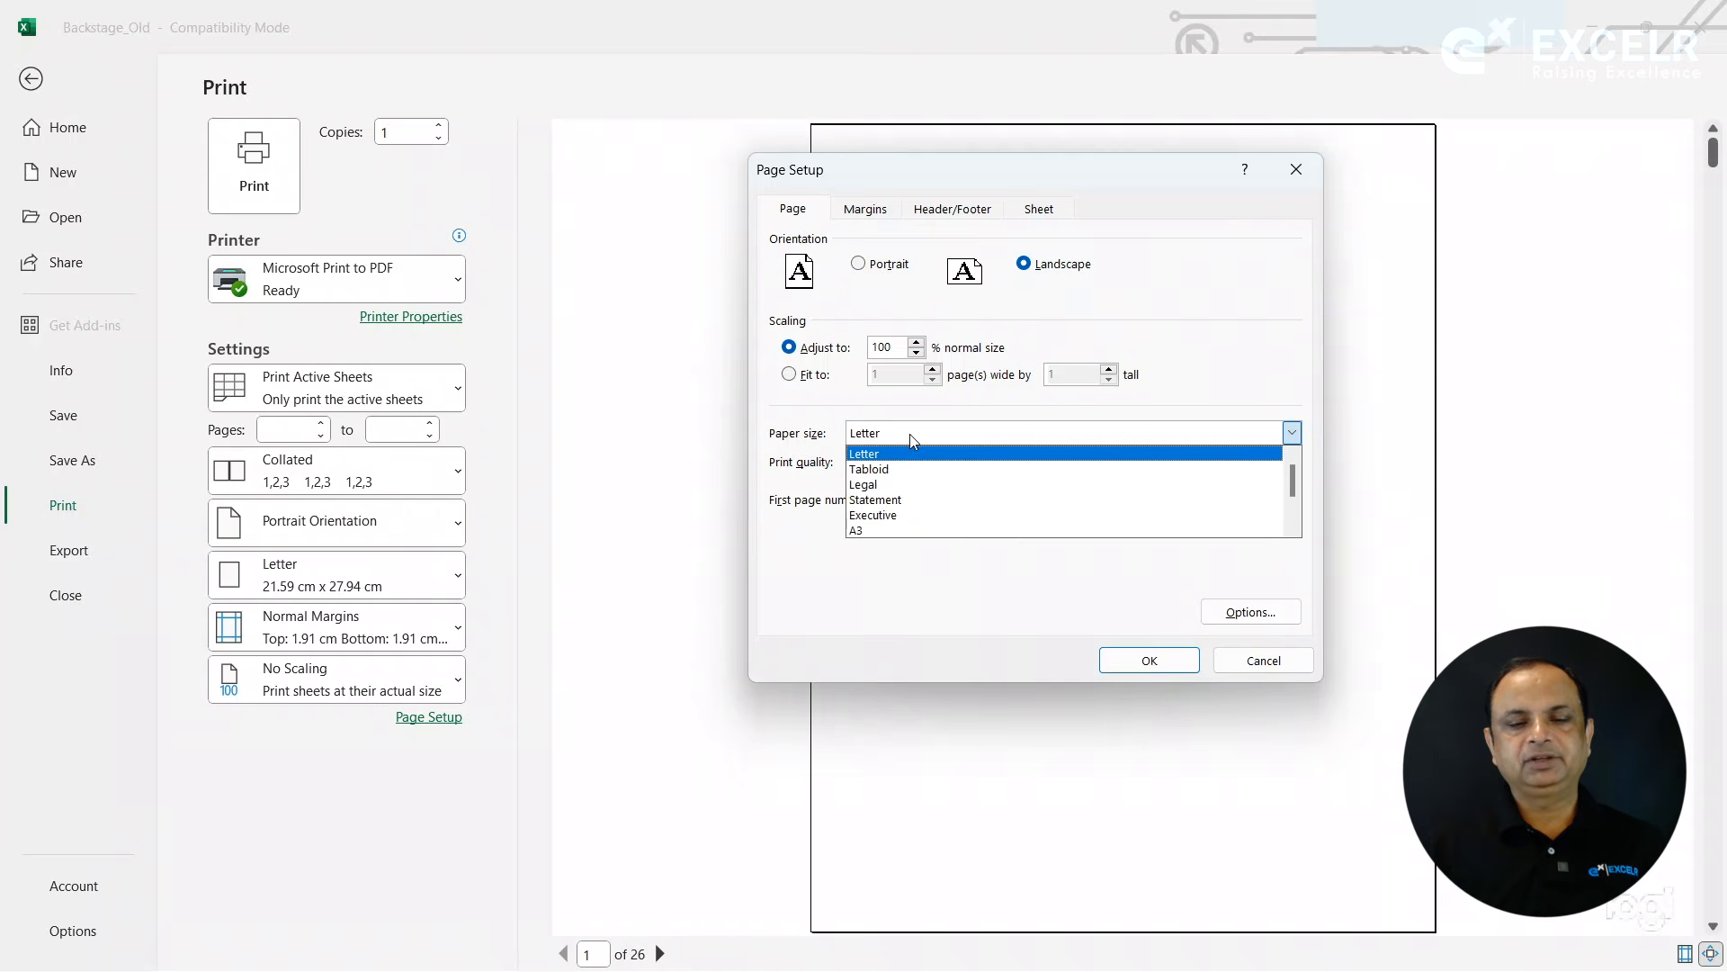
pyautogui.click(913, 436)
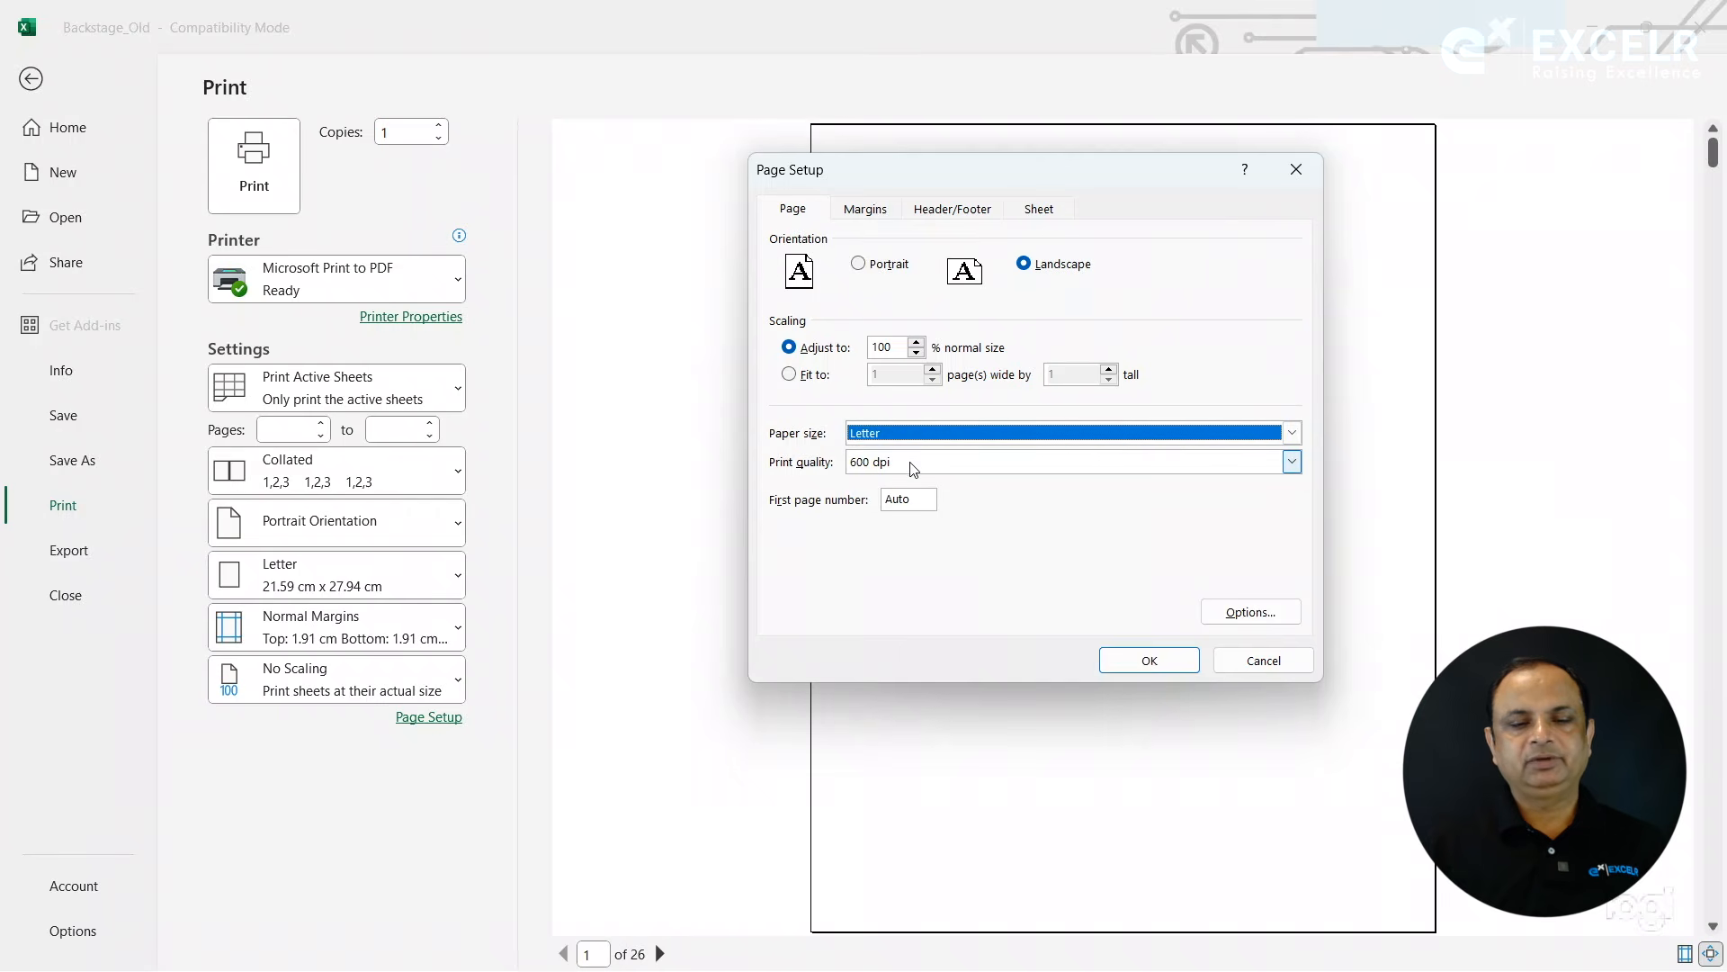
pyautogui.click(912, 462)
pyautogui.click(912, 463)
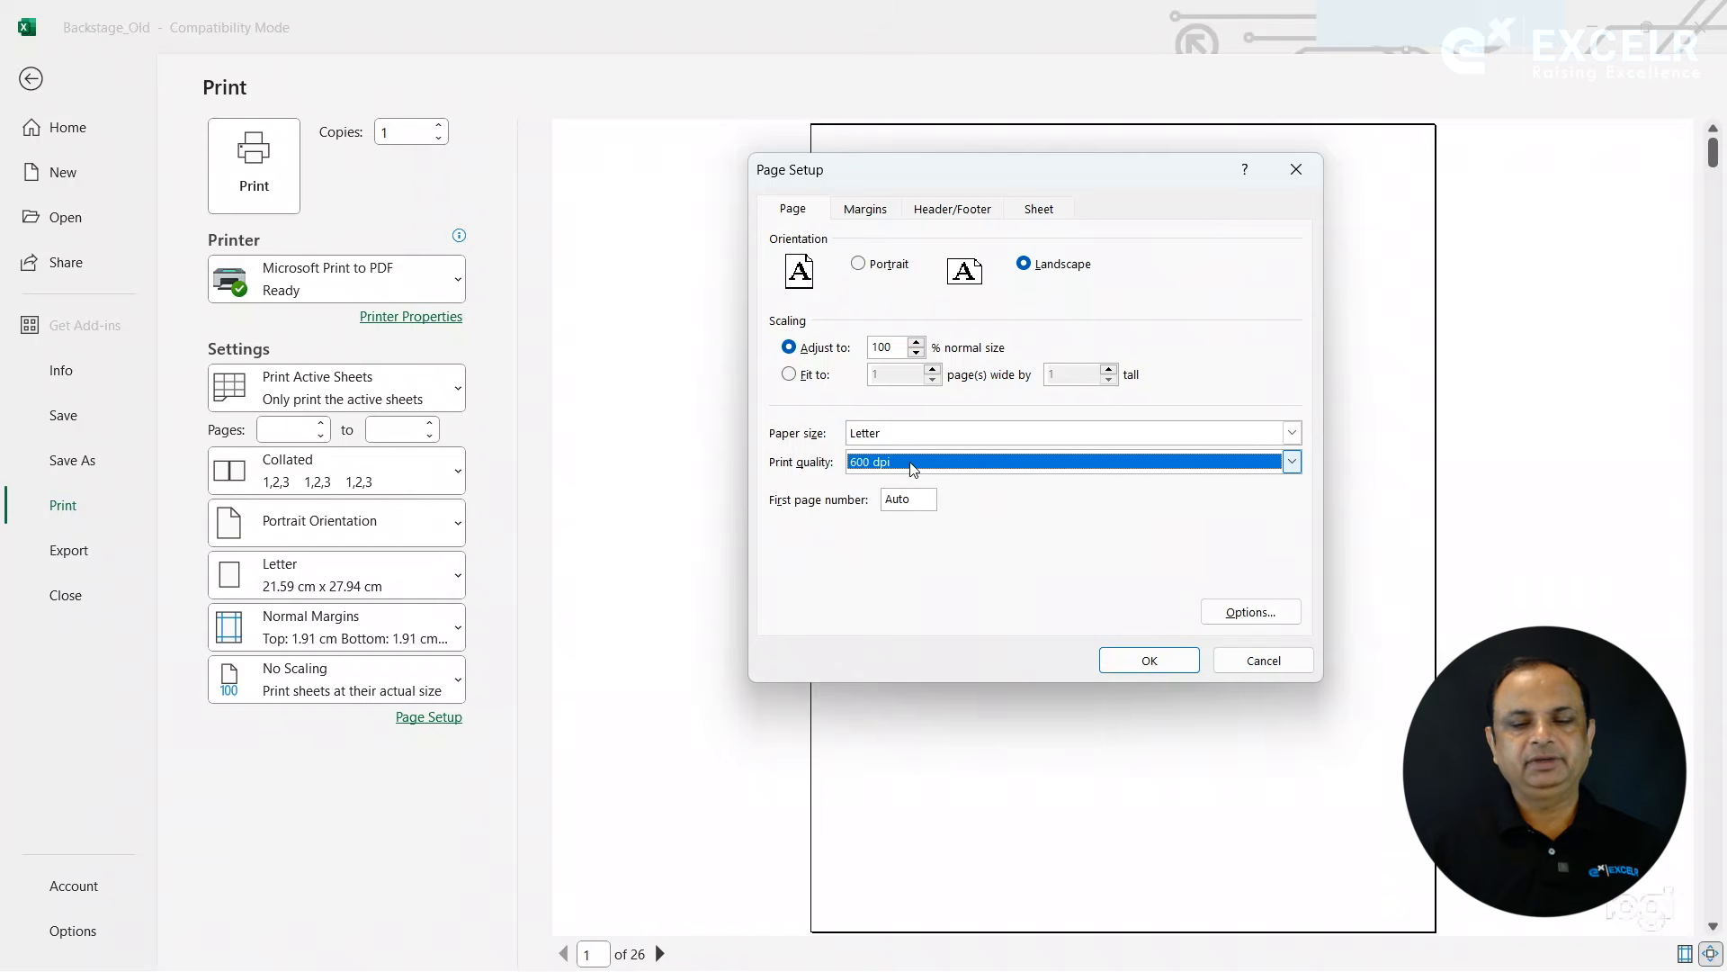
# - View the orientation choices in the Microsoft Print to PDF document properties and close them without changes
pyautogui.click(1246, 613)
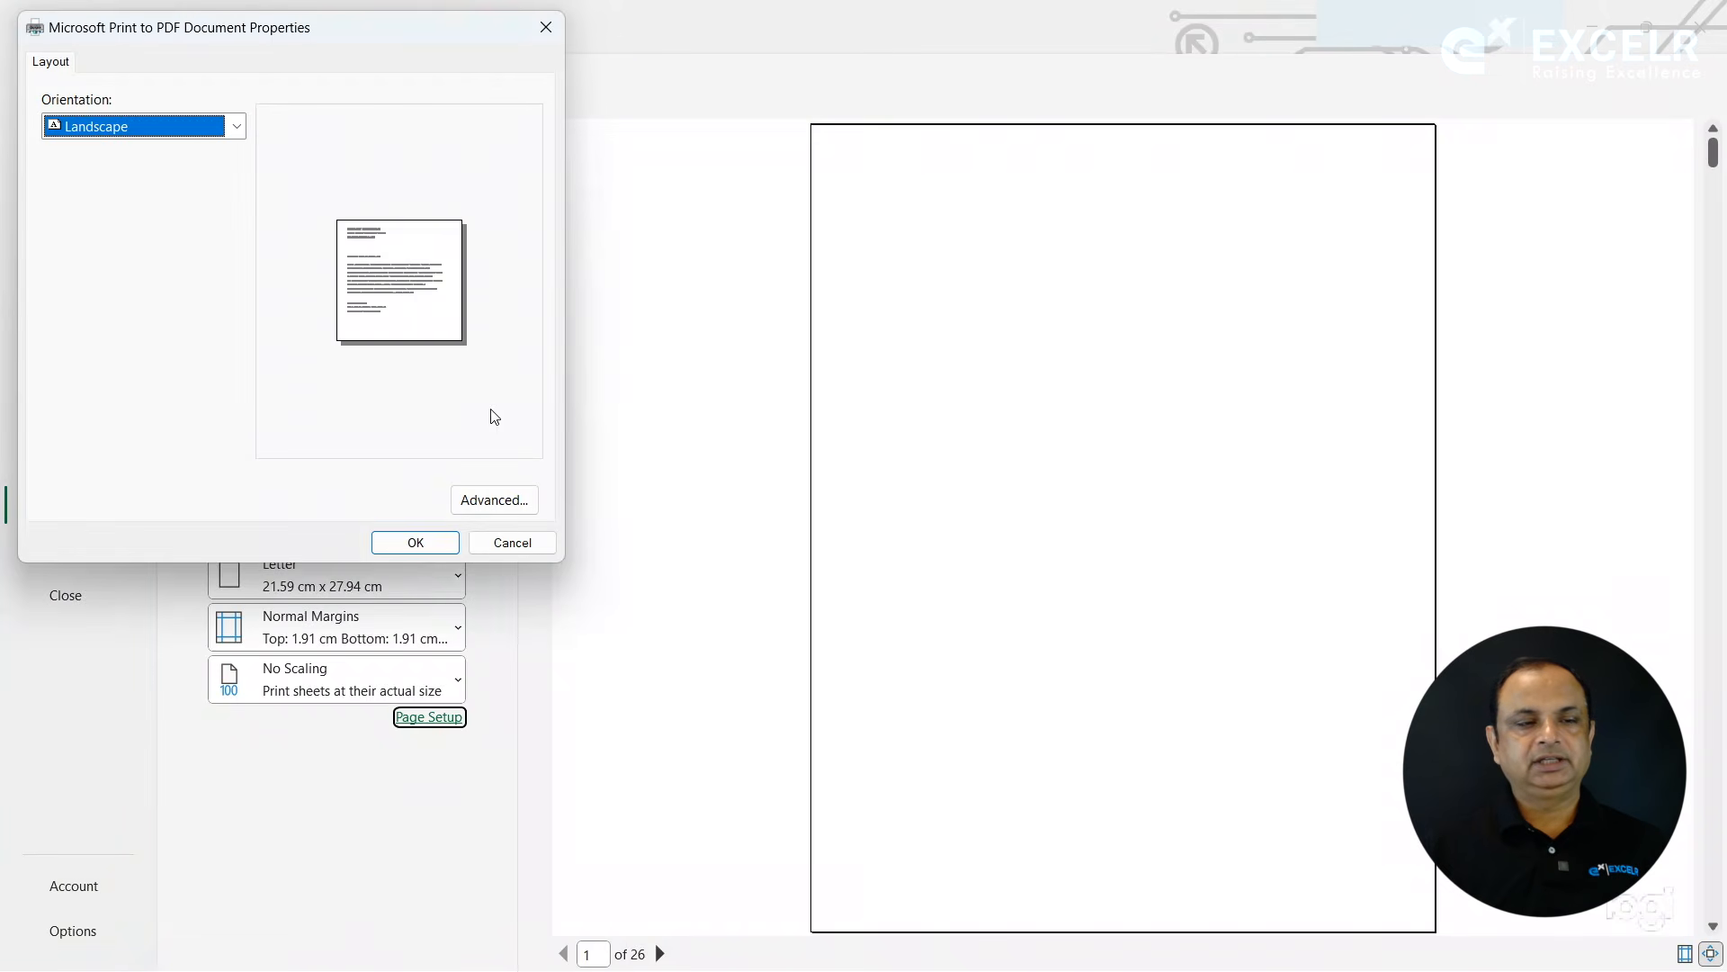
pyautogui.click(238, 133)
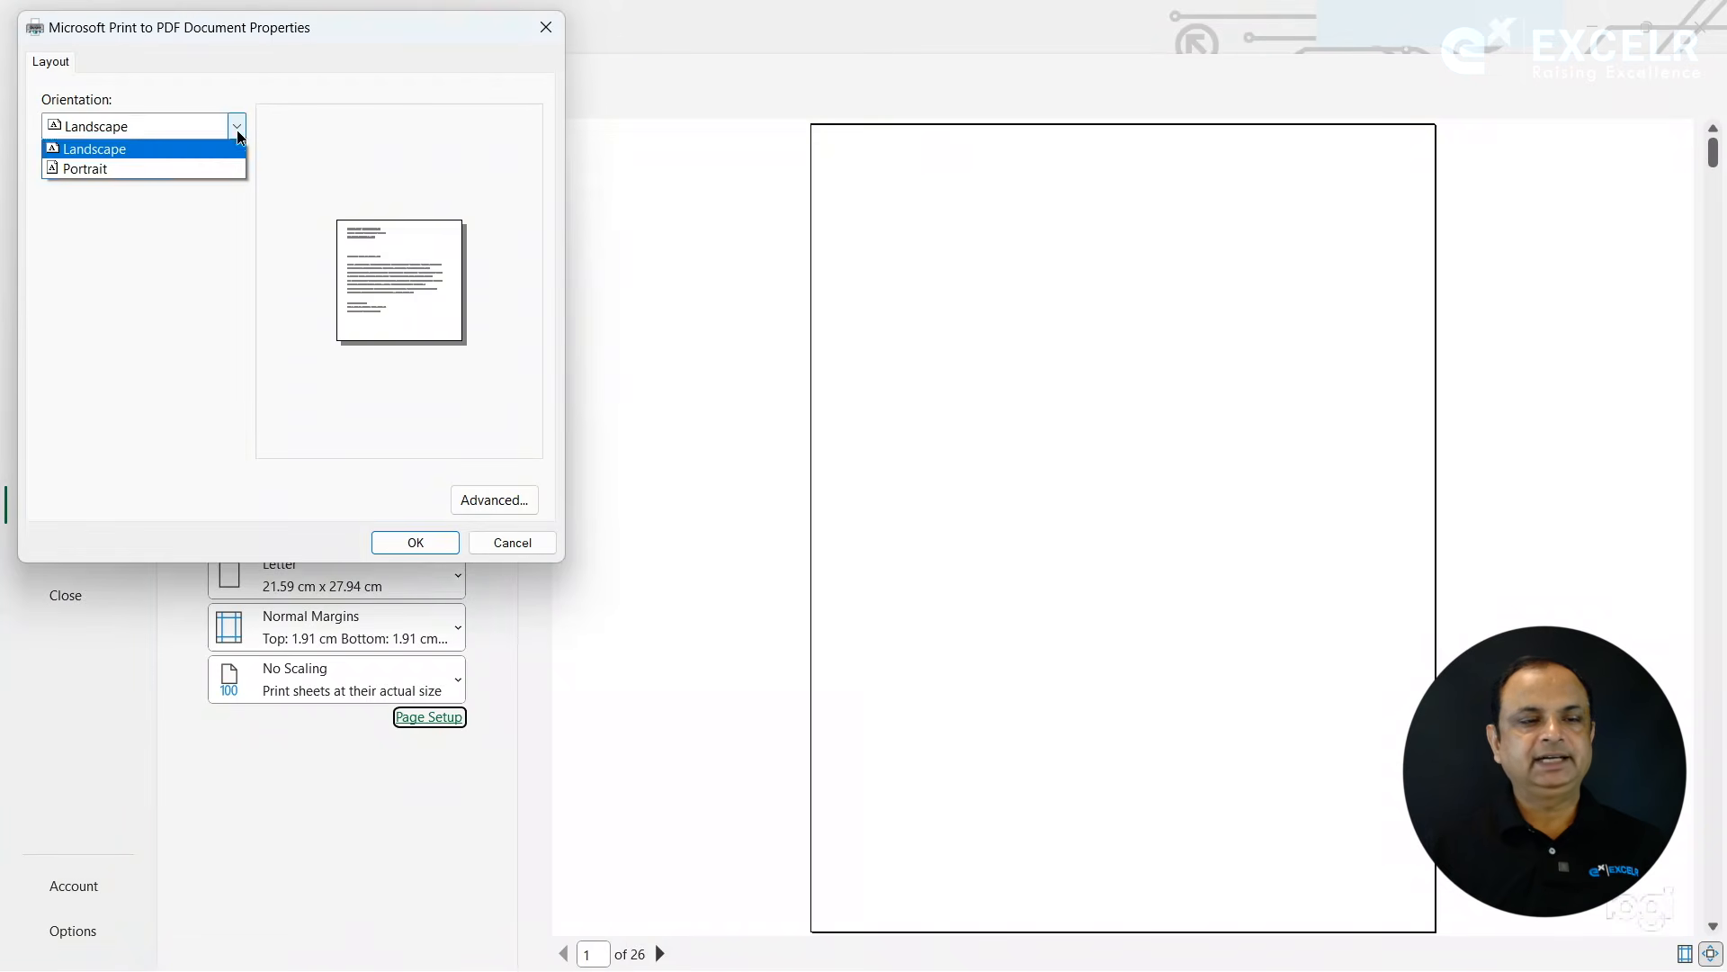
pyautogui.click(239, 135)
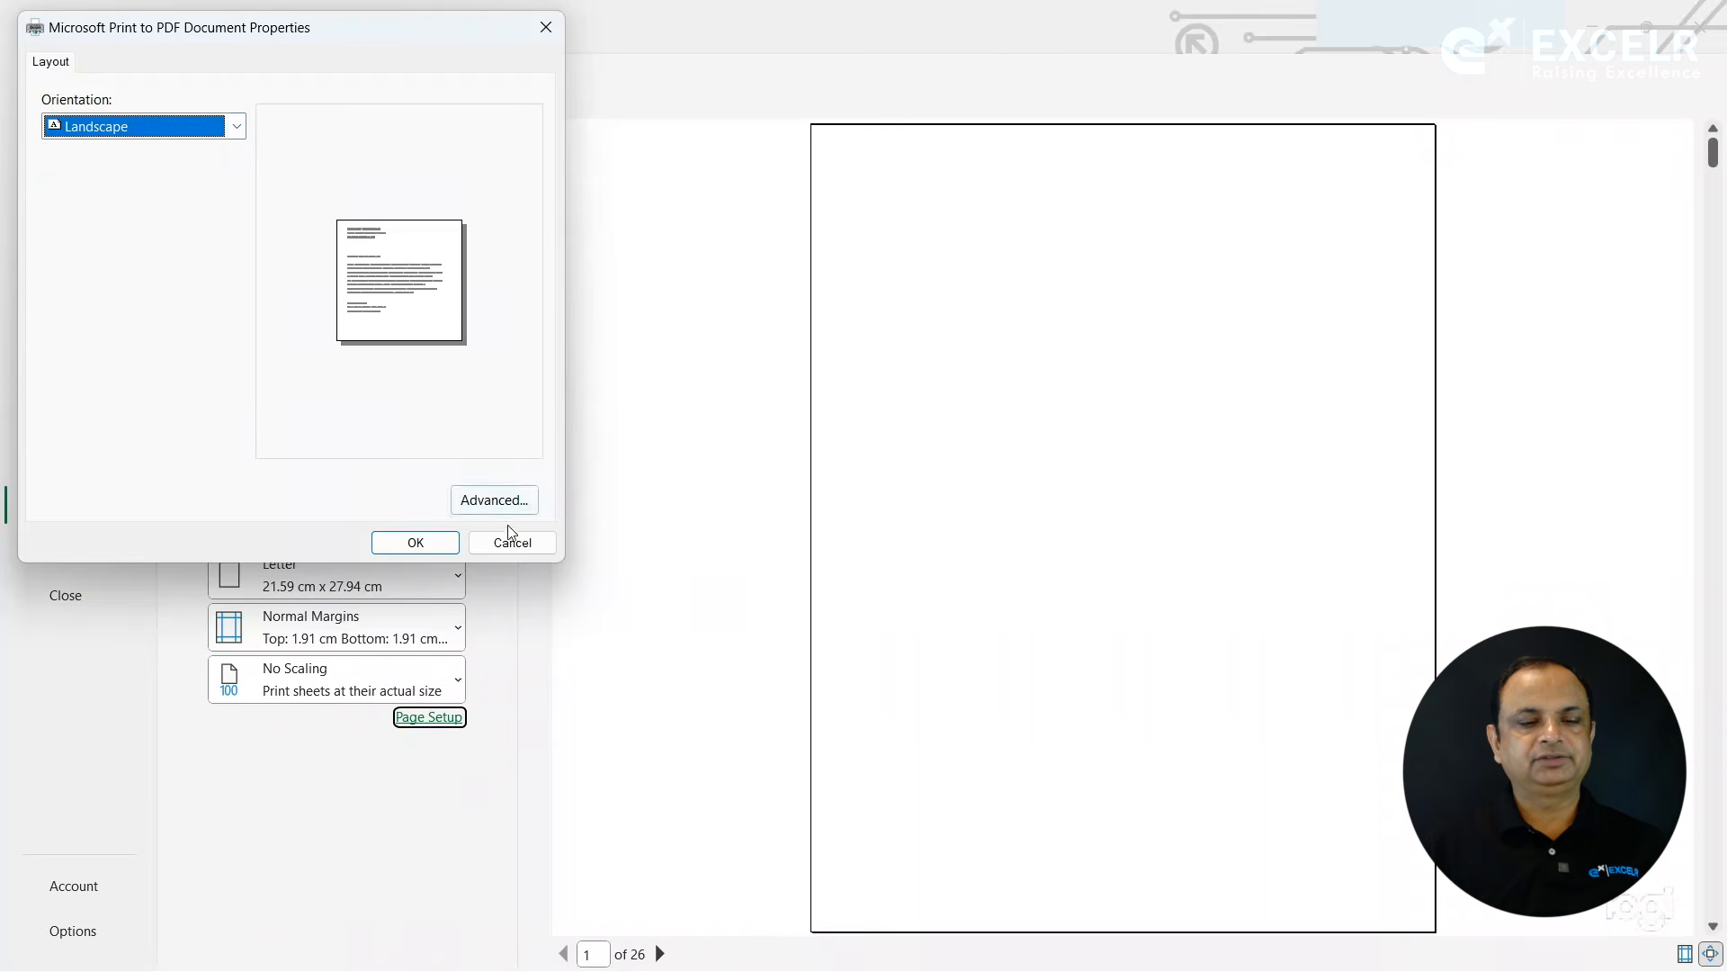
pyautogui.click(547, 551)
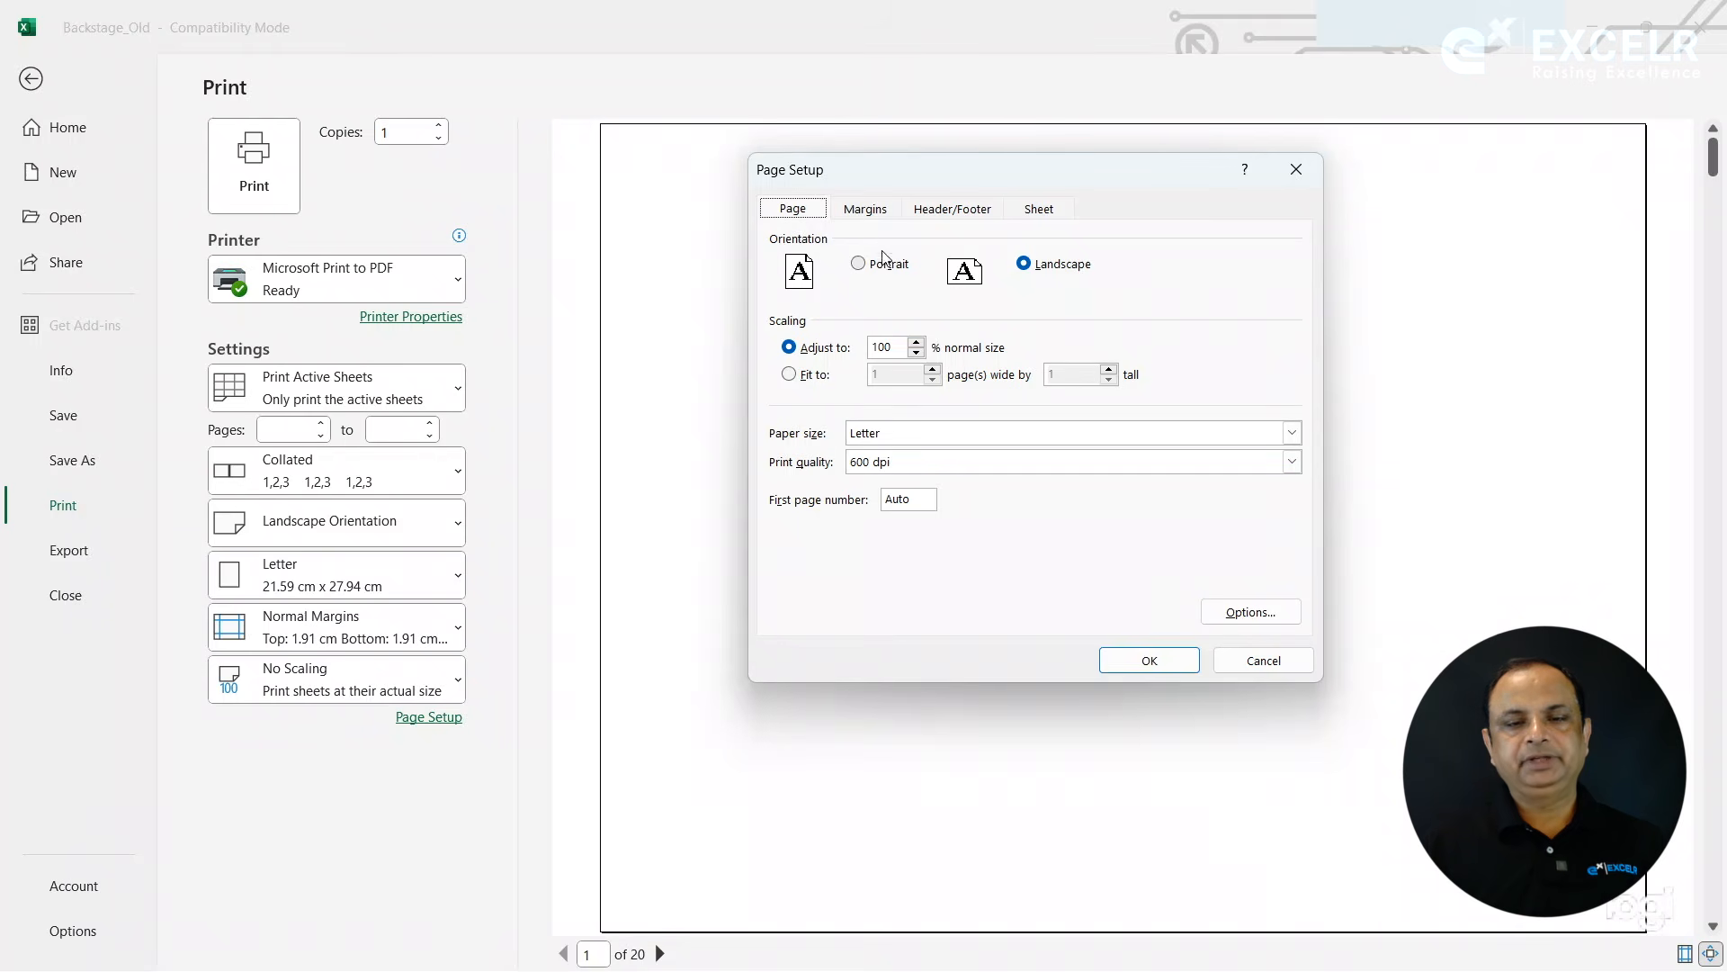
# - Try margins of left 0, right 0.3, top 2.4, bottom 0.9, header 1.8 and footer 0, and discard the page setup changes
pyautogui.click(866, 209)
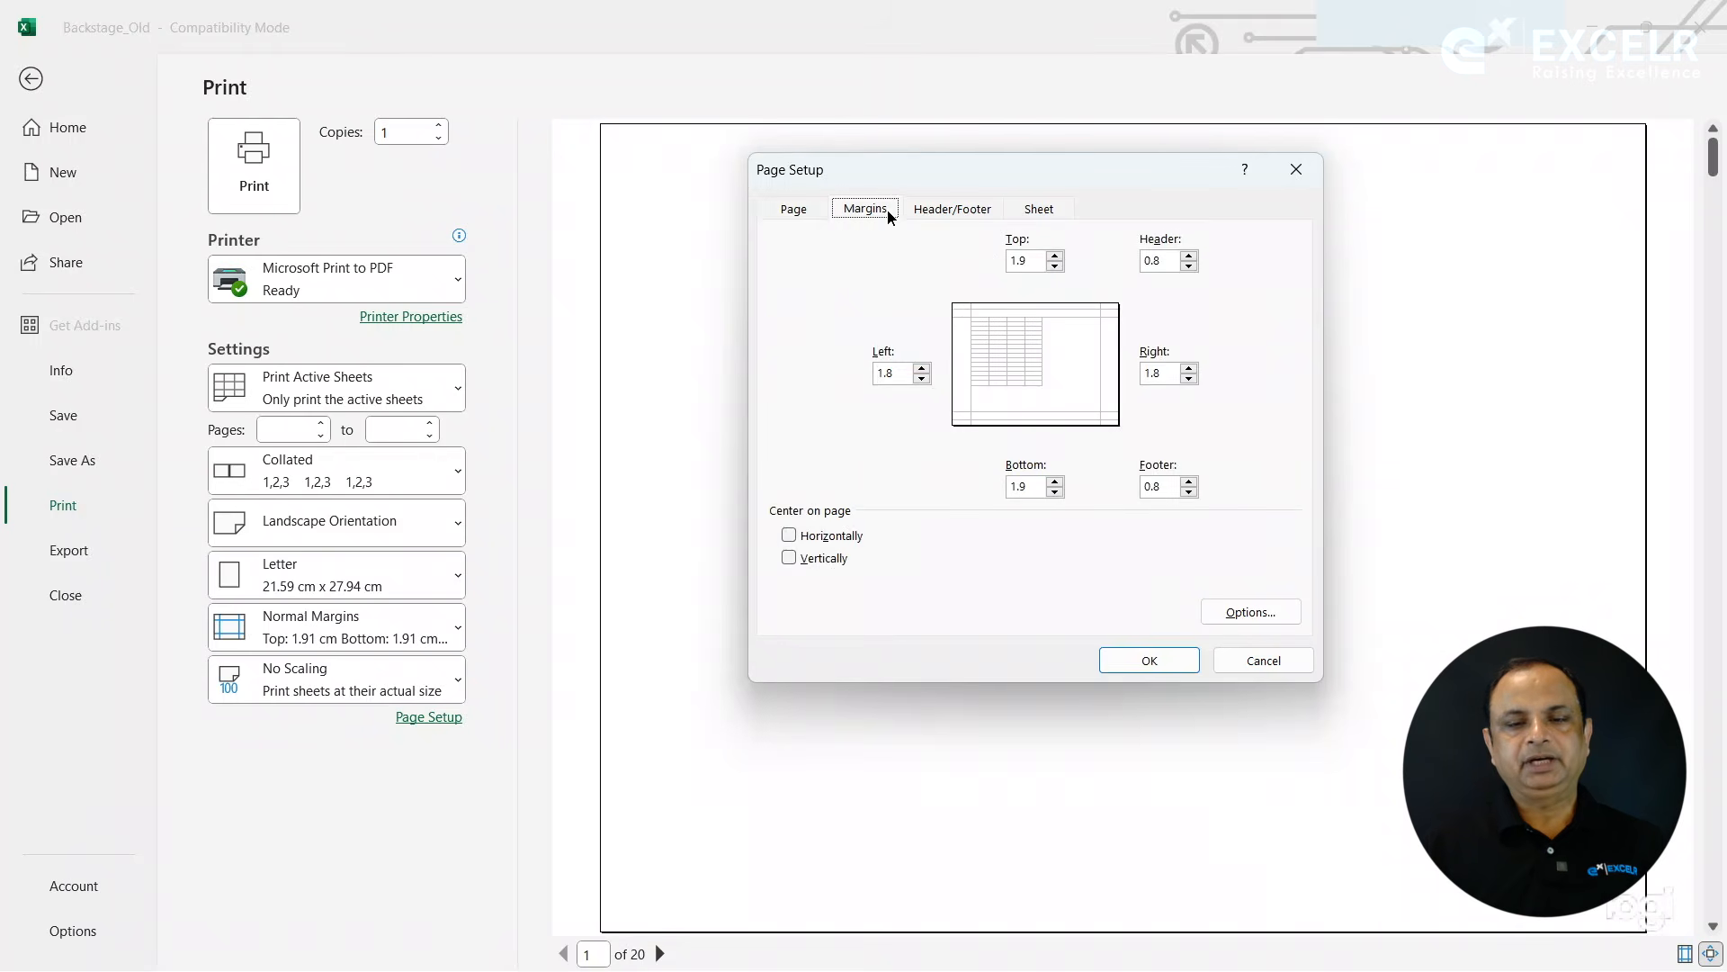
pyautogui.click(921, 378)
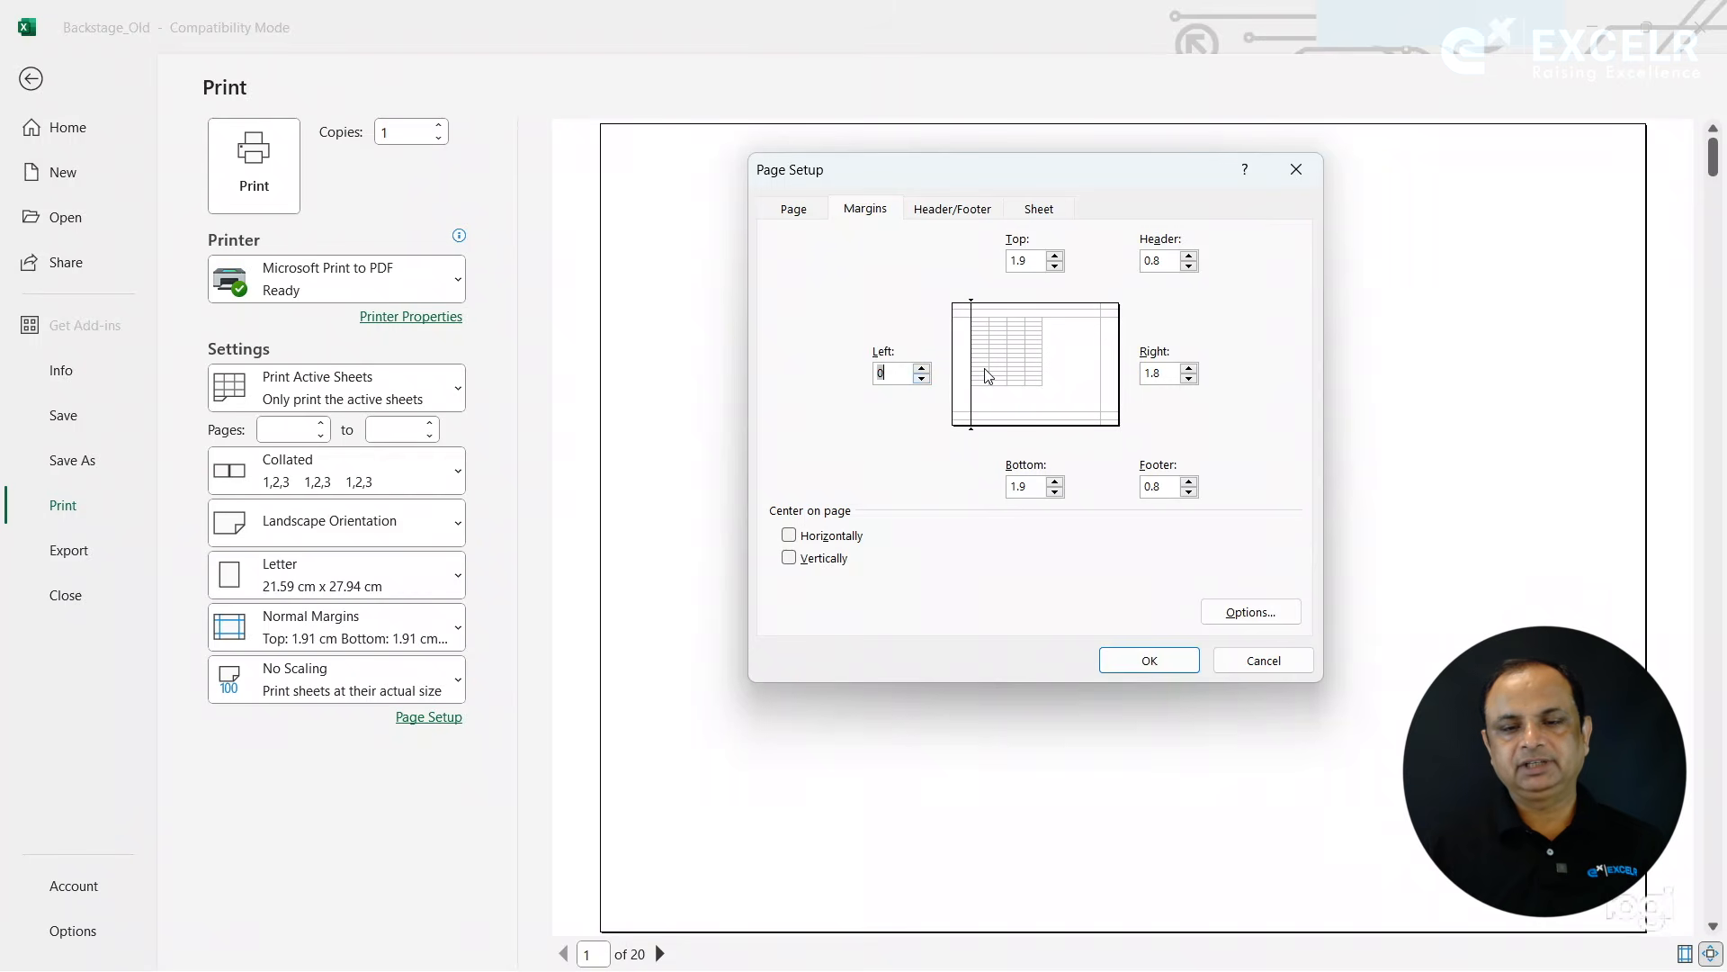
pyautogui.click(1190, 379)
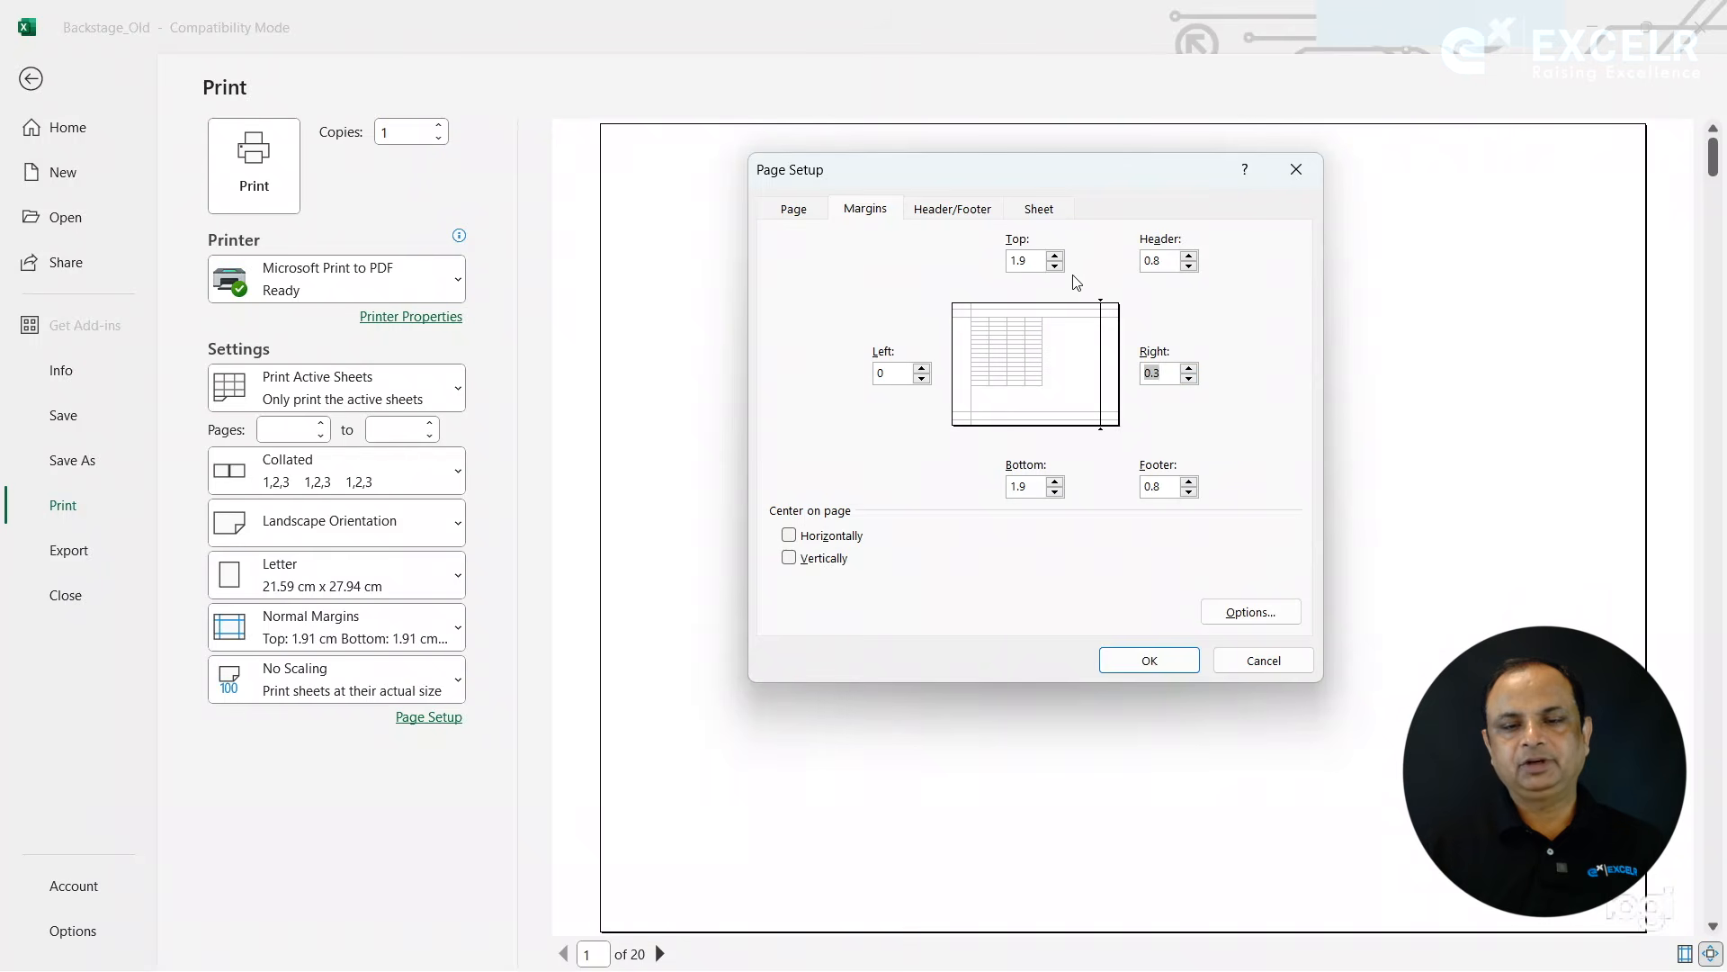
pyautogui.click(1056, 257)
pyautogui.click(1189, 257)
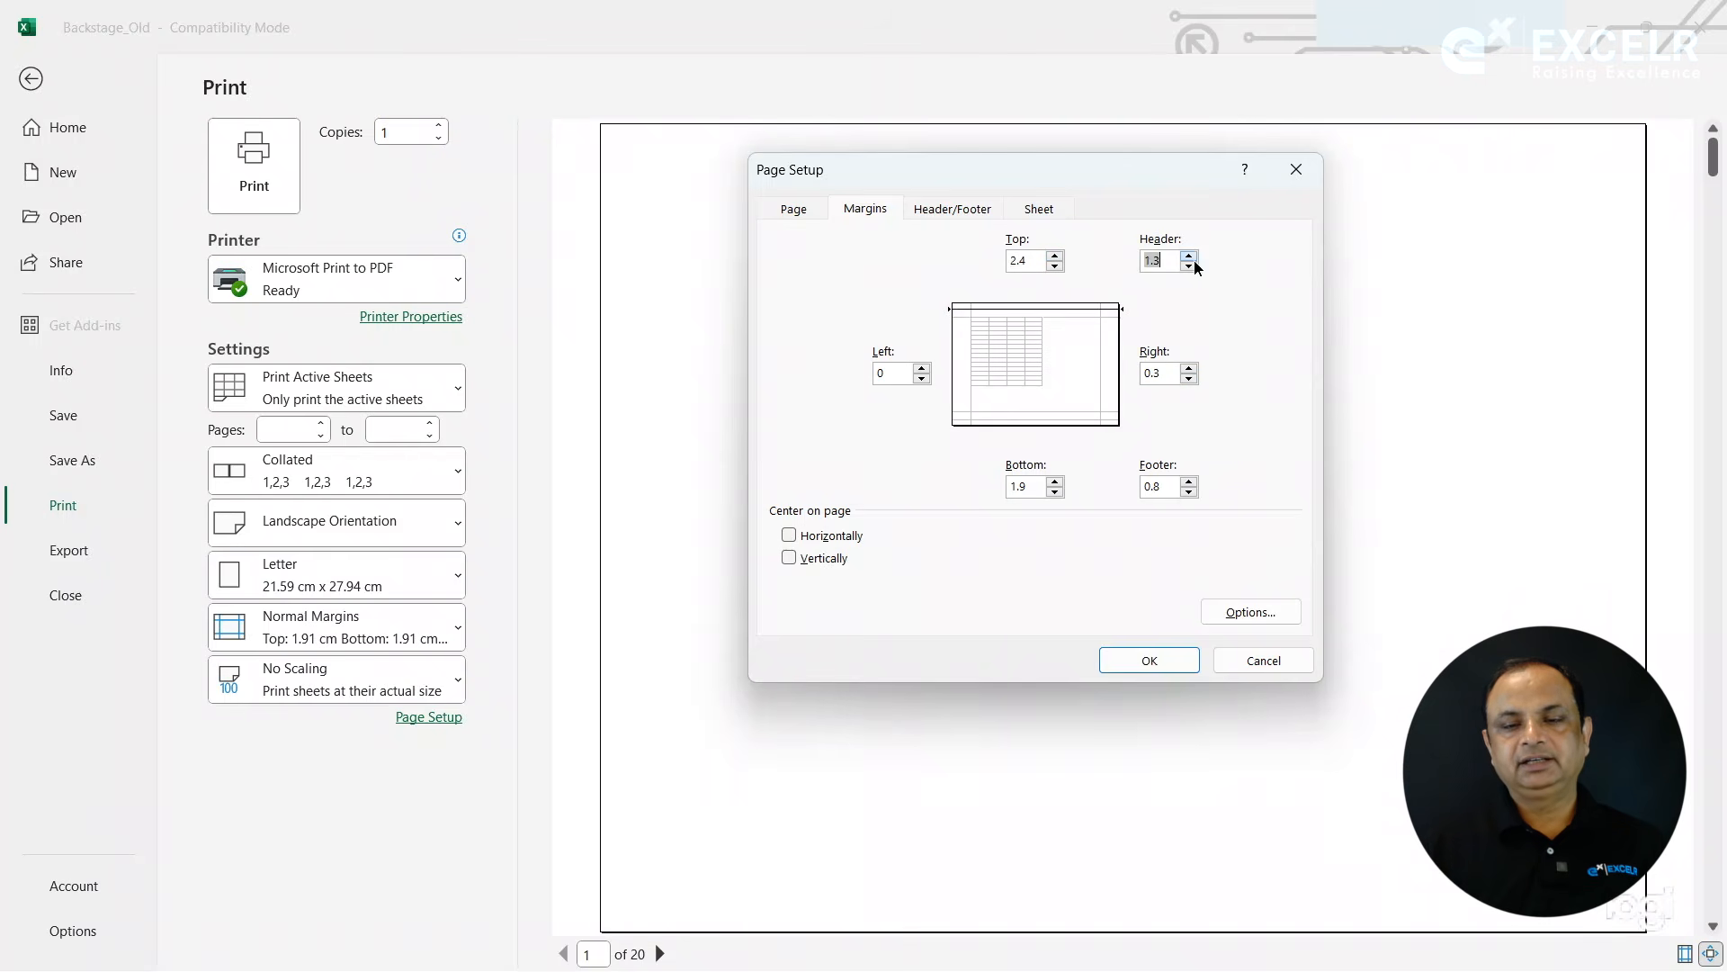
pyautogui.doubleClick(1189, 492)
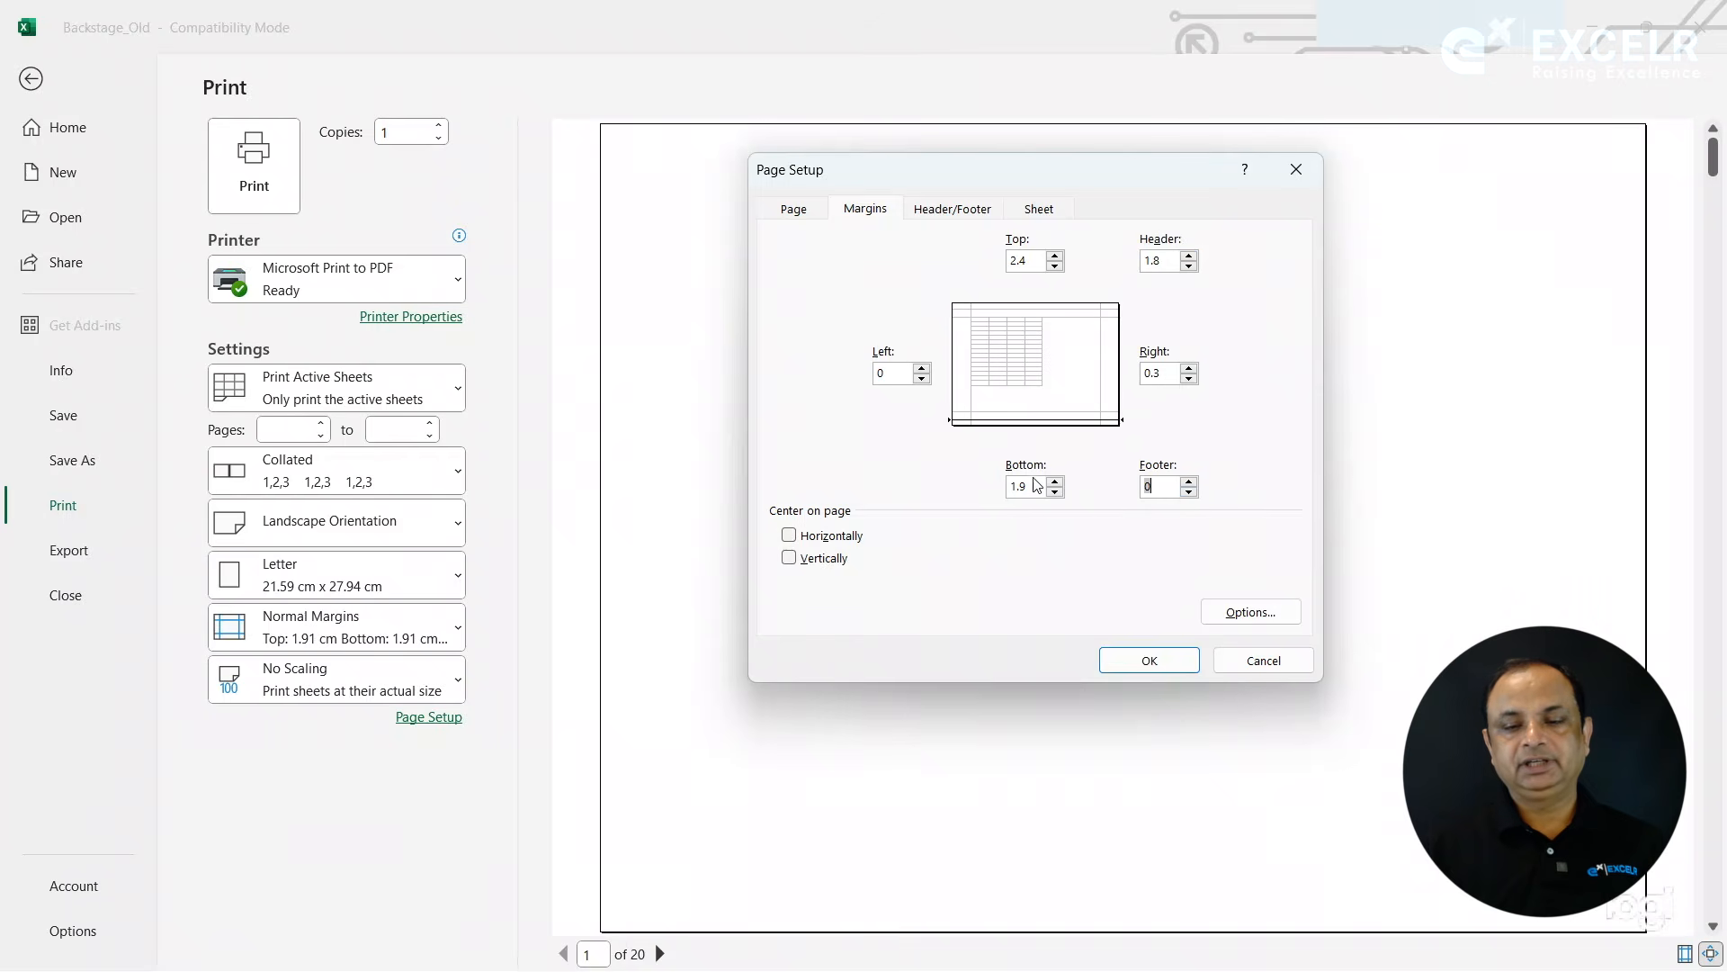
pyautogui.click(1055, 492)
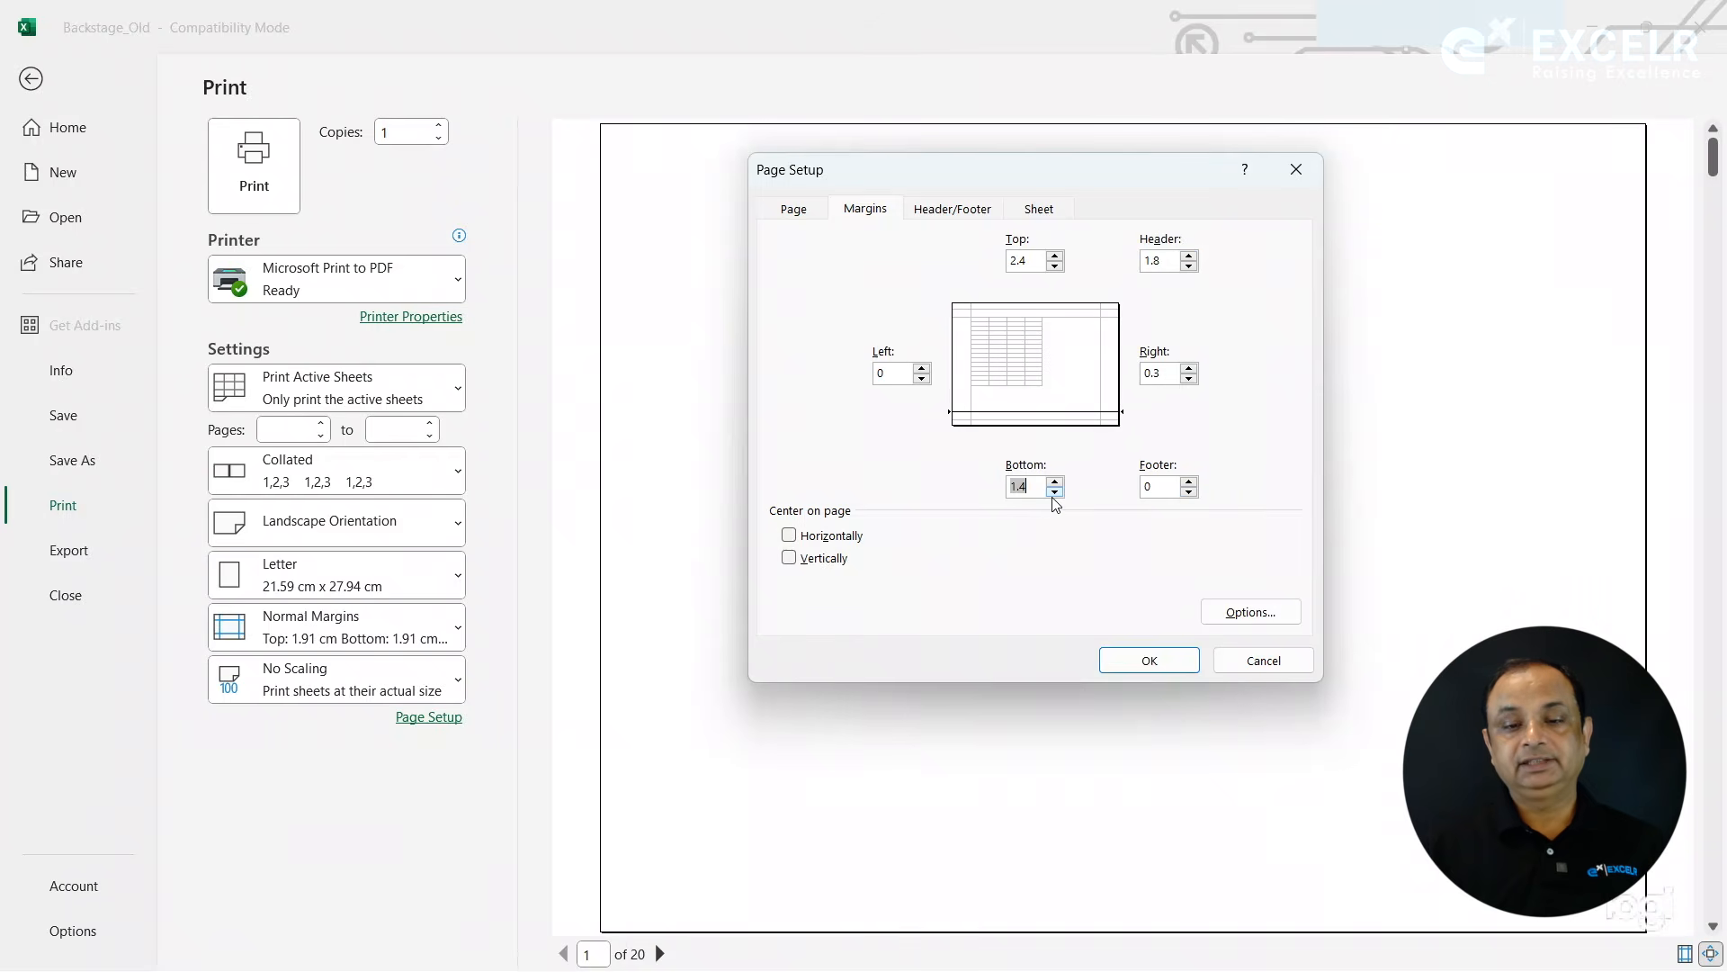
pyautogui.click(1054, 493)
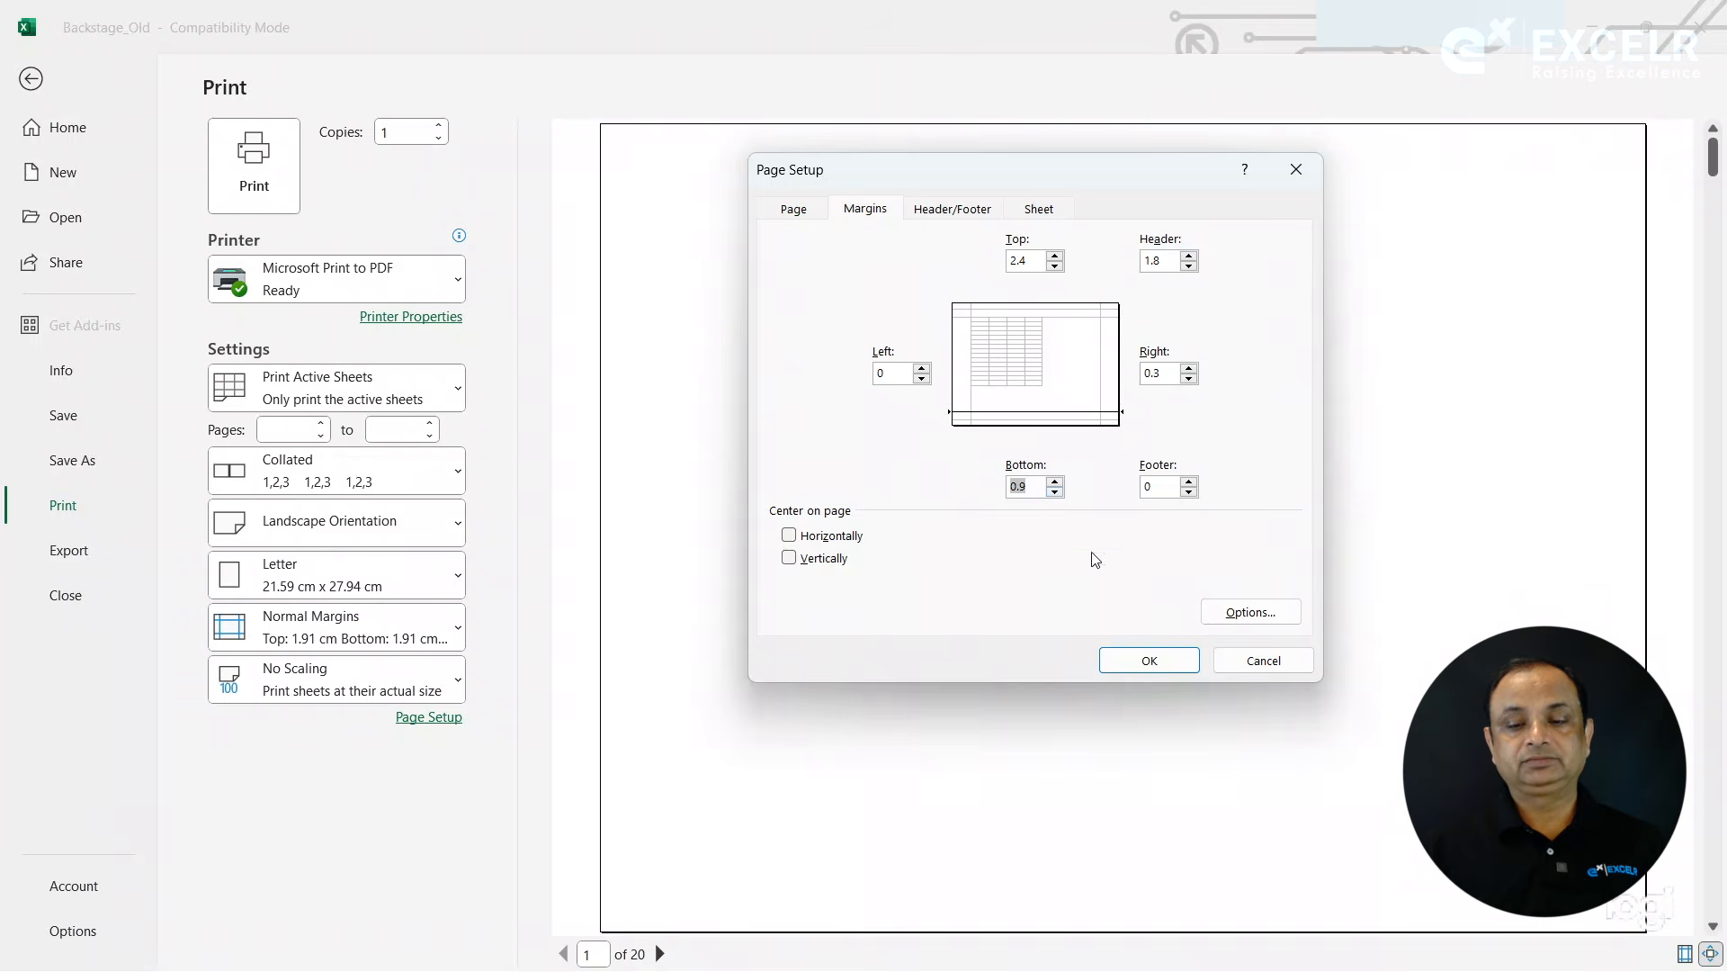
pyautogui.click(1232, 659)
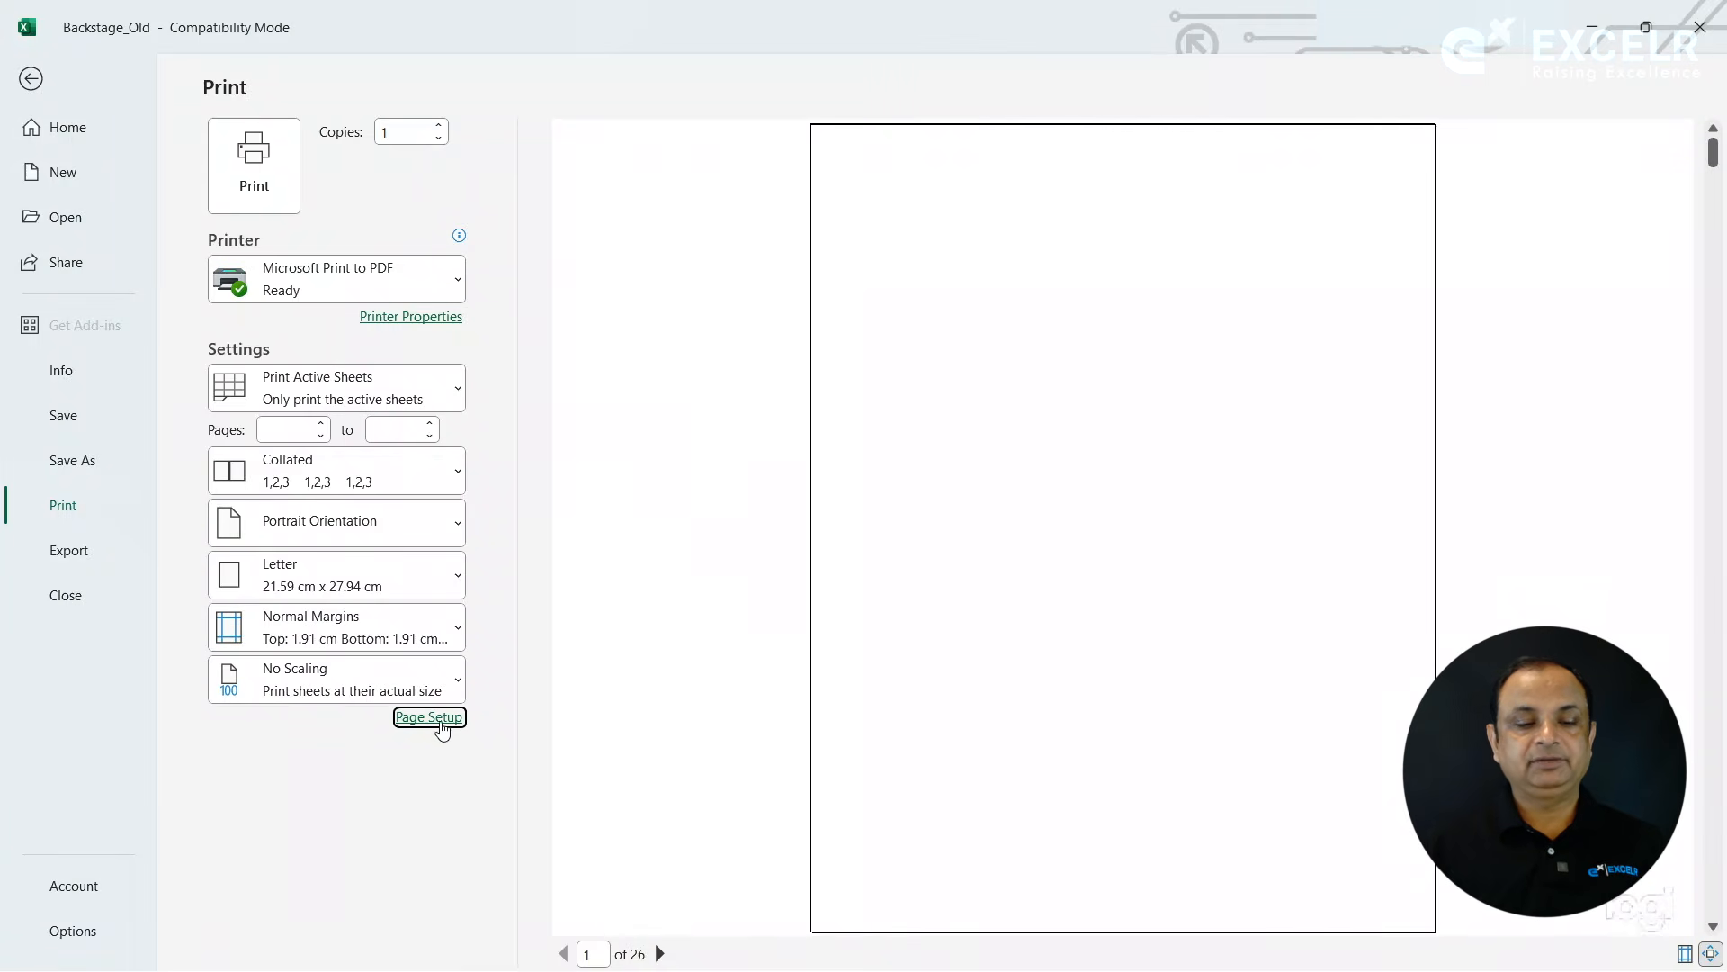
# - Set the page header to Sheet1 and the footer to "Confidential, 17-09-2024, Page 1", and apply the page setup
pyautogui.click(429, 717)
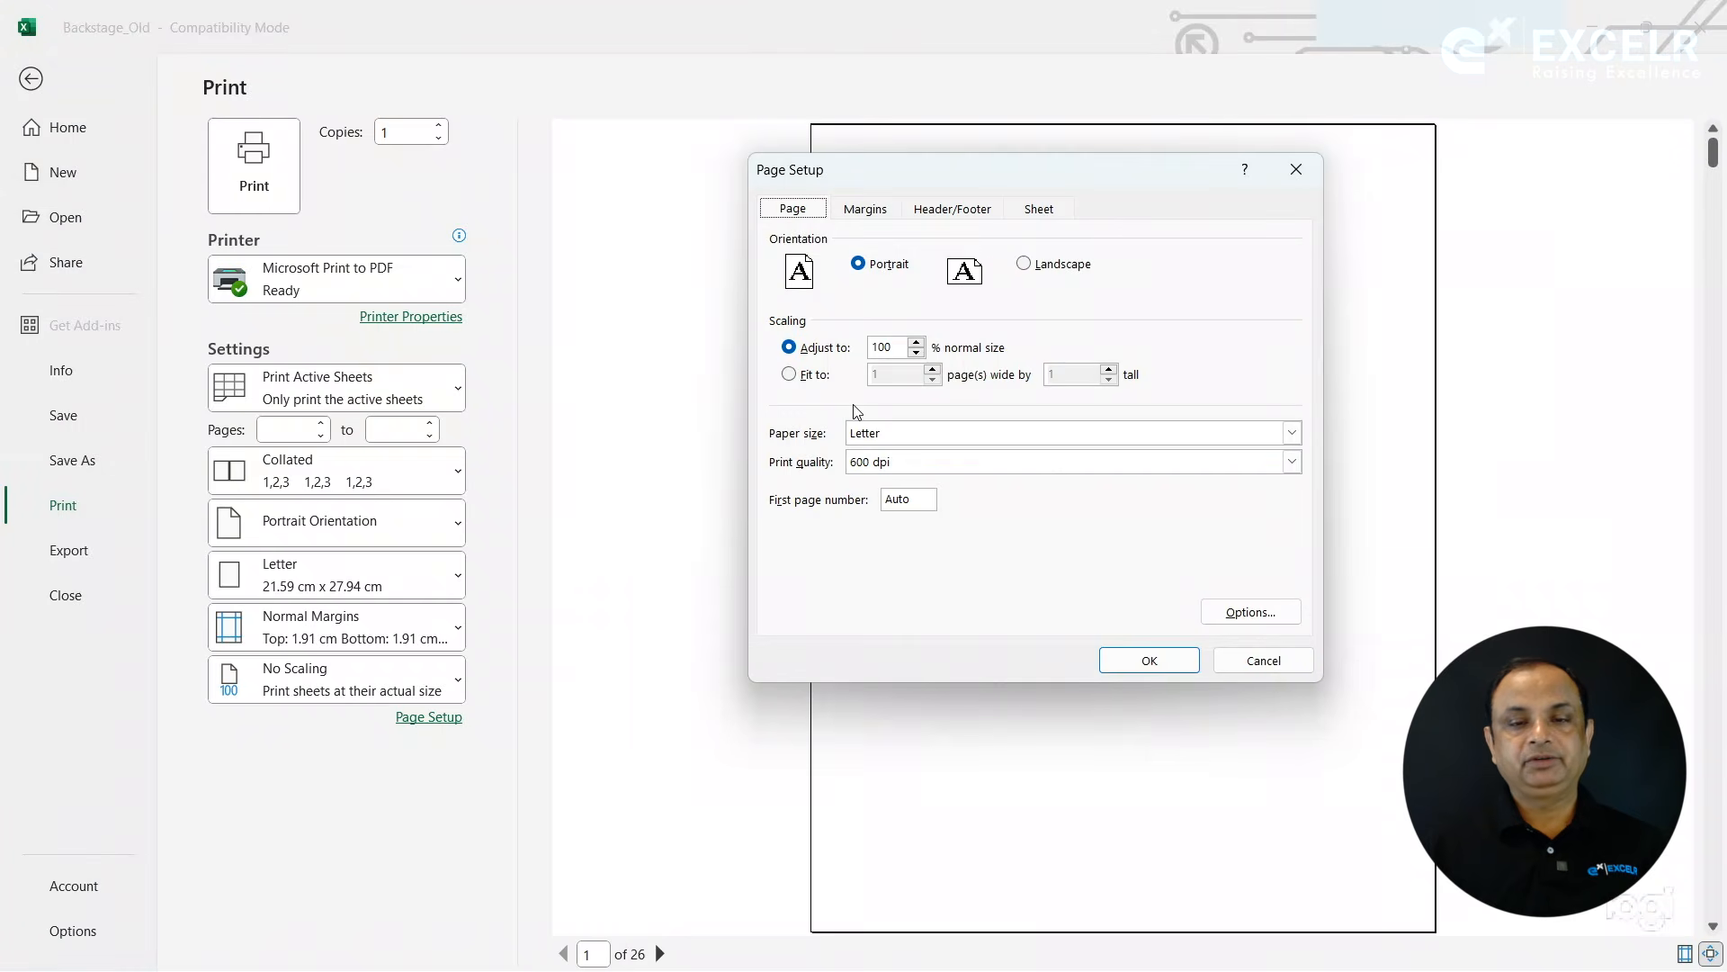
pyautogui.click(953, 210)
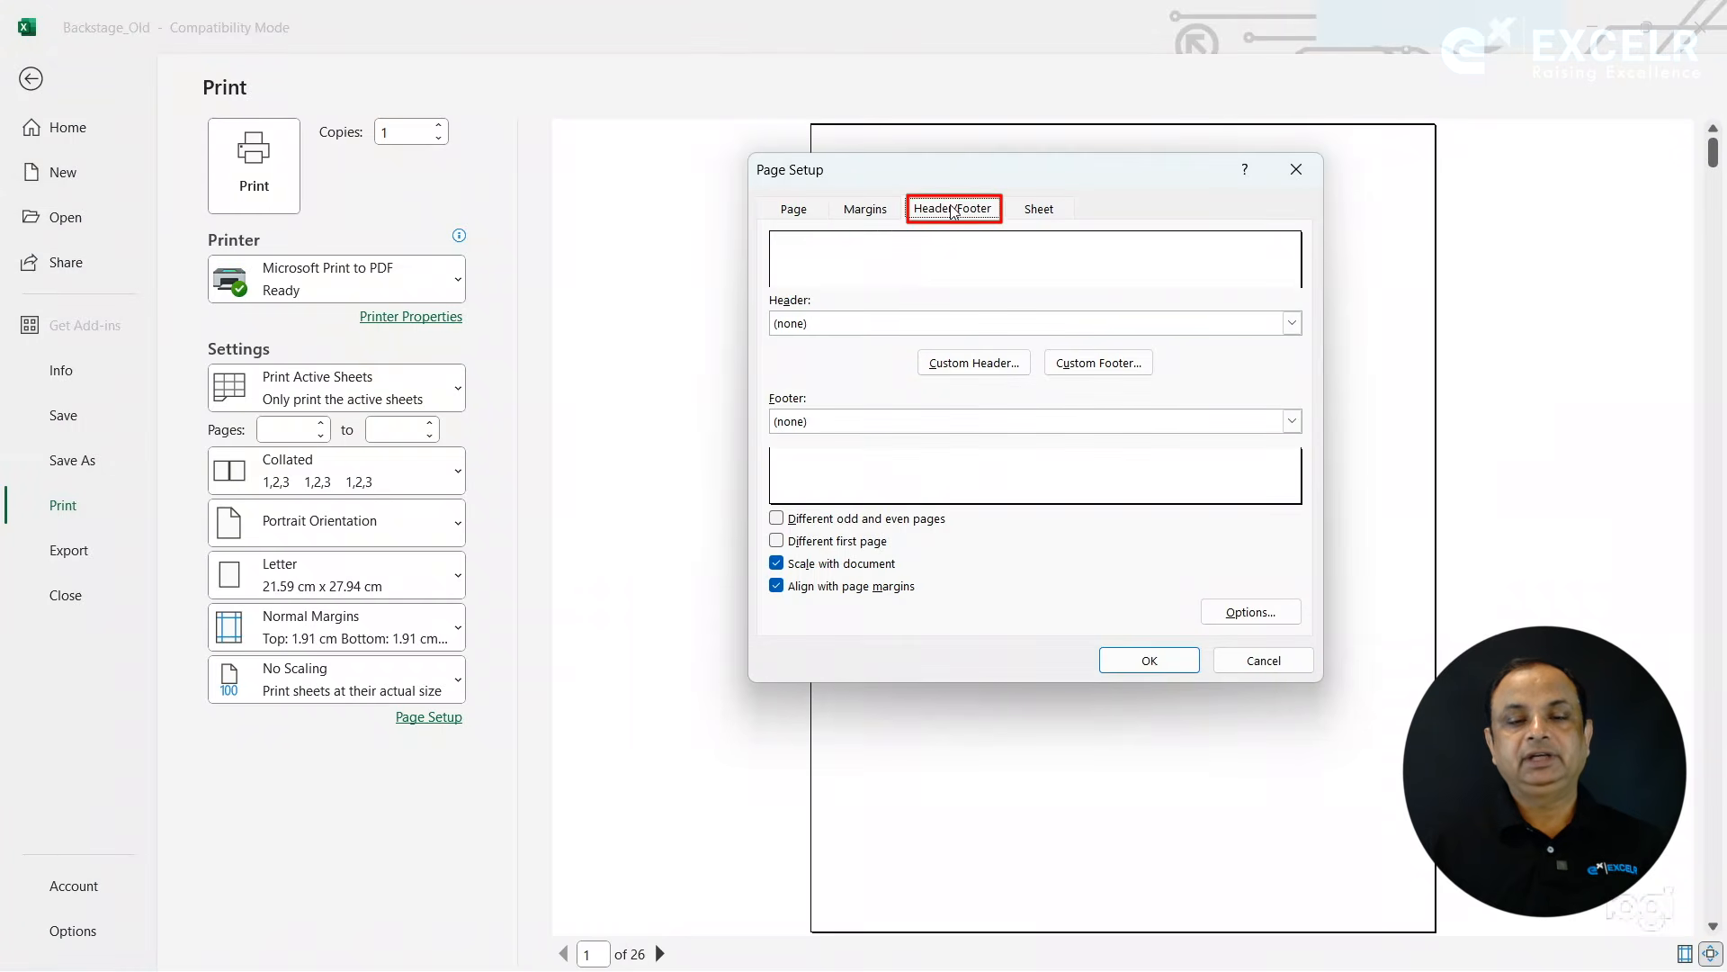
pyautogui.click(884, 322)
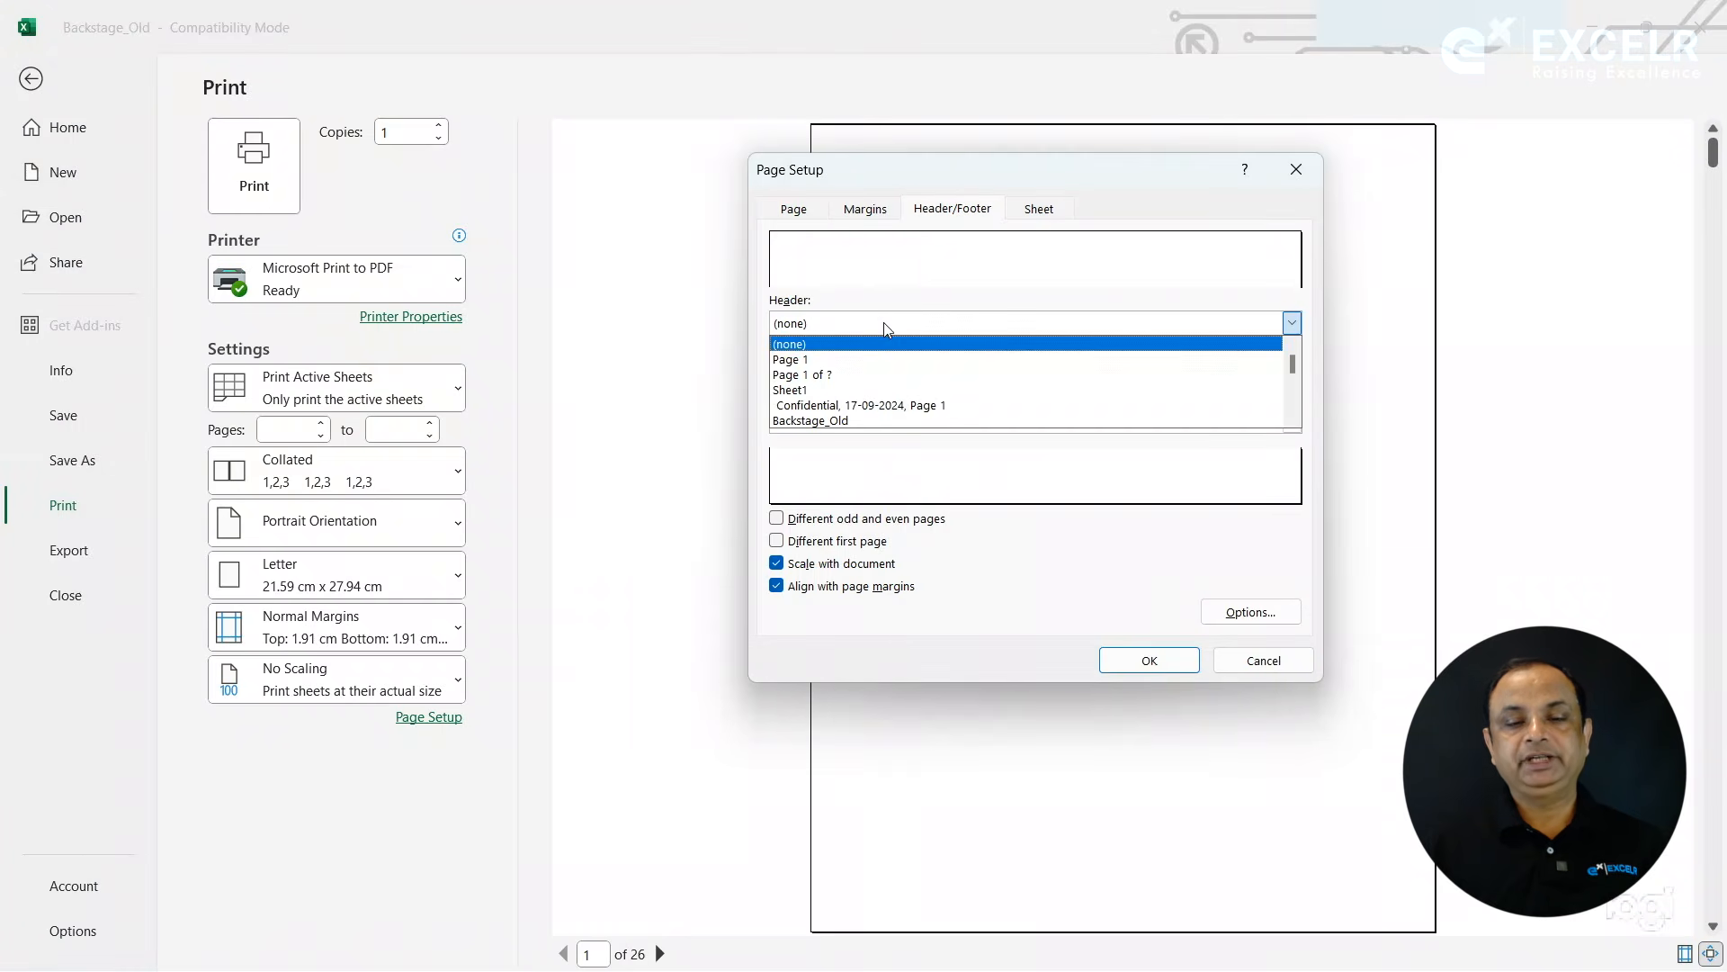
pyautogui.click(830, 391)
pyautogui.click(829, 422)
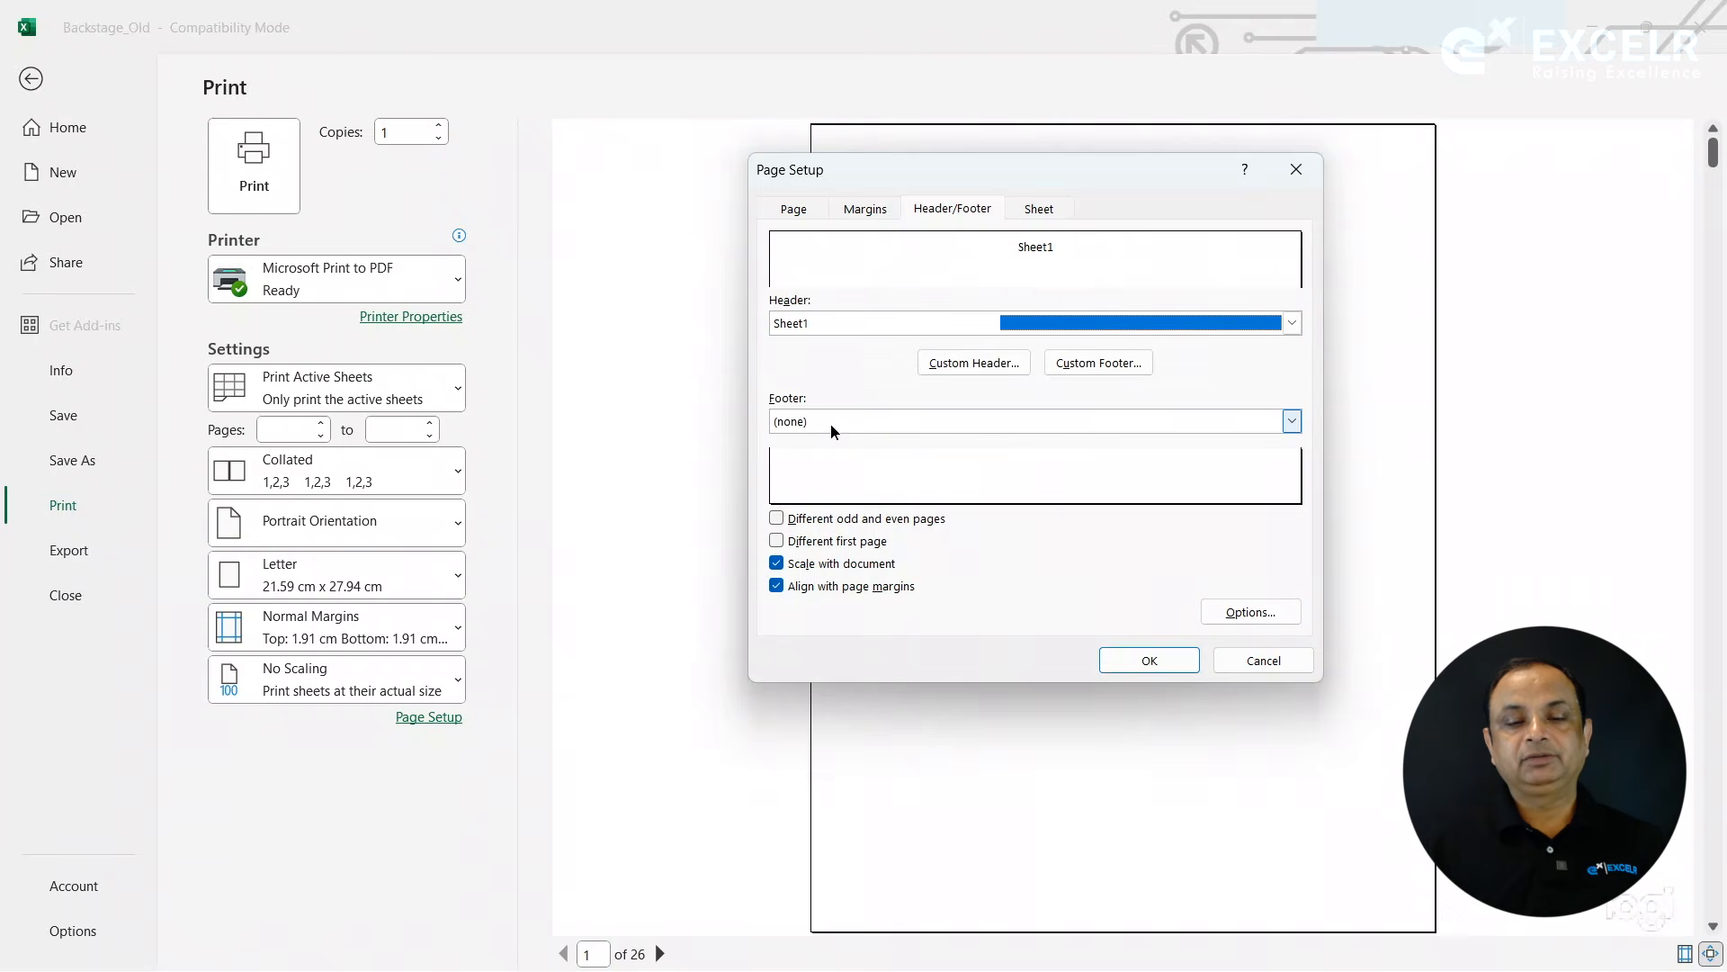
pyautogui.click(830, 424)
pyautogui.click(830, 424)
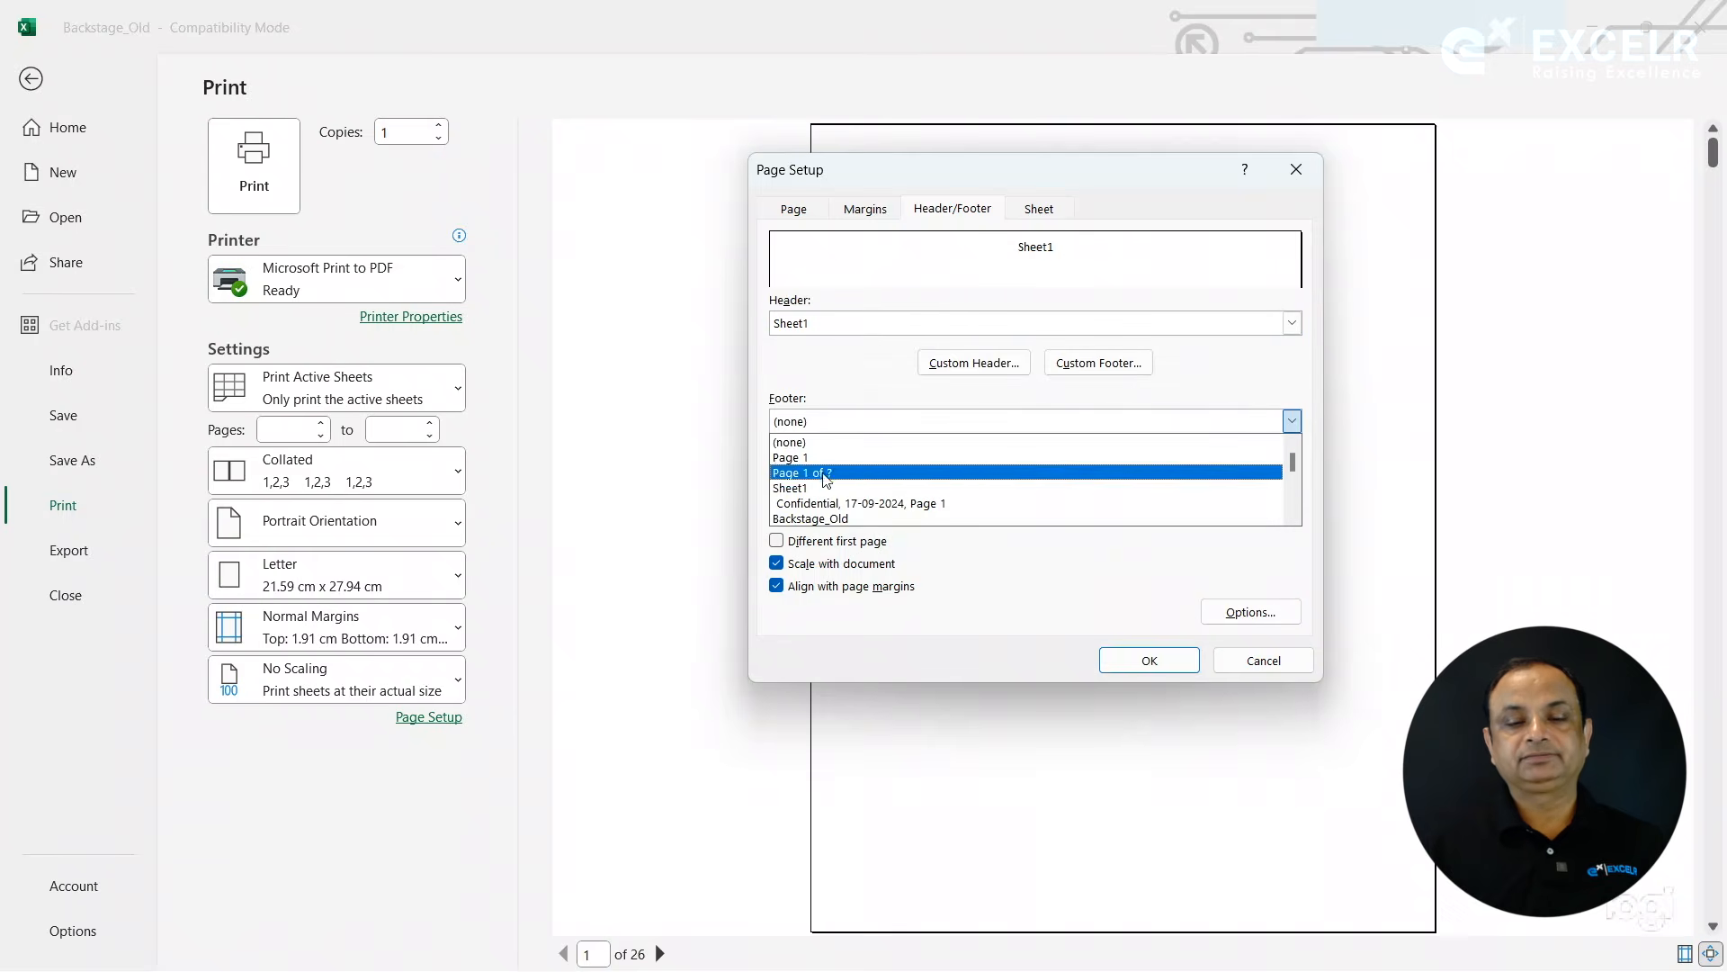
pyautogui.click(825, 505)
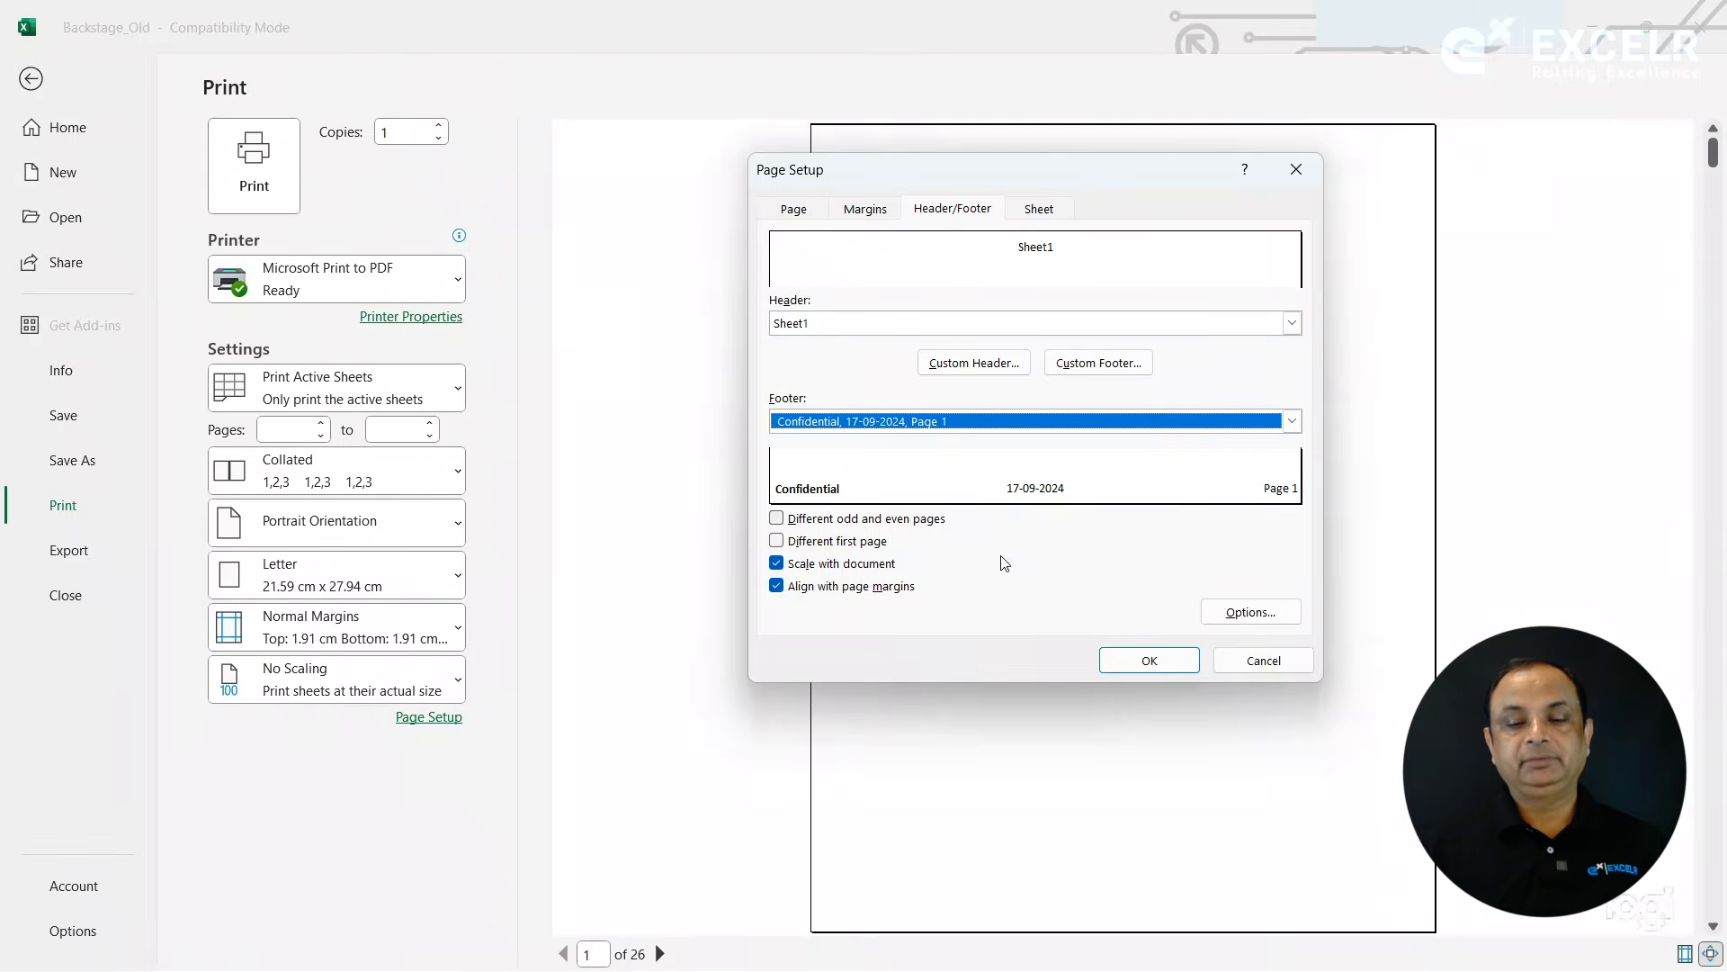
pyautogui.click(1143, 661)
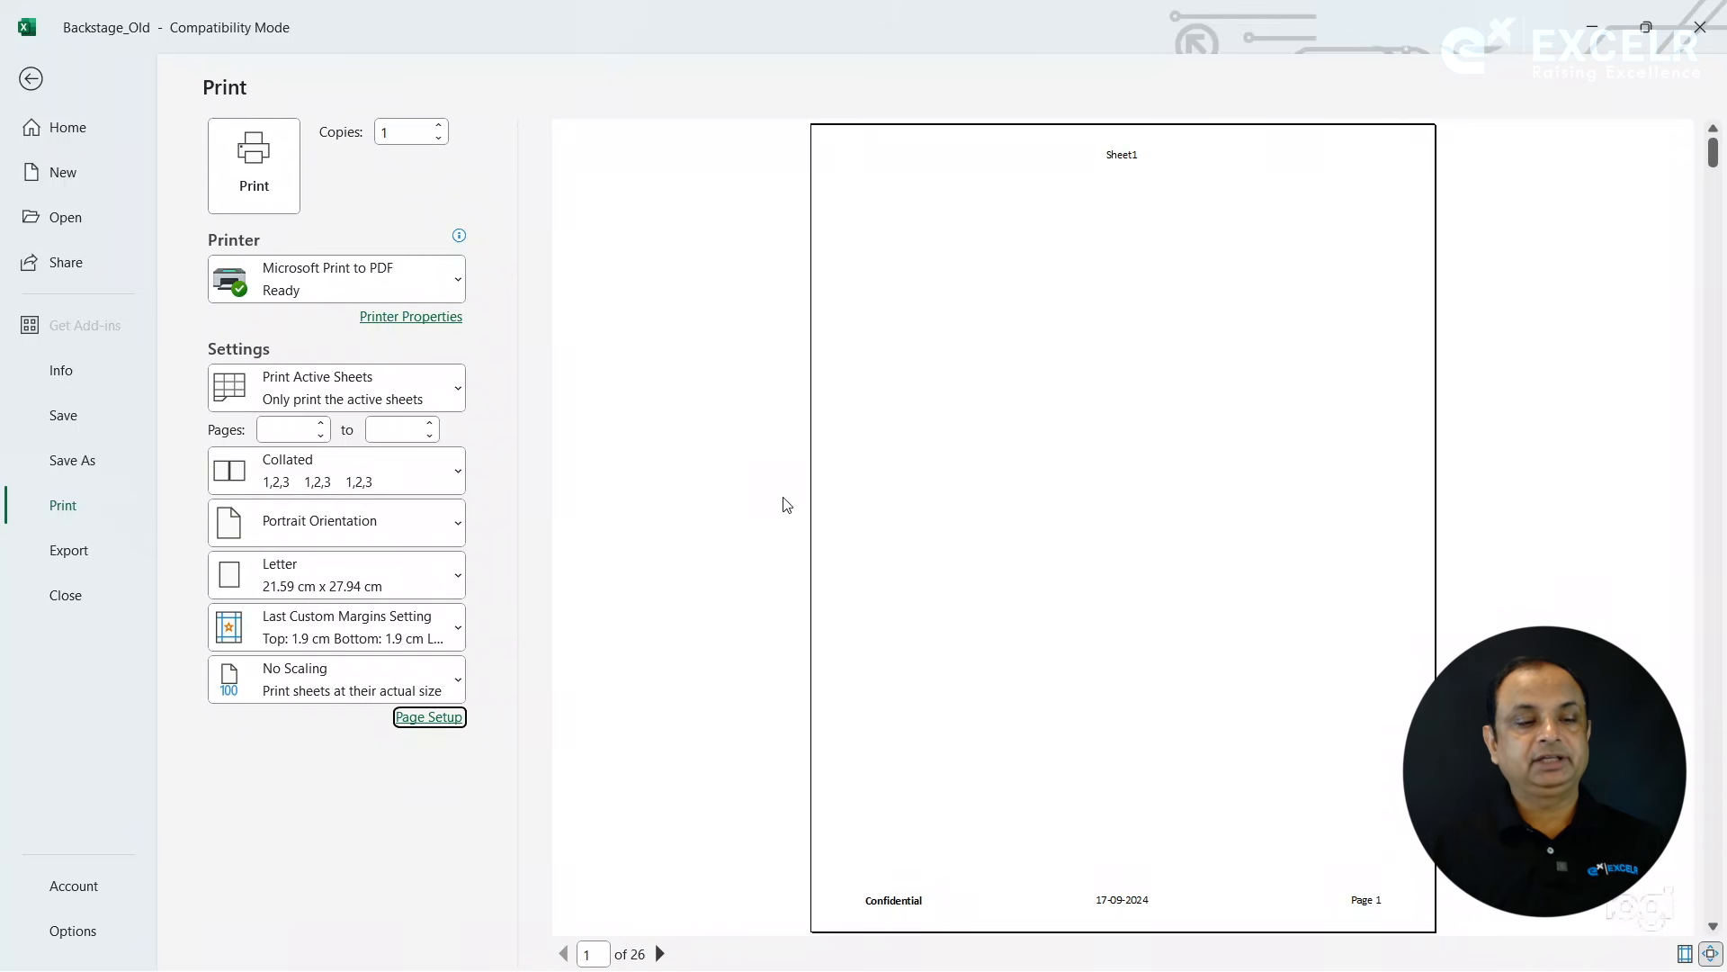
# - View the Export page's options for the workbook and return to the sheet
pyautogui.press('Escape')
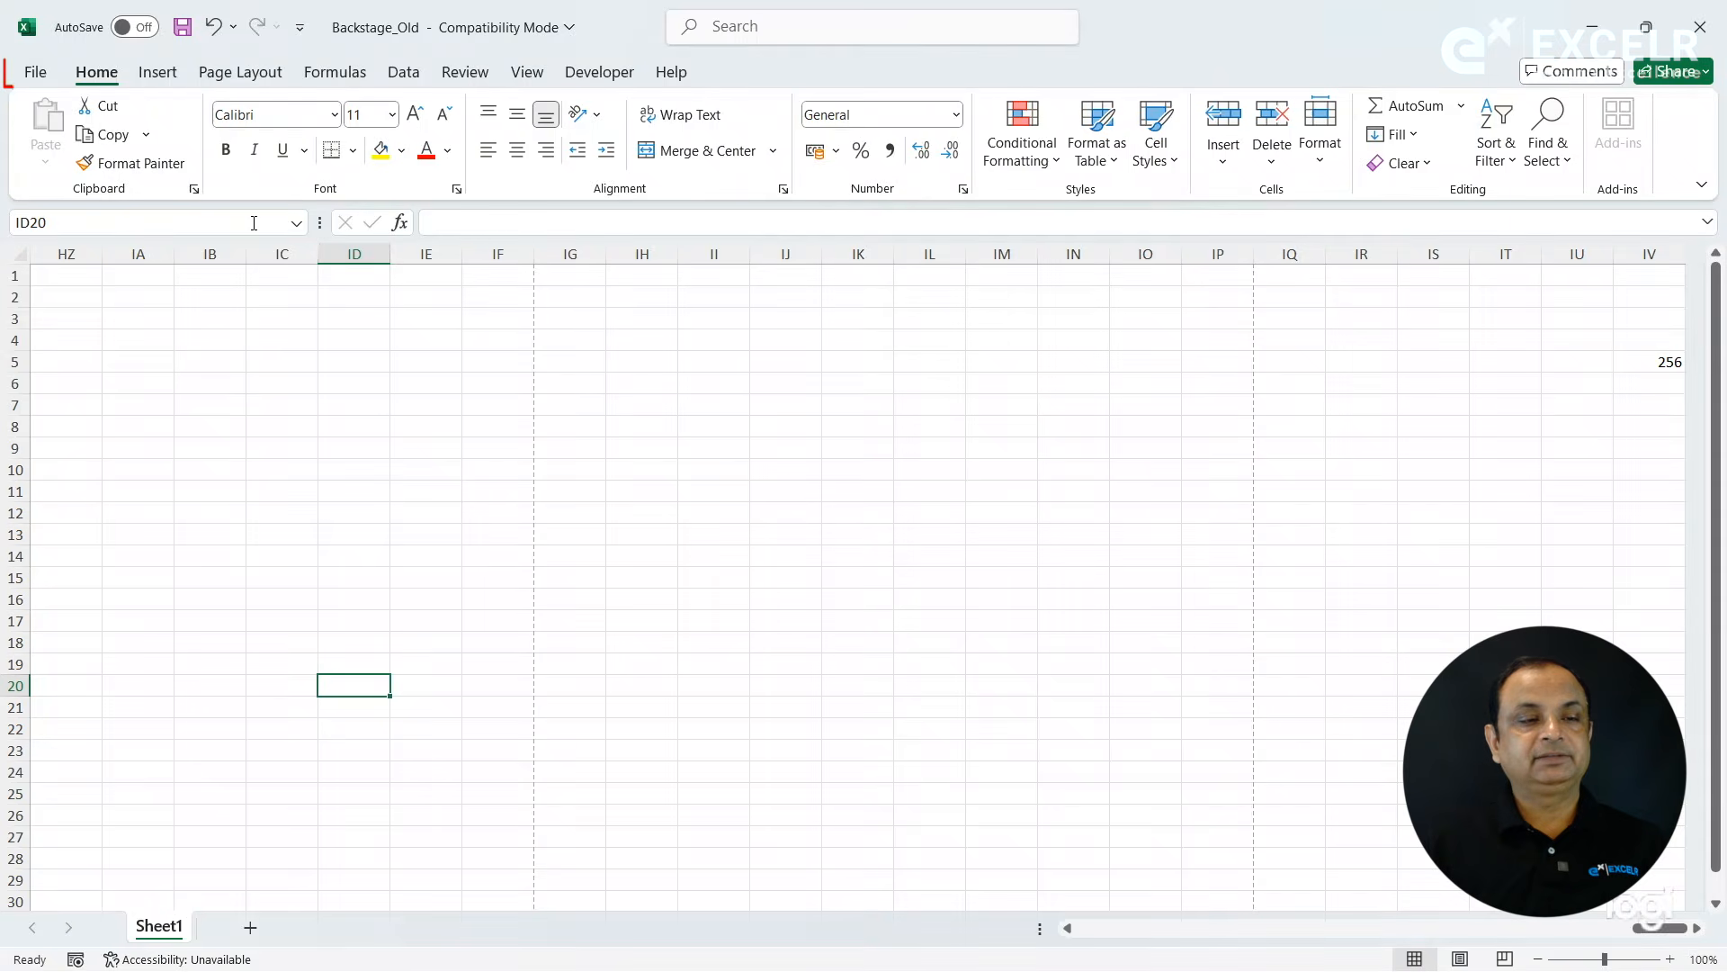
pyautogui.click(47, 76)
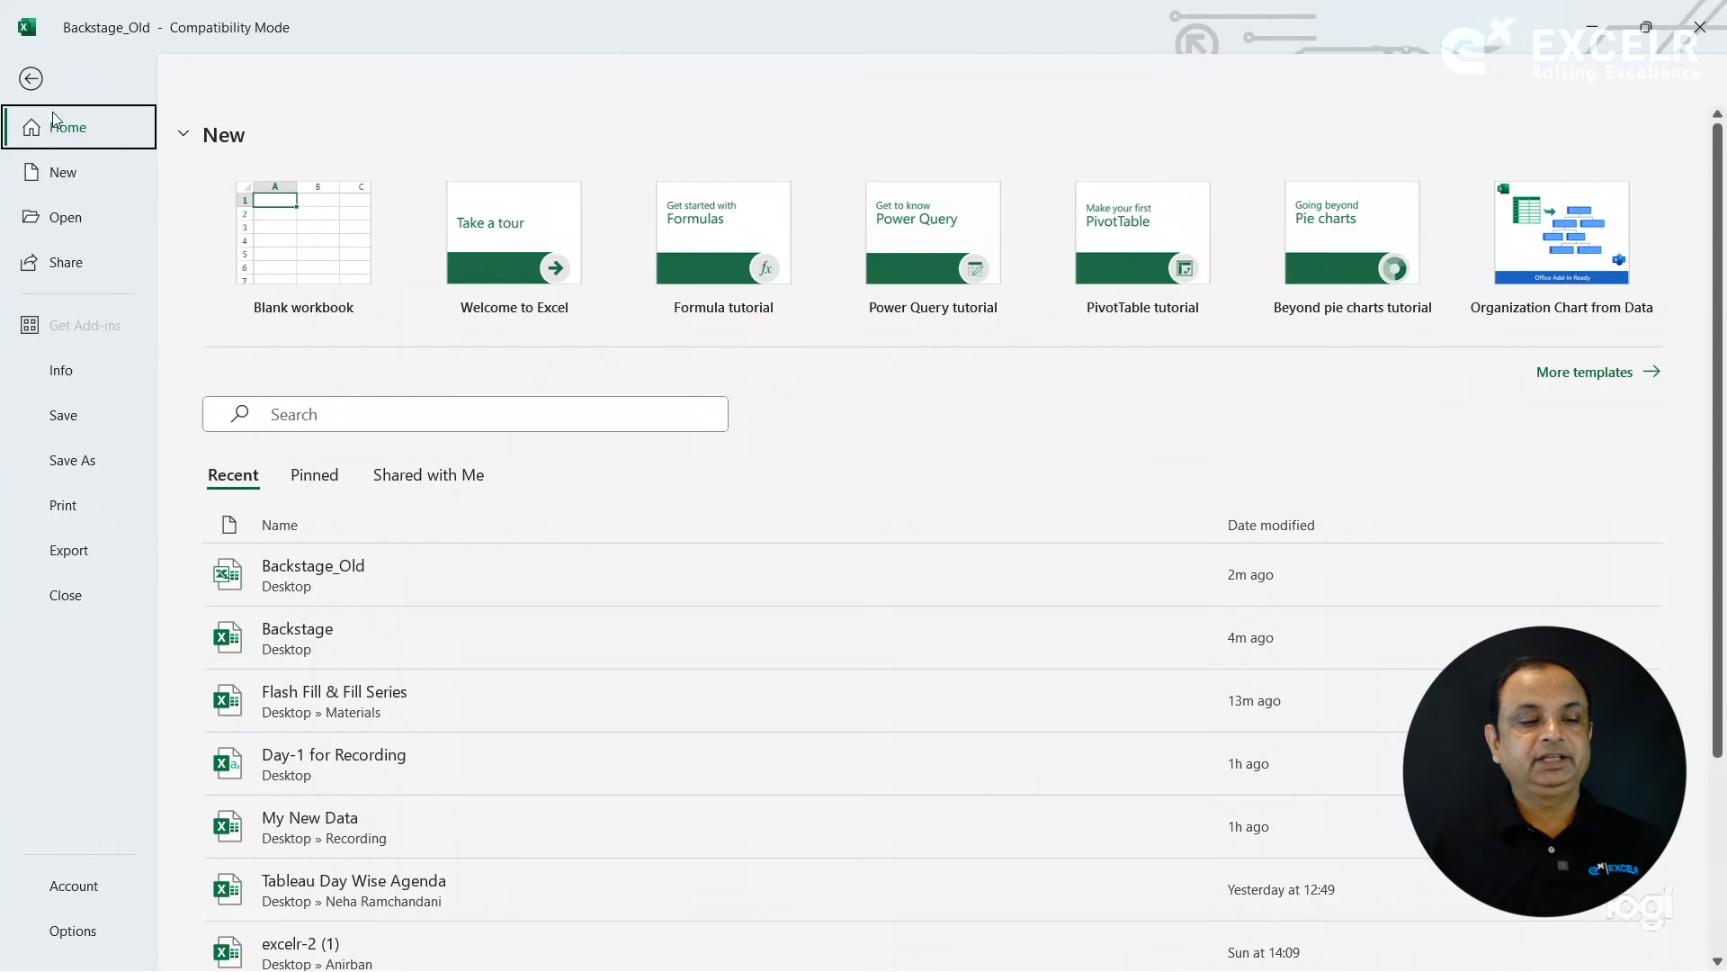
pyautogui.click(79, 553)
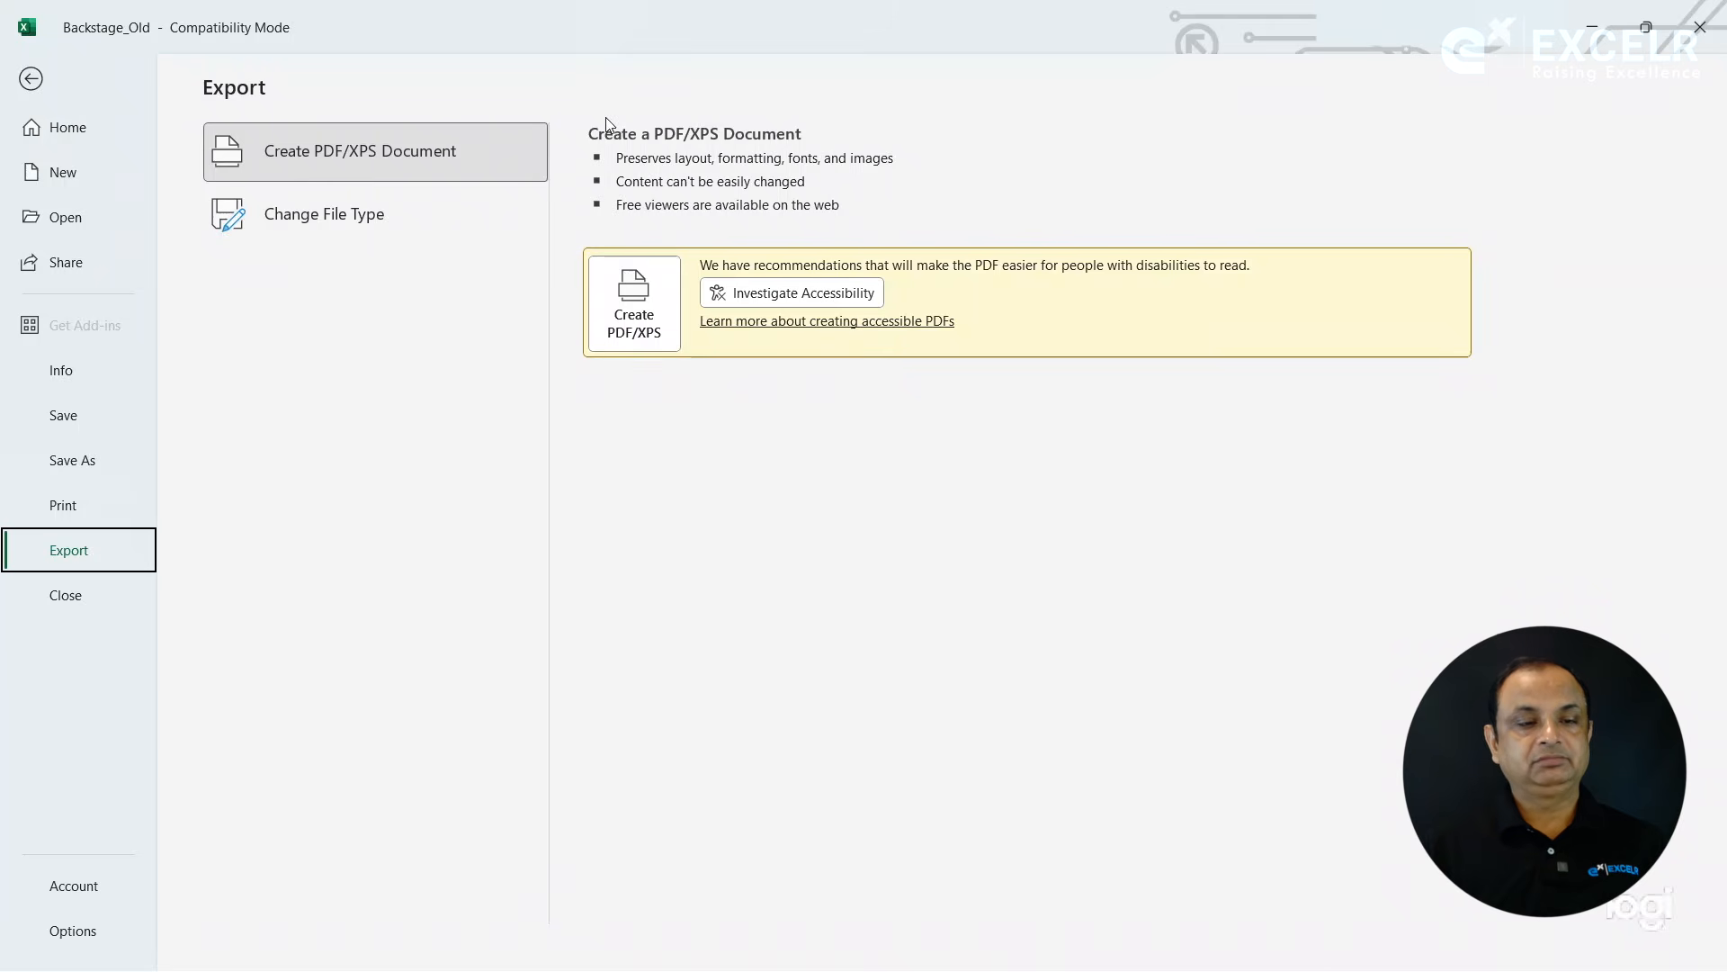
pyautogui.press('Escape')
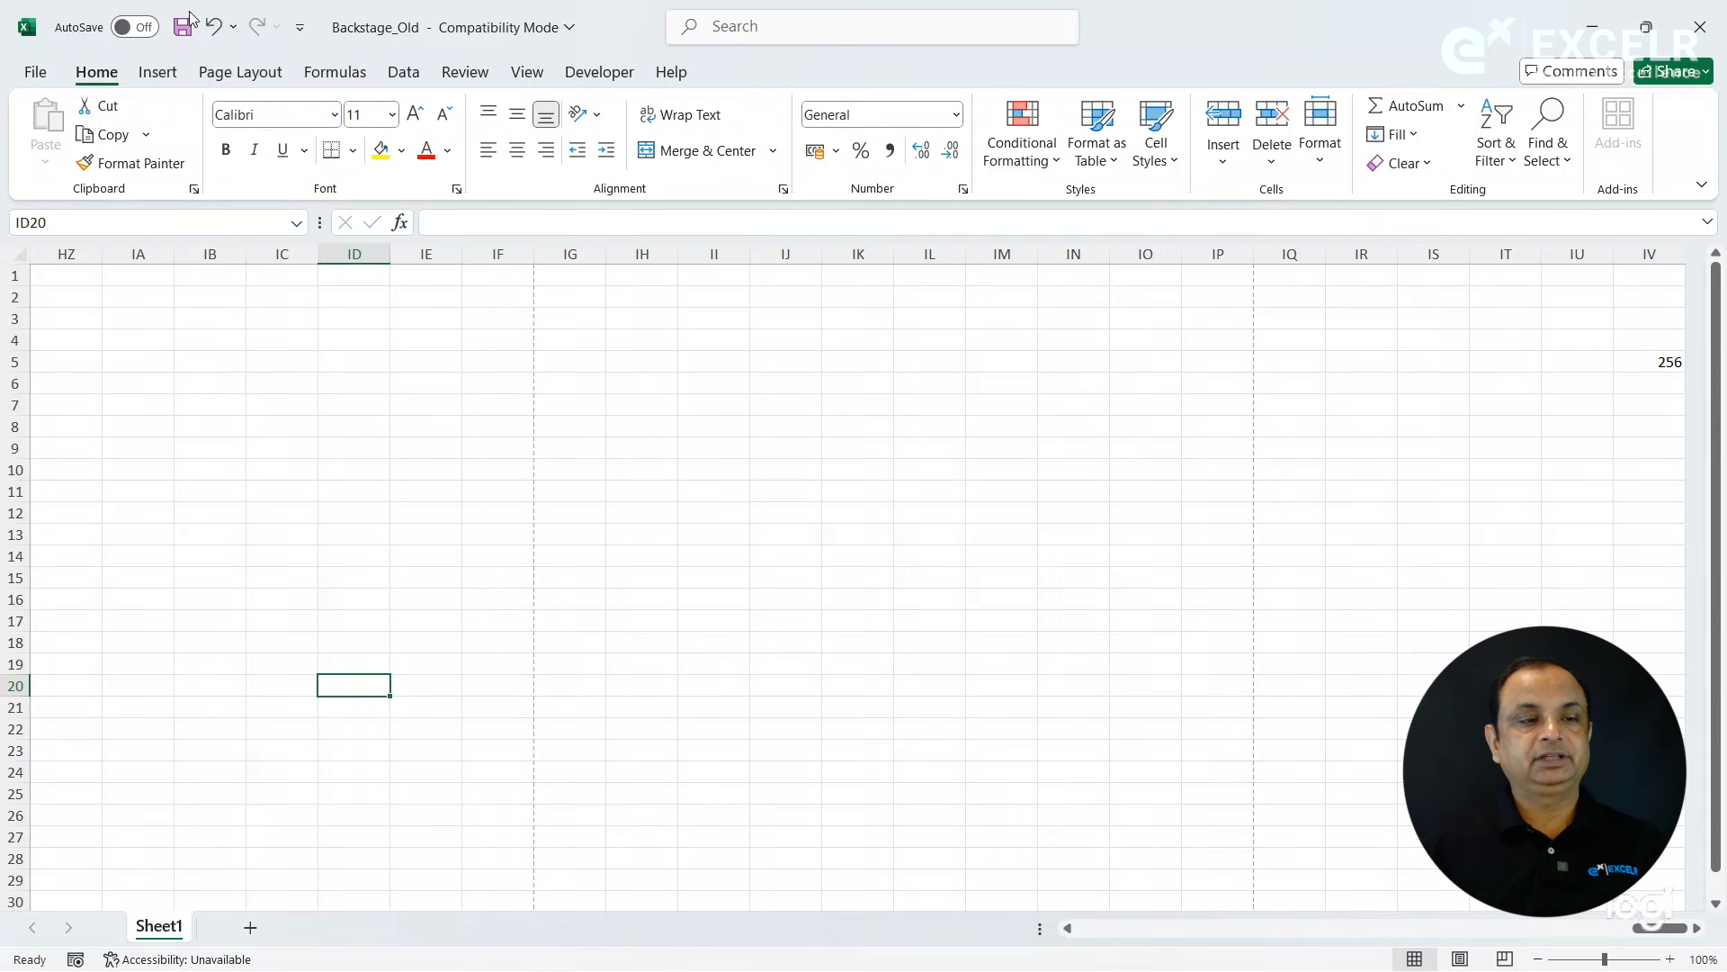
# - View the Account page and the About Excel details with version and license terms, and close the details
pyautogui.click(32, 72)
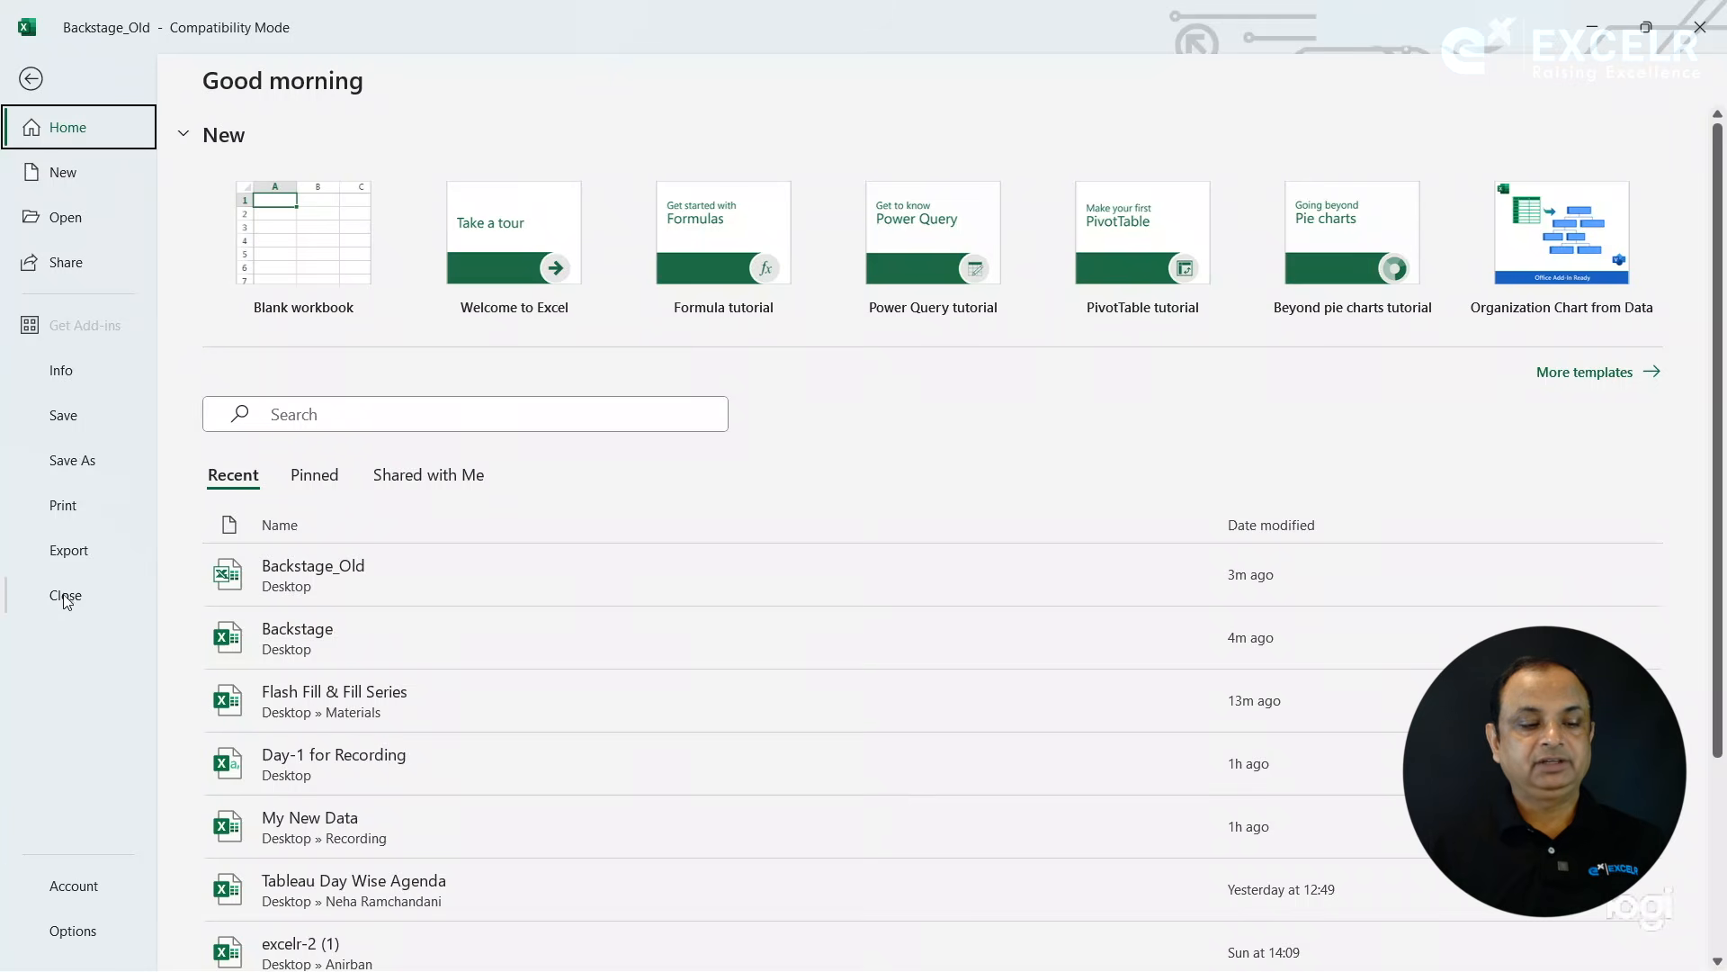
pyautogui.click(83, 888)
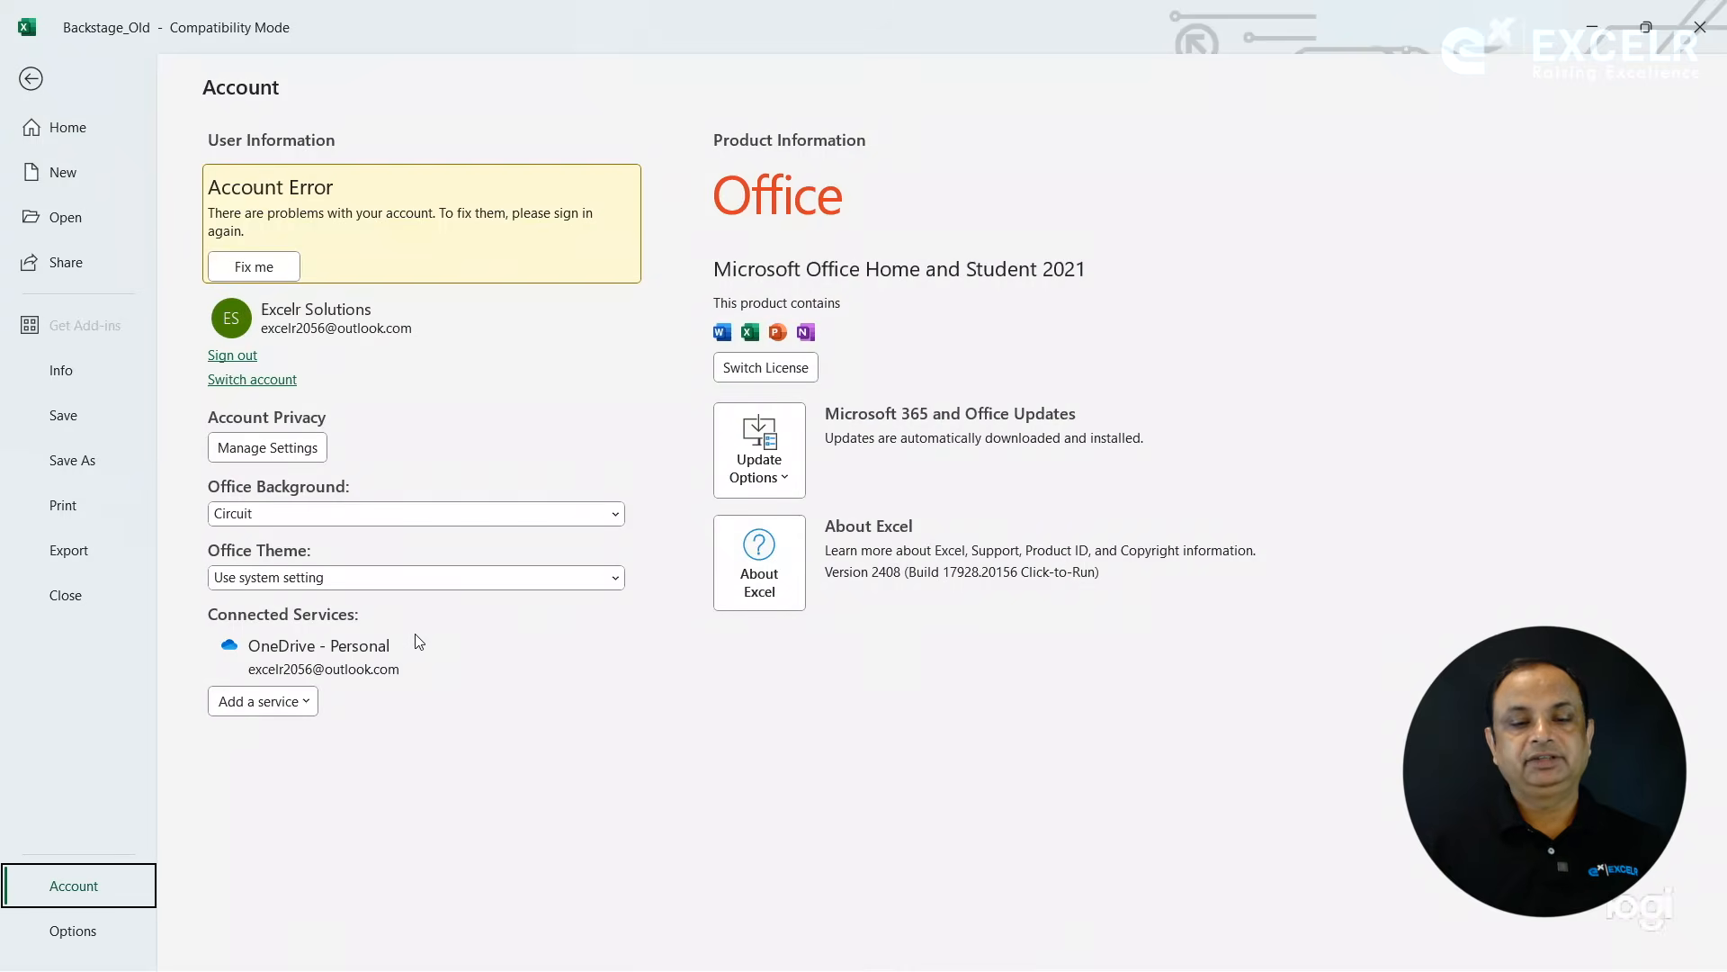
pyautogui.click(773, 571)
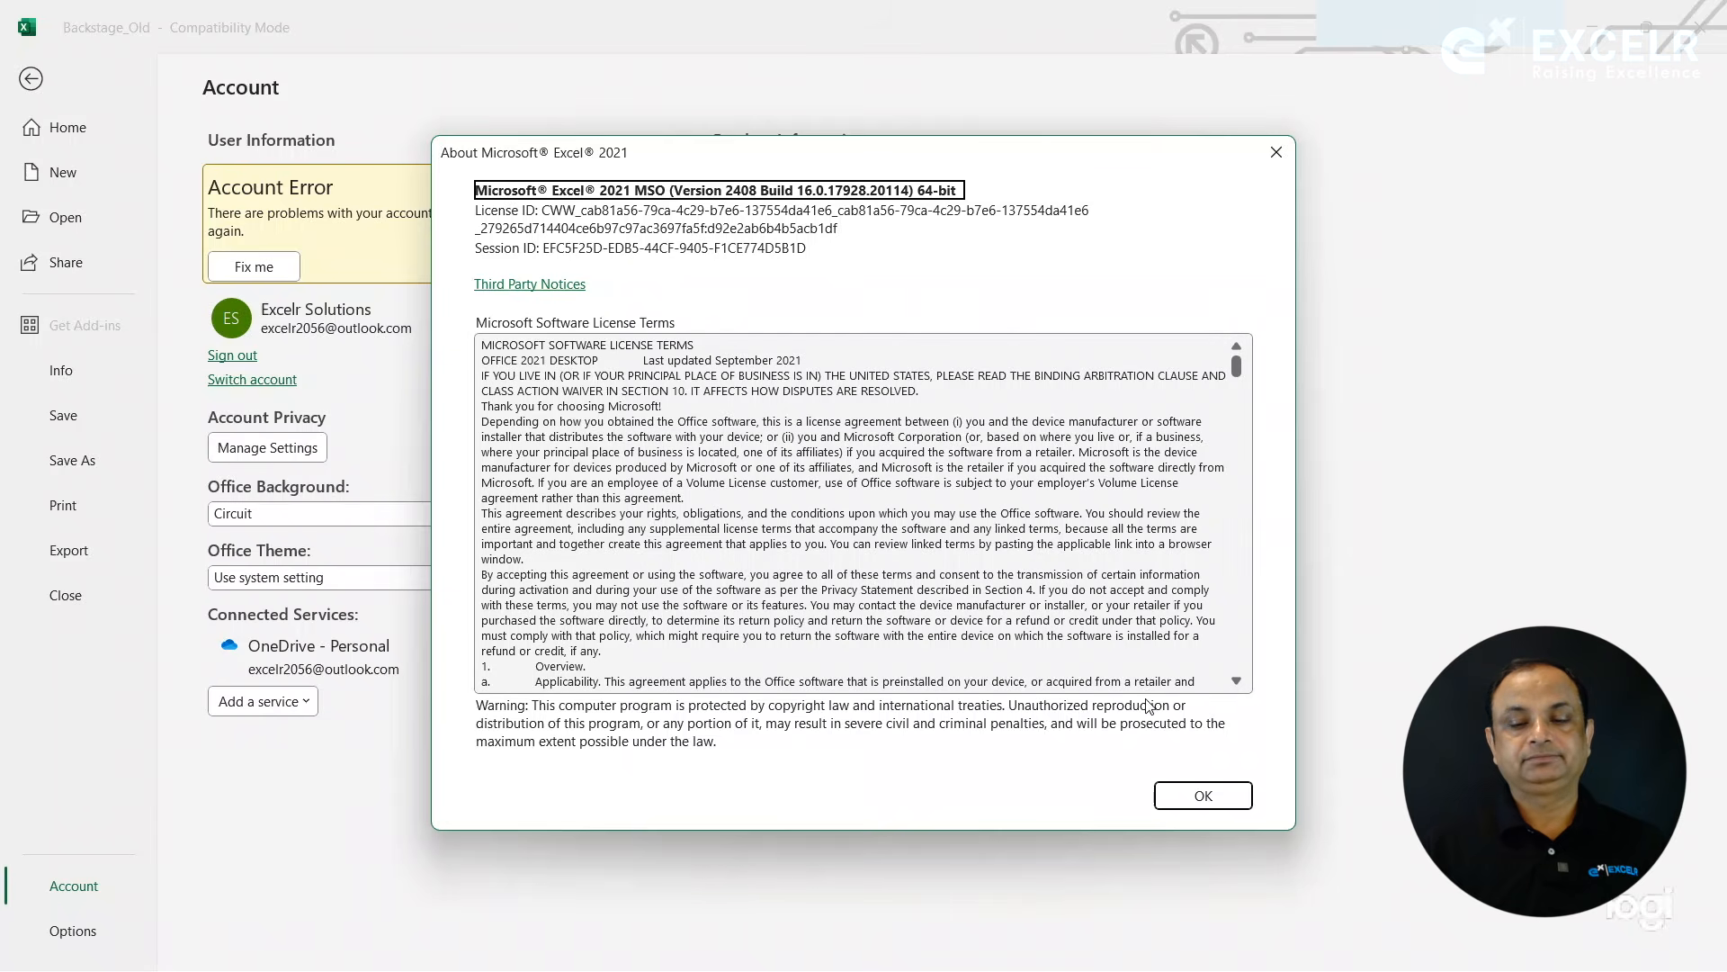
pyautogui.click(1203, 797)
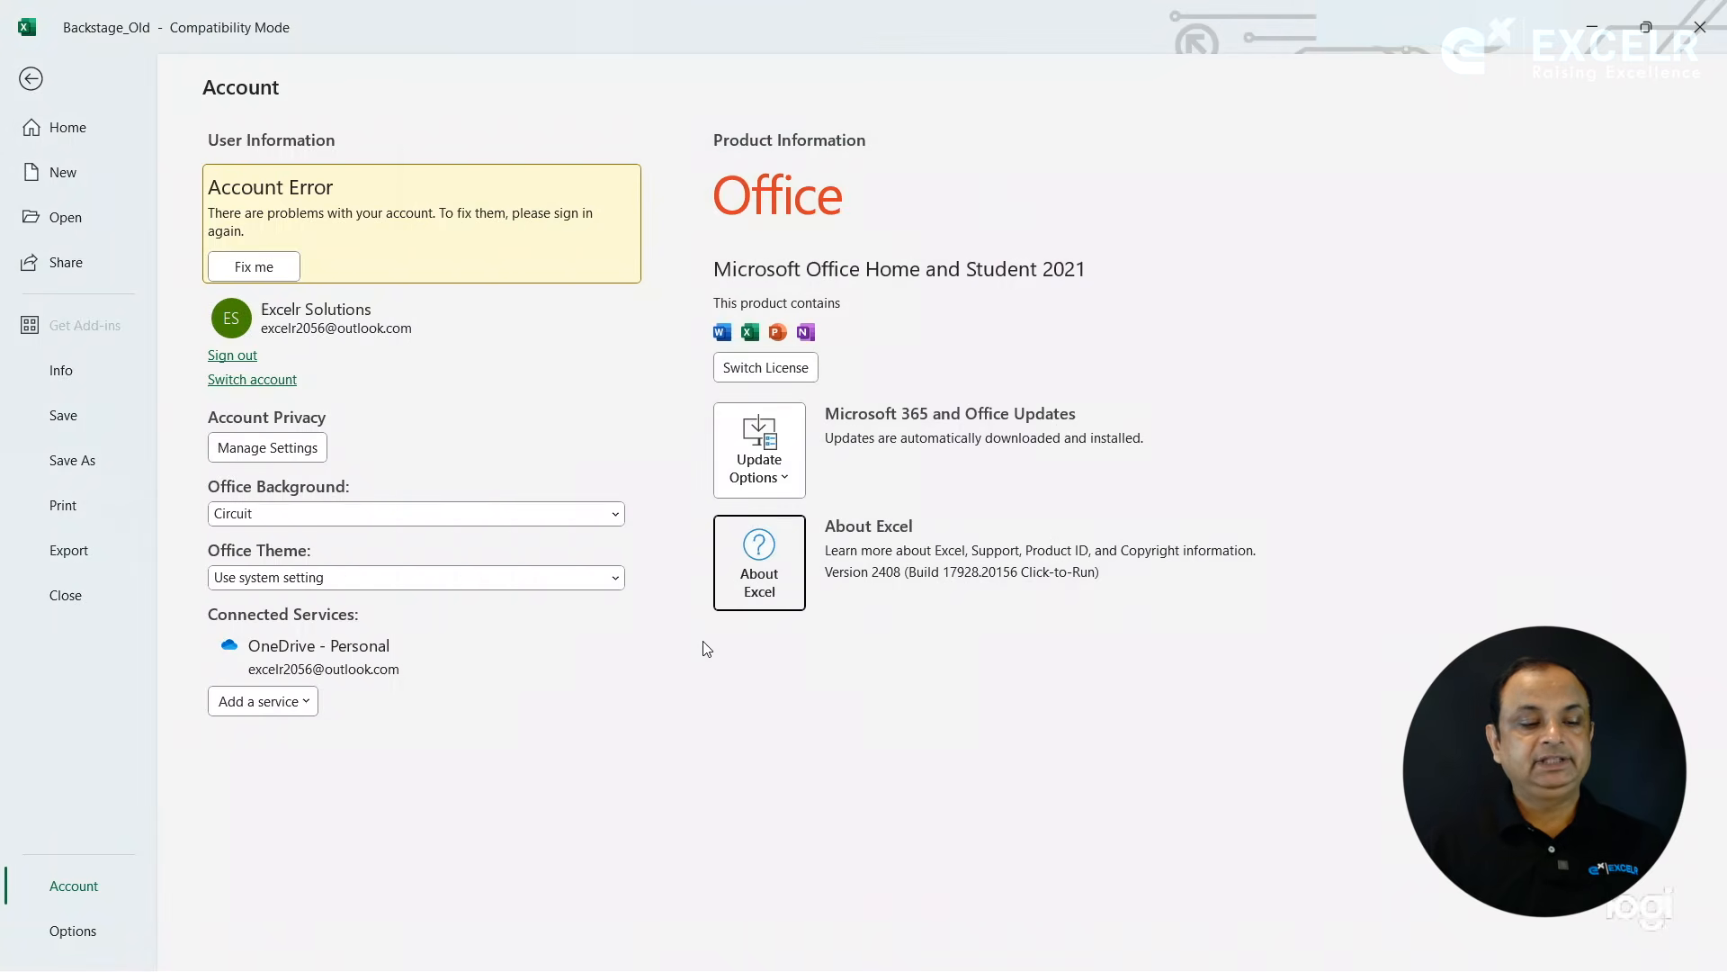
# - Examine the General settings in Excel Options and close the dialog without changes
pyautogui.click(75, 941)
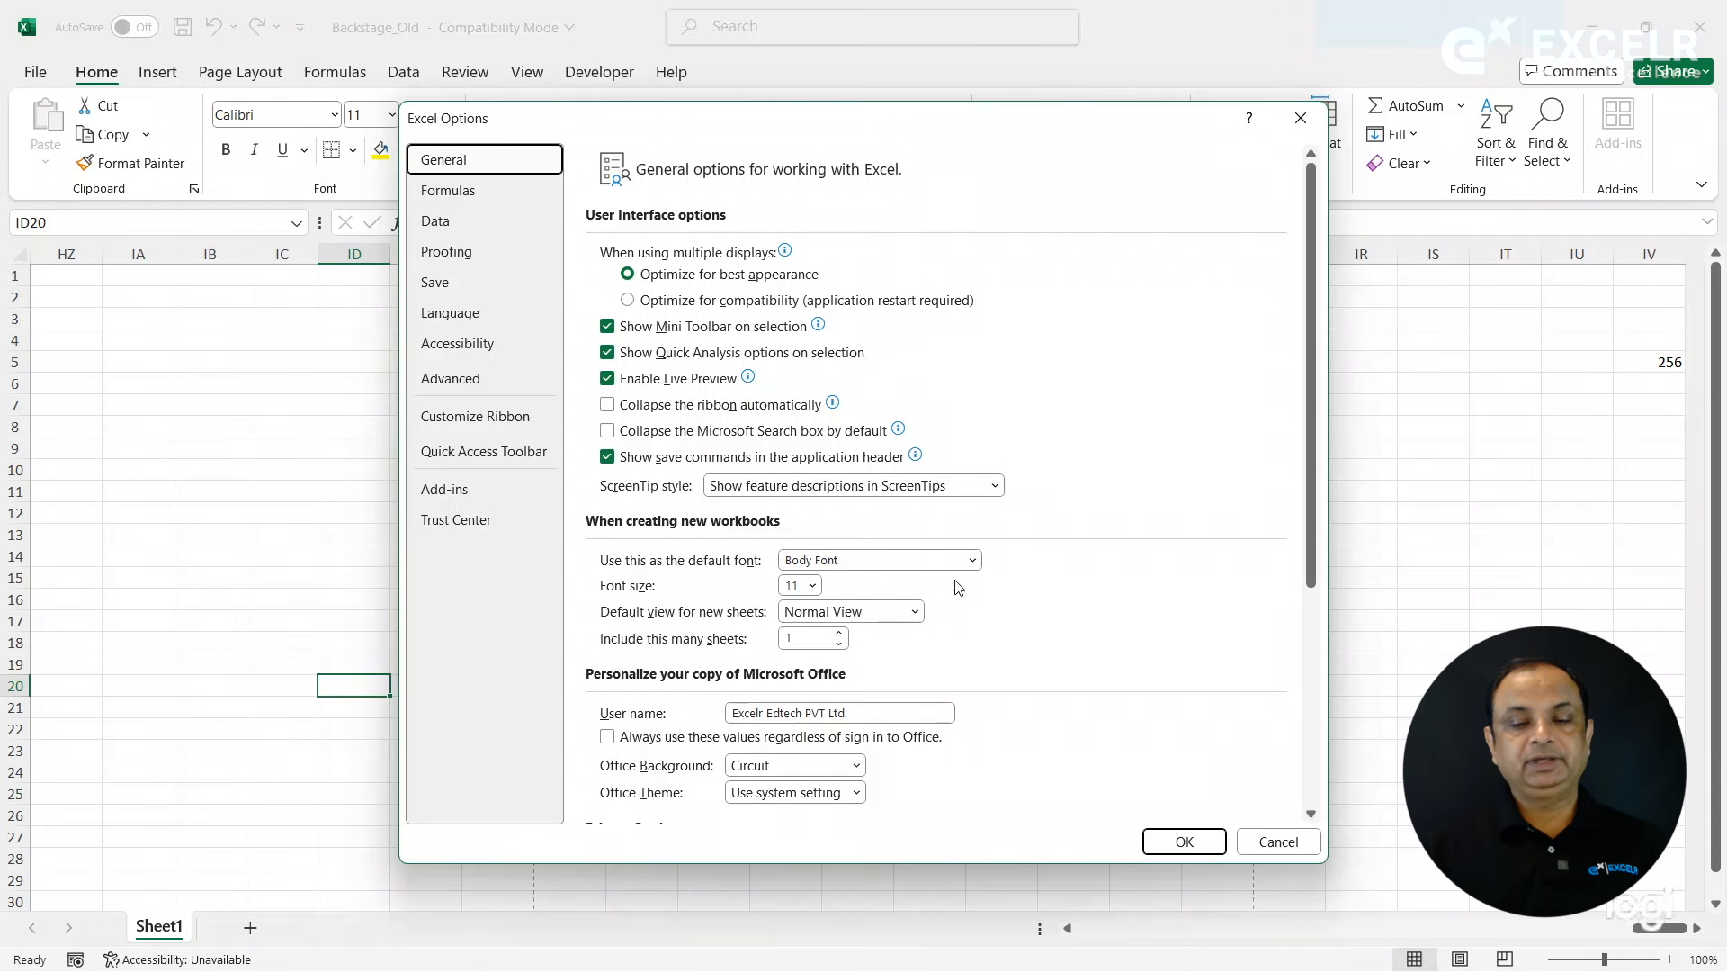
pyautogui.click(1279, 842)
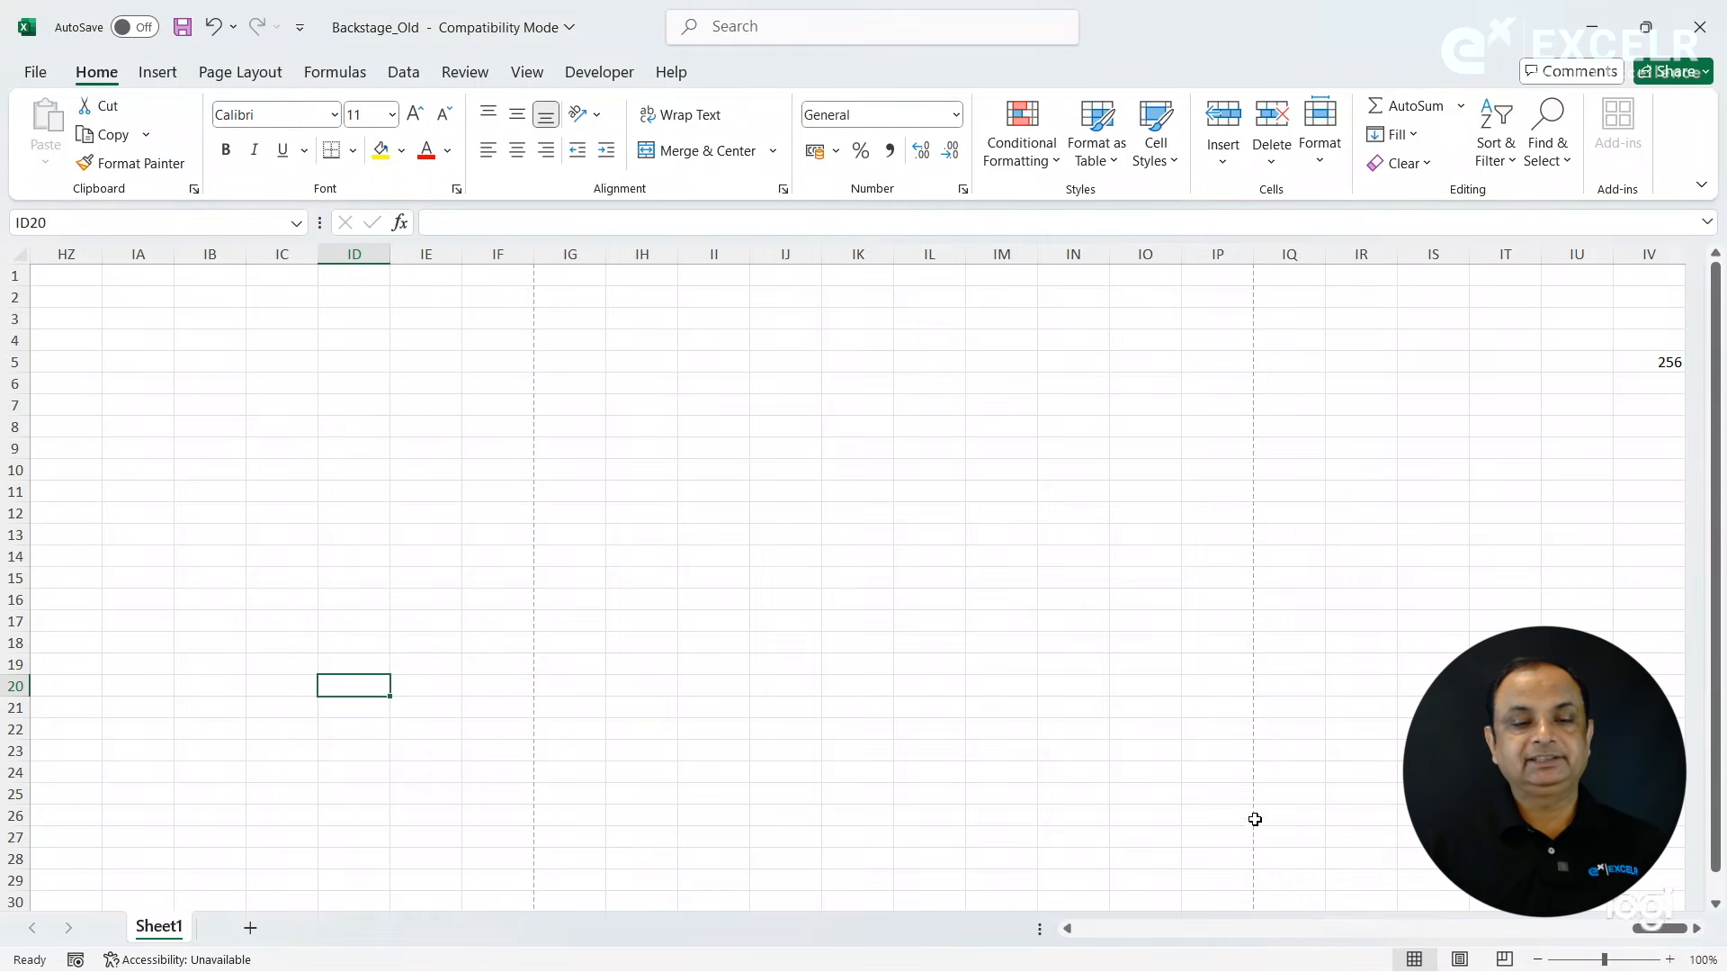
# - Enter Sunday in cell IB8 and fill the weekday series across row 8 through IF8
pyautogui.click(452, 427)
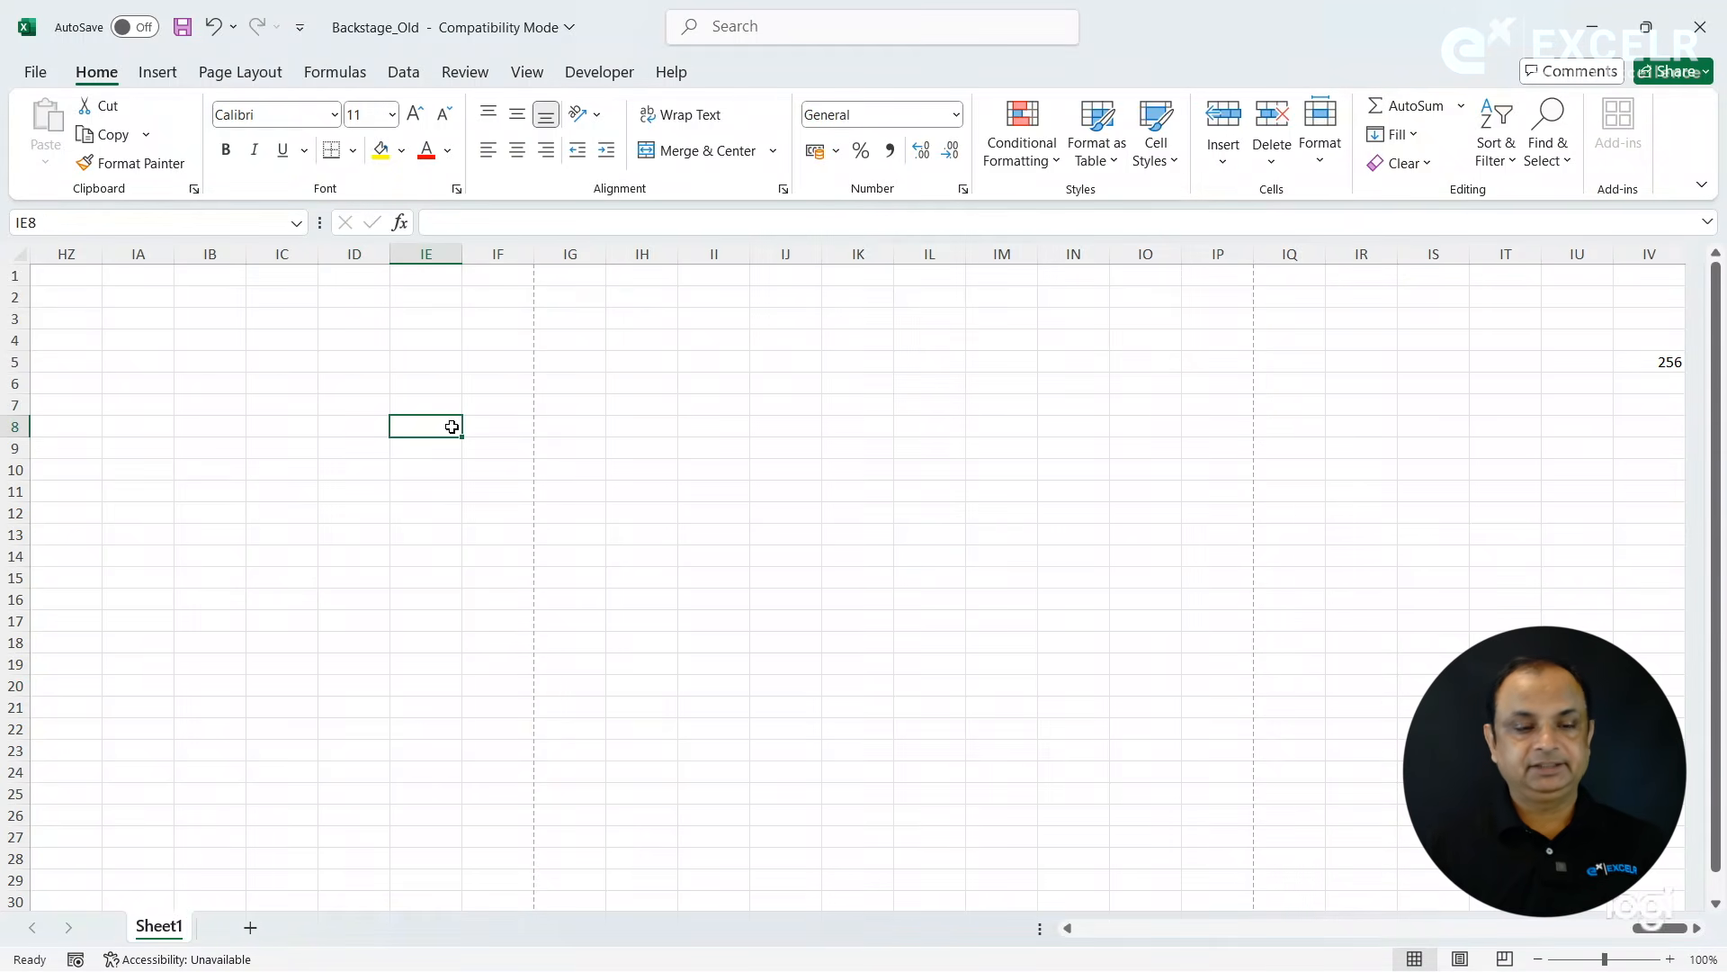
pyautogui.press('Left')
pyautogui.press('Left')
pyautogui.press('Left')
pyautogui.write('nda')
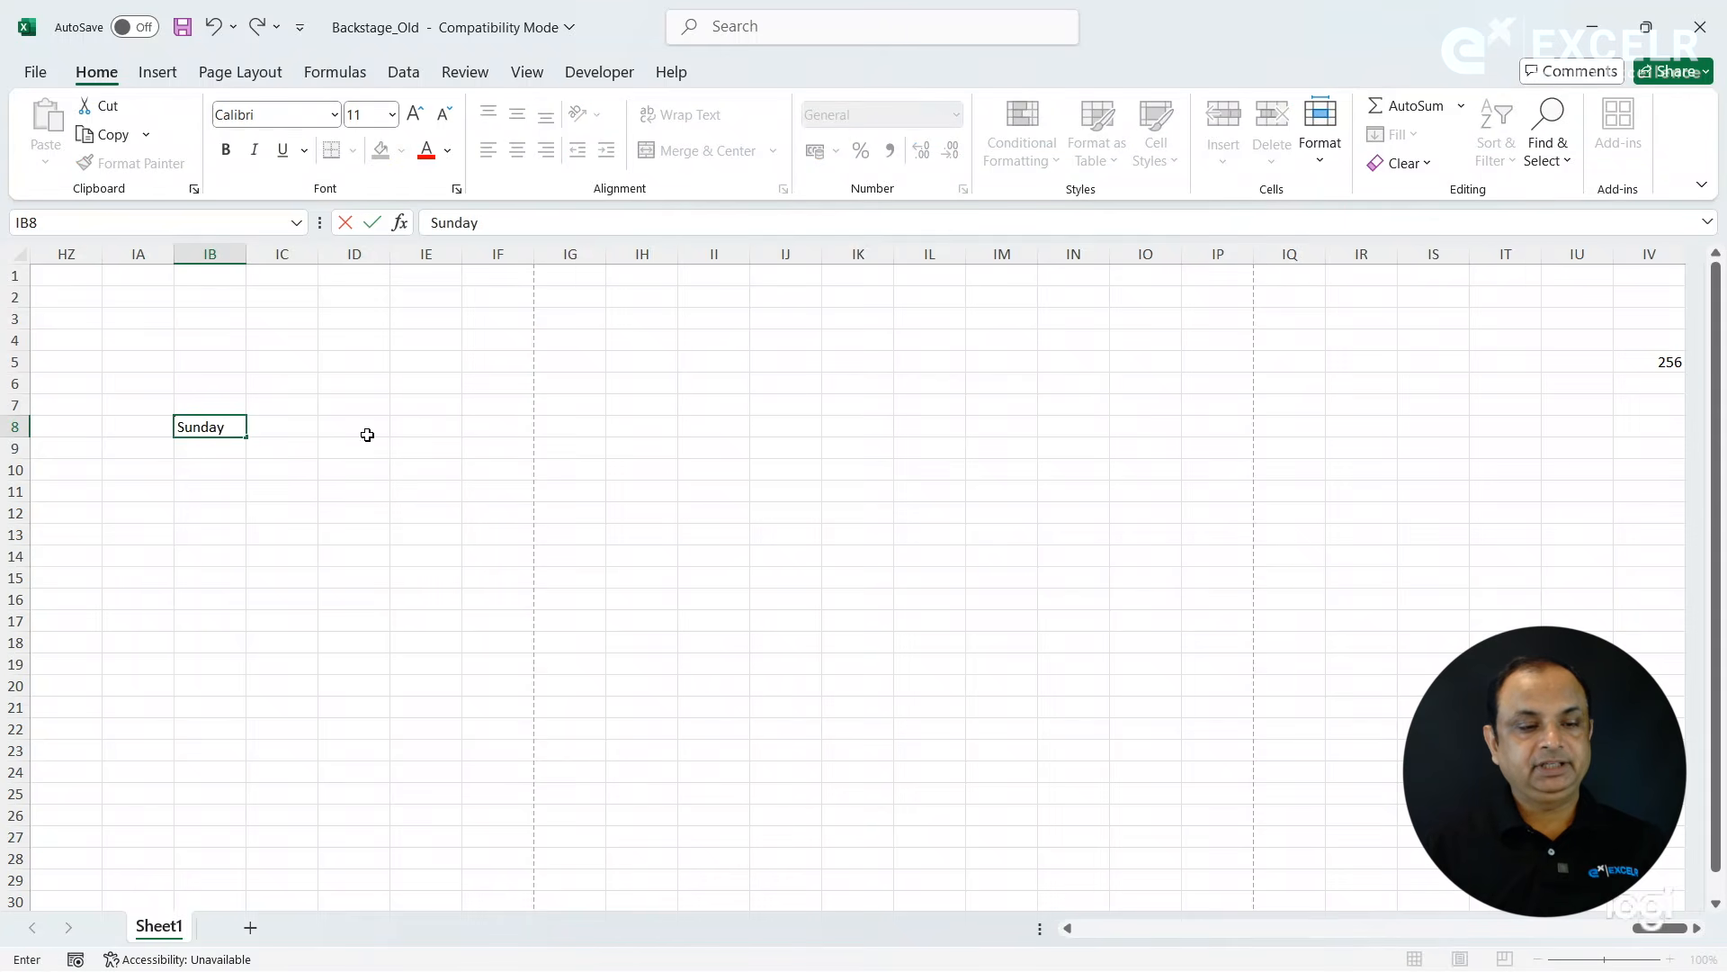
pyautogui.moveTo(248, 440); pyautogui.dragTo(532, 451)
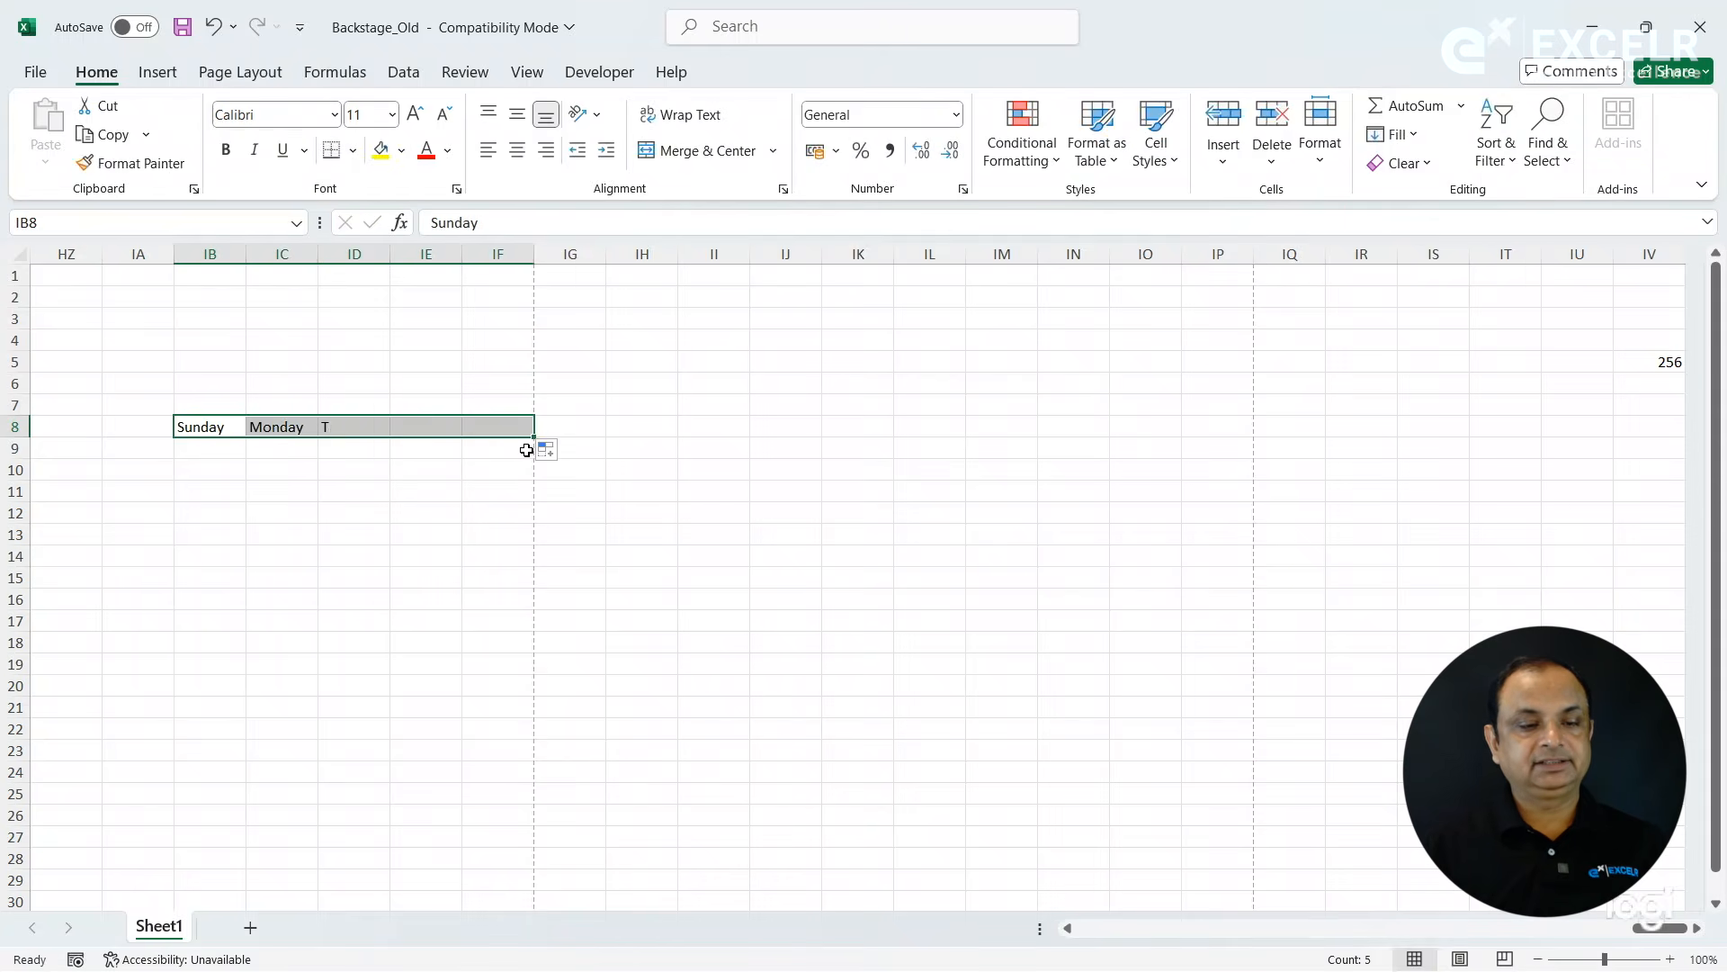
# - Select the weekday cells IB8:IF8, examine the Auto Fill options offered for them, and dismiss the list
pyautogui.click(422, 526)
pyautogui.moveTo(224, 428); pyautogui.dragTo(499, 439)
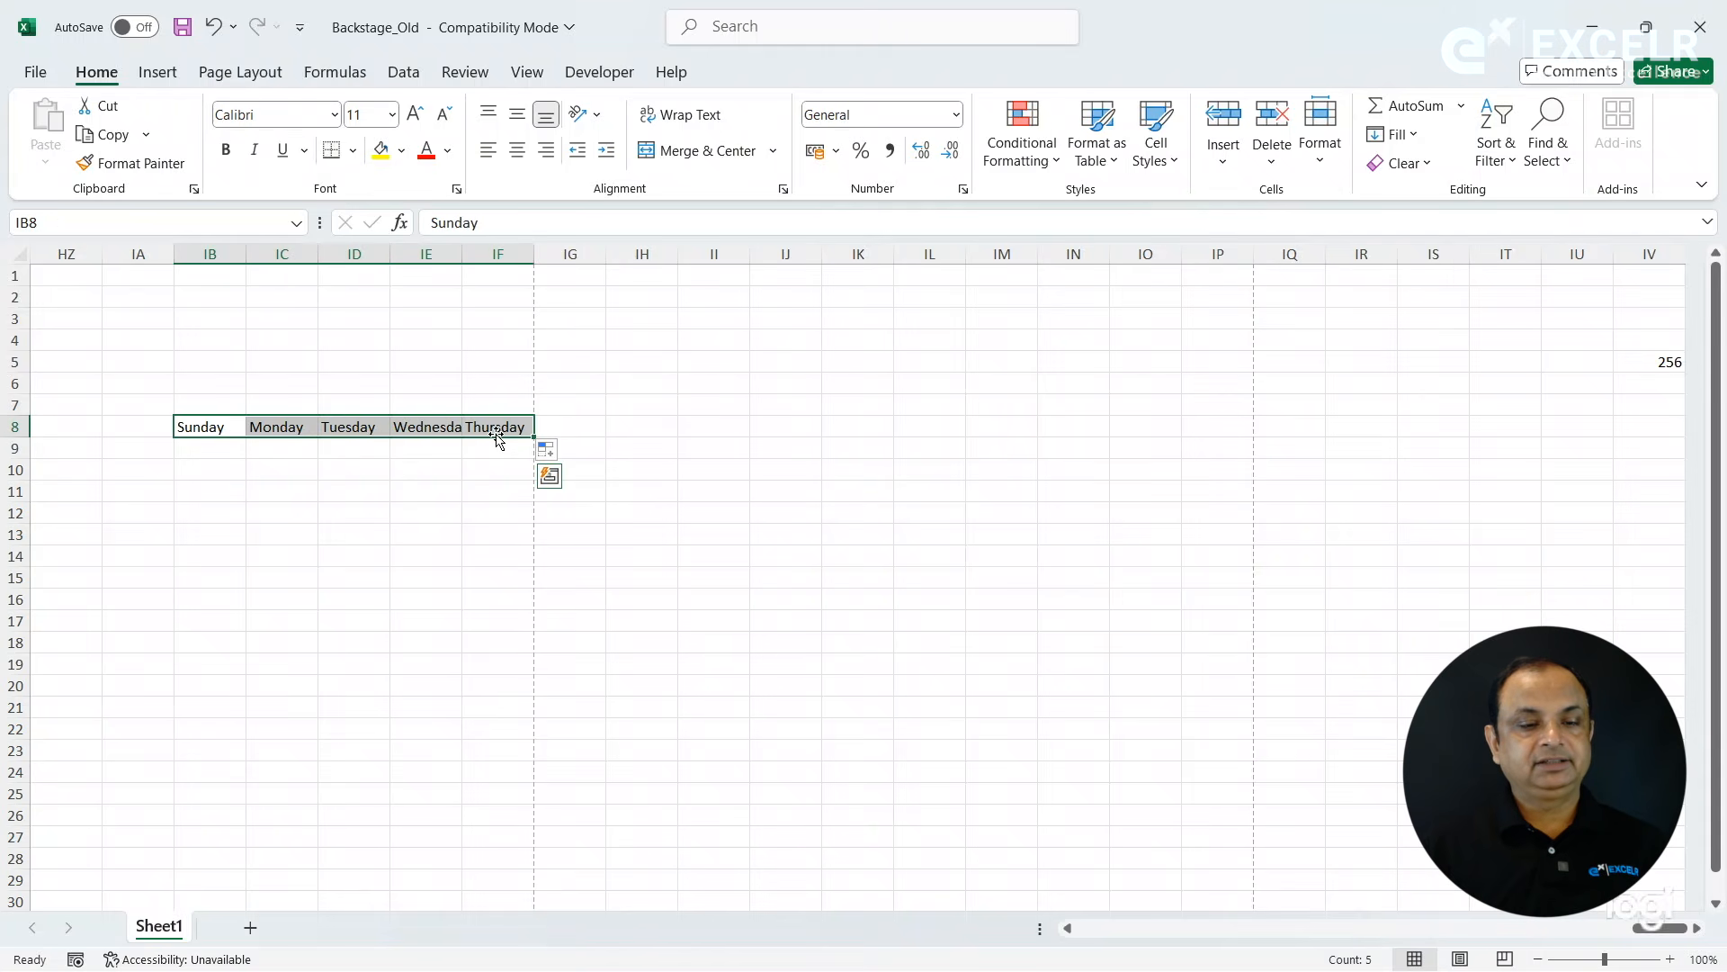
pyautogui.click(548, 452)
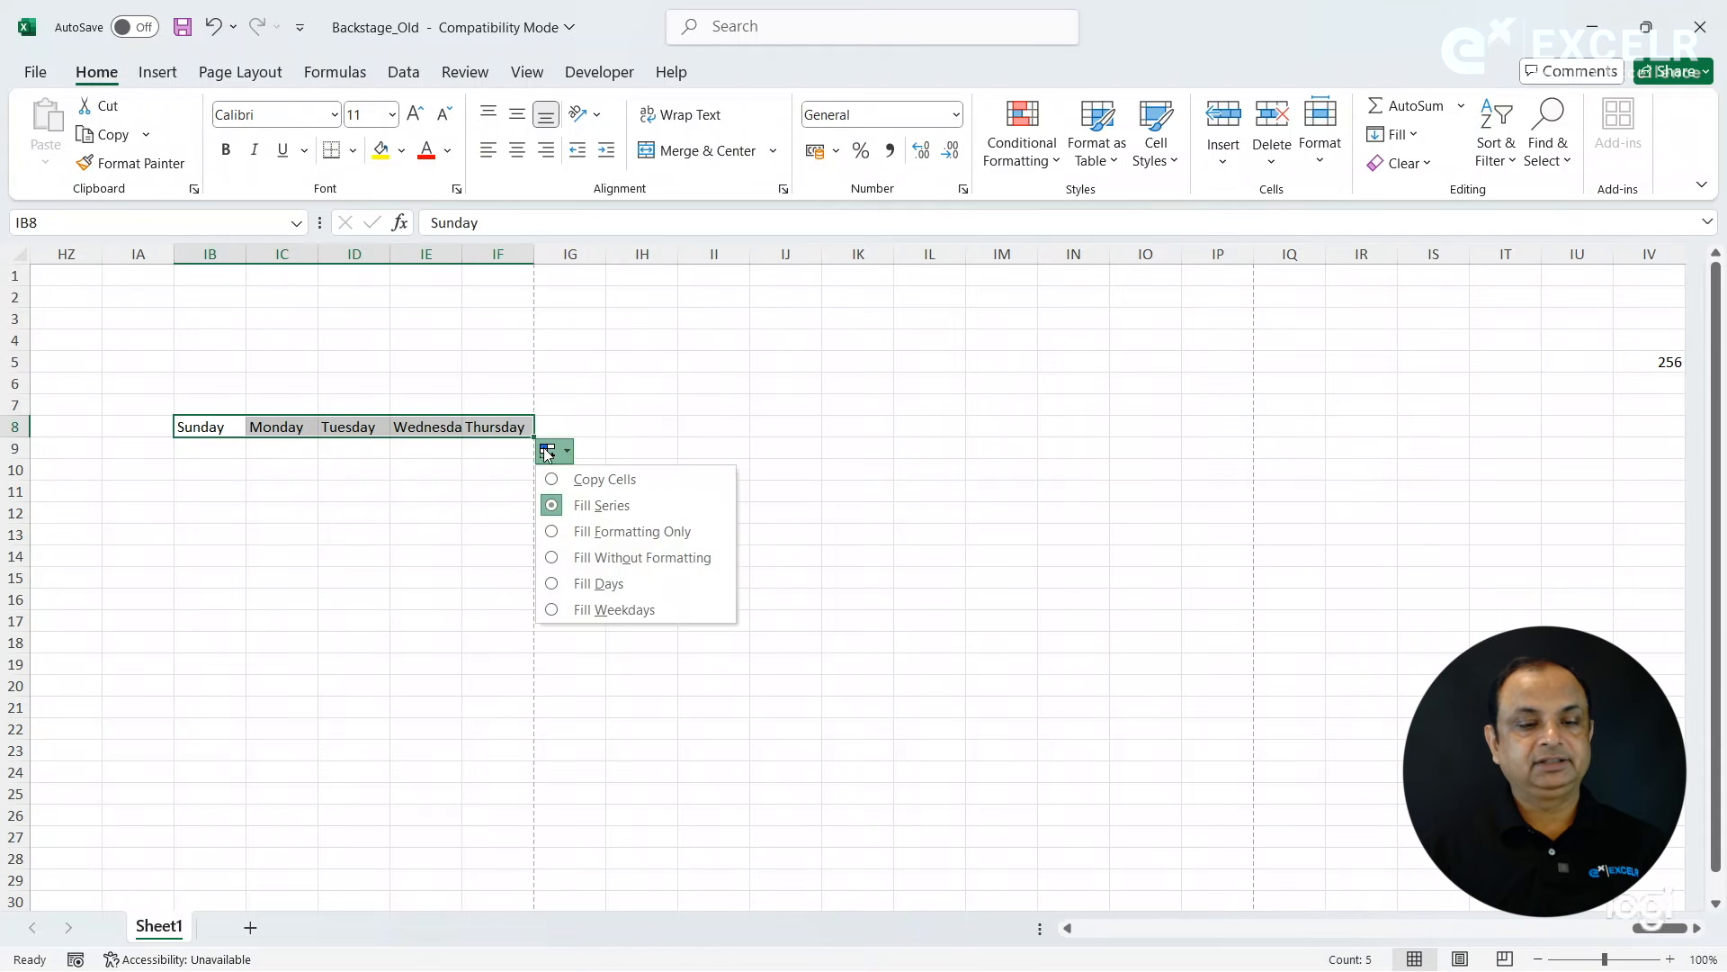
pyautogui.click(349, 449)
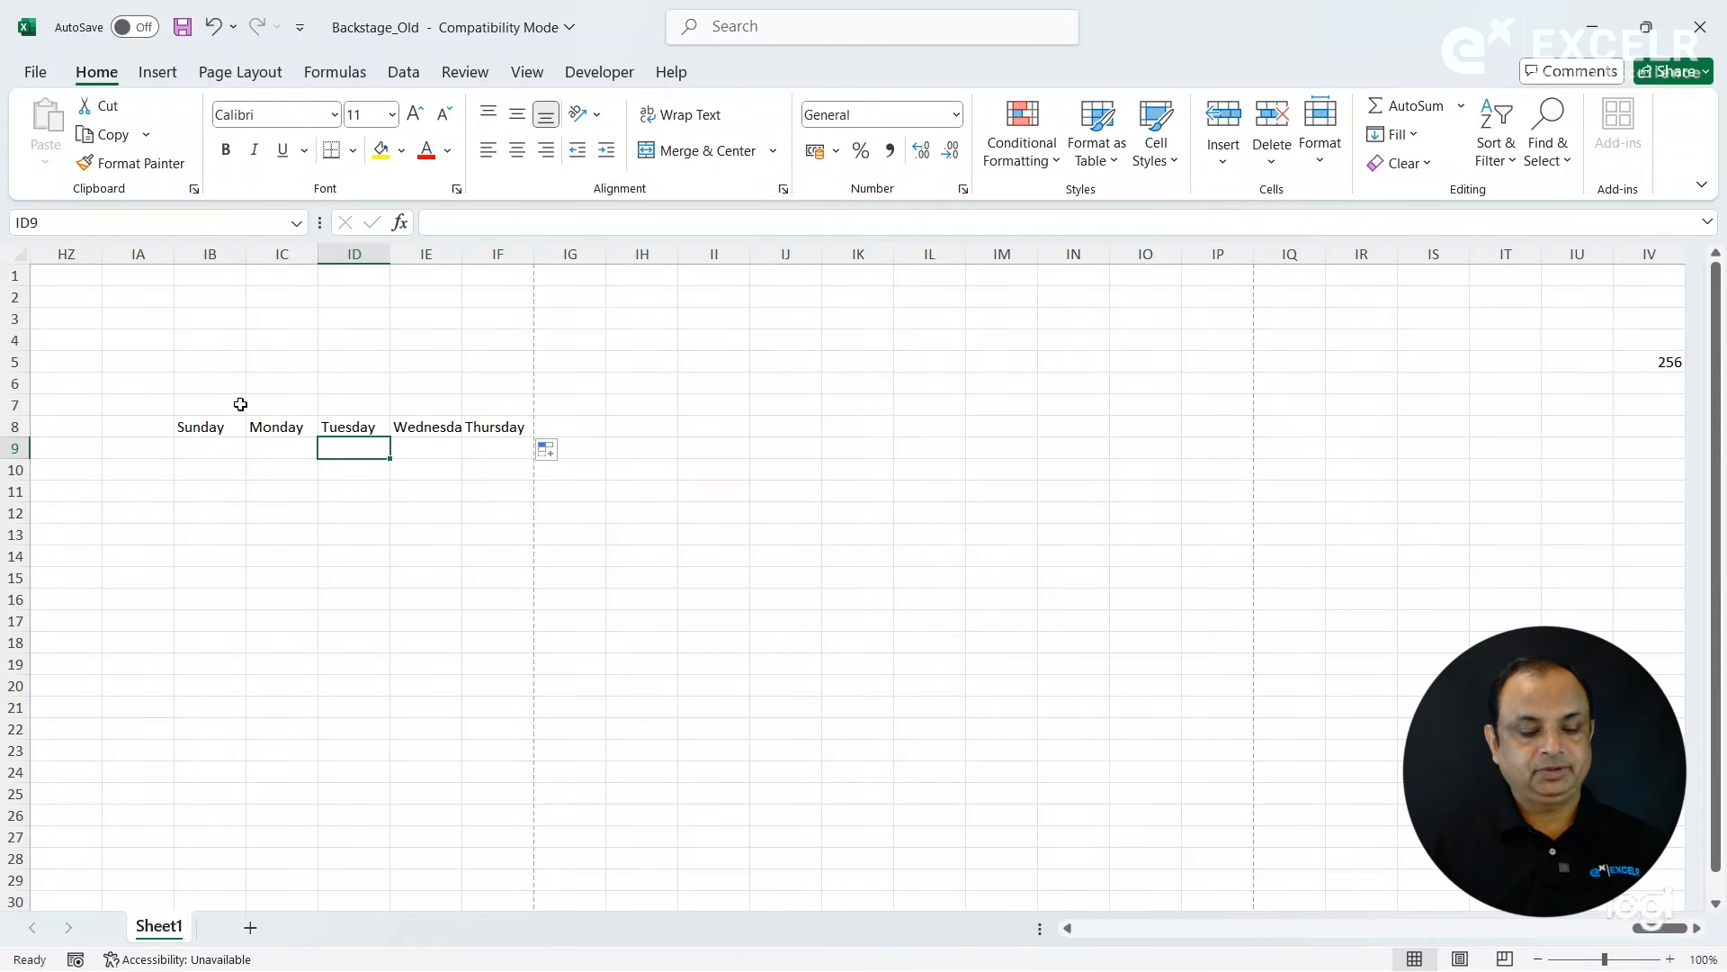
# - Enter 45, 34, 23, 564, 34 and 65 down cells B3 to B8
pyautogui.click(278, 343)
pyautogui.press('Home')
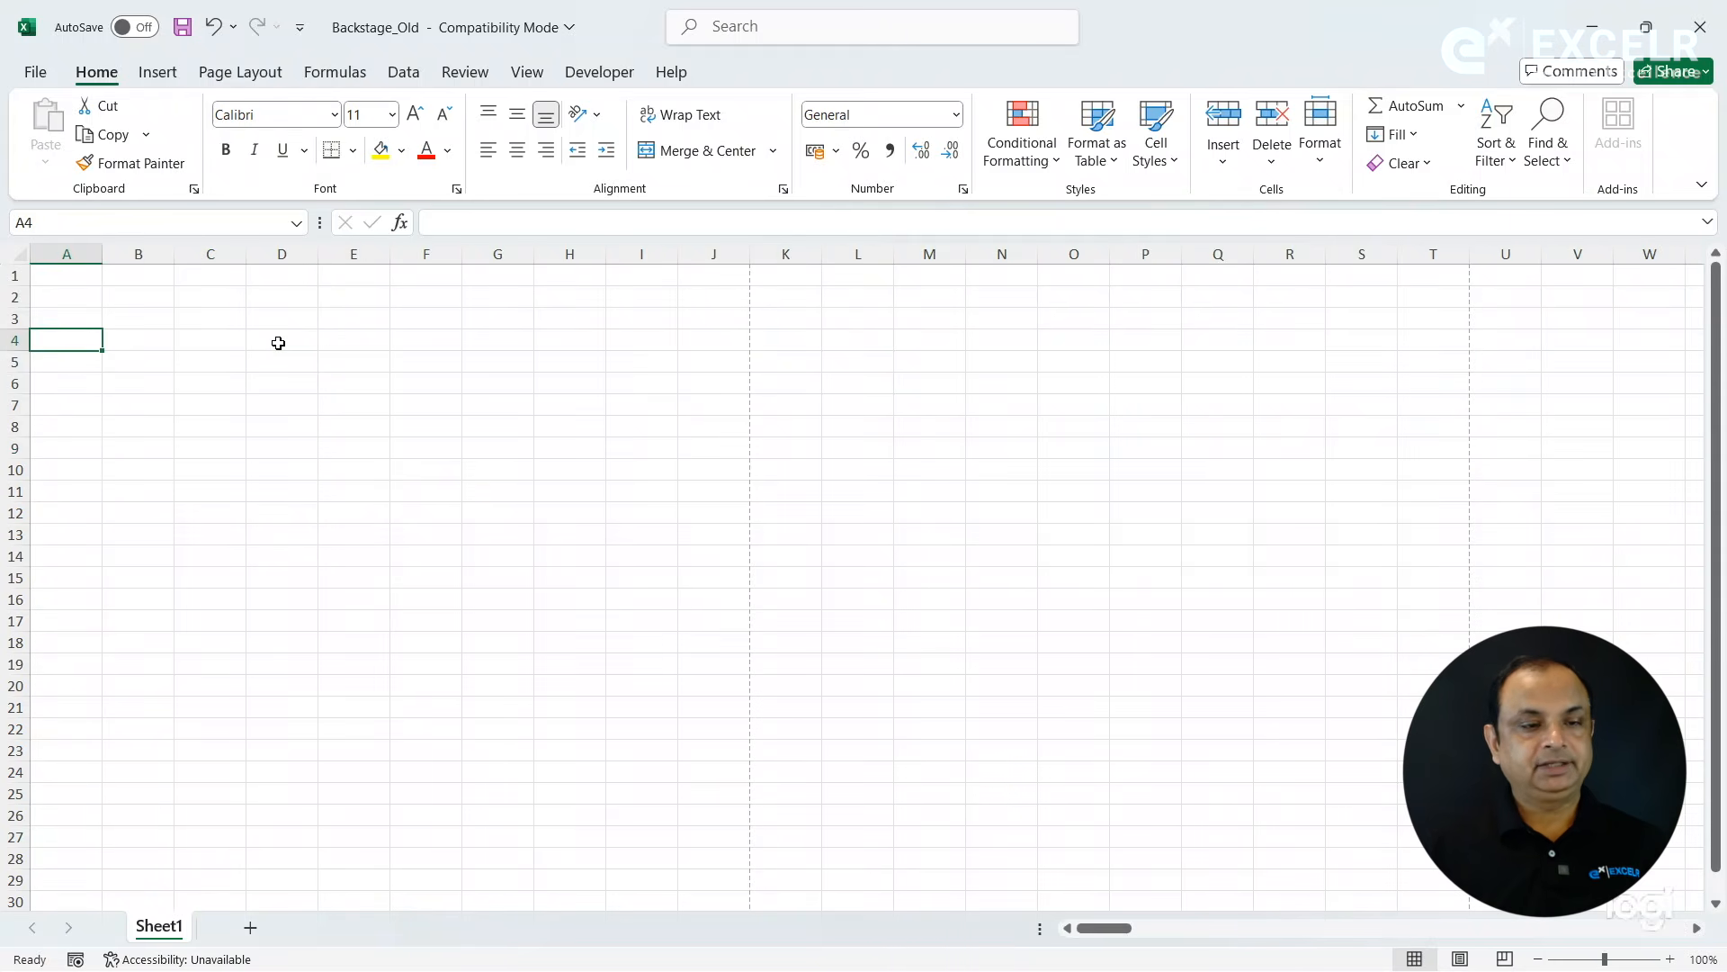
pyautogui.click(223, 325)
pyautogui.click(154, 318)
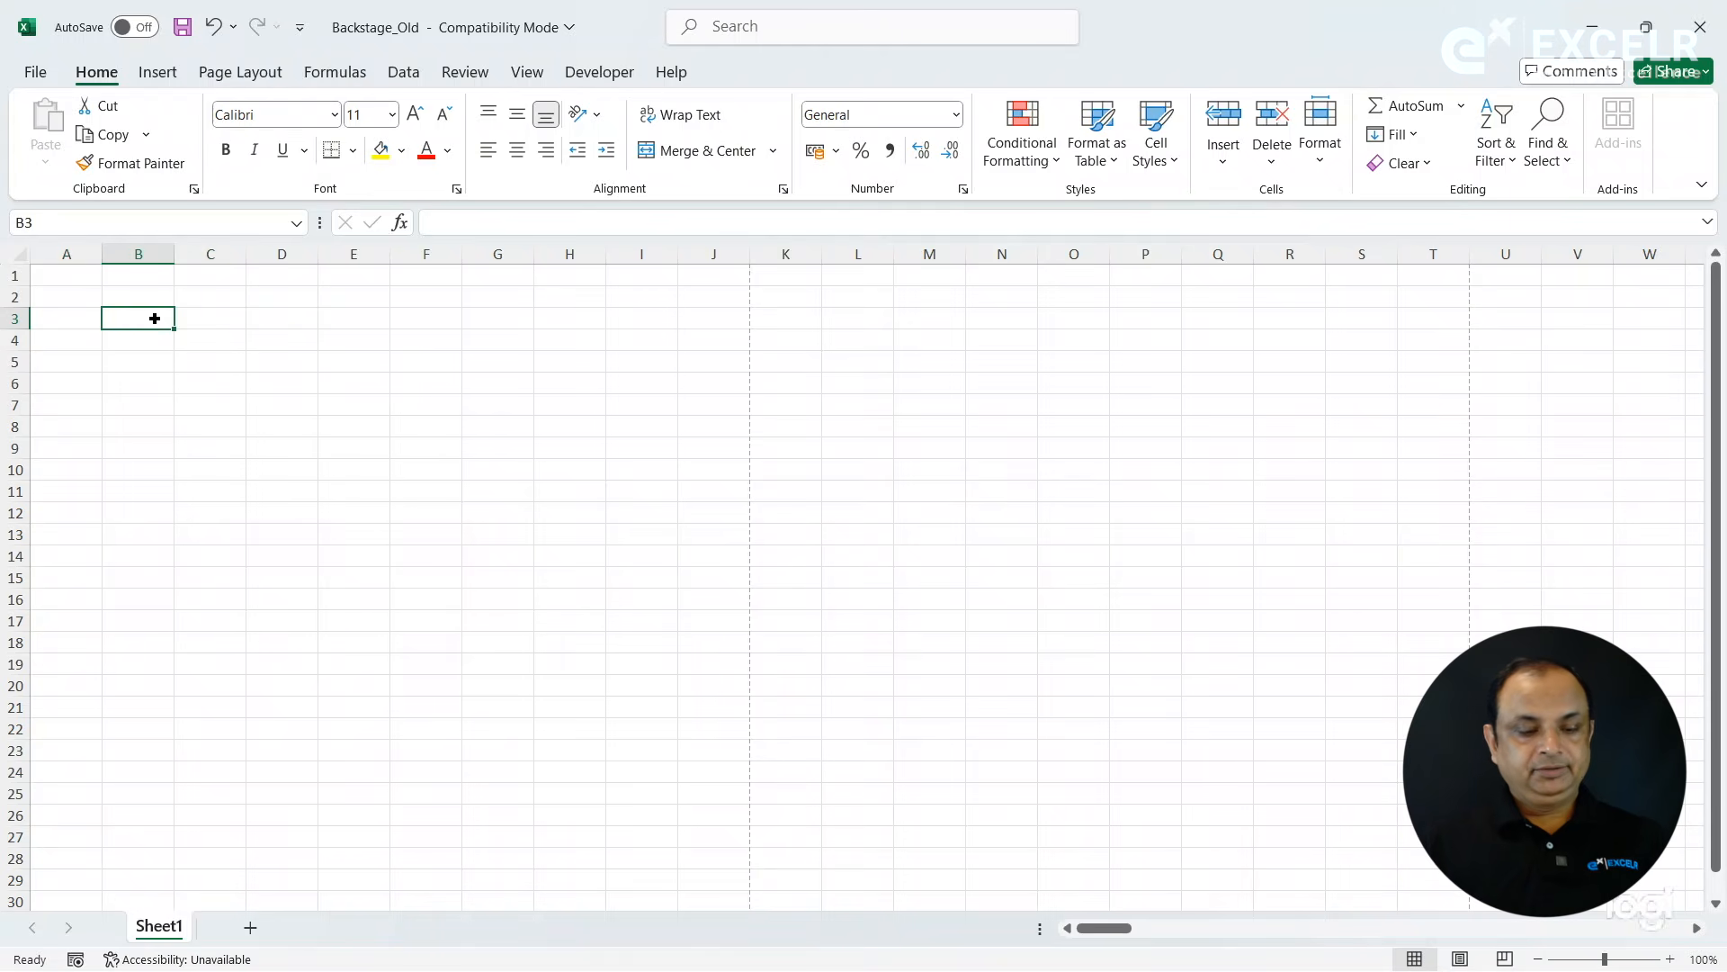
pyautogui.write('45')
pyautogui.press('Return')
pyautogui.write('34')
pyautogui.press('Return')
pyautogui.write('23')
pyautogui.press('Return')
pyautogui.write('564')
pyautogui.press('Return')
pyautogui.write('34')
pyautogui.press('Return')
pyautogui.write('65')
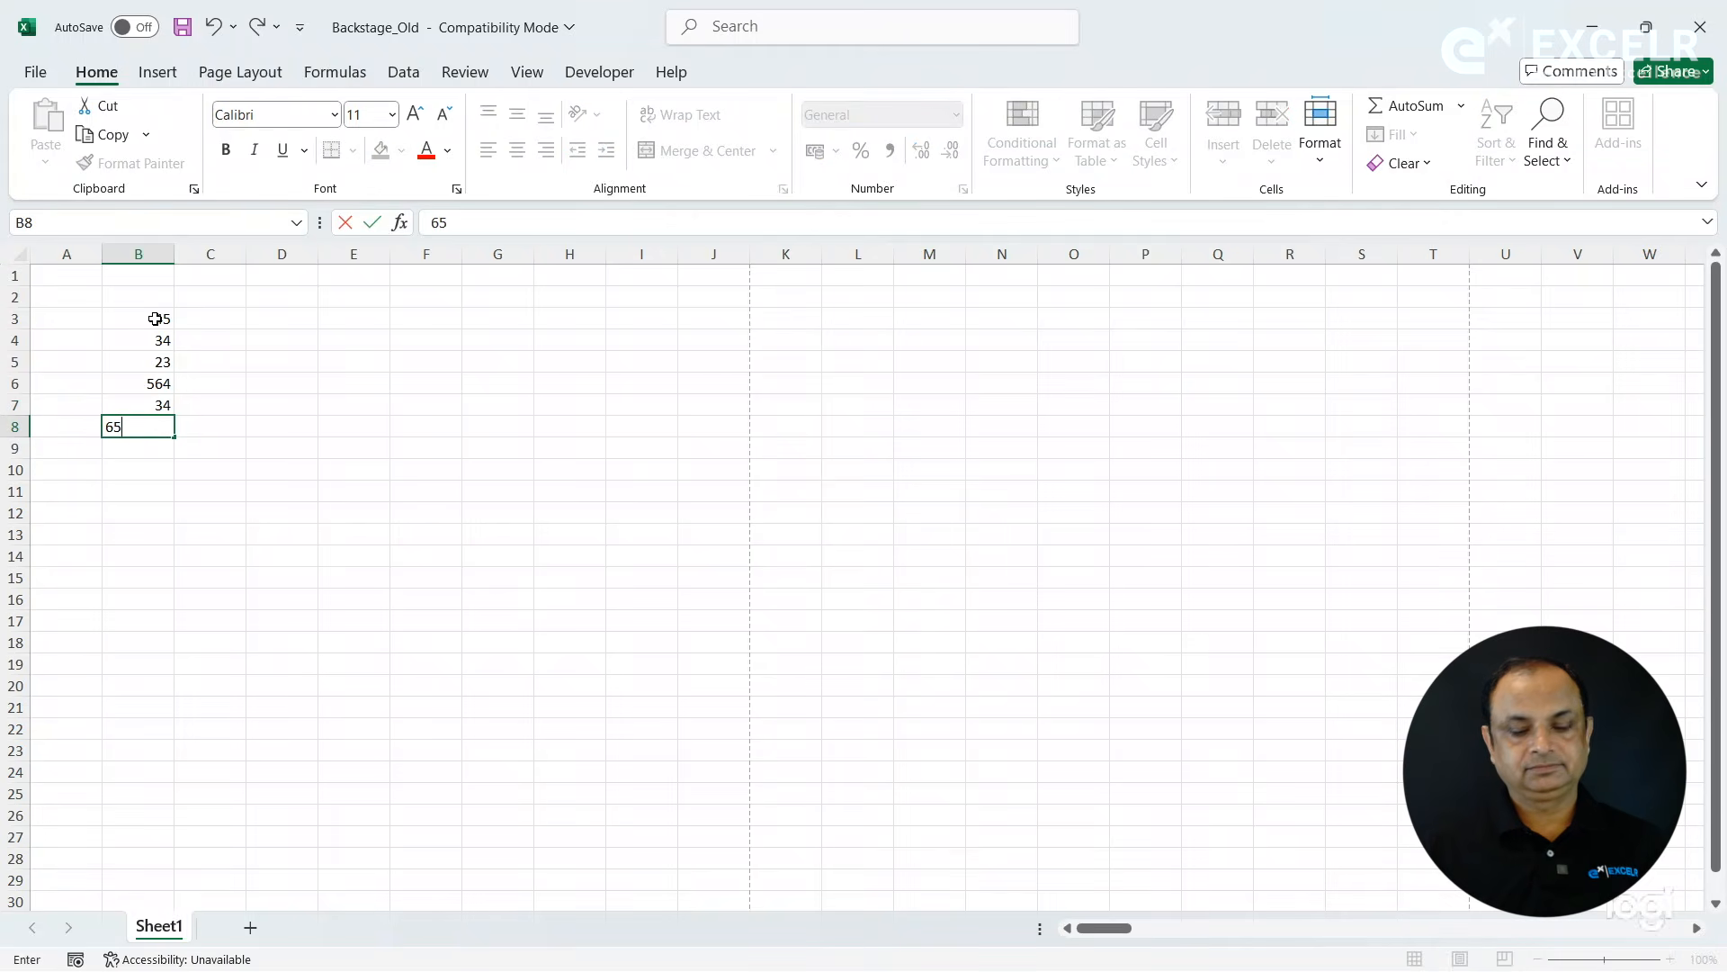
pyautogui.press('Return')
# - Fill the numbers in B3:B8 right through column I and select the range B3:I8
pyautogui.moveTo(155, 319); pyautogui.dragTo(630, 439)
pyautogui.hotkey('ctrl', 'r')
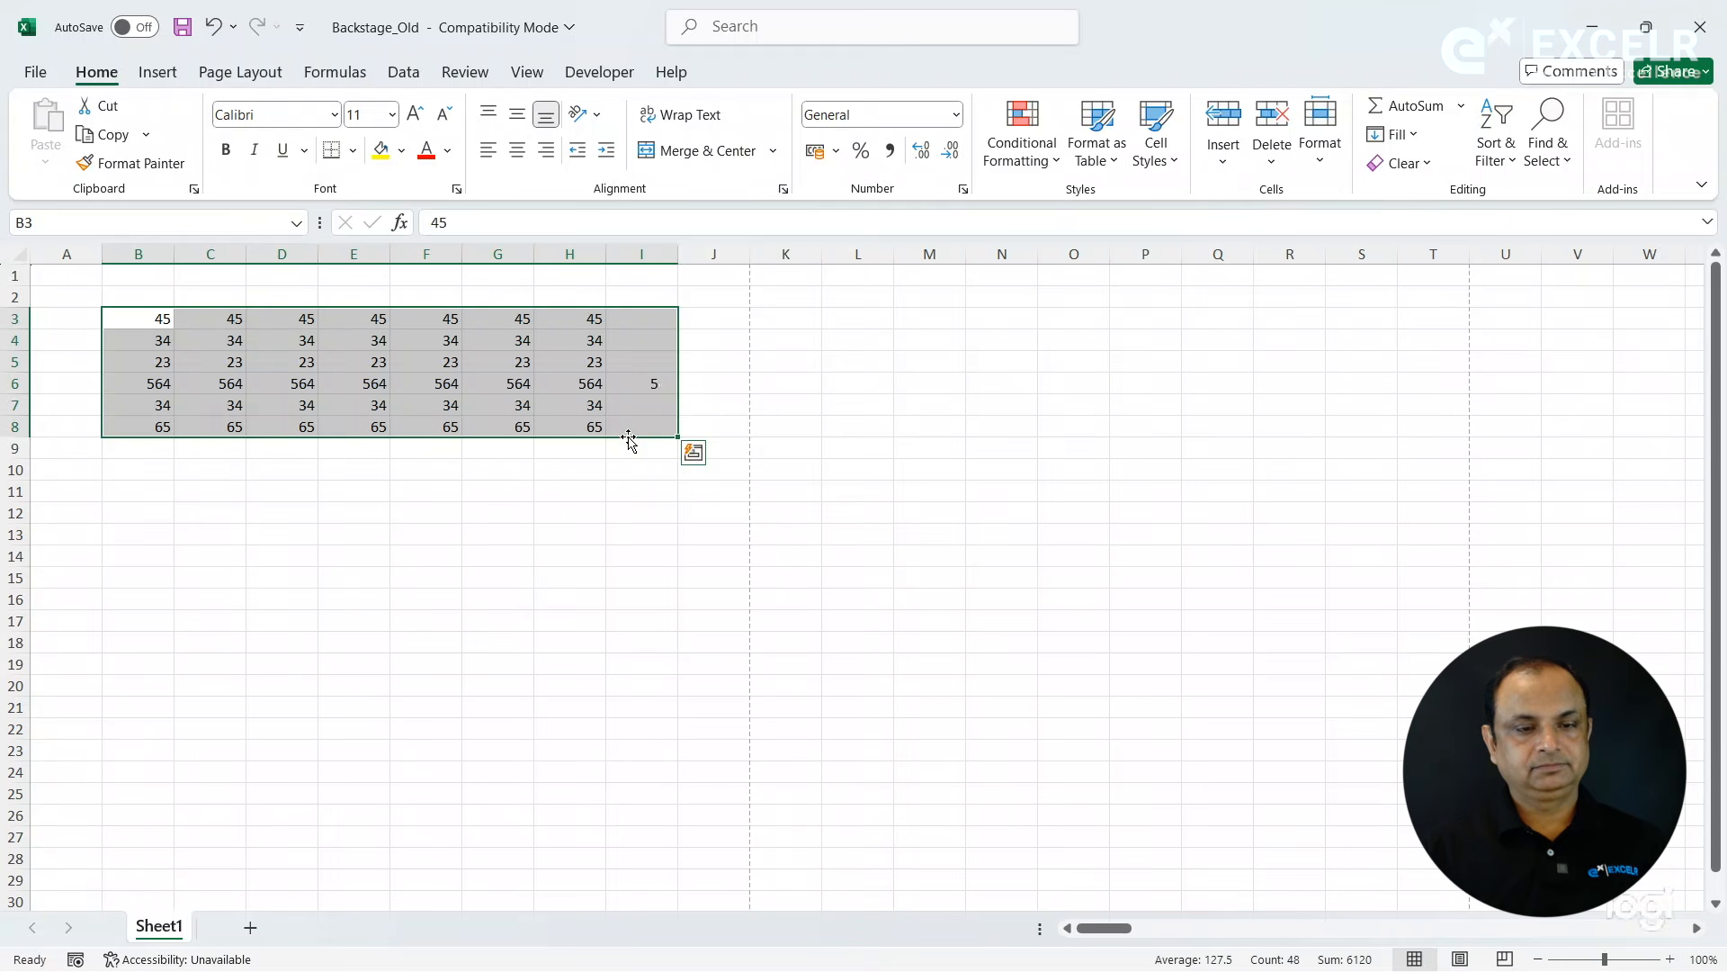
pyautogui.click(471, 533)
pyautogui.moveTo(166, 320); pyautogui.dragTo(656, 423)
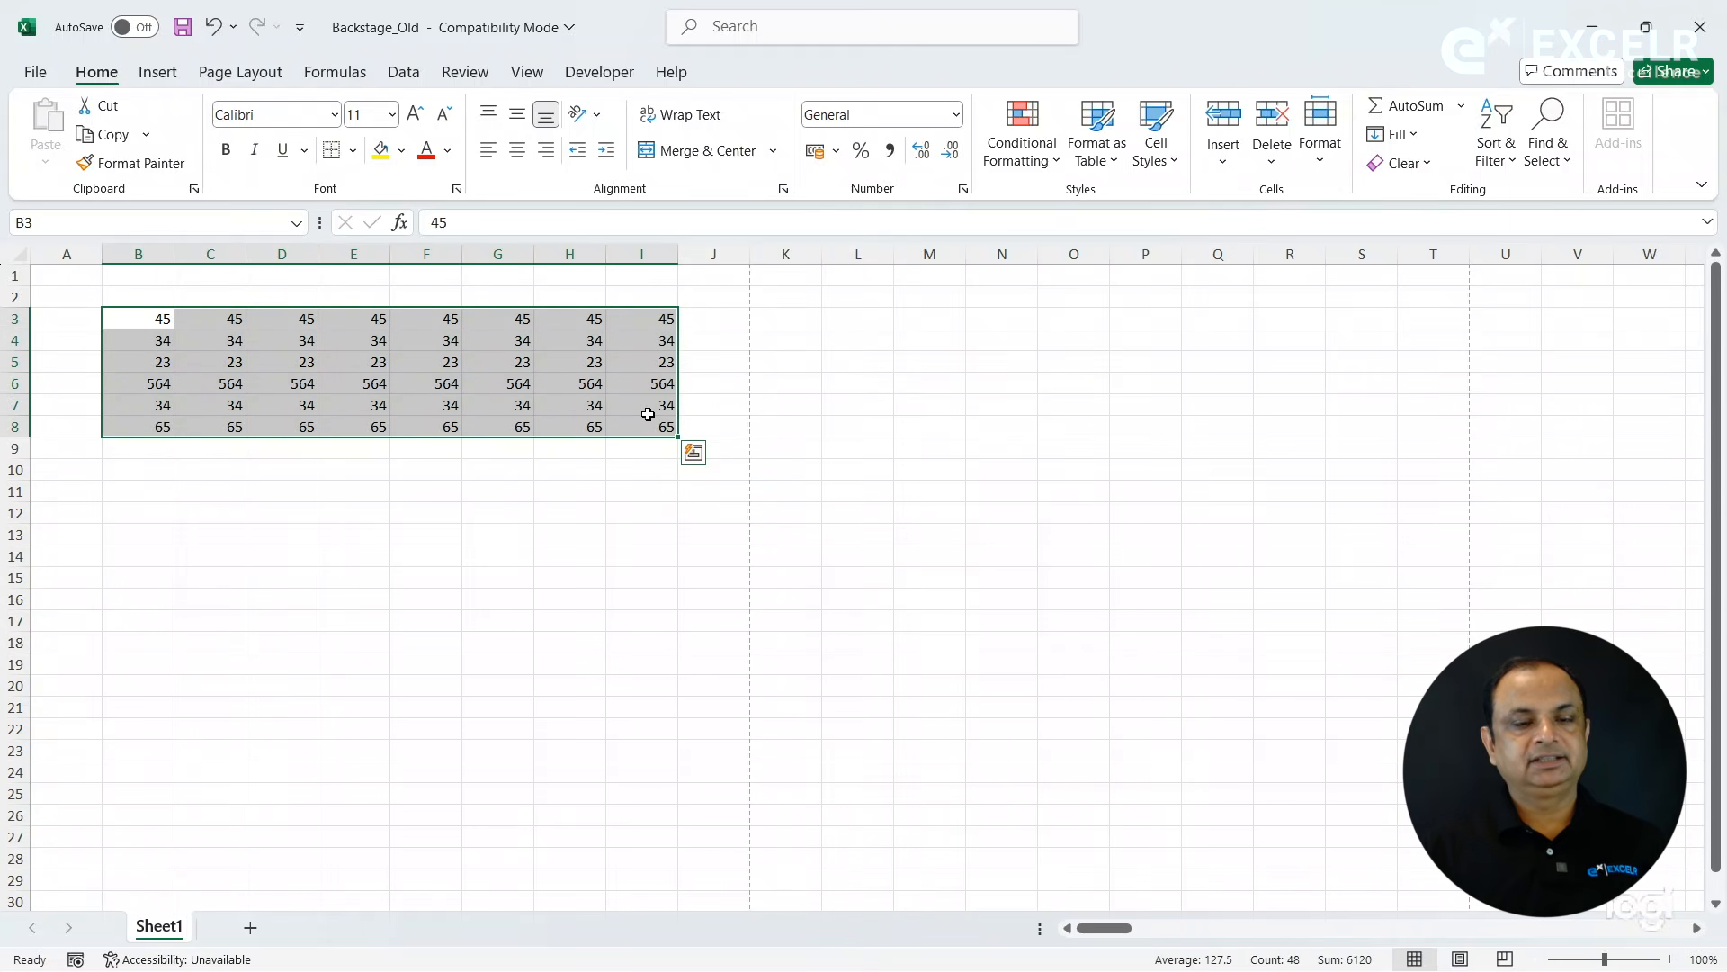
# - Turn on "Collapse the ribbon automatically" in the General options and apply the change
pyautogui.click(36, 72)
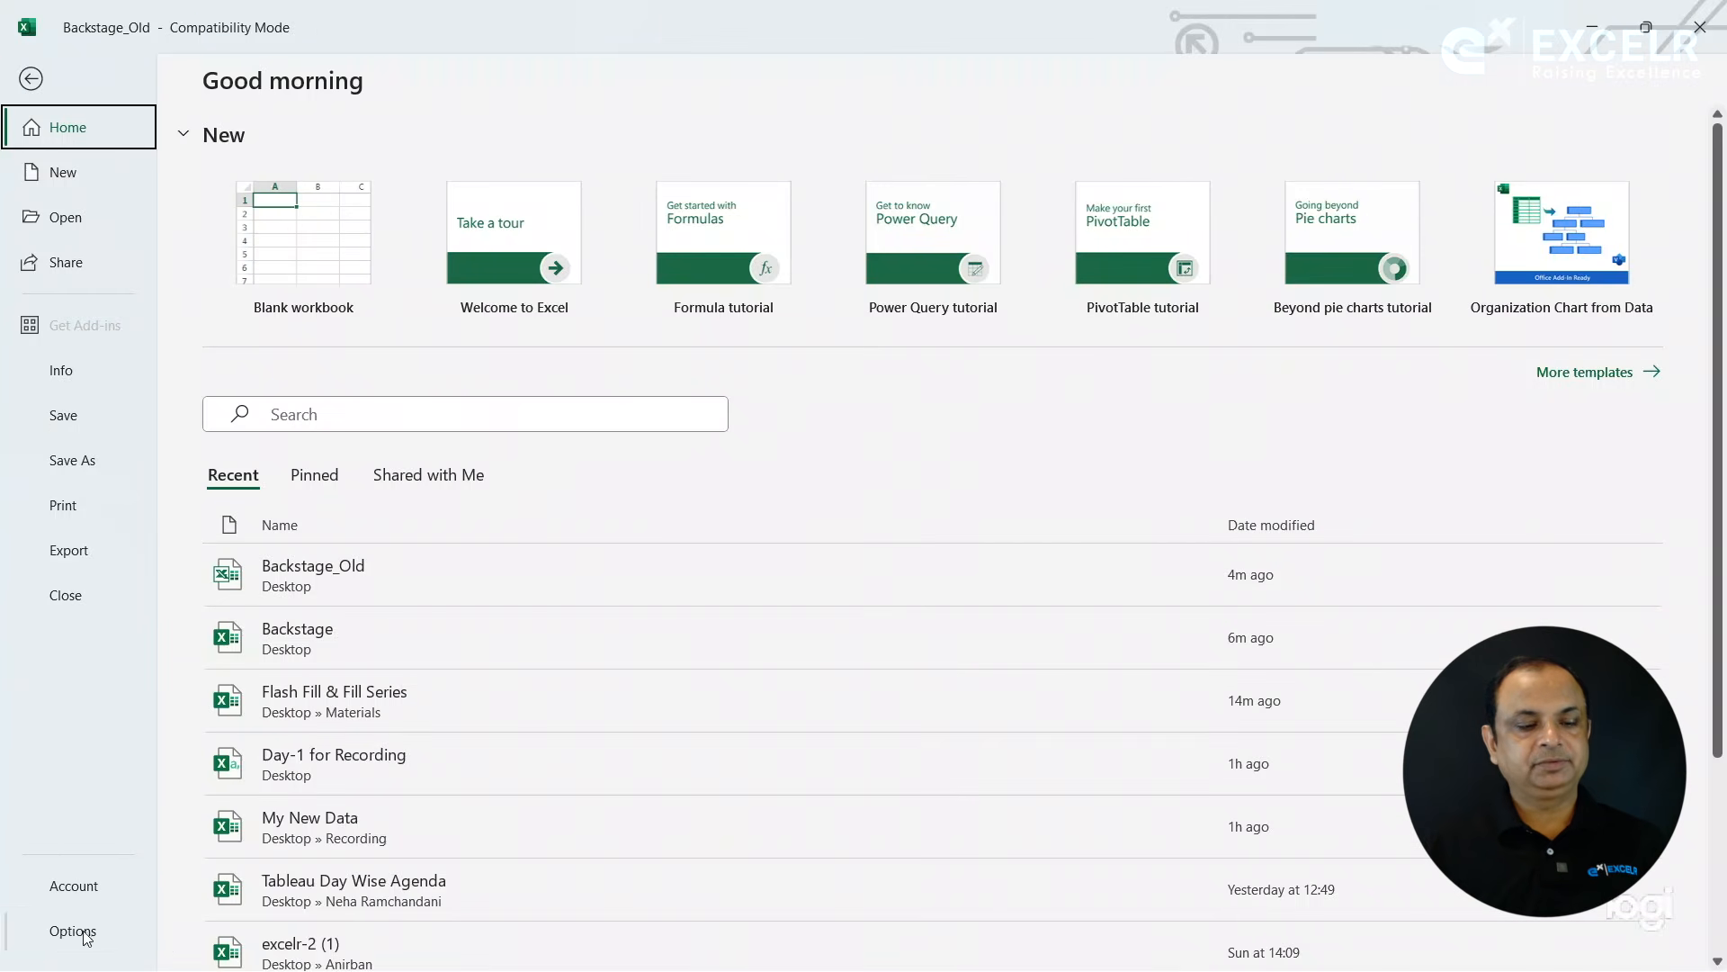
pyautogui.click(86, 936)
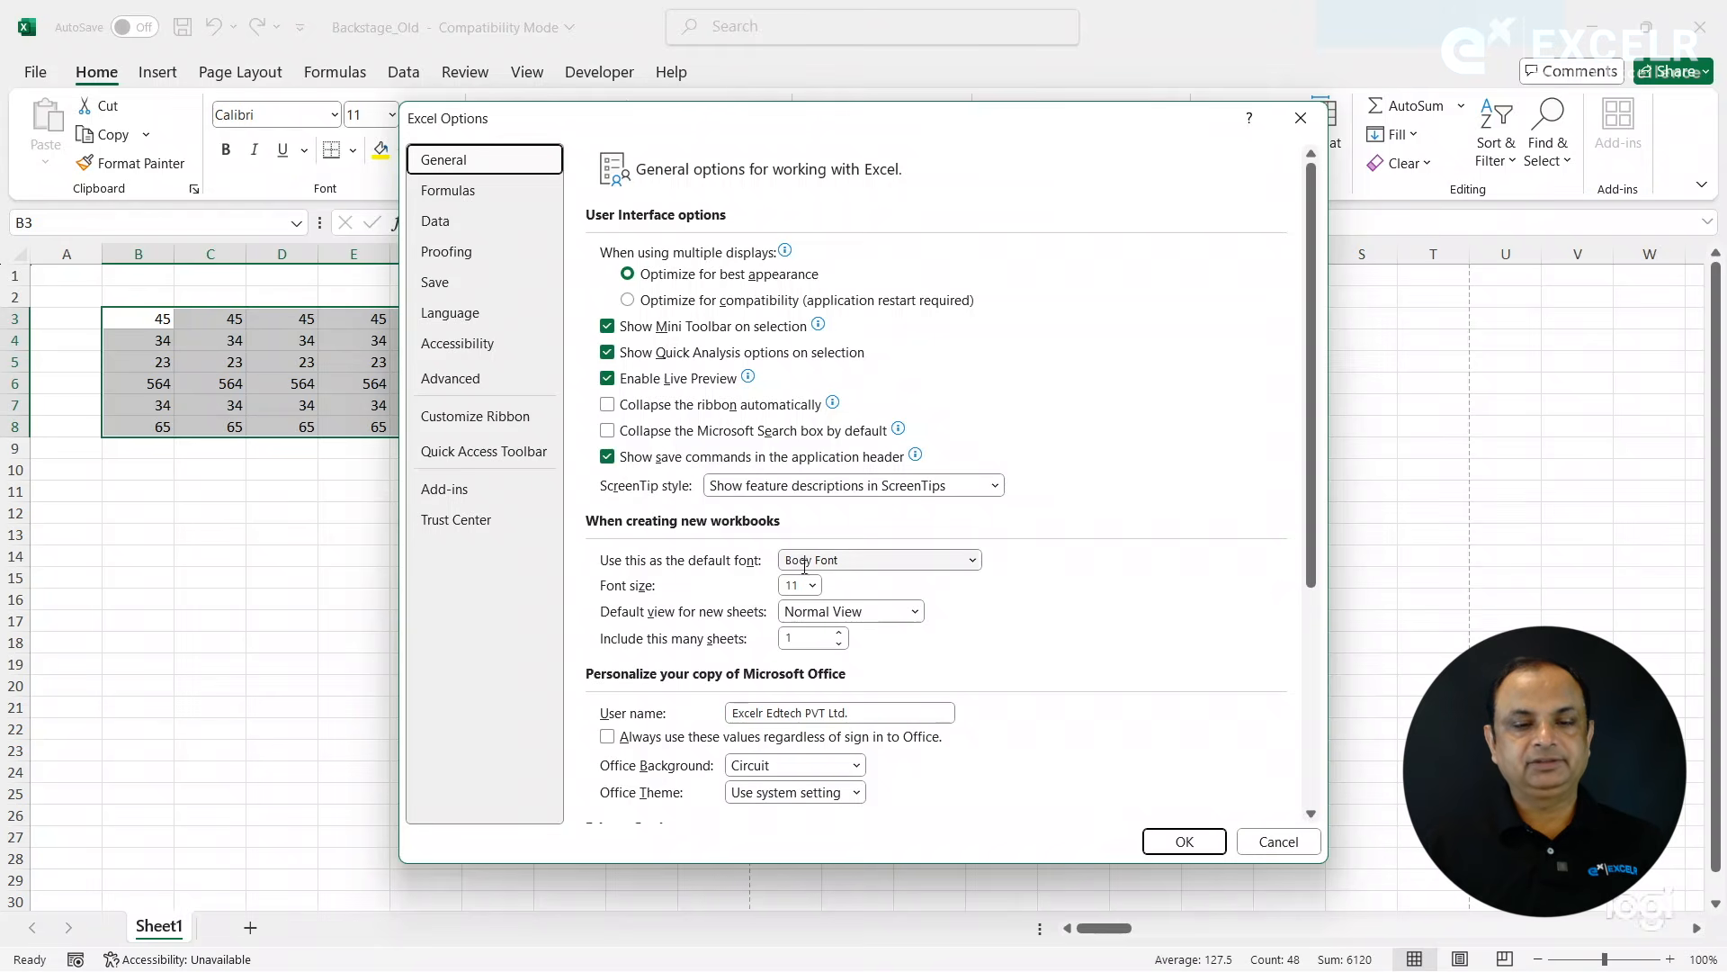
pyautogui.click(617, 412)
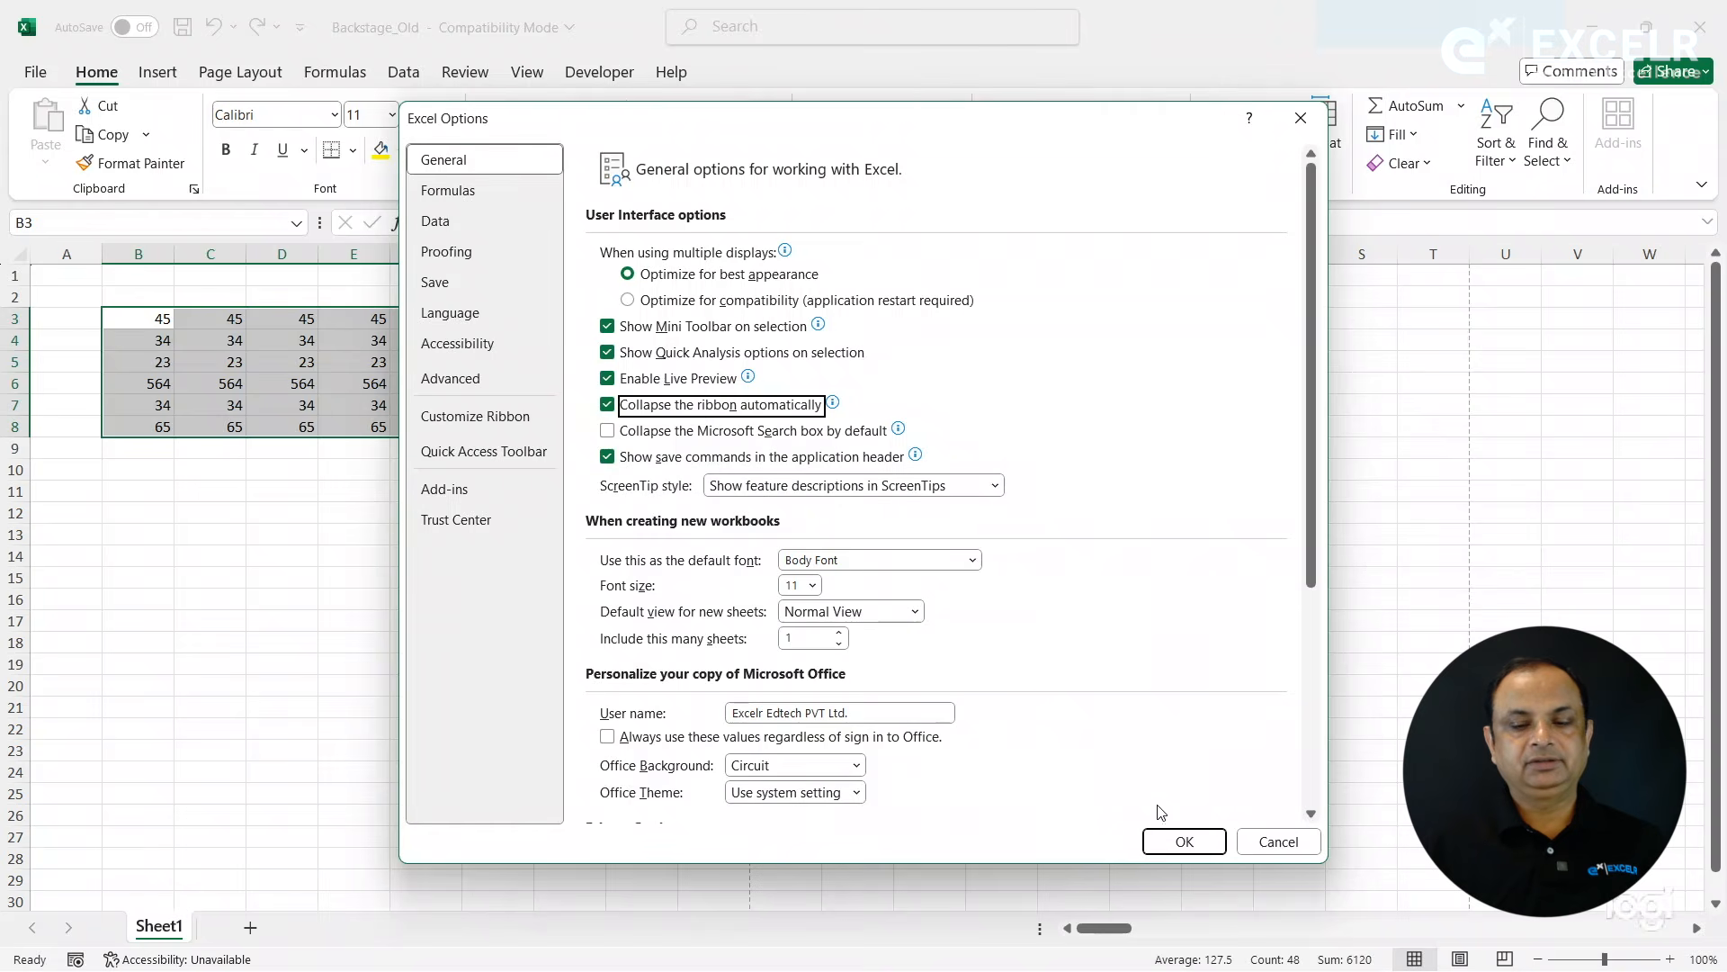
pyautogui.click(1174, 842)
pyautogui.click(949, 746)
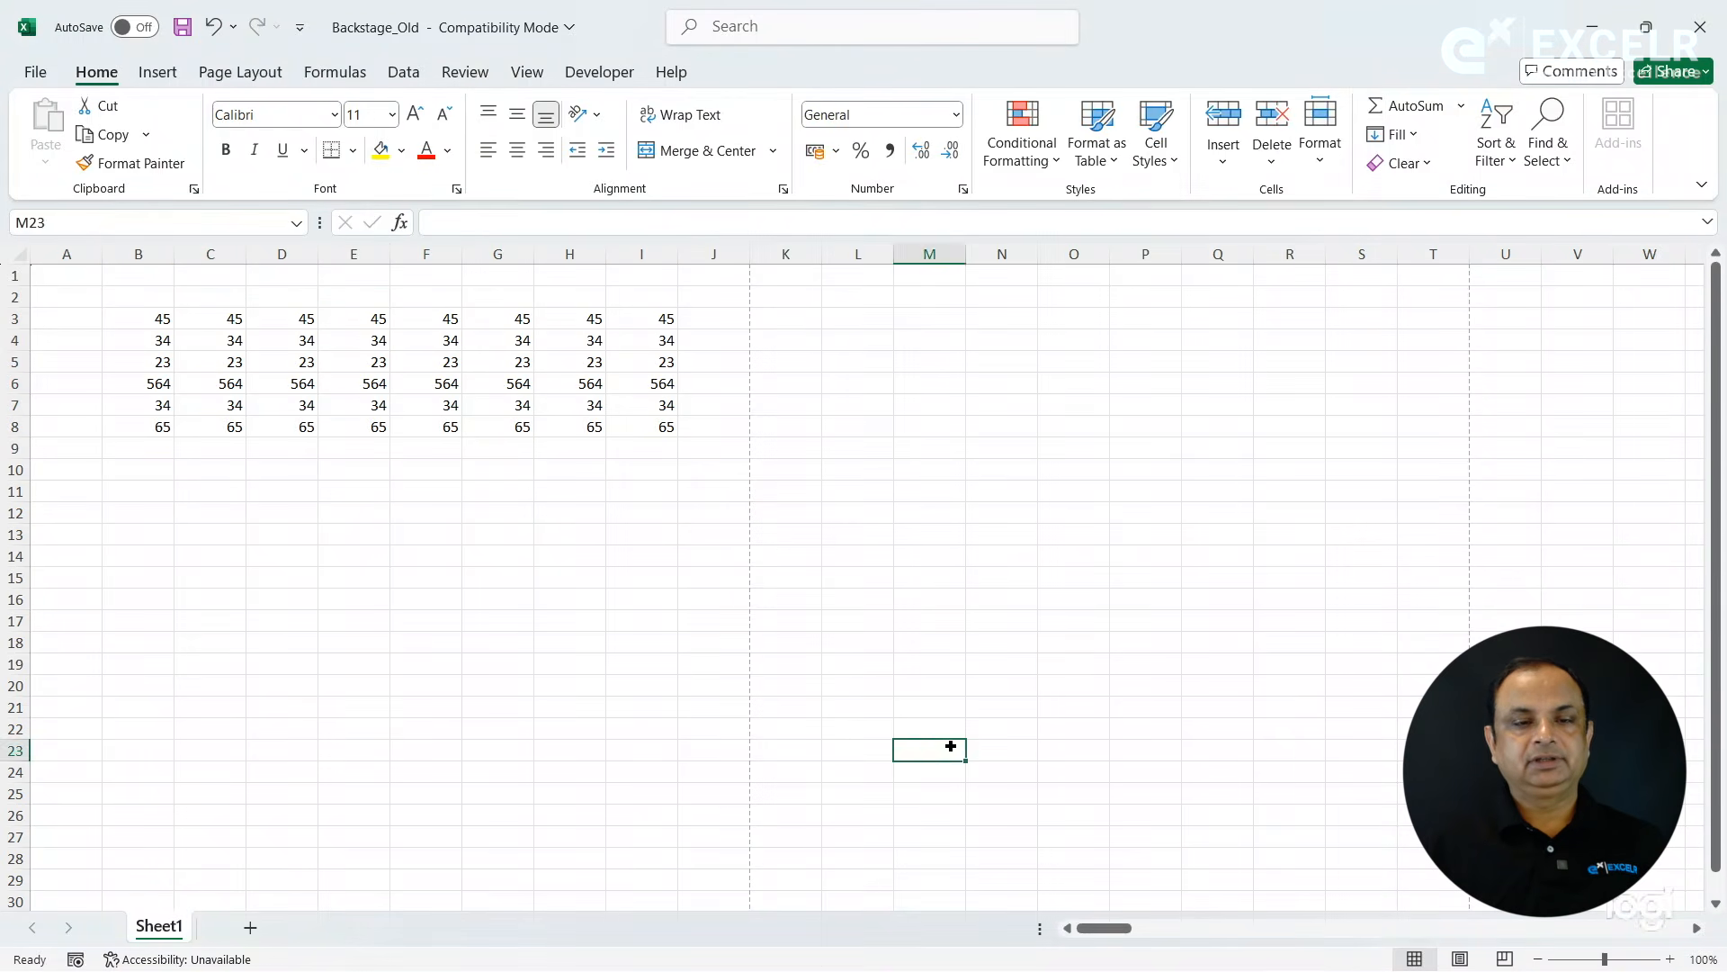
# - View the ribbon's customize and collapse choices without selecting any
pyautogui.click(721, 670)
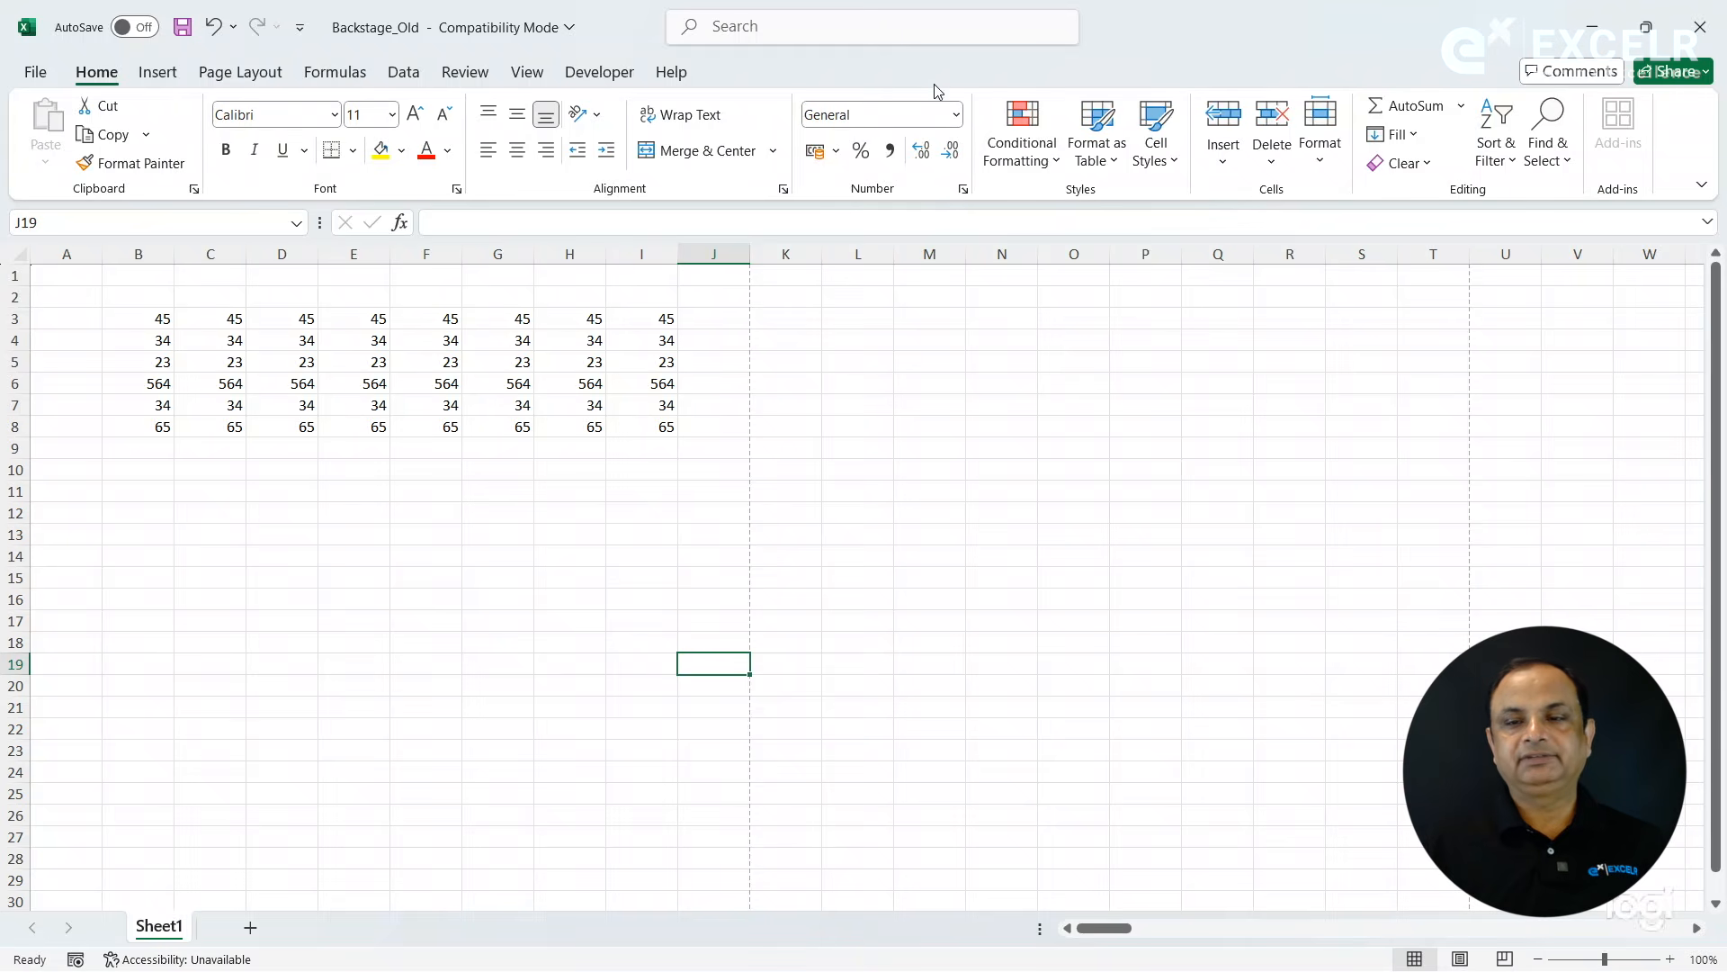
pyautogui.rightClick(416, 87)
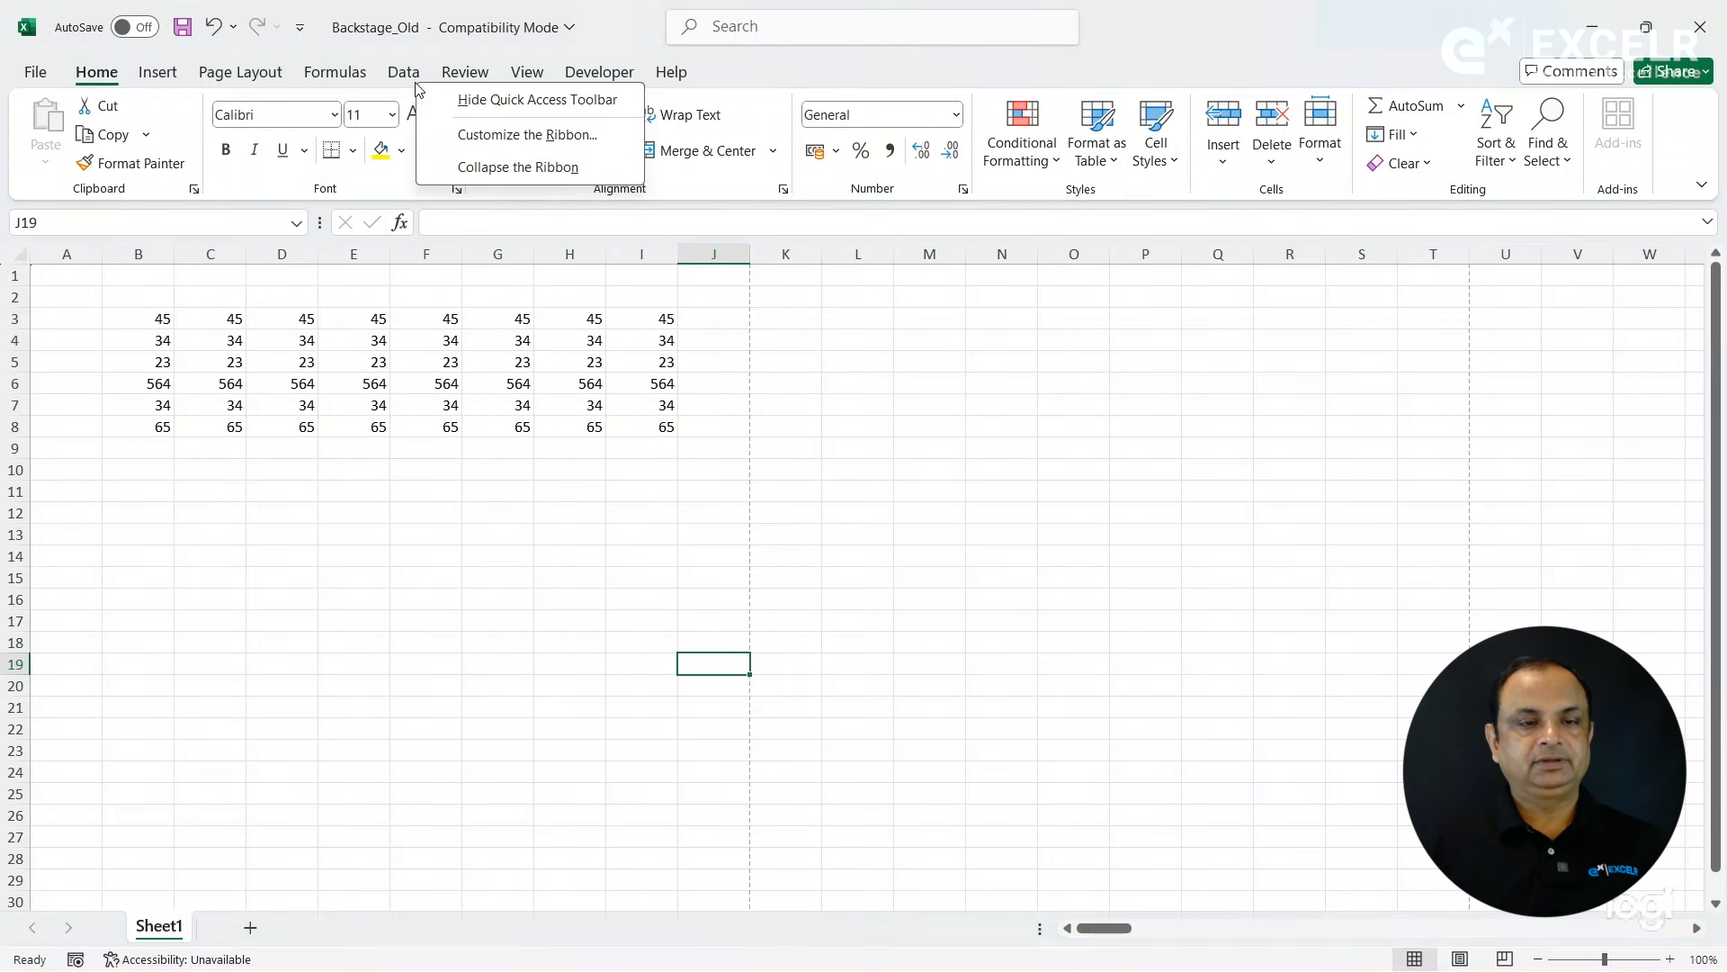
pyautogui.press('Escape')
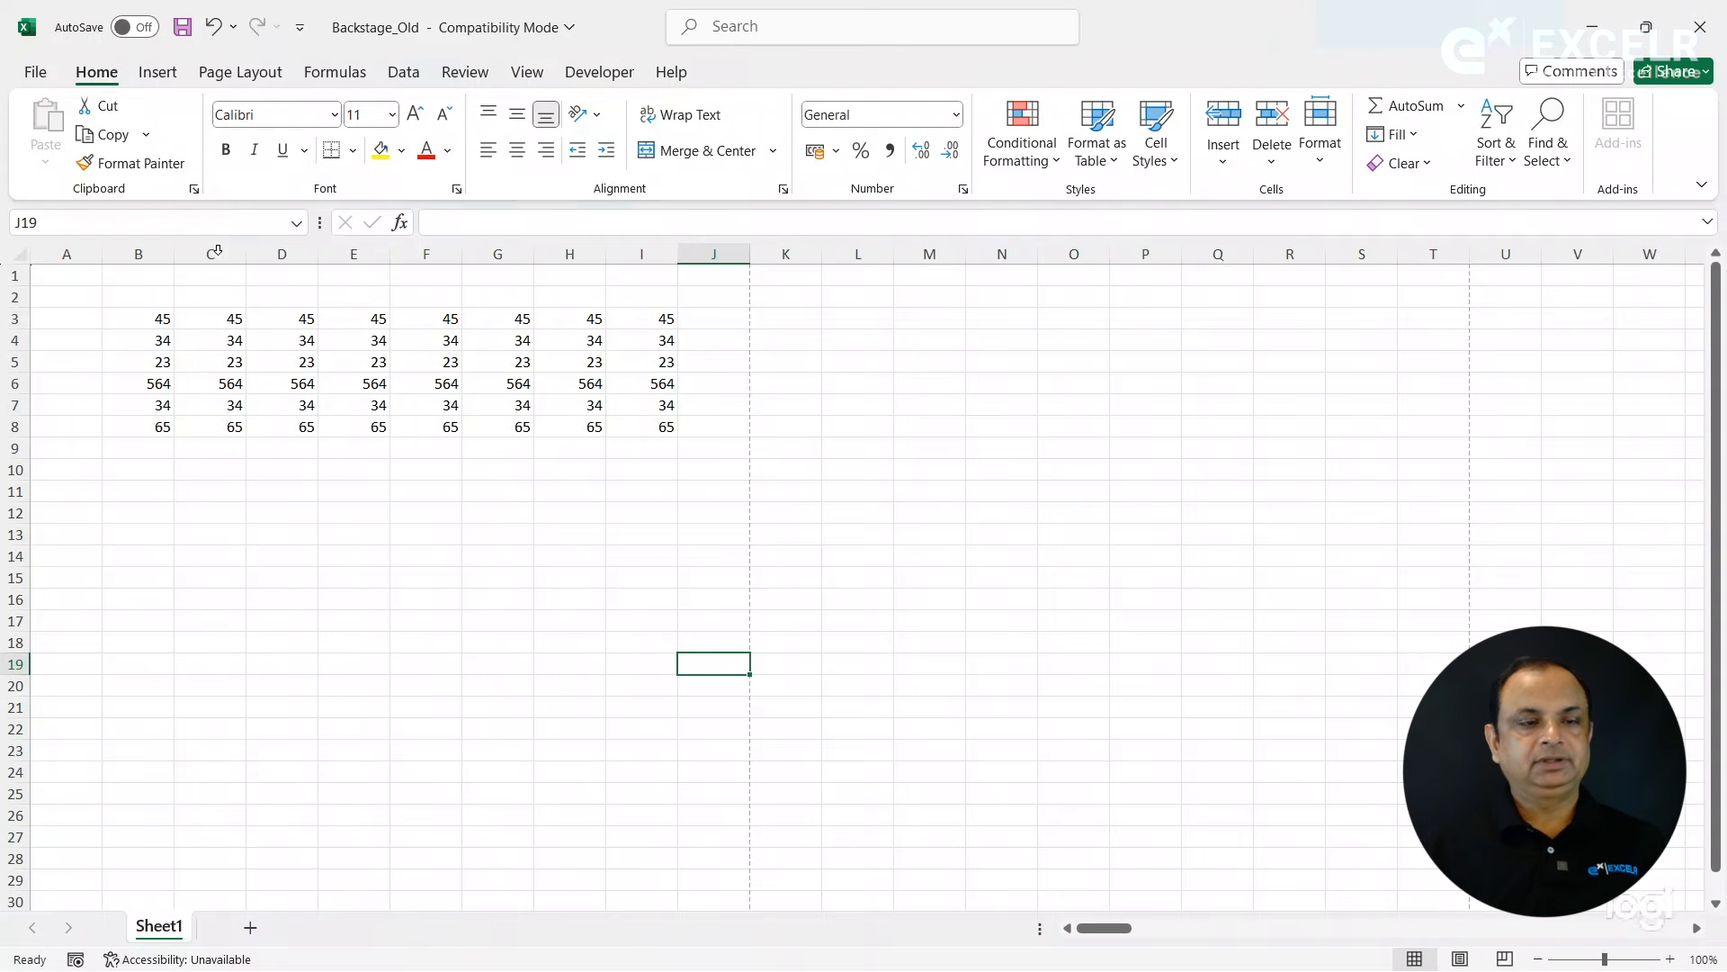
# - Close the Backstage_Old workbook without saving its changes and open the recent Backstage workbook
pyautogui.click(35, 72)
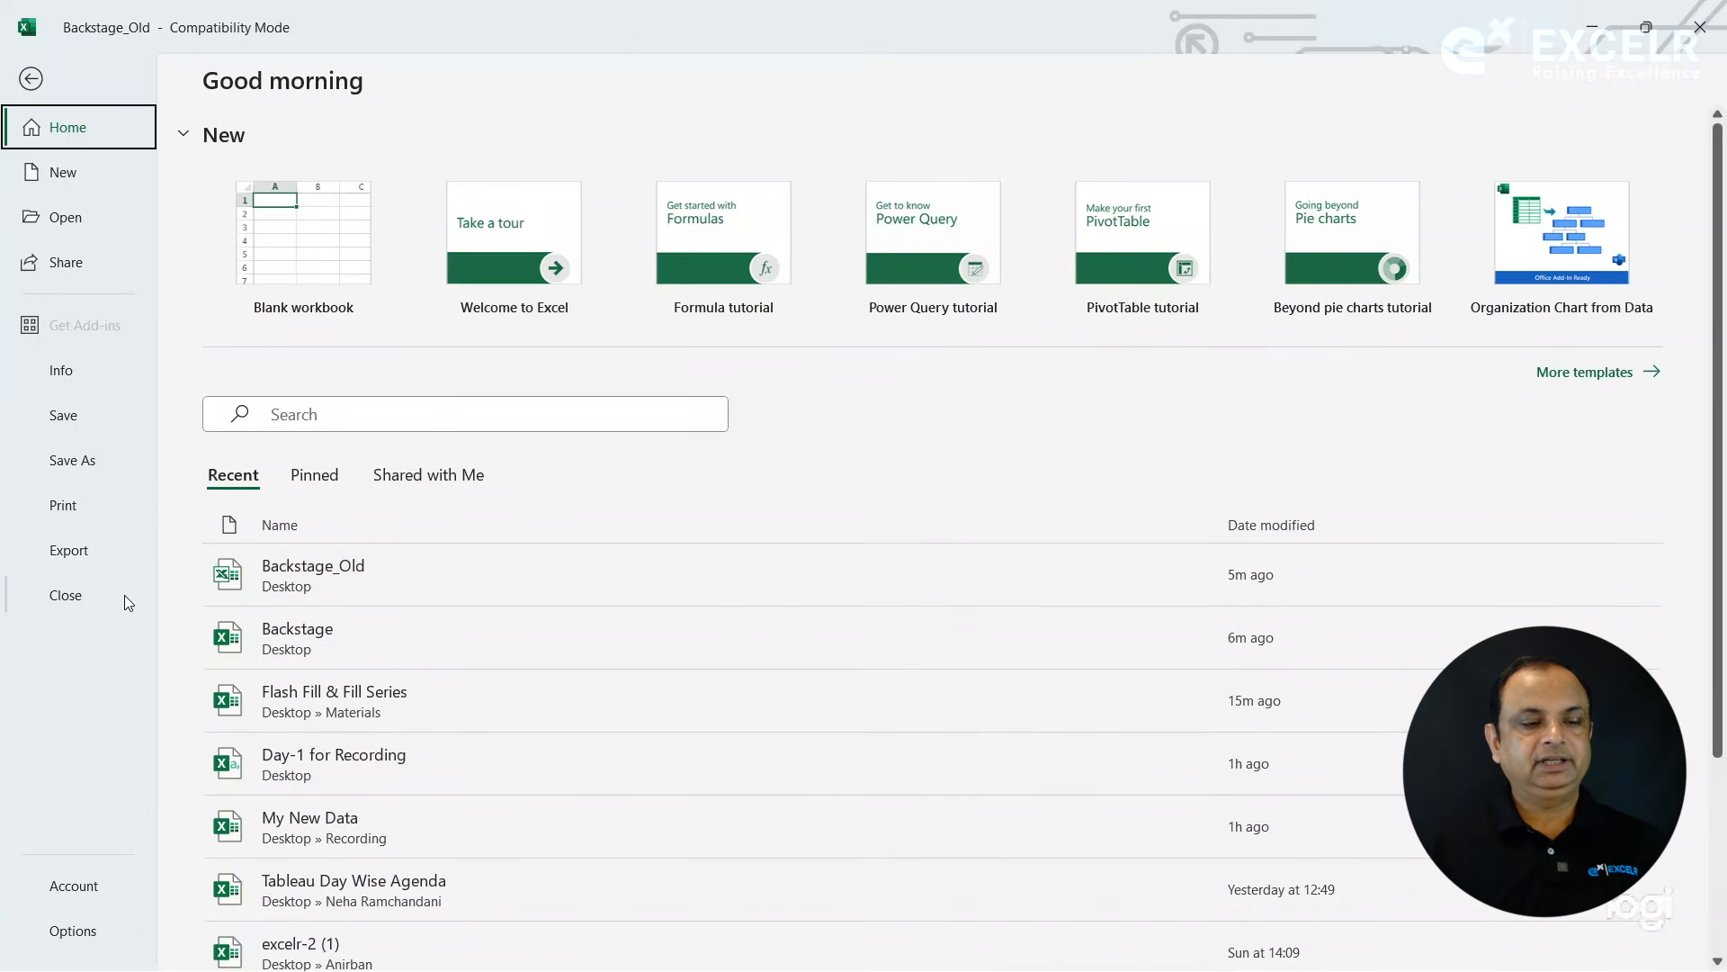
pyautogui.click(126, 596)
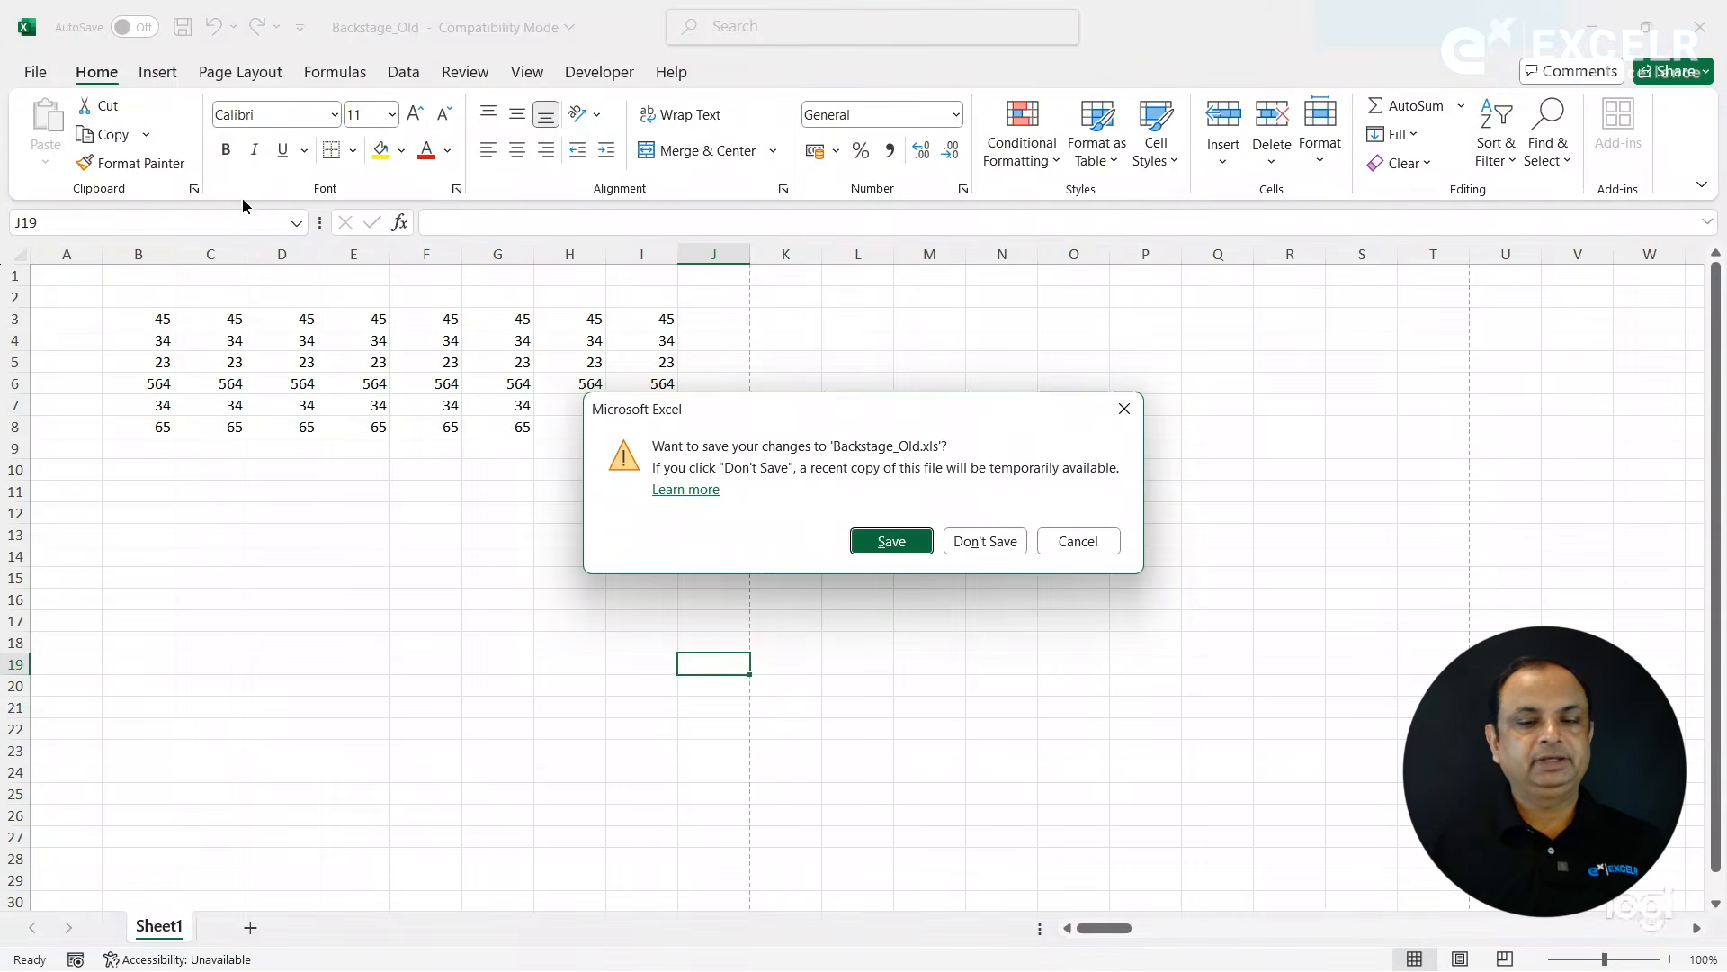
pyautogui.click(972, 550)
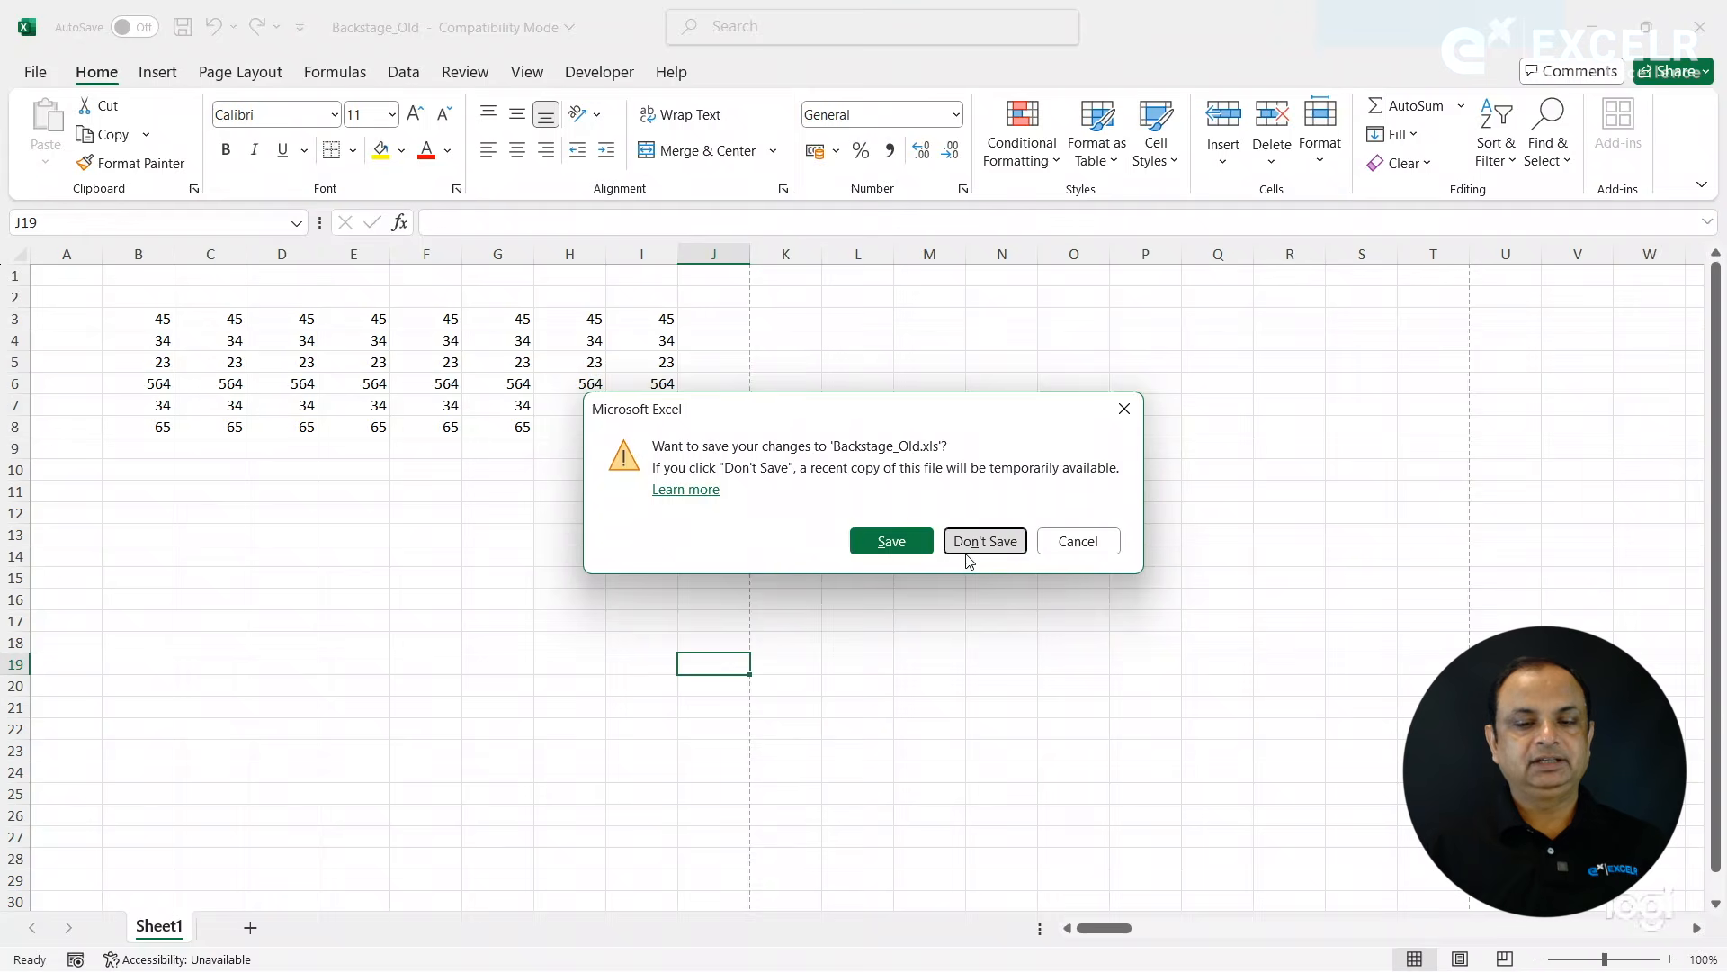
pyautogui.click(35, 74)
pyautogui.click(310, 651)
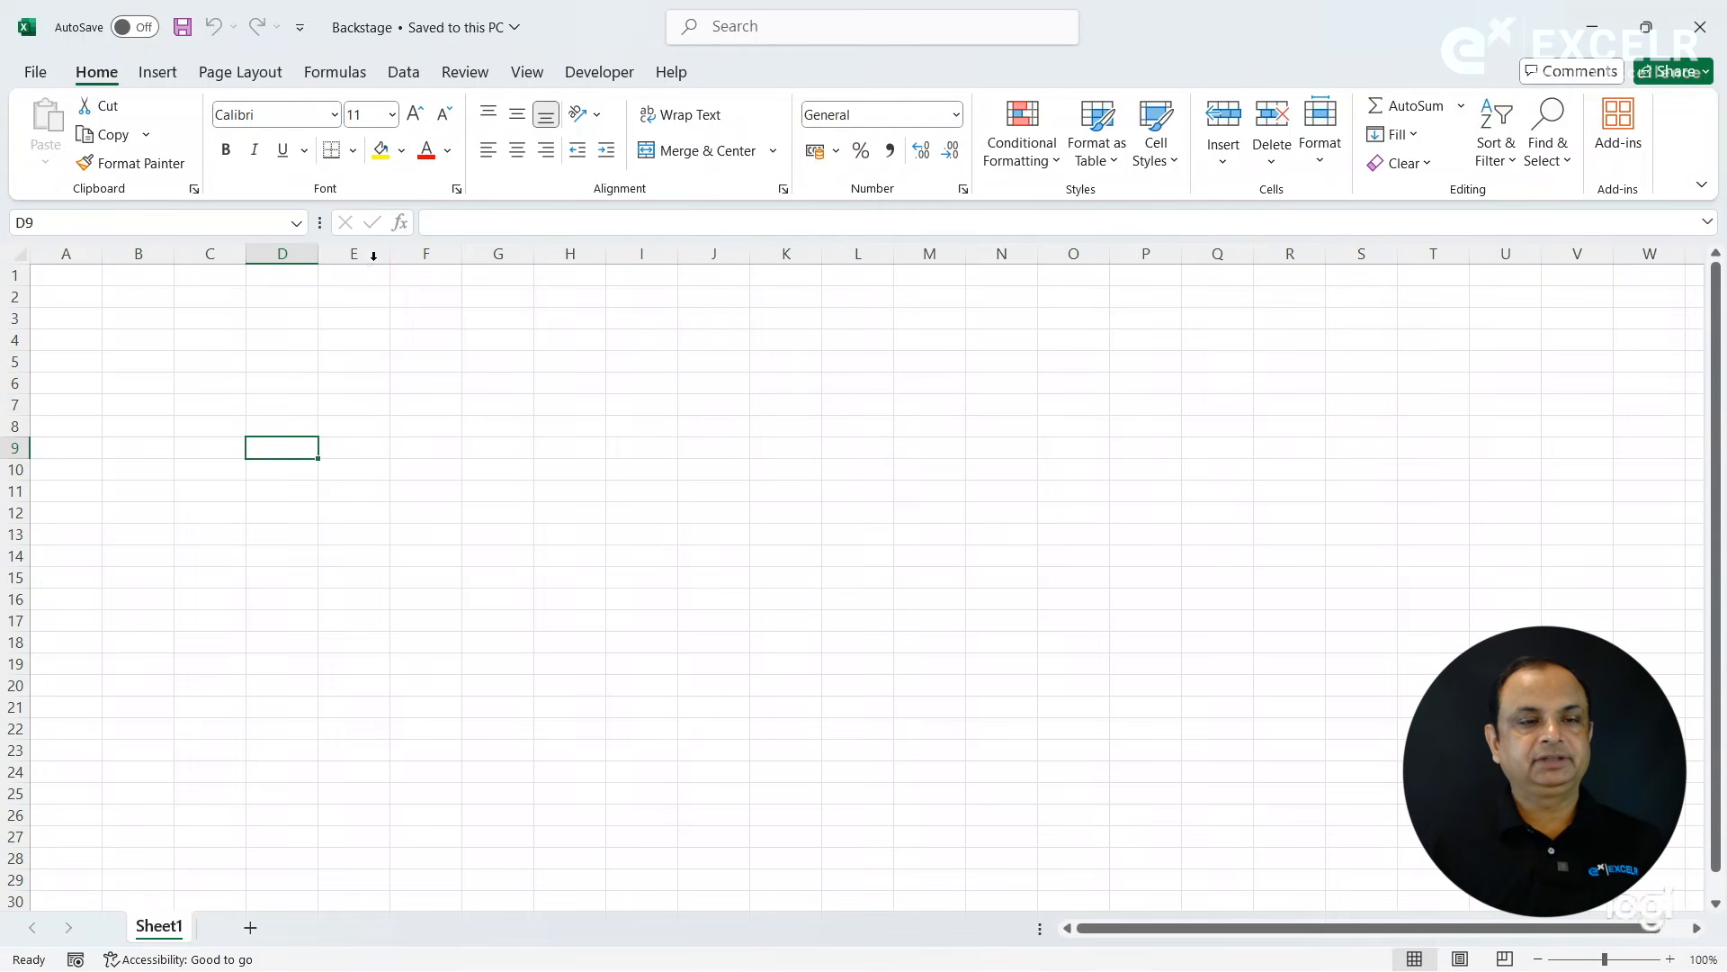
# - Turn off "Show save commands in the application header" in the General options and apply the change
pyautogui.click(36, 74)
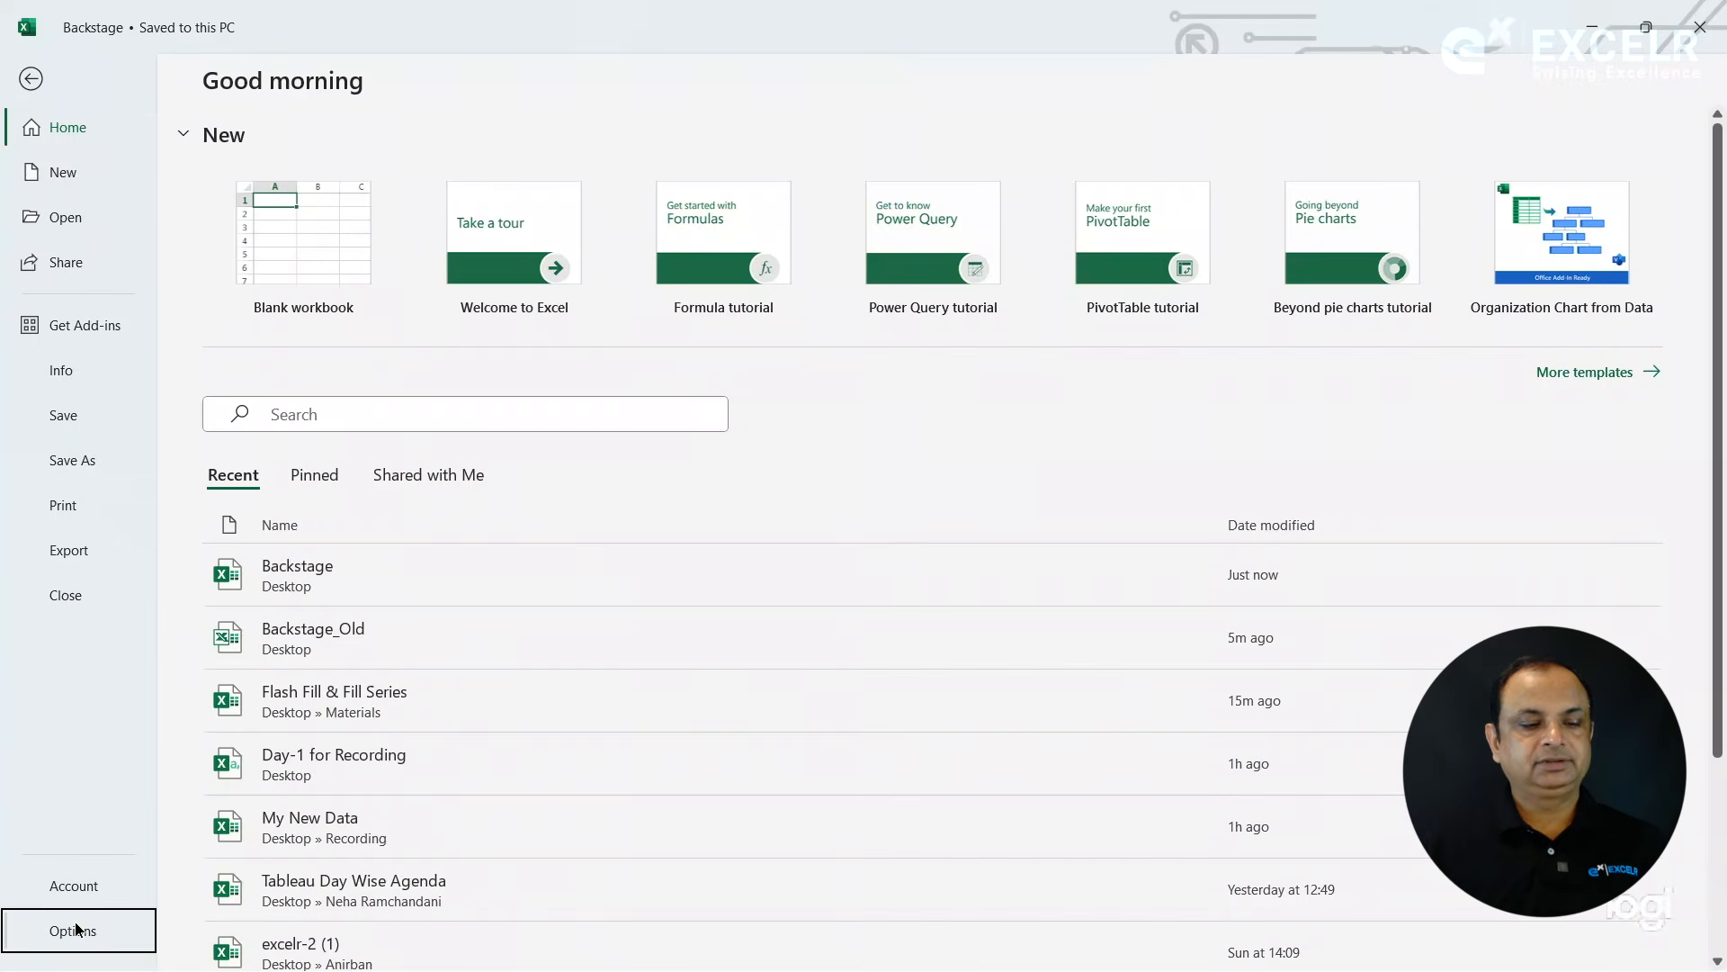
pyautogui.click(75, 930)
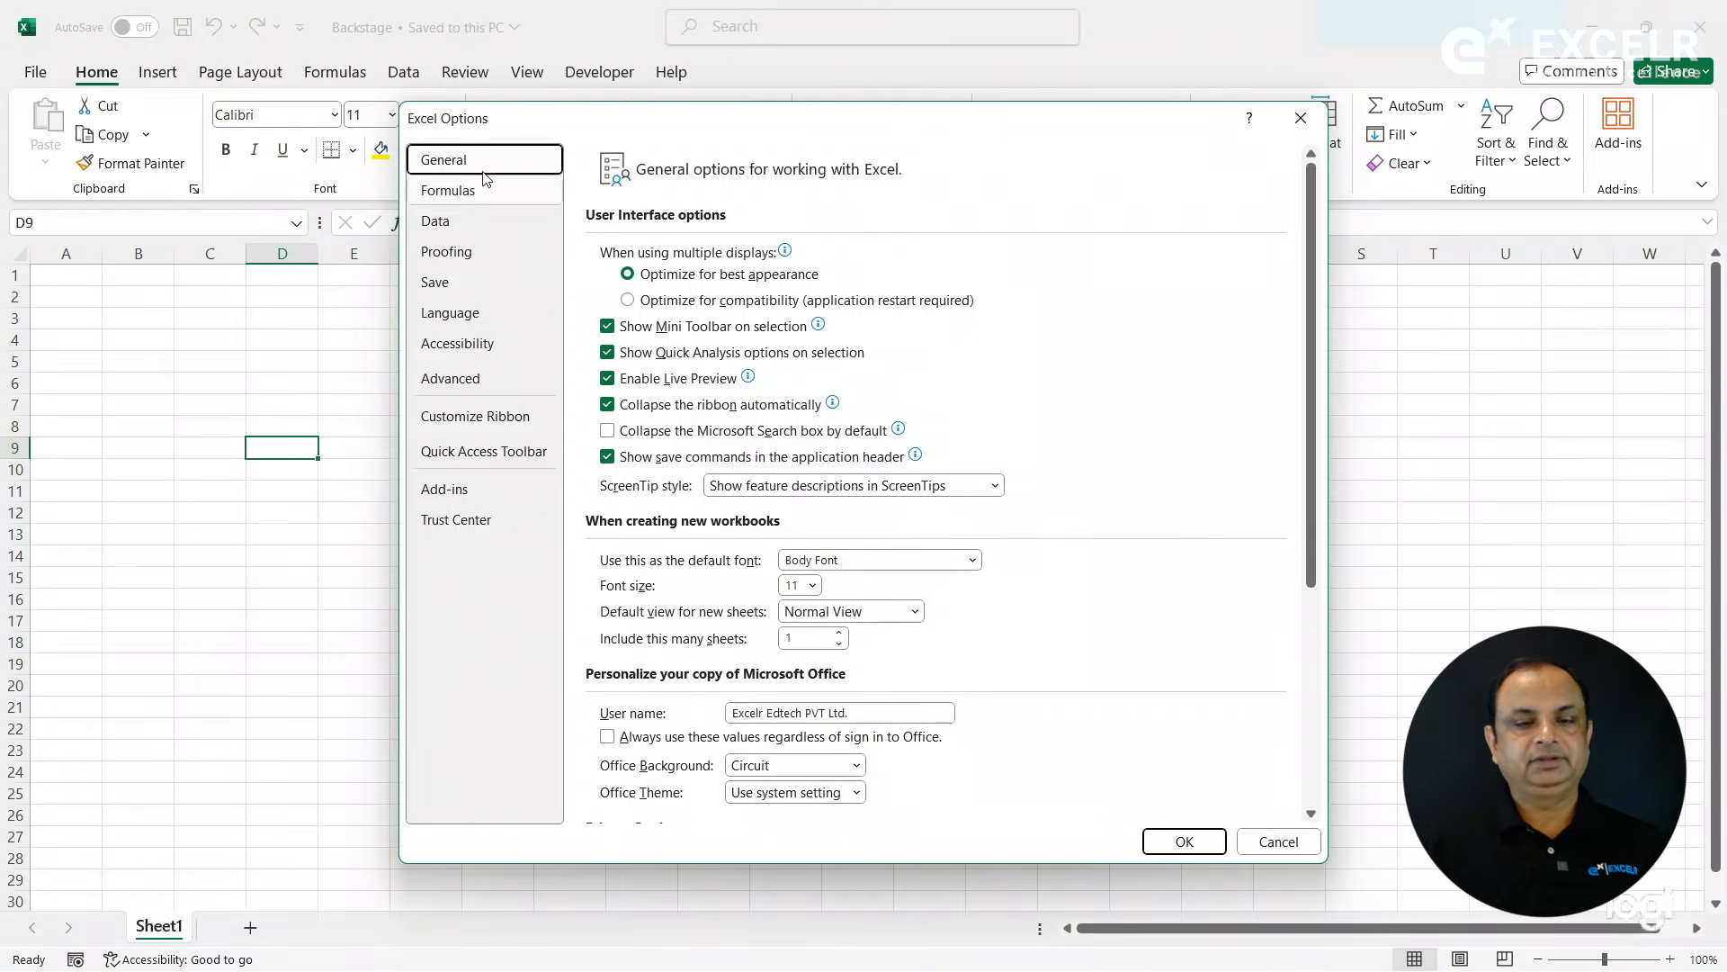
pyautogui.click(645, 456)
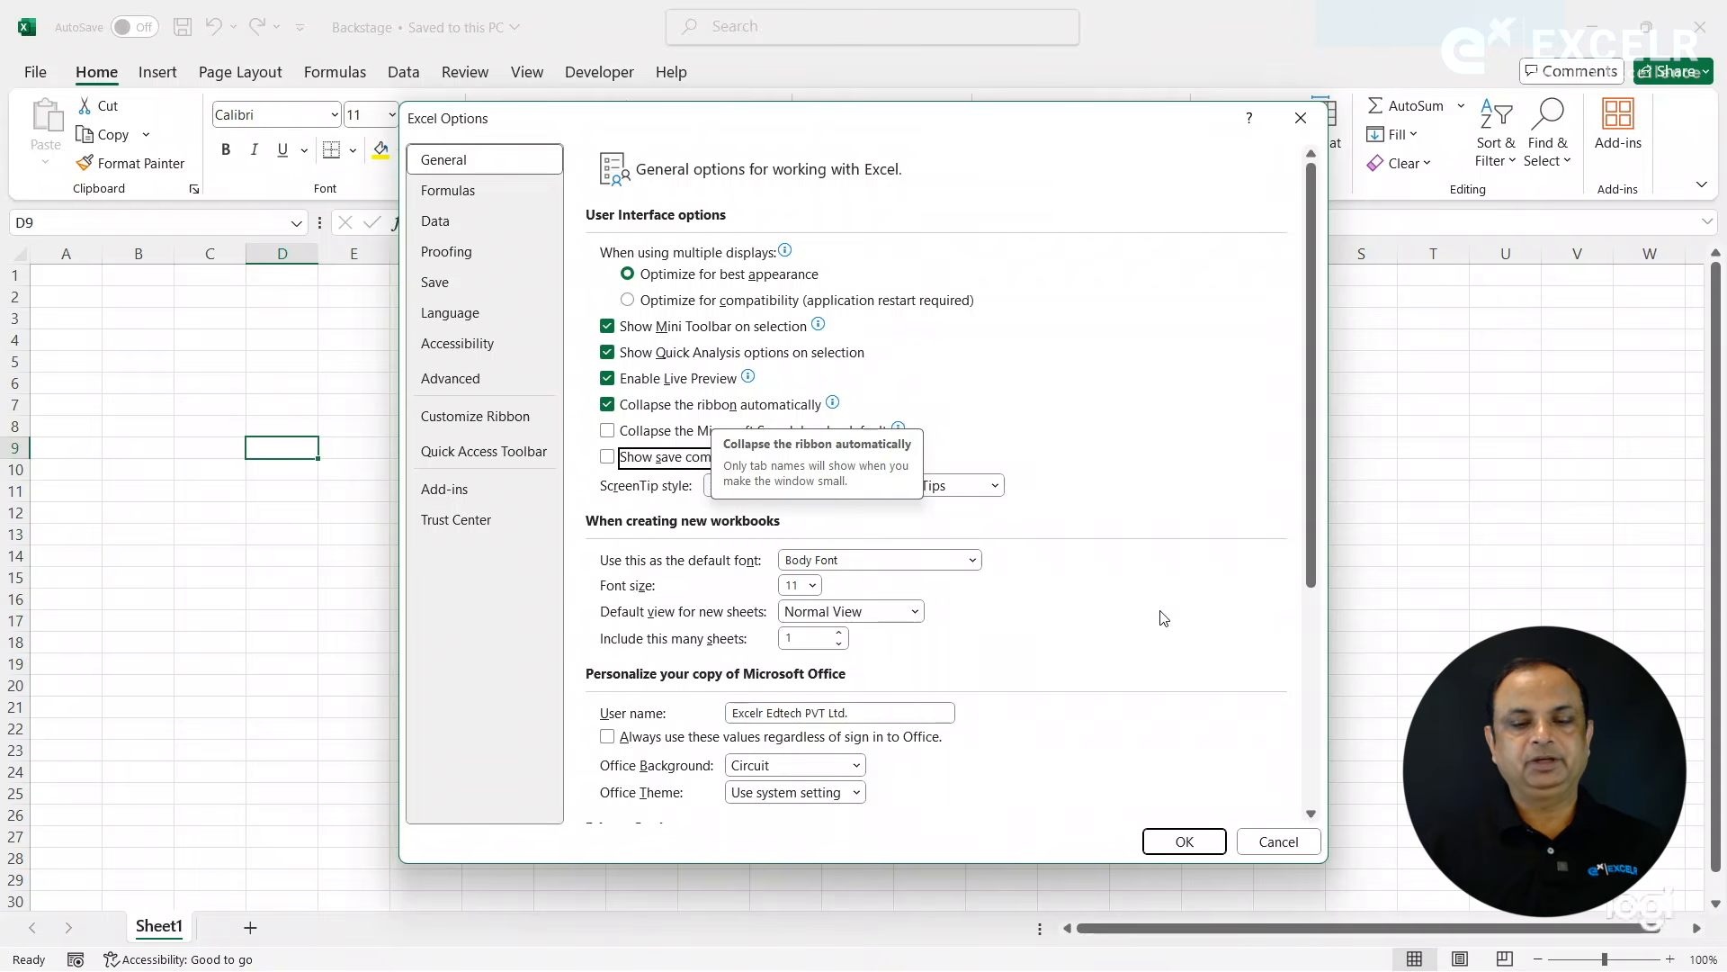
pyautogui.click(1184, 840)
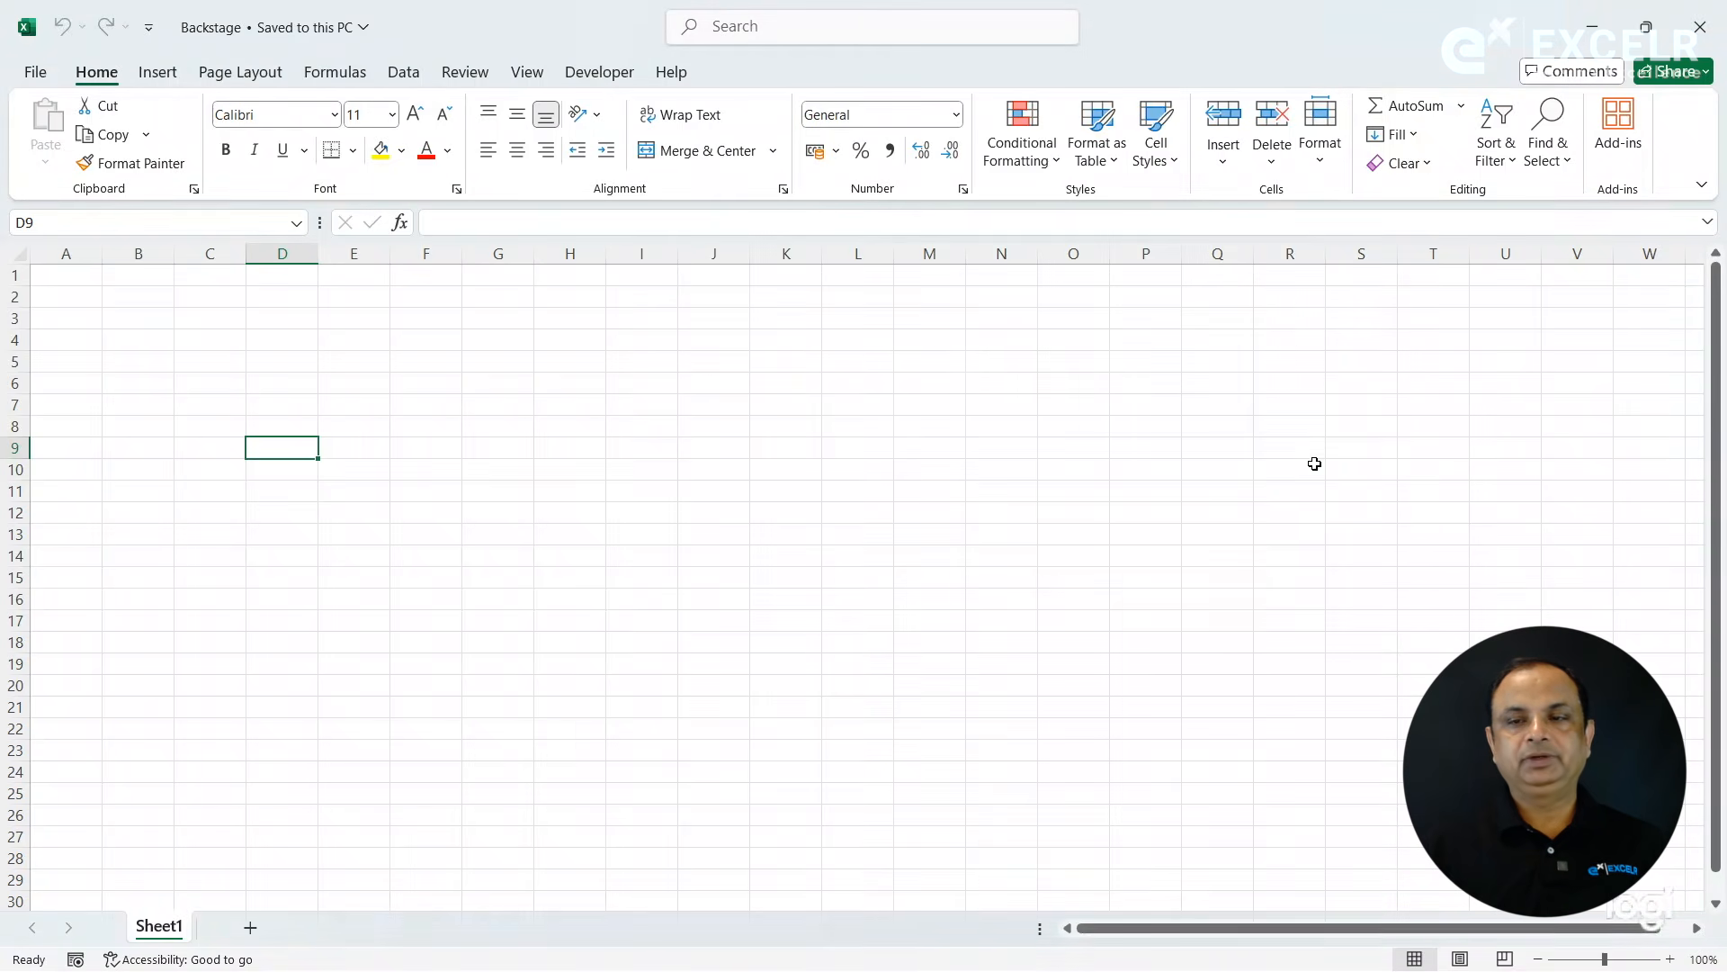
# - Shrink the Excel window to check the ribbon's automatic collapse, and maximize the window again
pyautogui.click(1648, 26)
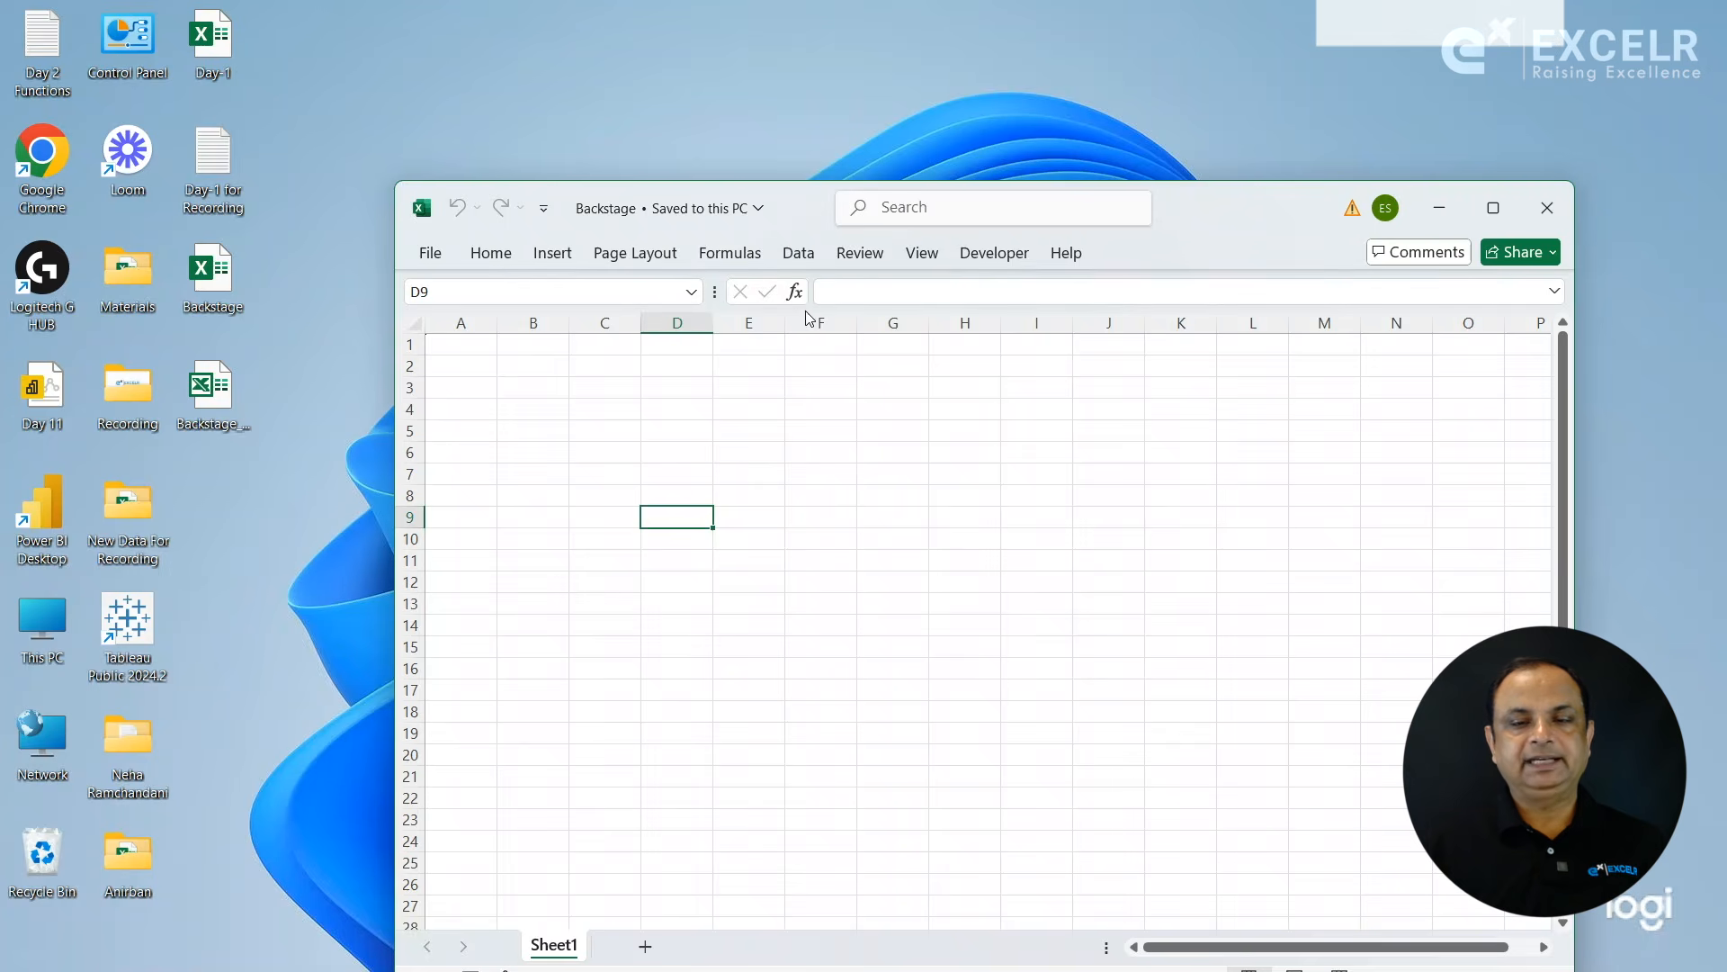
pyautogui.doubleClick(1257, 208)
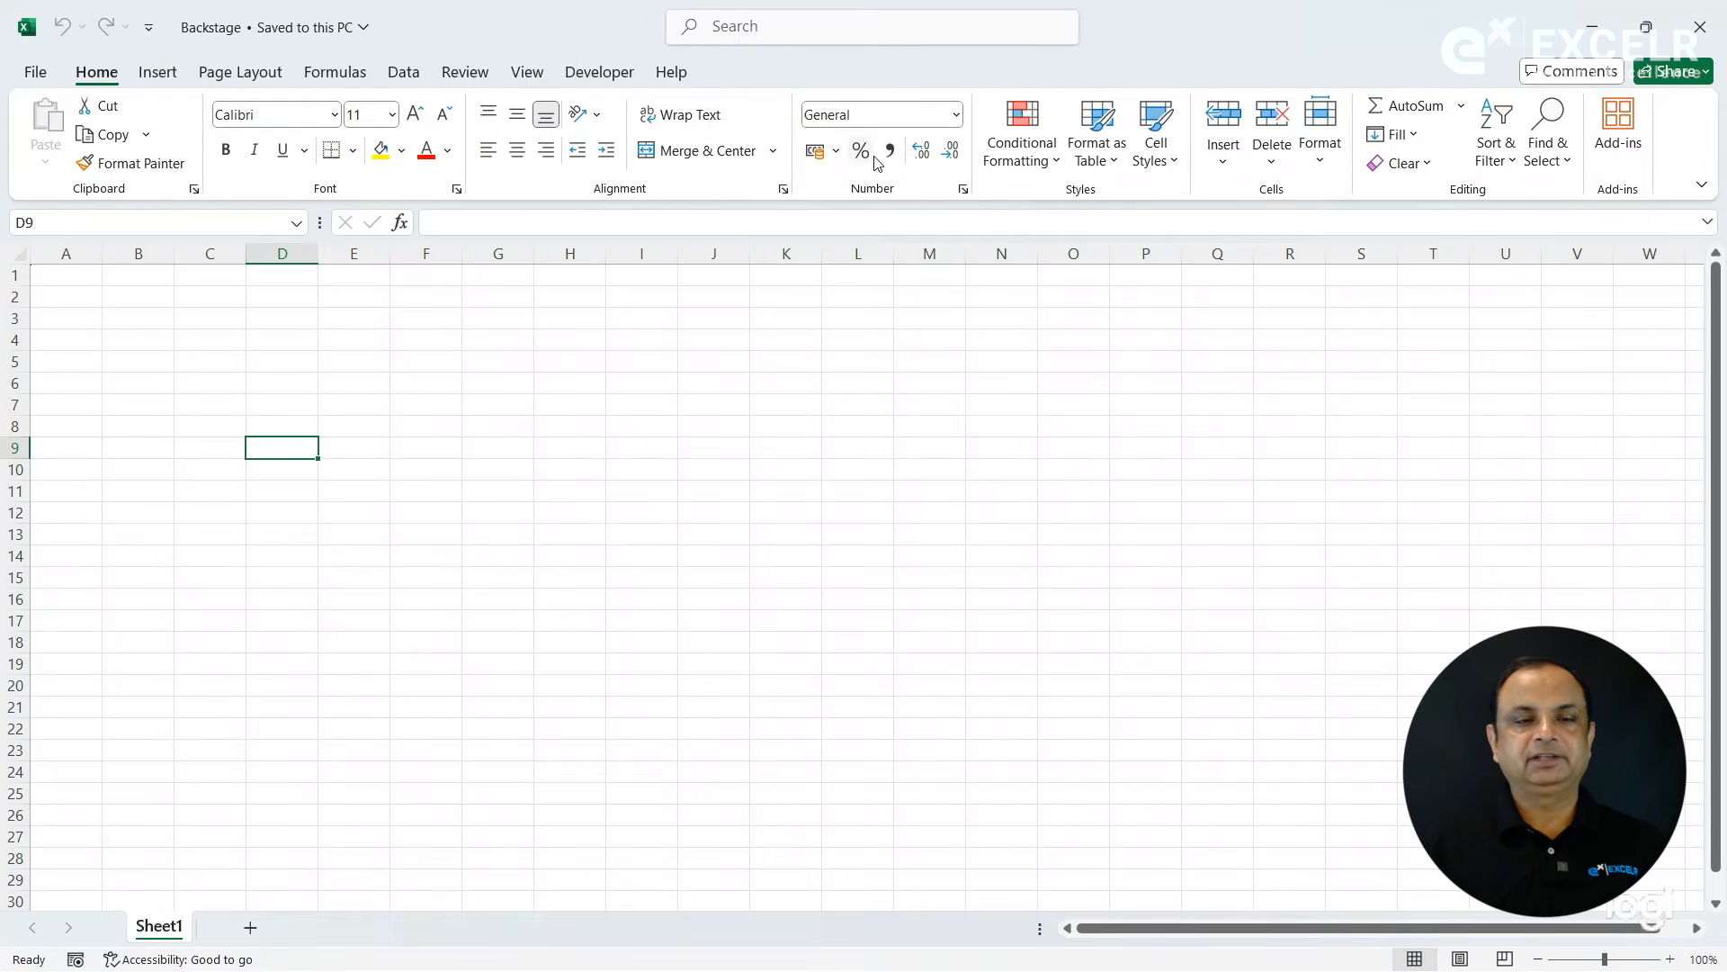
# - Try turning off "Collapse the ribbon automatically", view the Formulas options, and discard the option changes
pyautogui.click(35, 83)
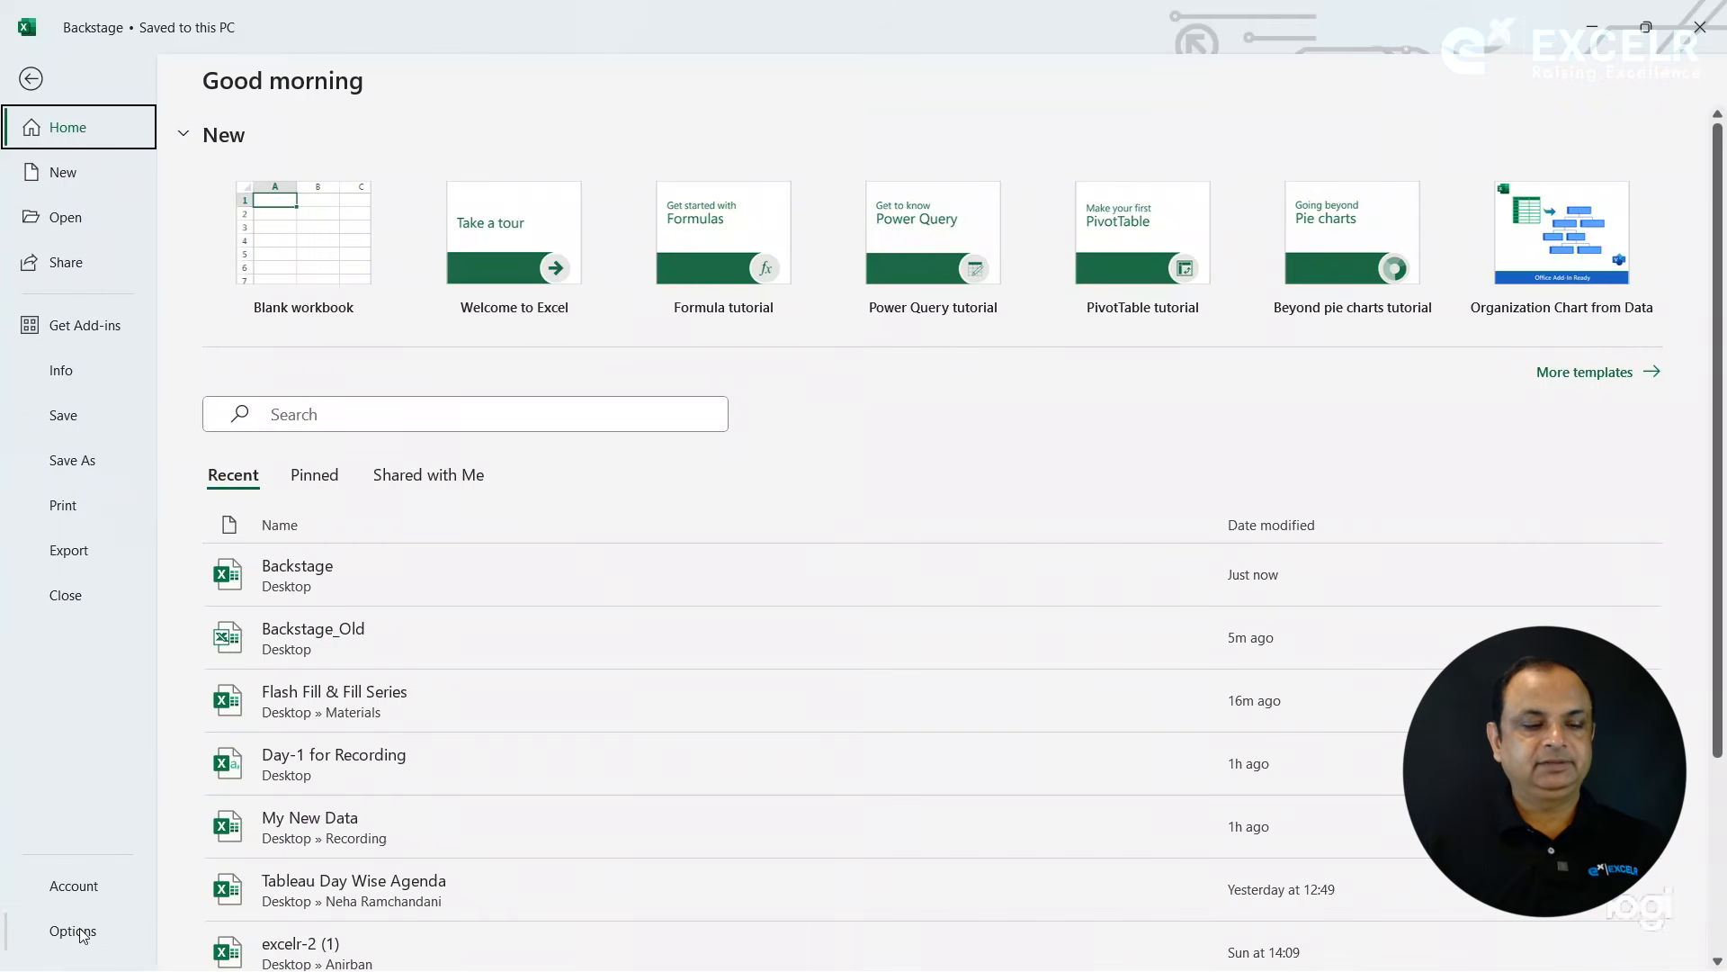
pyautogui.click(77, 933)
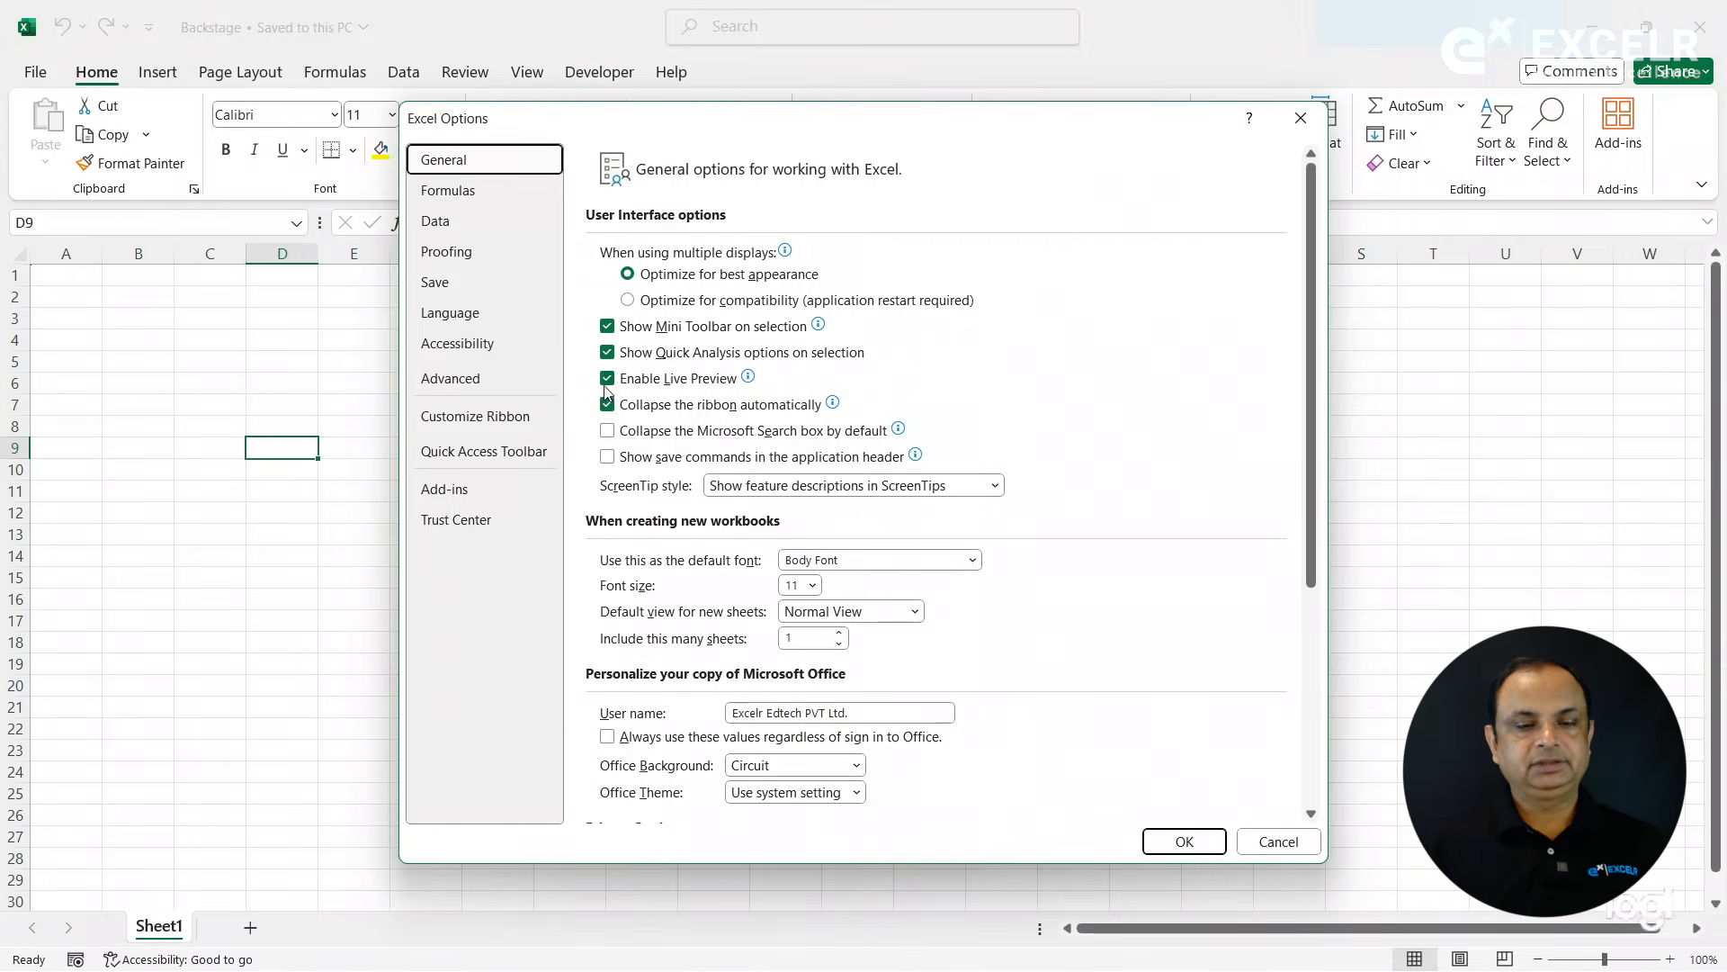
pyautogui.click(630, 410)
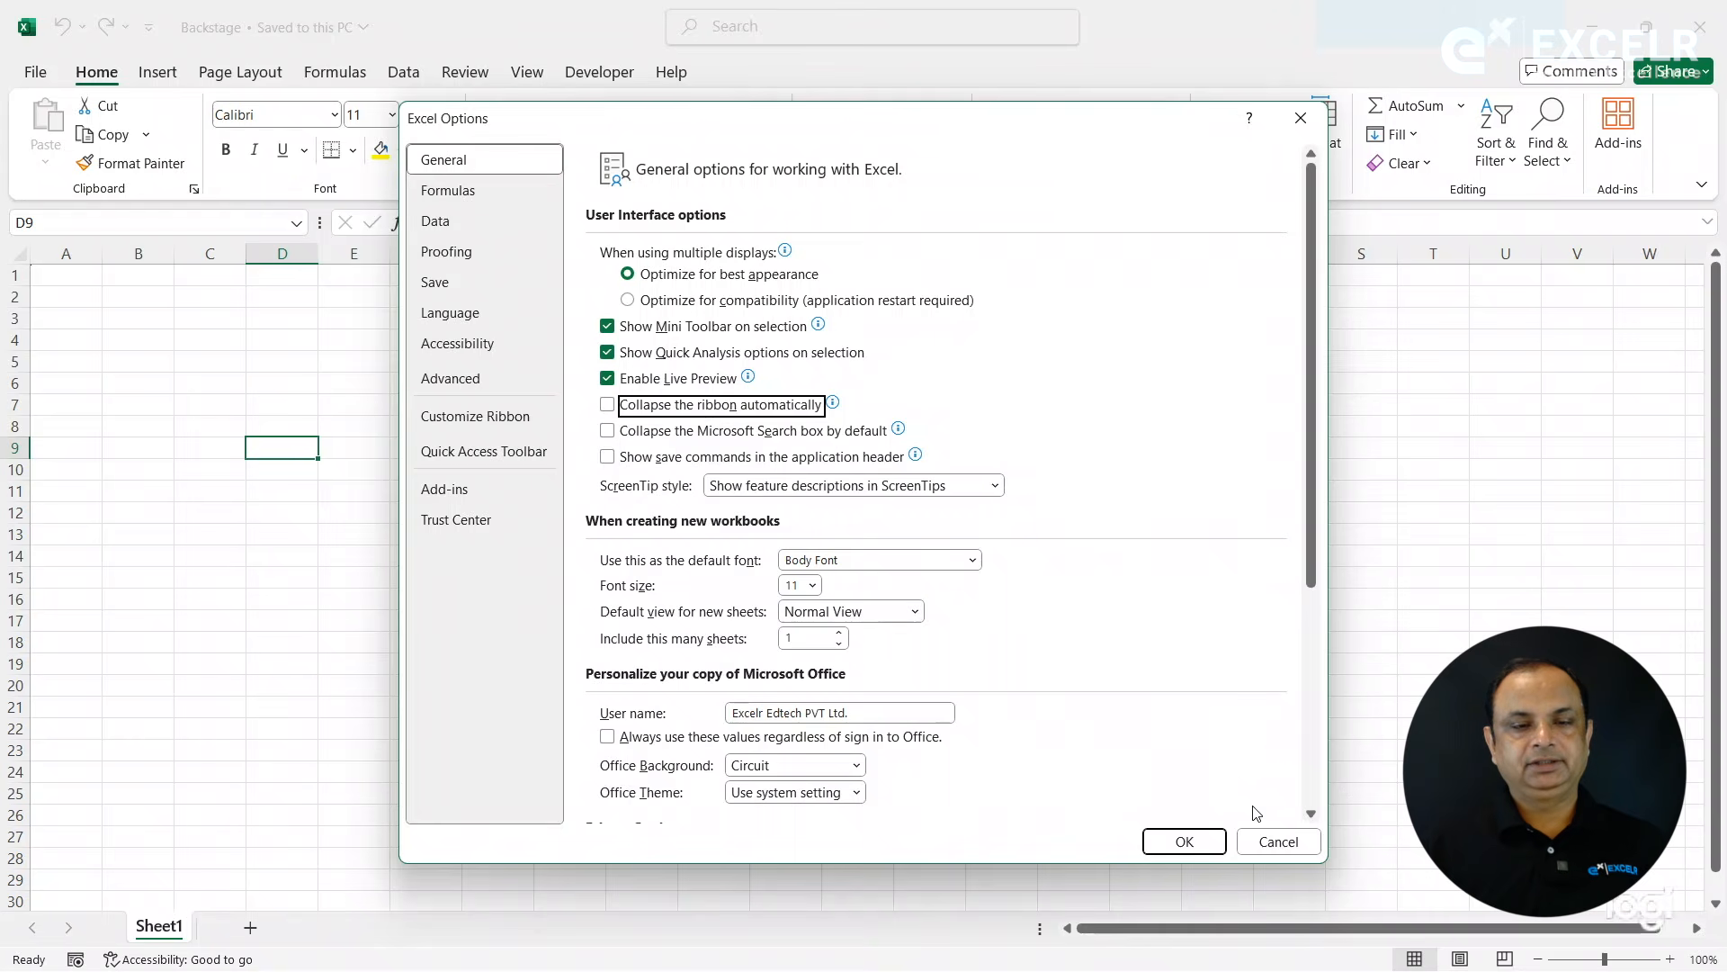
pyautogui.click(493, 200)
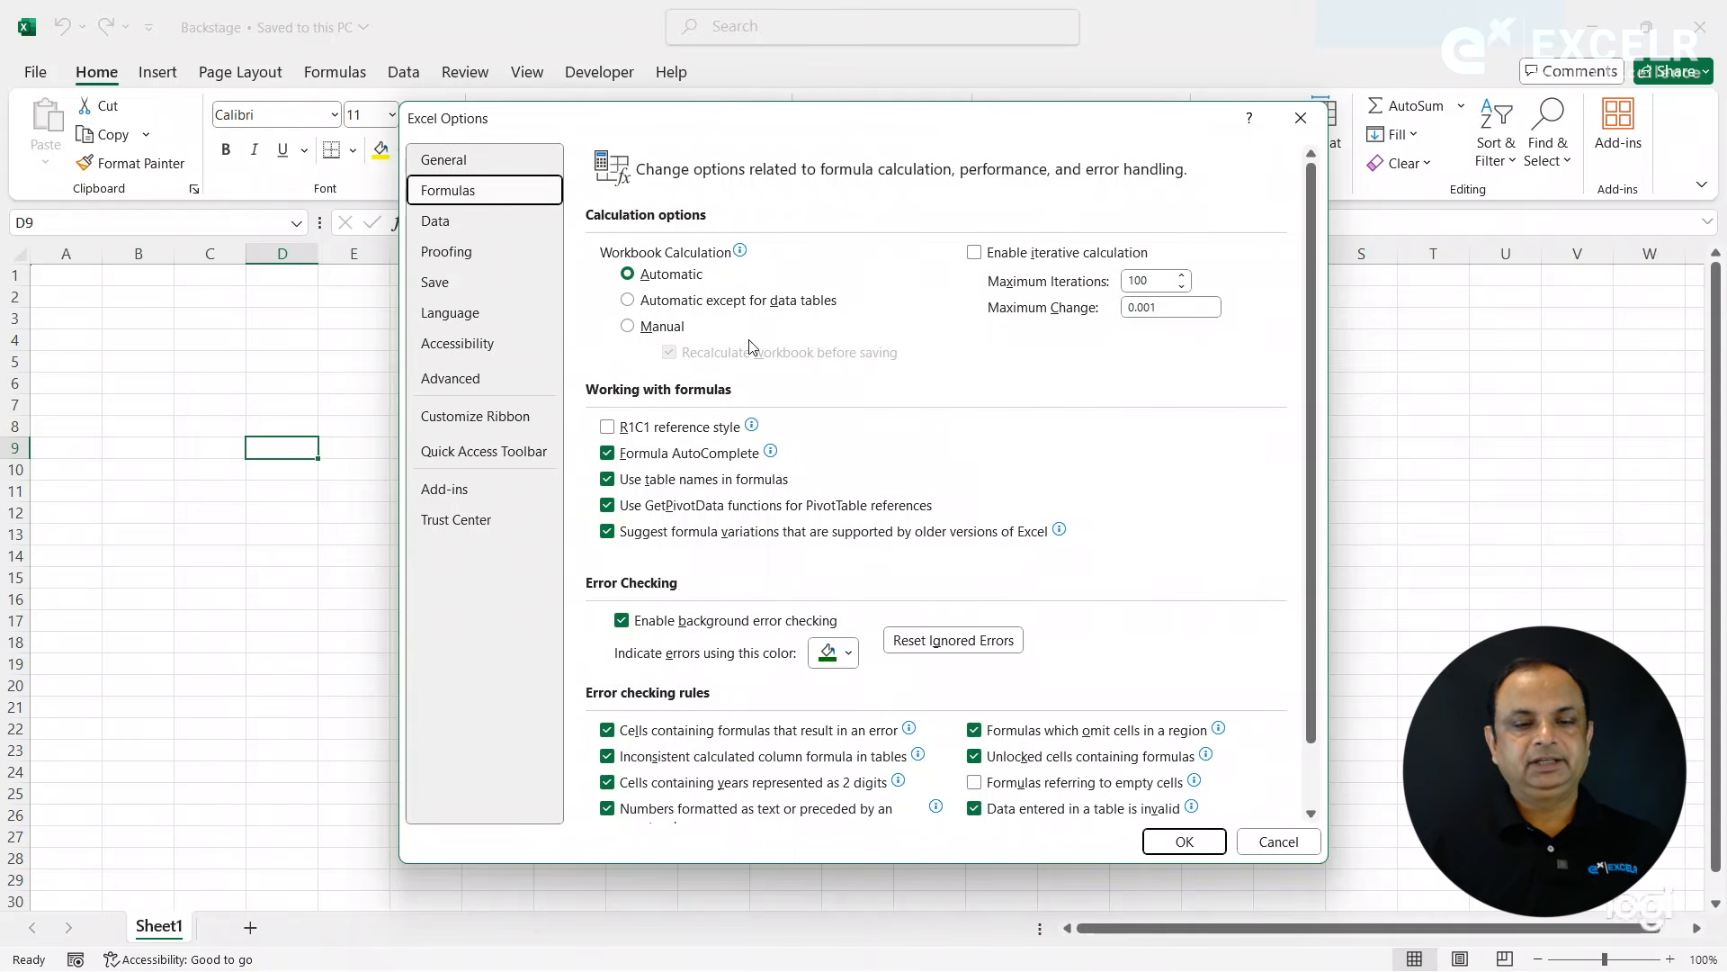
pyautogui.click(1272, 839)
pyautogui.click(819, 560)
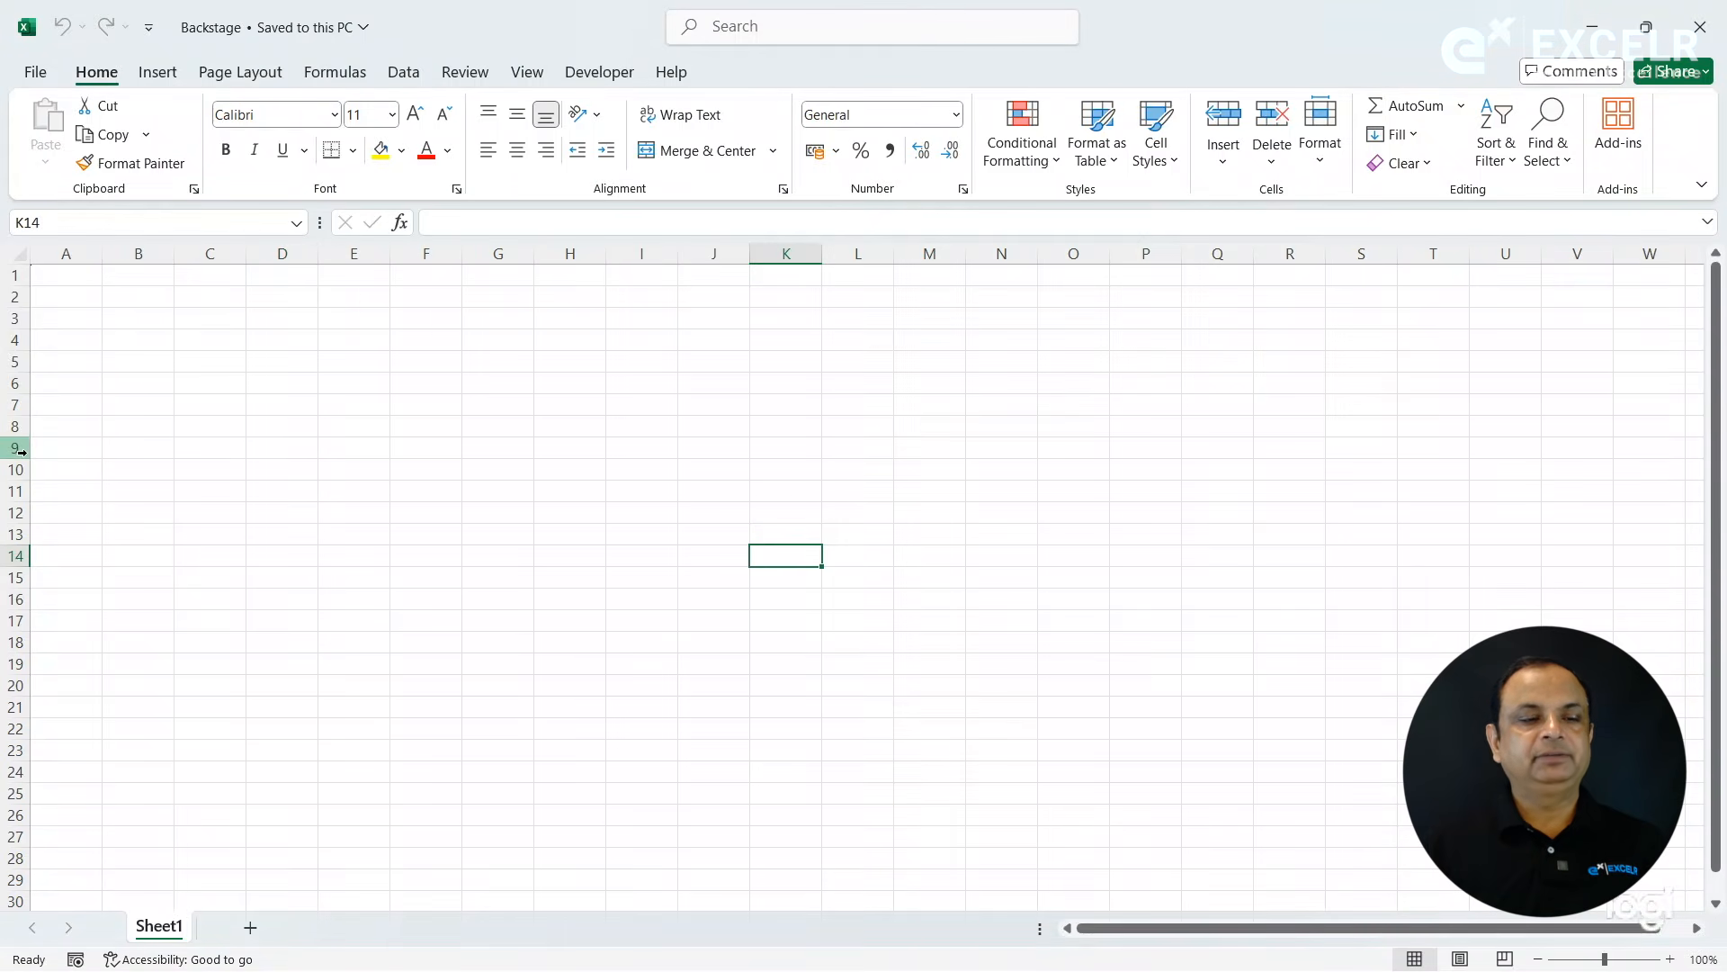
# - Turn on the R1C1 reference style in the Formulas options, apply it, and select the cell in row 7, column 3
pyautogui.click(322, 400)
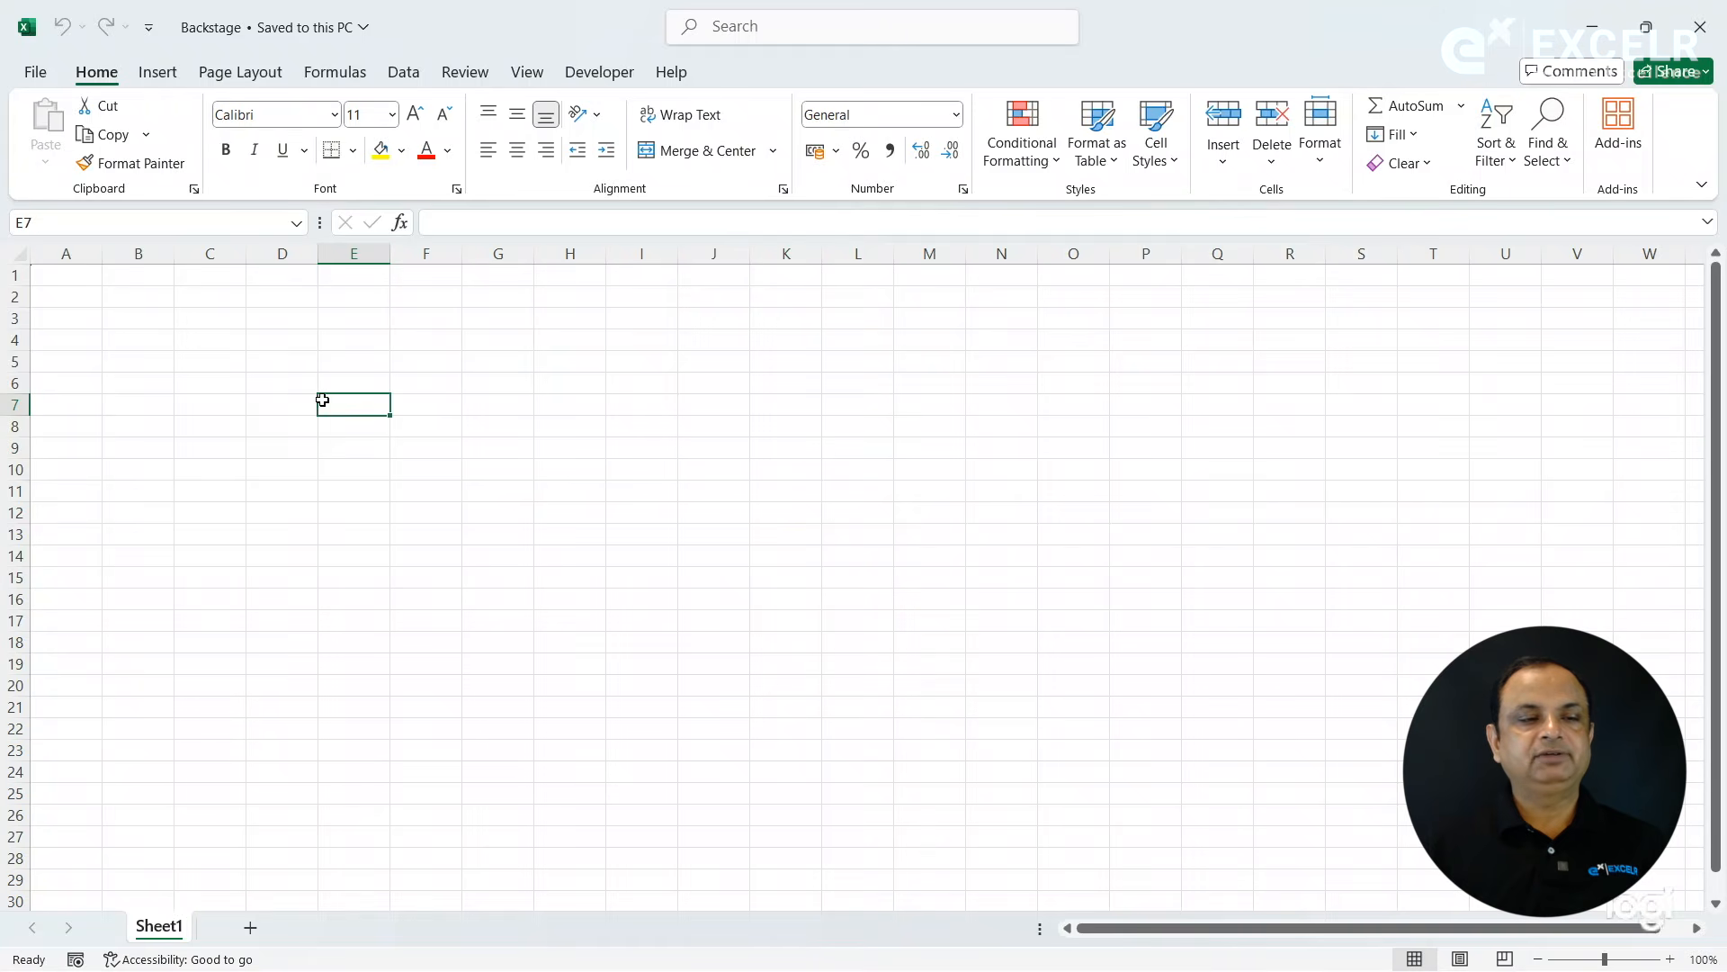
pyautogui.click(32, 72)
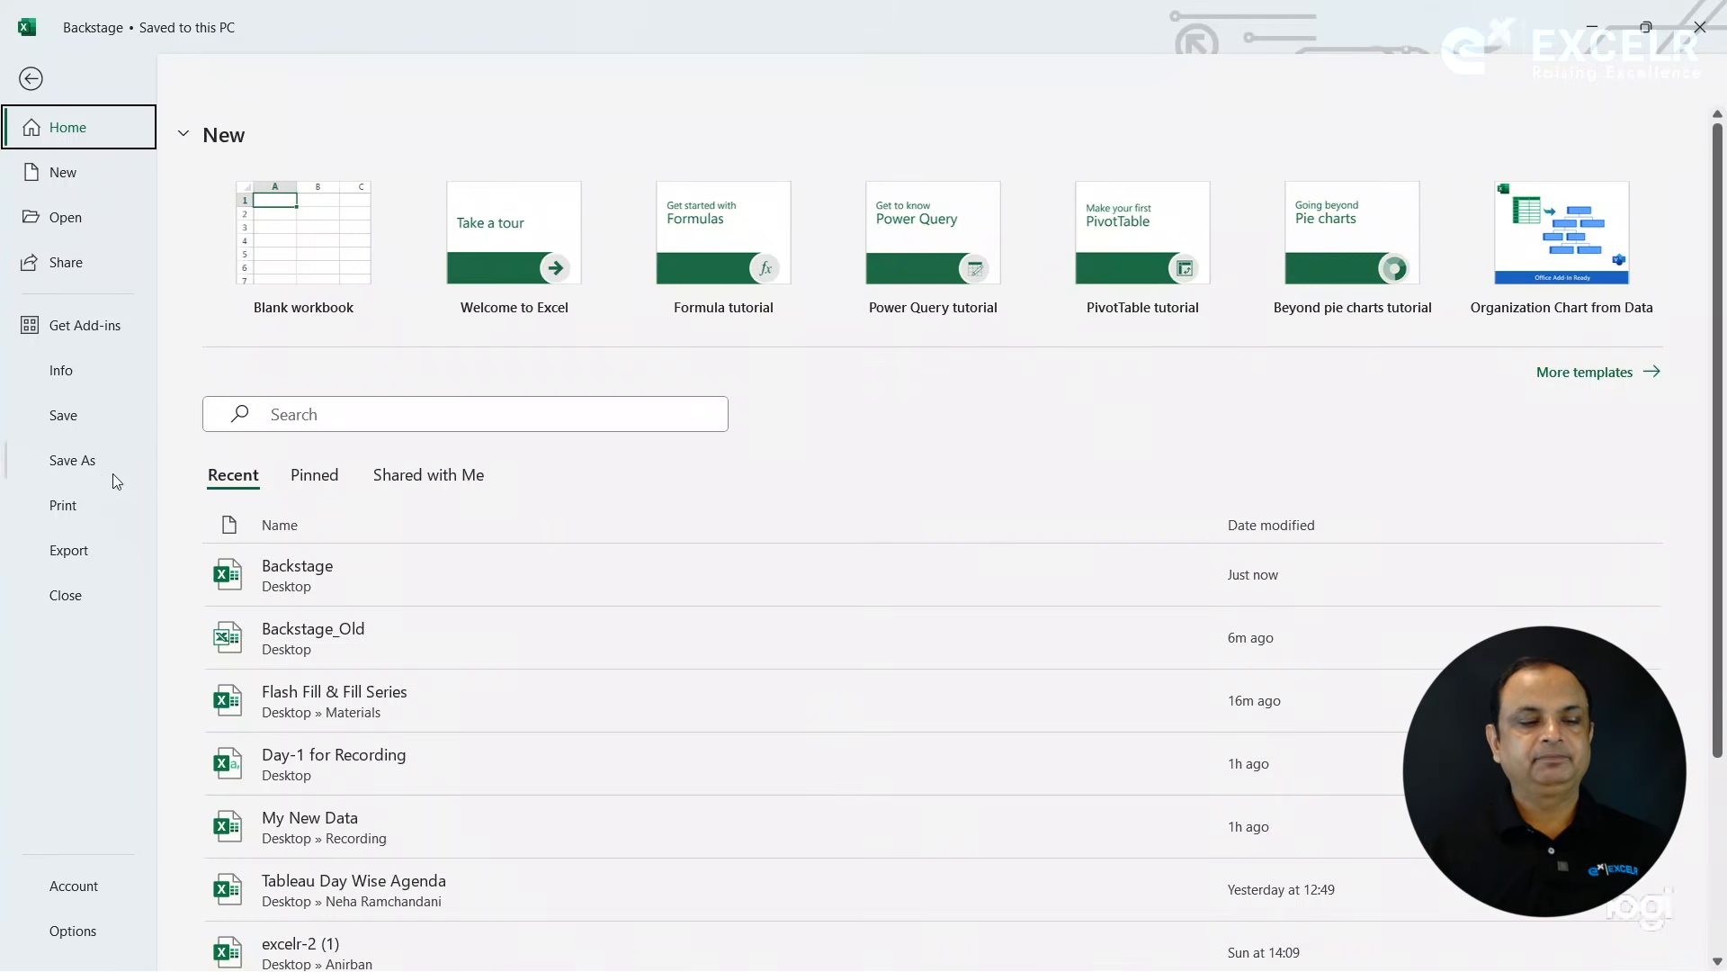
pyautogui.click(81, 931)
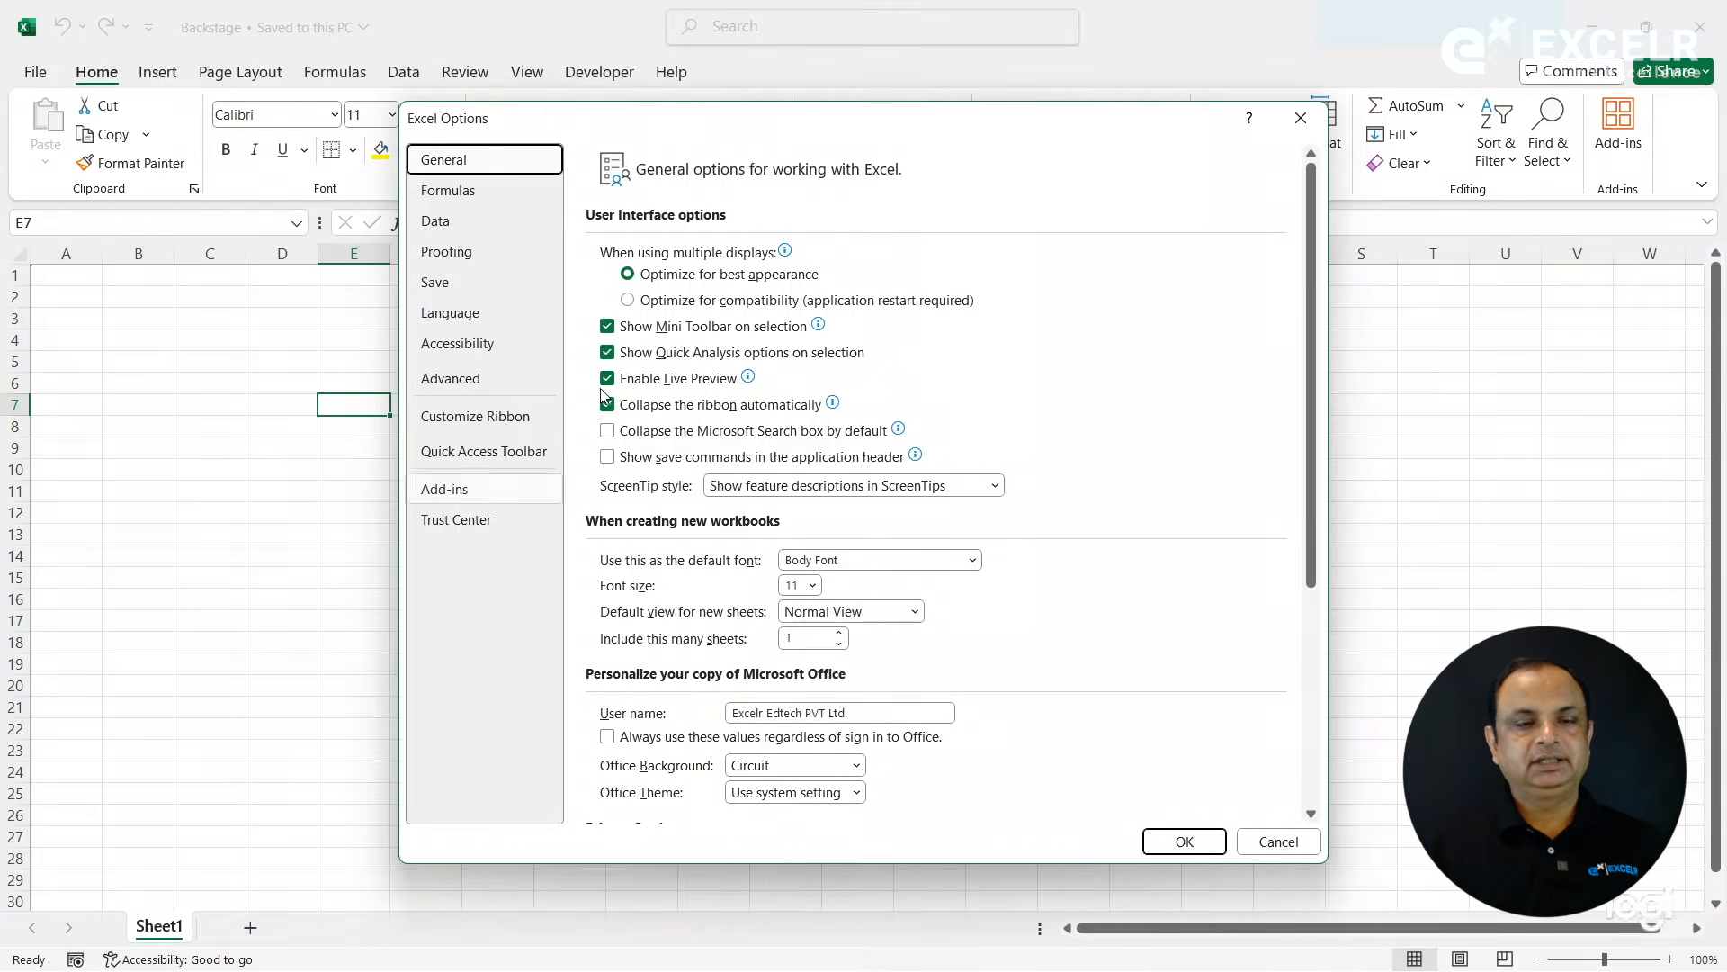
pyautogui.click(487, 203)
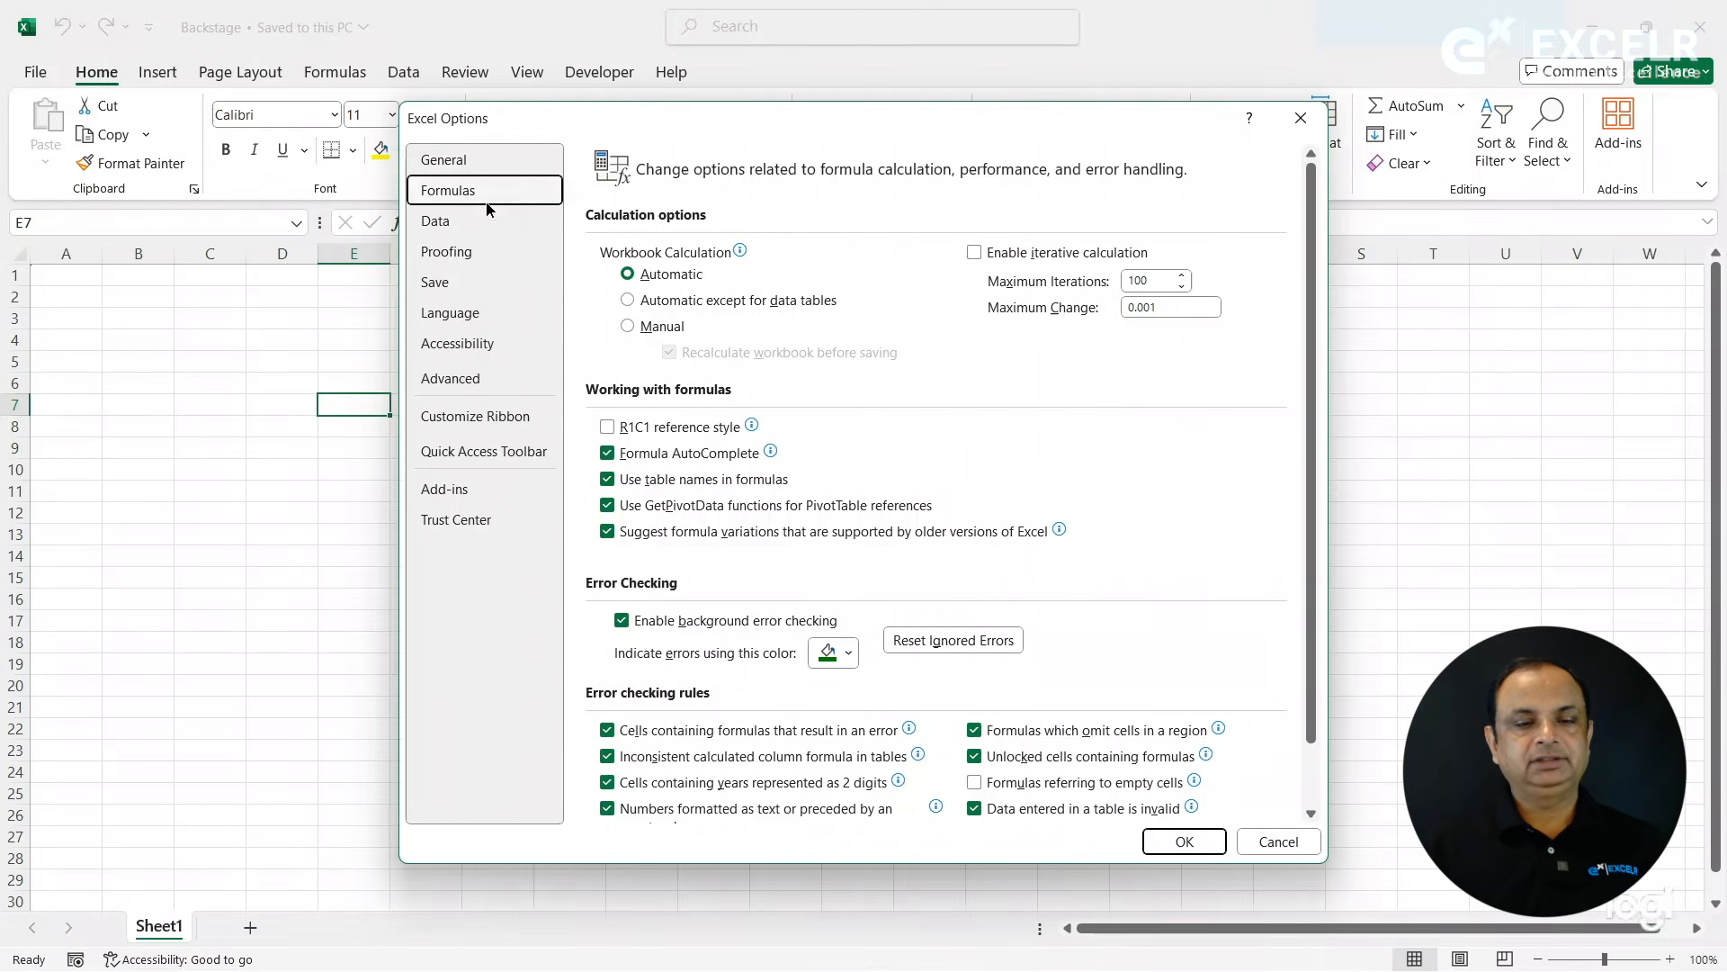
pyautogui.click(669, 432)
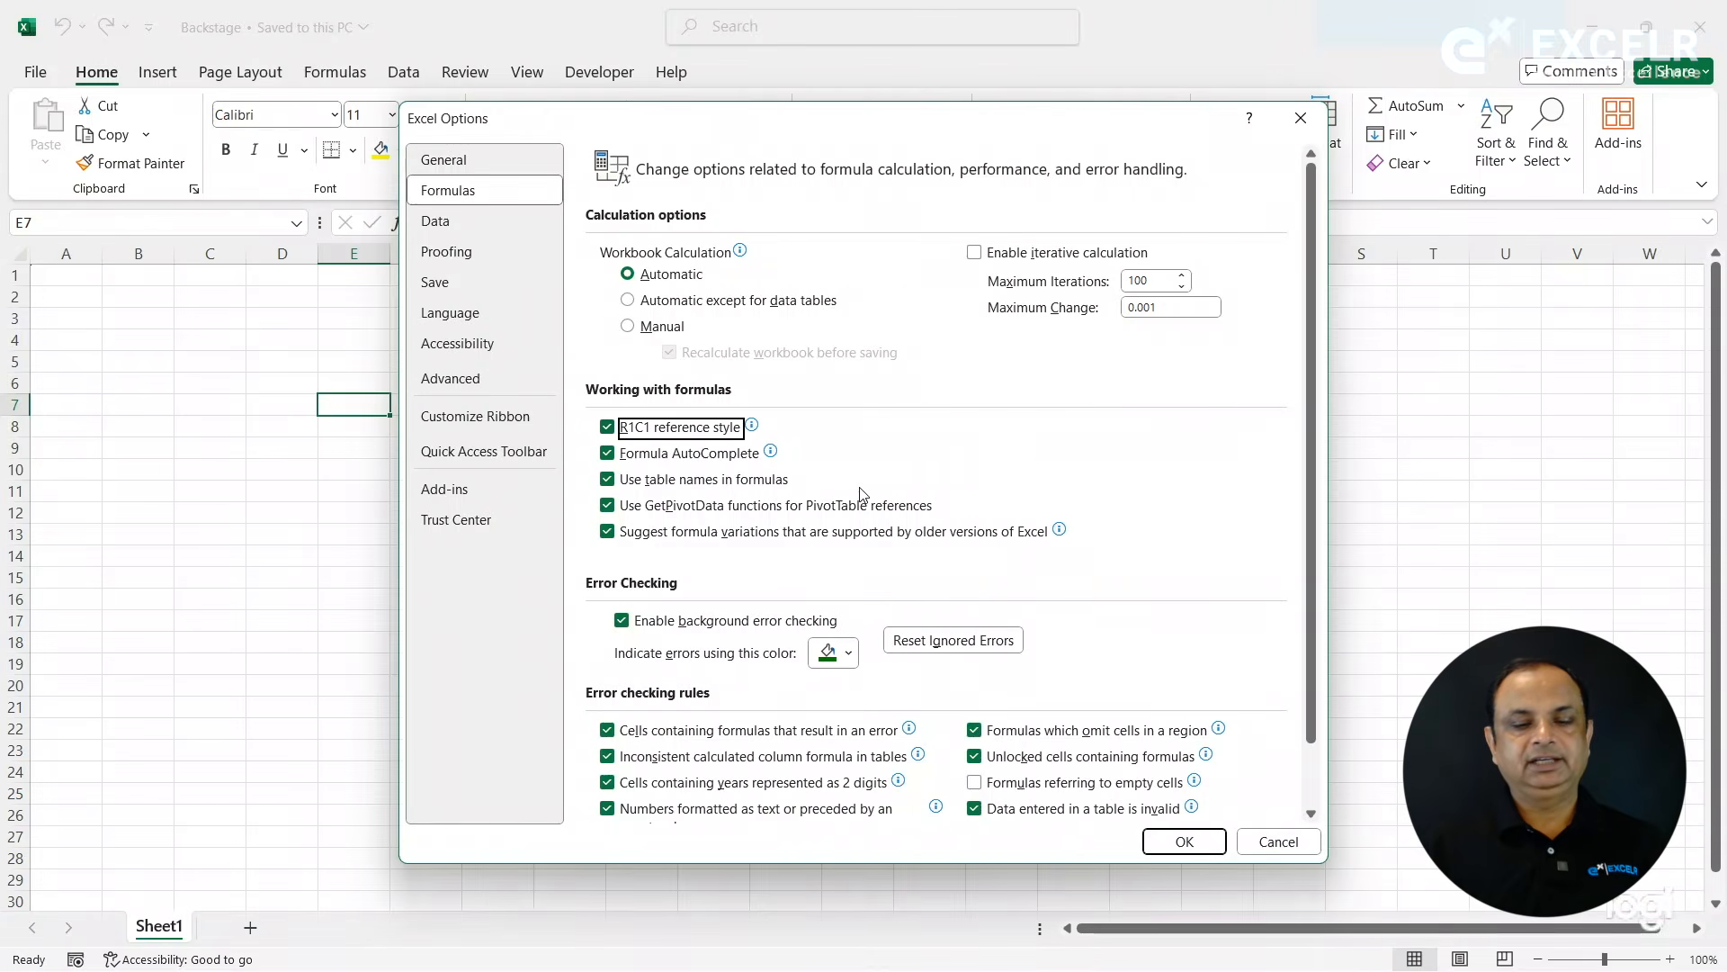
pyautogui.click(1180, 841)
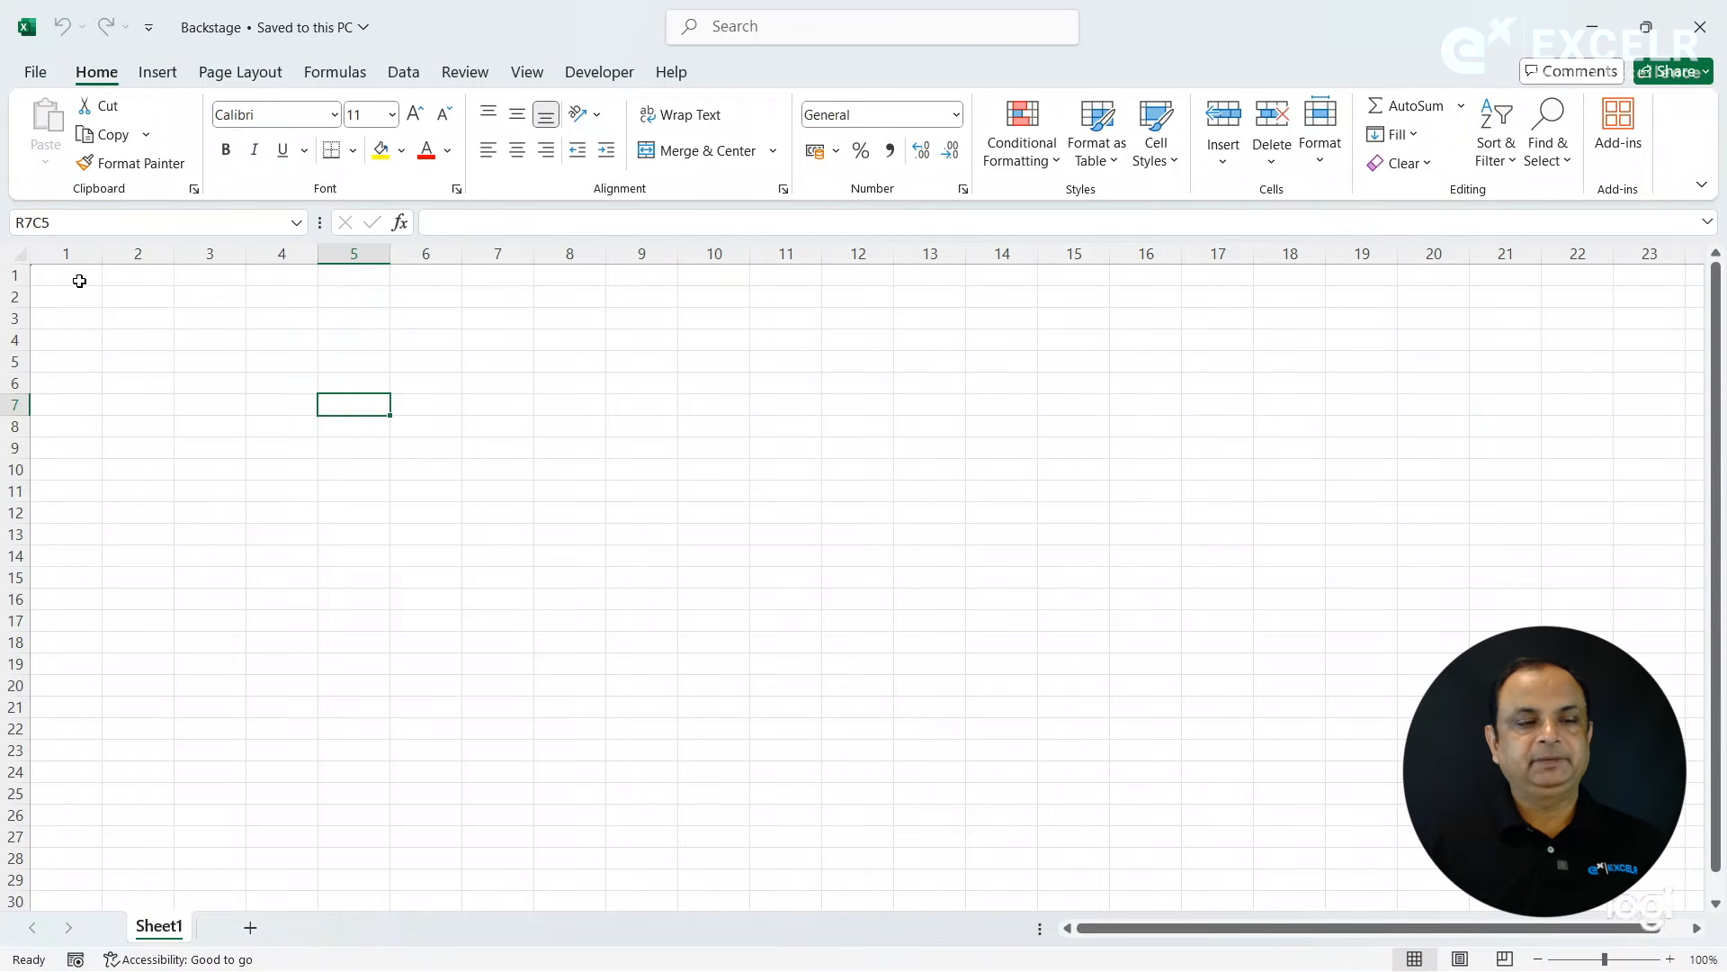
pyautogui.click(205, 409)
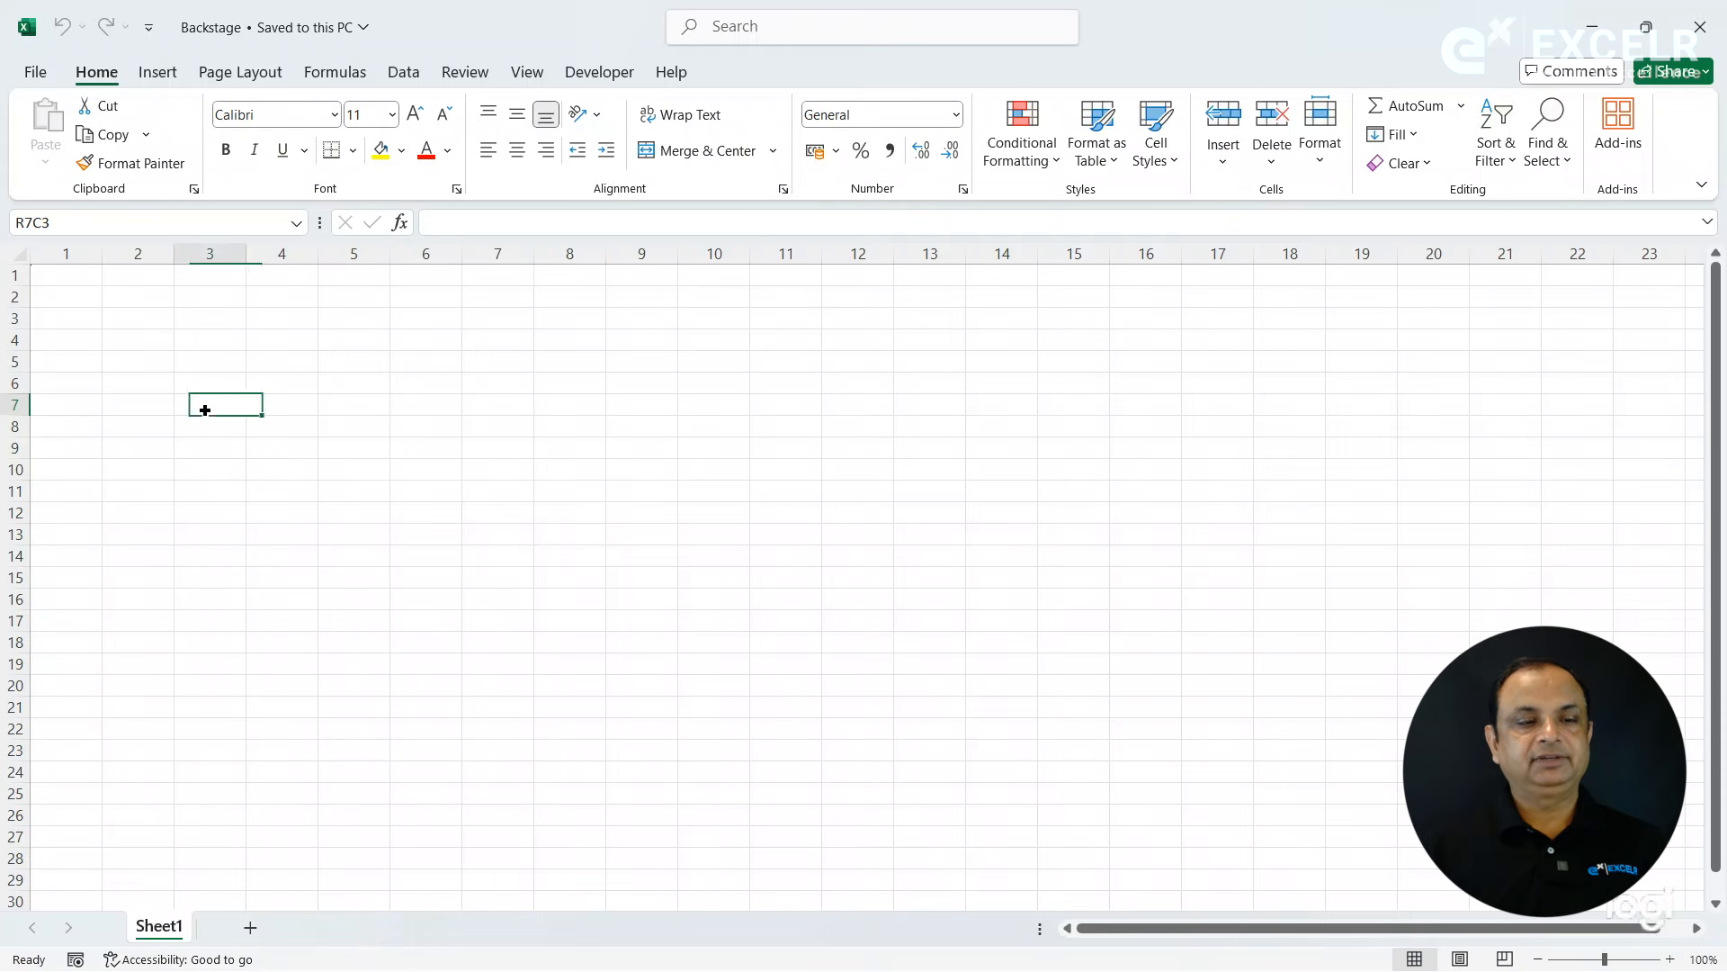
# - Turn off the R1C1 reference style in the Formulas options, apply it, and select cells I9 and E6 to check their references
pyautogui.click(36, 75)
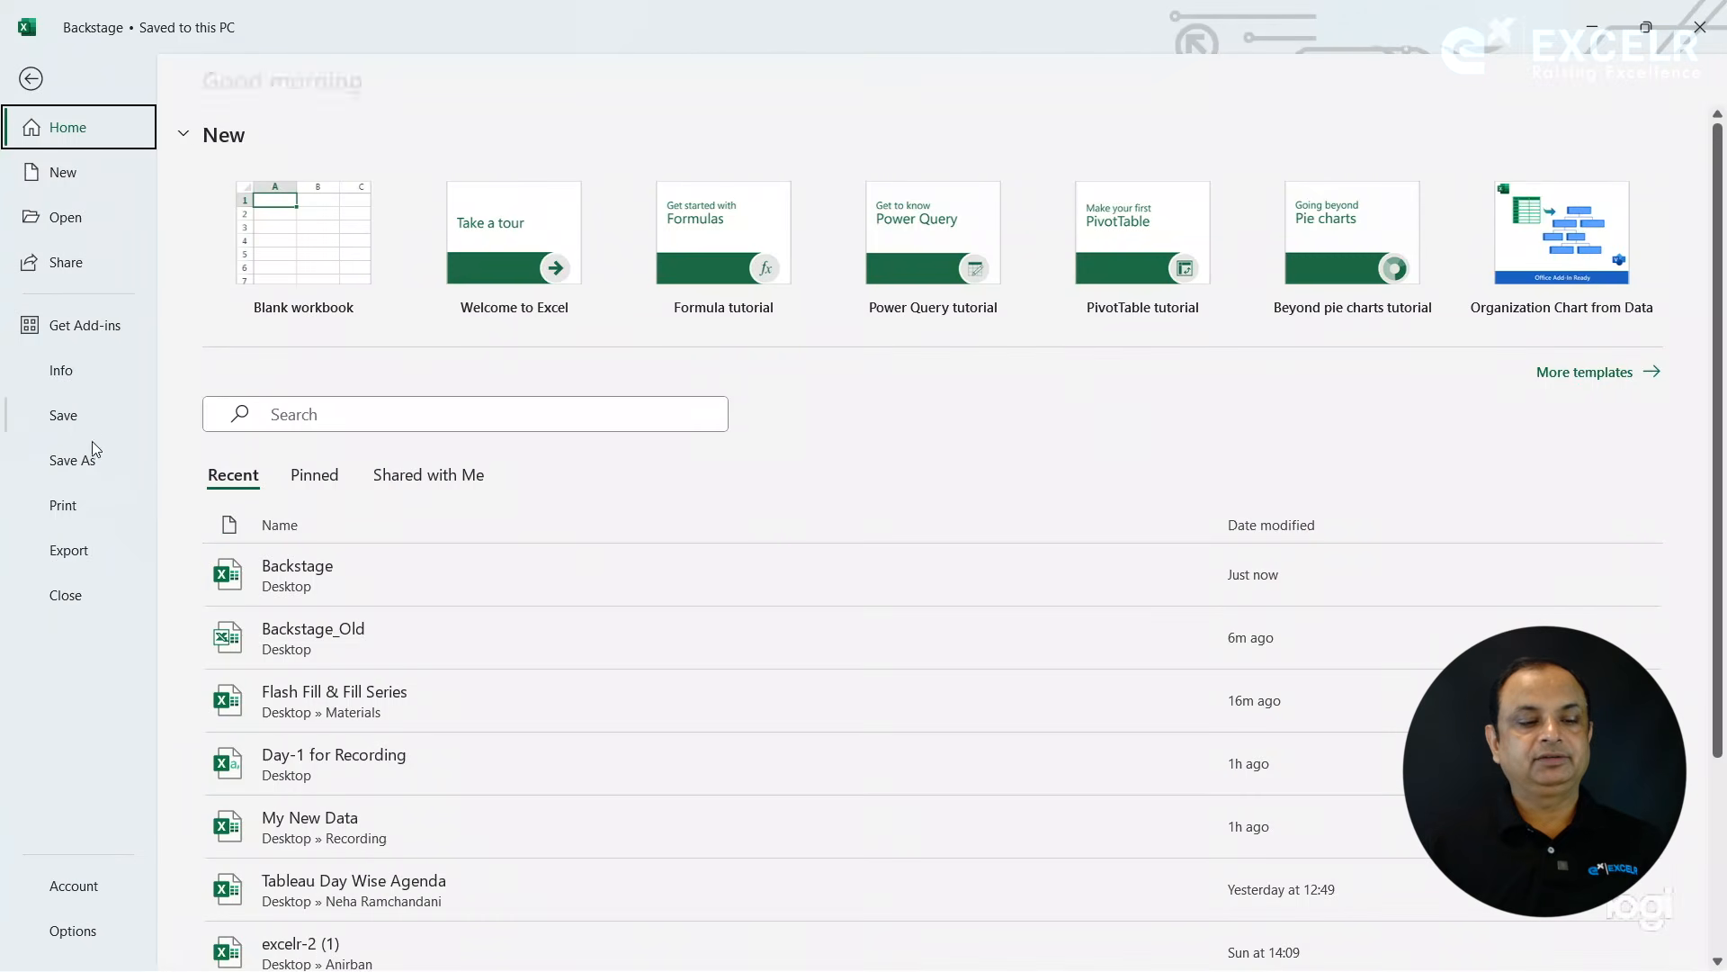
pyautogui.click(96, 926)
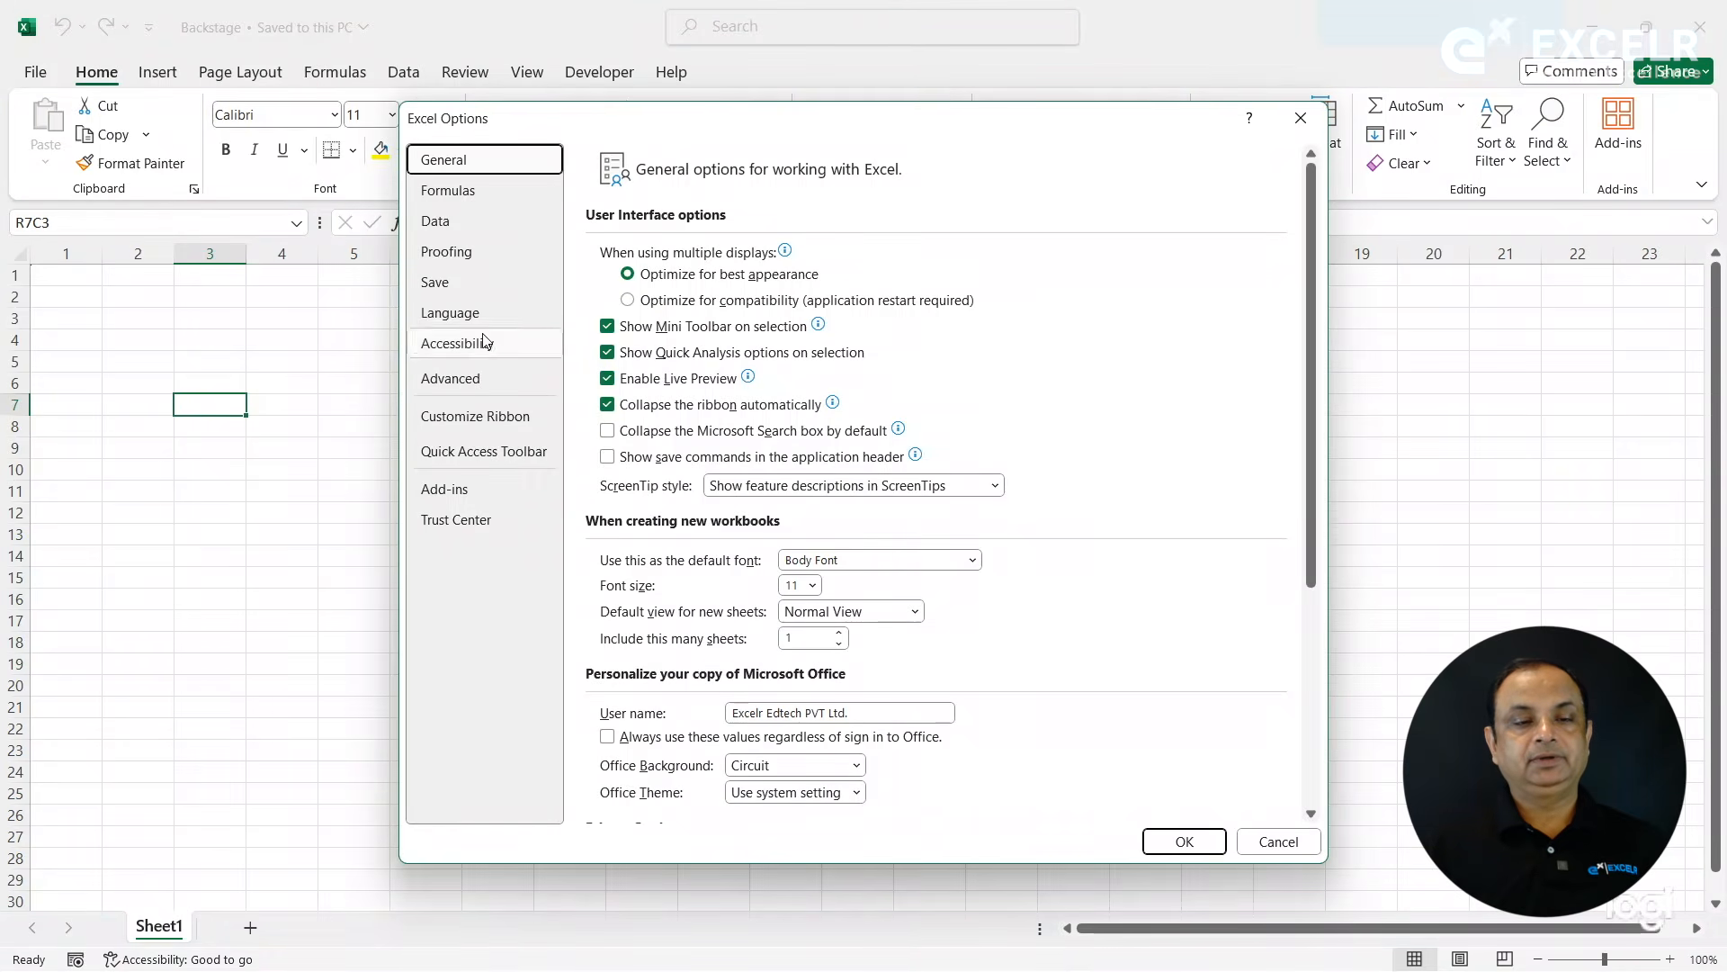
pyautogui.click(475, 193)
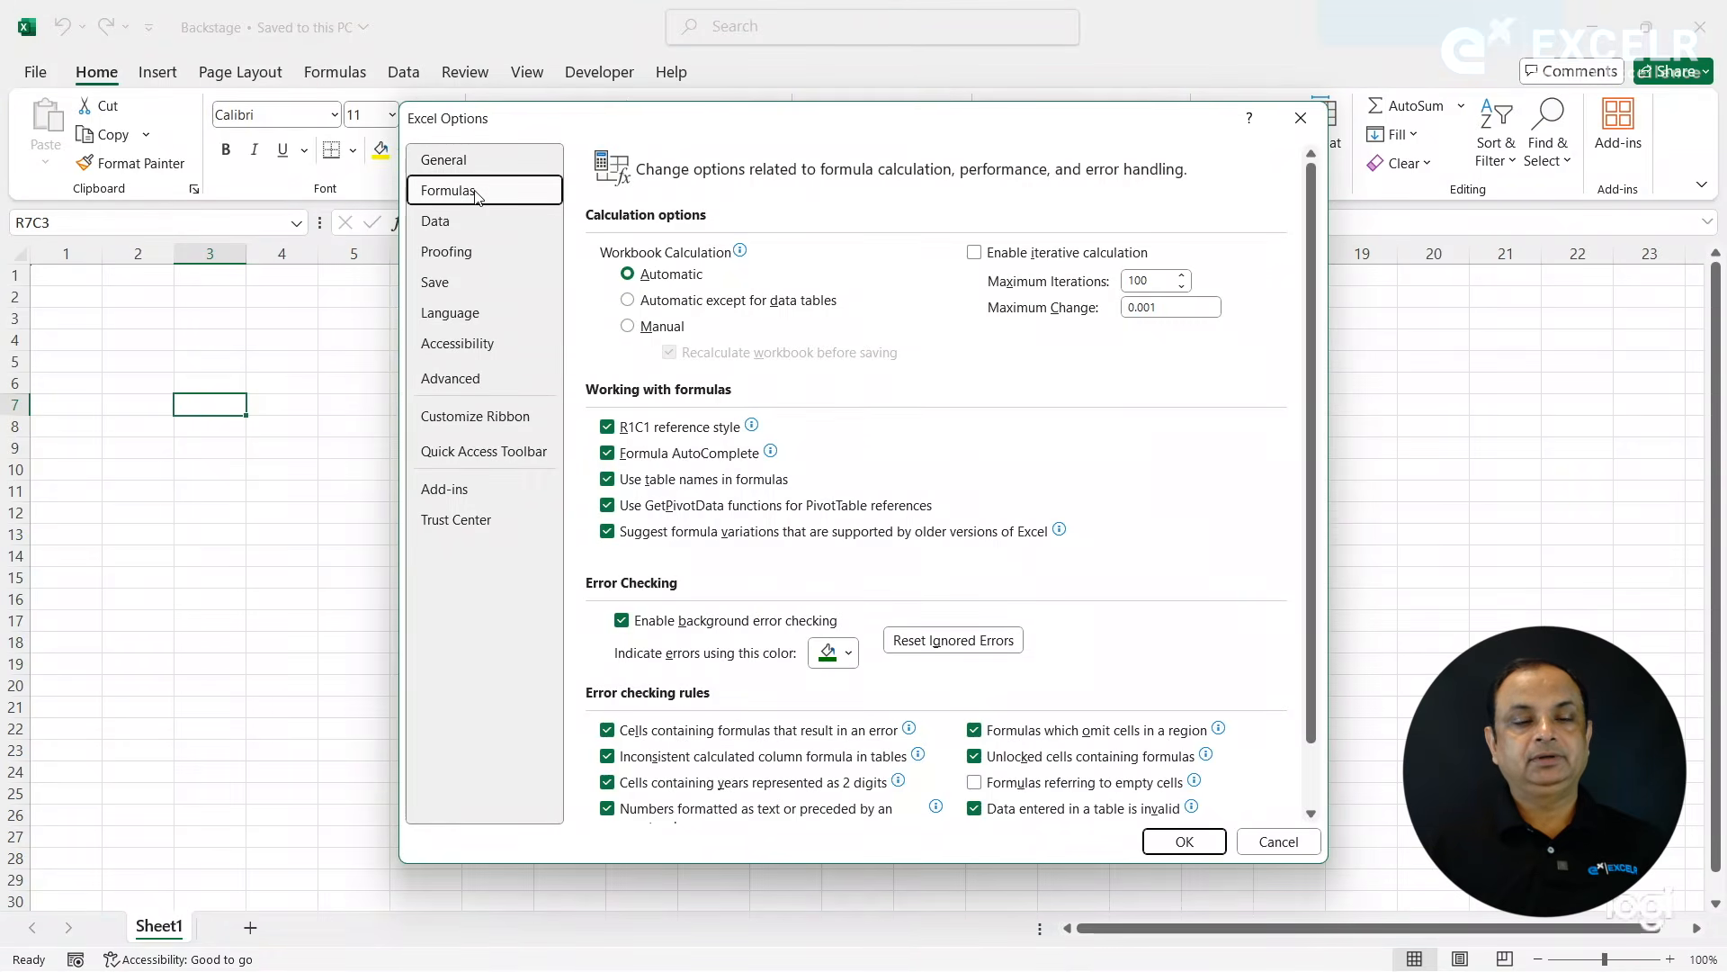
pyautogui.click(621, 429)
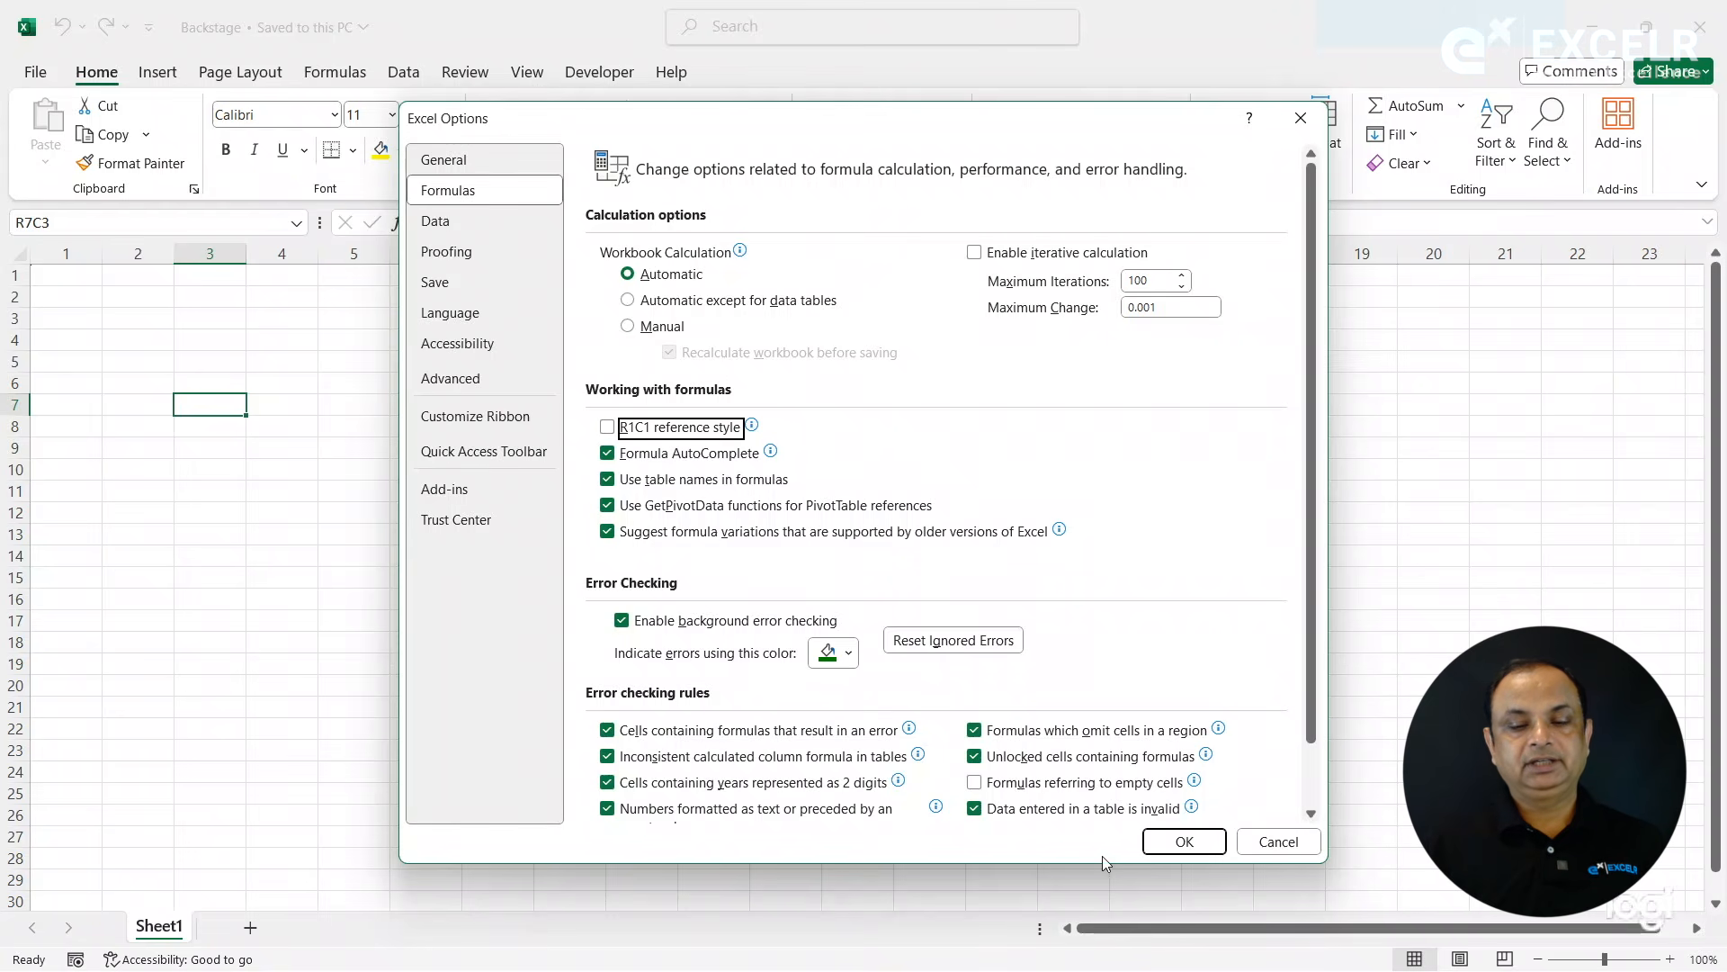
pyautogui.click(1187, 844)
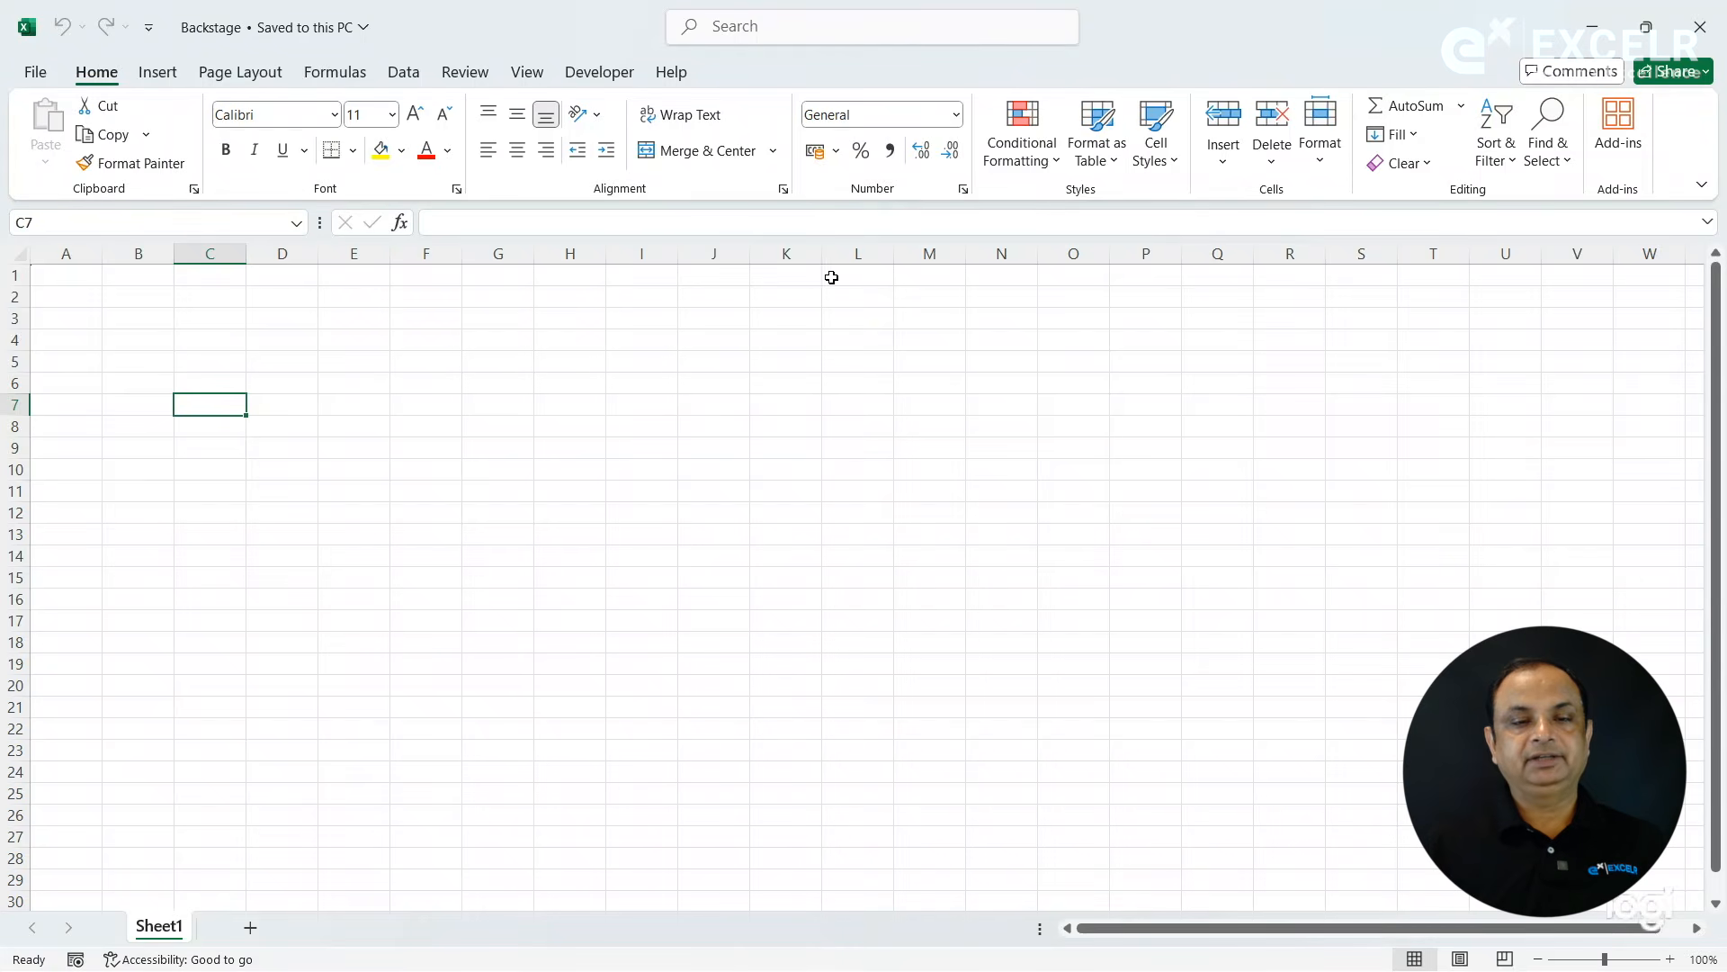
pyautogui.click(629, 437)
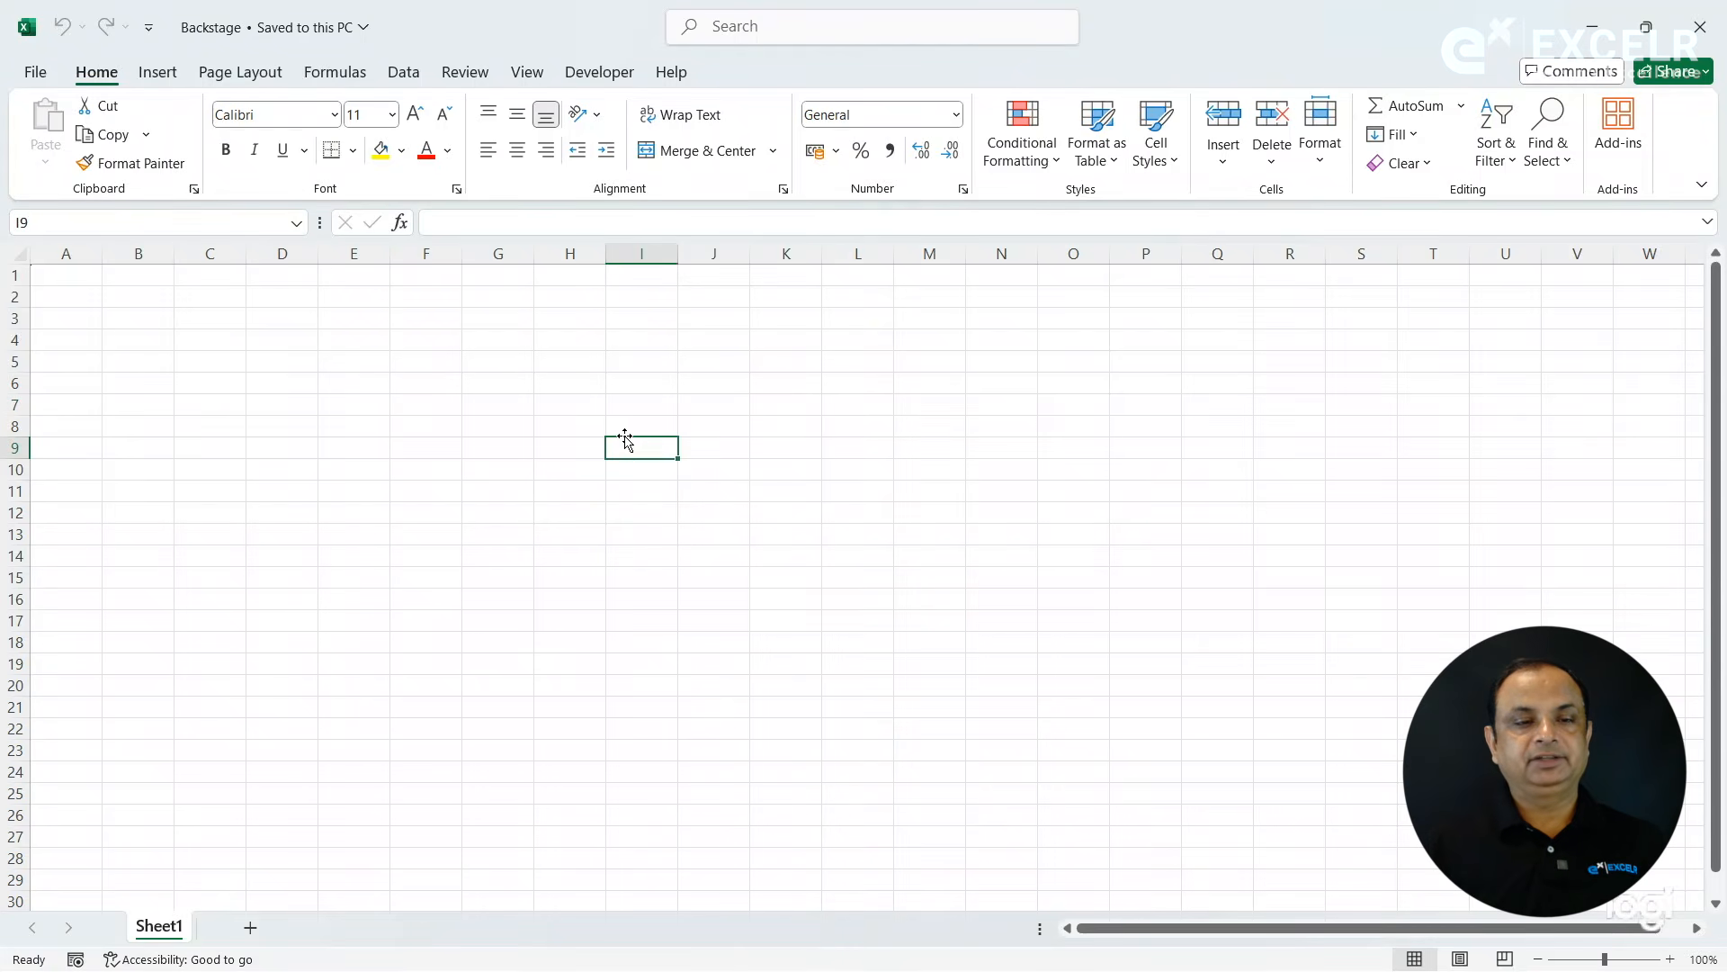
pyautogui.click(363, 387)
pyautogui.click(205, 215)
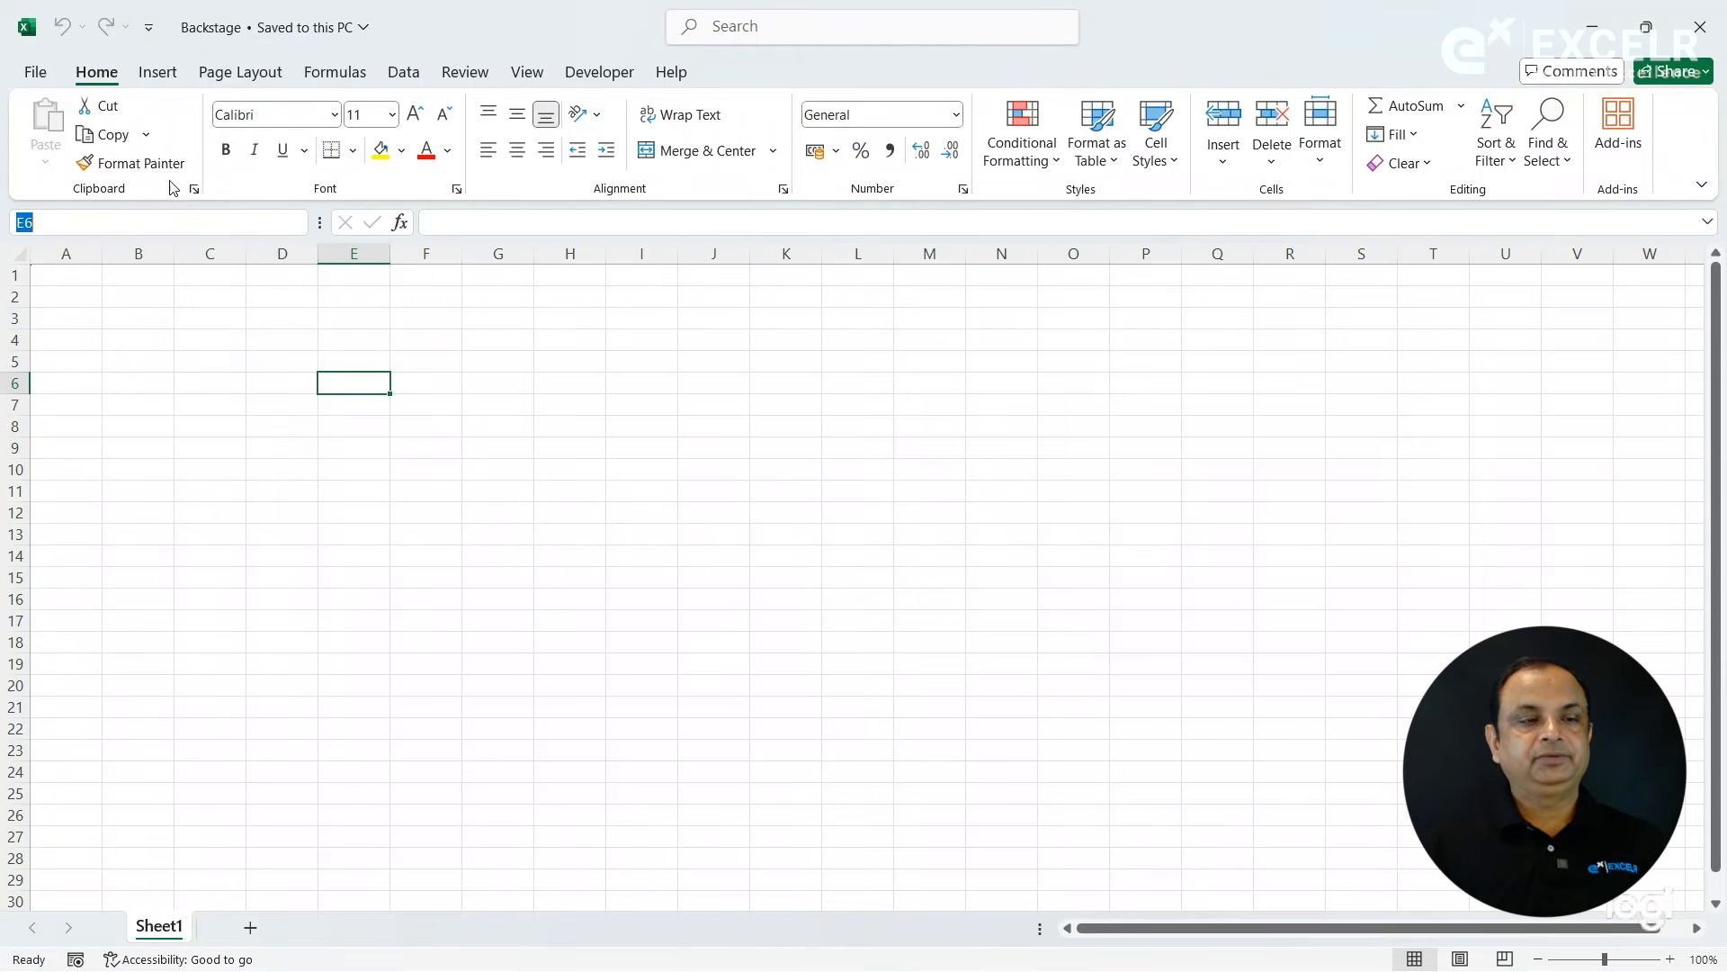
# - View the file formats available when saving a copy of the workbook, and cancel without saving
pyautogui.click(42, 78)
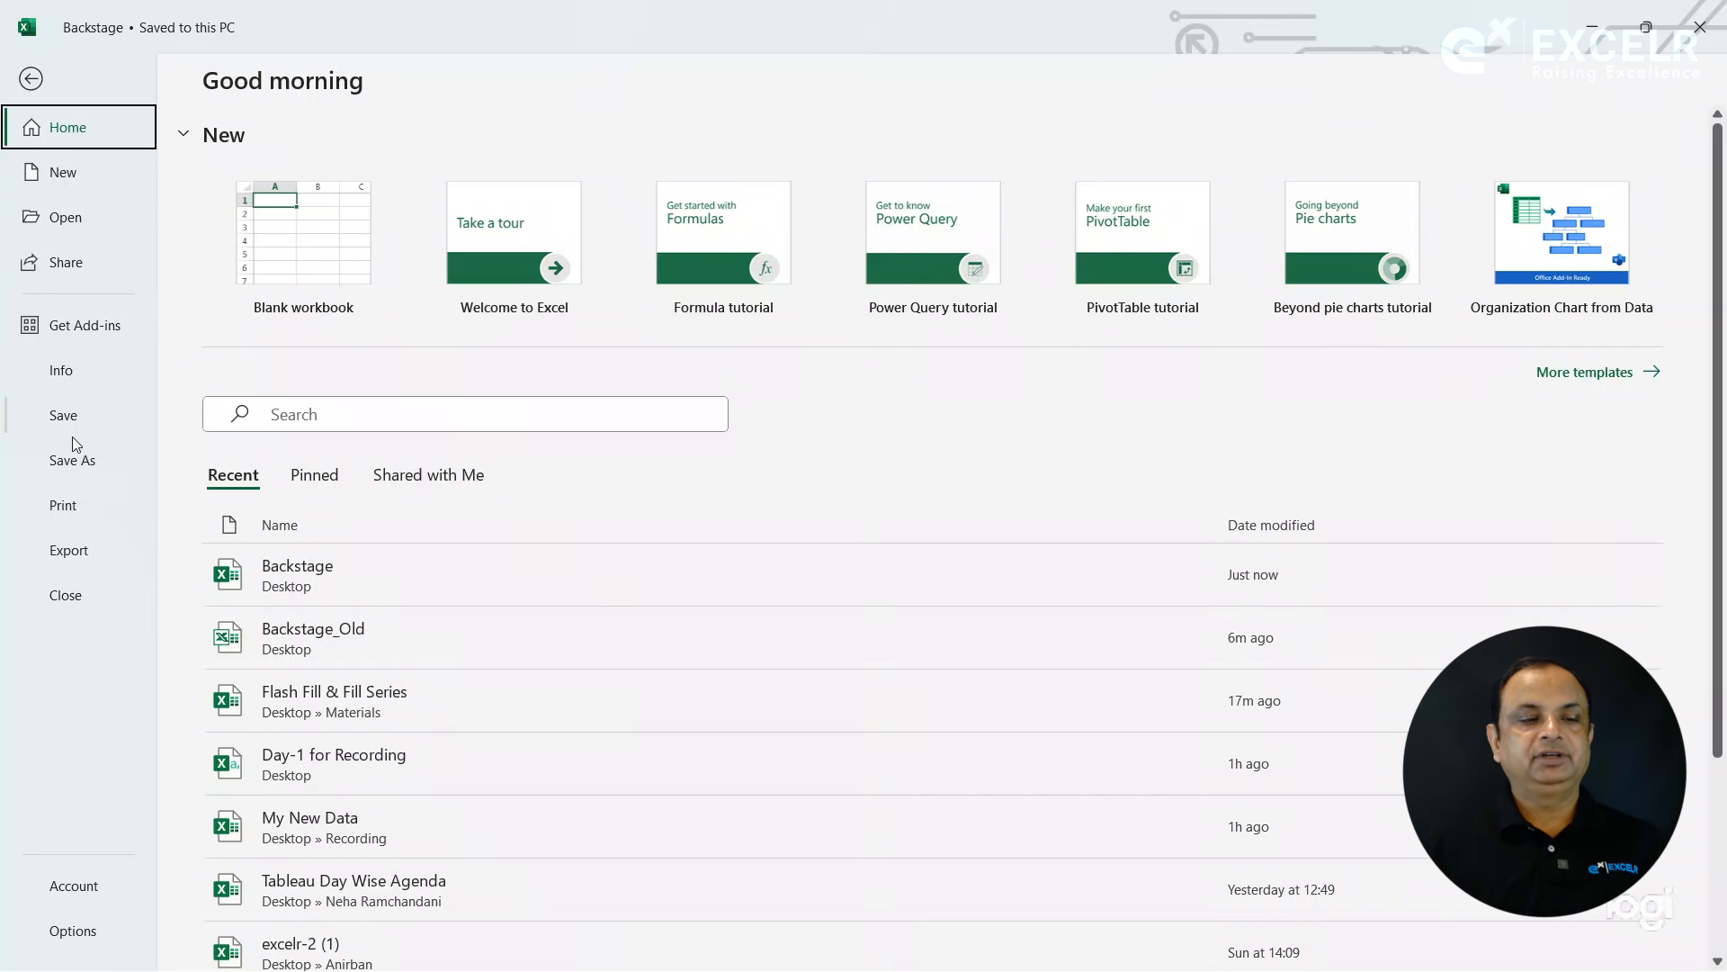
pyautogui.click(90, 396)
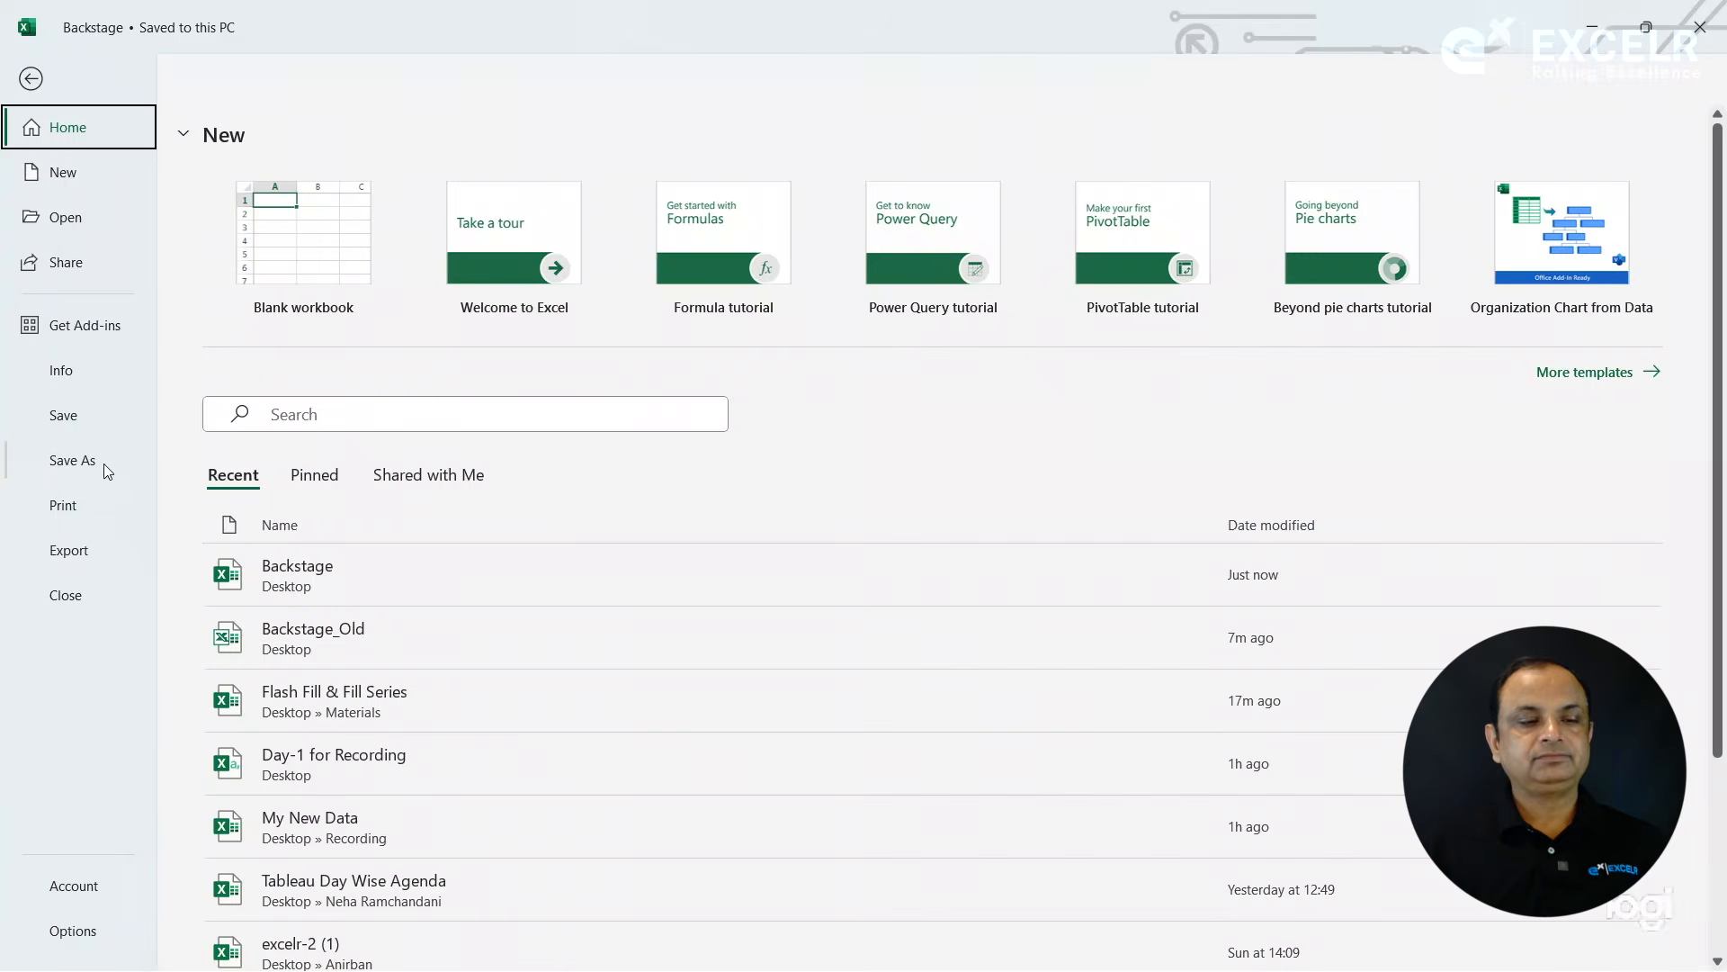
pyautogui.click(96, 461)
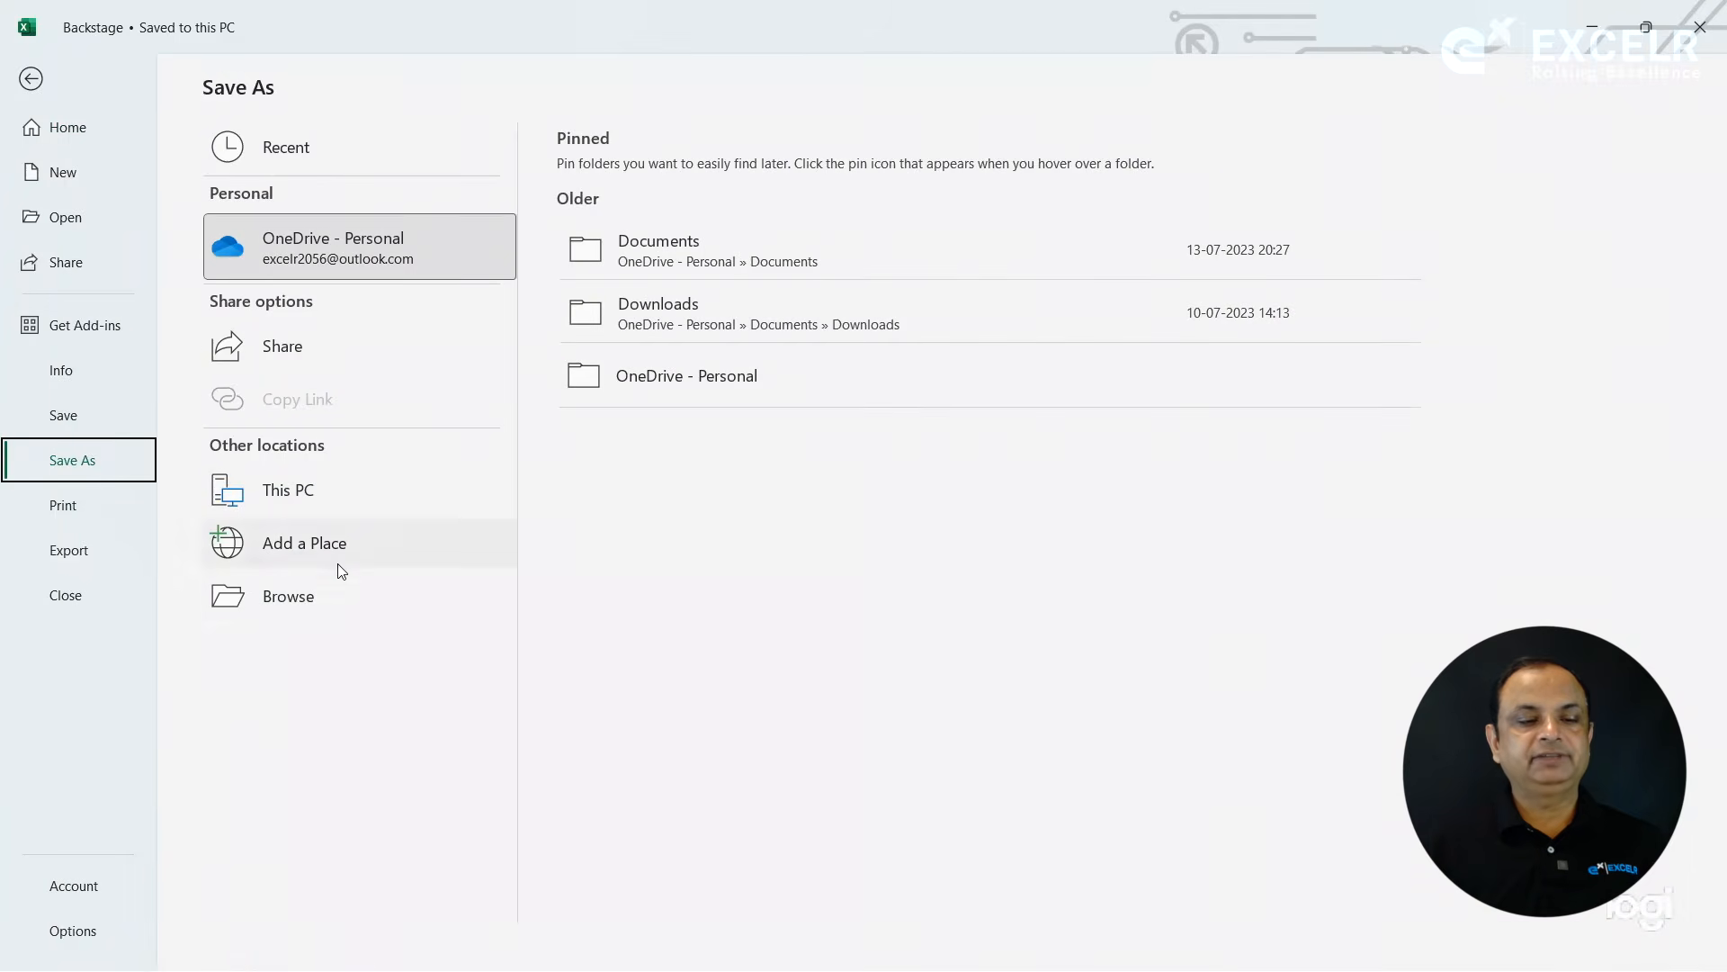
pyautogui.click(310, 603)
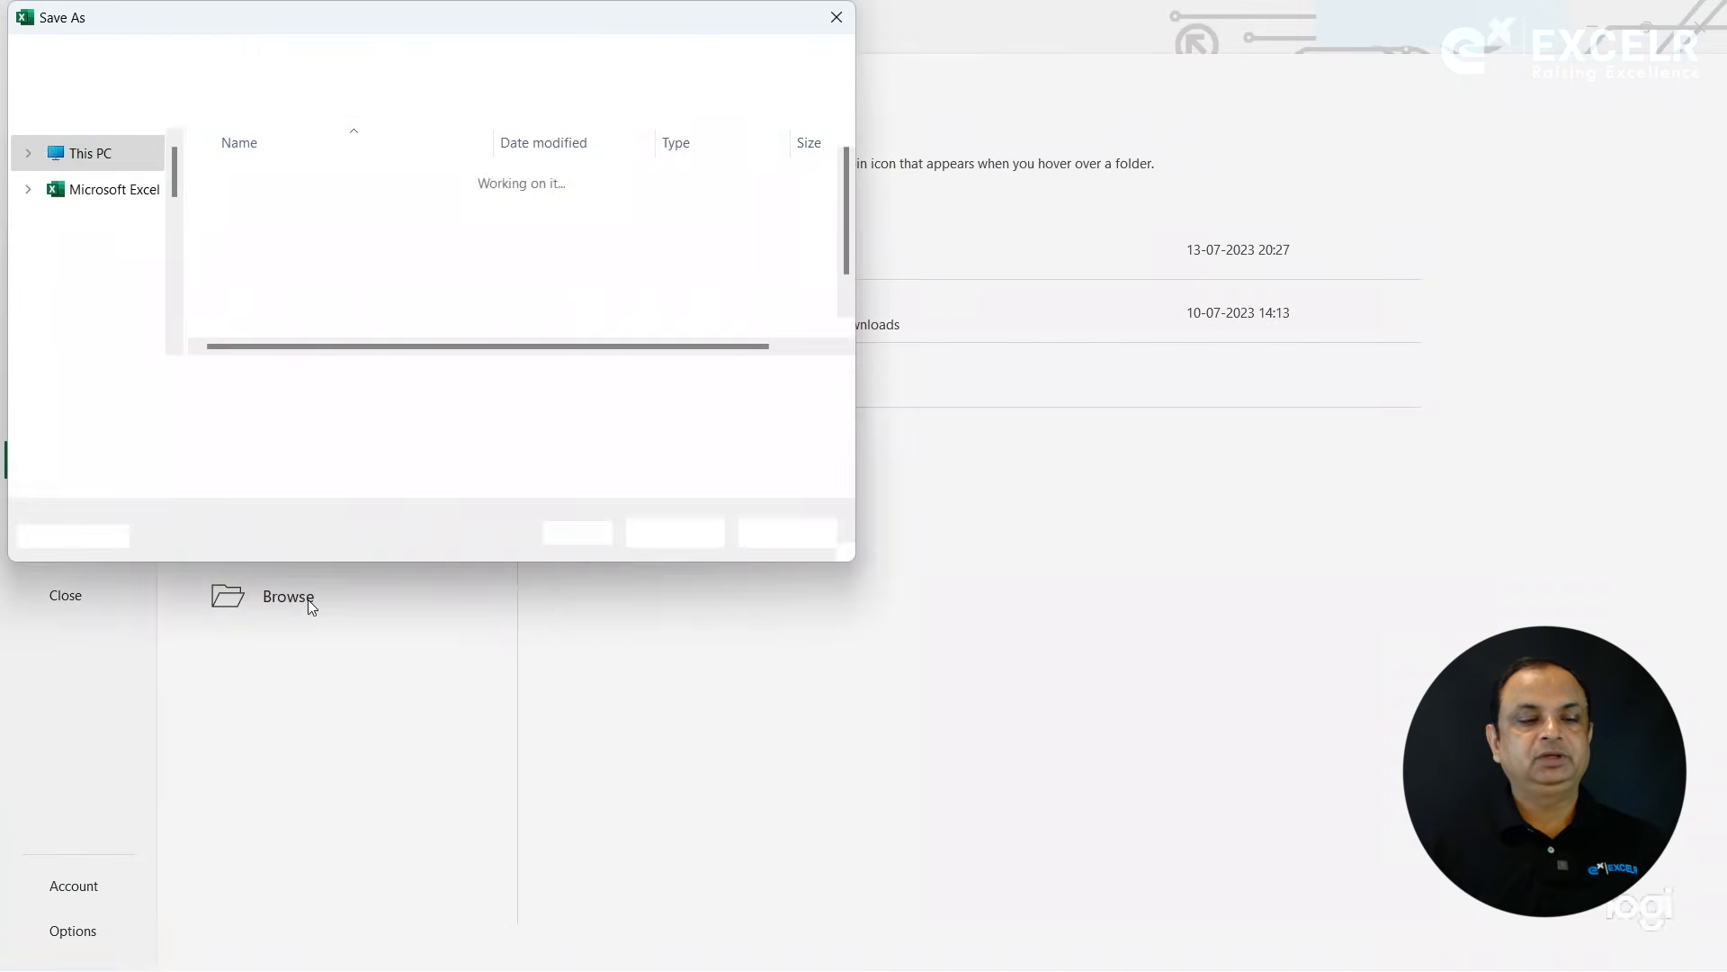
pyautogui.click(323, 409)
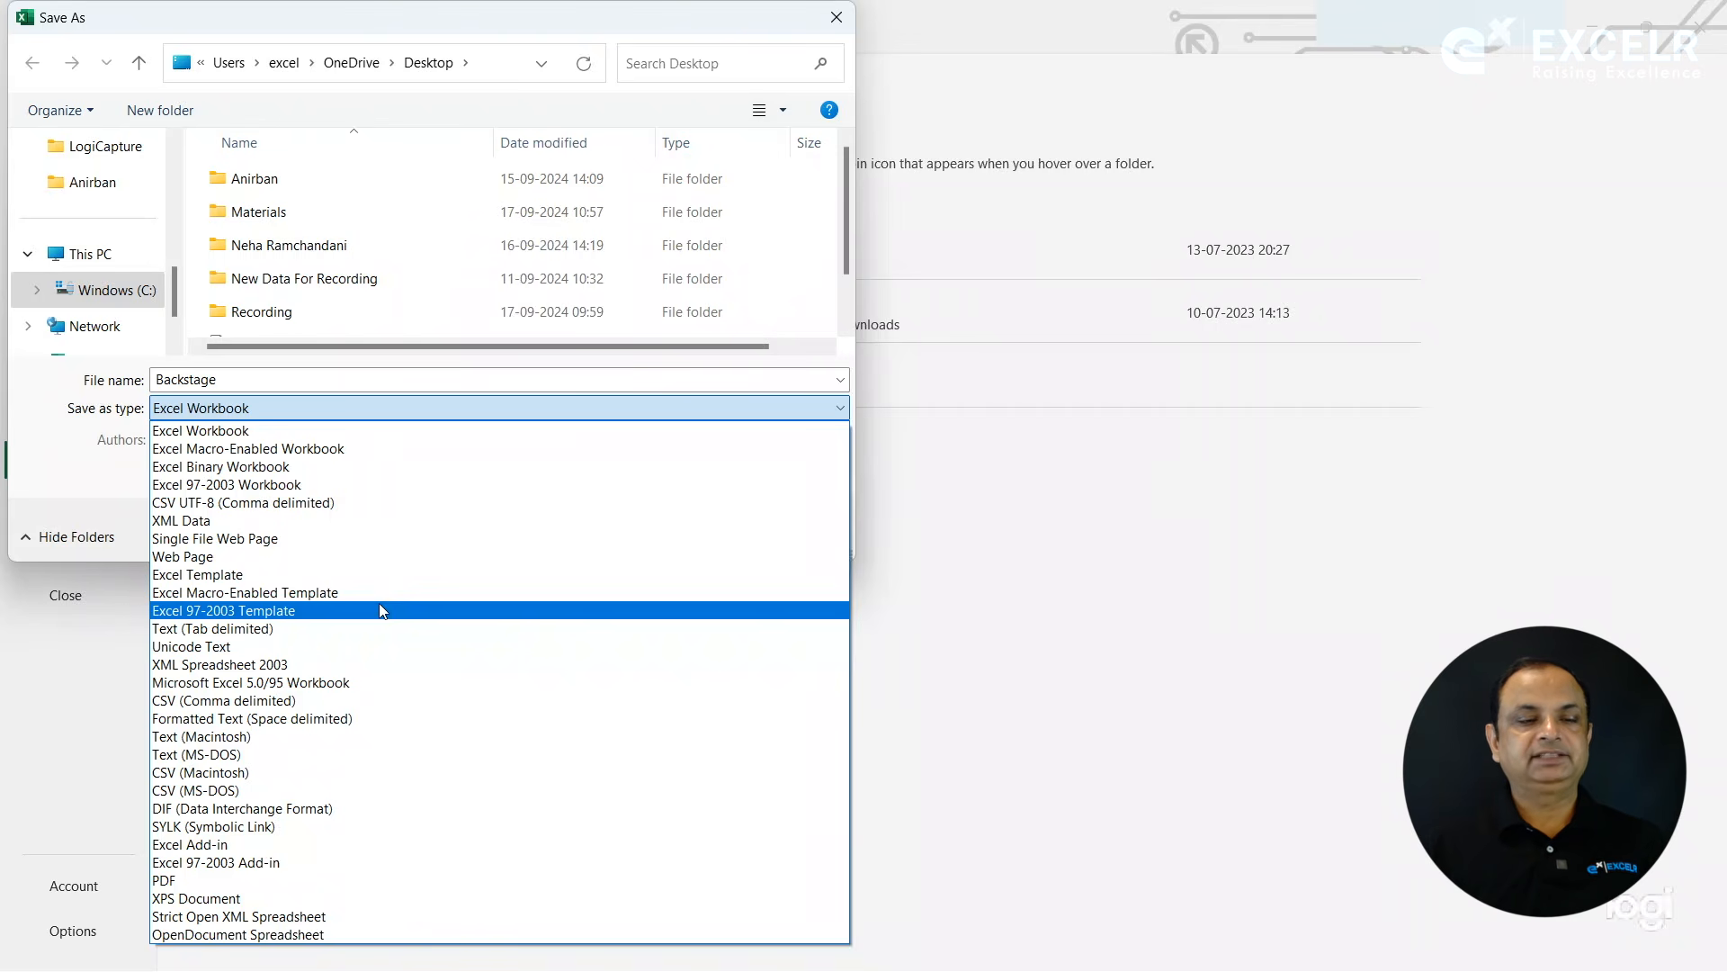
pyautogui.press('Escape')
pyautogui.click(800, 540)
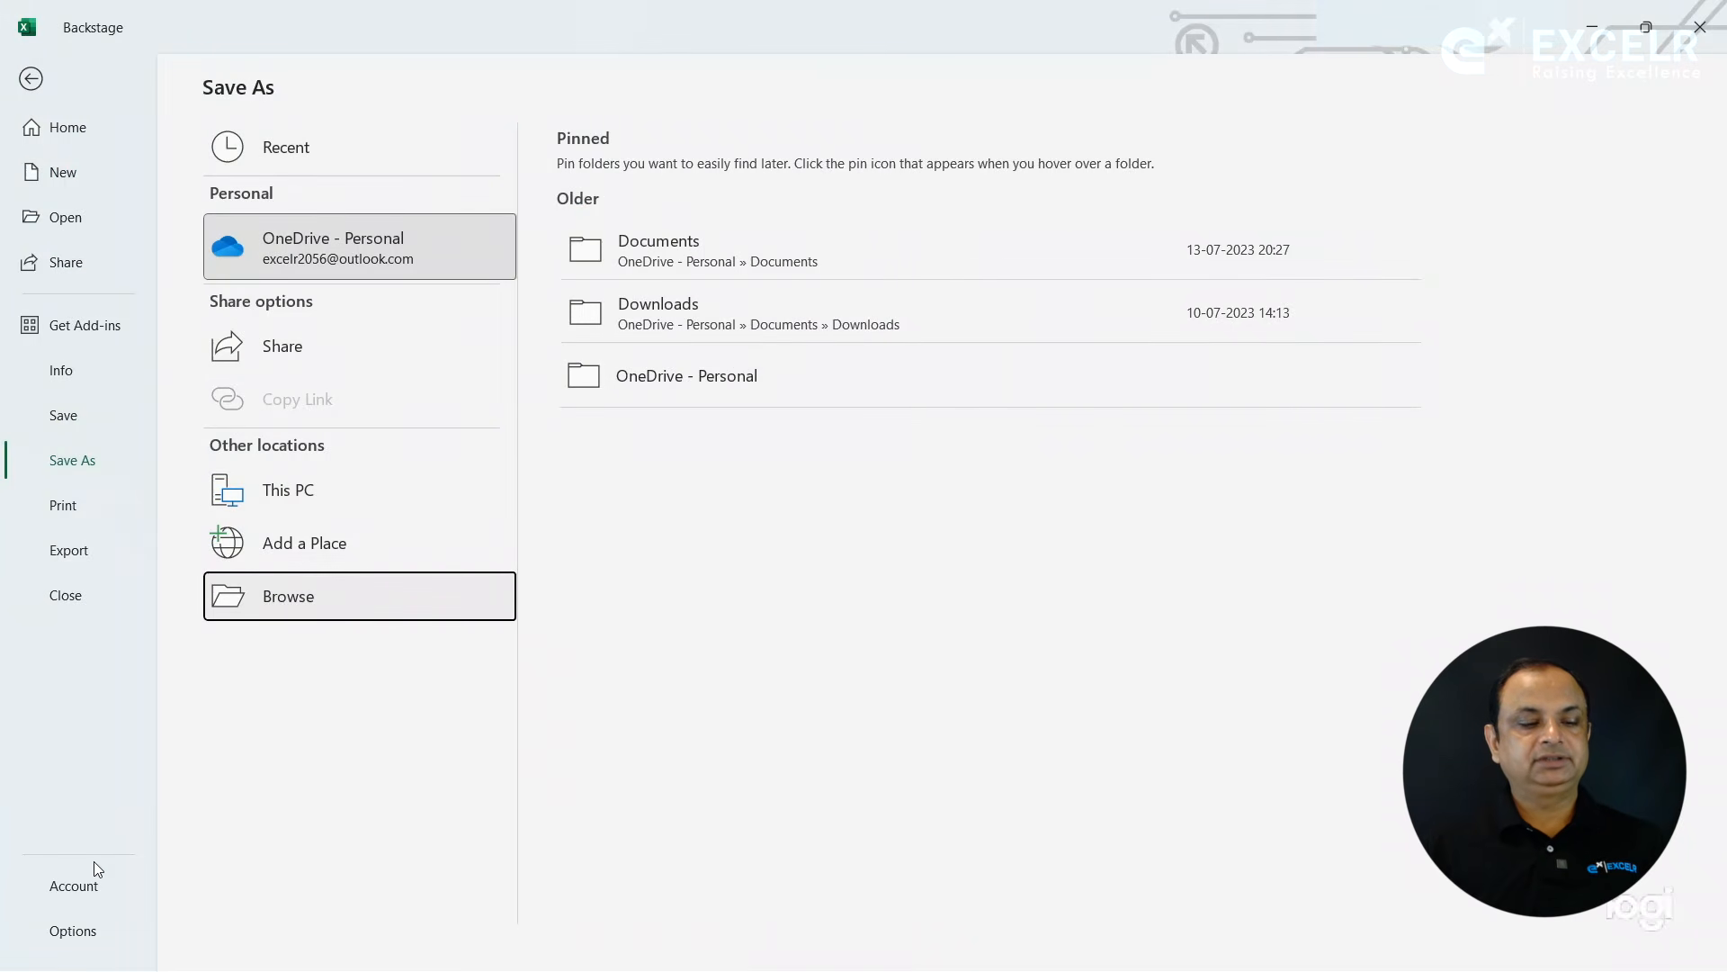
# - Look through the Excel Options categories from General, Formulas, Data, Proofing, Save and Language to Advanced
pyautogui.click(72, 923)
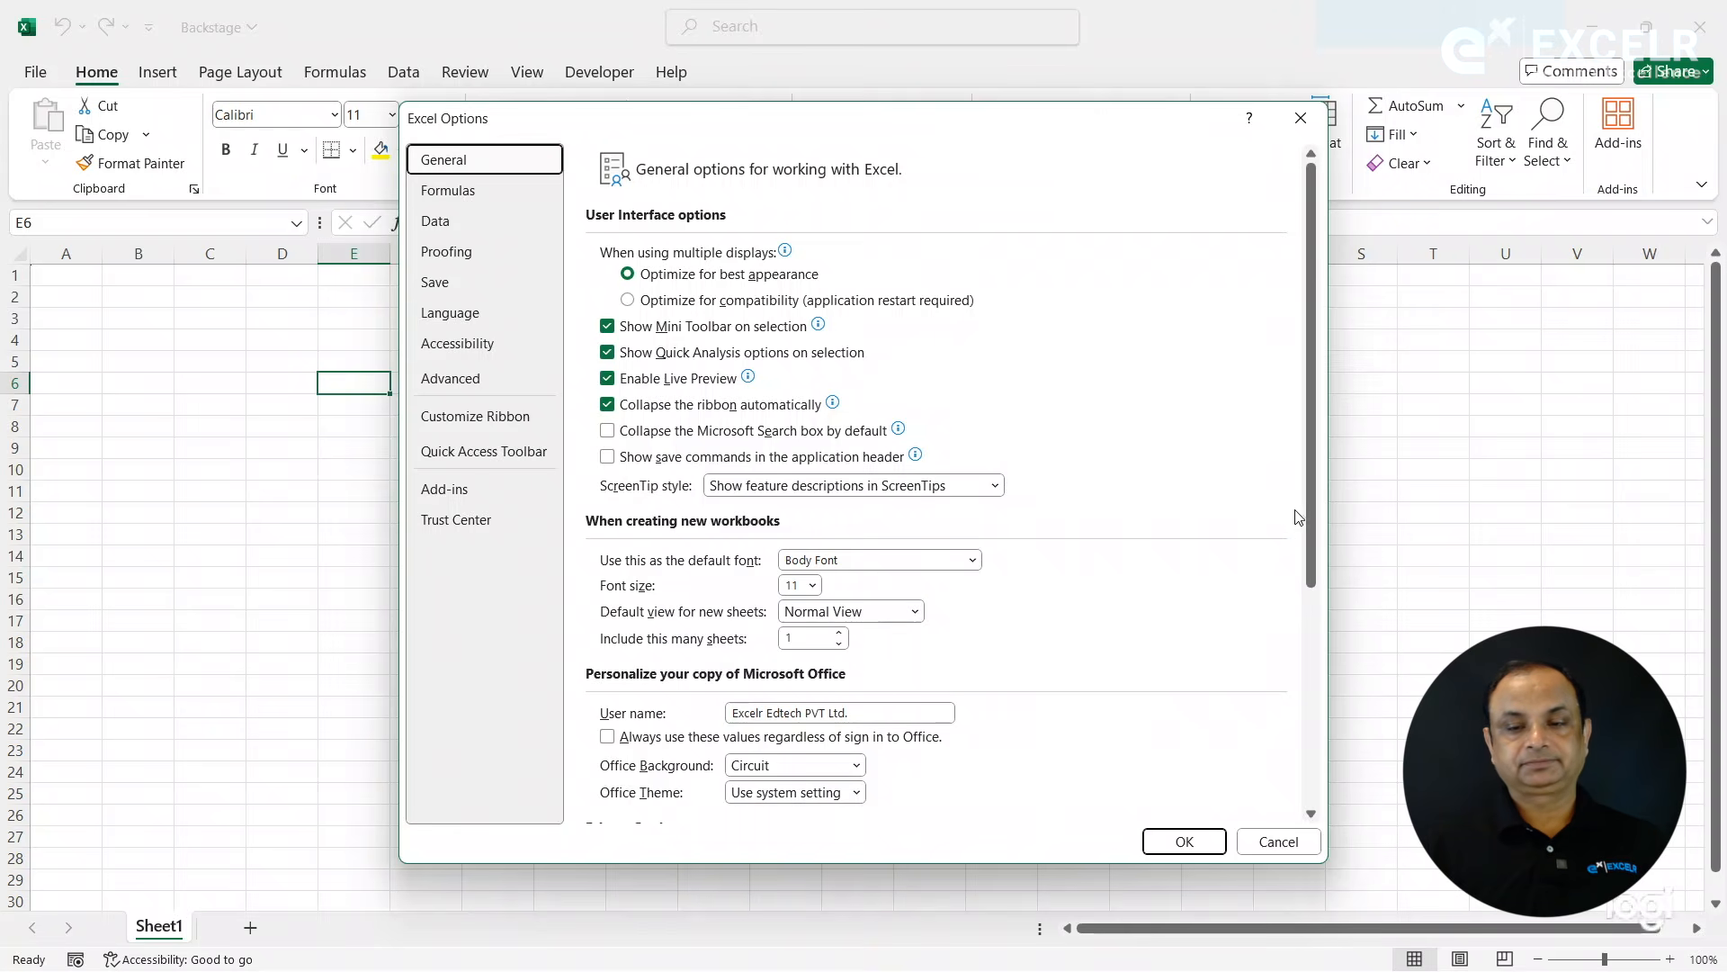
pyautogui.moveTo(1308, 527); pyautogui.dragTo(1313, 823)
pyautogui.scroll(5, 1010, 414)
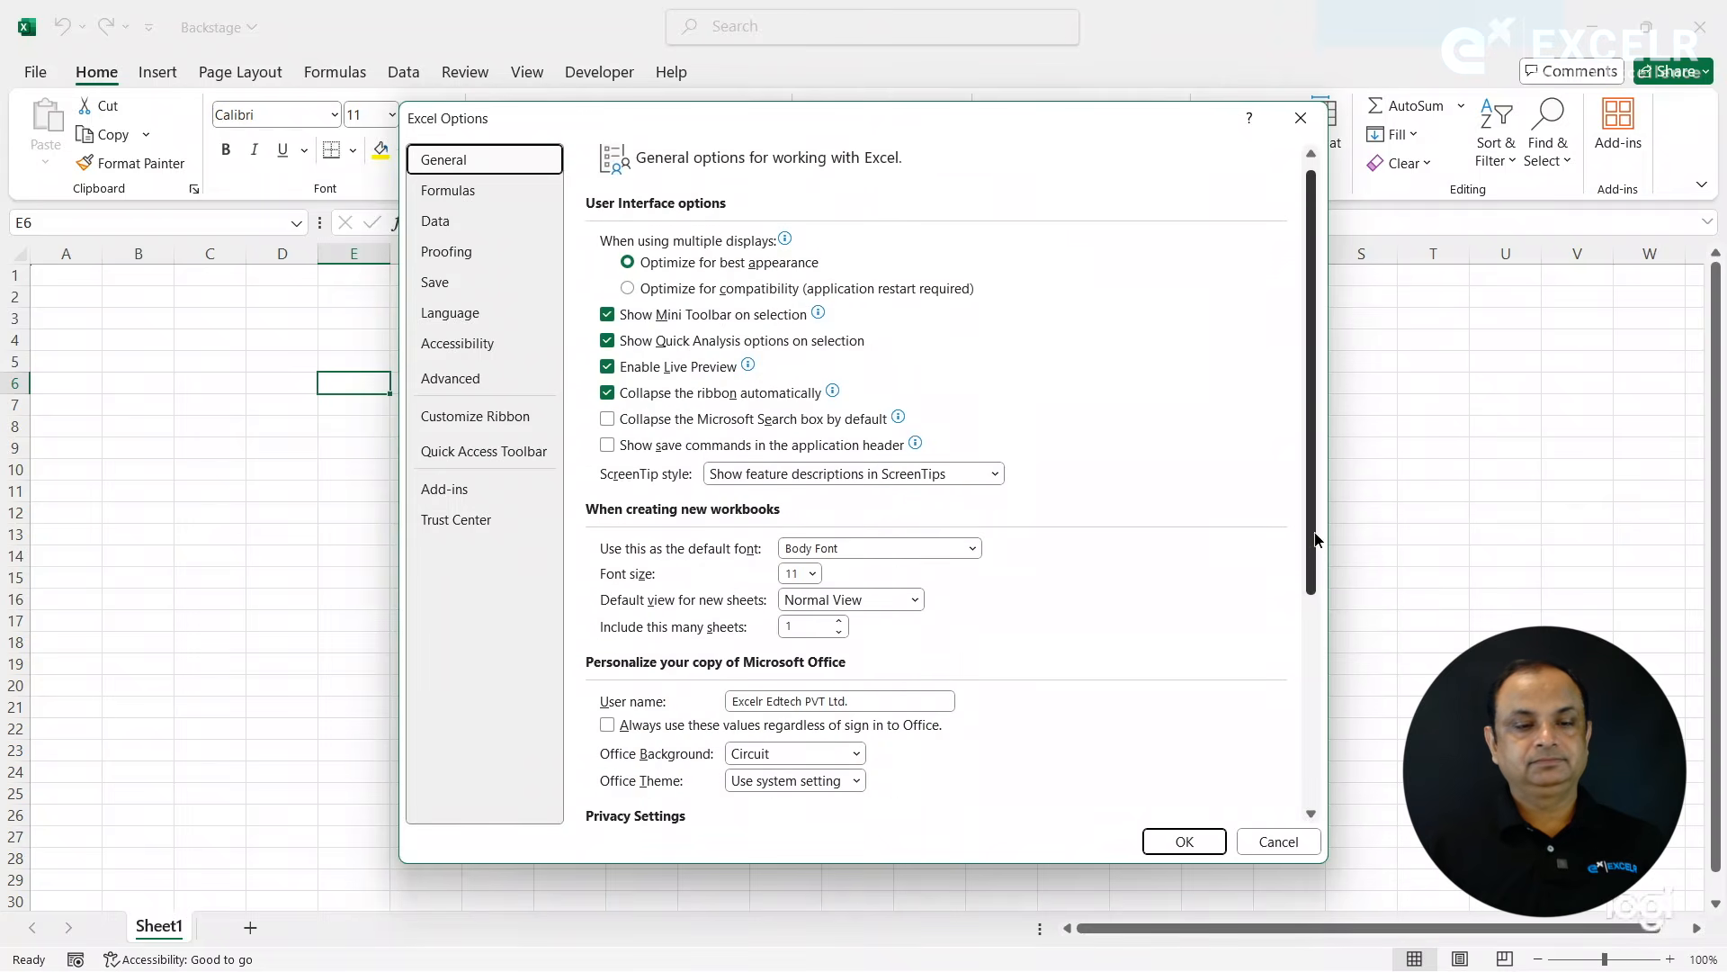
pyautogui.click(474, 192)
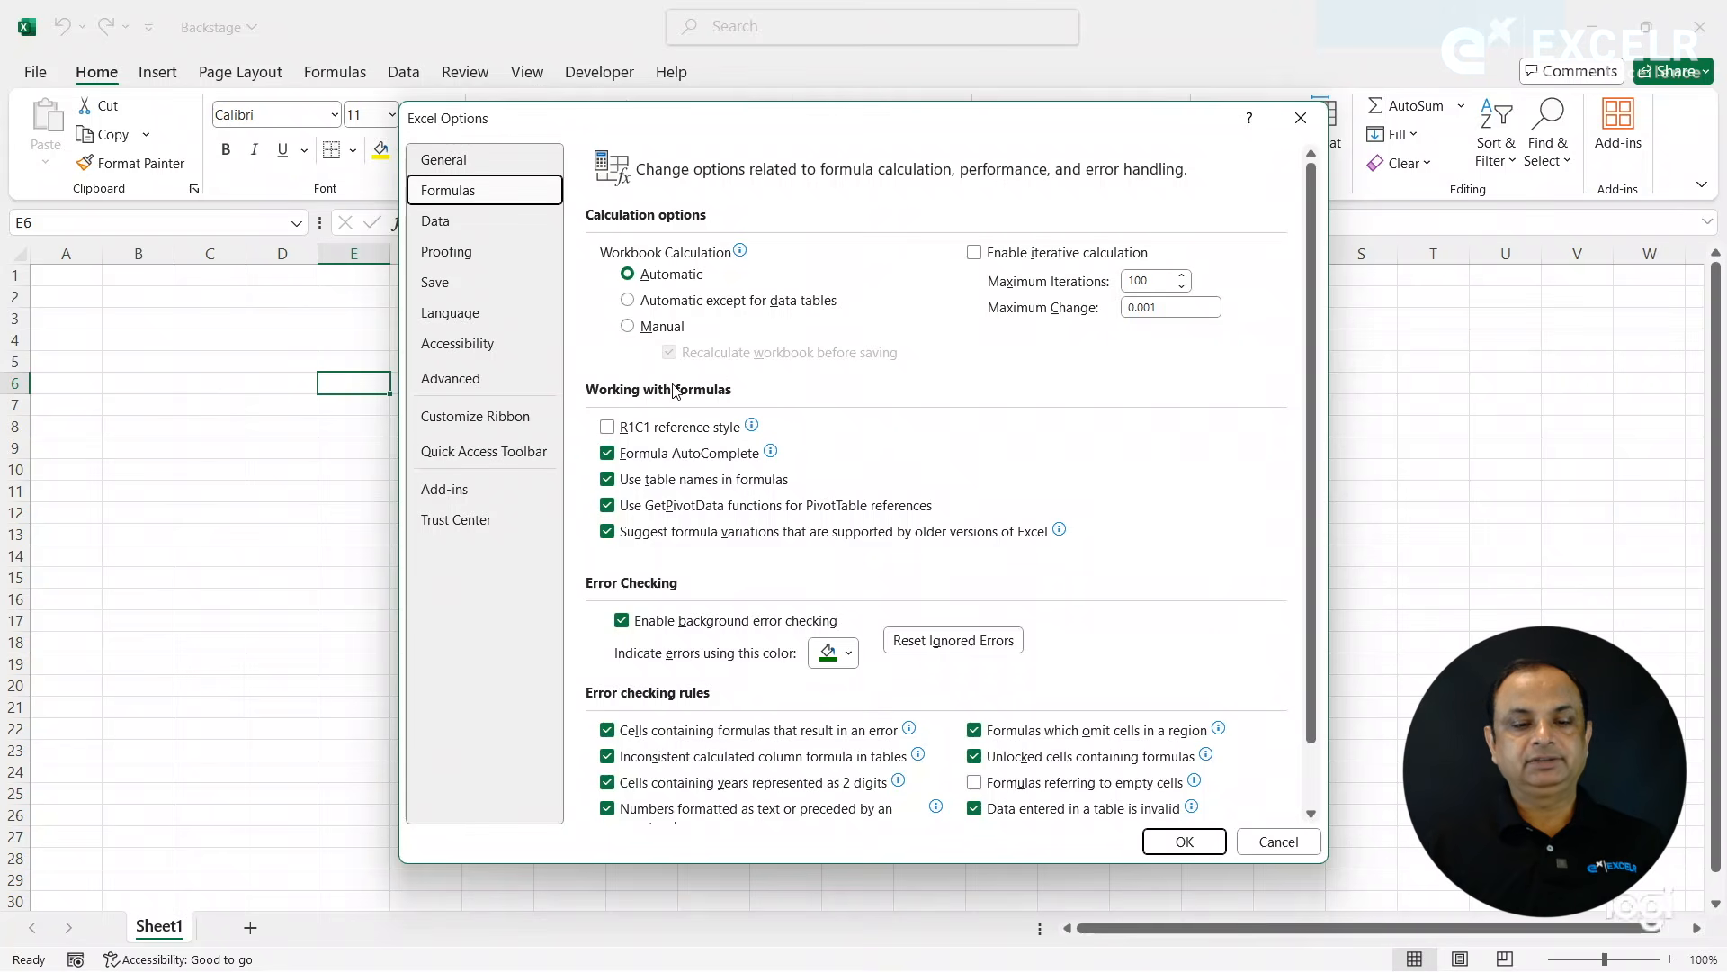
pyautogui.click(467, 217)
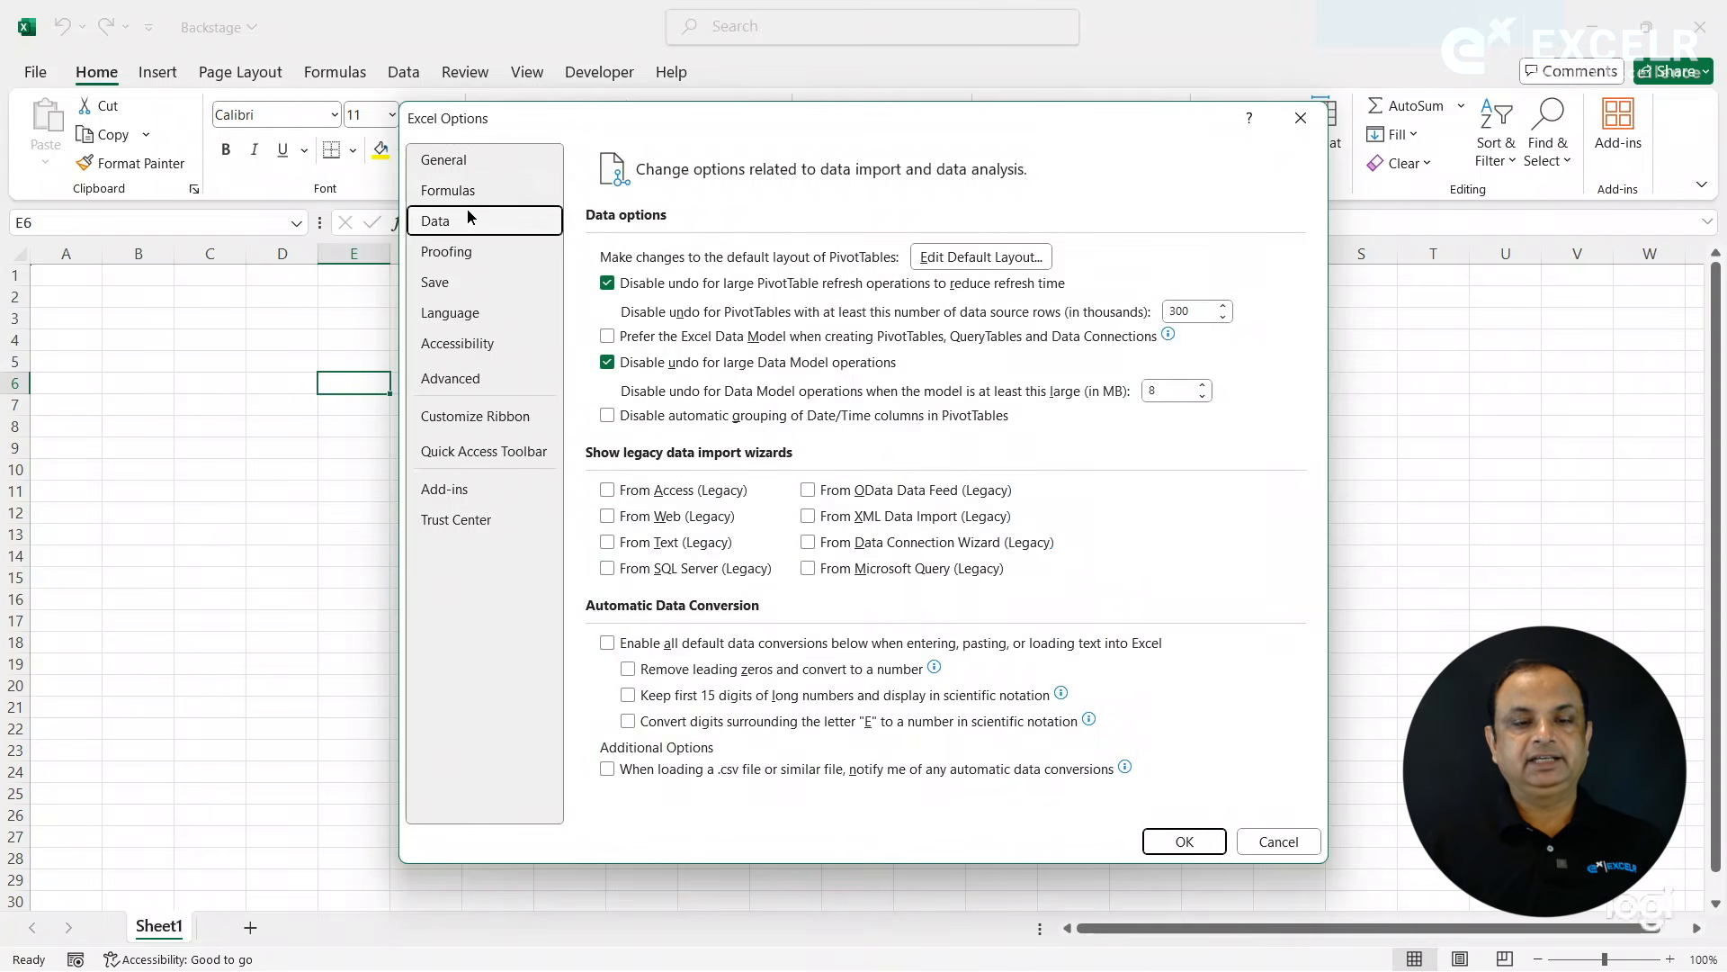
pyautogui.click(458, 254)
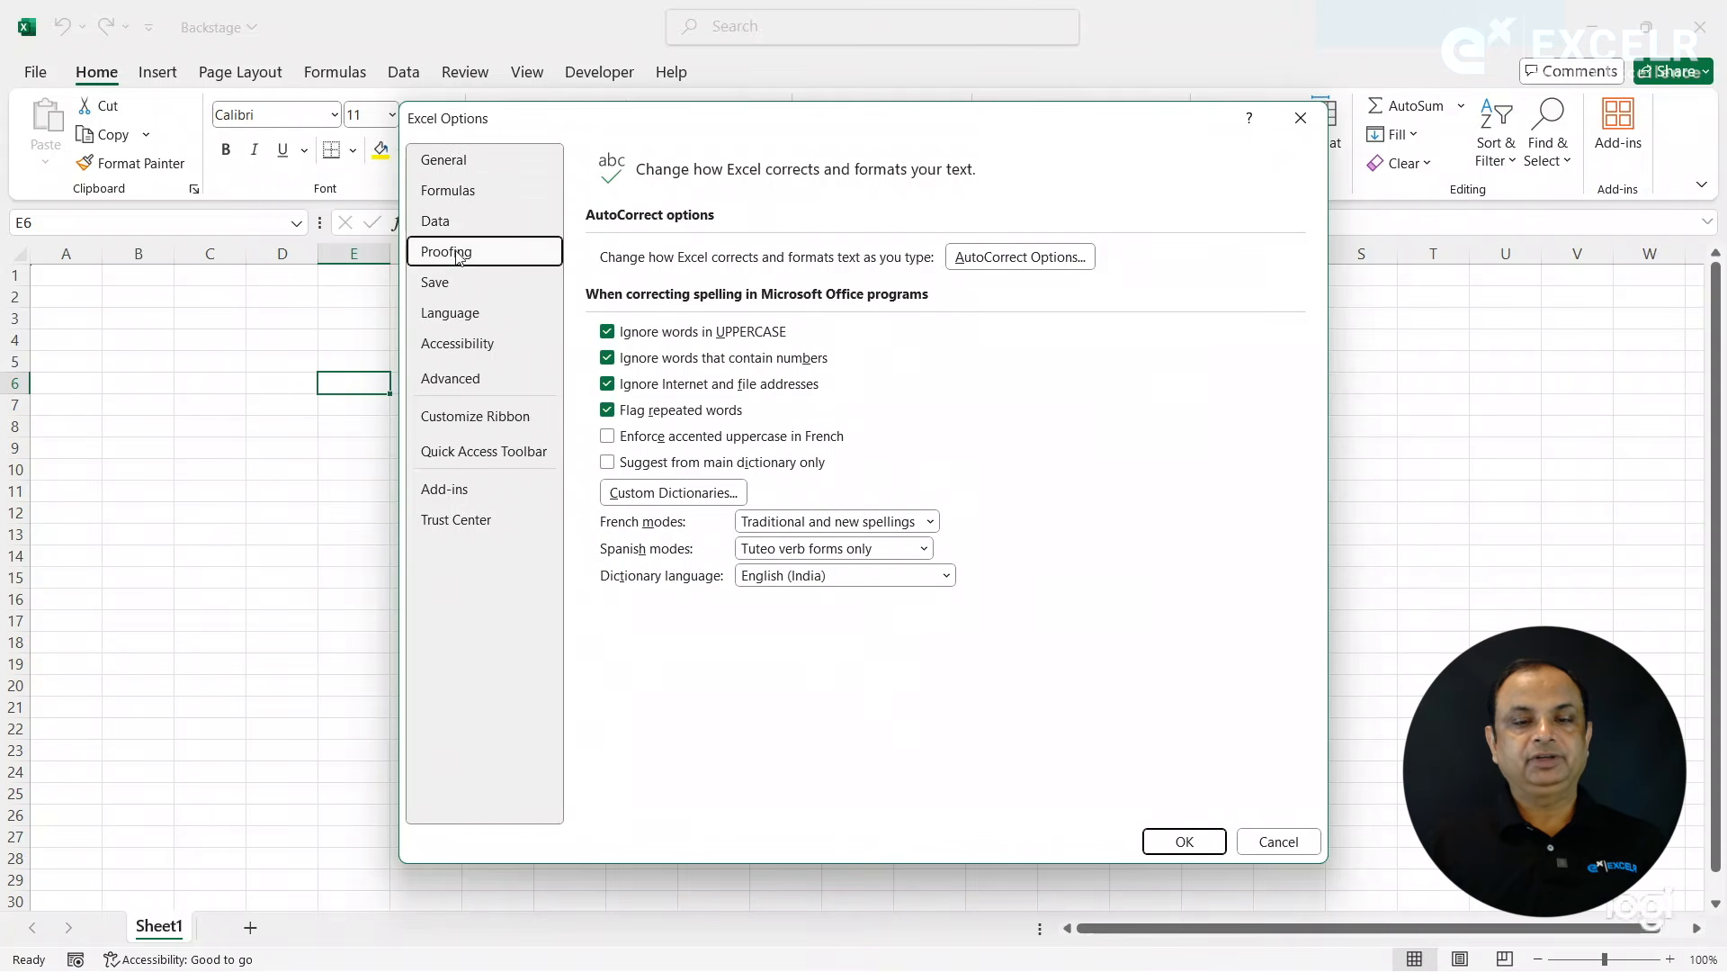
pyautogui.click(447, 286)
pyautogui.click(448, 320)
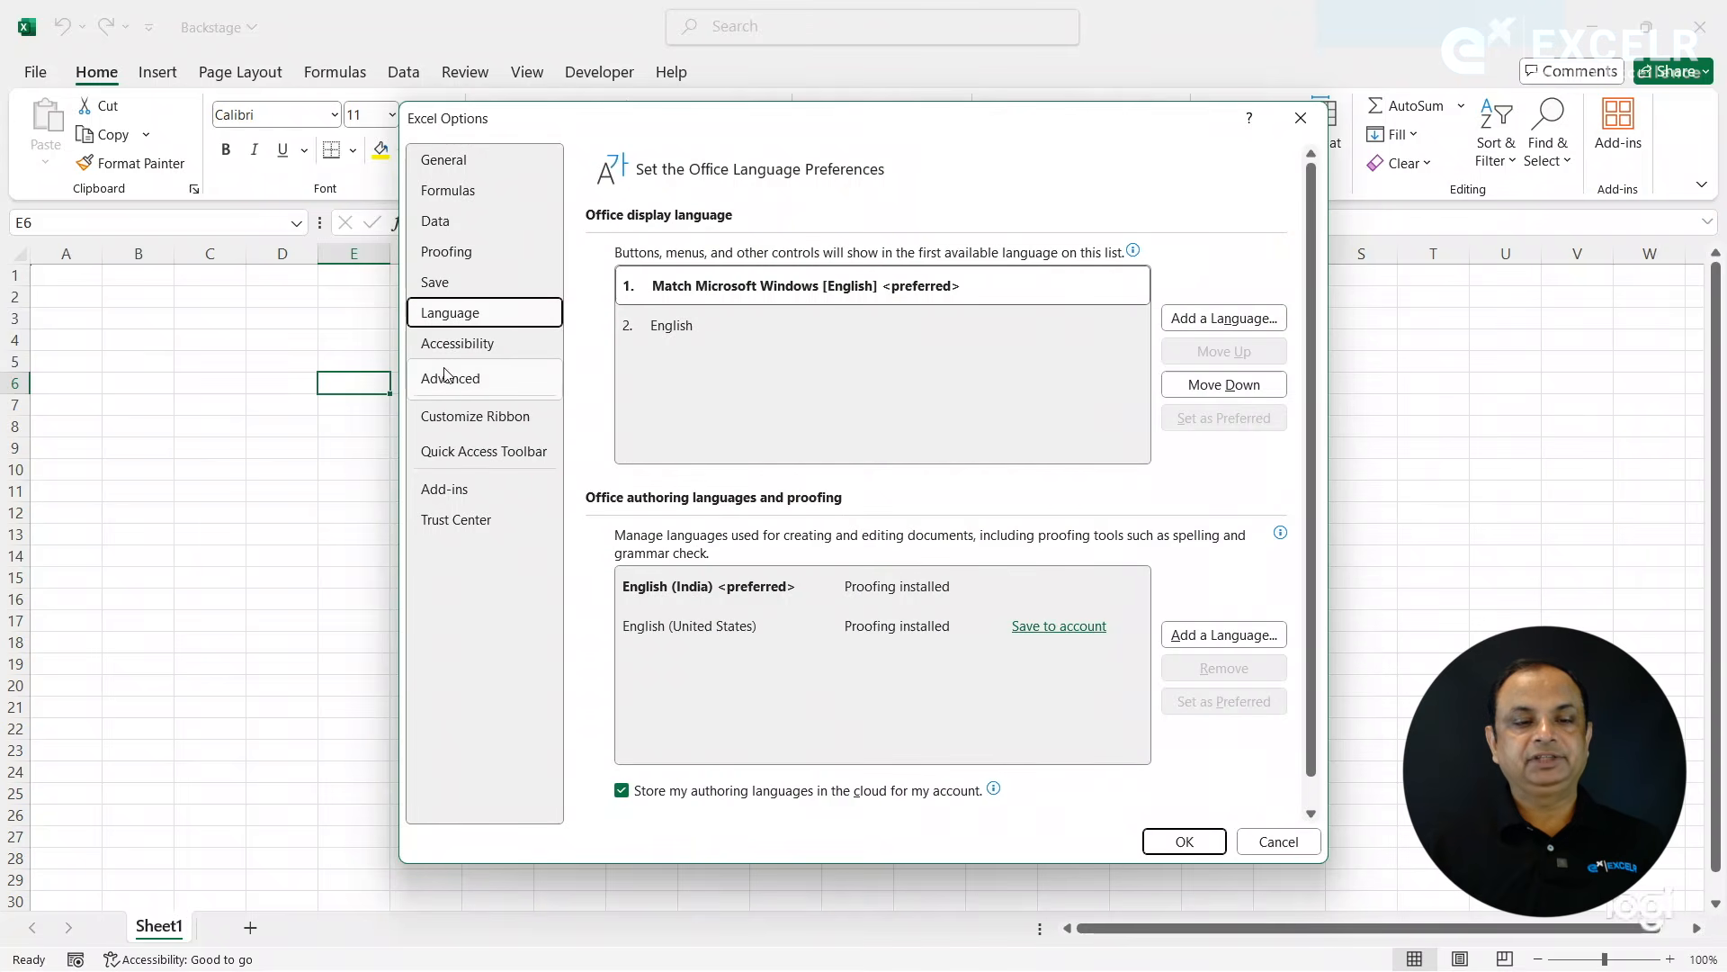
pyautogui.click(447, 381)
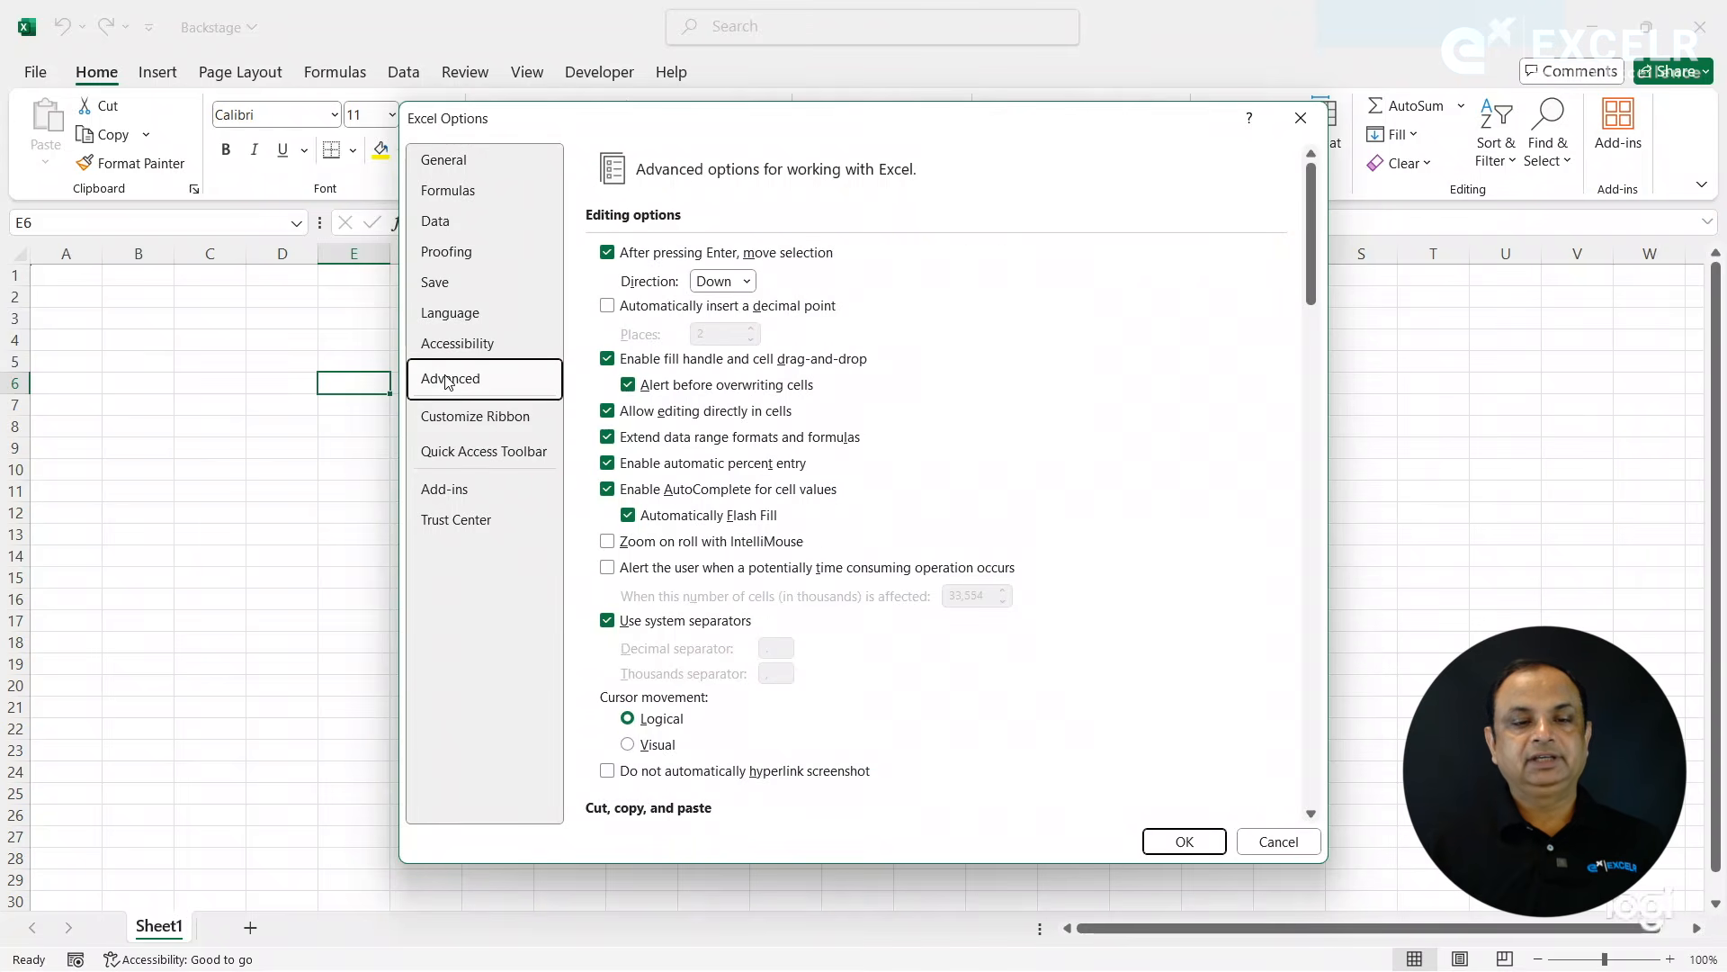
# - View the Direction choices for moving the selection after Enter, close the options, and test the movement three times in column E
pyautogui.click(747, 282)
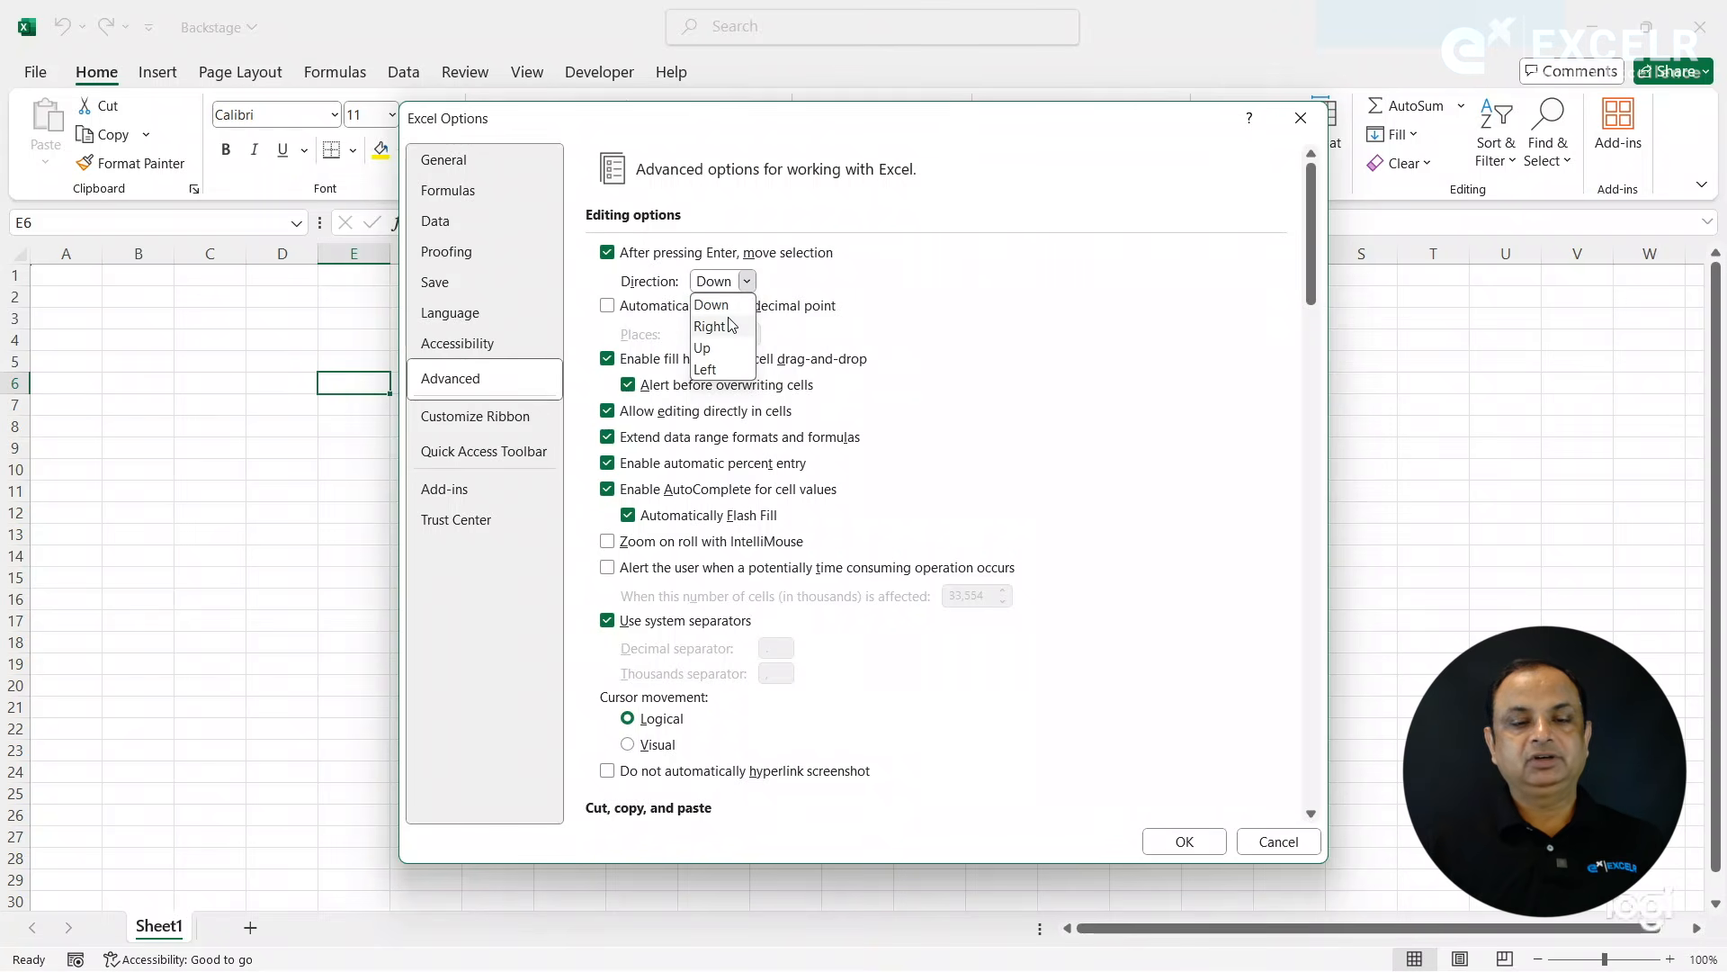
pyautogui.click(857, 279)
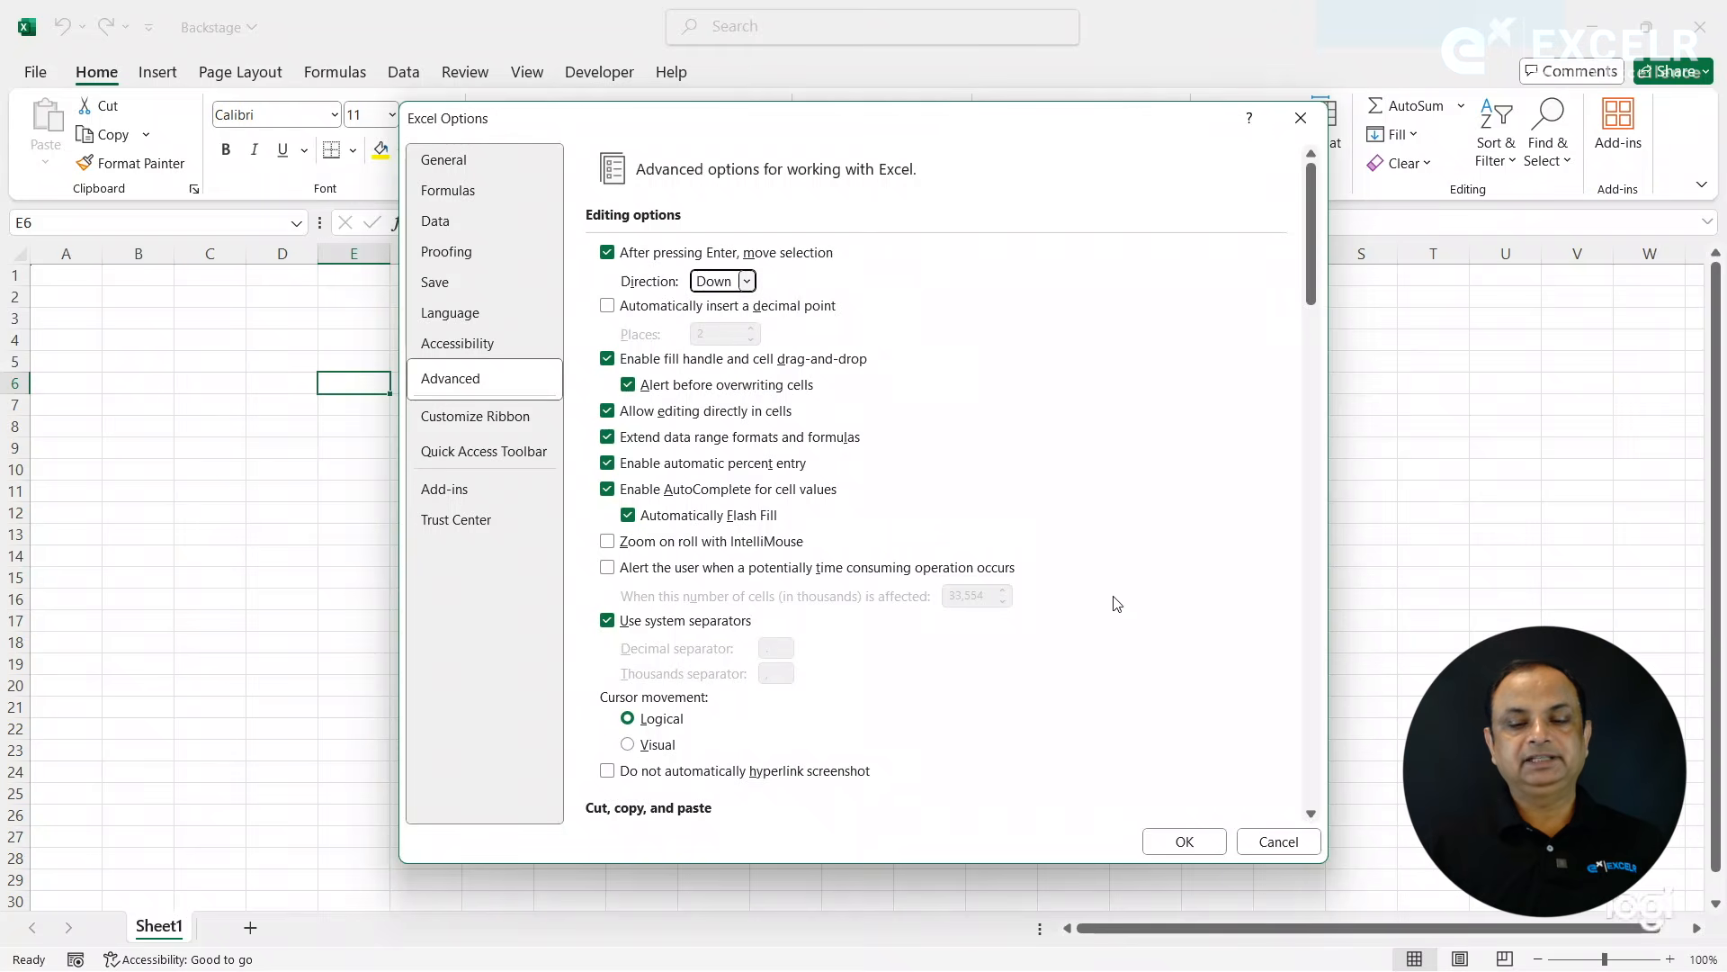
pyautogui.click(1185, 839)
pyautogui.click(357, 348)
pyautogui.press('Return')
pyautogui.press('Return')
pyautogui.press('Return')
pyautogui.press('Return')
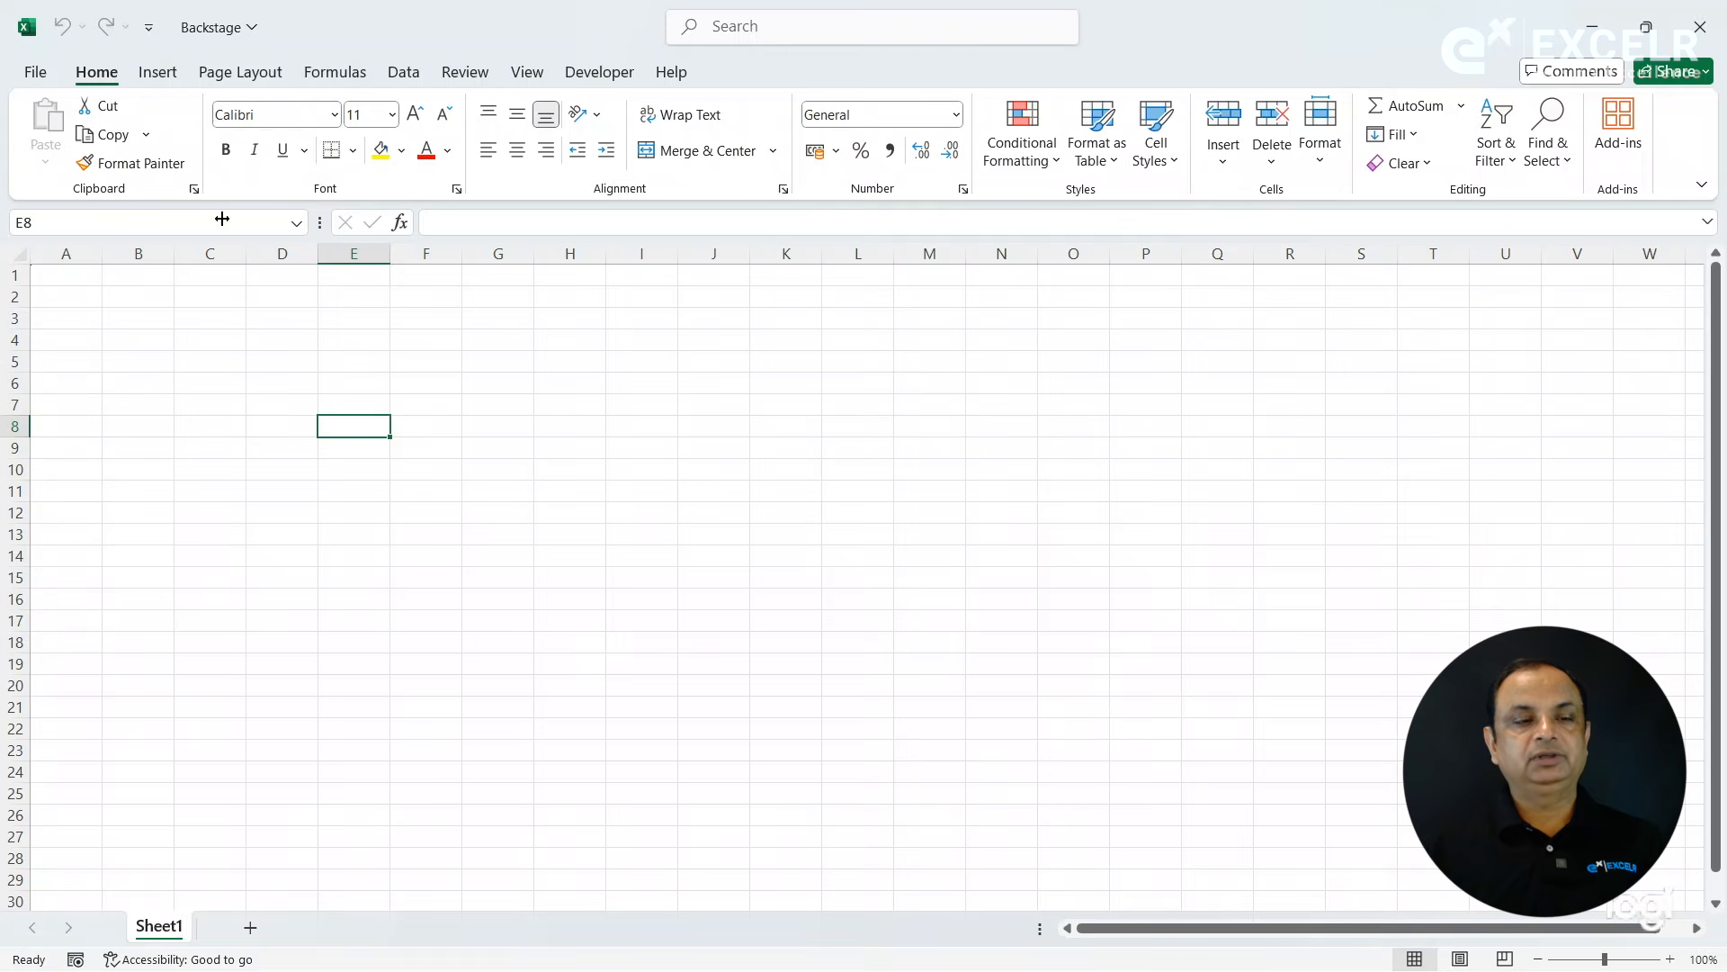
# - Enable Zoom on roll with IntelliMouse in the Advanced category of Excel Options, leaving the Enter direction set to Down
pyautogui.click(41, 76)
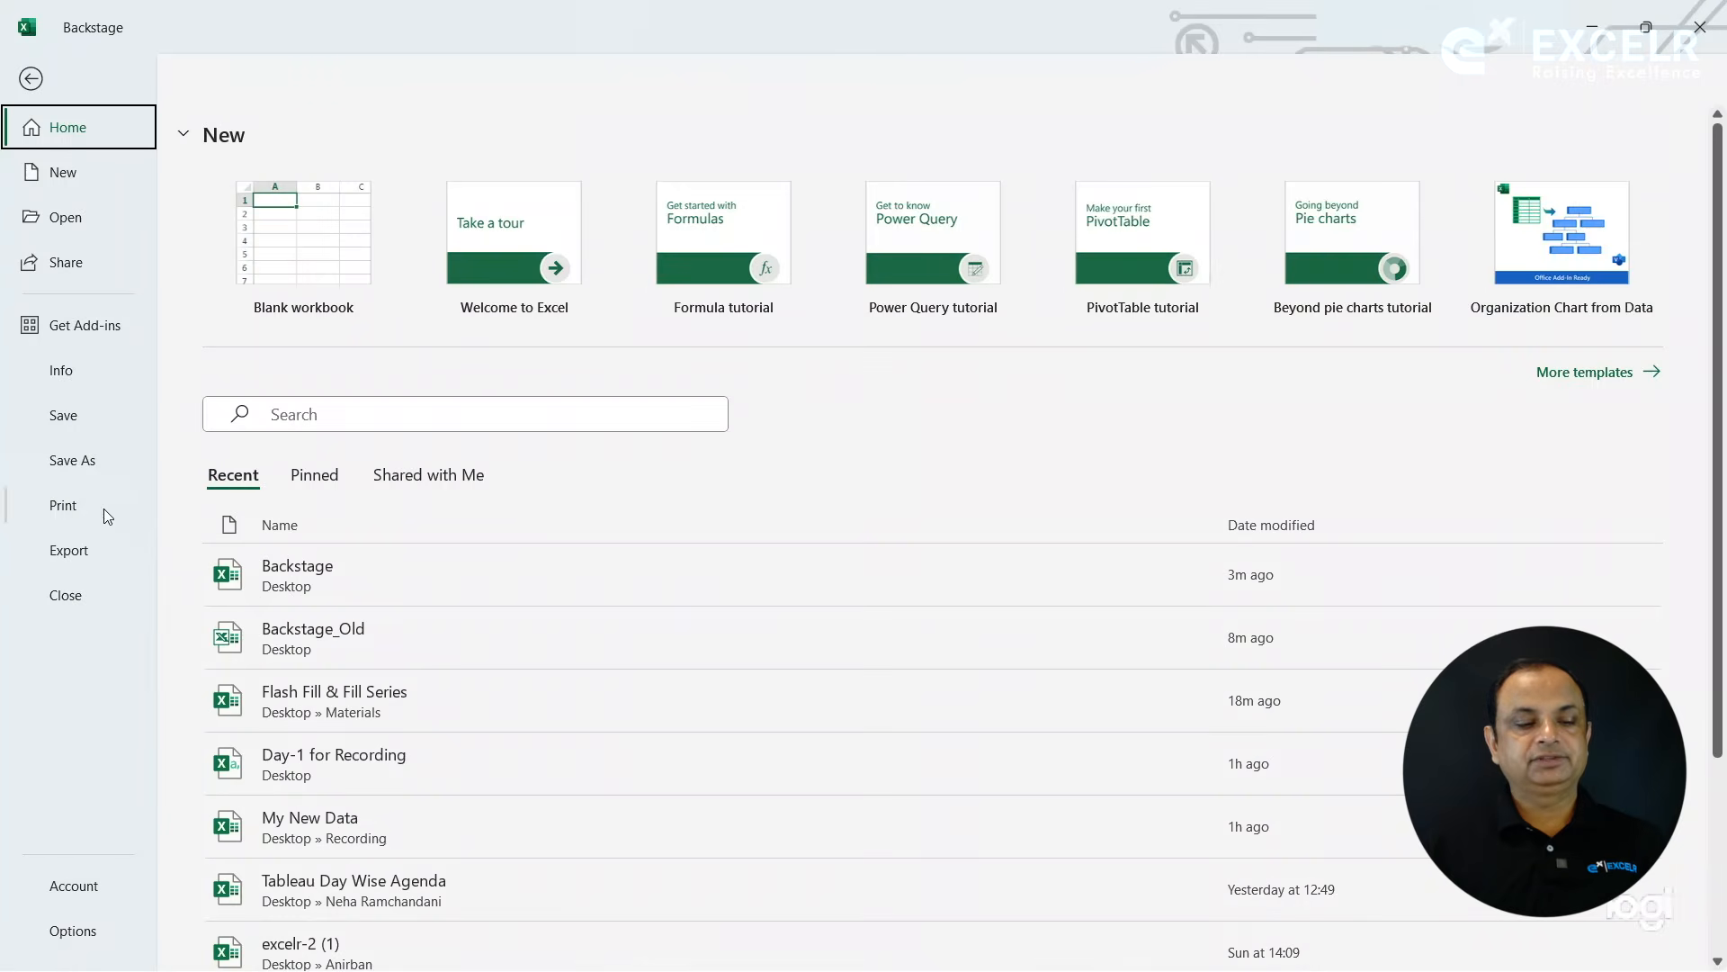
pyautogui.click(72, 931)
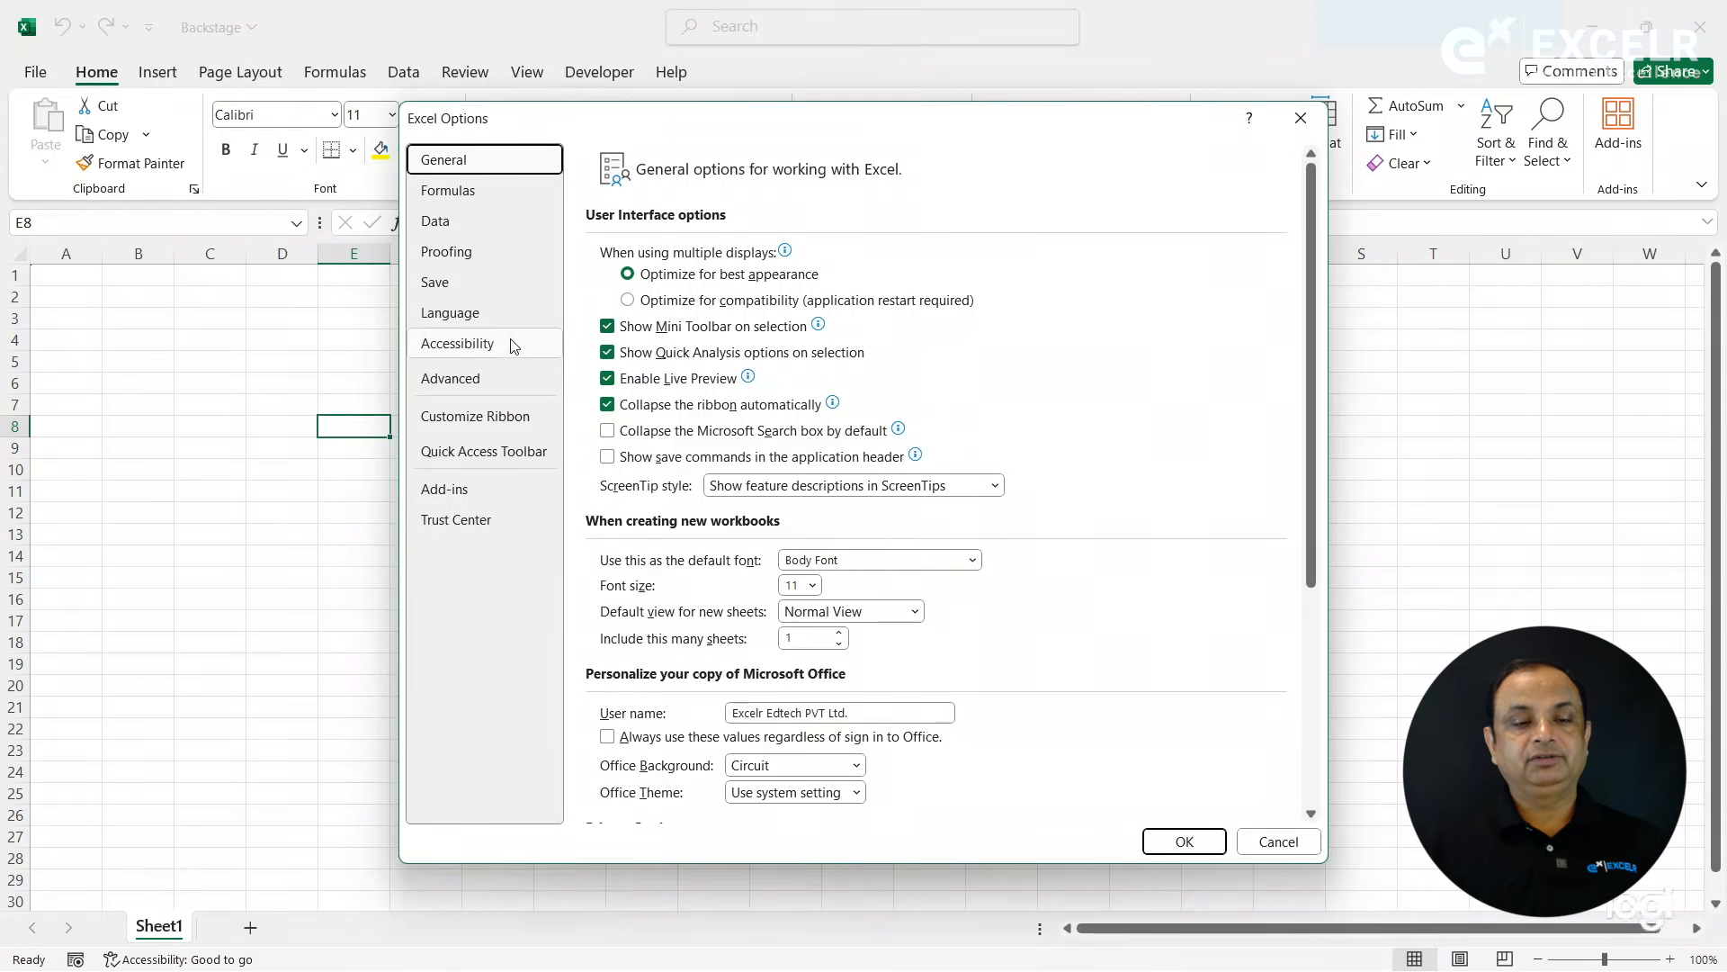
pyautogui.click(483, 317)
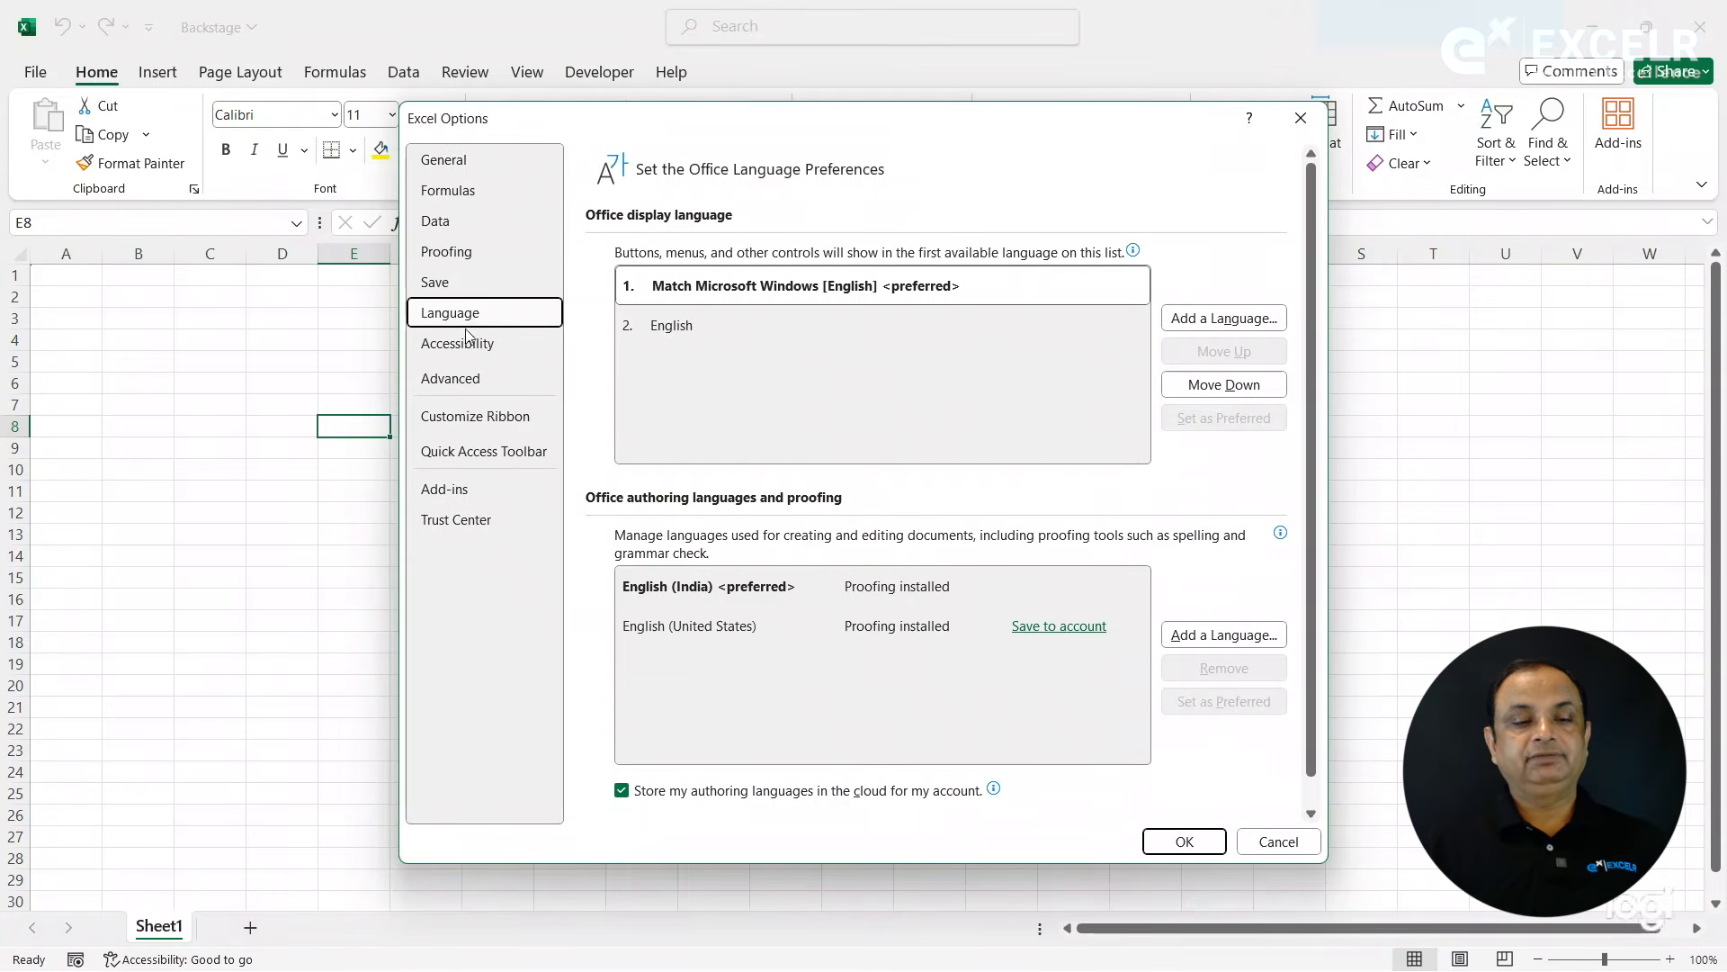
pyautogui.click(457, 380)
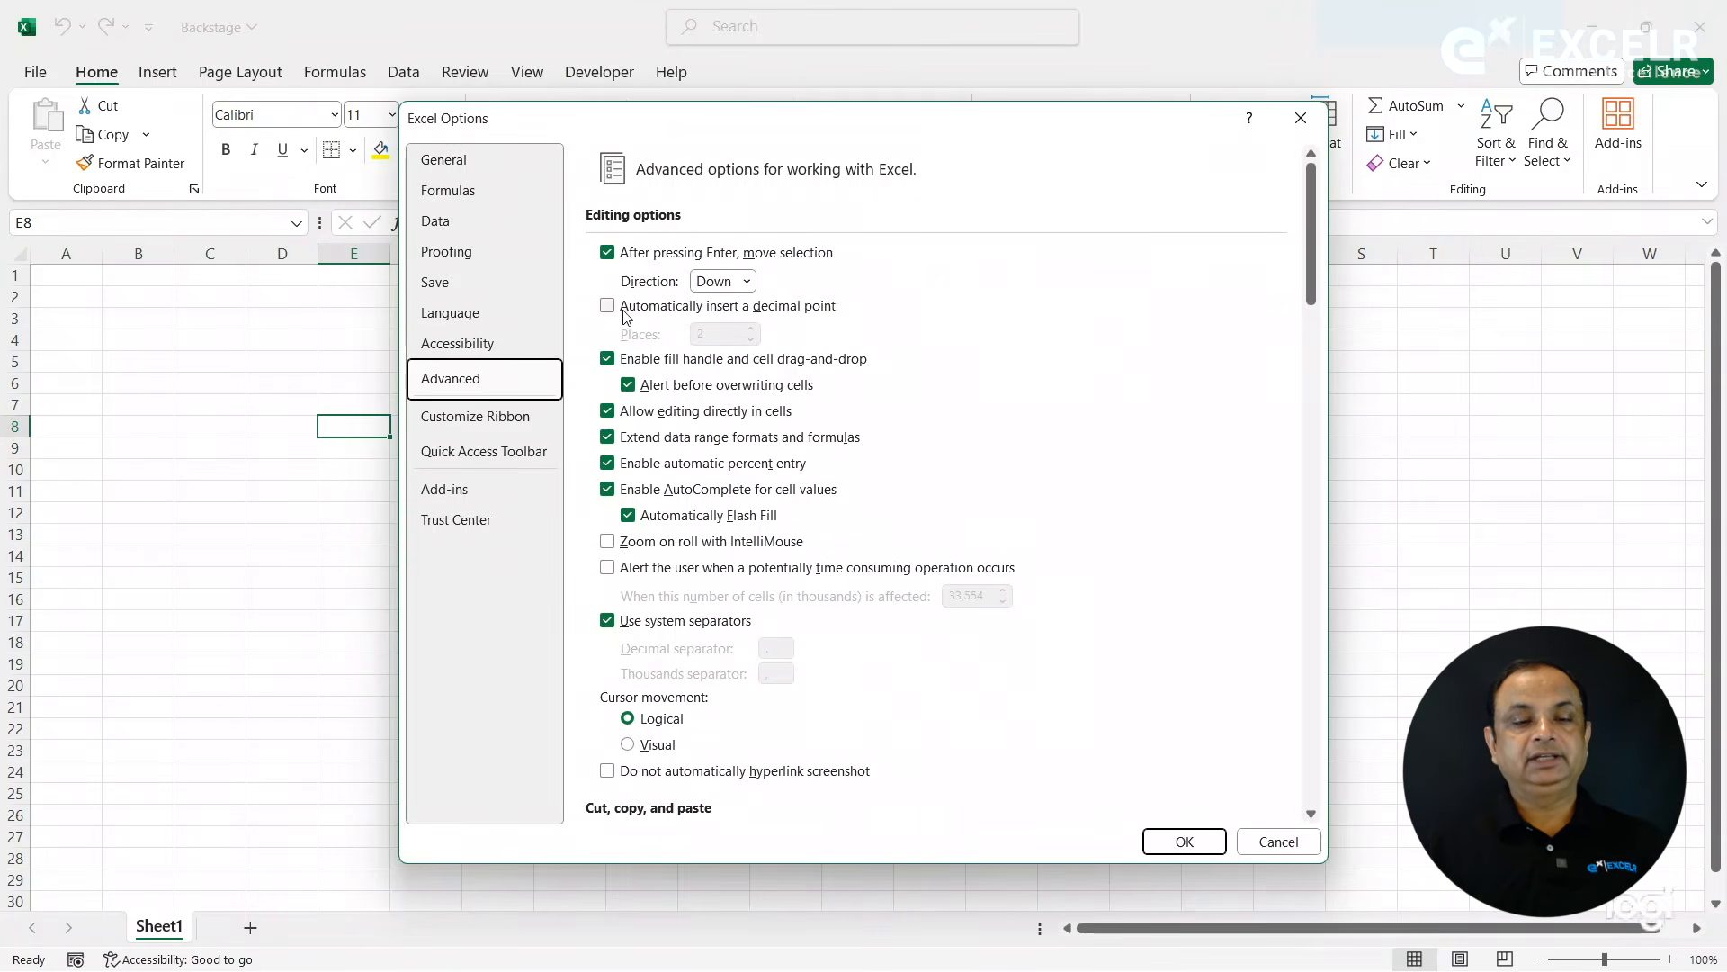
pyautogui.click(745, 281)
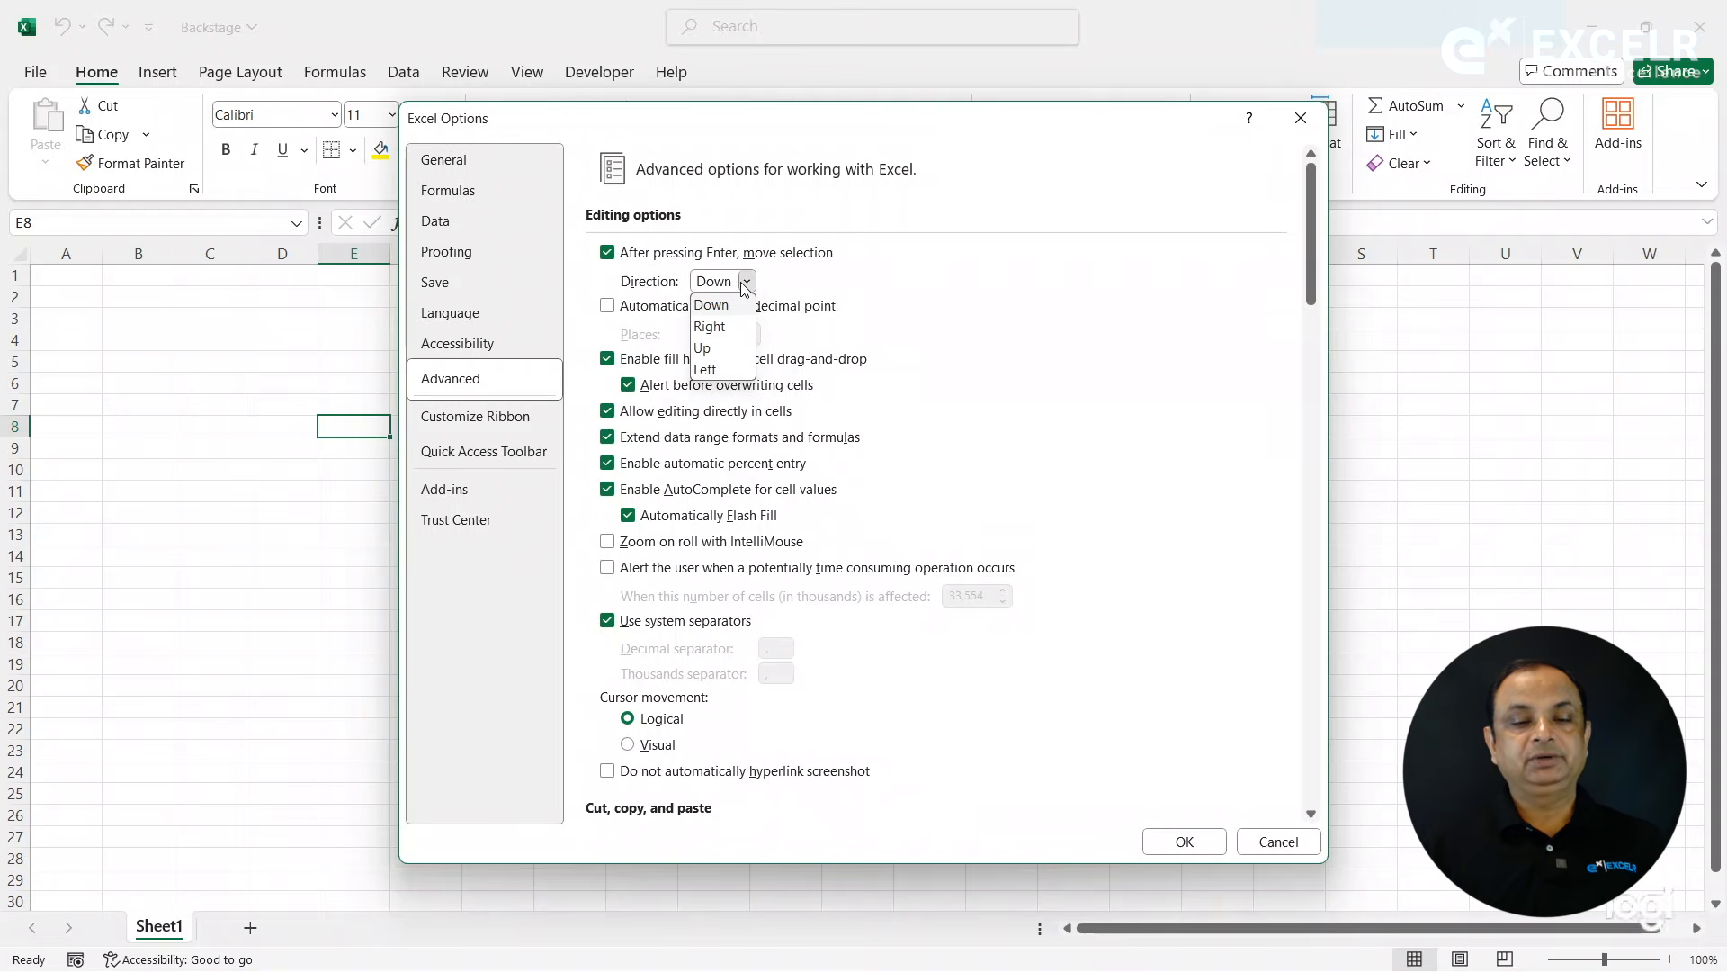
pyautogui.click(745, 286)
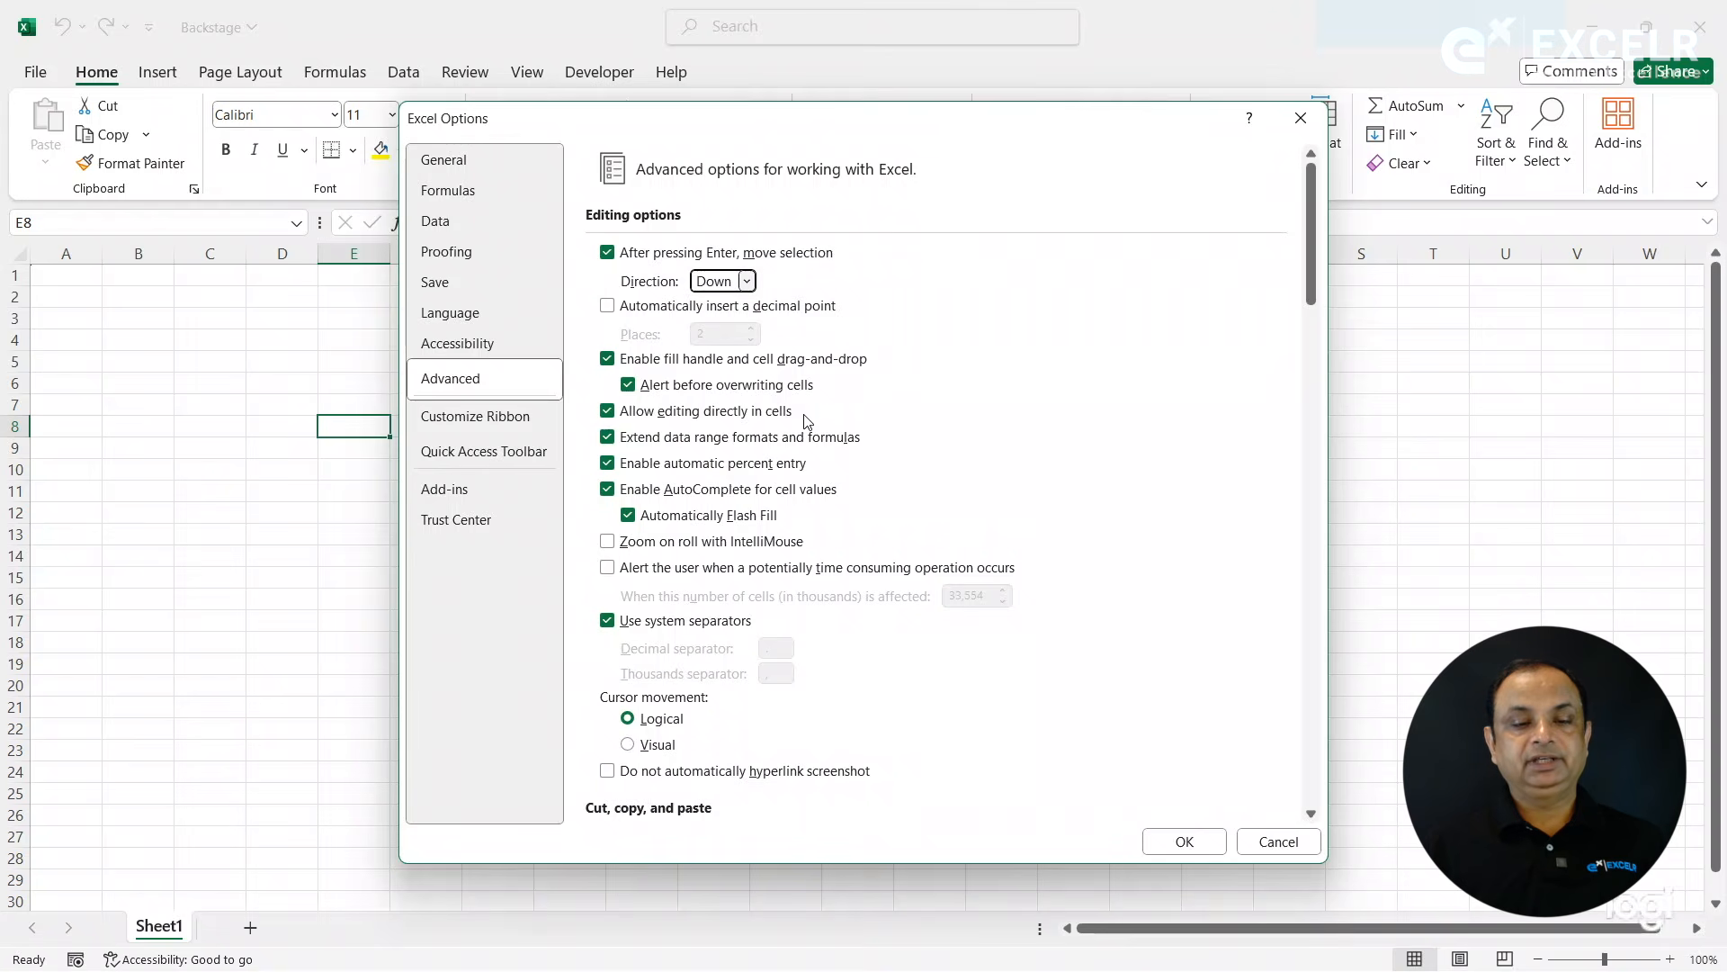
pyautogui.click(732, 547)
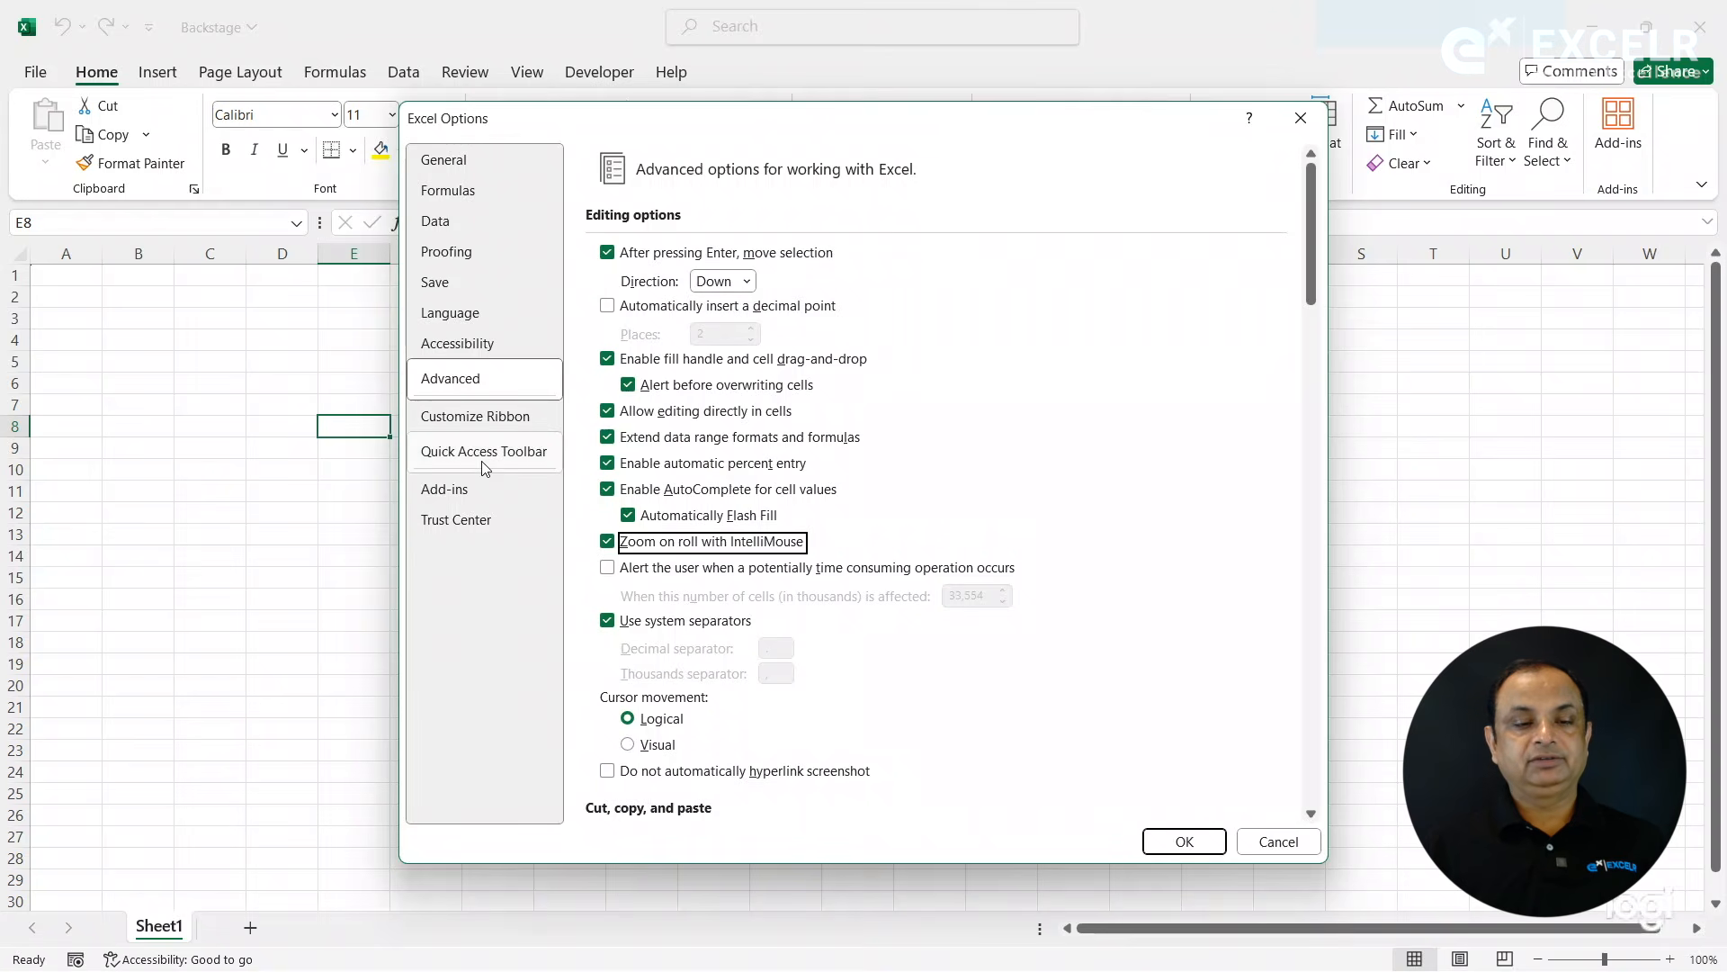
# - Remove the Developer tab from the ribbon's main tabs in the ribbon customization options and apply the settings
pyautogui.click(477, 416)
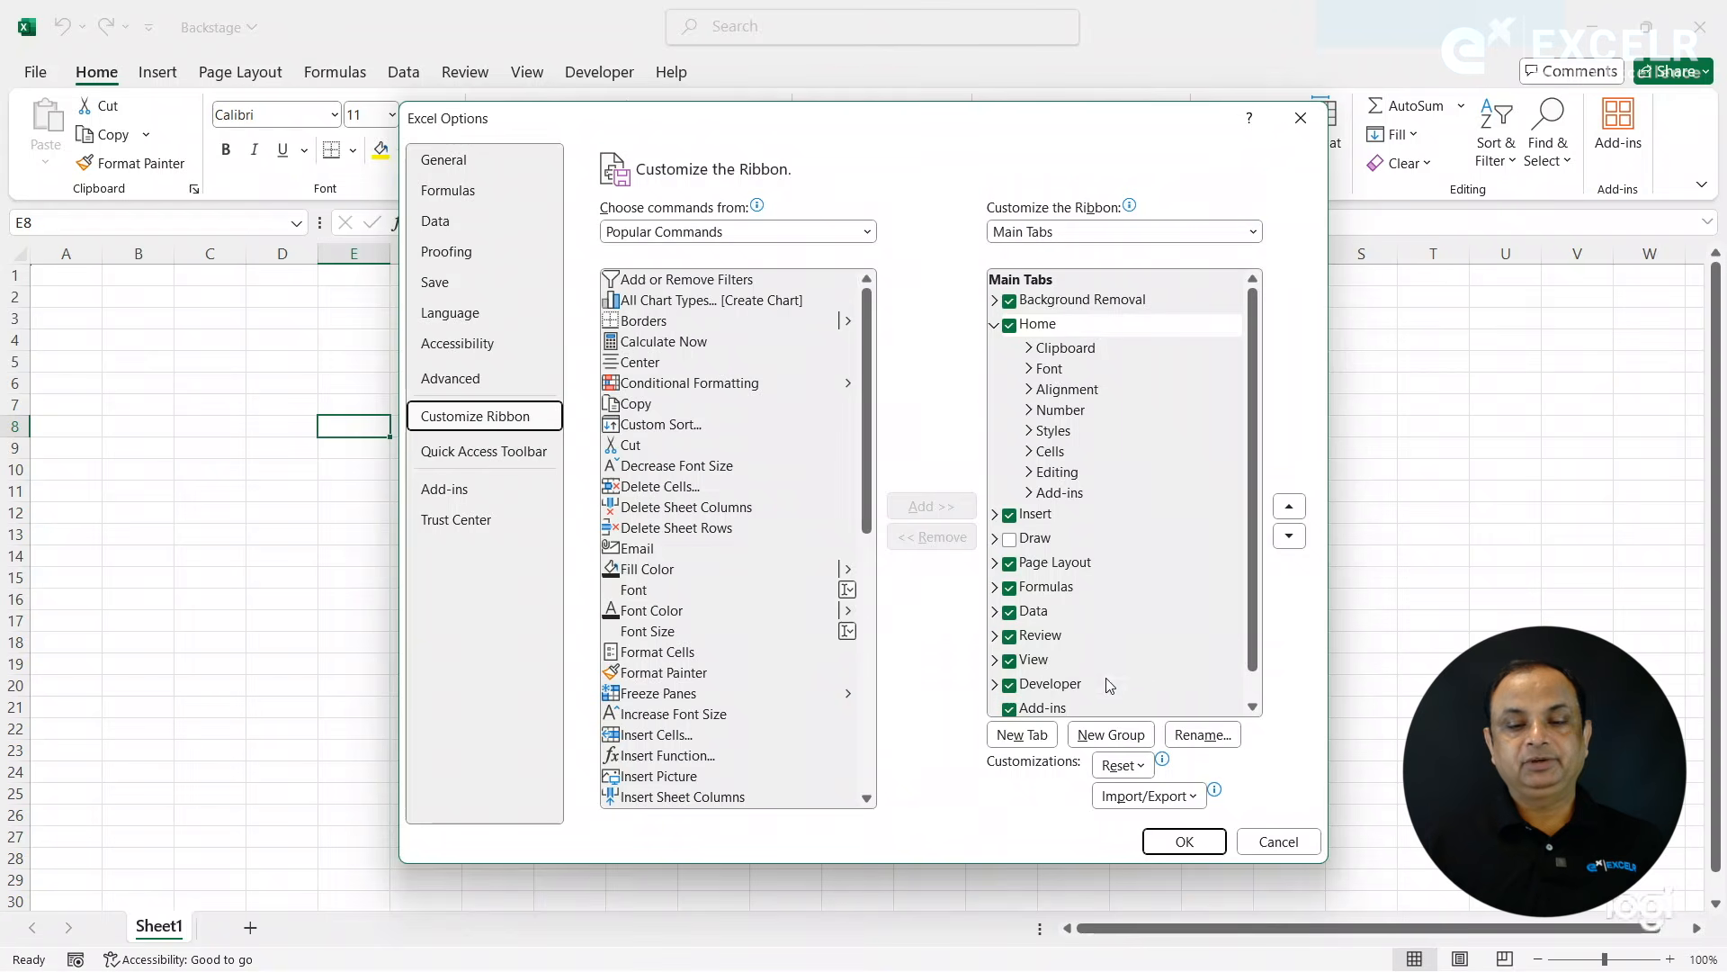
pyautogui.click(1011, 691)
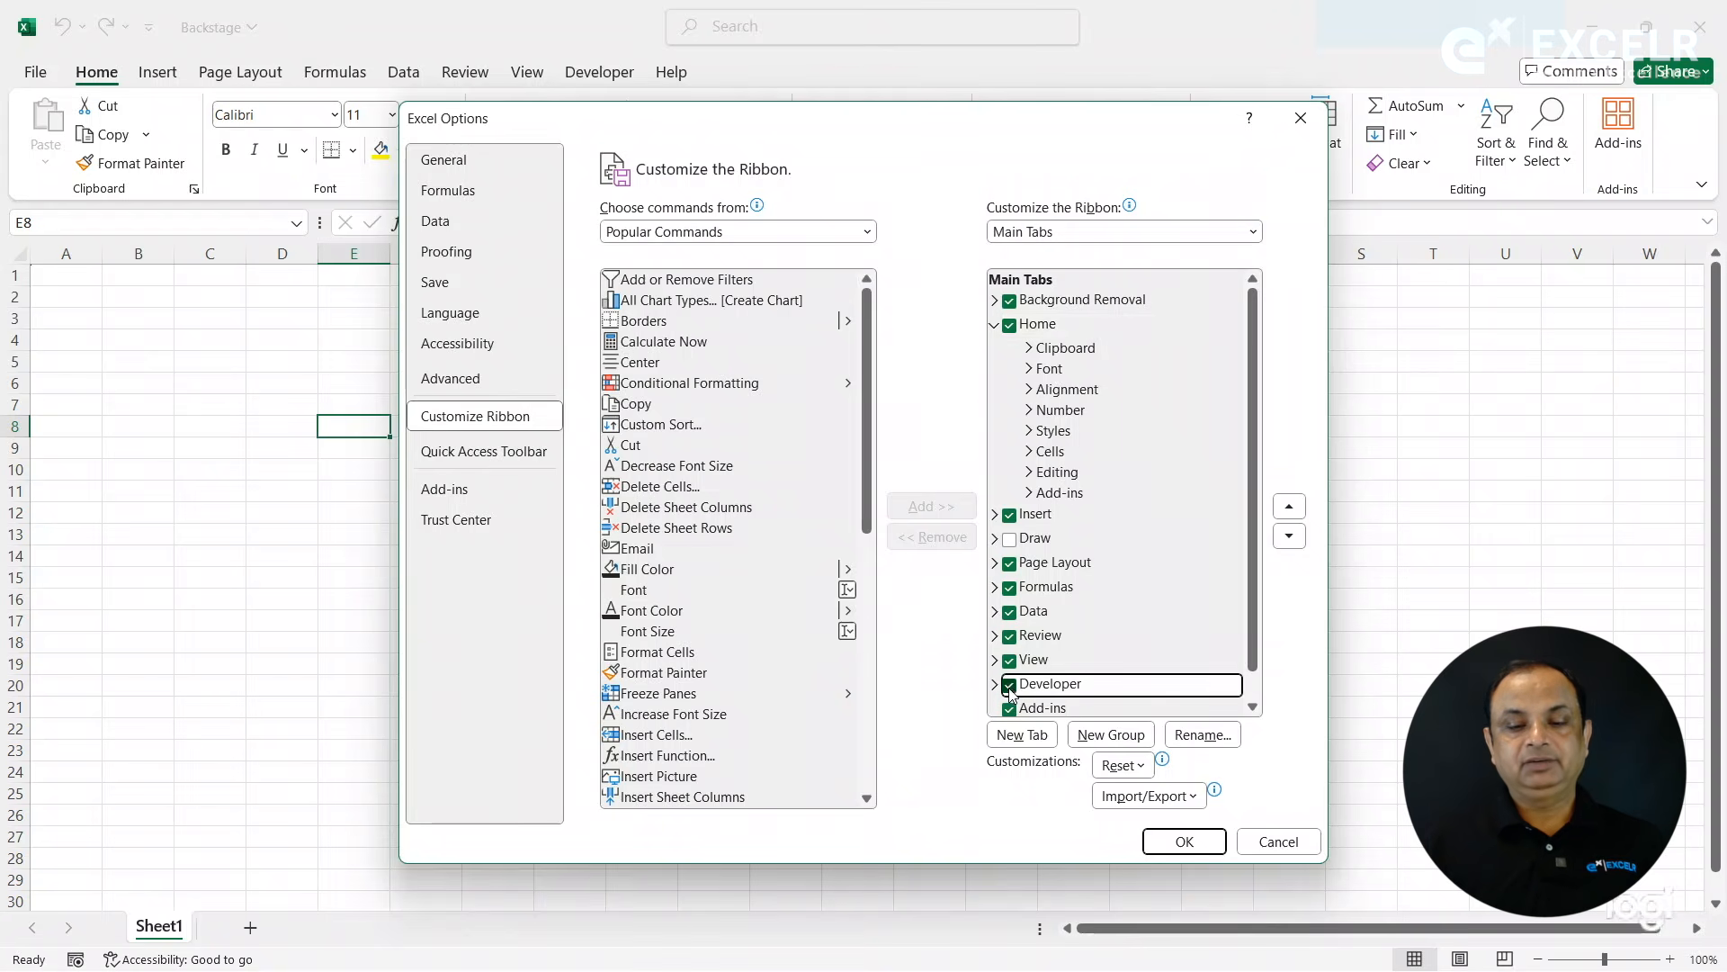
pyautogui.click(1180, 841)
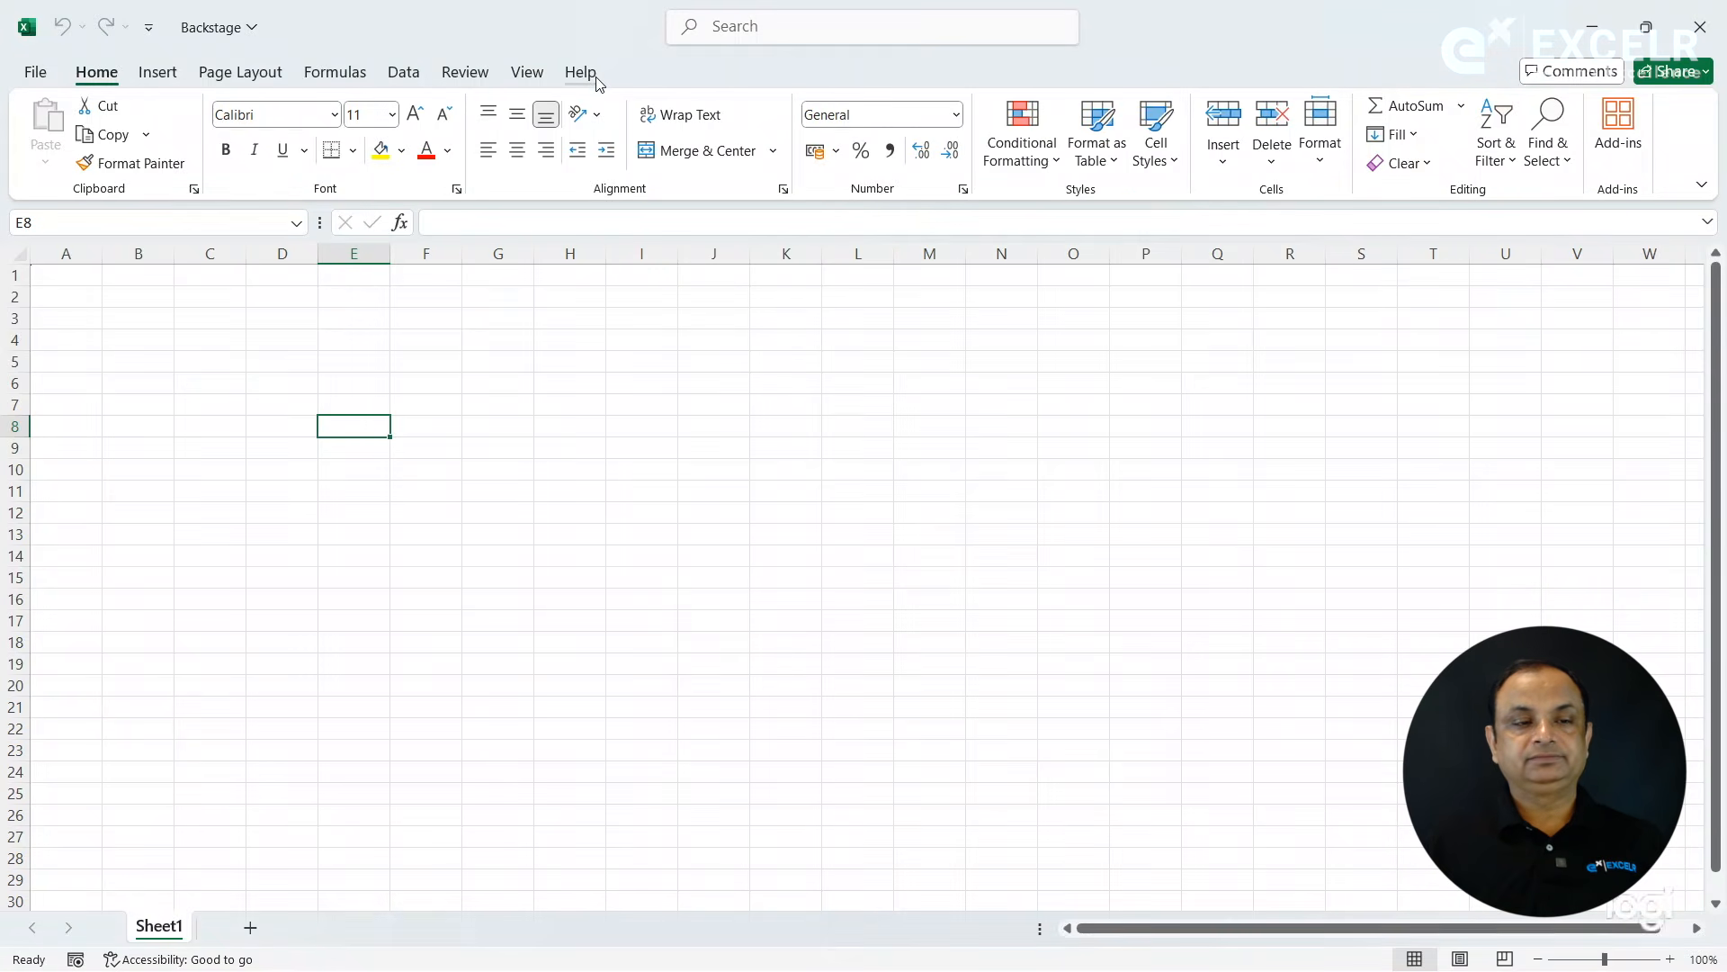
# - Look through the Accessibility, Advanced and Customize Ribbon options, hide the Quick Access Toolbar, and apply the setting
pyautogui.click(41, 73)
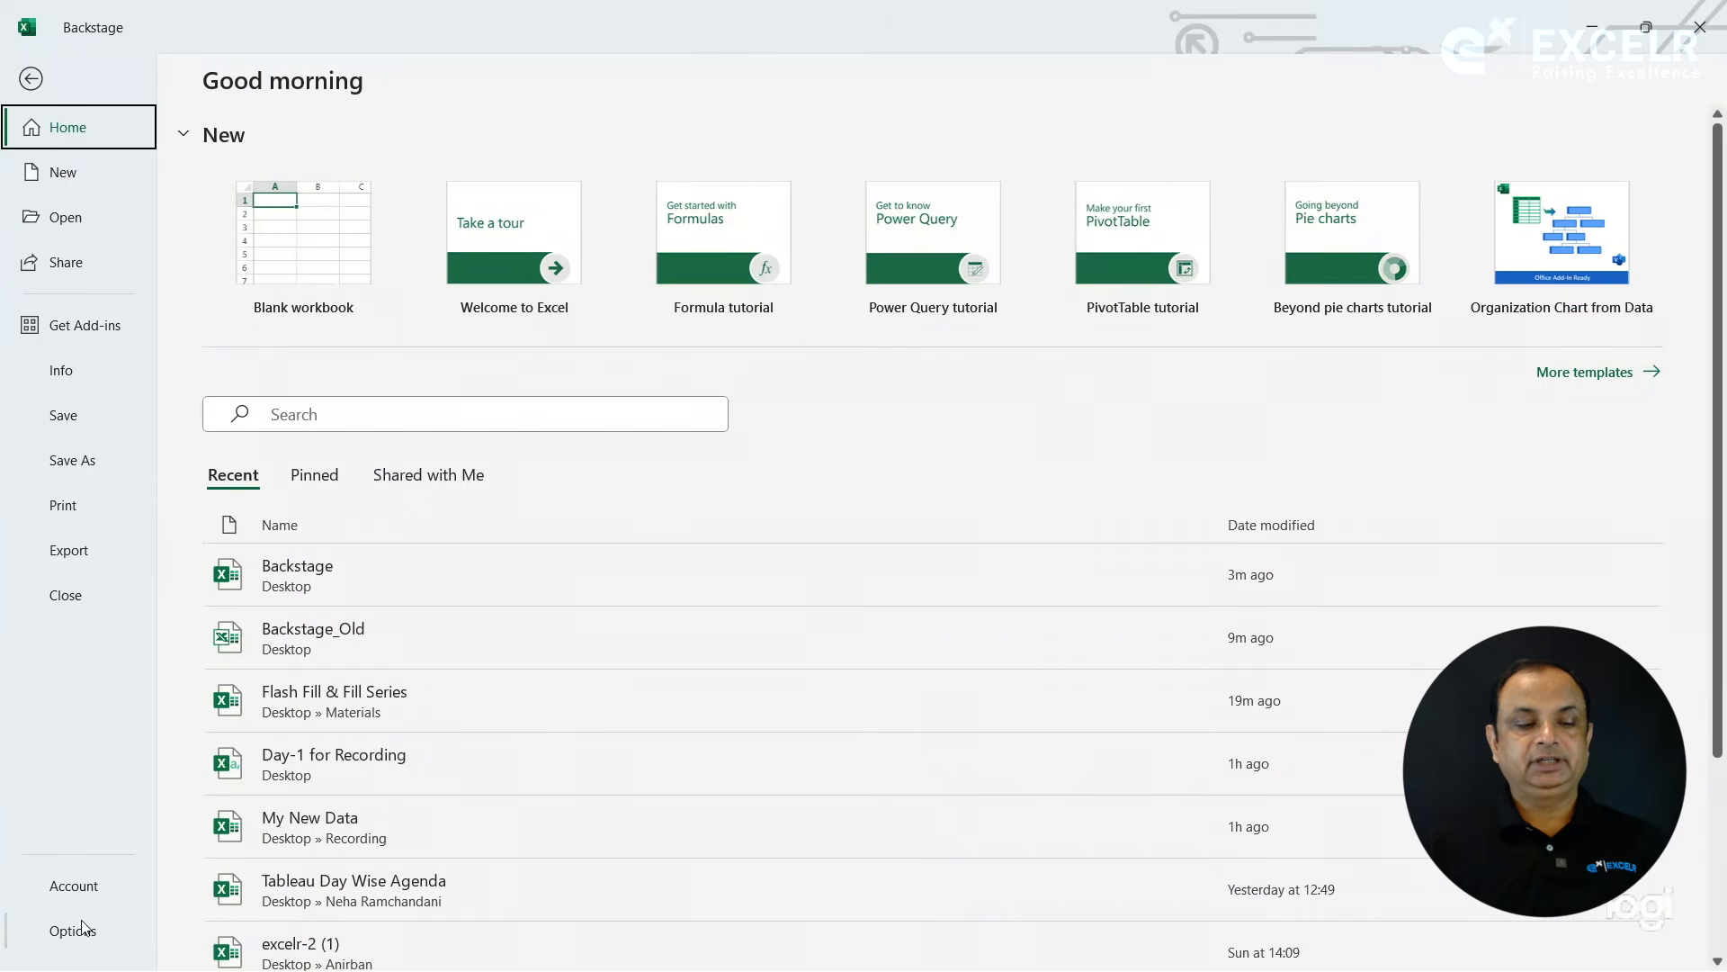
pyautogui.click(81, 927)
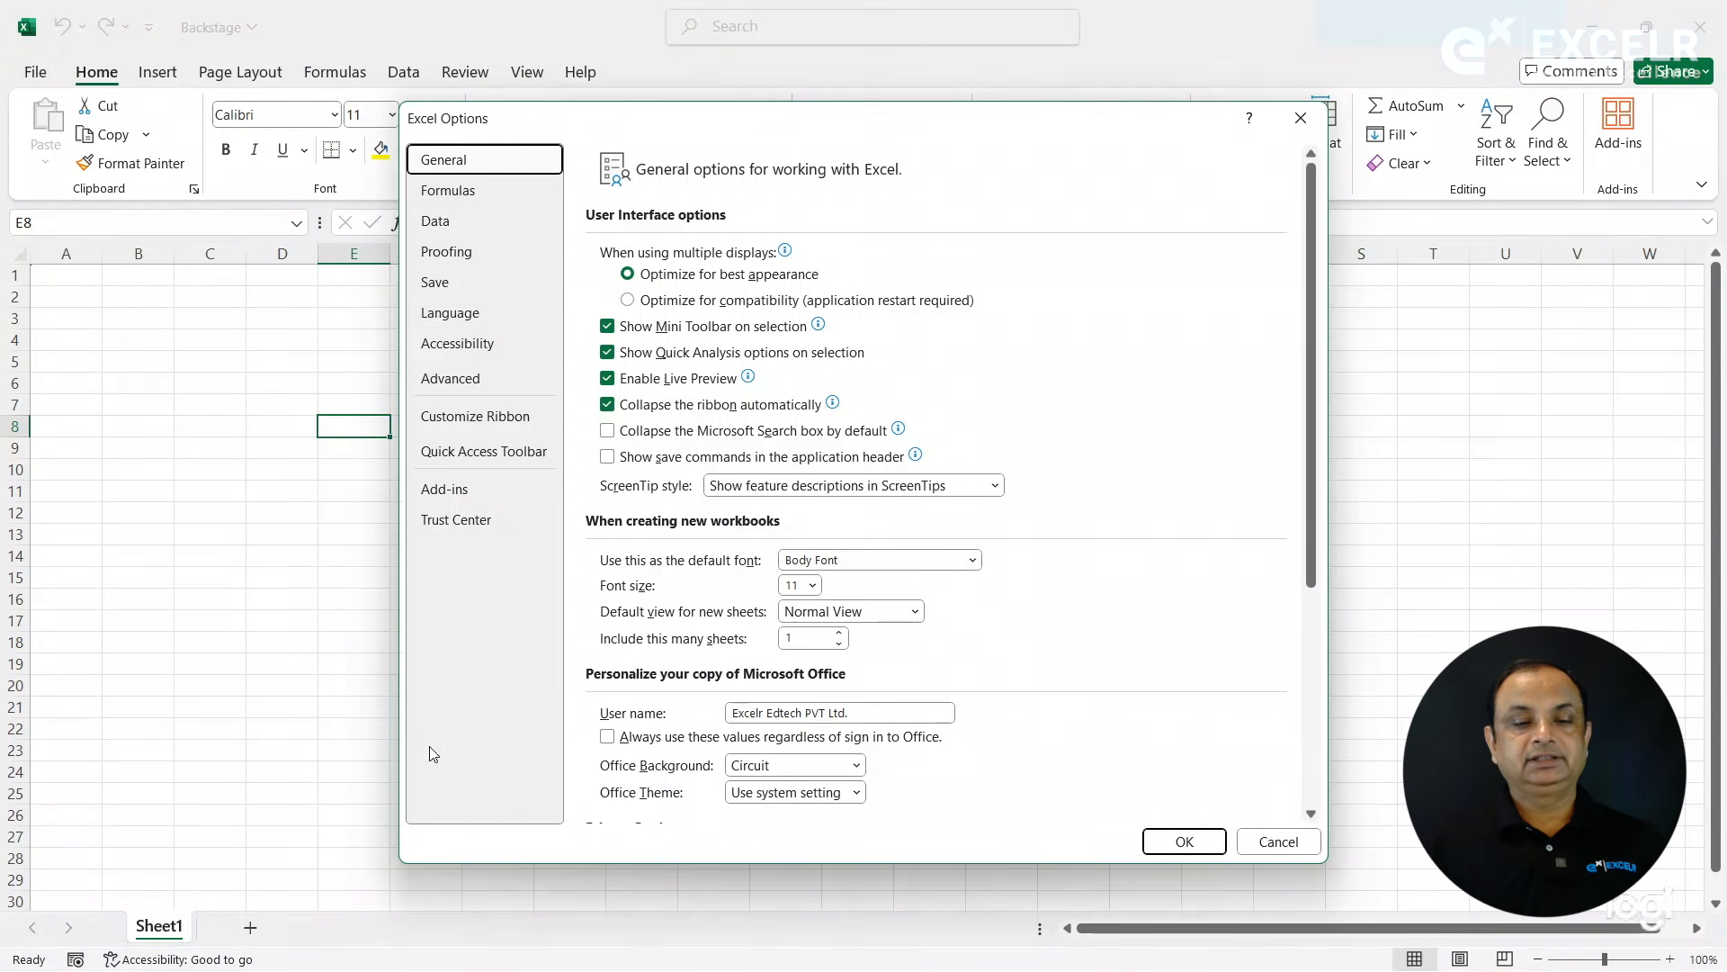
pyautogui.click(494, 344)
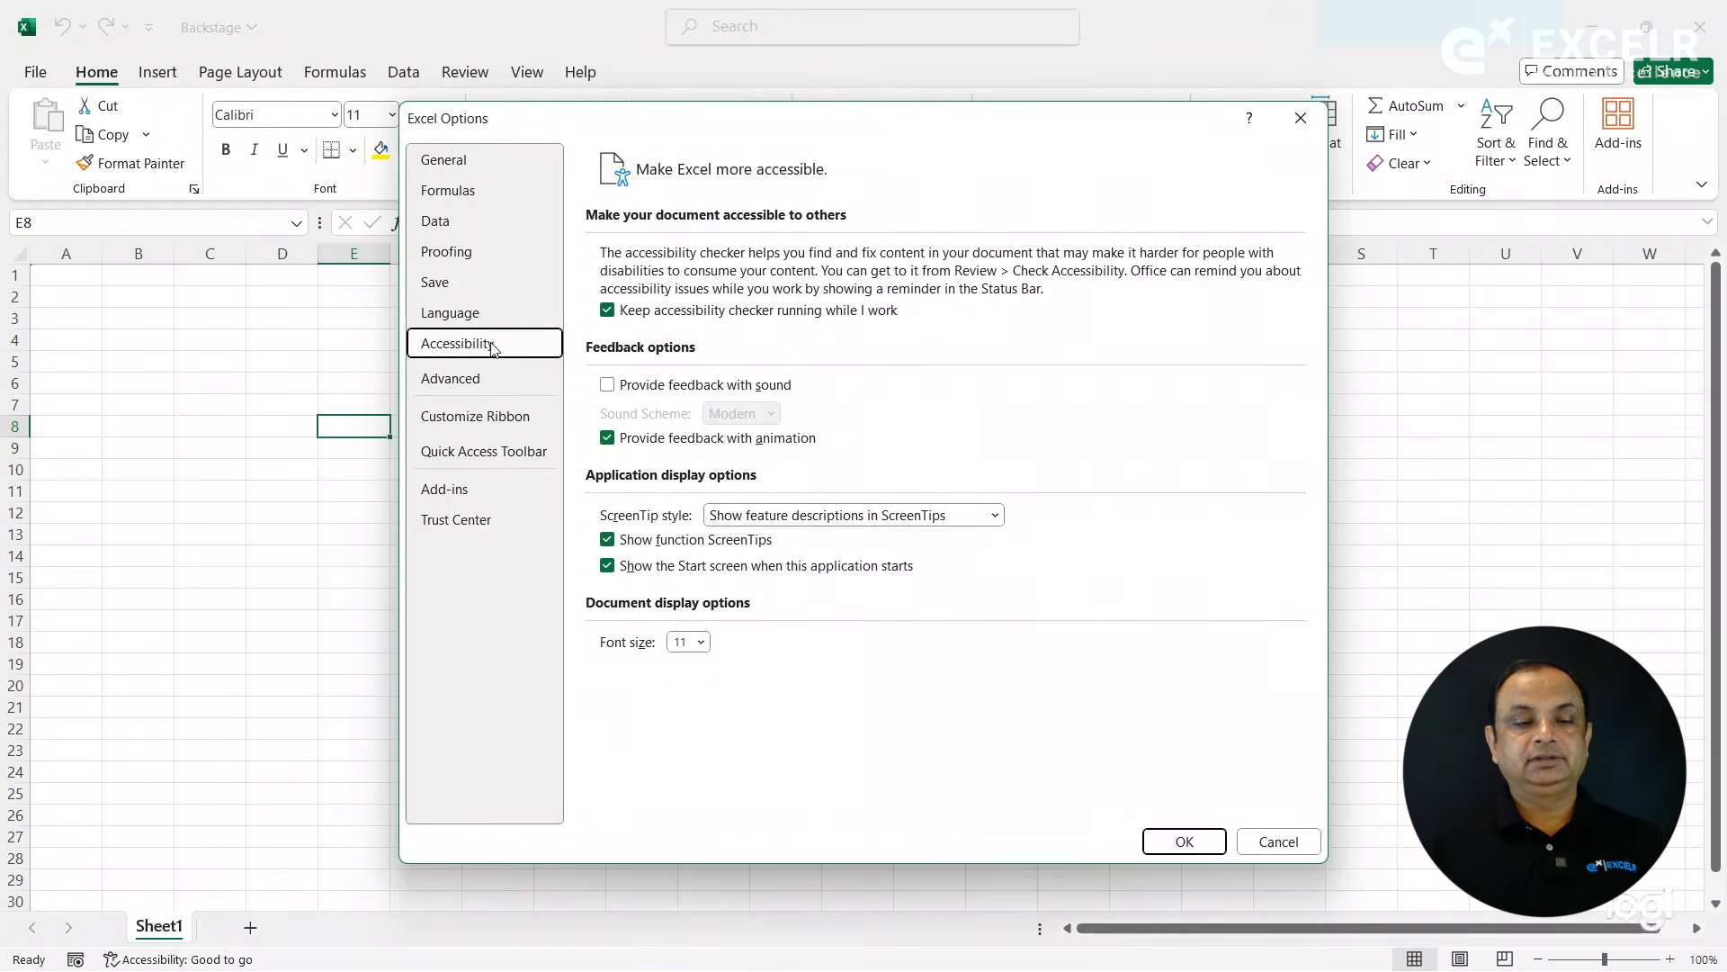
pyautogui.click(493, 393)
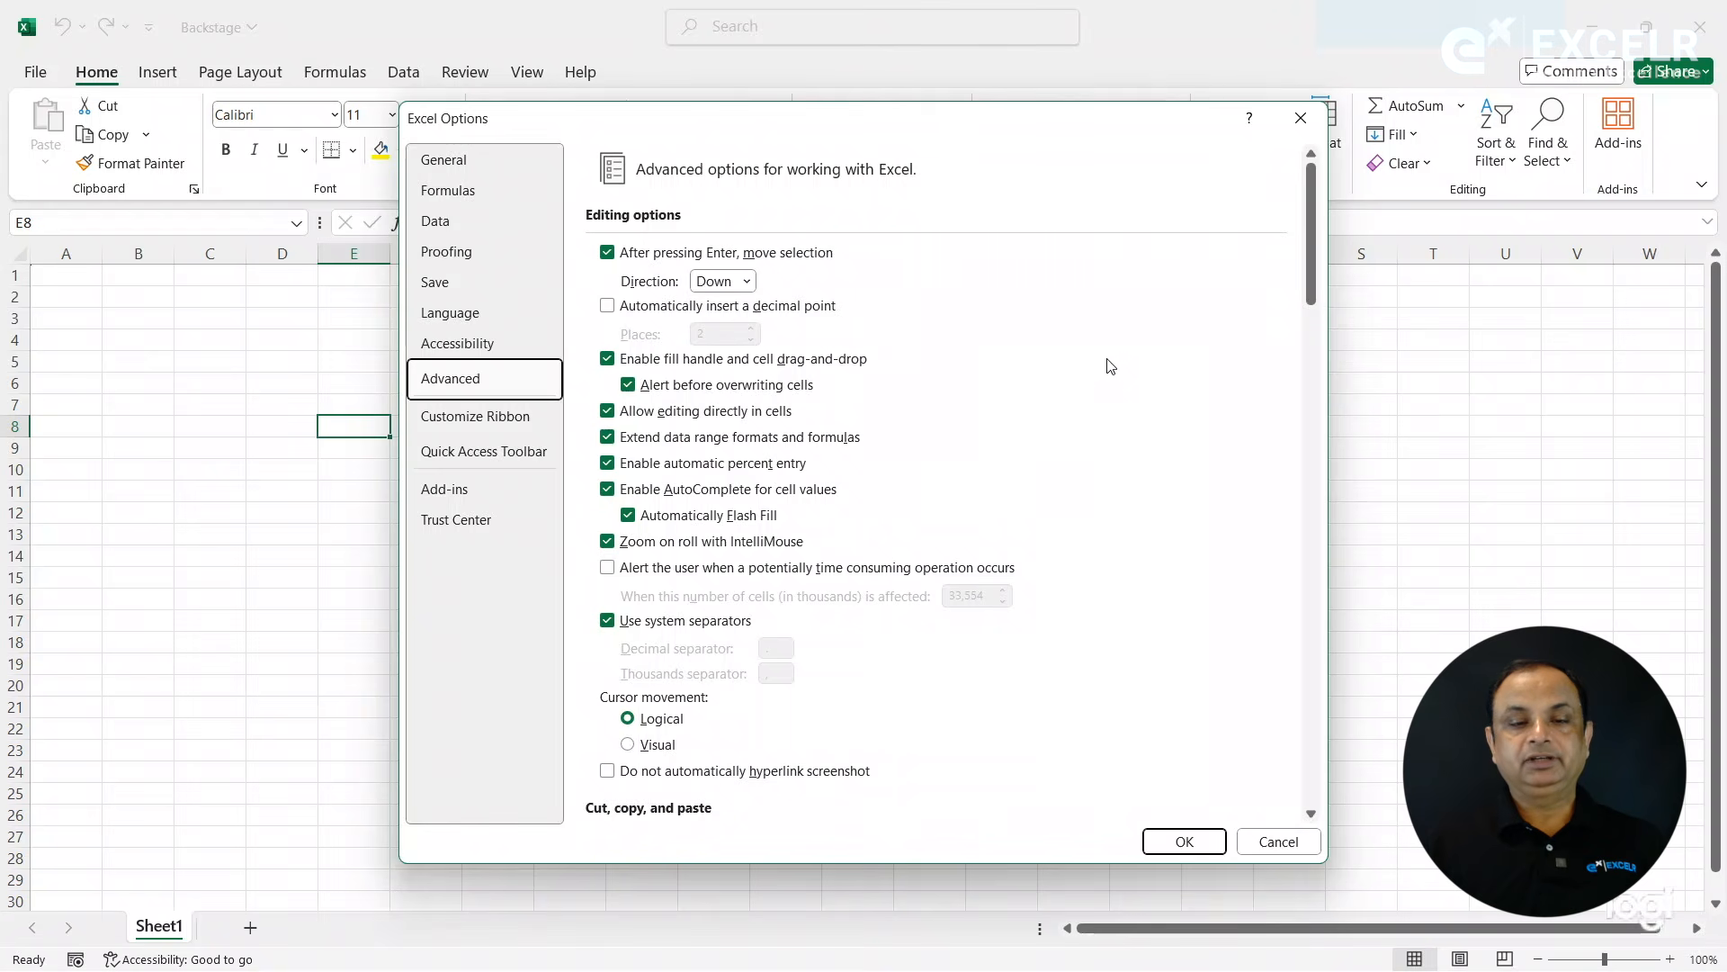
pyautogui.click(482, 423)
pyautogui.click(484, 450)
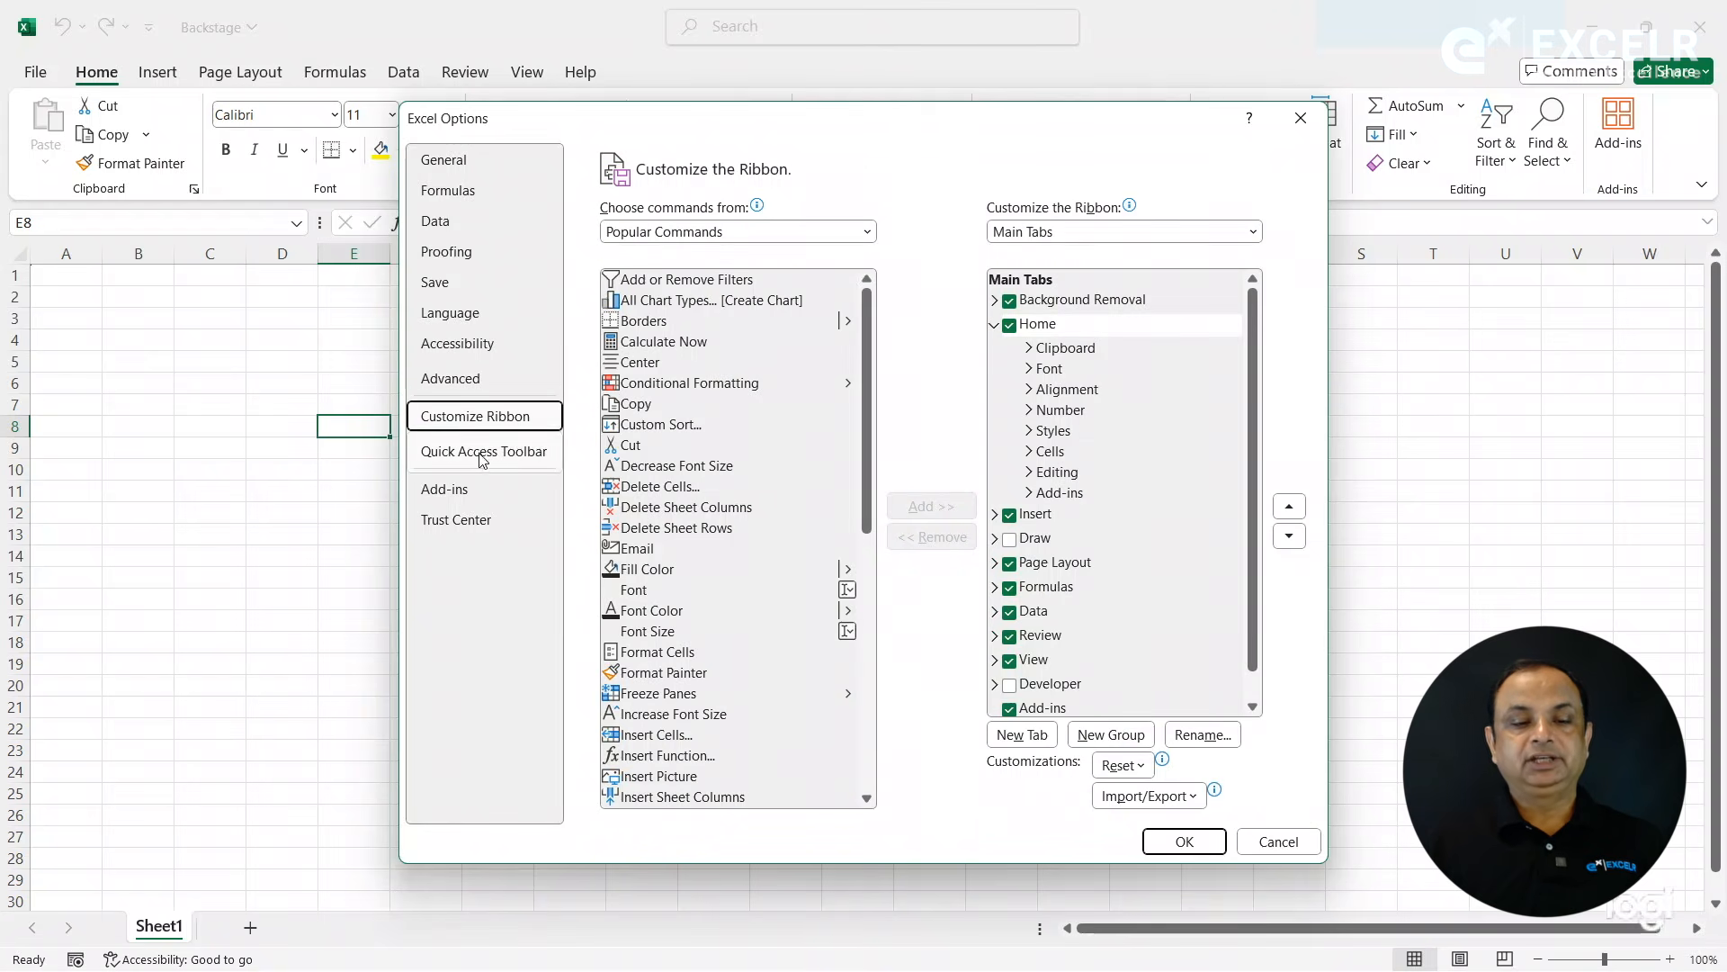
pyautogui.click(625, 738)
pyautogui.click(1179, 843)
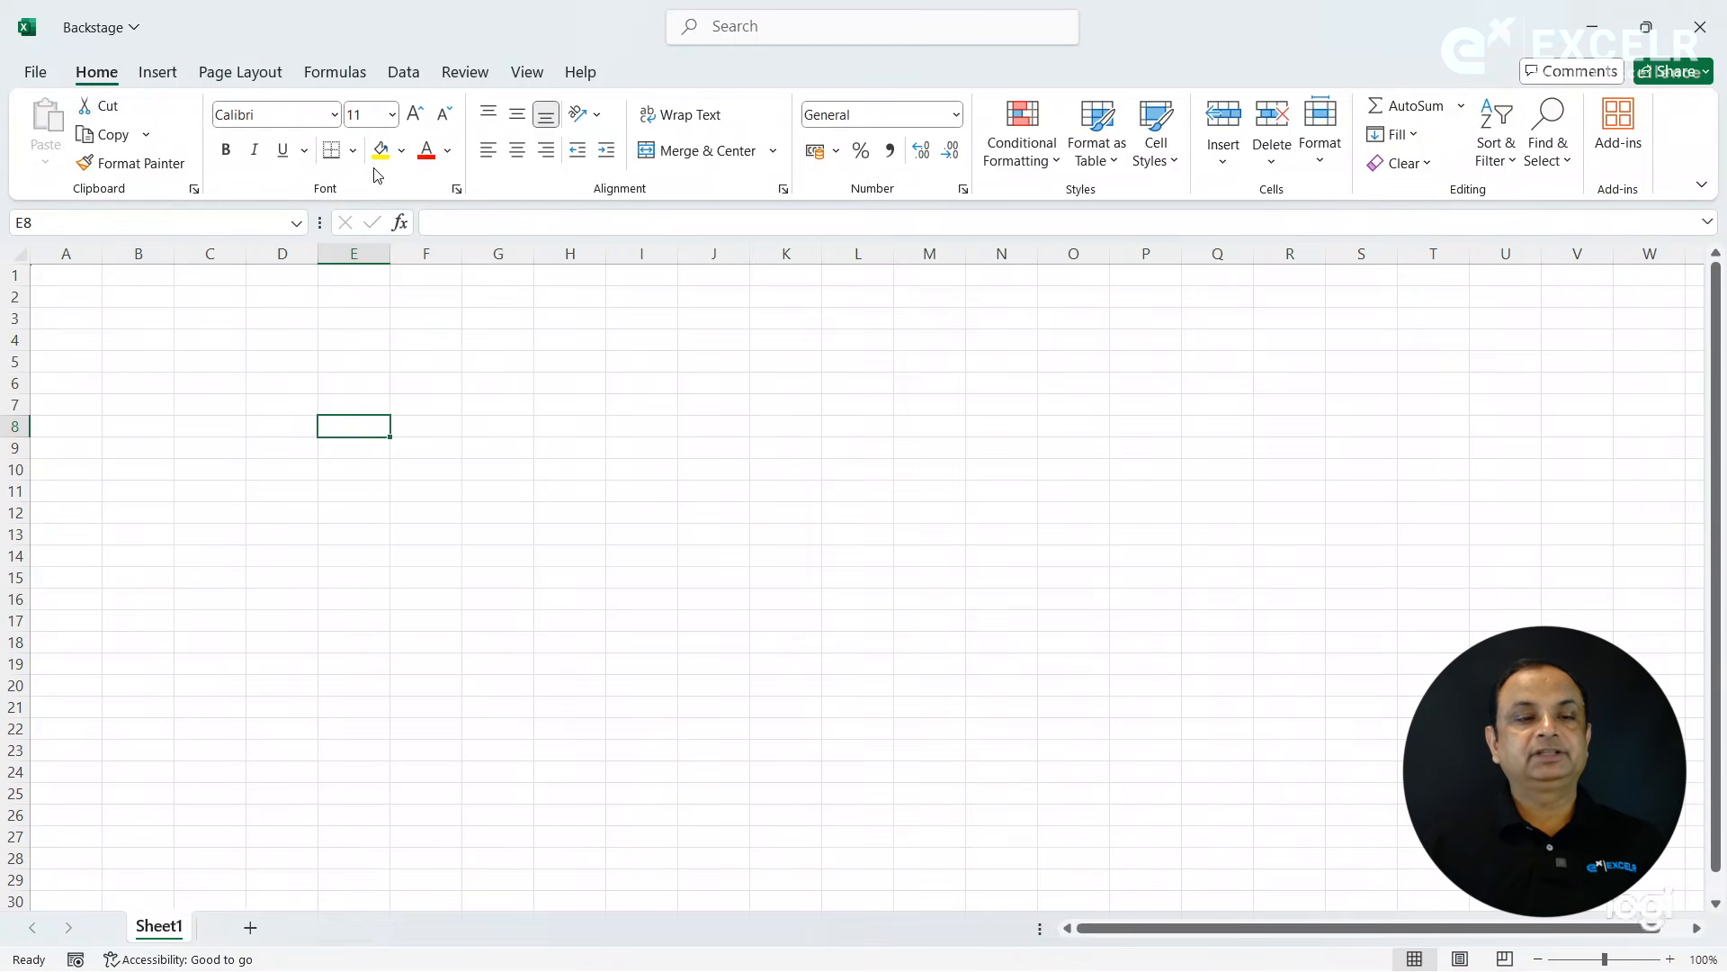
# - Show the Quick Access Toolbar, set its position to Below Ribbon, and apply the options
pyautogui.click(34, 75)
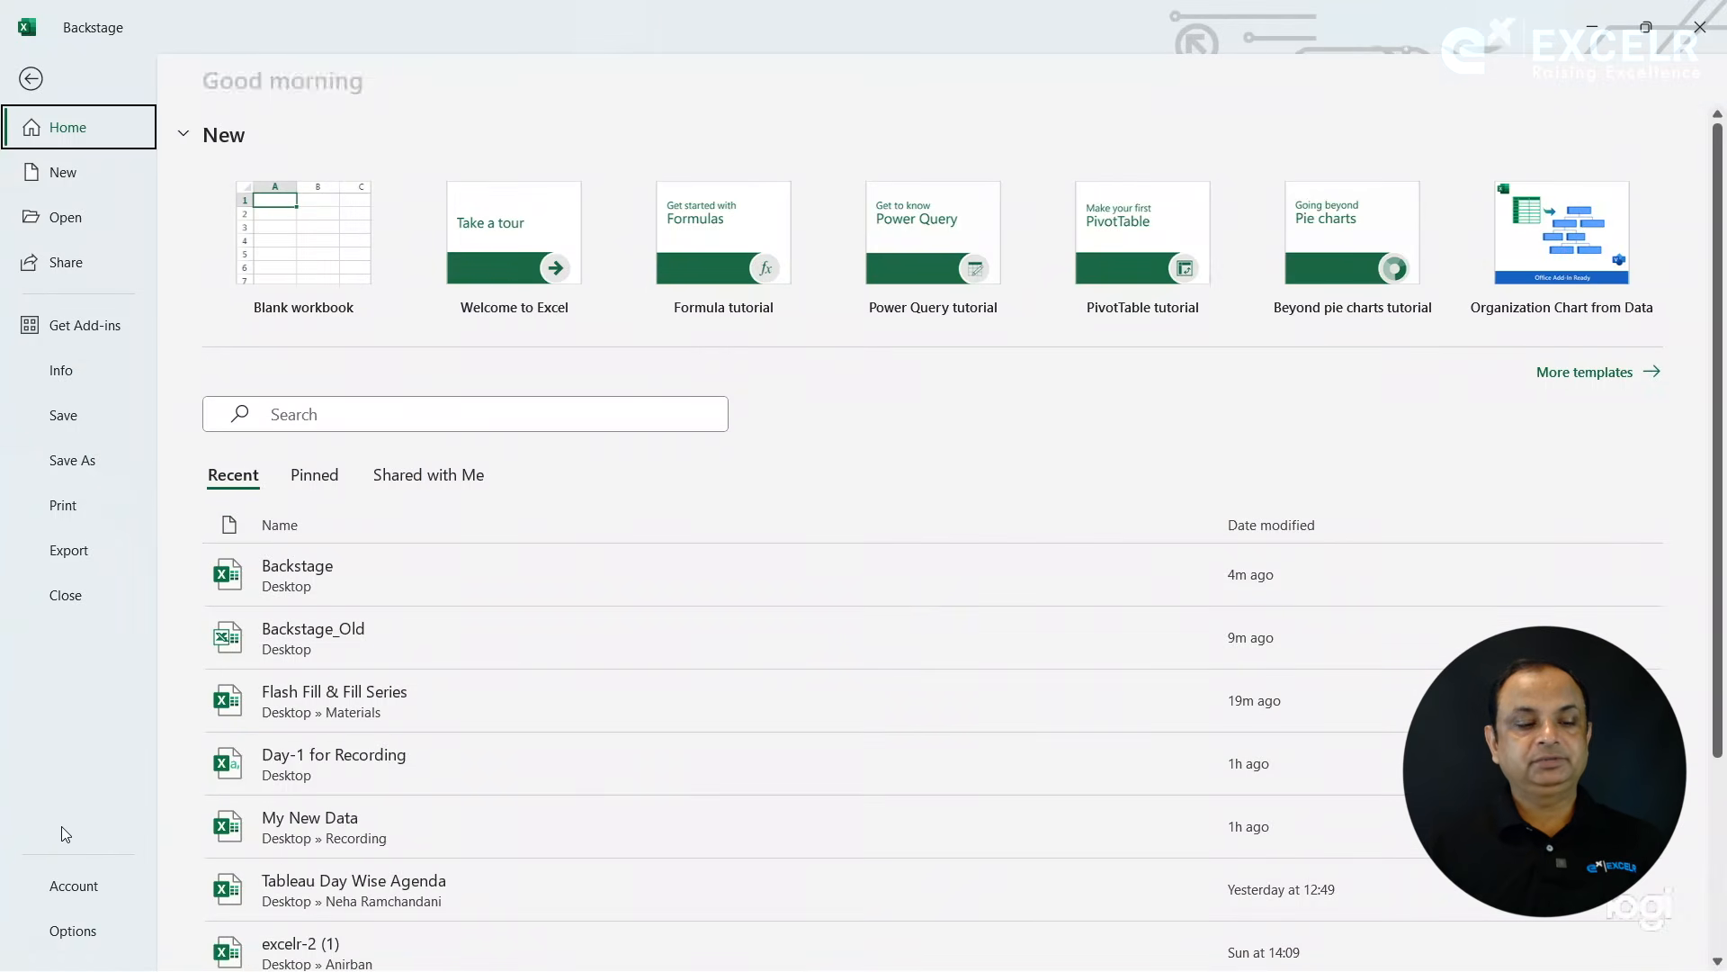
pyautogui.click(72, 936)
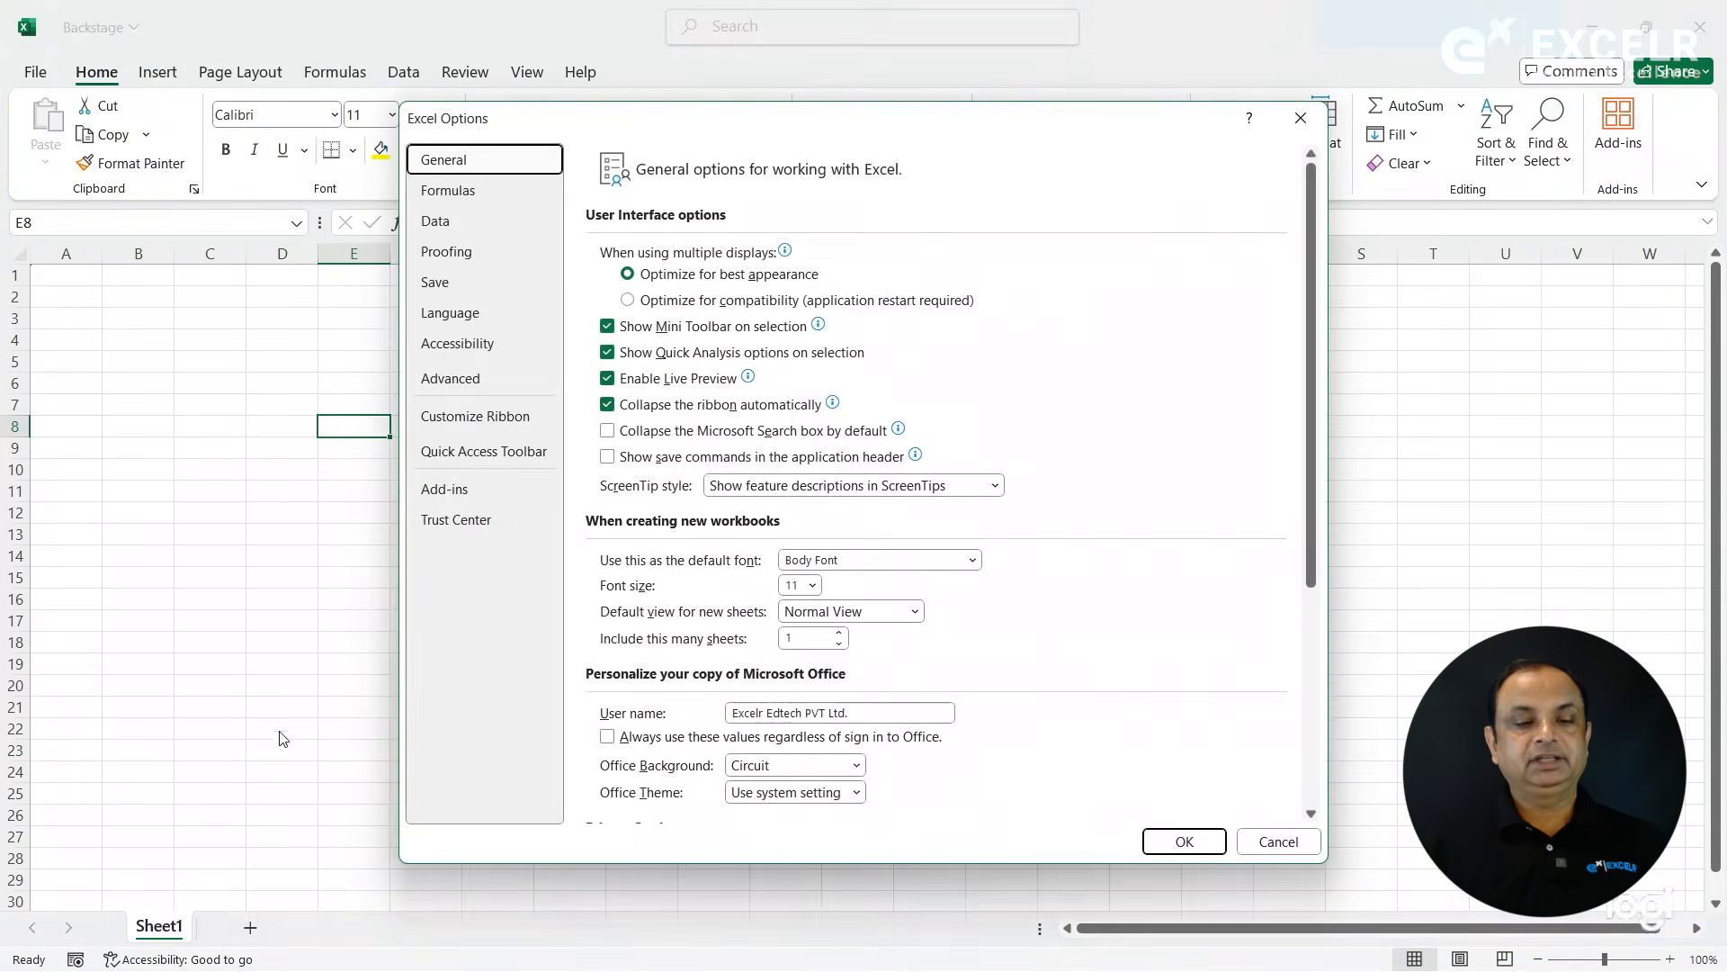
pyautogui.click(469, 457)
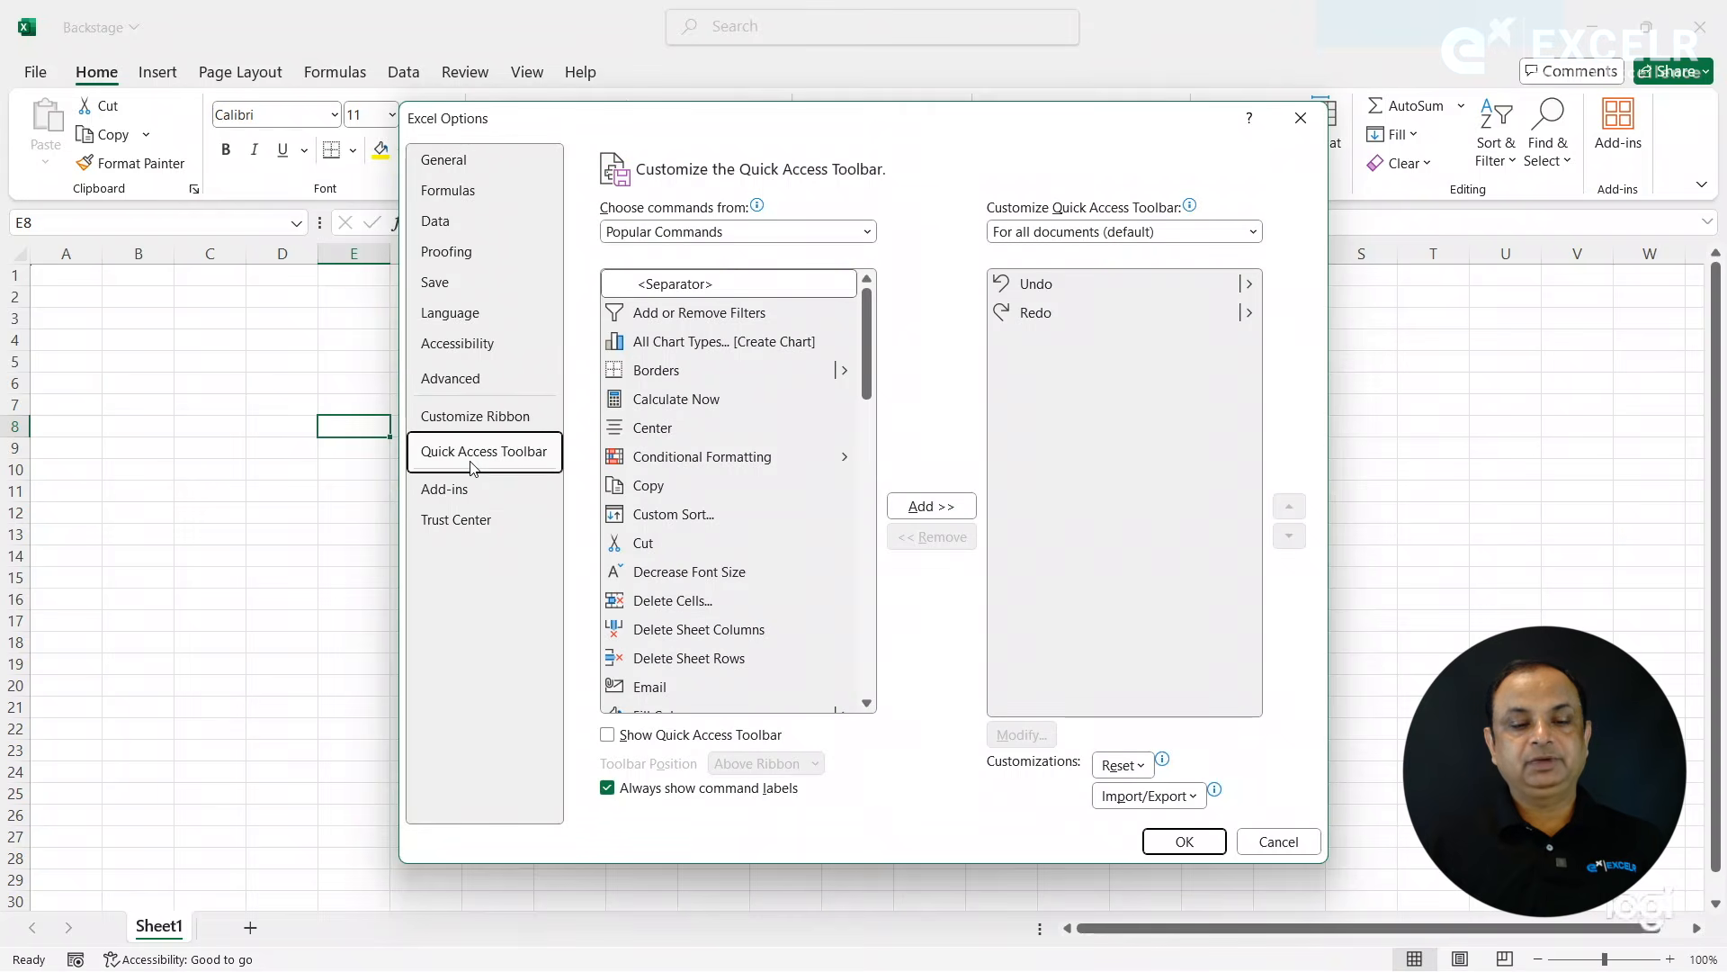
pyautogui.click(612, 737)
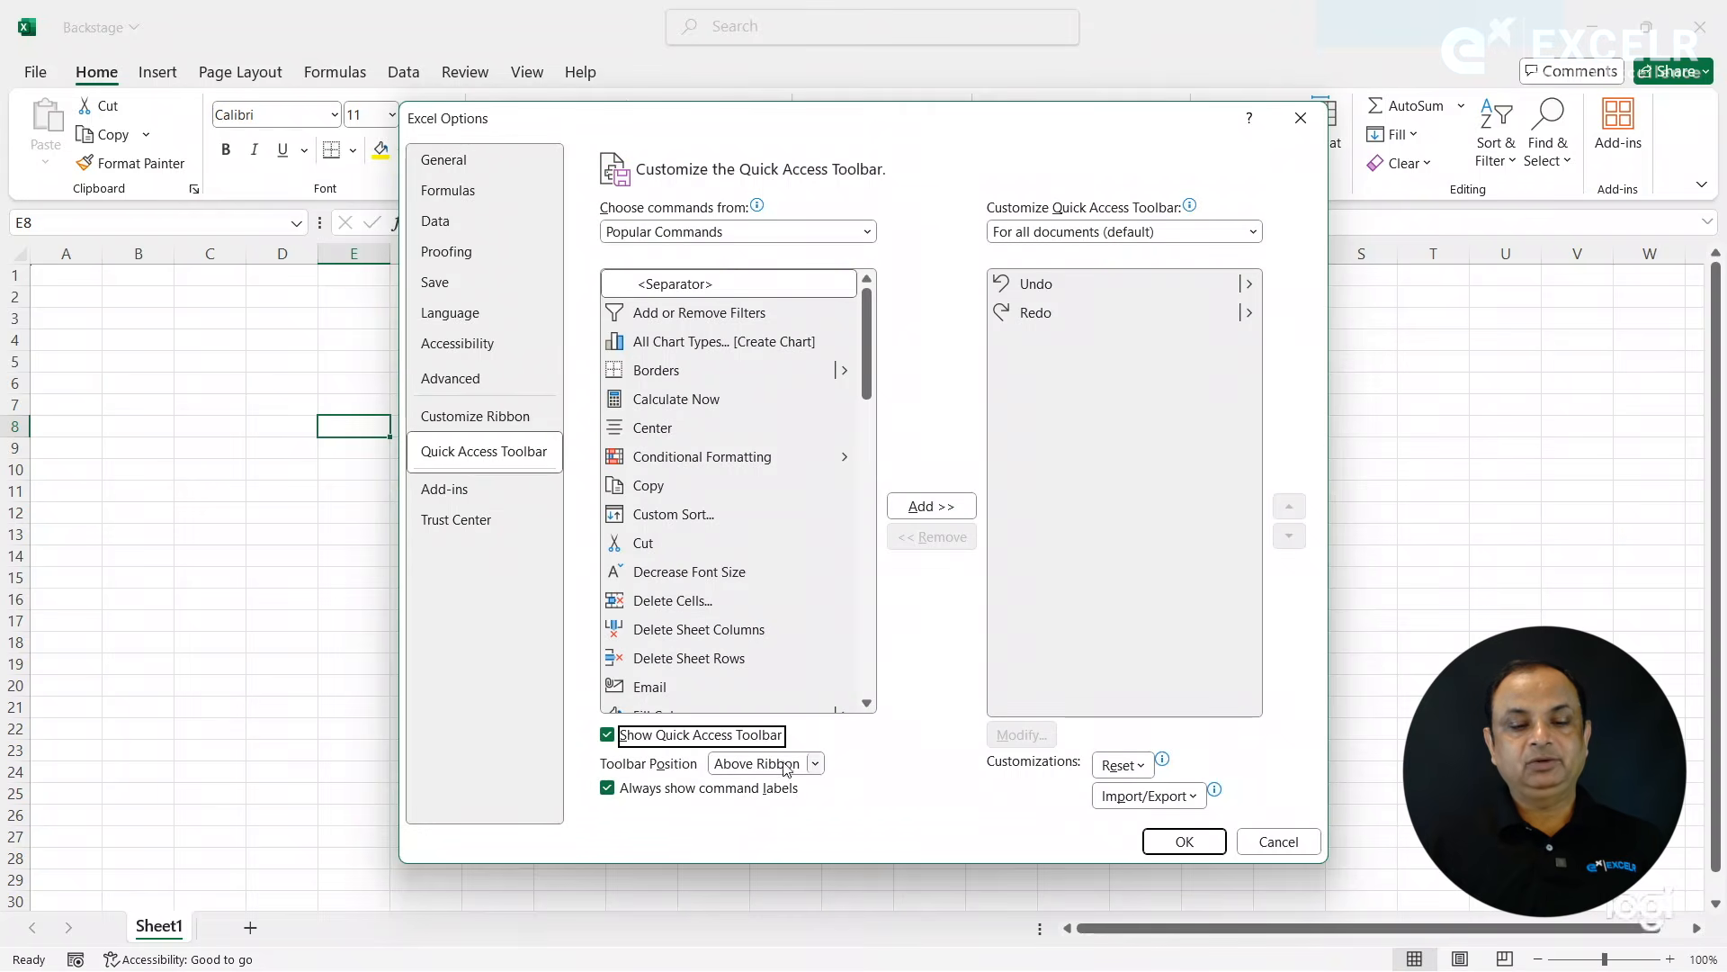
pyautogui.click(813, 765)
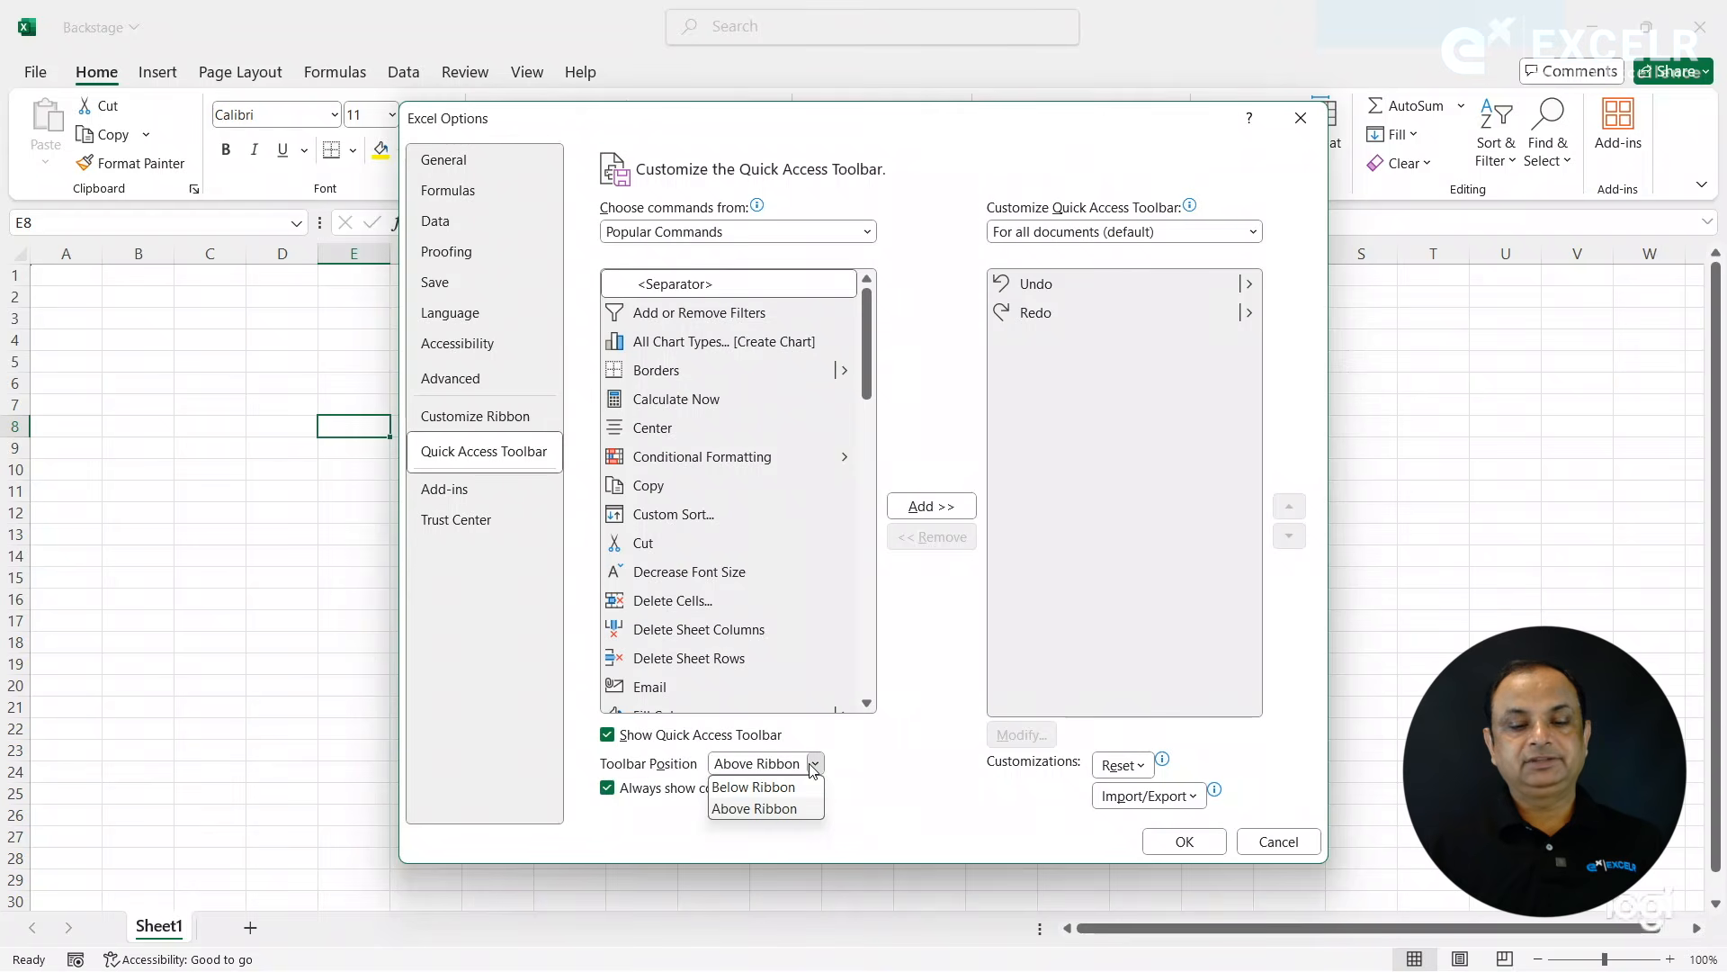
pyautogui.click(754, 787)
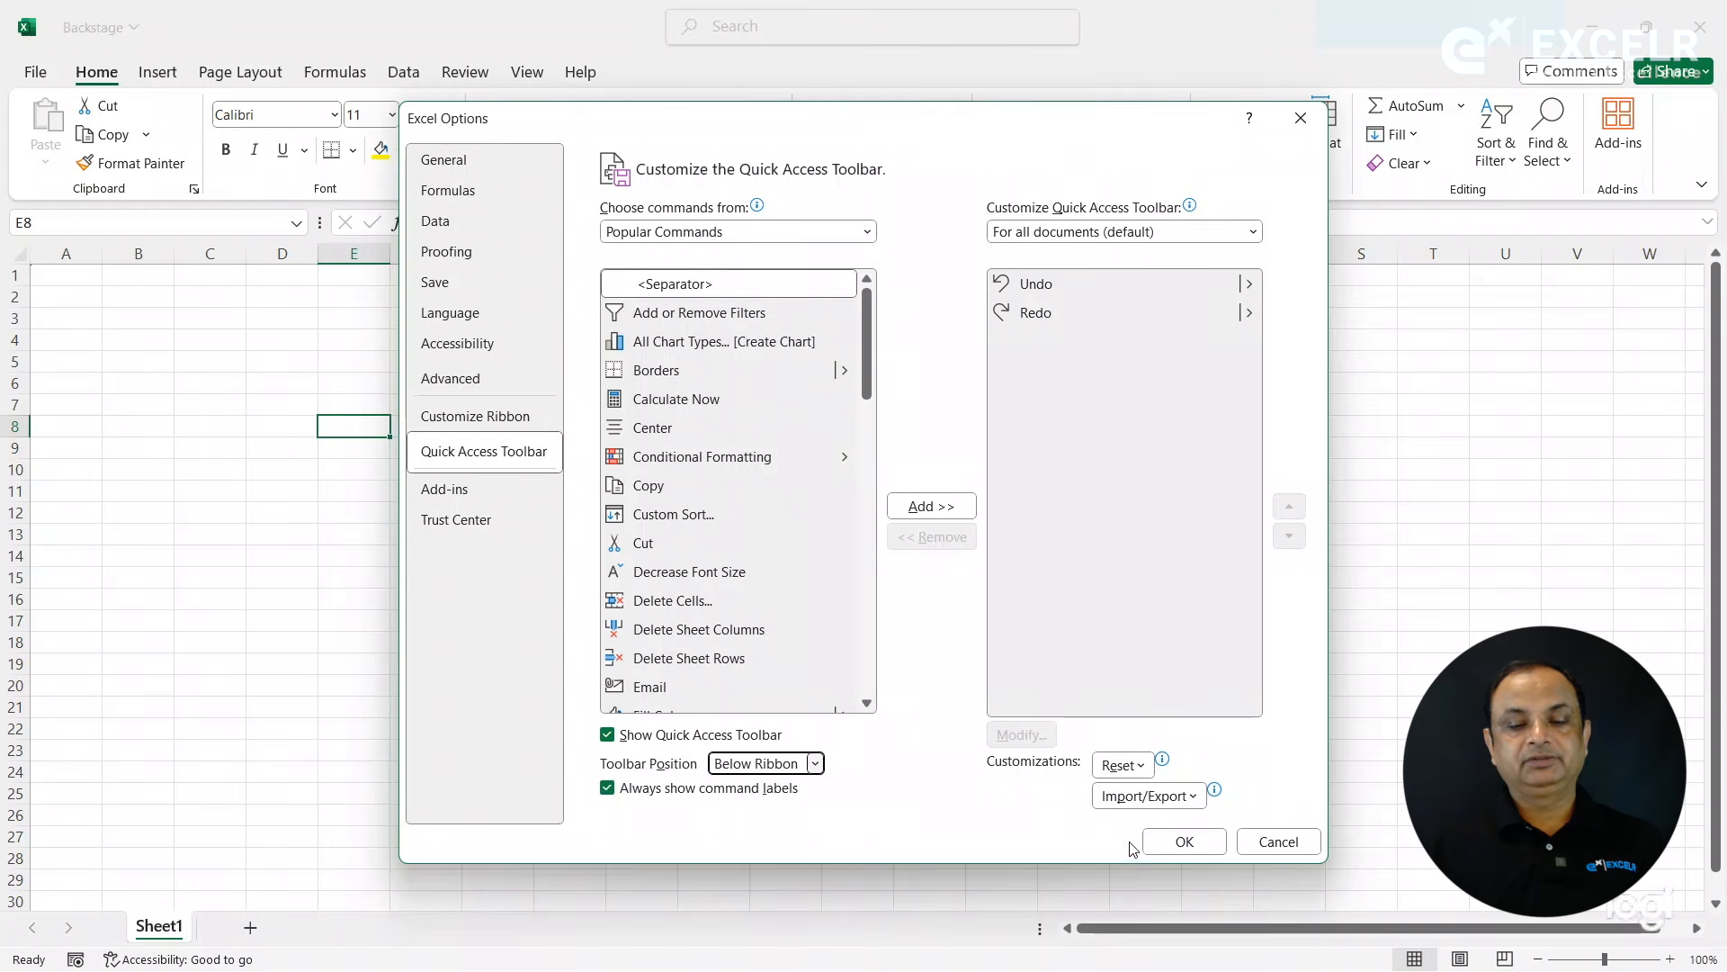
pyautogui.click(1160, 839)
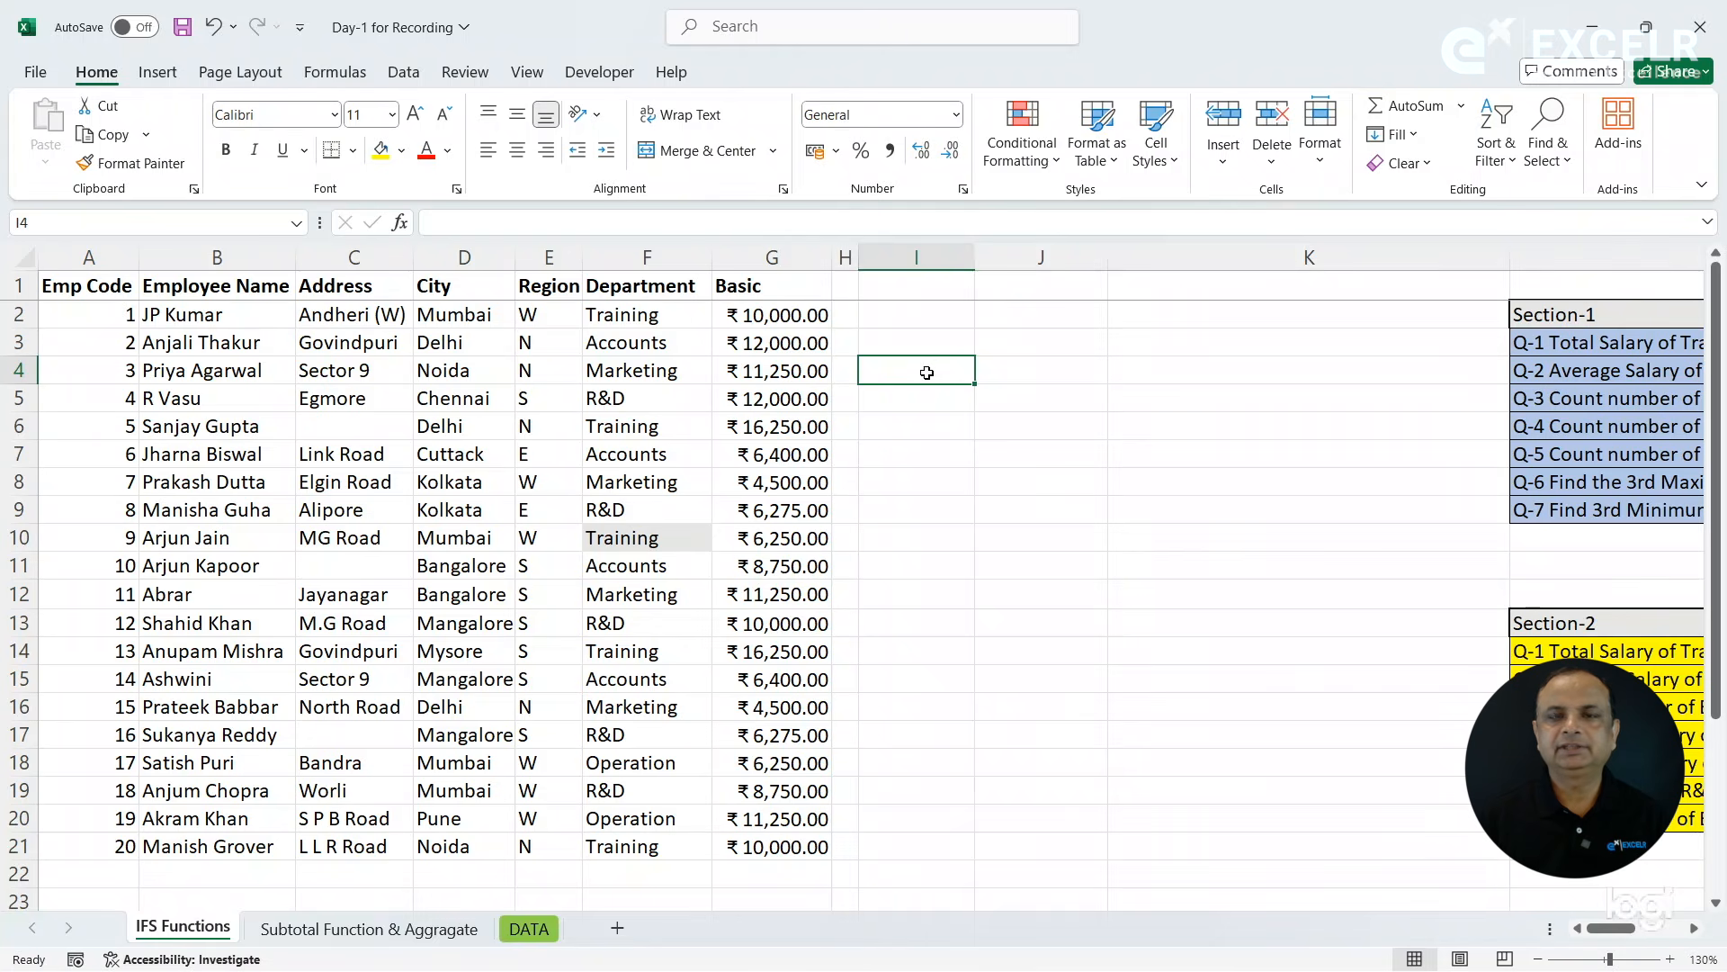
# - Total the Basic salaries in cell J4 of the IFS Functions sheet with =SUM(G2:G21)
pyautogui.moveTo(804, 327); pyautogui.dragTo(779, 848)
pyautogui.click(949, 396)
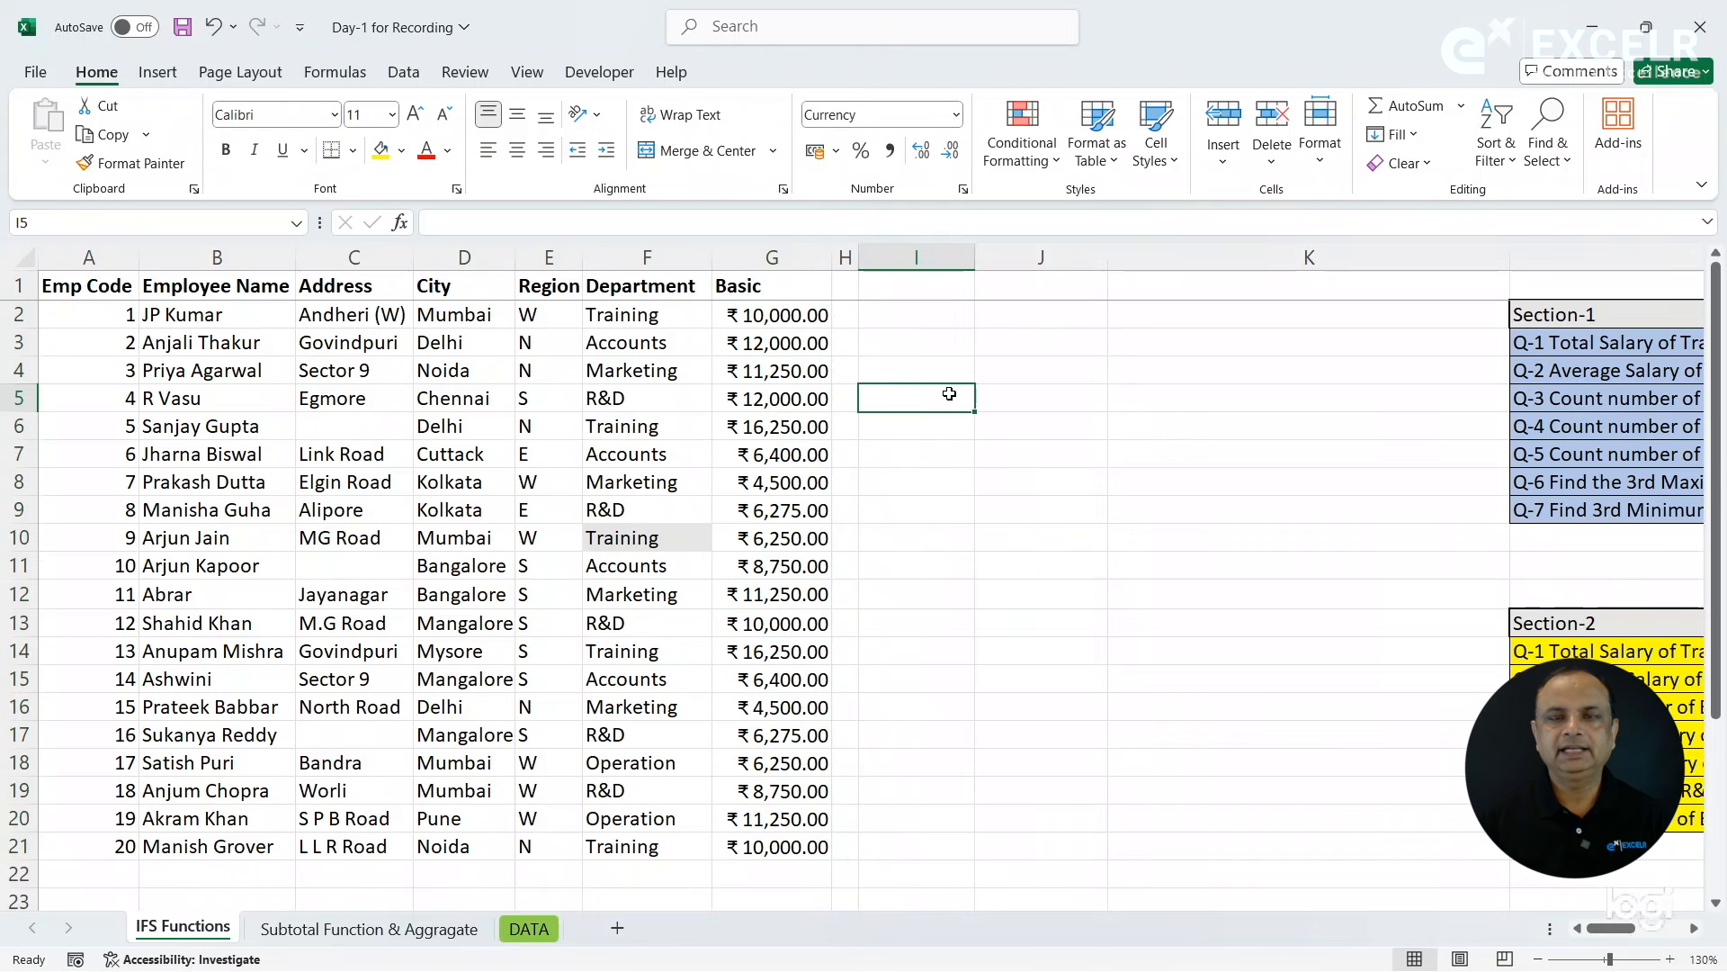
pyautogui.click(1025, 364)
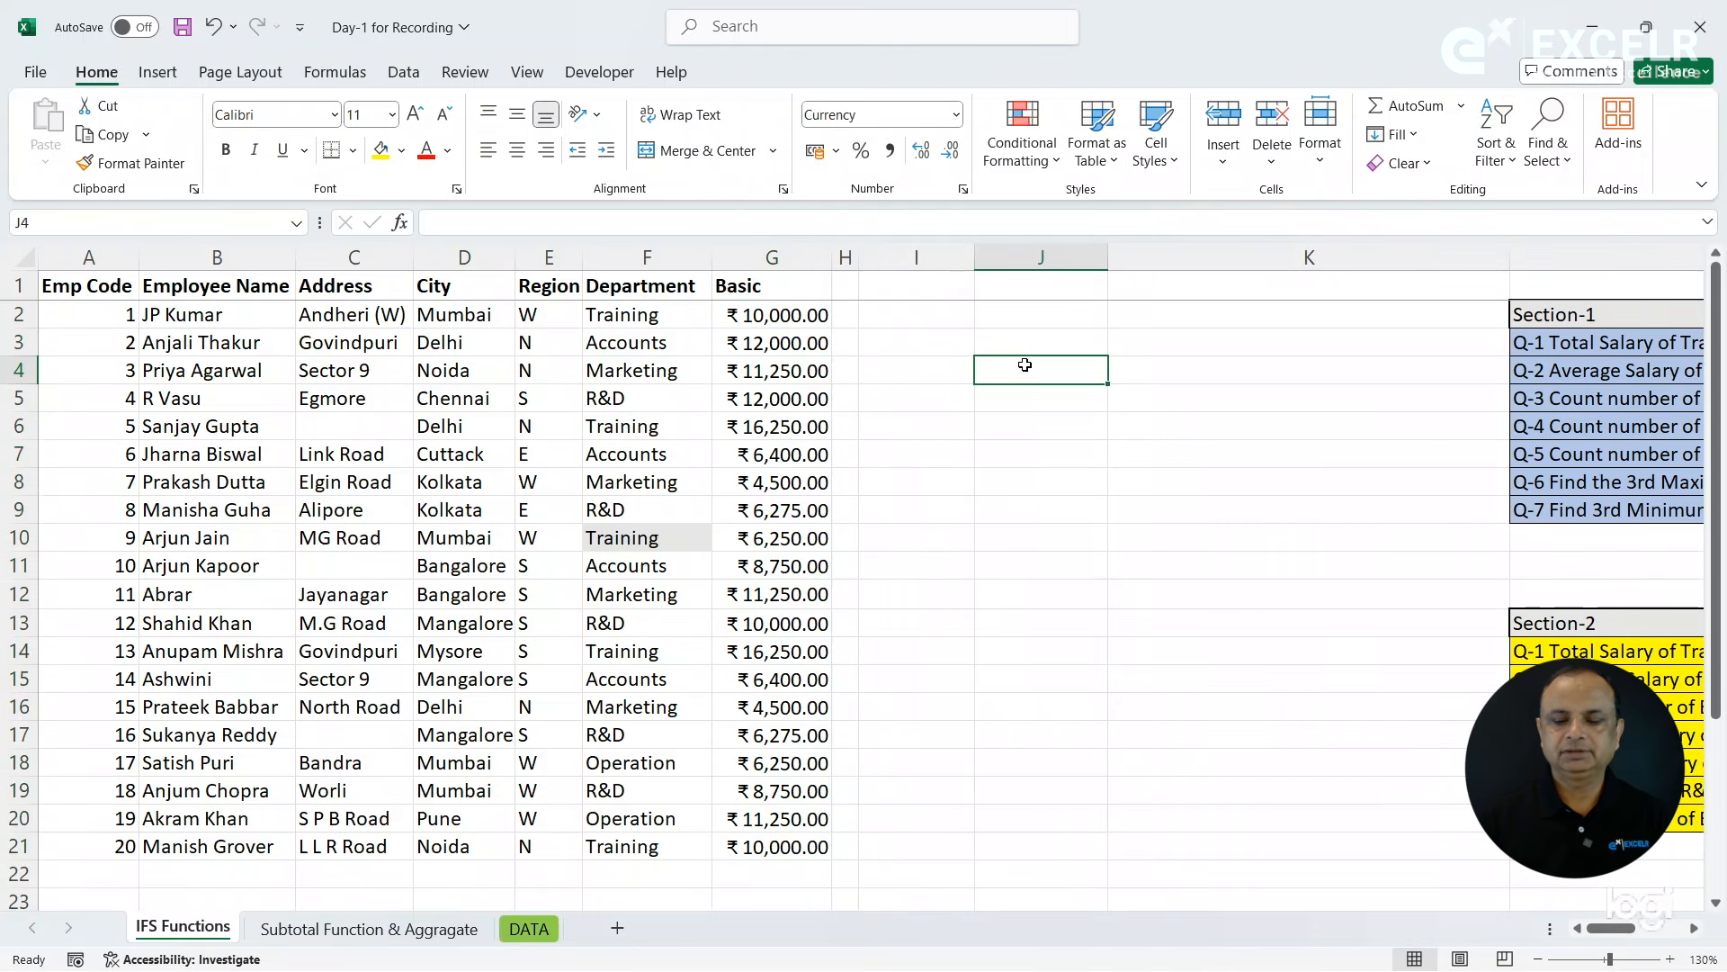
pyautogui.write('=')
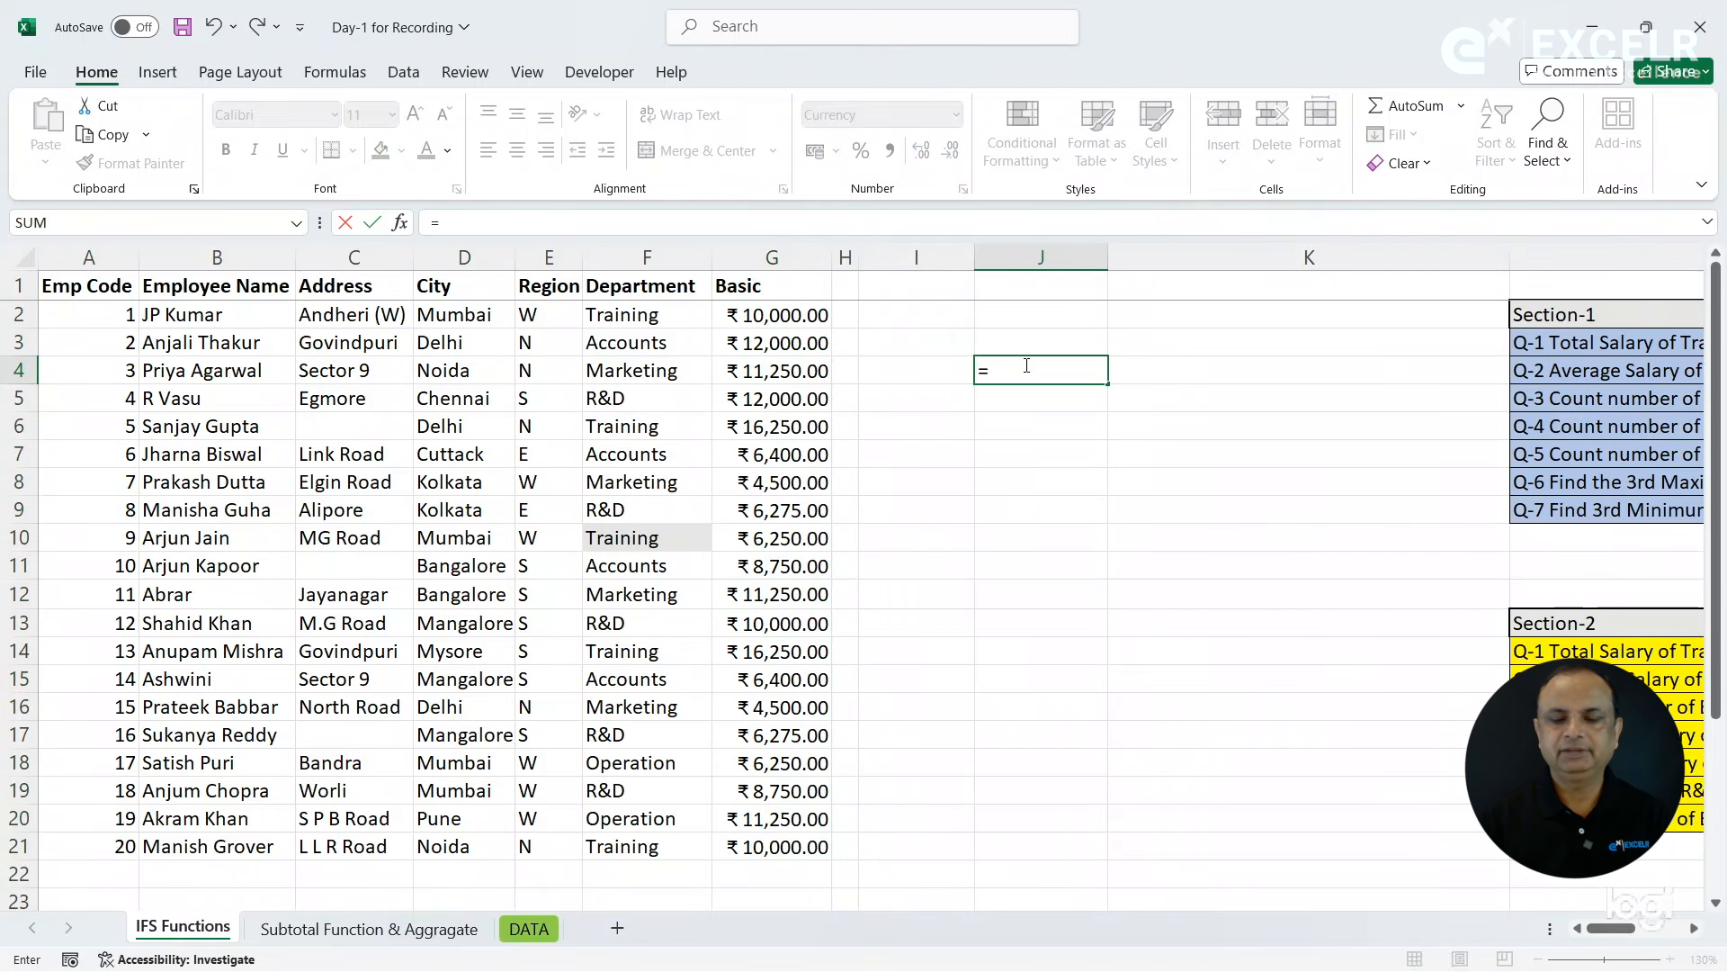
pyautogui.write('su')
pyautogui.write('m')
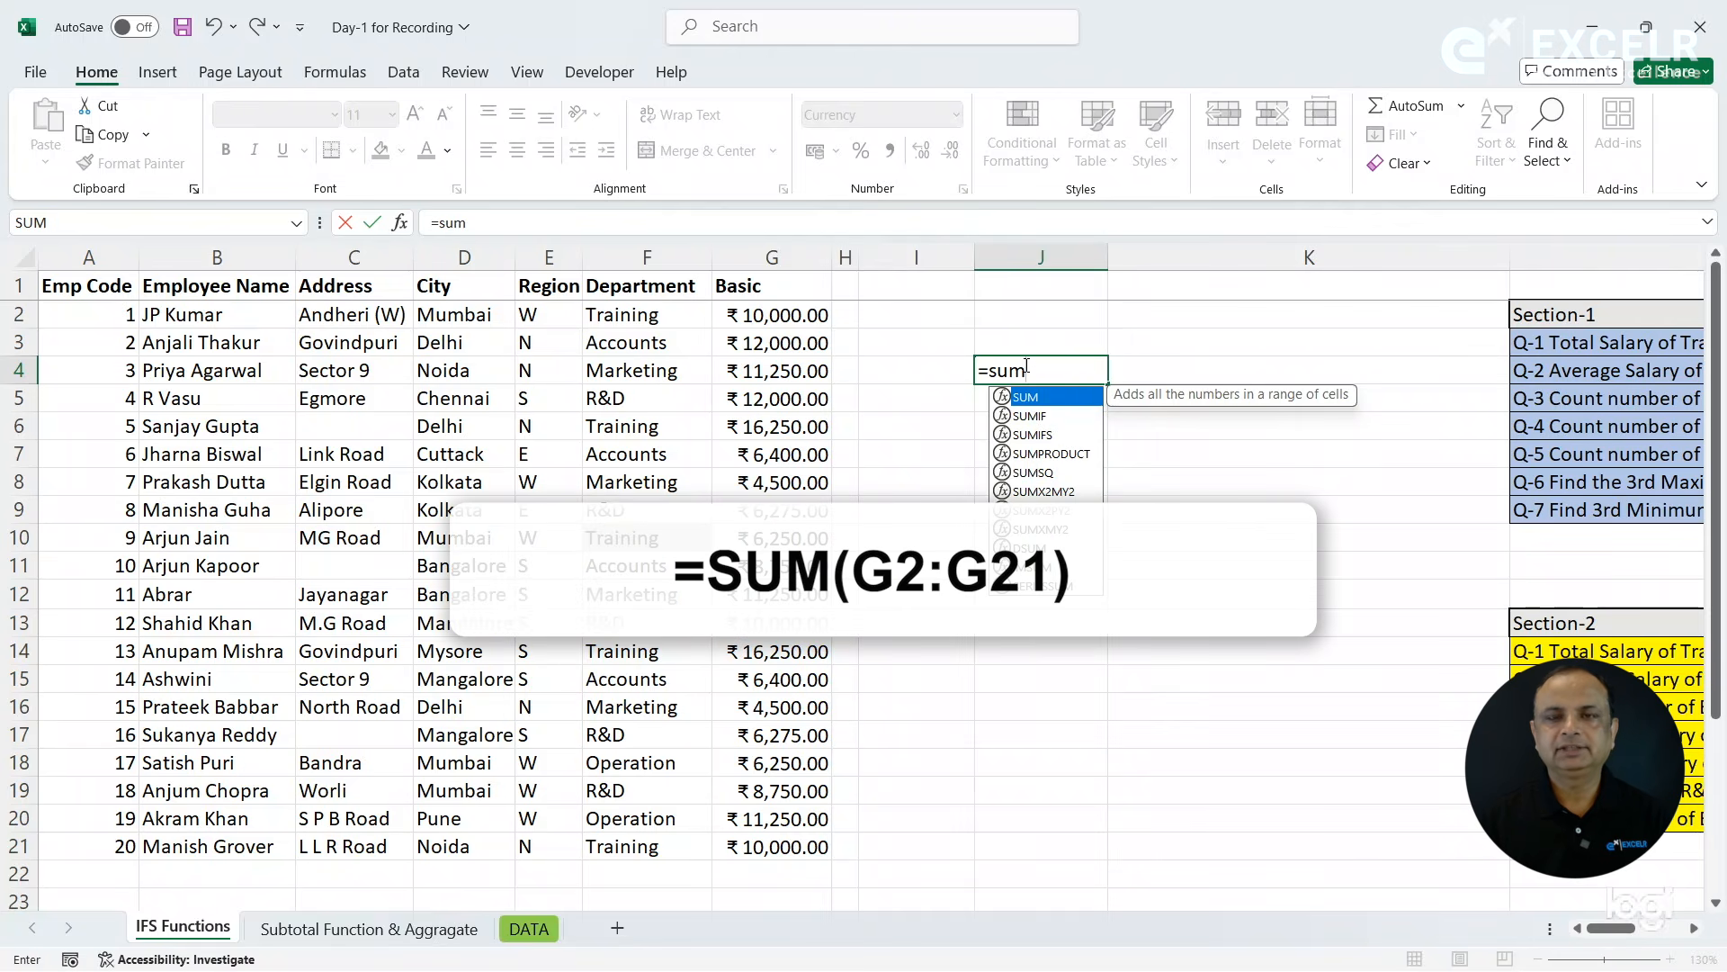
pyautogui.press('Tab')
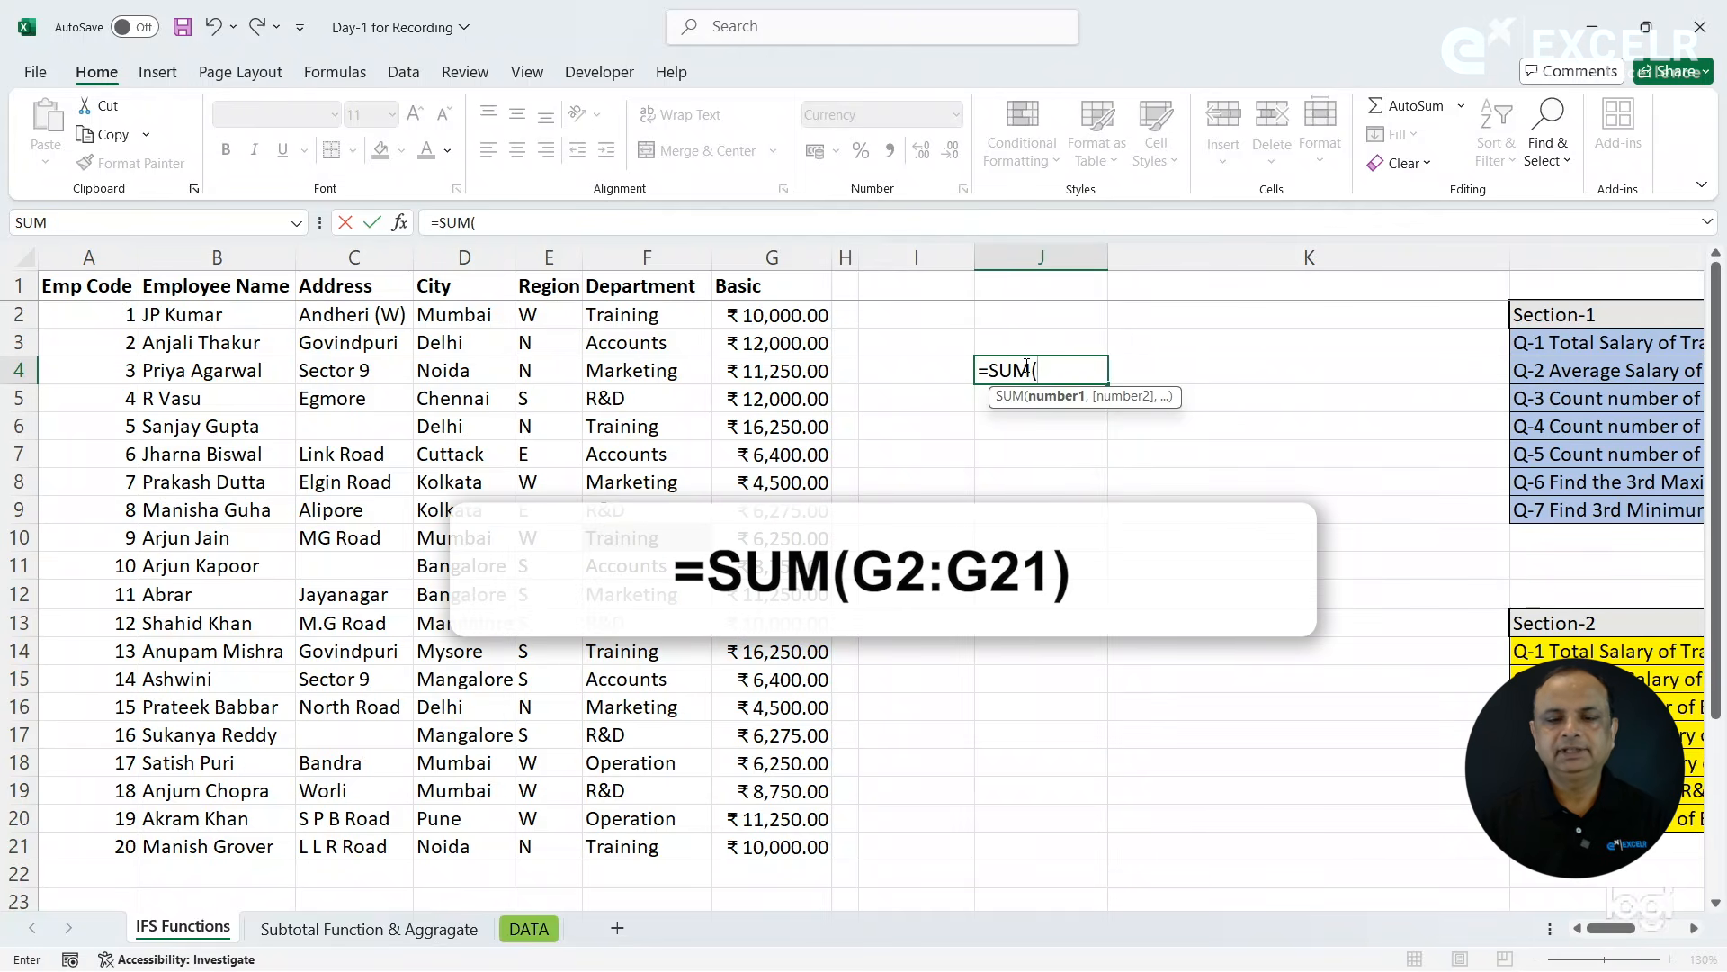
pyautogui.click(791, 318)
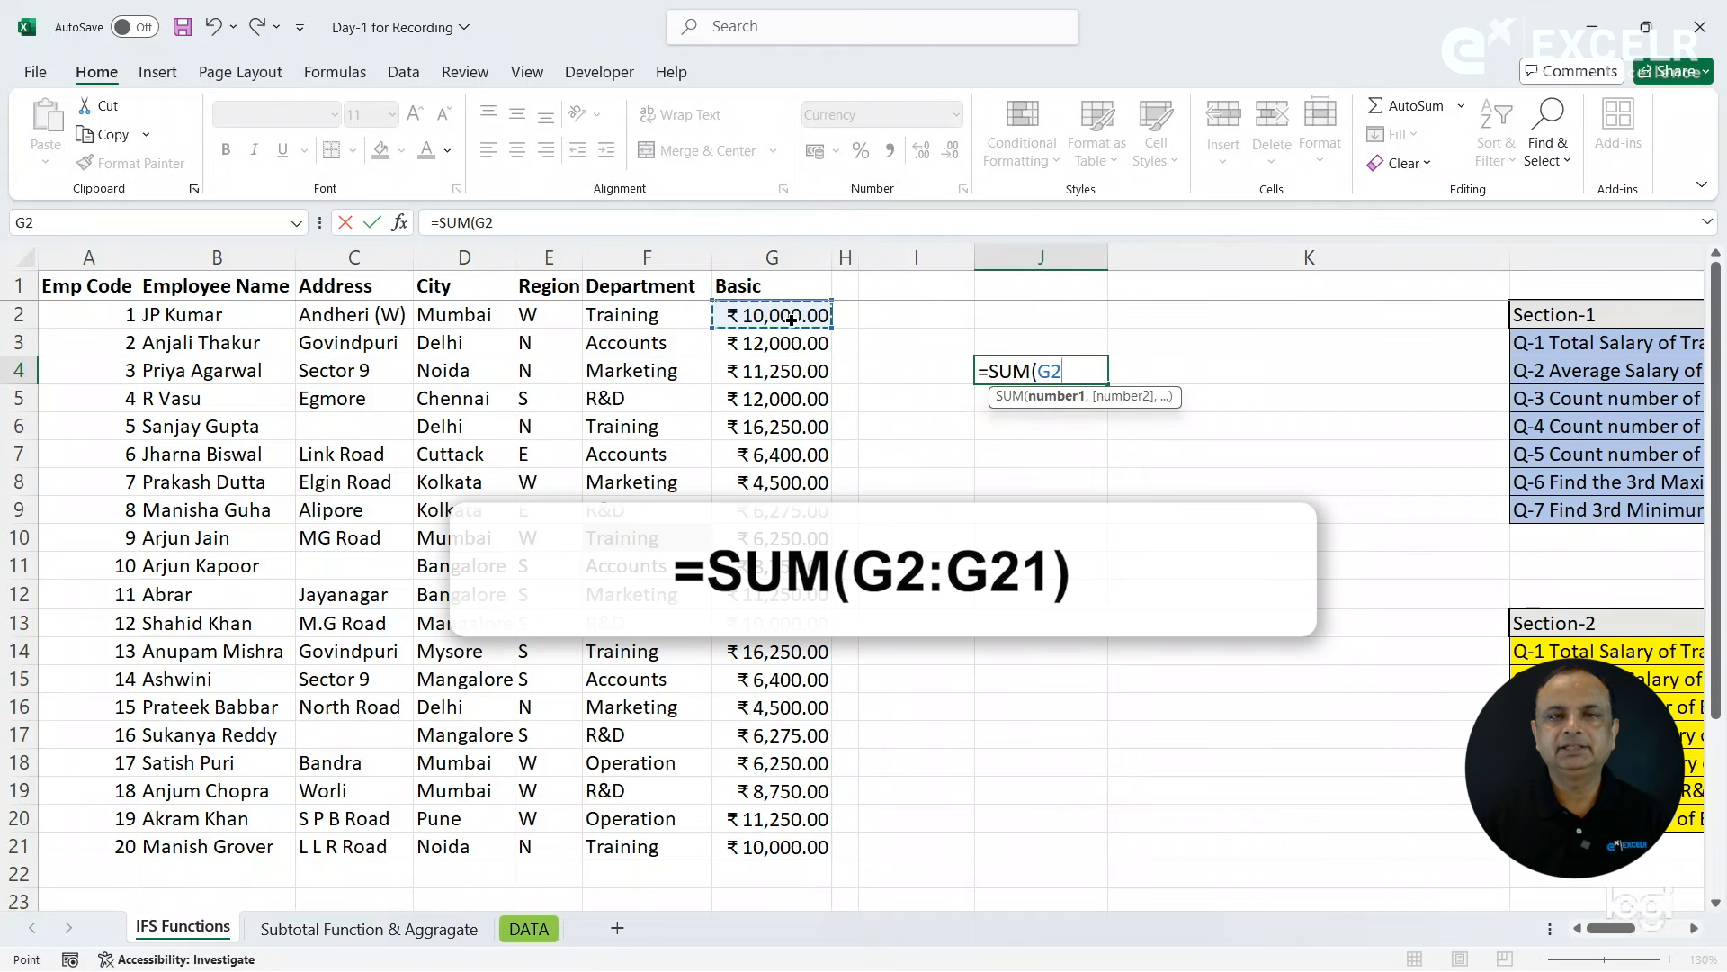
pyautogui.moveTo(790, 319); pyautogui.dragTo(790, 850)
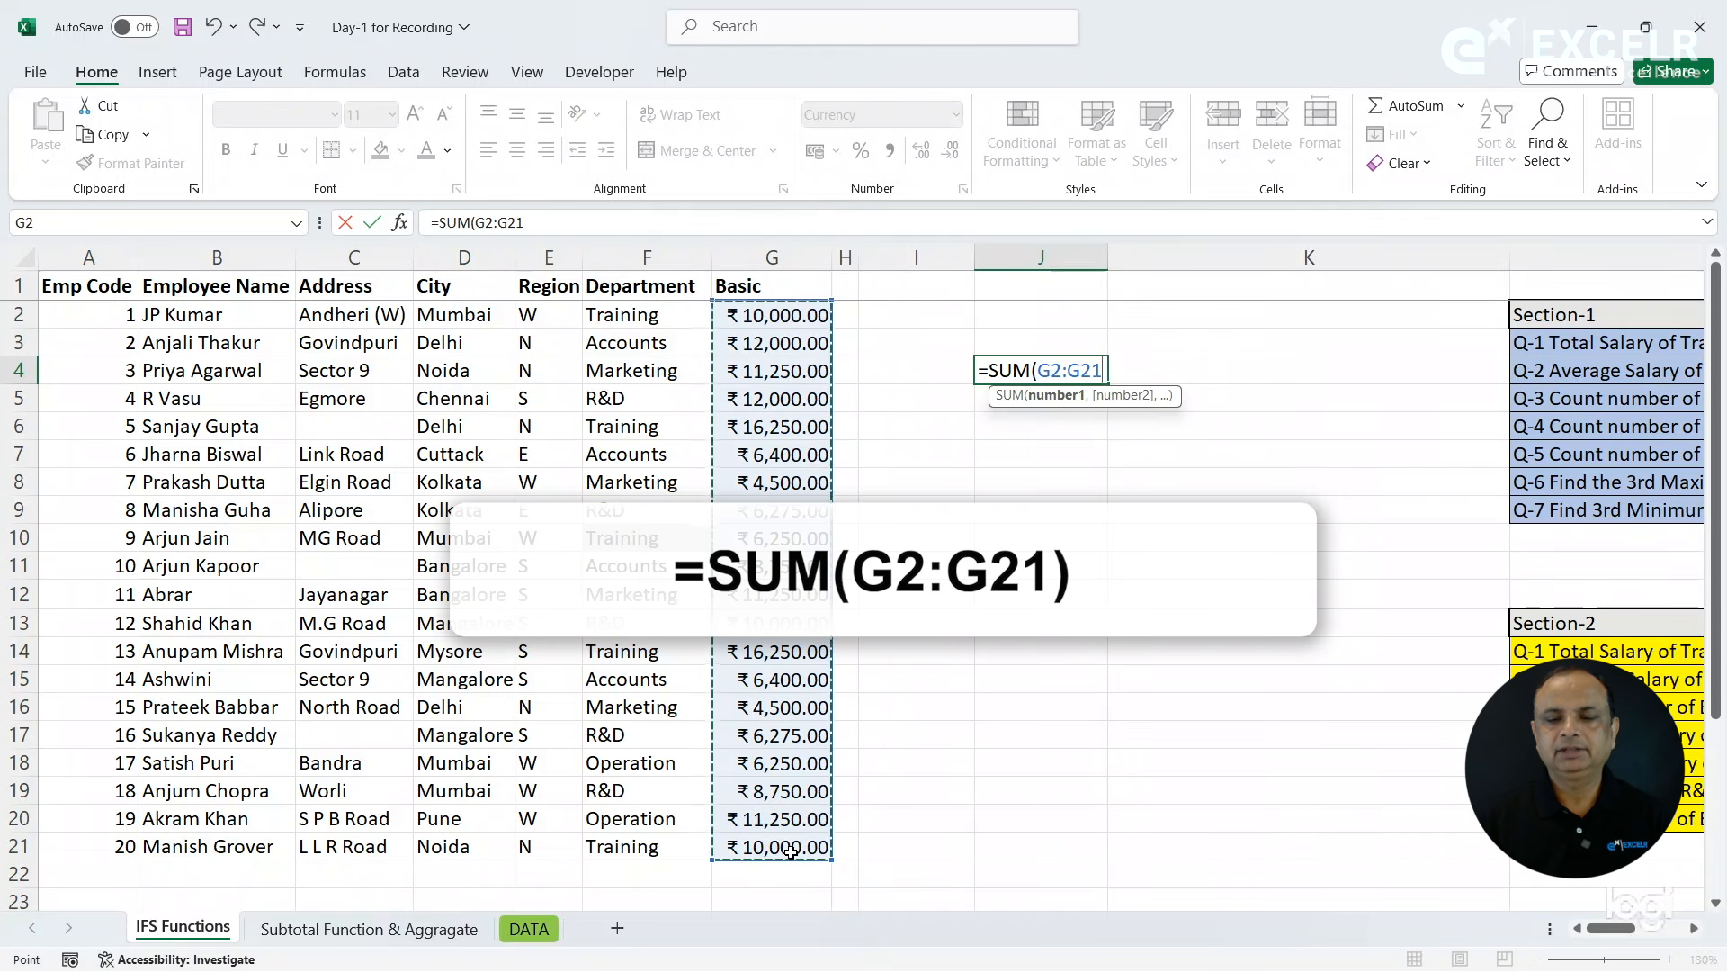
pyautogui.press('Return')
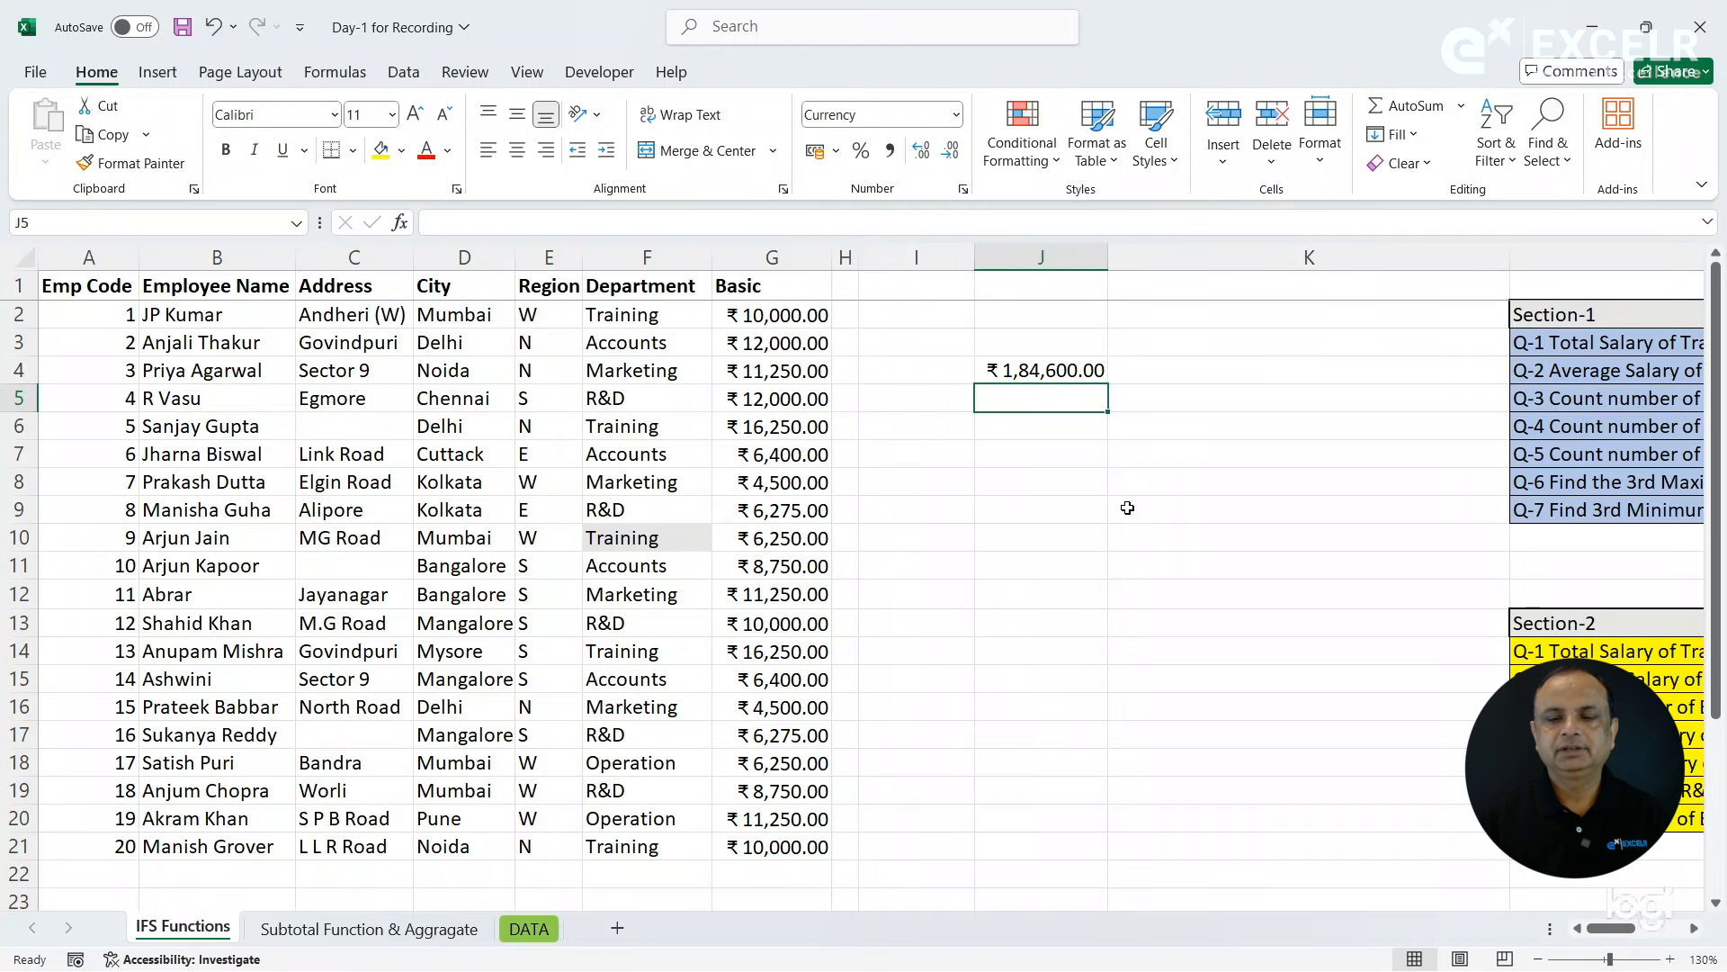
# - Show the formula behind J4 as text in cell K4 with =FORMULATEXT(J4)
pyautogui.click(1152, 374)
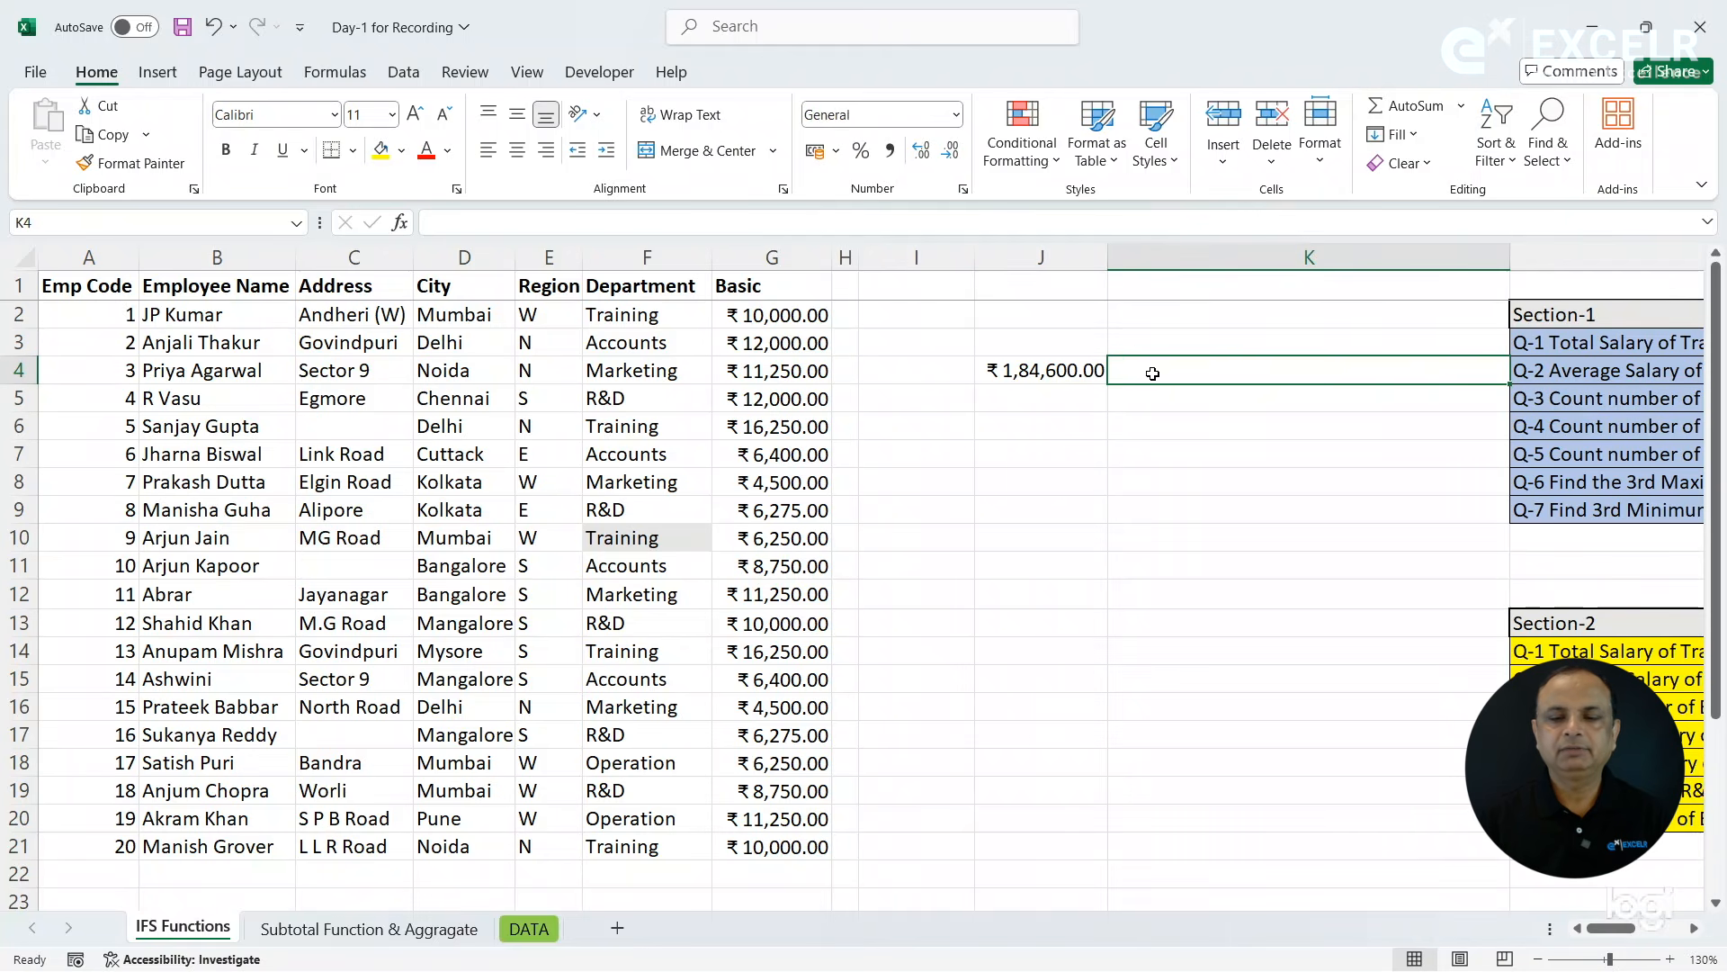
pyautogui.click(1087, 372)
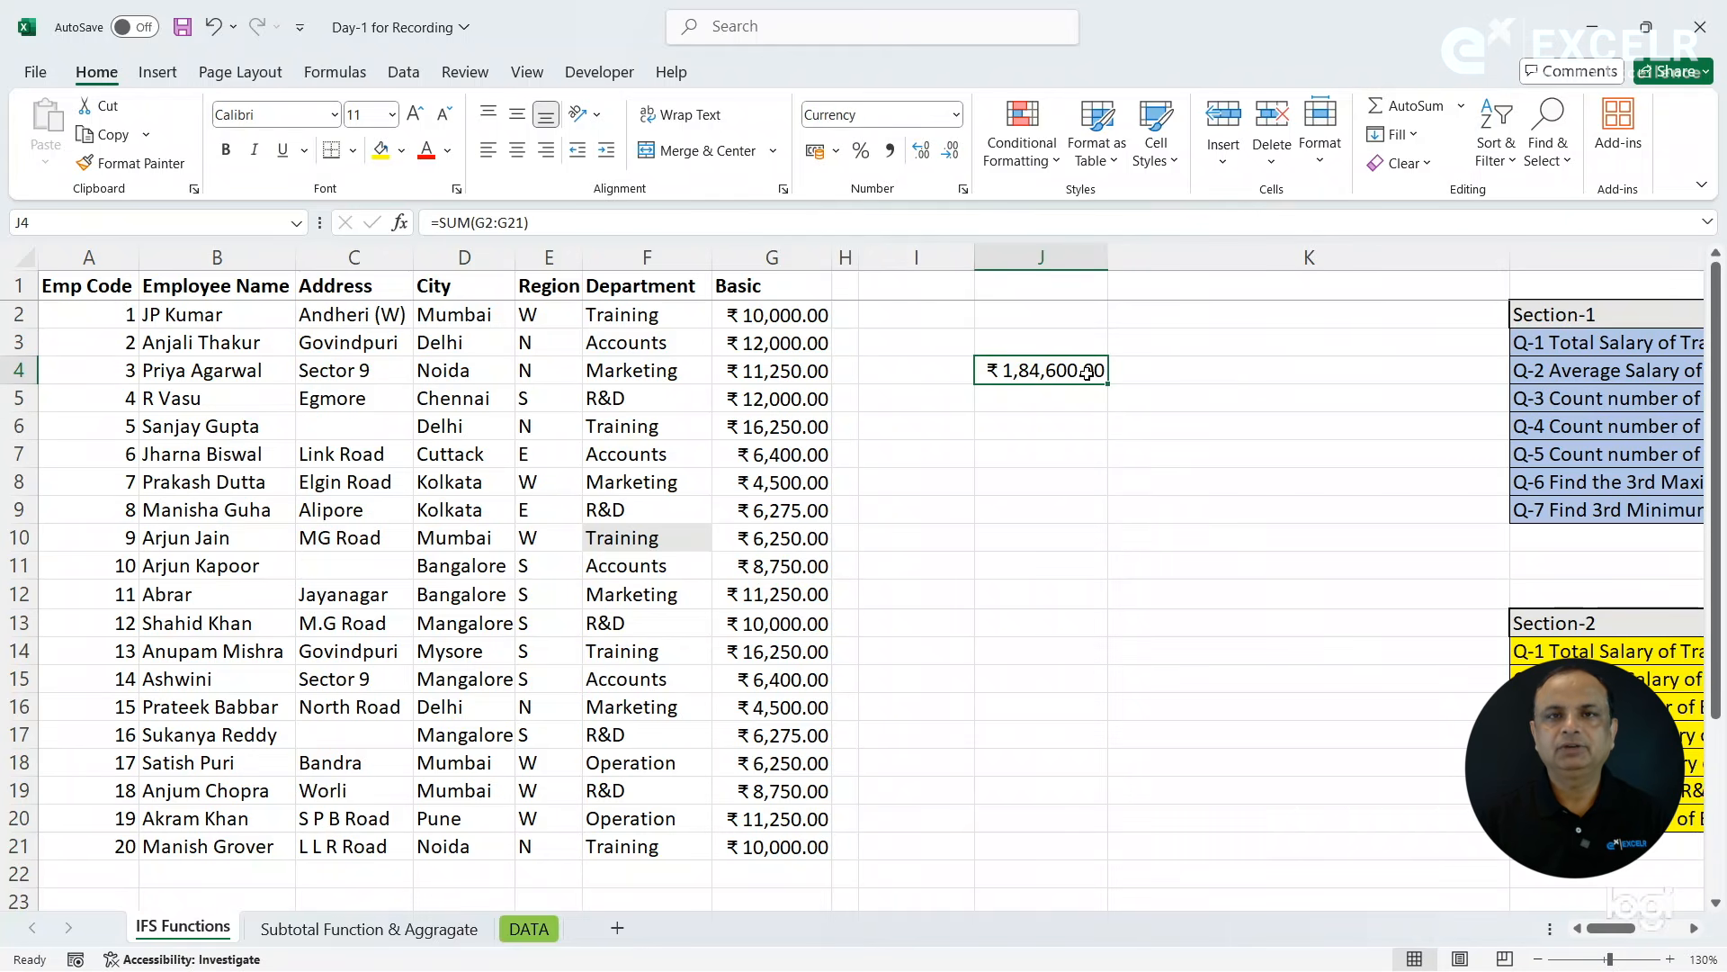
pyautogui.click(1158, 374)
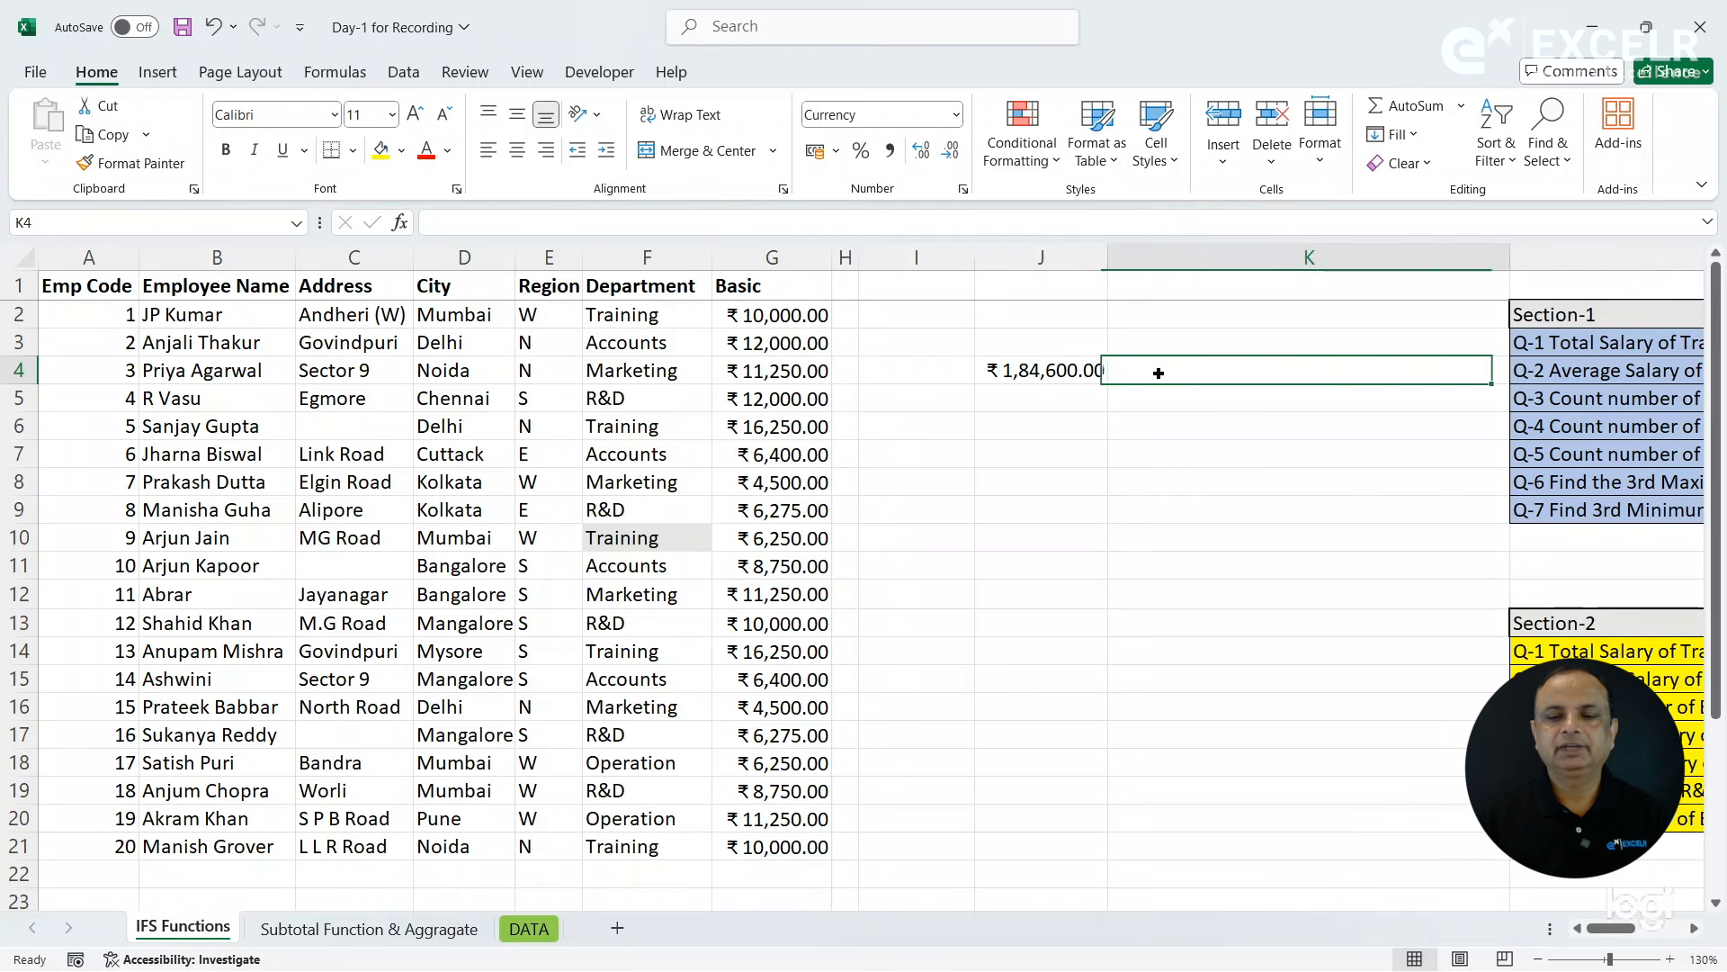
pyautogui.write('=')
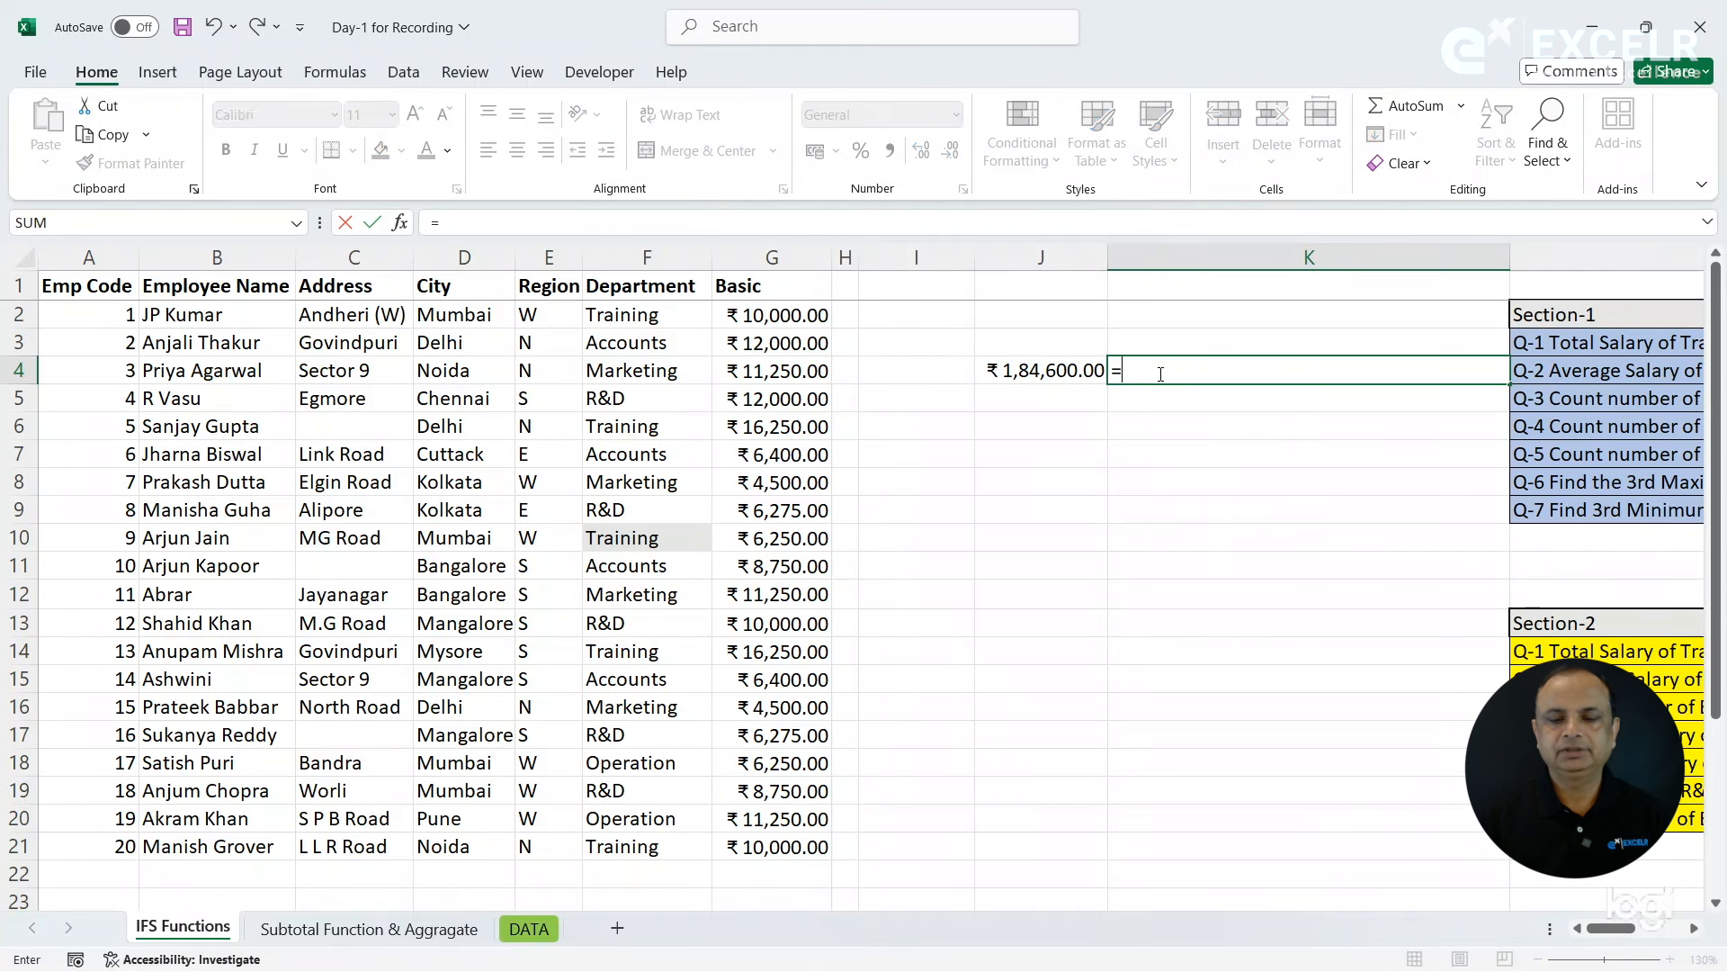
pyautogui.write('form')
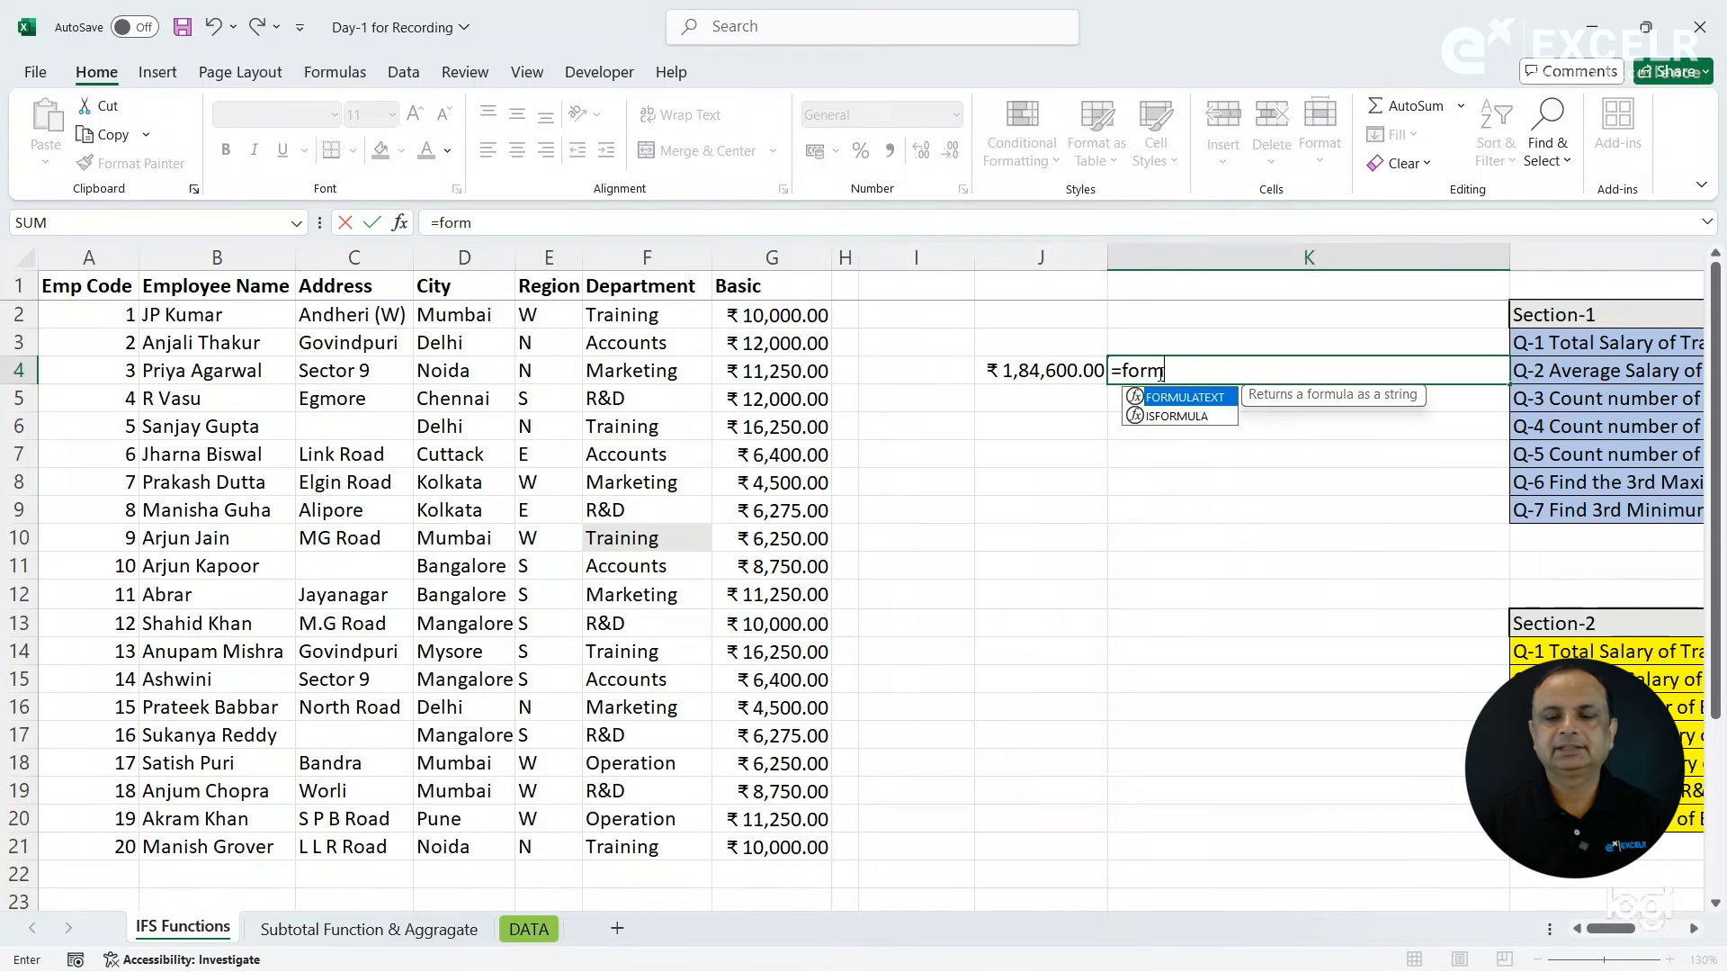
pyautogui.press('Tab')
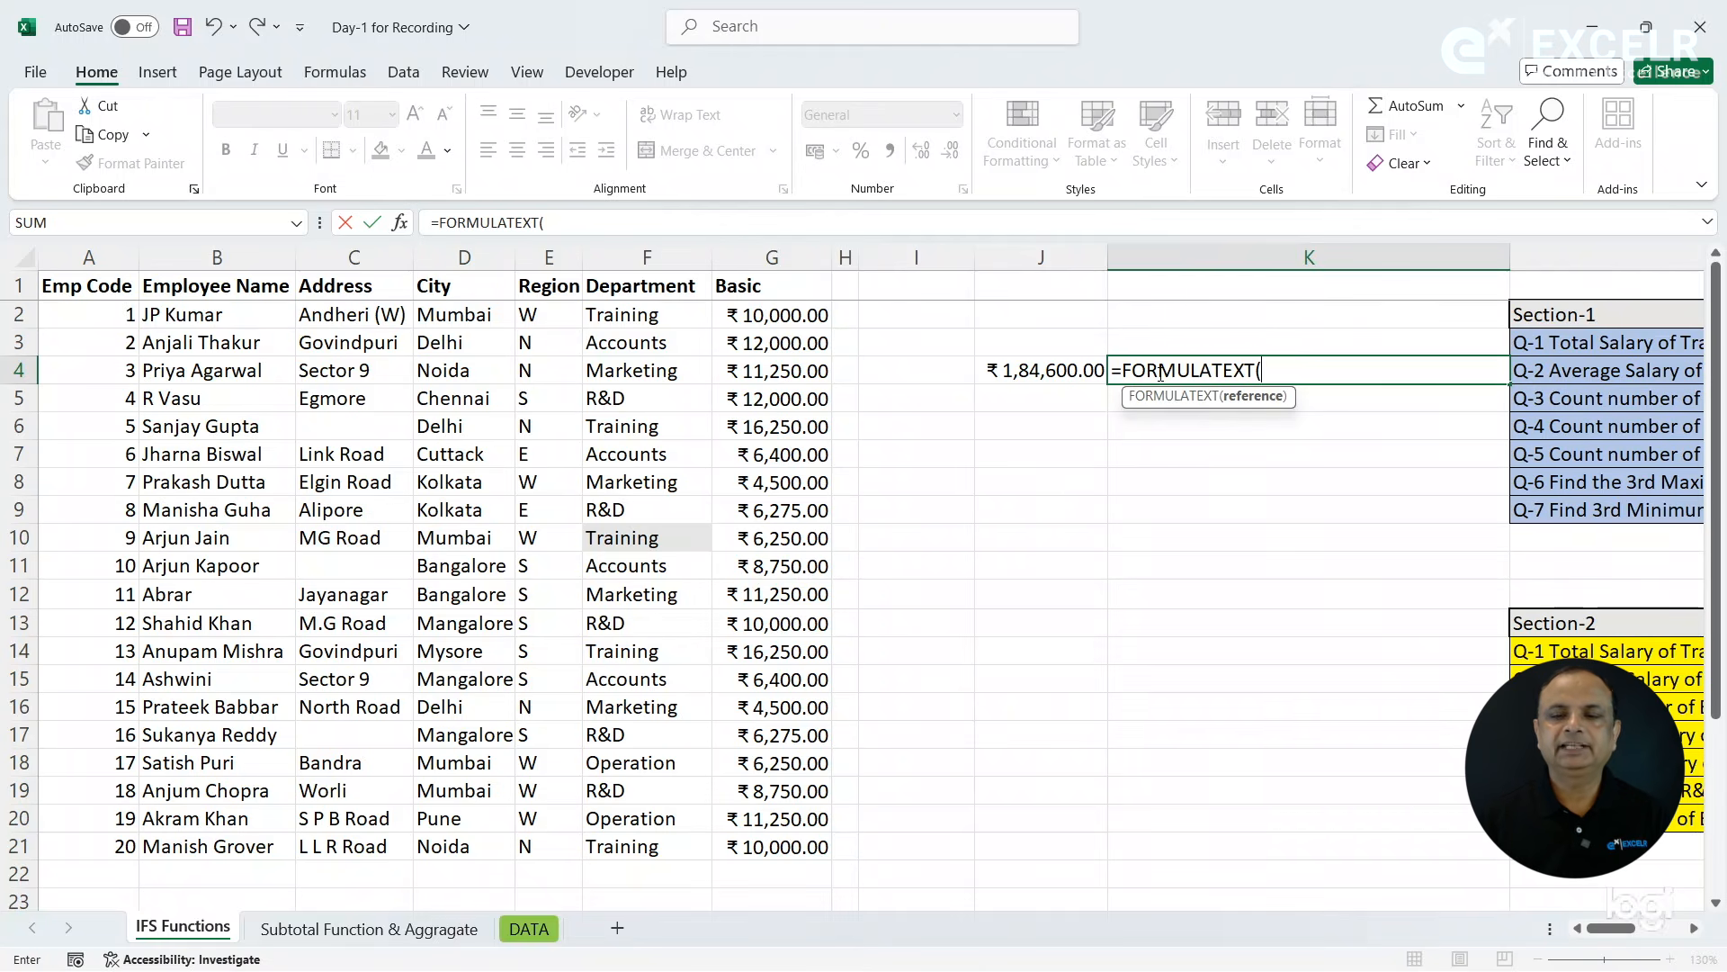
pyautogui.press('Left')
pyautogui.press('Return')
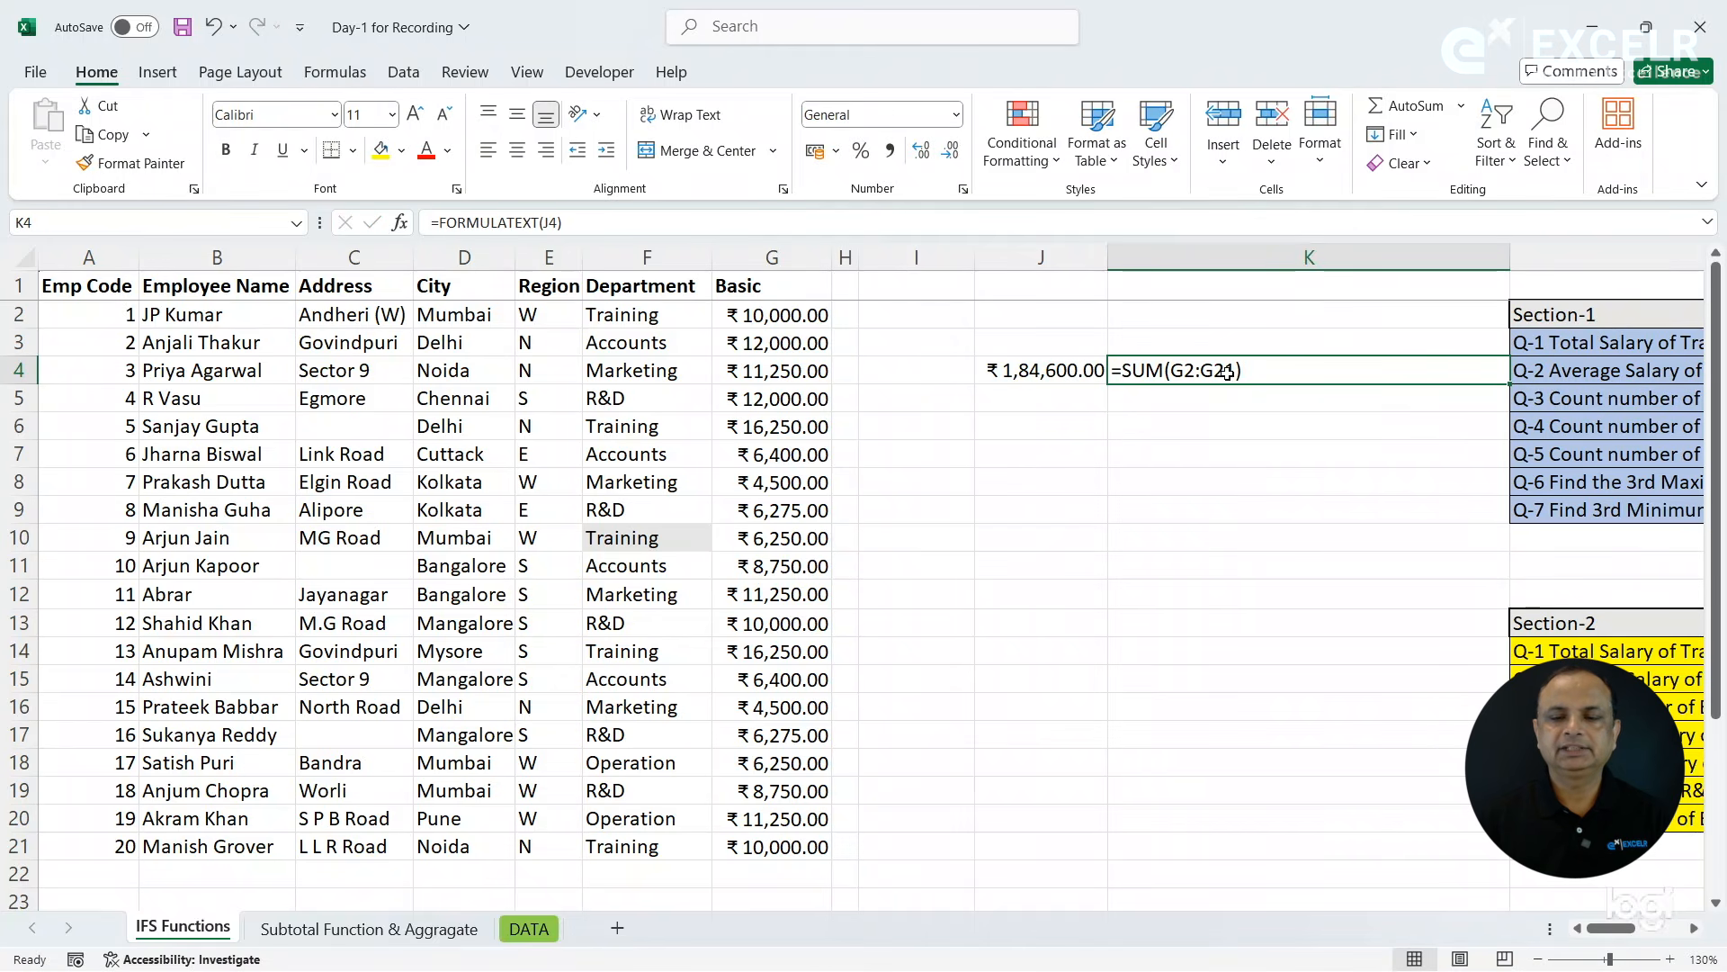
# - Label the salary total by entering SUM in cell I4
pyautogui.click(954, 374)
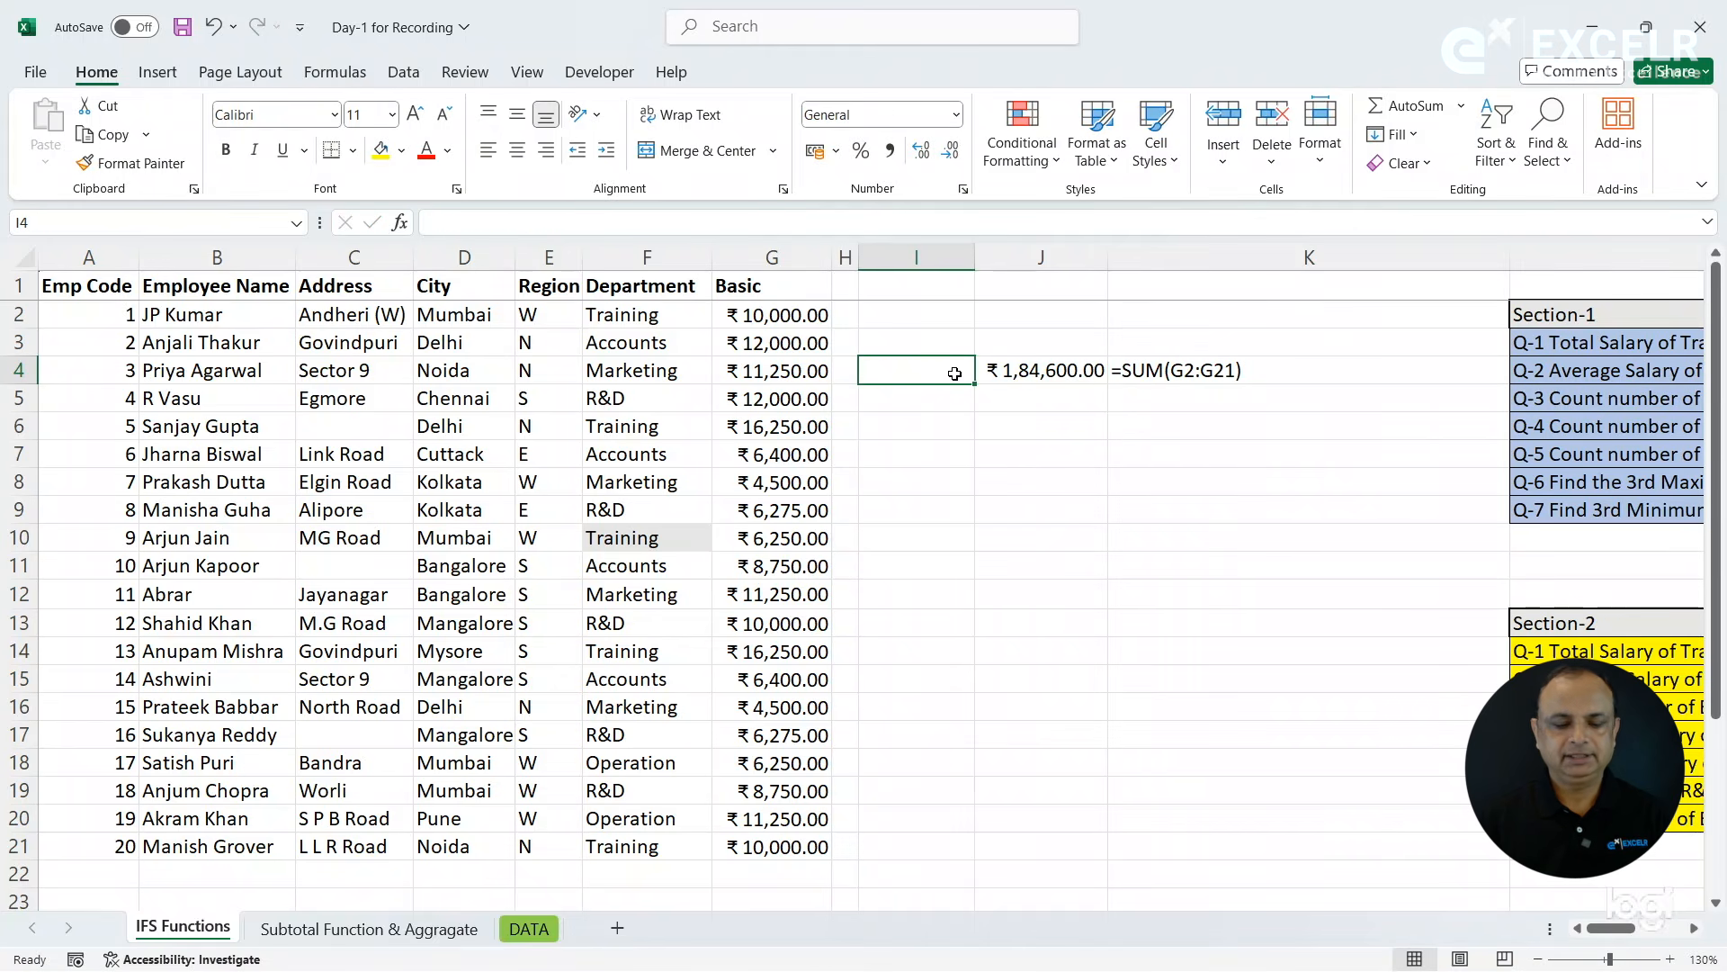
pyautogui.write('SUM')
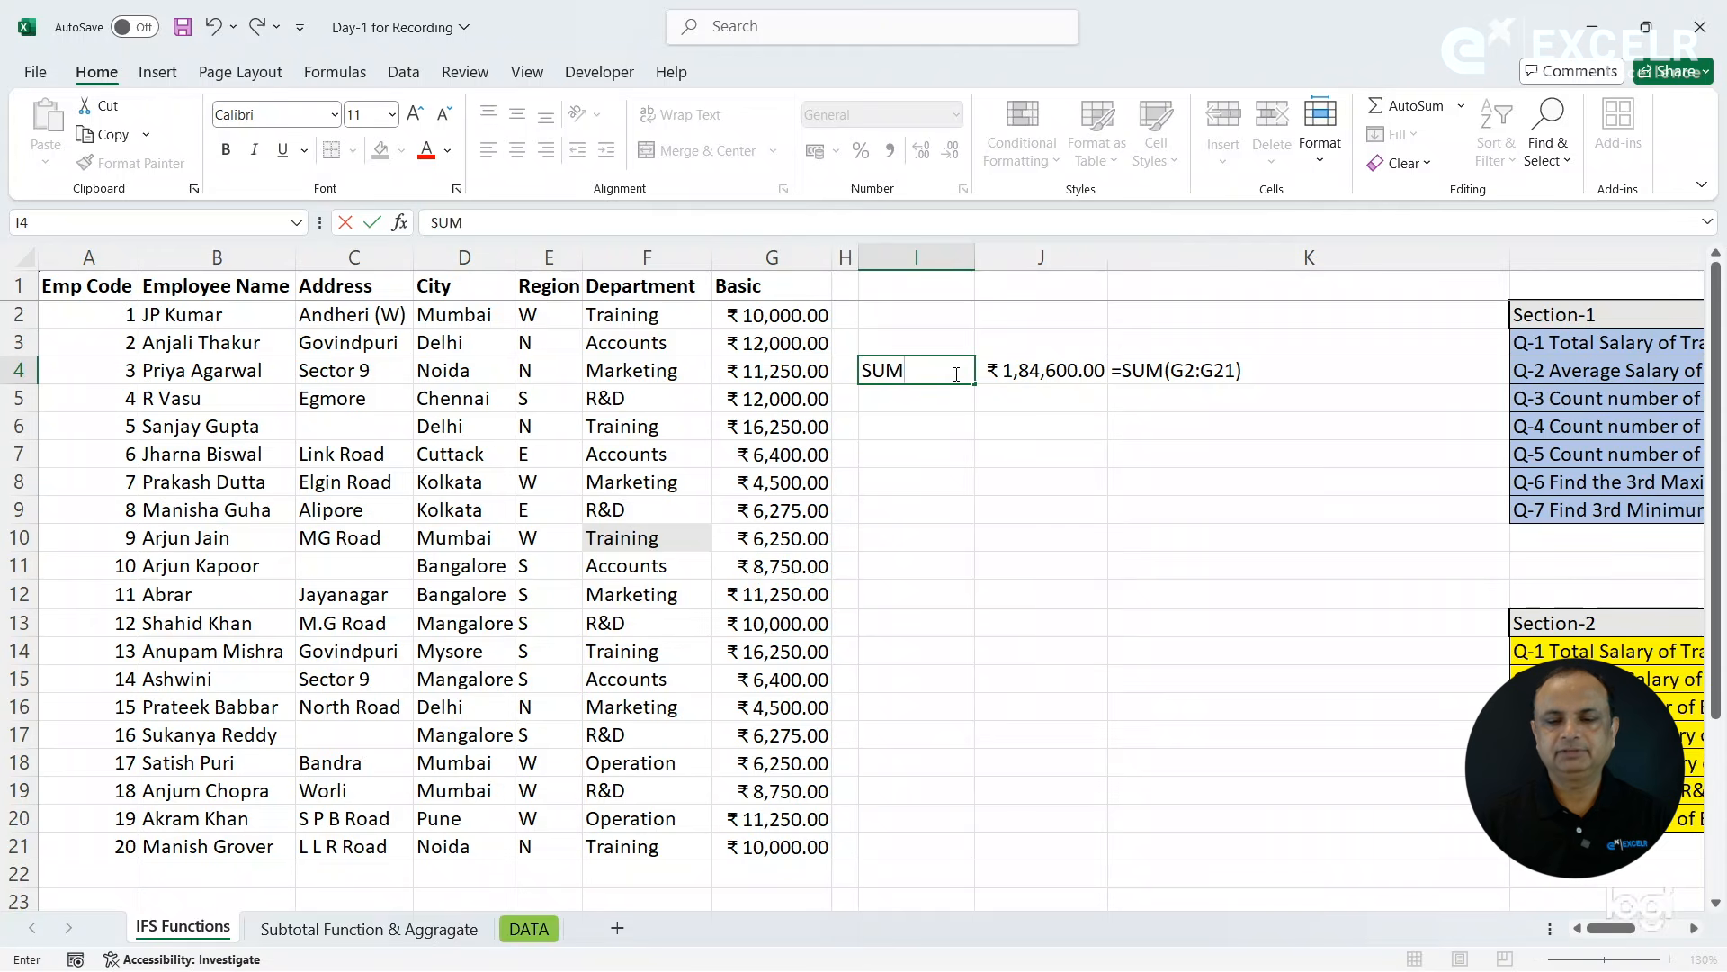
pyautogui.press('Return')
pyautogui.press('Right')
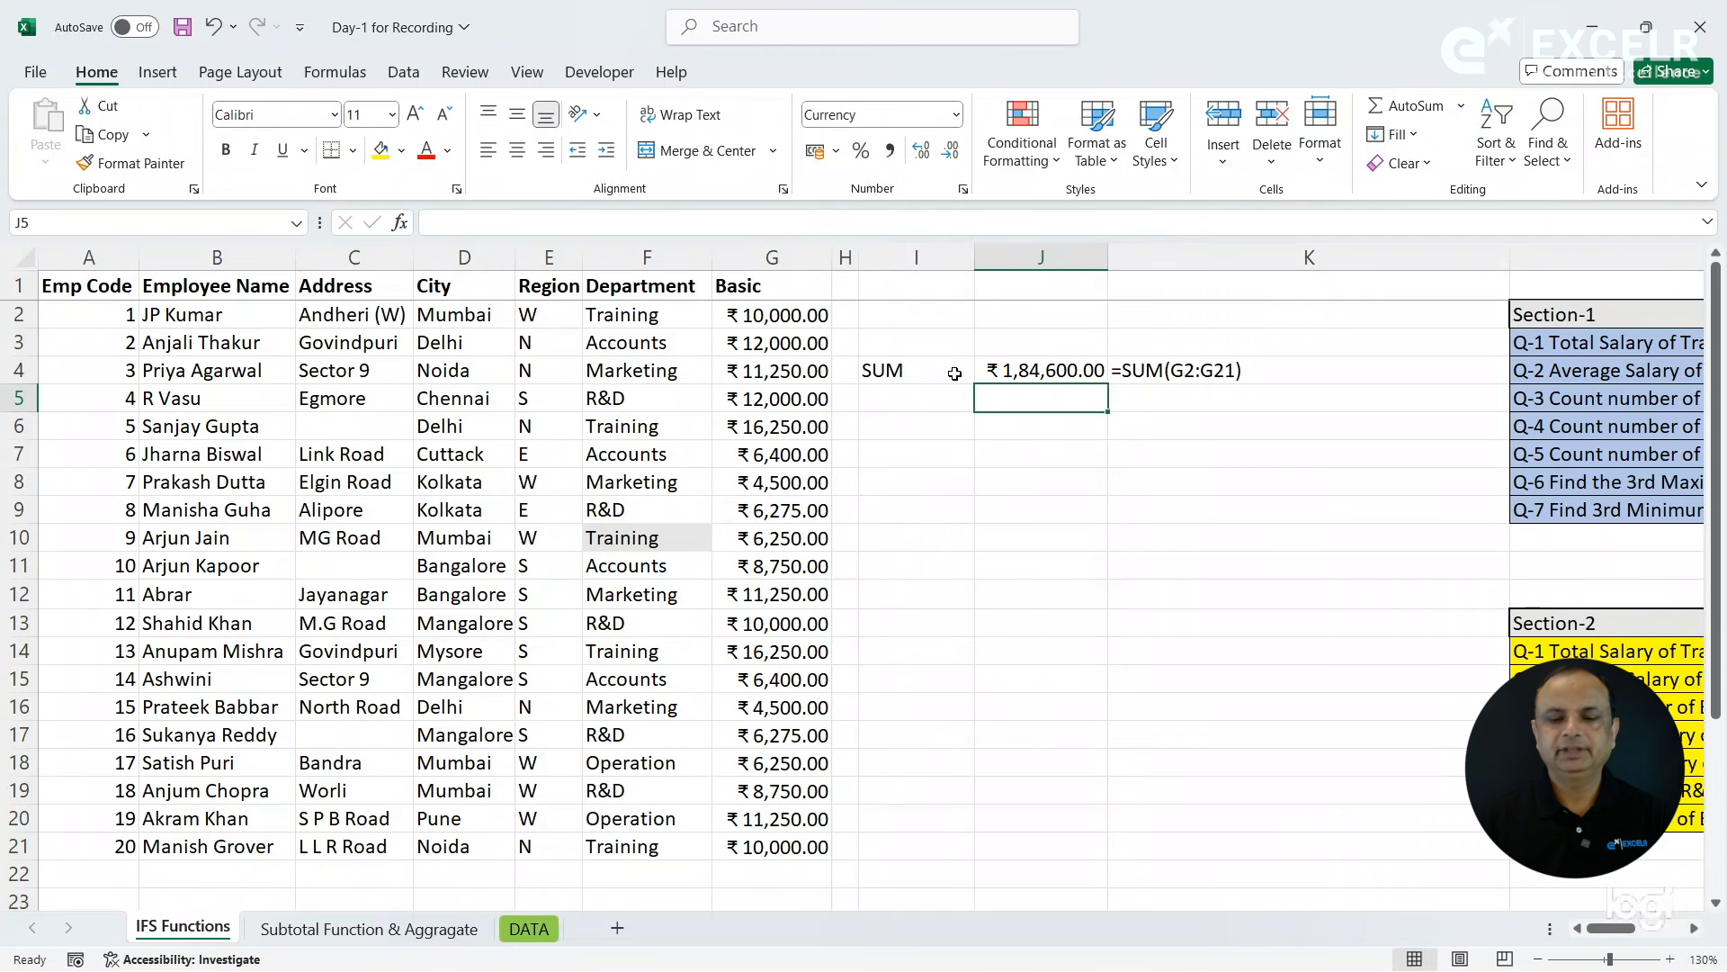
pyautogui.press('Up')
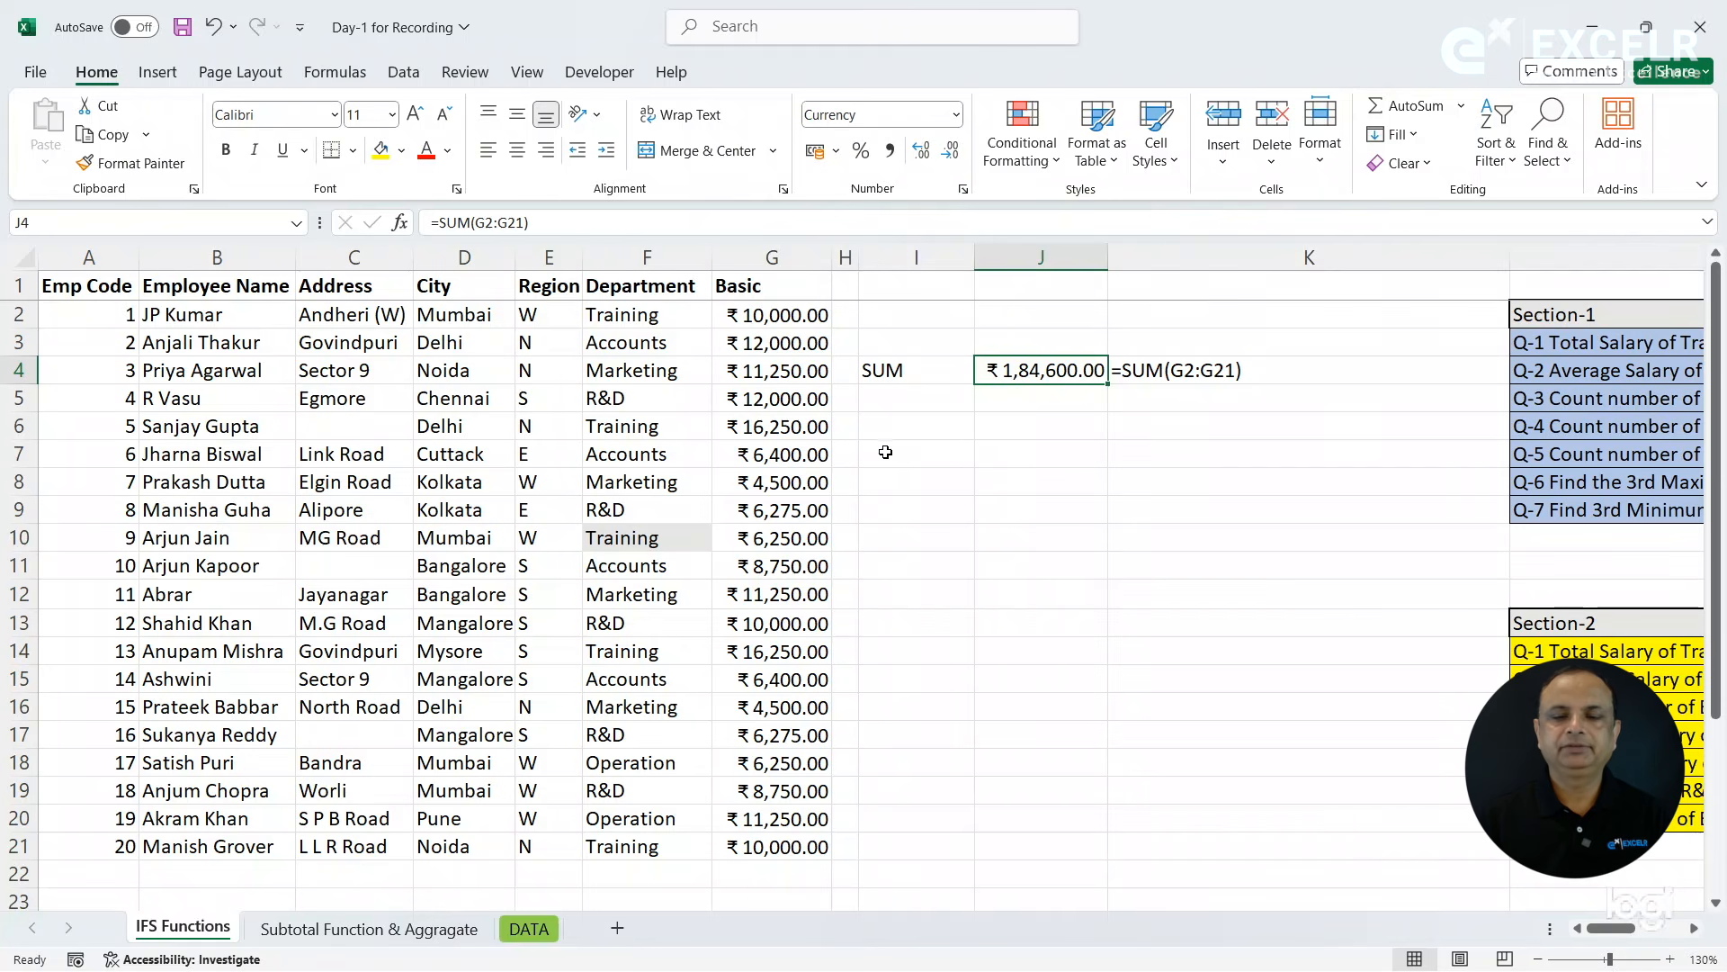
# - Calculate the average Basic salary in cell J5 with =AVERAGE(G2:G21)
pyautogui.click(1007, 404)
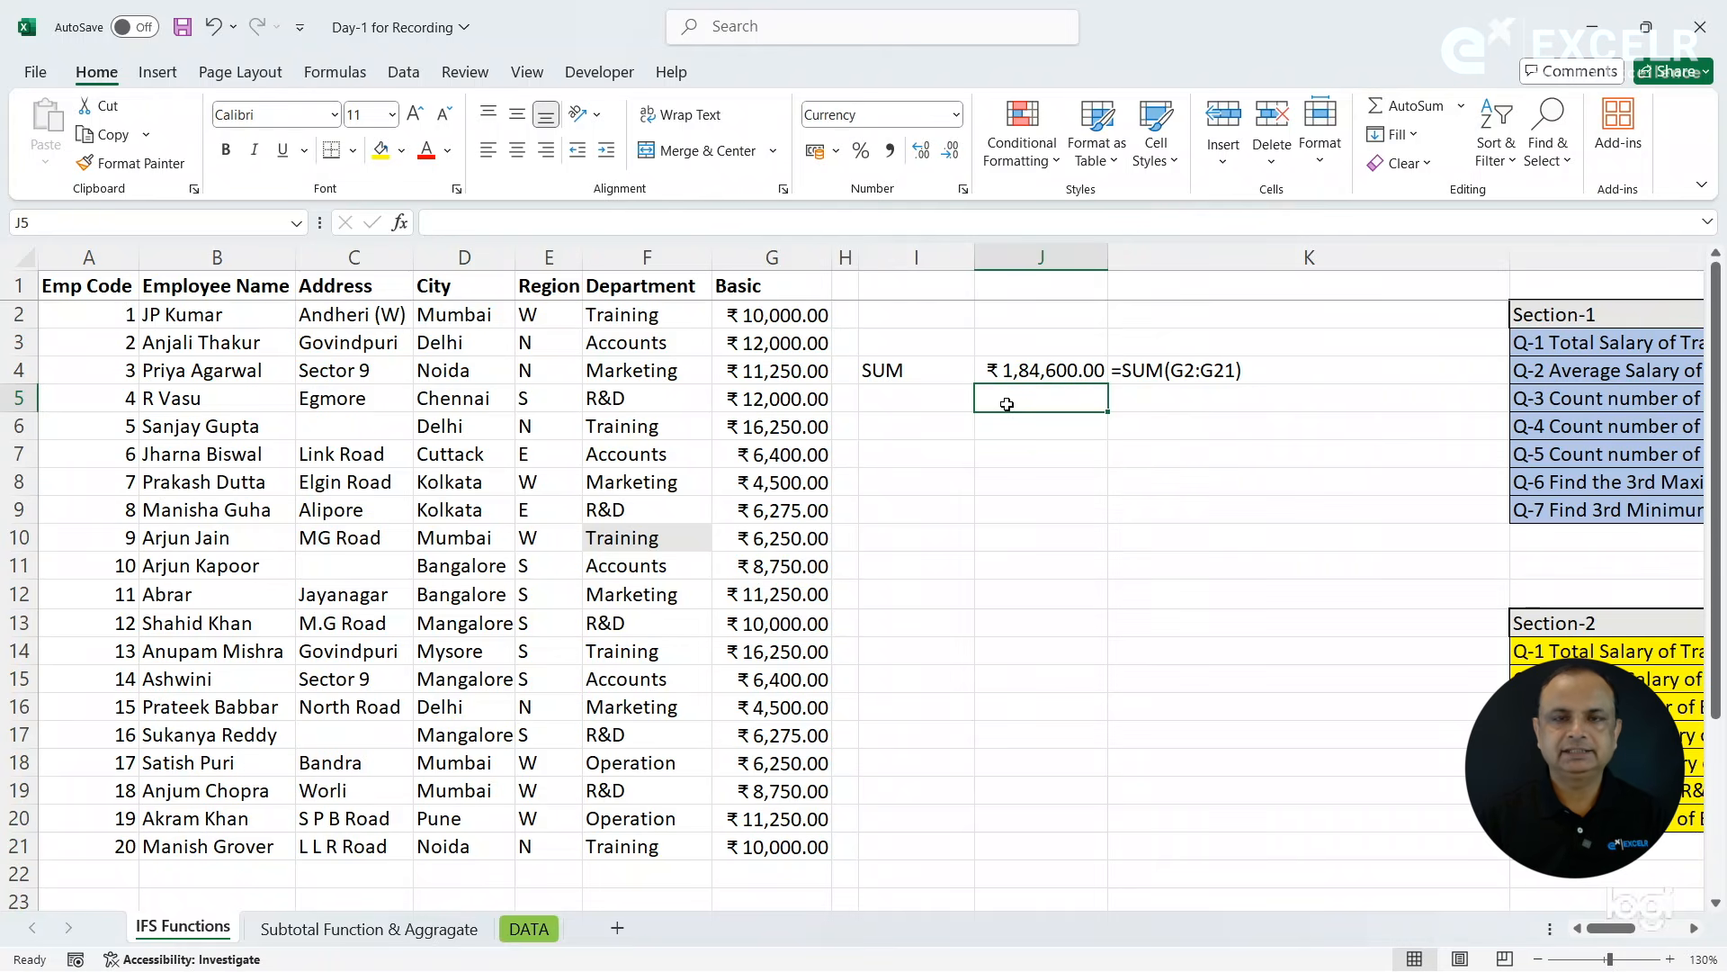
pyautogui.write('=a')
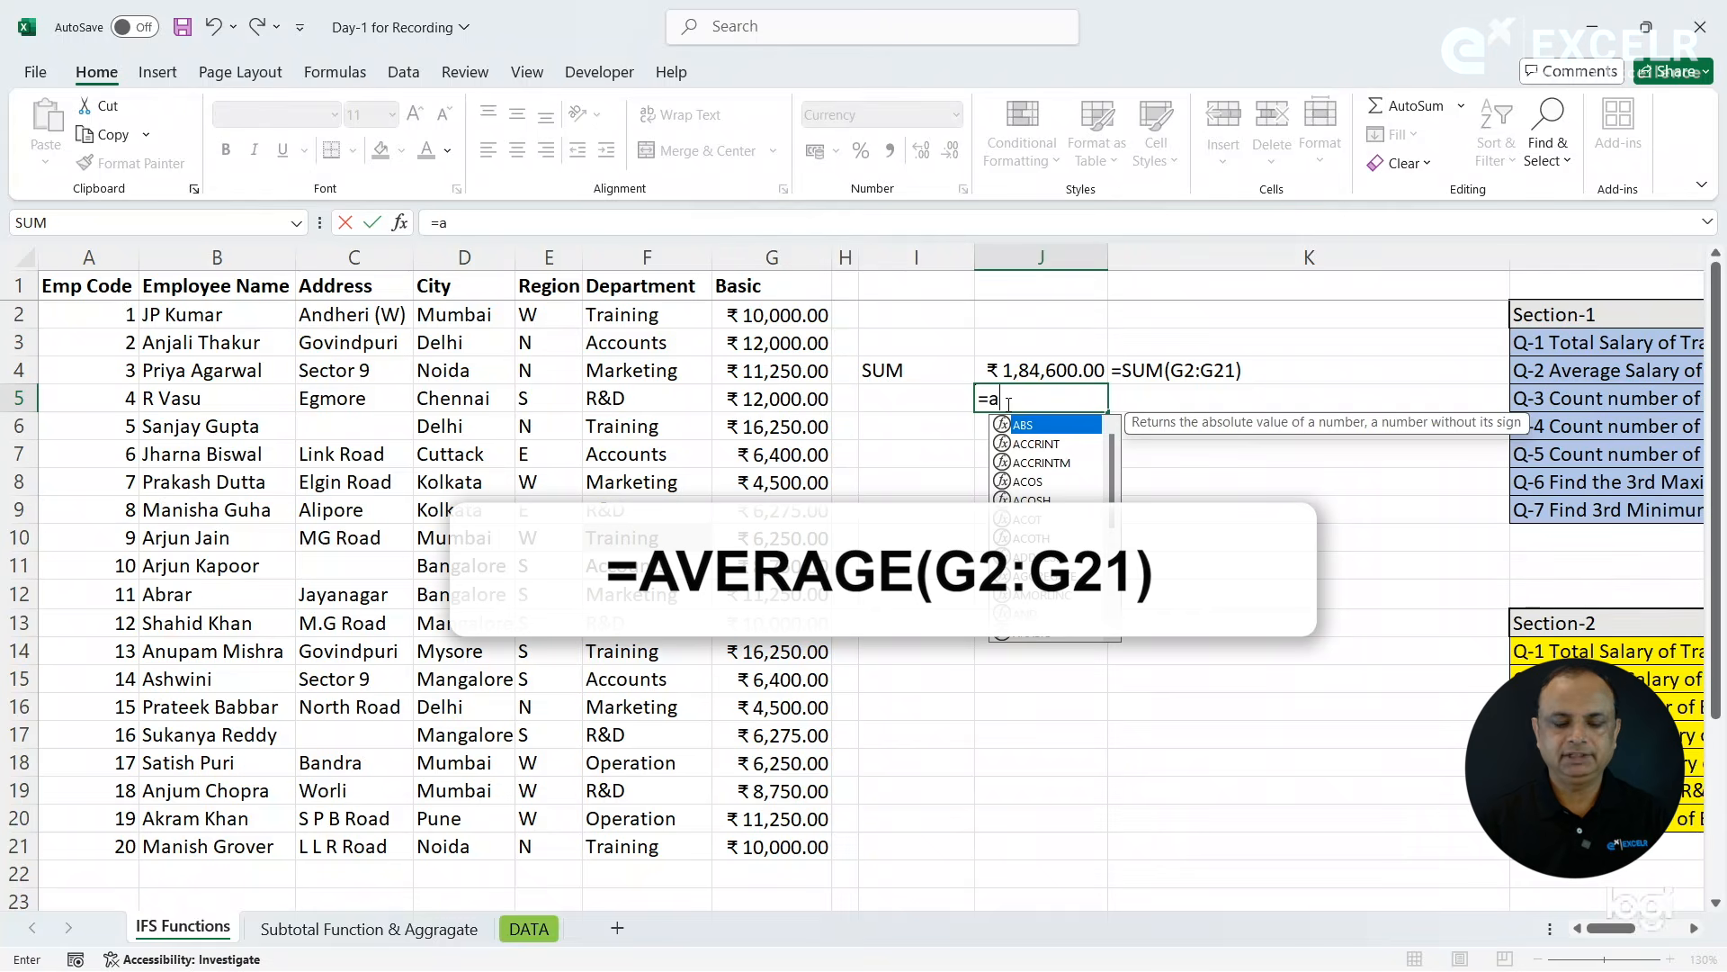
pyautogui.write('ve')
pyautogui.press('Tab')
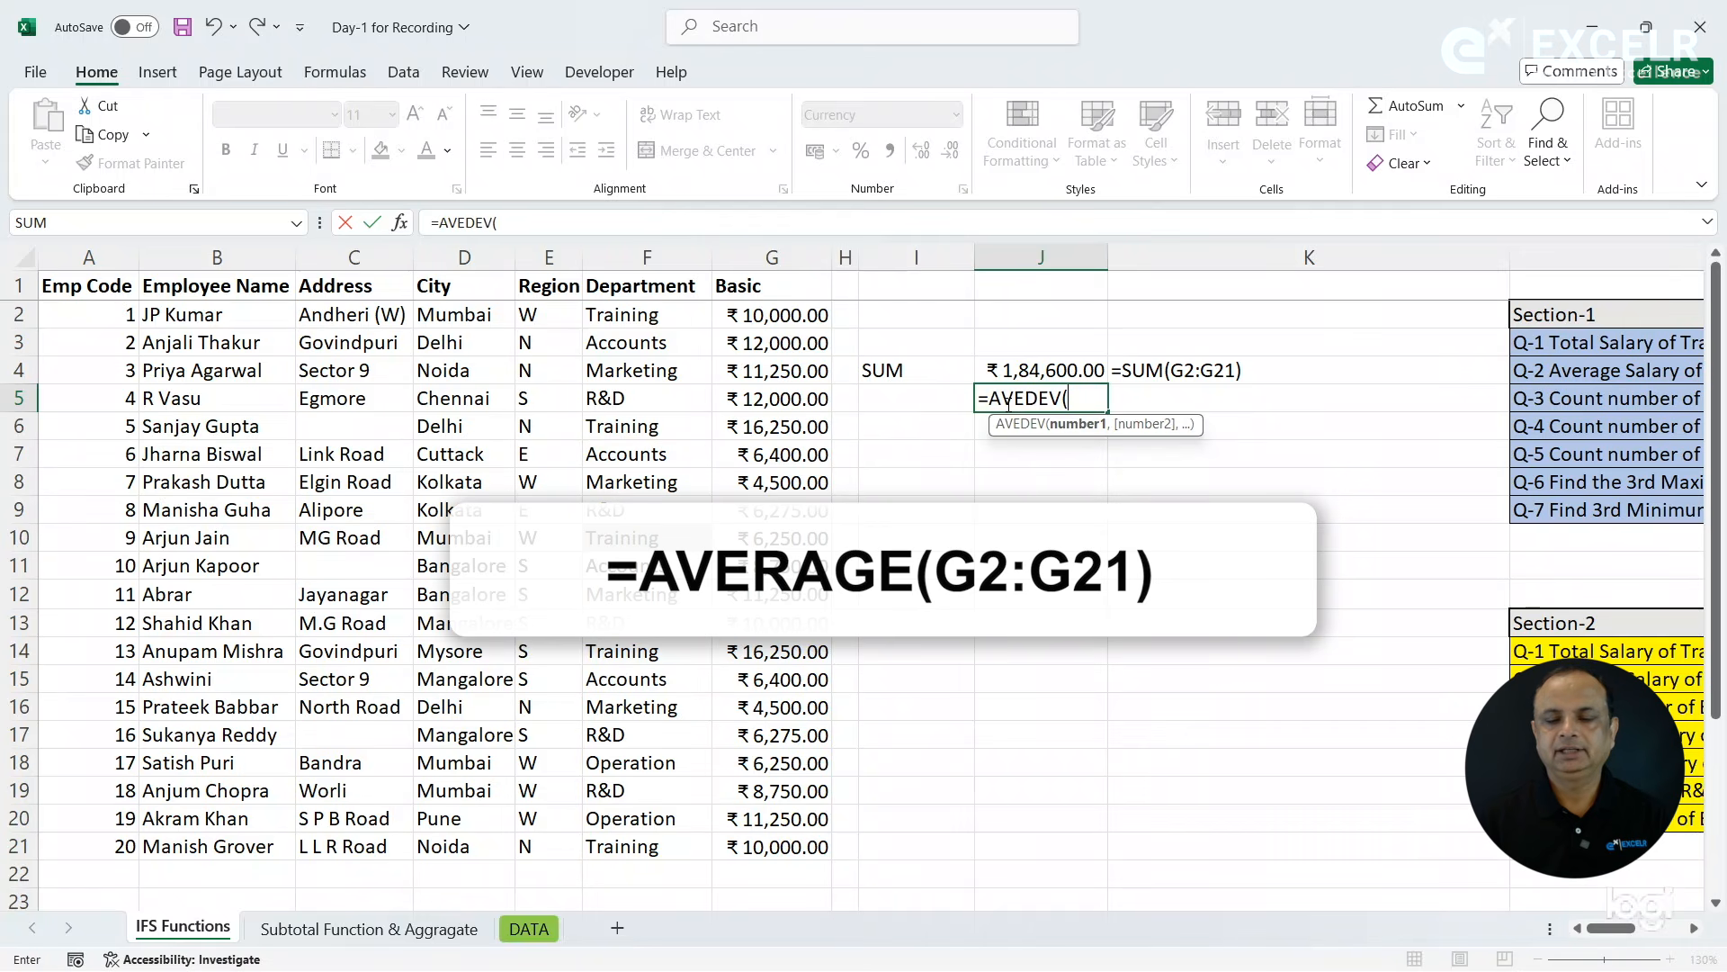
pyautogui.press('BackSpace')
pyautogui.press('BackSpace')
pyautogui.press('BackSpace')
pyautogui.press('BackSpace')
pyautogui.press('Down')
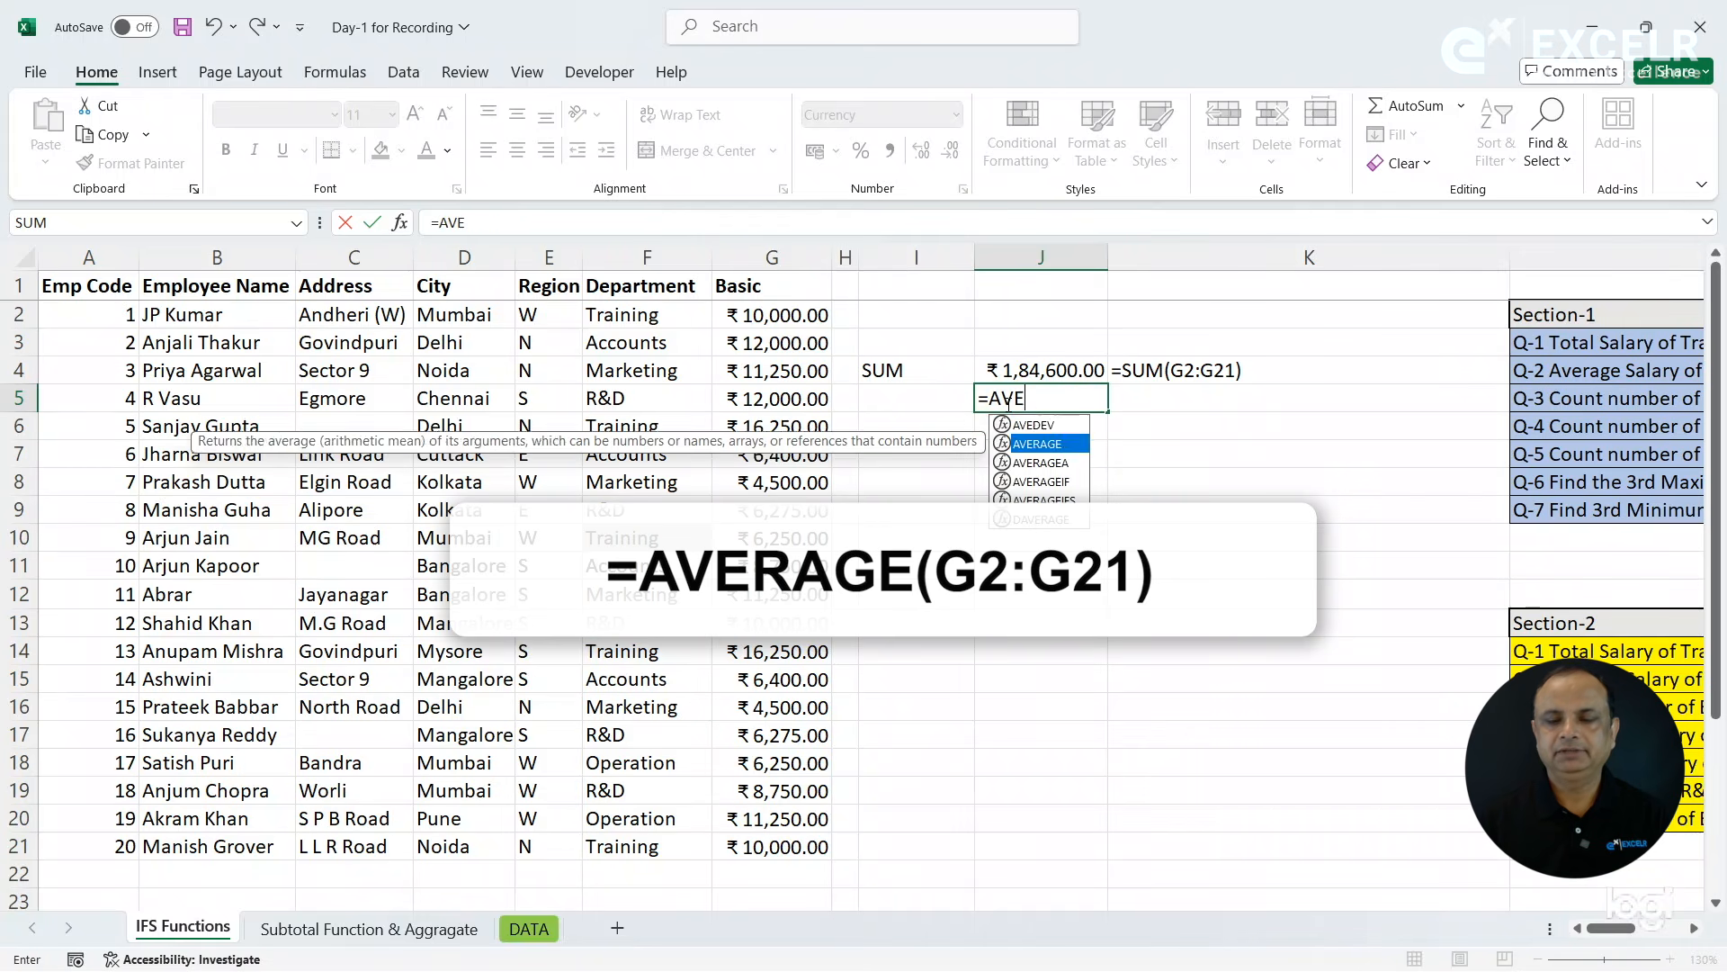
pyautogui.press('Tab')
pyautogui.moveTo(771, 317); pyautogui.dragTo(774, 846)
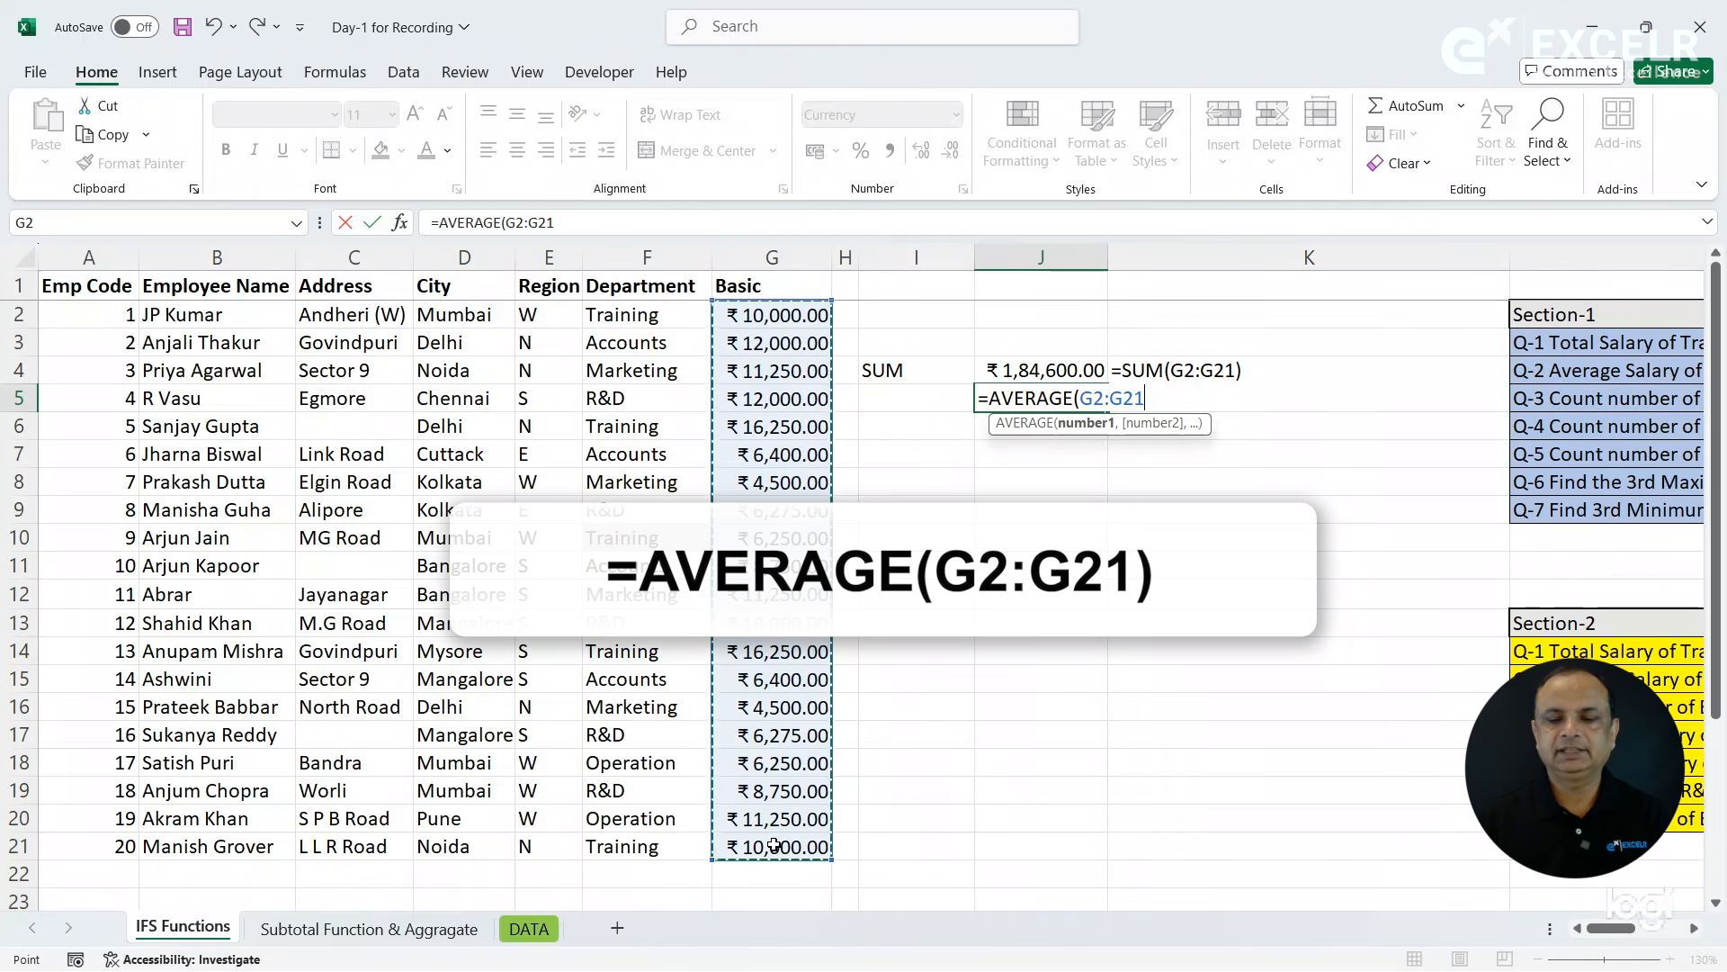
pyautogui.press('Return')
# - Copy the FORMULATEXT formula from K4 down to K5 and label the row Average in I5
pyautogui.press('Up')
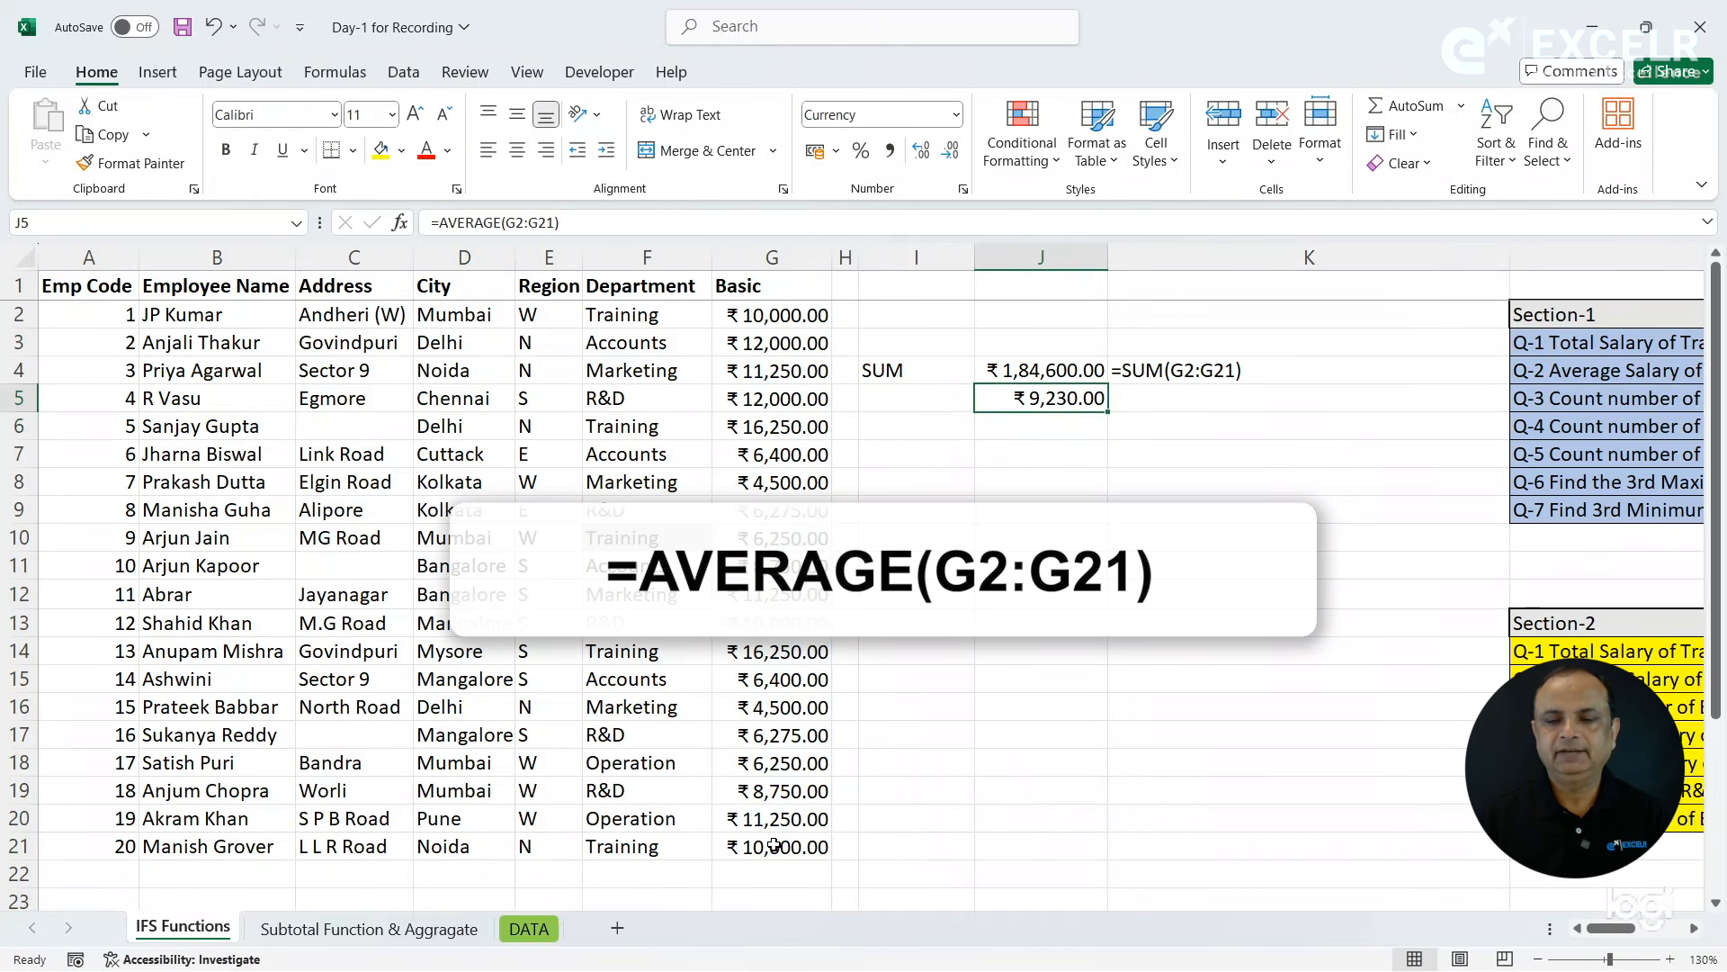
pyautogui.press('Right')
pyautogui.hotkey('ctrl', 'd')
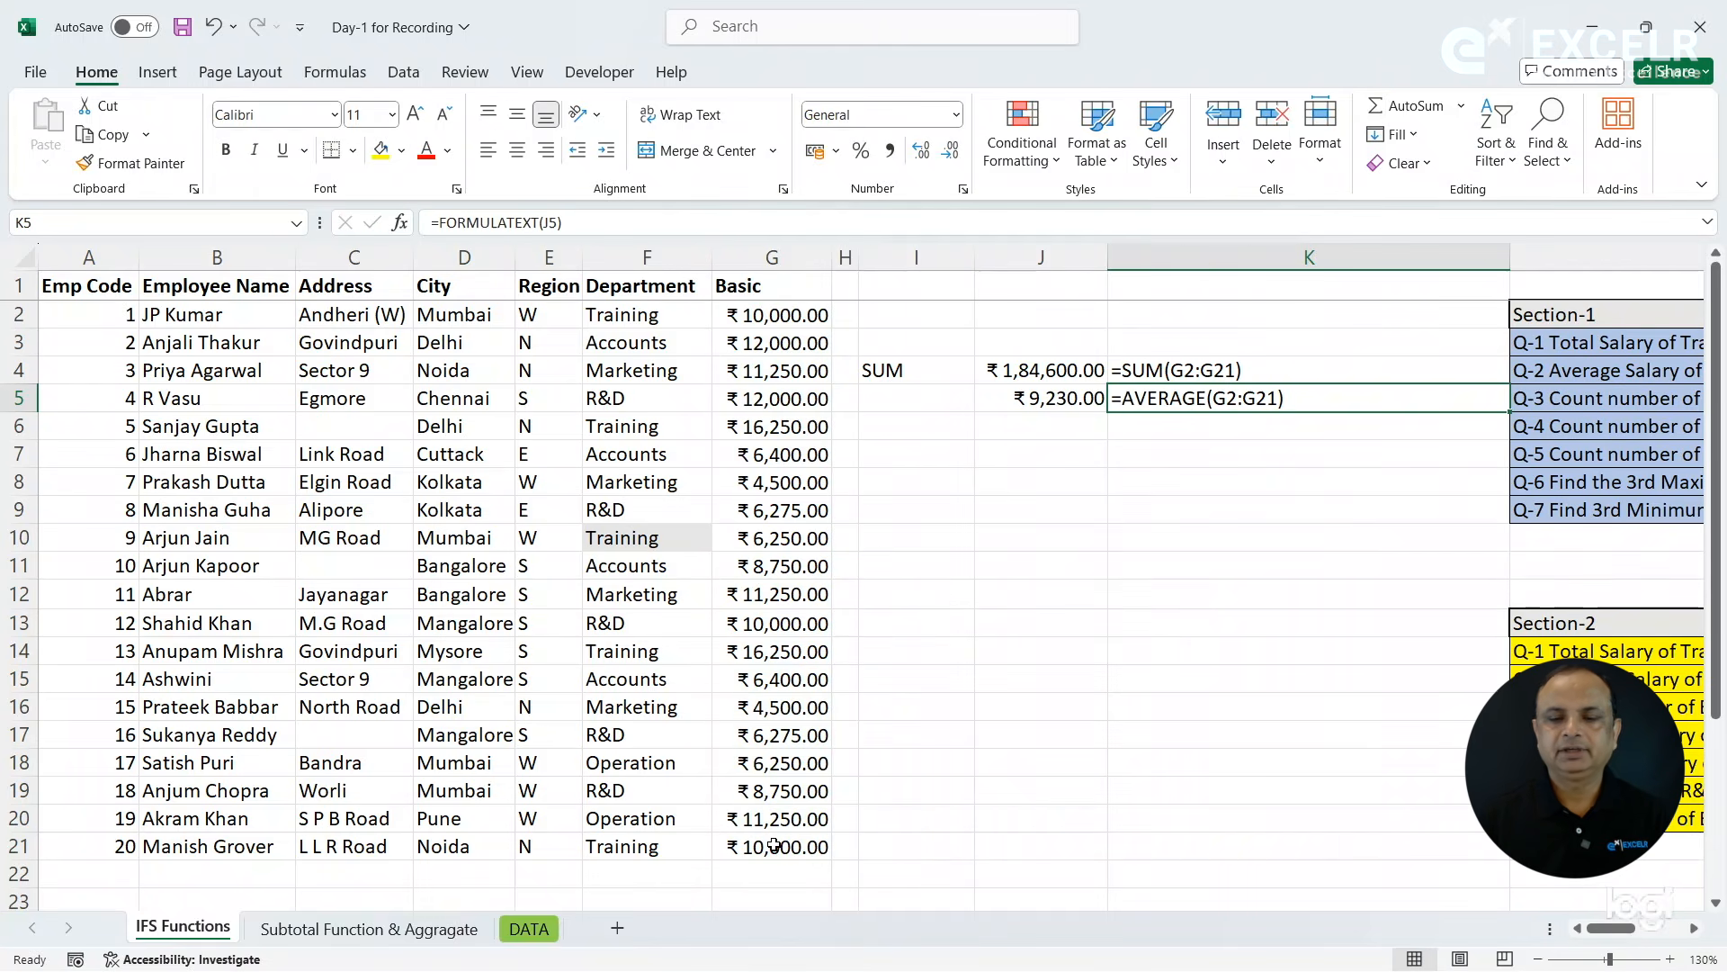
pyautogui.click(913, 406)
pyautogui.write('Av')
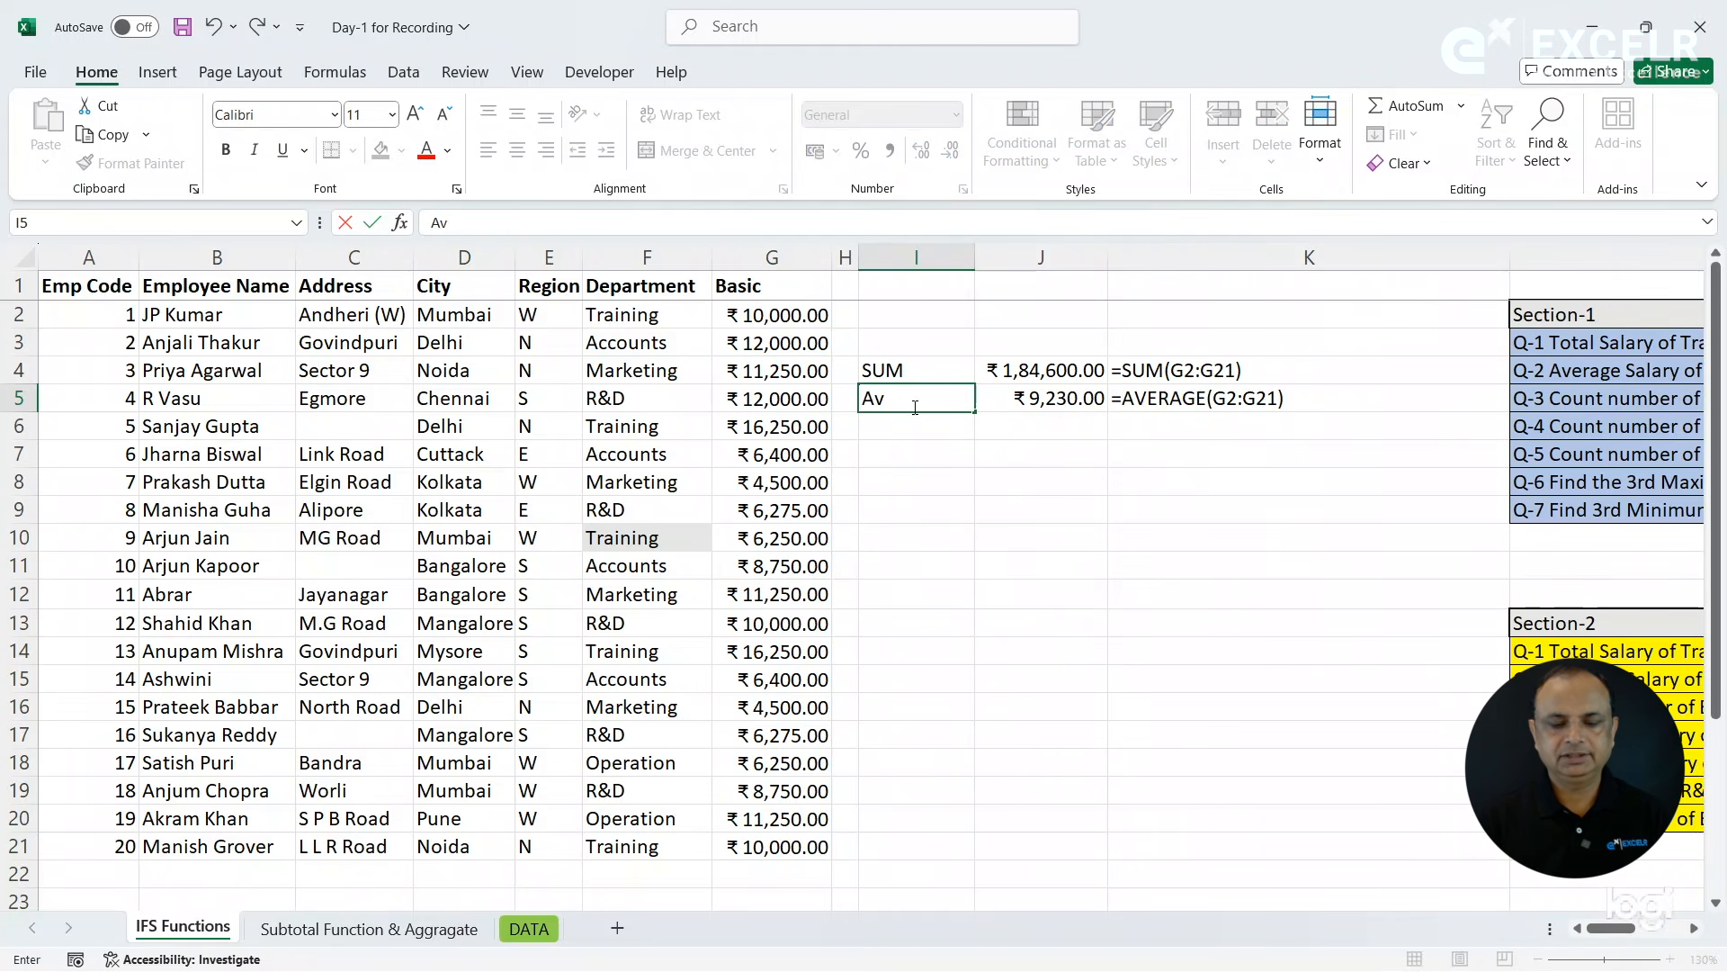
pyautogui.write('erage')
pyautogui.press('Return')
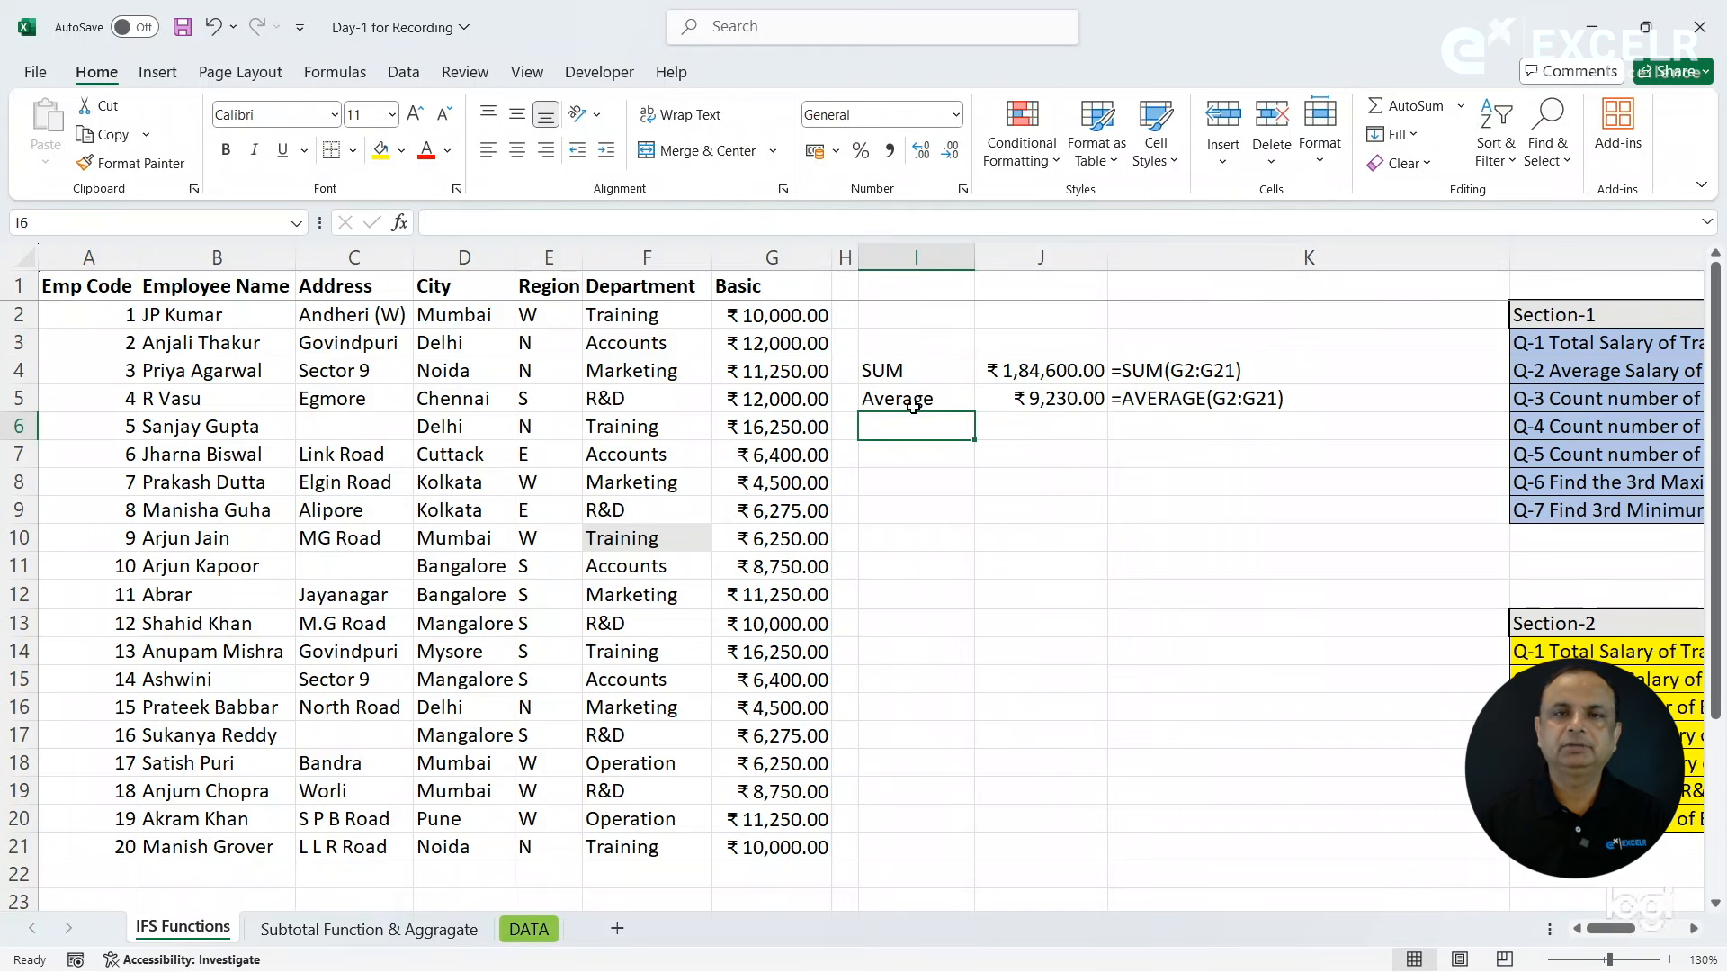
# - Find the highest Basic salary in cell J6 with =MAX(G2:G21)
pyautogui.click(1022, 426)
pyautogui.write('=max')
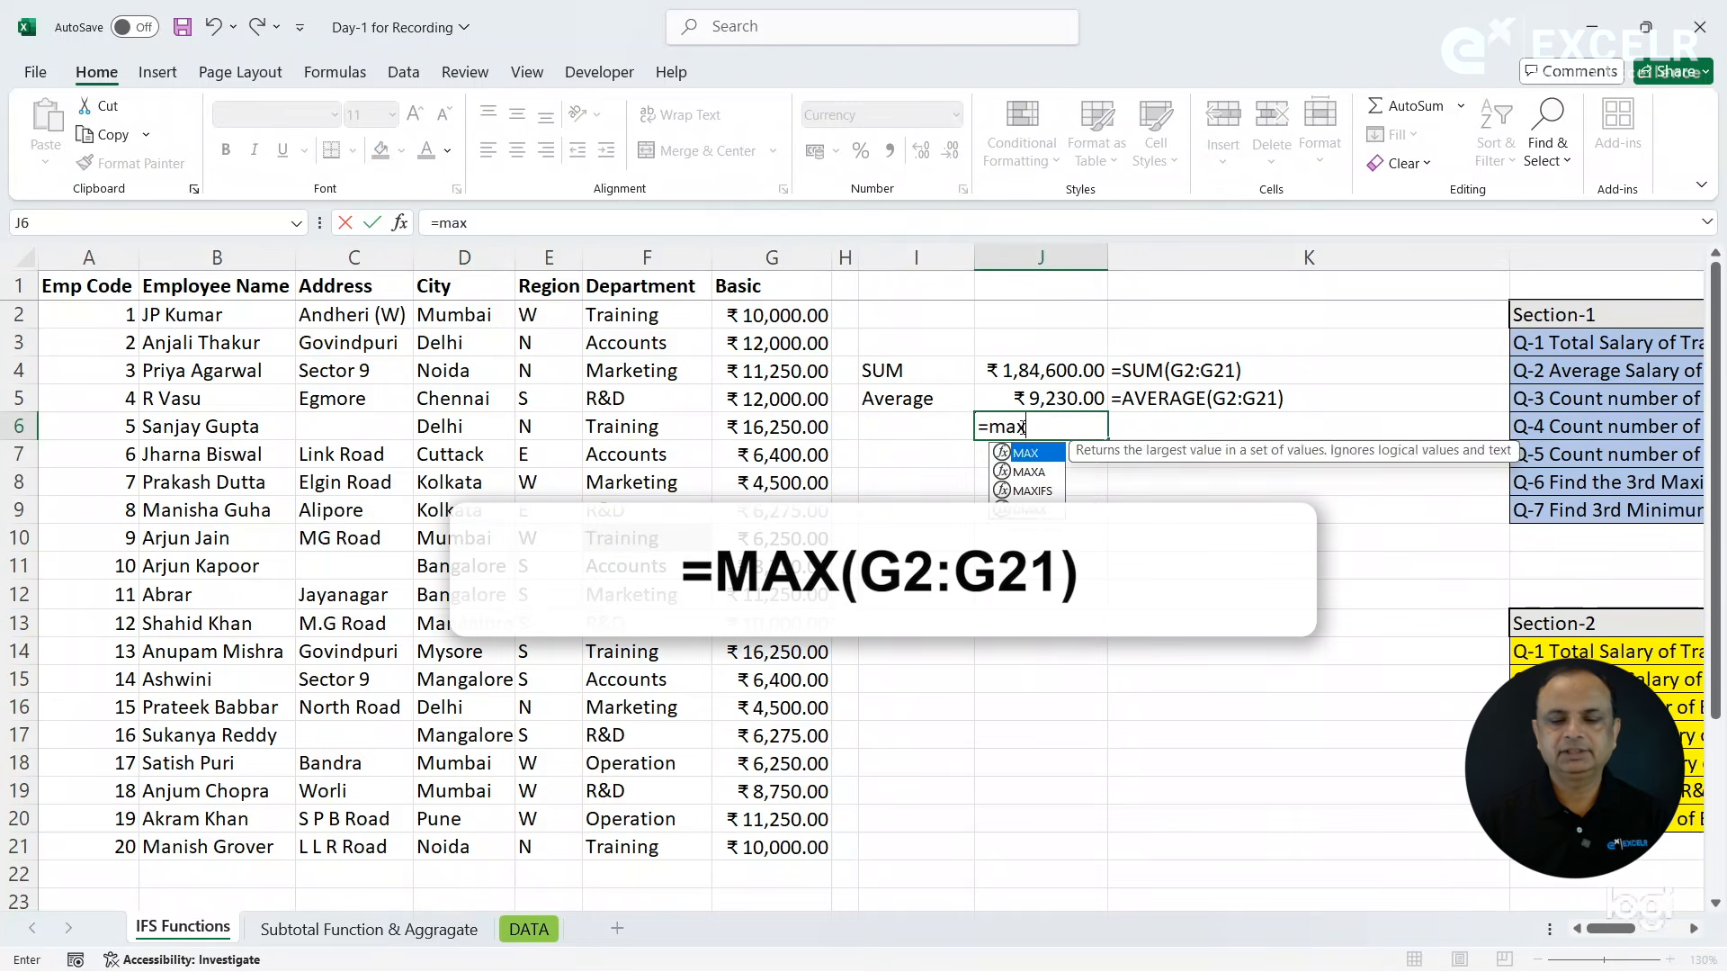
pyautogui.press('Tab')
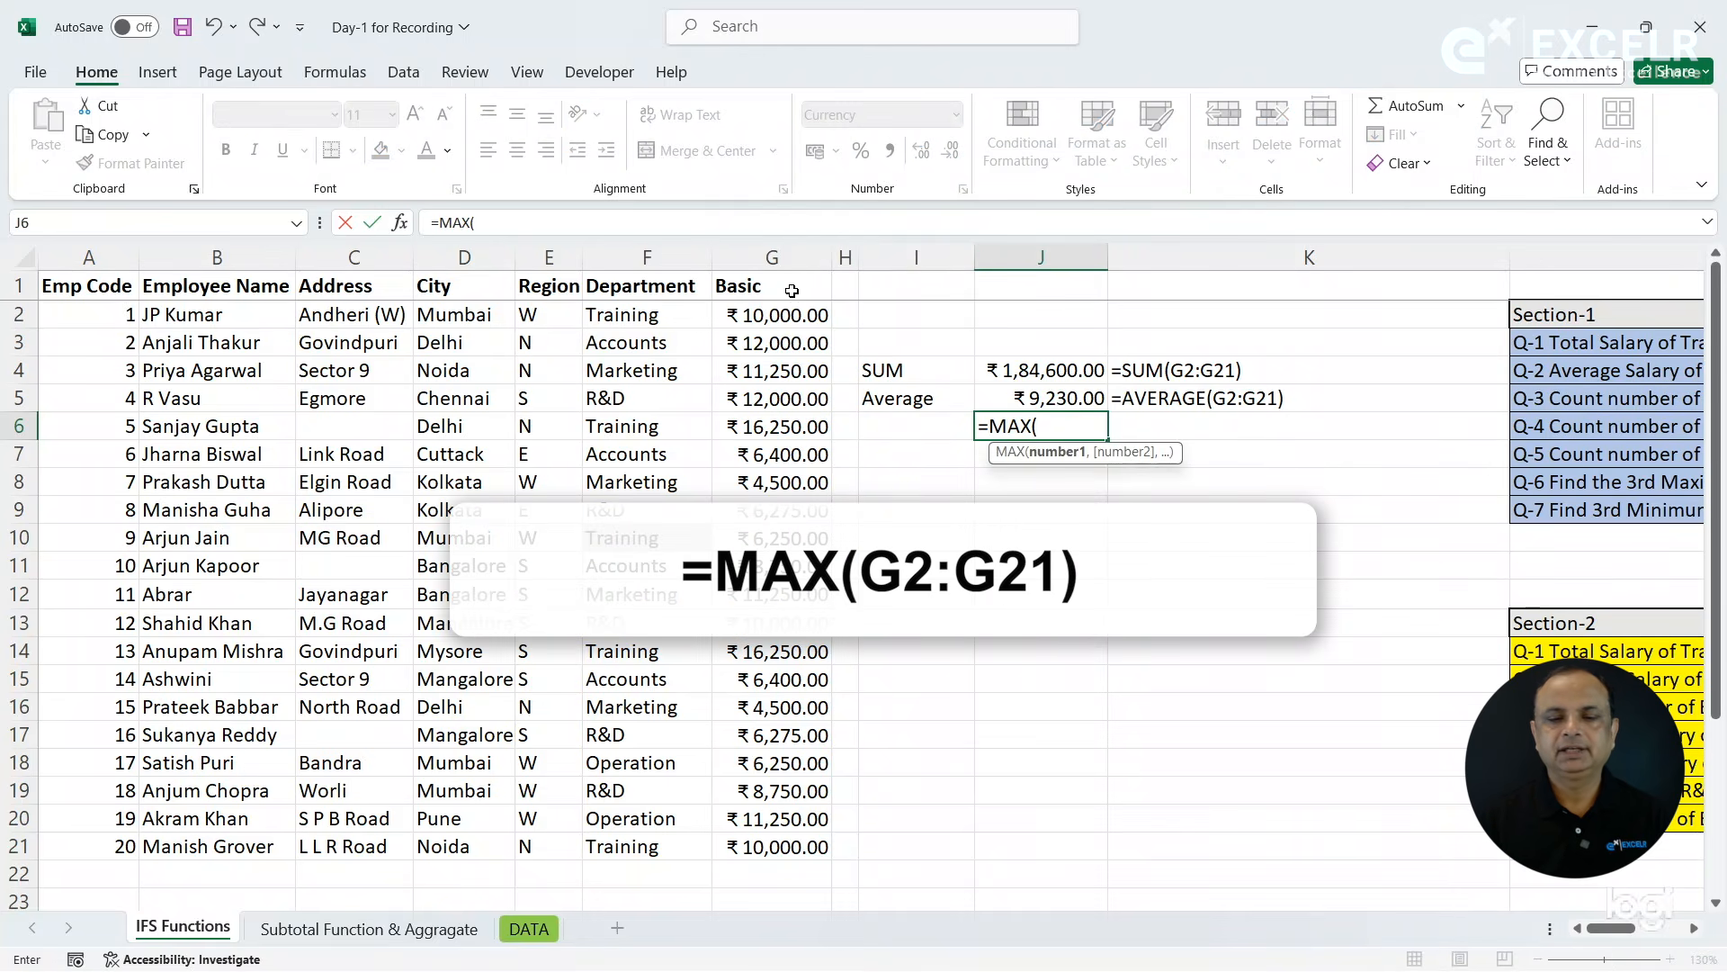
pyautogui.click(771, 316)
pyautogui.moveTo(772, 317); pyautogui.dragTo(785, 846)
pyautogui.write(')')
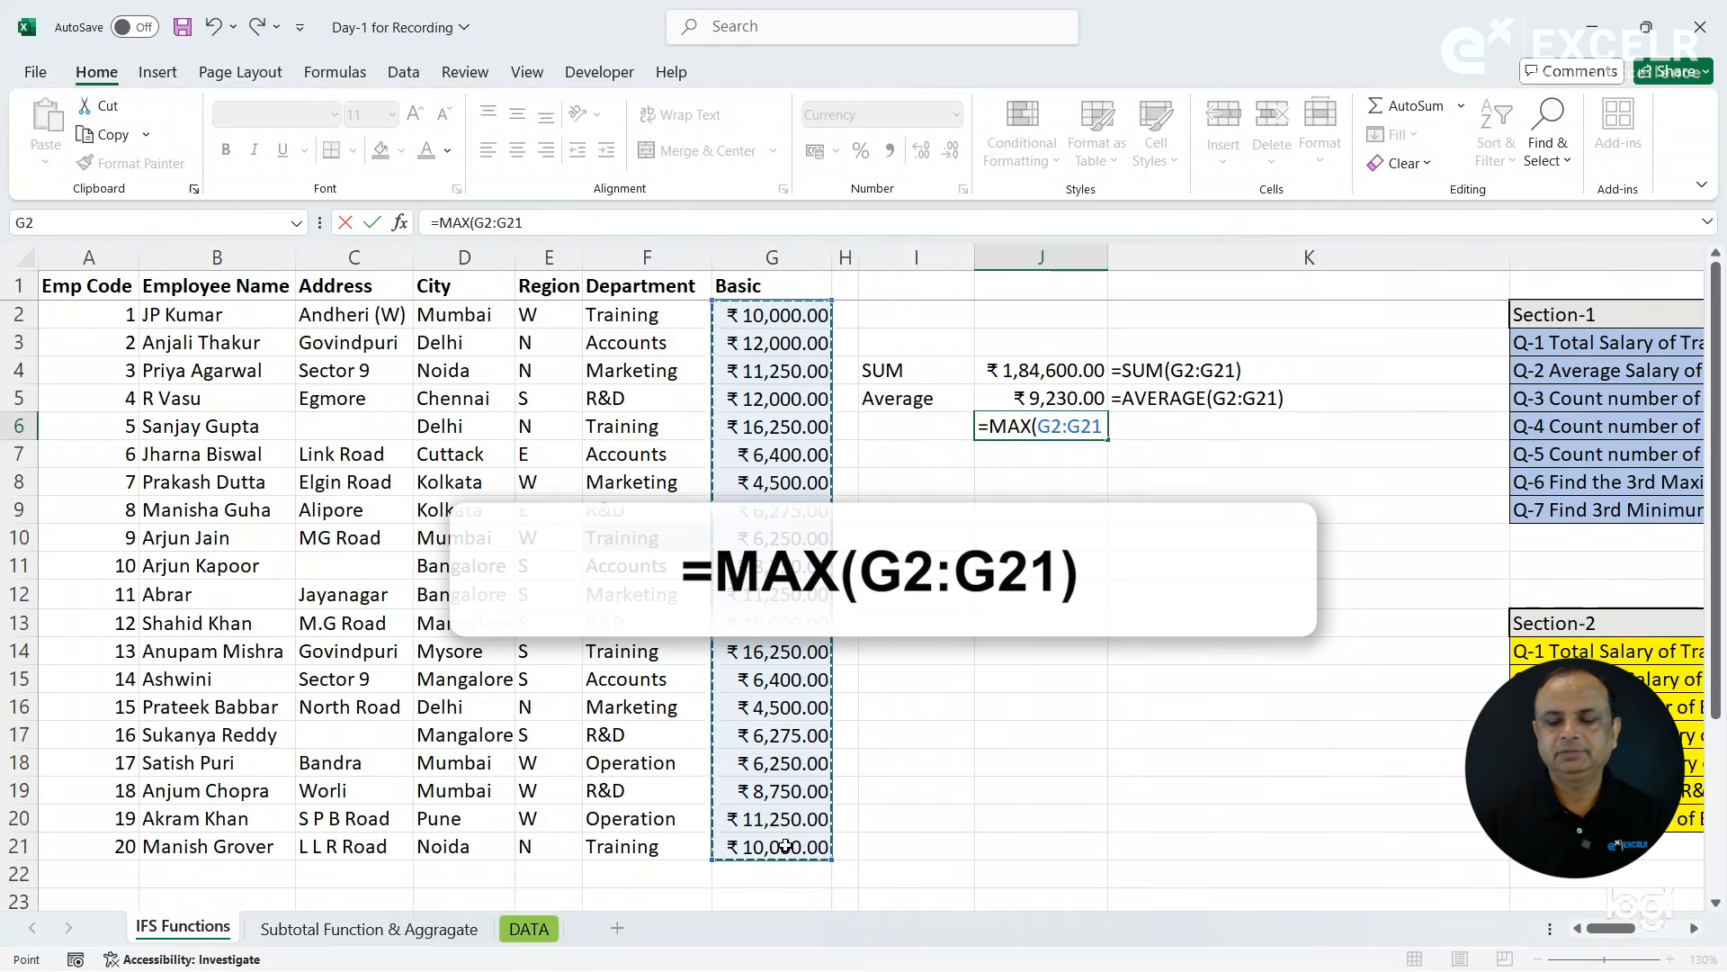
pyautogui.press('Return')
# - Copy the FORMULATEXT formula from K5 down to K6 and label the row MAX in I6
pyautogui.press('Up')
pyautogui.press('Right')
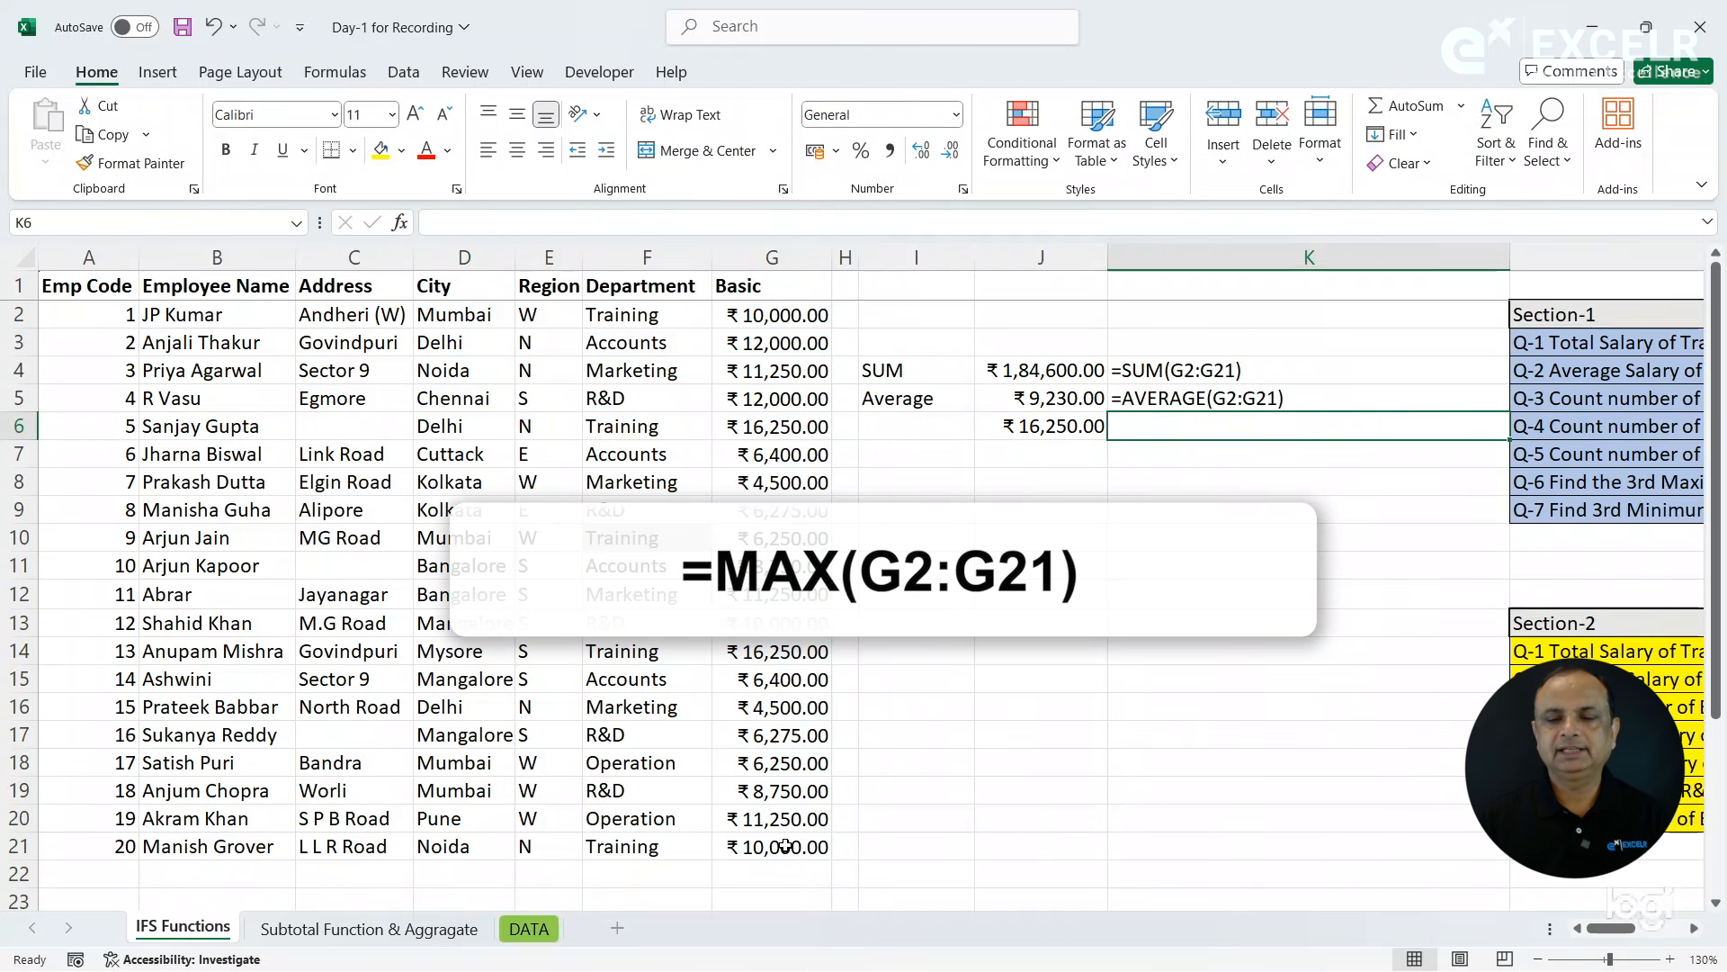
pyautogui.hotkey('ctrl', 'd')
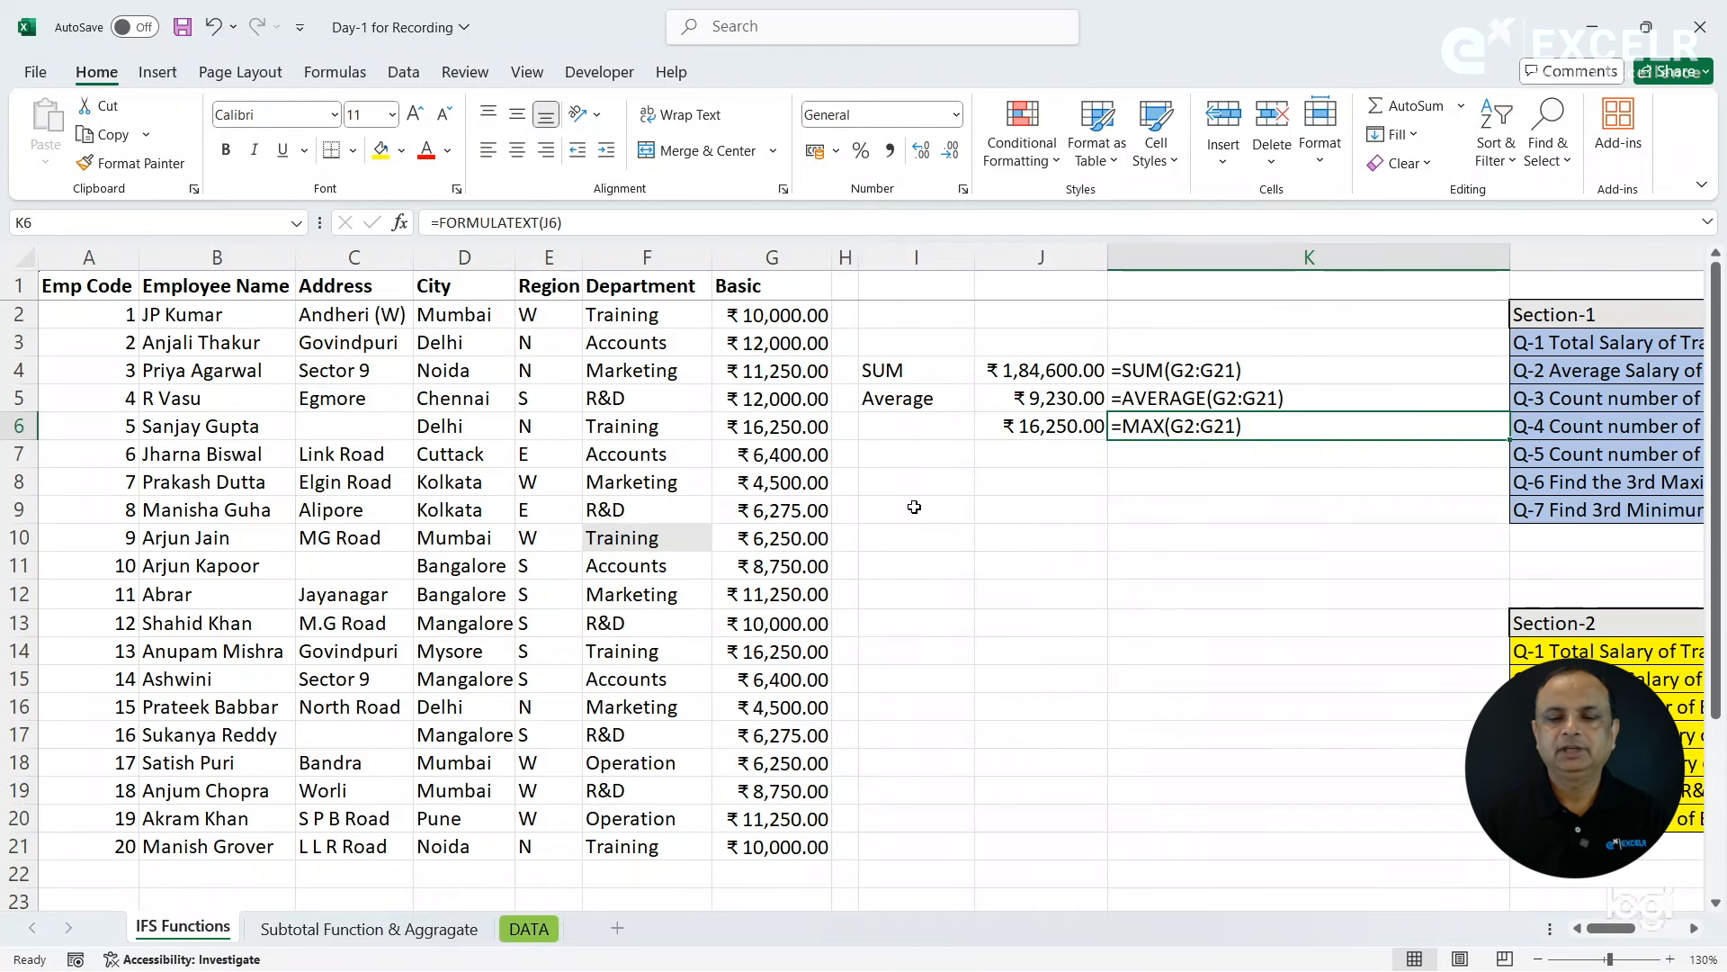
pyautogui.click(935, 426)
pyautogui.write('MAX')
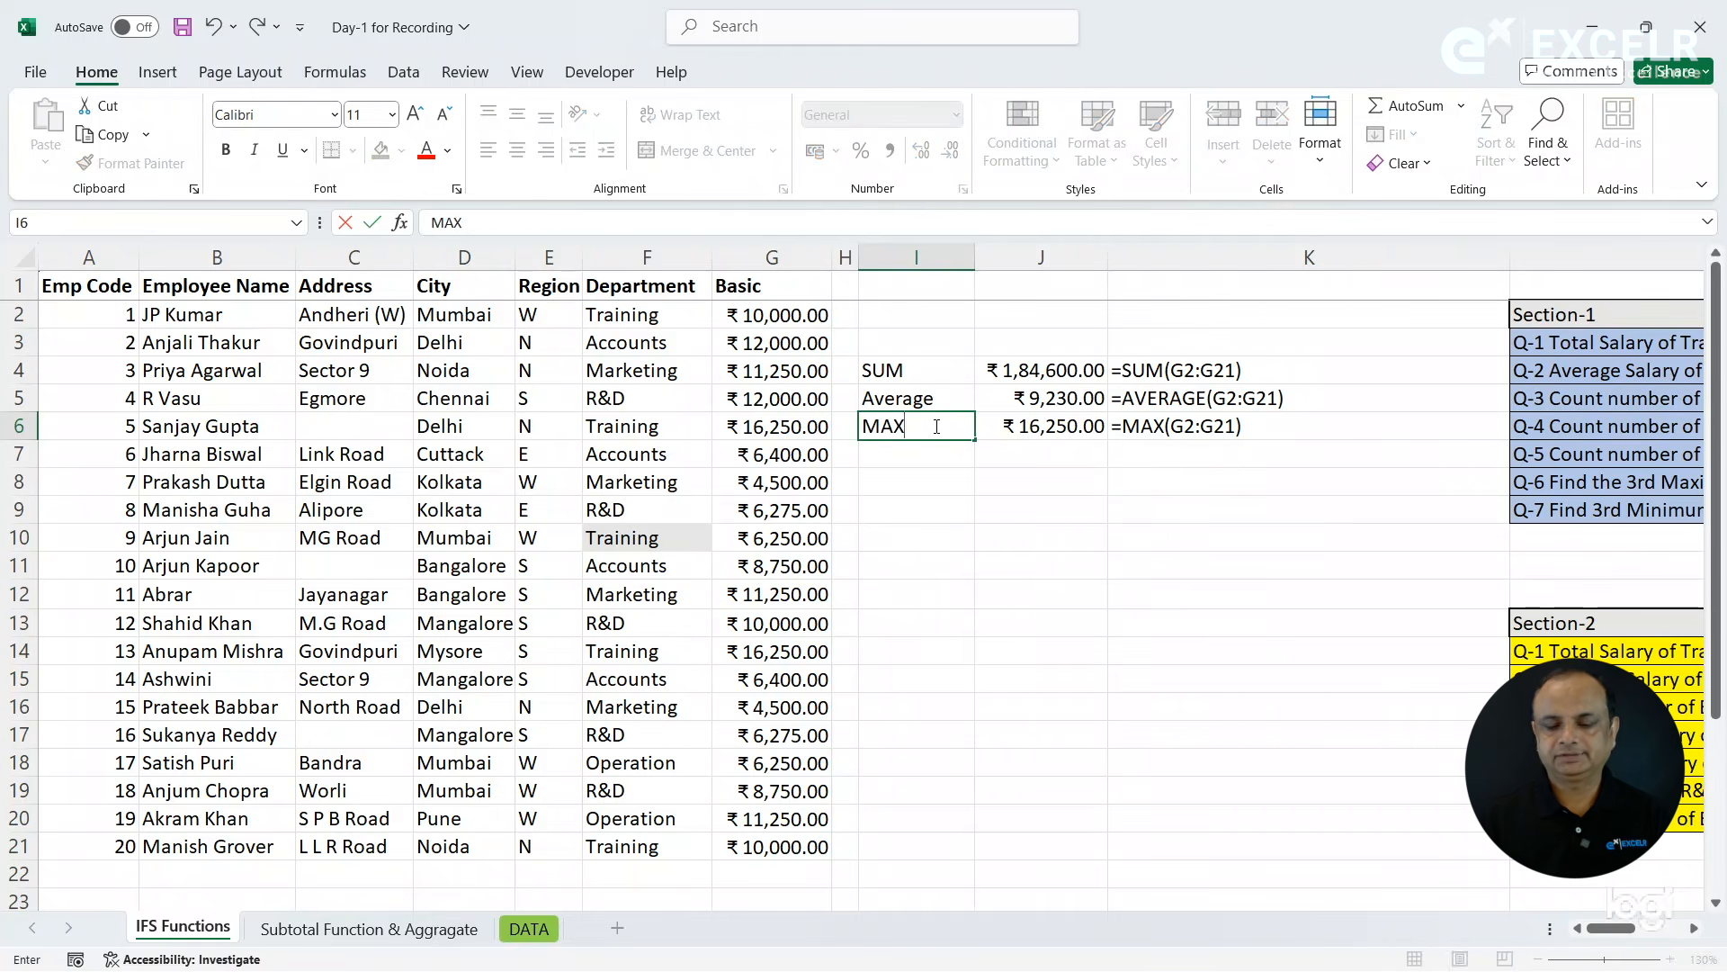
pyautogui.press('Return')
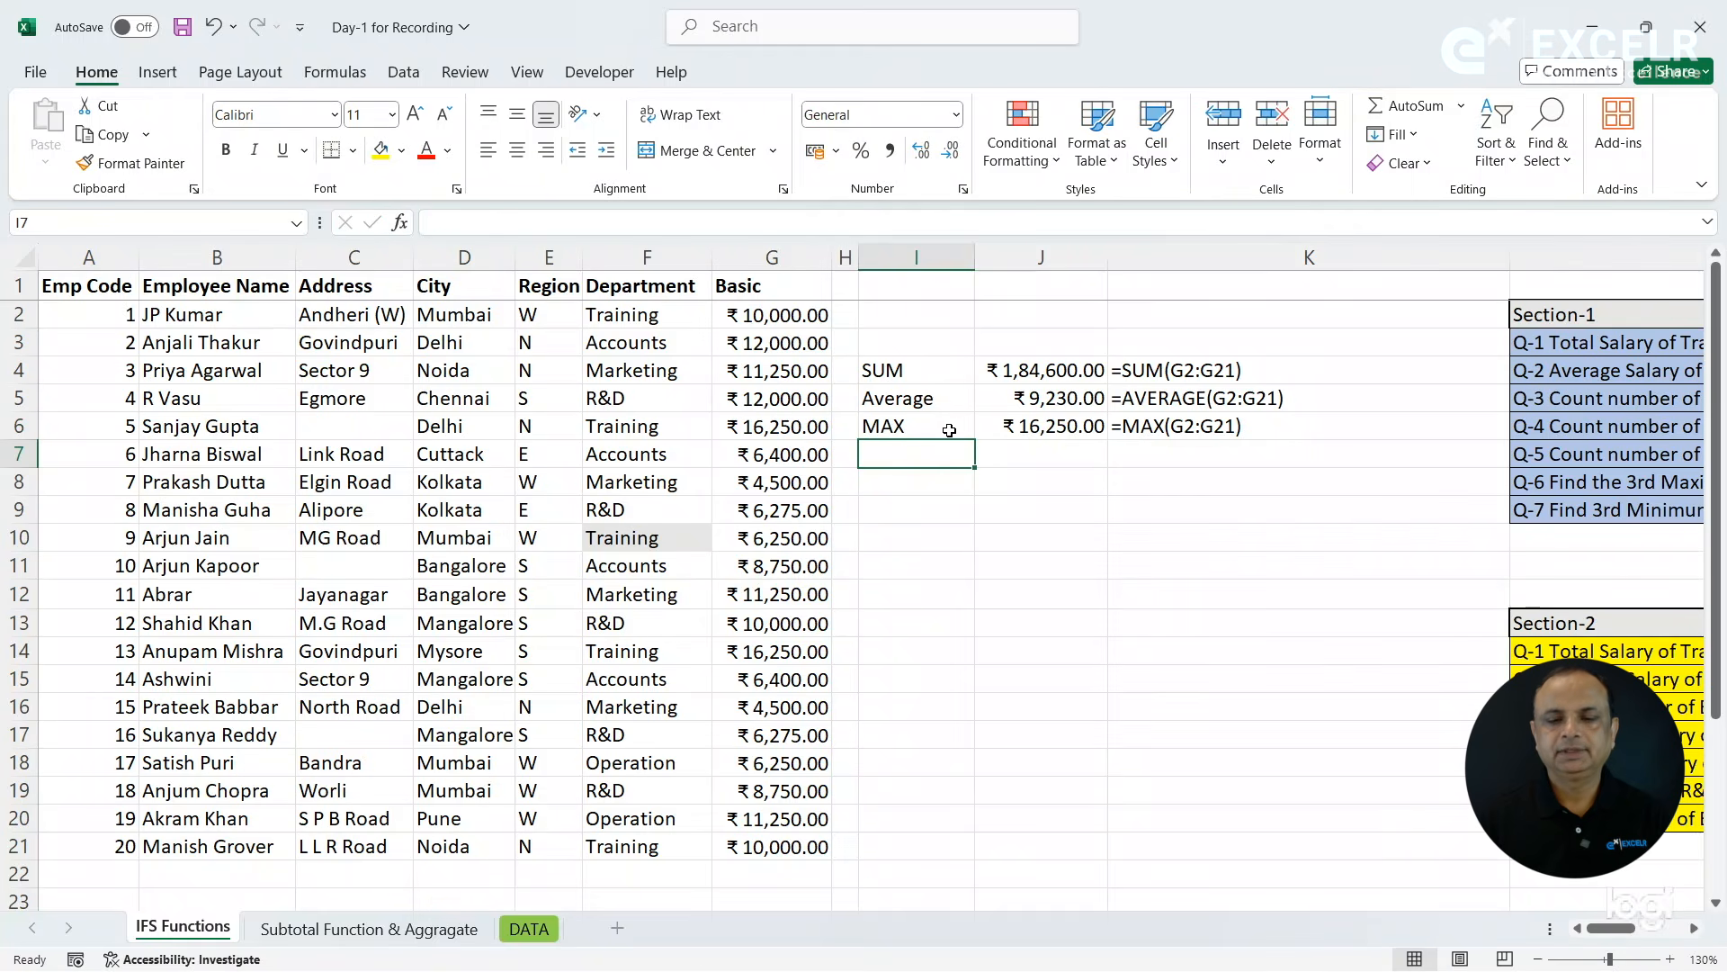
# - Find the lowest Basic salary in cell J7 with =MIN(G2:G21)
pyautogui.click(1017, 447)
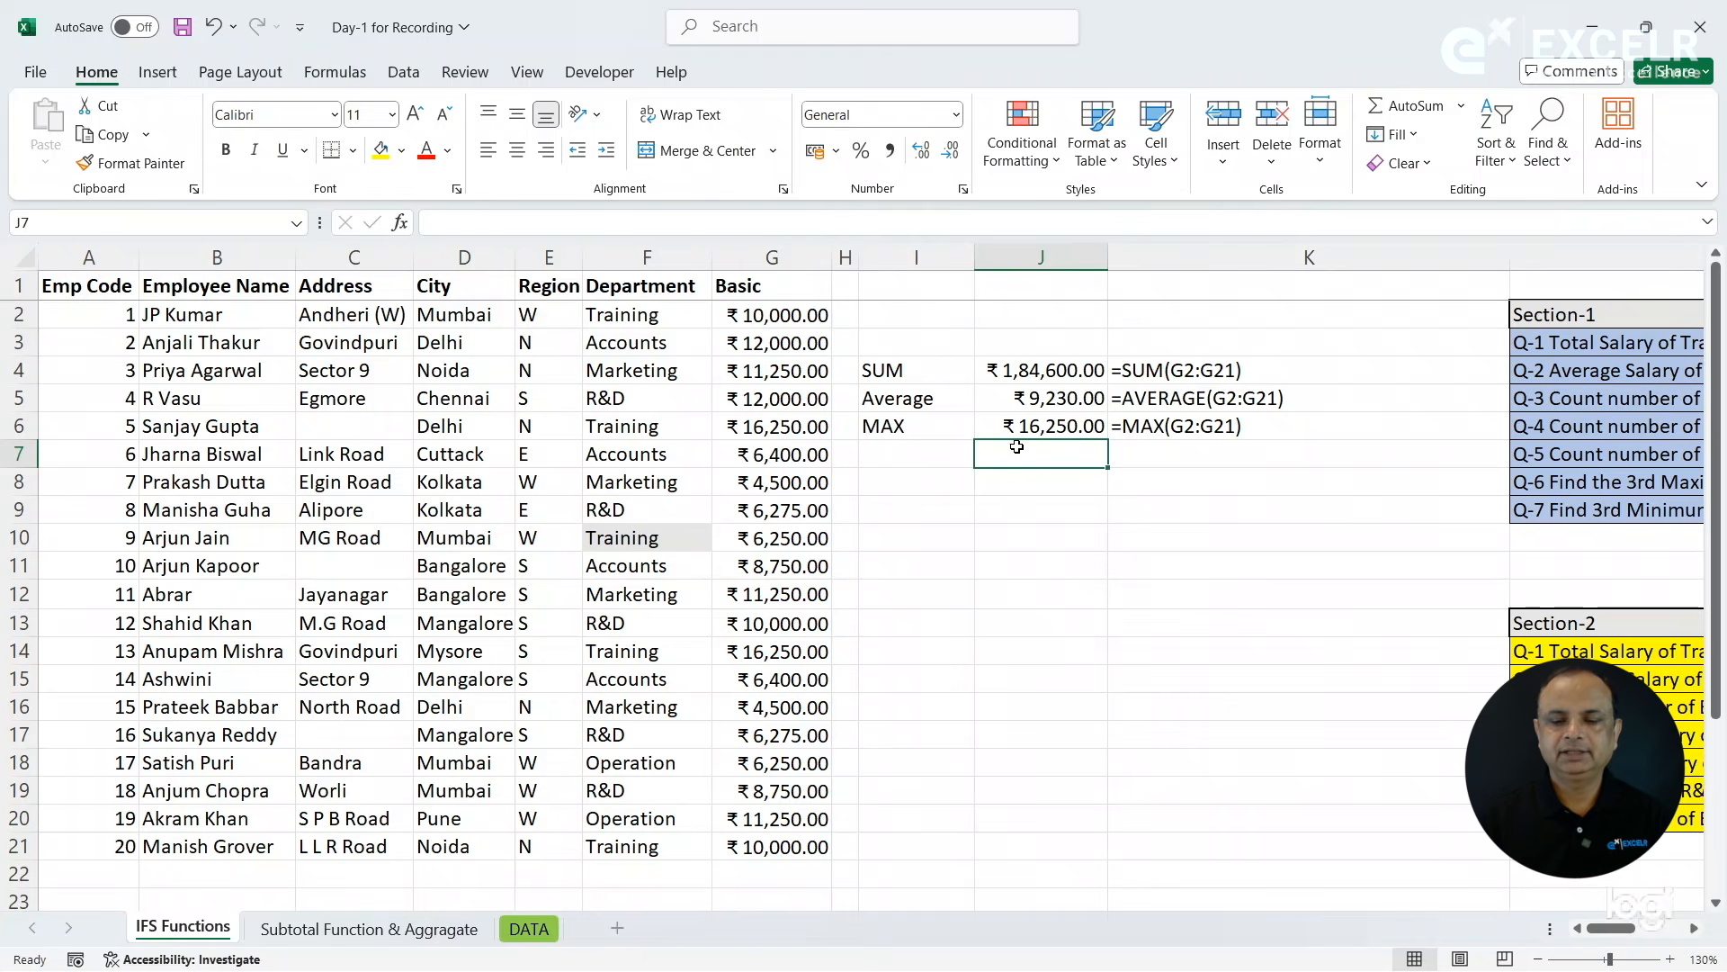
pyautogui.write('=')
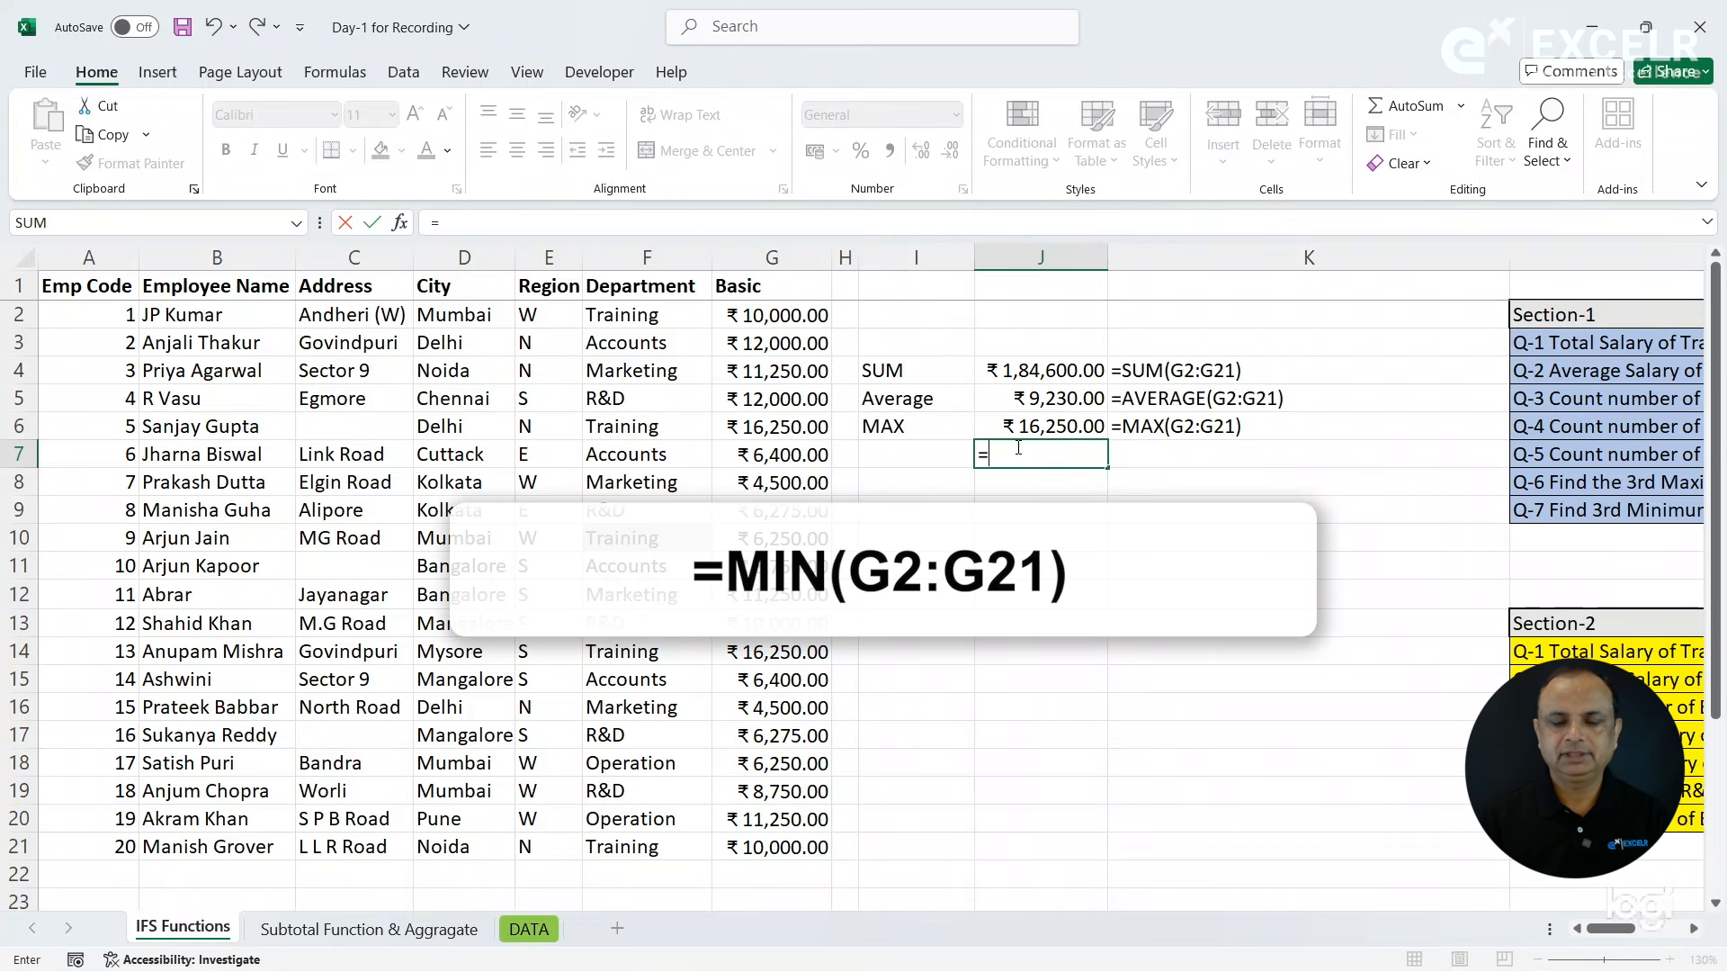
pyautogui.write('min')
pyautogui.press('Tab')
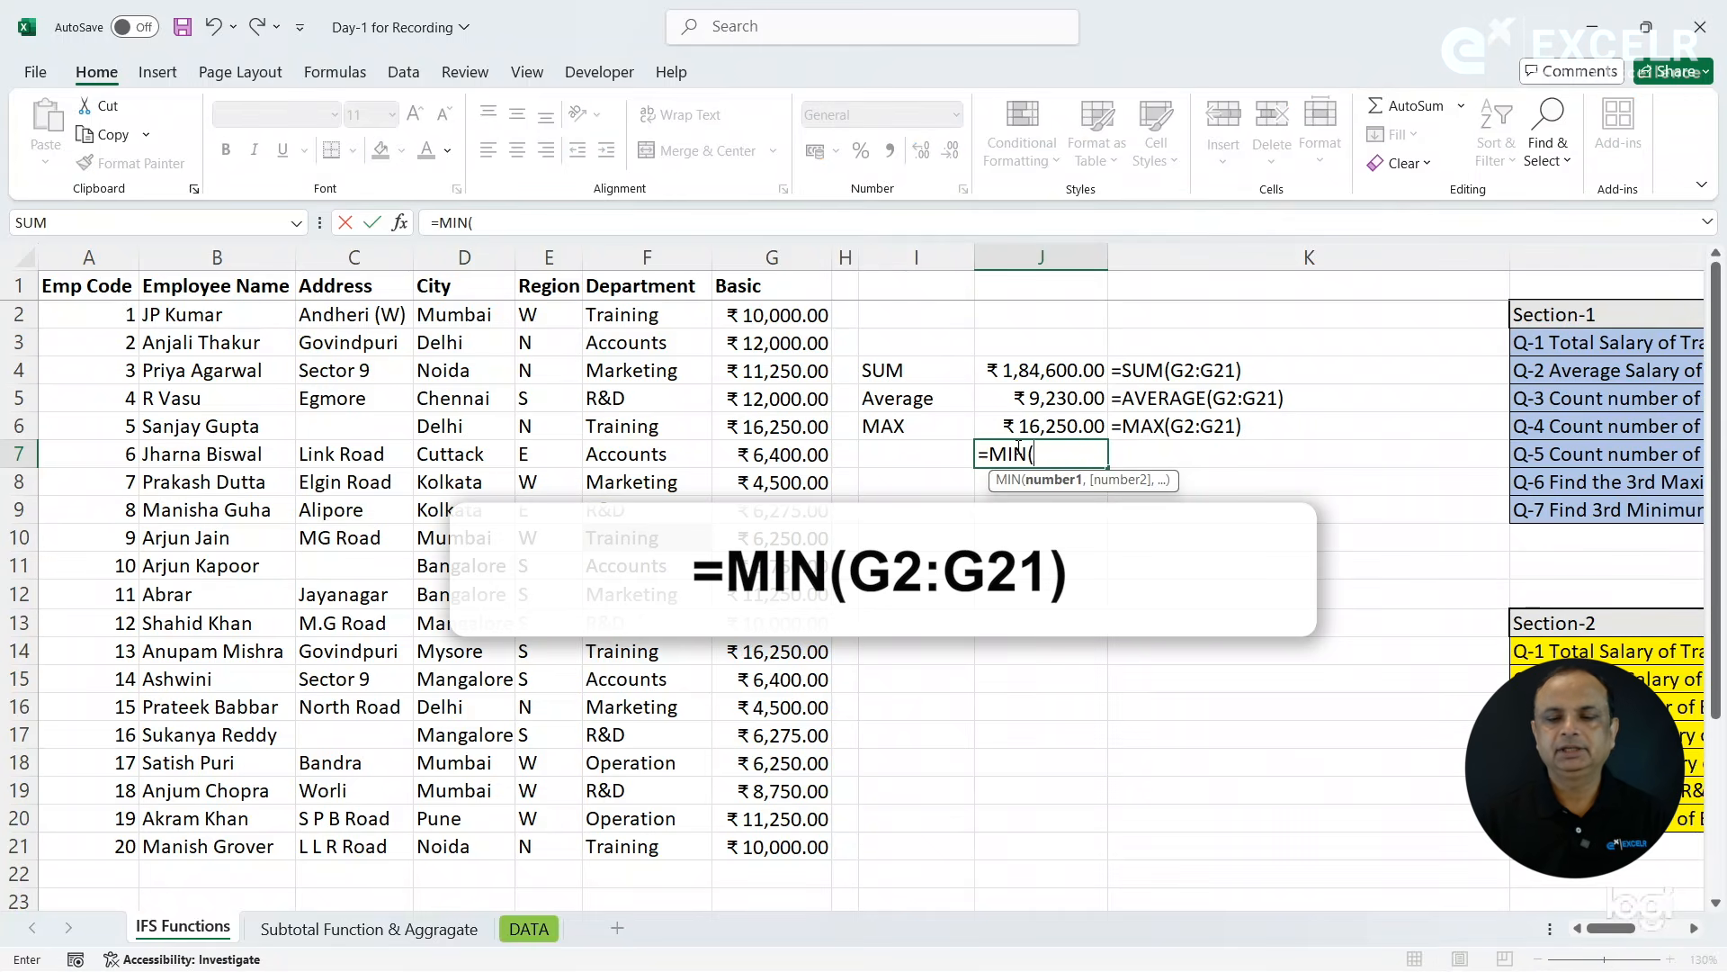
pyautogui.click(764, 340)
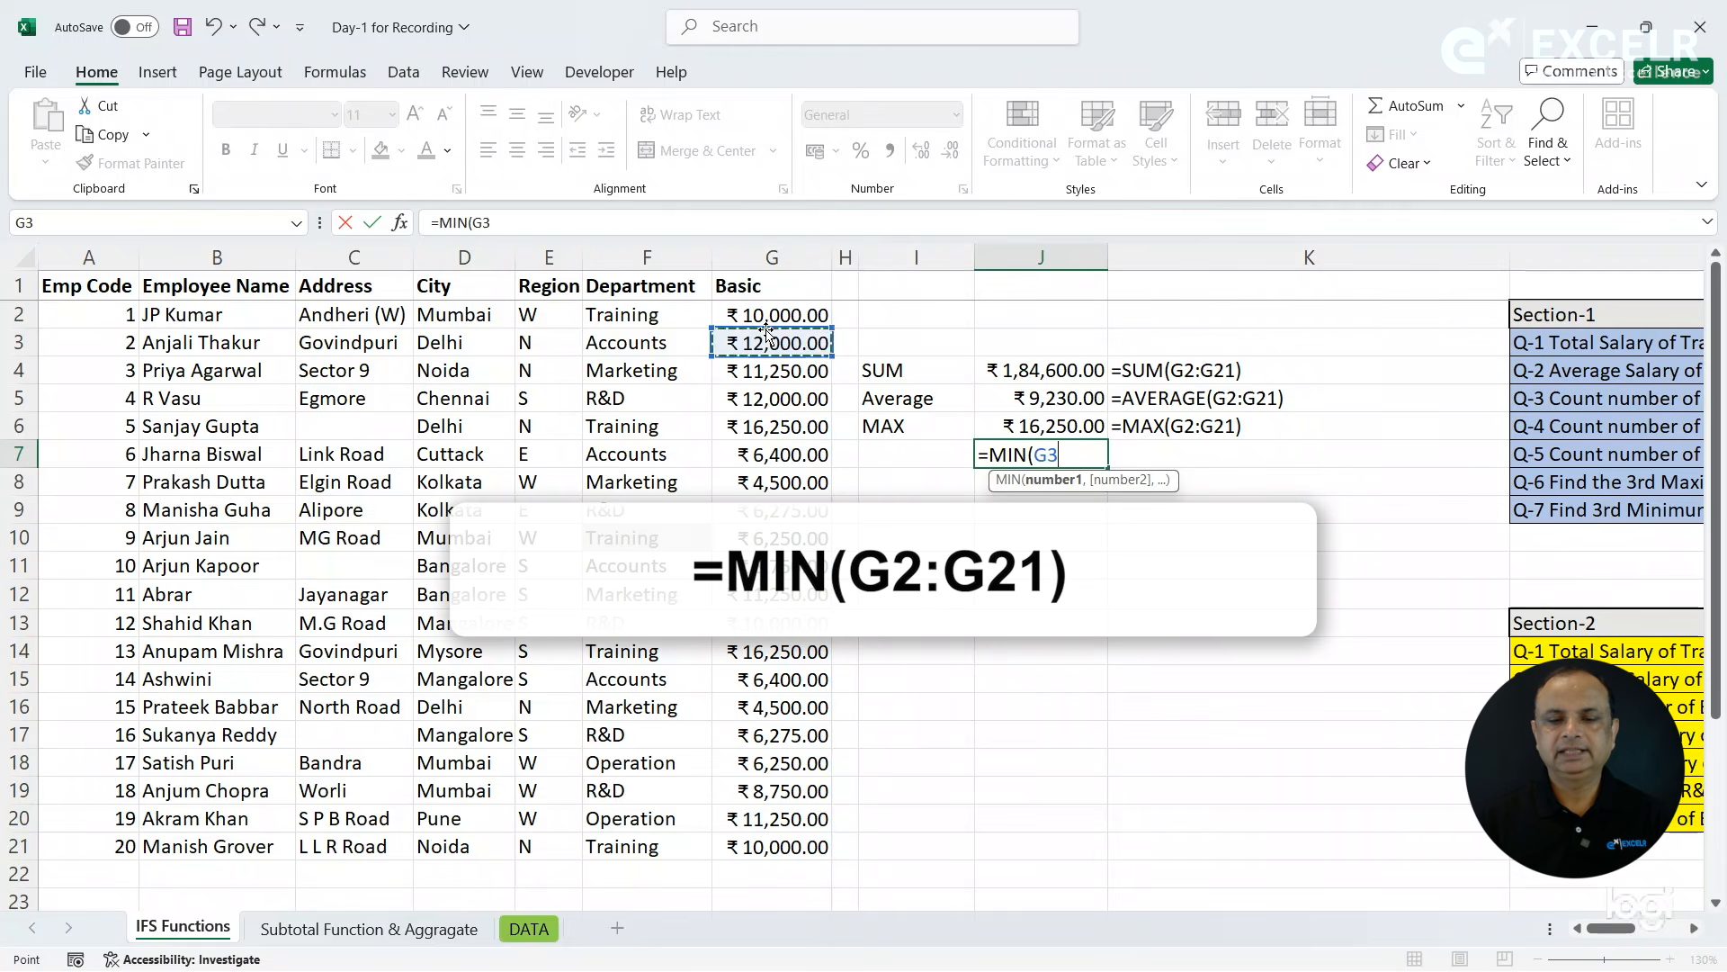
pyautogui.moveTo(754, 315); pyautogui.dragTo(779, 846)
pyautogui.write(')')
pyautogui.press('Return')
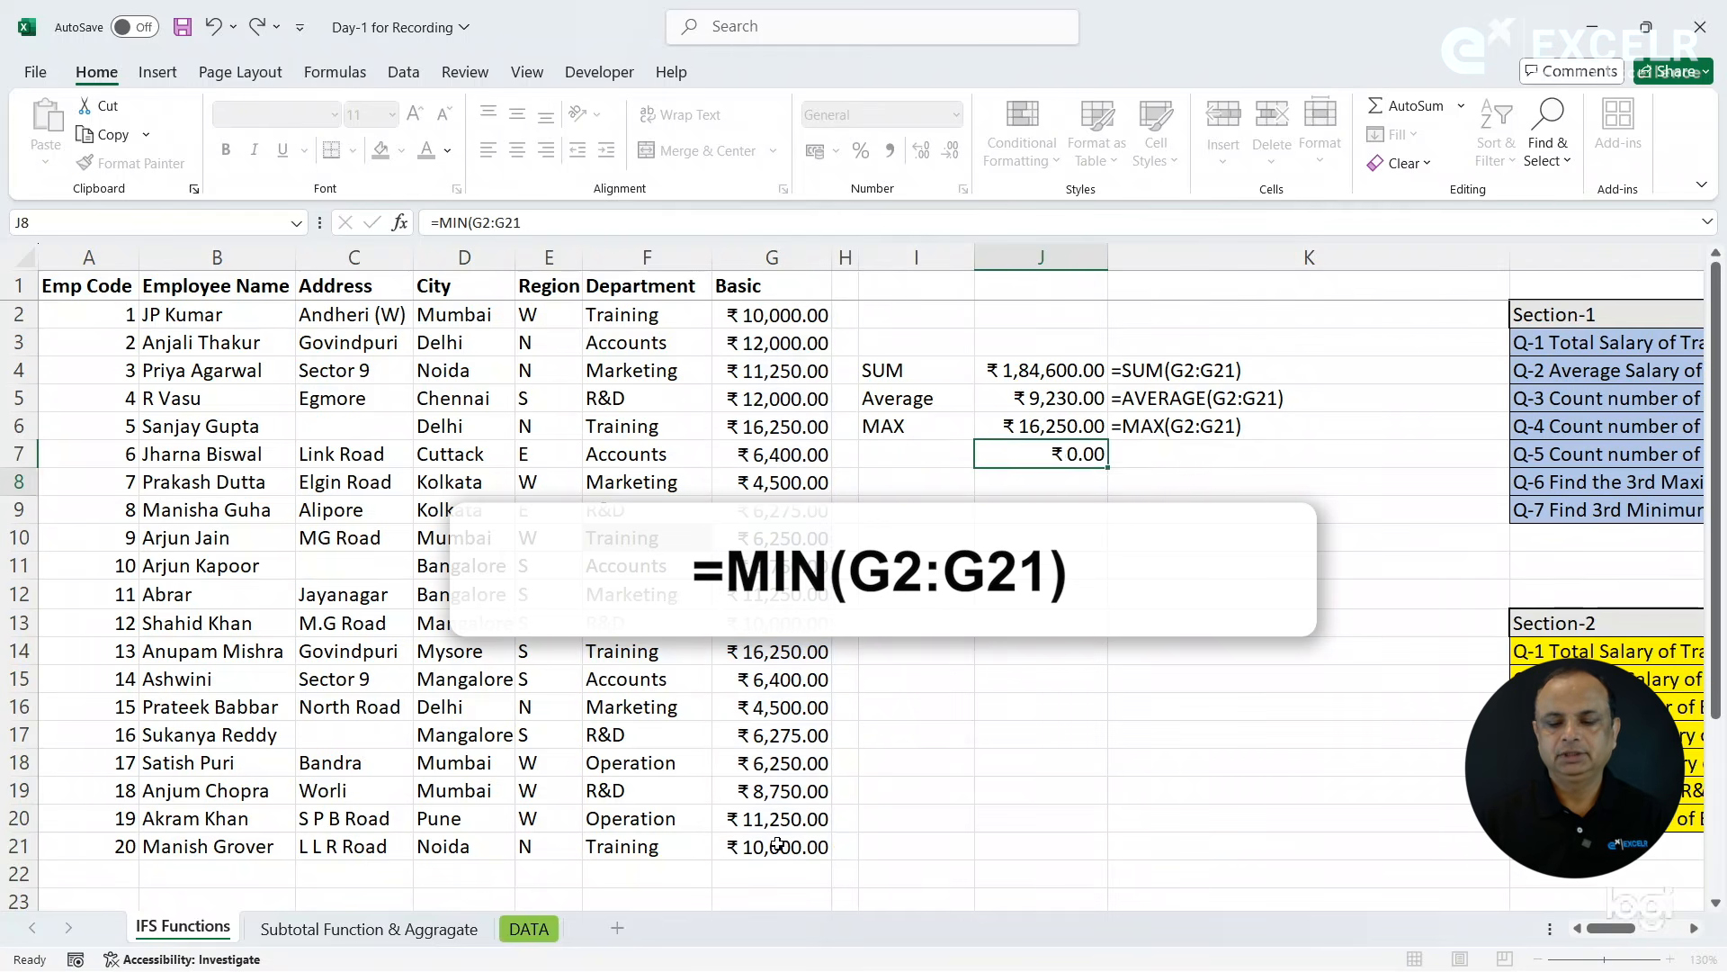
# - Copy the FORMULATEXT formula from K6 down to K7 and label the row MIN in I7
pyautogui.press('Up')
pyautogui.press('Right')
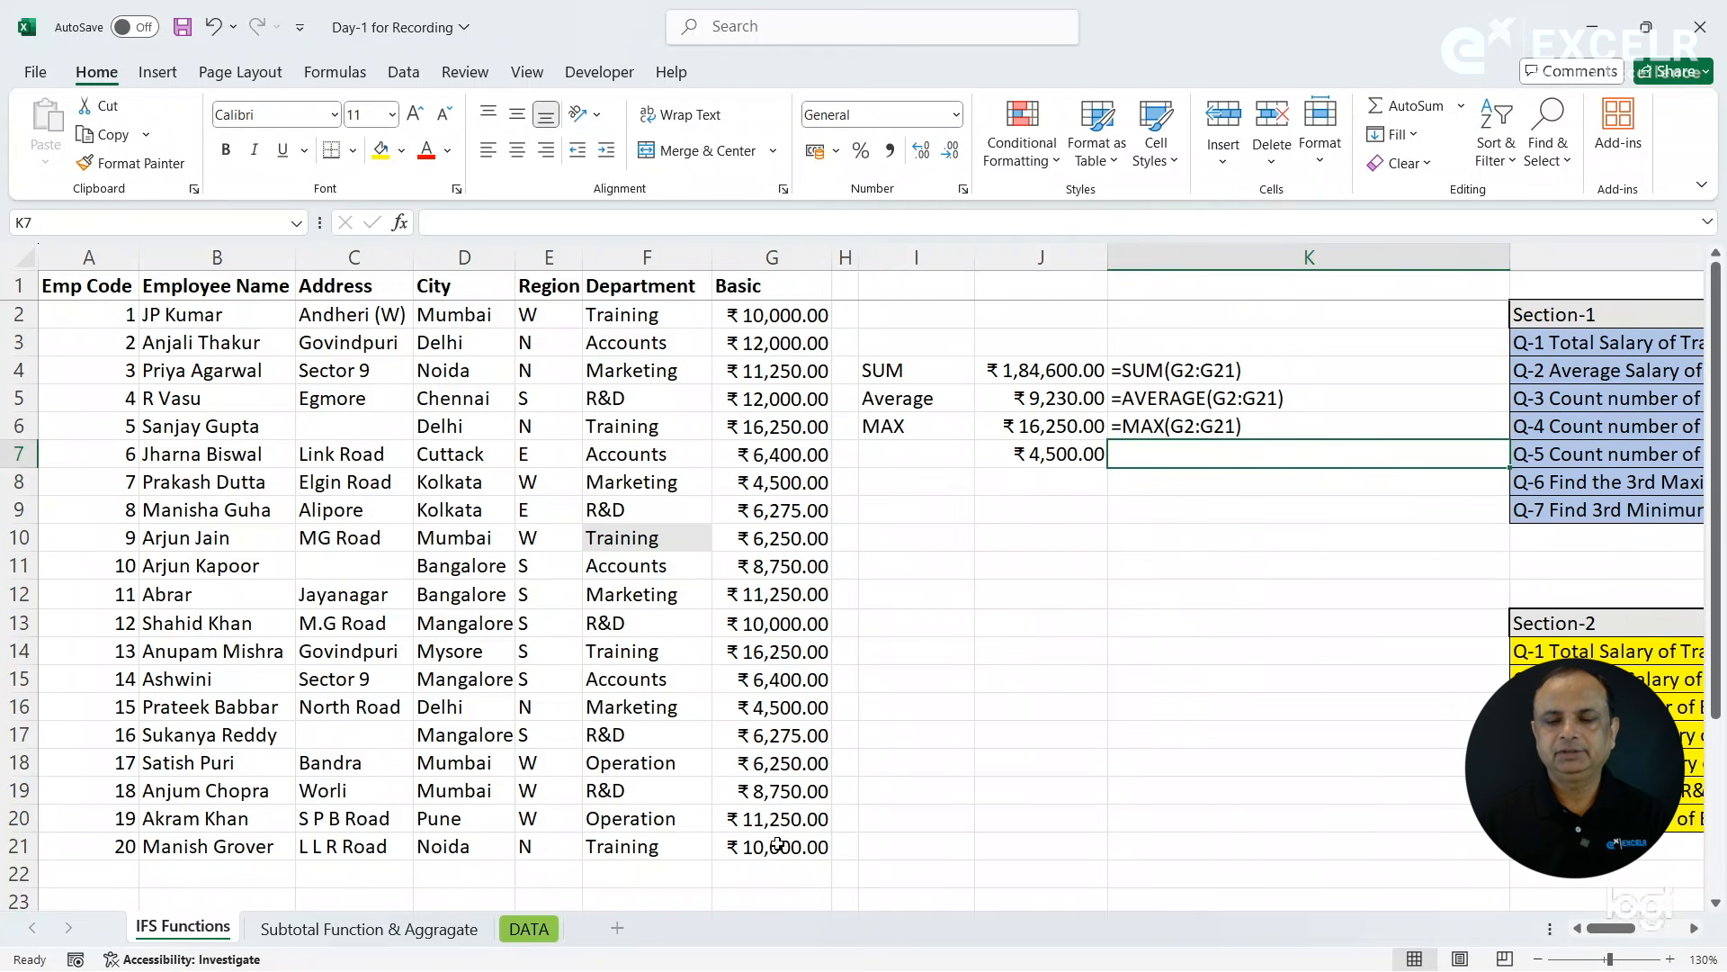
pyautogui.hotkey('ctrl', 'd')
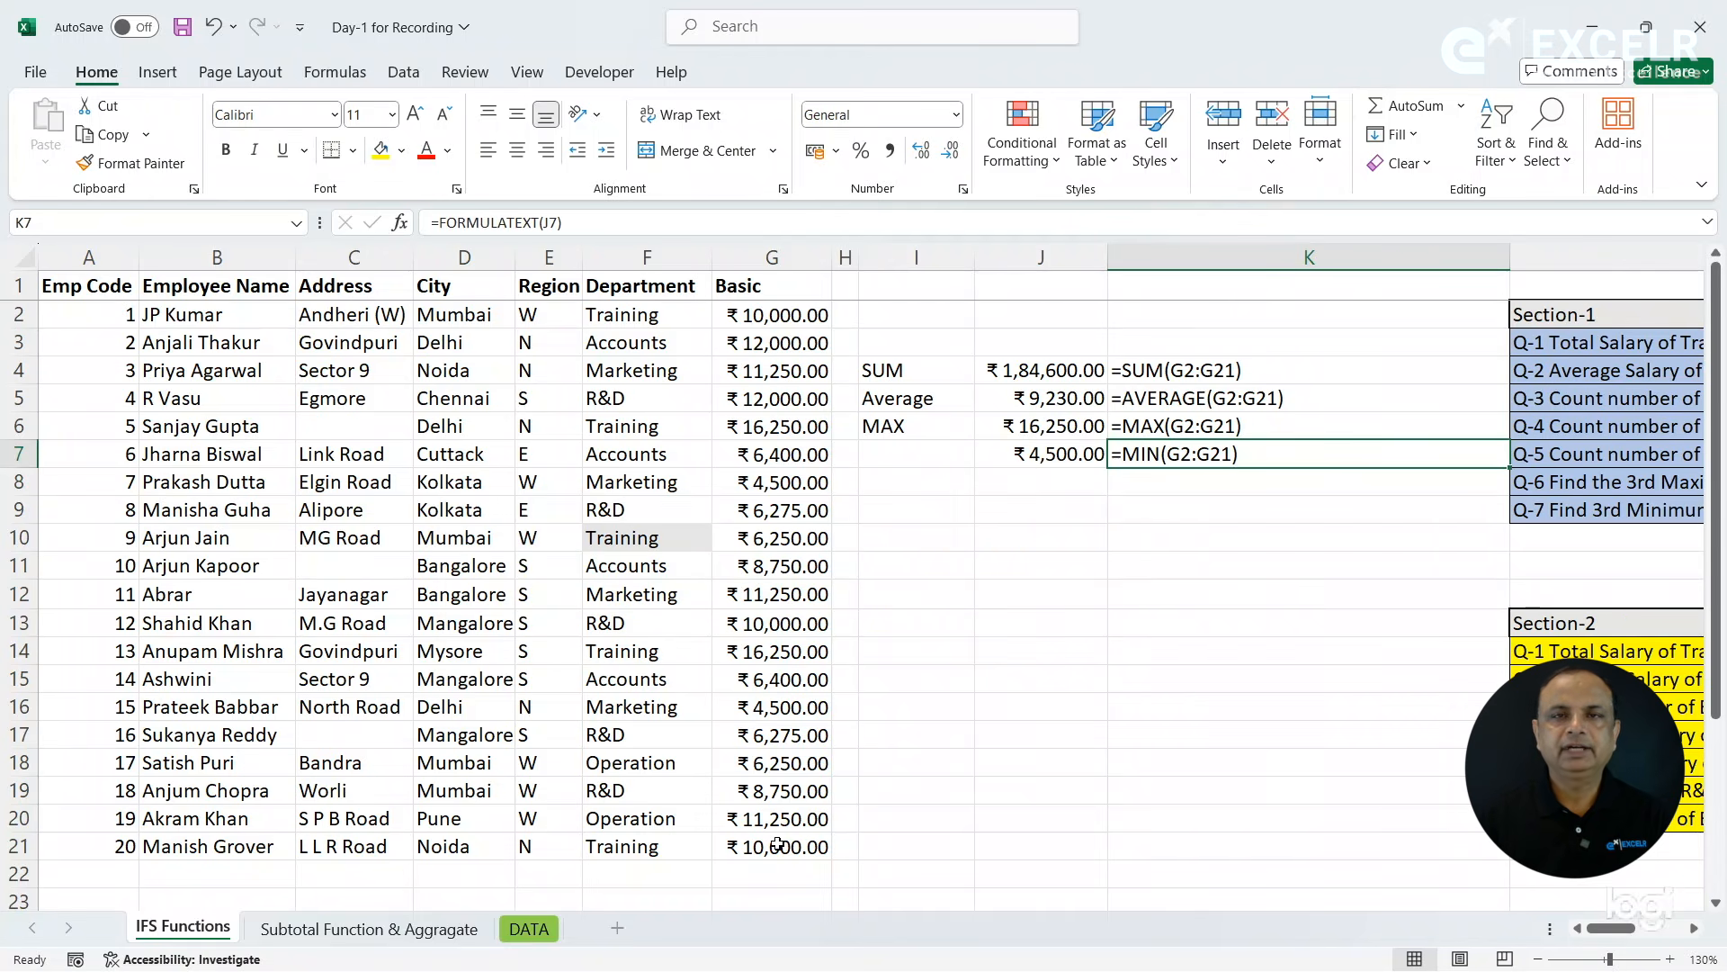
pyautogui.click(923, 452)
pyautogui.write('MIN')
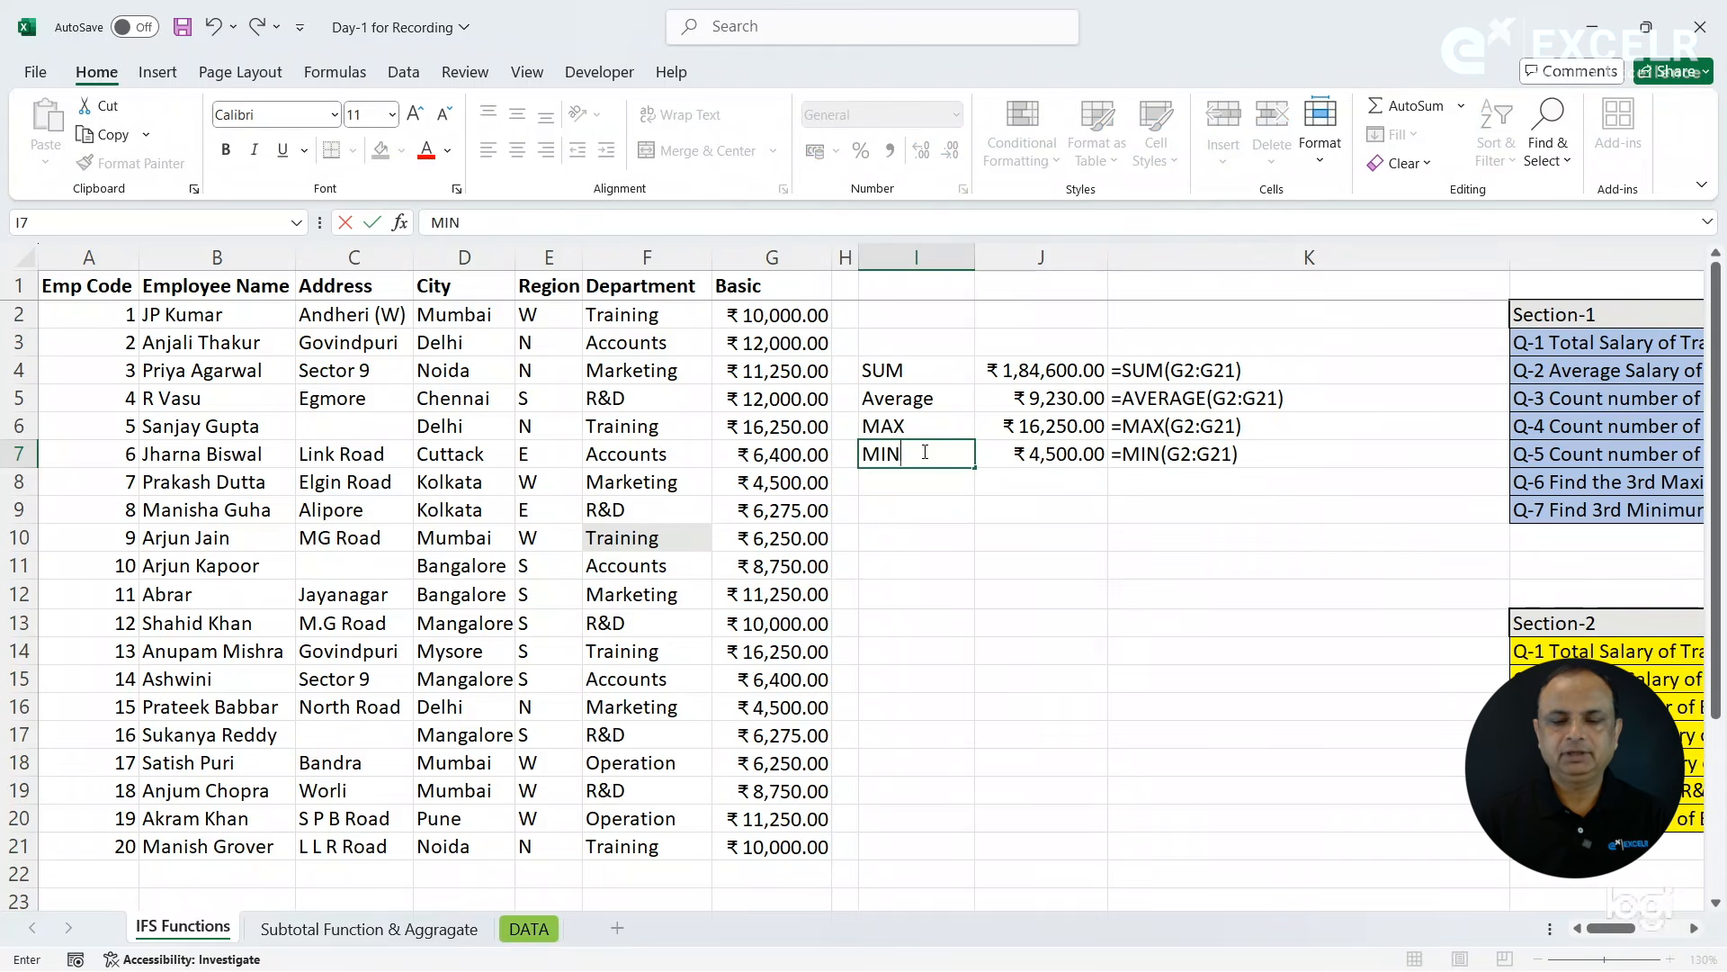
pyautogui.press('Return')
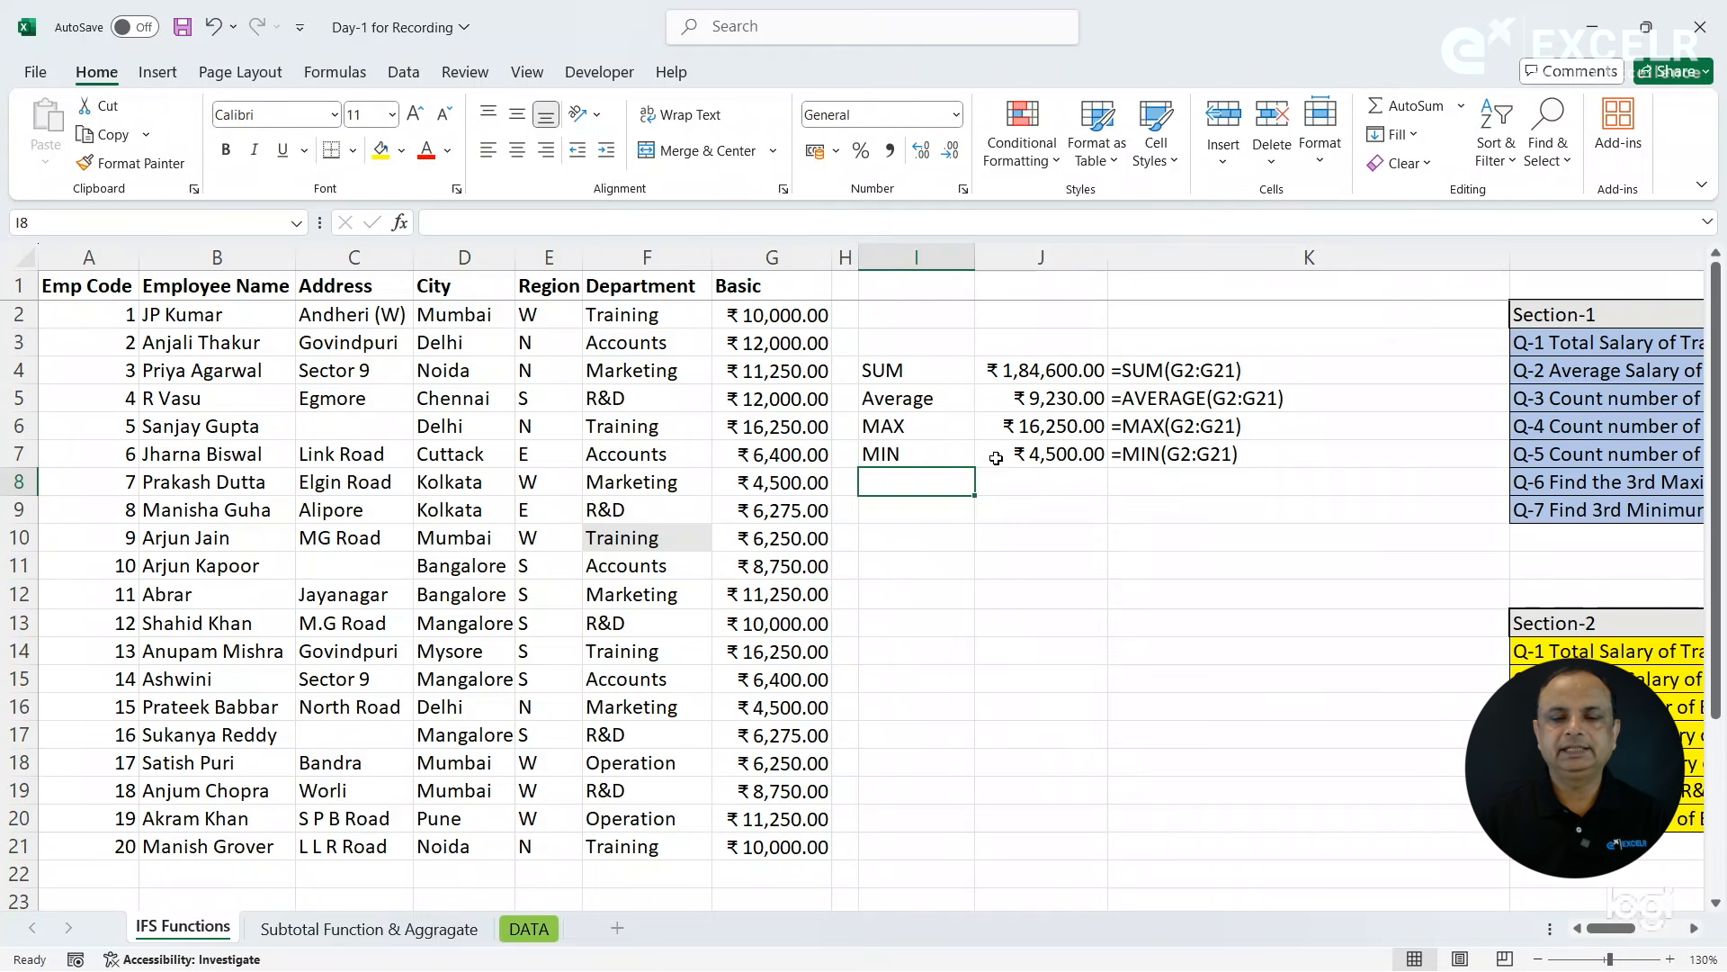
# - Count the numeric entries in the Basic column in cell J8 with =COUNT(G2:G21)
pyautogui.click(1030, 483)
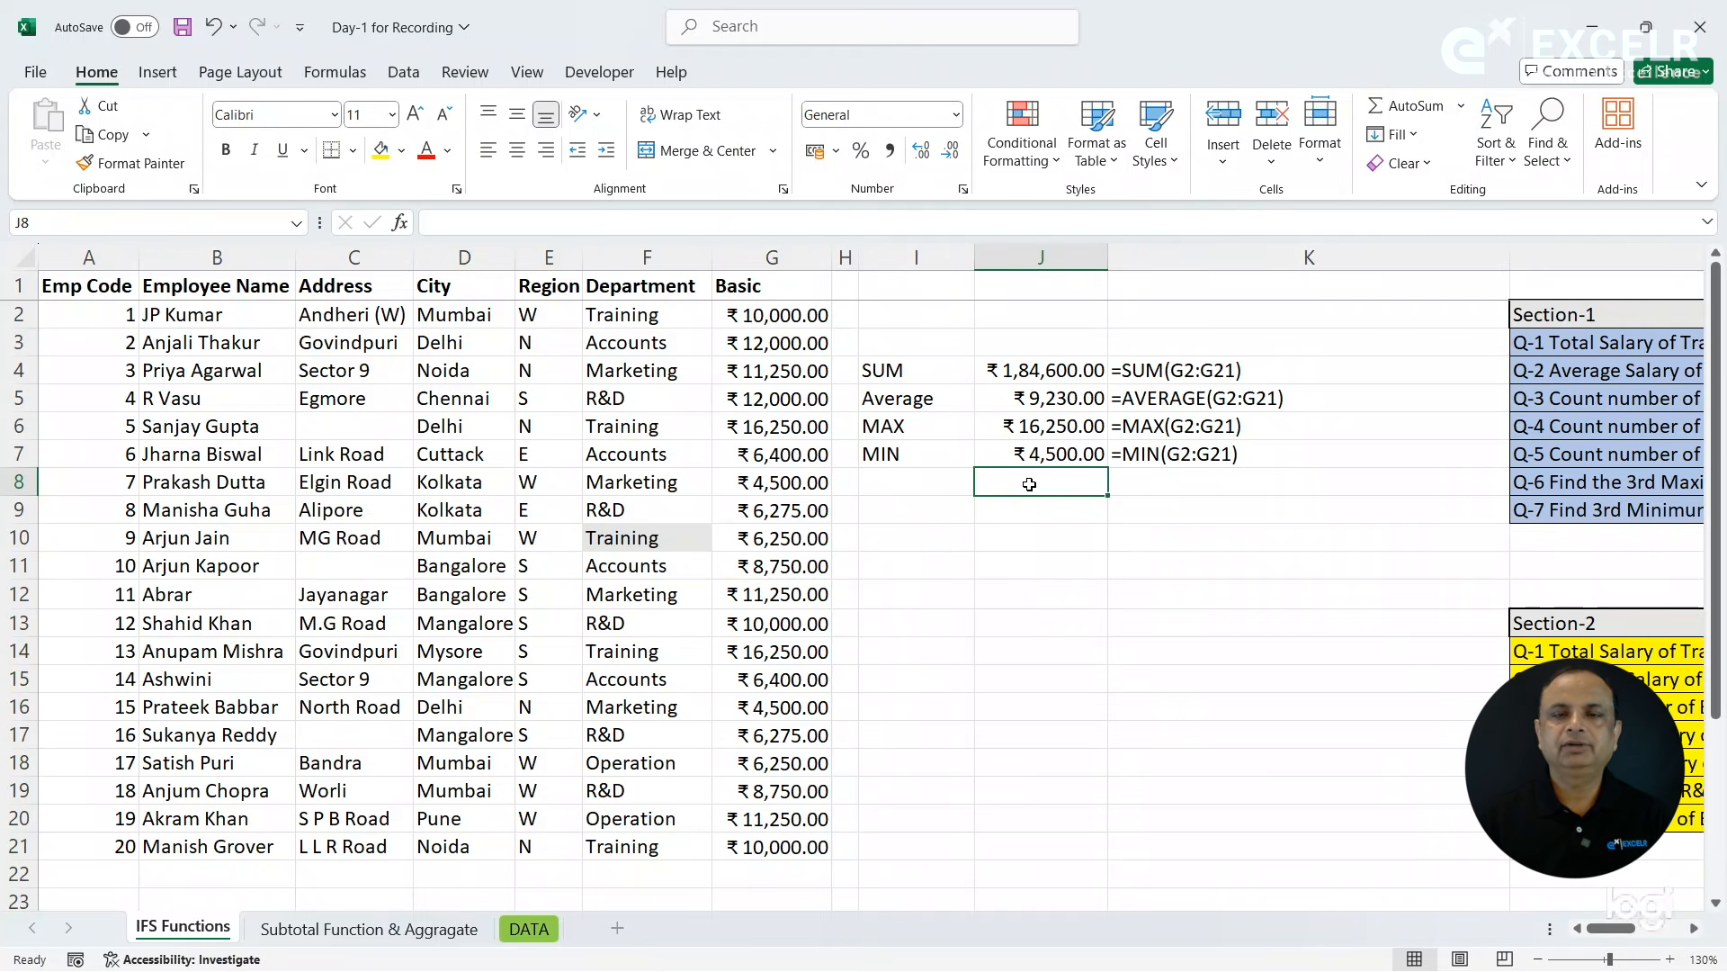
pyautogui.write('=coun')
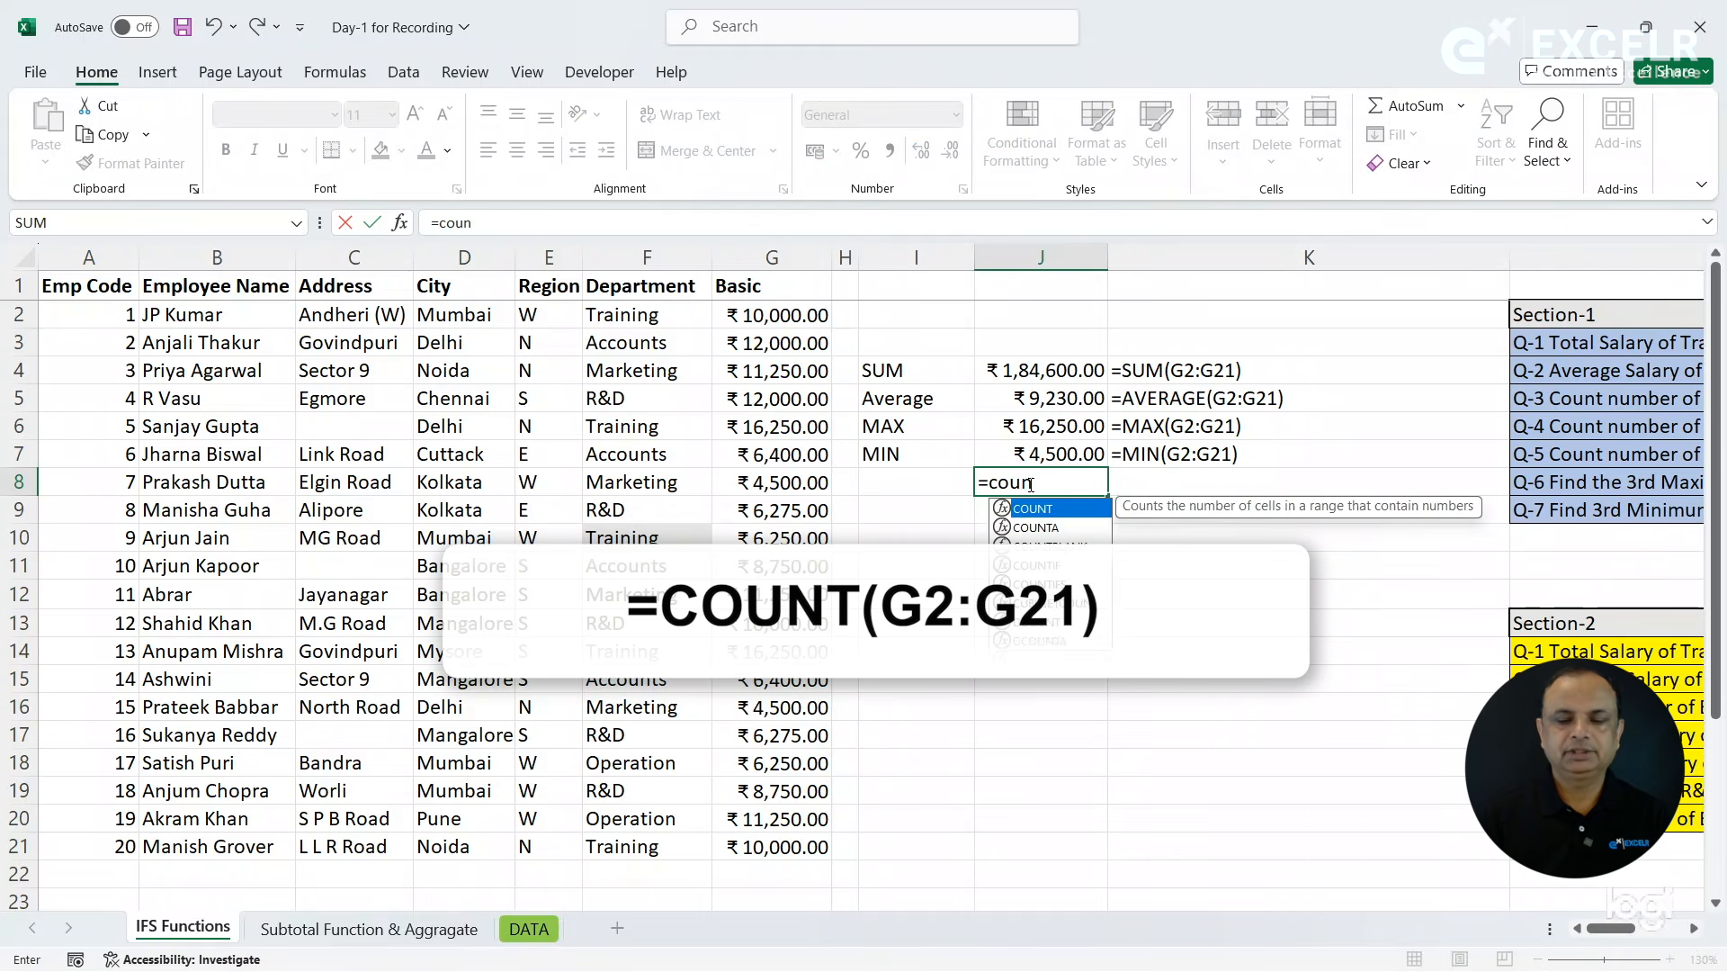
pyautogui.press('Tab')
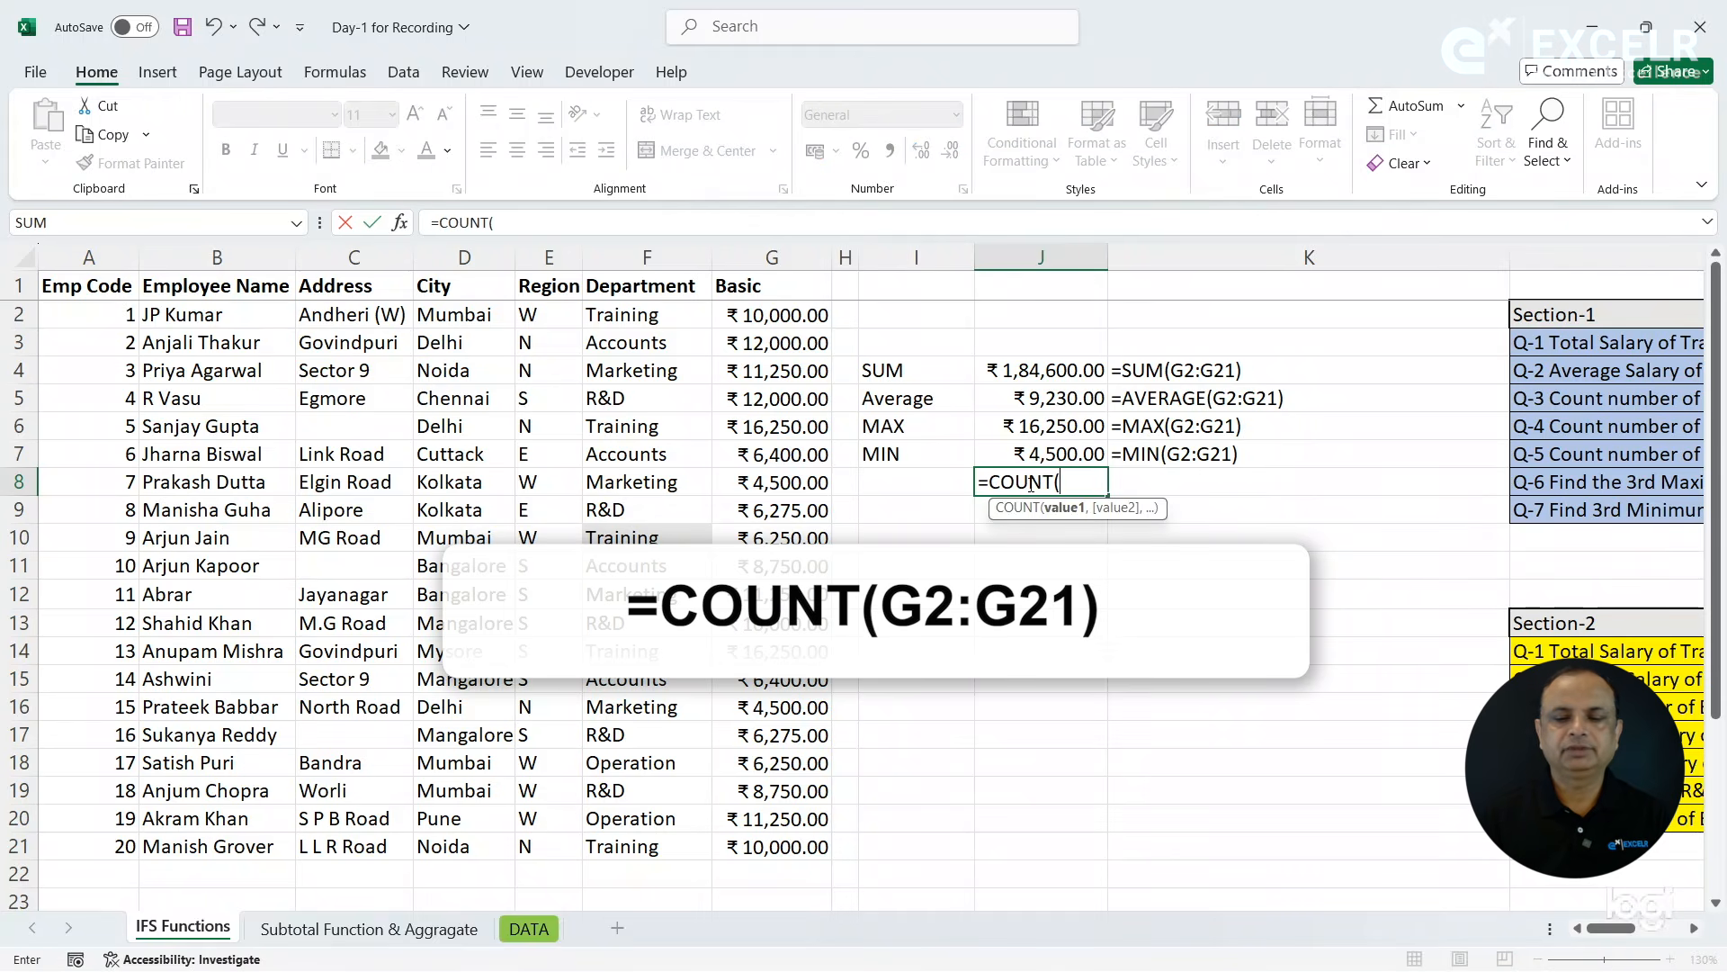
pyautogui.moveTo(776, 320); pyautogui.dragTo(779, 850)
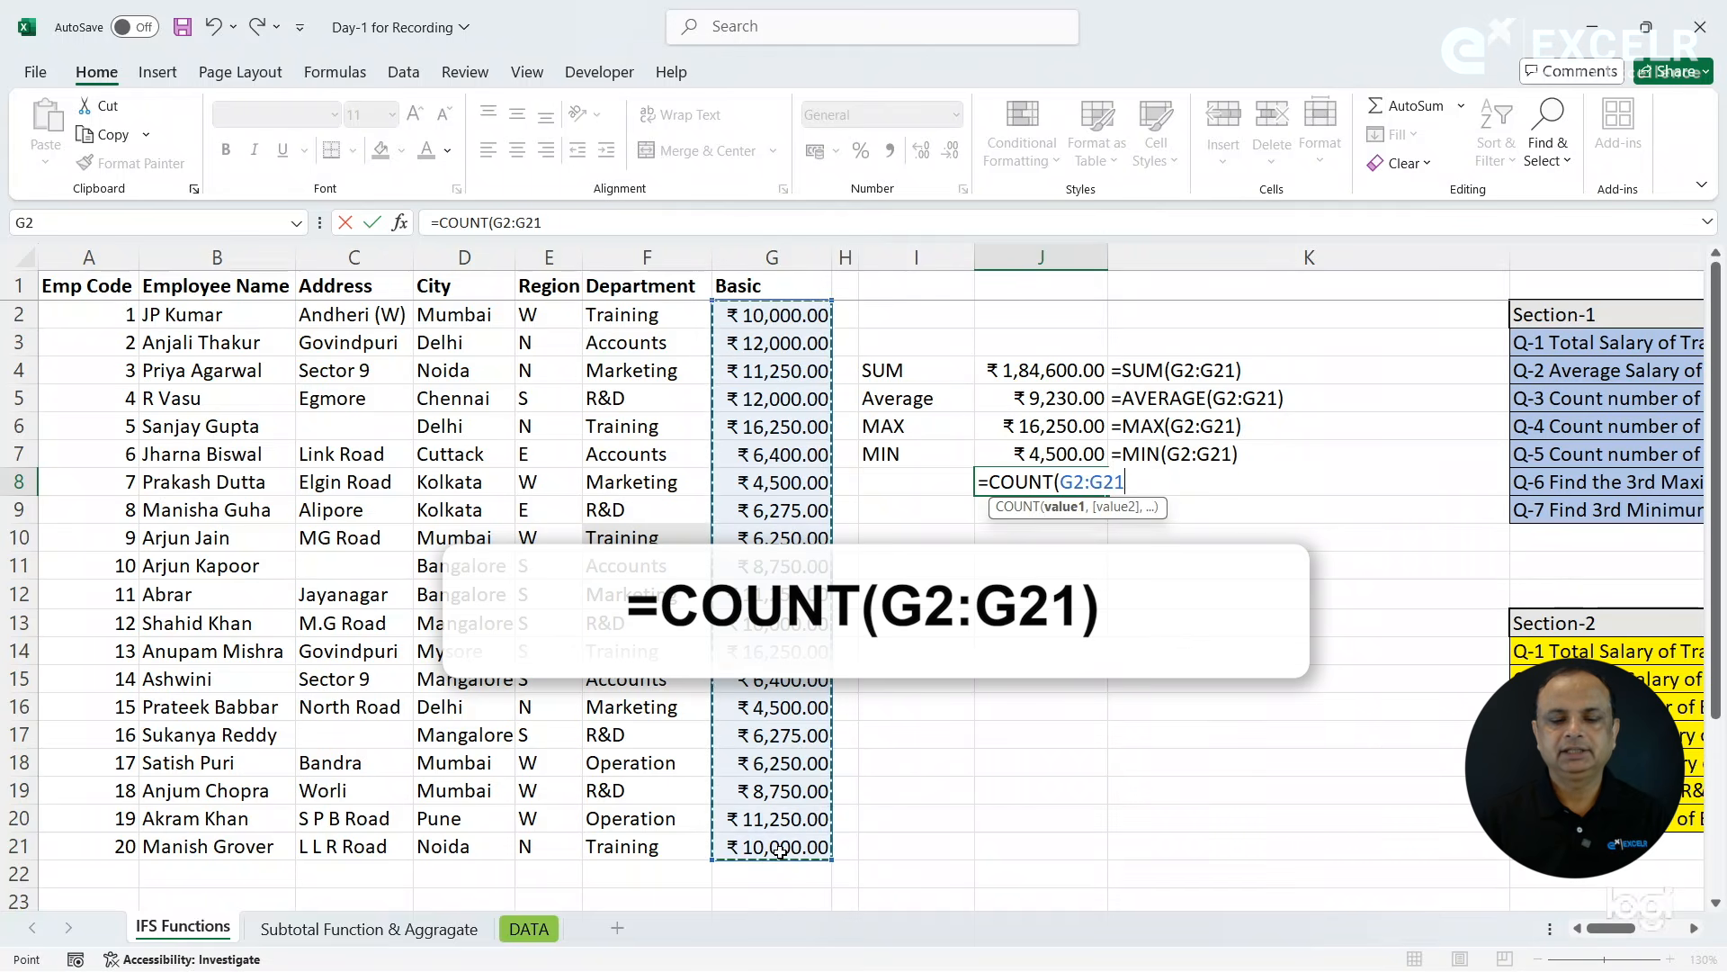
pyautogui.press('Return')
# - Copy the FORMULATEXT formula from K7 down to K8 and label the row COUNT in I8
pyautogui.press('Up')
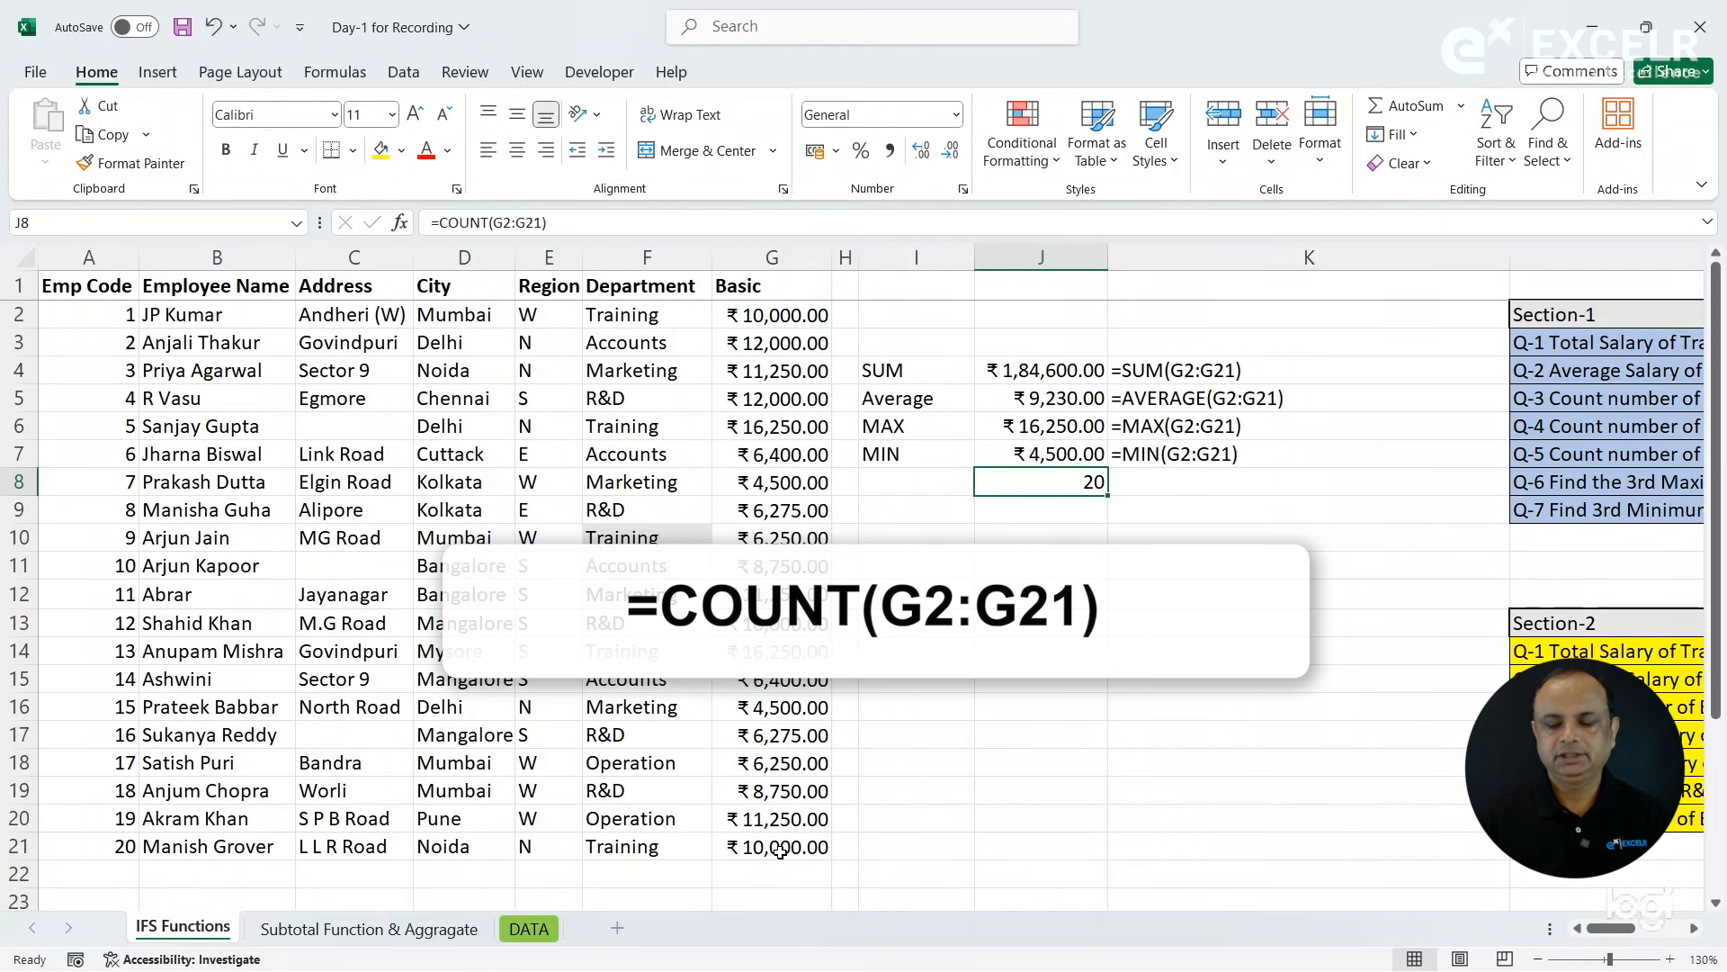
pyautogui.press('Right')
pyautogui.hotkey('ctrl', 'd')
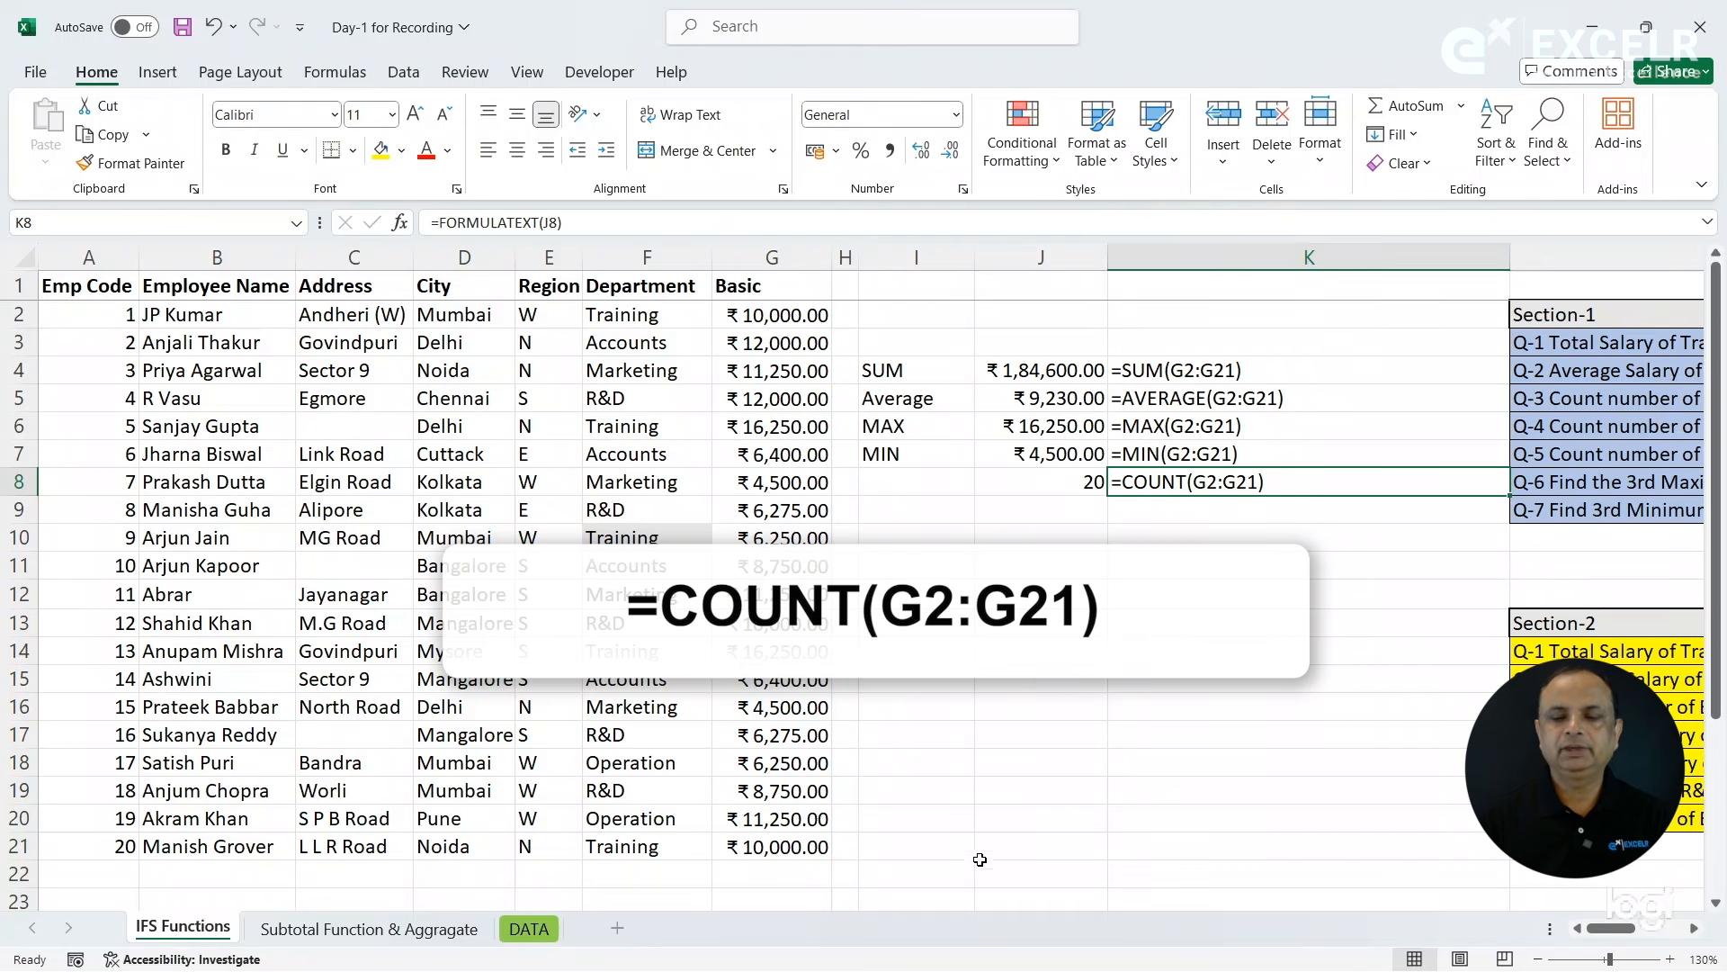
pyautogui.click(936, 493)
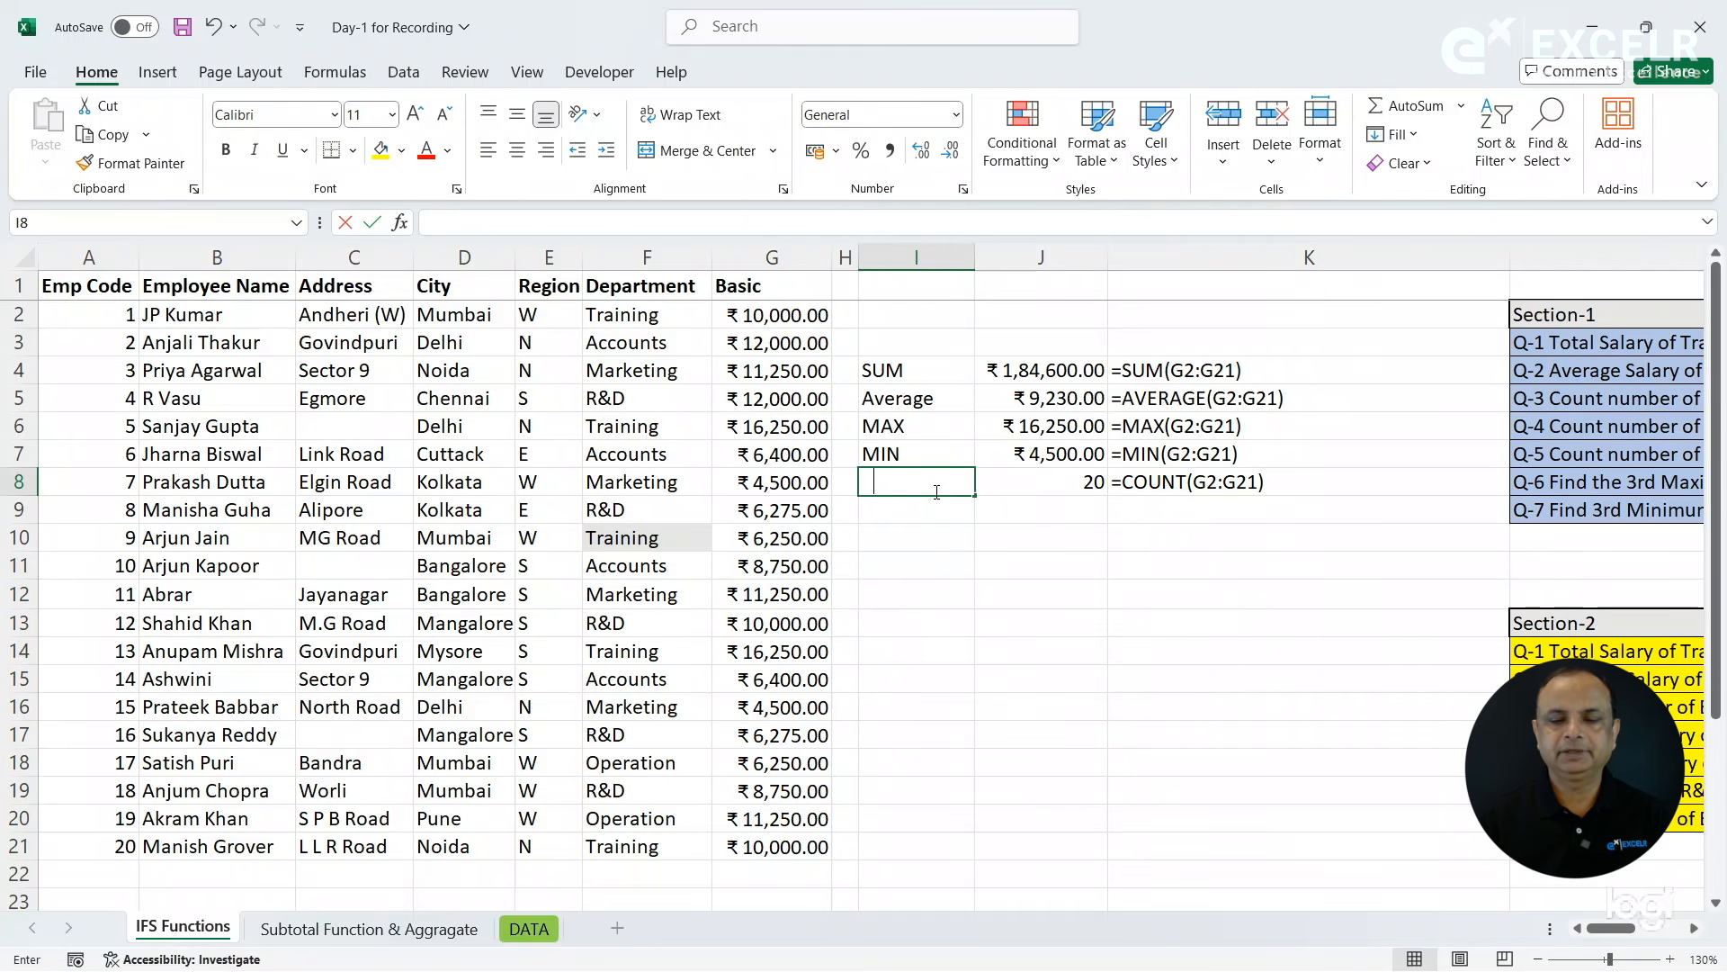
pyautogui.write('COUNT')
pyautogui.press('Return')
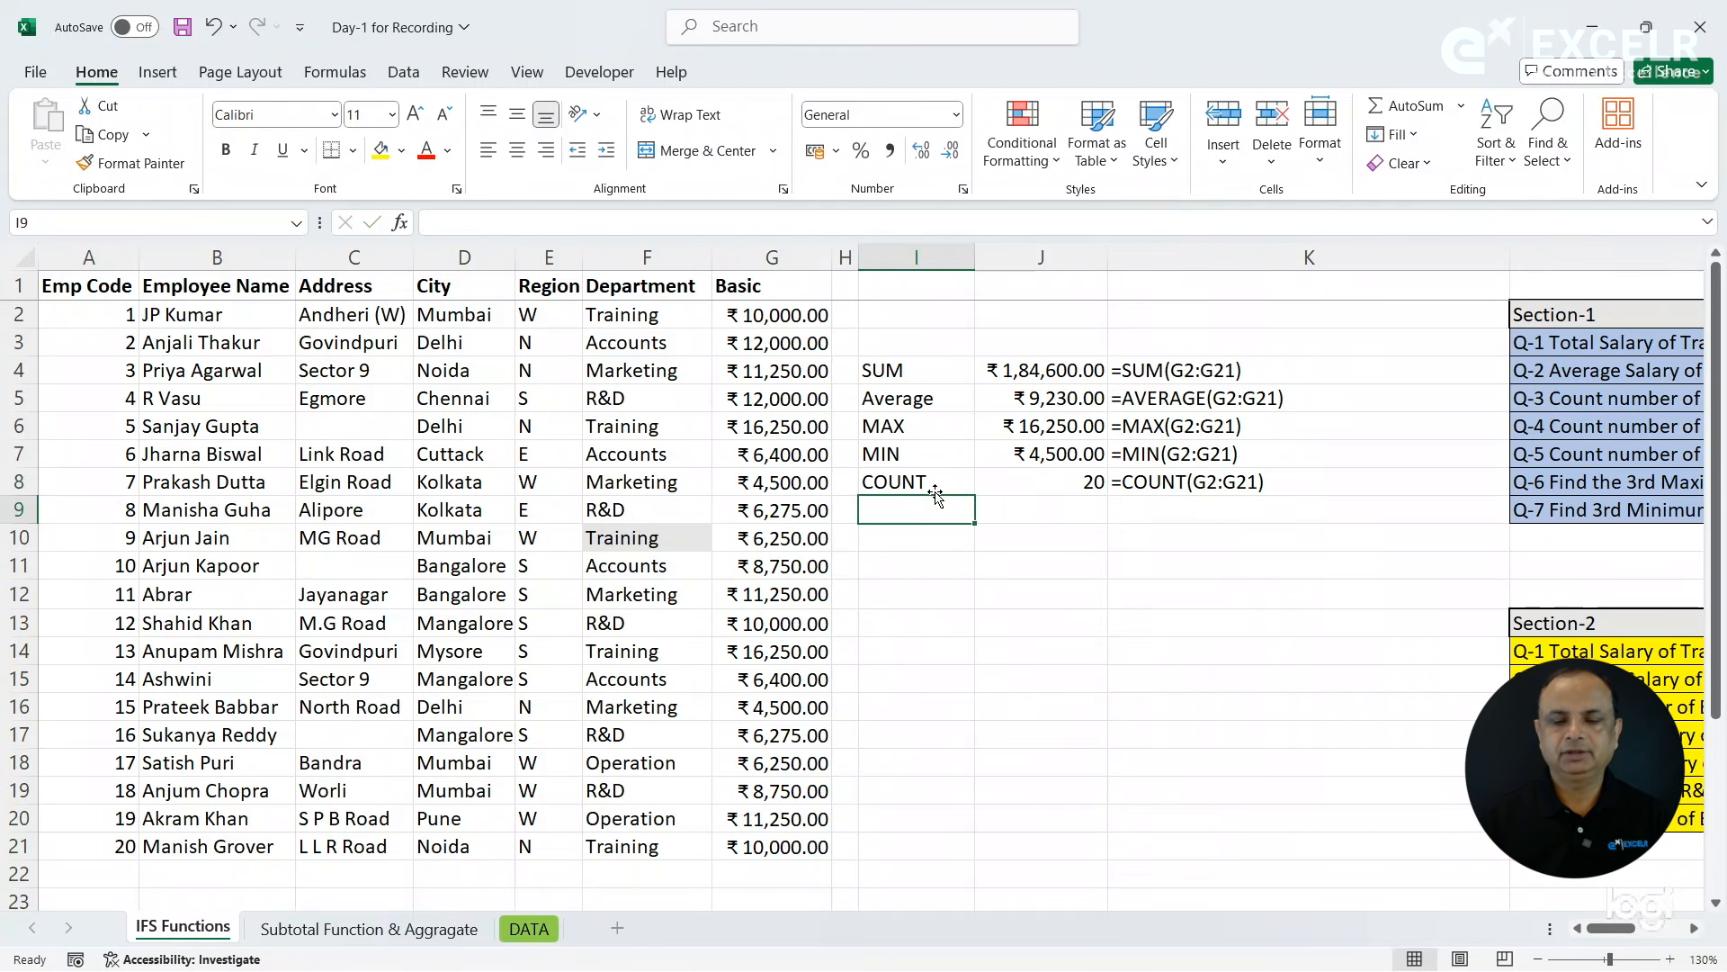
# - Count the non-empty Employee Name cells in cell J9 with =COUNTA(B2:B21)
pyautogui.click(1002, 512)
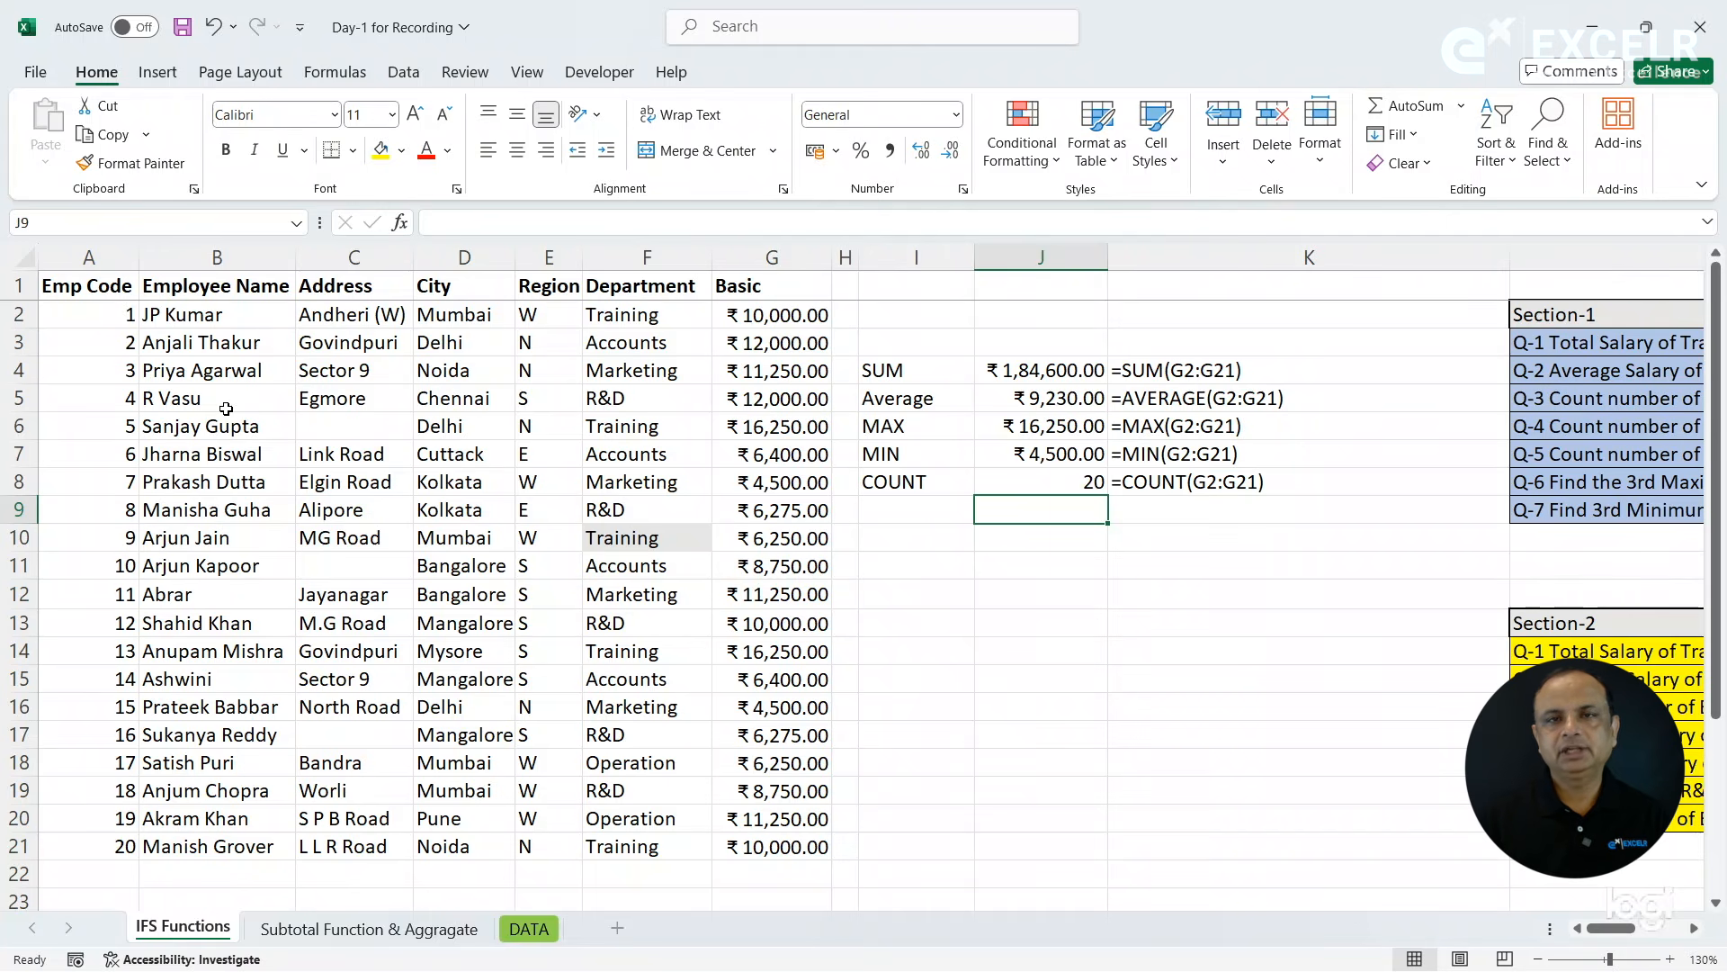
pyautogui.write('=count')
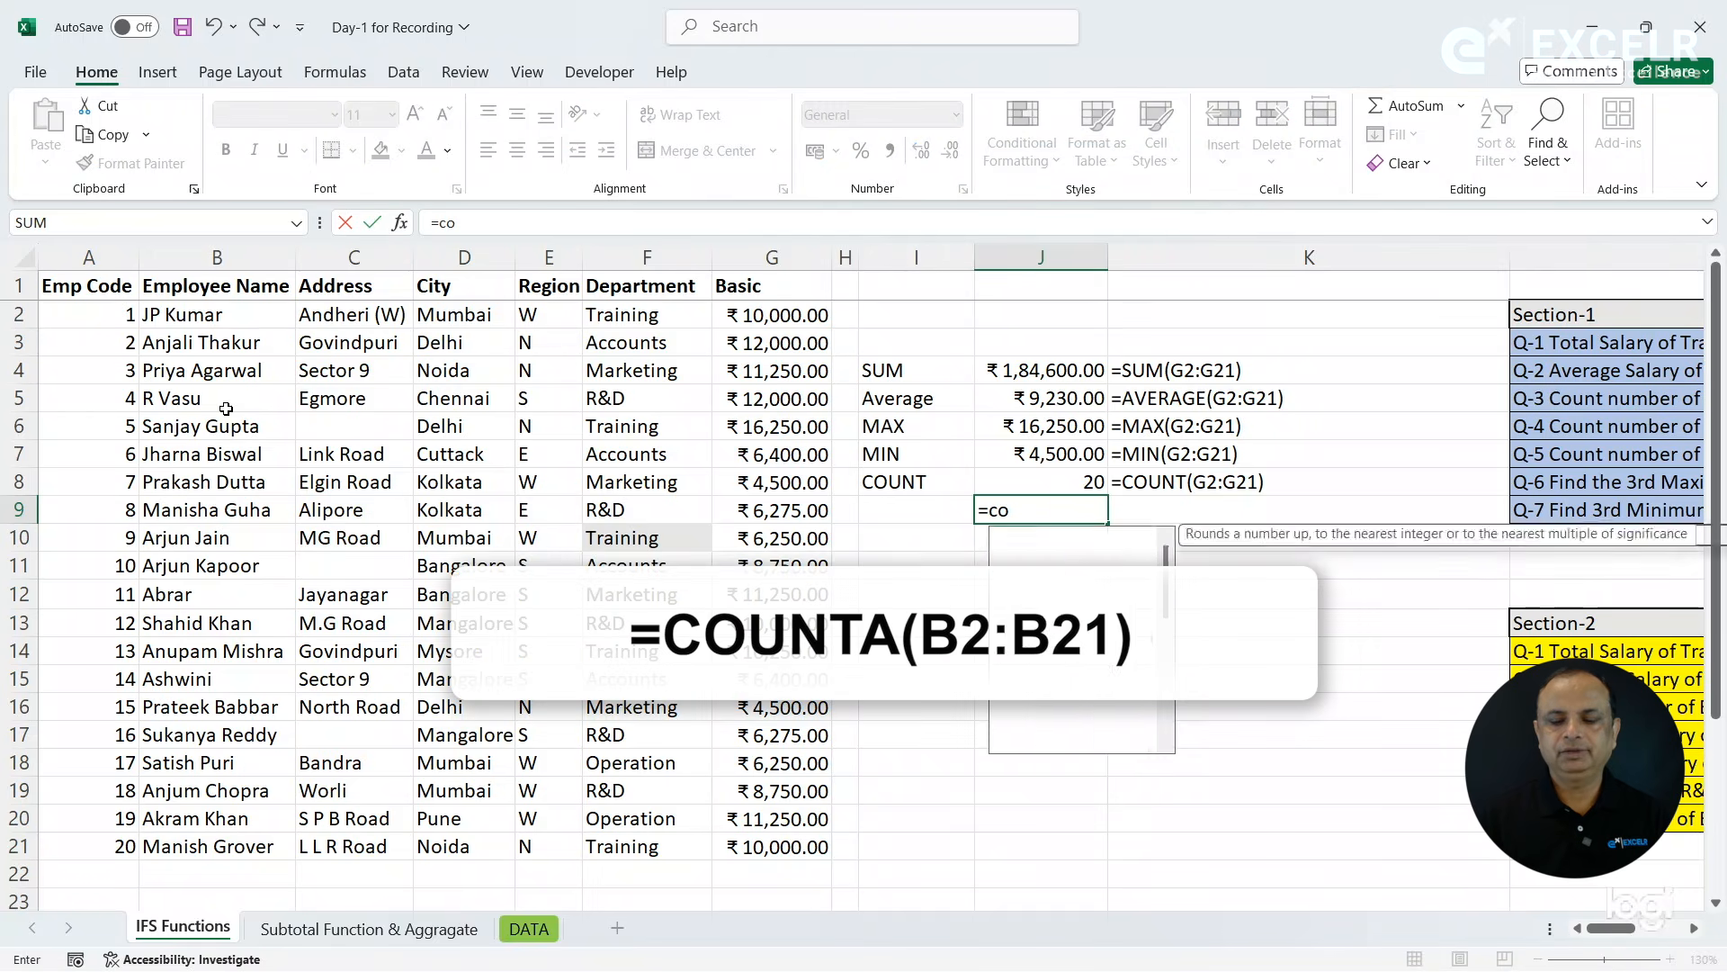
pyautogui.press('Down')
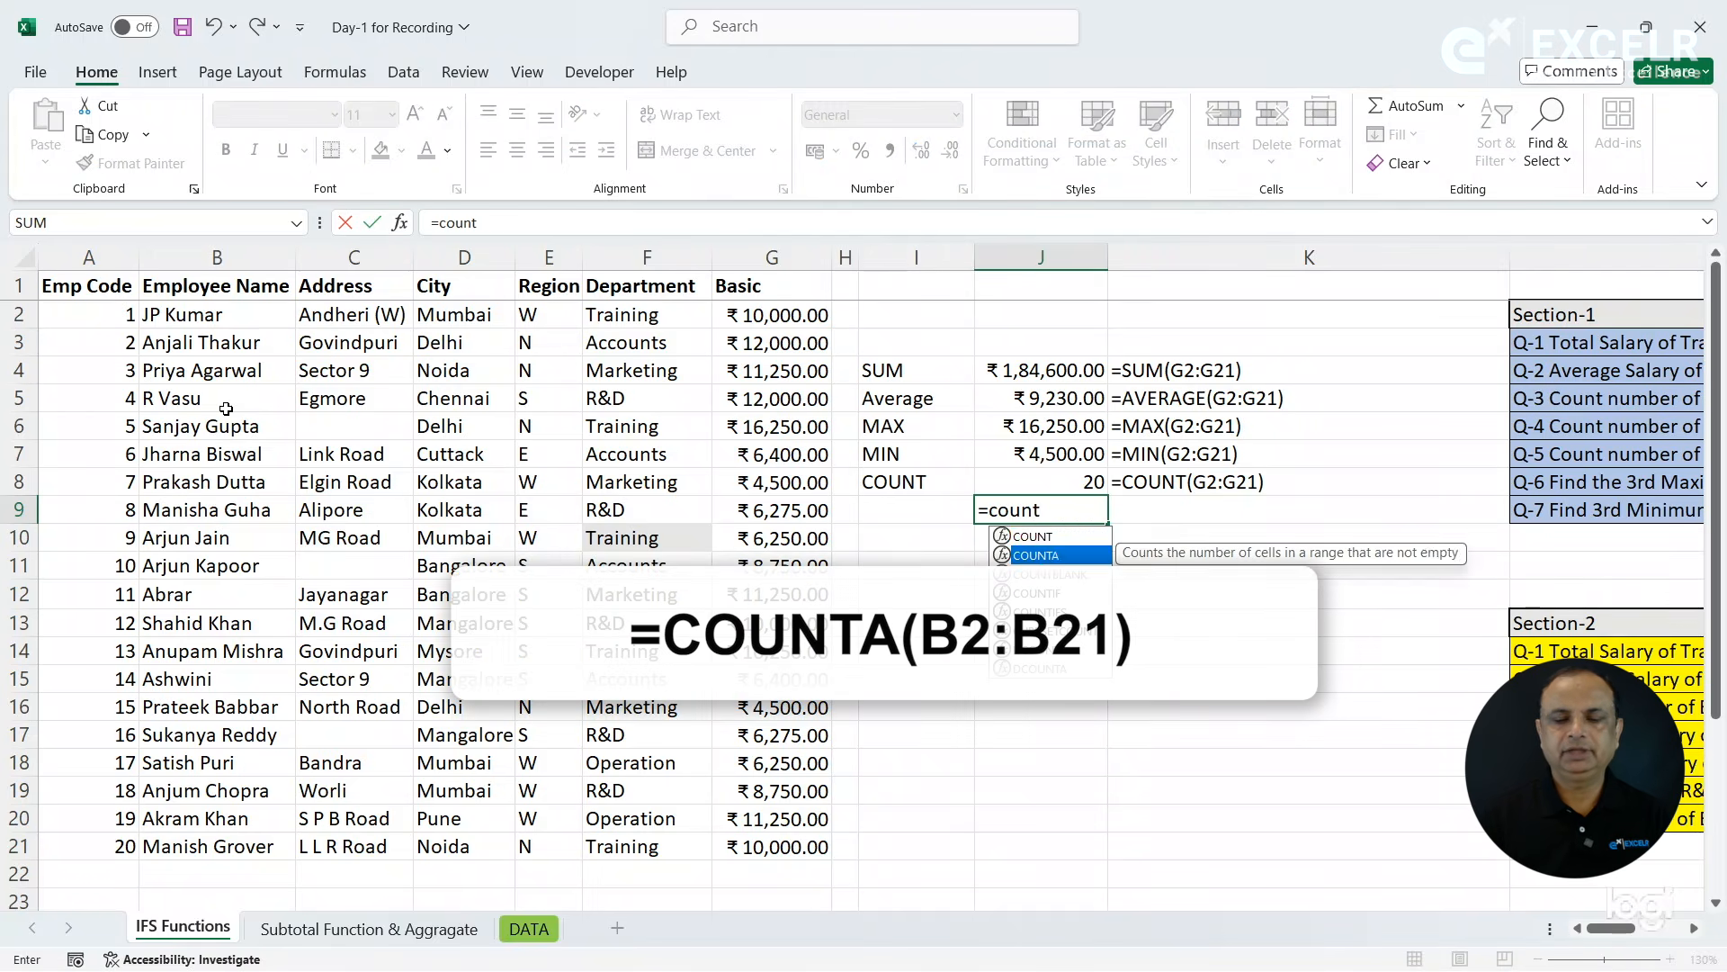
pyautogui.press('Tab')
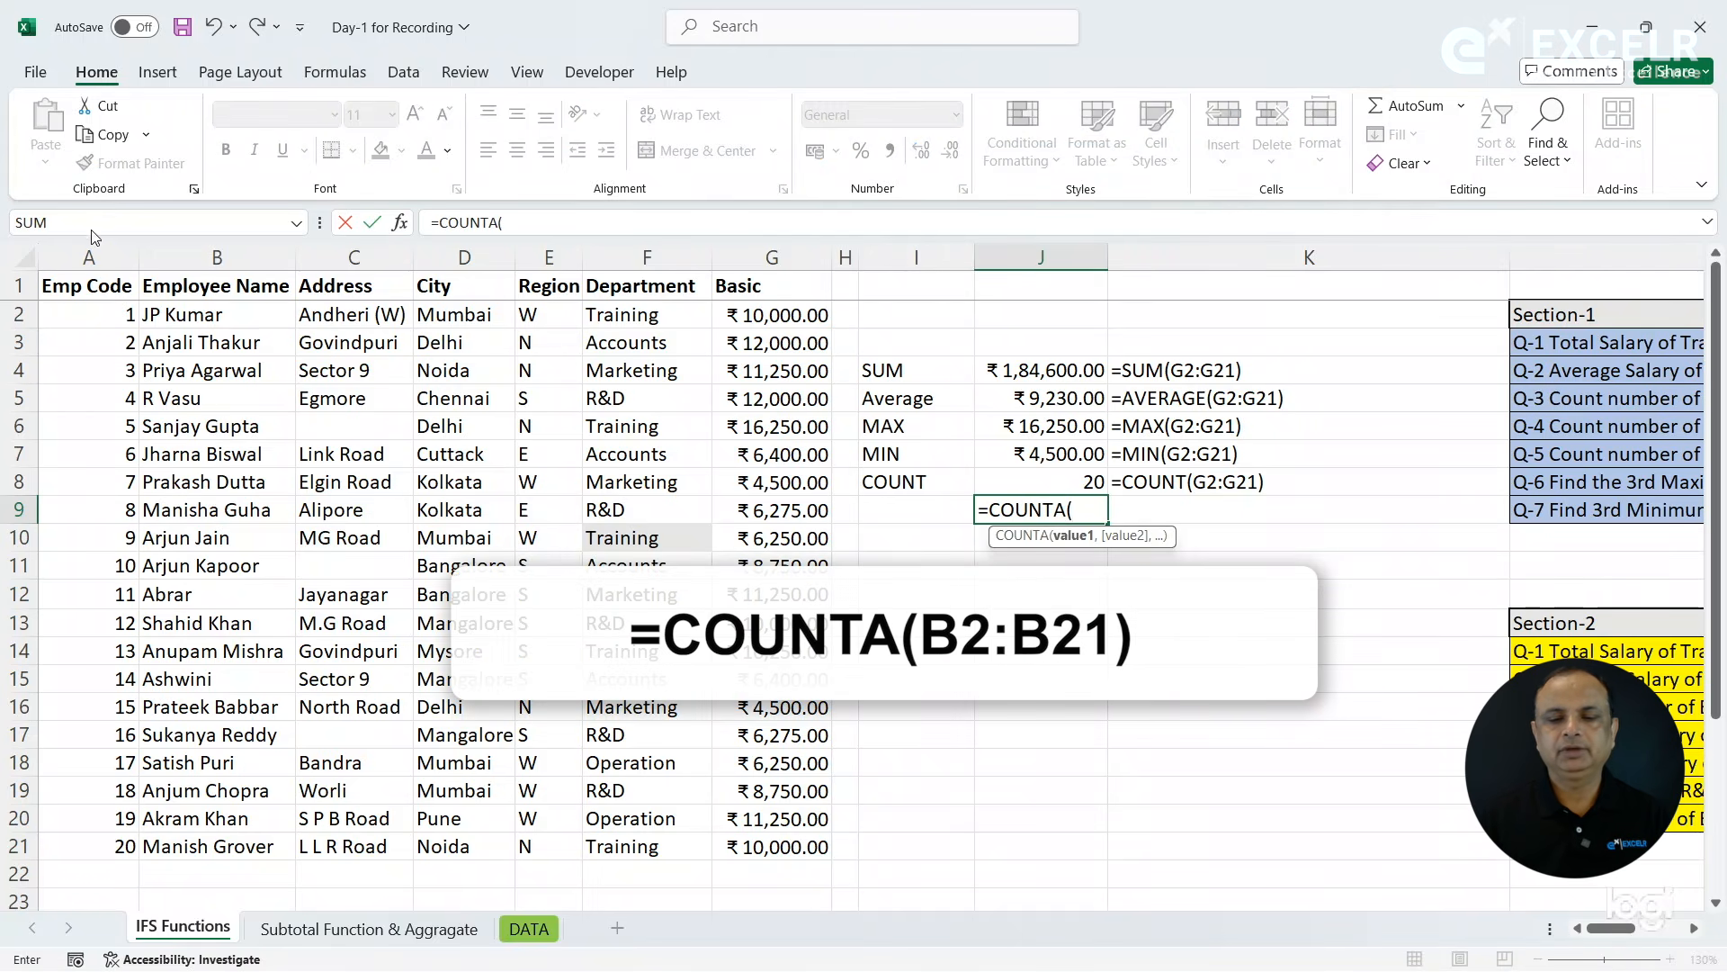
pyautogui.moveTo(220, 319); pyautogui.dragTo(236, 852)
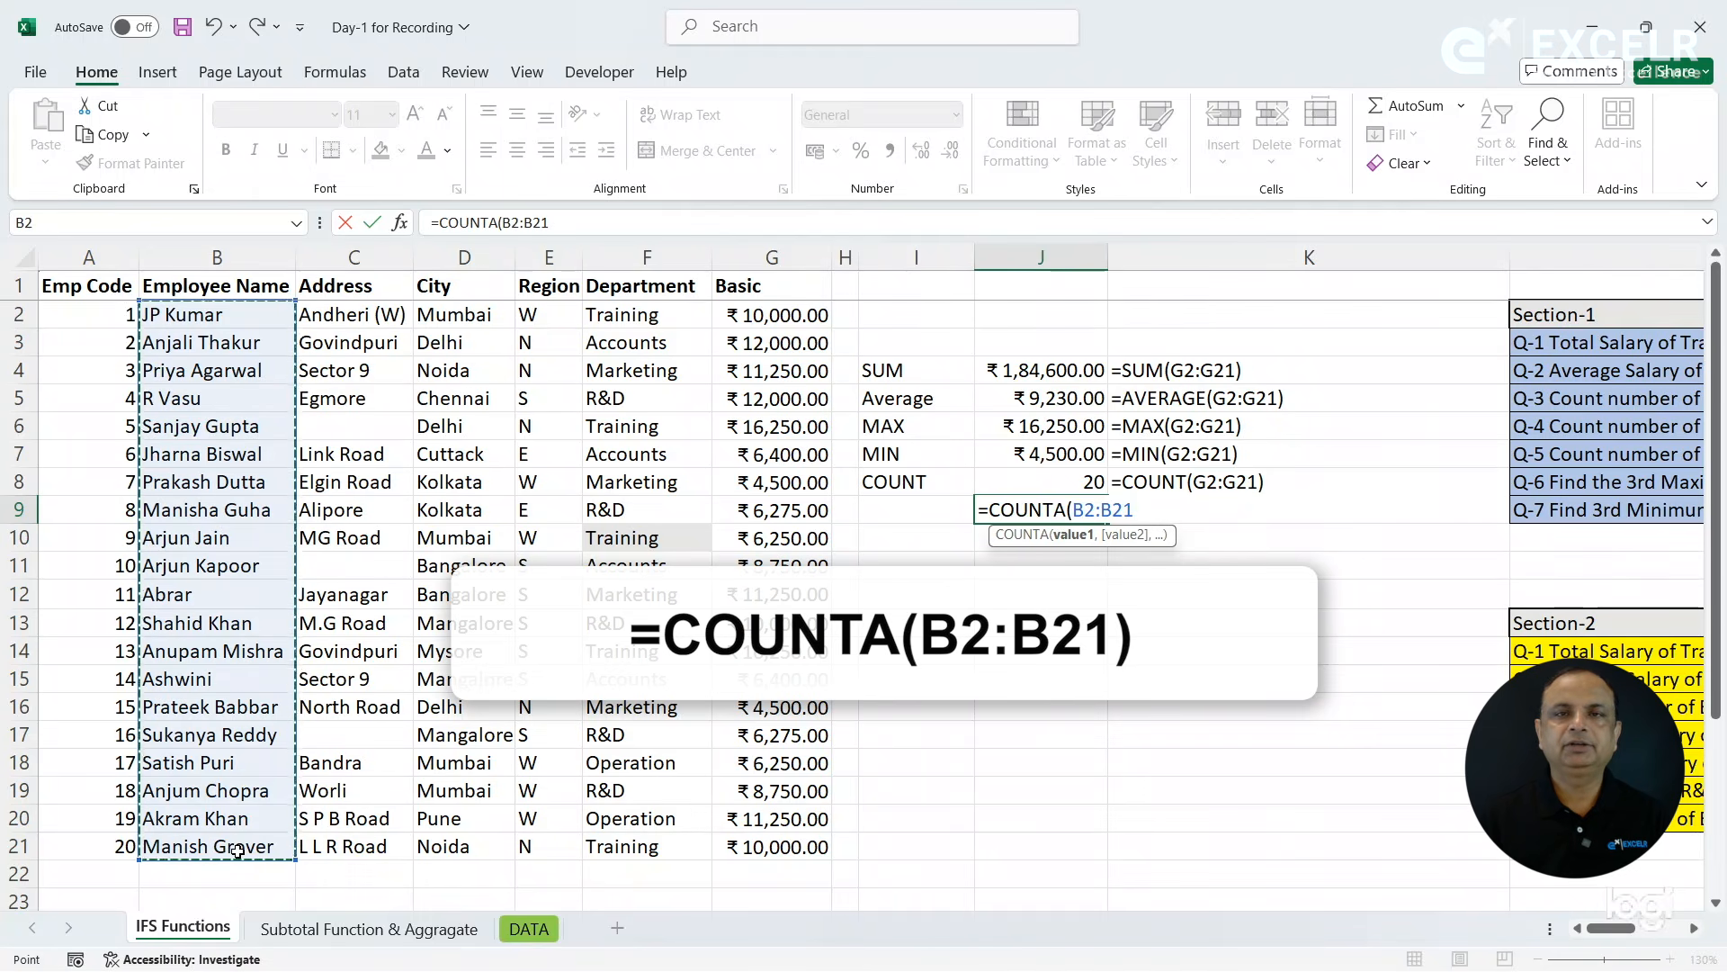
pyautogui.press('Return')
# - Copy the FORMULATEXT formula from K8 down to K9 and label the row COUNTA in I9
pyautogui.press('Up')
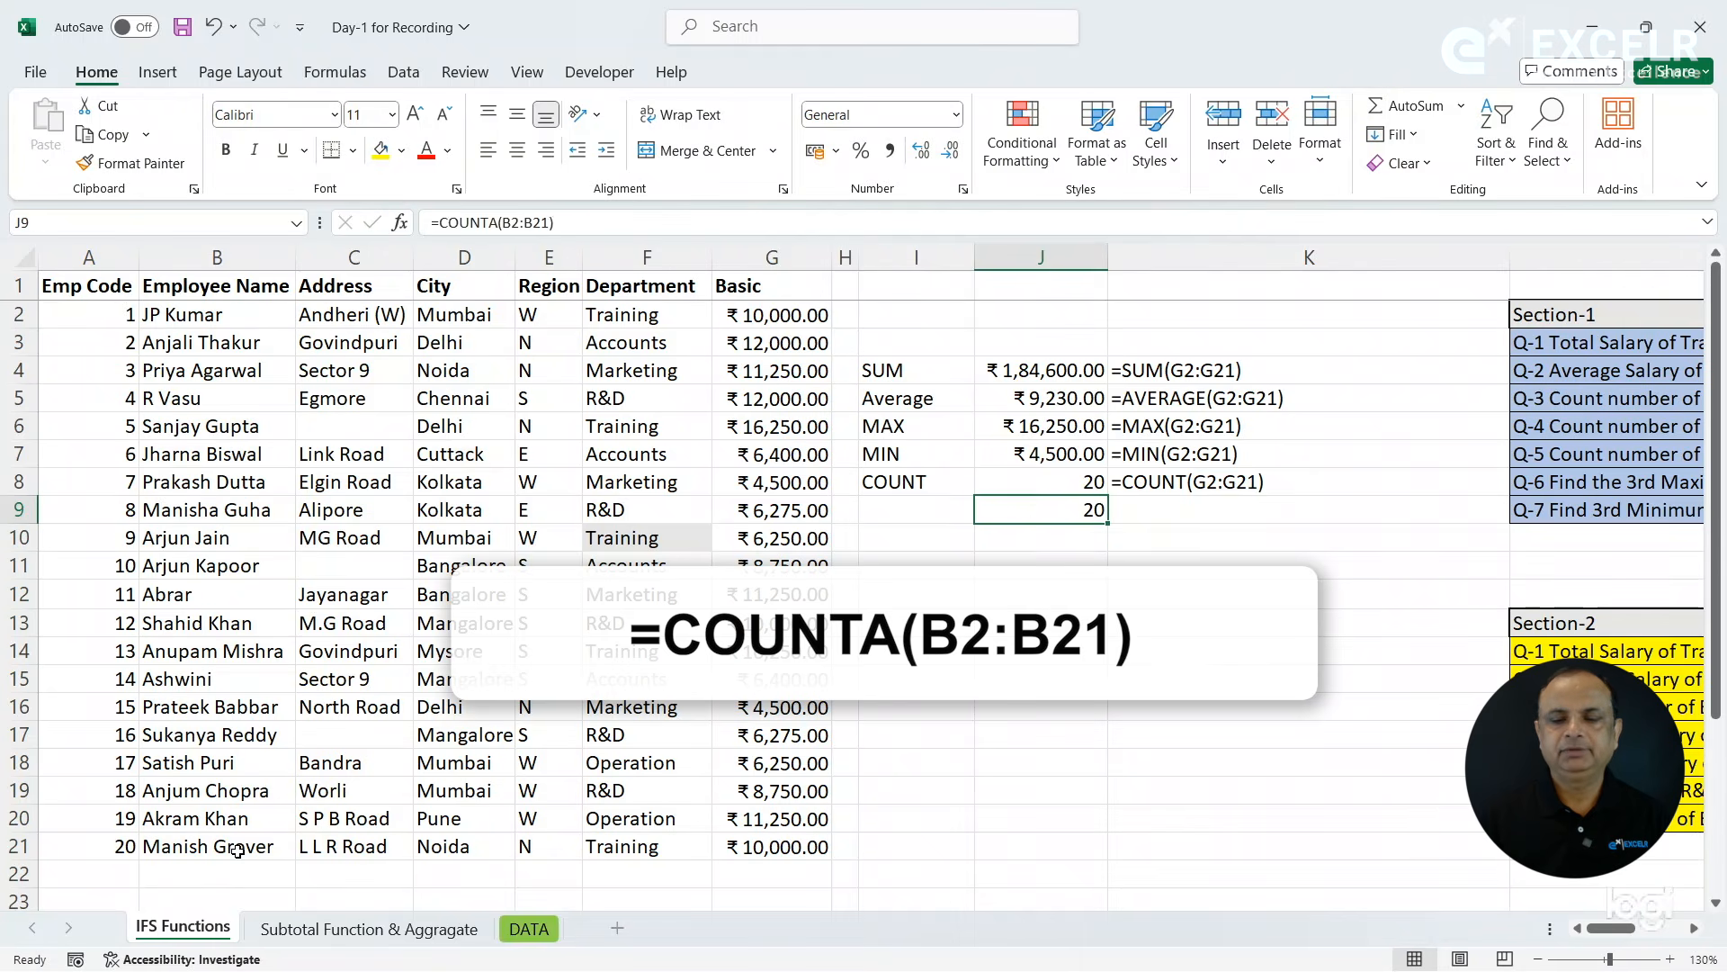
pyautogui.press('Right')
pyautogui.hotkey('ctrl', 'd')
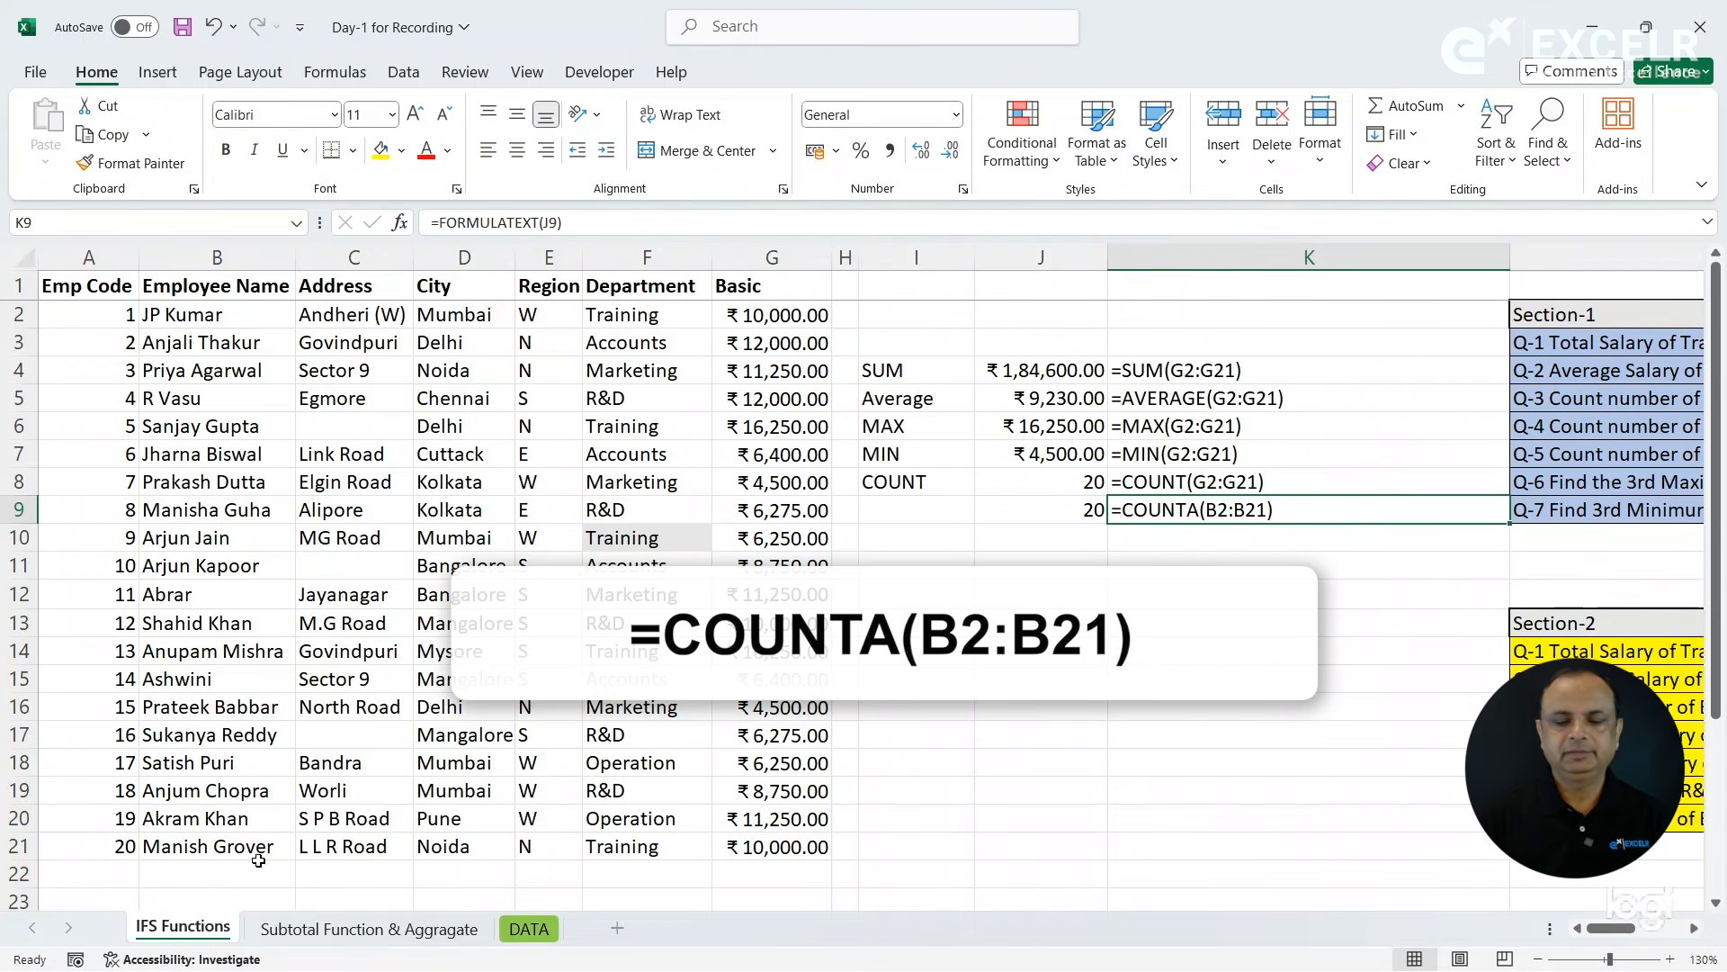
pyautogui.click(1048, 512)
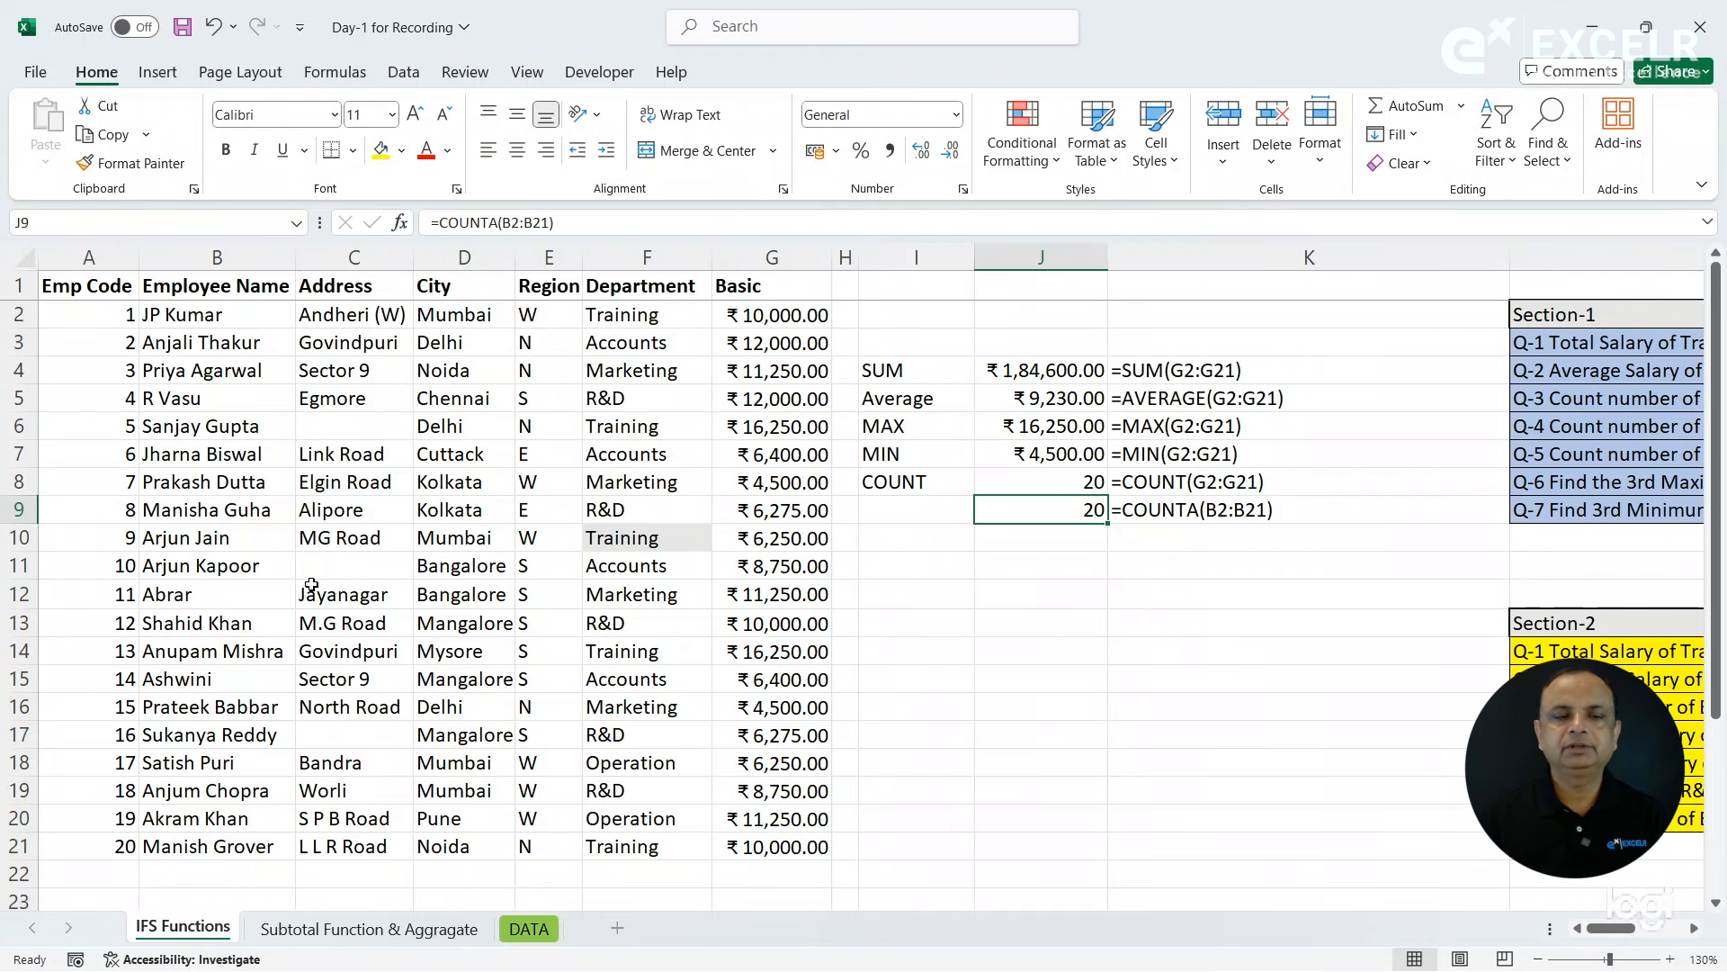
pyautogui.click(901, 504)
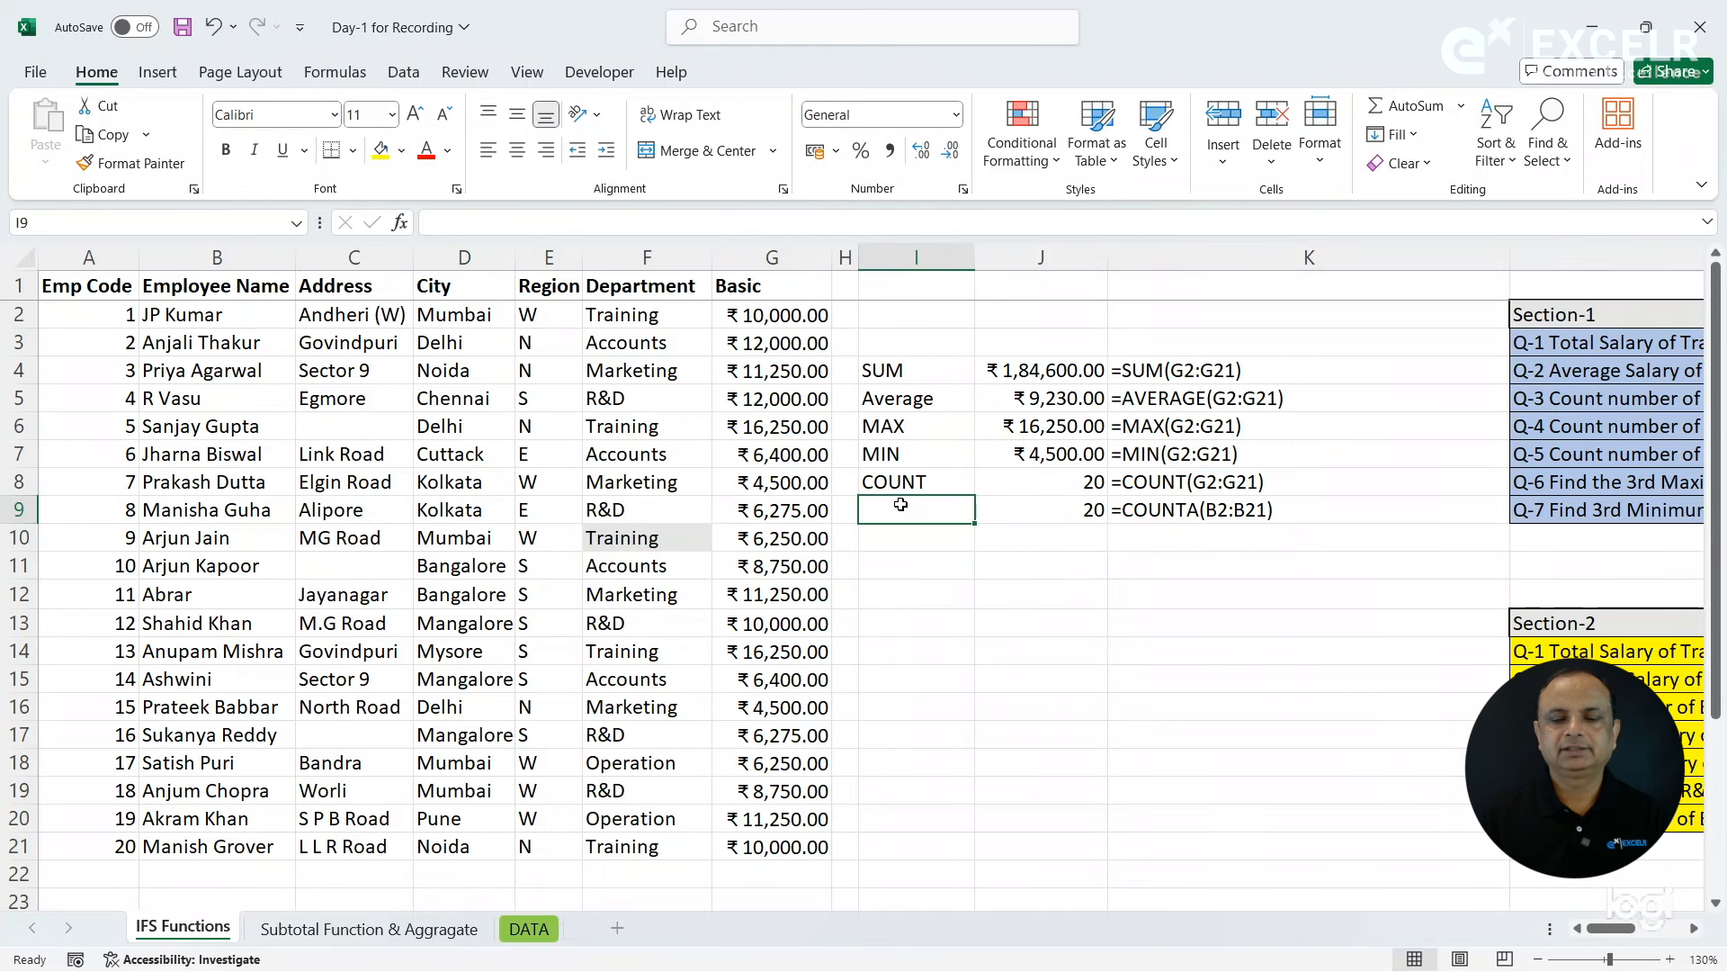
pyautogui.write('COUNTA')
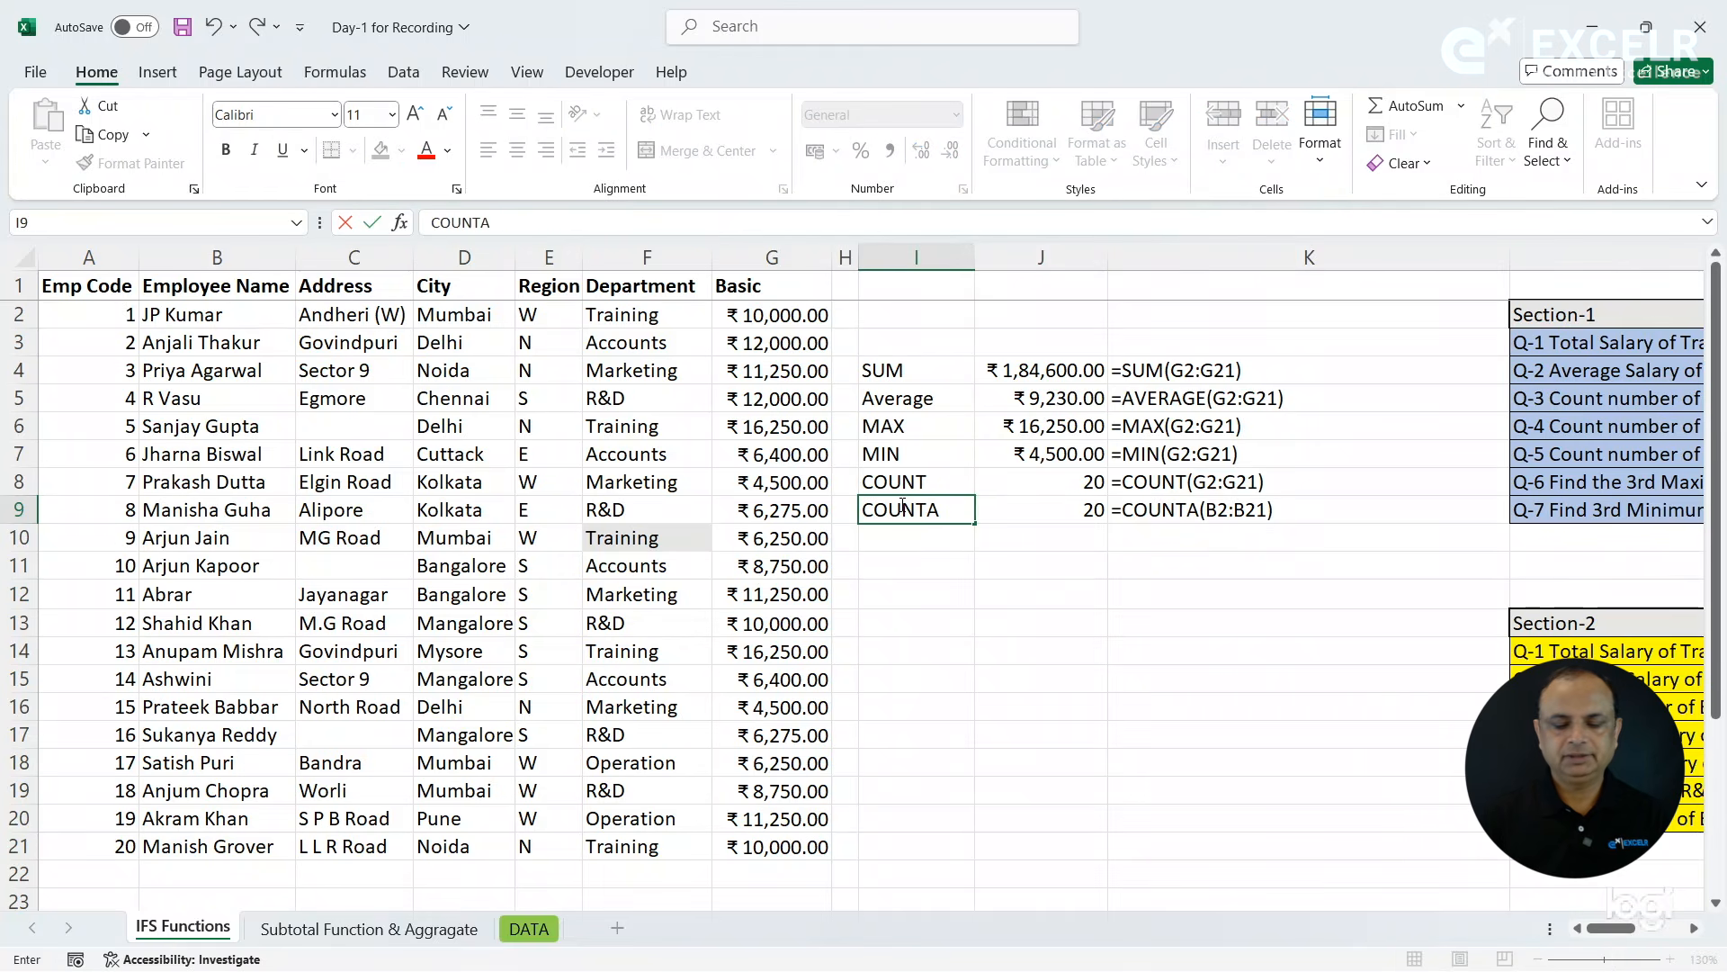
pyautogui.press('Return')
# - Count the empty Address cells in cell J10 with =COUNTBLANK(C2:C21)
pyautogui.press('Right')
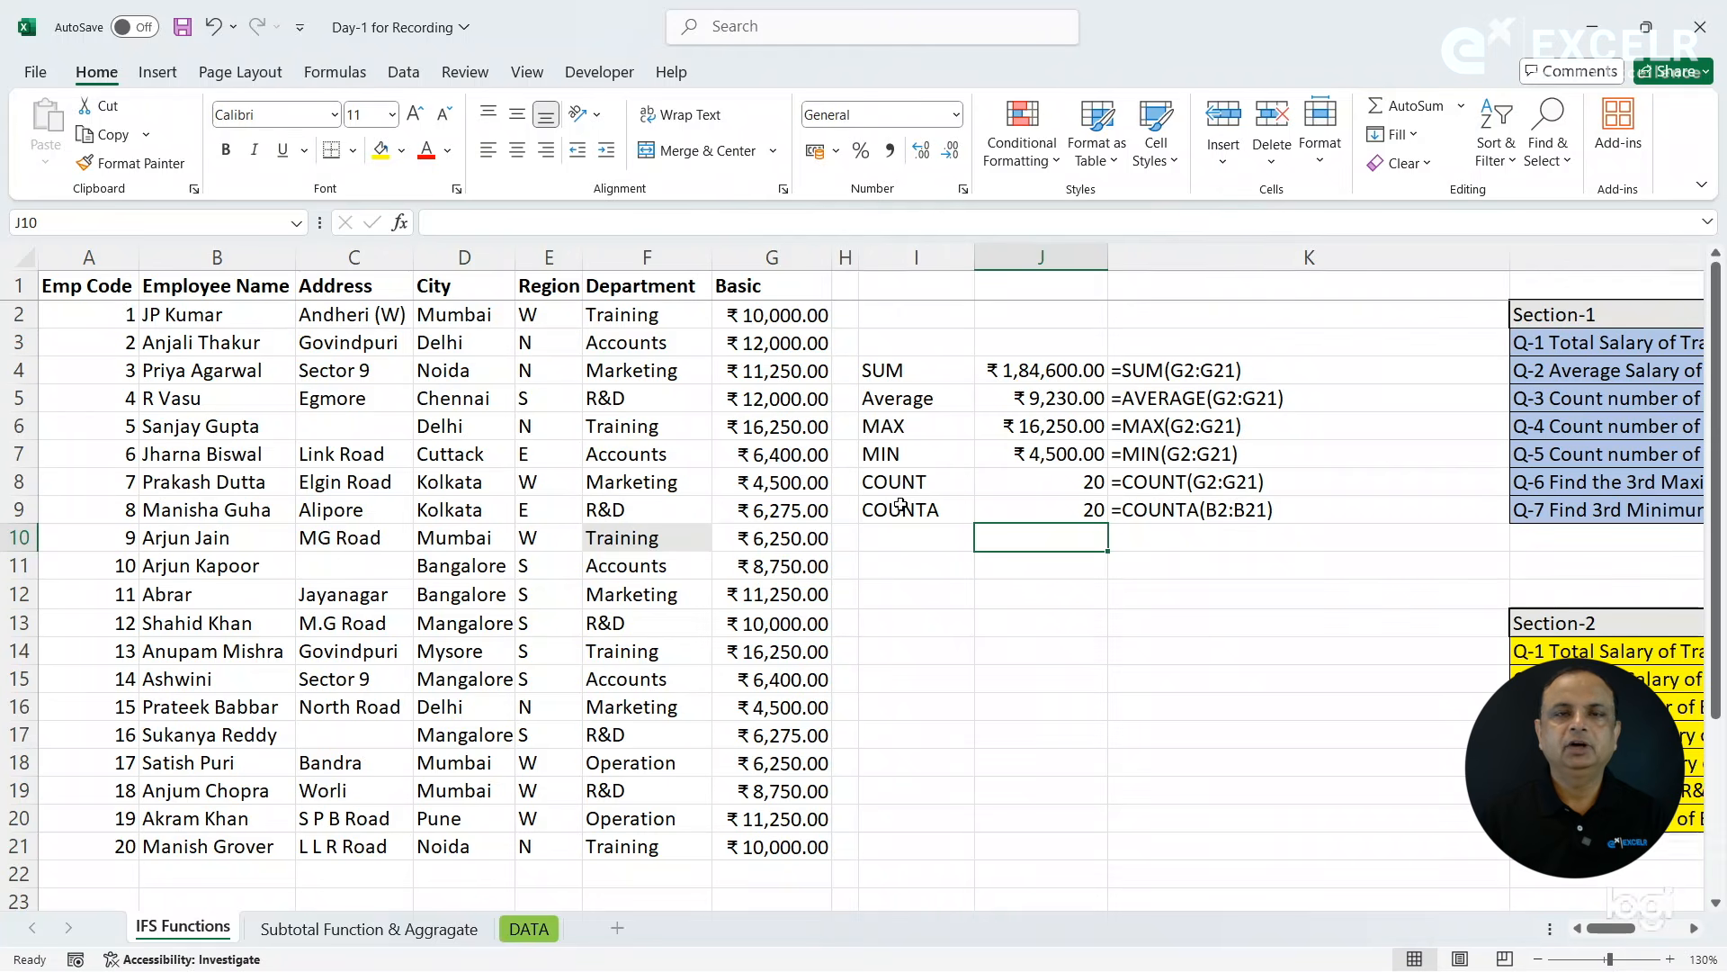
pyautogui.write('=')
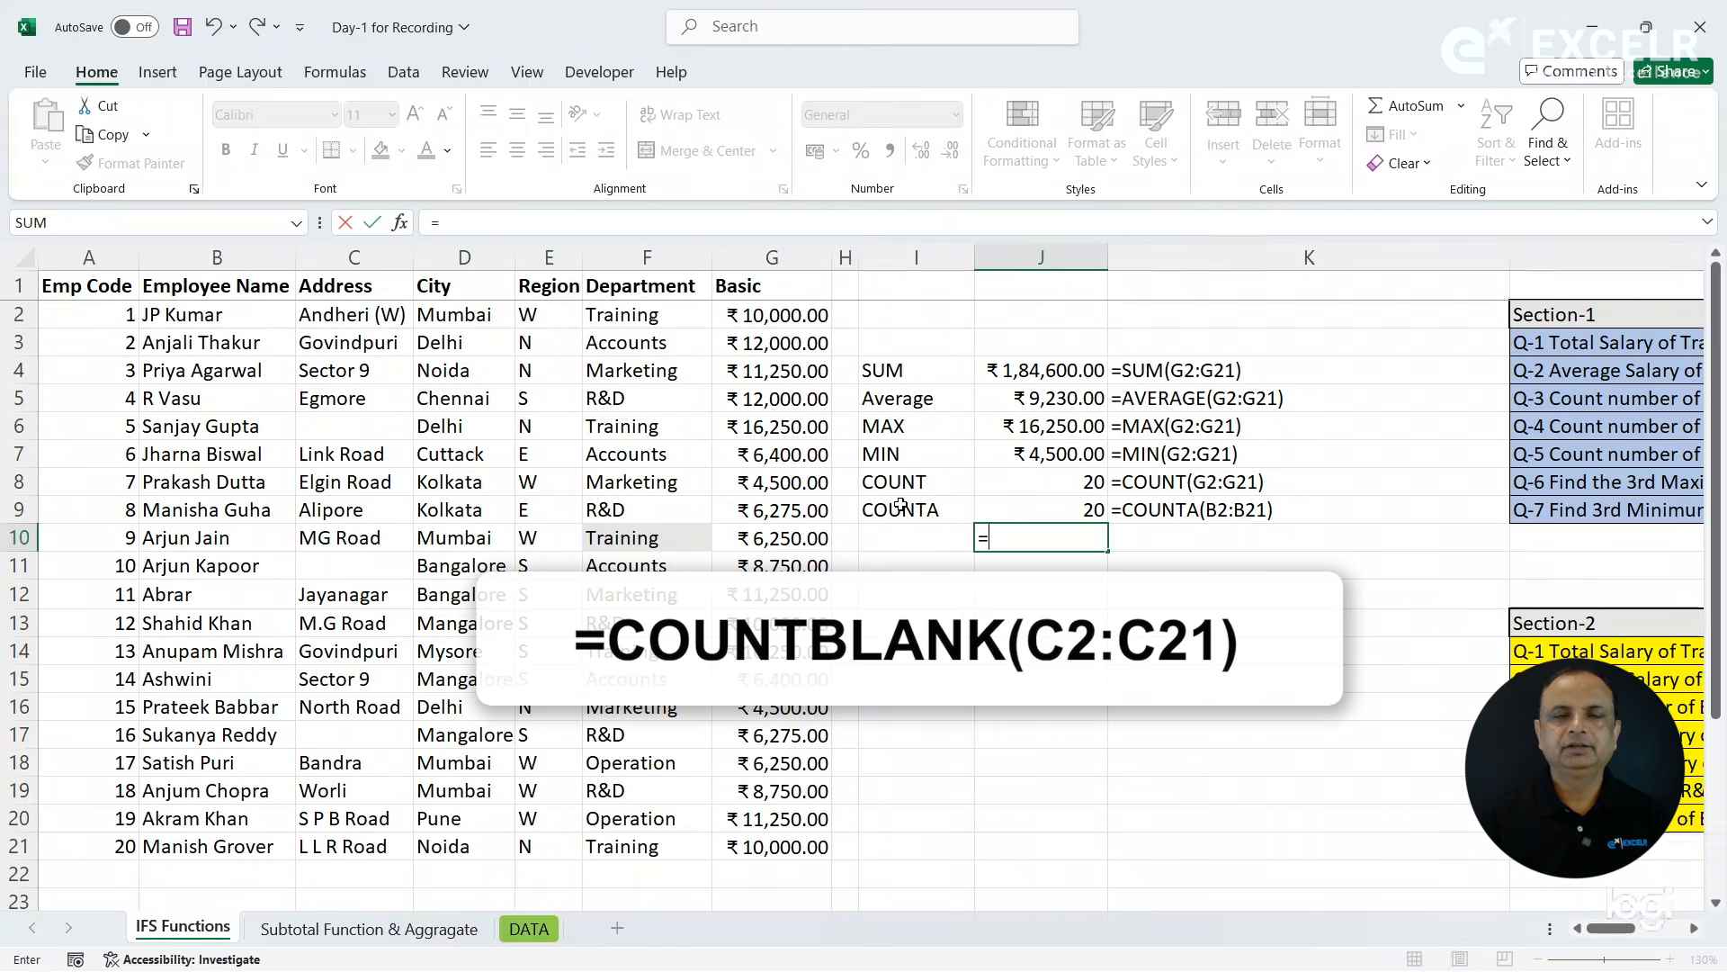
pyautogui.write('countb')
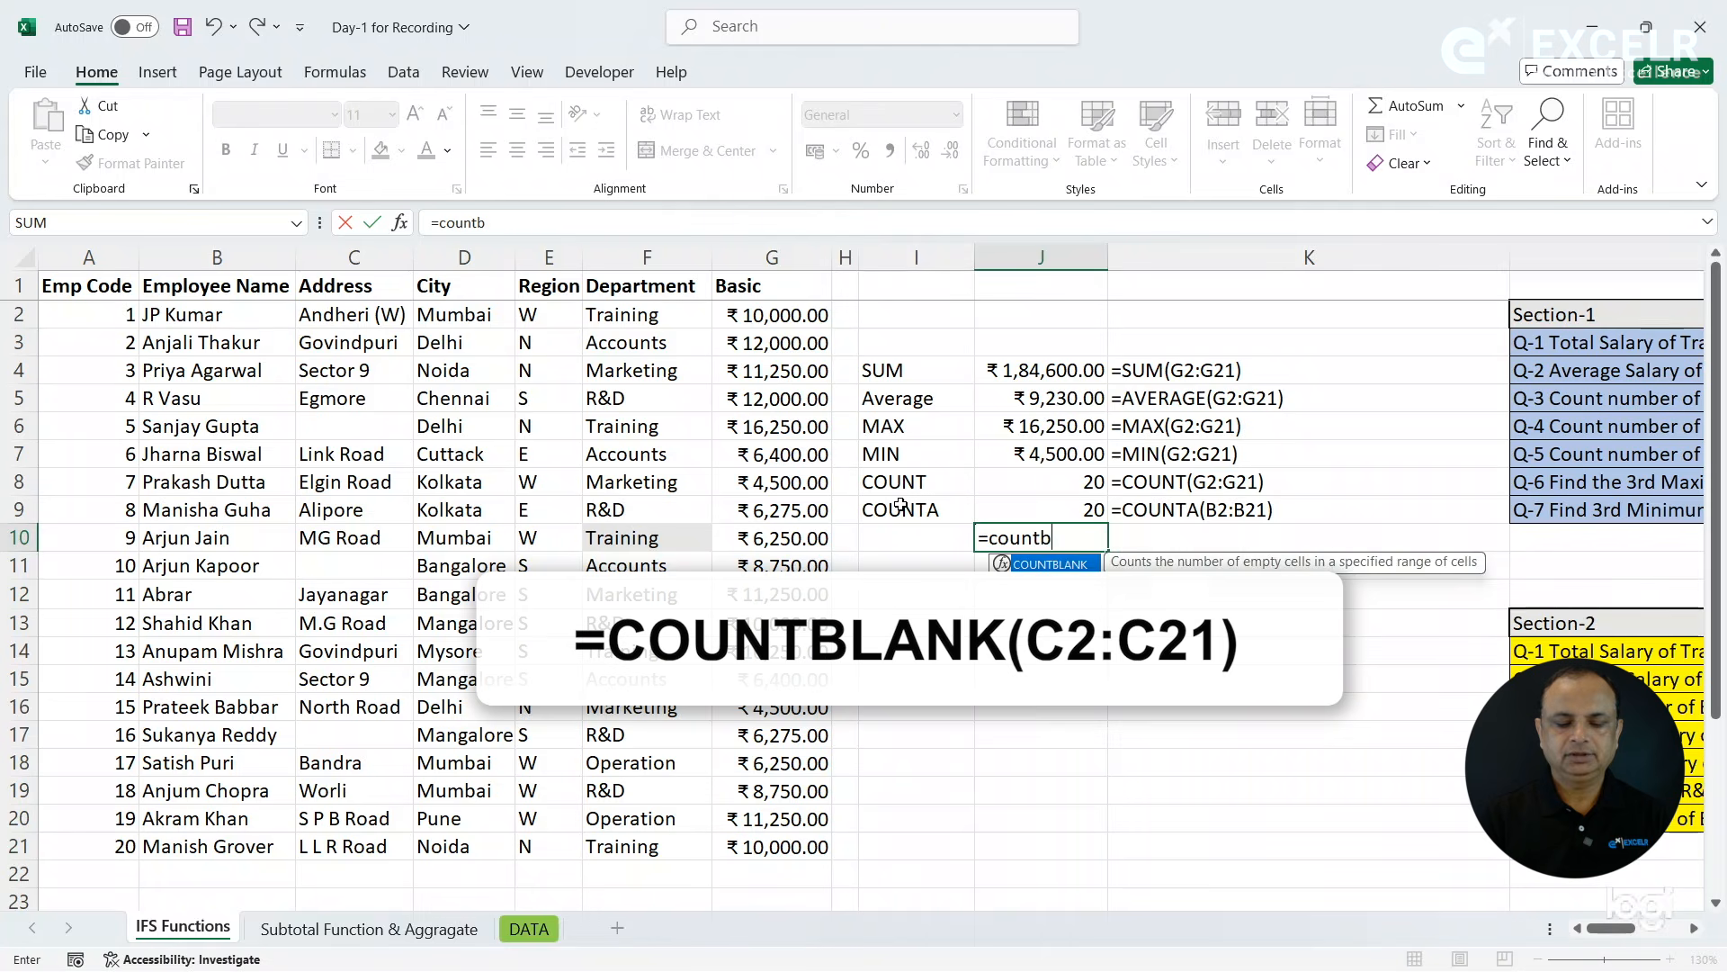
pyautogui.press('Tab')
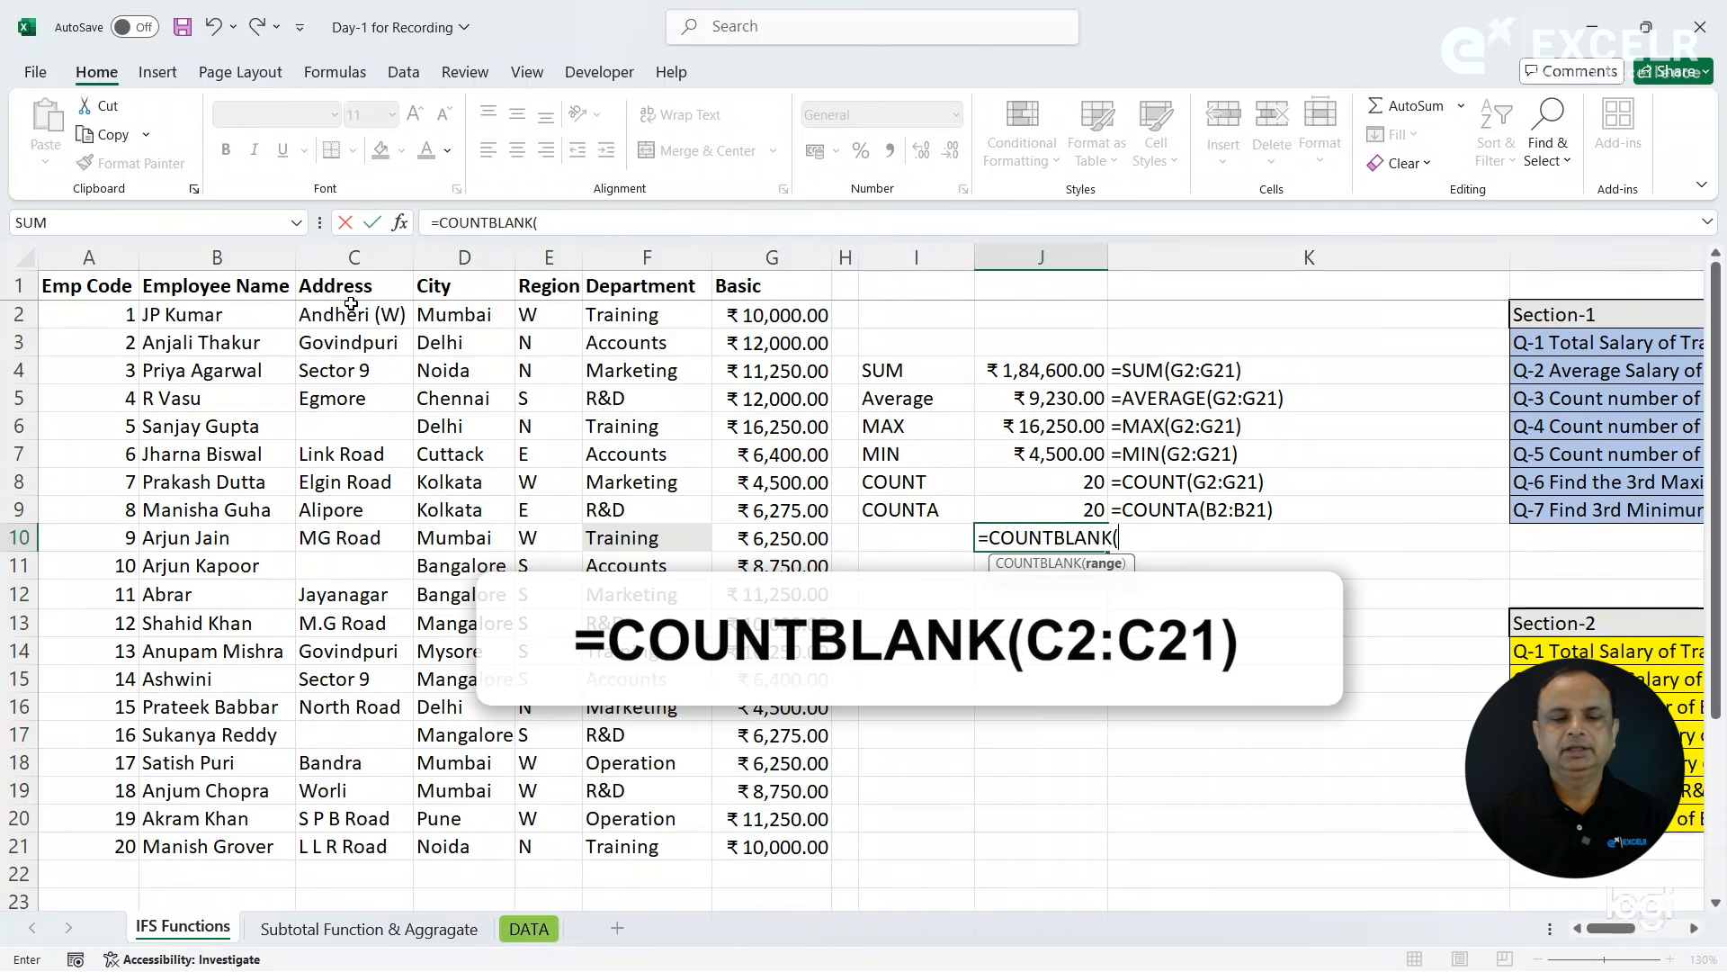
pyautogui.moveTo(352, 313); pyautogui.dragTo(382, 851)
pyautogui.write(')')
pyautogui.press('Return')
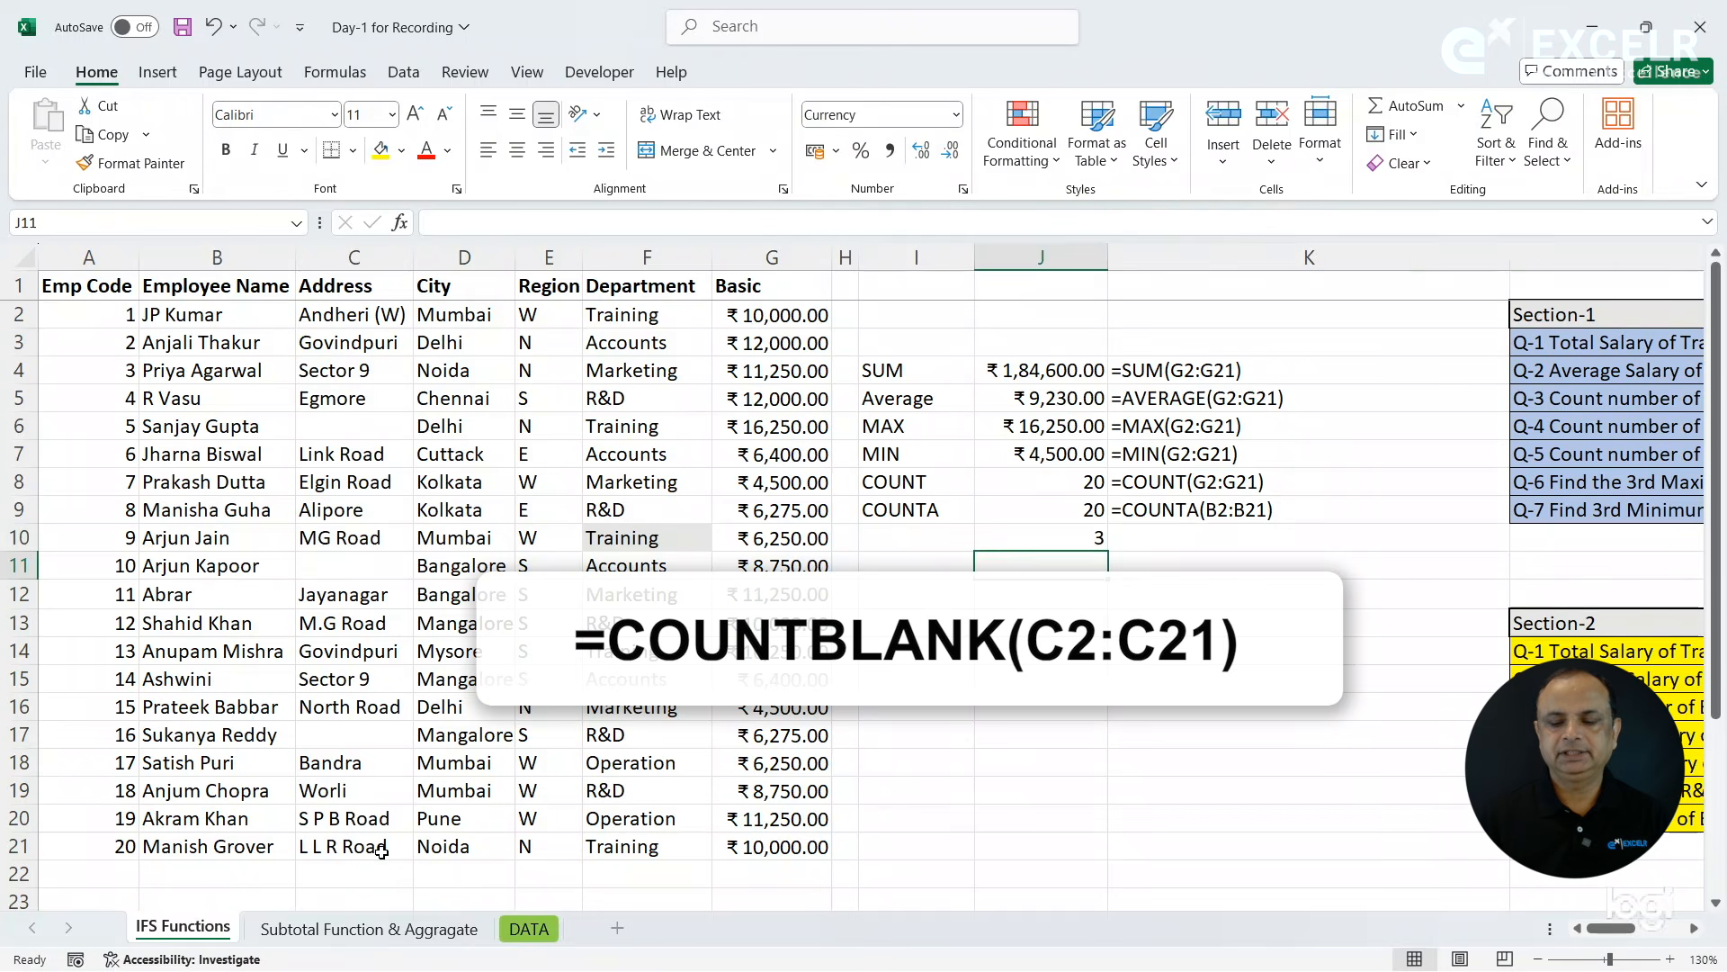
# - Copy the FORMULATEXT formula from K9 down to K10 beside the COUNTBLANK result
pyautogui.press('Up')
pyautogui.press('Right')
pyautogui.hotkey('ctrl', 'd')
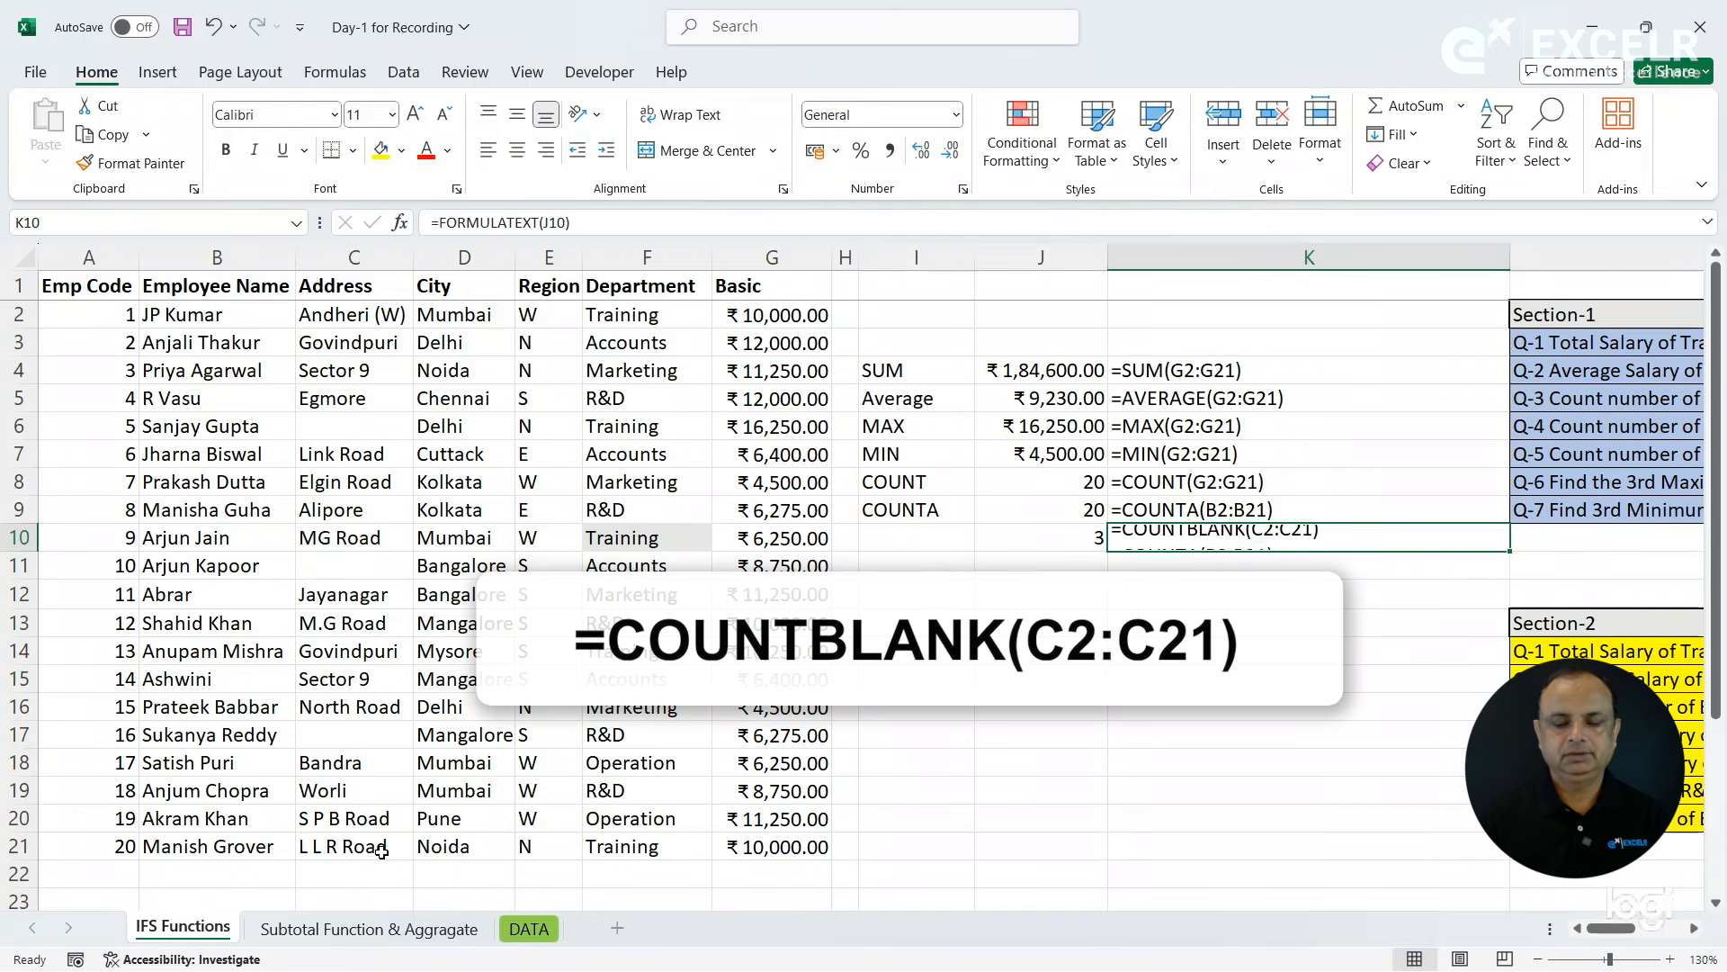
# - Label the row COUNTBLANK in I10 and autofit column I to its contents
pyautogui.click(932, 540)
pyautogui.write('COUNT')
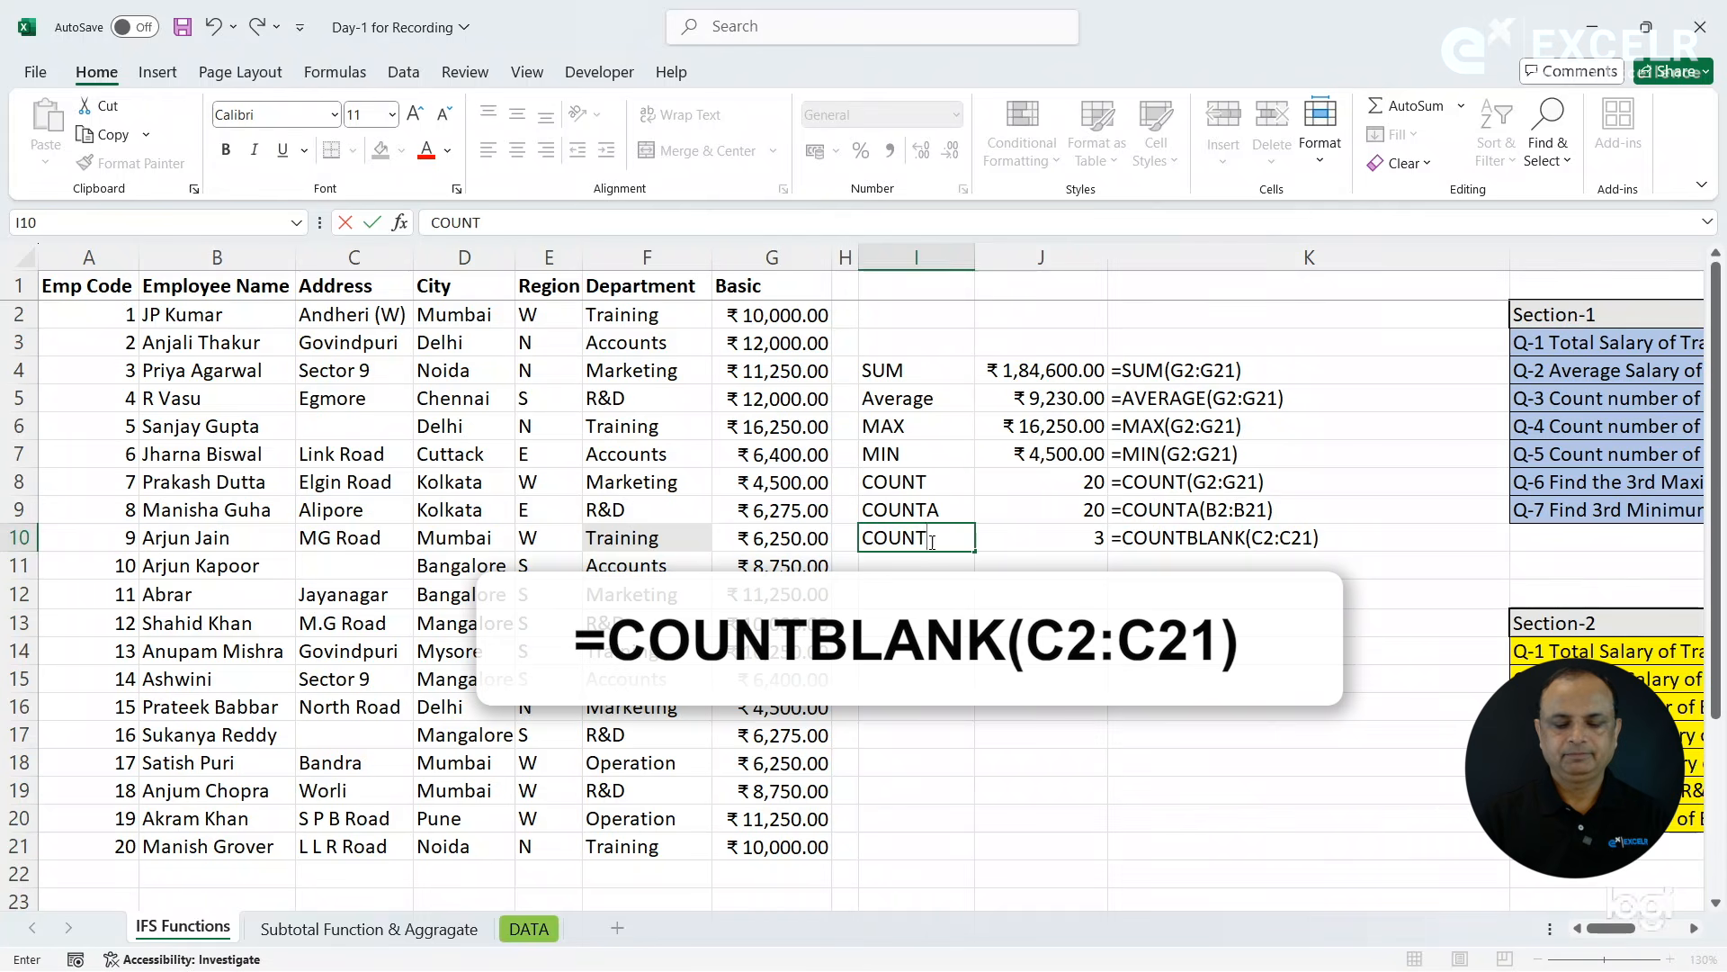
pyautogui.write('BLANK')
pyautogui.press('Return')
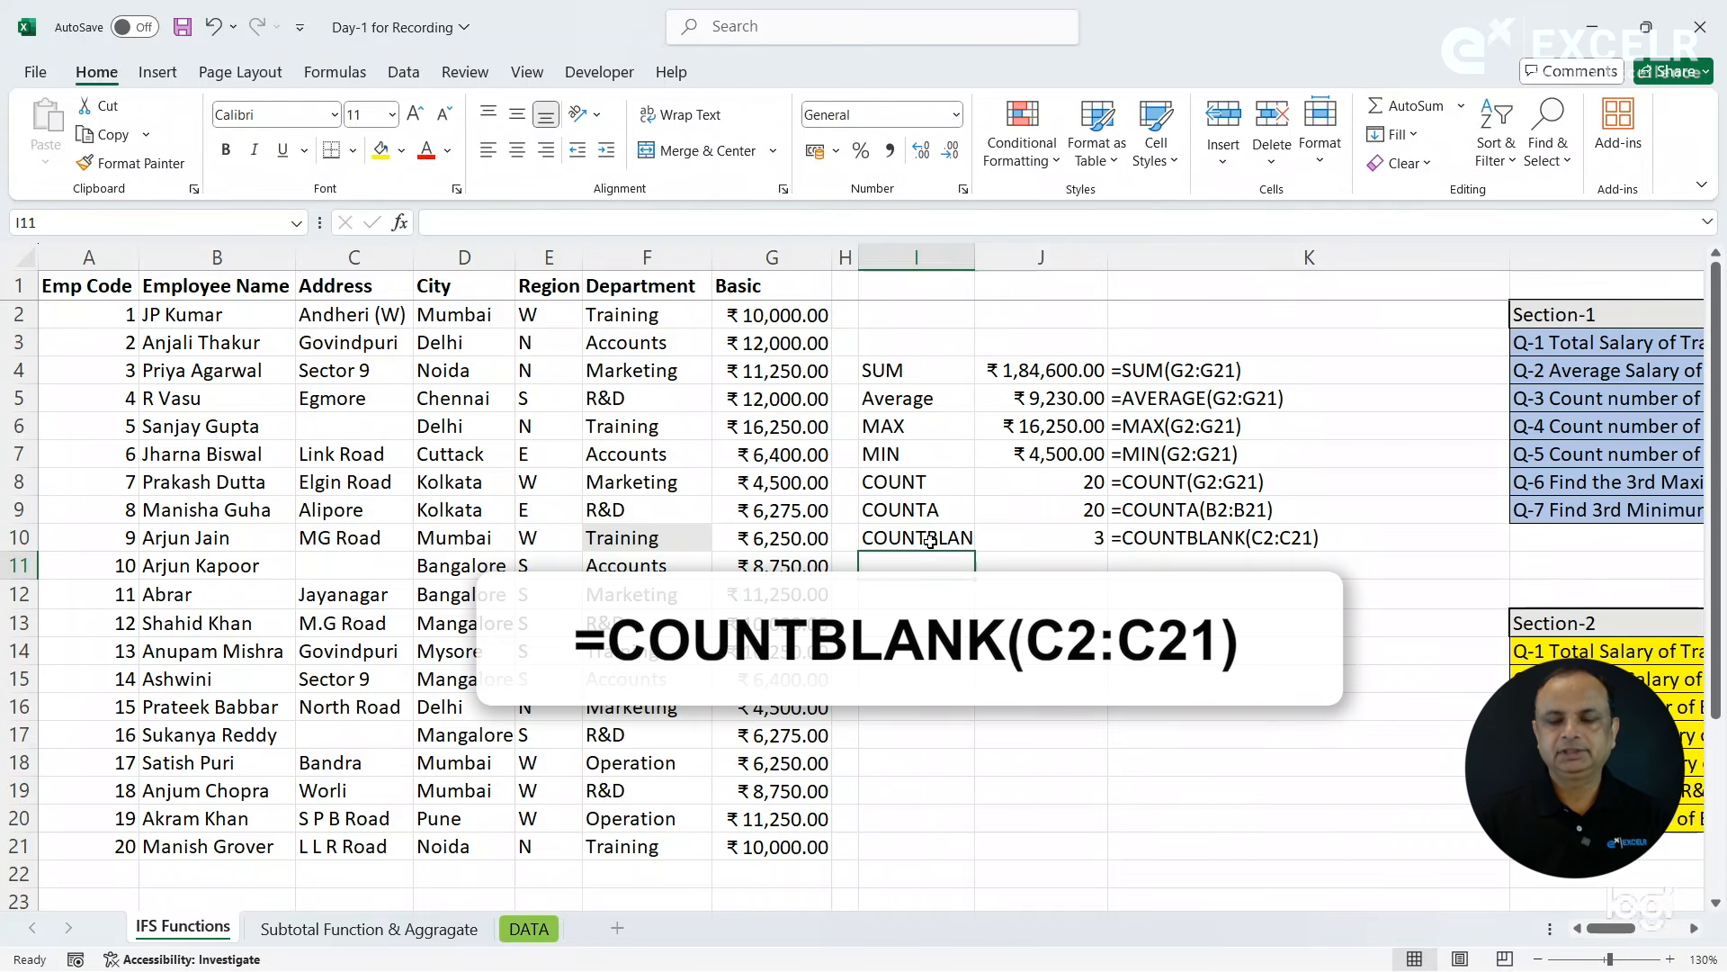
pyautogui.doubleClick(971, 251)
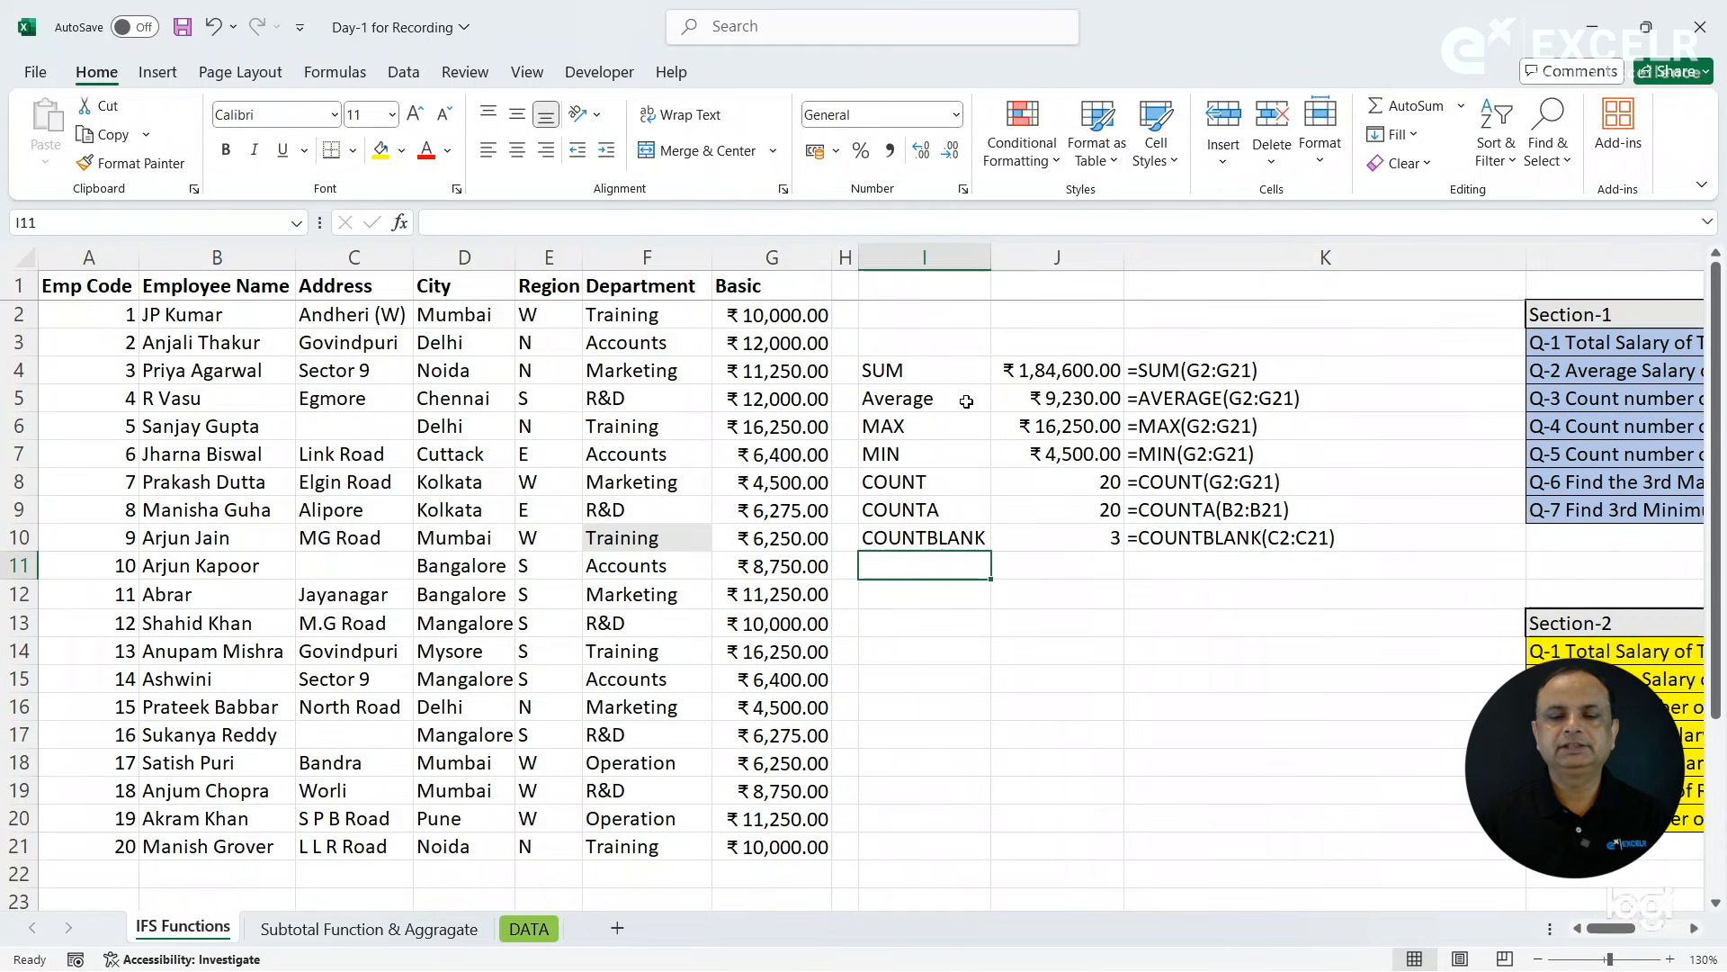
# - Review the summary formulas in column J one by one, from SUM in J4 to COUNTA in J9
pyautogui.click(949, 372)
pyautogui.click(1032, 372)
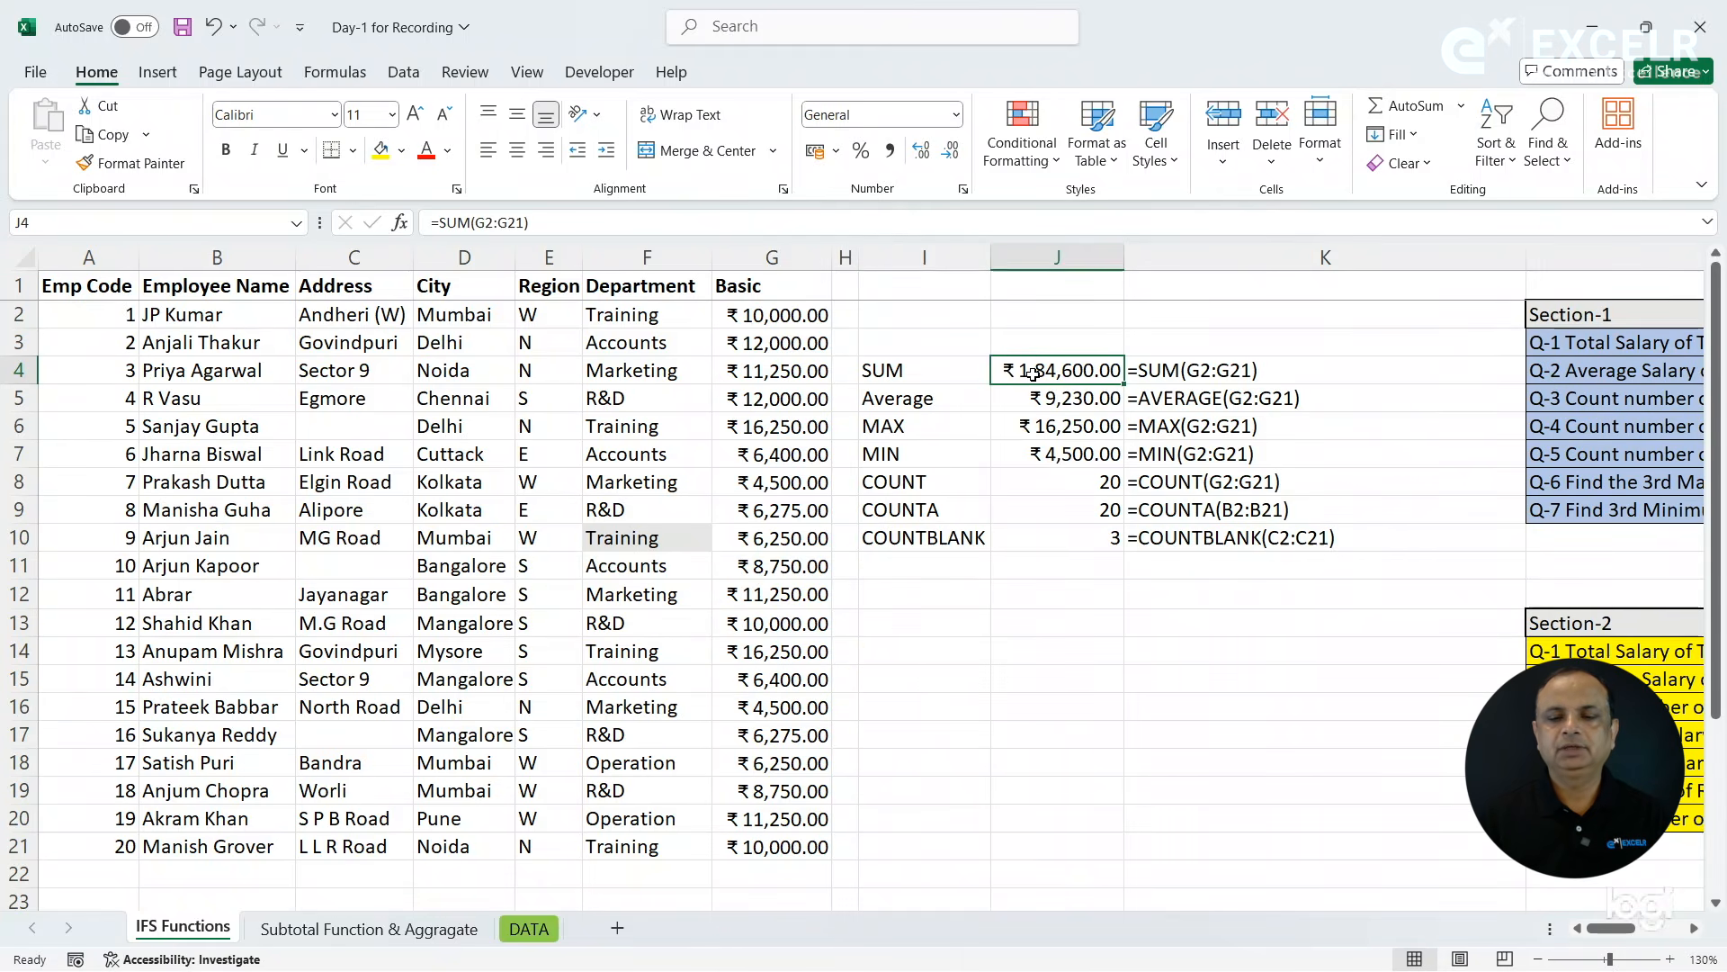
pyautogui.click(1025, 401)
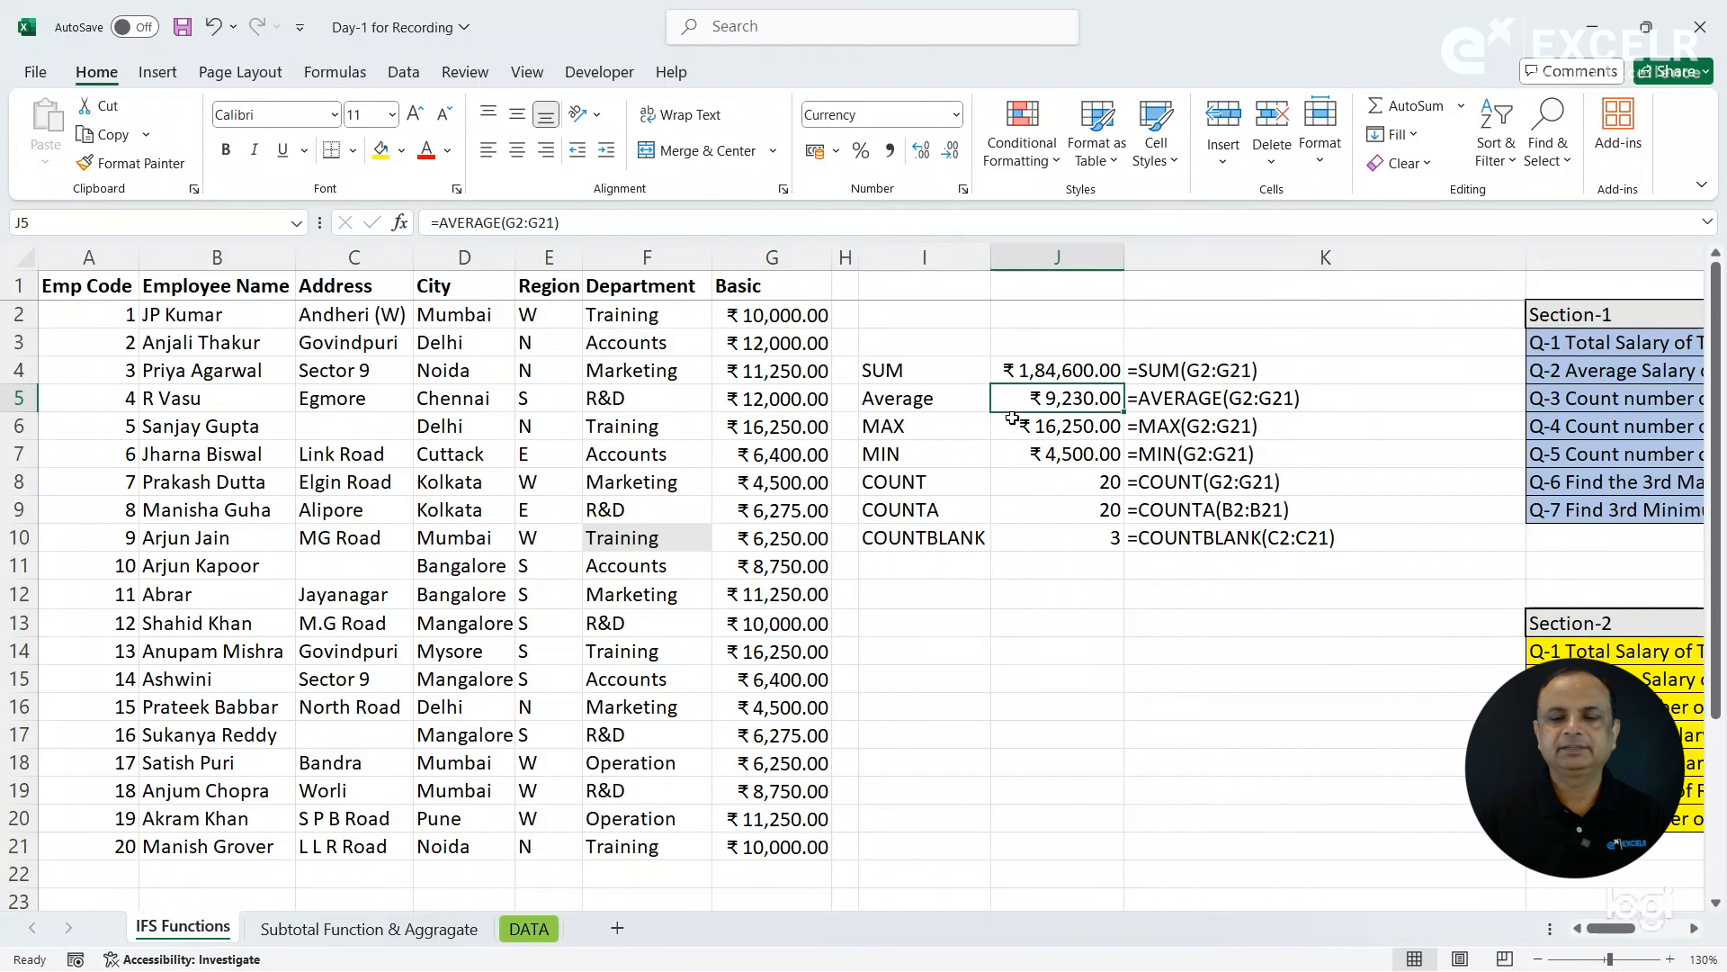
pyautogui.click(1012, 426)
pyautogui.click(1006, 455)
pyautogui.click(1039, 485)
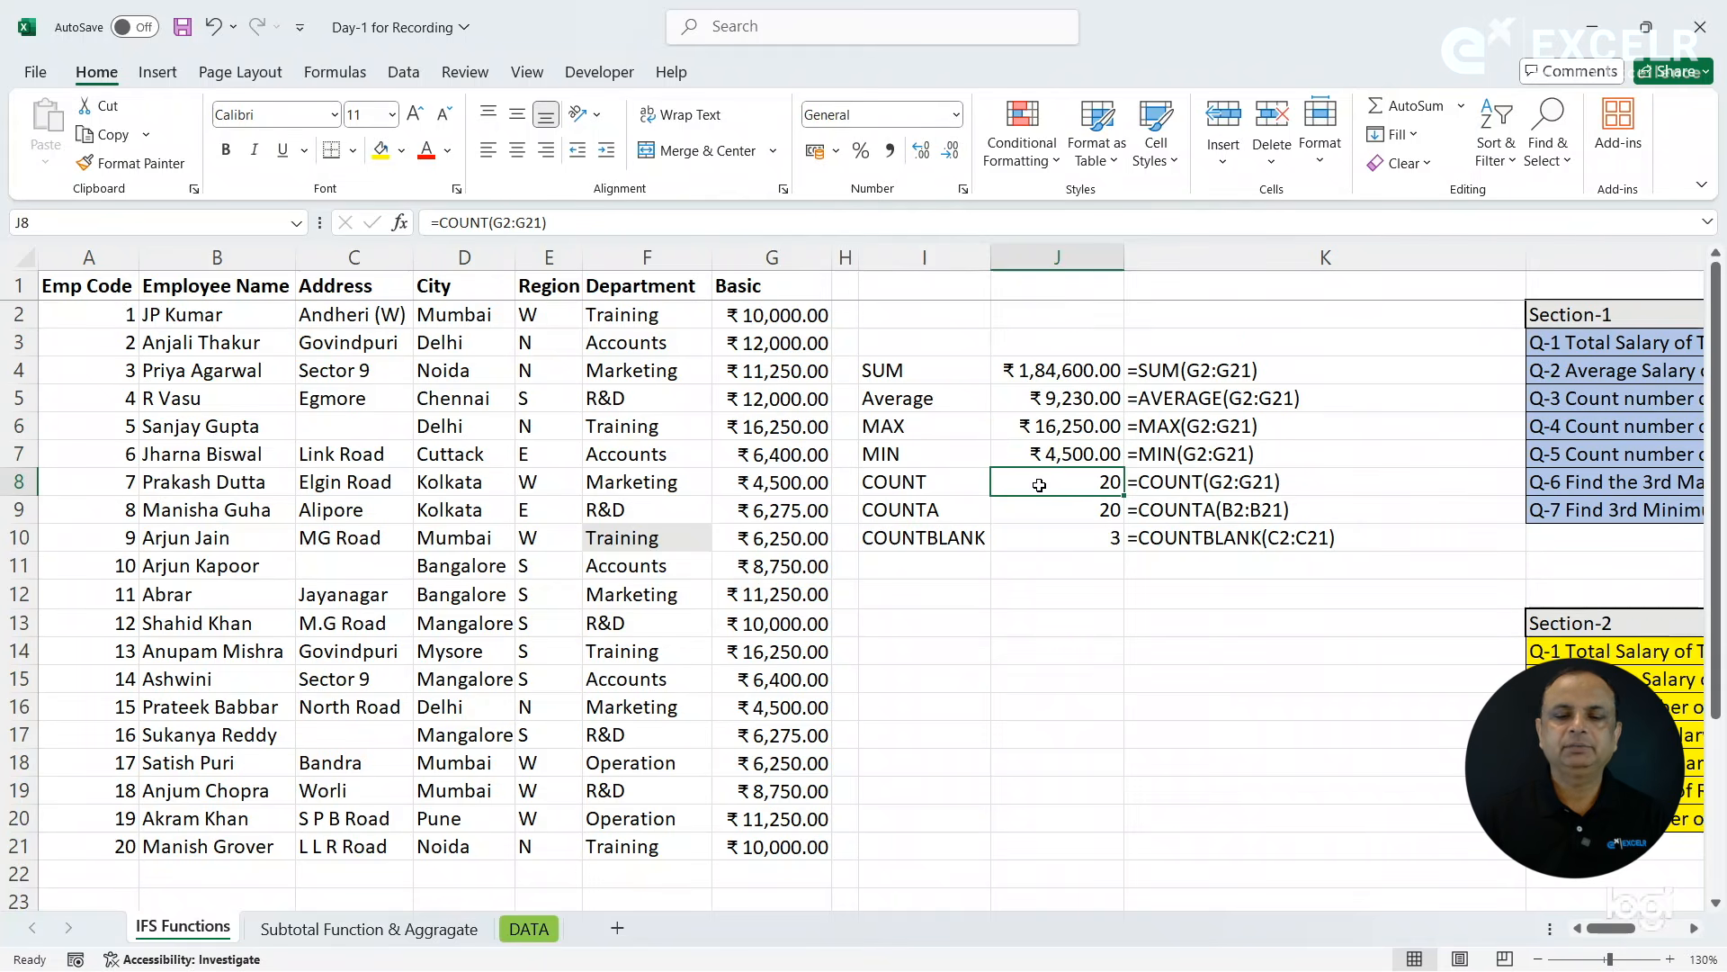
pyautogui.click(1019, 511)
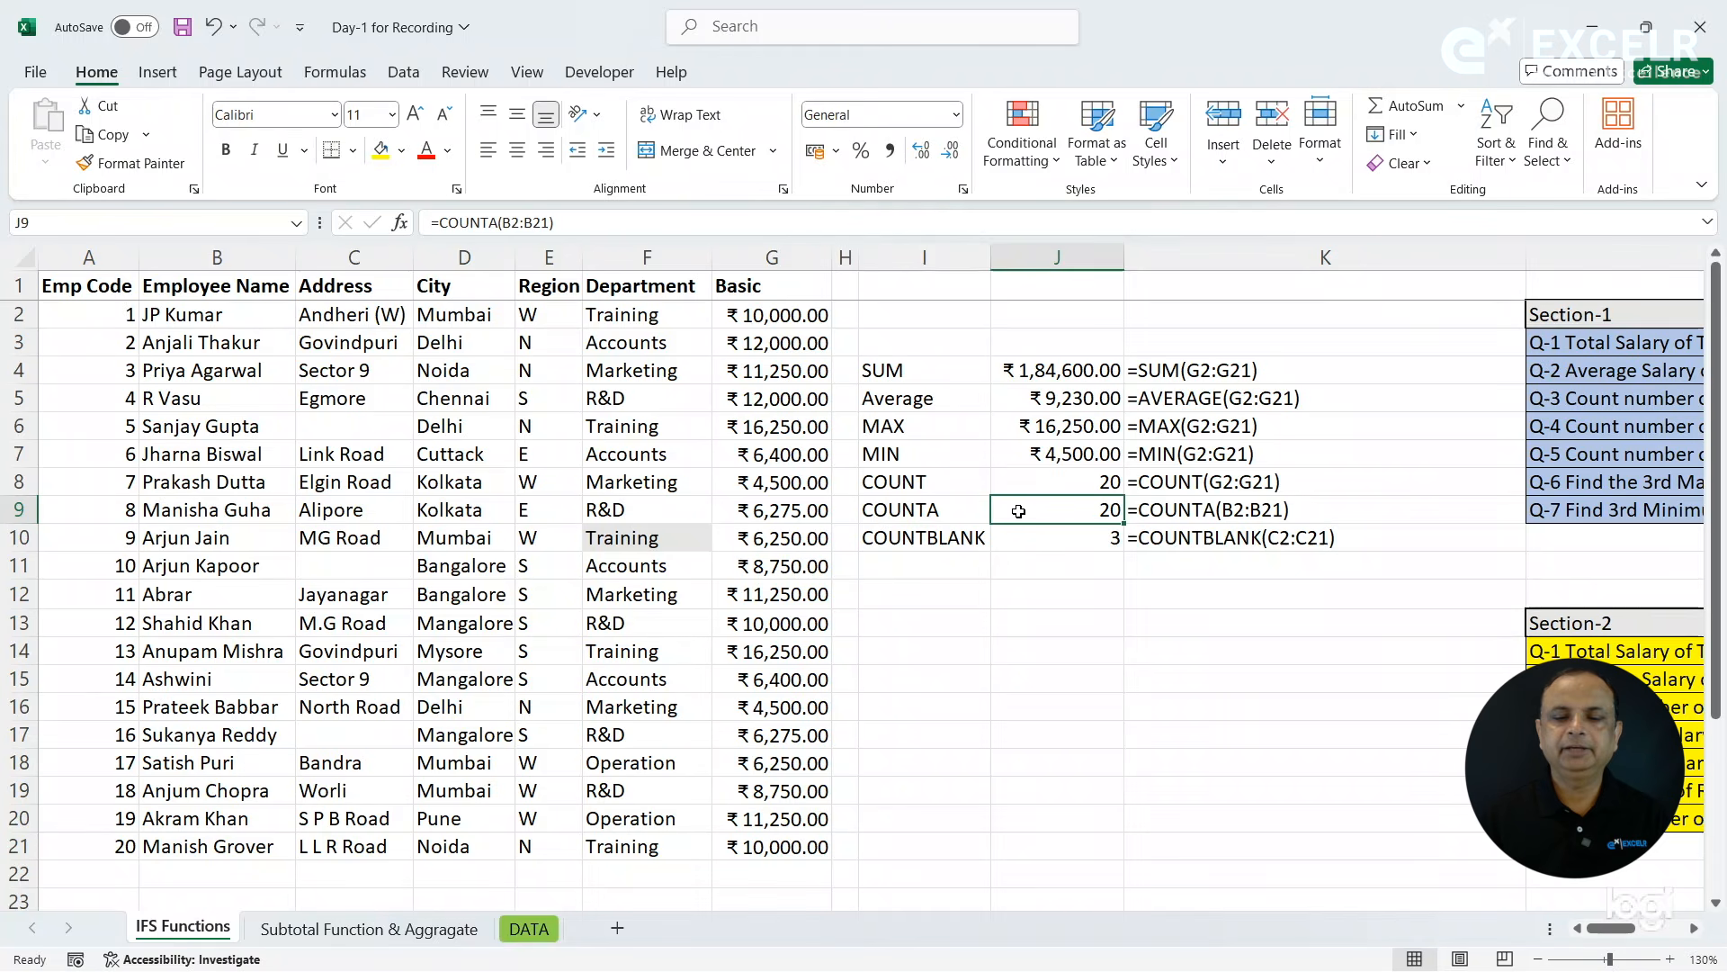
# - Examine the COUNTBLANK formula in J10 and read the Section-1 questions in column L, starting with Q-1 on the Training Department's total salary
pyautogui.click(1024, 540)
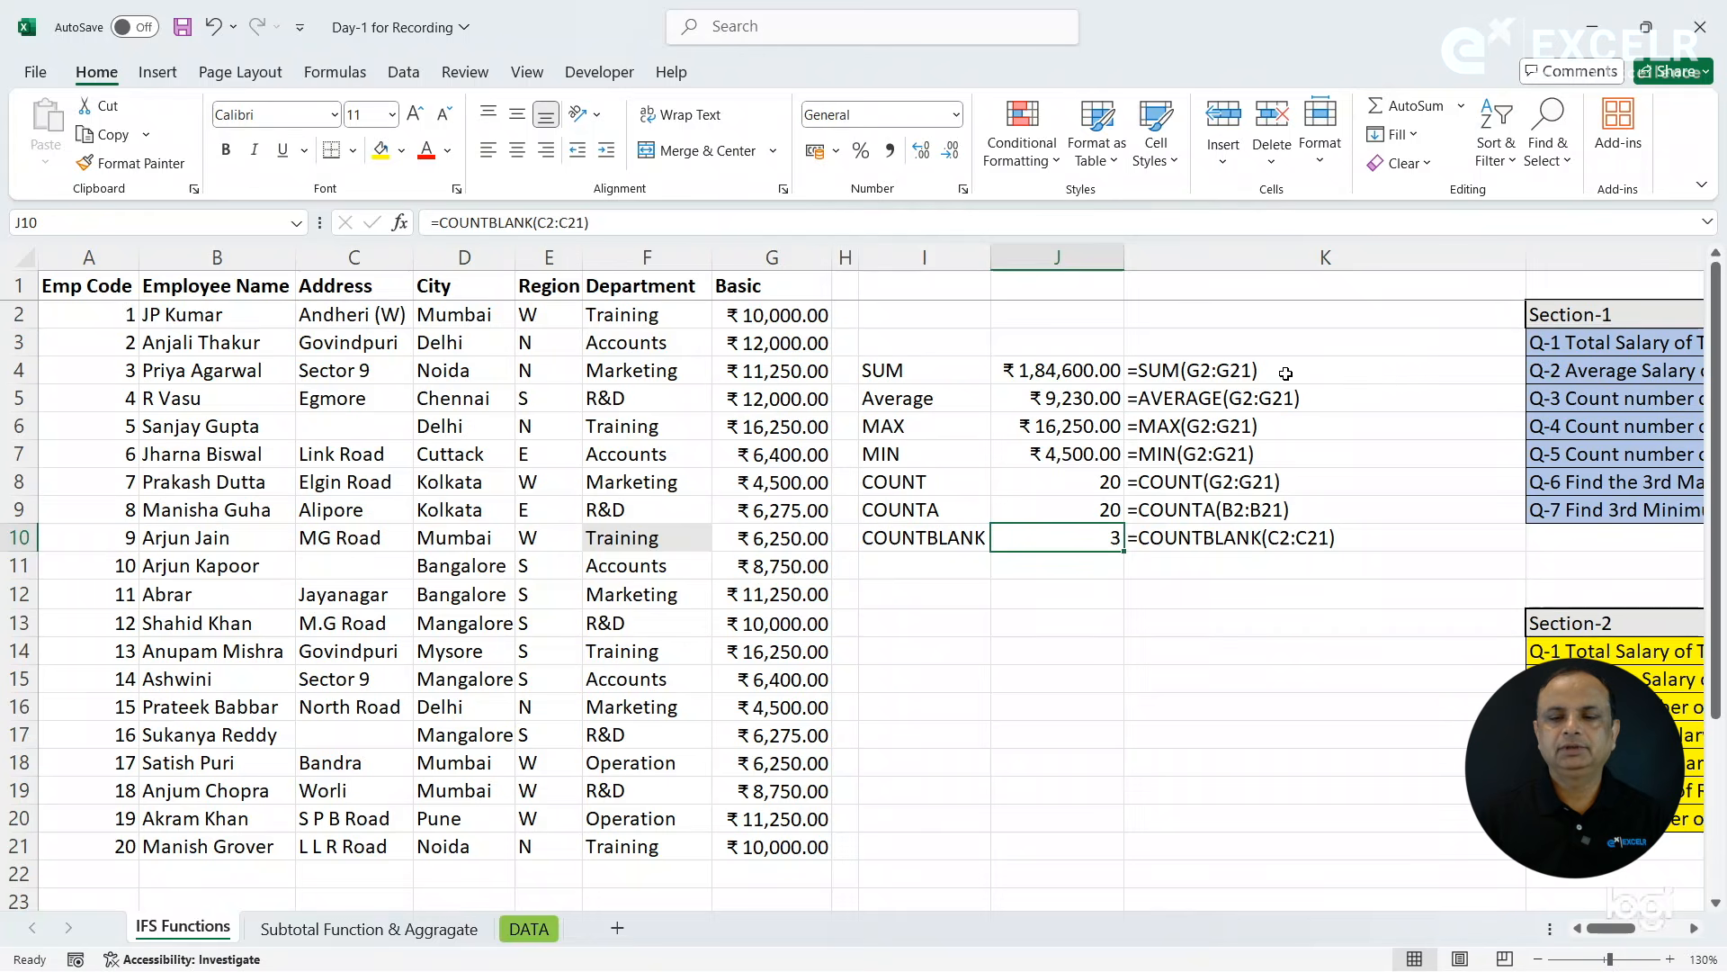
pyautogui.click(1443, 359)
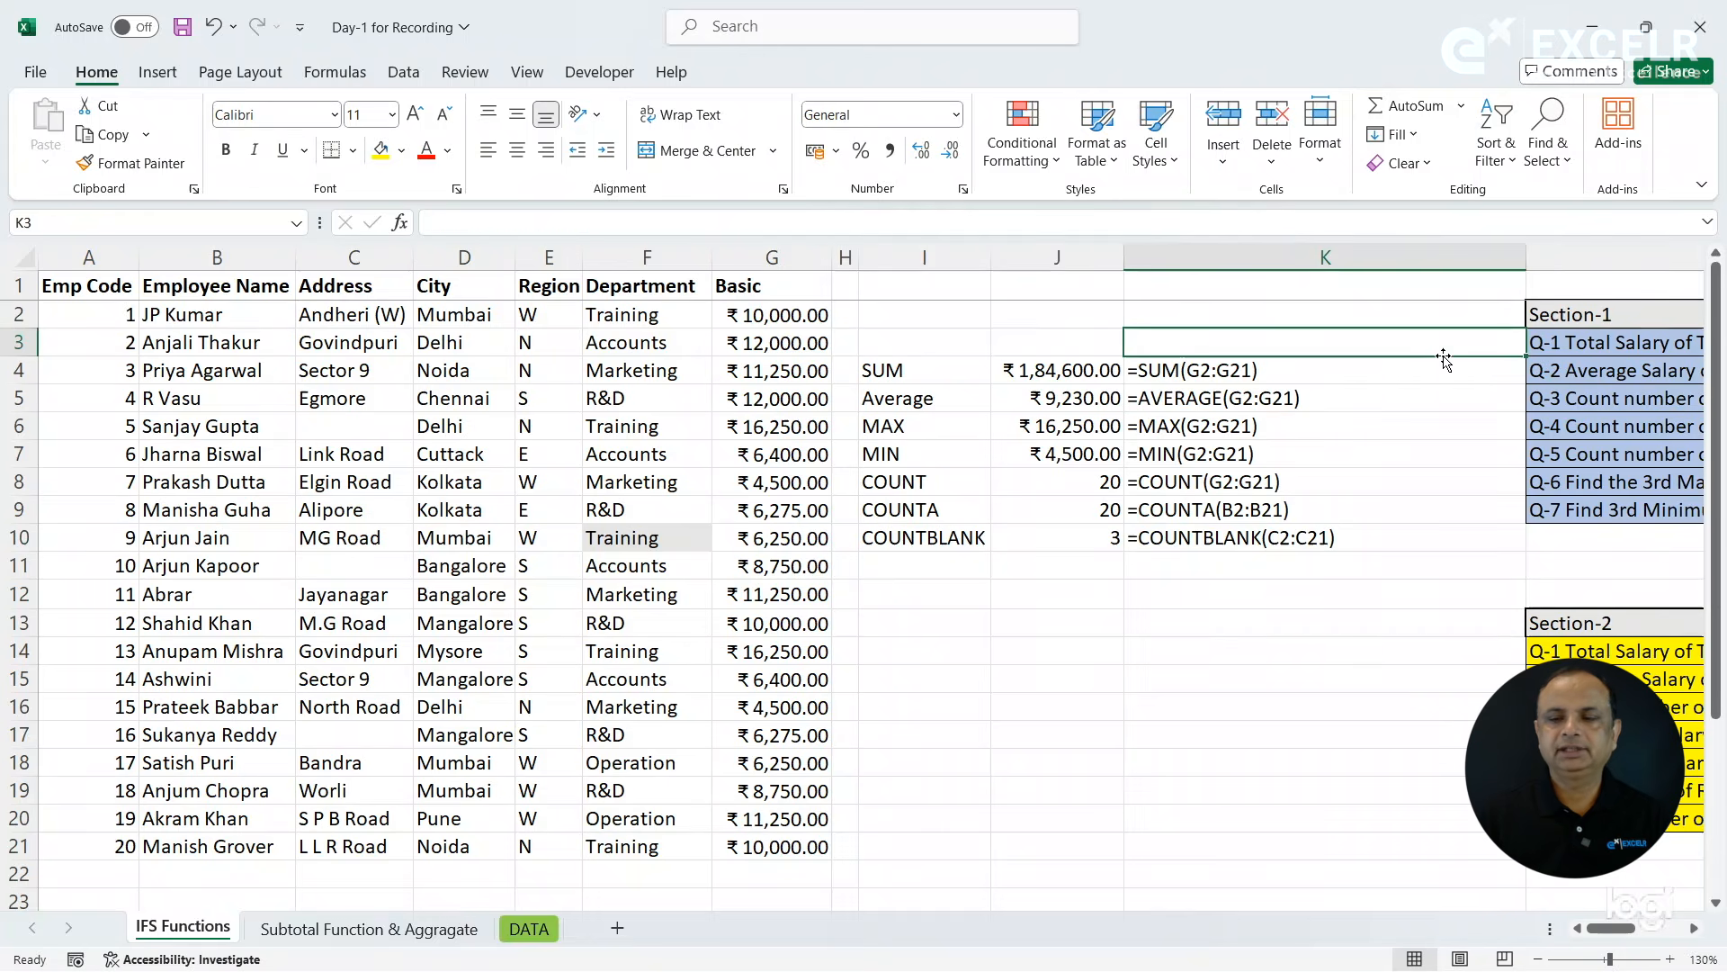
pyautogui.press('Right')
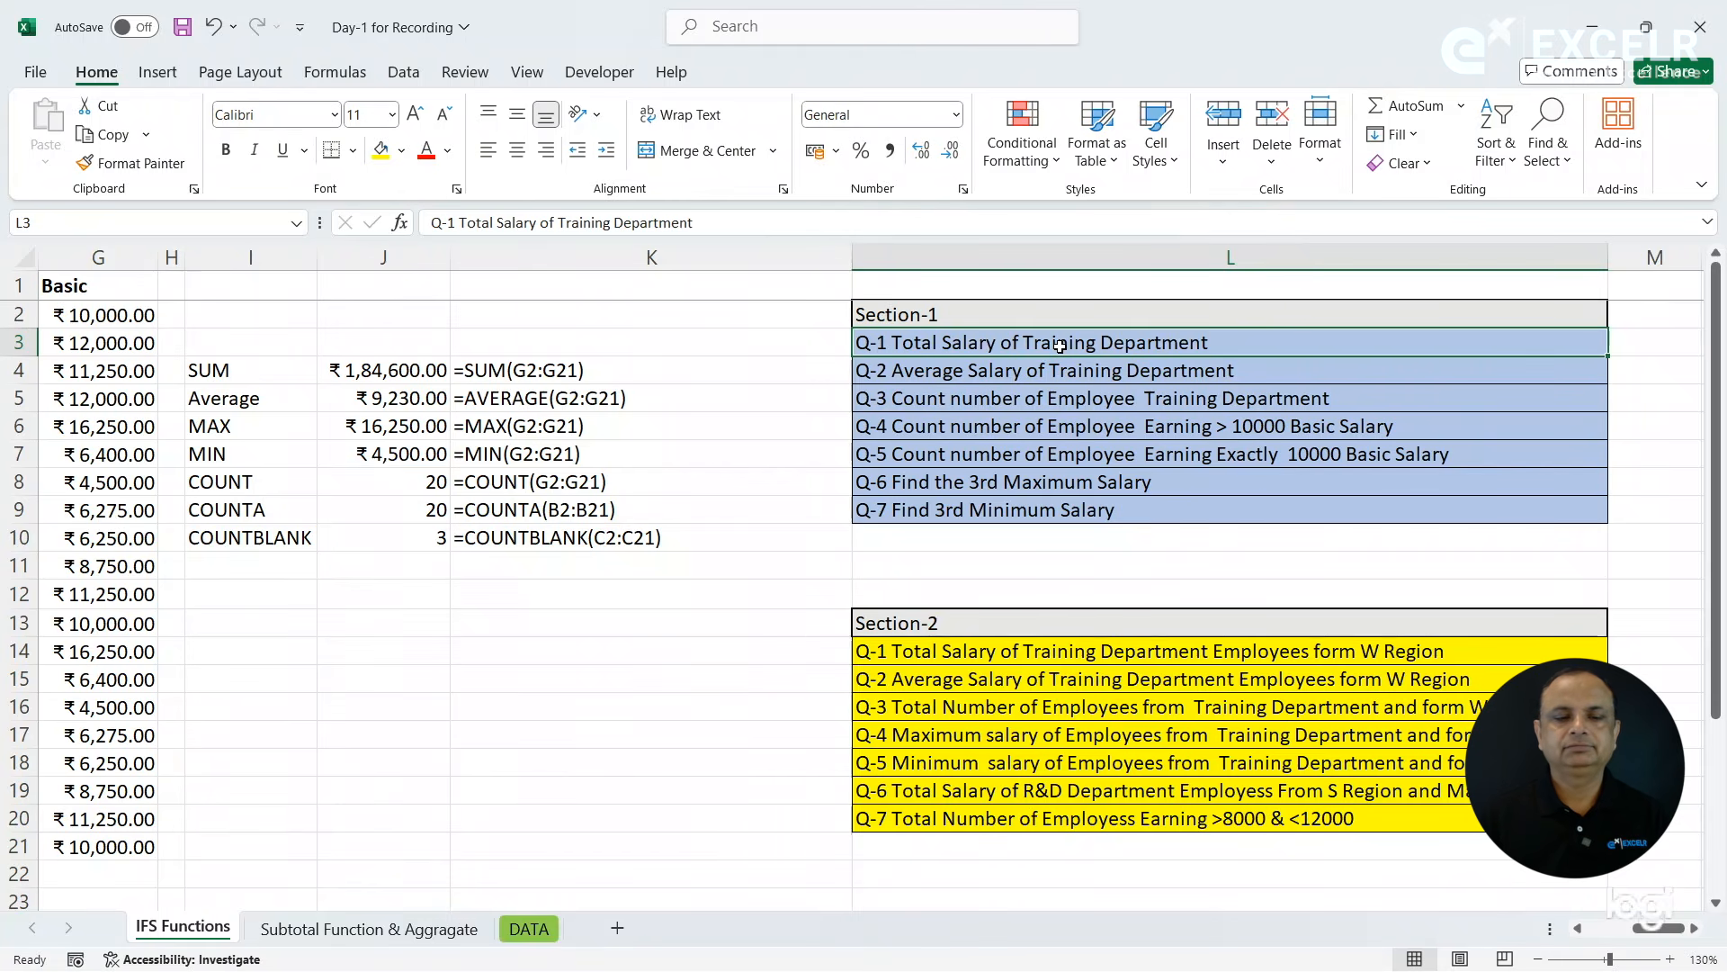
pyautogui.click(409, 369)
pyautogui.click(551, 364)
pyautogui.press('Left')
pyautogui.press('Left')
pyautogui.press('Left')
pyautogui.press('Left')
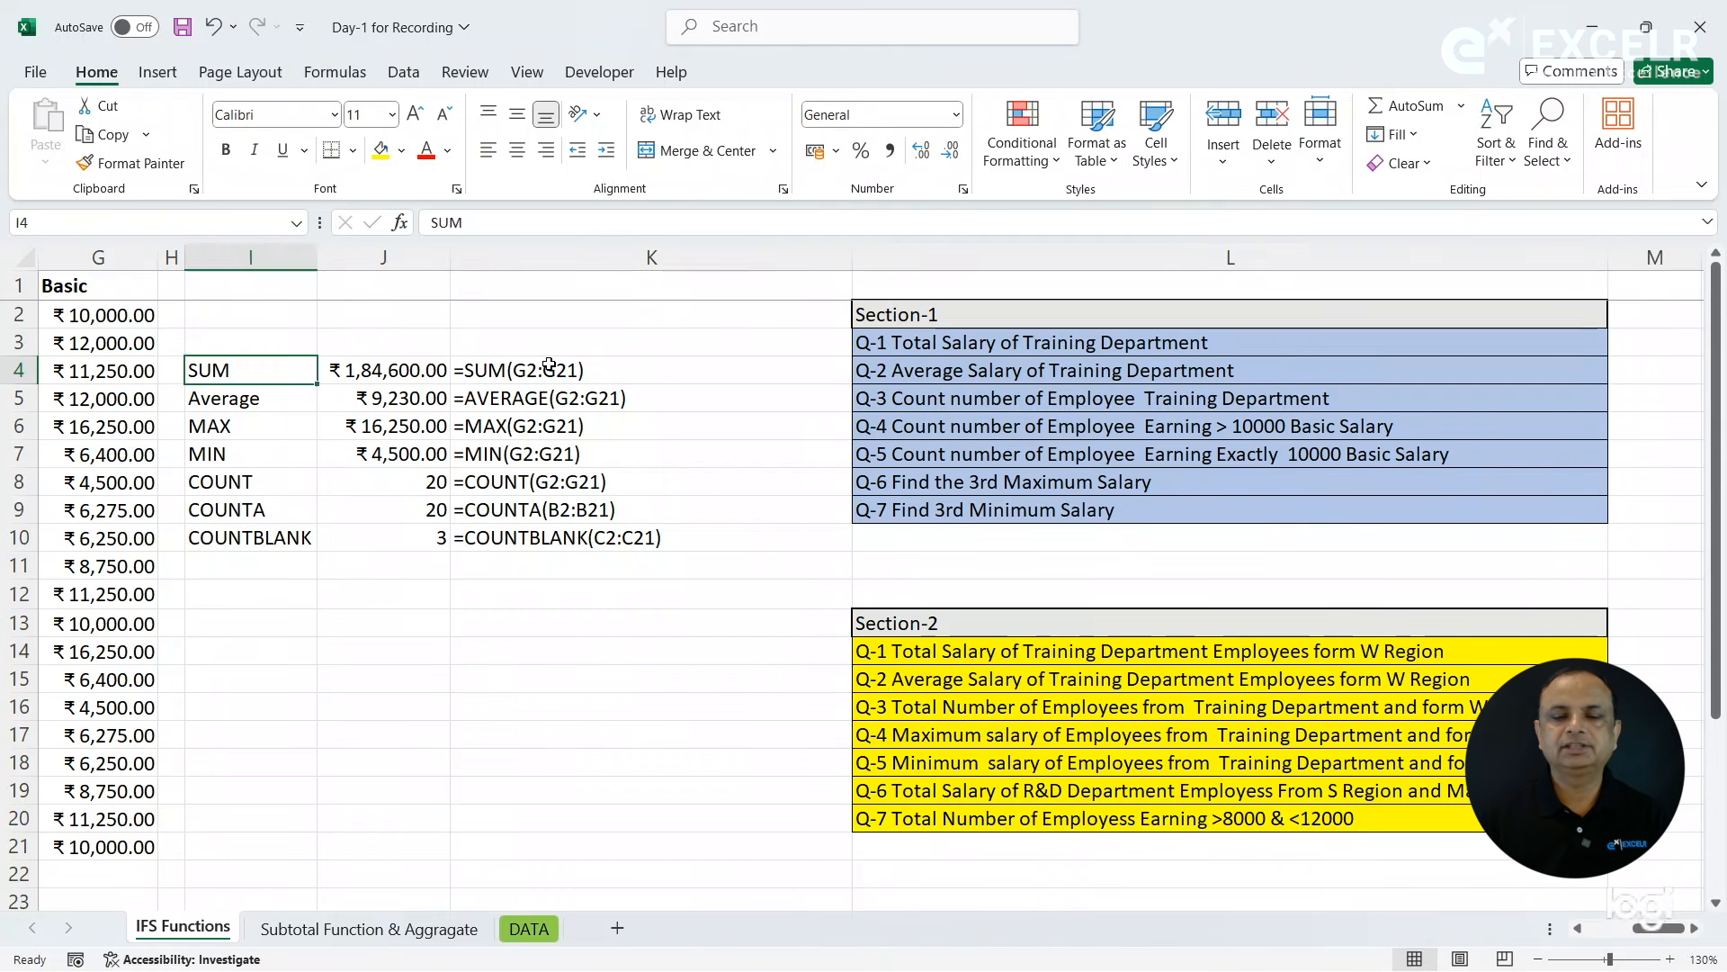
pyautogui.press('Left')
pyautogui.press('Left')
pyautogui.press('Left')
pyautogui.press('Left')
pyautogui.press('Left')
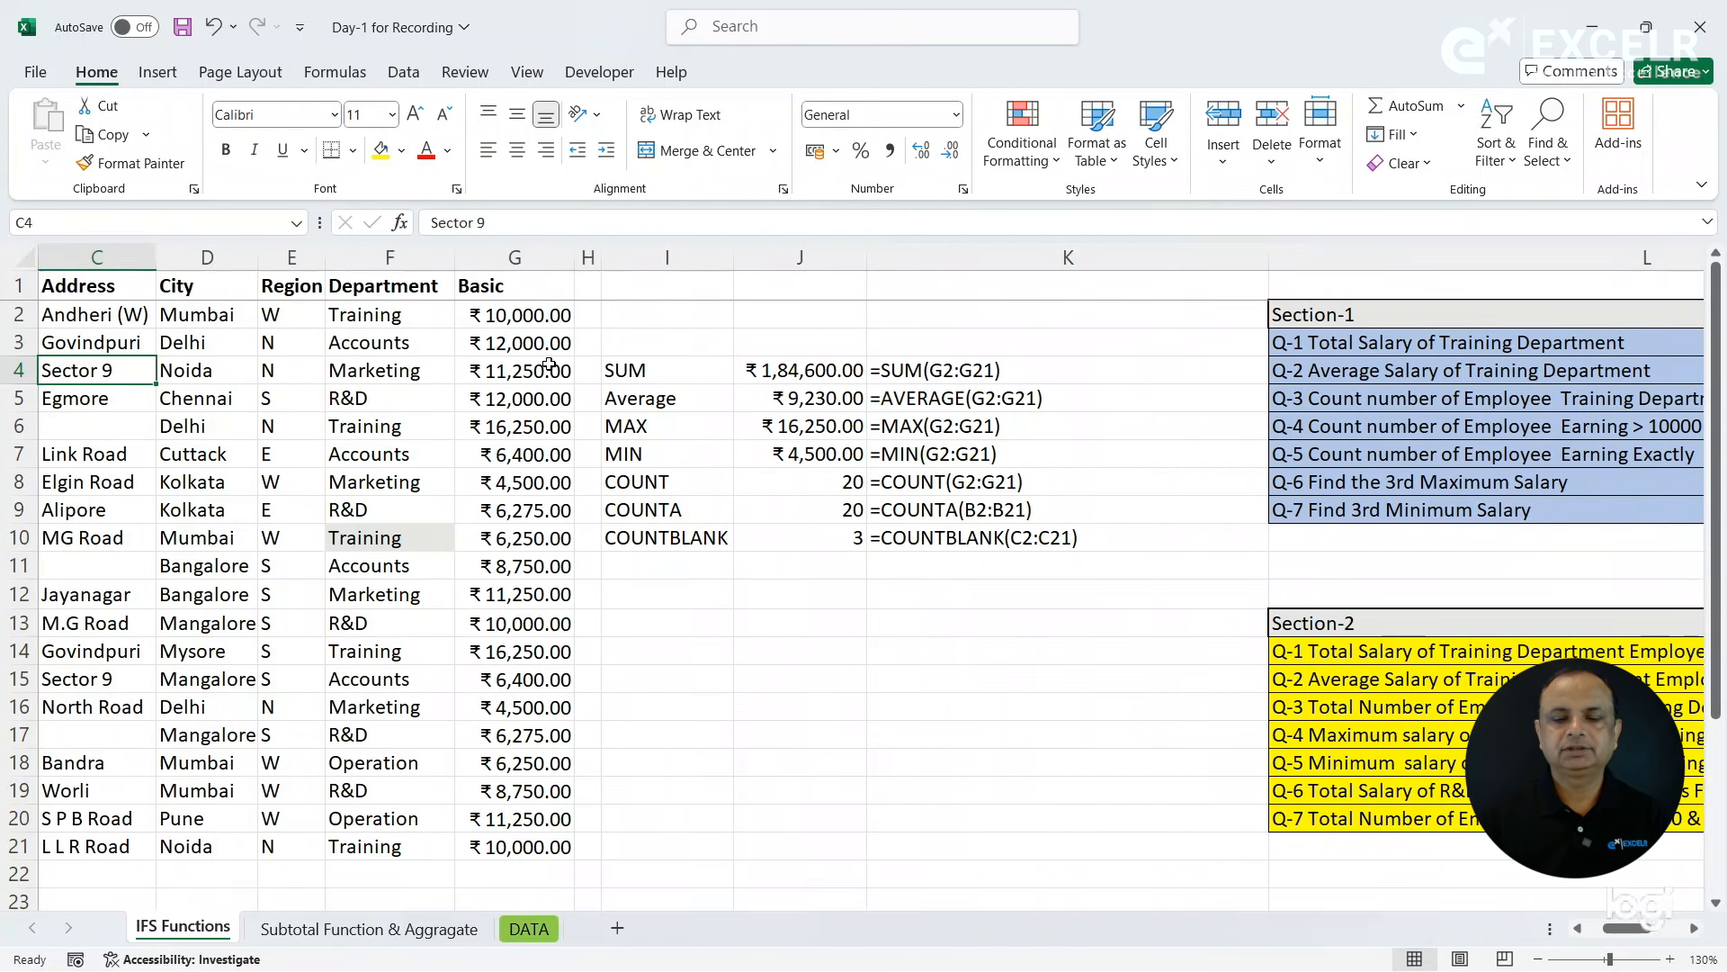
pyautogui.press('Left')
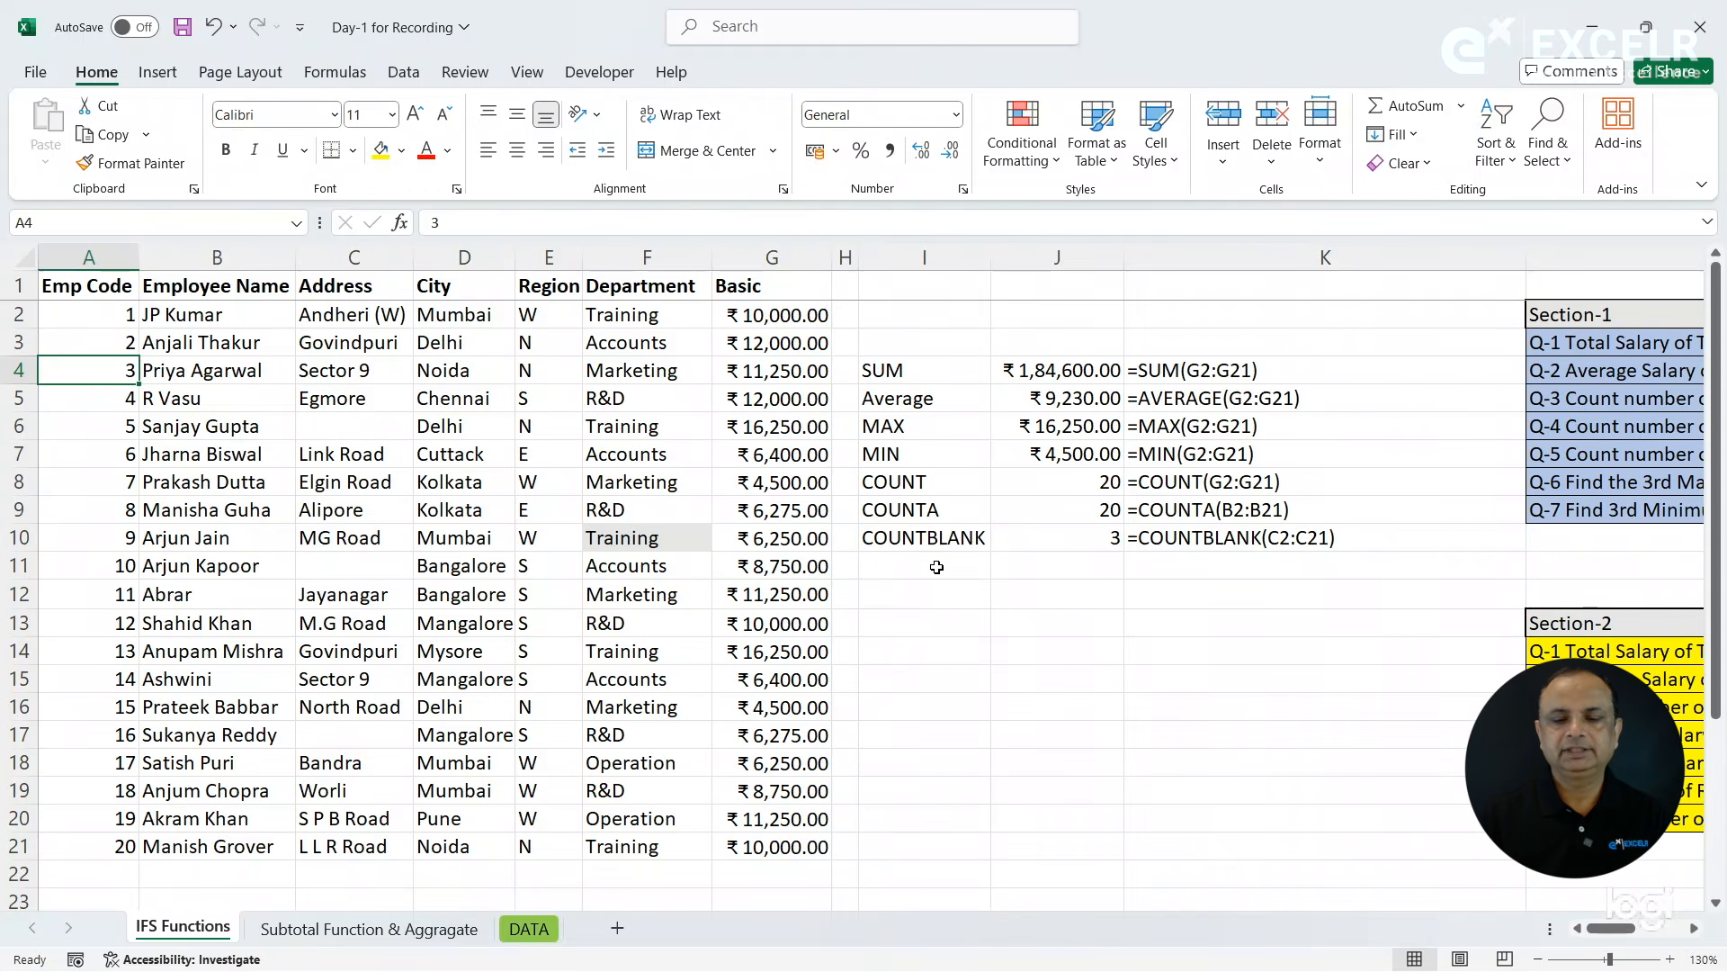
# - Label the row below COUNTBLANK as SUMIF in cell I11
pyautogui.click(937, 566)
pyautogui.write('SUMIF')
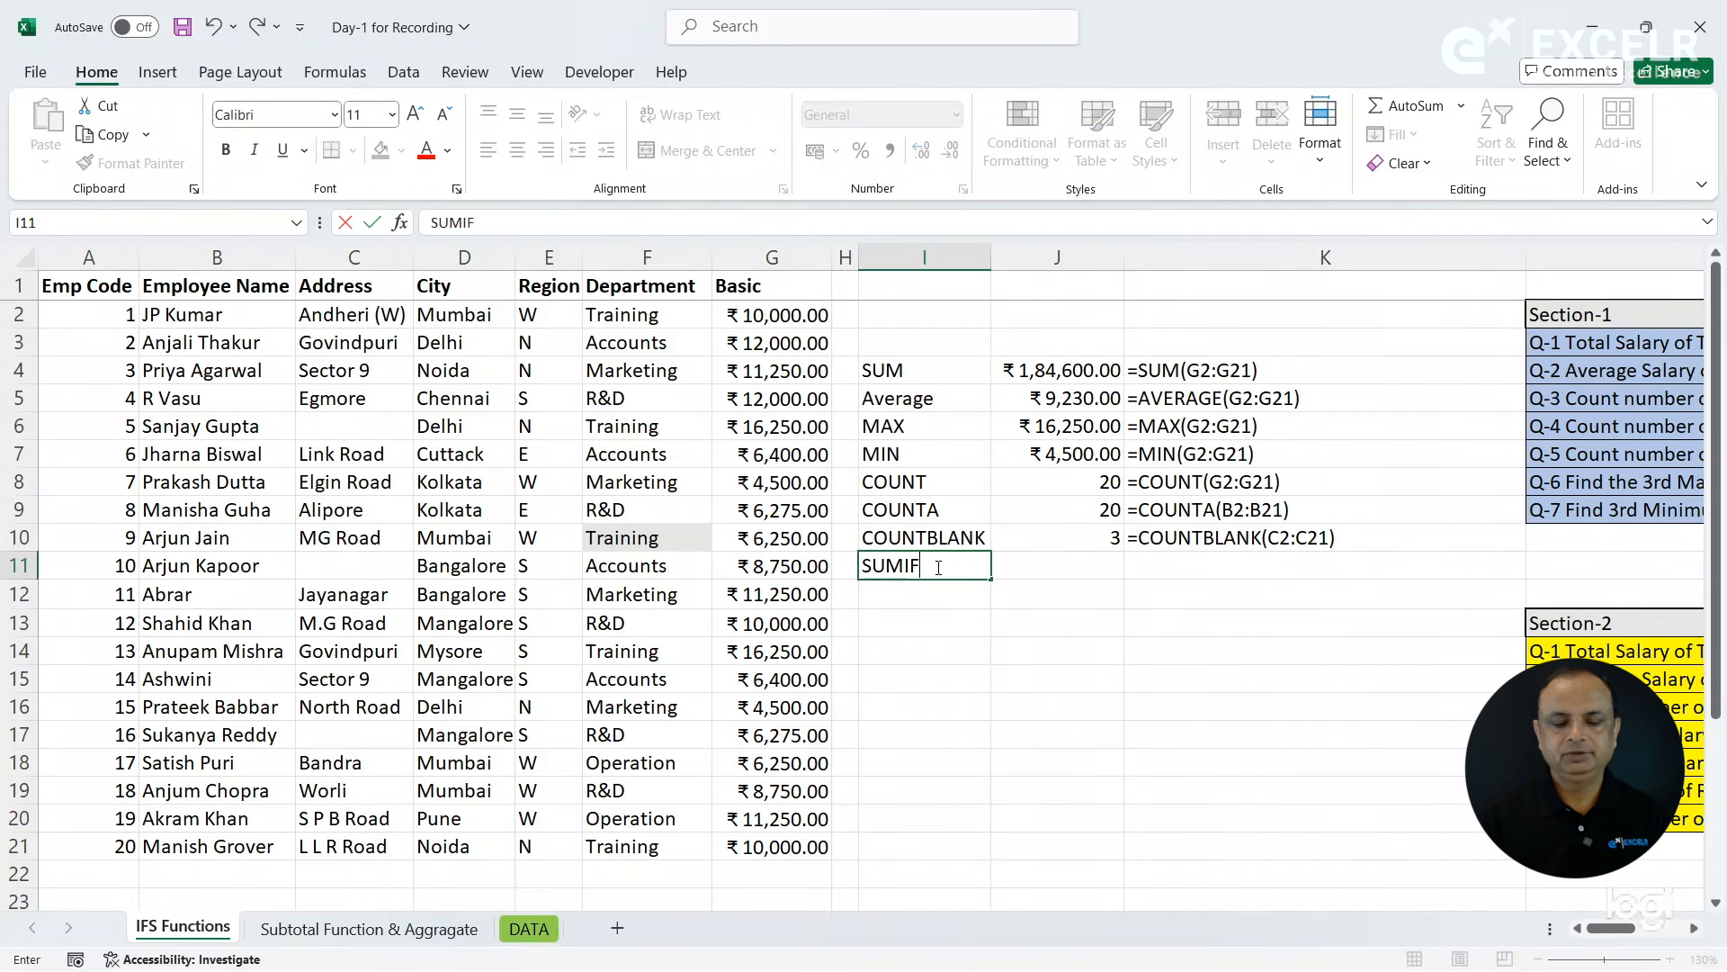
pyautogui.press('Tab')
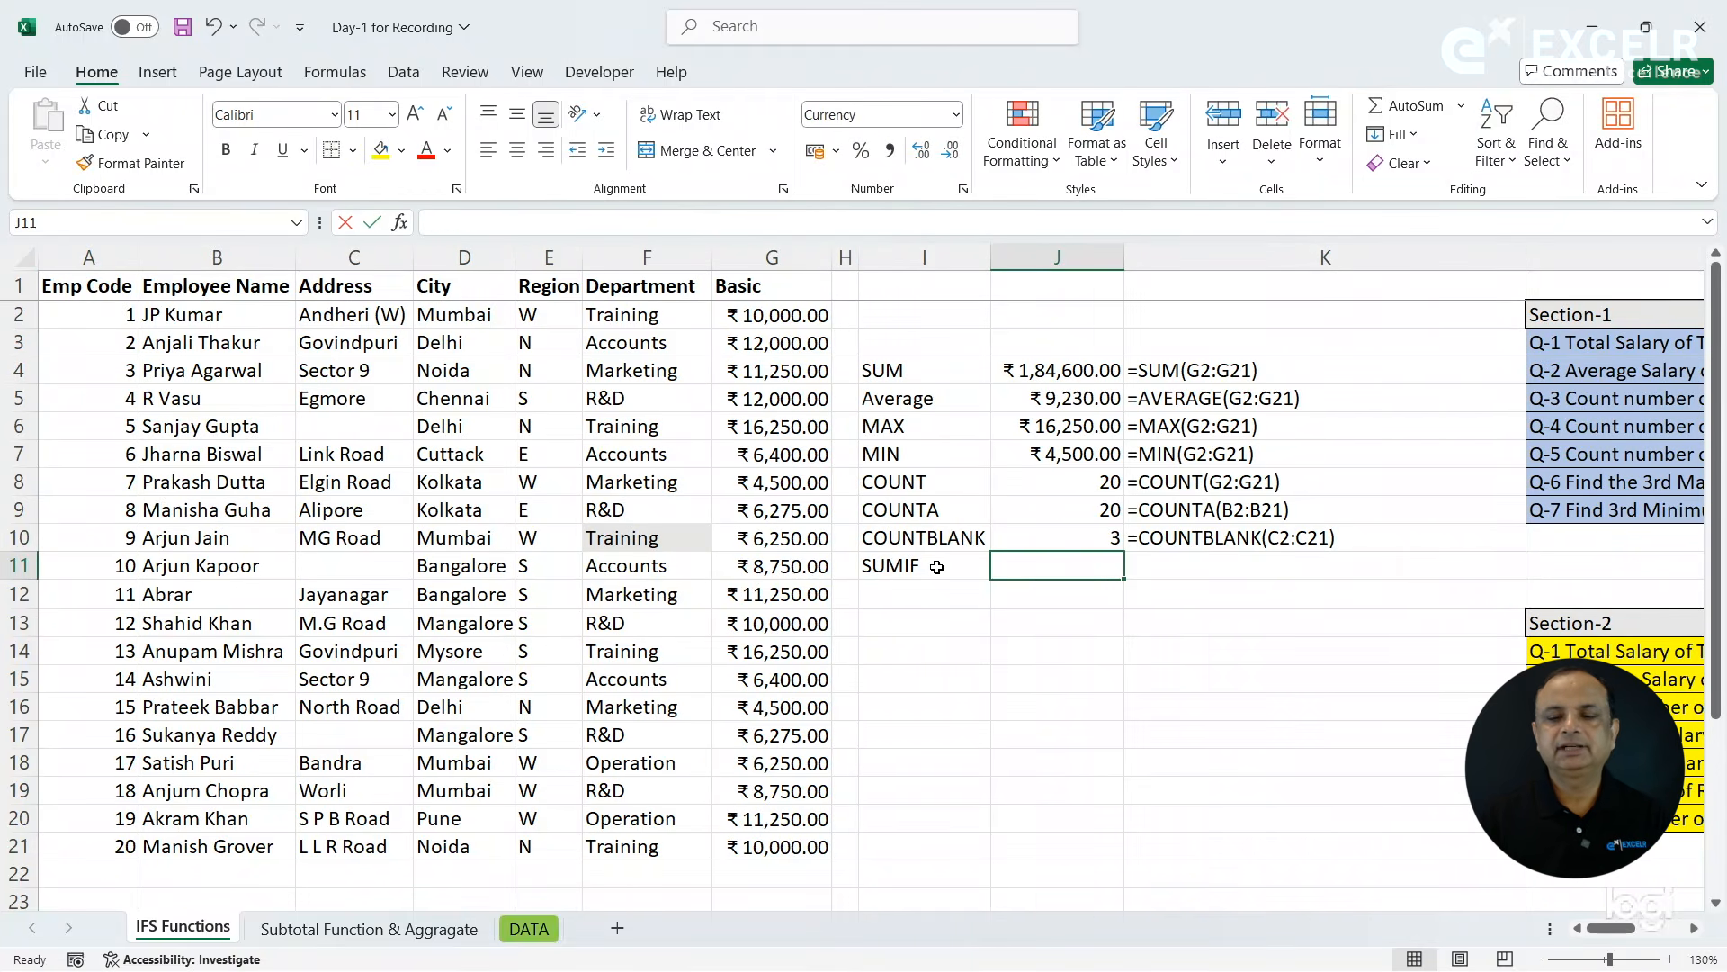
# - Total the Basic salaries of the Training department in J11 with =SUMIF(F2:F21,"Training",G2:G21)
pyautogui.write('=sumif')
pyautogui.press('Tab')
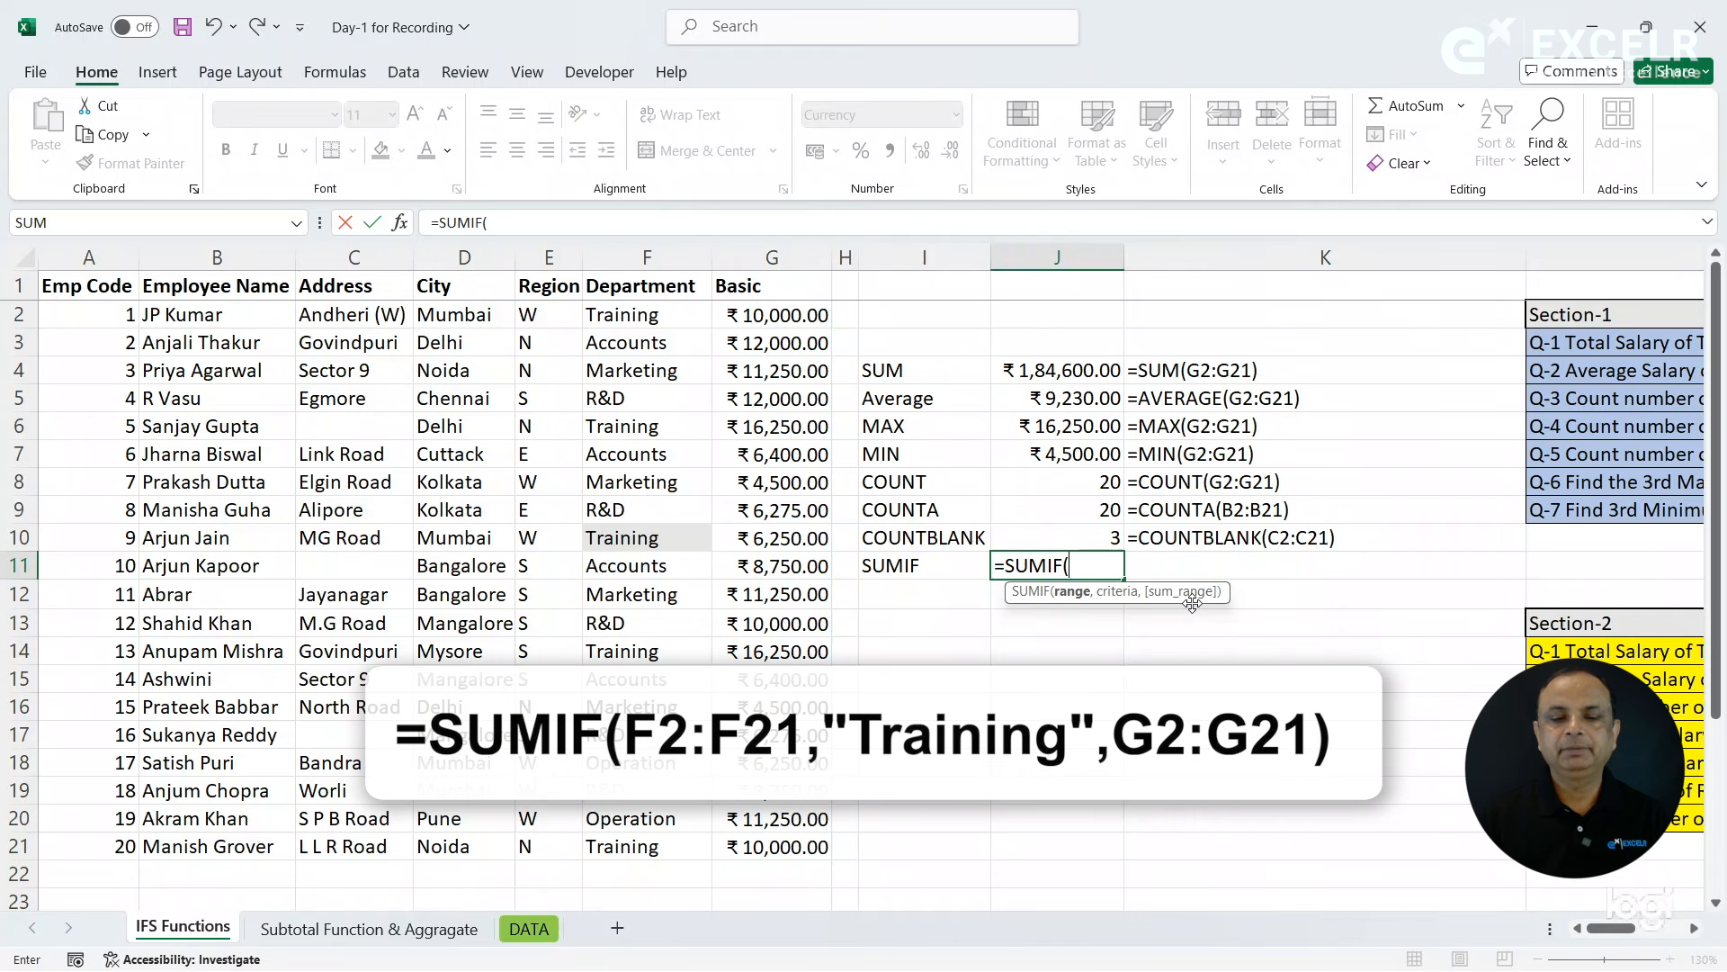
pyautogui.moveTo(627, 317); pyautogui.dragTo(648, 841)
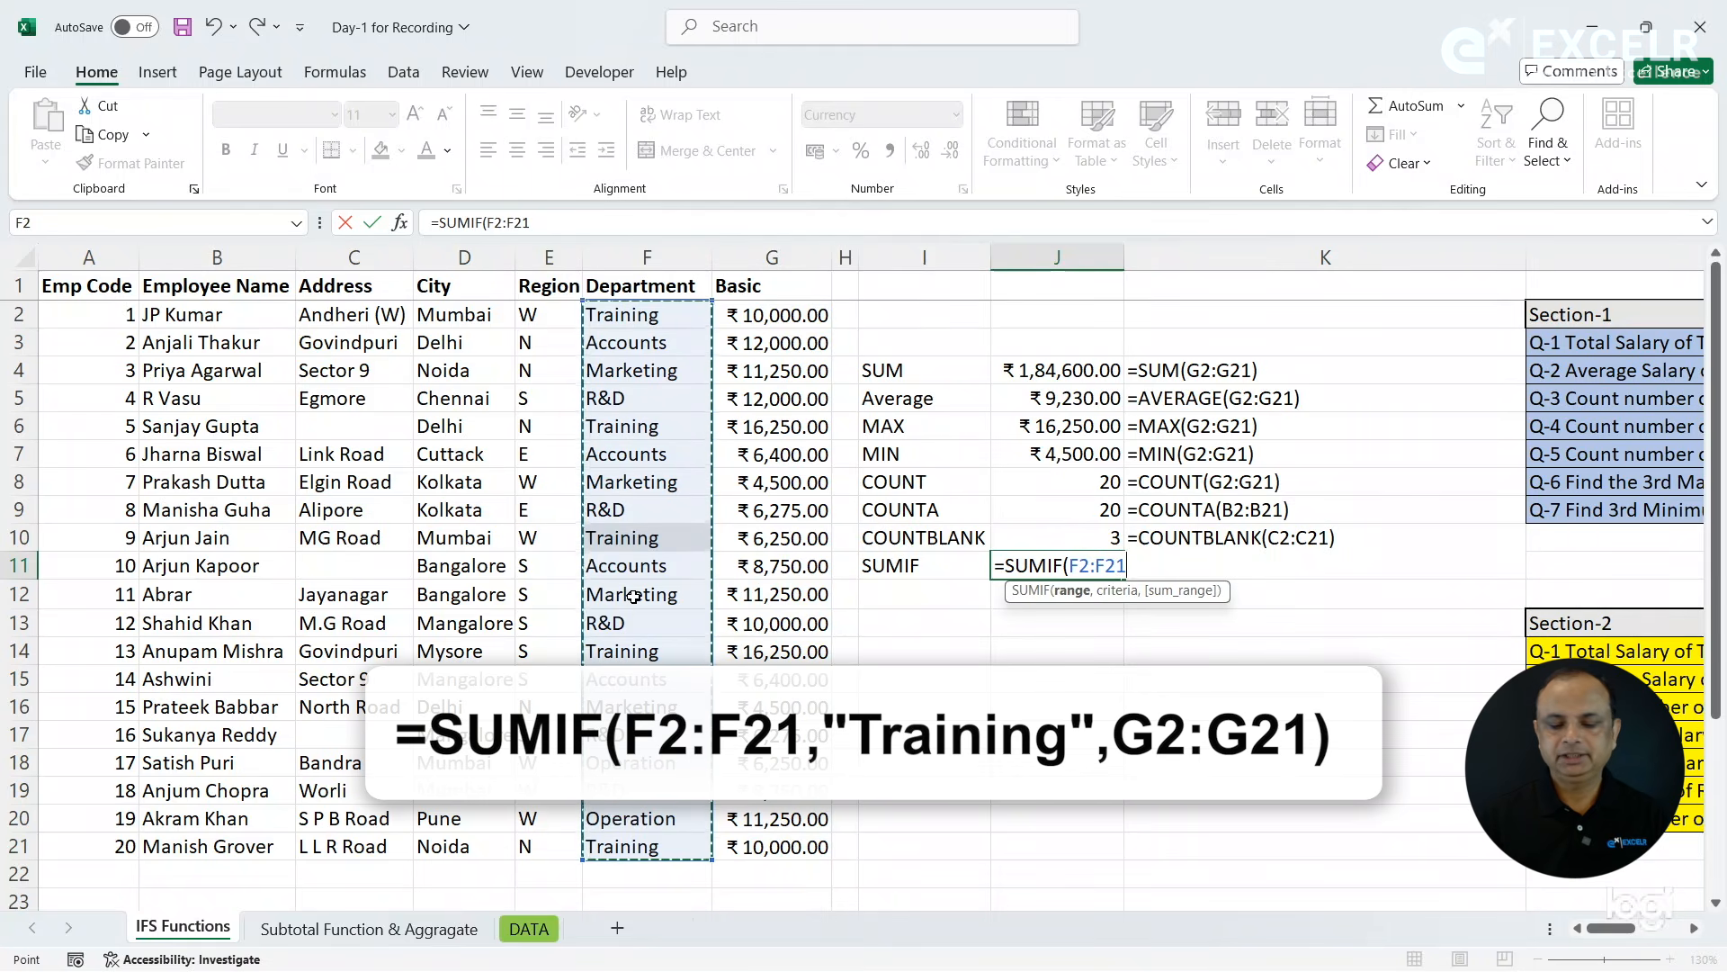
pyautogui.write(',')
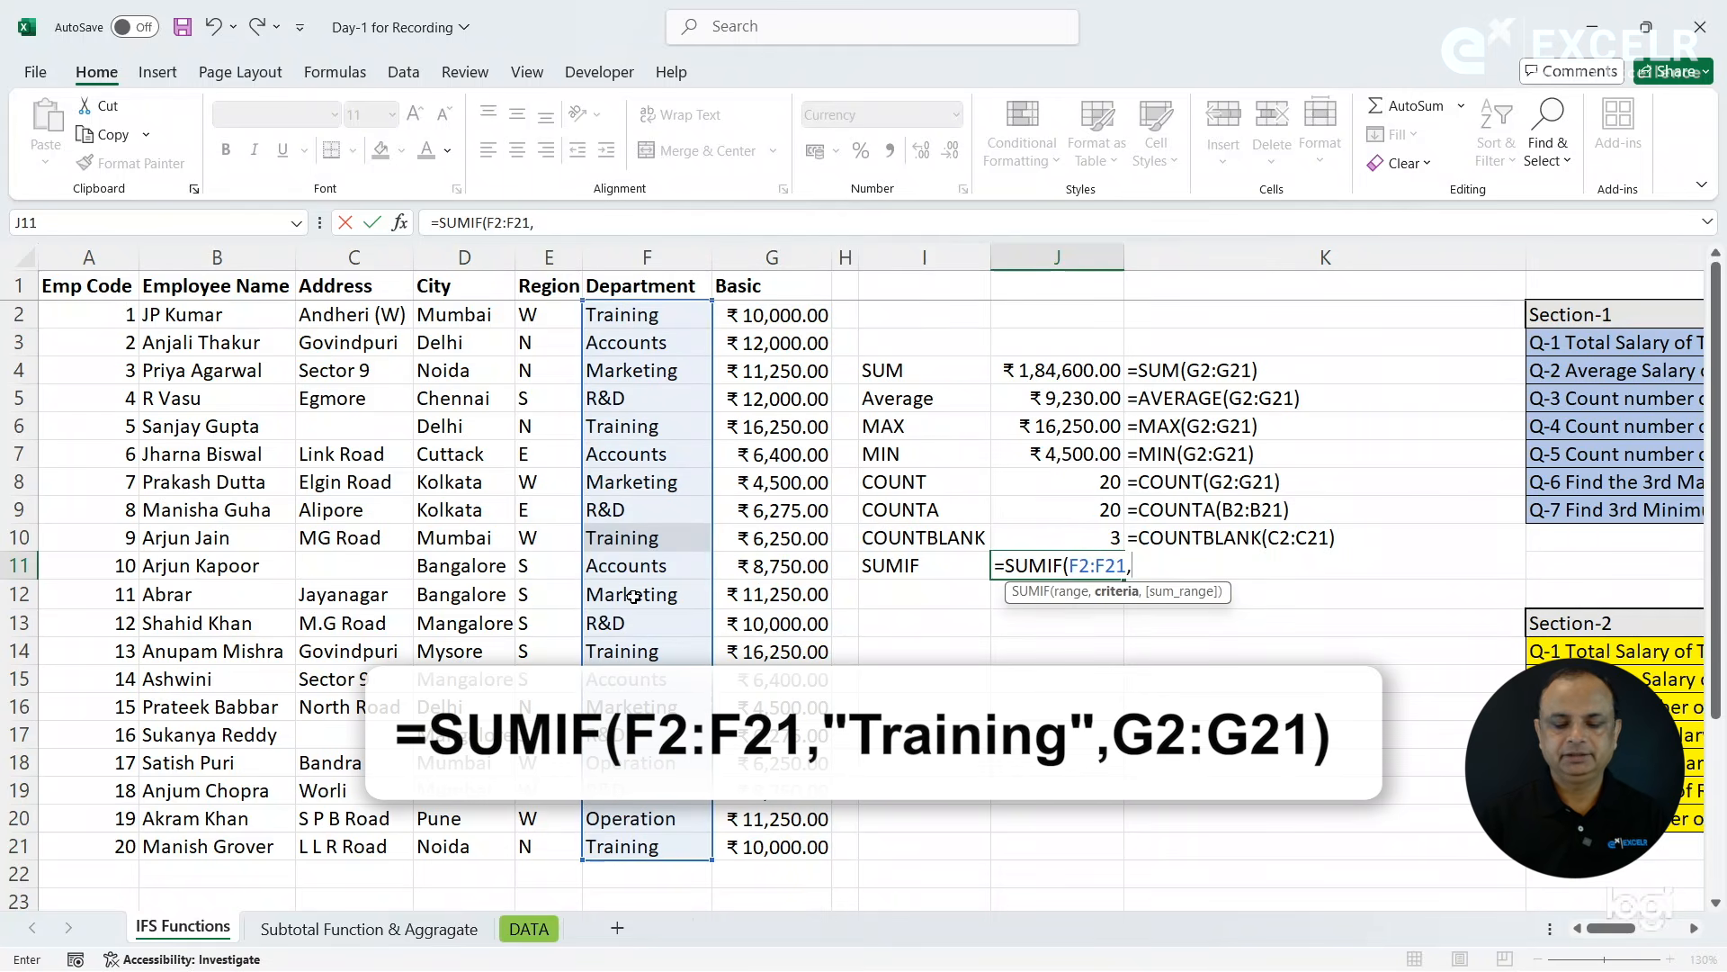
pyautogui.write('"')
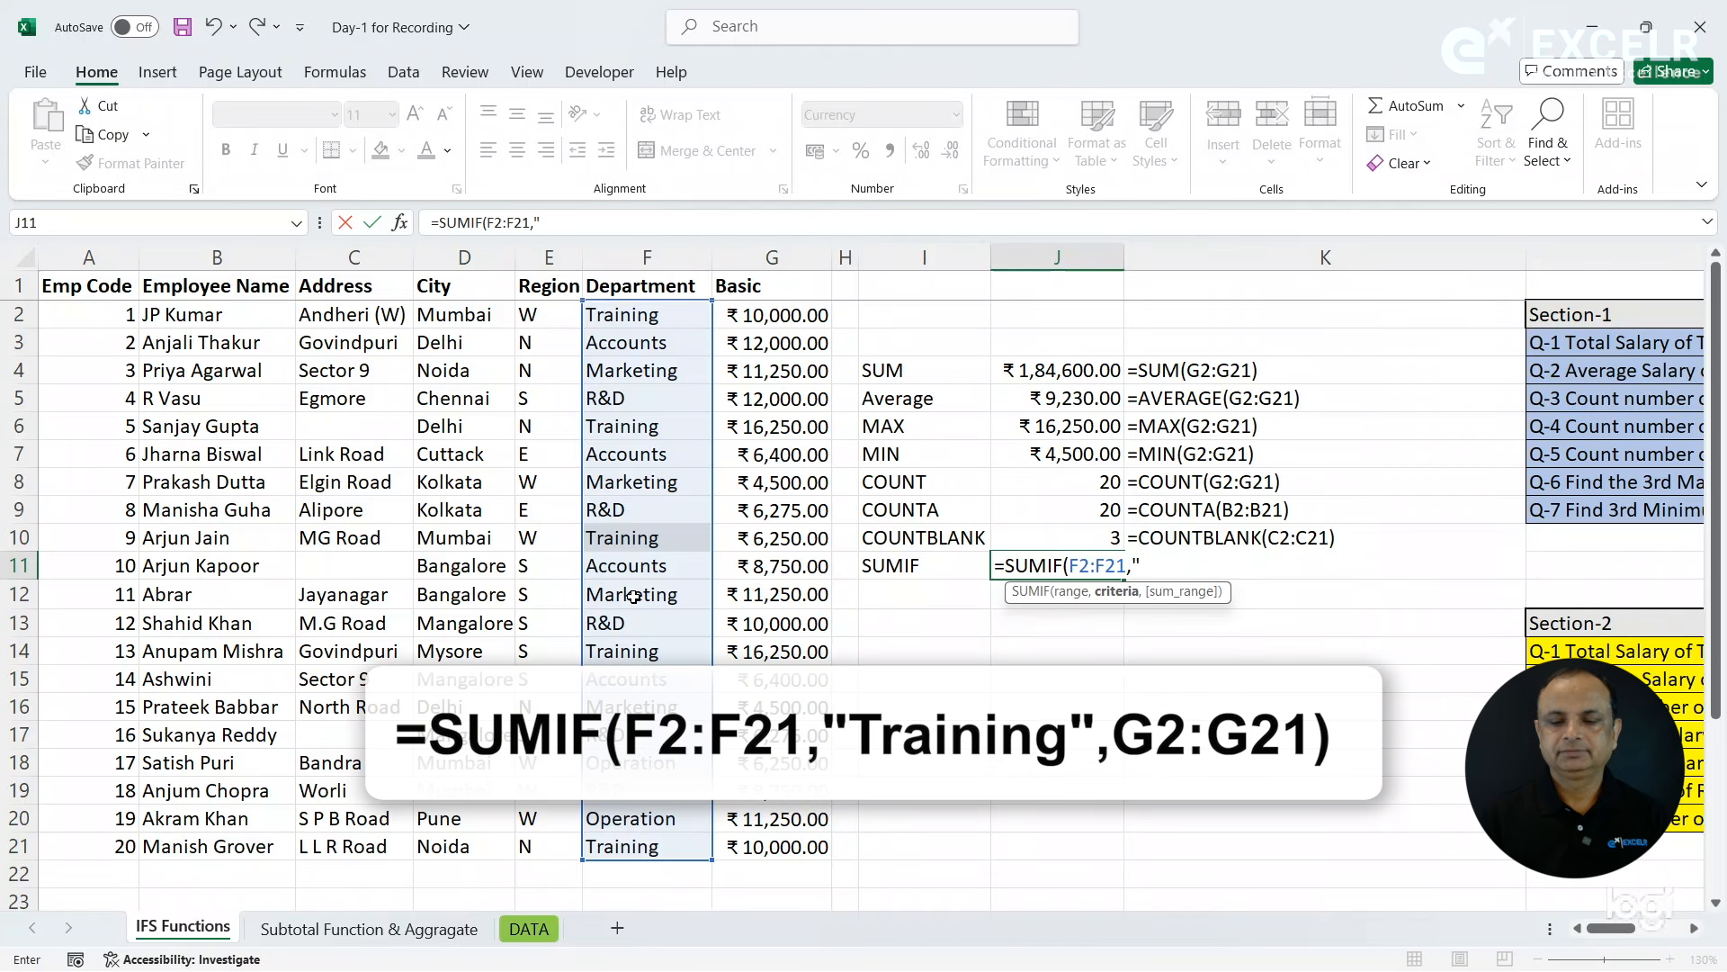
pyautogui.write('Training",')
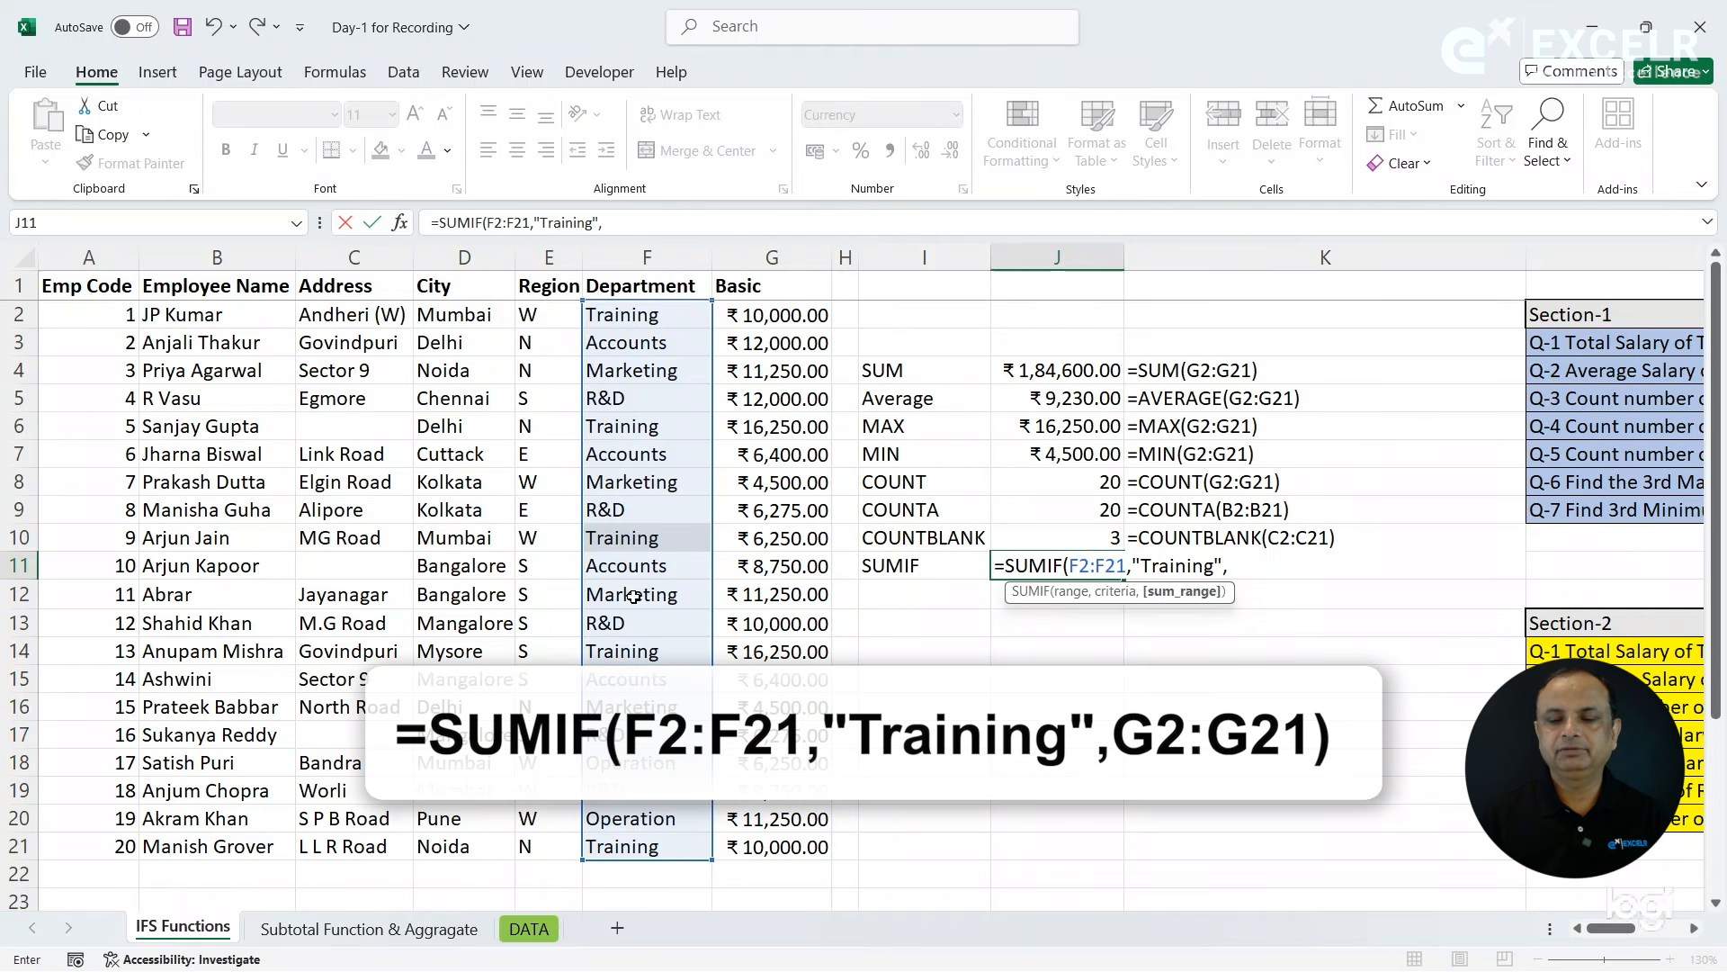
pyautogui.press('BackSpace')
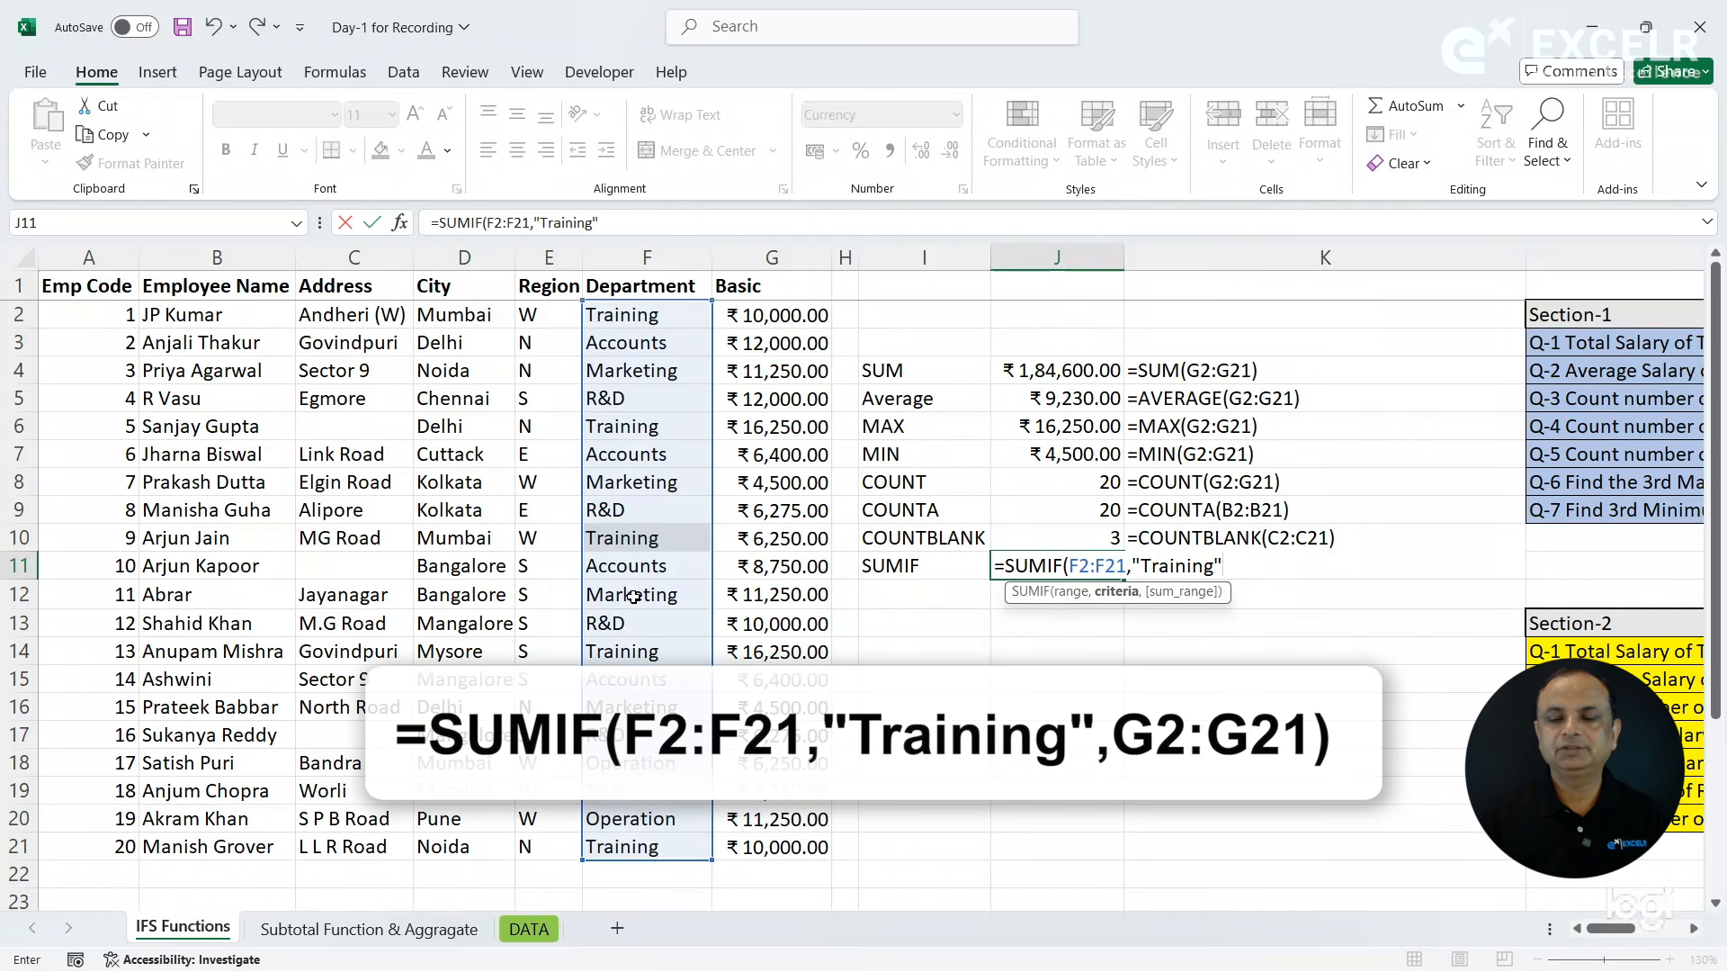
pyautogui.write(',')
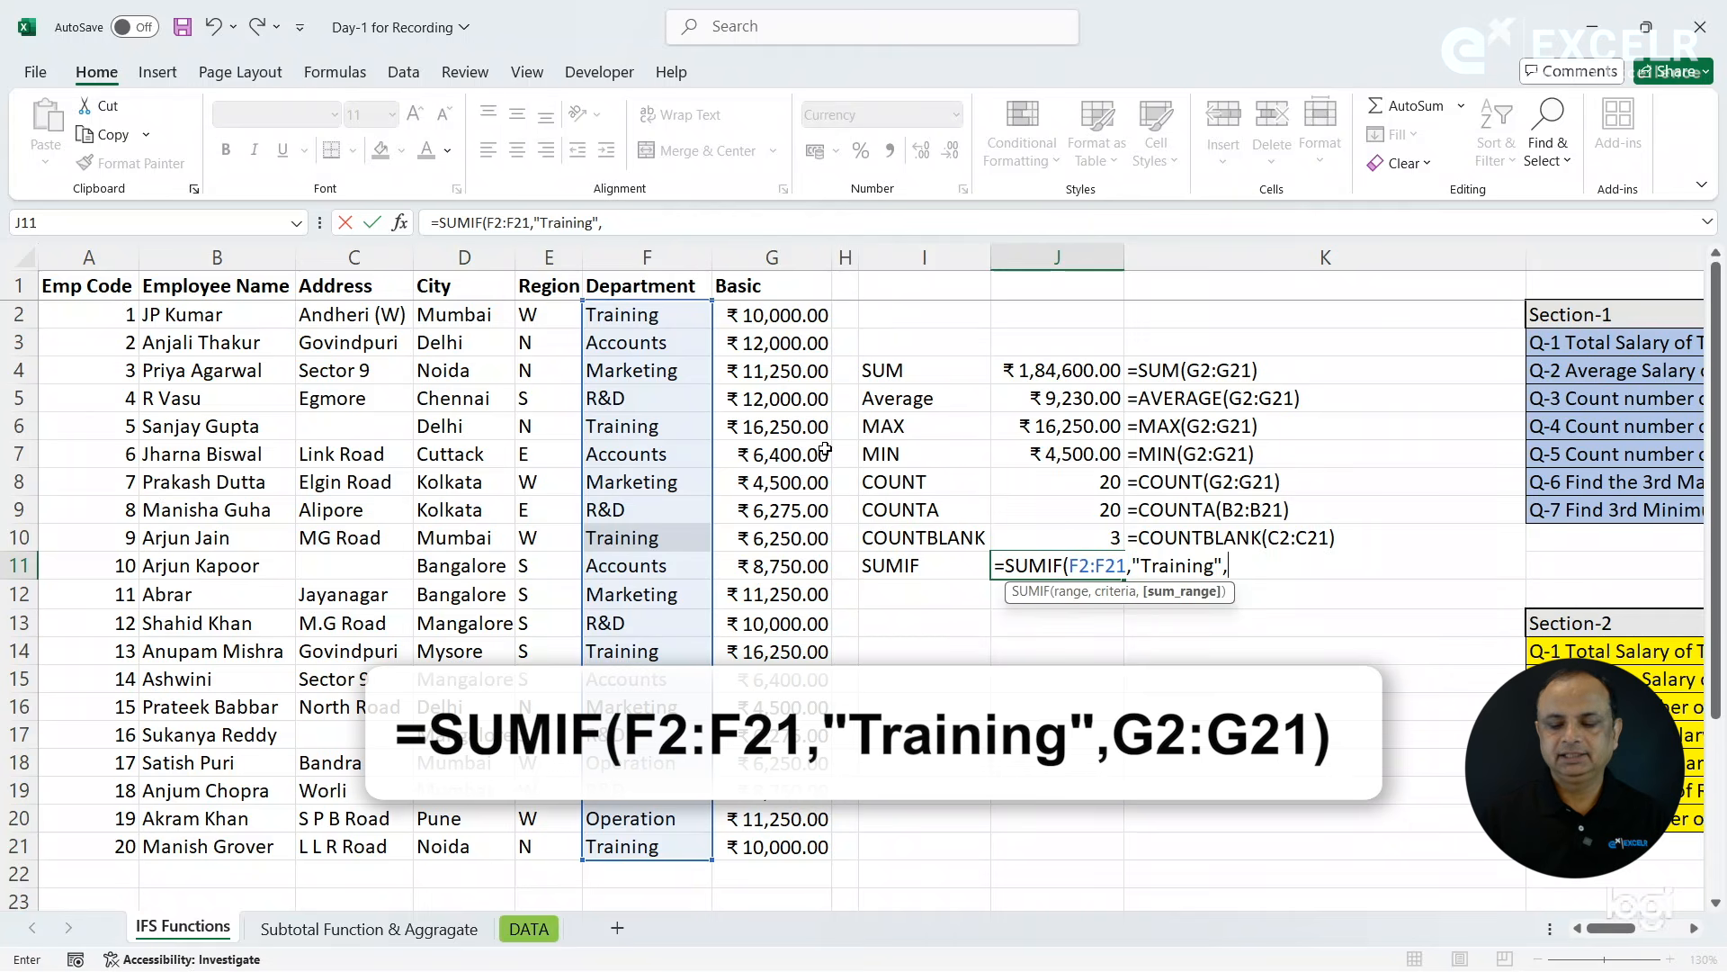
pyautogui.moveTo(763, 316); pyautogui.dragTo(790, 843)
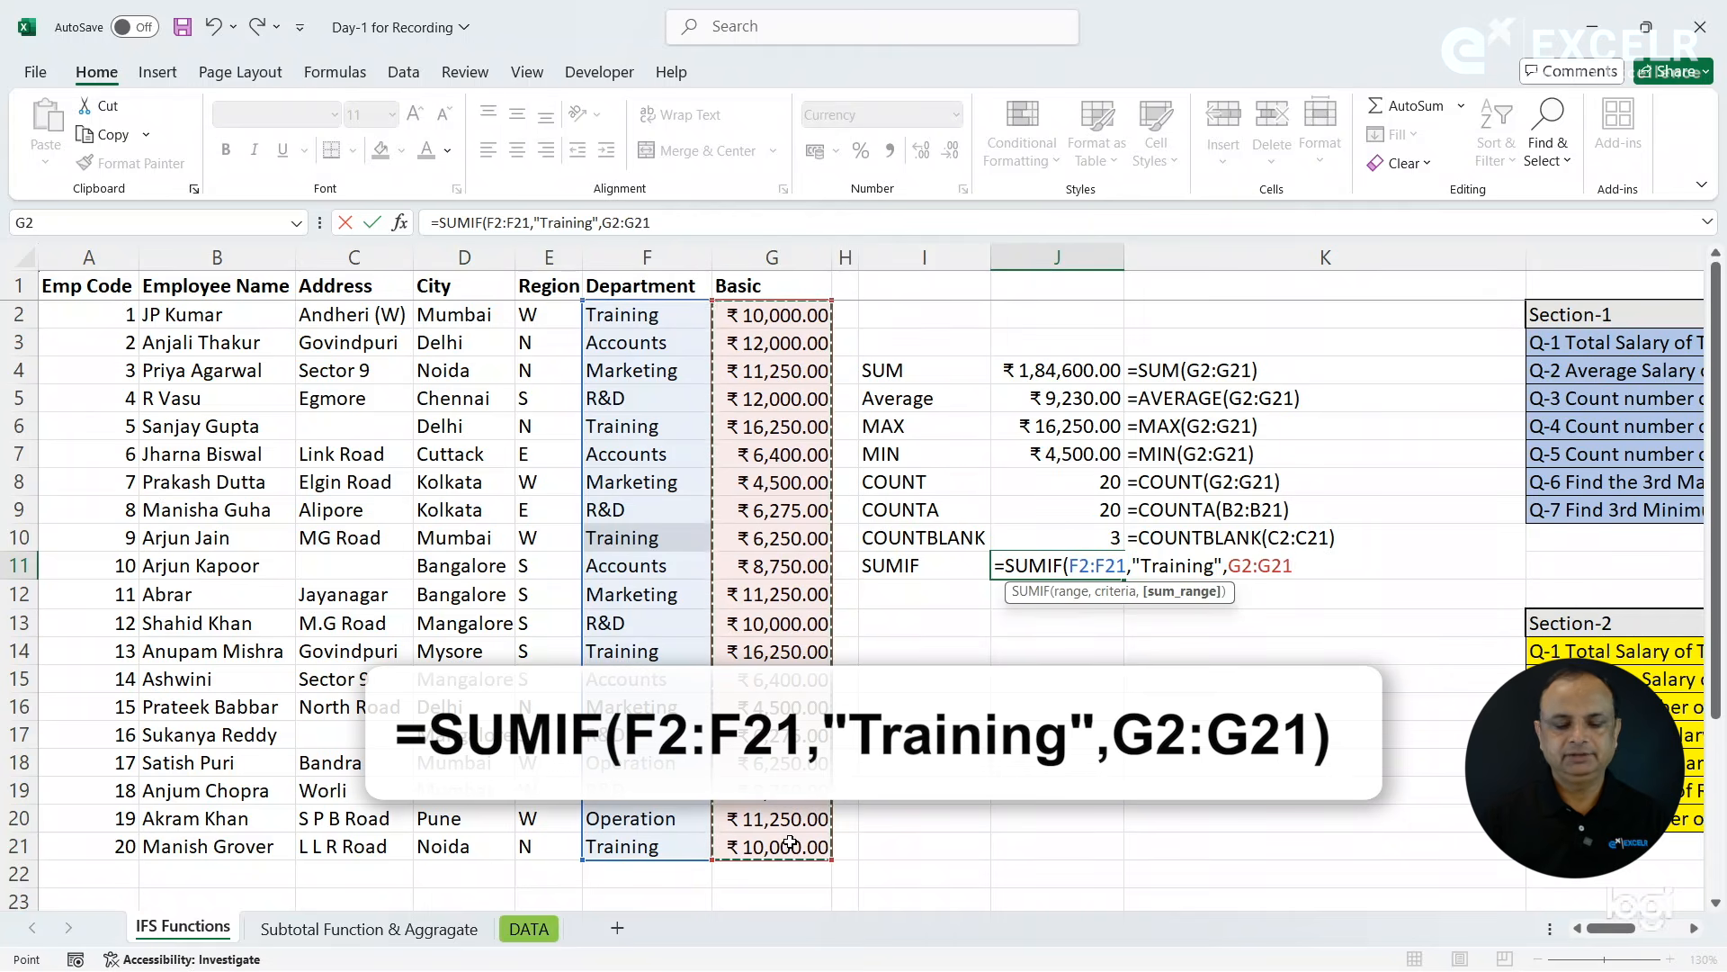
pyautogui.press('Return')
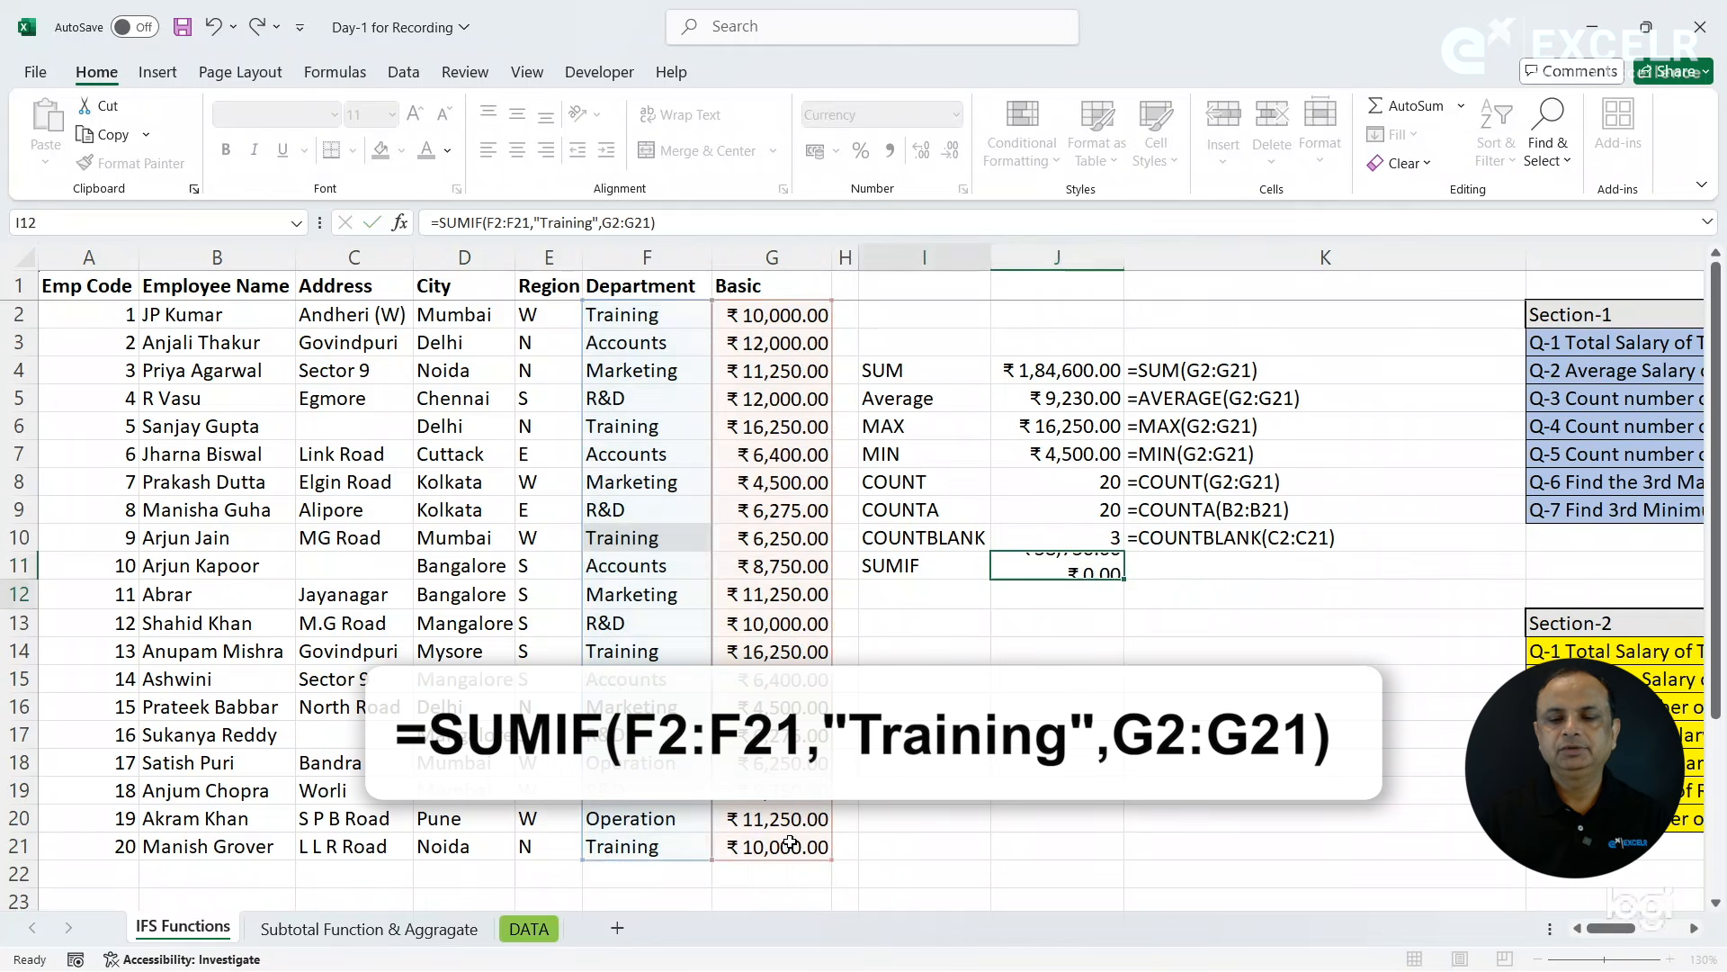
# - Copy the FORMULATEXT formula from K10 down to K11 beside the SUMIF result
pyautogui.click(1207, 562)
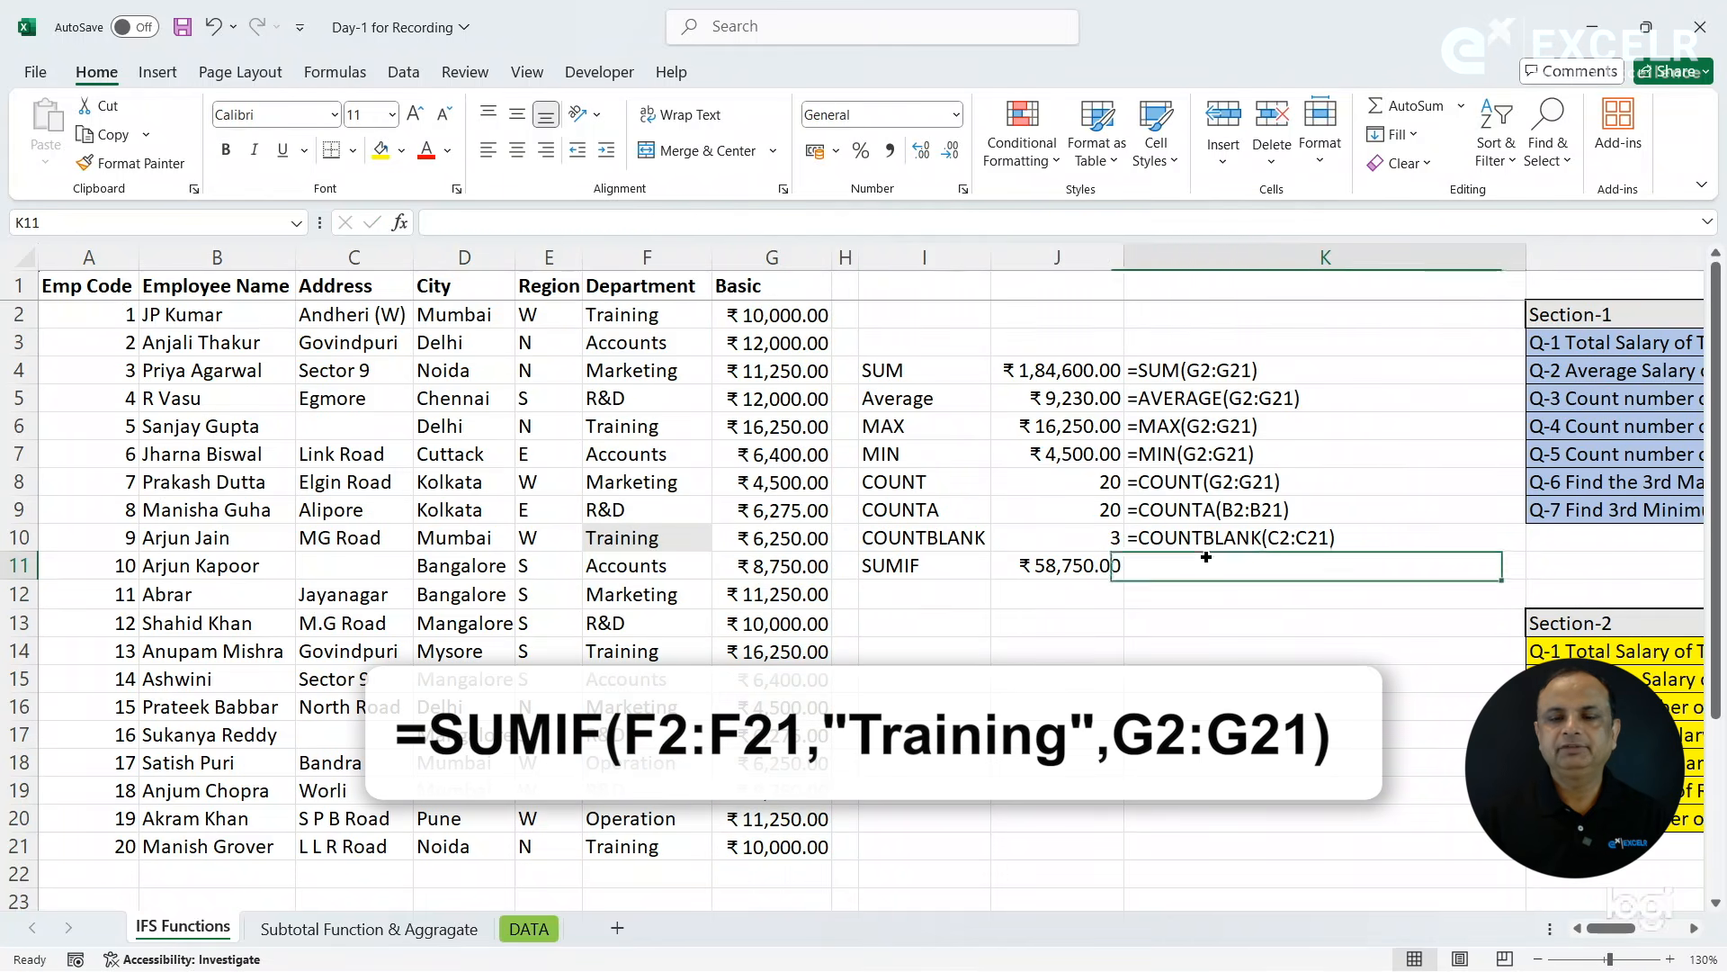
pyautogui.hotkey('ctrl', 'd')
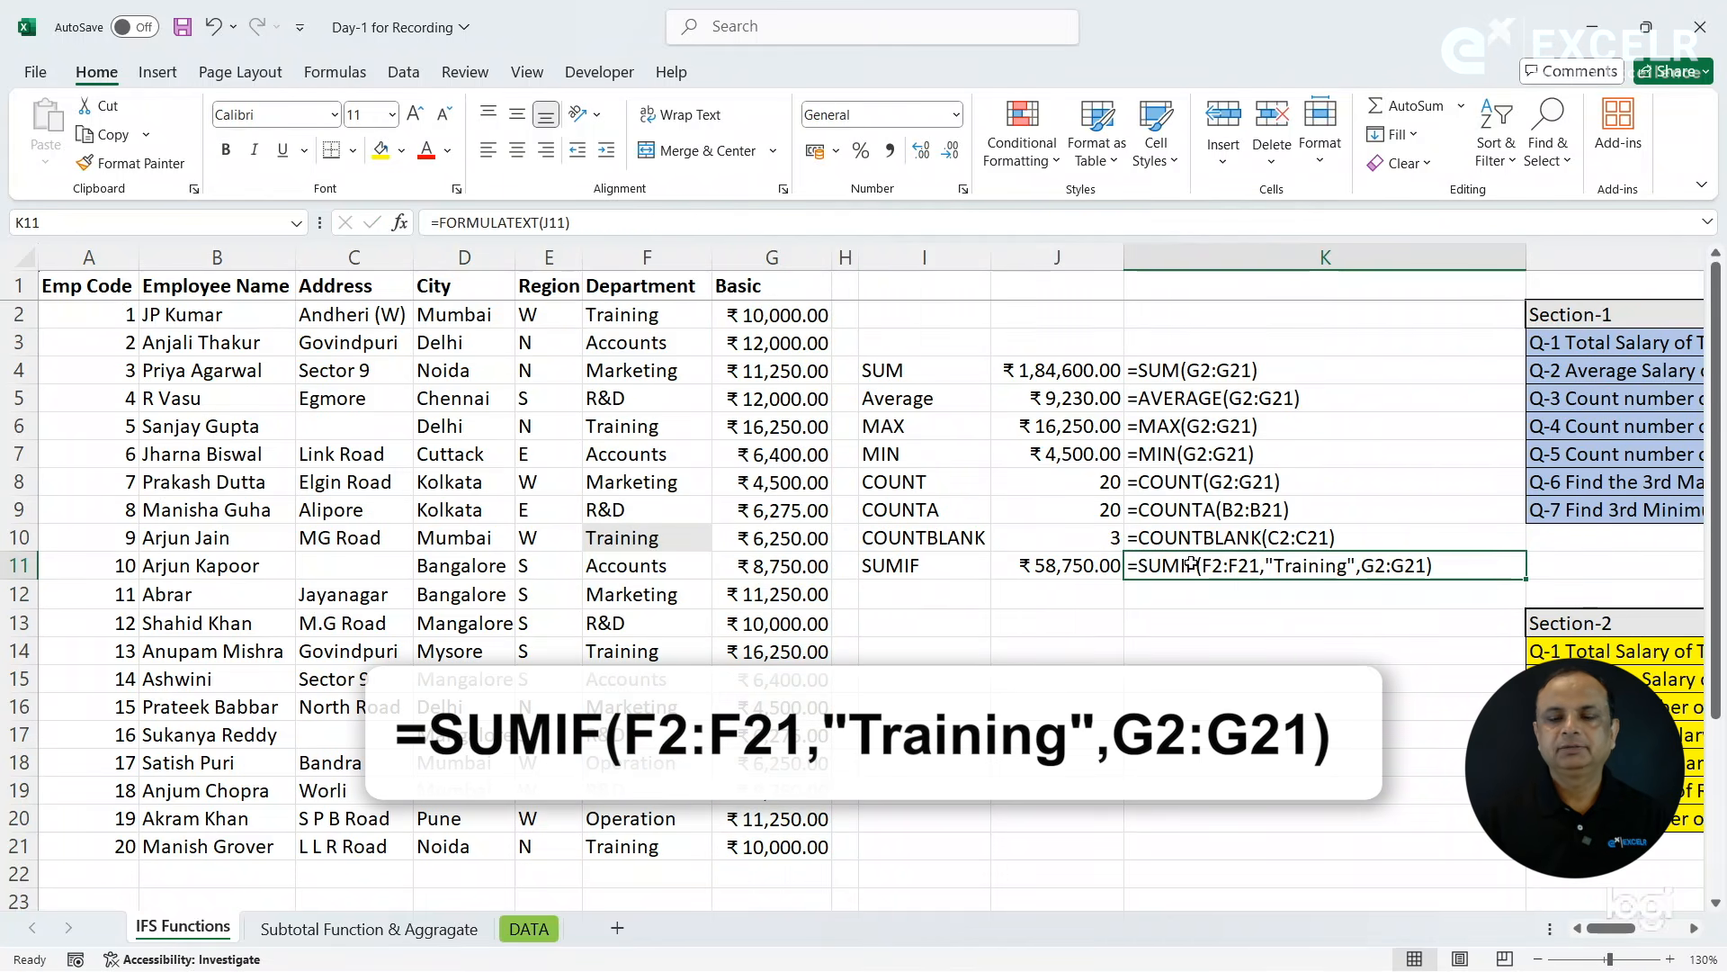
# - Compare the SUM formula in J4 with the SUMIF in J11, and question Q-2 in L4 with the AVERAGE formula in J5
pyautogui.click(1044, 364)
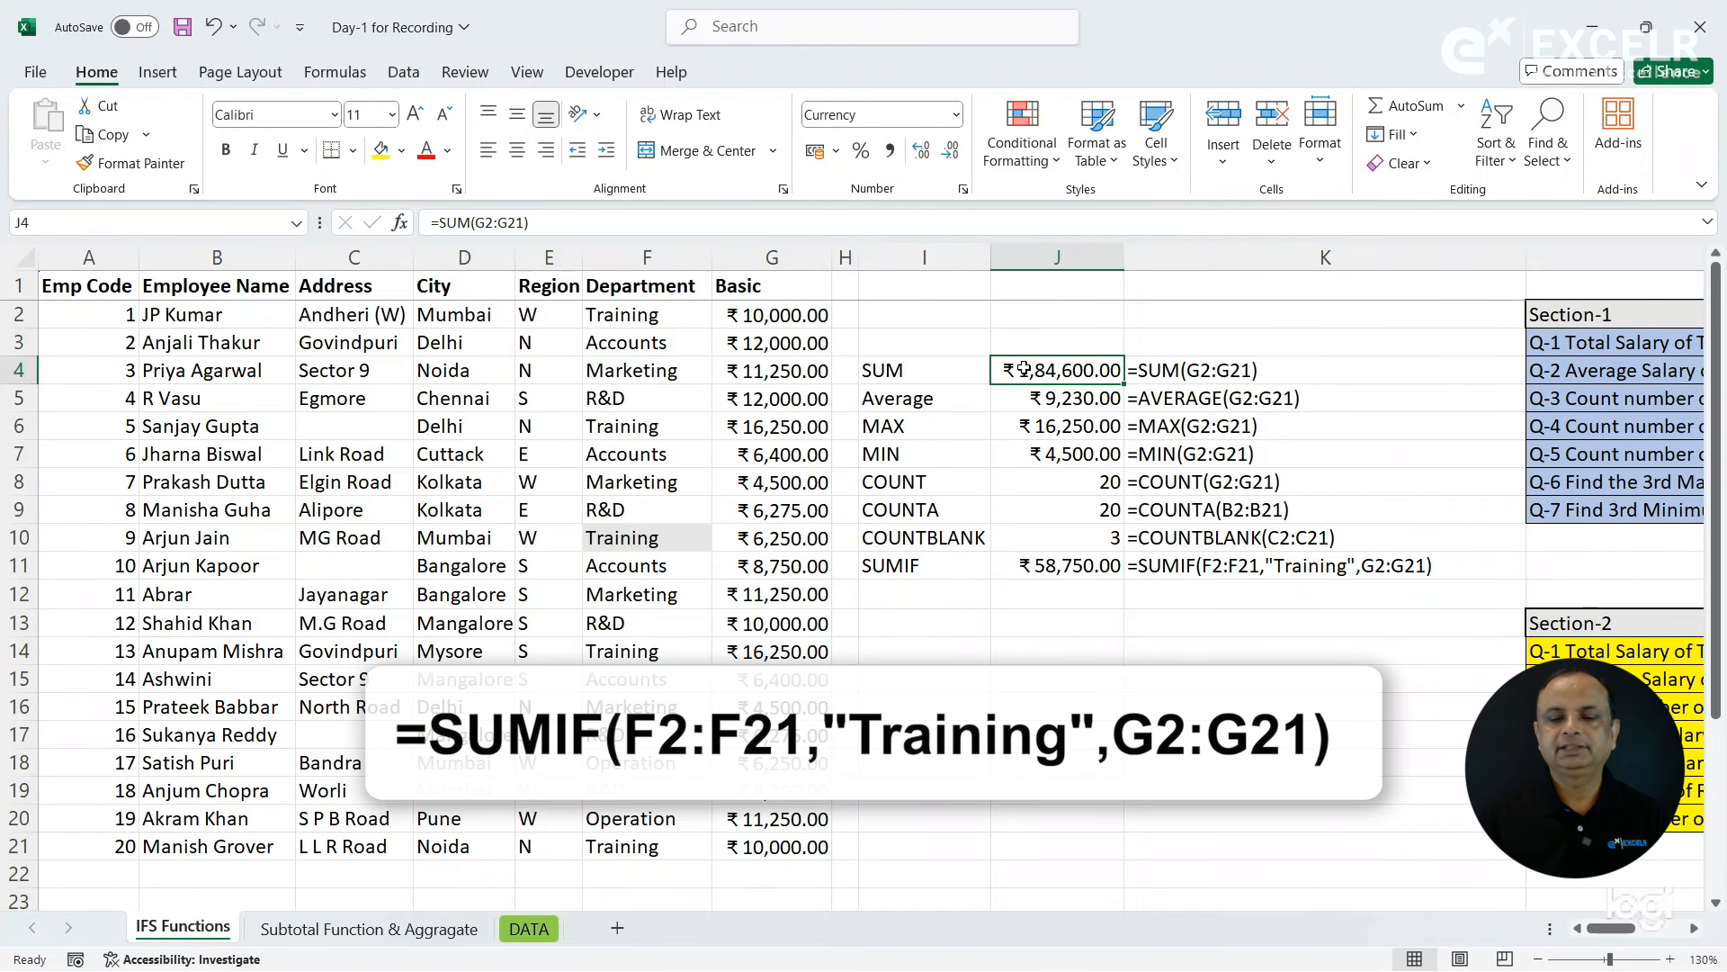
pyautogui.click(1040, 565)
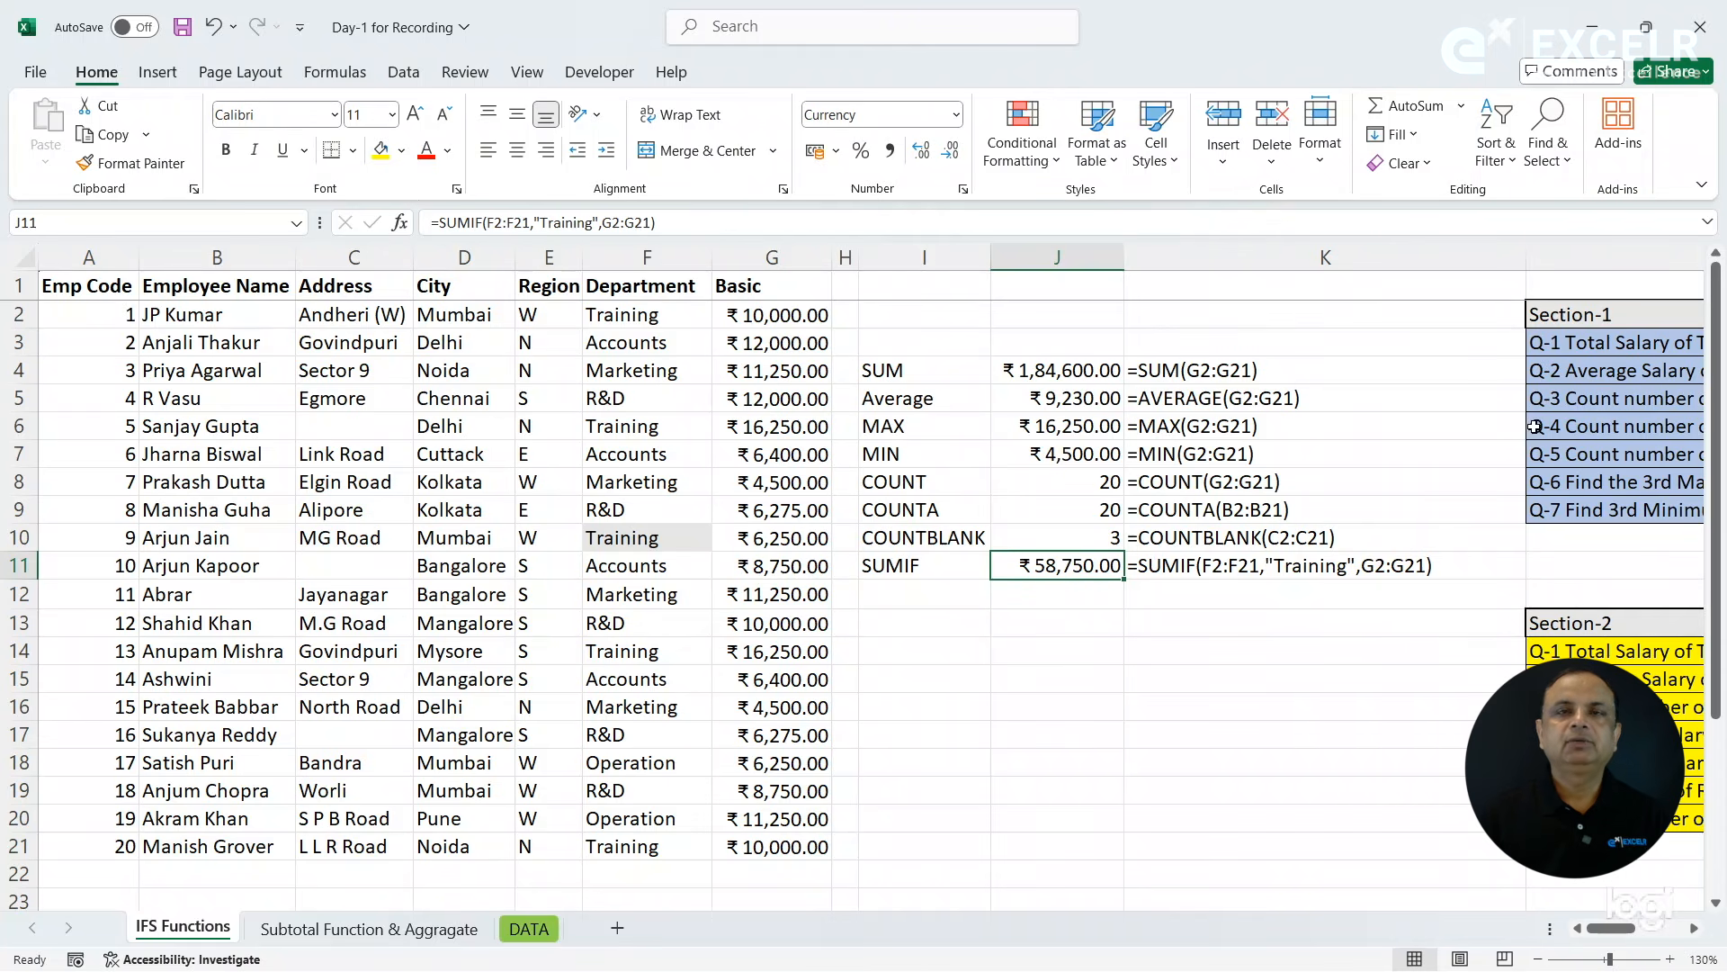
pyautogui.click(1557, 389)
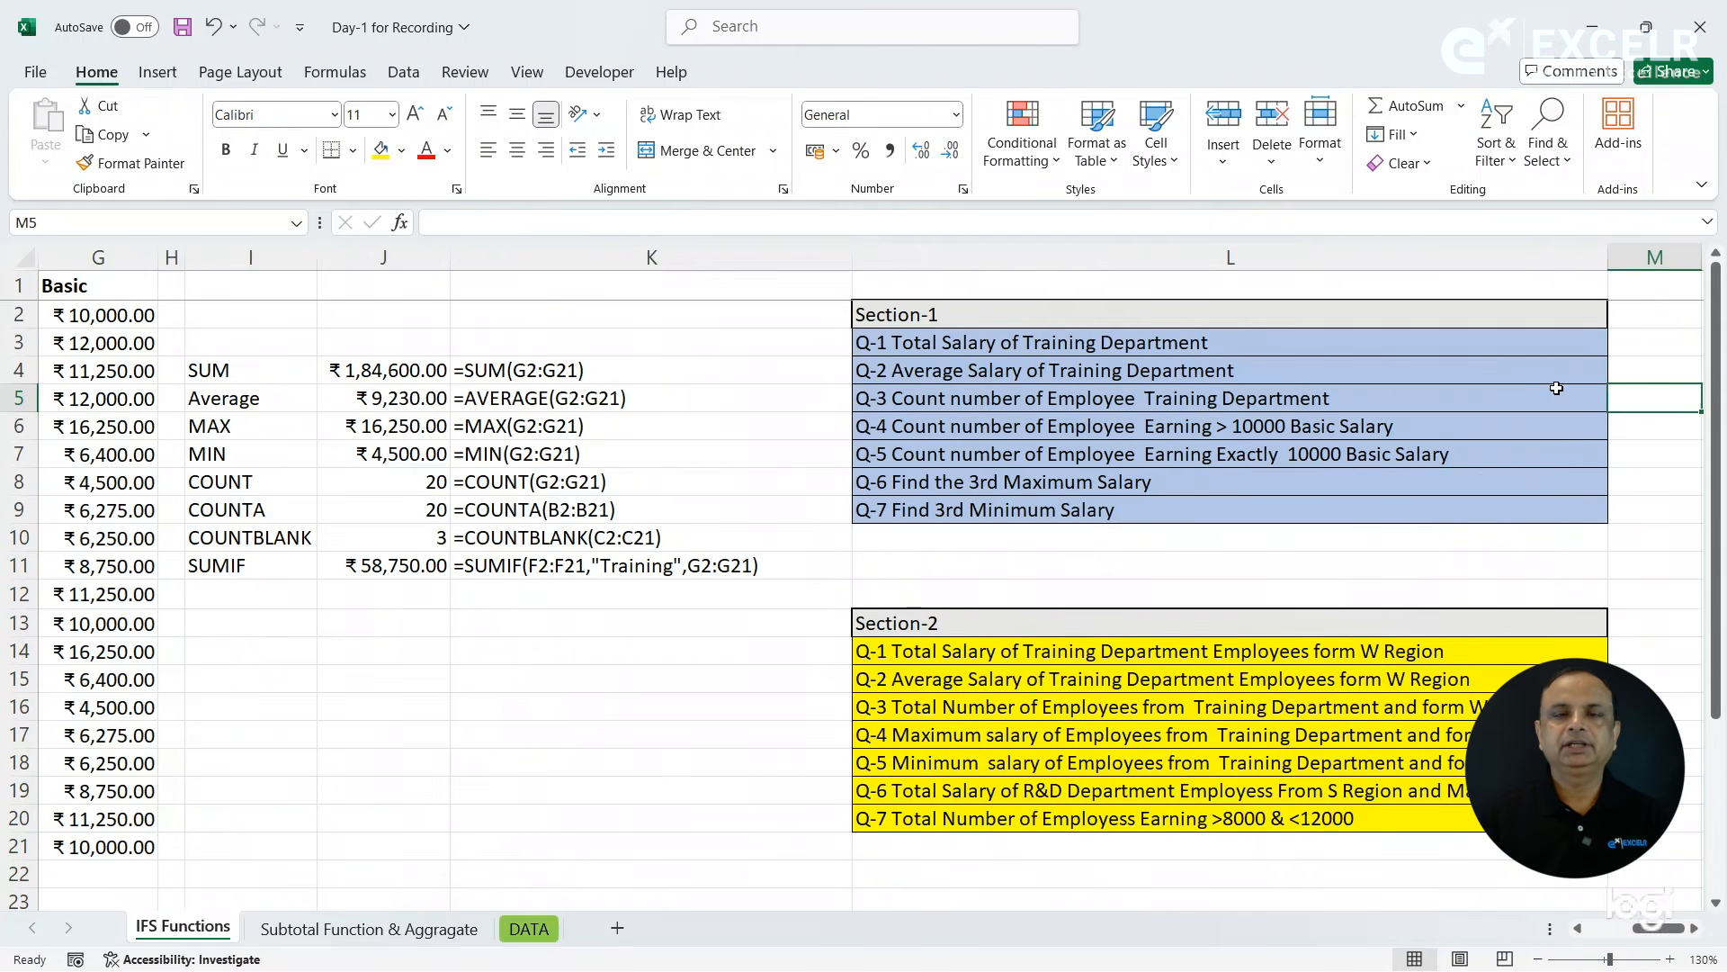
pyautogui.click(1203, 367)
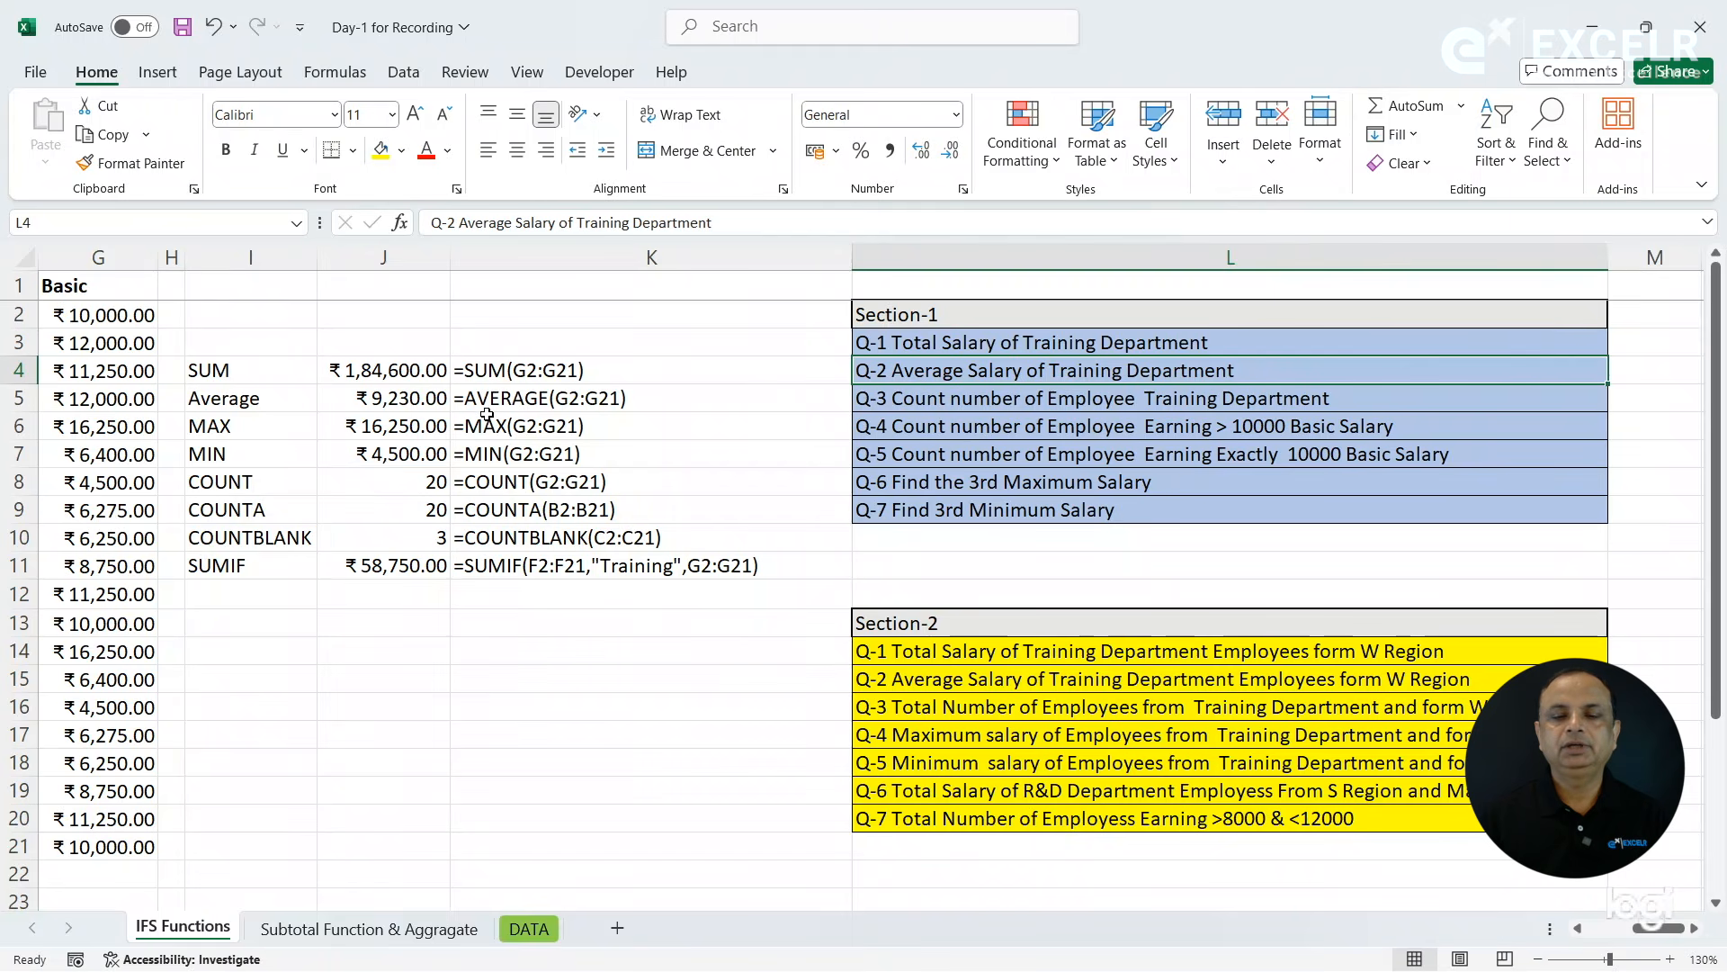
pyautogui.click(407, 401)
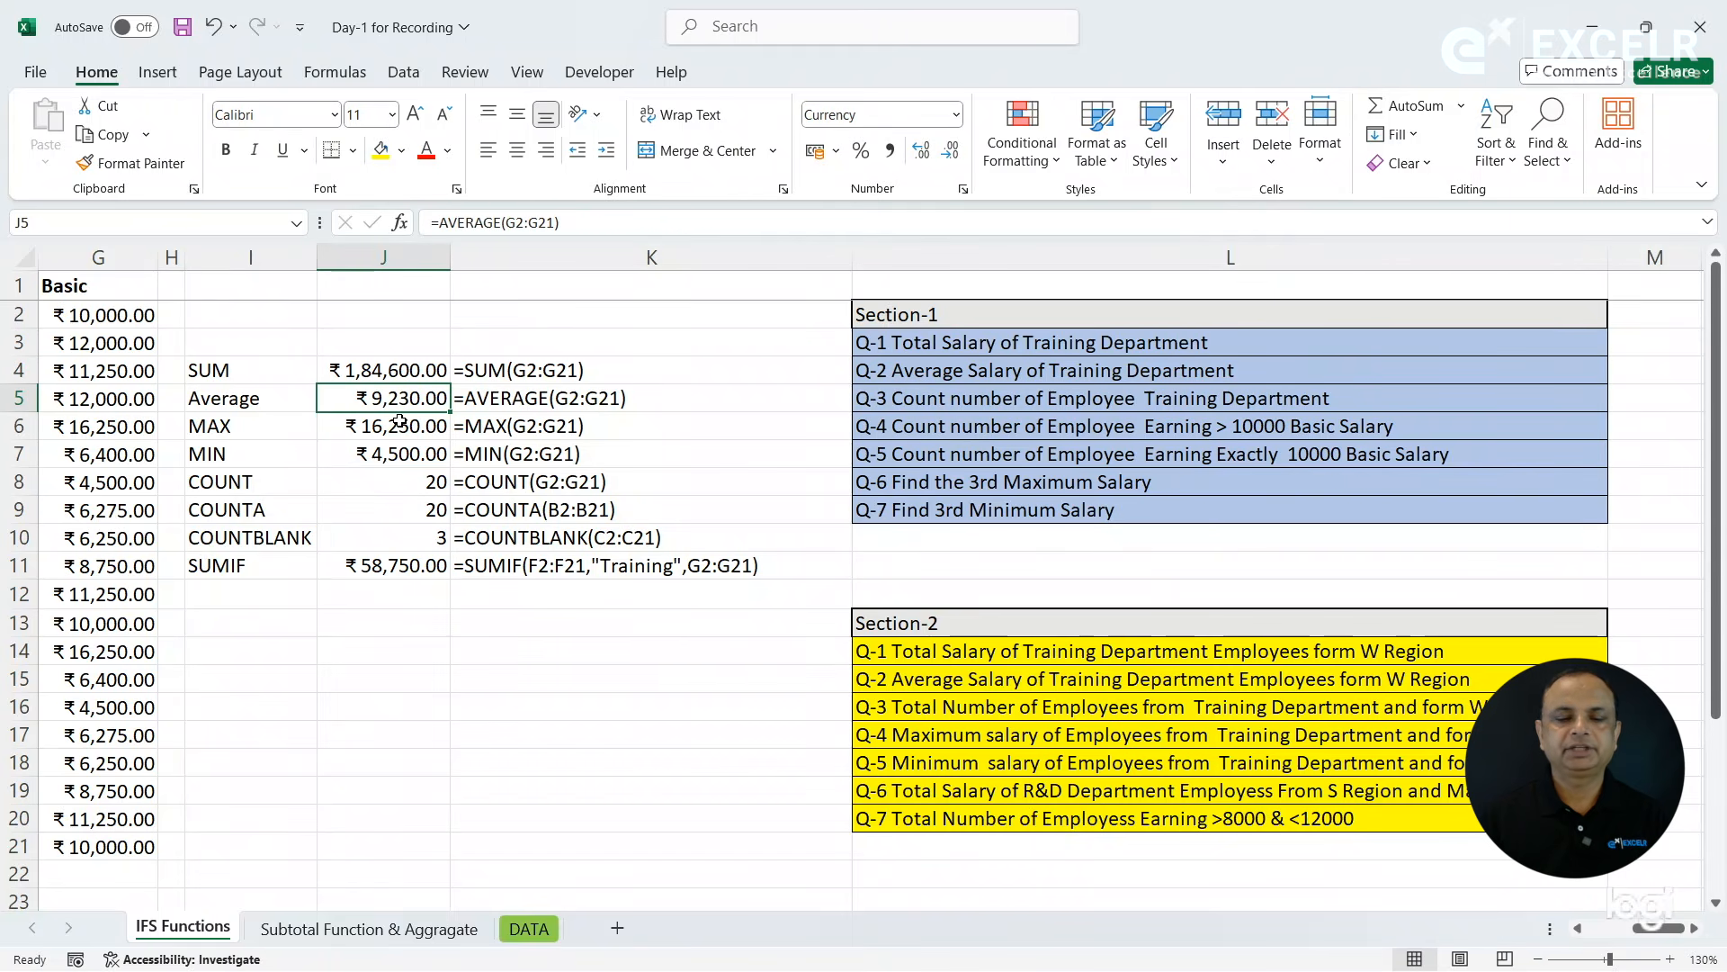
pyautogui.click(932, 376)
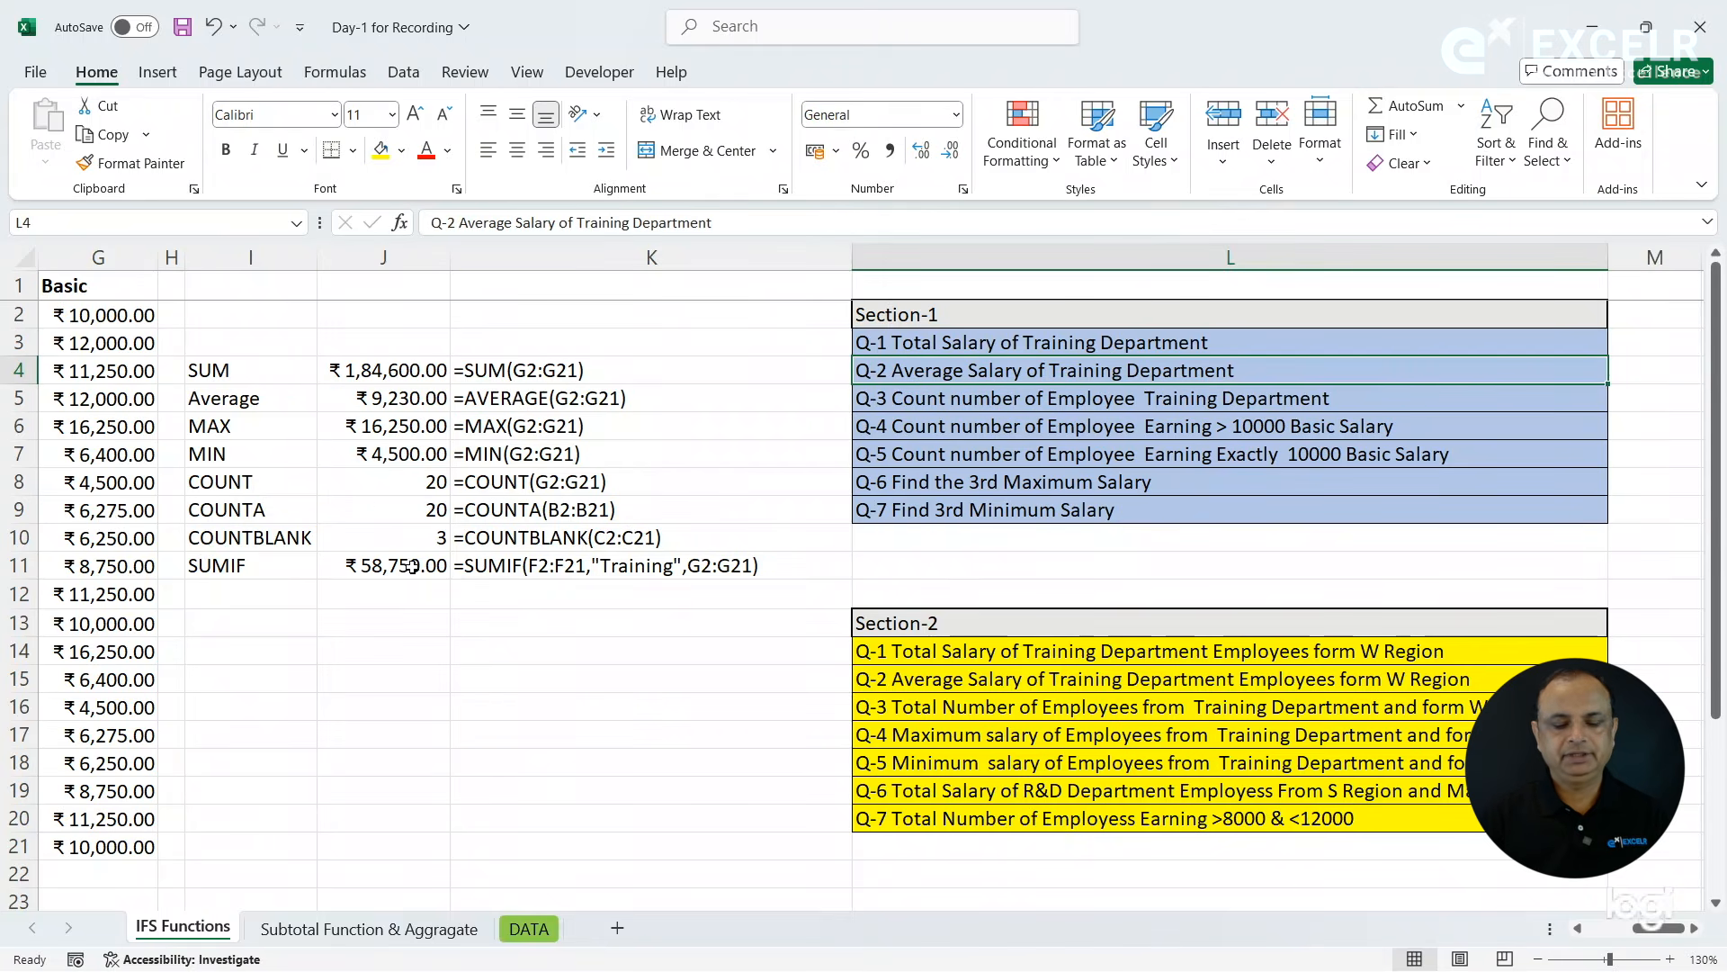
# - Label the row below SUMIF as Averageif in cell I12
pyautogui.click(276, 594)
pyautogui.press('Home')
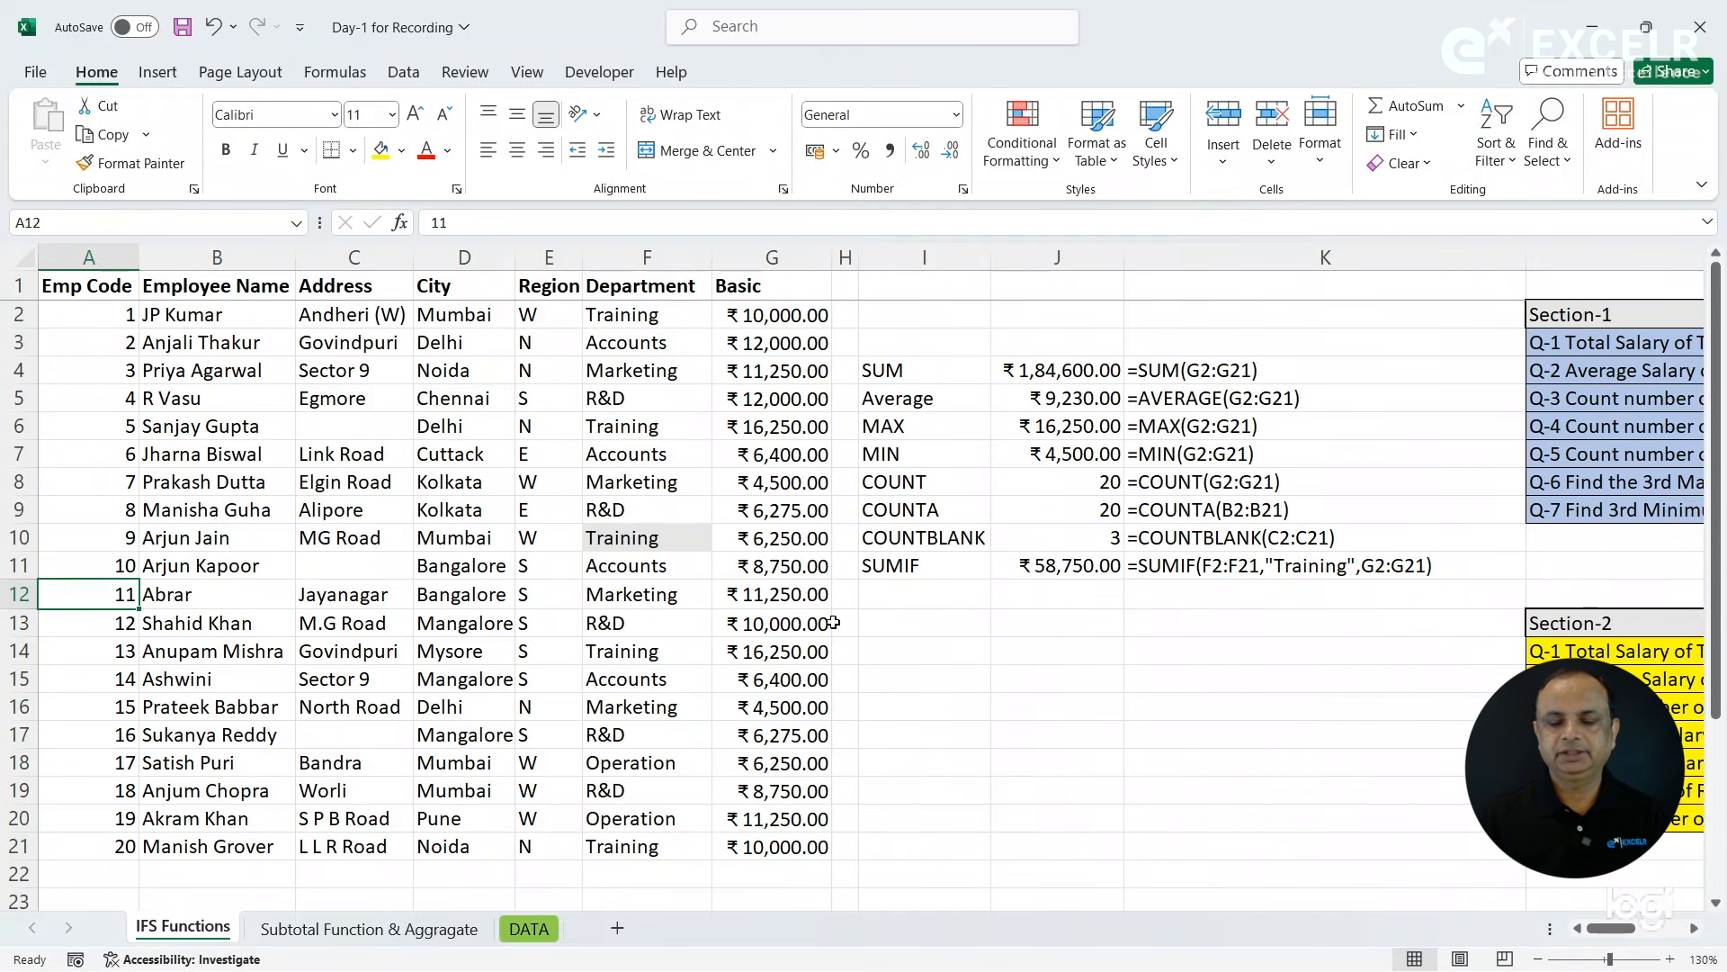
pyautogui.click(889, 600)
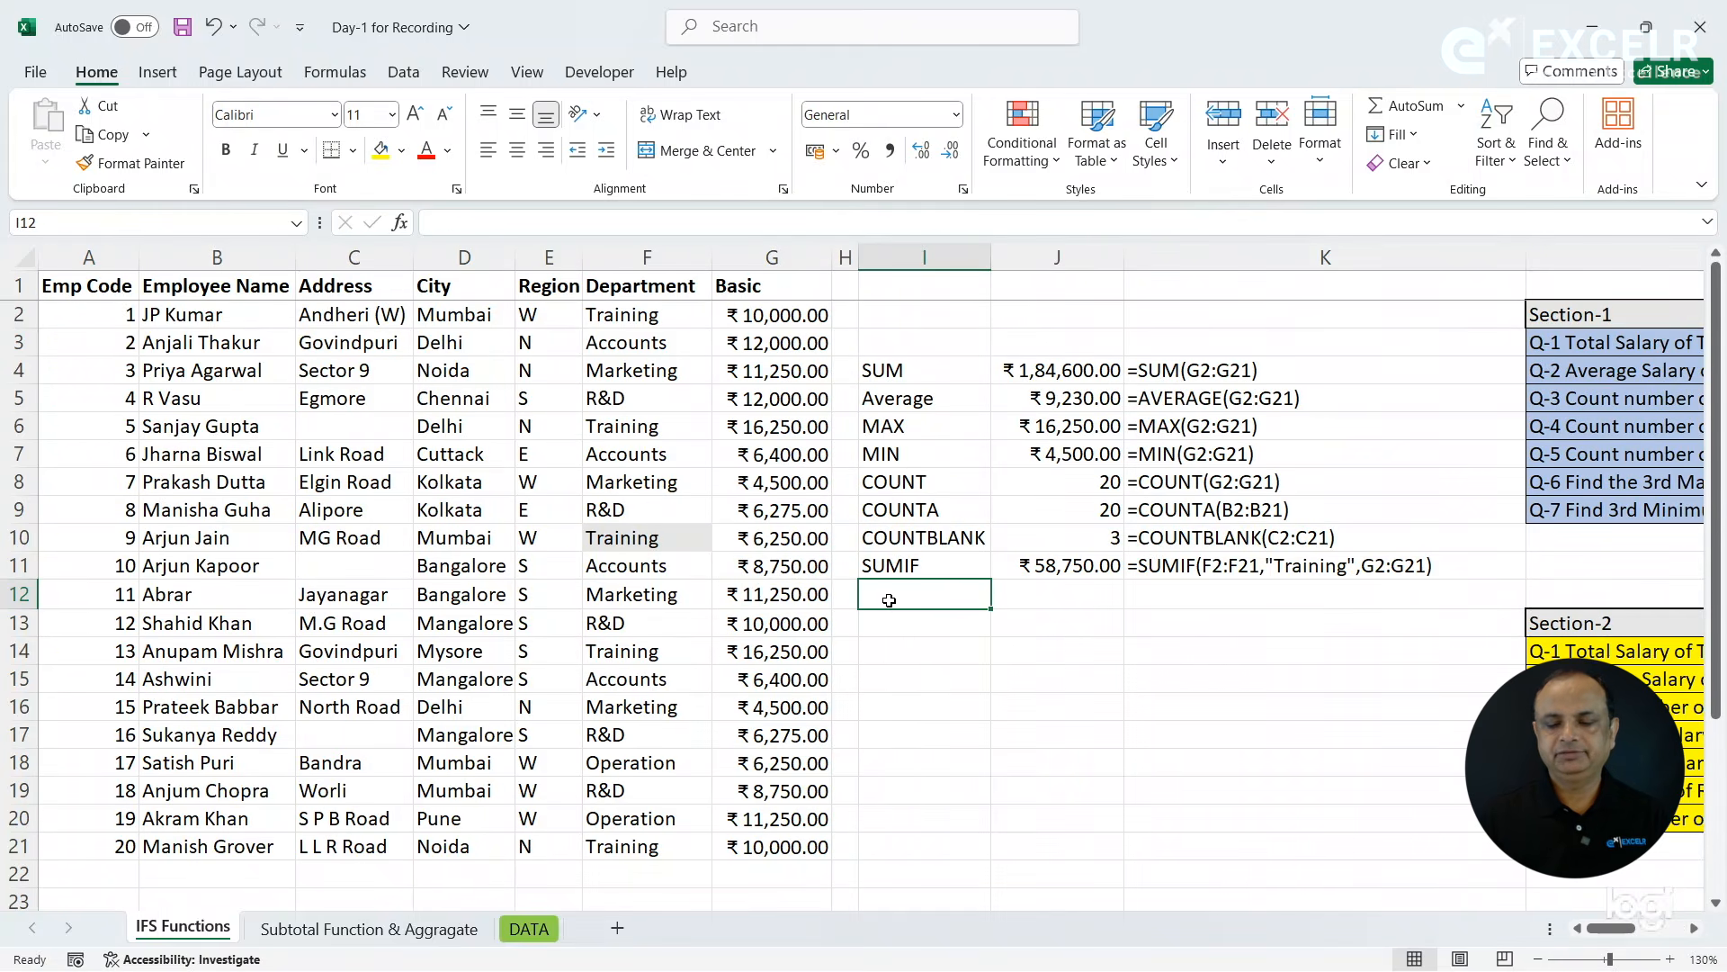
pyautogui.write('Average')
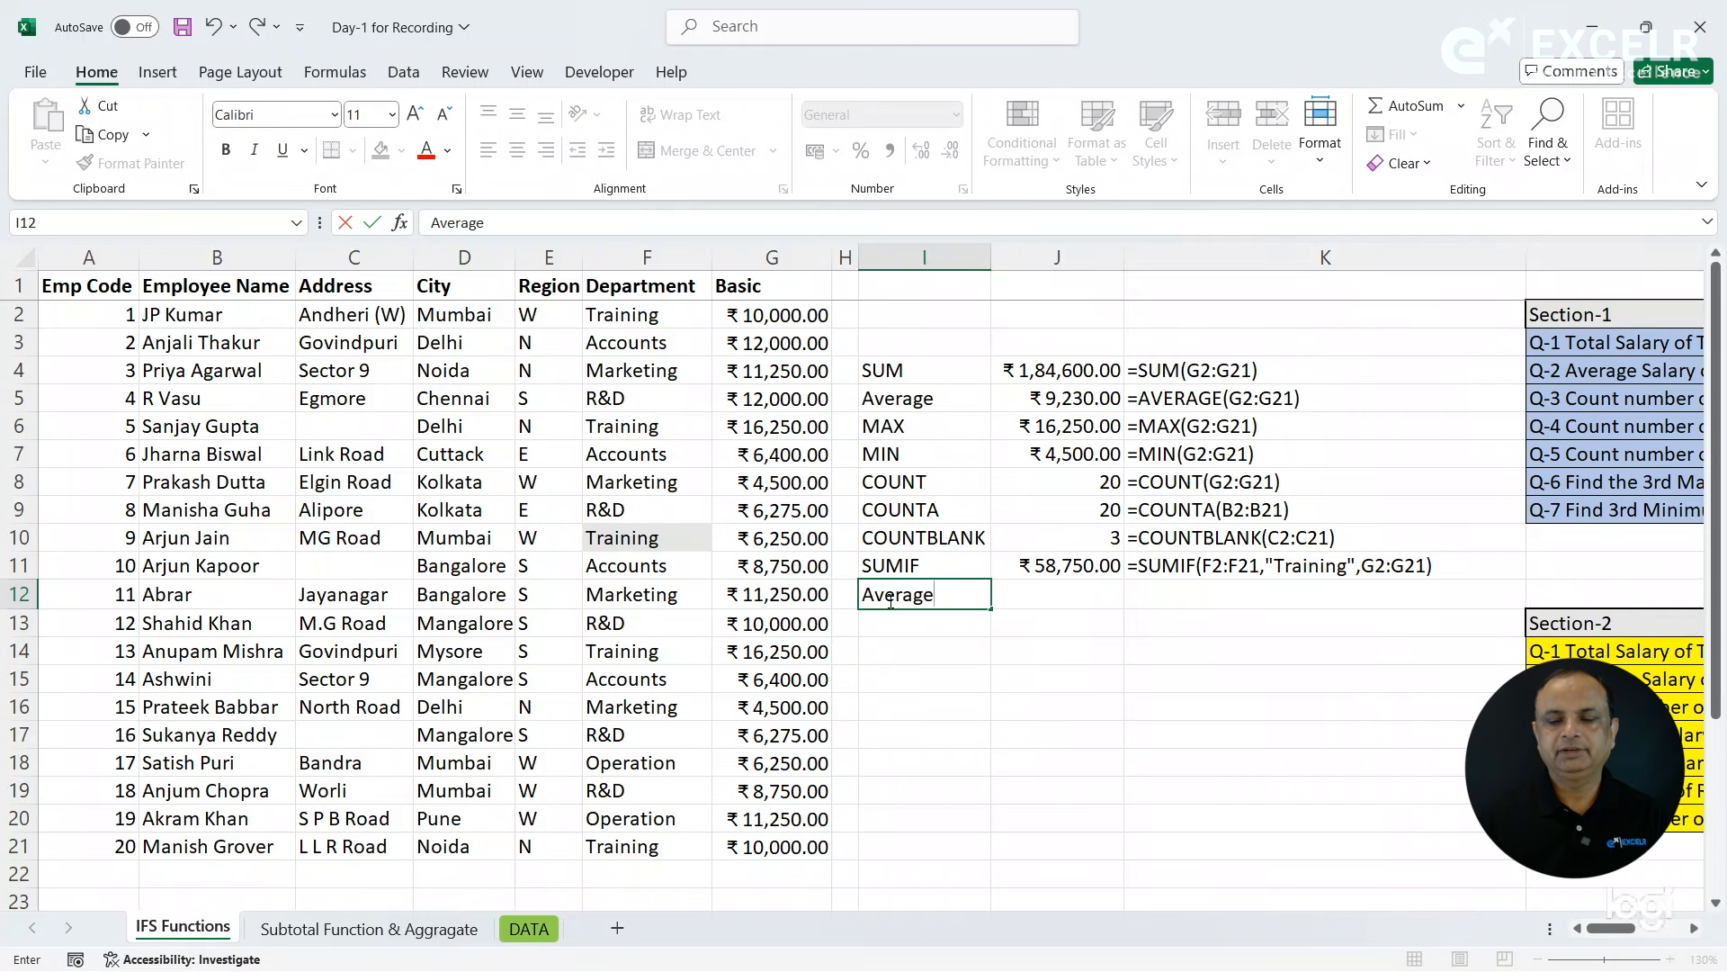
pyautogui.write('if')
pyautogui.press('Tab')
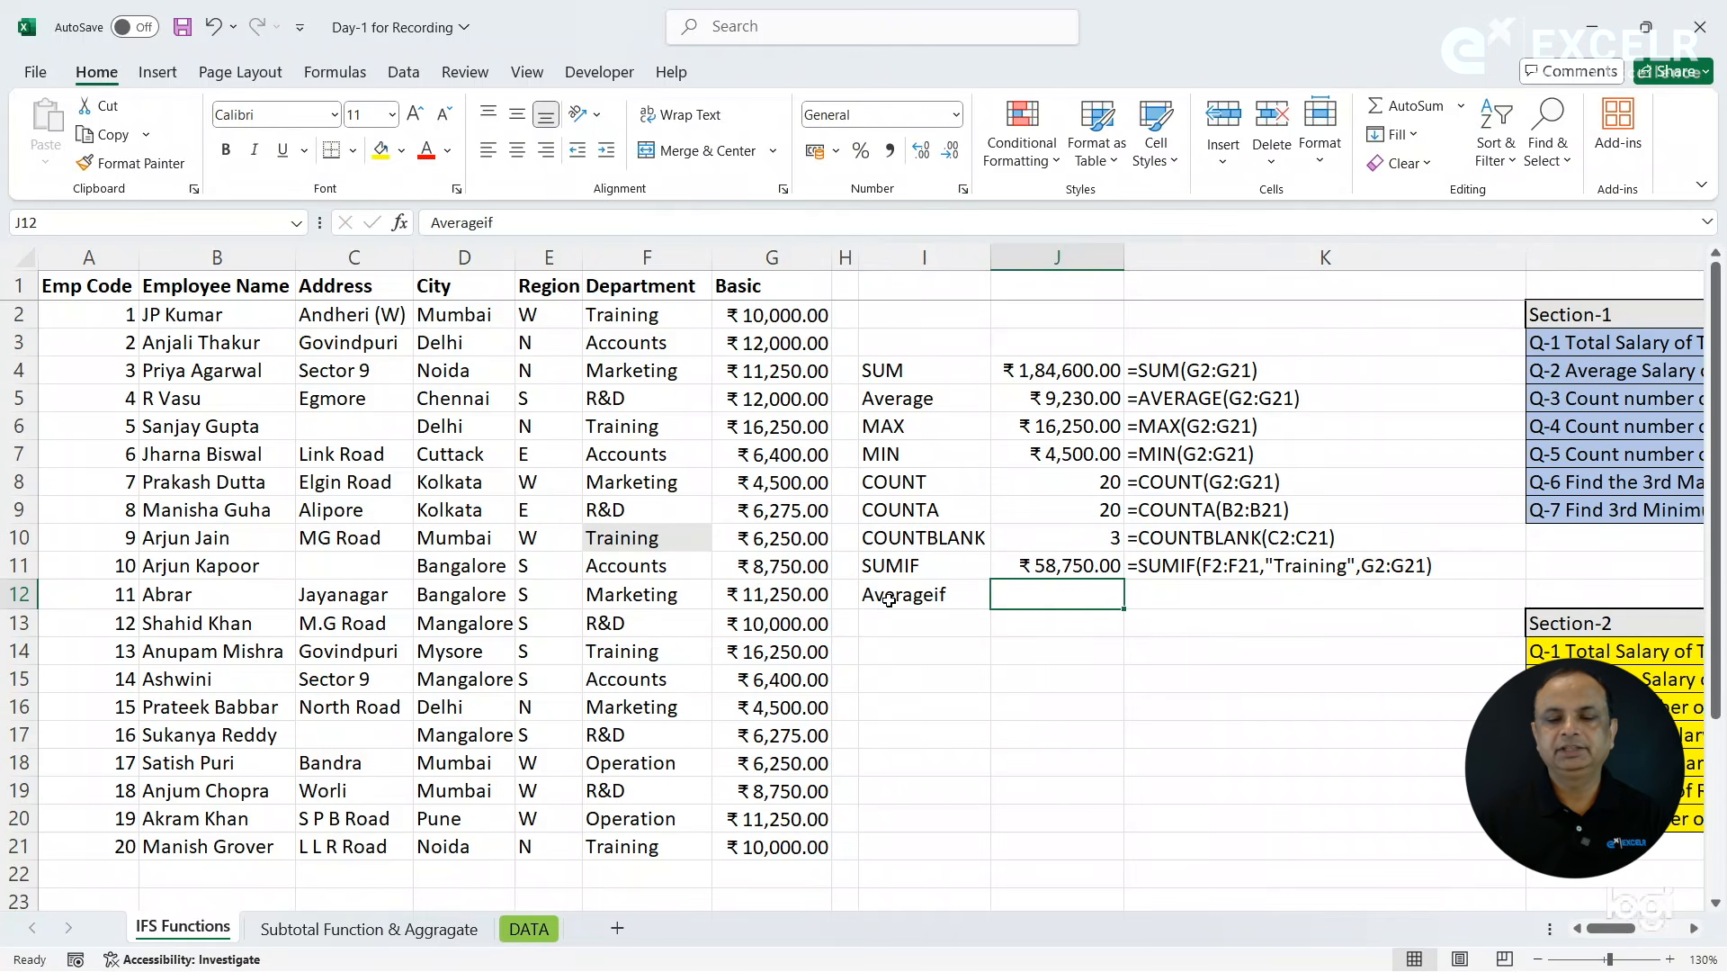
# - Average the Basic salaries of the Training department in J12 with =AVERAGEIF(F2:F21,"Training",G2:G21)
pyautogui.write('=aver')
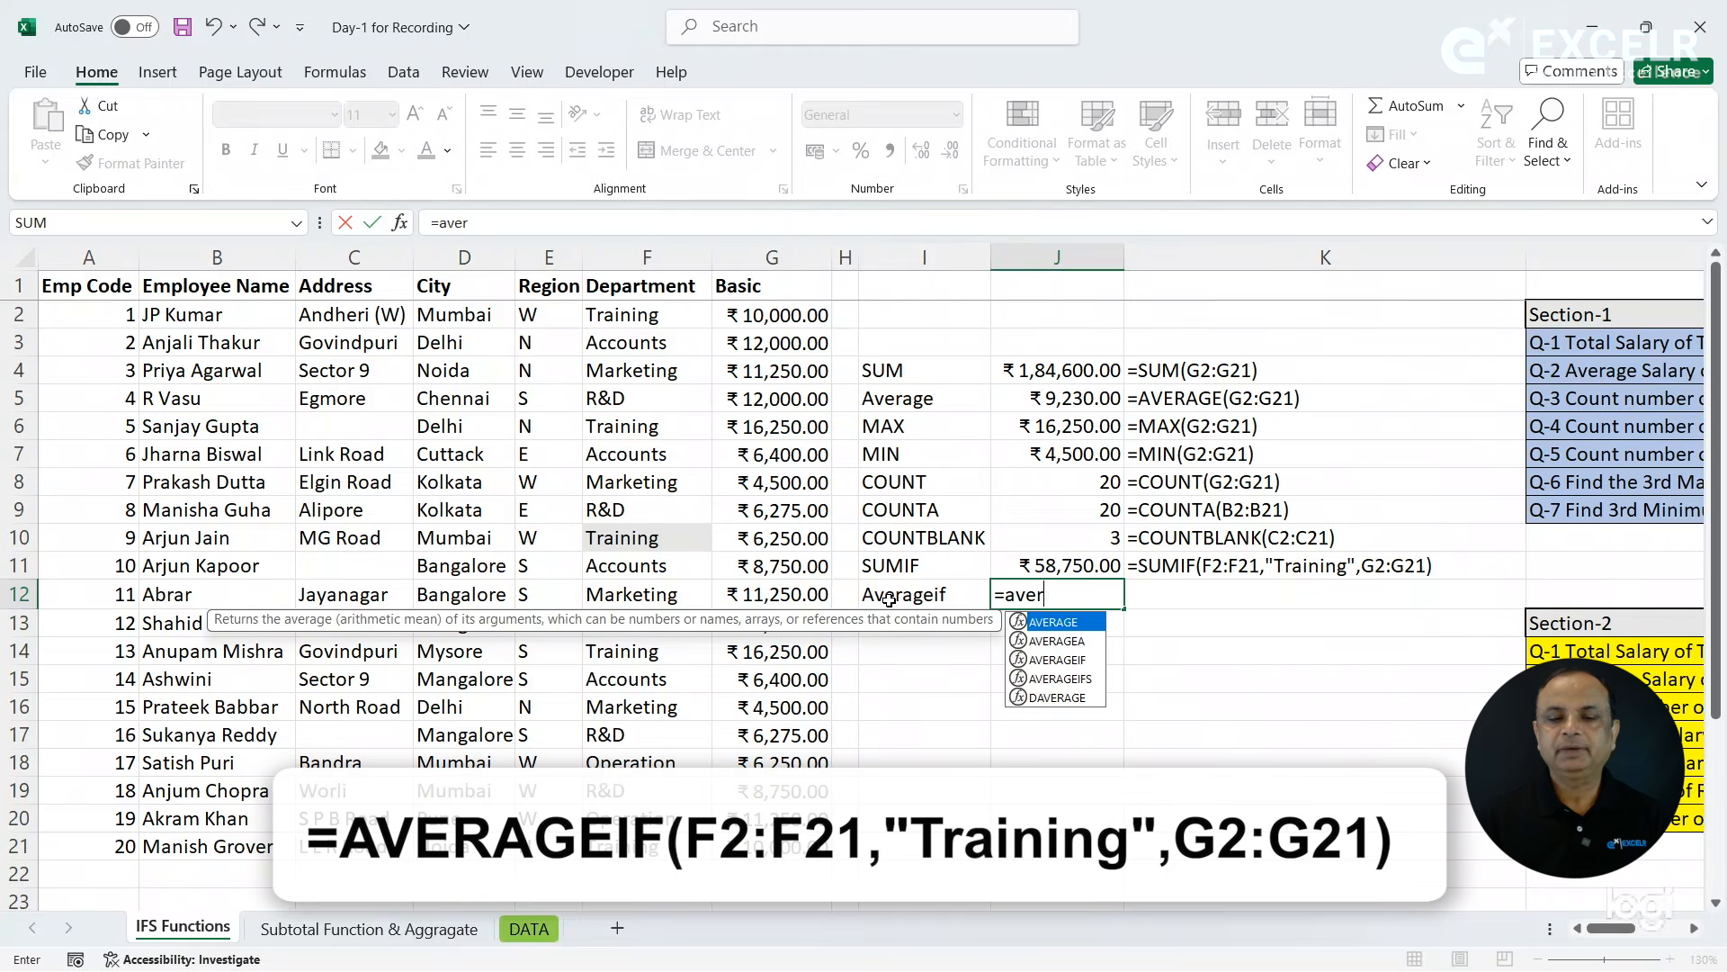
pyautogui.press('Down')
pyautogui.press('Down')
pyautogui.press('Down')
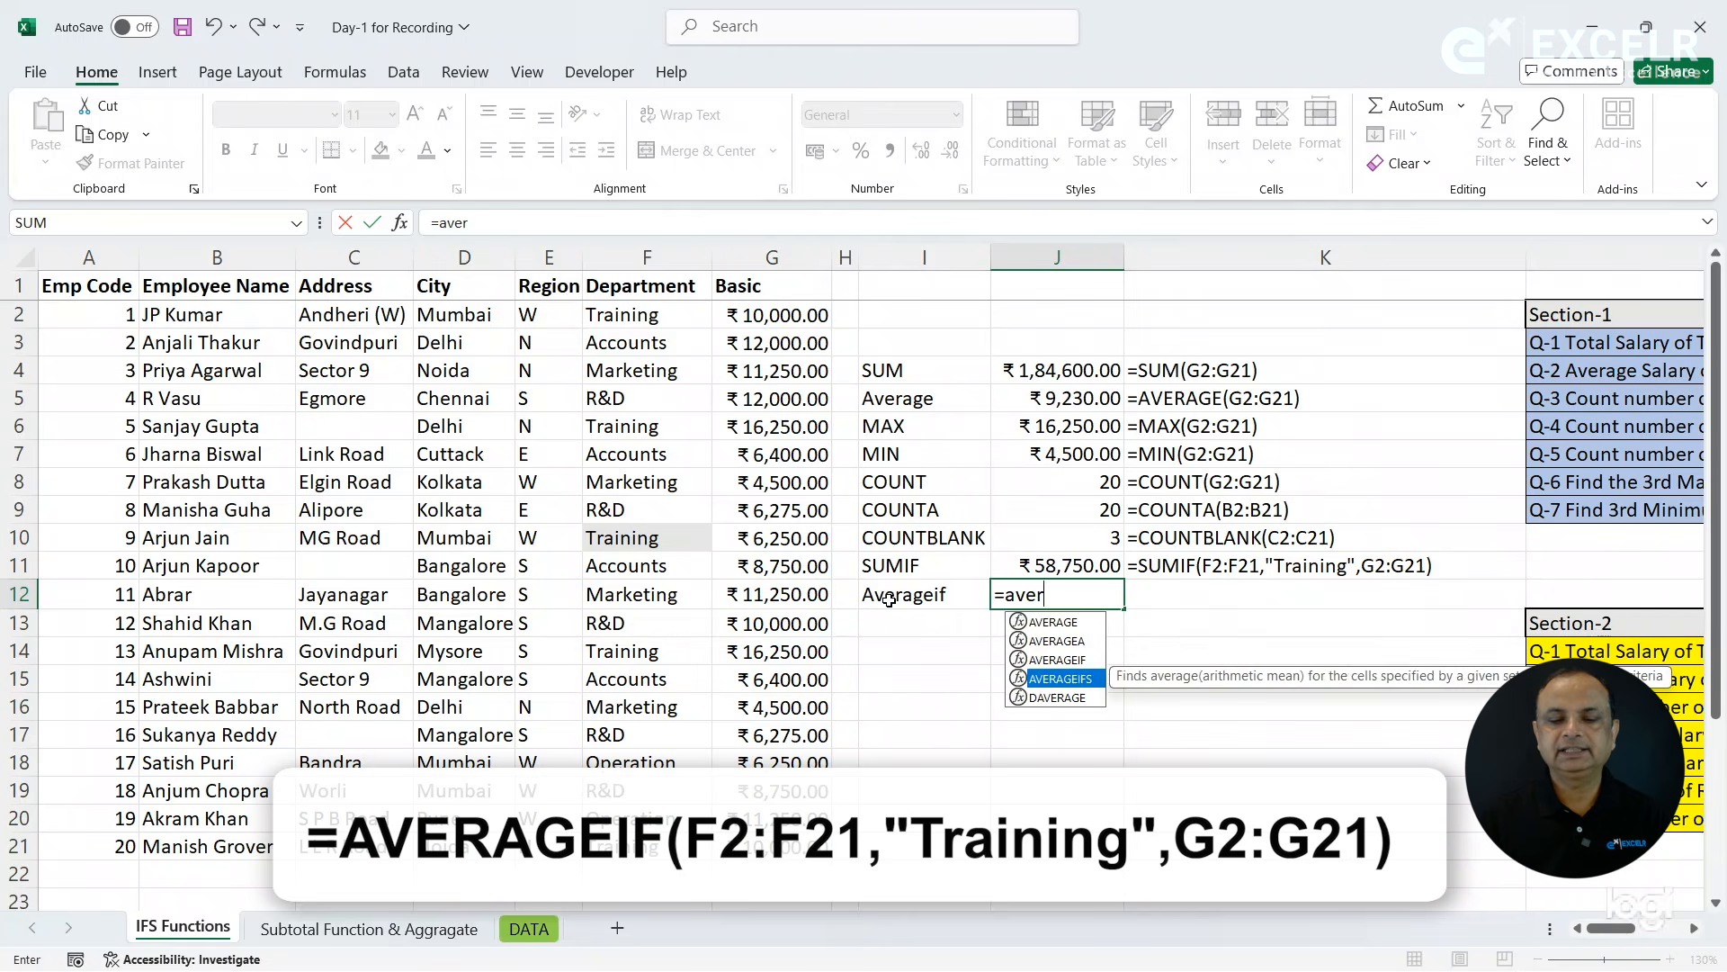
pyautogui.press('Up')
pyautogui.press('Tab')
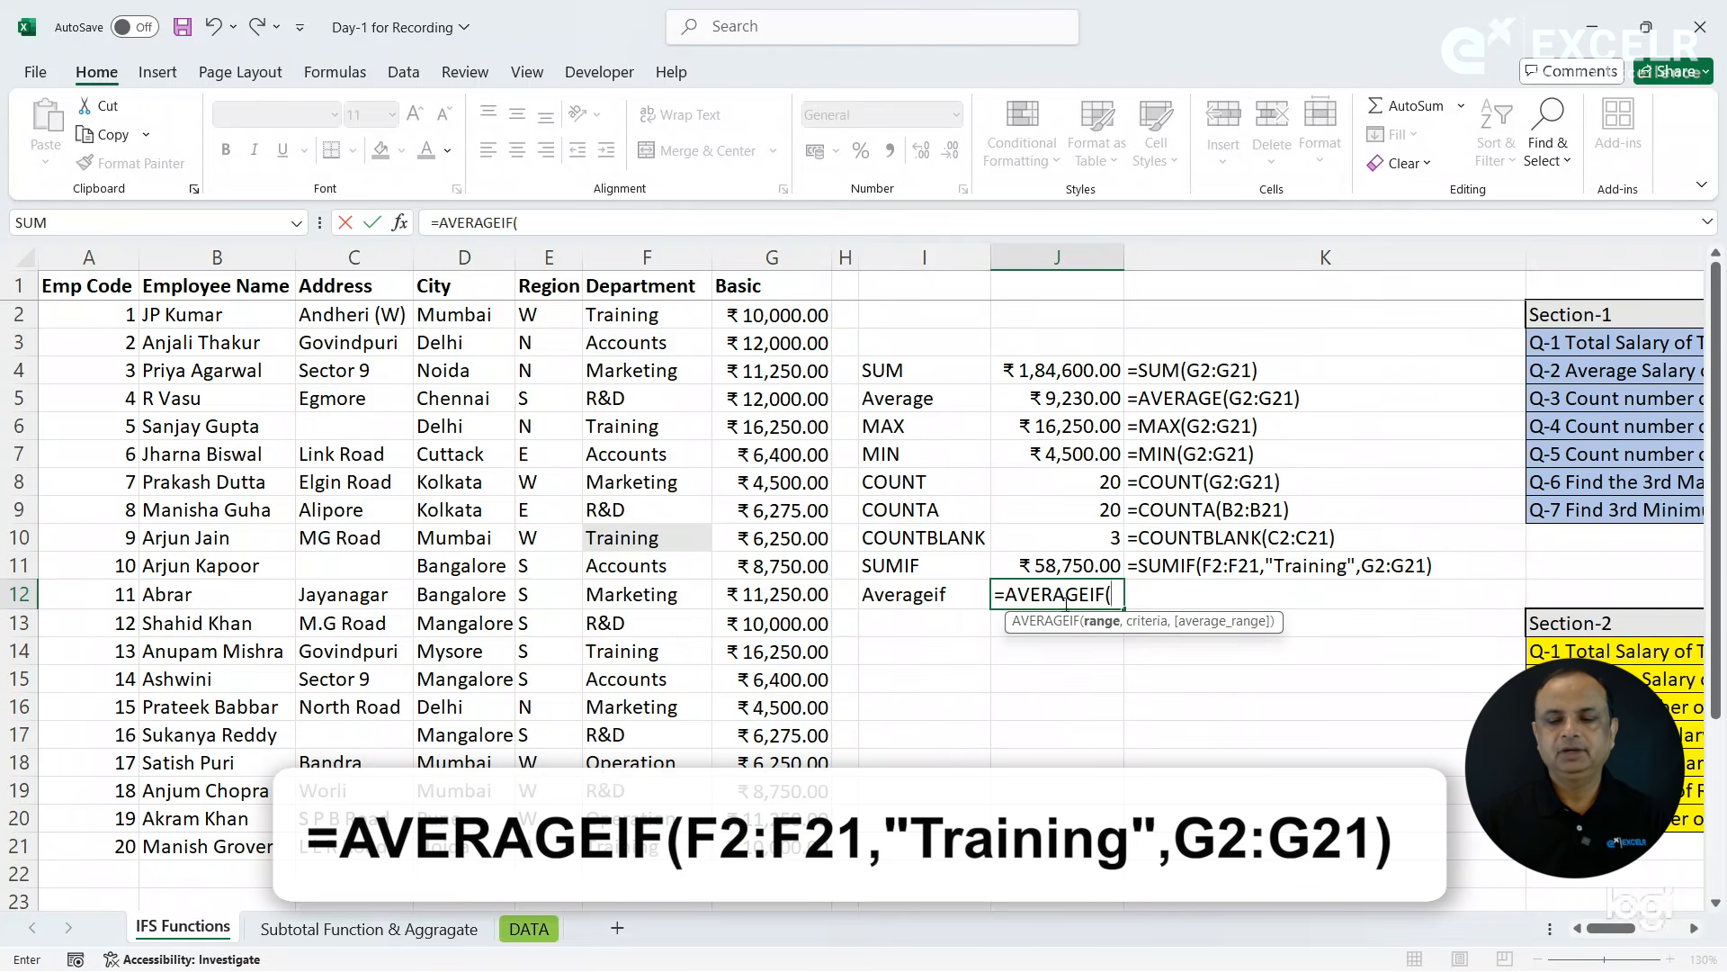
pyautogui.moveTo(655, 317); pyautogui.dragTo(665, 854)
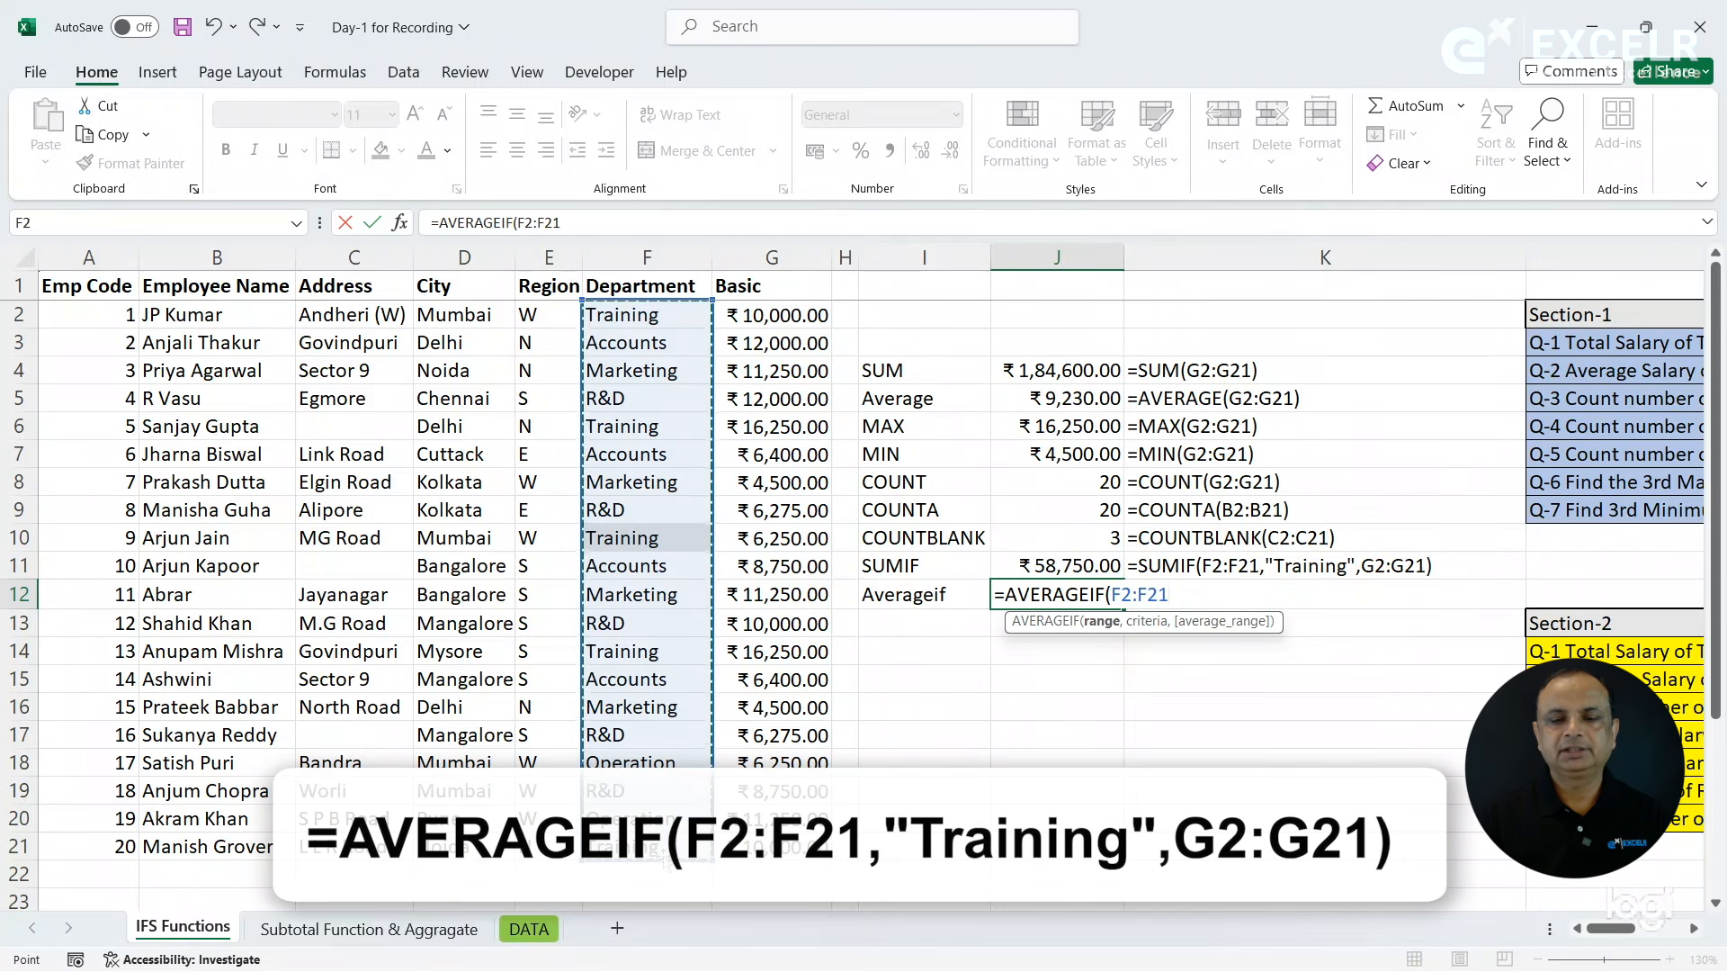
pyautogui.write(',"Training",')
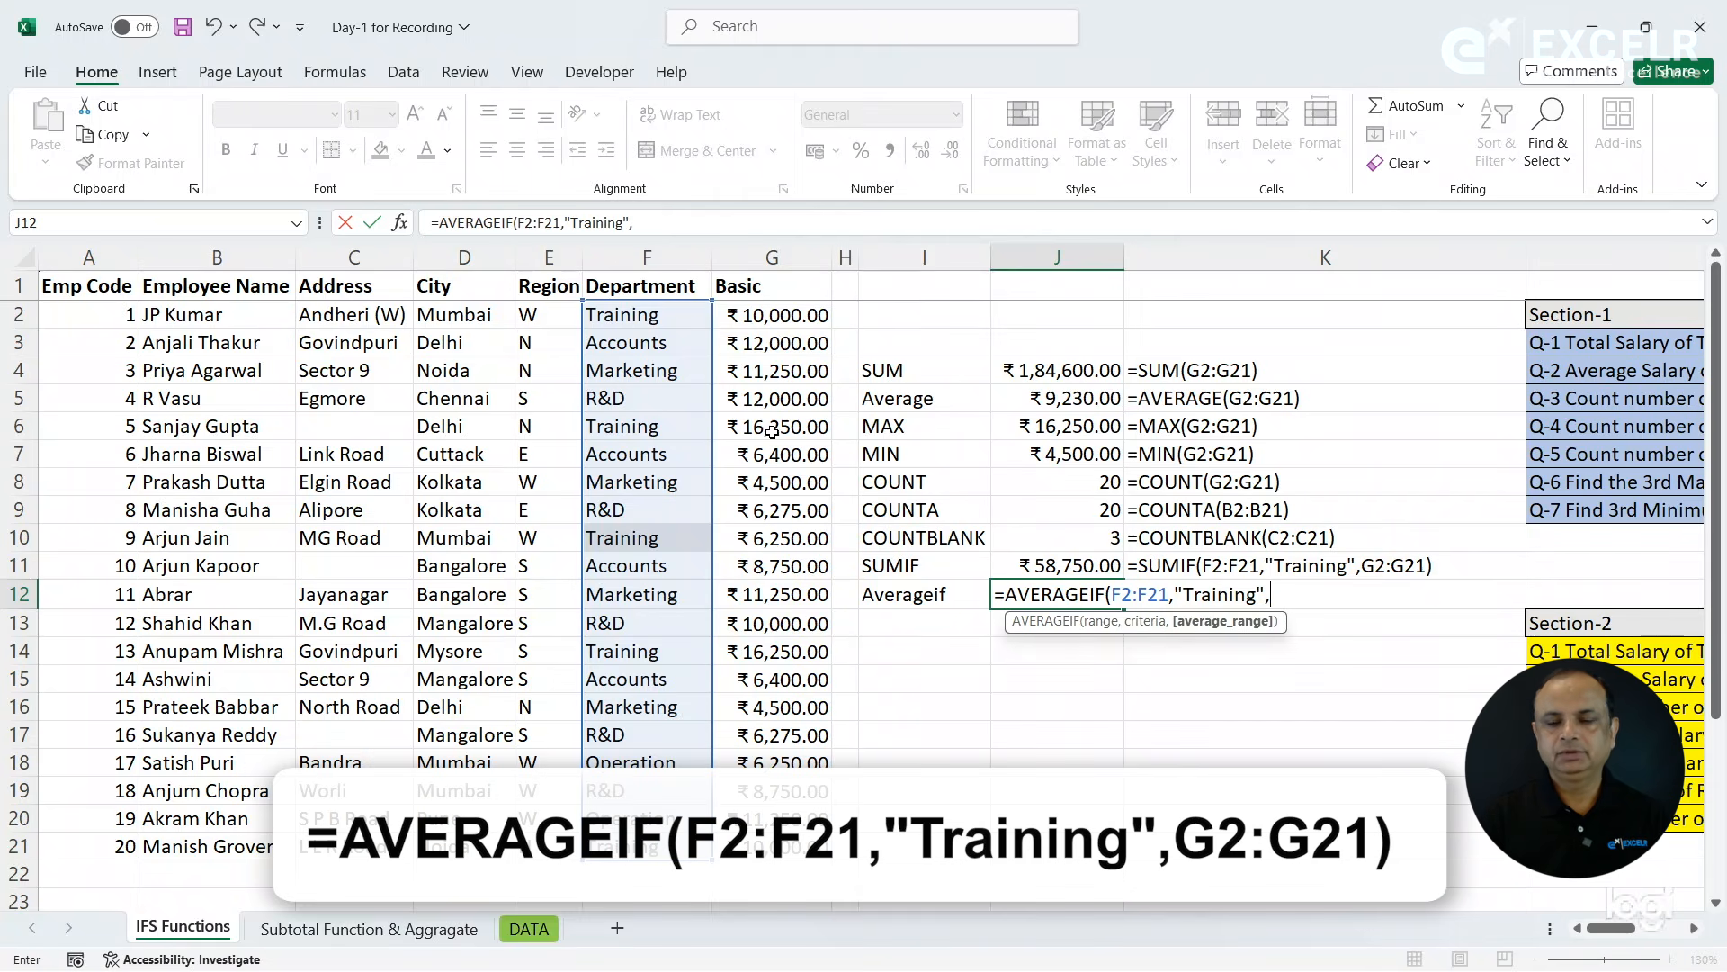
pyautogui.moveTo(769, 315); pyautogui.dragTo(760, 855)
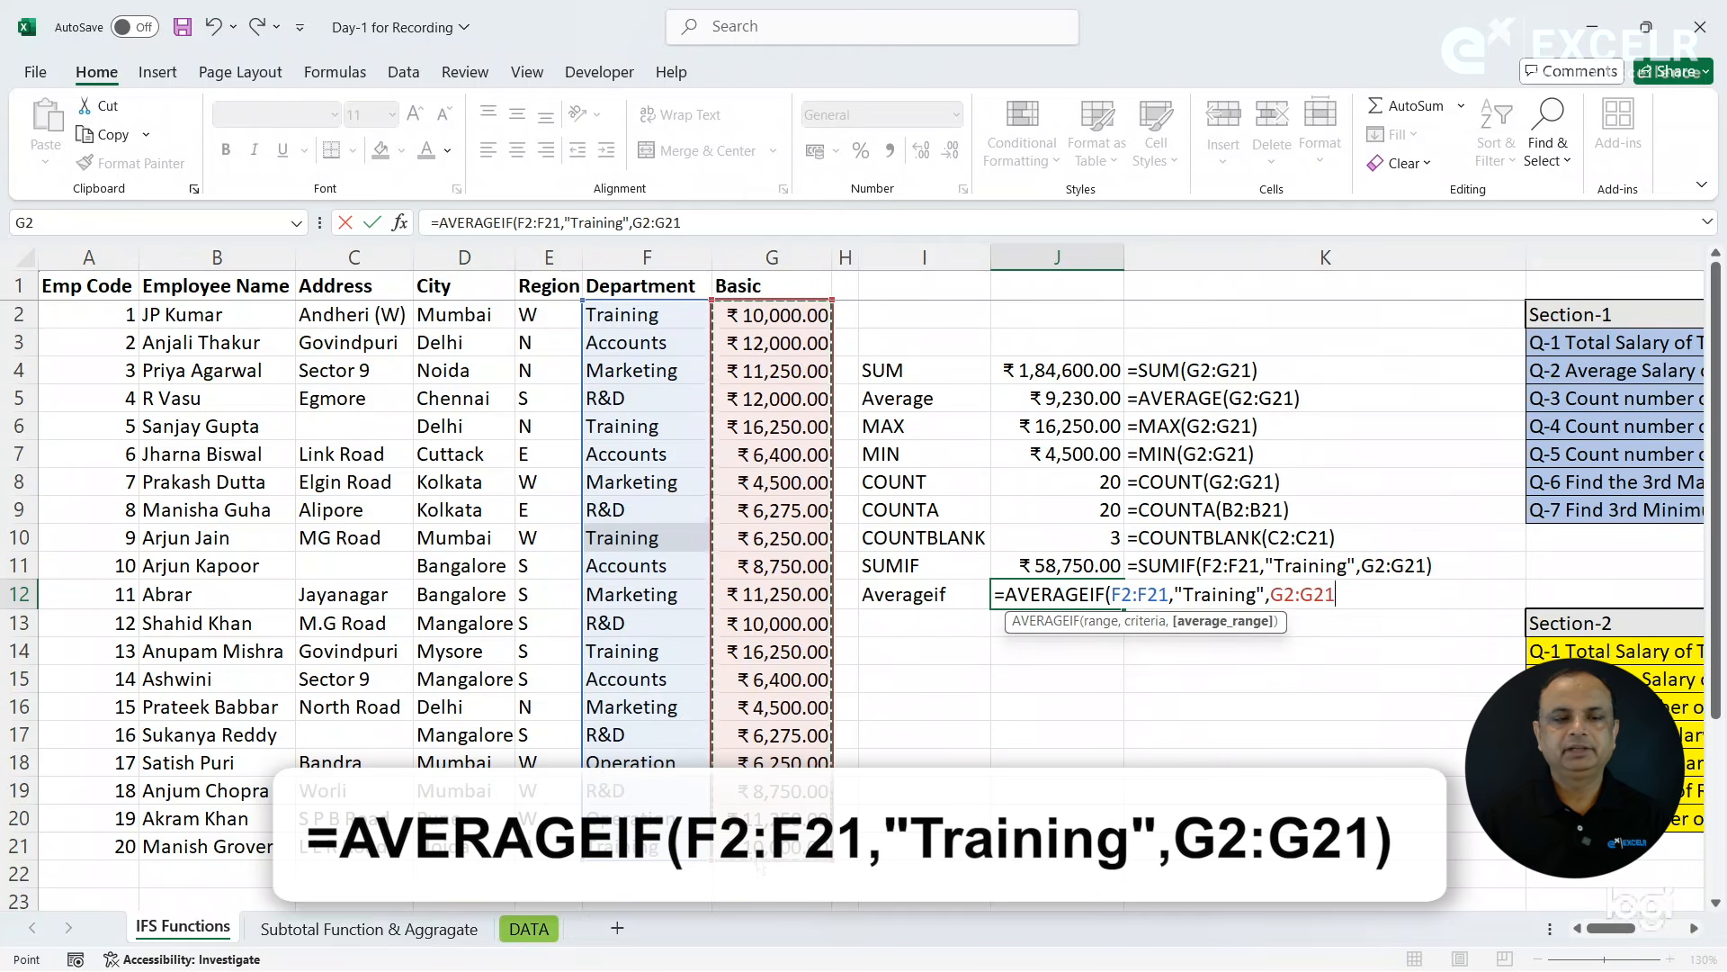
pyautogui.press('Return')
# - Copy the FORMULATEXT formula from K11 down to K12 beside the AVERAGEIF result
pyautogui.press('Up')
pyautogui.press('Right')
pyautogui.press('Right')
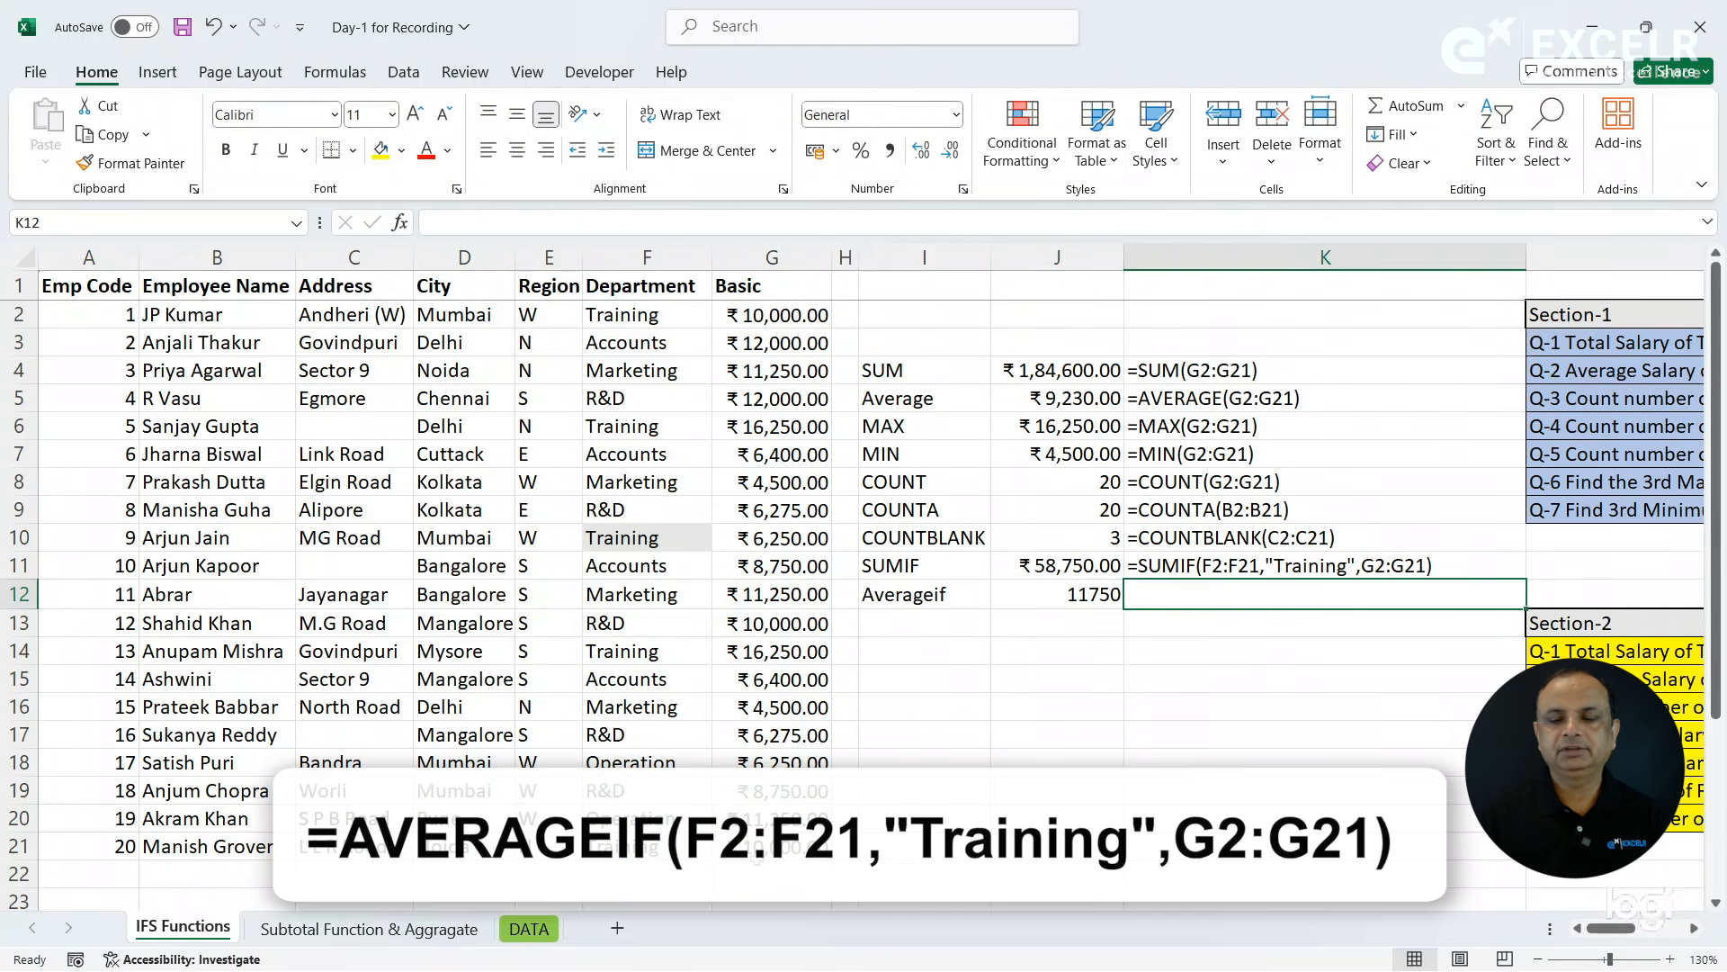
pyautogui.hotkey('ctrl', 'd')
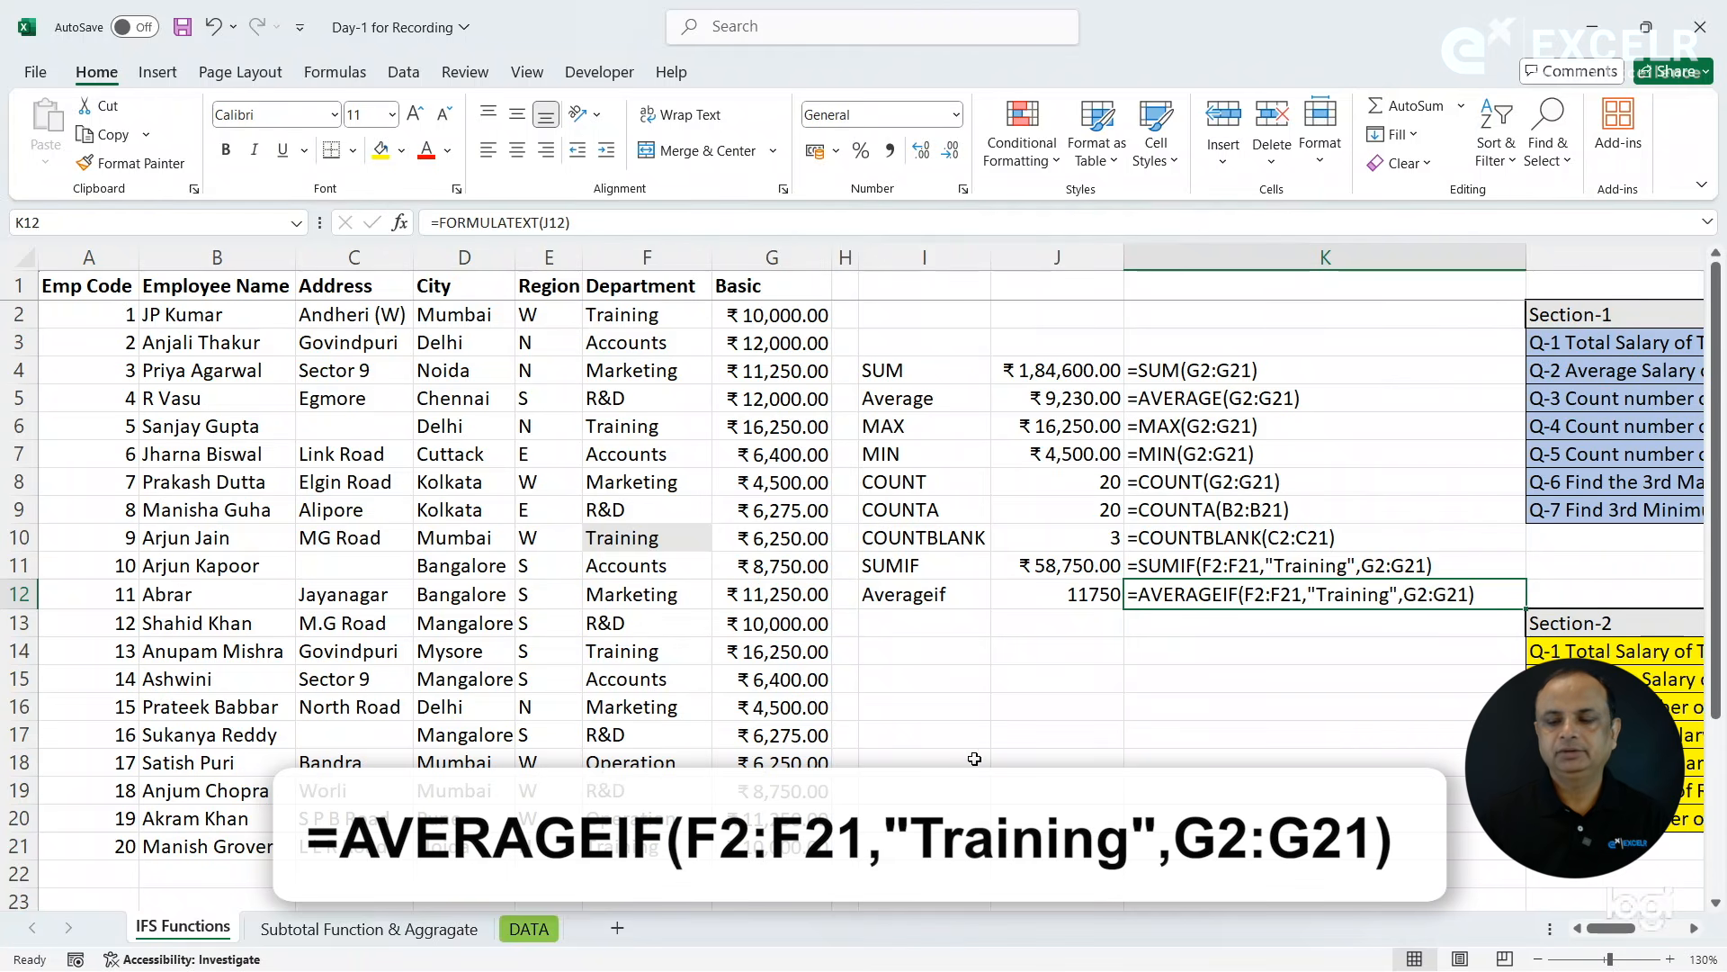
# - Copy the currency format of the SUMIF result in J11 onto the AVERAGEIF result in J12
pyautogui.click(1005, 568)
pyautogui.click(166, 165)
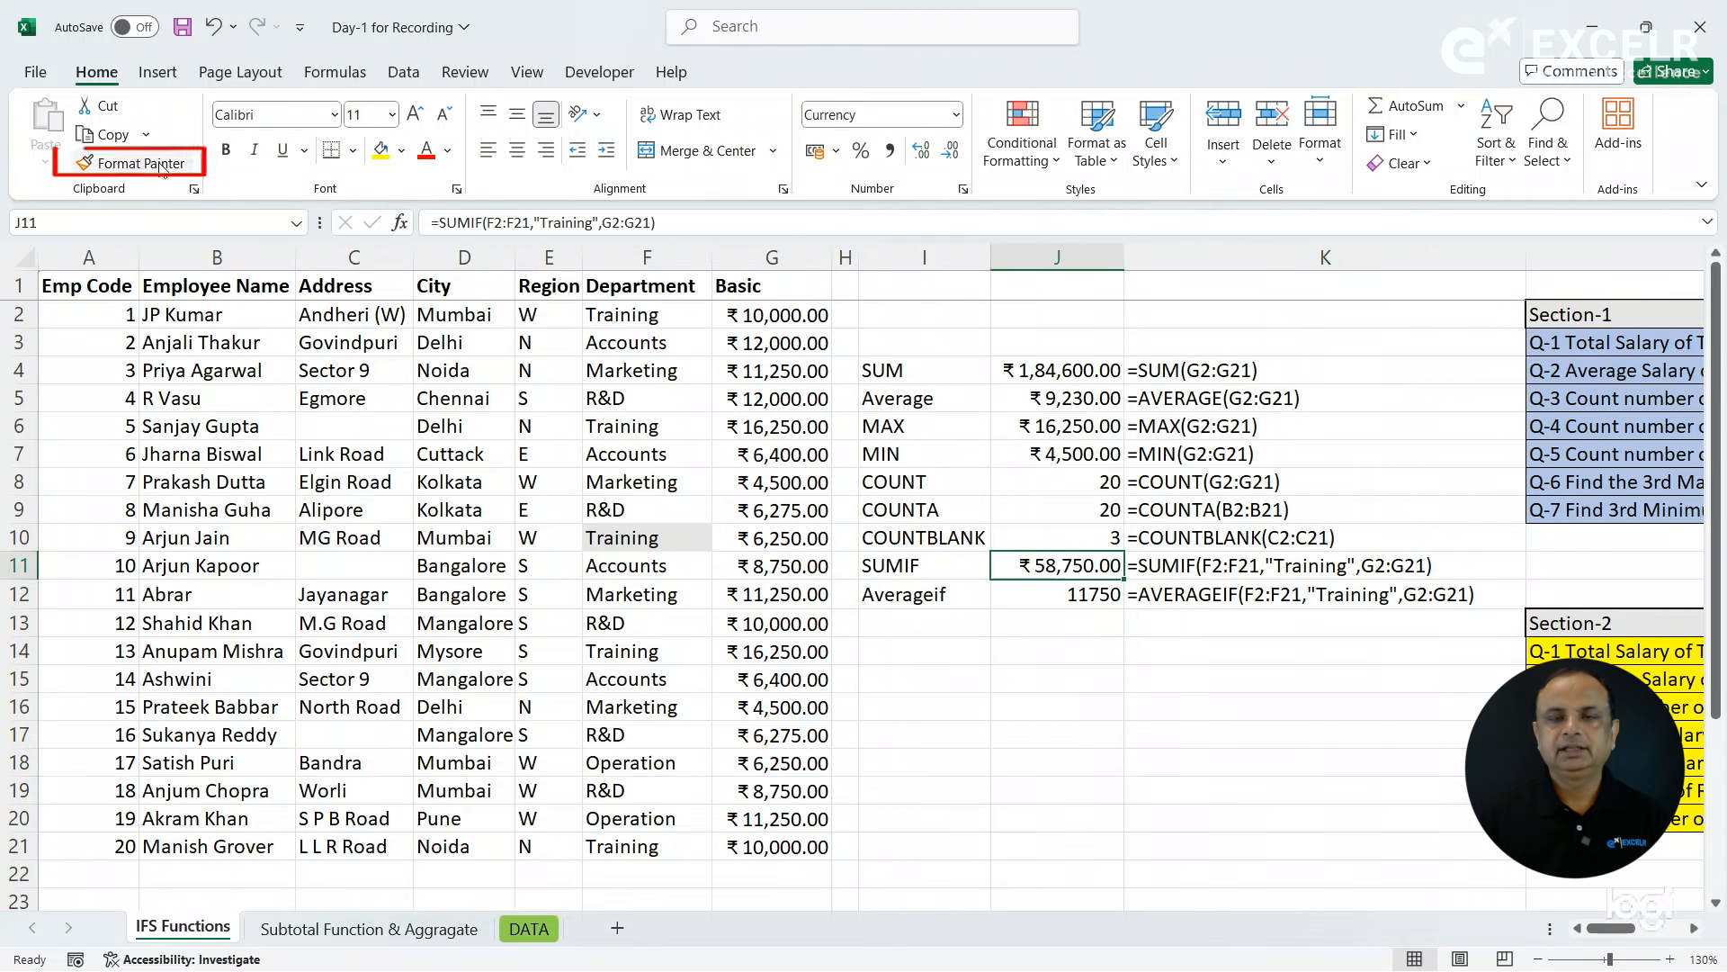
pyautogui.click(1048, 596)
pyautogui.click(934, 619)
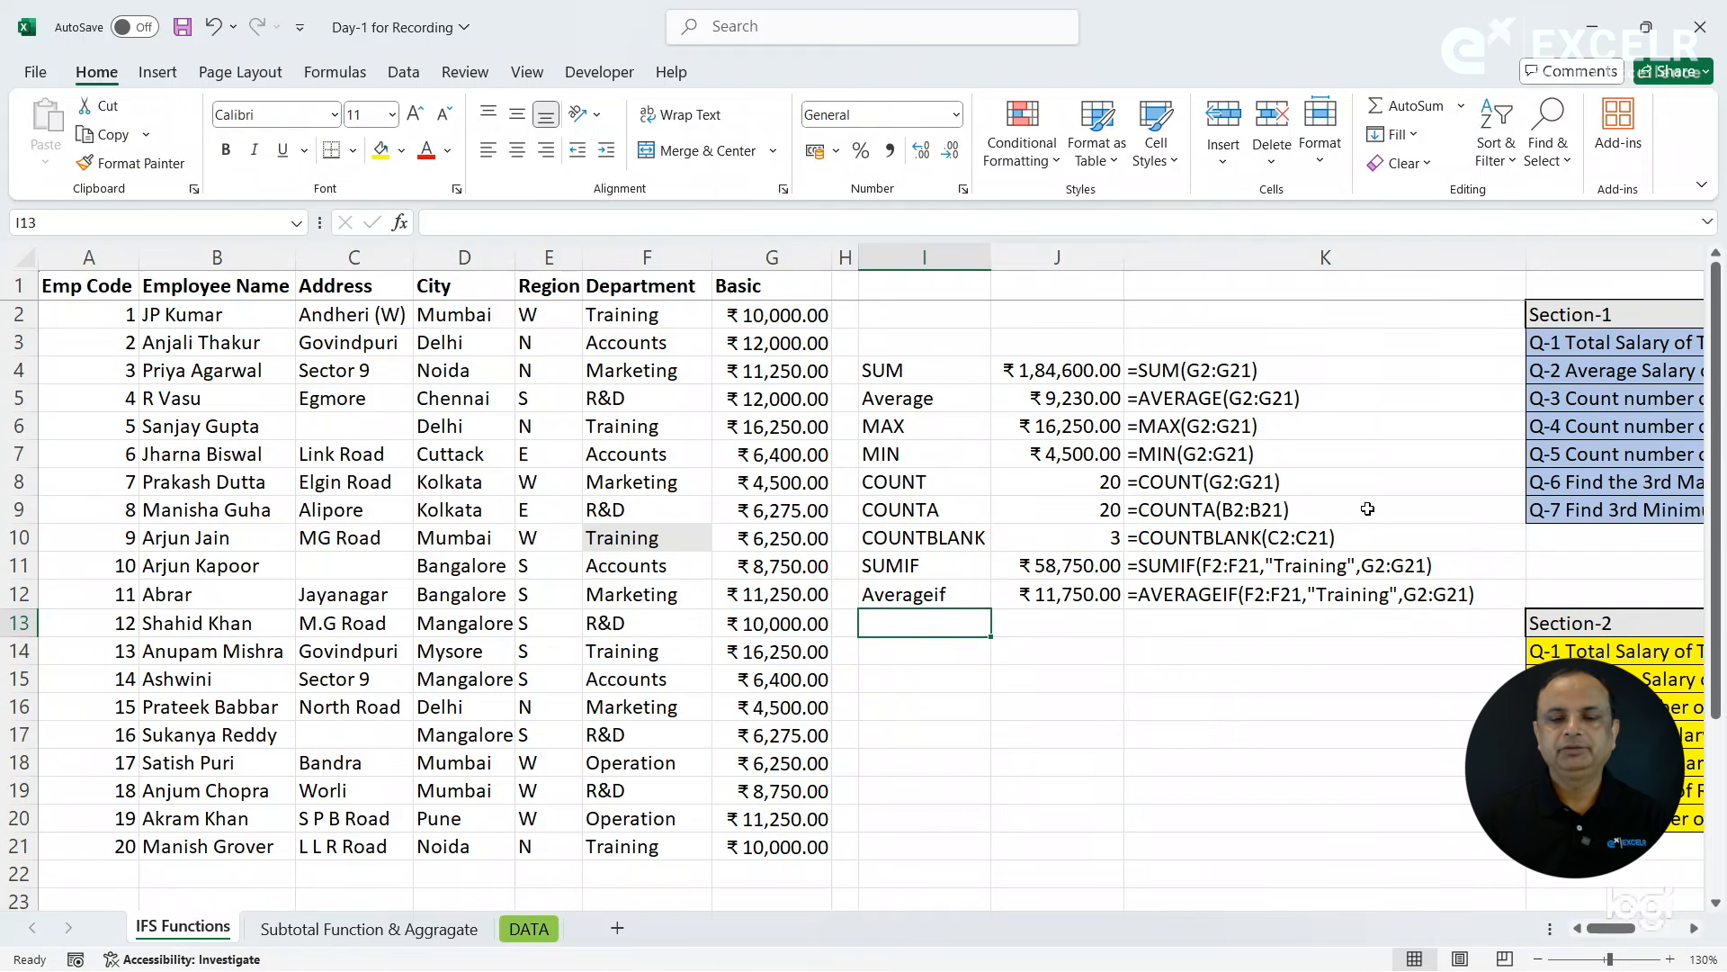
# - Check question Q-3 in L5 against the COUNT formula in J8, and label cell I13 as COUNTIF
pyautogui.click(1573, 436)
pyautogui.press('Right')
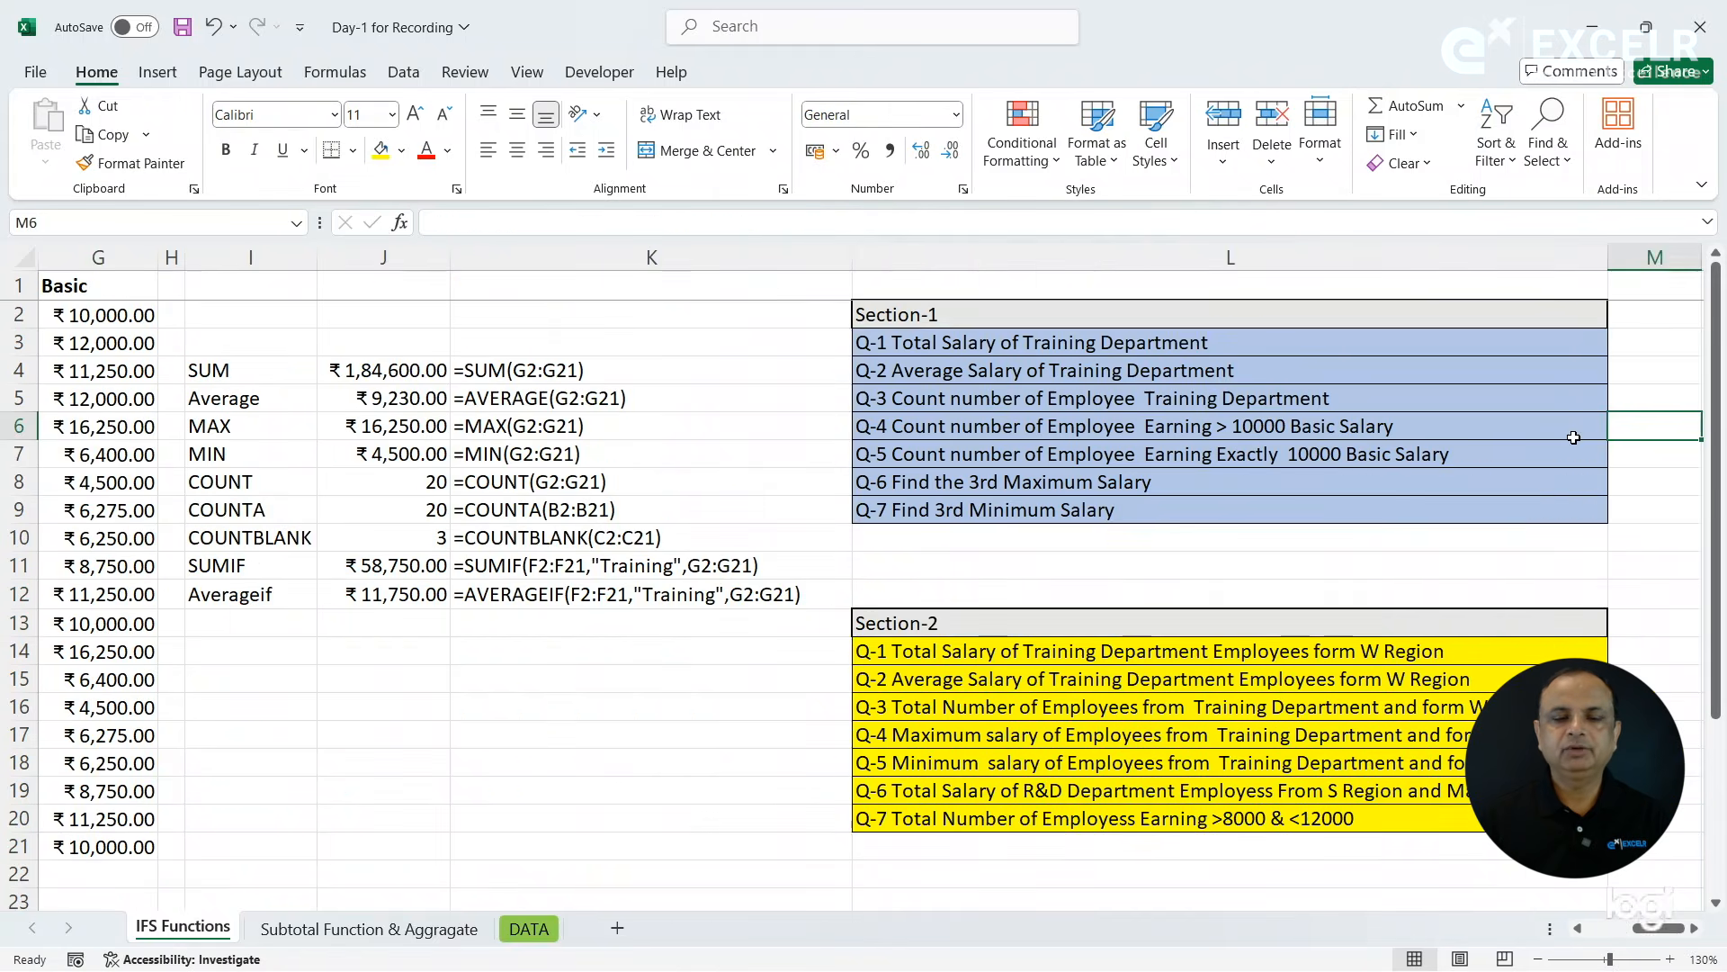
pyautogui.click(1250, 396)
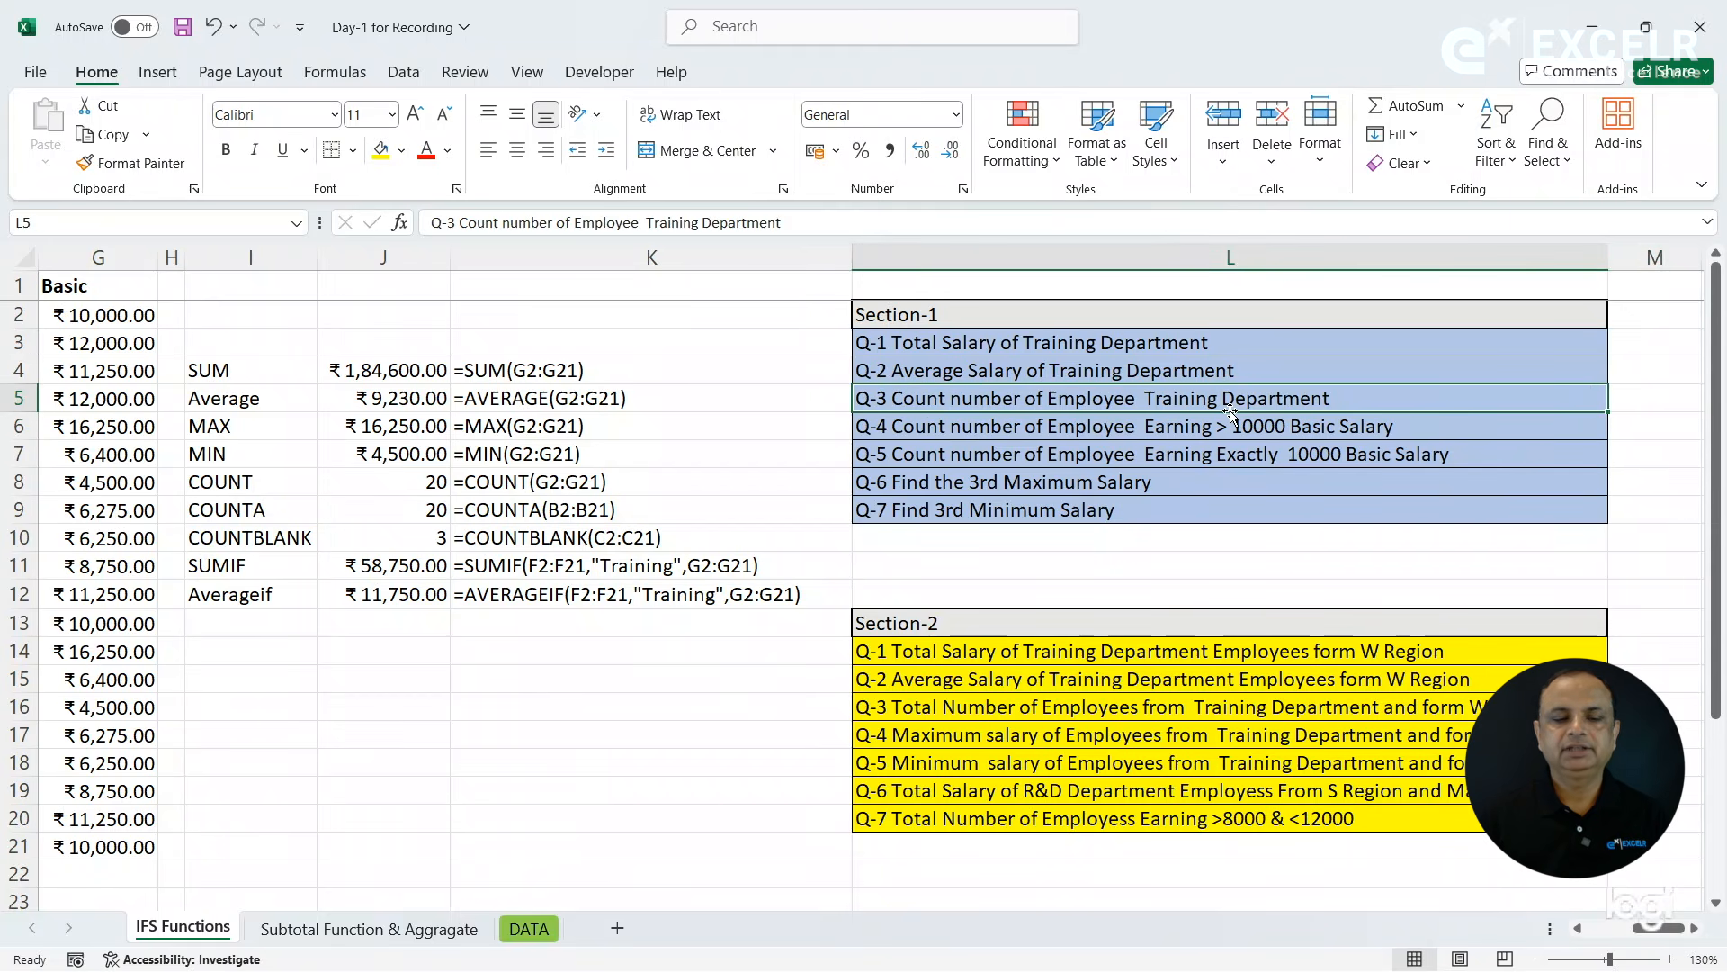
pyautogui.click(412, 483)
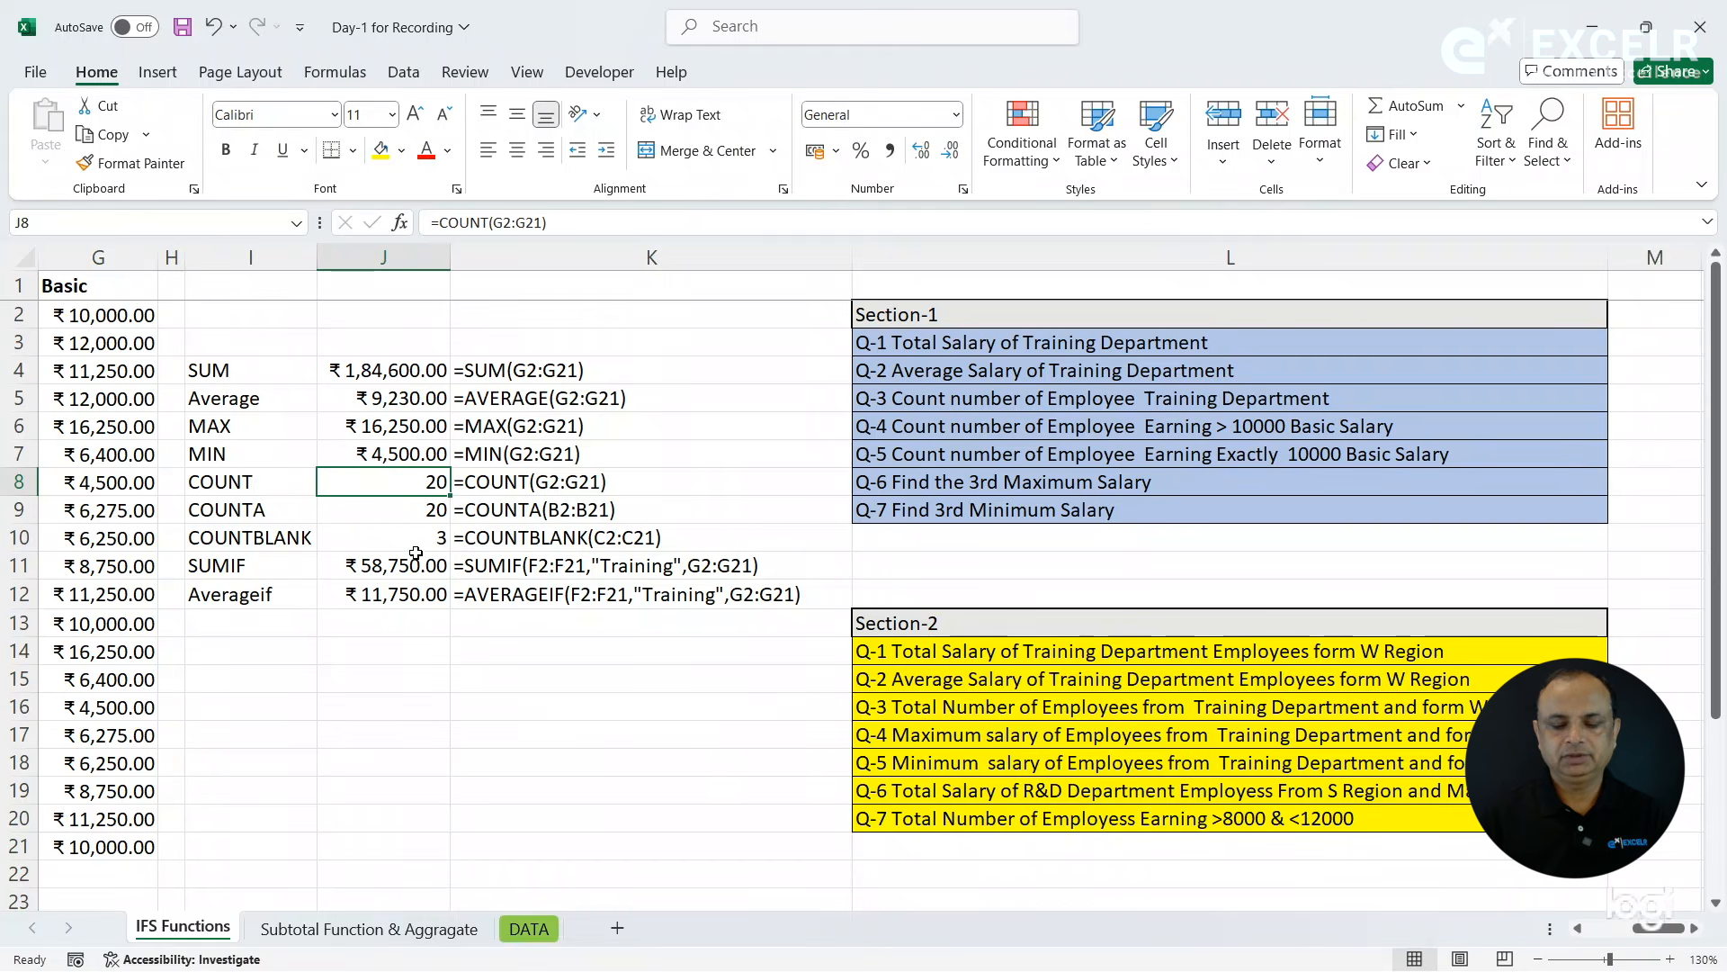
pyautogui.click(285, 617)
pyautogui.hotkey('ctrl', 'Left')
pyautogui.hotkey('ctrl', 'Left')
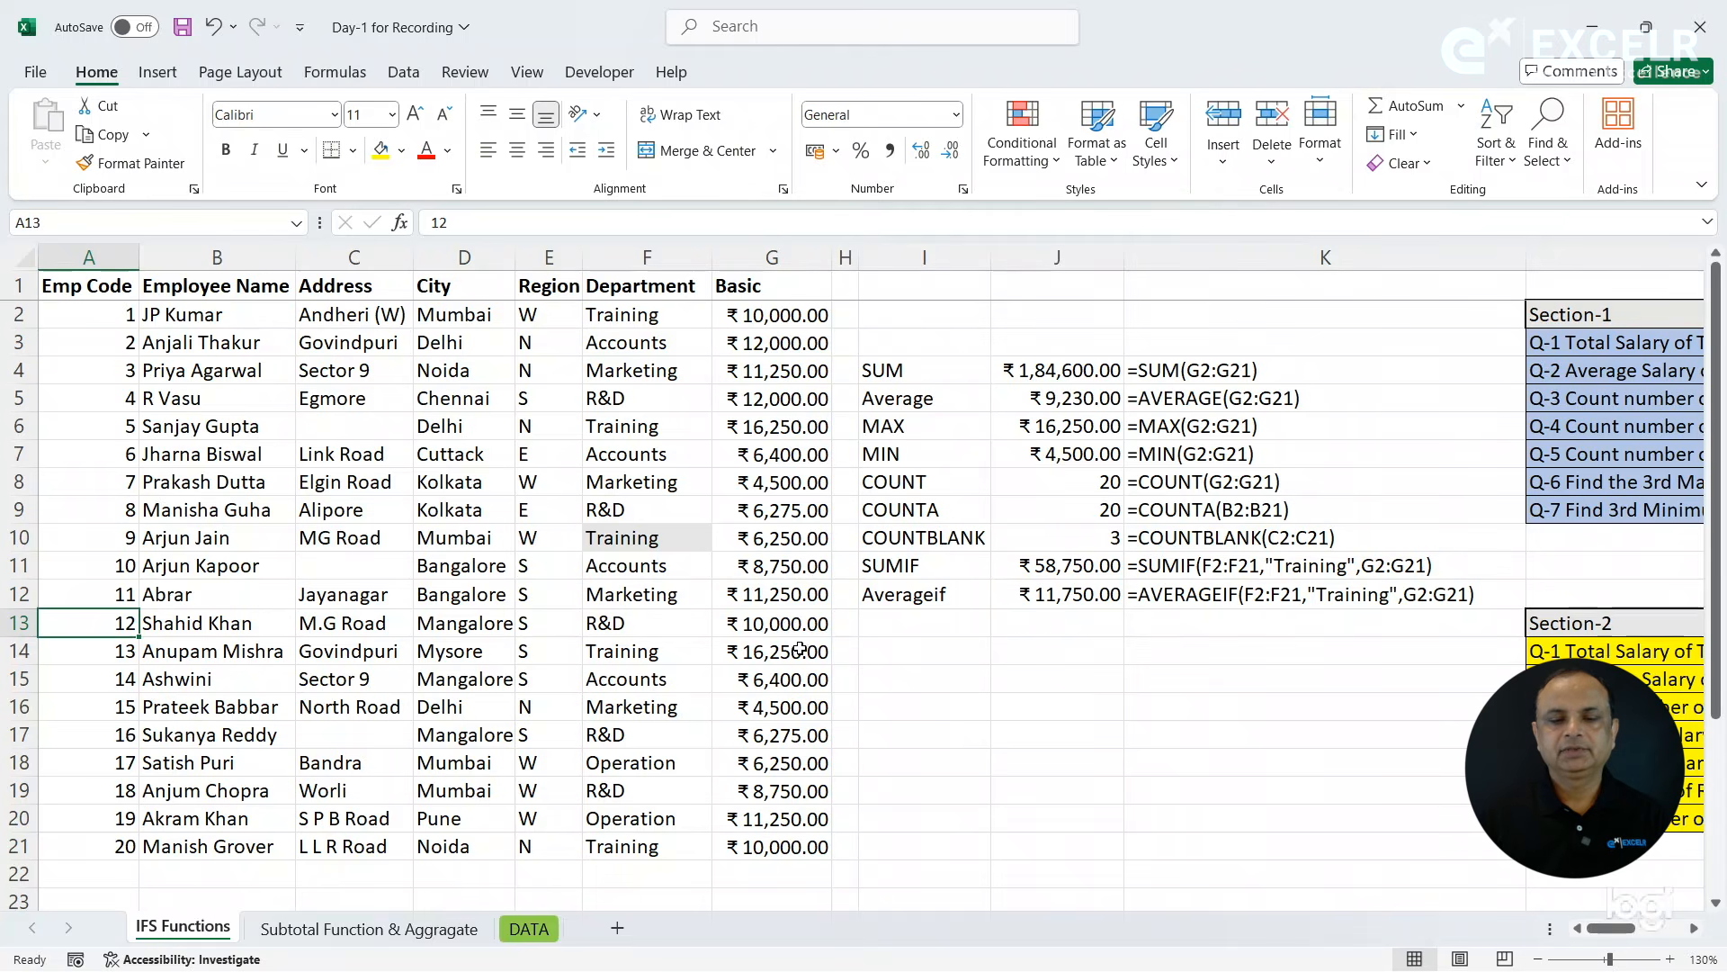
pyautogui.click(890, 624)
pyautogui.write('COUNTIF')
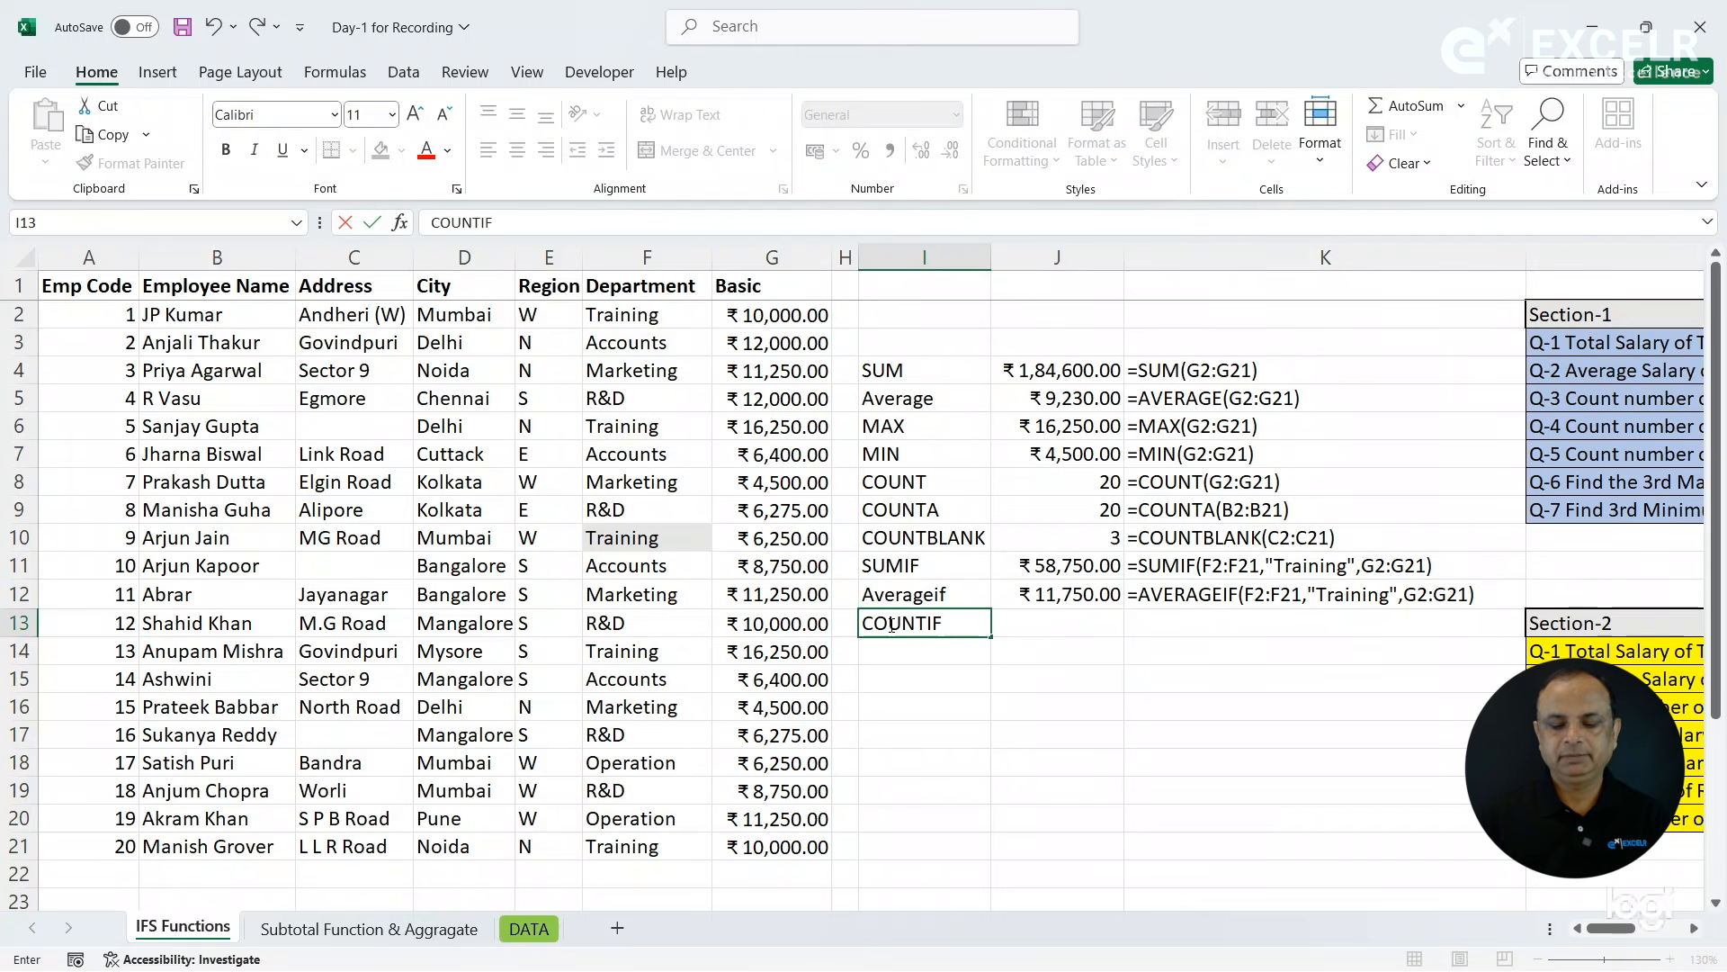
pyautogui.press('Tab')
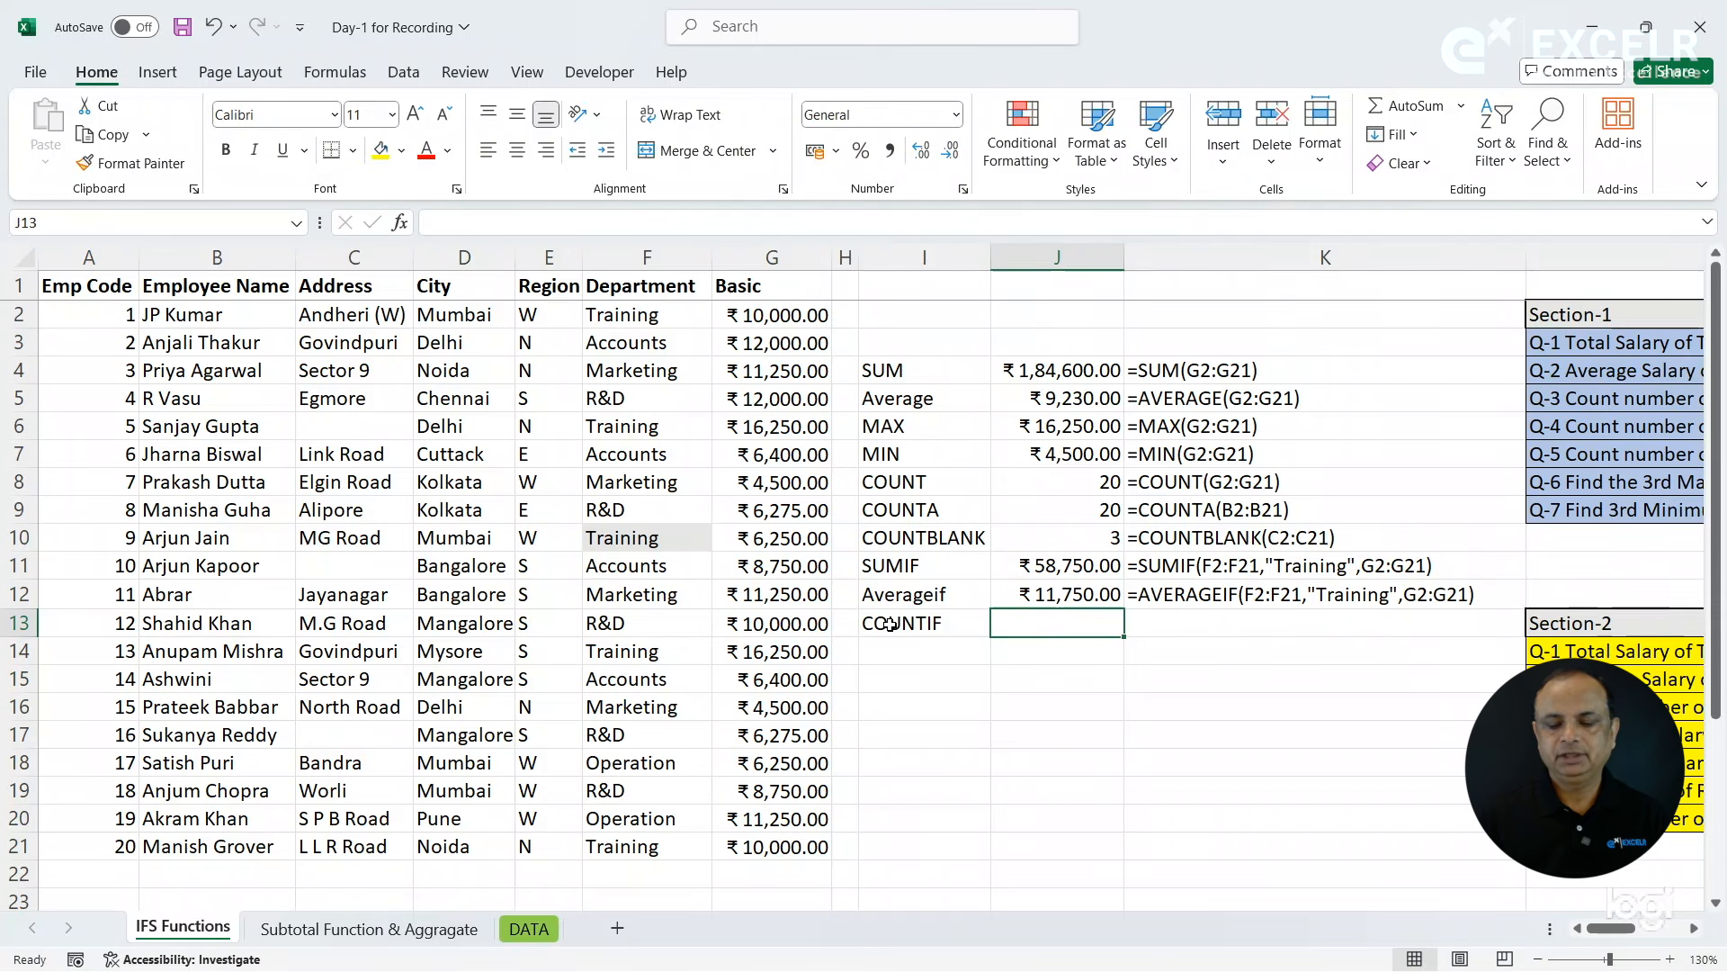
# - Count the Training department employees in J13 with =COUNTIF(F2:F21,"Training")
pyautogui.write('=coun')
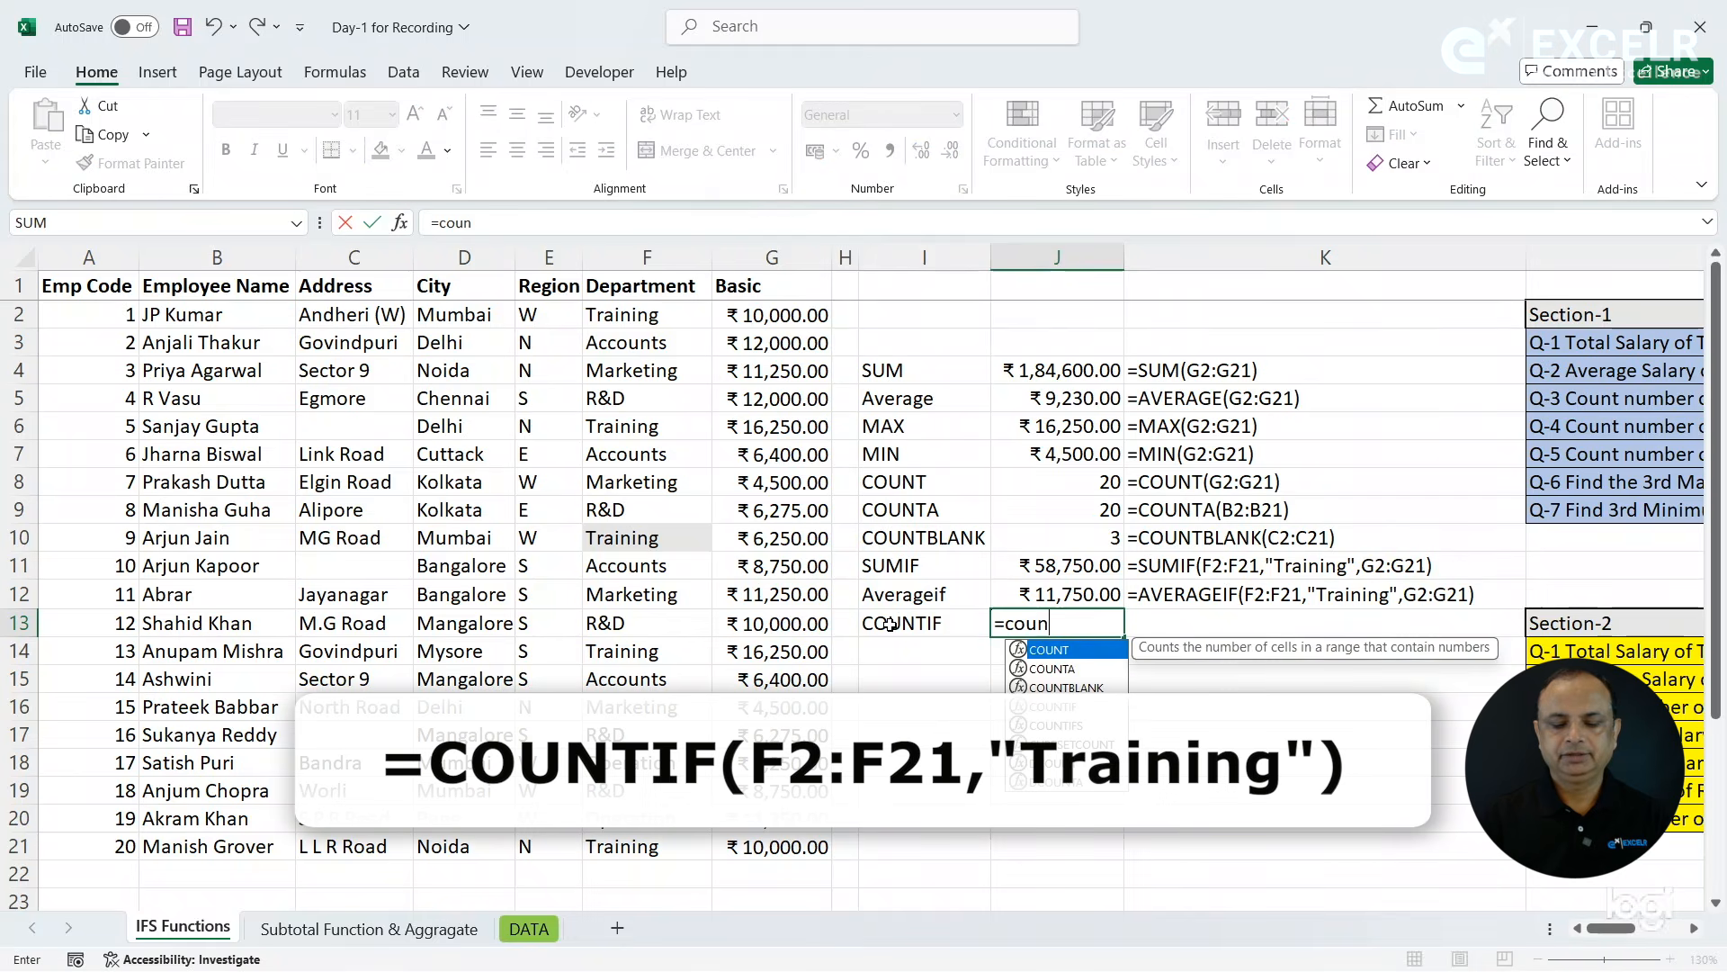
pyautogui.press('Down')
pyautogui.press('Down')
pyautogui.press('Down')
pyautogui.press('Tab')
pyautogui.moveTo(649, 321); pyautogui.dragTo(651, 846)
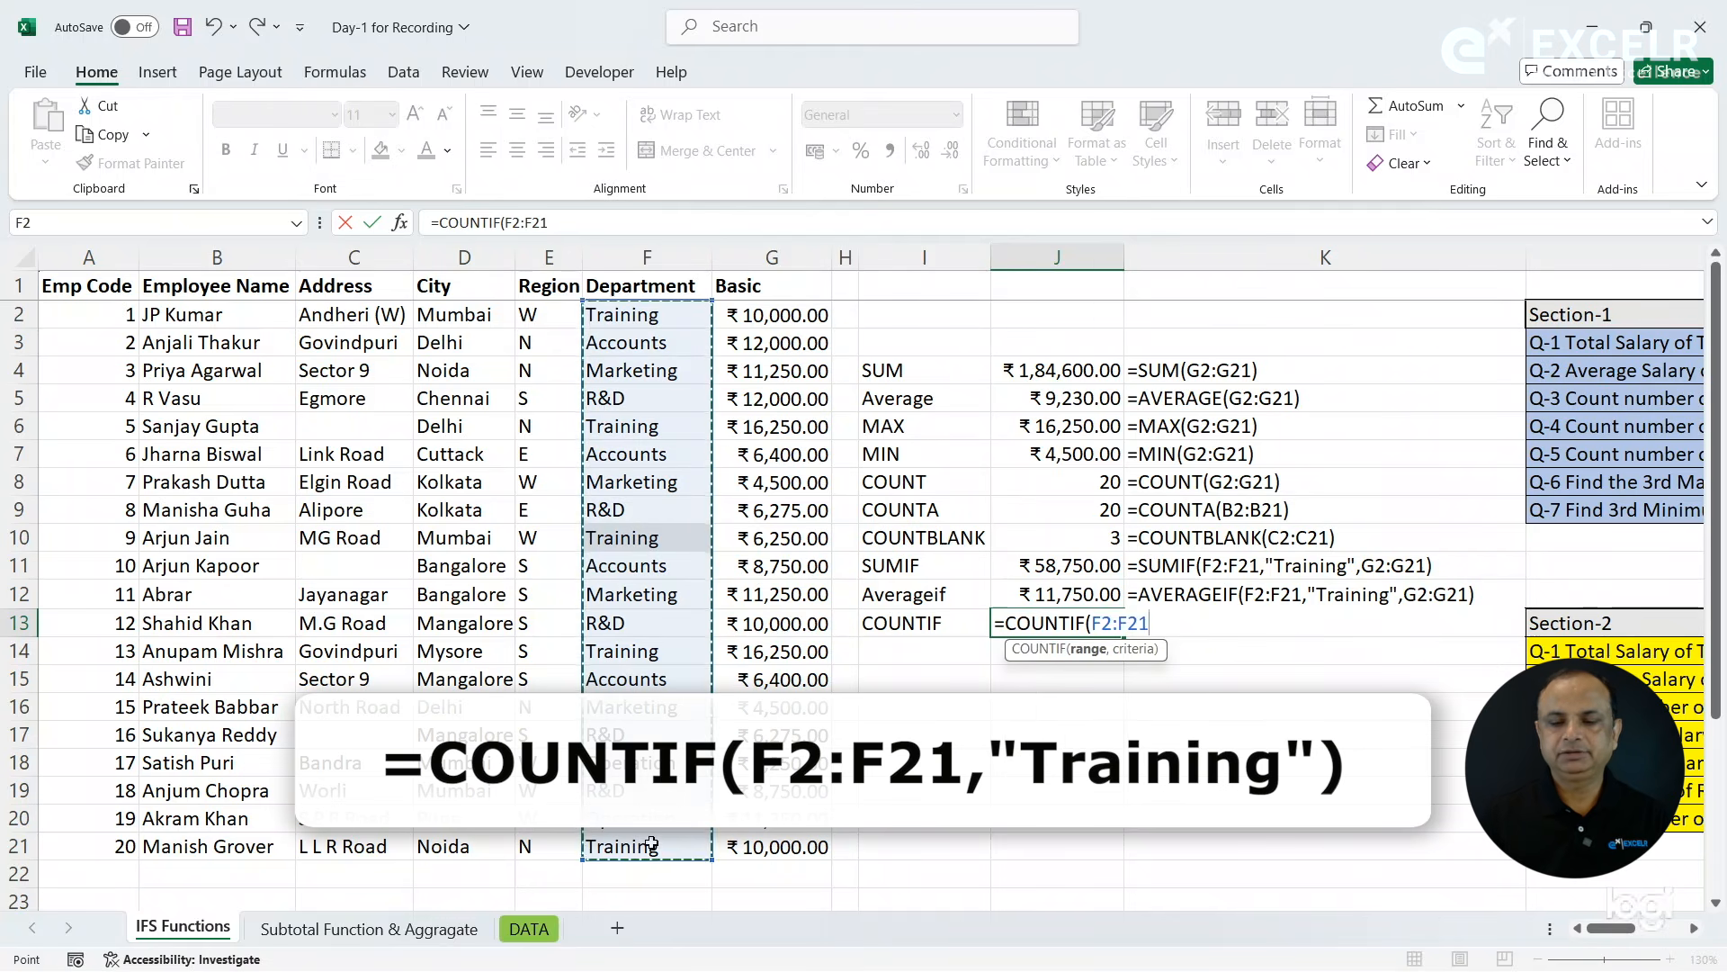
pyautogui.write(',"TRaining"')
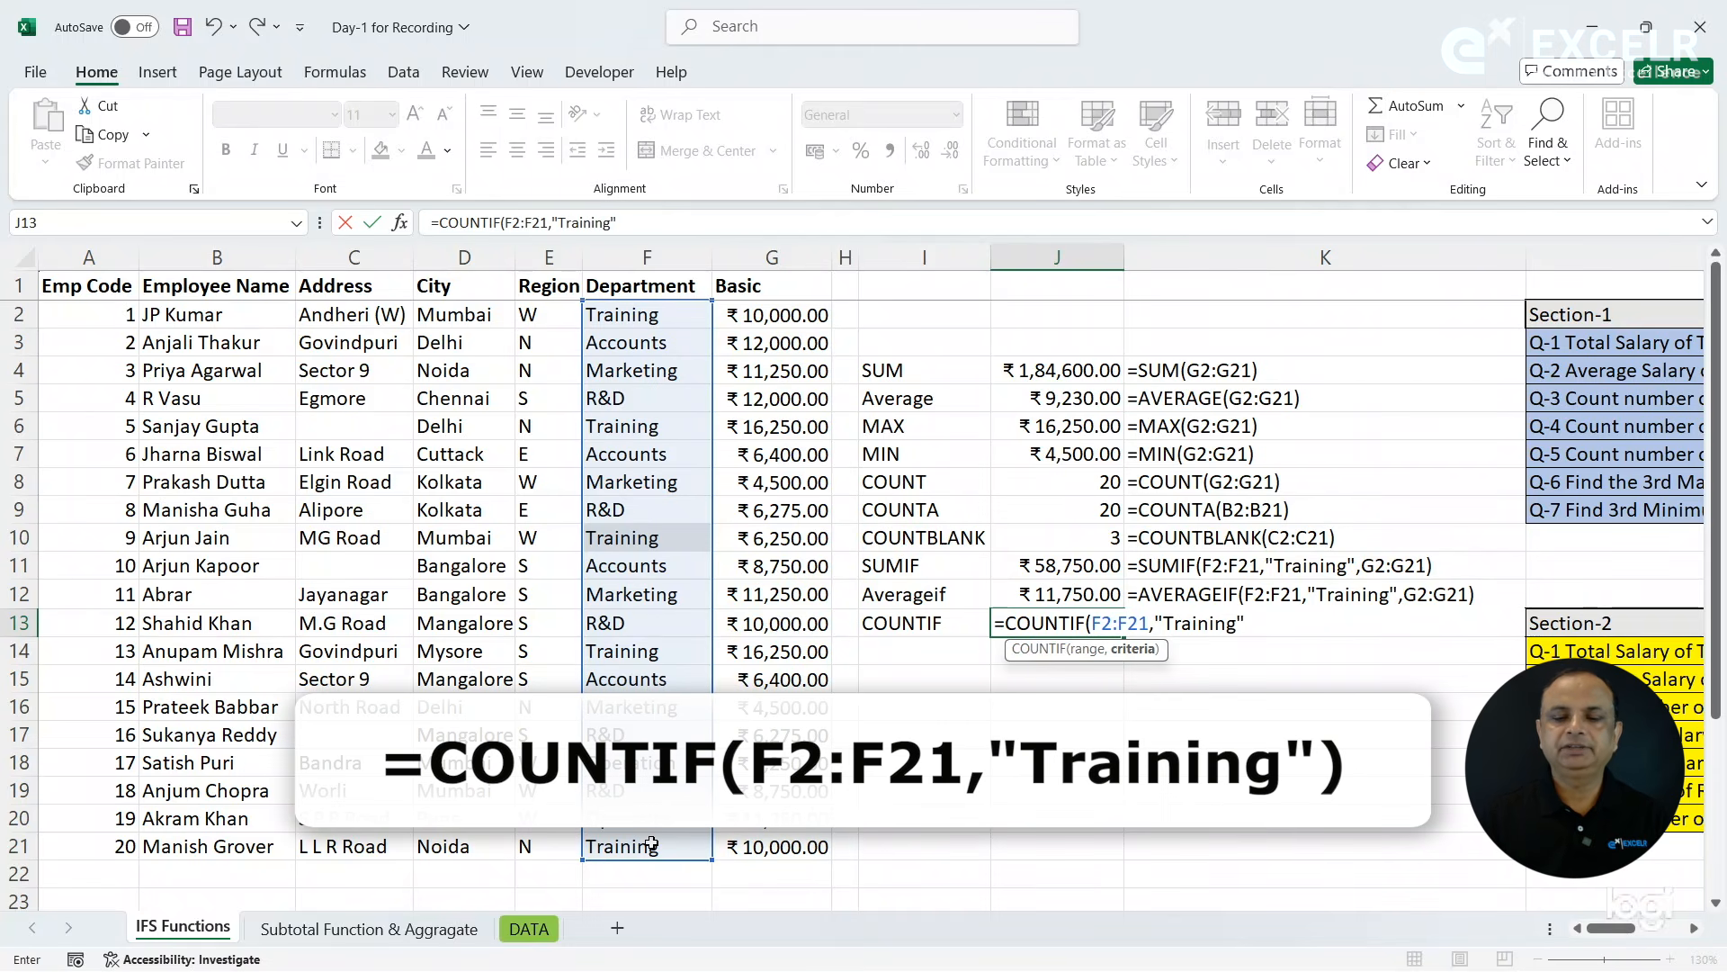
pyautogui.press('Return')
# - Copy the FORMULATEXT formula from K12 down to K13 beside the COUNTIF result
pyautogui.press('Left')
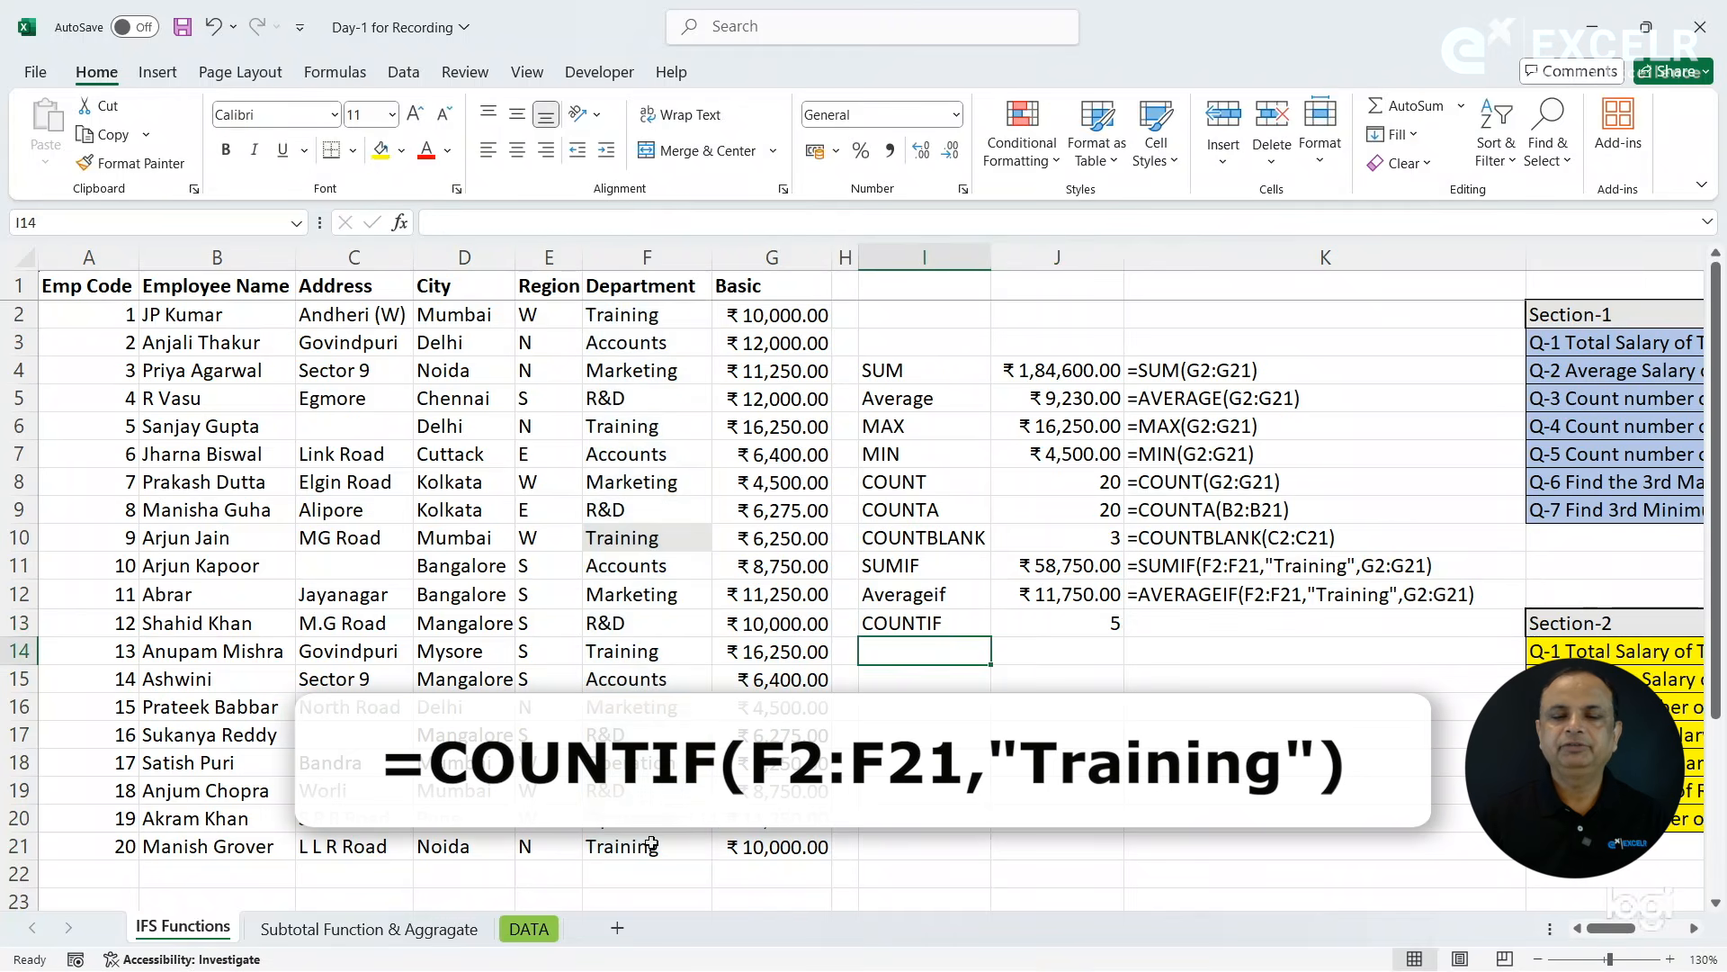
pyautogui.click(1191, 613)
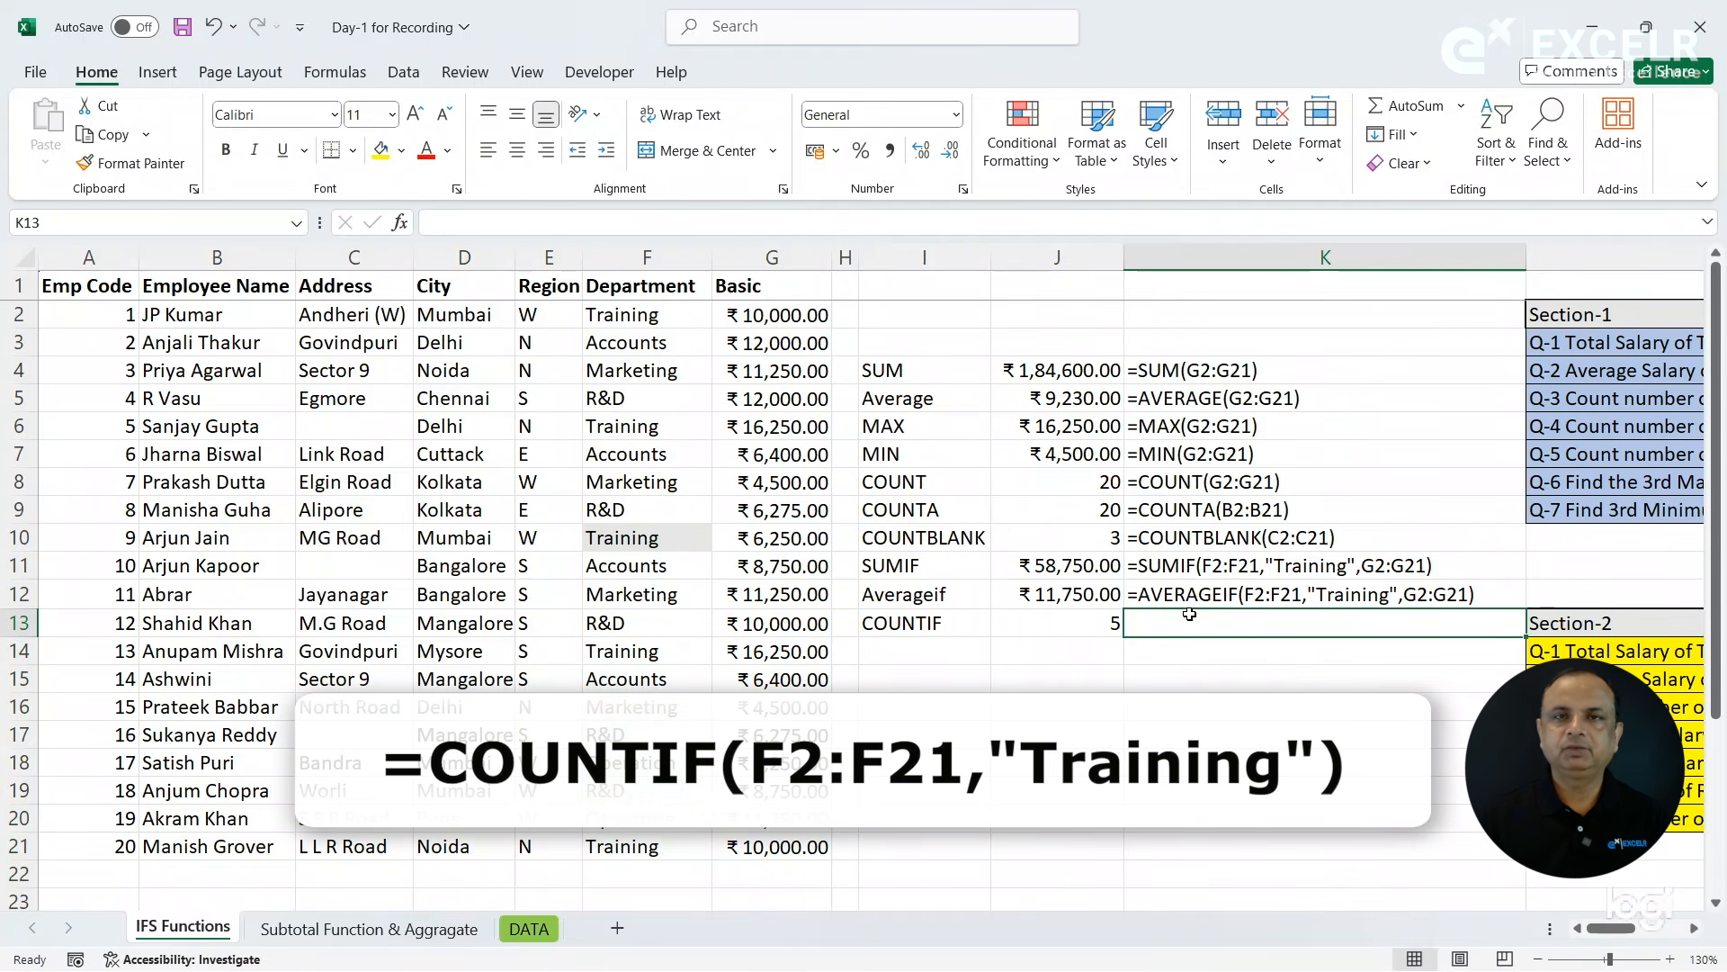
pyautogui.hotkey('ctrl', 'd')
pyautogui.click(917, 646)
# - Review the SUMIF, Averageif and COUNTIF labels in I11:I13, and read question Q-4 in L6
pyautogui.click(1534, 448)
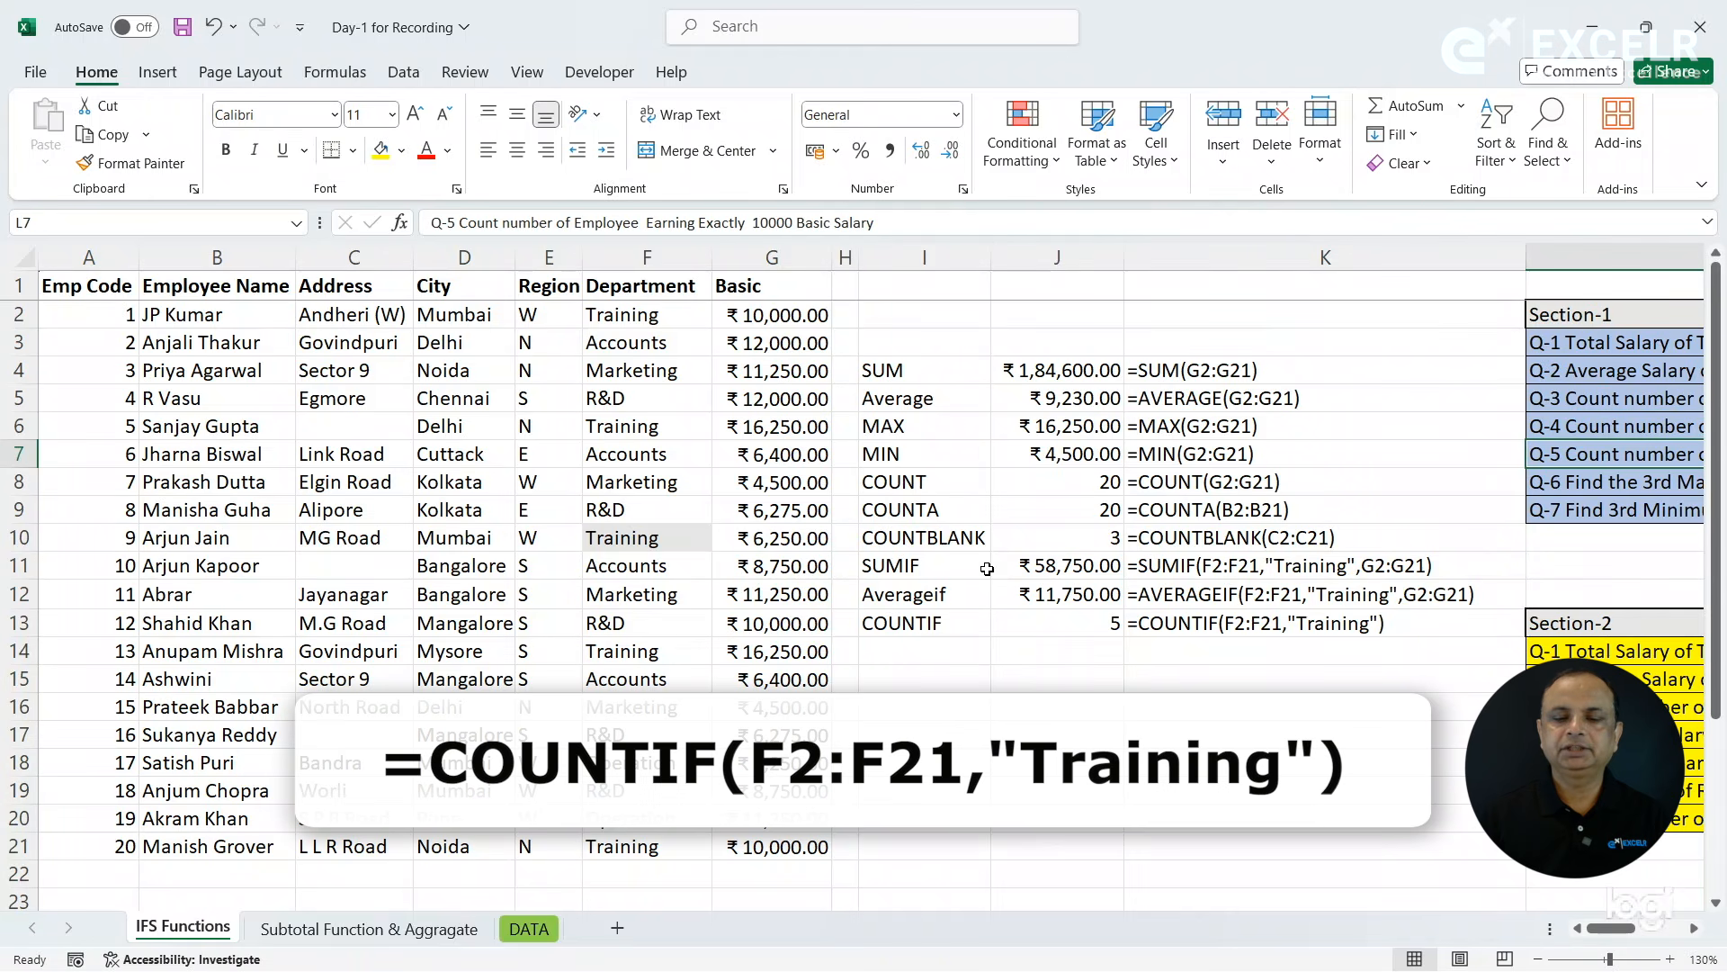
pyautogui.click(938, 570)
pyautogui.click(916, 597)
pyautogui.click(930, 572)
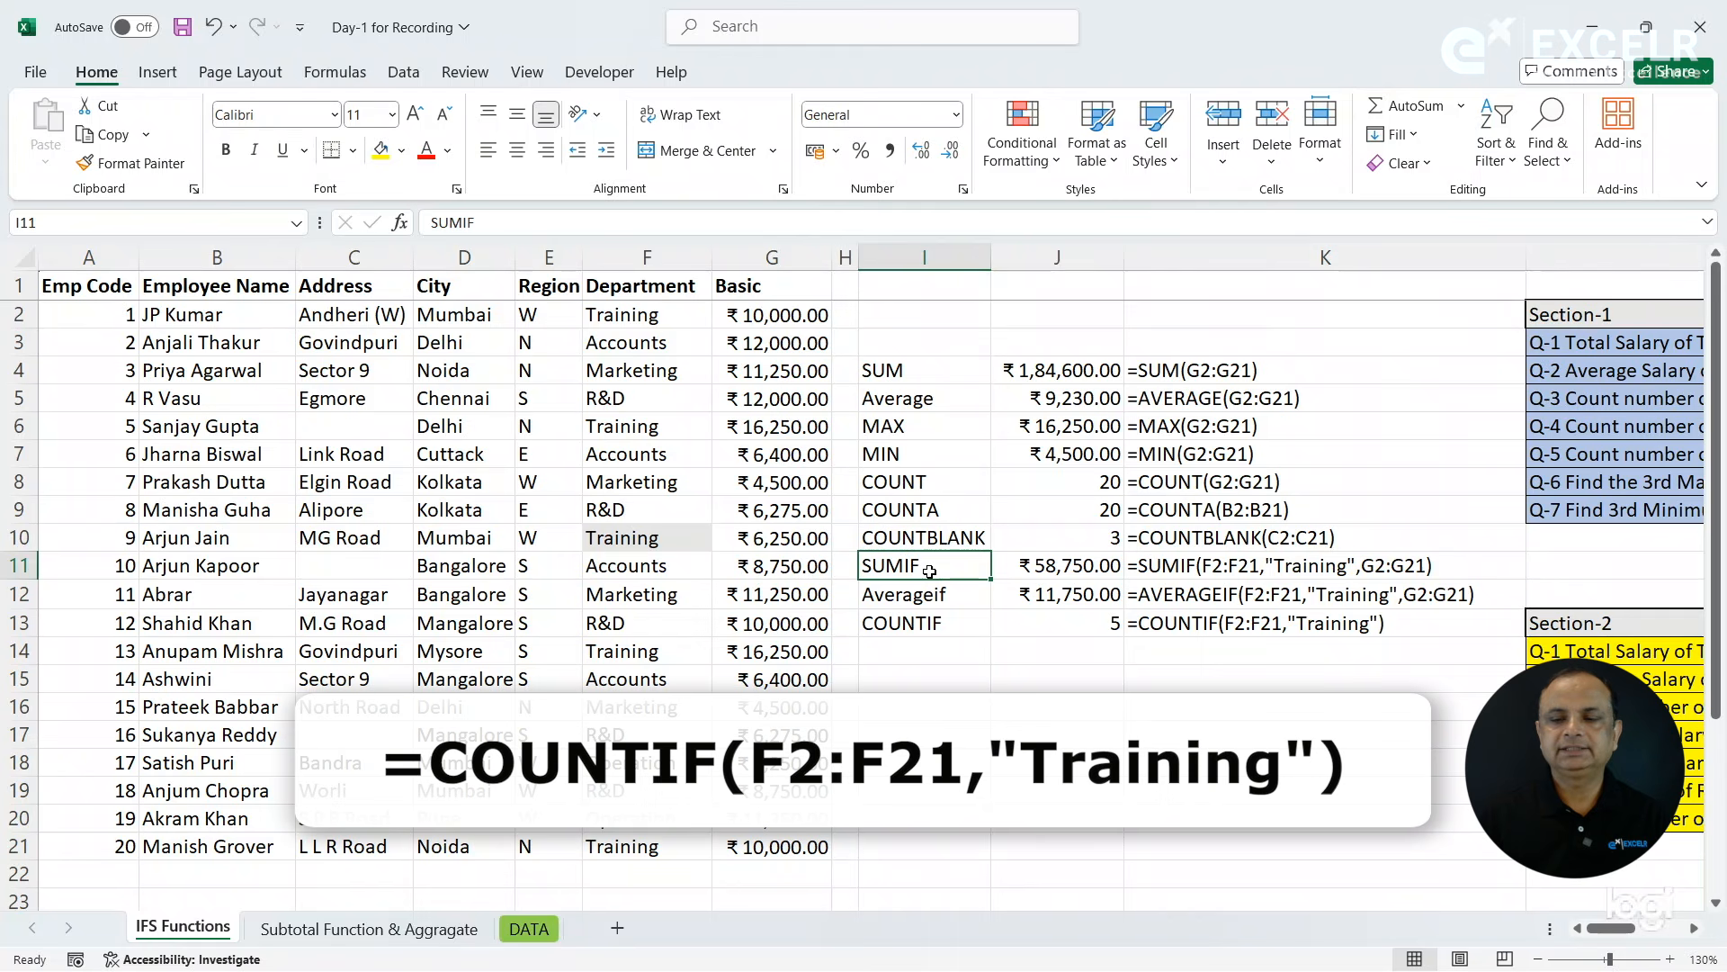
pyautogui.click(909, 595)
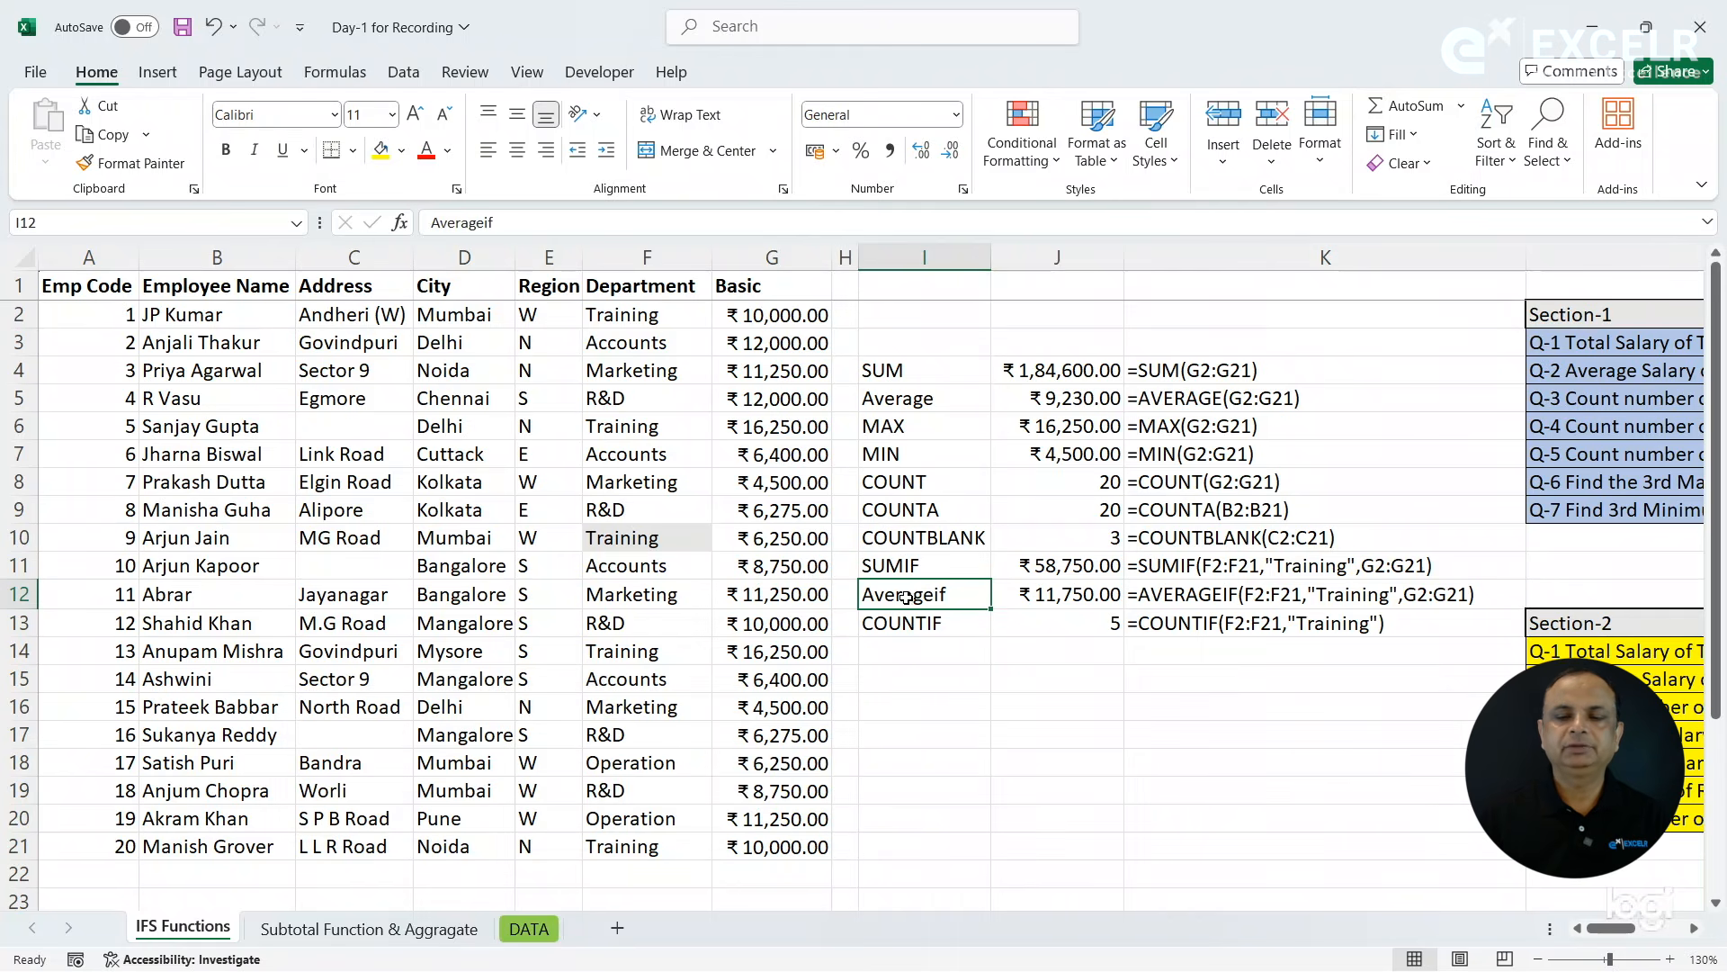
pyautogui.click(896, 622)
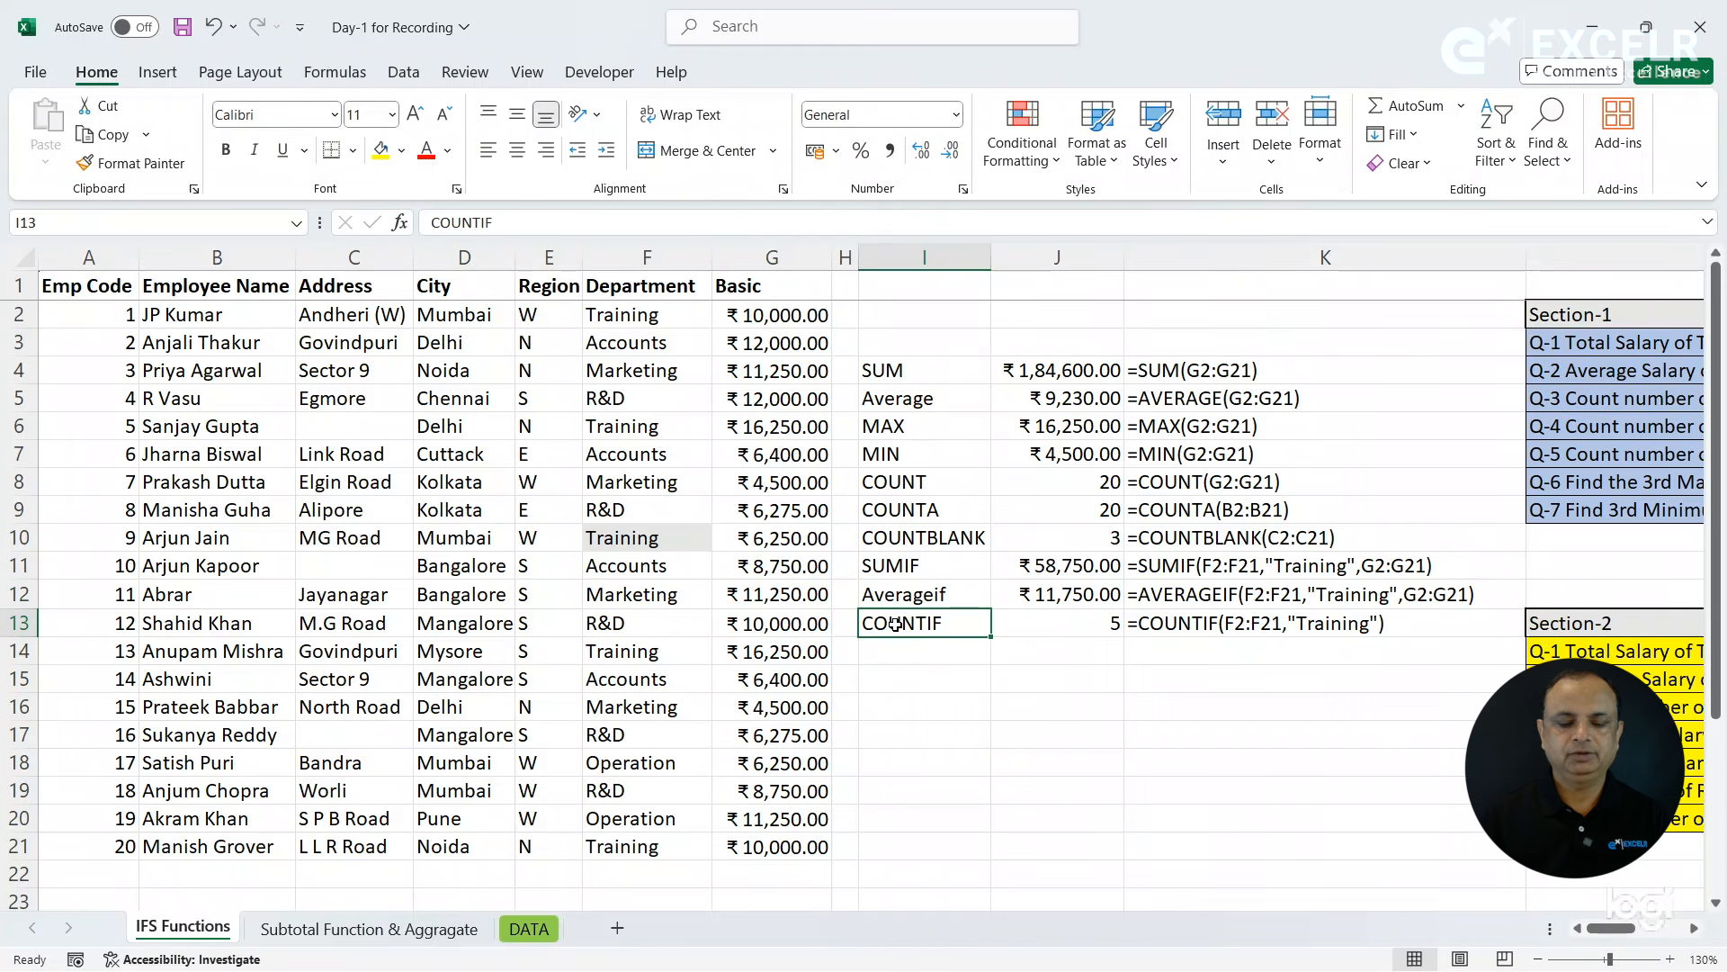
pyautogui.click(1570, 447)
pyautogui.press('Right')
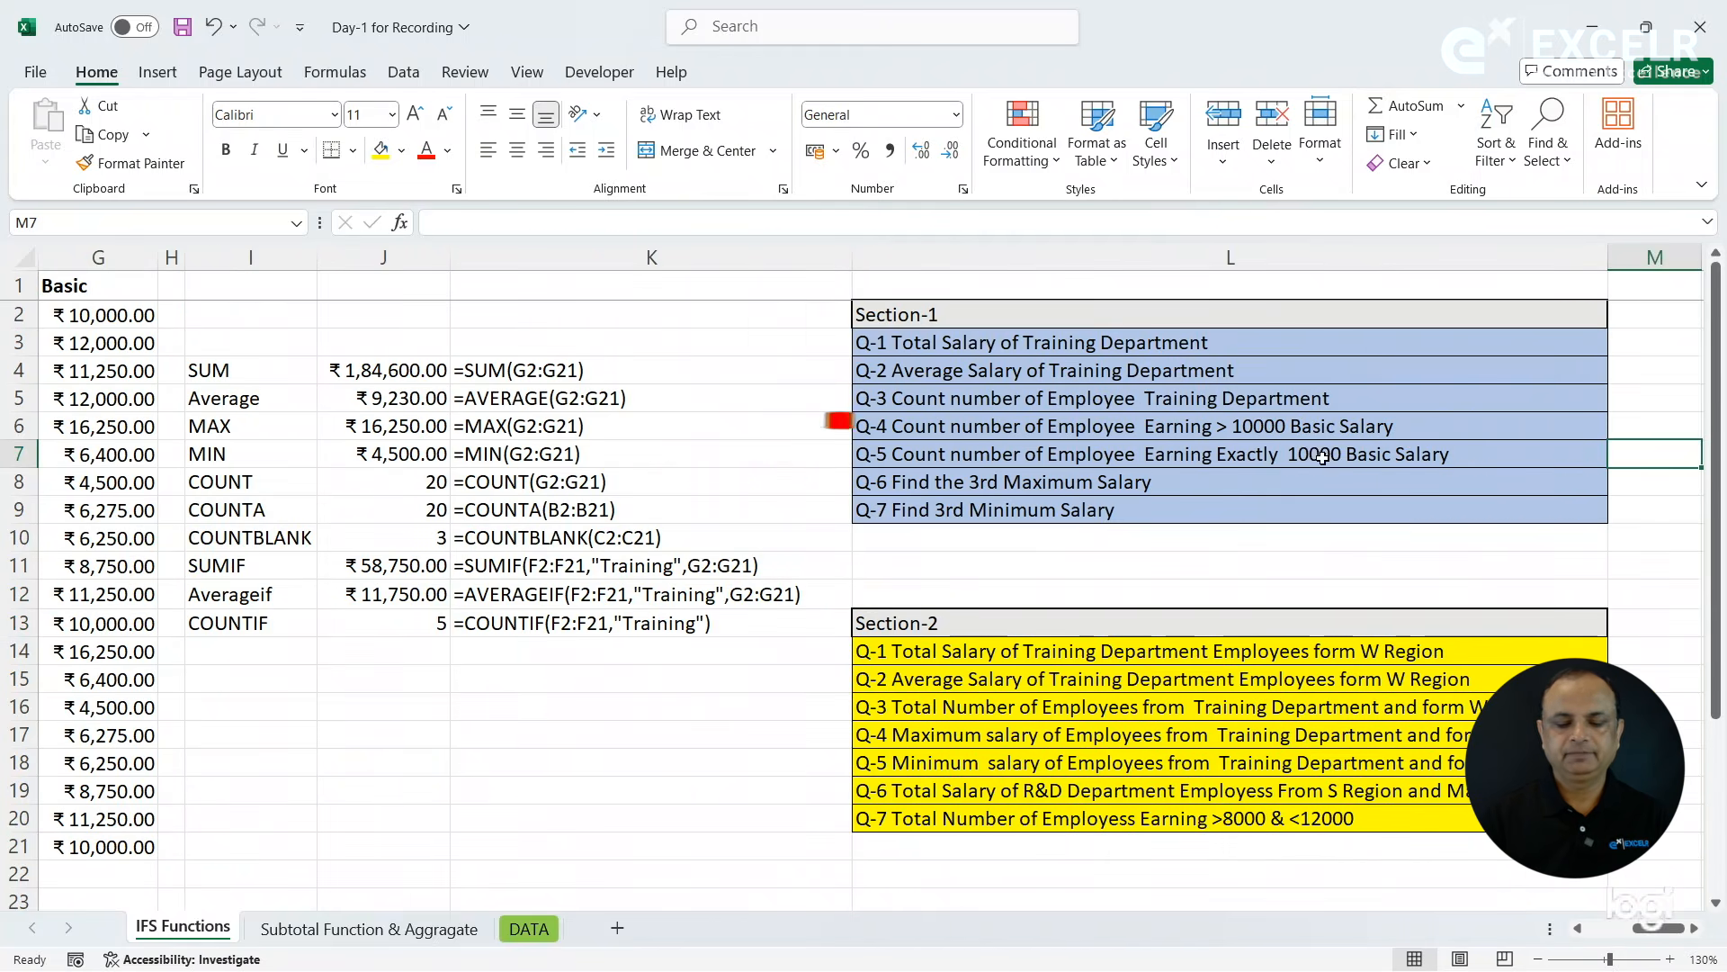
pyautogui.click(1250, 433)
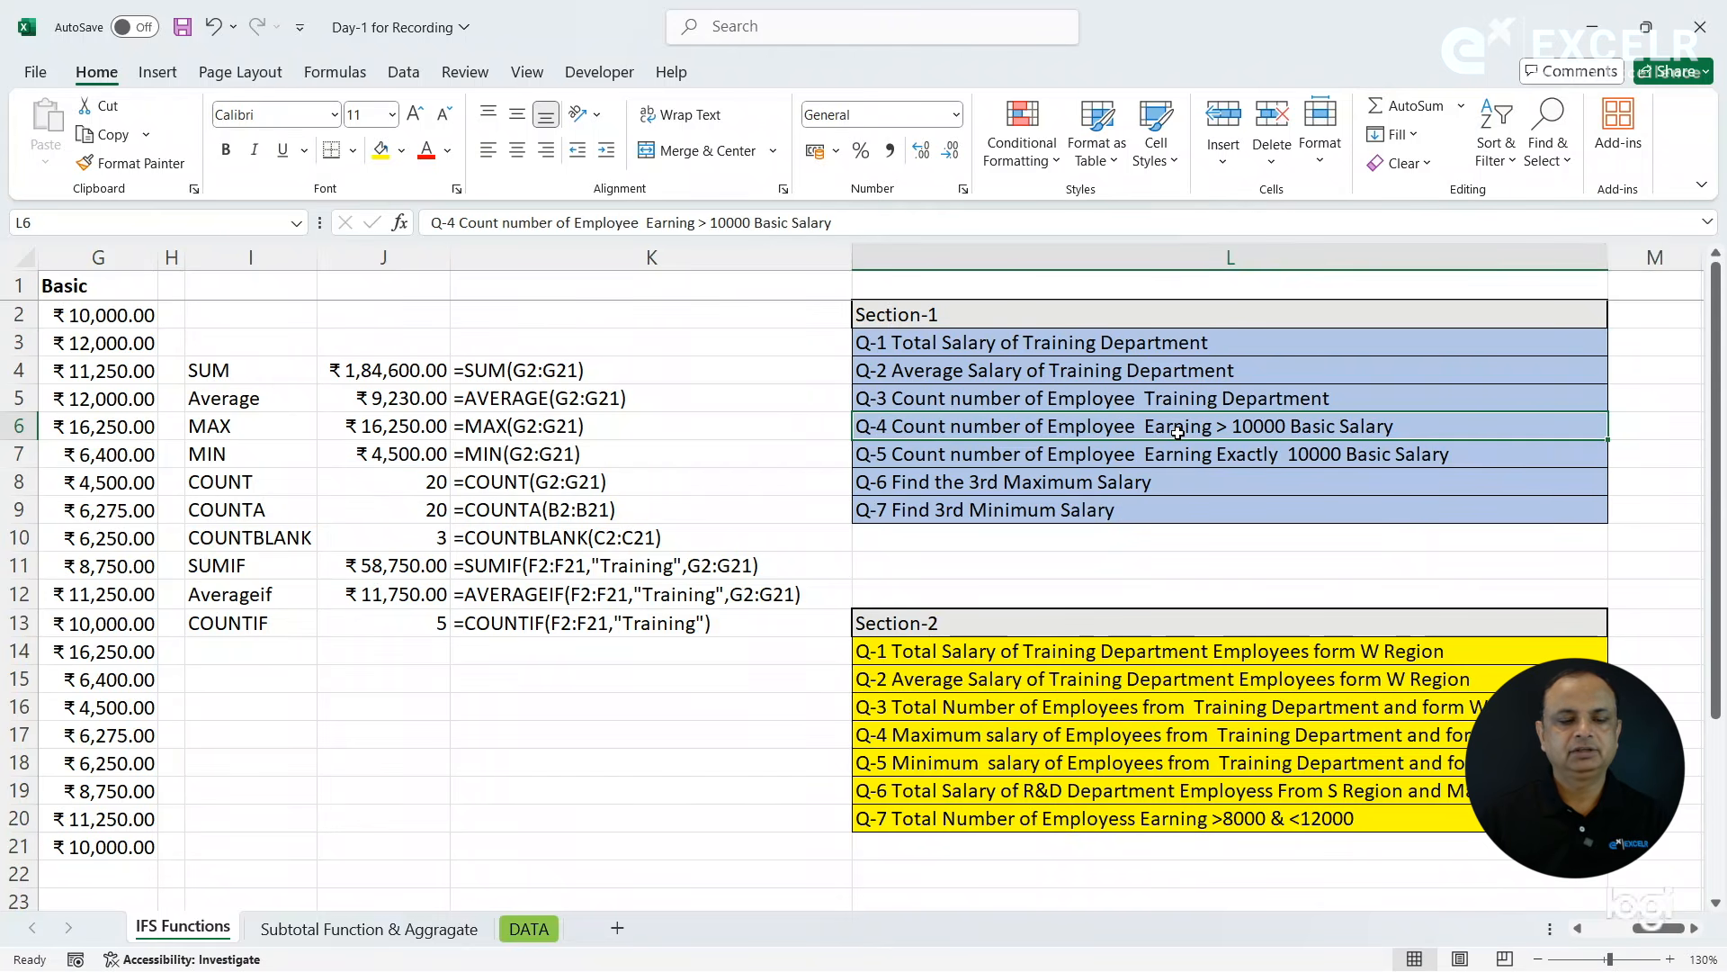
# - Label cell I14 as COUNTIF for question Q-4
pyautogui.click(271, 652)
pyautogui.write('COUNTIF')
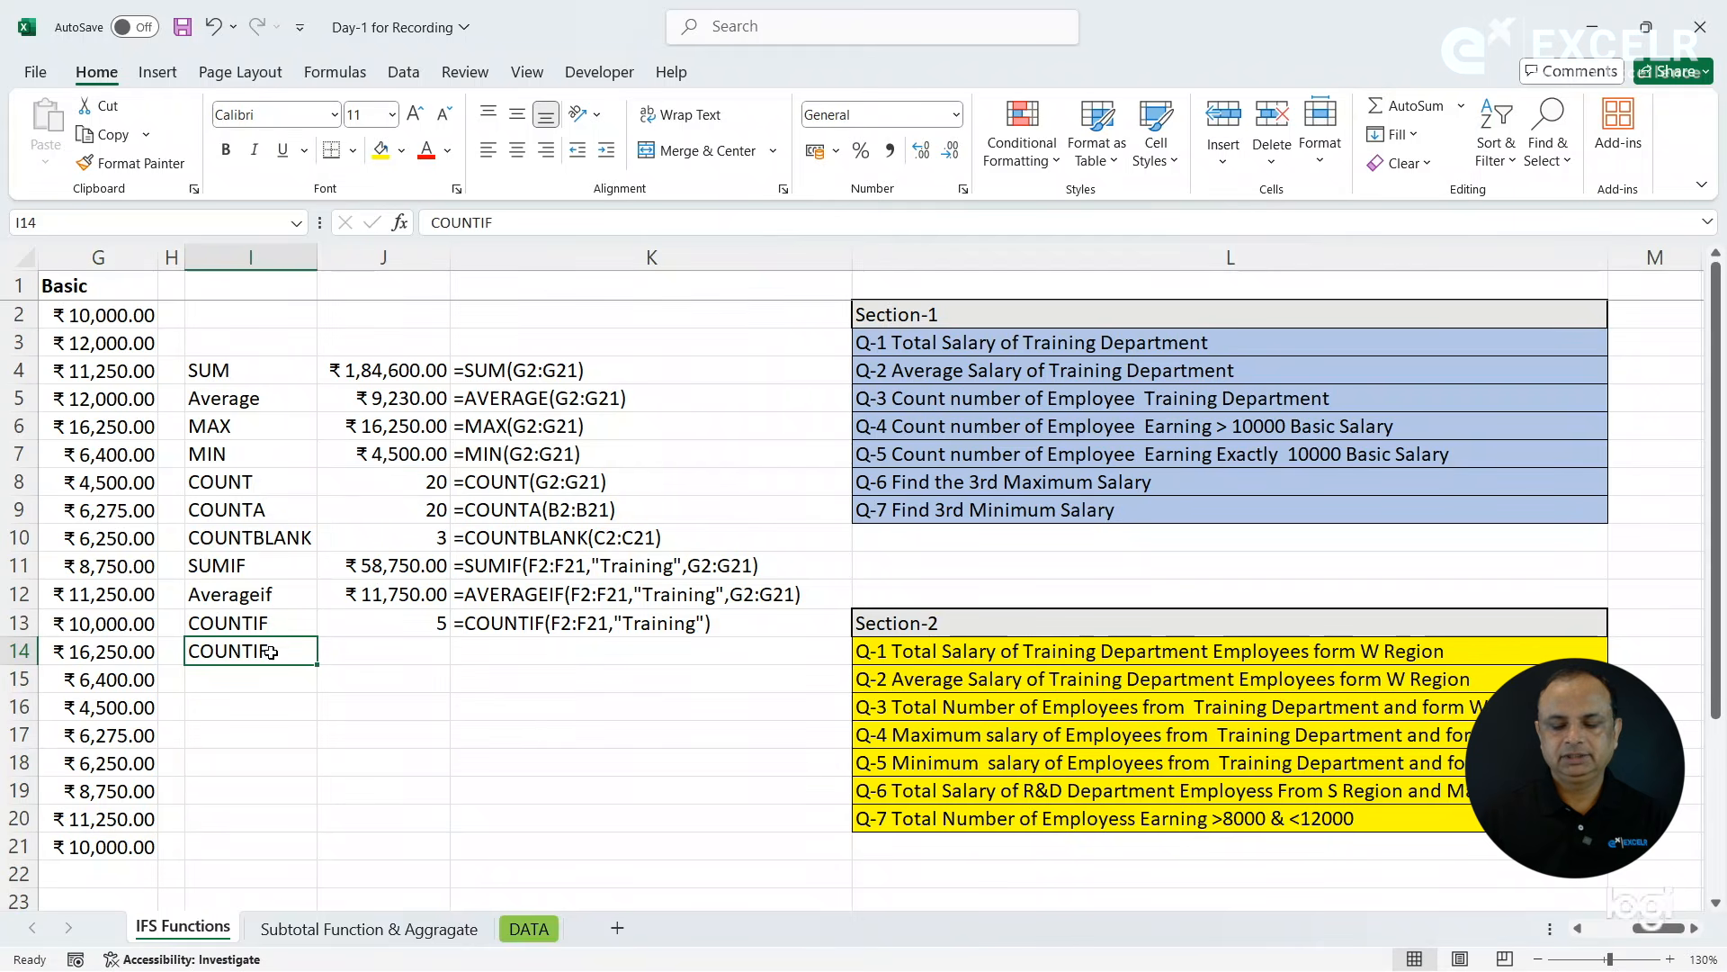
pyautogui.press('Tab')
# - Count the employees earning more than 10000 Basic salary in J14 with =COUNTIF(G2:G21,">10000")
pyautogui.write('=co')
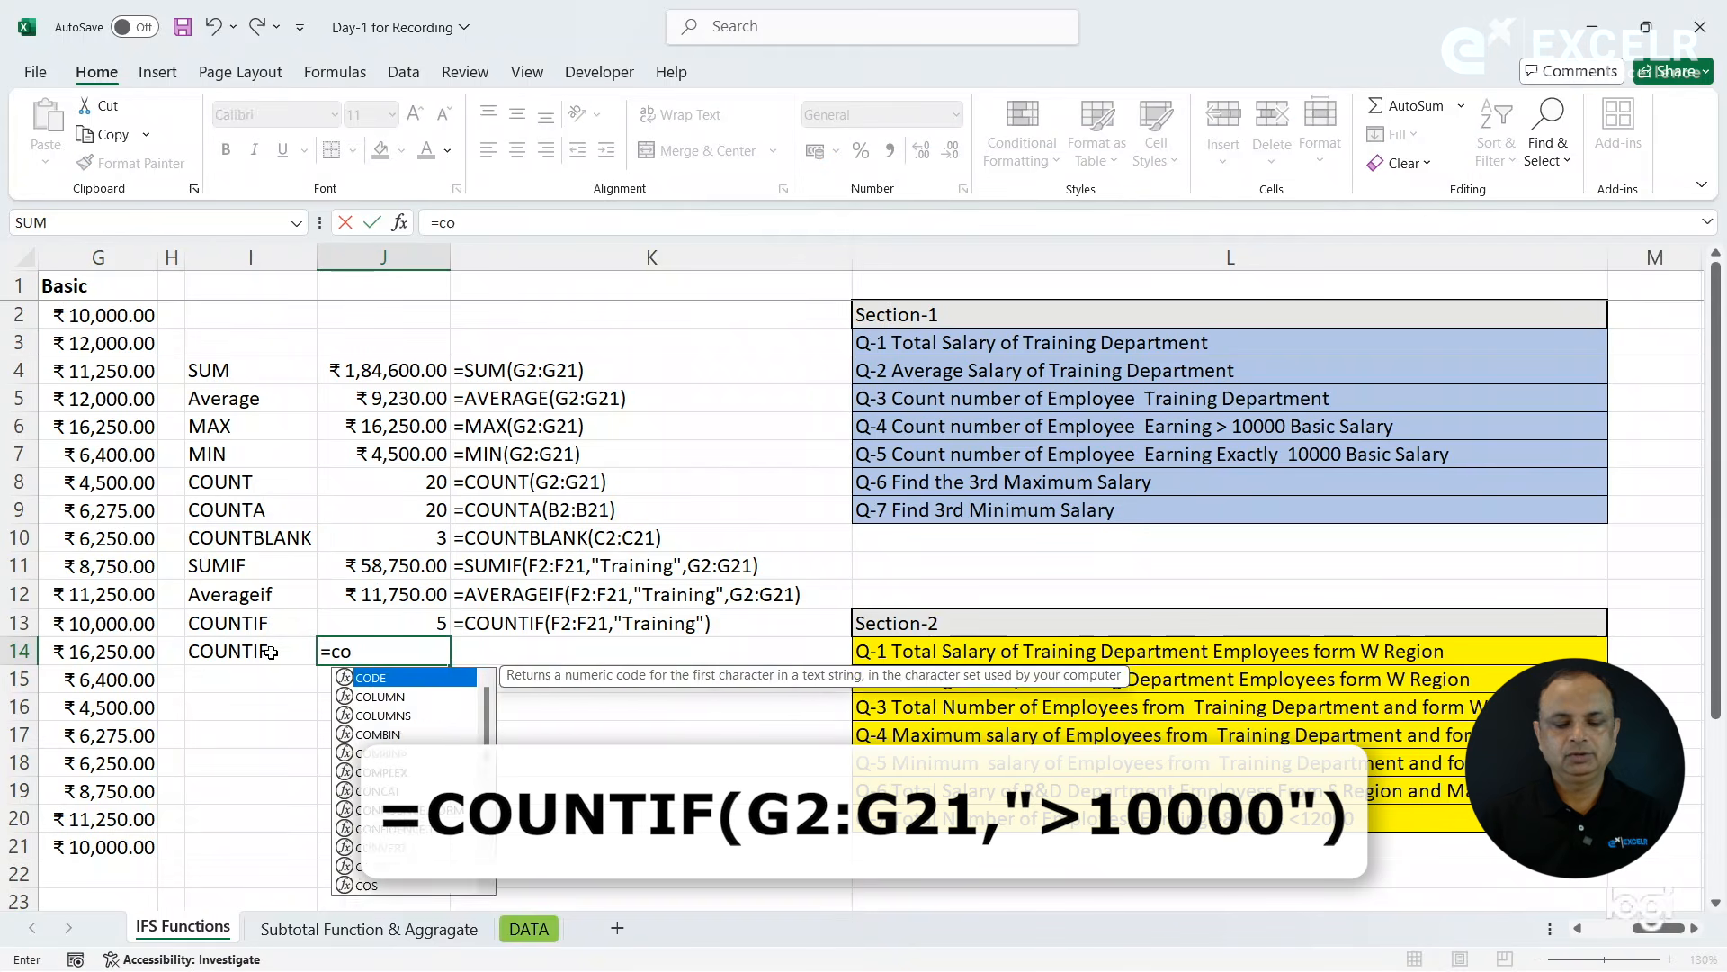
pyautogui.write('untif')
pyautogui.press('Tab')
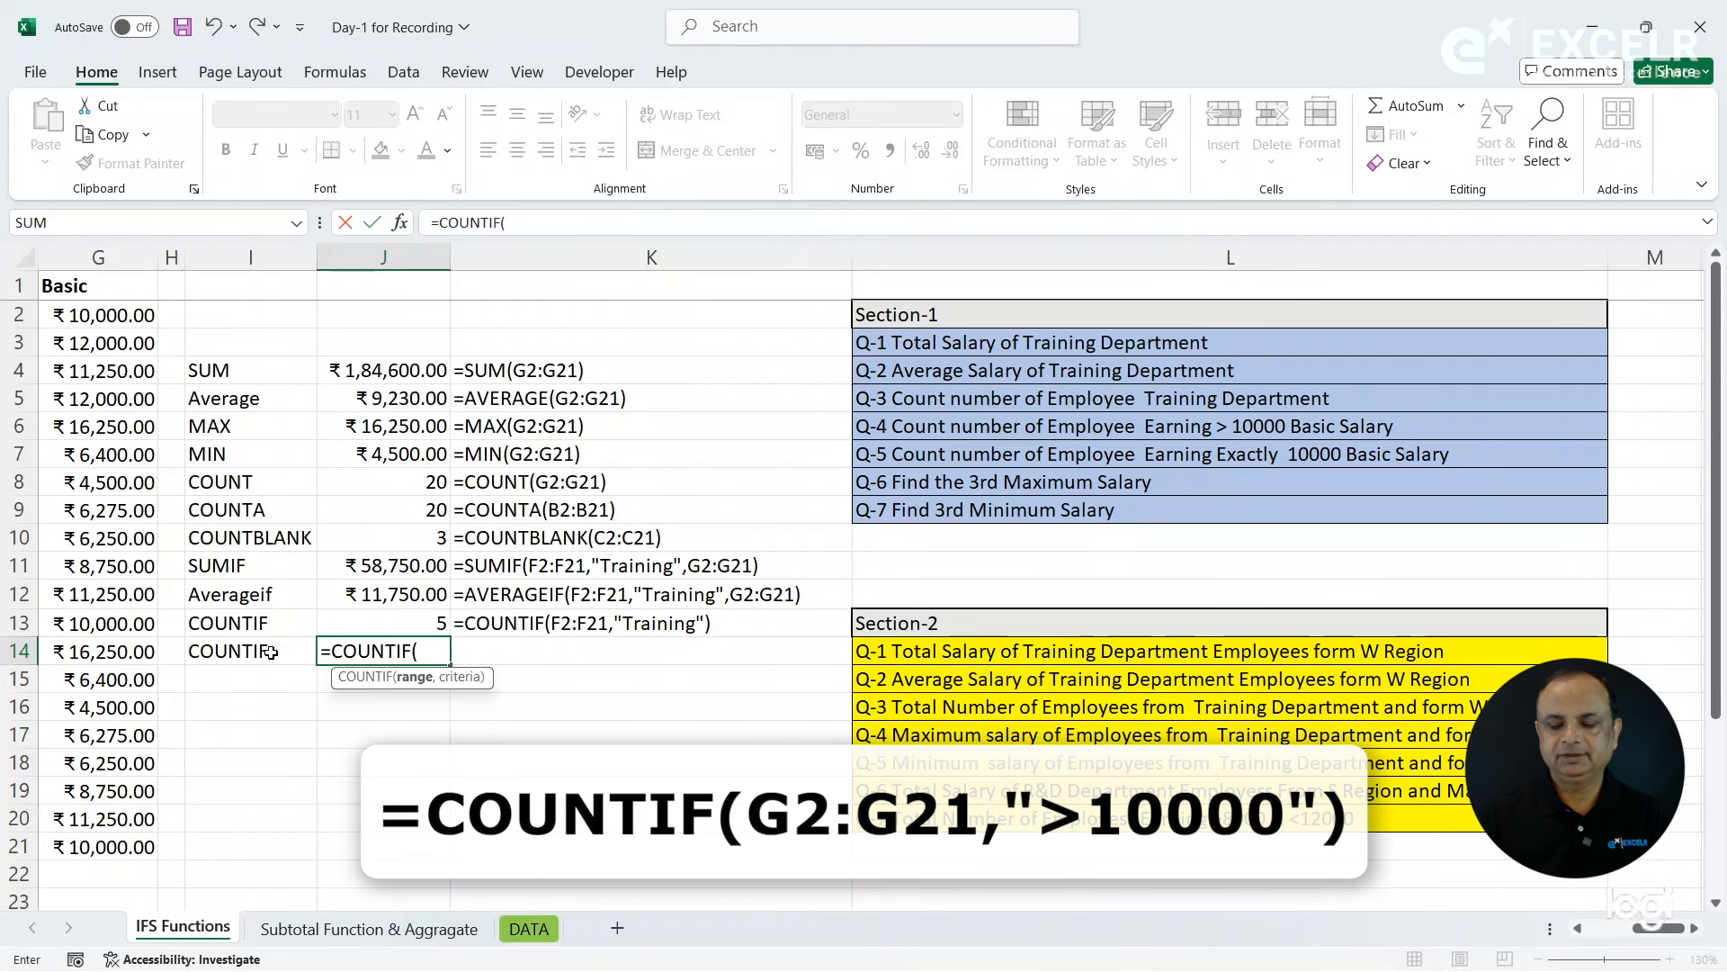
pyautogui.moveTo(99, 315); pyautogui.dragTo(107, 843)
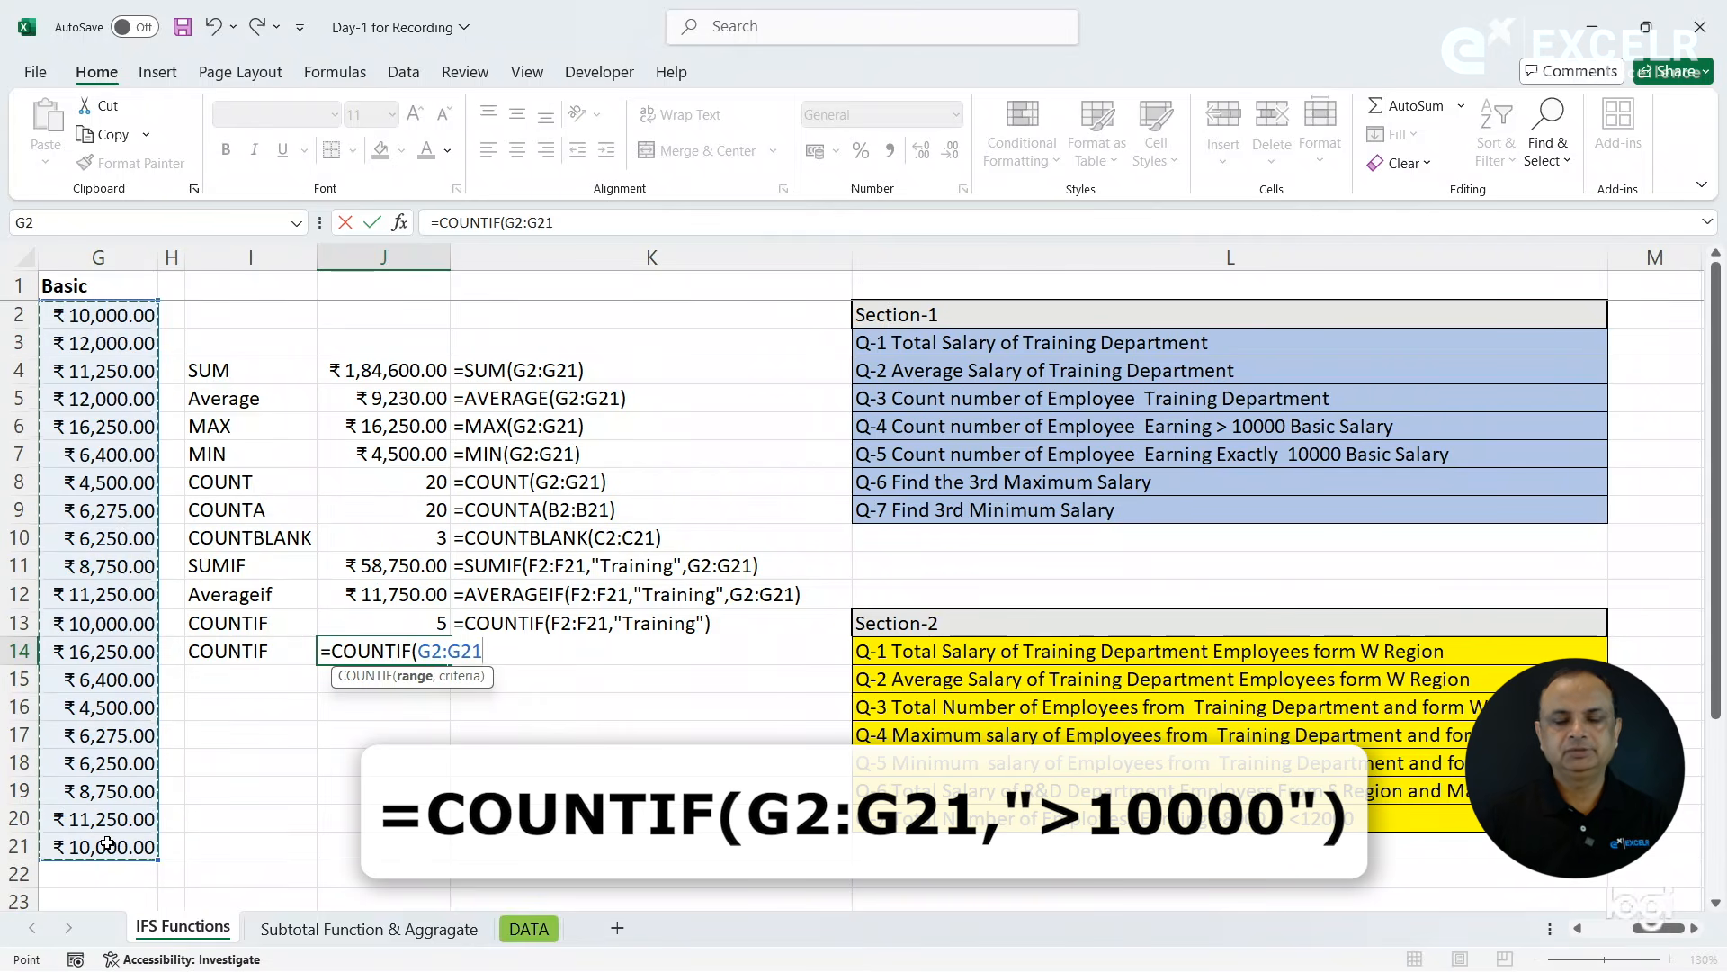
pyautogui.write(',">')
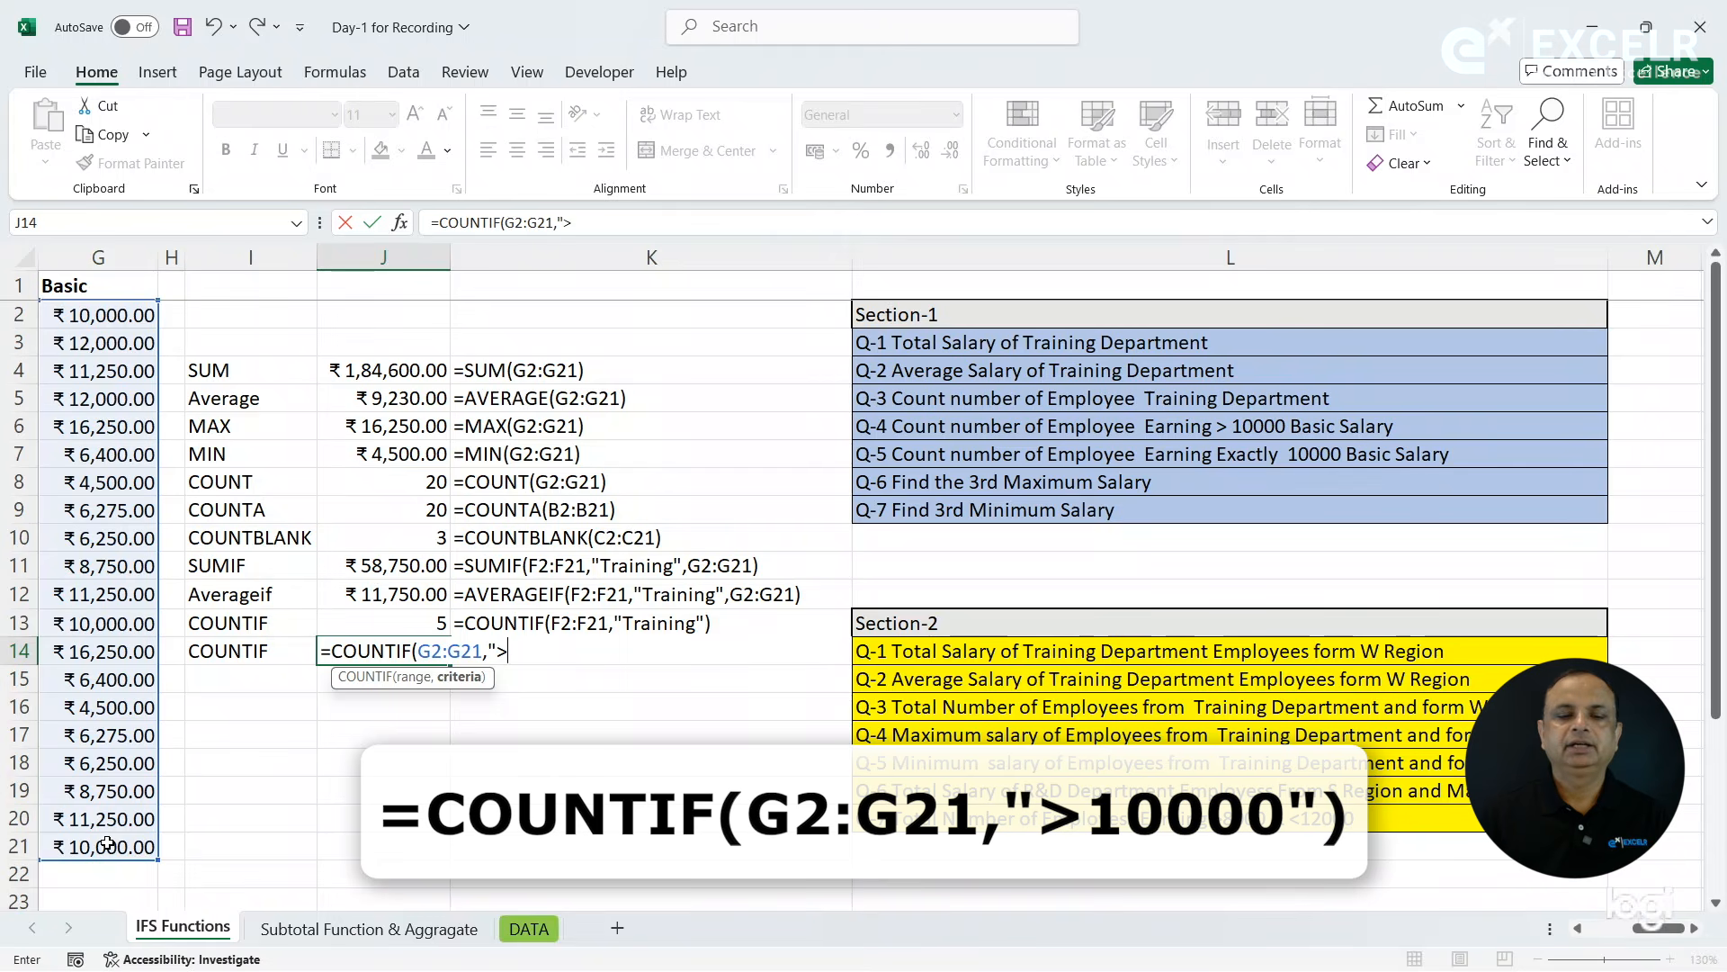
pyautogui.write('10')
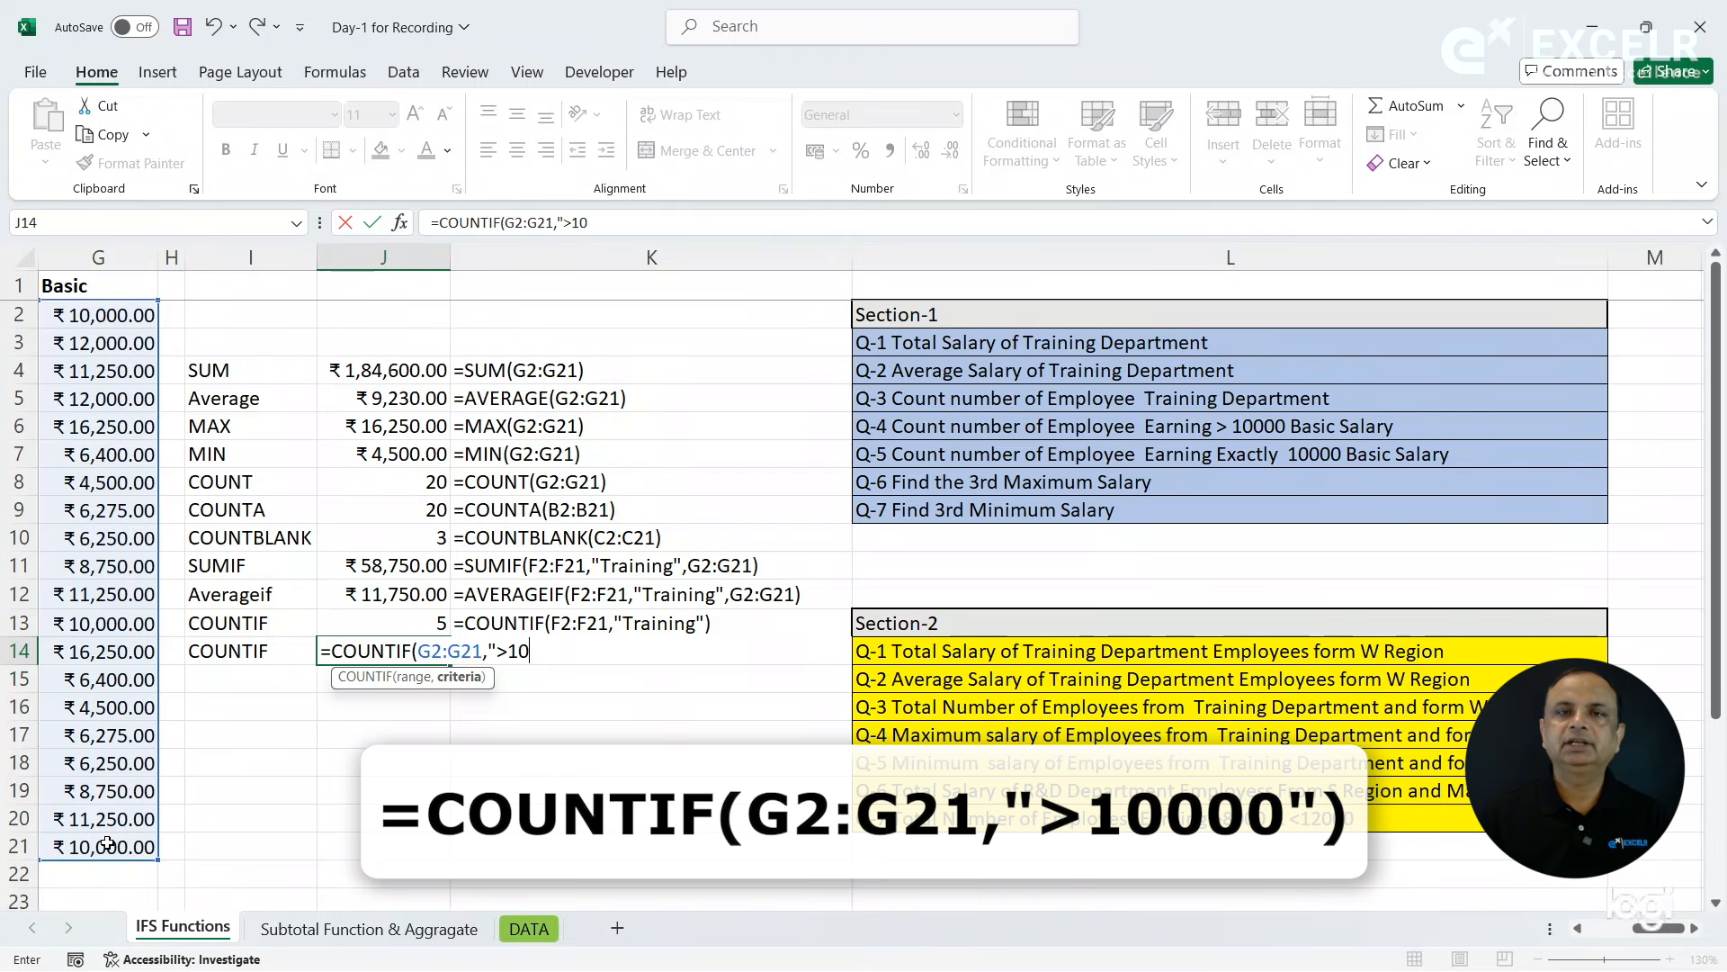
pyautogui.write('000"')
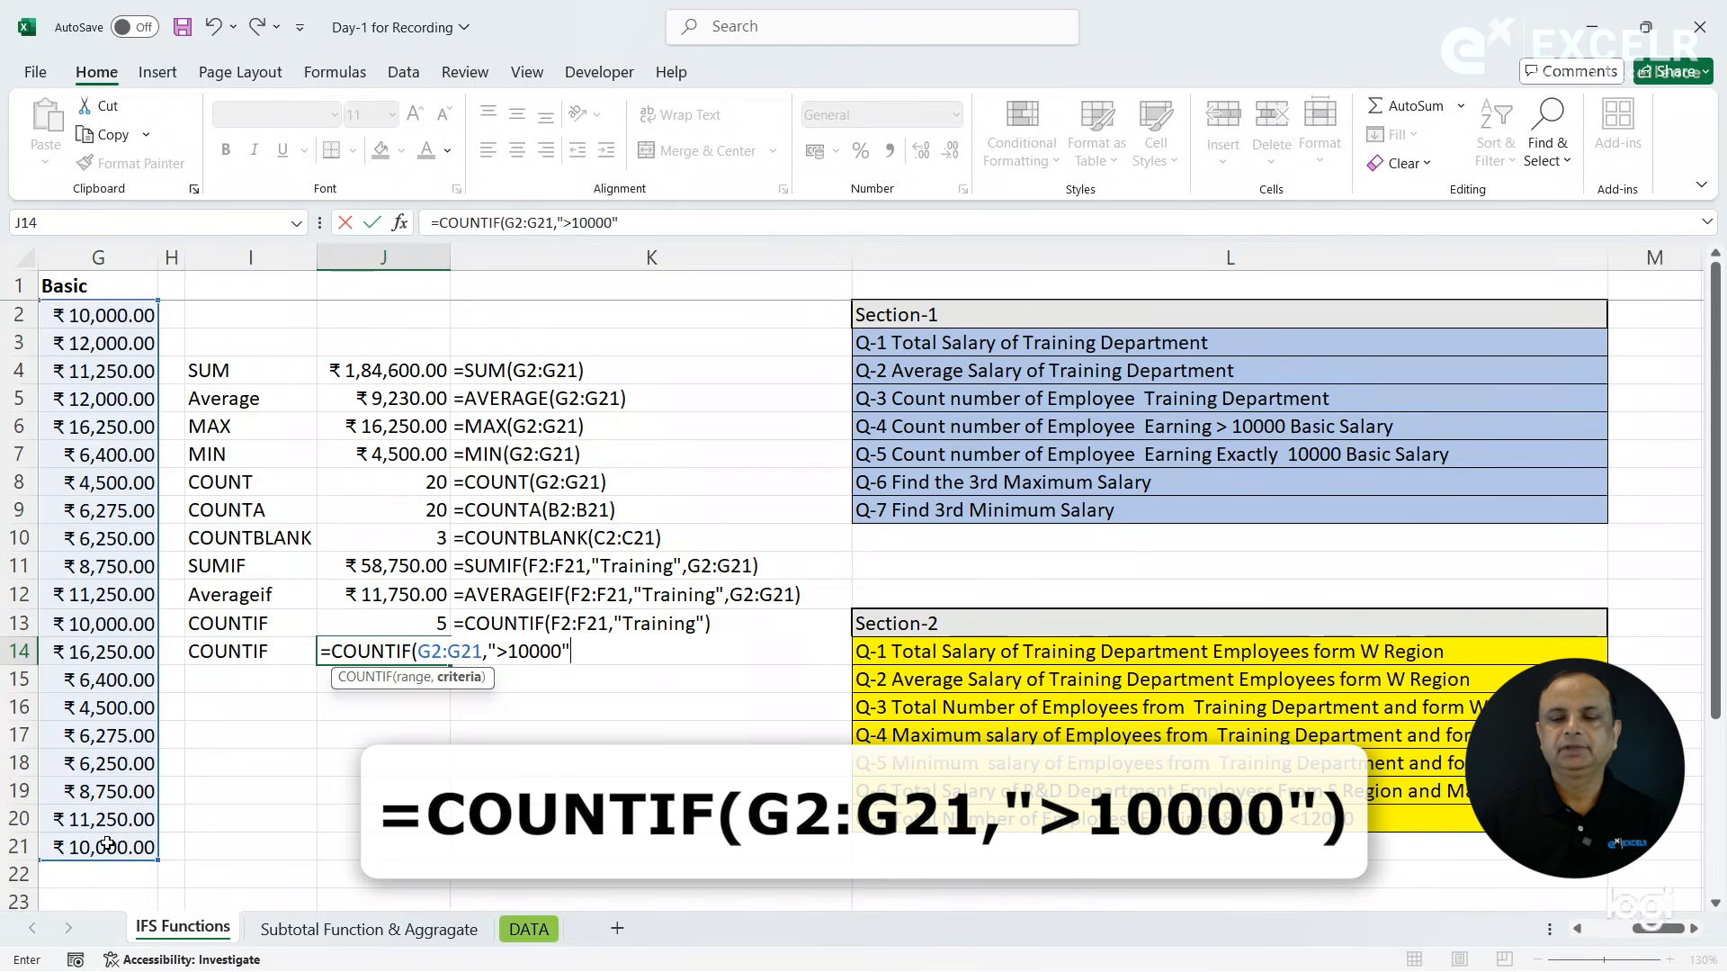
pyautogui.write(')')
pyautogui.press('Return')
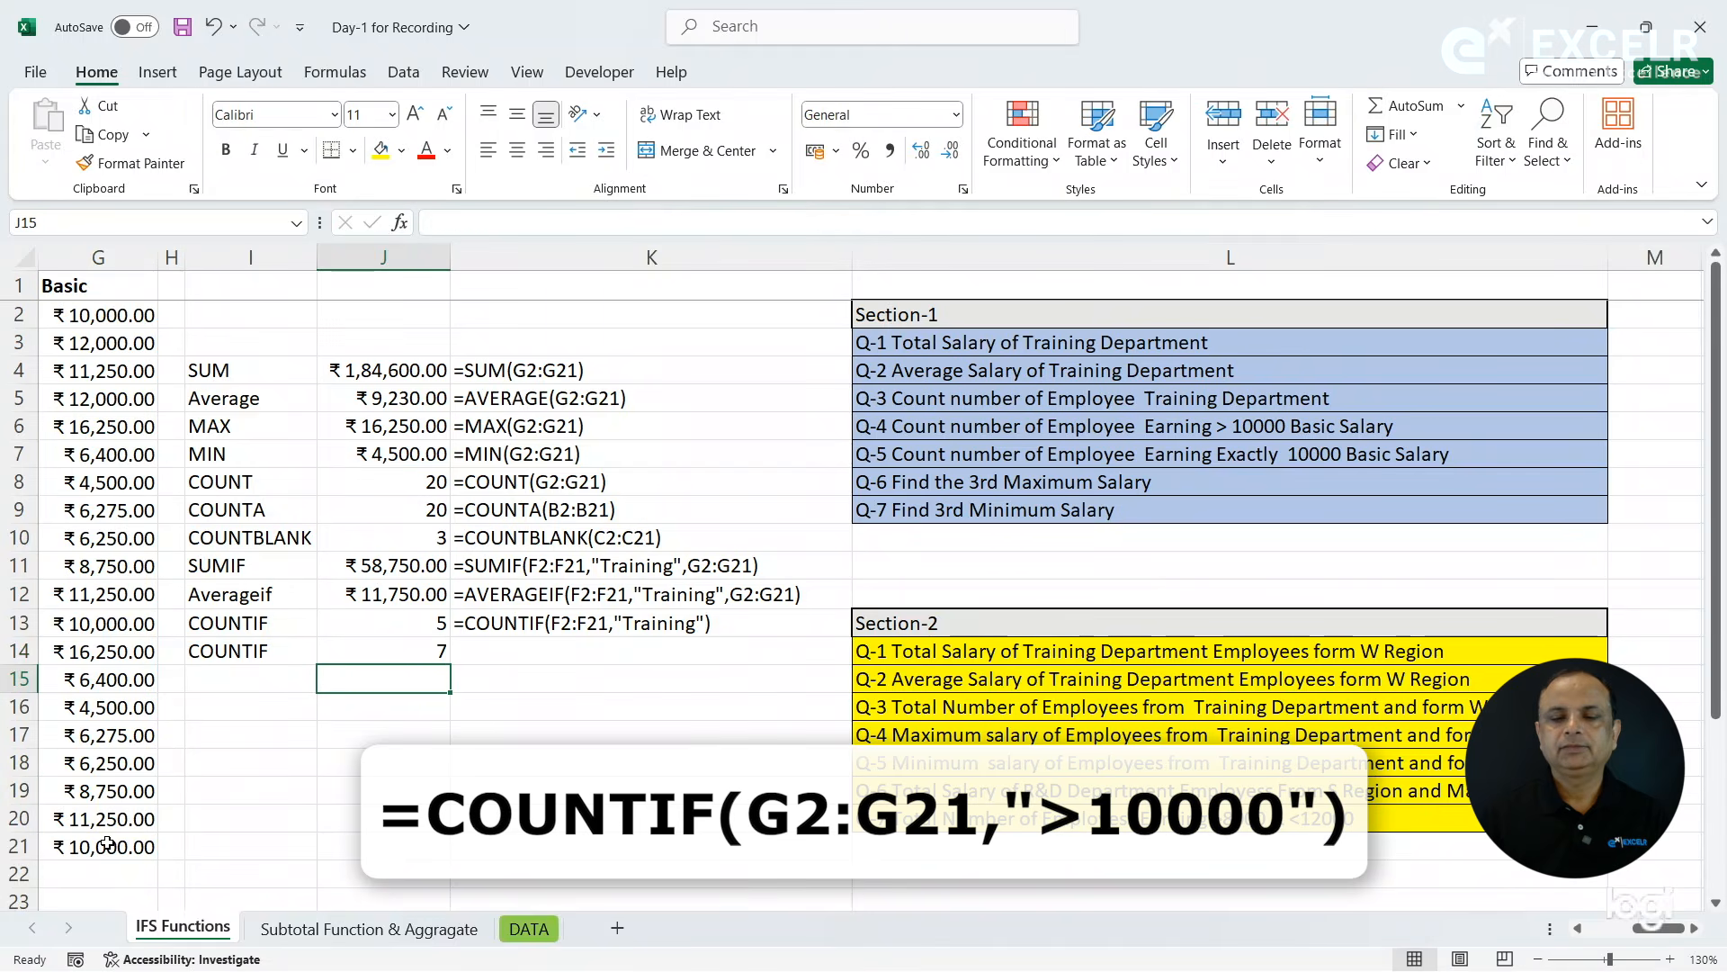
# - Copy the FORMULATEXT formula from K13 down to K14 and compare the COUNT result in J8 with the COUNTIF result in J14
pyautogui.press('Up')
pyautogui.press('Right')
pyautogui.hotkey('ctrl', 'd')
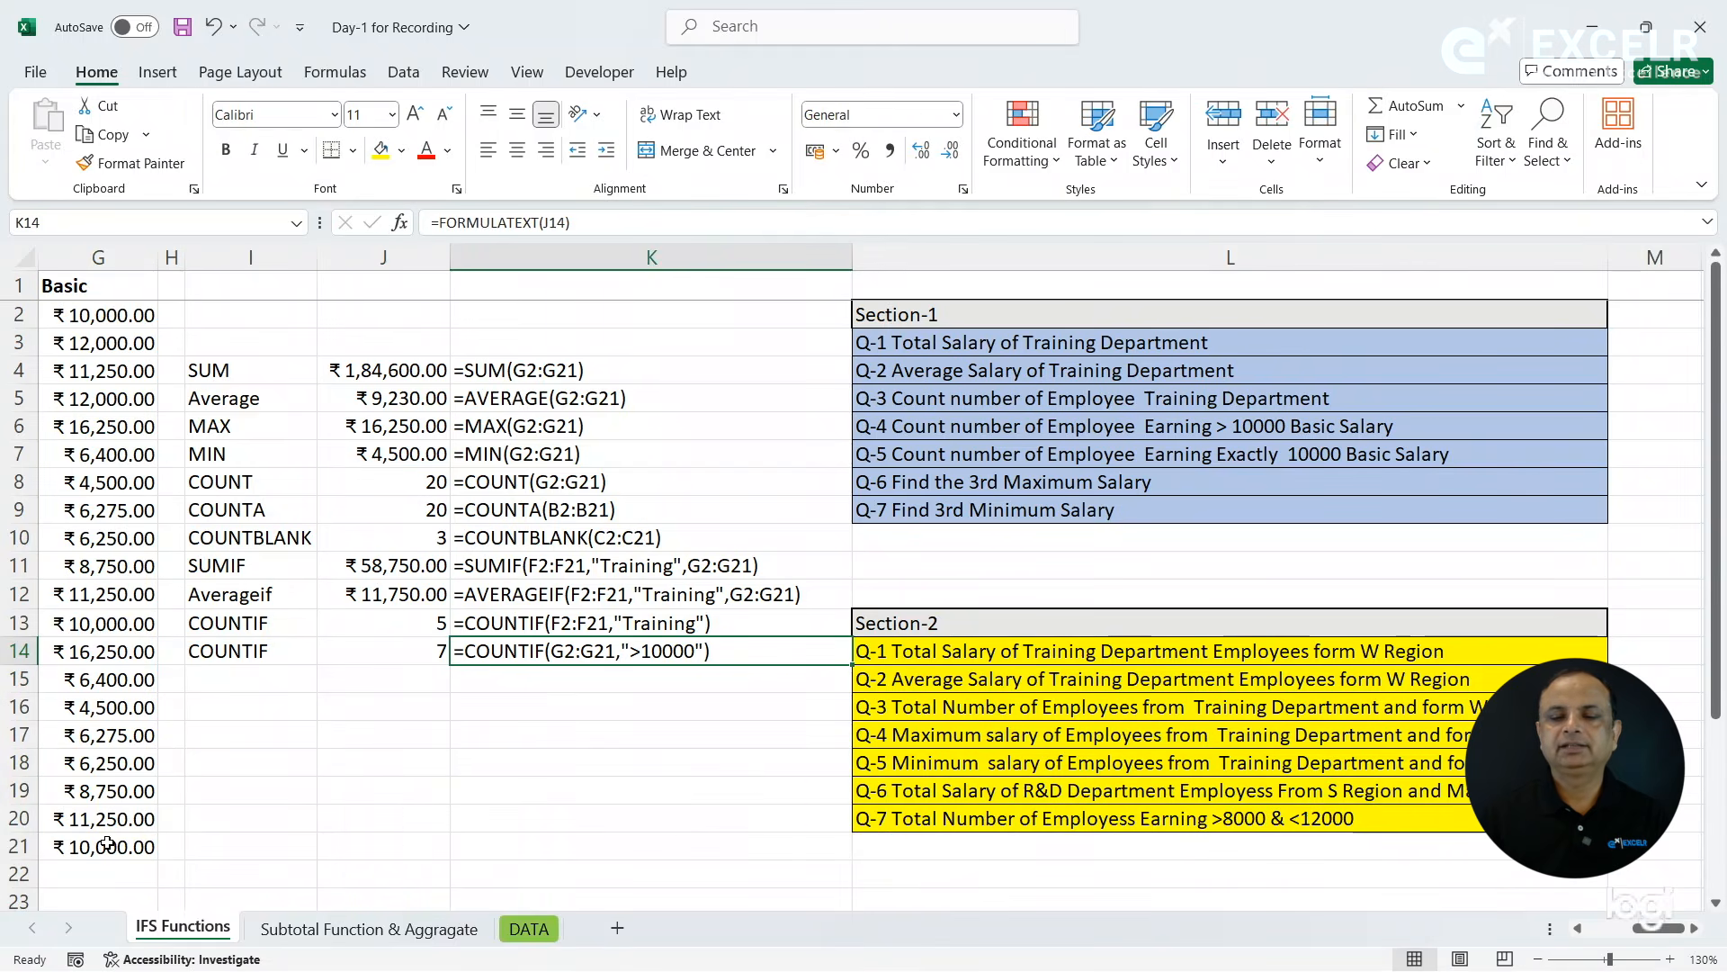
pyautogui.click(422, 485)
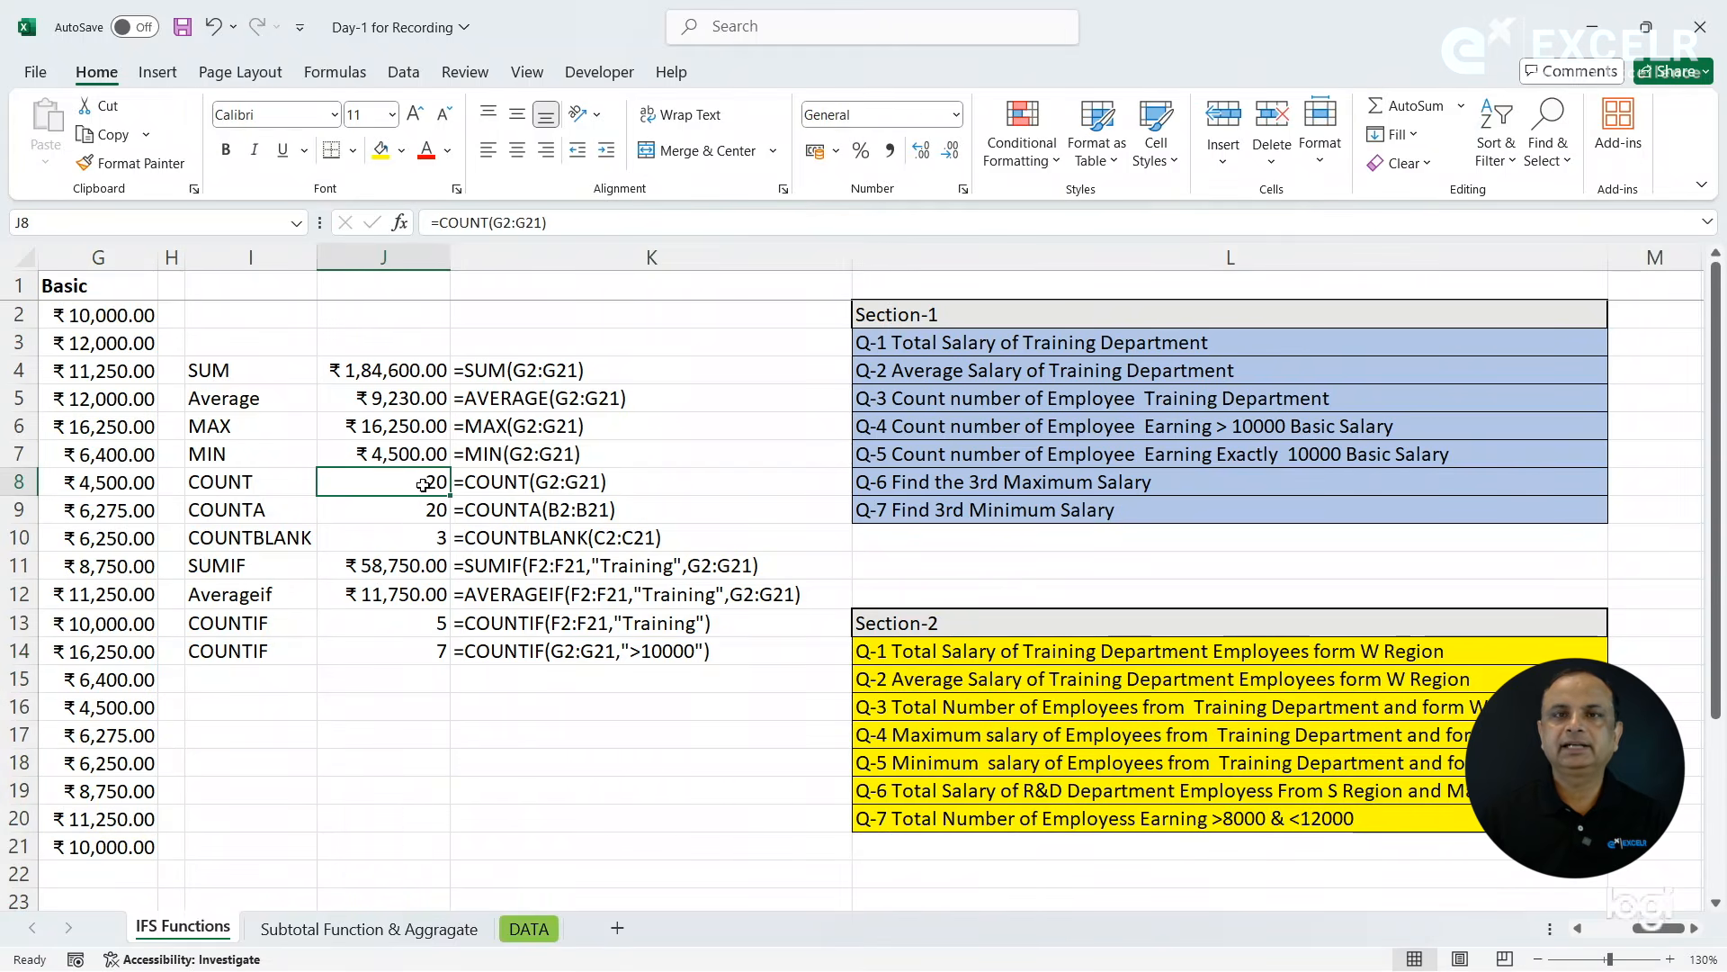
pyautogui.click(429, 659)
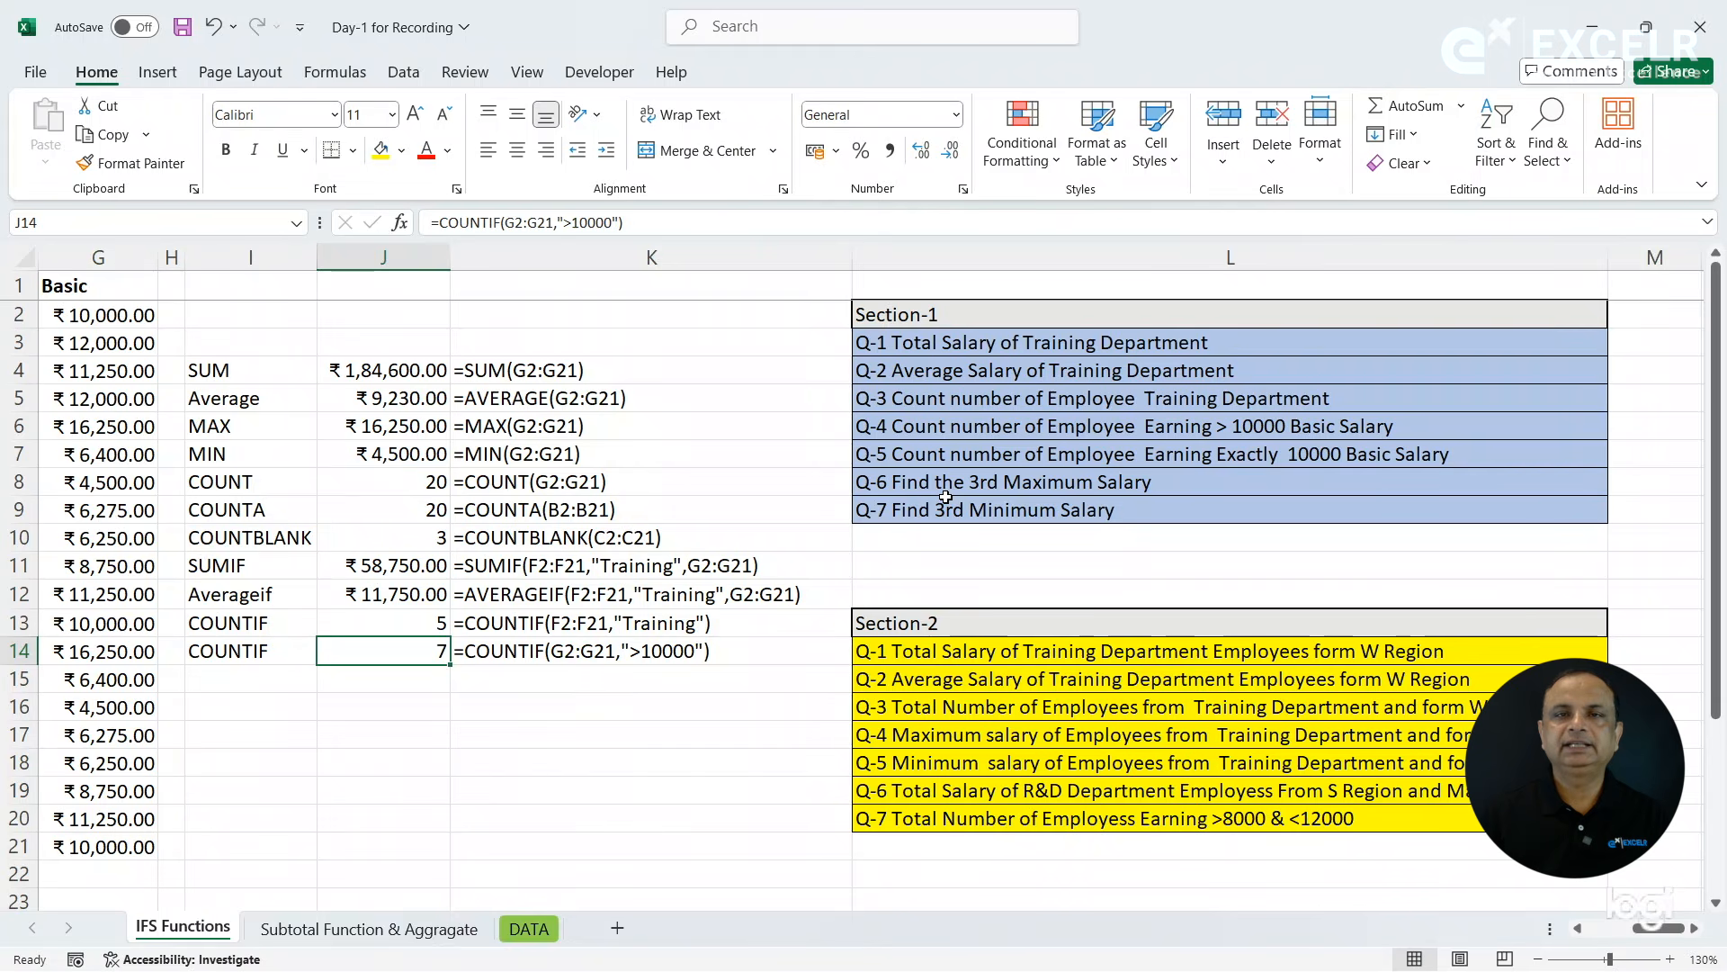
# - Read question Q-5 in L7 and label cell I15 as COUNTIF
pyautogui.click(948, 455)
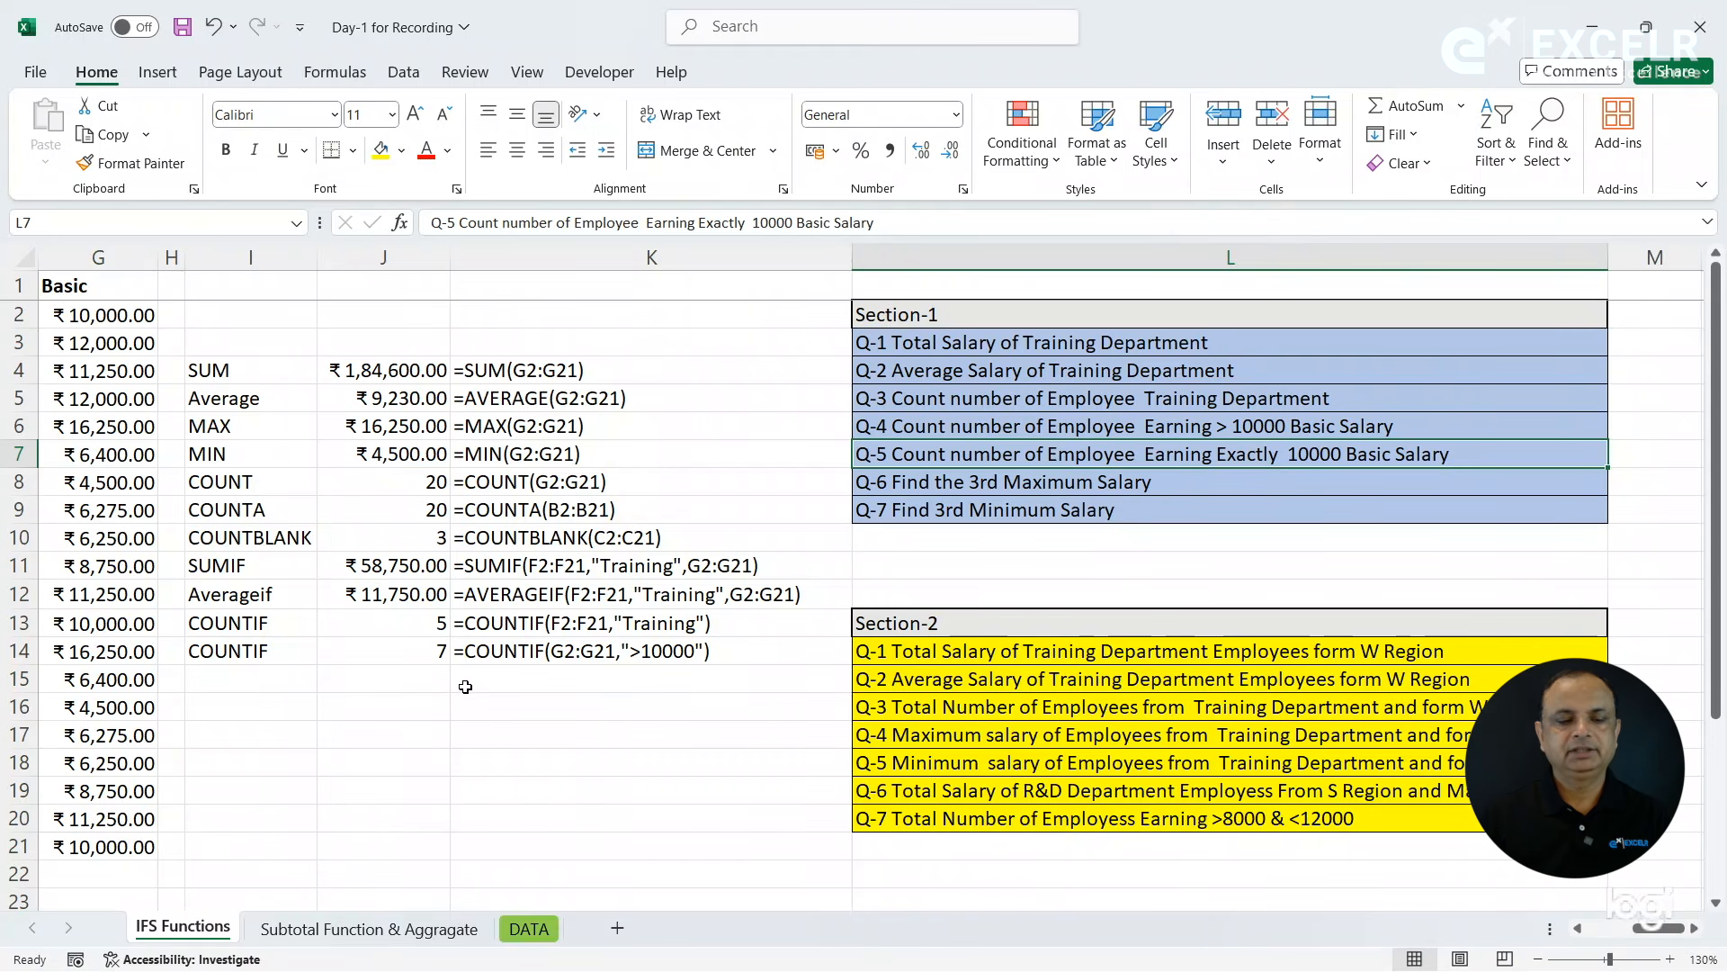
pyautogui.click(289, 685)
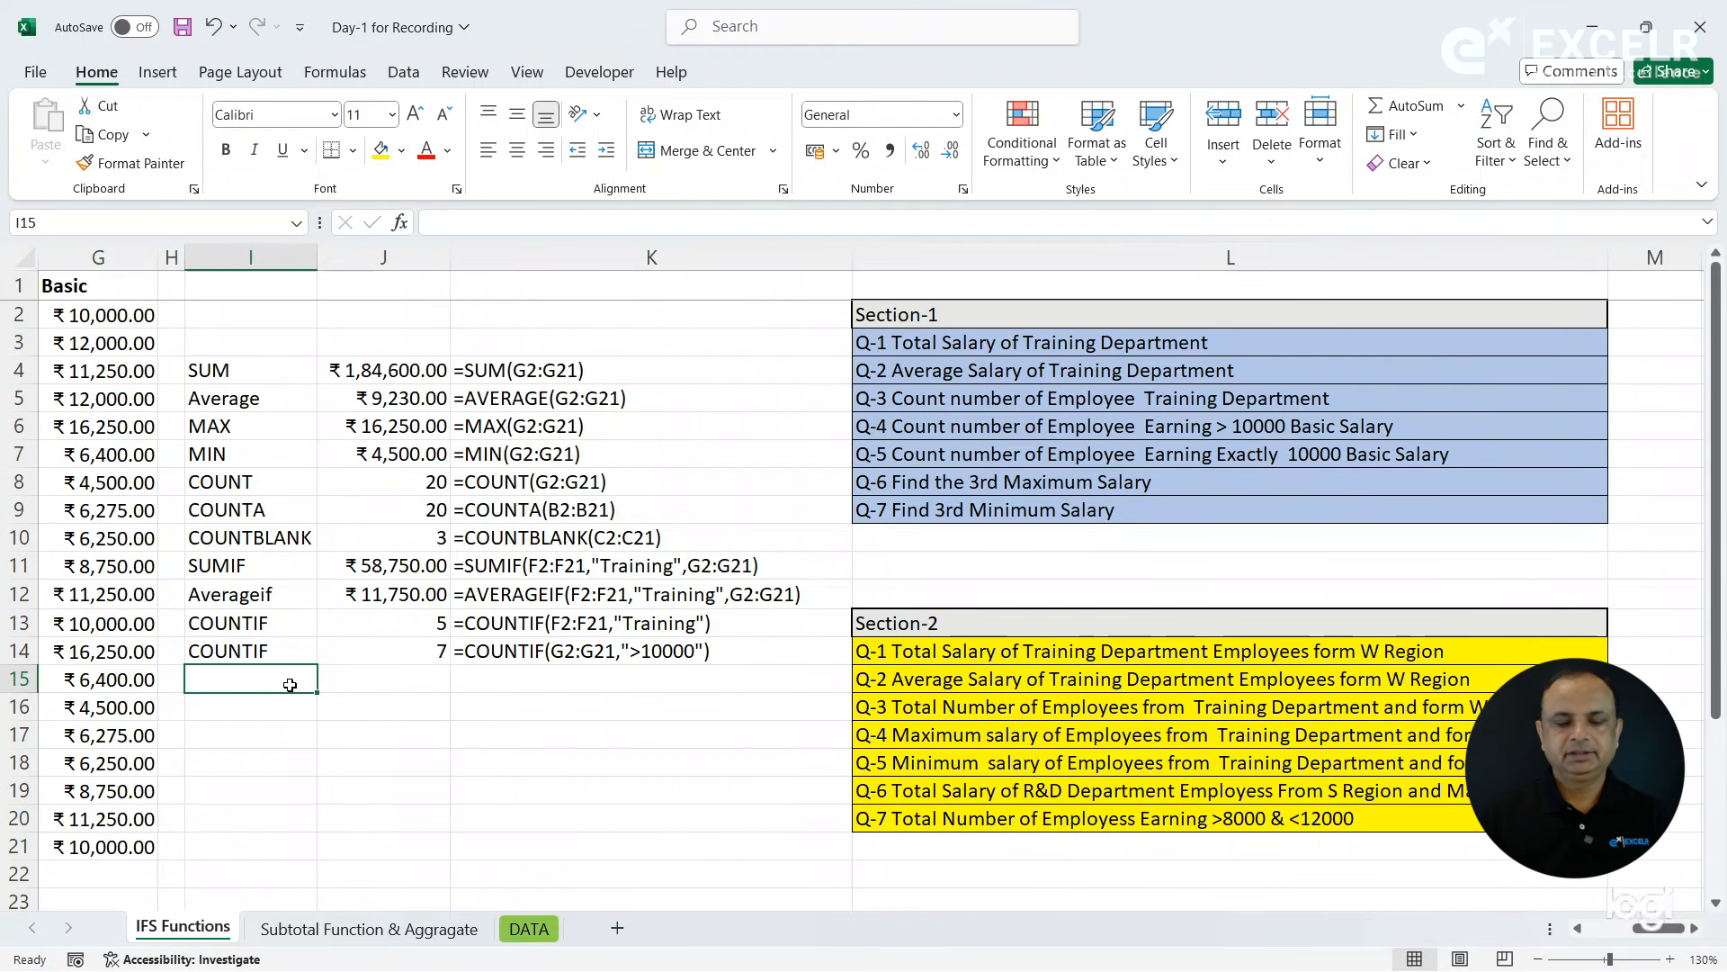
pyautogui.write('COUNTIF')
# - Count the employees earning exactly 10000 Basic salary in J15 with =COUNTIF(G2:G21,10000)
pyautogui.click(389, 686)
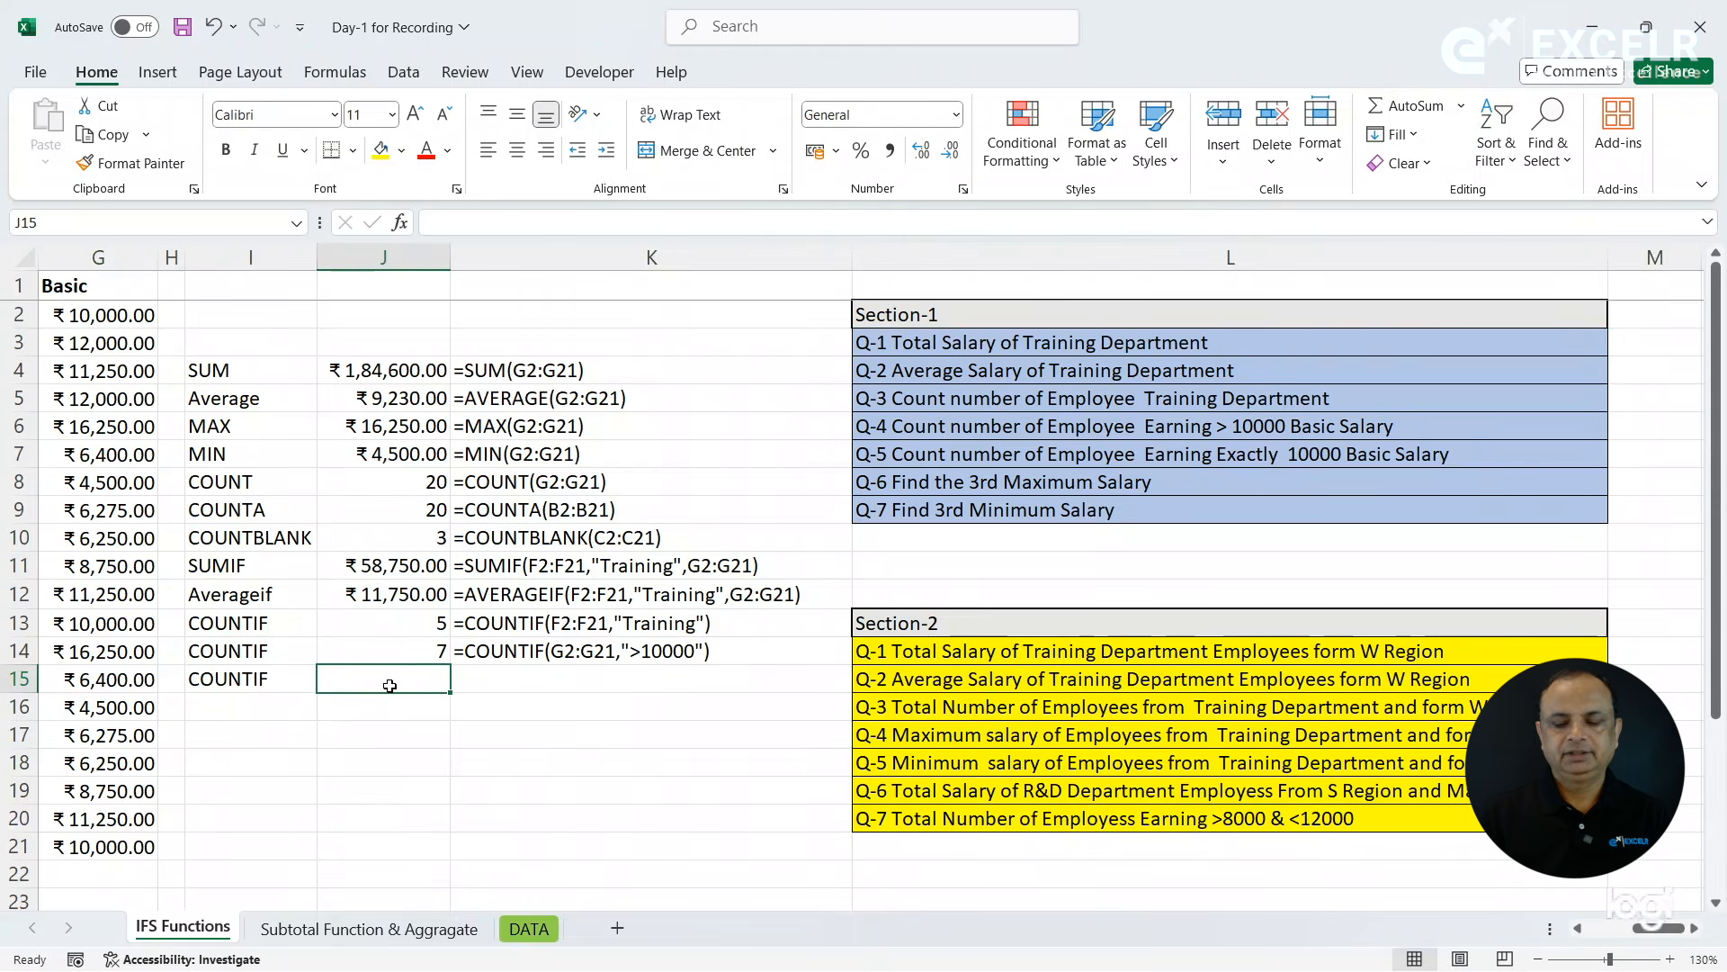
pyautogui.write('=countf')
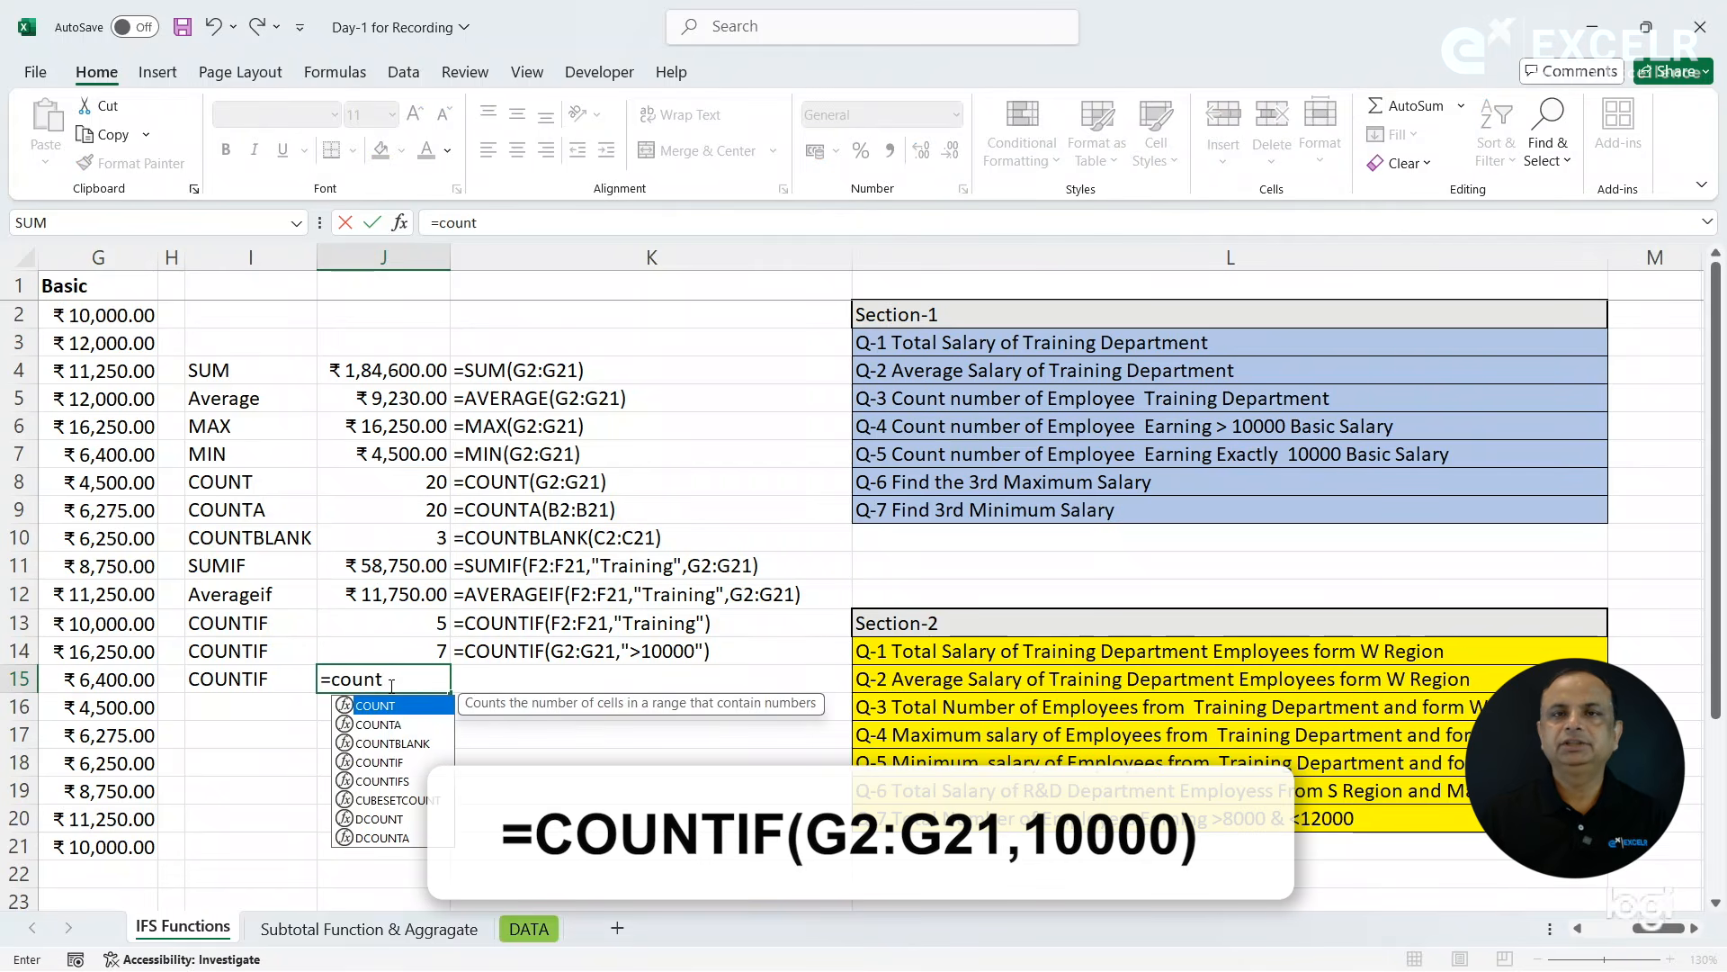
pyautogui.press('Down')
pyautogui.press('Down')
pyautogui.press('Down')
pyautogui.press('Tab')
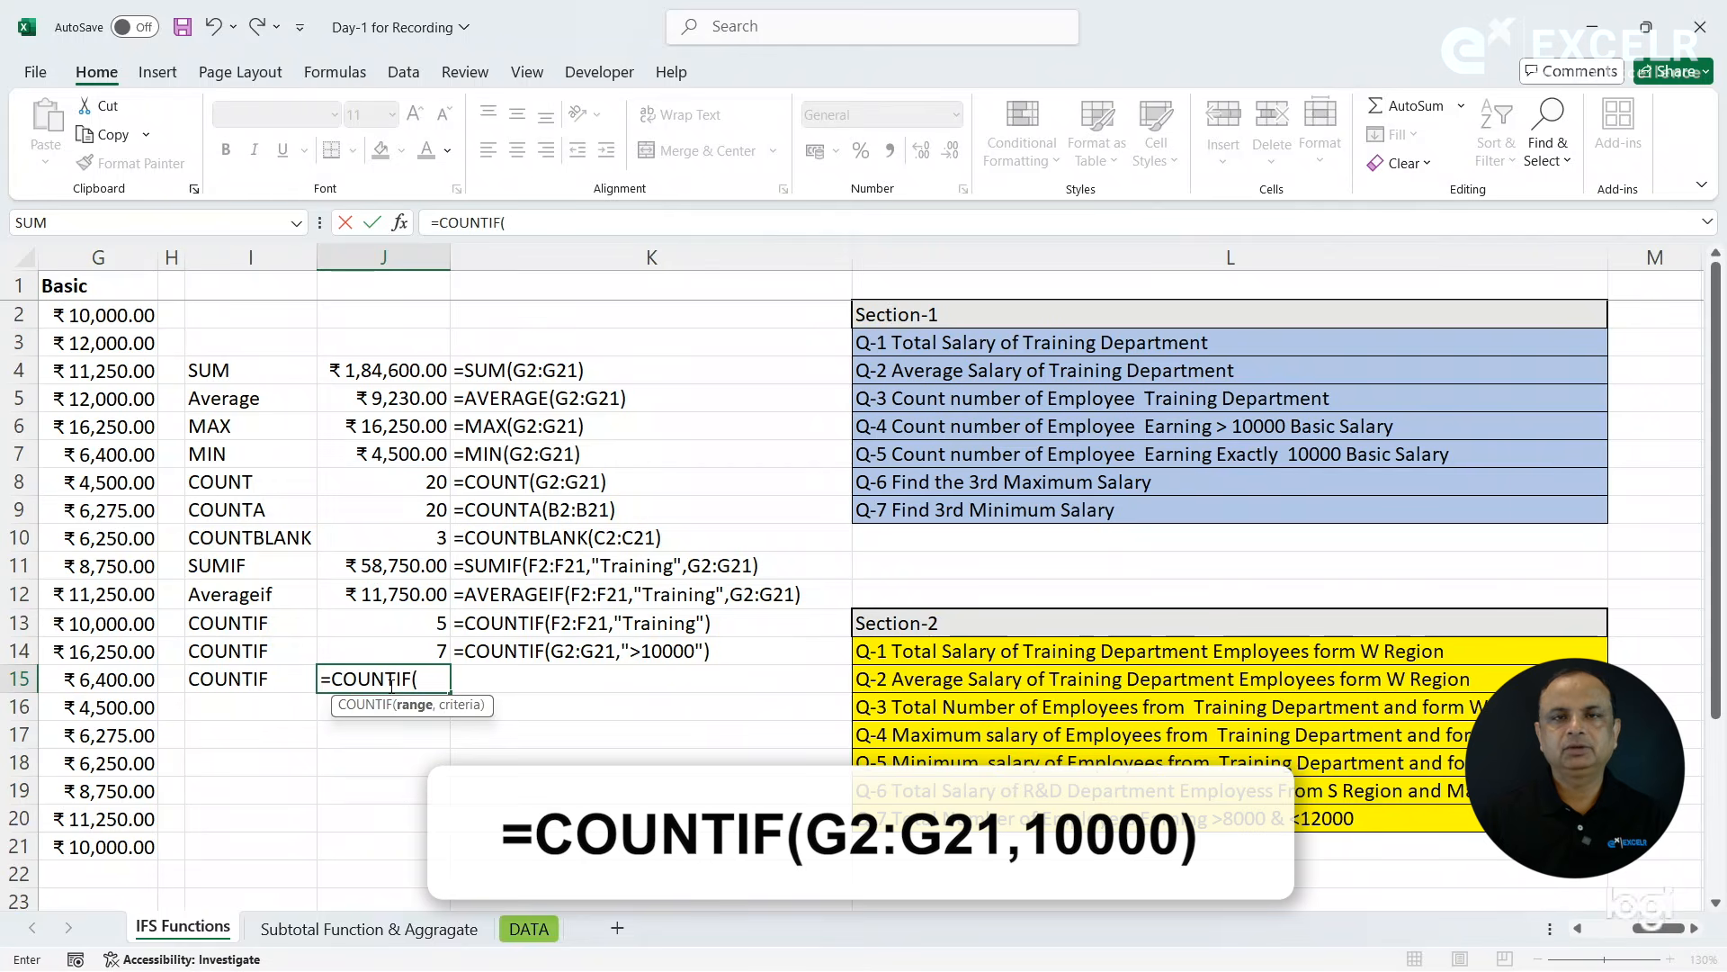
pyautogui.moveTo(121, 321); pyautogui.dragTo(124, 842)
pyautogui.write(',10000')
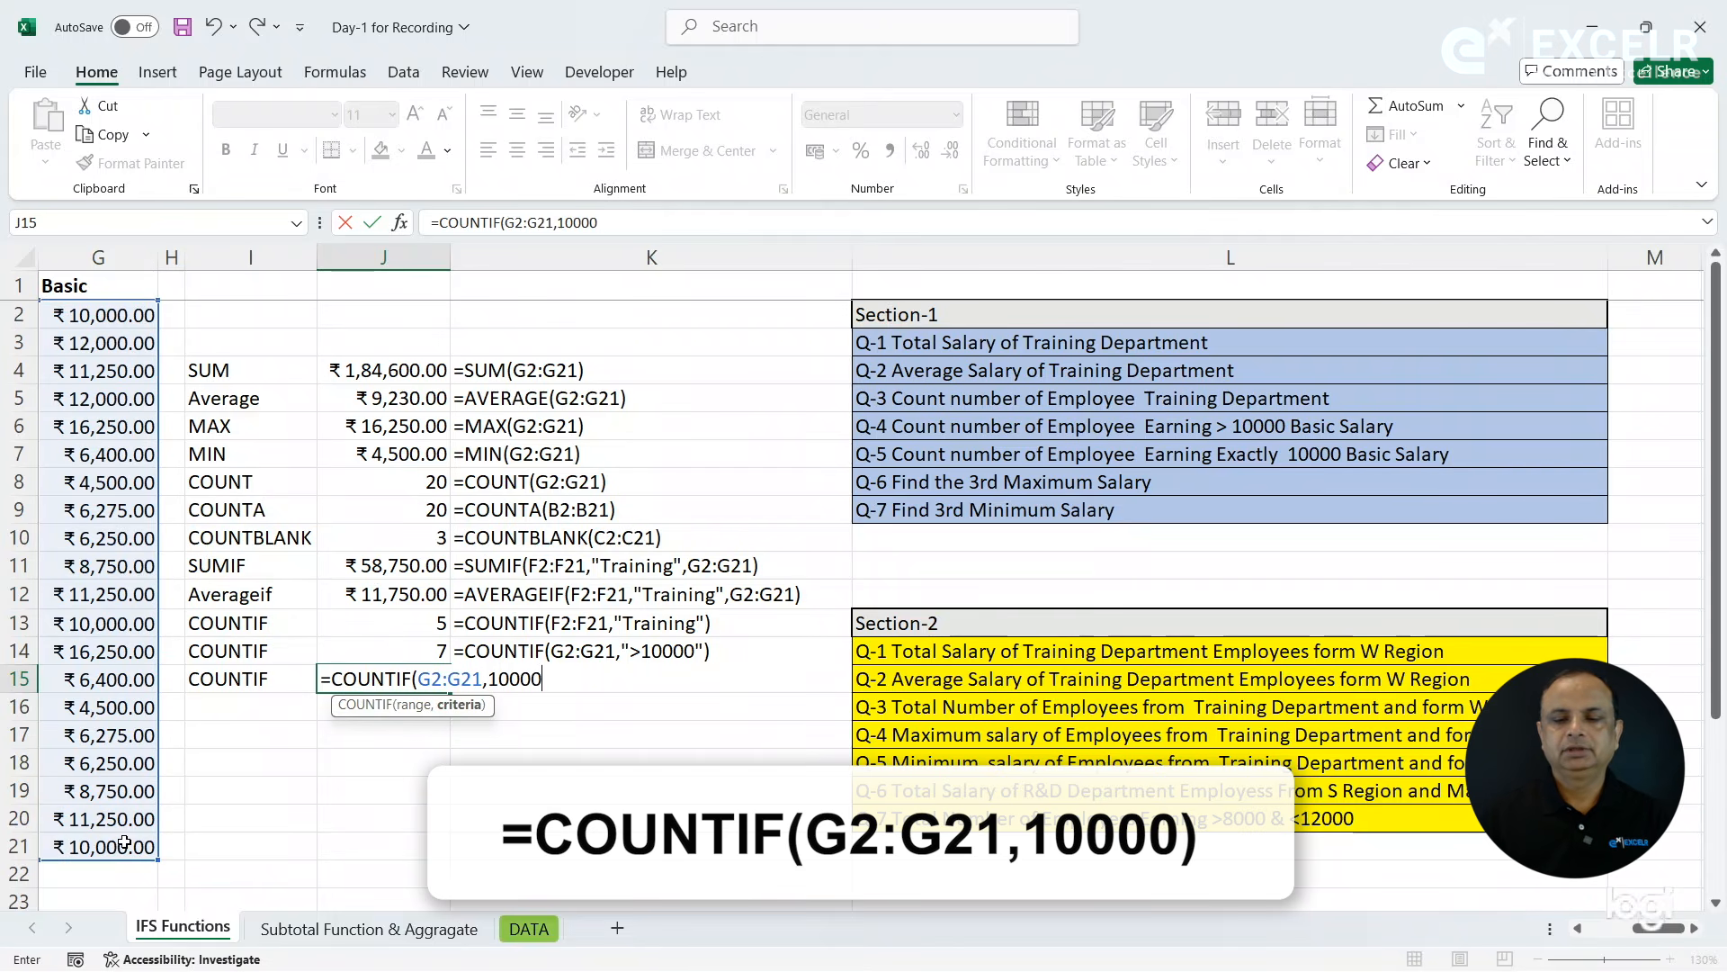
pyautogui.write(')')
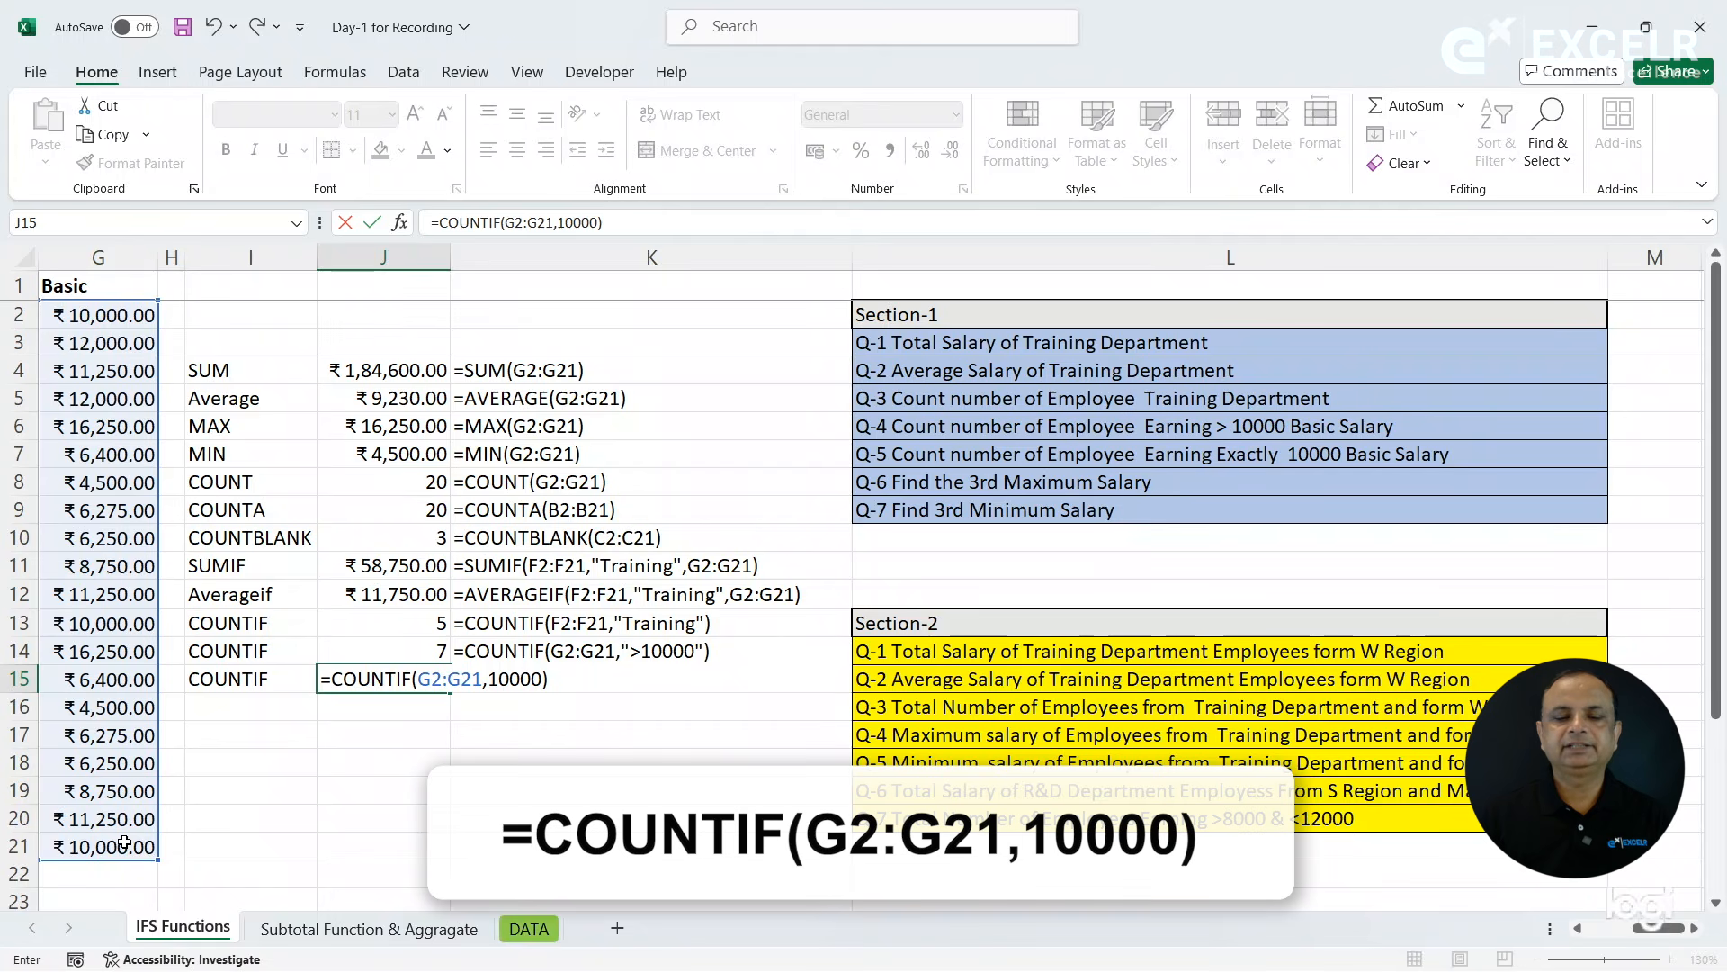
pyautogui.press('Return')
# - Copy the FORMULATEXT formula from K14 down to K15 and compare the COUNT result in J8 with J15
pyautogui.press('Up')
pyautogui.press('Right')
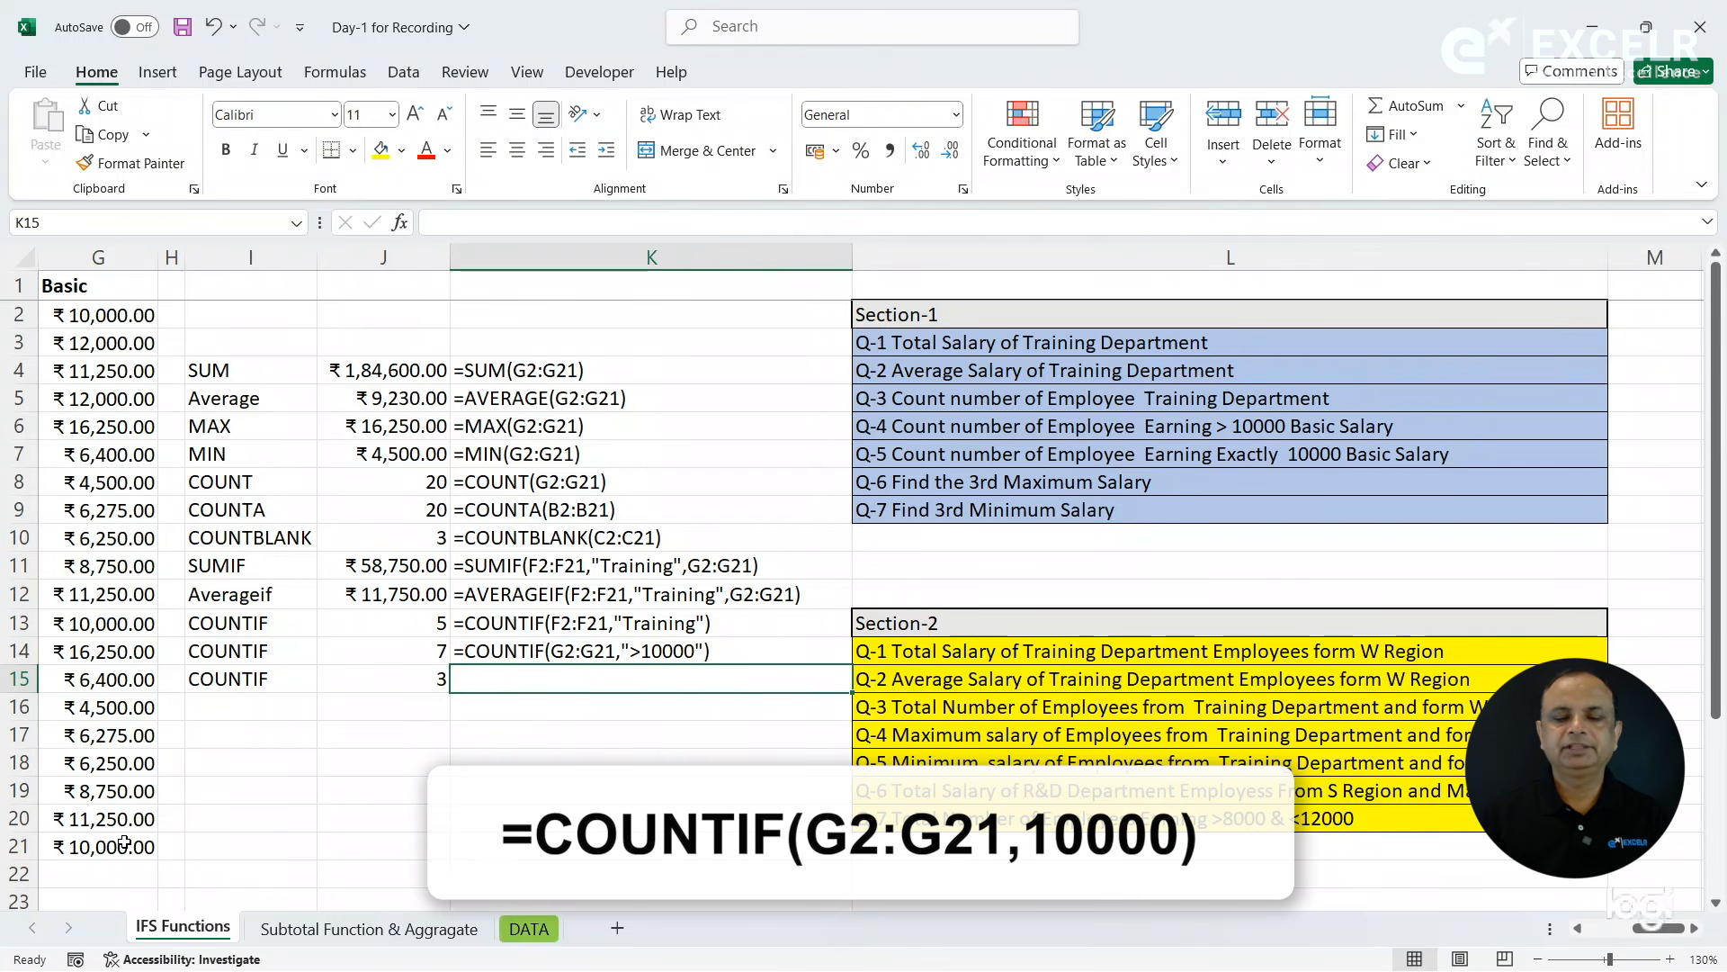
pyautogui.hotkey('ctrl', 'd')
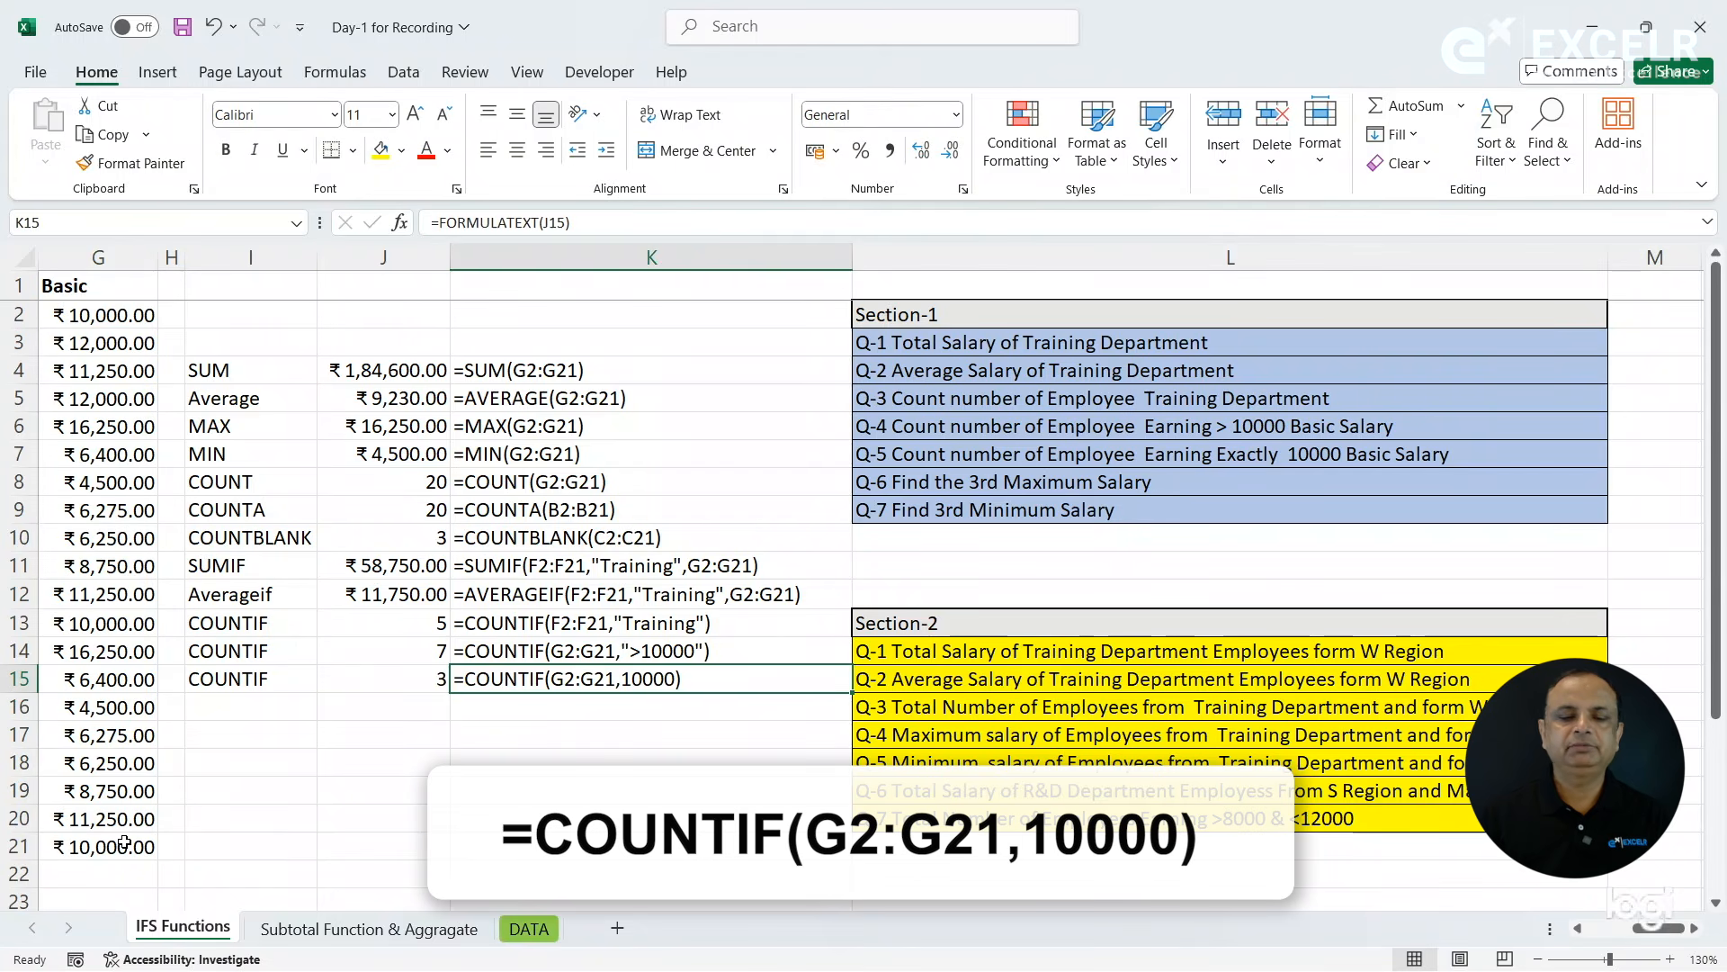
pyautogui.click(403, 482)
pyautogui.click(414, 681)
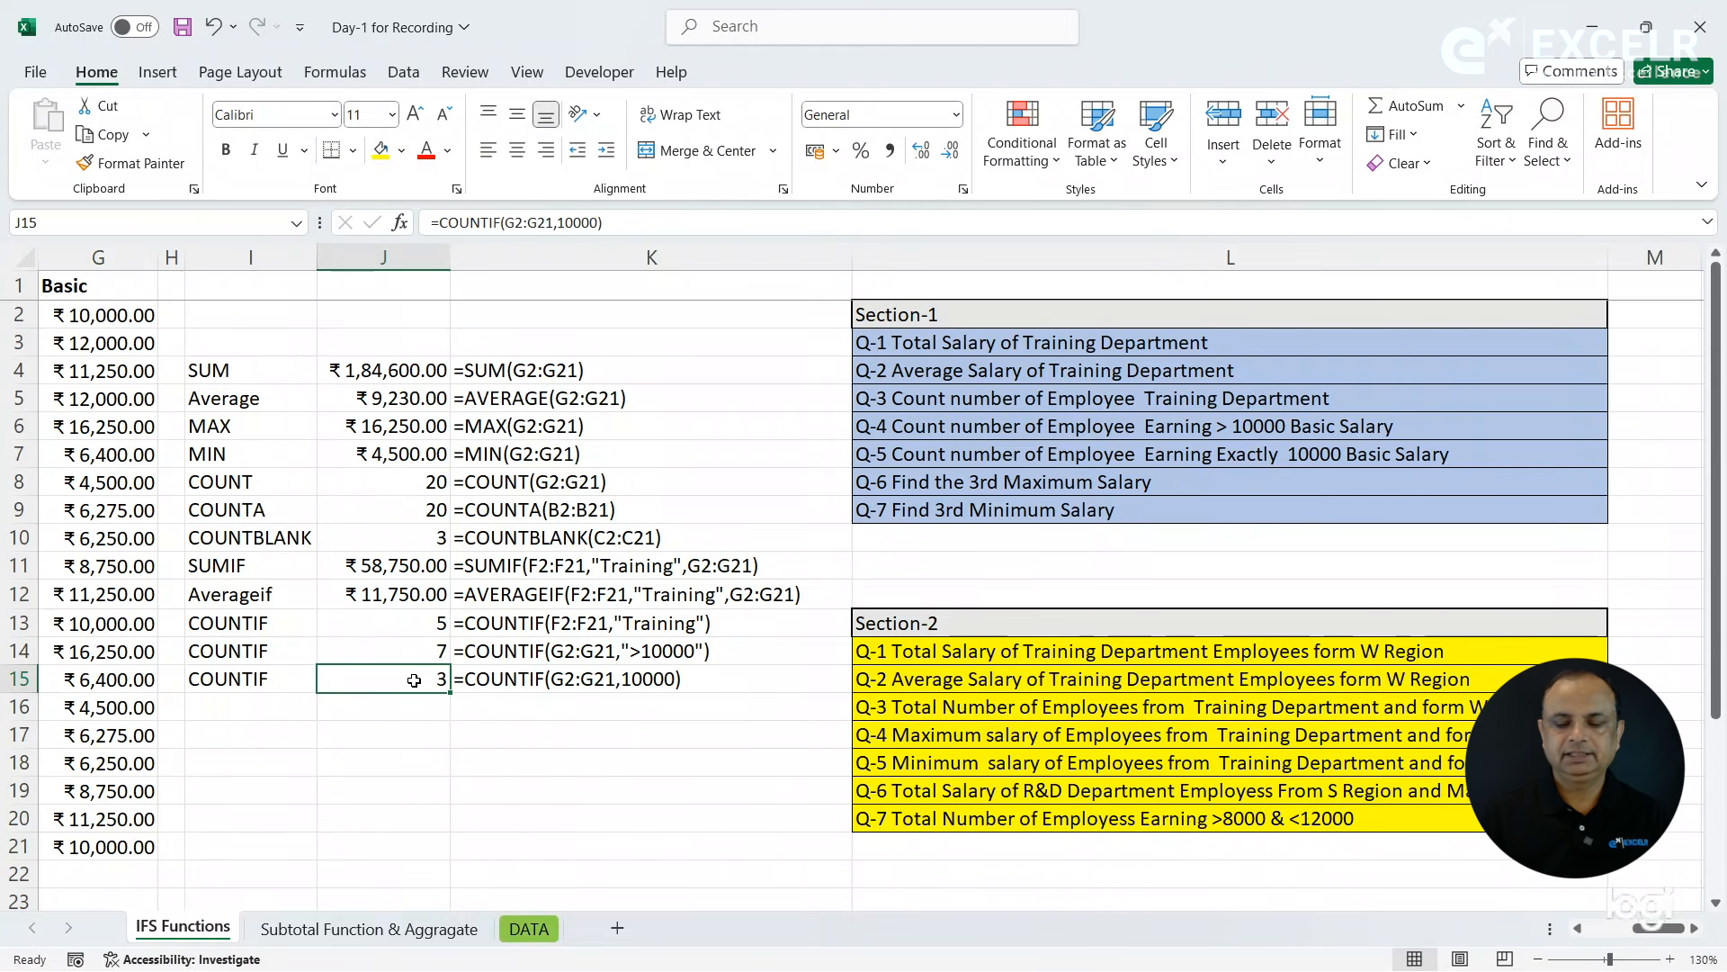
# - Label cell I16 as LARGE for question Q-6 on the 3rd maximum salary
pyautogui.hscroll(-3, 414, 681)
pyautogui.click(640, 710)
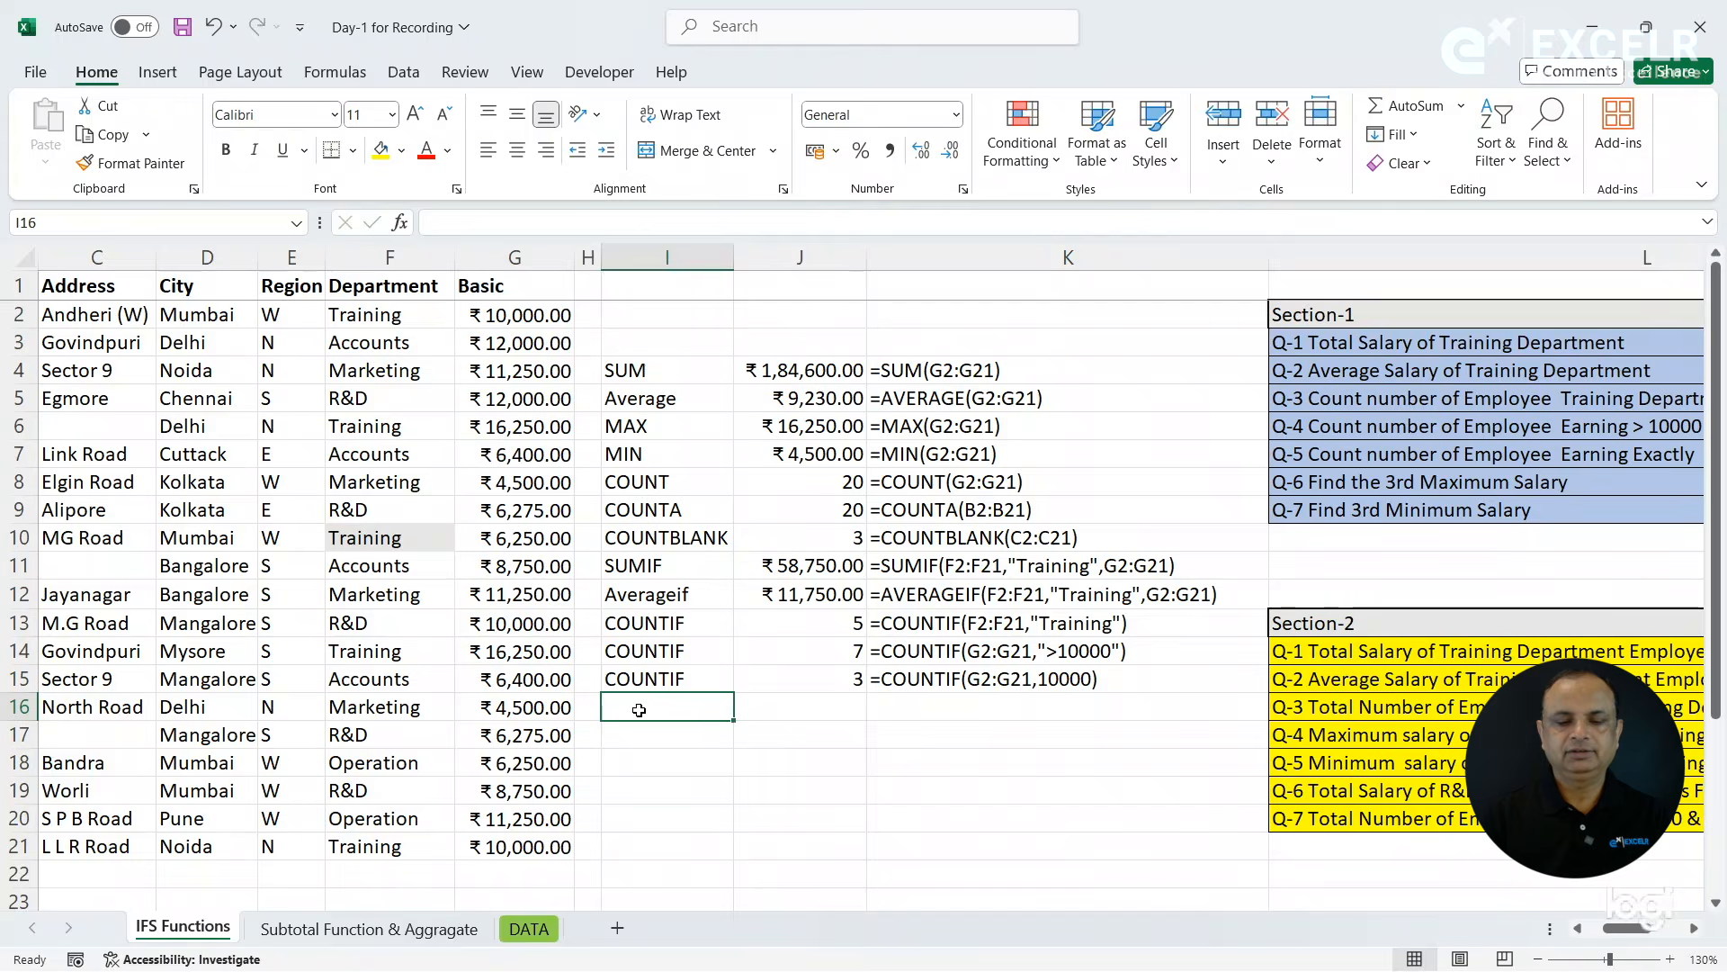
pyautogui.write('LARGE')
pyautogui.press('Tab')
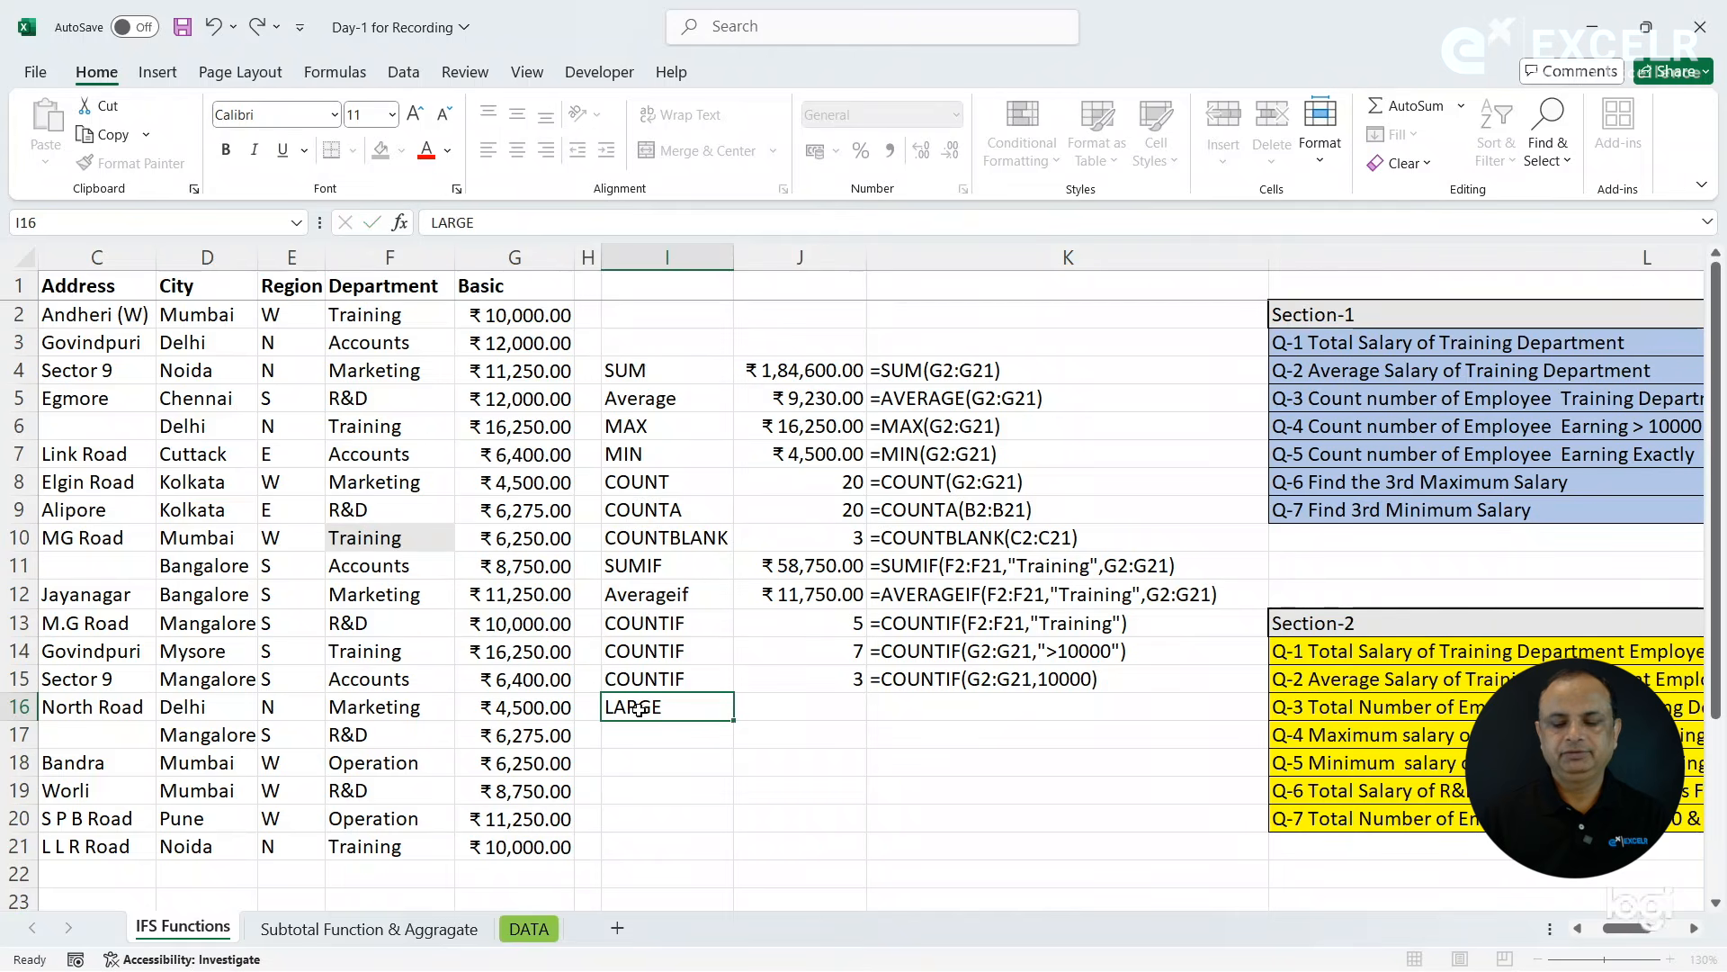
# - Find the 3rd maximum Basic salary in J16 with =LARGE(G2:G21,3)
pyautogui.write('=lar')
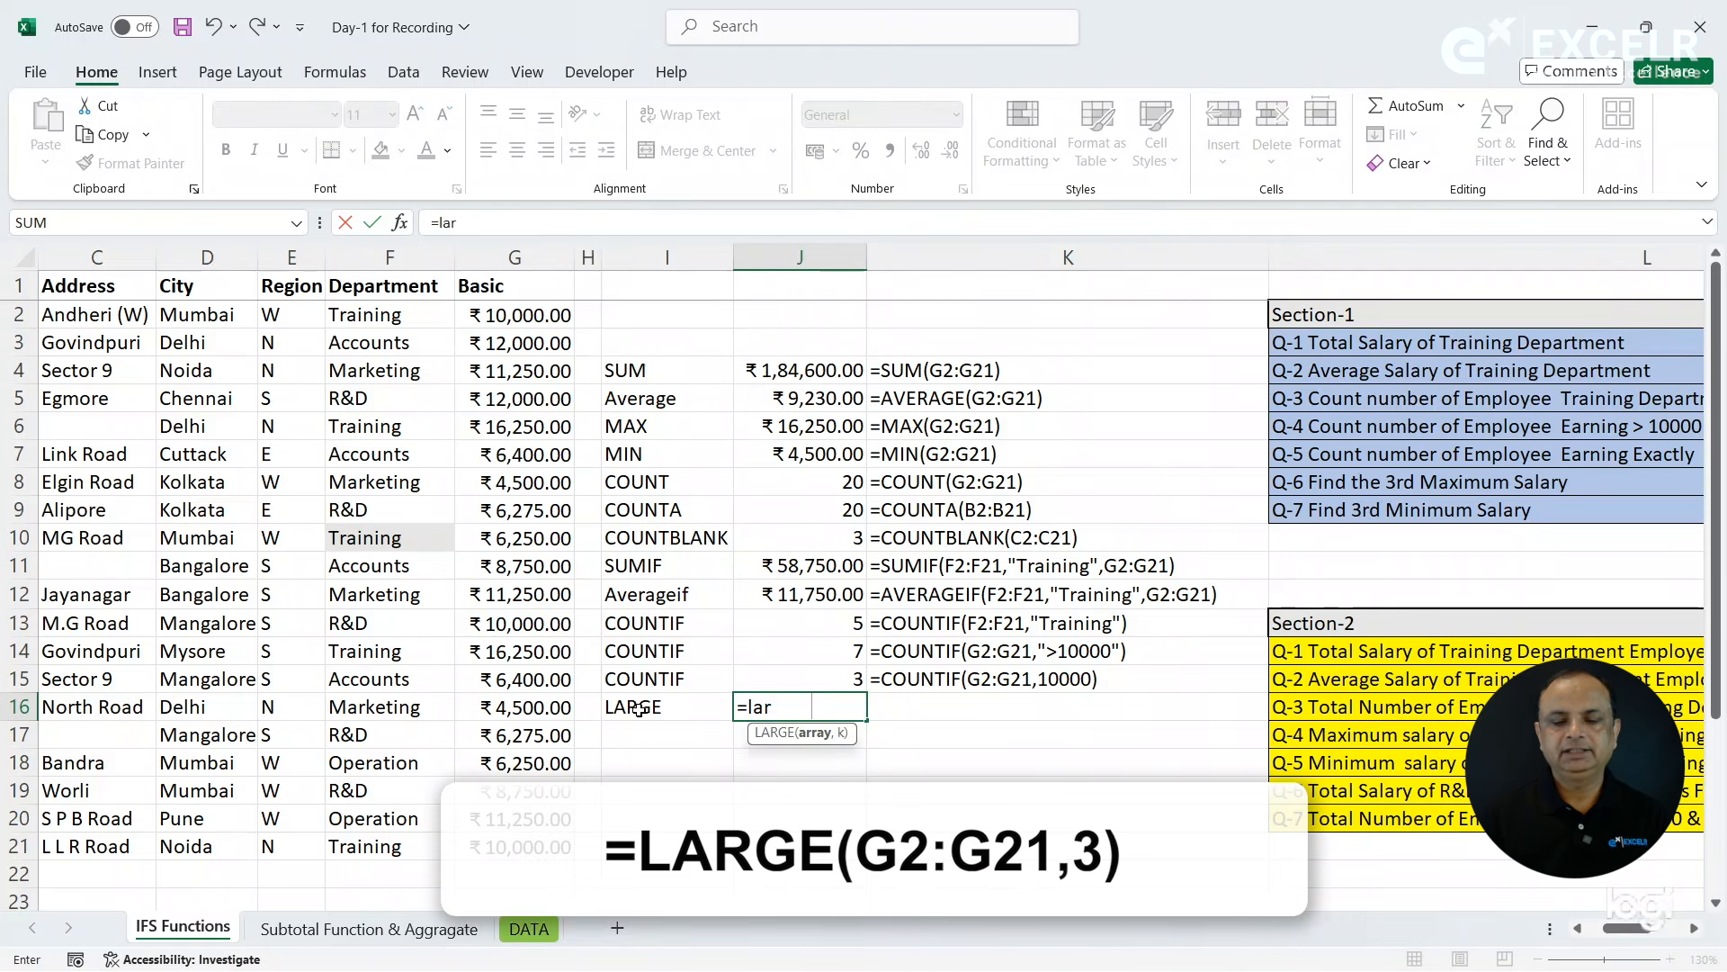
pyautogui.press('Tab')
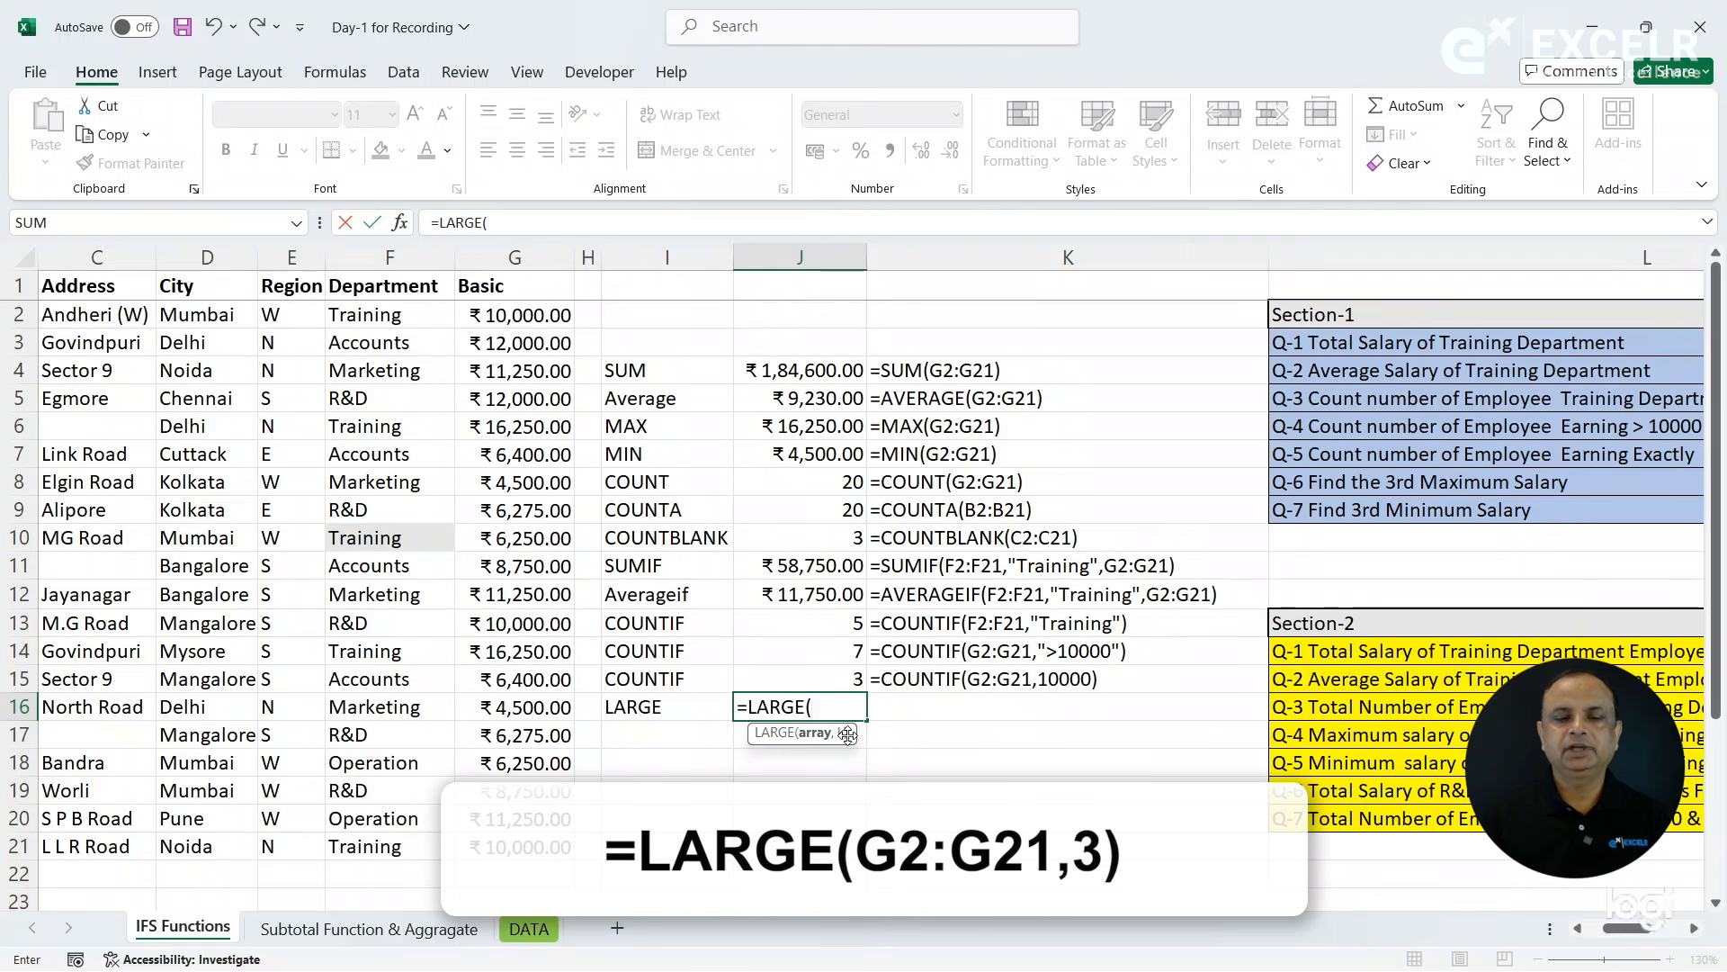
pyautogui.click(526, 320)
pyautogui.moveTo(529, 627); pyautogui.dragTo(538, 843)
pyautogui.write(',')
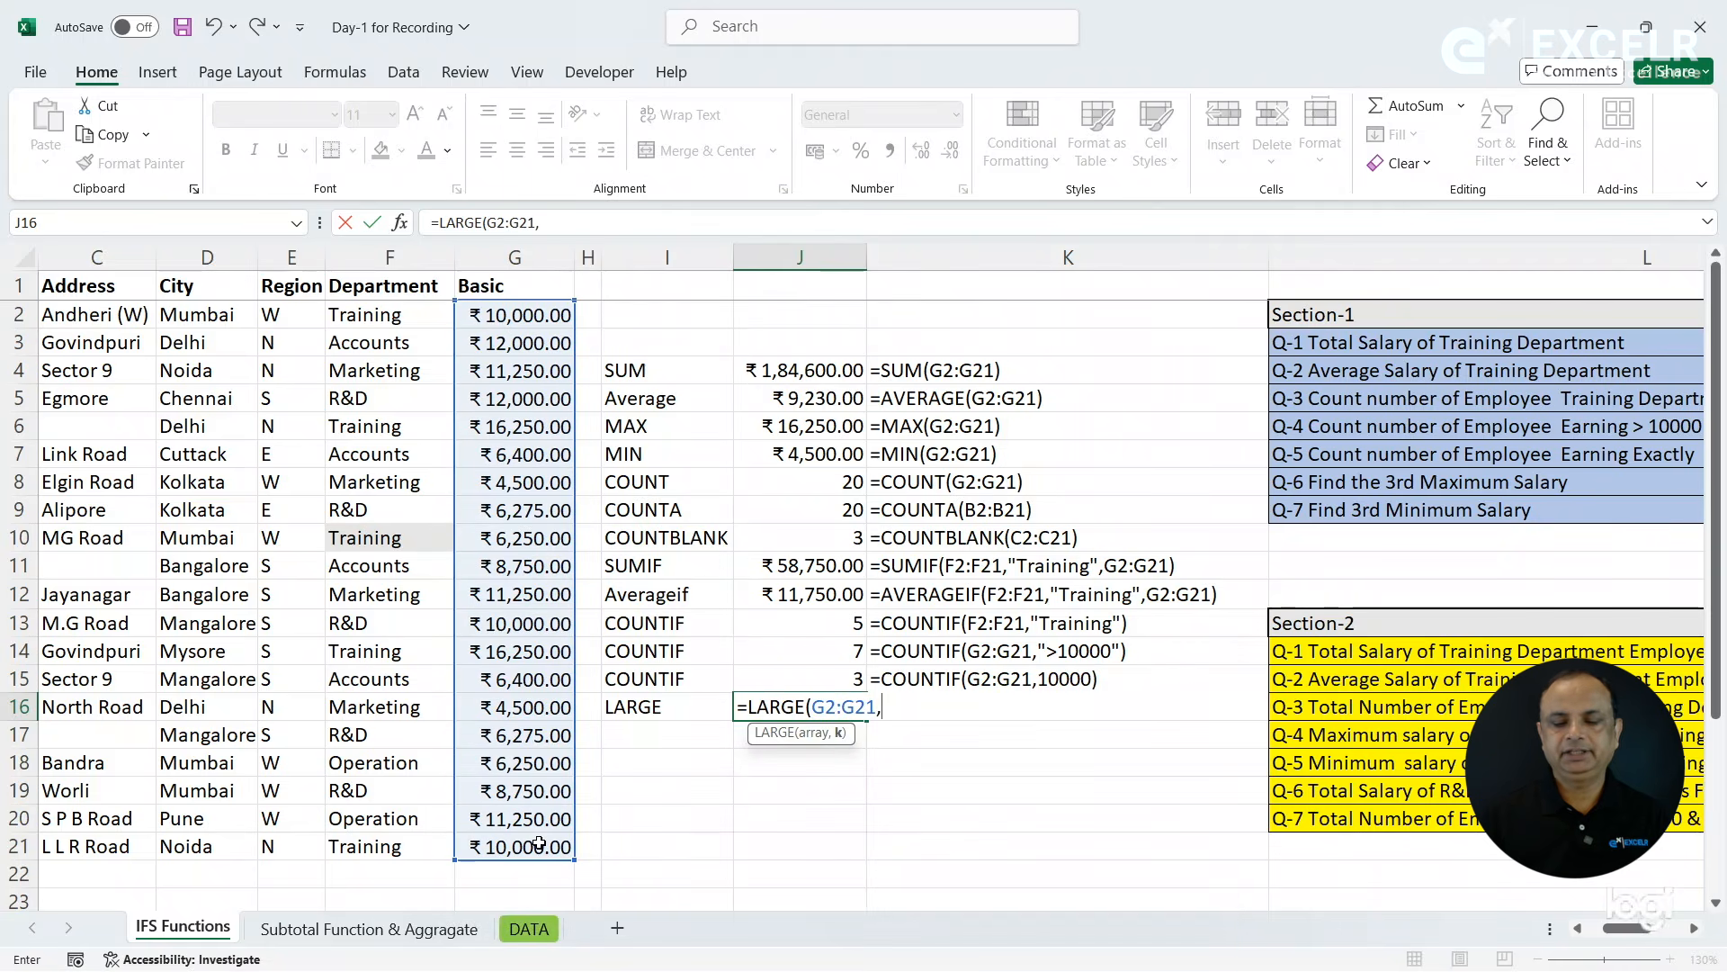
pyautogui.write('3')
pyautogui.press('Return')
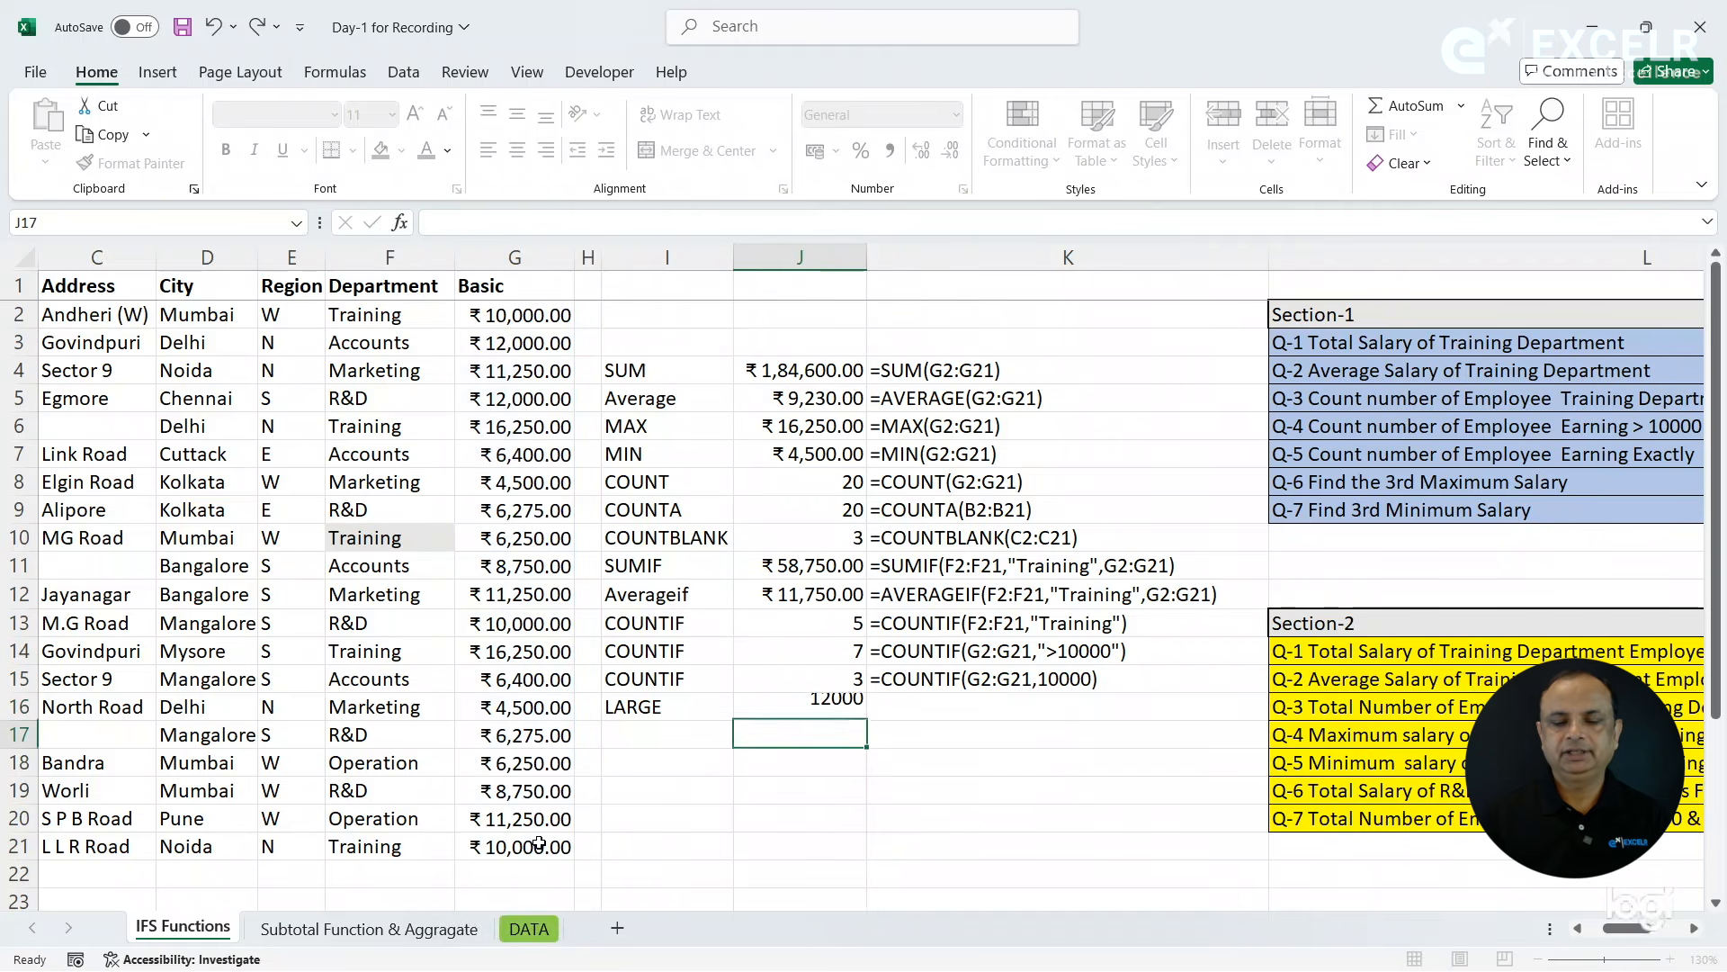
# - Copy the FORMULATEXT formula from K15 down to K16 beside the LARGE result
pyautogui.press('Up')
pyautogui.press('Right')
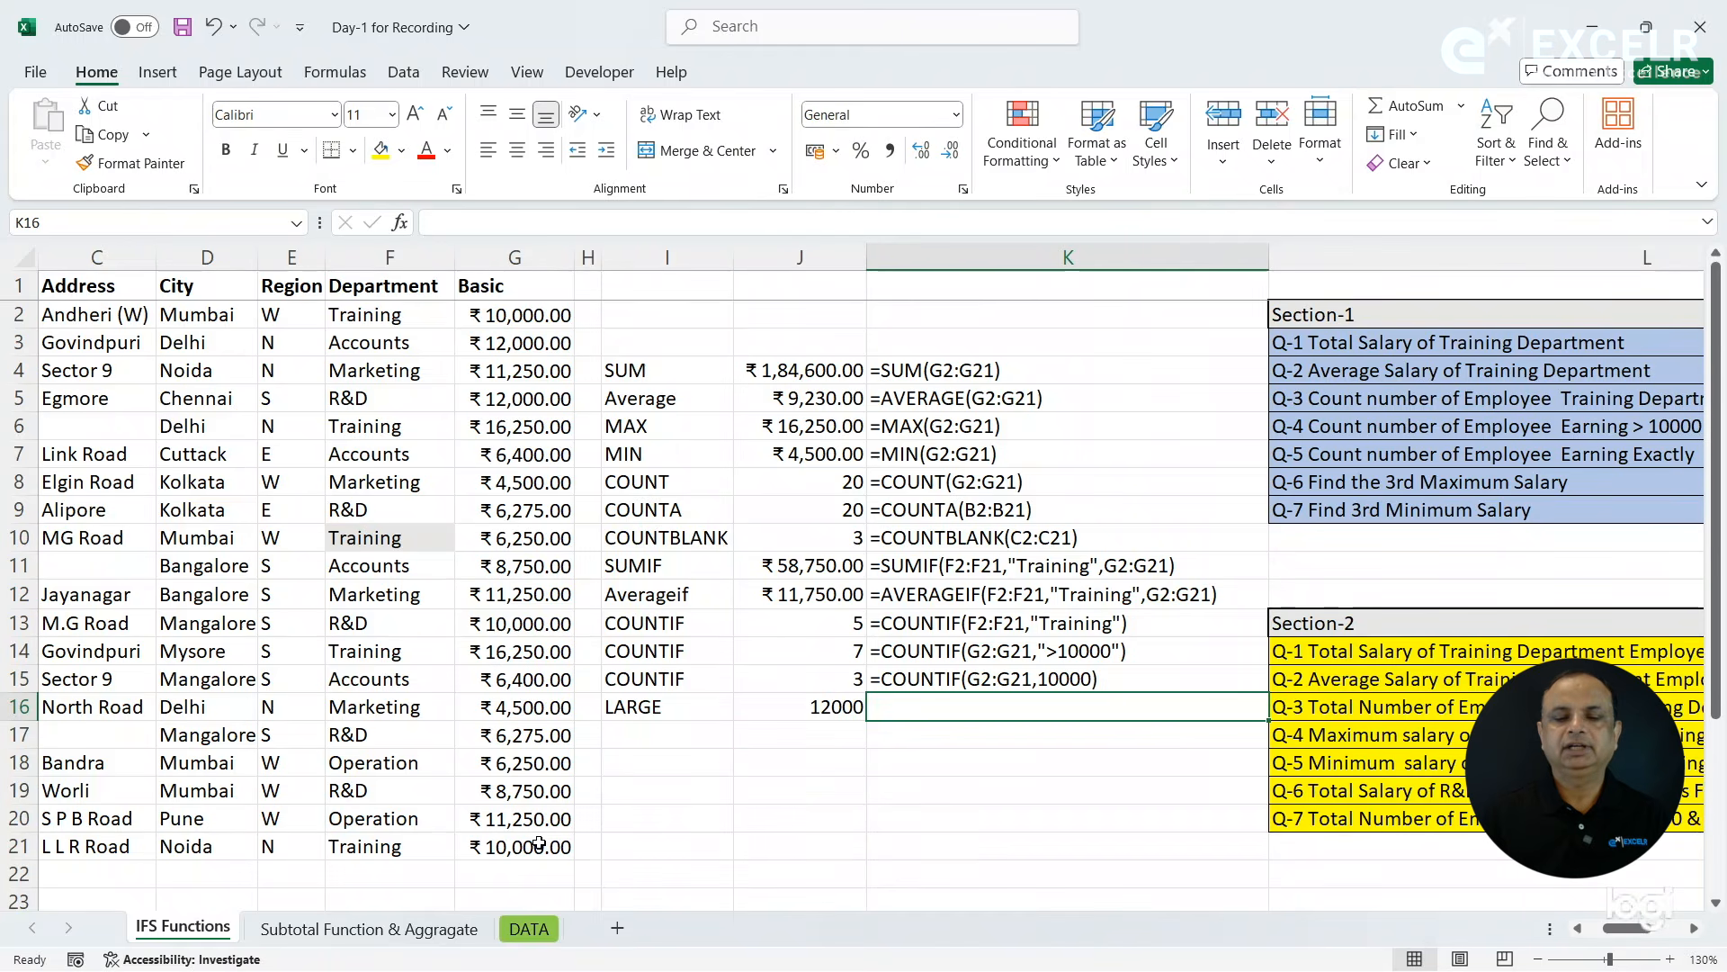
pyautogui.hotkey('ctrl', 'd')
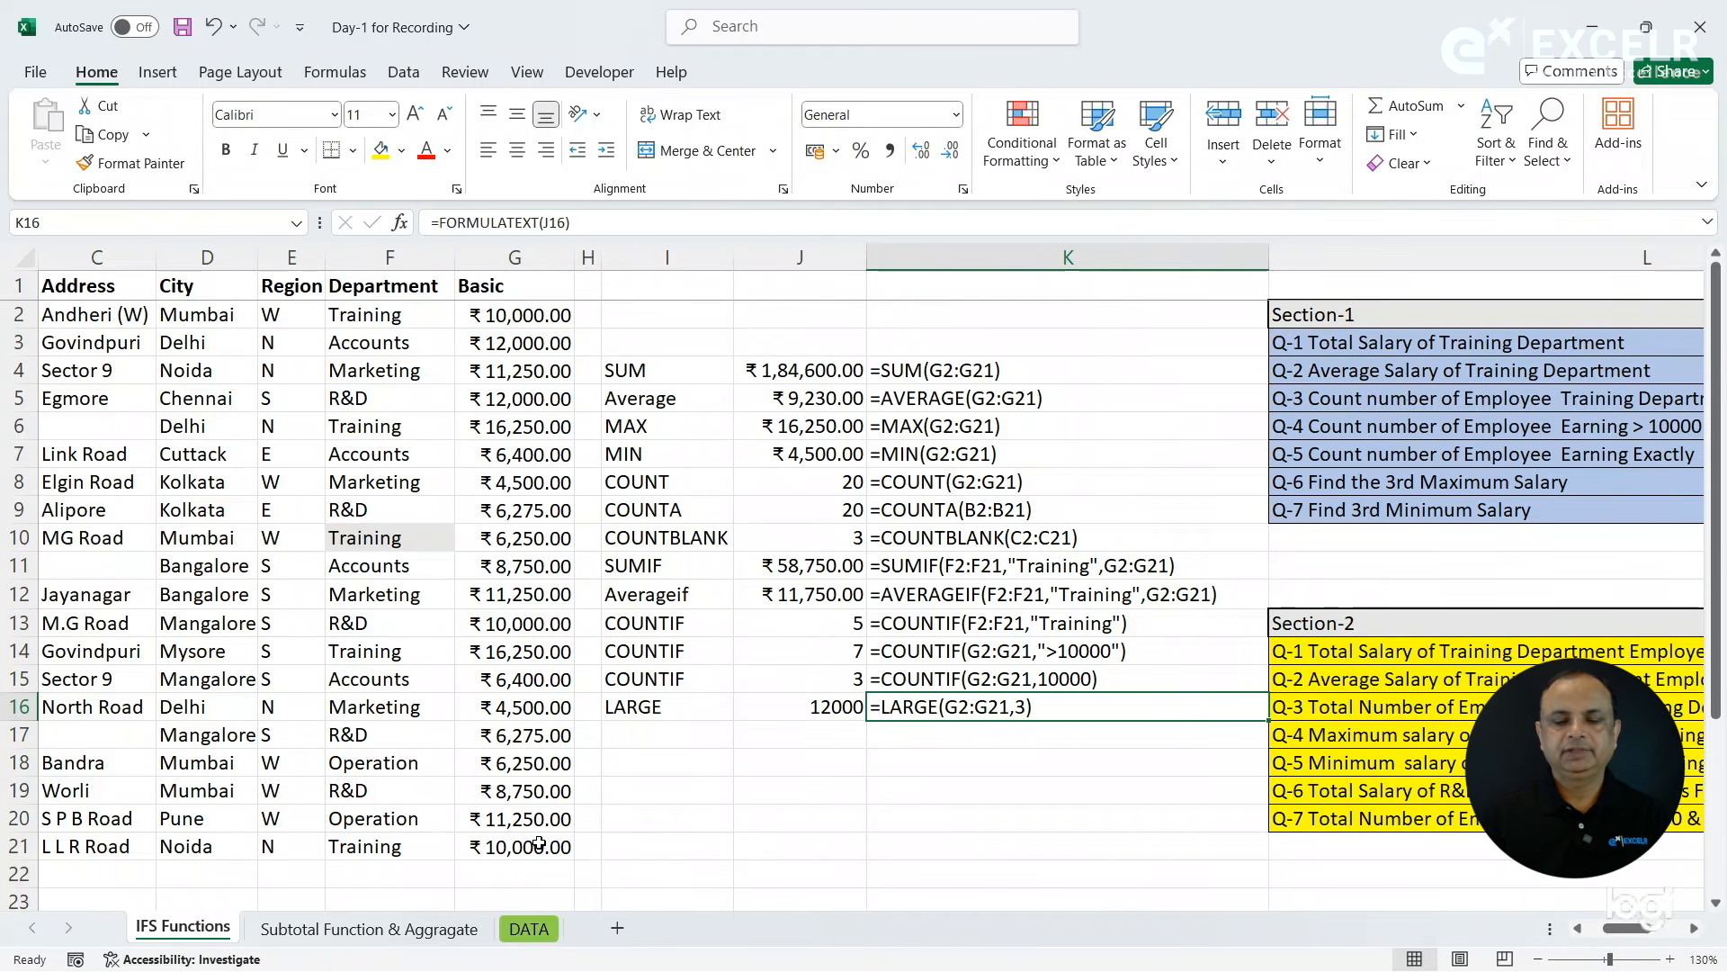
# - Label cell I17 as SMALL for question Q-7 on the 3rd minimum salary
pyautogui.click(650, 730)
pyautogui.write('SMALL')
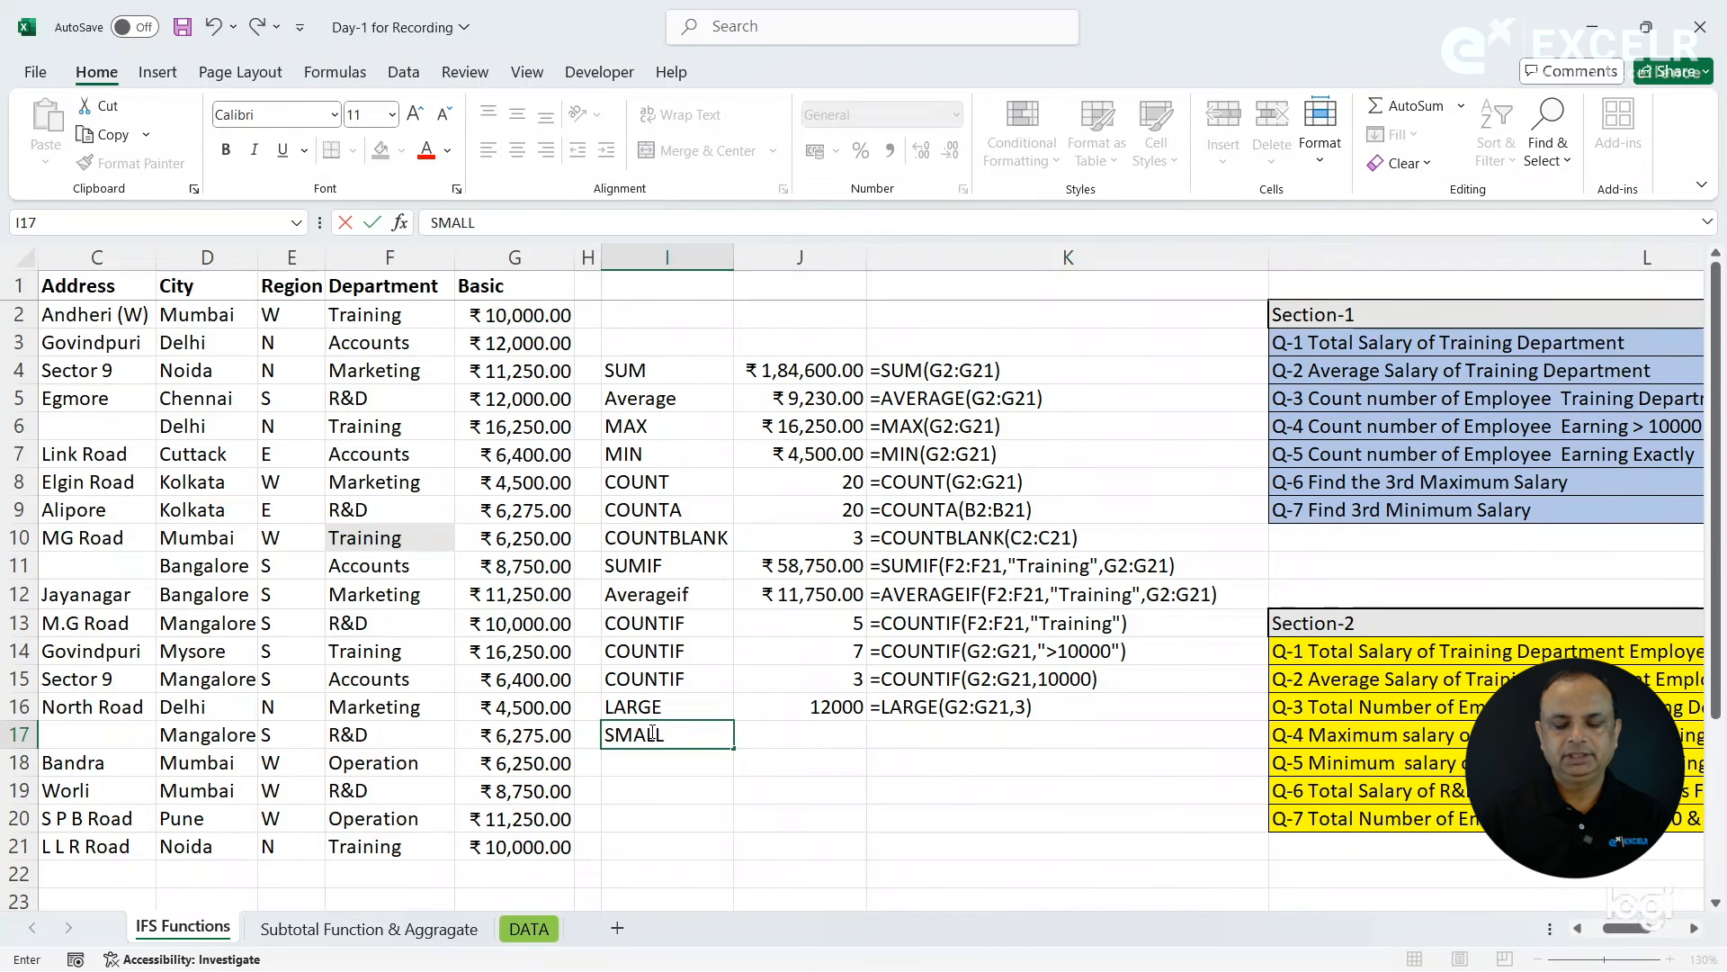
pyautogui.press('Tab')
# - Find the 3rd minimum Basic salary in J17 with =SMALL(G2:G21,3)
pyautogui.write('=sm')
pyautogui.press('Tab')
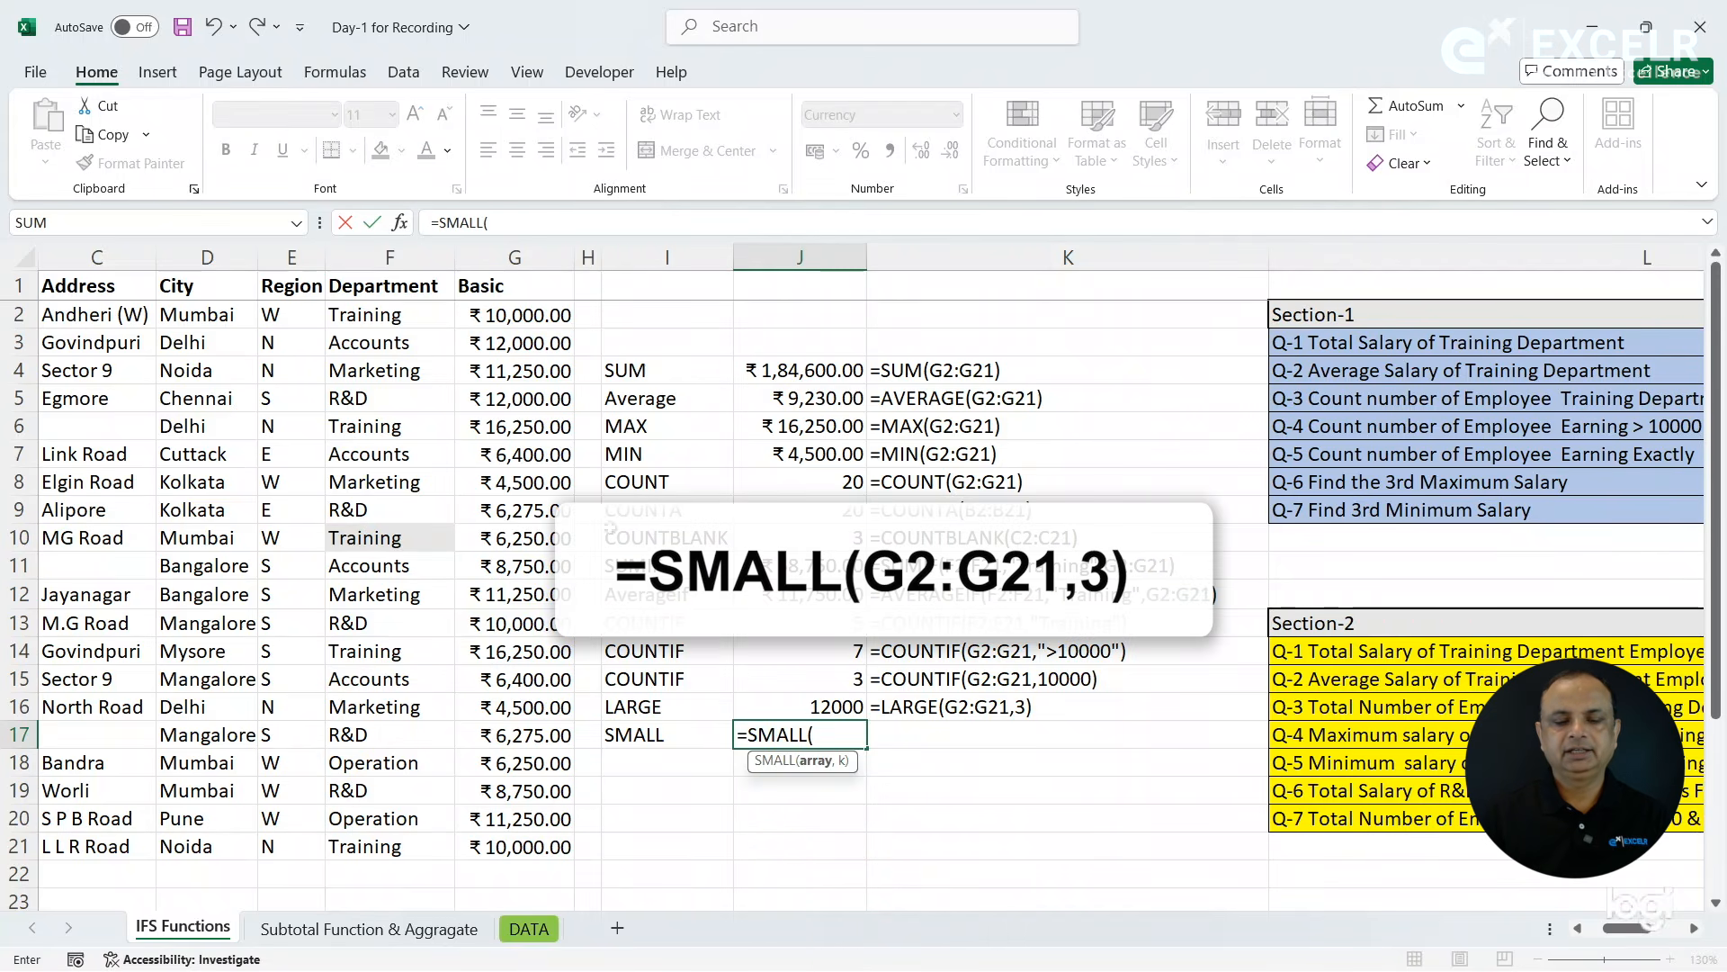
pyautogui.moveTo(510, 320); pyautogui.dragTo(534, 845)
pyautogui.write(',')
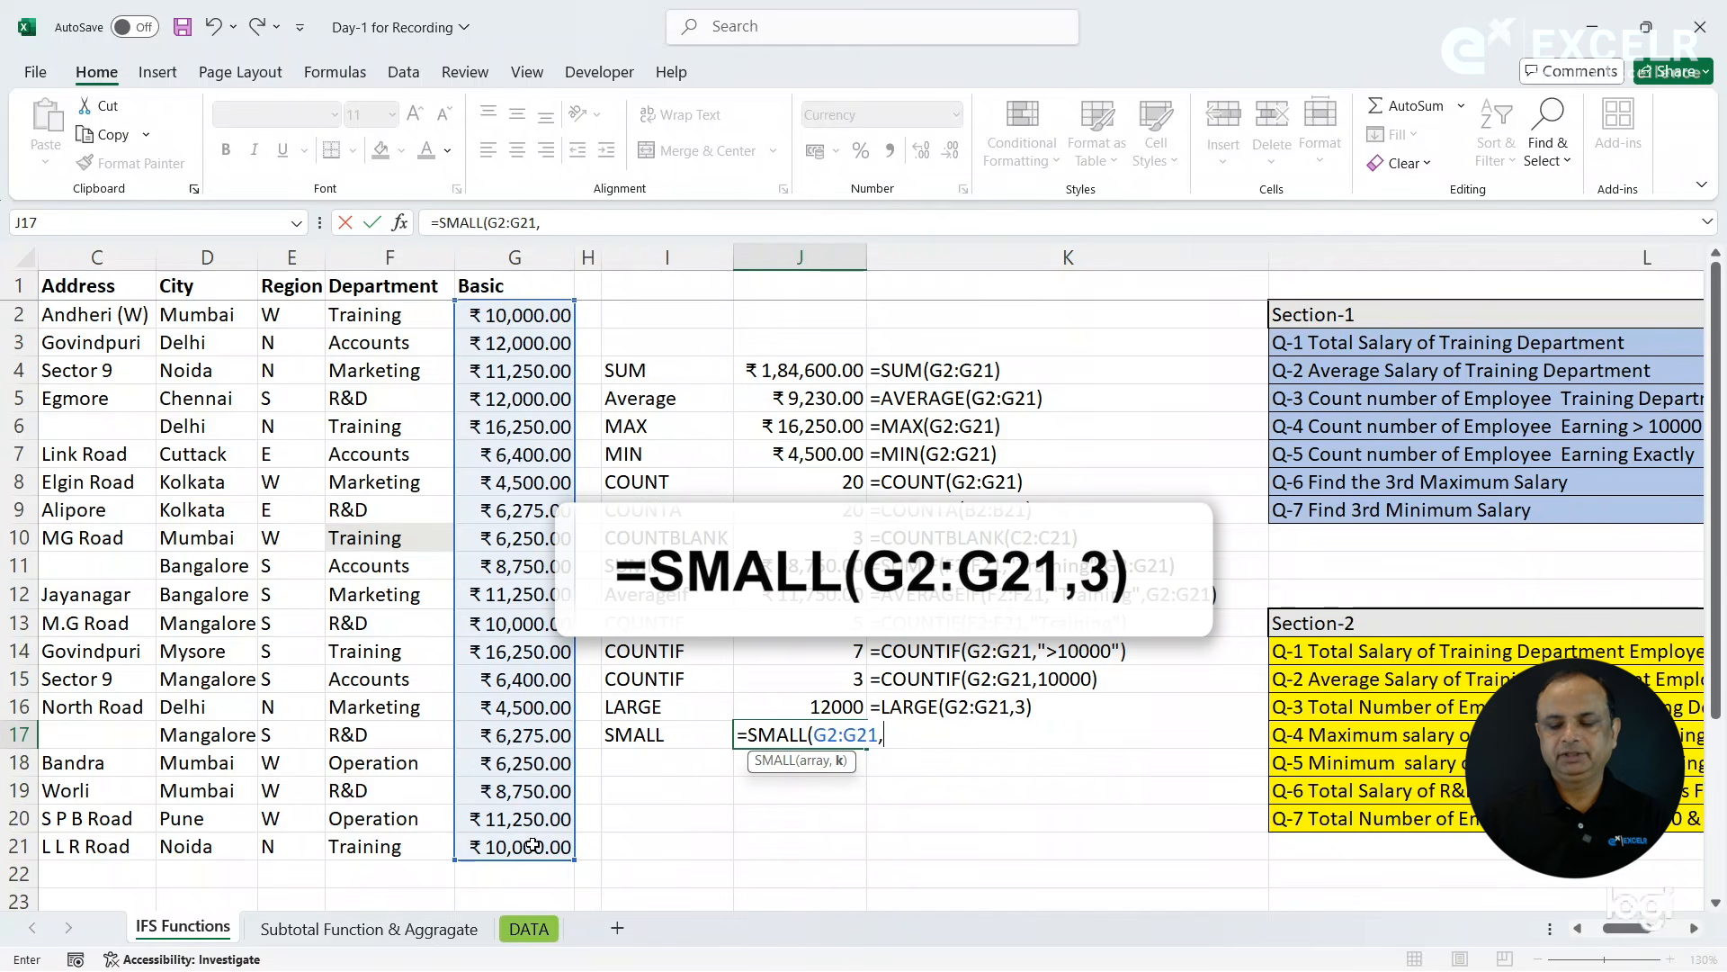
pyautogui.write('3')
pyautogui.press('Return')
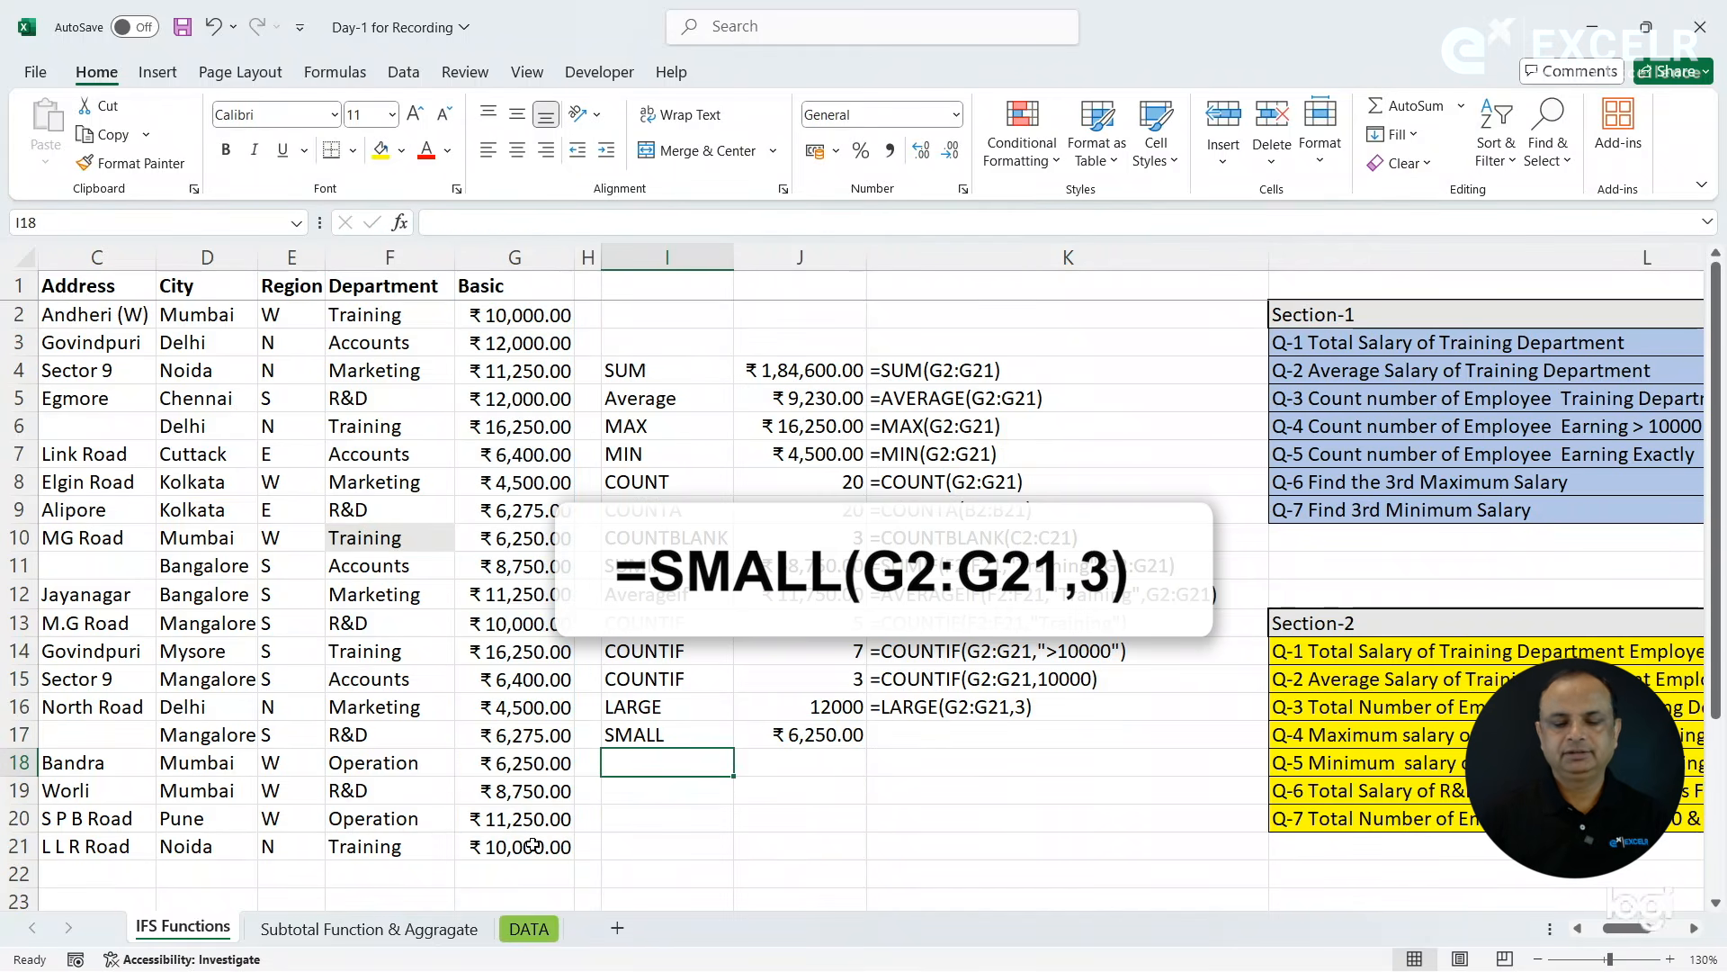
# - Copy the FORMULATEXT formula from K16 down to K17 beside the SMALL result
pyautogui.press('Right')
pyautogui.press('Right')
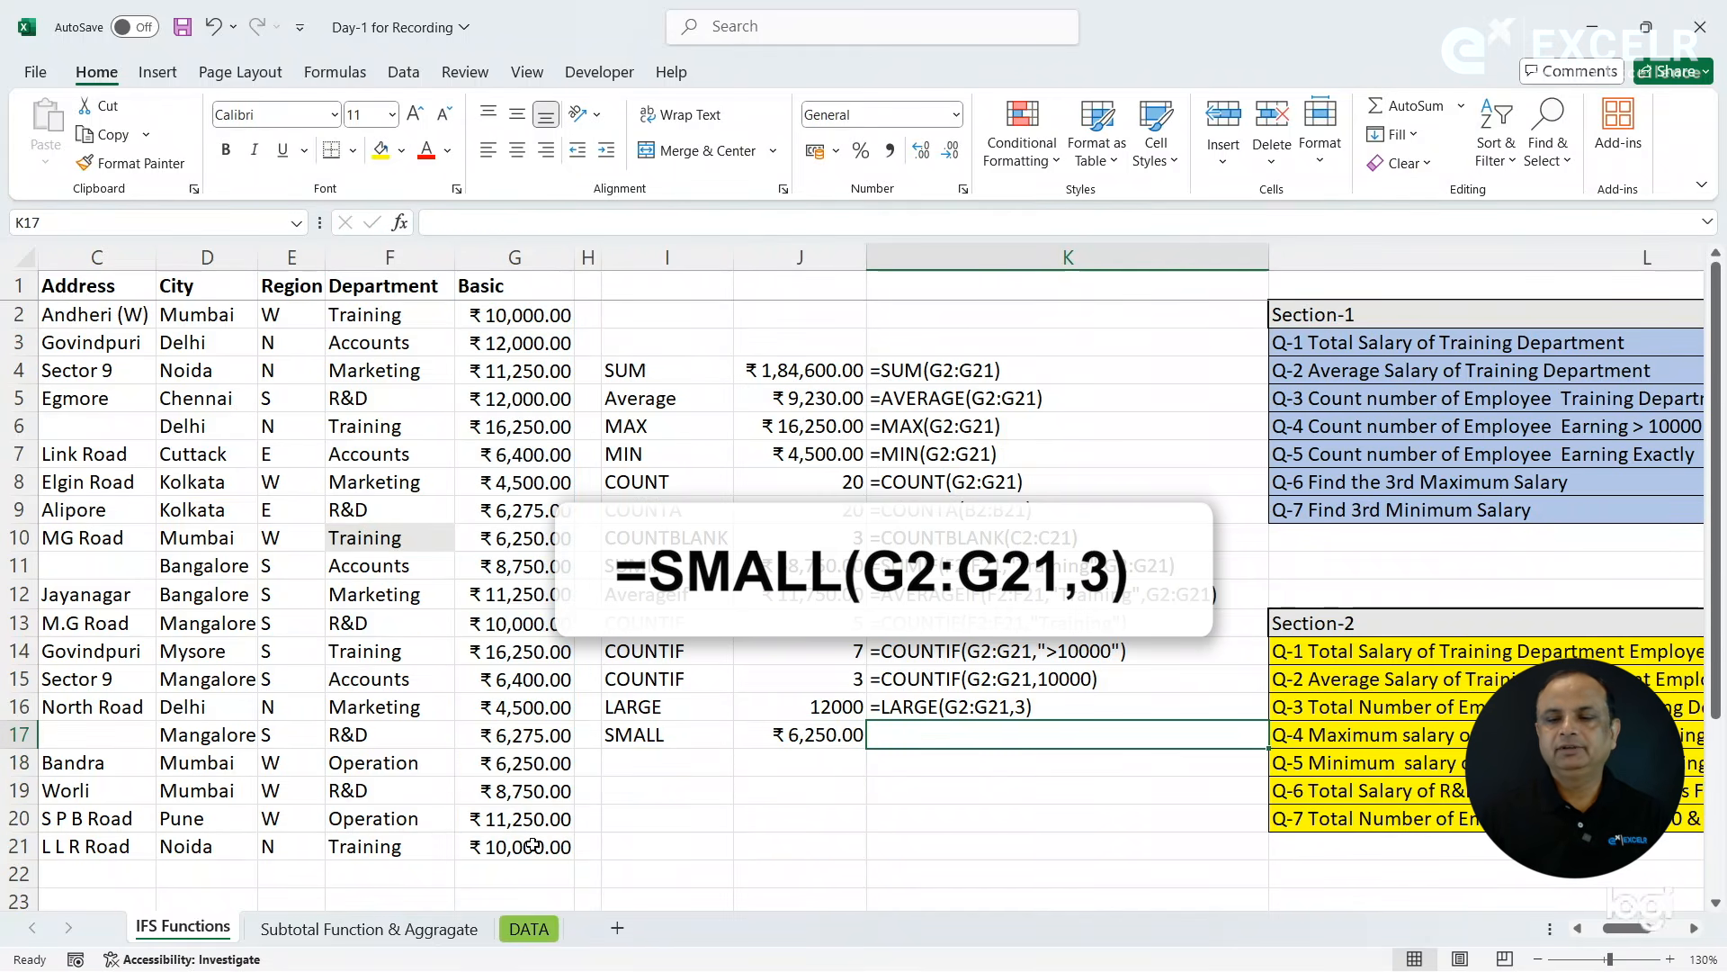
pyautogui.hotkey('ctrl', 'd')
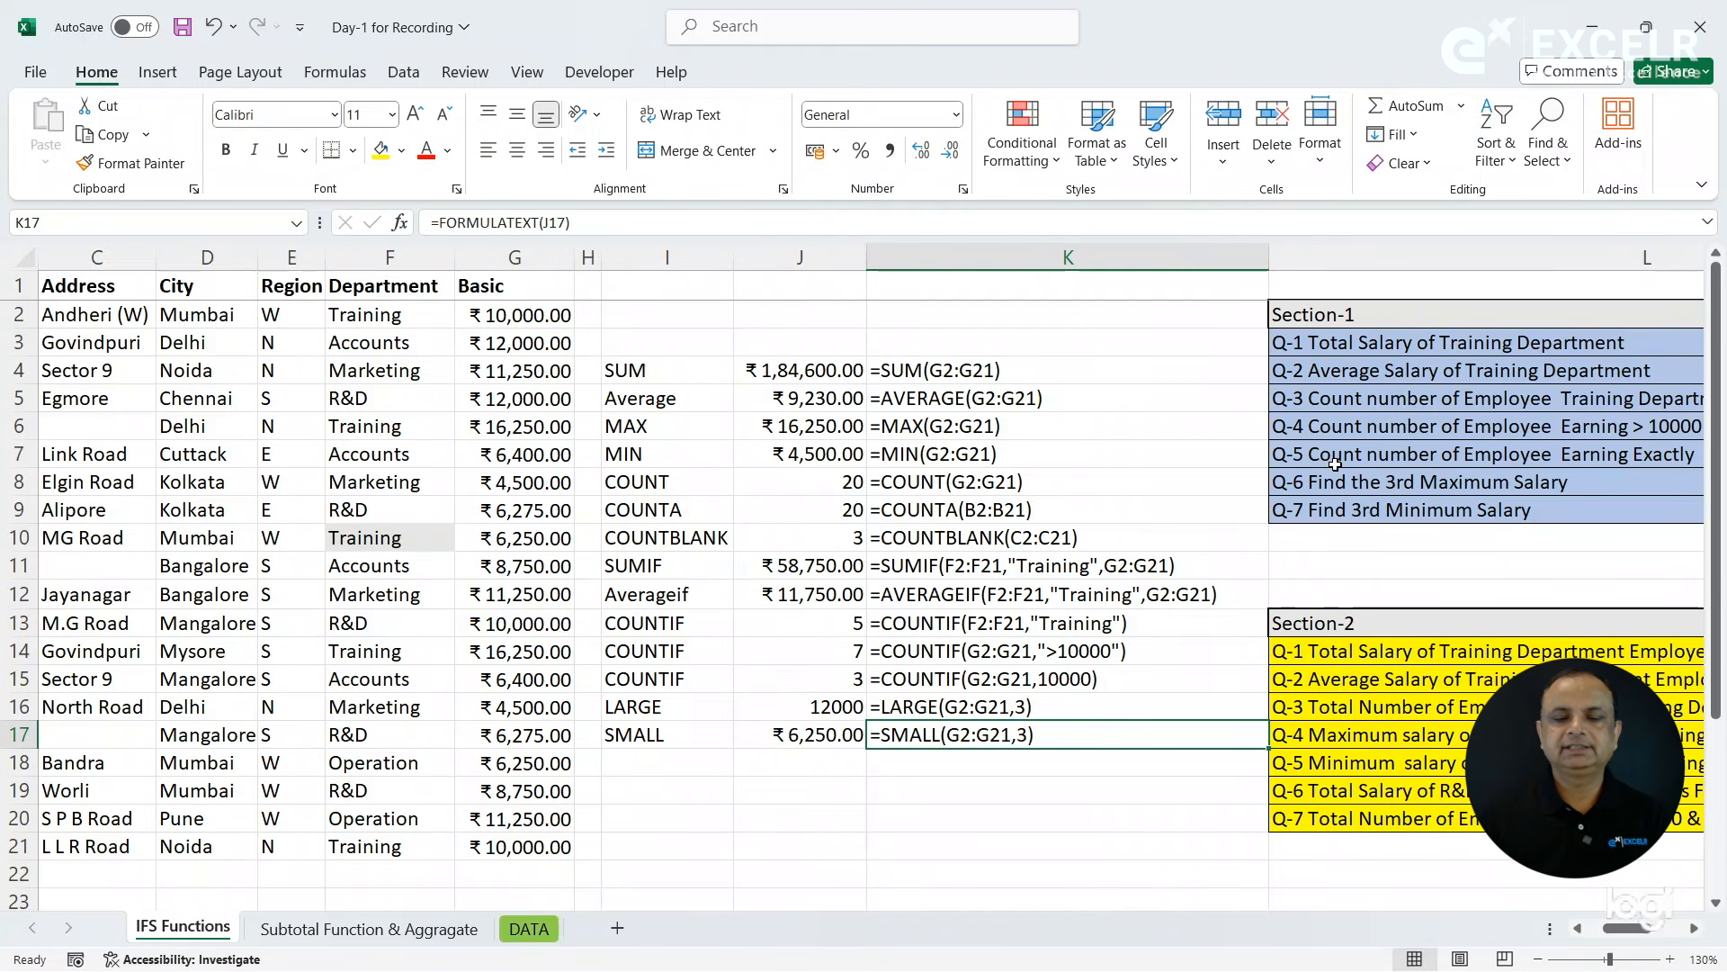
# - Review the formulas behind each result from SUM in J4 down to SMALL in J17, and move on to the Section-2 questions in column L
pyautogui.click(784, 375)
pyautogui.press('Down')
pyautogui.press('Down')
pyautogui.press('Down')
pyautogui.press('Down')
pyautogui.press('Down')
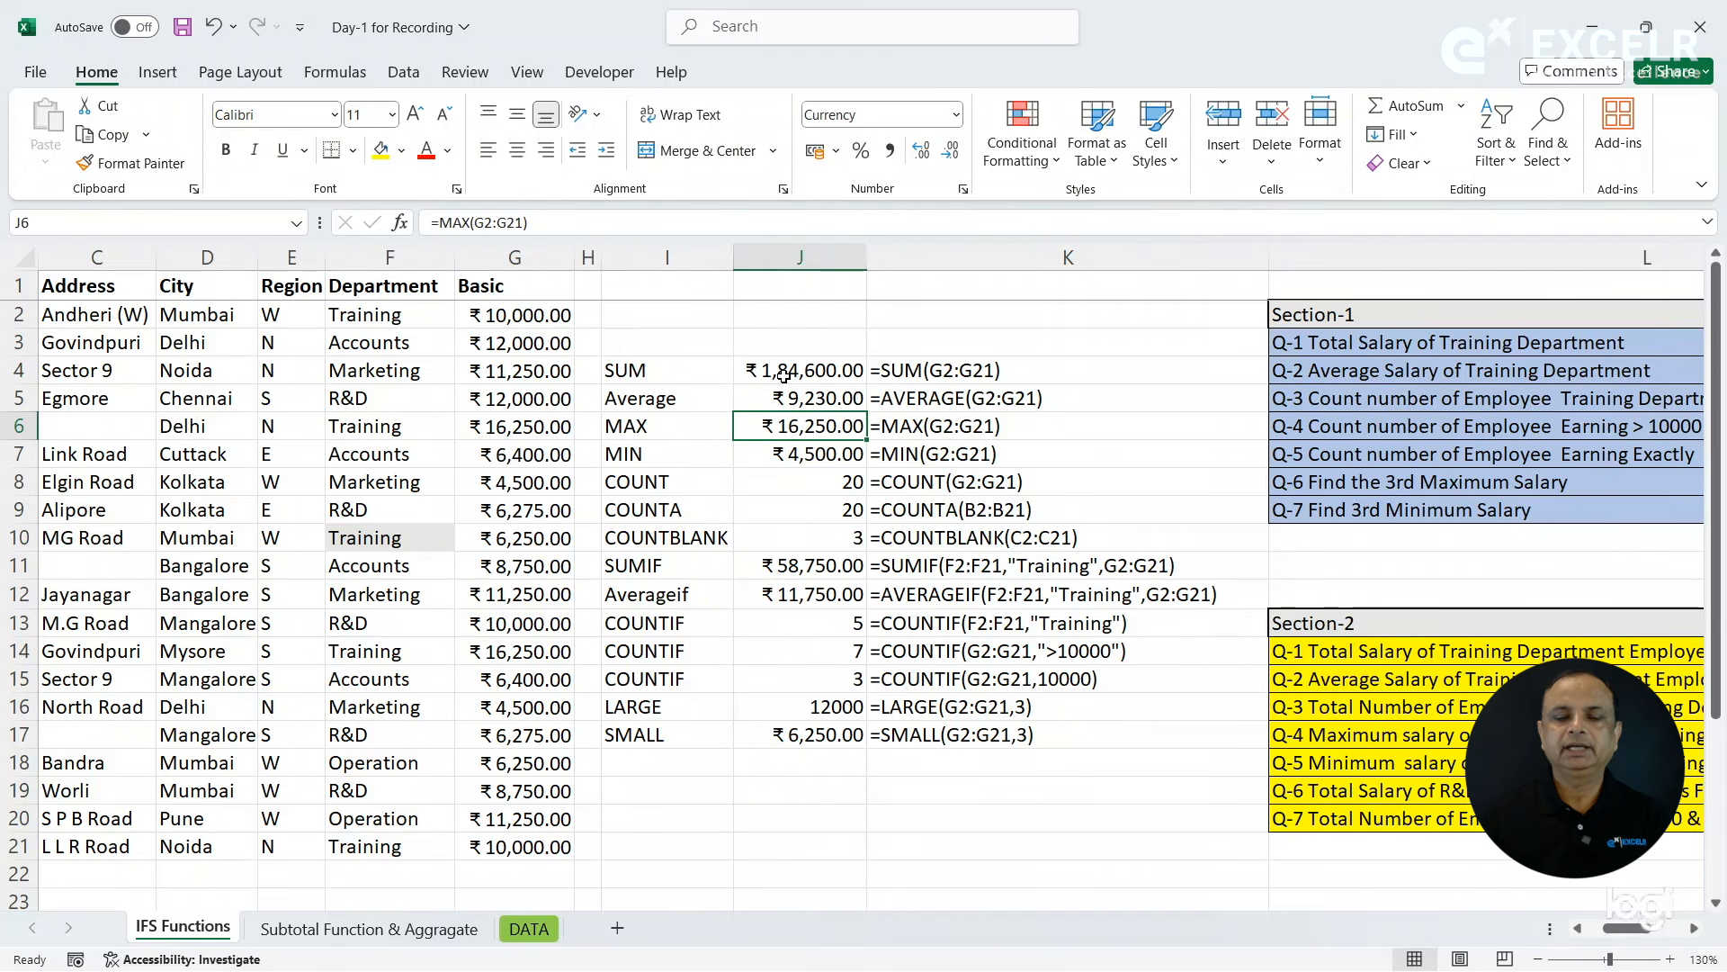
pyautogui.press('Down')
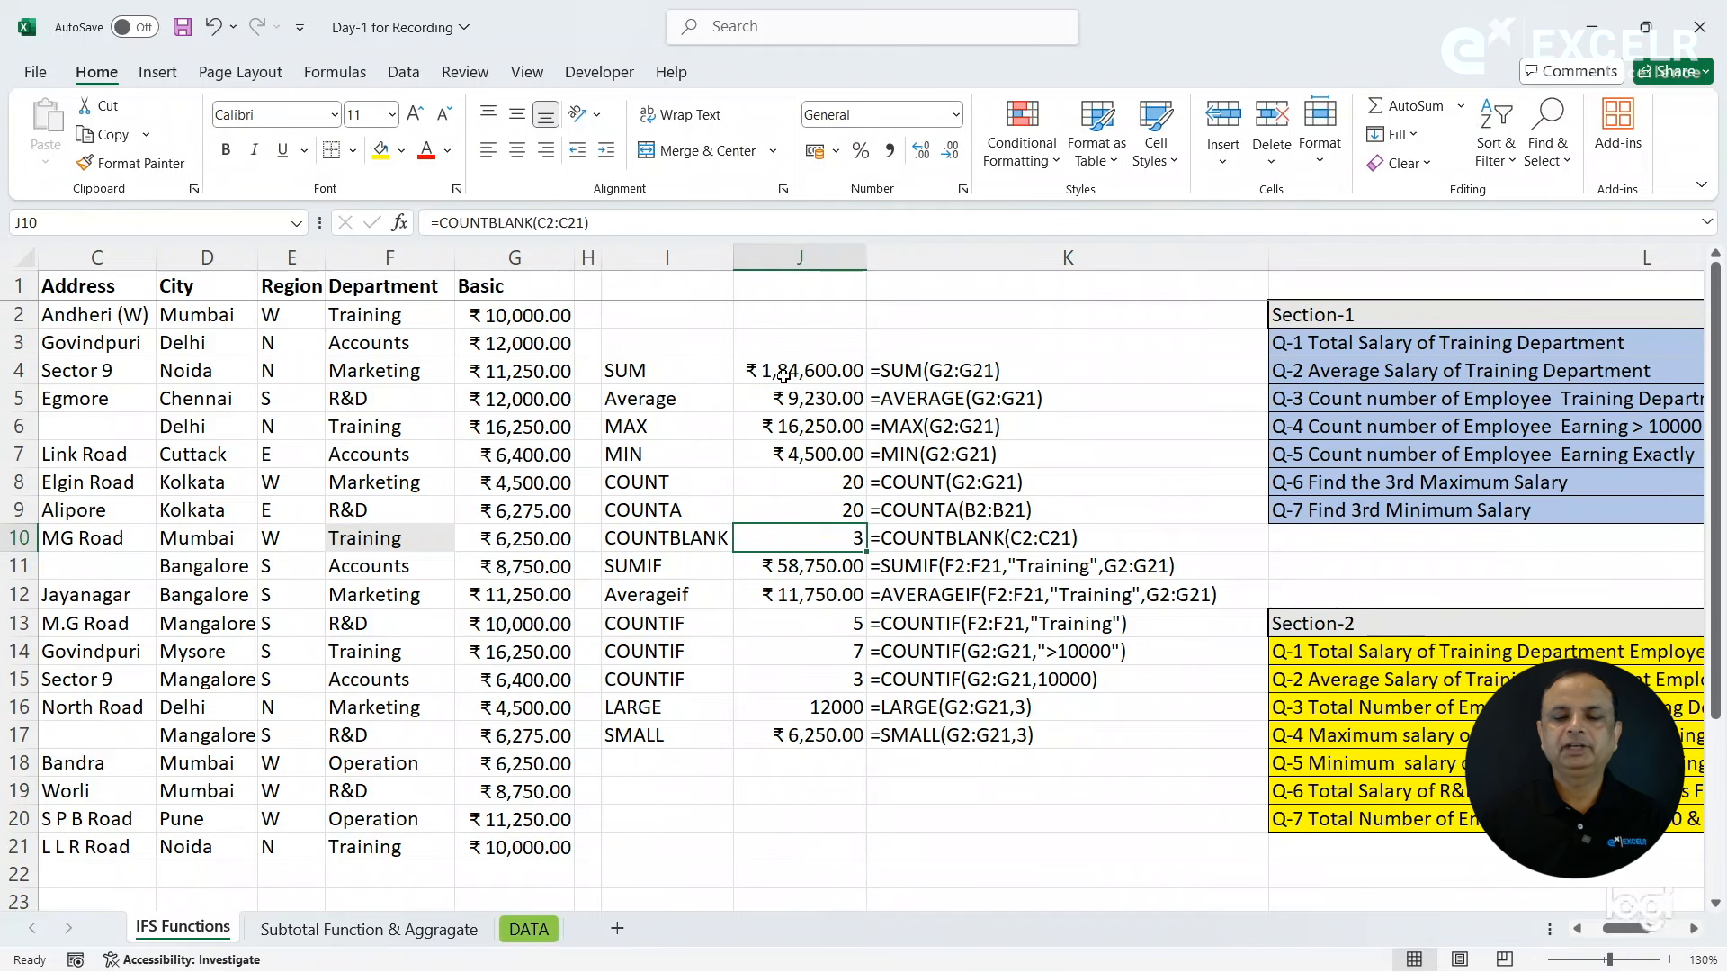
pyautogui.press('Down')
pyautogui.press('Down')
pyautogui.press('Down')
pyautogui.press('Down')
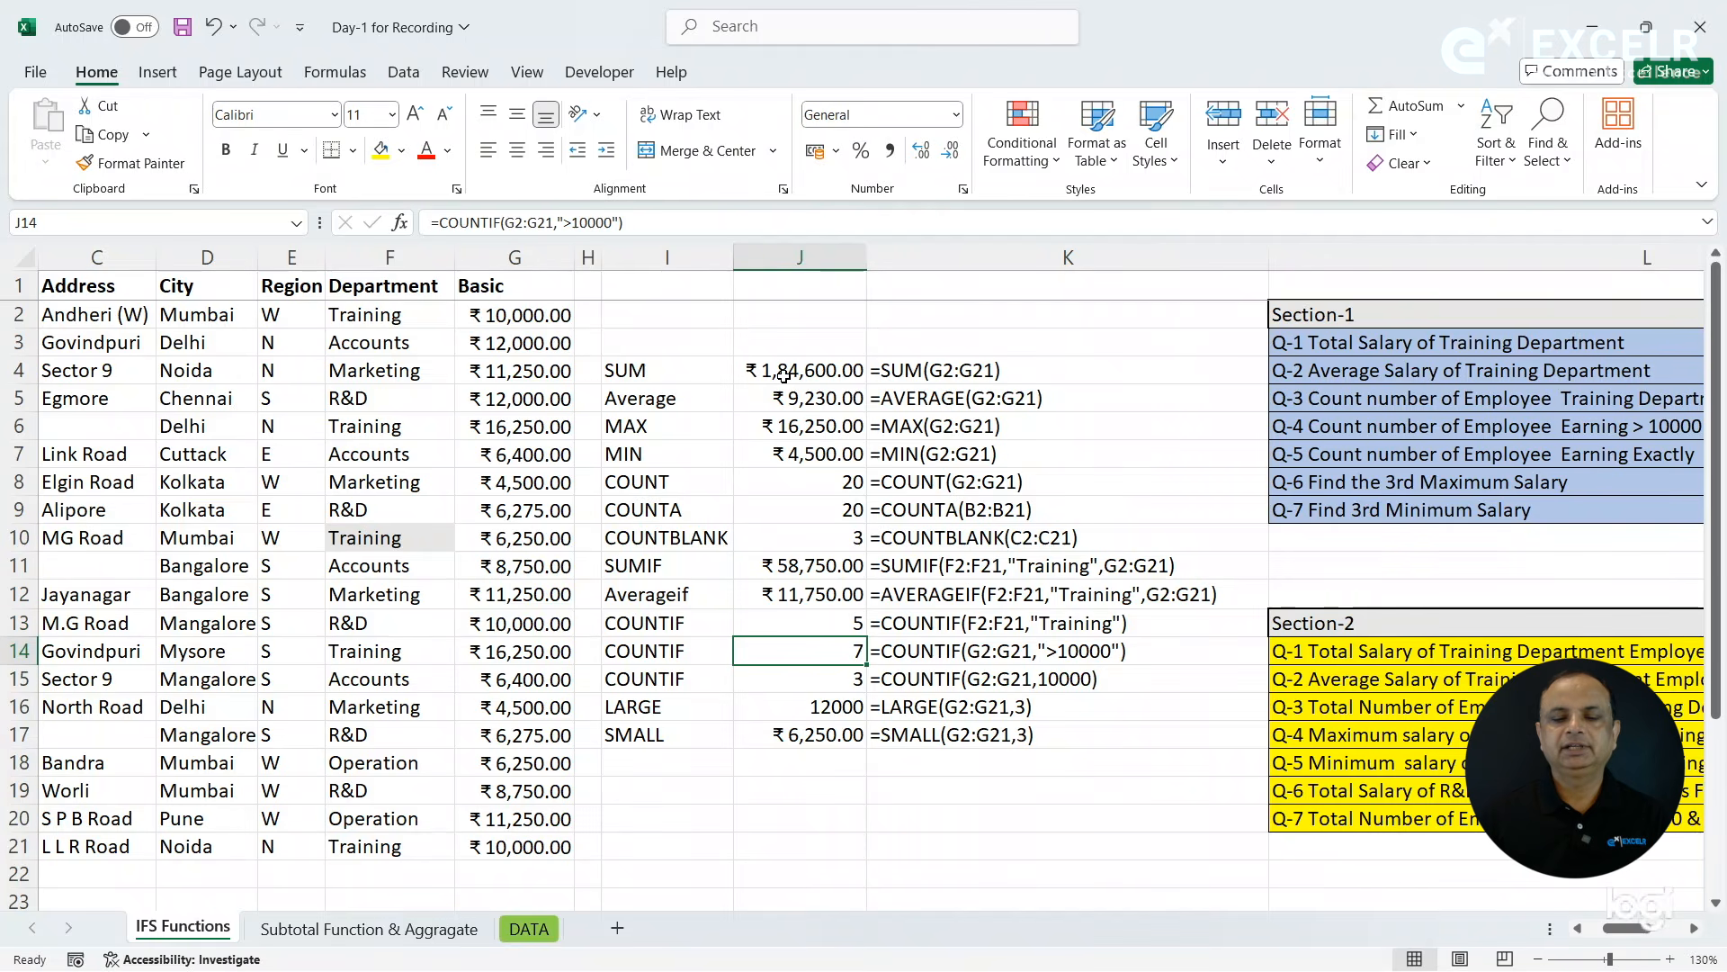
pyautogui.press('Down')
pyautogui.press('Down')
pyautogui.press('Down')
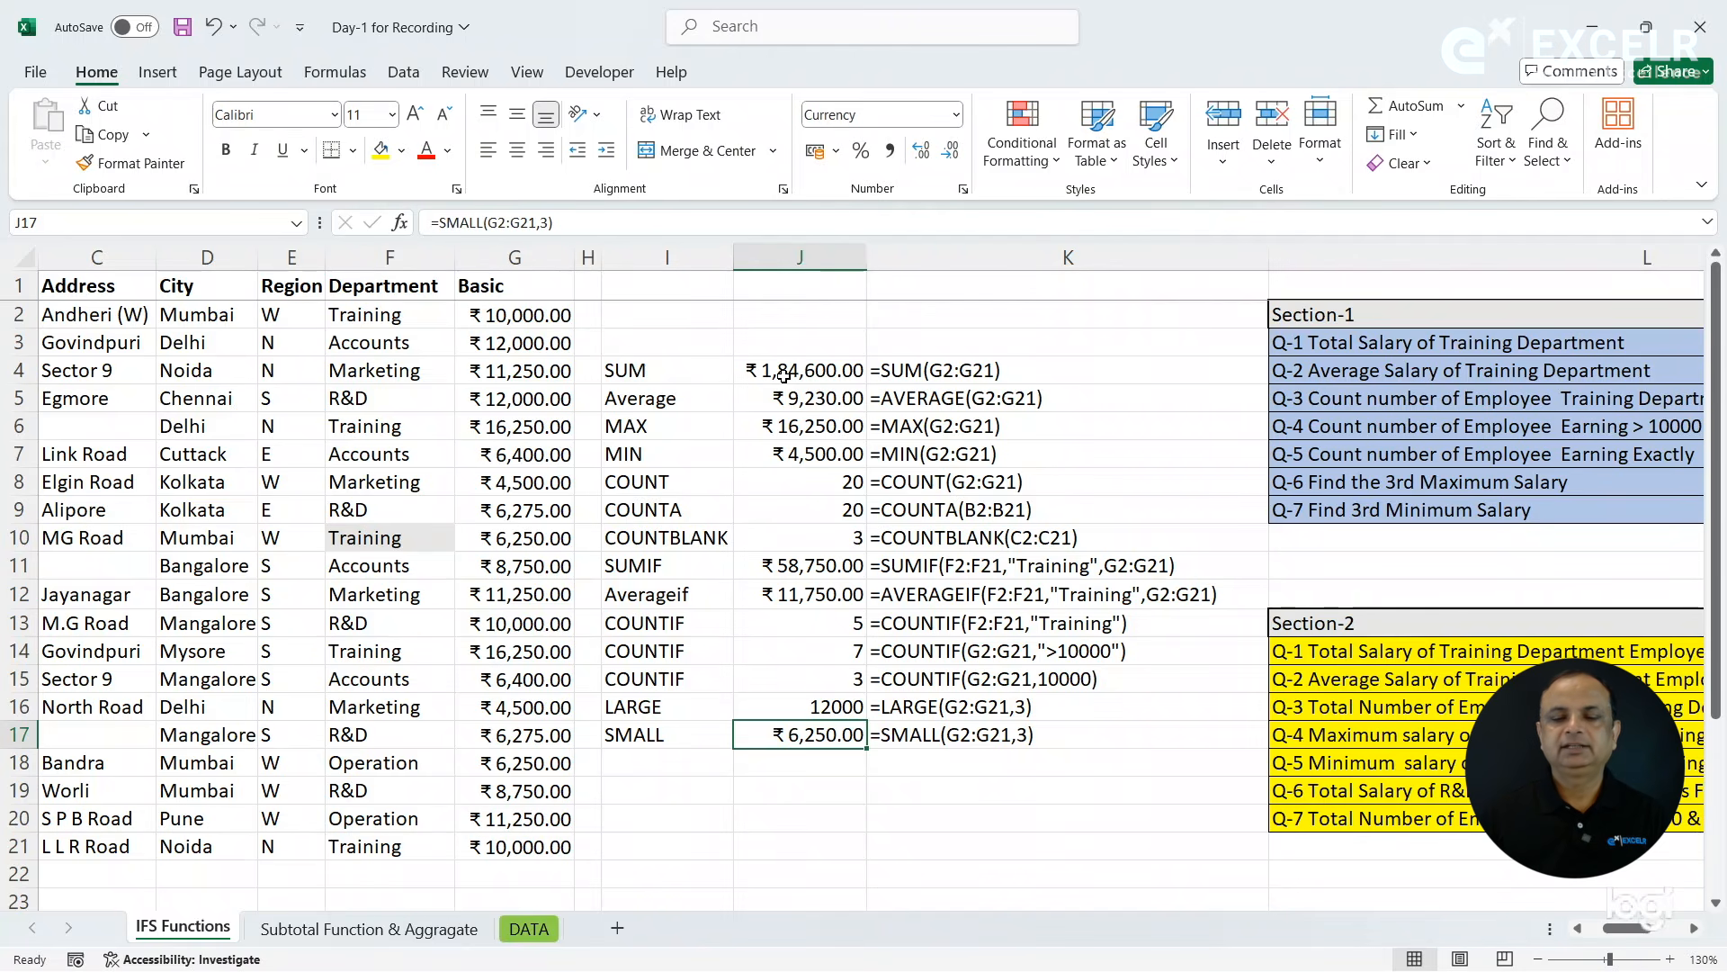
pyautogui.press('Right')
pyautogui.press('Right')
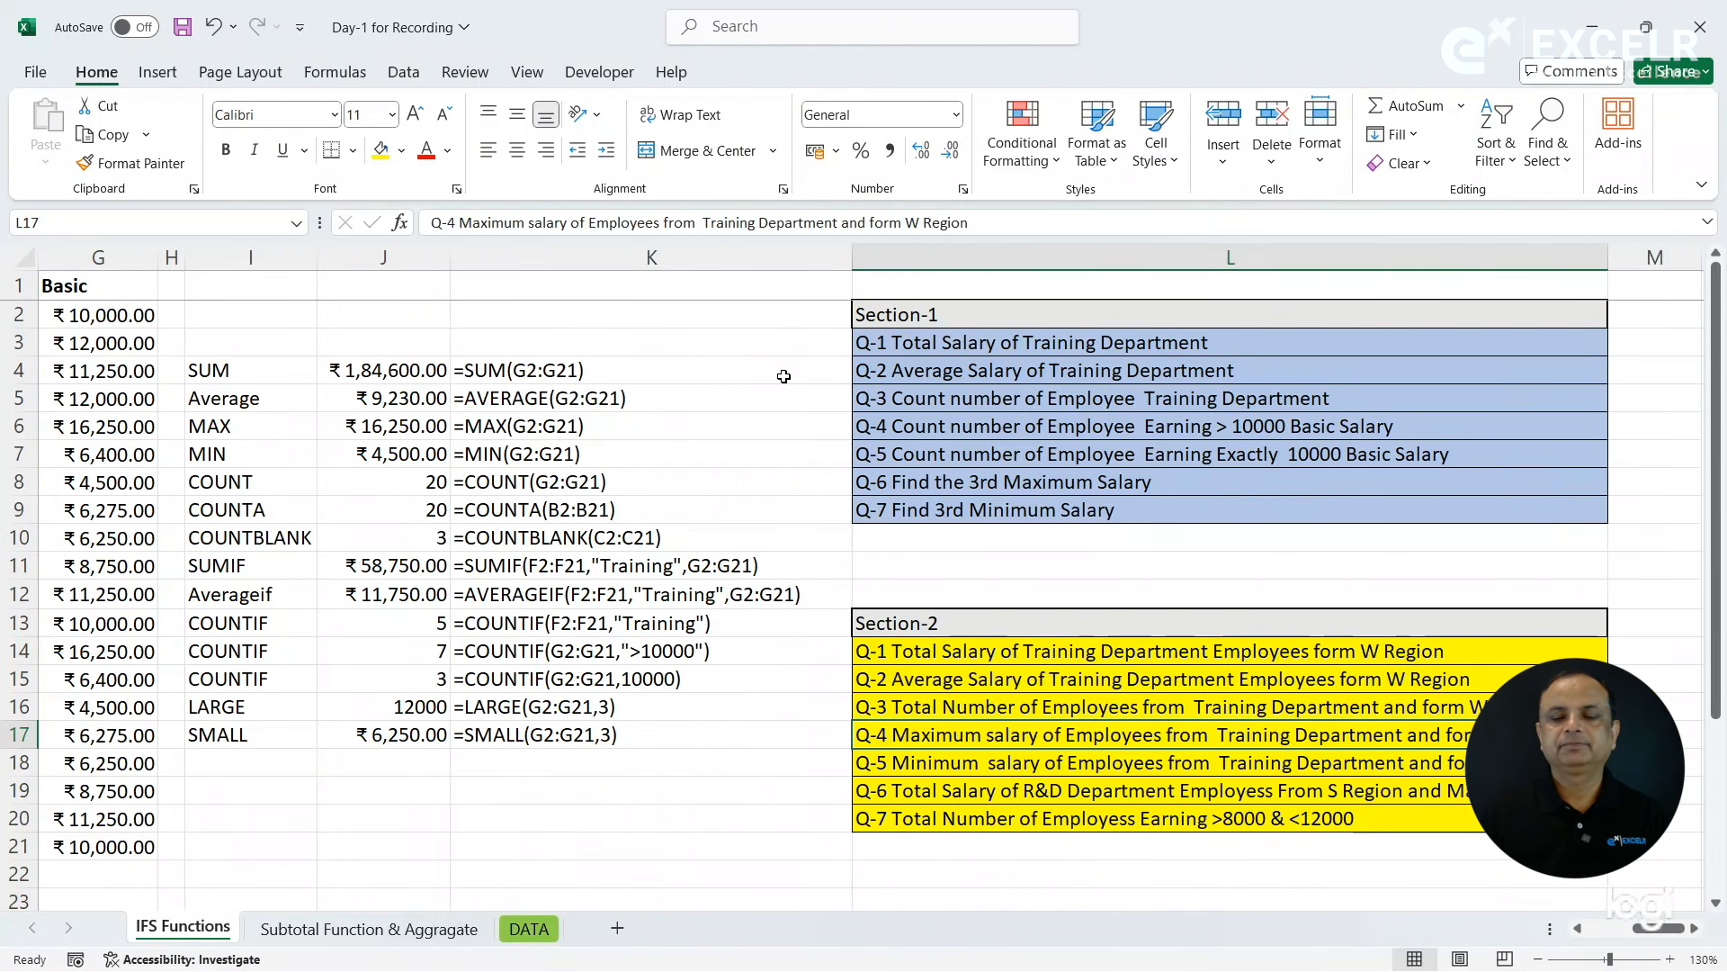
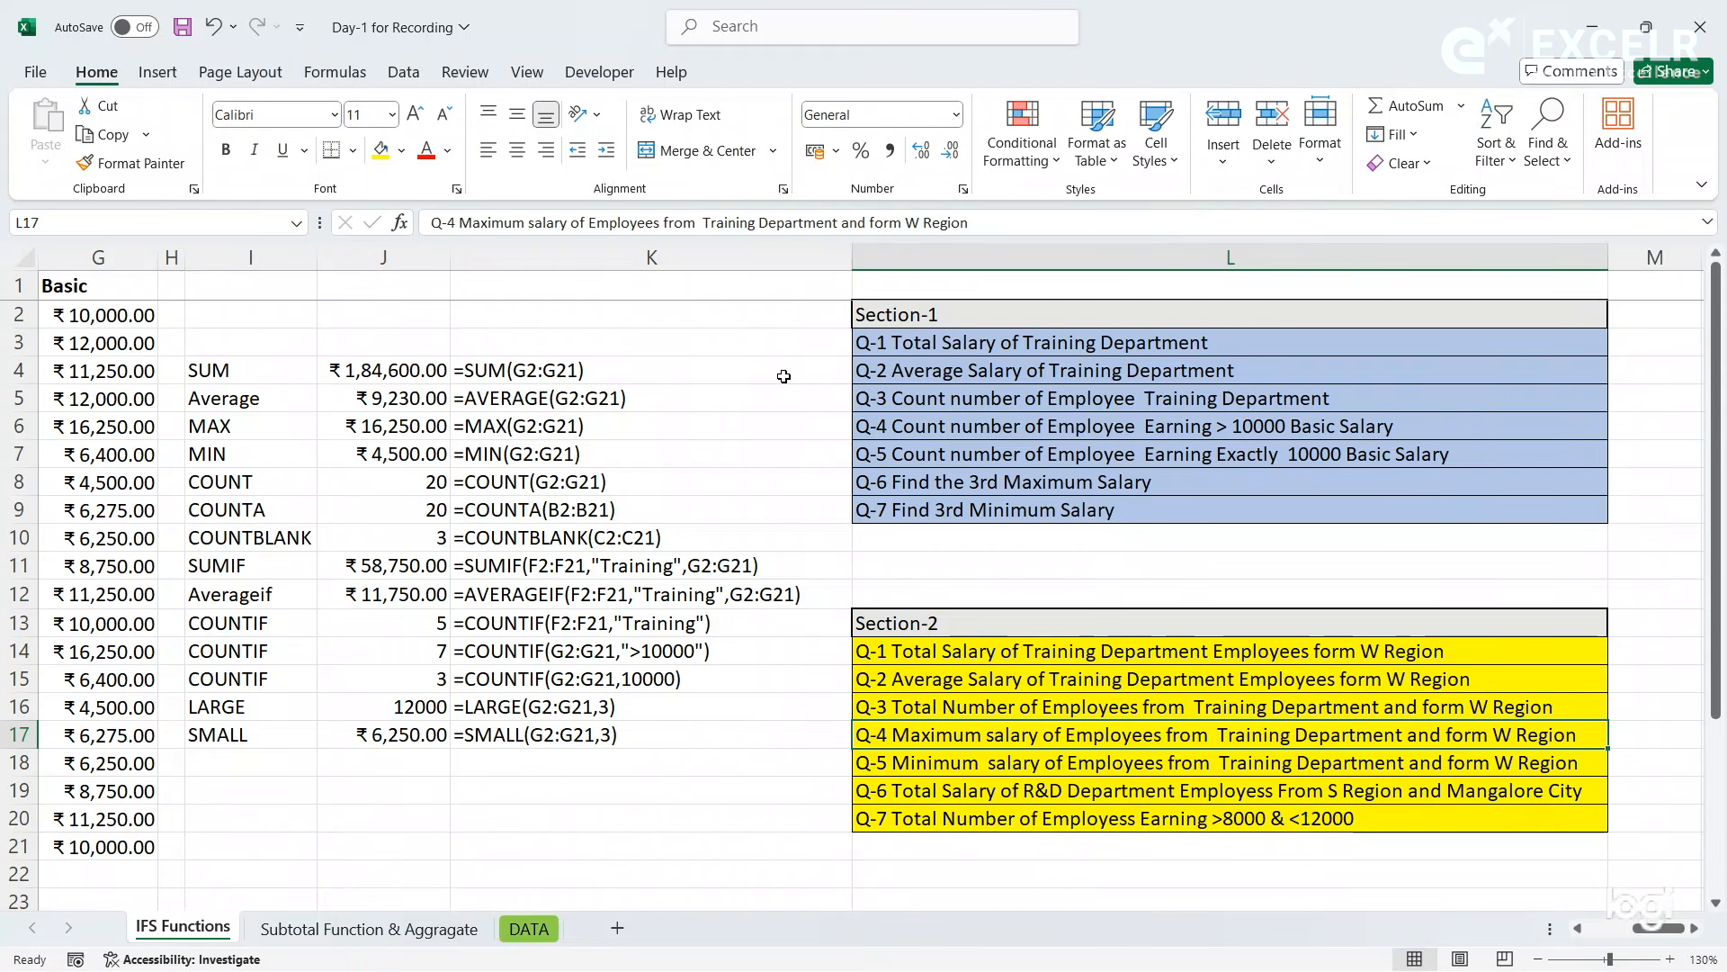
# - Label cell I18 as SUMIFS for Section-2 question Q-1 on the Training Department's total salary in W Region
pyautogui.click(258, 758)
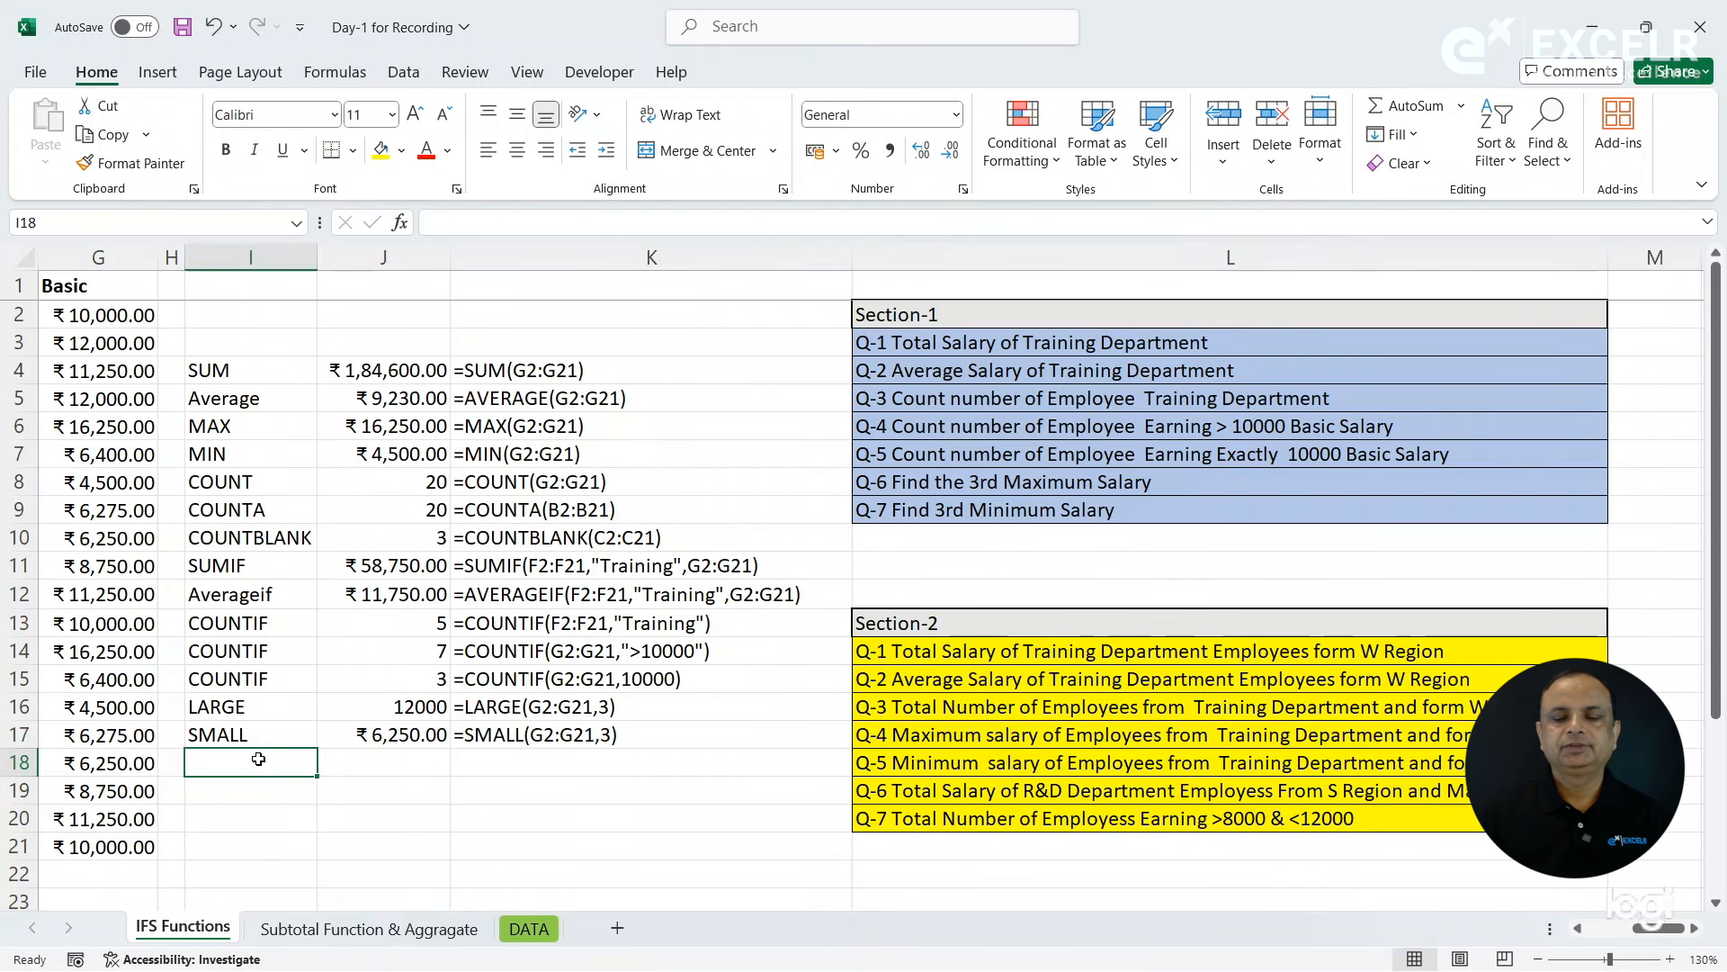
pyautogui.click(972, 658)
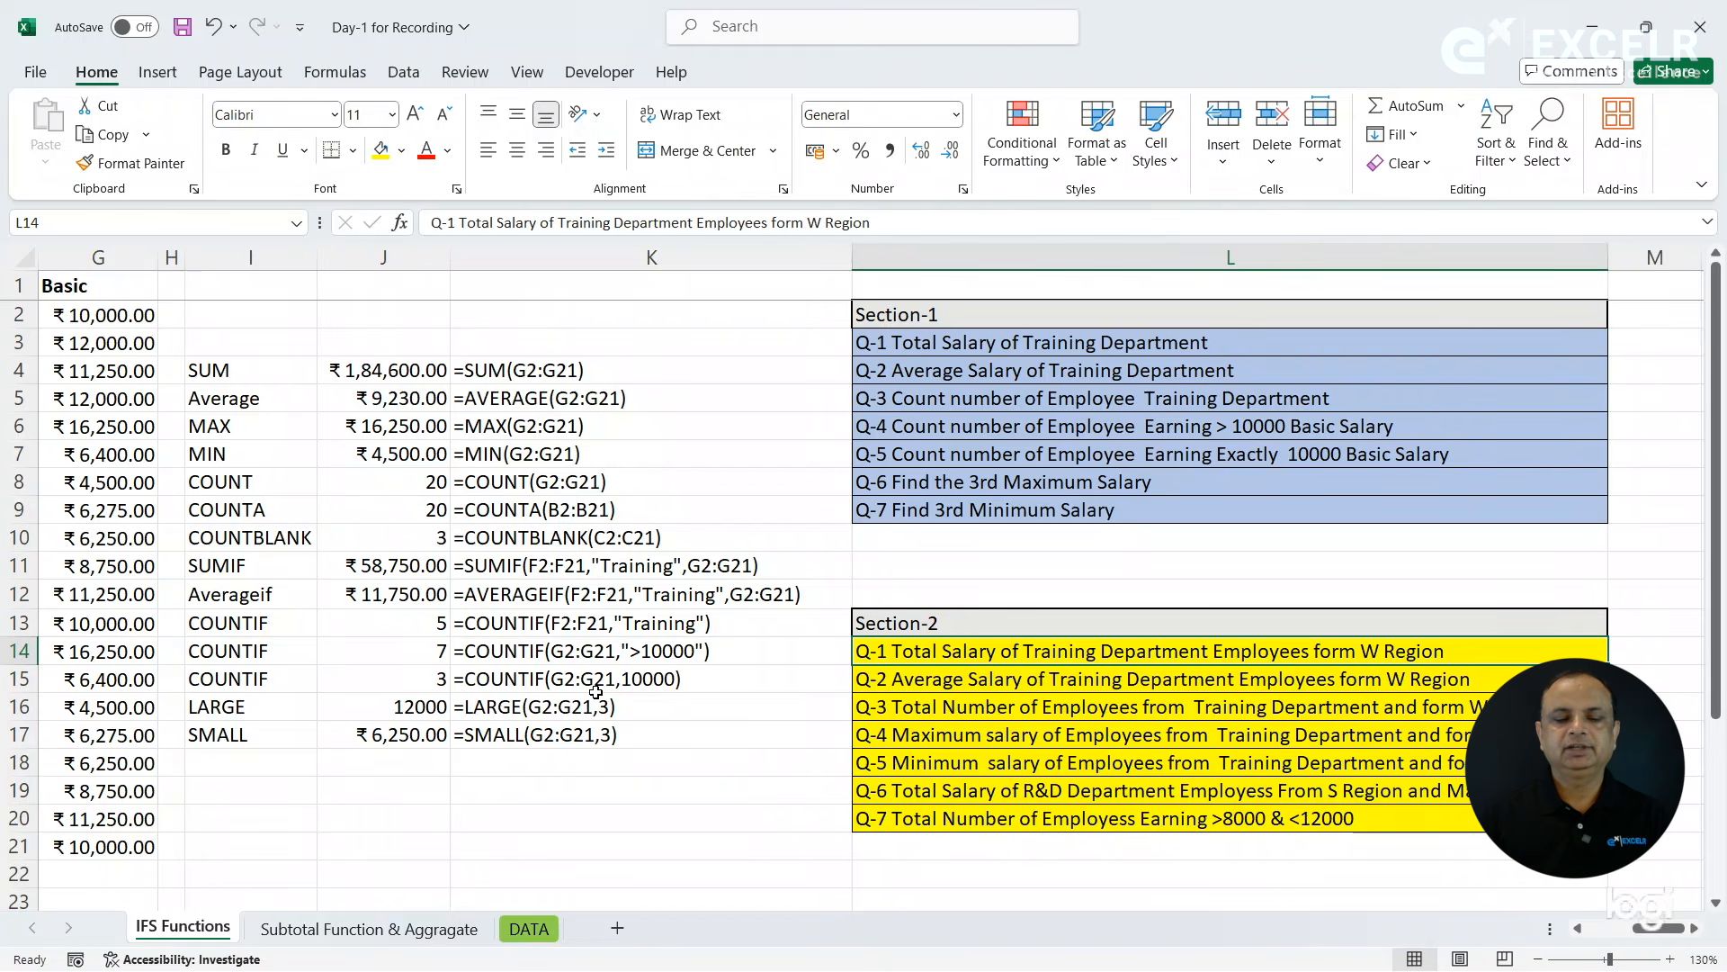
pyautogui.click(274, 769)
pyautogui.write('S')
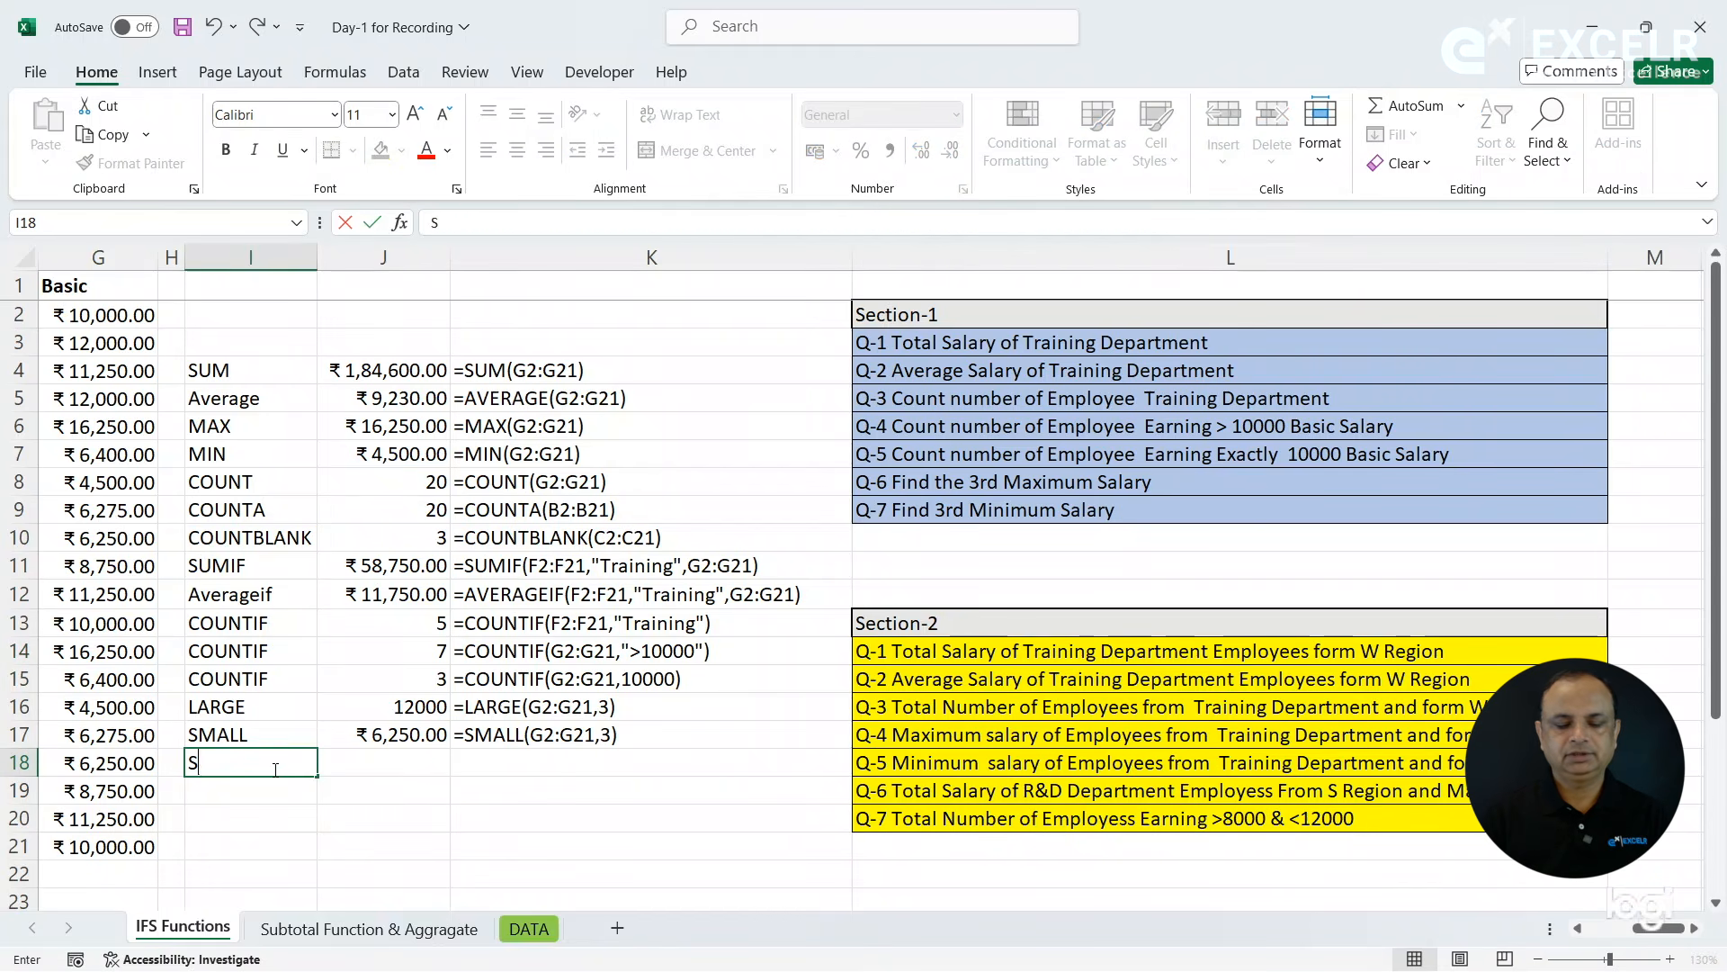
pyautogui.write('UMIFS')
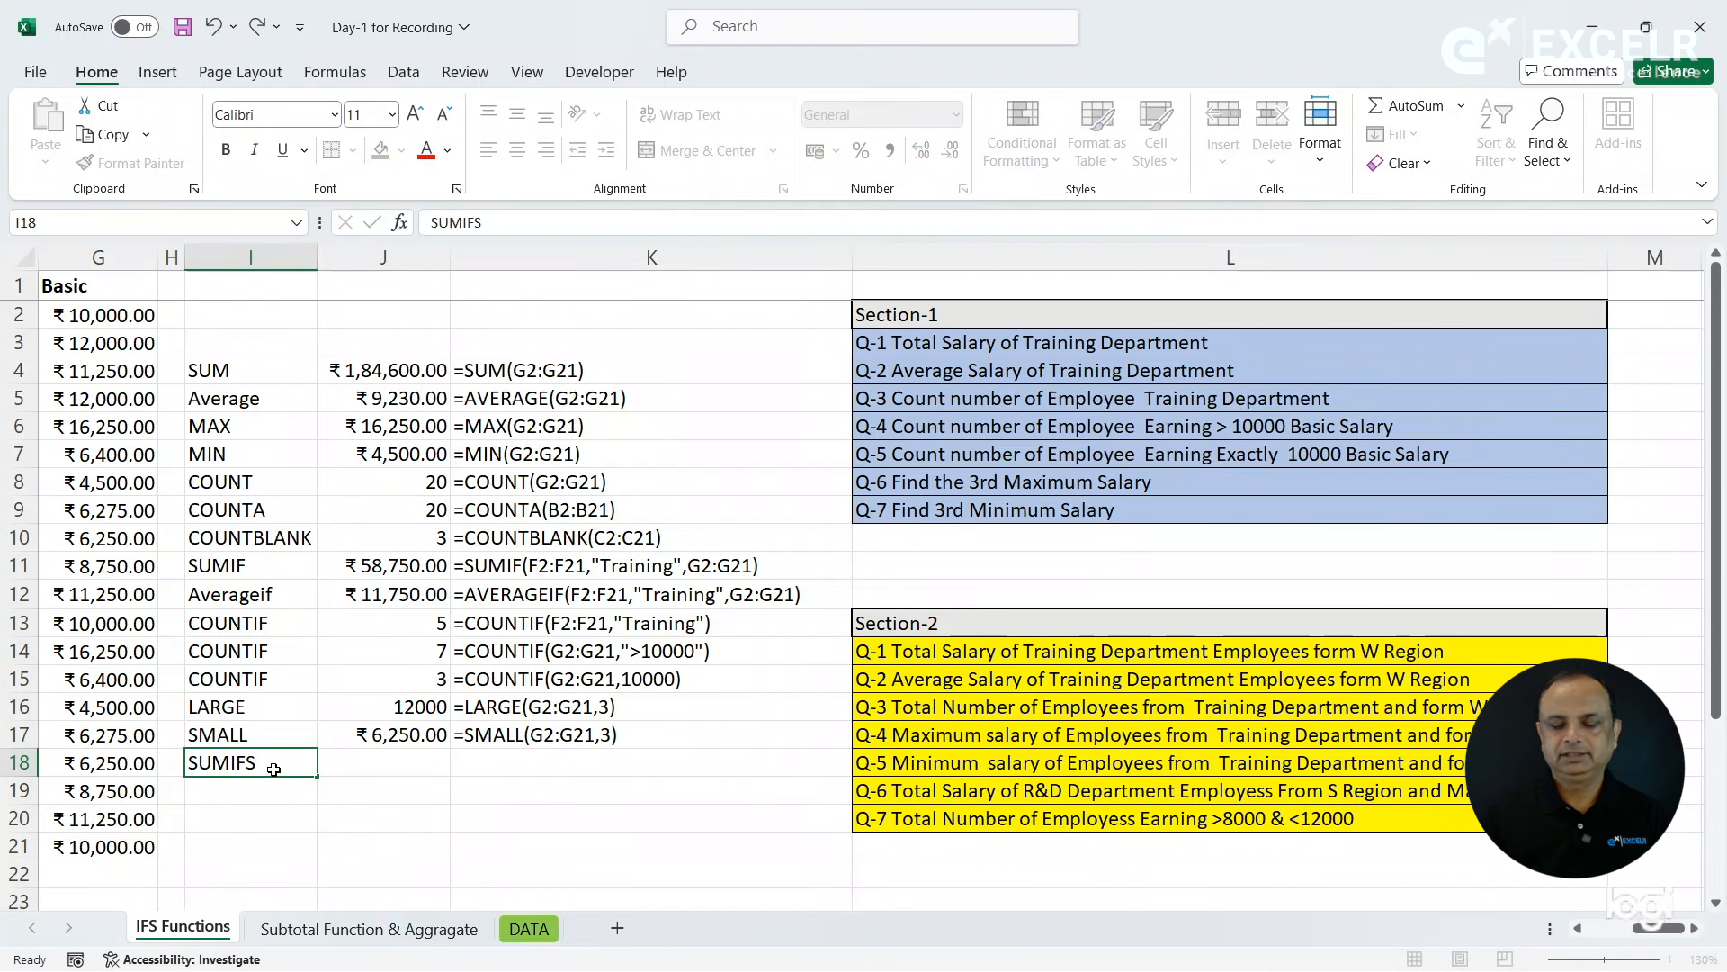
pyautogui.press('Tab')
# - Start a SUMIFS formula in J18 with the Basic salaries G2:G21 as the sum range
pyautogui.press('Left')
pyautogui.press('Left')
pyautogui.press('Left')
pyautogui.press('Left')
pyautogui.press('Left')
pyautogui.press('Left')
pyautogui.press('Left')
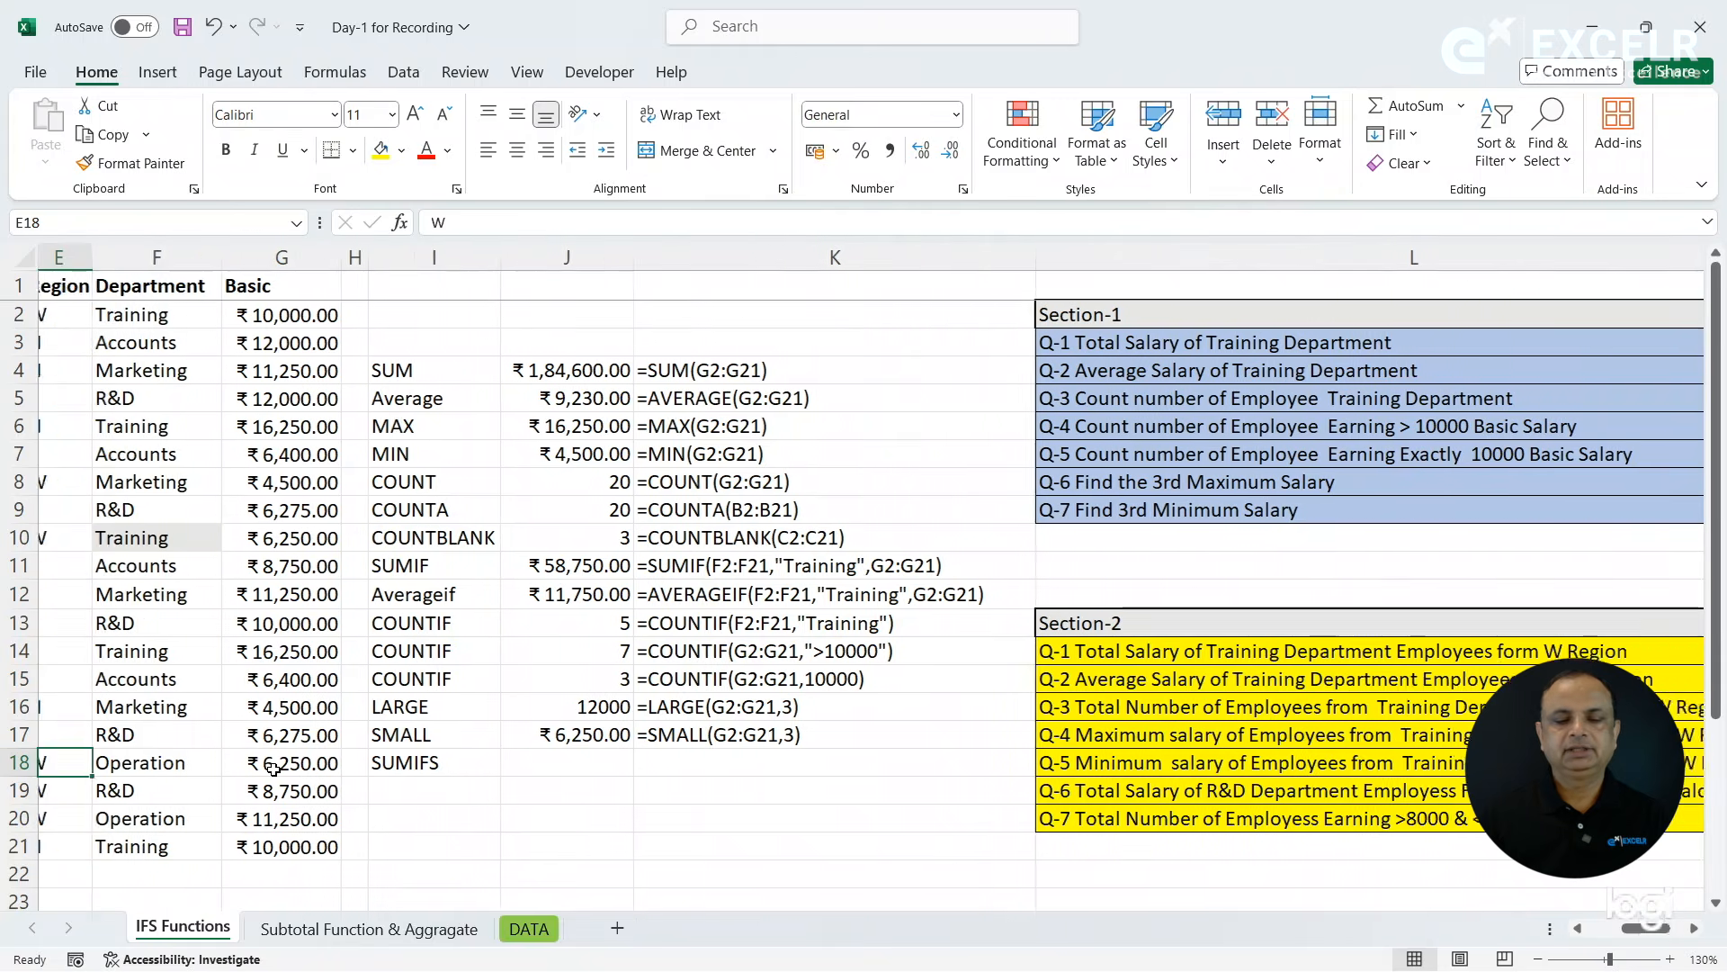
pyautogui.press('Left')
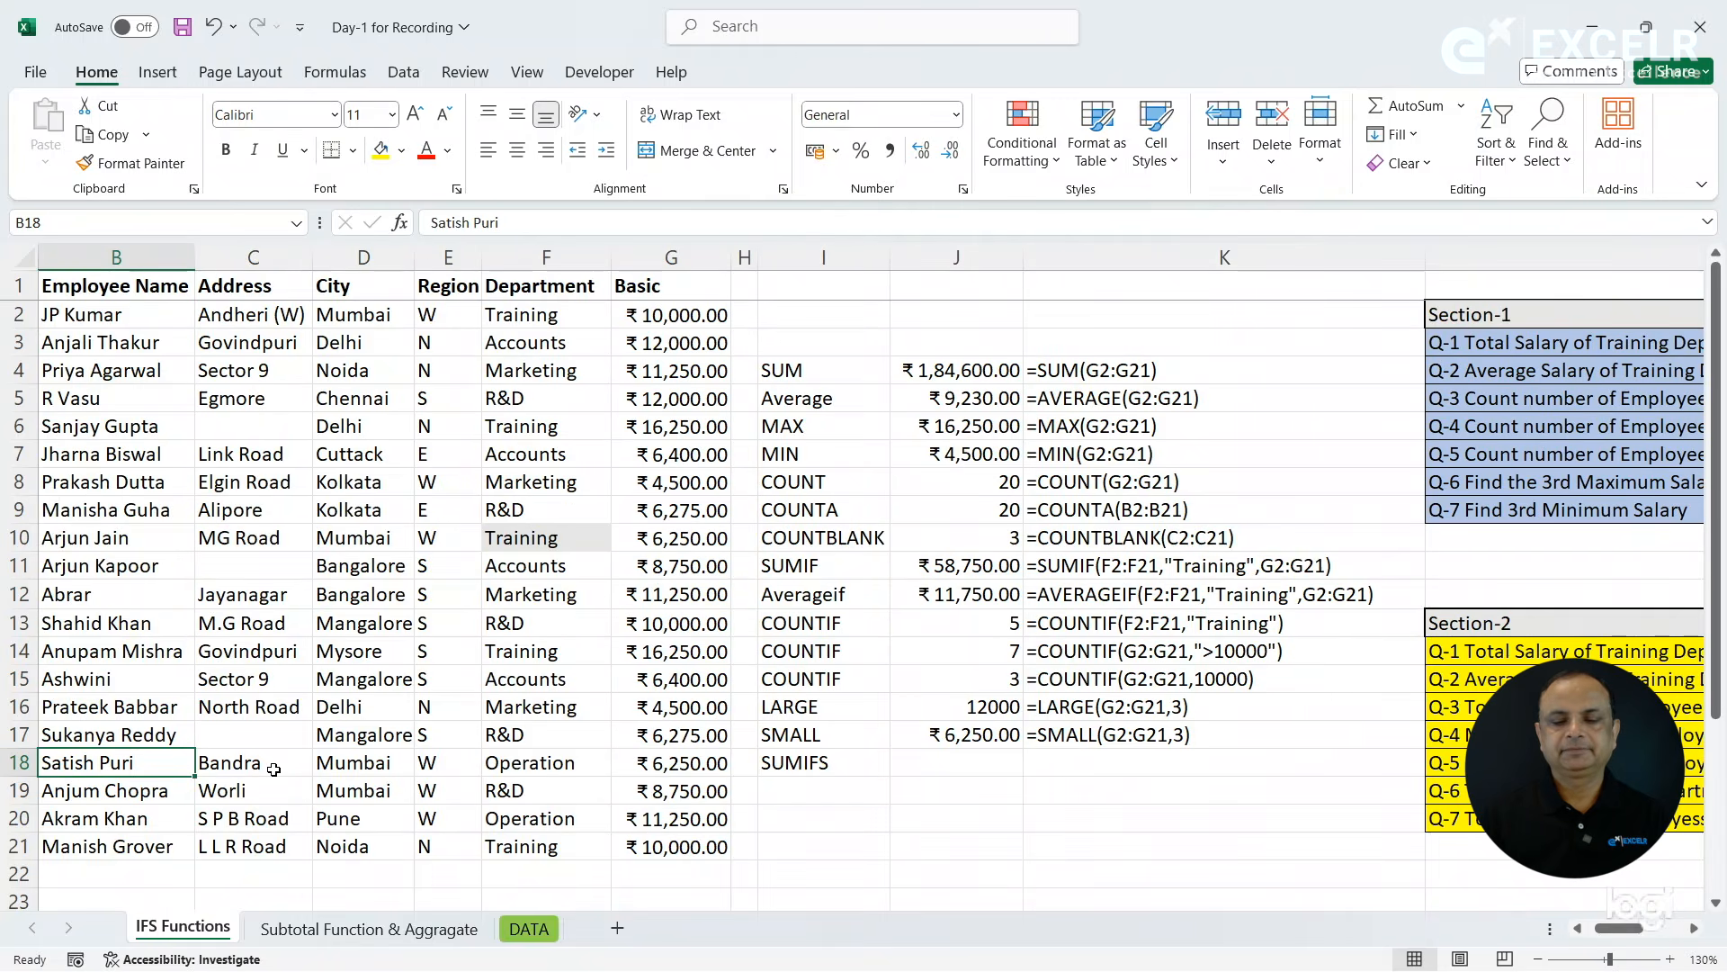
pyautogui.click(956, 762)
pyautogui.write('=sumi')
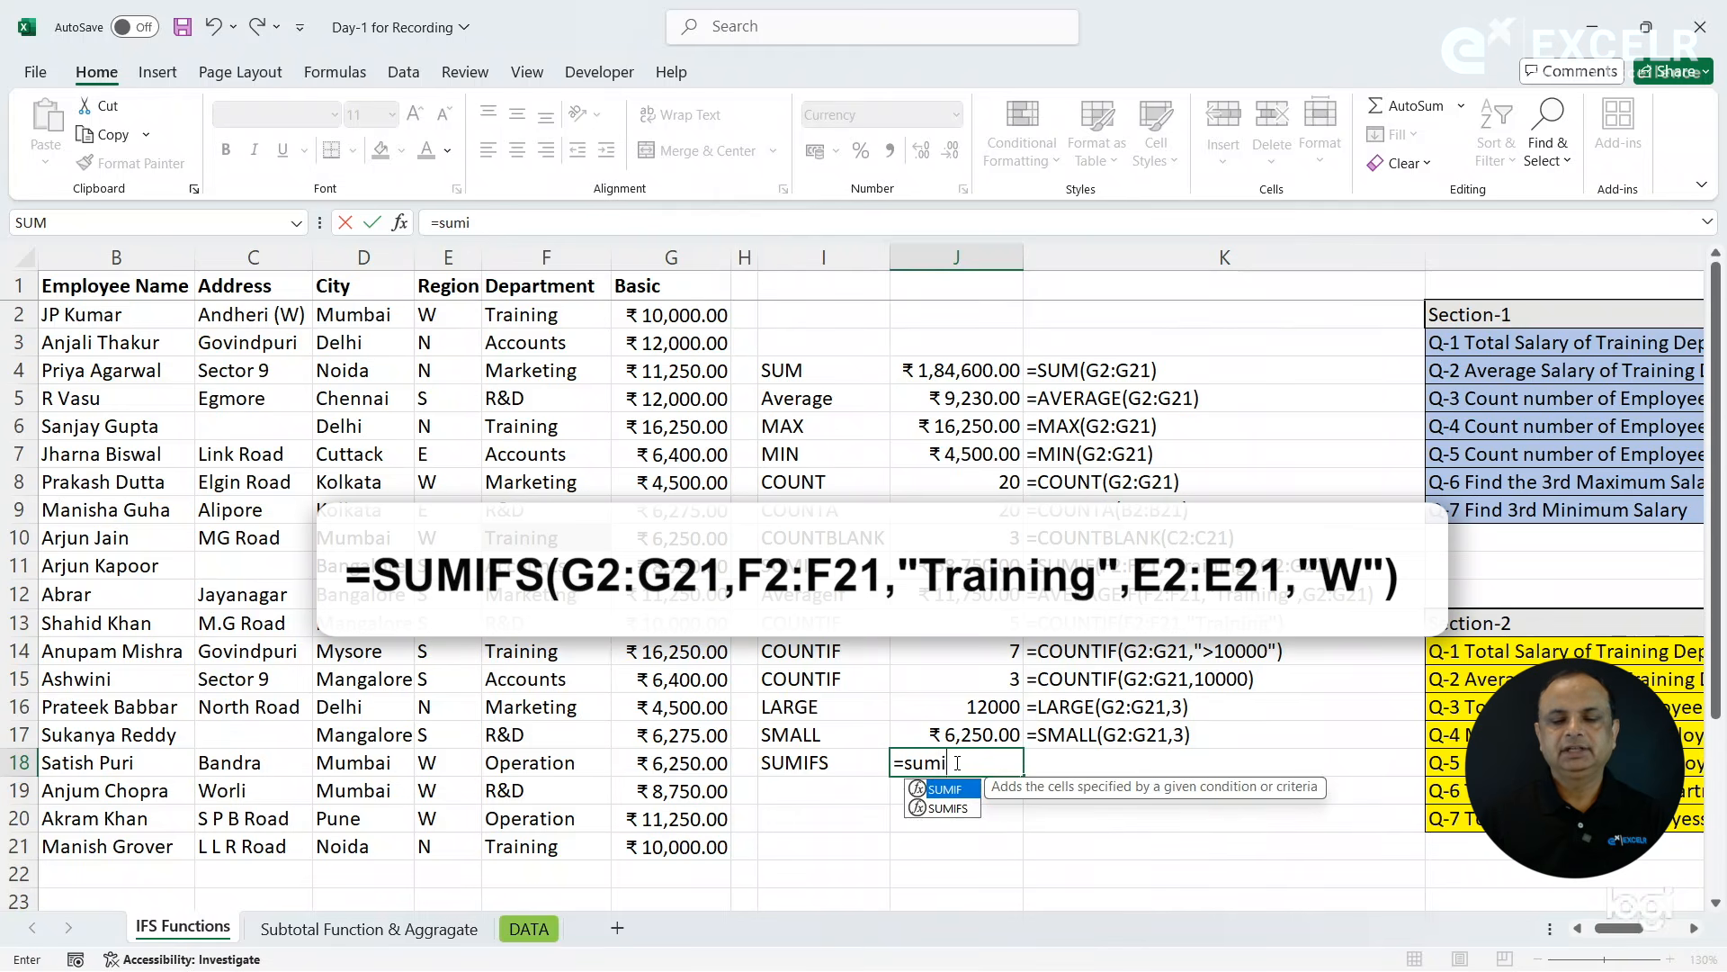
pyautogui.press('Down')
pyautogui.press('Tab')
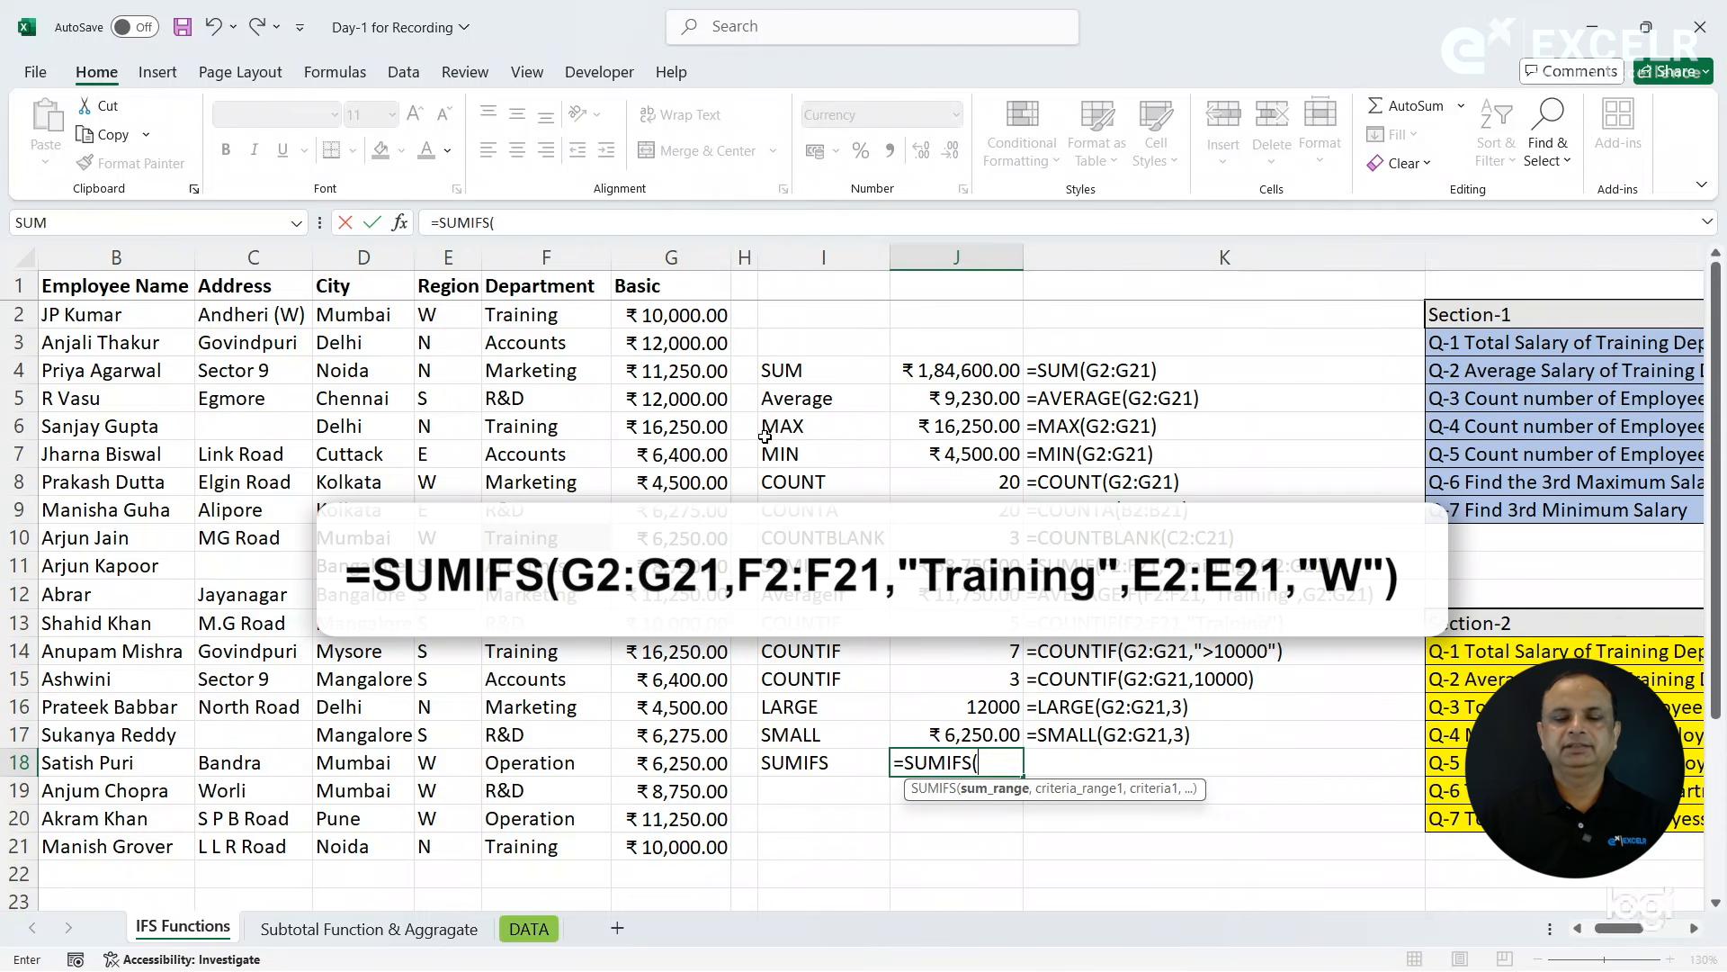
pyautogui.moveTo(657, 321); pyautogui.dragTo(666, 848)
pyautogui.write(',')
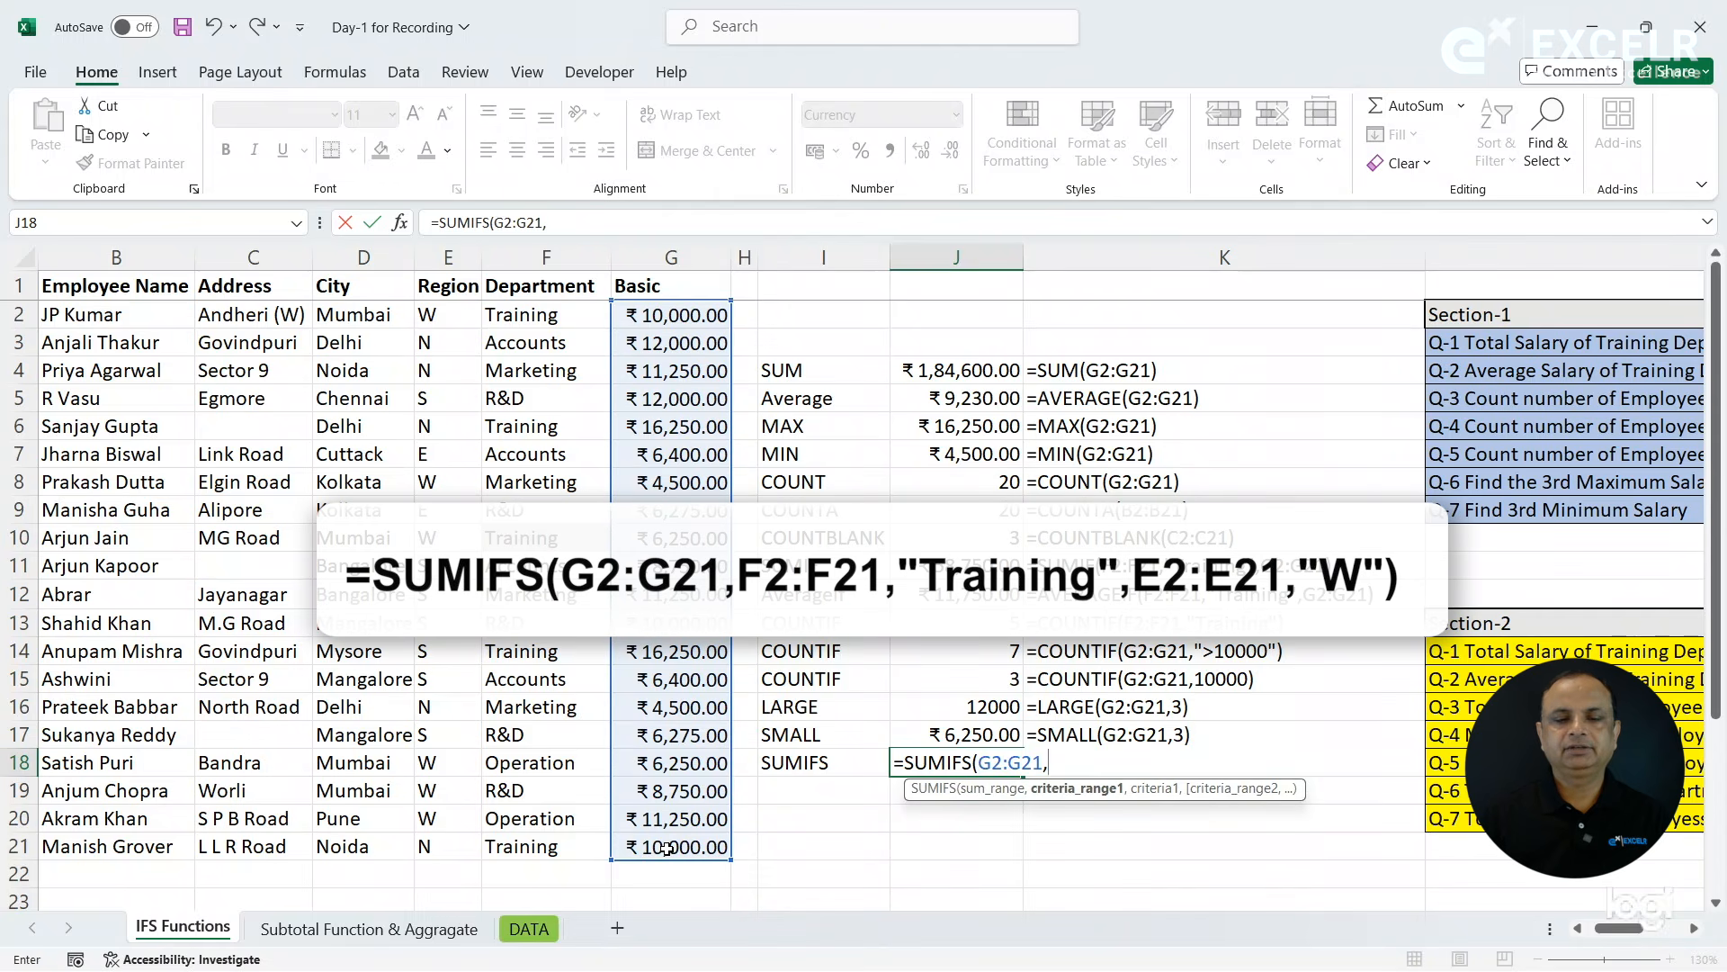
# - Complete the SUMIFS formula in J18 with Department criteria F2:F21,"Training" and Region criteria E2:E21,"W"
pyautogui.moveTo(535, 317); pyautogui.dragTo(544, 851)
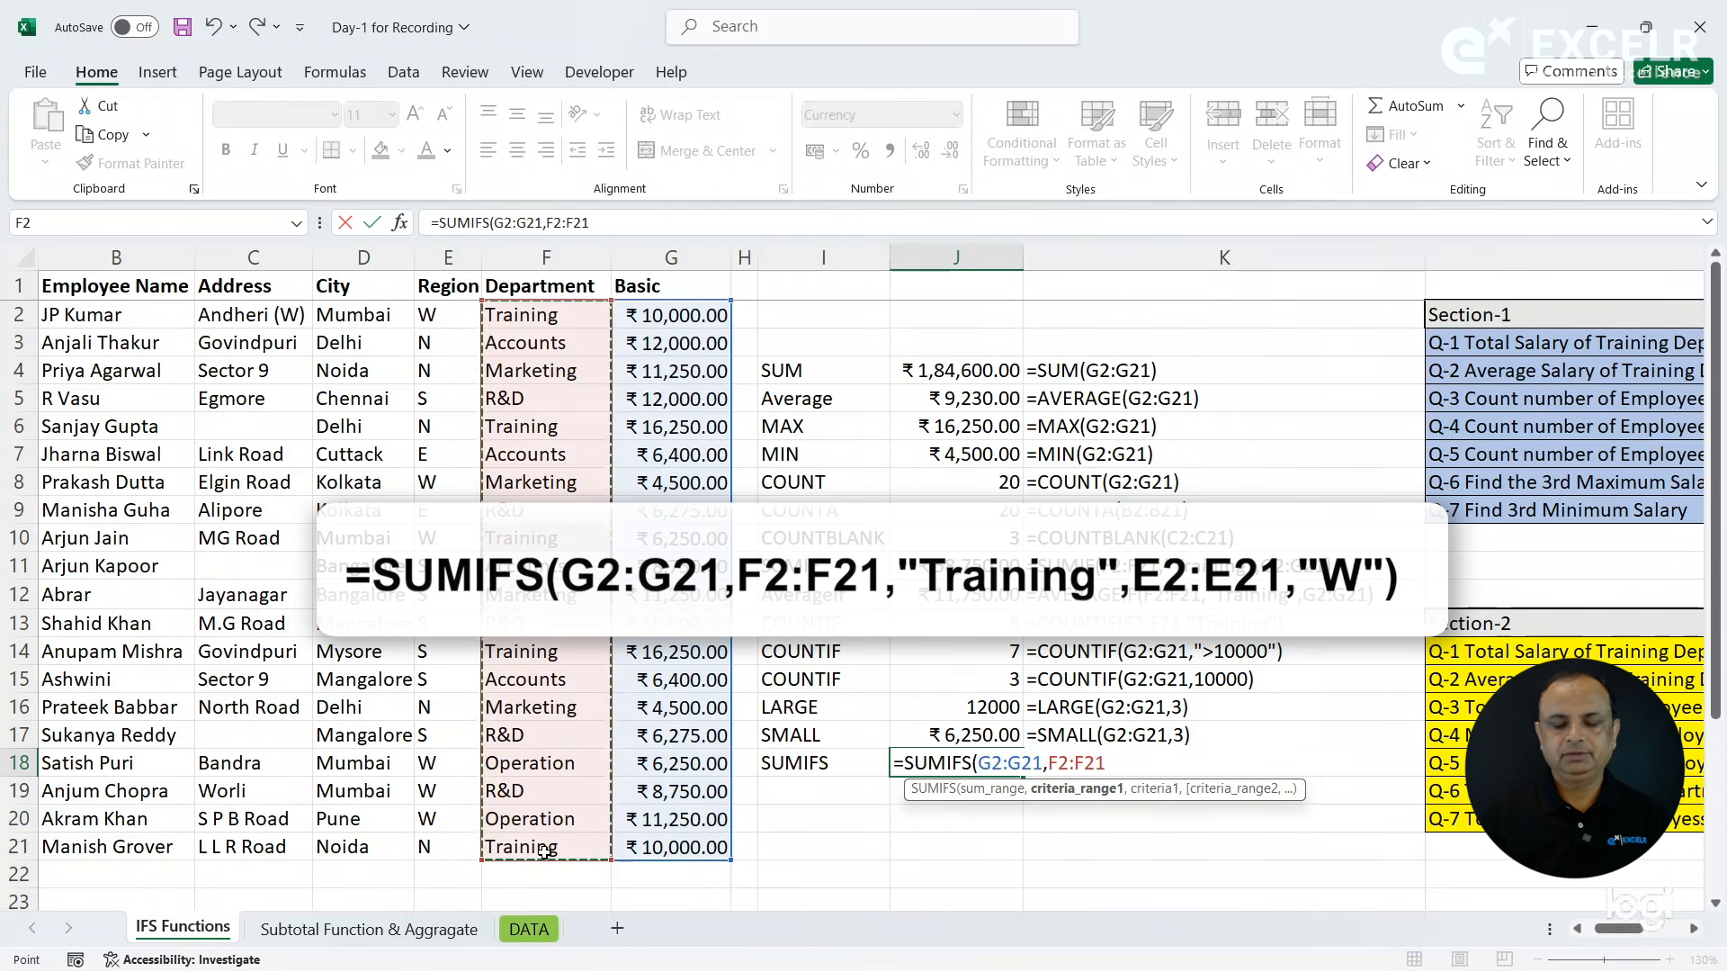
pyautogui.write(',"T')
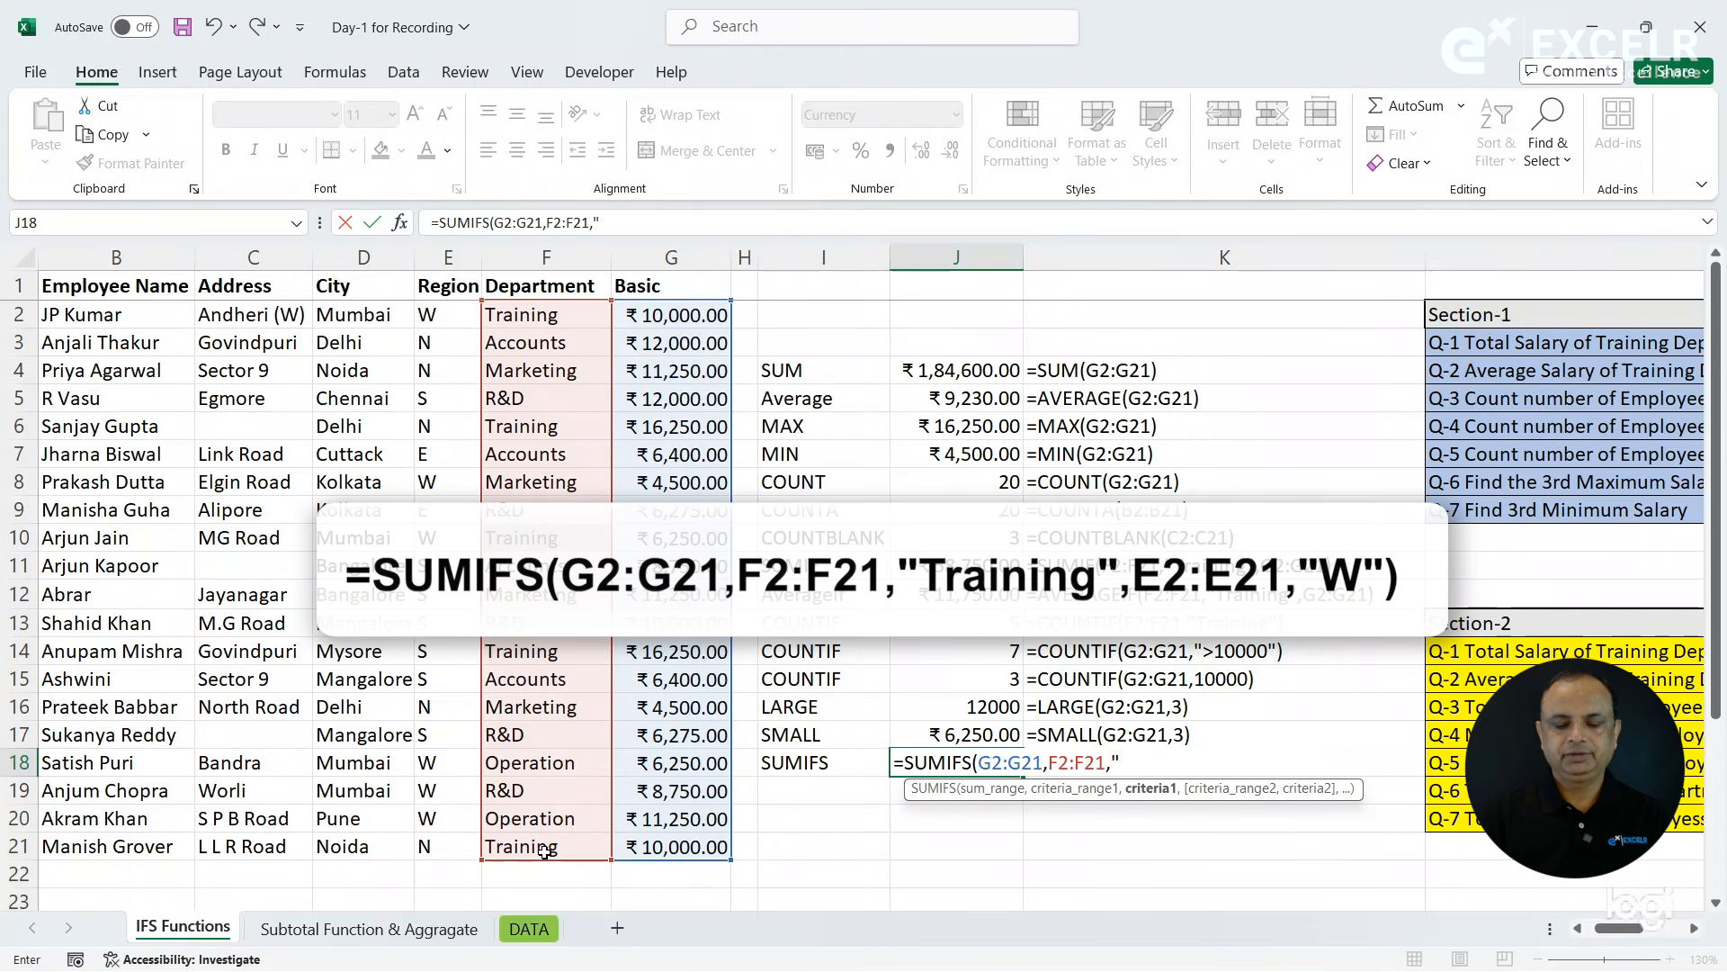
pyautogui.write('Raini')
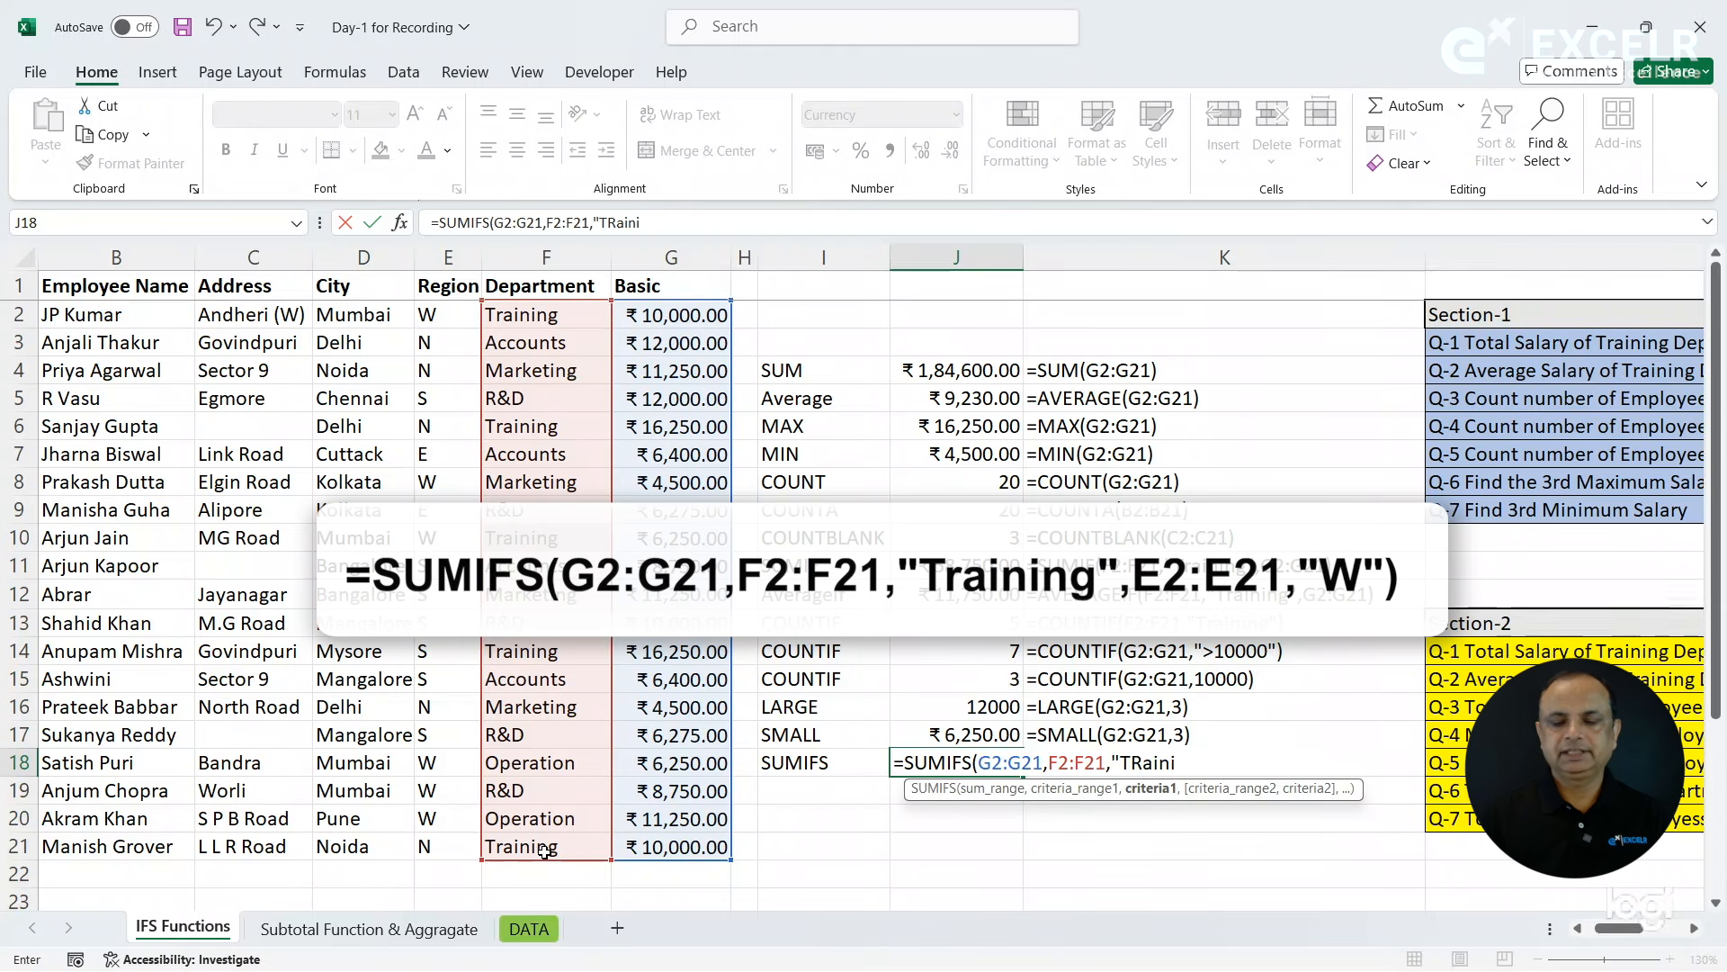
pyautogui.write('ng",')
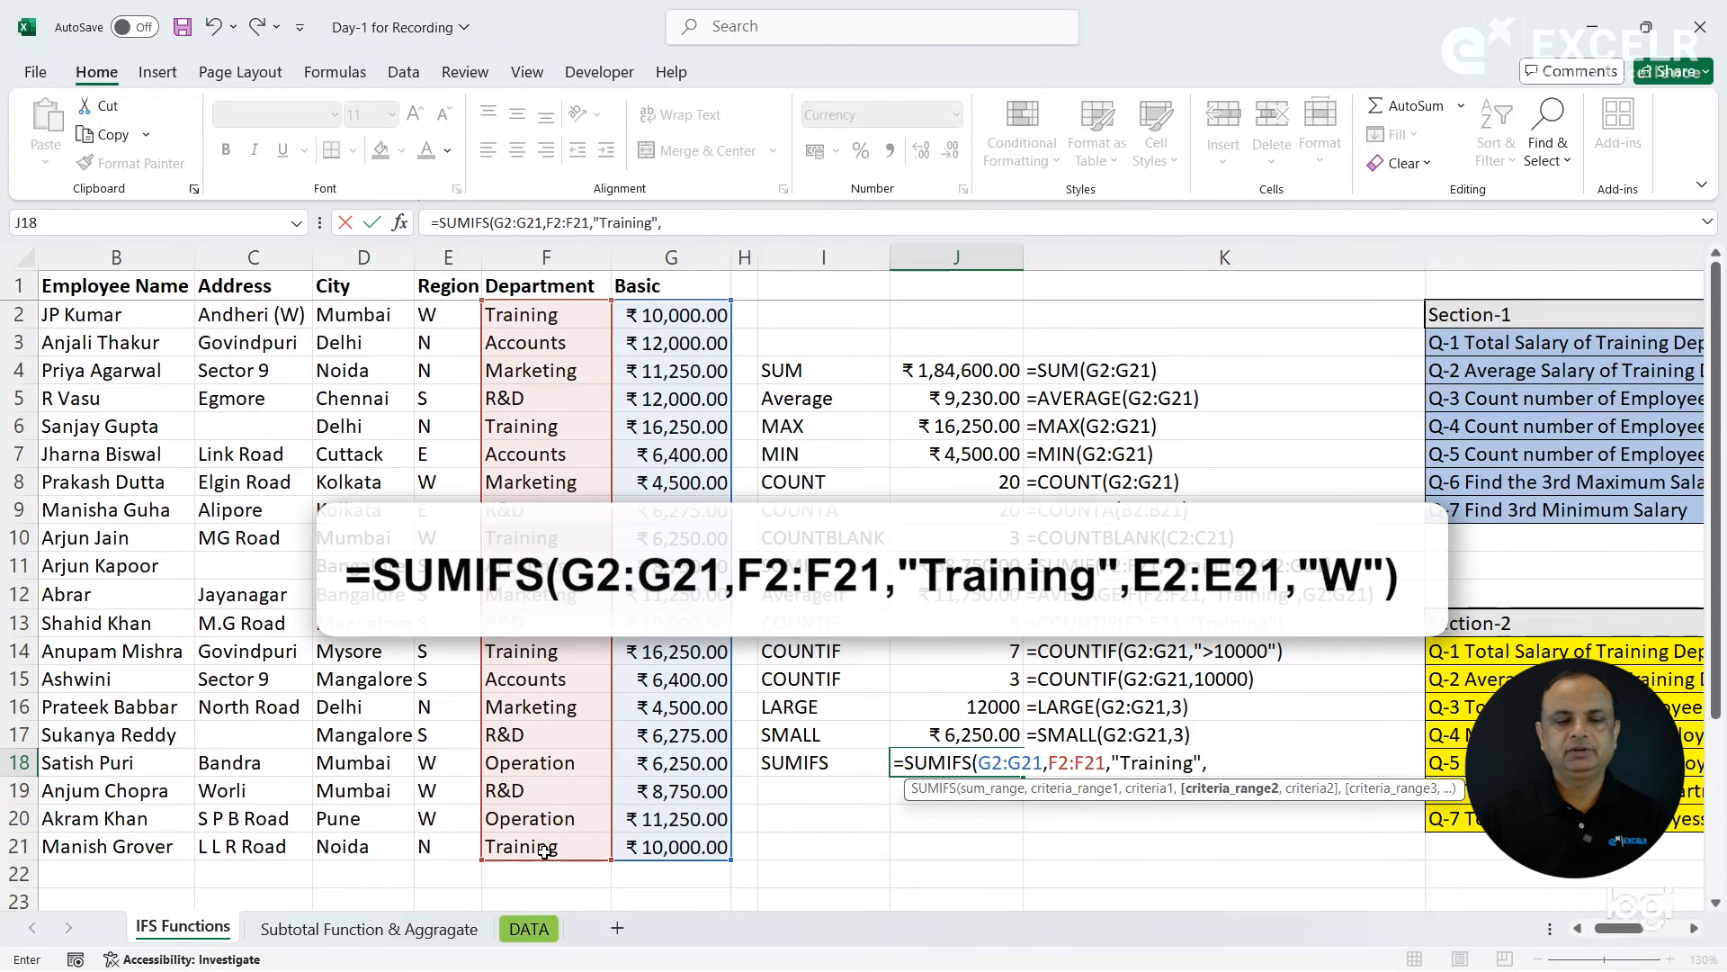
pyautogui.moveTo(441, 312); pyautogui.dragTo(441, 846)
pyautogui.write(',"W"')
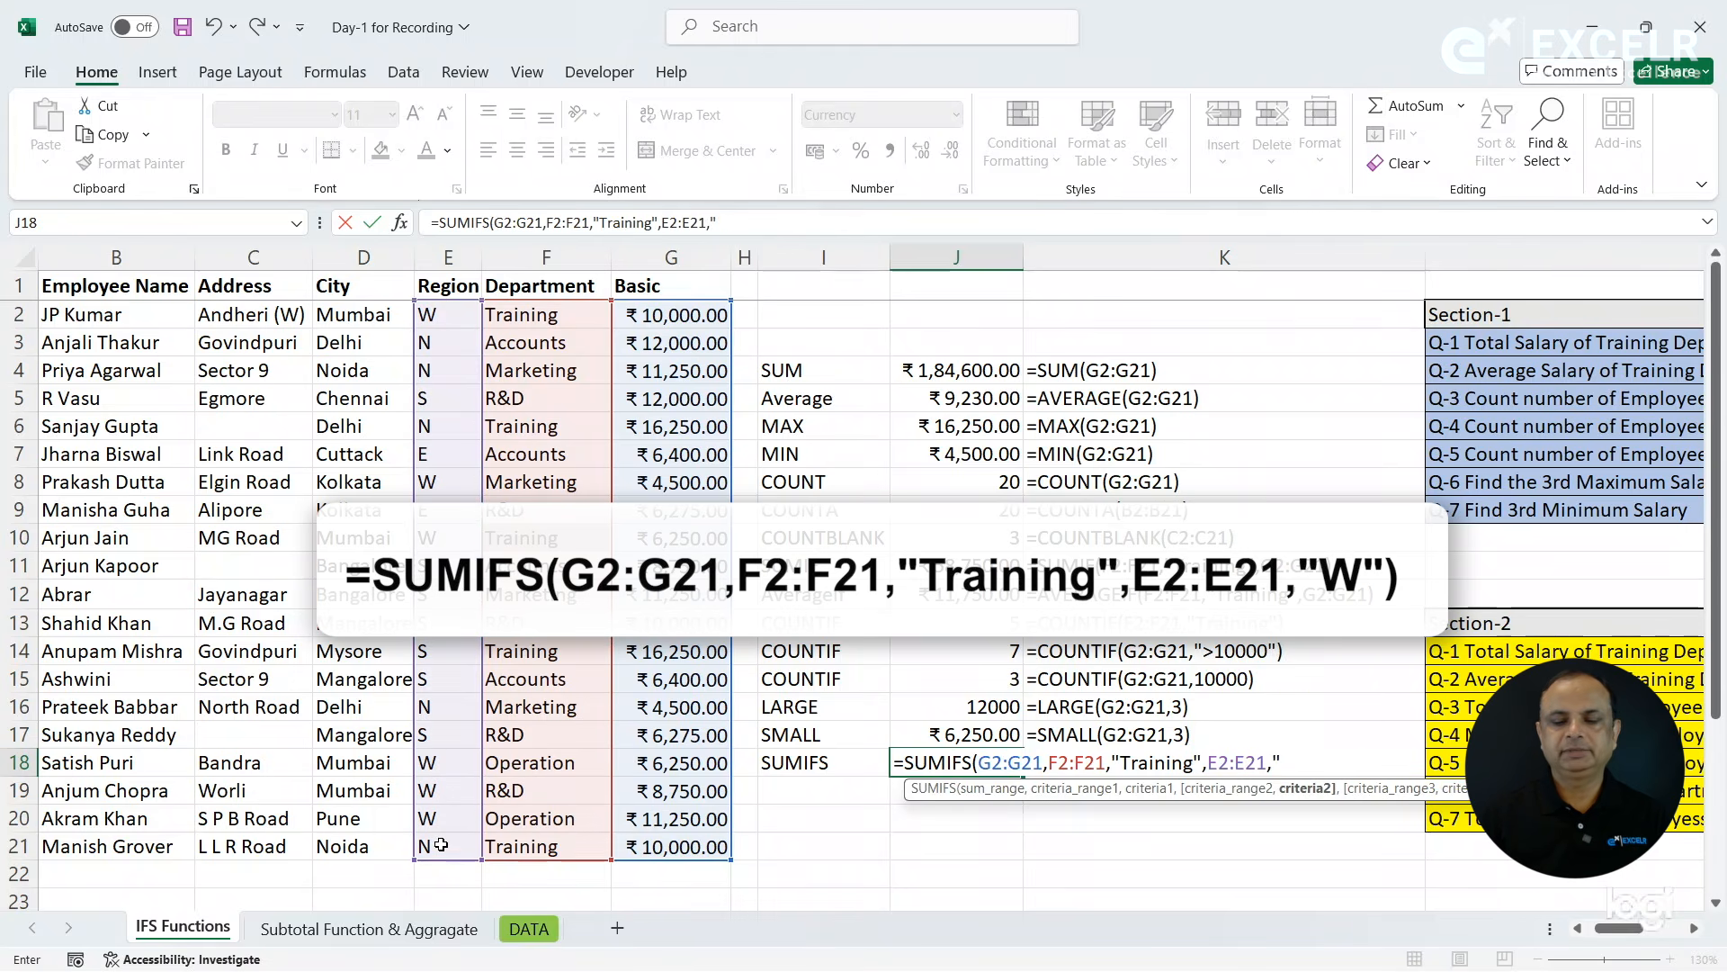
pyautogui.write(')')
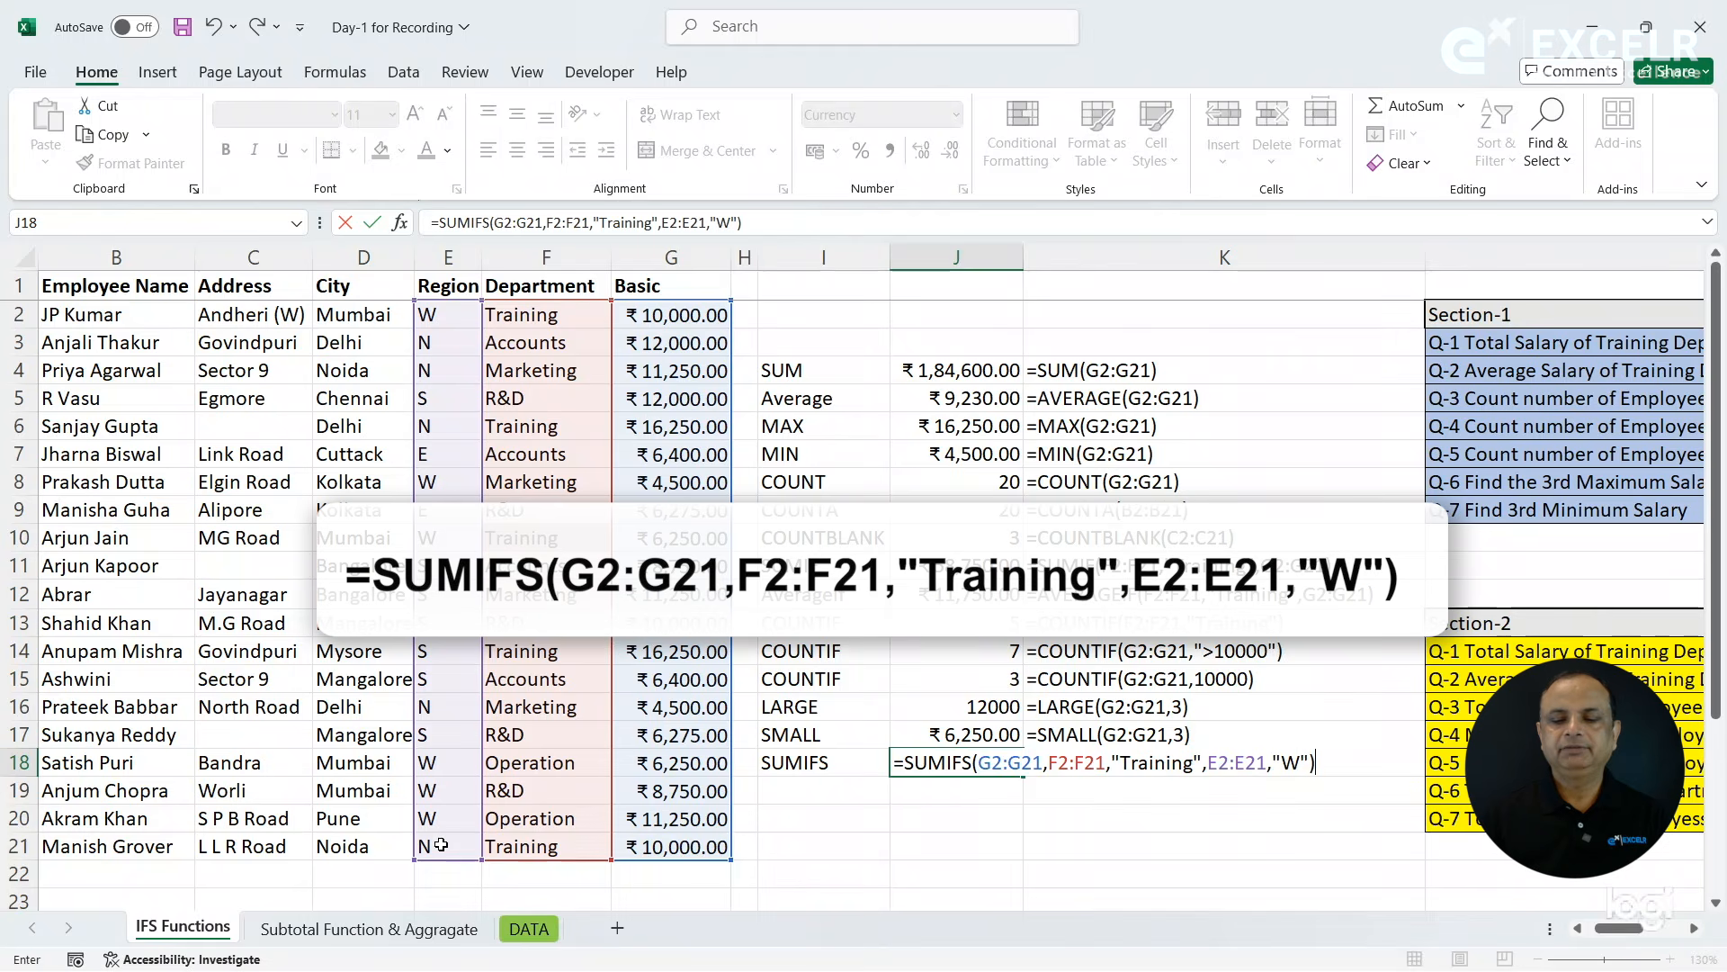
pyautogui.press('Return')
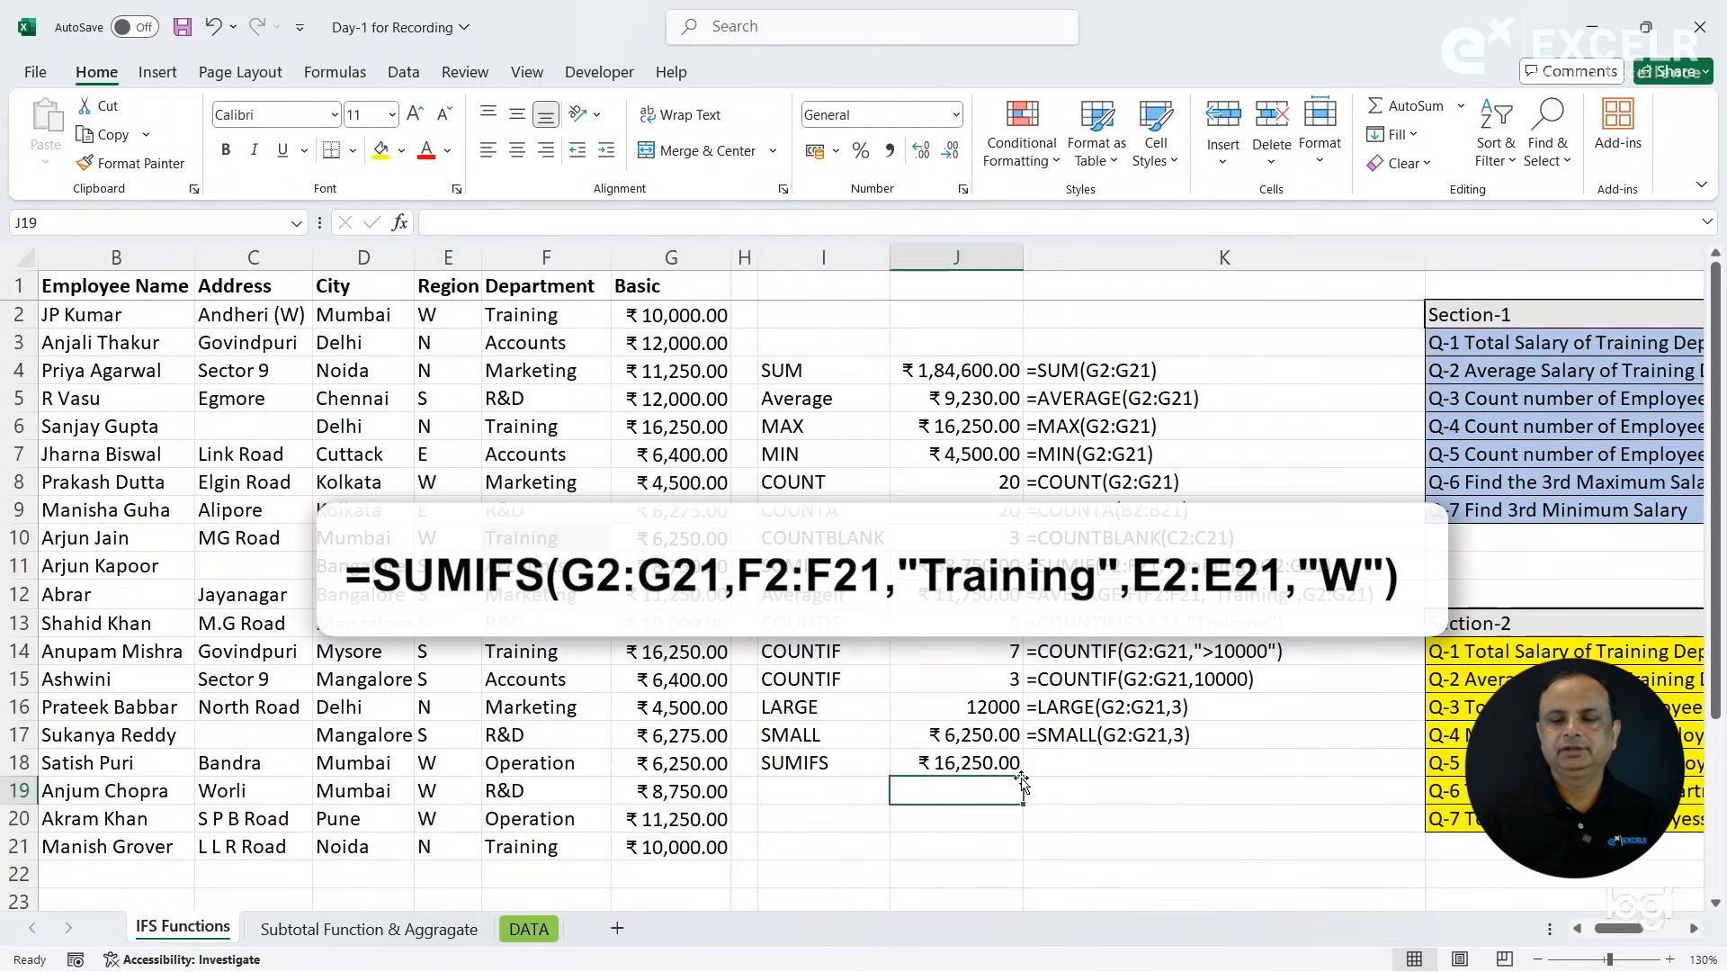
# - Copy the FORMULATEXT formula from K17 down to K18 and autofit column K to the full SUMIFS text
pyautogui.click(1066, 763)
pyautogui.hotkey('ctrl', 'd')
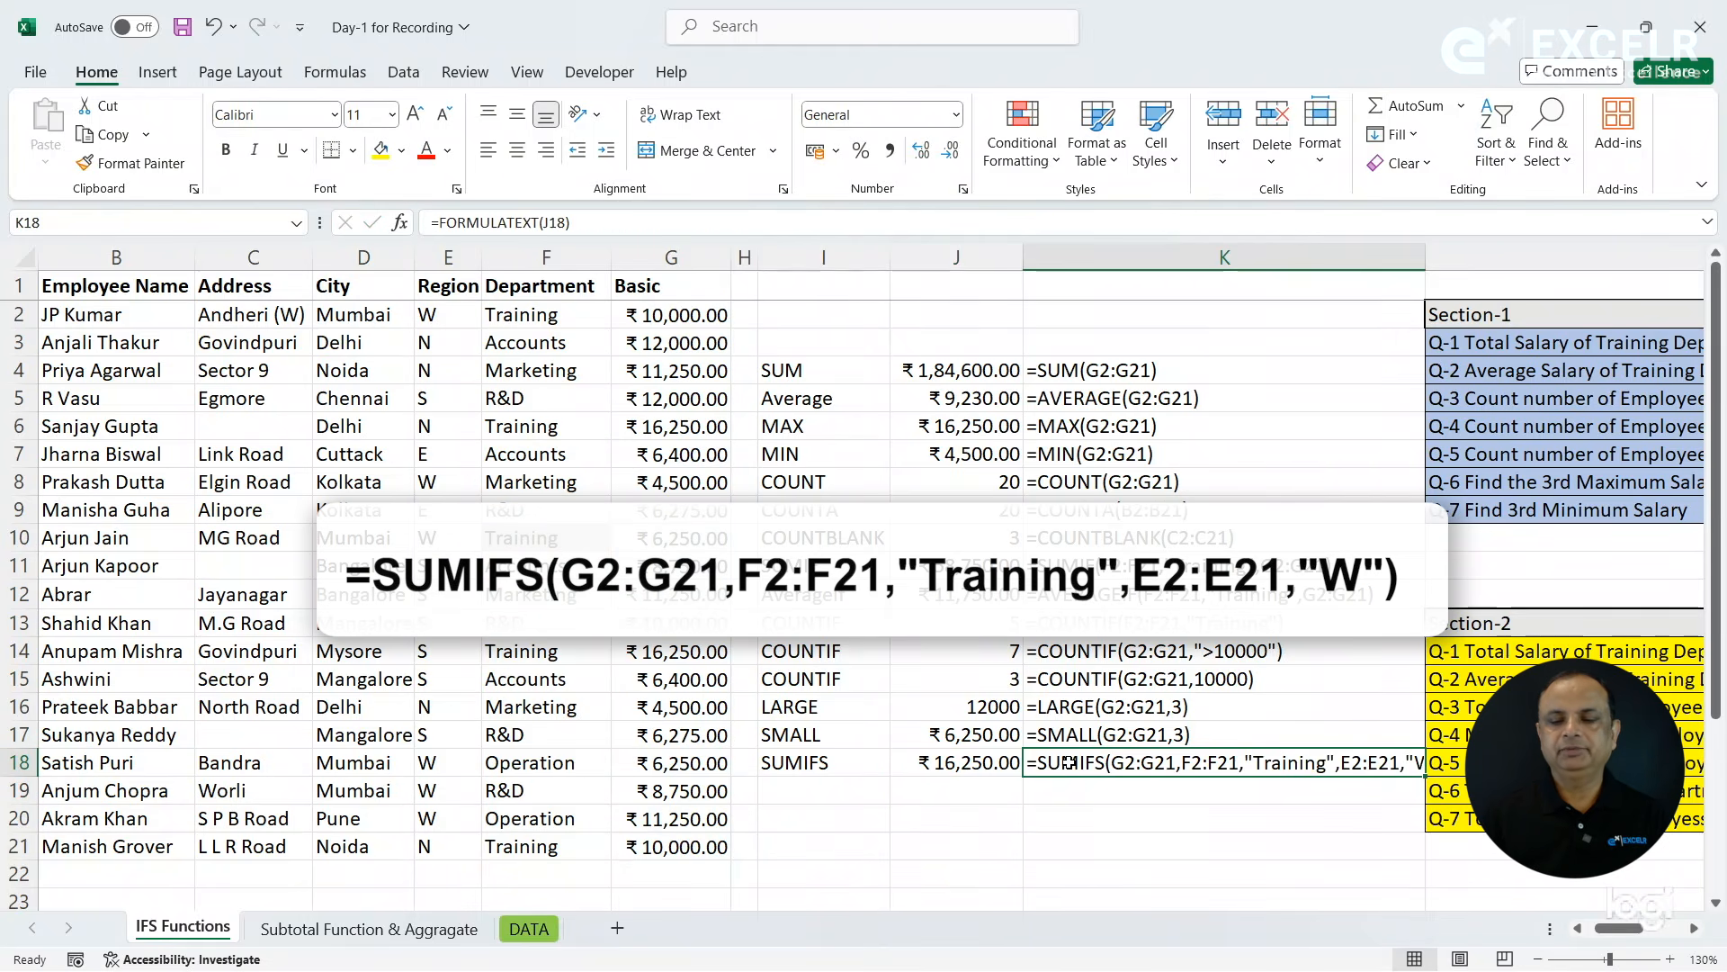
pyautogui.doubleClick(1426, 258)
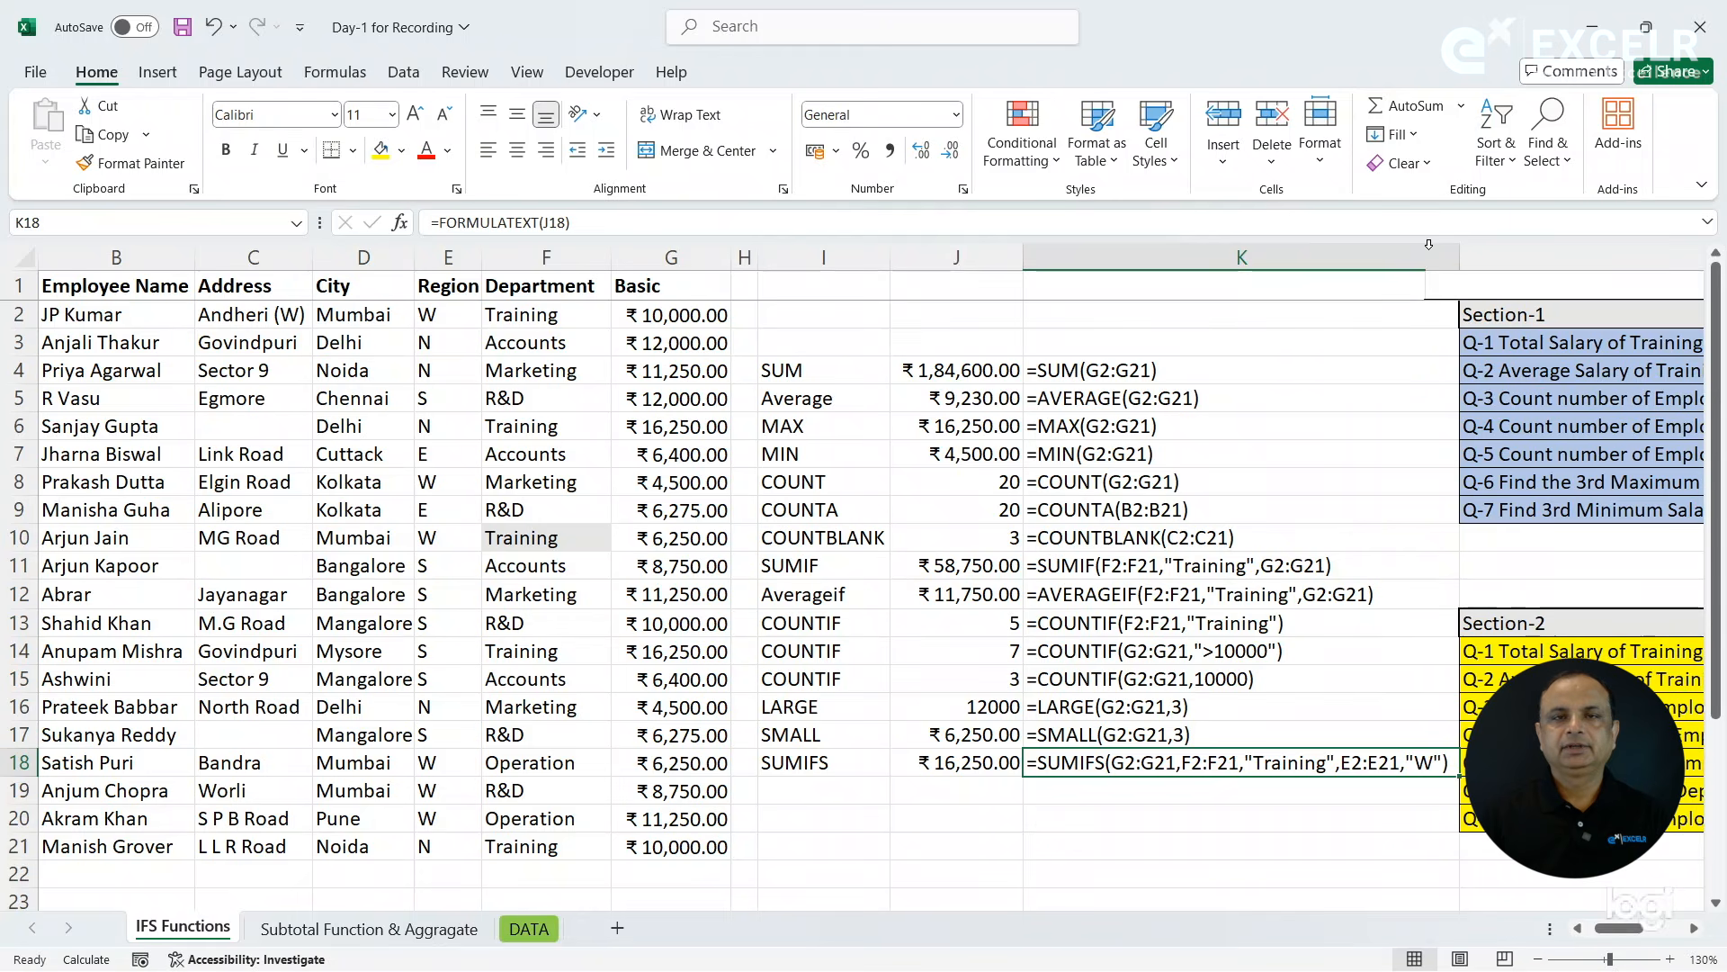
# - Read Section-2 question Q-2 in L15, collapse the ribbon for more worksheet rows, and return to the employee data
pyautogui.click(792, 791)
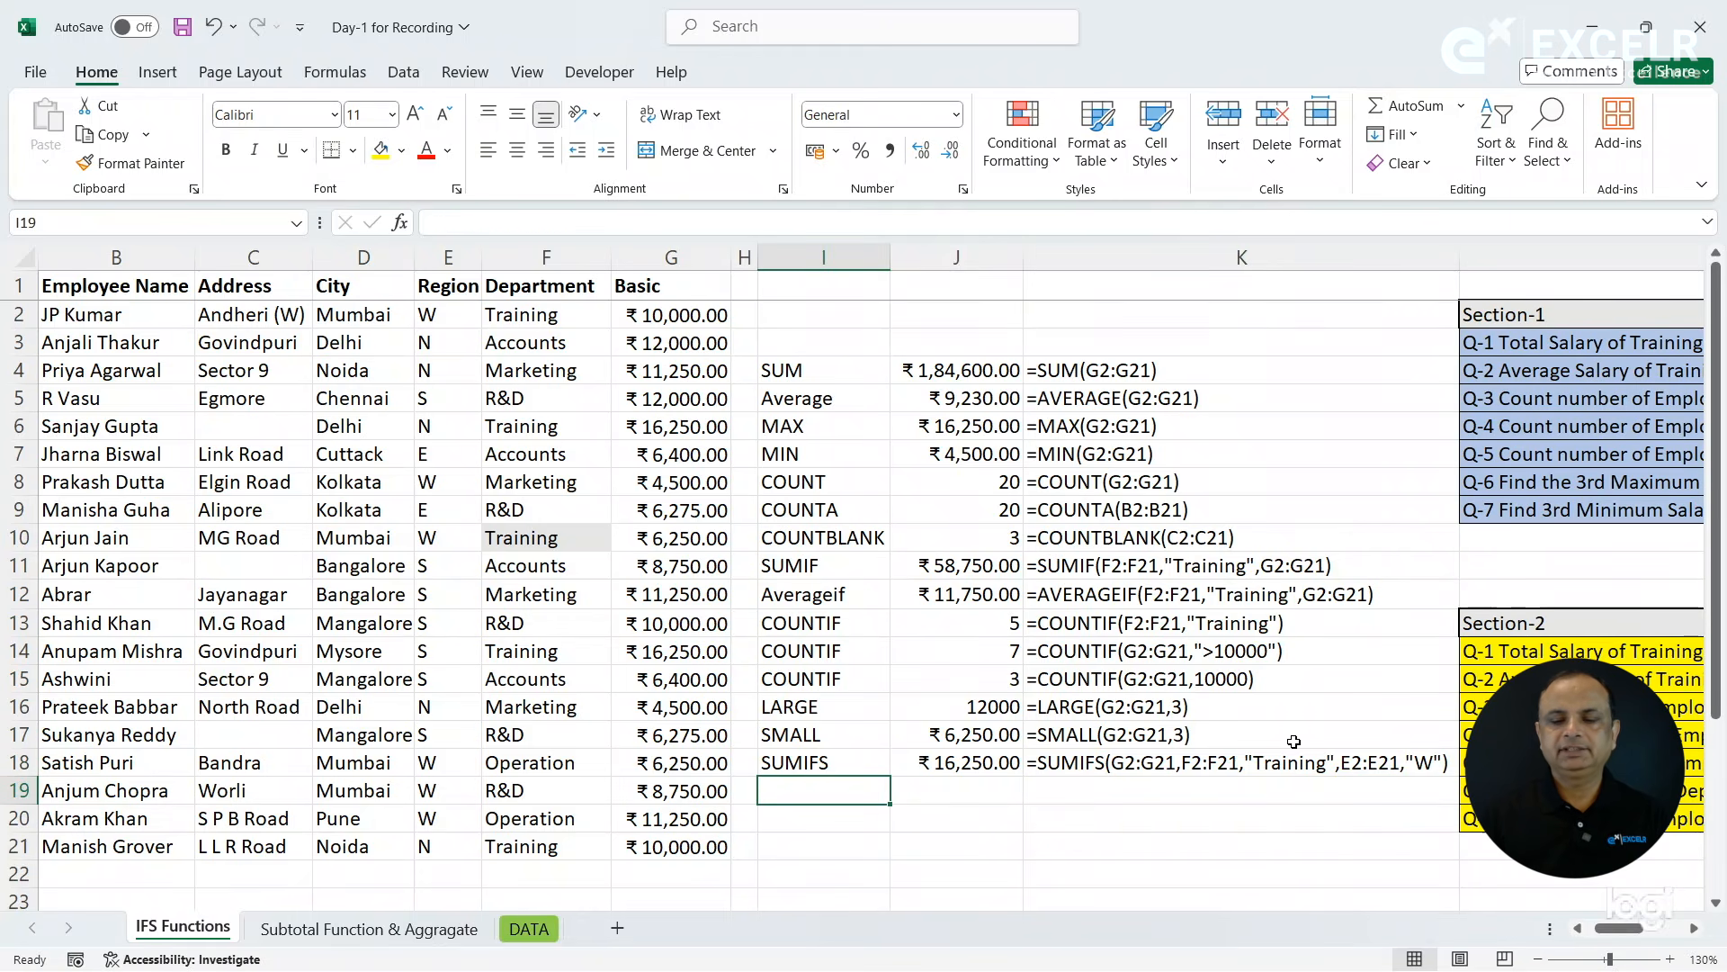
pyautogui.click(1497, 684)
pyautogui.hscroll(5, 1497, 684)
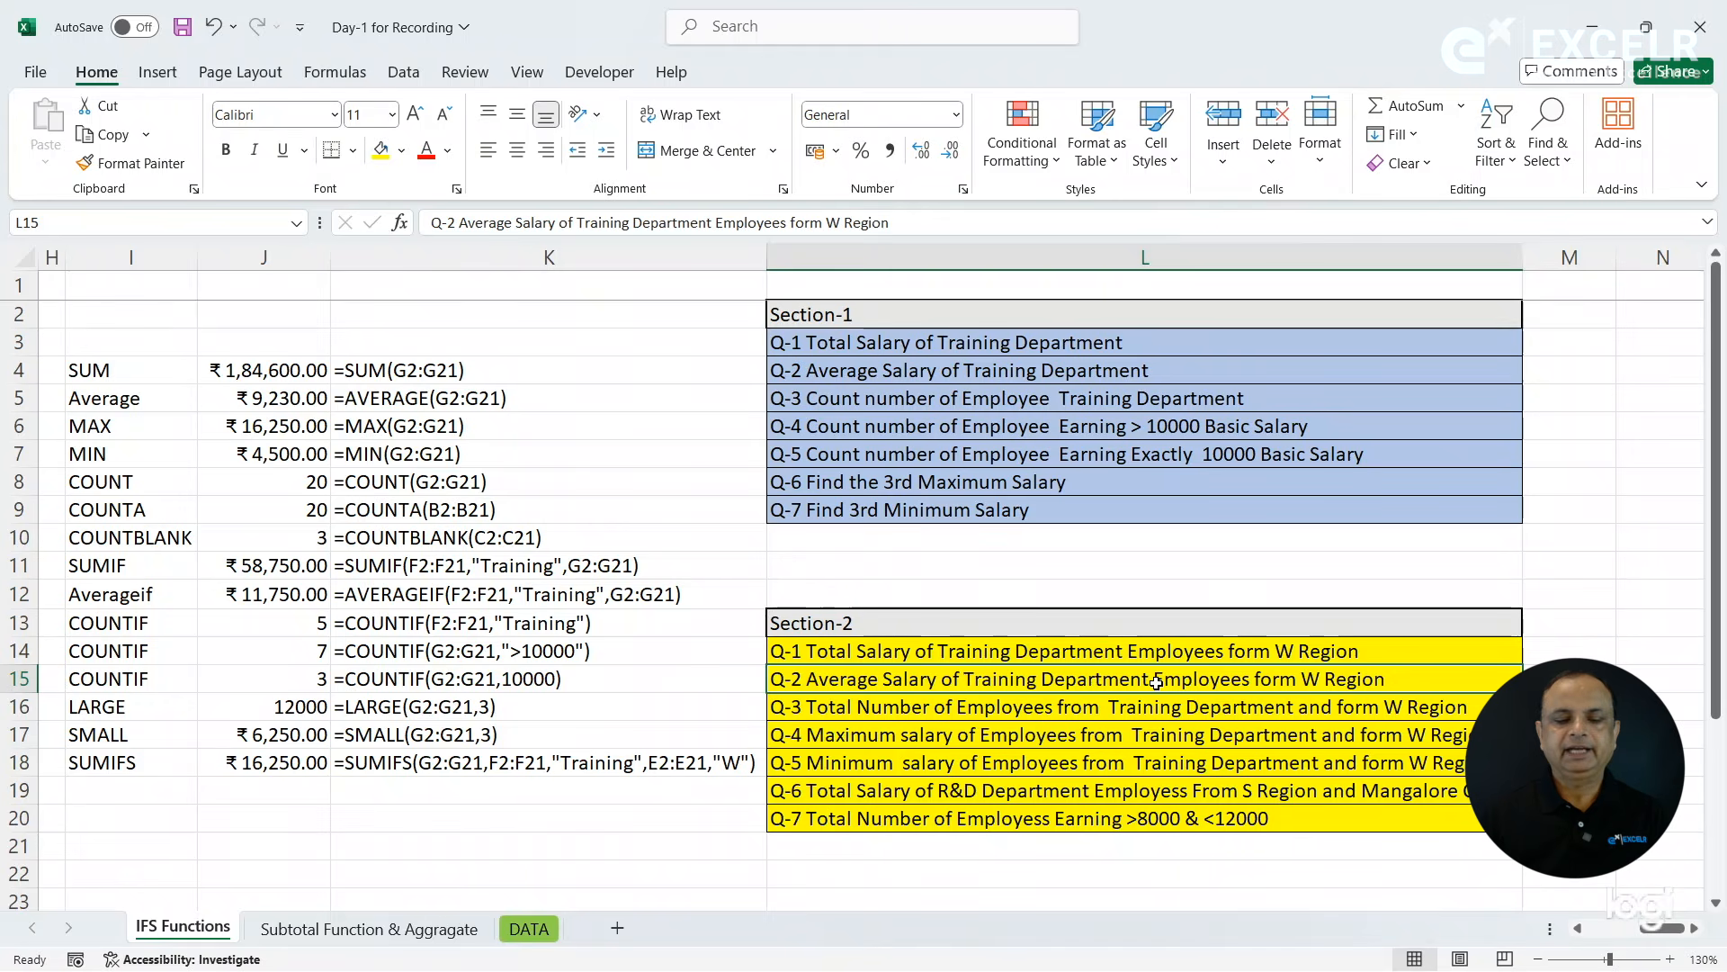
pyautogui.press('Left')
pyautogui.press('Left')
pyautogui.press('Left')
pyautogui.press('Left')
pyautogui.press('Left')
pyautogui.press('Left')
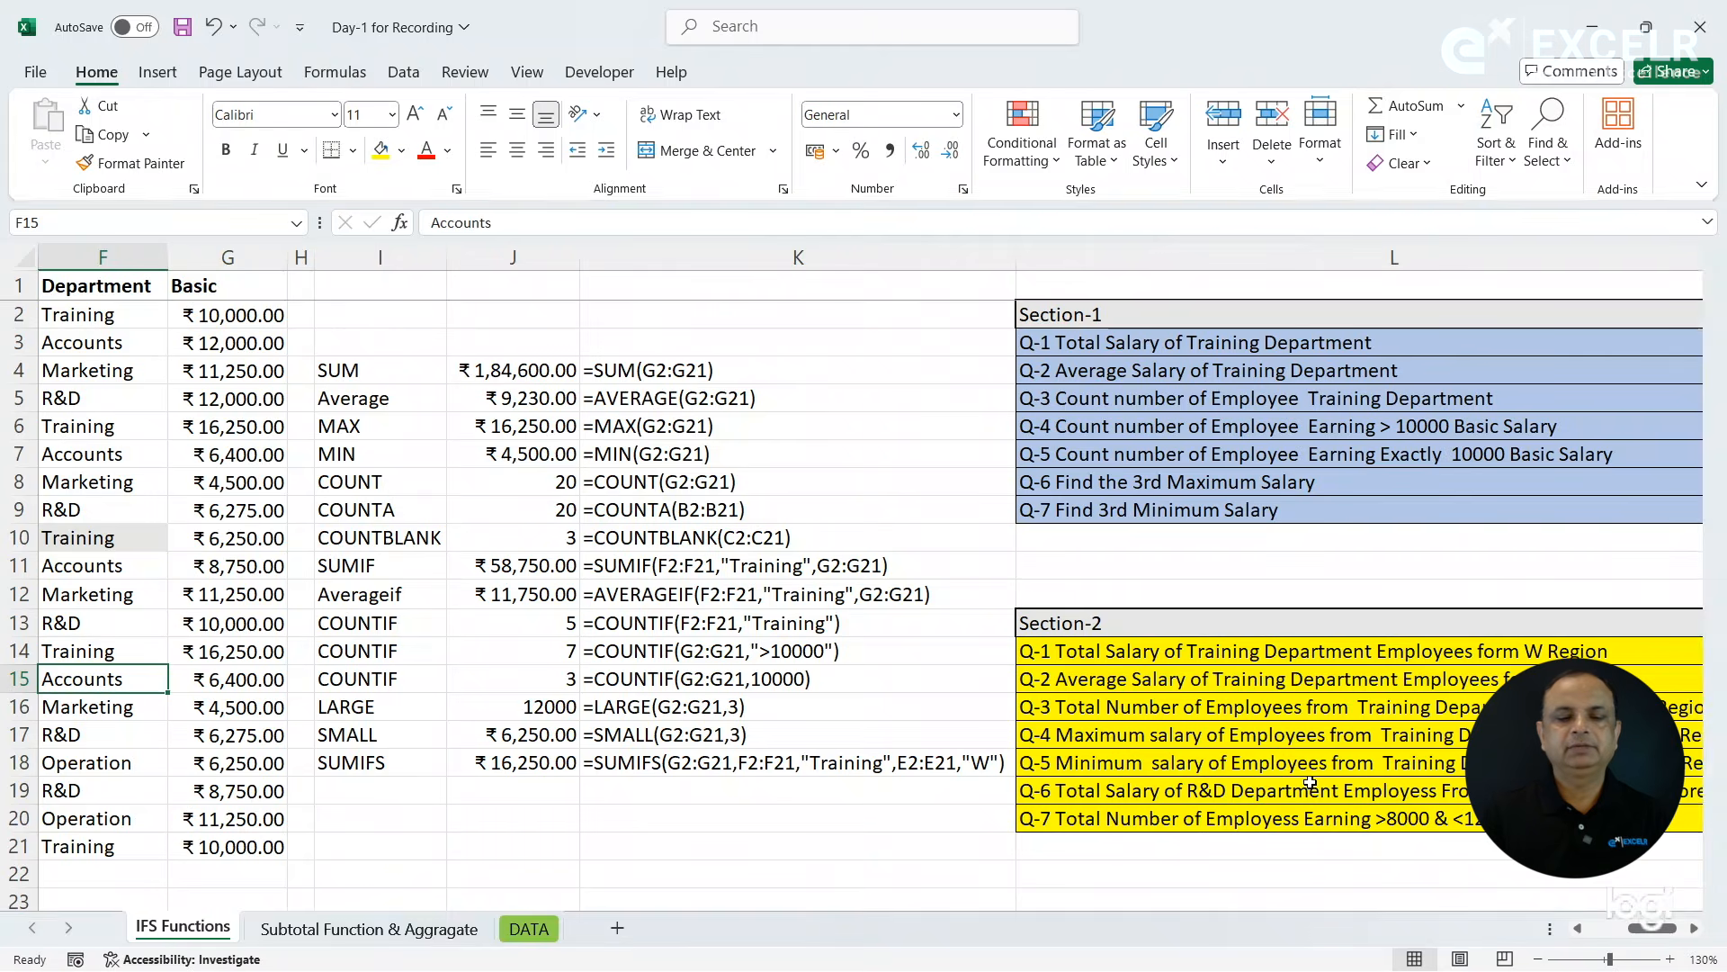
pyautogui.hotkey('ctrl', 'F1')
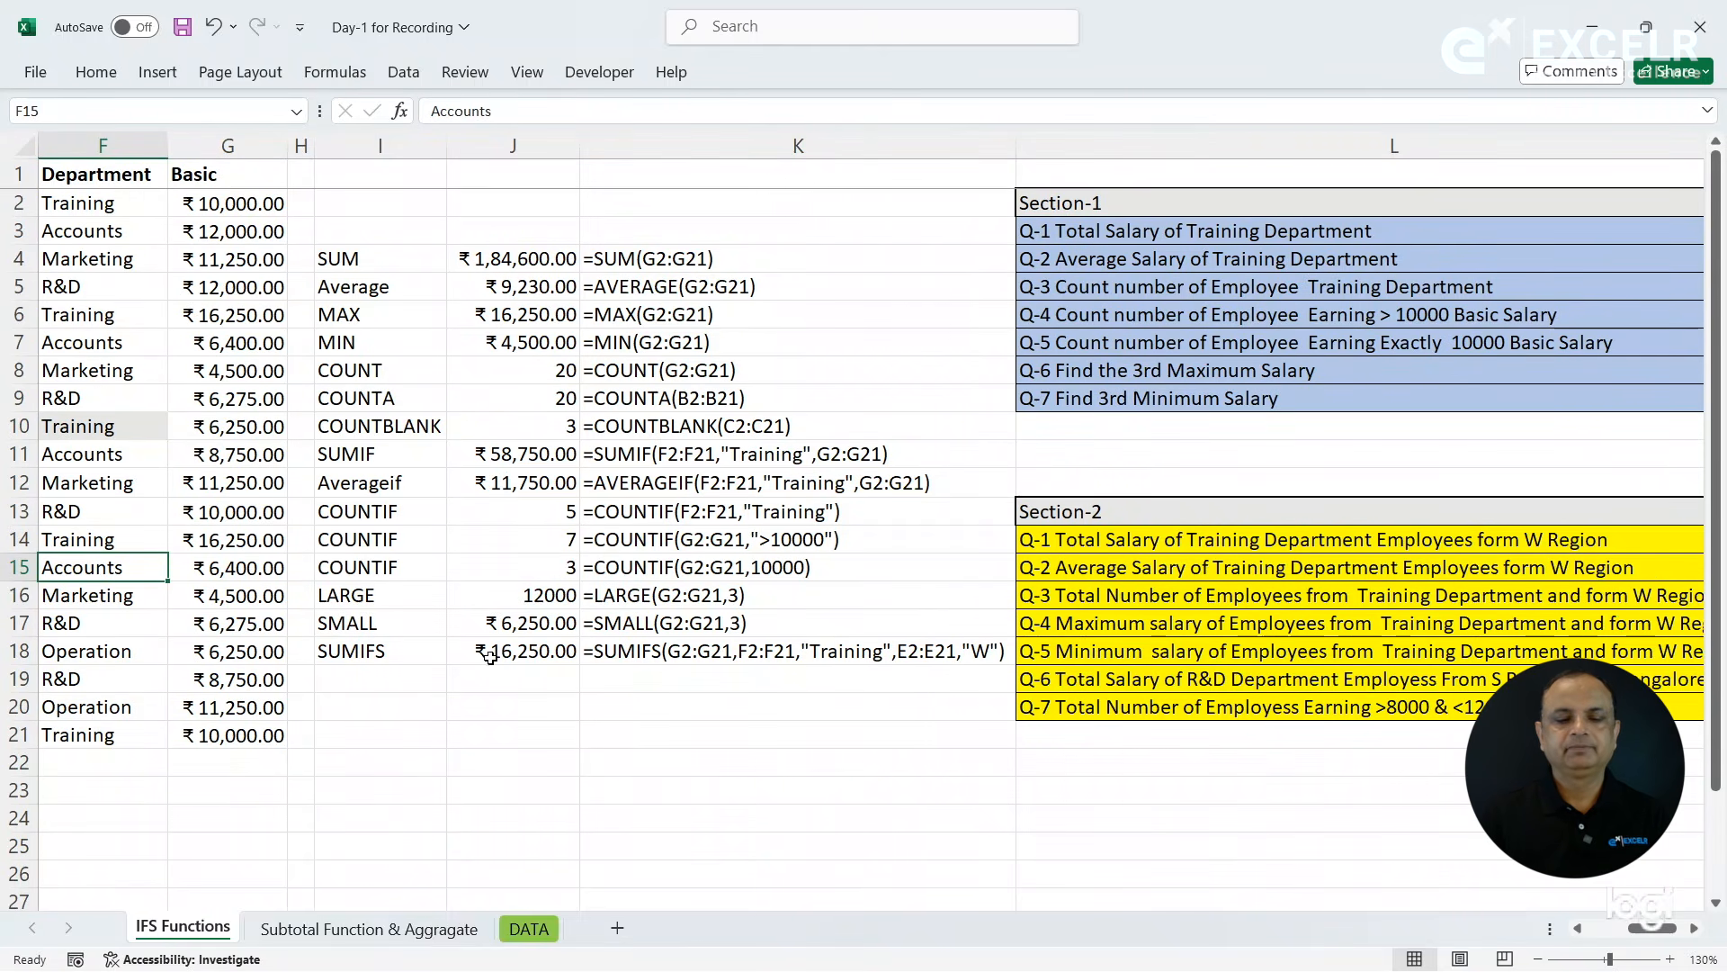
pyautogui.click(424, 680)
pyautogui.hotkey('ctrl', 'Left')
pyautogui.hotkey('ctrl', 'Left')
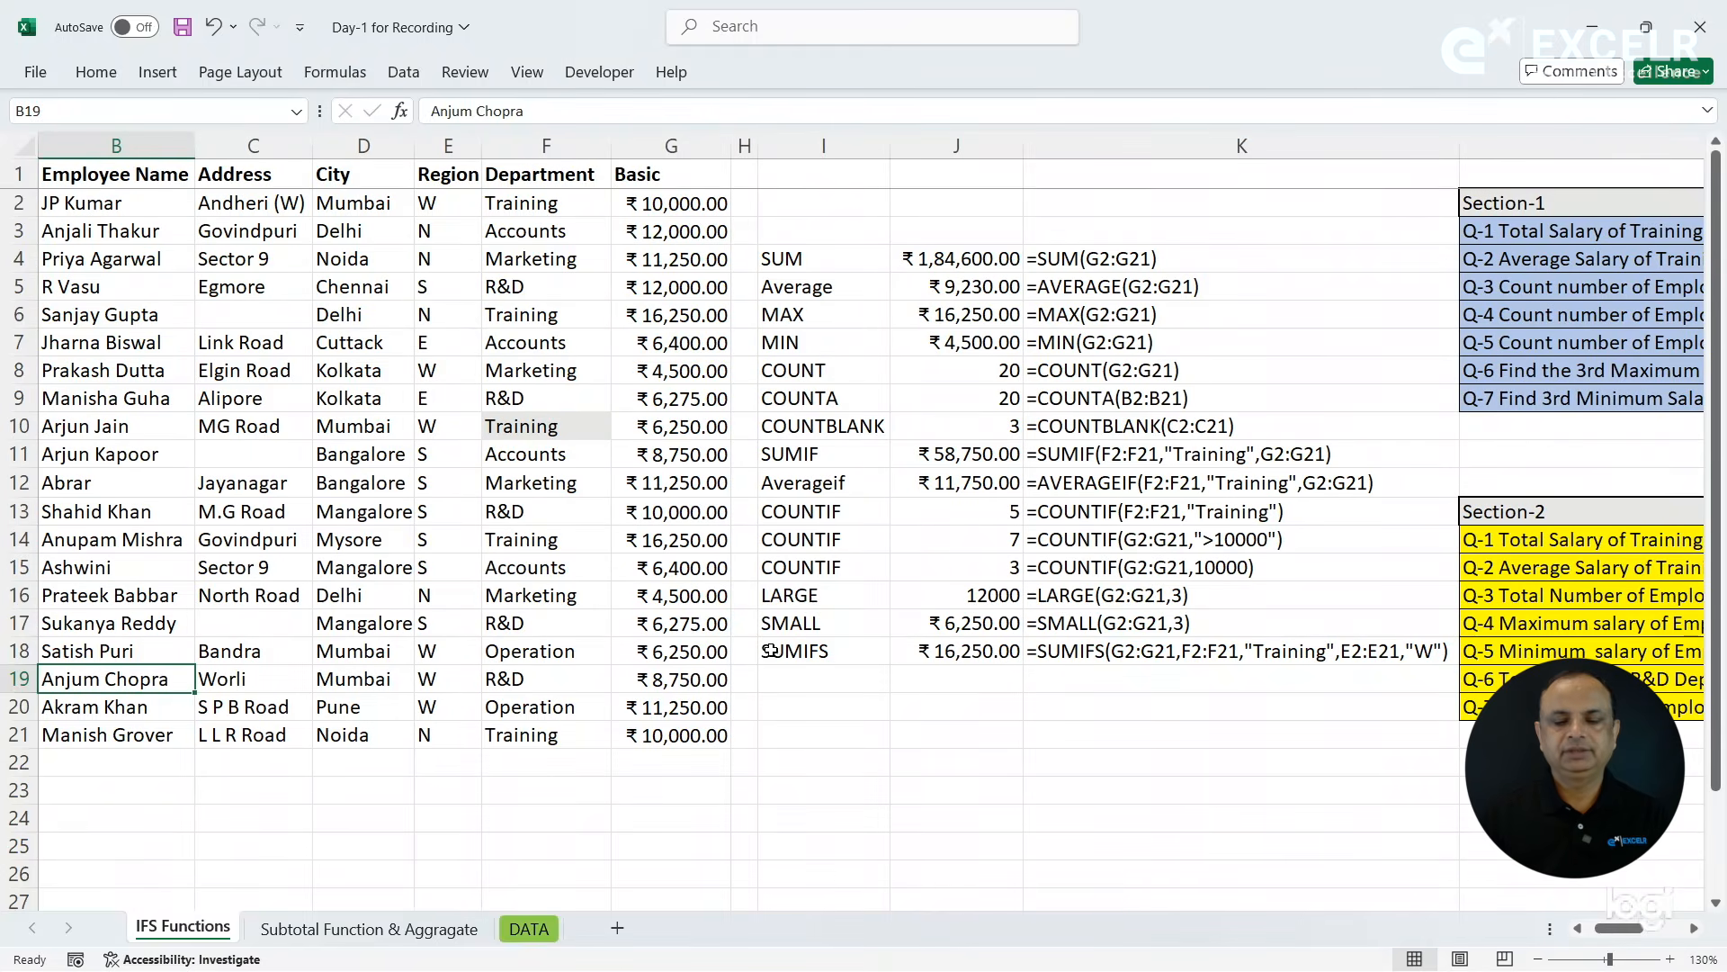
# - Label cell I19 as AVERAGEIFS for question Q-2 on the Training Department's average salary in W Region
pyautogui.click(785, 678)
pyautogui.write('AVERAGEIFS')
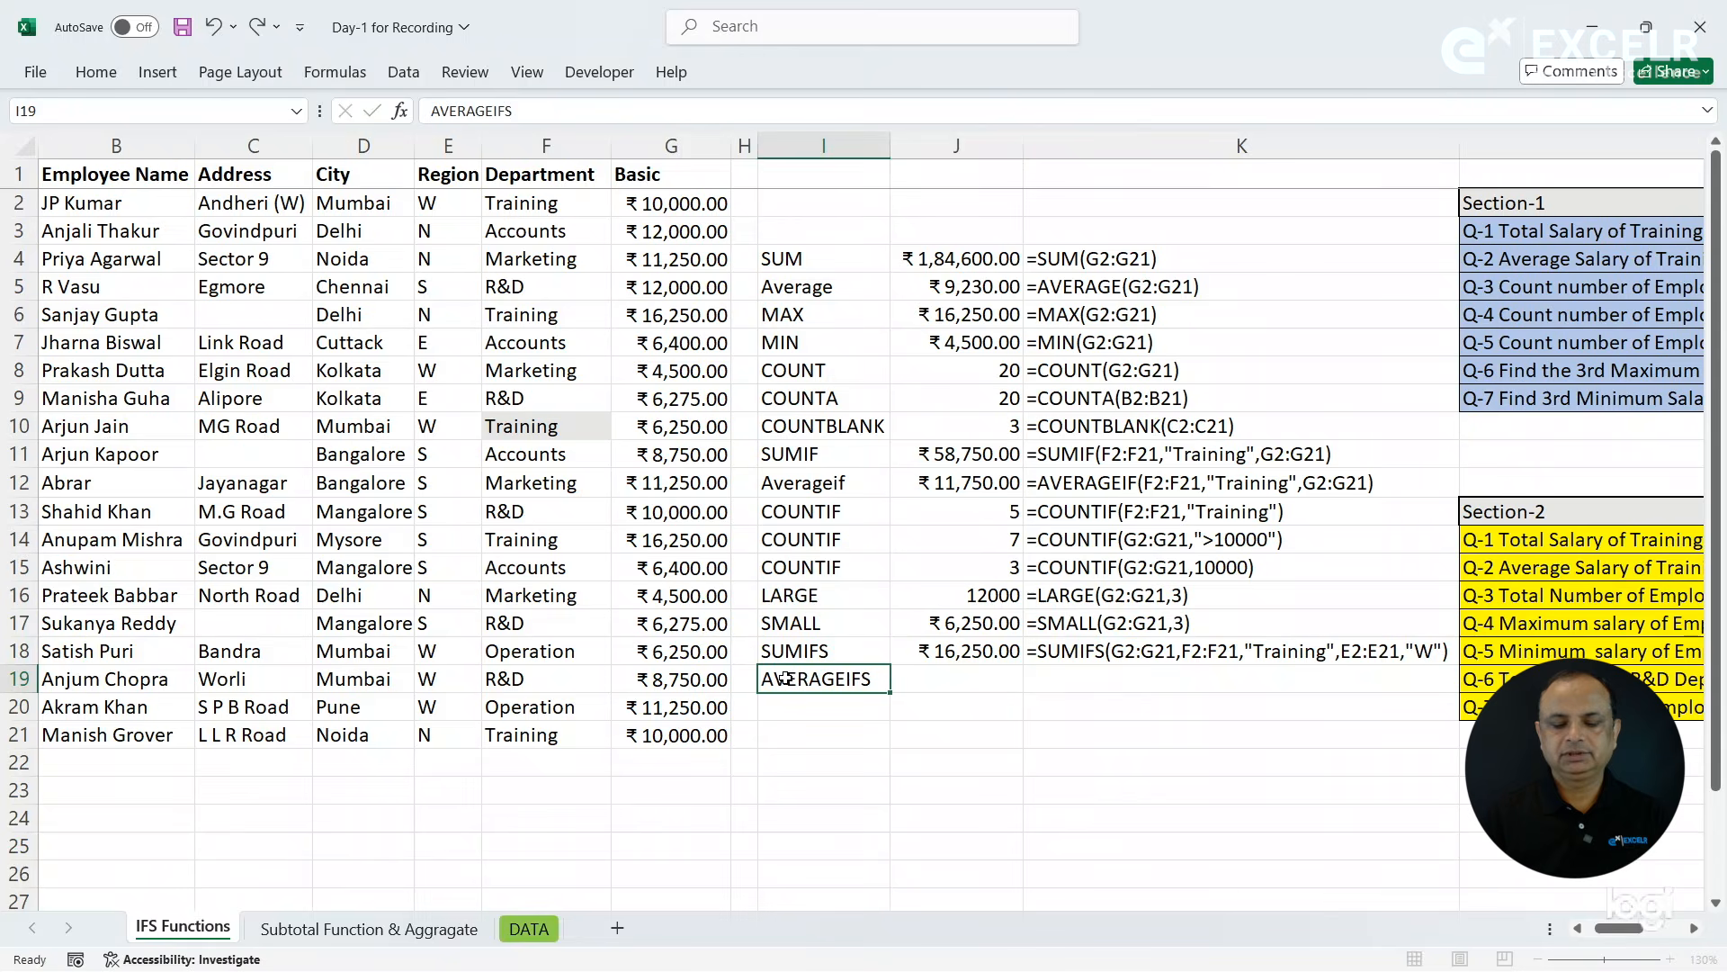
pyautogui.press('Tab')
# - Start an AVERAGEIFS formula in J19 with the Basic salaries G2:G21 as the average range
pyautogui.write('=')
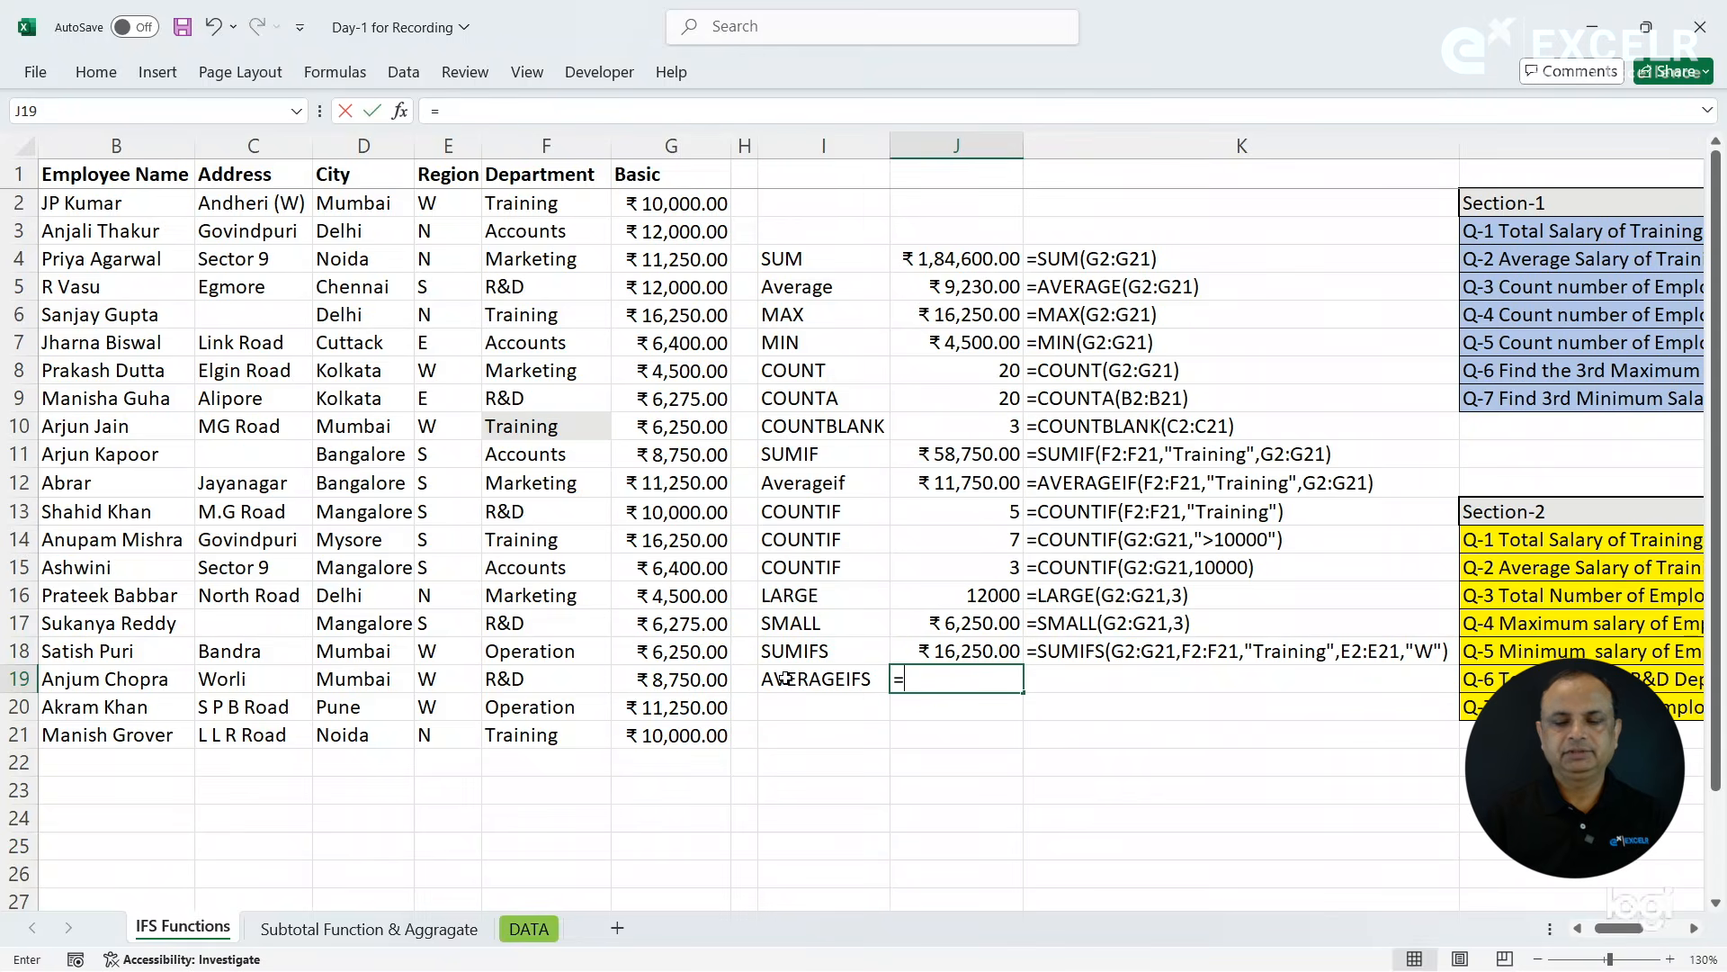
pyautogui.write('aver')
pyautogui.press('Down')
pyautogui.press('Down')
pyautogui.press('Down')
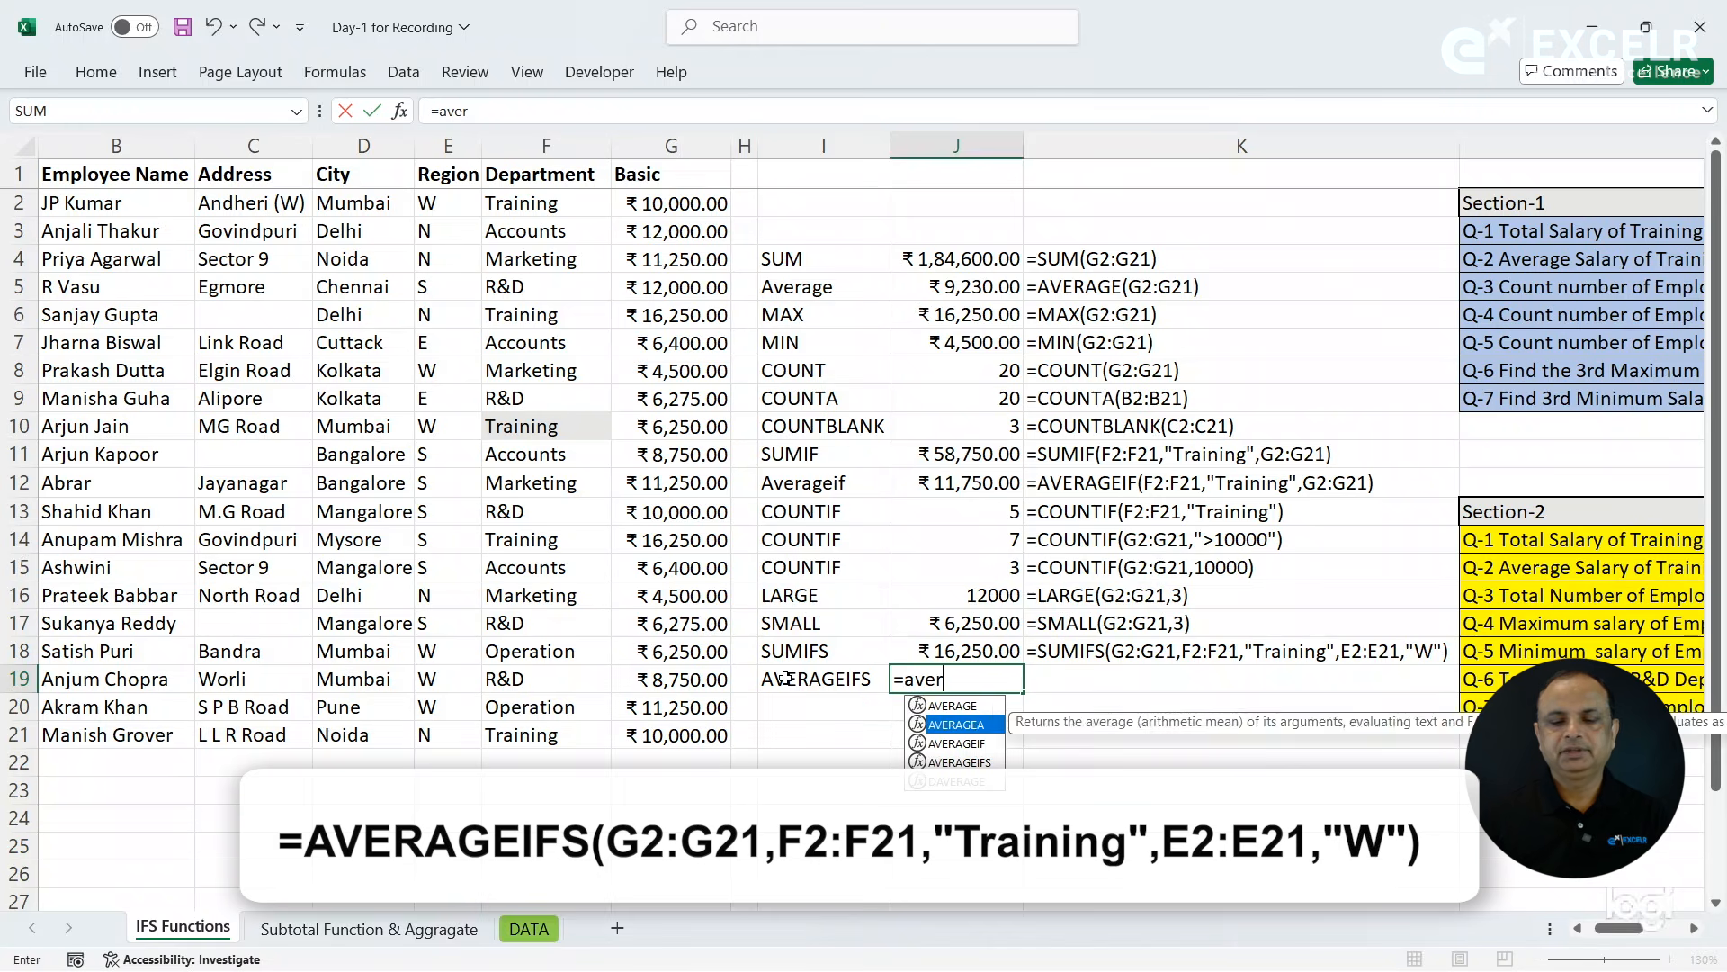
pyautogui.press('Tab')
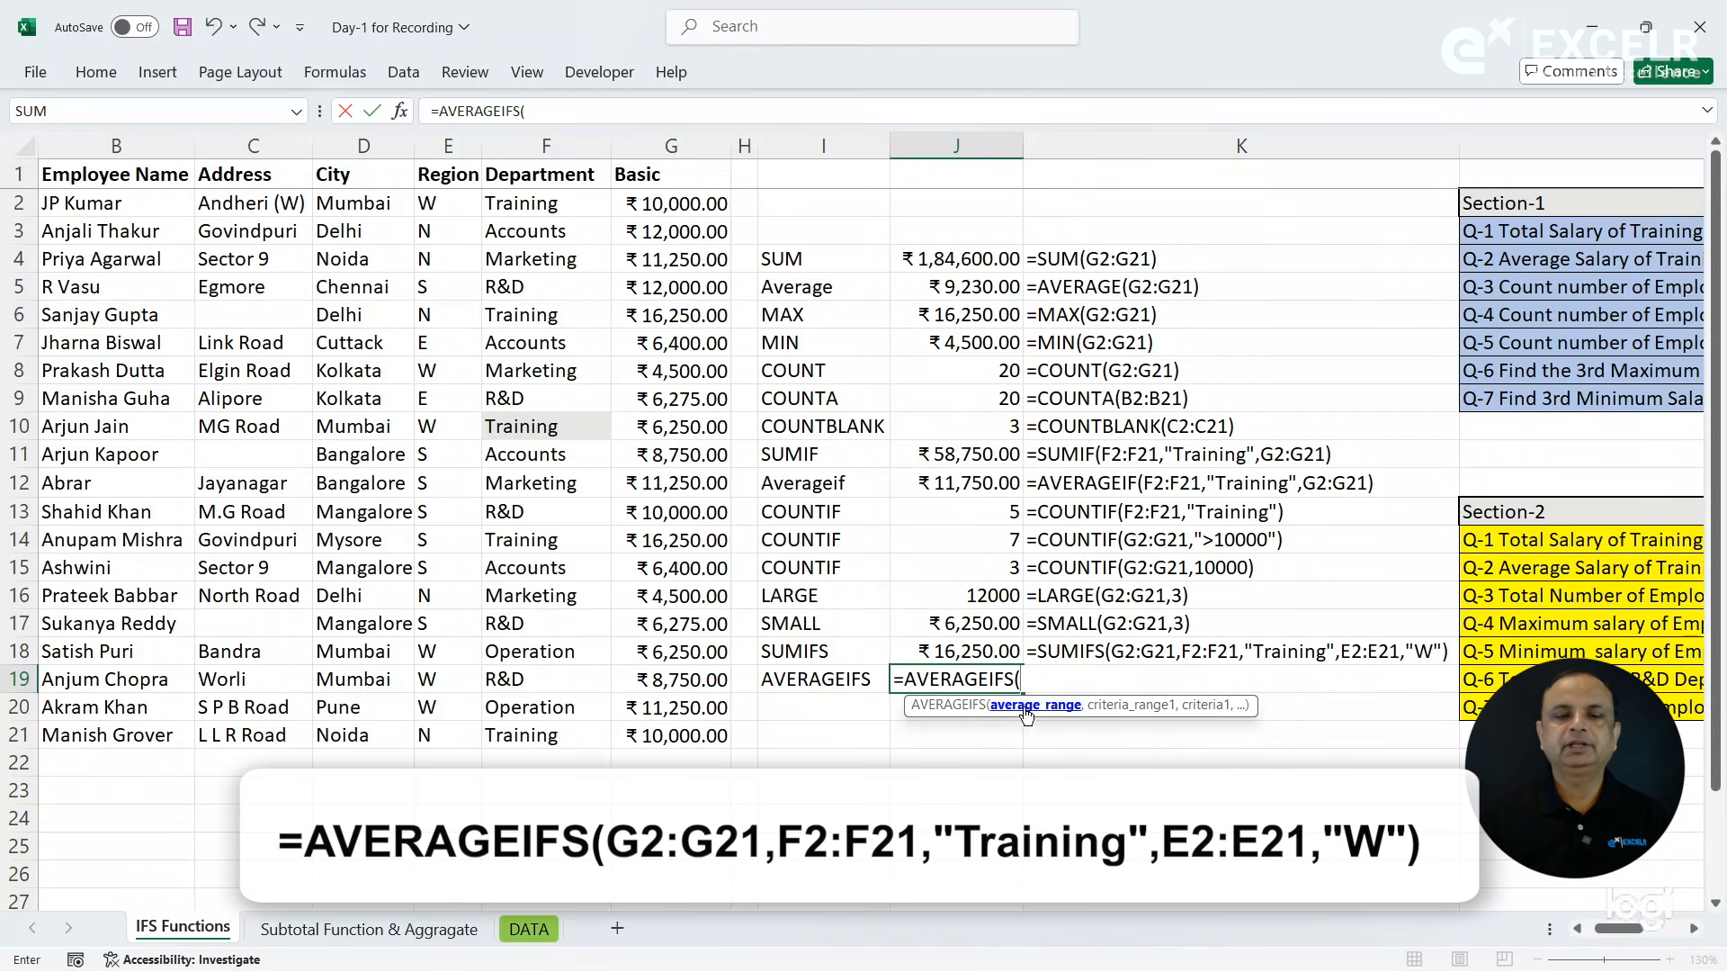
pyautogui.moveTo(648, 211); pyautogui.dragTo(670, 734)
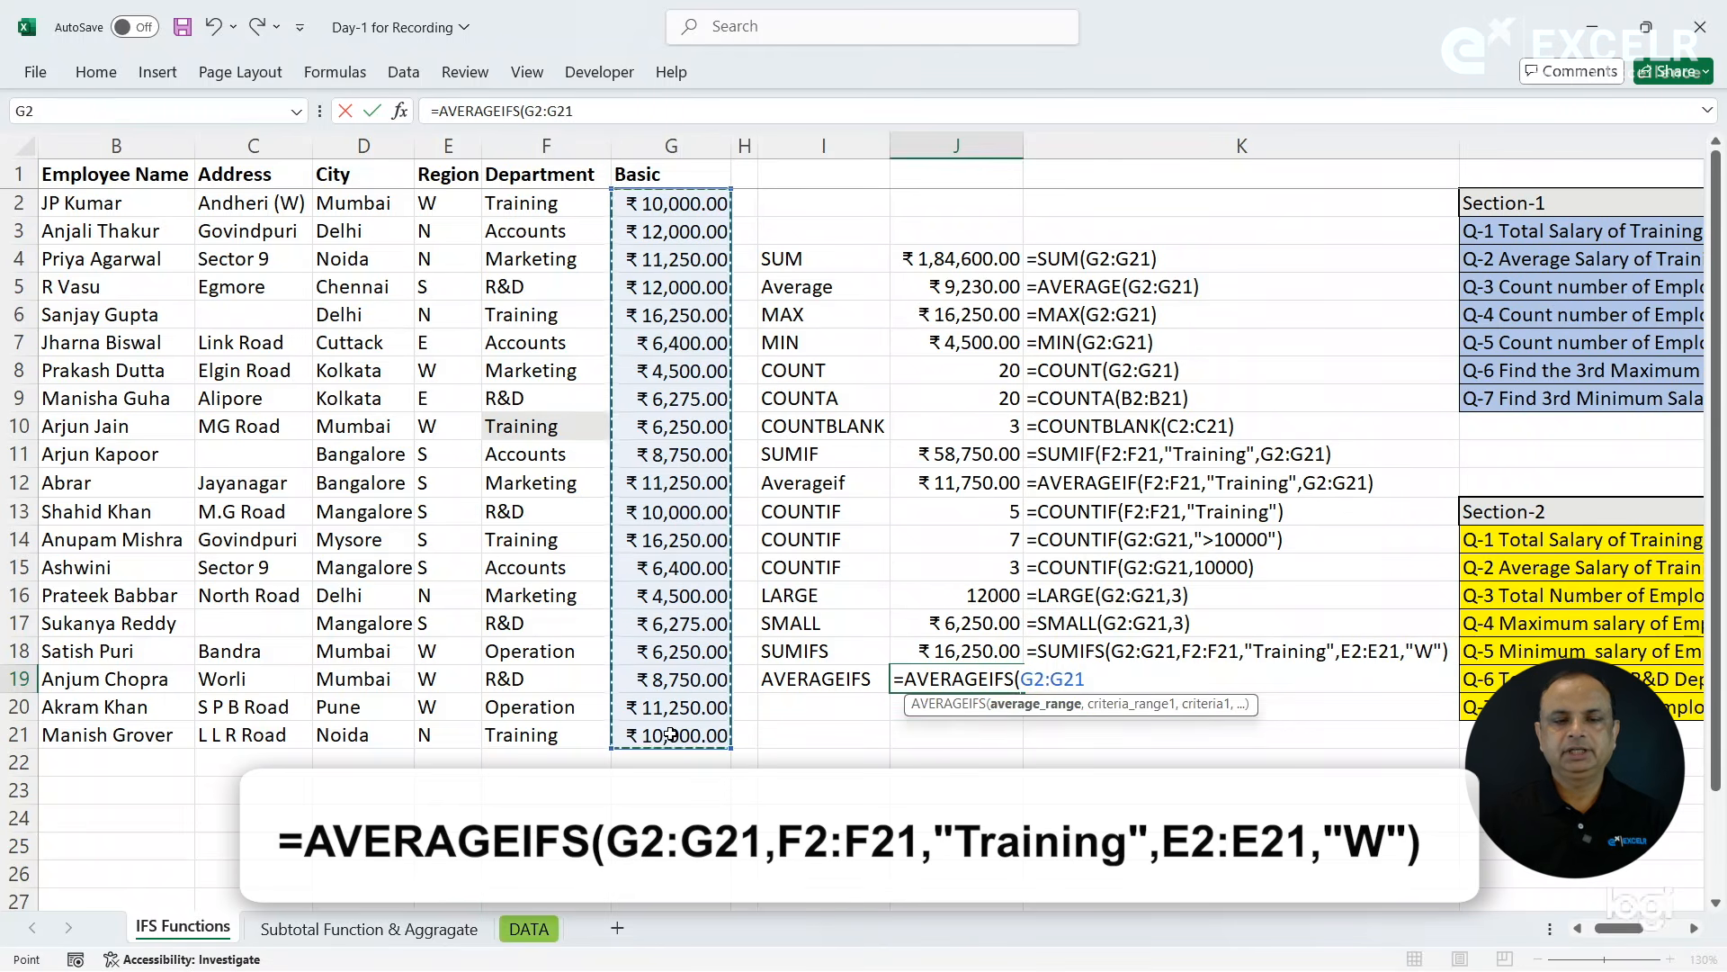
pyautogui.write(',')
# - Complete the AVERAGEIFS formula in J19 with Department criteria F2:F21,"Training" and Region criteria E2:E21,"W"
pyautogui.moveTo(528, 204); pyautogui.dragTo(540, 731)
pyautogui.write(',"Training')
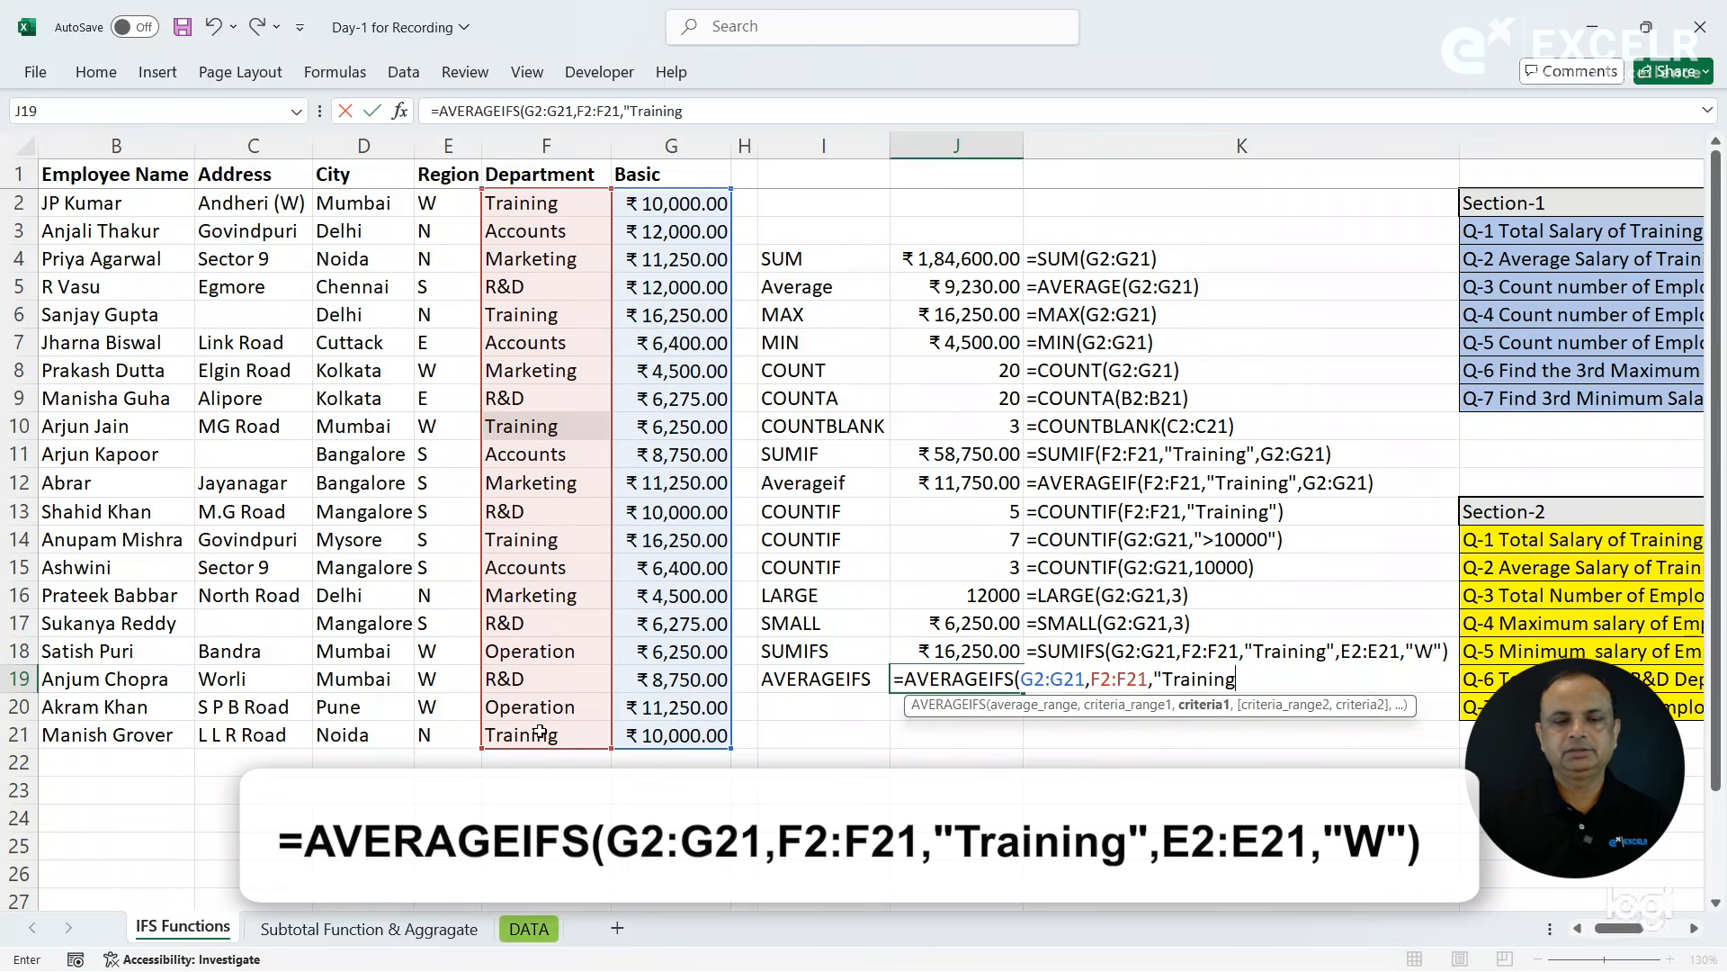
pyautogui.write(',')
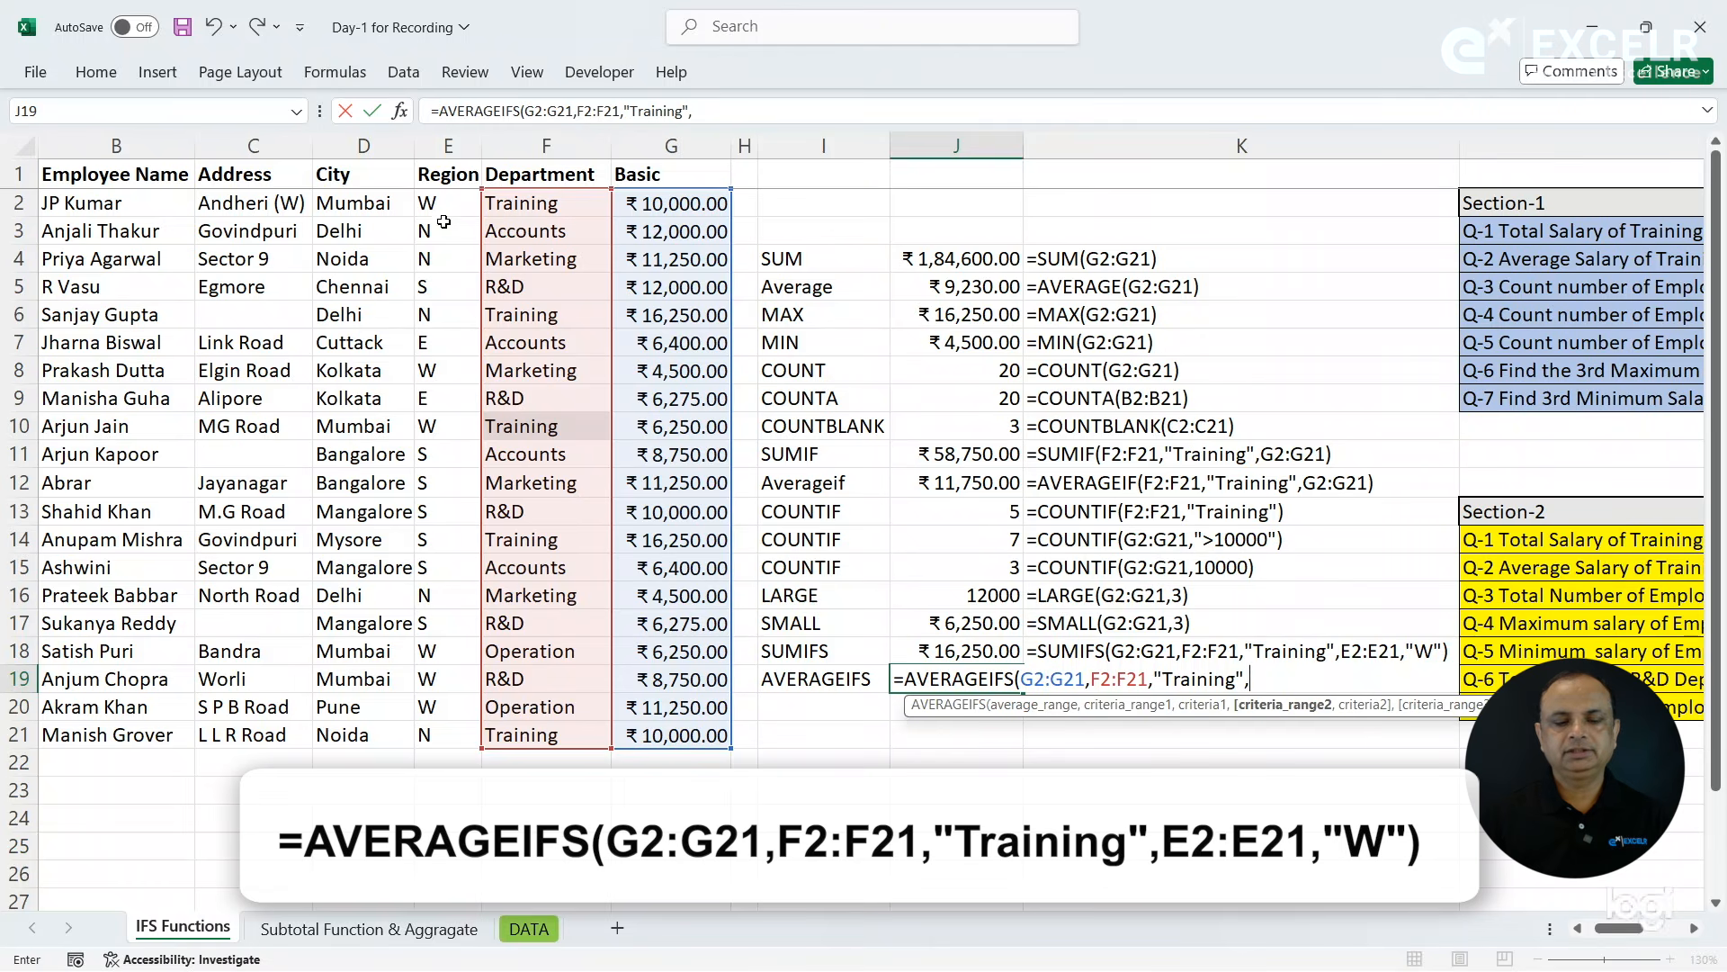
pyautogui.moveTo(440, 204); pyautogui.dragTo(436, 733)
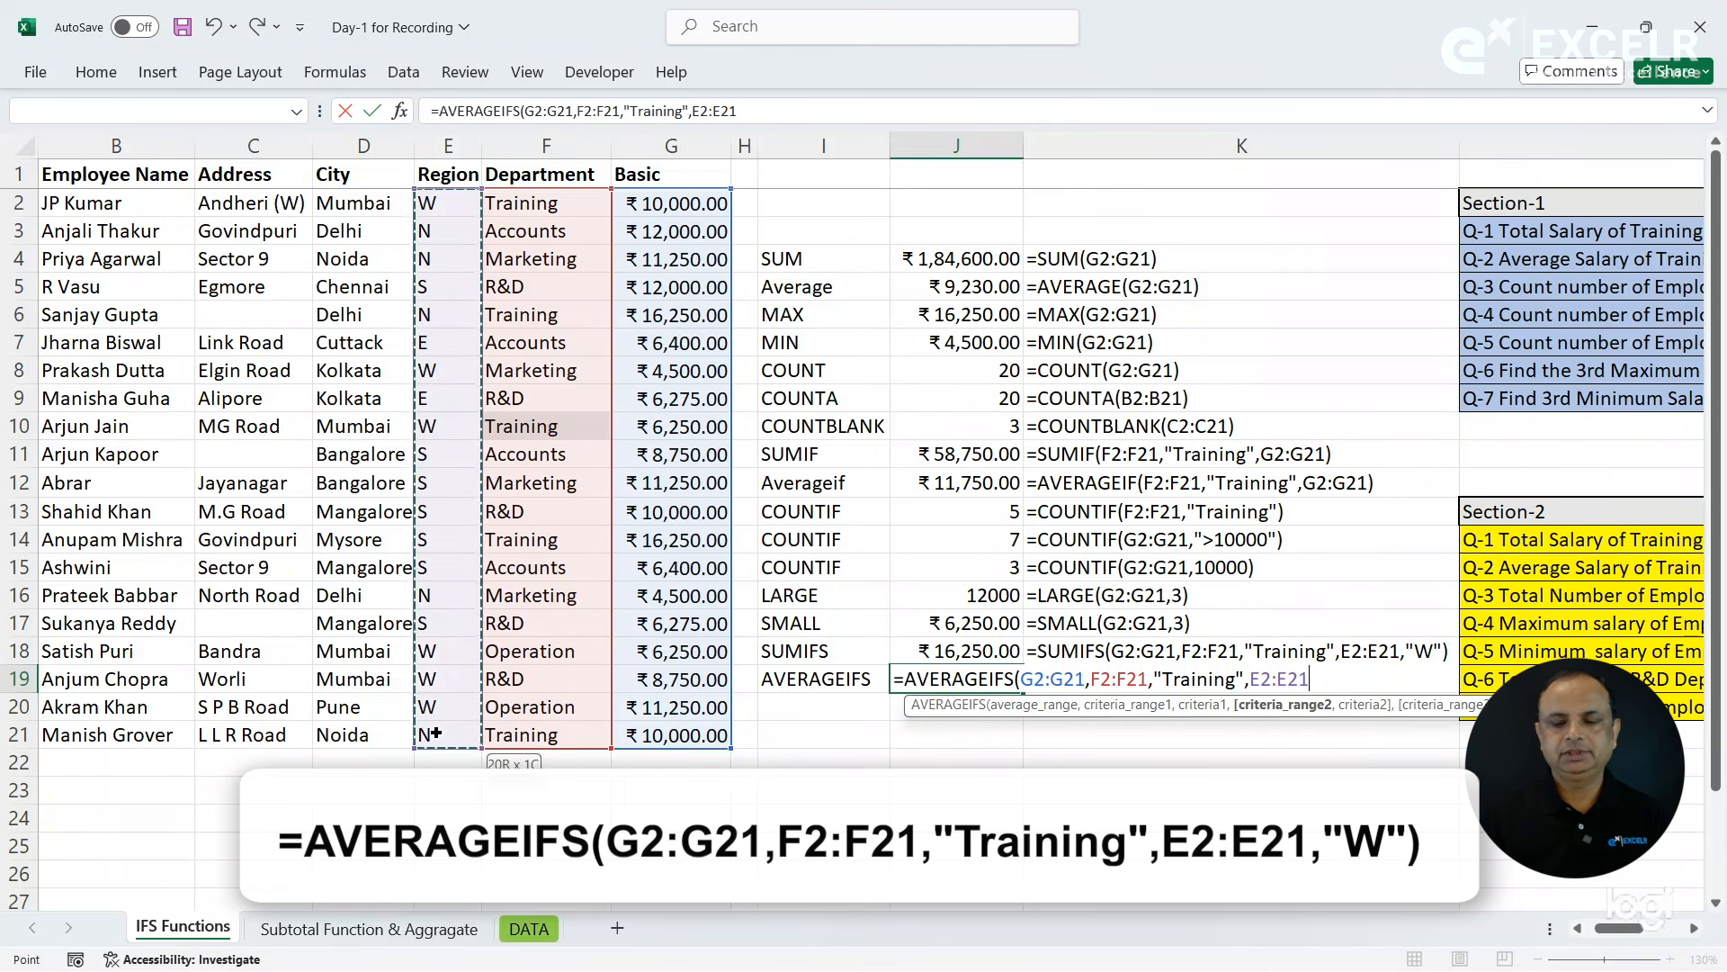
pyautogui.write(',"W')
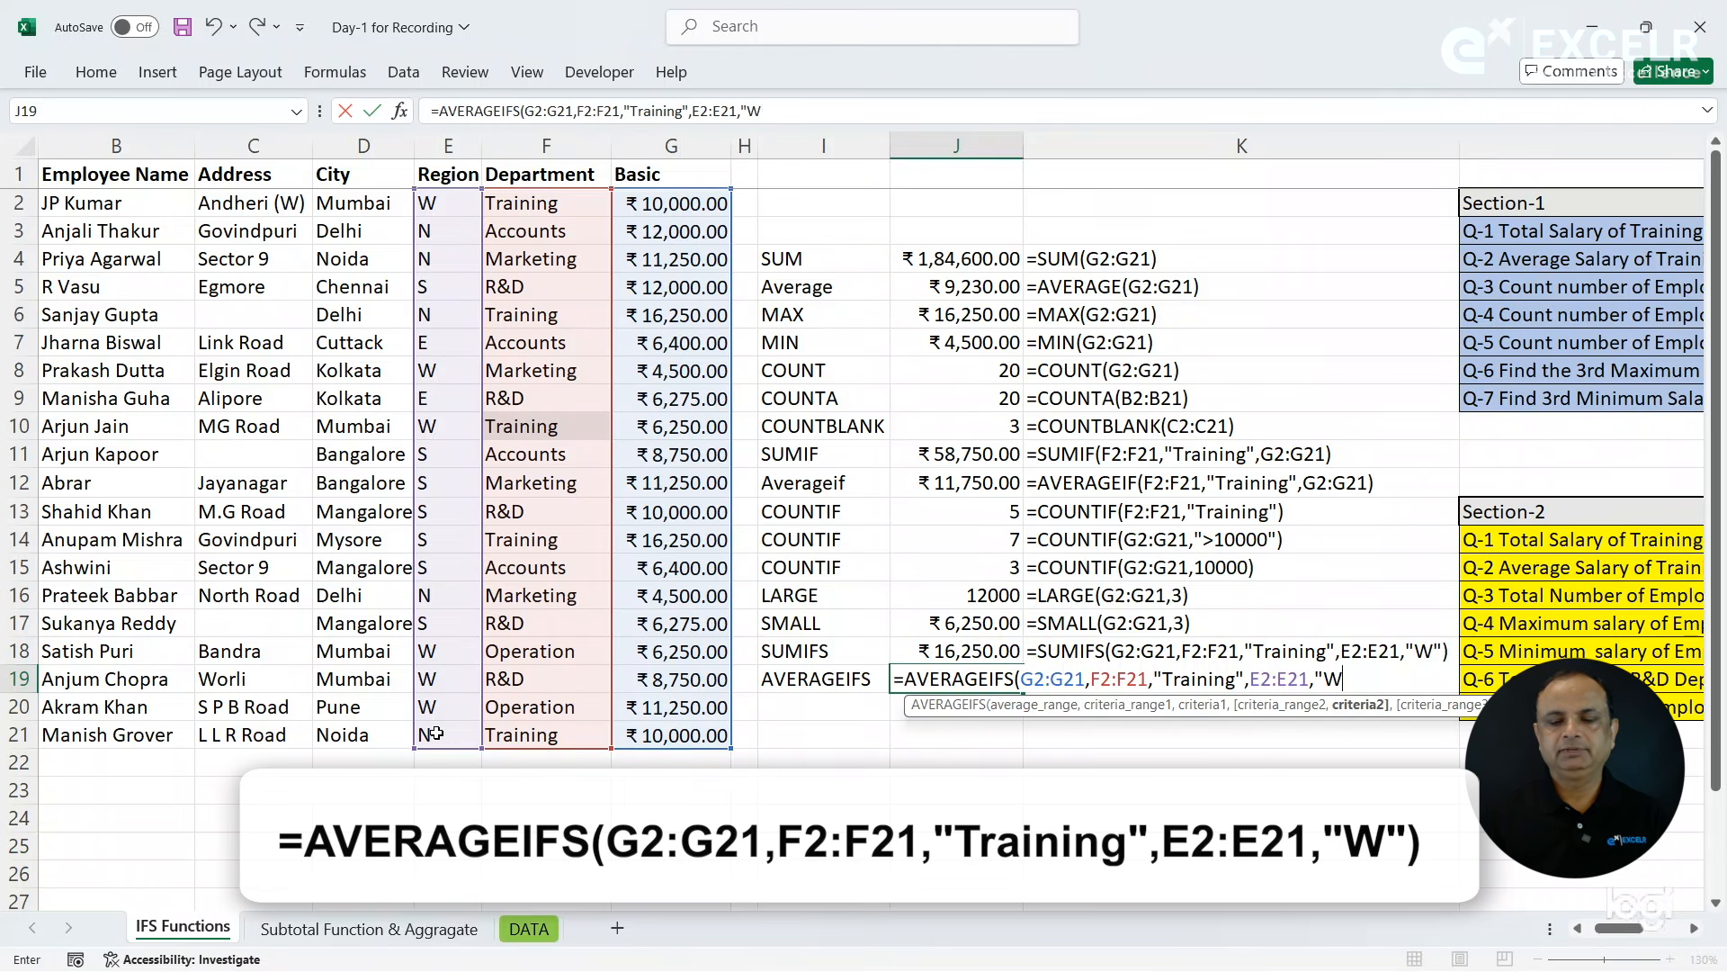
pyautogui.write('")')
pyautogui.press('Return')
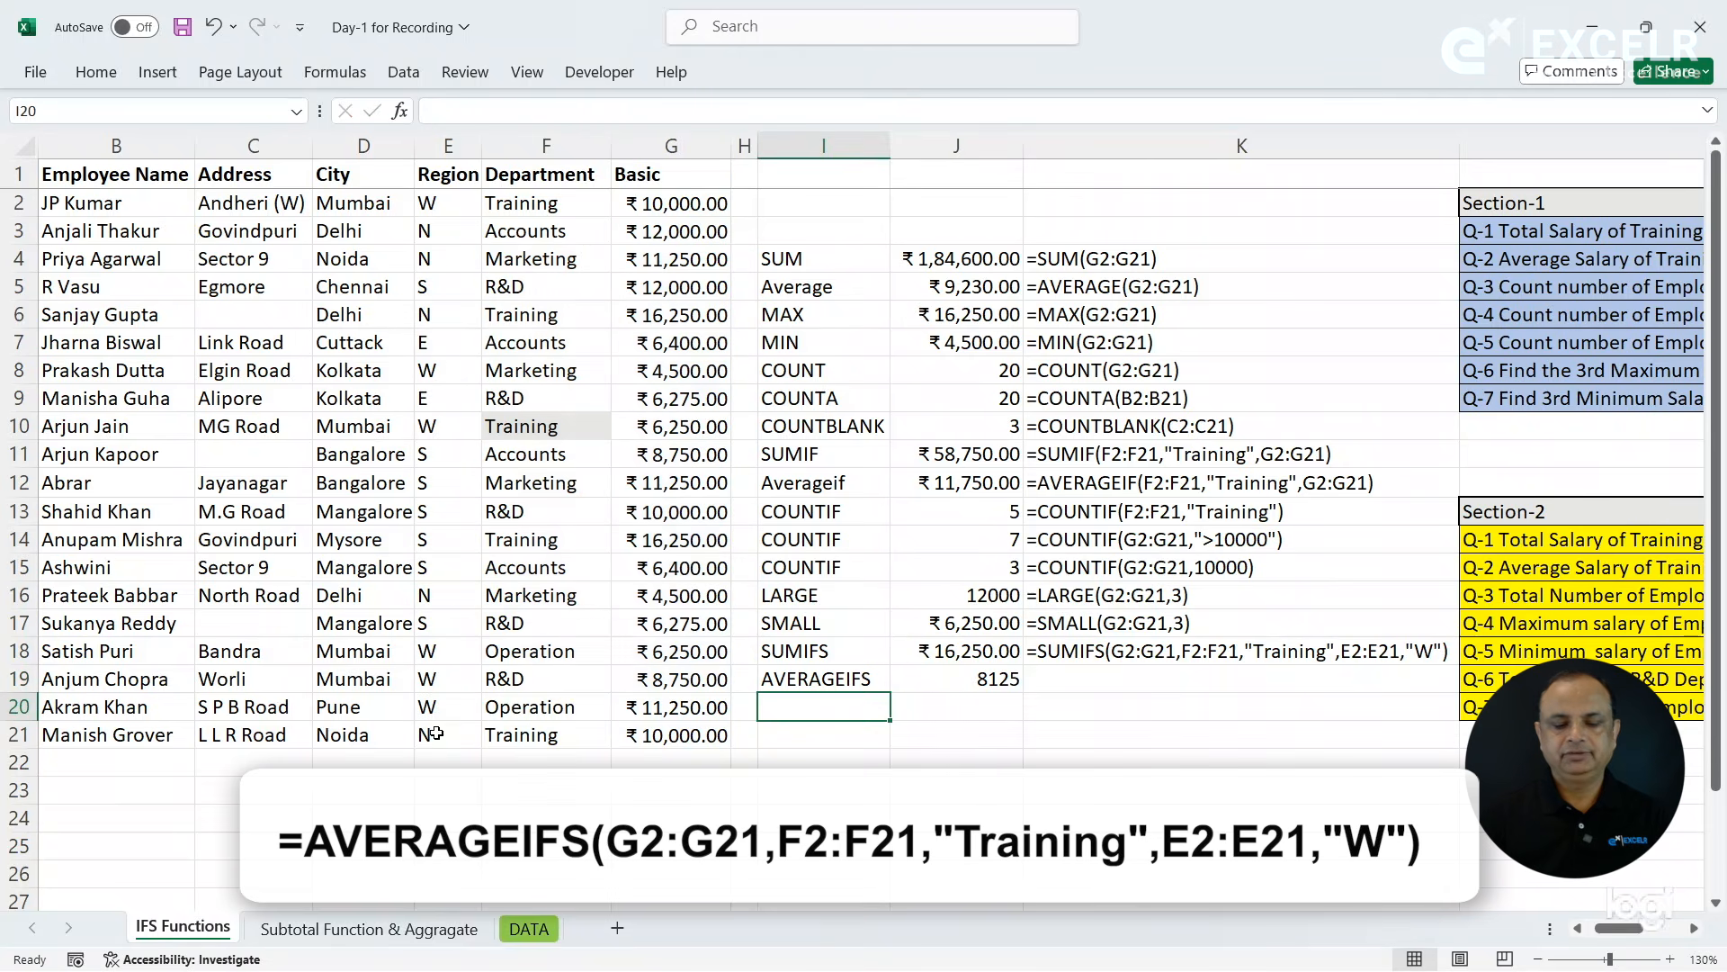
# - Copy the FORMULATEXT formula from K18 down to K19 beside the AVERAGEIFS result
pyautogui.click(1067, 671)
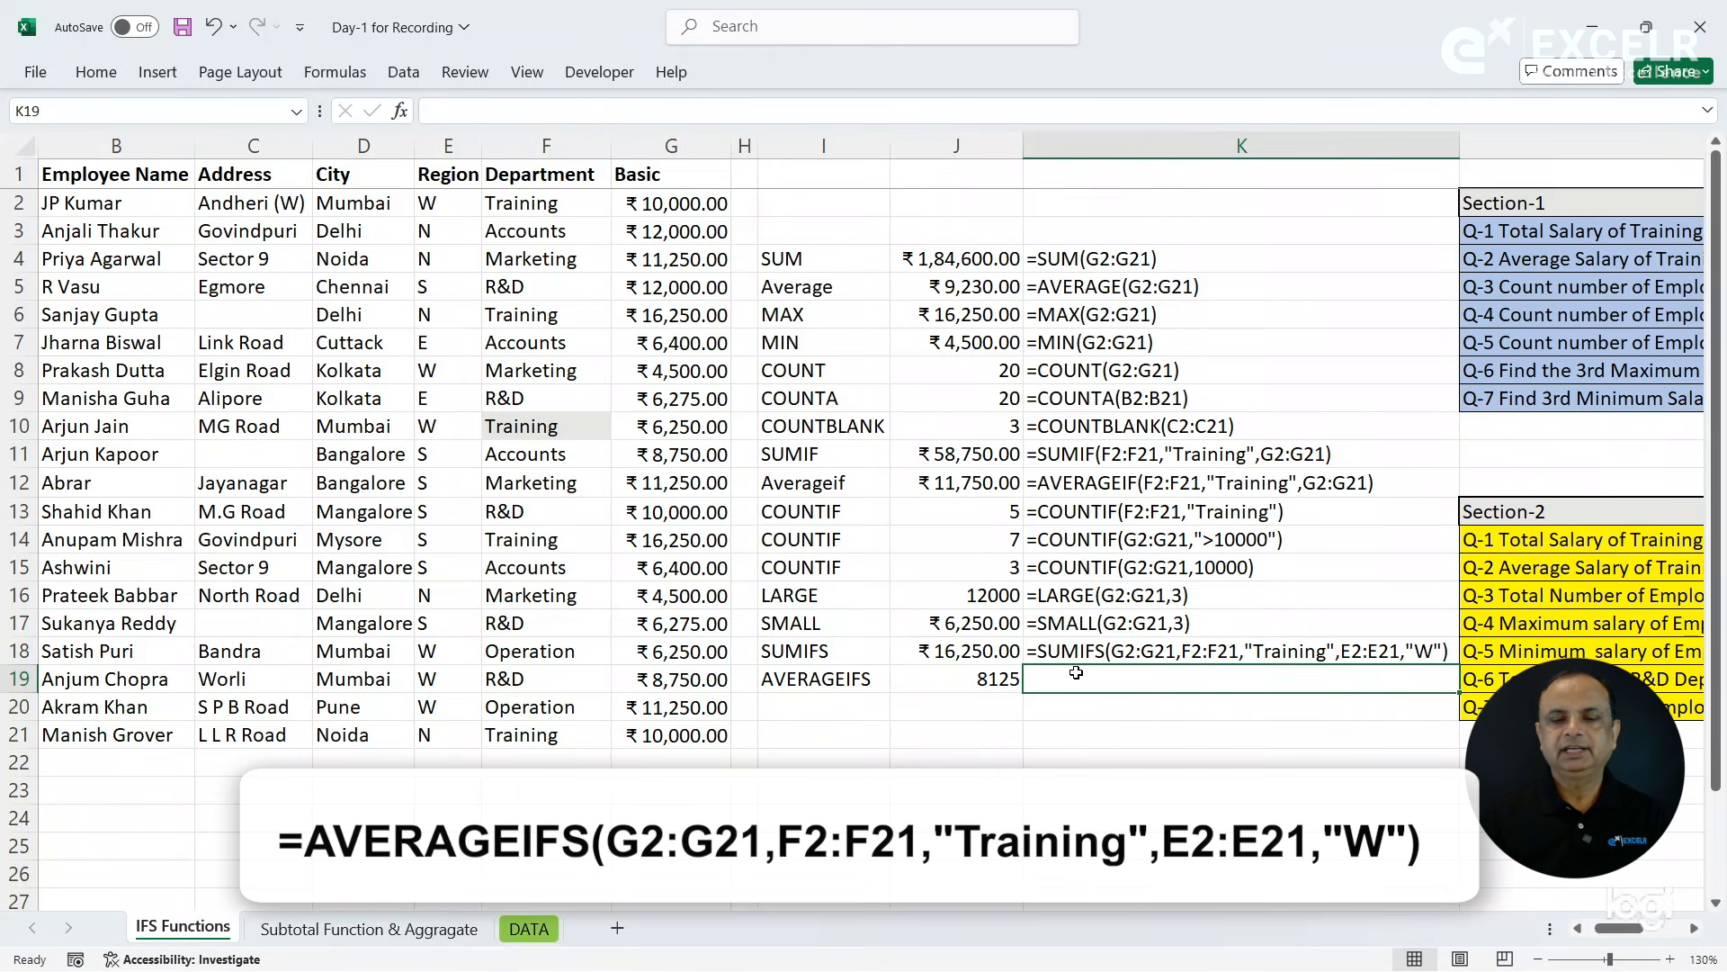
pyautogui.hotkey('ctrl', 'd')
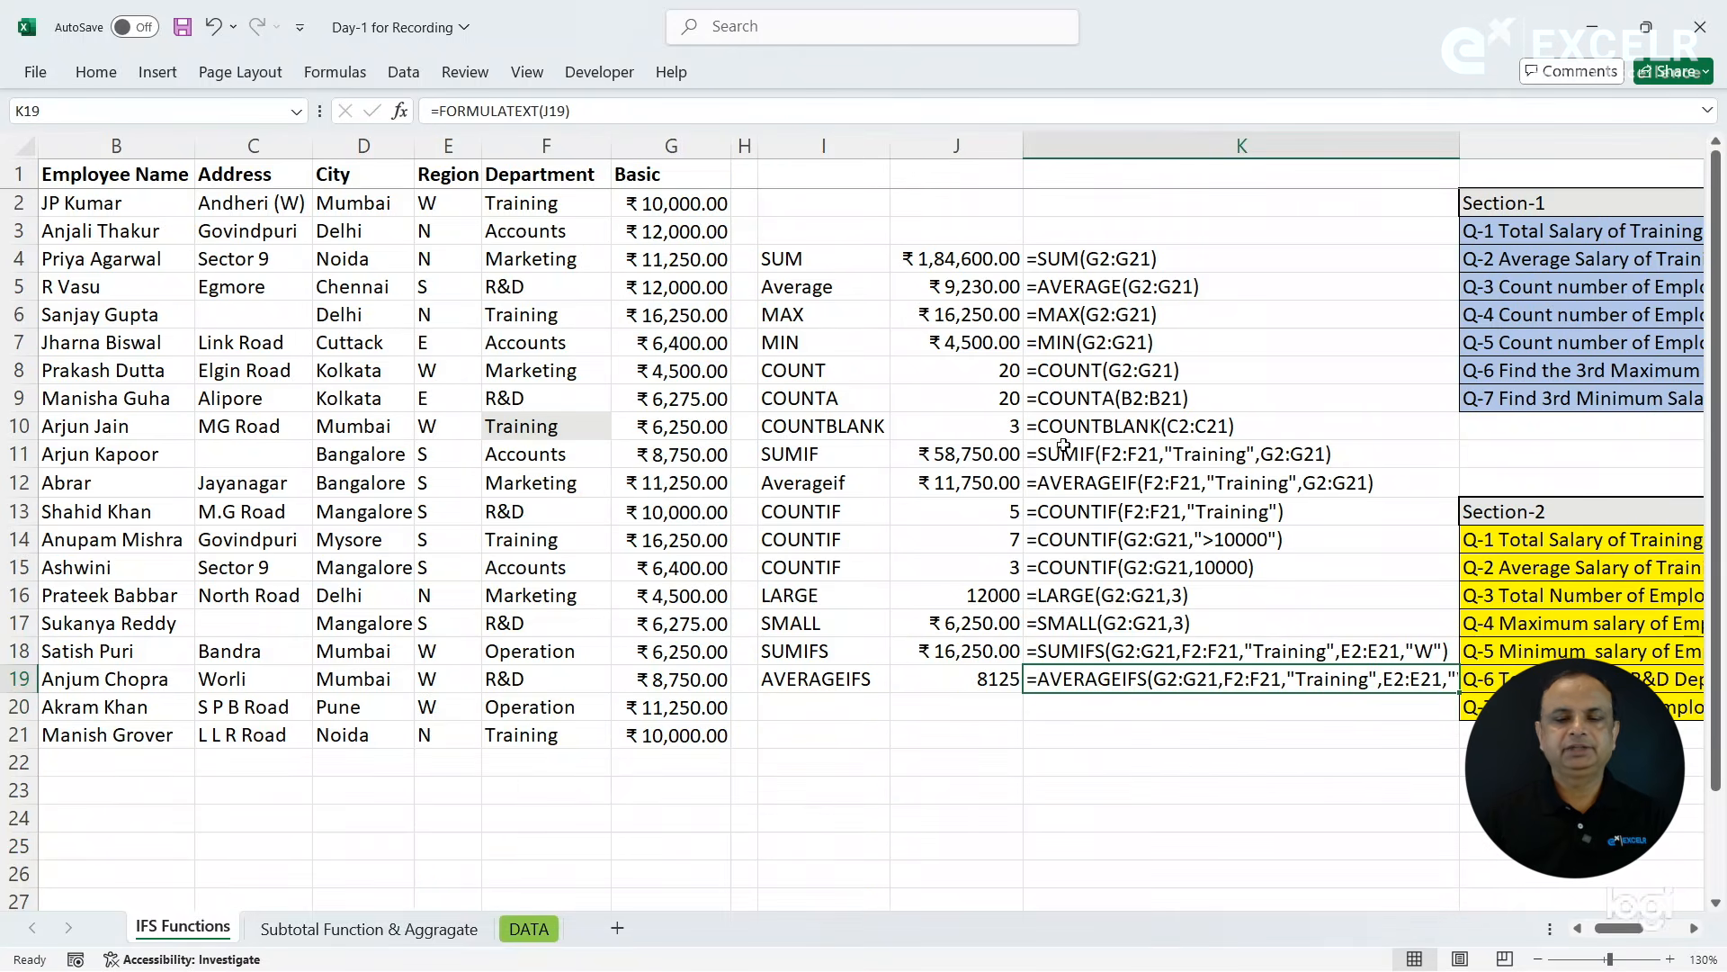
# - Compare the AVERAGE, AVERAGEIF and AVERAGEIFS formulas in J5, J12 and J19
pyautogui.click(961, 288)
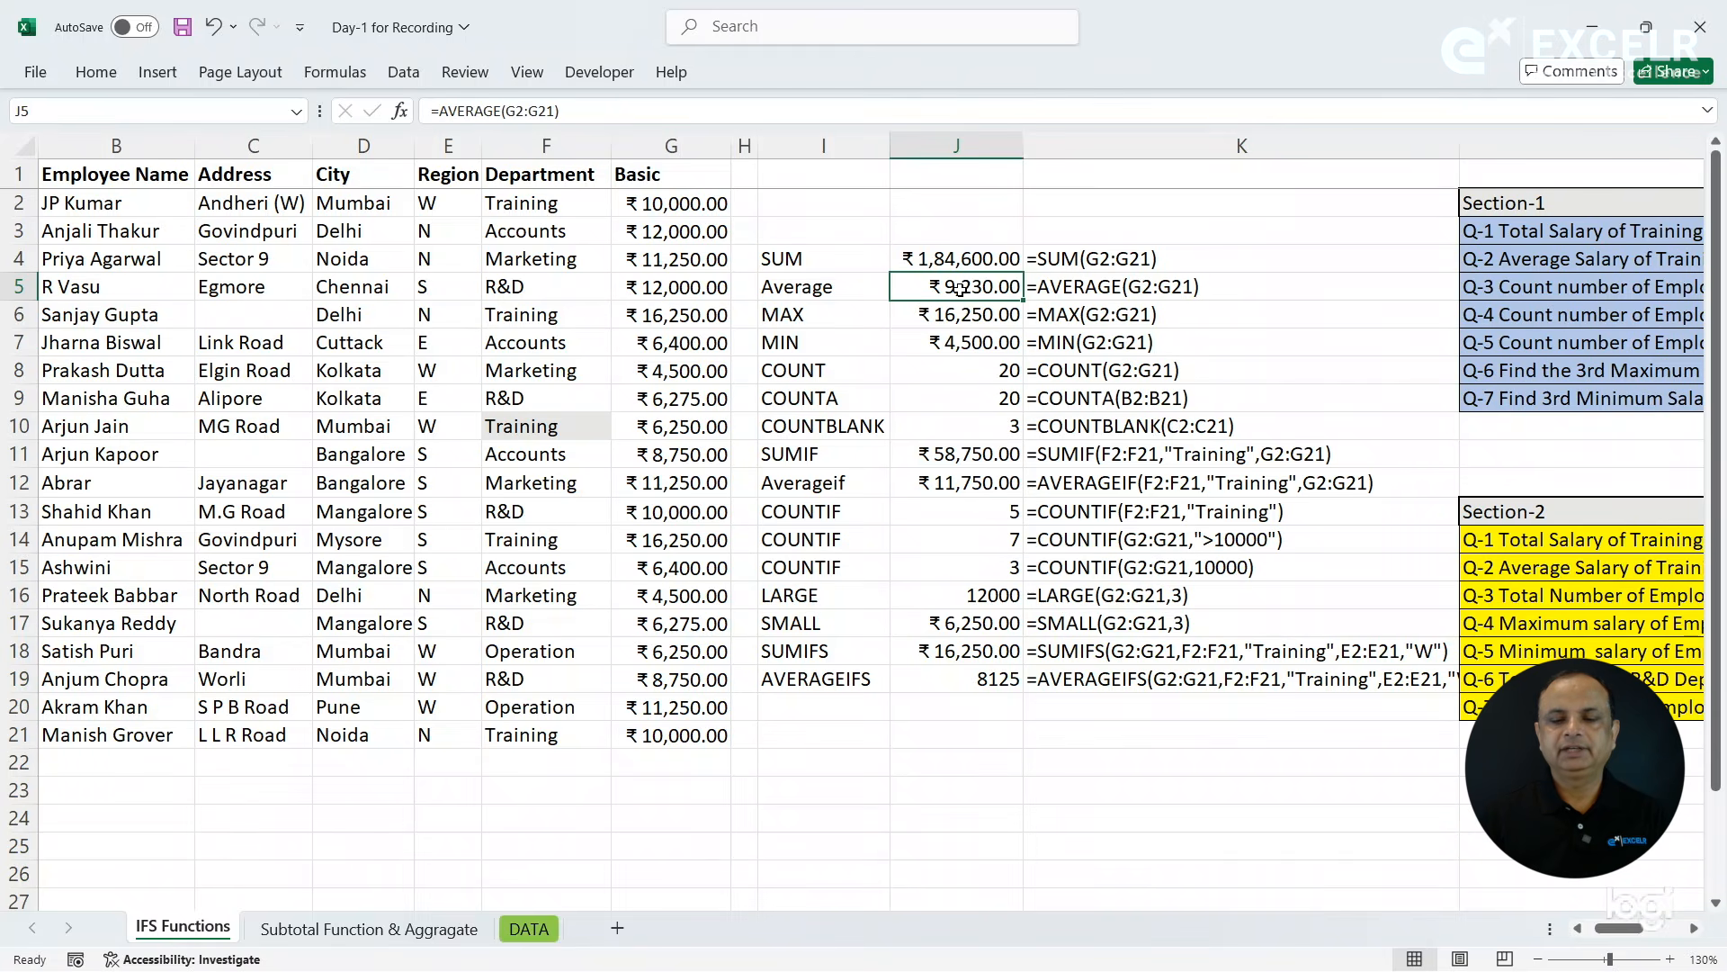
pyautogui.click(961, 483)
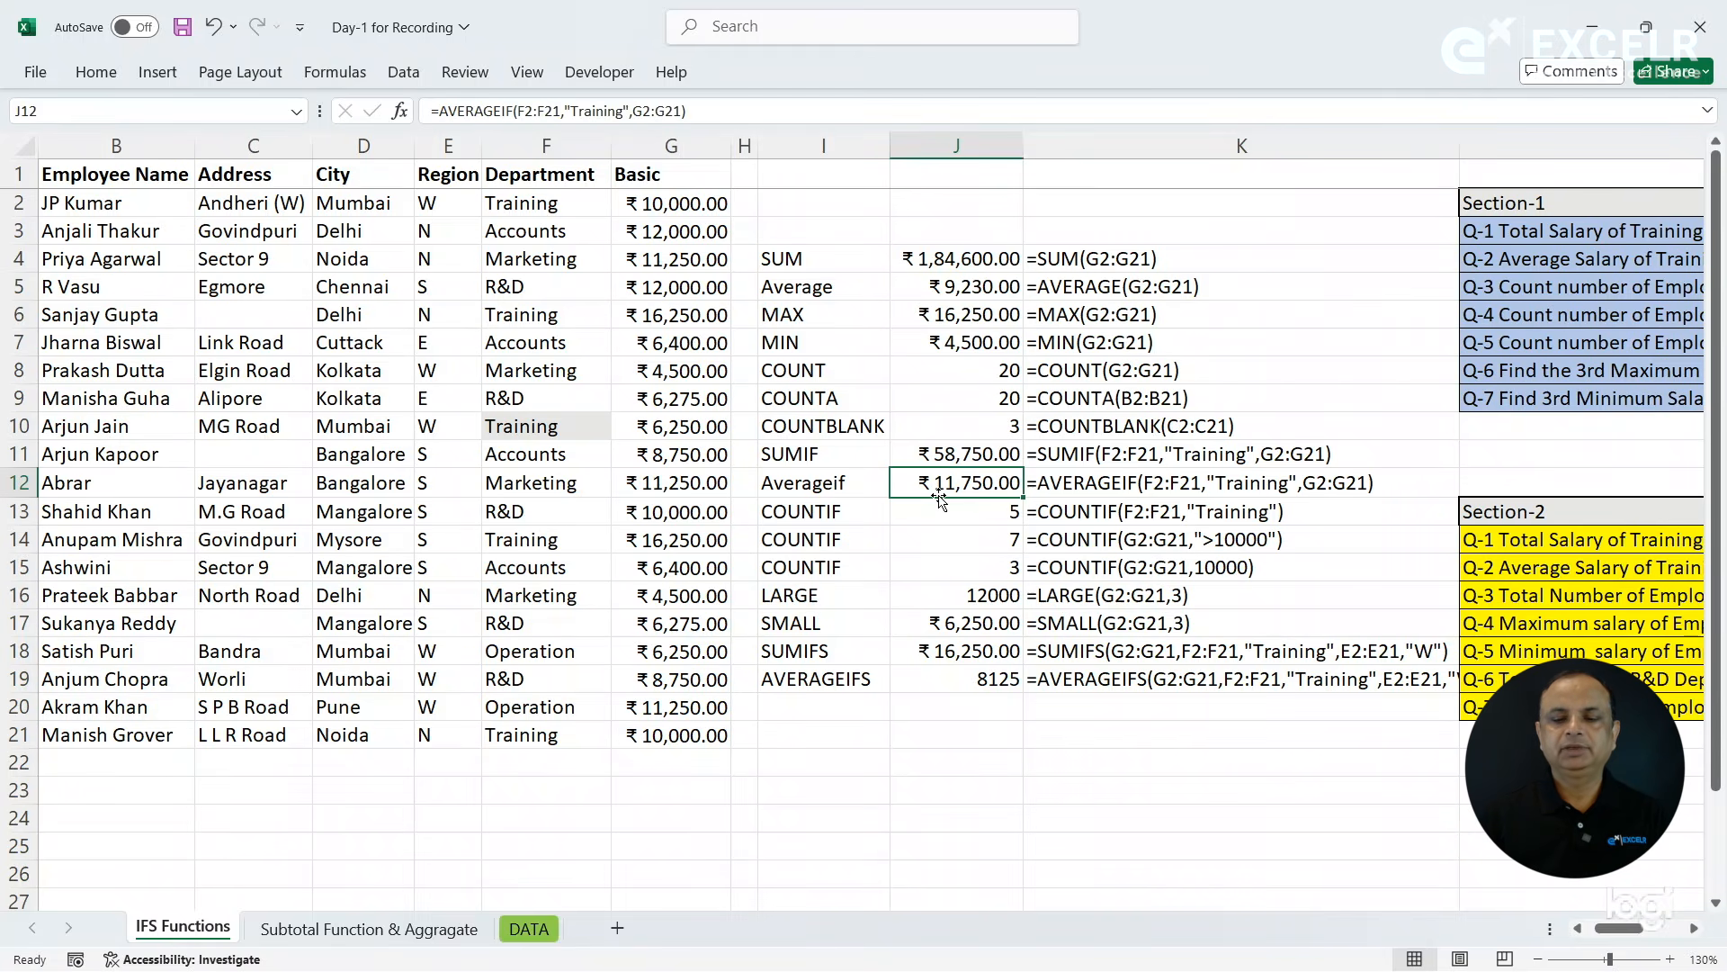
pyautogui.click(963, 678)
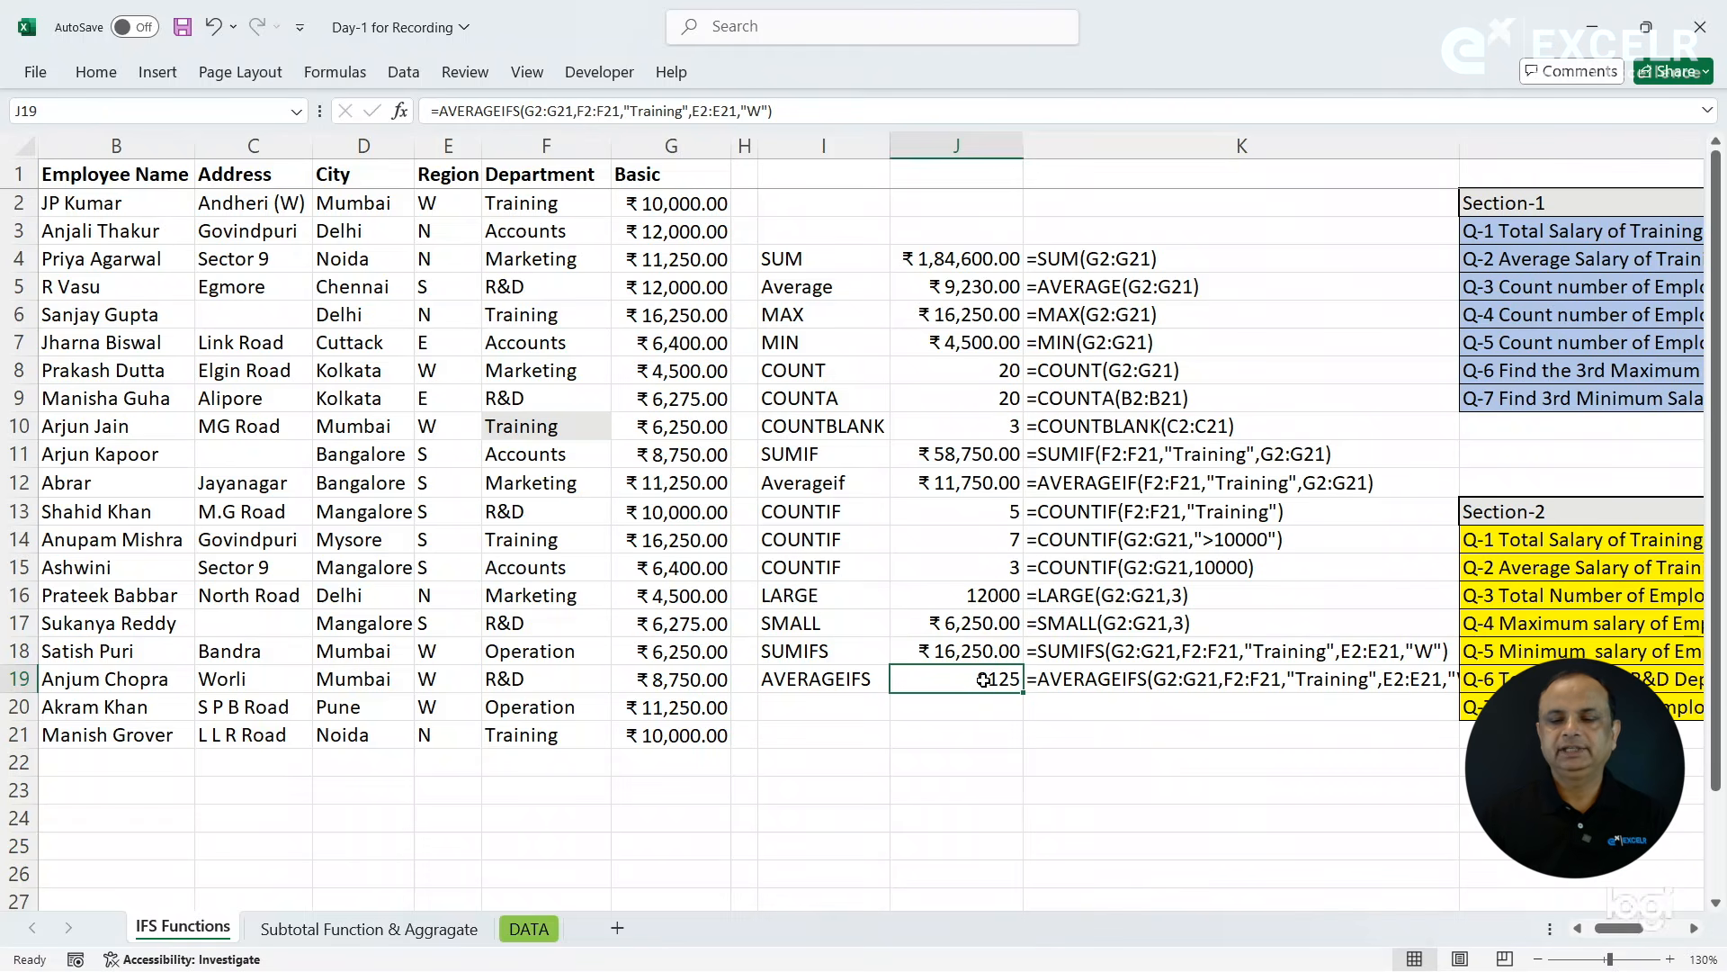
# - Read question Q-3 of Section-2 on the number of Training Department employees from W Region
pyautogui.click(1523, 595)
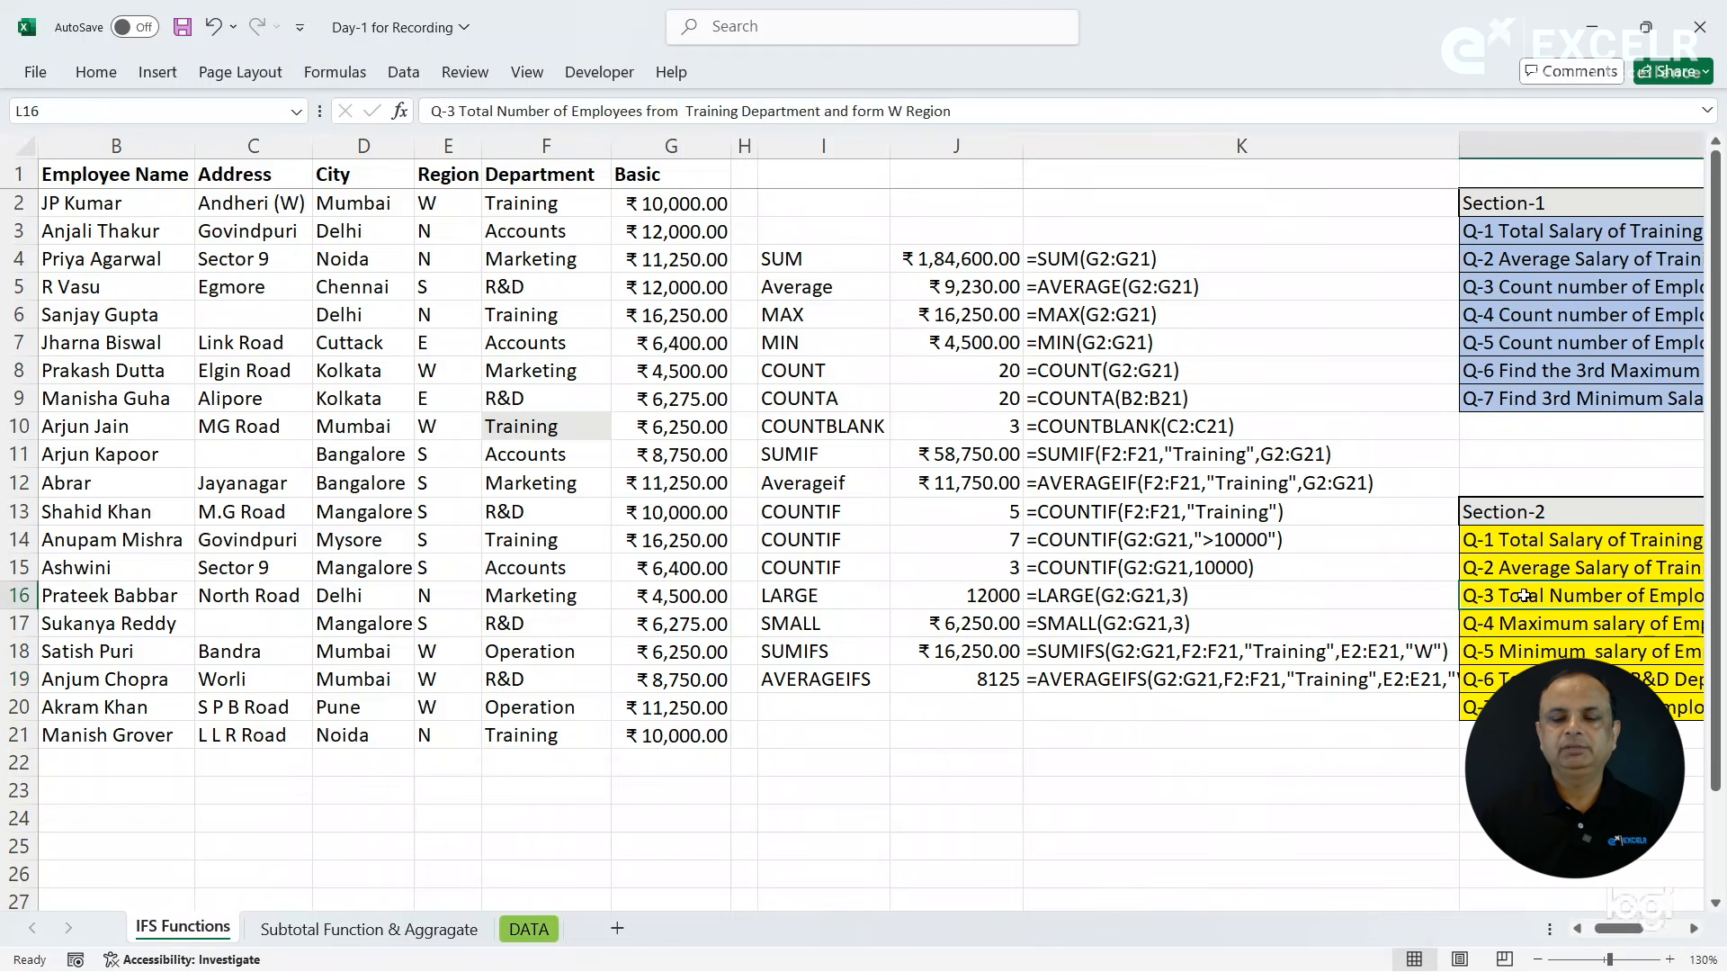
pyautogui.press('Right')
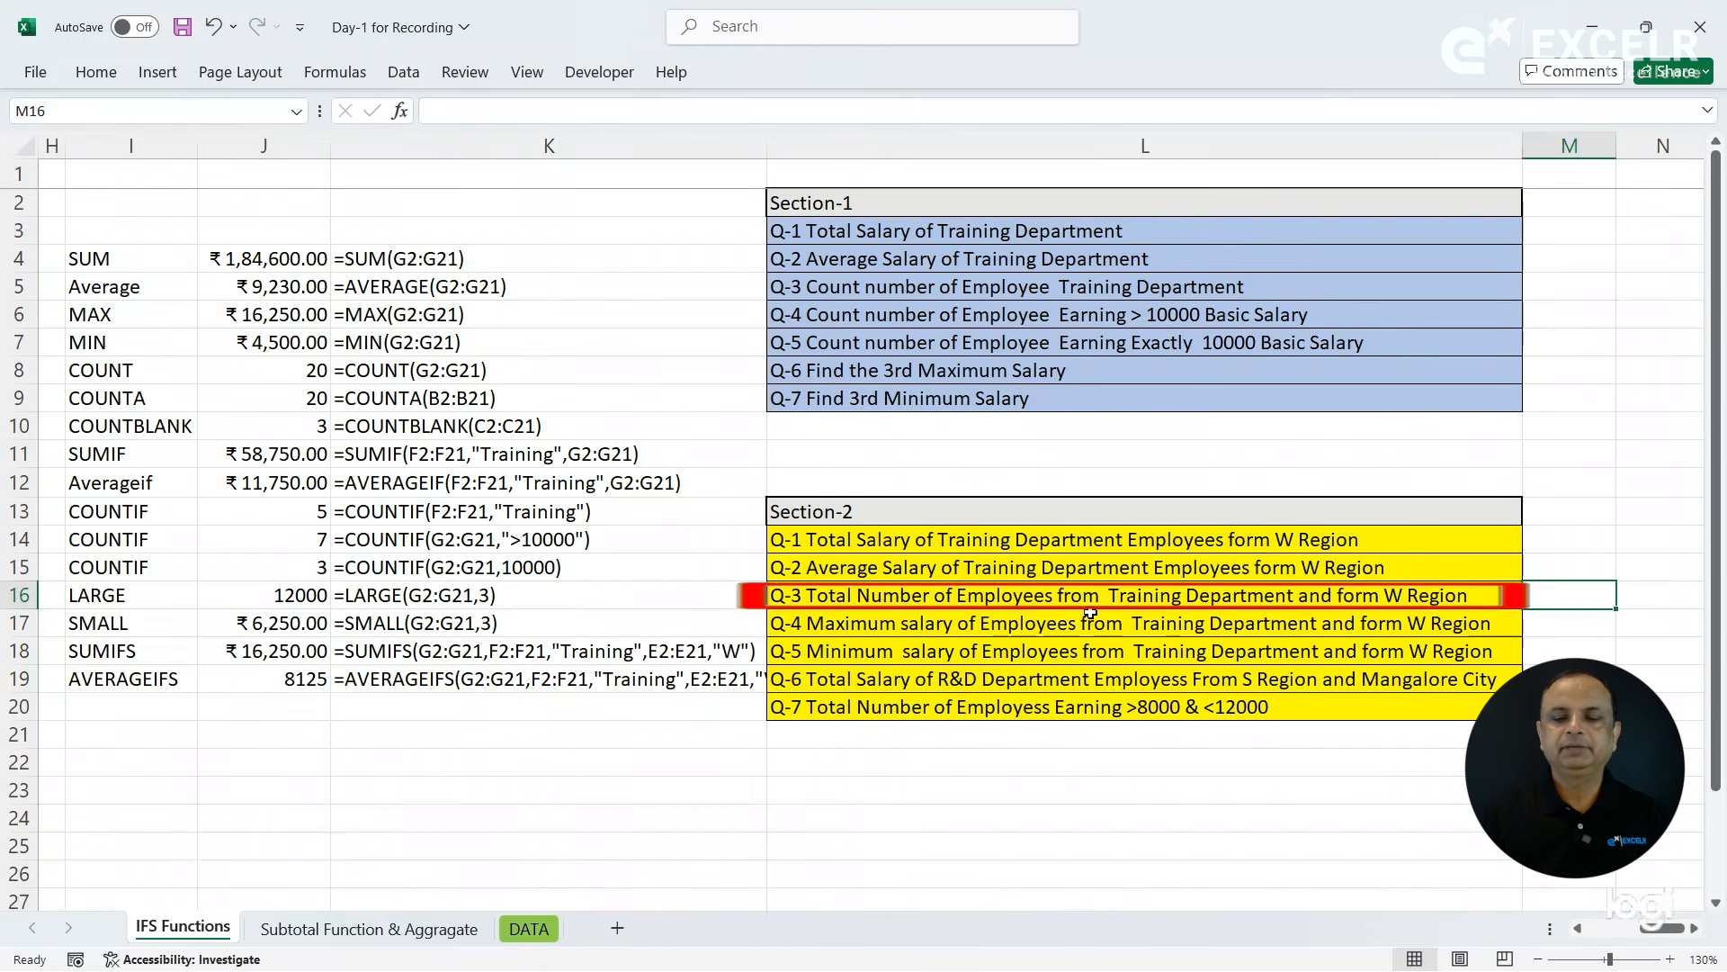
pyautogui.click(1064, 604)
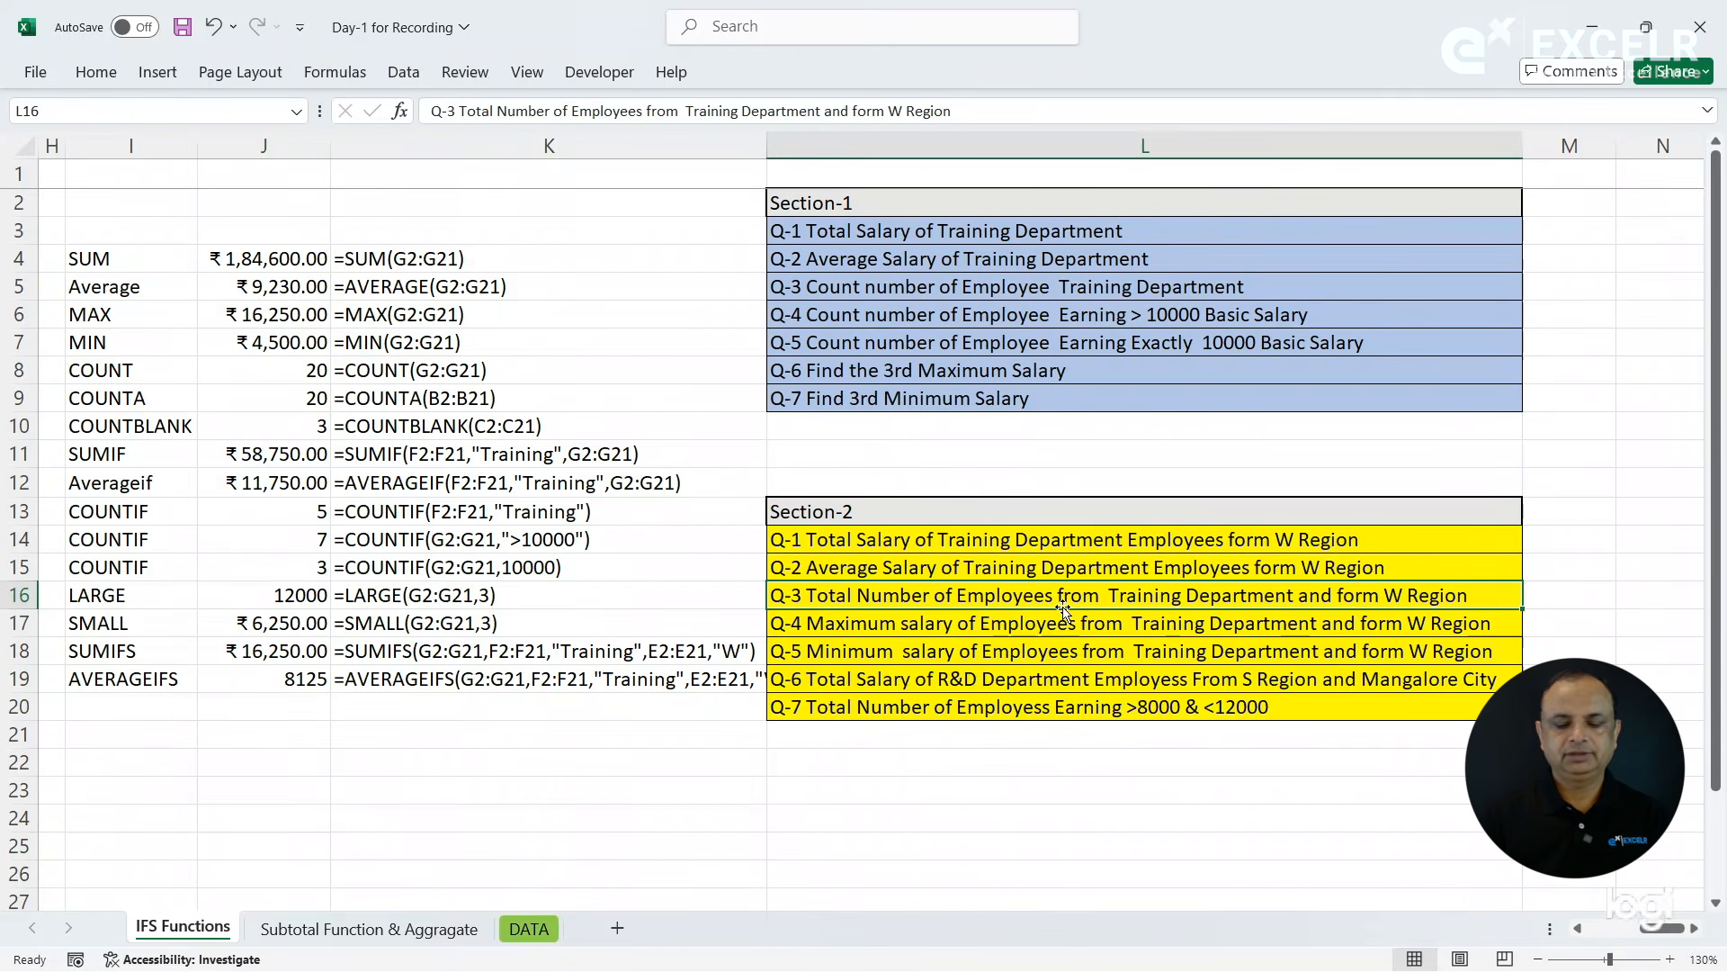
pyautogui.click(159, 699)
pyautogui.write('COUNT')
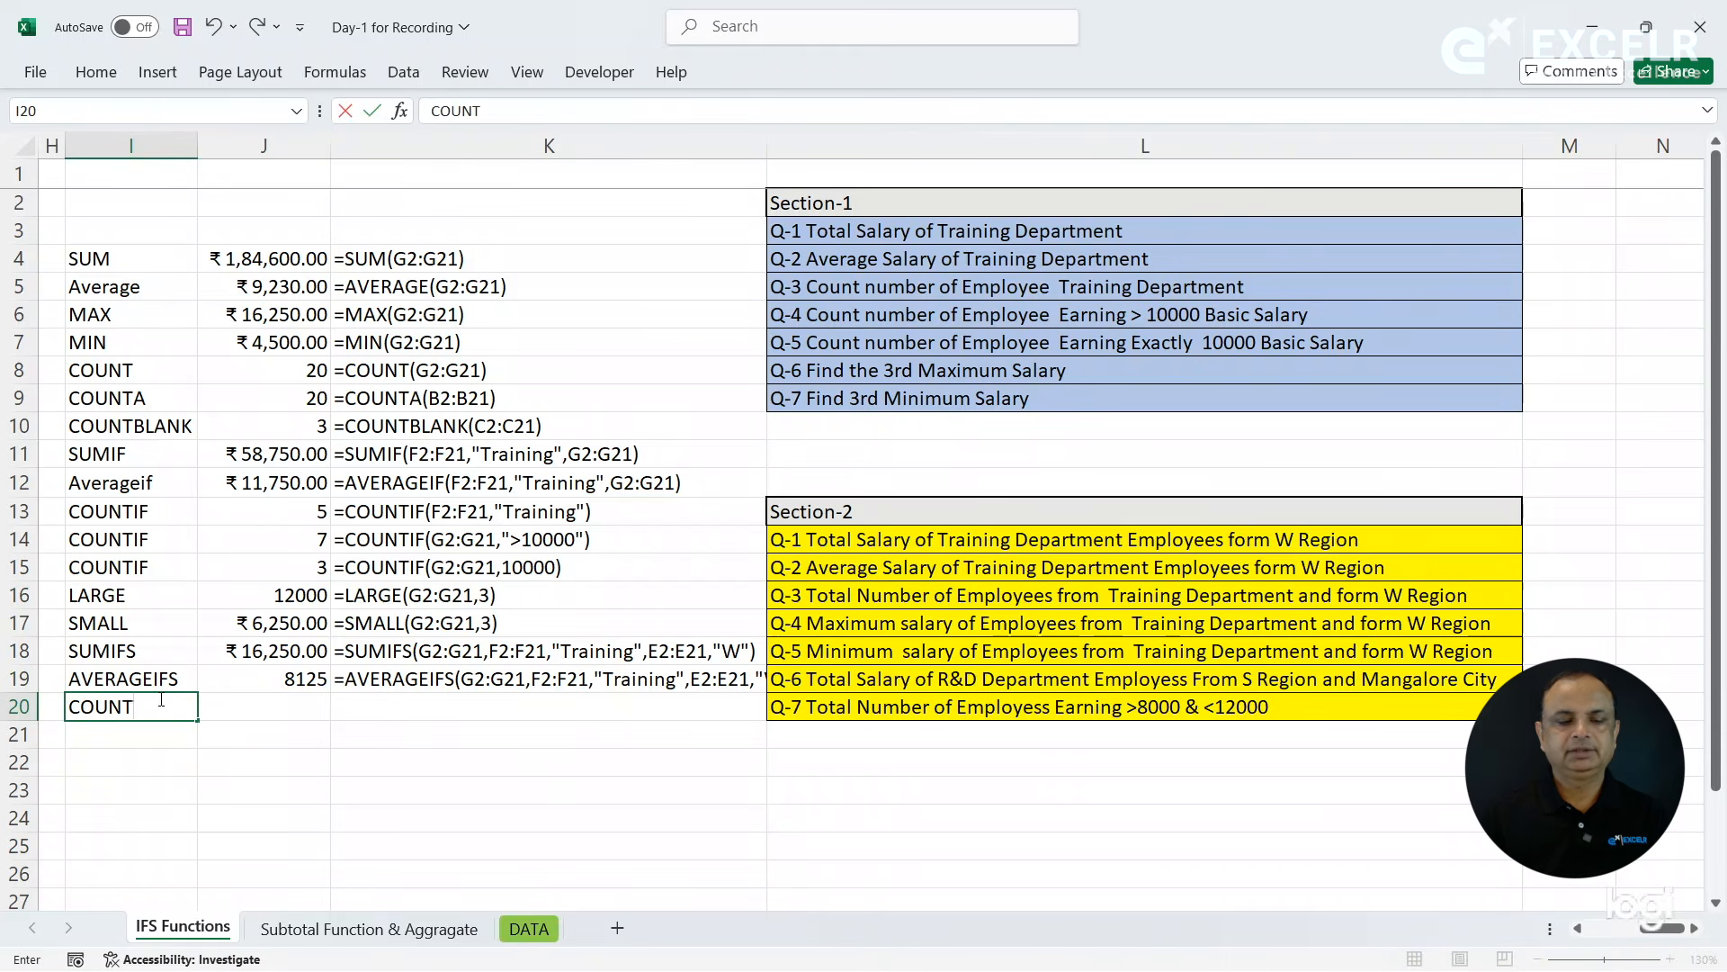
pyautogui.write('IF')
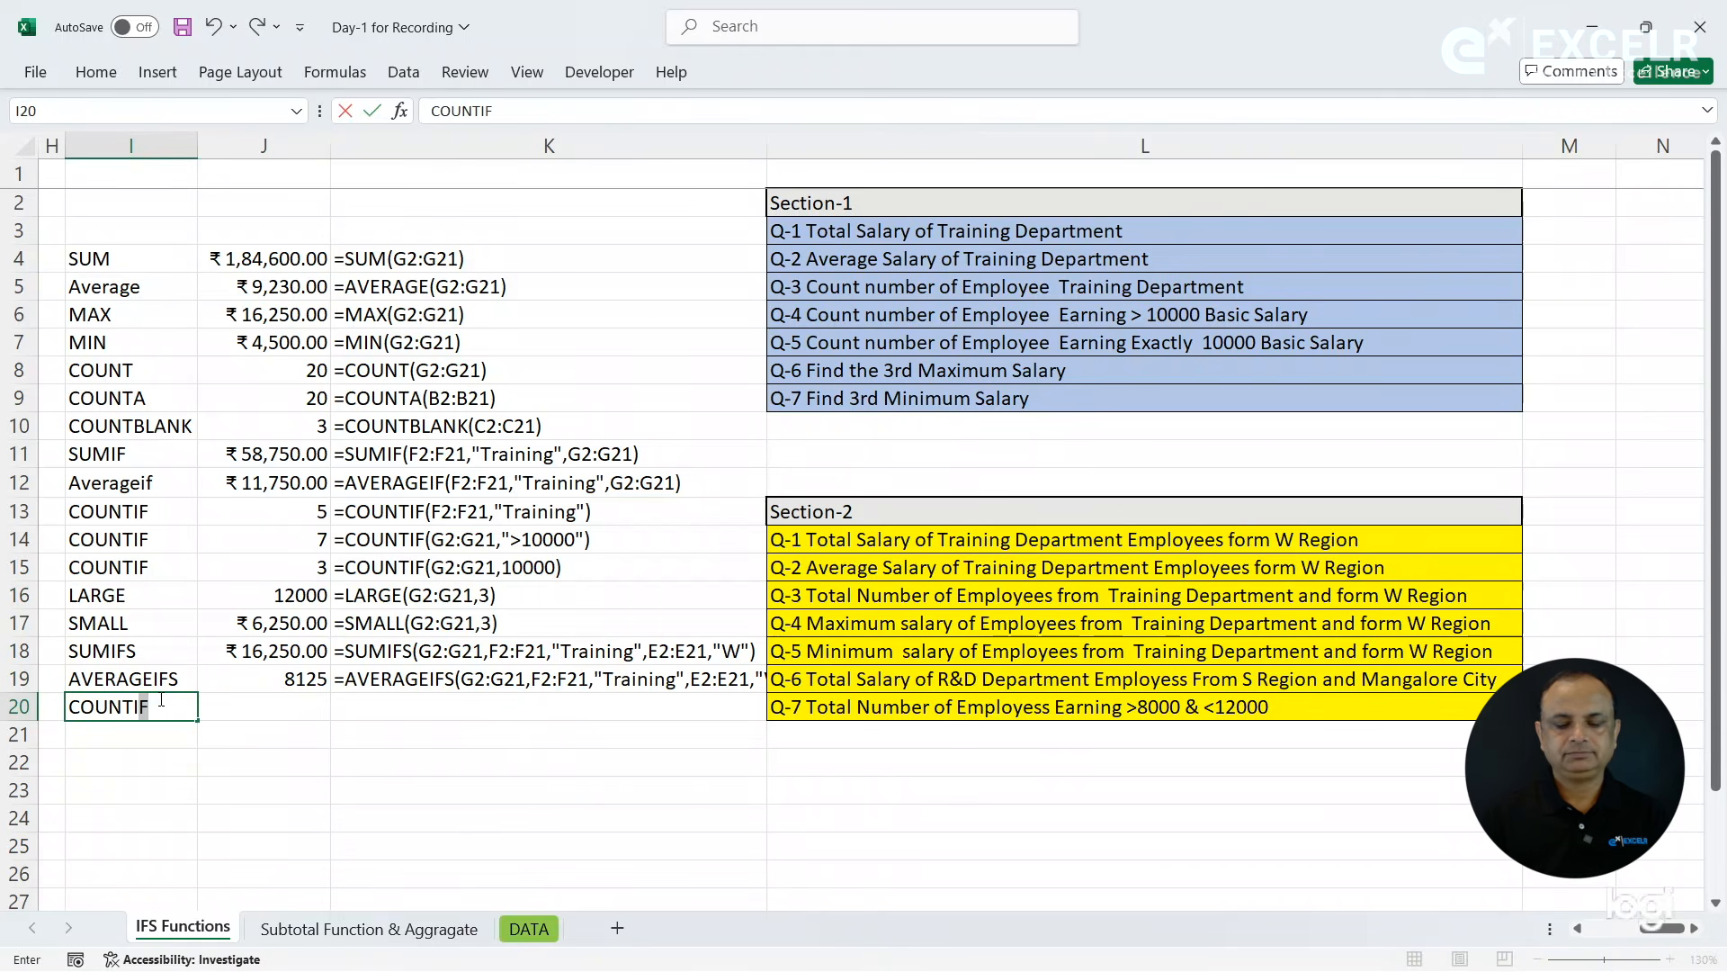
pyautogui.press('Tab')
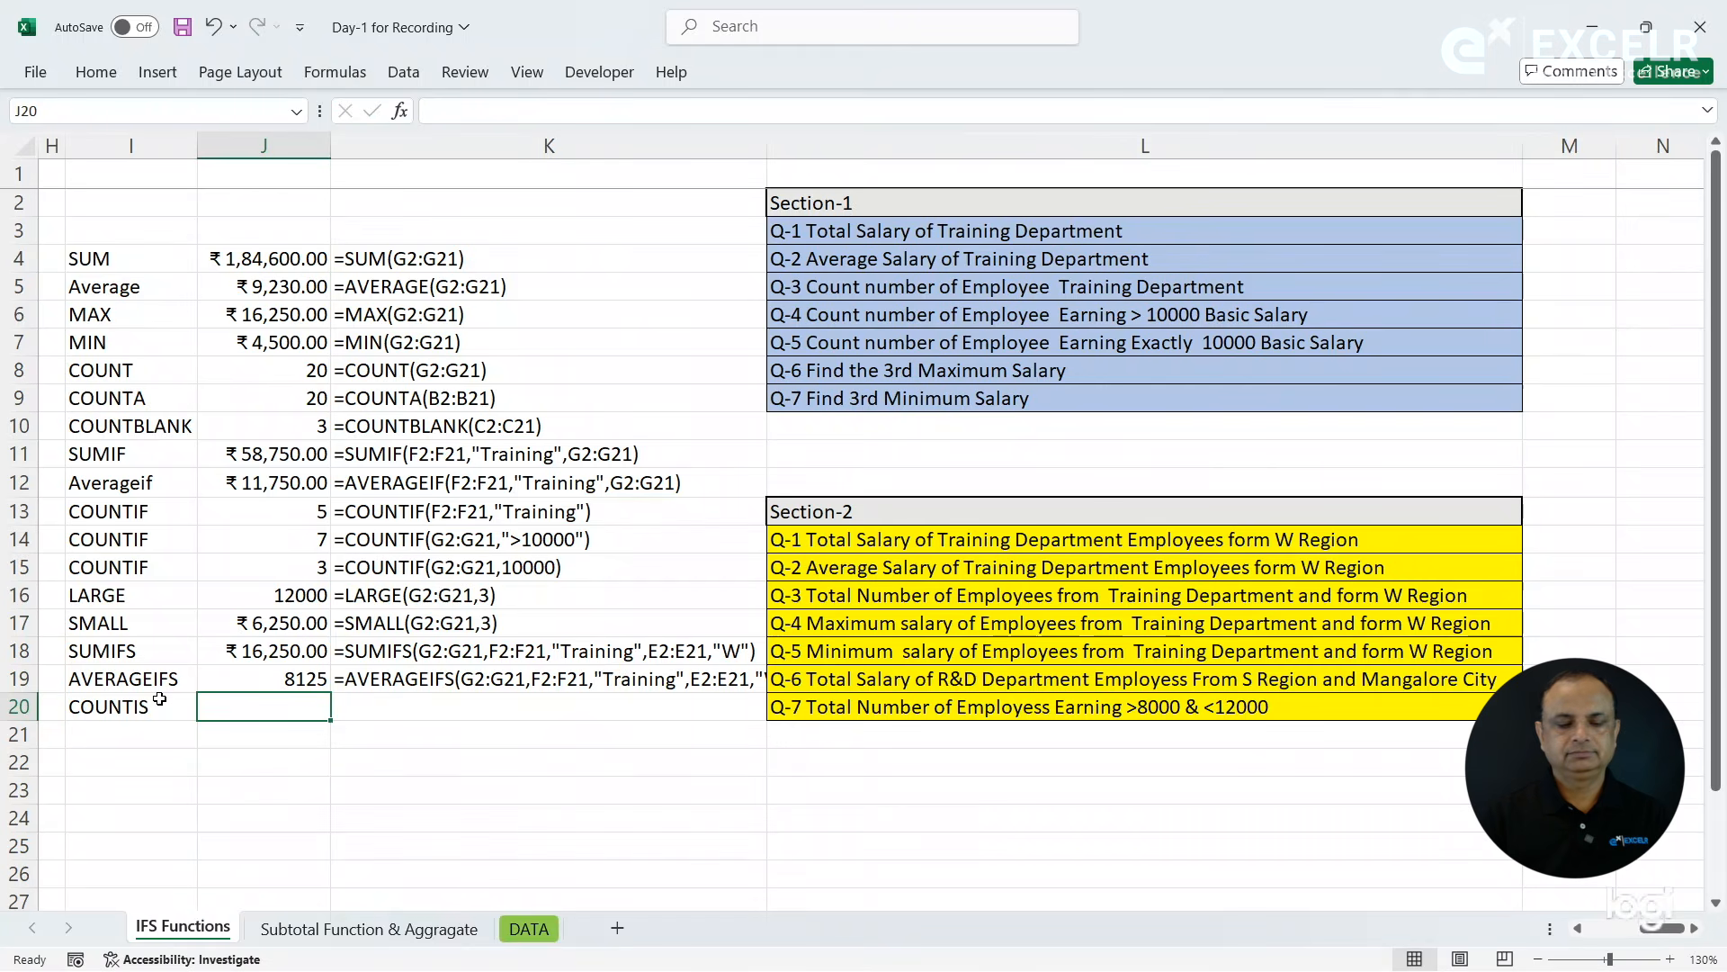
# - Label cell I20, below AVERAGEIFS, as Countifs for question Q-3
pyautogui.click(159, 700)
pyautogui.write('Co')
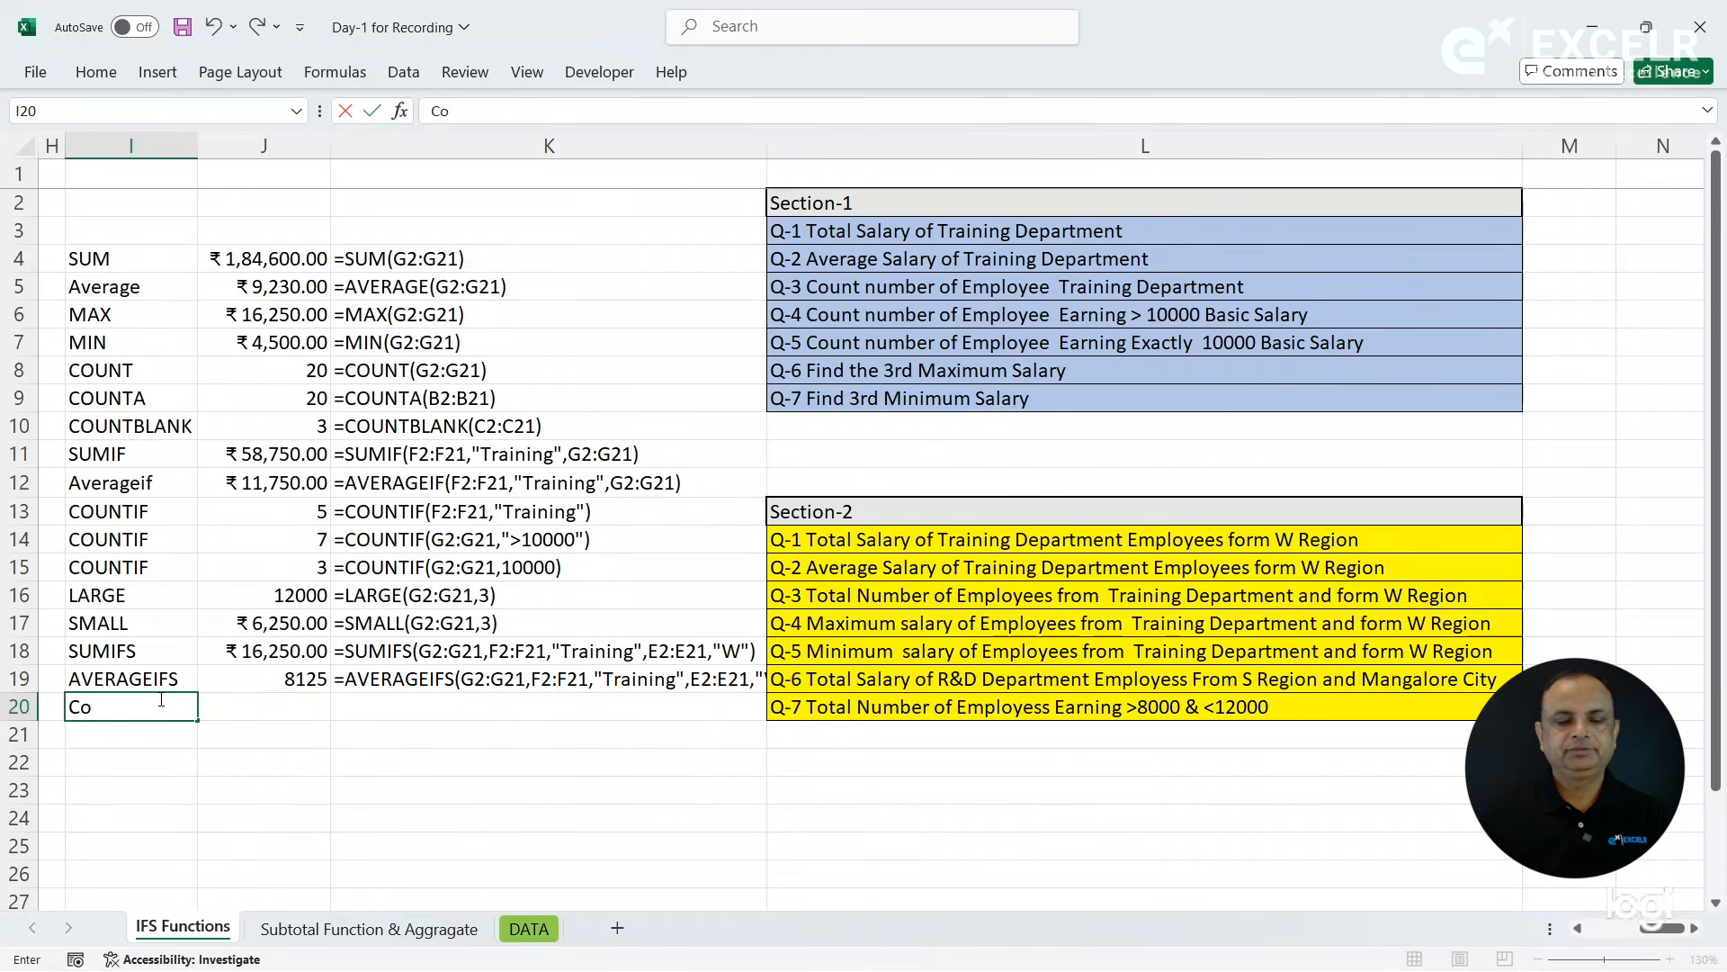
pyautogui.write('untifs')
pyautogui.press('Tab')
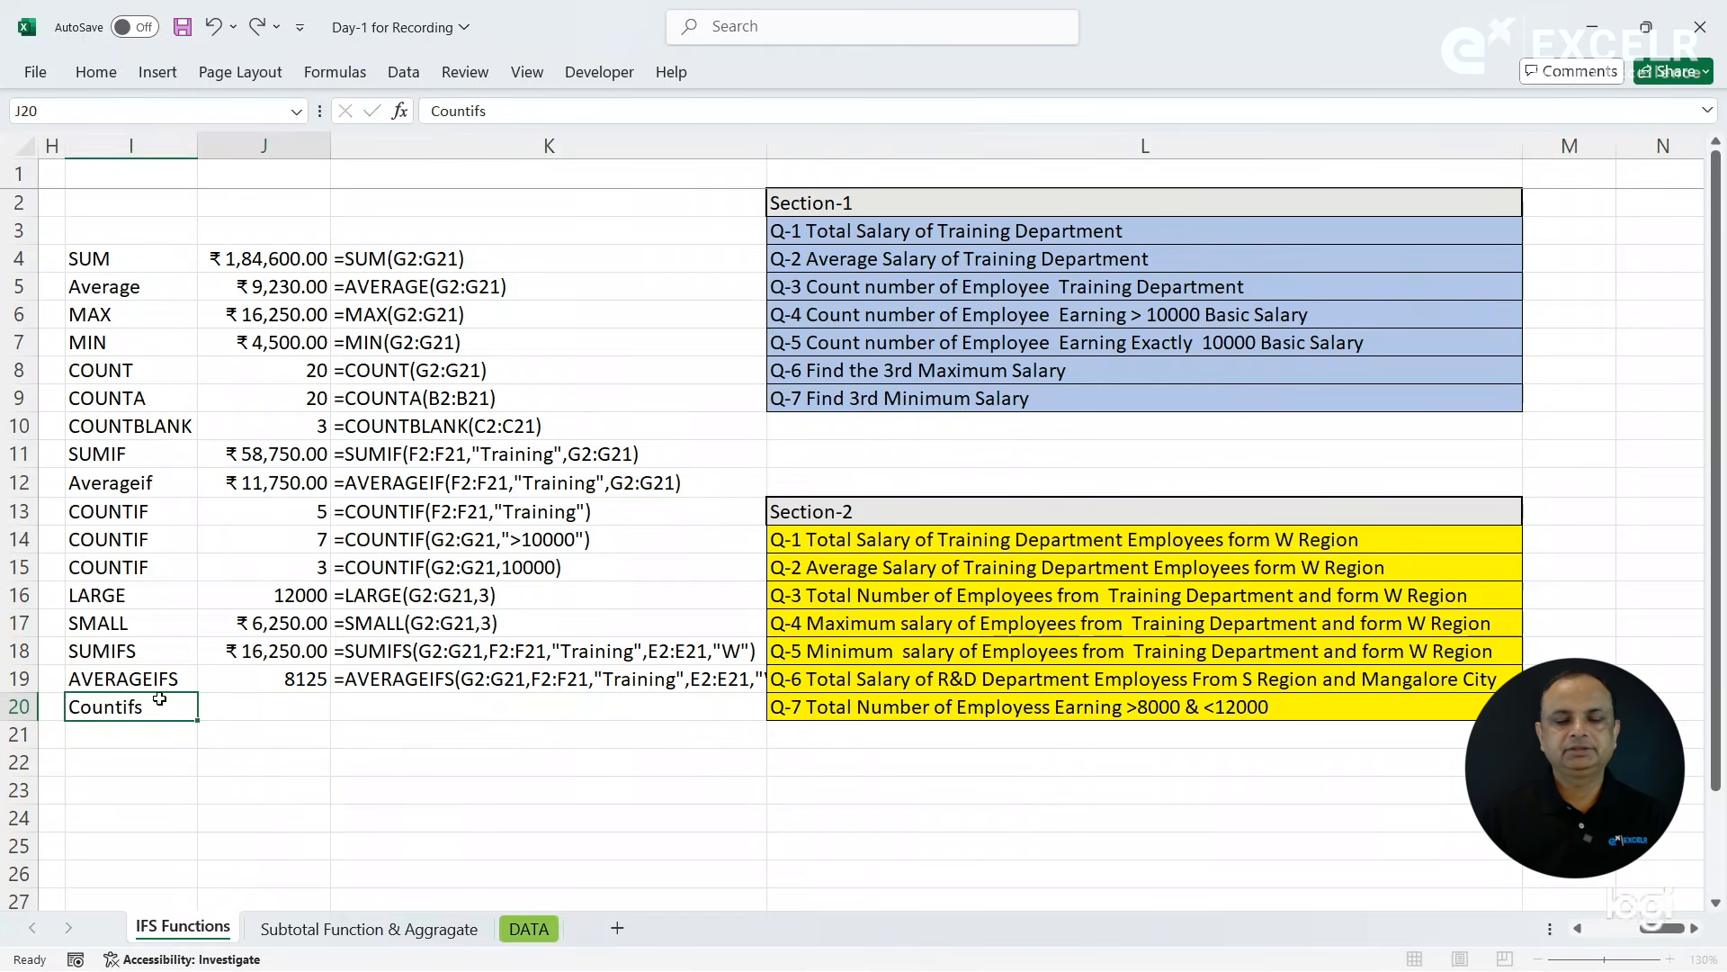
# - Start a COUNTIFS formula in J20 with the Department criteria F2:F21,"Training"
pyautogui.press('Home')
pyautogui.click(950, 704)
pyautogui.write('=count')
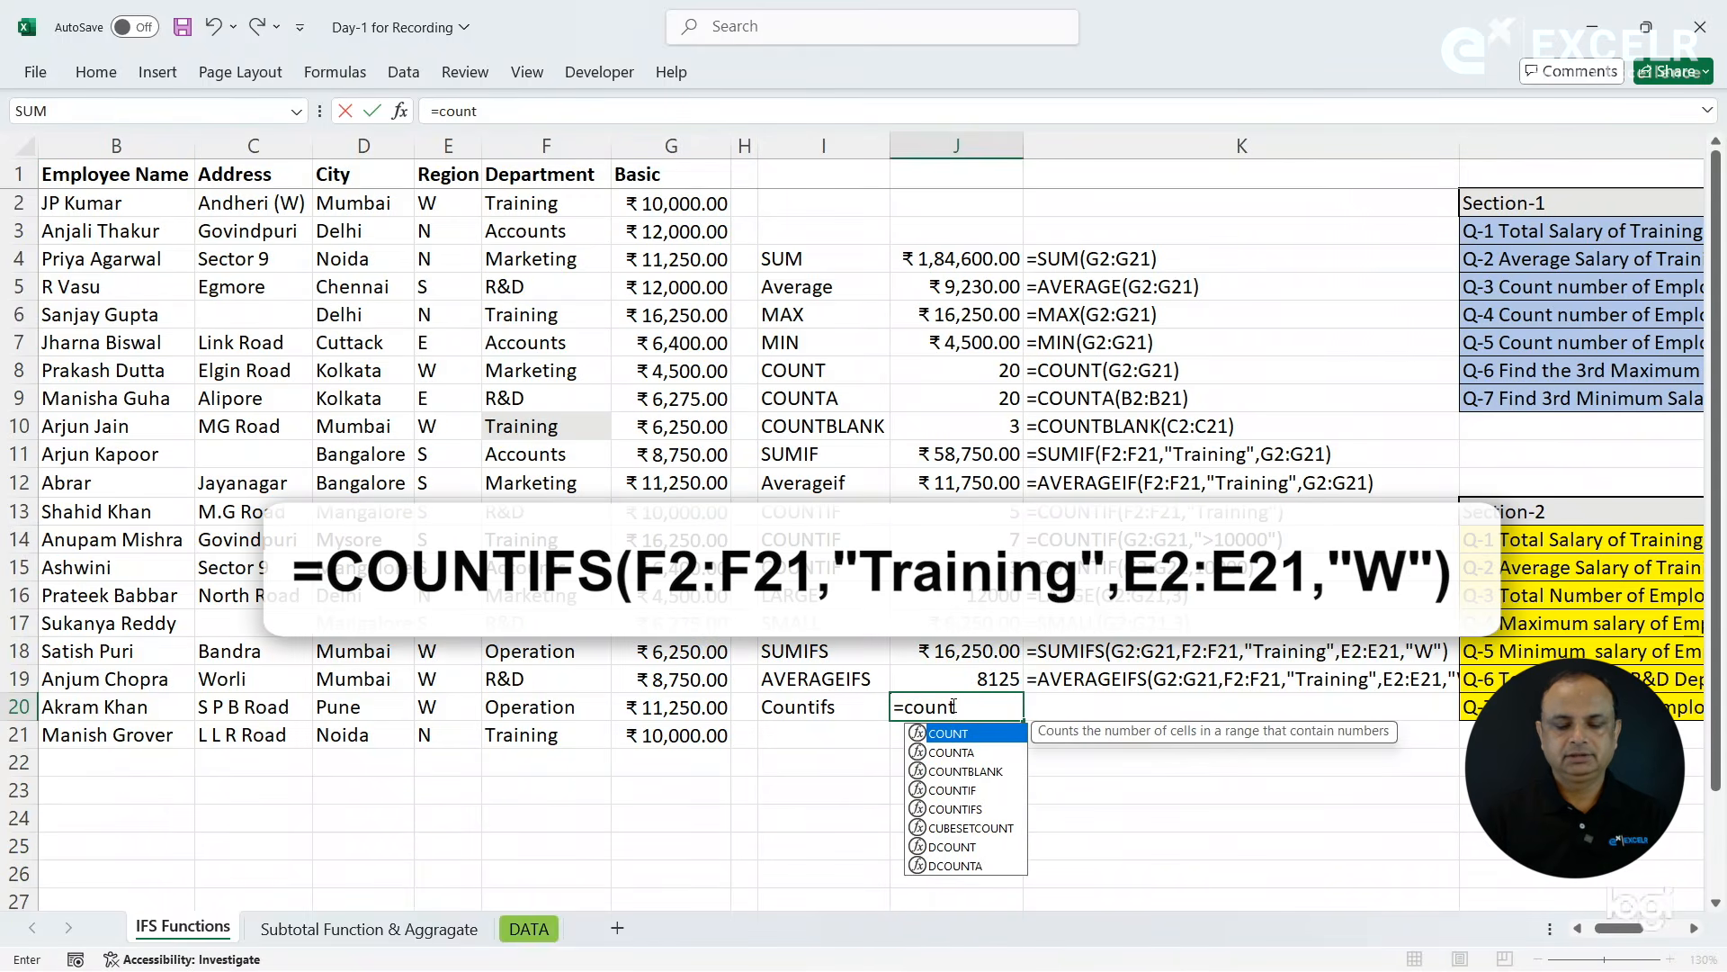
pyautogui.press('Down')
pyautogui.press('Down')
pyautogui.press('Down')
pyautogui.press('Down')
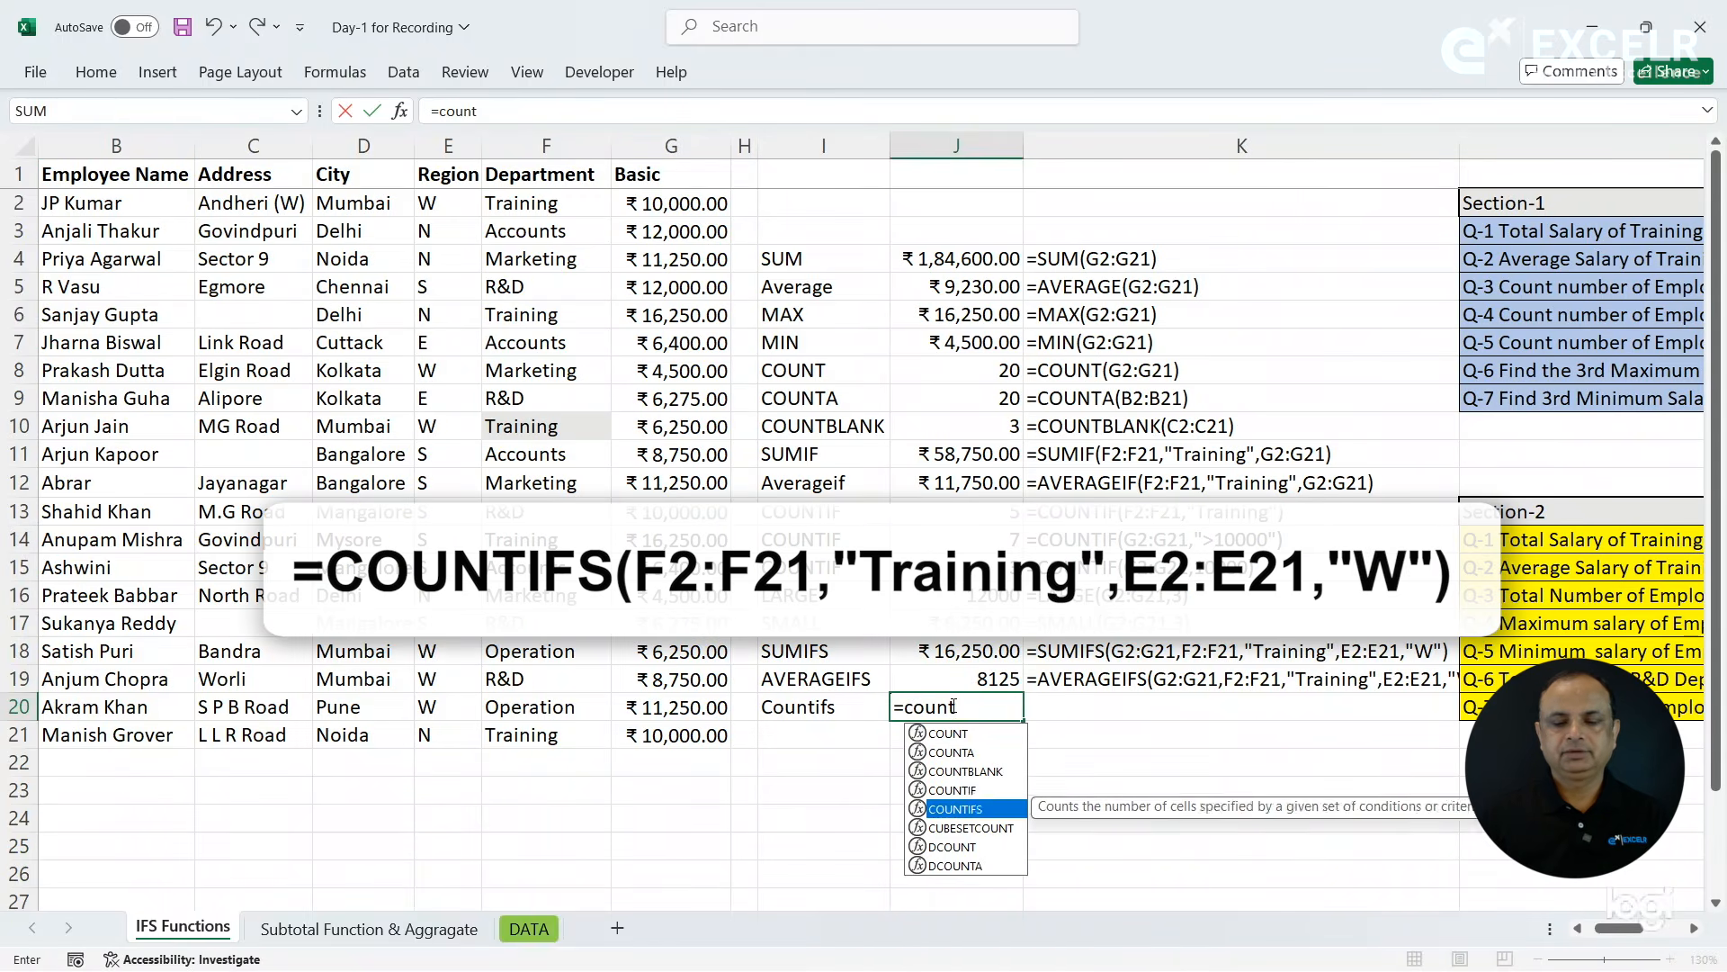
pyautogui.press('Tab')
pyautogui.moveTo(531, 203); pyautogui.dragTo(546, 736)
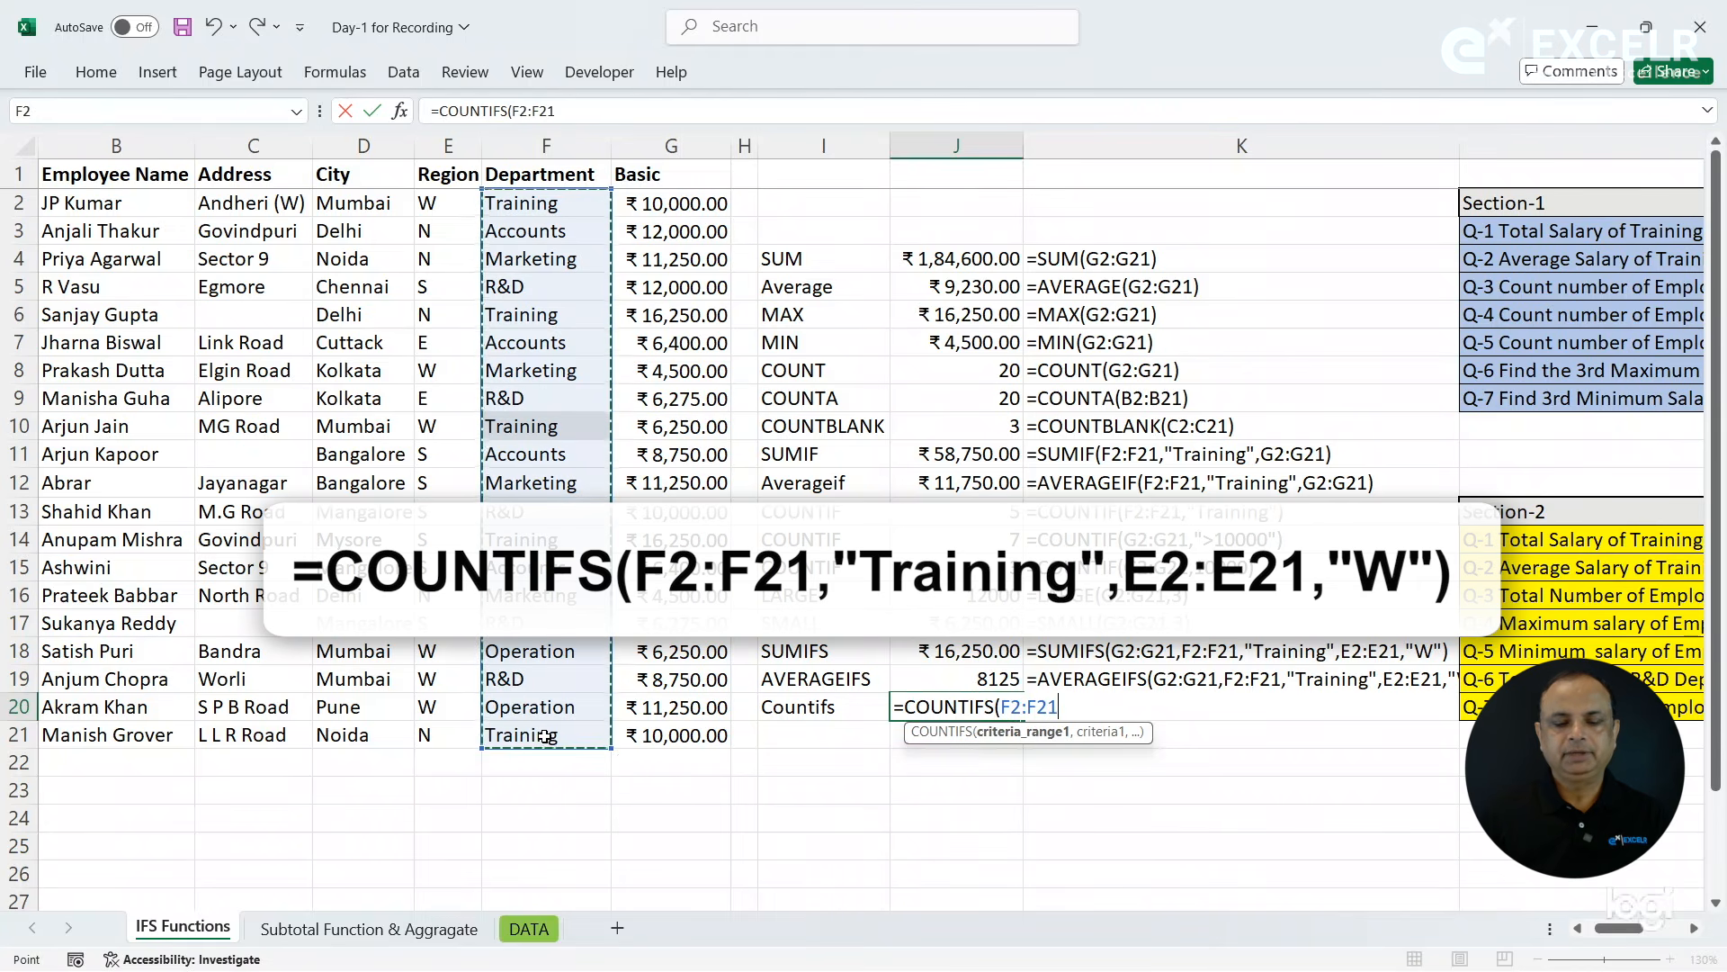
pyautogui.write(',"Training",')
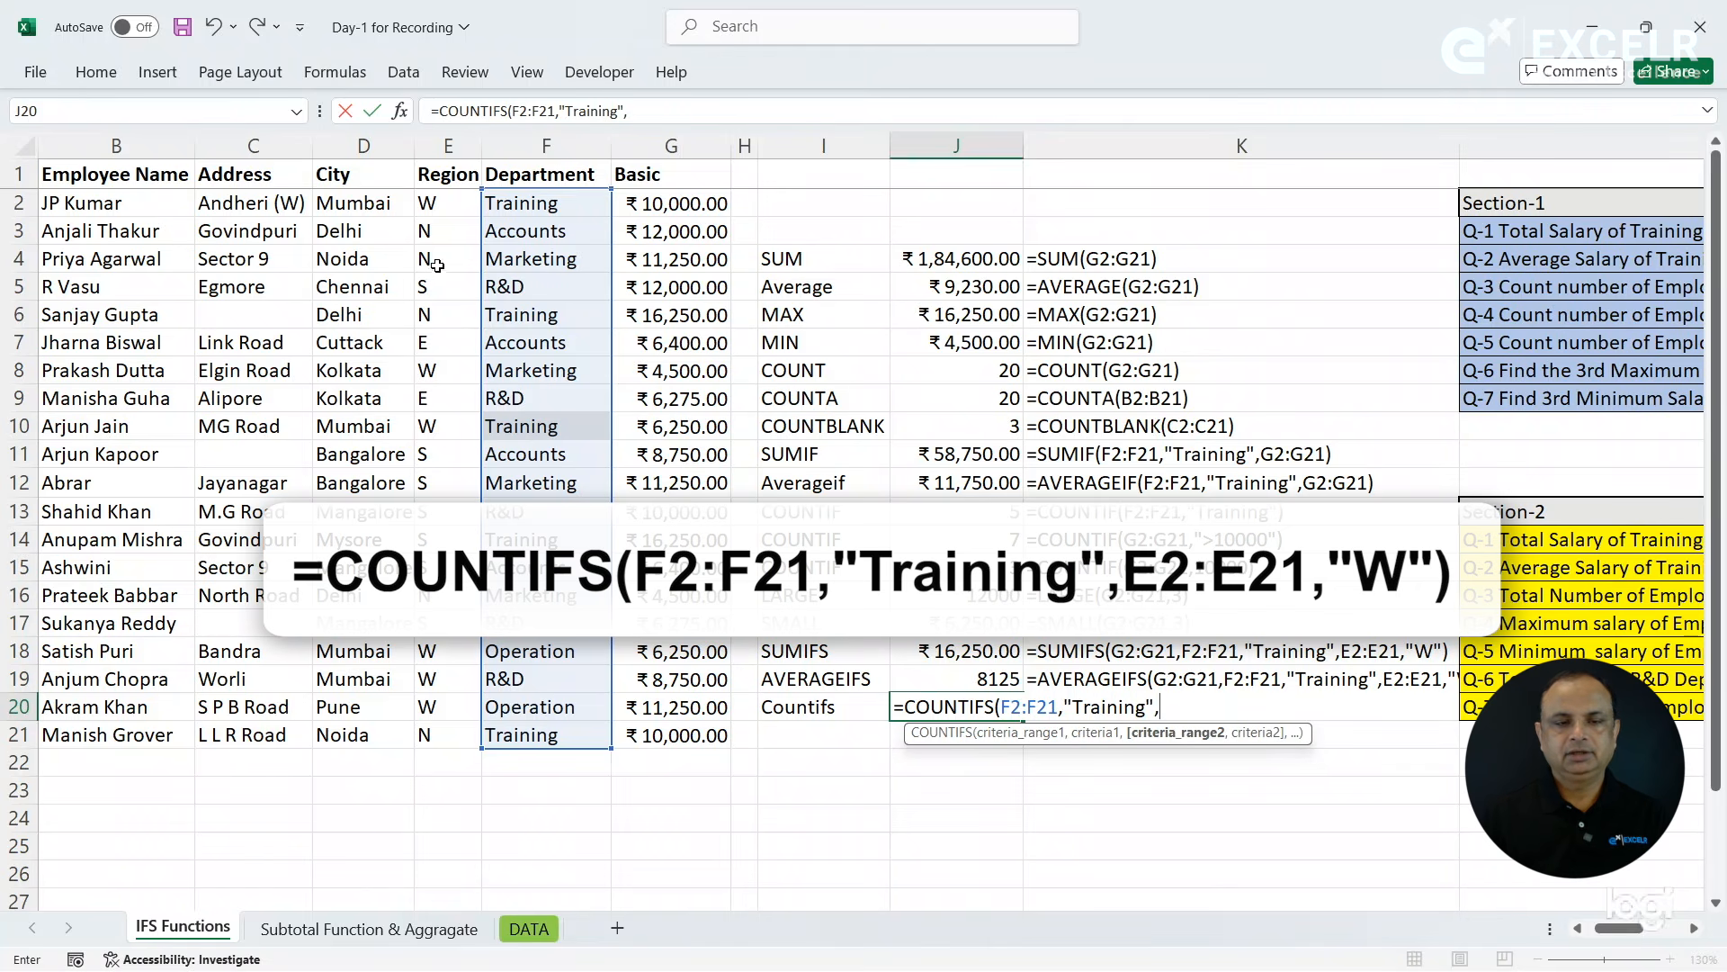
# - Complete the COUNTIFS formula in J20 with Region criteria E2:E21,"W" and copy the FORMULATEXT formula from K19 down to K20
pyautogui.moveTo(439, 202); pyautogui.dragTo(436, 730)
pyautogui.write(',"W"')
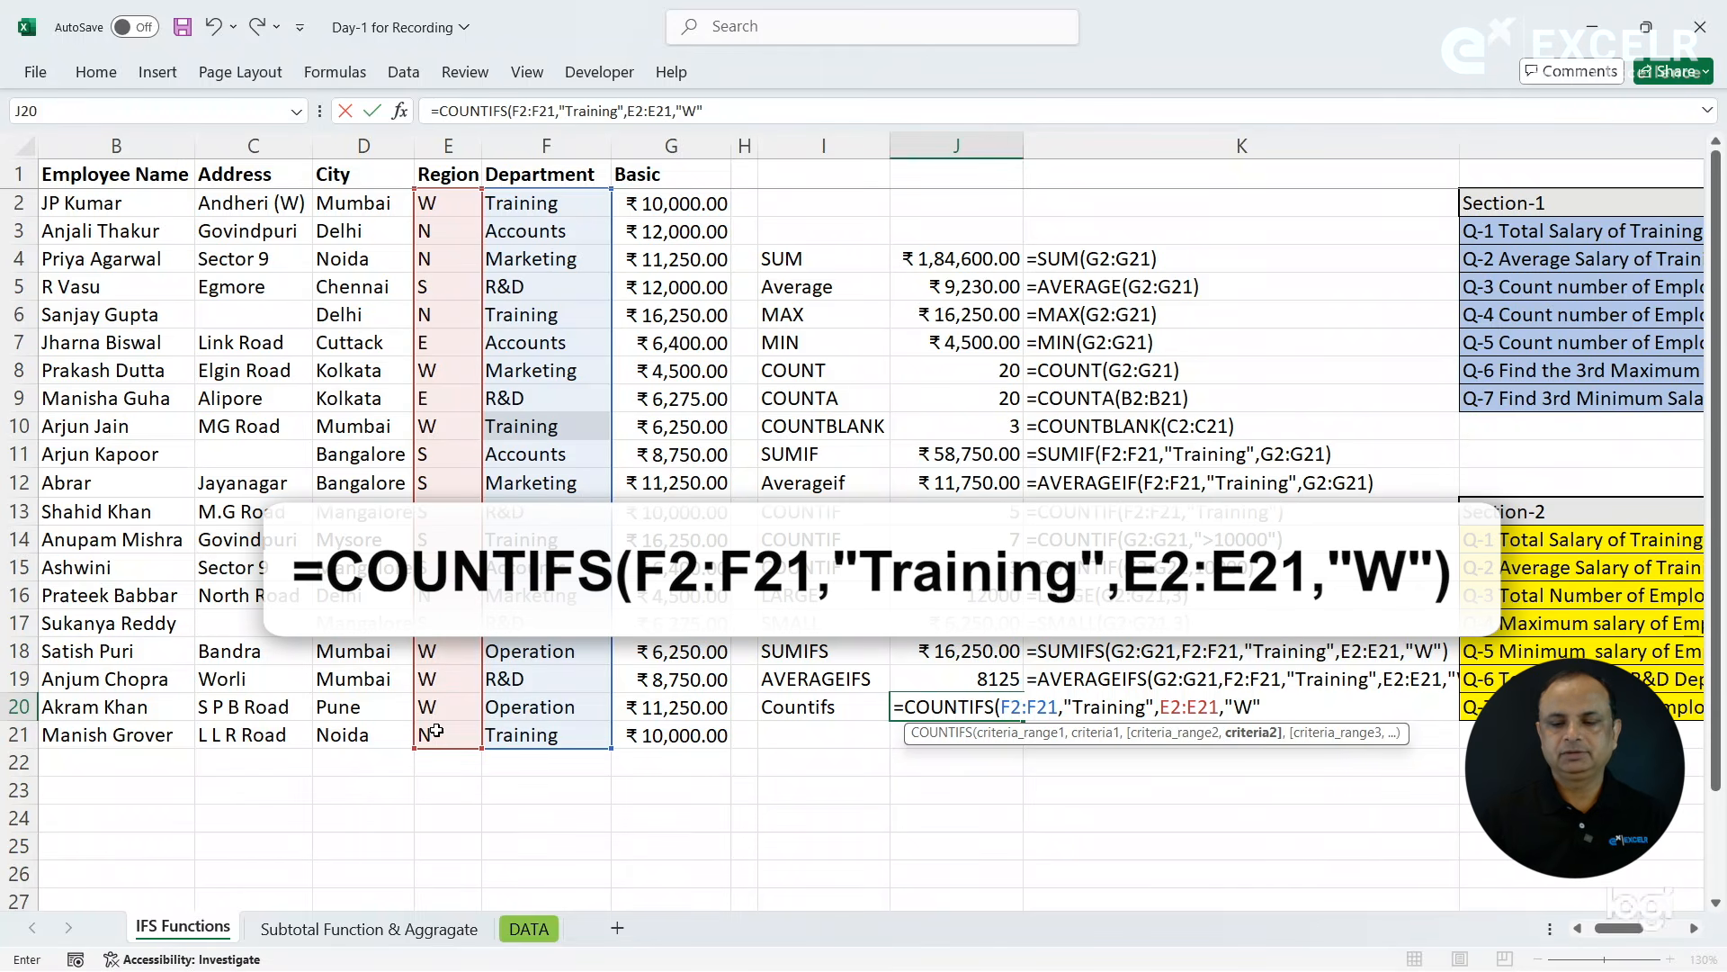
pyautogui.write(')')
pyautogui.press('Return')
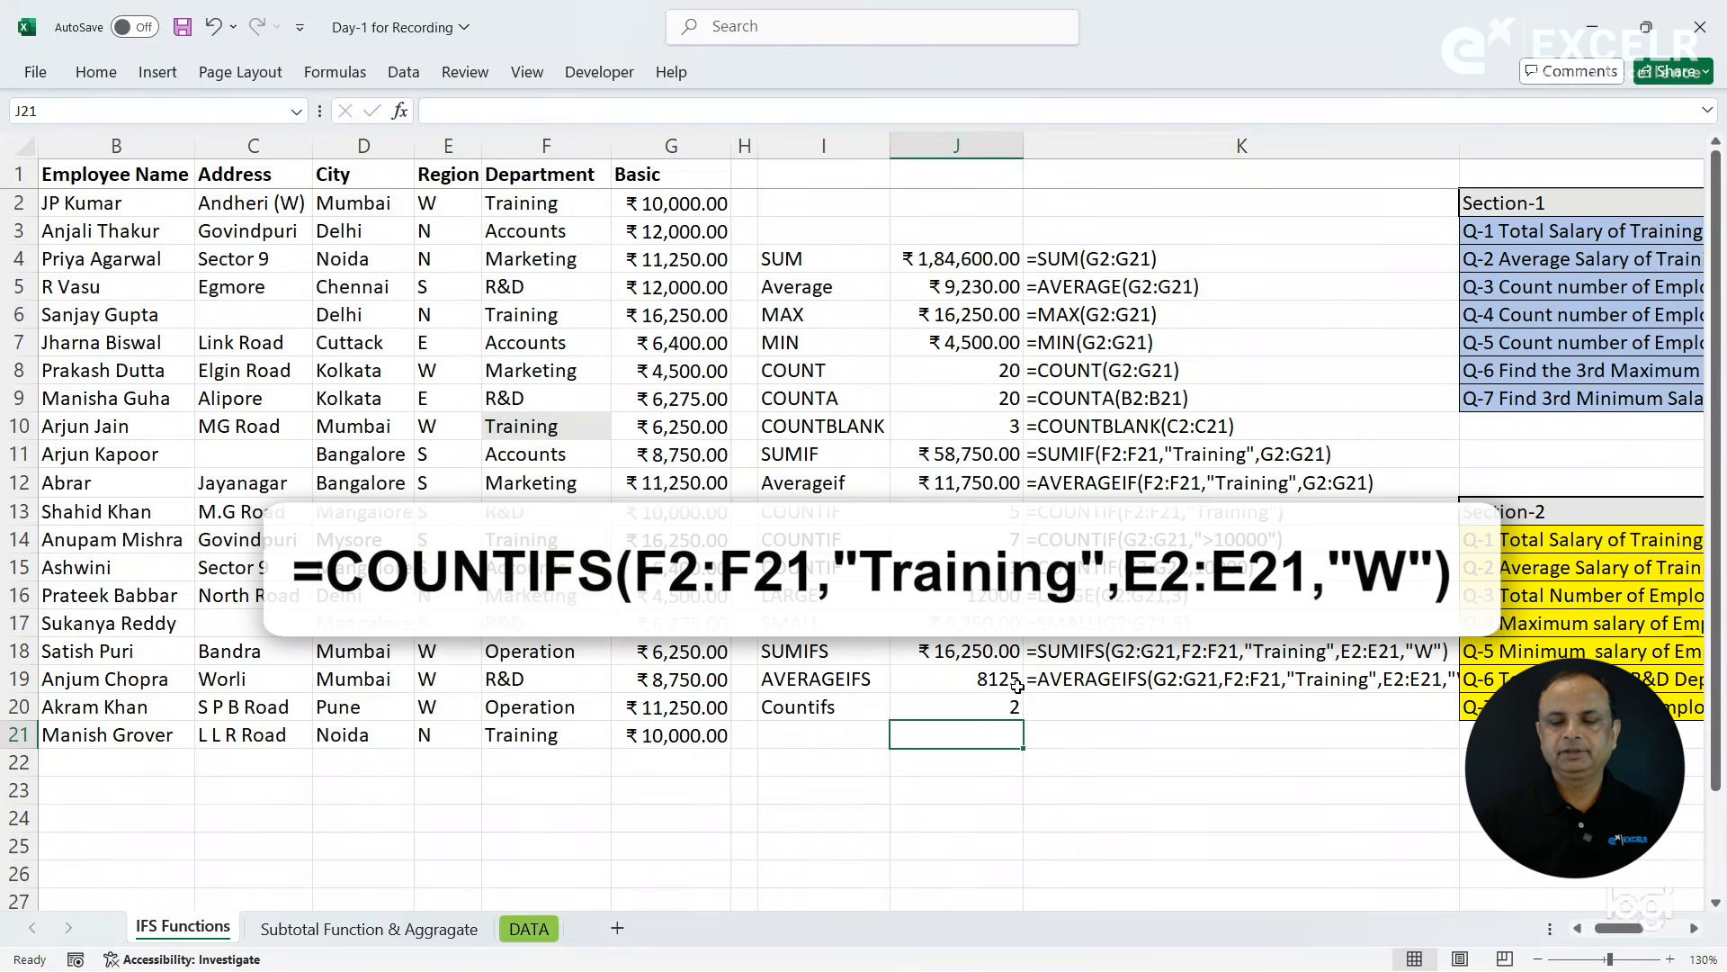
pyautogui.click(1073, 700)
pyautogui.hotkey('ctrl', 'd')
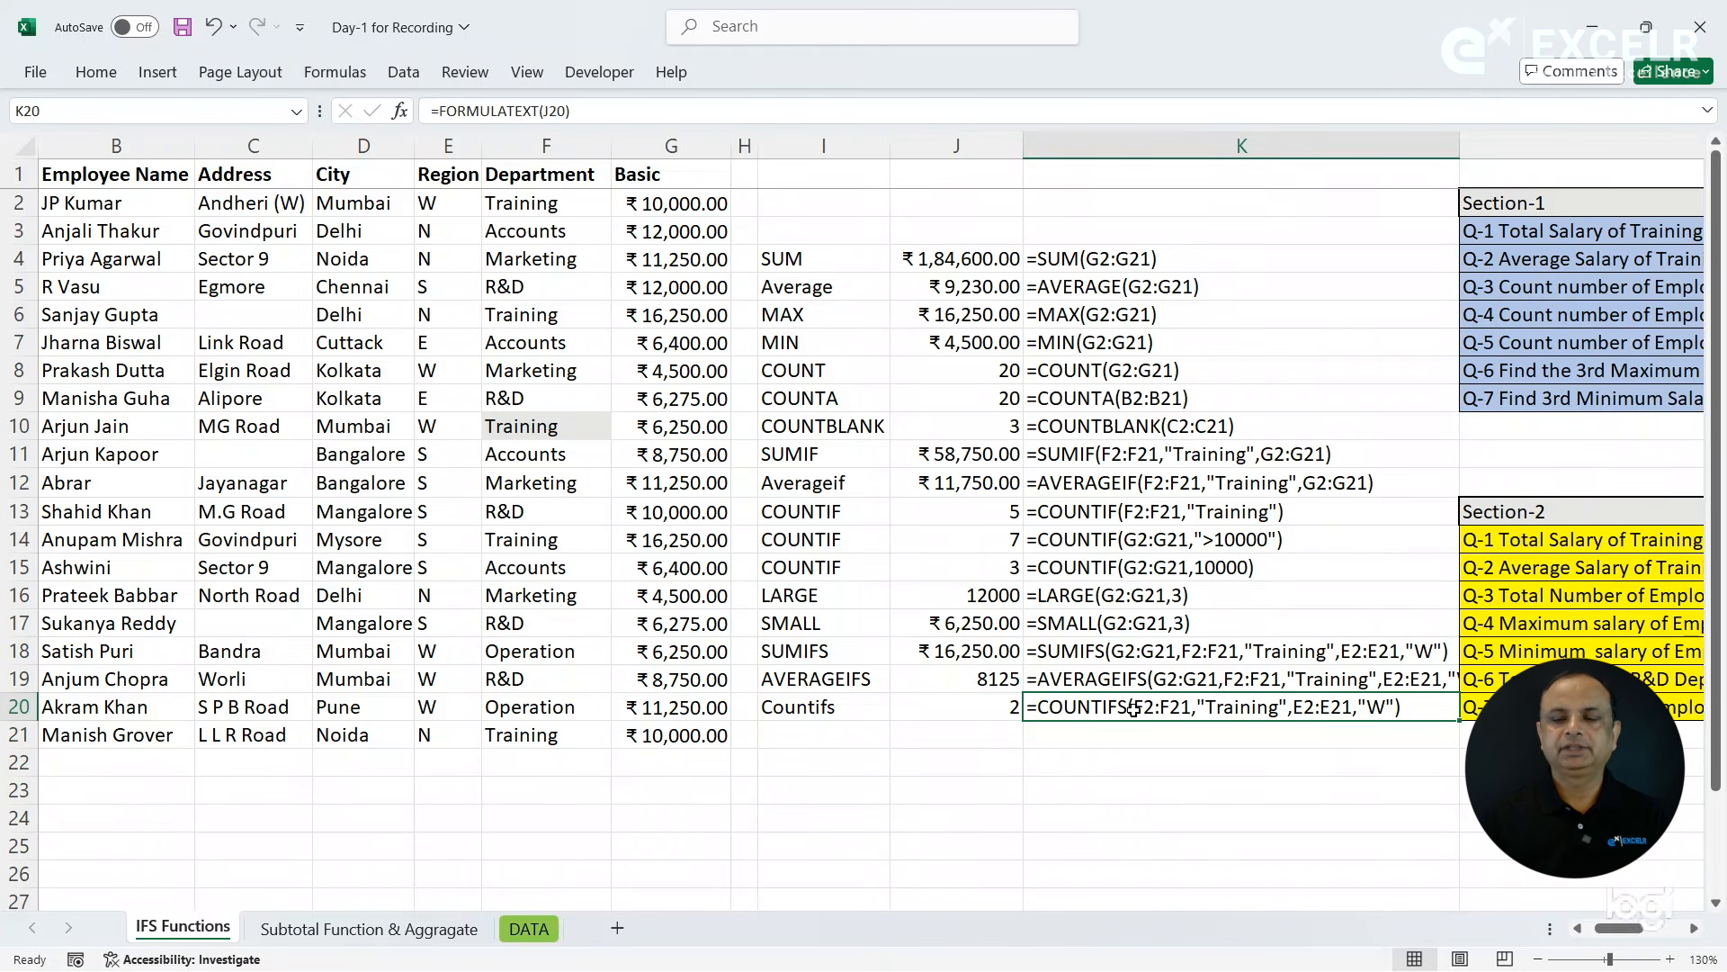
# - Label cell I21 as MAXIFS for question Q-4 on the maximum Training Department salary in W Region
pyautogui.click(1513, 632)
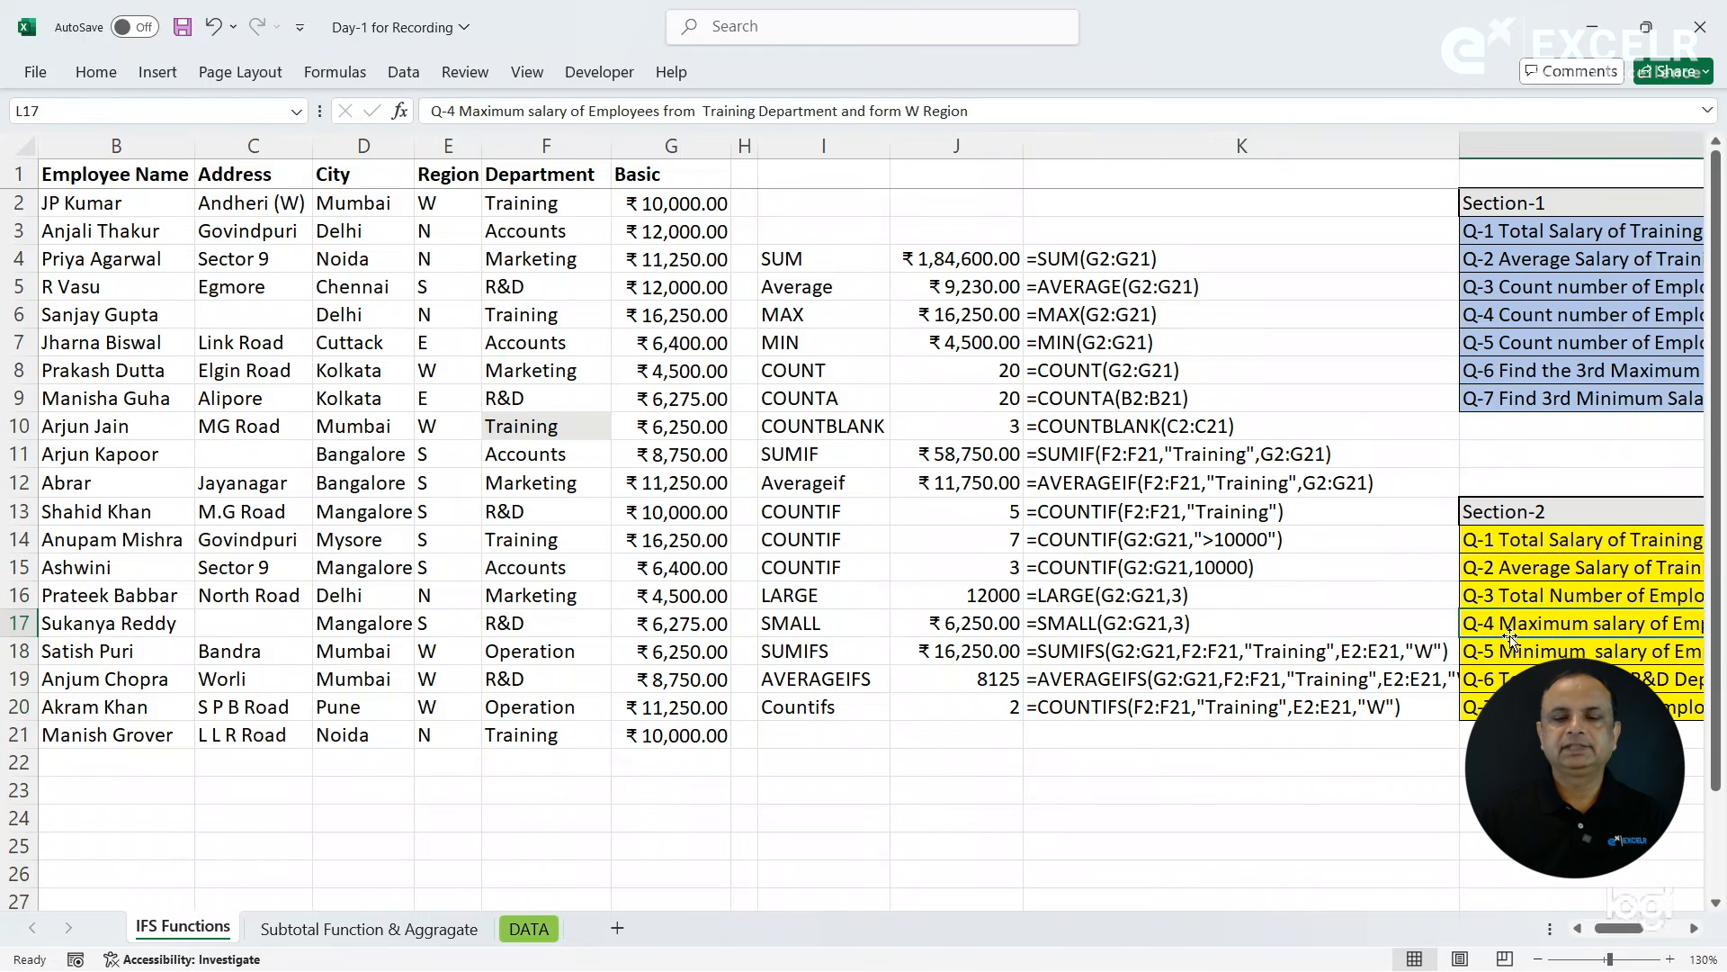
pyautogui.click(924, 318)
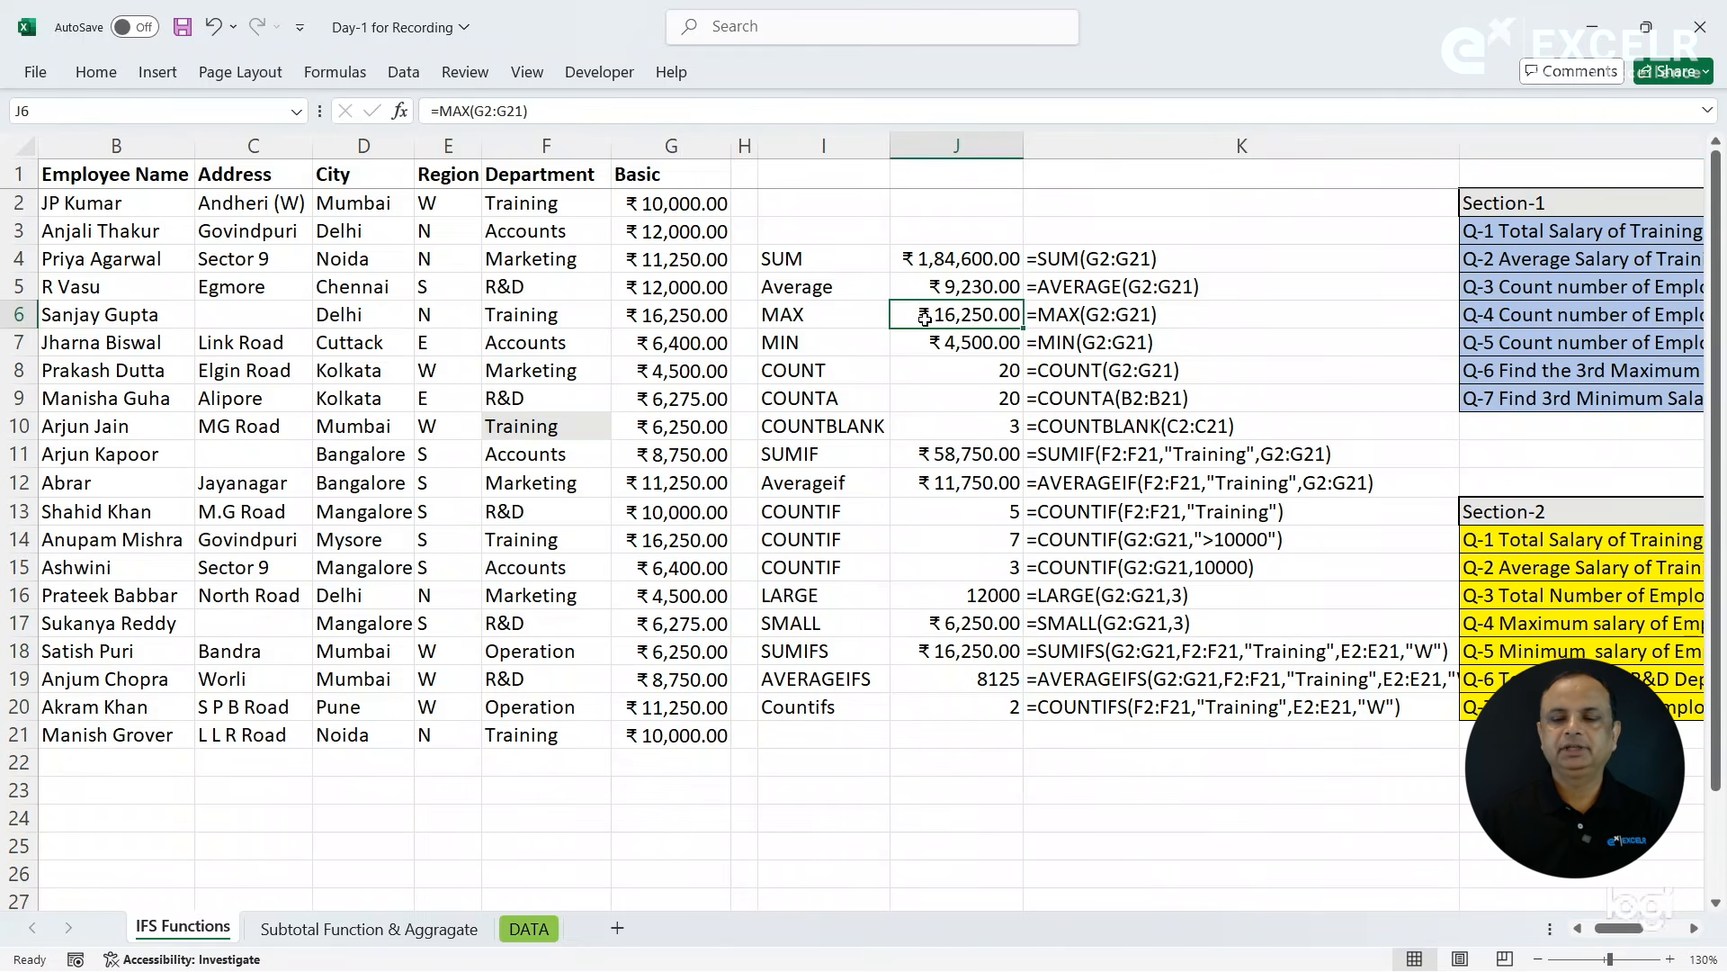
pyautogui.click(1494, 630)
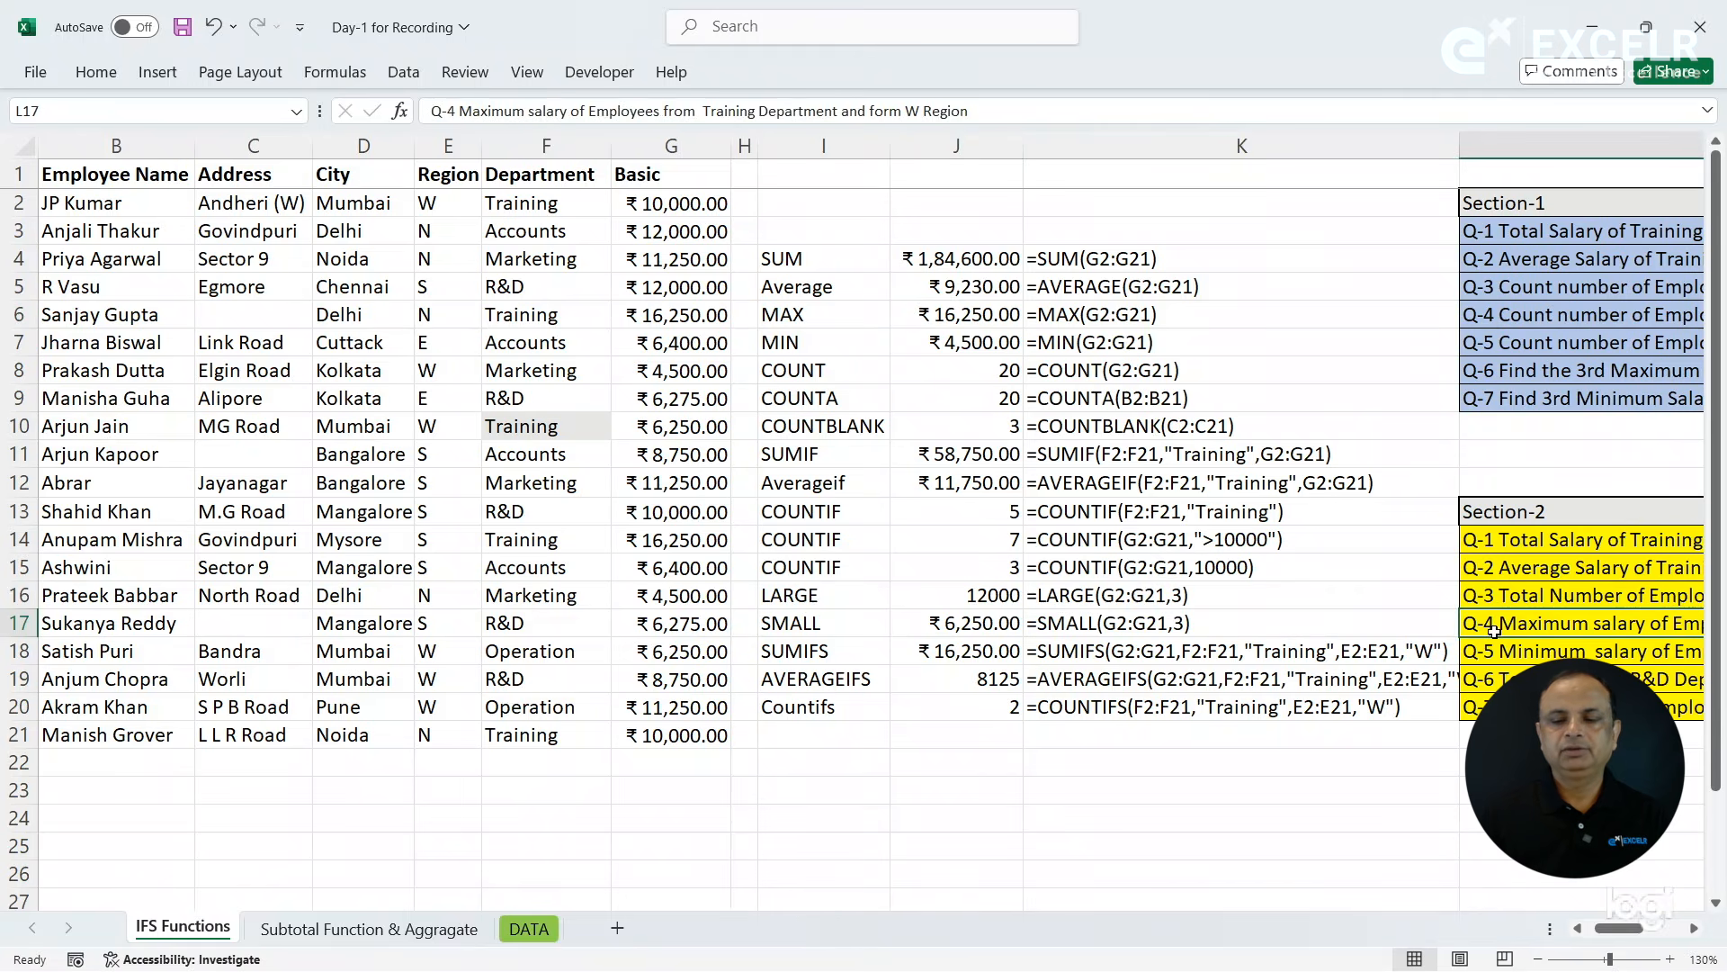
pyautogui.press('Right')
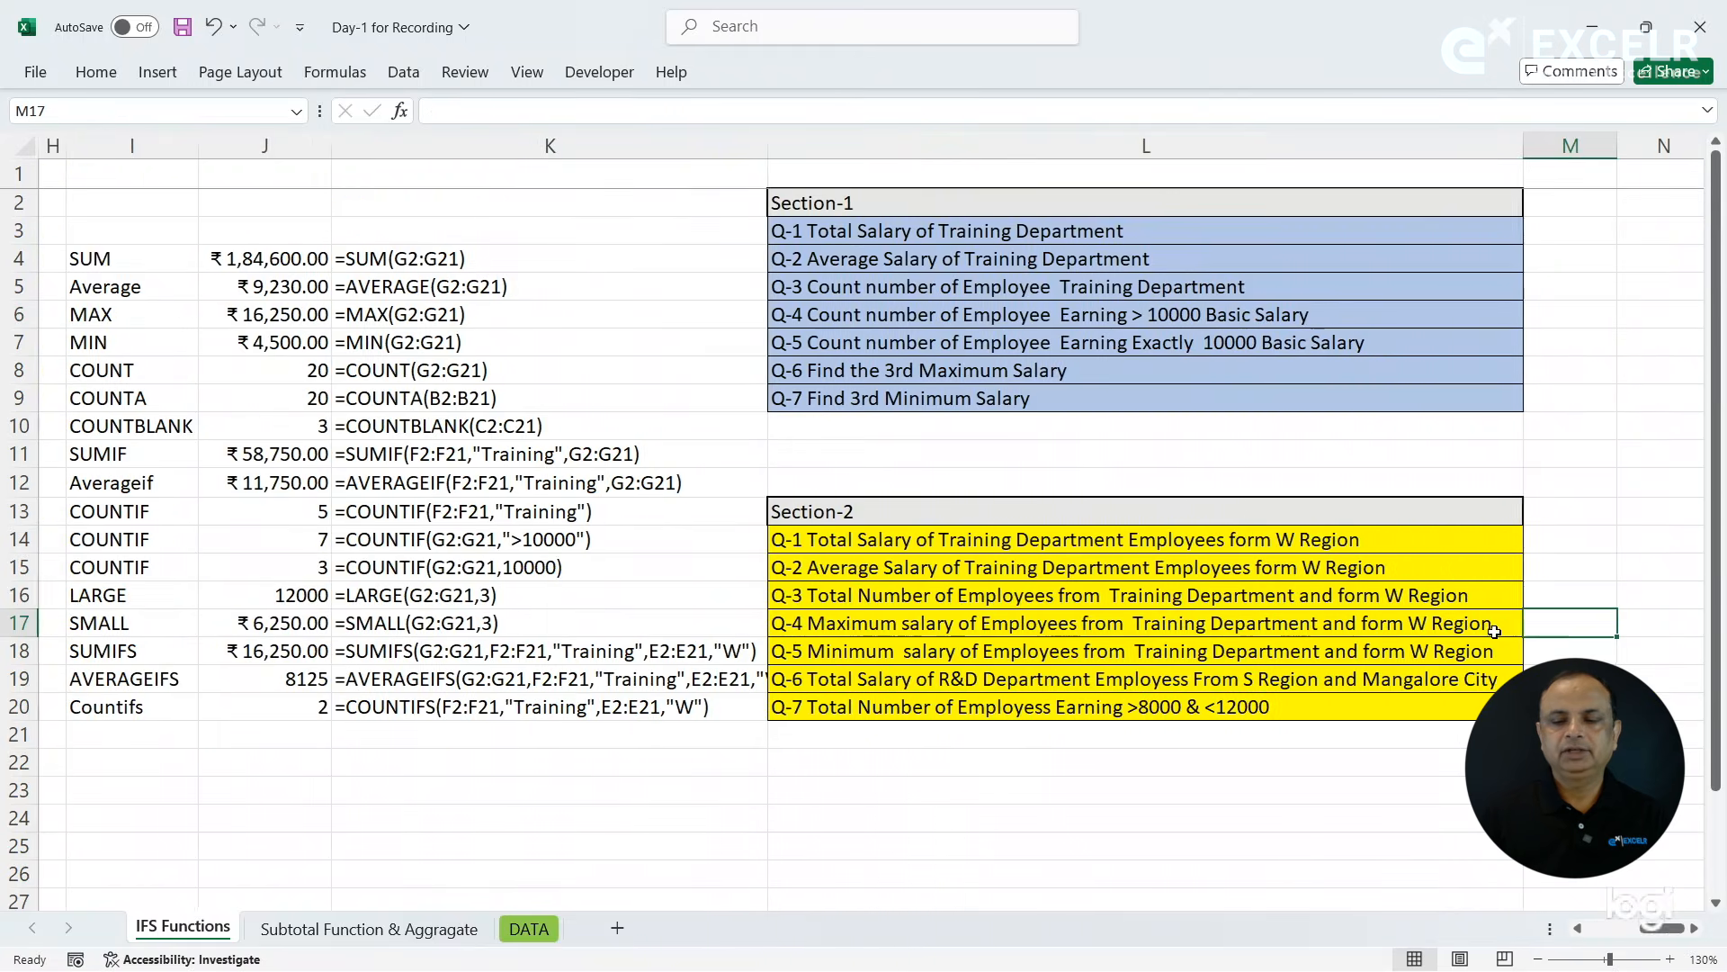
pyautogui.click(1105, 628)
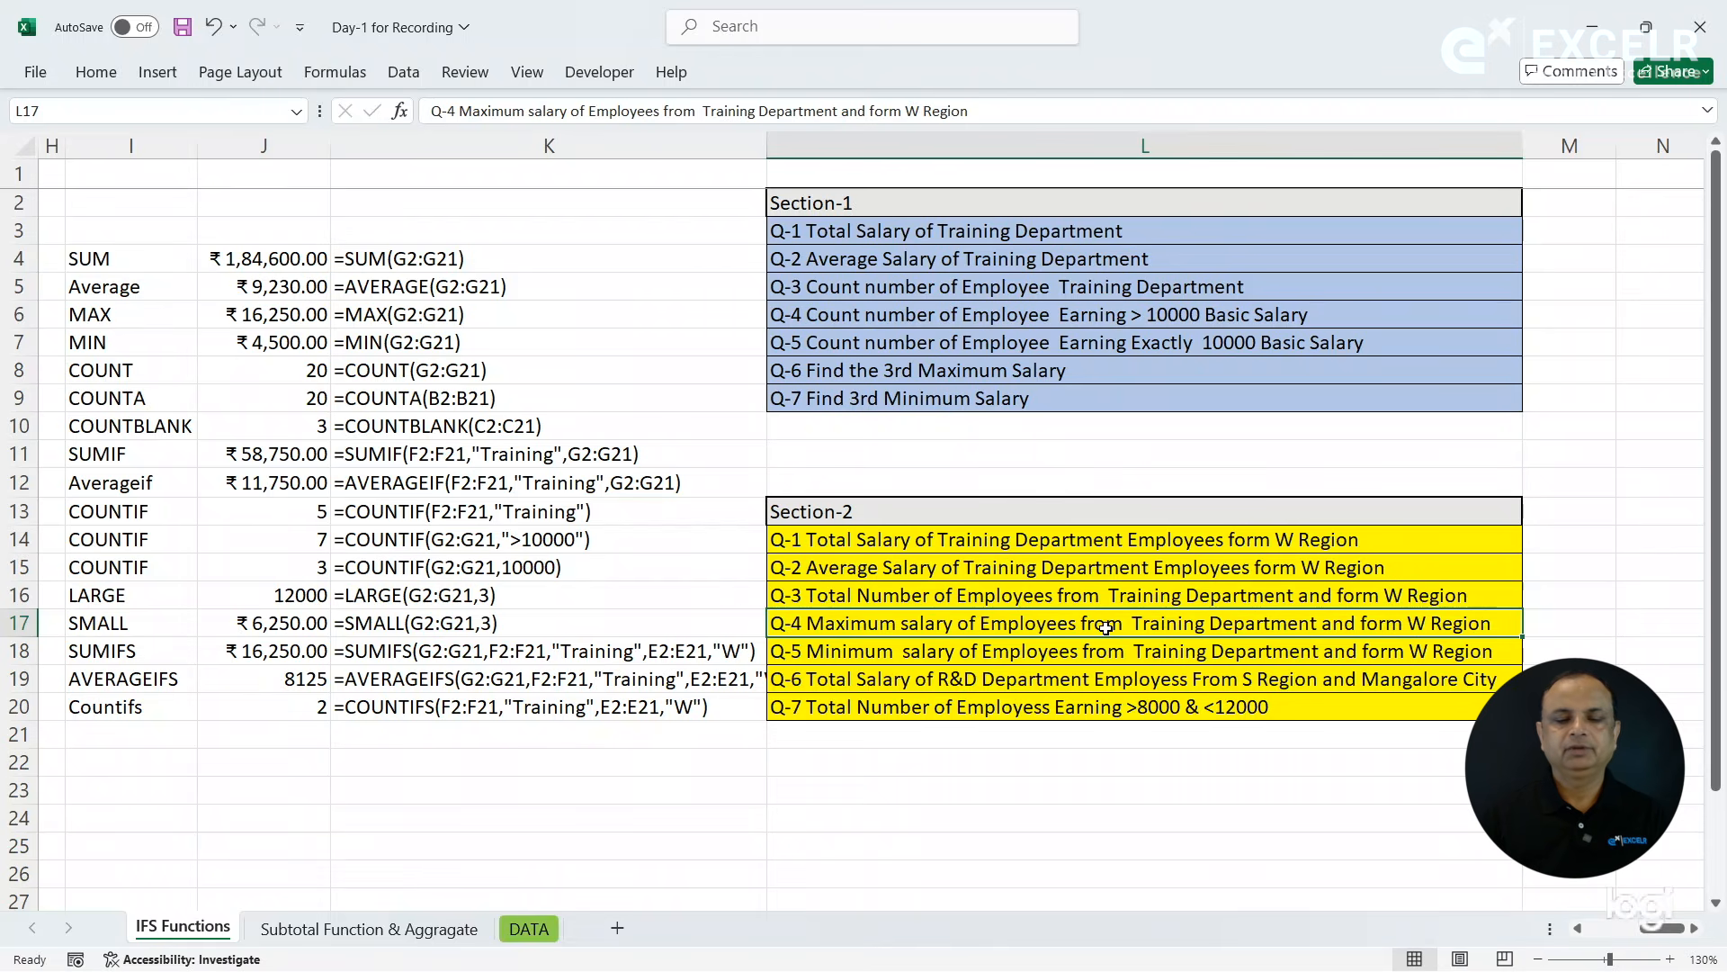
pyautogui.click(147, 732)
pyautogui.write('MAXI')
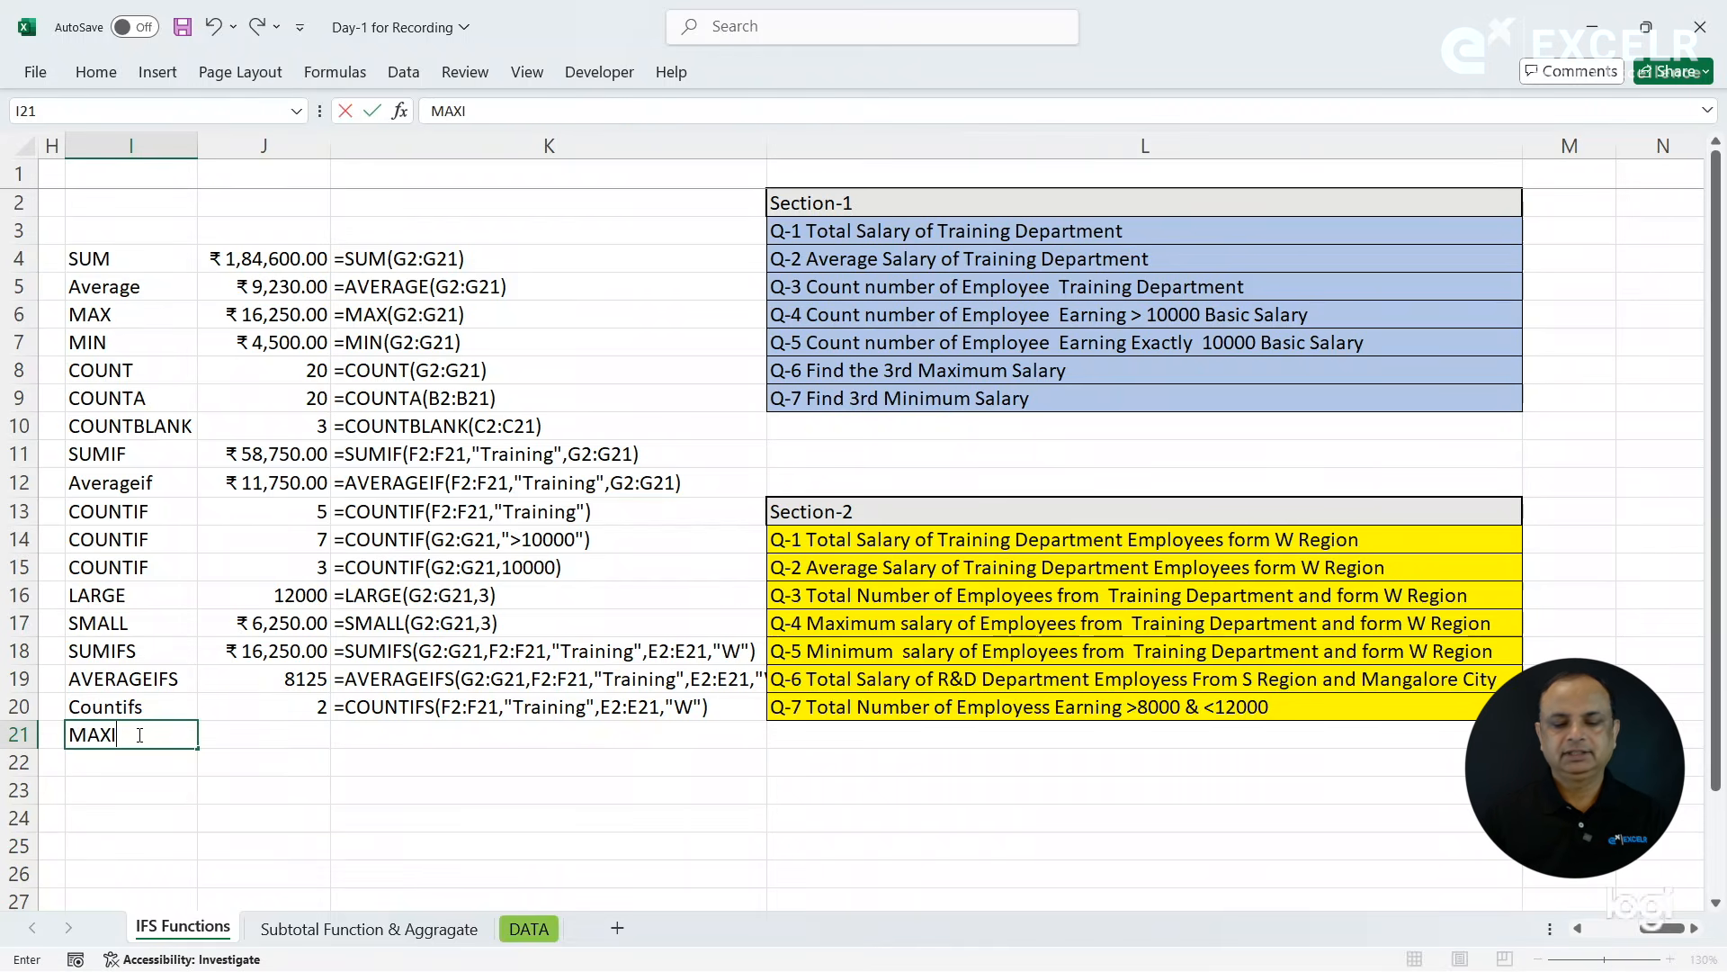
pyautogui.press('Tab')
# - Start a MAXIFS formula in J21 with the Basic salaries G2:G21 as the max range
pyautogui.write('=maxi')
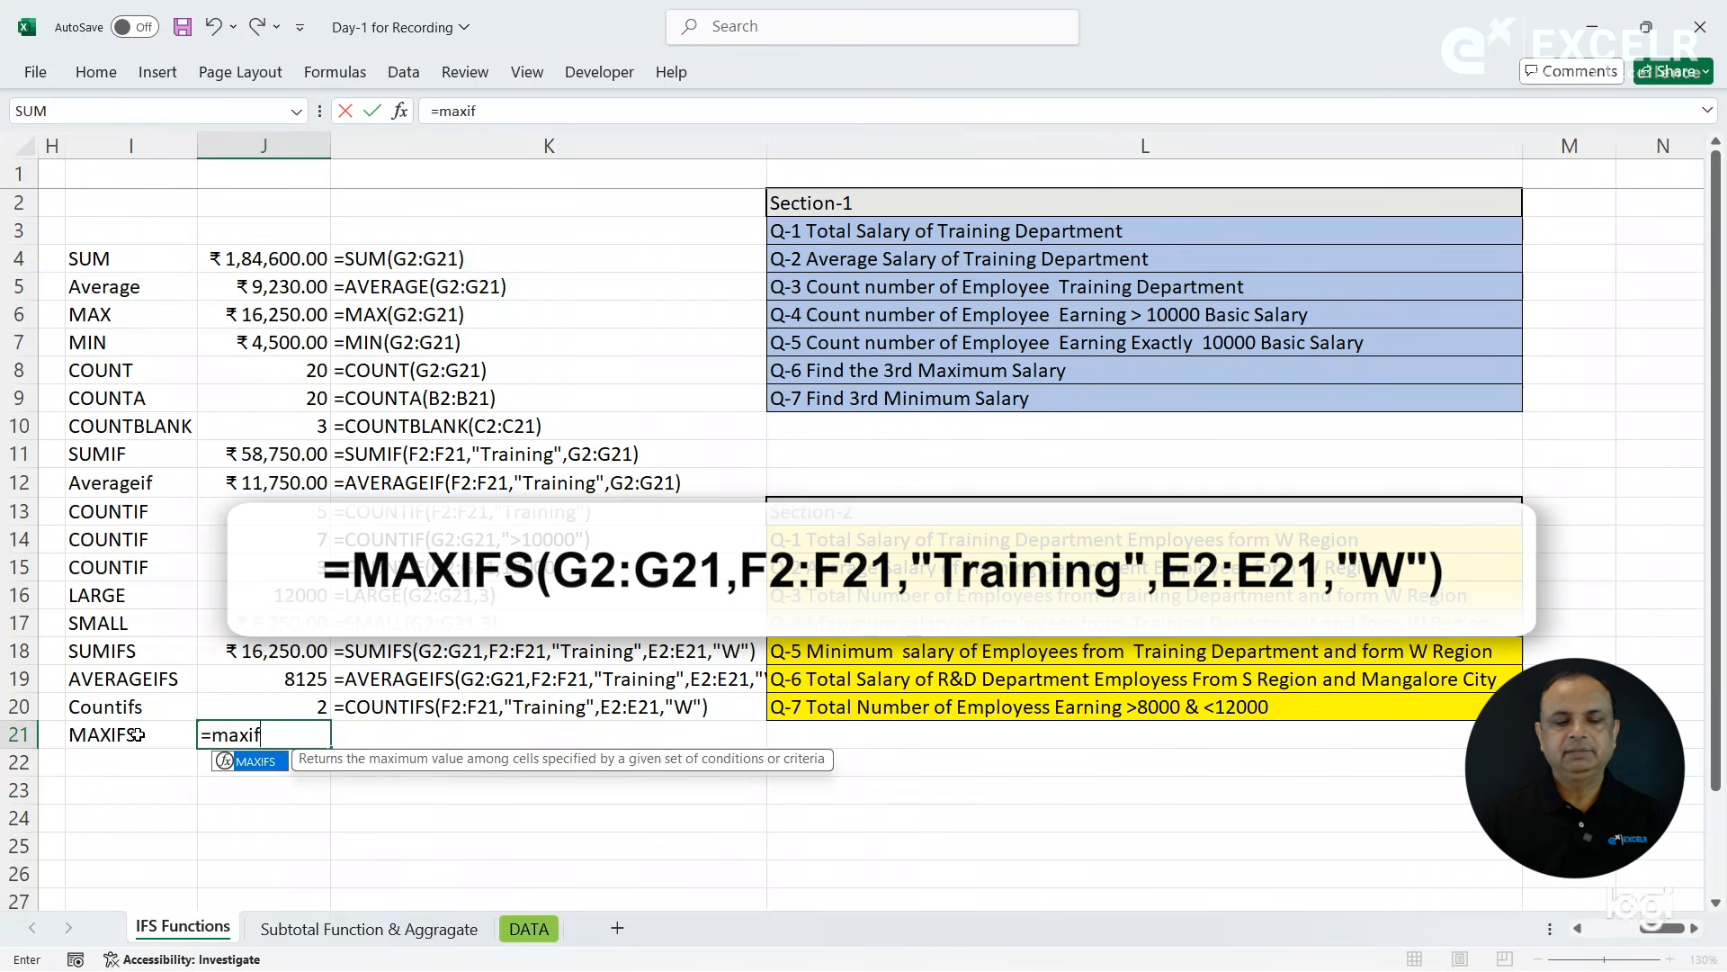
pyautogui.press('Tab')
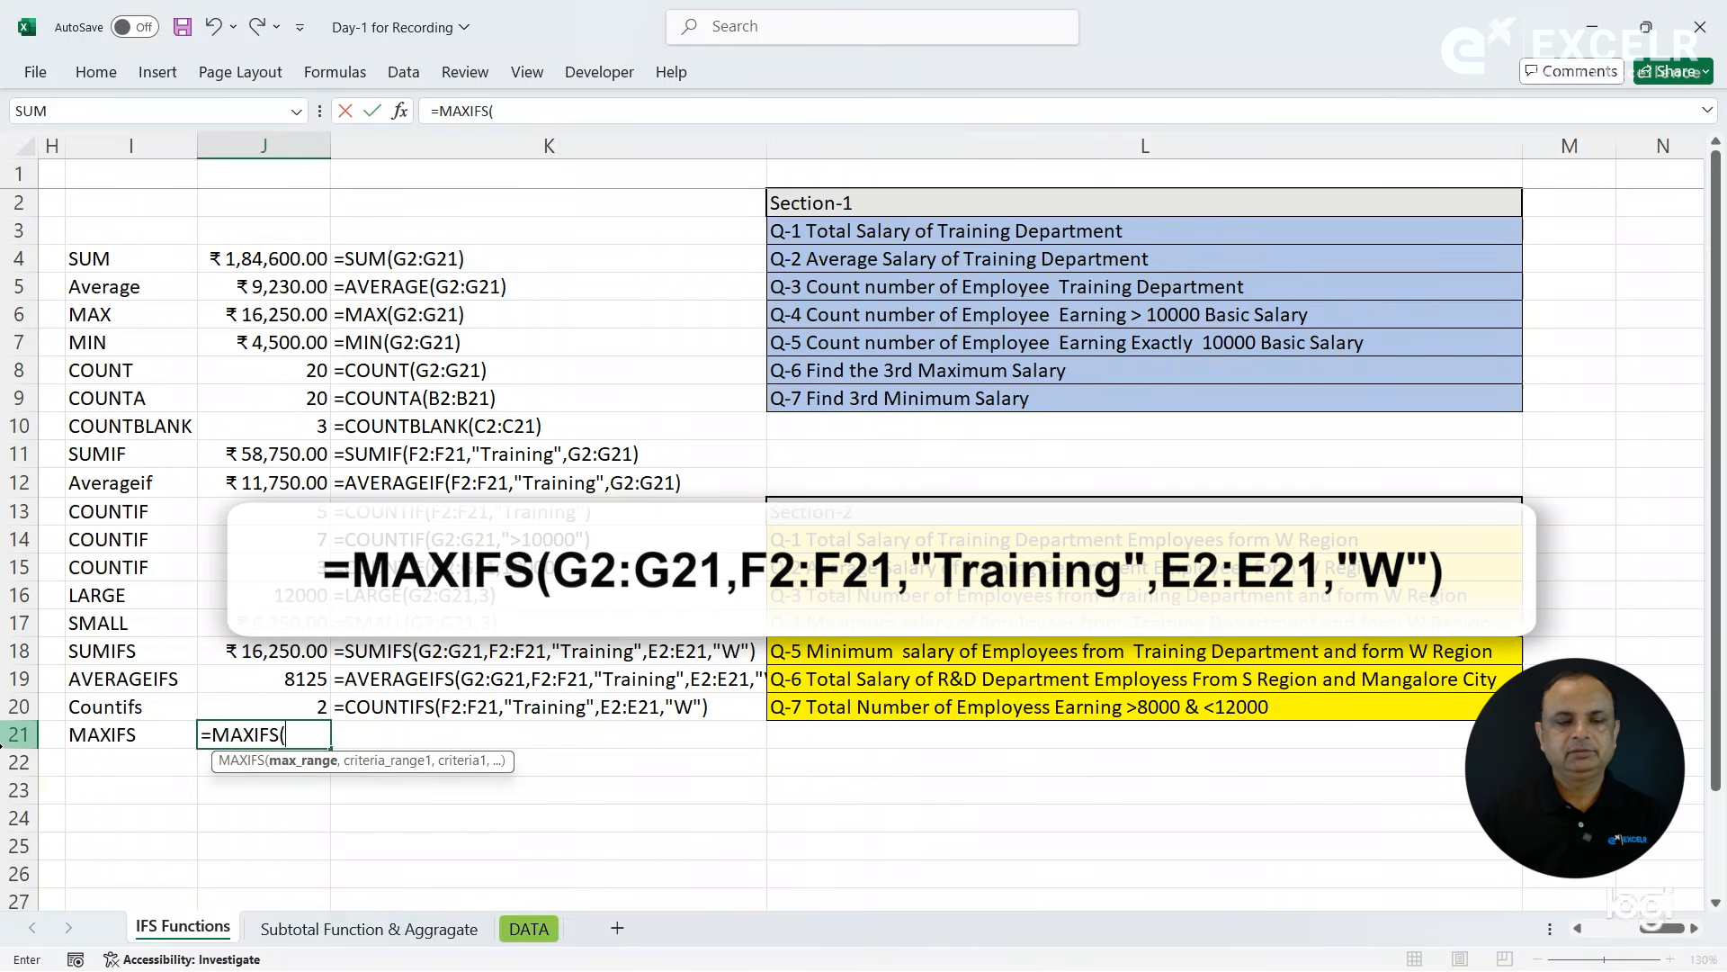
pyautogui.press('Left')
pyautogui.press('Left')
pyautogui.press('Left')
pyautogui.press('Left')
pyautogui.press('Left')
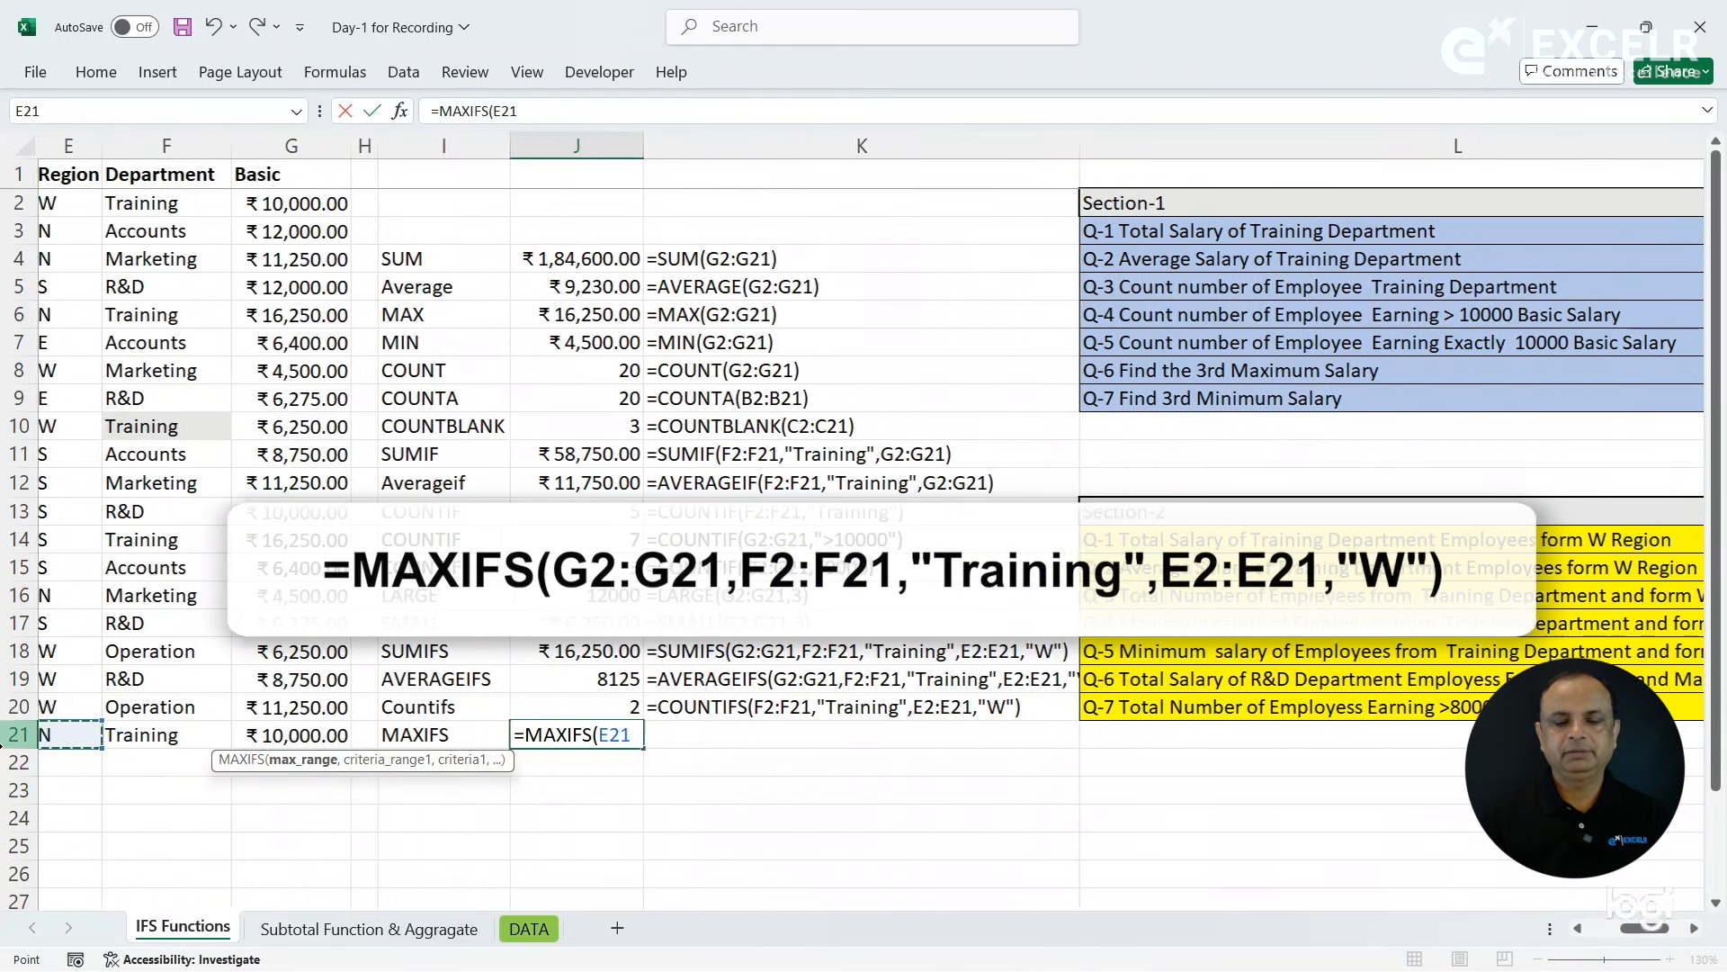
pyautogui.press('BackSpace')
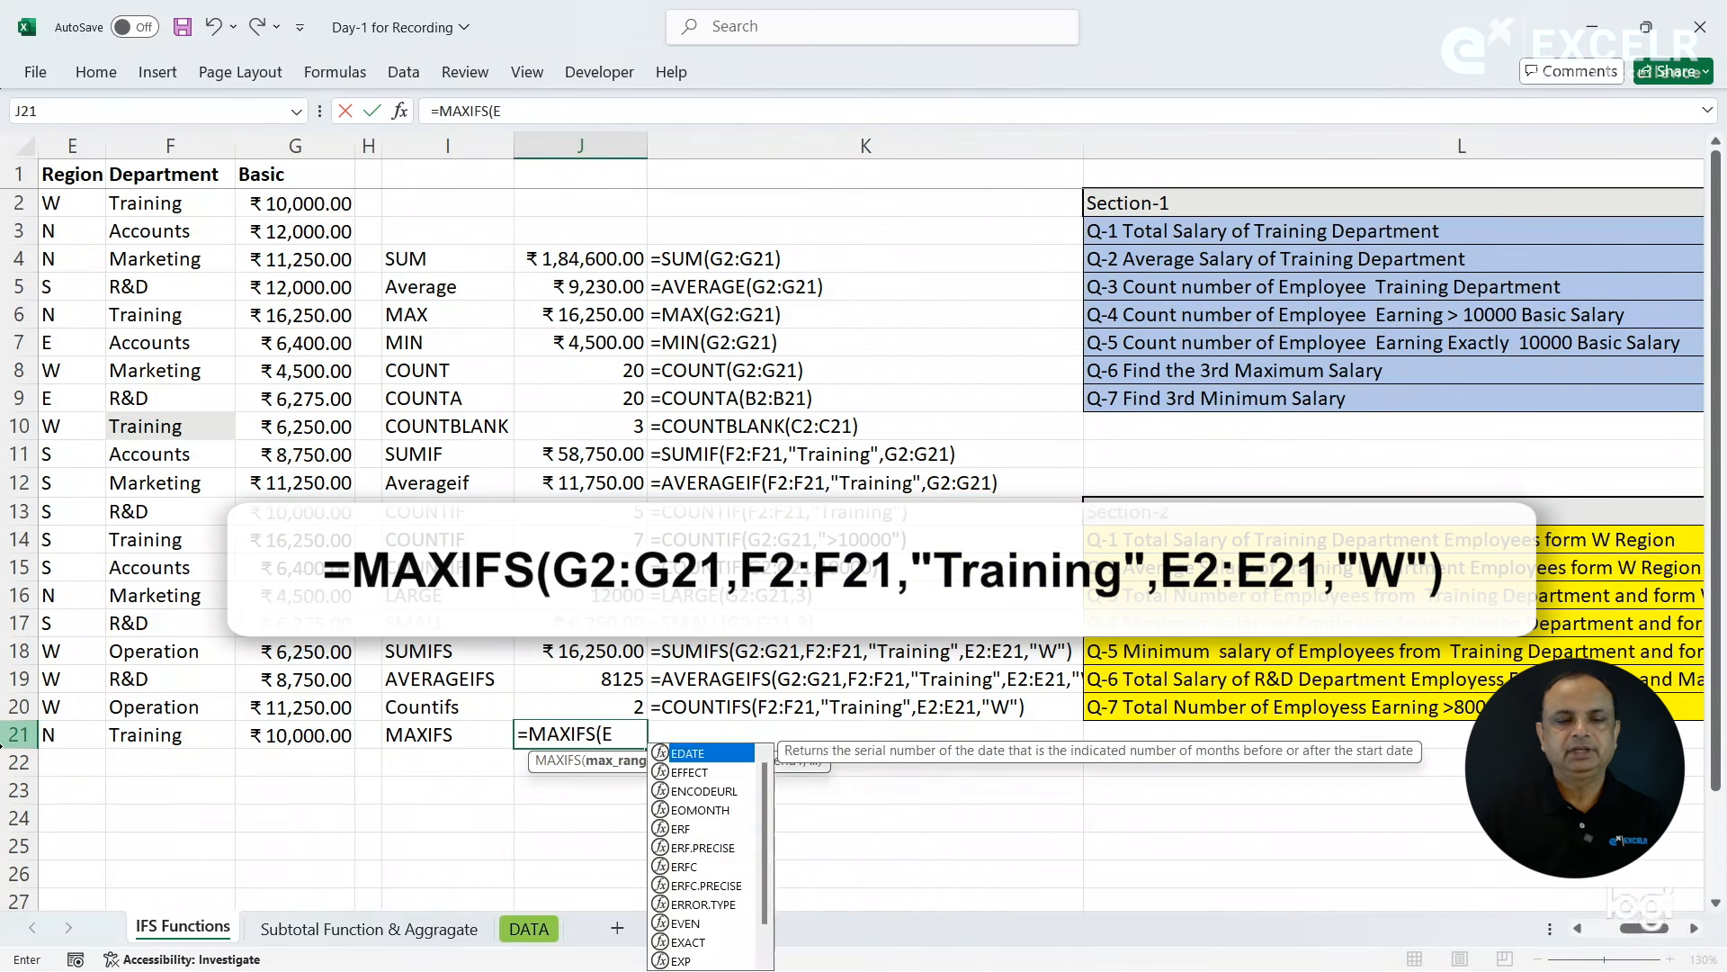
pyautogui.click(294, 204)
pyautogui.moveTo(294, 204); pyautogui.dragTo(320, 733)
pyautogui.write(',')
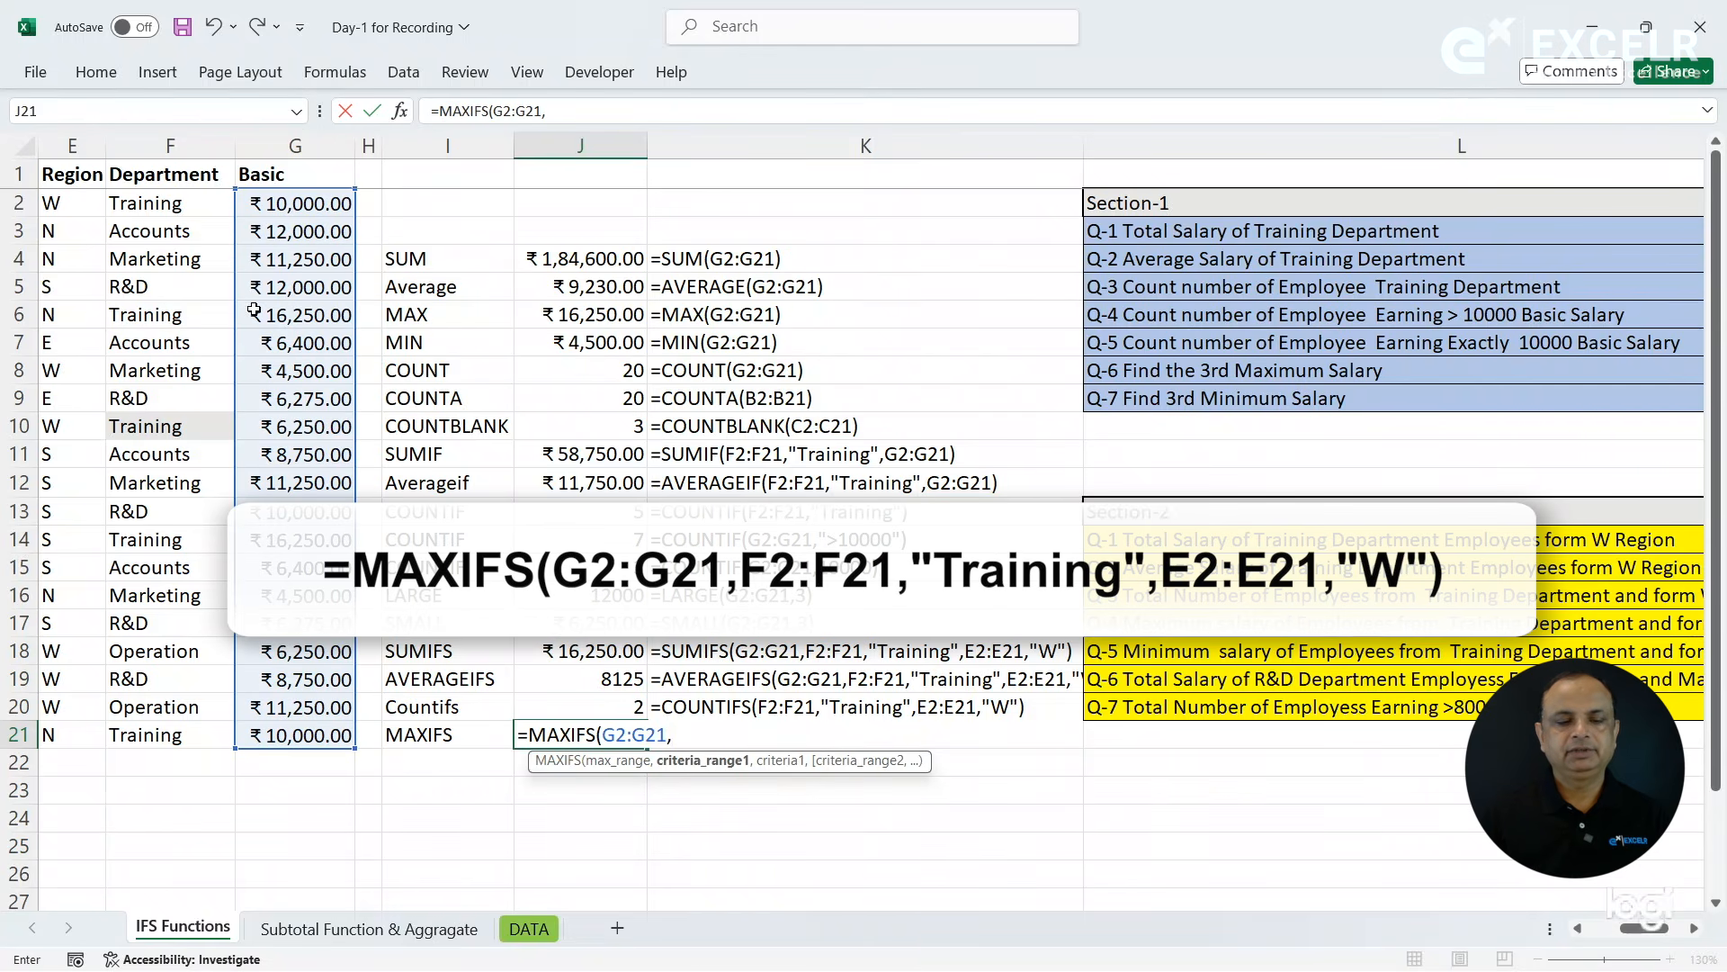
# - Add the Department criteria F2:F21,"Training" to the MAXIFS formula in J21
pyautogui.moveTo(176, 205); pyautogui.dragTo(173, 735)
pyautogui.write(',')
pyautogui.write('"TR')
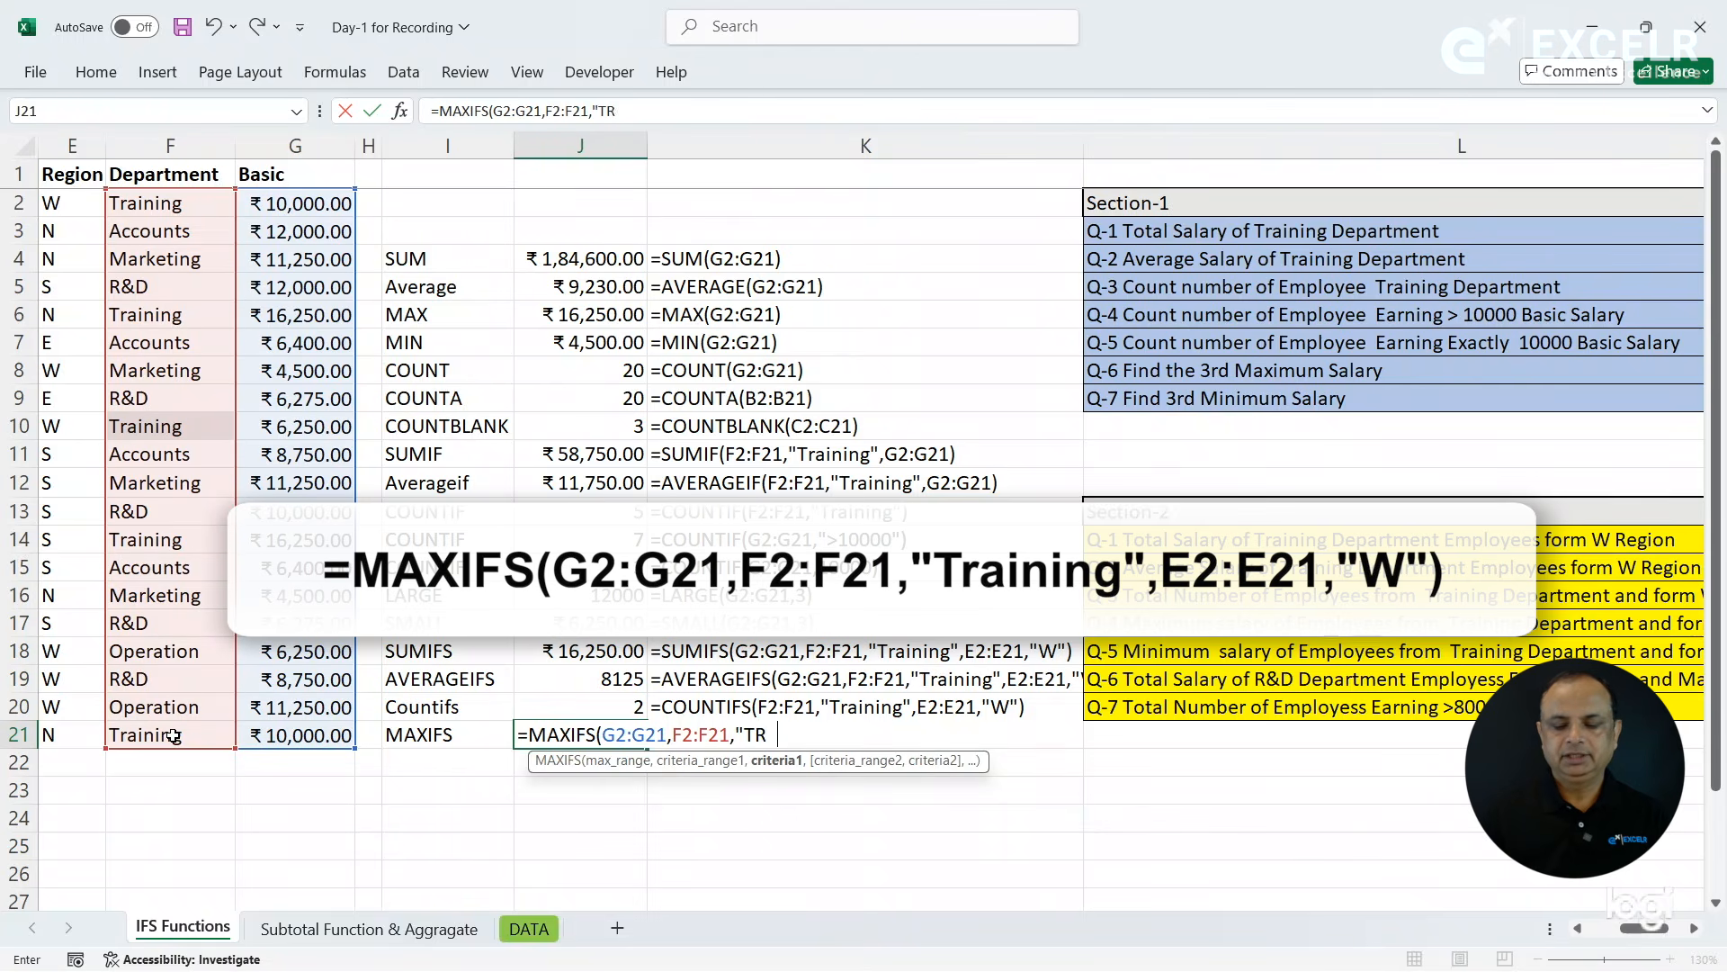
pyautogui.write('aining')
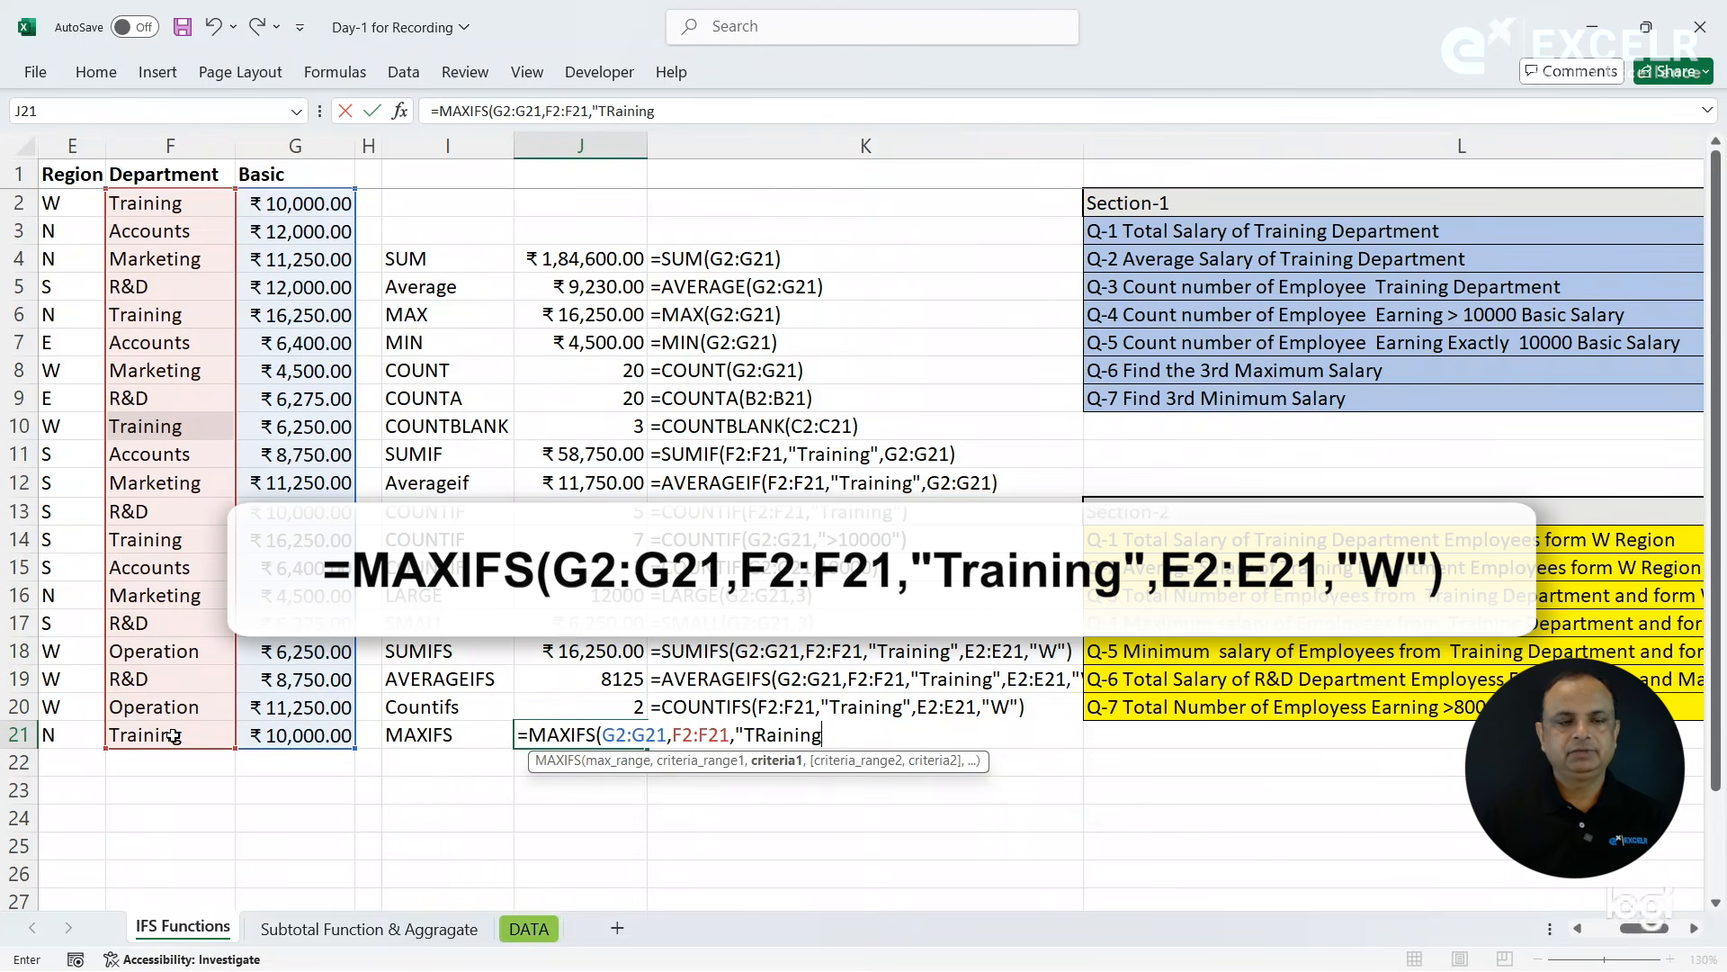
pyautogui.write('",')
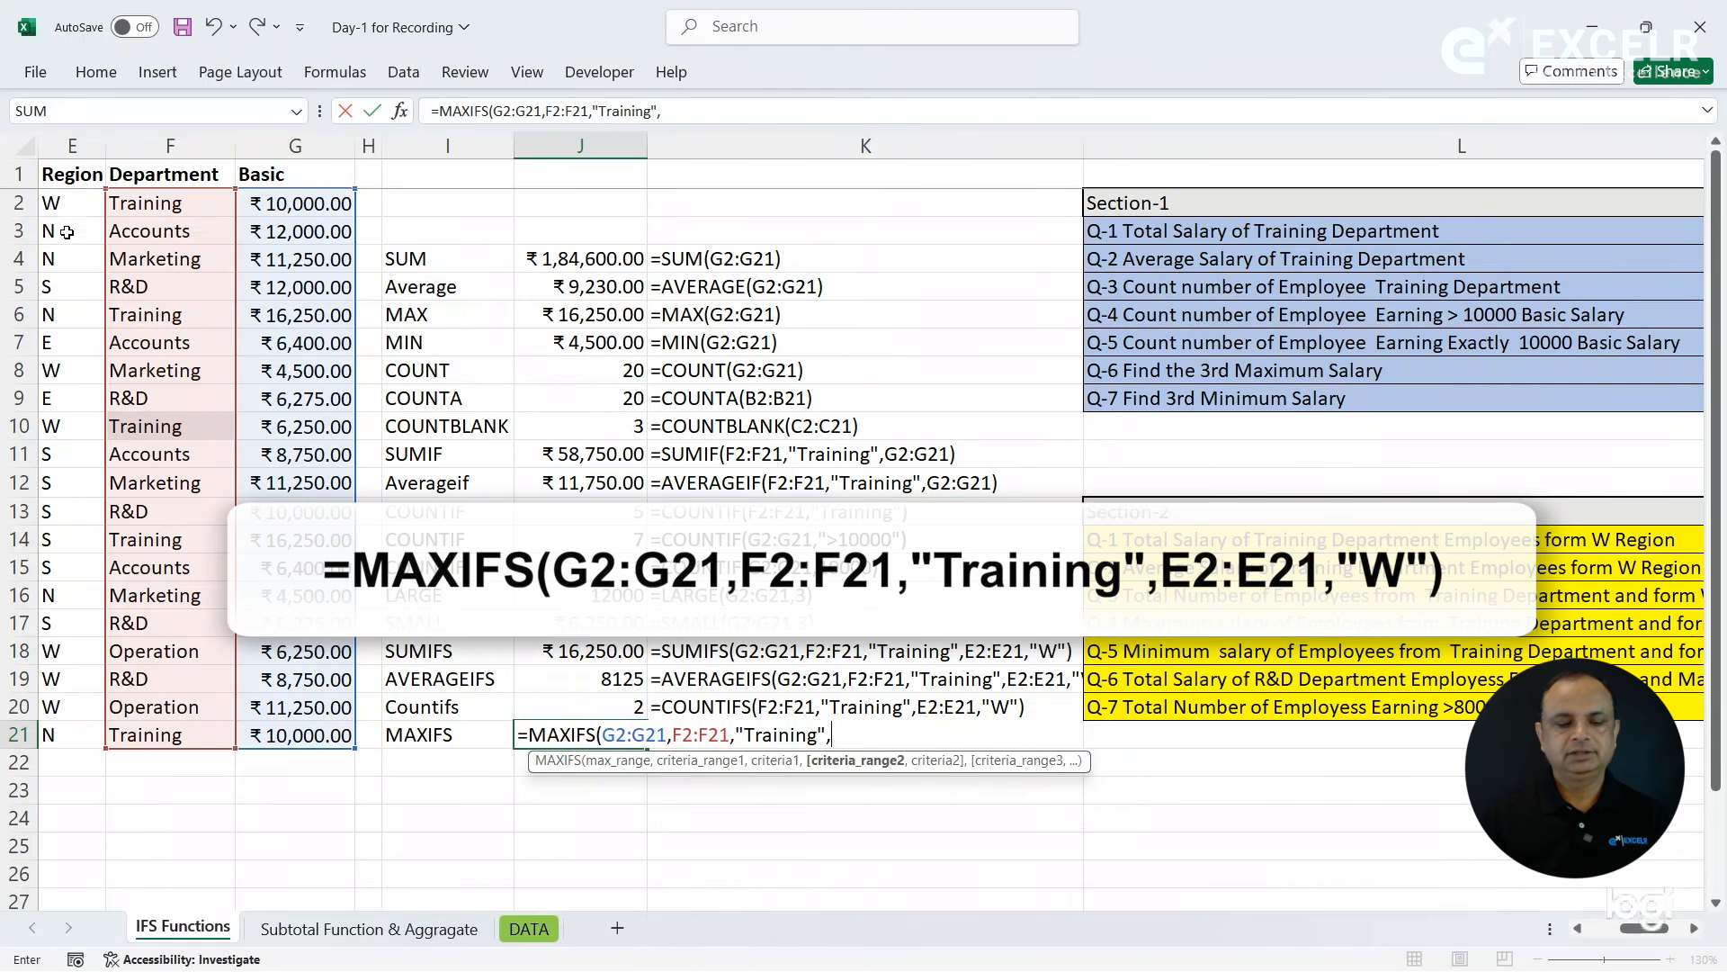
# - Complete the MAXIFS formula in J21 with the Region criteria E2:E21,"W"
pyautogui.moveTo(66, 206); pyautogui.dragTo(60, 737)
pyautogui.write(',"W"_')
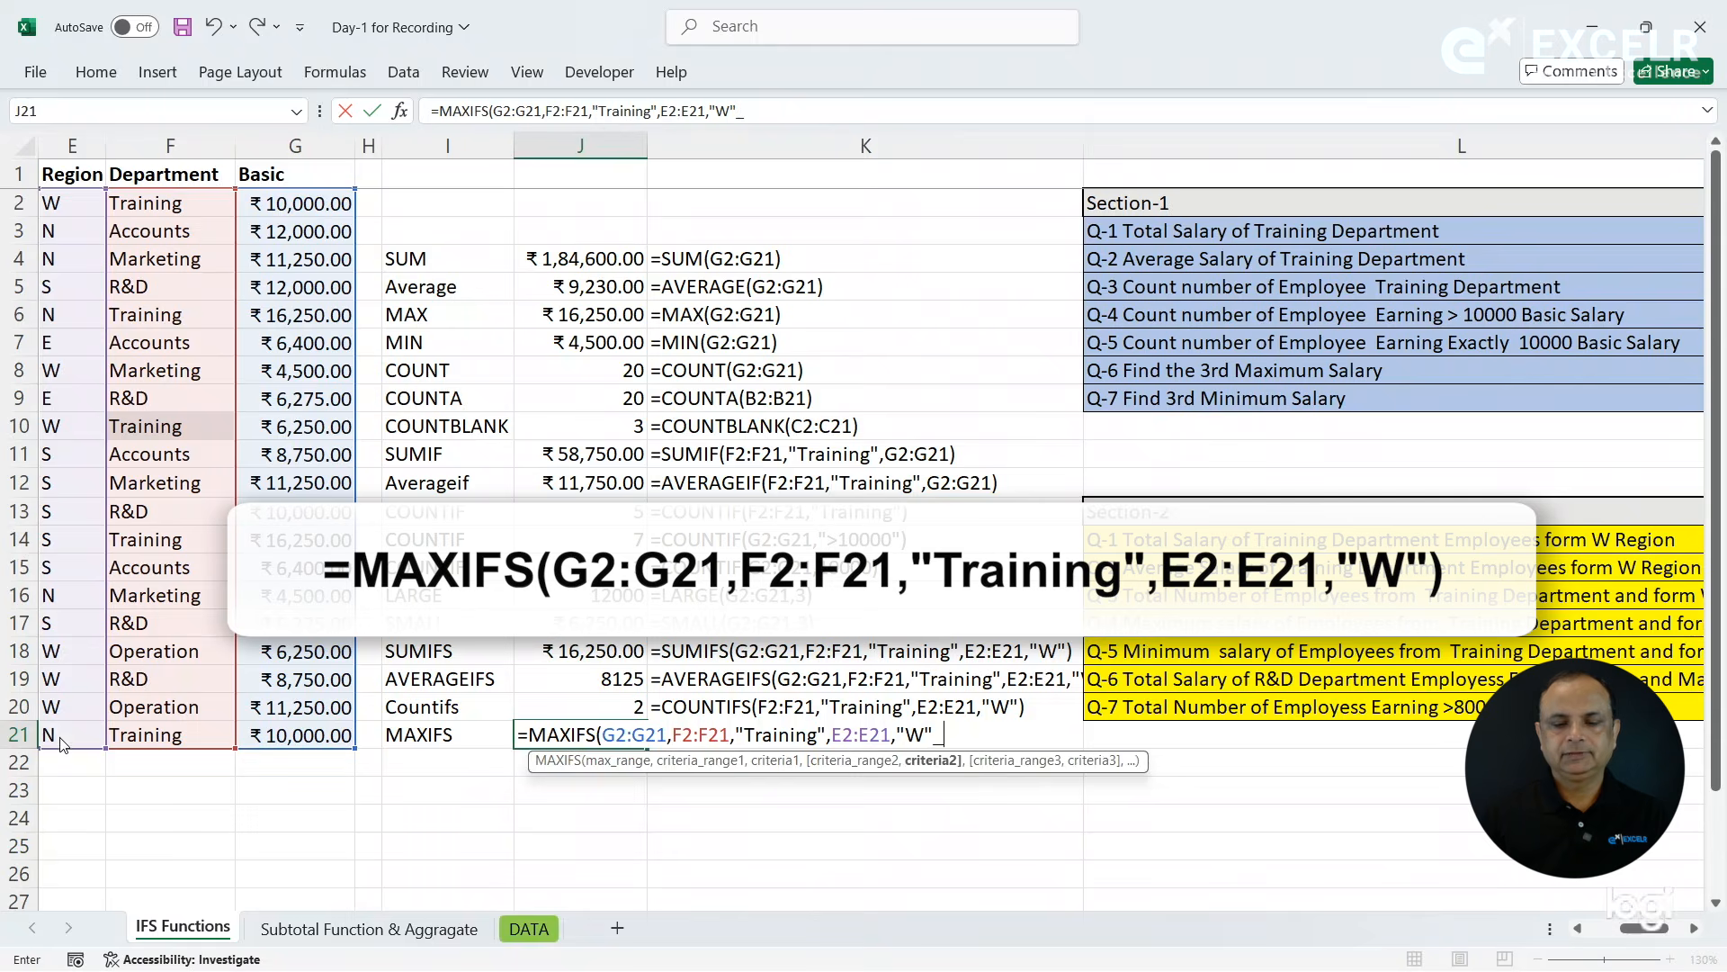
pyautogui.press('Return')
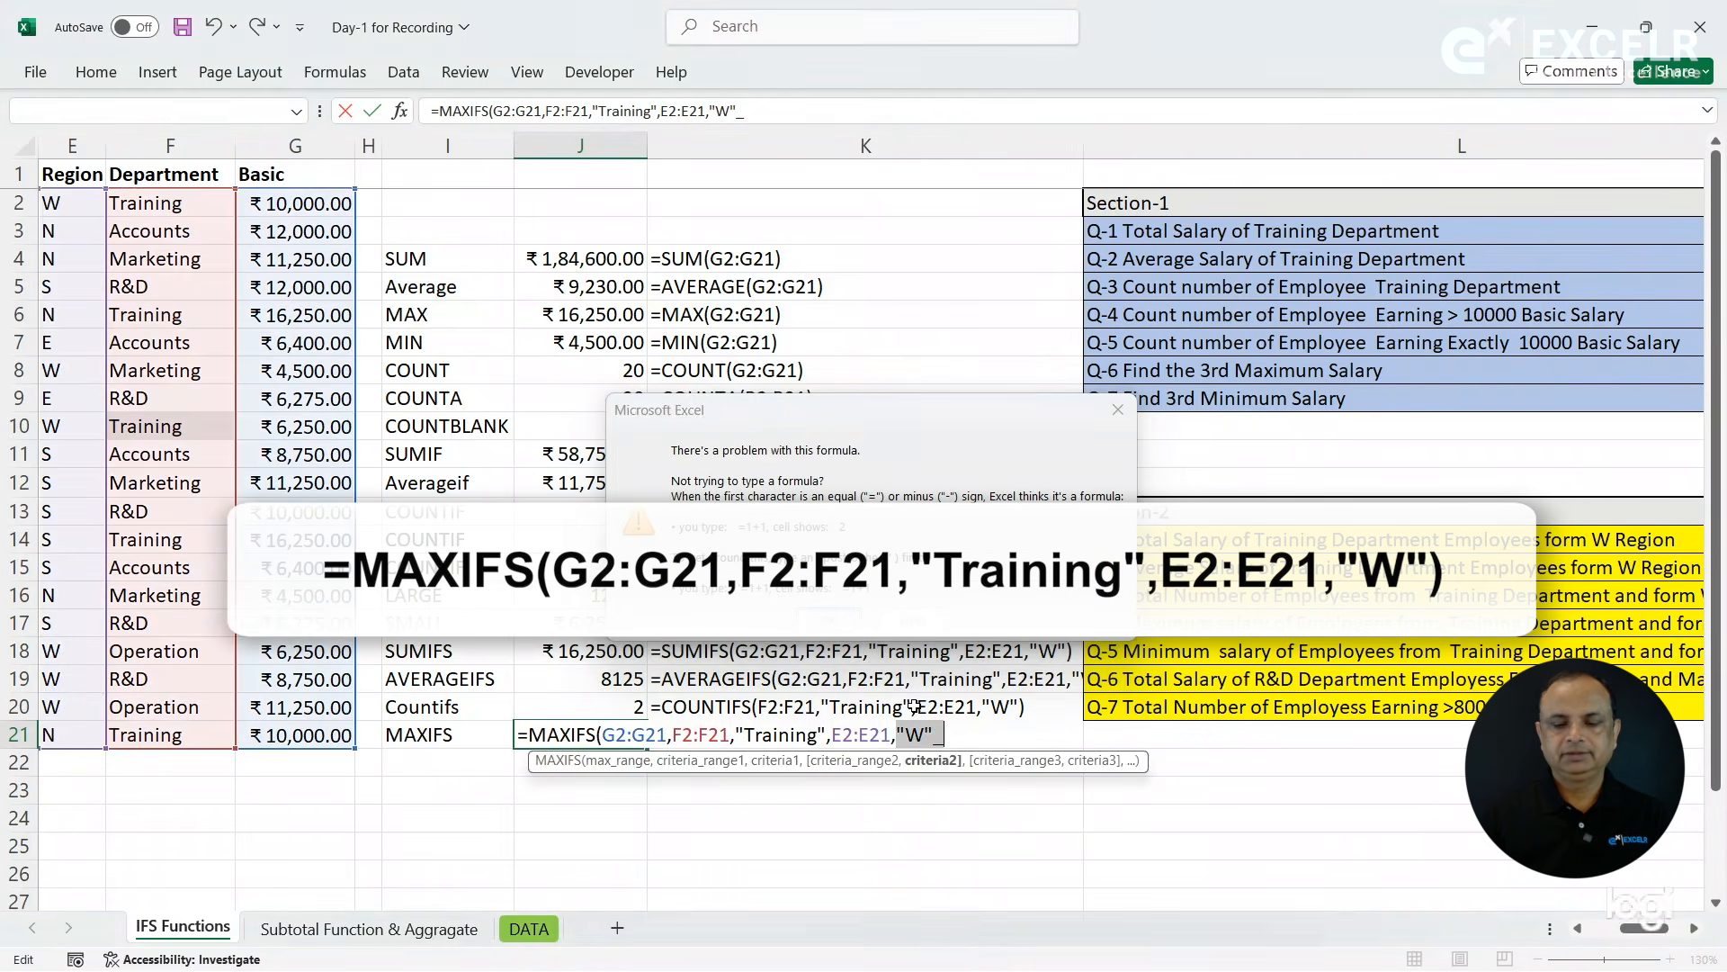
pyautogui.press('Right')
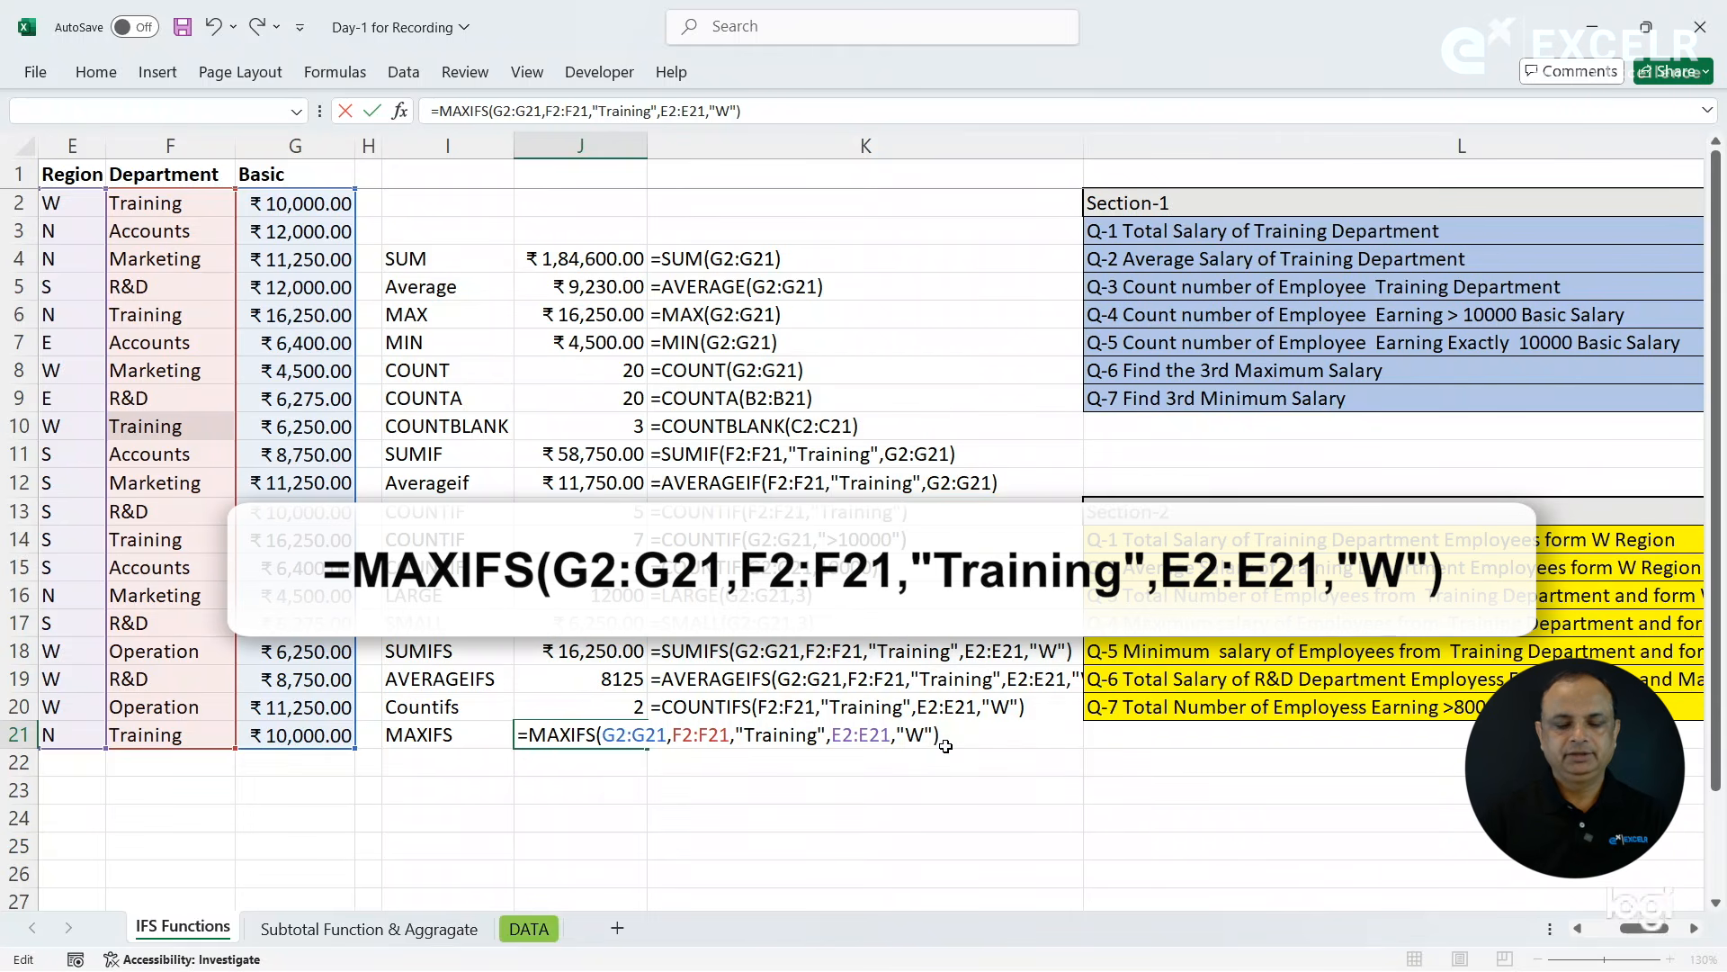
pyautogui.hotkey('ctrl', 'Return')
# - Copy the FORMULATEXT formula from K20 down to K21 and compare the MAX formula in J6 with the MAXIFS formula in J21
pyautogui.click(781, 738)
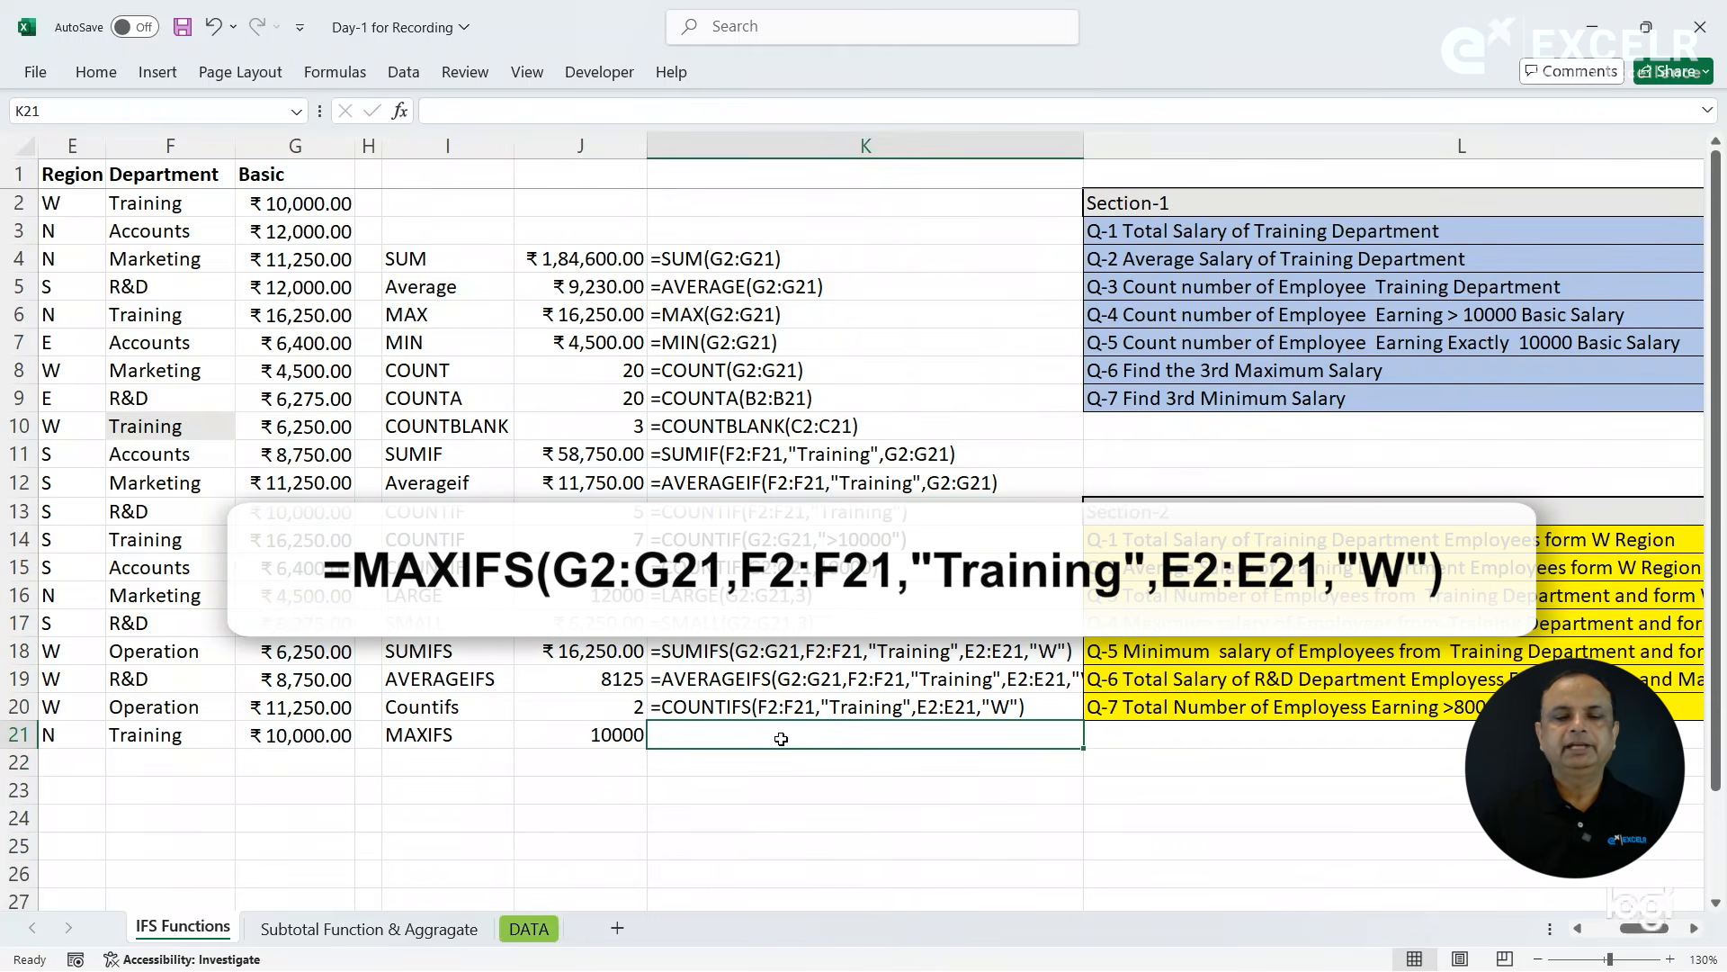
pyautogui.hotkey('ctrl', 'd')
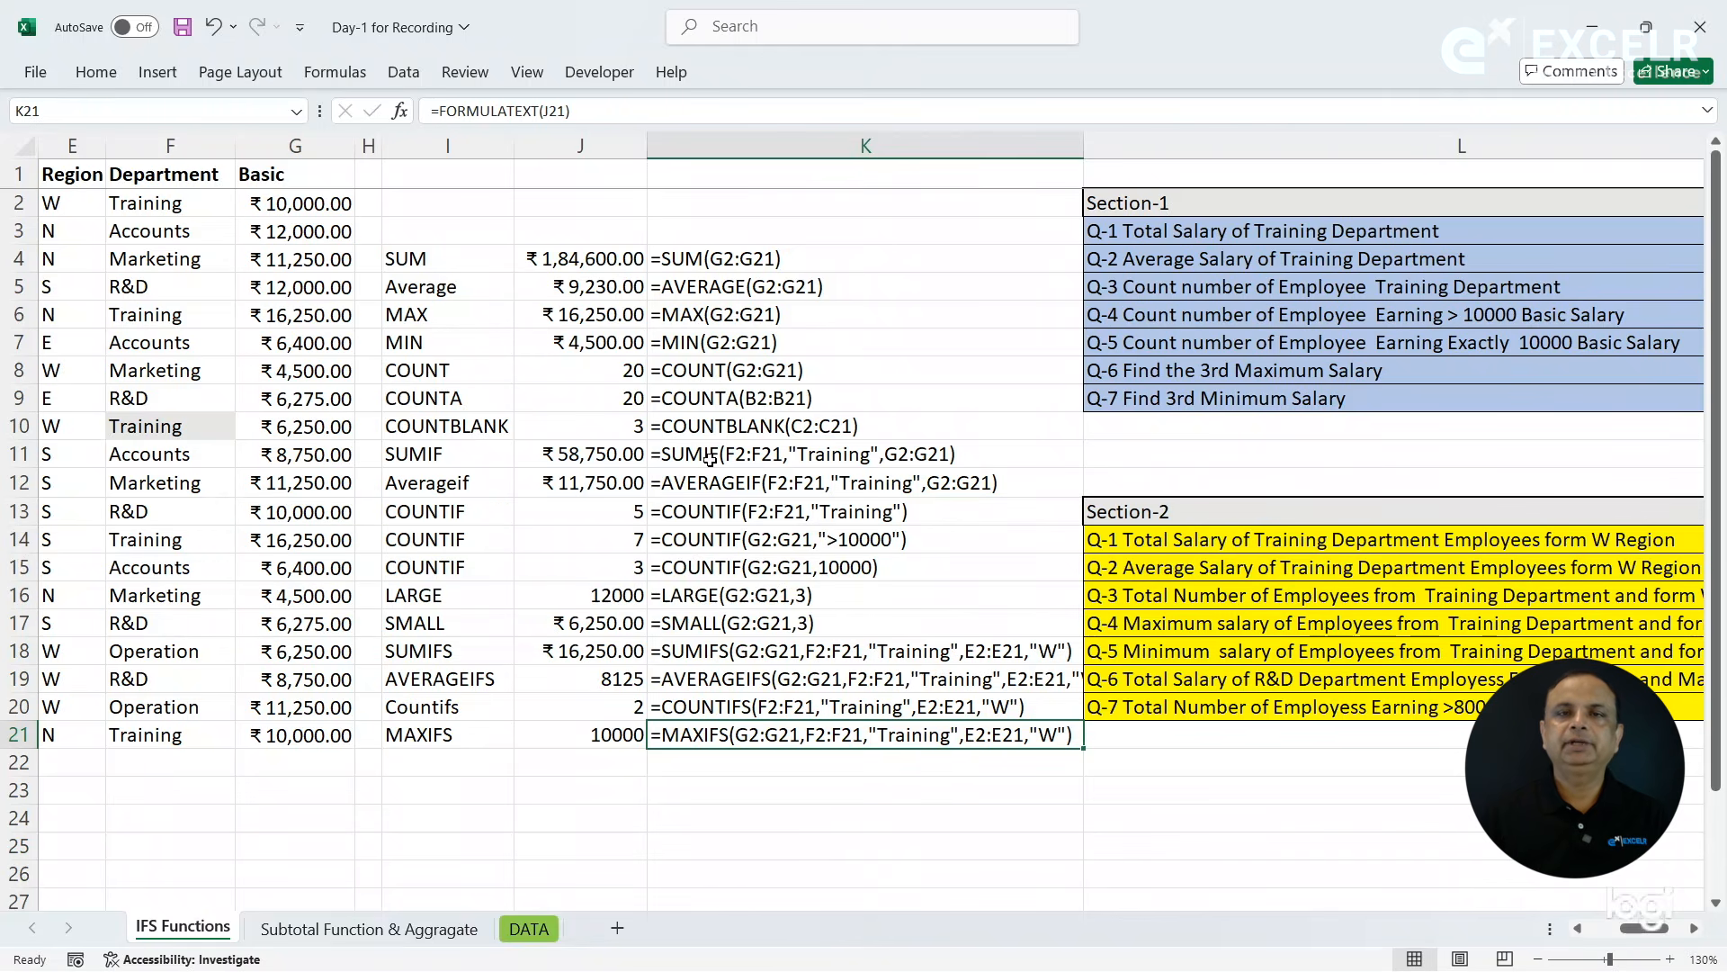
pyautogui.click(583, 316)
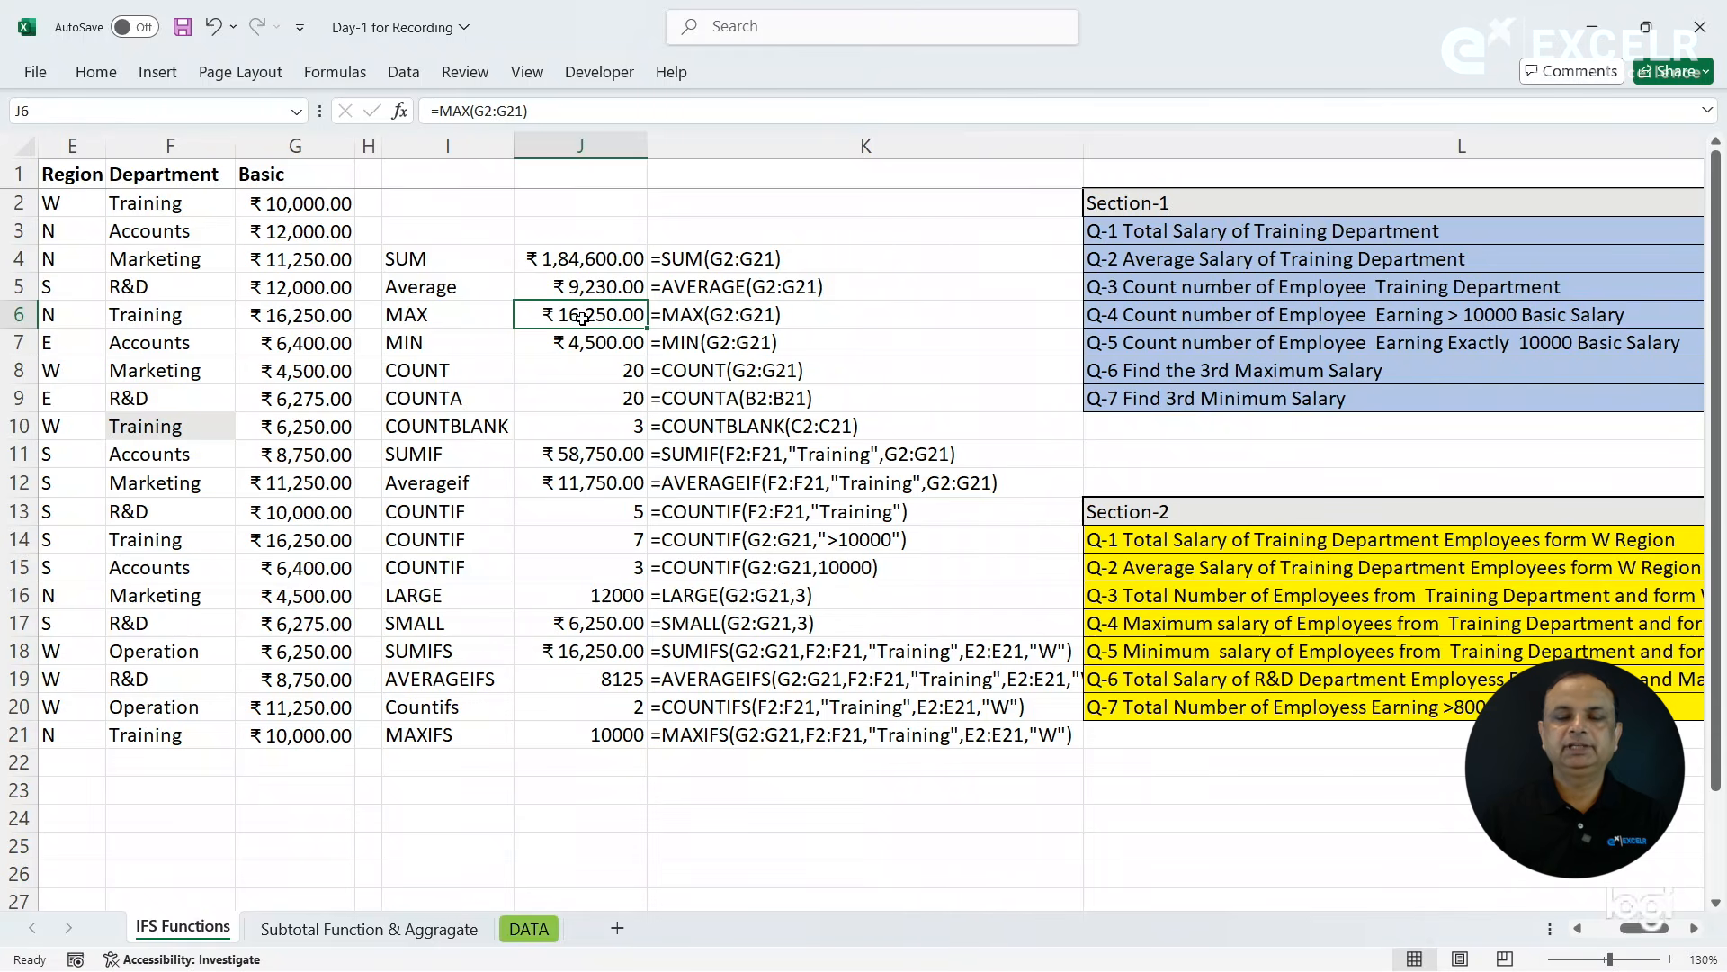
pyautogui.click(597, 735)
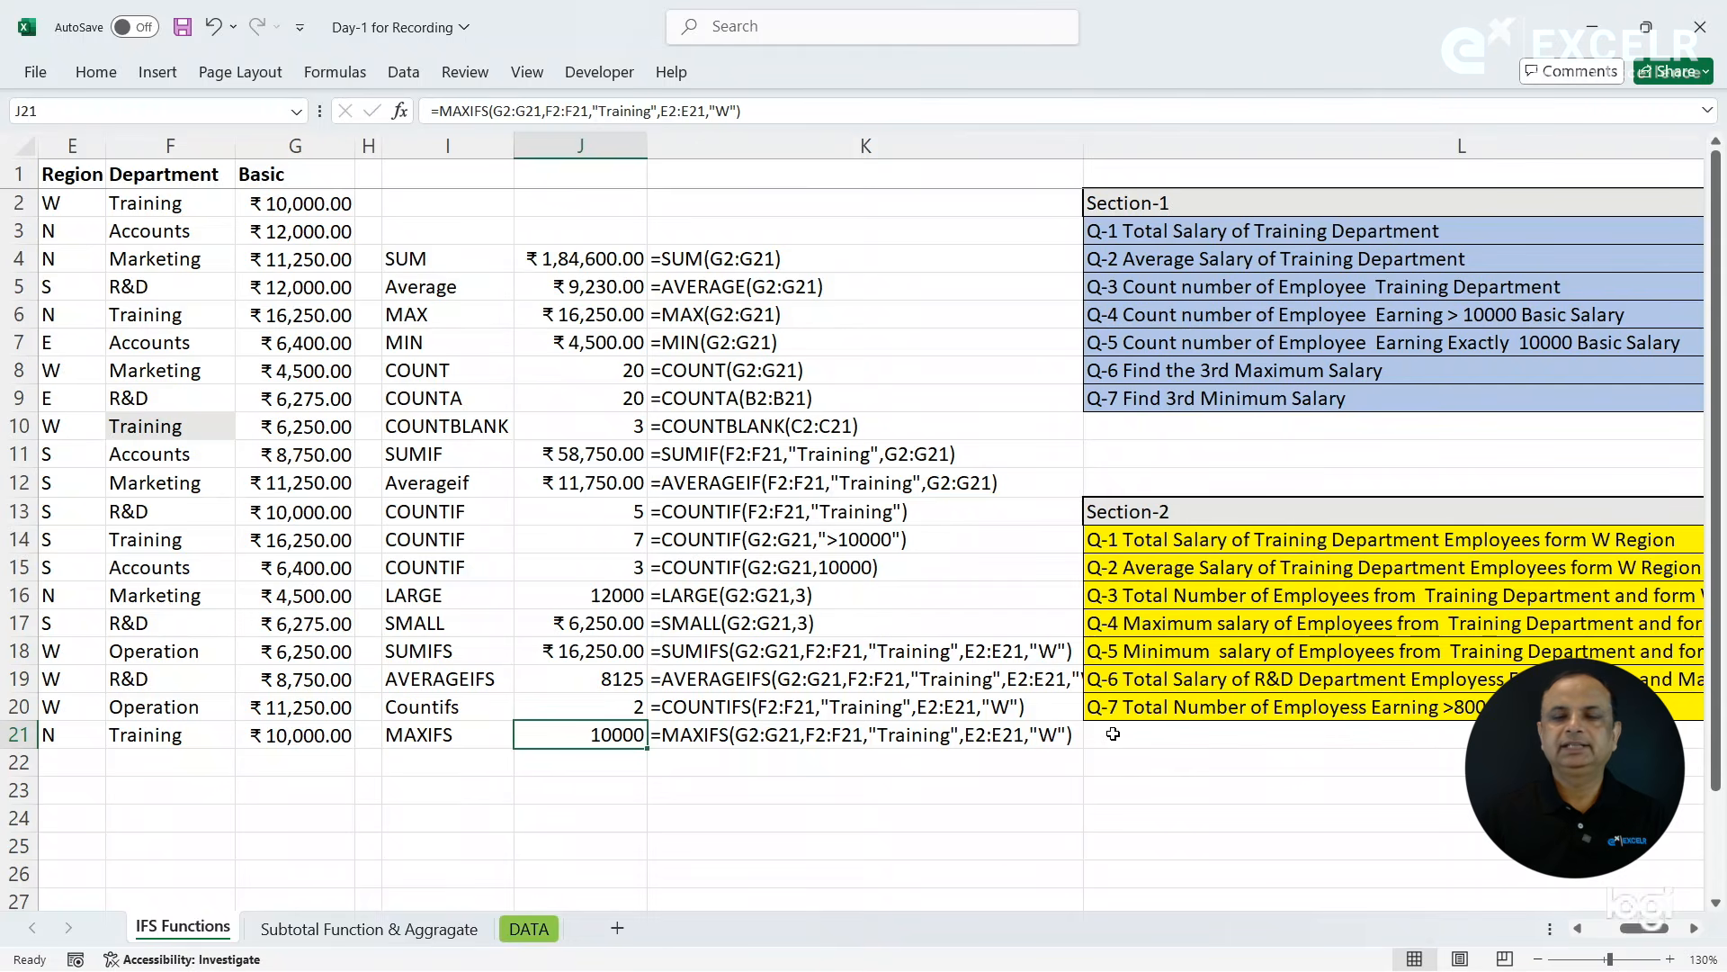
# - Label cell I22 as MINIFS for question Q-5 on the minimum Training Department salary in W Region
pyautogui.click(1204, 651)
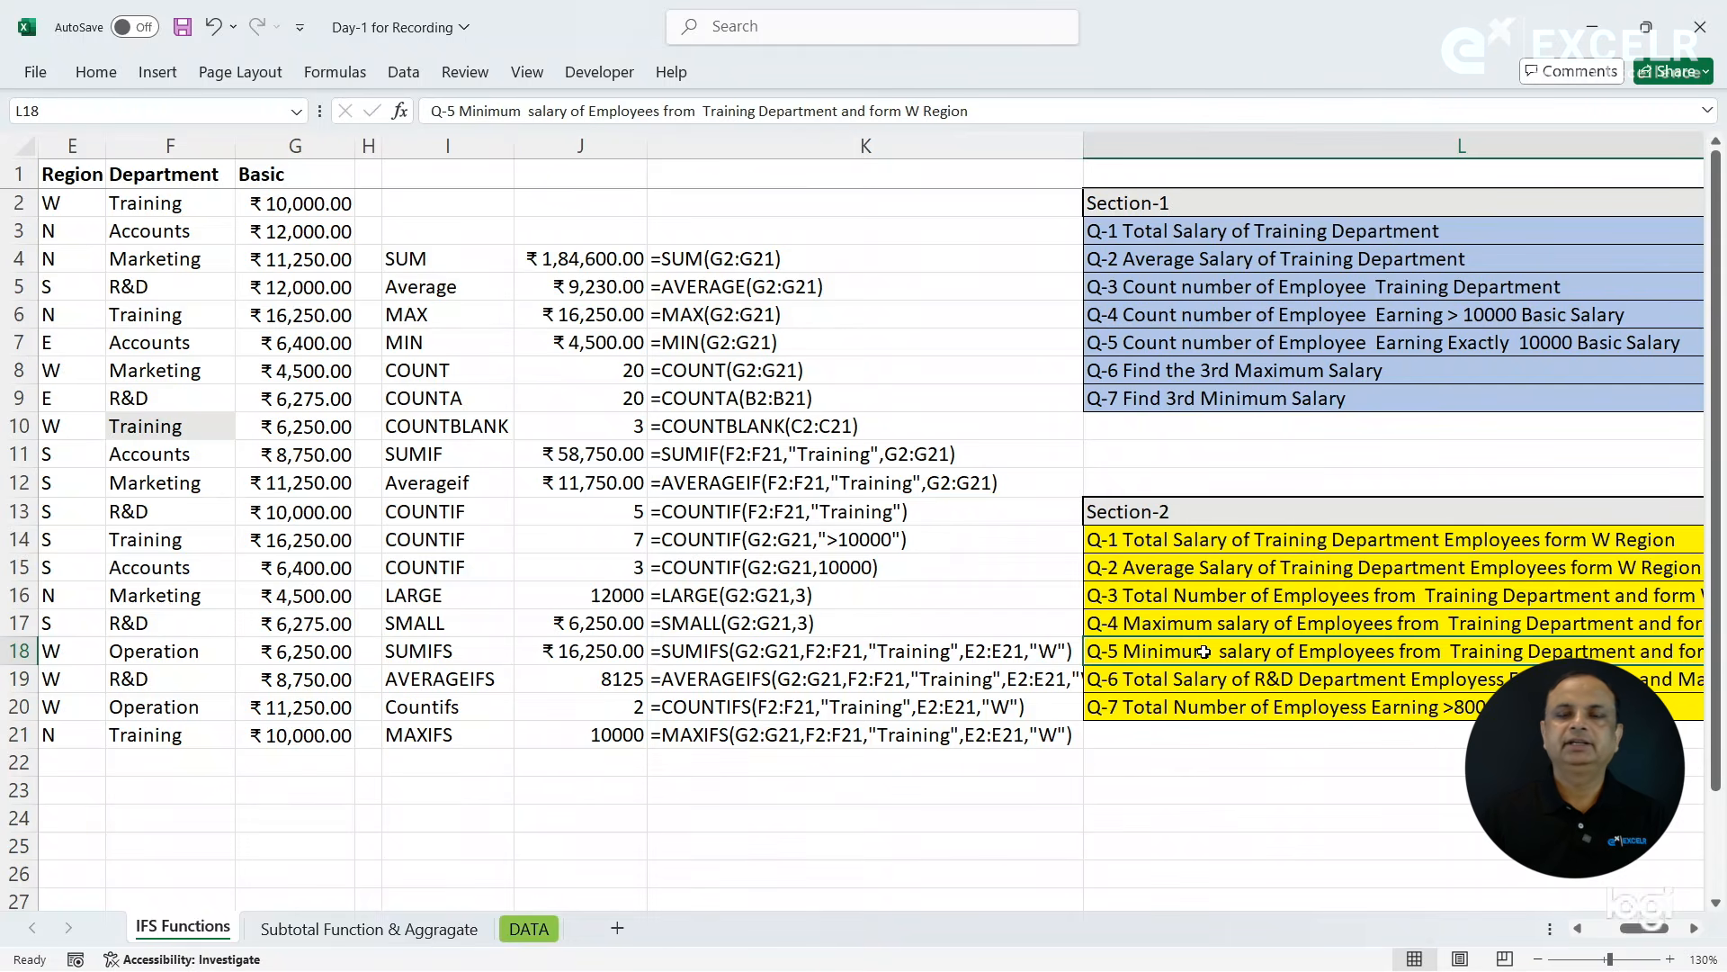
pyautogui.click(588, 353)
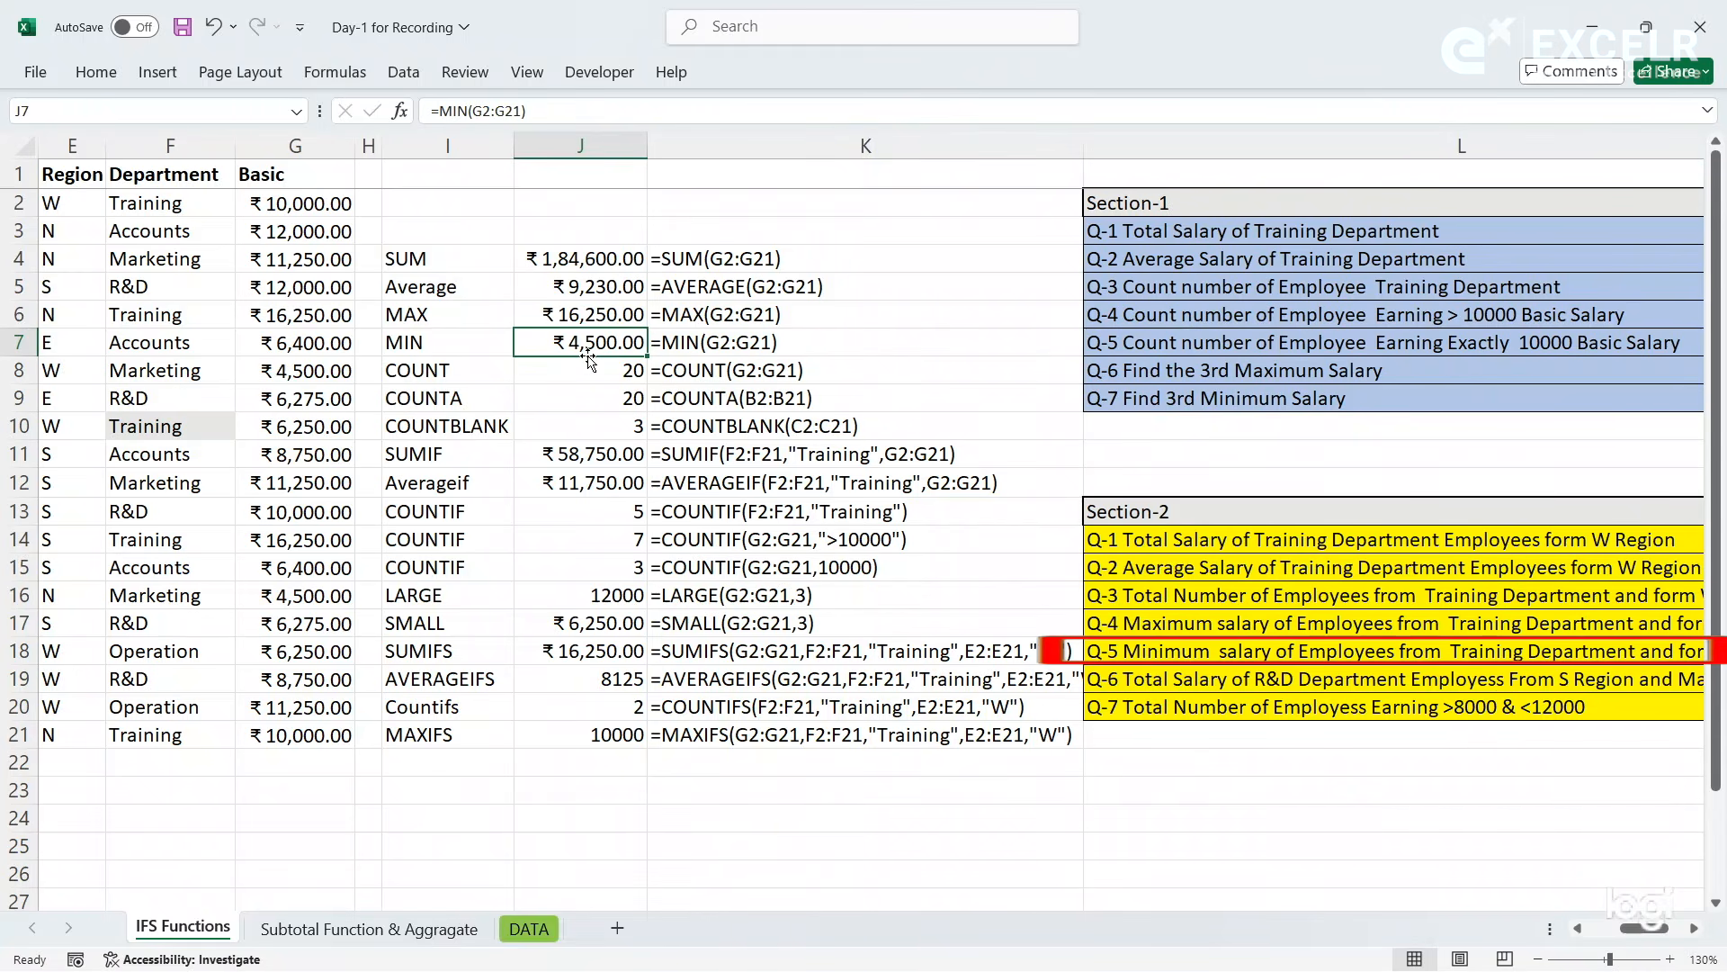
pyautogui.click(1188, 651)
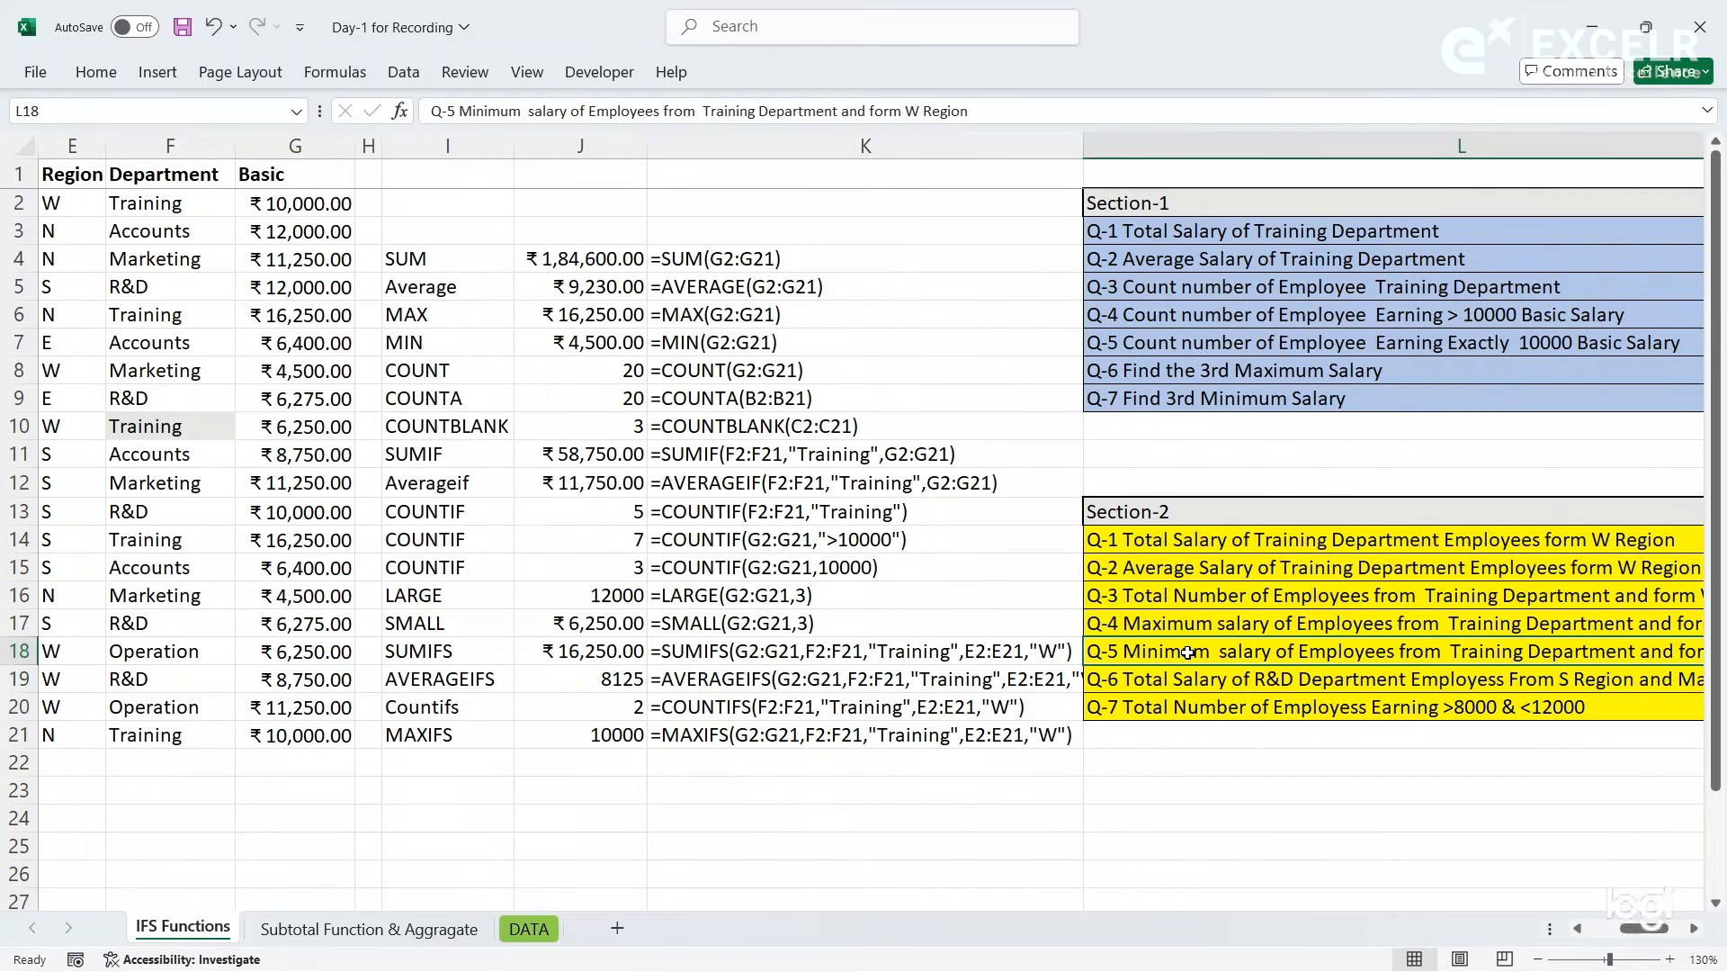
pyautogui.click(479, 761)
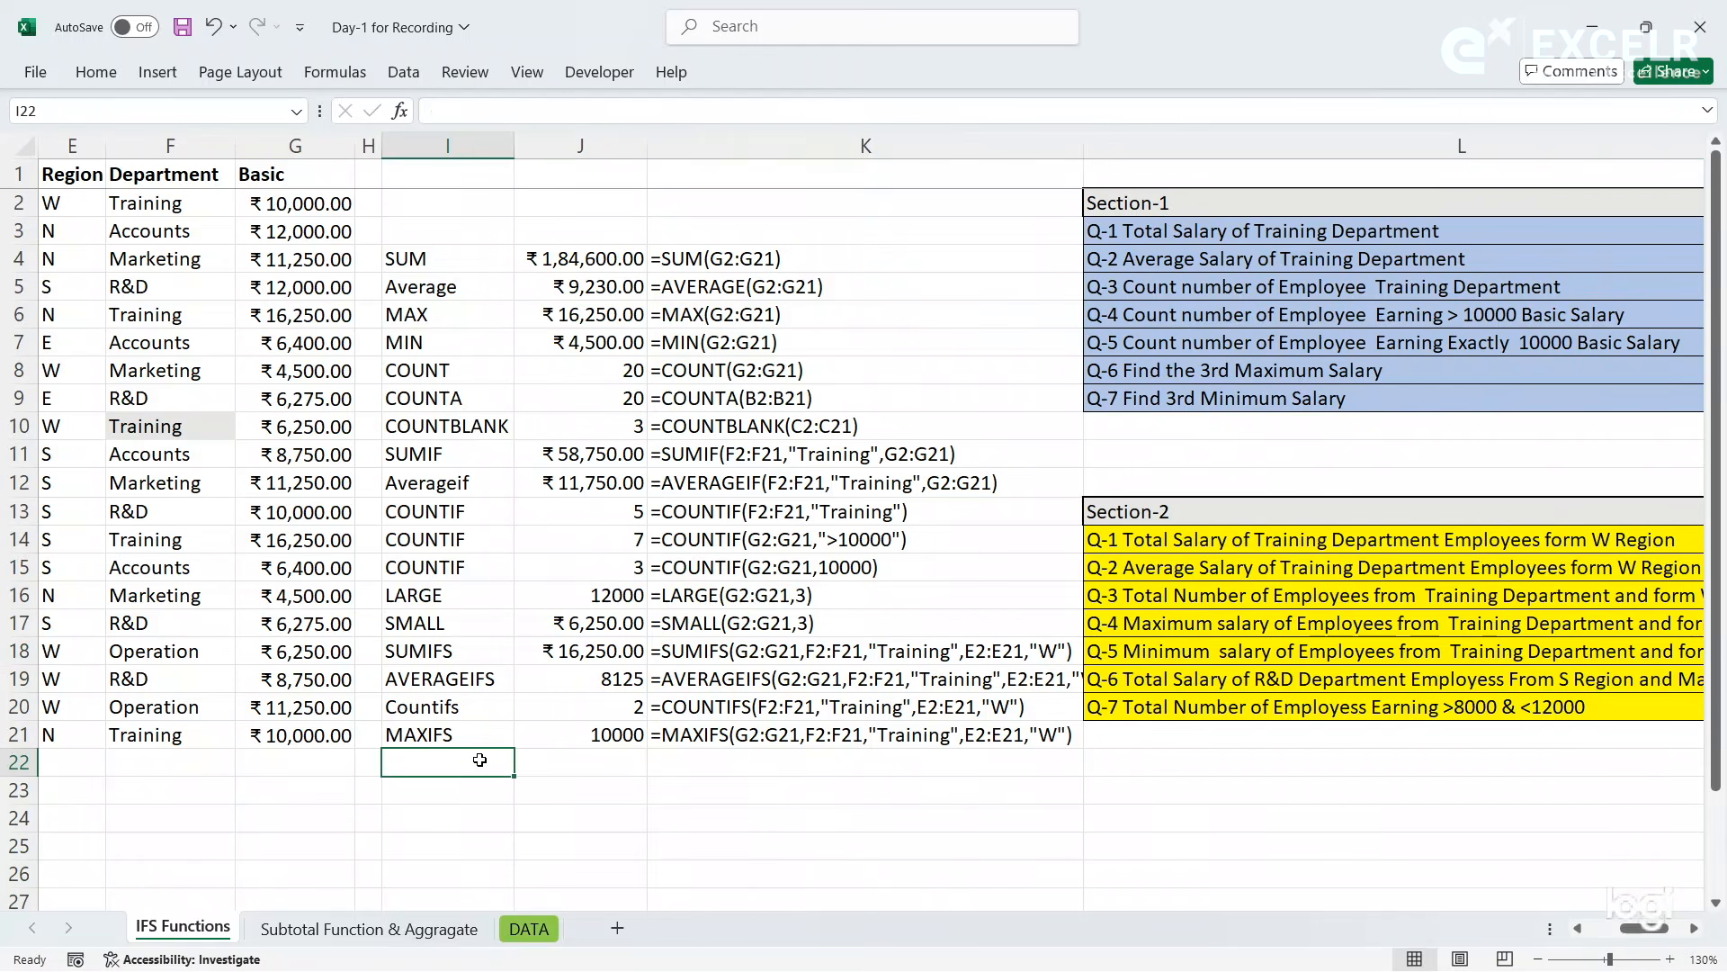
pyautogui.write('MINIFS')
pyautogui.press('Tab')
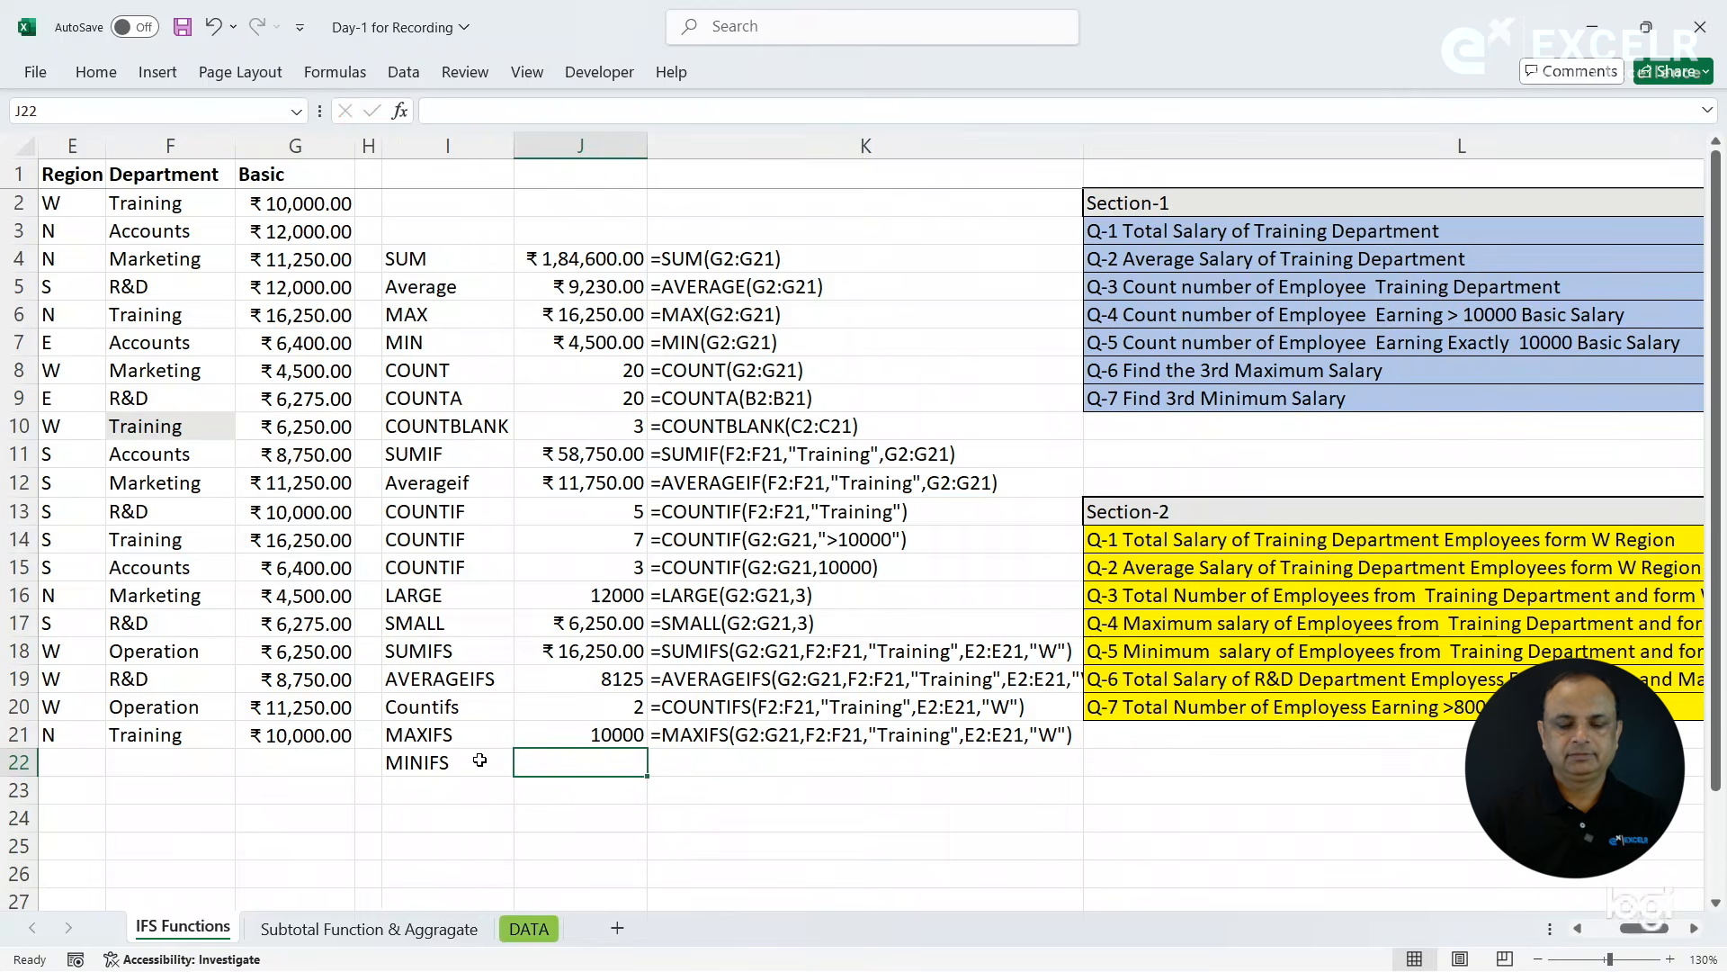
# - Start a MINIFS formula in J22 with the Basic salaries G2:G21 as the min range
pyautogui.write('=min')
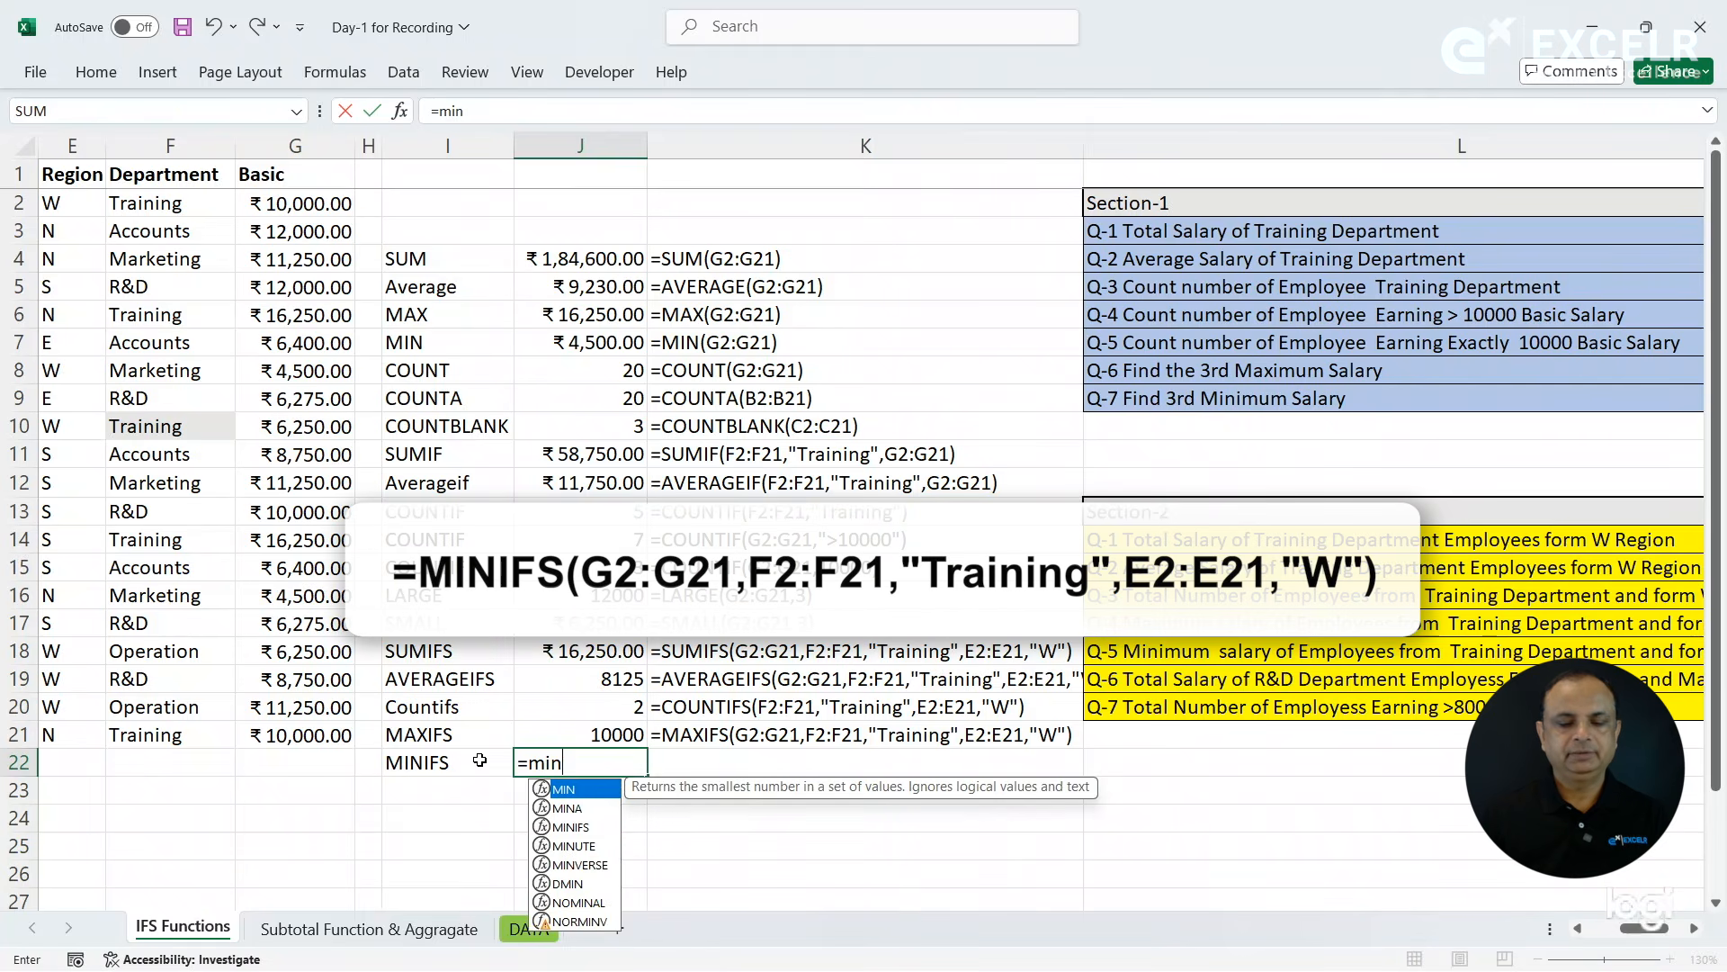
pyautogui.press('Down')
pyautogui.press('Down')
pyautogui.press('Tab')
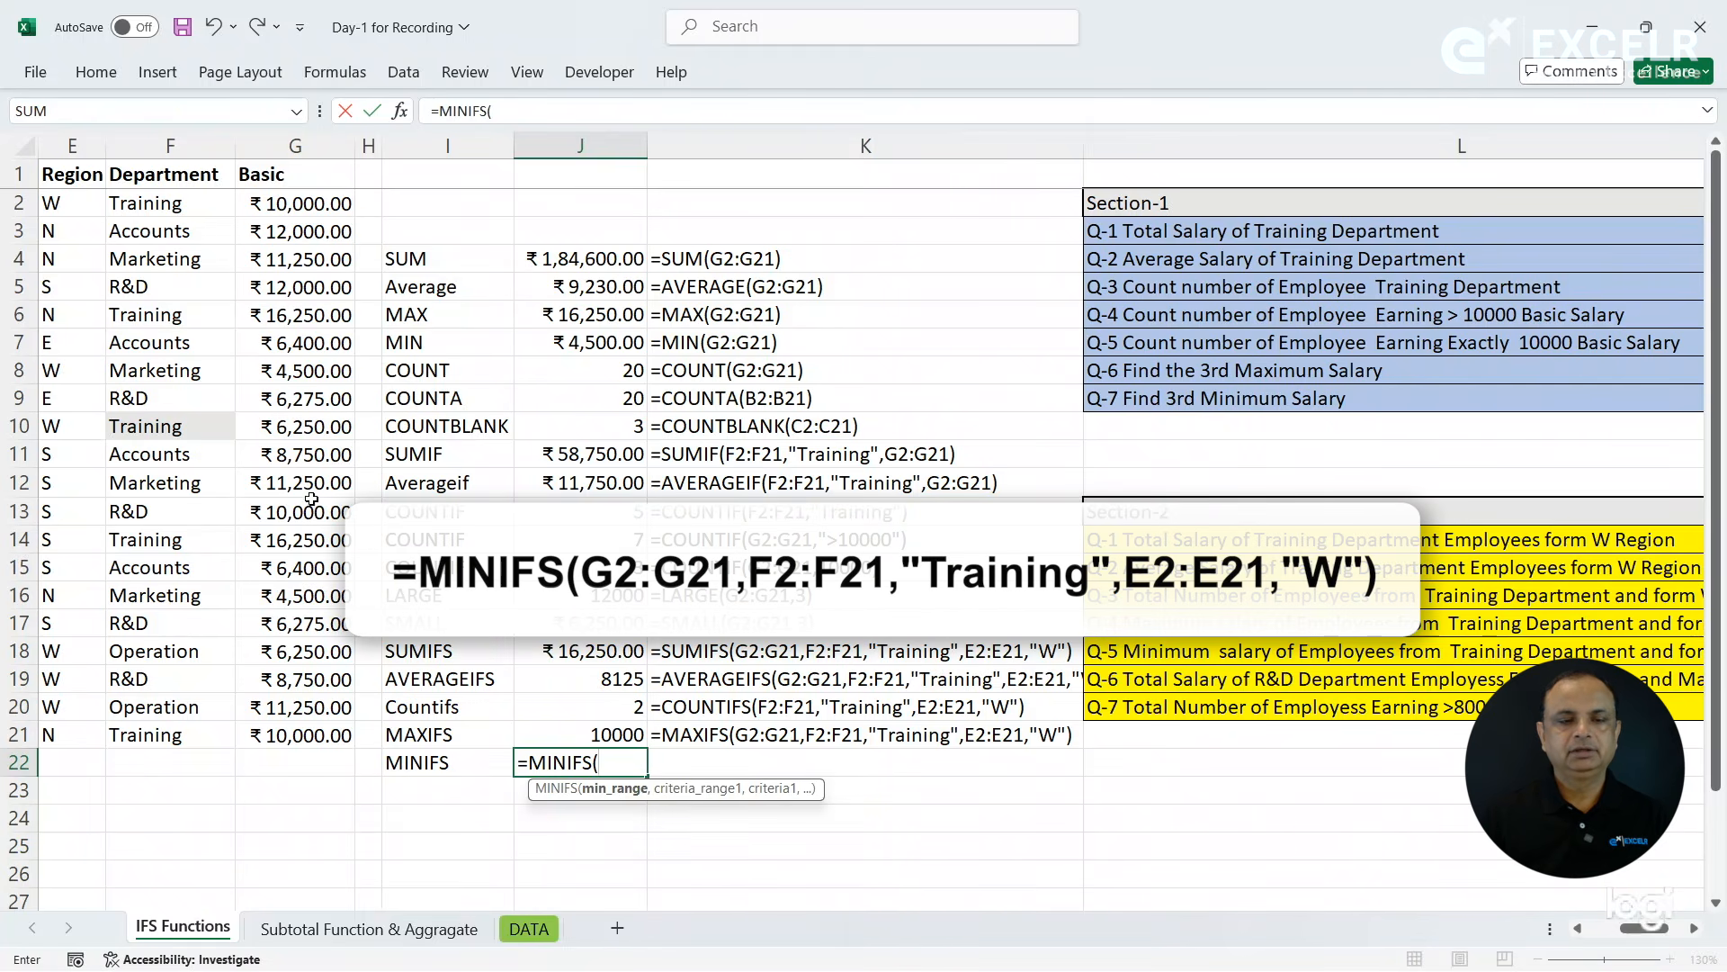
pyautogui.moveTo(303, 208); pyautogui.dragTo(306, 736)
pyautogui.write(',')
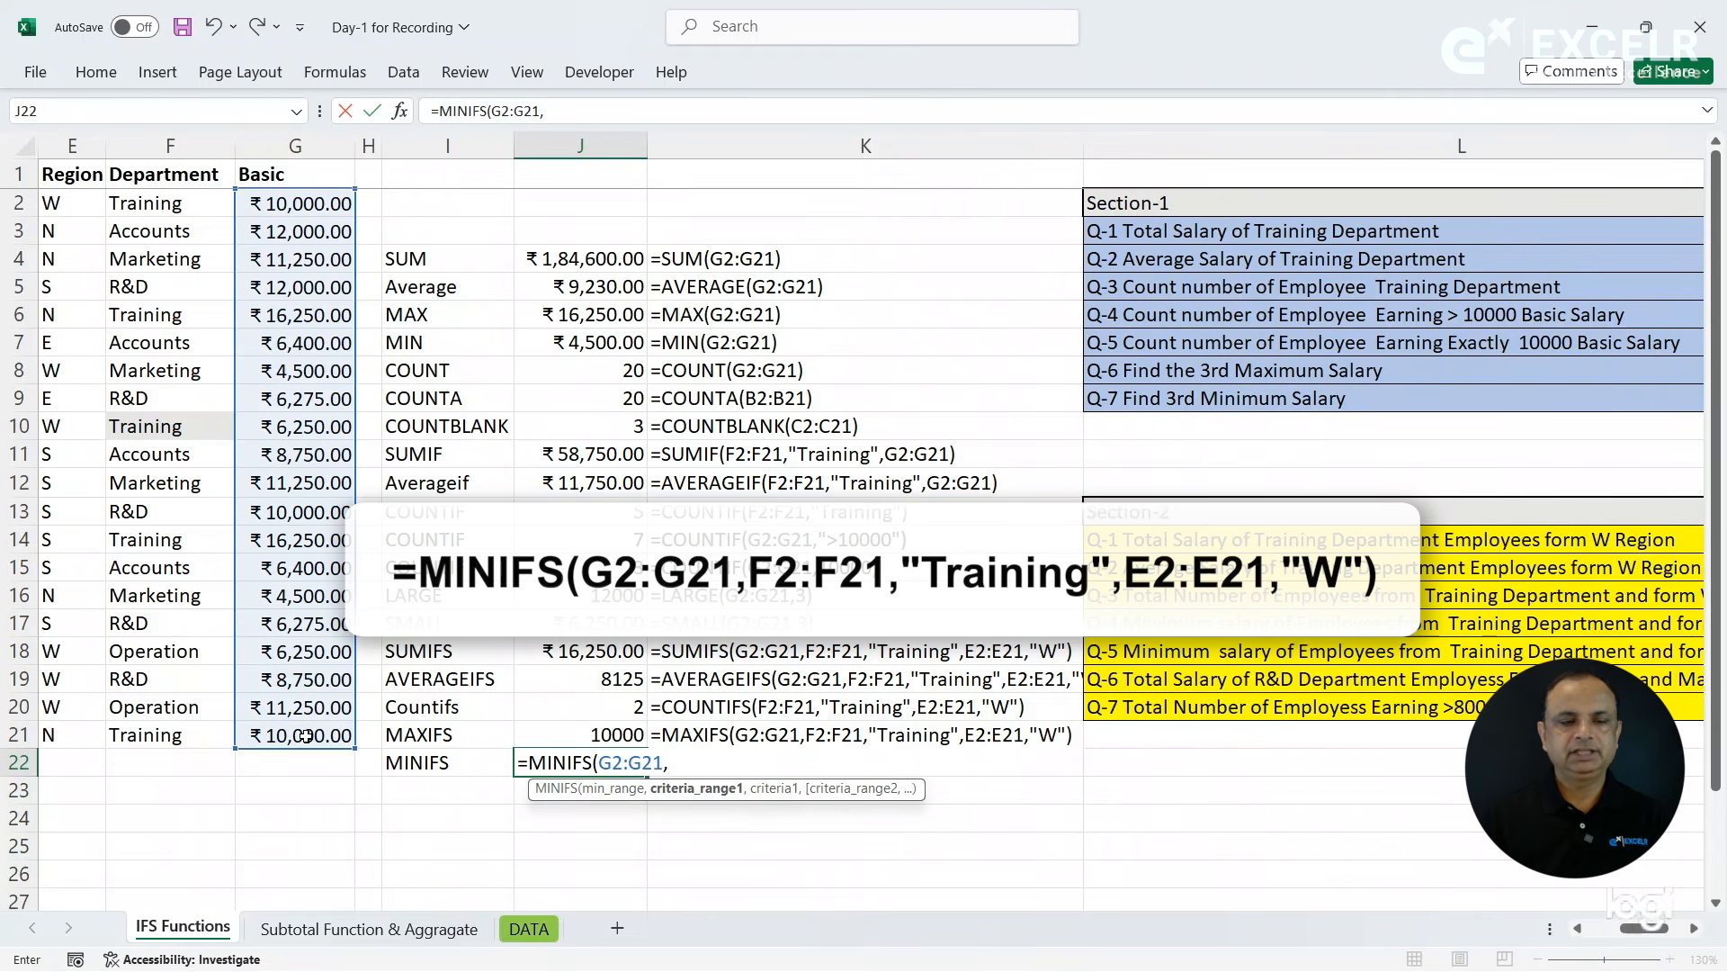
# - Add the Department criteria F2:F21,"Training" to the MINIFS formula in J22
pyautogui.moveTo(182, 216); pyautogui.dragTo(194, 736)
pyautogui.write(',')
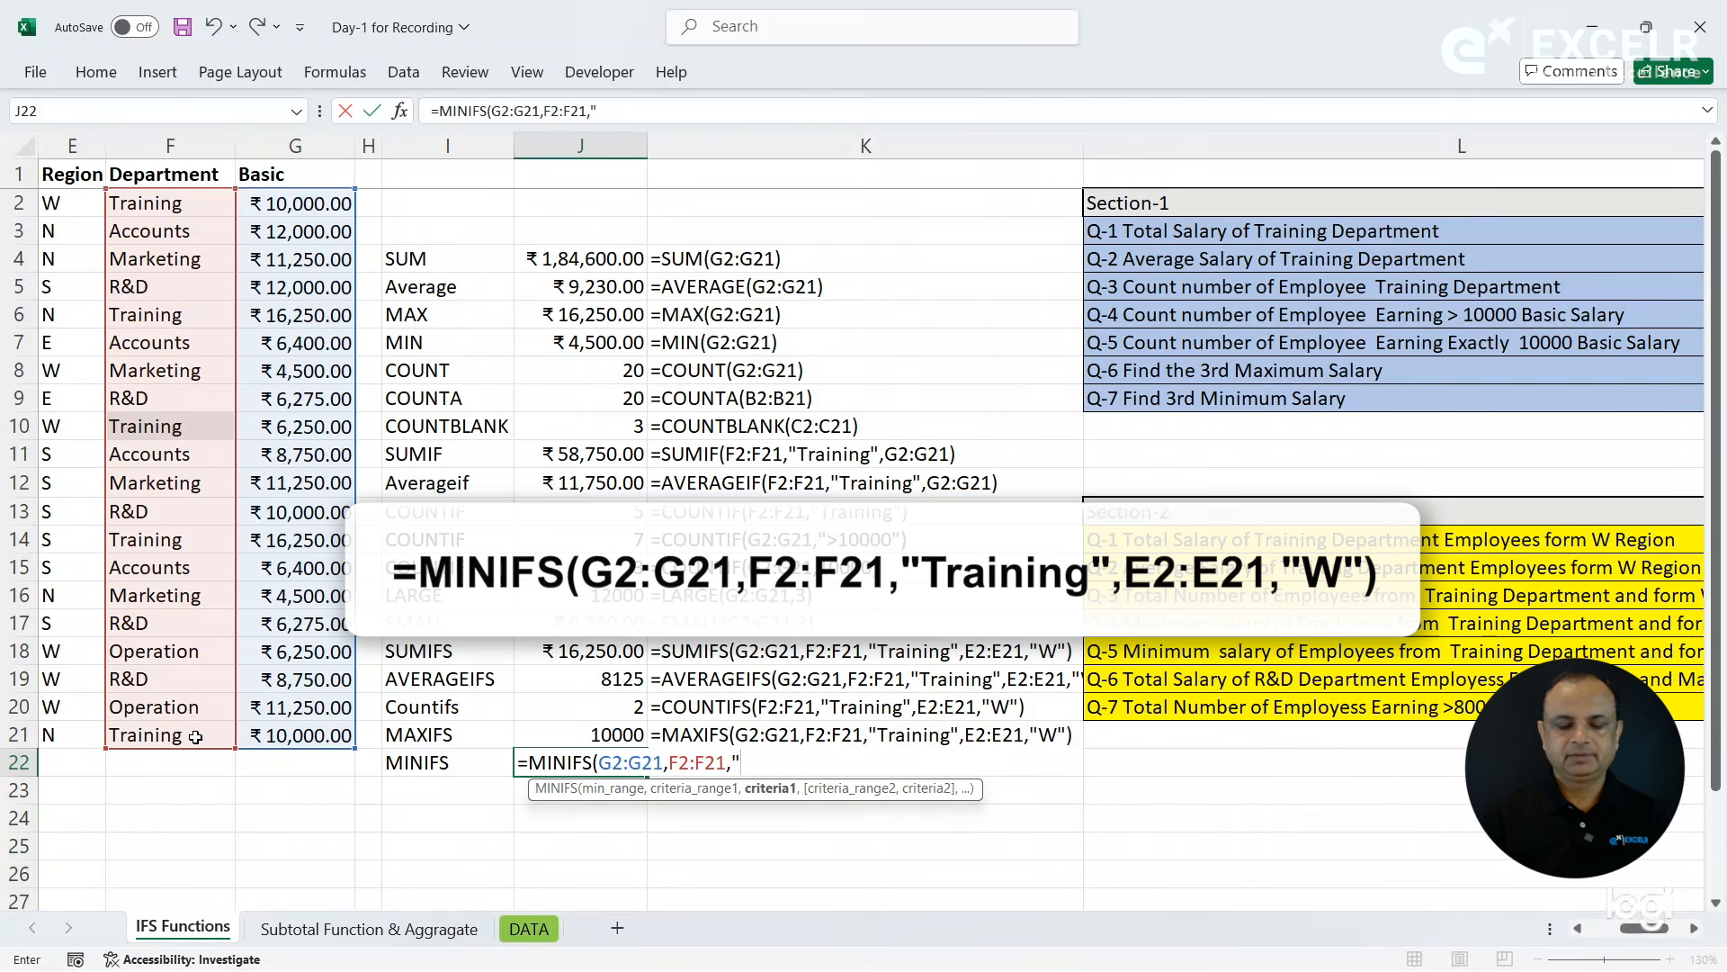
pyautogui.write('"Trainin')
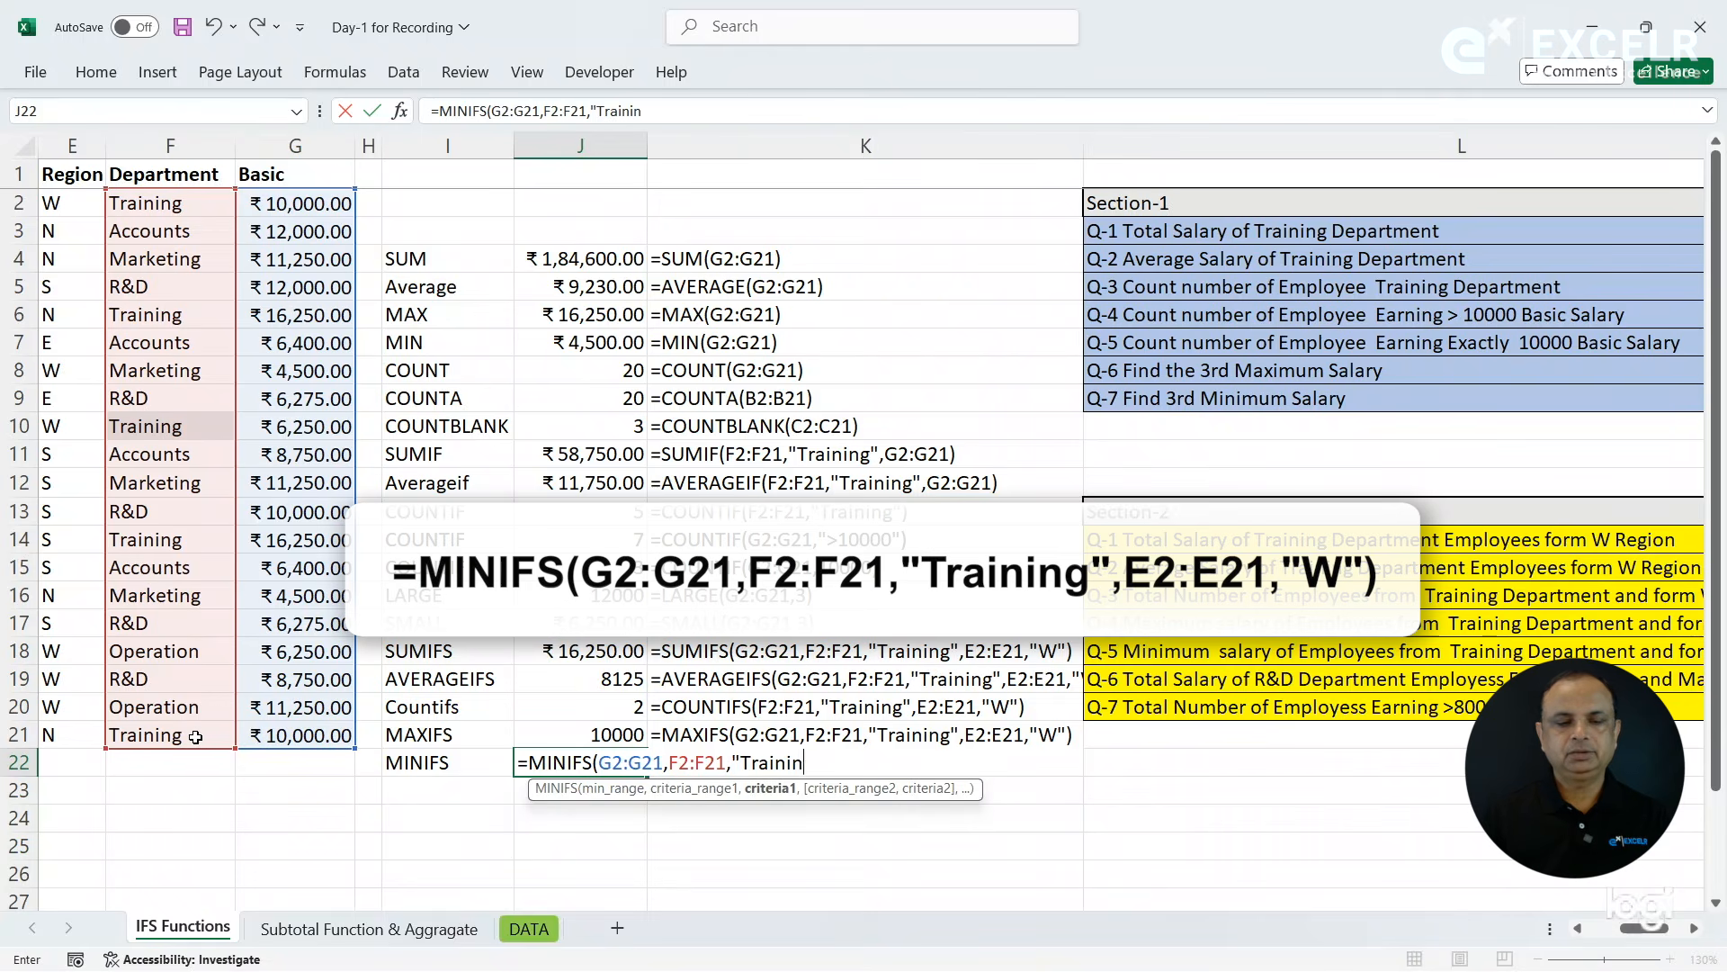
pyautogui.write('g",')
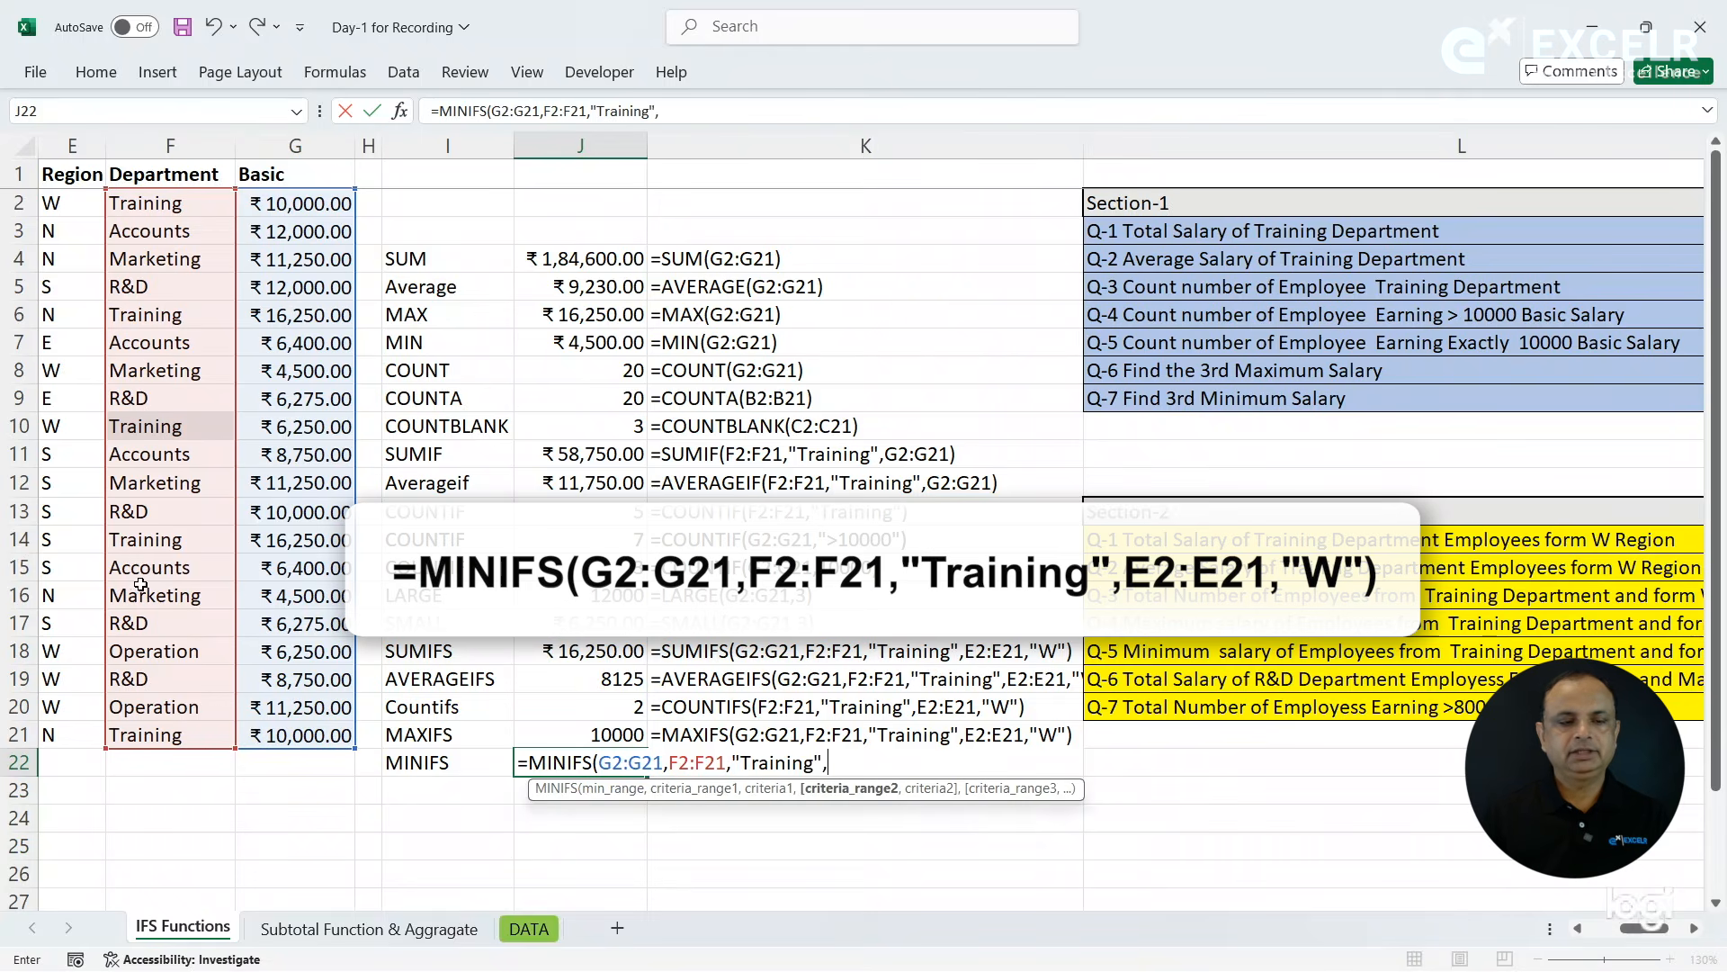
# - Complete the MINIFS formula in J22 with Region criteria E2:E21,"W" and copy the FORMULATEXT formula from K21 down to K22
pyautogui.moveTo(70, 206); pyautogui.dragTo(66, 730)
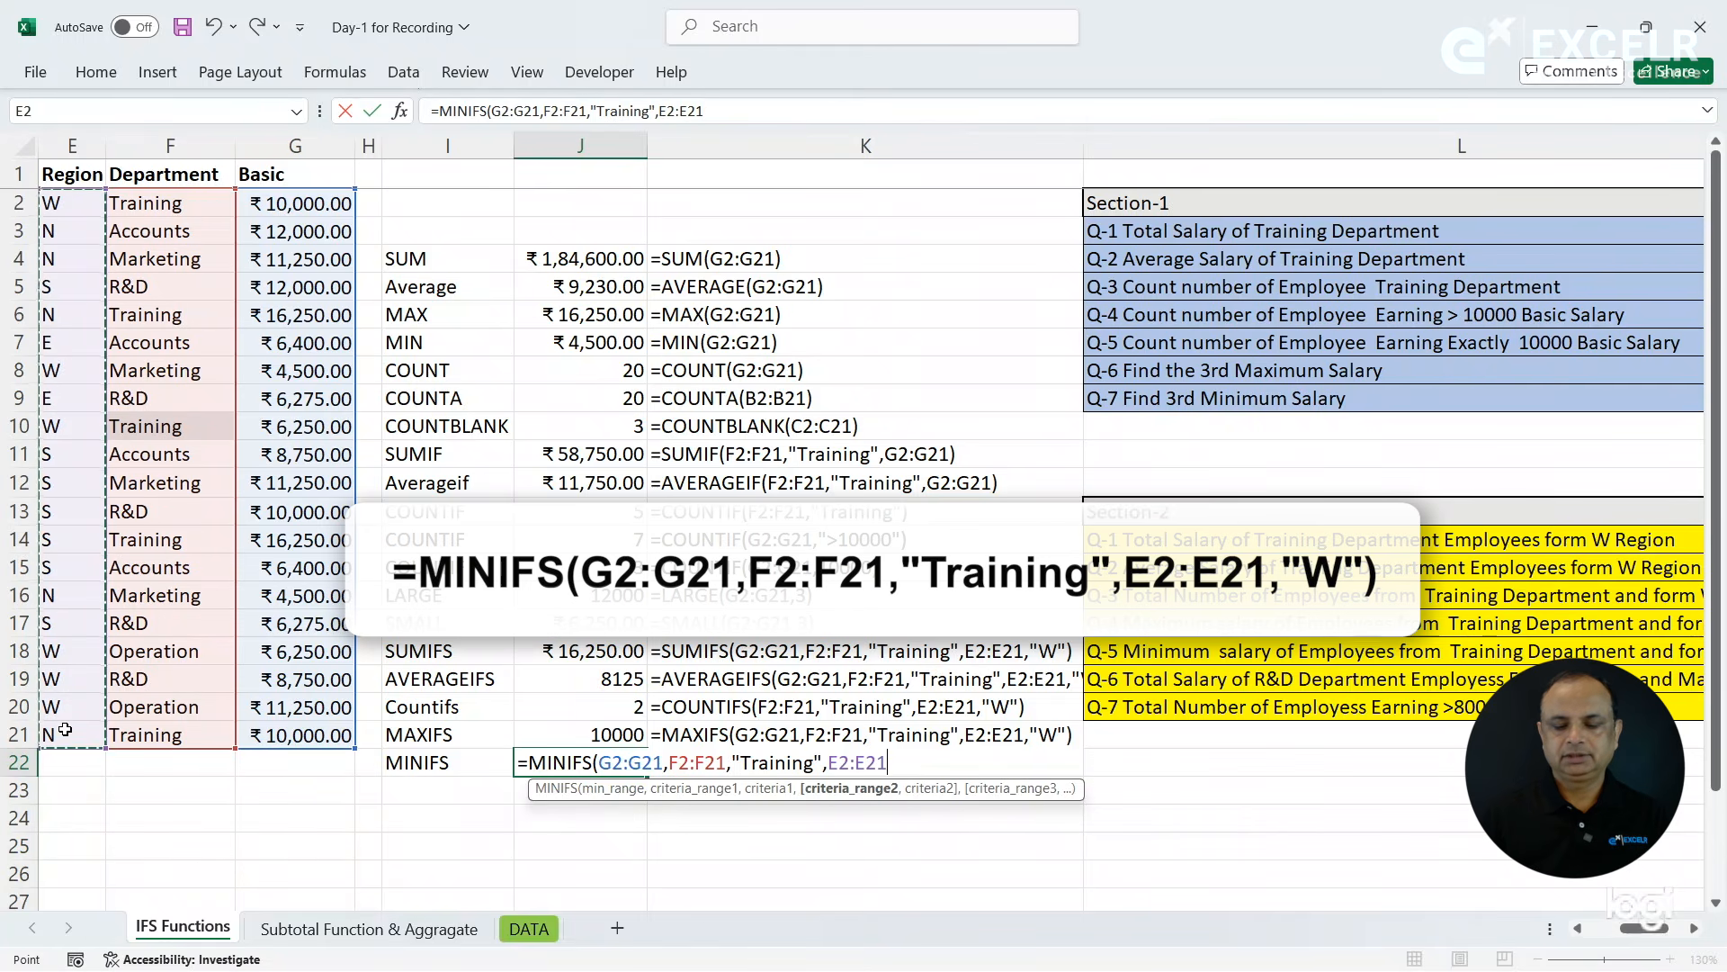
pyautogui.write(',"W')
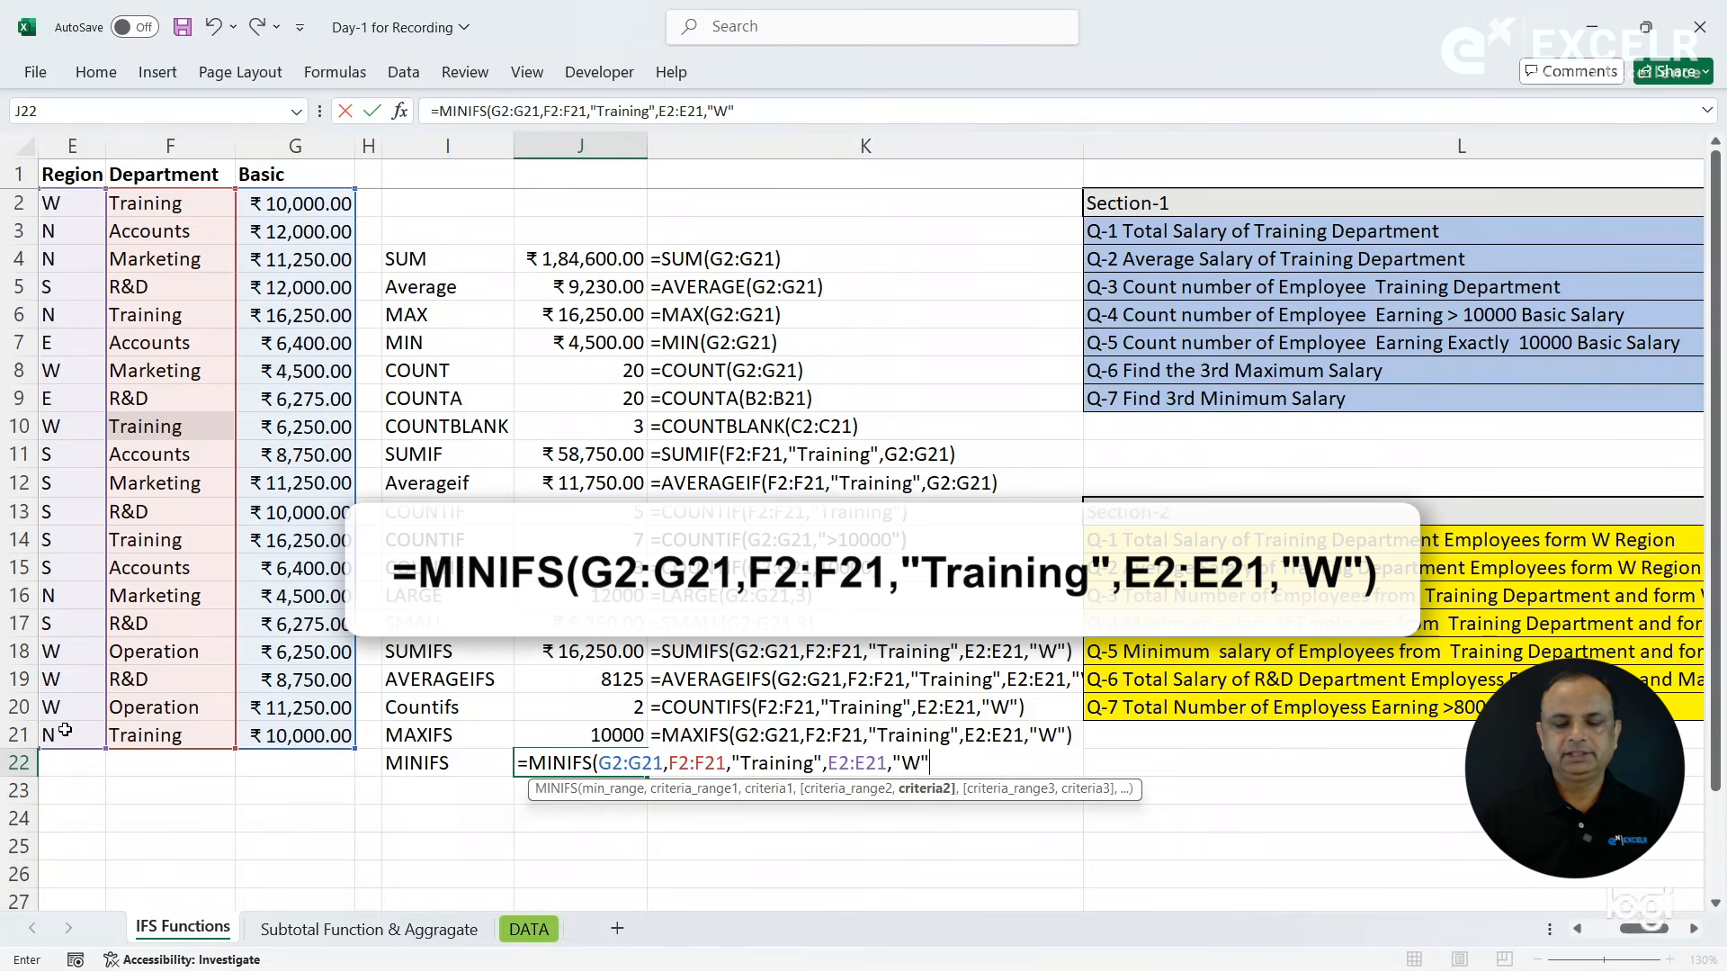
pyautogui.press('Return')
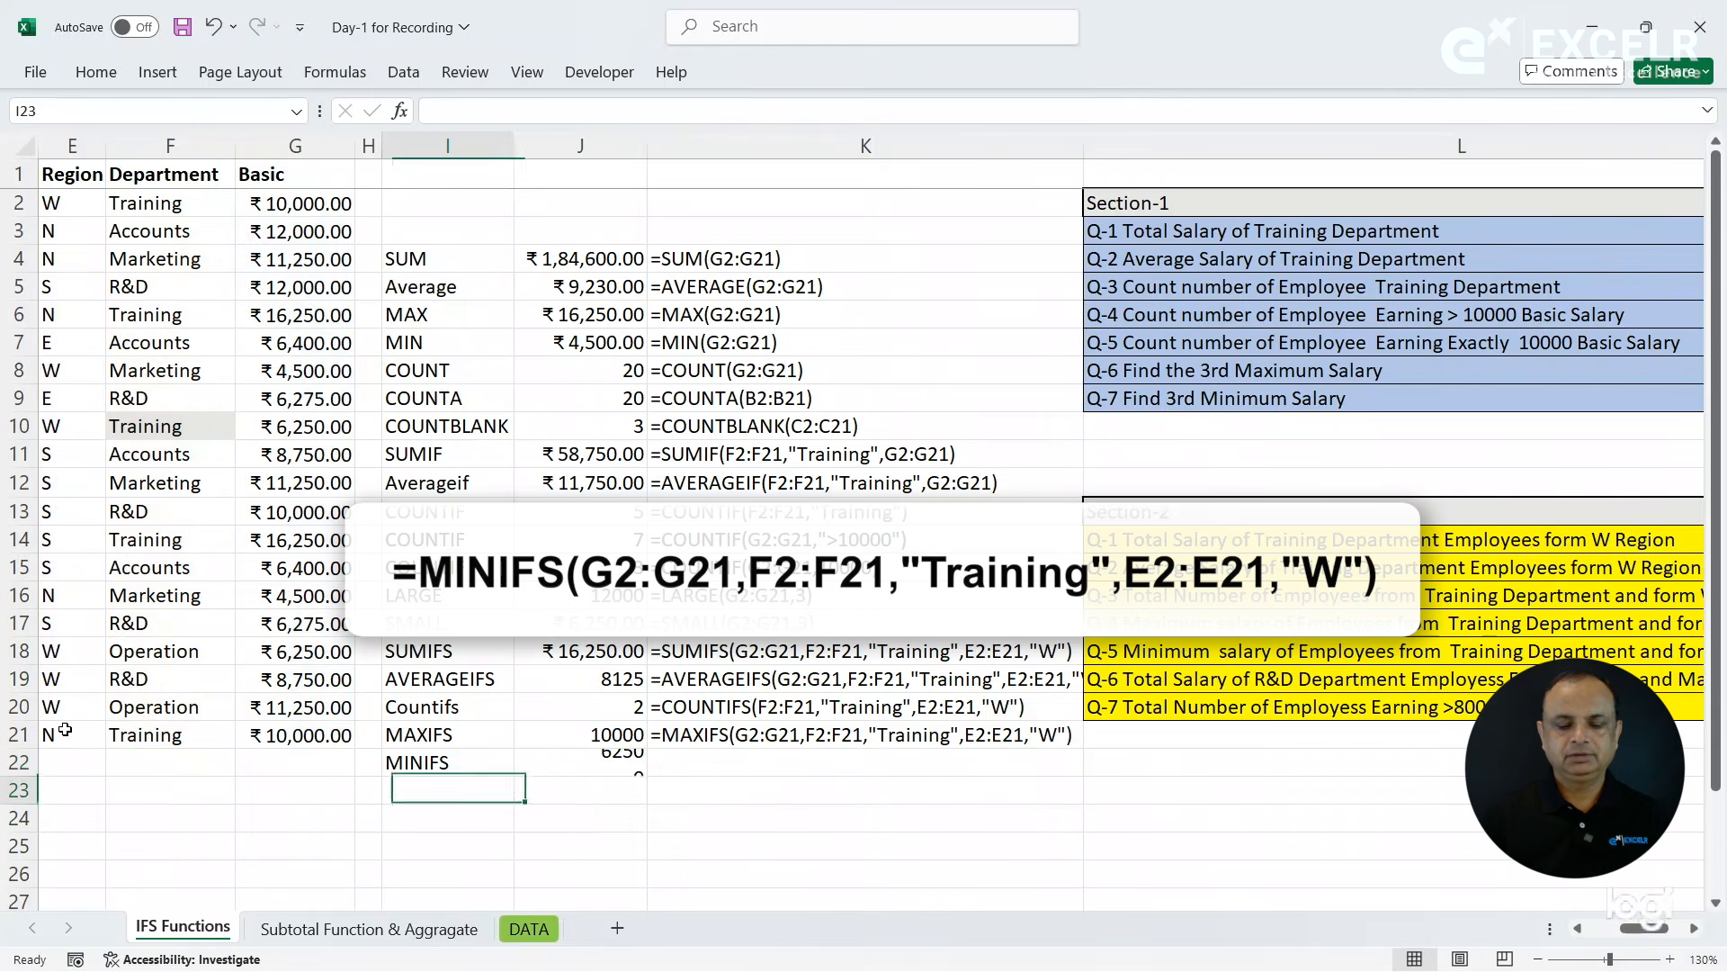
pyautogui.click(692, 757)
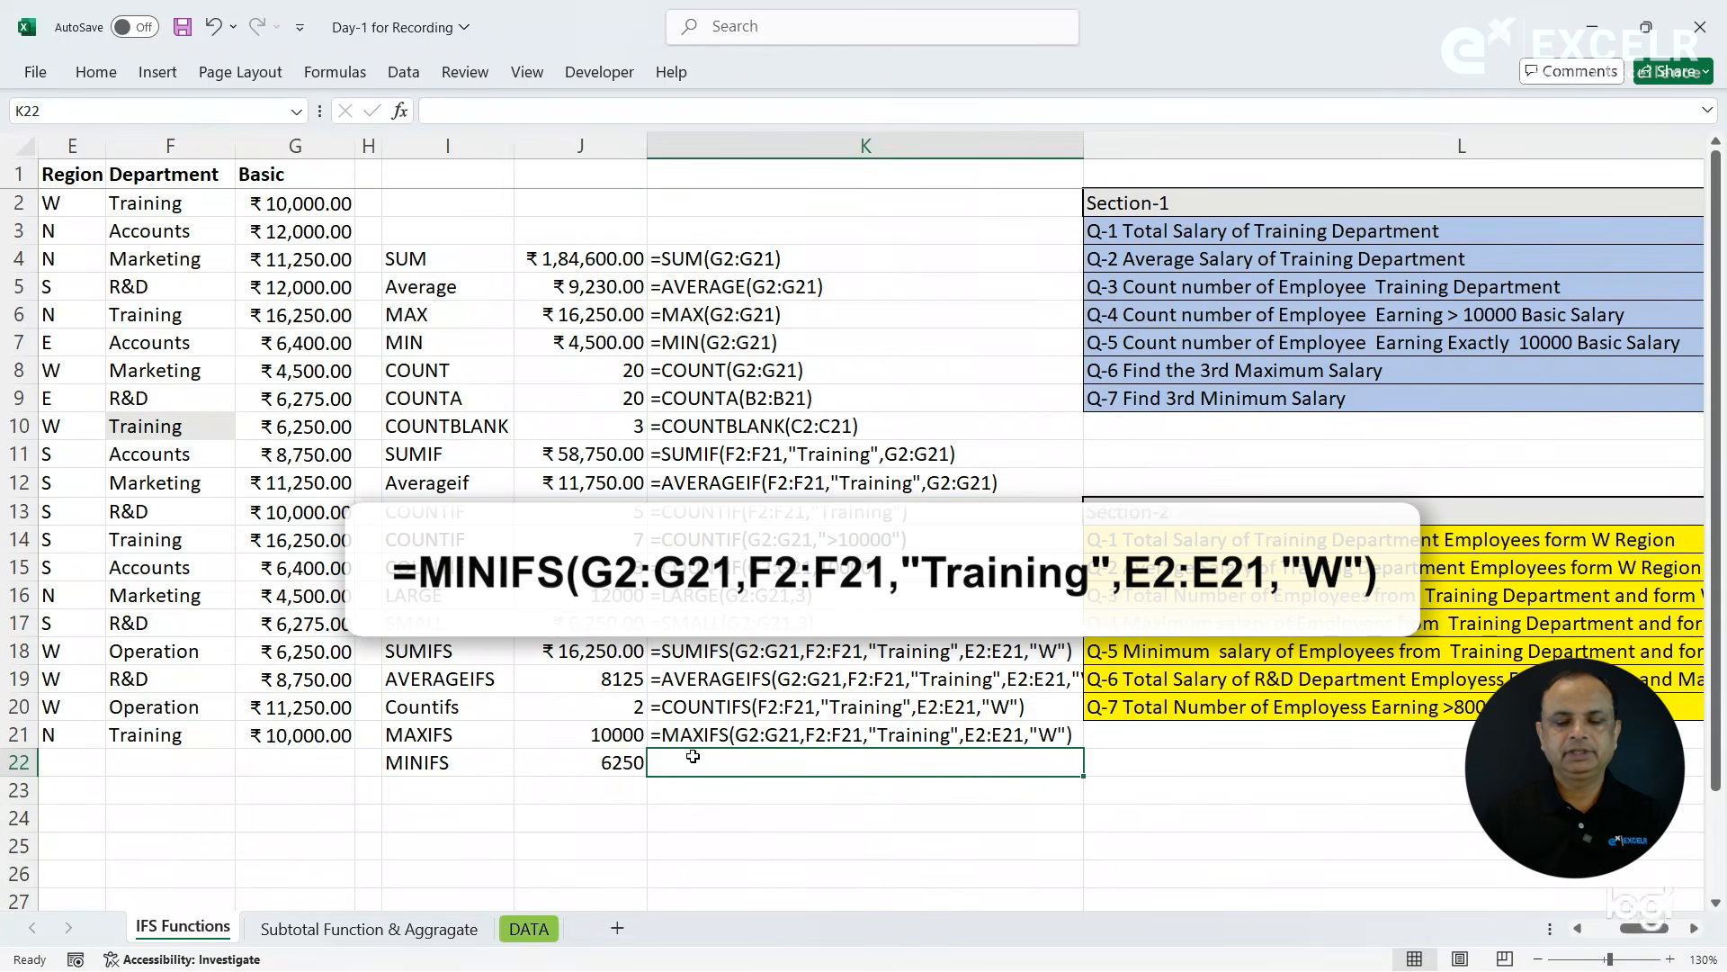
pyautogui.hotkey('ctrl', 'd')
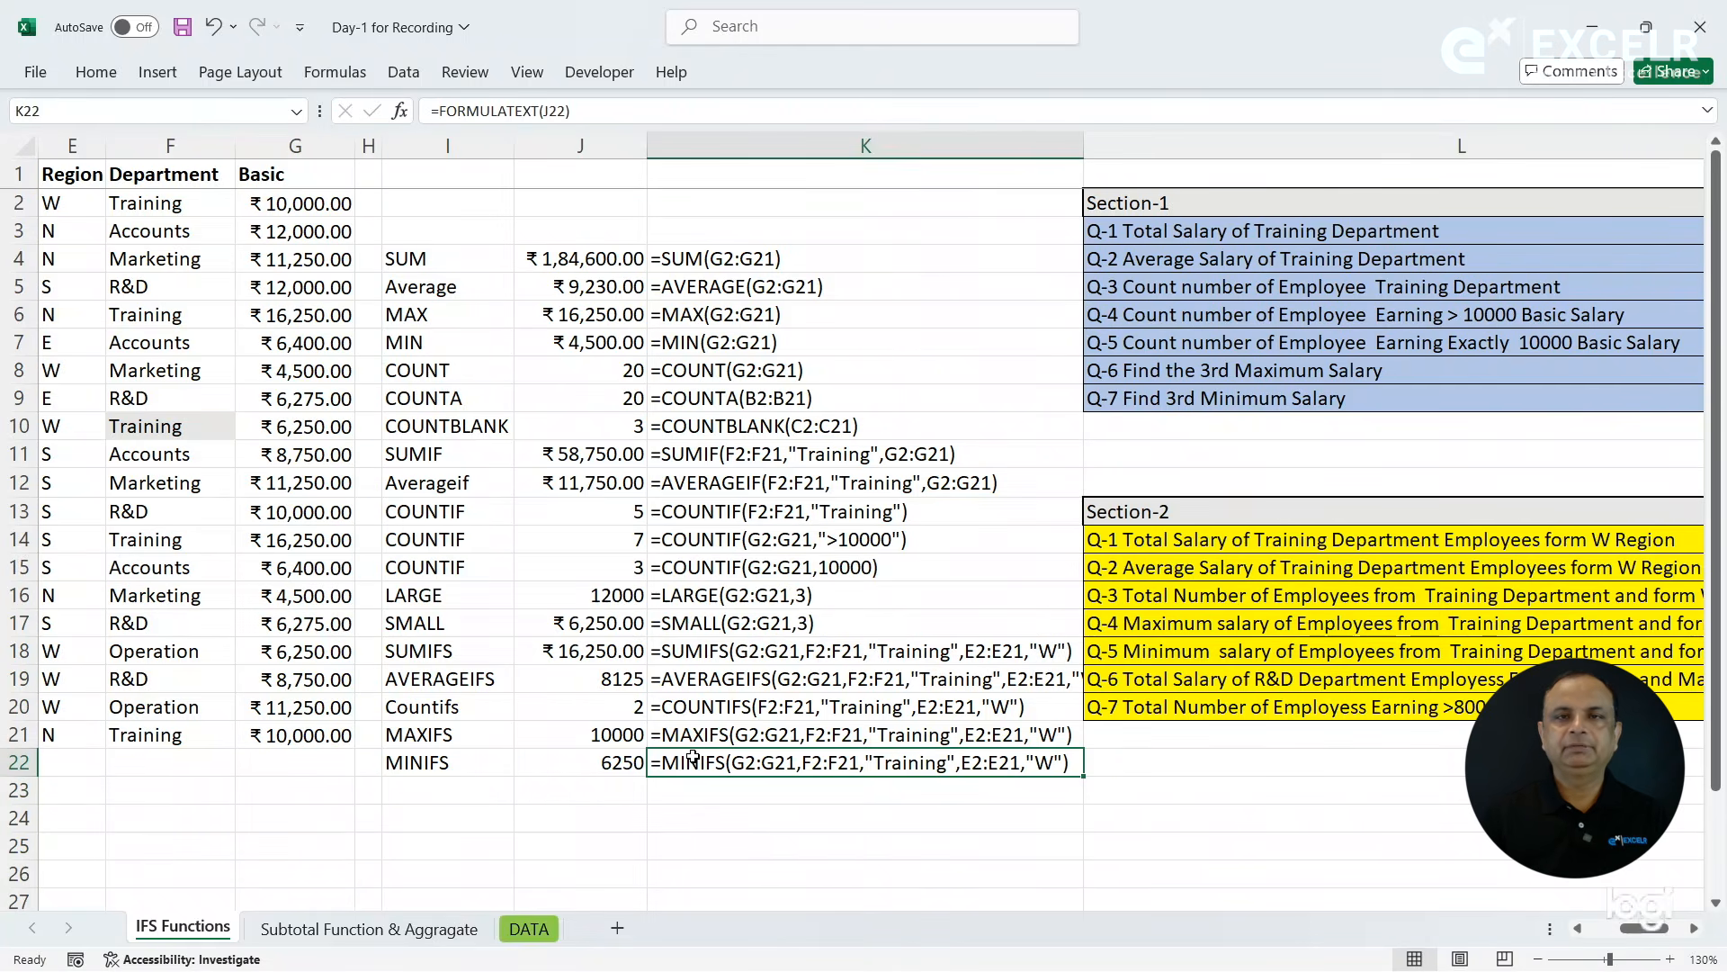
pyautogui.click(589, 761)
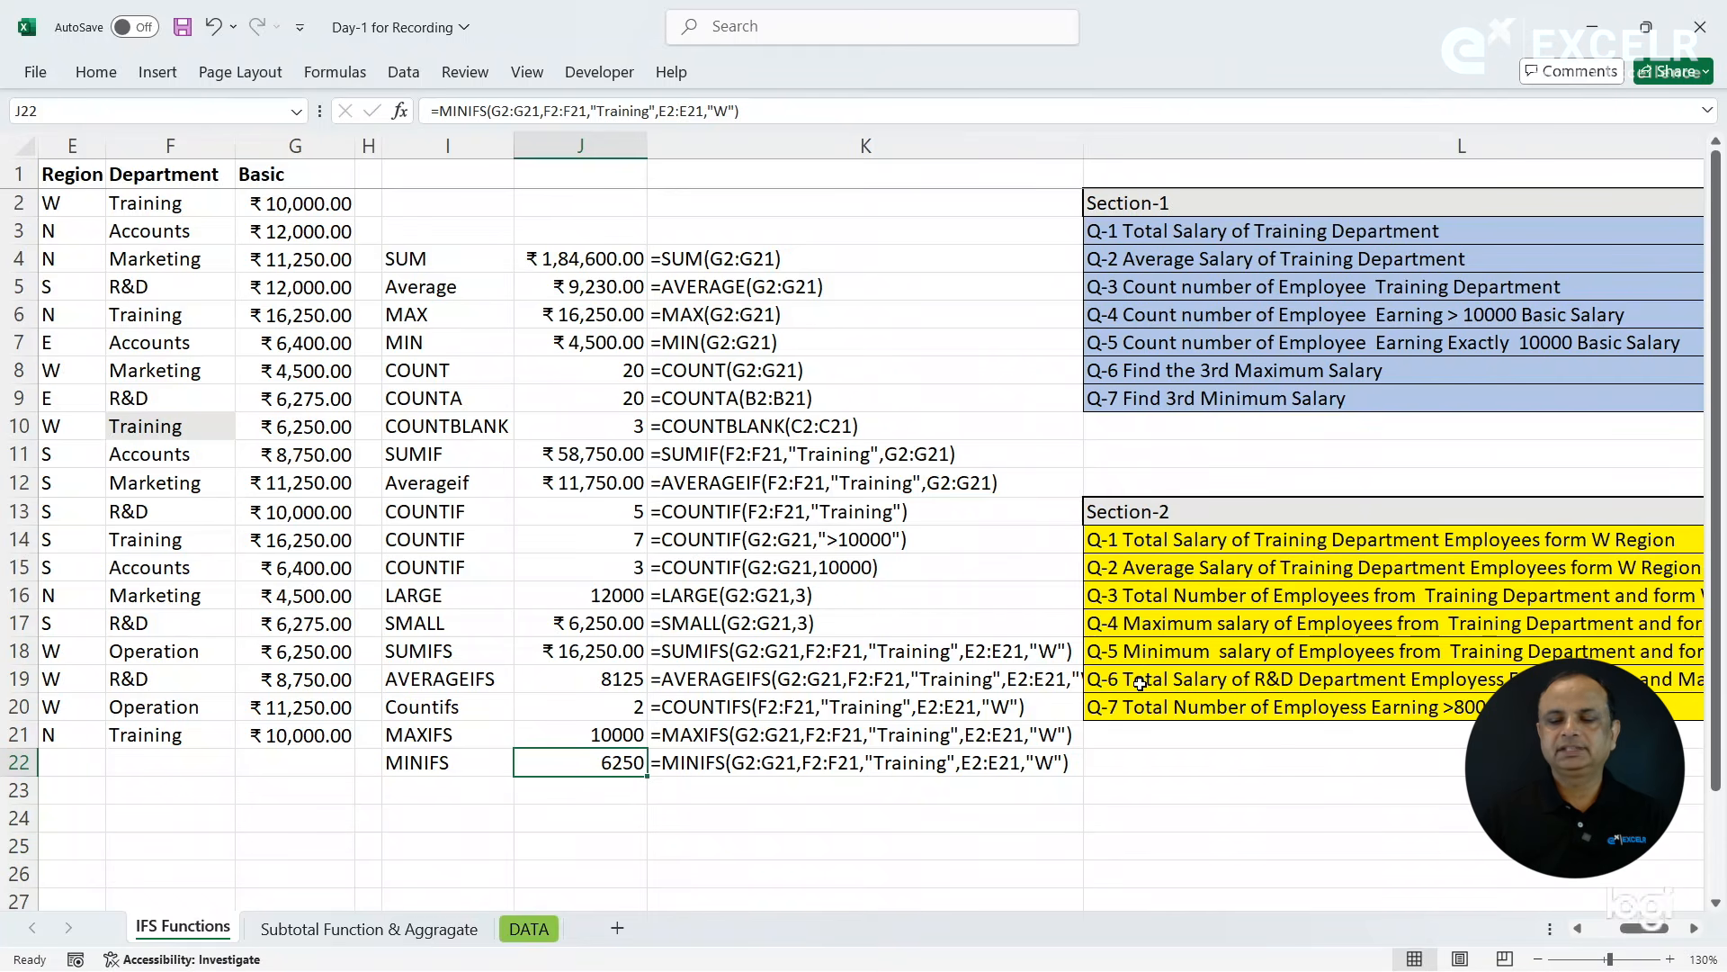
# - Label cell I23 as SUMIFS for question Q-6 on the total R&D Department salary in S Region and Mangalore City
pyautogui.click(1215, 682)
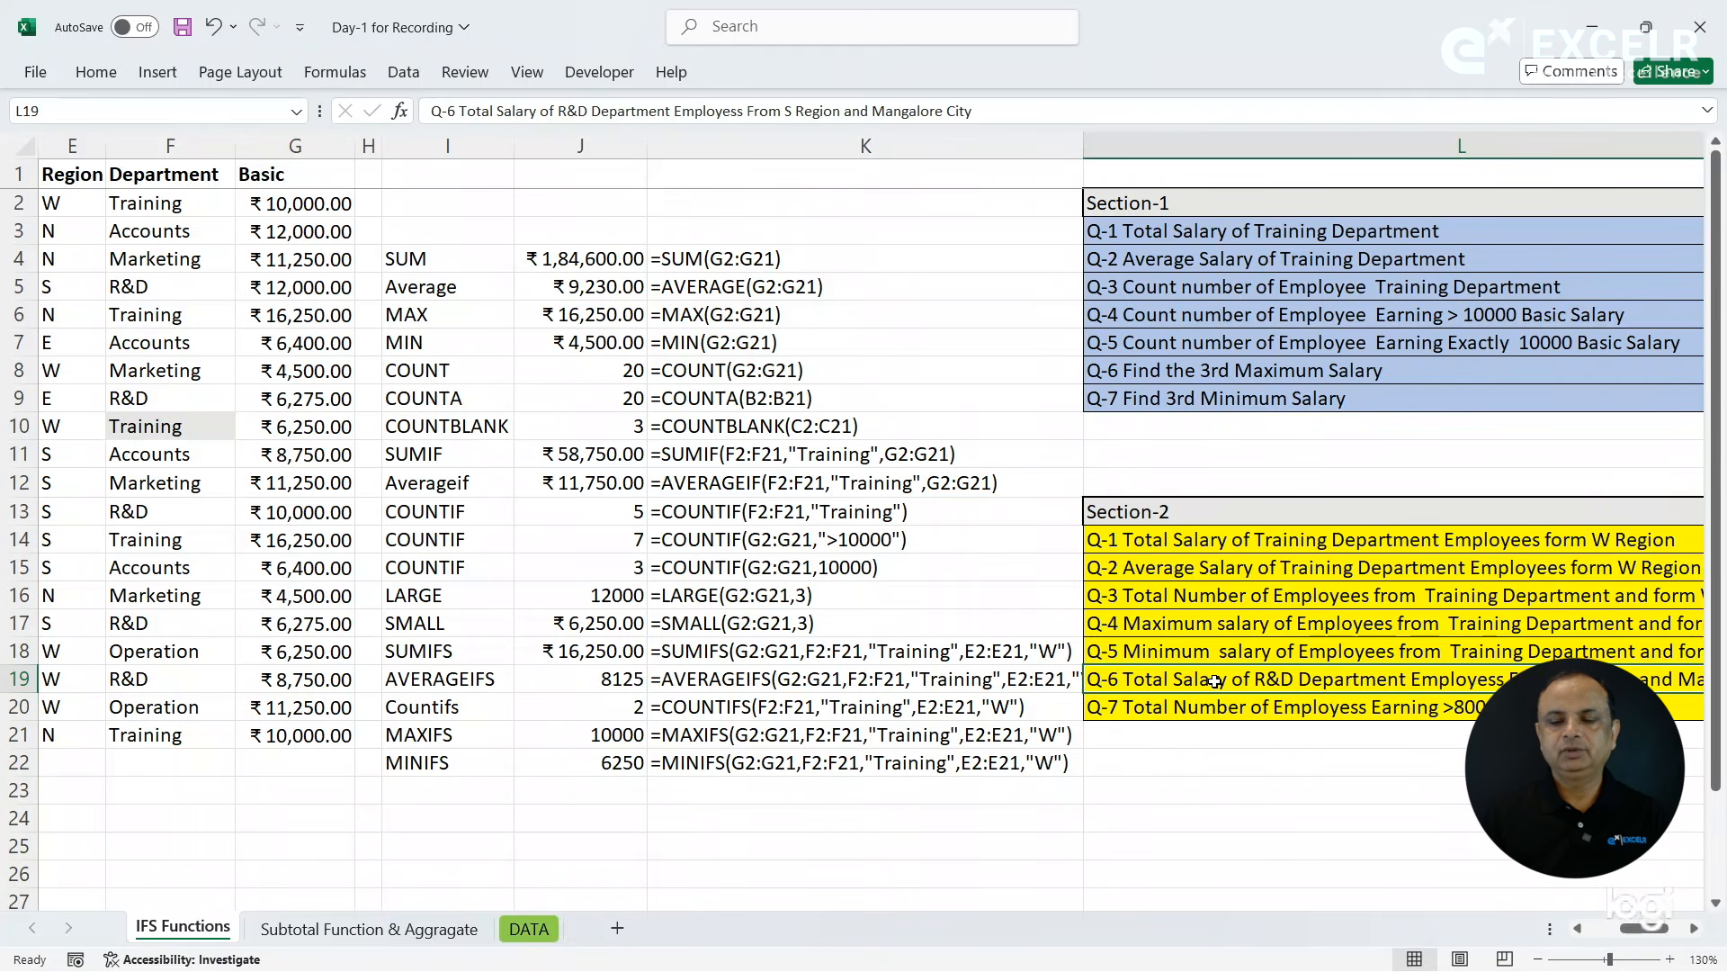
pyautogui.press('Right')
pyautogui.click(1147, 683)
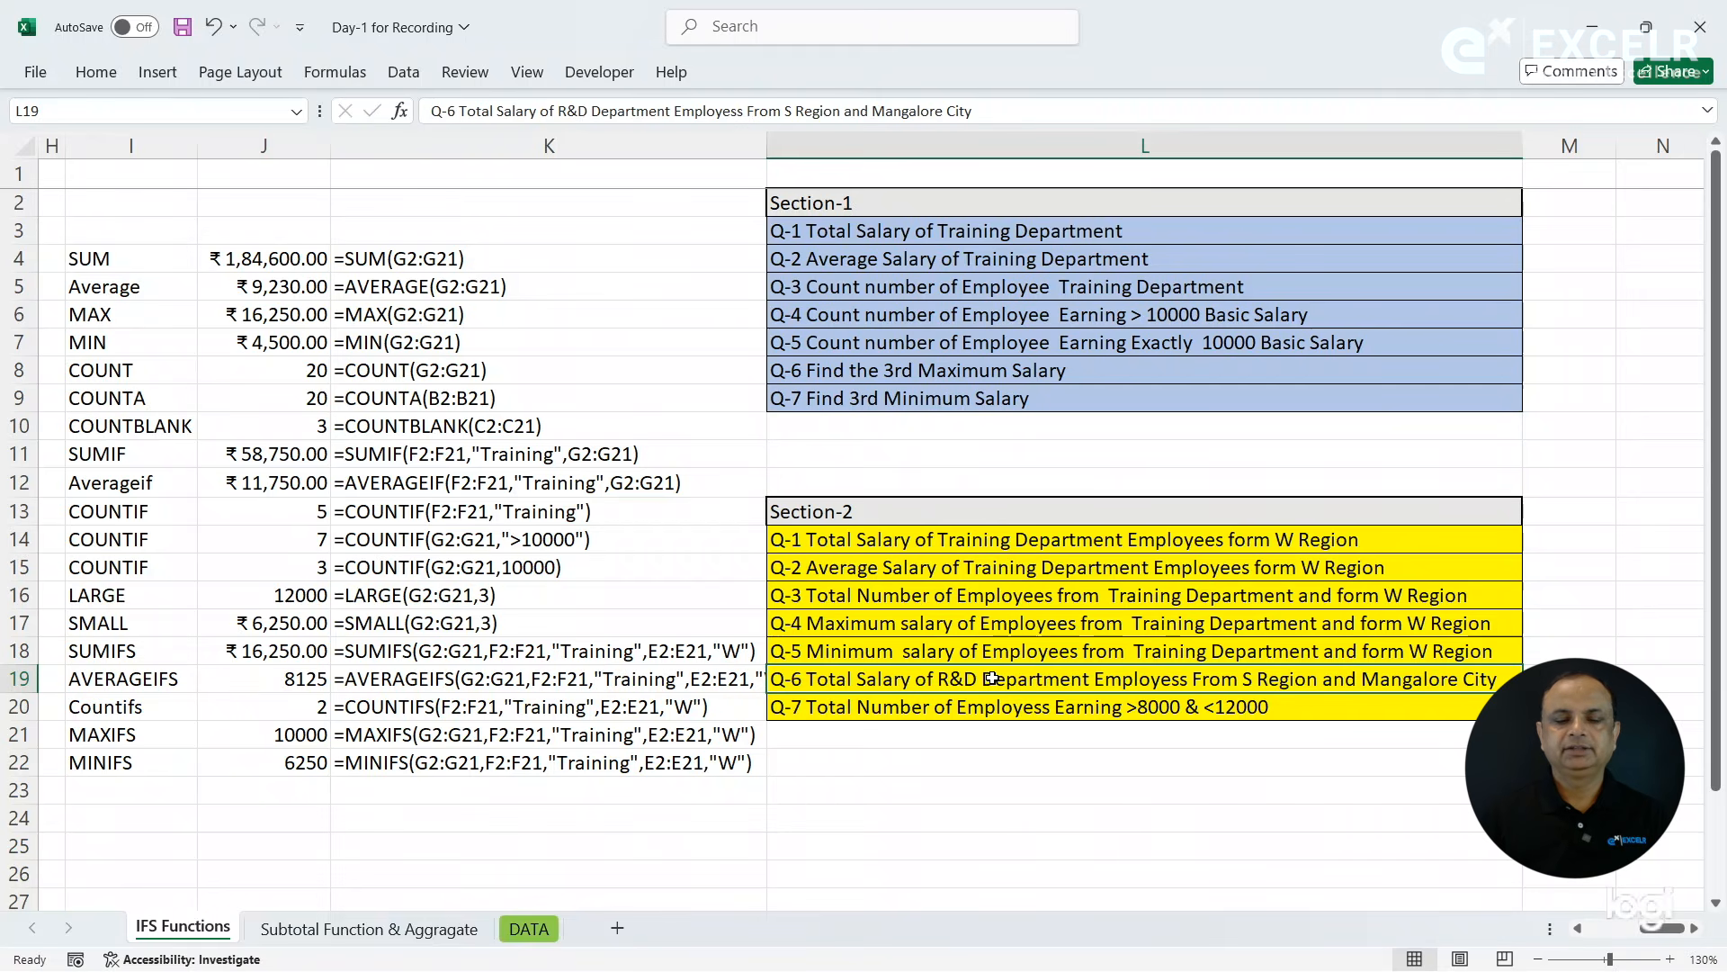
pyautogui.click(151, 788)
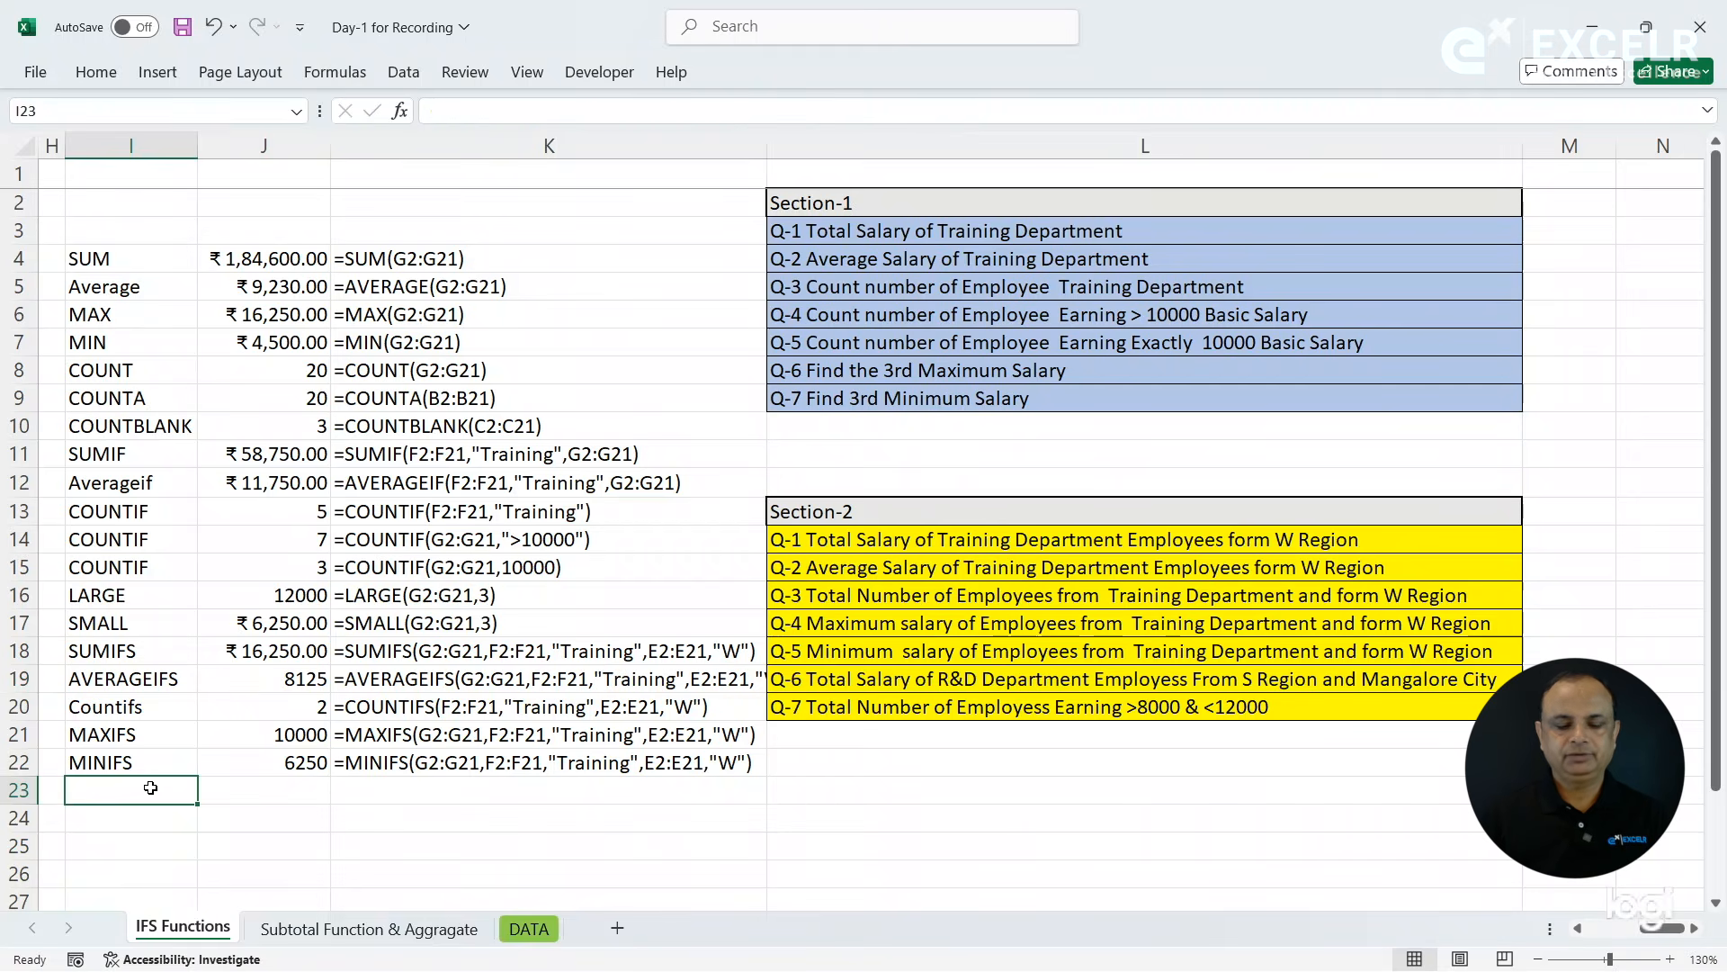
pyautogui.write('SUMIFS')
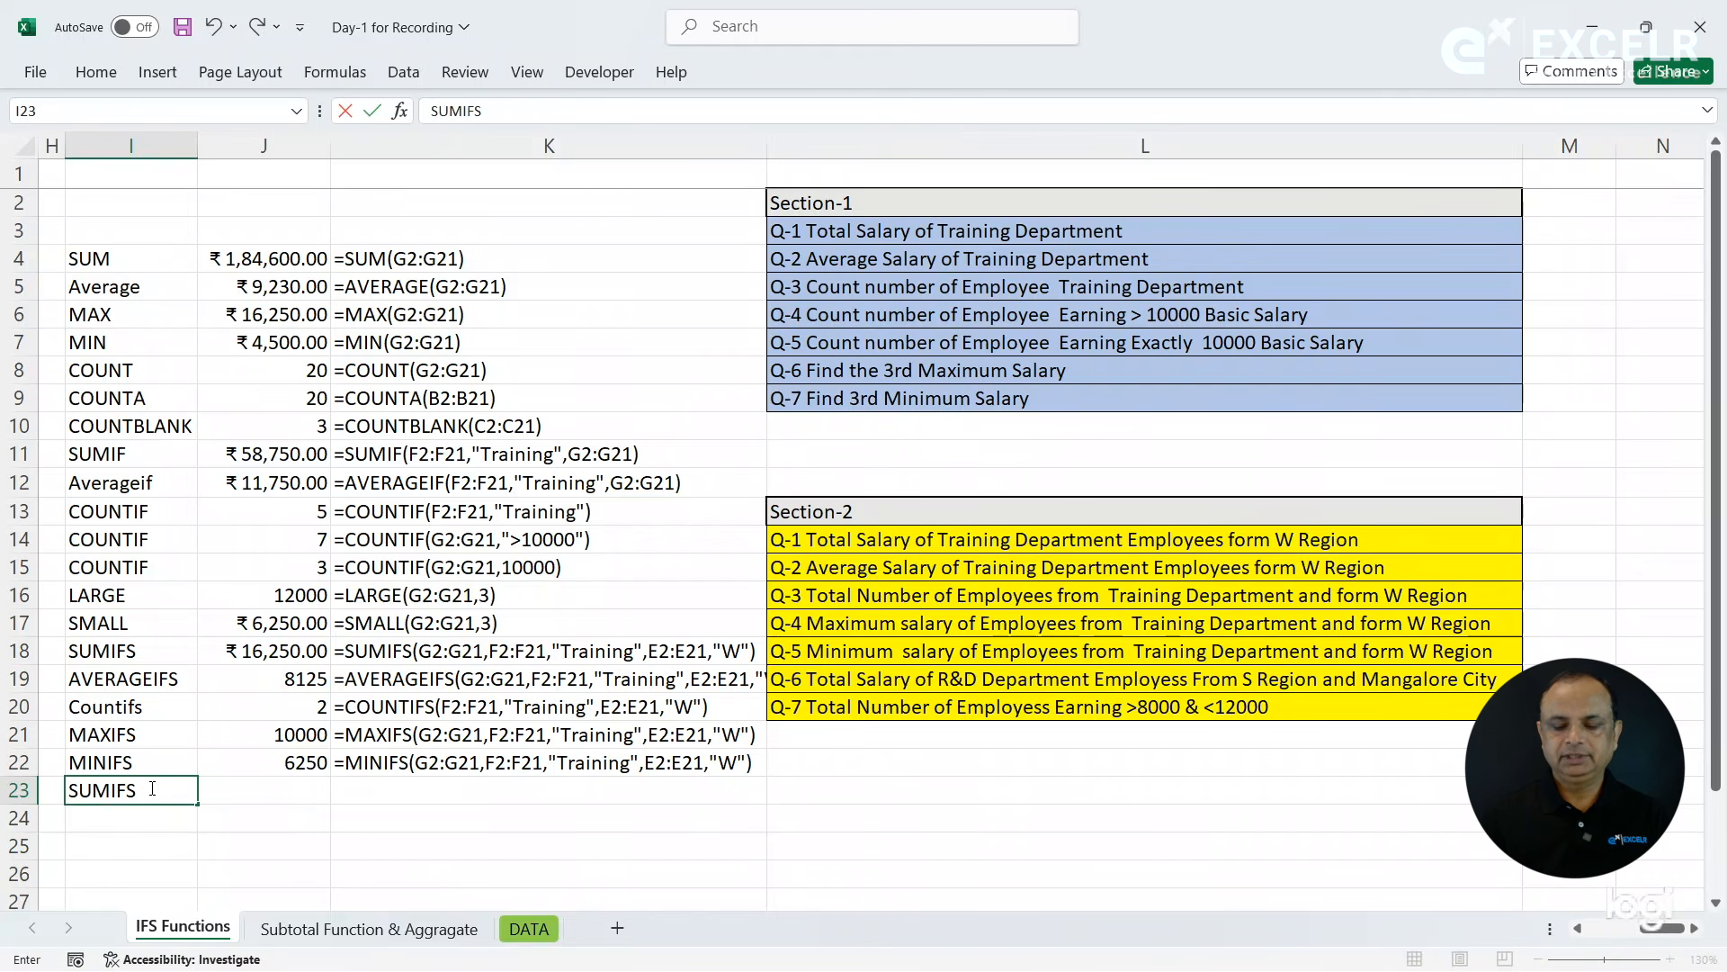
pyautogui.press('Left')
pyautogui.press('Left')
pyautogui.press('Left')
pyautogui.press('Left')
pyautogui.press('Left')
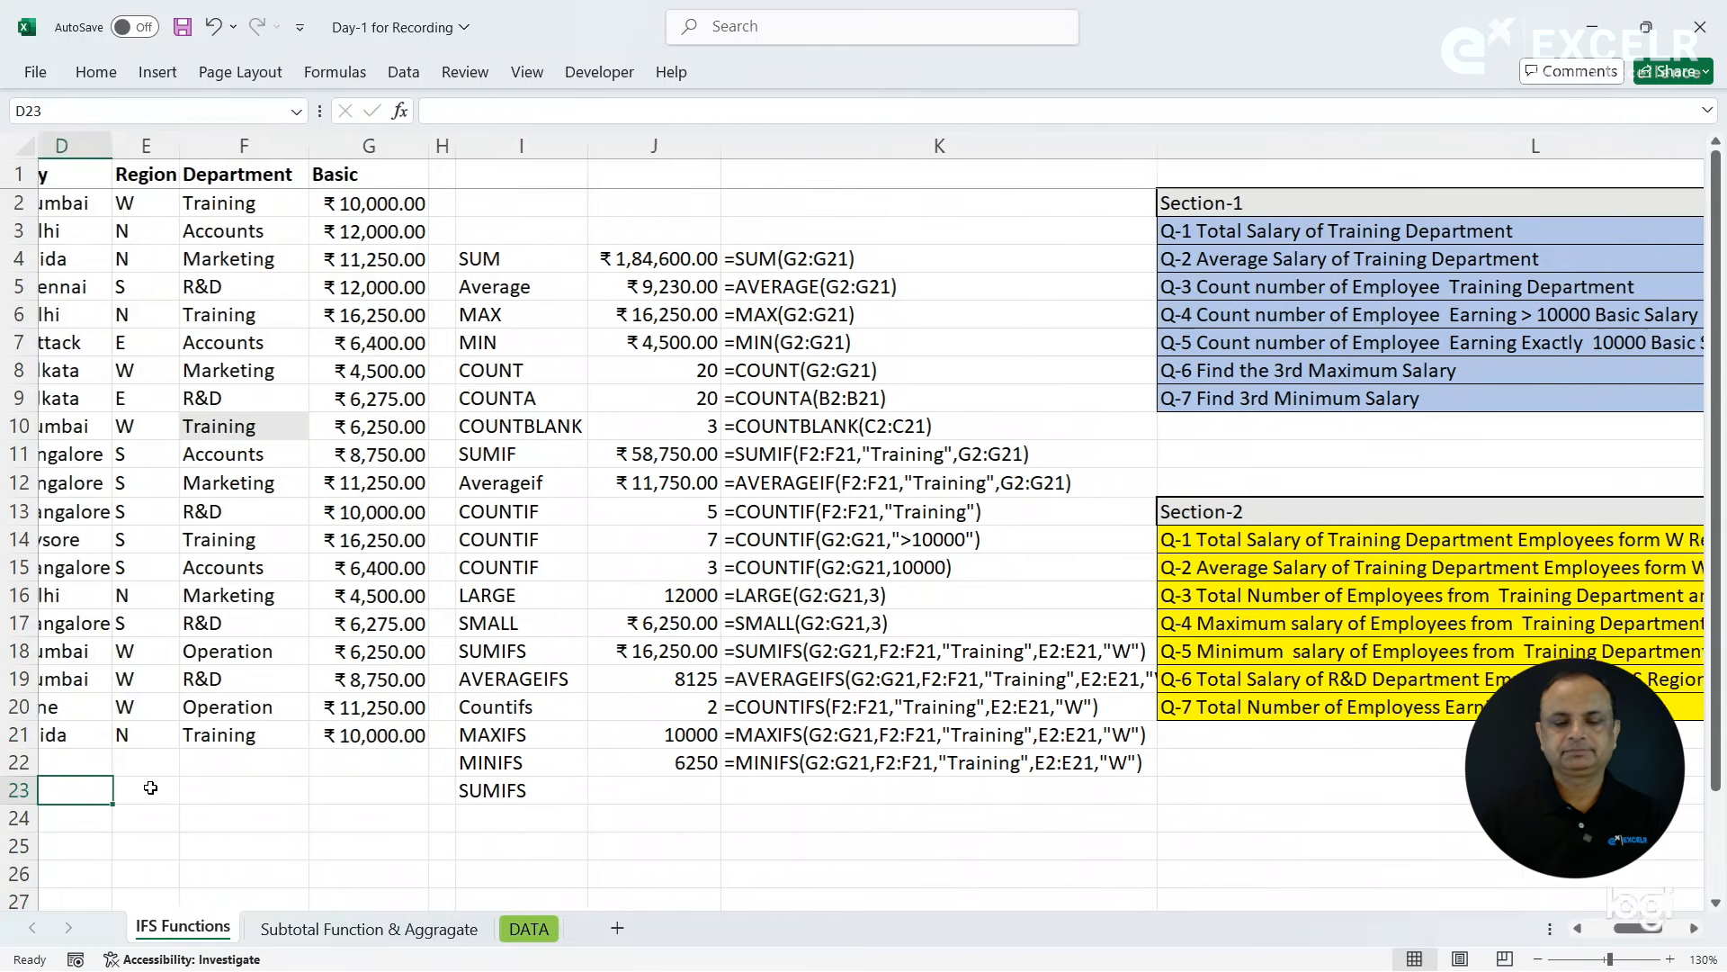
# - Start a SUMIFS formula in J23 with the Basic salaries G2:G21 as the sum range
pyautogui.press('Left')
pyautogui.click(809, 795)
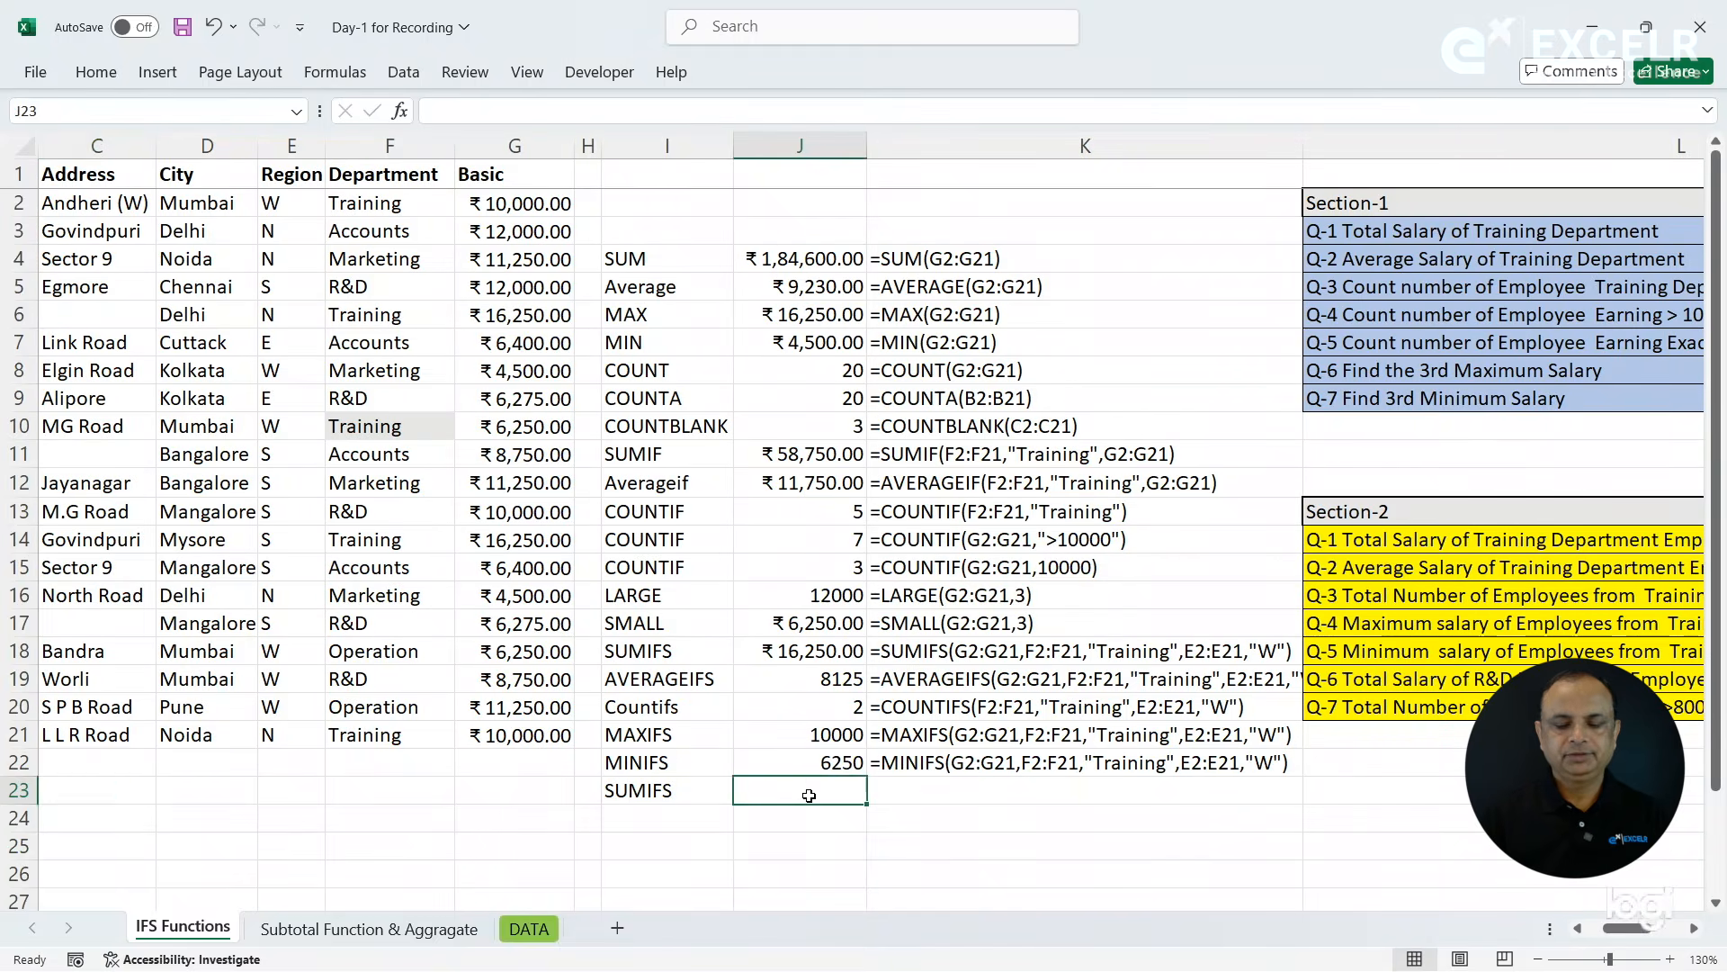
pyautogui.write('=sumif')
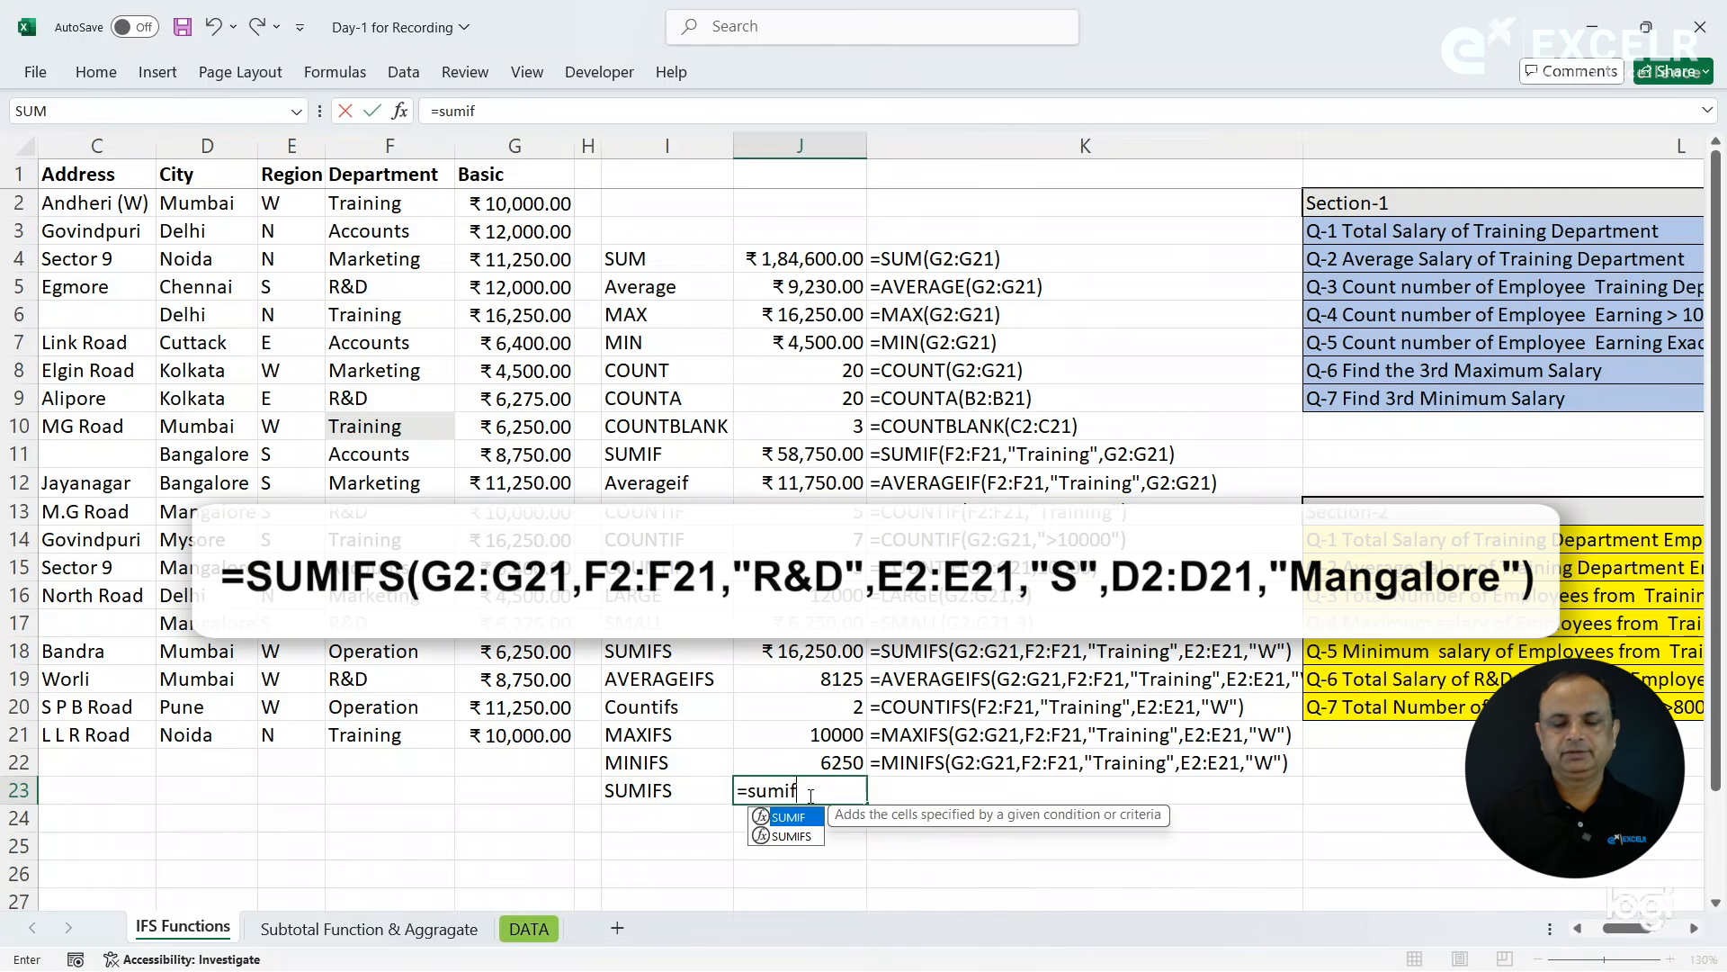
pyautogui.write('s')
pyautogui.press('Tab')
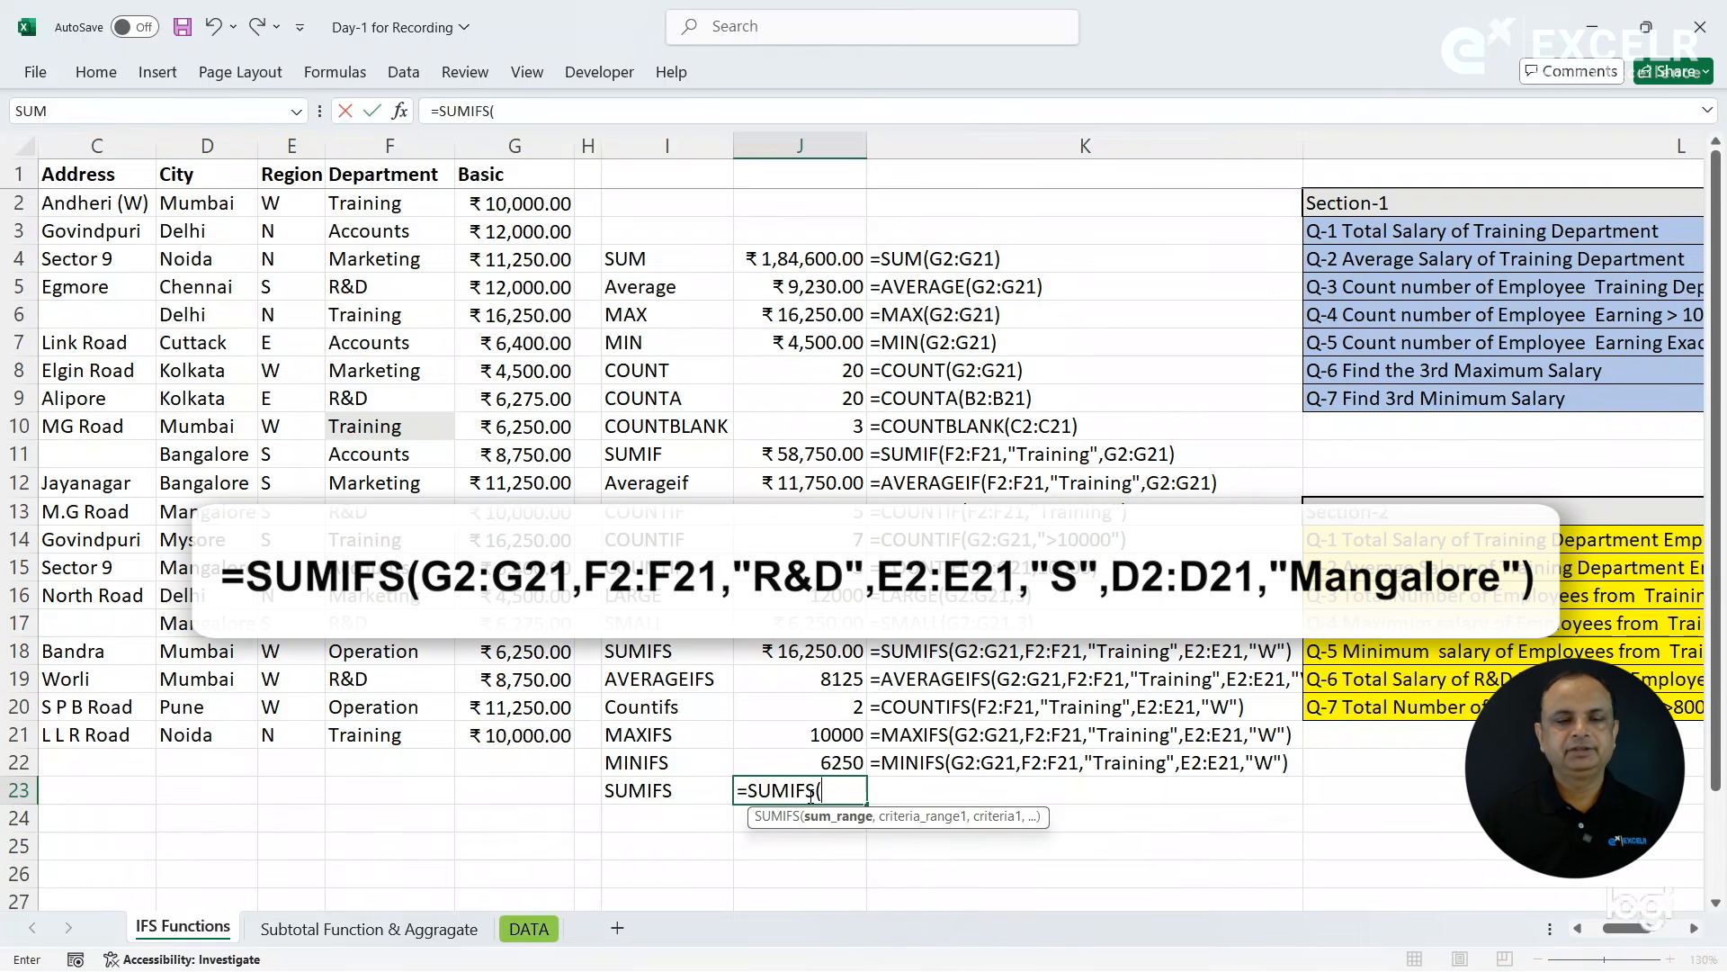
pyautogui.click(510, 213)
pyautogui.moveTo(500, 431); pyautogui.dragTo(515, 733)
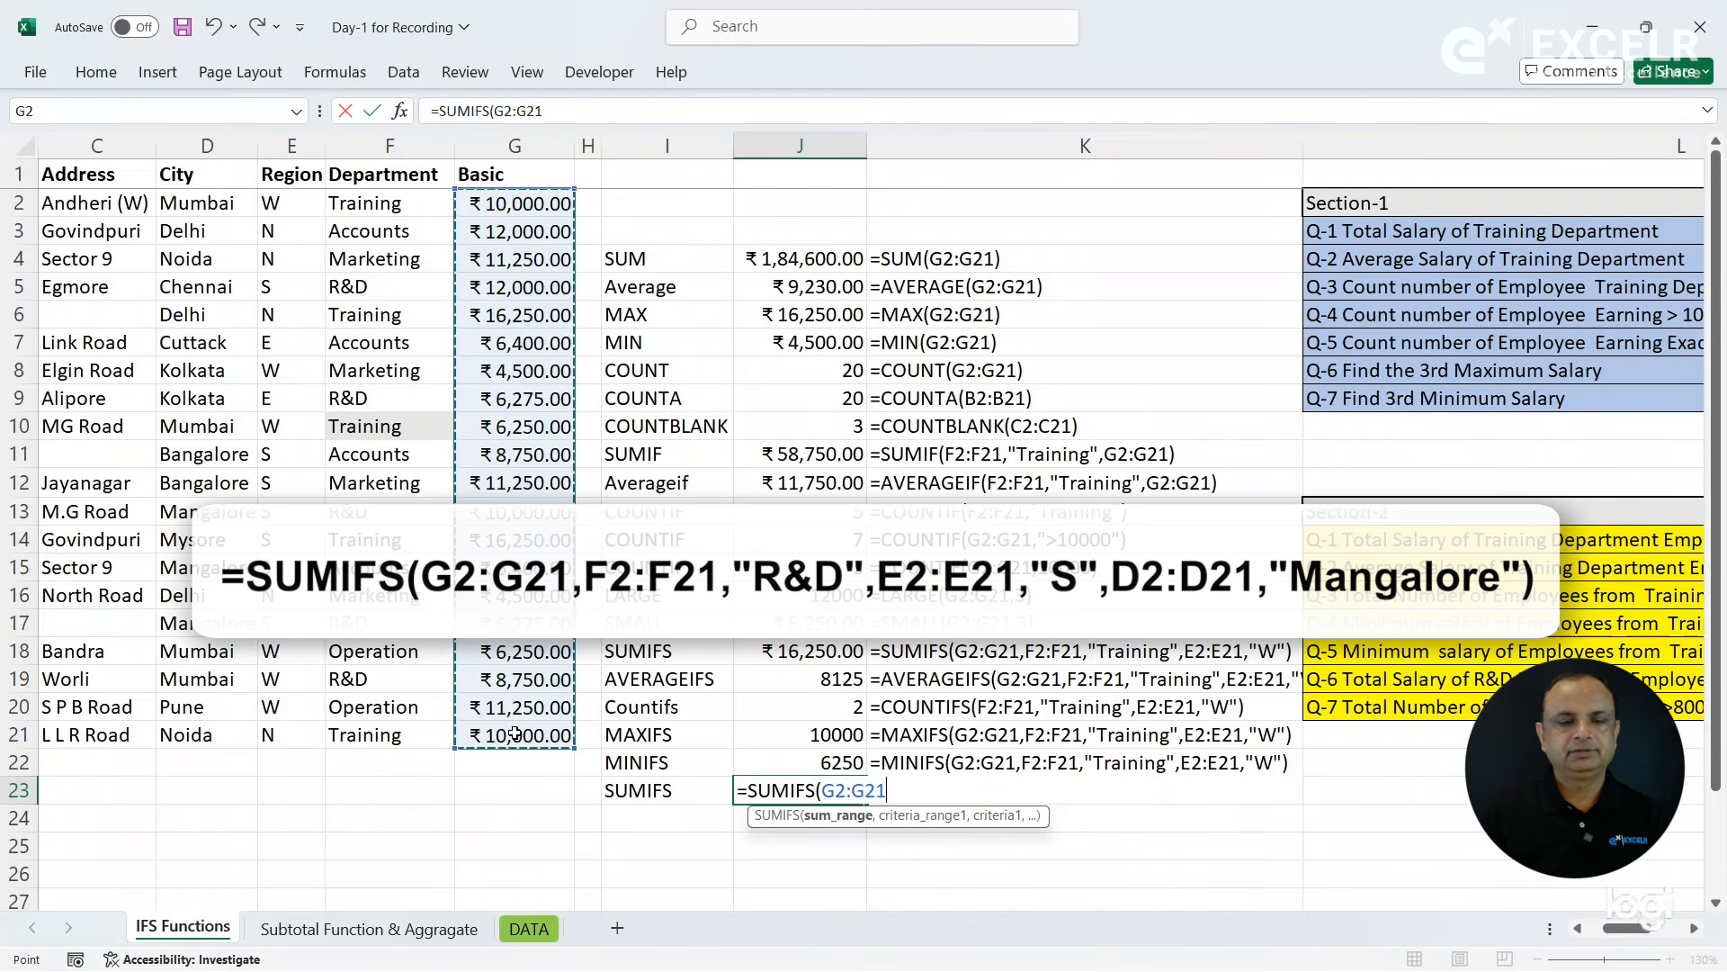
# - Add the Department criteria F2:F21,"R&D" to the SUMIFS formula in J23
pyautogui.write(',')
pyautogui.moveTo(385, 205); pyautogui.dragTo(385, 729)
pyautogui.write(',"R&D"')
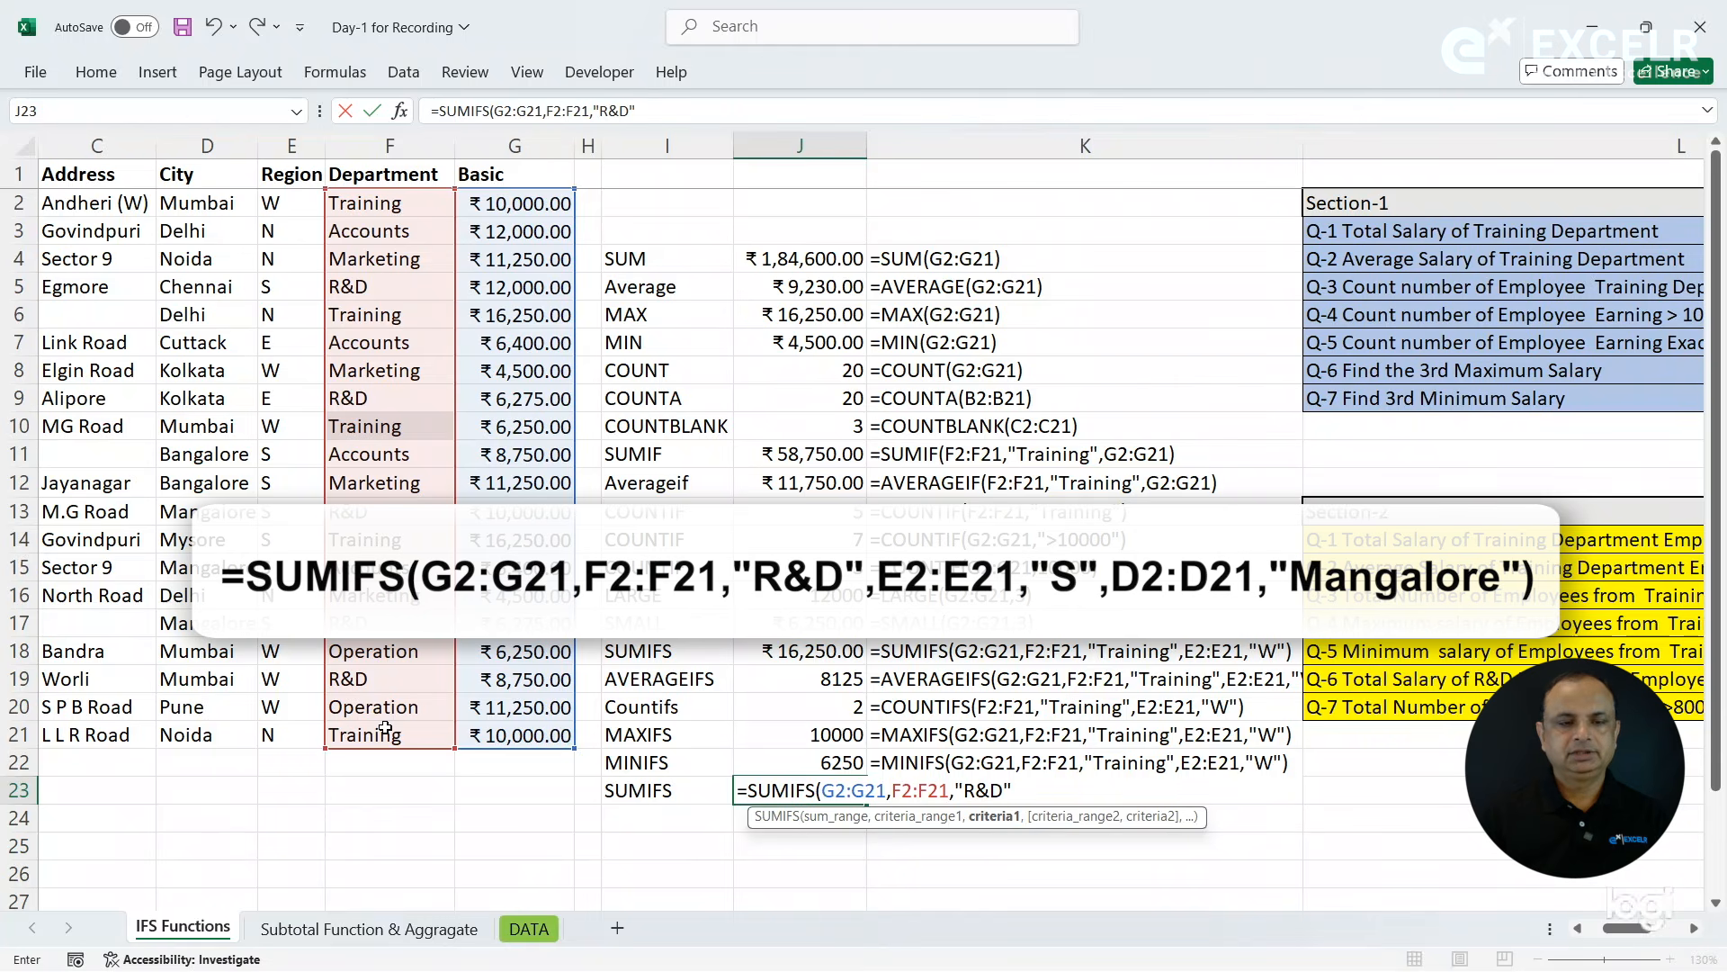
pyautogui.write(',')
# - Add the Region criteria E2:E21,"S" to the SUMIFS formula in J23
pyautogui.moveTo(286, 199); pyautogui.dragTo(282, 738)
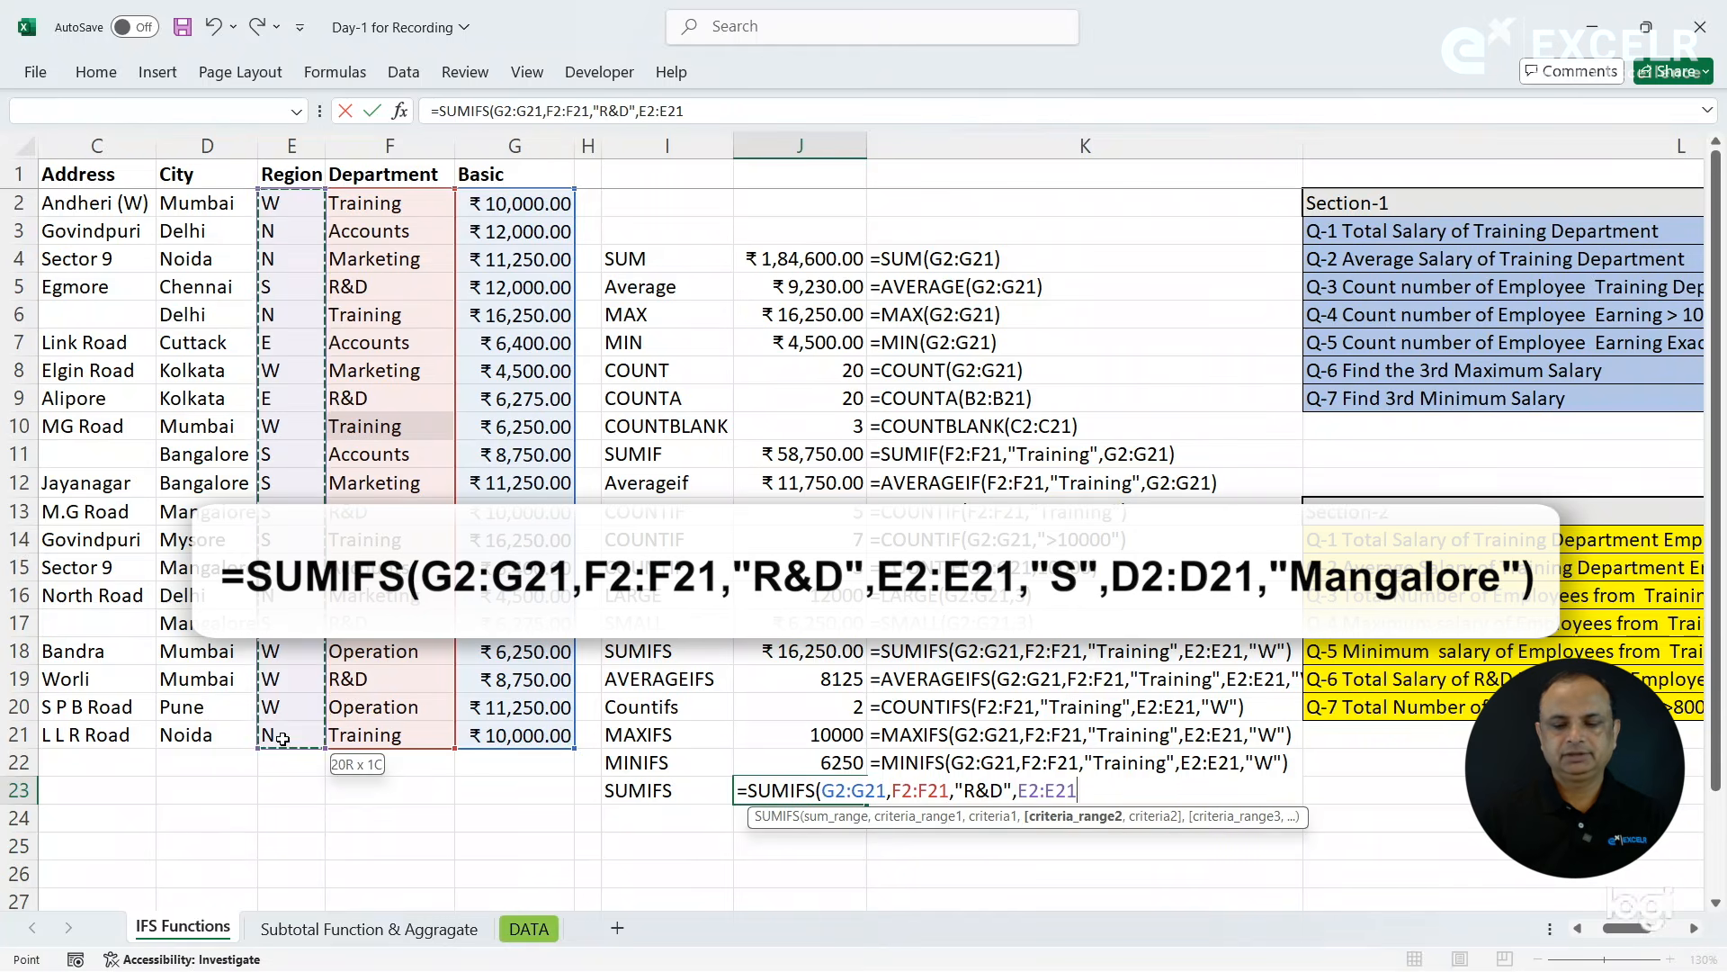
pyautogui.write(',"S",')
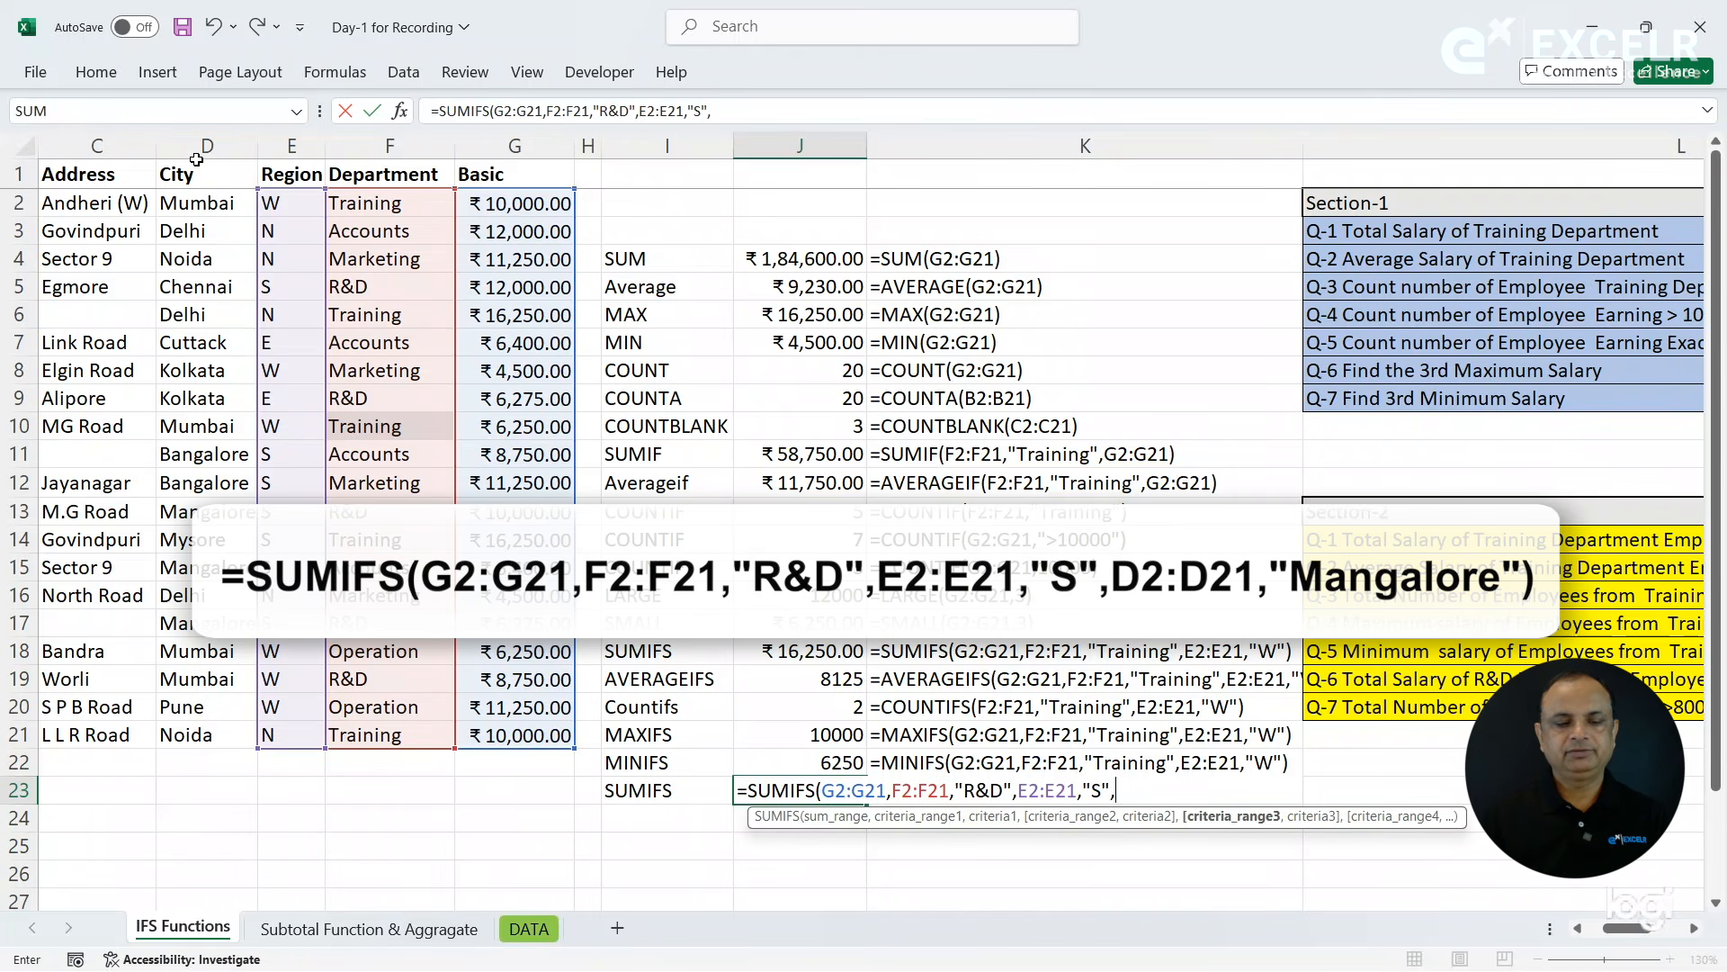
# - Complete the SUMIFS formula in J23 with City criteria D2:D21,"Mangalore" and copy the FORMULATEXT formula from K22 down to K23
pyautogui.moveTo(192, 206); pyautogui.dragTo(206, 729)
pyautogui.write(',"Mangalo')
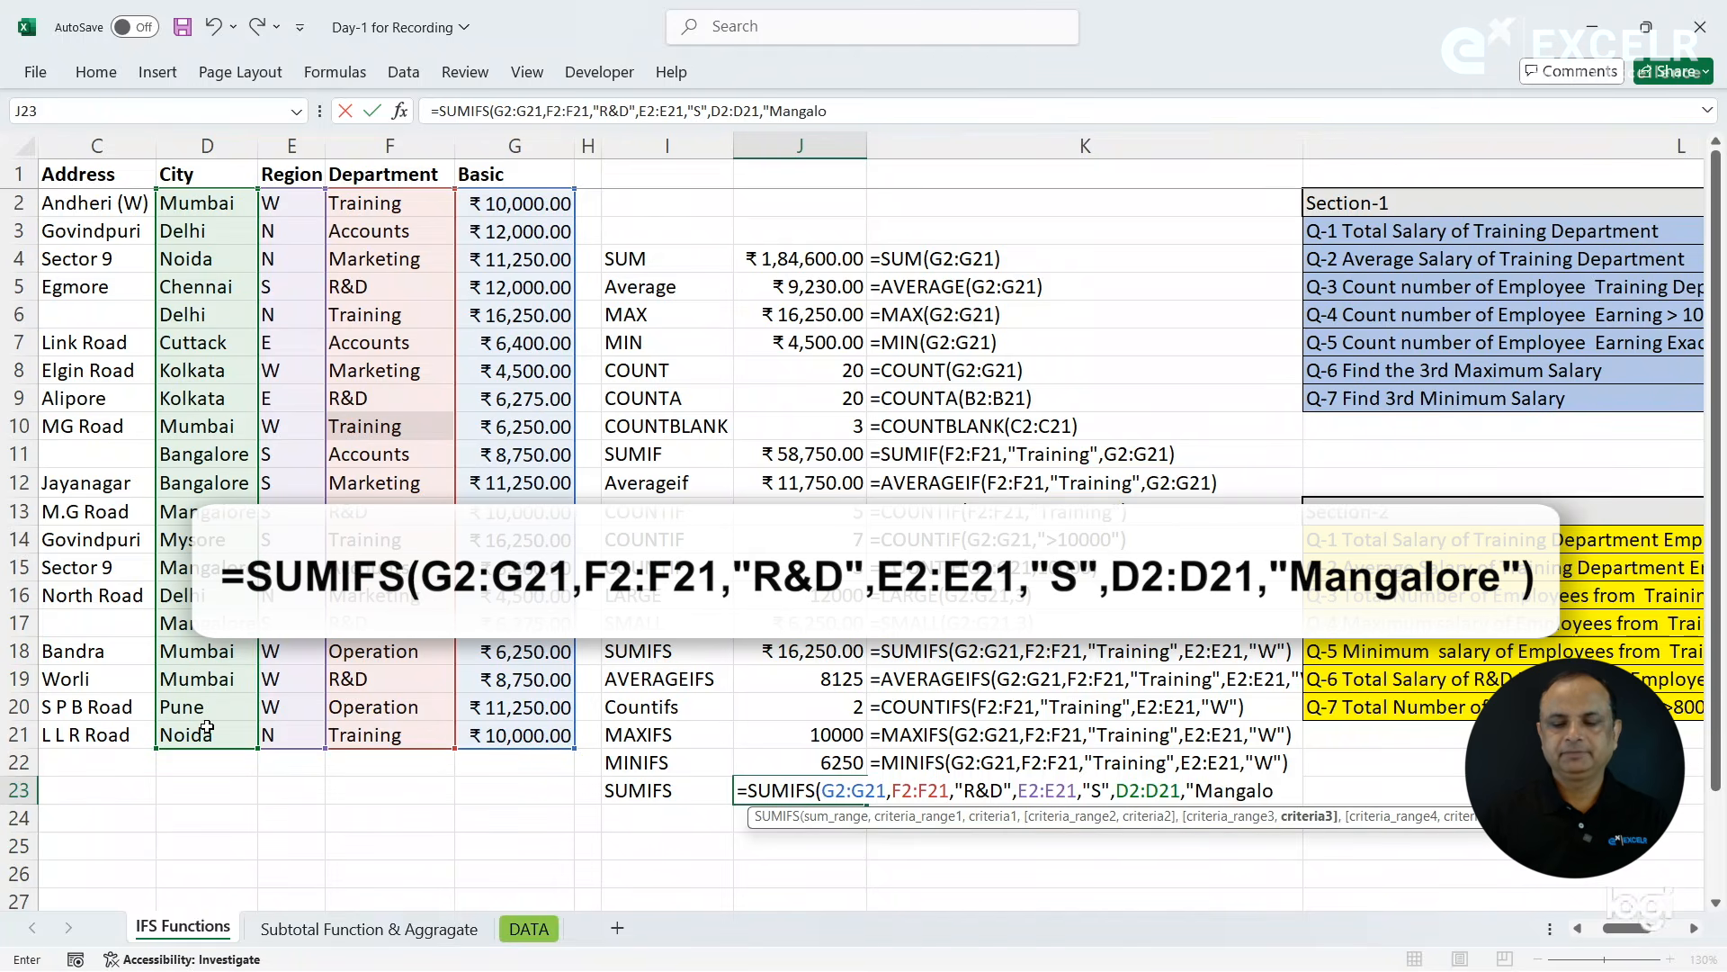
pyautogui.write('re")')
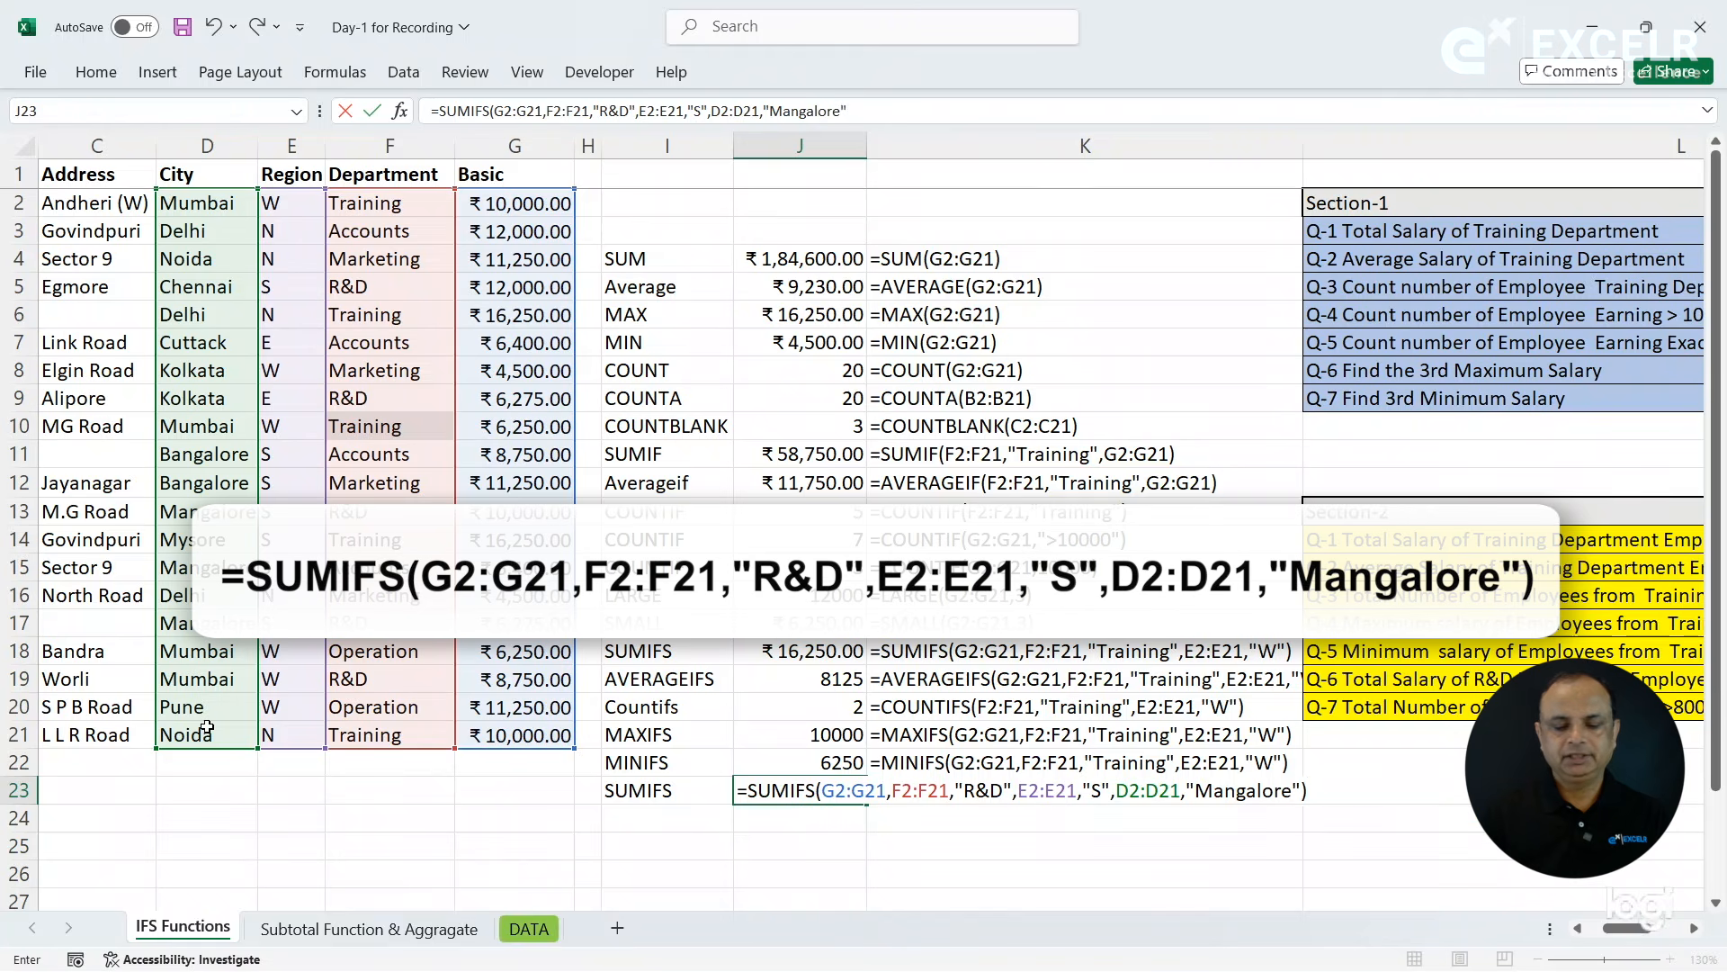
pyautogui.press('Return')
pyautogui.press('Up')
pyautogui.press('Right')
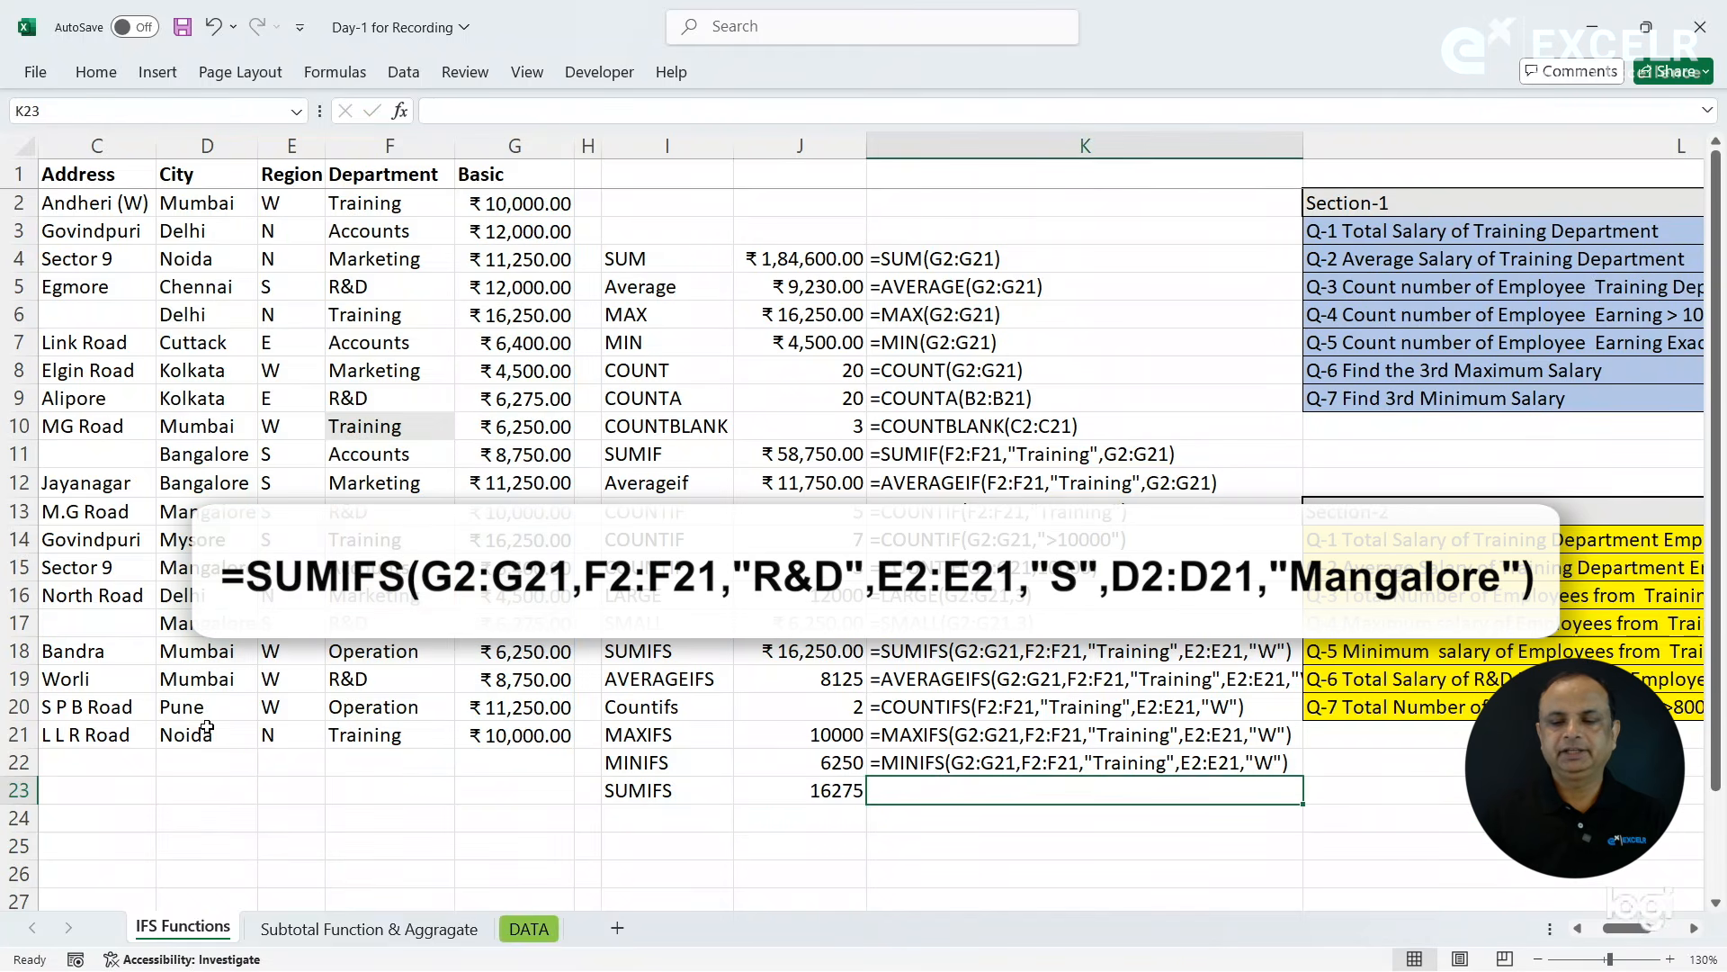
pyautogui.hotkey('ctrl', 'd')
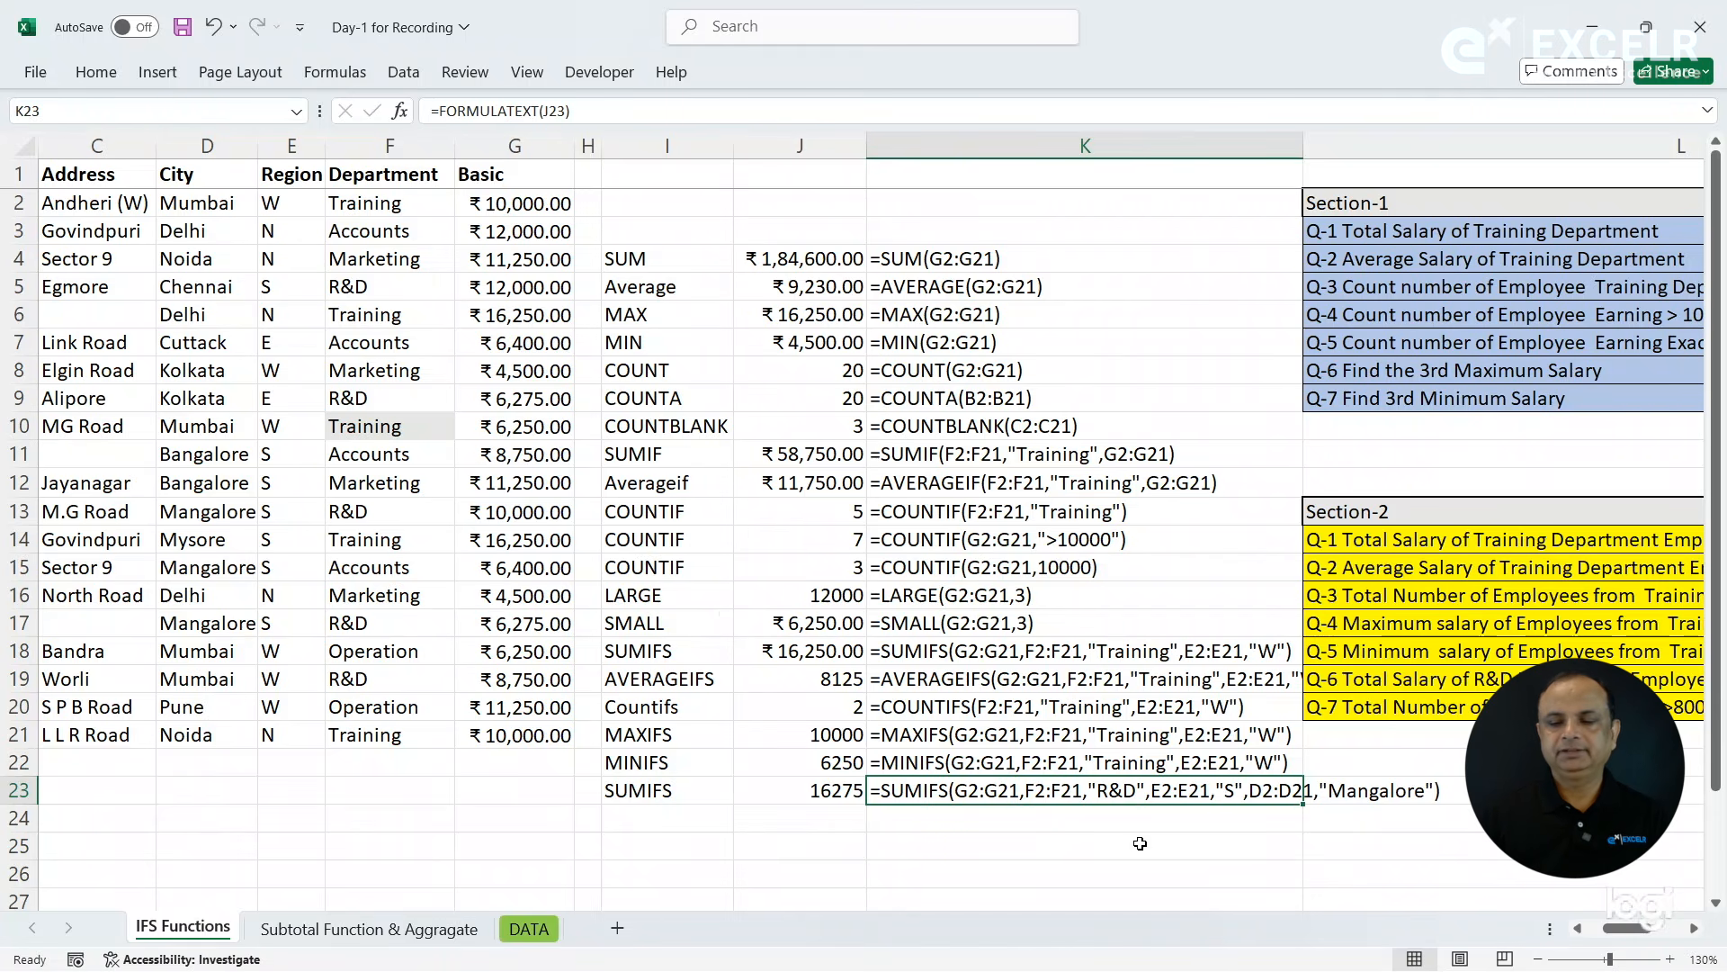
# - Label cell I24 as SUMIFS for question Q-7 on employees earning >8000 and <12000
pyautogui.click(1417, 708)
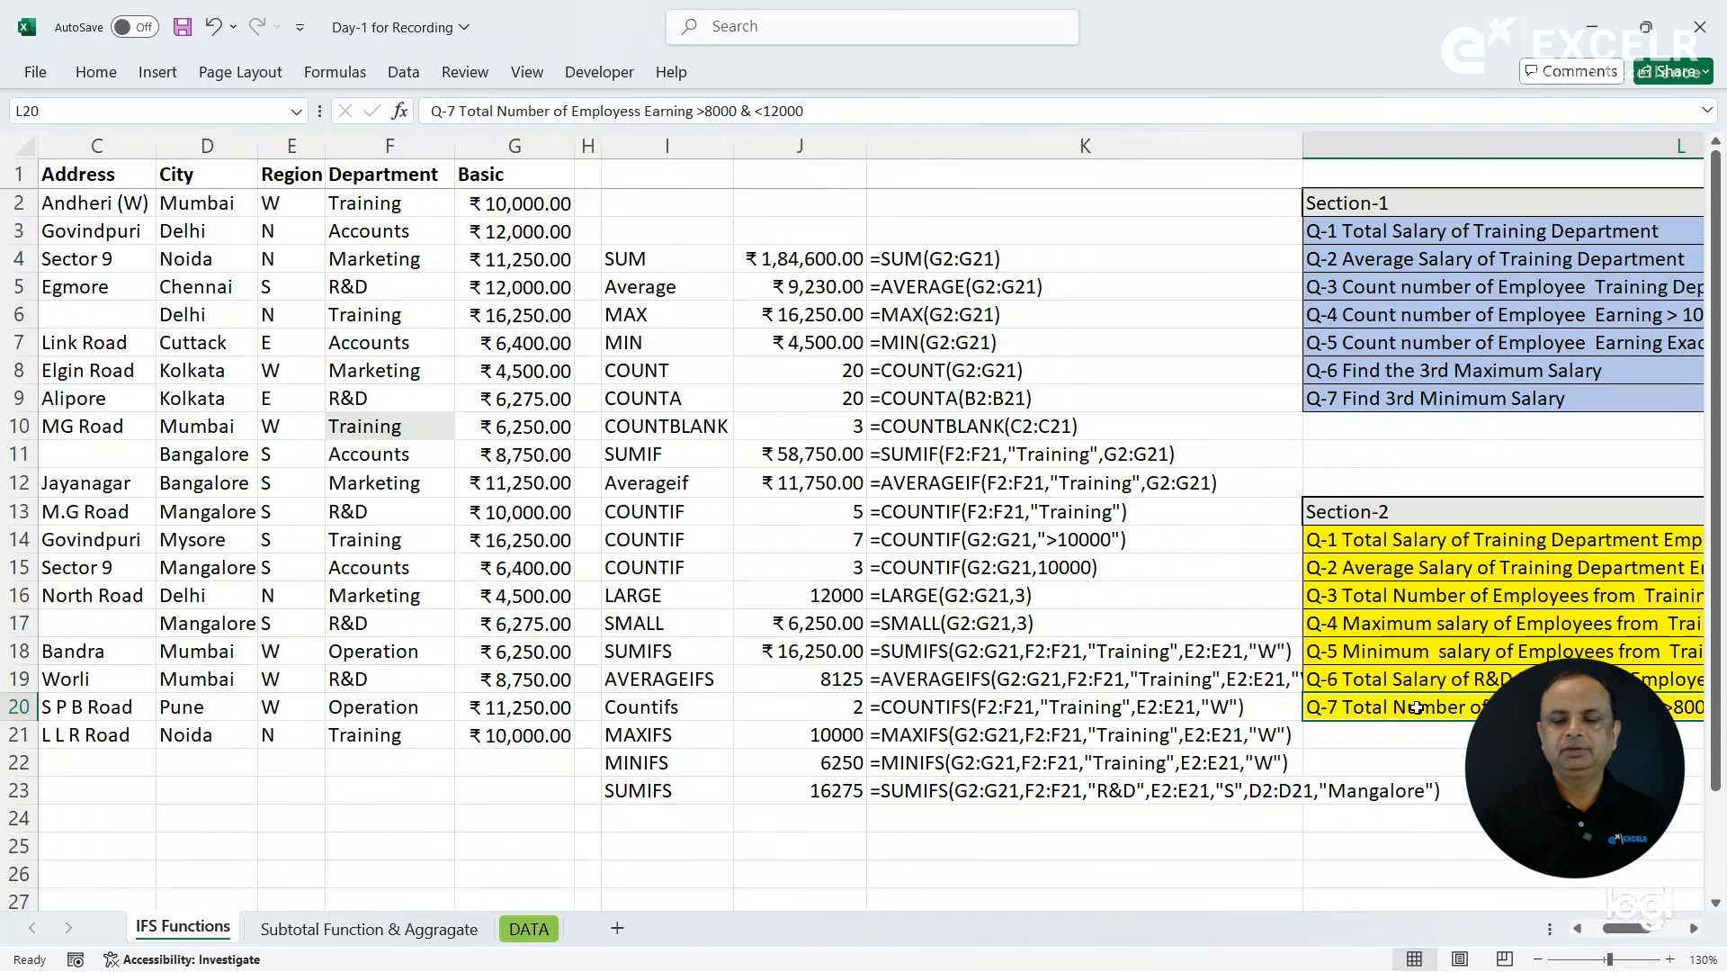
pyautogui.press('Right')
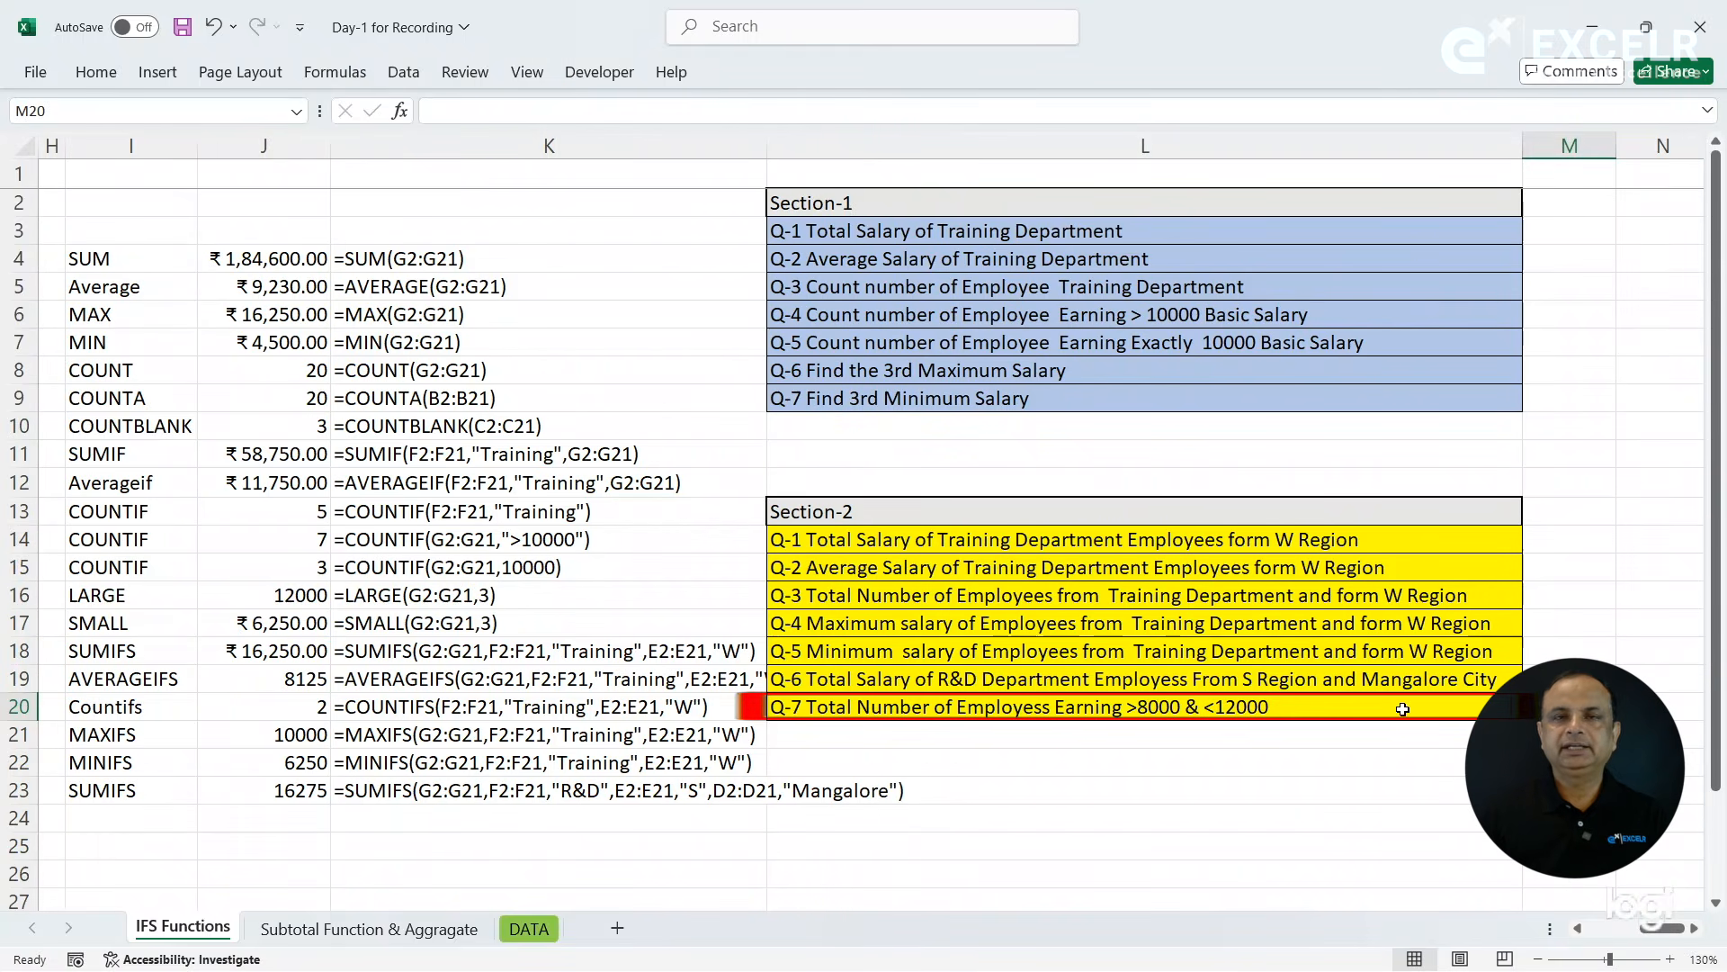
pyautogui.click(1012, 711)
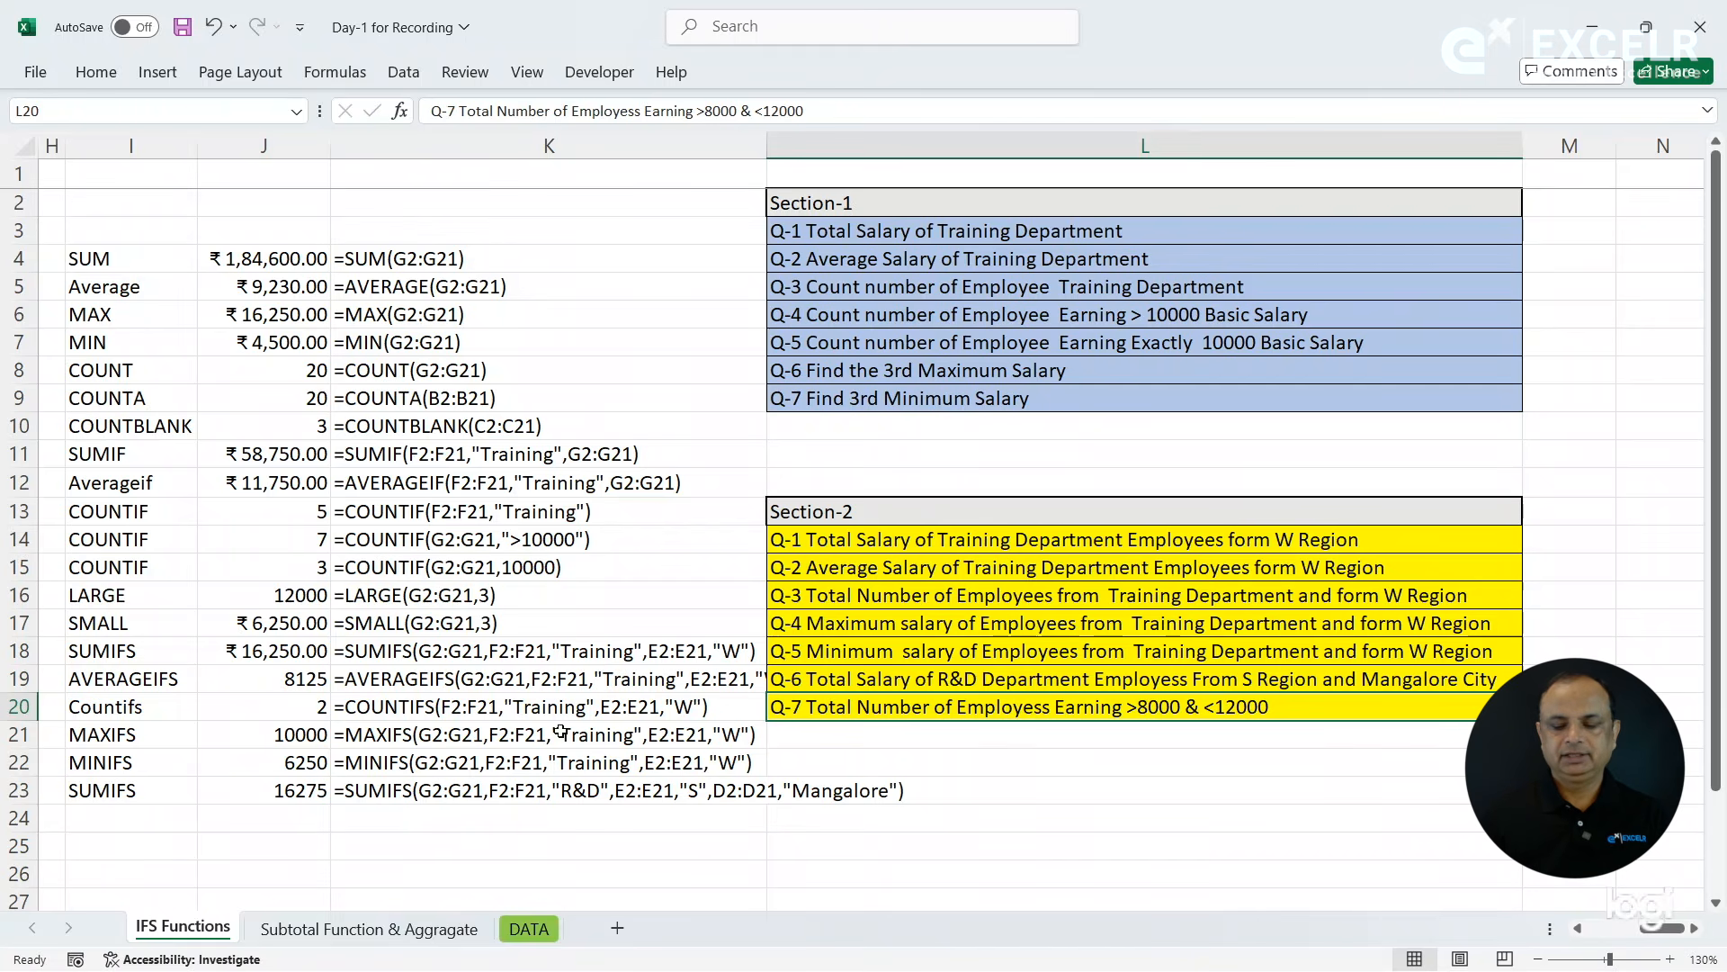
pyautogui.click(145, 820)
pyautogui.write('SUMIFS')
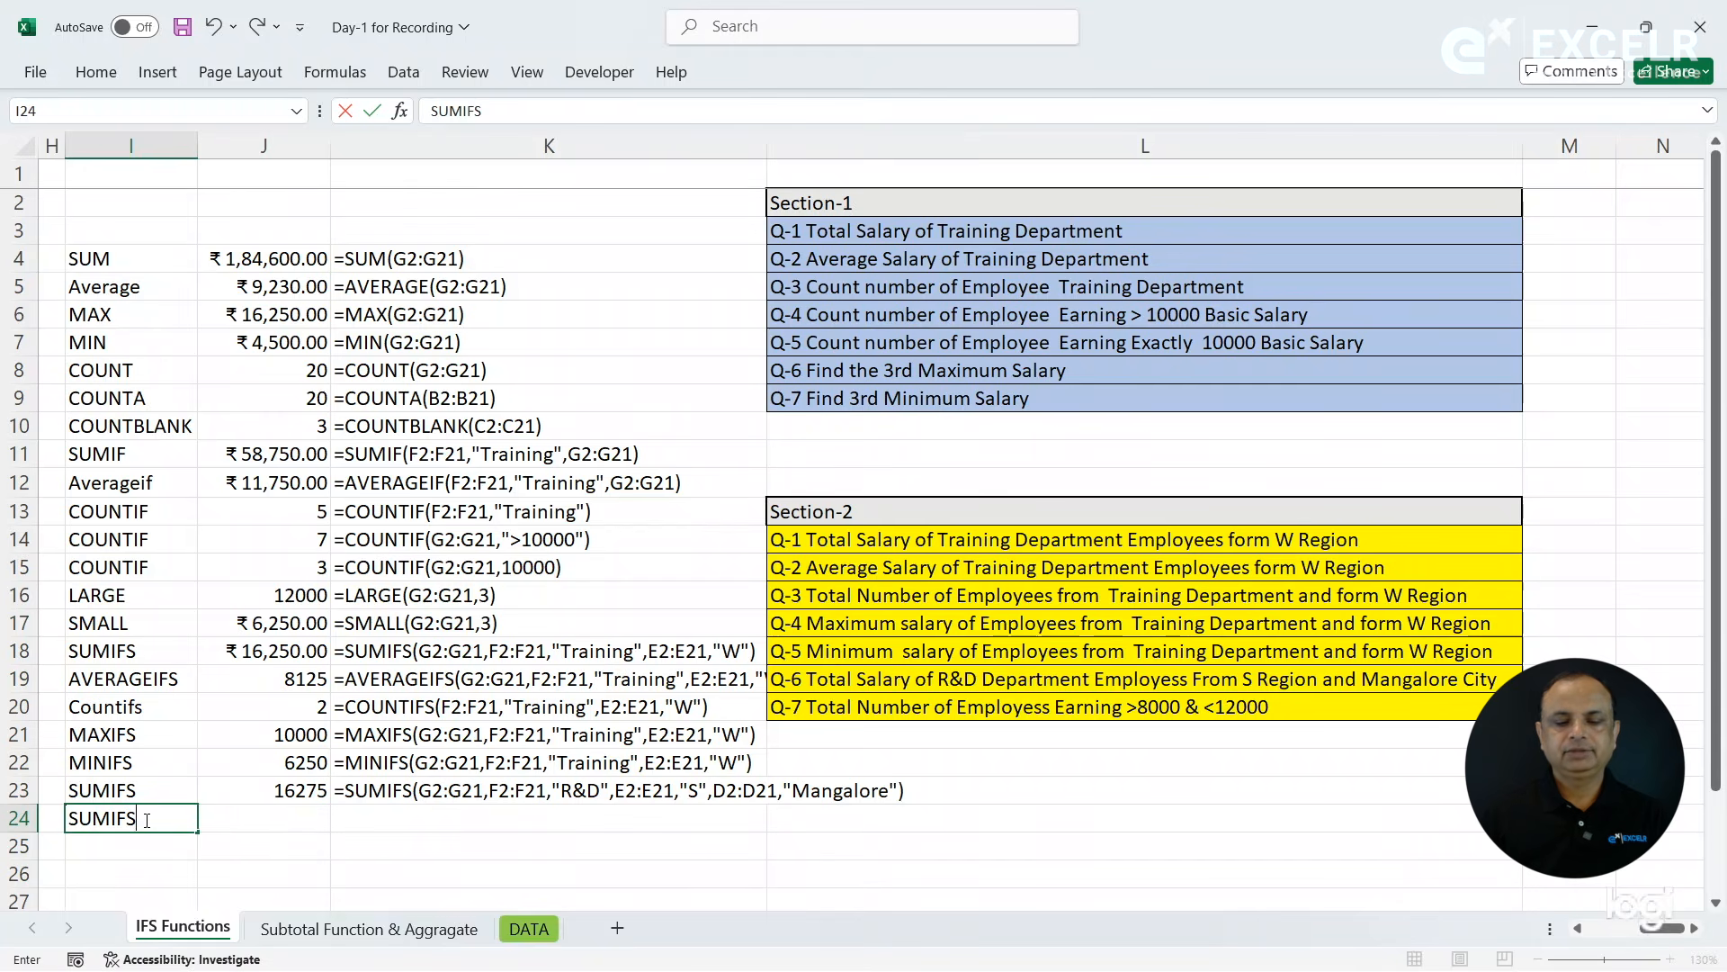
pyautogui.press('Tab')
# - Start a SUMIFS formula in J24 with the Basic salaries G2:G21 as the sum range
pyautogui.hscroll(-4, 145, 820)
pyautogui.write('=sumi')
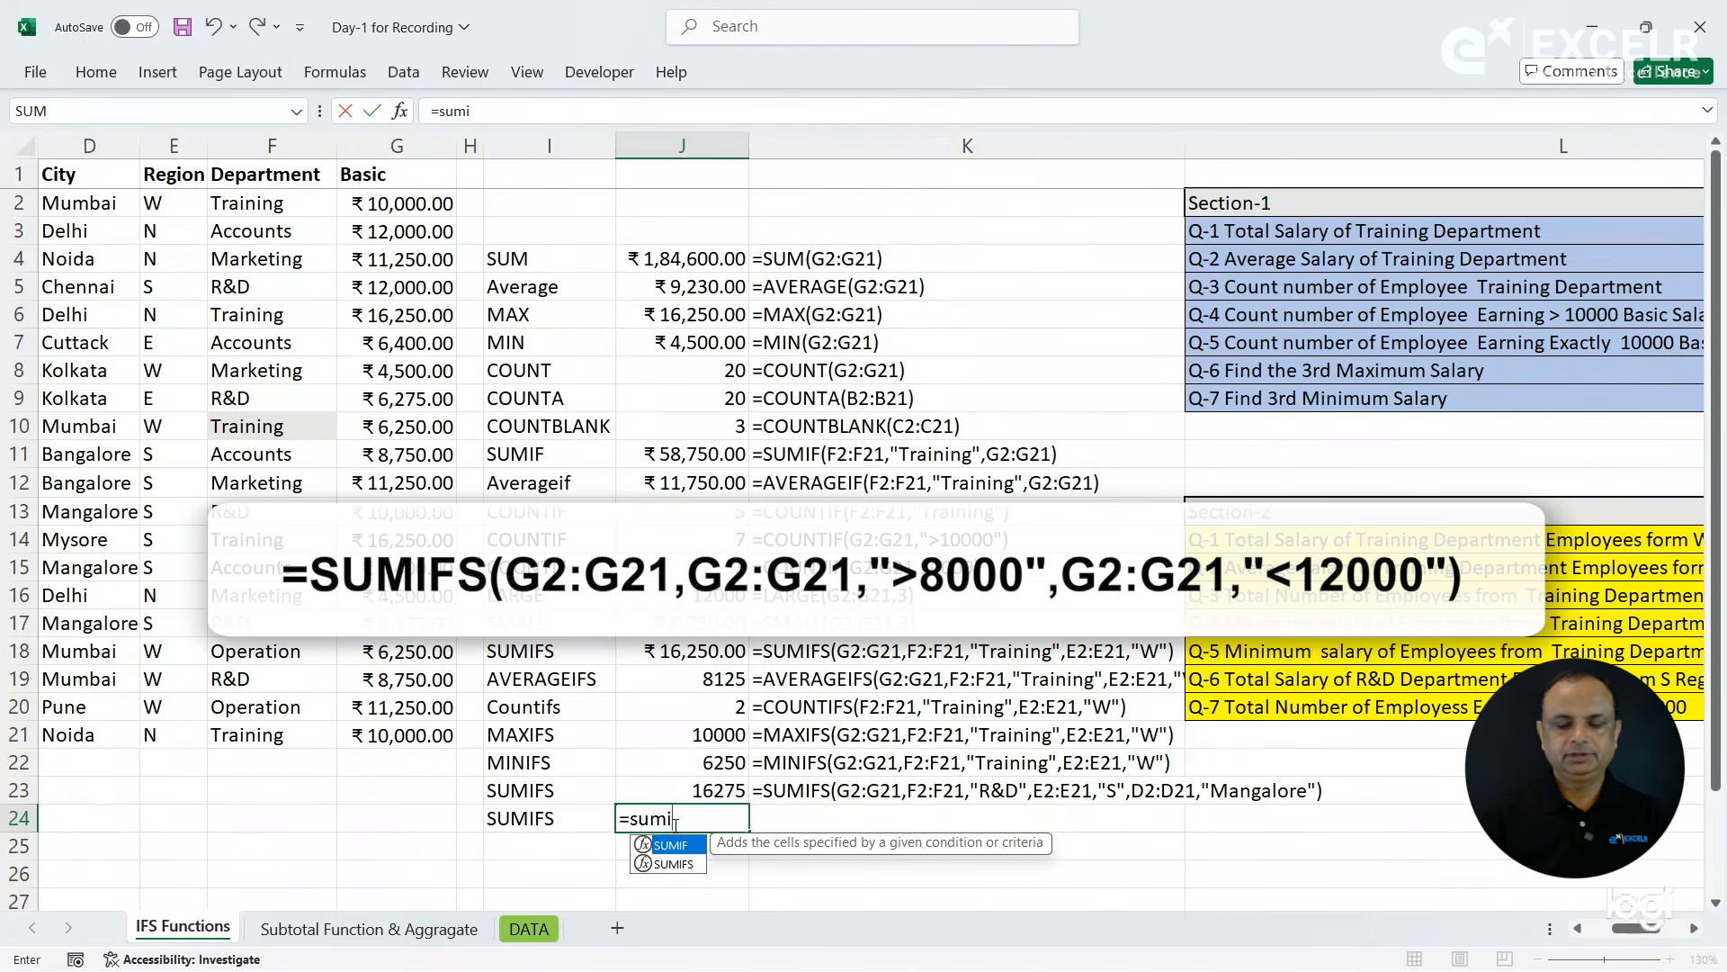
pyautogui.press('Down')
pyautogui.press('Tab')
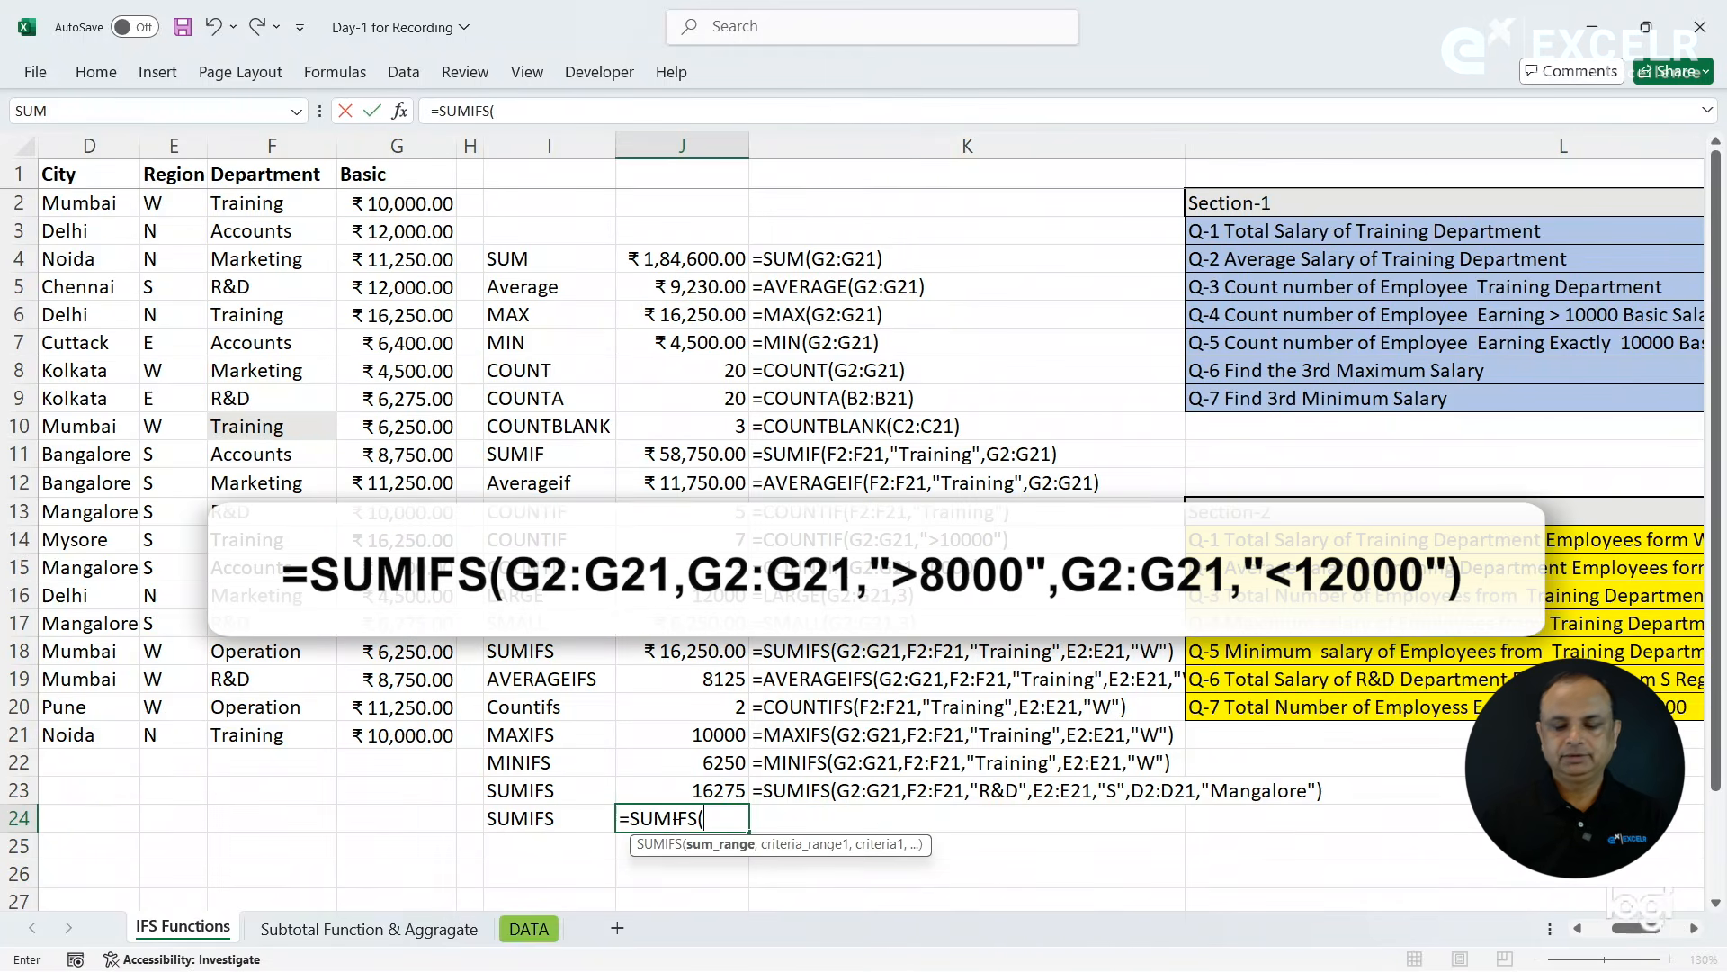
pyautogui.moveTo(379, 209); pyautogui.dragTo(406, 735)
pyautogui.write(',')
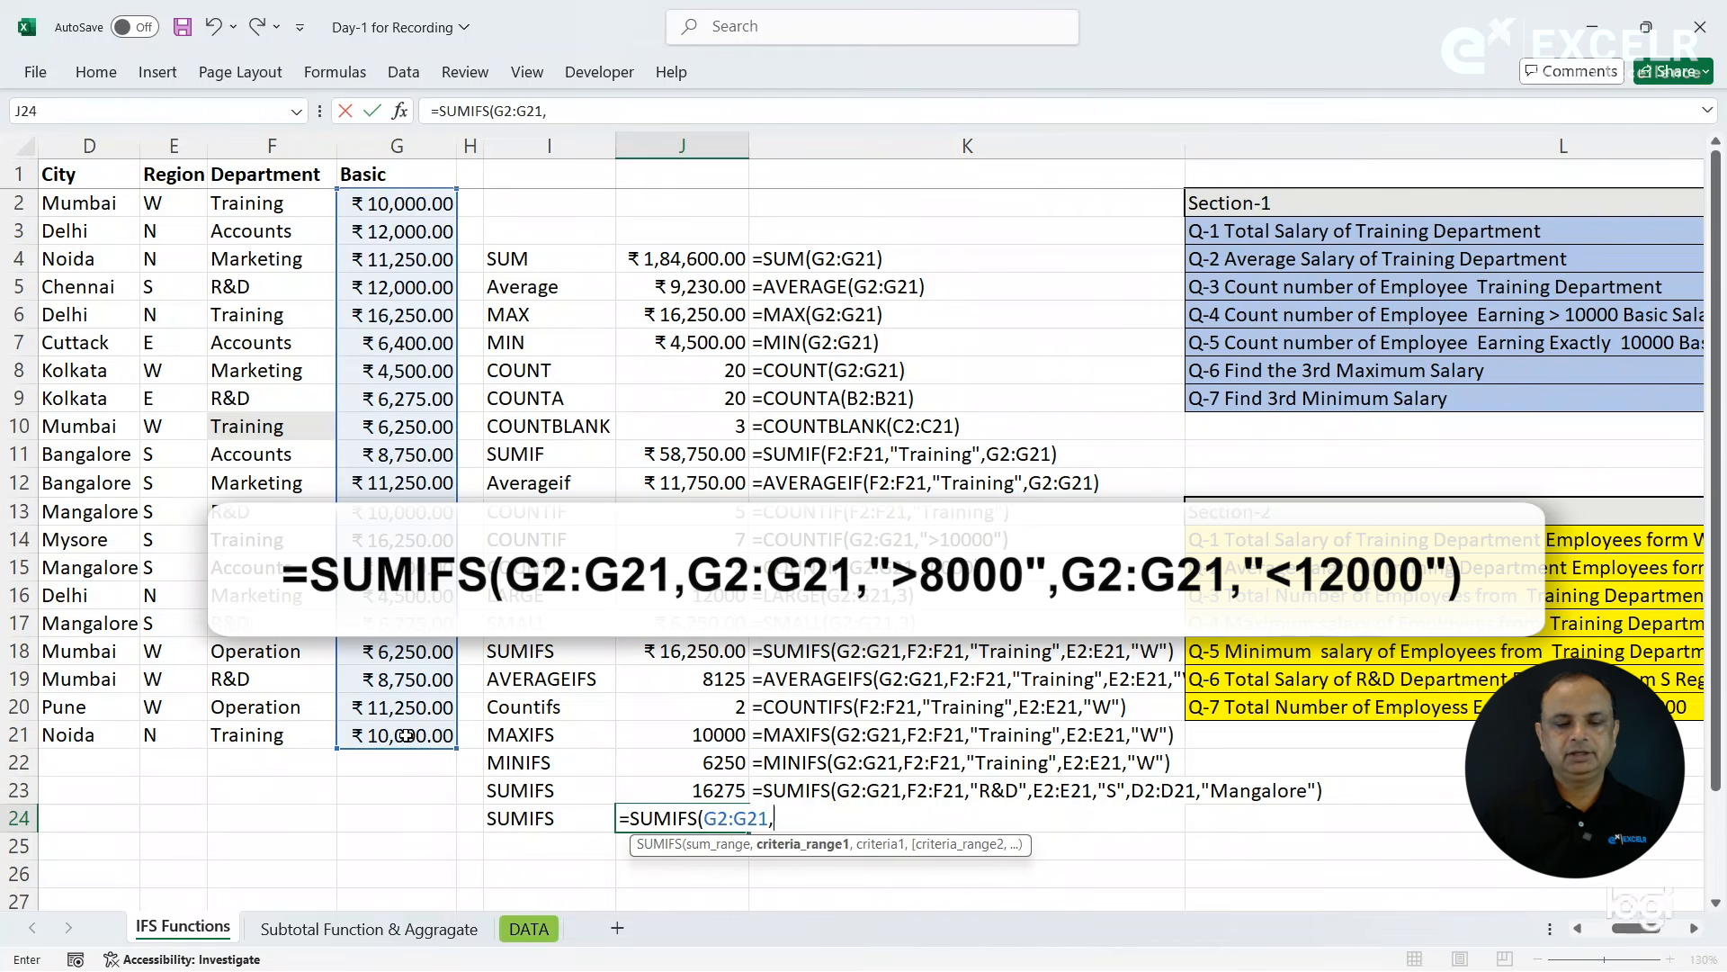
# - Add the Basic salary criteria G2:G21,">8000" to the SUMIFS formula in J24
pyautogui.moveTo(367, 203); pyautogui.dragTo(406, 734)
pyautogui.write(',')
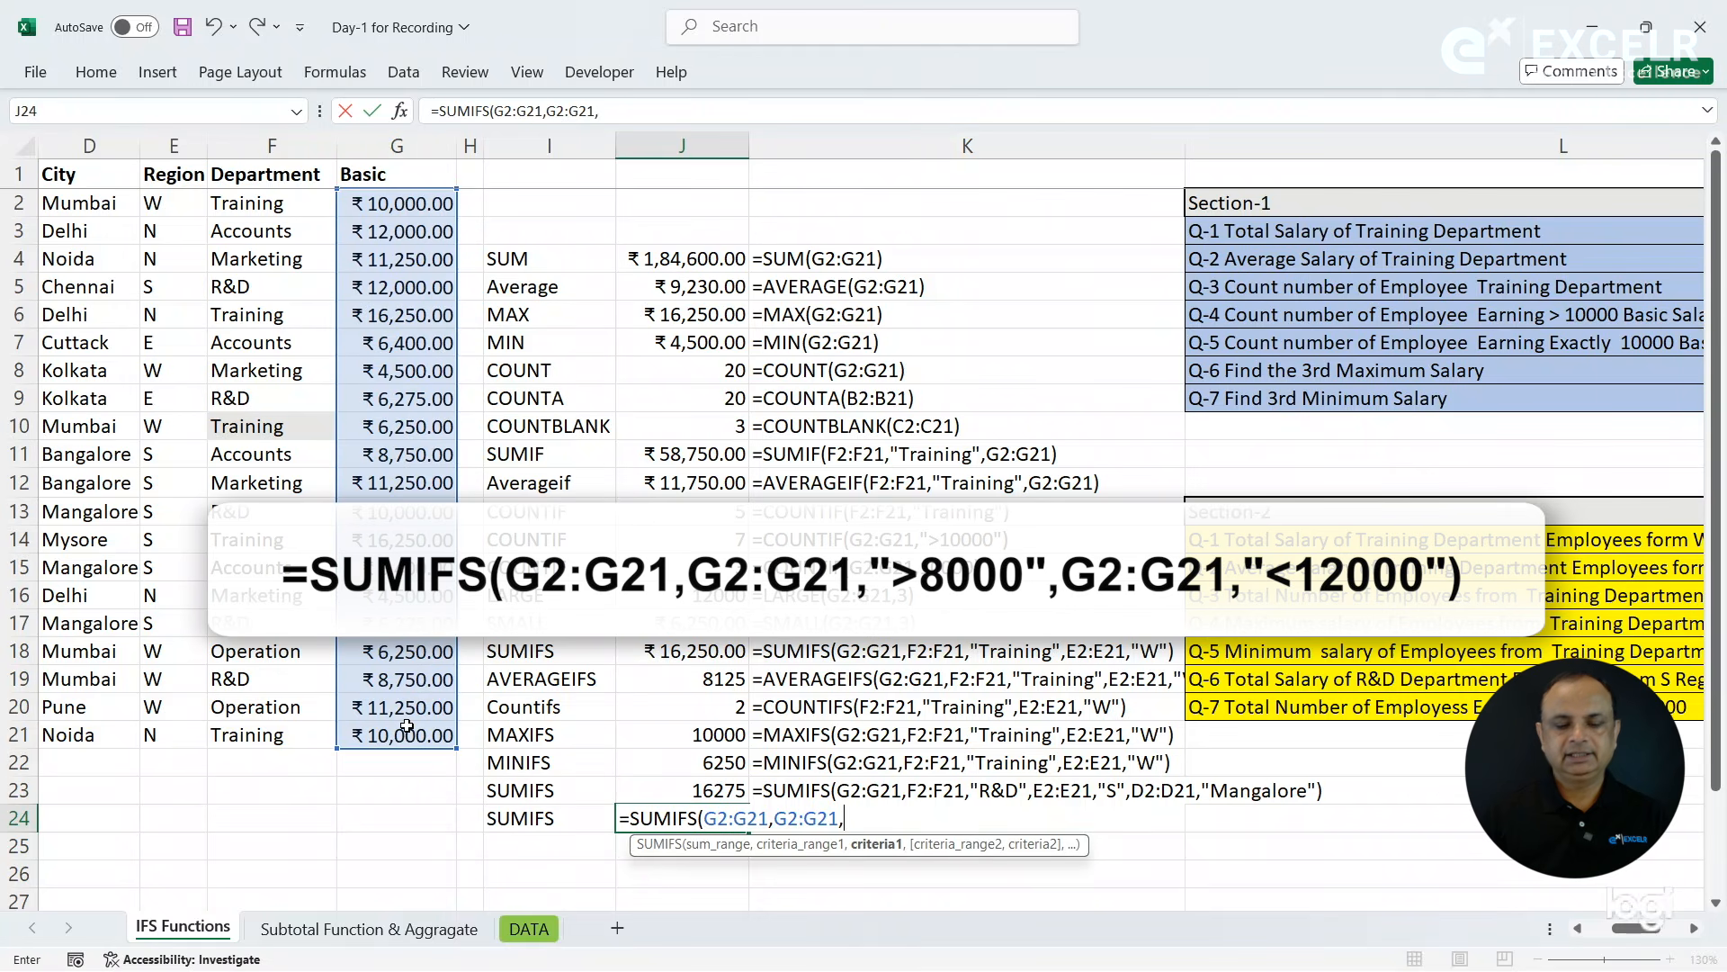
pyautogui.write('">8')
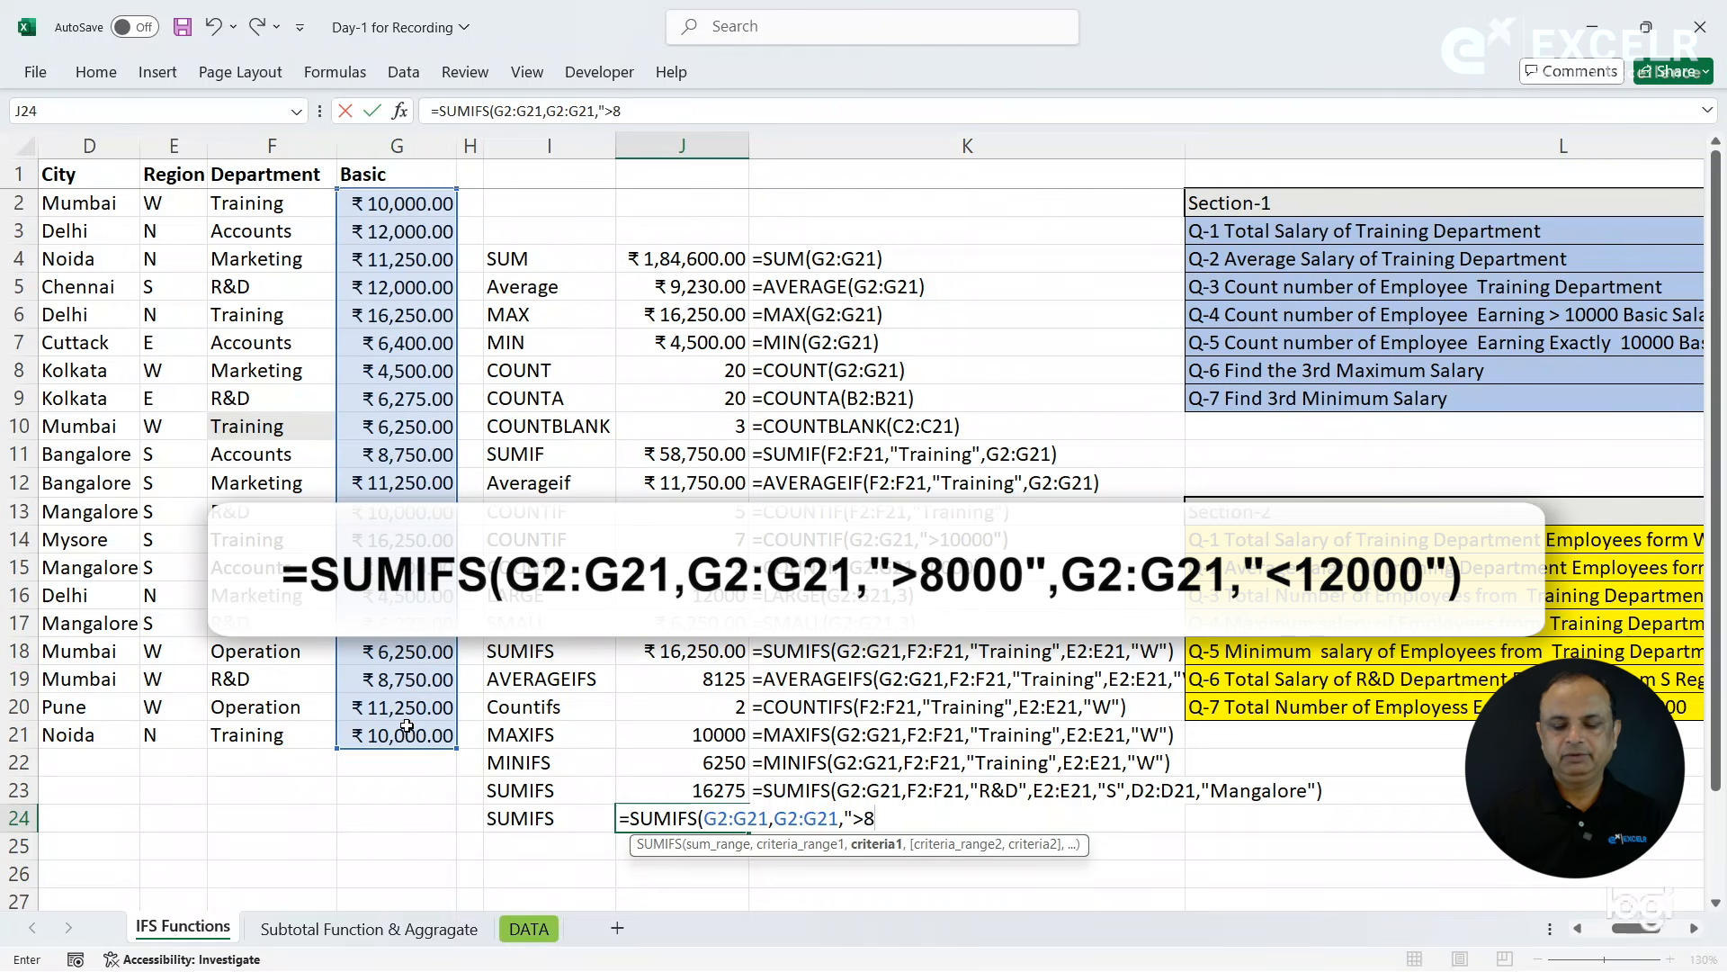
pyautogui.write('000",')
# - Complete the SUMIFS formula in J24 with the criteria G2:G21,"<12000" and copy the FORMULATEXT formula from K23 down to K24
pyautogui.moveTo(400, 195); pyautogui.dragTo(404, 729)
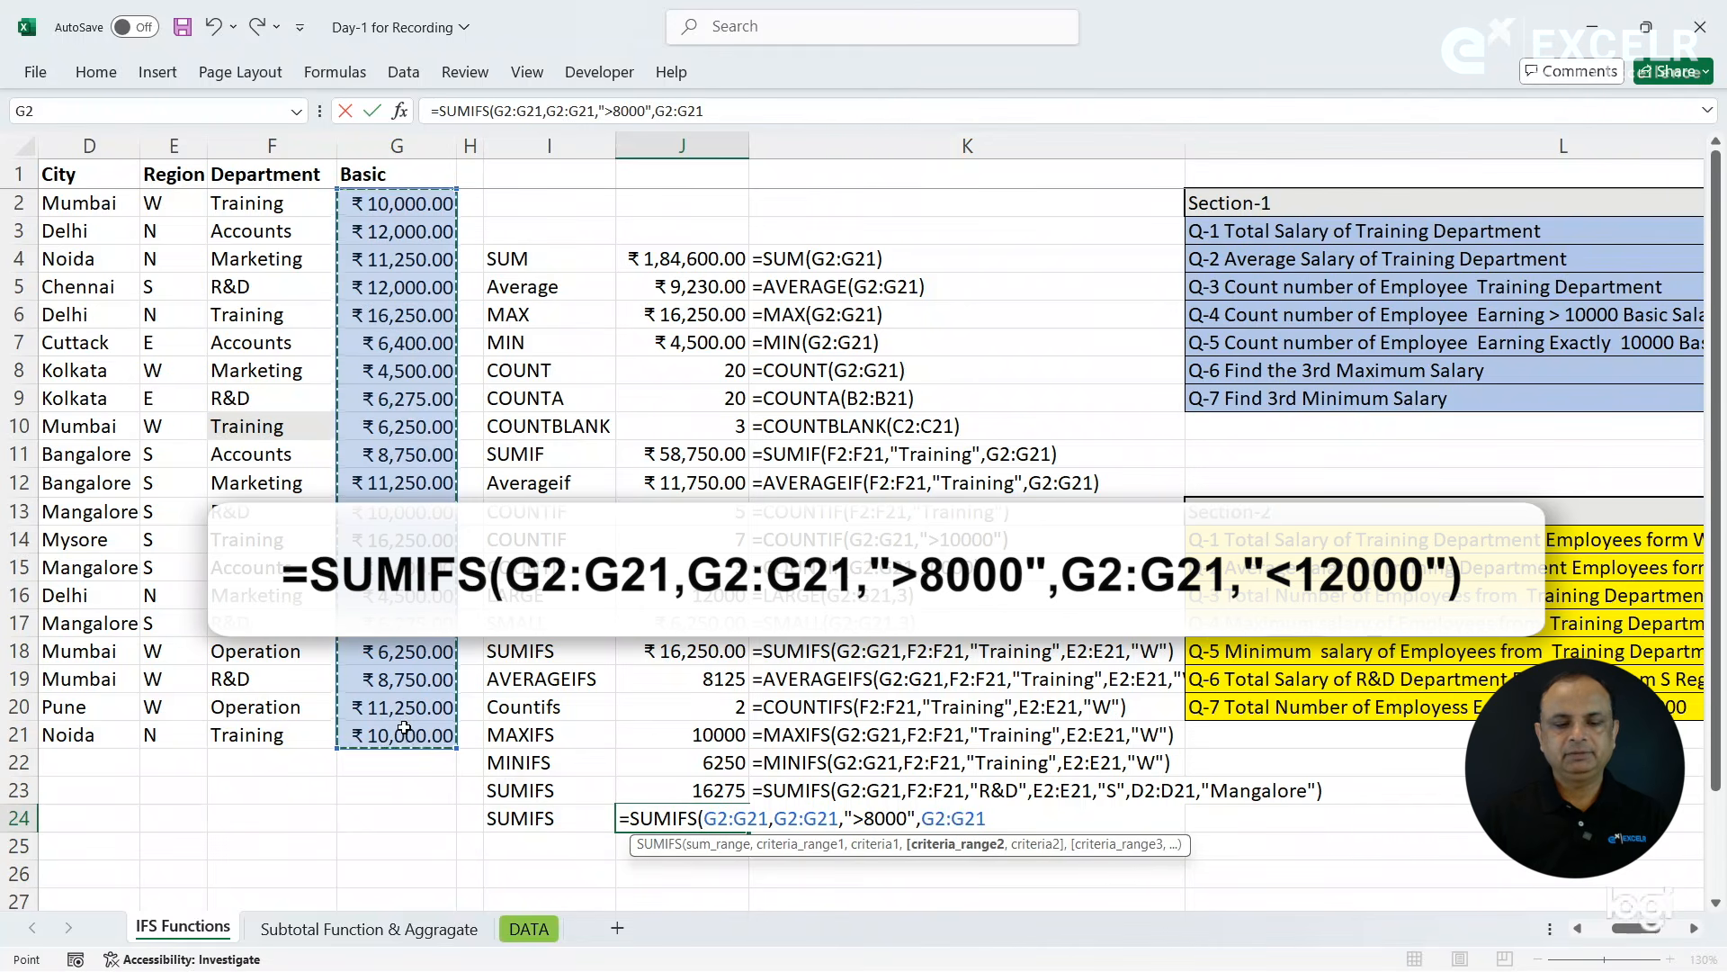
pyautogui.write(',')
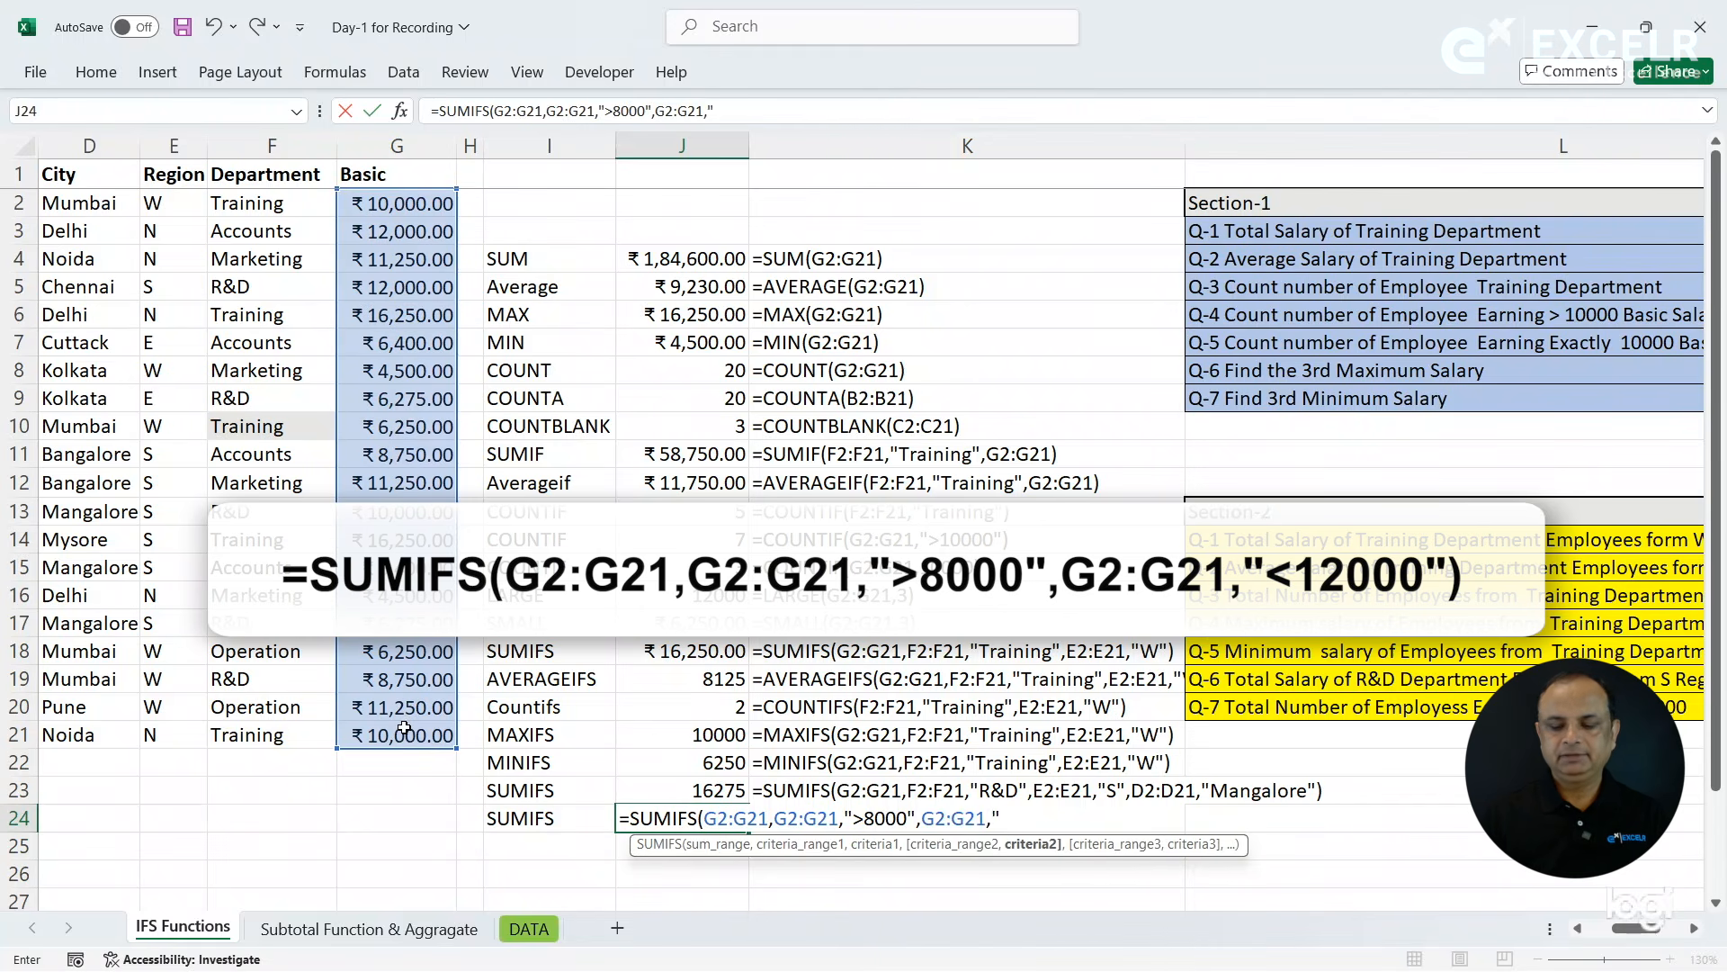
pyautogui.write('"<12000")')
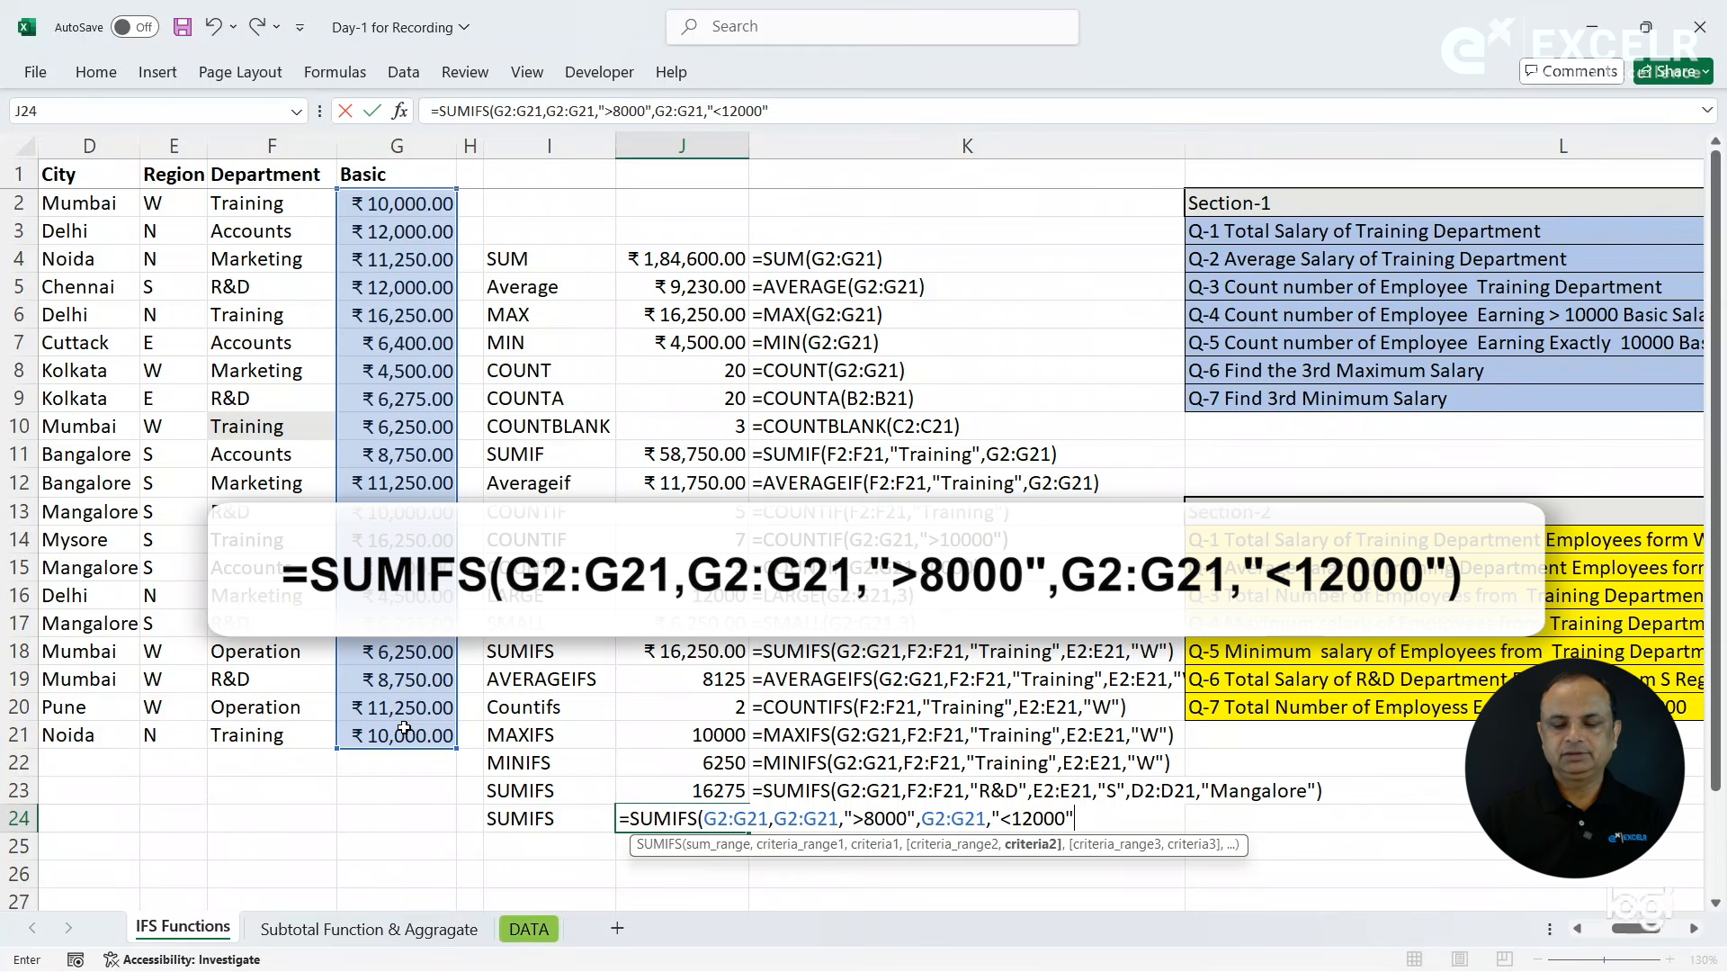
pyautogui.press('Return')
pyautogui.press('Up')
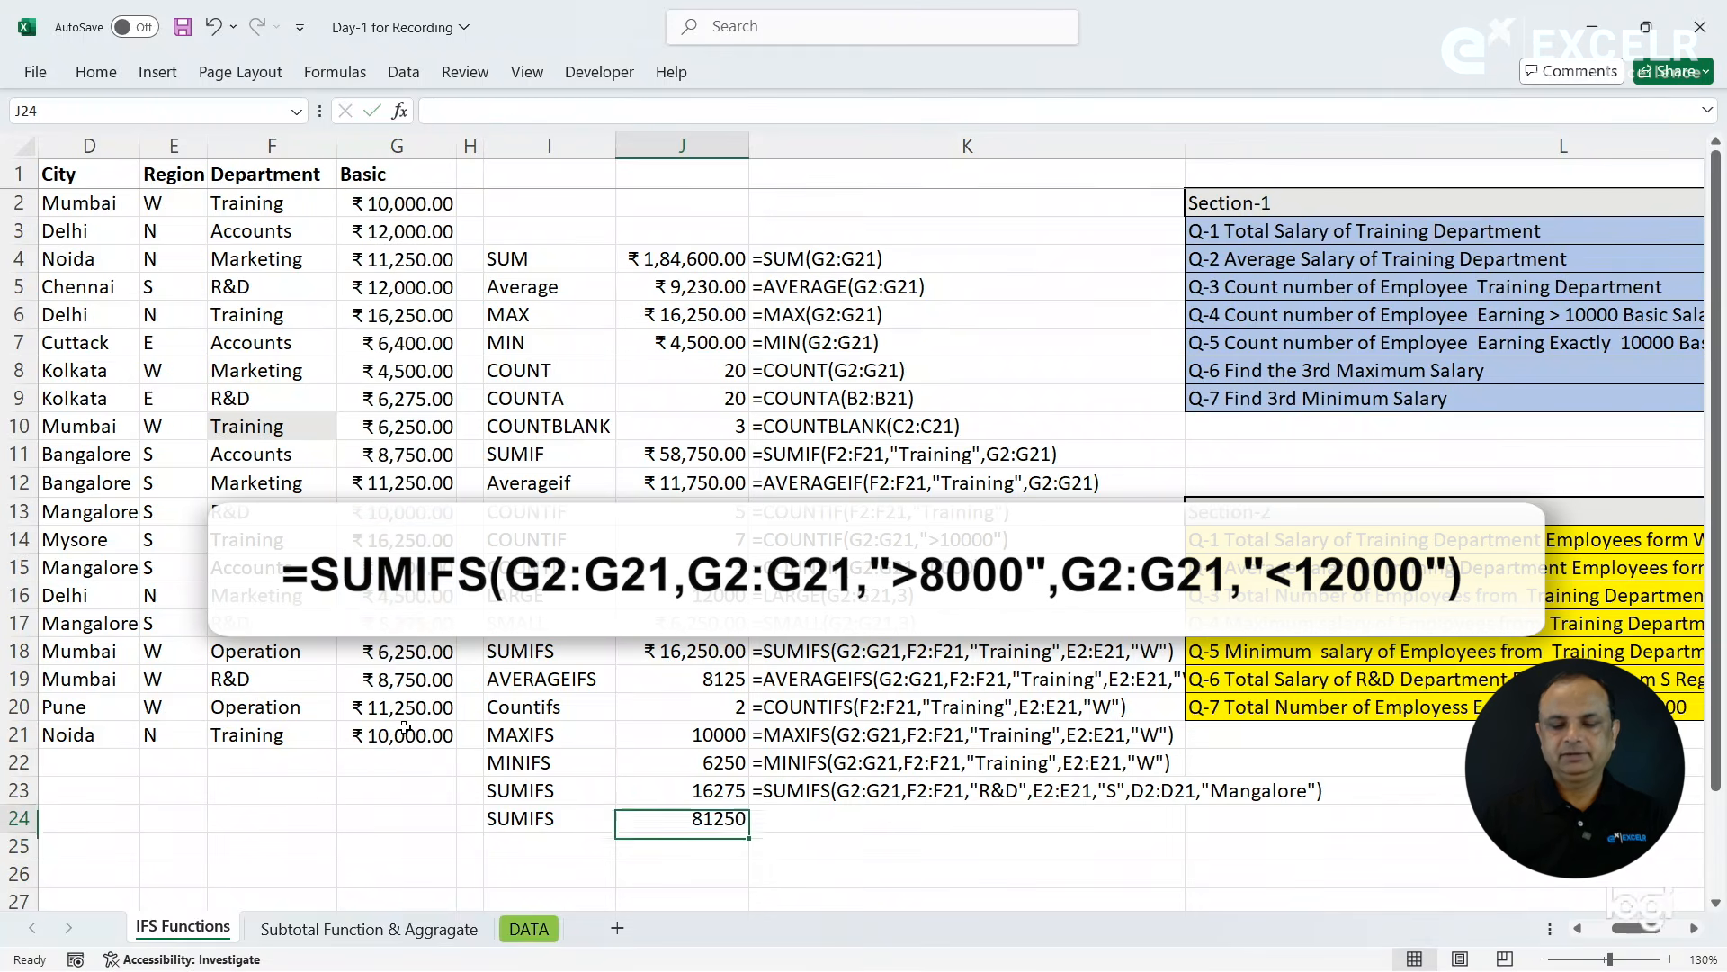
pyautogui.press('Right')
pyautogui.hotkey('ctrl', 'd')
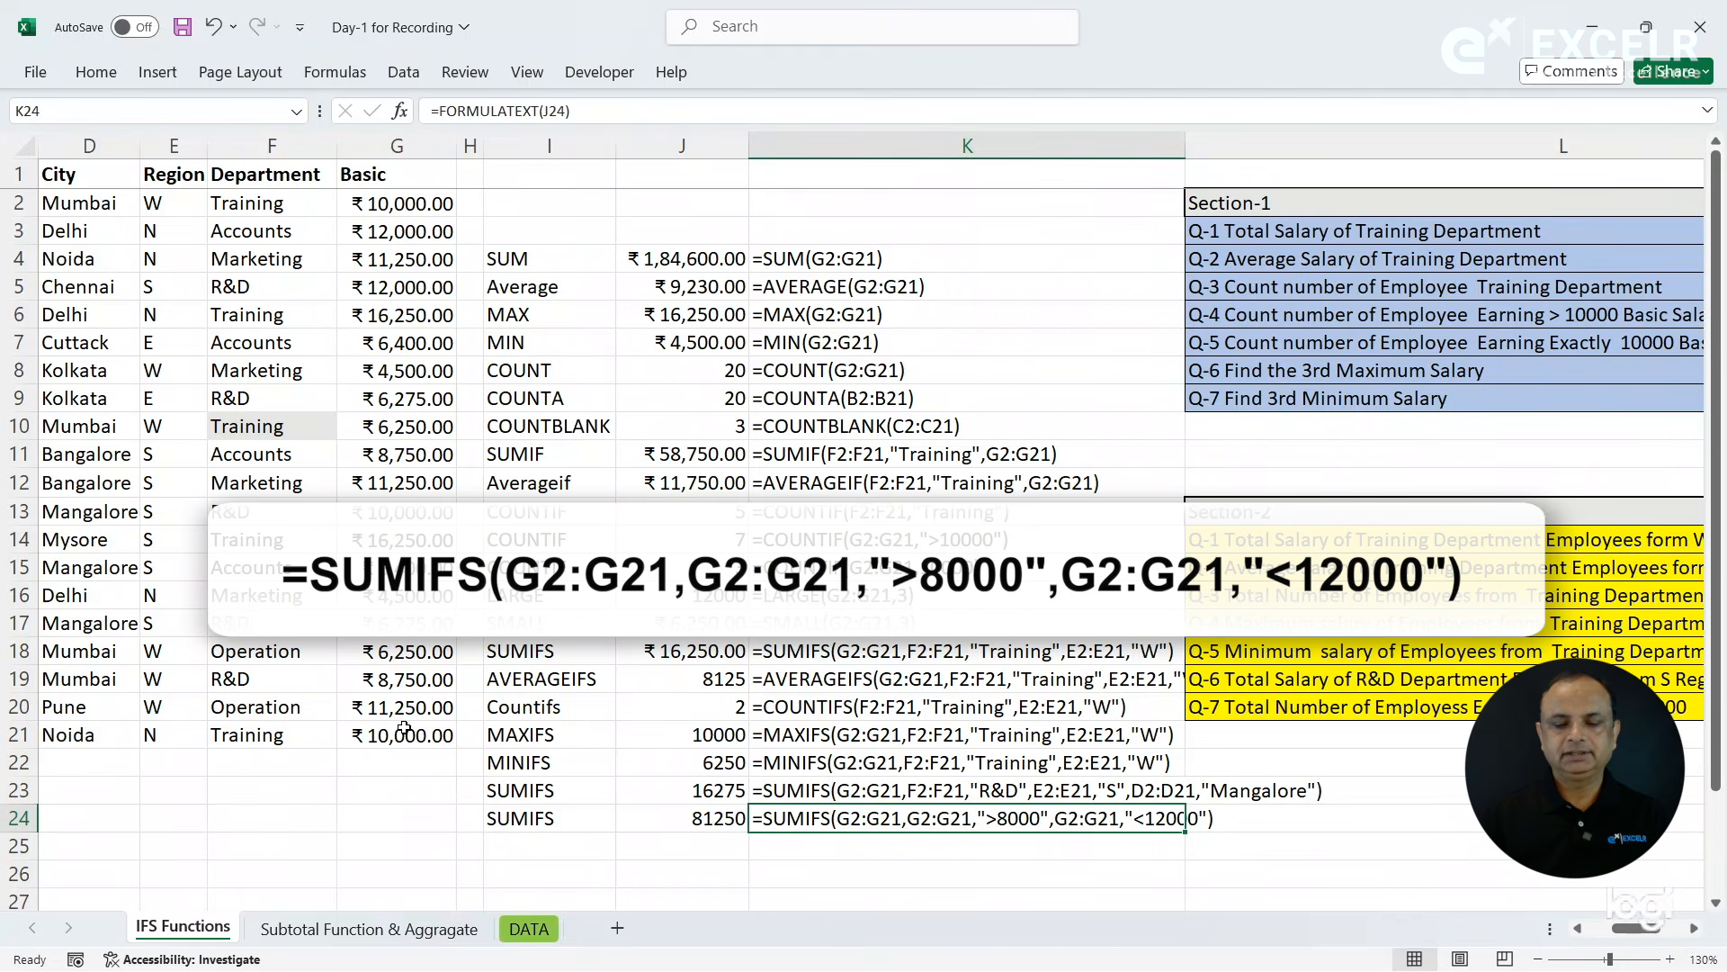
# - Copy the rupee currency format of J18 onto the results in J21:J24 with Format Painter
pyautogui.click(678, 818)
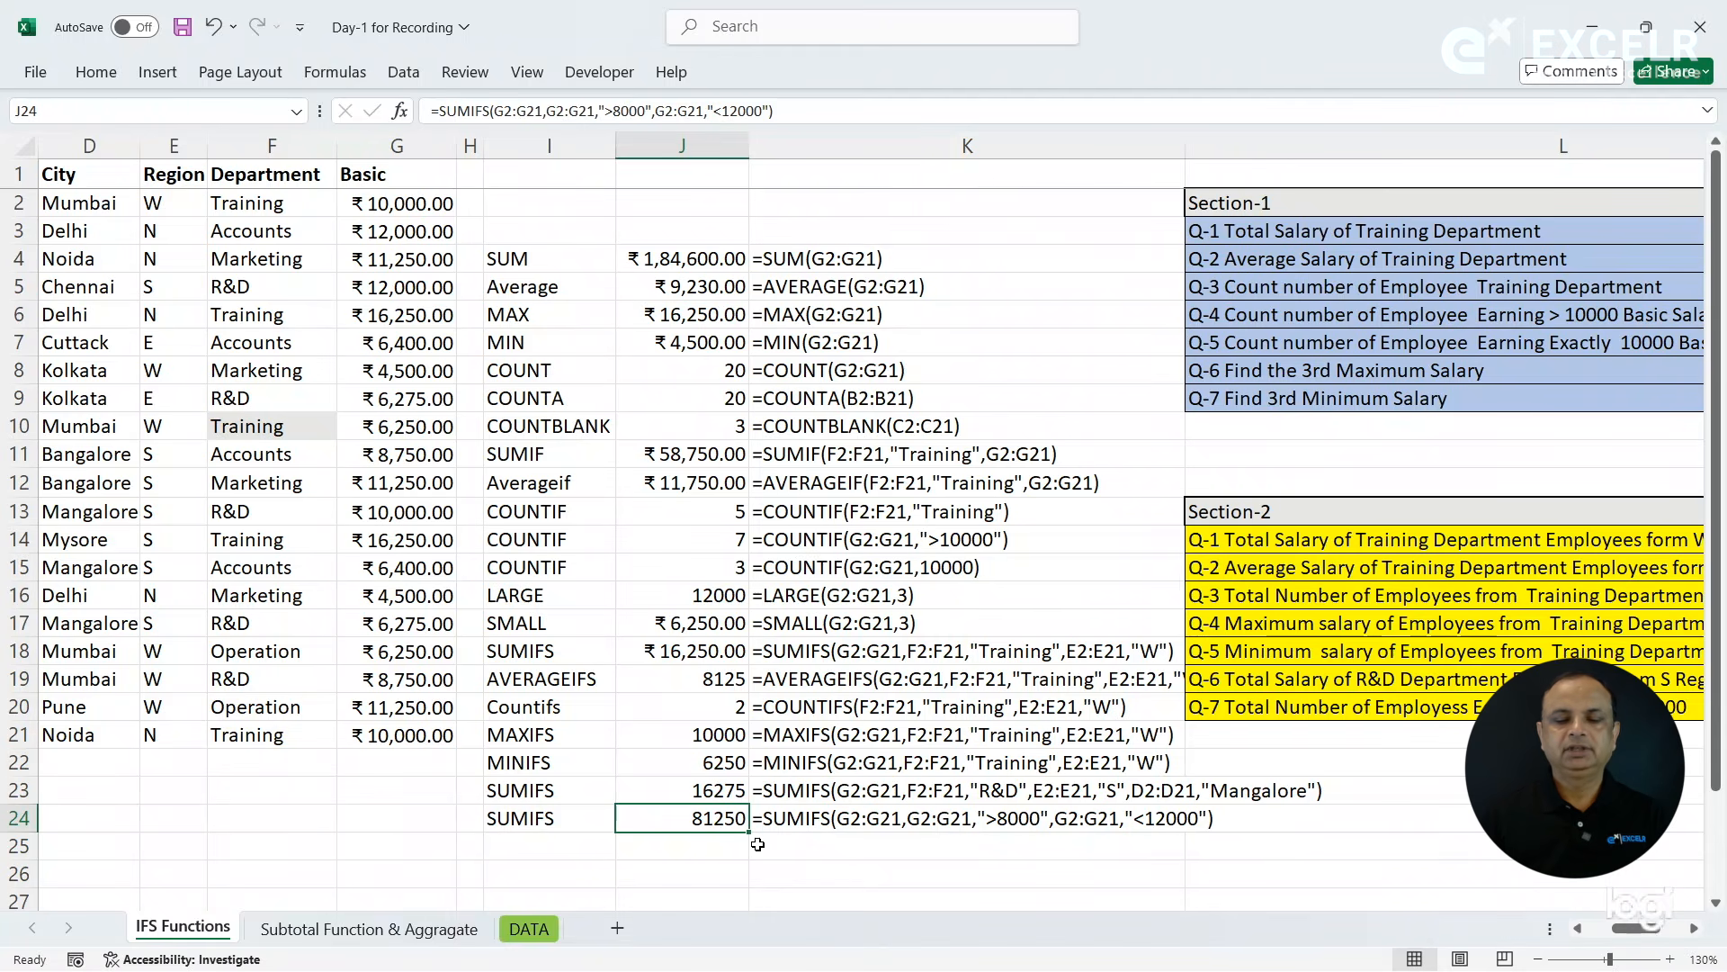
pyautogui.click(688, 651)
pyautogui.click(97, 77)
pyautogui.click(133, 163)
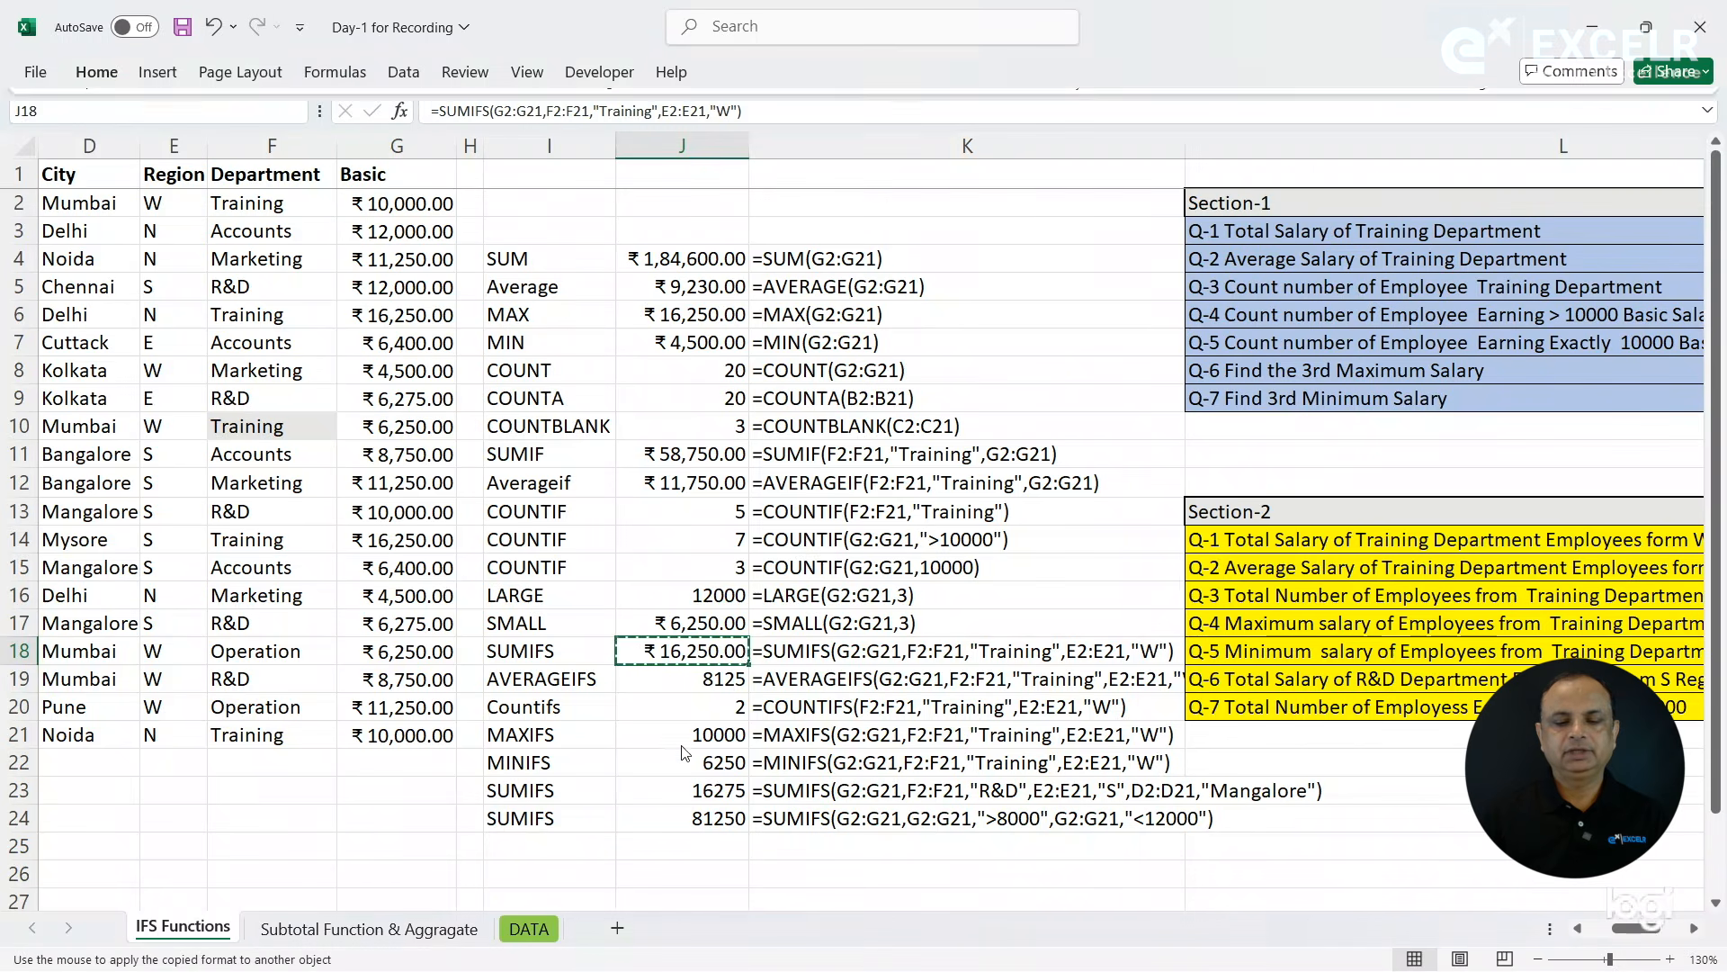
pyautogui.click(693, 735)
pyautogui.moveTo(693, 735); pyautogui.dragTo(693, 819)
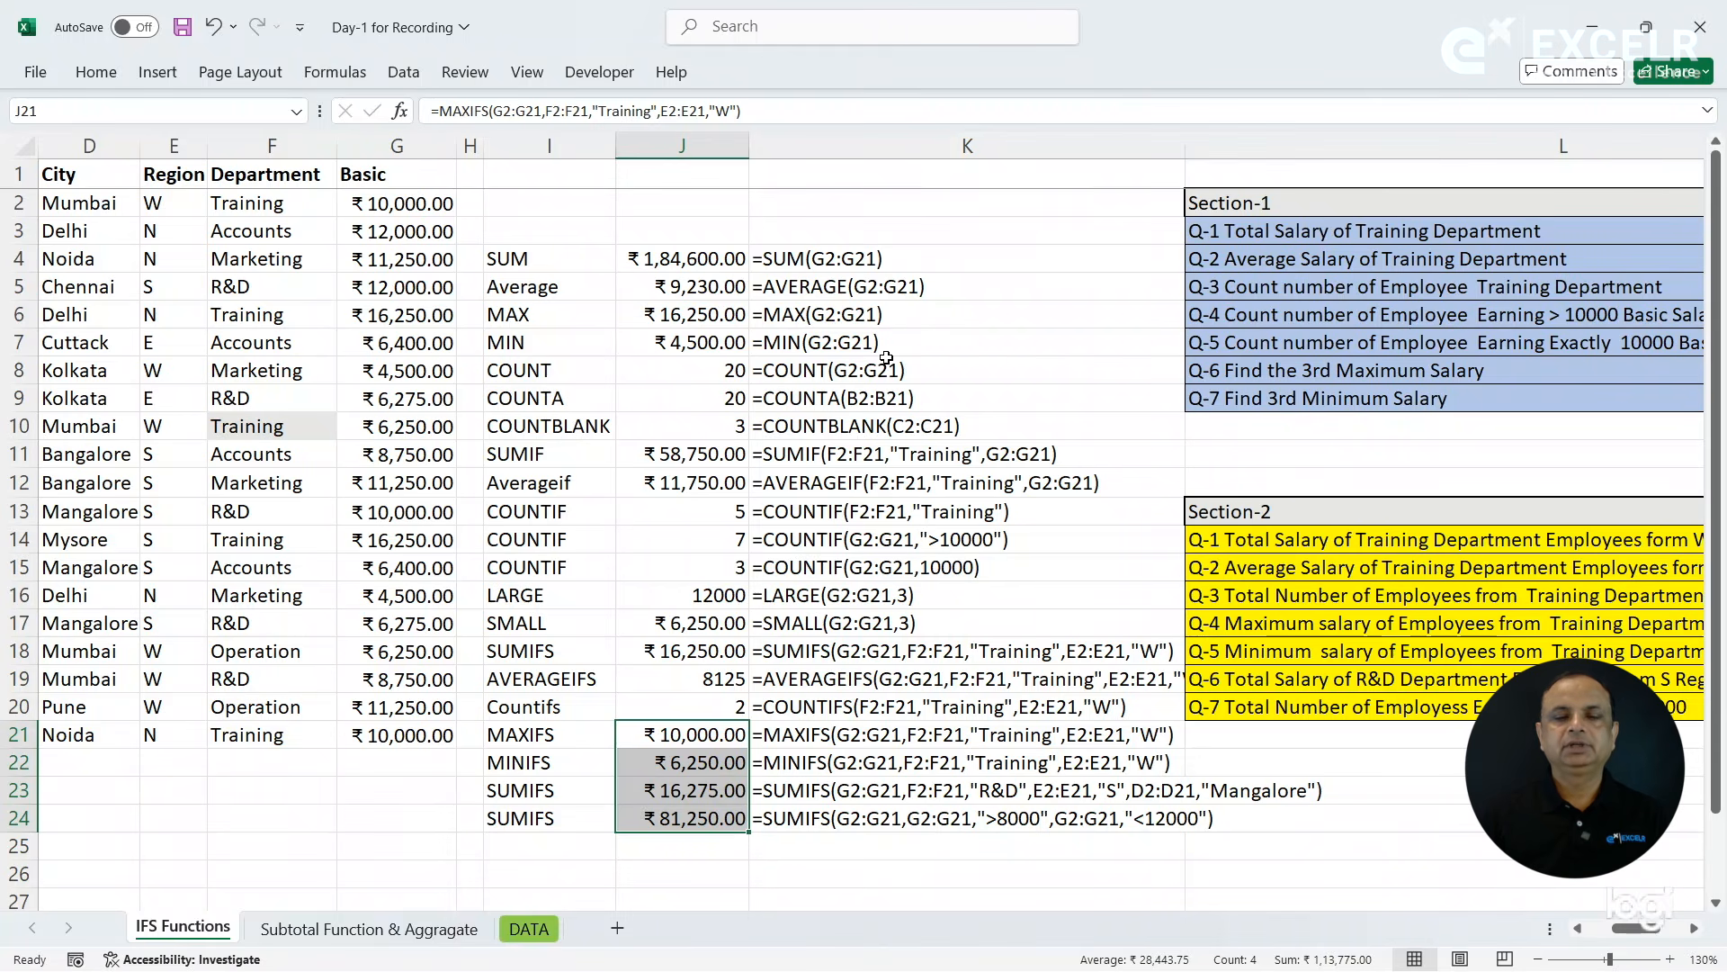
# - Review the finished formulas in column J from SUM in J4 through SMALL in J17
pyautogui.click(718, 262)
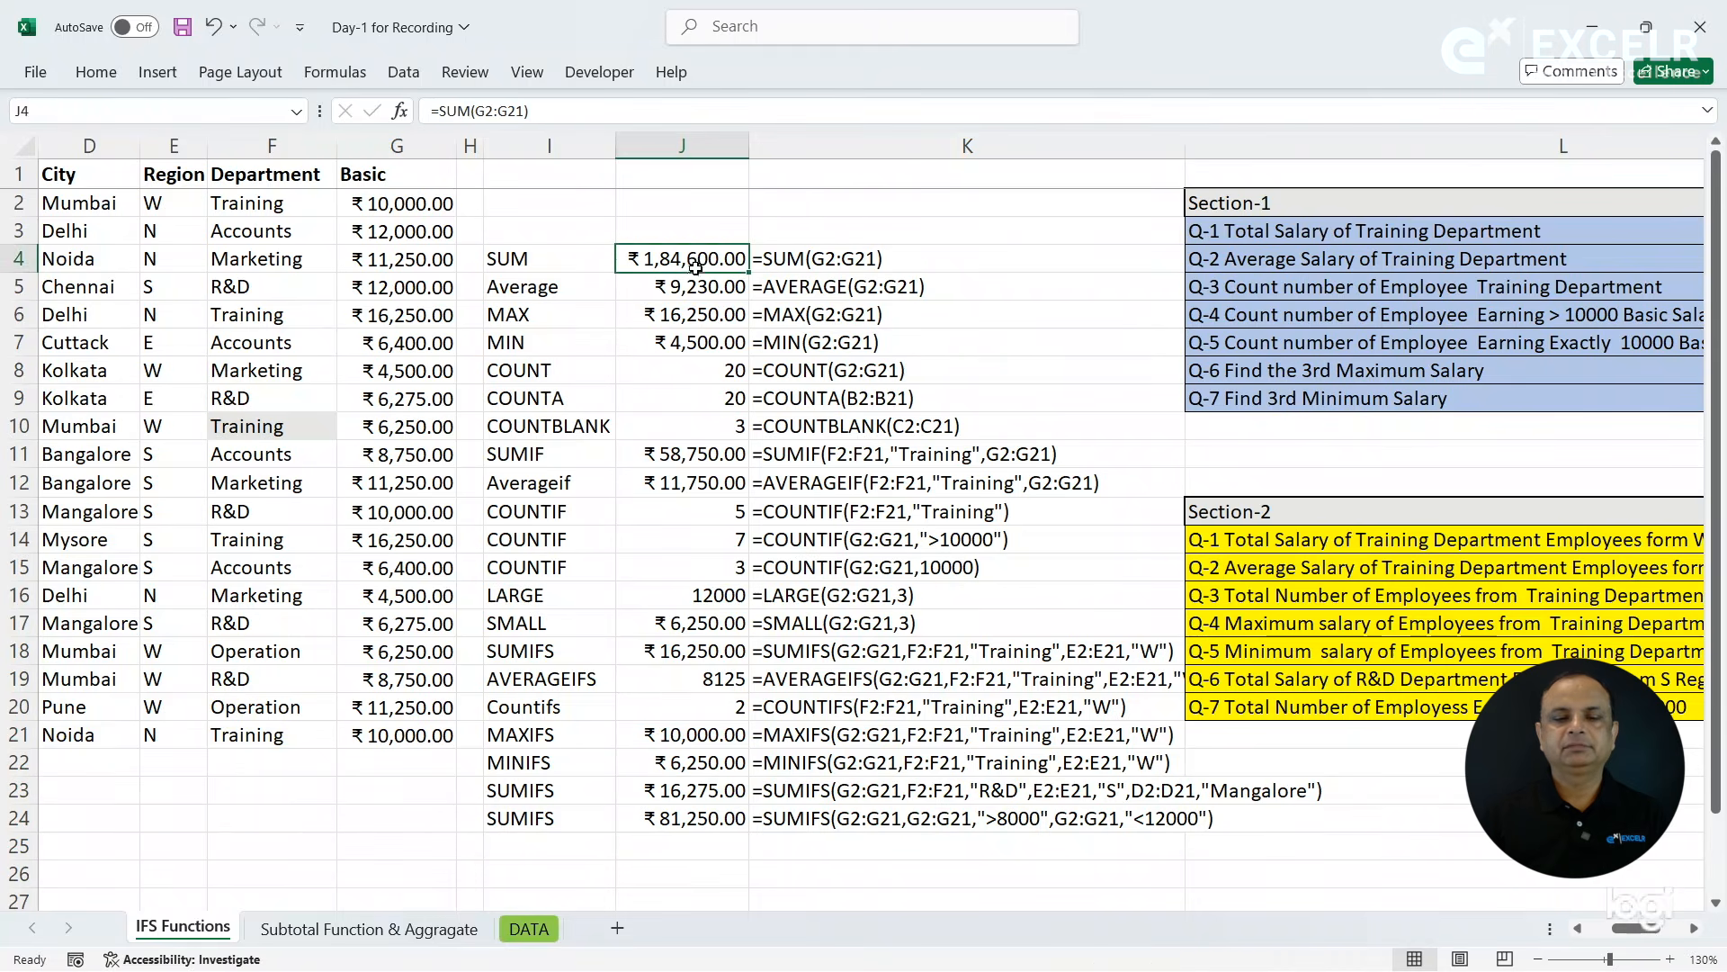
pyautogui.click(679, 286)
pyautogui.click(673, 315)
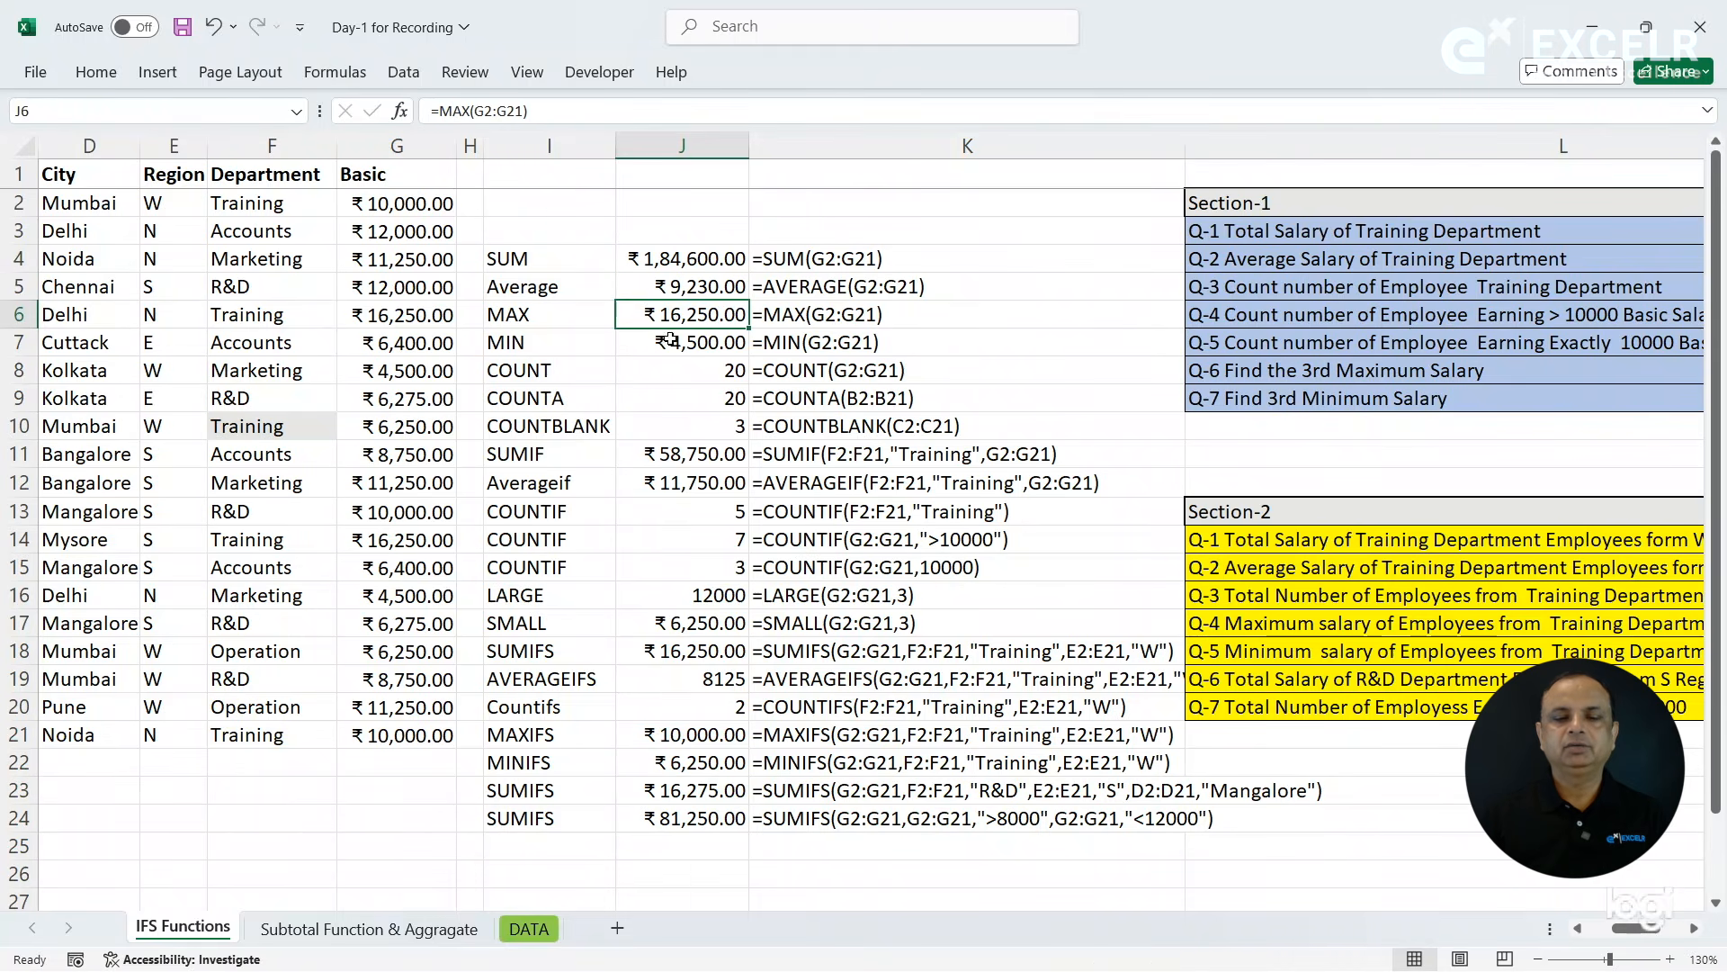
pyautogui.click(670, 344)
pyautogui.click(672, 372)
pyautogui.click(672, 404)
pyautogui.click(672, 438)
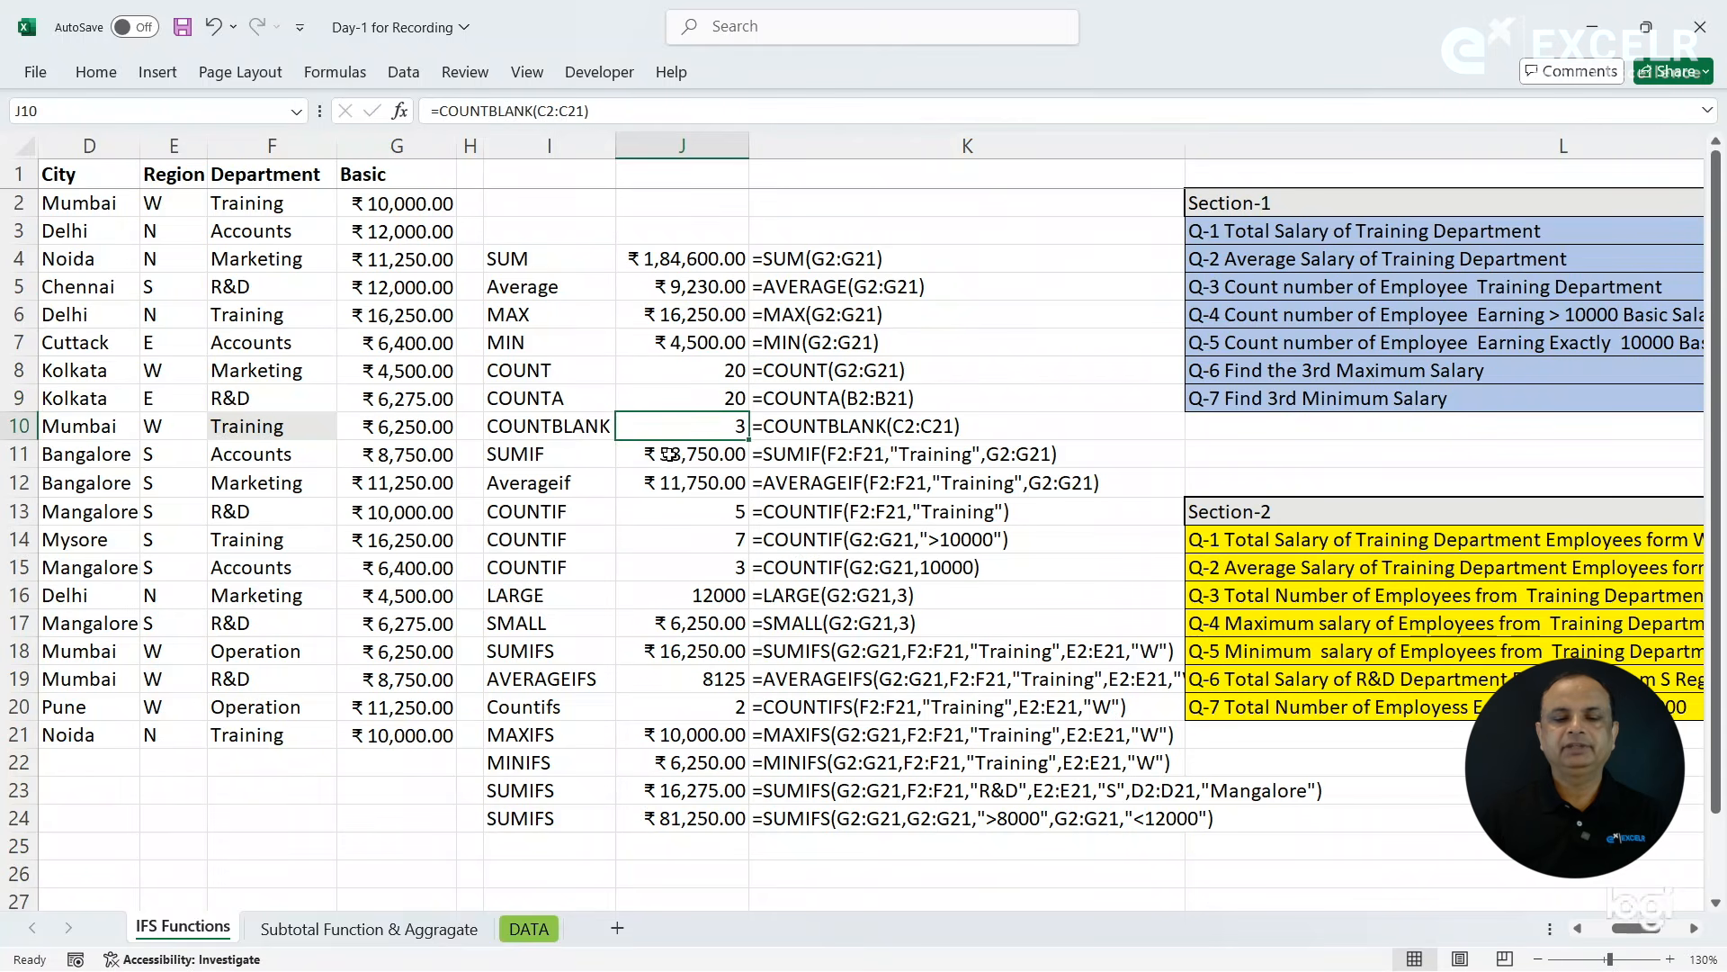
pyautogui.click(669, 455)
pyautogui.click(667, 483)
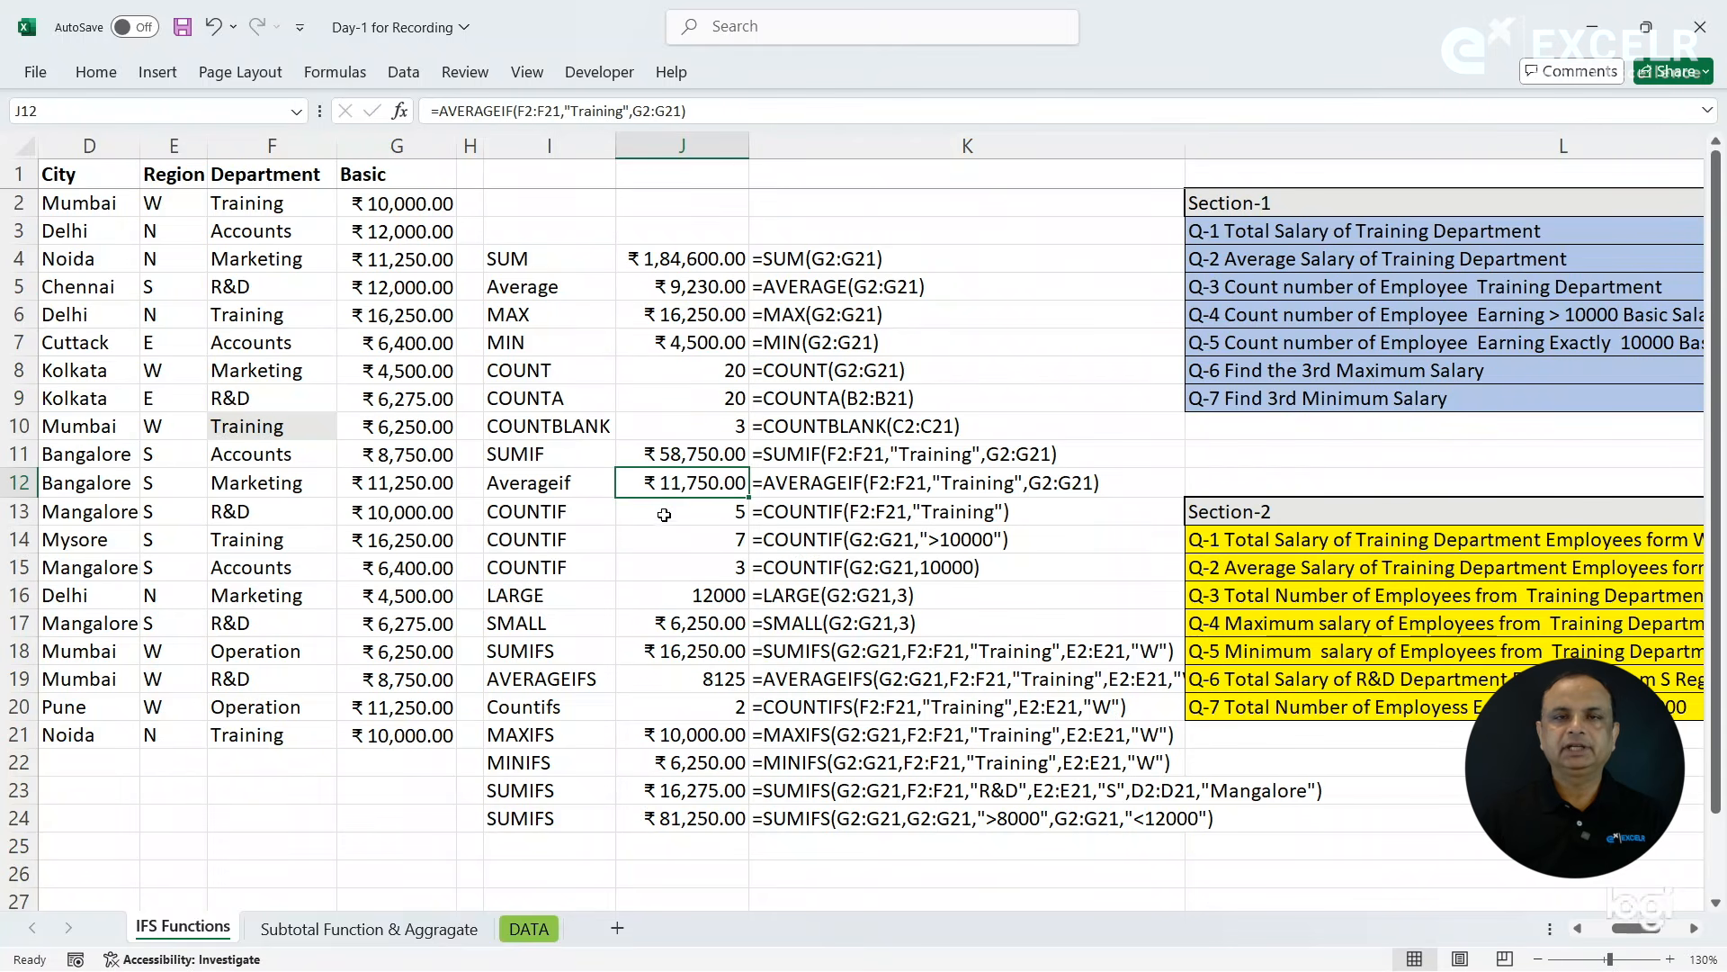
pyautogui.click(664, 514)
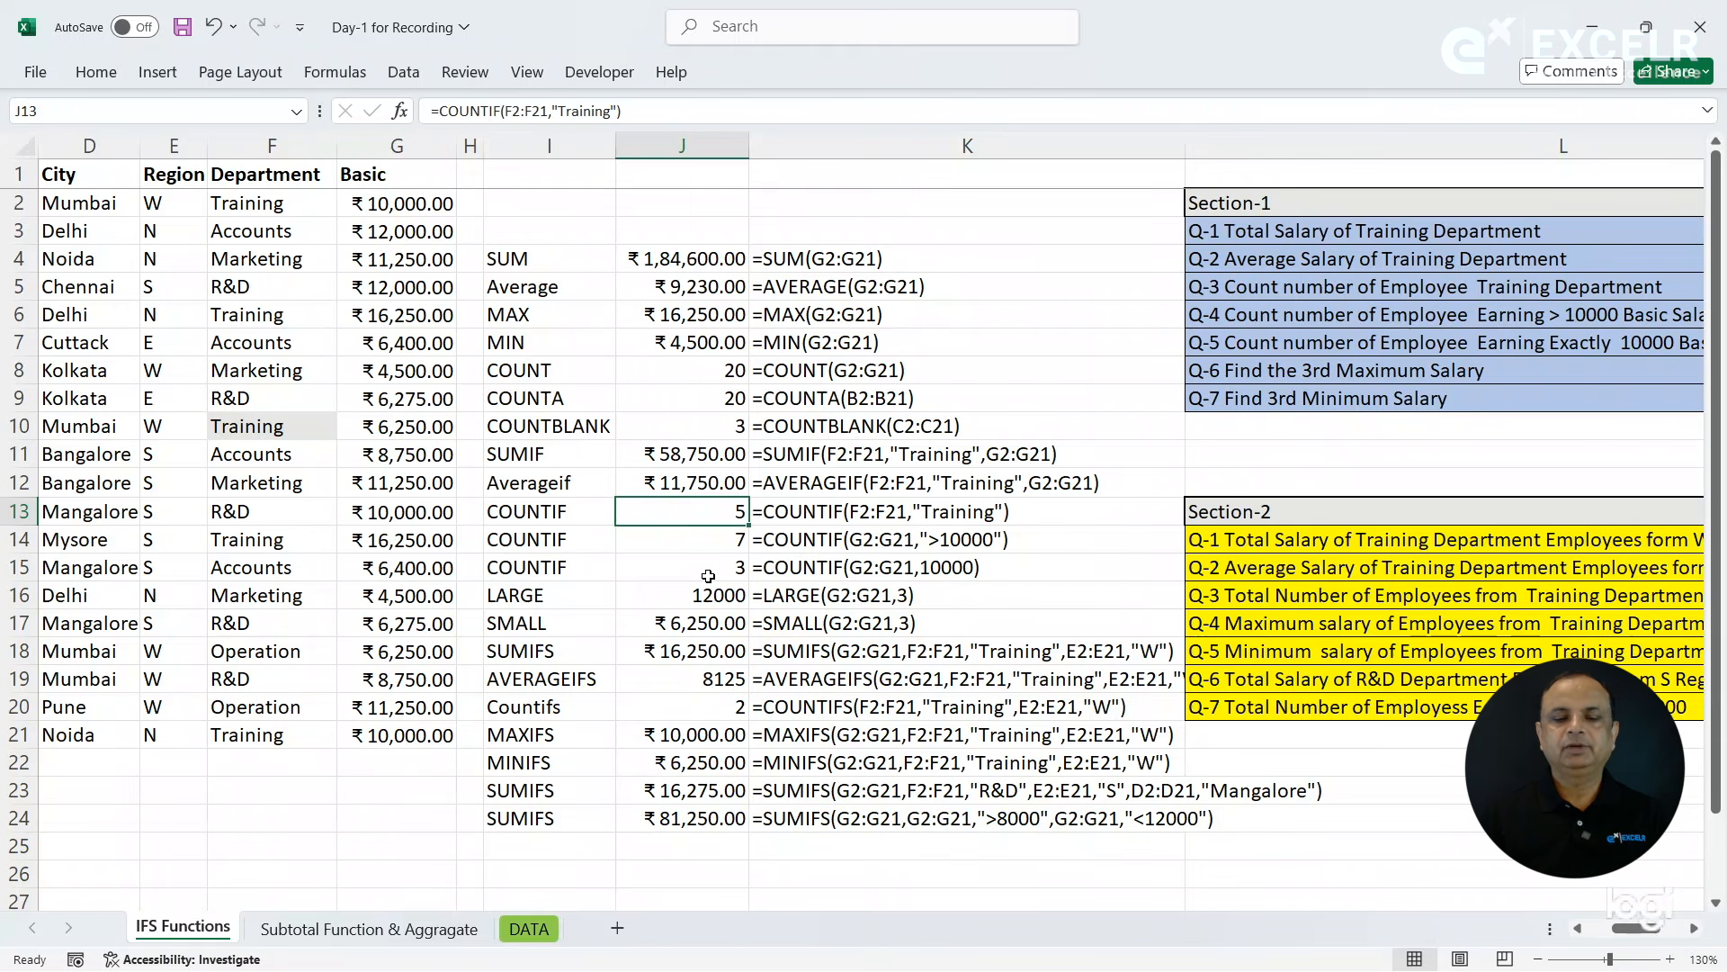
pyautogui.click(691, 597)
pyautogui.click(672, 623)
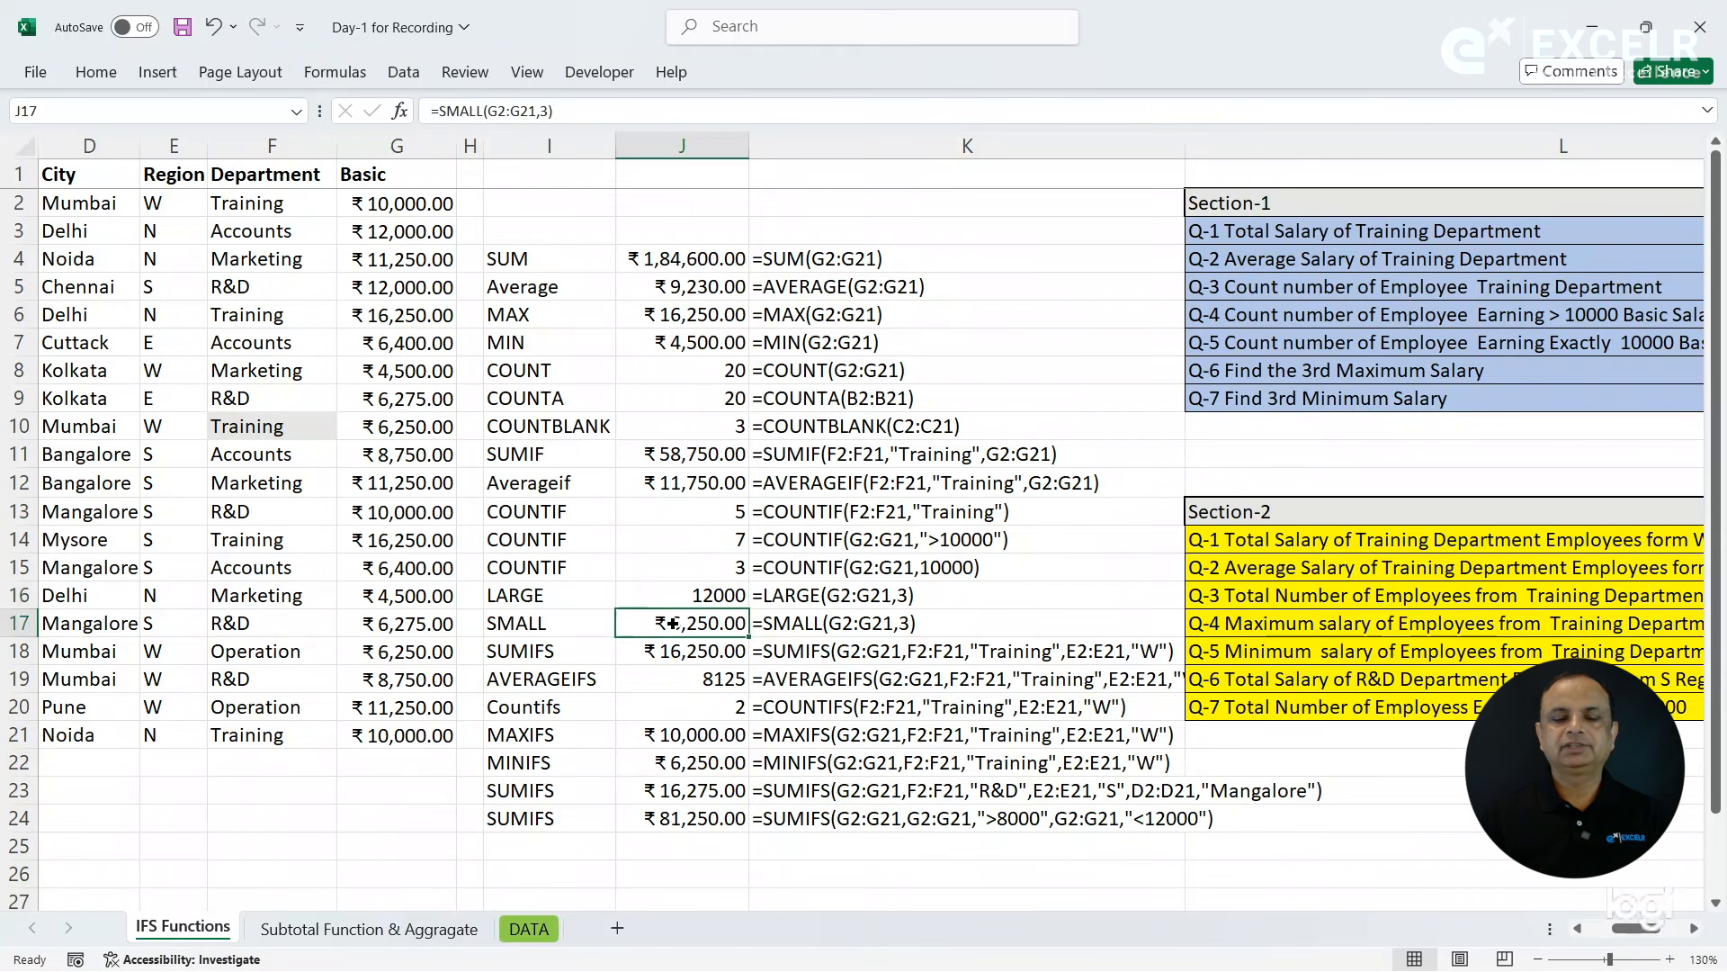
# - Review the multi-criteria formulas in column J from SUMIFS in J18 through MINIFS in J22
pyautogui.click(648, 650)
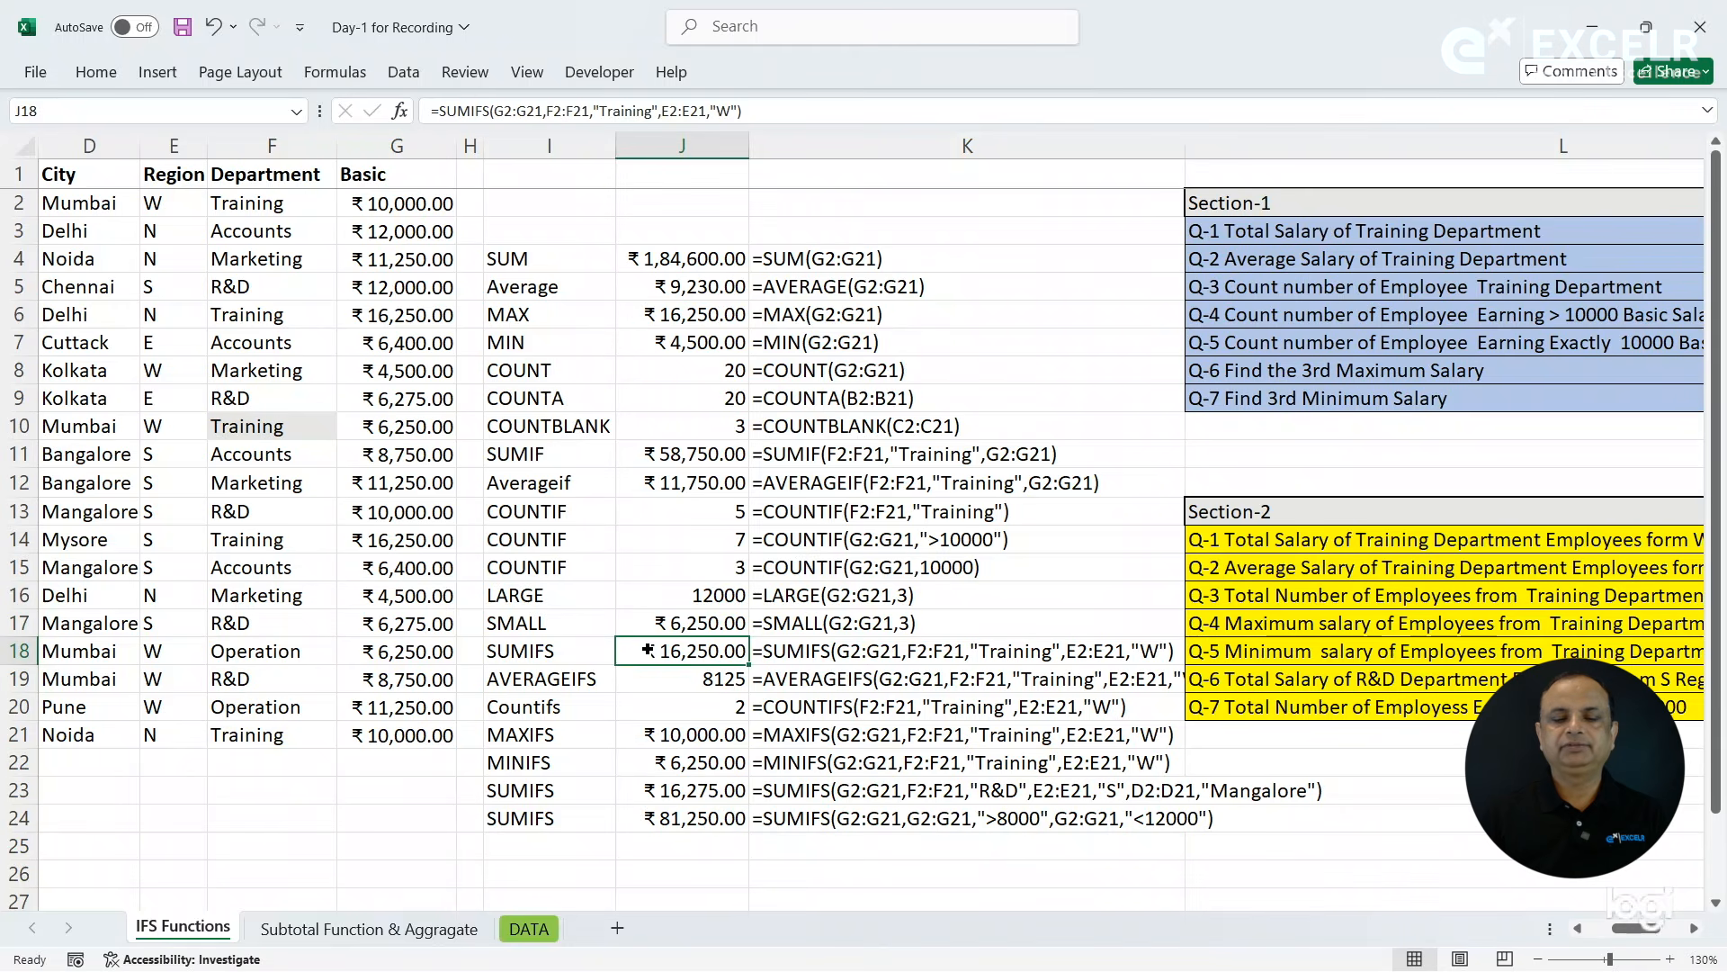
pyautogui.click(649, 680)
pyautogui.click(651, 709)
pyautogui.click(651, 729)
pyautogui.click(652, 762)
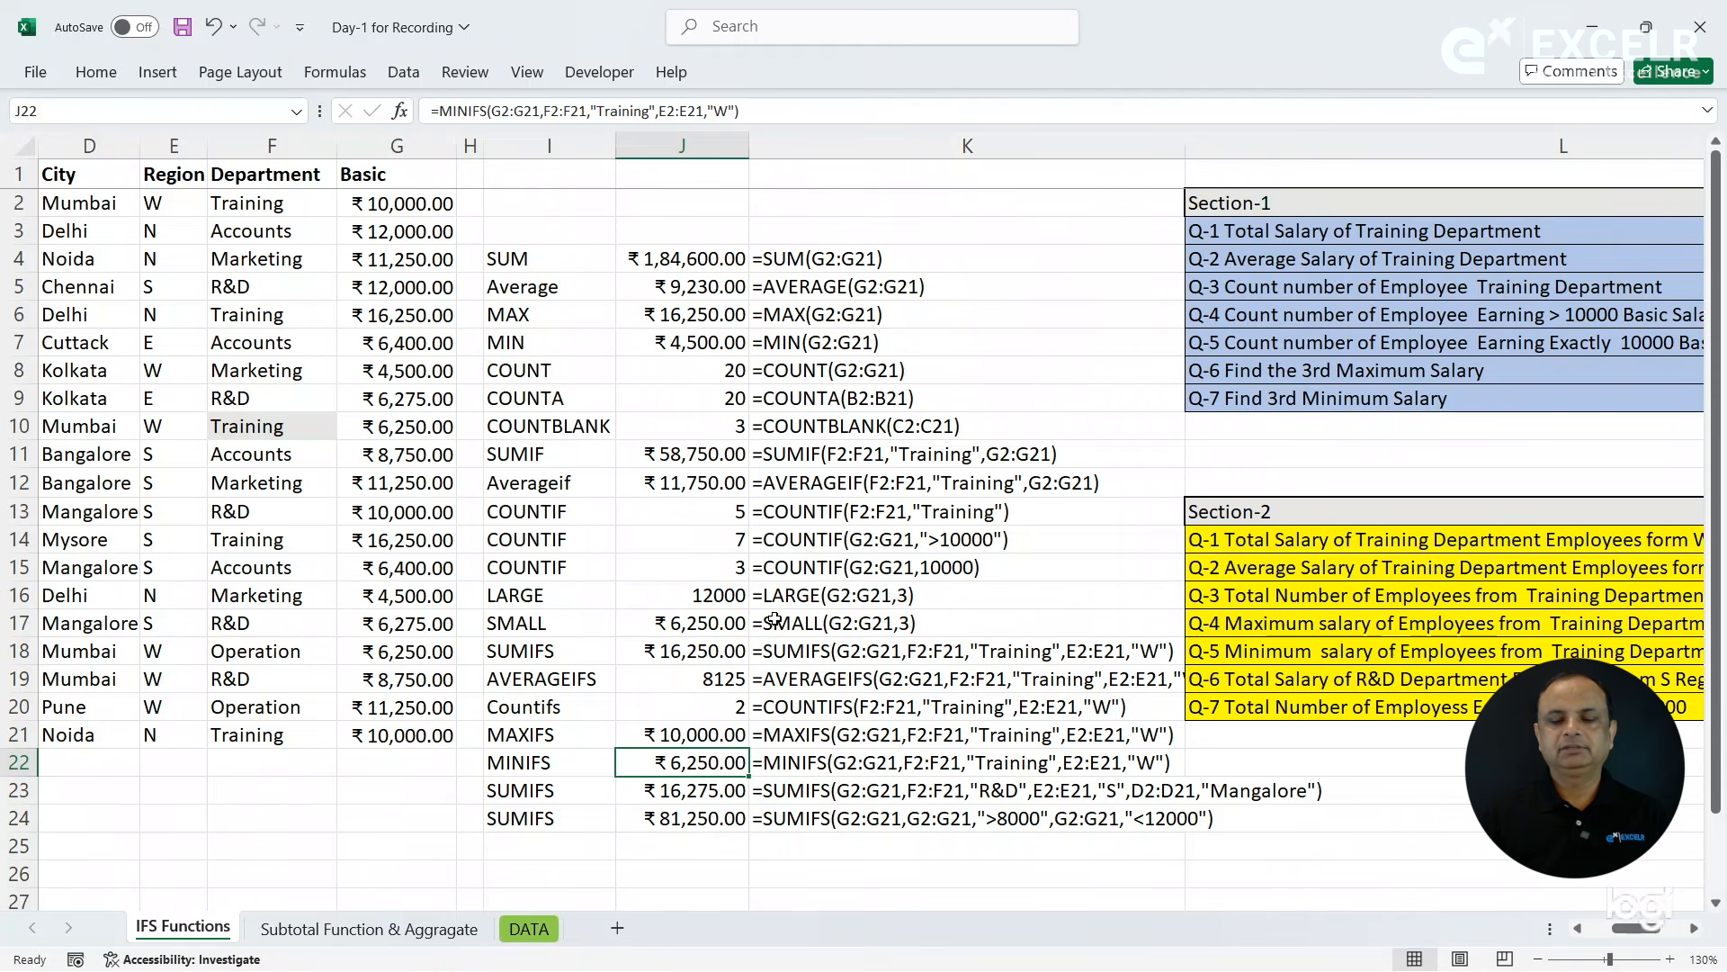
# - Switch to the Flash Fill & Fill Series workbook and calculate the Pepsi amount in D5 of the Referencing sheet with =B5*C5
pyautogui.press('super')
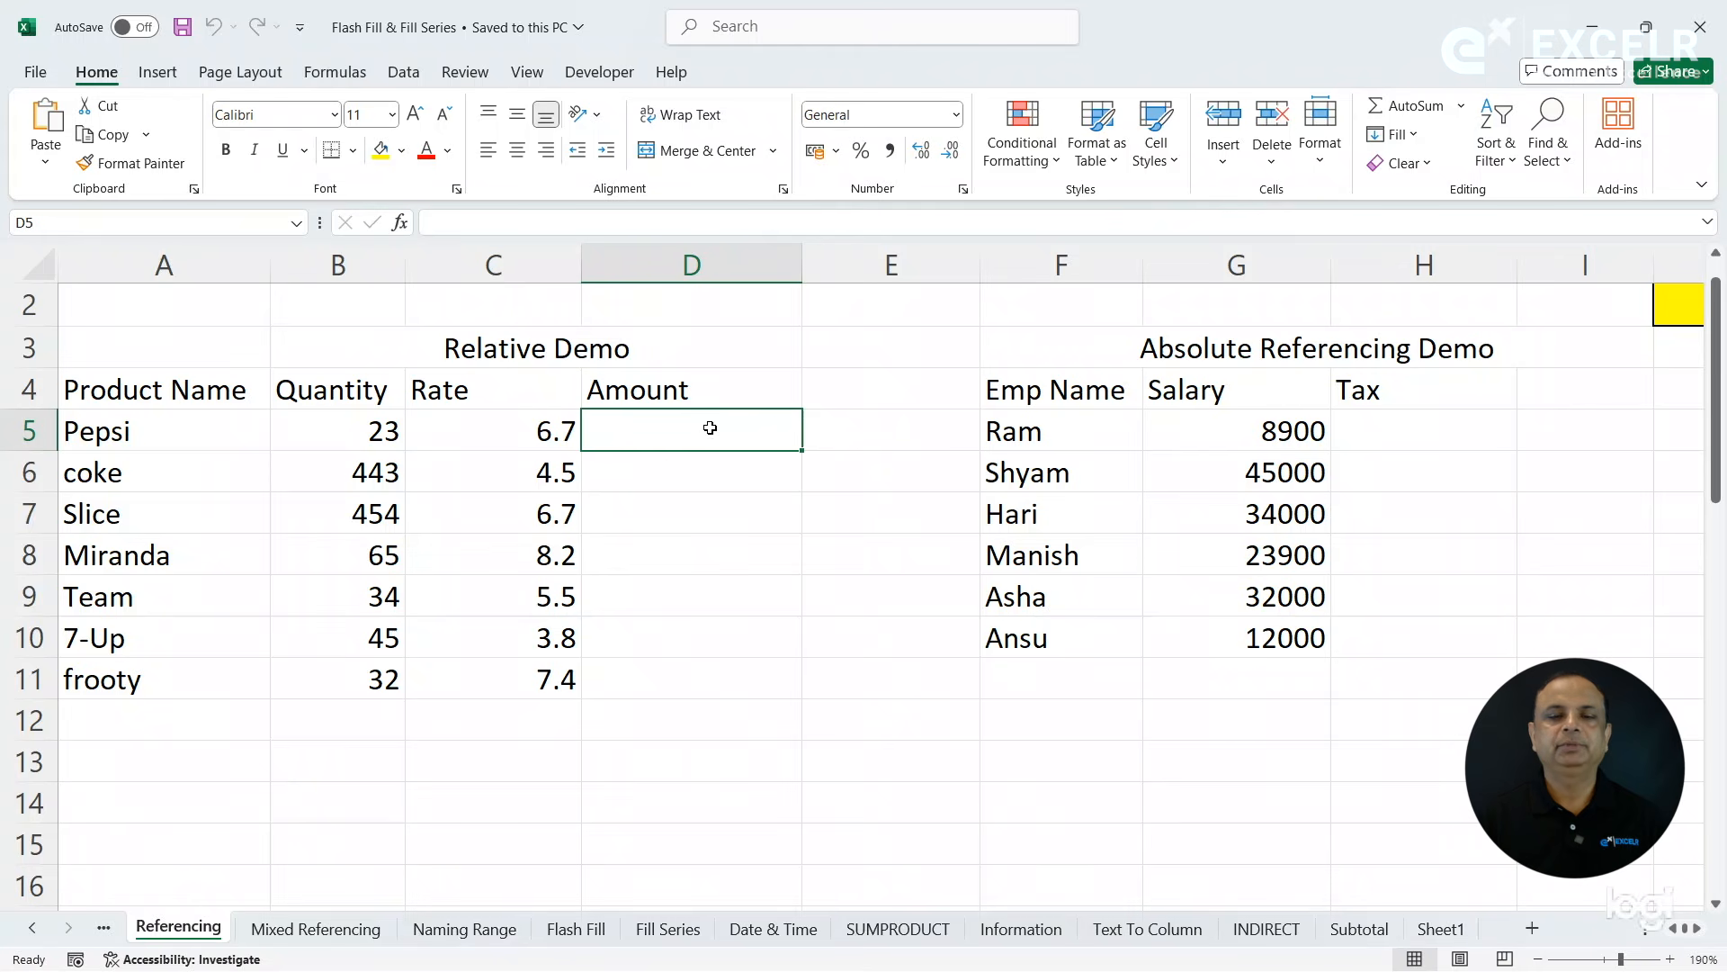
pyautogui.write('=')
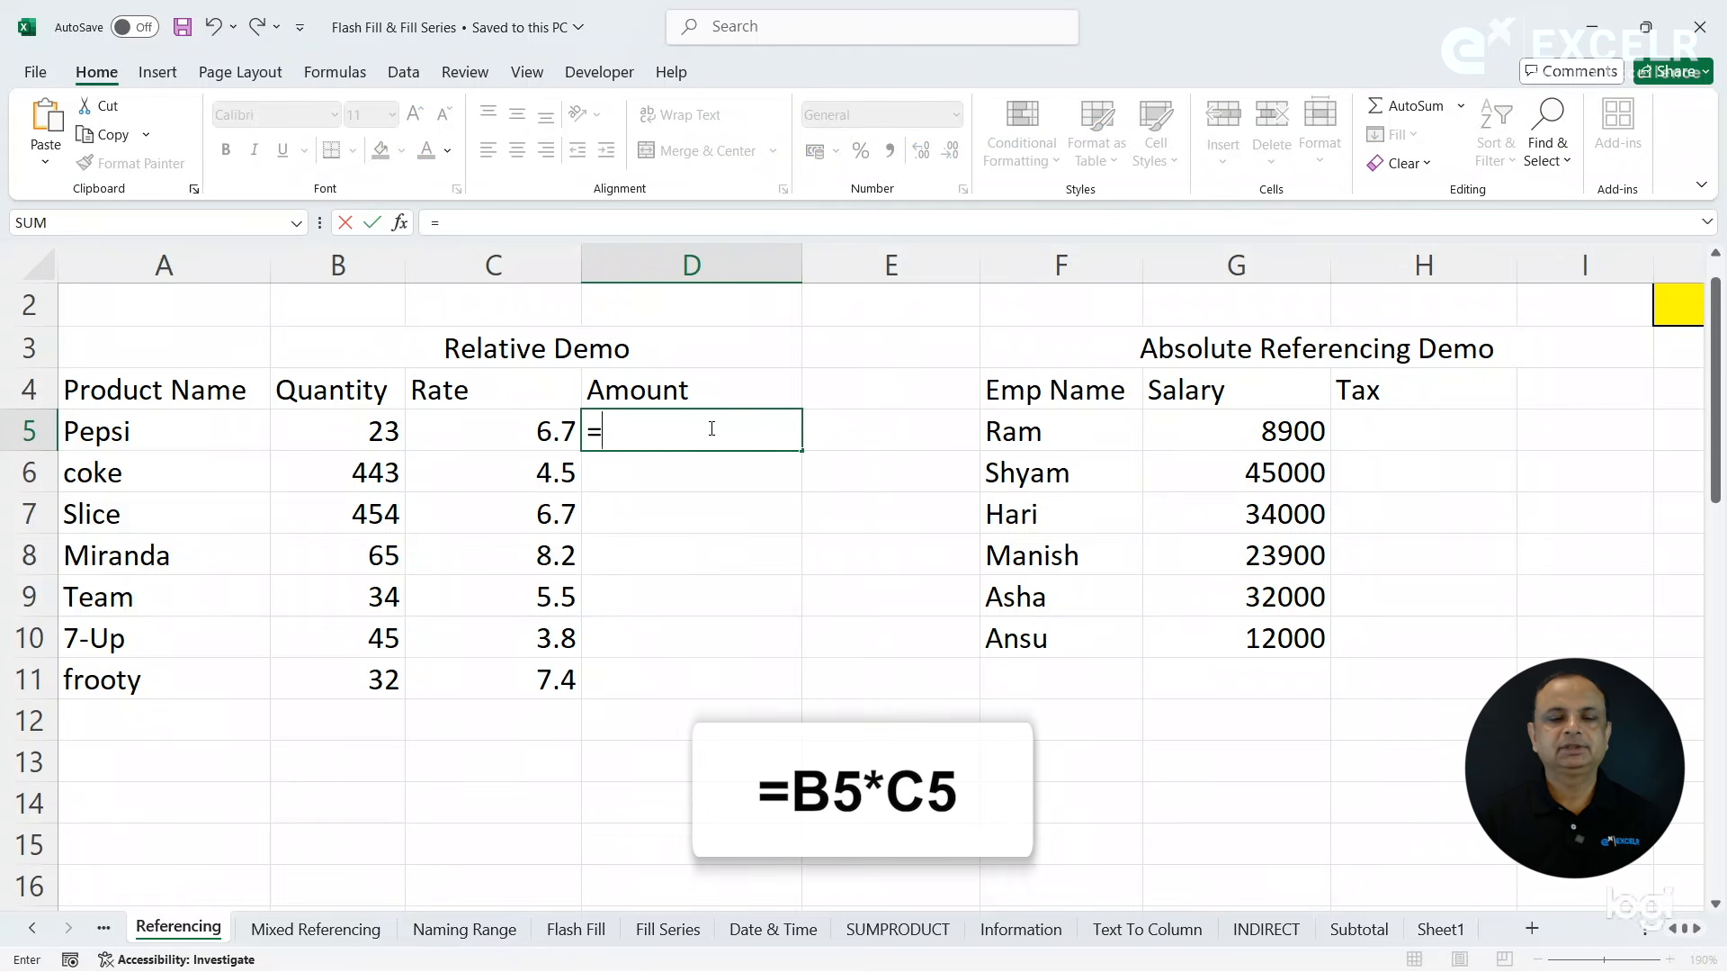
pyautogui.click(338, 432)
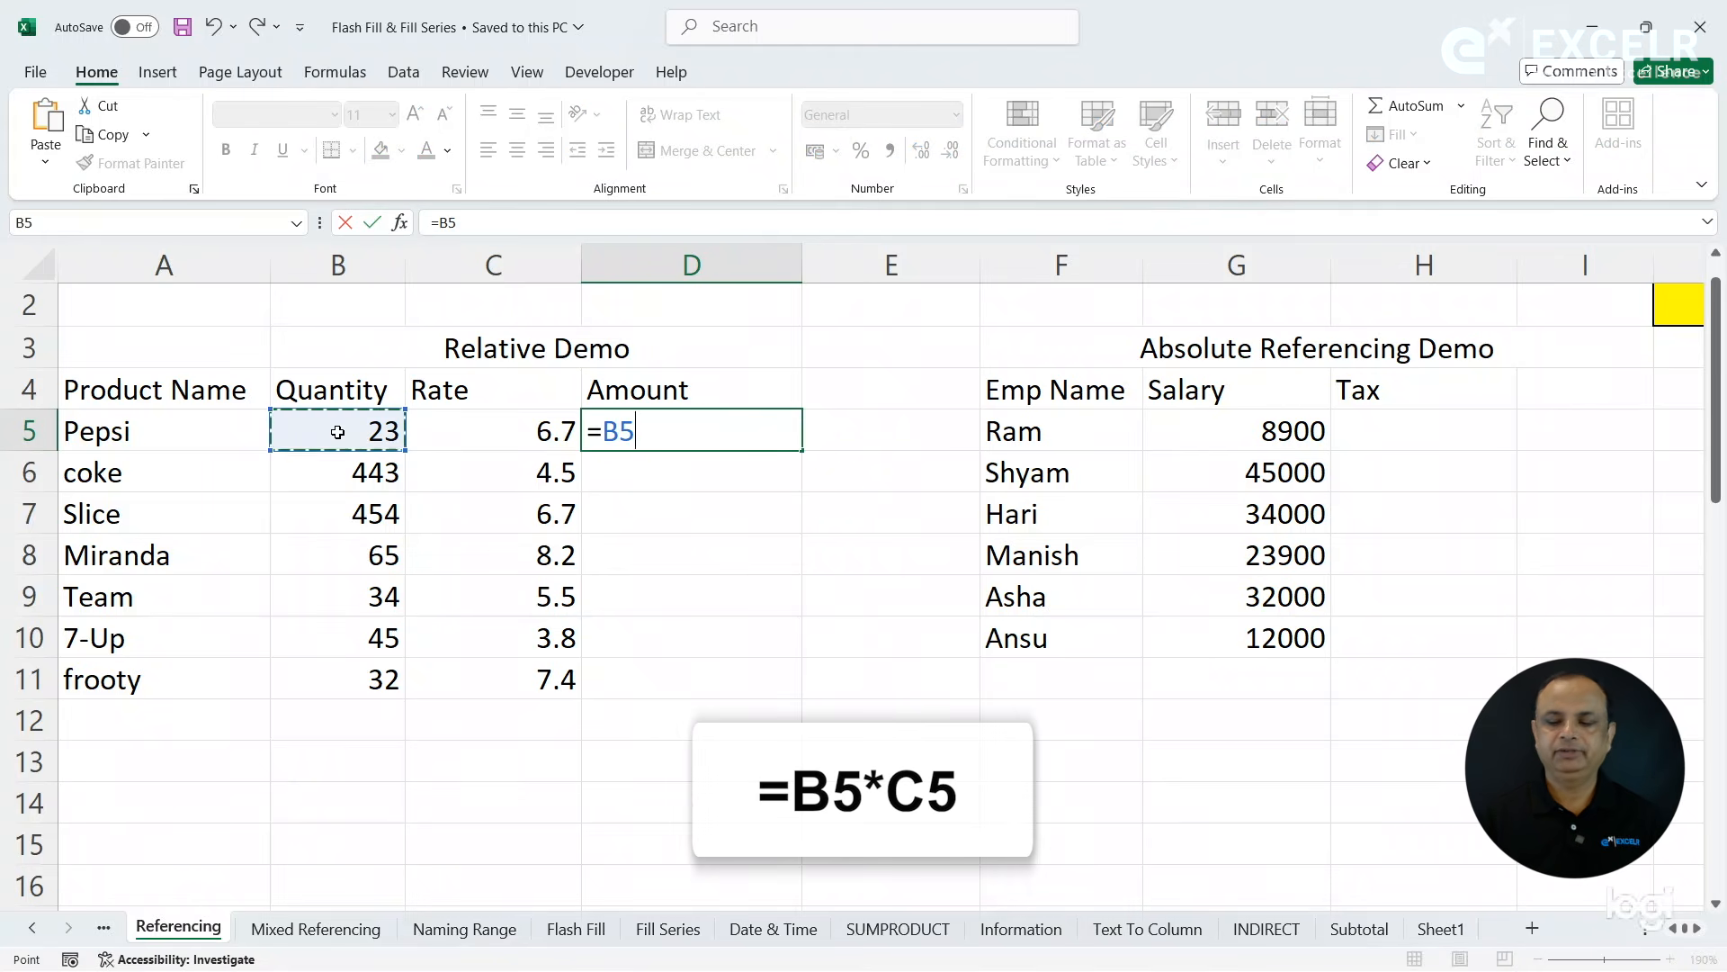
pyautogui.write('*')
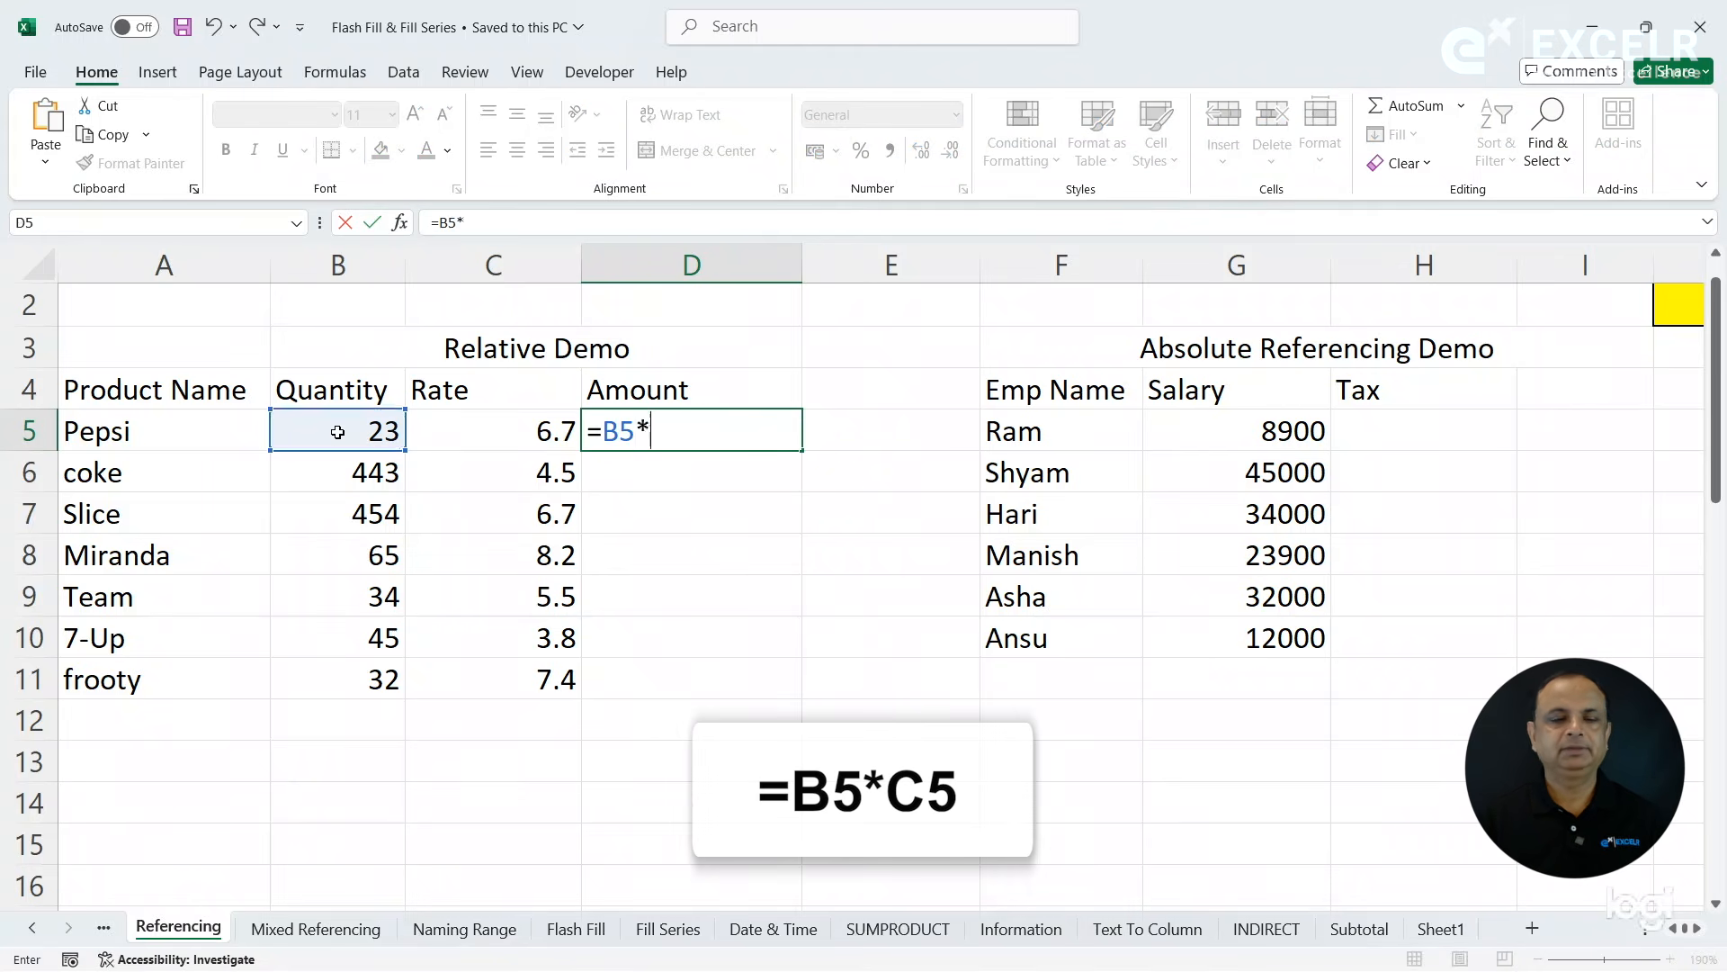
pyautogui.click(513, 430)
pyautogui.press('Return')
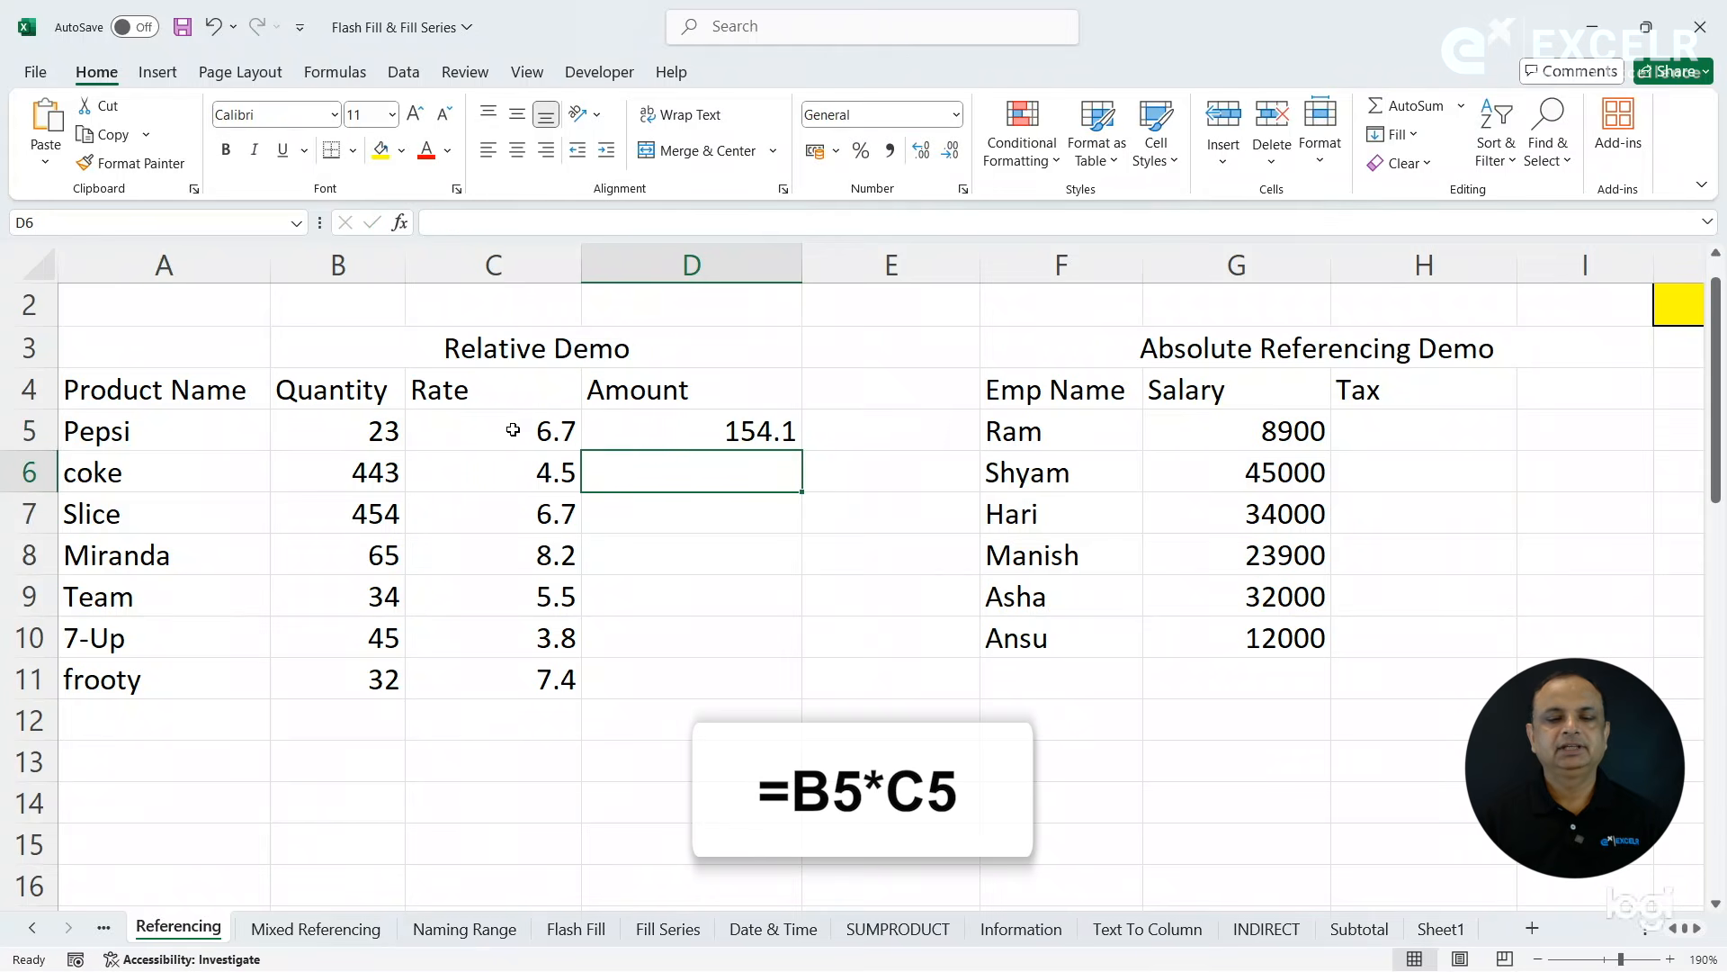
# - Copy the amount formula from D5 down through D11 and check the copied formula in D6
pyautogui.click(666, 430)
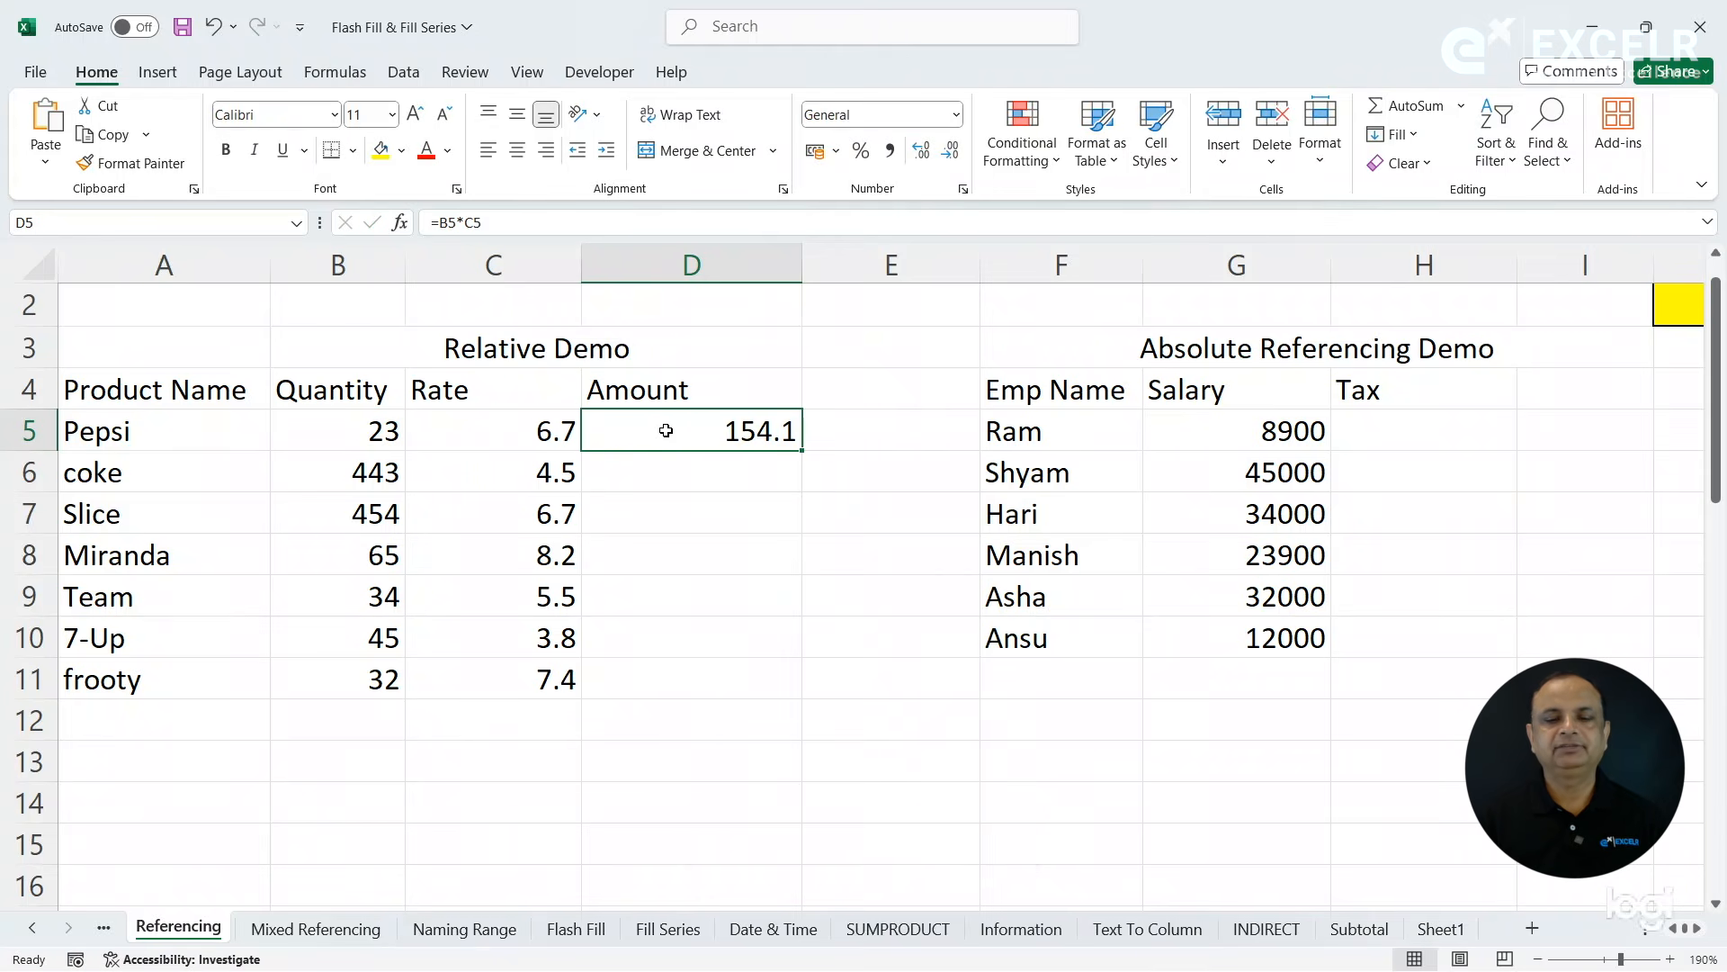
pyautogui.moveTo(802, 453); pyautogui.dragTo(791, 700)
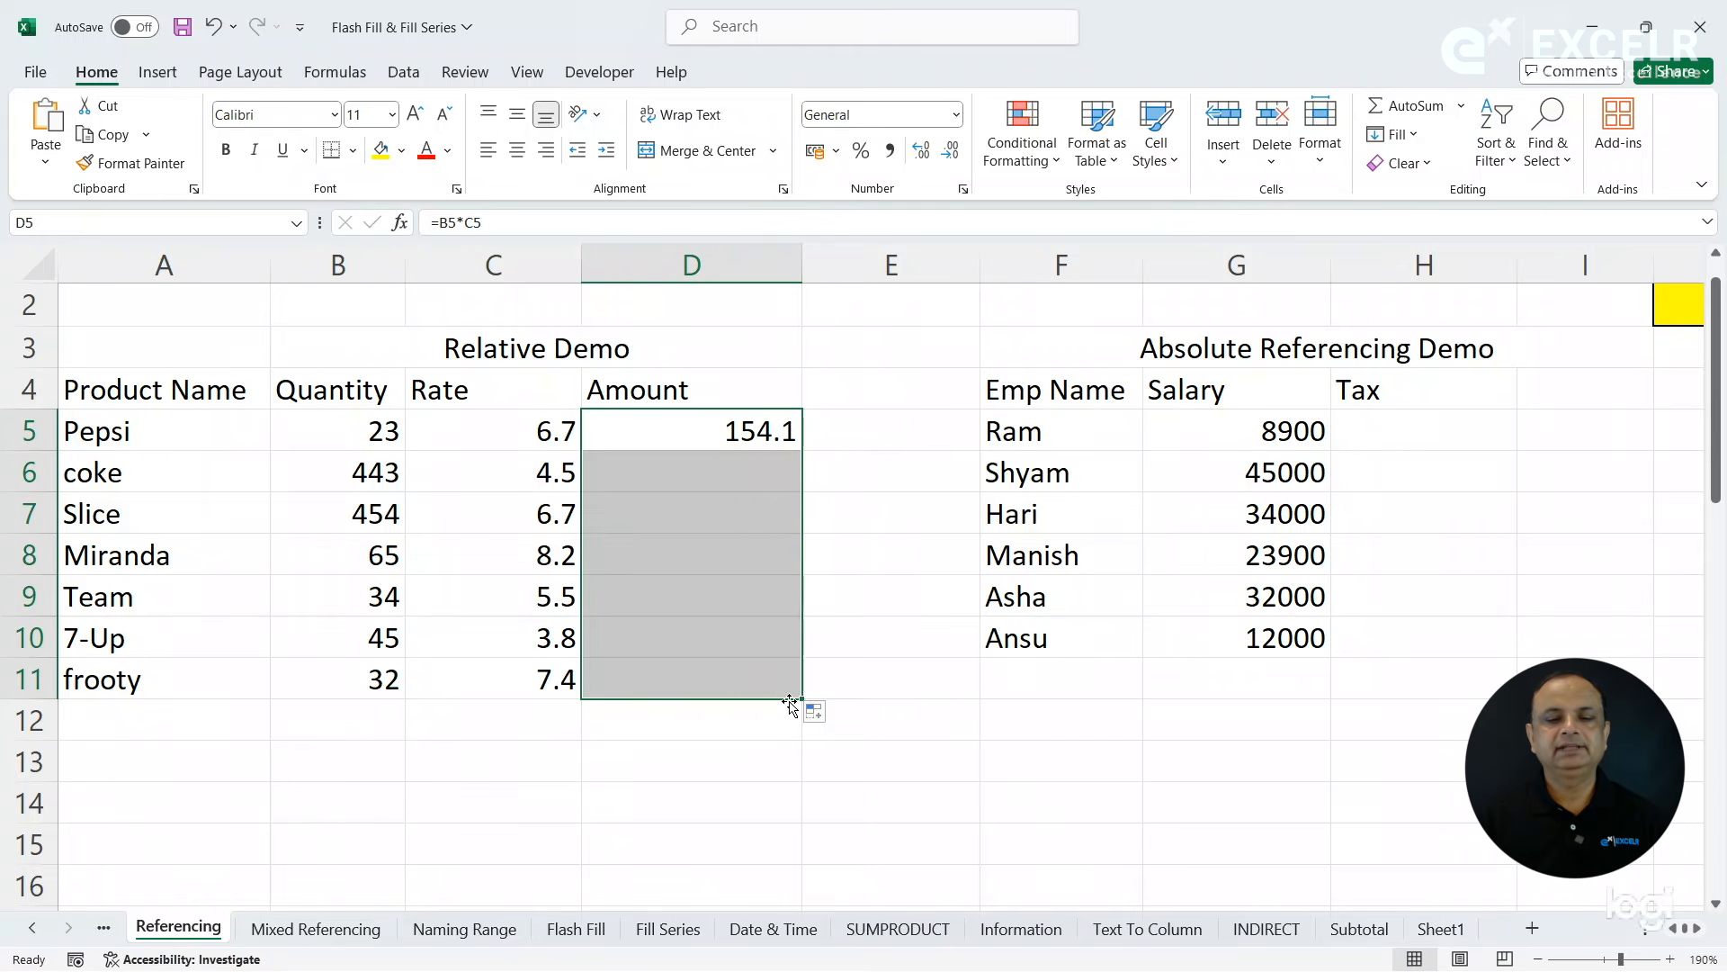
pyautogui.click(684, 473)
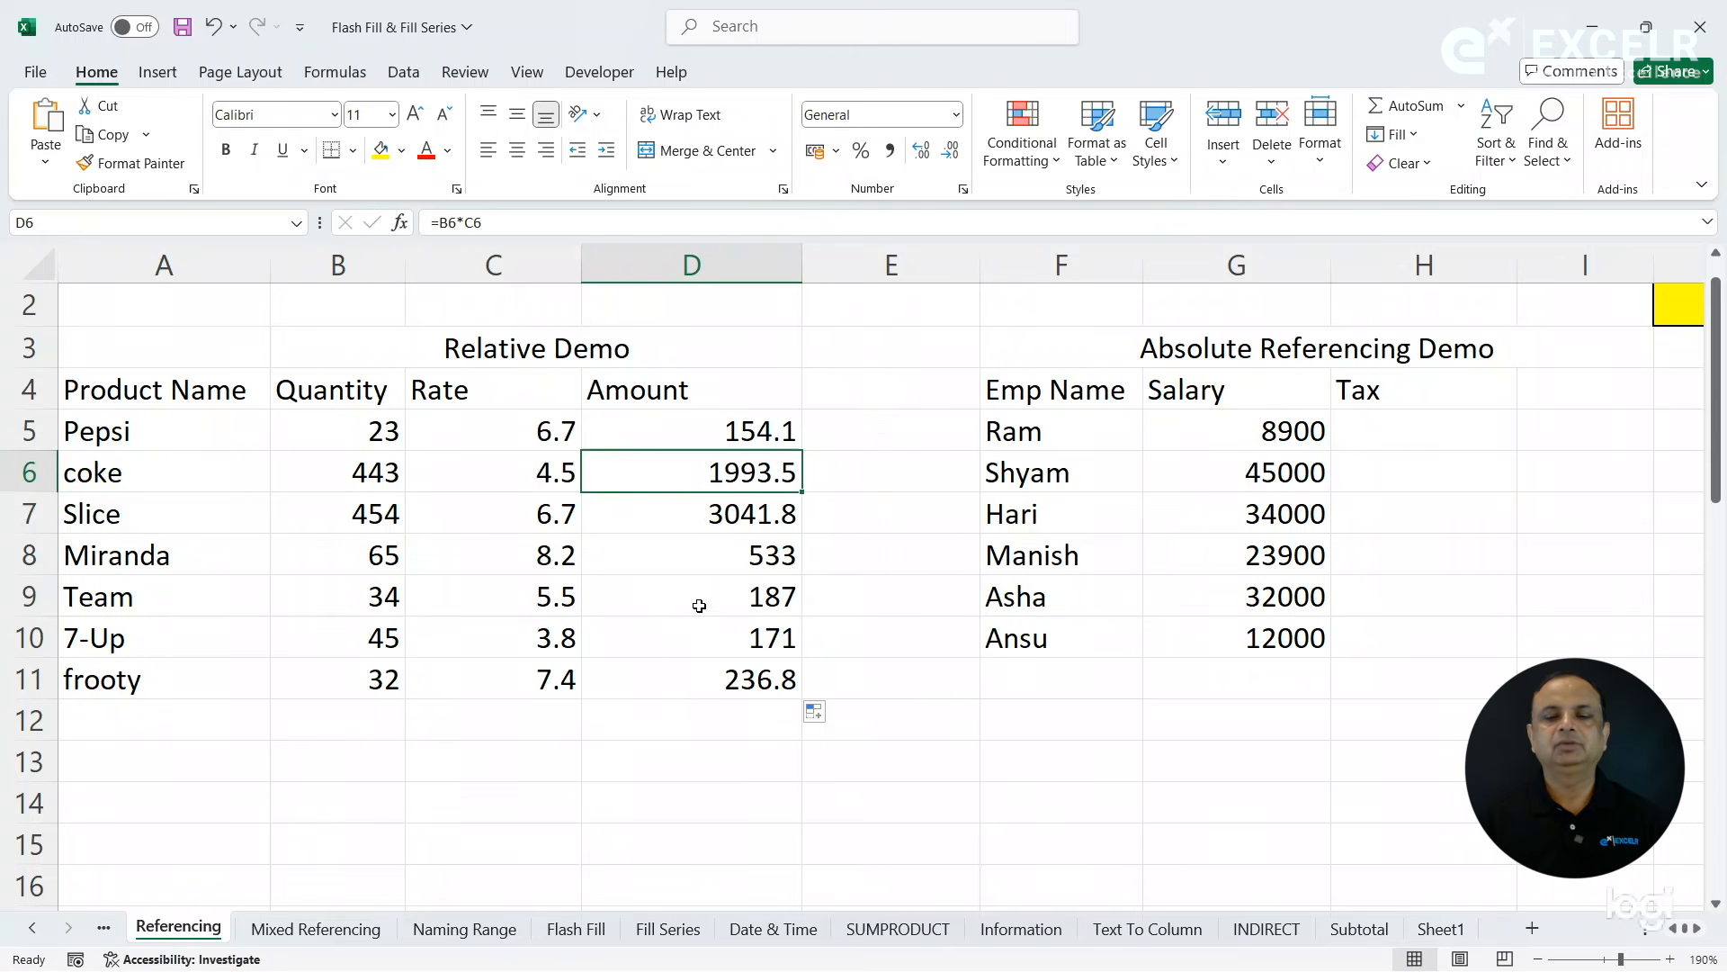
# - Widen column E and show the formula of D5 as text in E5 with FORMULATEXT
pyautogui.moveTo(983, 268); pyautogui.dragTo(1074, 270)
pyautogui.click(762, 434)
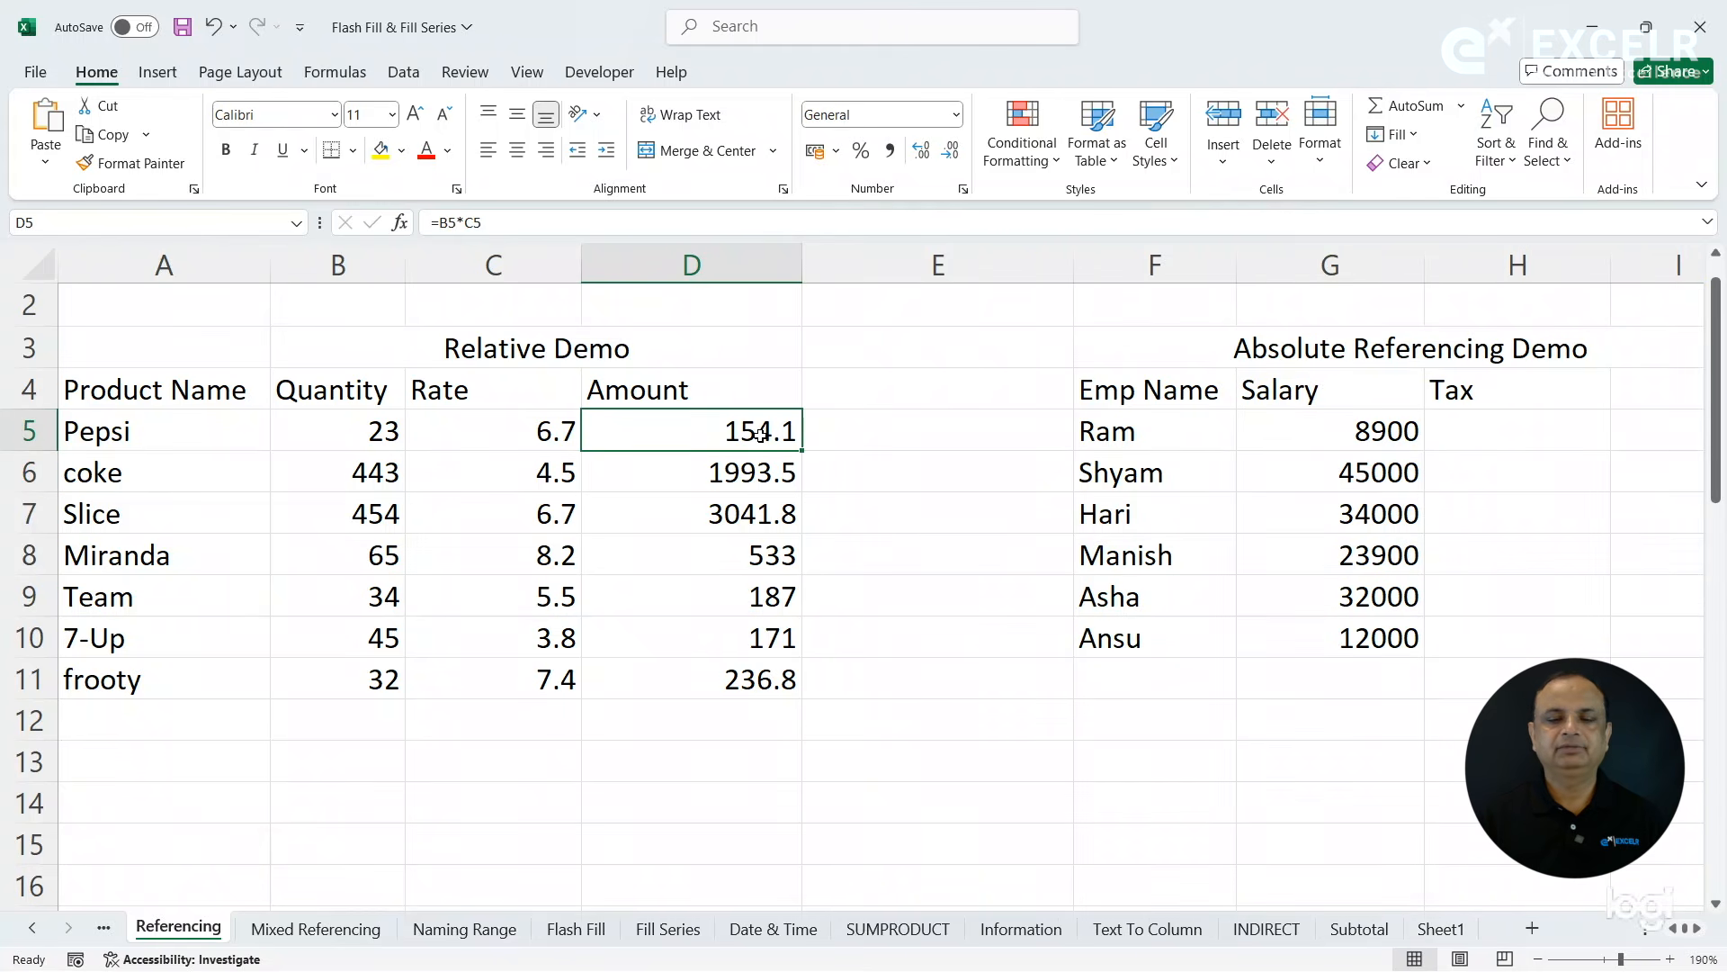
pyautogui.click(841, 436)
pyautogui.write('=form')
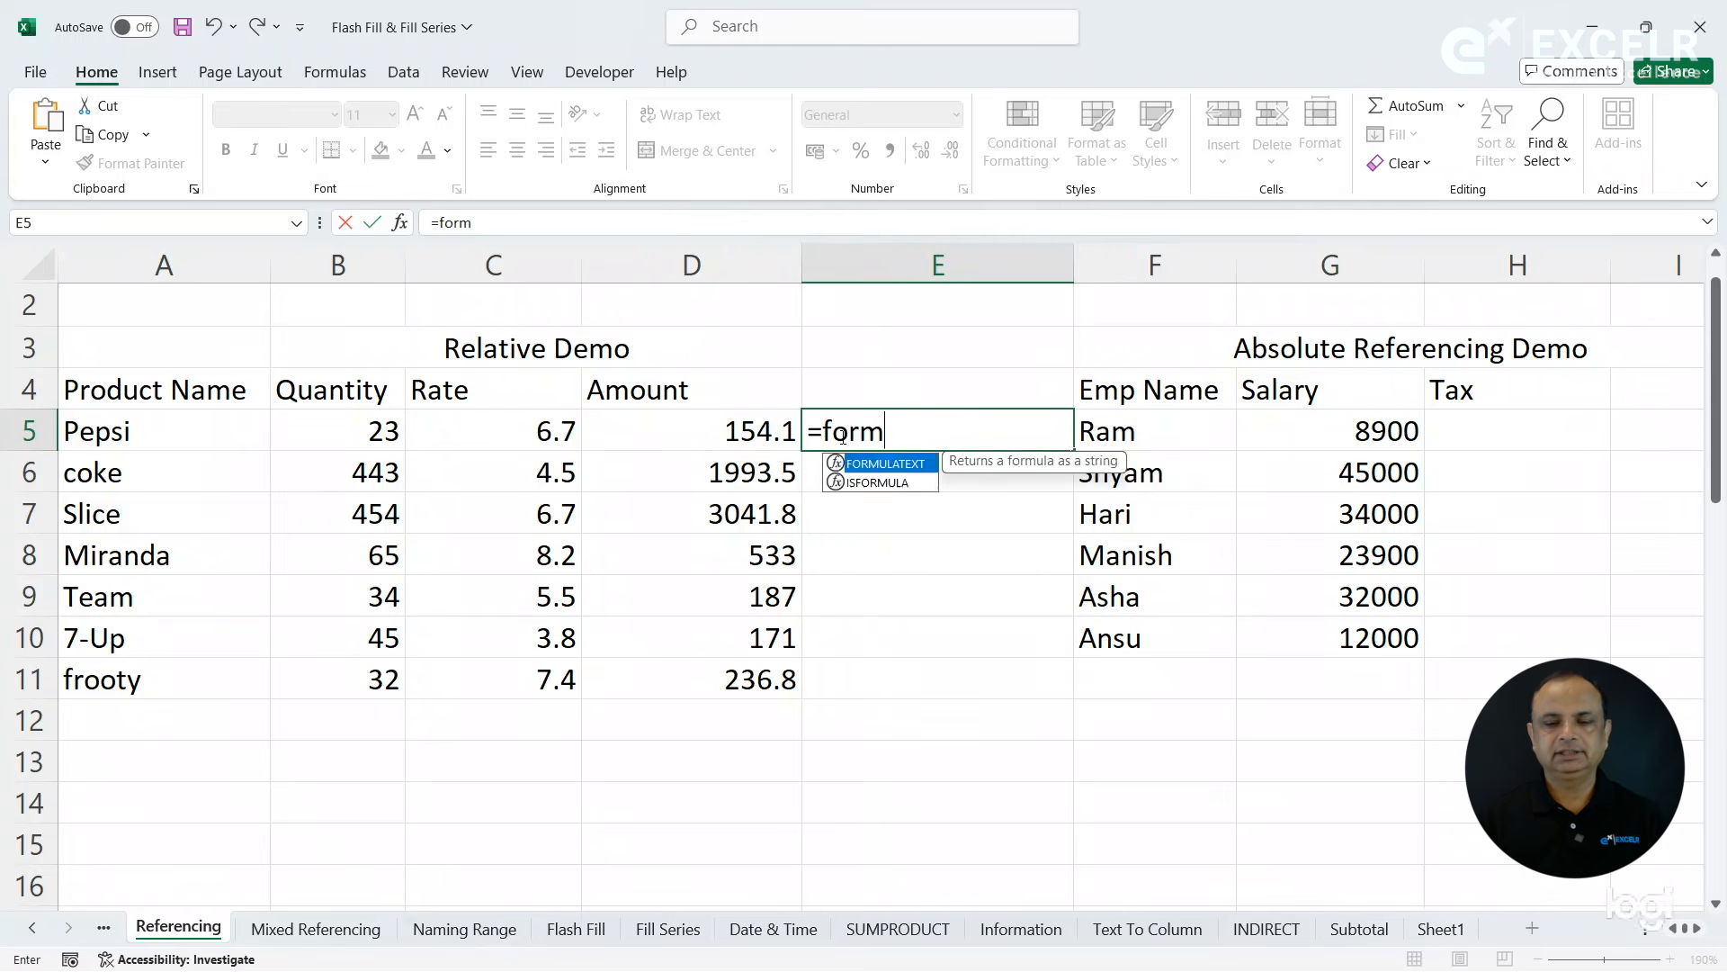
pyautogui.press('Tab')
pyautogui.press('Left')
pyautogui.press('Return')
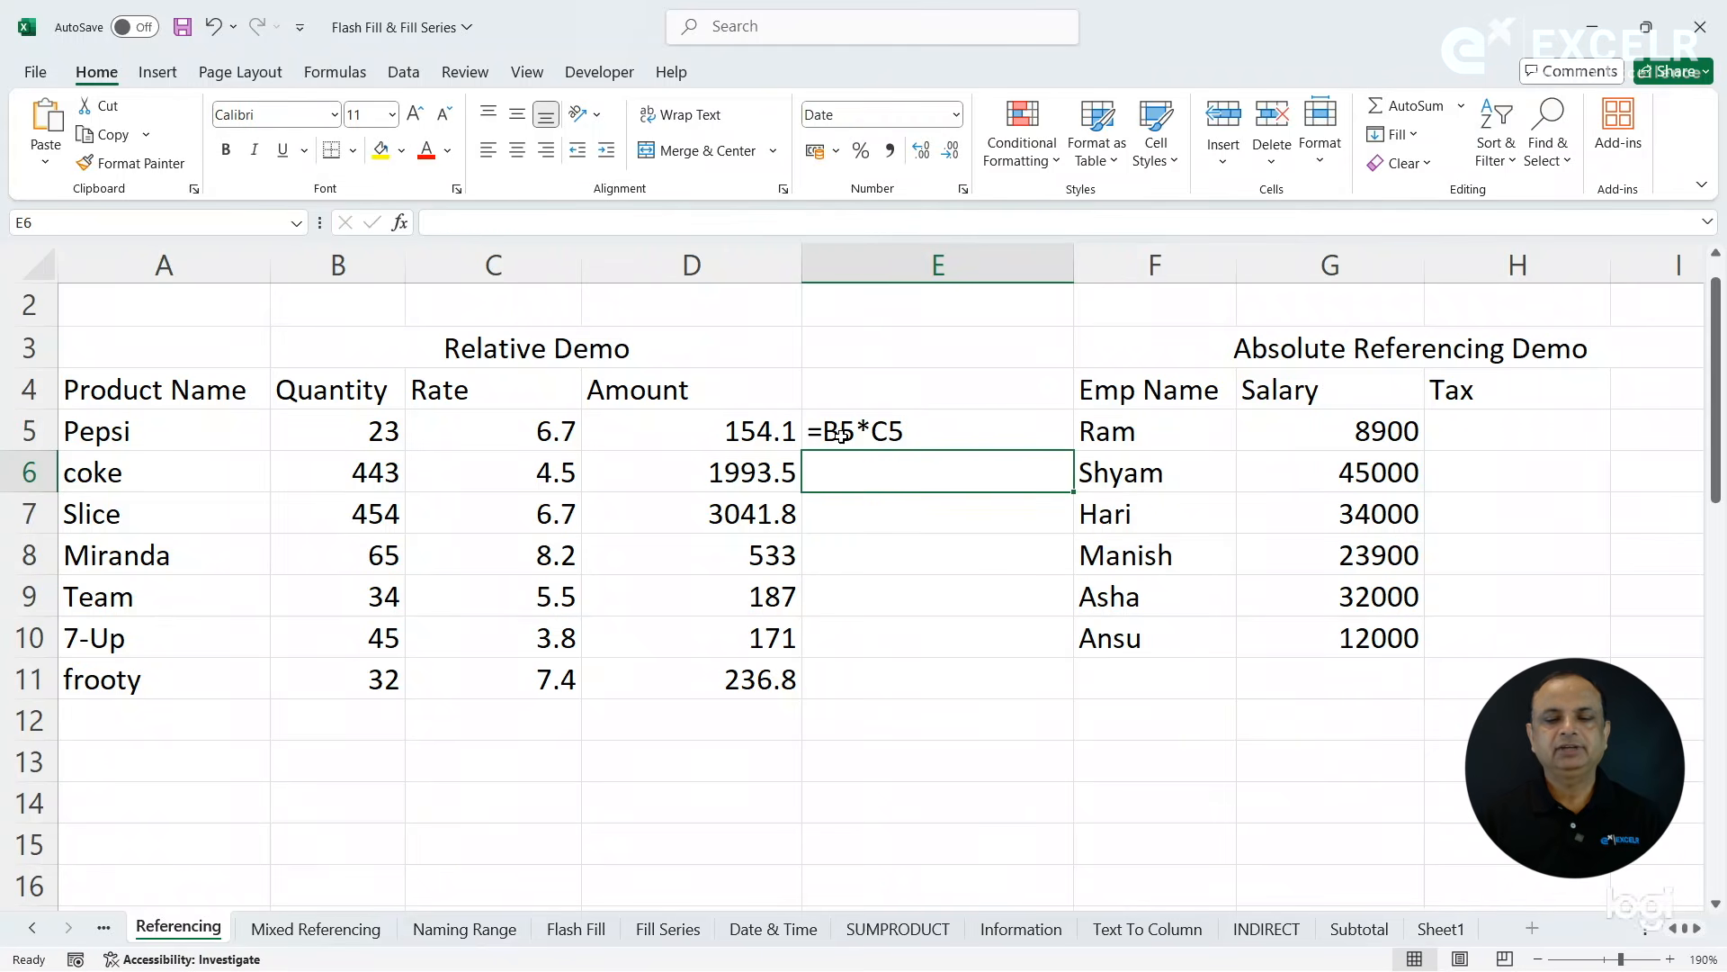
# - Clear the copied amounts in D6:D11
pyautogui.click(932, 419)
pyautogui.moveTo(747, 472); pyautogui.dragTo(748, 671)
pyautogui.press('Delete')
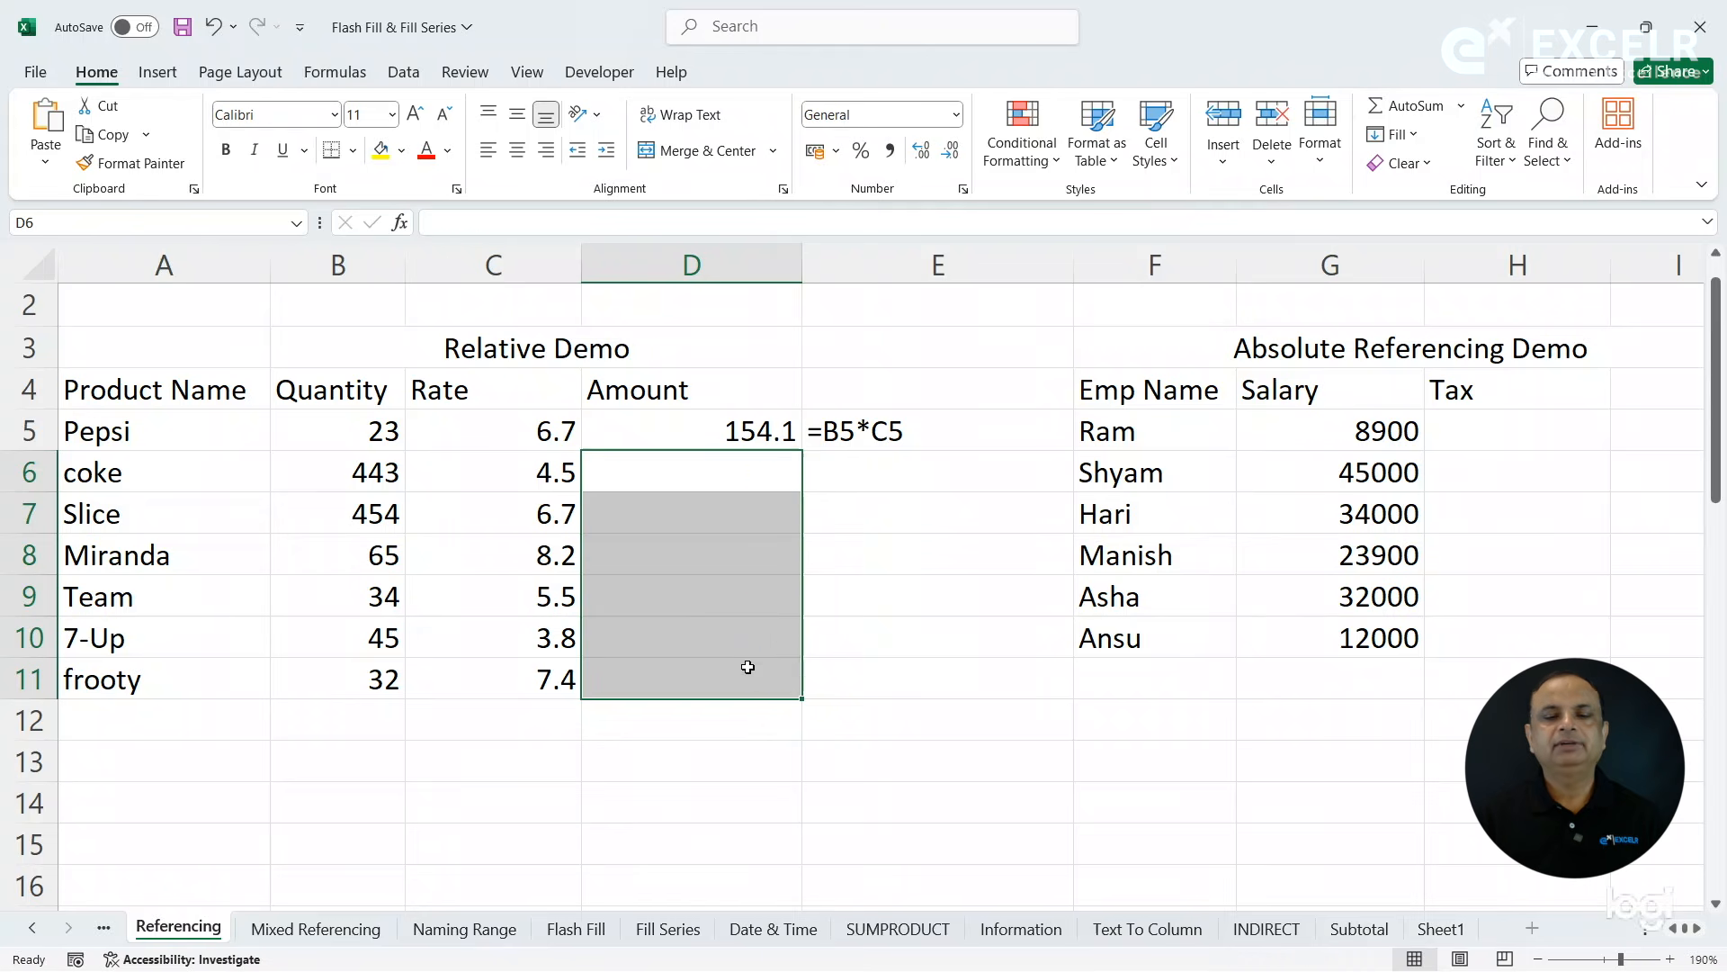
# - Copy the amount formula from D5 to D6 and the FORMULATEXT formula from E5 to E6
pyautogui.click(716, 440)
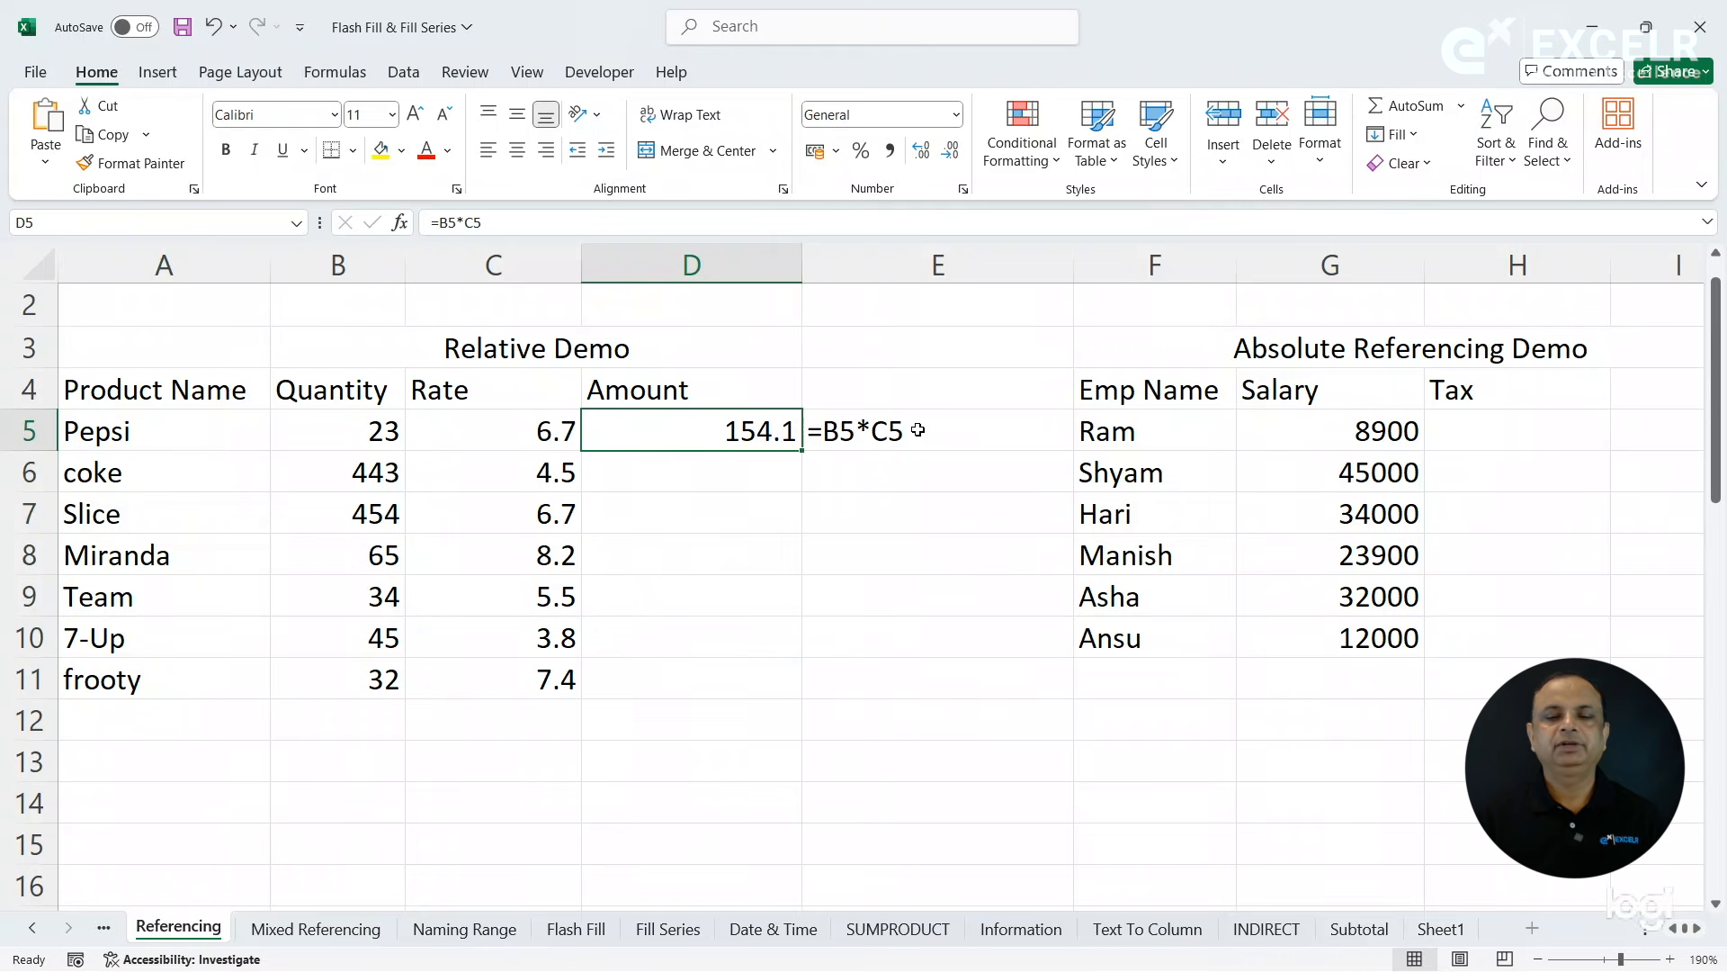
pyautogui.click(801, 457)
pyautogui.click(783, 433)
pyautogui.moveTo(802, 450); pyautogui.dragTo(807, 497)
pyautogui.click(890, 448)
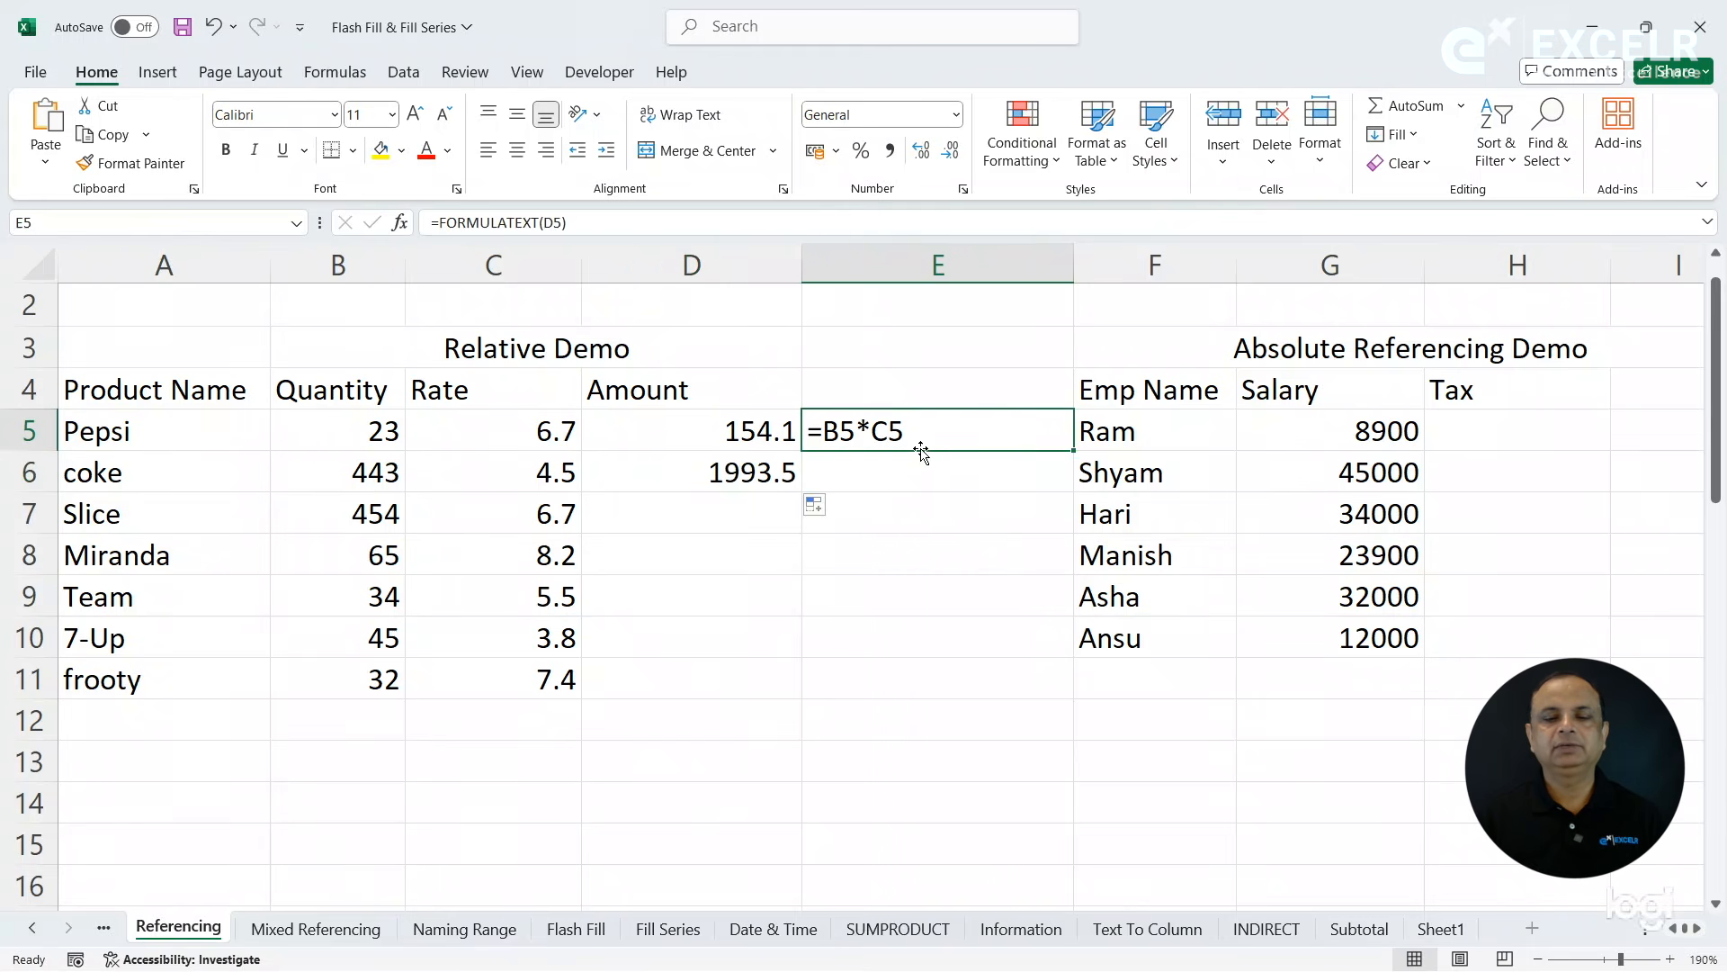
pyautogui.moveTo(1073, 450); pyautogui.dragTo(1073, 490)
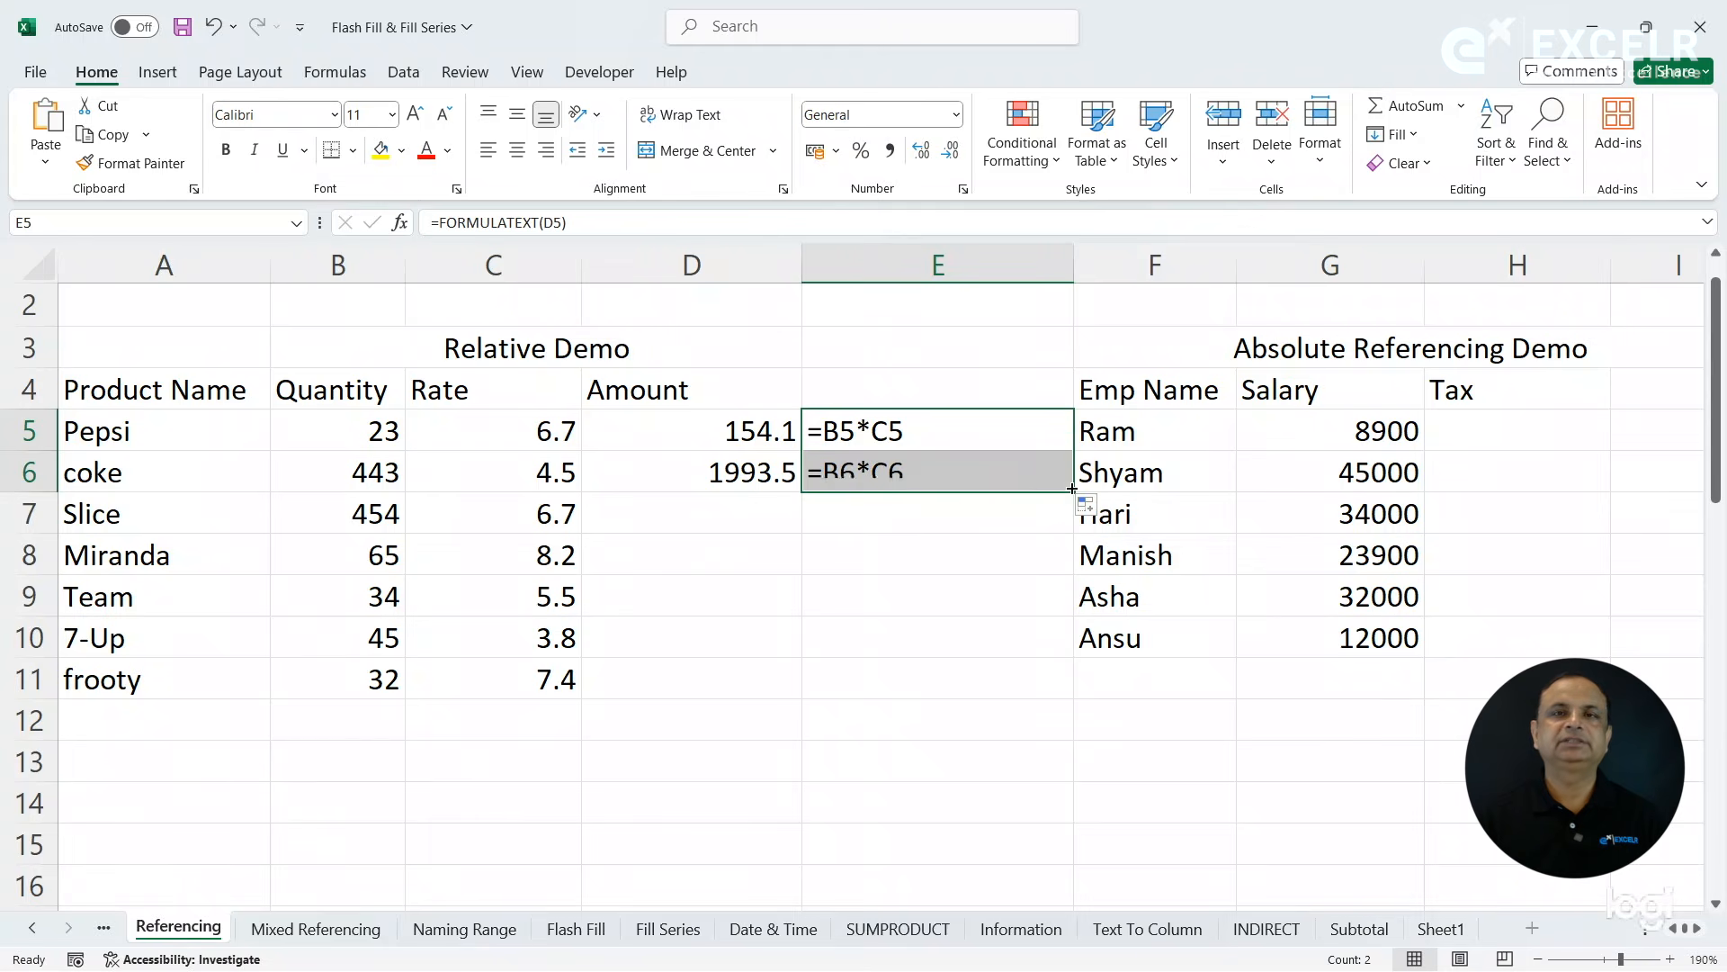
pyautogui.click(937, 474)
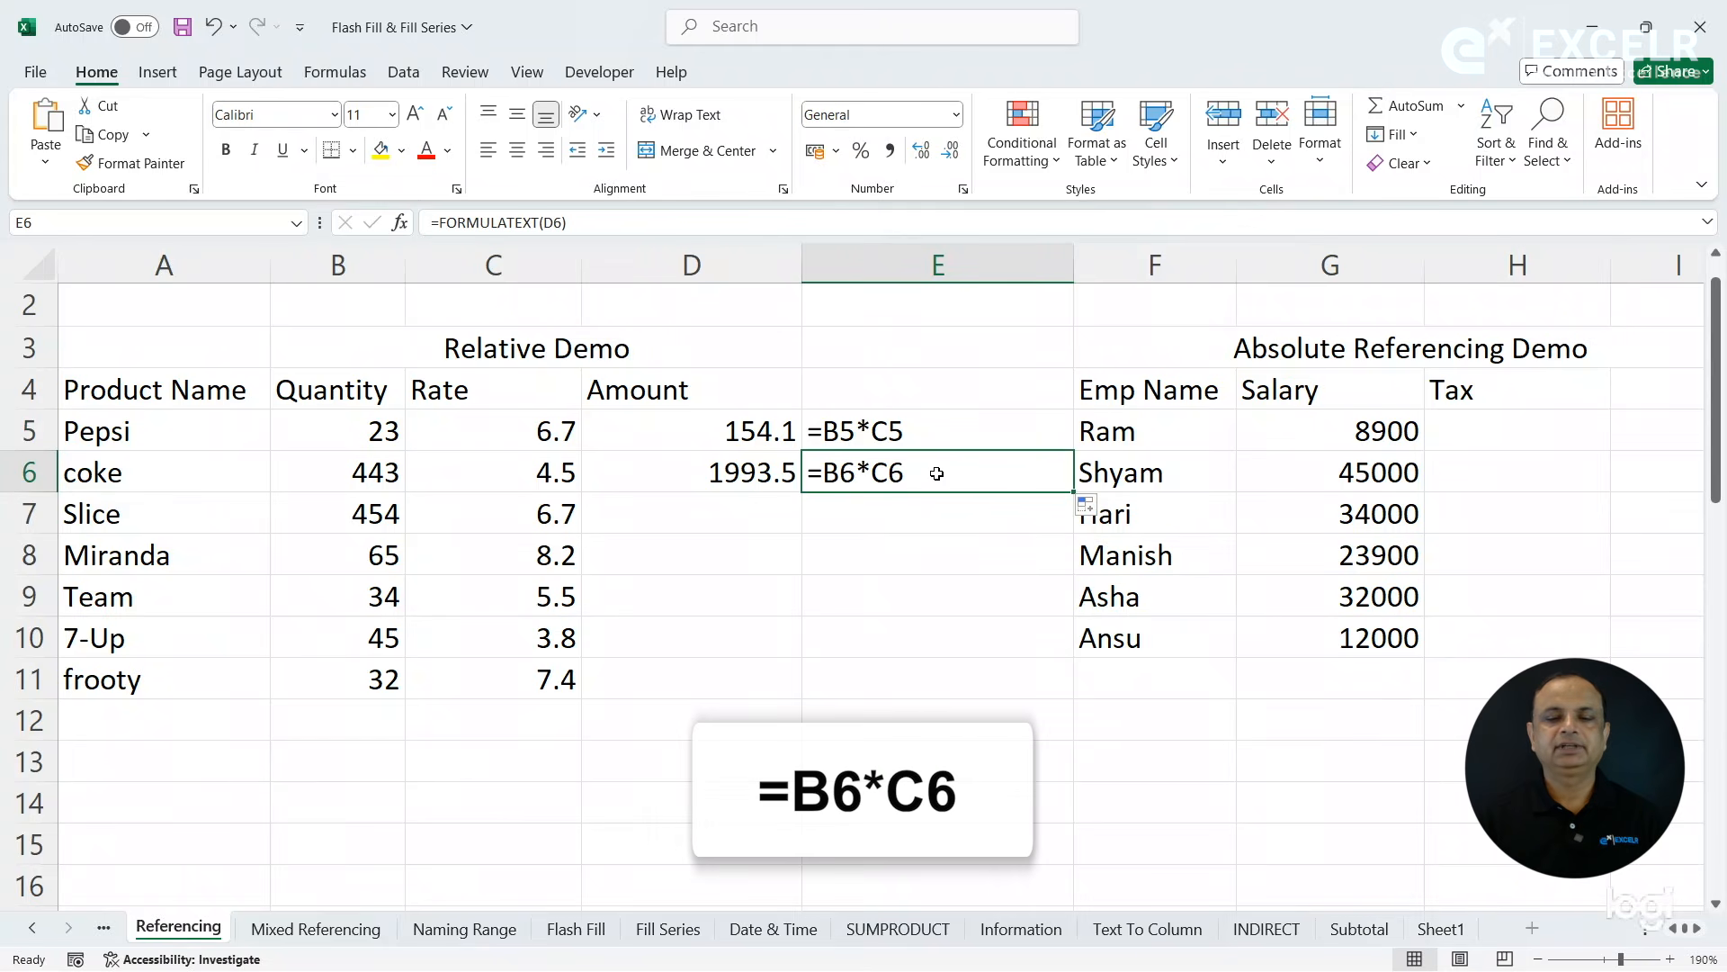
# - Extend the amount formula from D6 to D7 and its formula text from E6 to E7
pyautogui.click(783, 475)
pyautogui.moveTo(803, 493); pyautogui.dragTo(808, 531)
pyautogui.click(918, 475)
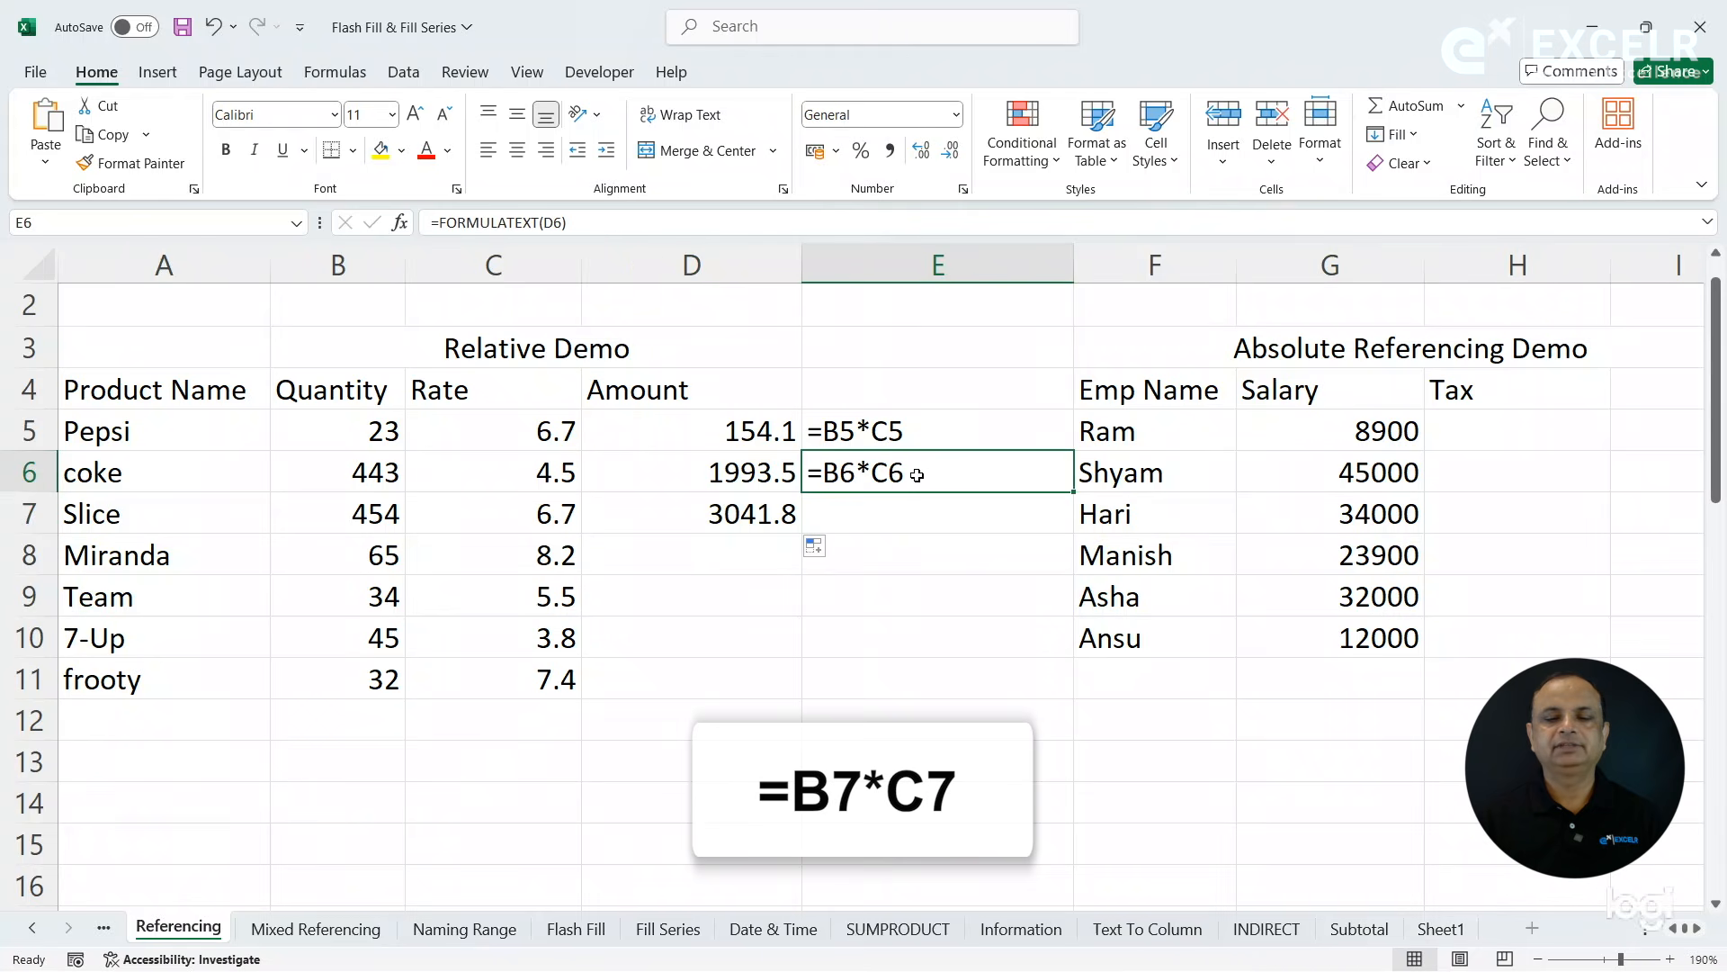
pyautogui.moveTo(1074, 493); pyautogui.dragTo(1073, 532)
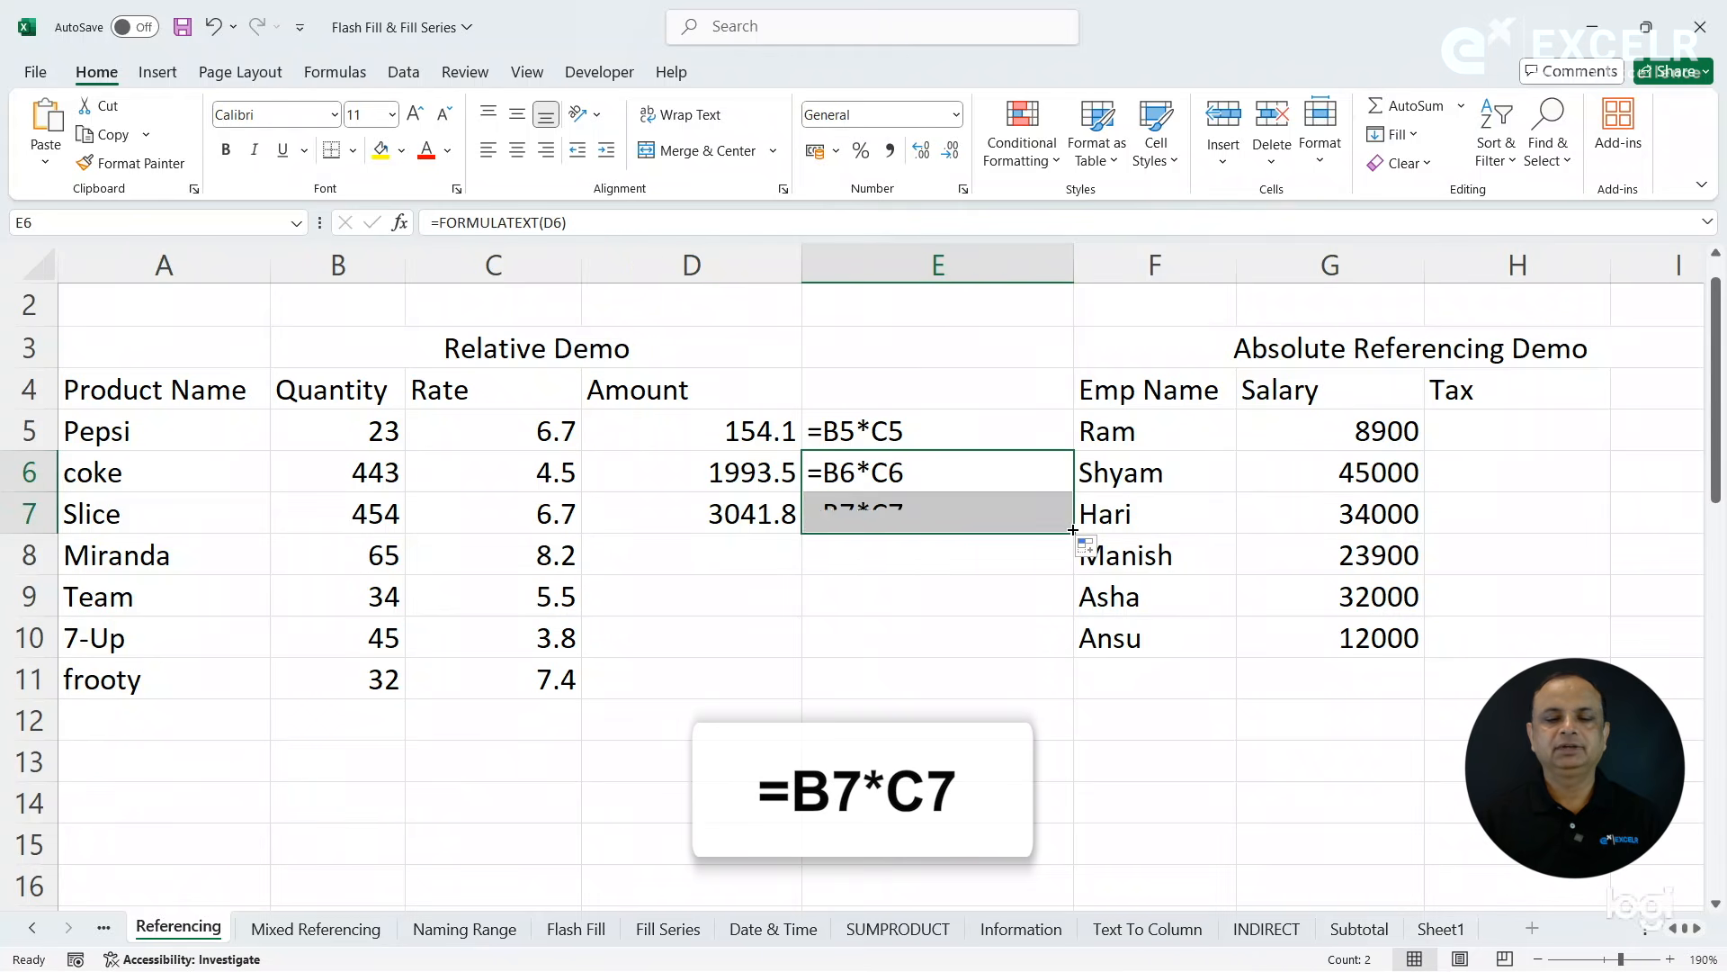
# - Fill the amount formula from D7 down to D11 and the FORMULATEXT formula from E7 down to E11
pyautogui.click(761, 515)
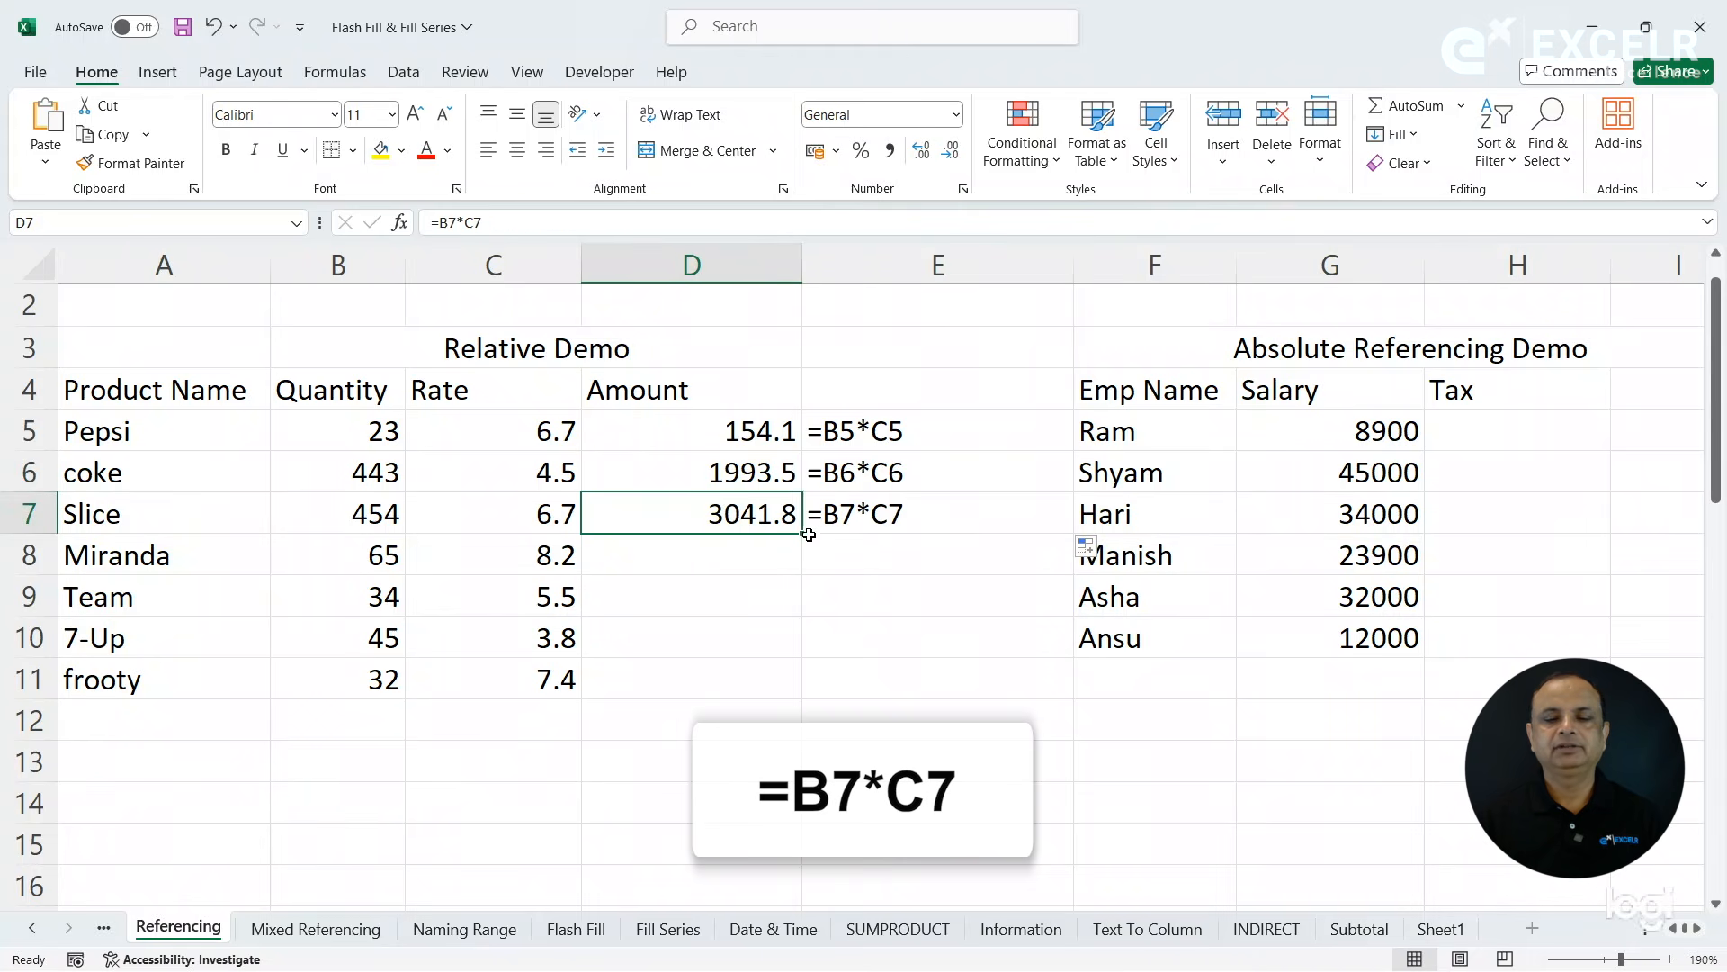
pyautogui.doubleClick(806, 536)
pyautogui.click(889, 515)
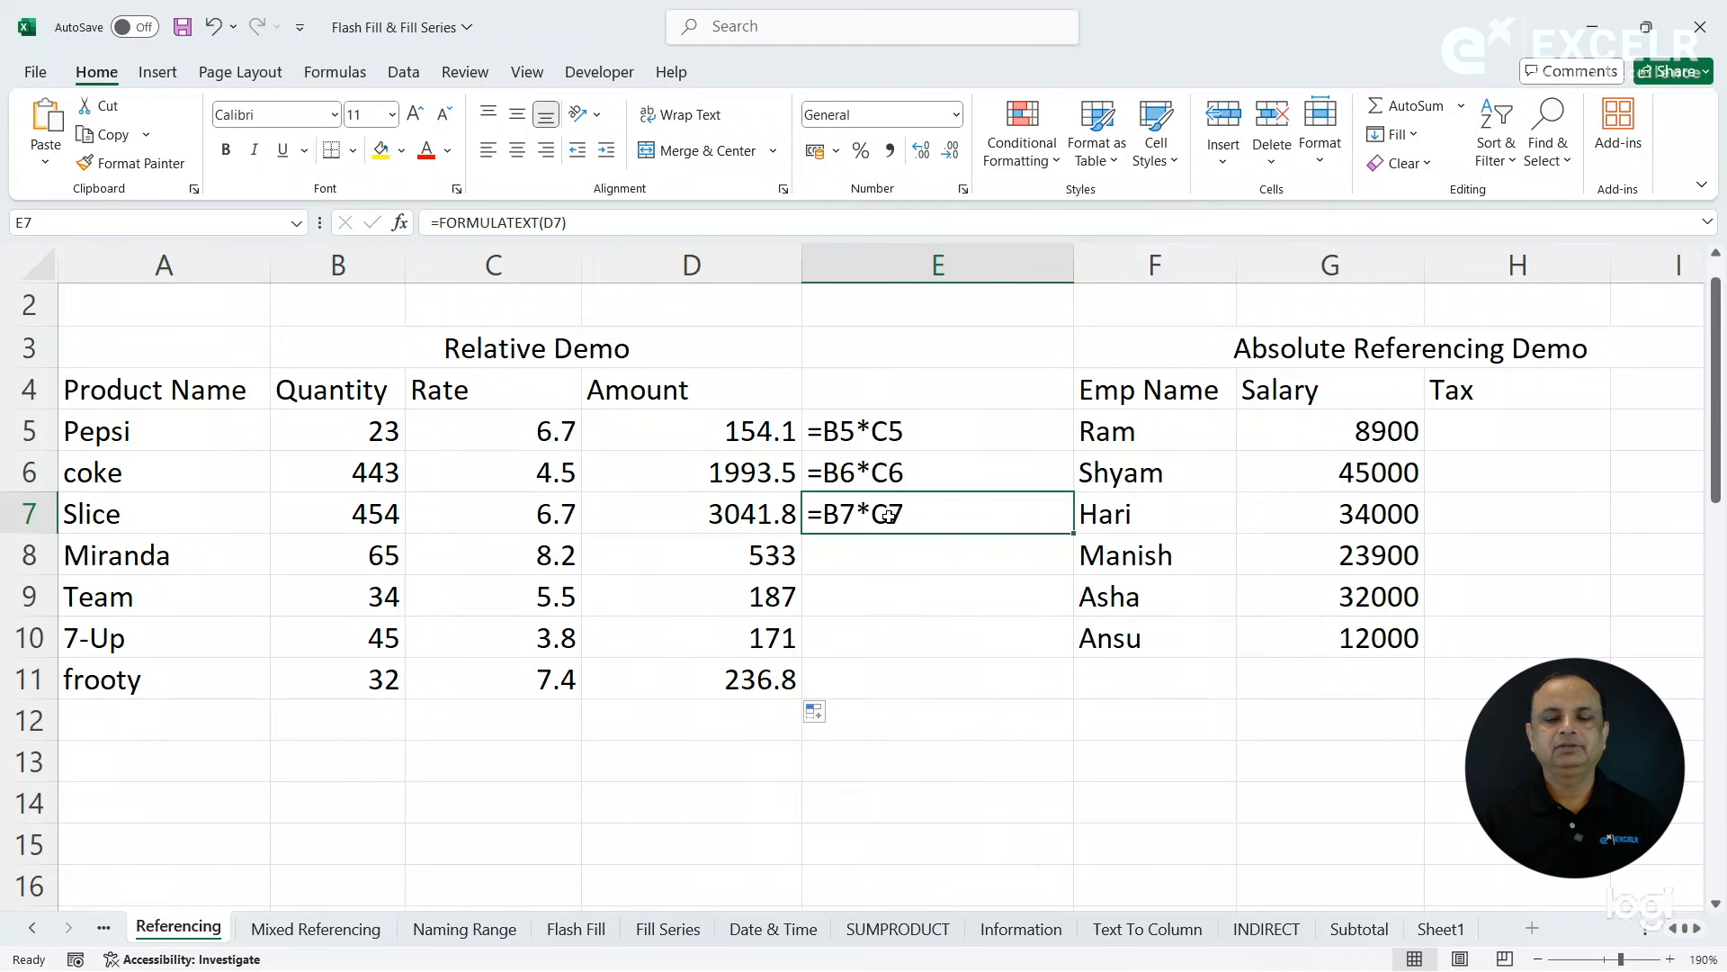
pyautogui.doubleClick(1074, 532)
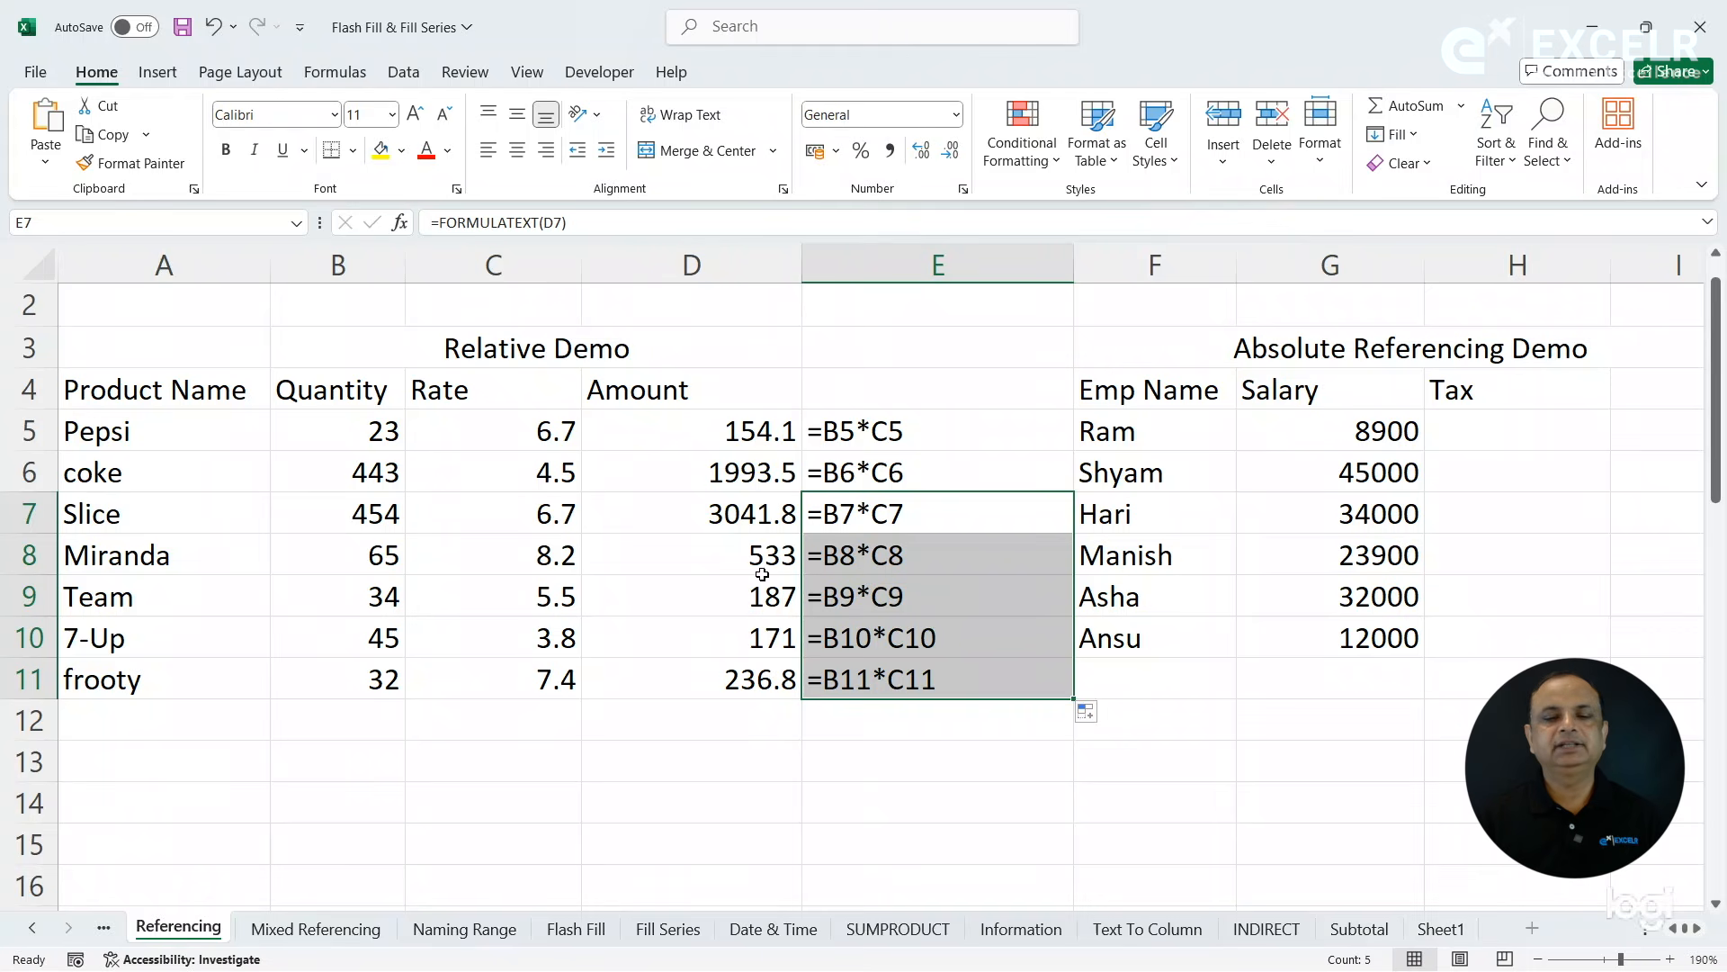
# - Compare the coke amount formula in D6 with its formula text in E6
pyautogui.click(745, 469)
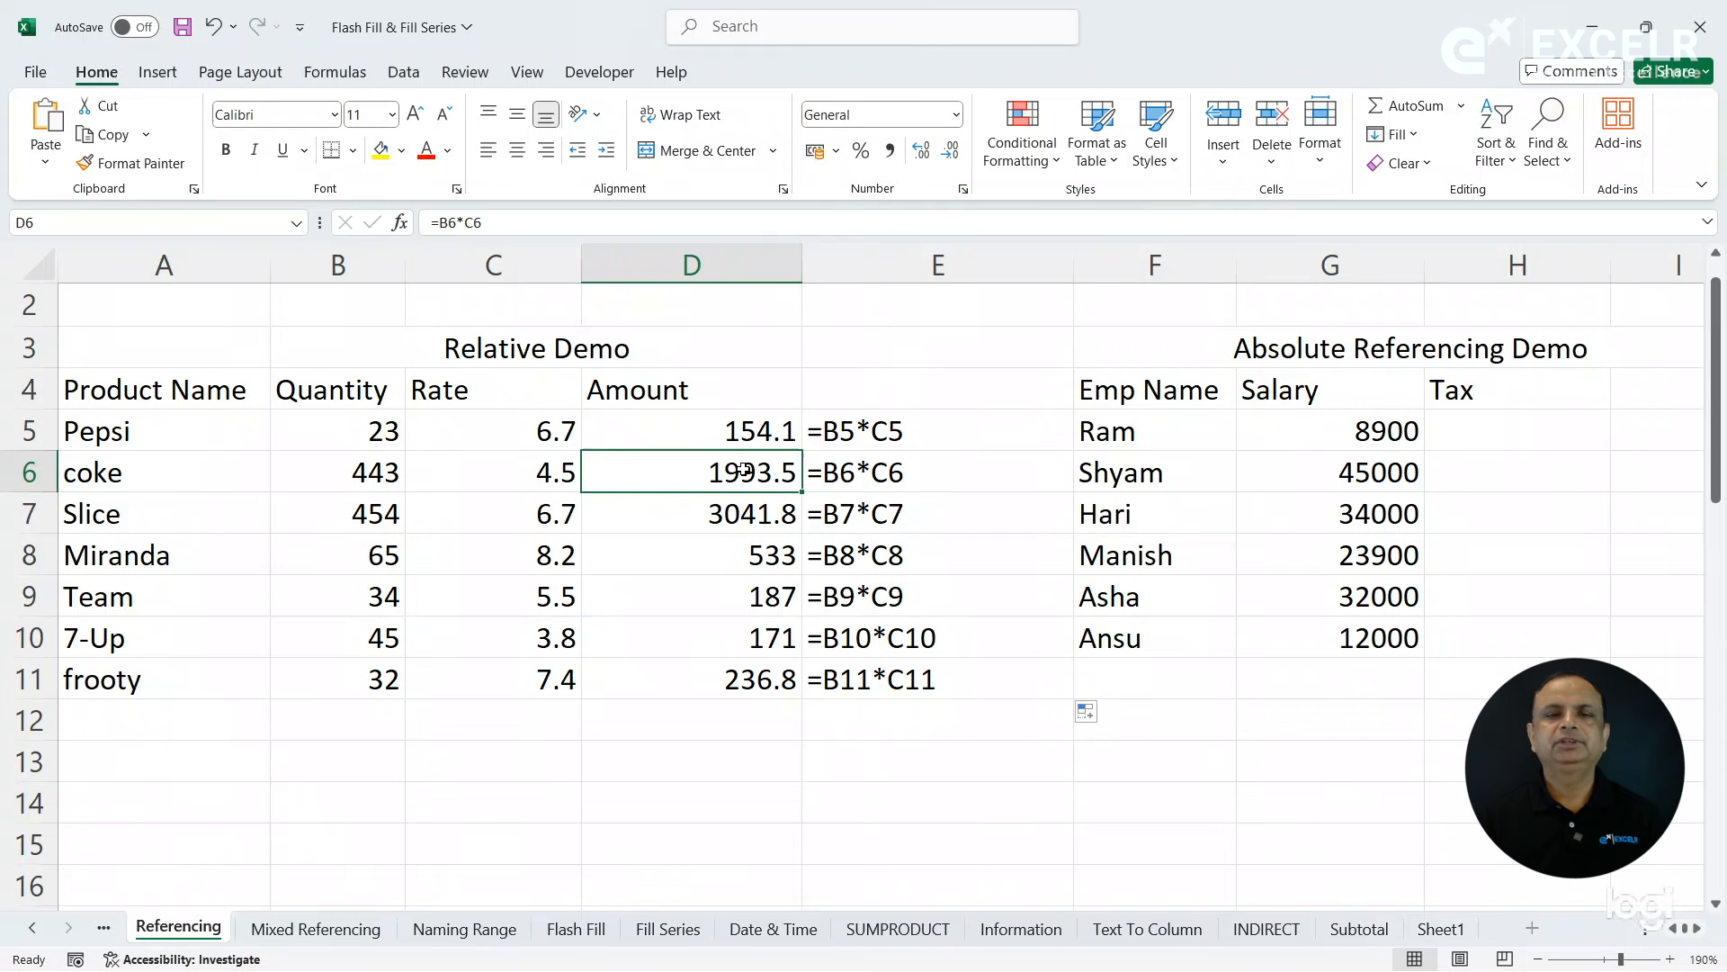
pyautogui.click(848, 472)
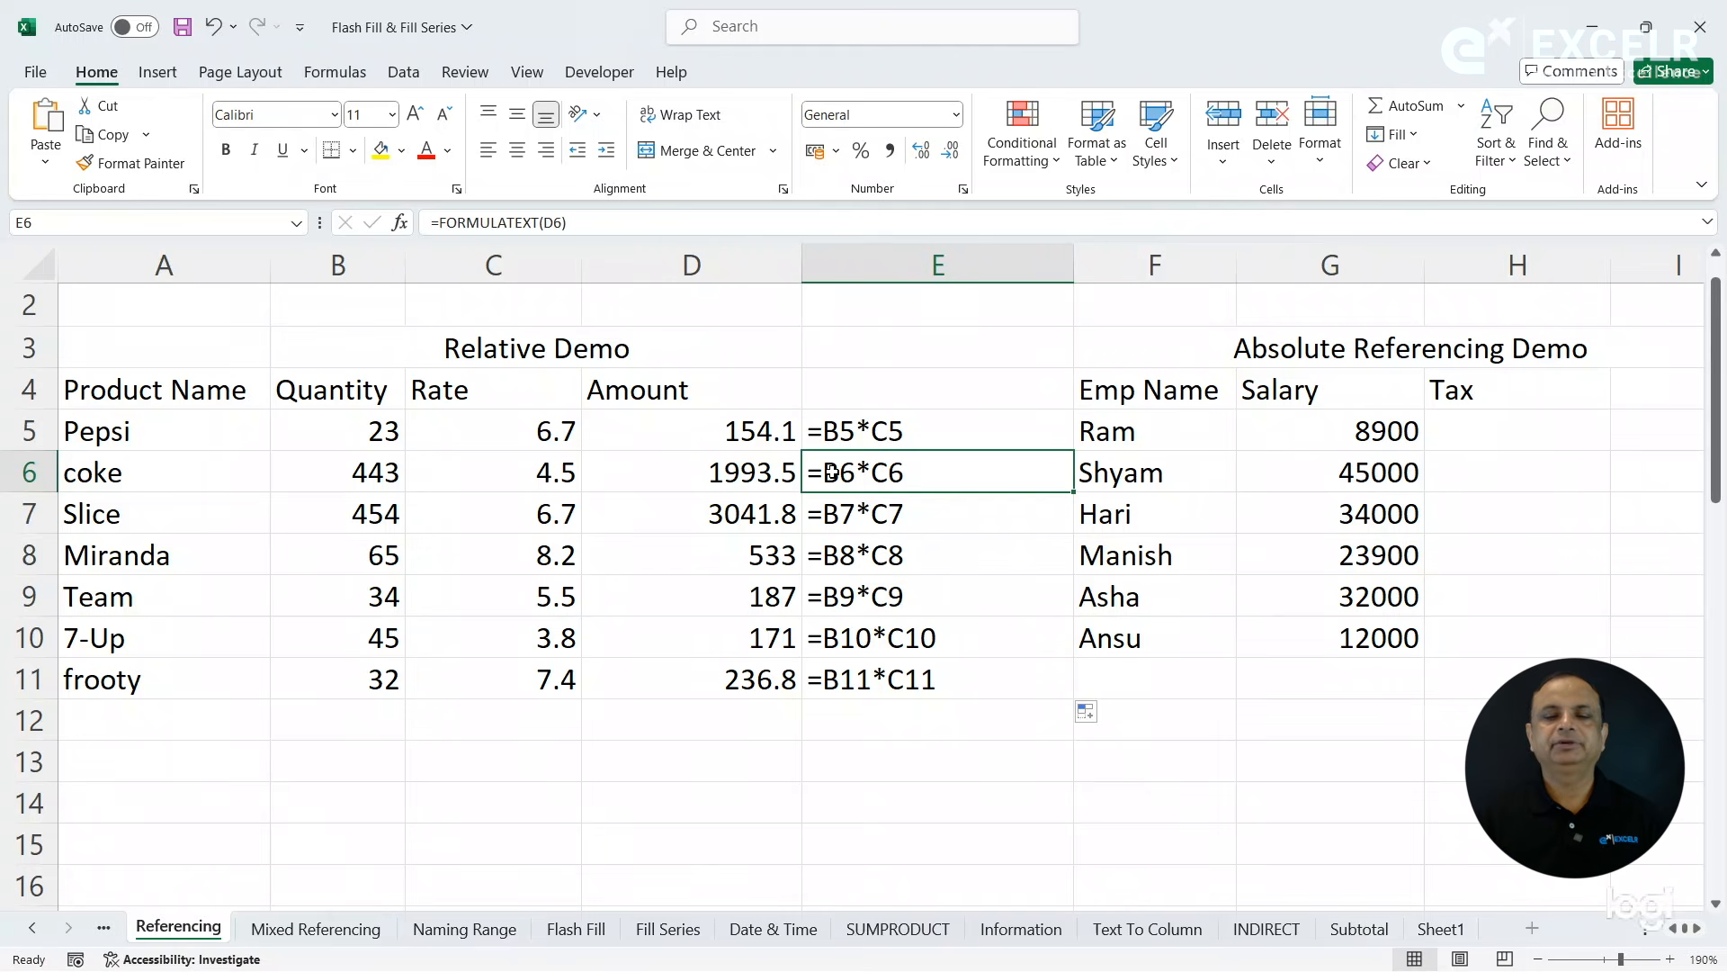
pyautogui.click(754, 464)
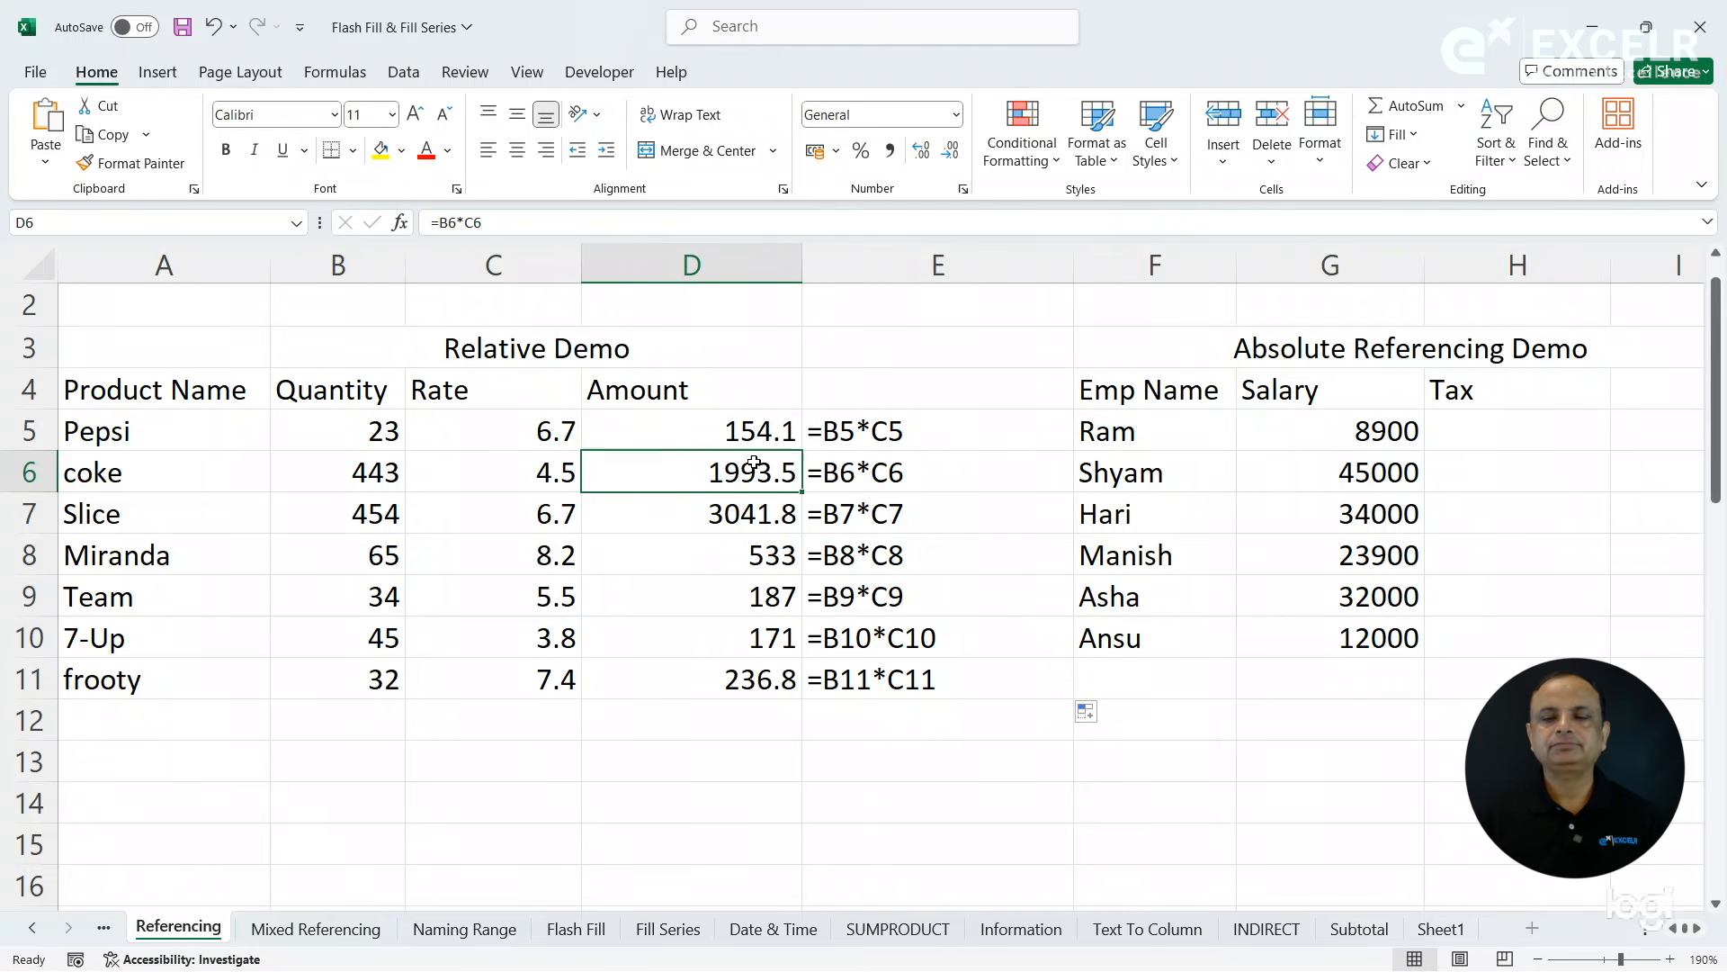
# - Examine the Absolute Referencing Demo table's salaries and the Tax Rate cell in J2
pyautogui.click(971, 454)
pyautogui.press('Right')
pyautogui.press('Right')
pyautogui.press('Right')
pyautogui.press('Right')
pyautogui.press('Right')
pyautogui.press('Right')
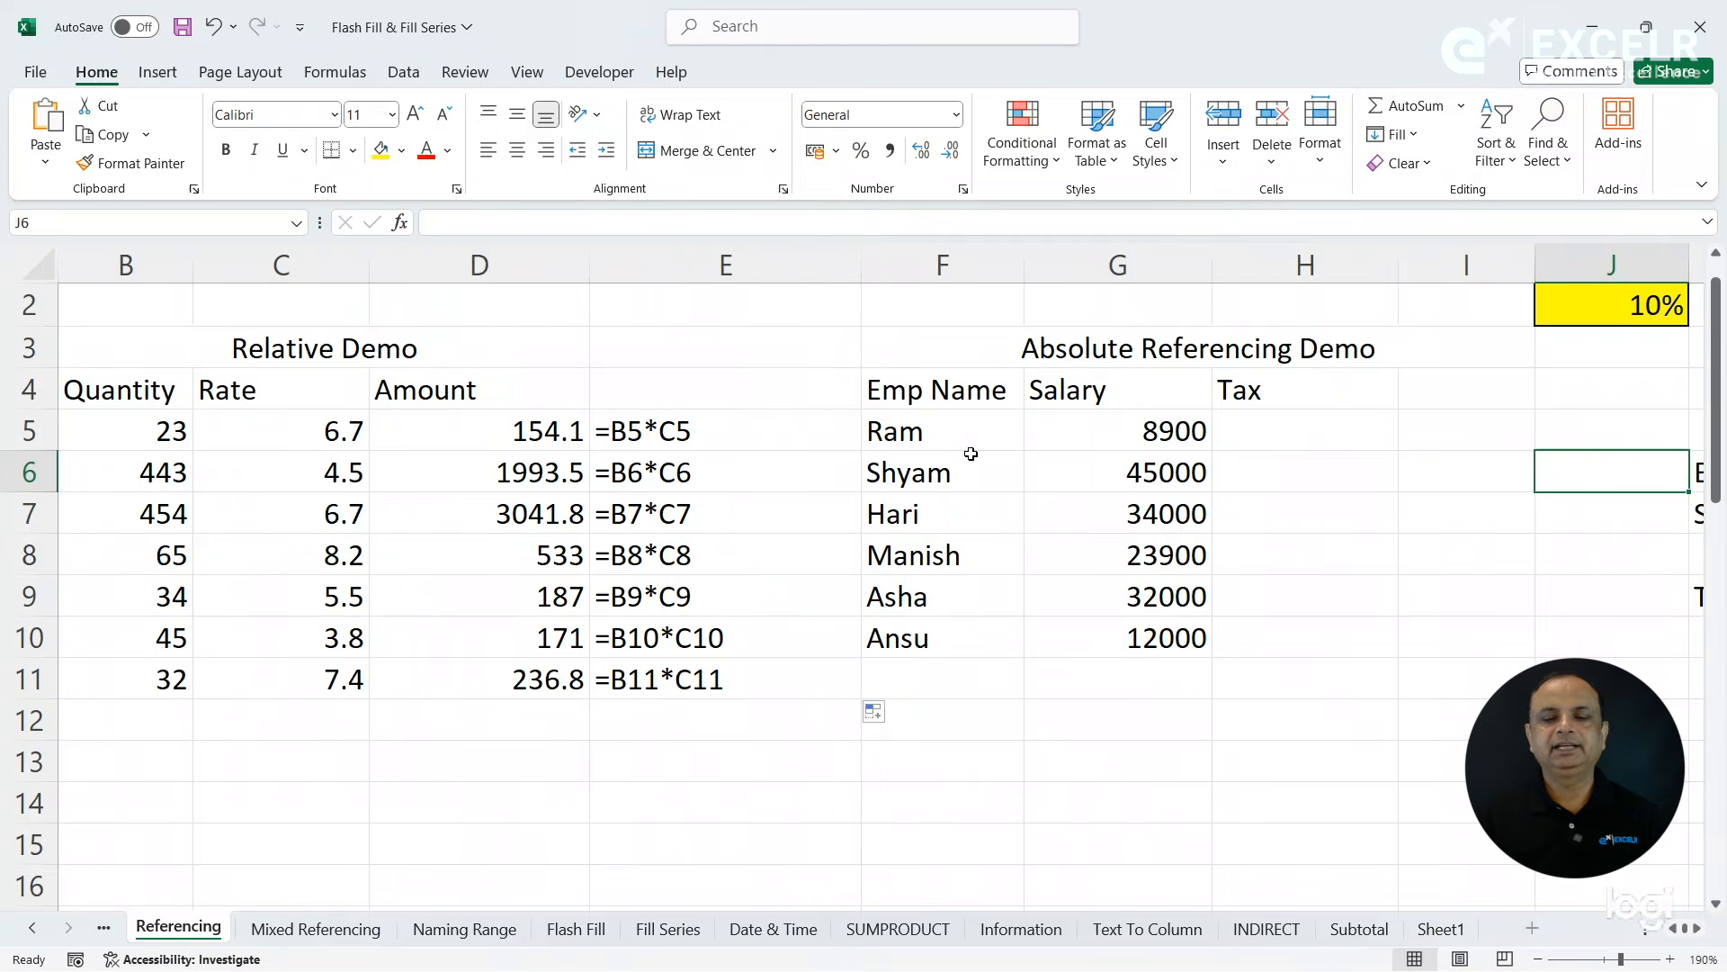
pyautogui.press('Right')
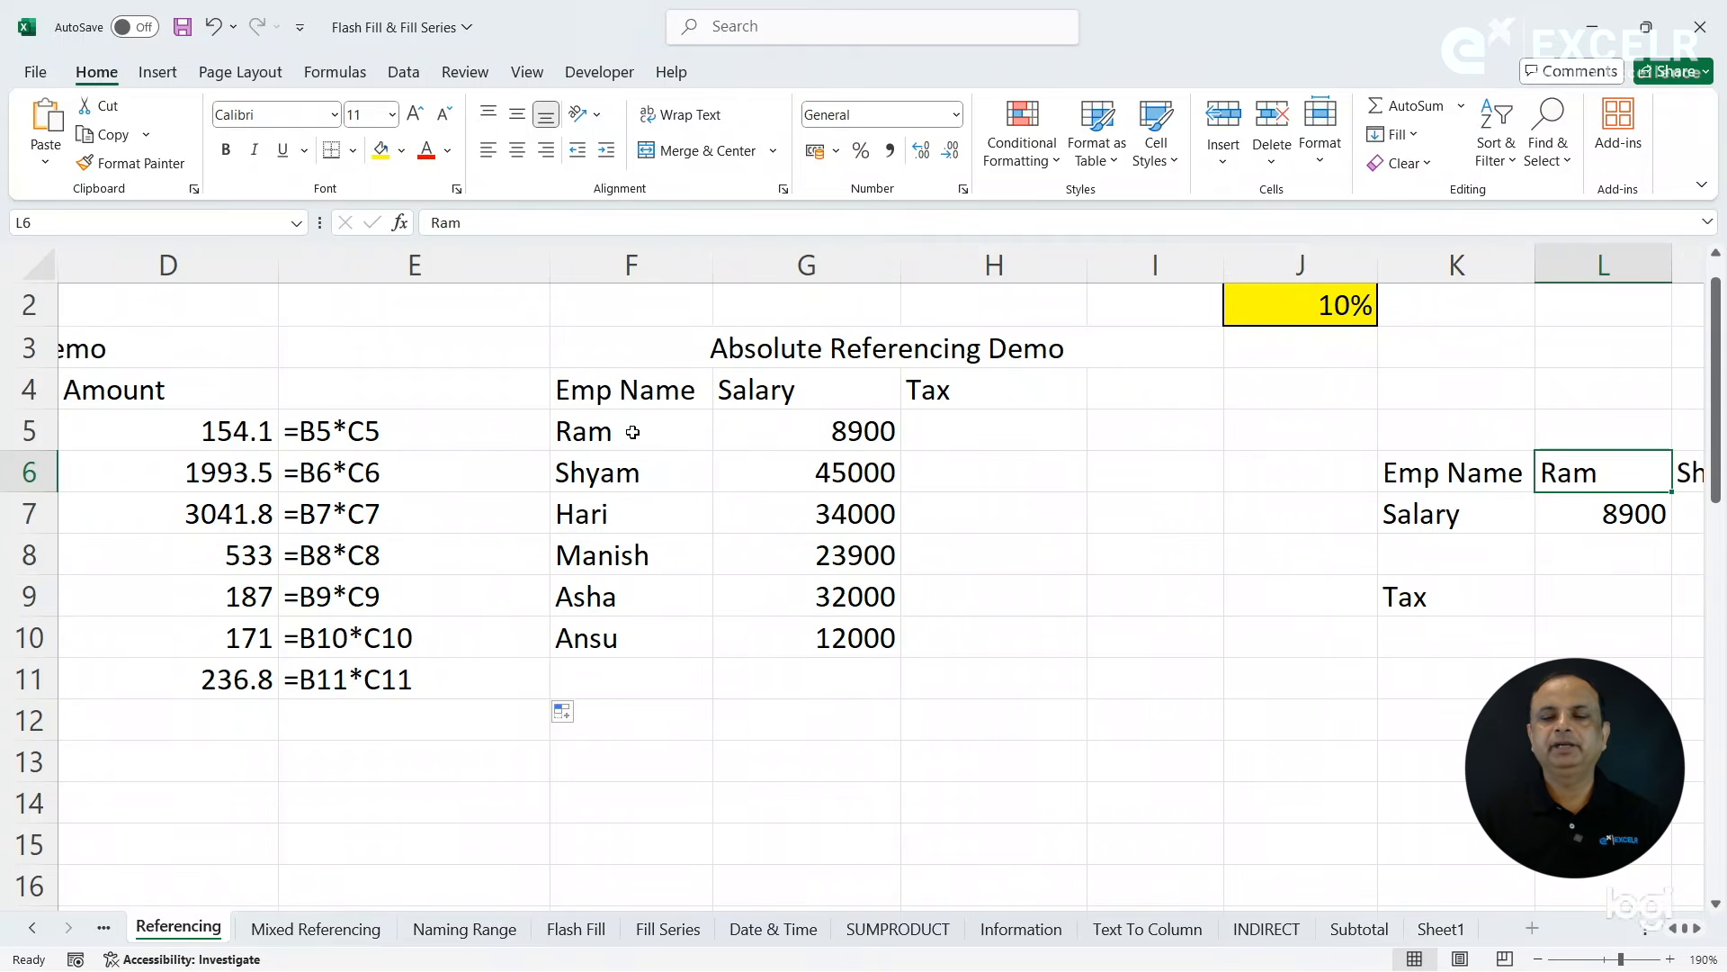
pyautogui.click(849, 425)
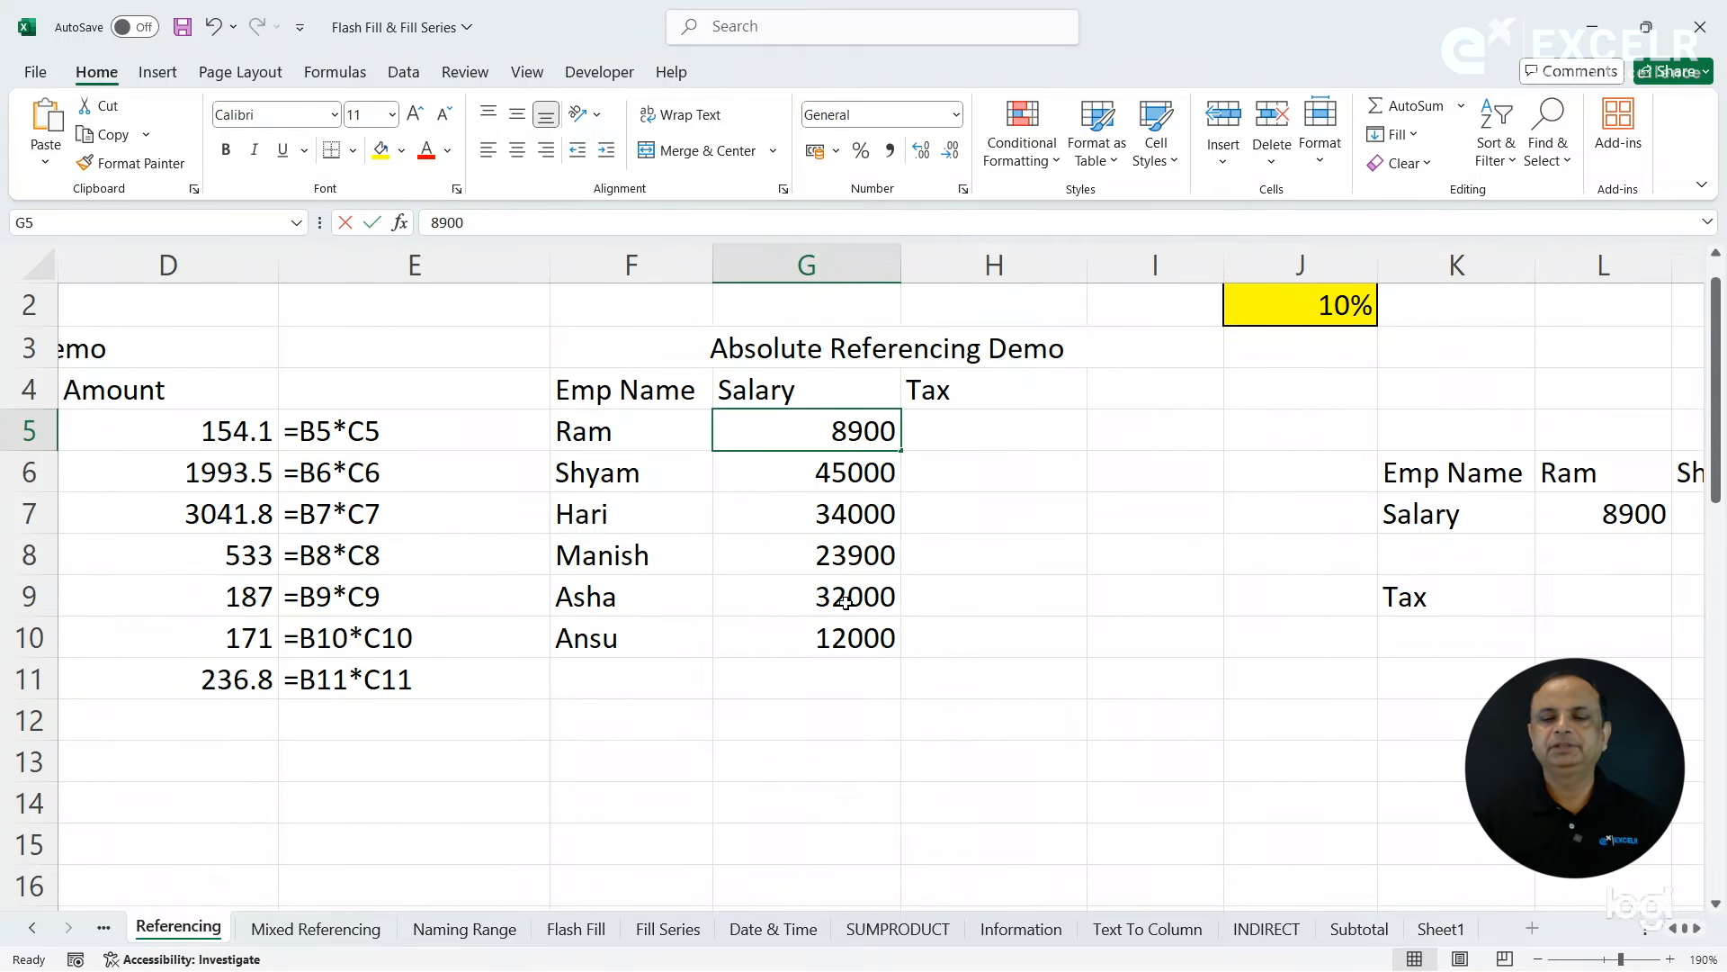
pyautogui.doubleClick(847, 430)
pyautogui.click(942, 494)
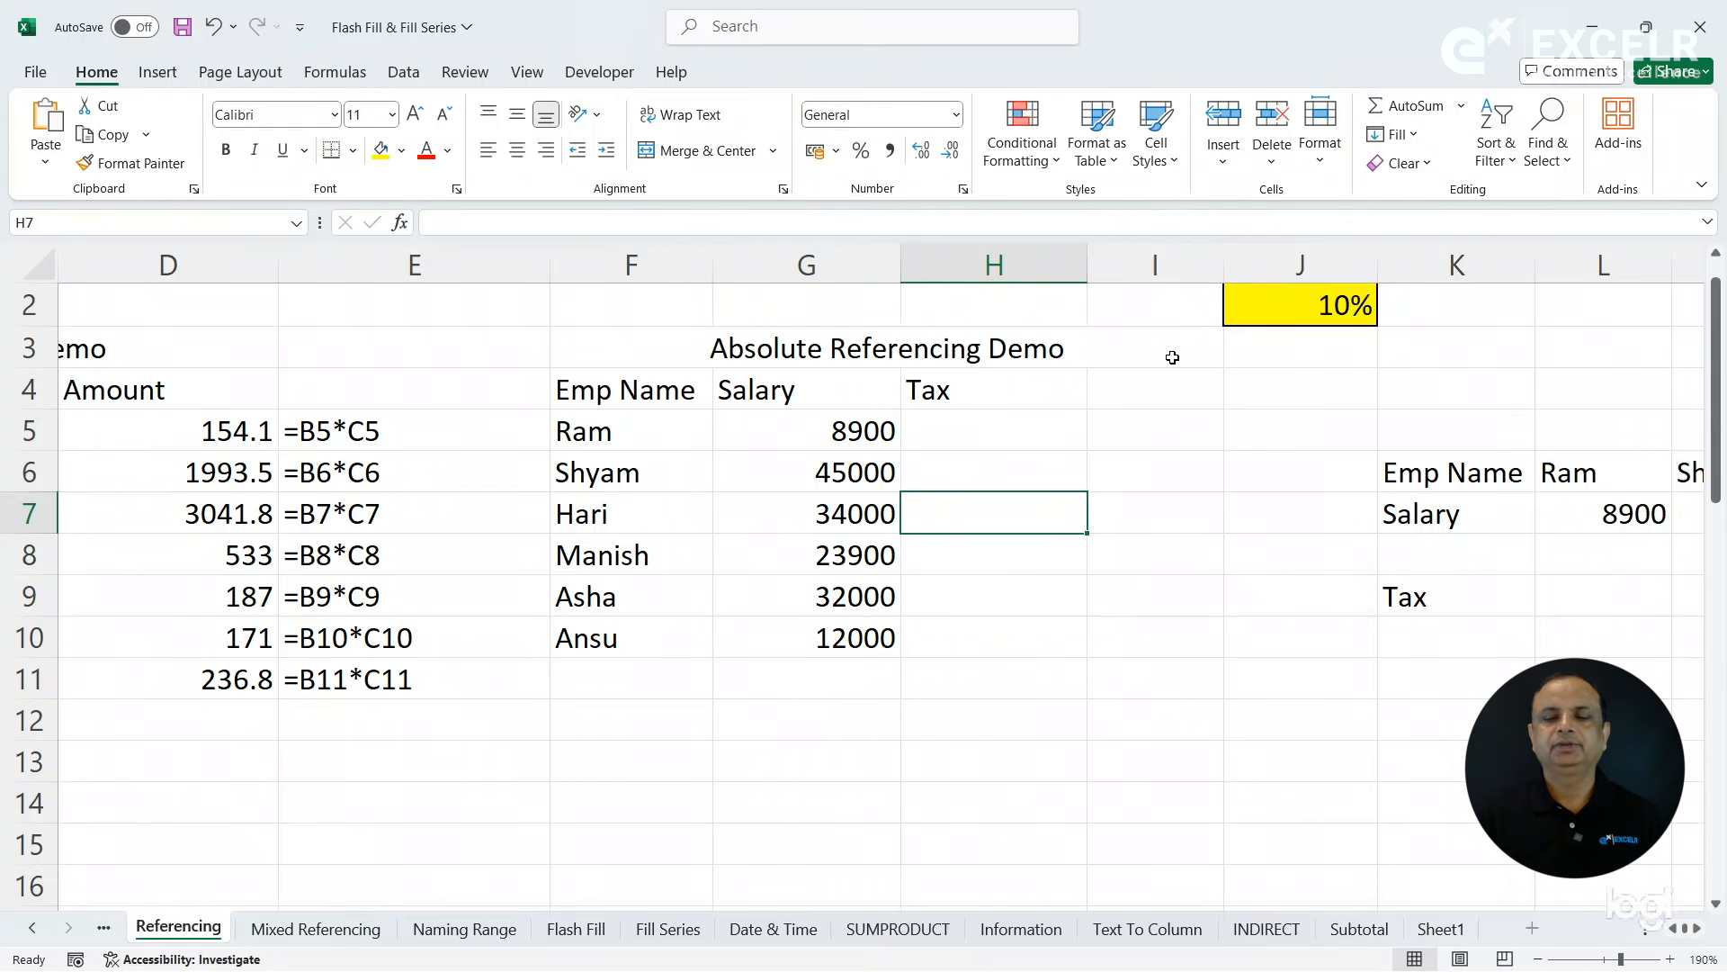
pyautogui.click(1256, 321)
pyautogui.press('Up')
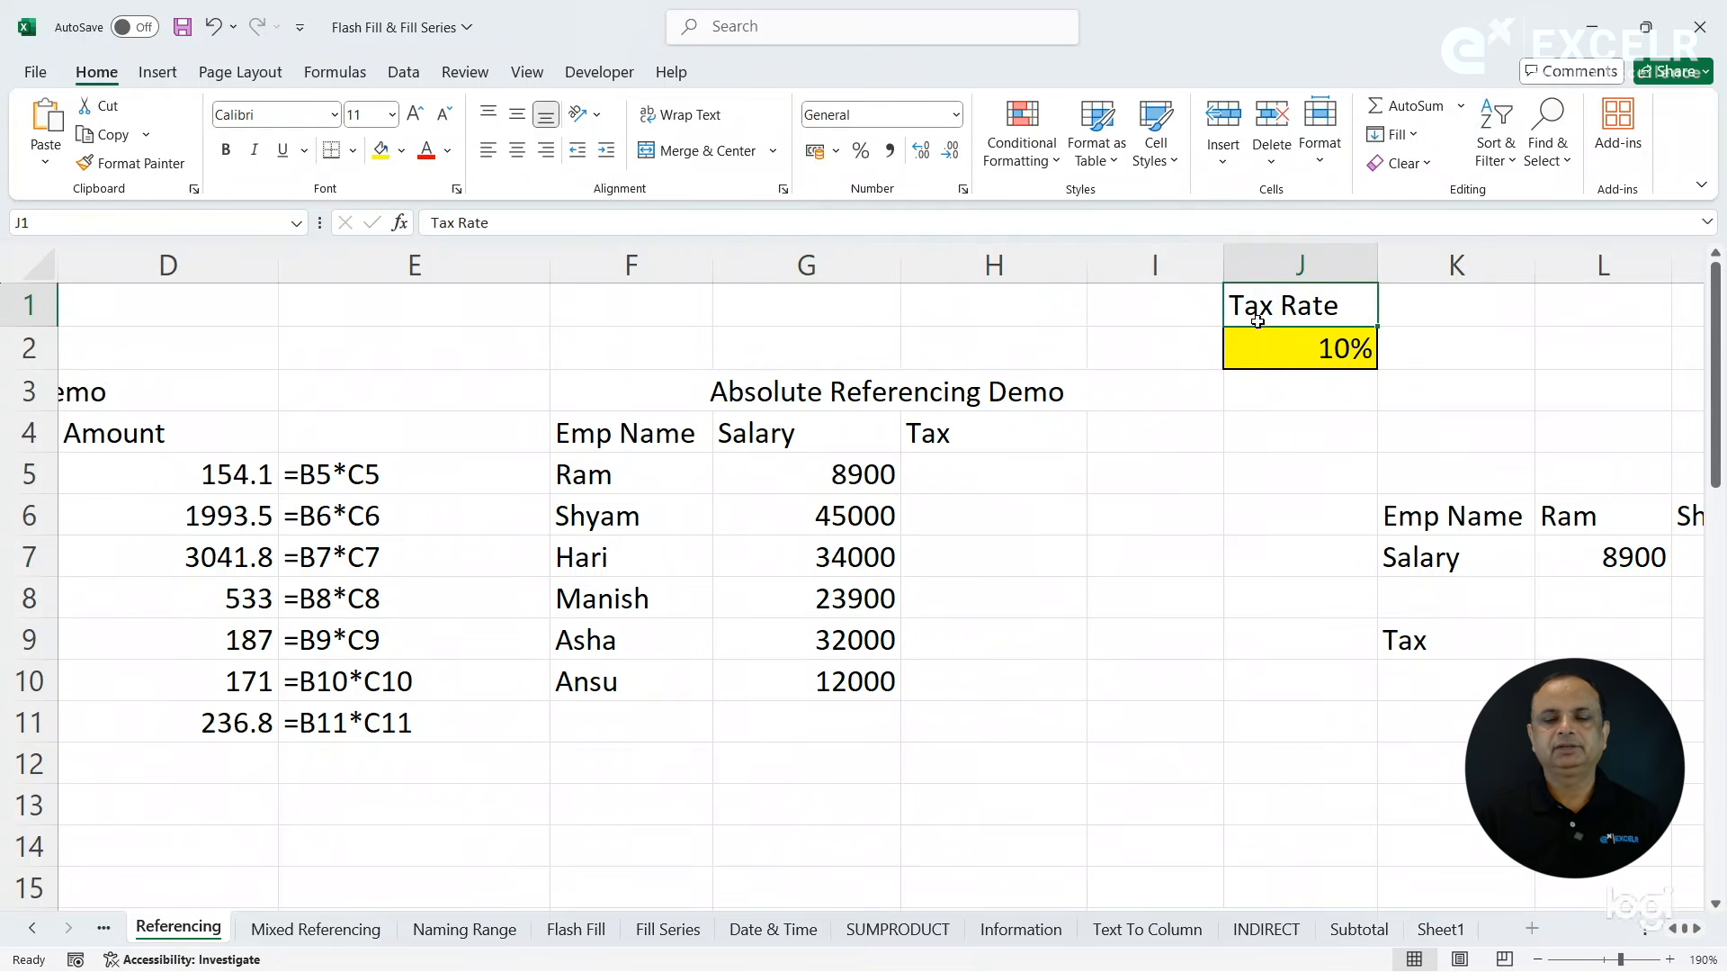
pyautogui.click(1256, 336)
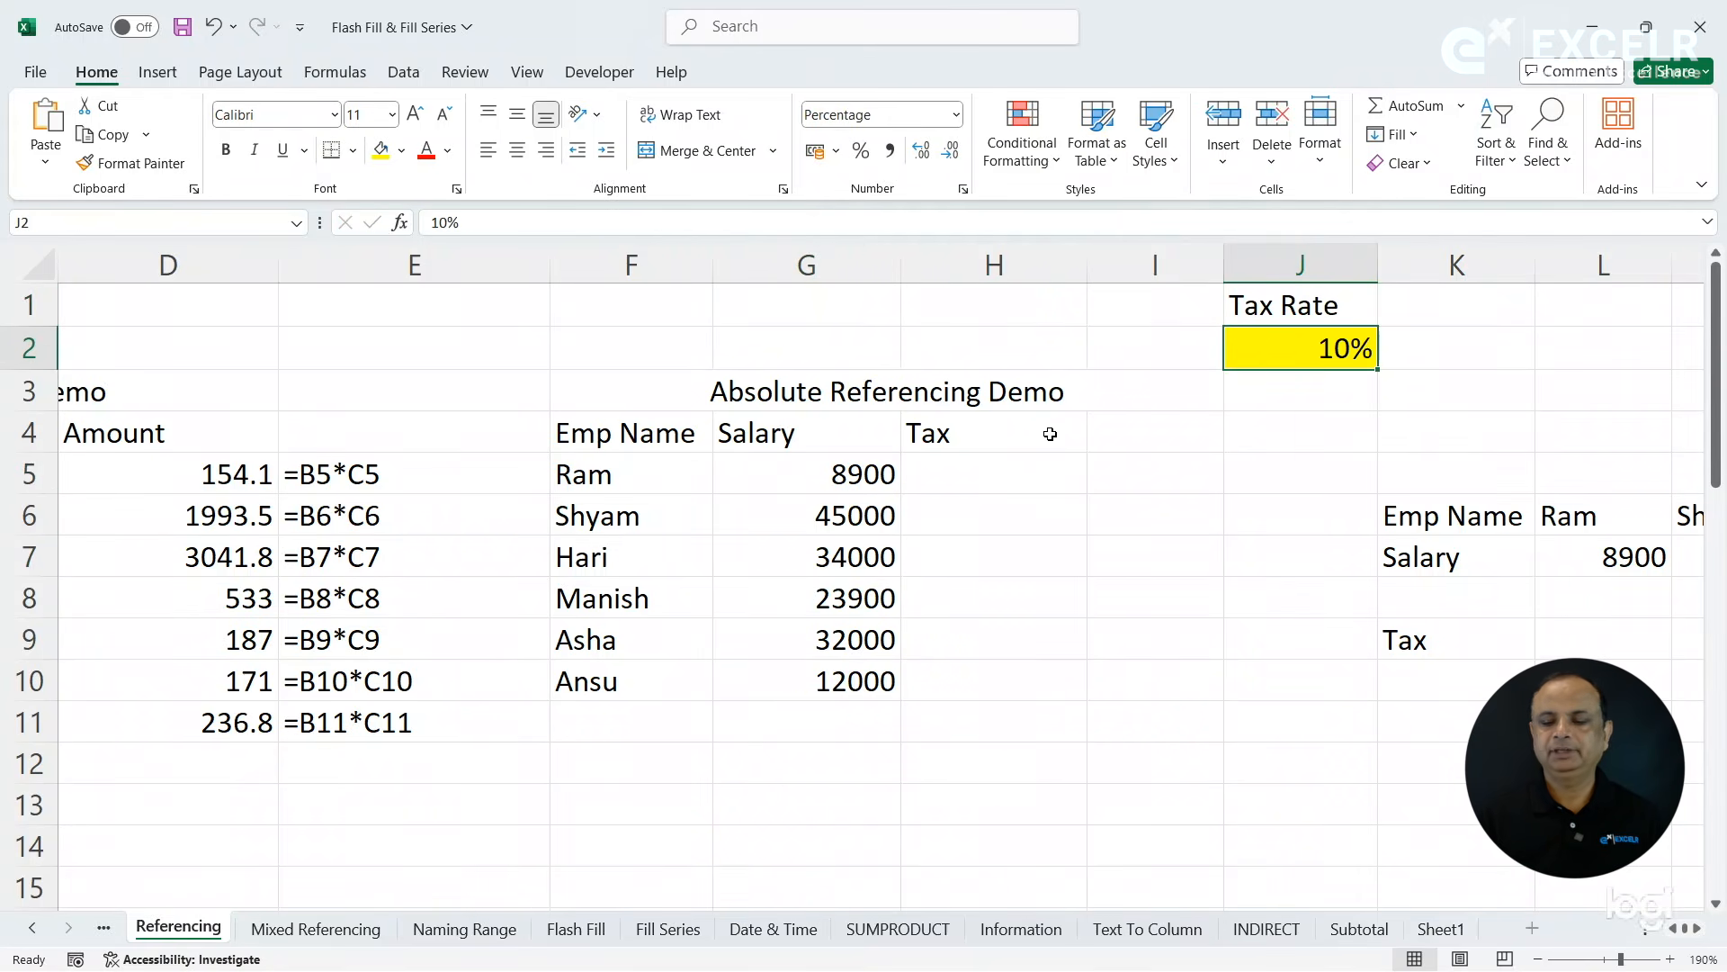
# - Calculate the first employee's tax in H5 with =G5*J2, multiplying the salary by the tax rate
pyautogui.click(990, 471)
pyautogui.write('=')
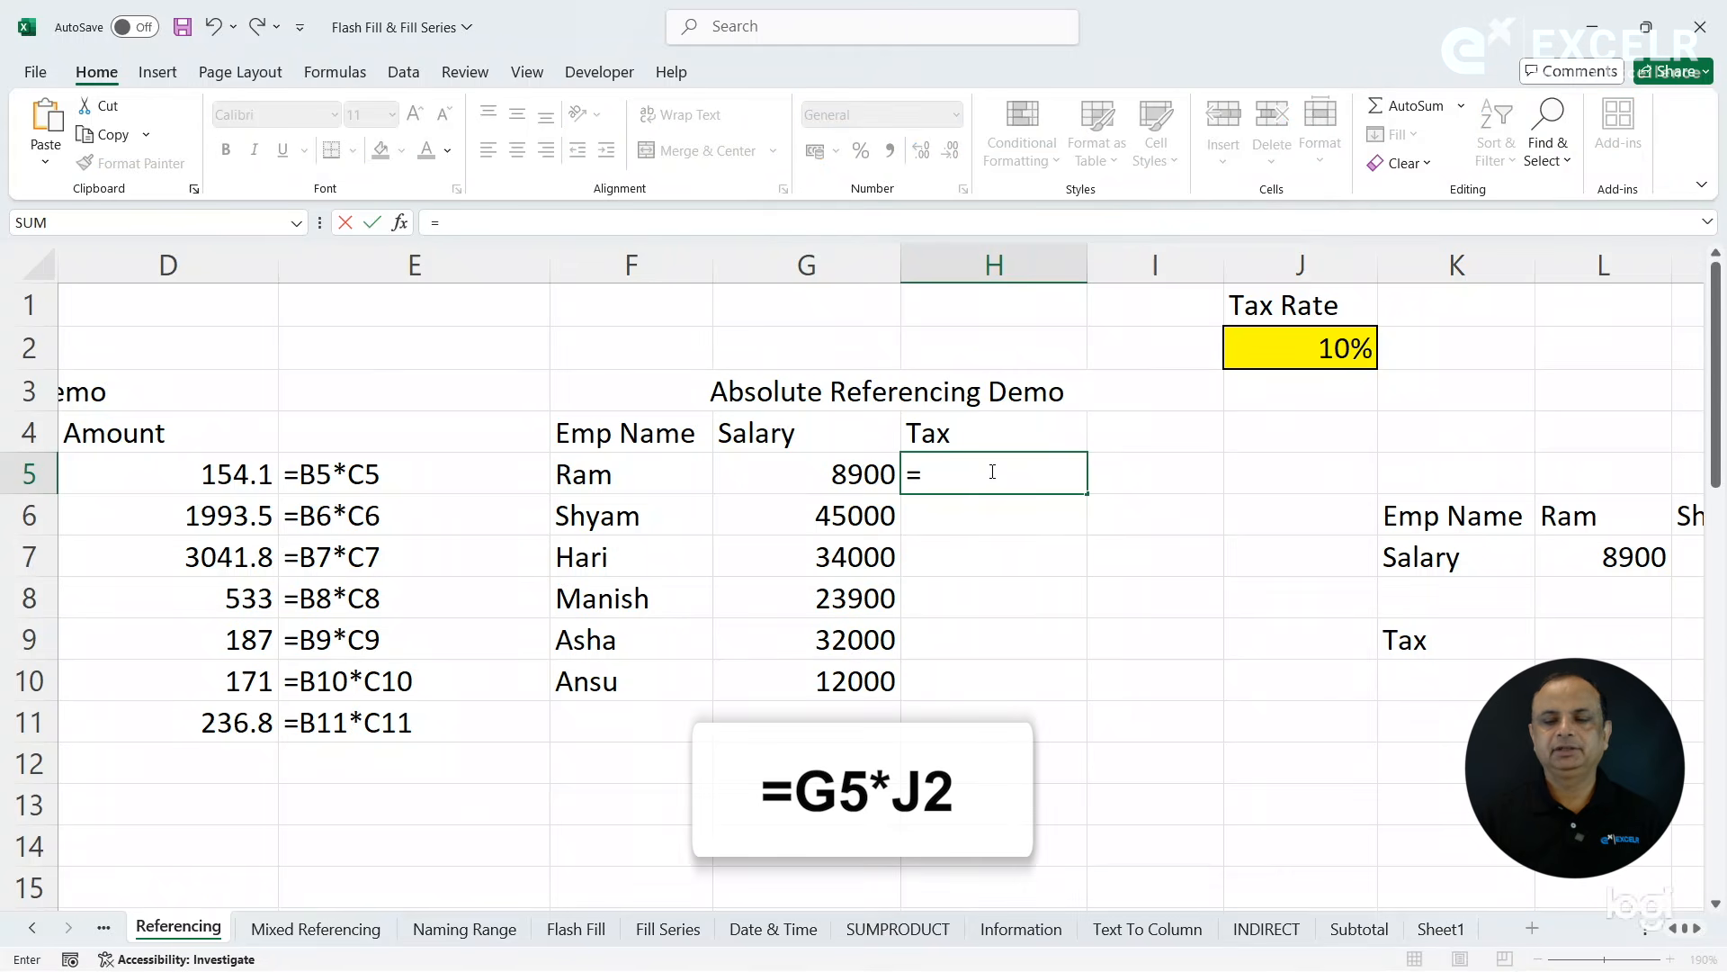
pyautogui.click(844, 476)
pyautogui.write('*')
pyautogui.click(1262, 351)
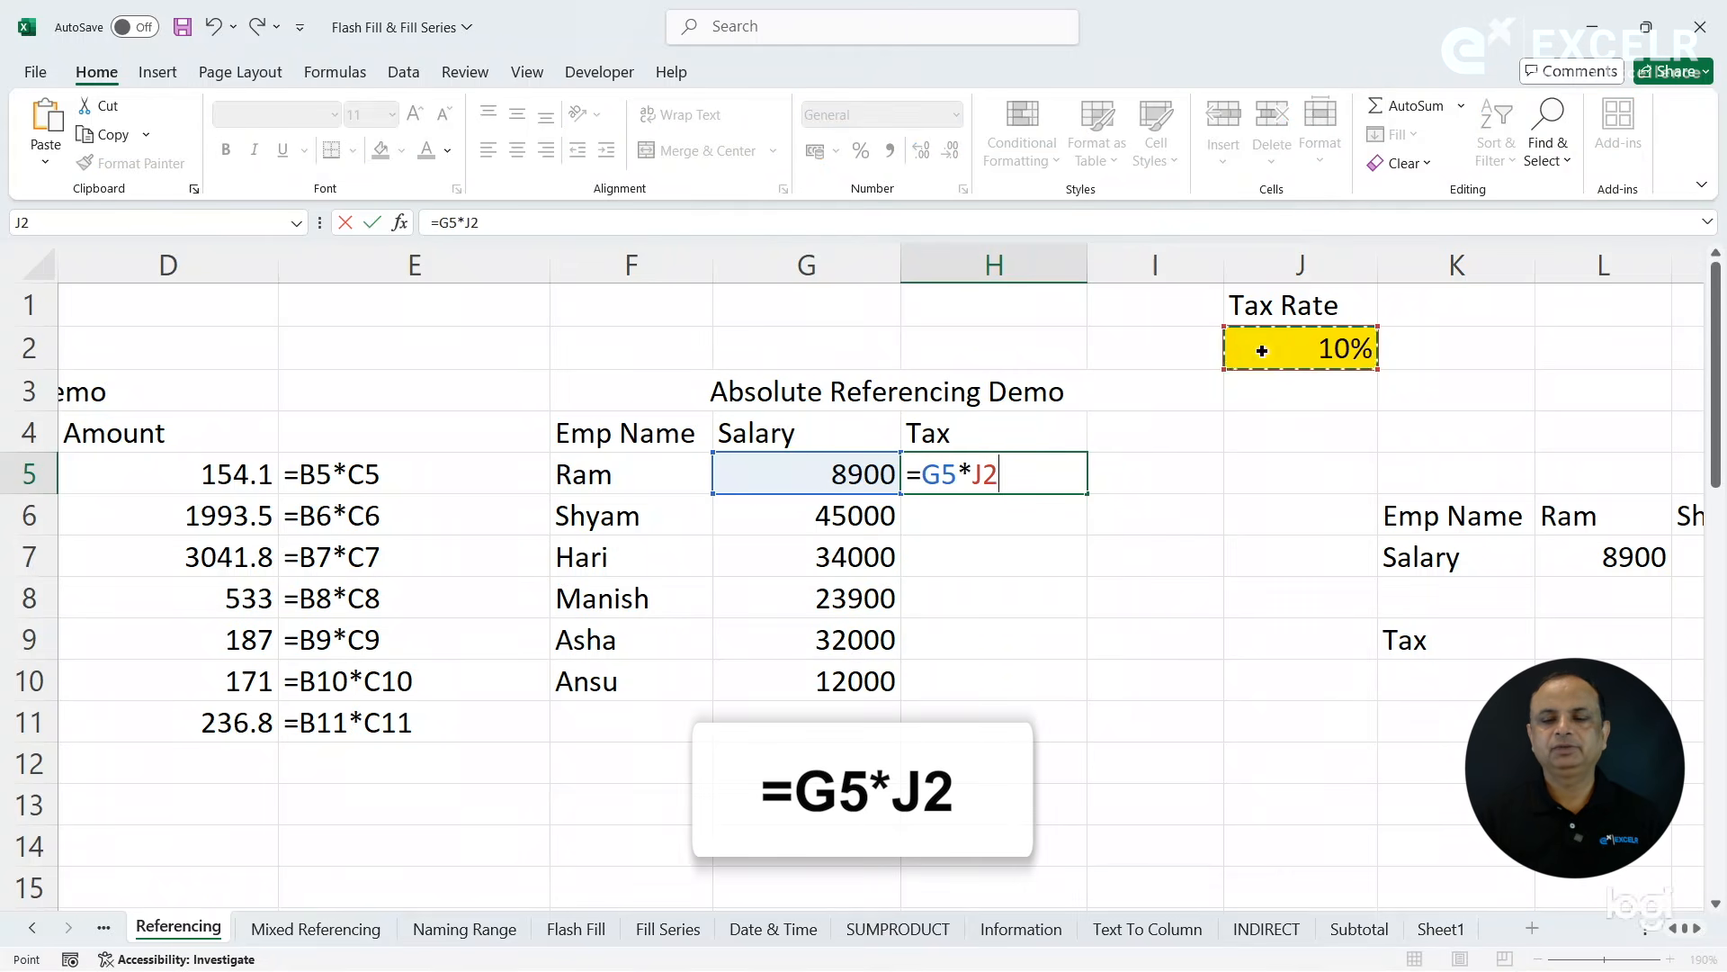
pyautogui.press('Return')
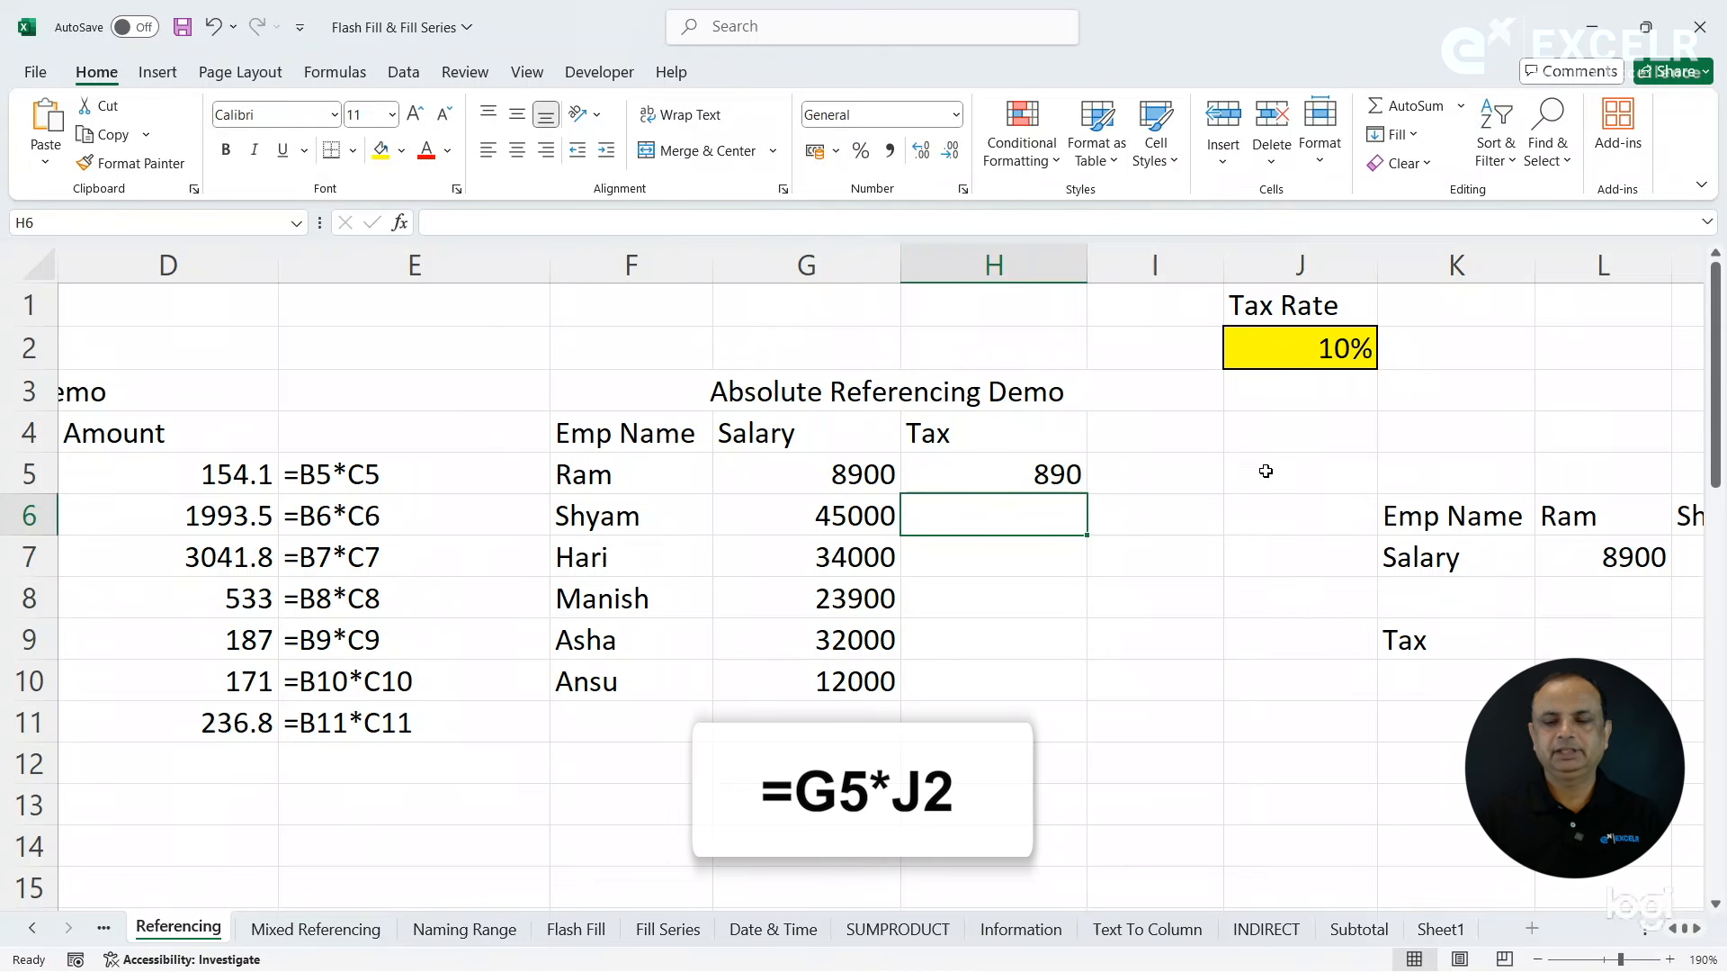
# - Widen column I and show the formula text of the first tax cell in I5 with =FORMULATEXT(H5)
pyautogui.moveTo(1231, 286); pyautogui.dragTo(1287, 281)
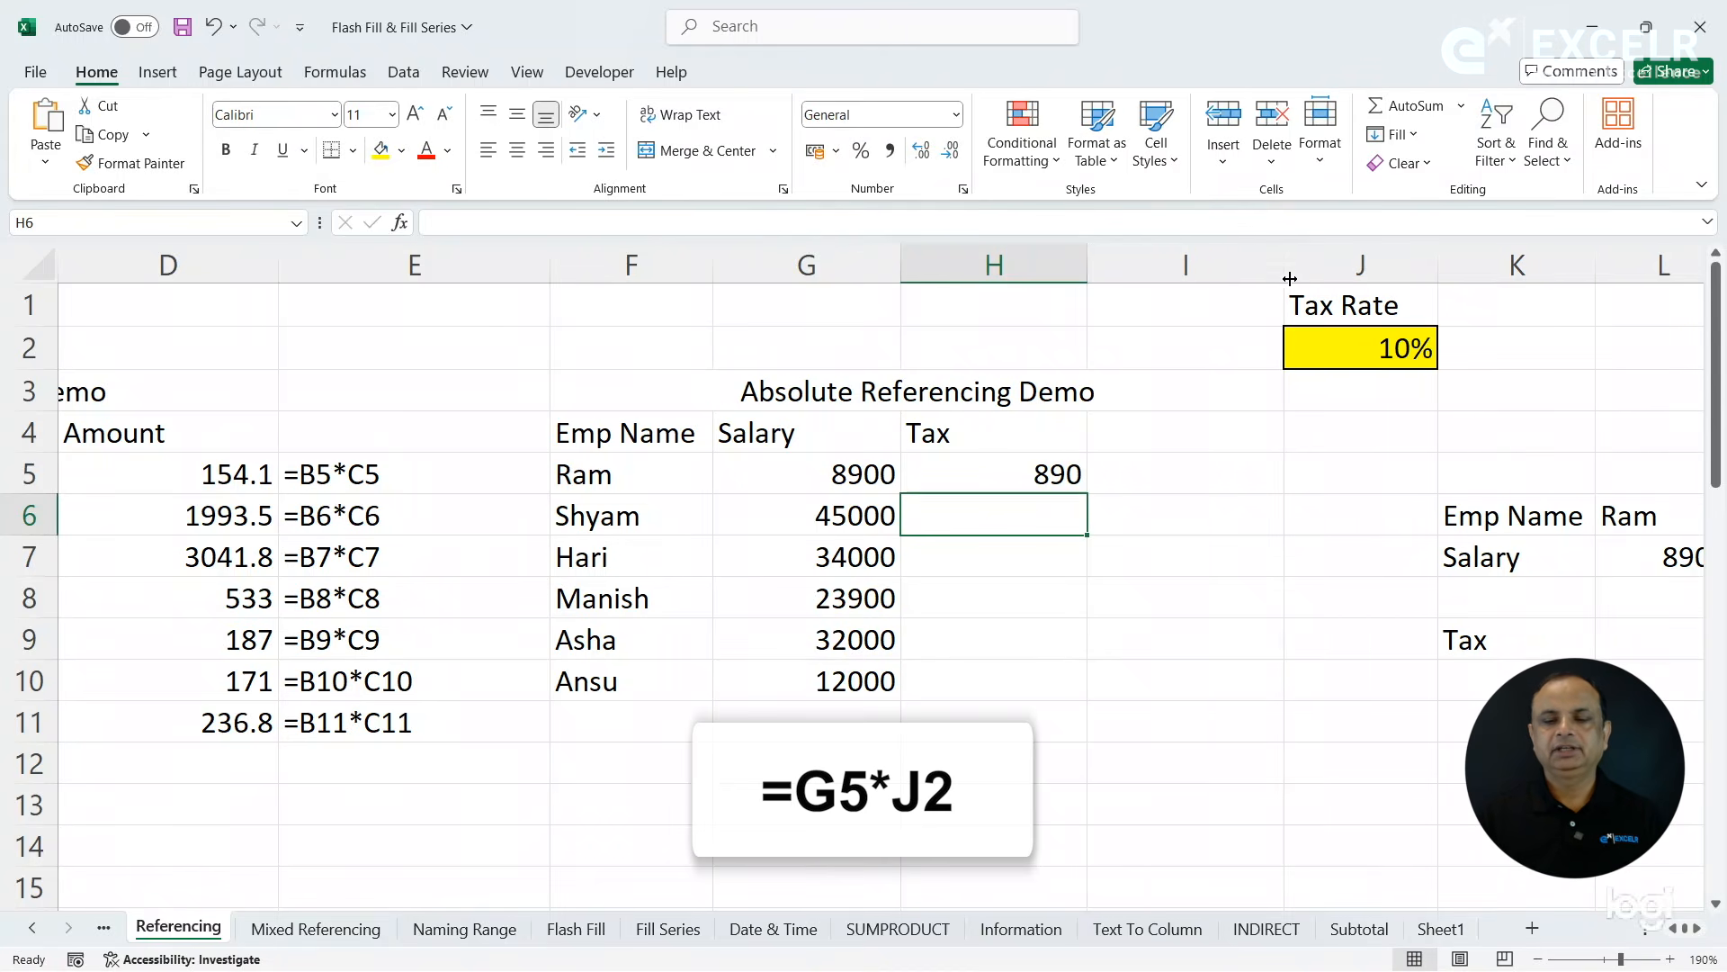
pyautogui.click(1164, 476)
pyautogui.write('=form')
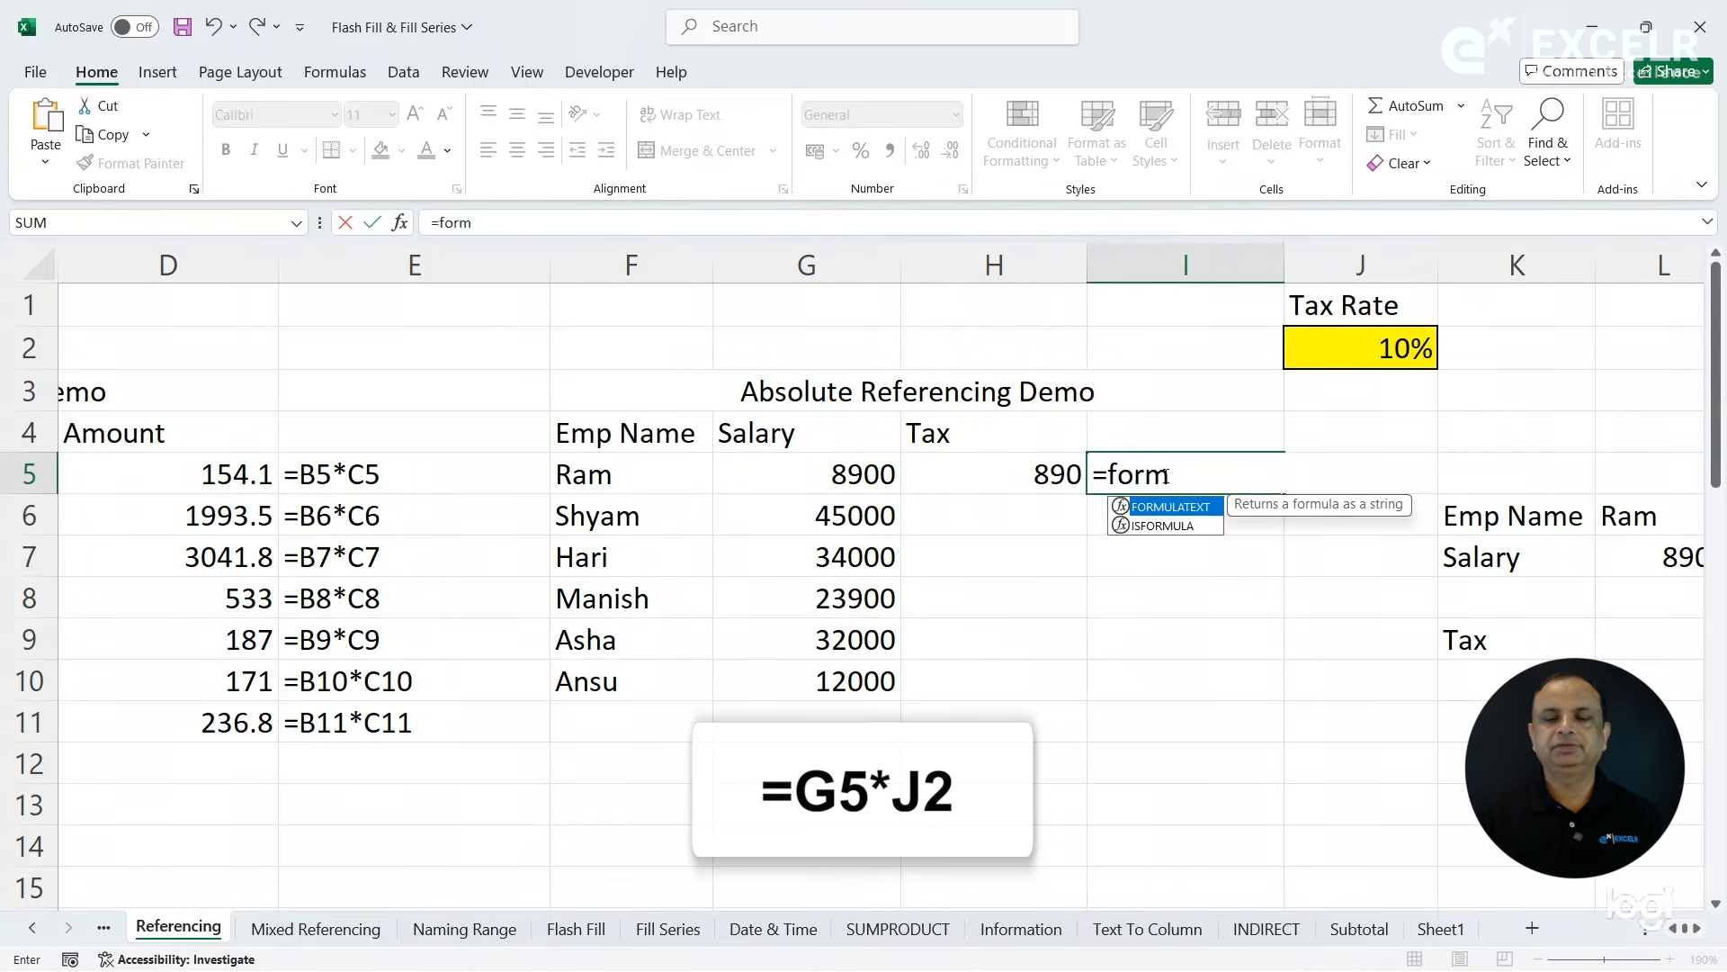
pyautogui.press('Tab')
pyautogui.press('Left')
pyautogui.press('Return')
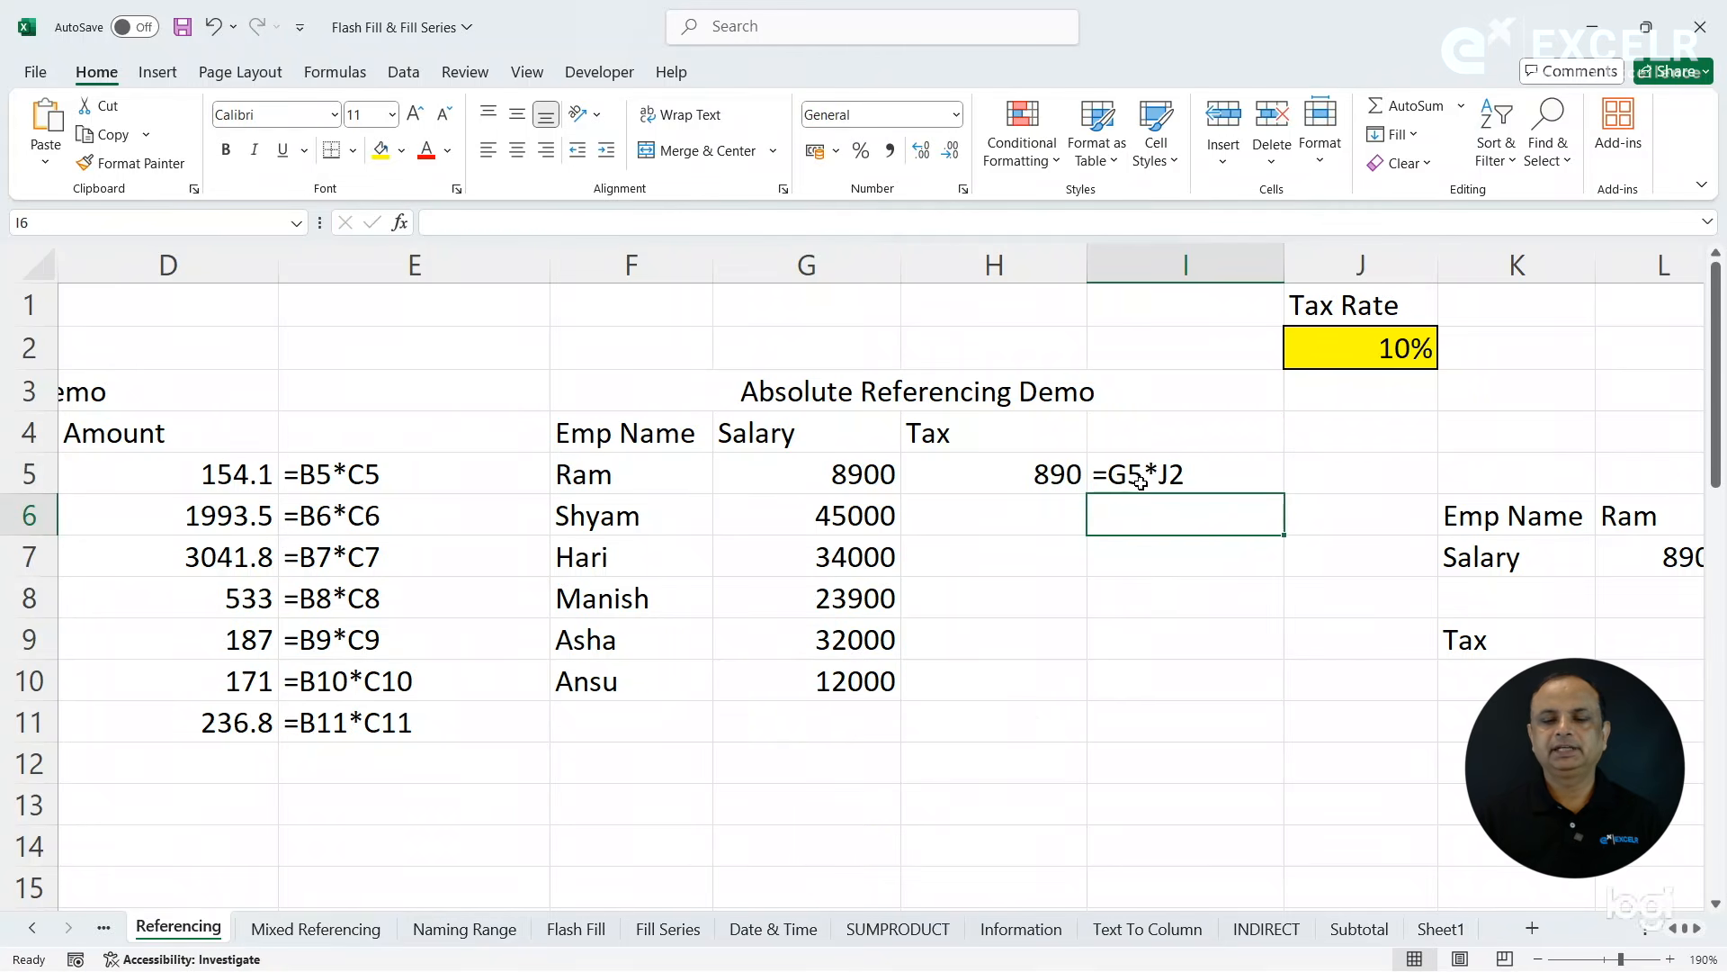
# - Fill the tax formula from H5 down to H10 and the FORMULATEXT formula from I5 down to I10
pyautogui.click(861, 471)
pyautogui.click(1417, 351)
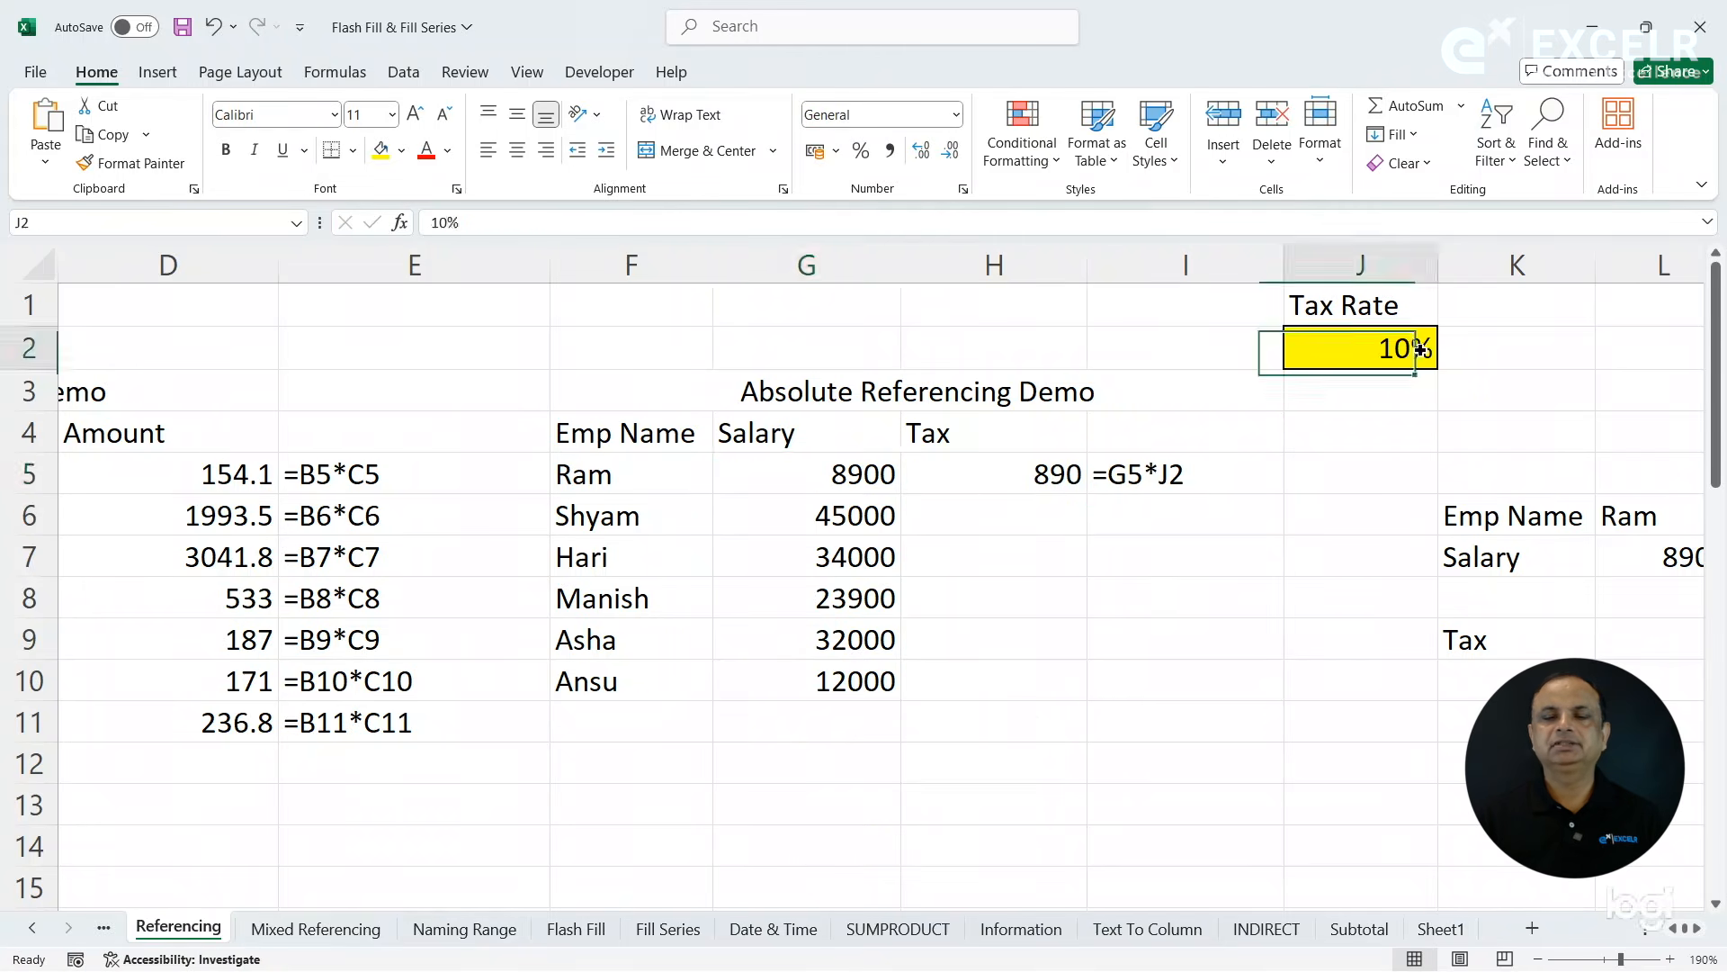
pyautogui.click(1042, 470)
pyautogui.moveTo(1090, 497); pyautogui.dragTo(1095, 700)
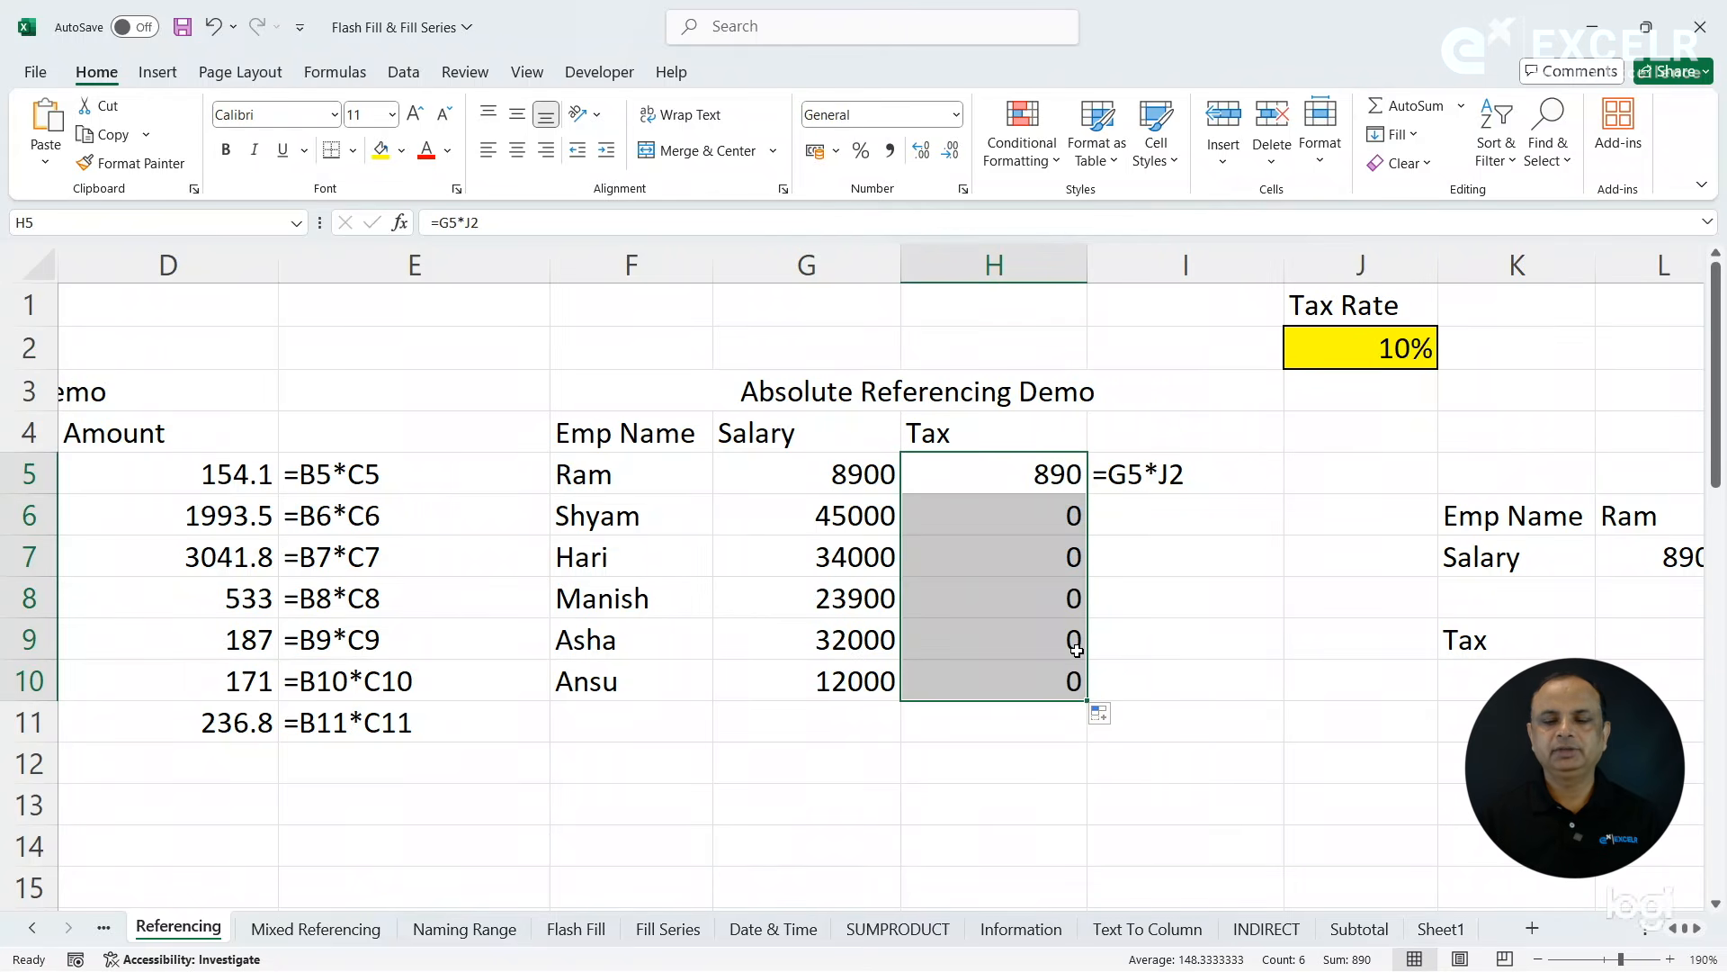
pyautogui.click(1193, 473)
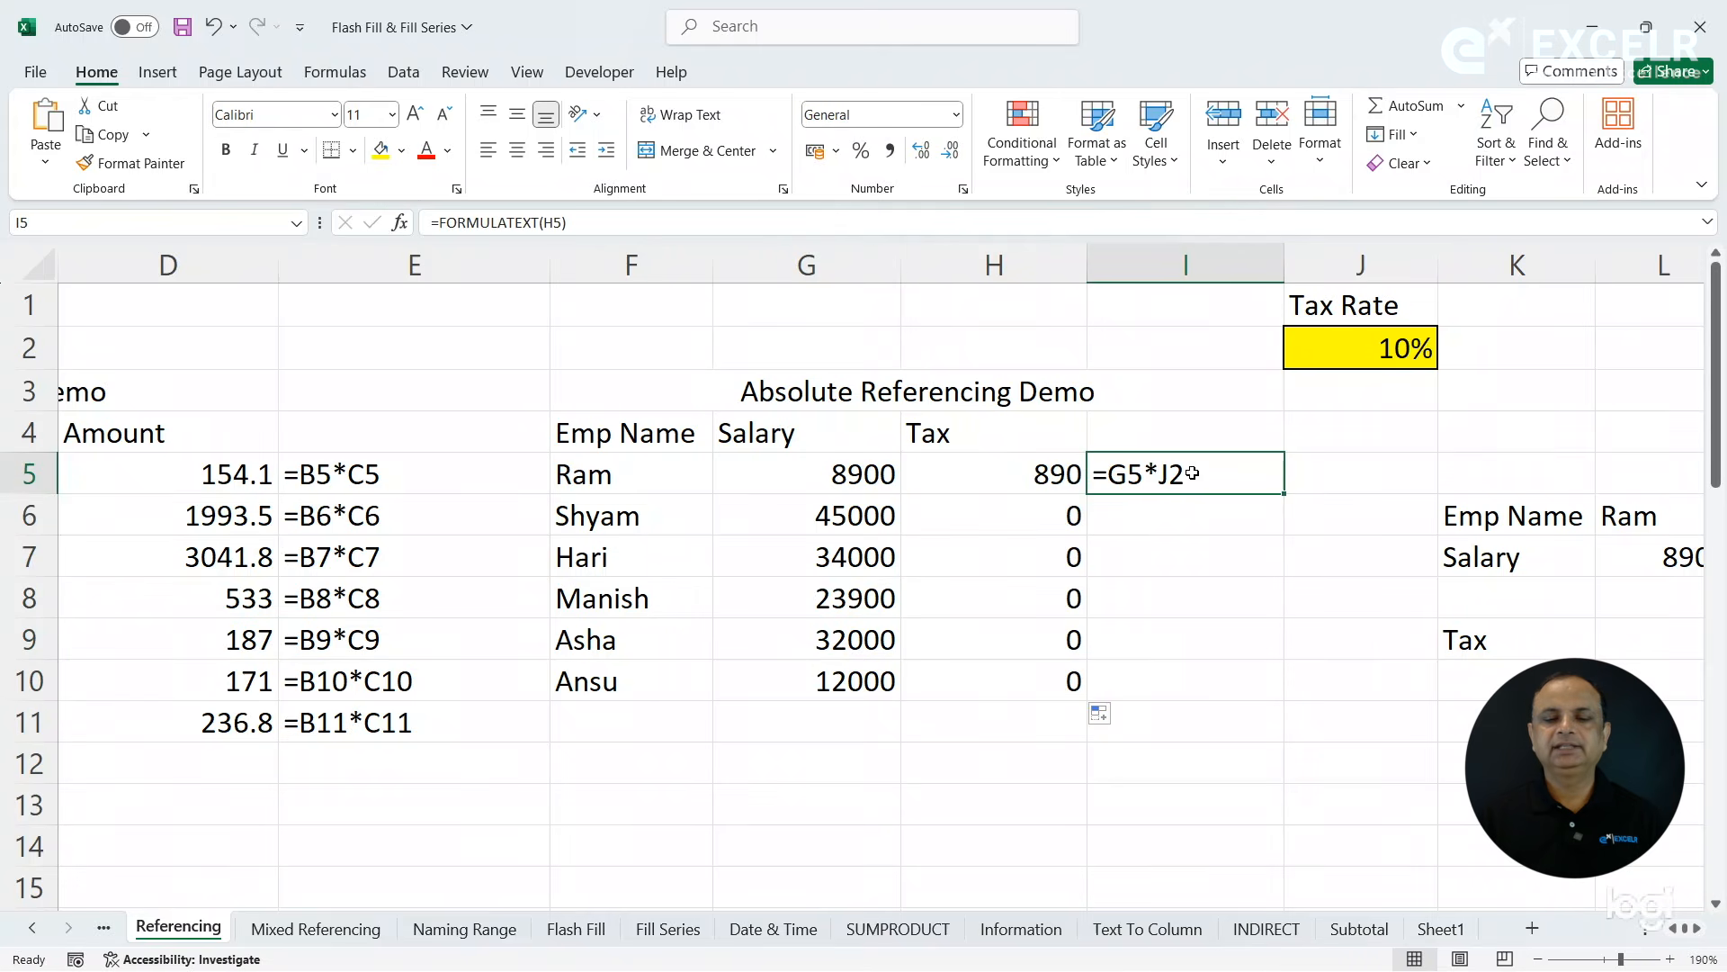
pyautogui.moveTo(1288, 494); pyautogui.dragTo(1304, 698)
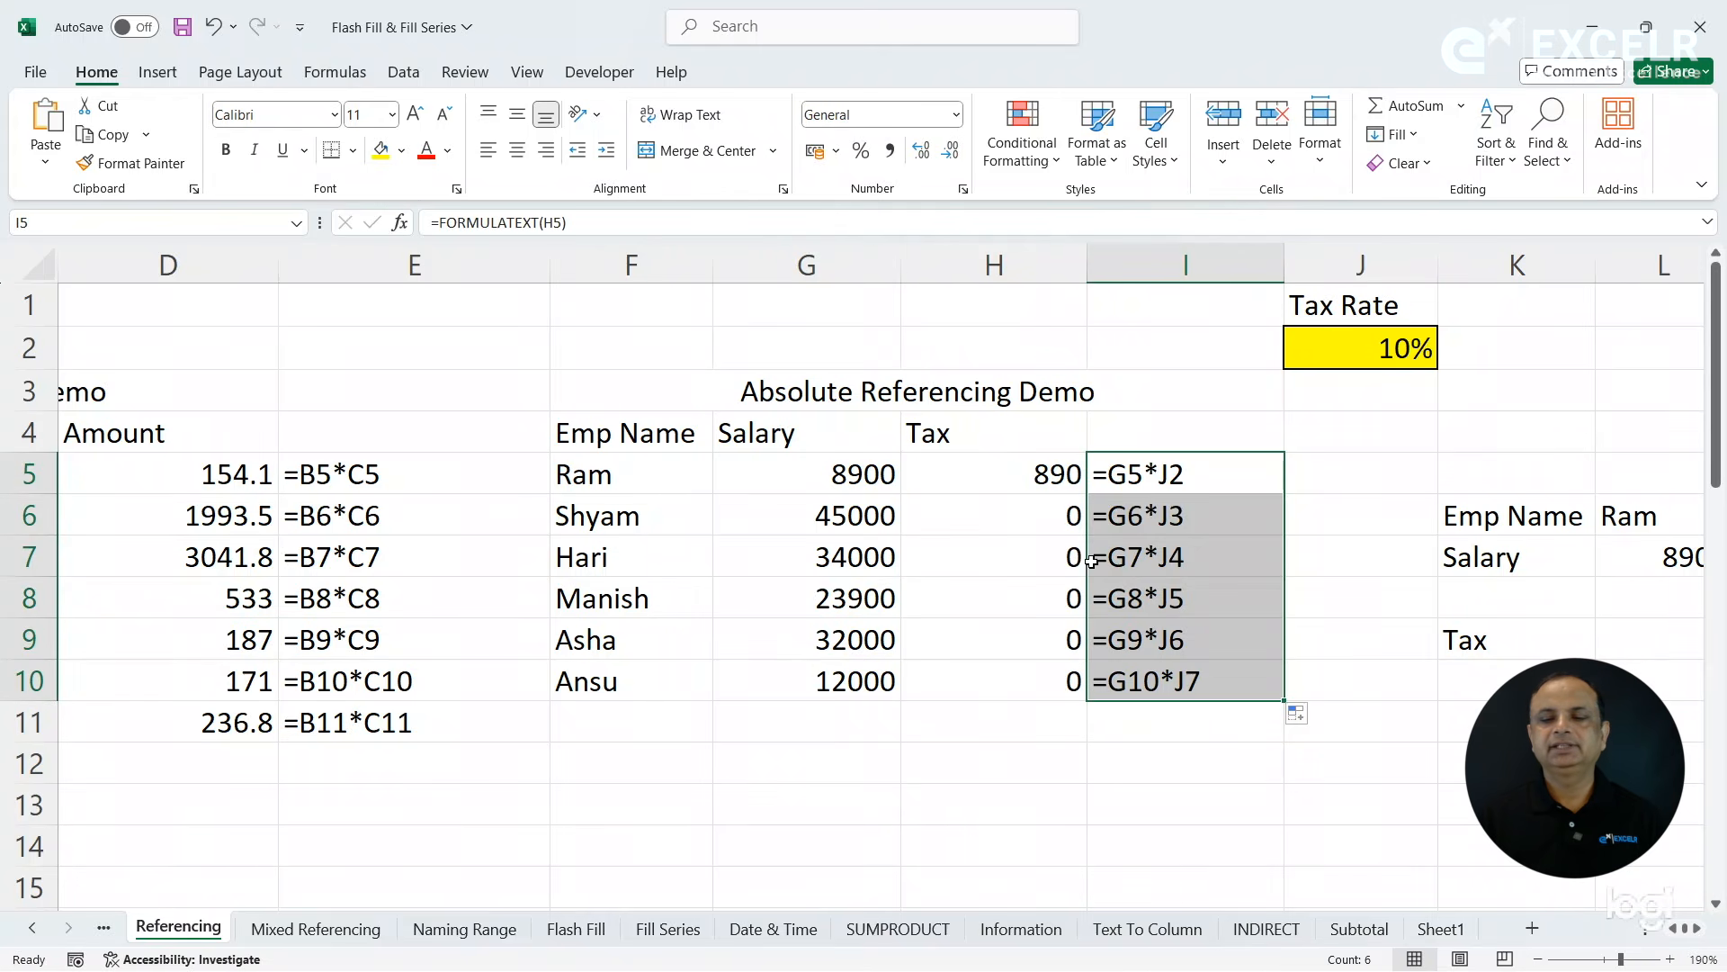
# - Compare the copied tax formula in H6 with the salary cells and the Tax Rate cell in J2
pyautogui.click(994, 518)
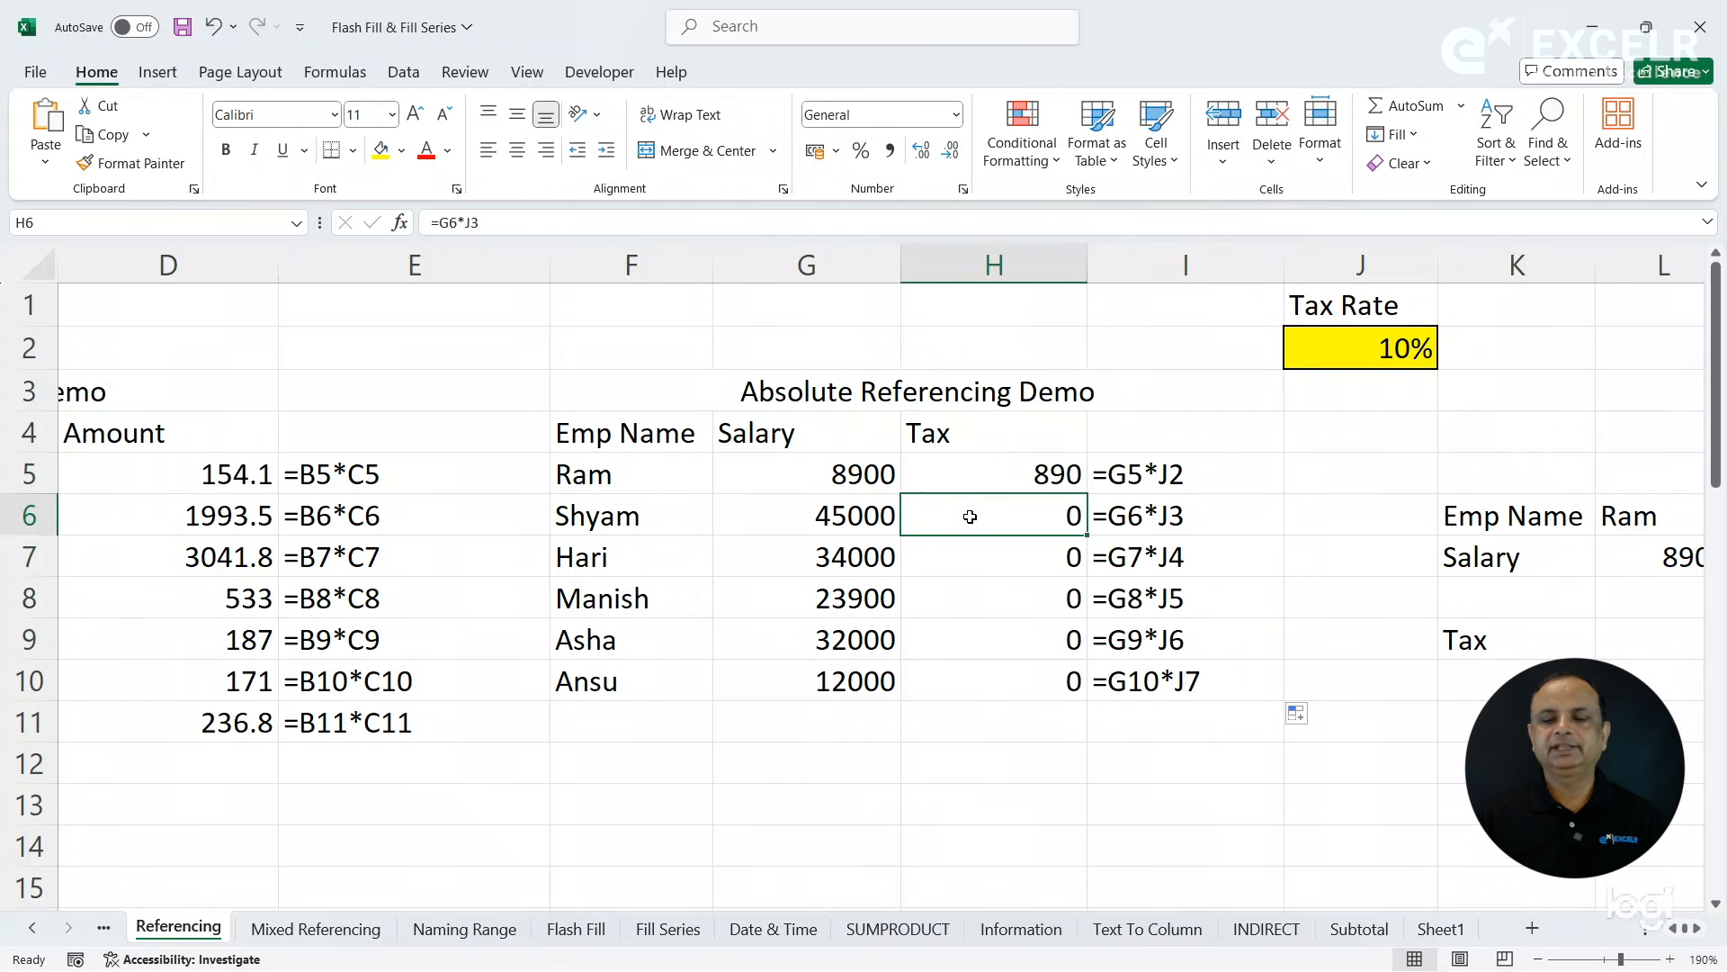
pyautogui.click(819, 520)
pyautogui.click(810, 569)
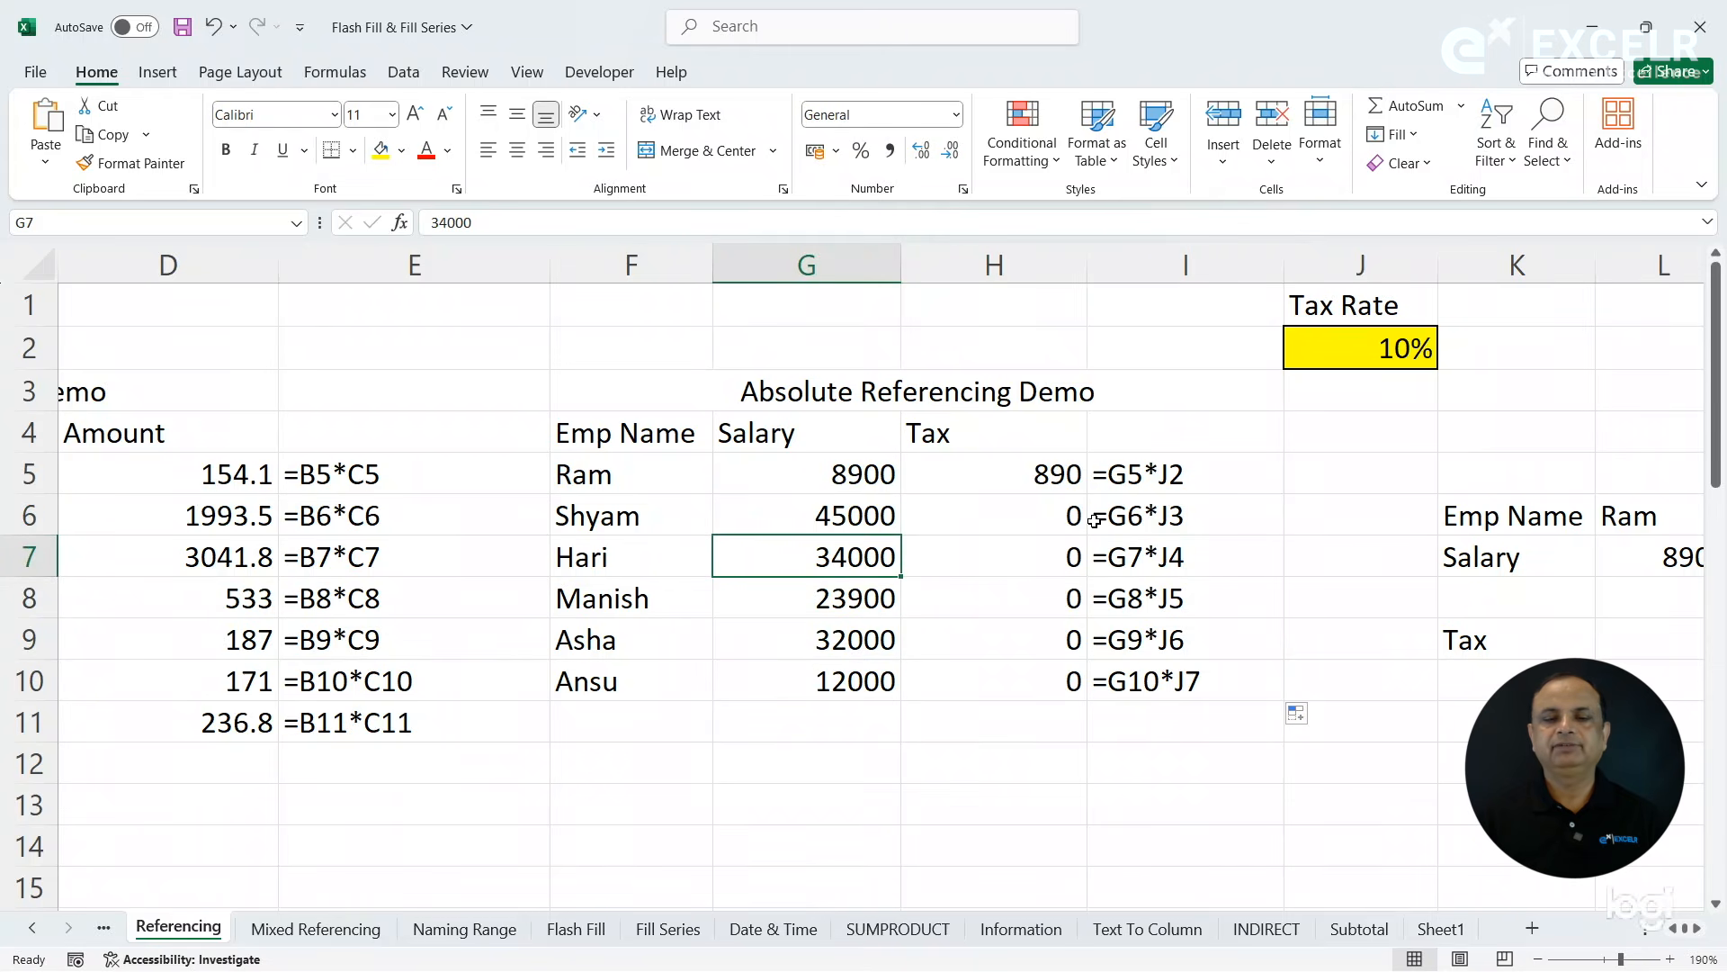
pyautogui.click(1309, 358)
pyautogui.click(1021, 515)
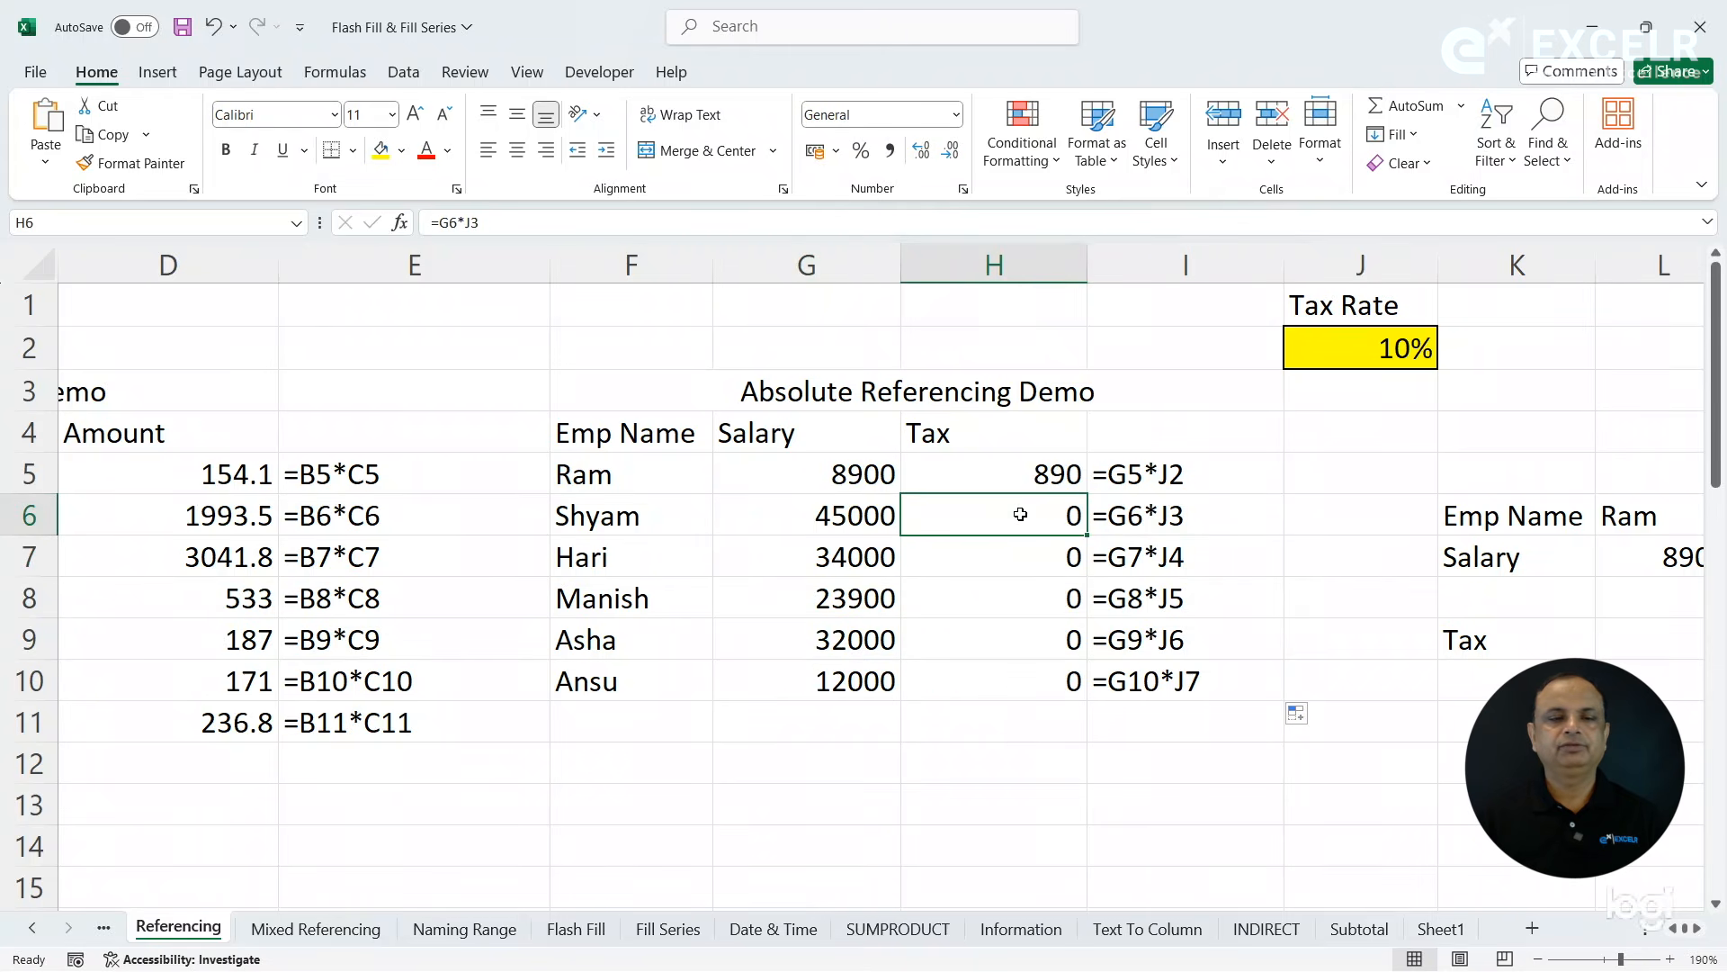
# - Trace the precedents of each tax formula from H5 down to H10
pyautogui.click(1022, 472)
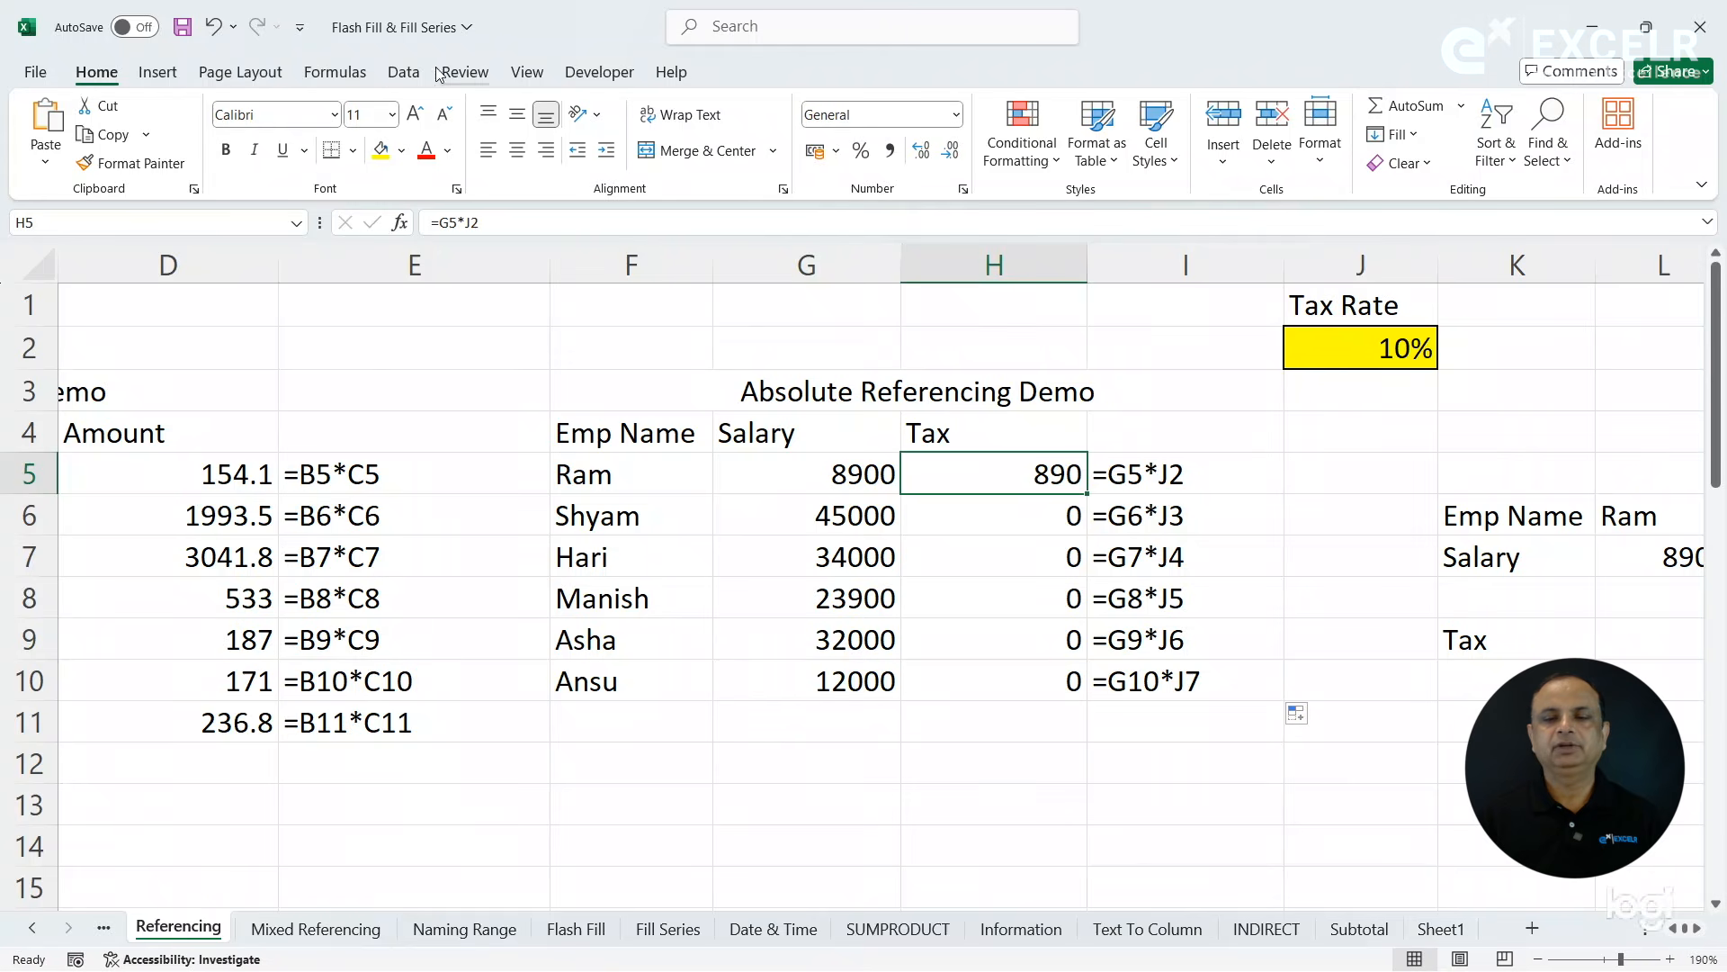
pyautogui.click(349, 75)
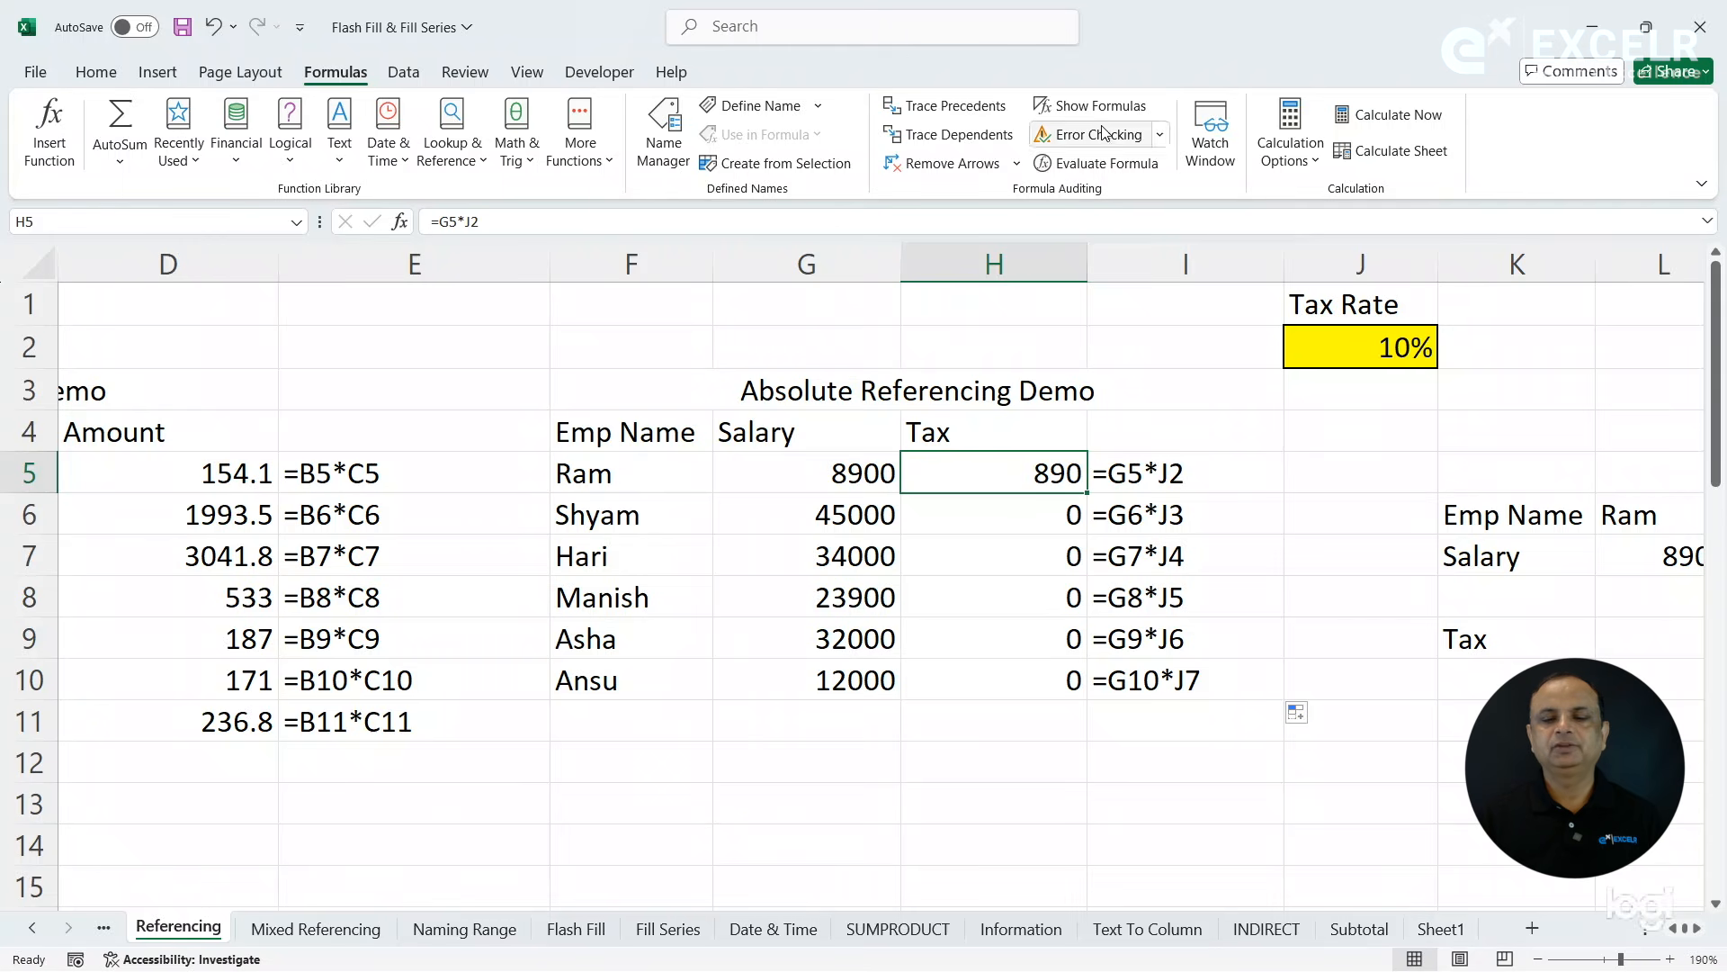
pyautogui.click(985, 117)
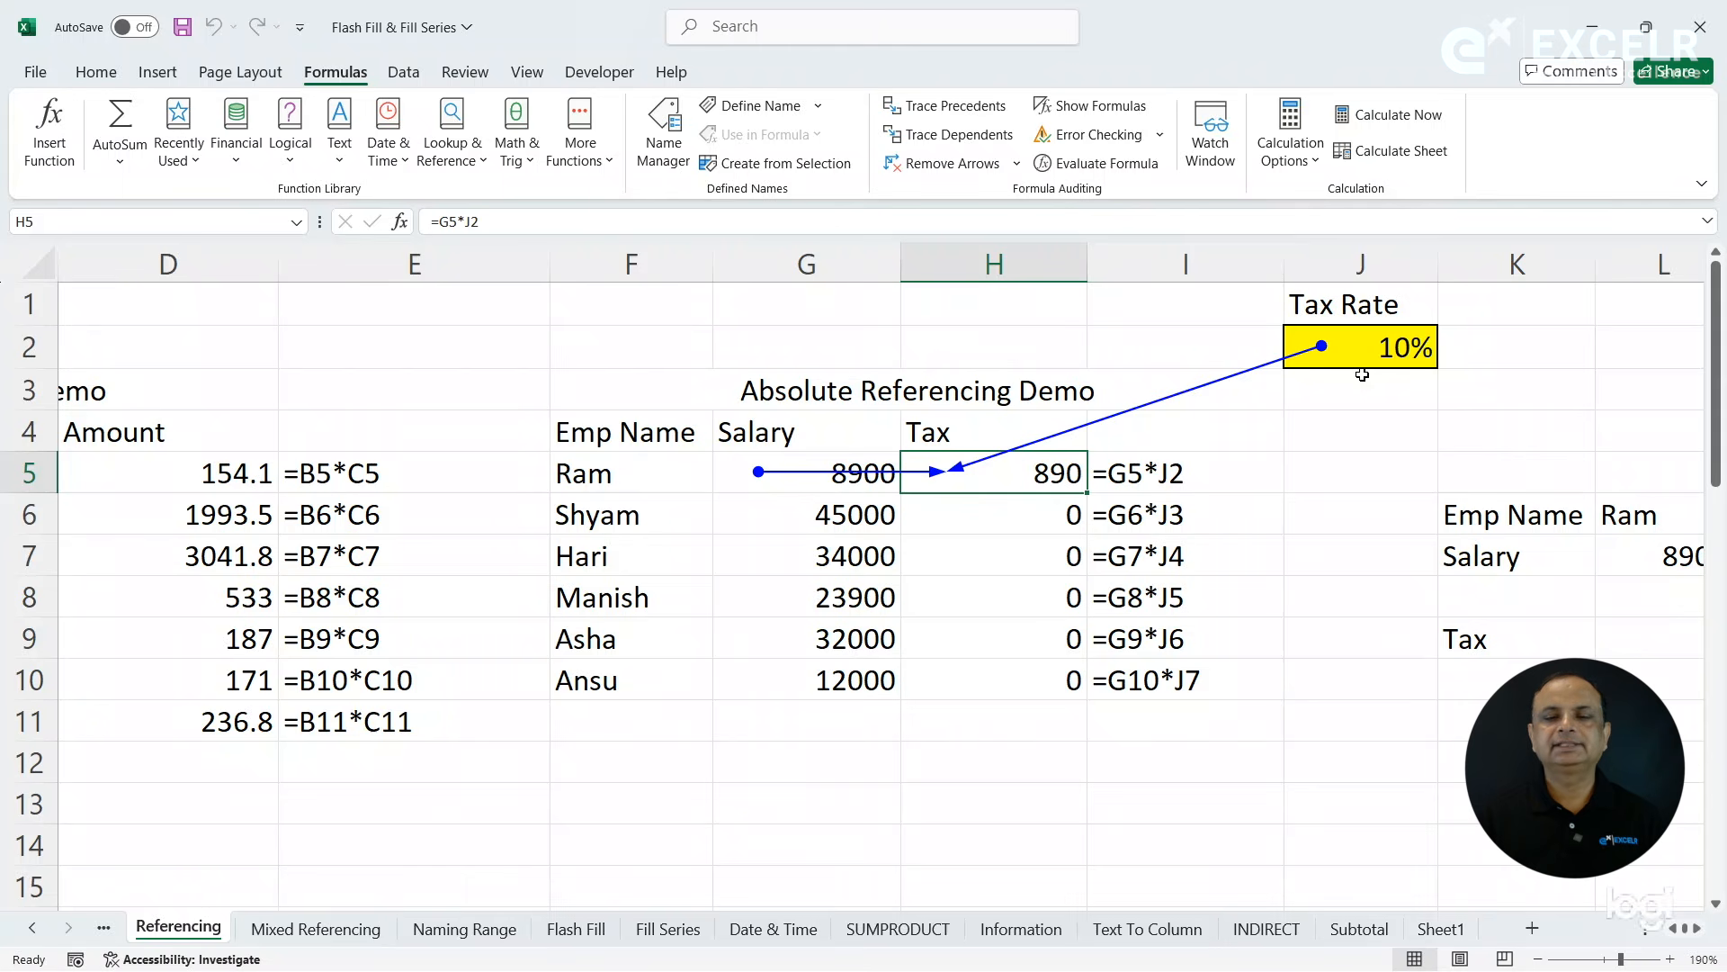
pyautogui.click(1025, 528)
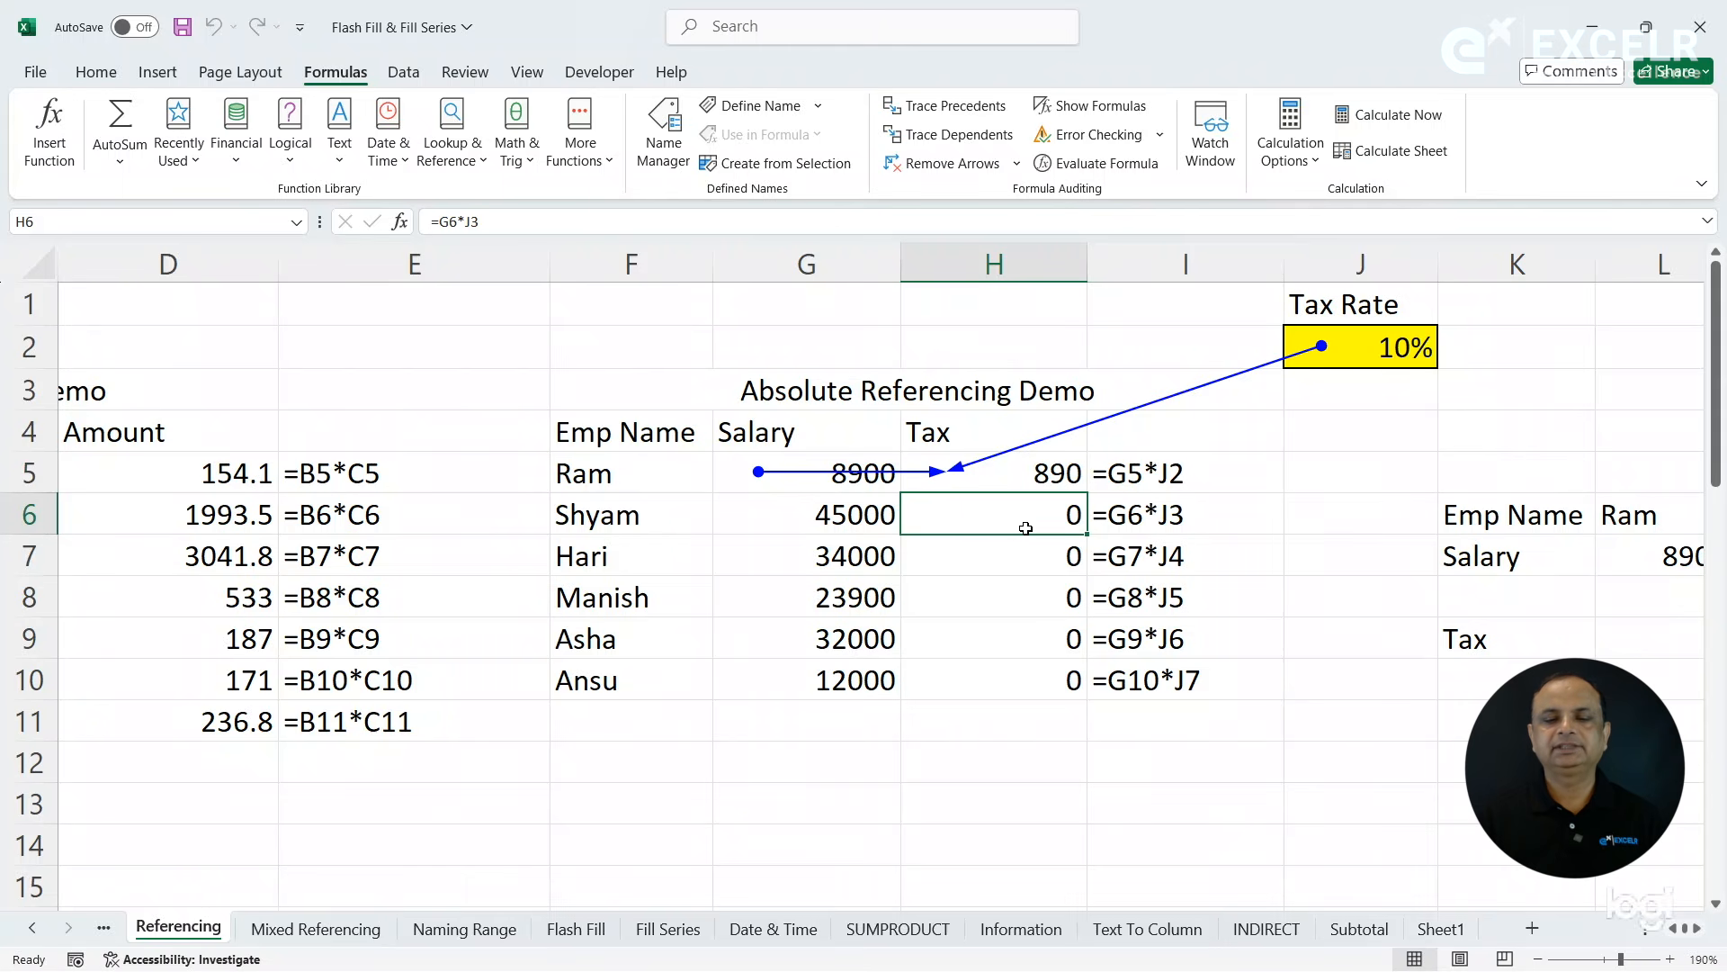
pyautogui.click(931, 114)
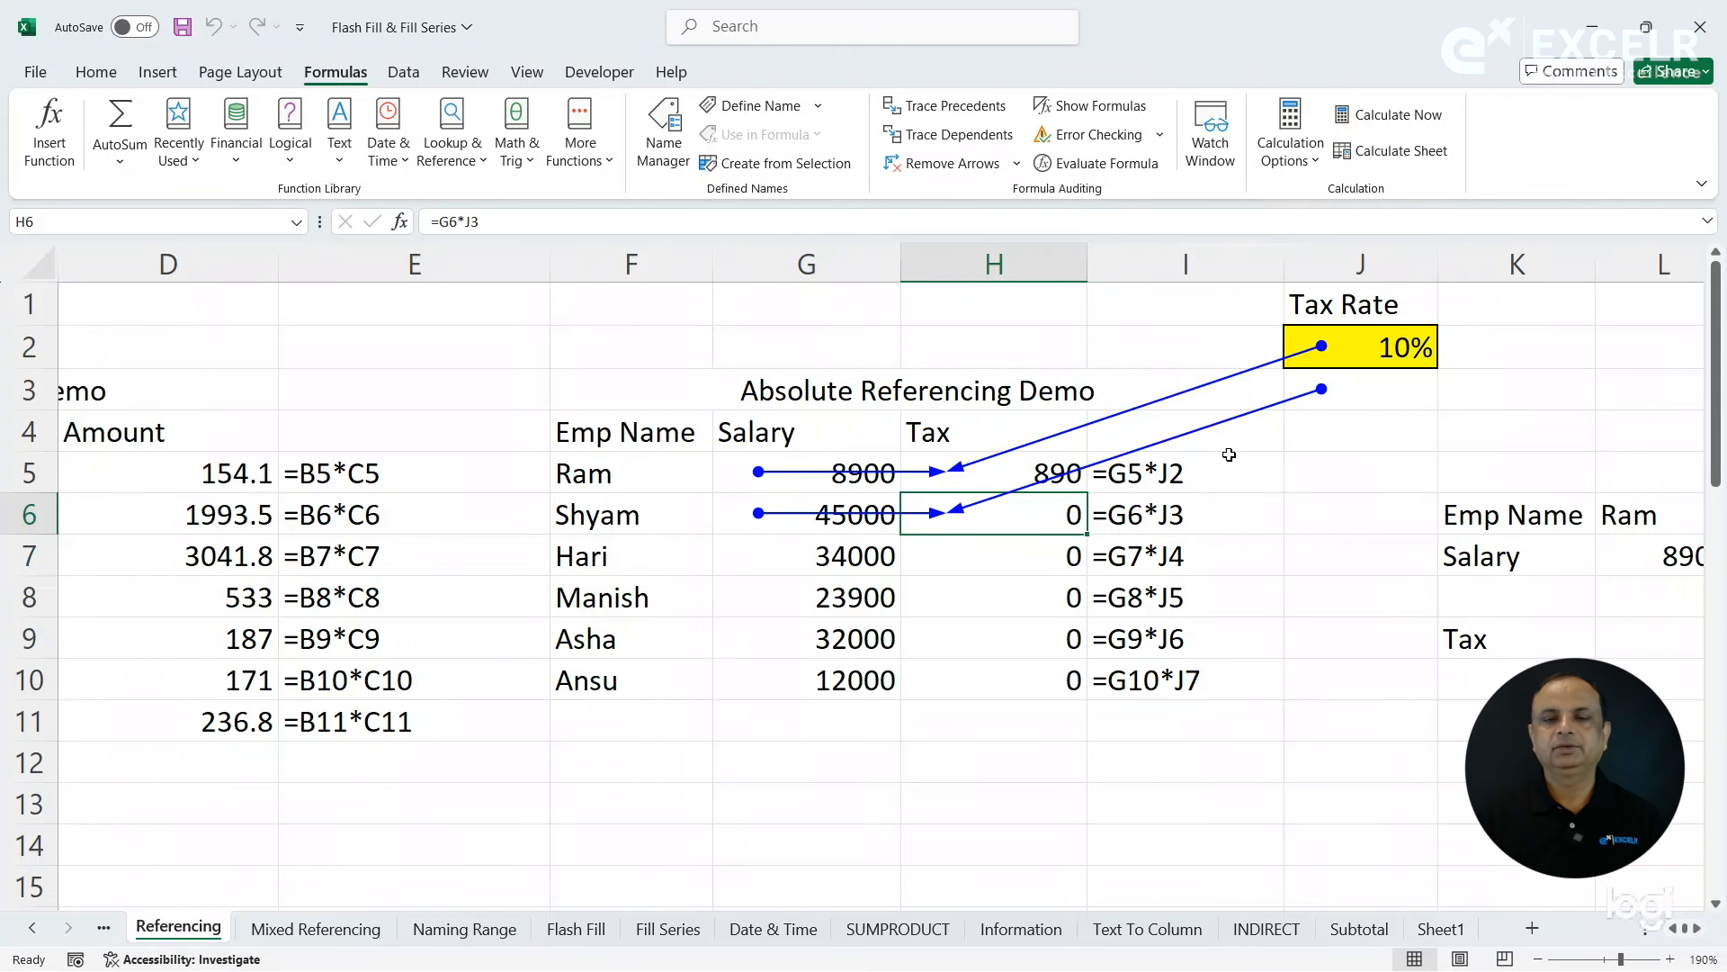
pyautogui.click(963, 554)
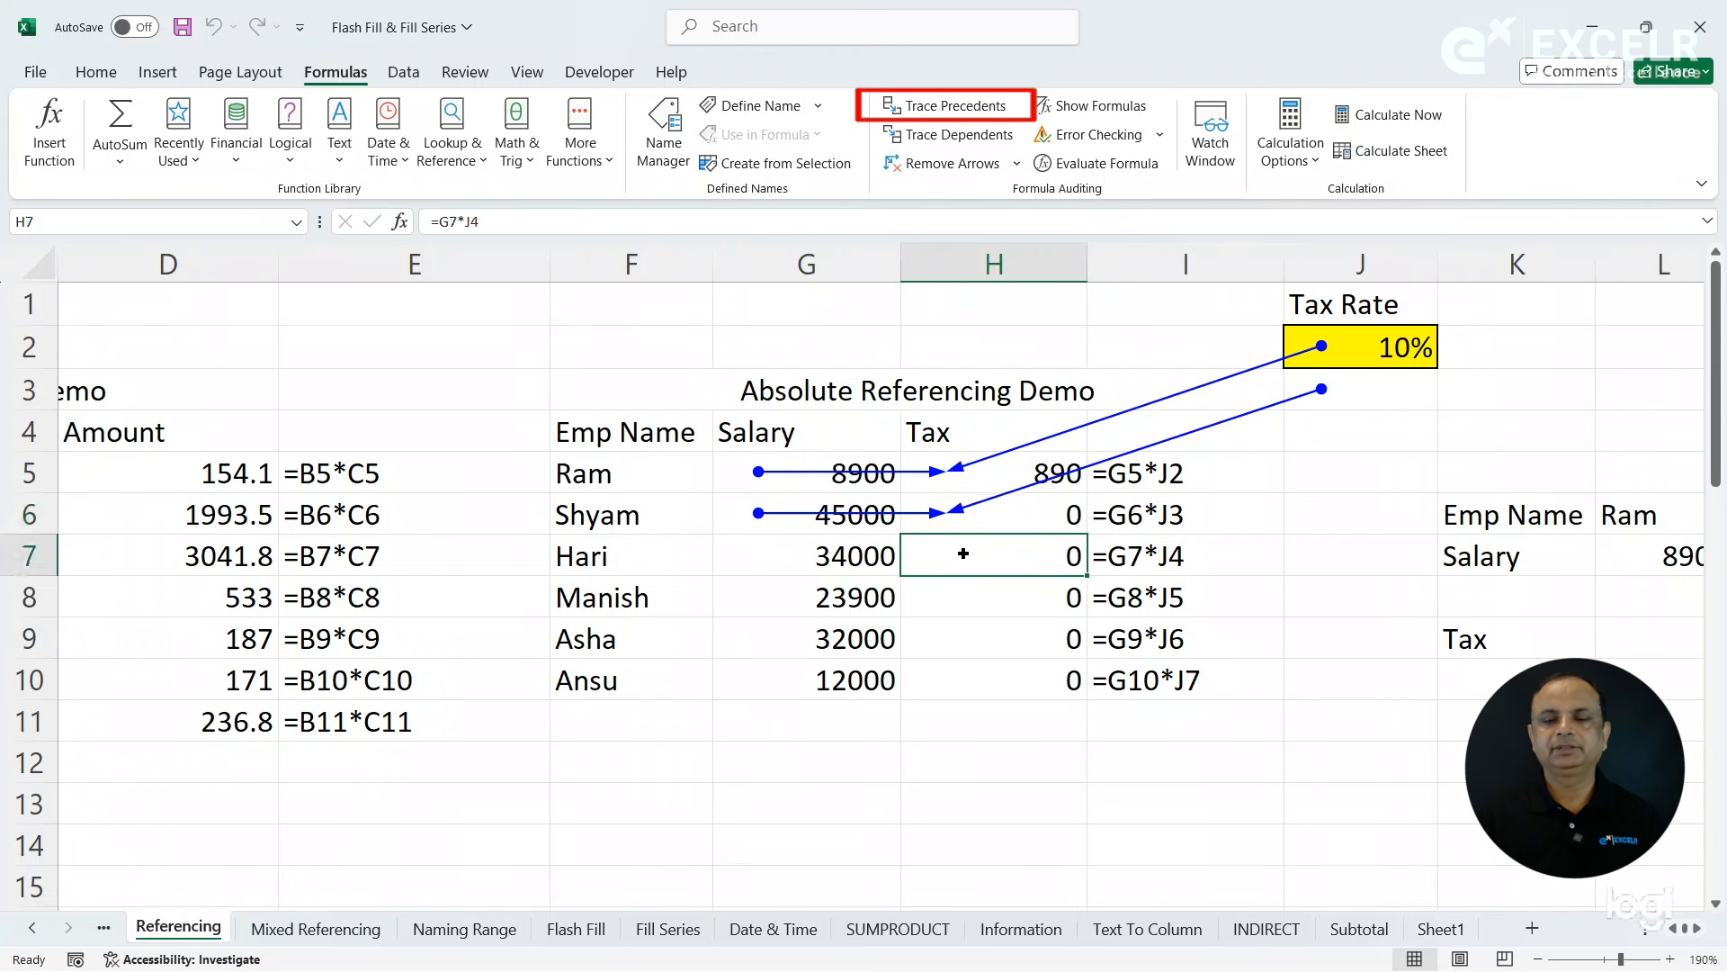
pyautogui.click(955, 105)
pyautogui.click(1020, 603)
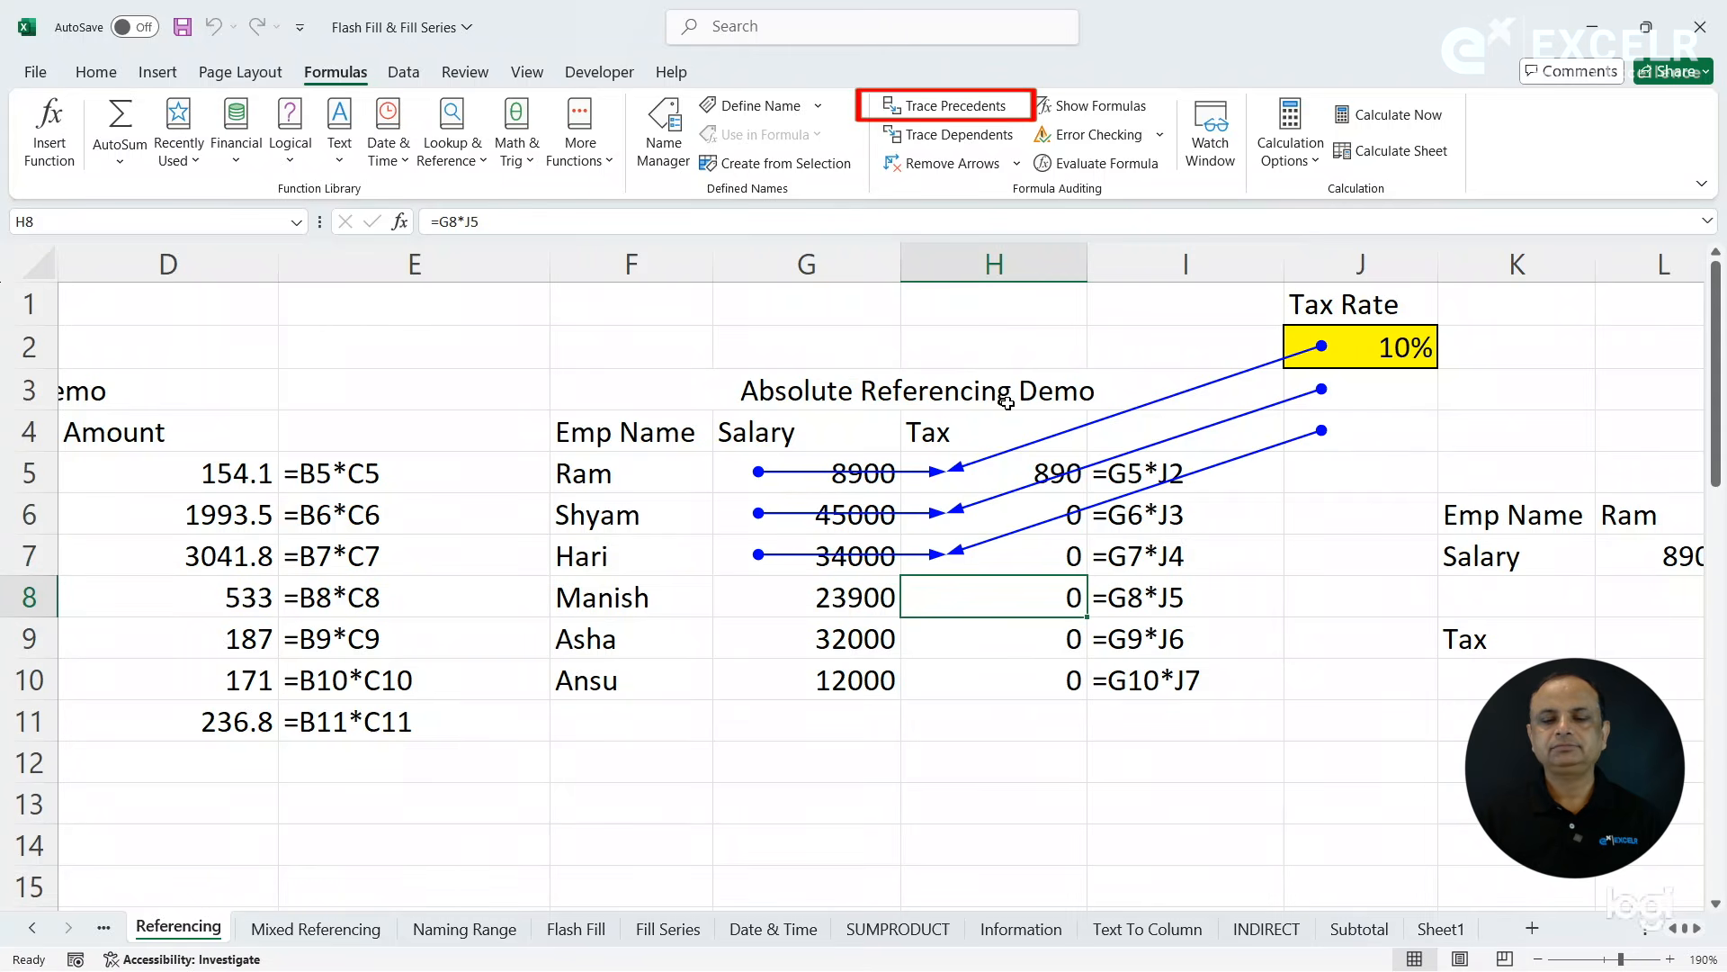
pyautogui.click(976, 108)
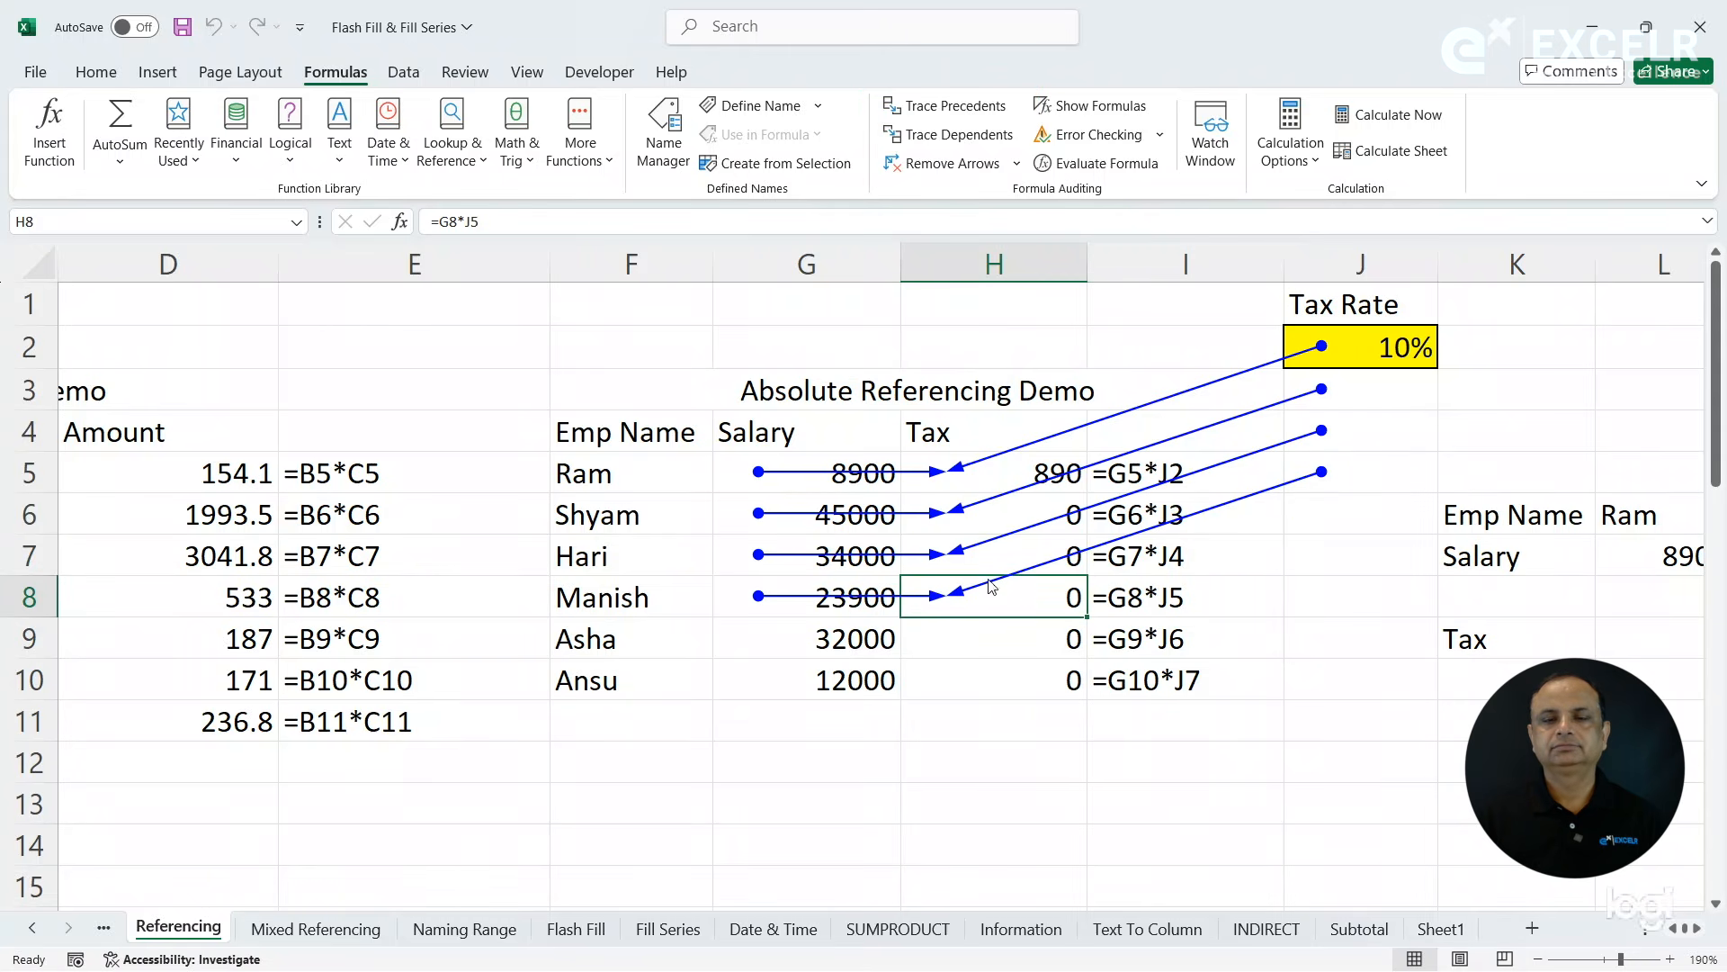
pyautogui.click(979, 637)
pyautogui.click(955, 105)
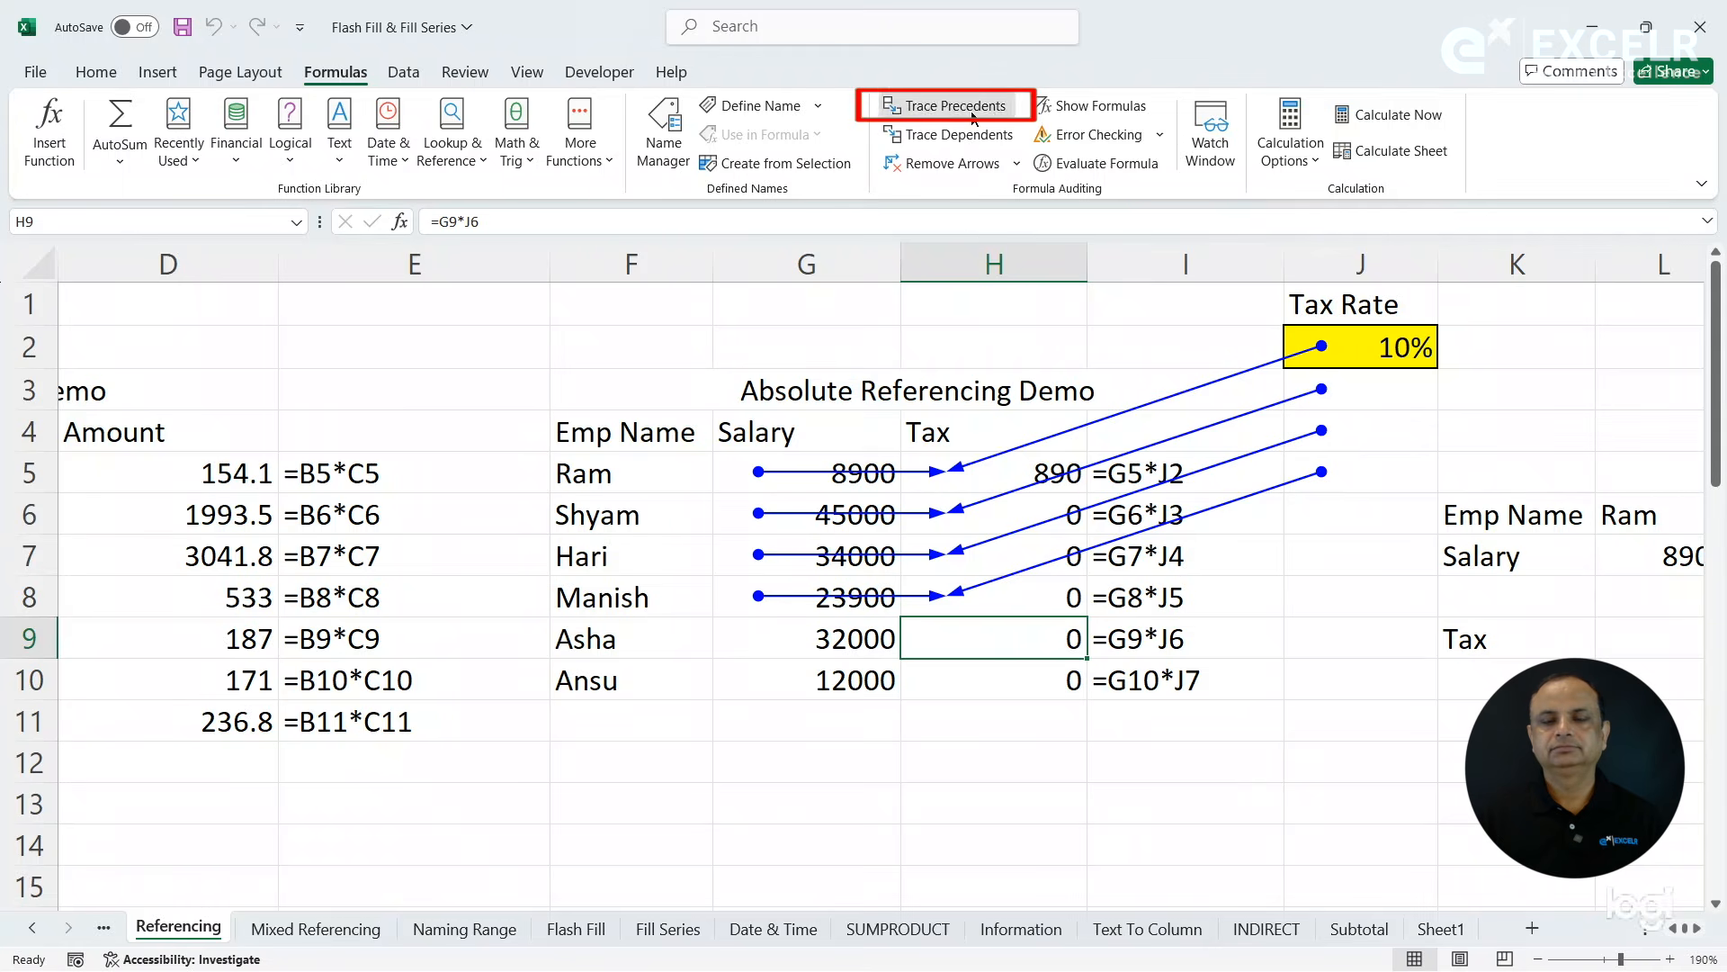
pyautogui.click(997, 686)
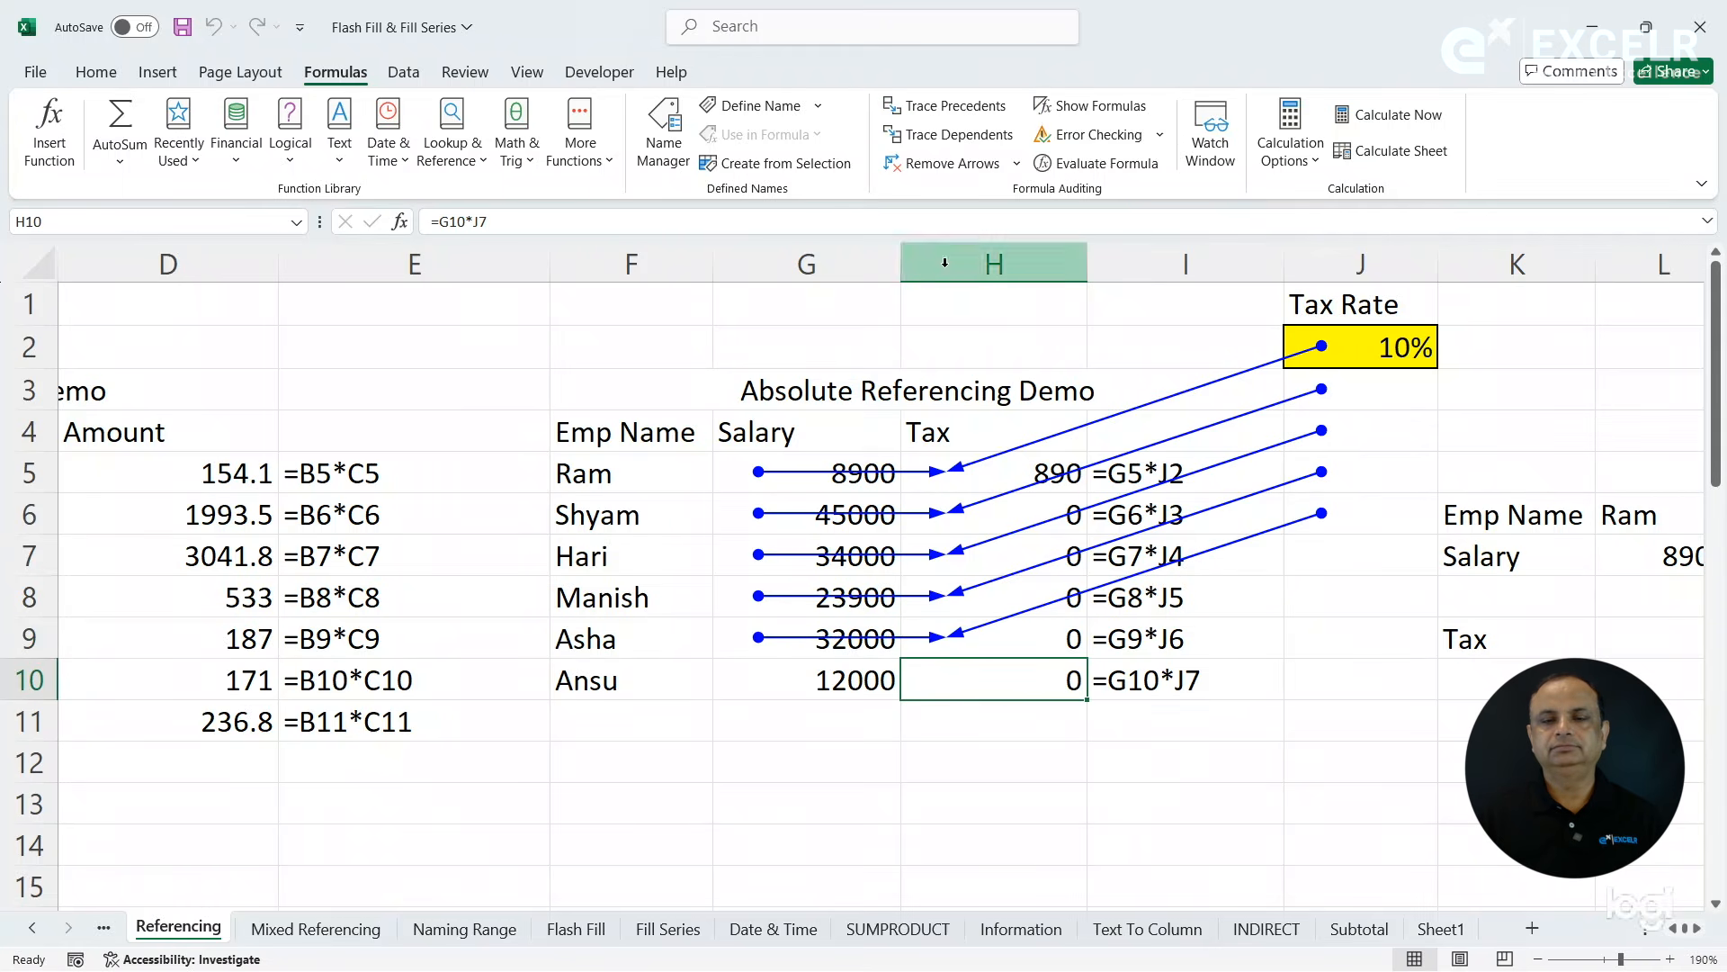
pyautogui.click(952, 112)
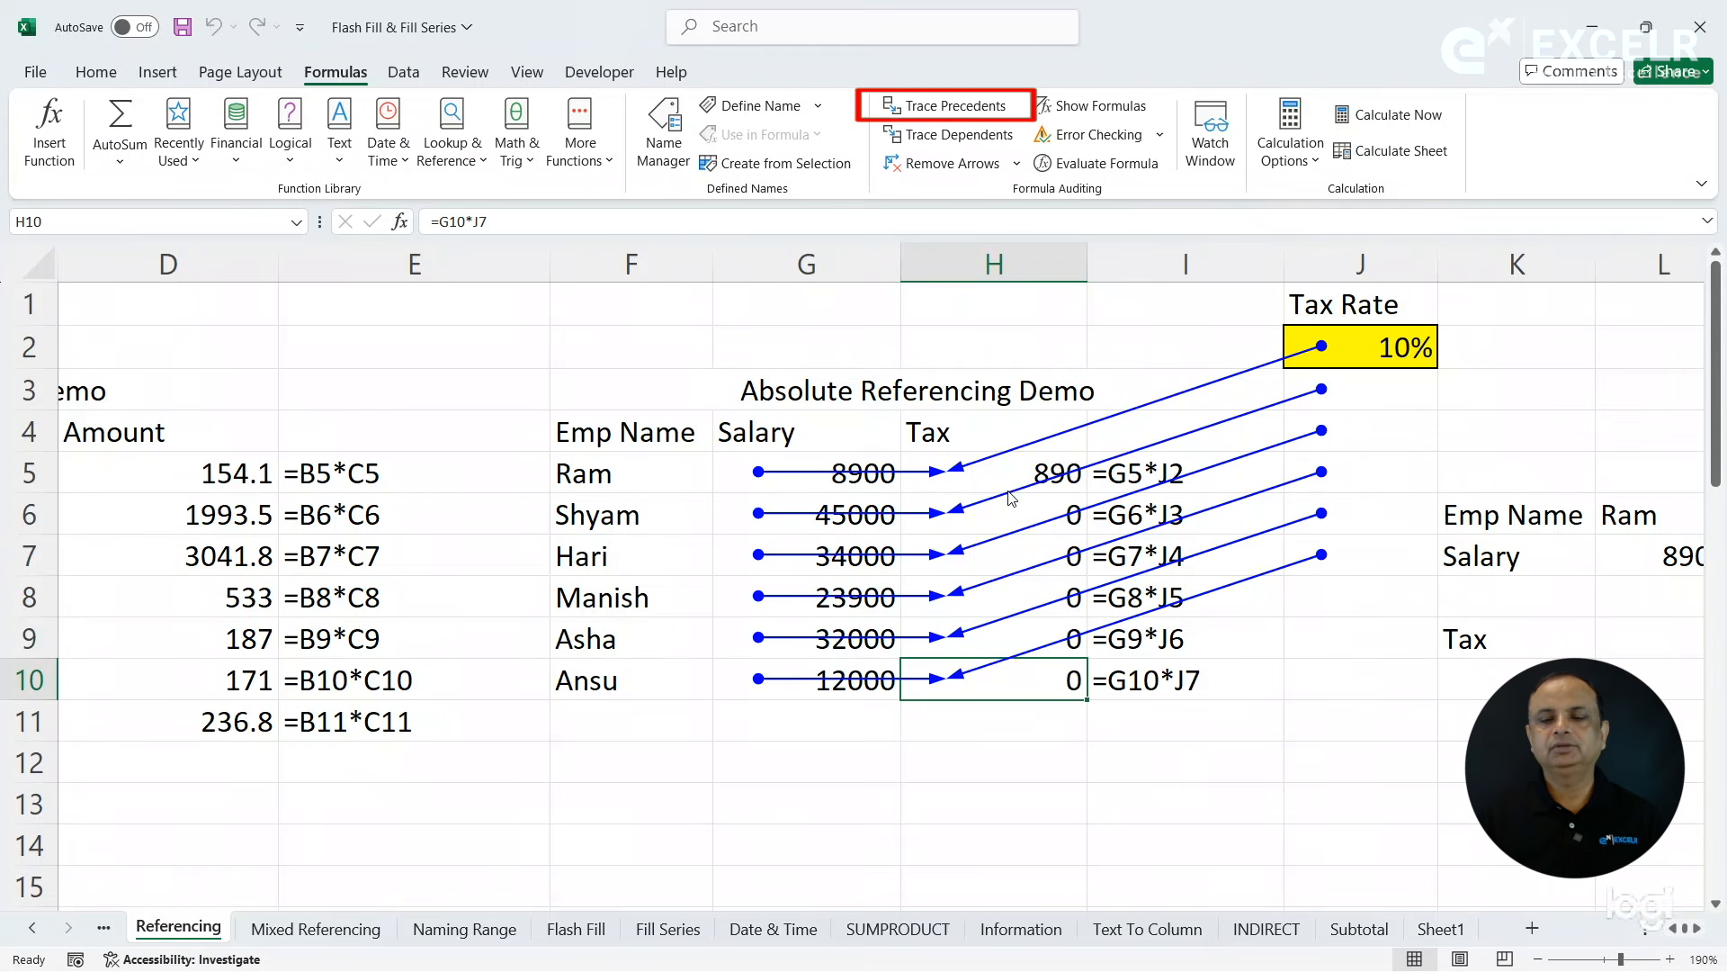
# - Check the tax rate references against column J and remove all the precedent arrows
pyautogui.click(959, 483)
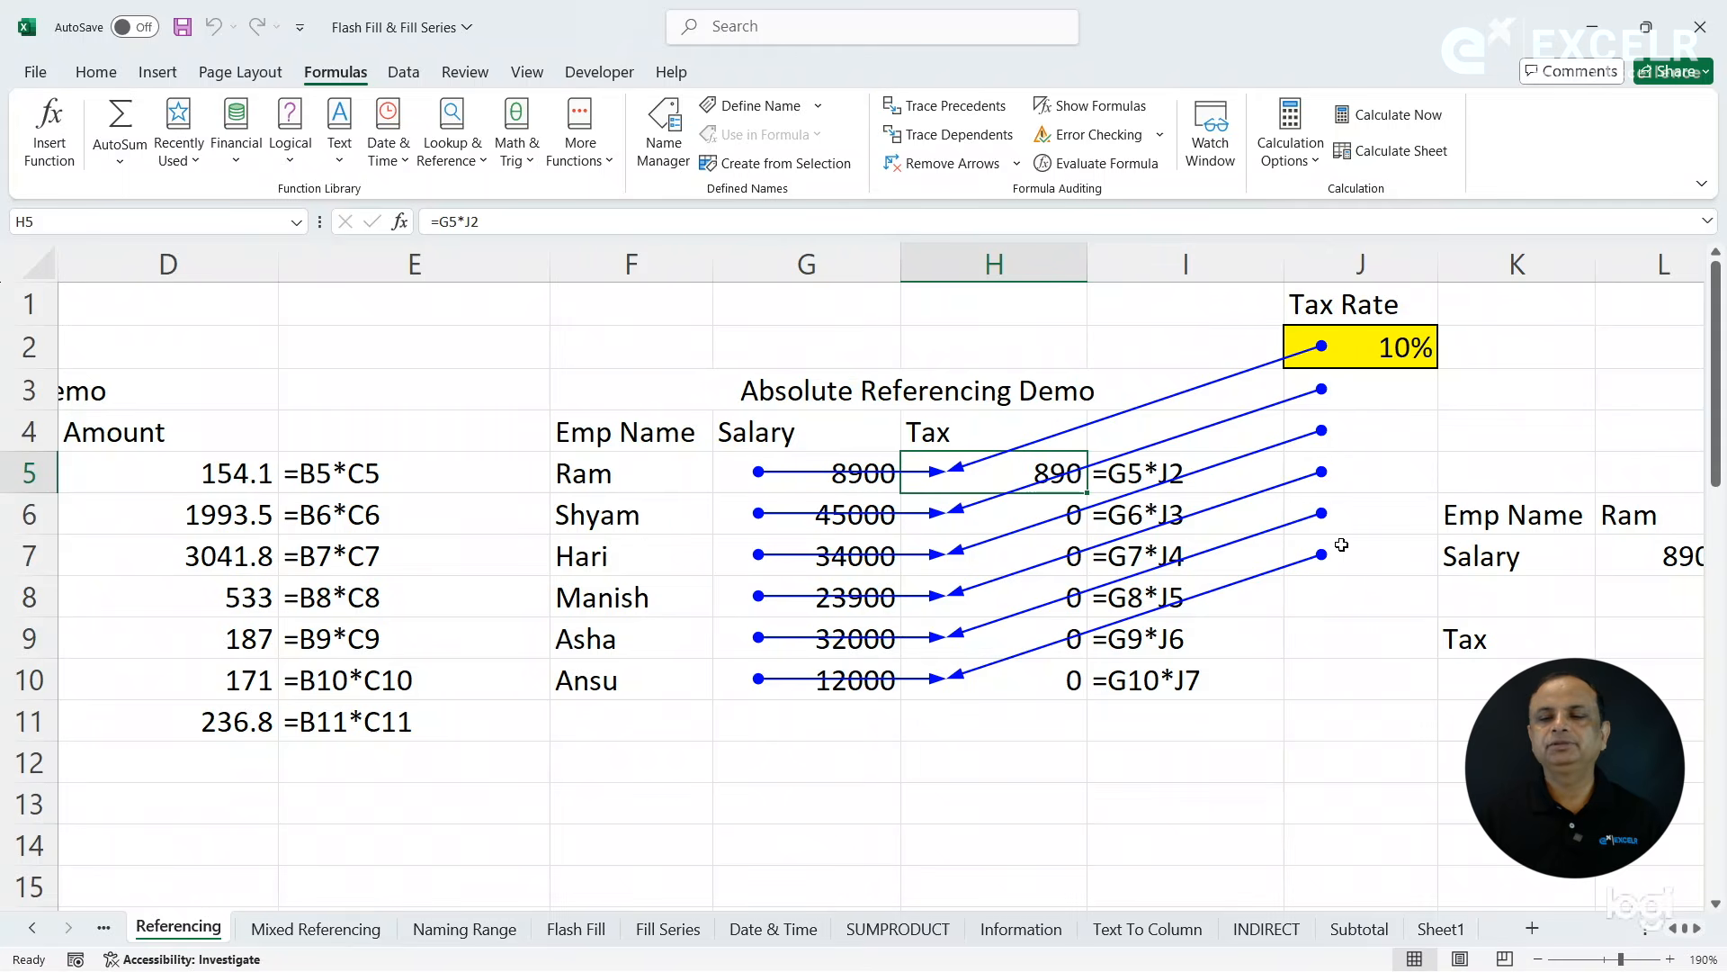
pyautogui.click(1318, 261)
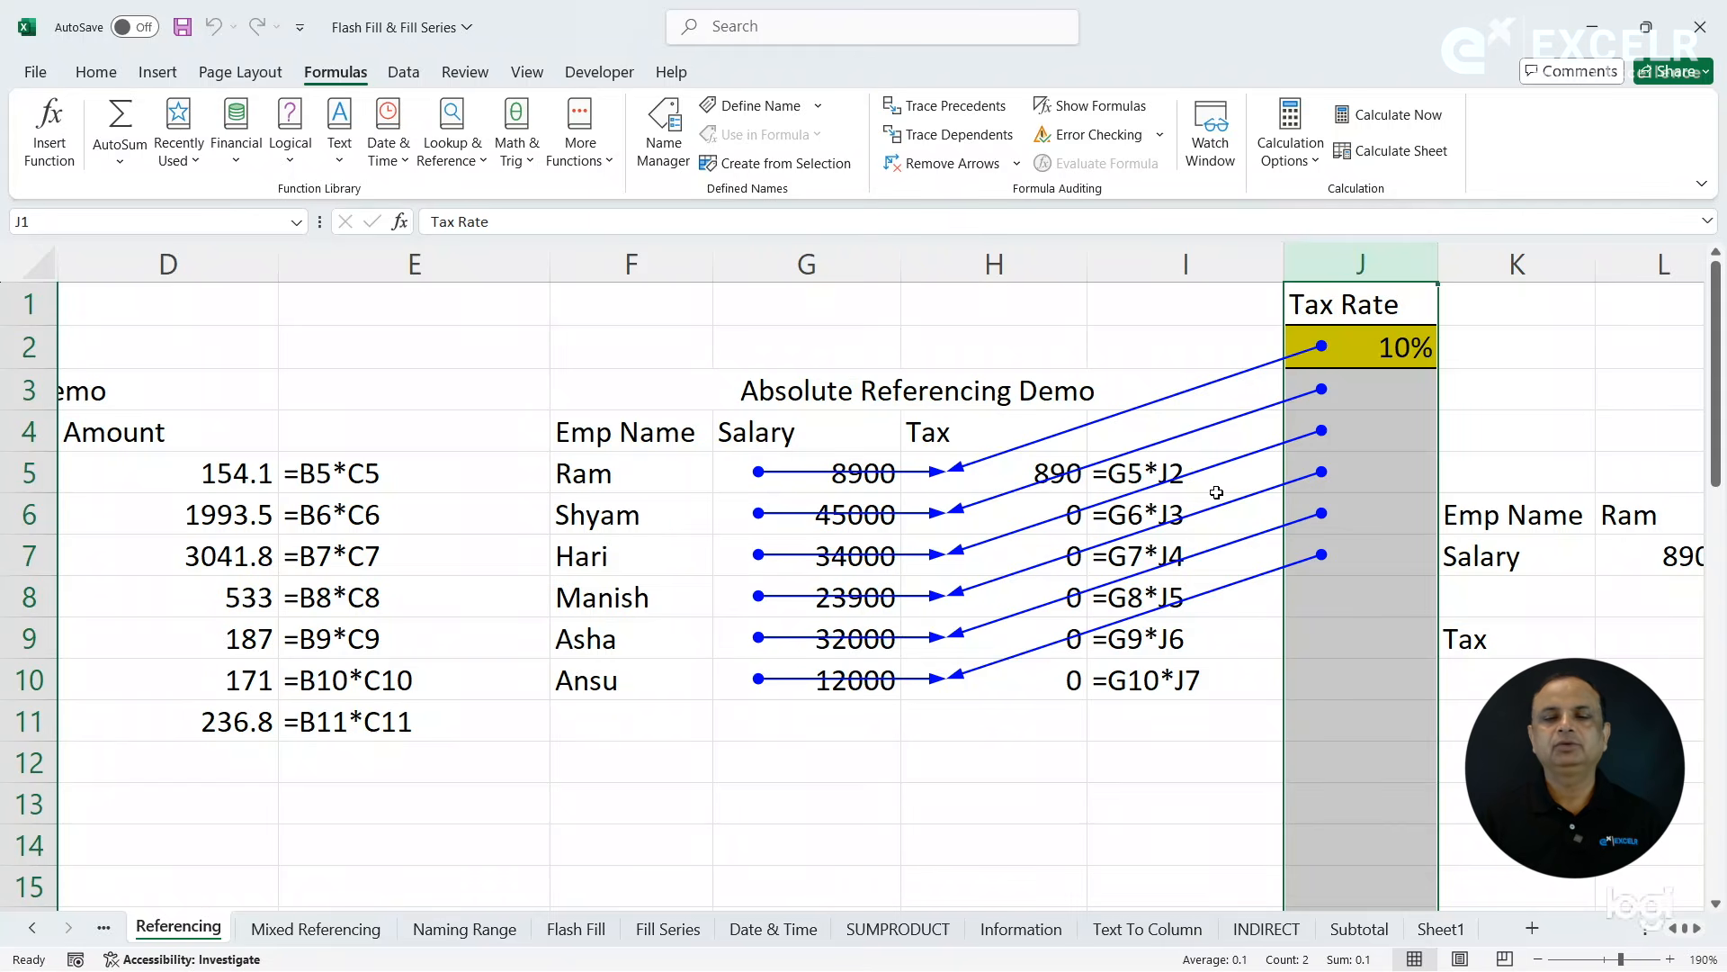
pyautogui.click(951, 169)
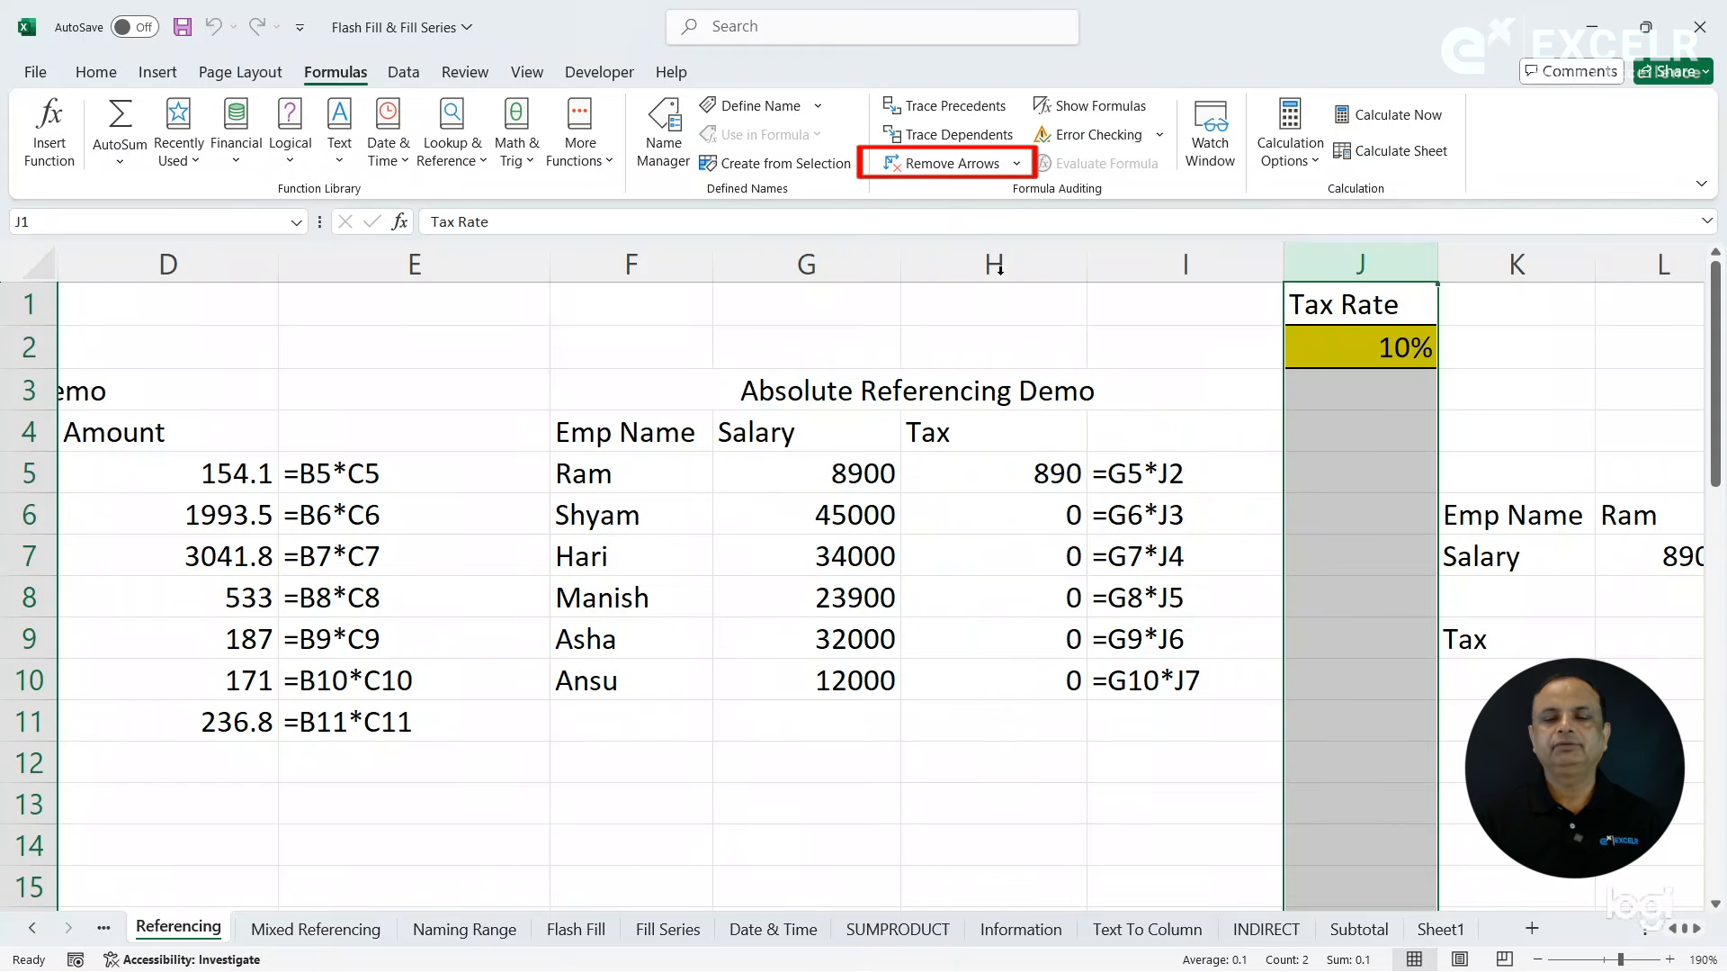
# - Lock the tax rate's row by changing the formula in H5 to =G5*J$2 and fill it down to H10
pyautogui.click(1036, 478)
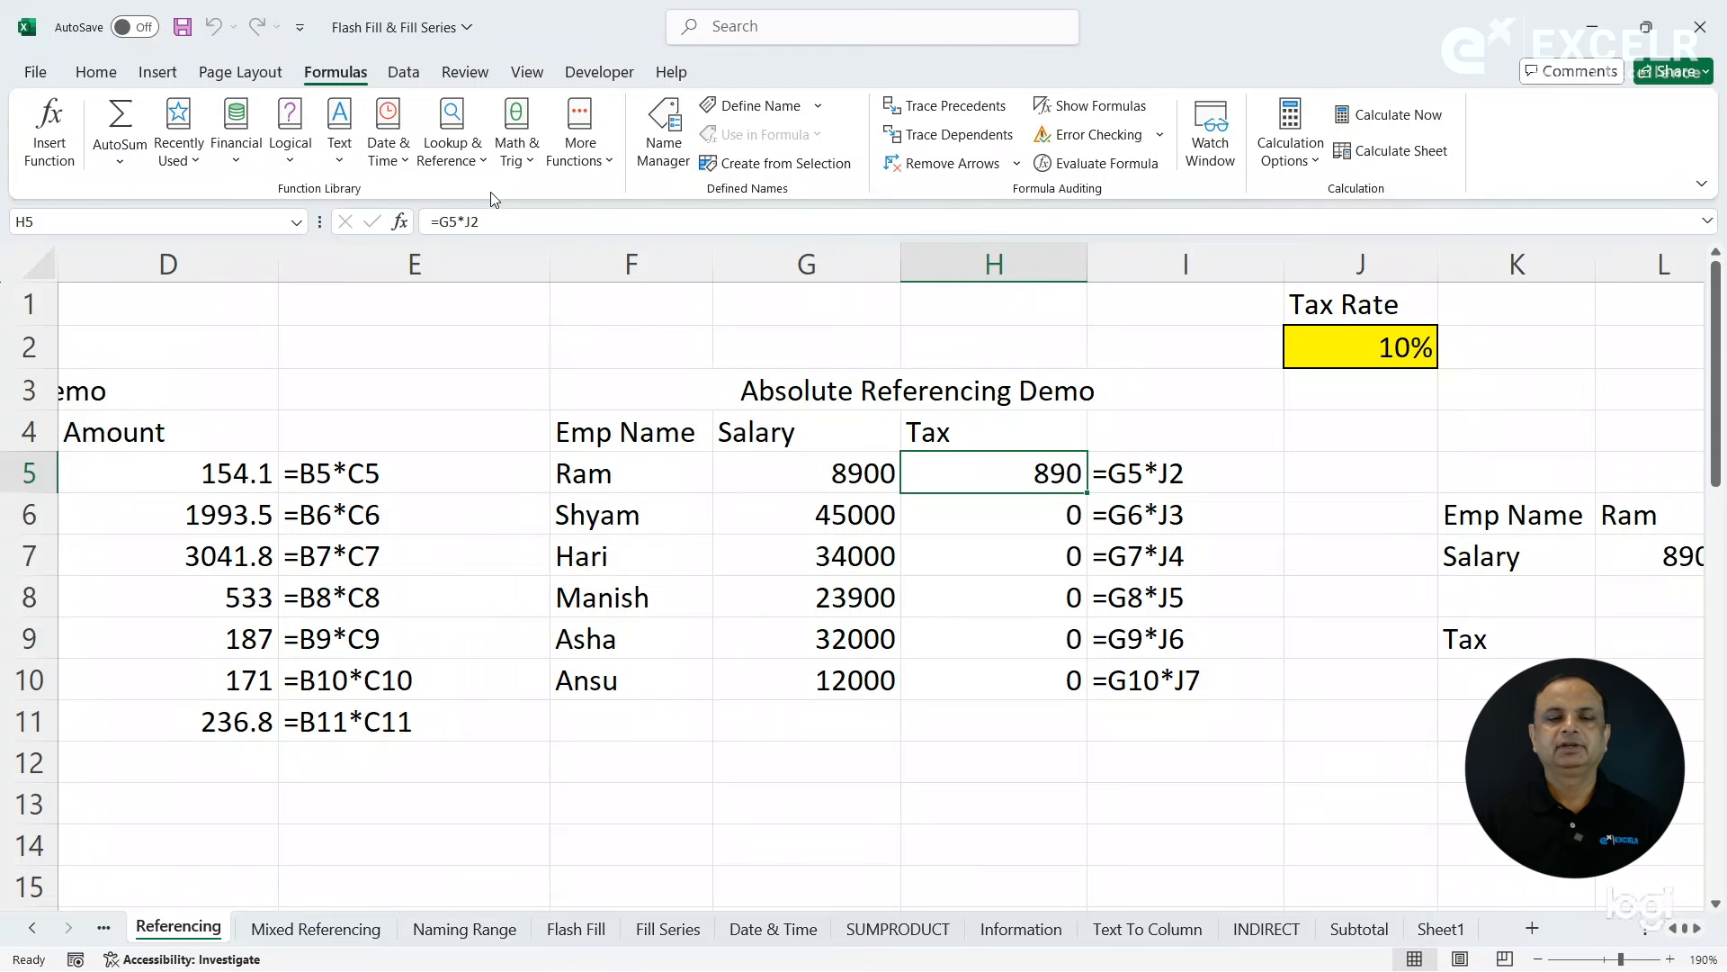
pyautogui.click(474, 221)
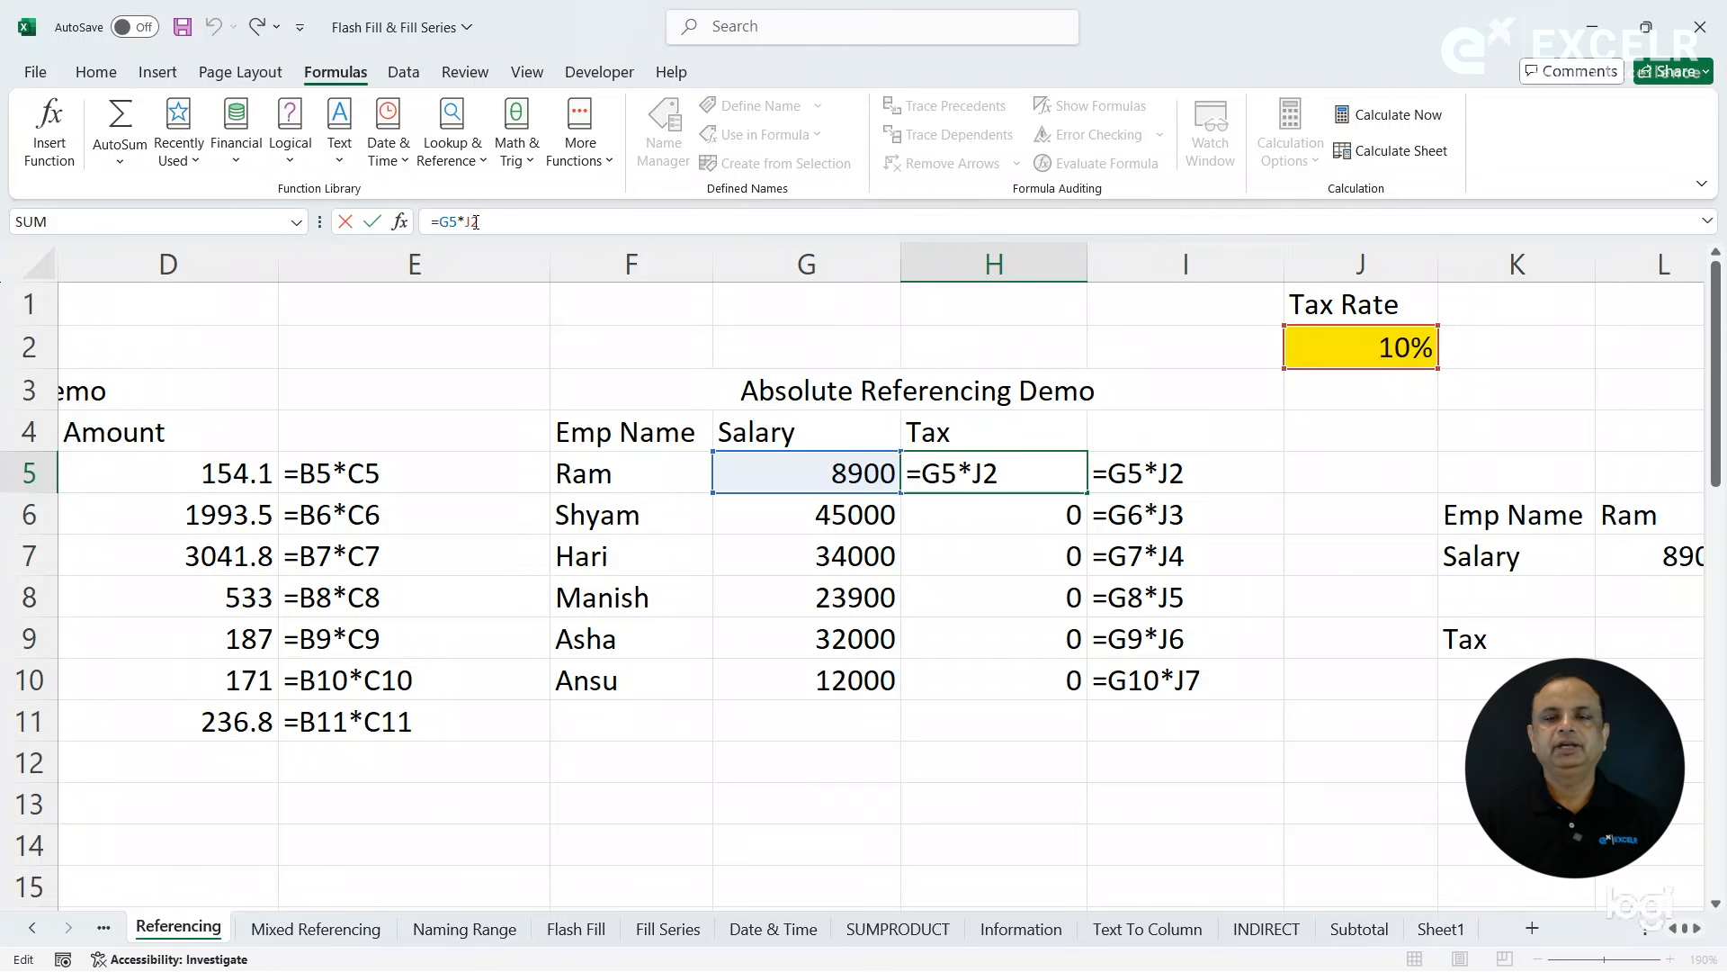
pyautogui.write('$')
pyautogui.press('Return')
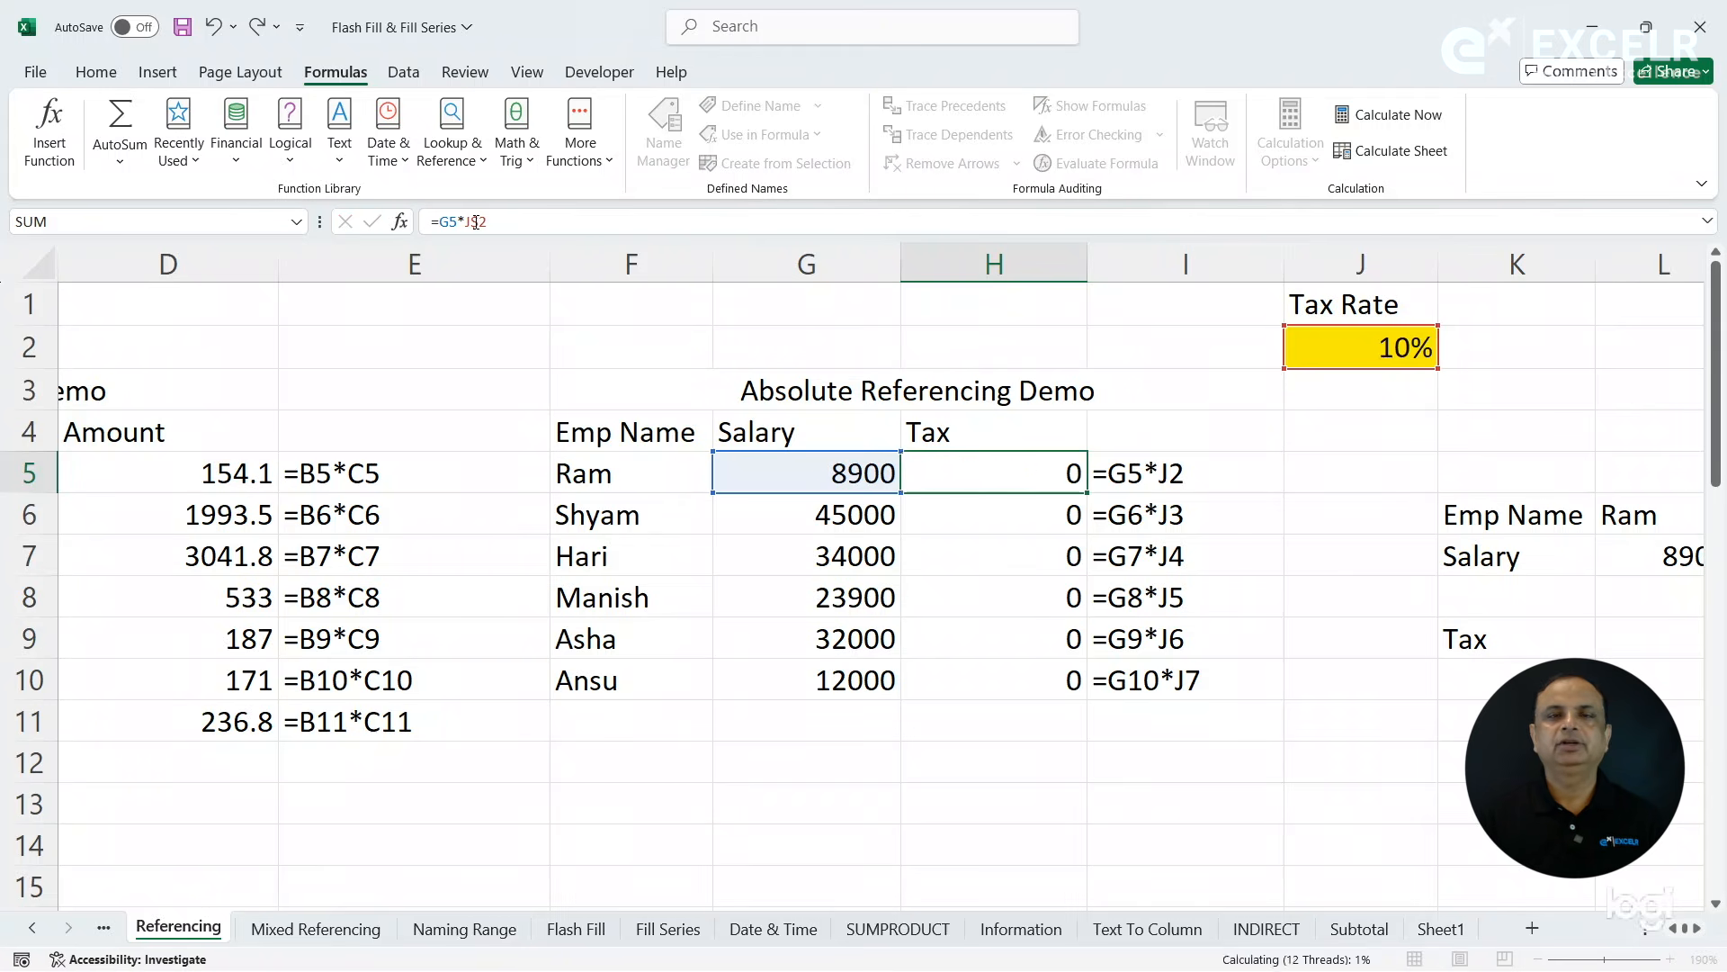
pyautogui.click(1079, 482)
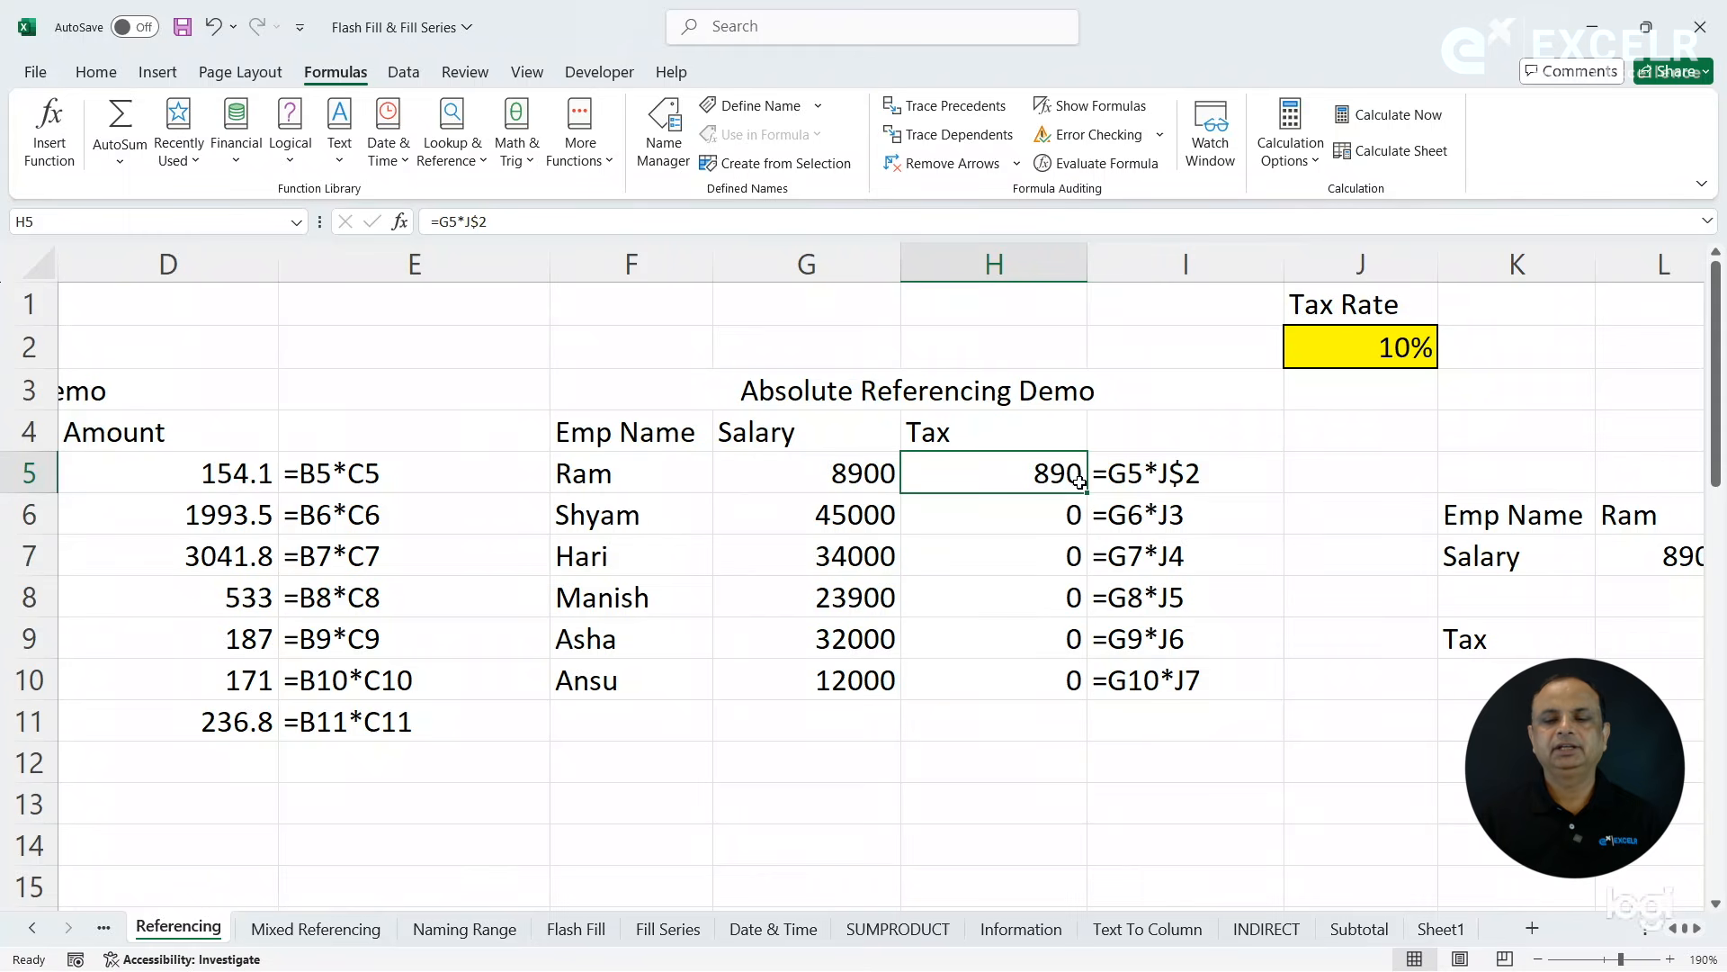
pyautogui.doubleClick(1089, 495)
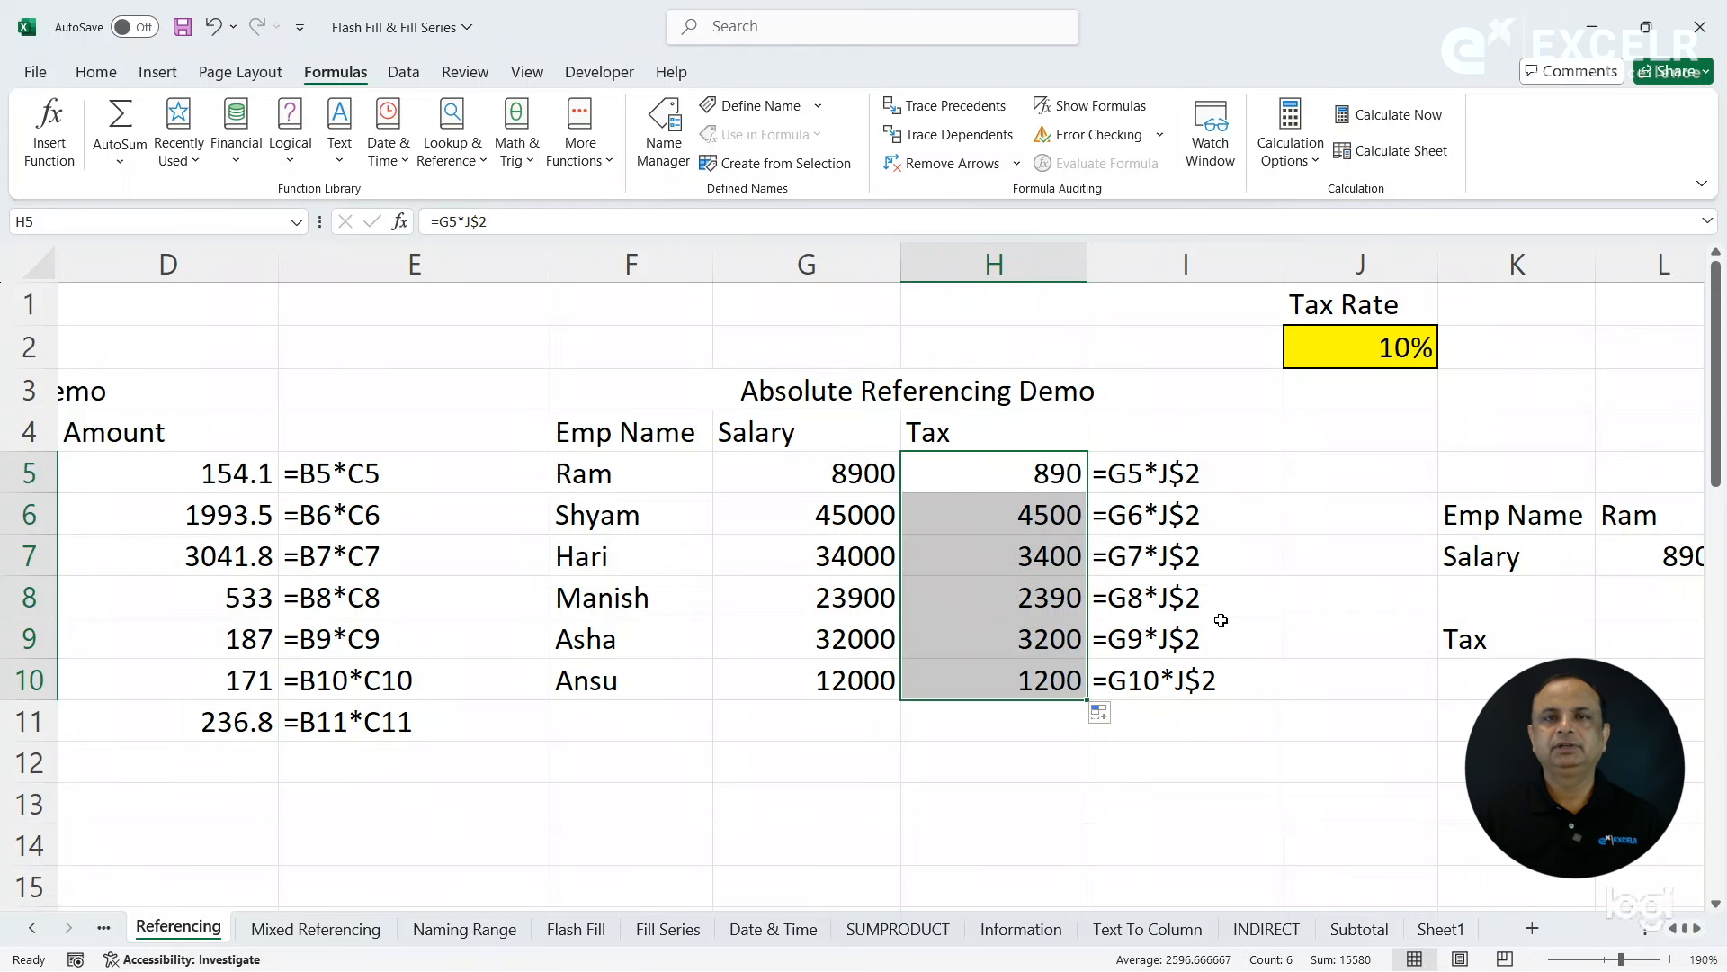
pyautogui.click(1002, 472)
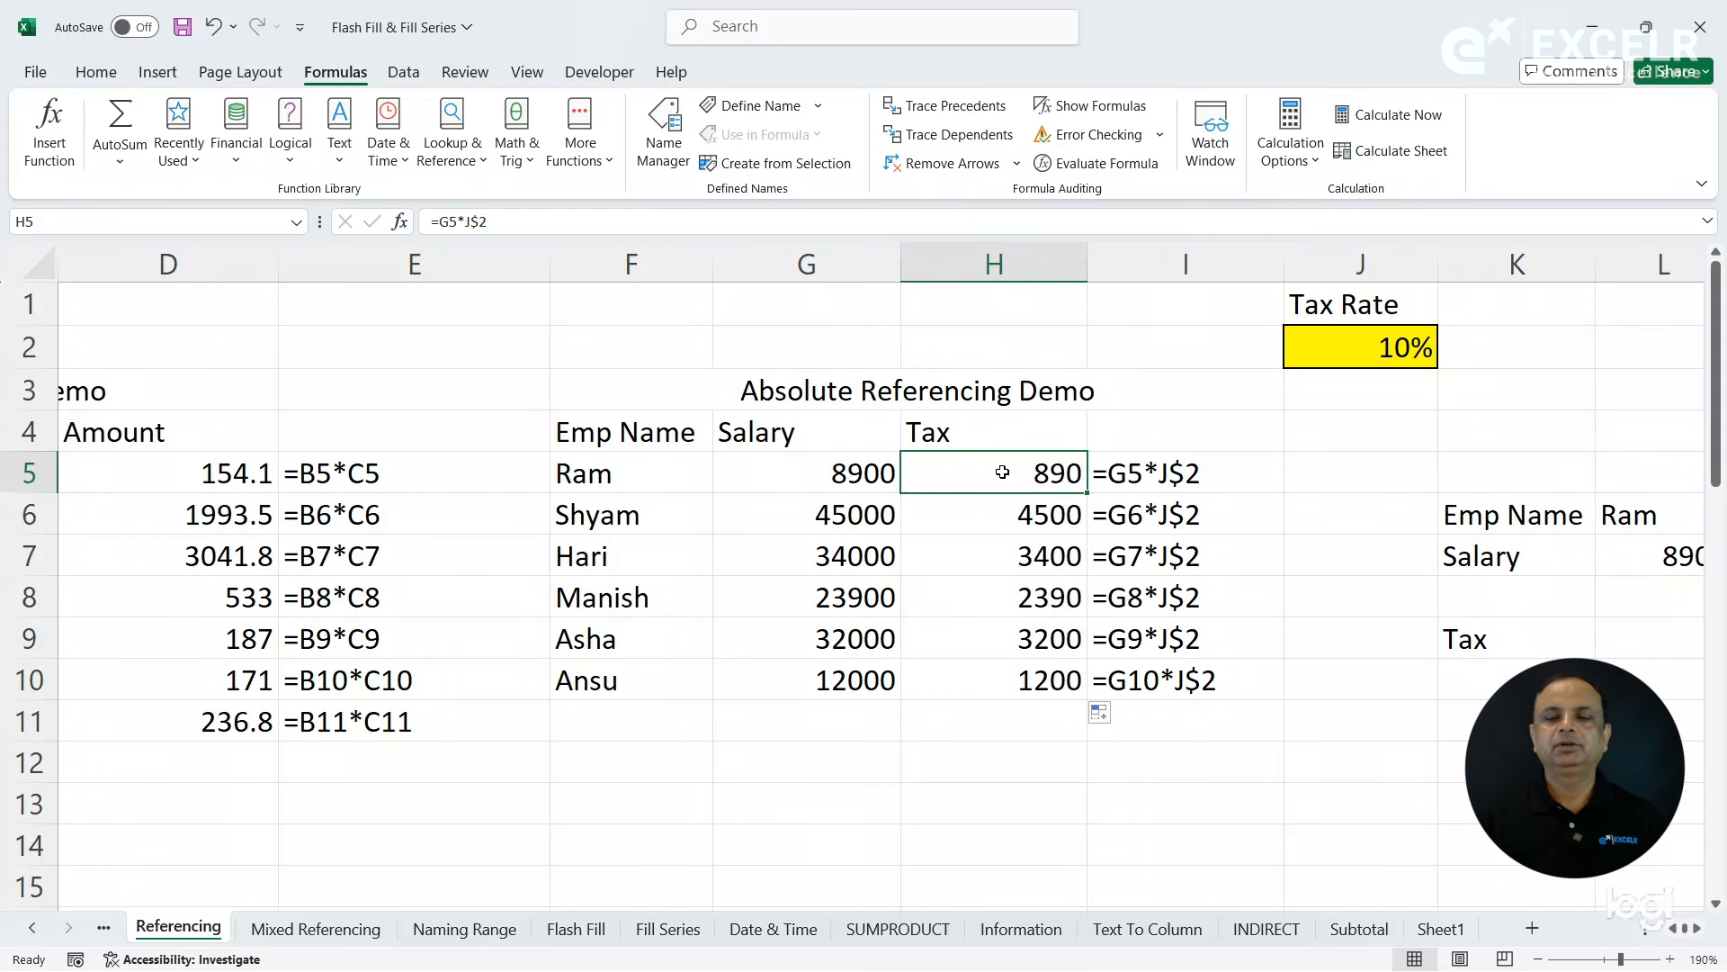
pyautogui.click(953, 106)
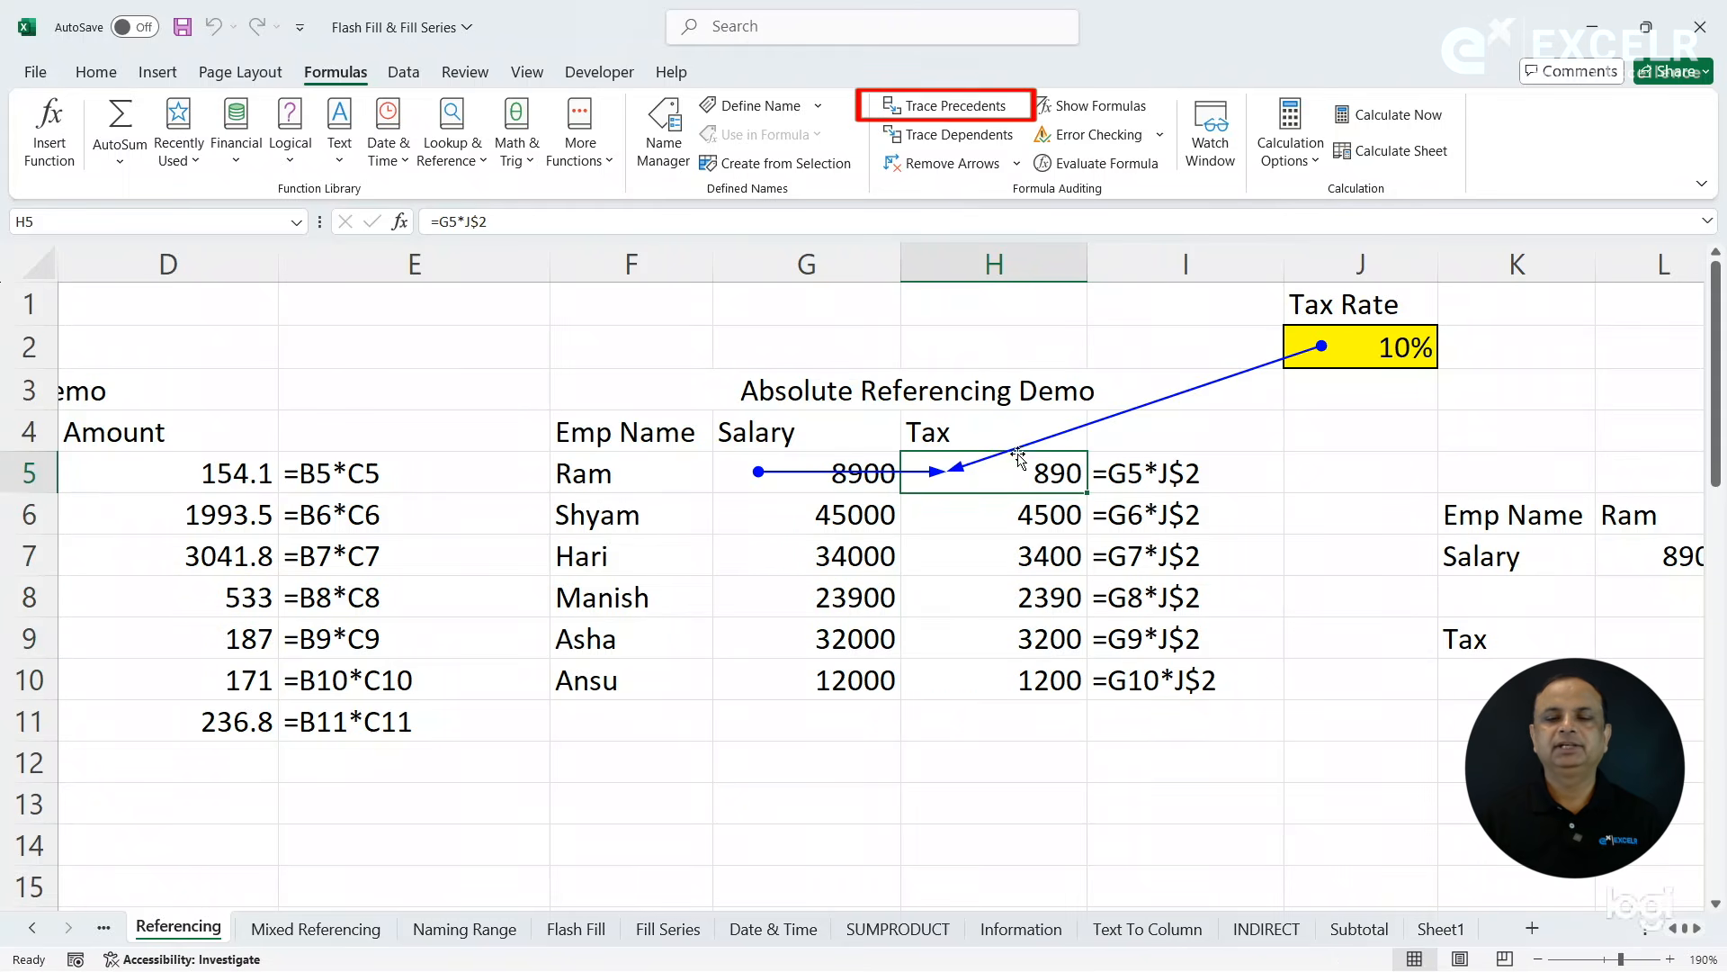
pyautogui.click(995, 510)
pyautogui.click(976, 106)
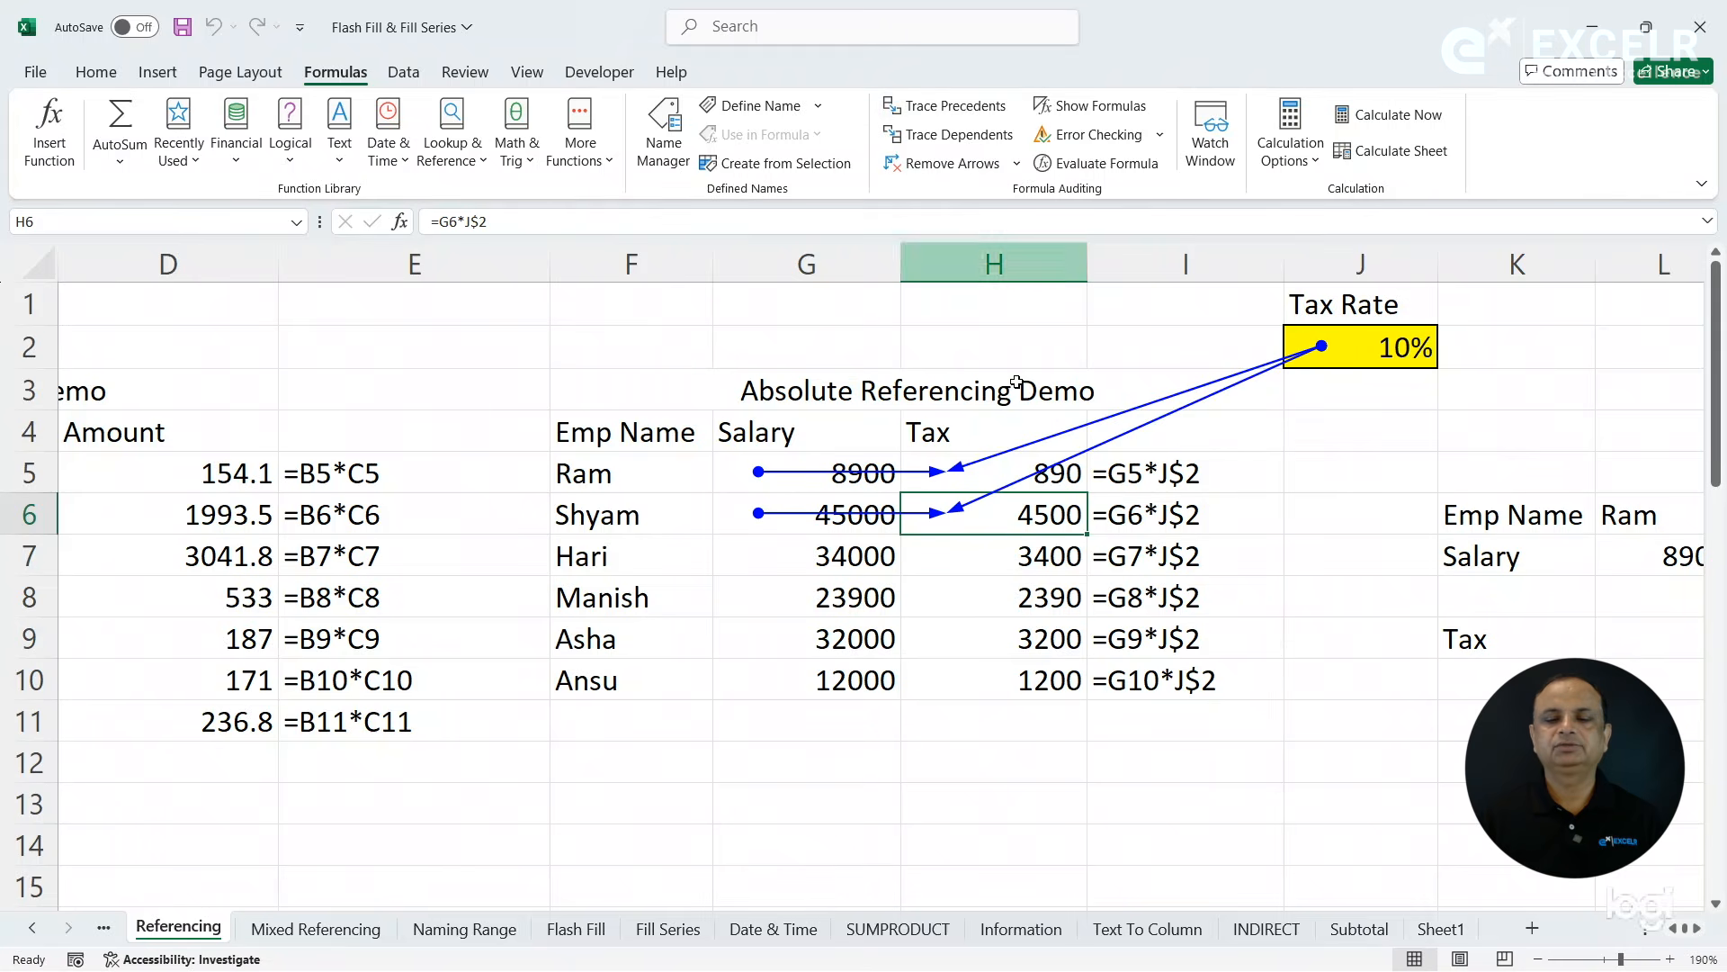
pyautogui.click(997, 551)
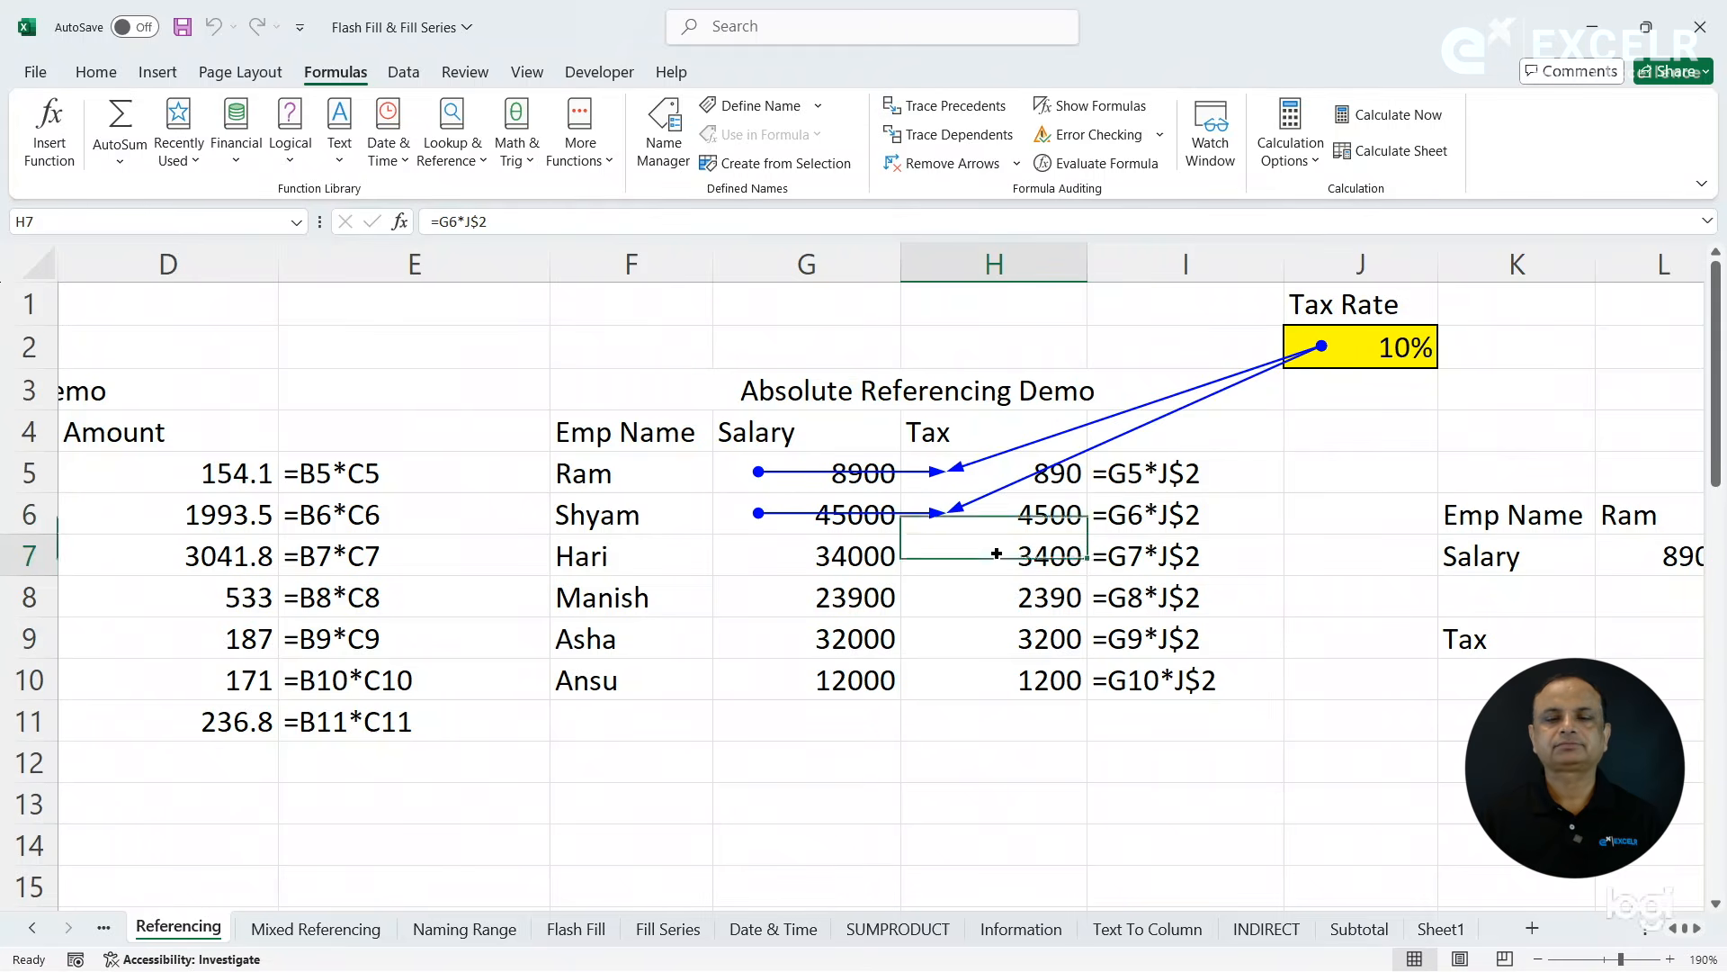
pyautogui.click(967, 106)
pyautogui.click(981, 597)
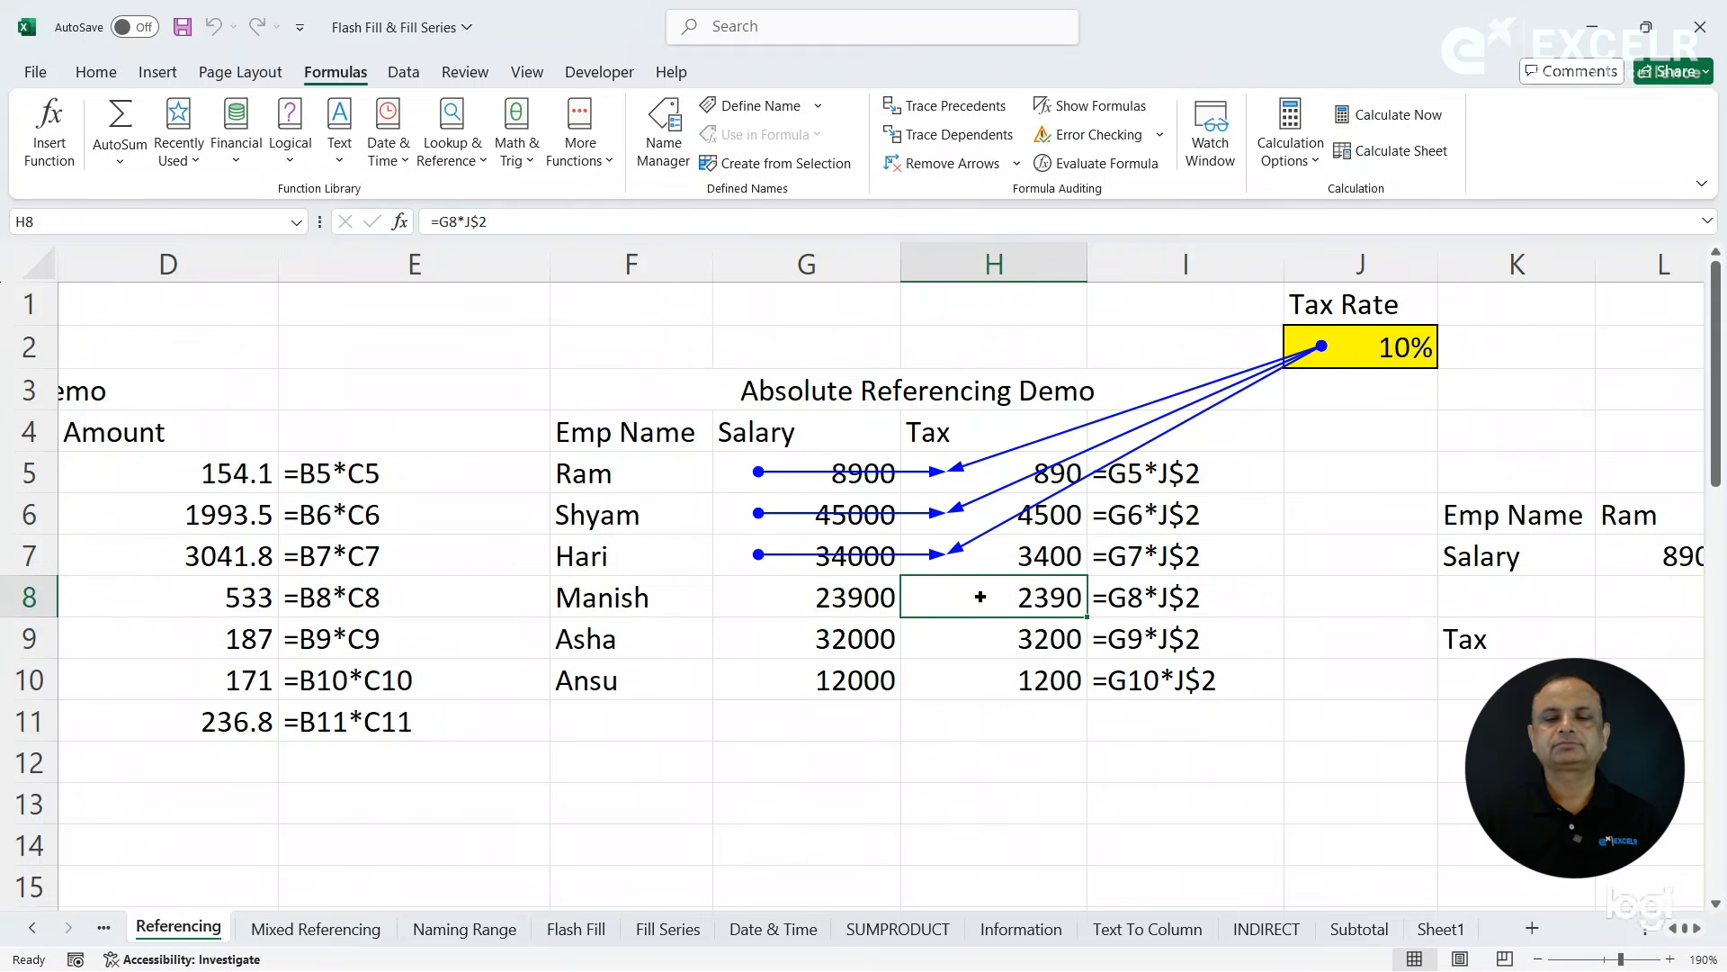
pyautogui.click(954, 113)
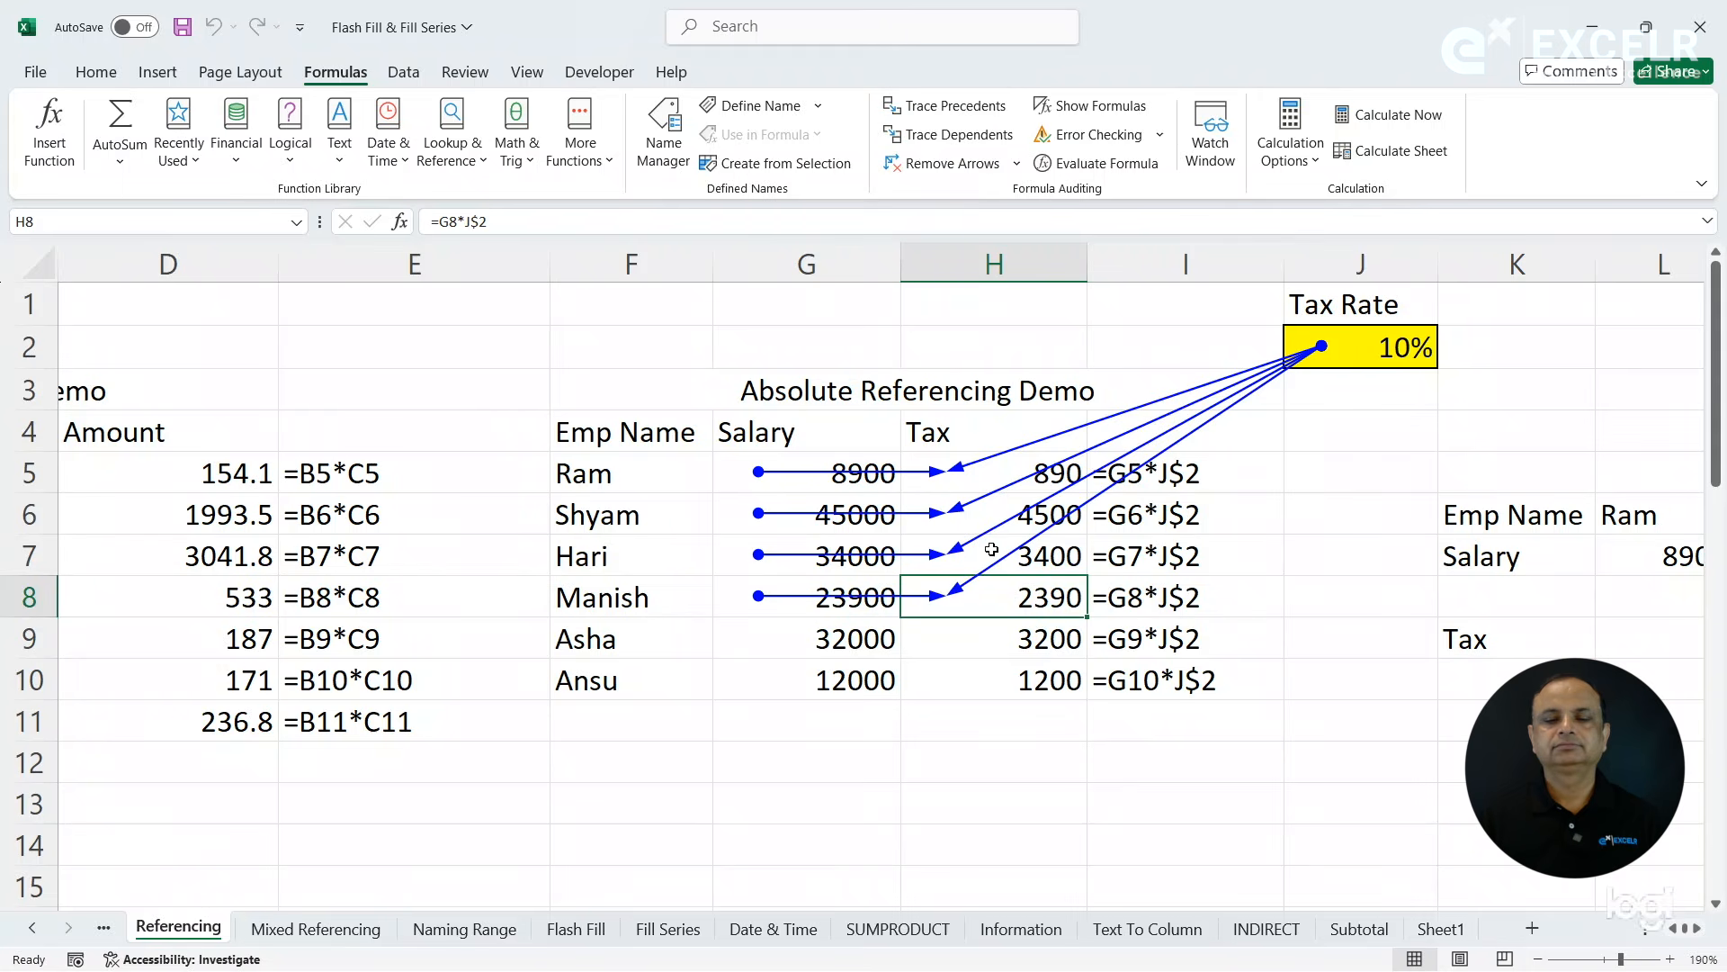
pyautogui.click(981, 640)
pyautogui.click(959, 133)
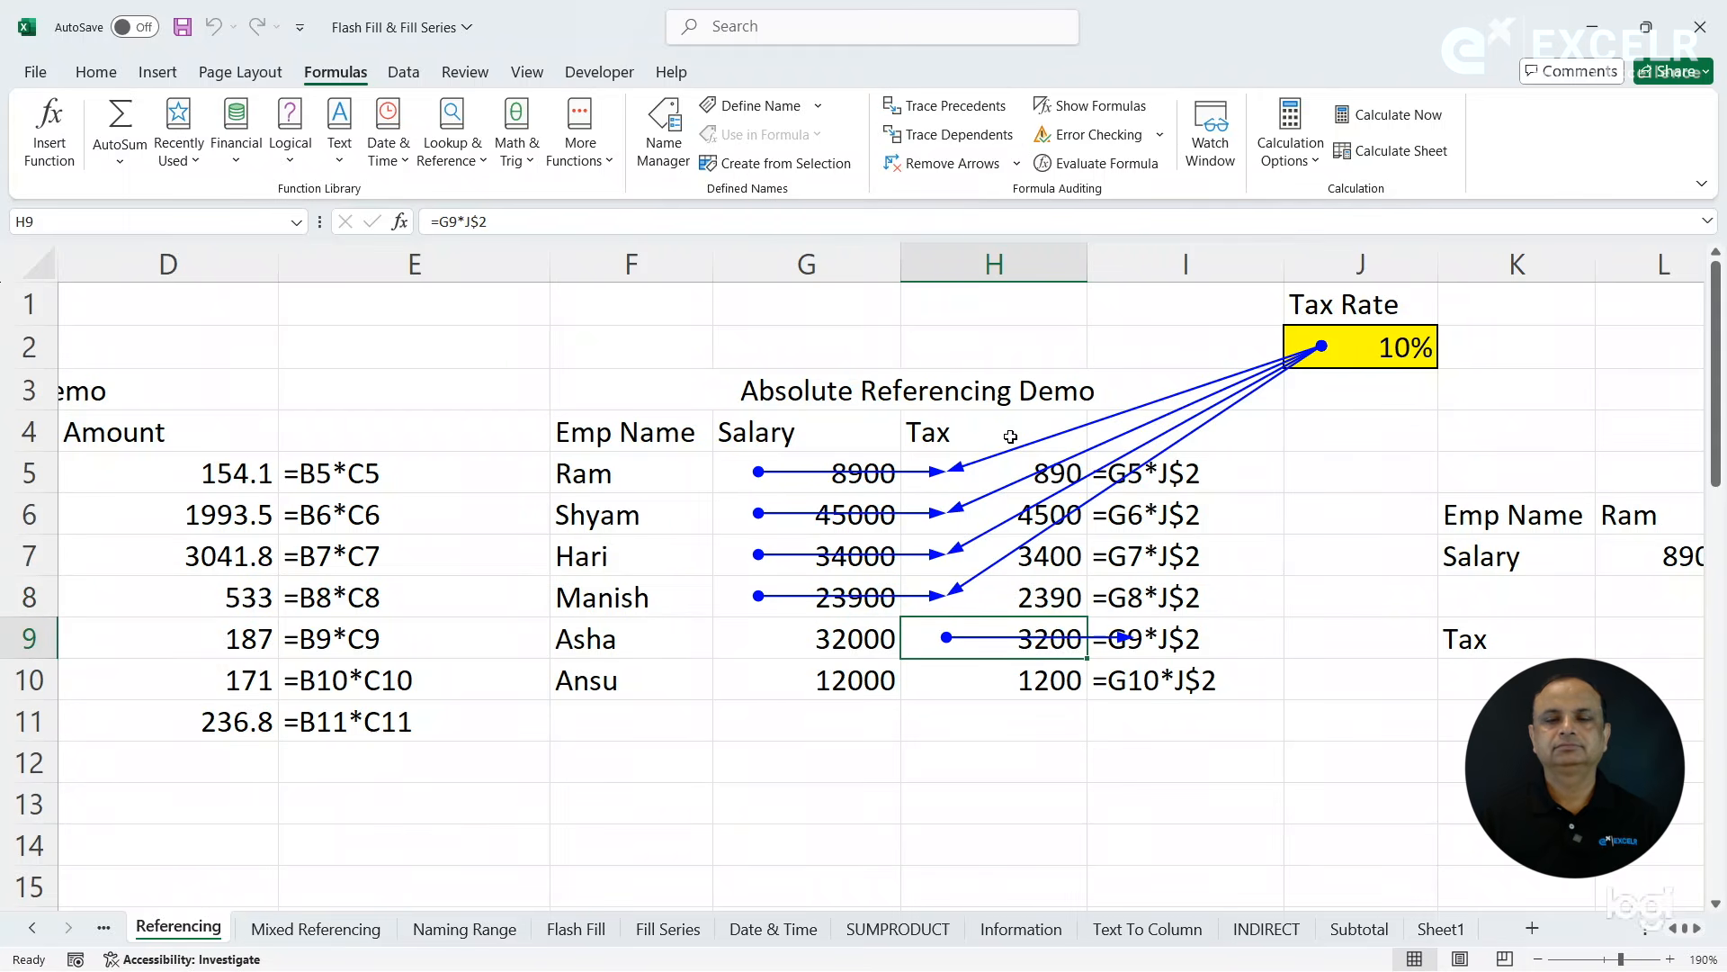
pyautogui.click(922, 170)
# - Trace the precedents of each row-locked tax formula from H5 down to H10 and remove all the arrows
pyautogui.click(985, 472)
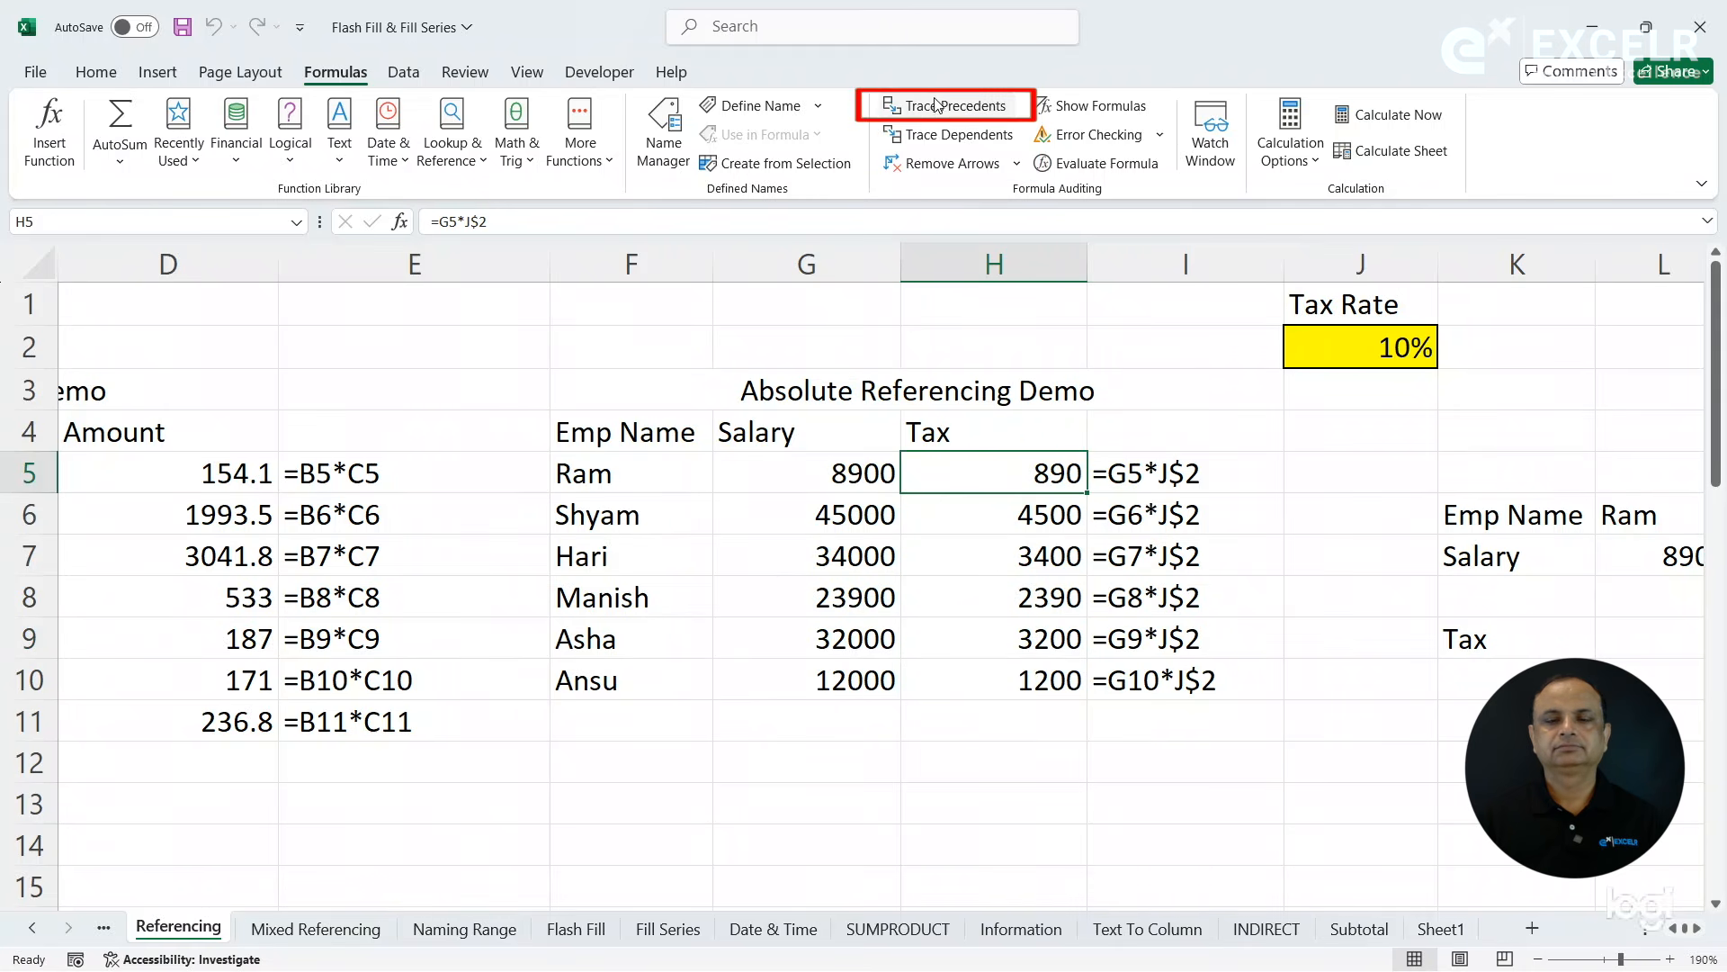
pyautogui.click(936, 107)
pyautogui.click(973, 505)
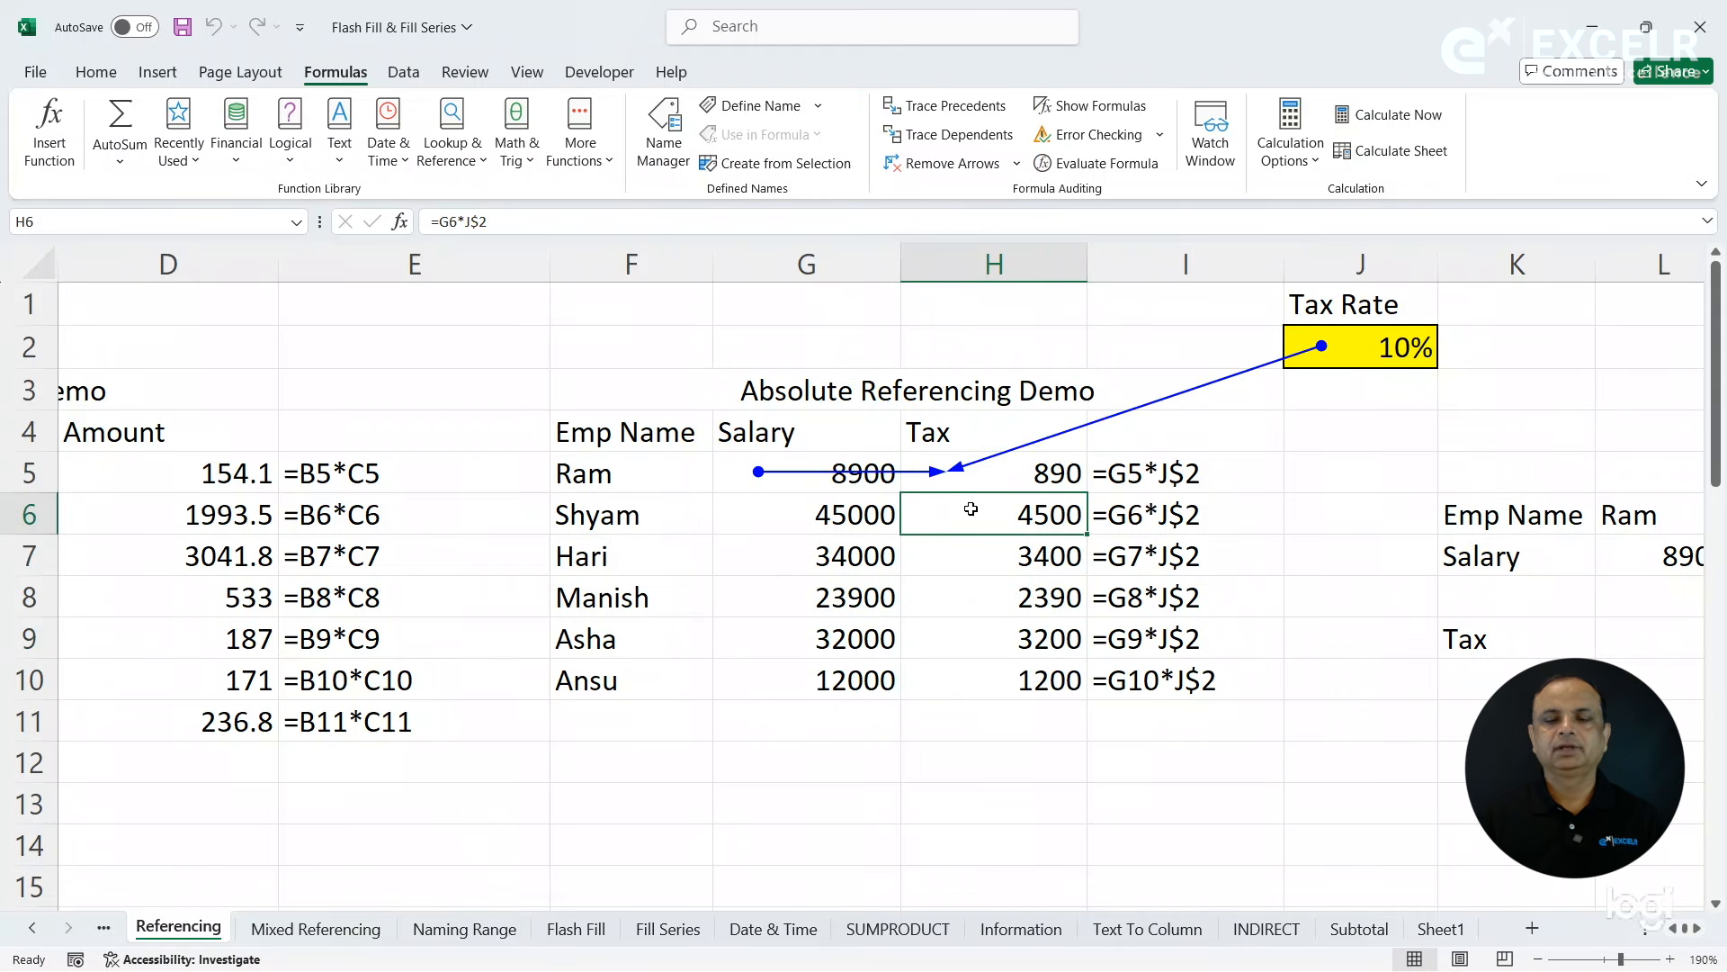
pyautogui.click(945, 102)
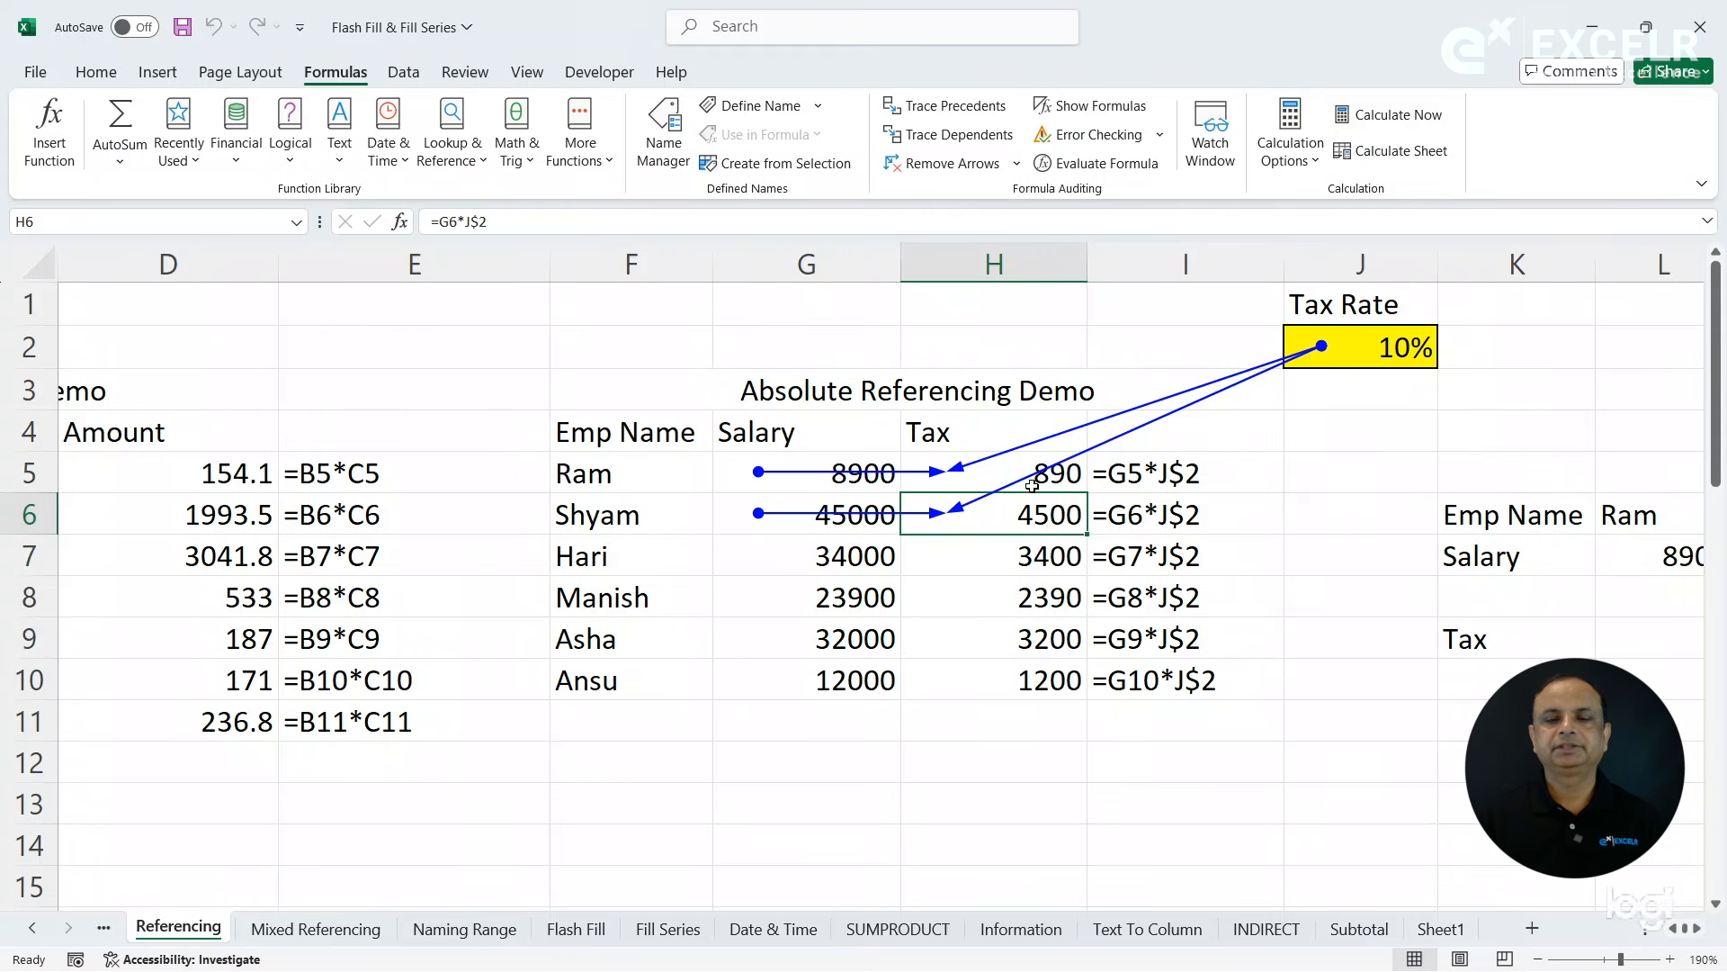
pyautogui.click(985, 559)
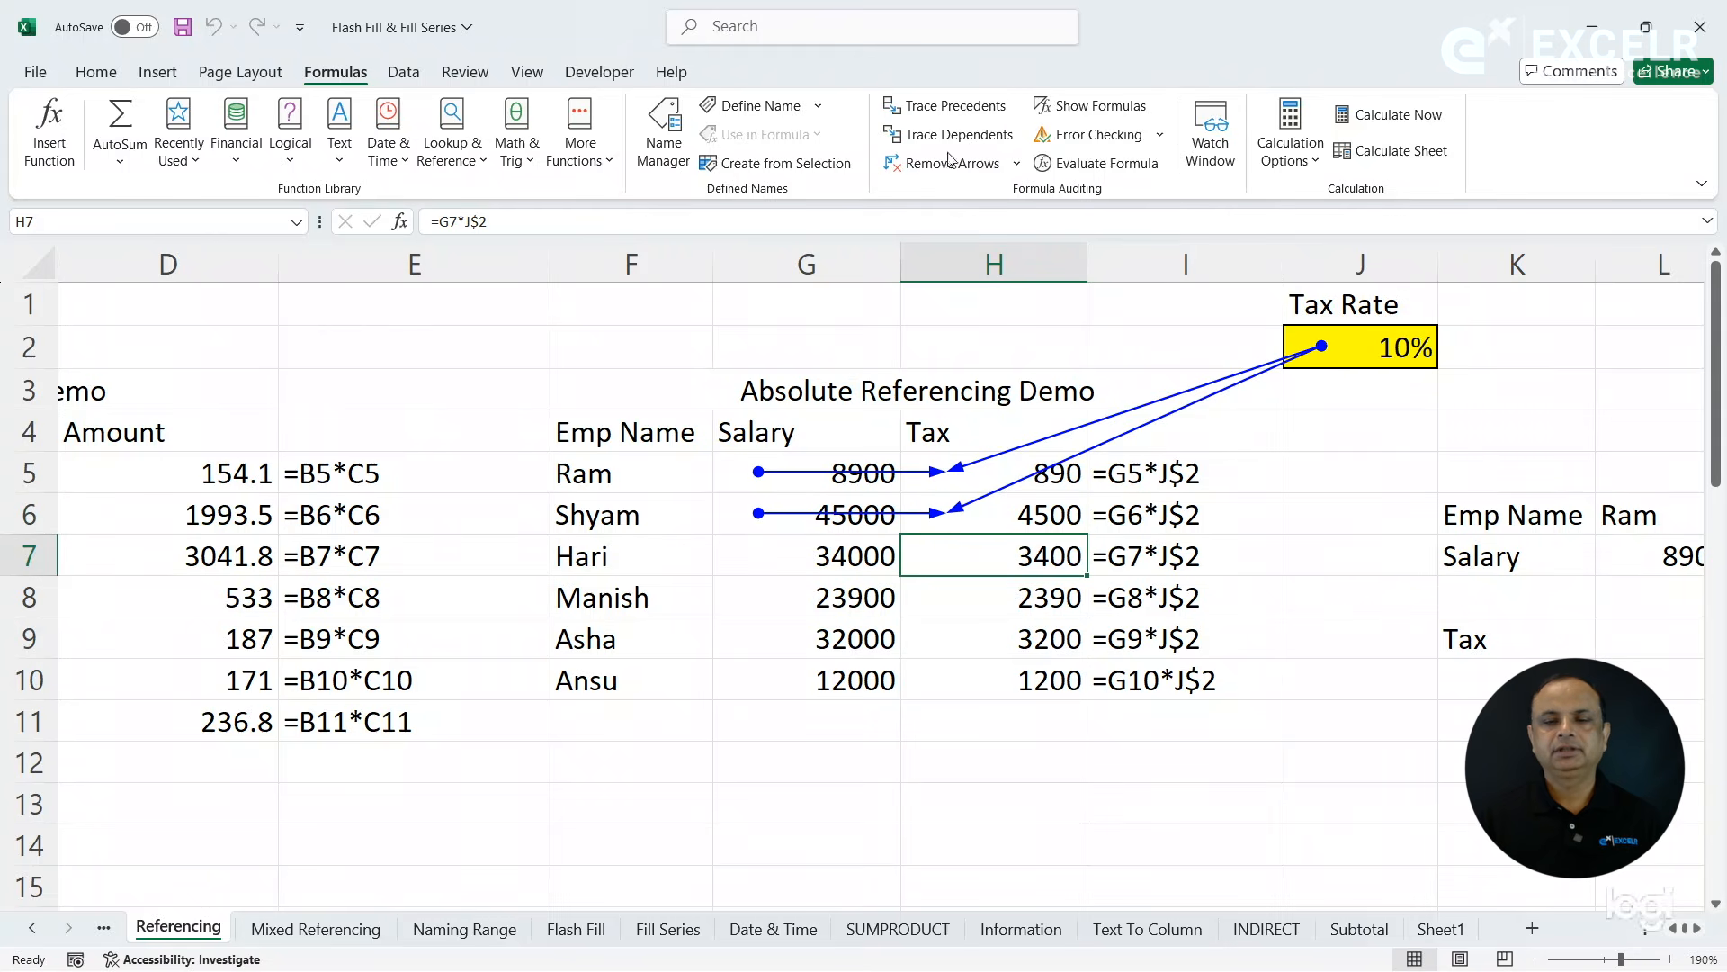
pyautogui.click(949, 107)
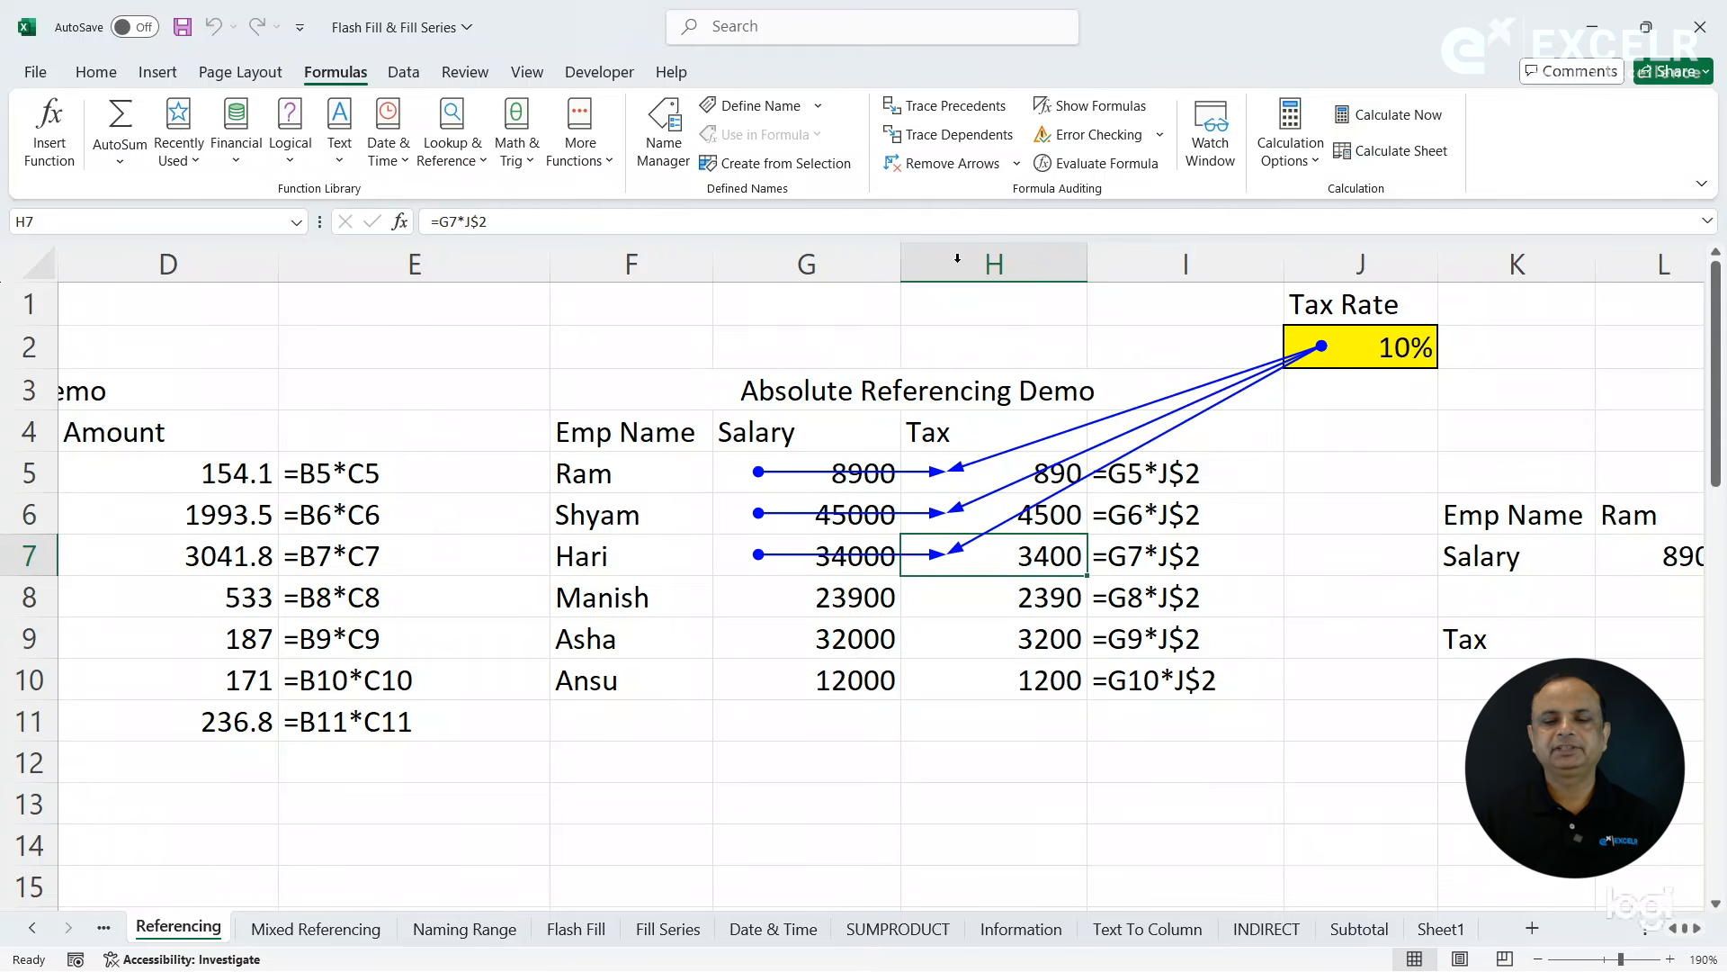
pyautogui.click(979, 601)
pyautogui.click(949, 105)
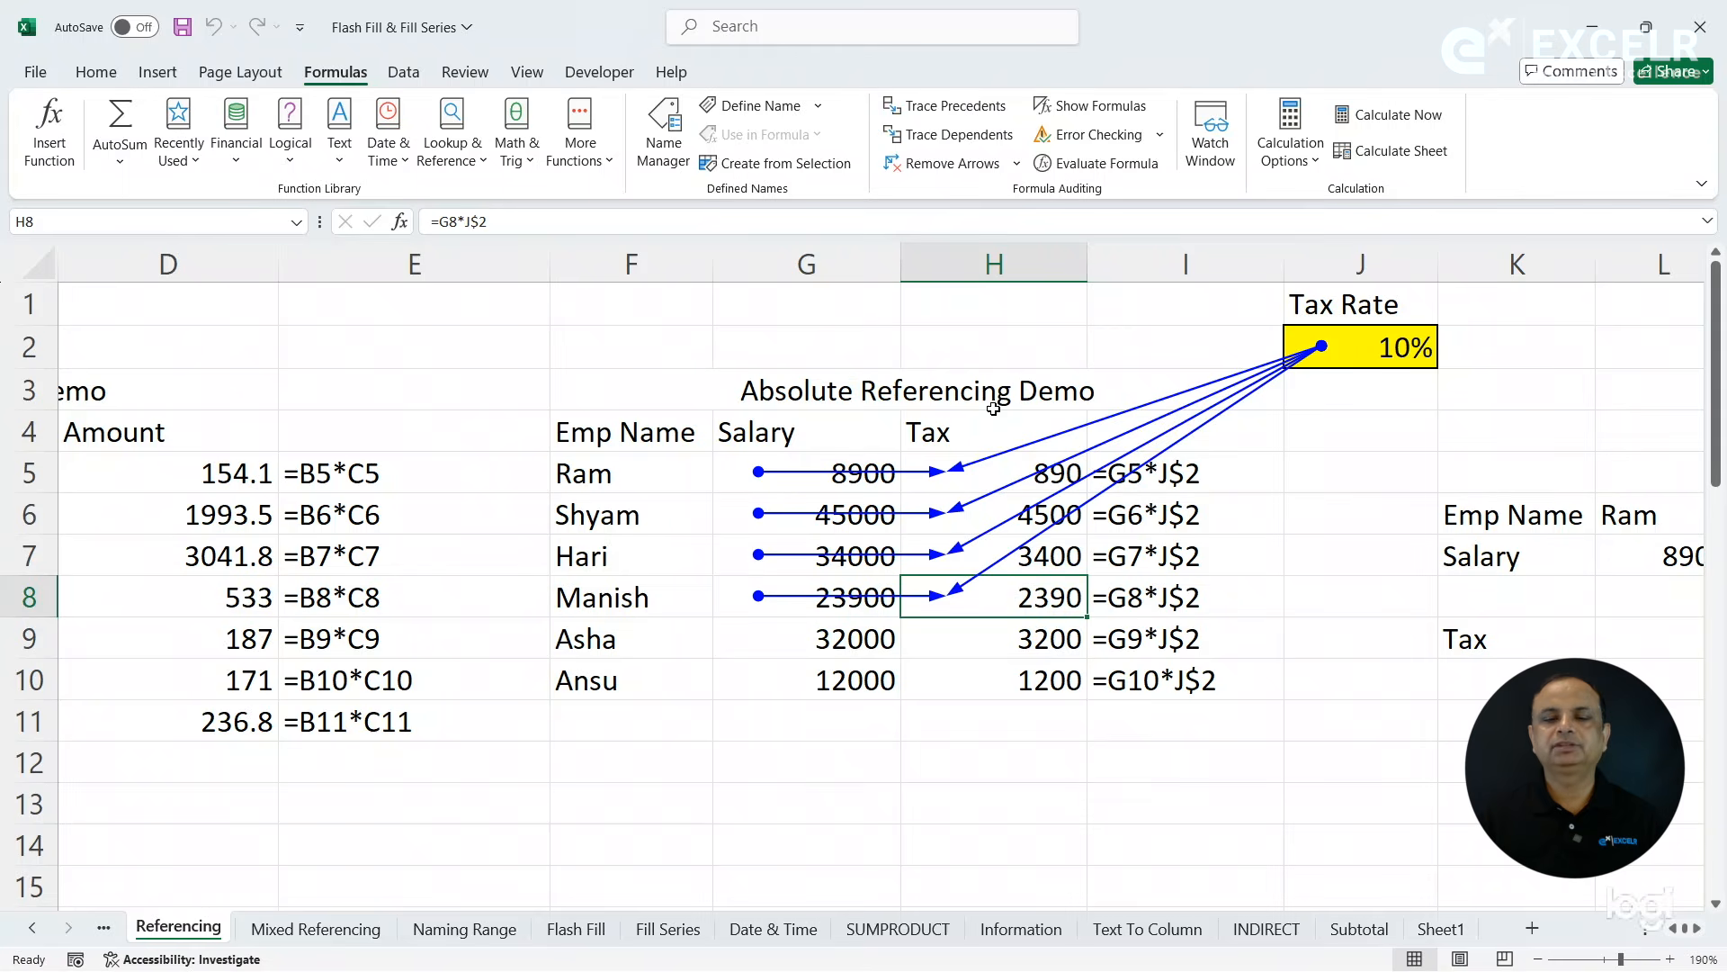
pyautogui.click(992, 636)
pyautogui.click(949, 105)
pyautogui.click(974, 693)
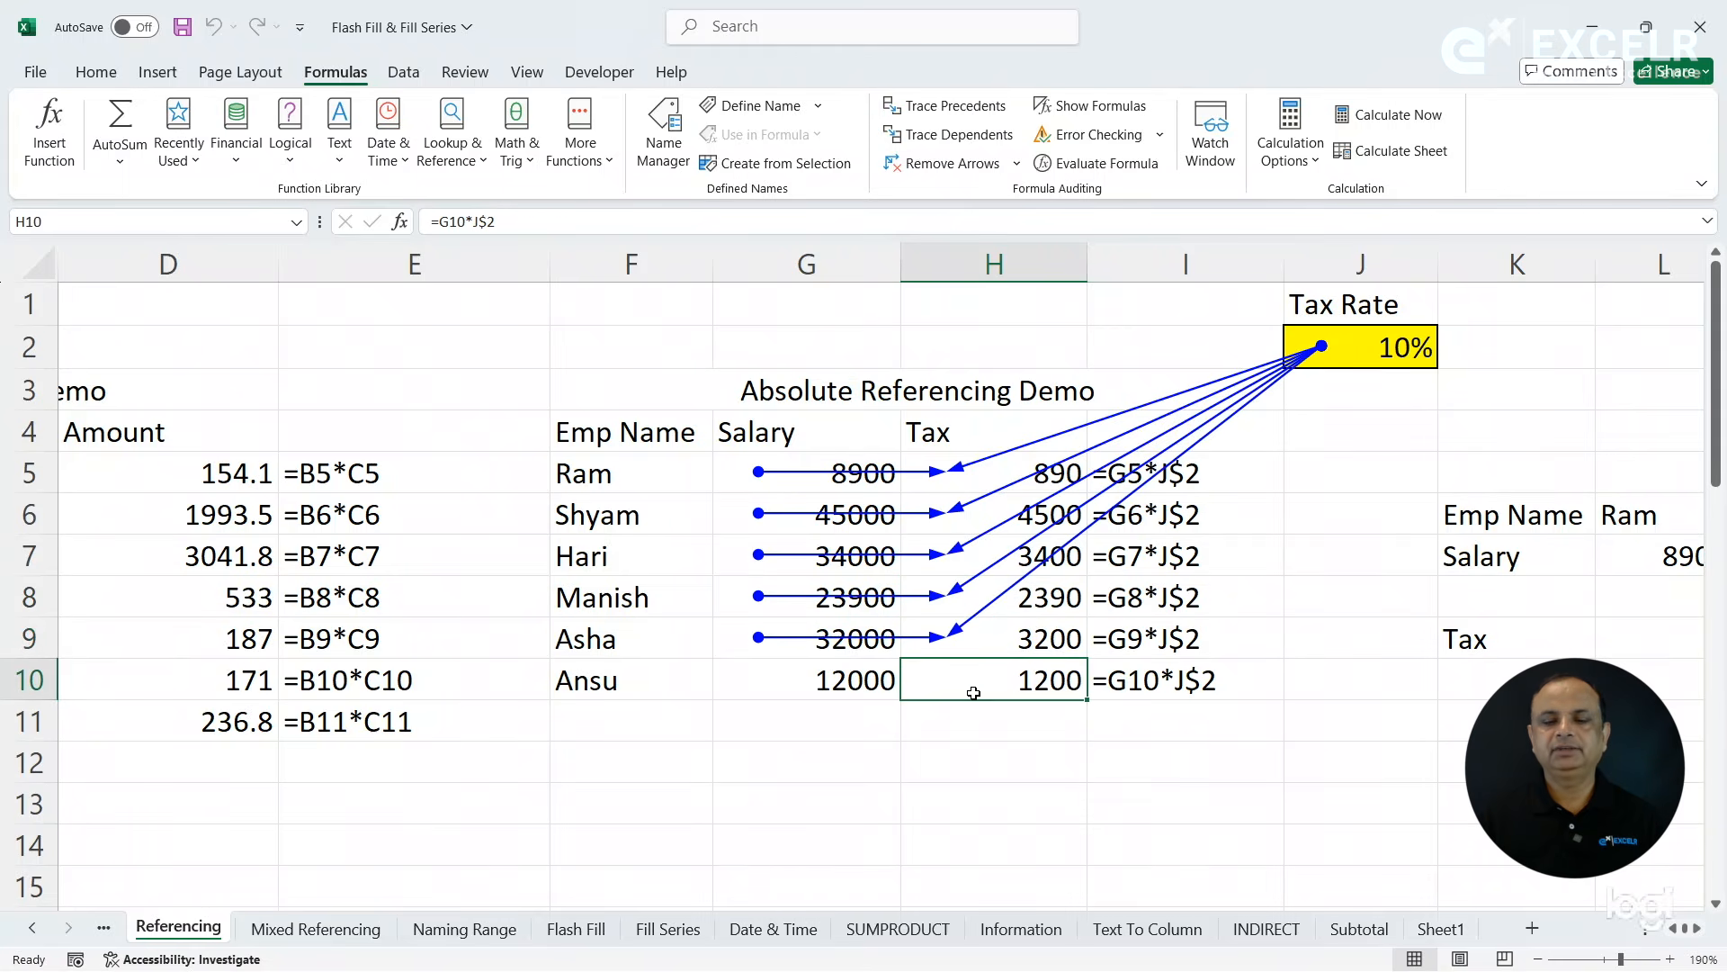
pyautogui.click(952, 107)
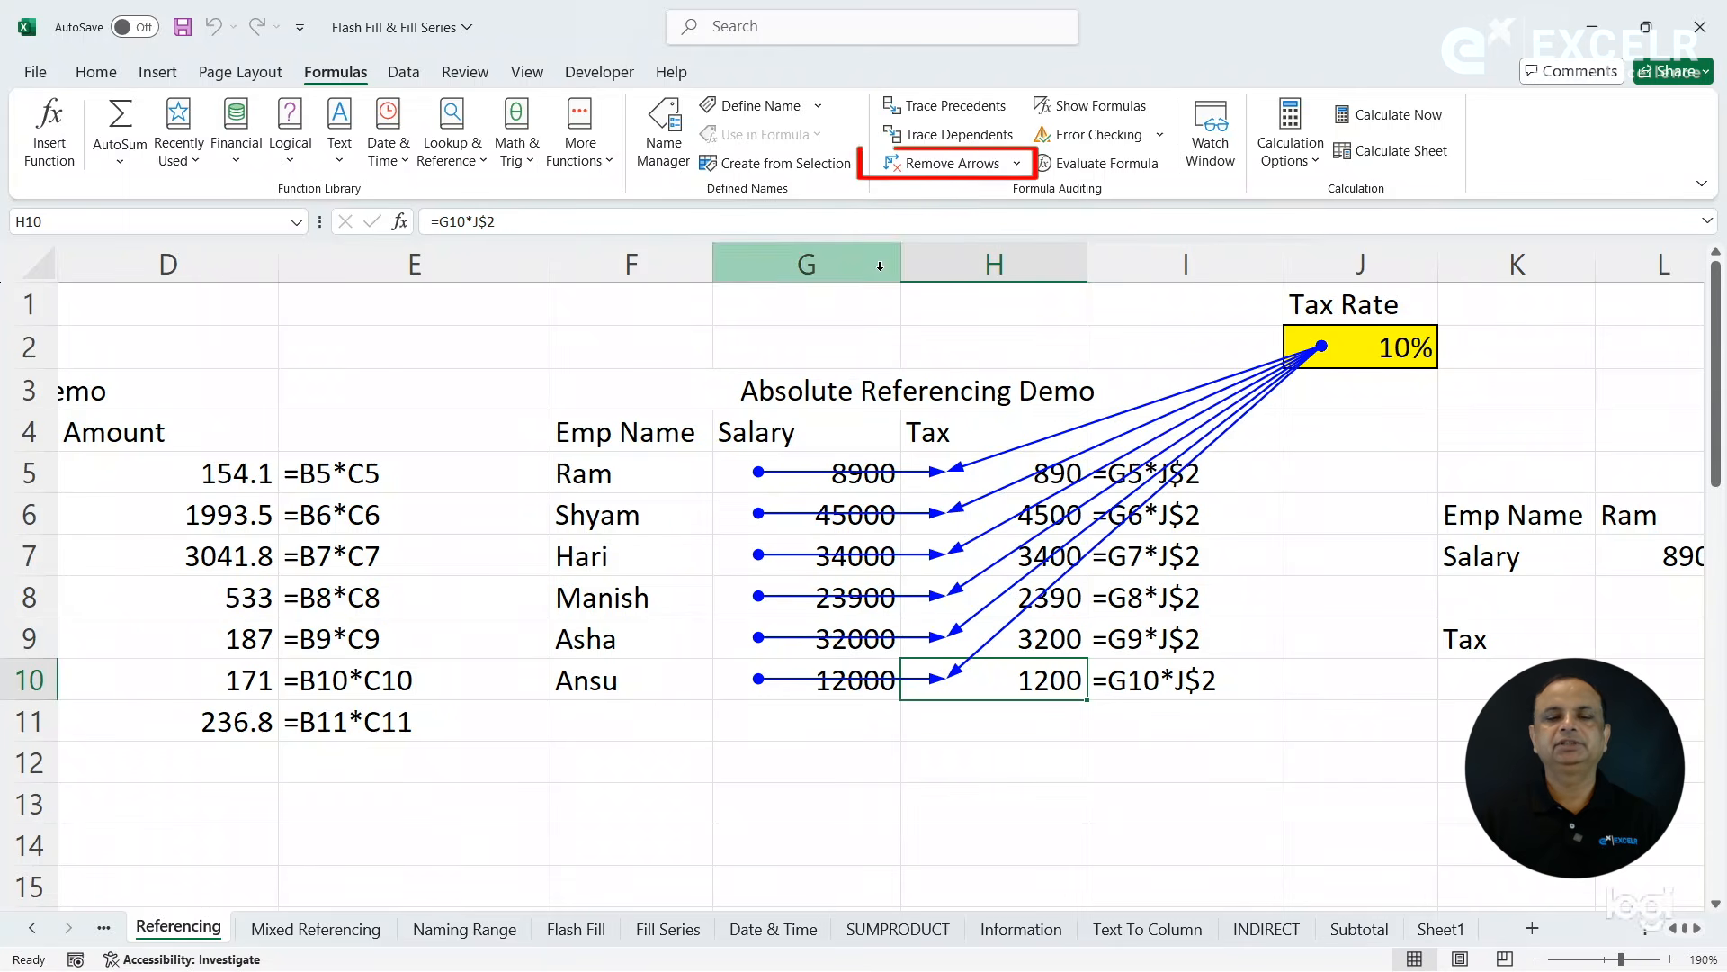
pyautogui.click(960, 171)
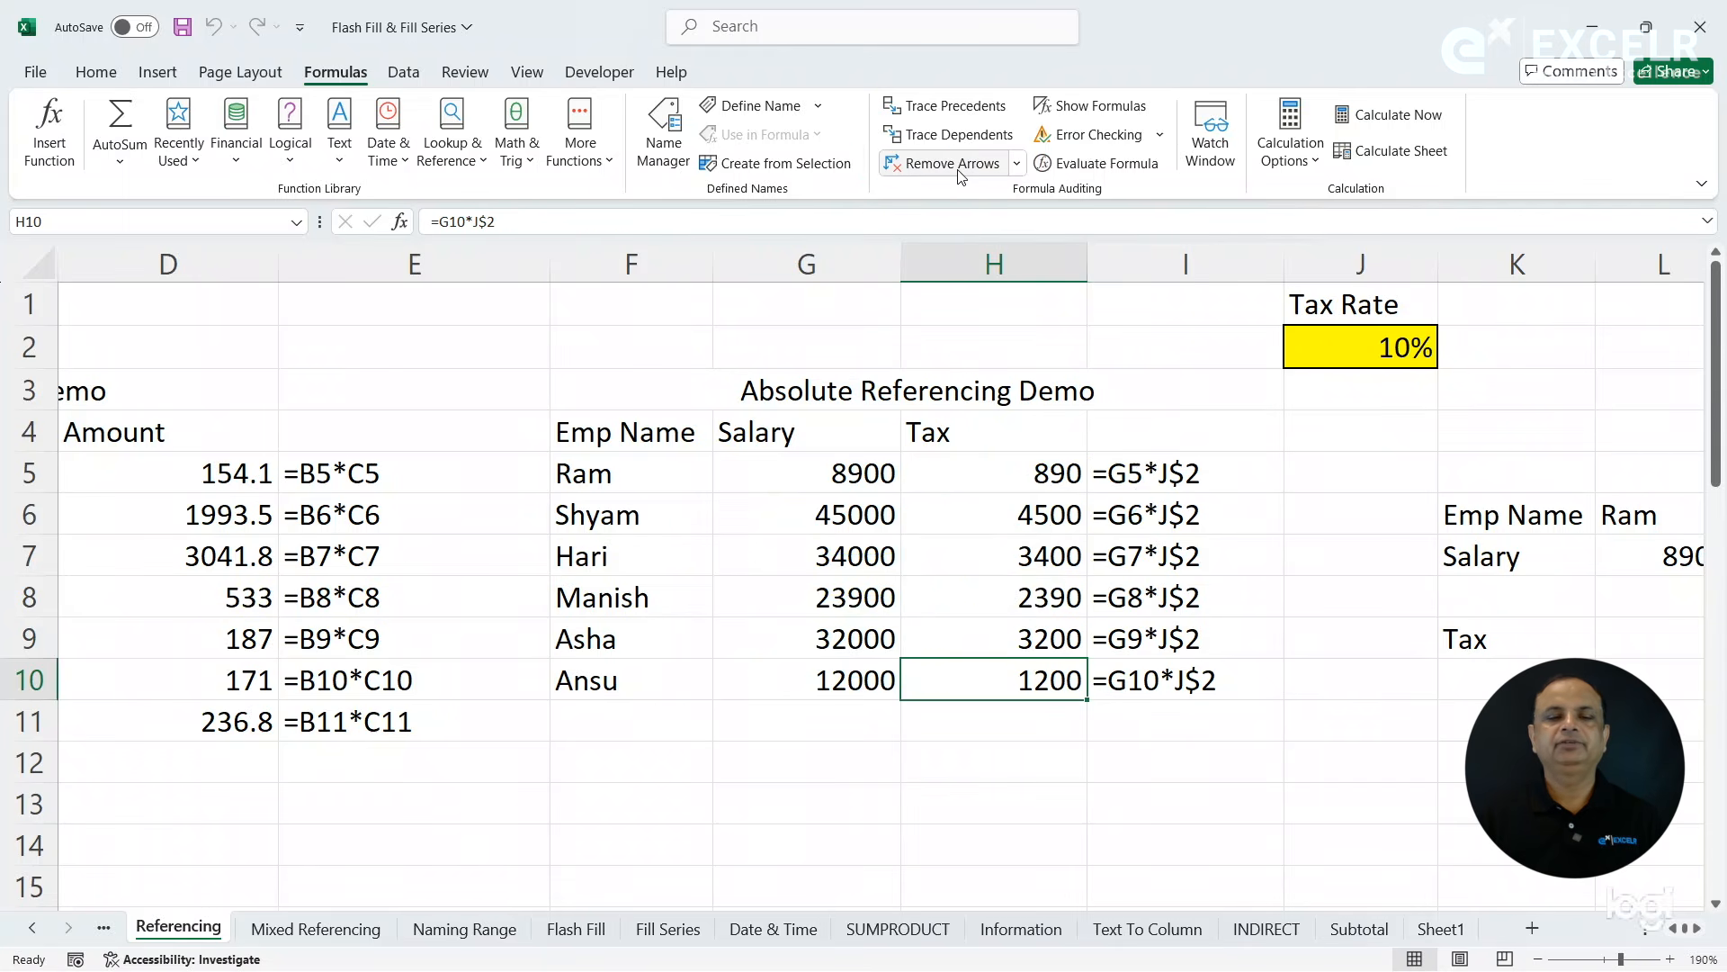
# - Enter the formula =L7*J2 in L9 to calculate the first employee's tax in the horizontal salary table
pyautogui.click(1355, 608)
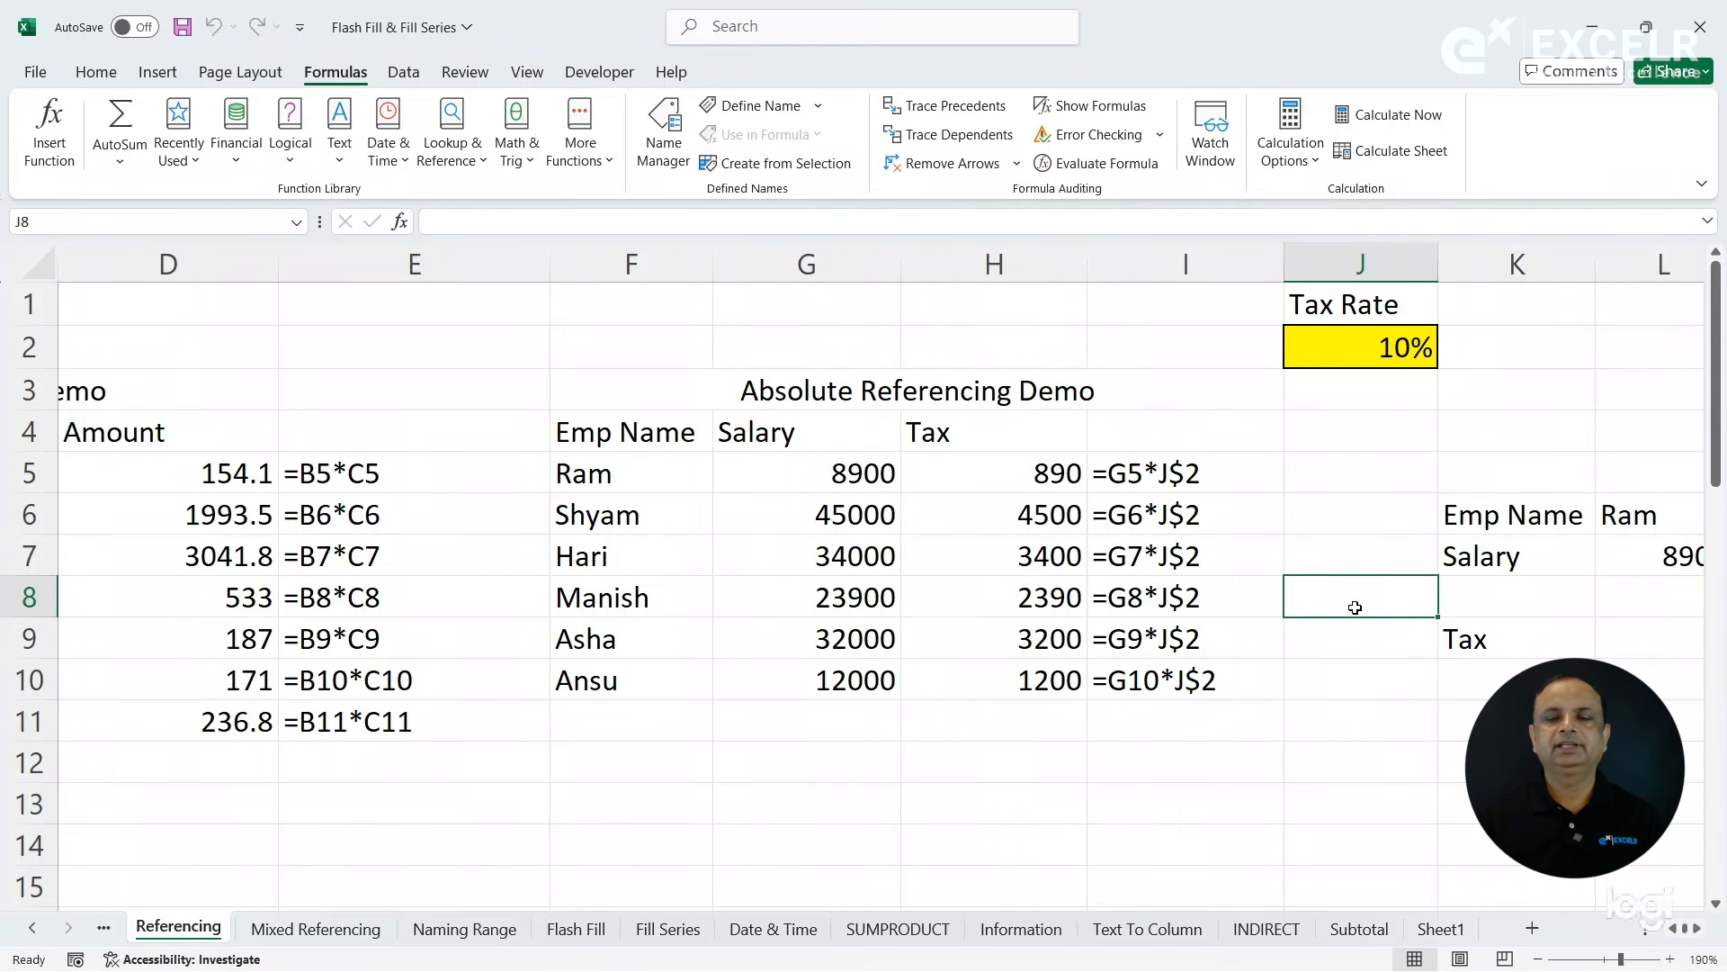
pyautogui.press('Right')
pyautogui.press('Right')
pyautogui.press('Right')
pyautogui.press('Right')
pyautogui.press('Right')
pyautogui.press('Right')
pyautogui.press('Right')
pyautogui.press('Right')
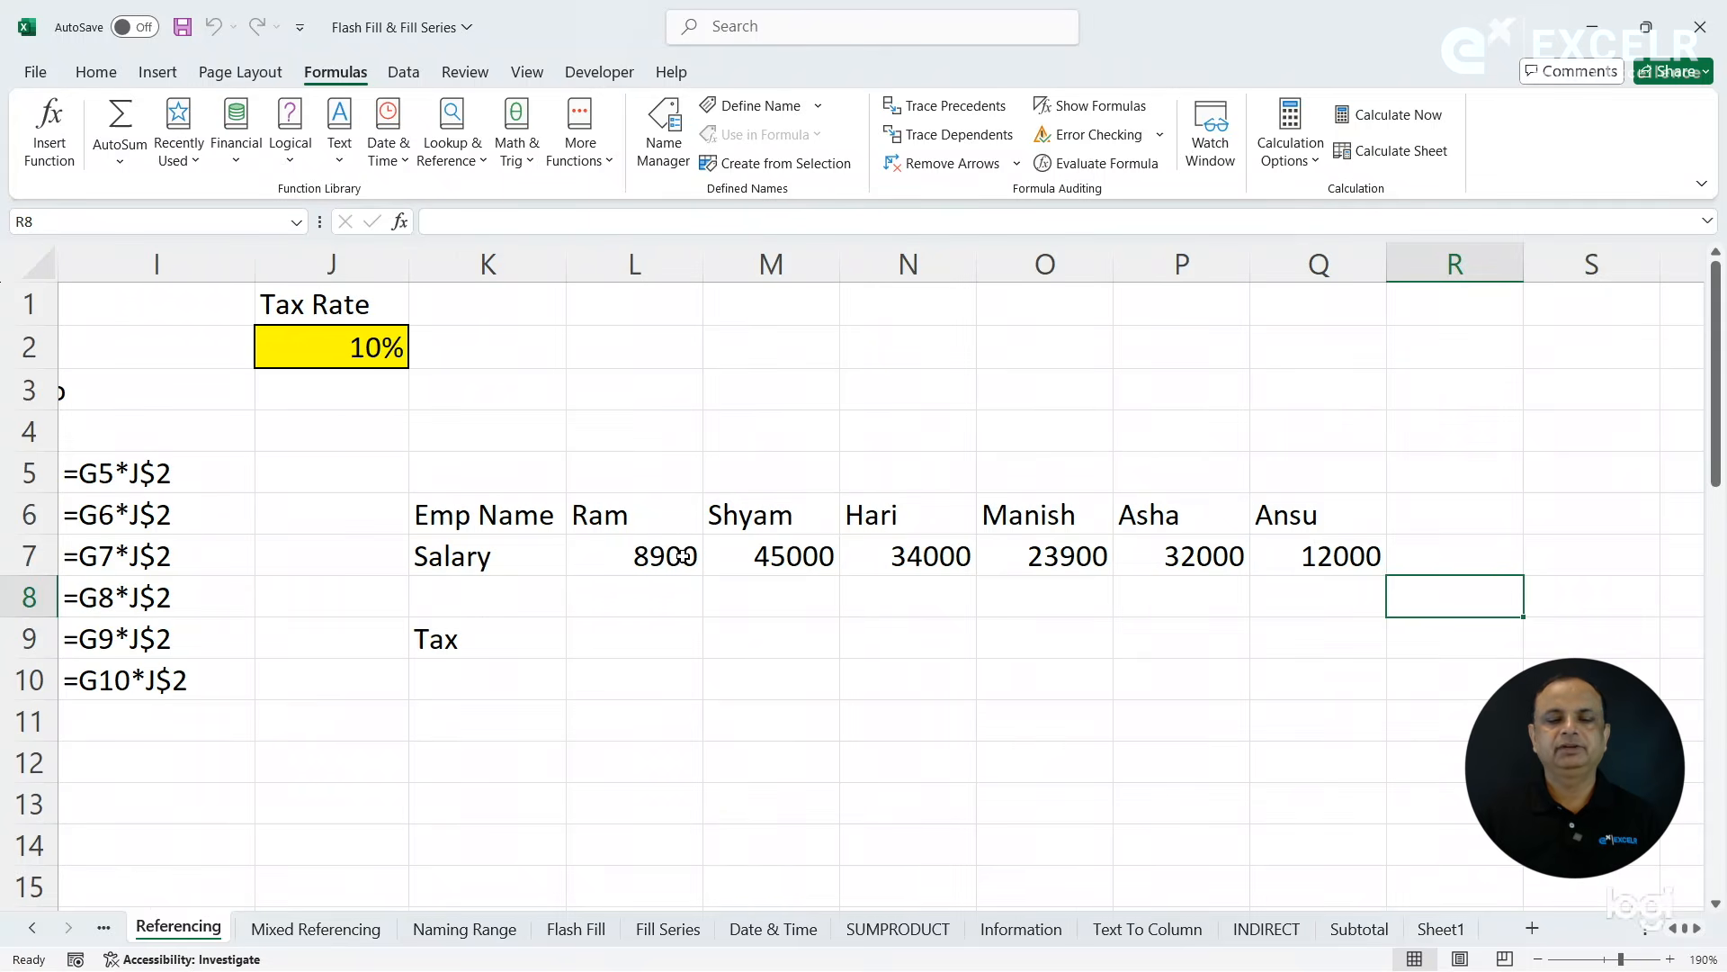
pyautogui.click(637, 642)
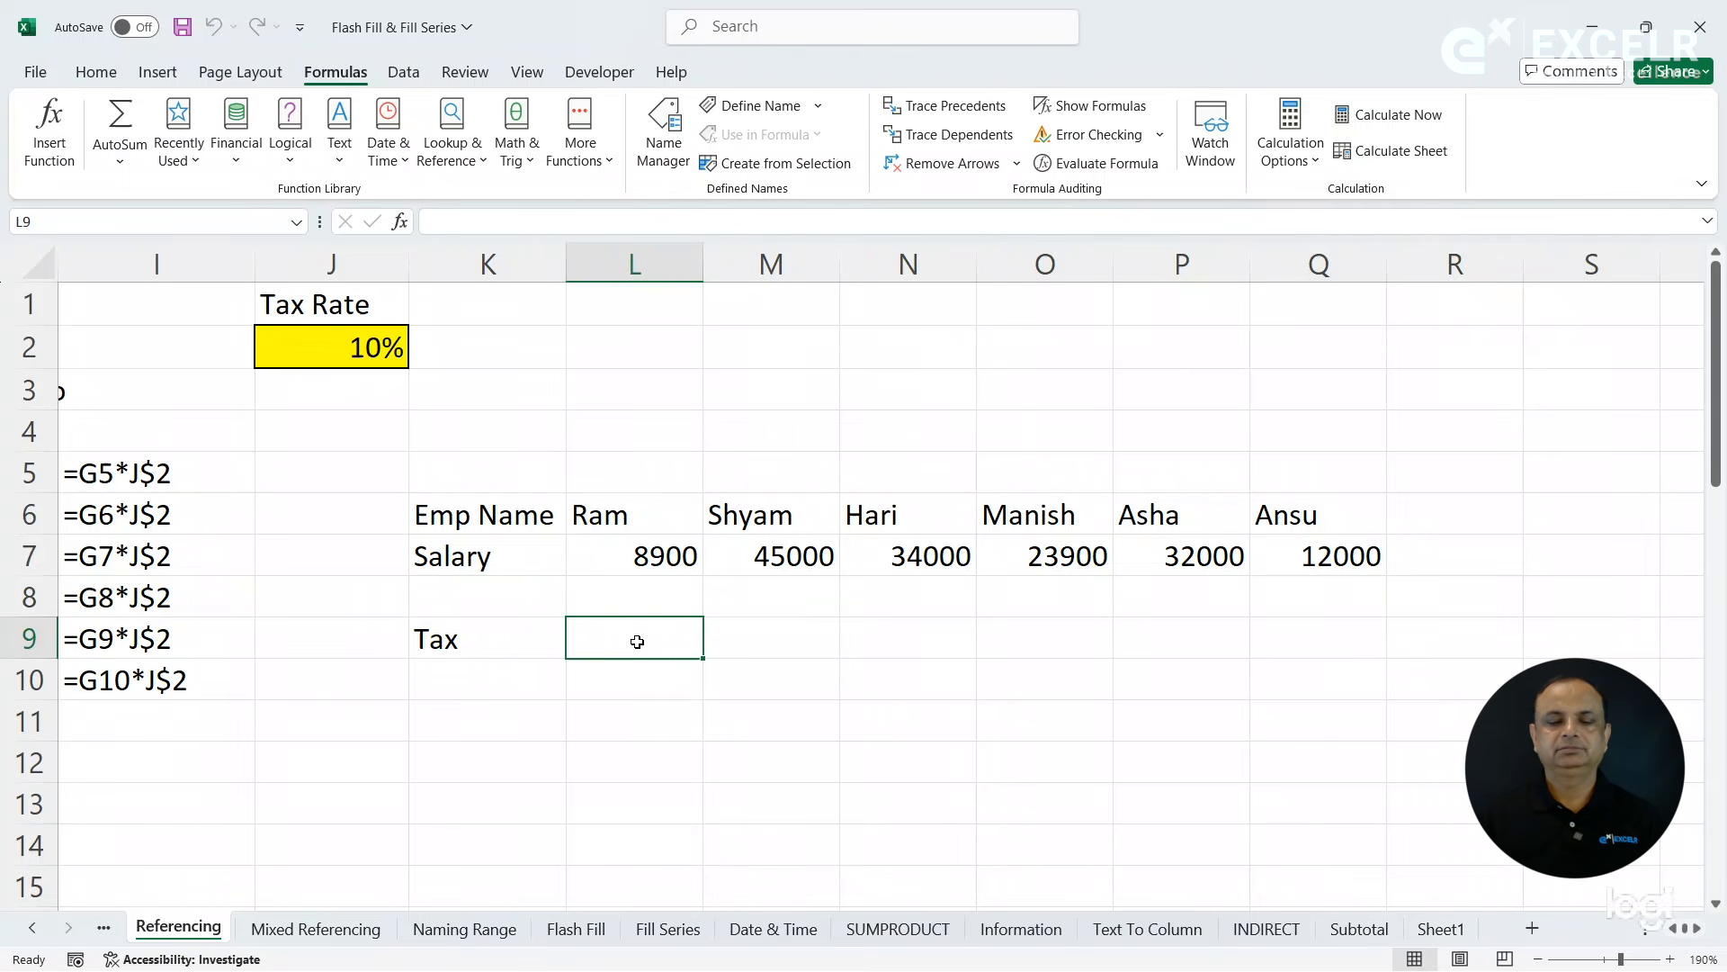
pyautogui.write('=')
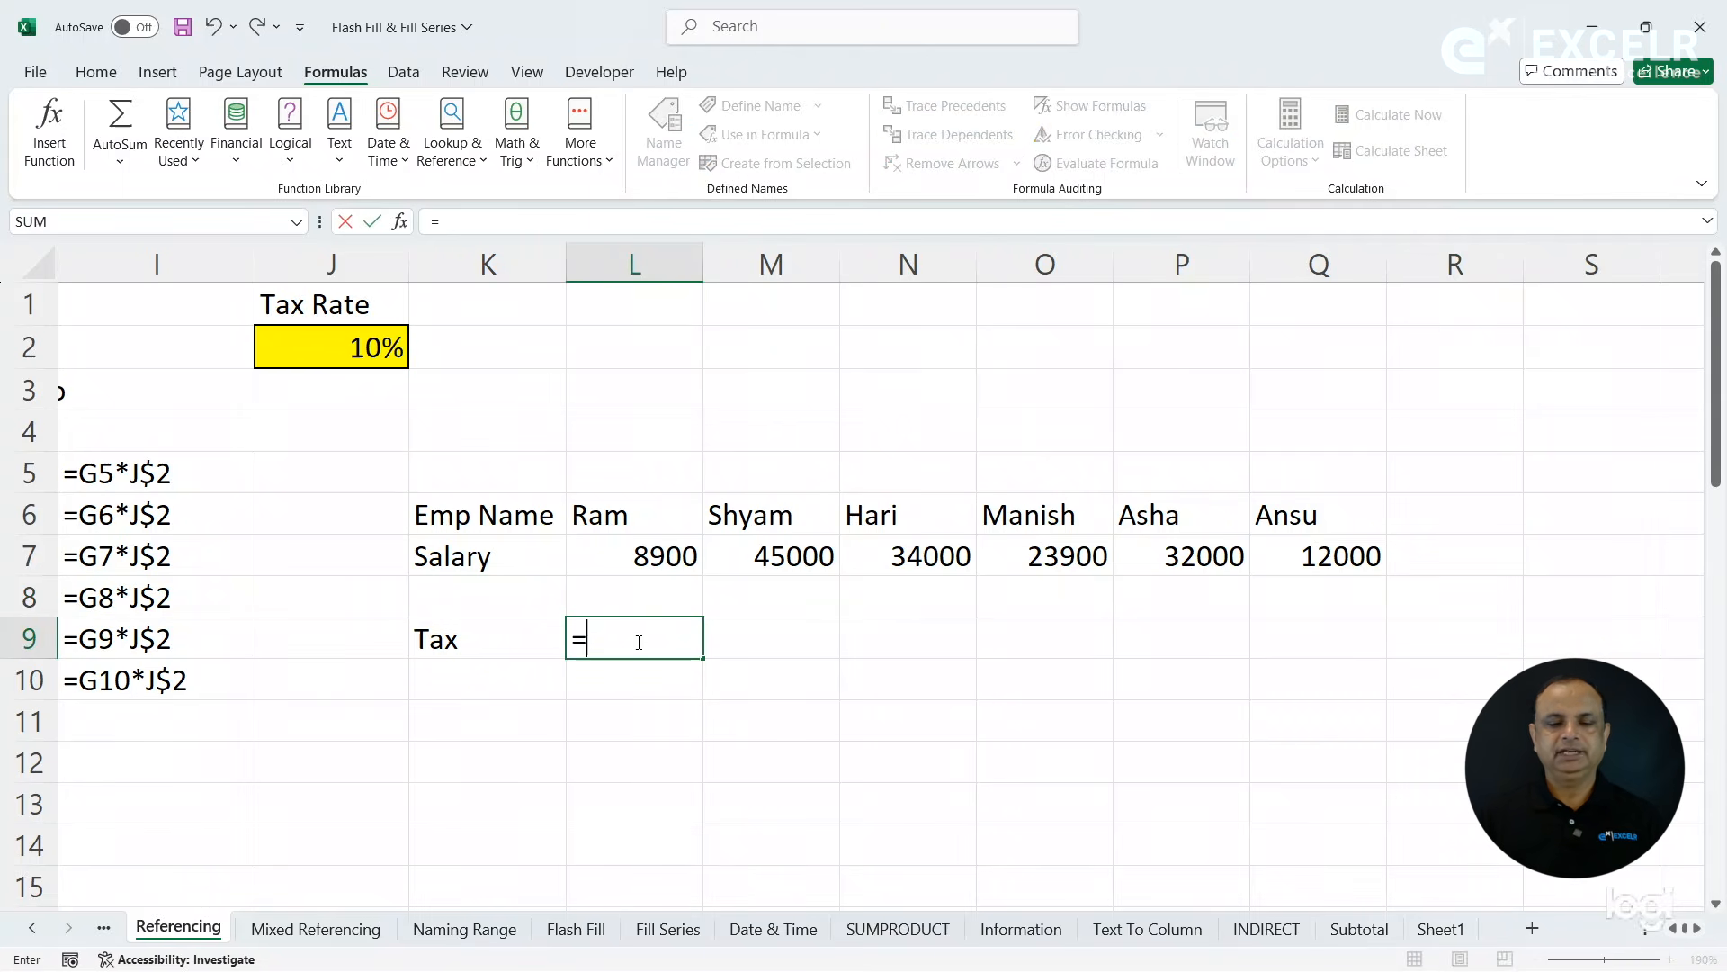
pyautogui.click(628, 553)
pyautogui.write('*')
pyautogui.click(364, 347)
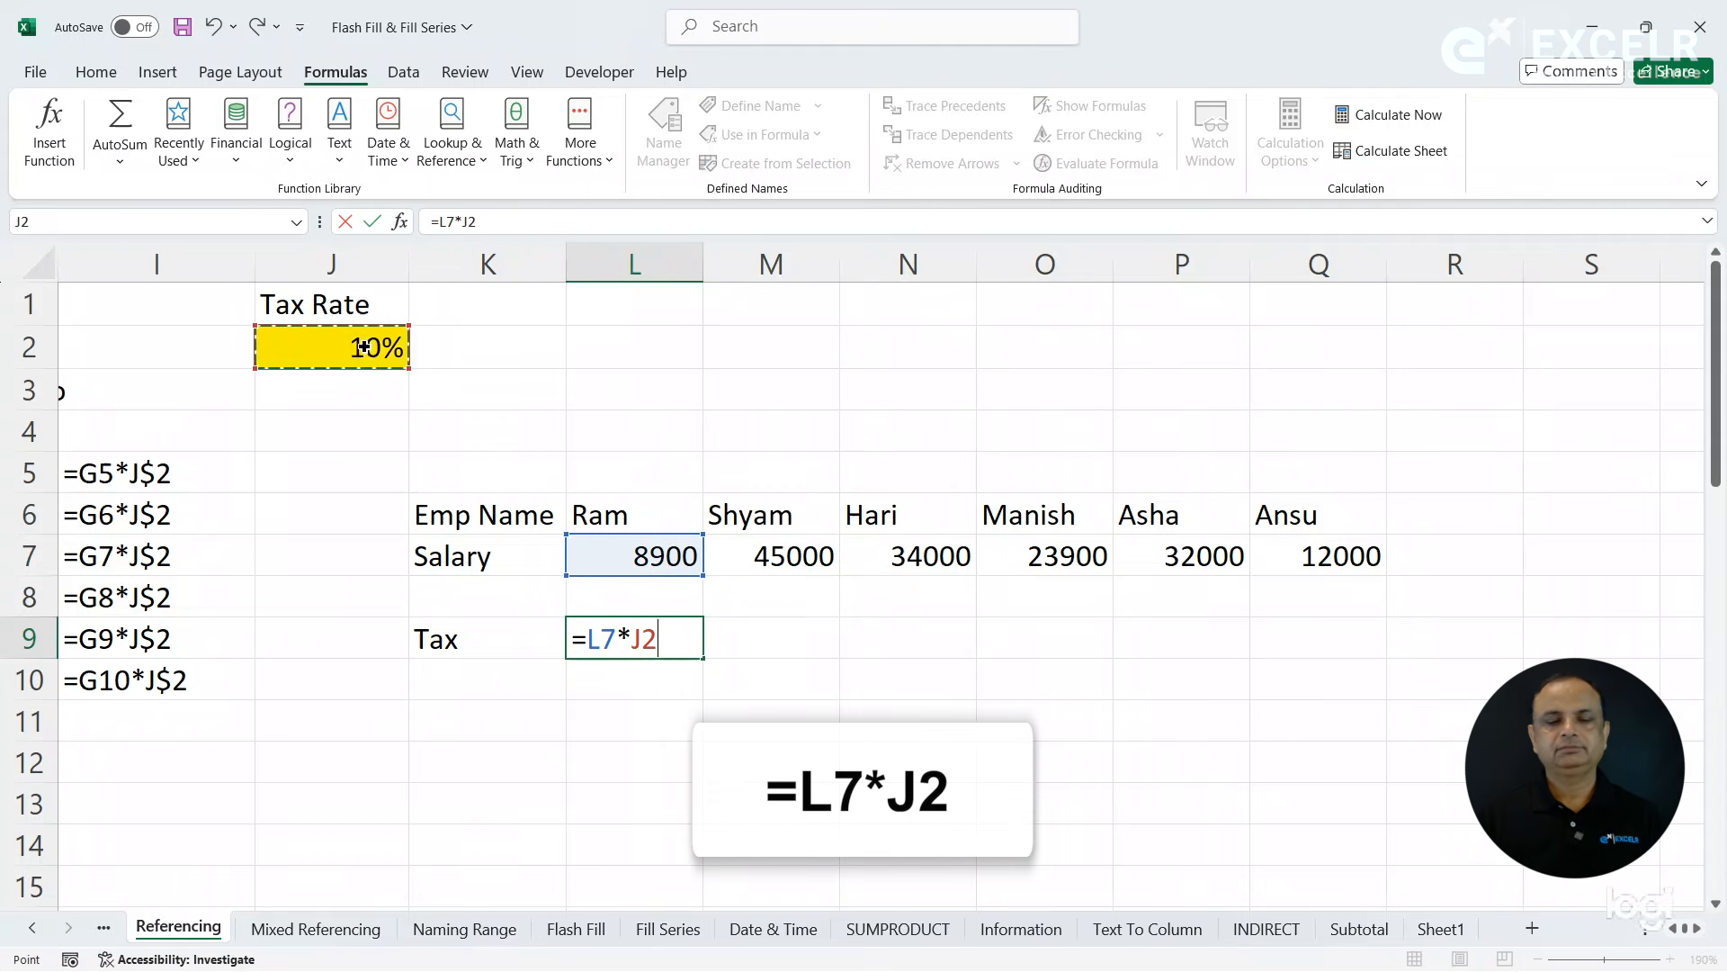
pyautogui.press('Return')
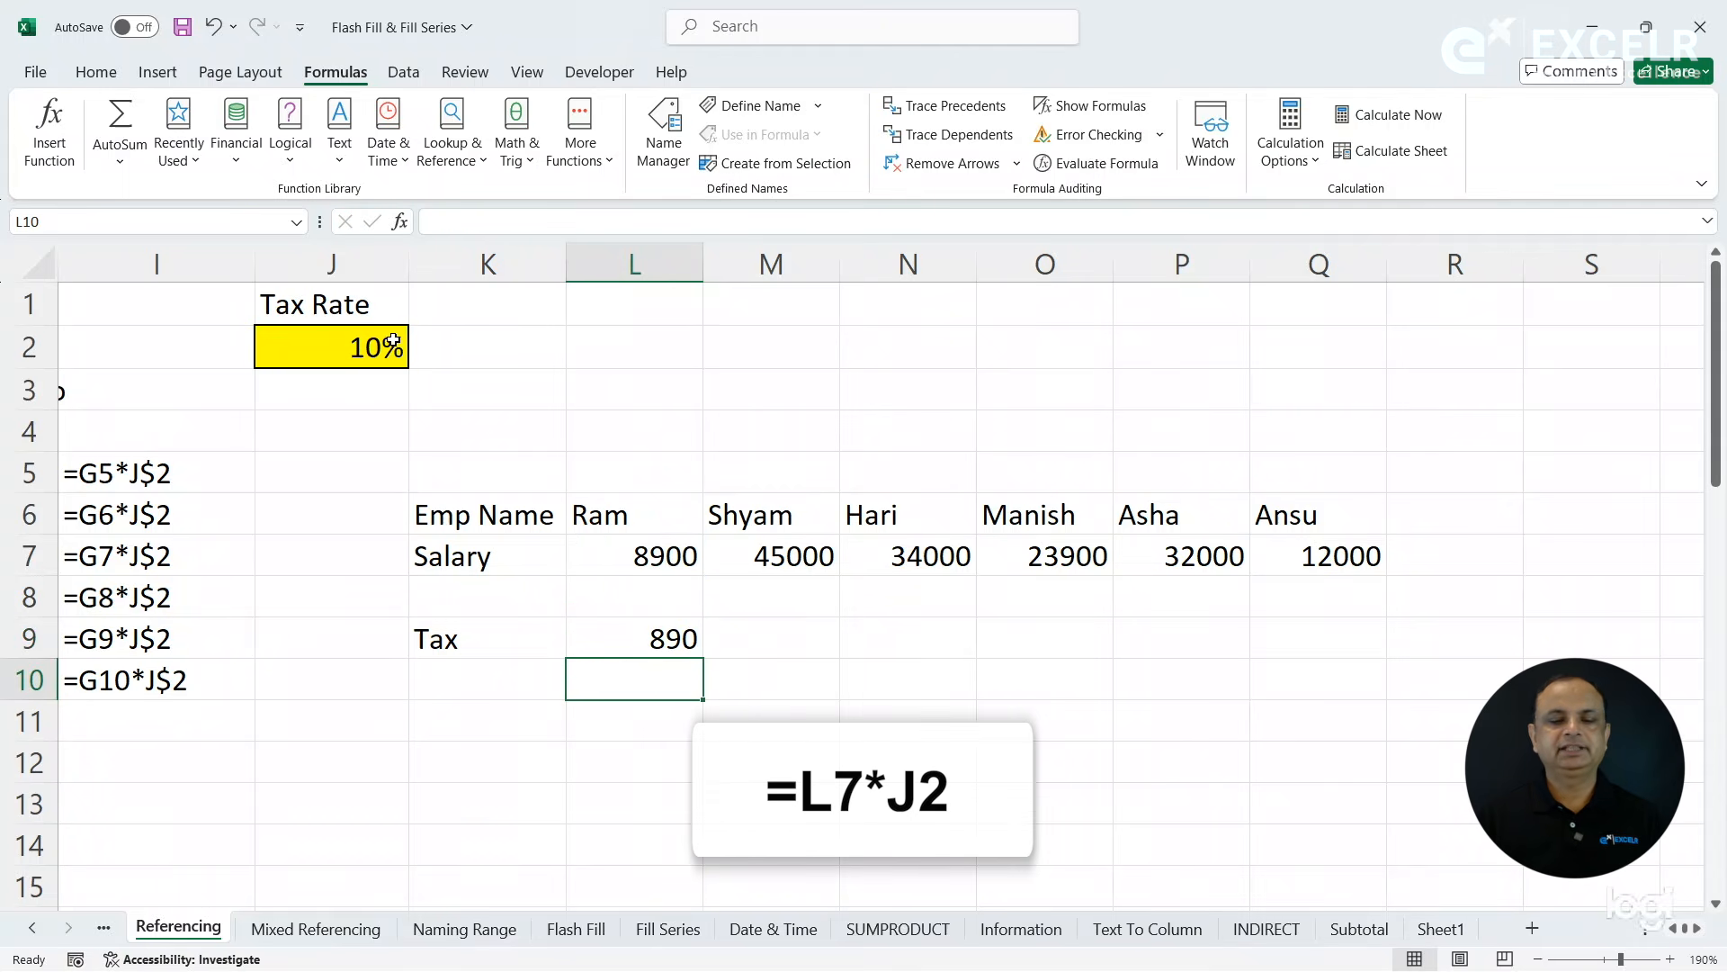
# - Fill the tax formula in L9 across the Tax row to Q9
pyautogui.click(319, 333)
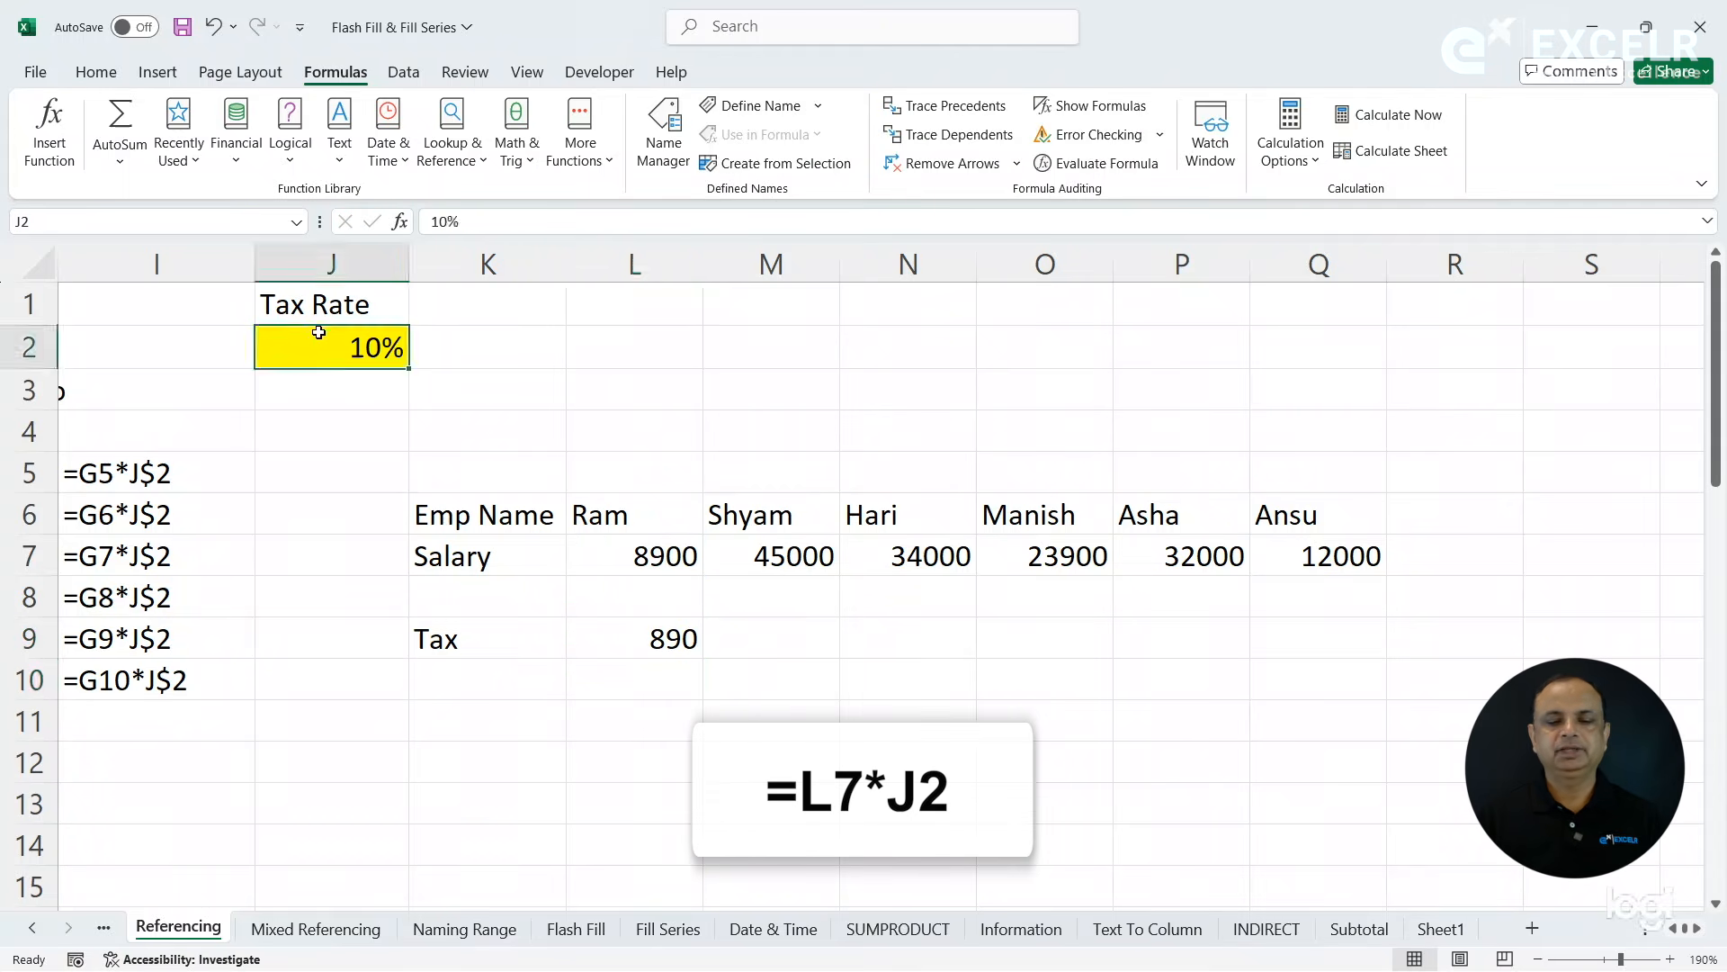
pyautogui.click(664, 645)
pyautogui.moveTo(708, 659); pyautogui.dragTo(1376, 665)
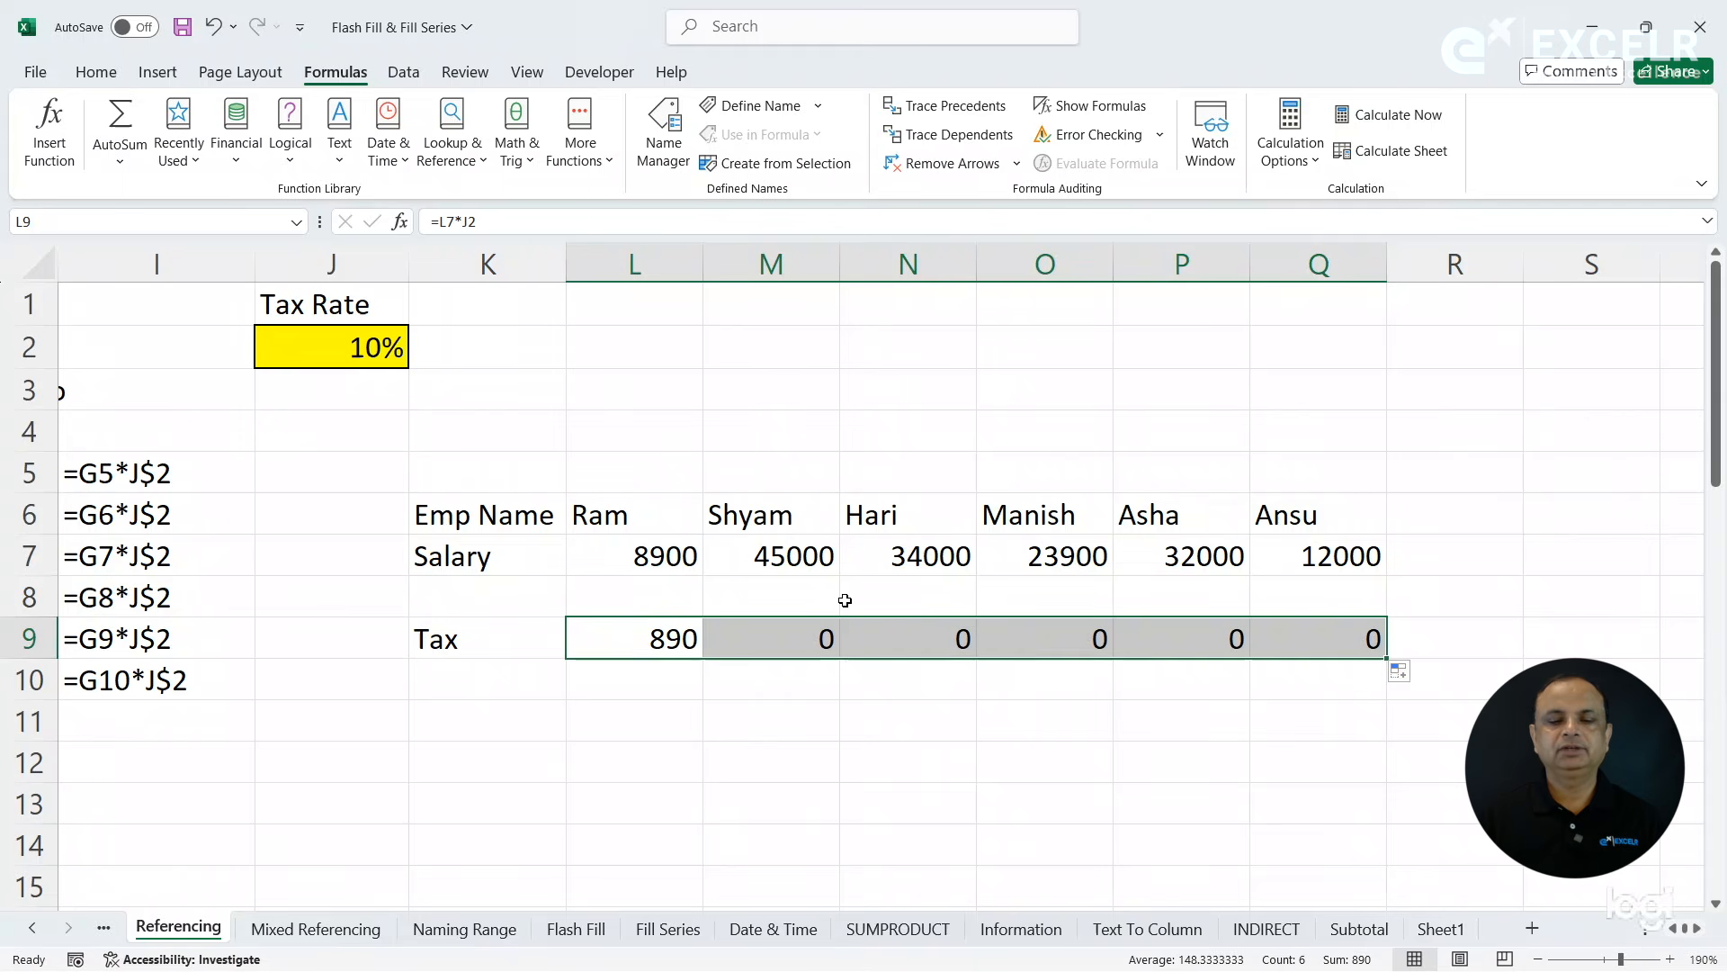
# - Trace the precedents of each tax formula in the horizontal table from L9 across to Q9
pyautogui.click(664, 639)
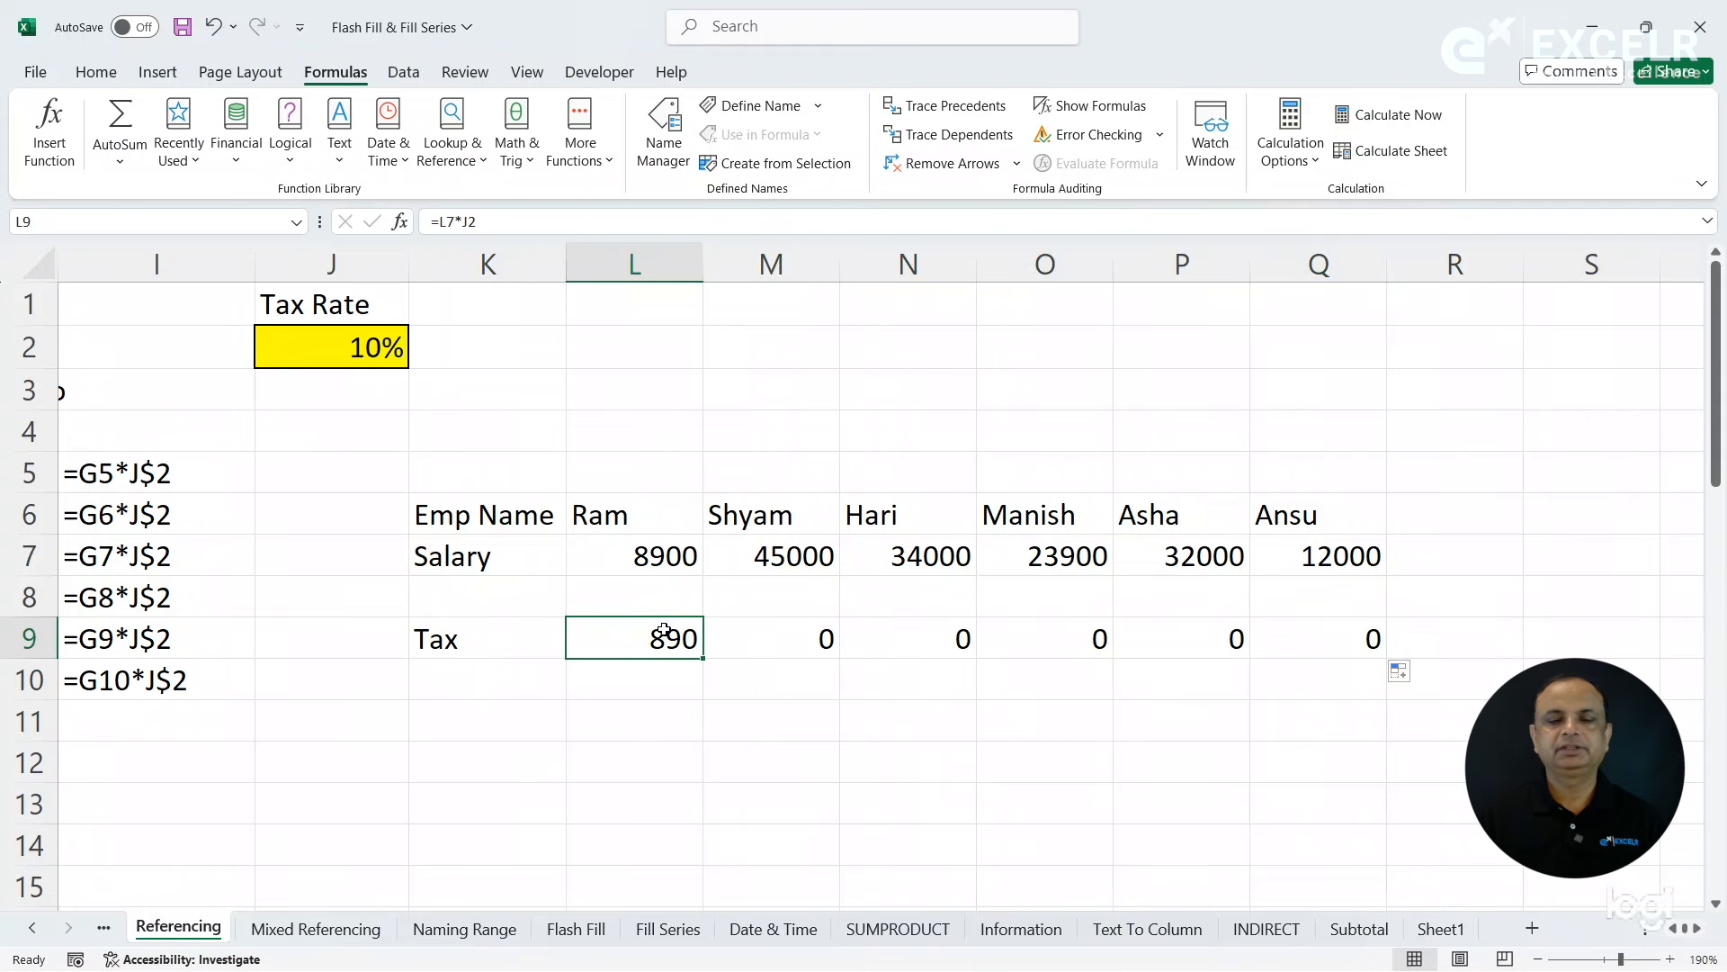
pyautogui.click(949, 105)
pyautogui.click(798, 639)
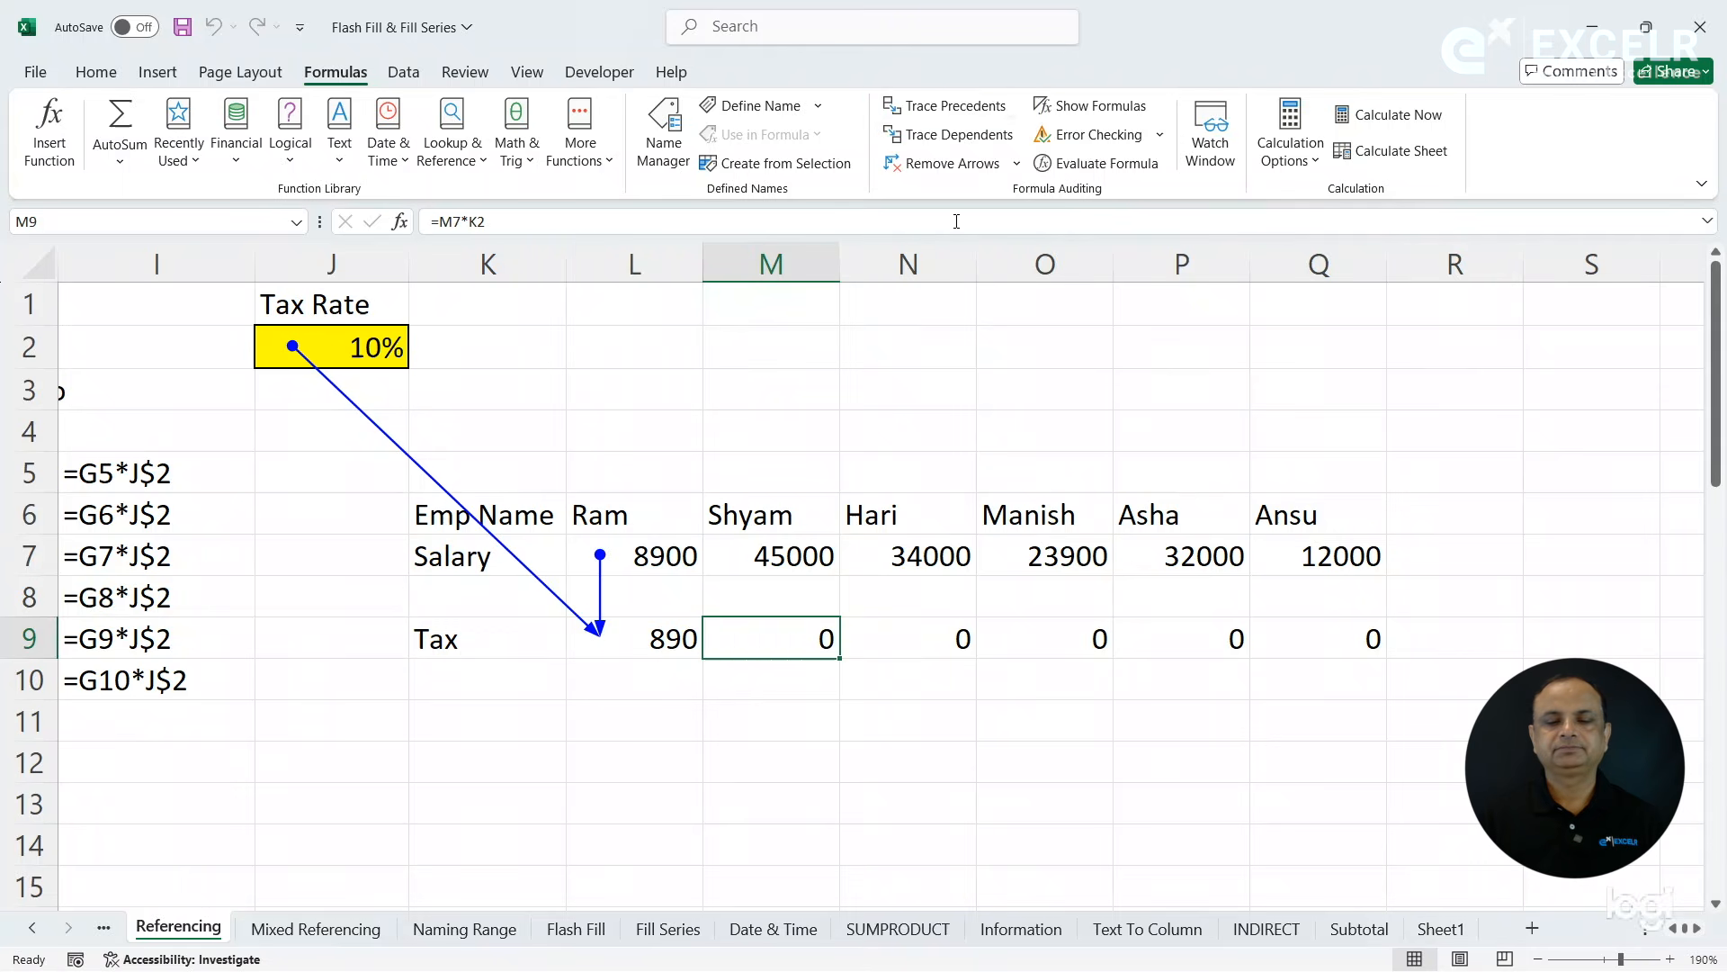
pyautogui.click(958, 105)
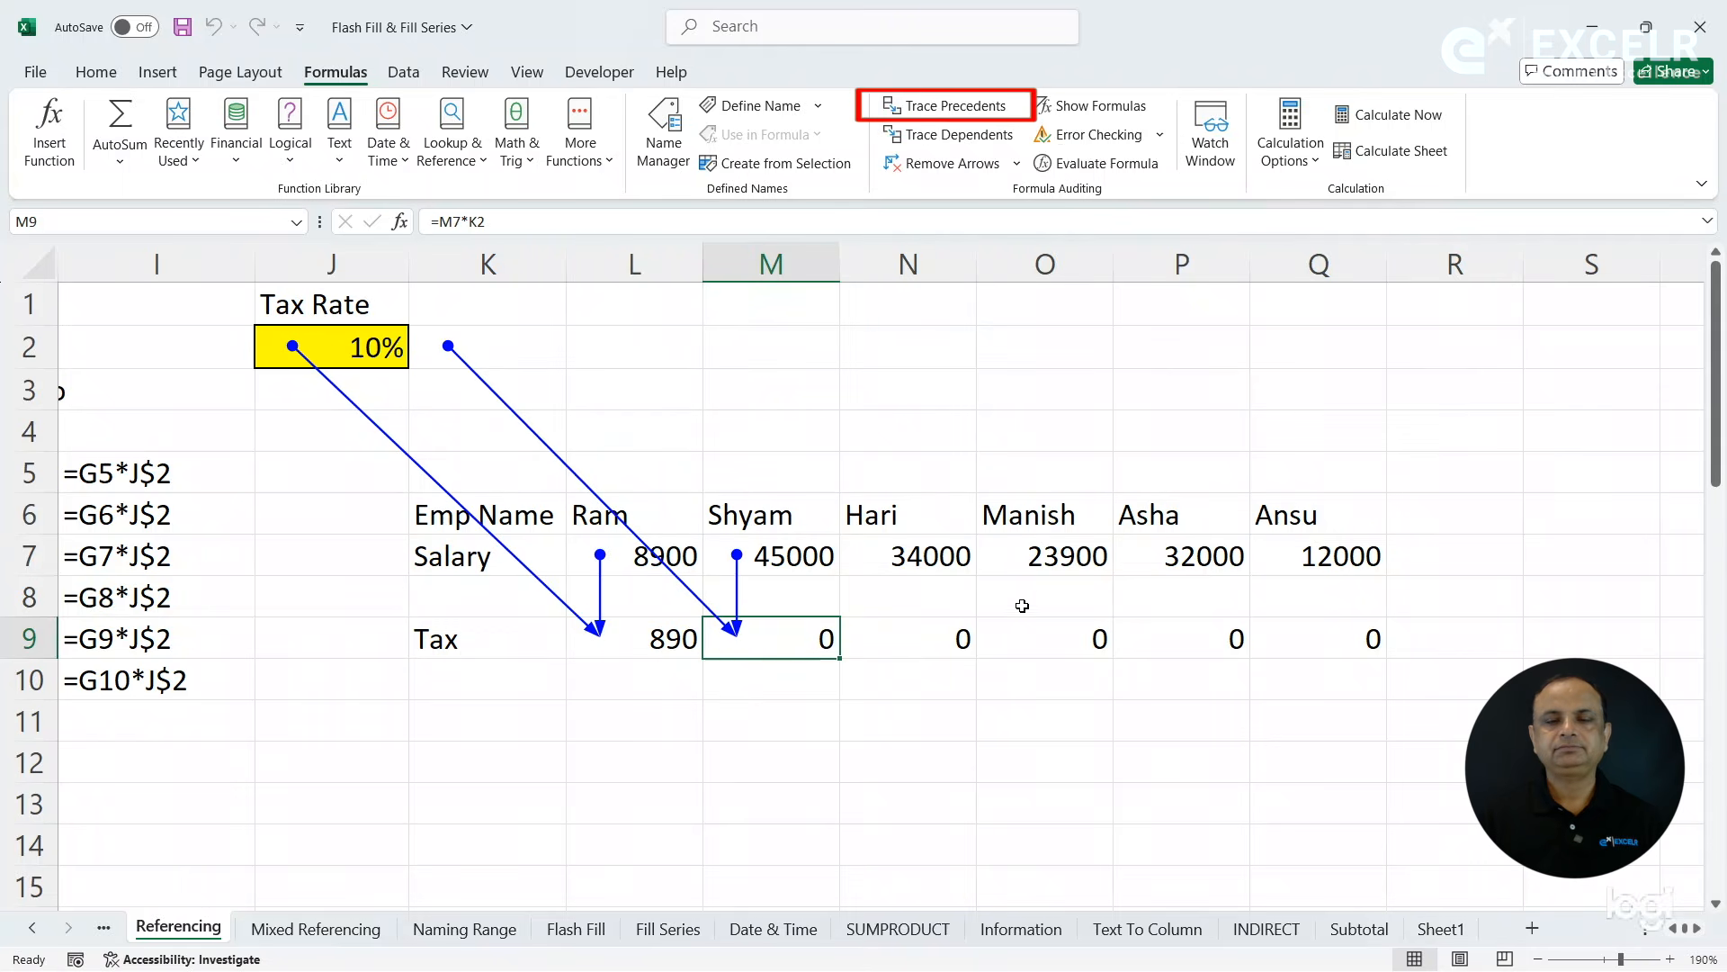
pyautogui.click(961, 640)
pyautogui.click(977, 105)
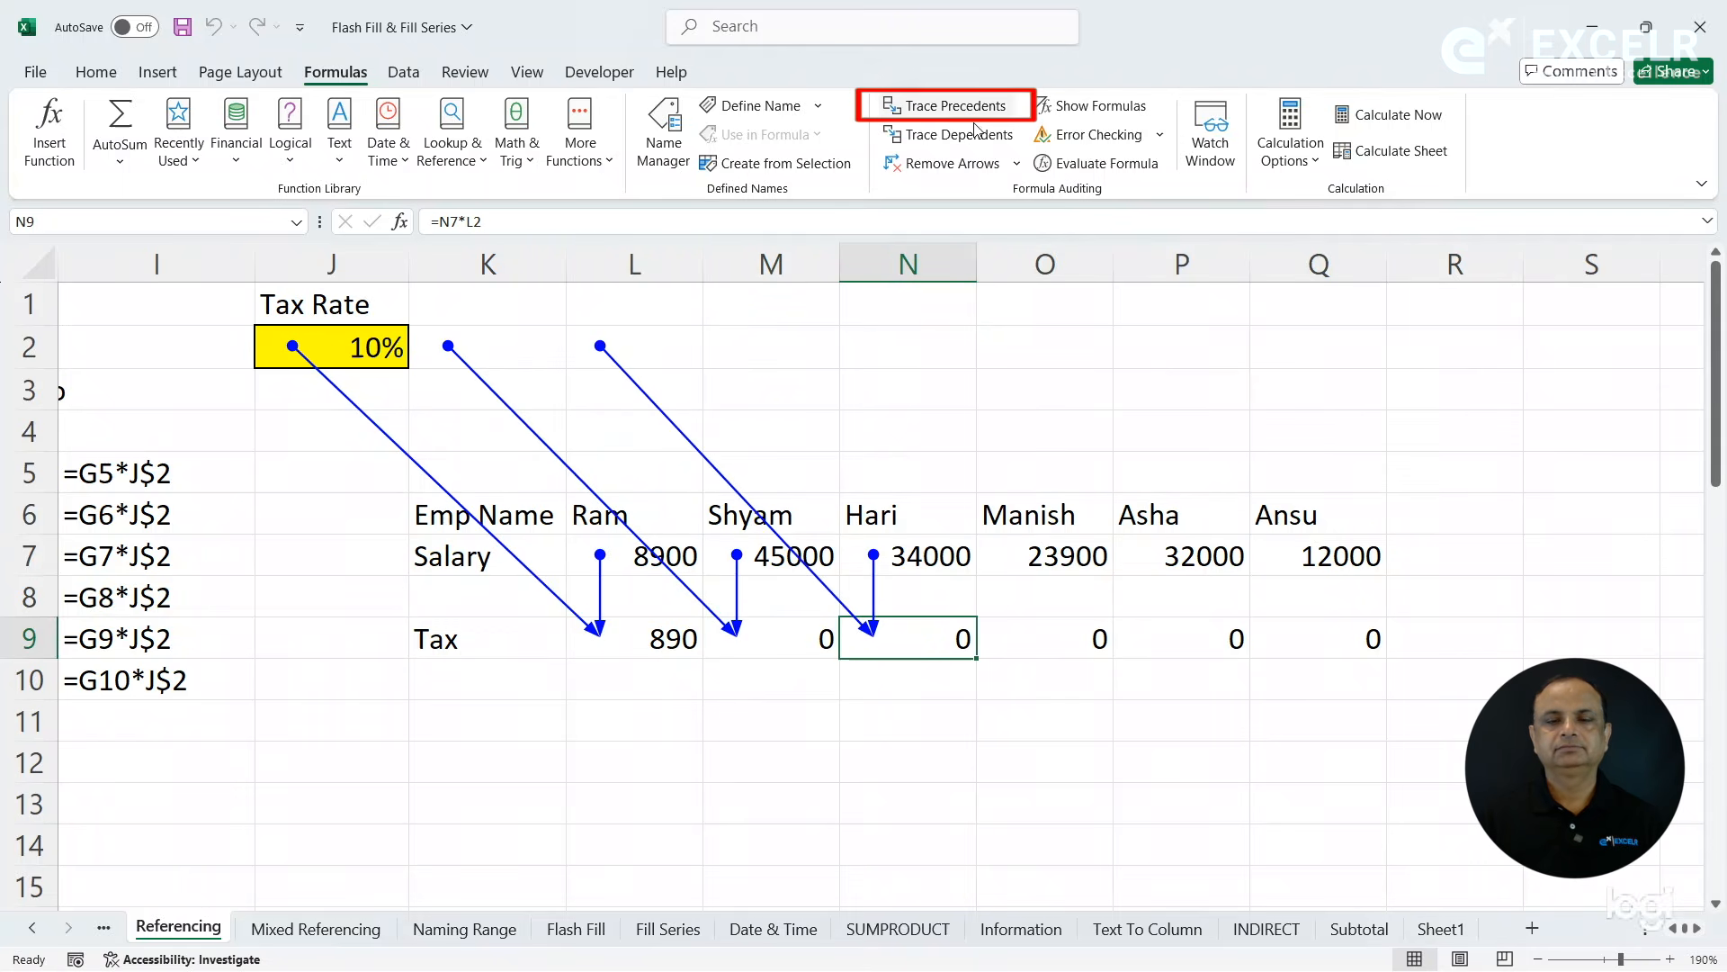
pyautogui.click(1085, 640)
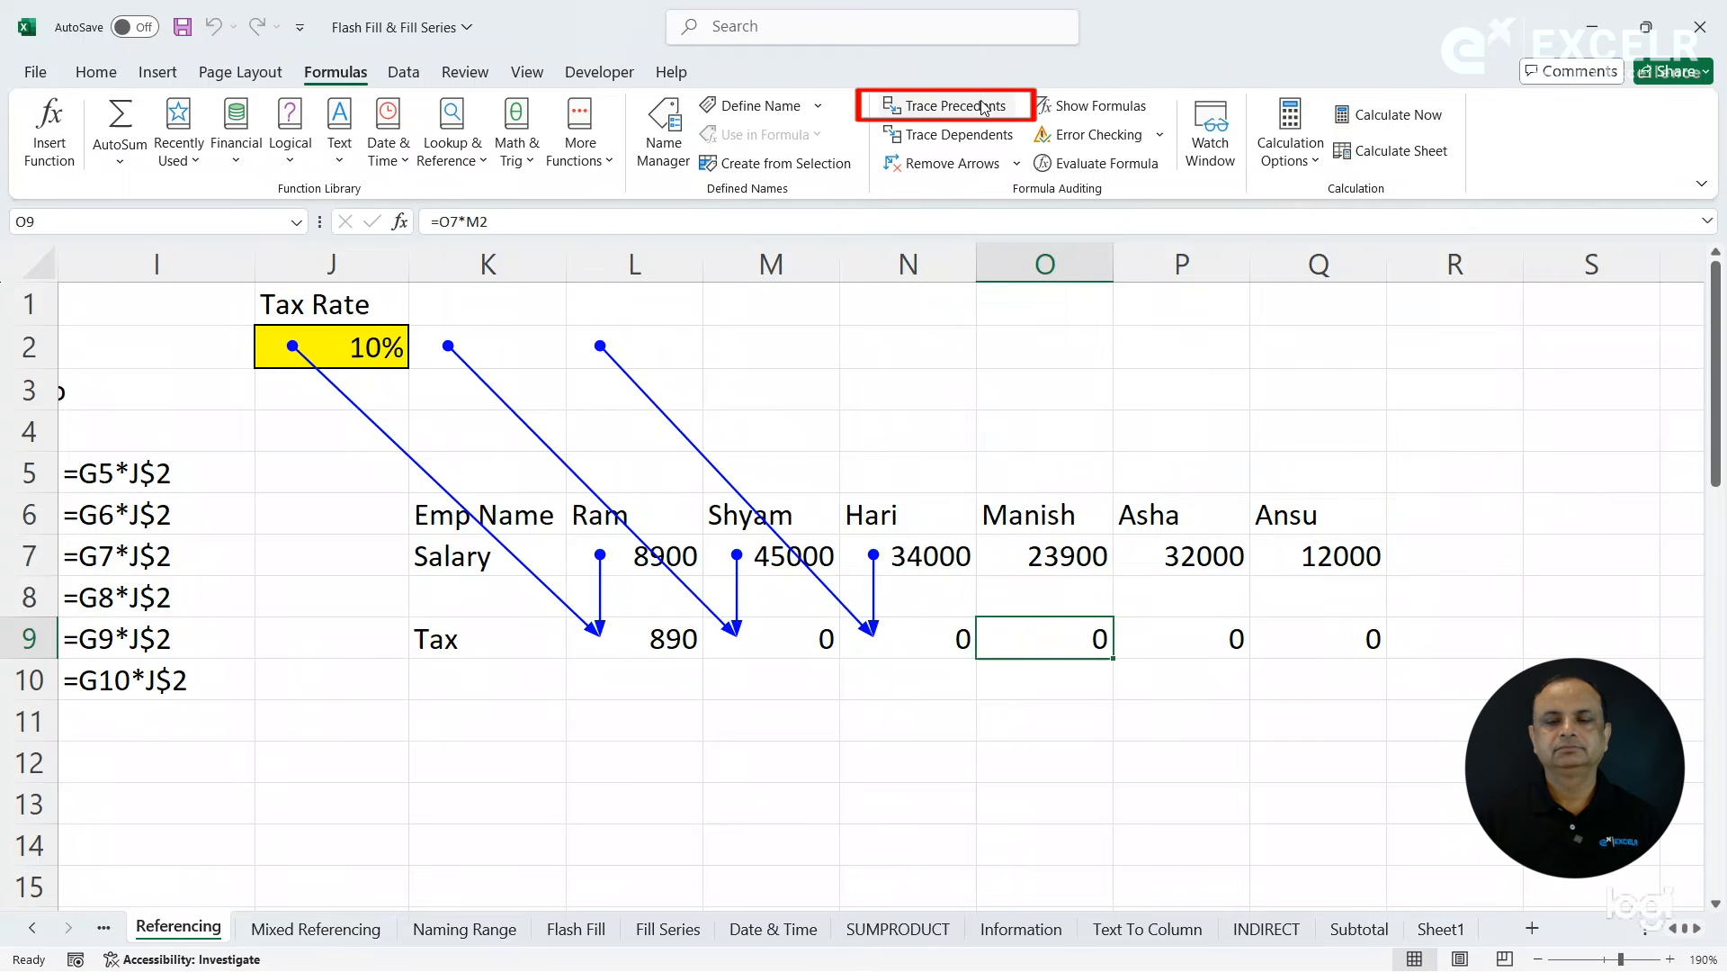
pyautogui.click(953, 106)
pyautogui.click(1162, 633)
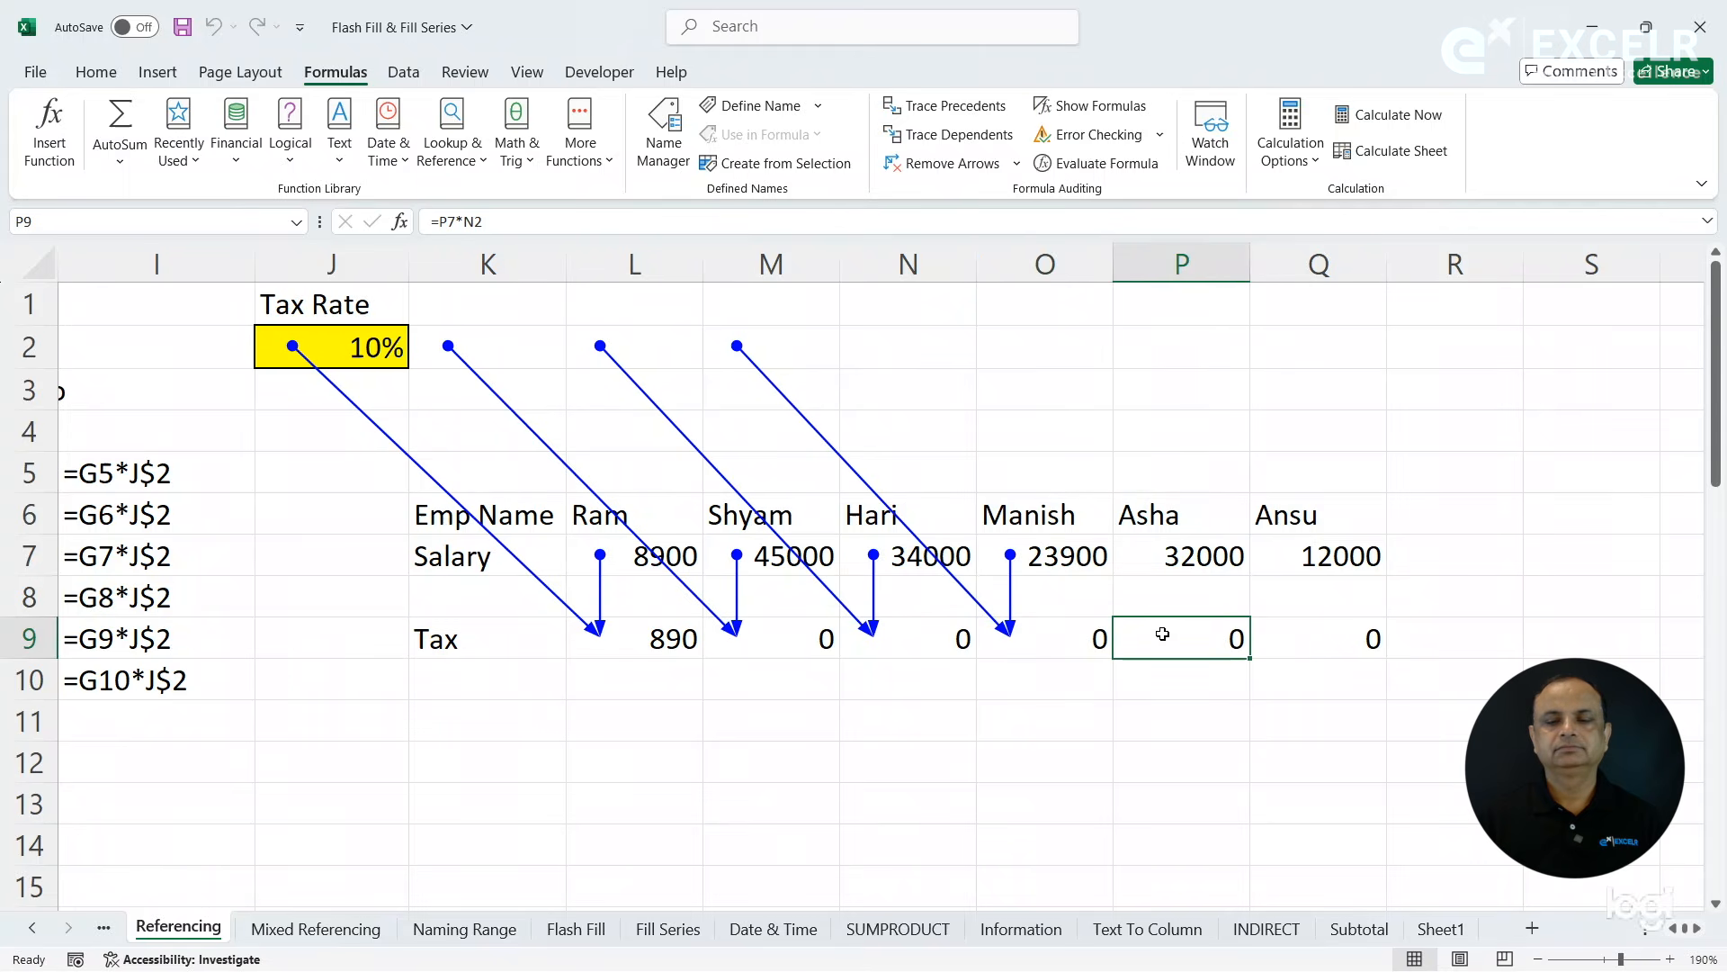
pyautogui.click(955, 105)
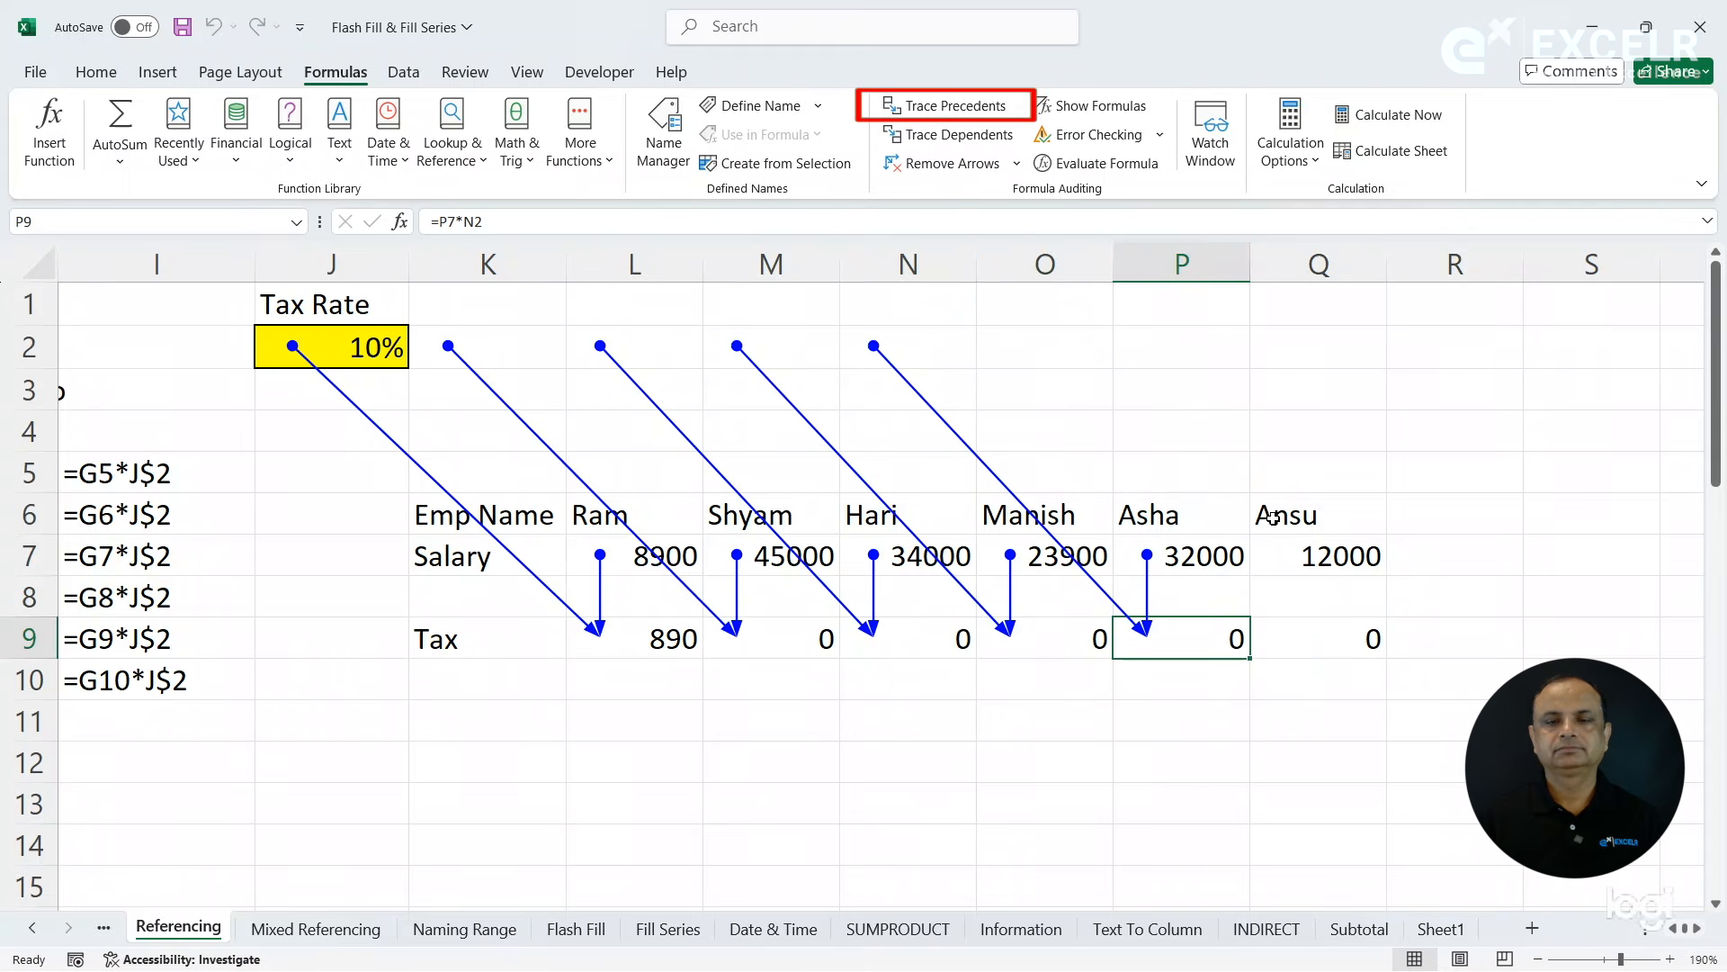
pyautogui.click(1321, 652)
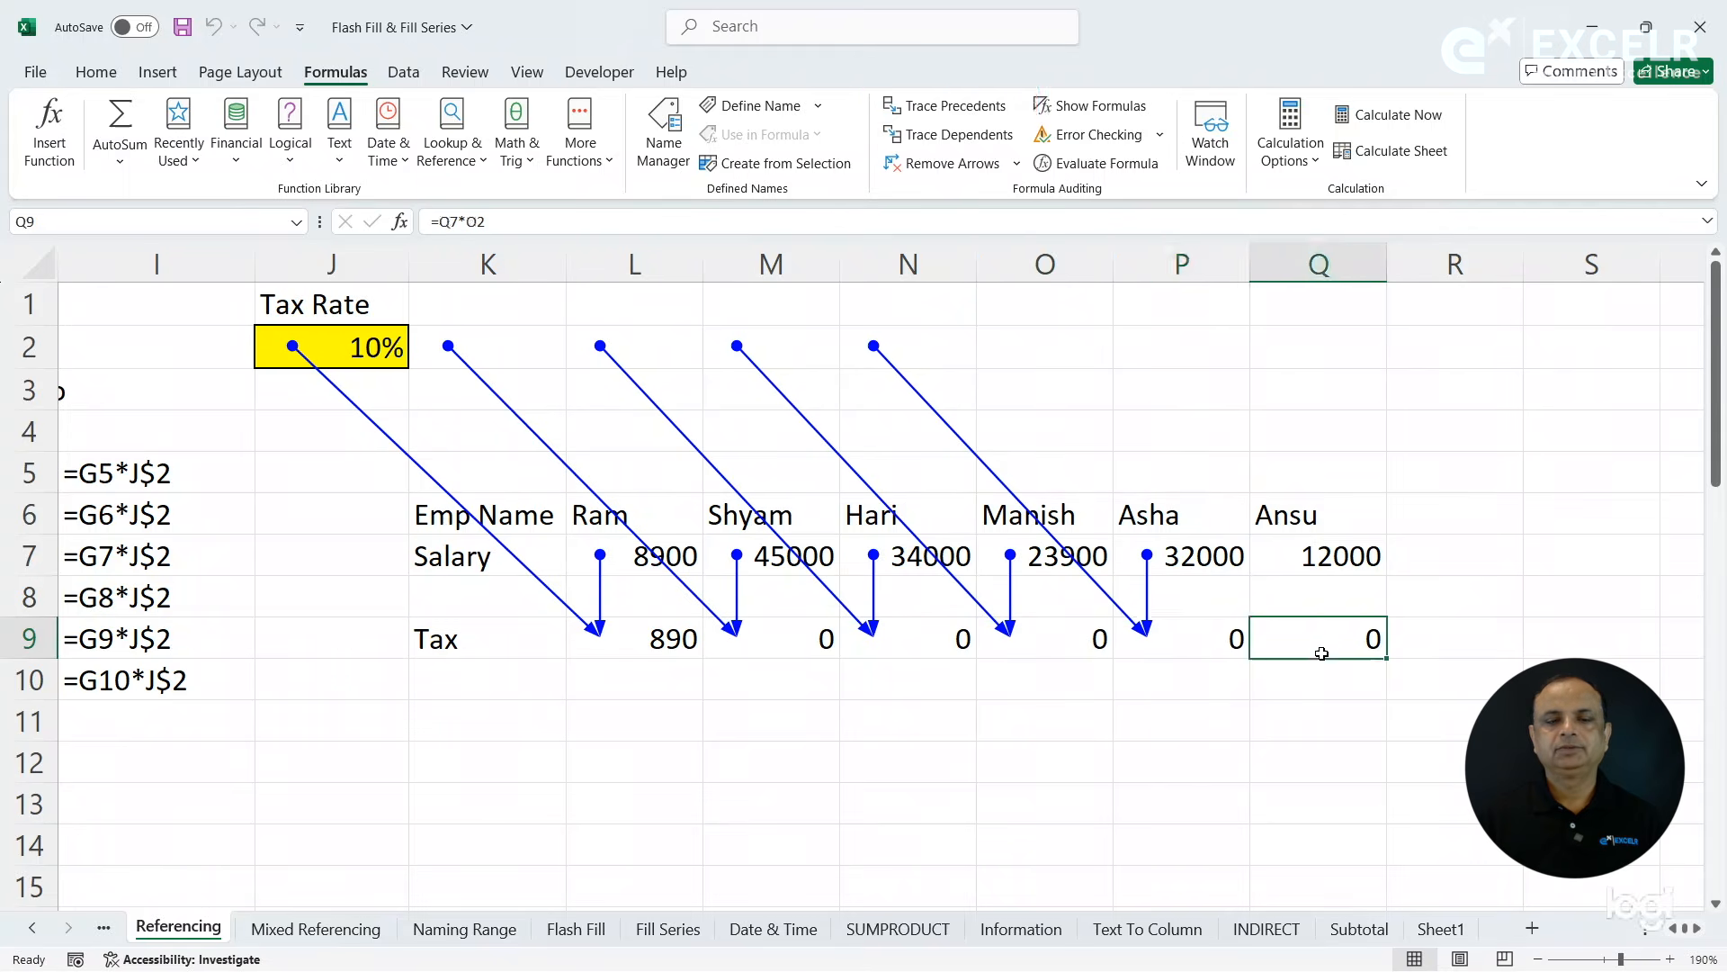
pyautogui.click(995, 108)
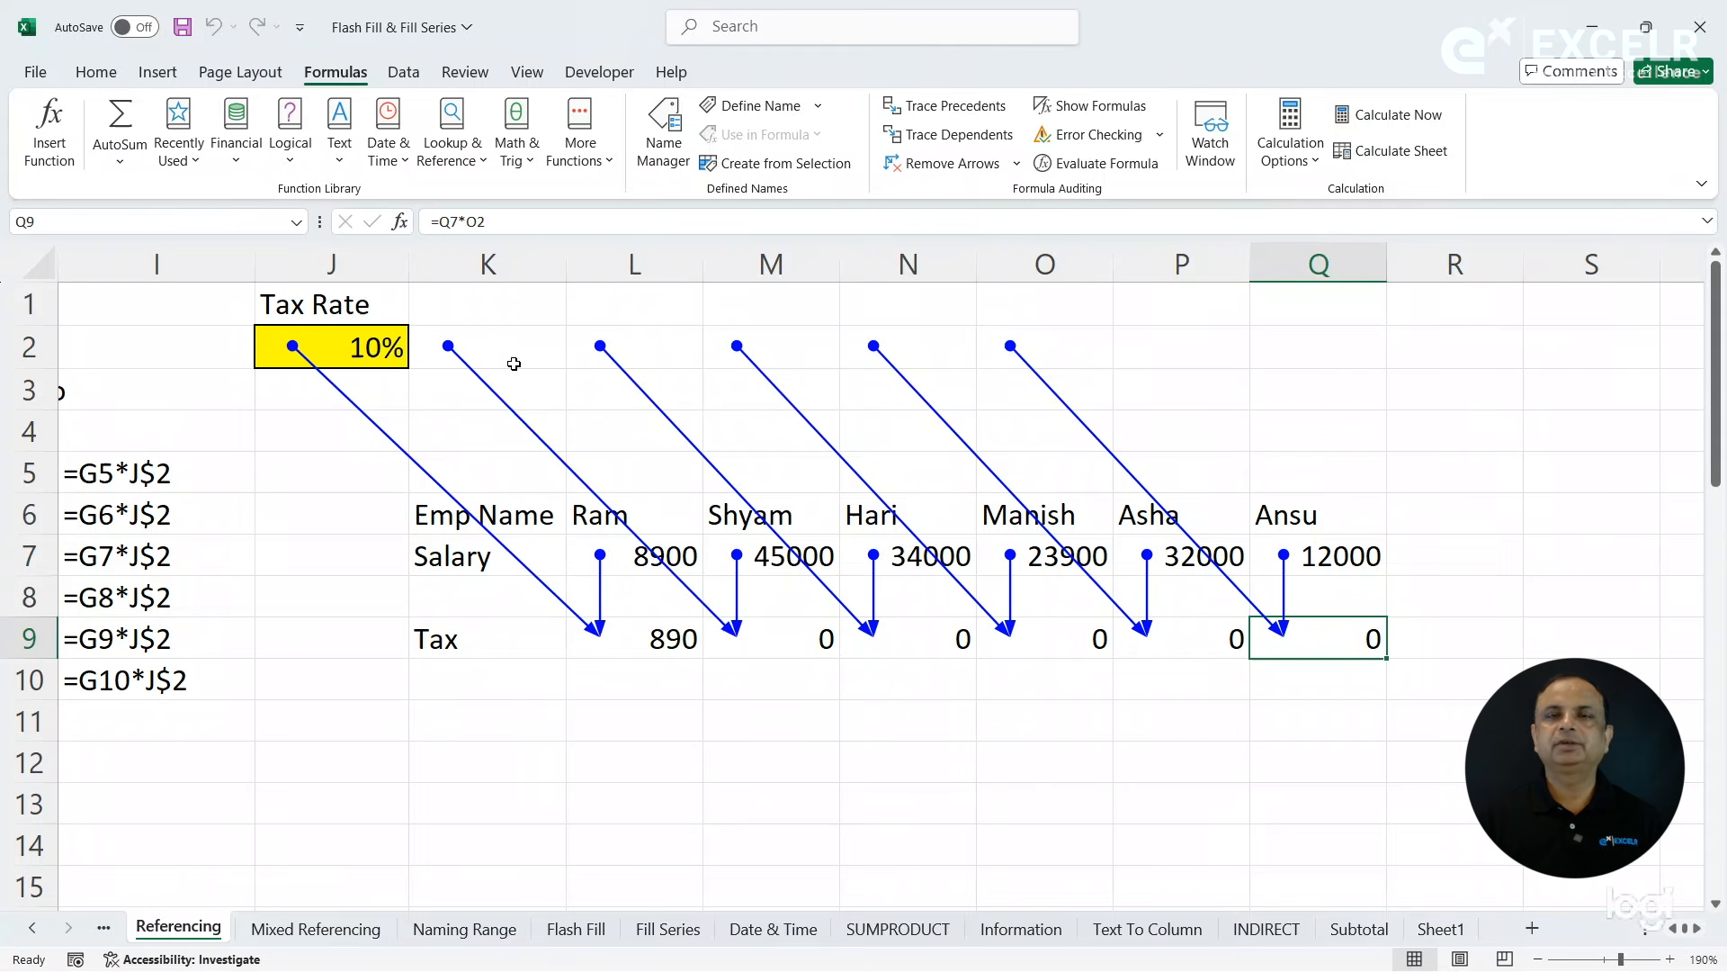
# - Select row 2 to check the traced tax rate references against it and remove all the precedent arrows
pyautogui.click(29, 349)
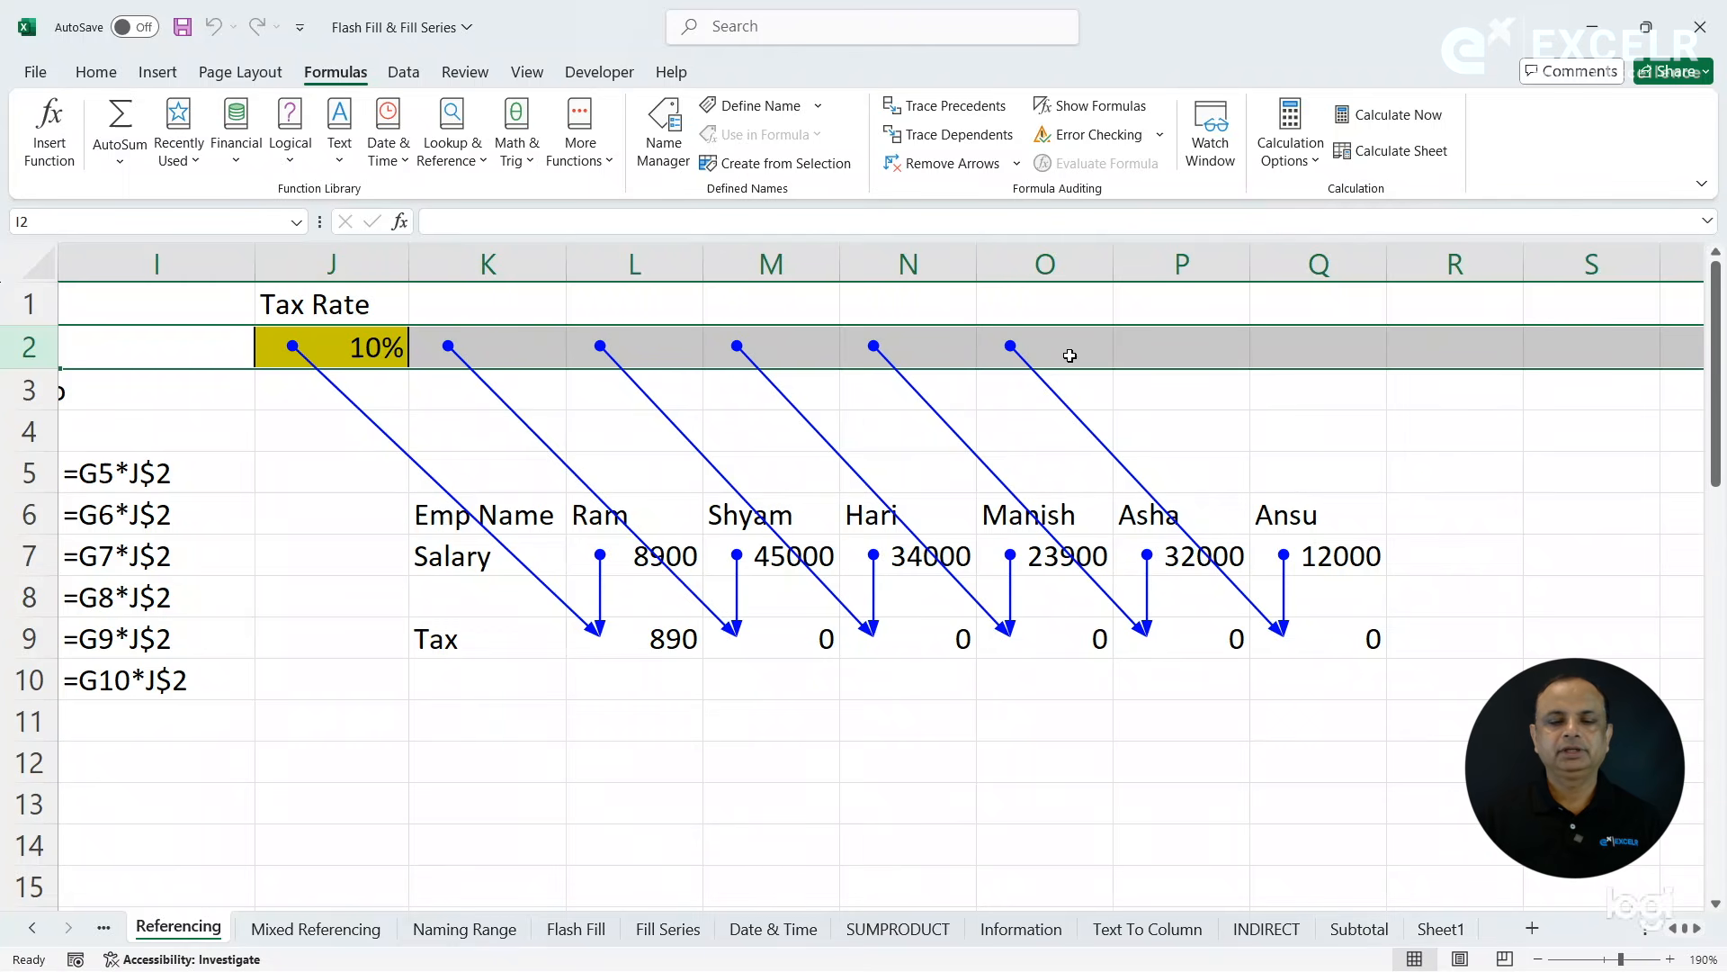
pyautogui.click(951, 163)
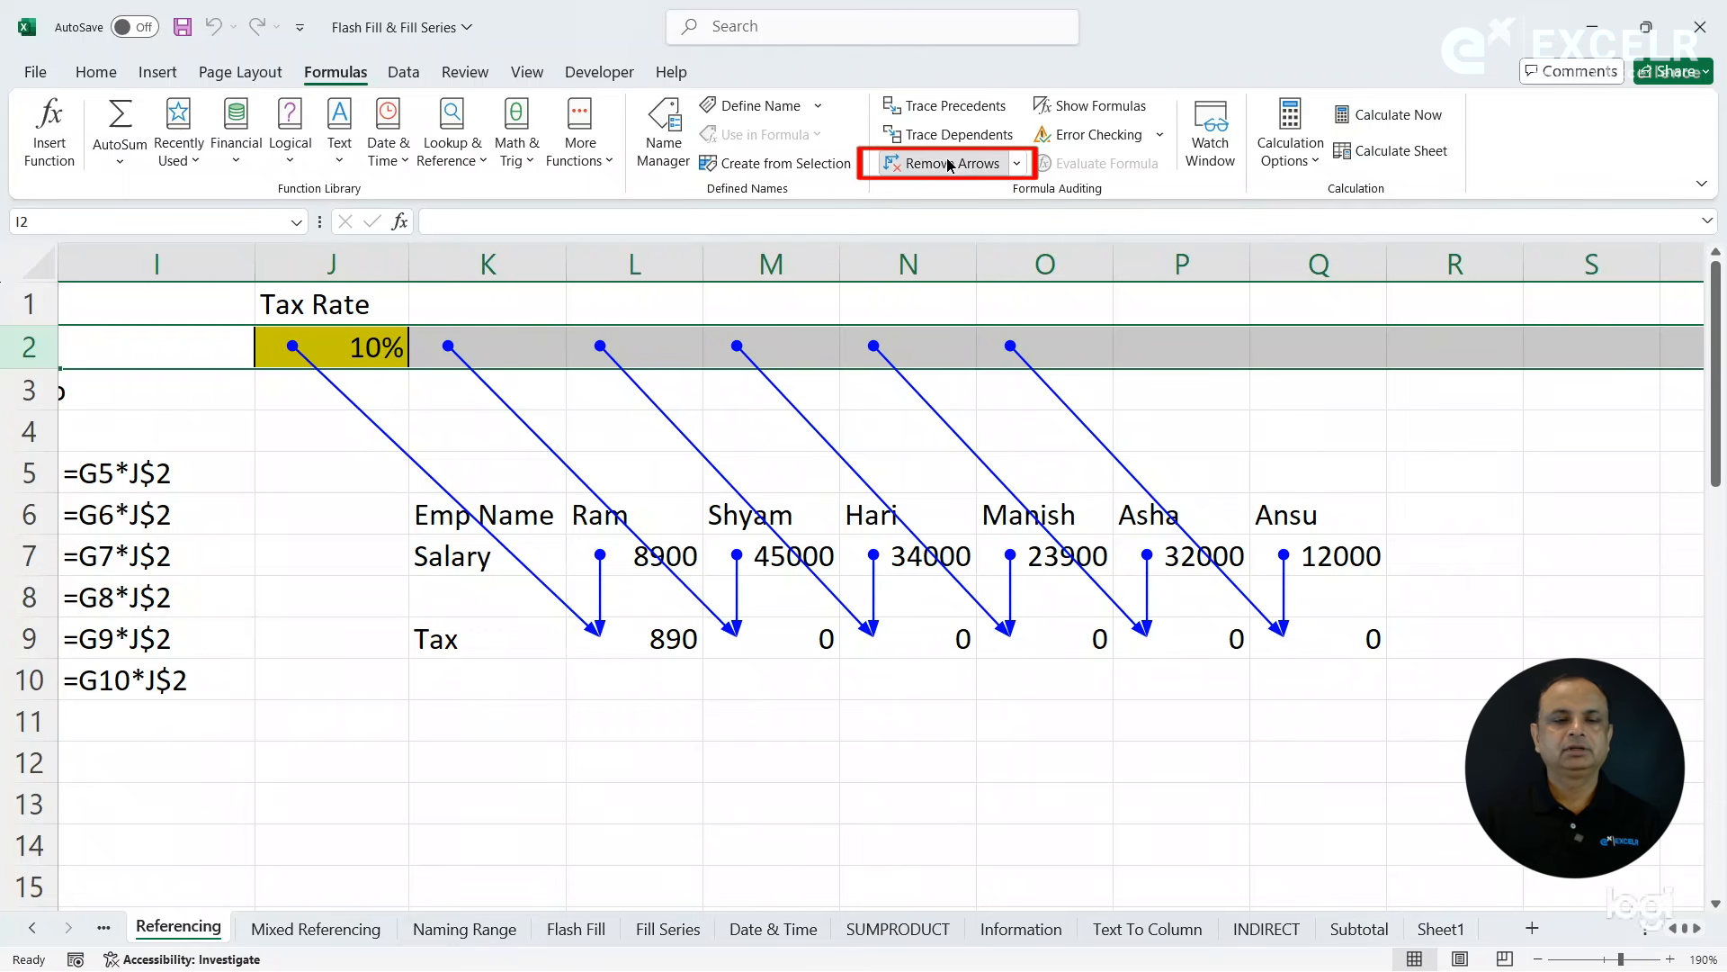
# - Lock the tax rate column in L9 by changing its formula to =L7*$J2, and refill the Tax row across to Q9
pyautogui.click(651, 649)
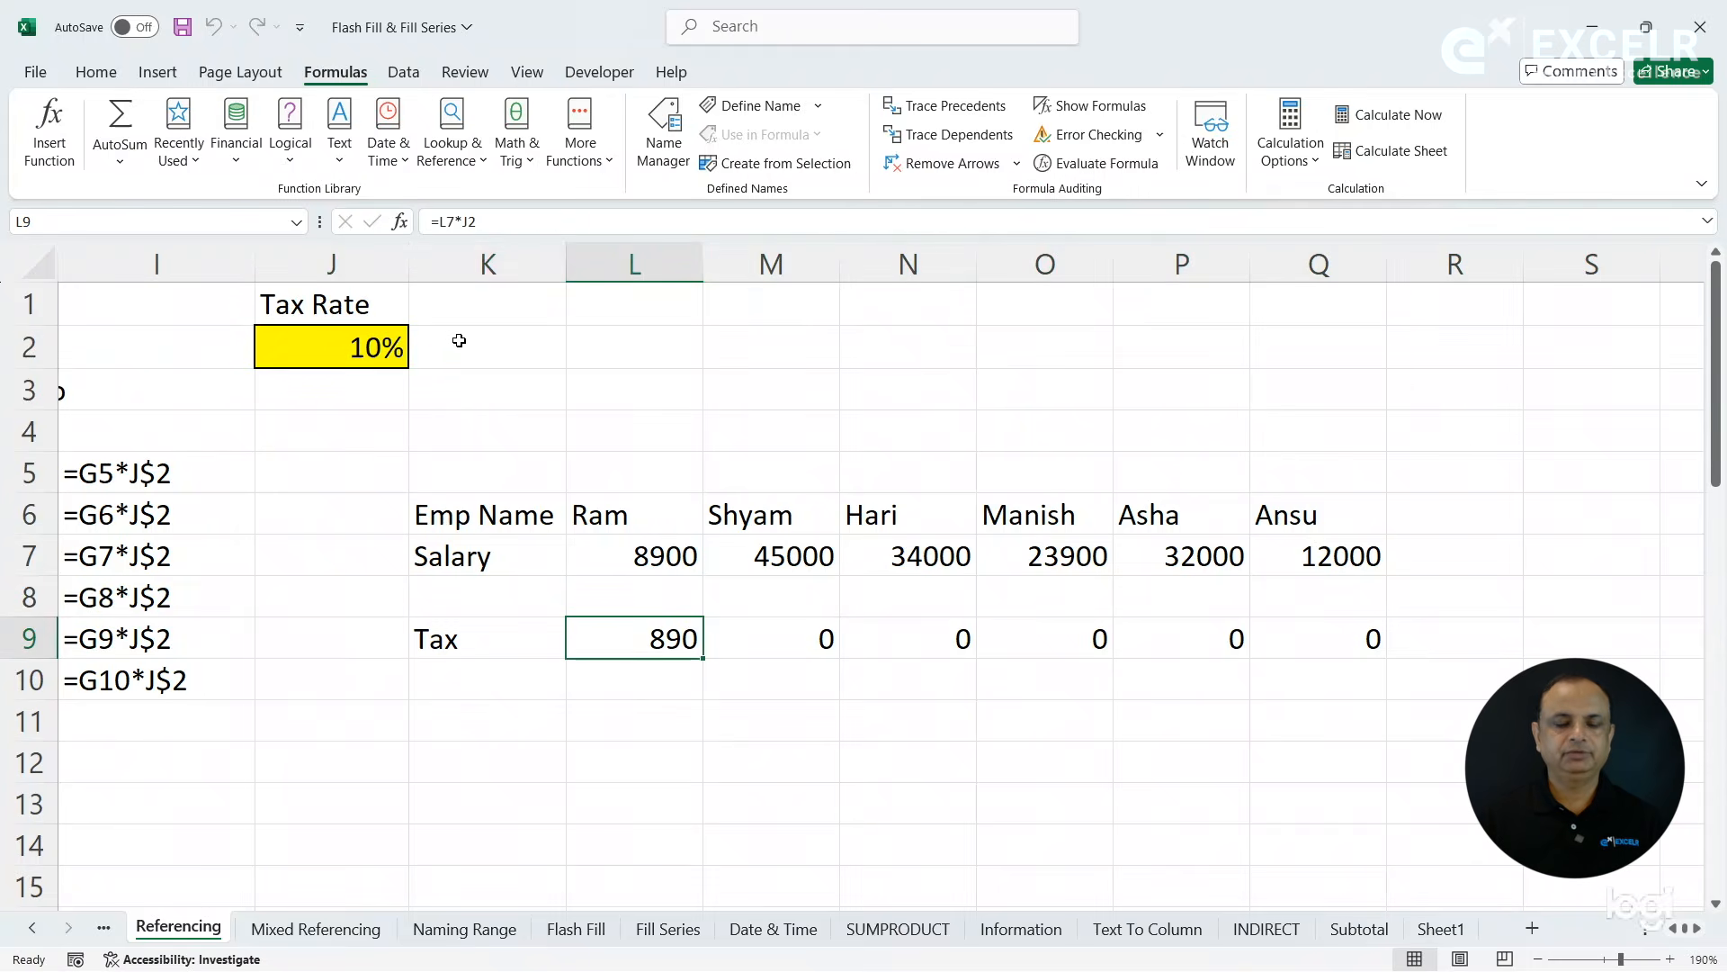
pyautogui.click(463, 223)
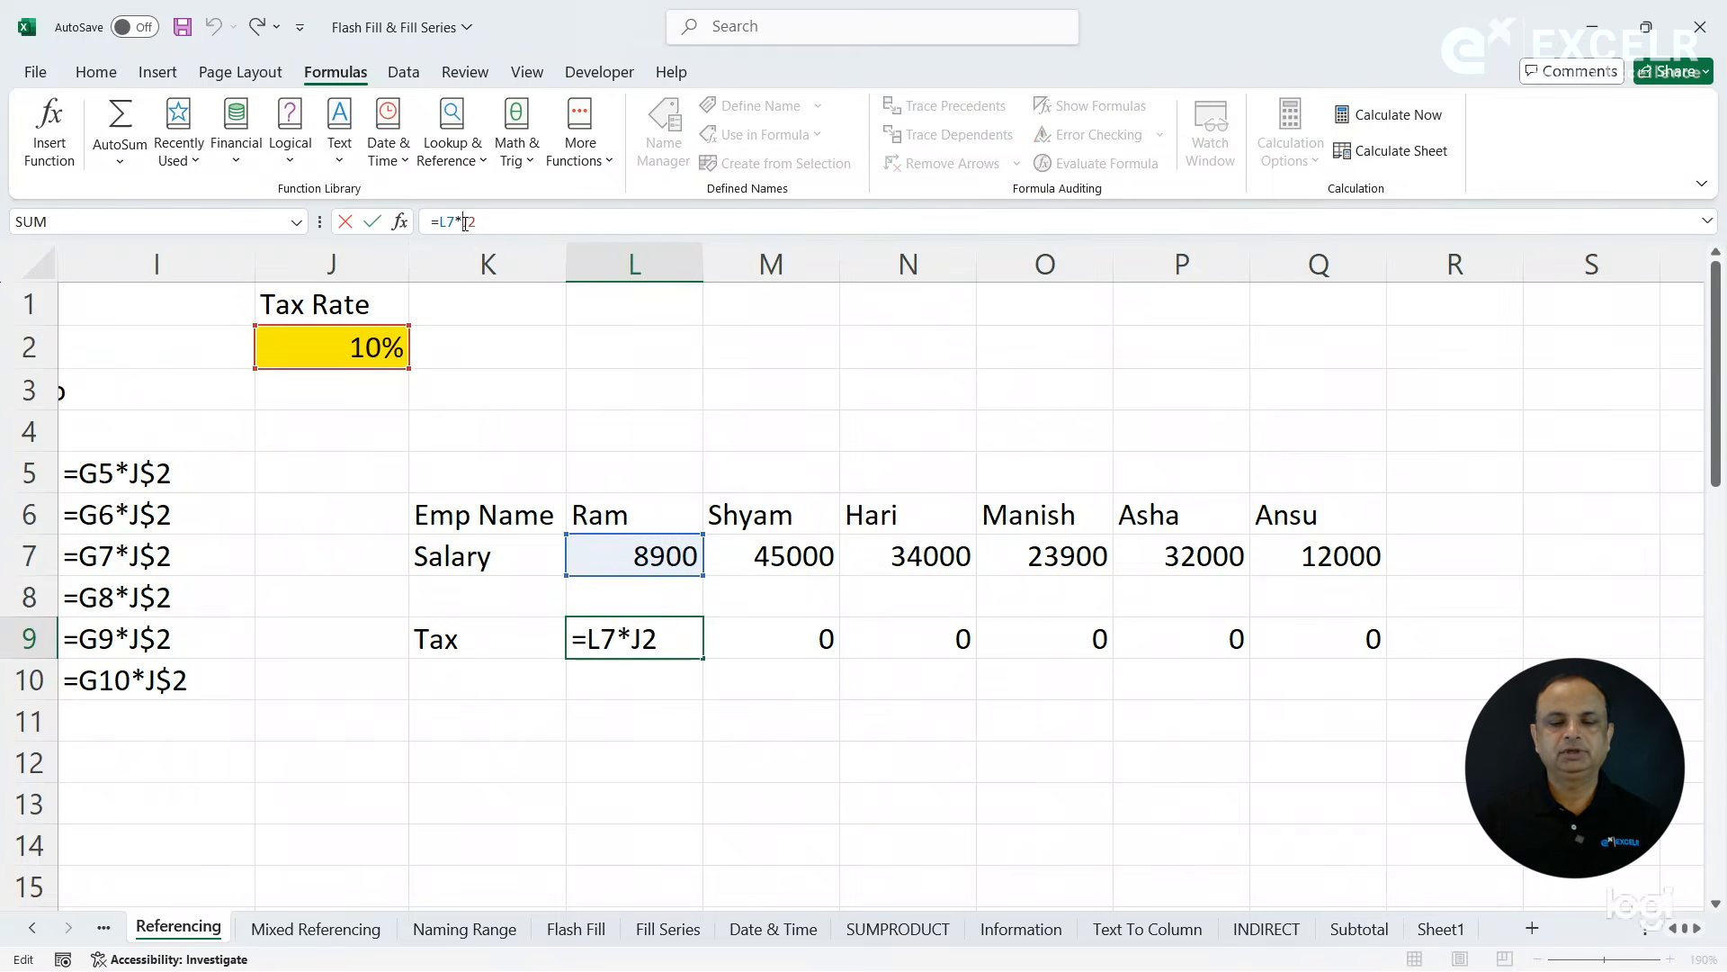
pyautogui.write('$')
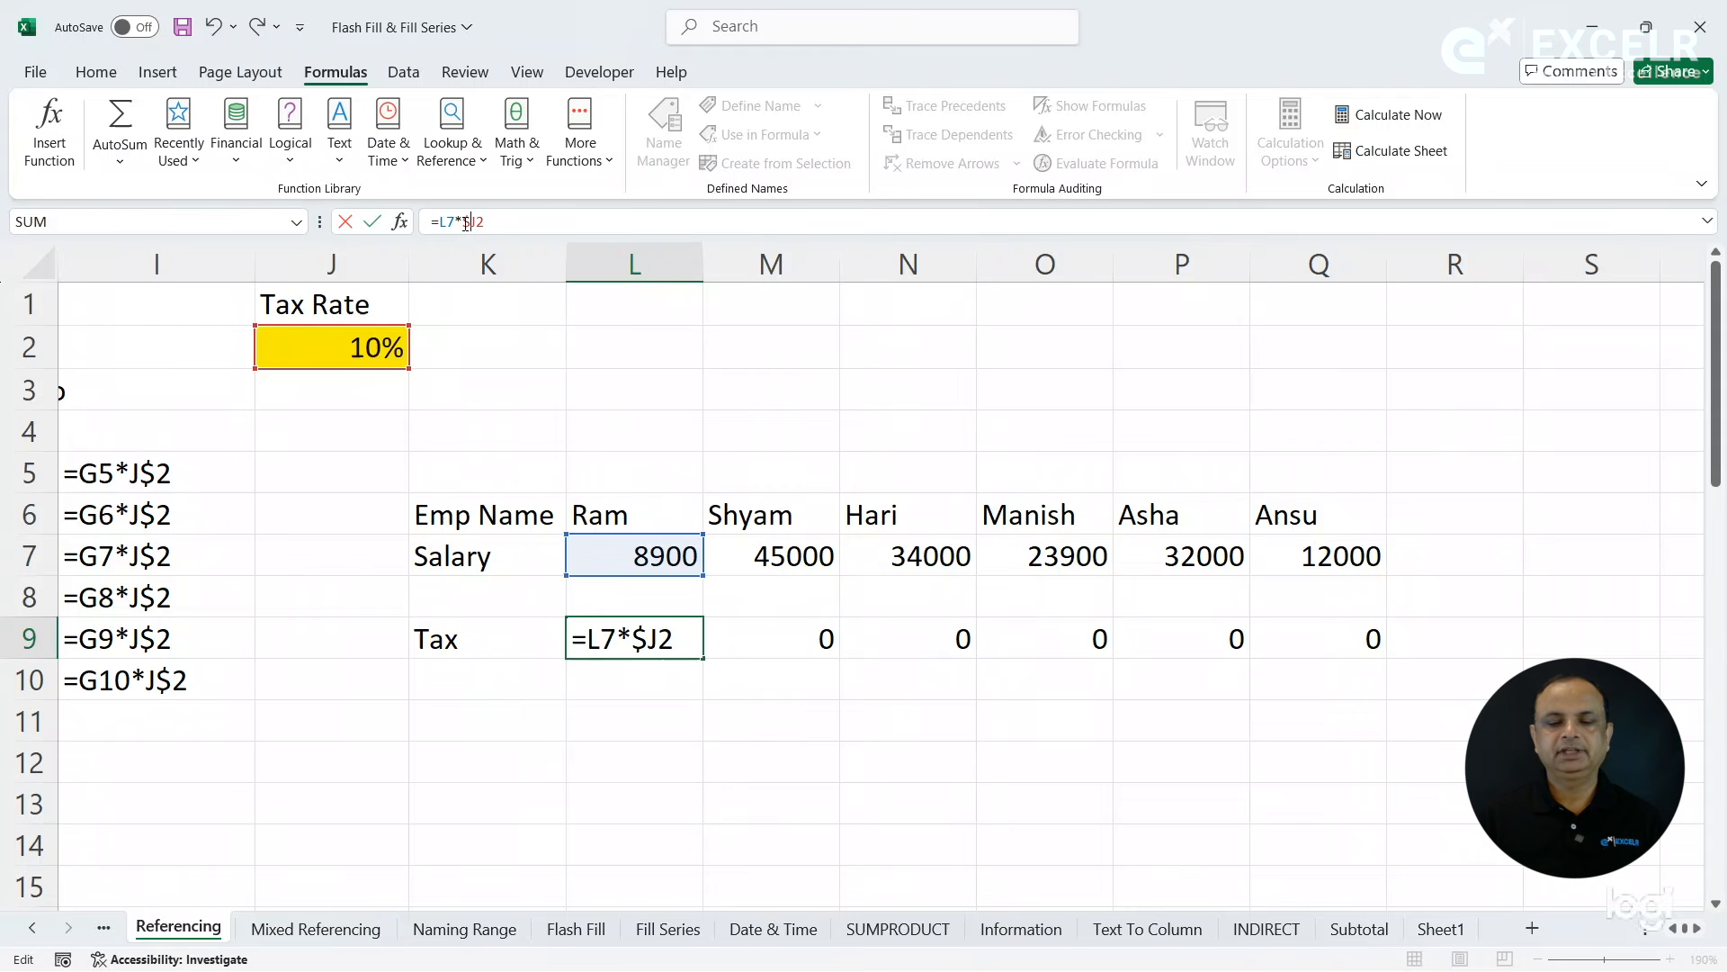
pyautogui.press('Return')
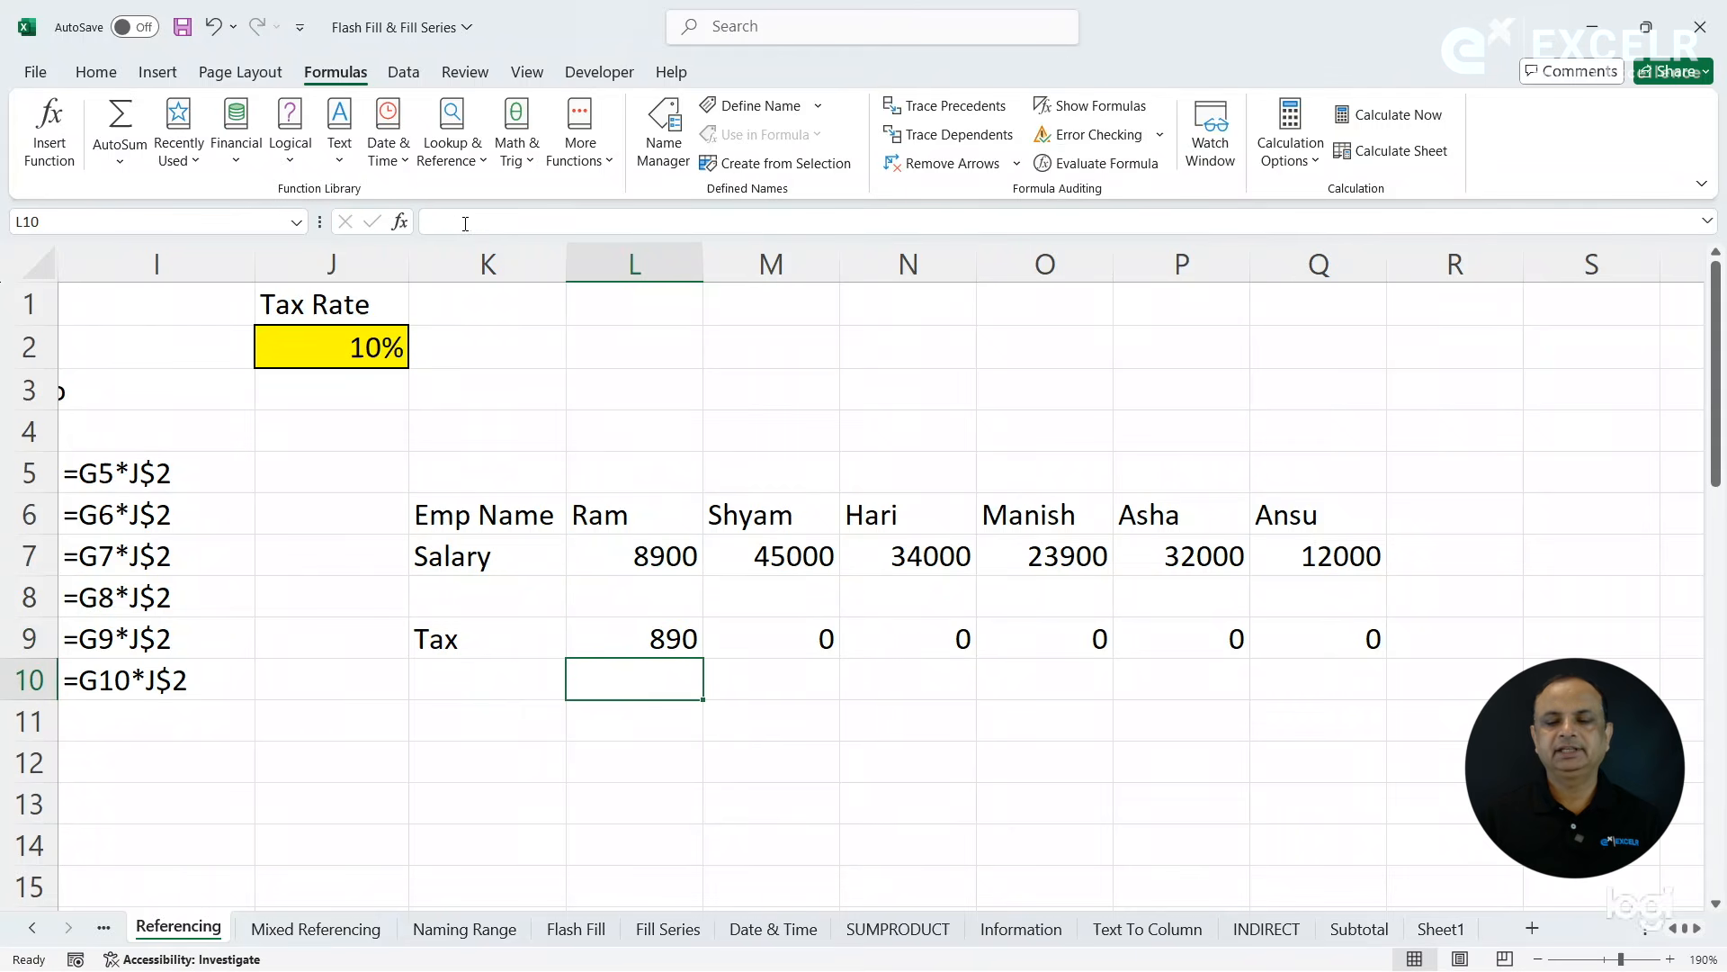
pyautogui.click(673, 637)
pyautogui.moveTo(705, 657); pyautogui.dragTo(1349, 659)
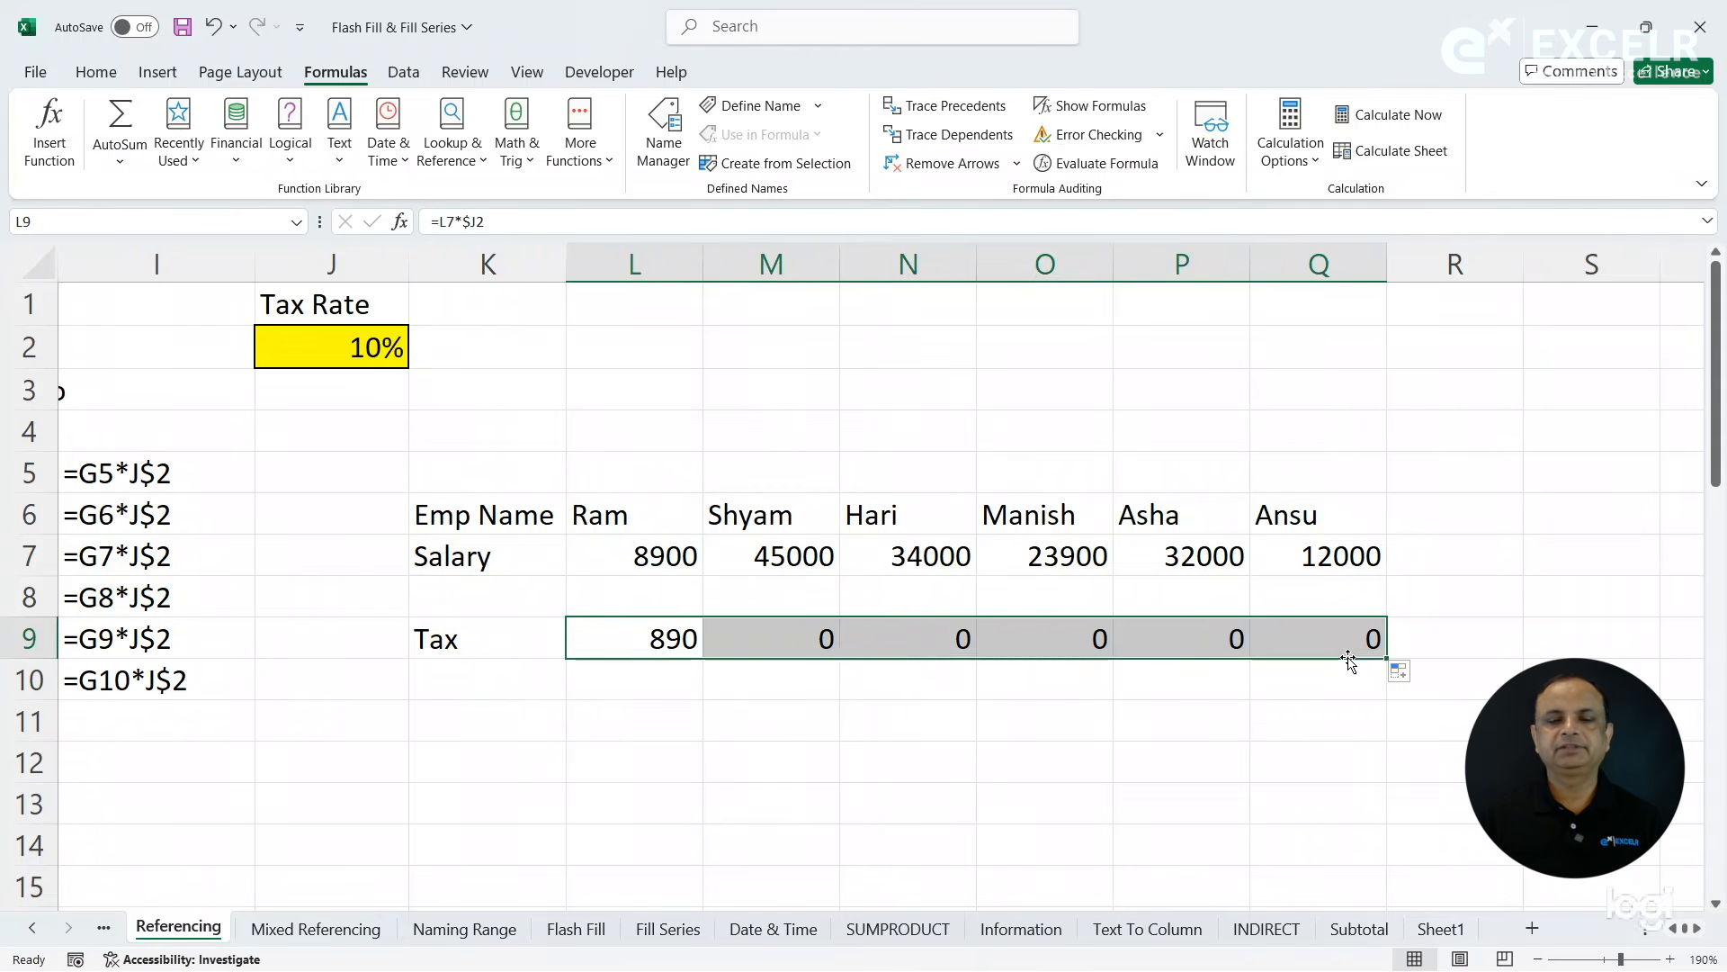
# - Trace the precedents of each column-locked tax formula in the Tax row, from L9 across to Q9
pyautogui.click(664, 635)
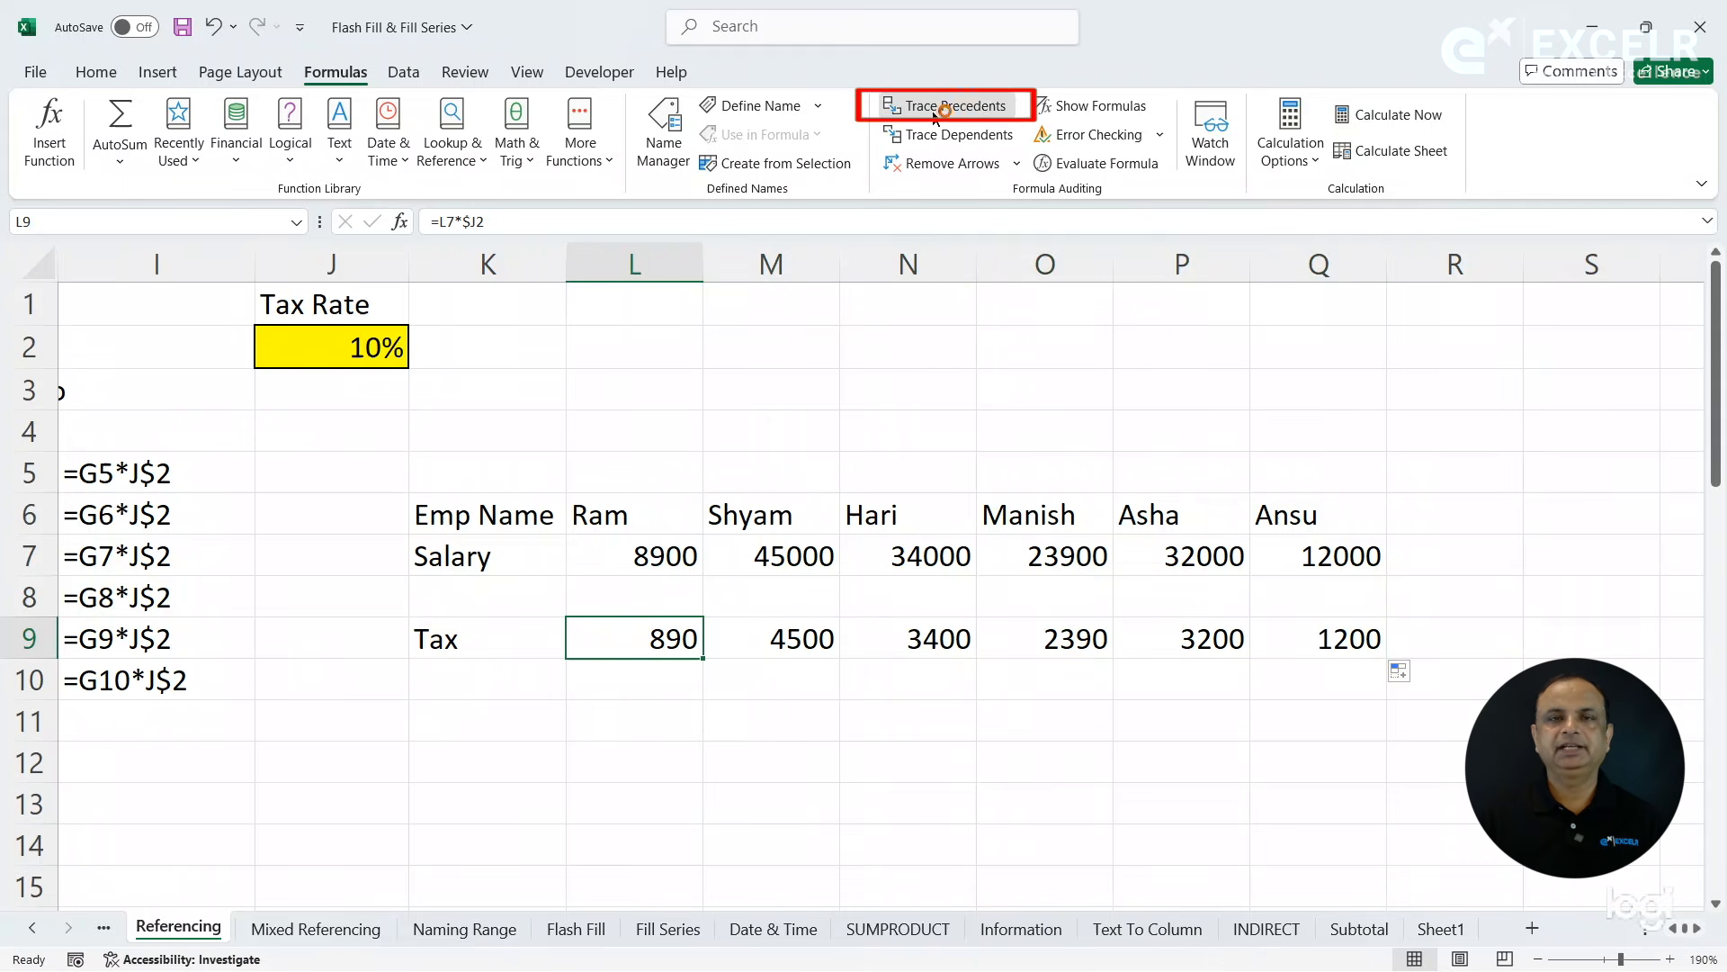
pyautogui.click(900, 106)
pyautogui.click(786, 640)
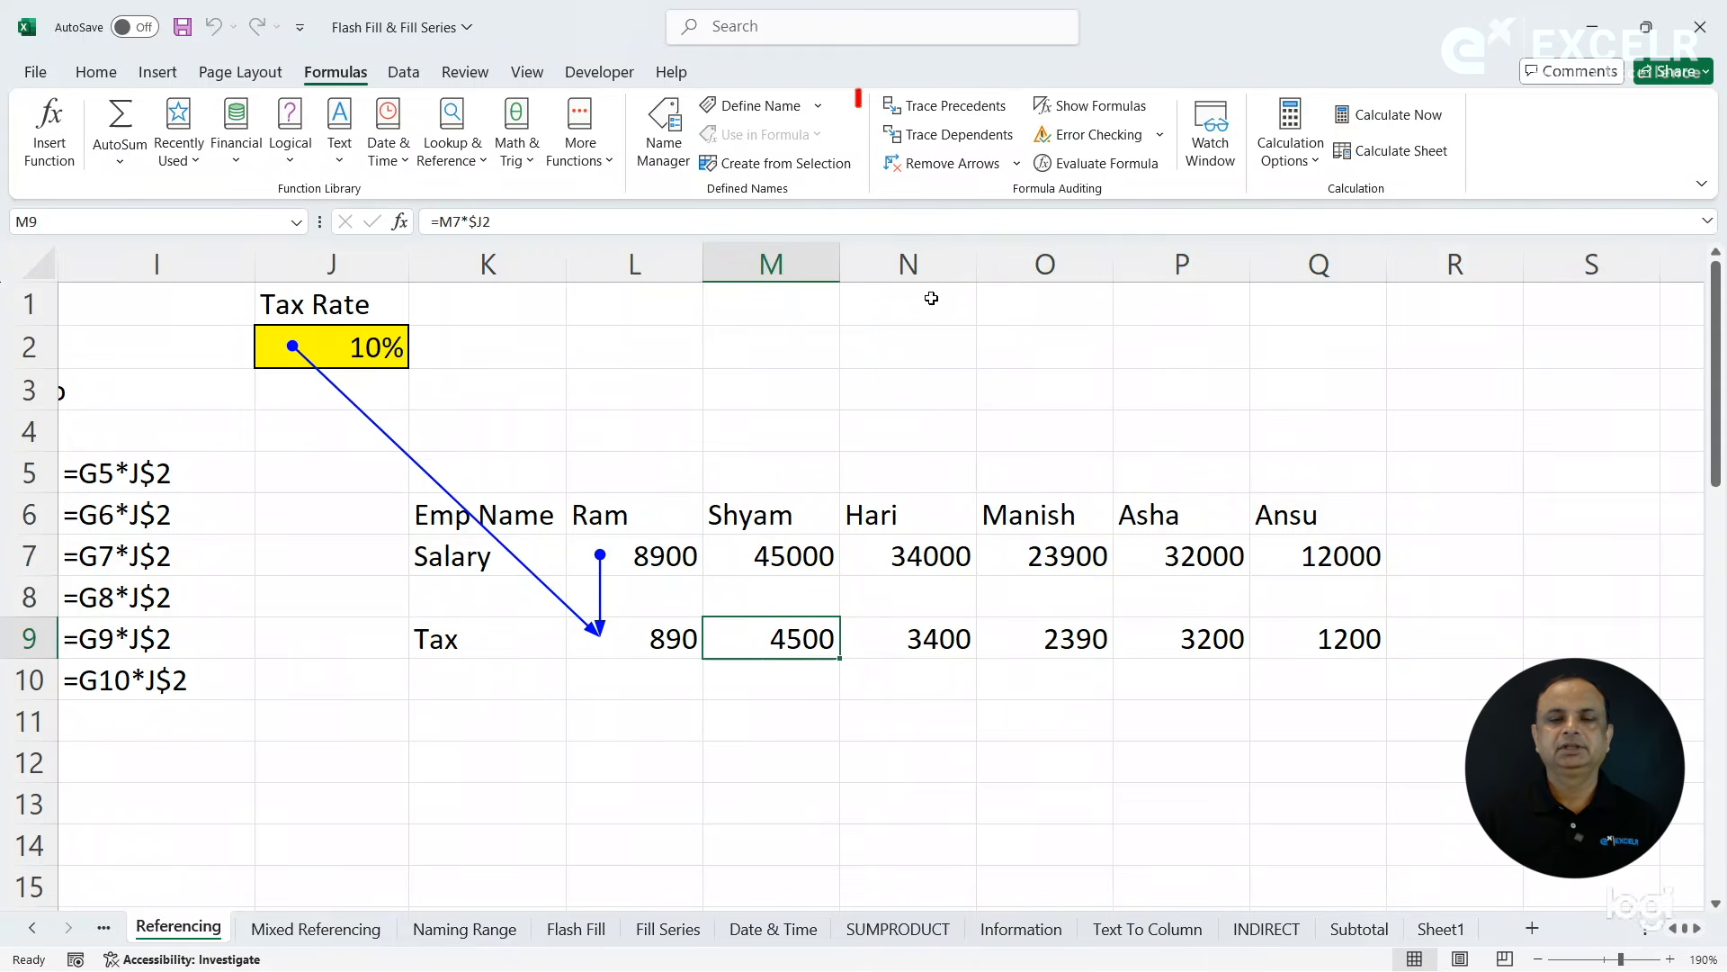
pyautogui.click(954, 106)
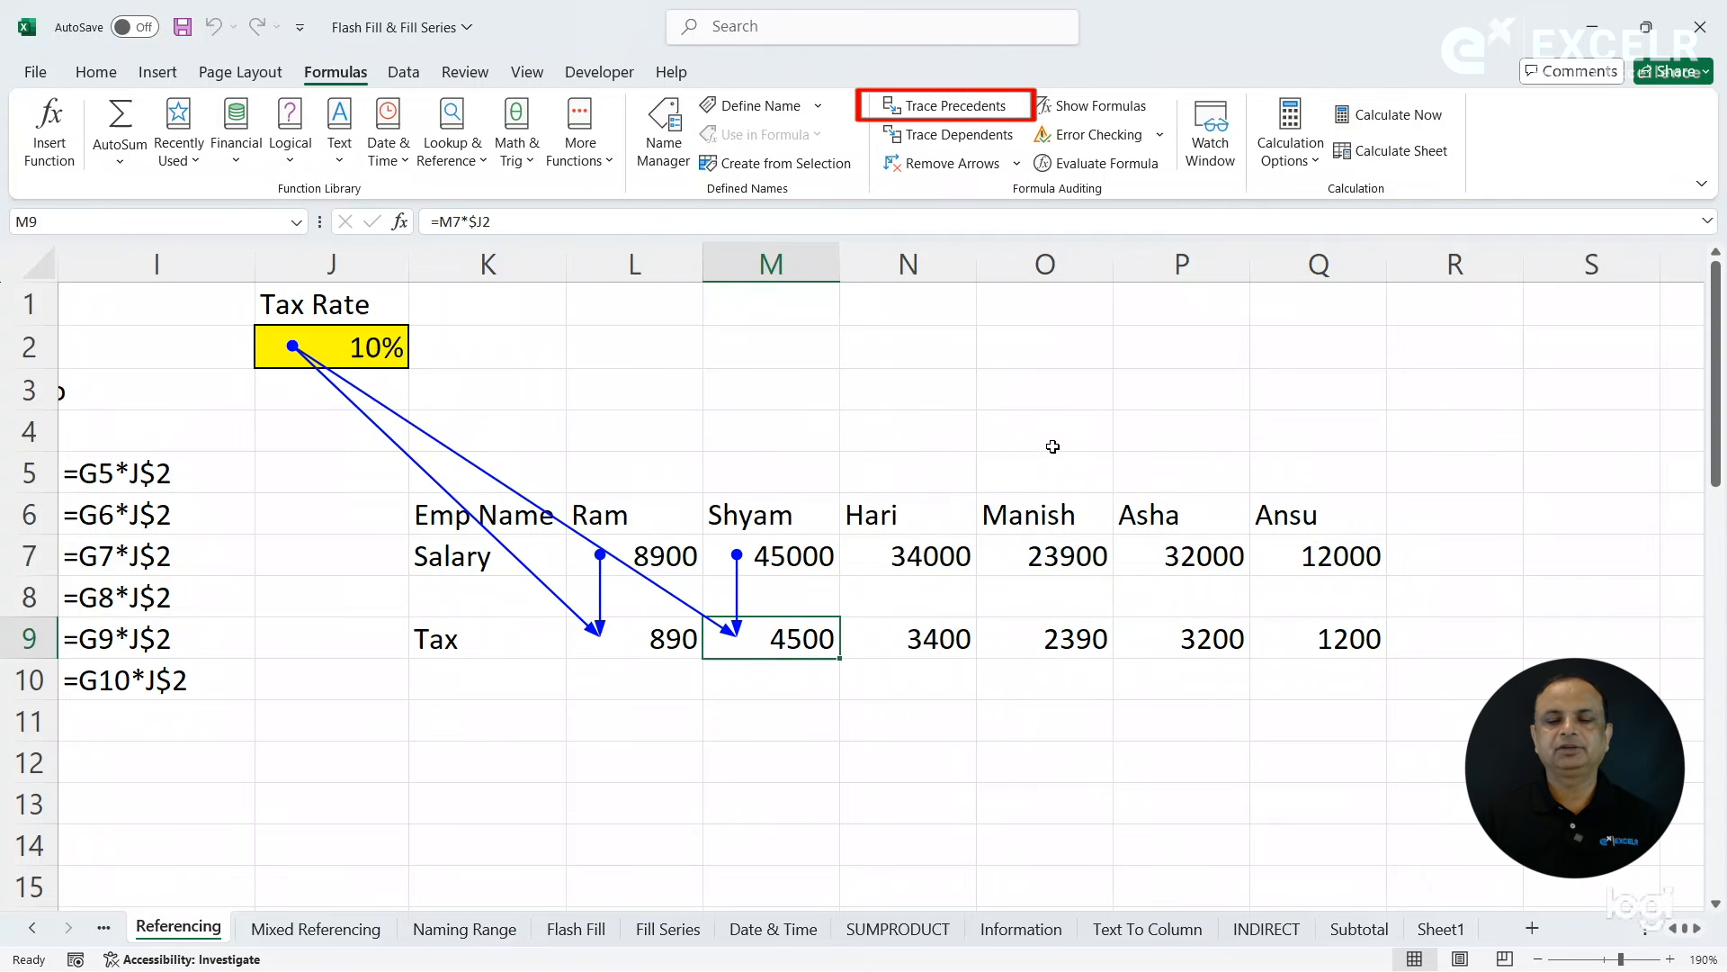
pyautogui.click(939, 623)
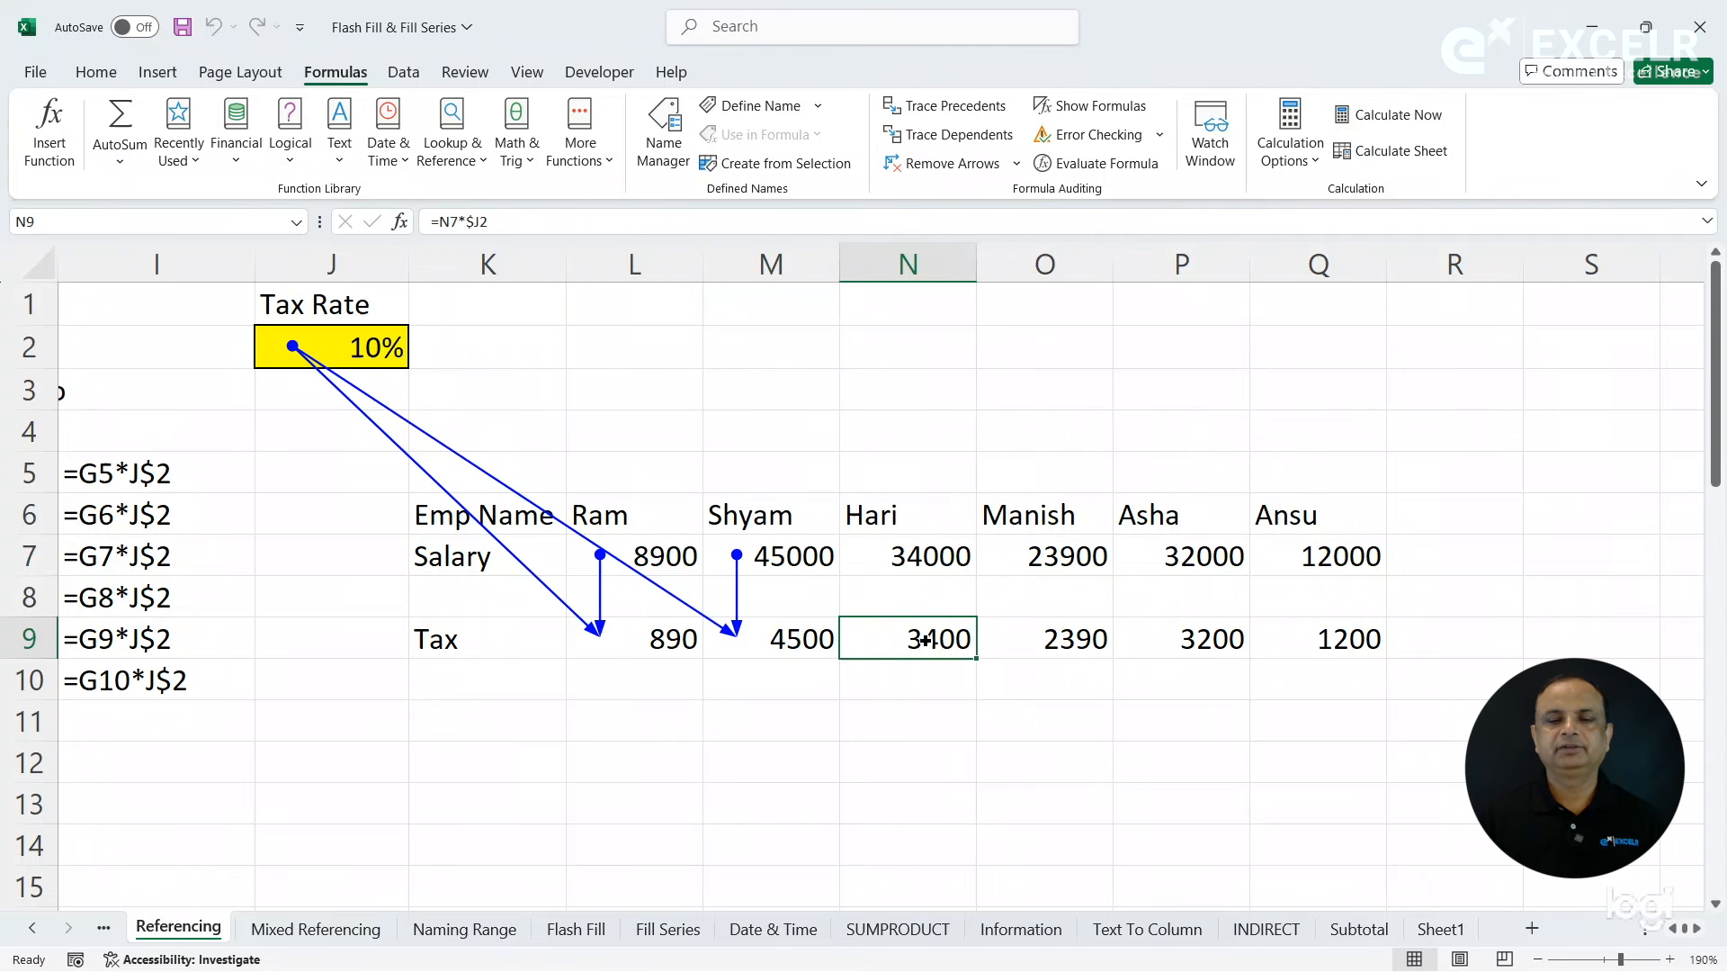
pyautogui.click(954, 106)
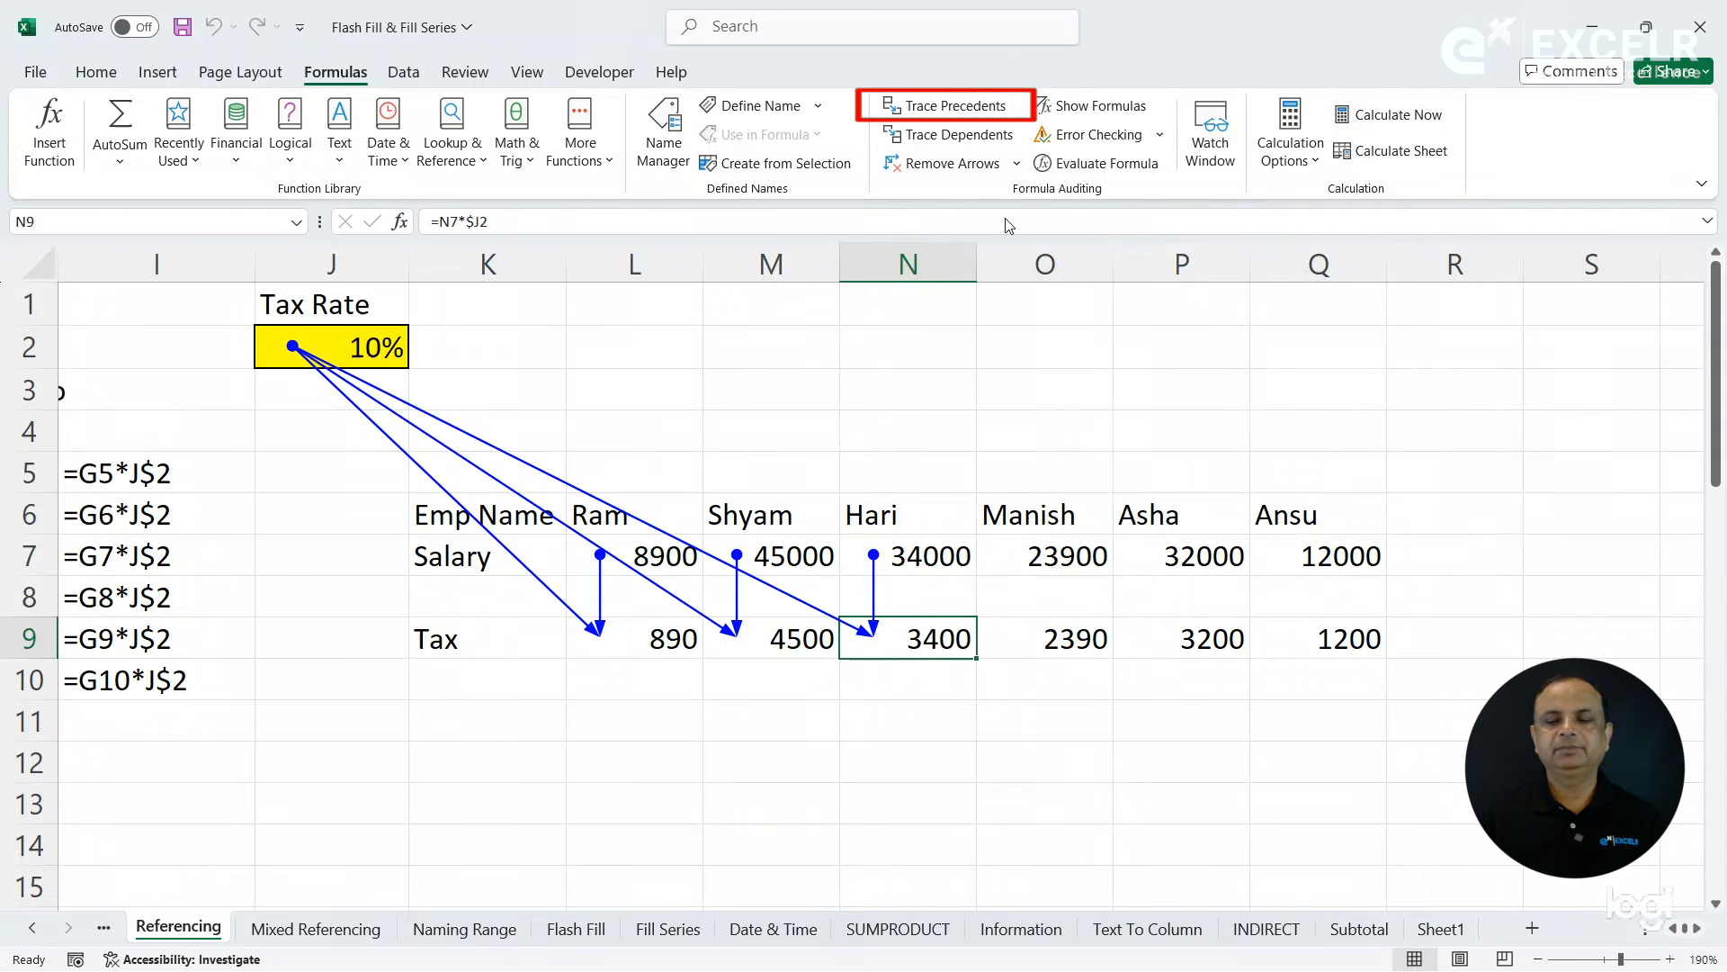
pyautogui.click(1053, 629)
pyautogui.click(935, 107)
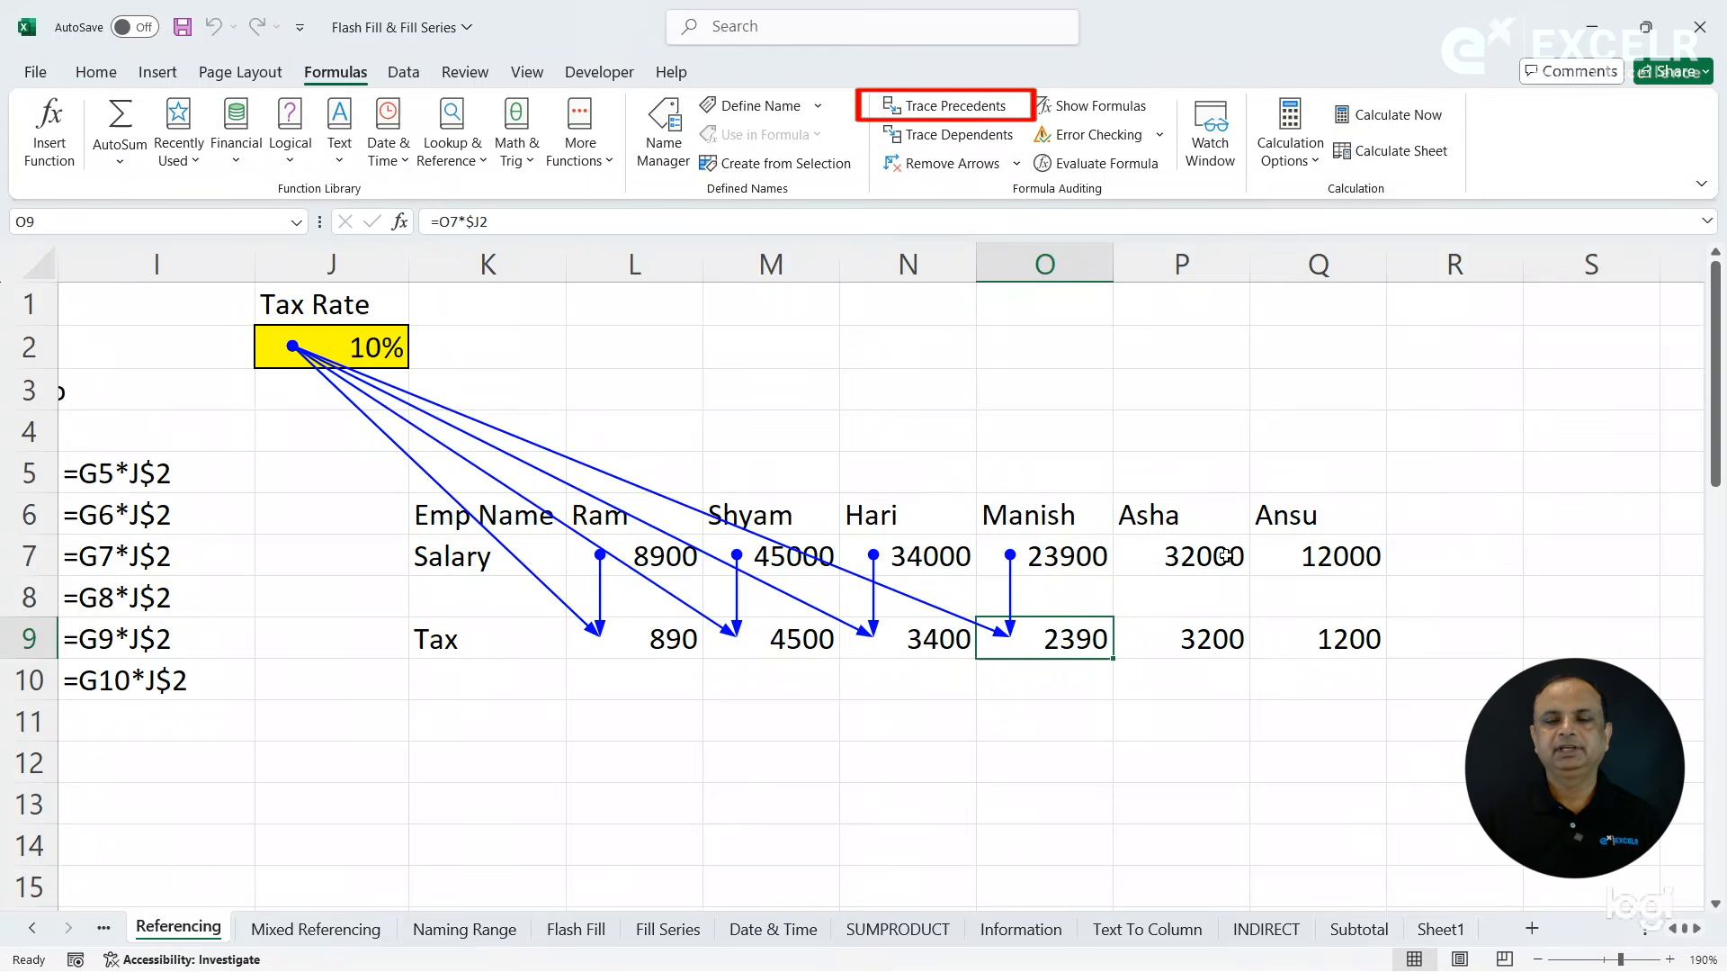
pyautogui.click(1196, 635)
pyautogui.click(972, 110)
pyautogui.click(1317, 639)
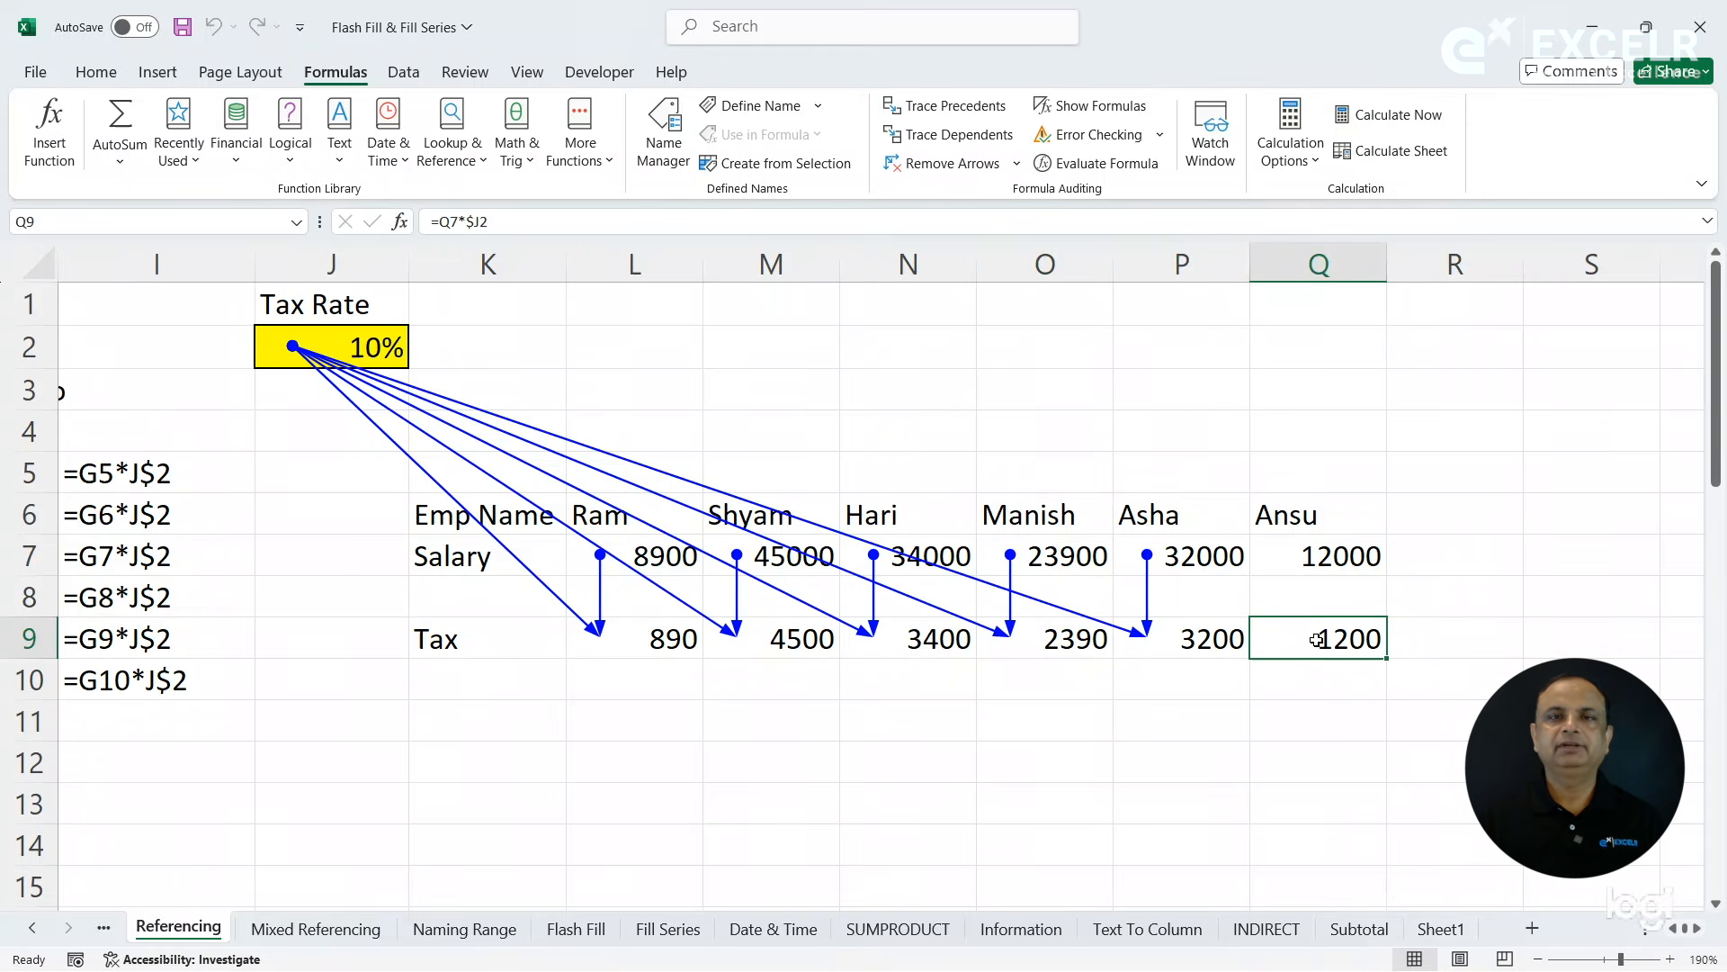
pyautogui.click(978, 113)
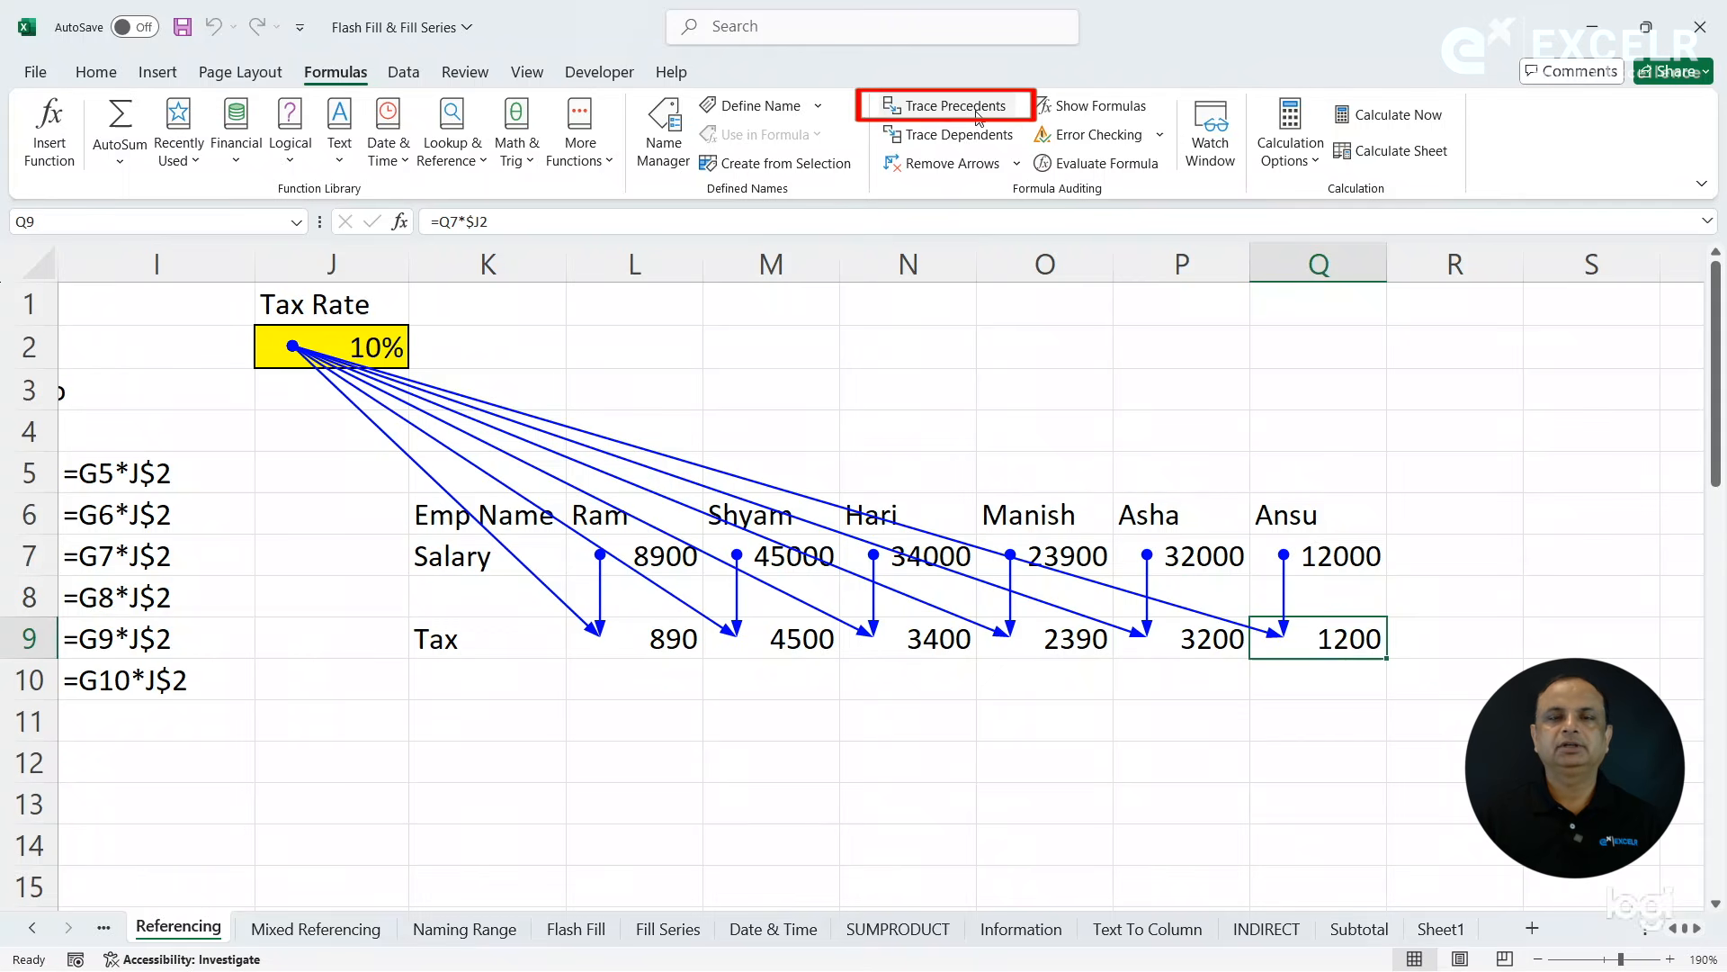
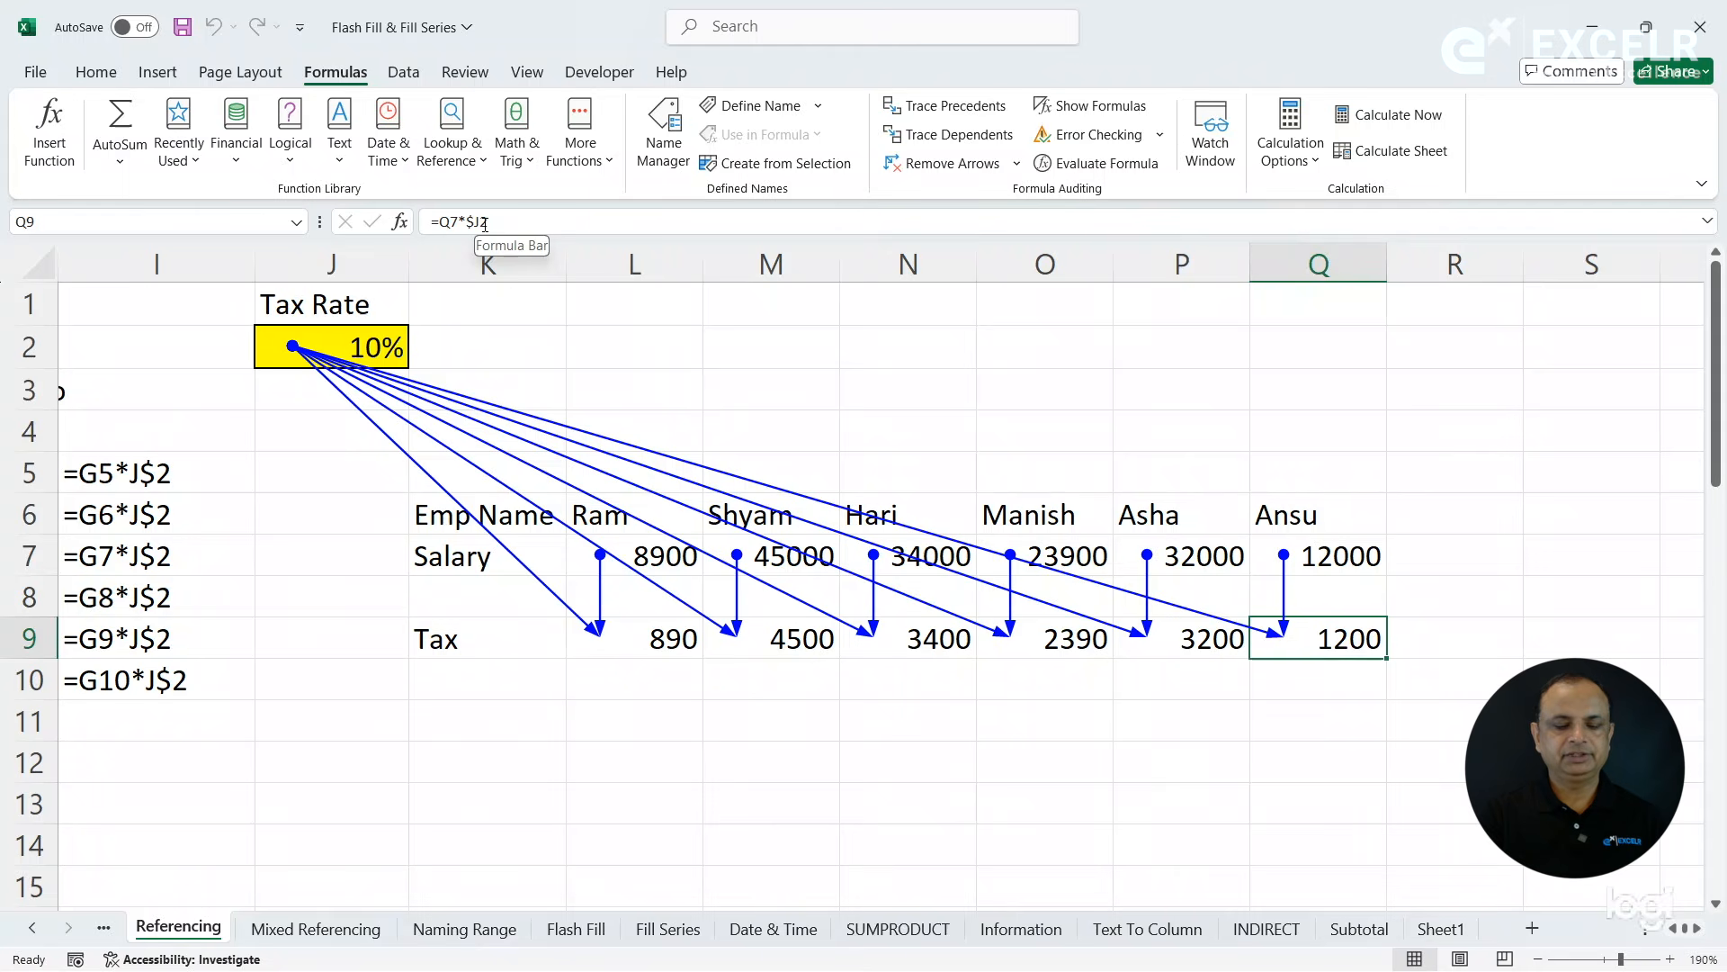
# - Cycle the tax rate reference in Q9's formula through J2, $J$2 and J$2 and back to $J2
pyautogui.click(482, 223)
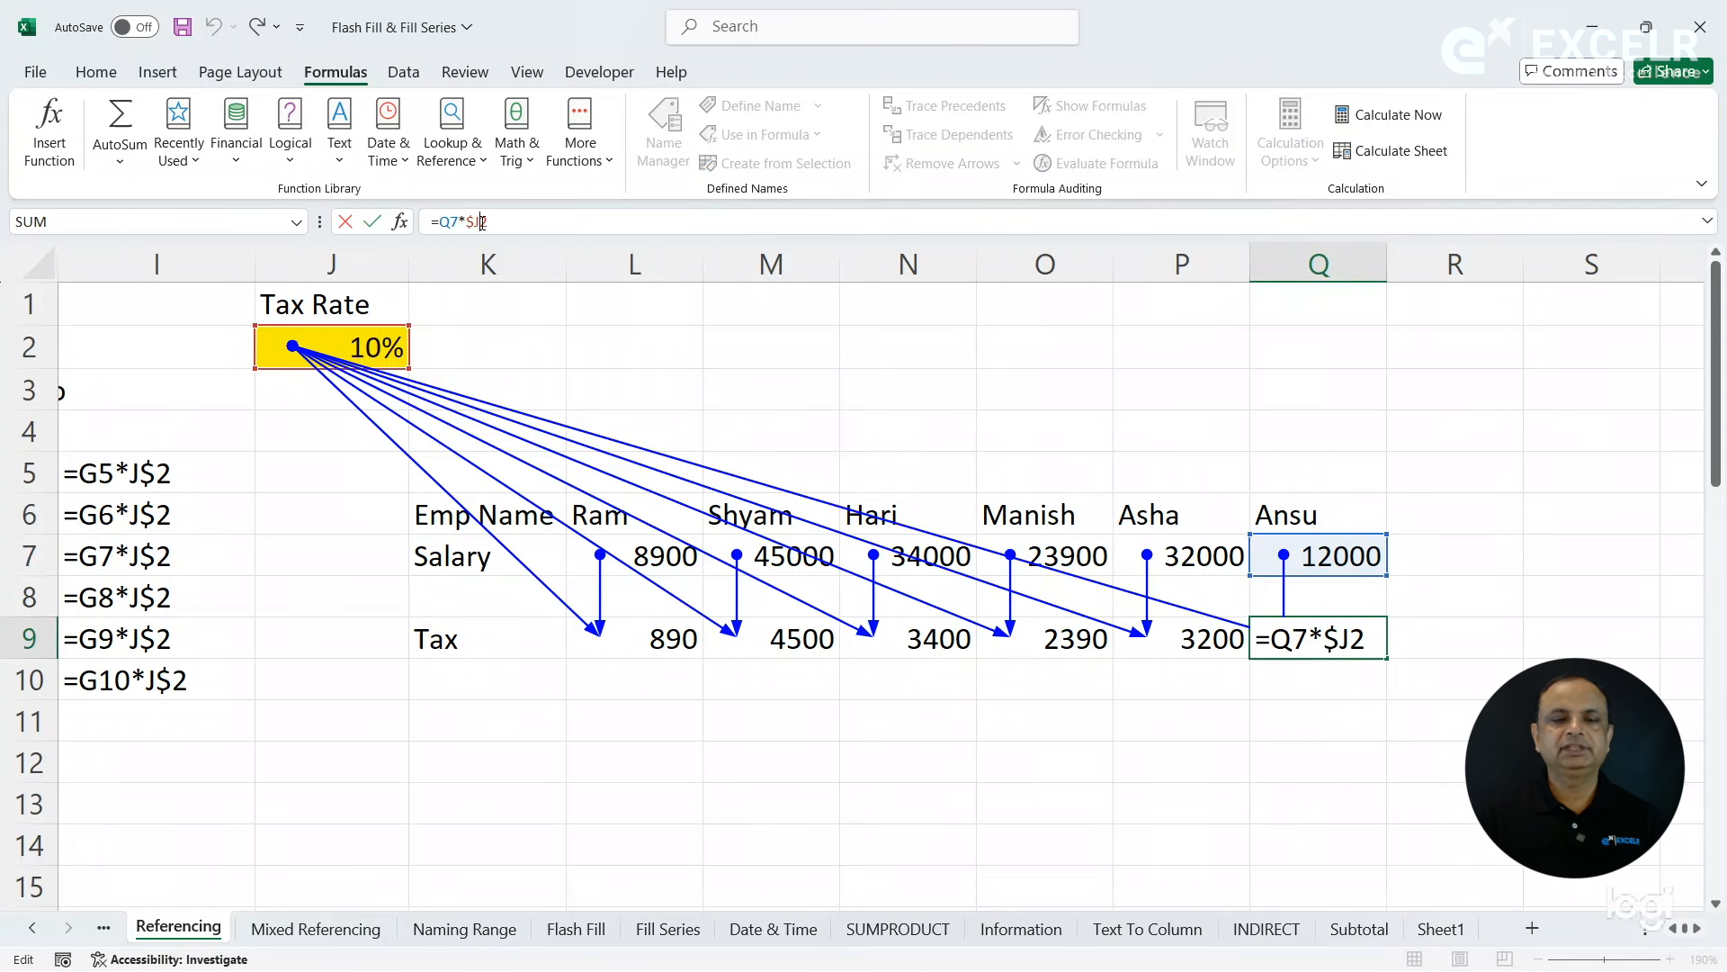
pyautogui.press('F4')
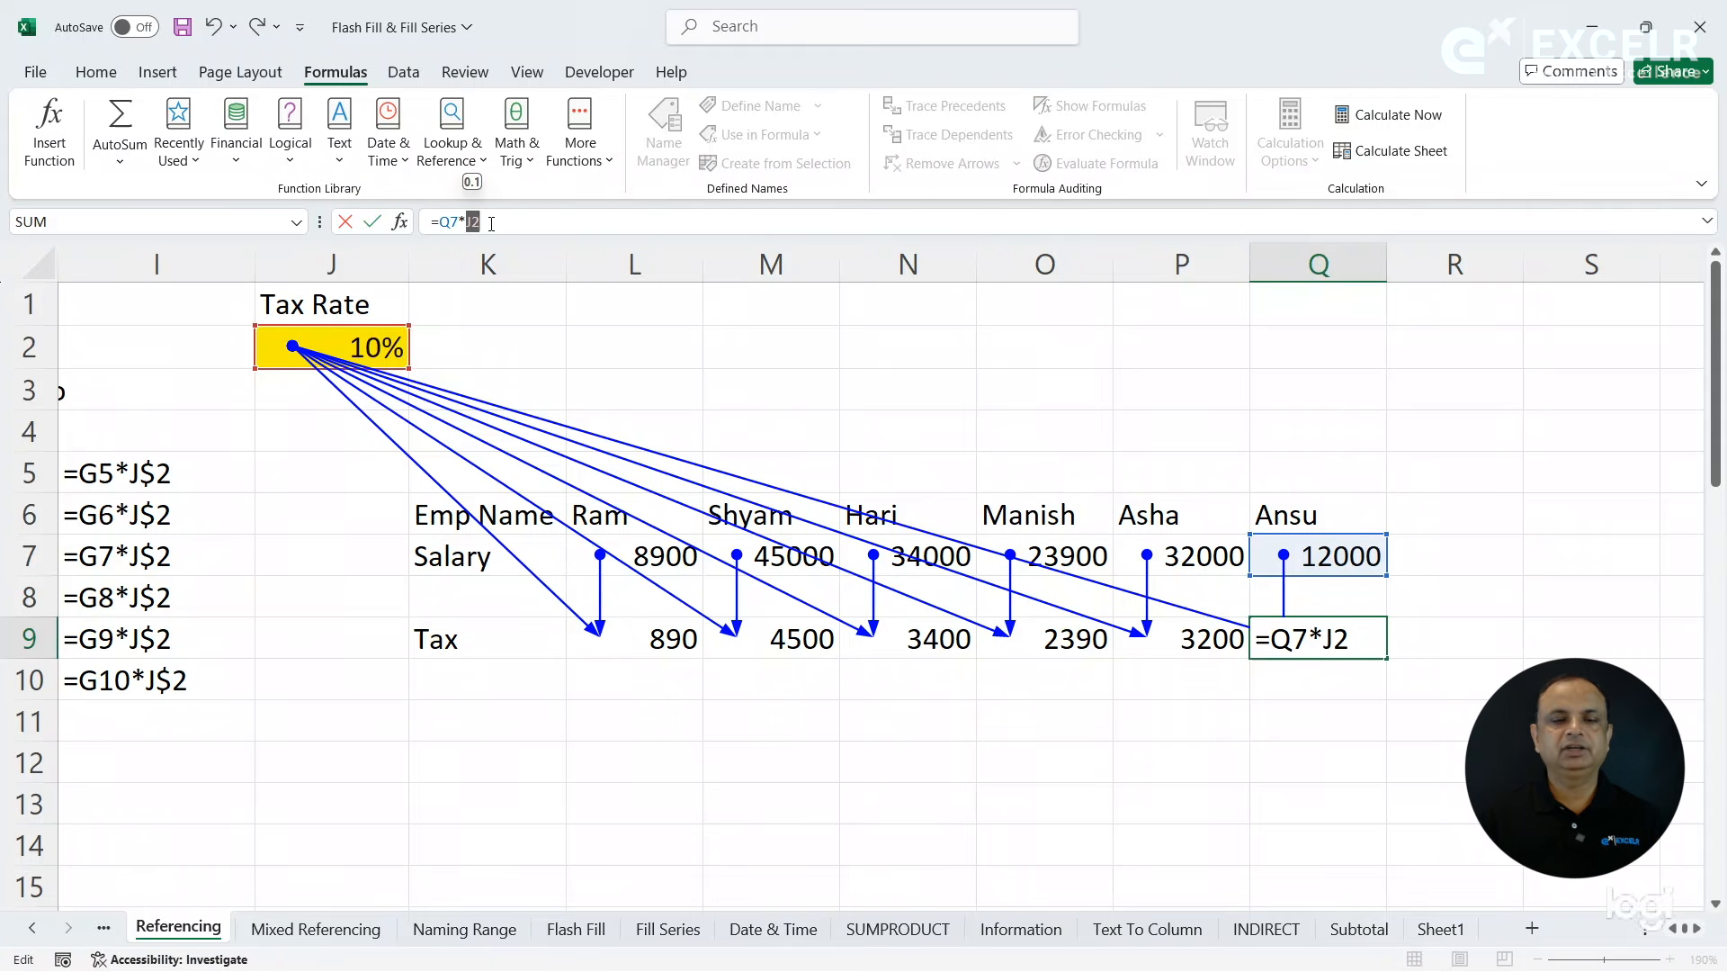
pyautogui.press('F4')
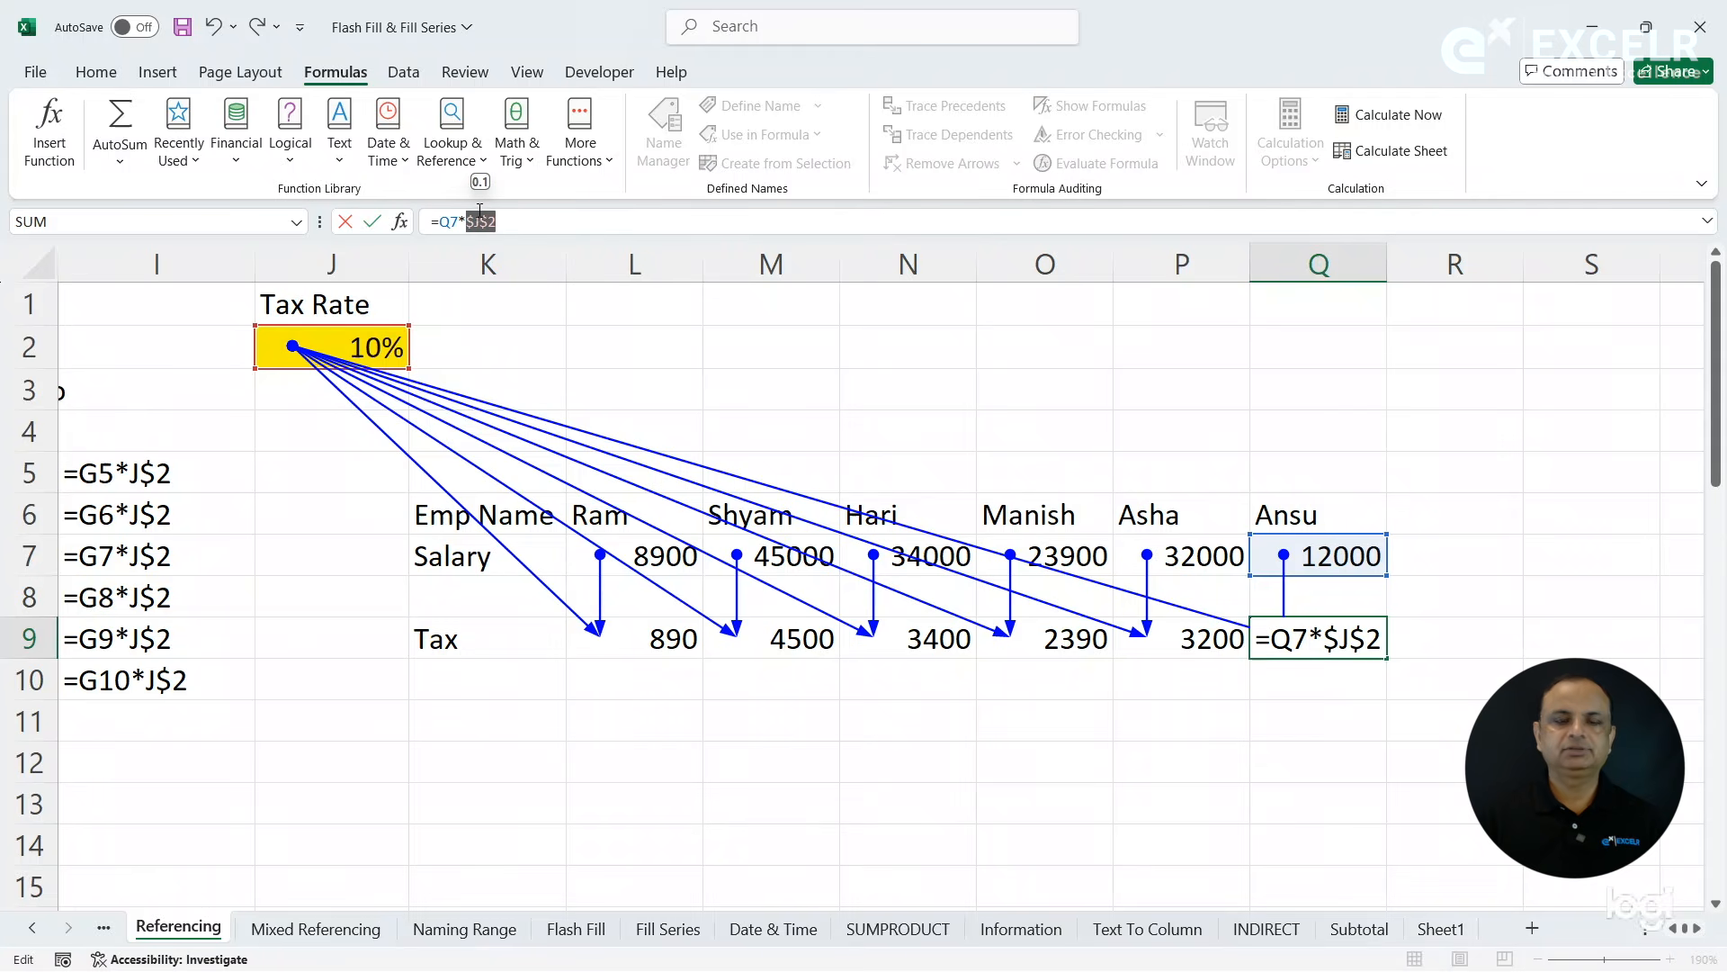
pyautogui.click(530, 224)
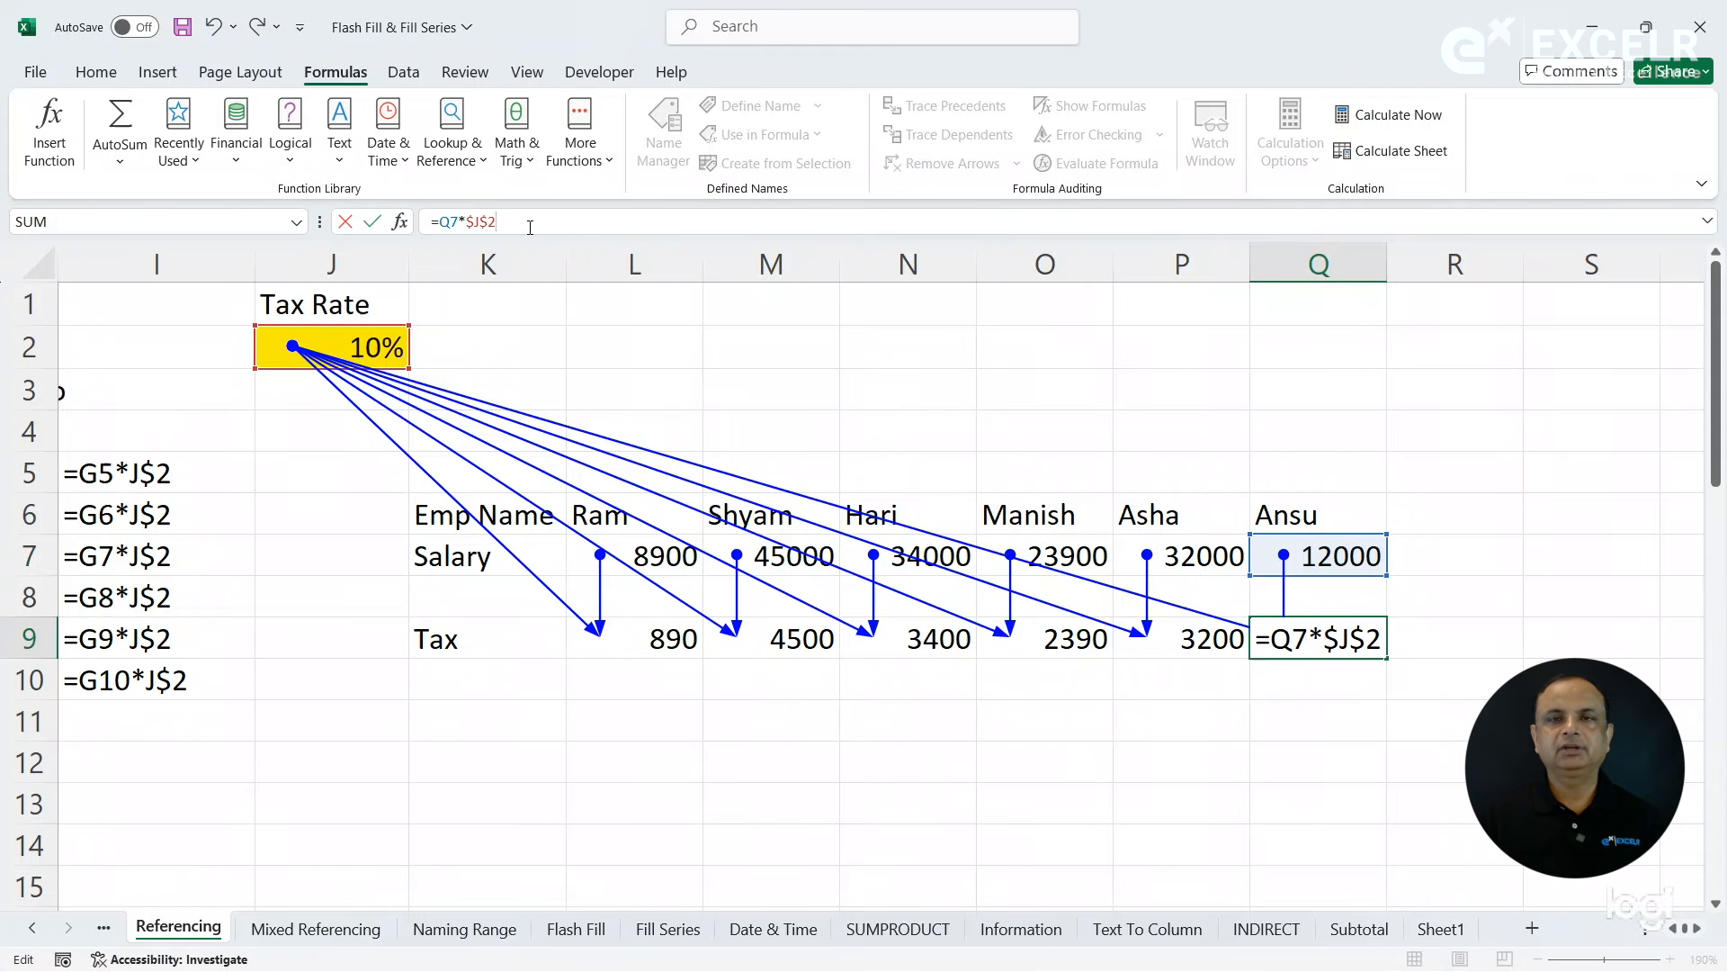
pyautogui.press('F4')
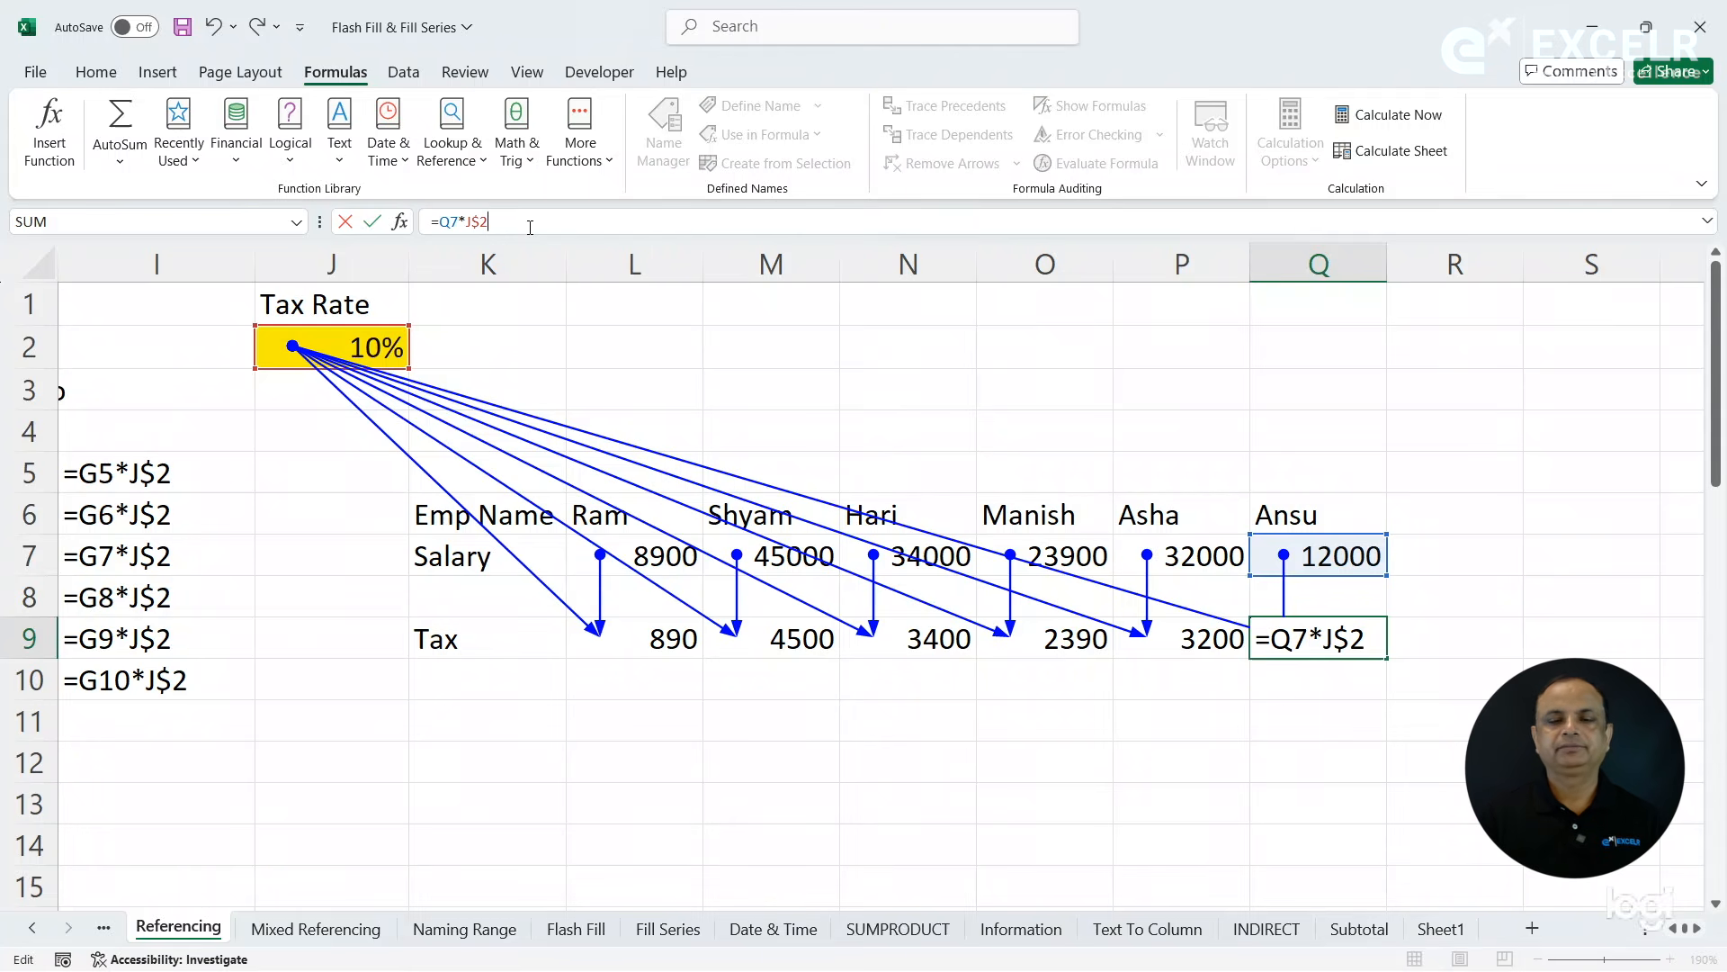
pyautogui.press('F4')
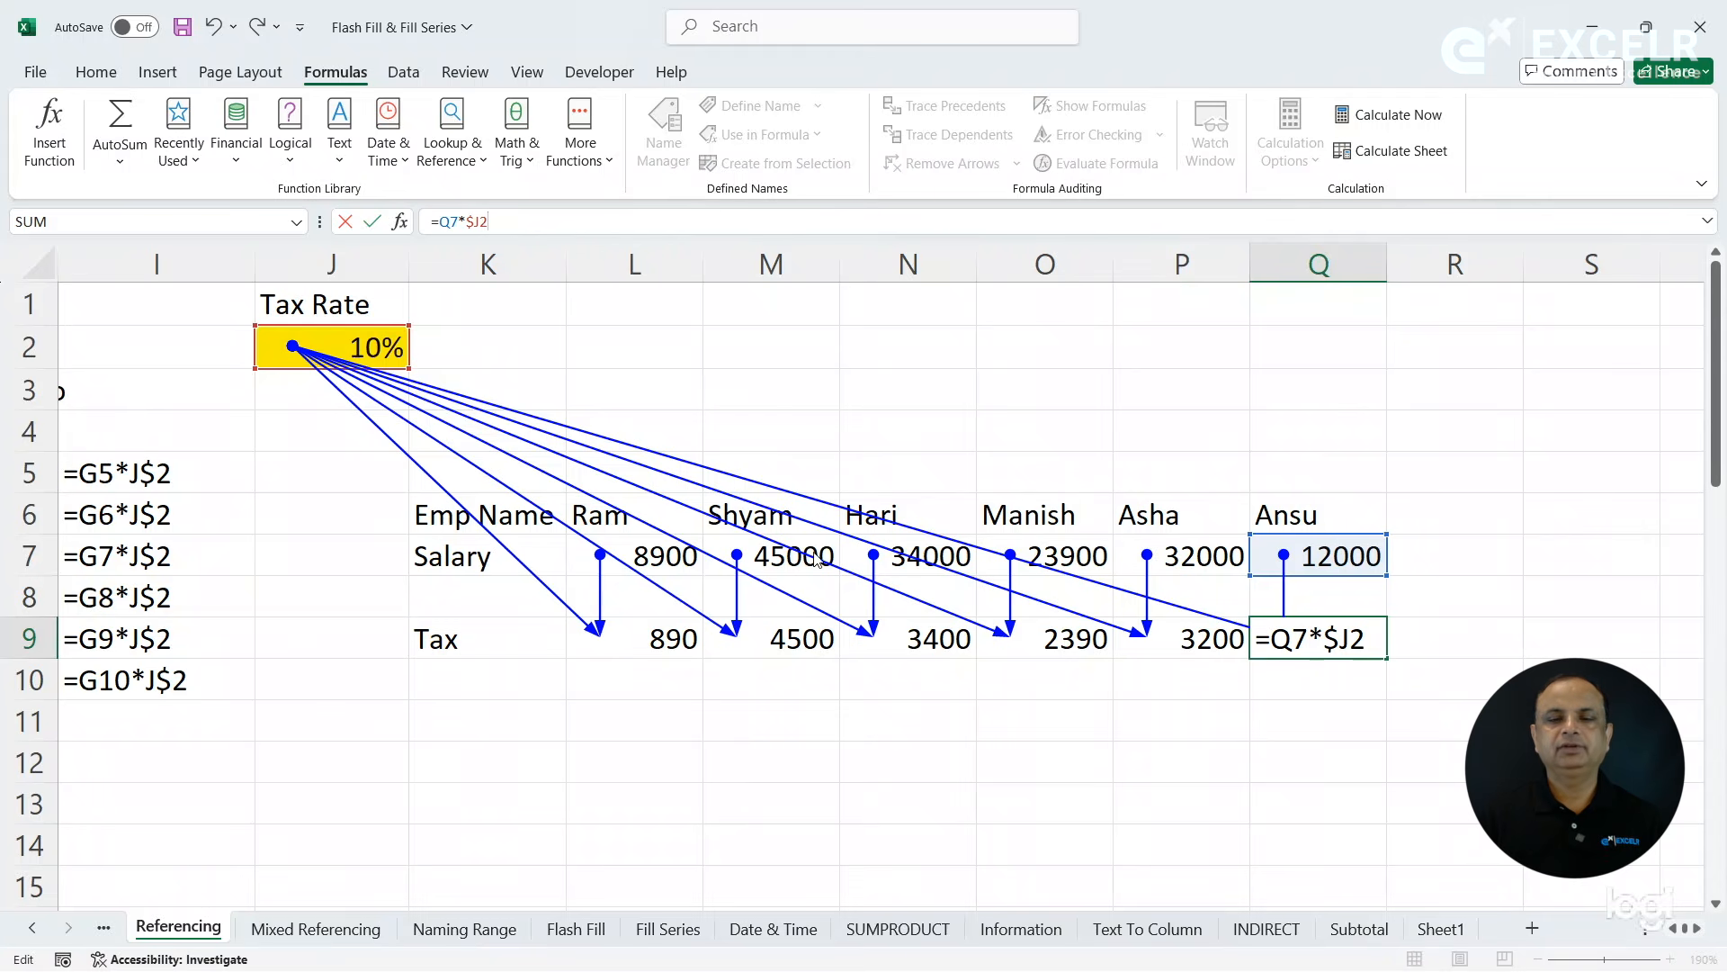
pyautogui.click(900, 690)
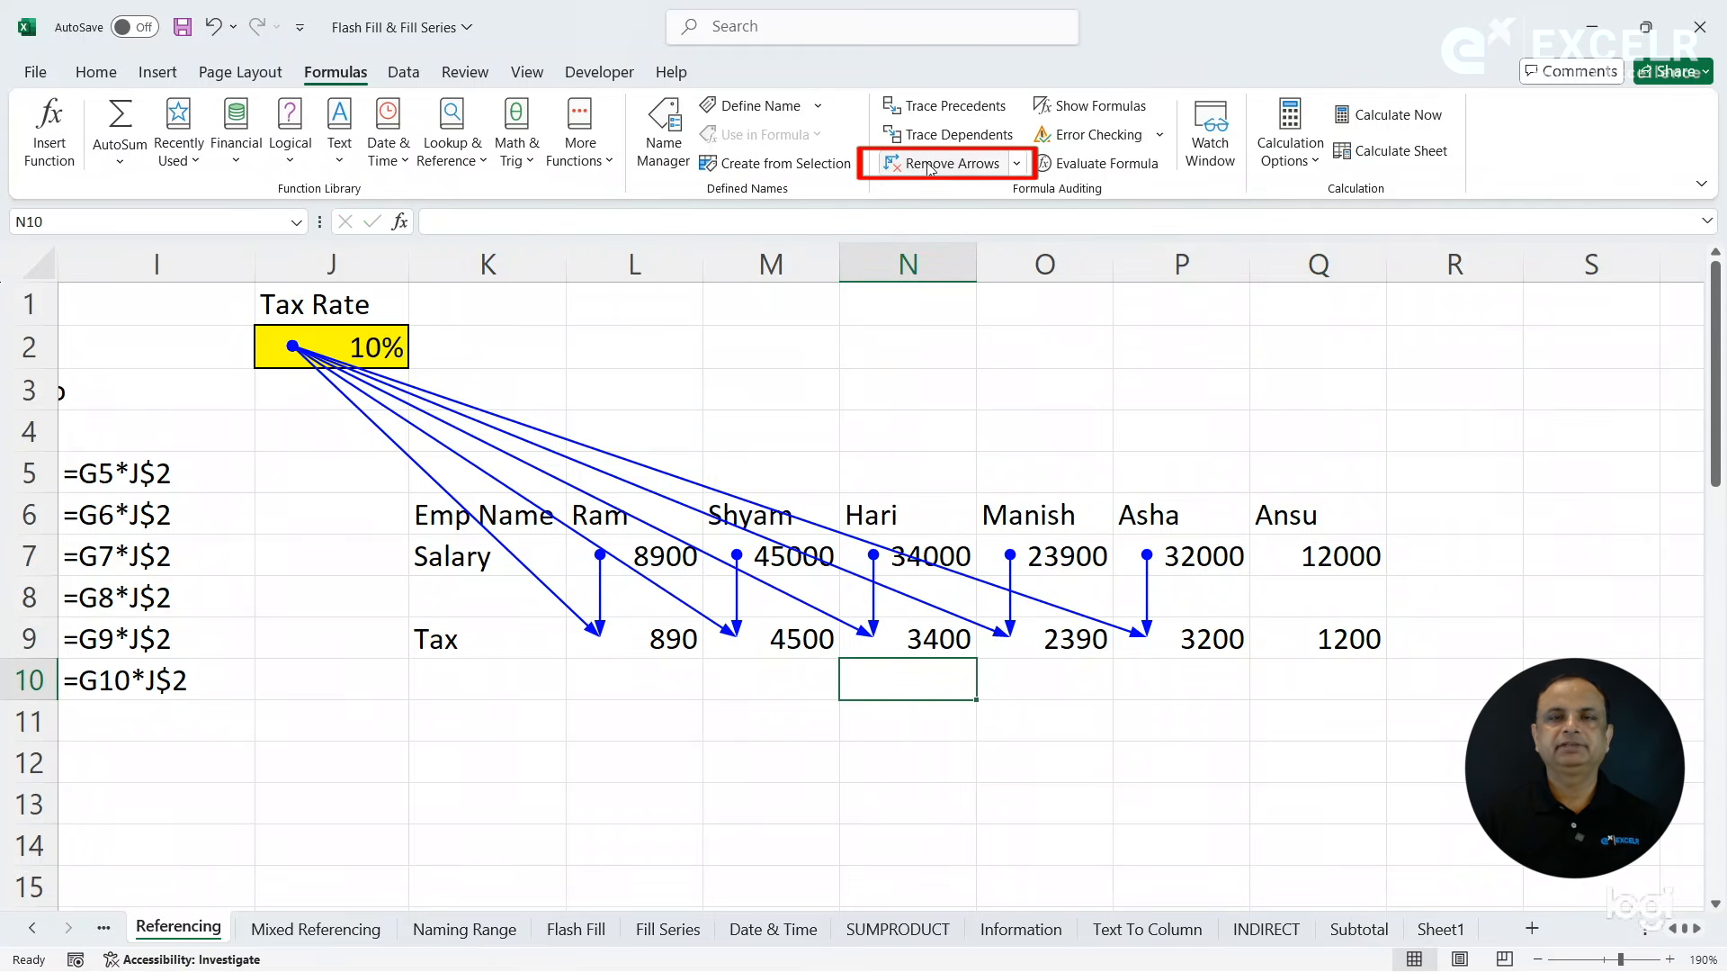
# - Remove all the precedent arrows and open the Mixed Referencing sheet to check the numbers in column A and row 1
pyautogui.click(930, 168)
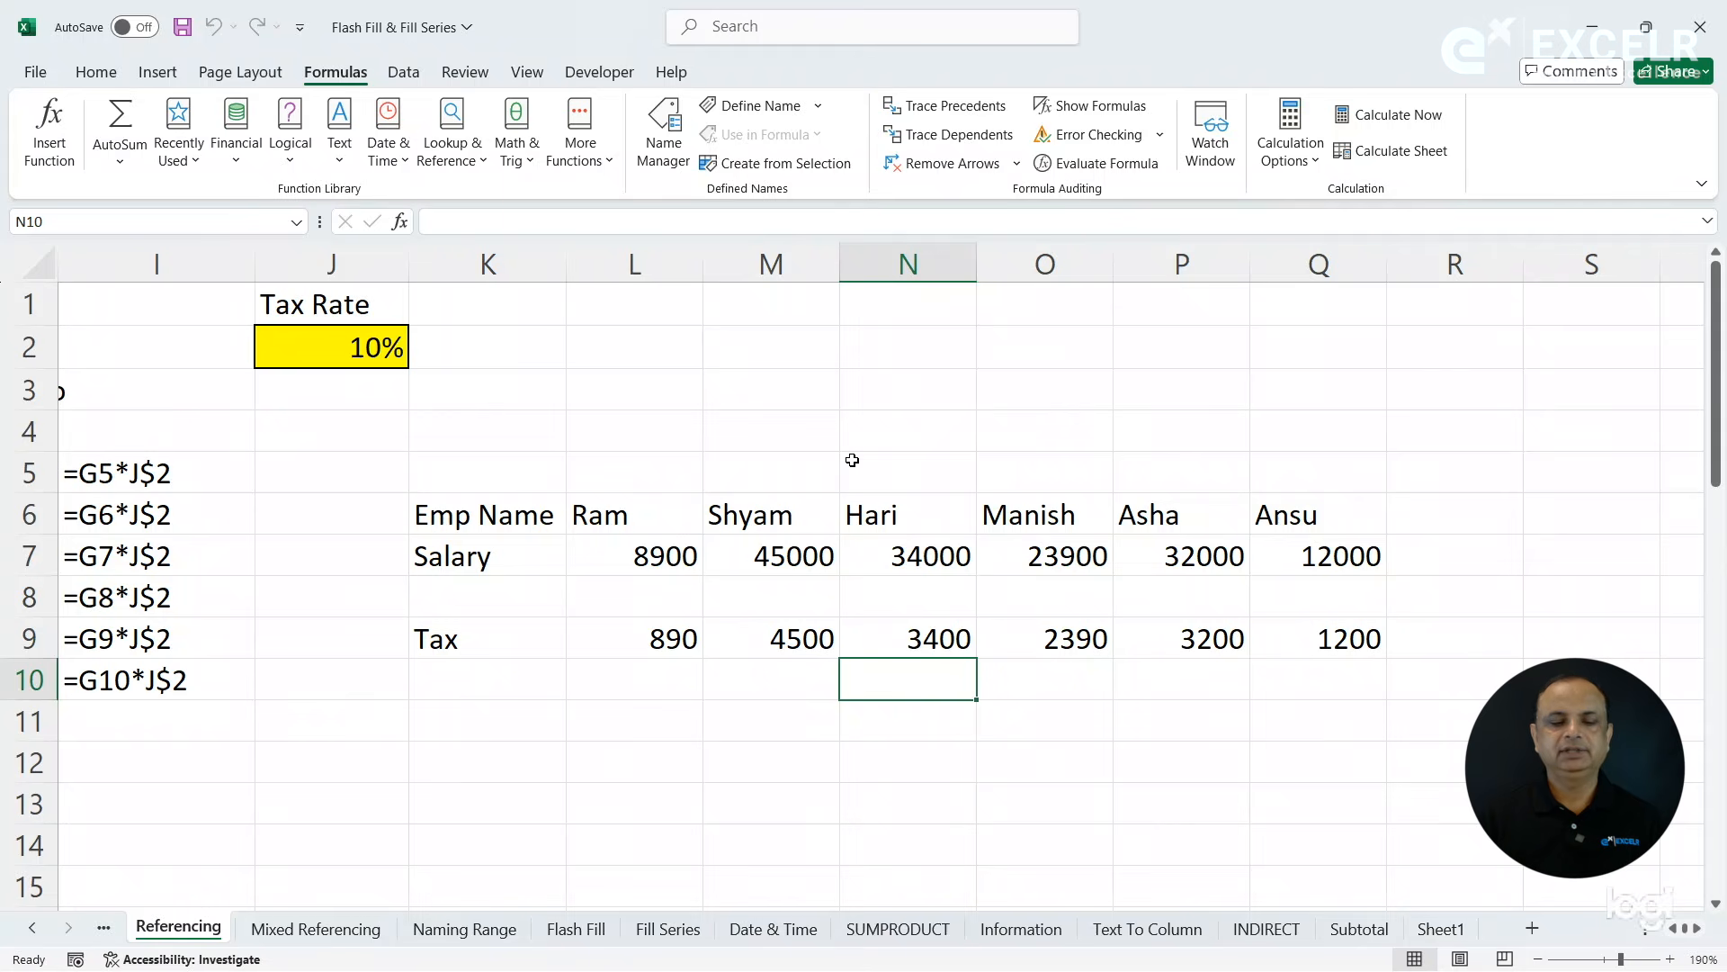
pyautogui.click(338, 930)
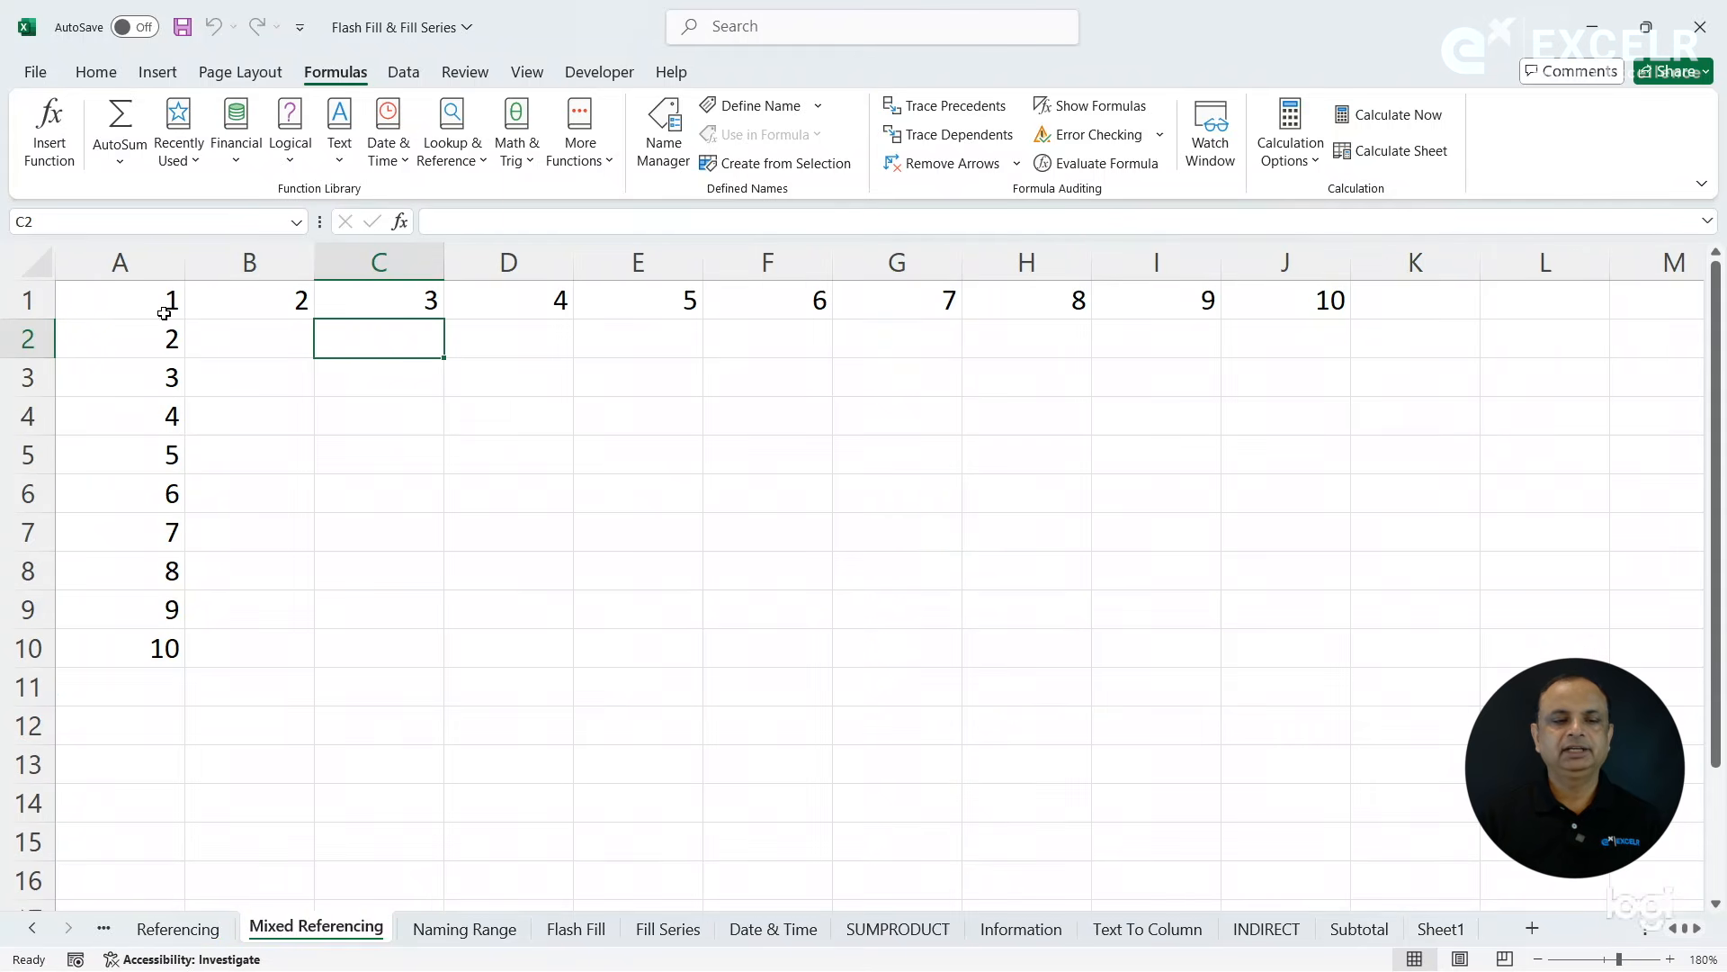
pyautogui.click(149, 262)
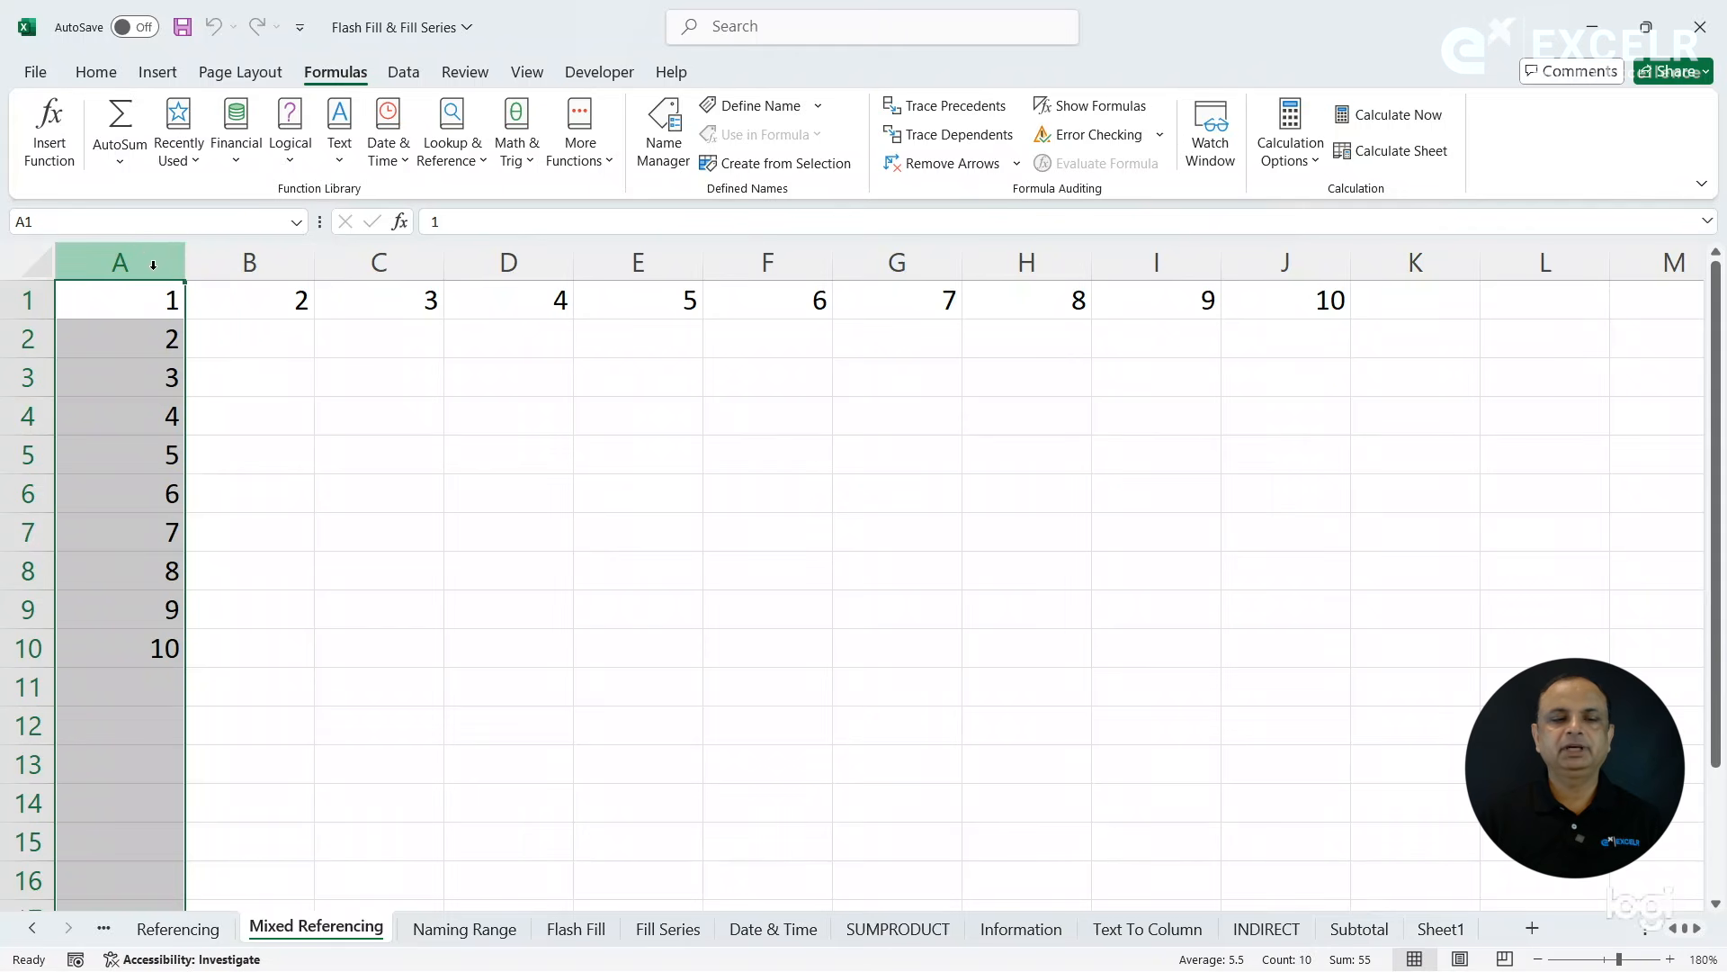
pyautogui.click(22, 300)
# - Enter the formula =A2*B1 in B2 to multiply the first row and column numbers
pyautogui.click(289, 353)
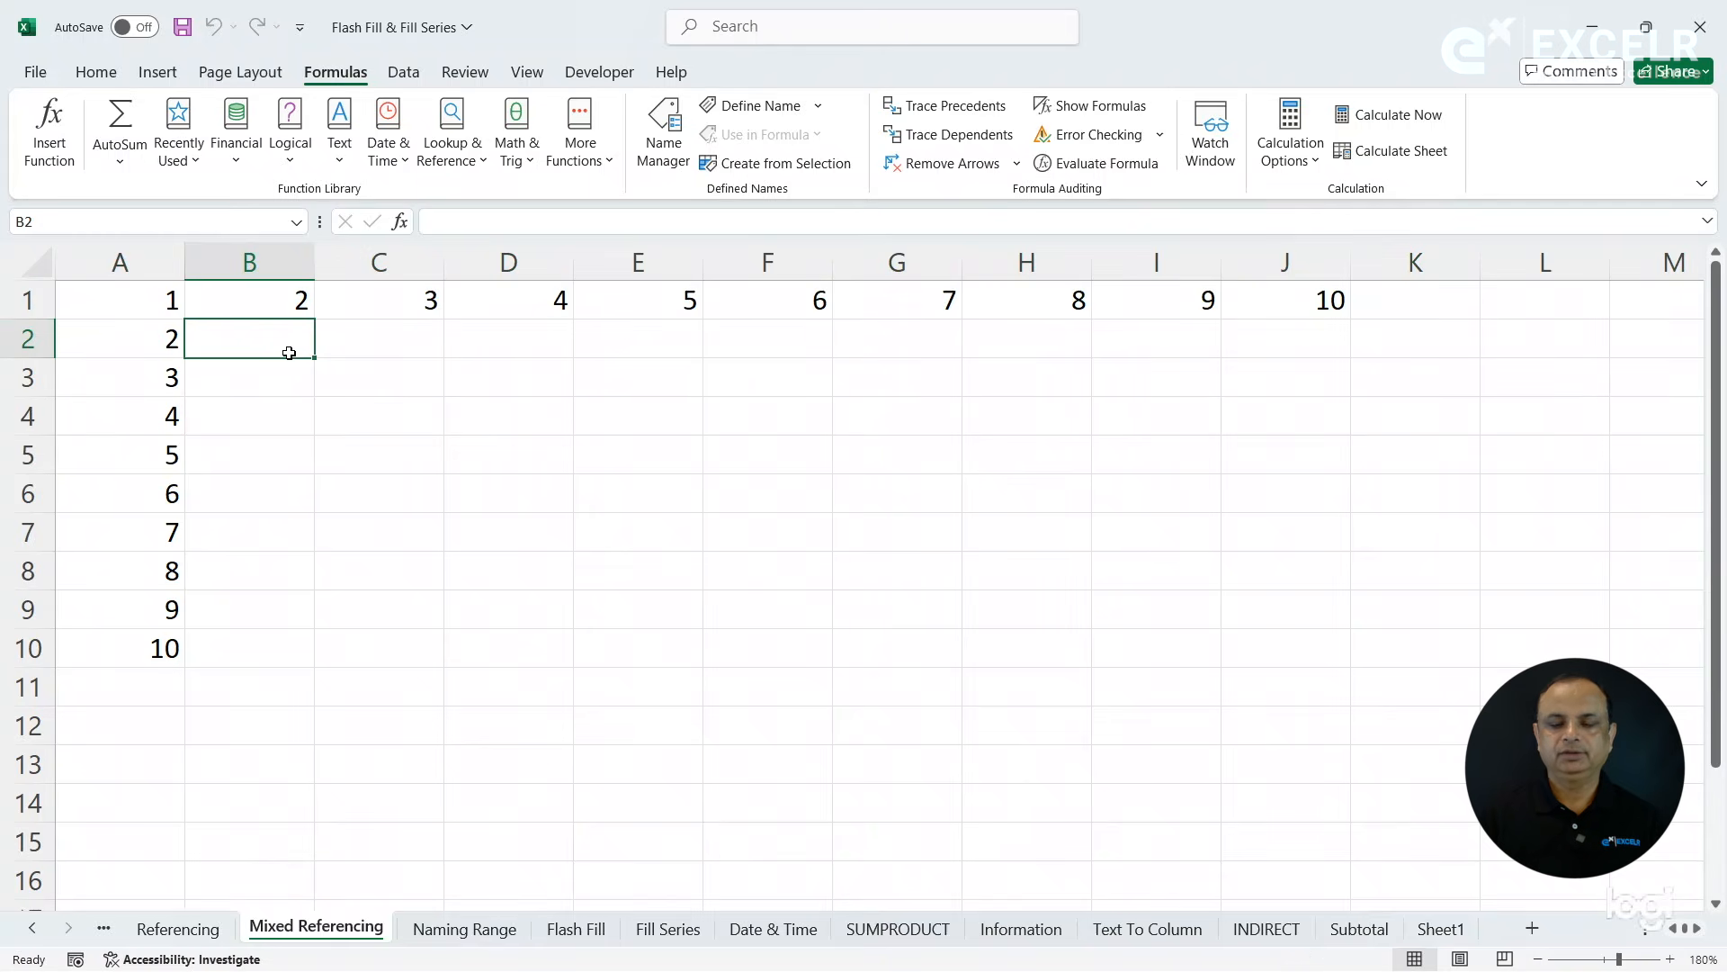
pyautogui.write('=')
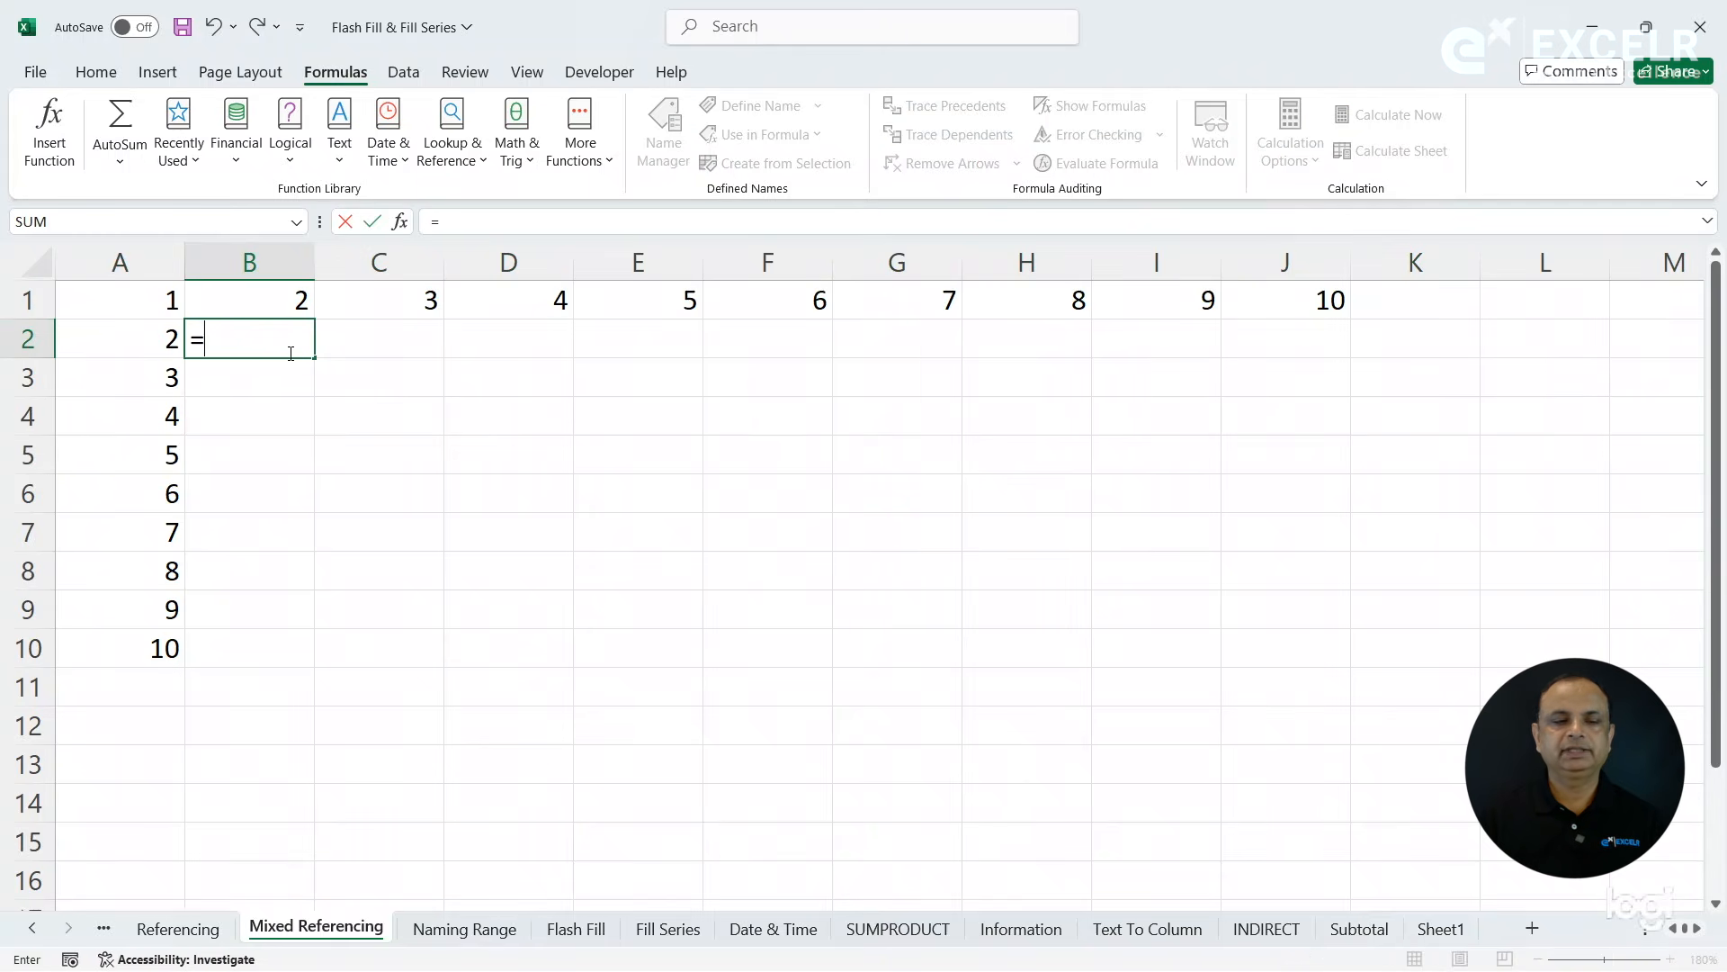
pyautogui.click(137, 350)
pyautogui.write('*')
pyautogui.click(239, 299)
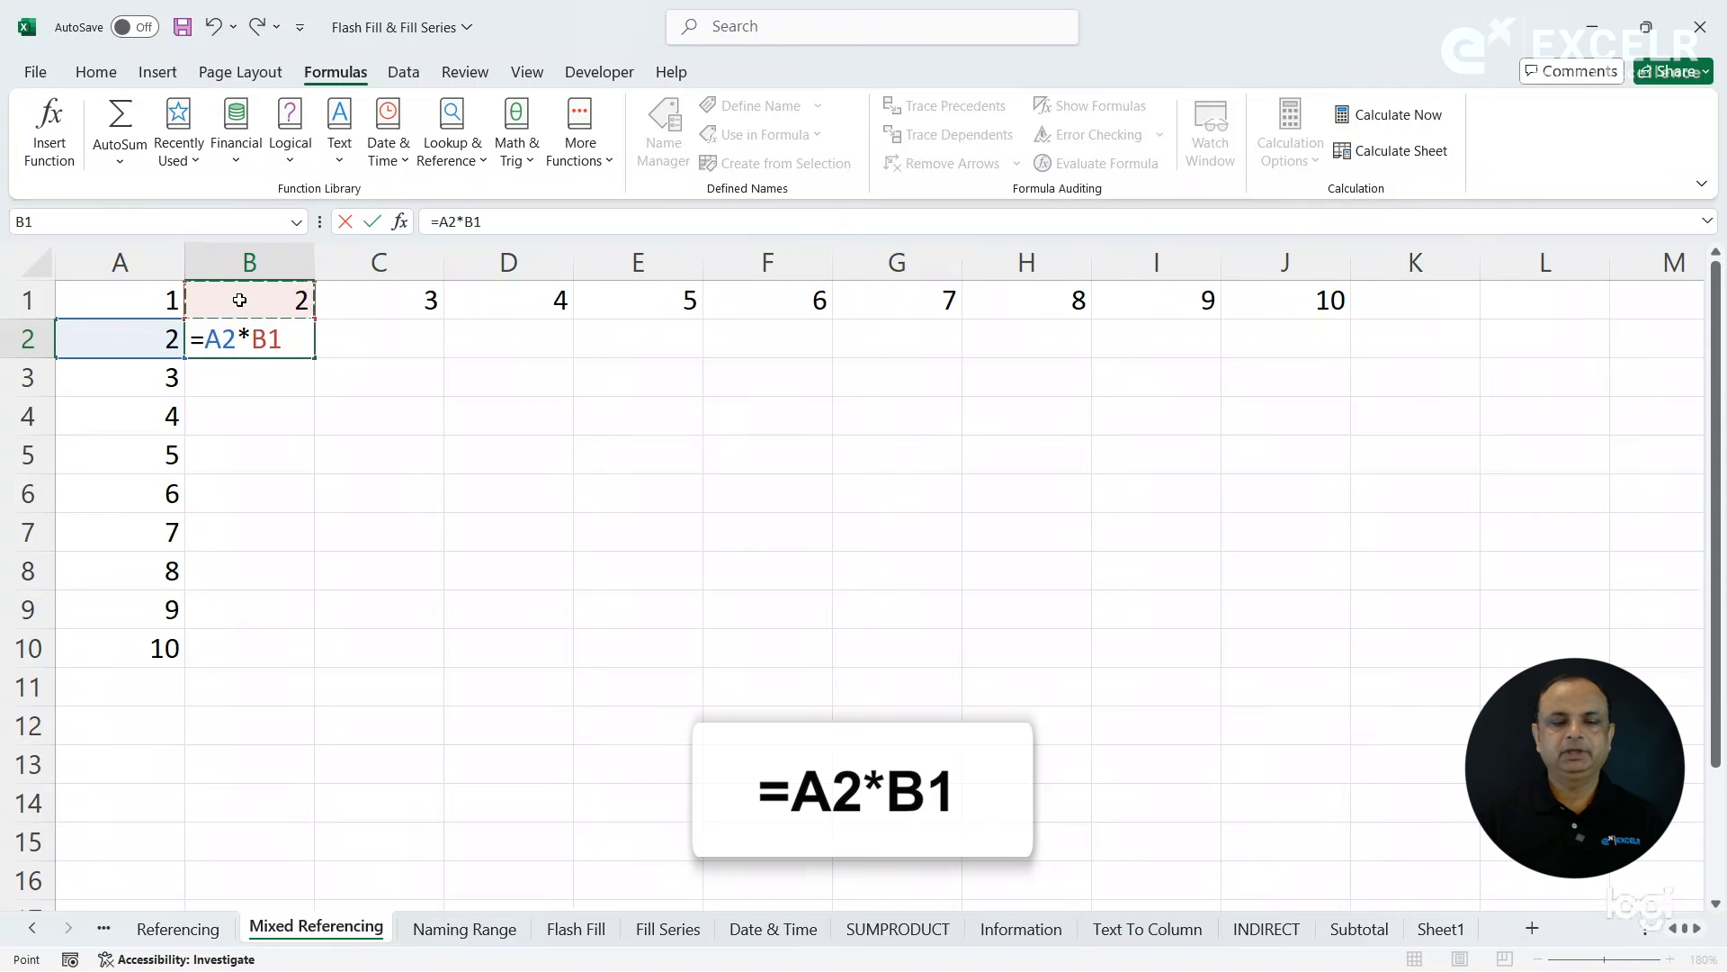
pyautogui.press('Return')
# - Fill the B2 formula across to J2 and down to row 10, and check J10 against A10 and J1
pyautogui.click(286, 348)
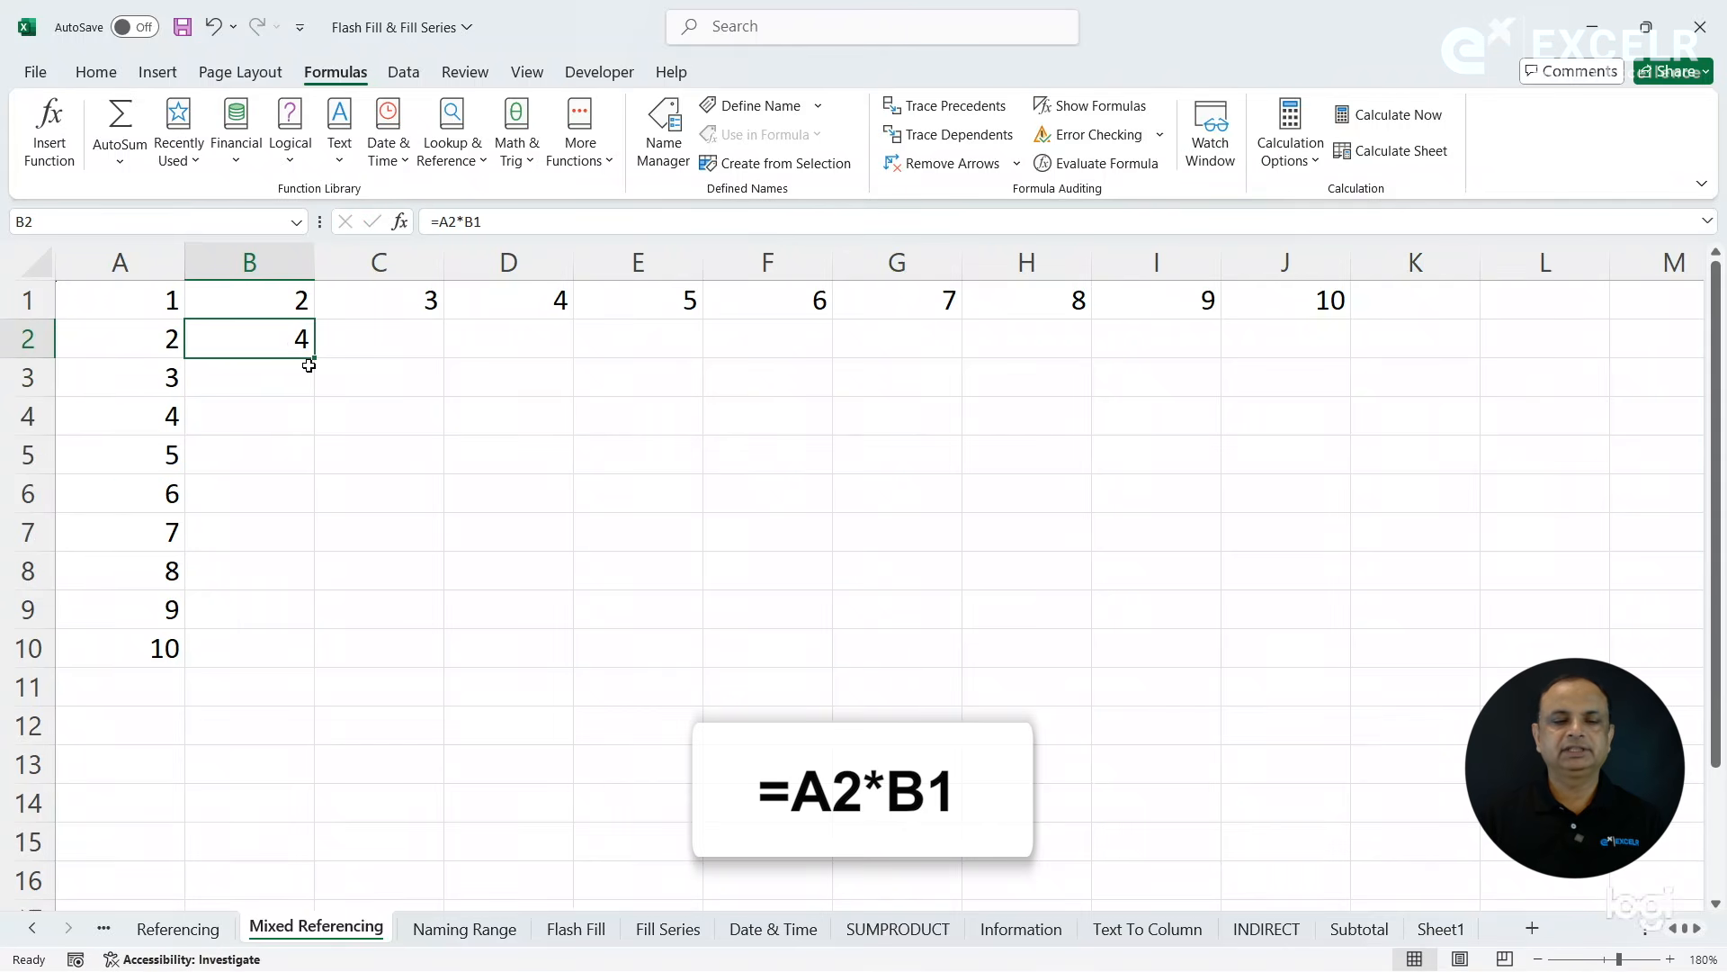
pyautogui.moveTo(315, 361); pyautogui.dragTo(1347, 386)
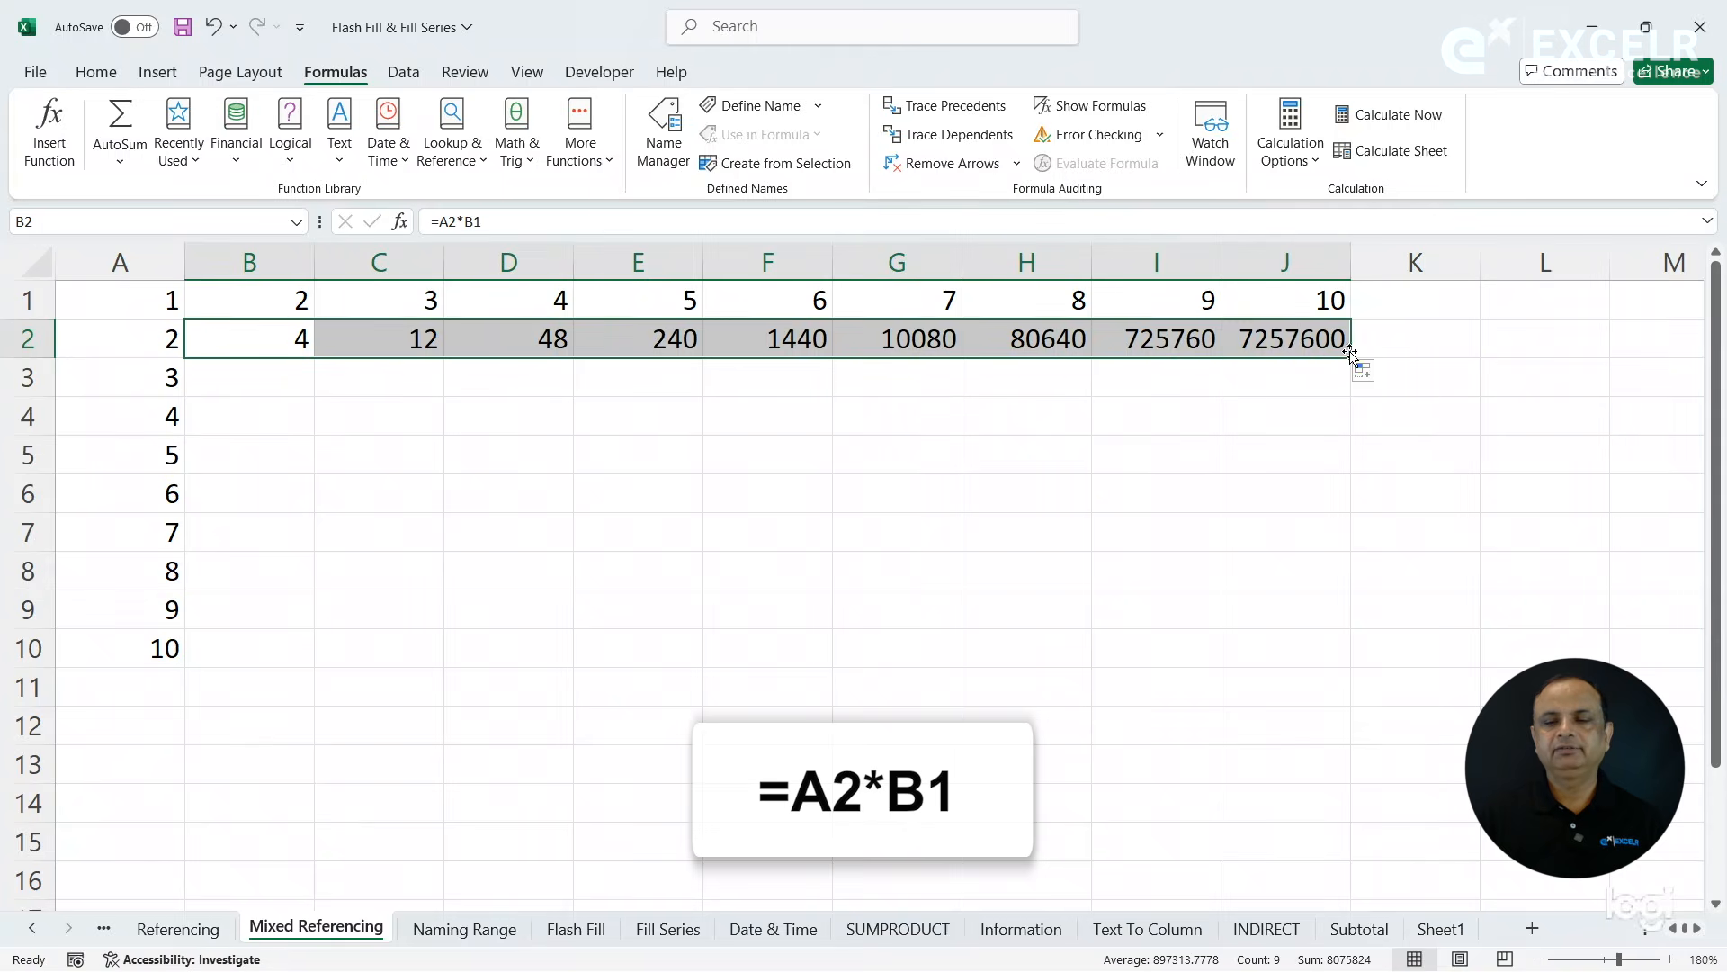
pyautogui.doubleClick(1351, 354)
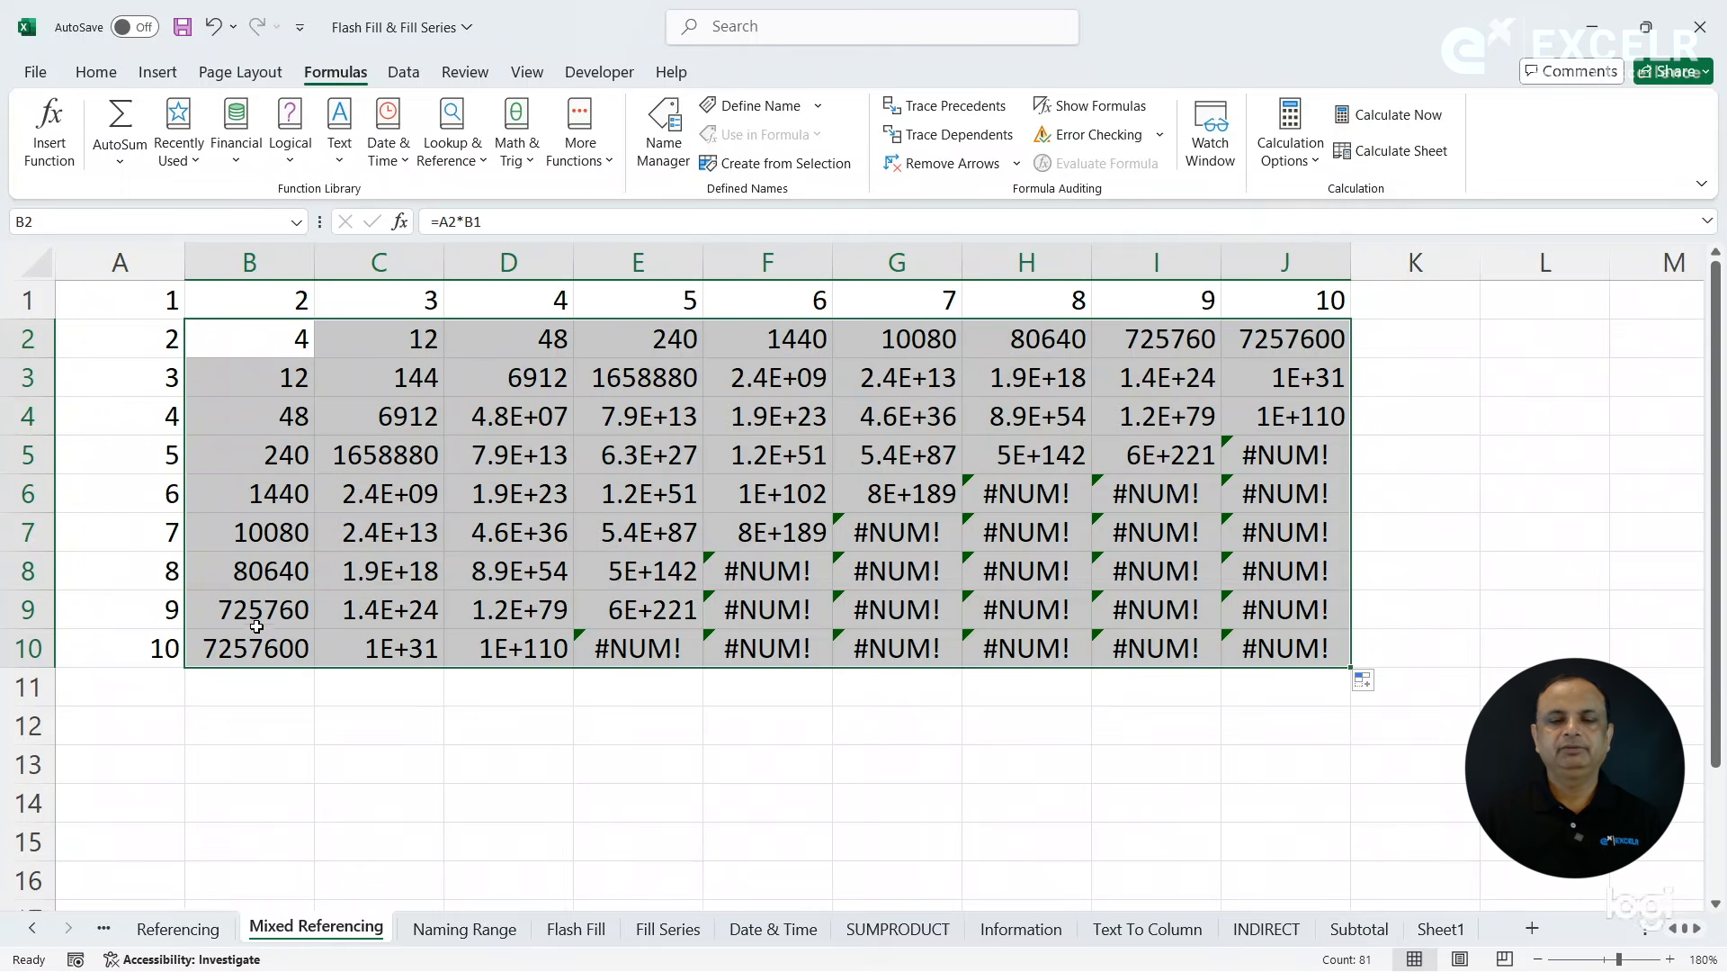
pyautogui.click(156, 646)
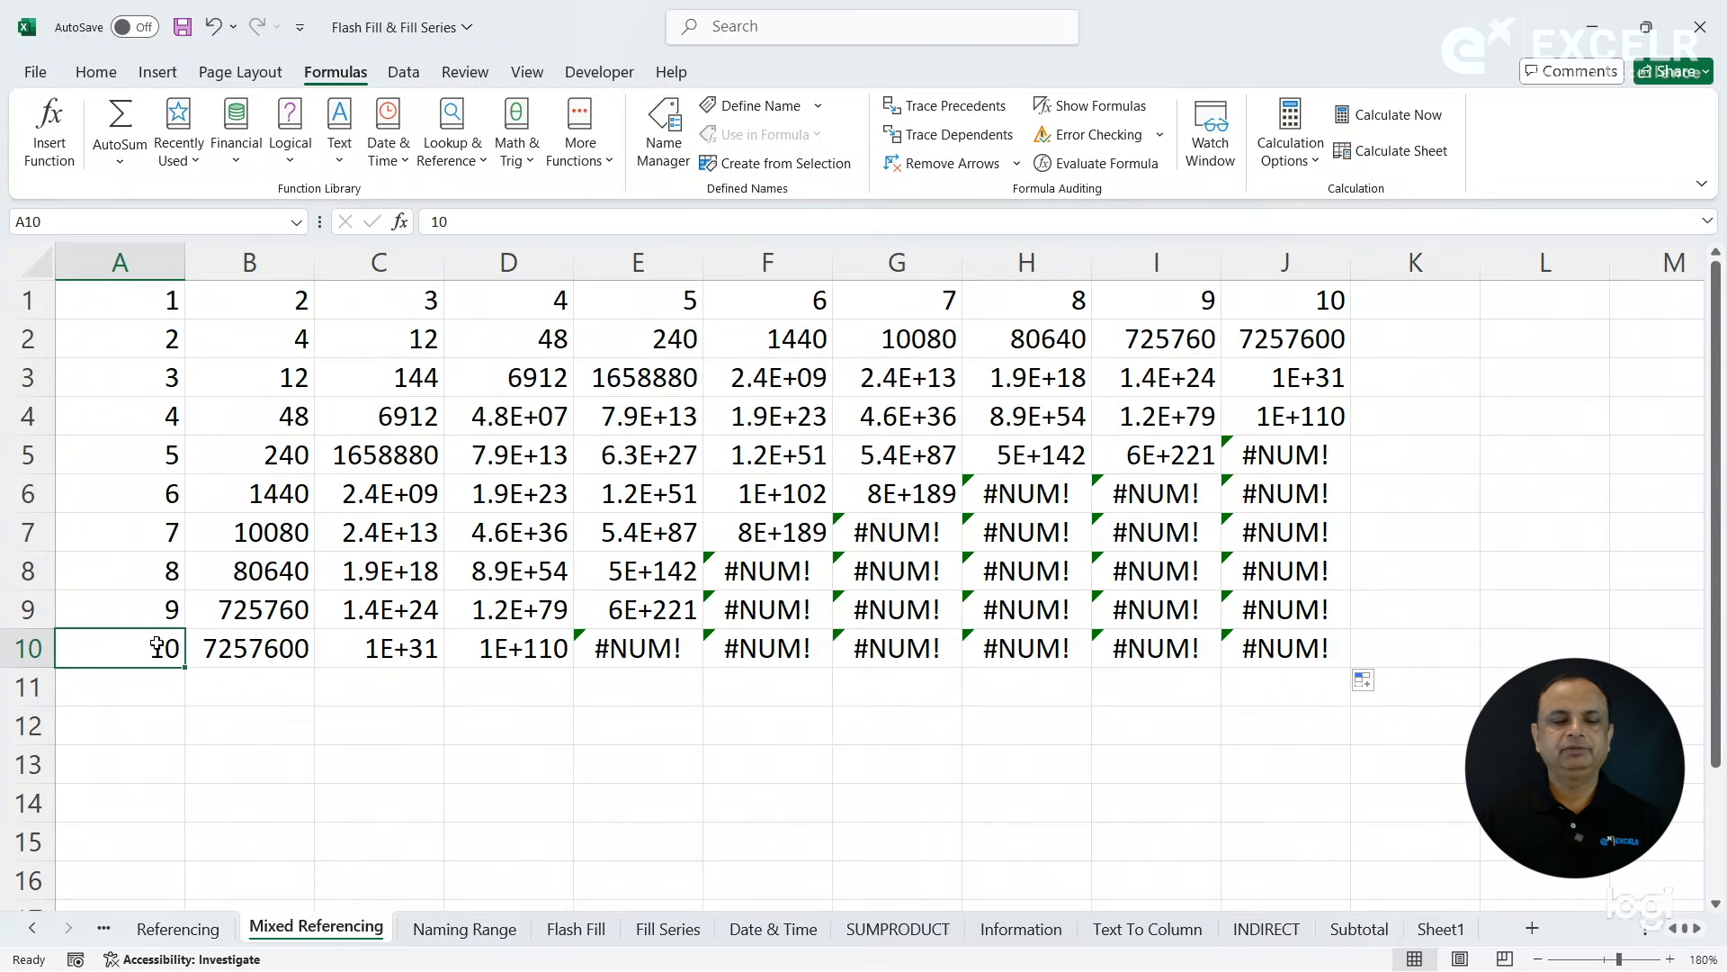
pyautogui.click(1284, 306)
pyautogui.click(1286, 640)
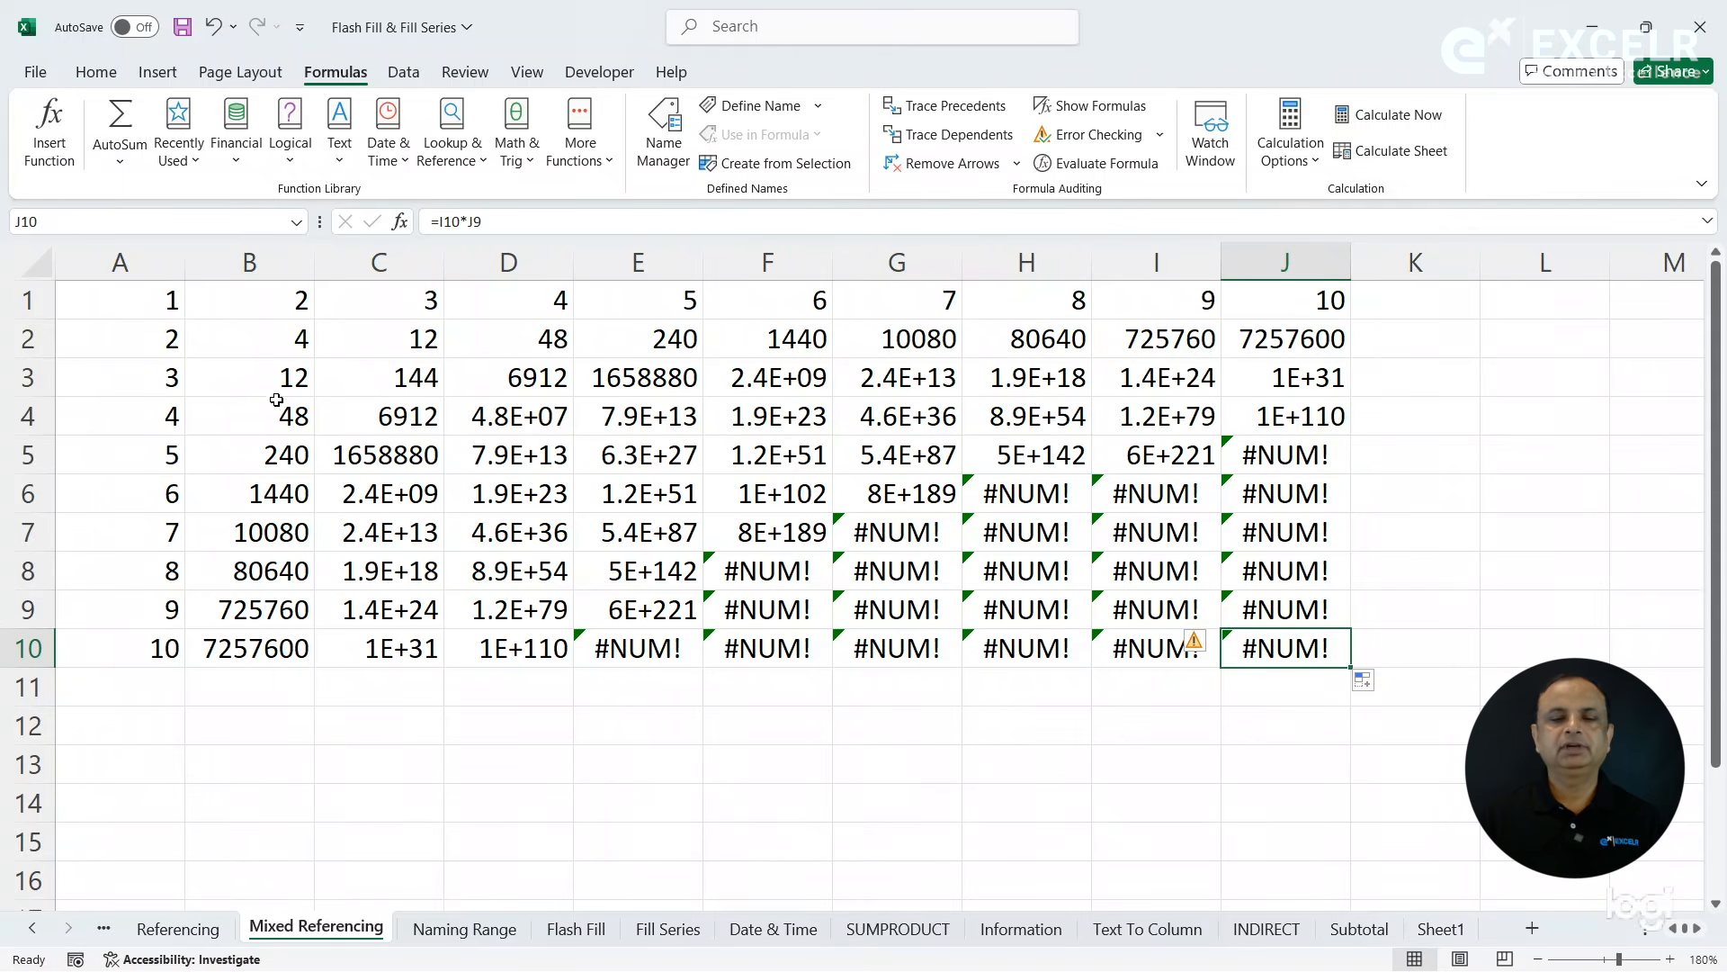
# - Clear the filled formulas from rows 3 to 11 and from C2 to J2, keeping only the formula in B2
pyautogui.moveTo(261, 382); pyautogui.dragTo(1336, 687)
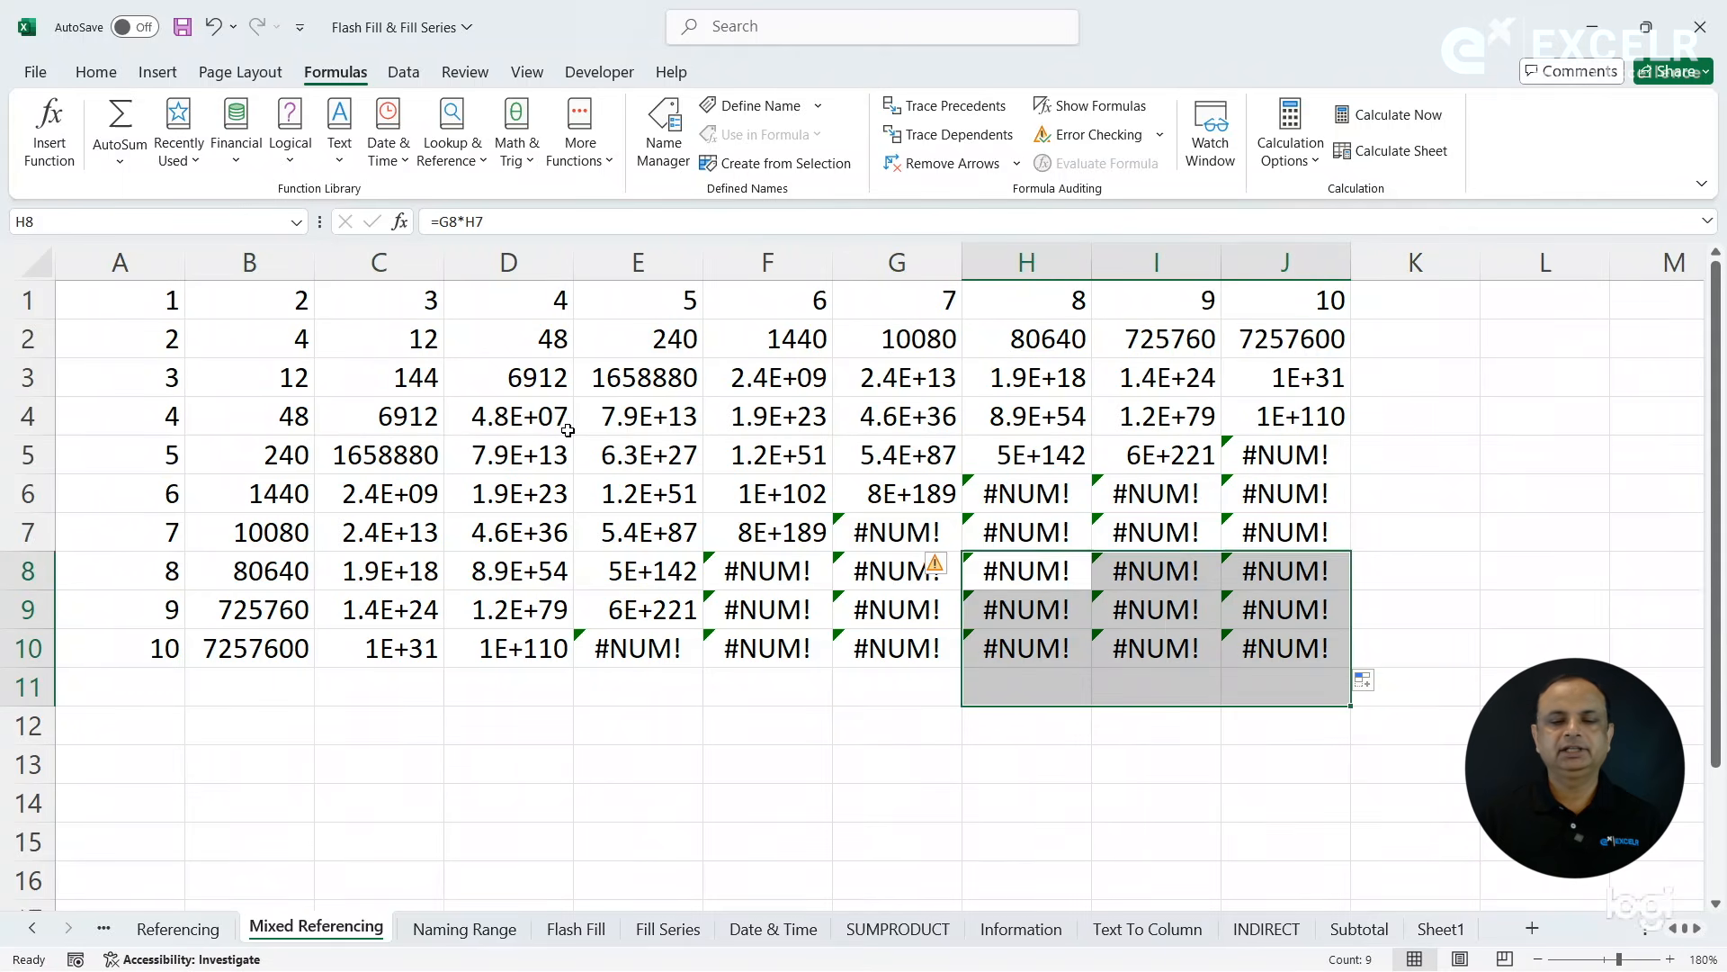
pyautogui.moveTo(259, 373); pyautogui.dragTo(1307, 677)
pyautogui.press('Delete')
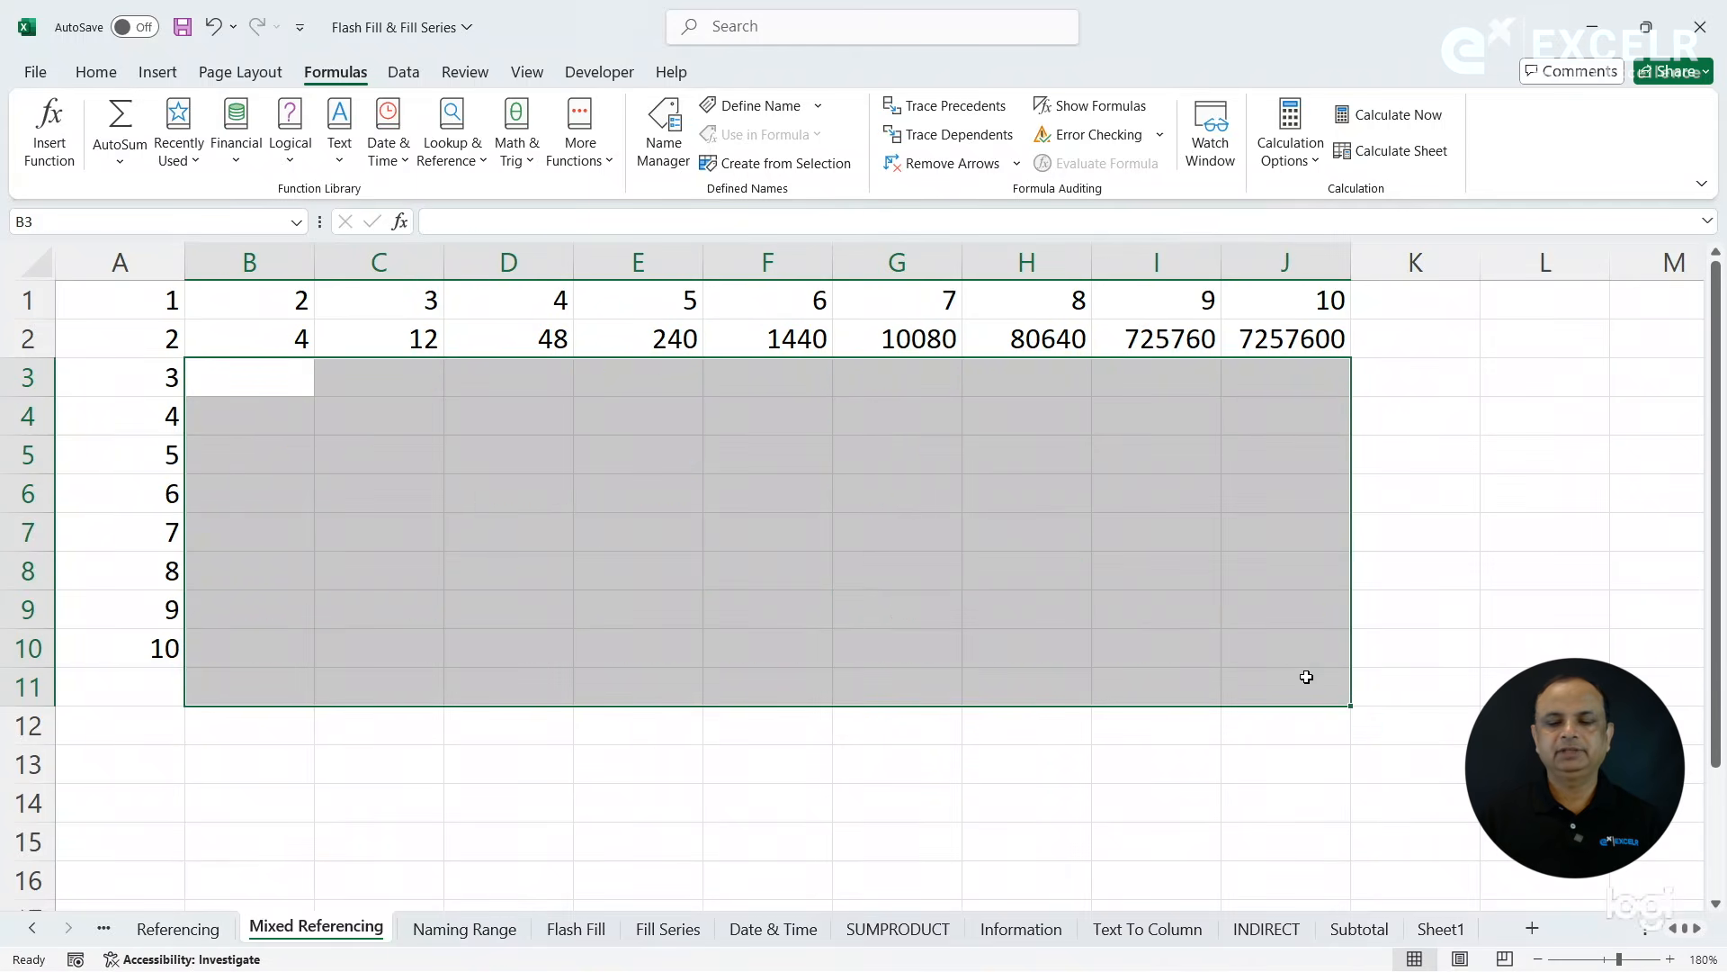
pyautogui.click(438, 336)
pyautogui.moveTo(438, 336); pyautogui.dragTo(1345, 339)
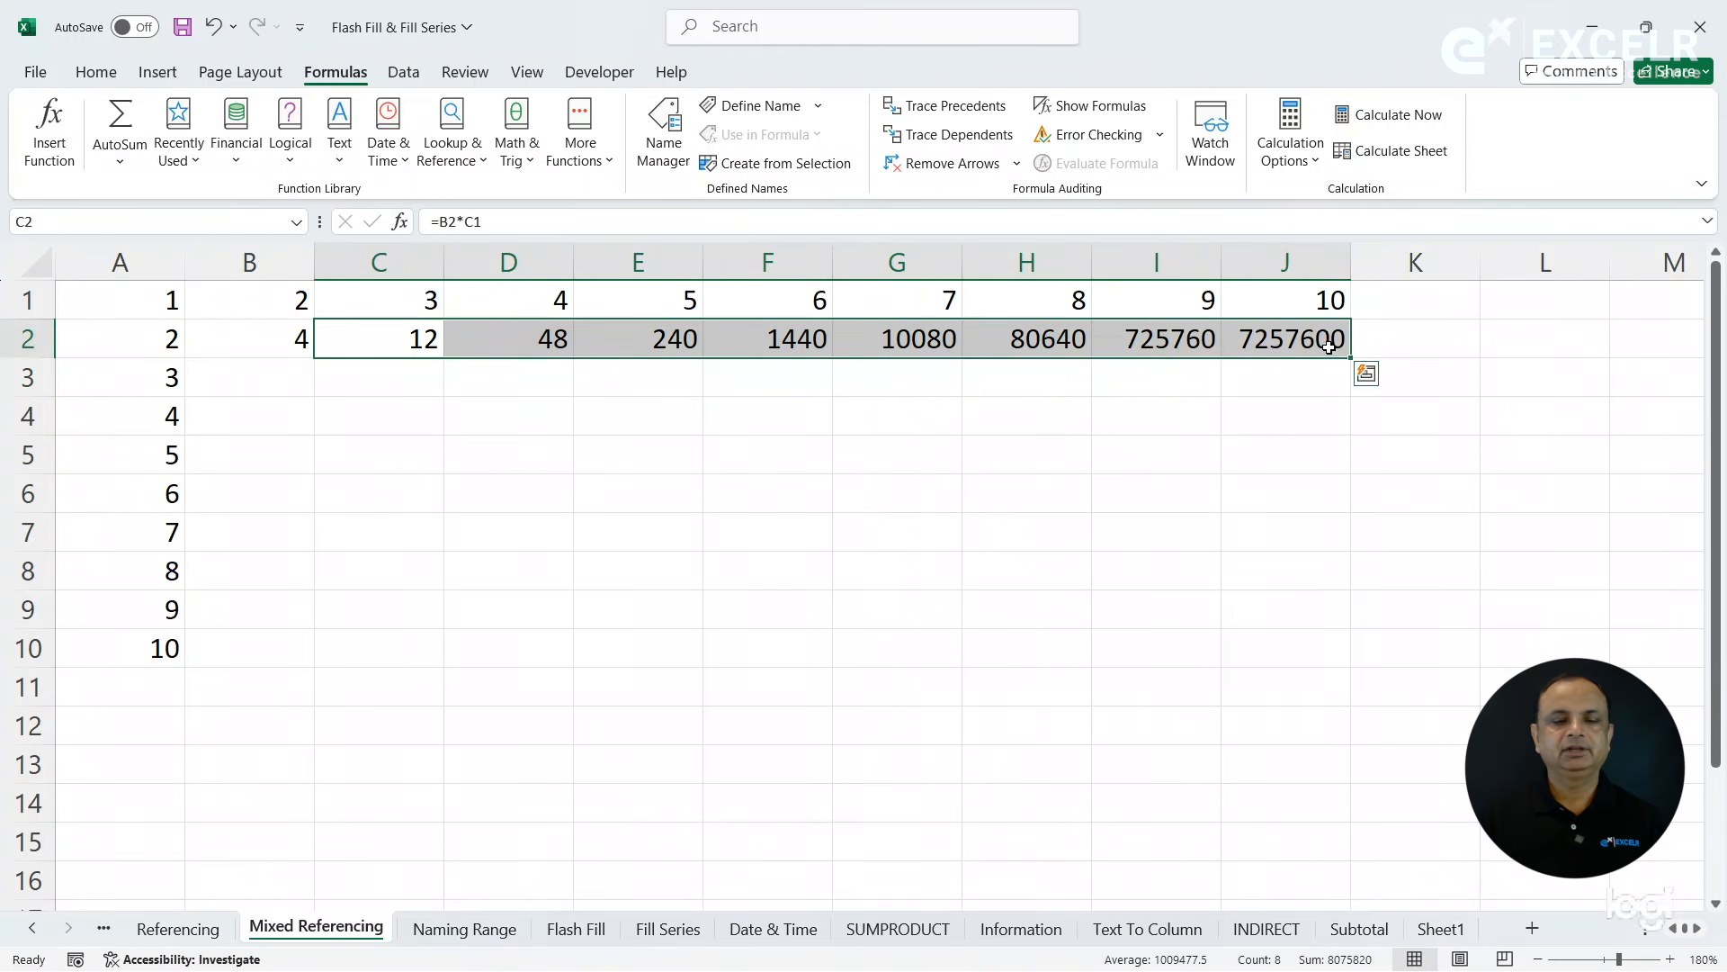
pyautogui.press('Delete')
# - Check which cells the row 2 products should use: A2 with C1 for C2, and A2 with D1 for D2
pyautogui.click(241, 343)
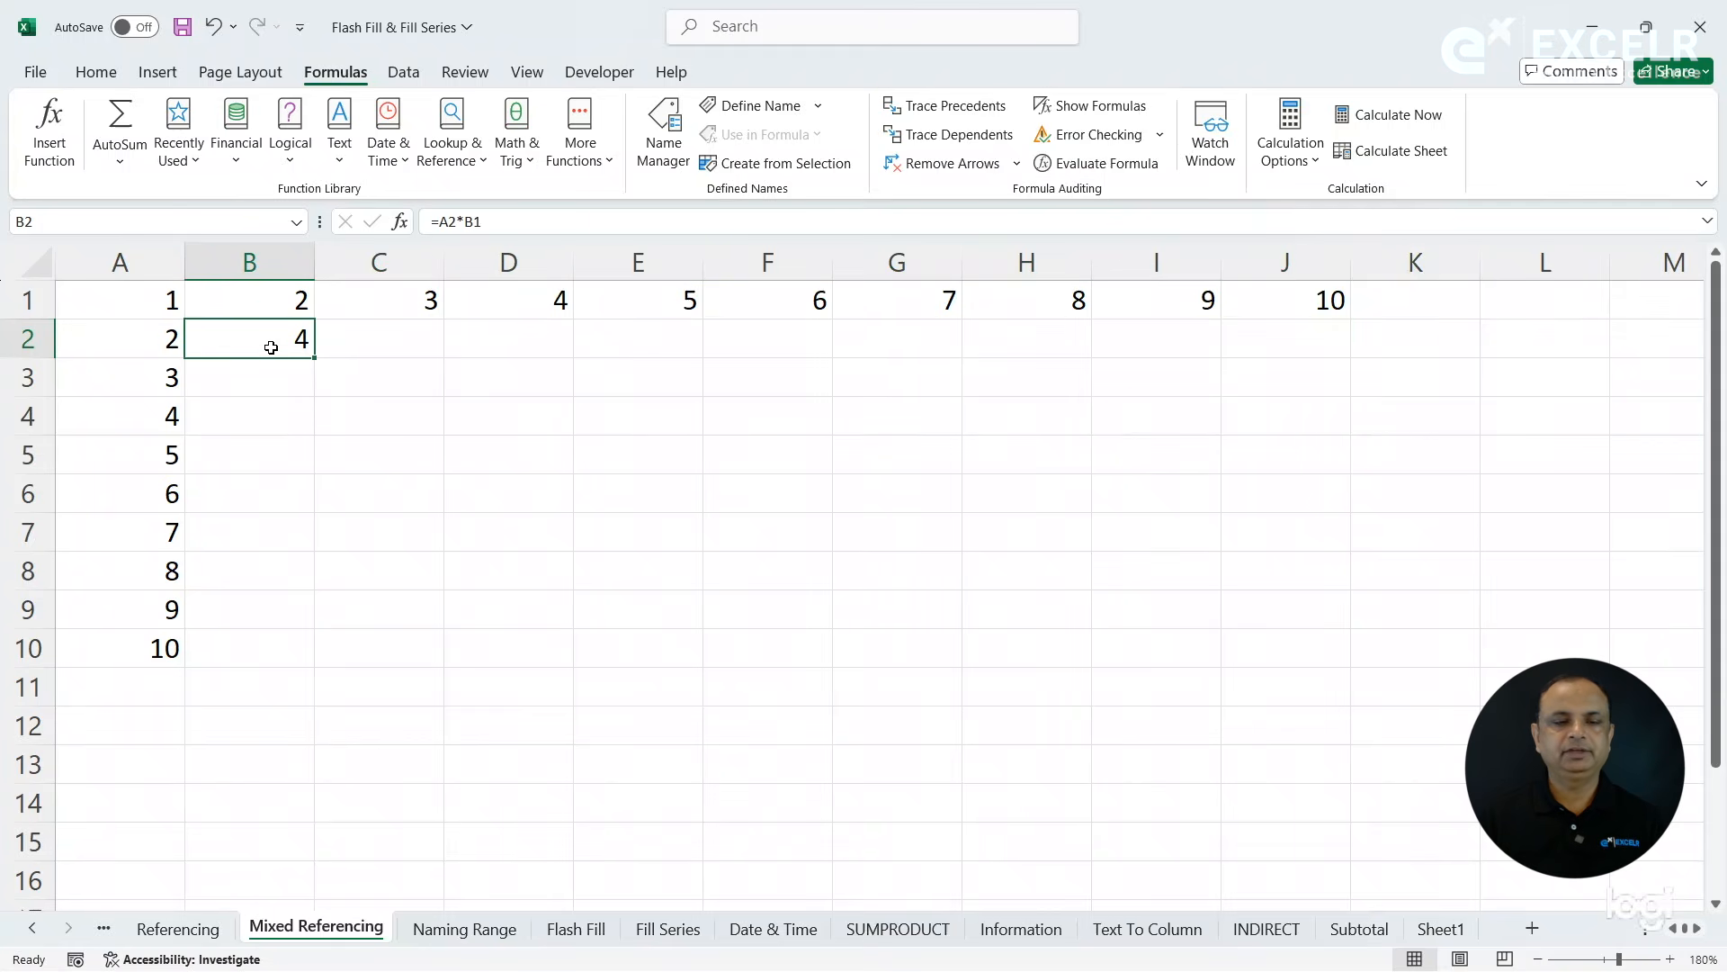
pyautogui.click(170, 340)
pyautogui.click(394, 306)
pyautogui.click(395, 344)
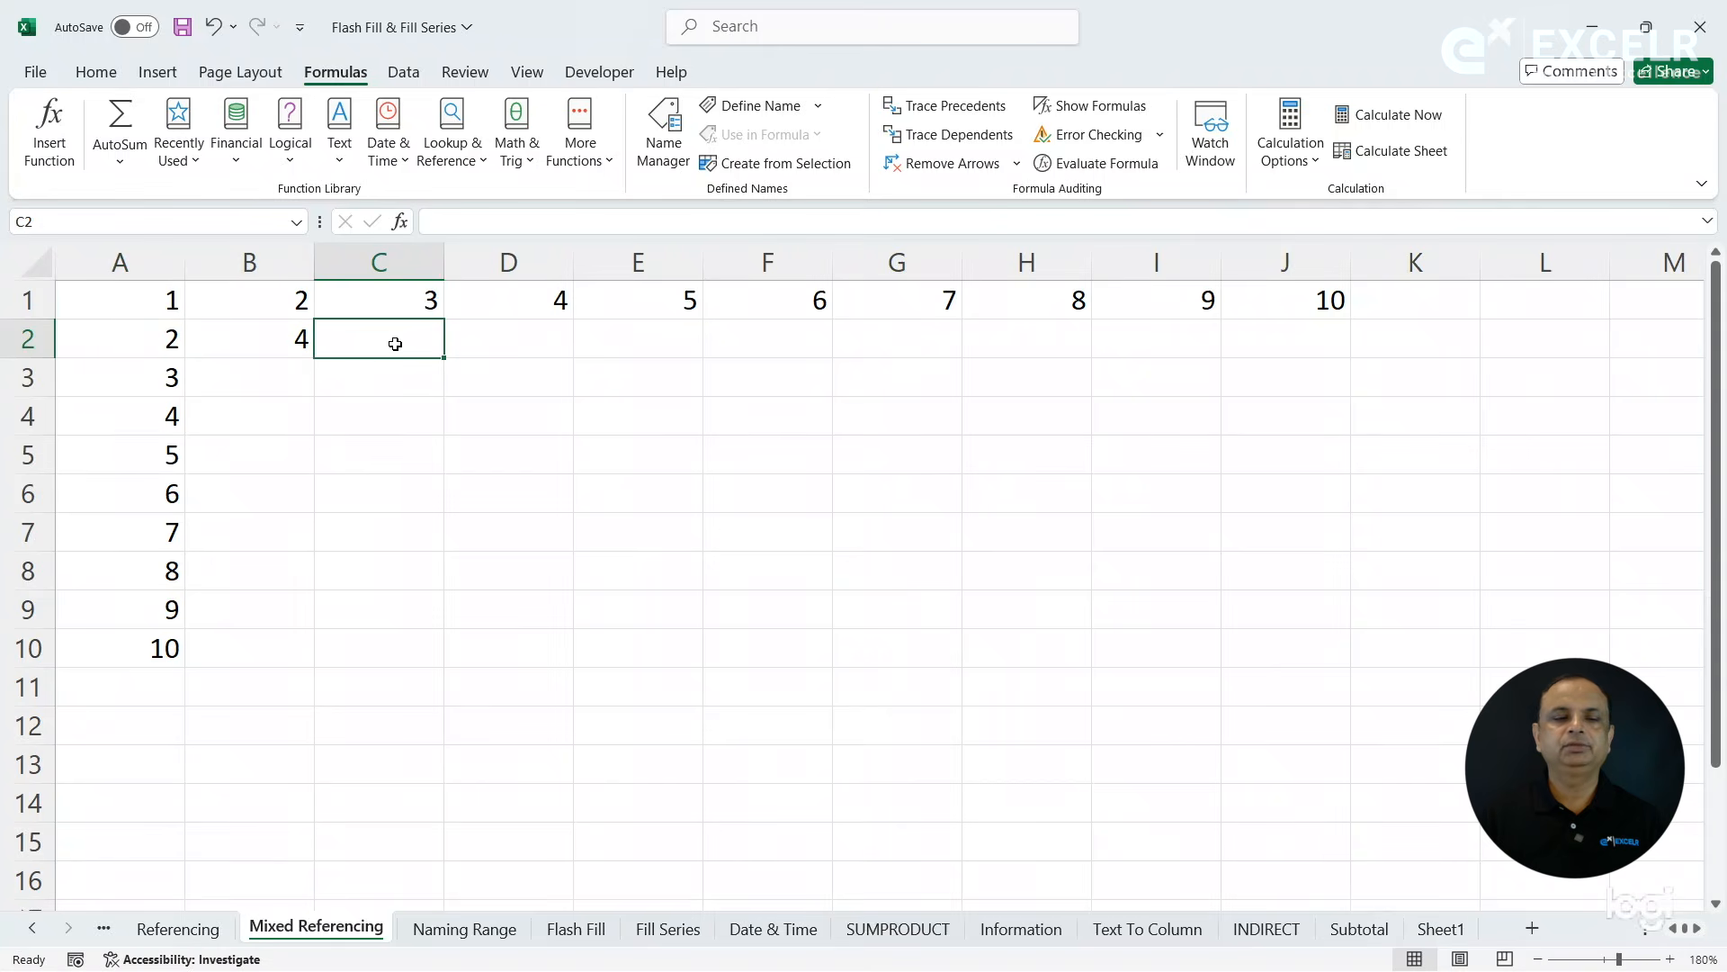
pyautogui.click(171, 337)
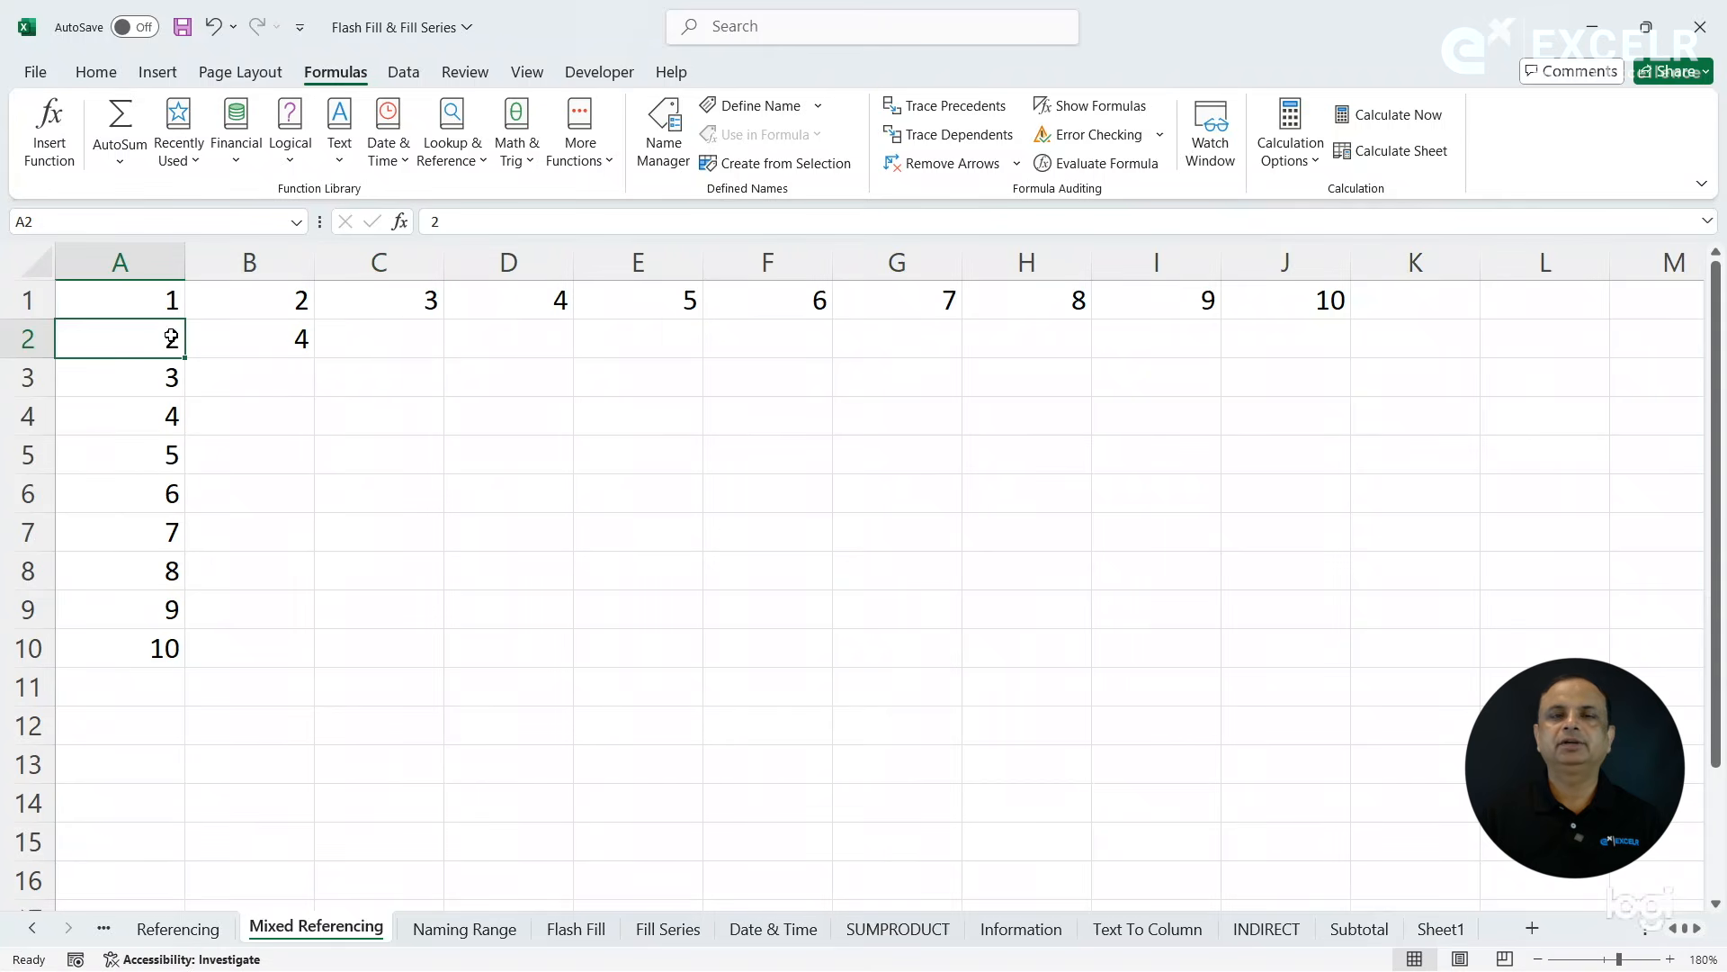
pyautogui.click(521, 287)
pyautogui.click(521, 337)
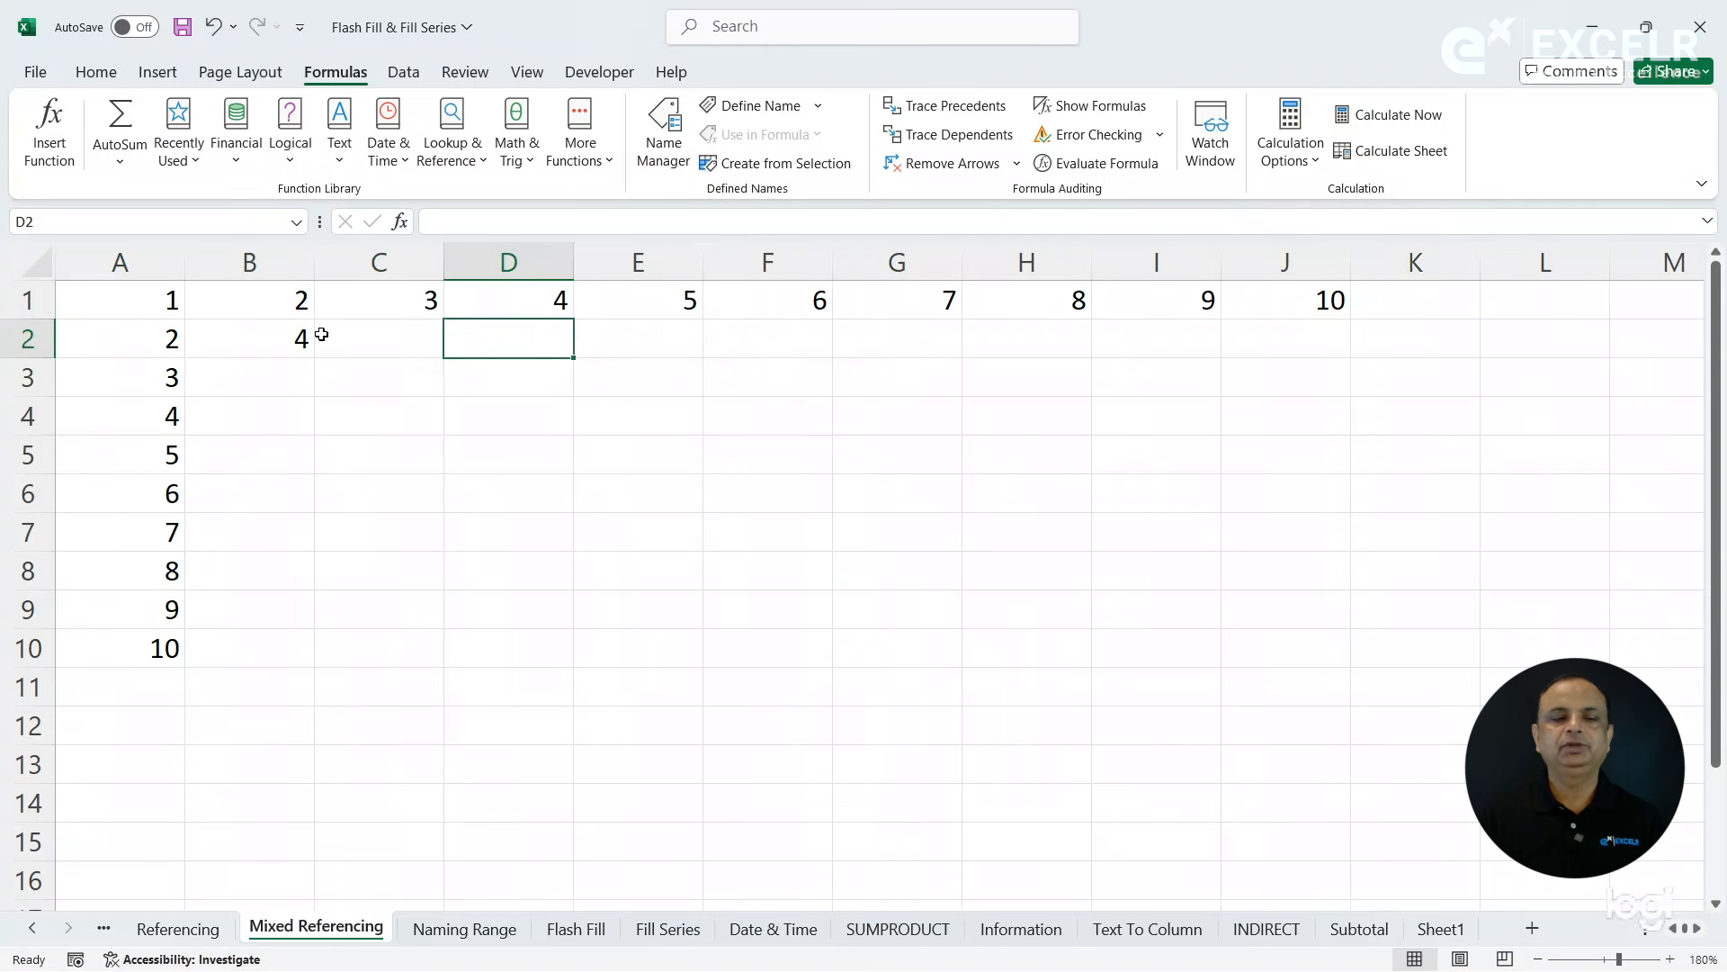
# - Fill the B2 formula into C2 and trace the precedents of C2 to compare them with A2 and C1
pyautogui.click(296, 337)
pyautogui.moveTo(316, 359); pyautogui.dragTo(444, 355)
pyautogui.click(423, 349)
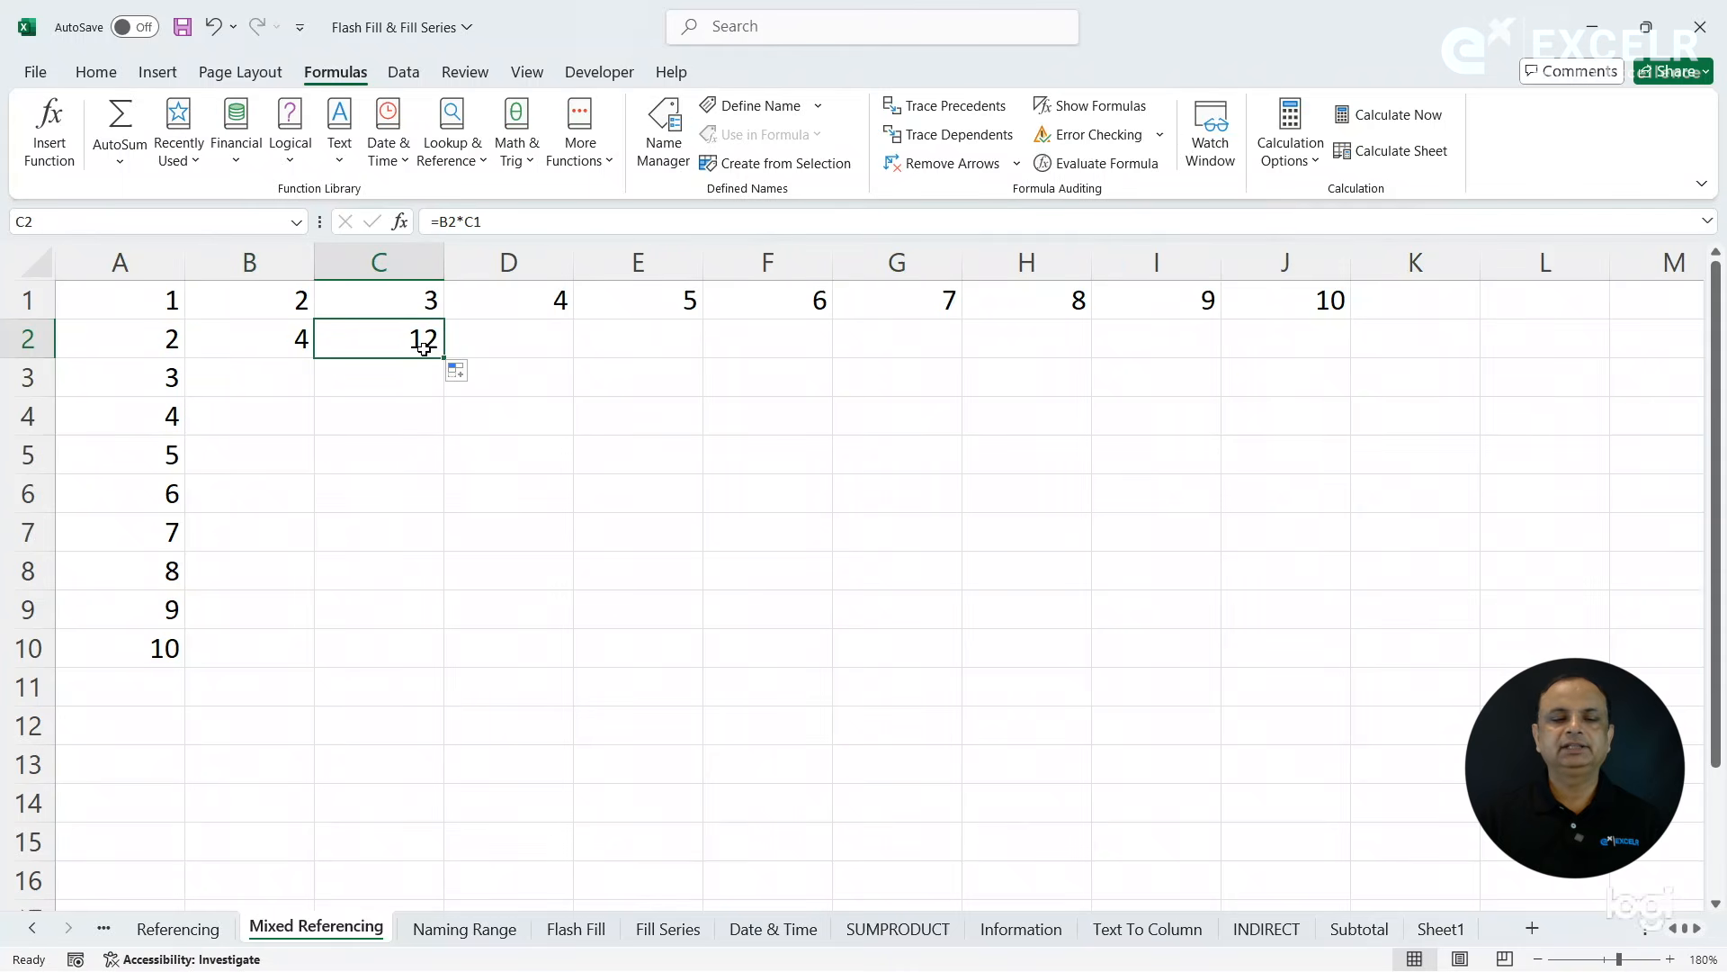
pyautogui.click(157, 340)
pyautogui.click(382, 300)
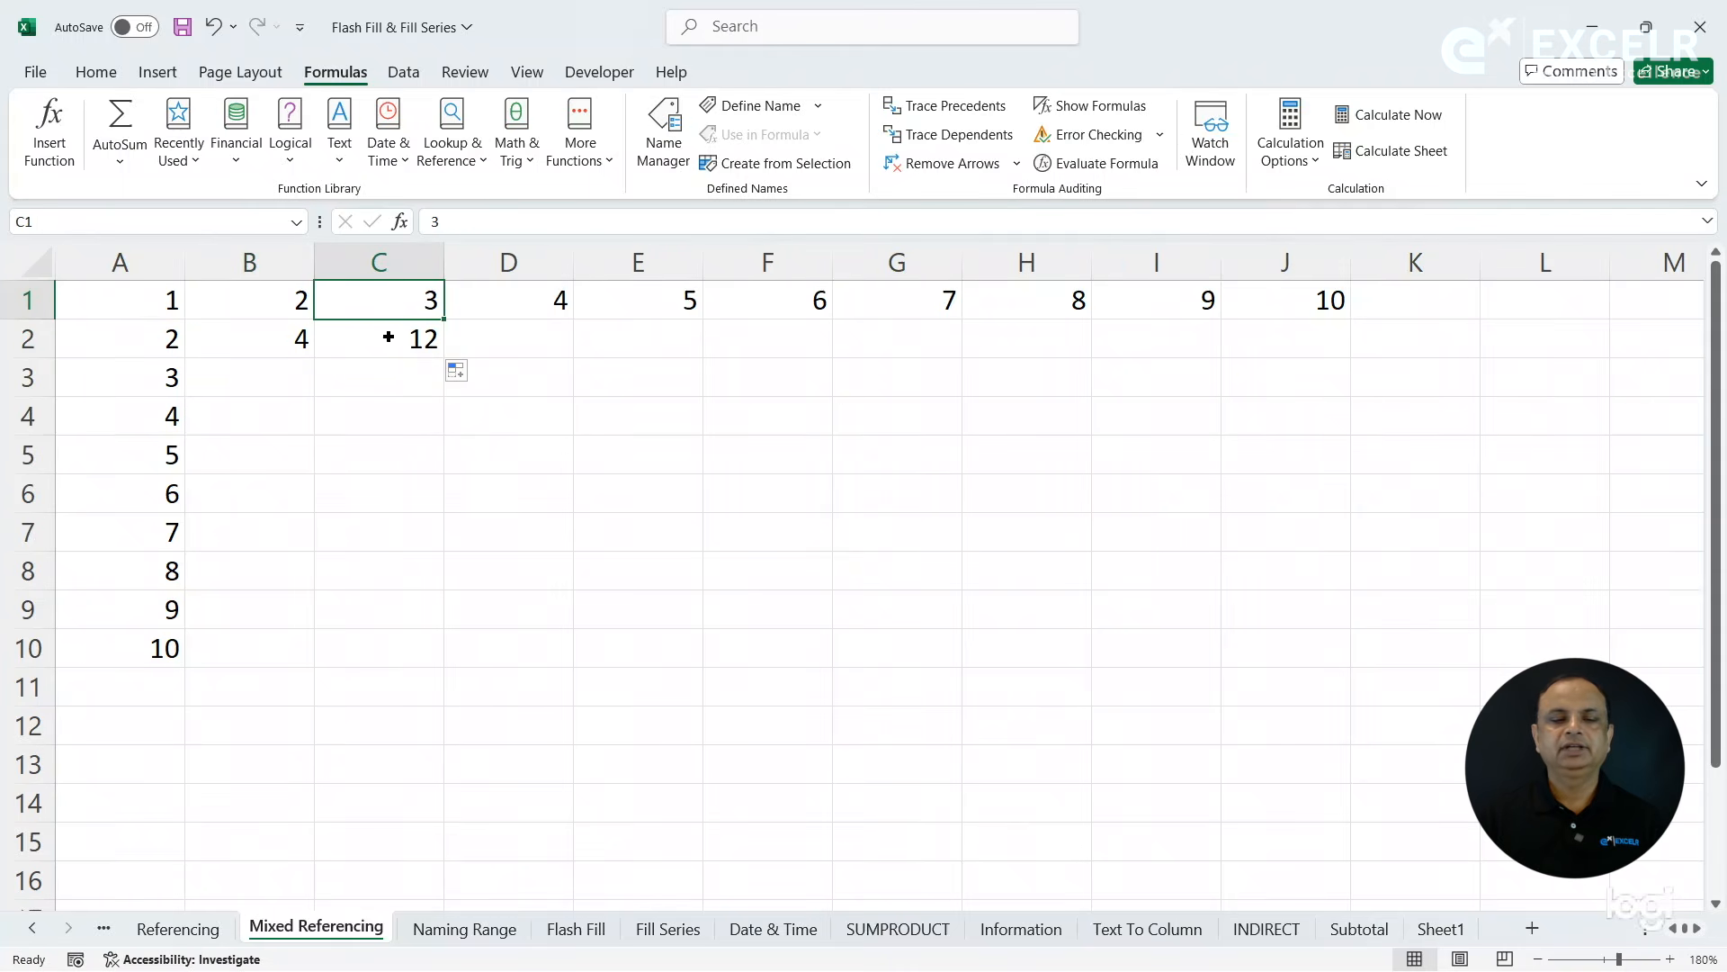
pyautogui.click(392, 342)
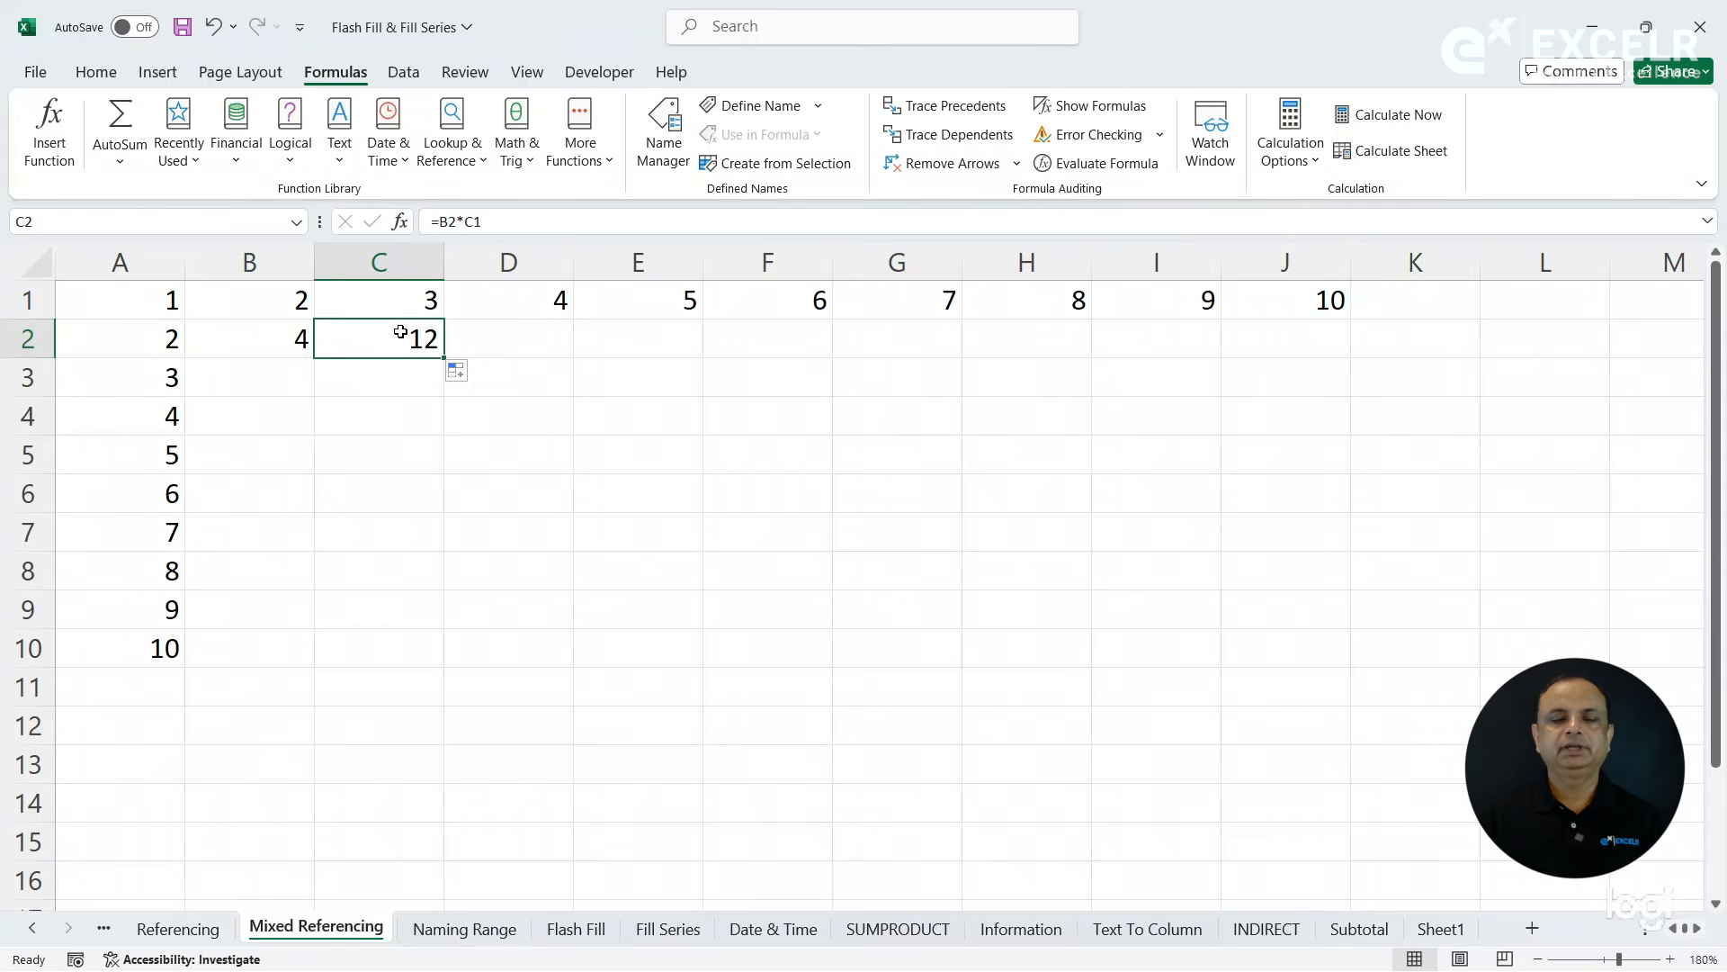
pyautogui.click(959, 109)
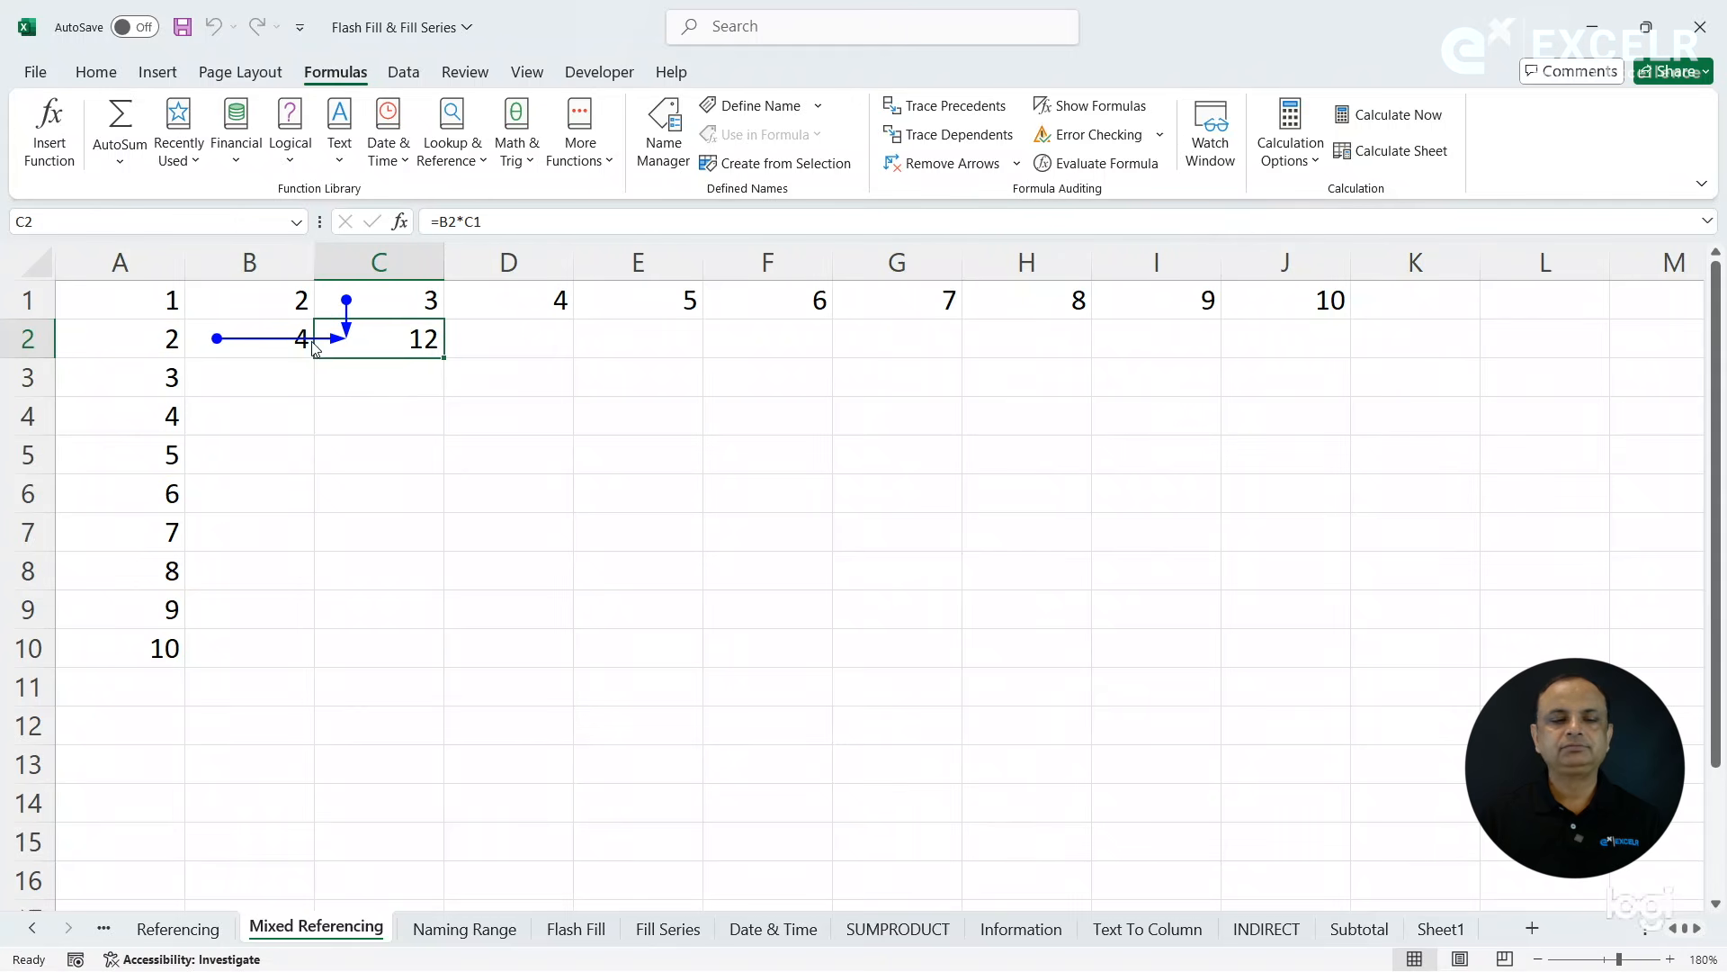
# - Fill the C2 formula into D2 and trace its precedents, removing the arrows after checking them
pyautogui.moveTo(443, 357); pyautogui.dragTo(566, 361)
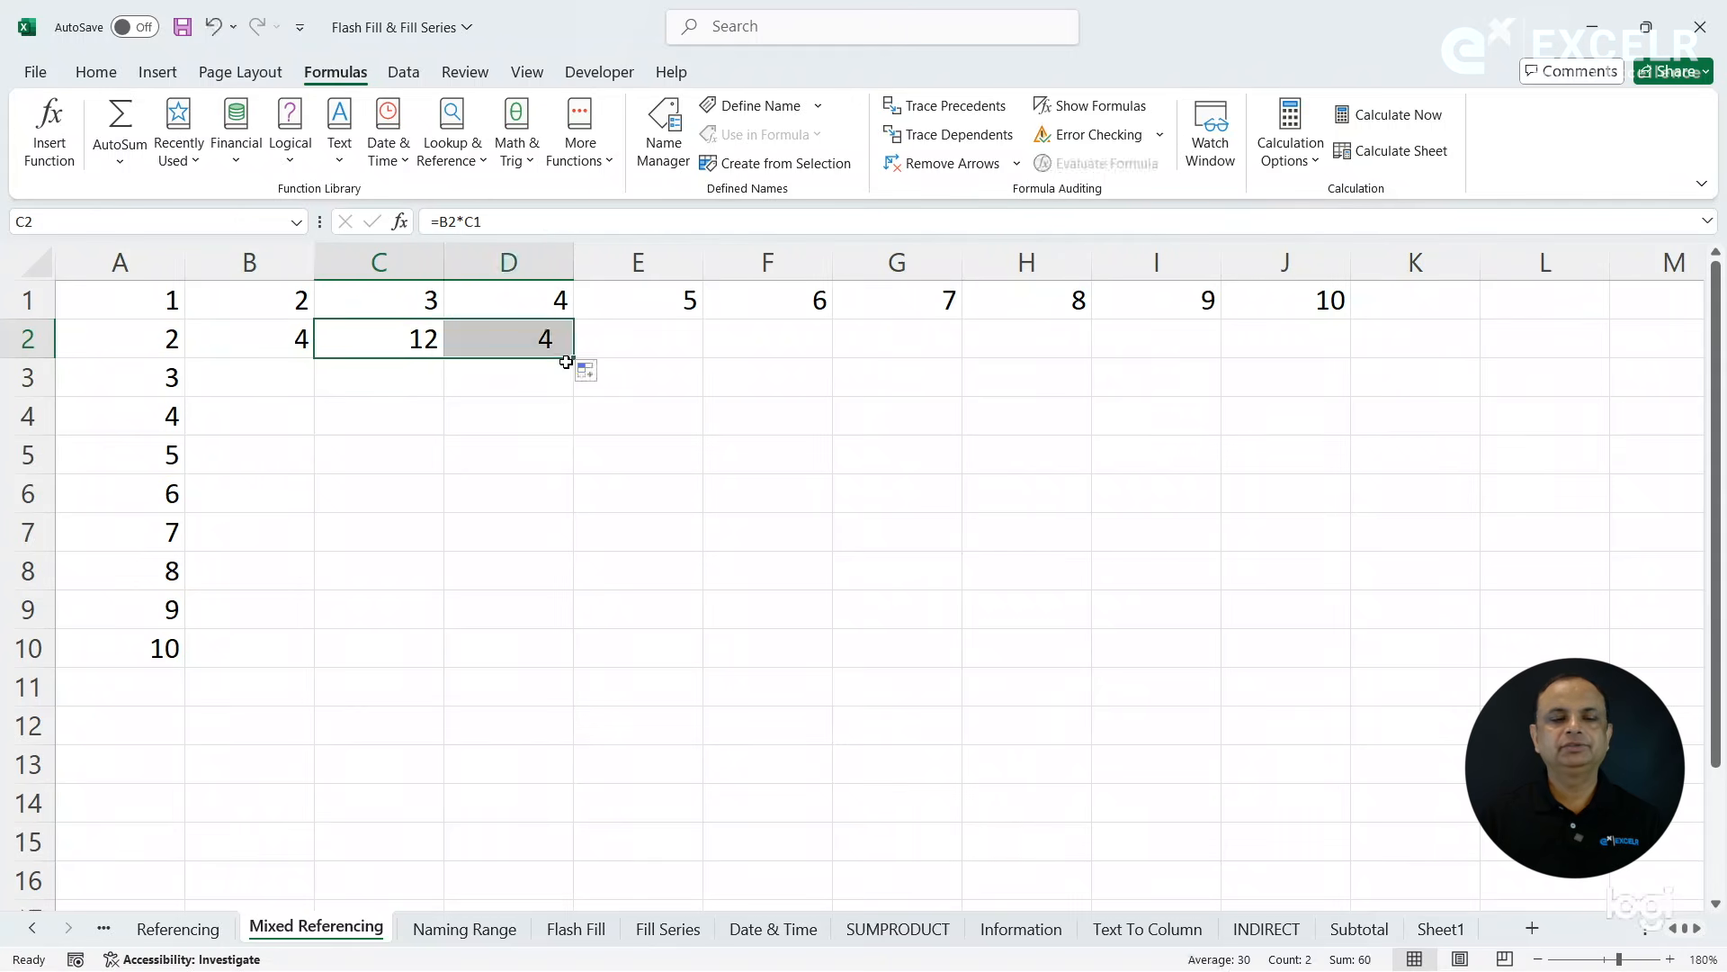
pyautogui.click(514, 339)
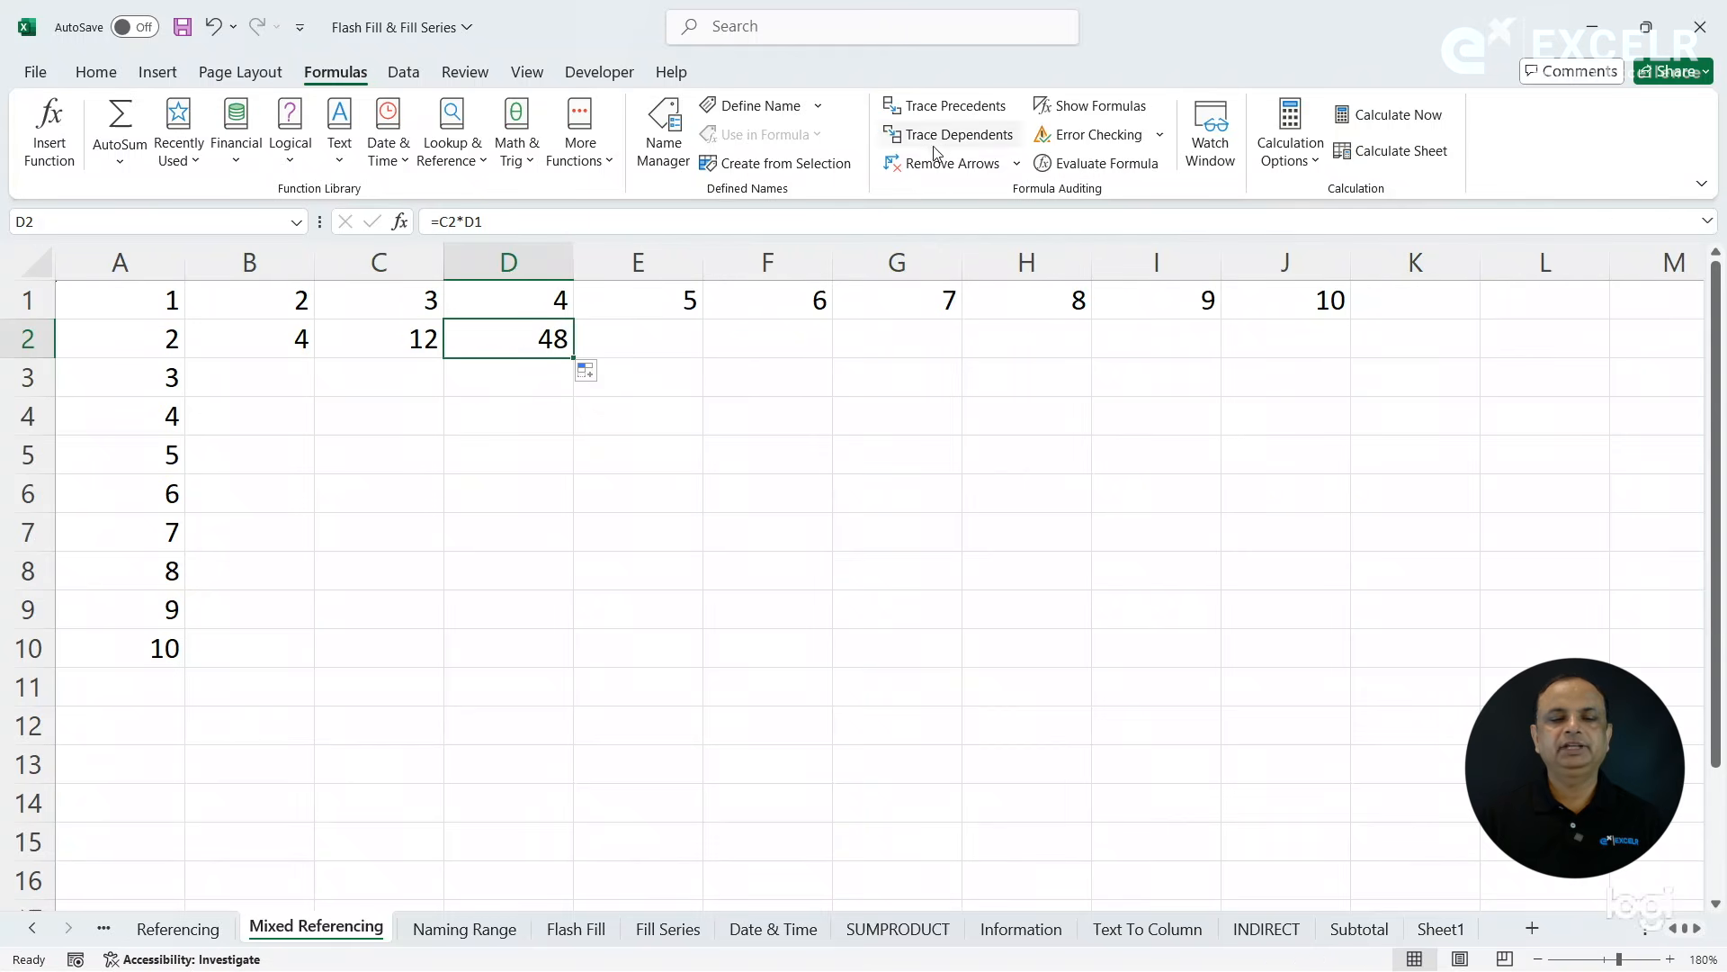
pyautogui.click(961, 108)
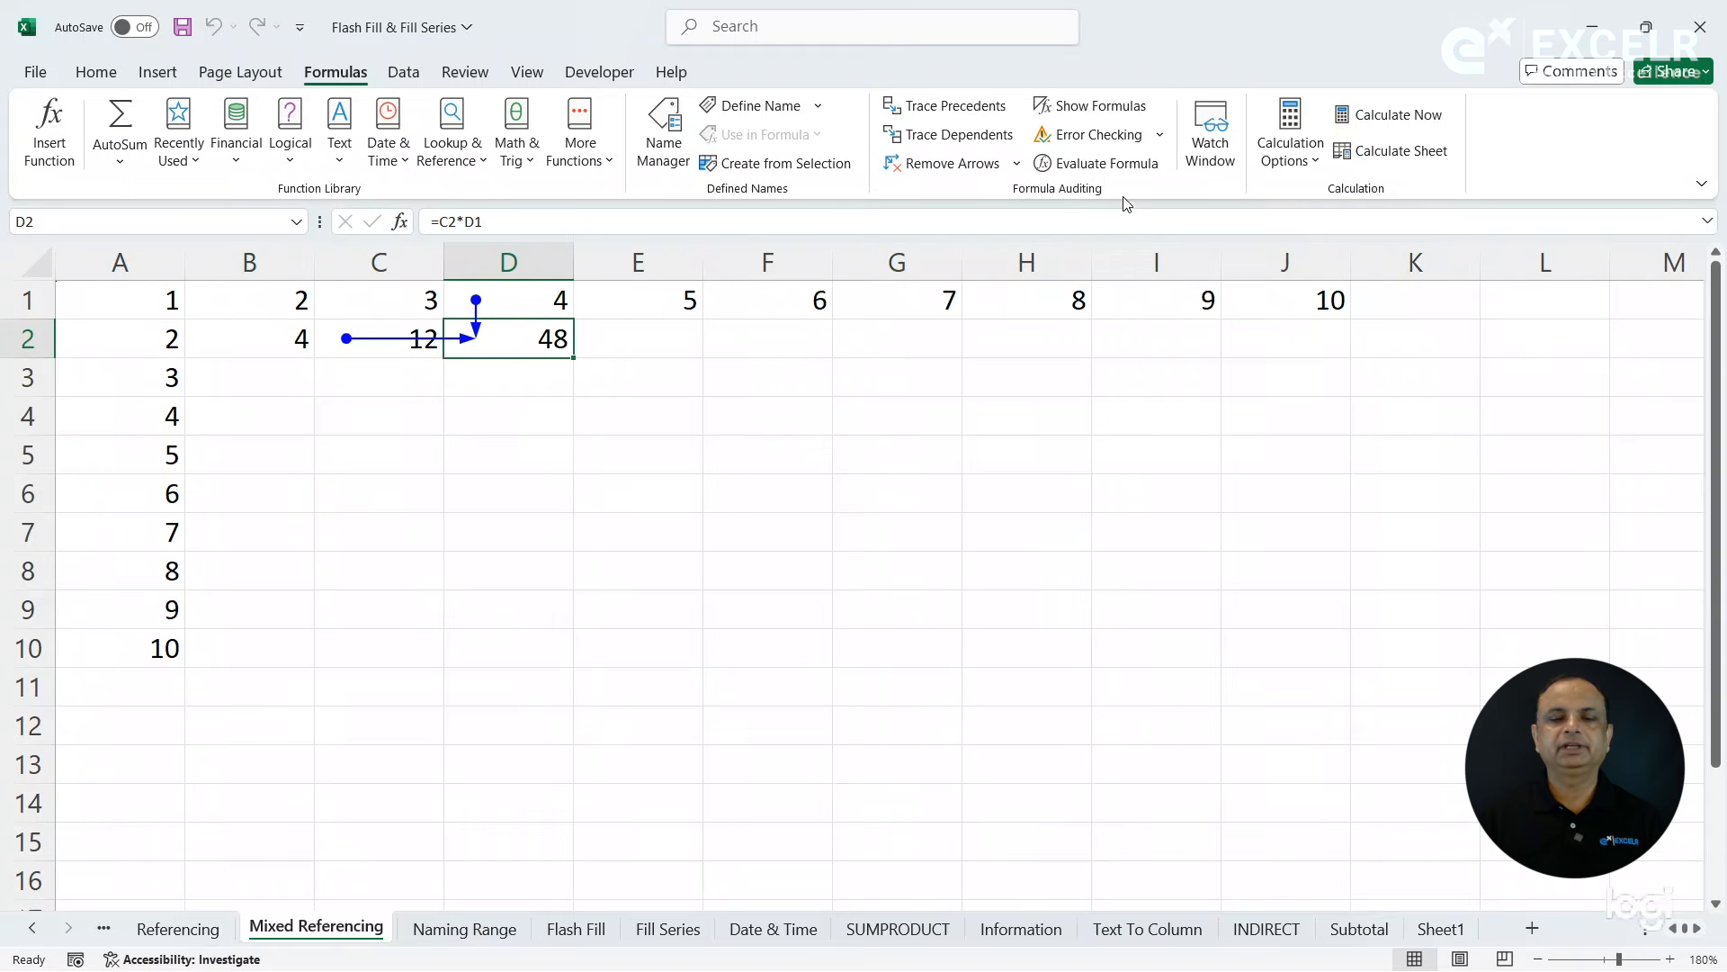
pyautogui.click(945, 163)
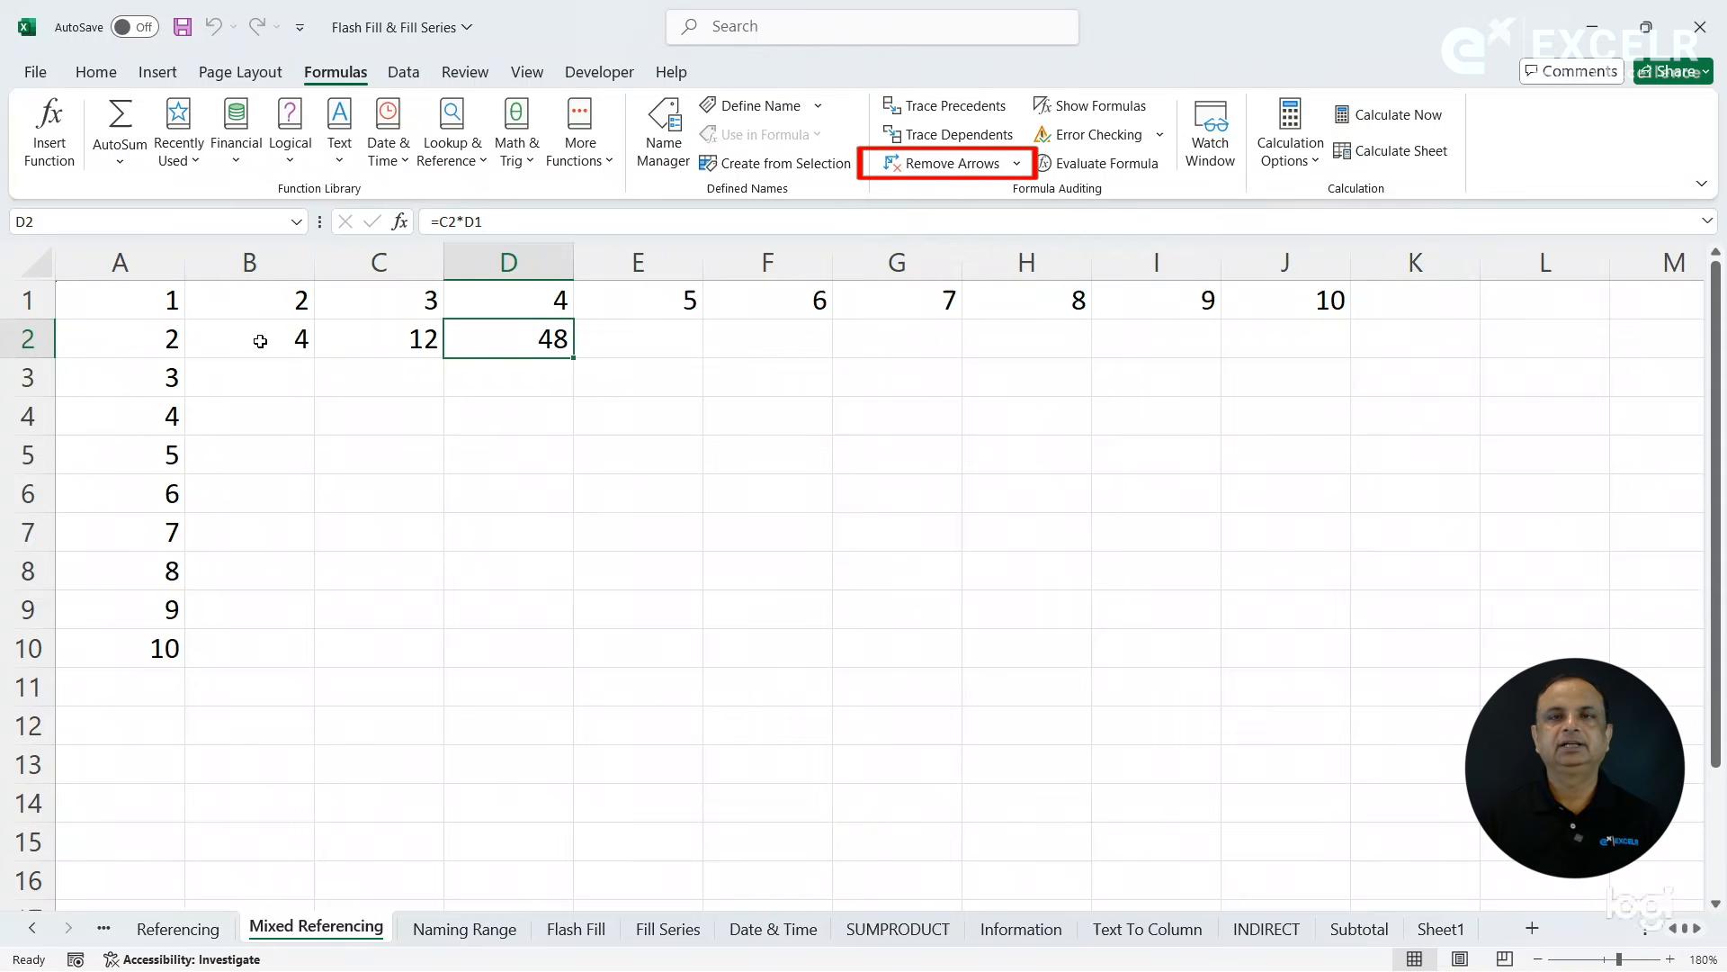
# - Lock column A in the B2 formula as =$A2*B1 and fill it across row 2 to J2
pyautogui.click(260, 341)
pyautogui.click(441, 221)
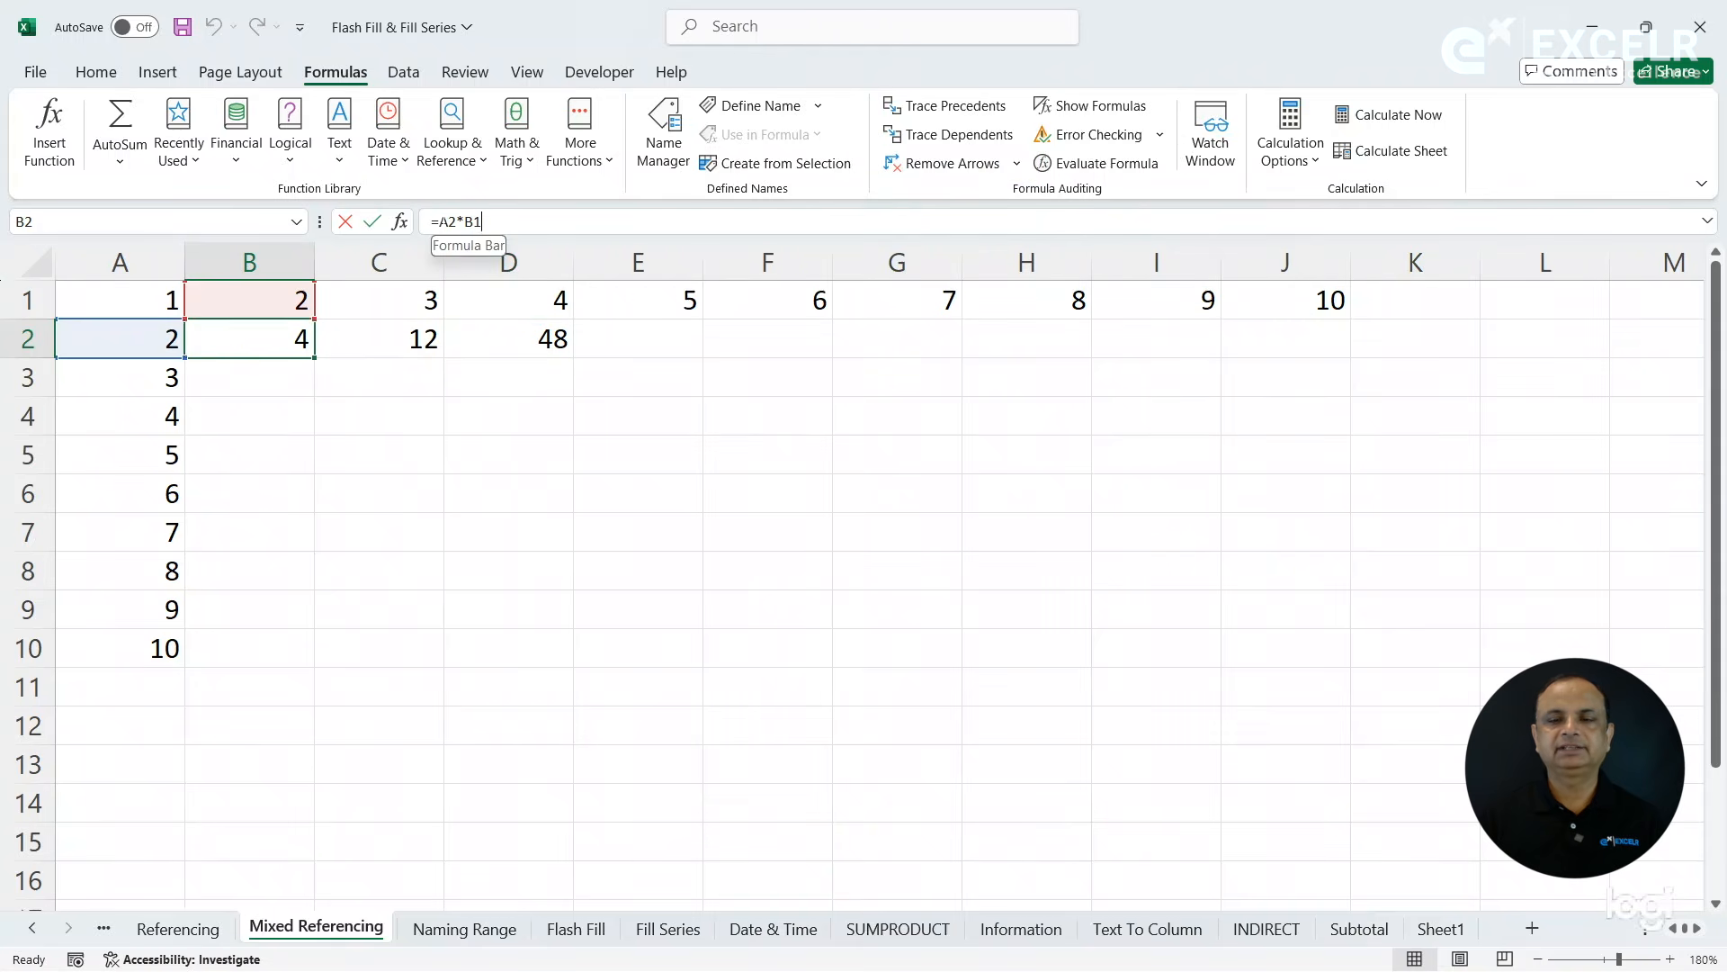
pyautogui.write('$')
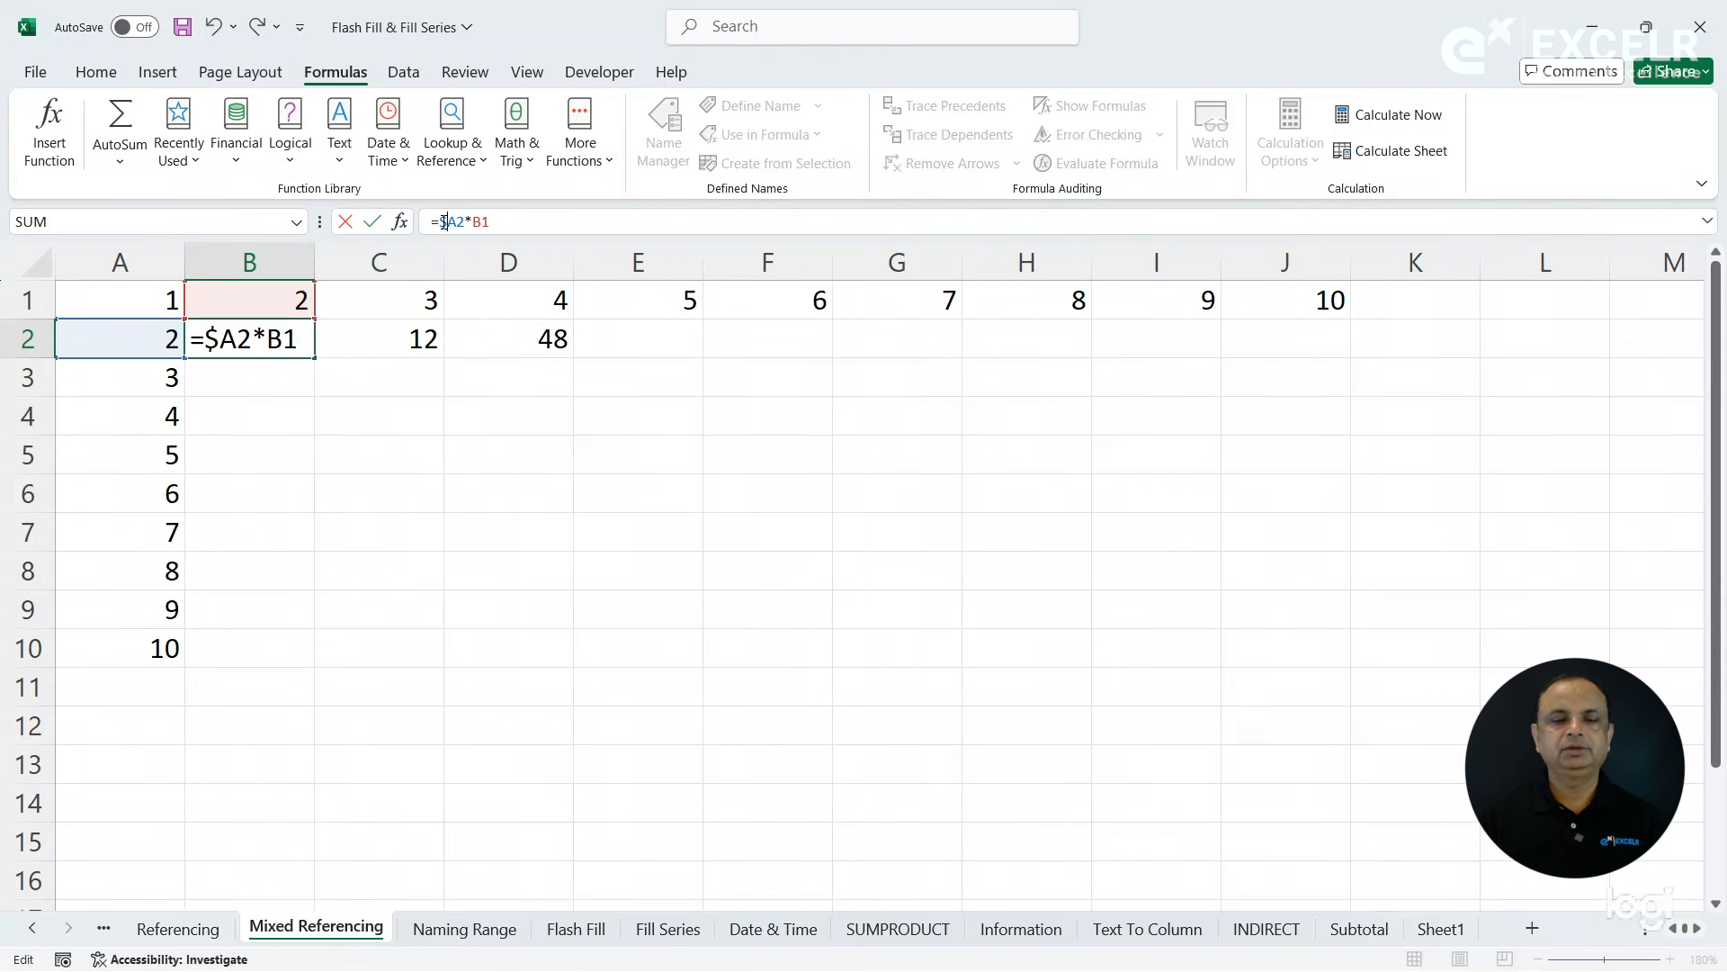
pyautogui.press('Return')
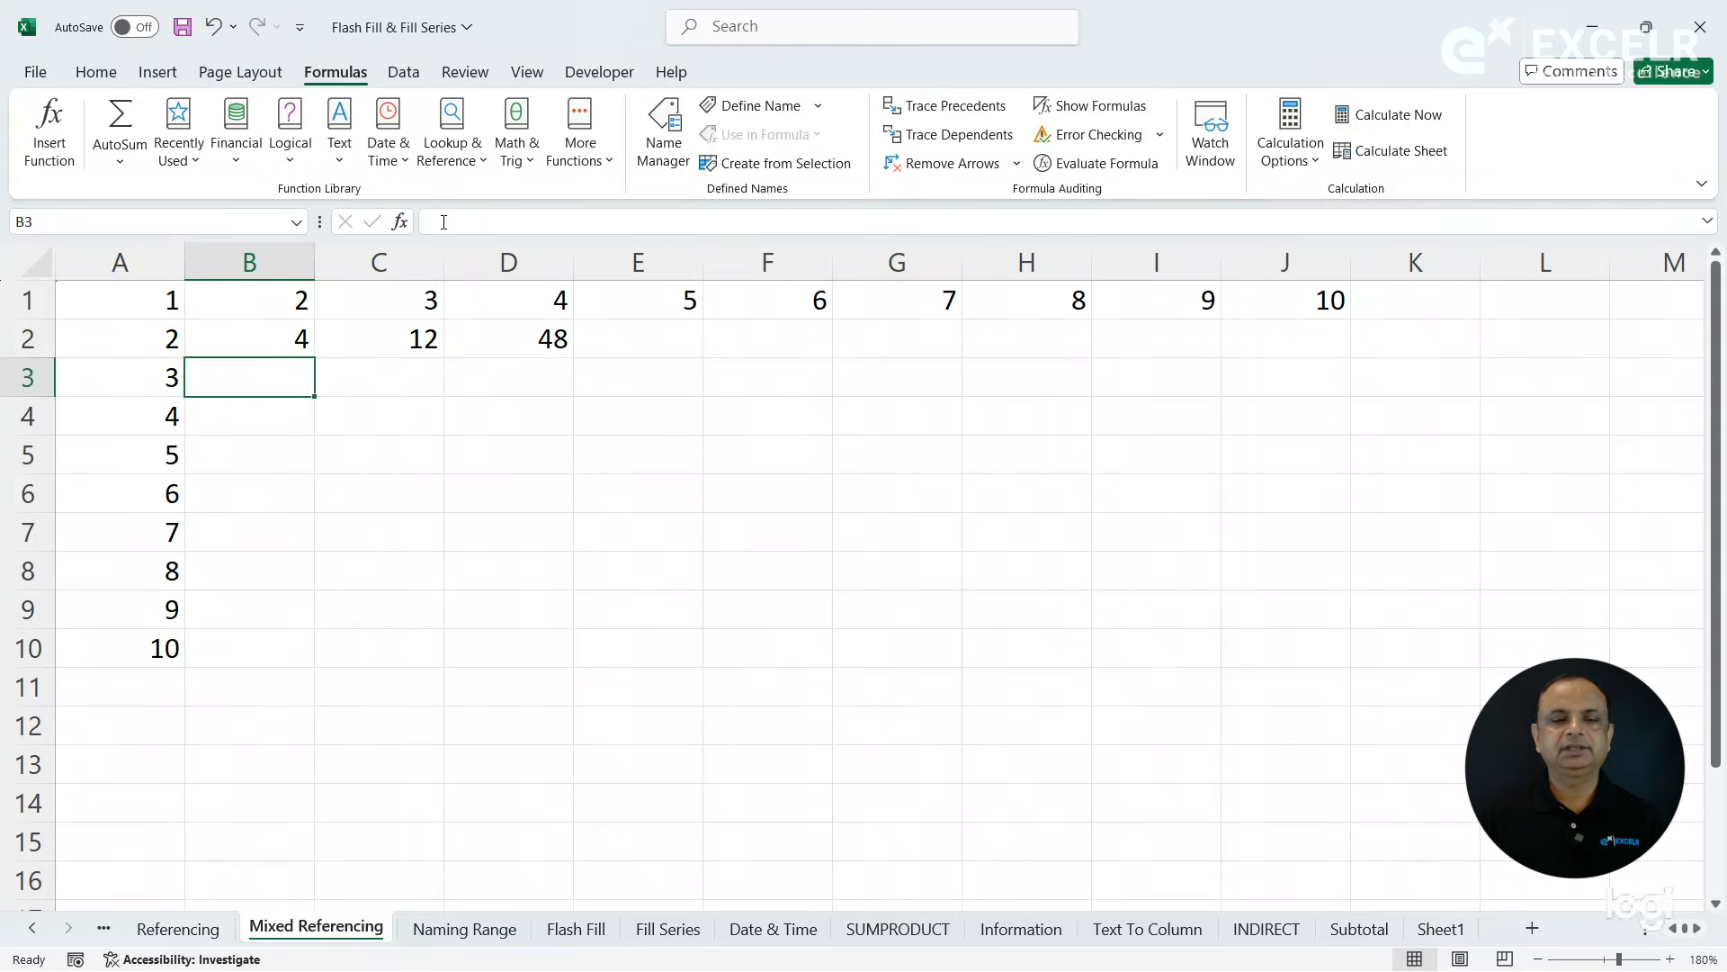
pyautogui.click(274, 344)
pyautogui.moveTo(312, 357); pyautogui.dragTo(1342, 374)
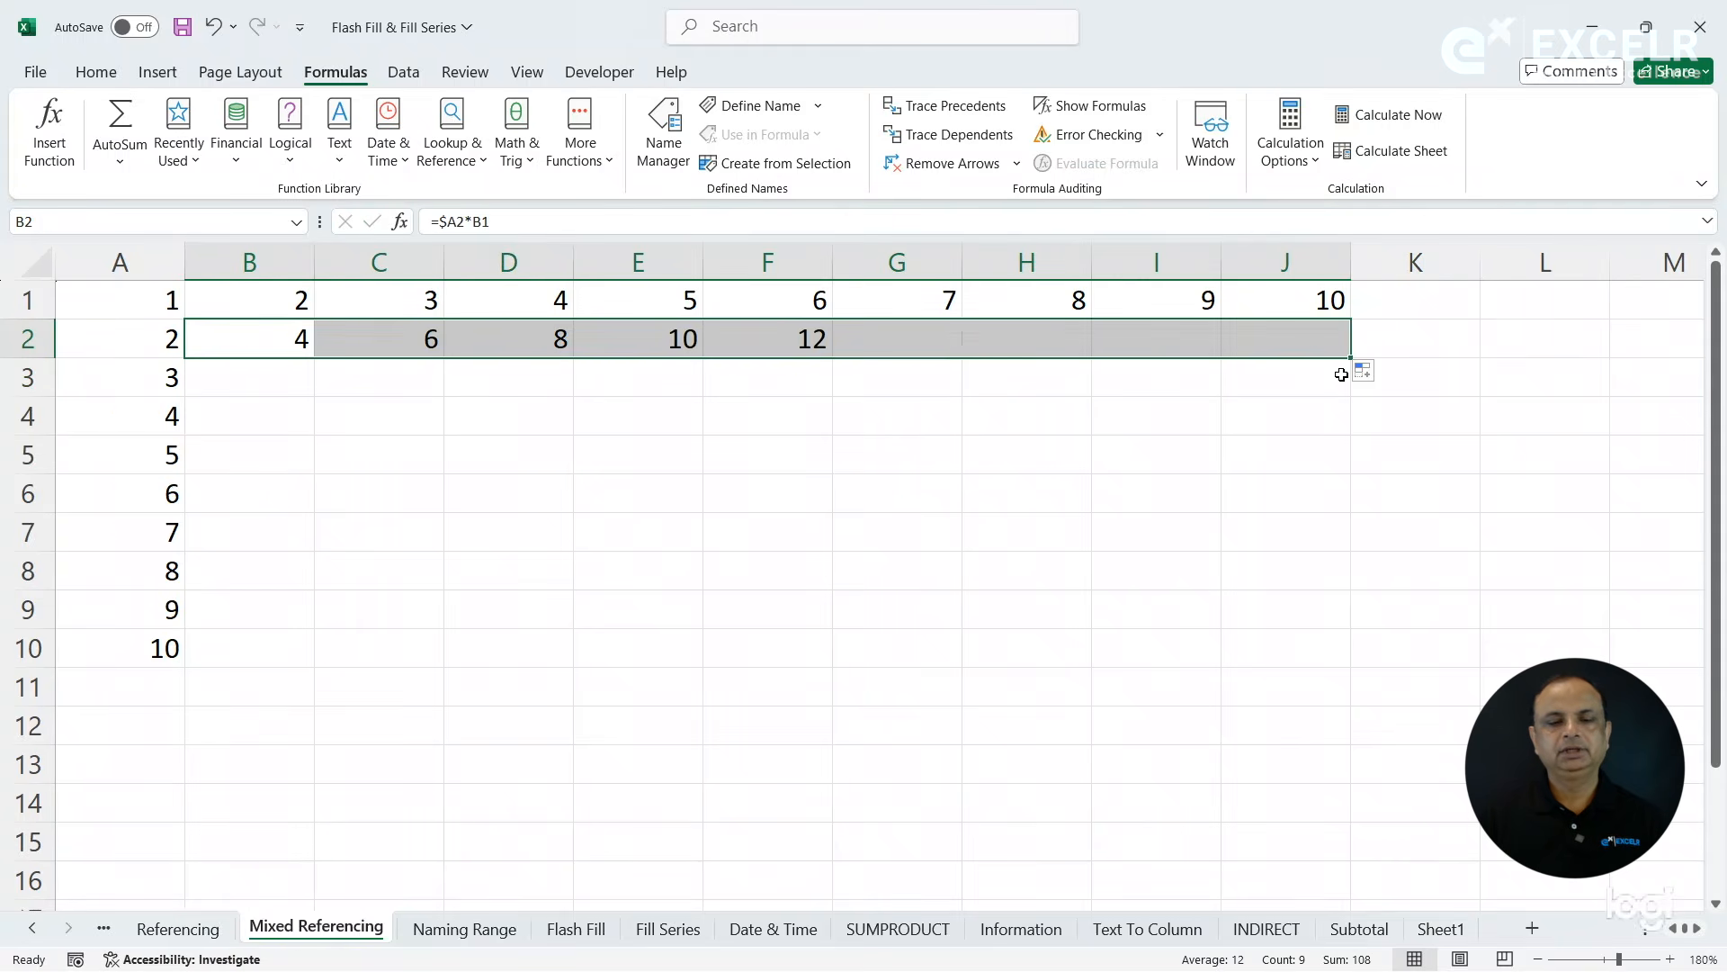
# - Trace the precedents of H2 and of J2, removing the arrows after each check
pyautogui.click(1051, 340)
pyautogui.click(970, 108)
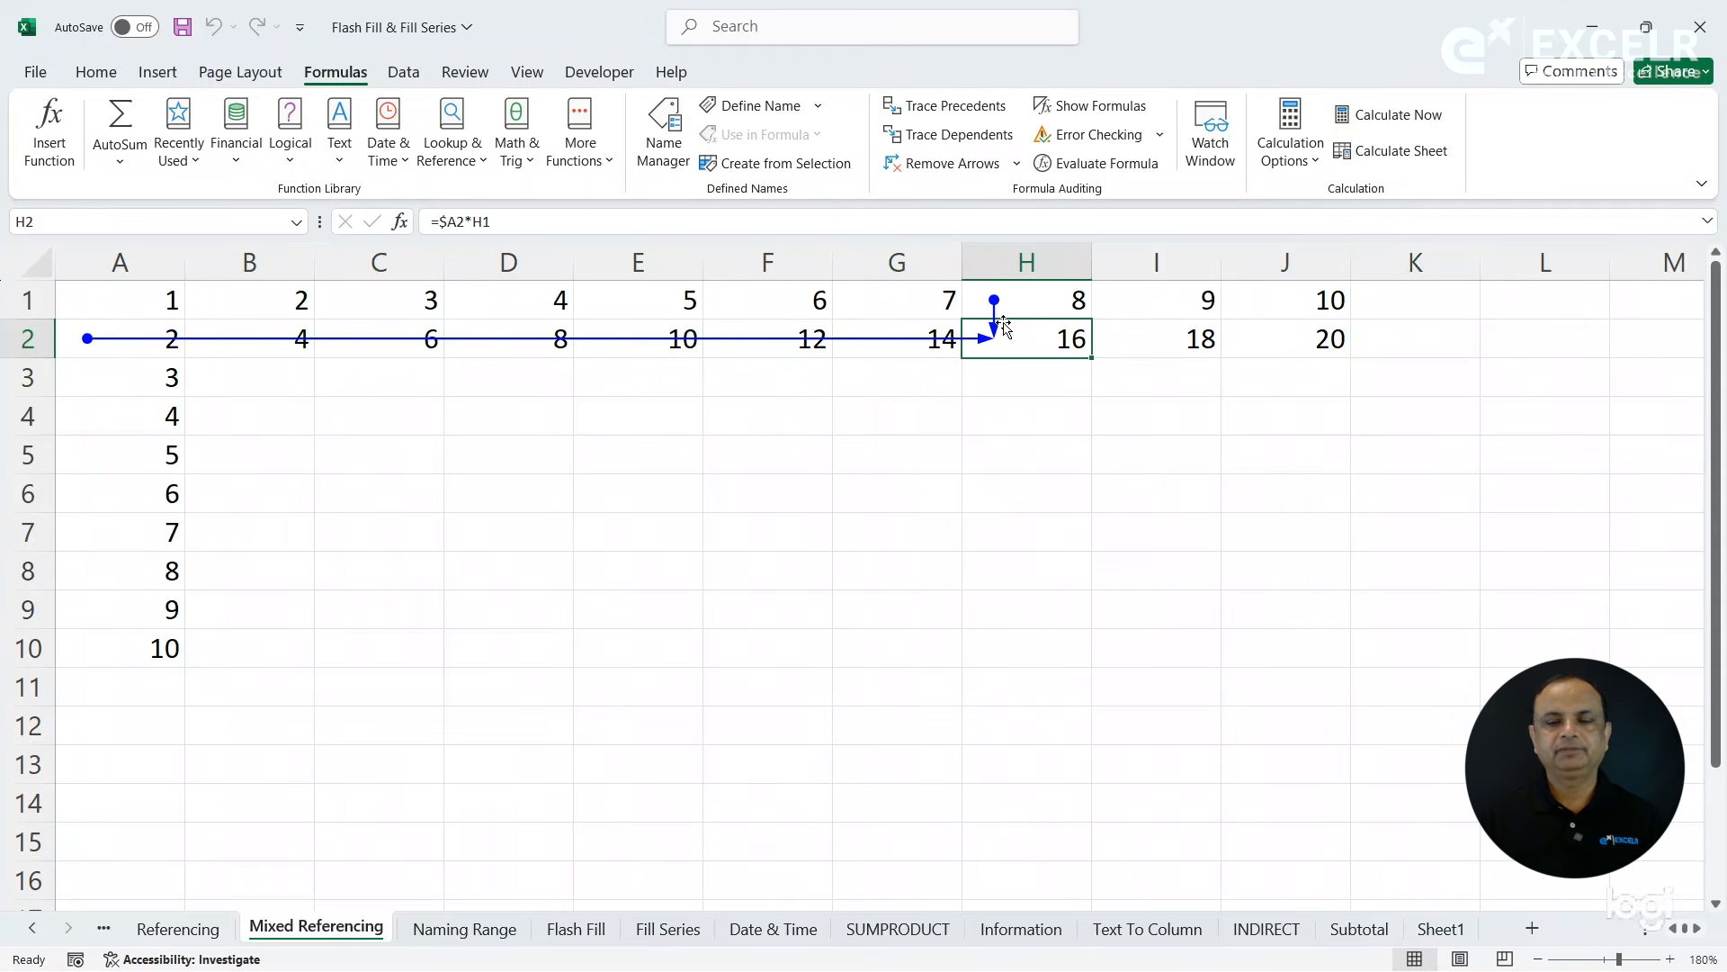
pyautogui.click(941, 171)
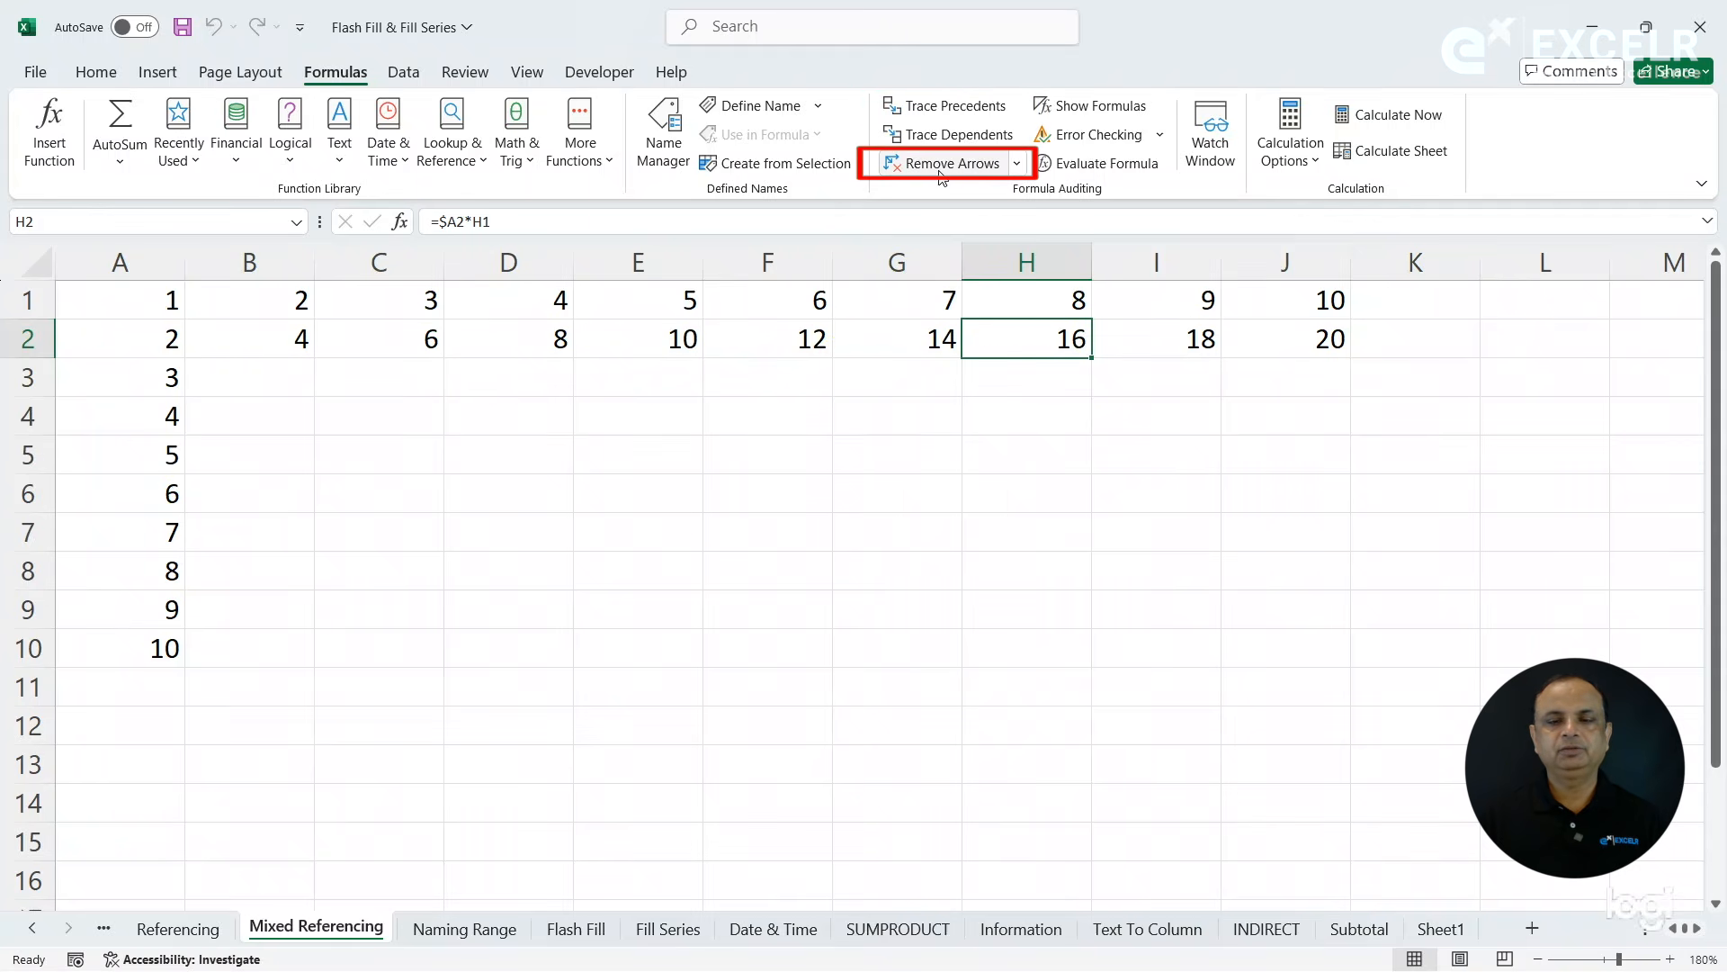
pyautogui.click(1289, 343)
pyautogui.click(949, 106)
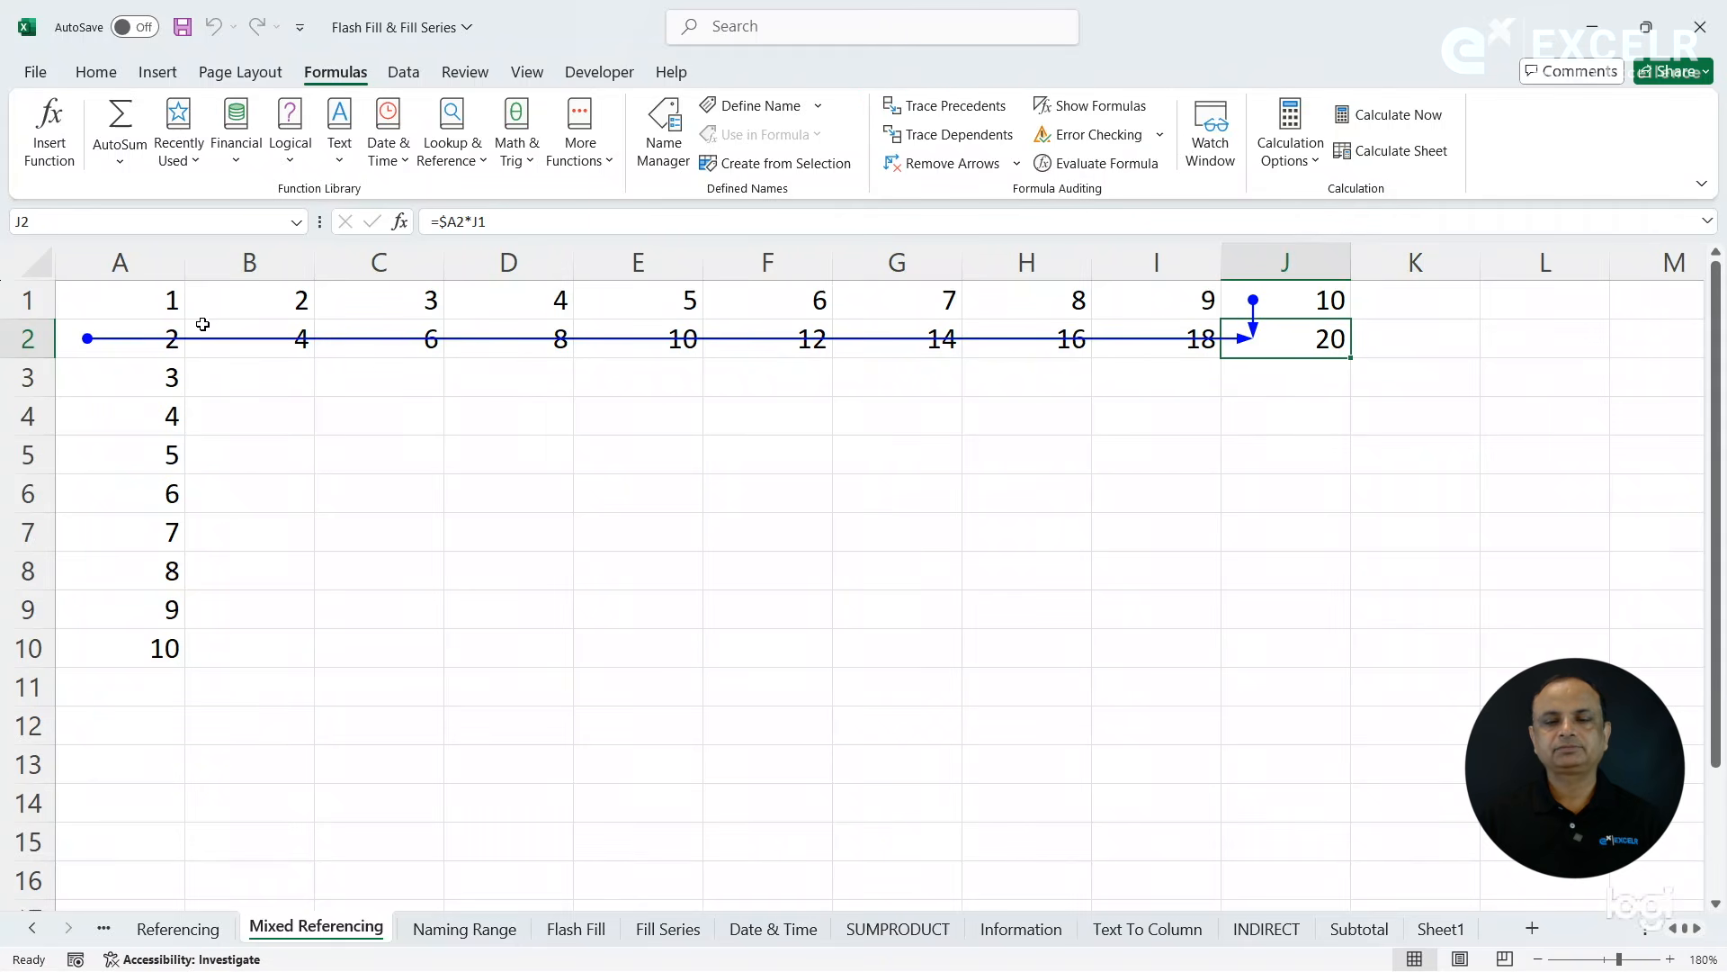
pyautogui.click(951, 168)
# - Fill the row 2 formulas in B2:J2 down to row 10
pyautogui.moveTo(299, 348); pyautogui.dragTo(1237, 345)
pyautogui.moveTo(289, 332); pyautogui.dragTo(1287, 339)
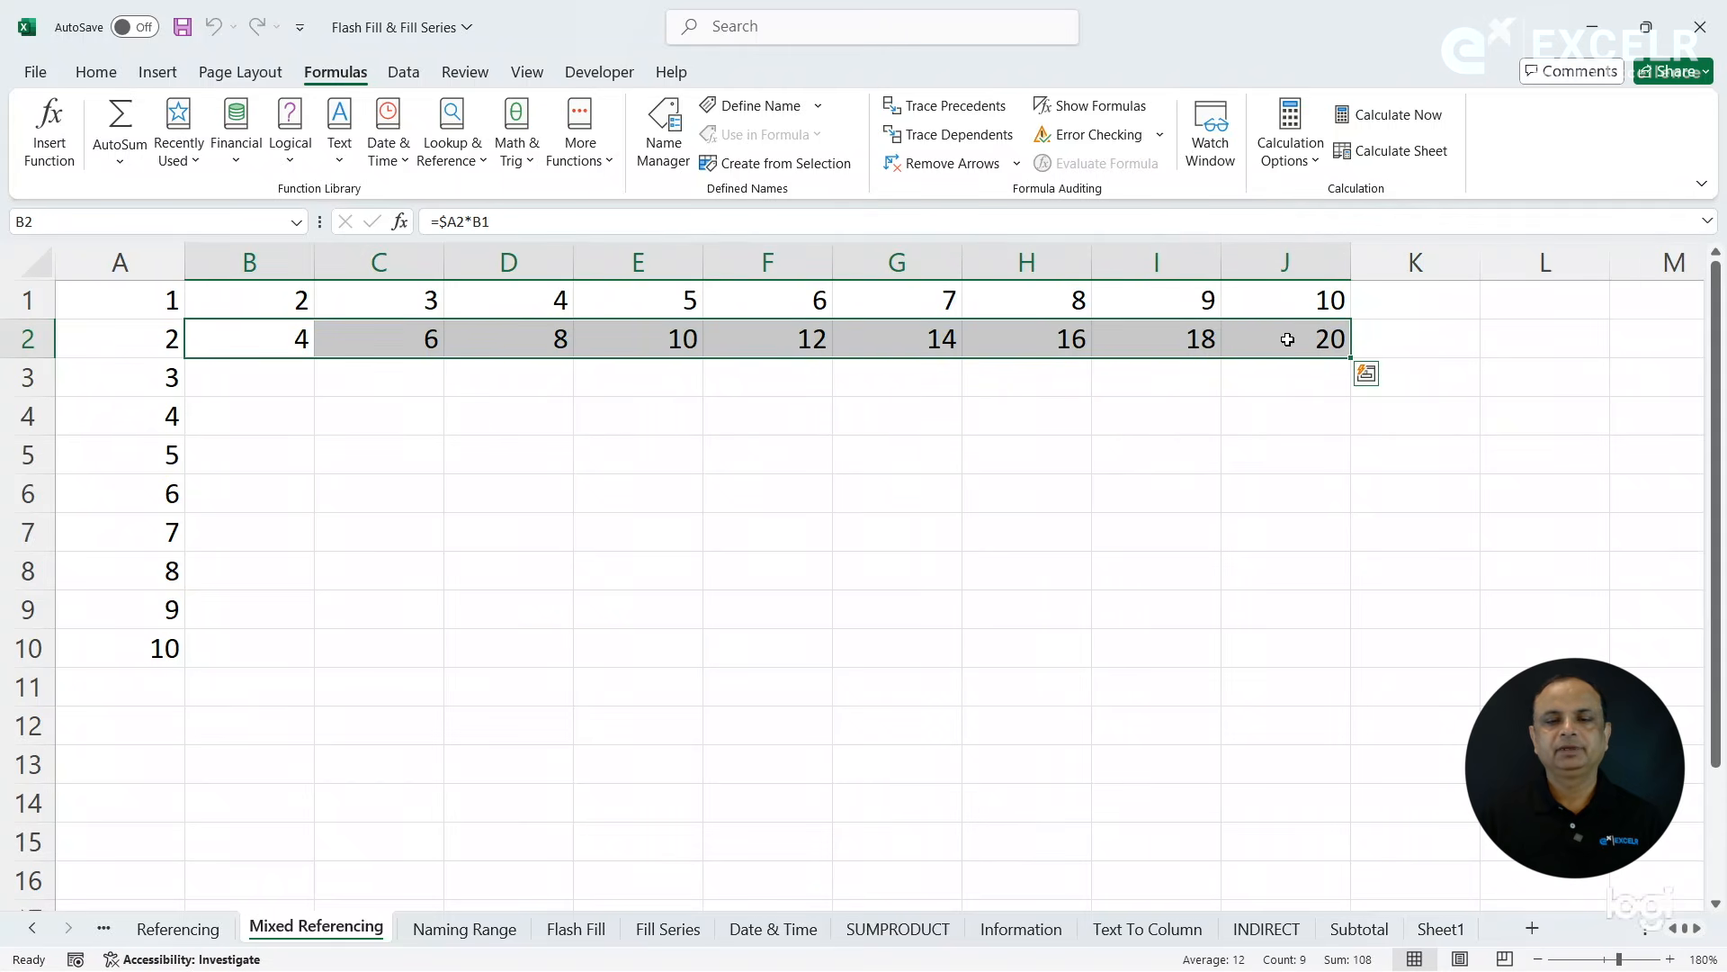
pyautogui.doubleClick(1350, 357)
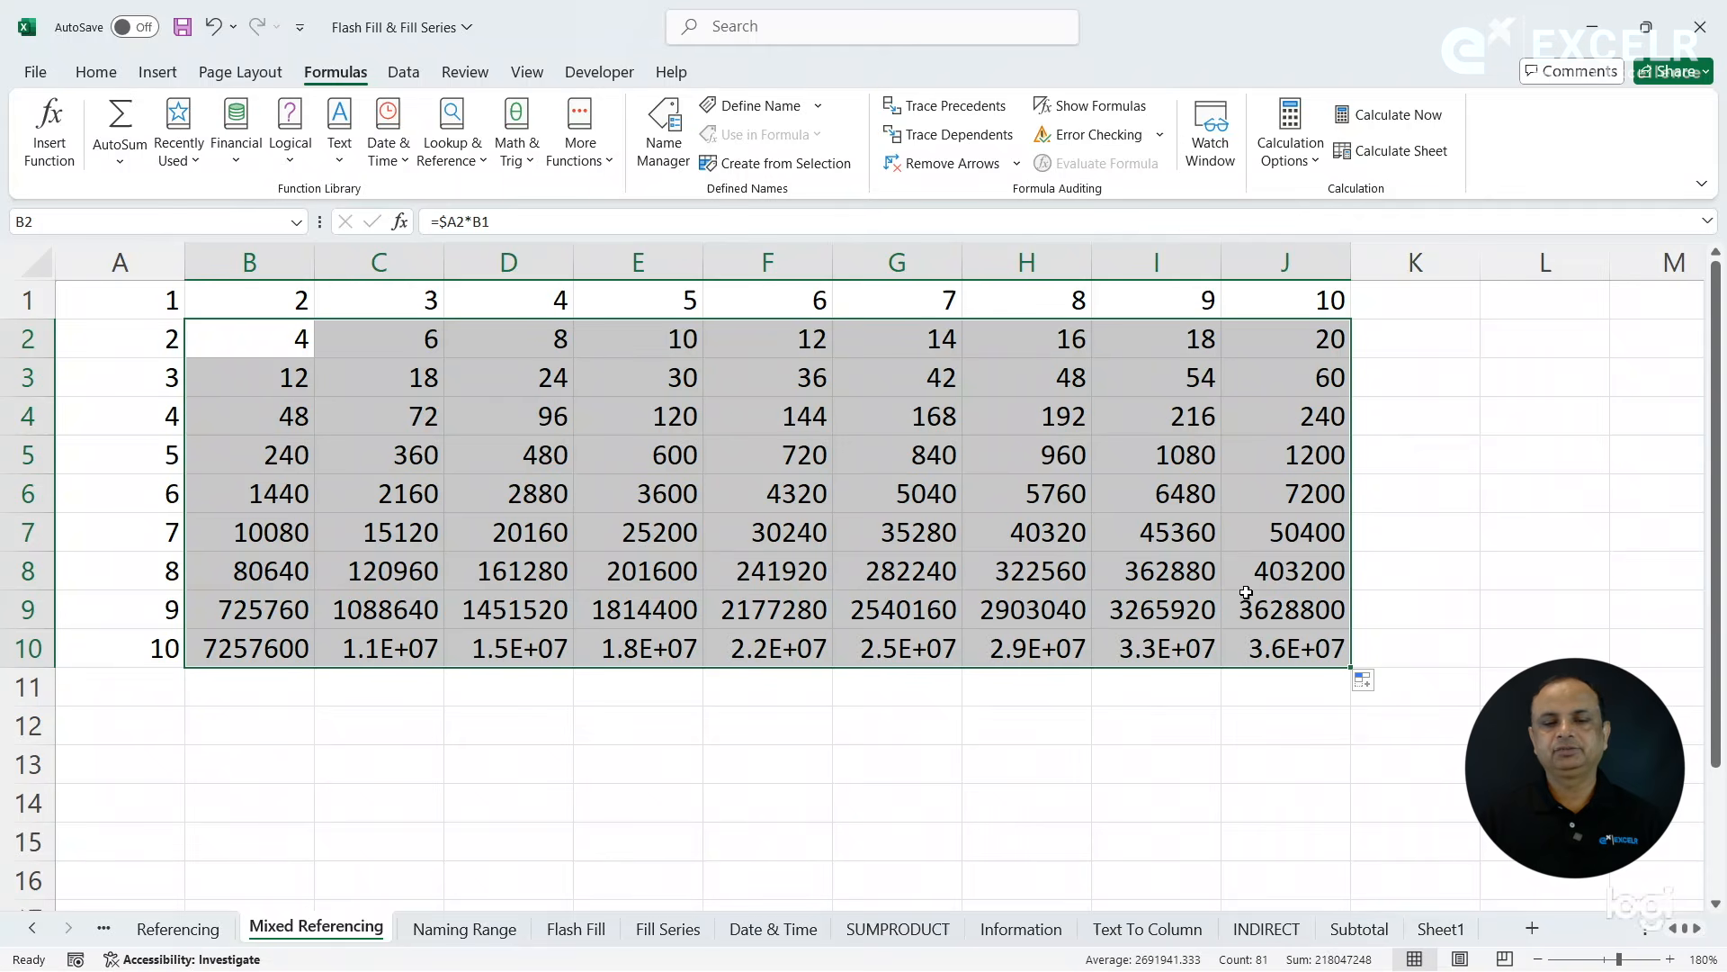
# - Trace the precedents of G6 to see which cells it multiplies, and remove the arrows
pyautogui.click(917, 492)
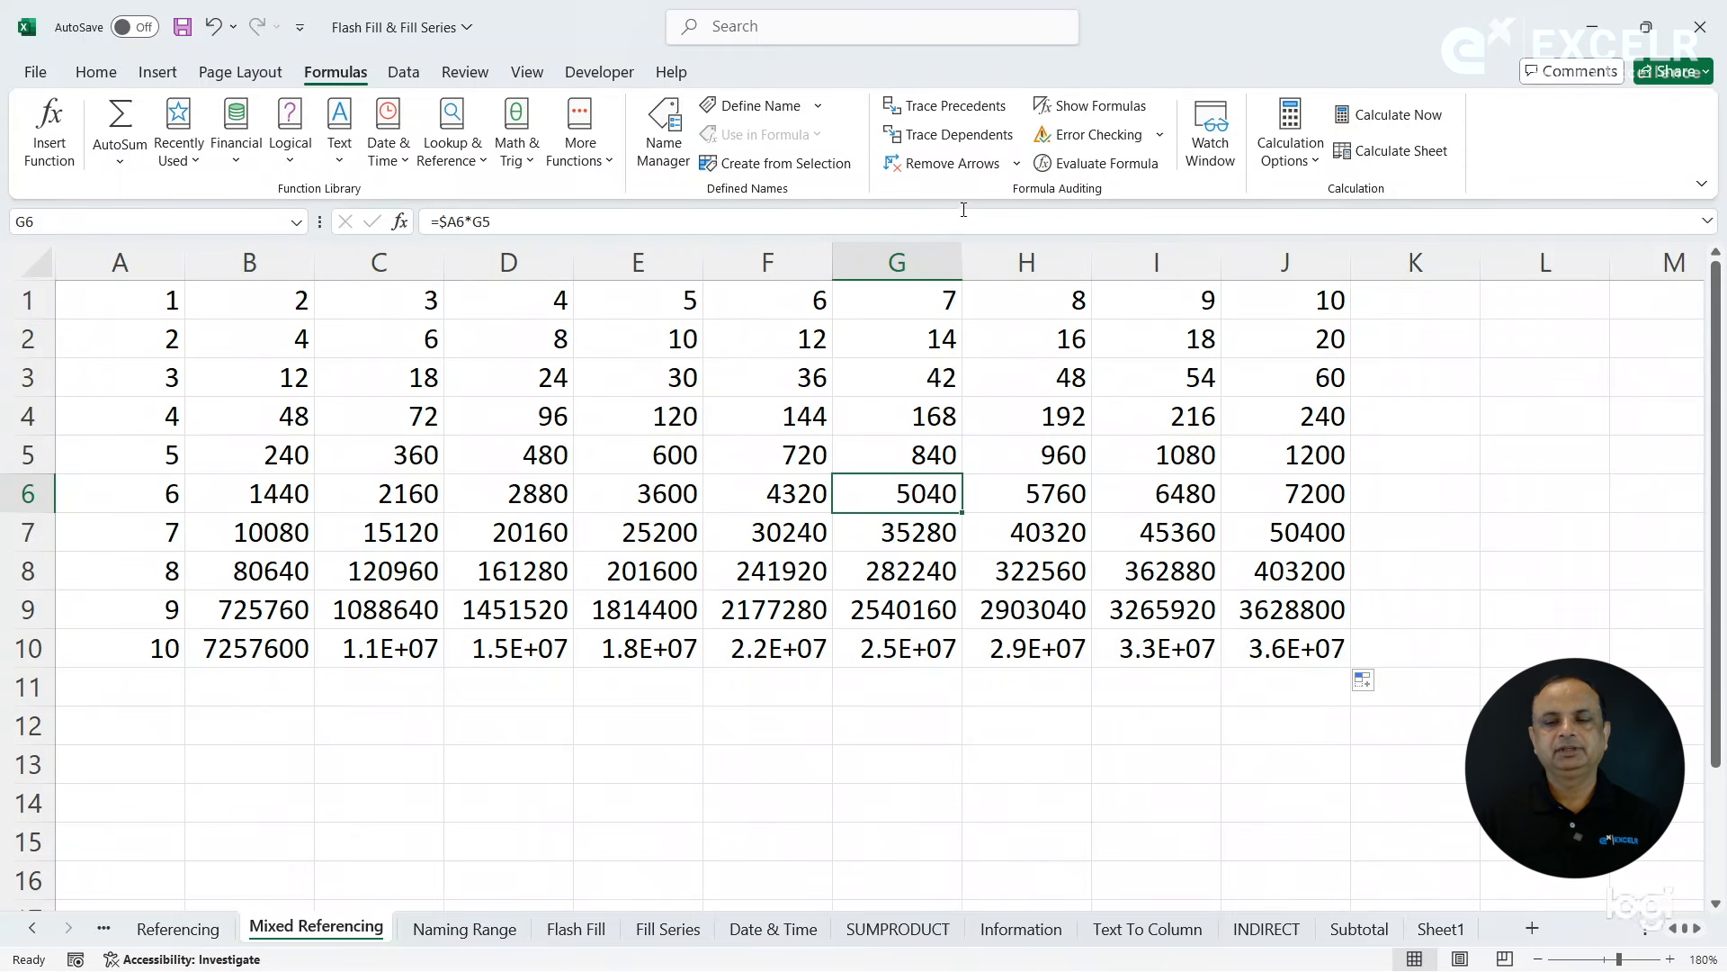
pyautogui.click(951, 105)
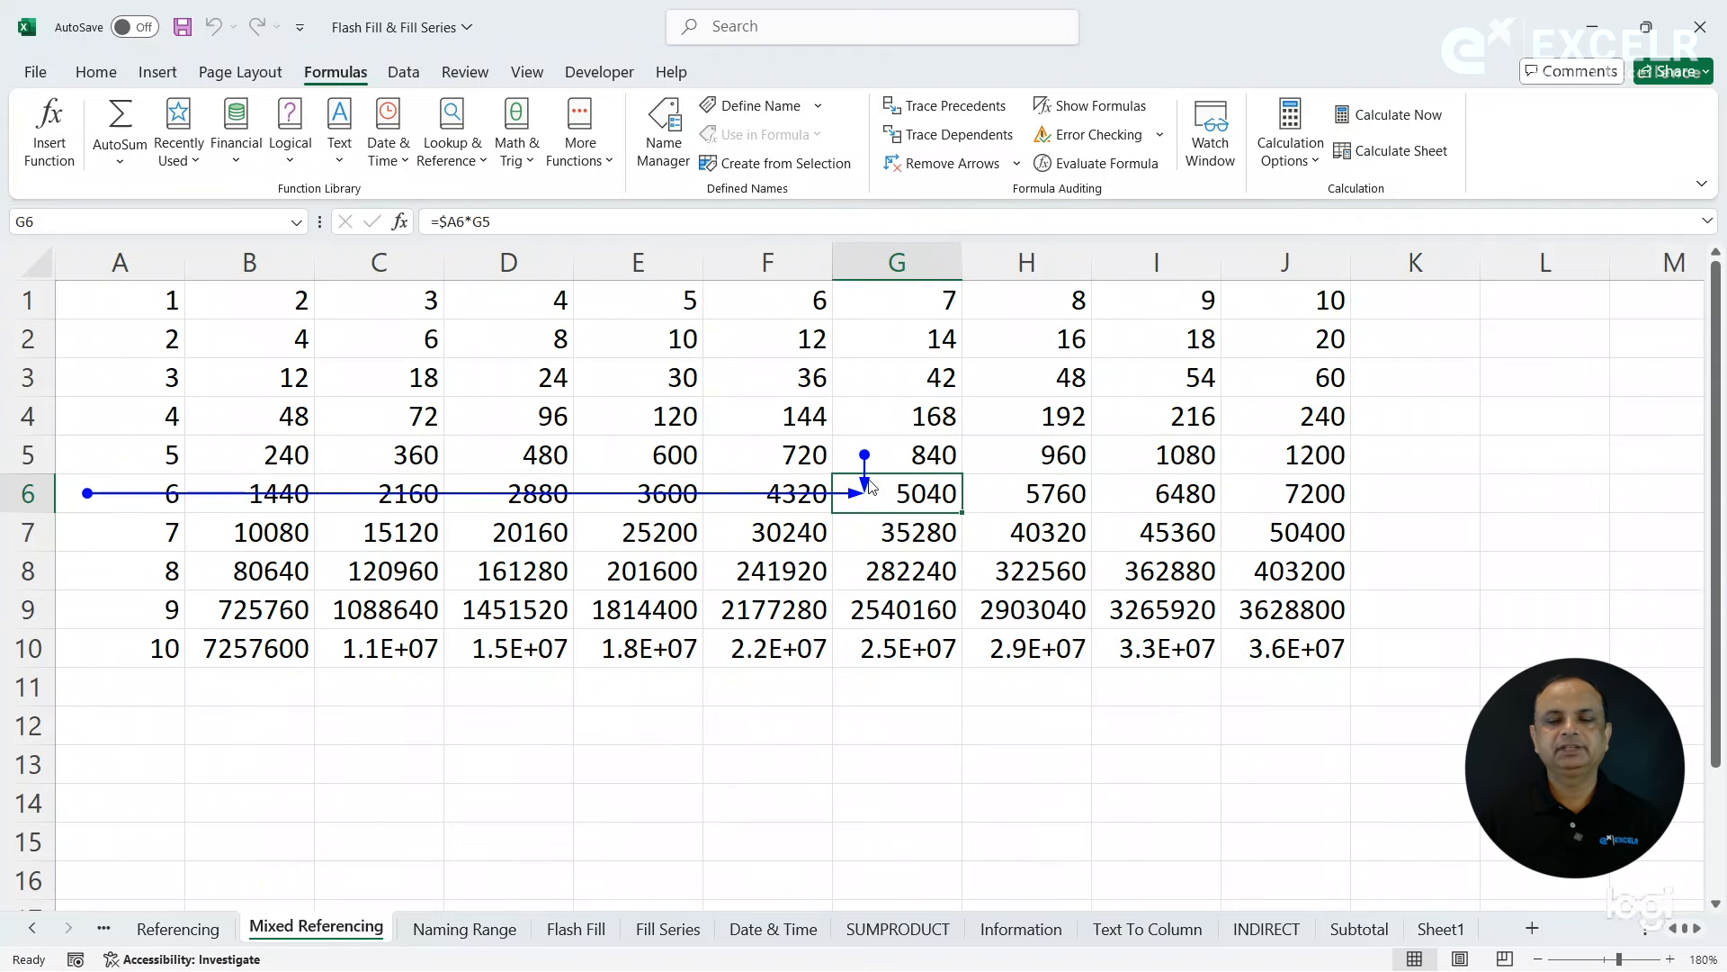
pyautogui.click(943, 165)
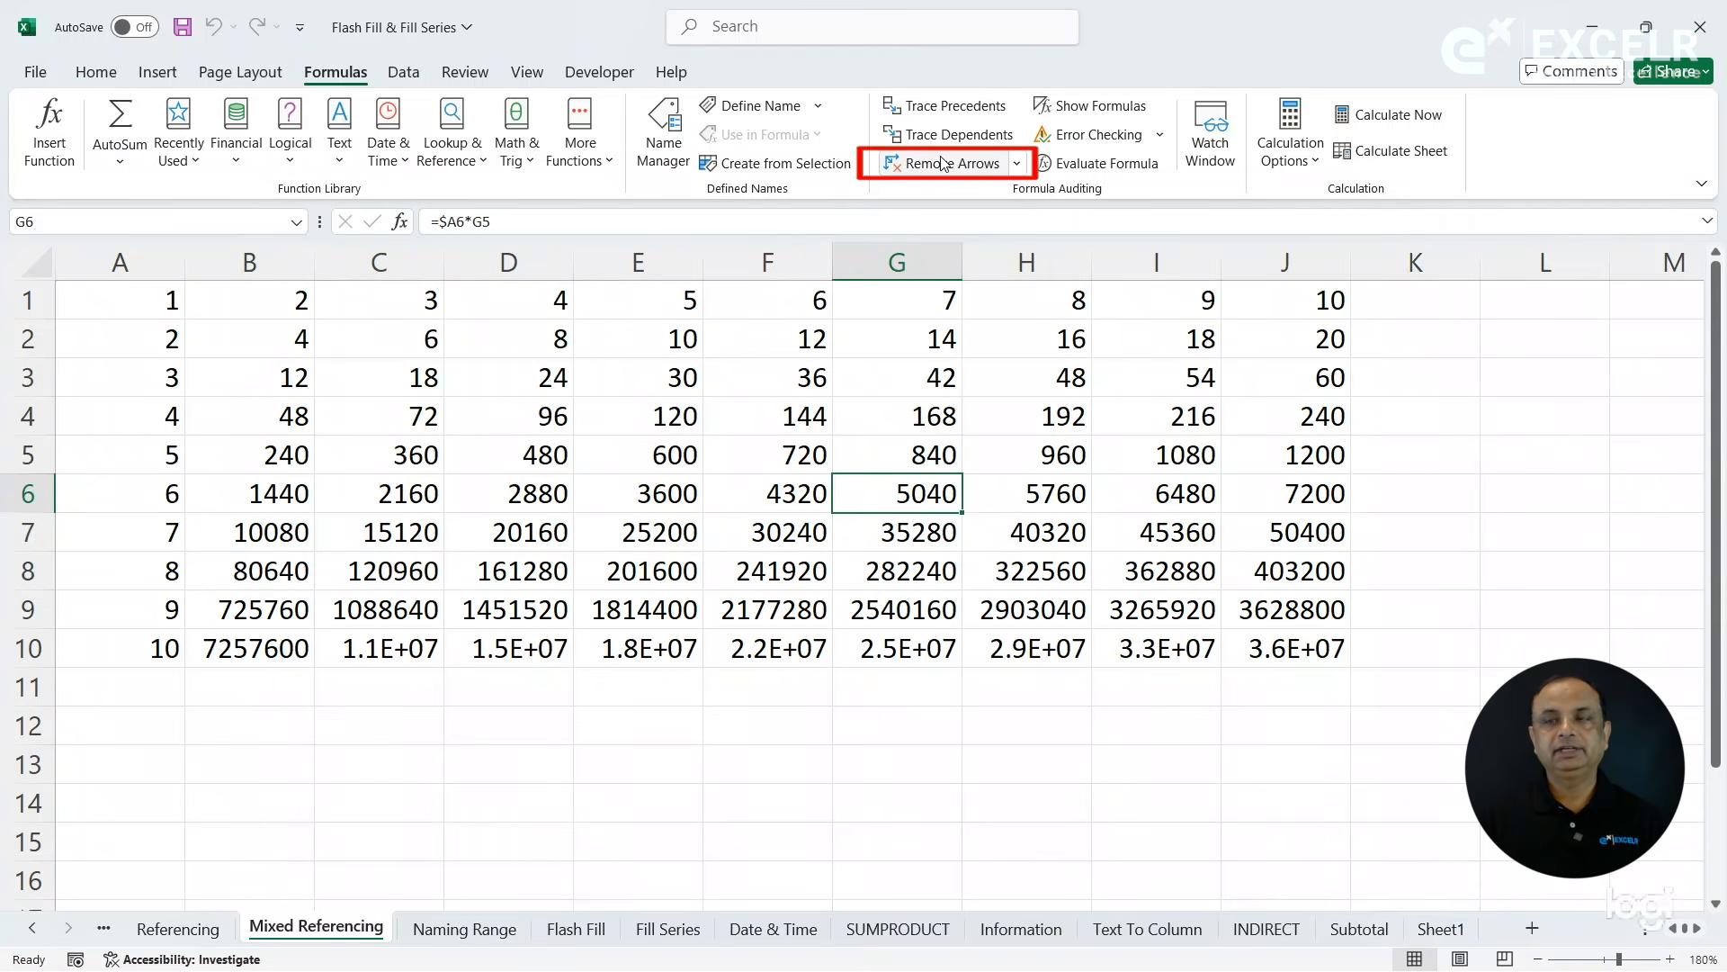
# - Change the B2 formula to =$A2*B$1 and fill it across to J2 and down to row 10
pyautogui.click(282, 347)
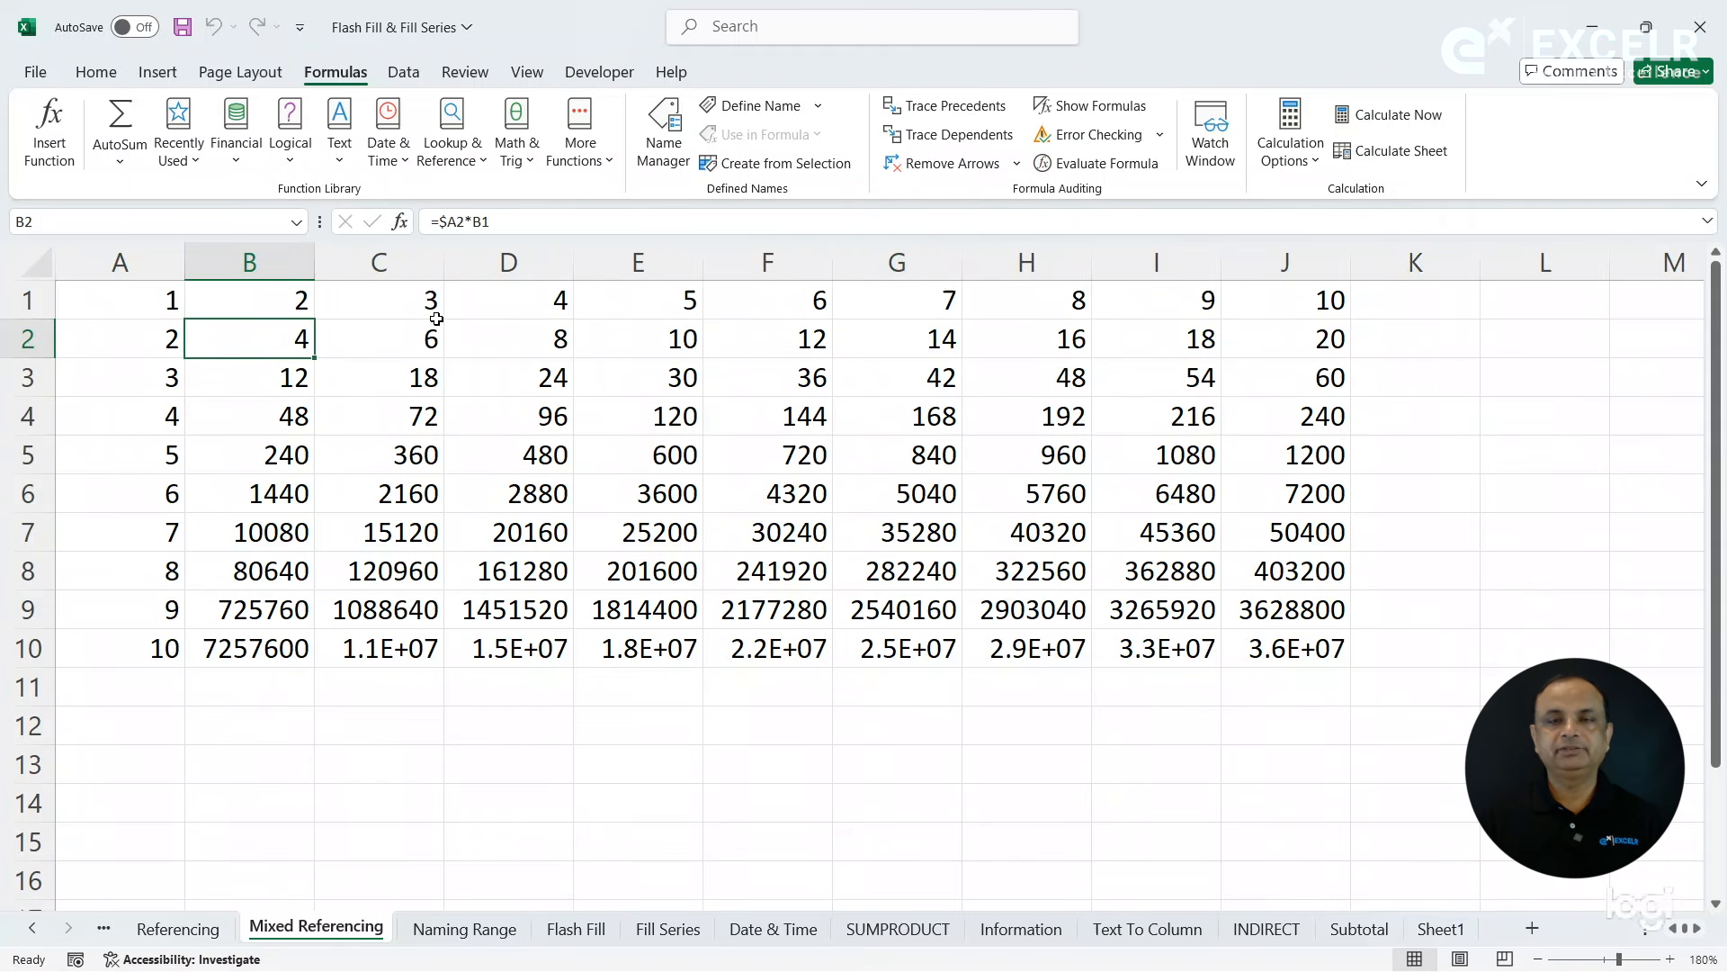
pyautogui.click(482, 223)
pyautogui.write('$')
pyautogui.press('Return')
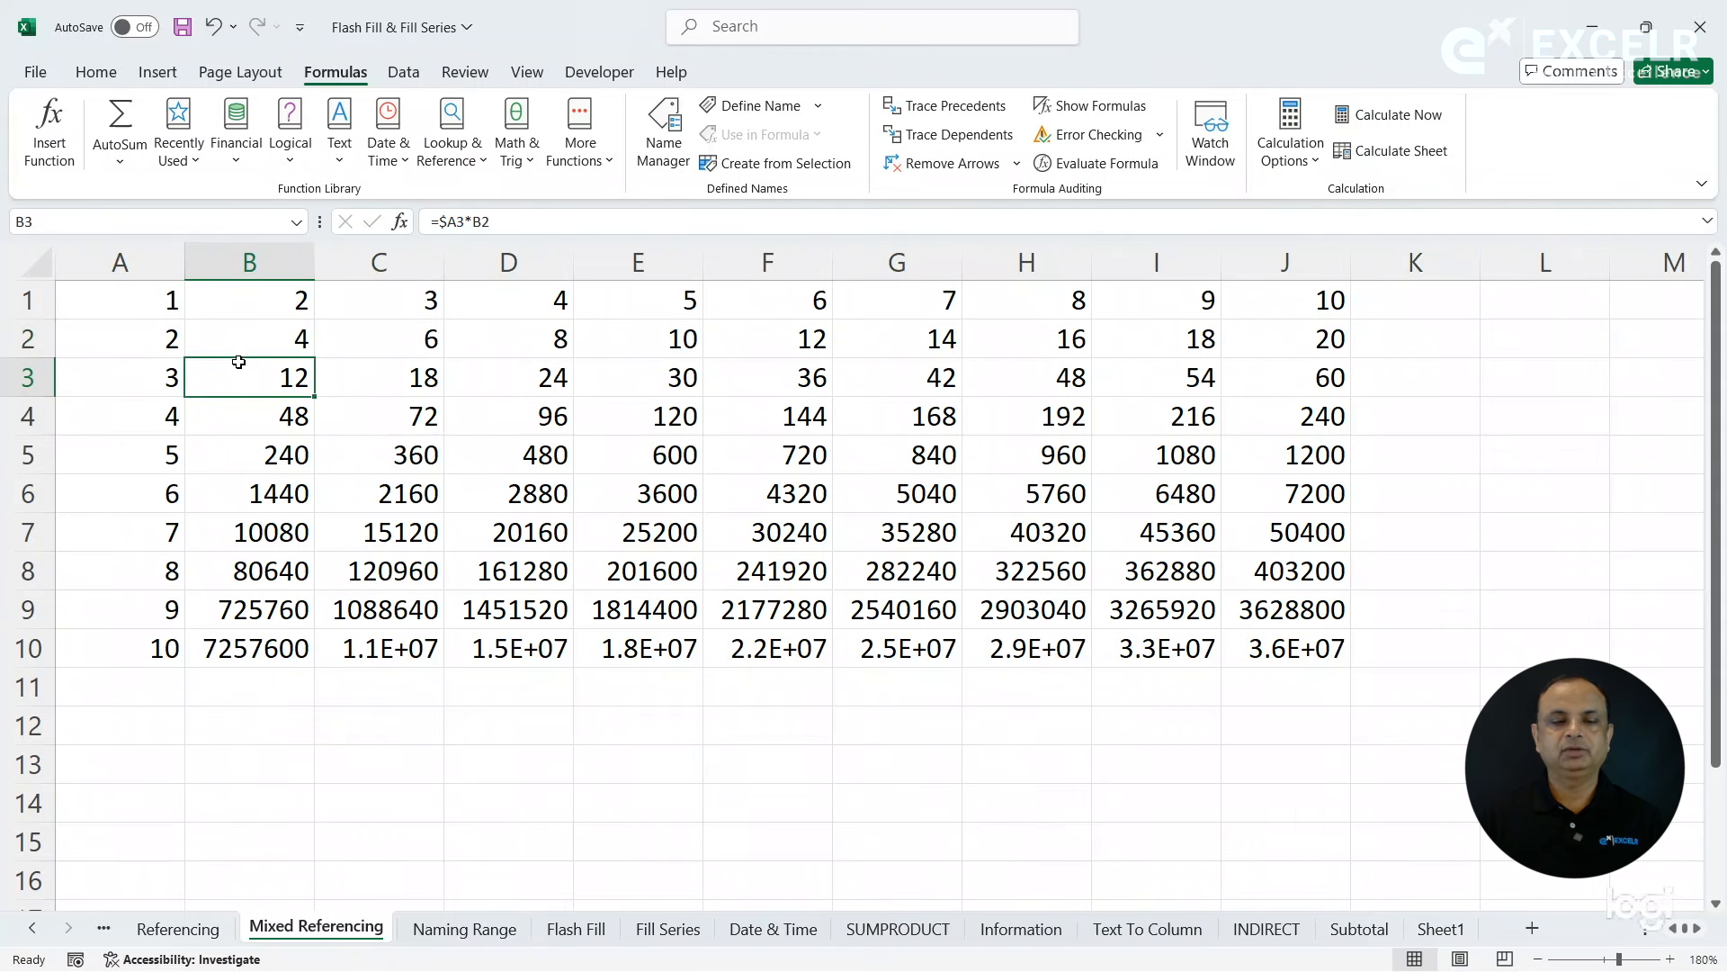
pyautogui.click(254, 339)
pyautogui.moveTo(315, 356); pyautogui.dragTo(1356, 394)
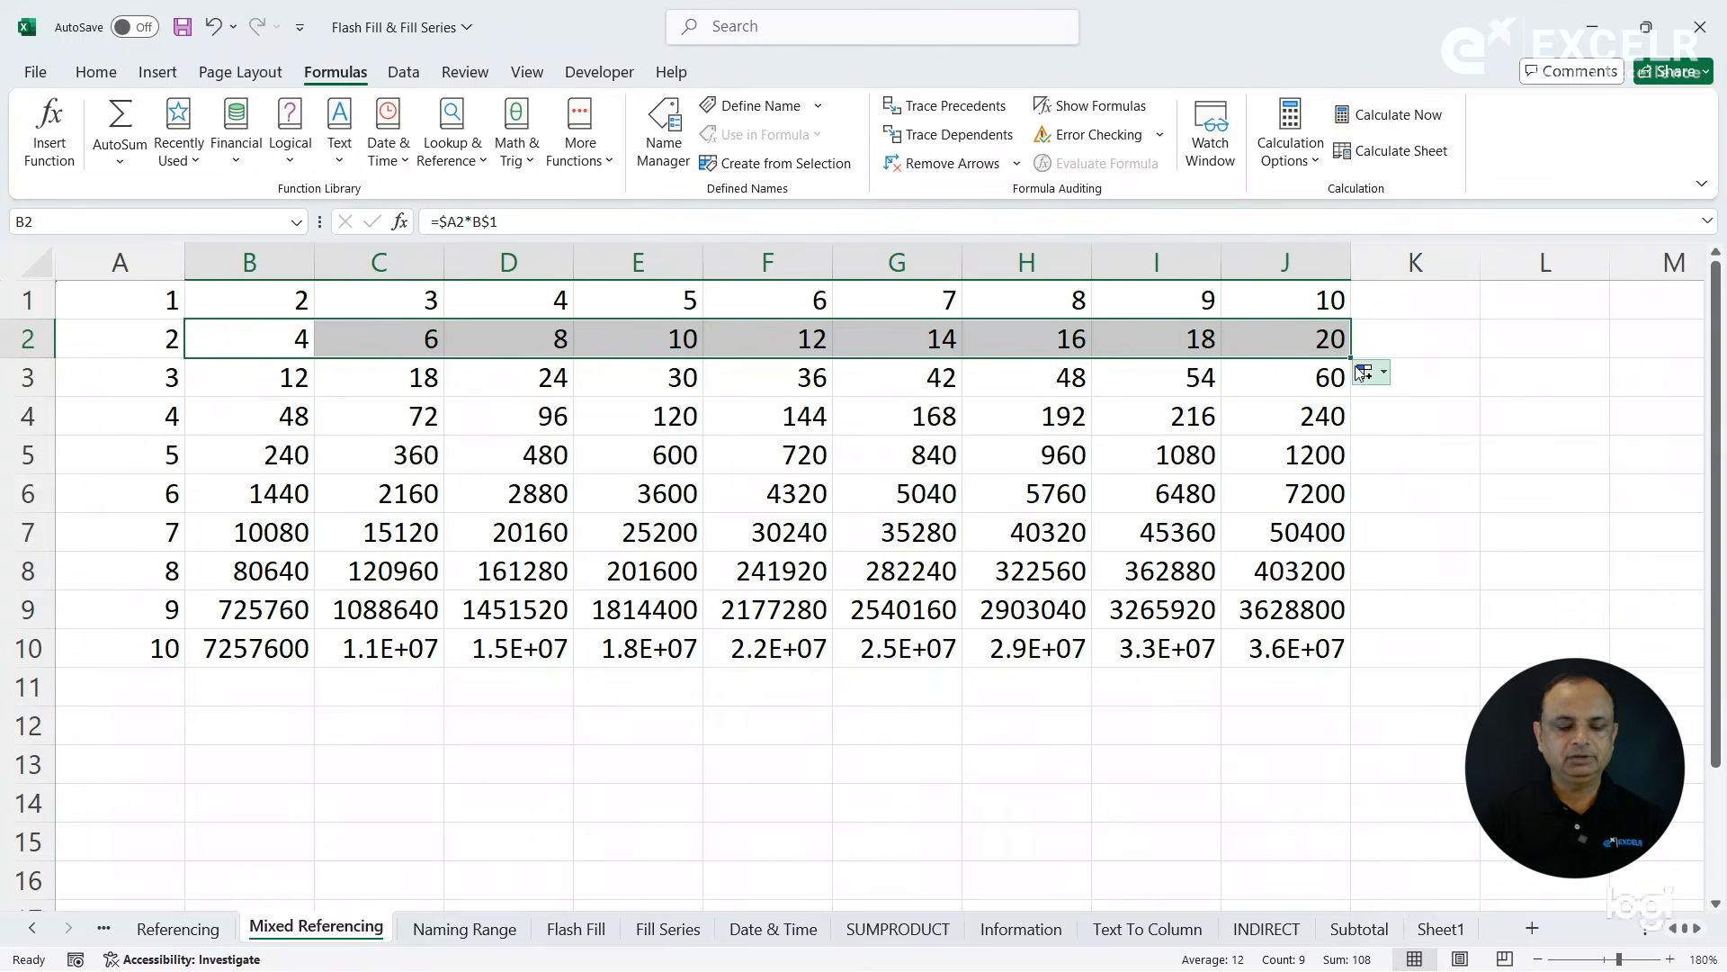
pyautogui.doubleClick(1353, 357)
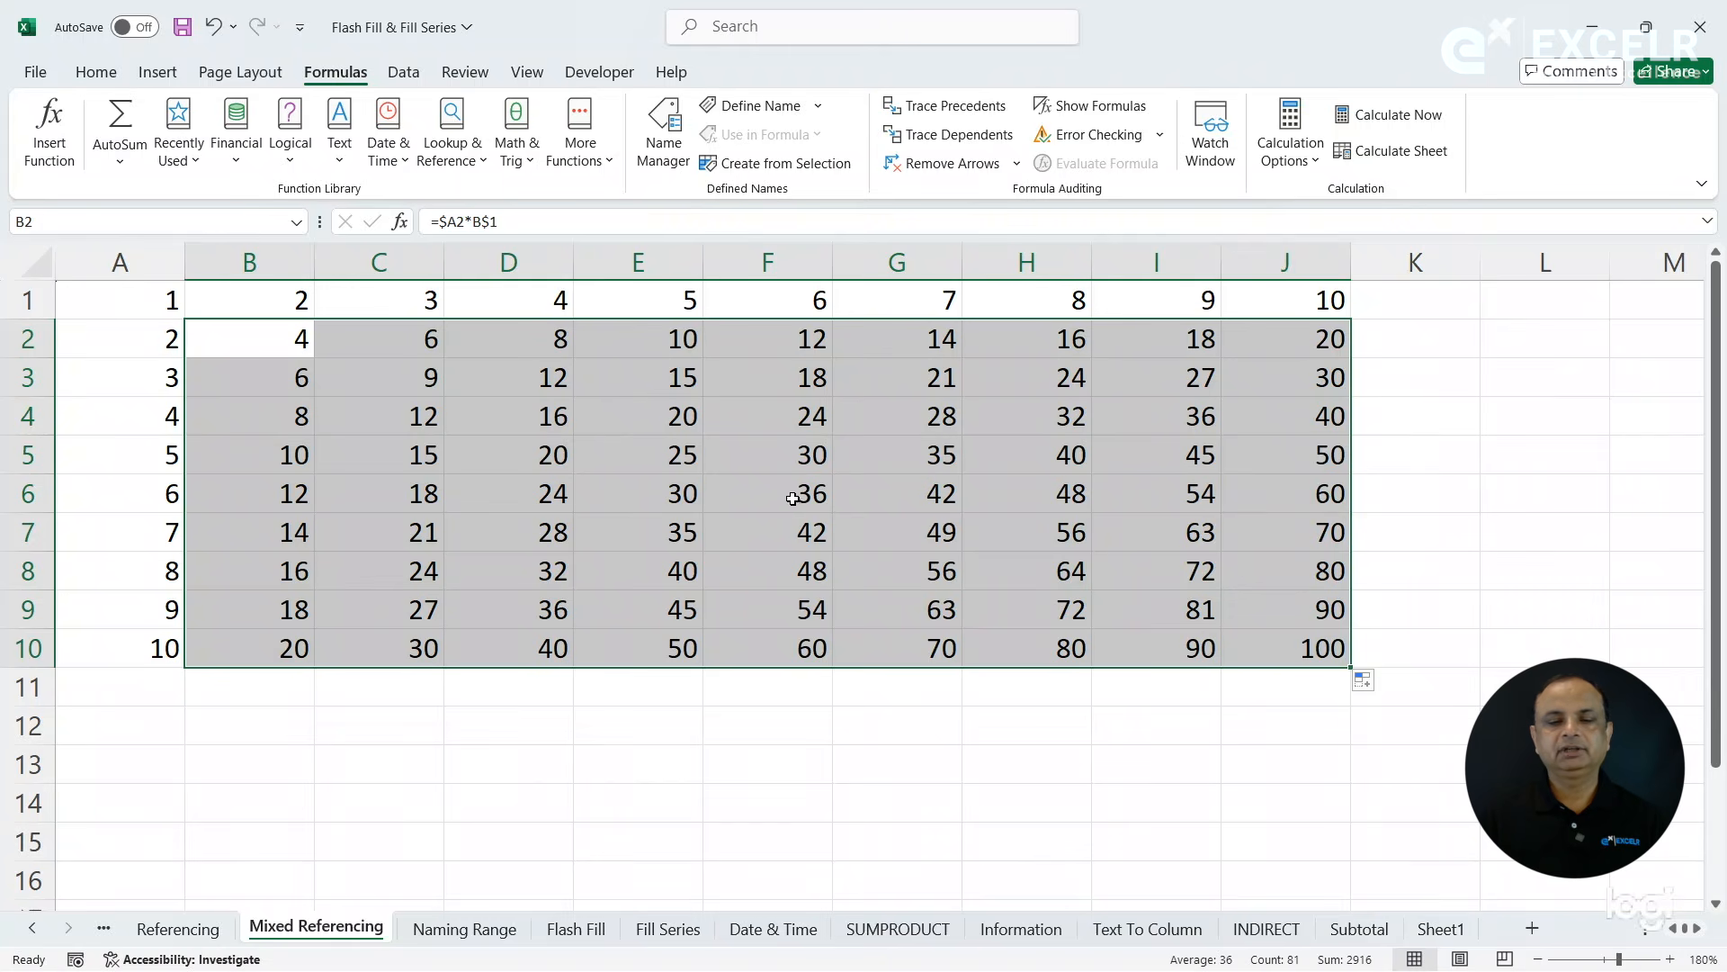
# - Trace the precedents of F6, G8 and J10 to check that they point to column A and row 1
pyautogui.click(796, 501)
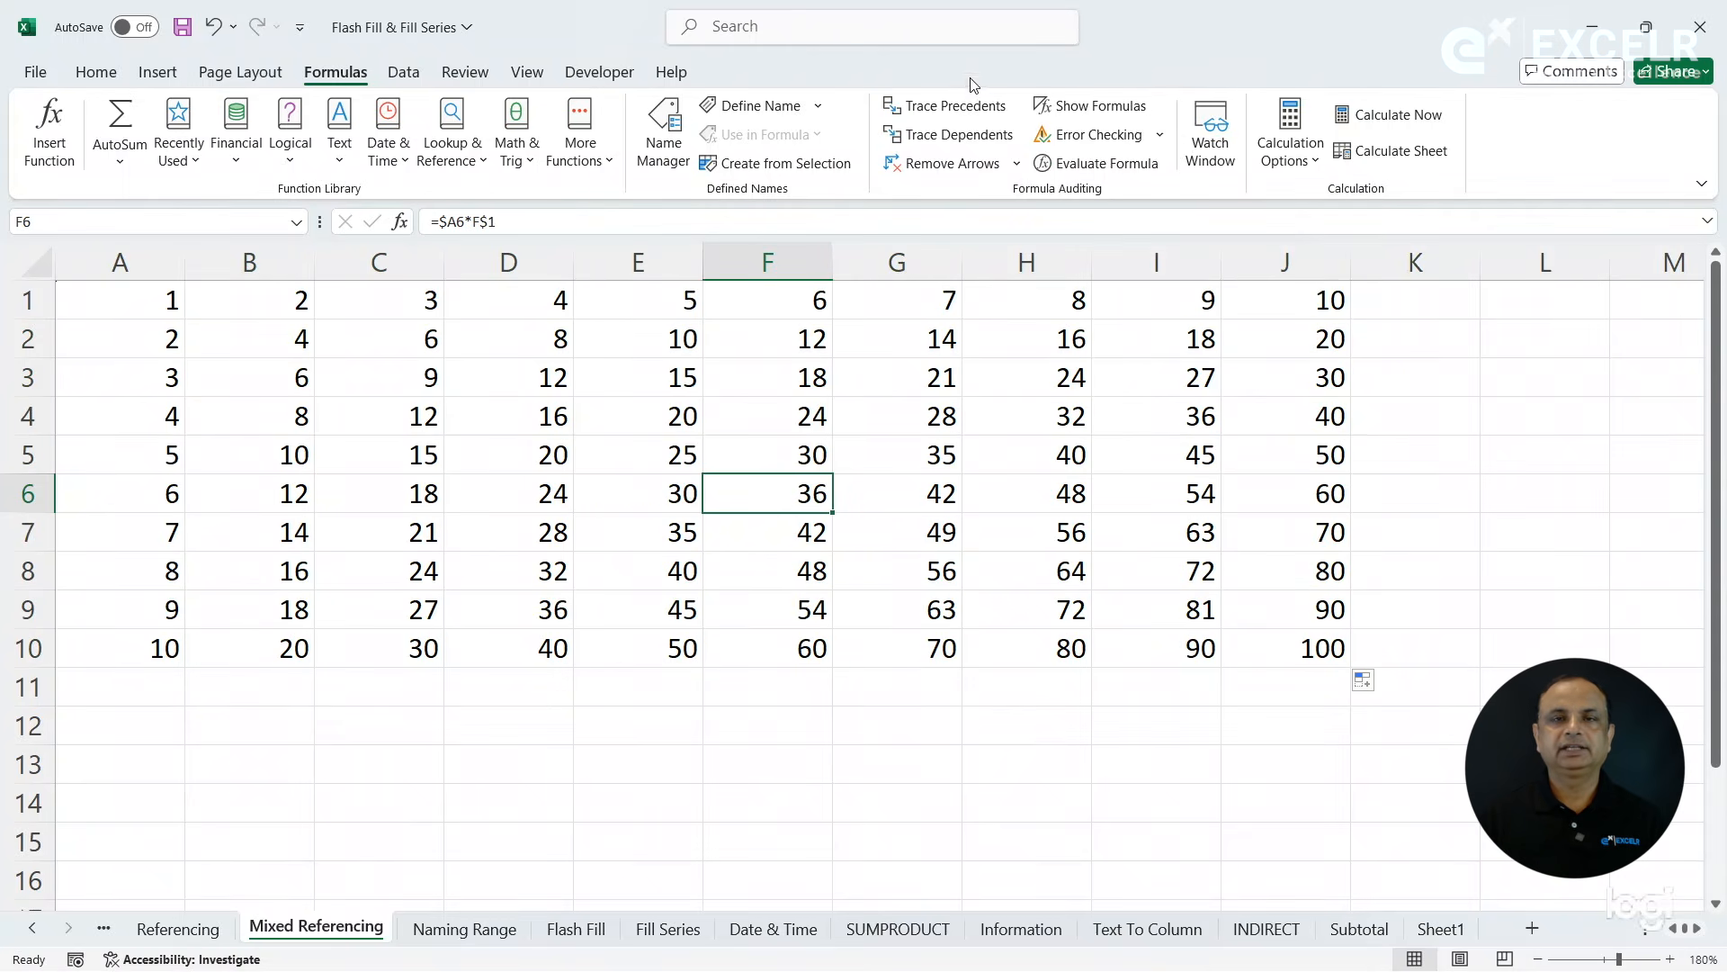
pyautogui.click(957, 106)
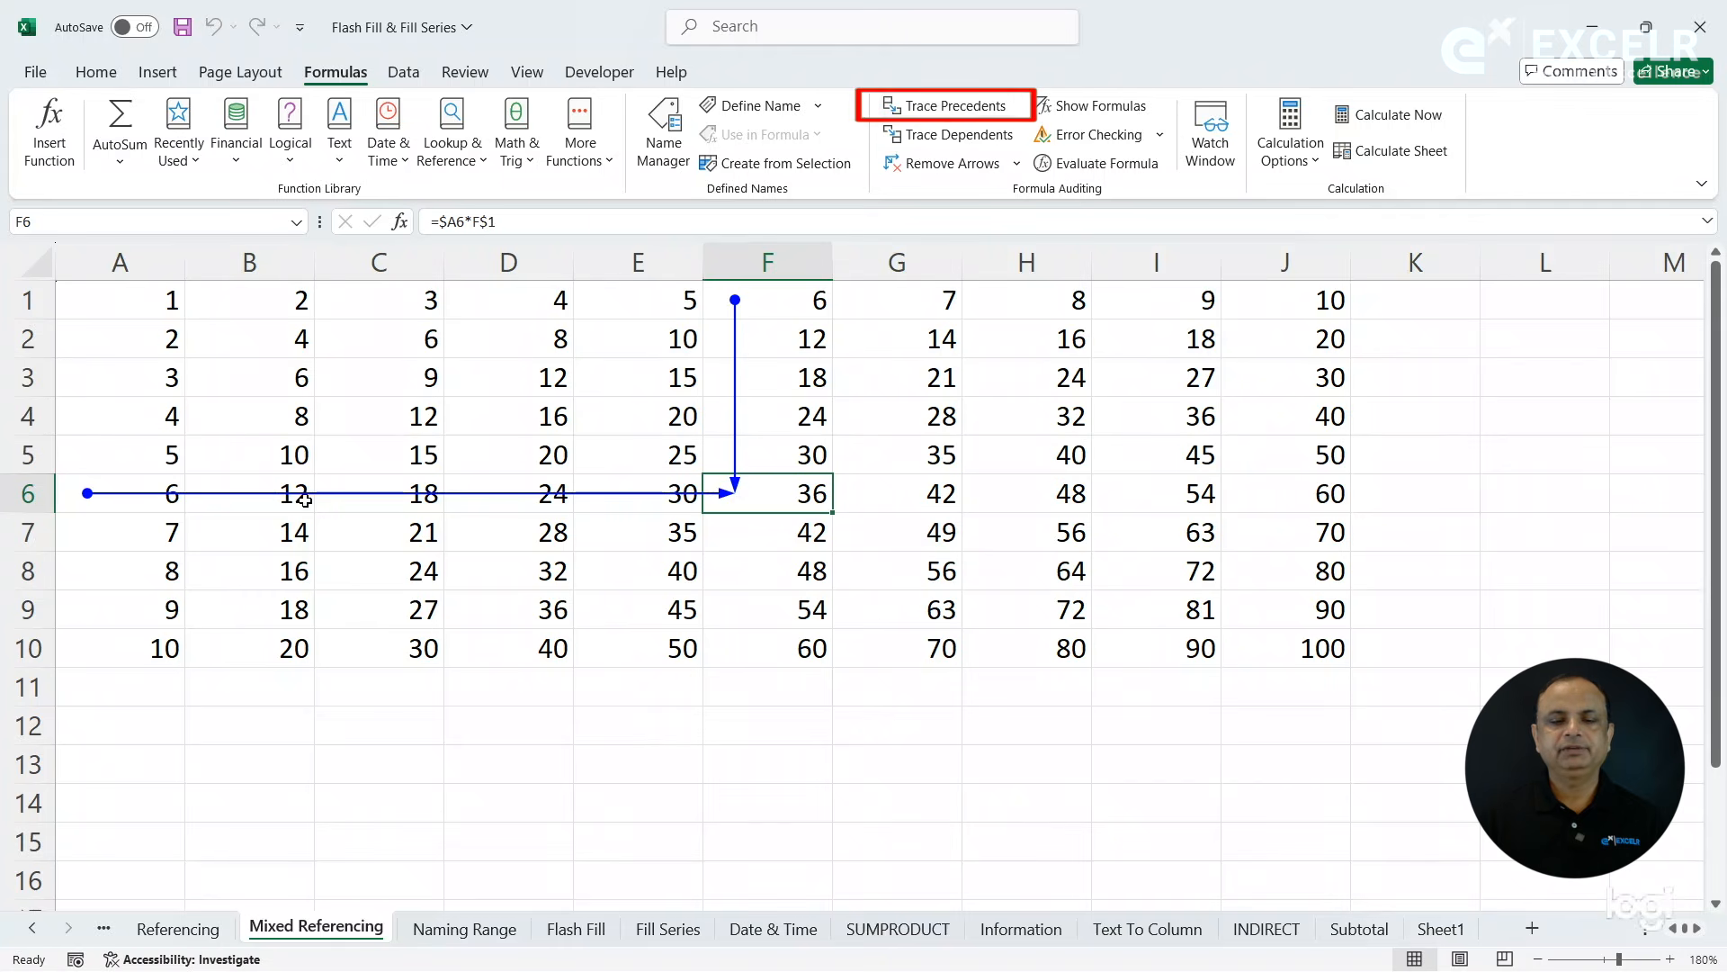
pyautogui.click(729, 295)
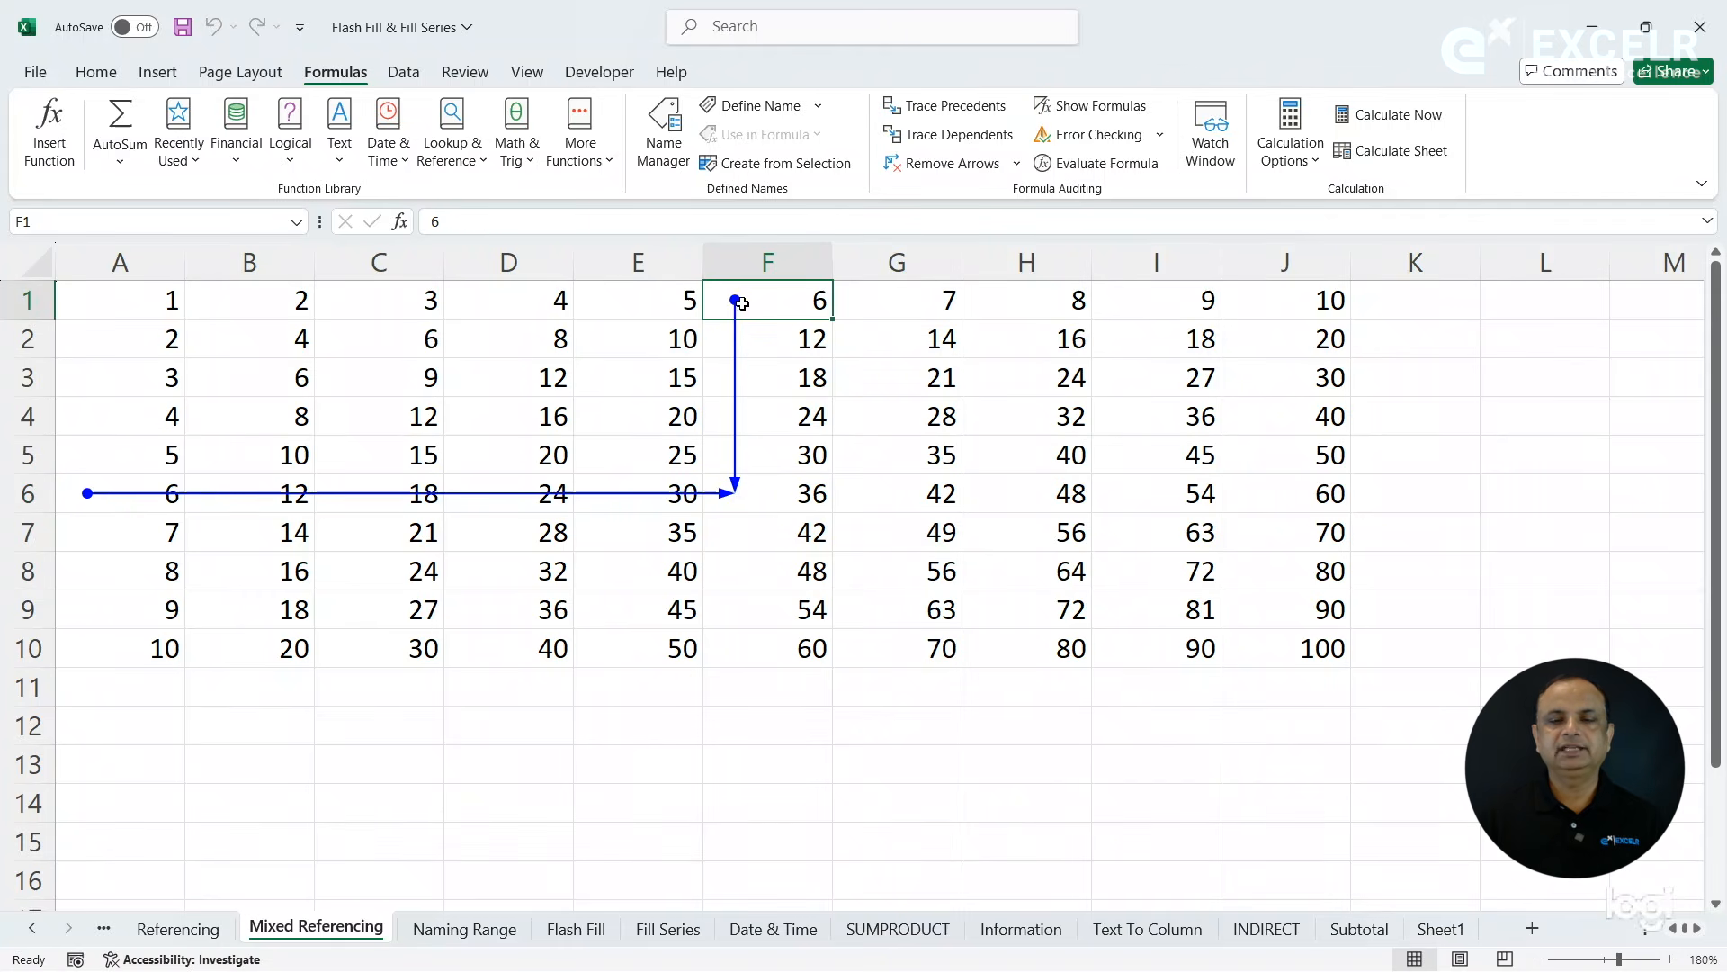
pyautogui.click(937, 570)
pyautogui.click(976, 115)
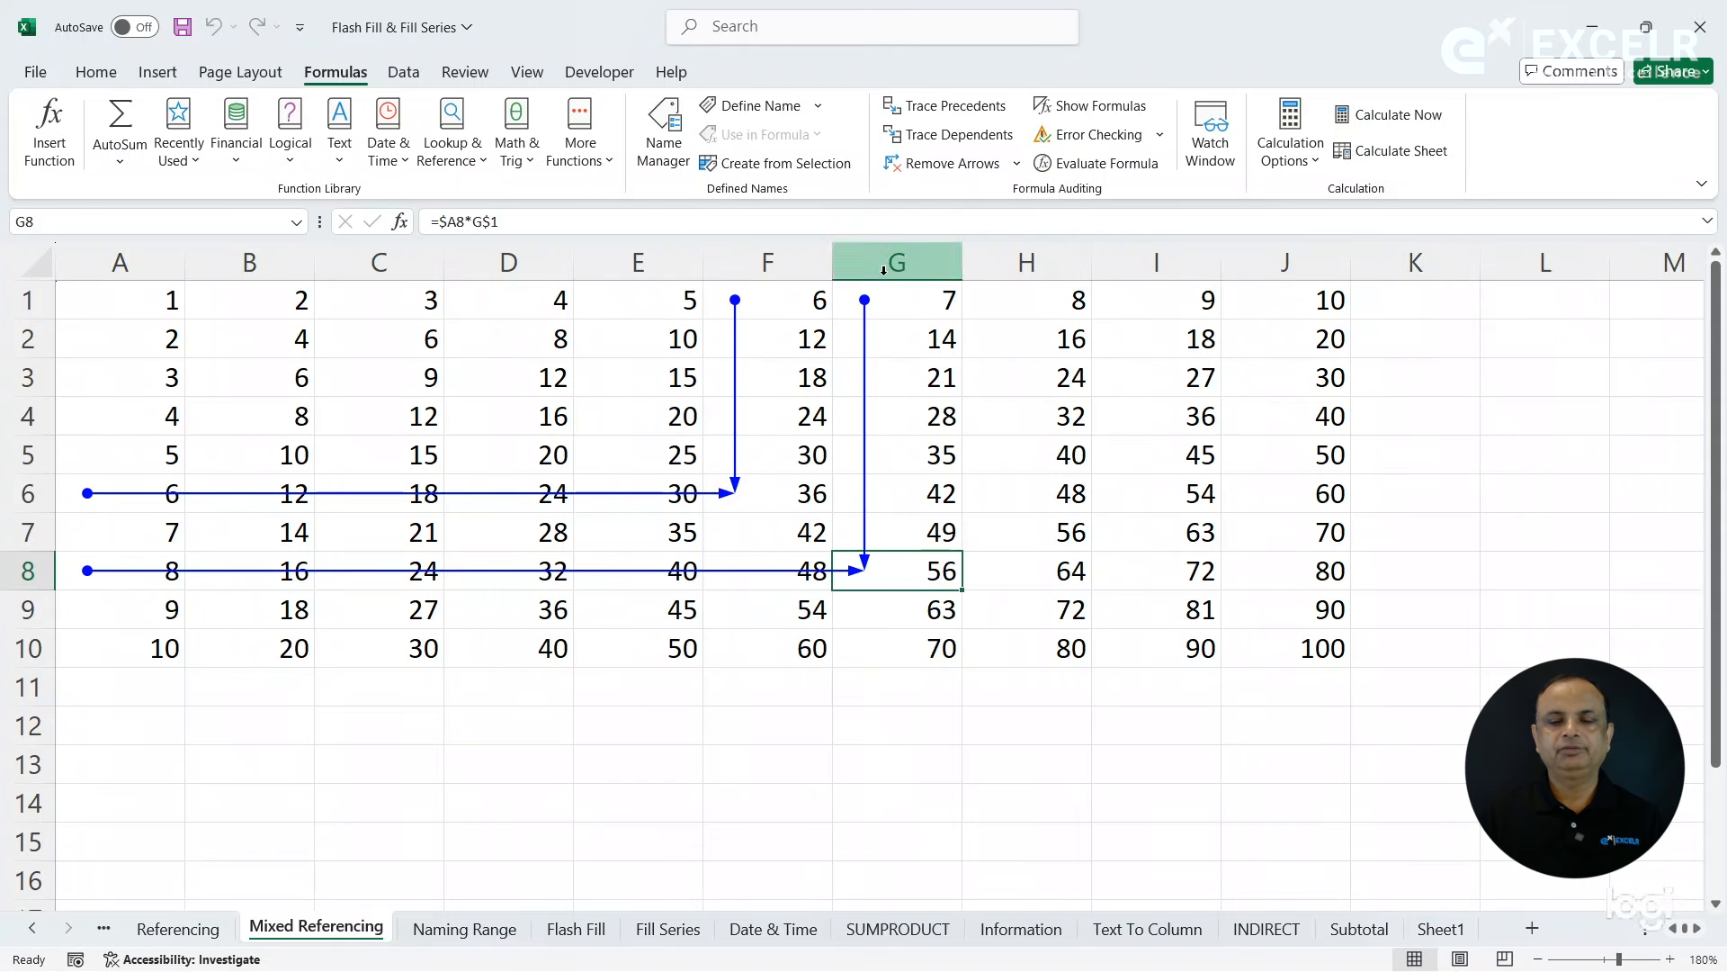
pyautogui.click(1252, 647)
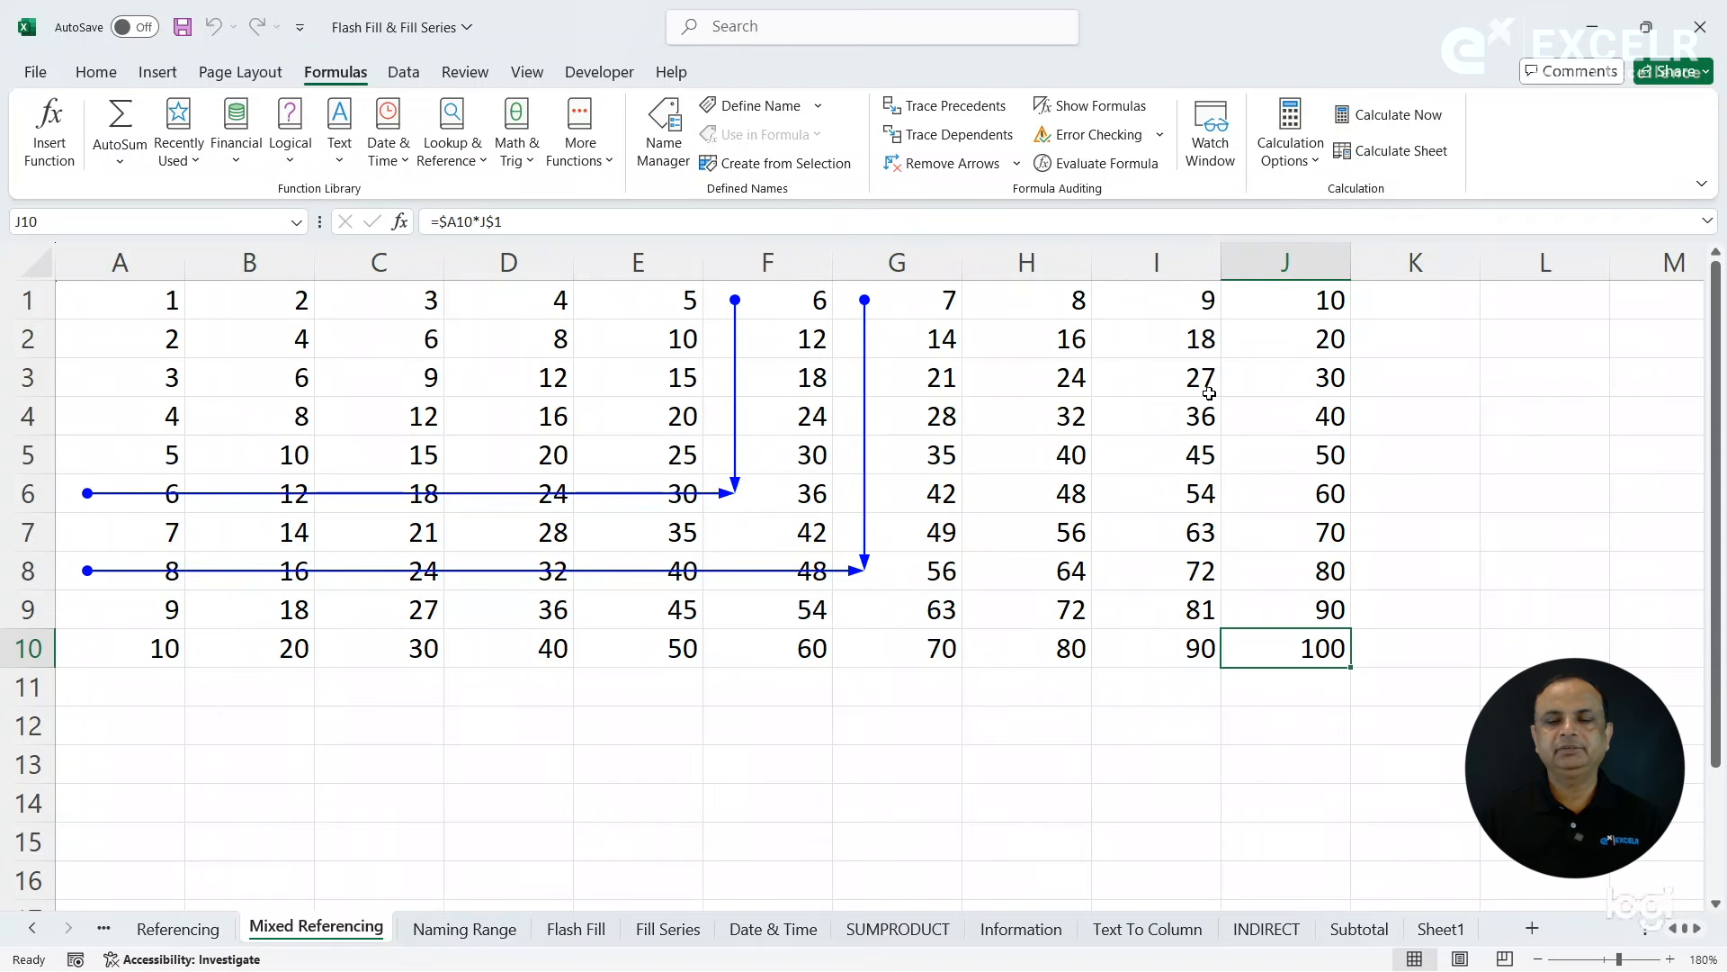
pyautogui.click(972, 105)
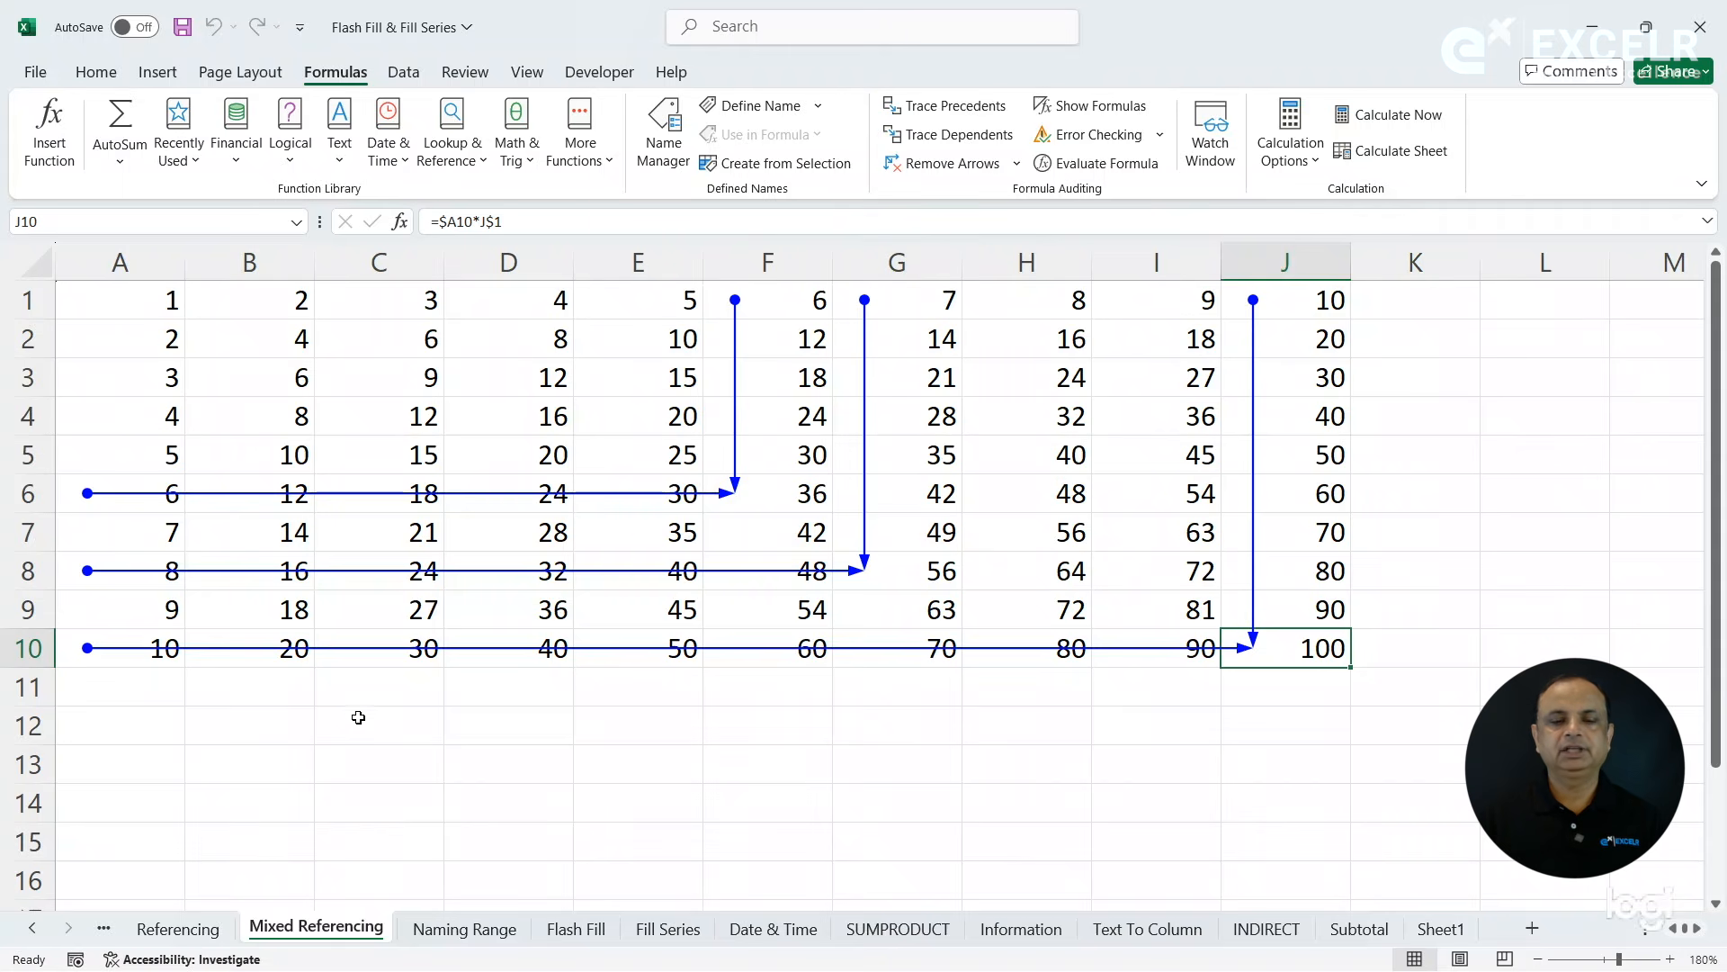
# - Display the B2 formula as text in C12 with the FORMULATEXT function
pyautogui.click(354, 724)
pyautogui.write('=form')
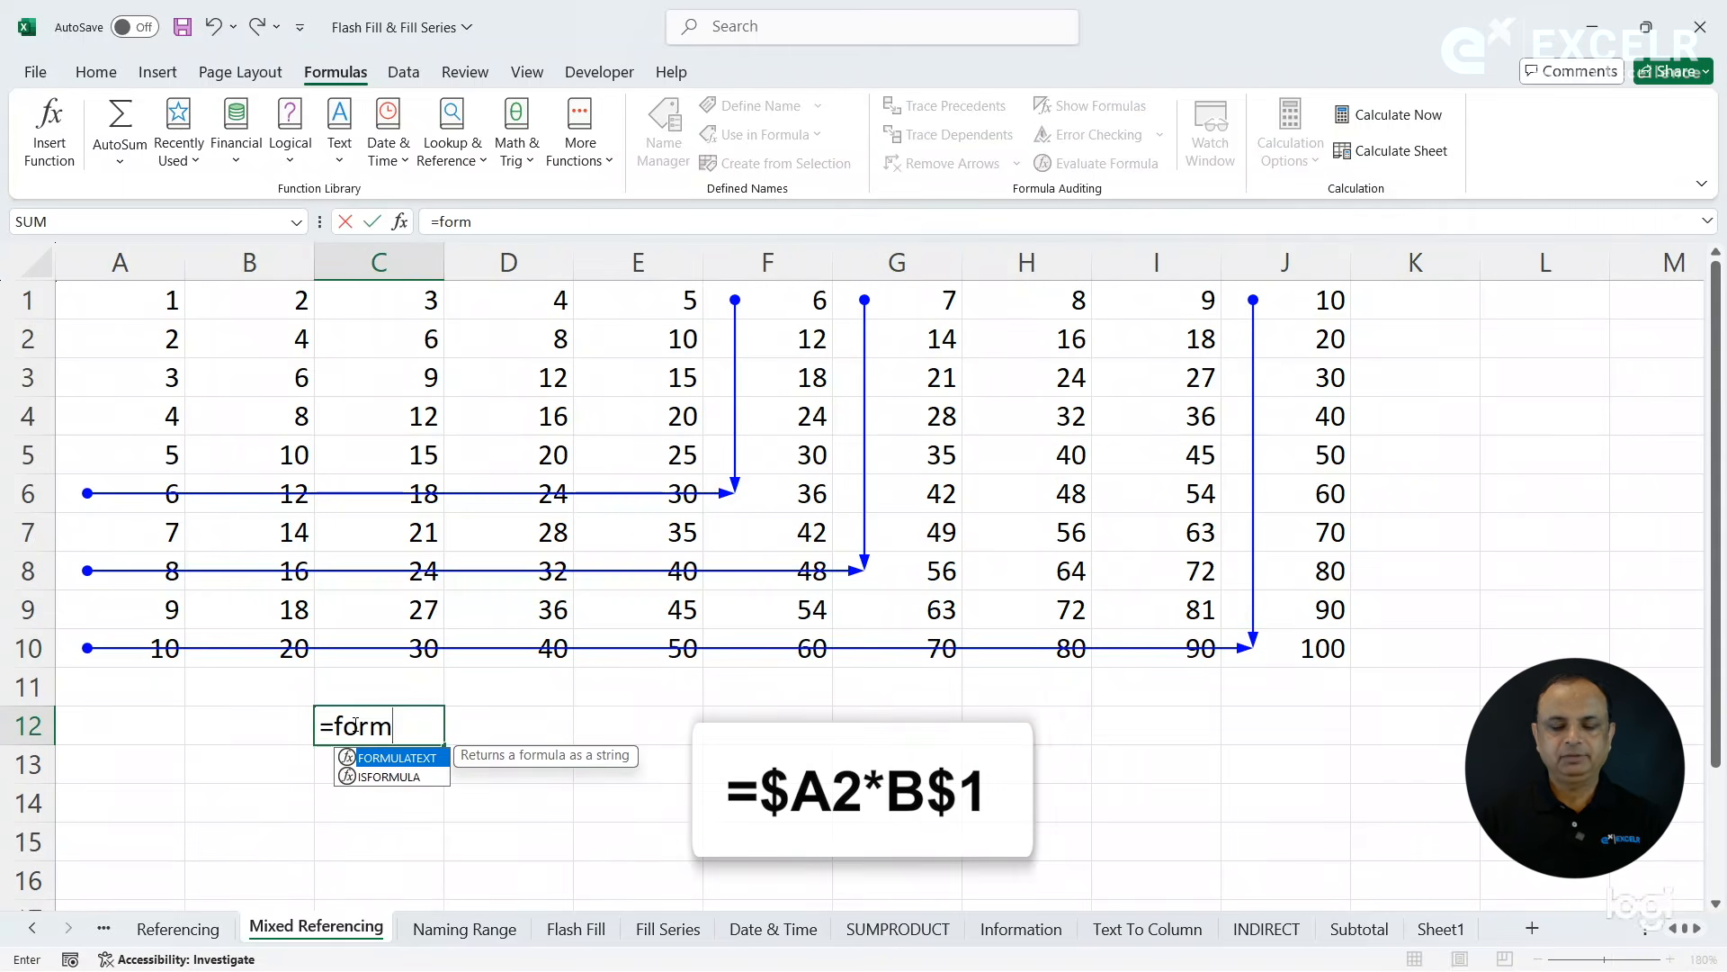
pyautogui.press('Tab')
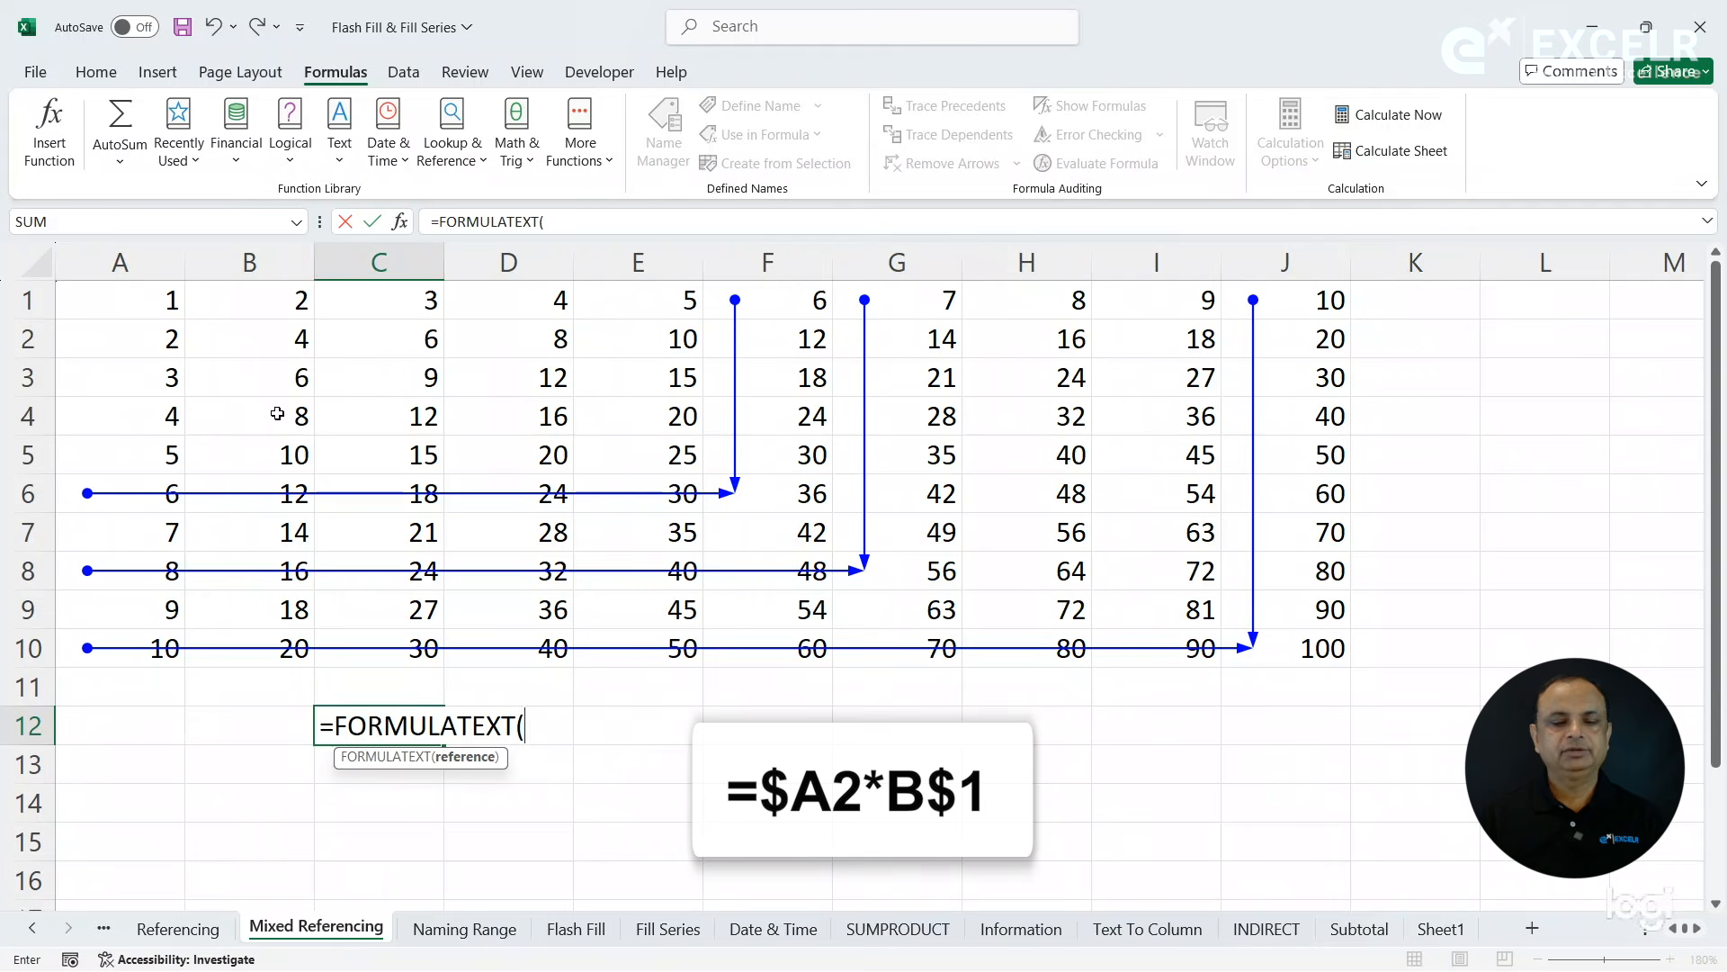
pyautogui.click(266, 347)
pyautogui.press('Return')
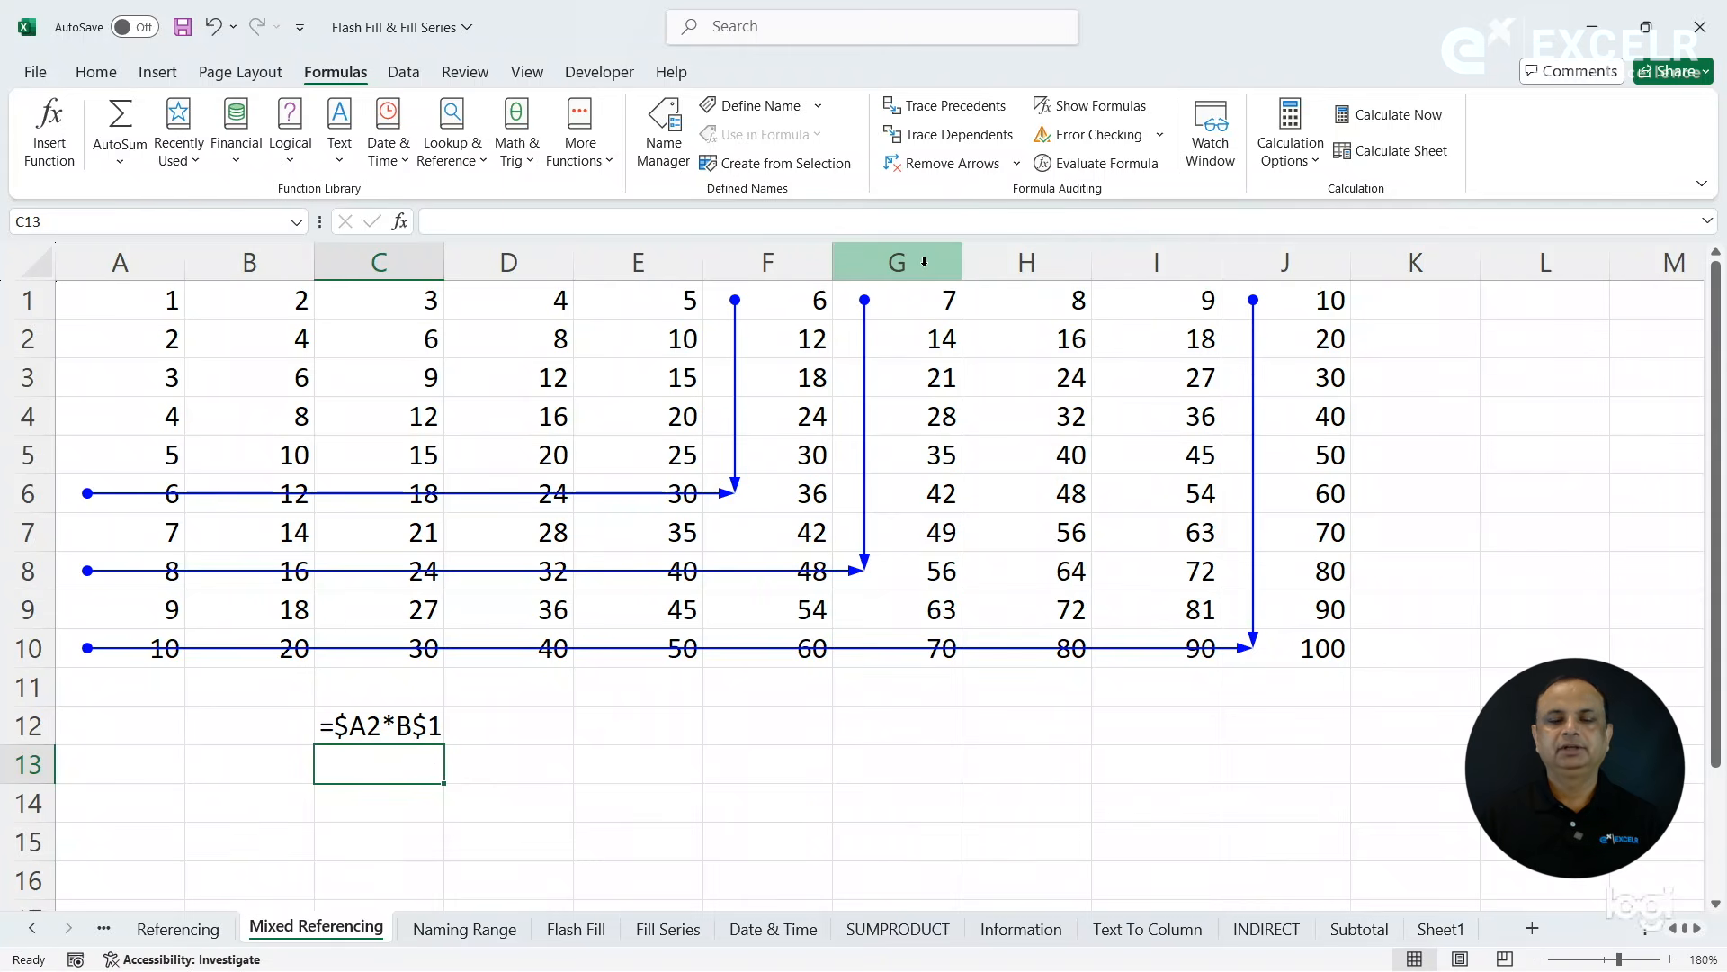
pyautogui.click(710, 723)
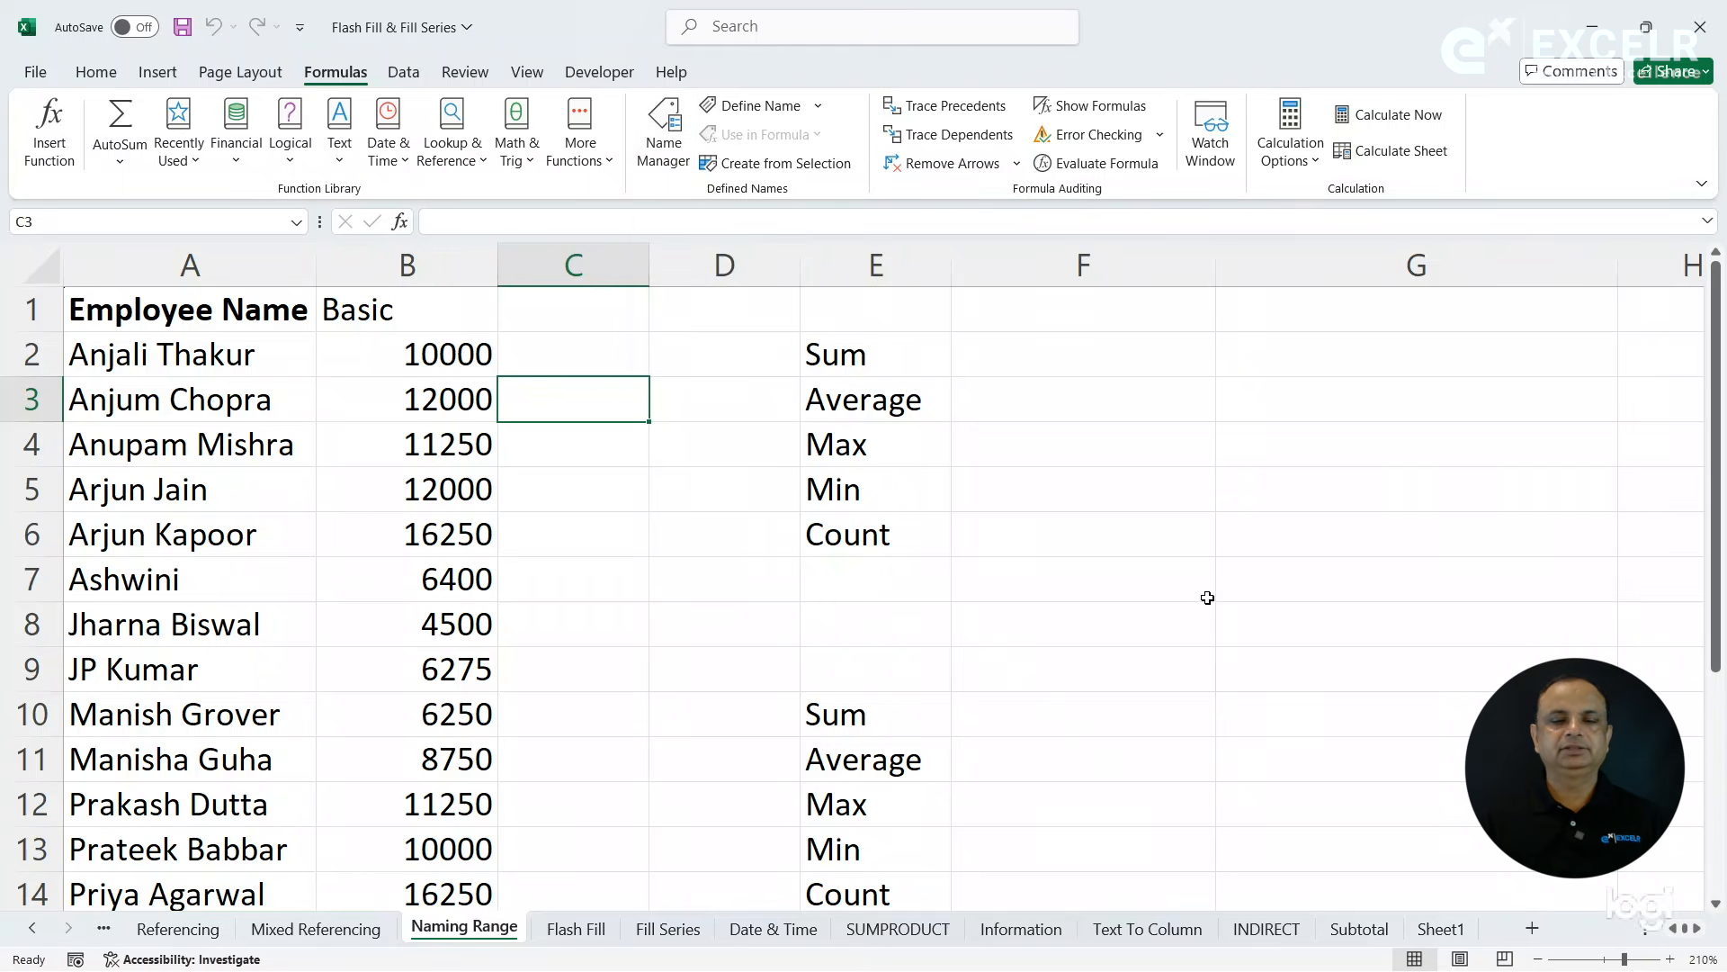
# - On the Naming Range sheet, calculate the sum of B2:B14 in F2
pyautogui.click(1539, 959)
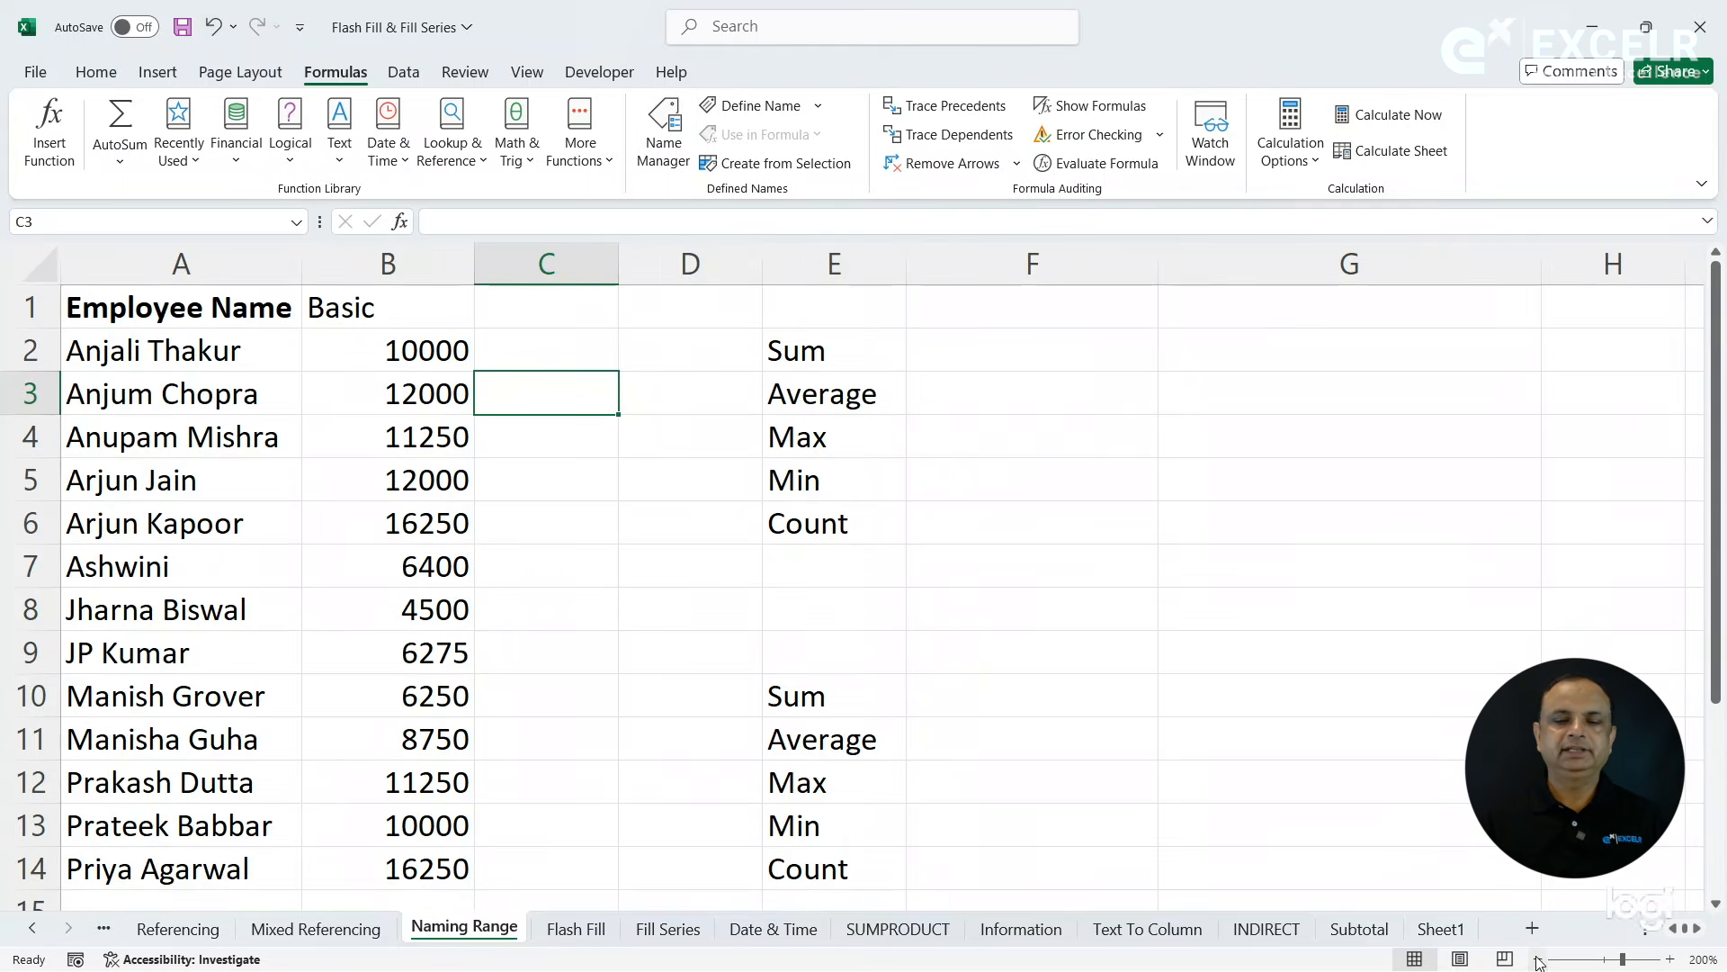
pyautogui.click(1539, 959)
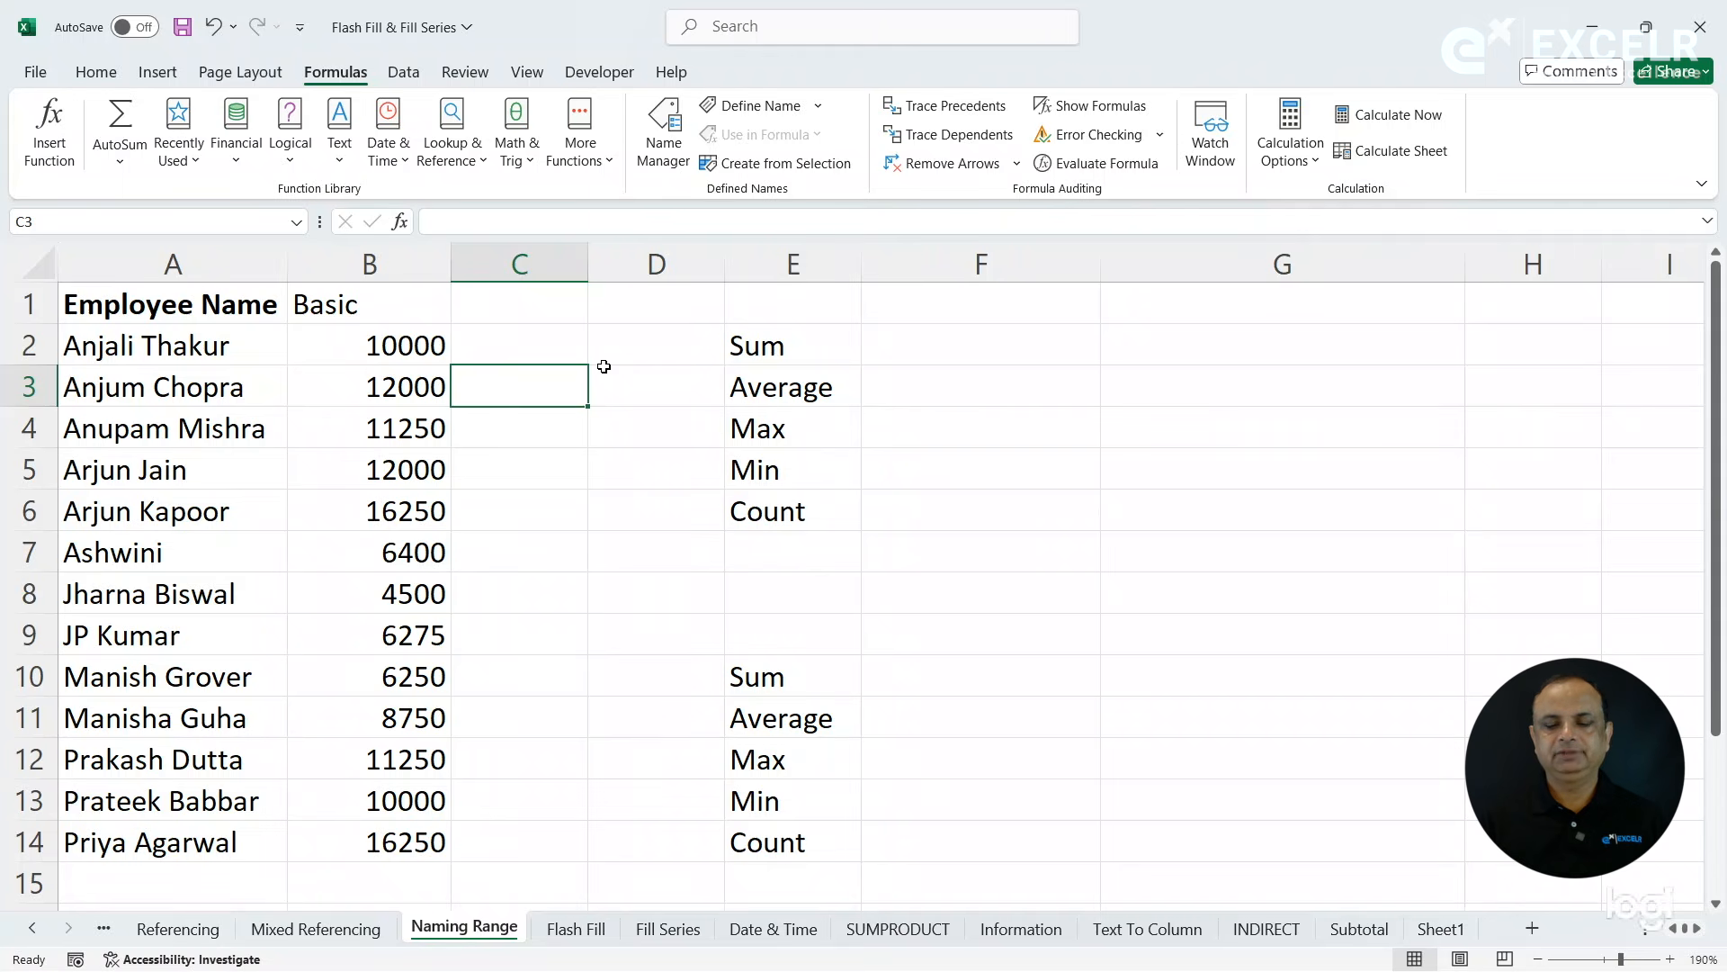
pyautogui.click(900, 361)
pyautogui.write('=su')
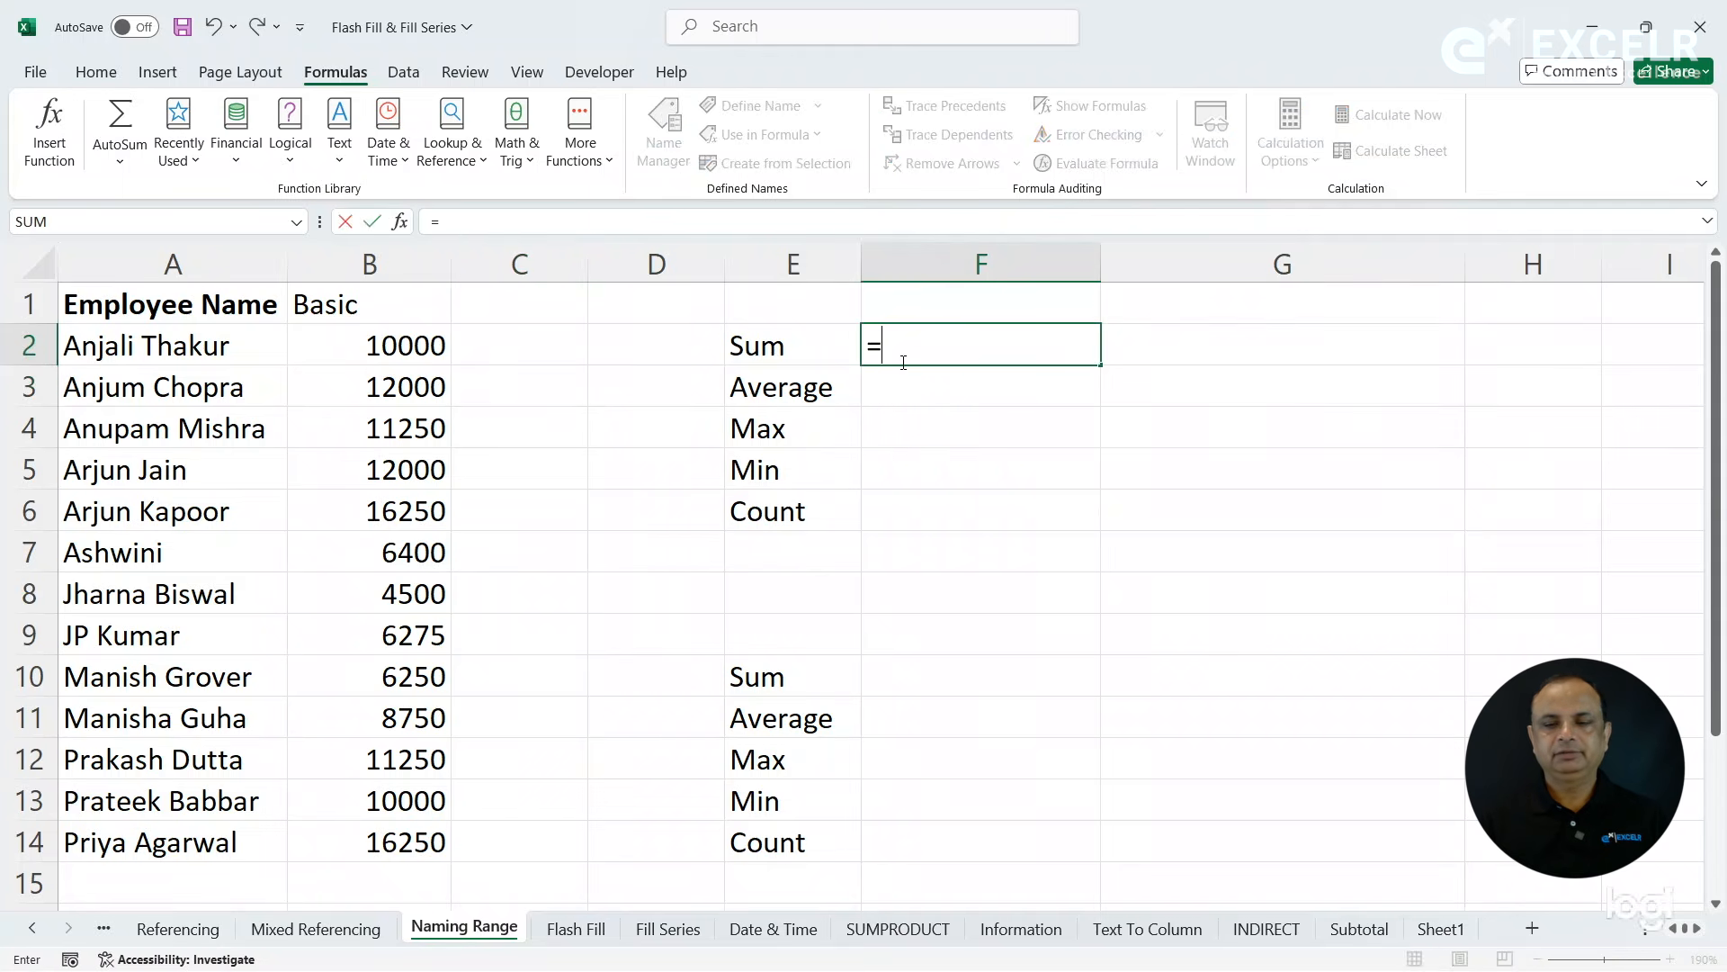
pyautogui.press('Tab')
pyautogui.moveTo(366, 342); pyautogui.dragTo(382, 828)
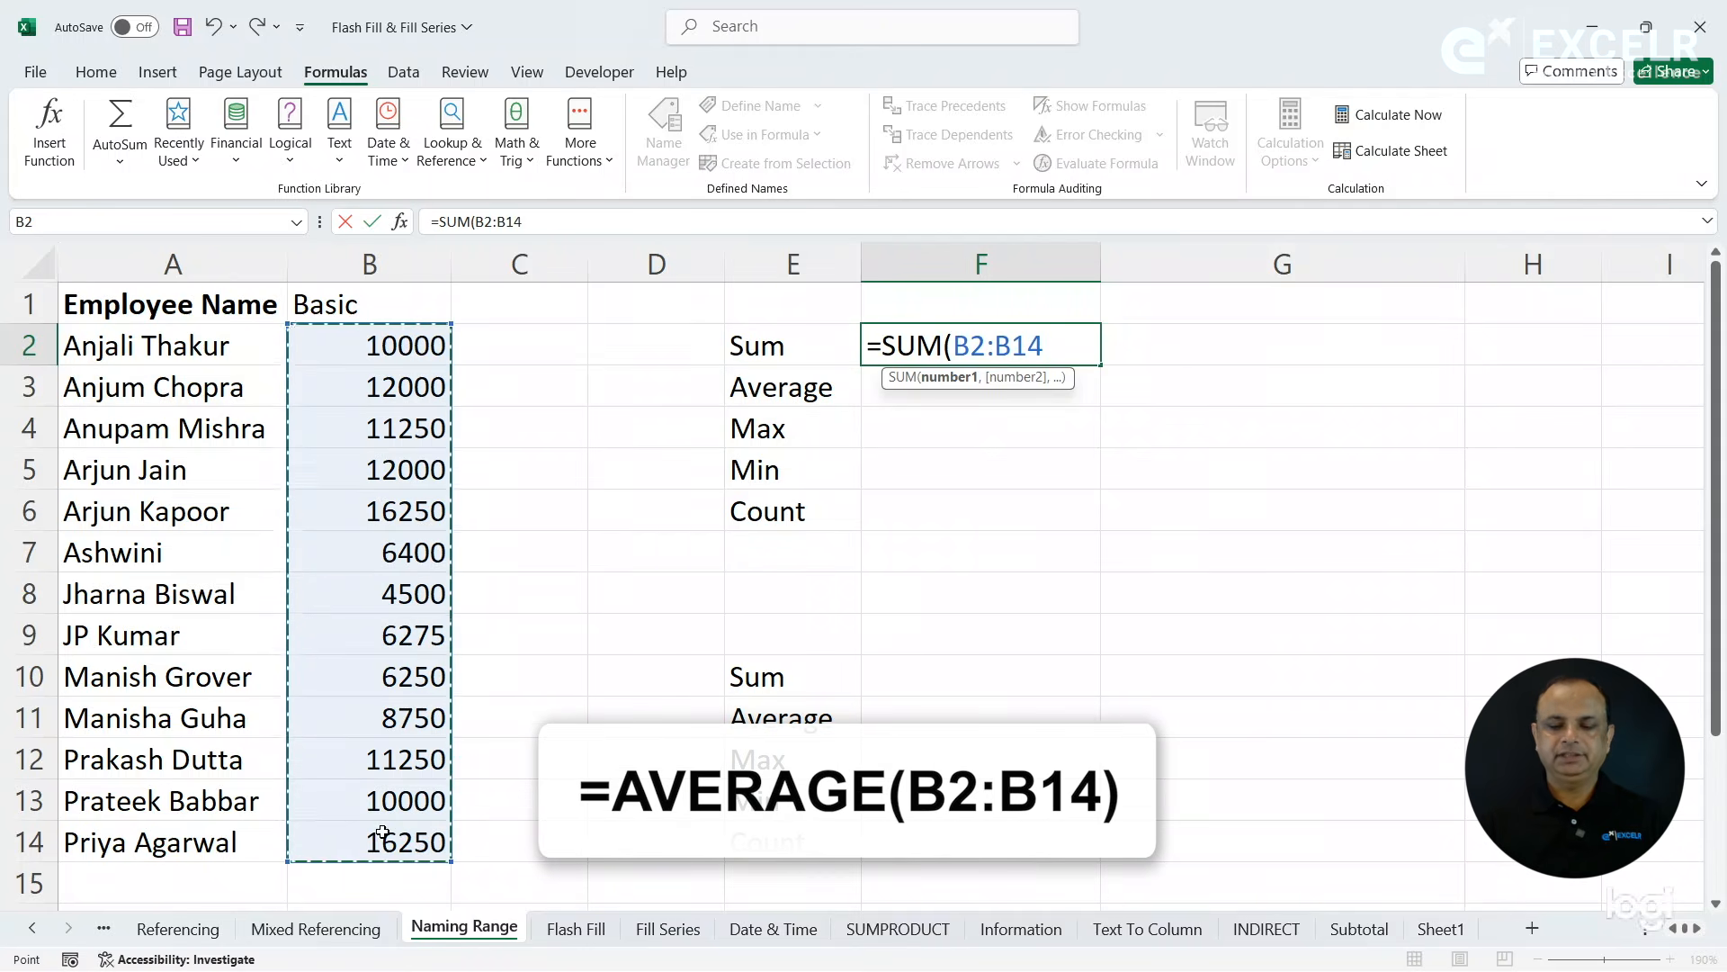
pyautogui.press('Return')
# - Calculate the average of B2:B14 in F3 with the AVERAGE function
pyautogui.write('=aver')
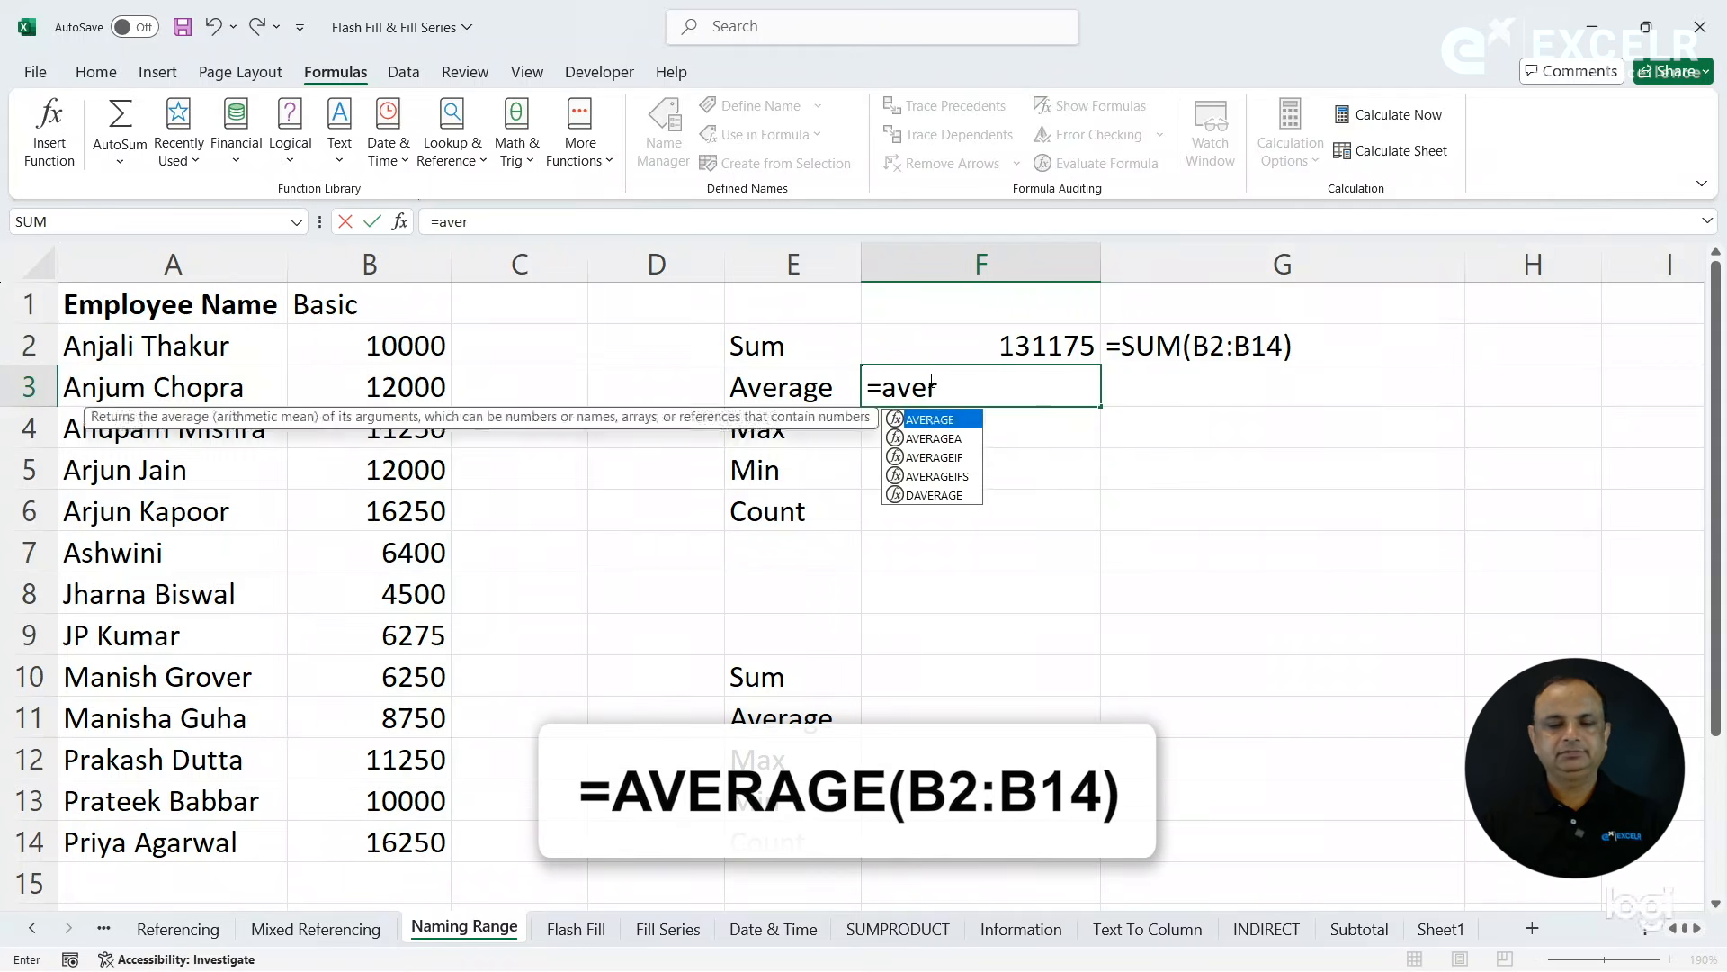
pyautogui.press('Tab')
pyautogui.moveTo(388, 347); pyautogui.dragTo(391, 853)
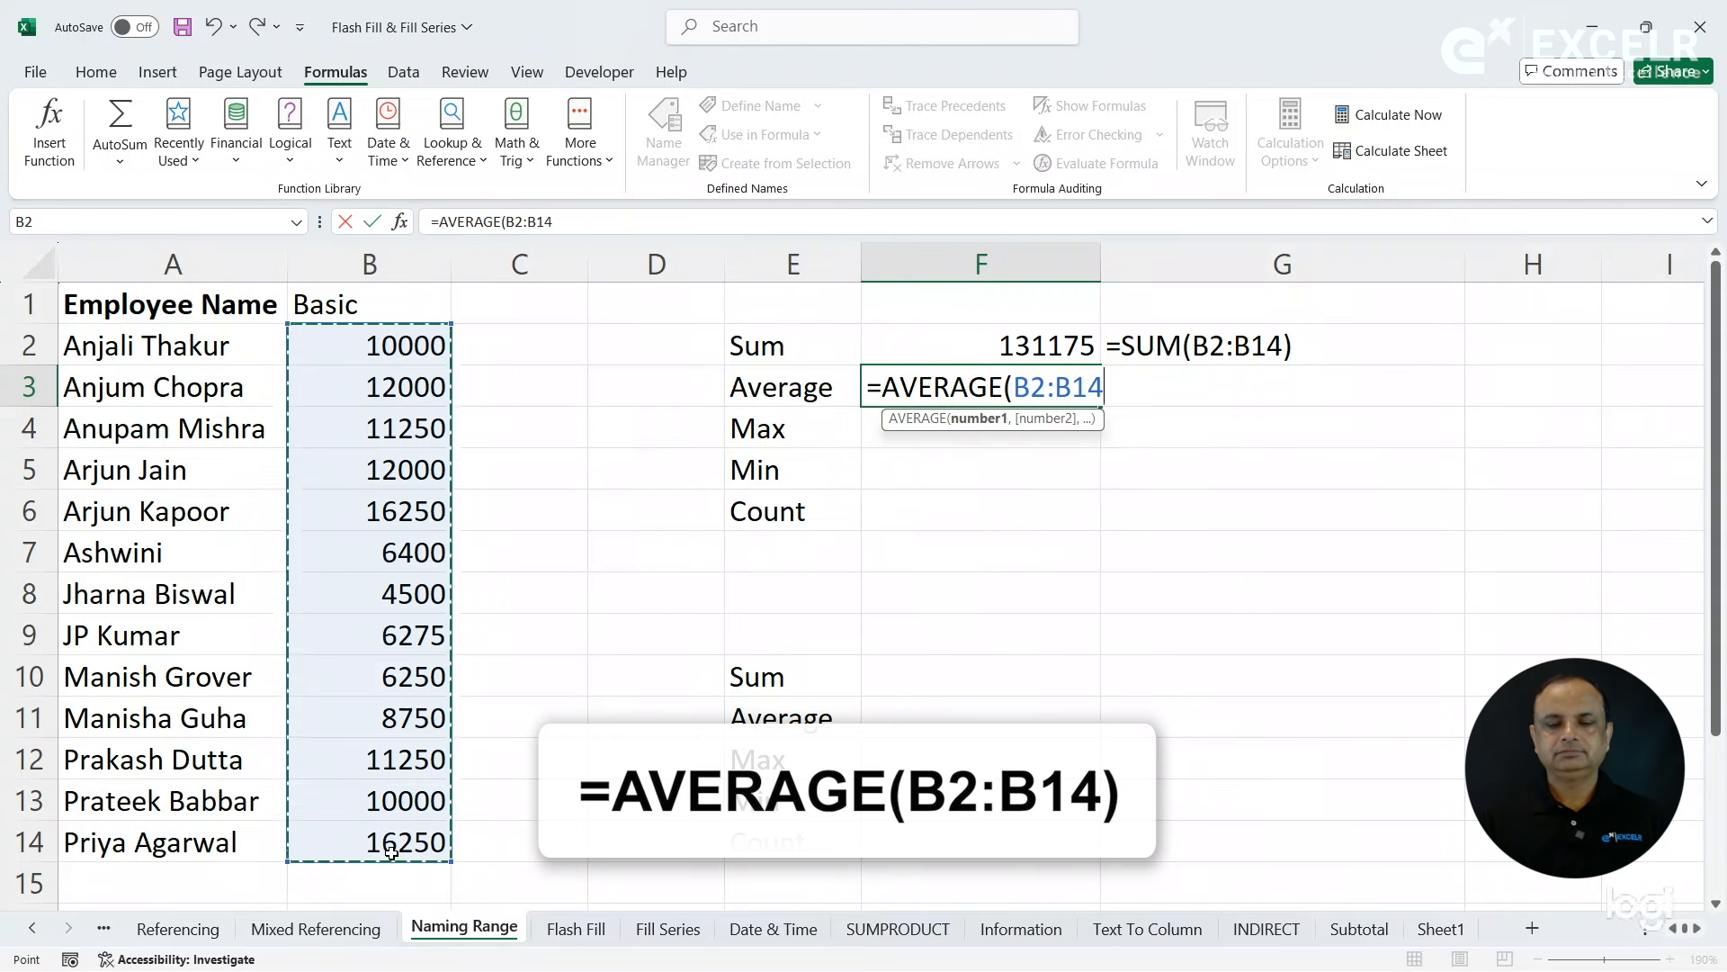
pyautogui.press('Return')
# - Calculate the maximum of B2:B14 in F4 and the minimum of B2:B14 in F5
pyautogui.write('=max')
pyautogui.press('Tab')
pyautogui.moveTo(391, 353); pyautogui.dragTo(393, 842)
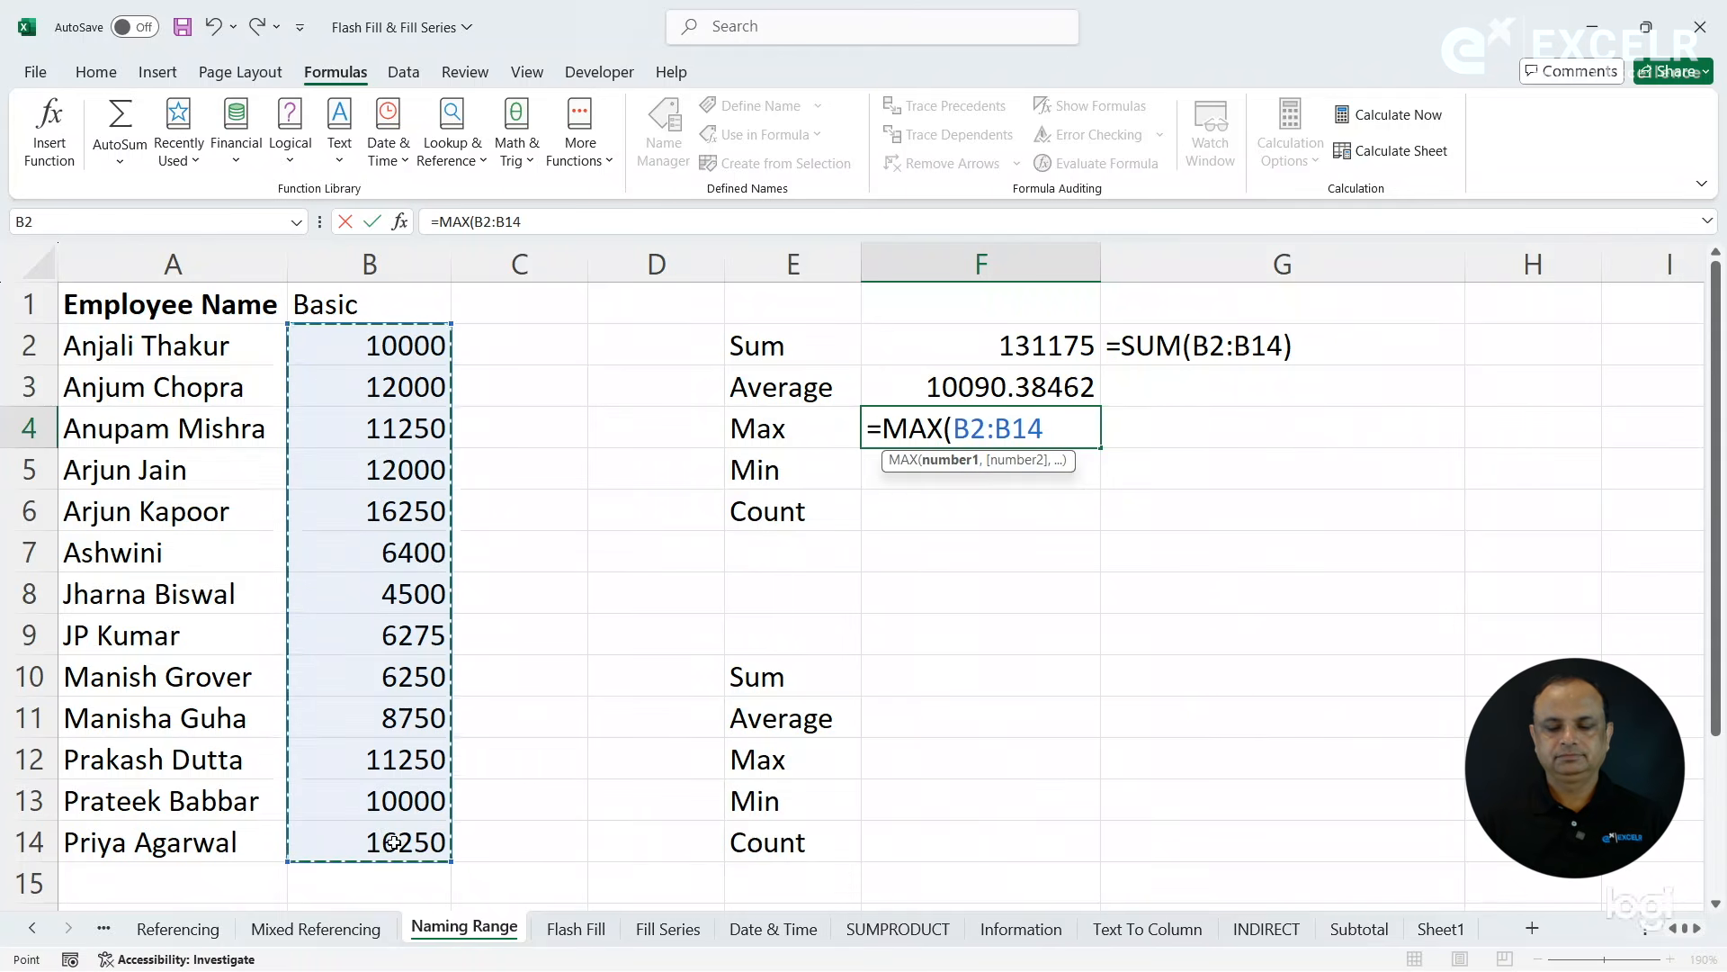
pyautogui.press('Return')
pyautogui.write('=mi')
pyautogui.press('Tab')
pyautogui.moveTo(351, 362); pyautogui.dragTo(372, 841)
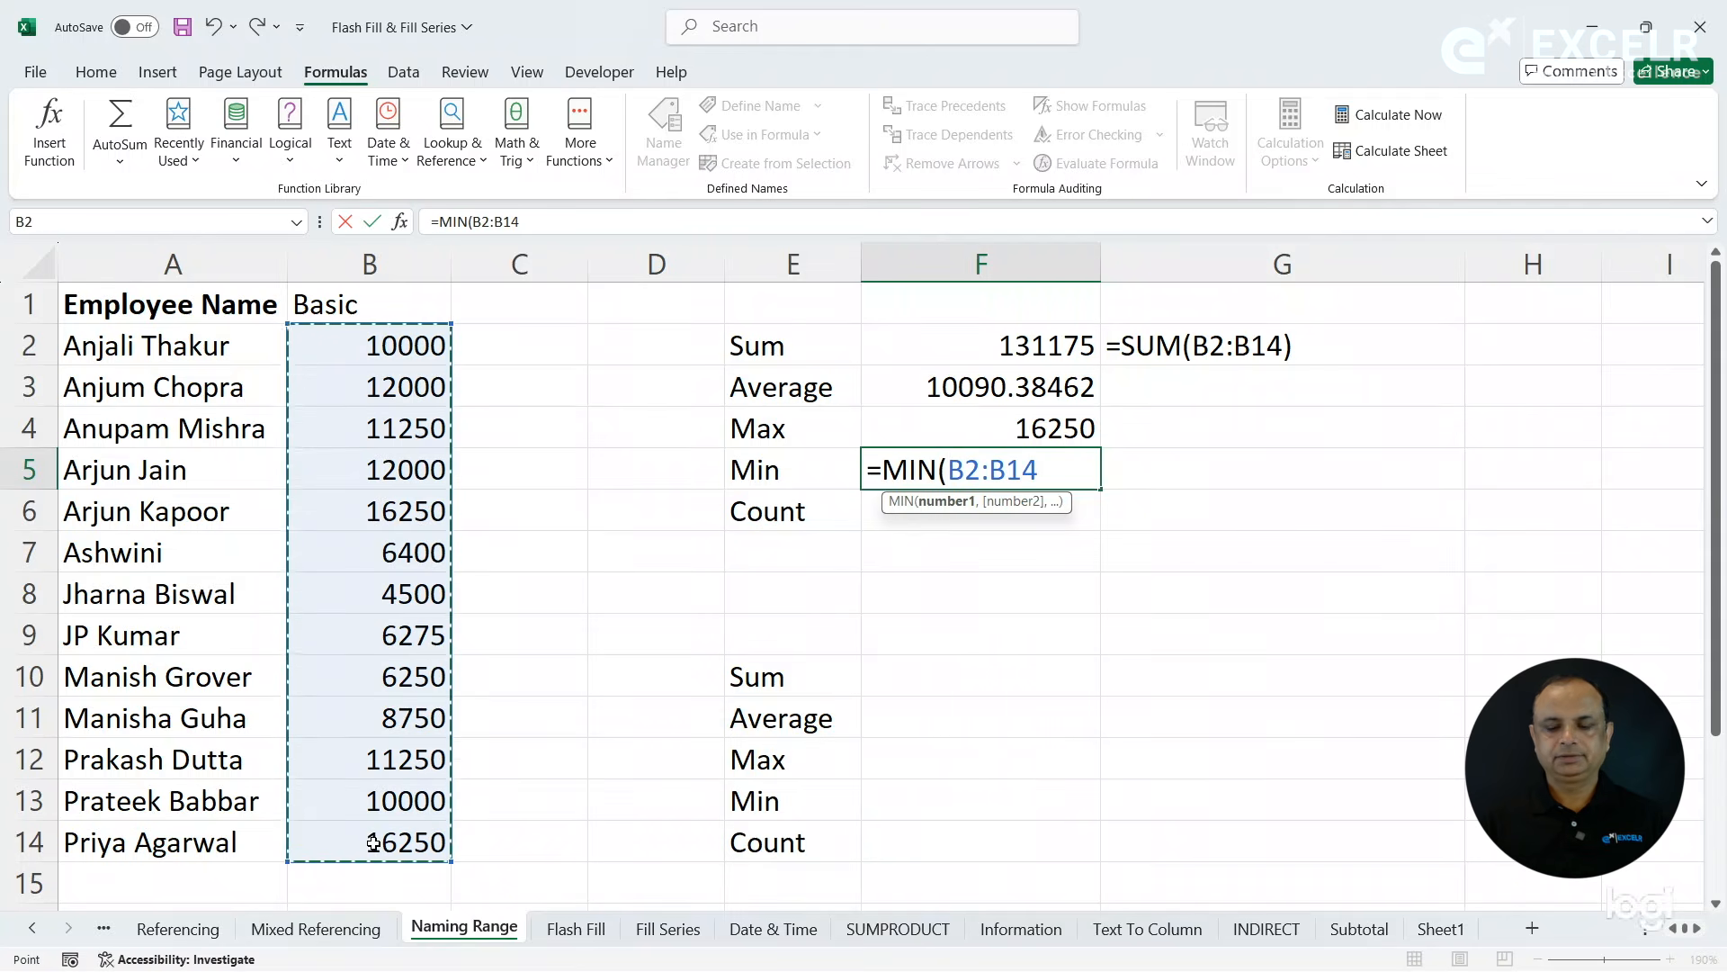
pyautogui.press('Return')
# - Count the values in B2:B14 in F6 with the COUNT function
pyautogui.write('=coun')
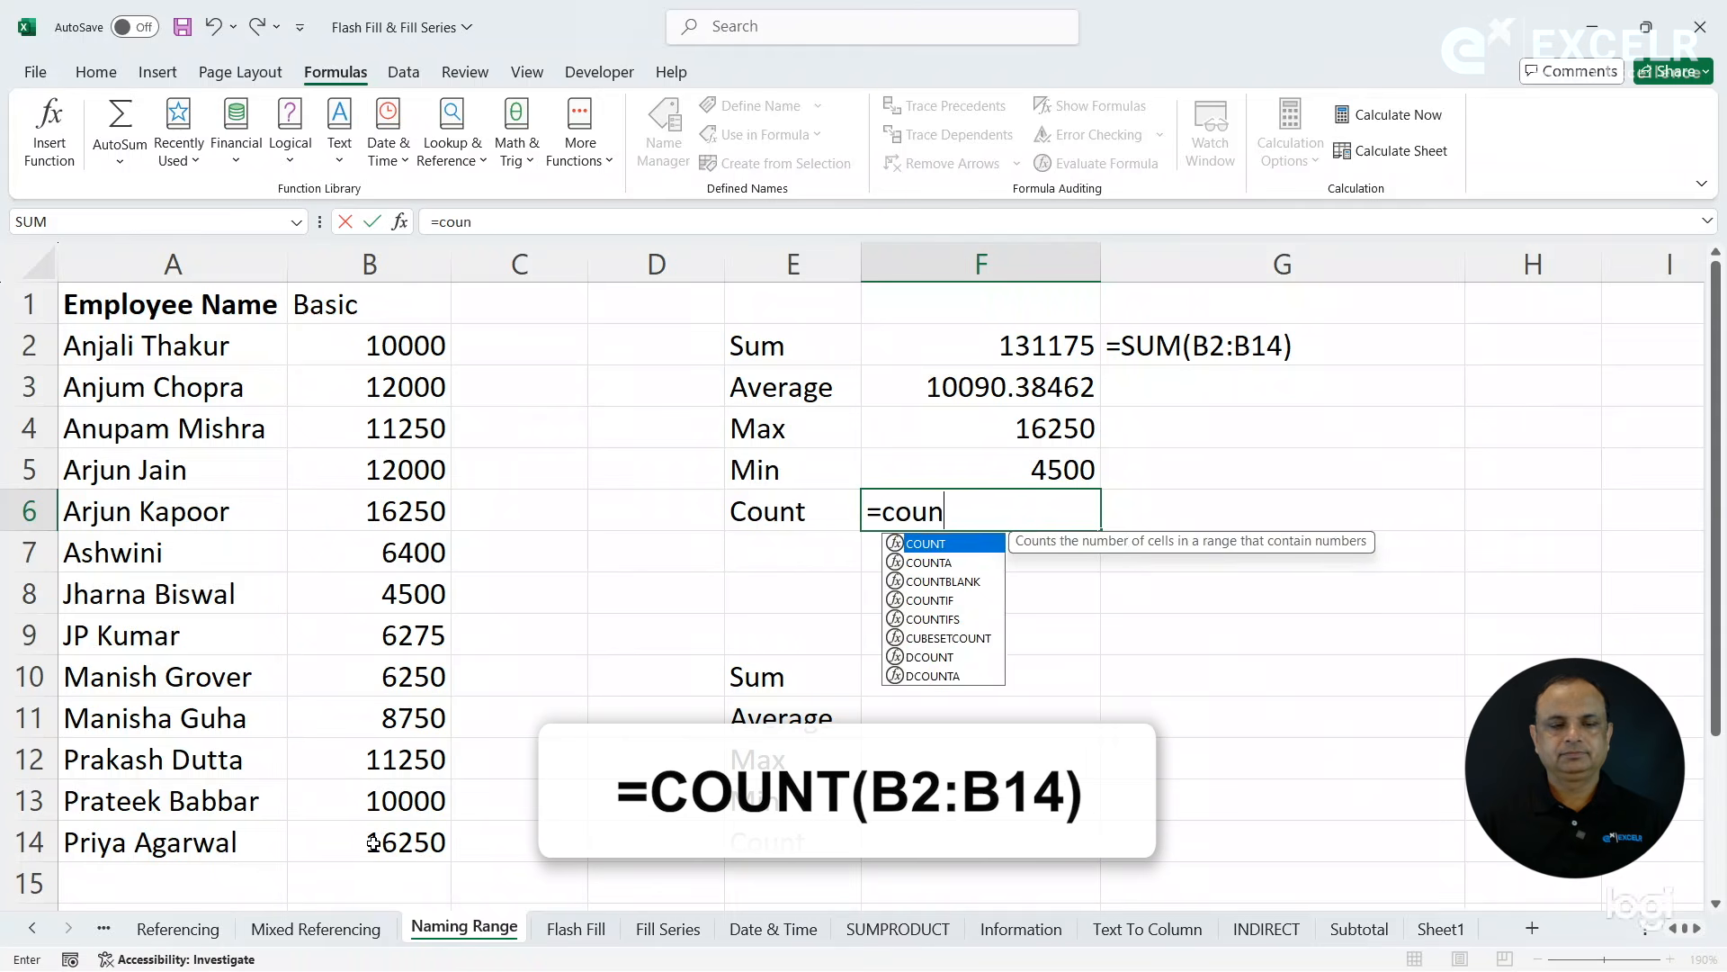
pyautogui.press('Tab')
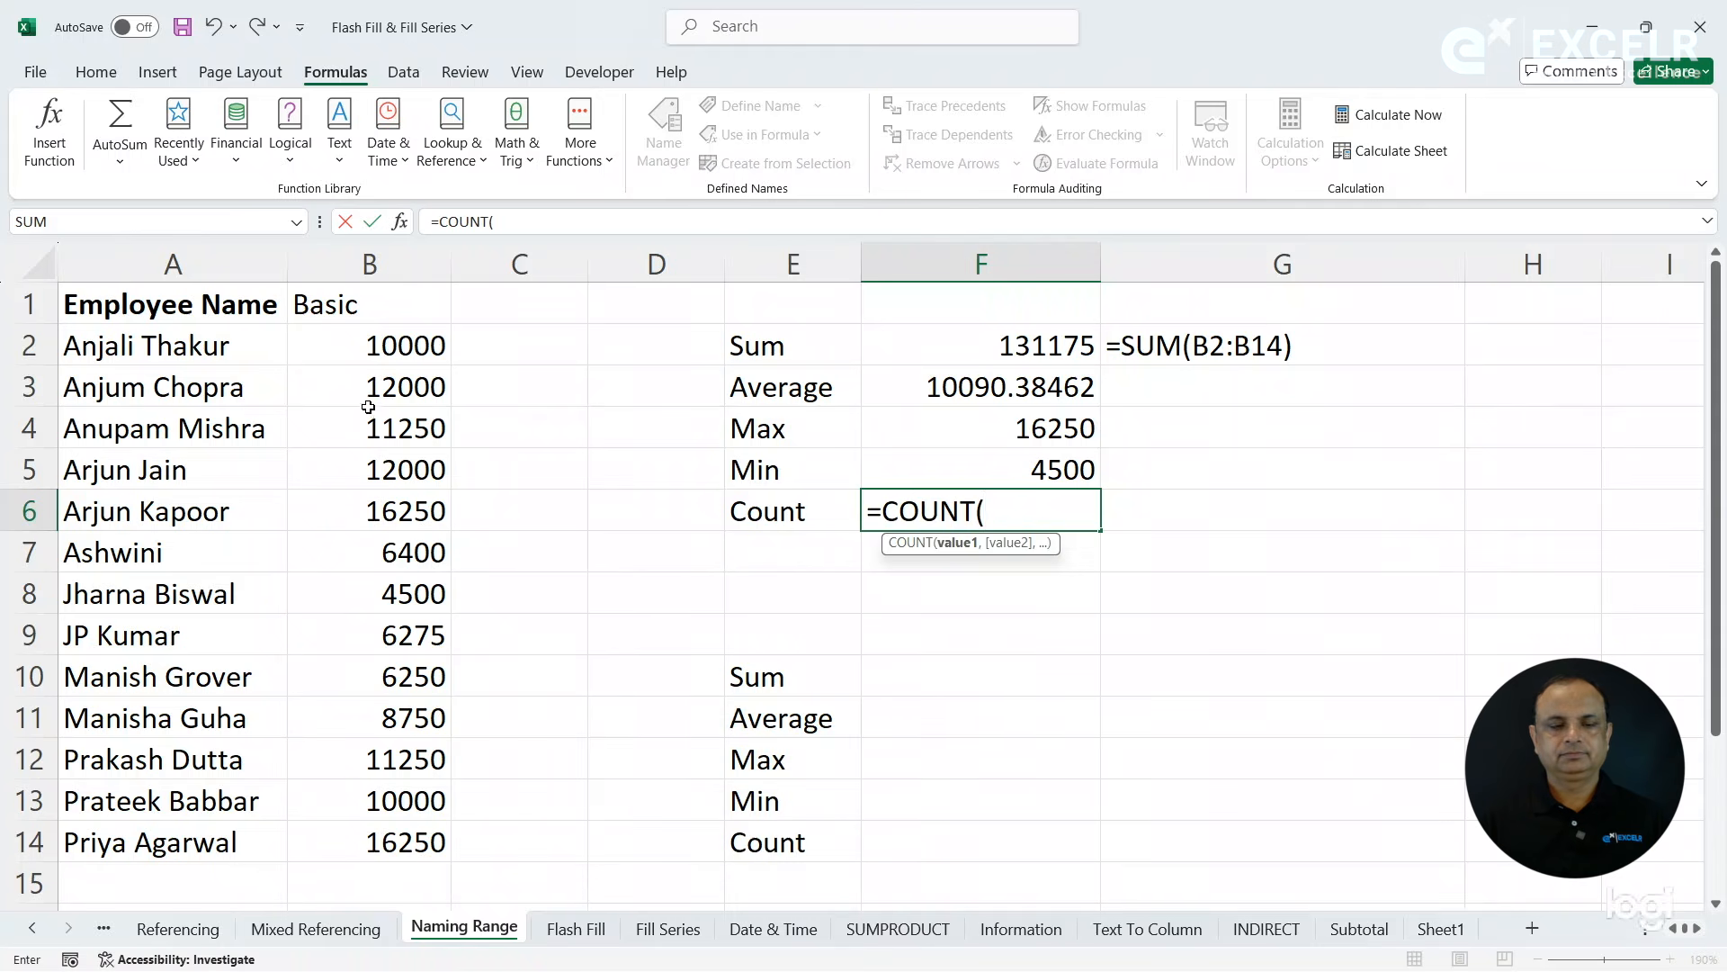
pyautogui.moveTo(370, 342); pyautogui.dragTo(378, 843)
pyautogui.press('Return')
# - Copy the FORMULATEXT formula from G2 down through G3:G6 to display the formulas of F3:F6 as text
pyautogui.press('Up')
pyautogui.press('Up')
pyautogui.press('Up')
pyautogui.press('Up')
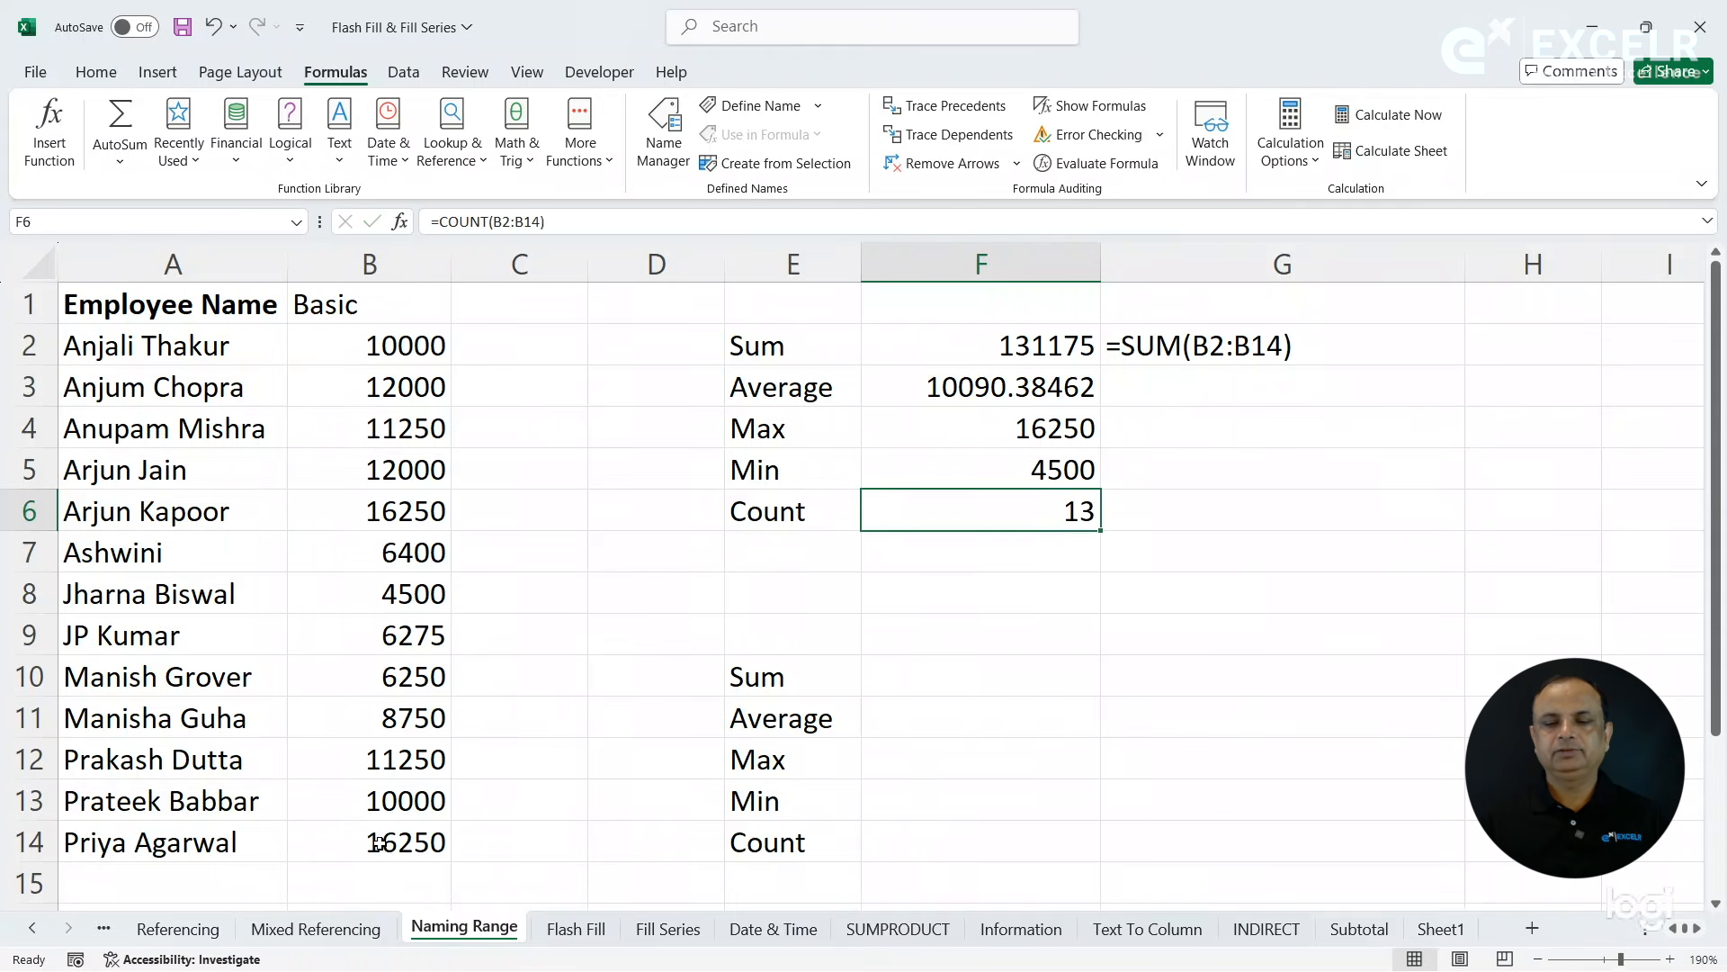
pyautogui.press('Right')
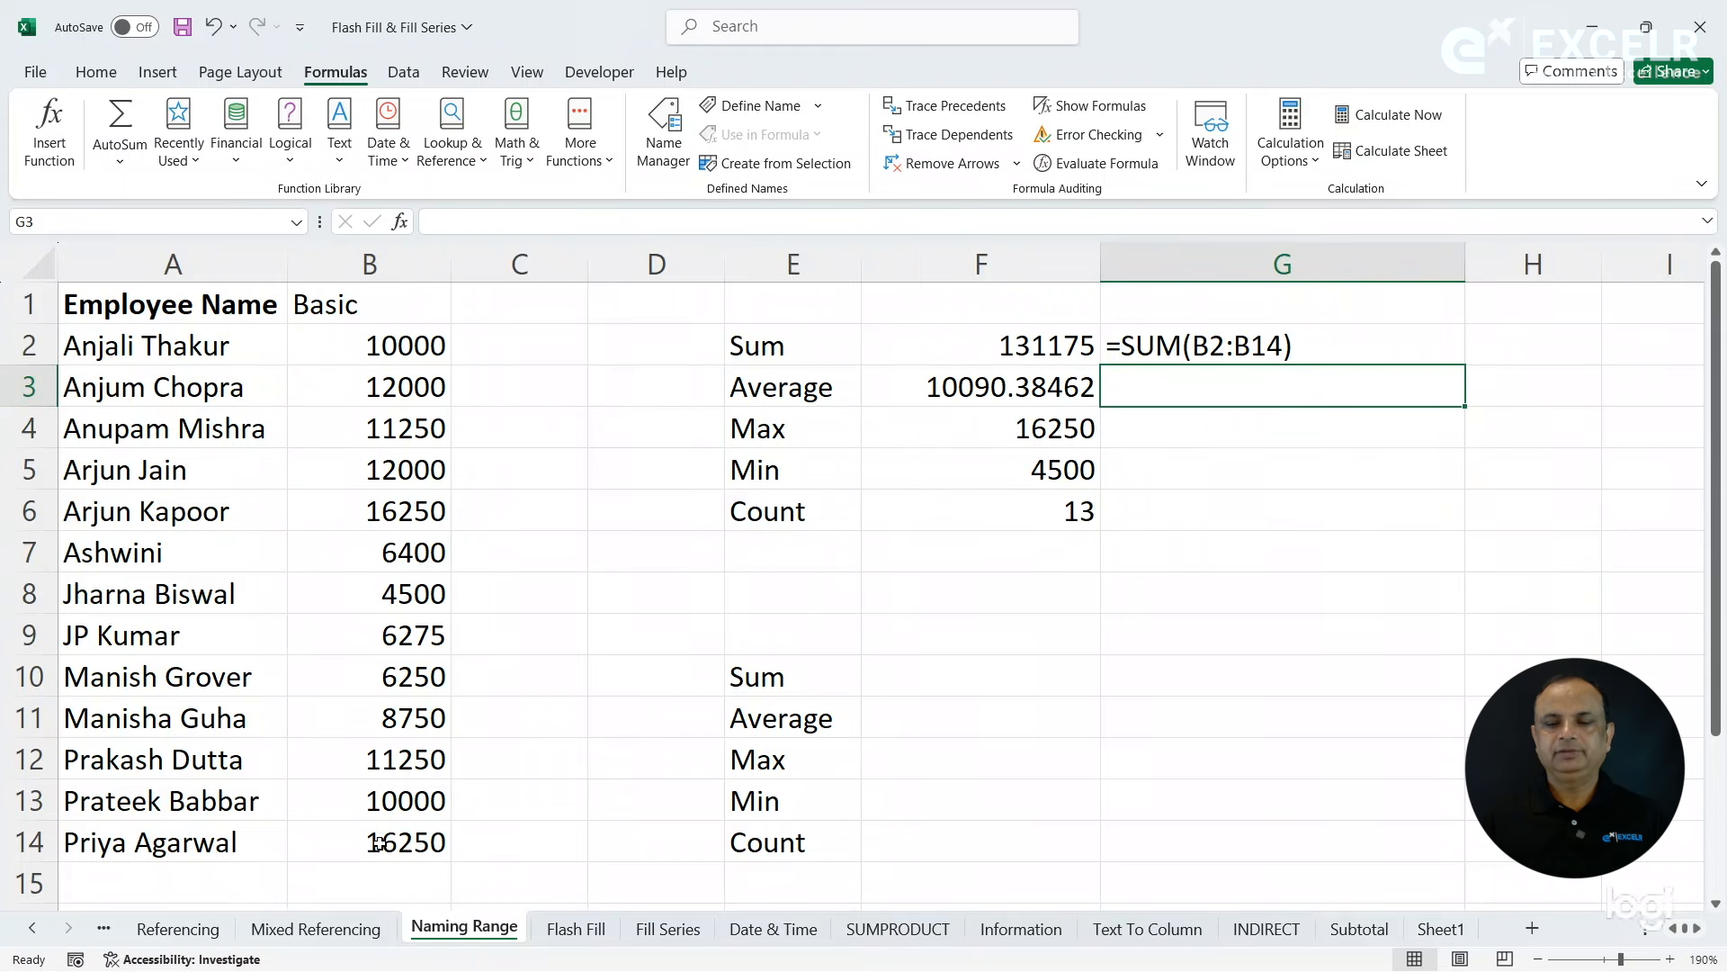
pyautogui.hotkey('ctrl', 'd')
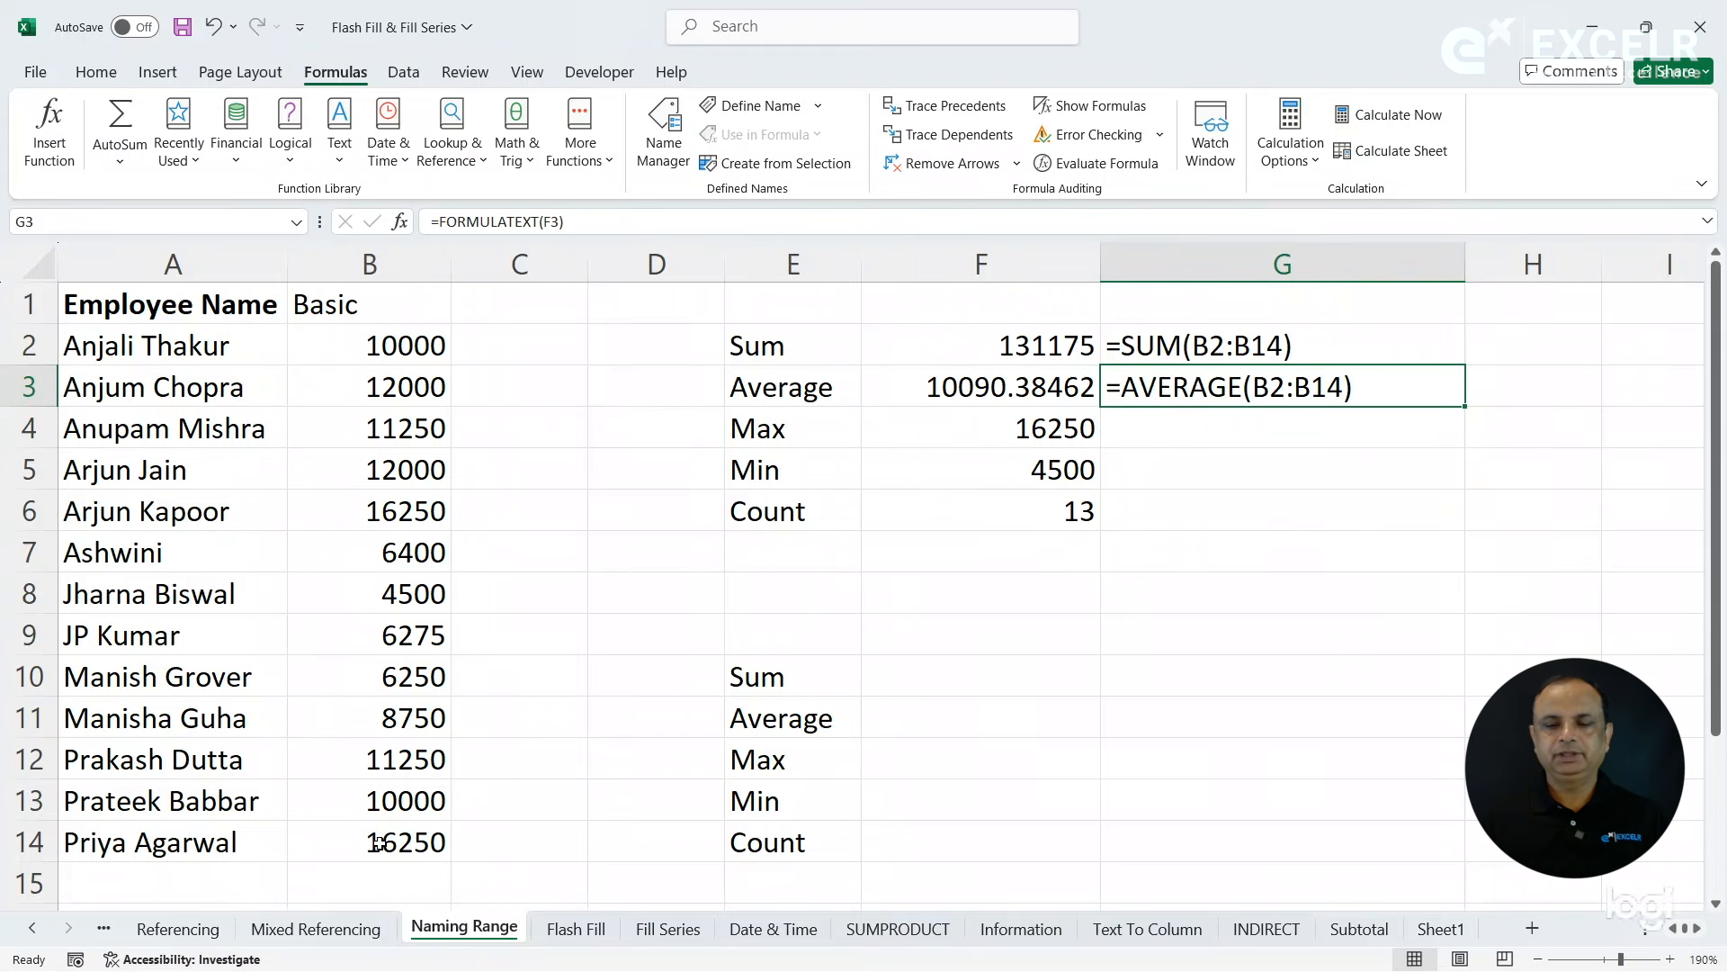
pyautogui.press('Down')
pyautogui.hotkey('ctrl', 'd')
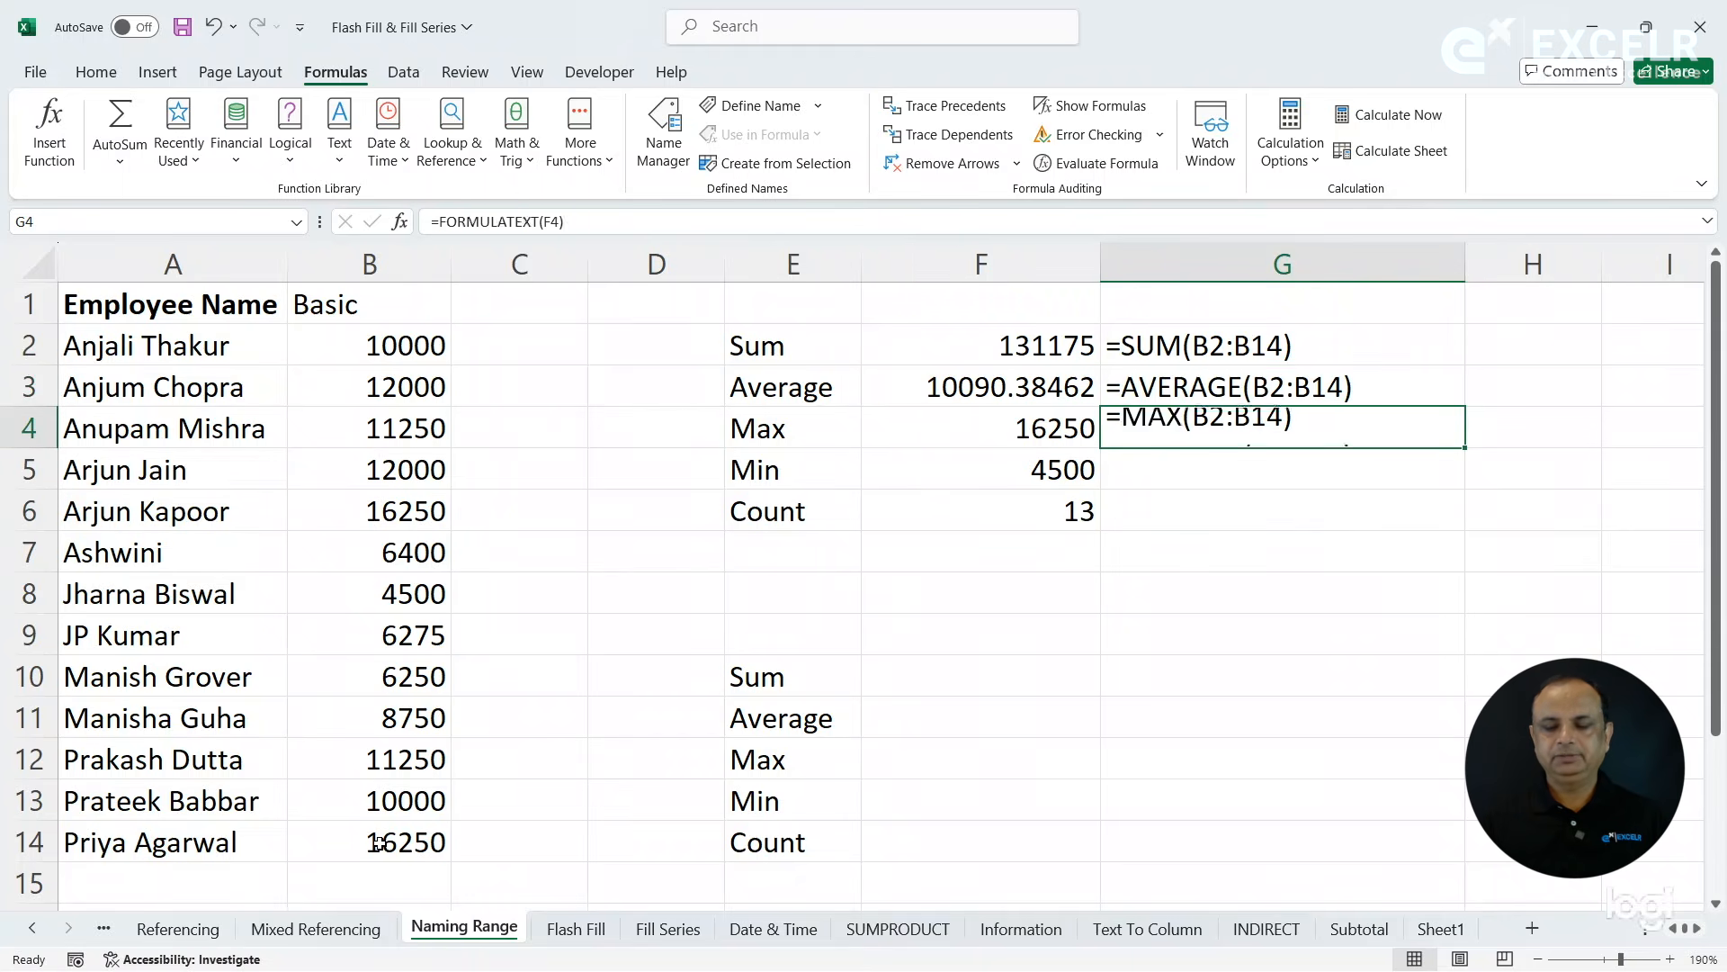
pyautogui.press('Down')
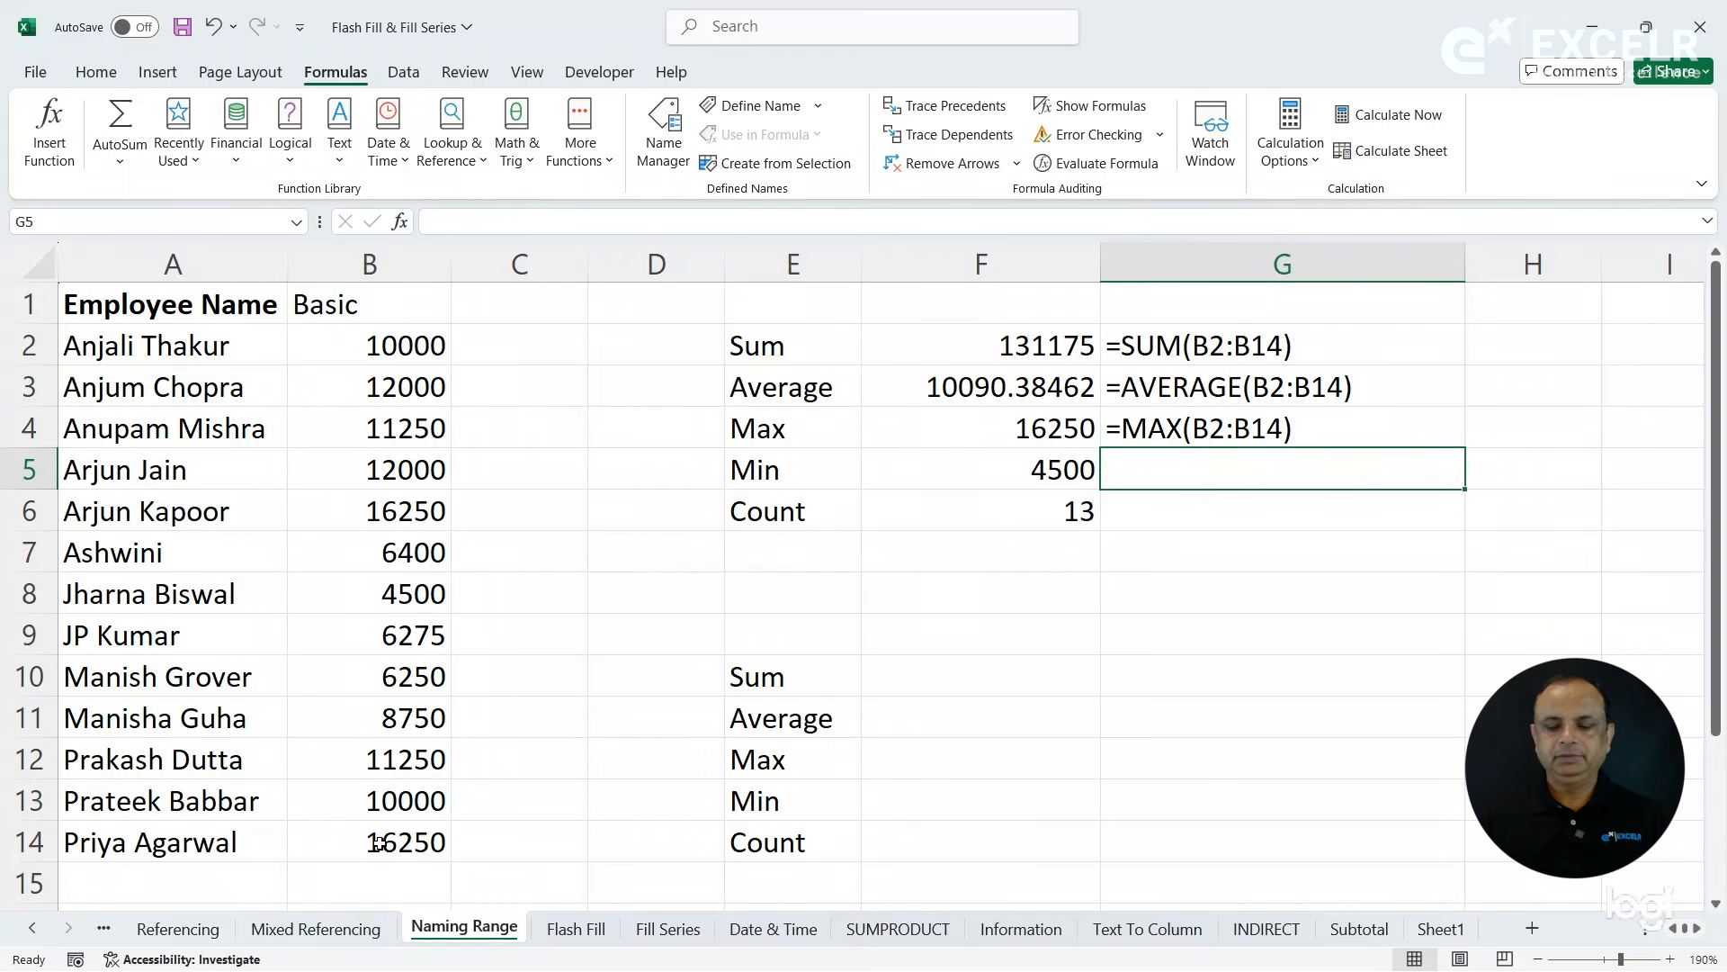
pyautogui.hotkey('ctrl', 'd')
pyautogui.press('Down')
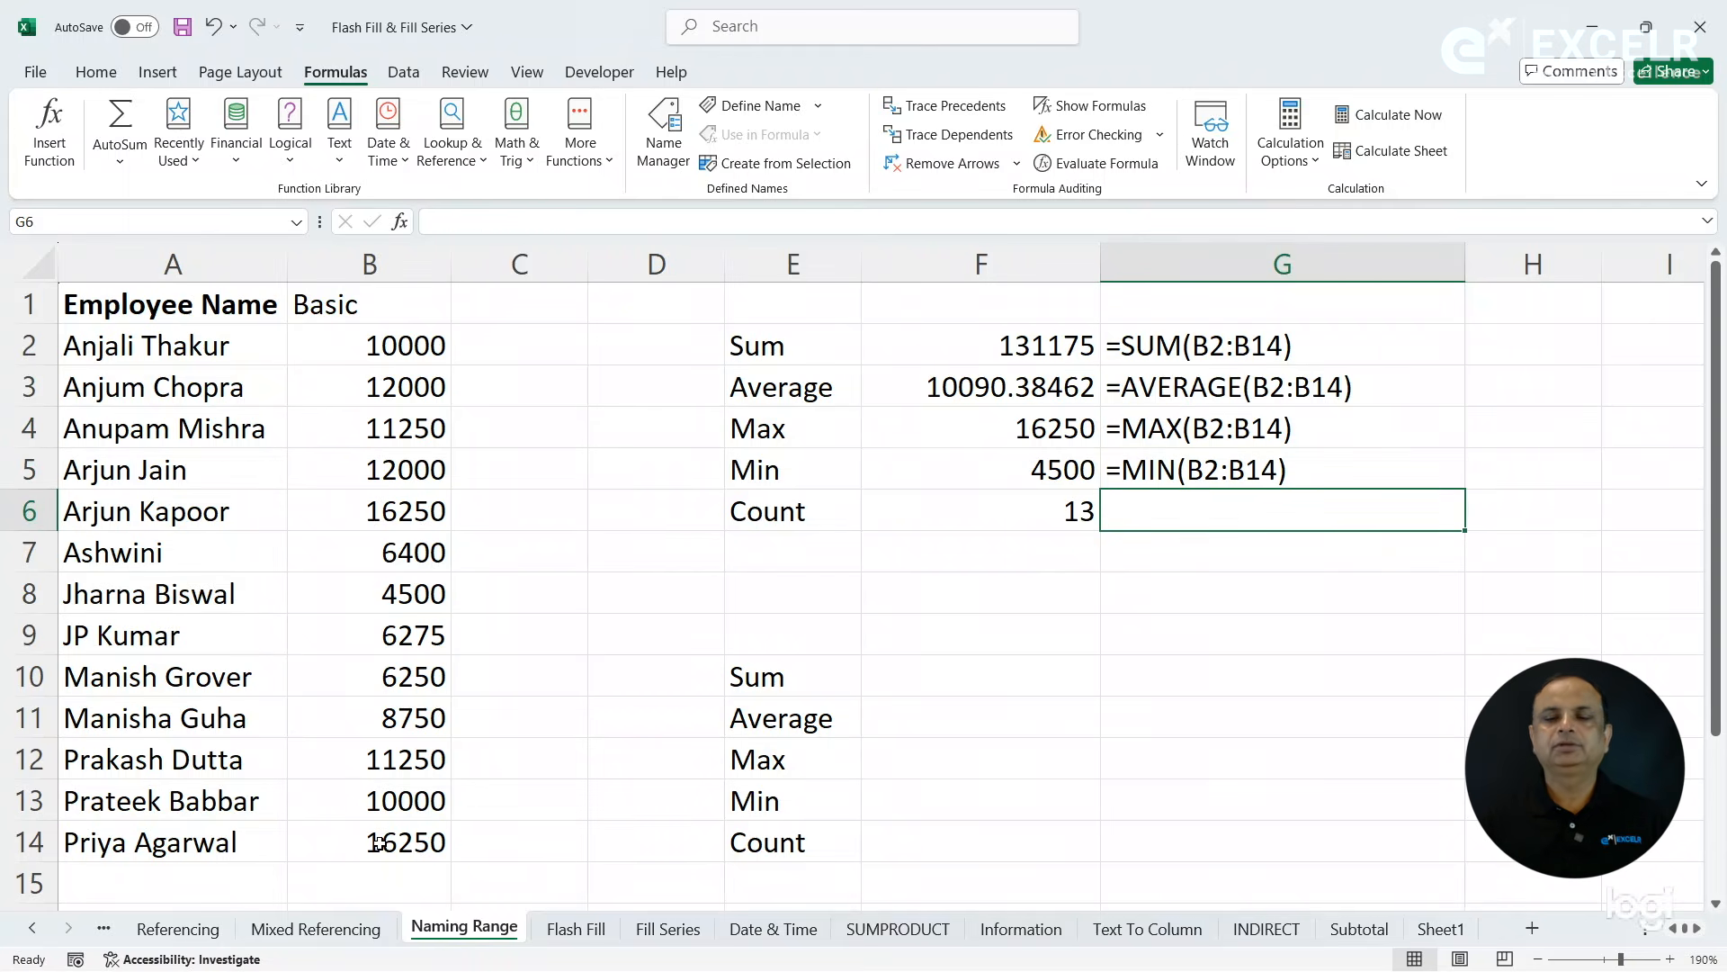
pyautogui.hotkey('ctrl', 'd')
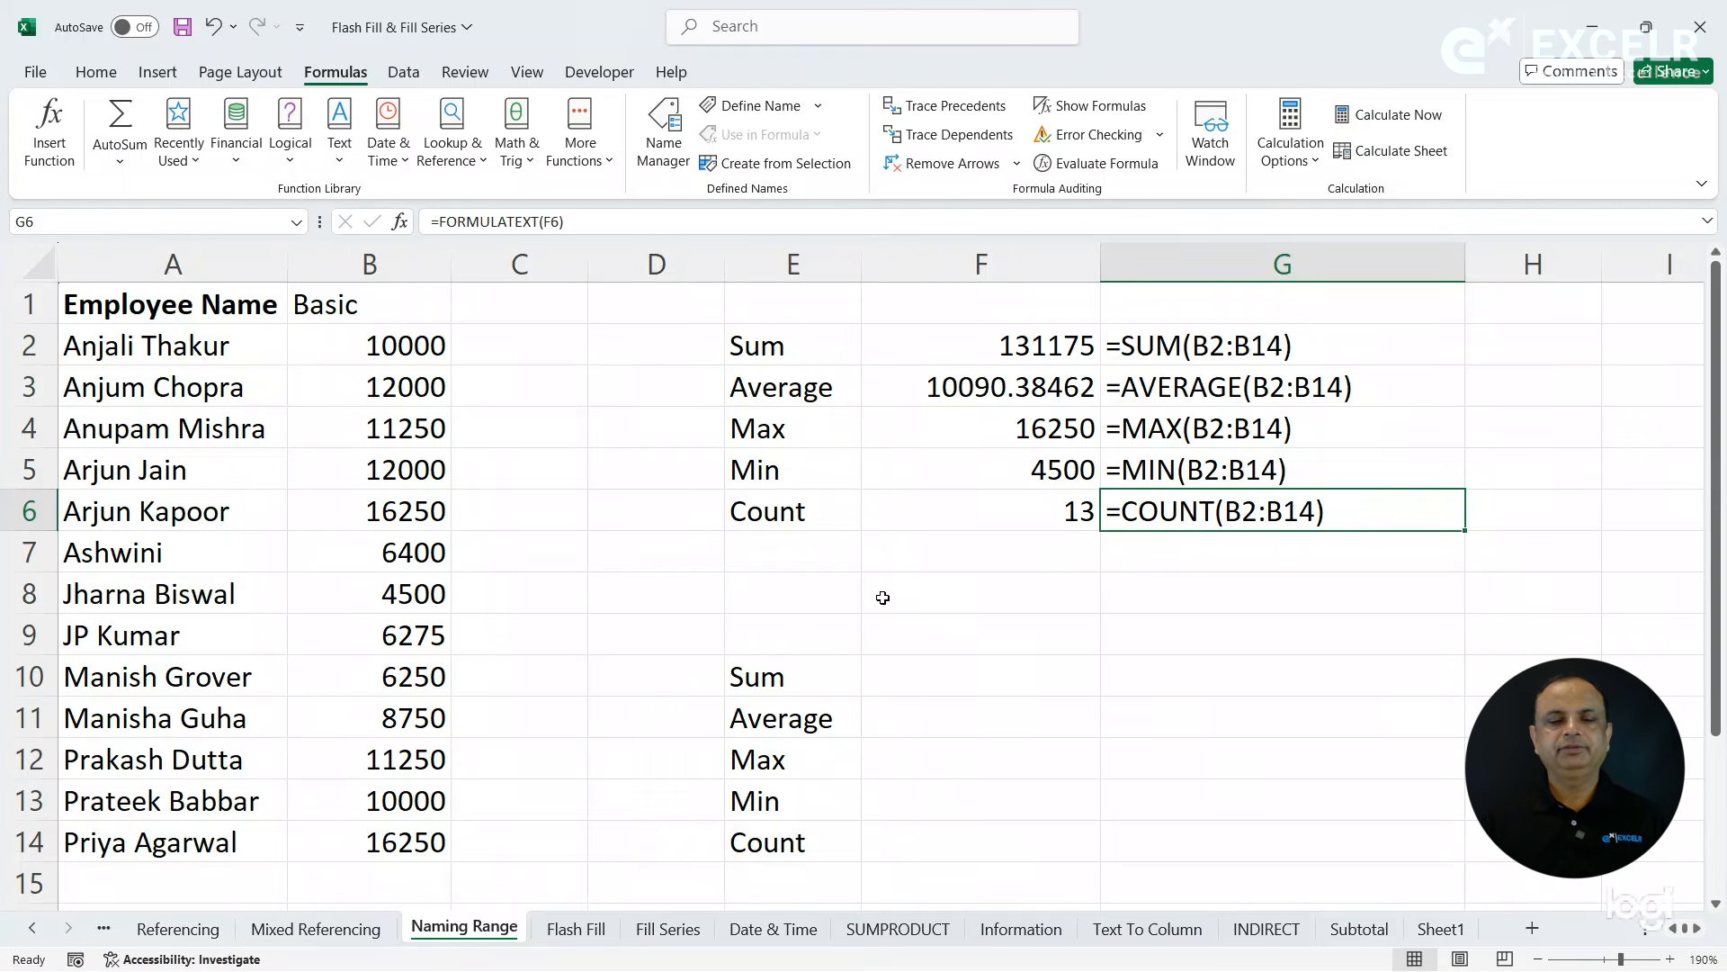
# - Define the name SALARY for the range B2:B14 with Workbook scope
pyautogui.moveTo(371, 352); pyautogui.dragTo(402, 839)
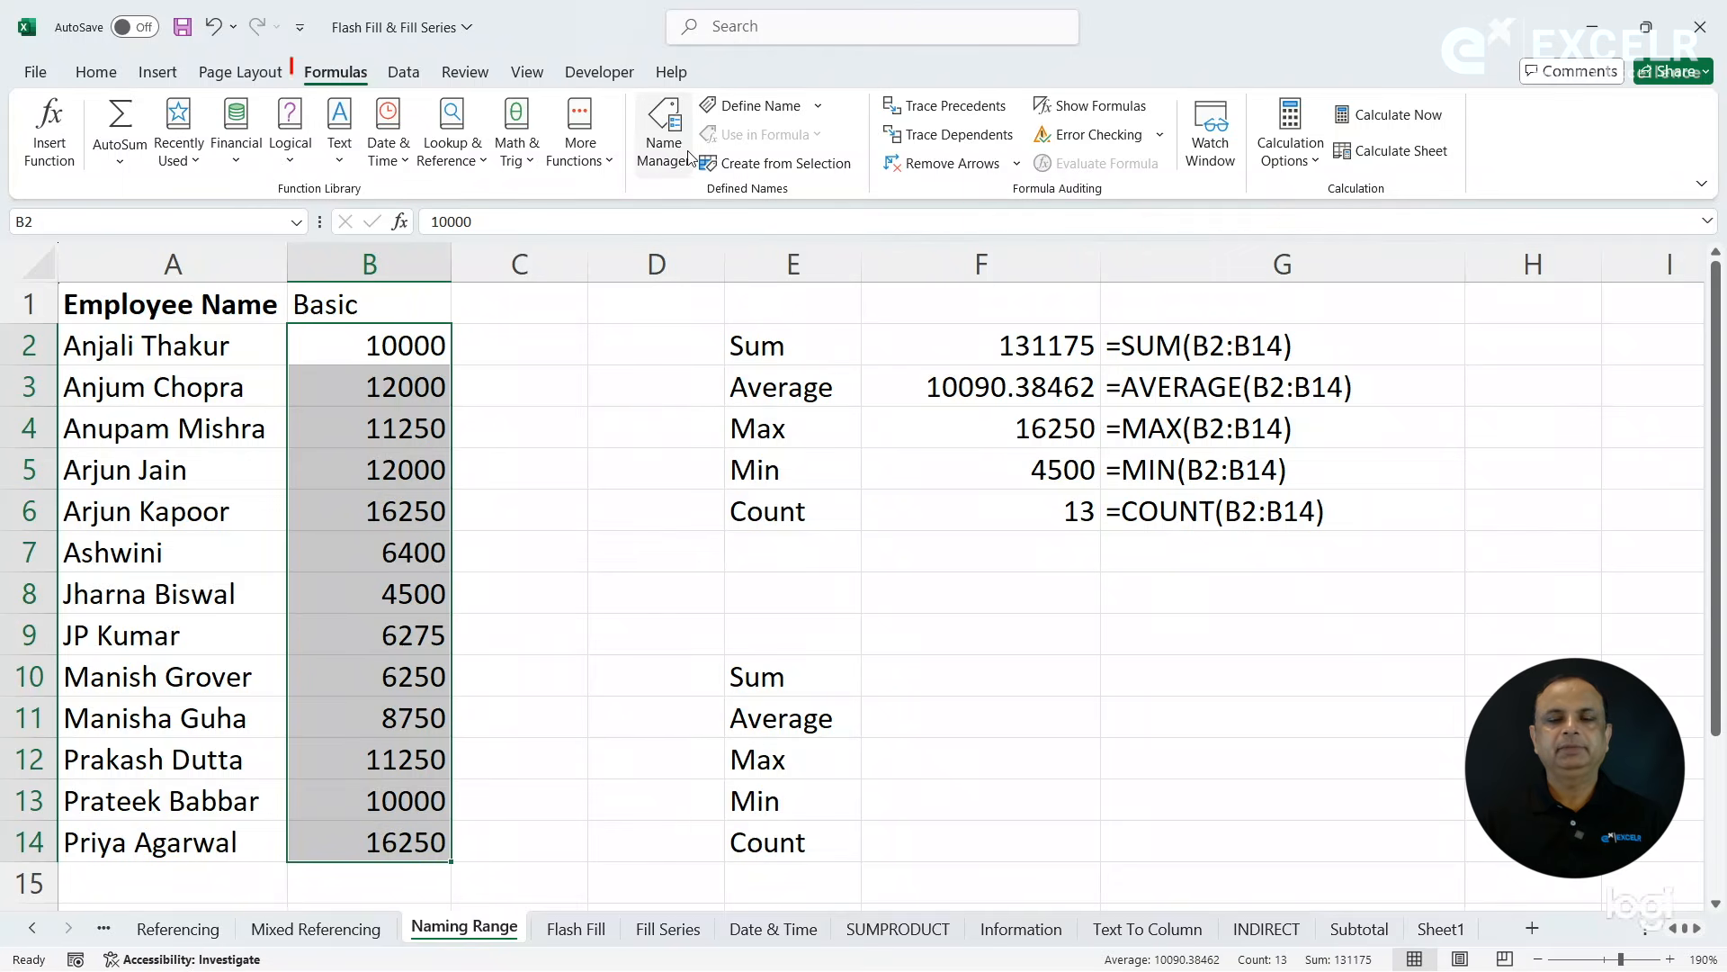
pyautogui.click(661, 153)
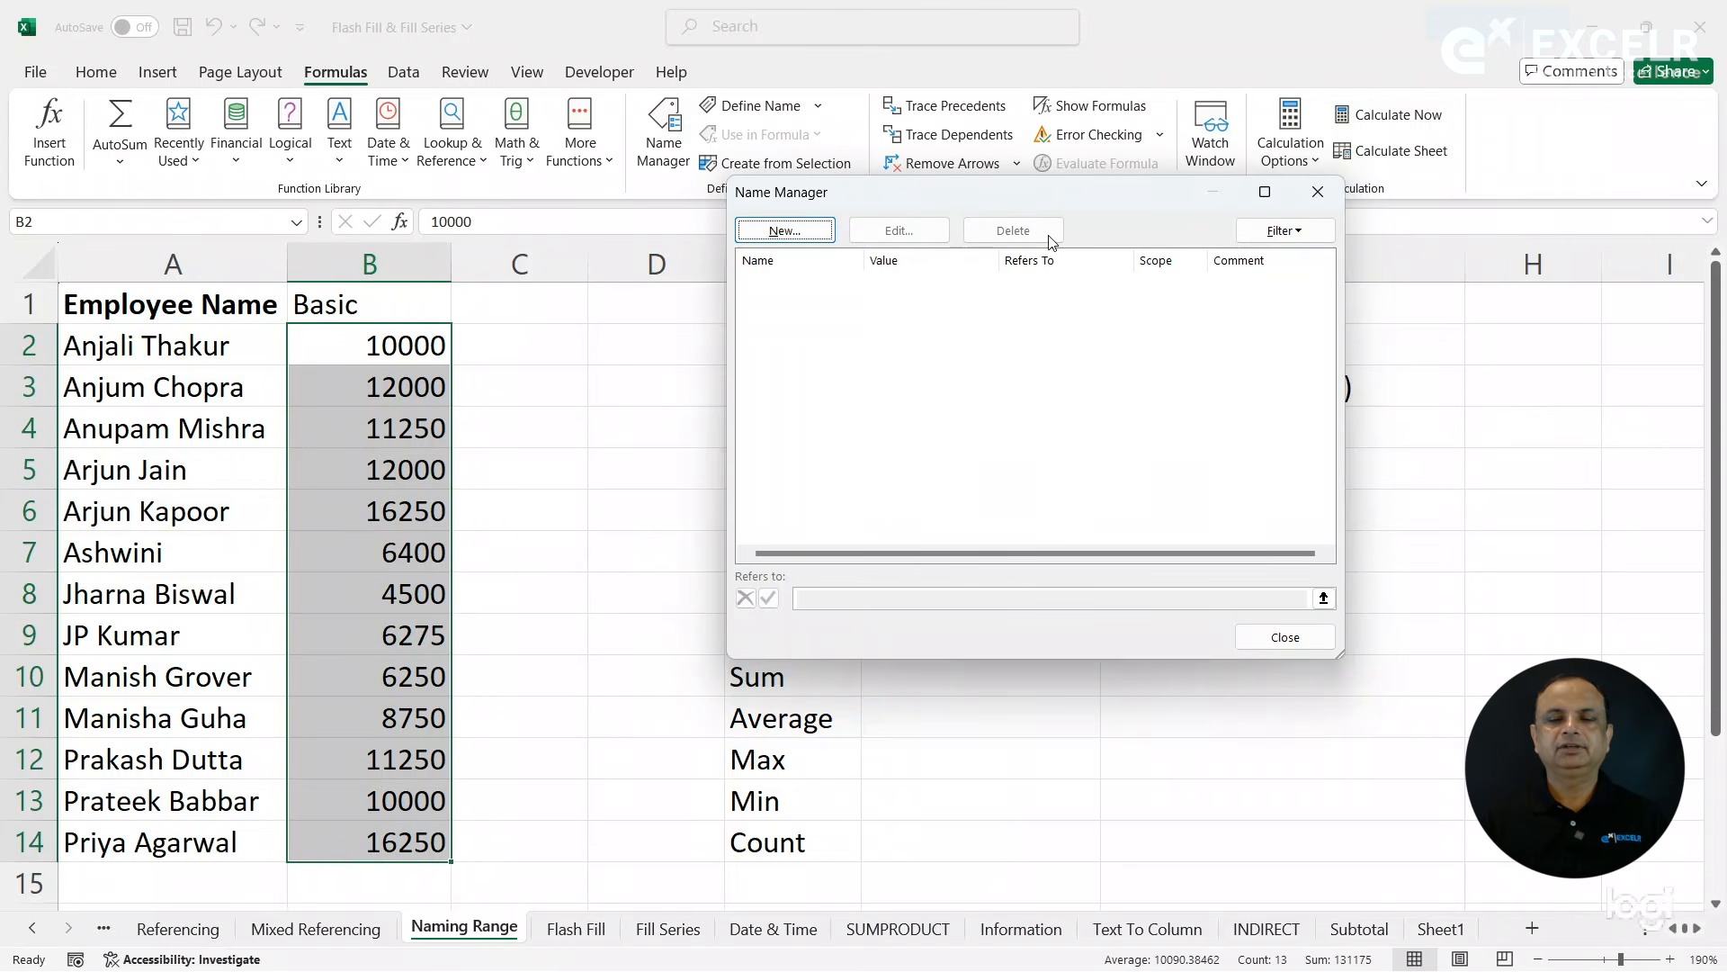
pyautogui.click(814, 236)
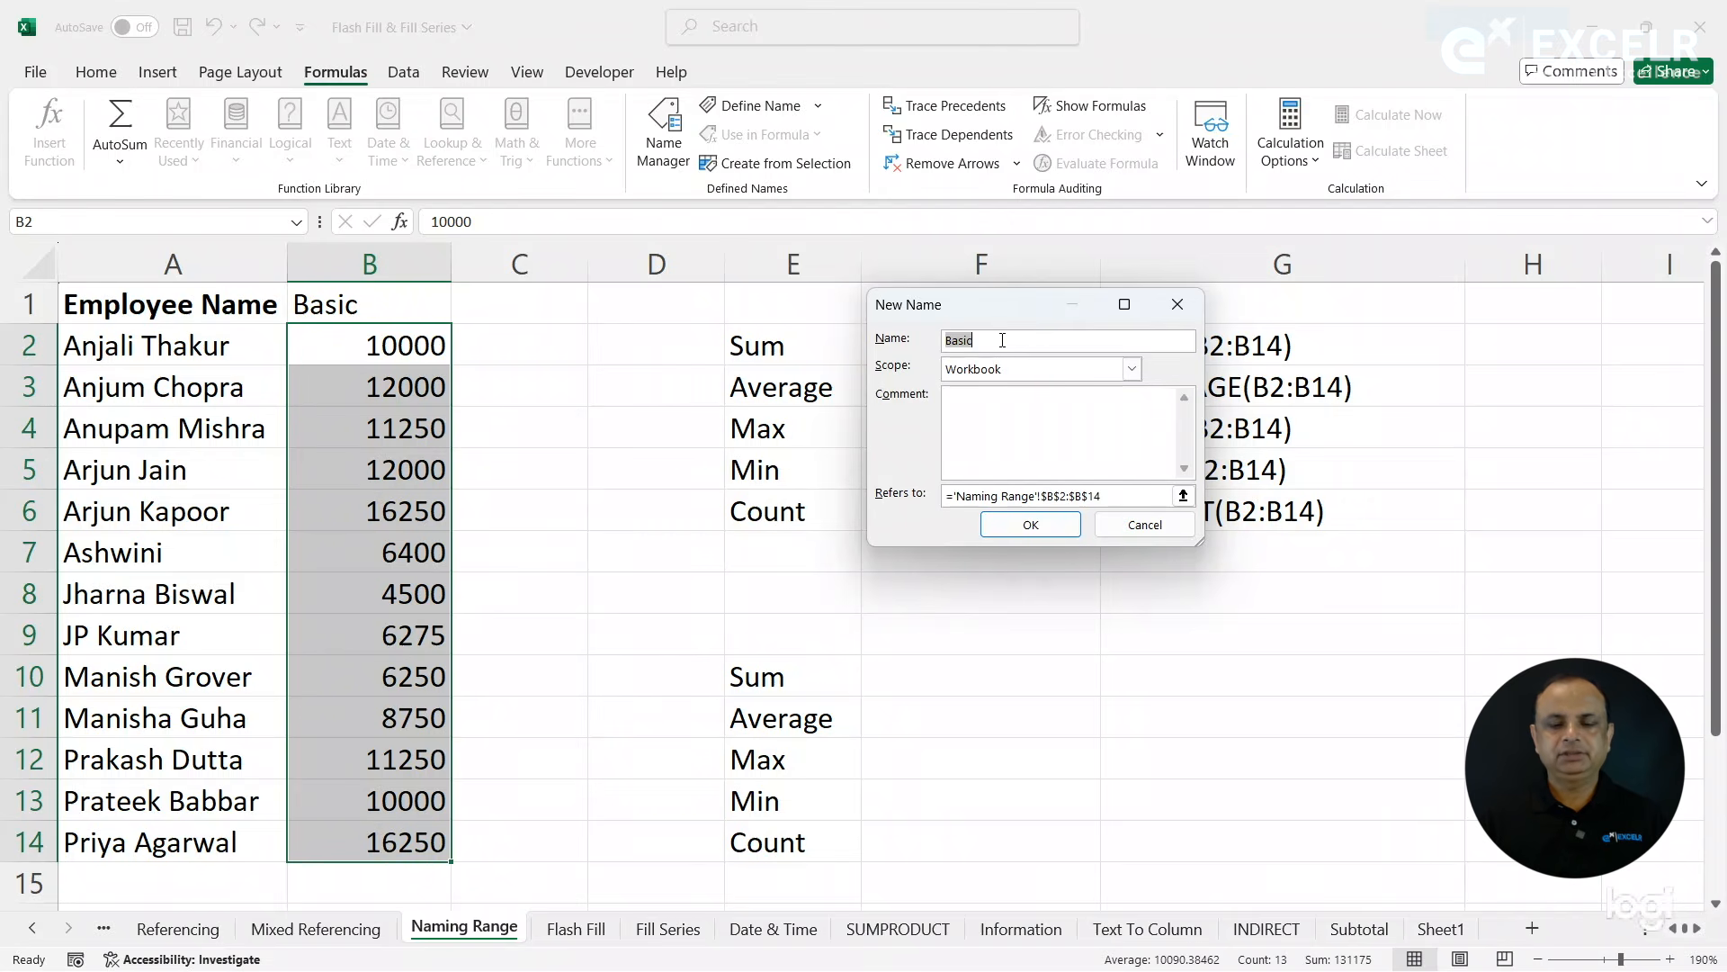
pyautogui.write('SALARY')
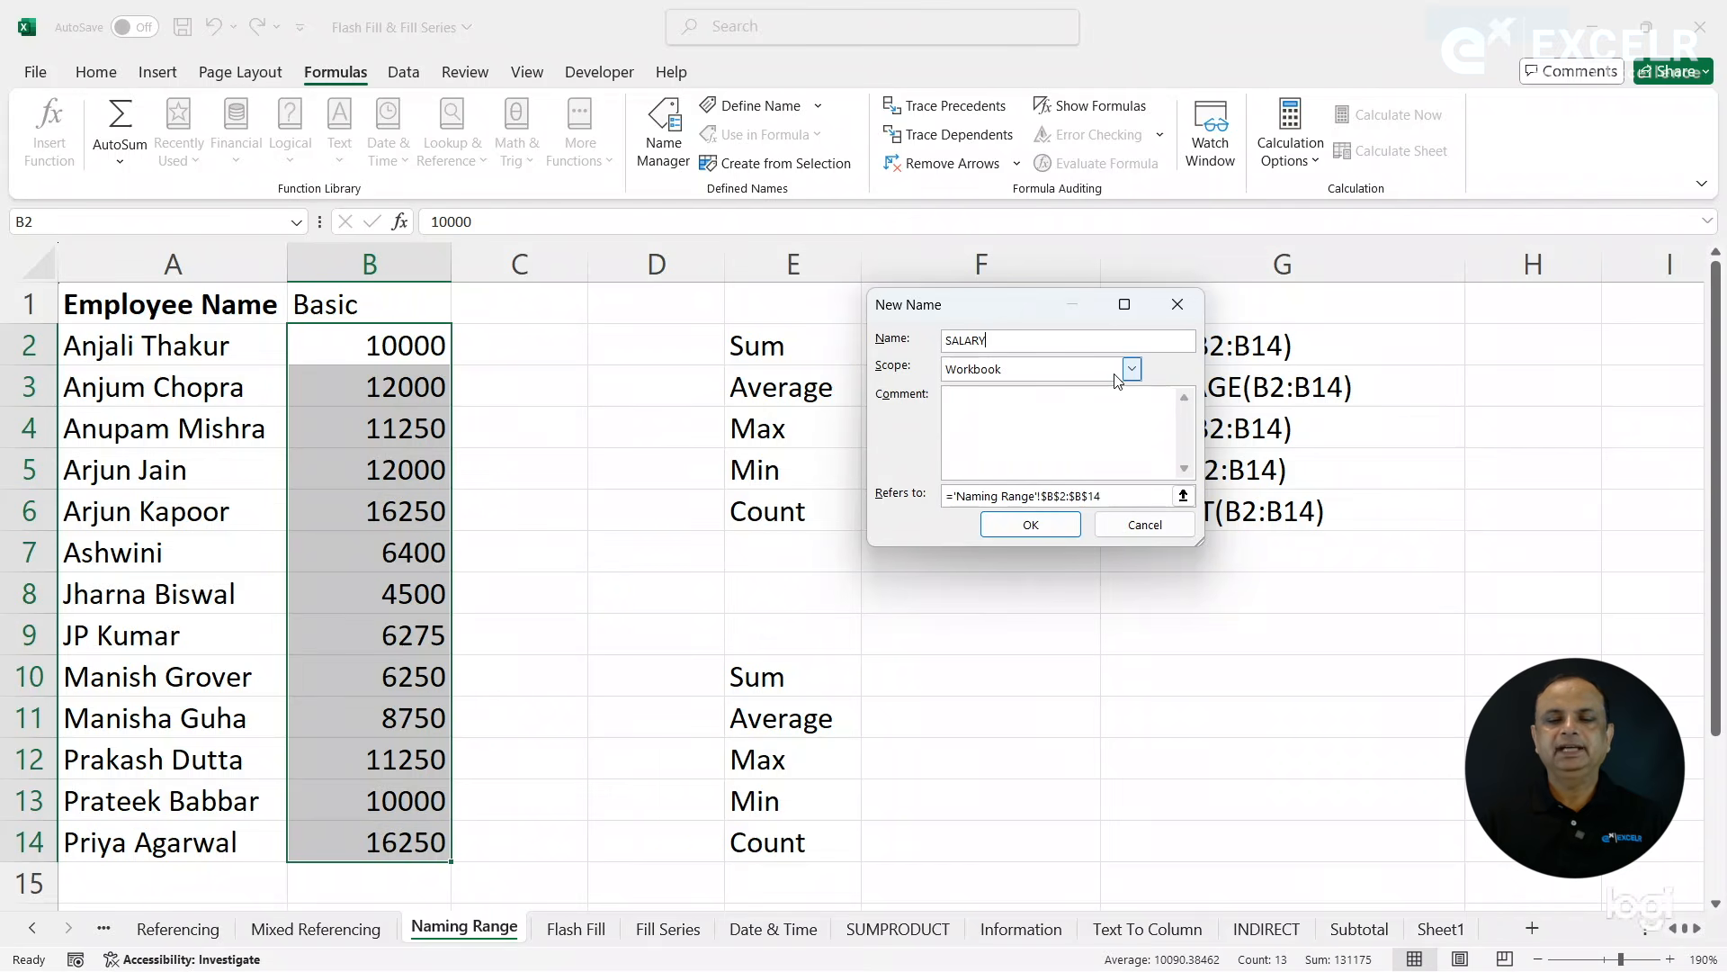
pyautogui.click(1064, 376)
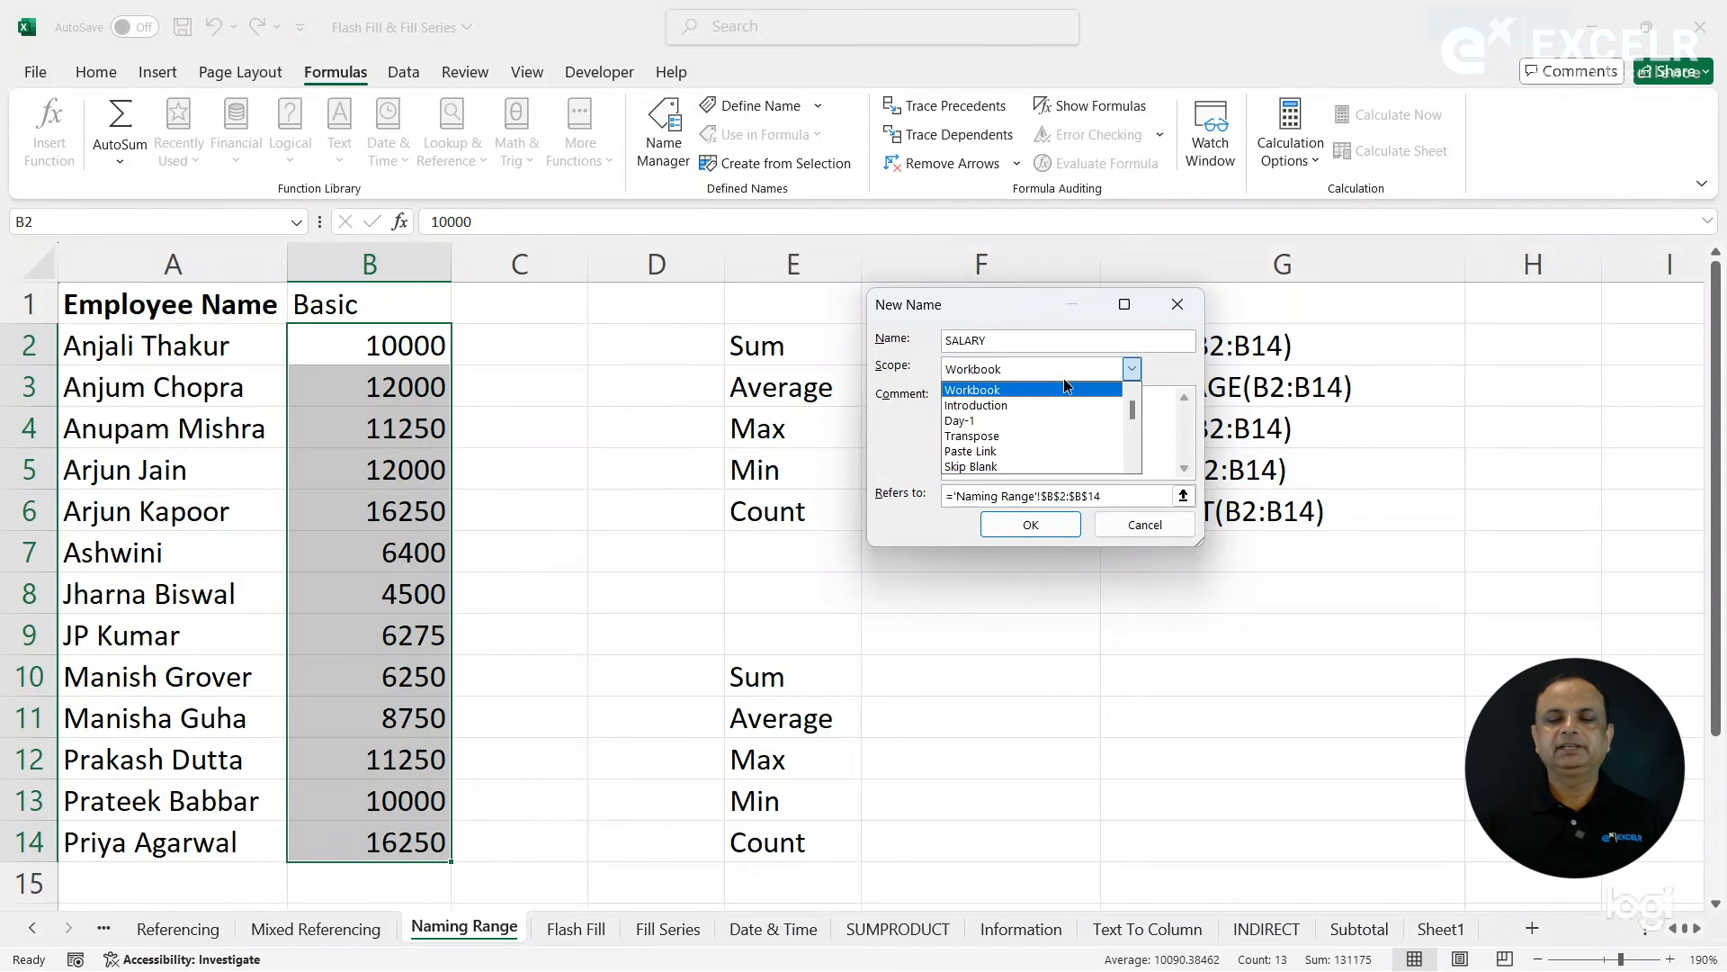
pyautogui.click(1001, 394)
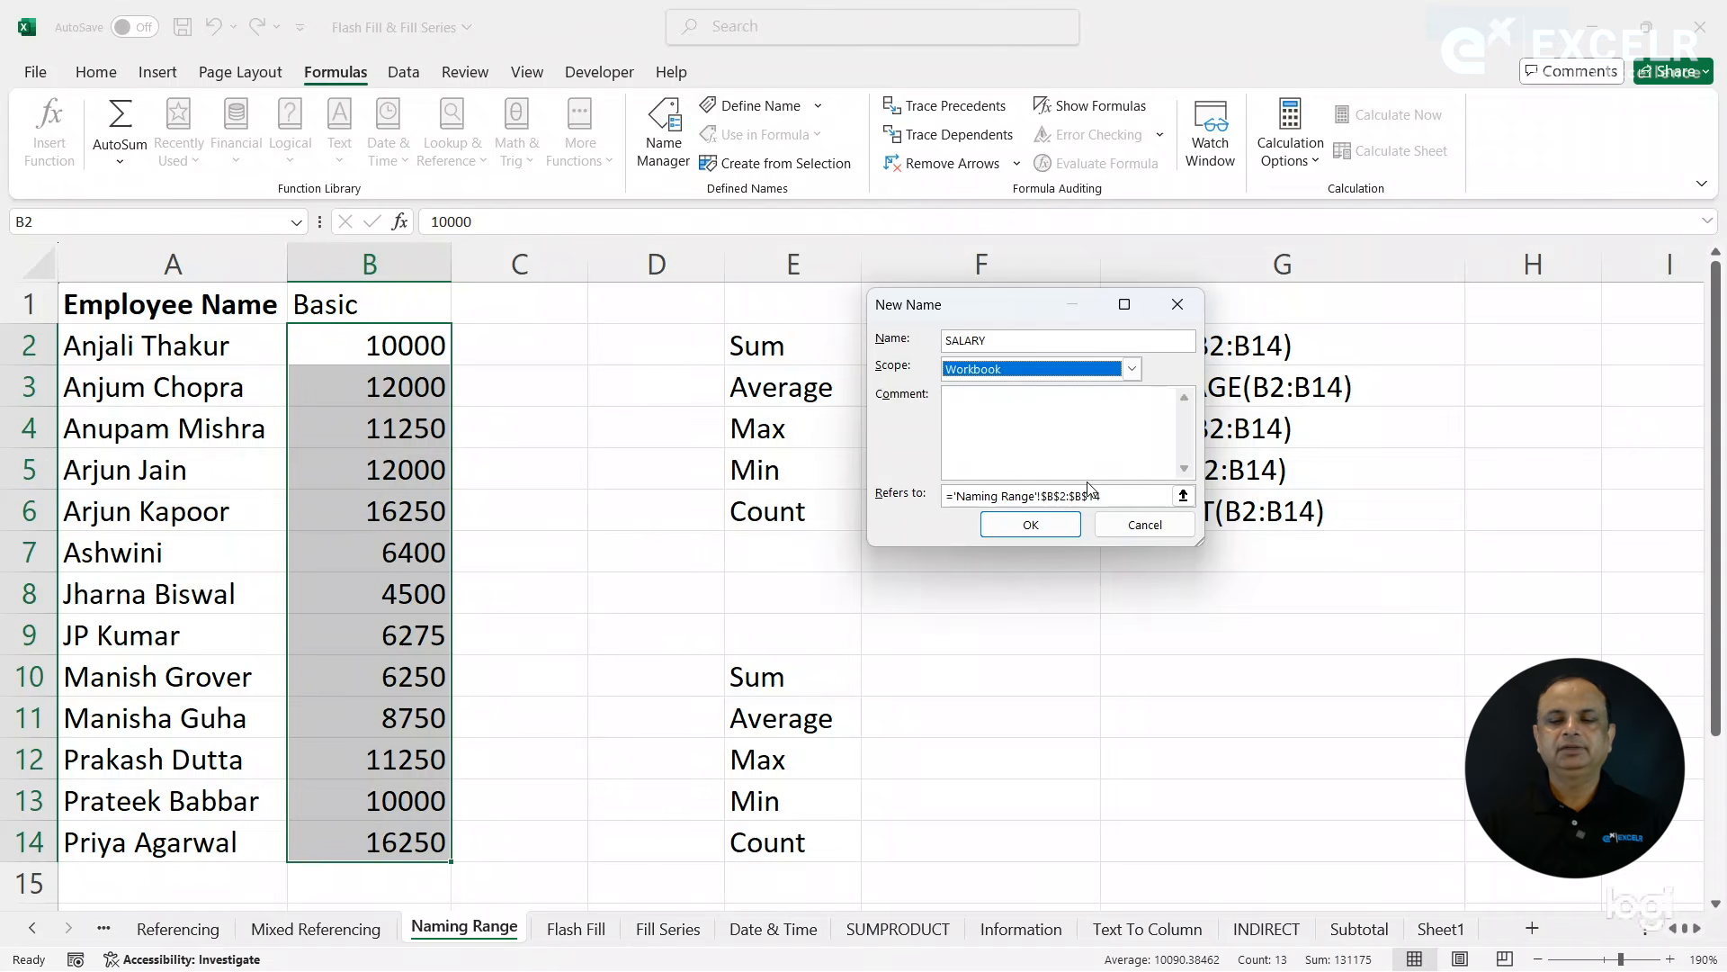
pyautogui.click(1050, 535)
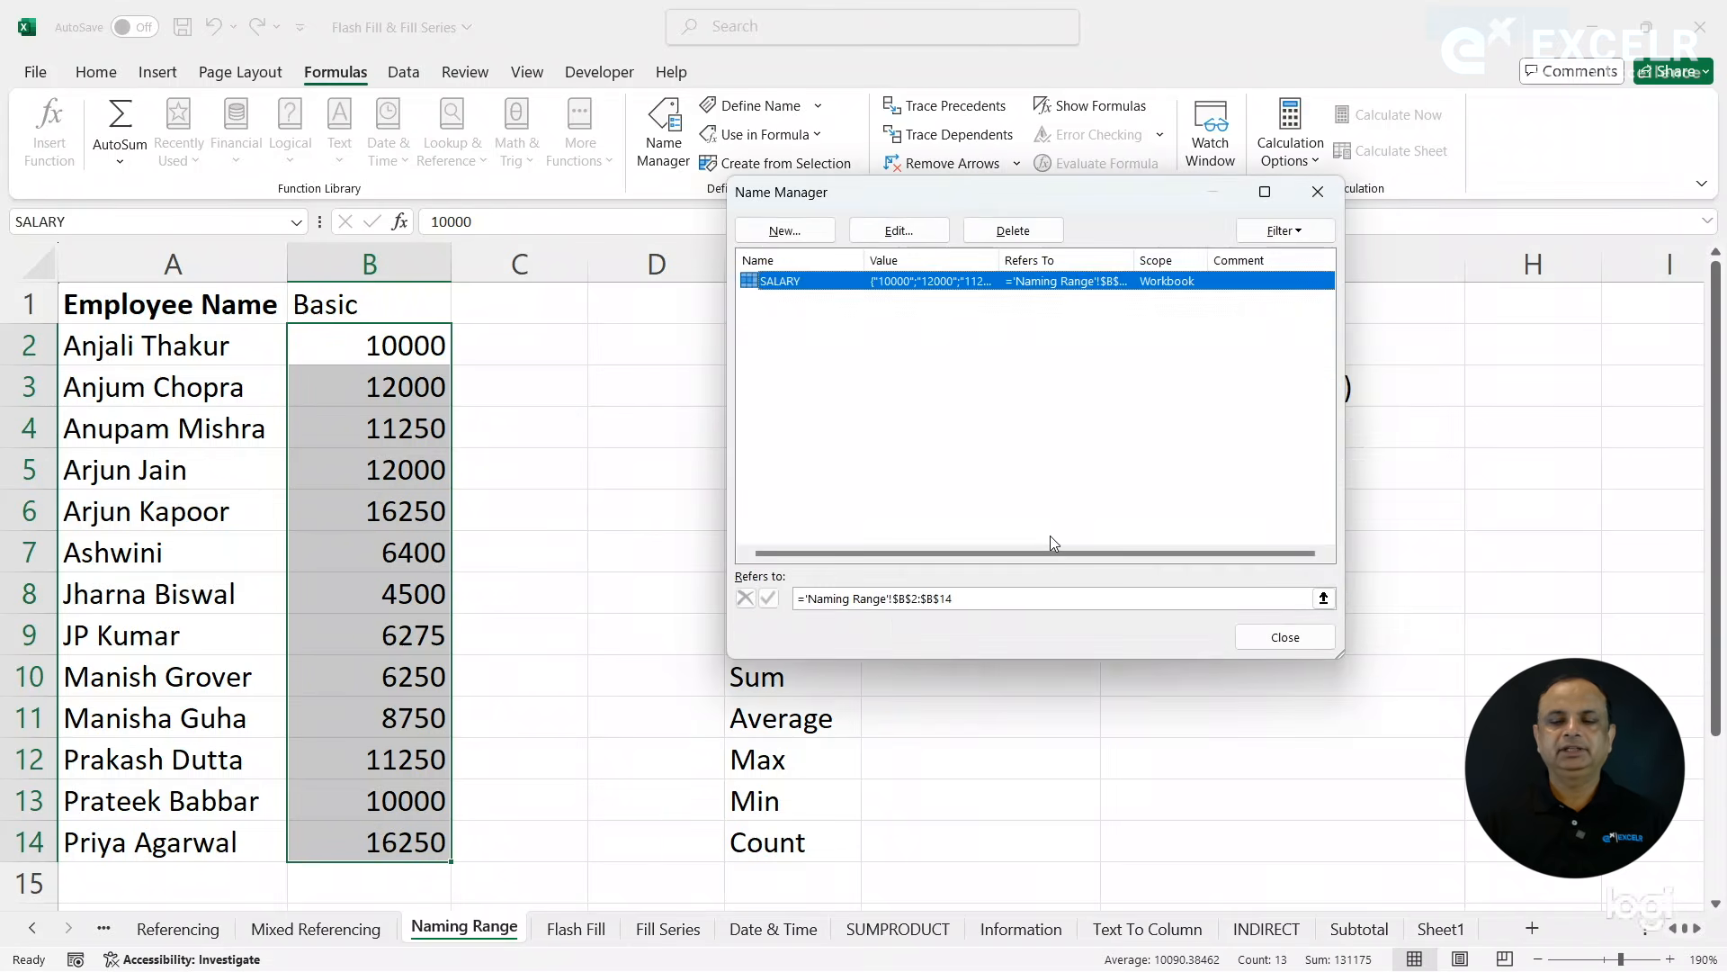
pyautogui.click(1285, 637)
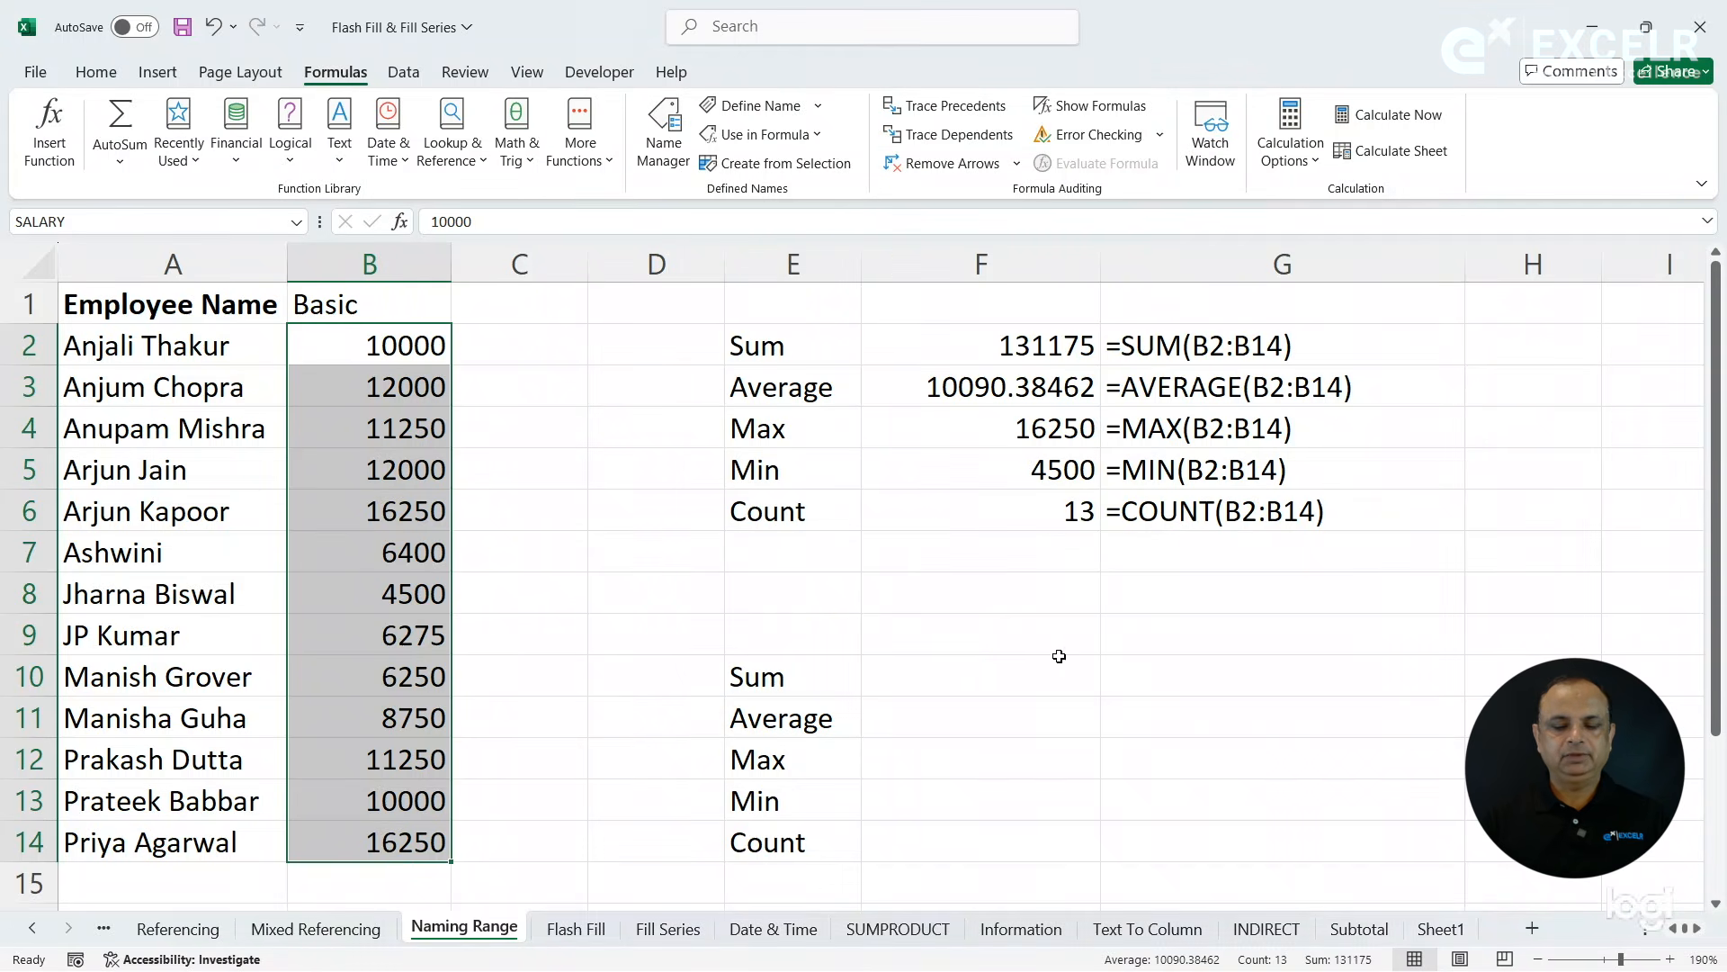
# - Calculate the sum of the named range SALARY in F10 with the SUM function
pyautogui.click(983, 667)
pyautogui.write('=sum')
pyautogui.press('Tab')
pyautogui.write('sa')
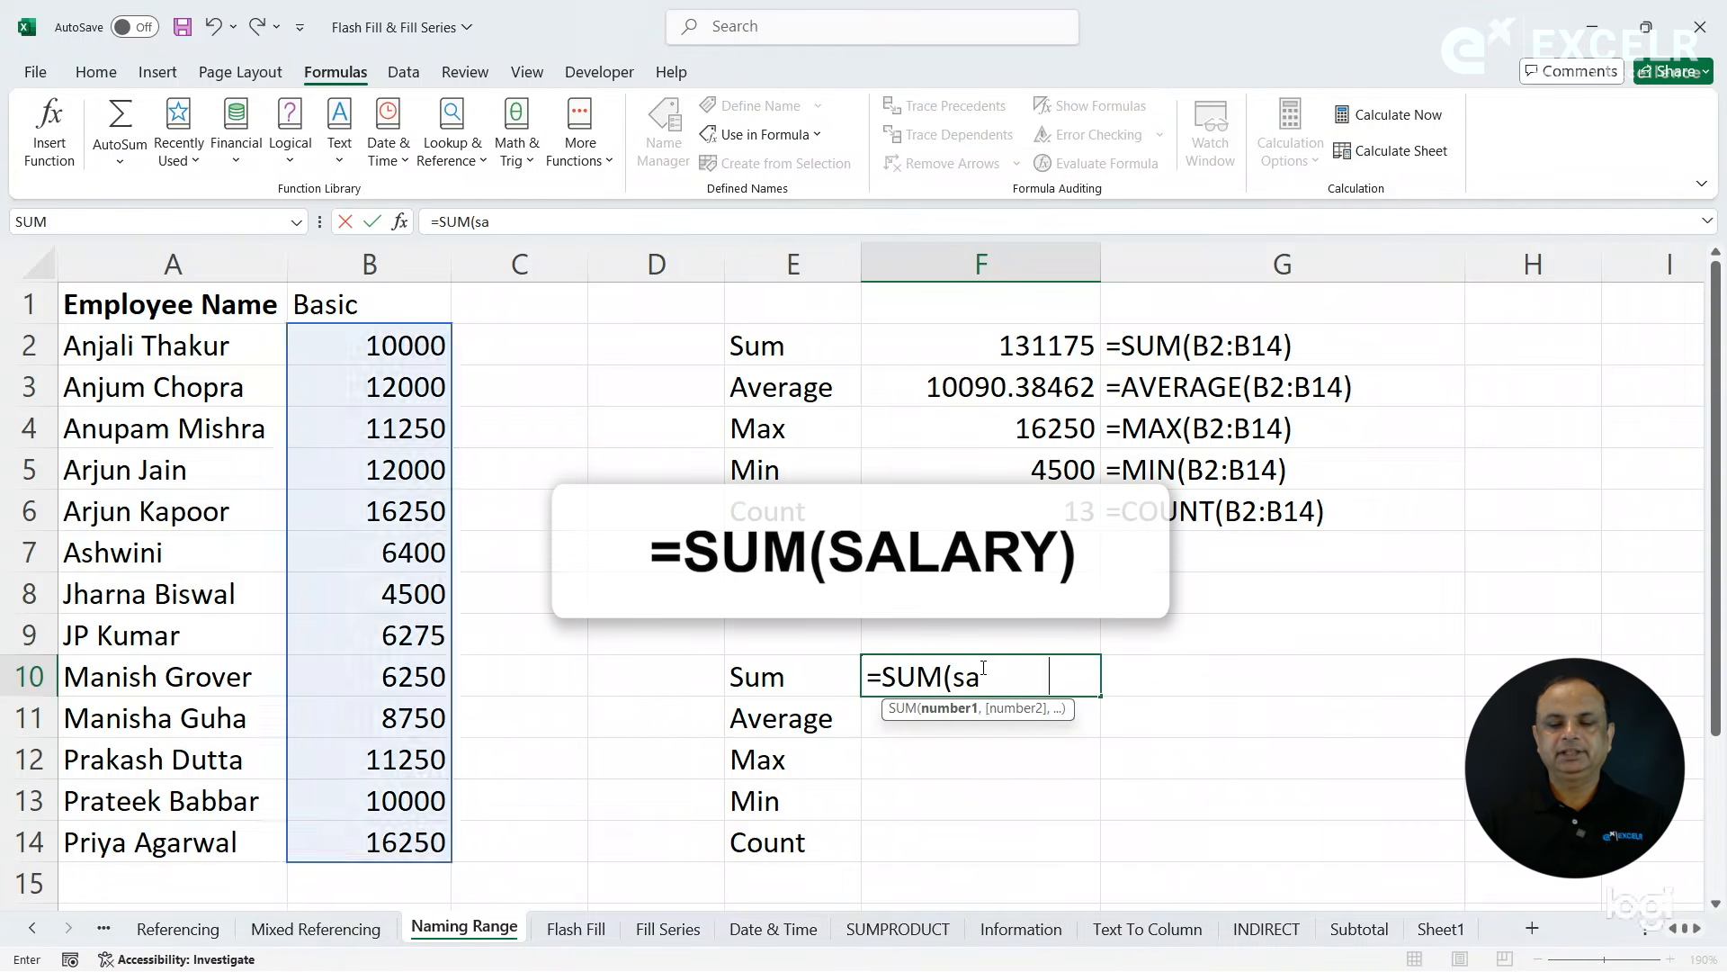
pyautogui.press('Tab')
pyautogui.press('Return')
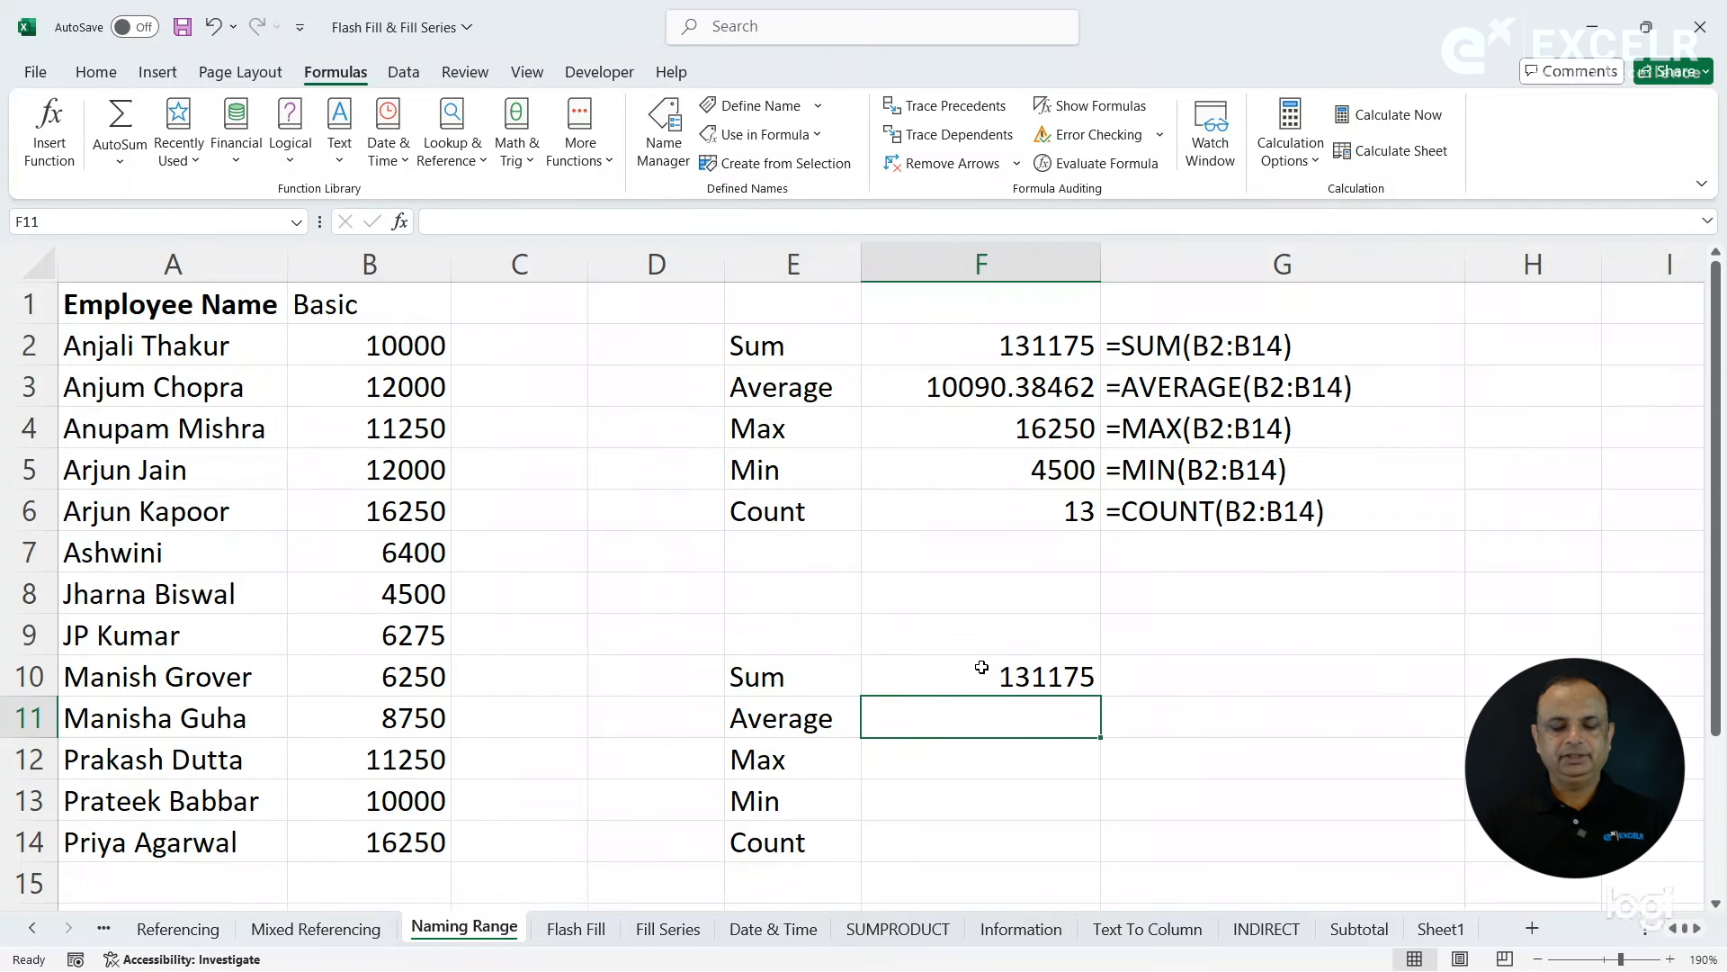
# - Calculate the average of the named range SALARY in F11 with the AVERAGE function
pyautogui.write('=aver')
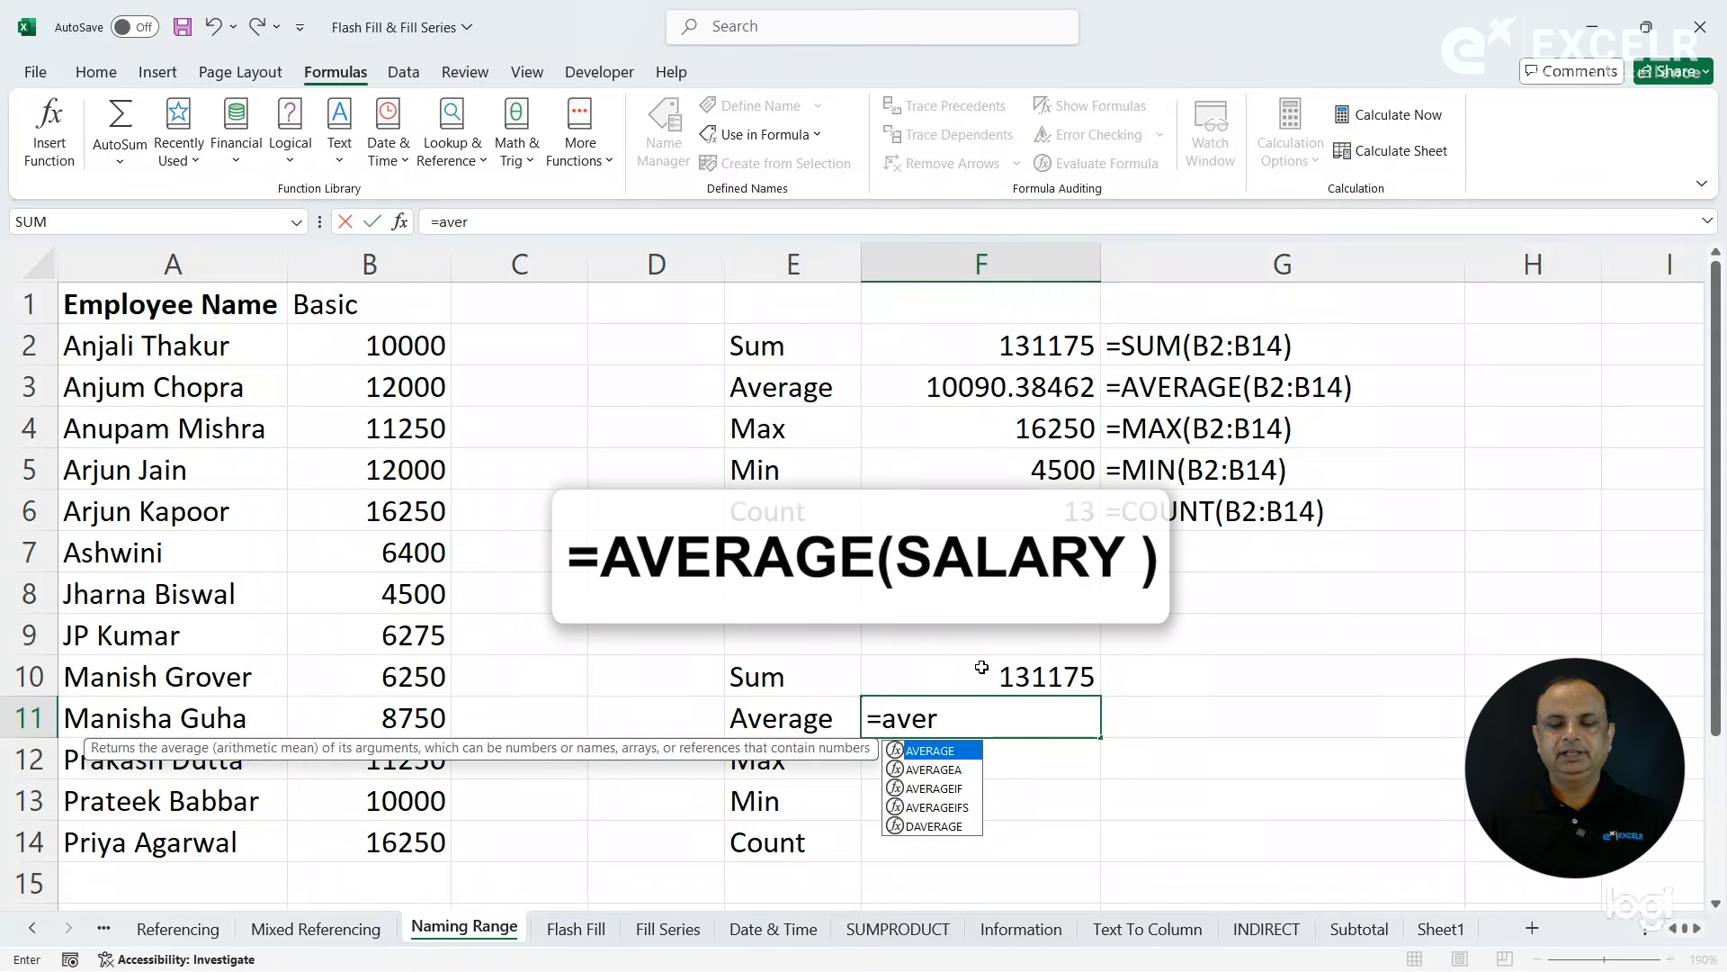
pyautogui.press('Tab')
pyautogui.write('sa')
pyautogui.press('Tab')
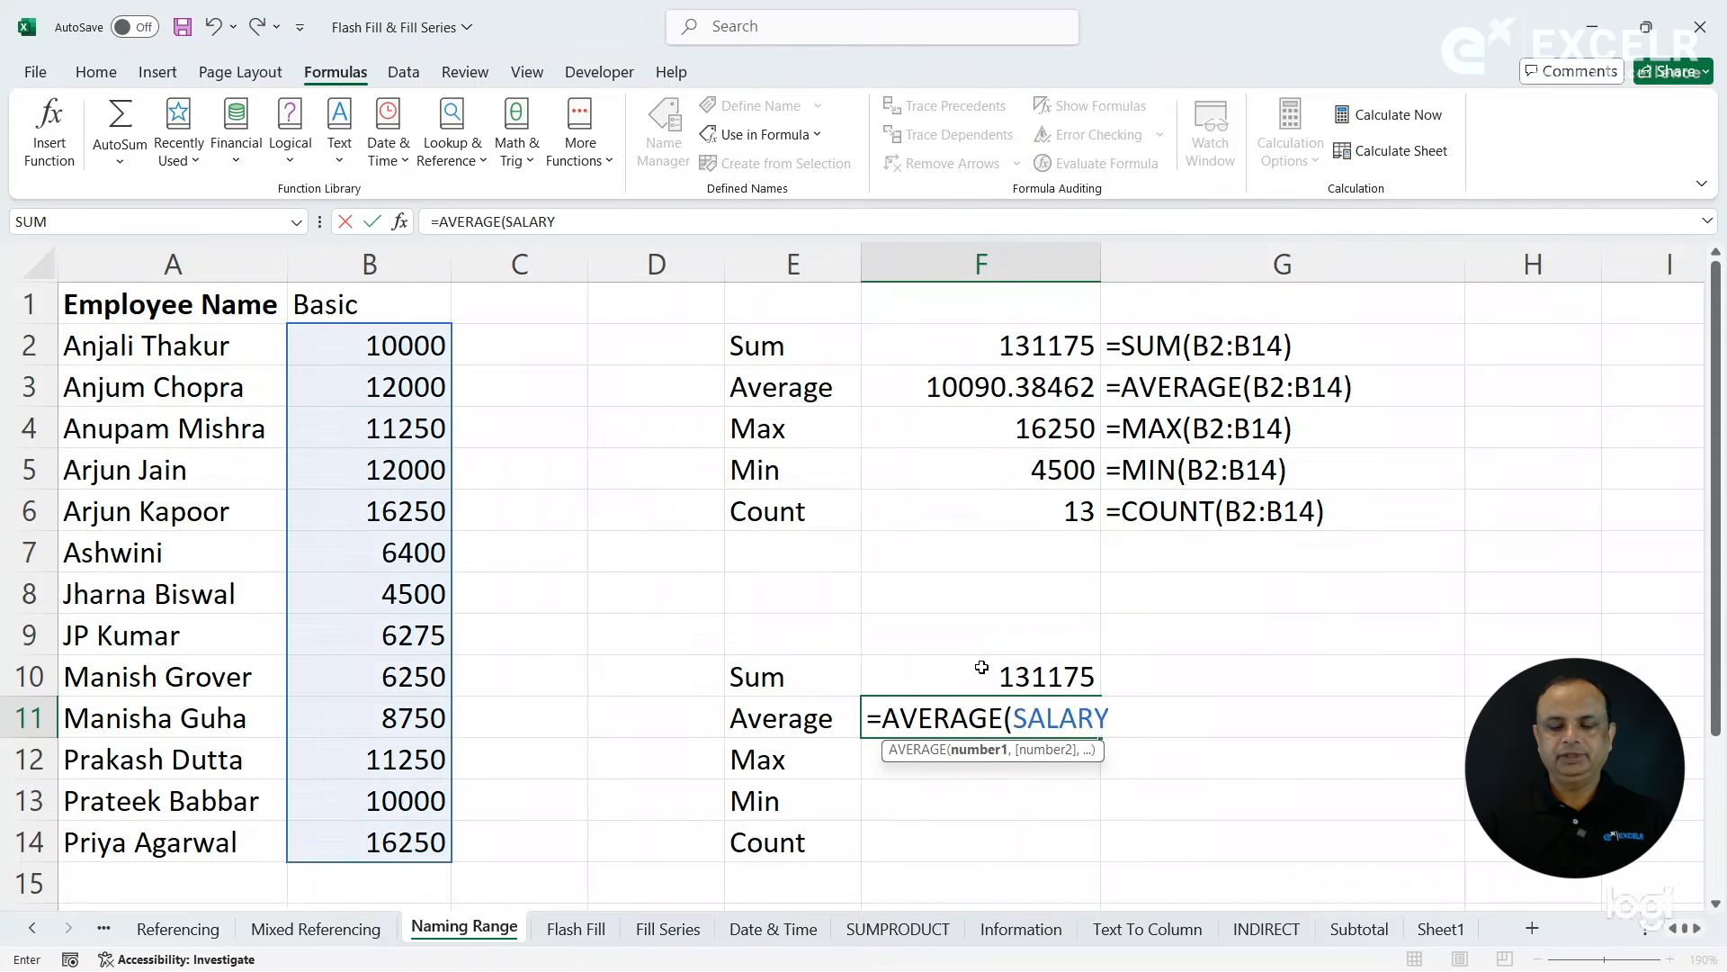
pyautogui.press('Return')
# - Calculate the maximum of the named range SALARY in F12 and its minimum in F13
pyautogui.write('=ma')
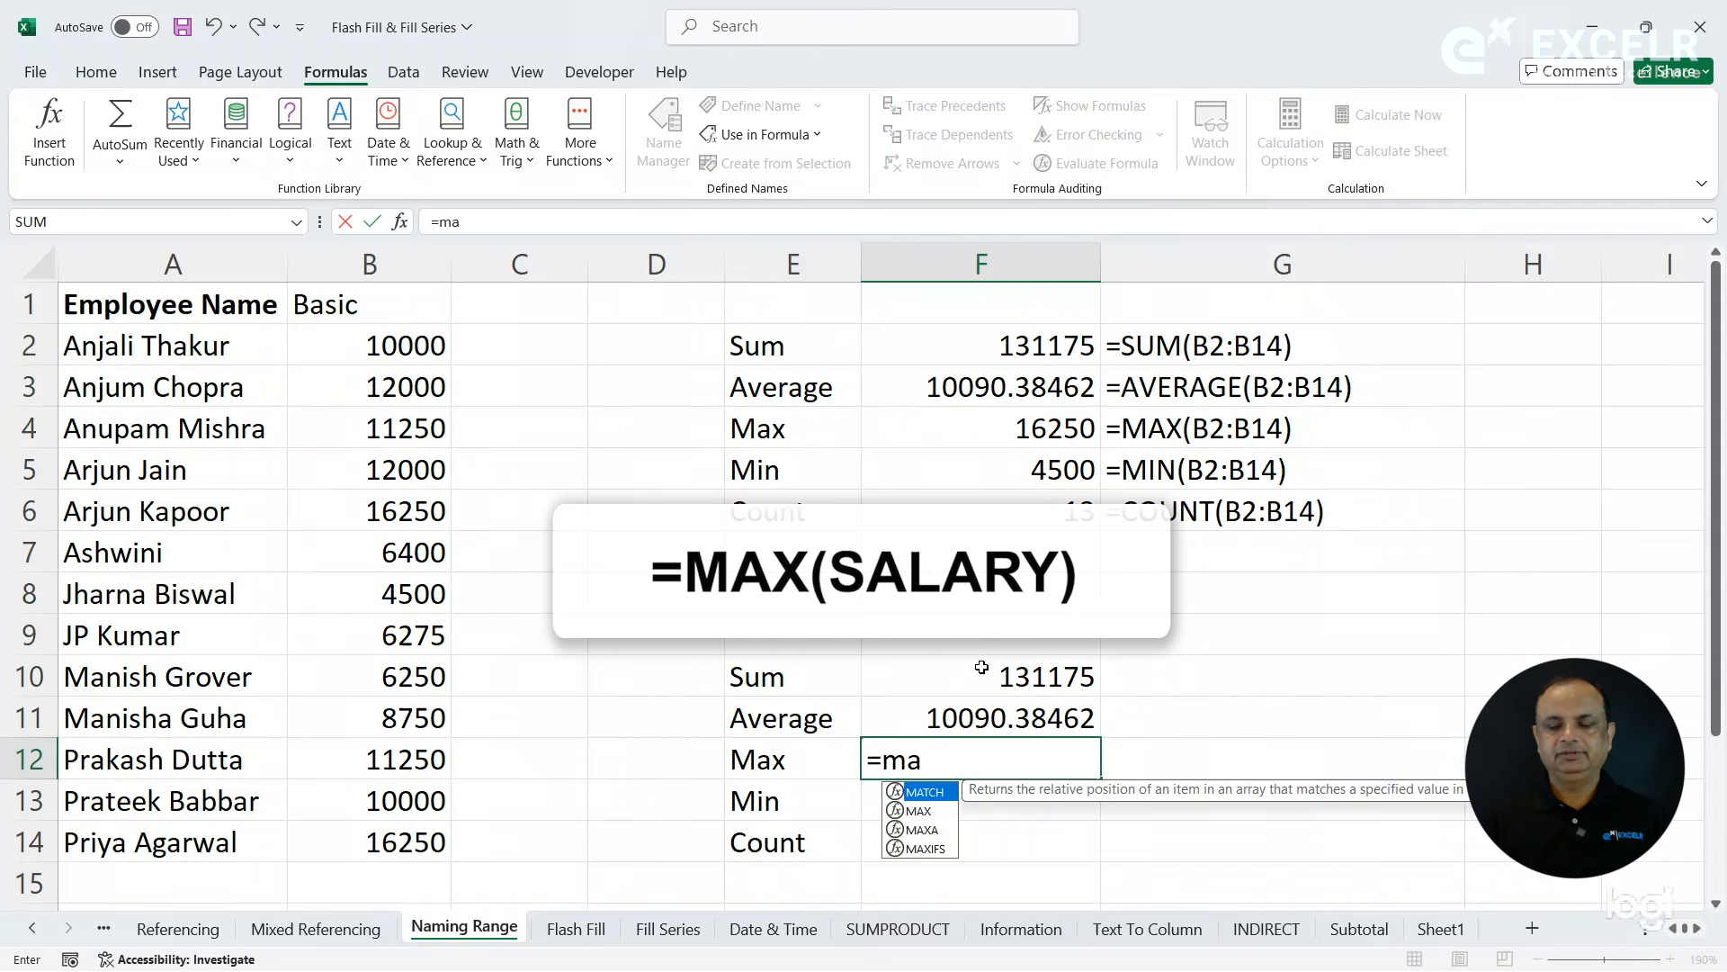
pyautogui.press('Tab')
pyautogui.write('sa')
pyautogui.press('Tab')
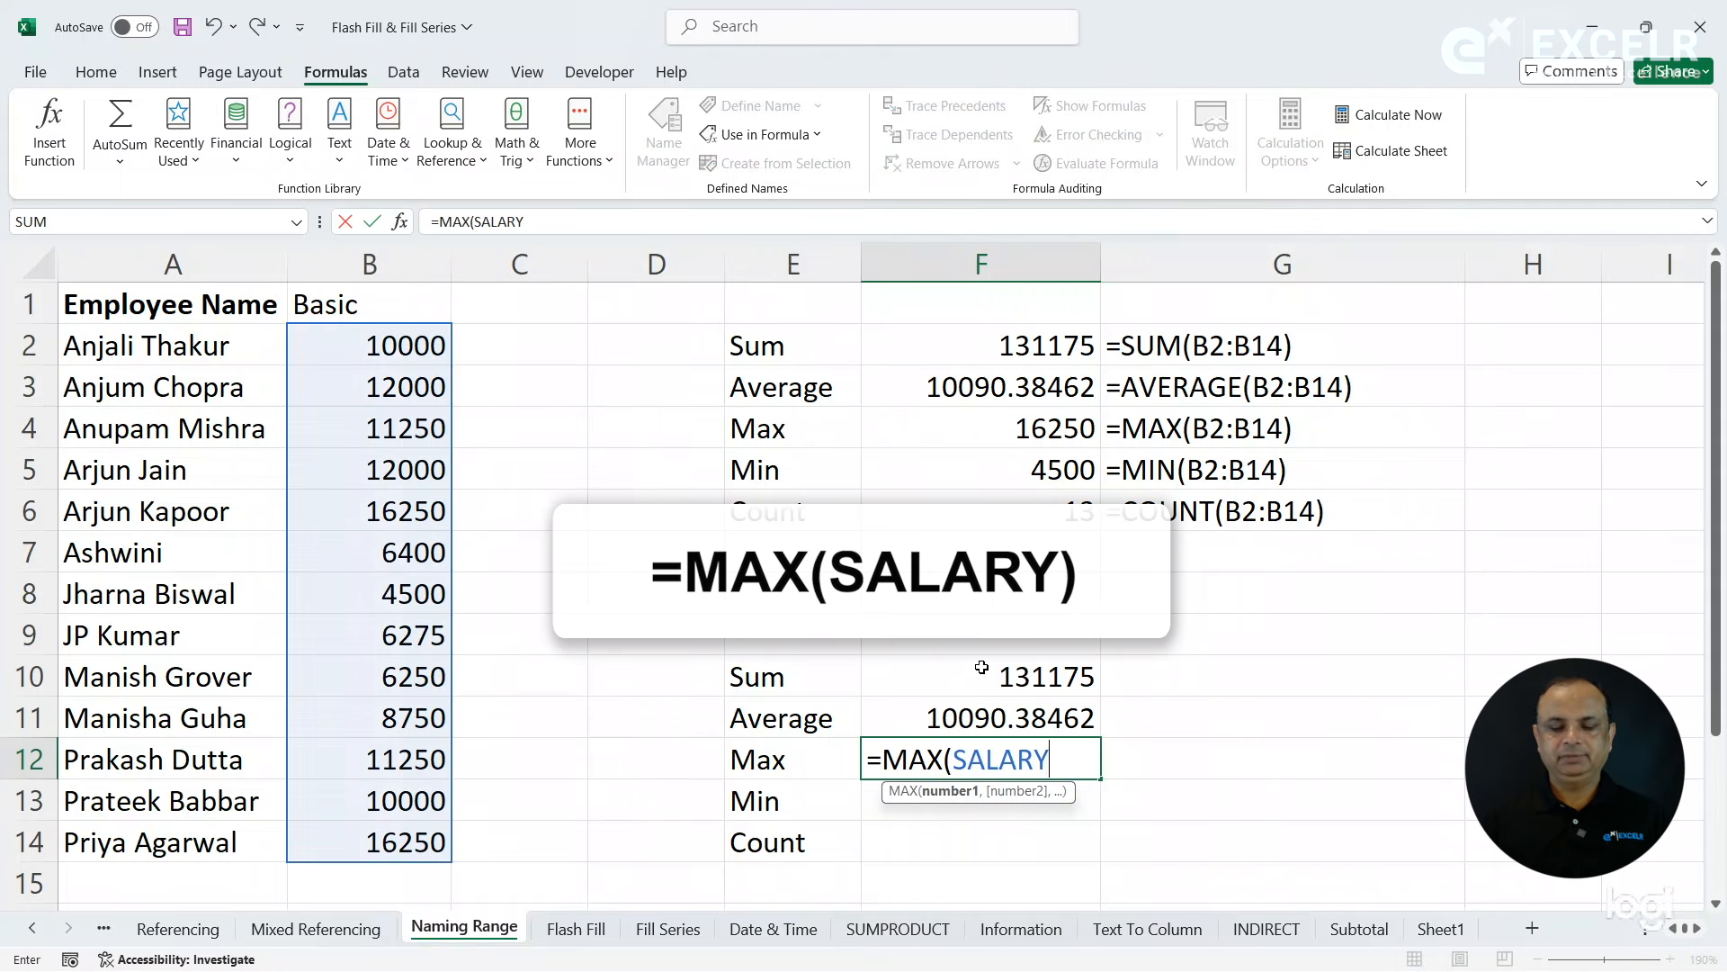
pyautogui.press('Return')
pyautogui.write('=mi')
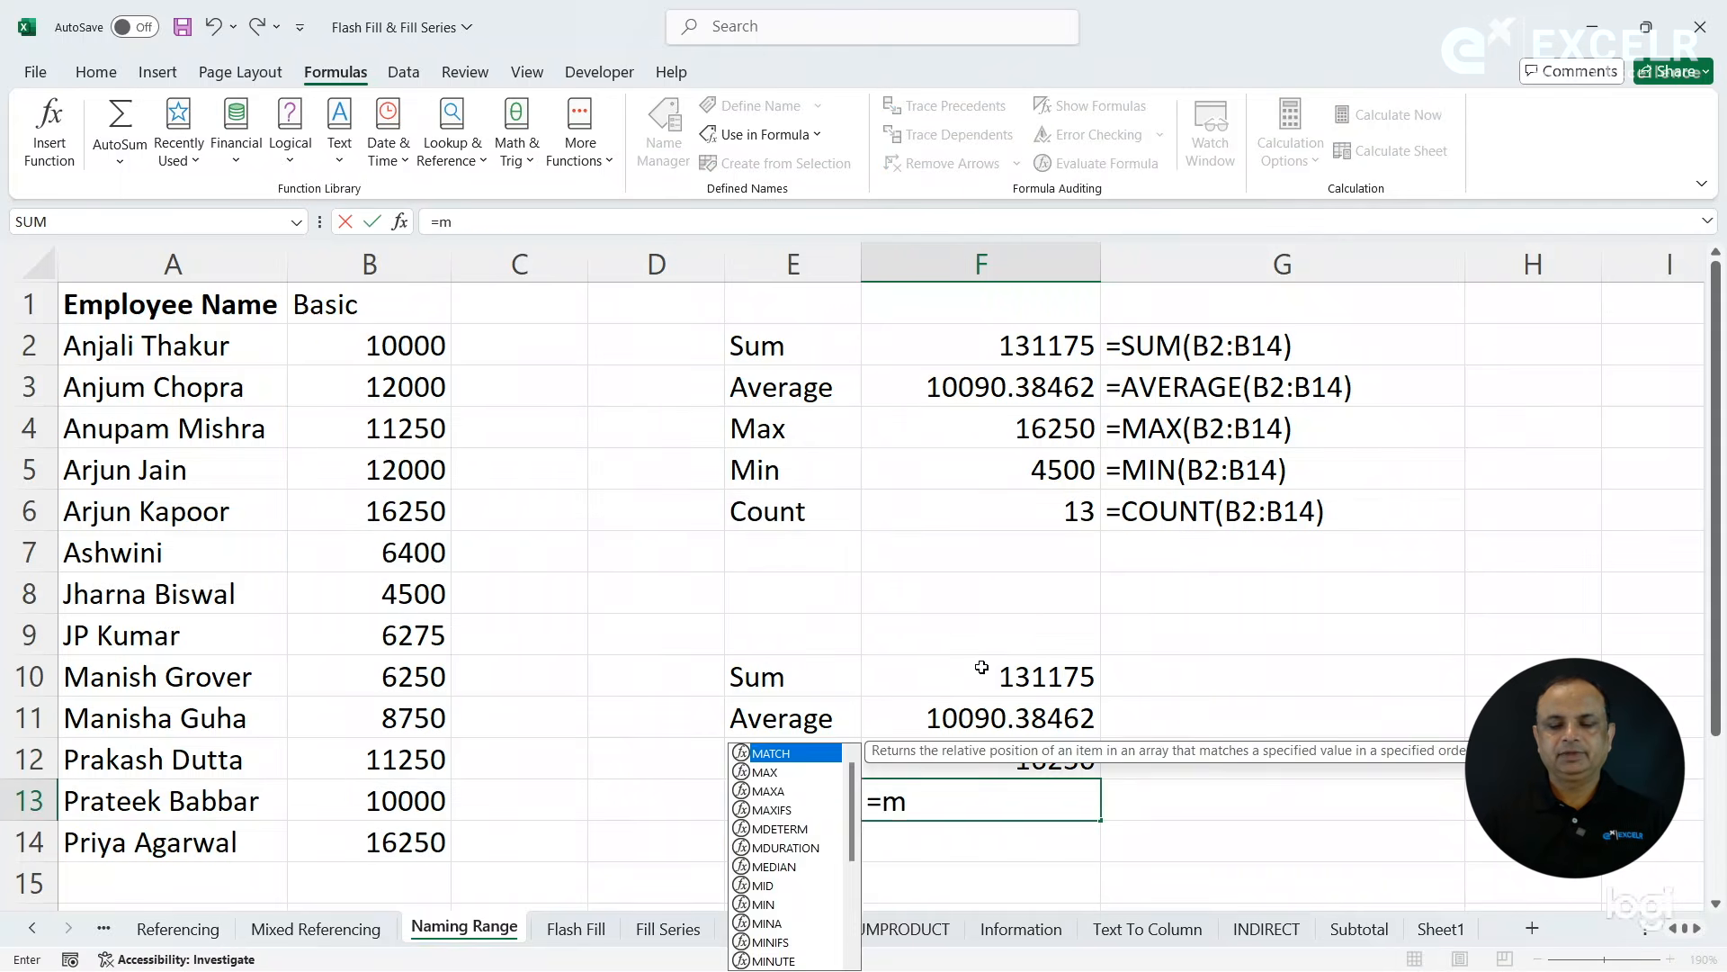
pyautogui.press('Tab')
pyautogui.write('sa')
pyautogui.press('Tab')
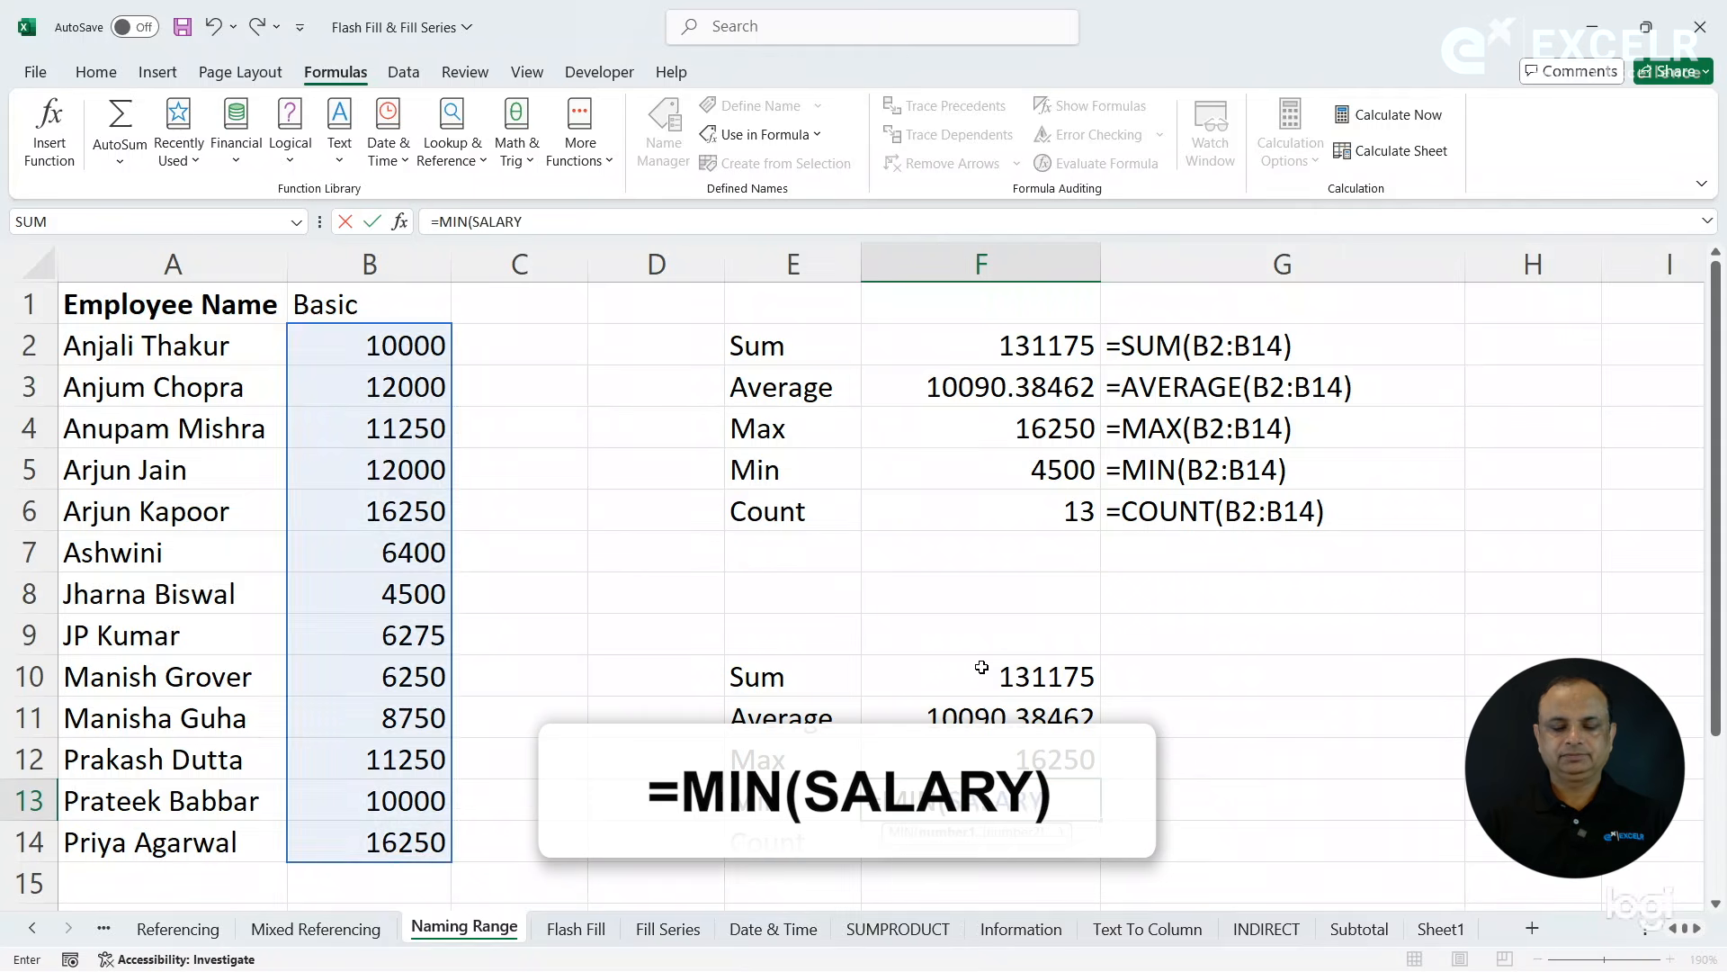
pyautogui.press('Return')
# - Count the values of the named range SALARY in F14 with the COUNT function
pyautogui.write('=coun')
pyautogui.press('Tab')
pyautogui.write('sa')
pyautogui.press('Tab')
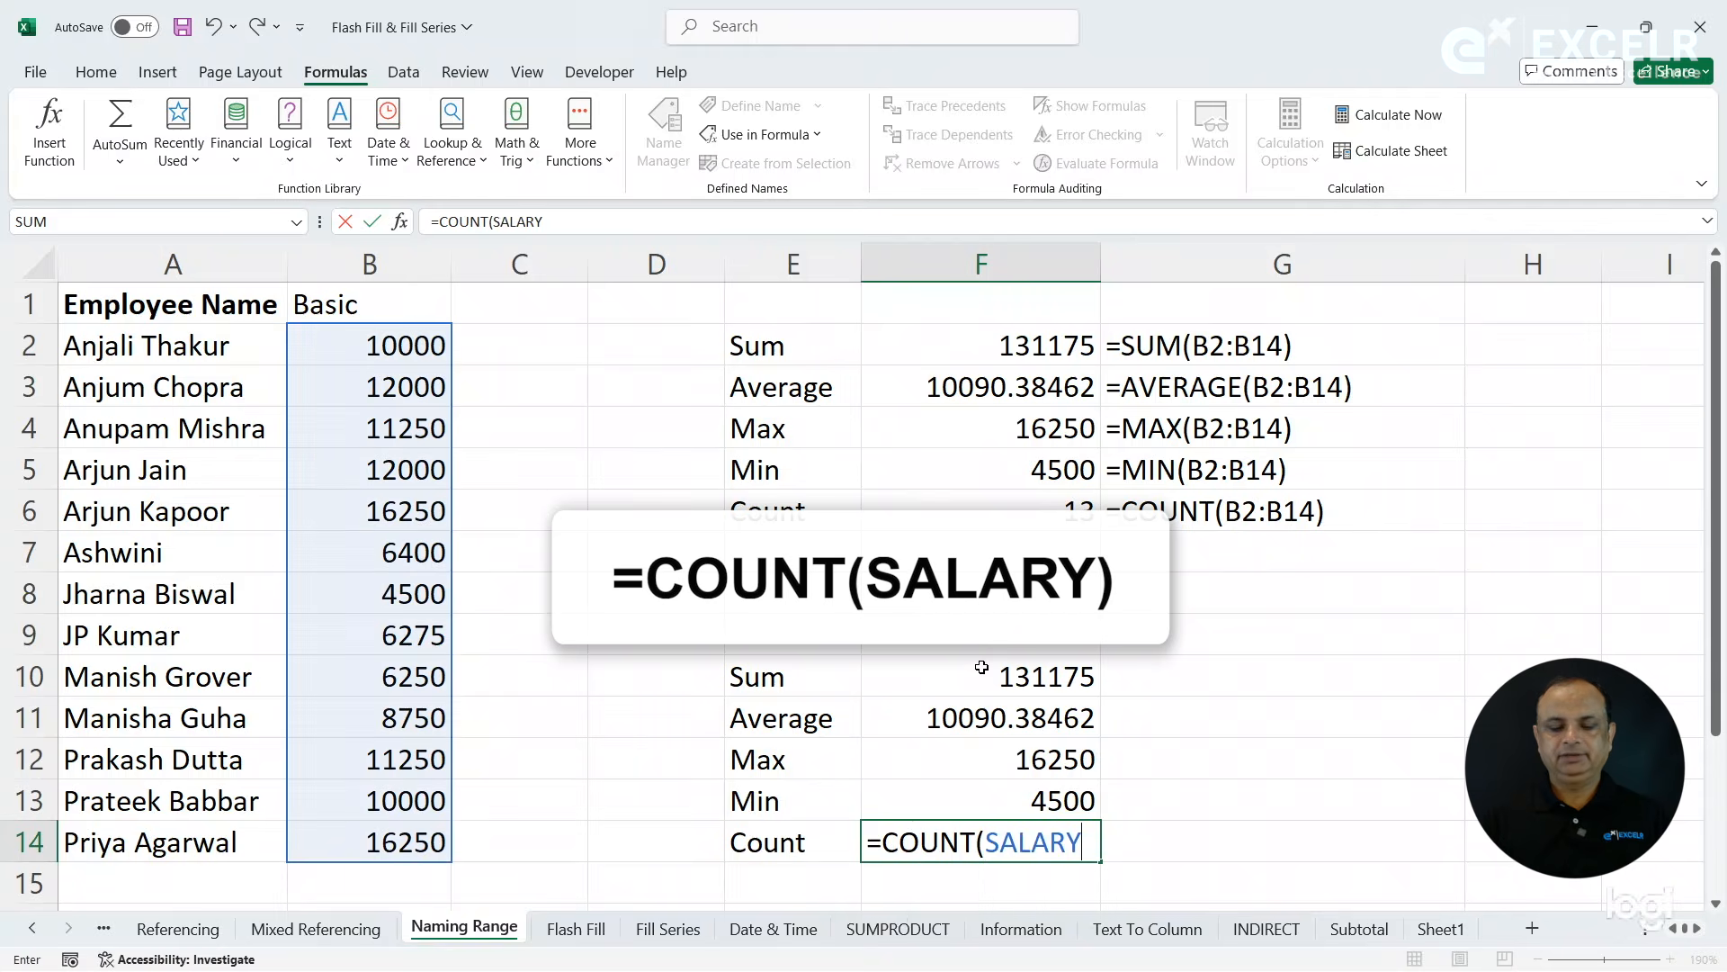
pyautogui.press('Return')
# - Display the F10 formula as text in G10 with FORMULATEXT and fill it down to G14
pyautogui.click(1209, 674)
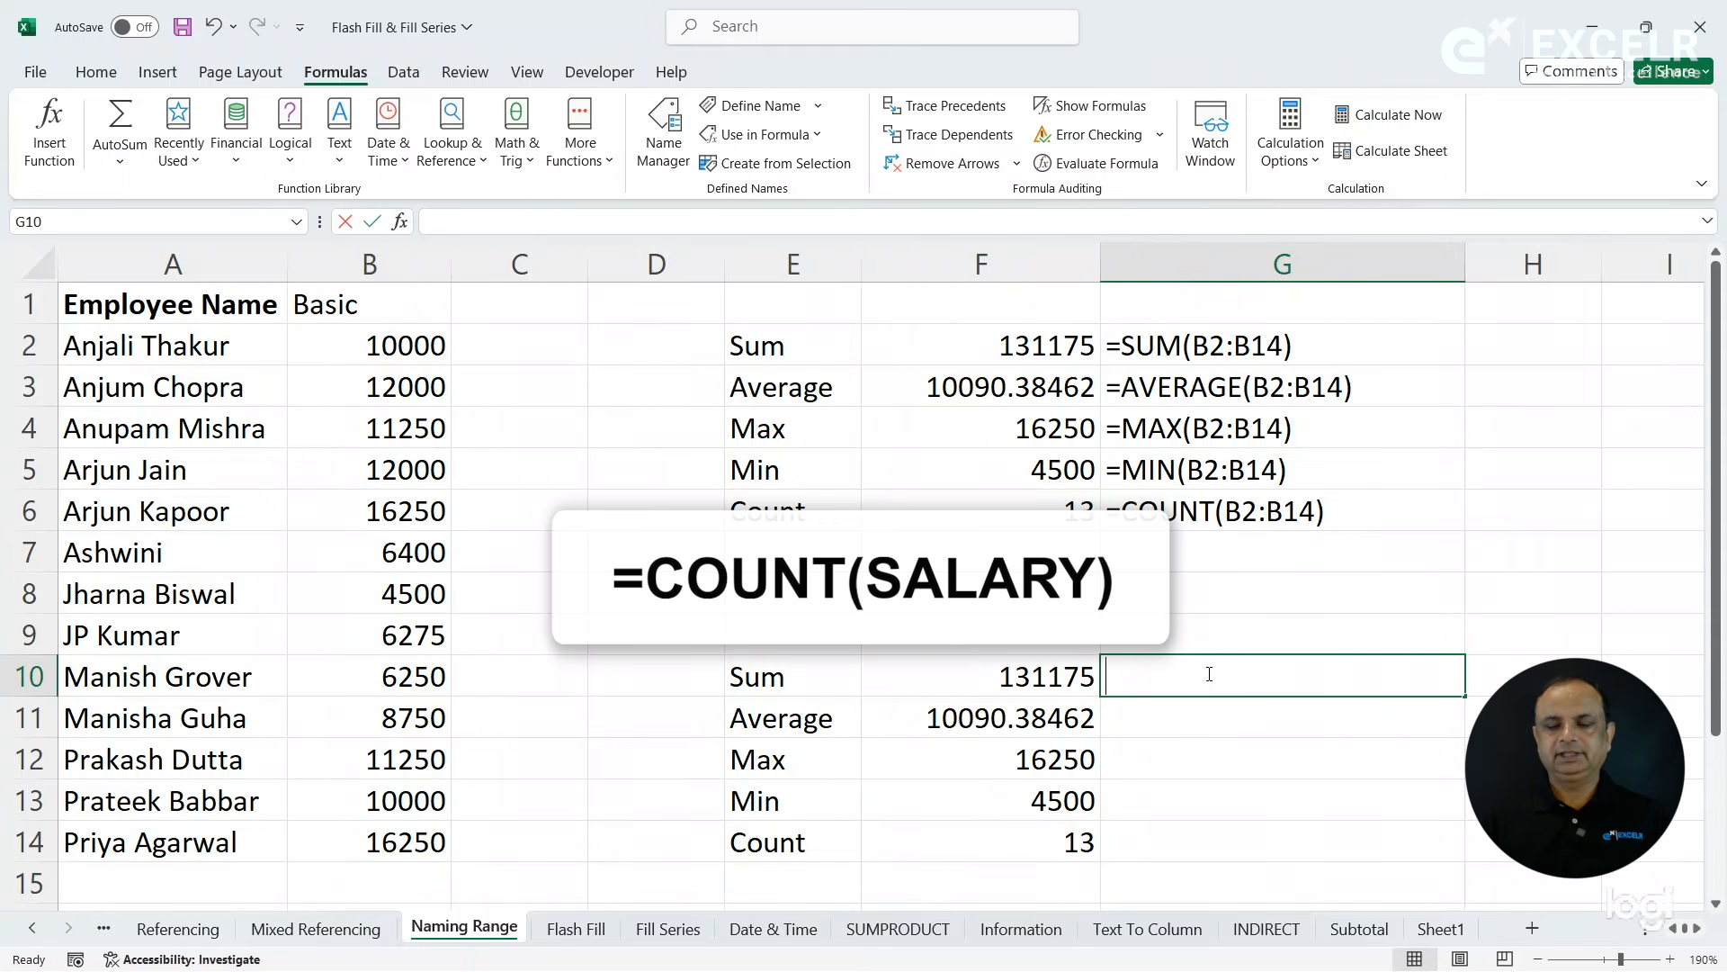
pyautogui.write('=form')
pyautogui.press('Tab')
pyautogui.write('f10')
pyautogui.press('Return')
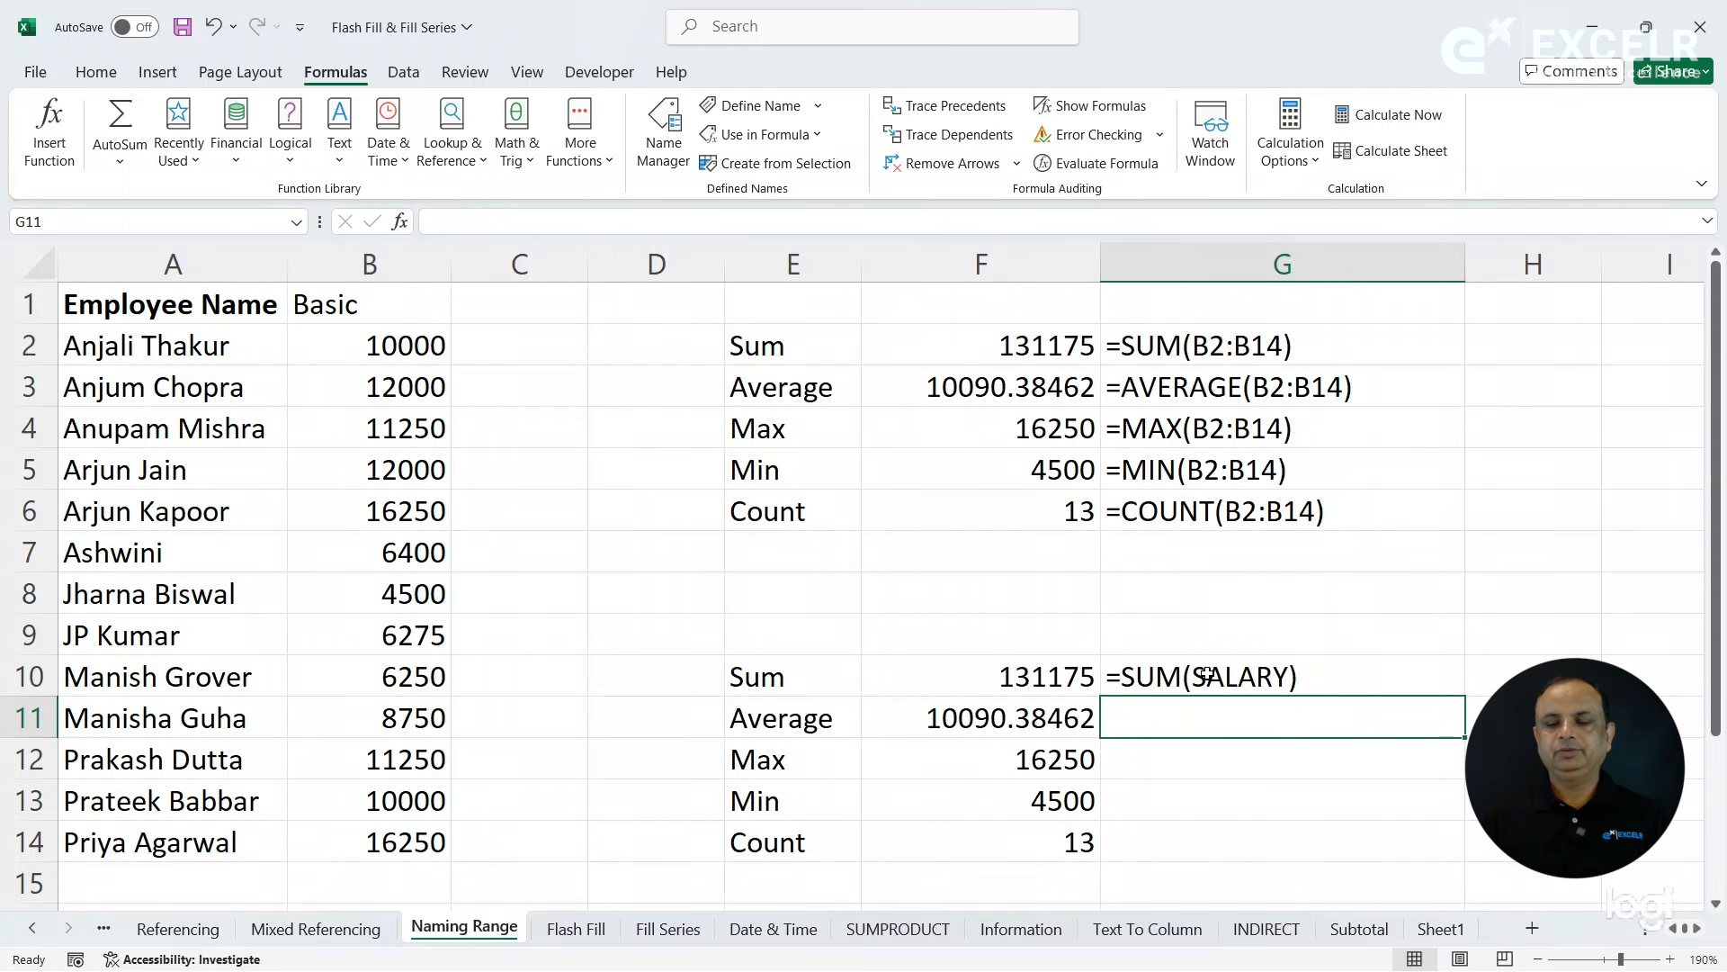
pyautogui.click(1309, 674)
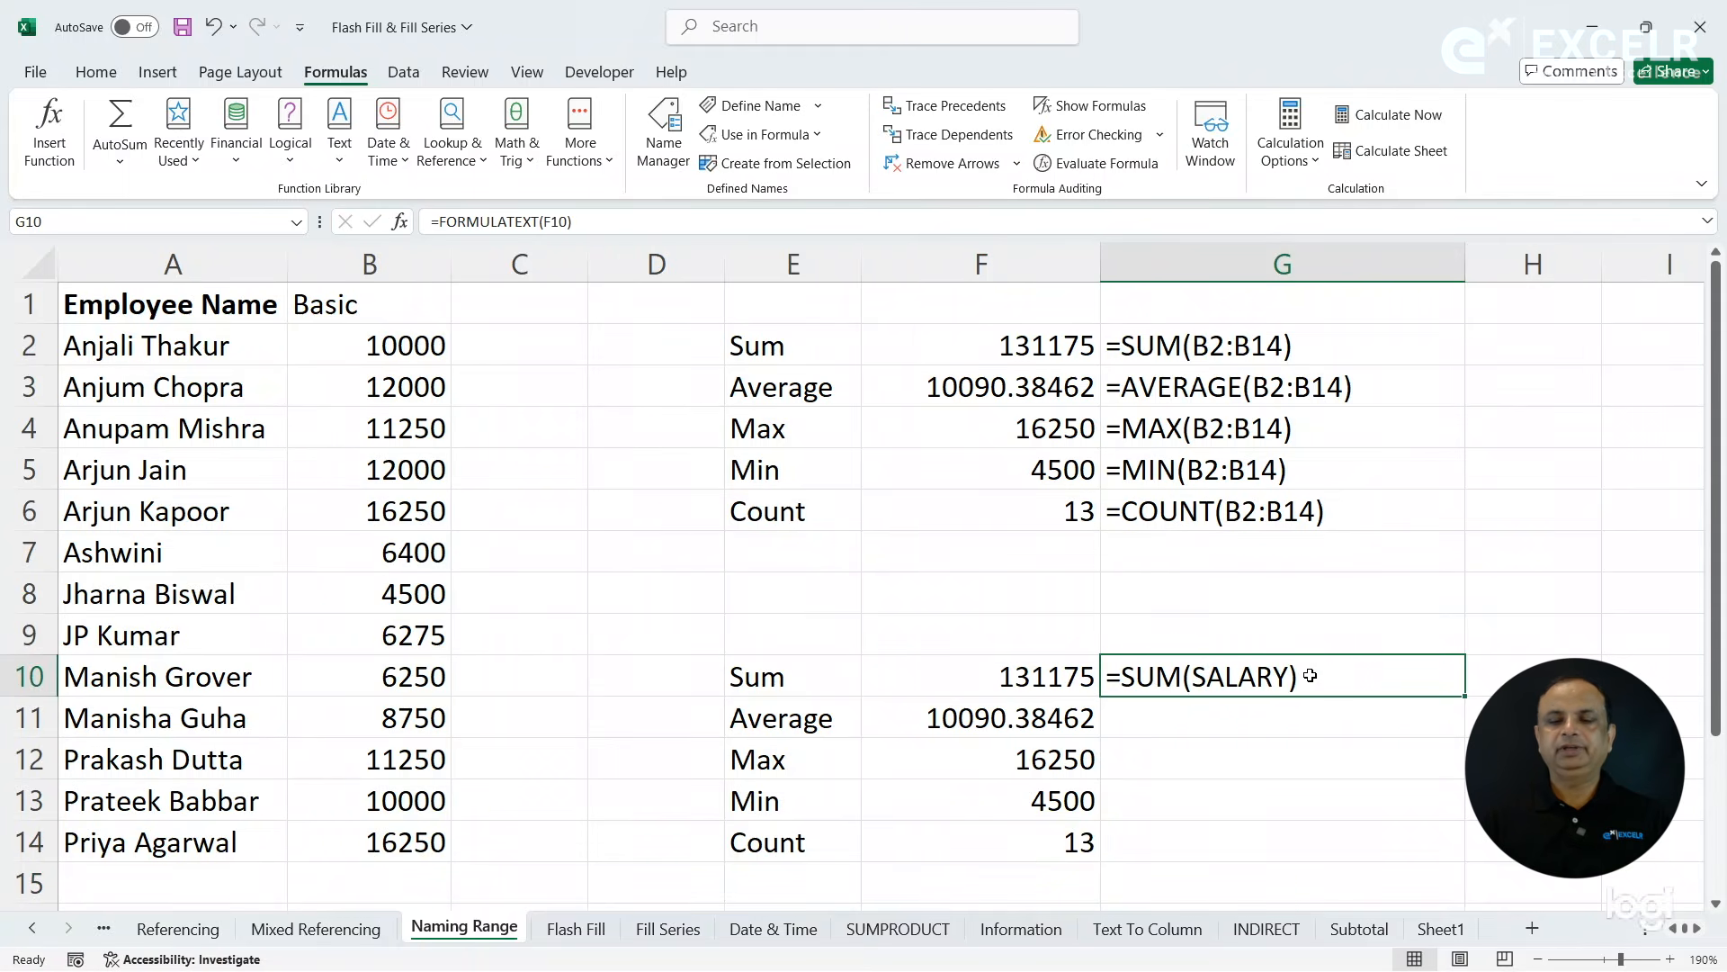
pyautogui.doubleClick(1462, 696)
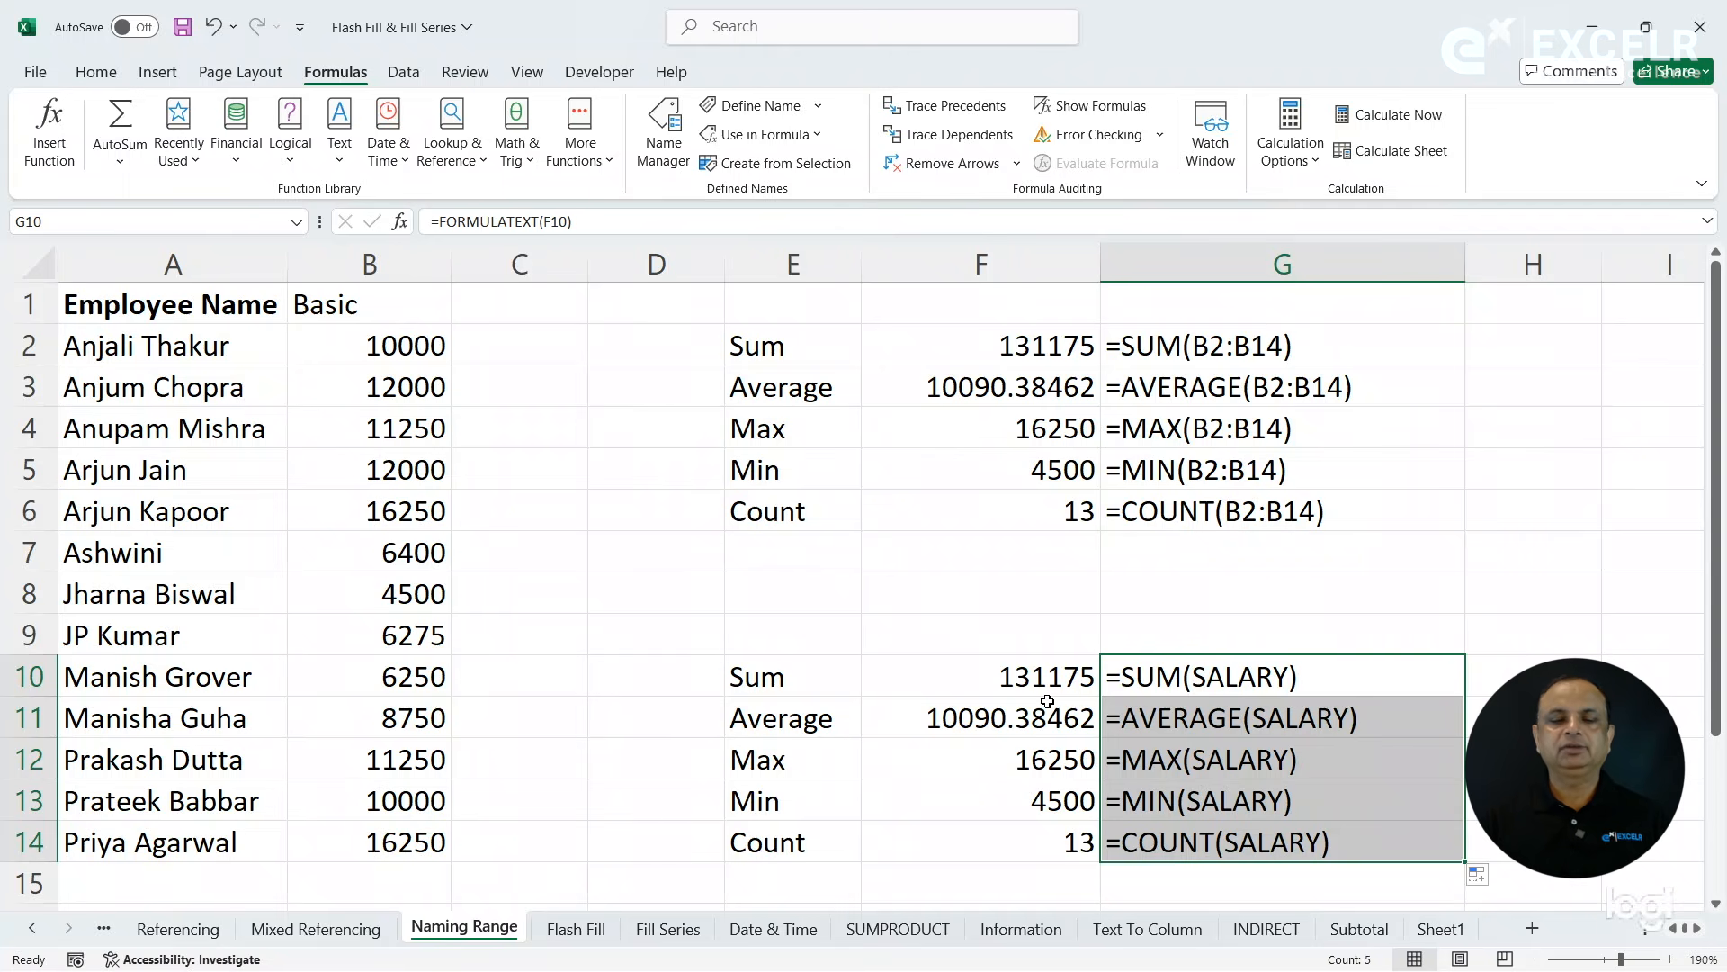
# - On the Flash Fill sheet, calculate the sum of the named range SALARY in the empty cell R41
pyautogui.click(576, 930)
pyautogui.click(1142, 580)
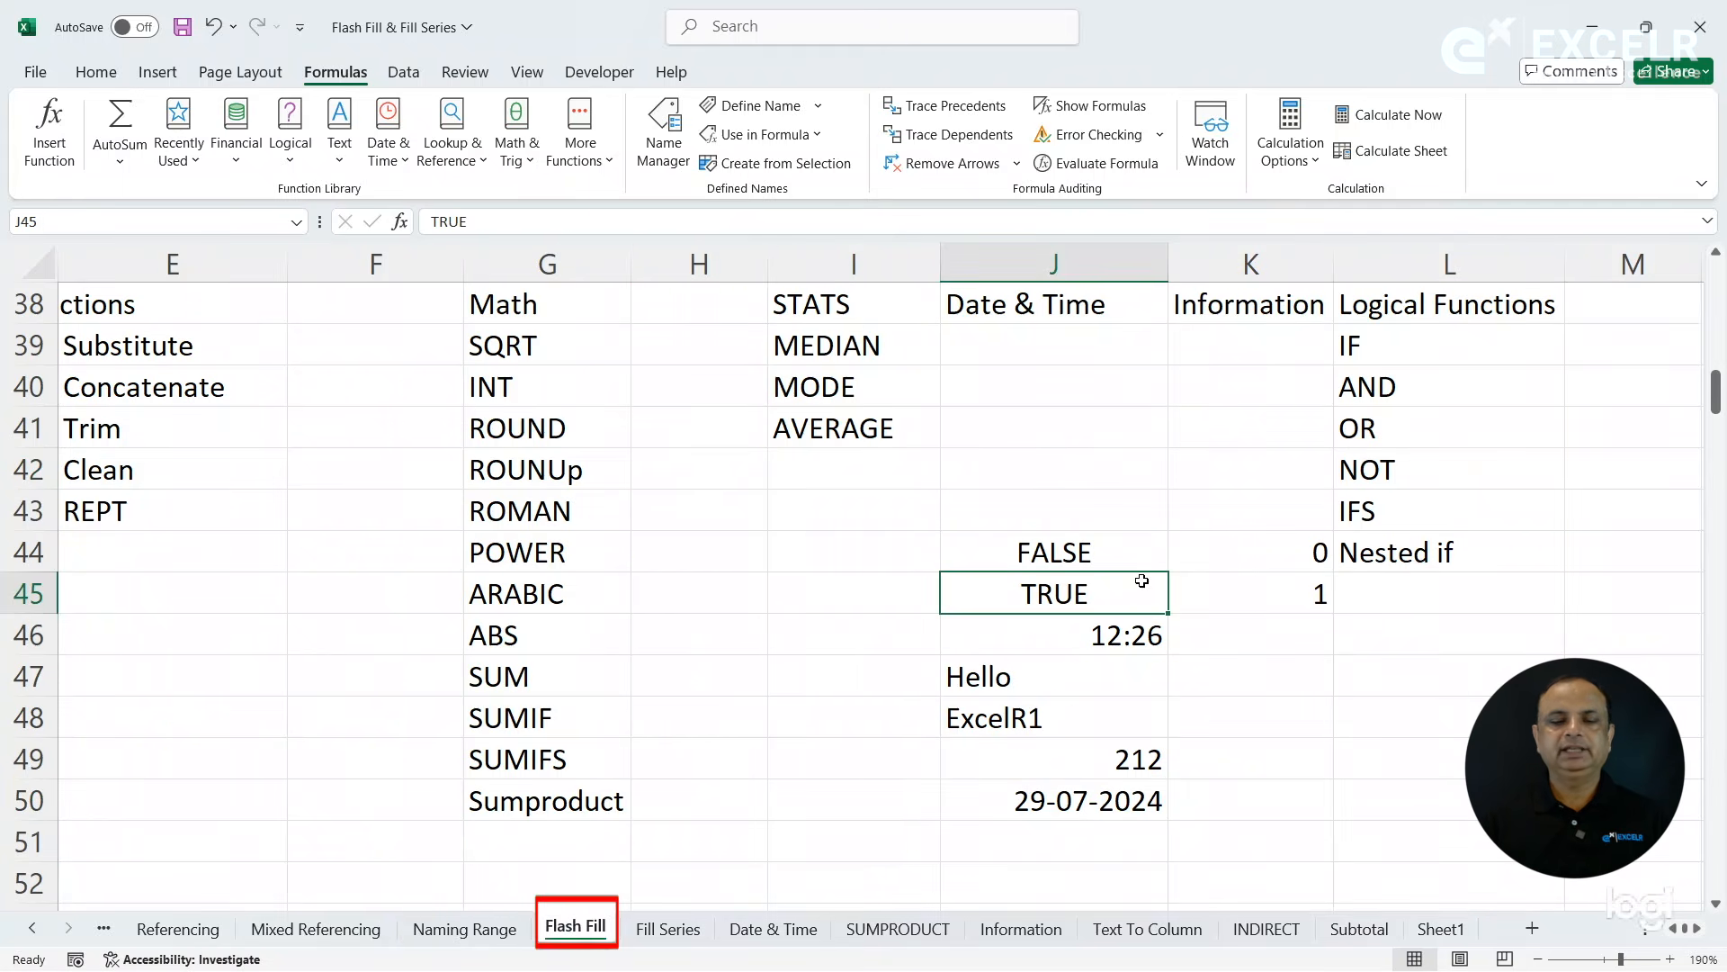
pyautogui.press('Right')
pyautogui.press('Right')
pyautogui.press('Right')
pyautogui.press('Right')
pyautogui.press('Right')
pyautogui.press('Right')
pyautogui.press('Right')
pyautogui.press('Right')
pyautogui.press('Right')
pyautogui.press('Right')
pyautogui.press('Right')
pyautogui.press('Right')
pyautogui.press('Right')
pyautogui.press('Right')
pyautogui.press('Right')
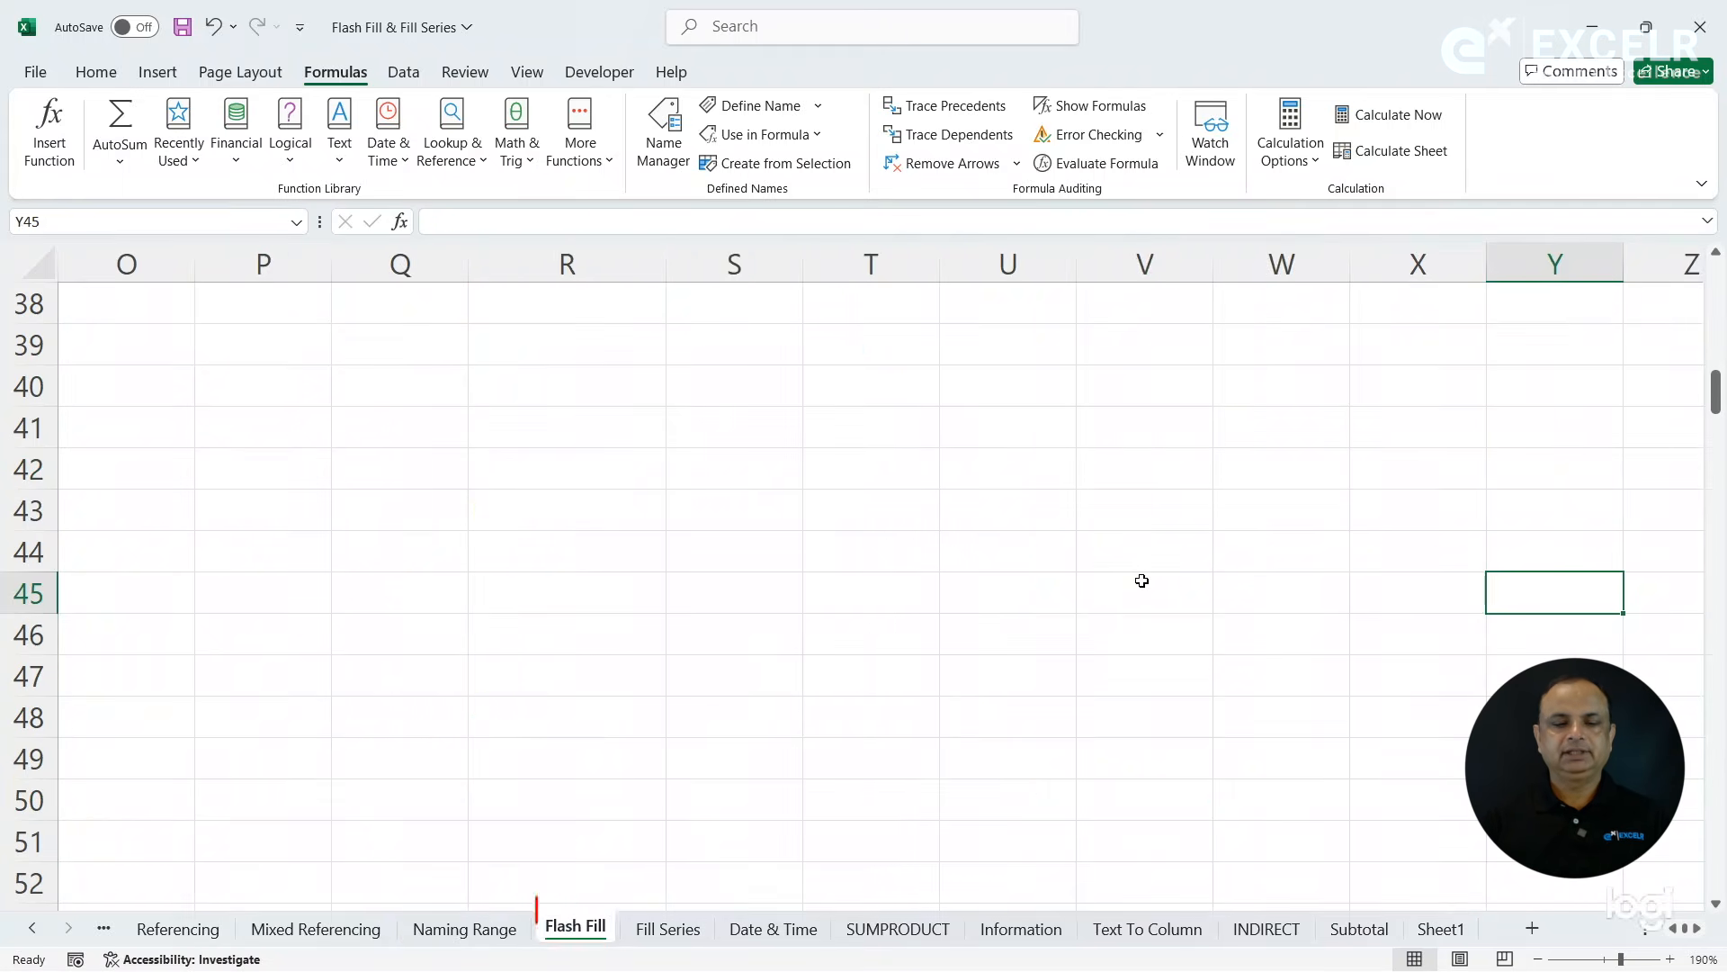
pyautogui.click(536, 446)
pyautogui.write('=')
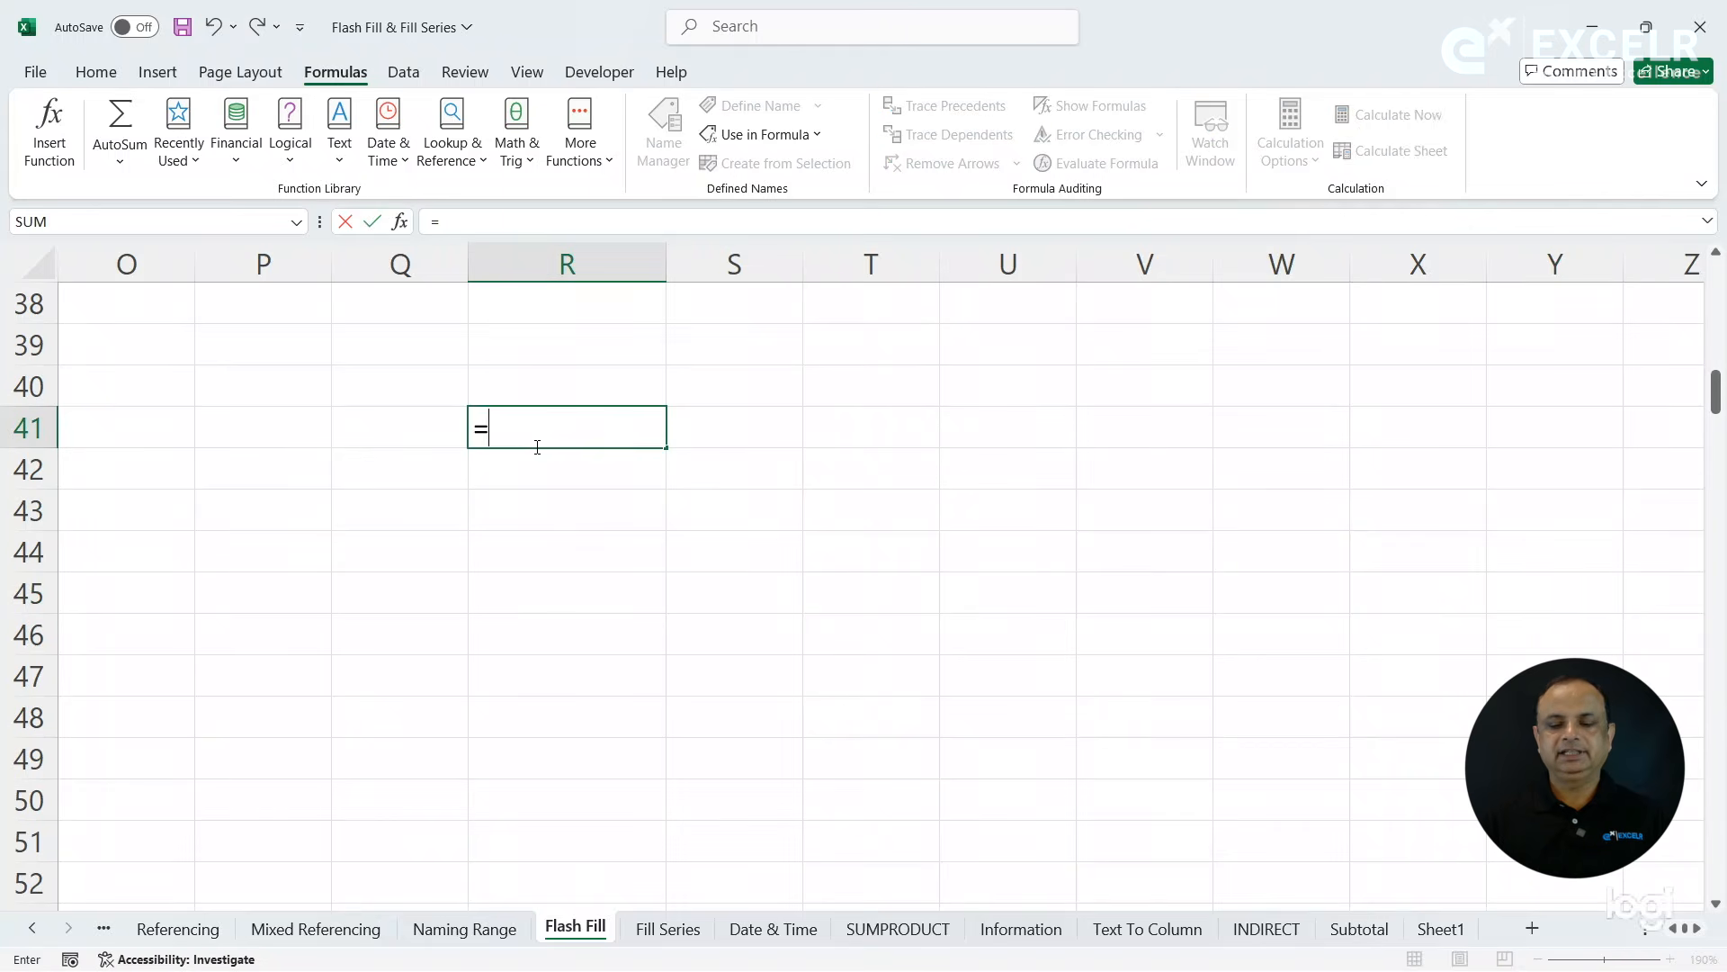
pyautogui.write('sum(sa')
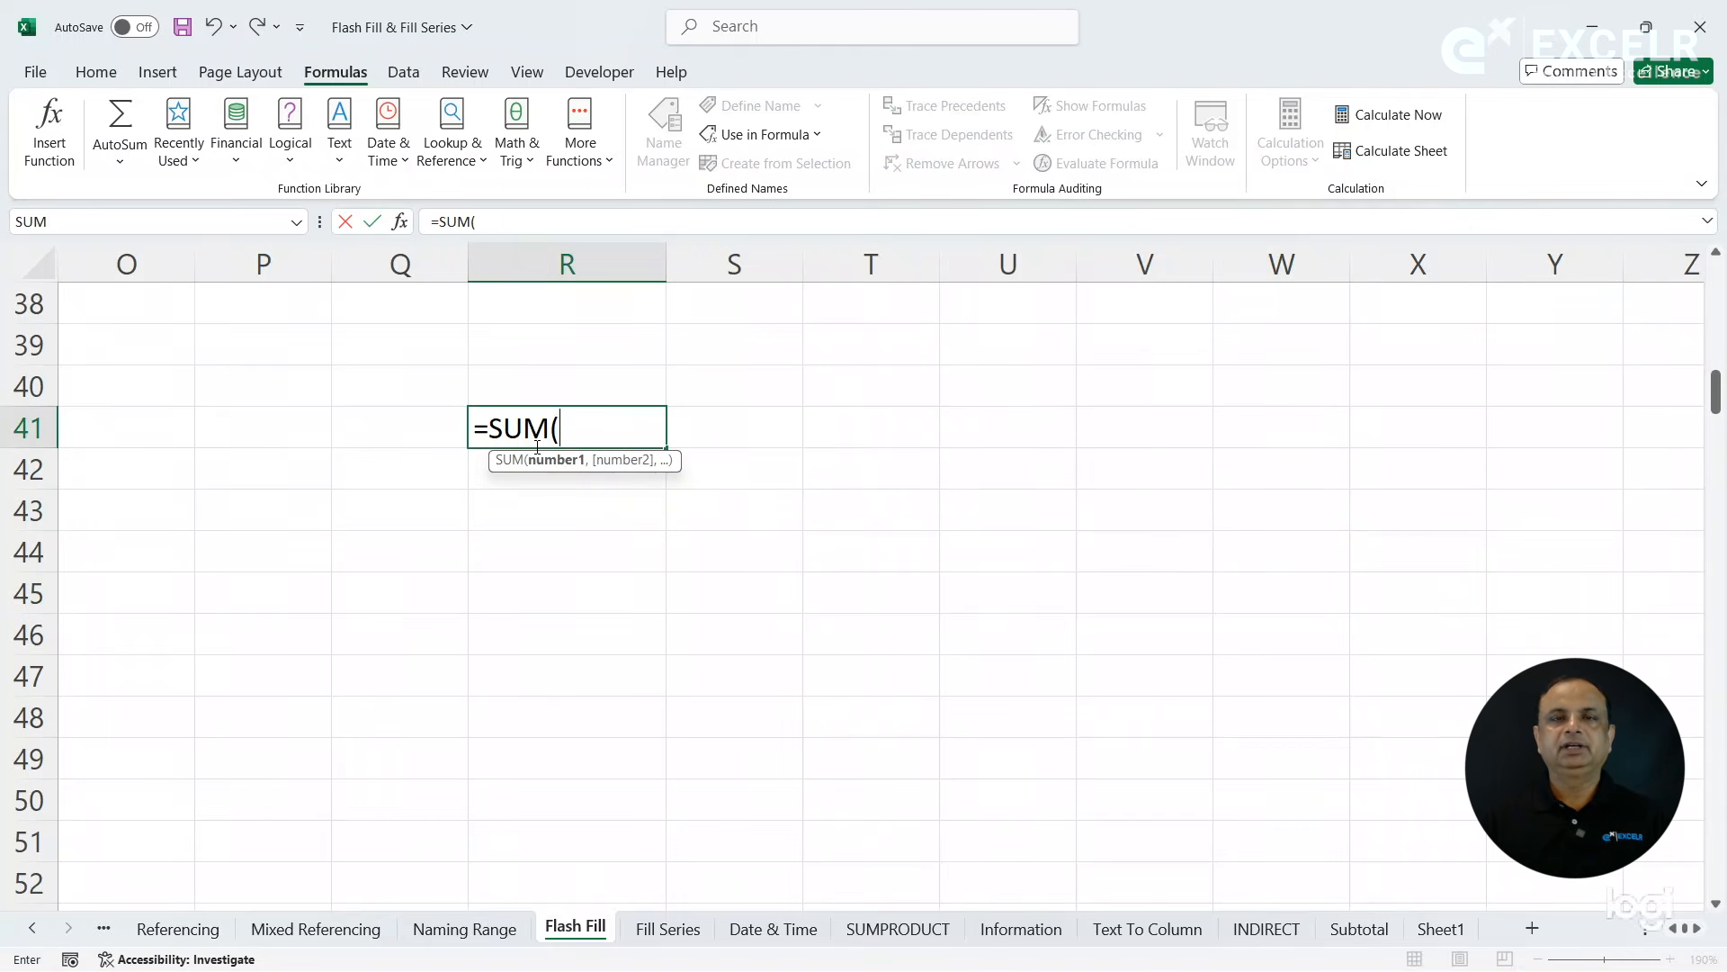
pyautogui.press('Tab')
pyautogui.press('Return')
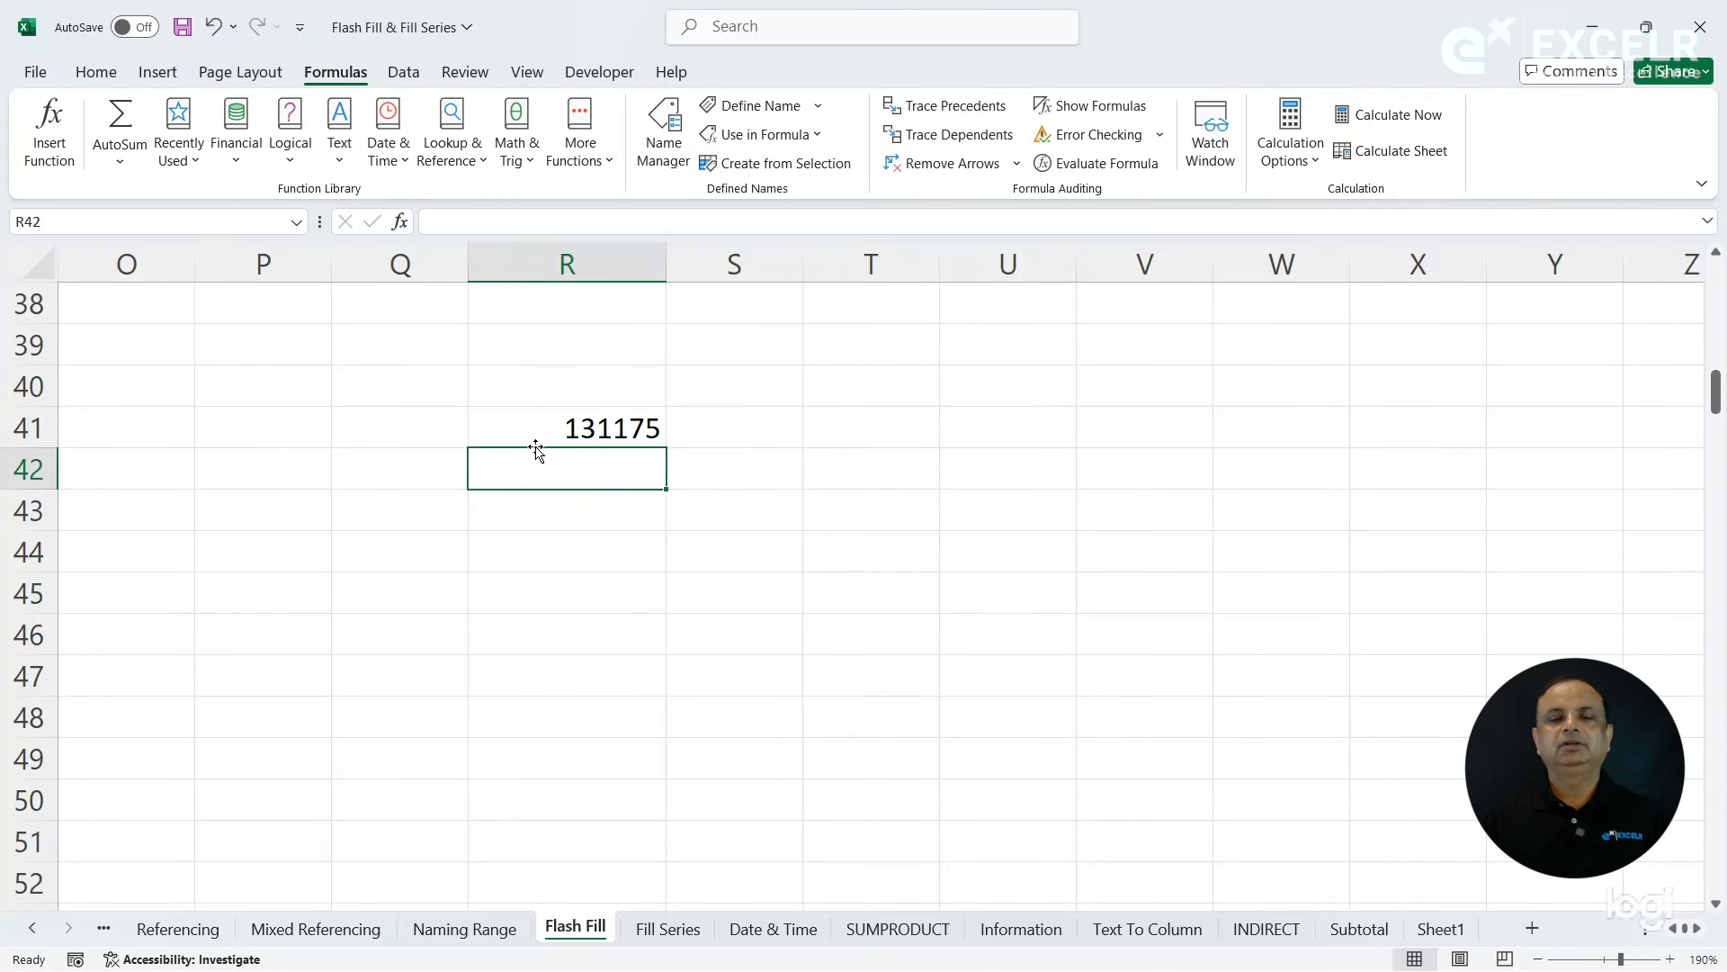
# - On the Naming Range sheet, add a new employee in row 15 with the employee's full name and a Basic salary of 15000
pyautogui.click(629, 429)
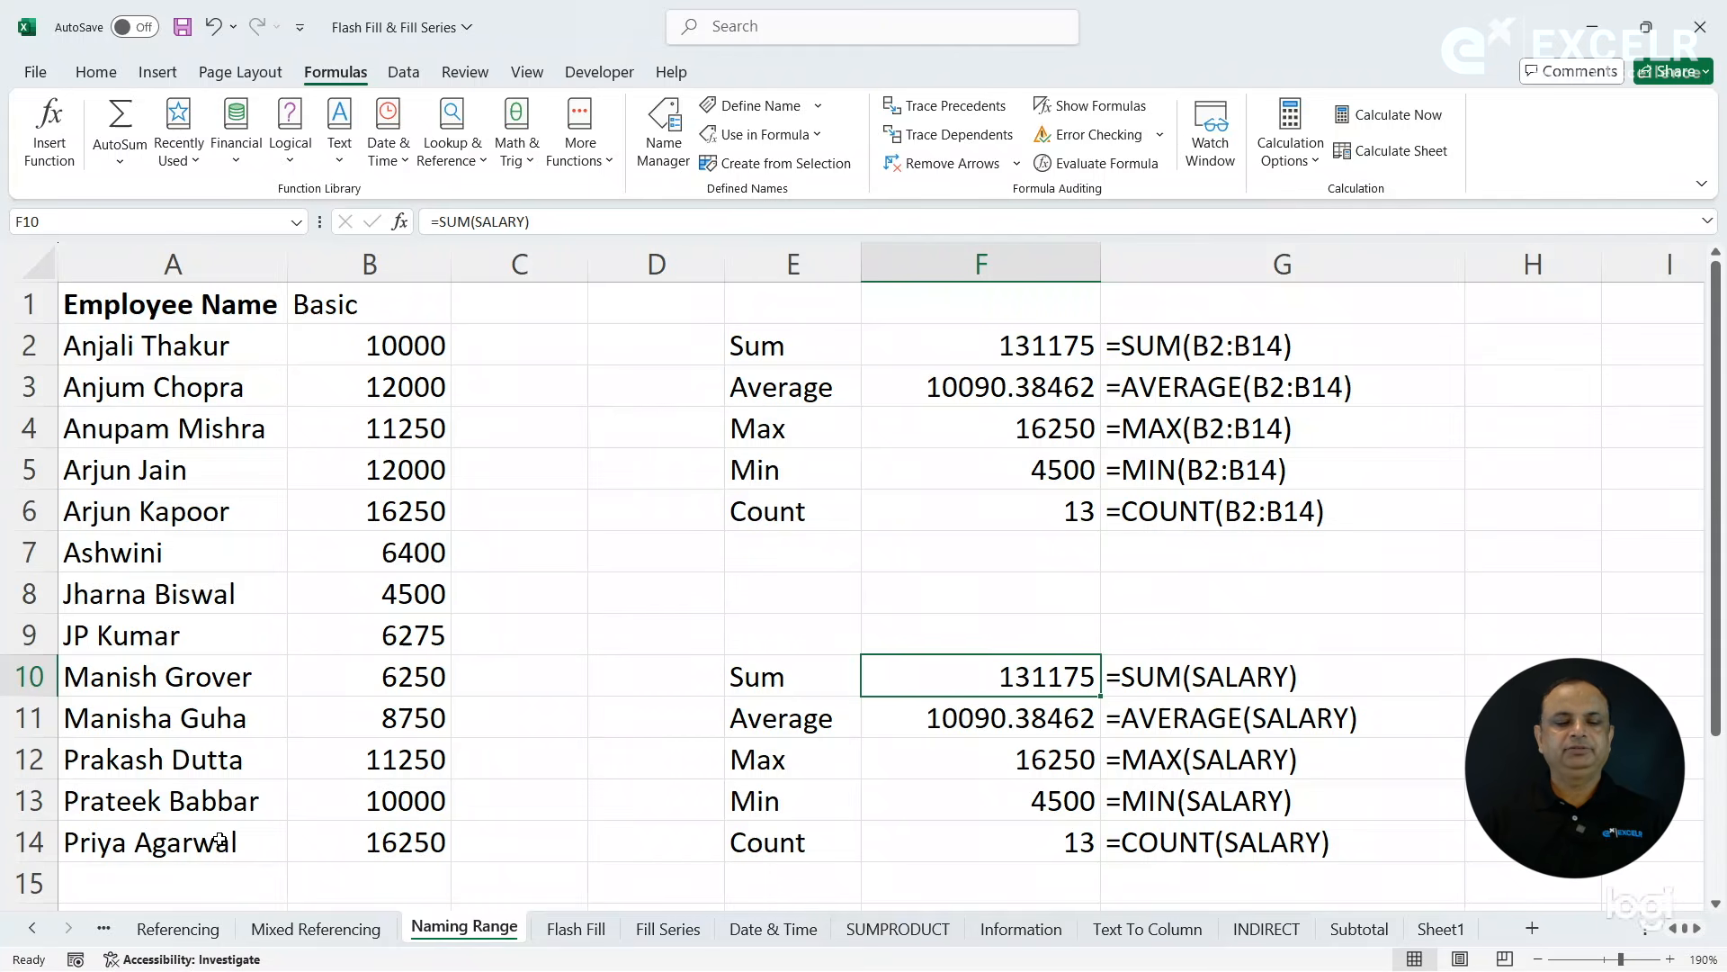
pyautogui.click(173, 889)
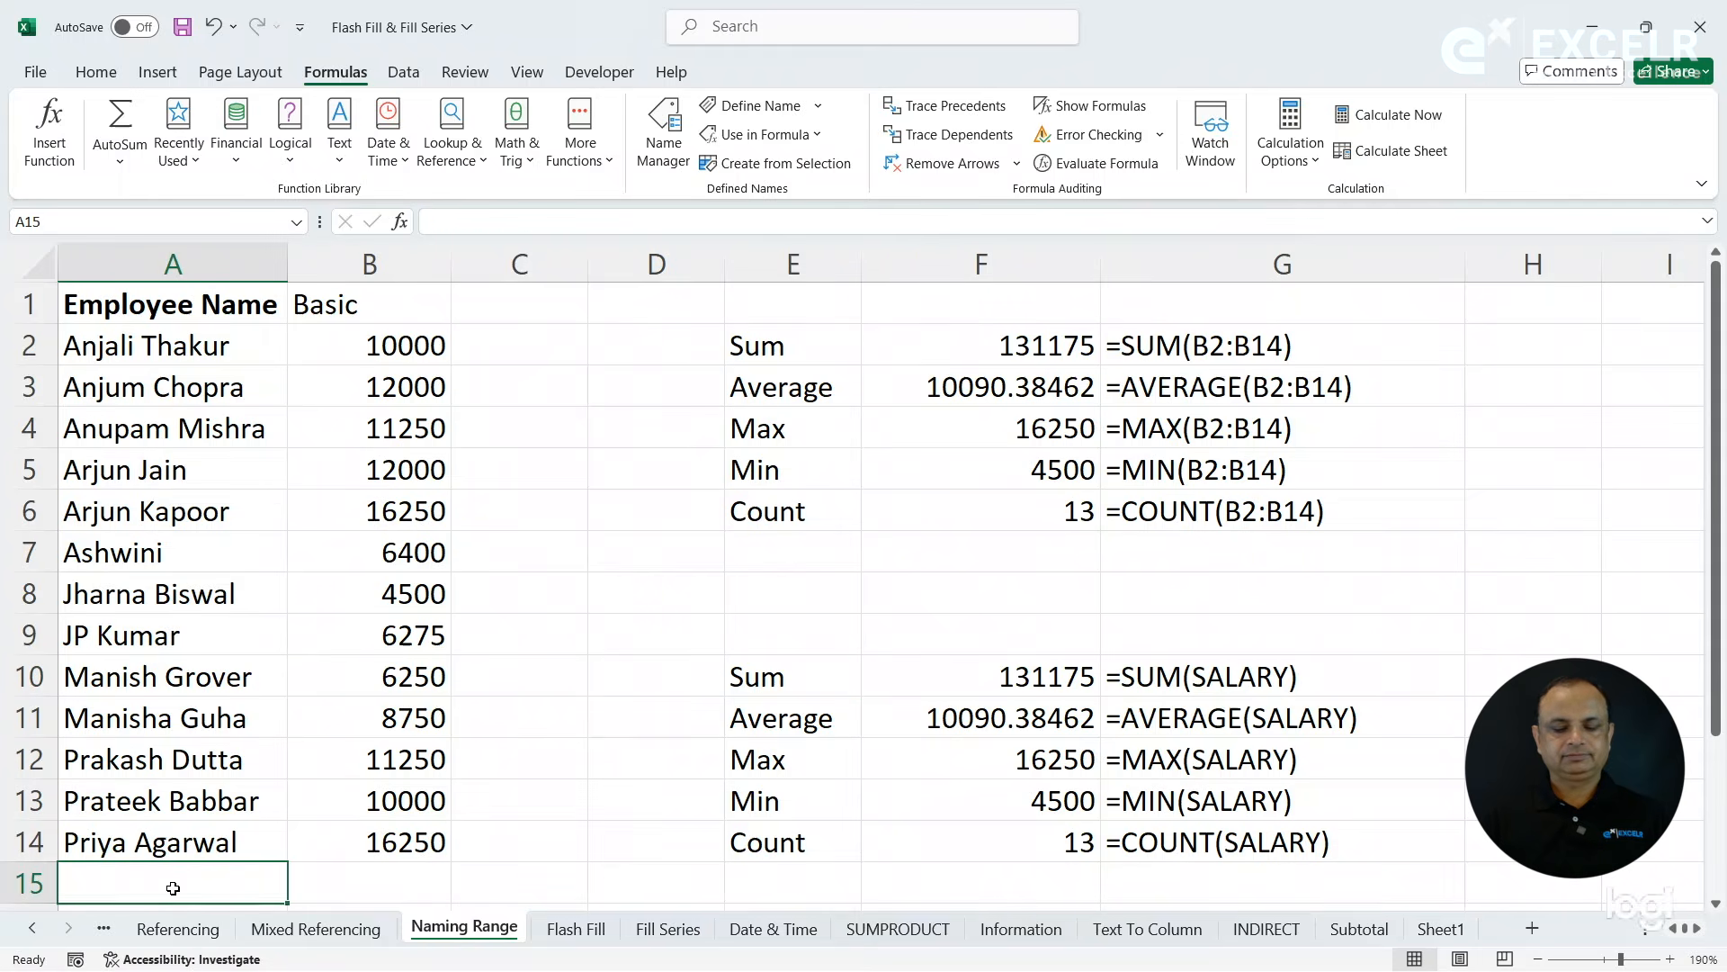
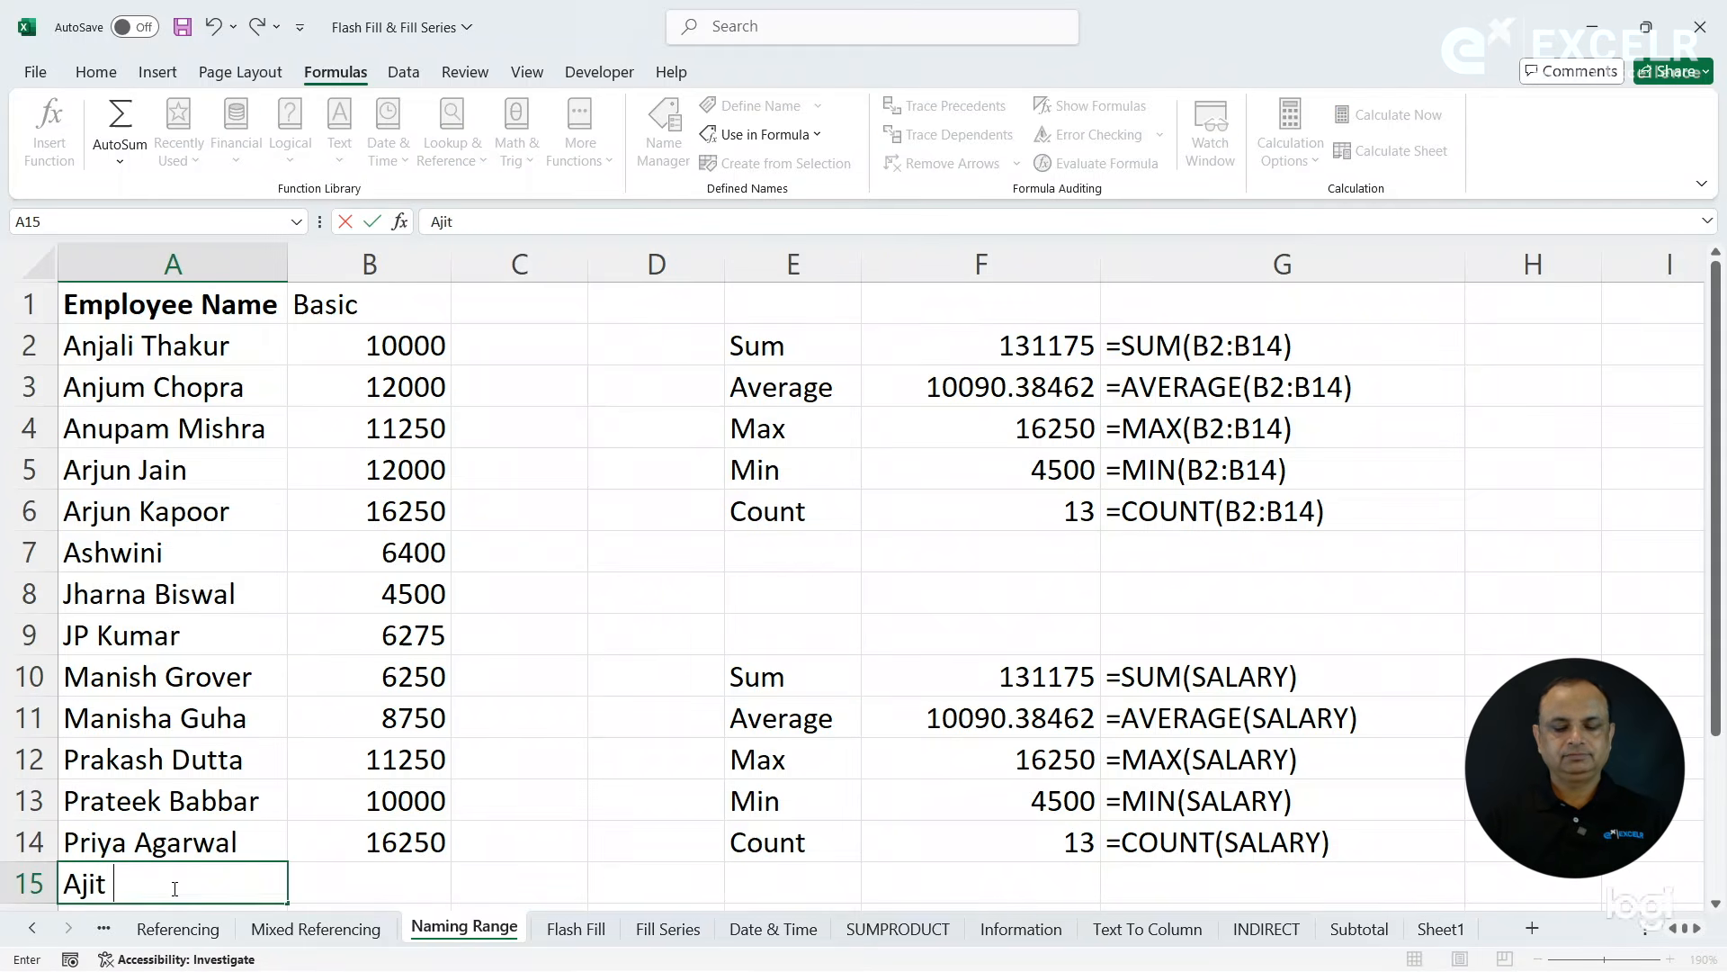
pyautogui.press('Tab')
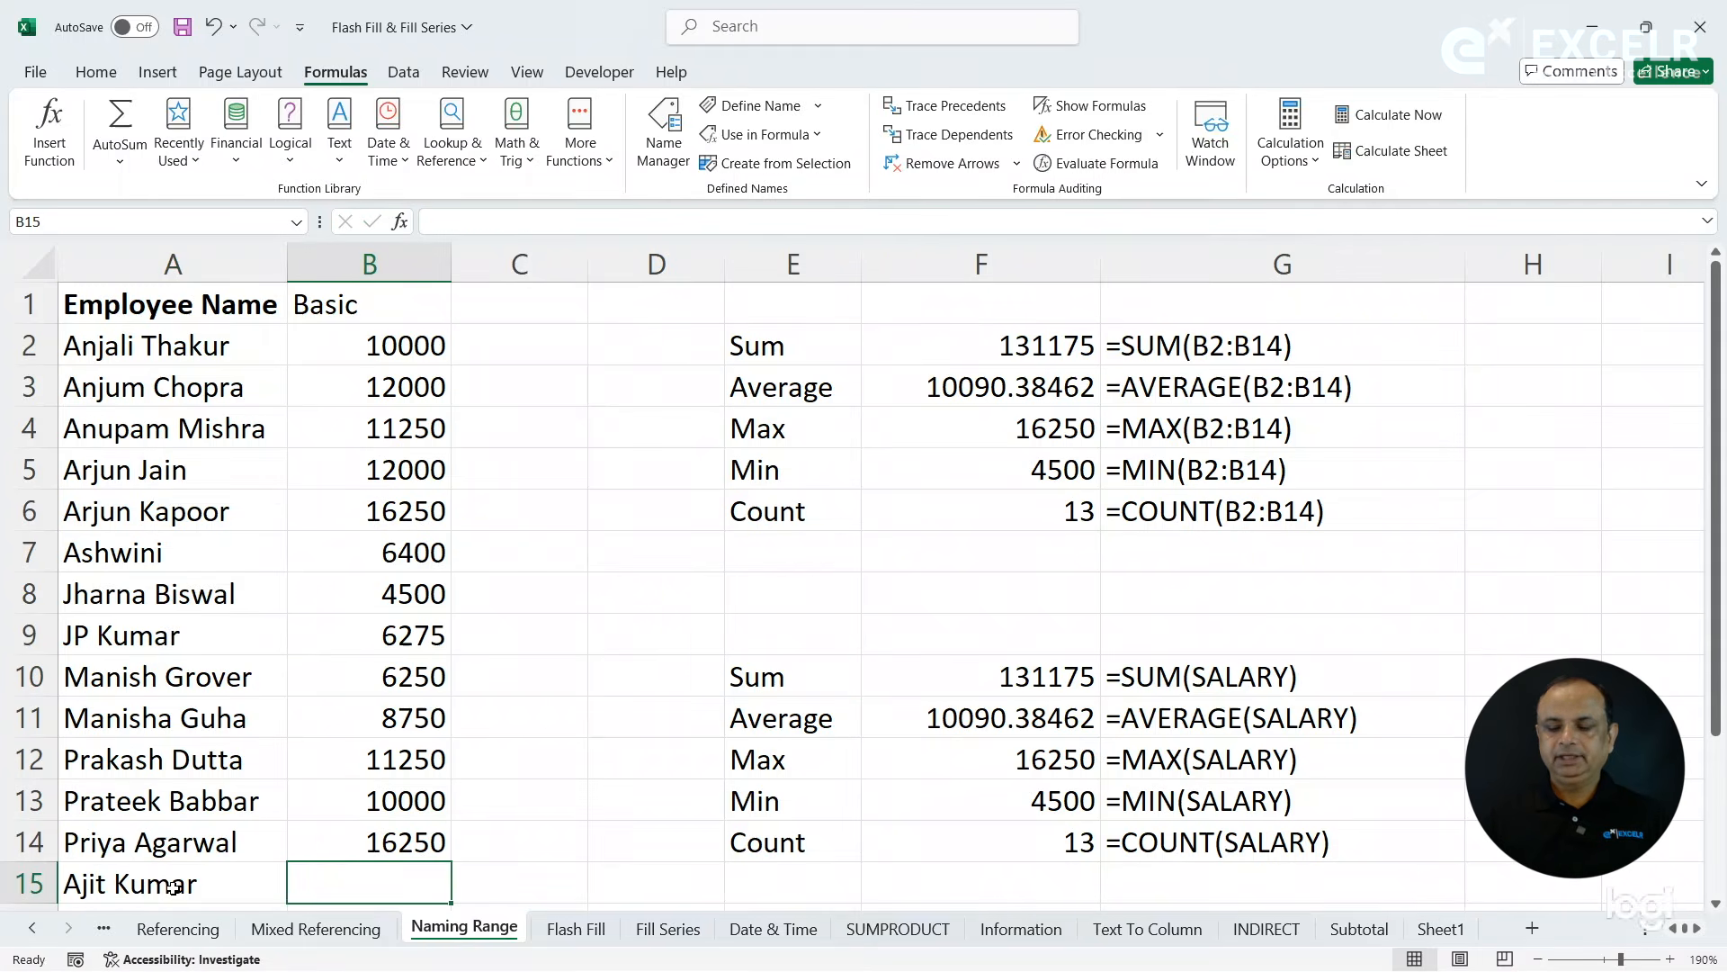
pyautogui.write('15000')
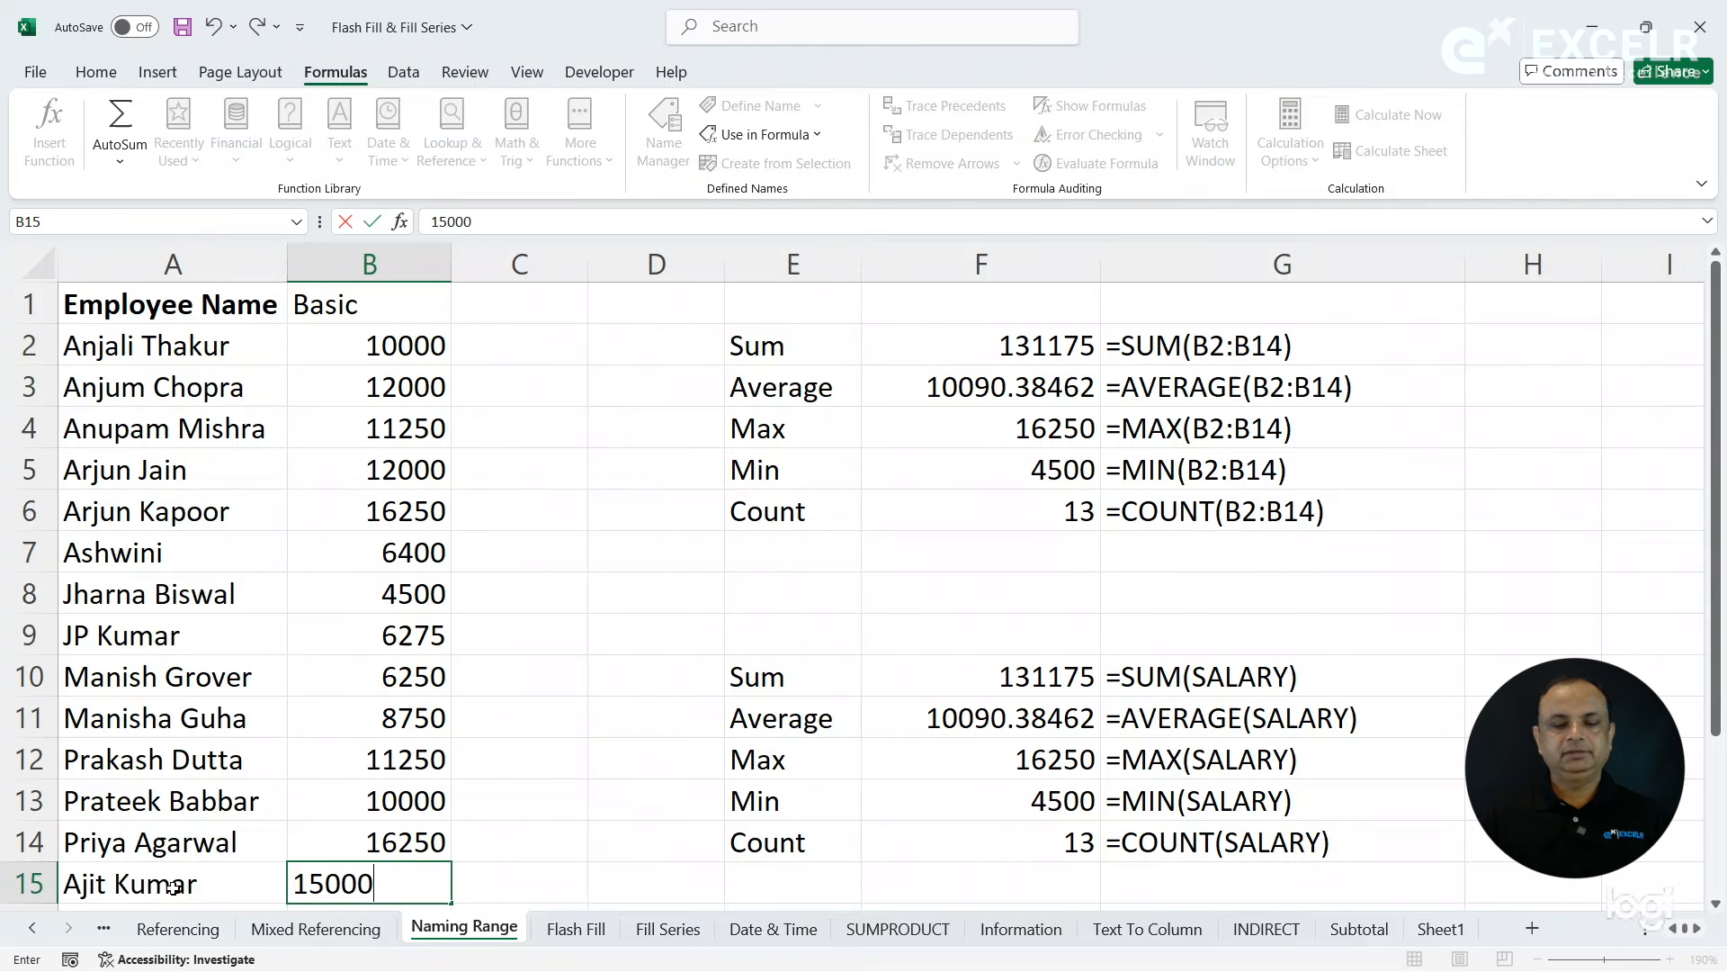
pyautogui.press('Return')
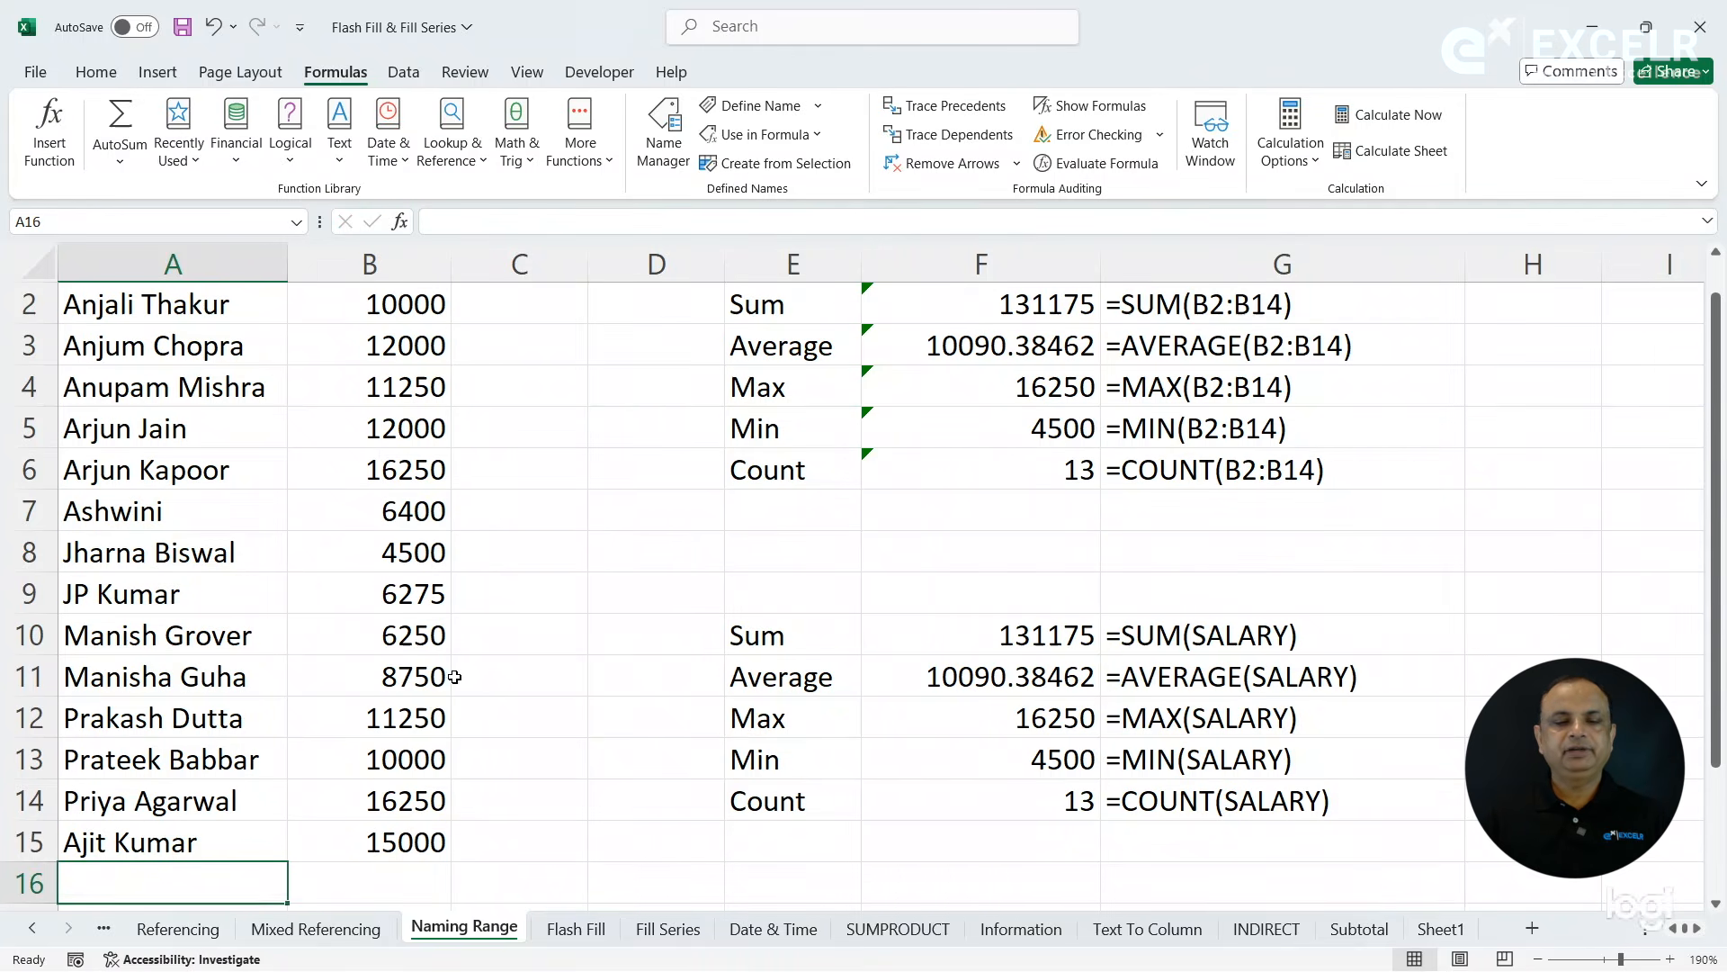
# - Extend the named range SALARY to refer to 'Naming Range'!$B$2:$B$15
pyautogui.click(407, 398)
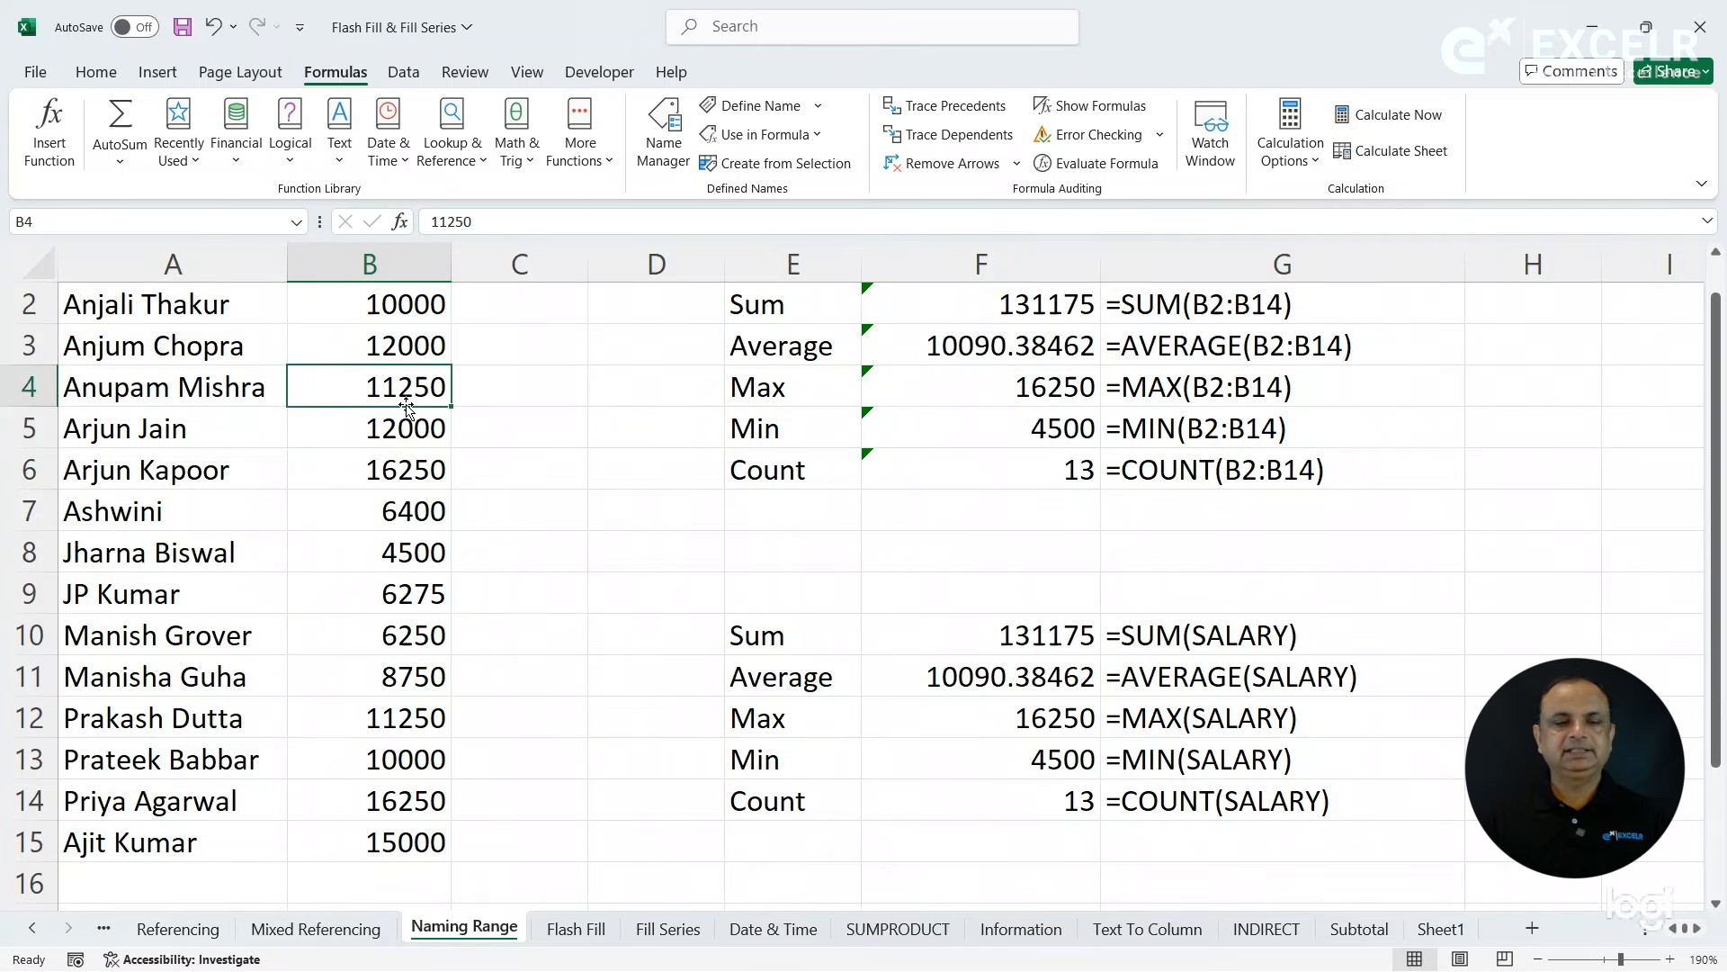
pyautogui.hotkey('ctrl', 'Up')
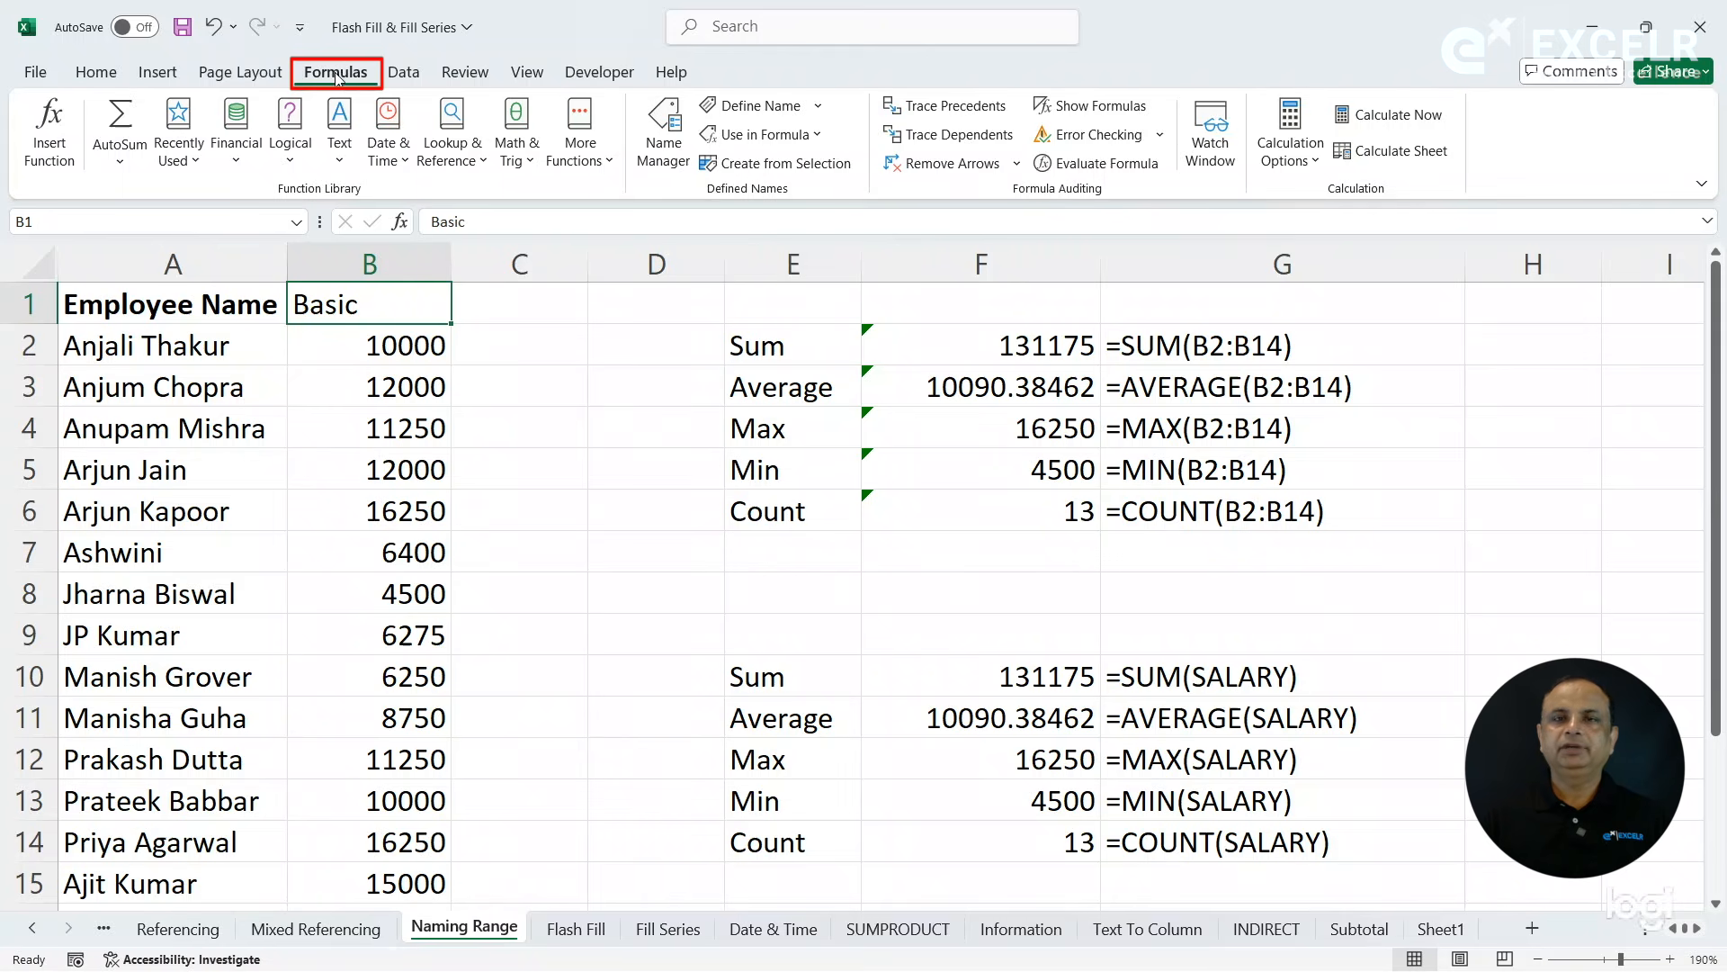
pyautogui.click(665, 162)
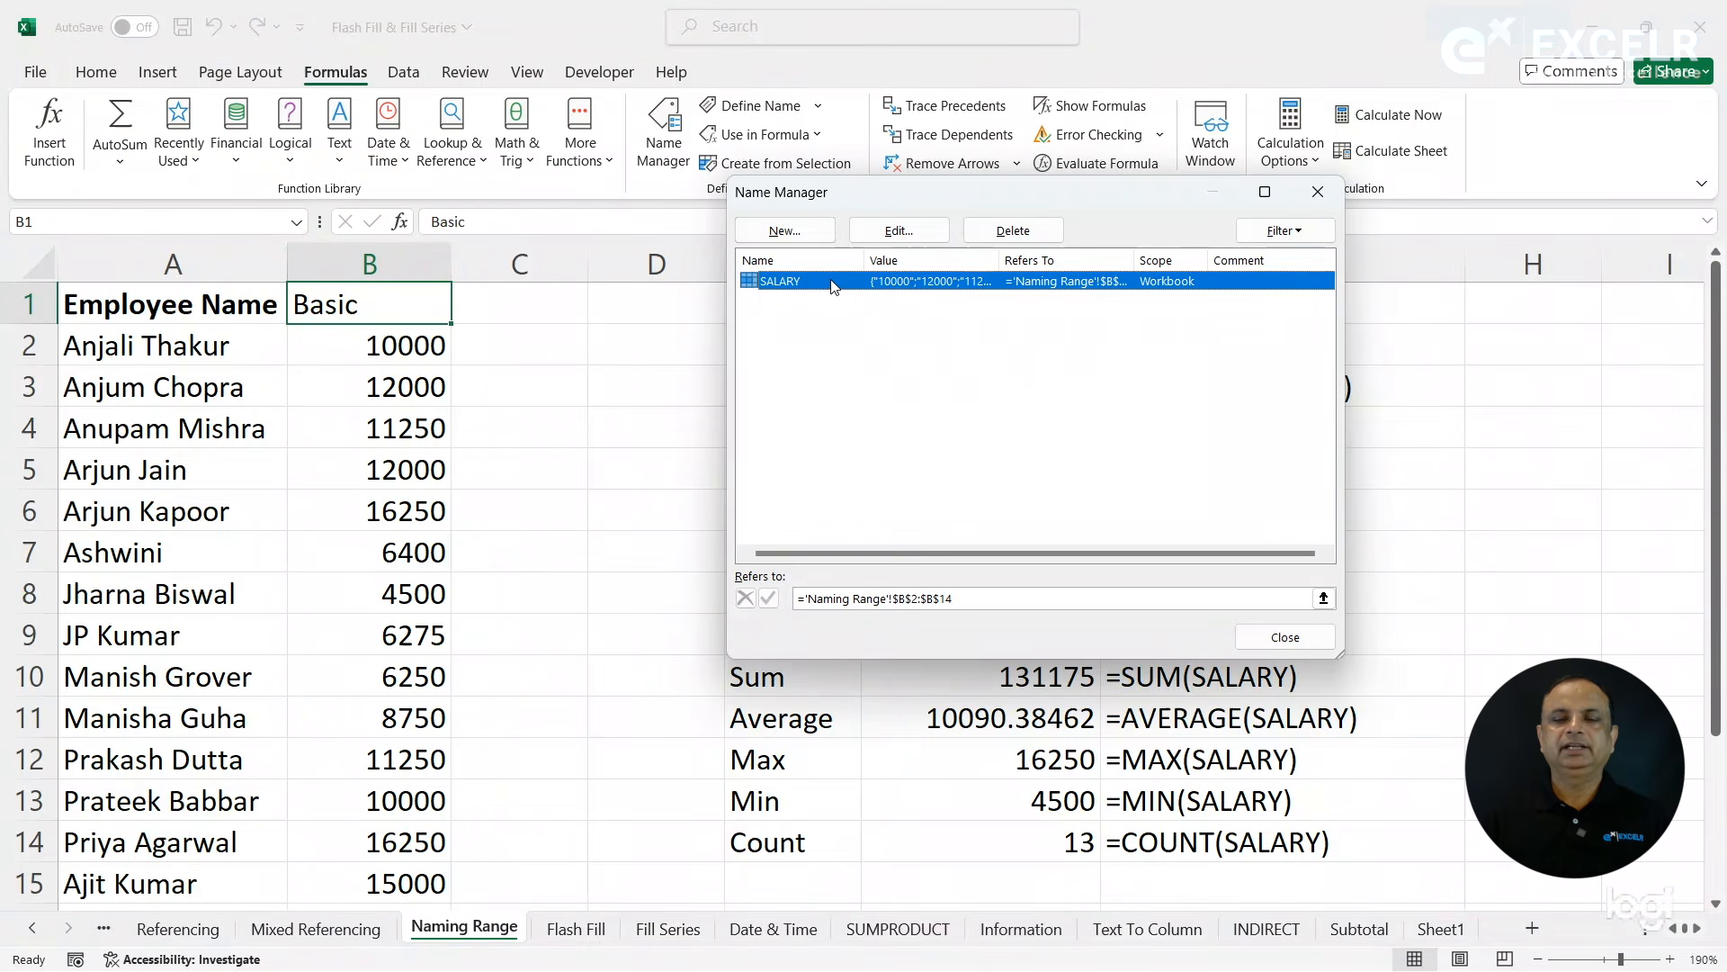
pyautogui.click(898, 231)
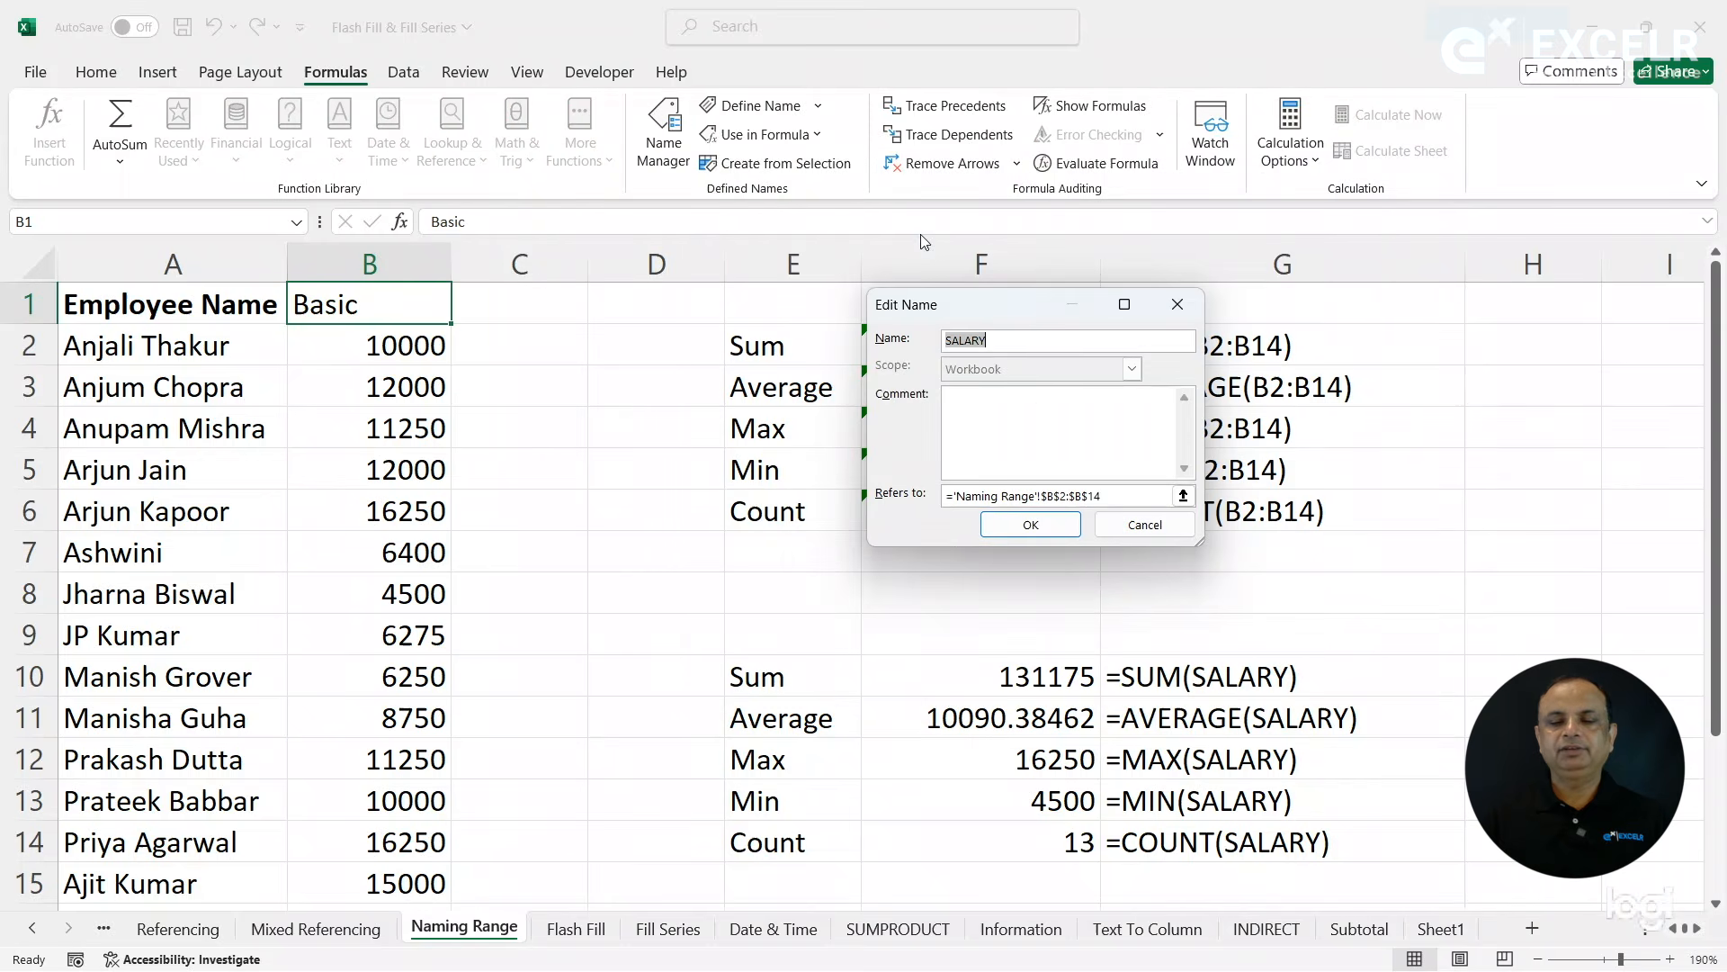
pyautogui.click(1110, 495)
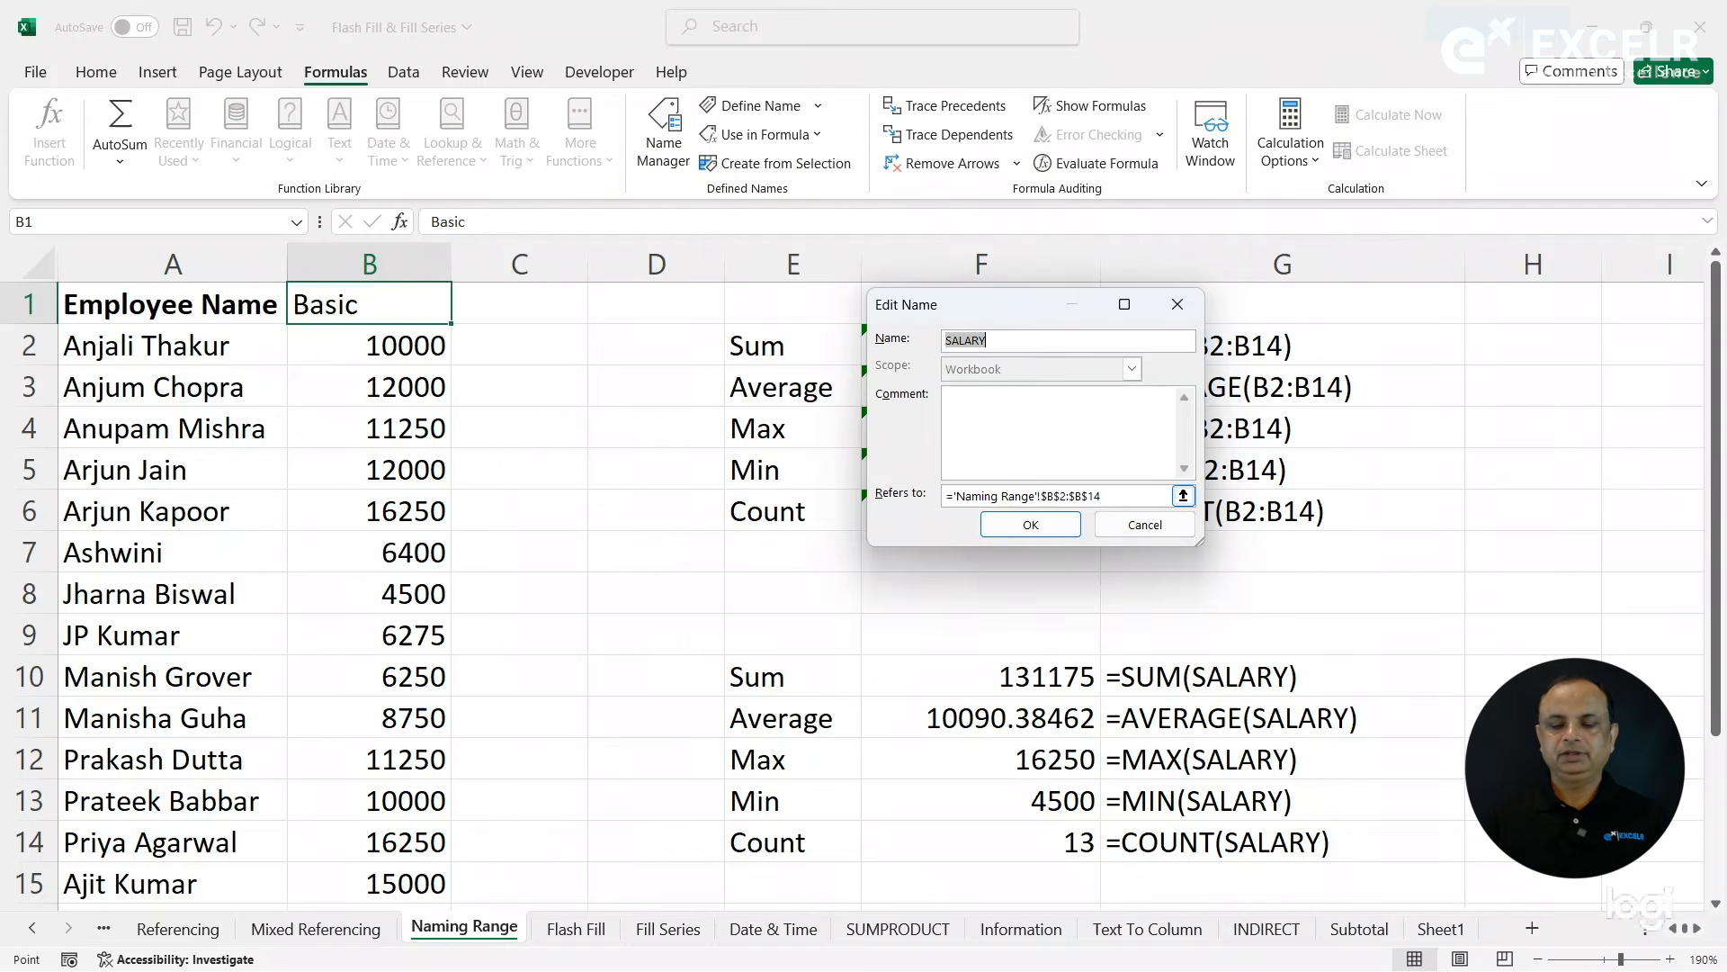
pyautogui.press('BackSpace')
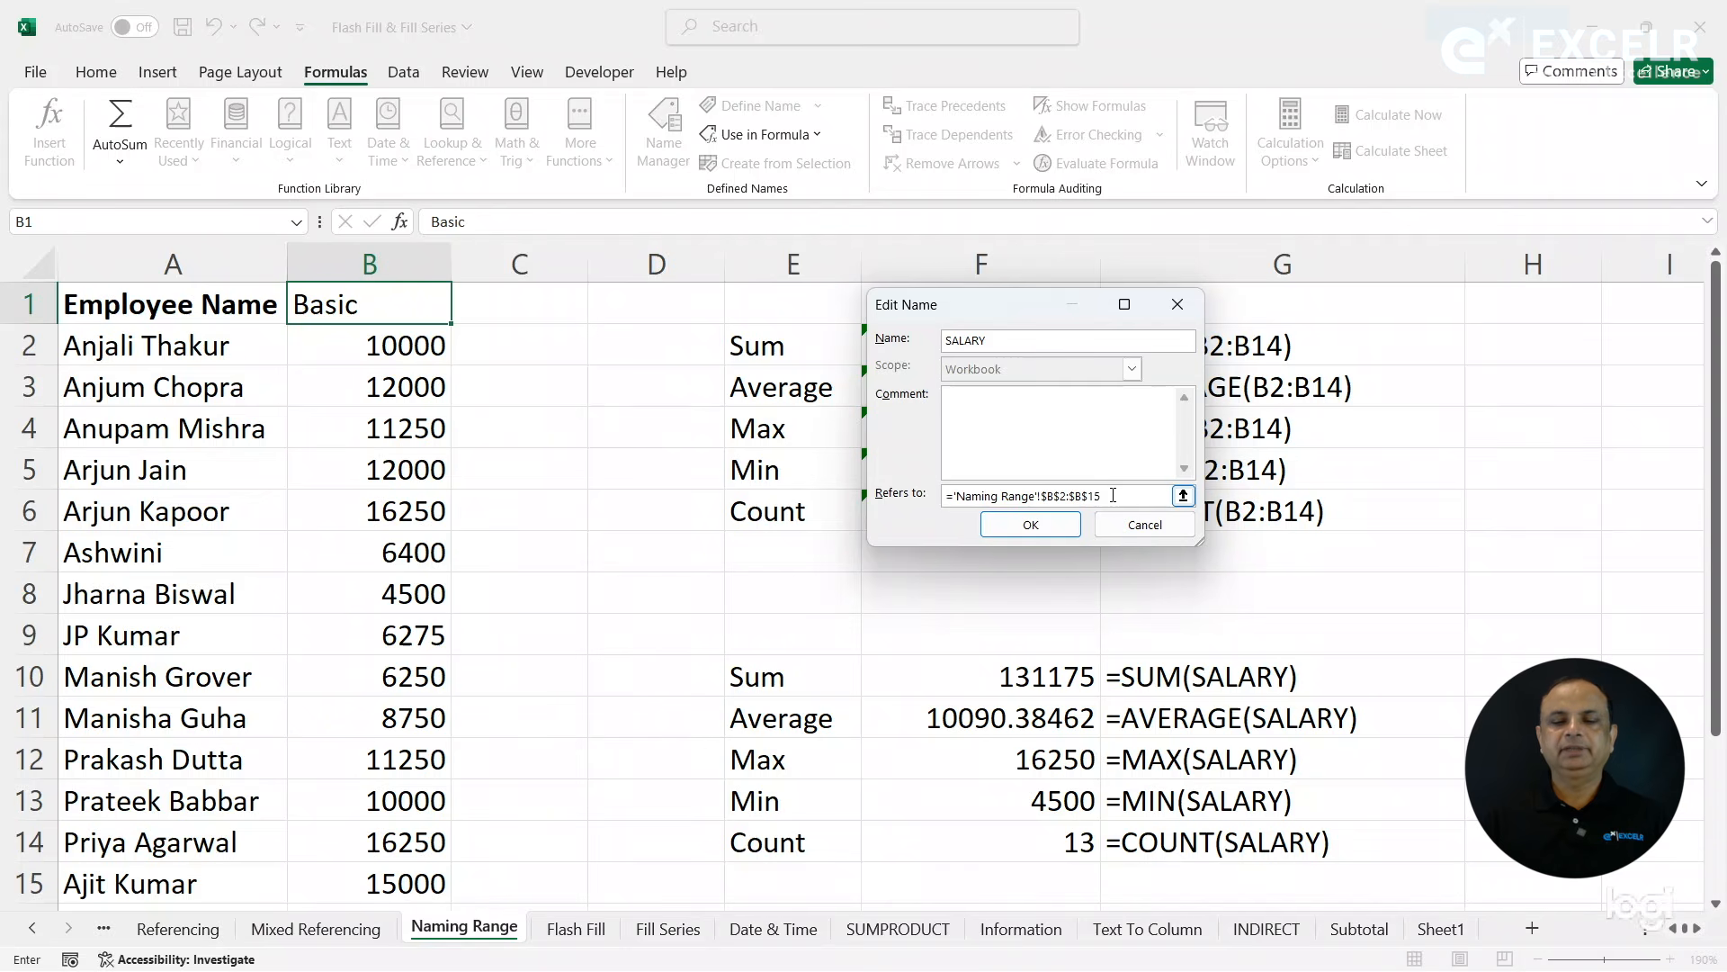
pyautogui.click(1044, 525)
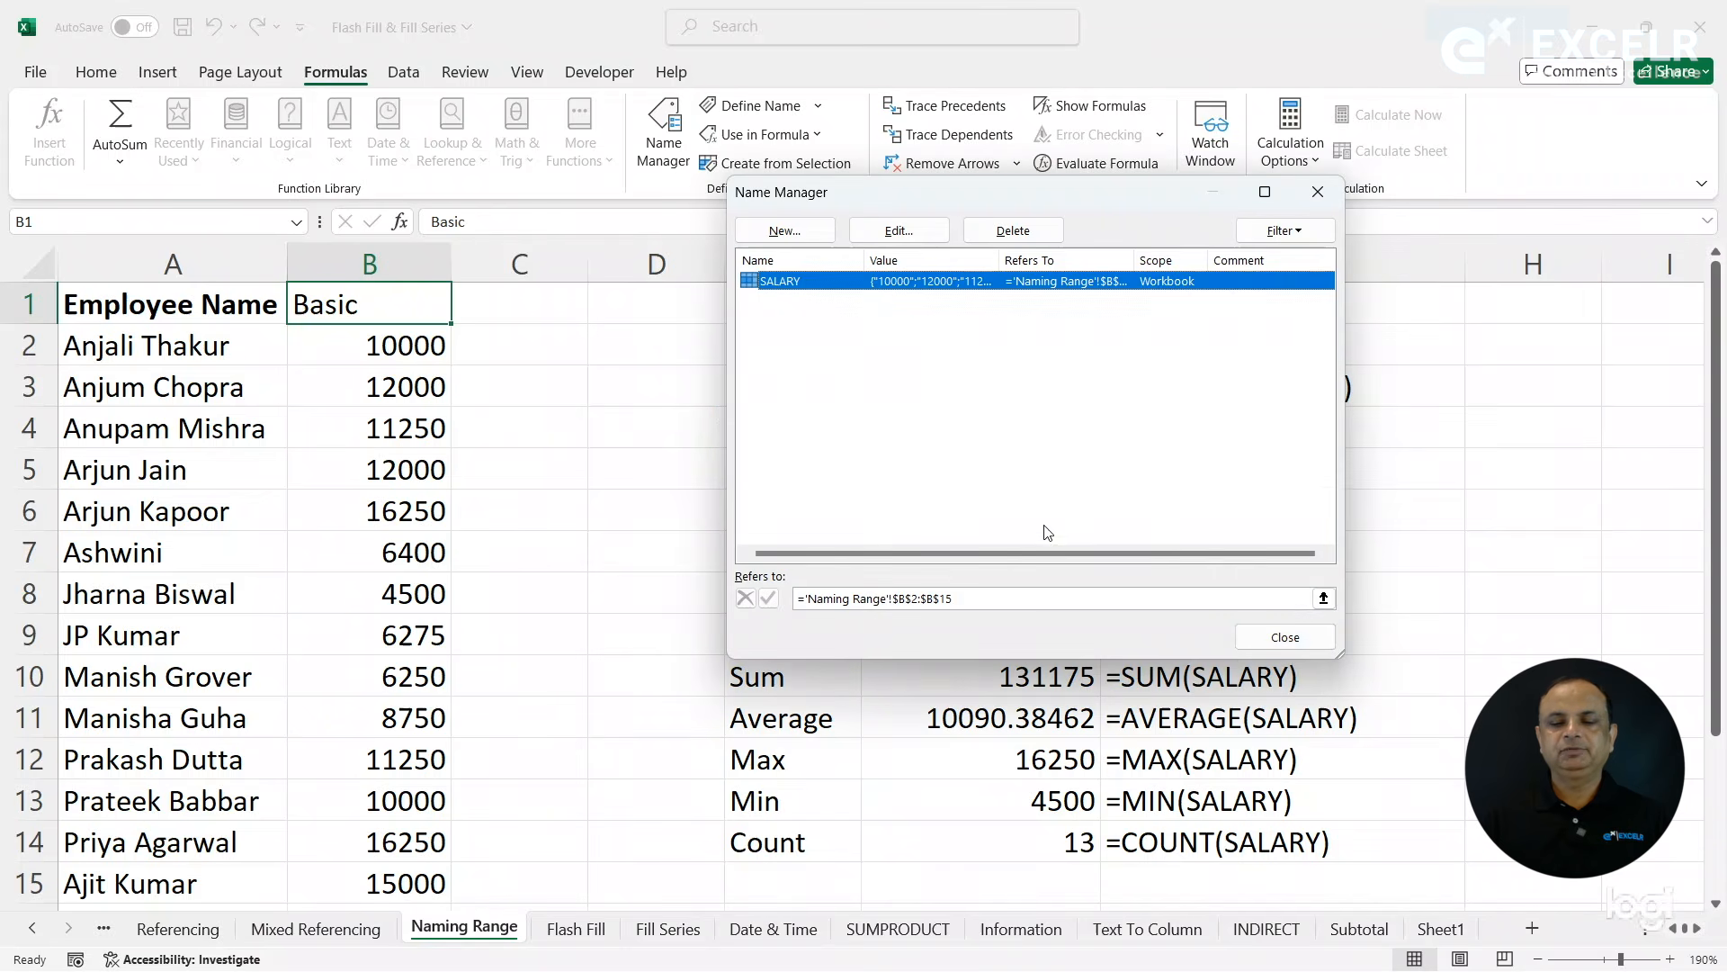
pyautogui.click(1301, 646)
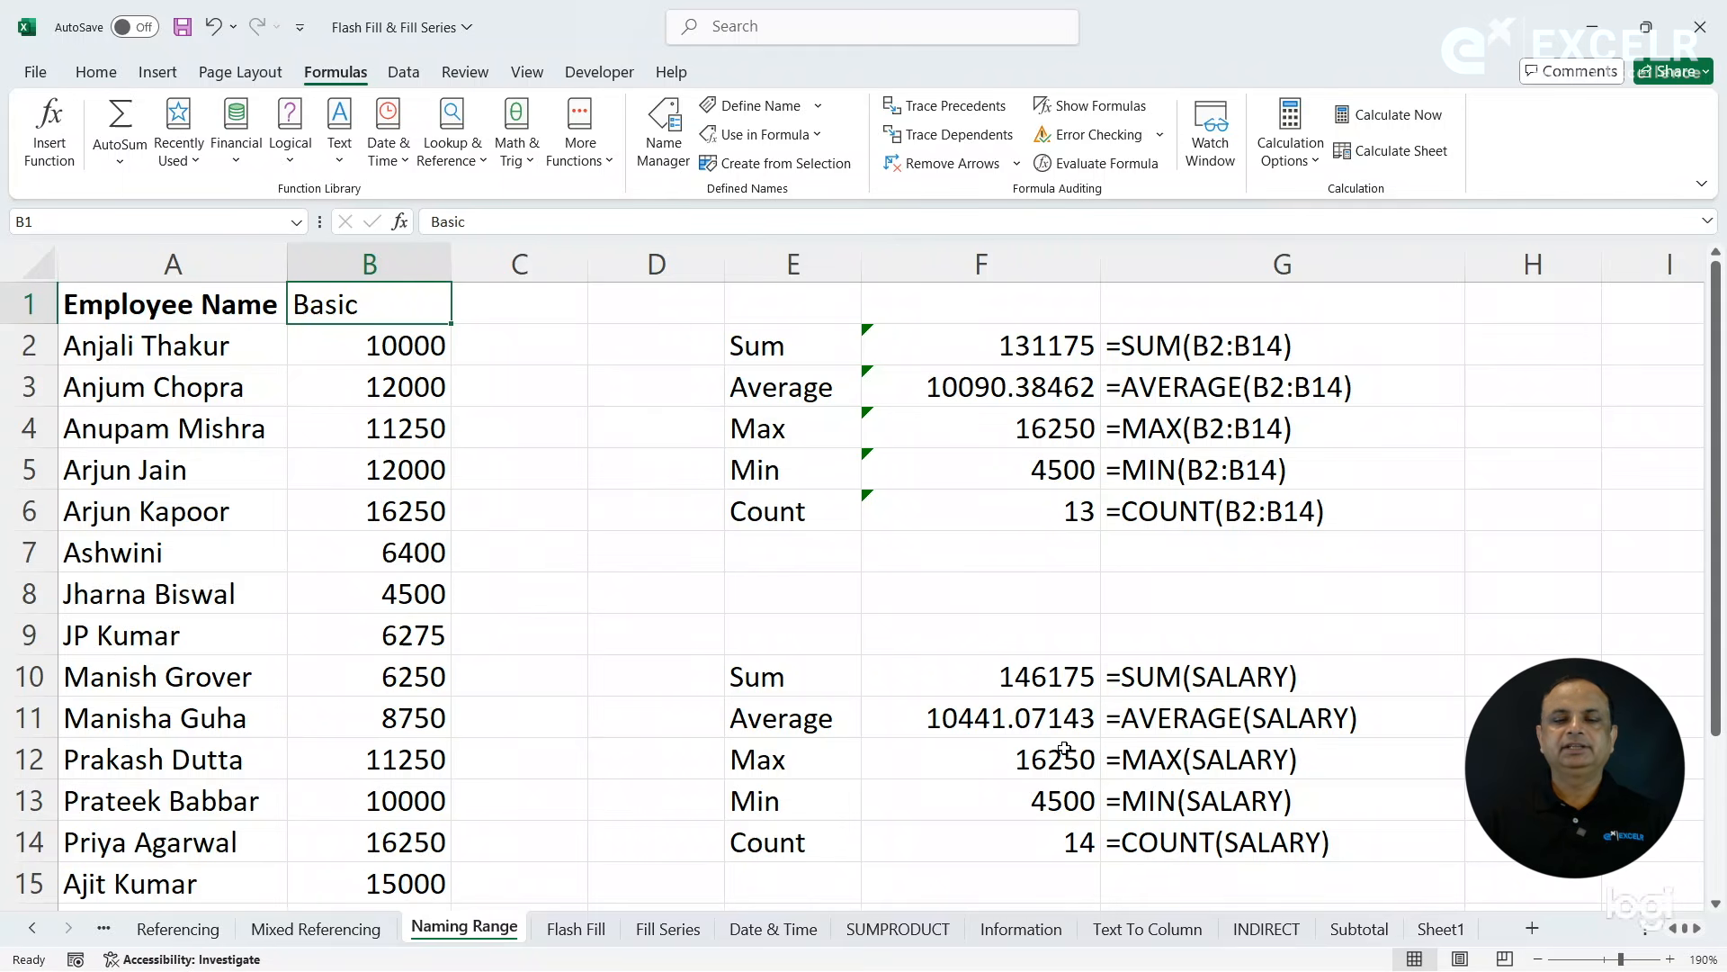
# - Delete the name SALARY from the workbook and check the list of defined names
pyautogui.click(667, 155)
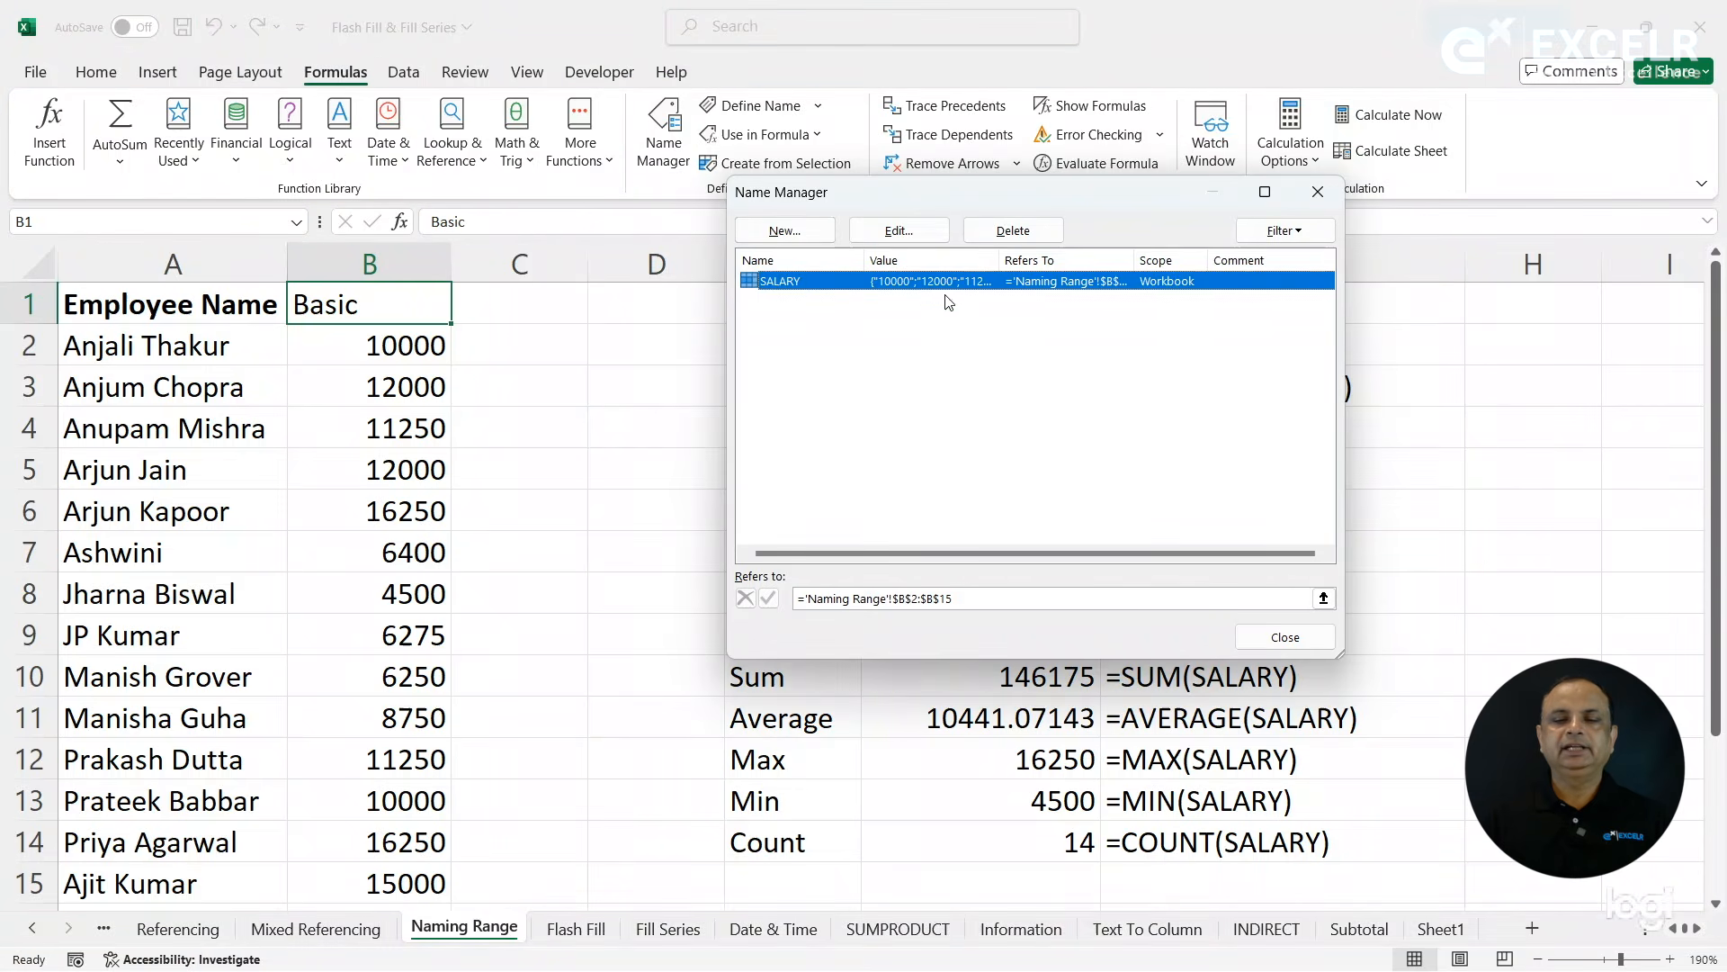
pyautogui.click(1017, 236)
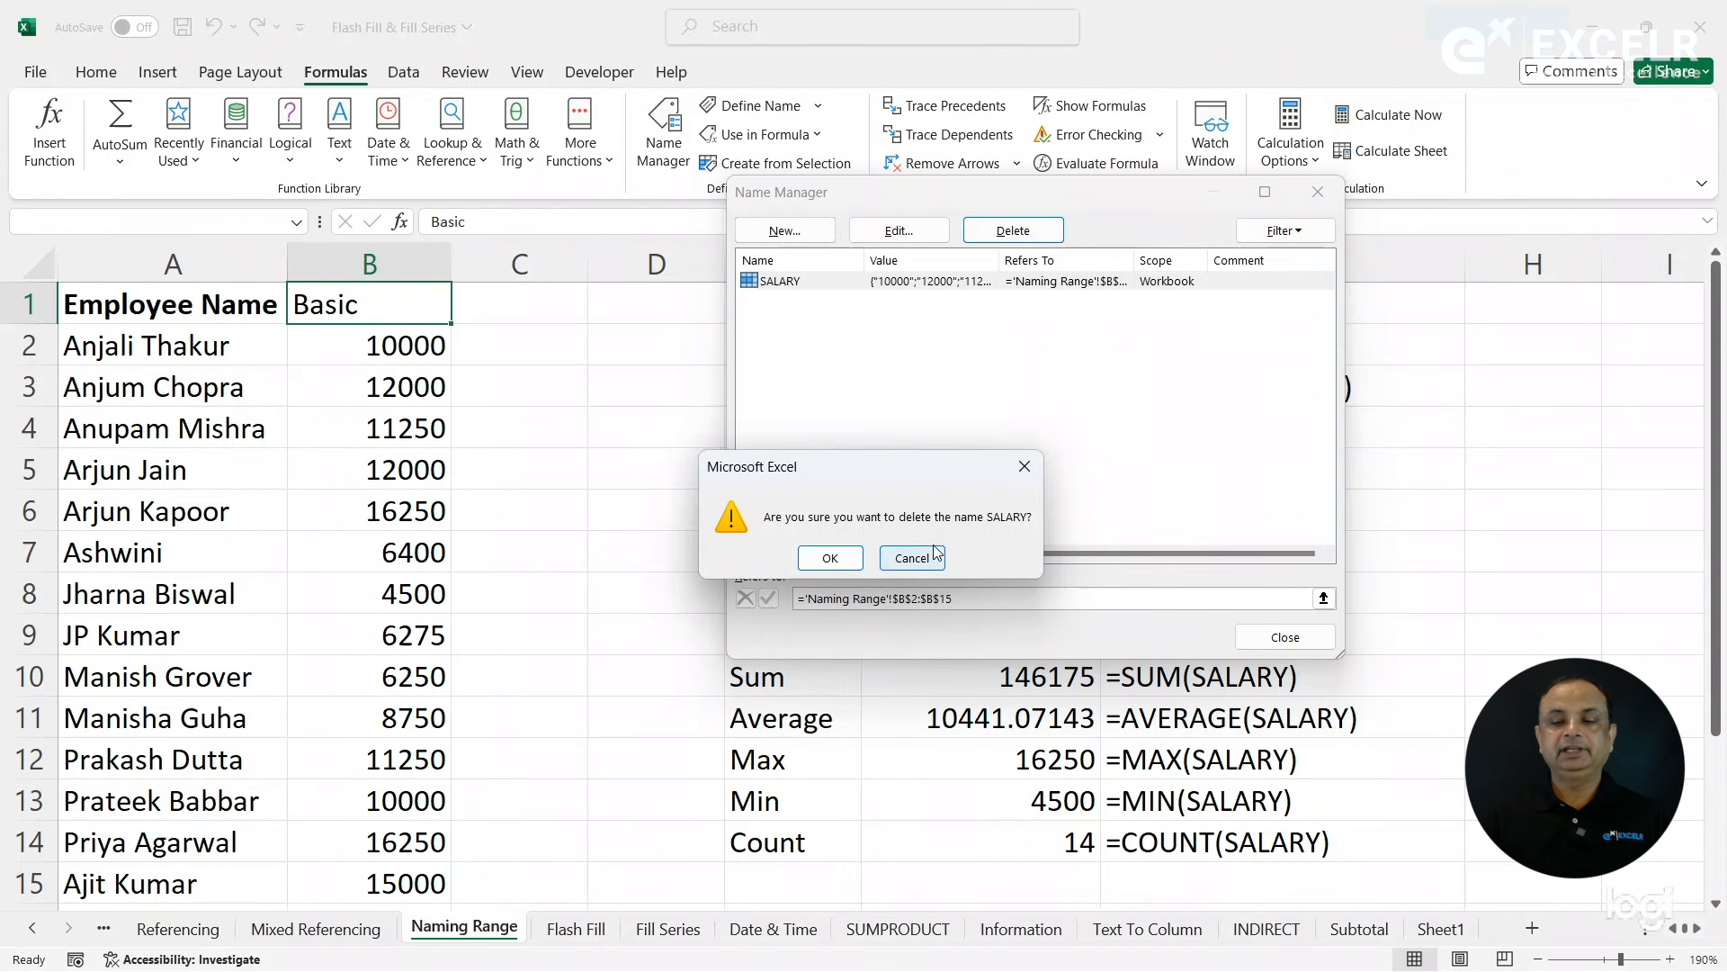
pyautogui.click(837, 559)
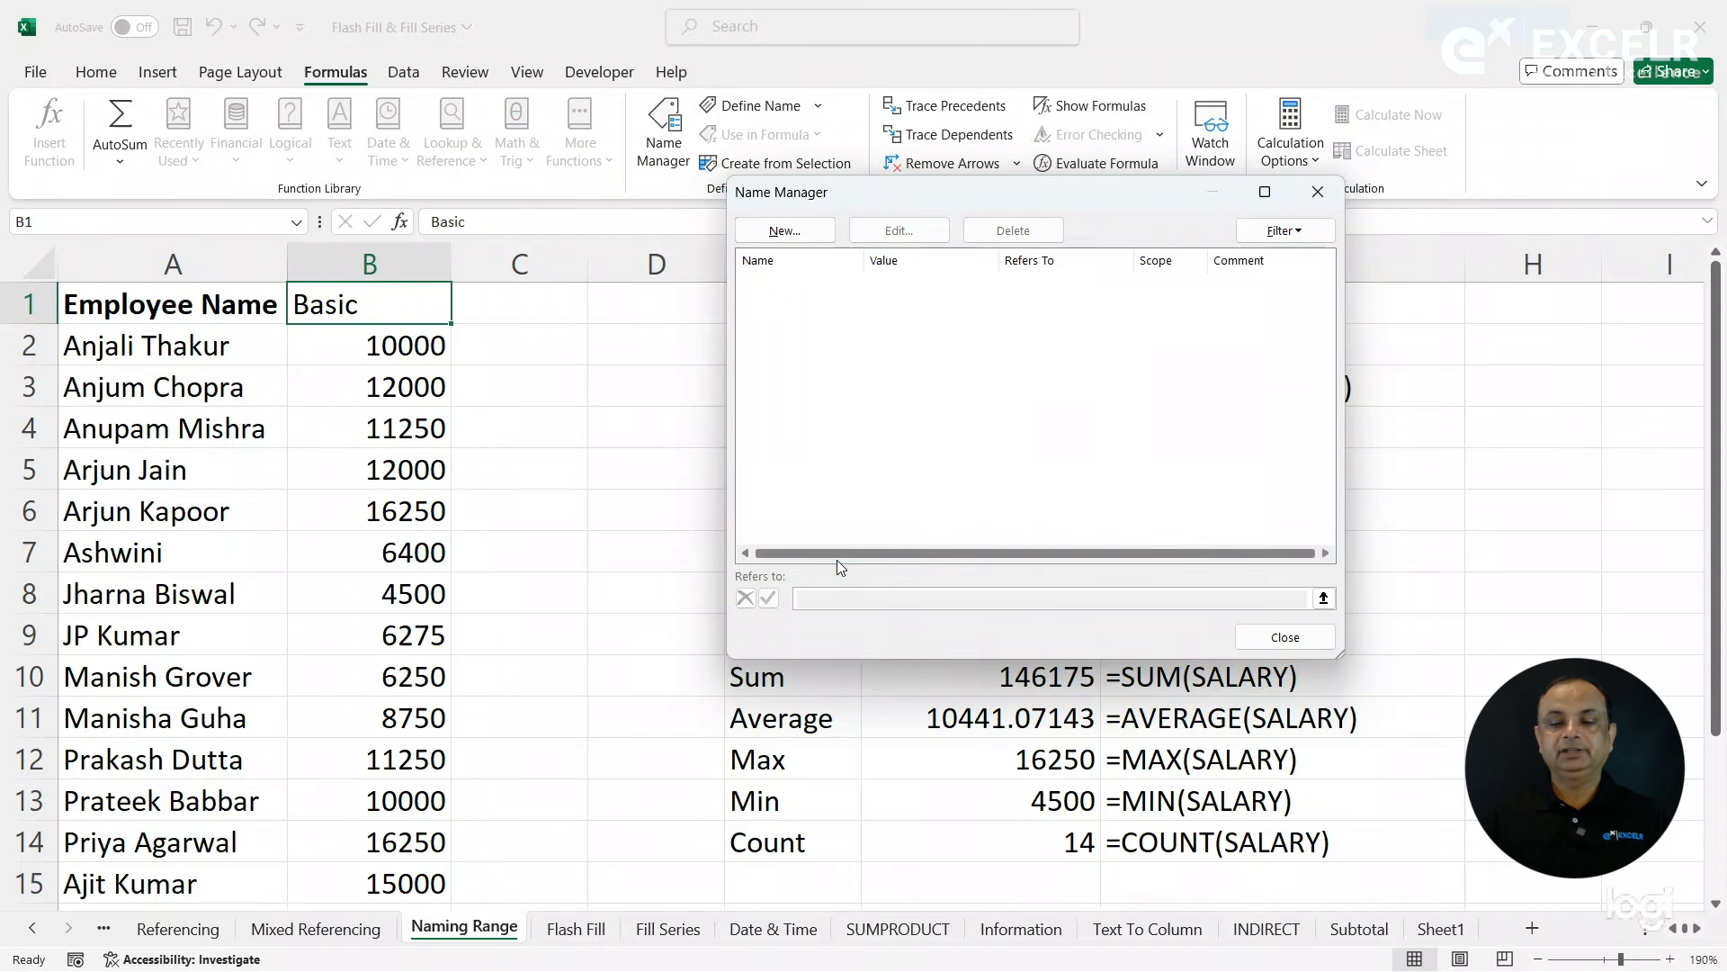
pyautogui.click(1282, 635)
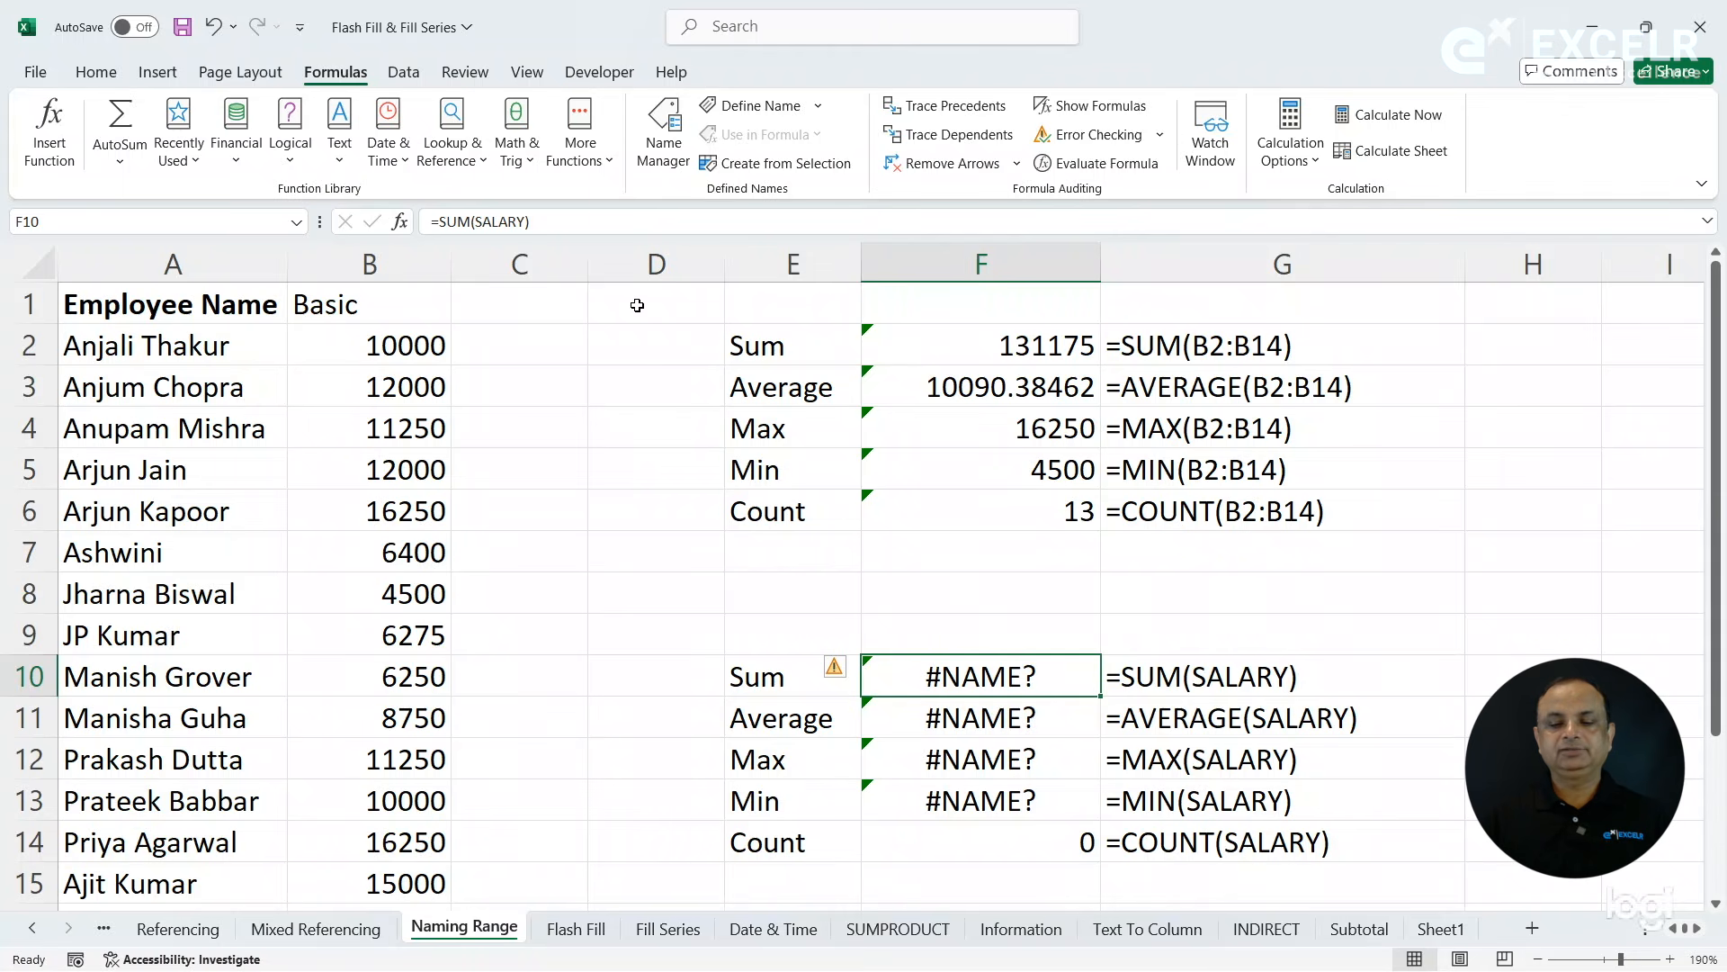
pyautogui.click(667, 160)
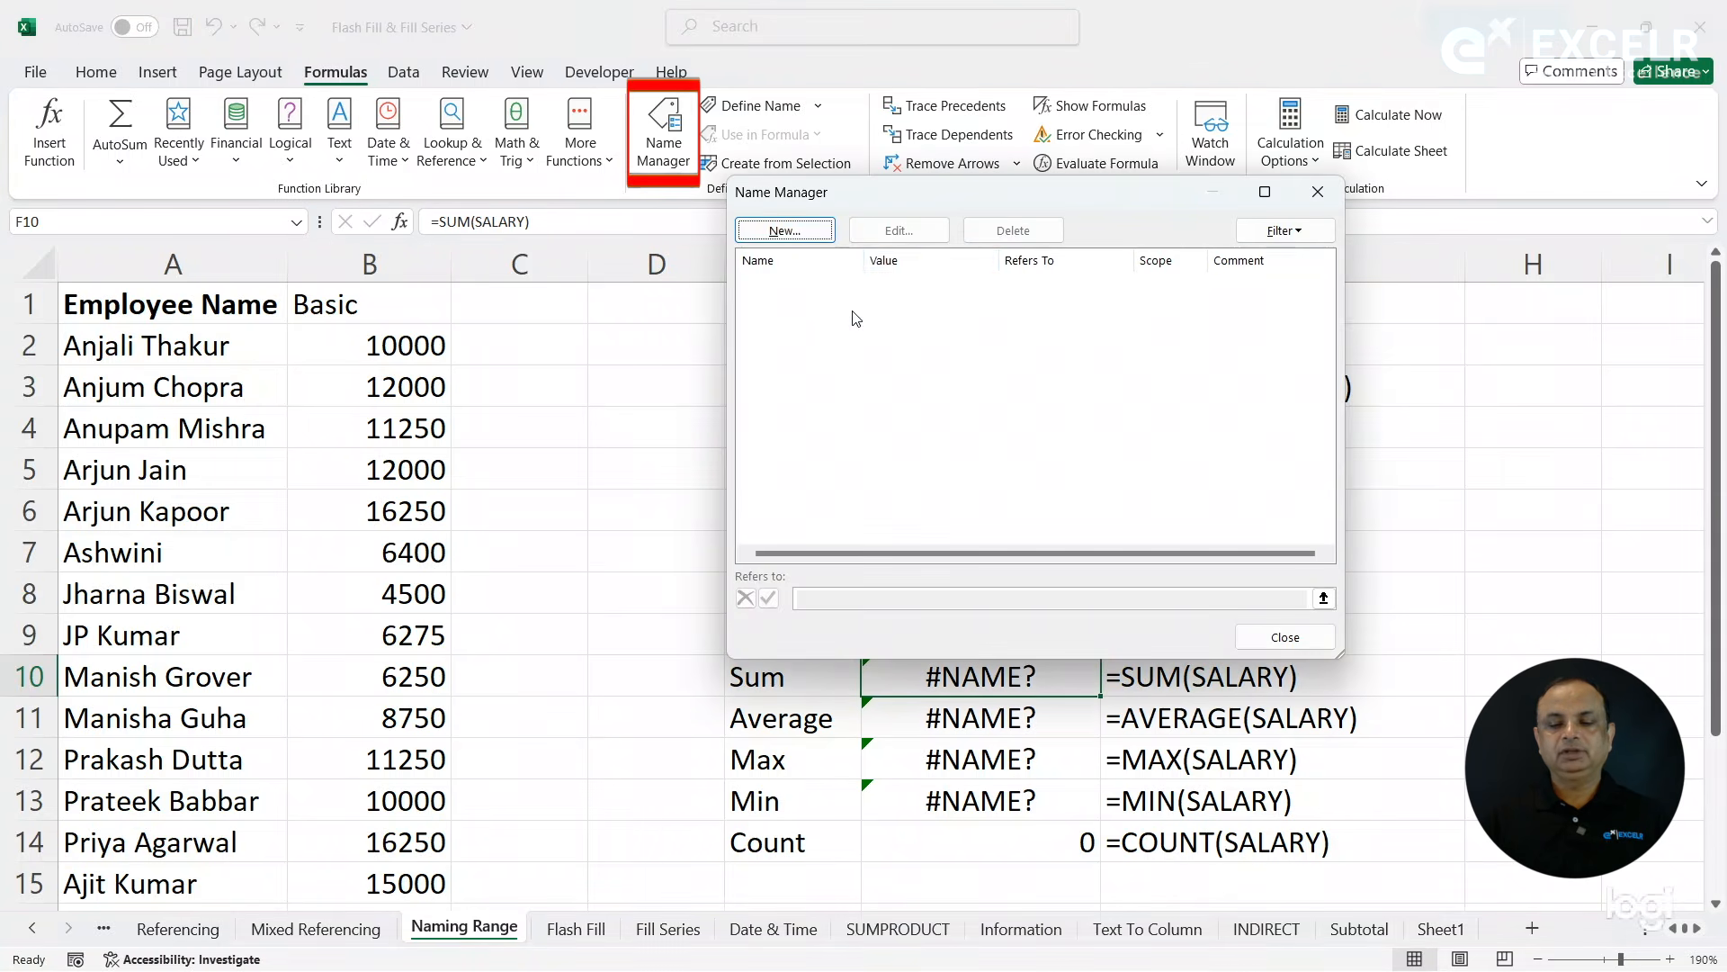
pyautogui.click(1255, 638)
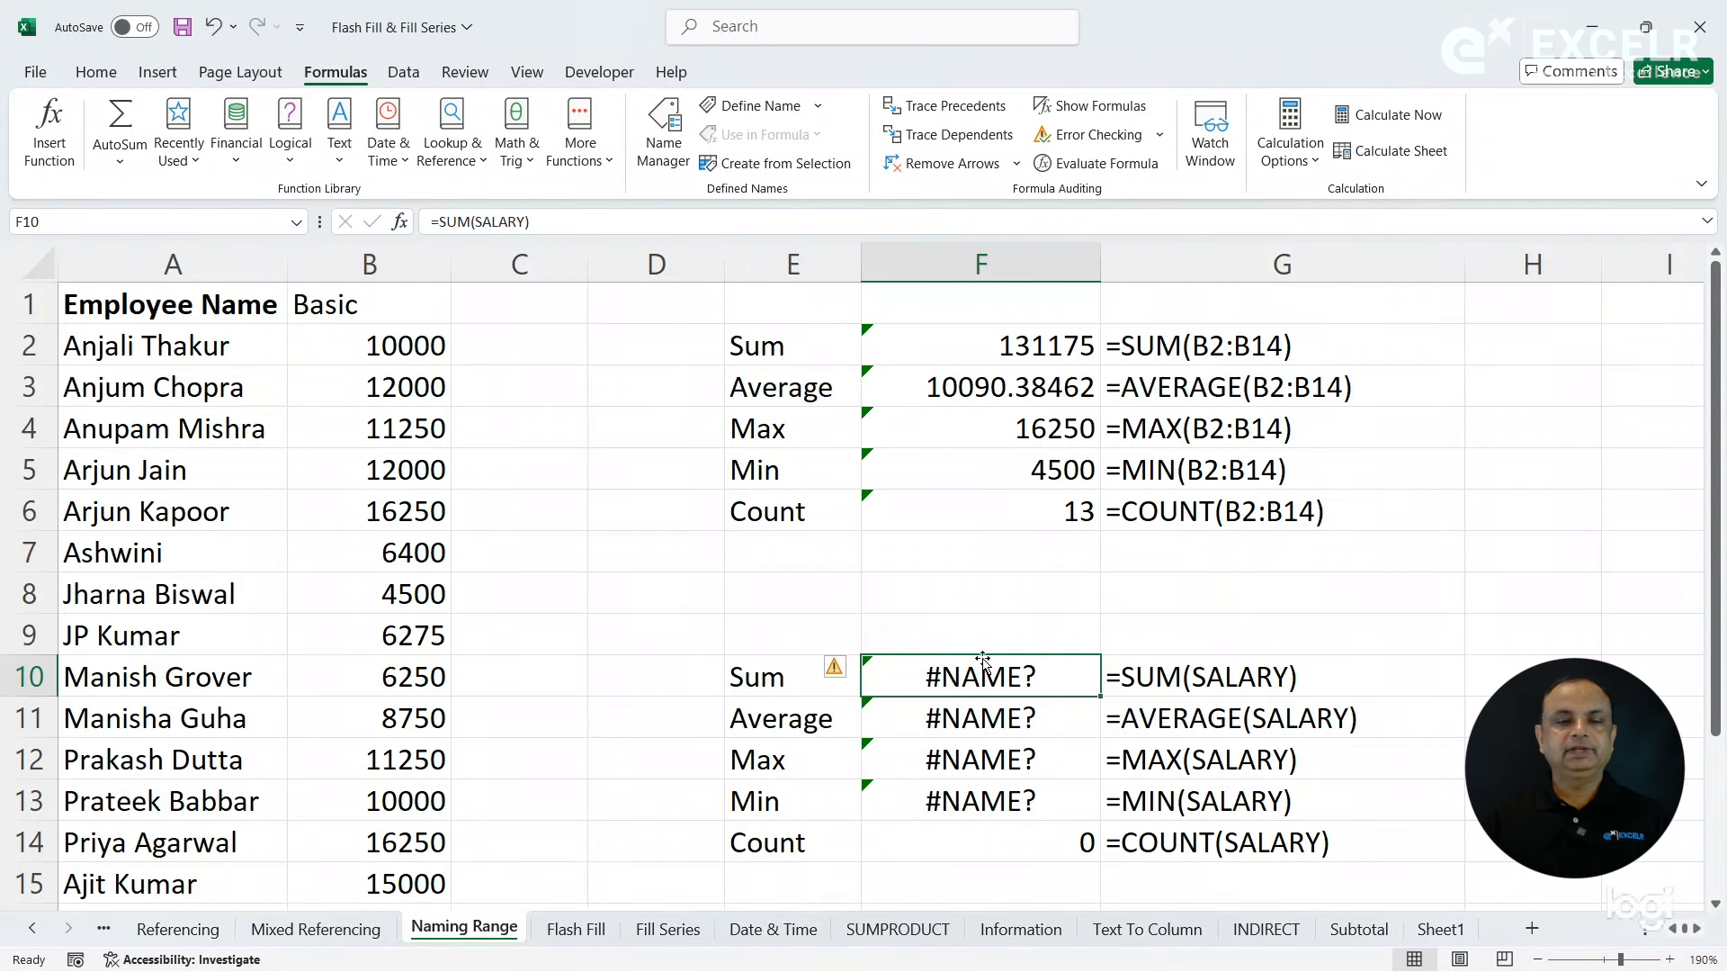
# - Clear the formulas in F10:F14 and name the Basic salaries in B2:B15 SALARY
pyautogui.hotkey('ctrl', 'z')
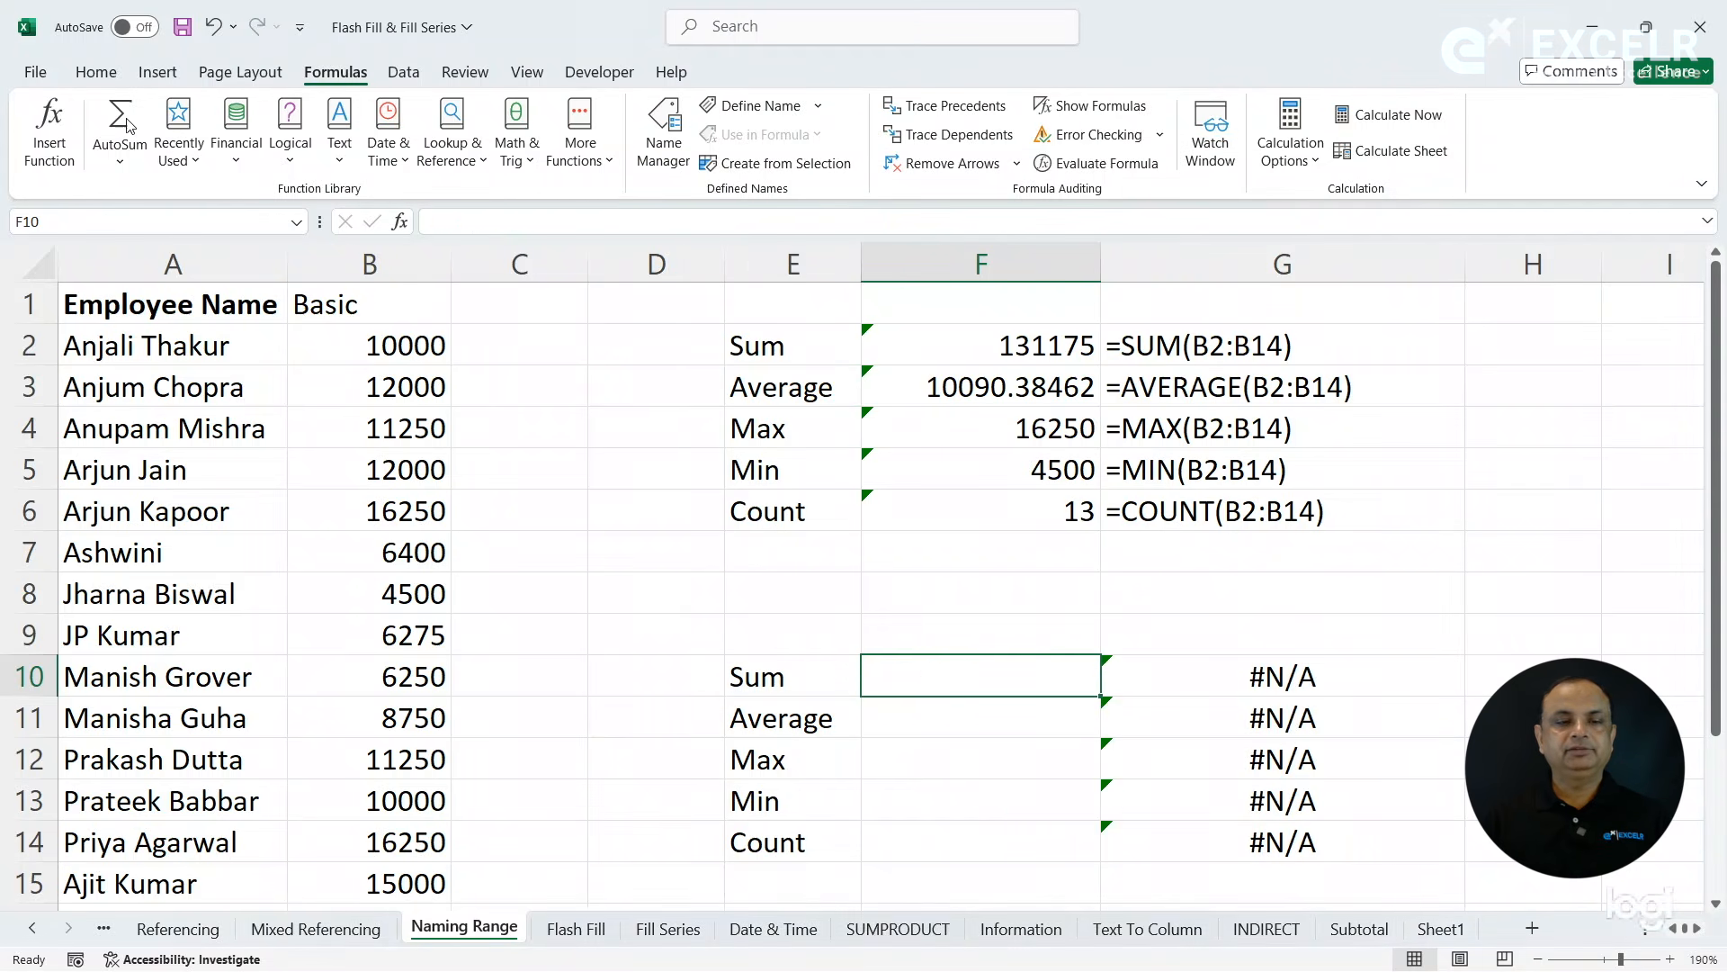
pyautogui.click(96, 73)
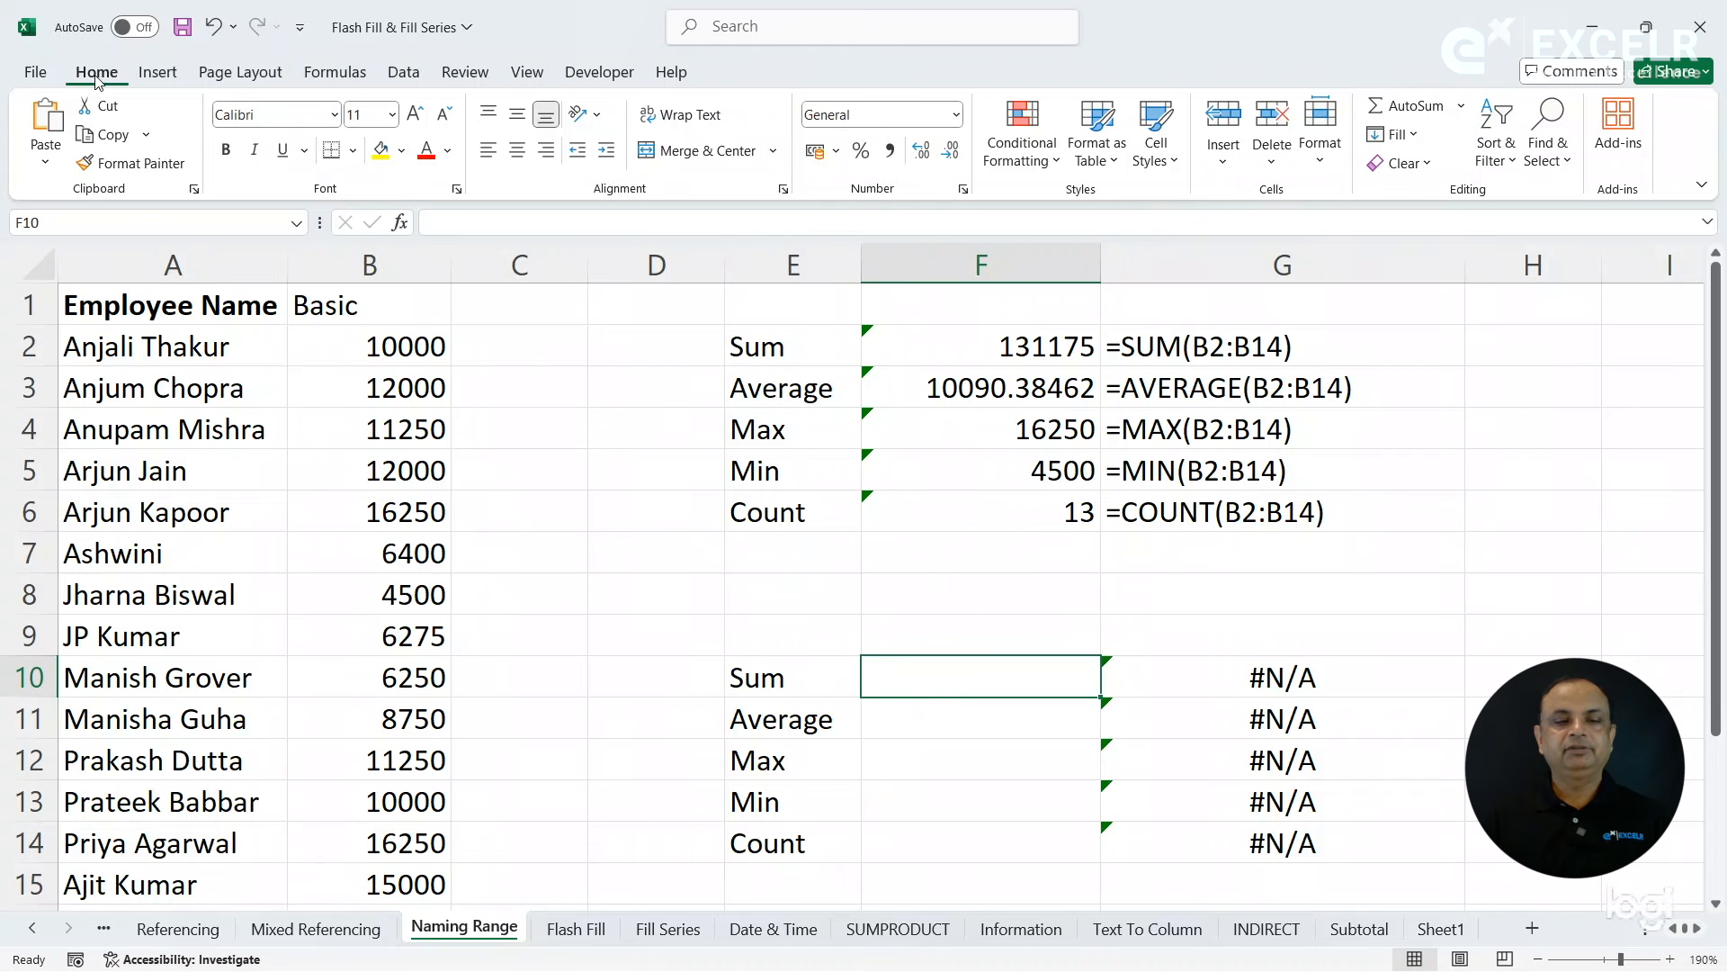
pyautogui.moveTo(335, 348); pyautogui.dragTo(404, 895)
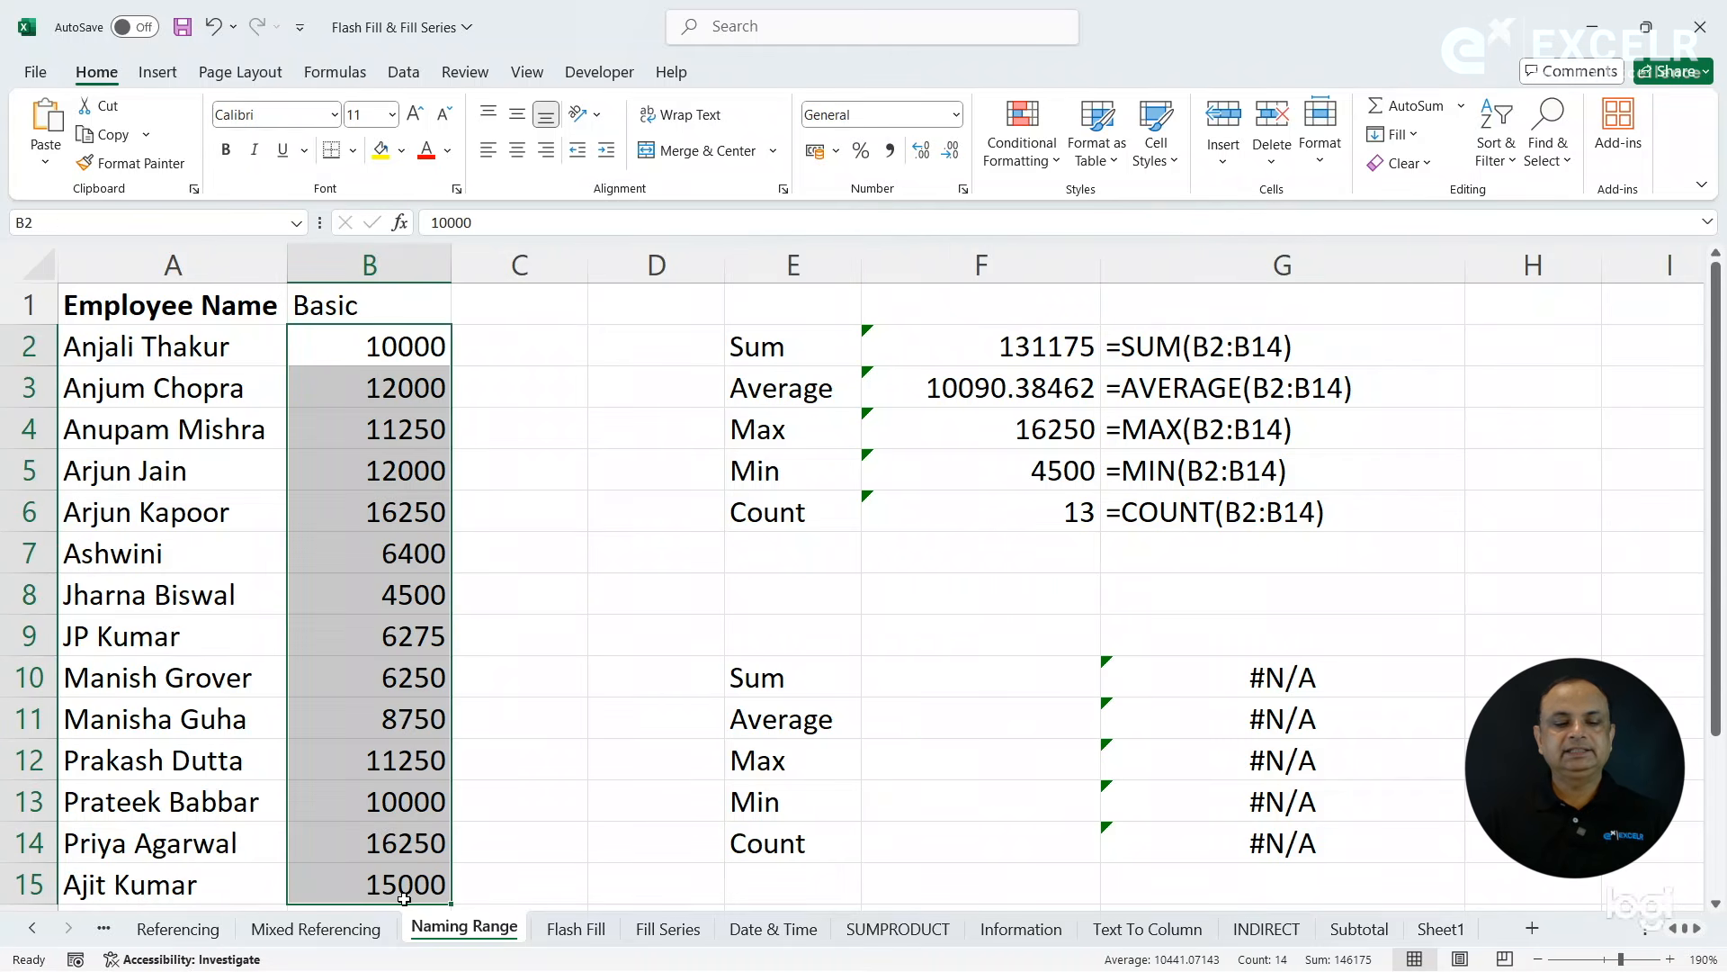
pyautogui.click(101, 226)
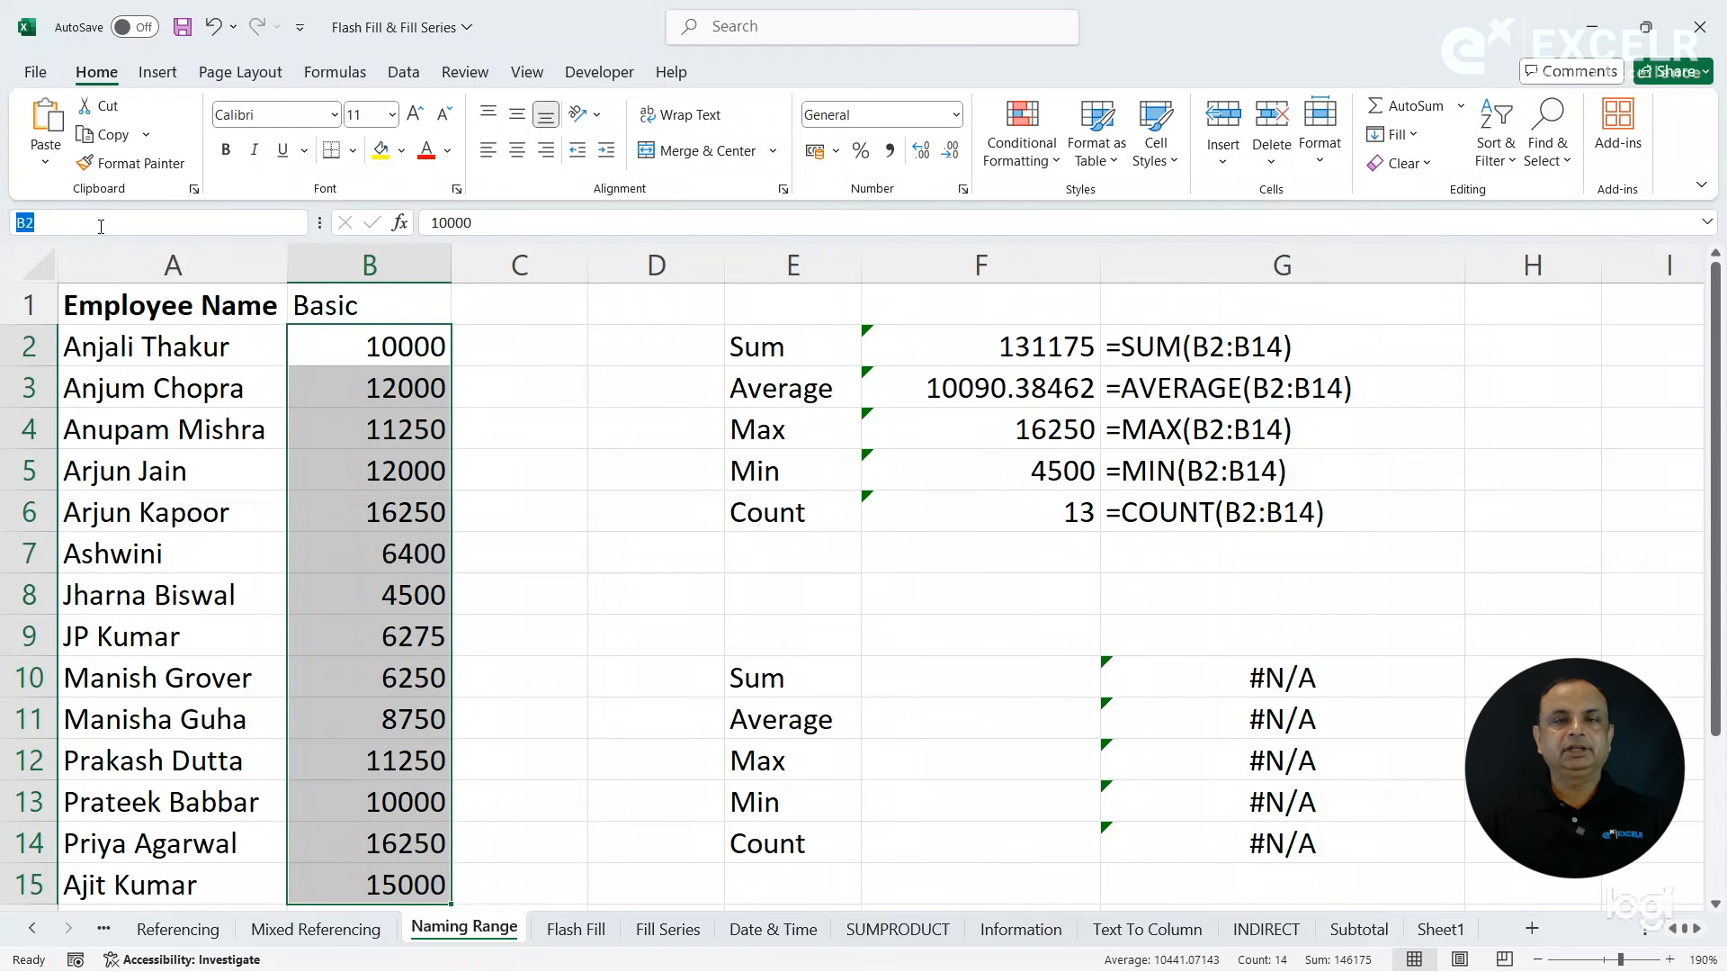
pyautogui.write('SALARY')
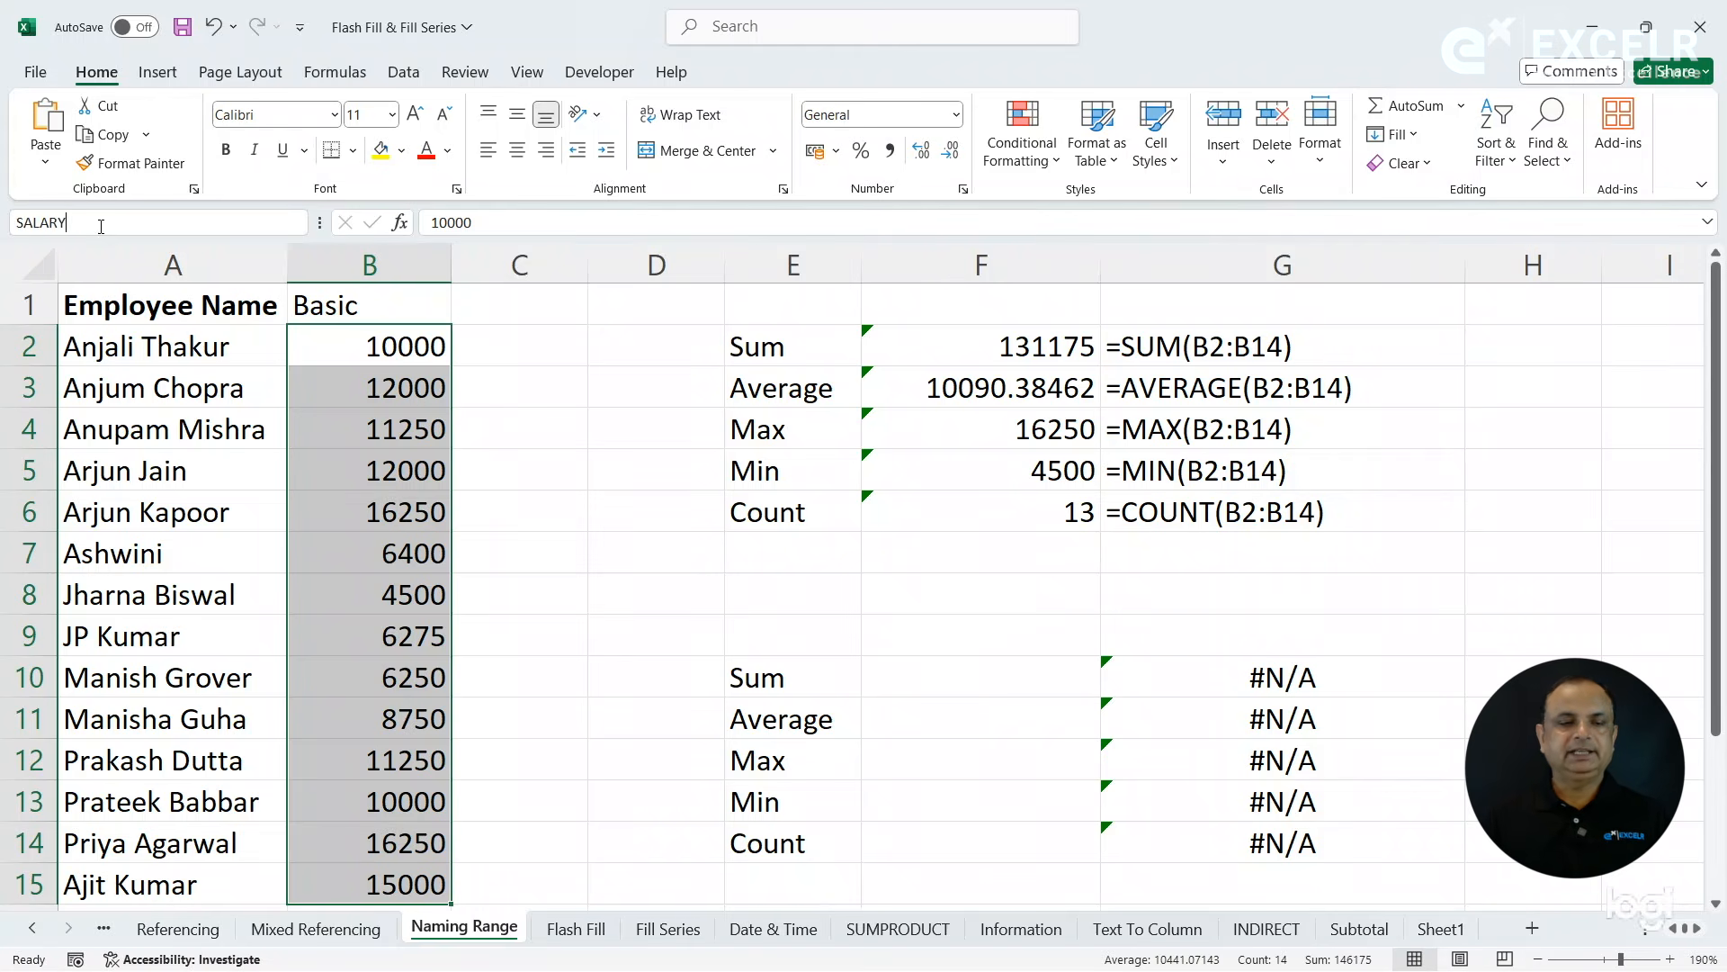
pyautogui.press('Return')
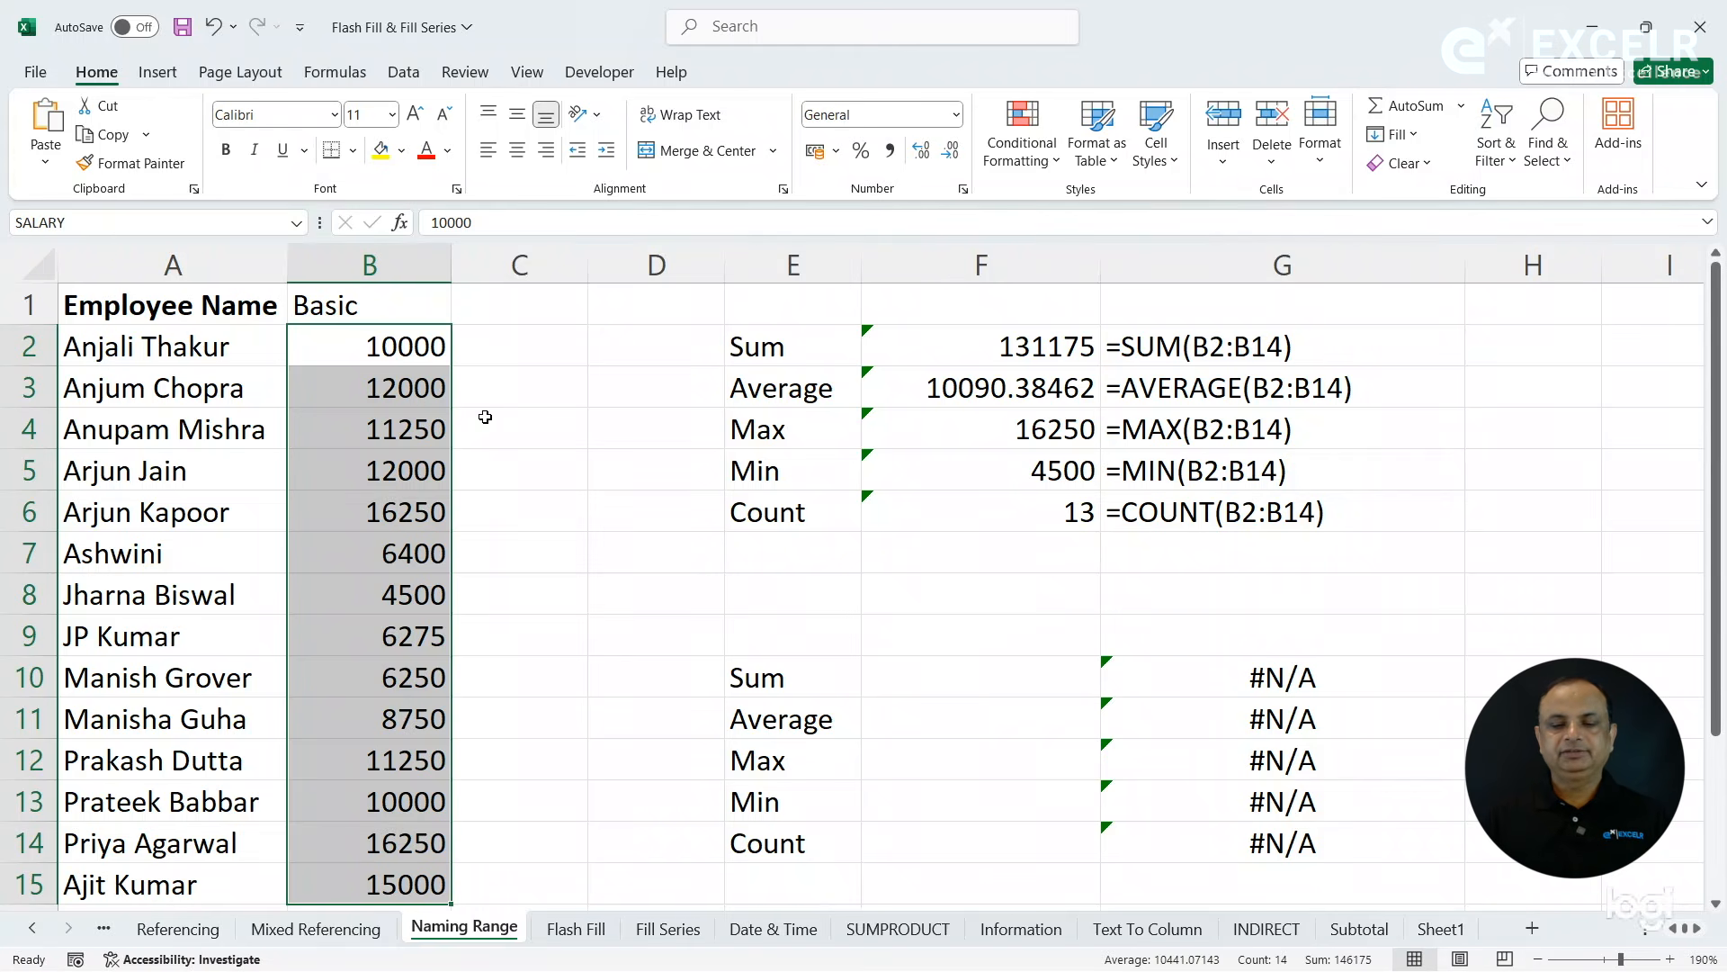
# - Calculate the sum of the named range SALARY in F10 and its average in F11
pyautogui.click(926, 673)
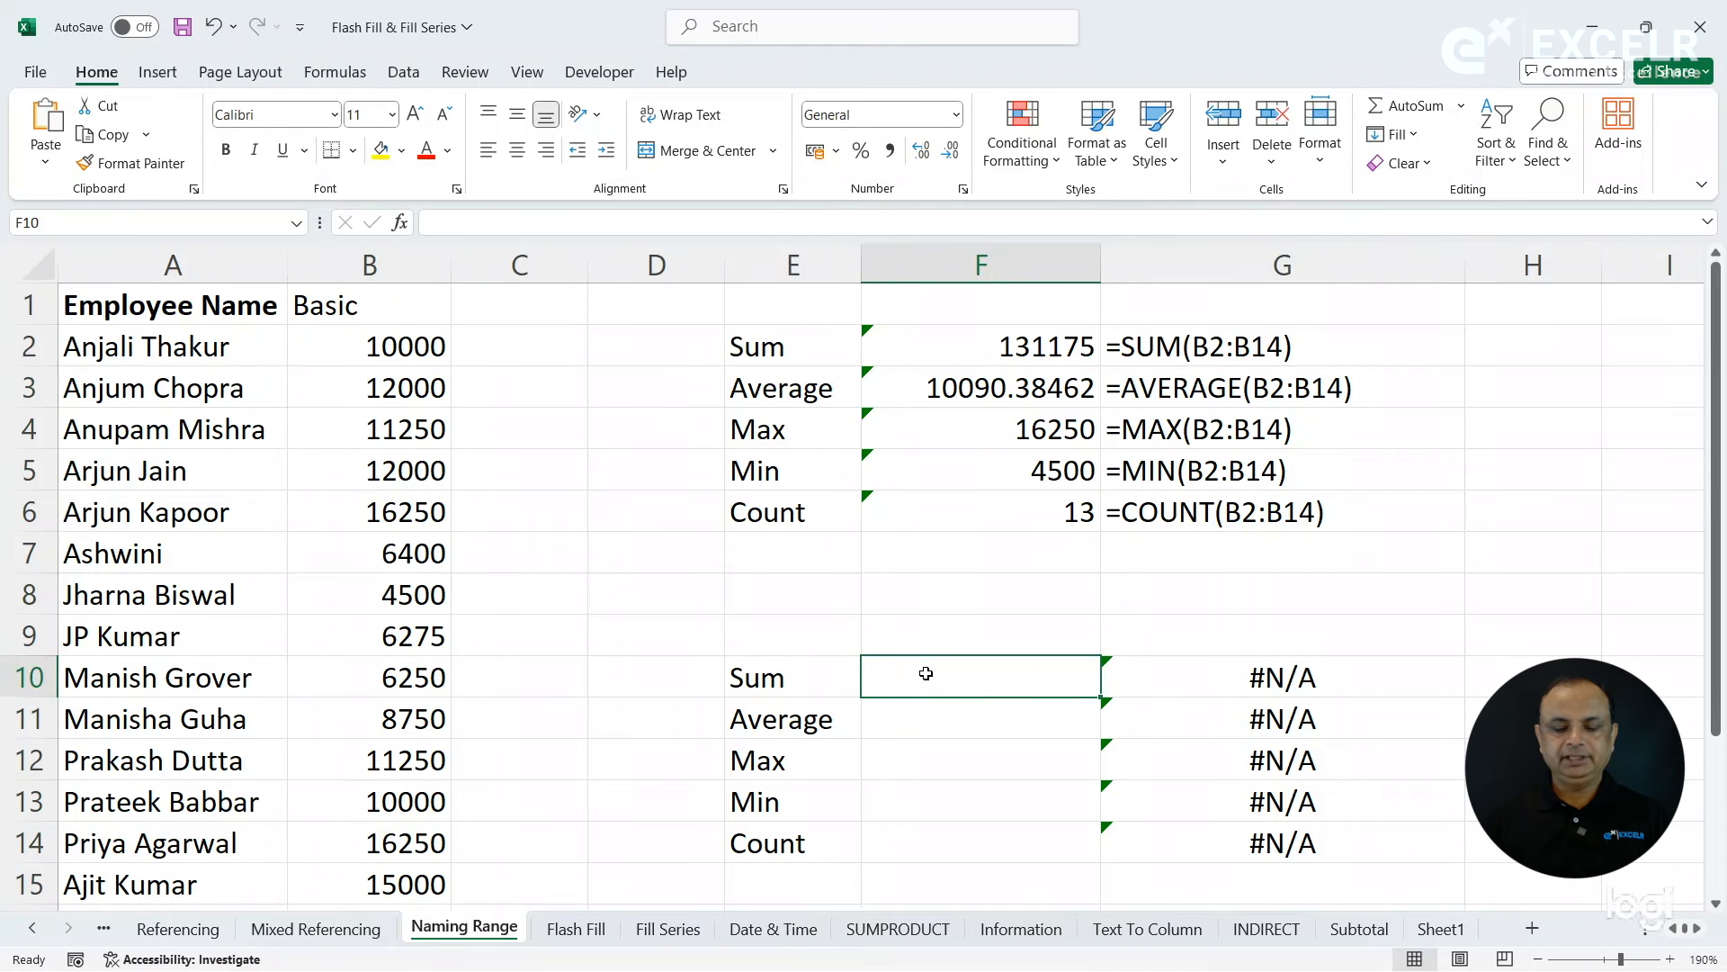
pyautogui.write('=sum')
pyautogui.press('Tab')
pyautogui.write('sa')
pyautogui.press('Tab')
pyautogui.press('Return')
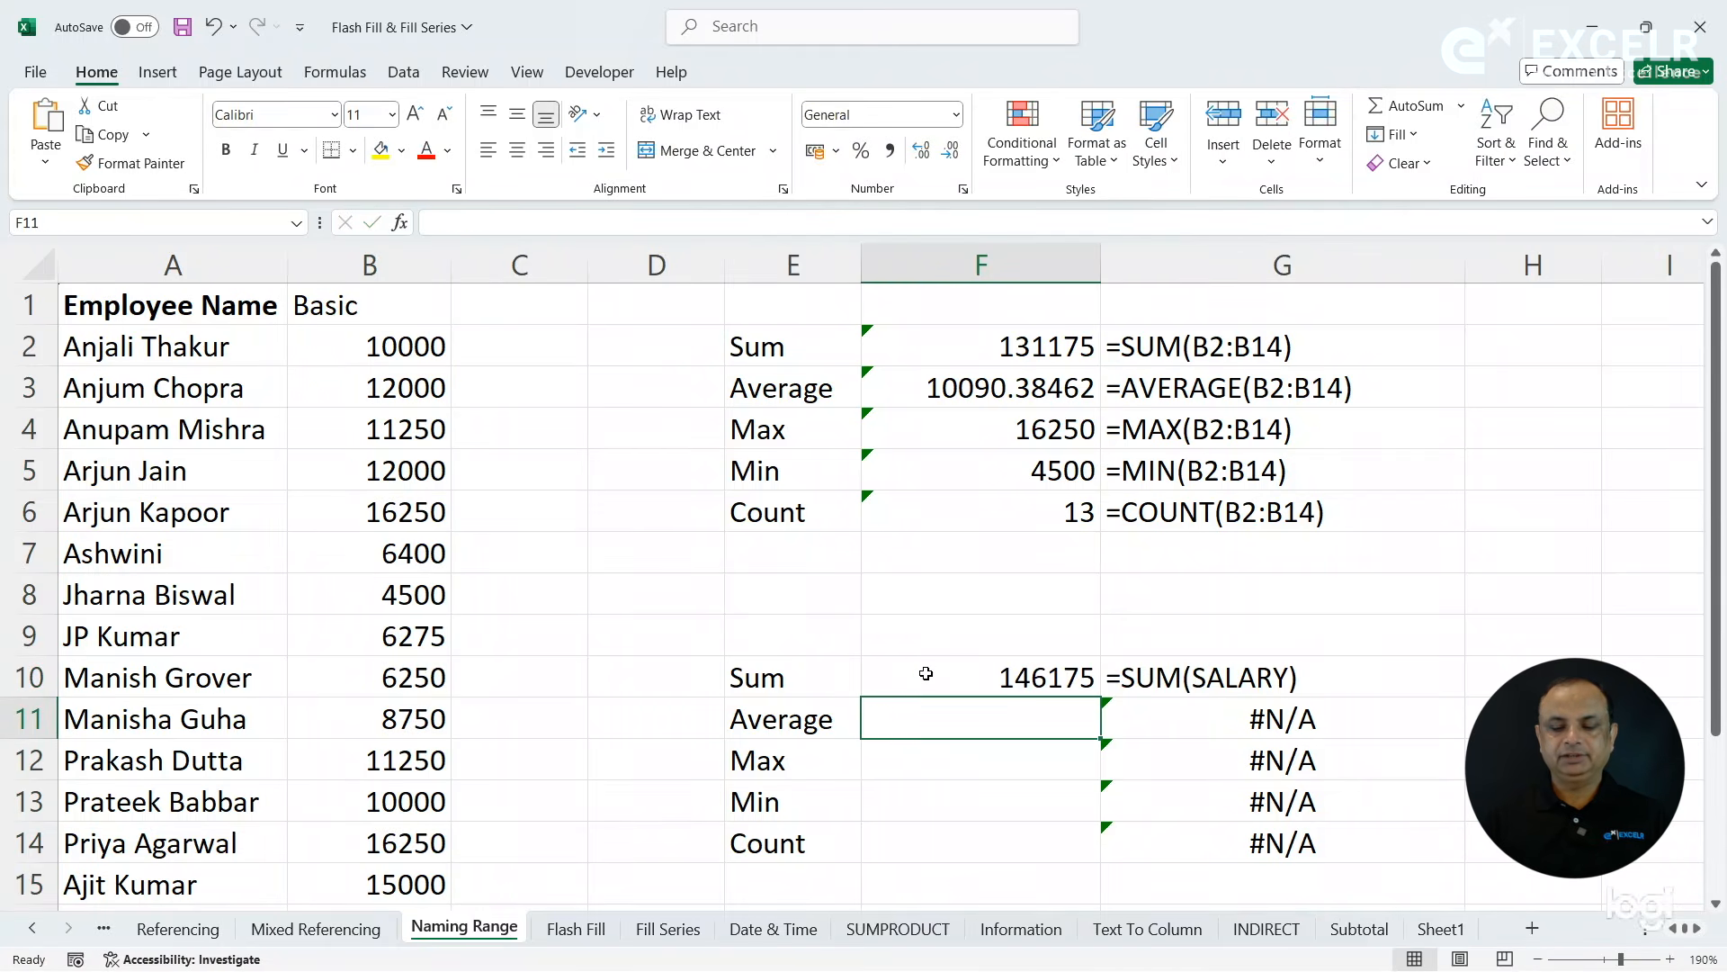
pyautogui.write('=aver')
pyautogui.press('Tab')
pyautogui.write('sa')
pyautogui.press('Tab')
pyautogui.press('Return')
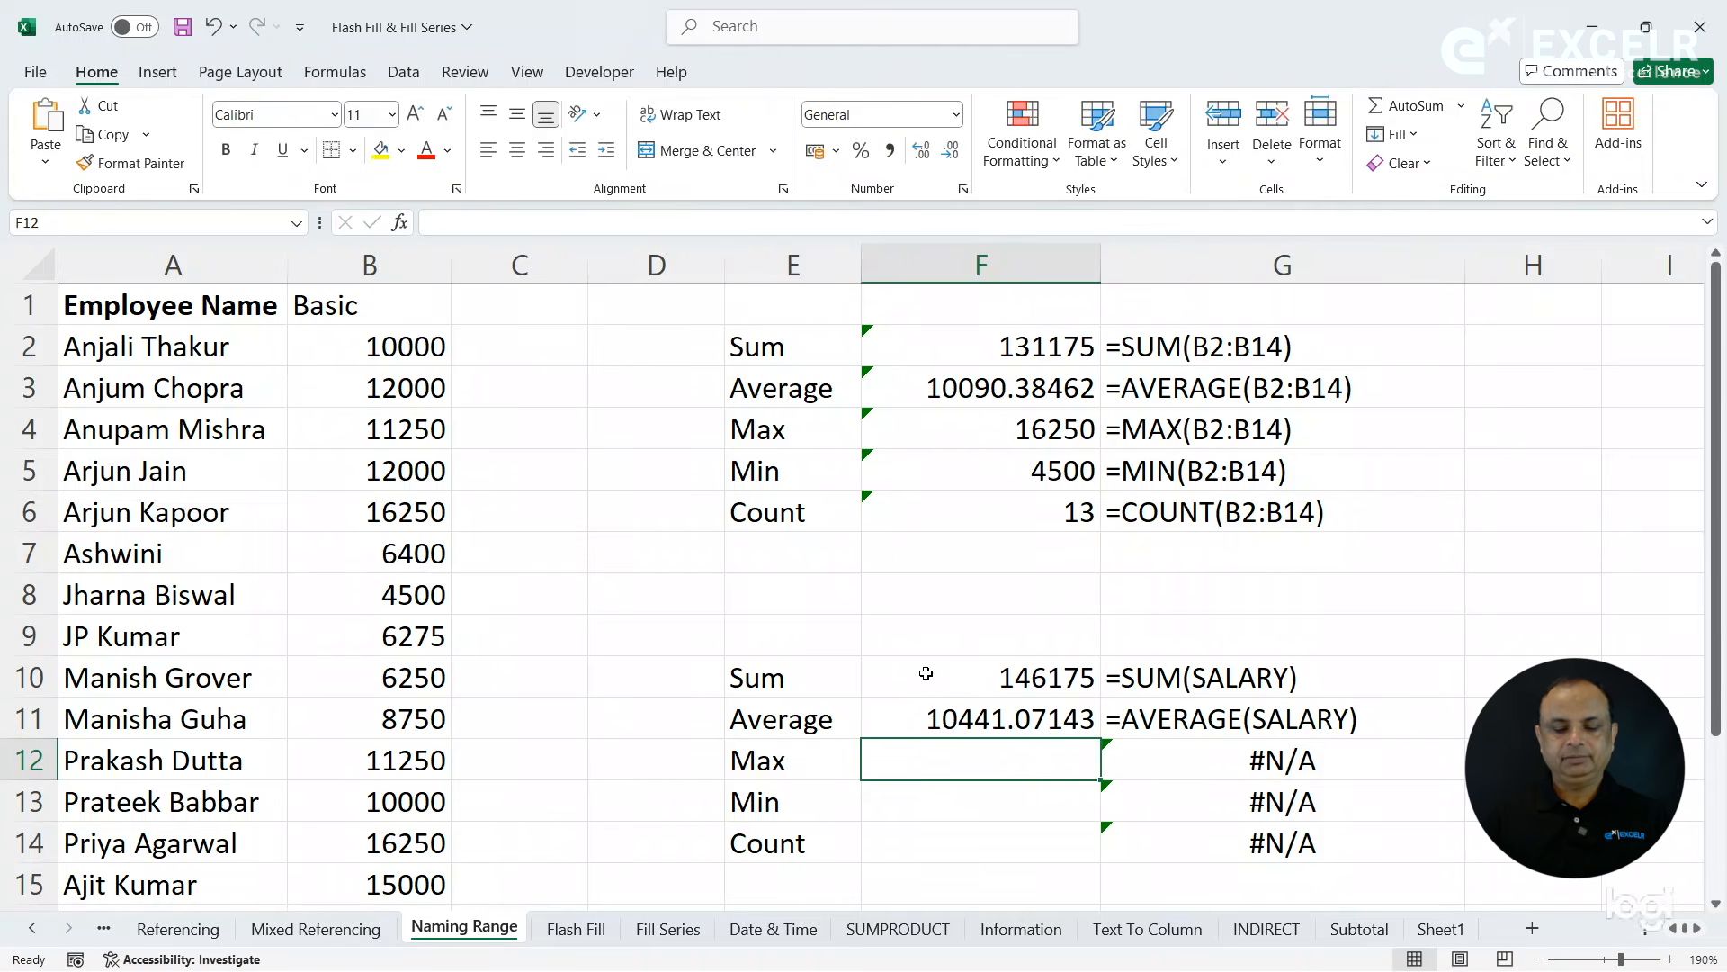
# - Calculate the maximum of the named range SALARY in F12 and its minimum in F13
pyautogui.write('=max')
pyautogui.press('Tab')
pyautogui.write('sa')
pyautogui.press('Tab')
pyautogui.press('Return')
pyautogui.write('=min')
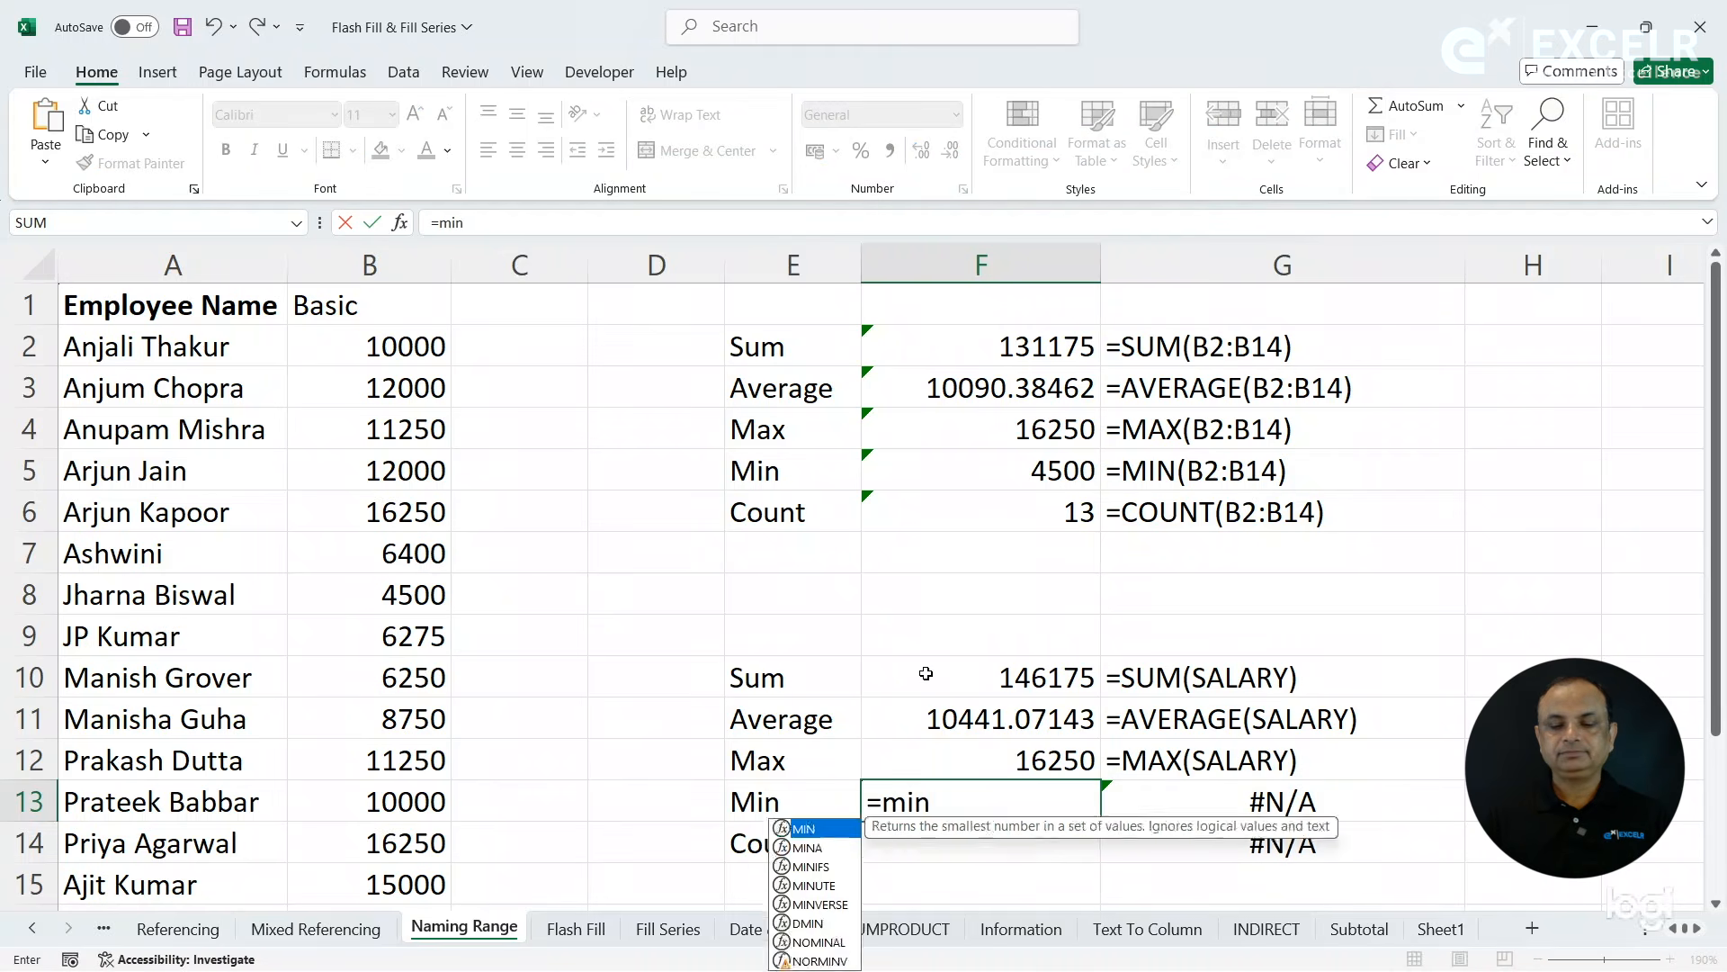
pyautogui.press('Tab')
pyautogui.write('sa')
pyautogui.press('Tab')
pyautogui.press('Return')
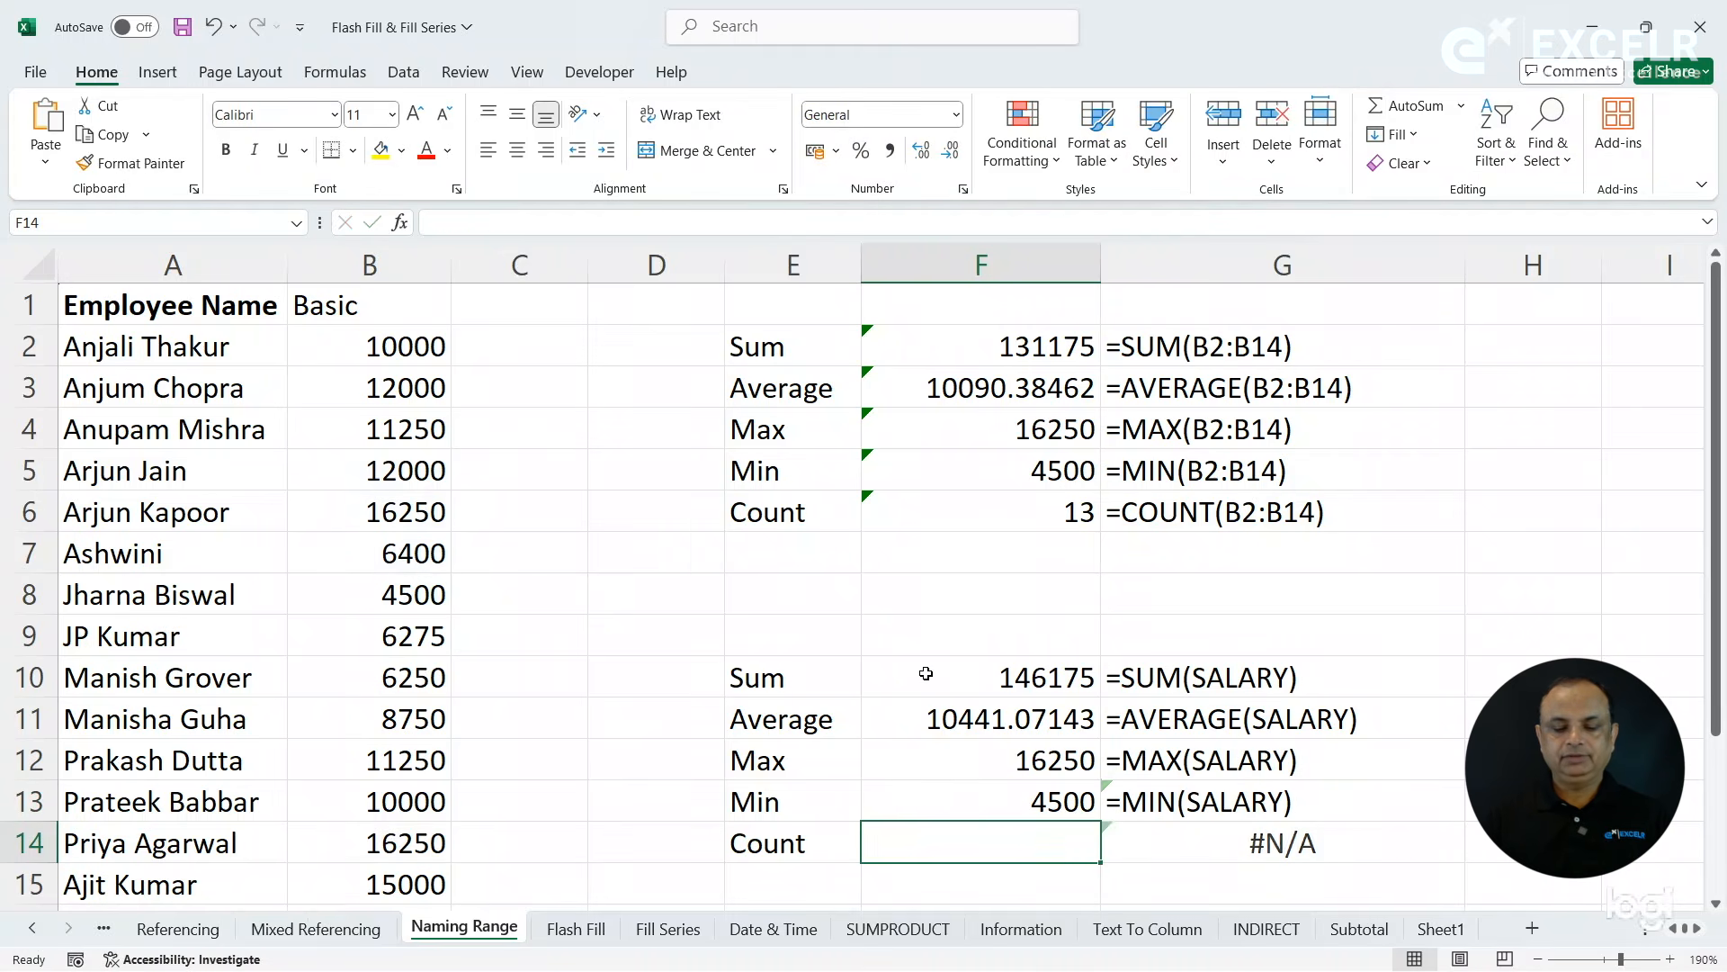
# - Count the values of the named range SALARY in F14 with the COUNT function
pyautogui.write('=coun')
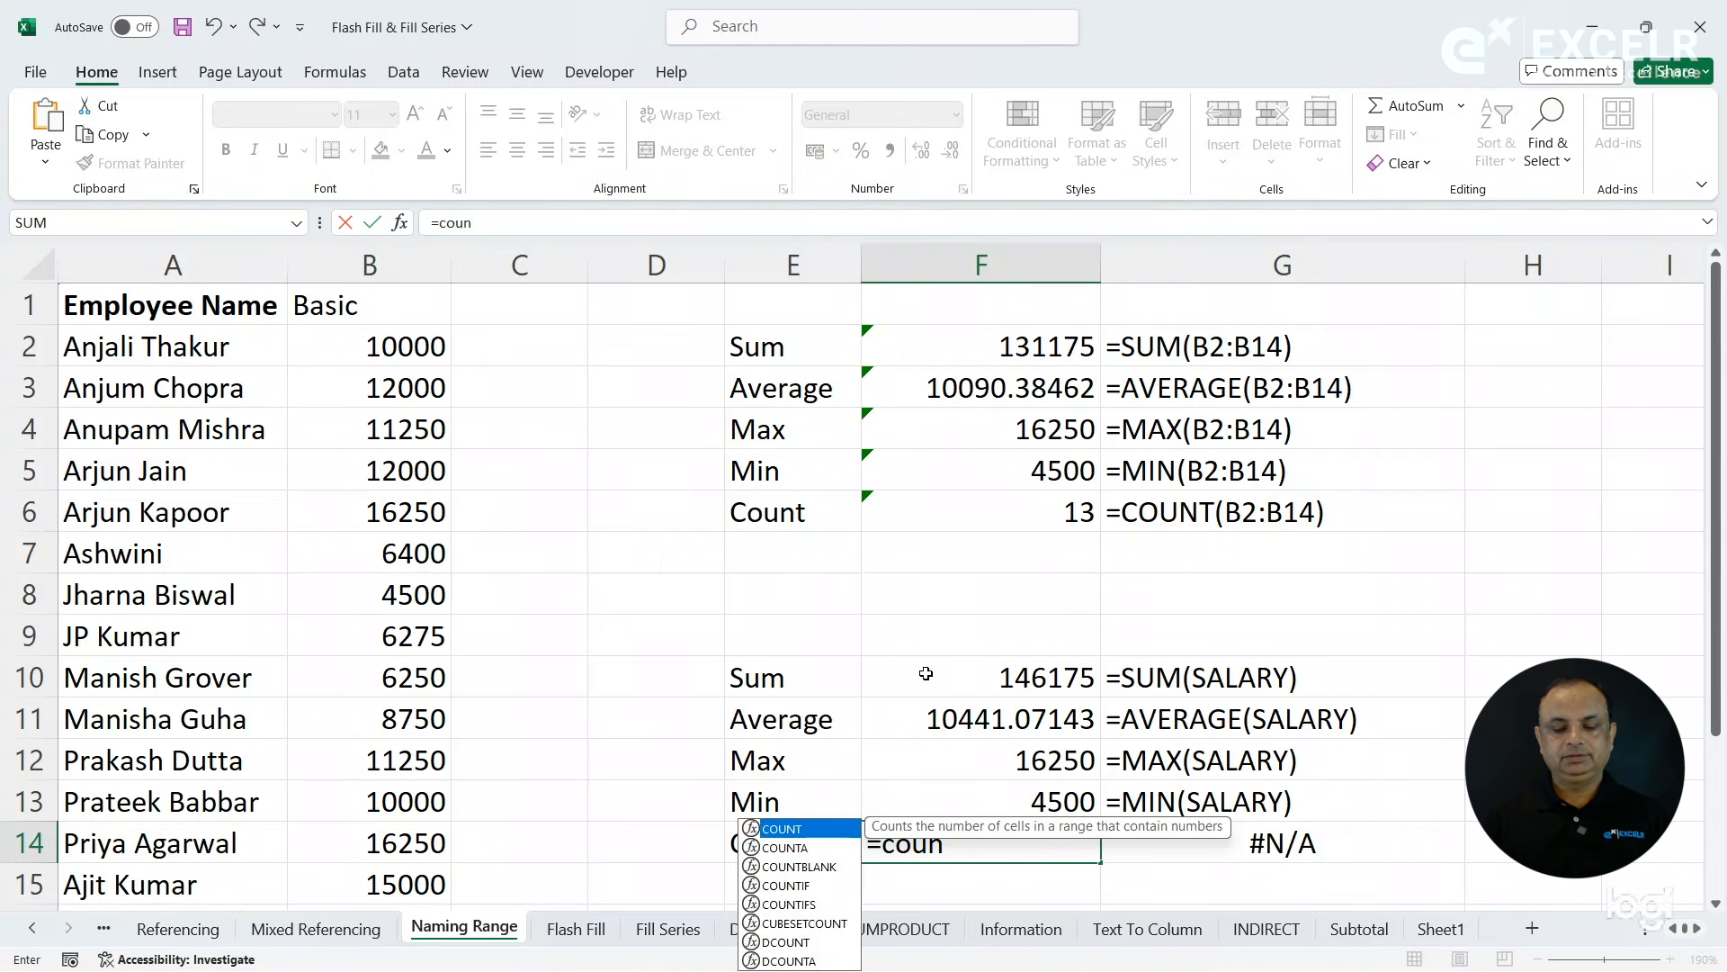
pyautogui.press('Tab')
pyautogui.write('sa')
pyautogui.press('Tab')
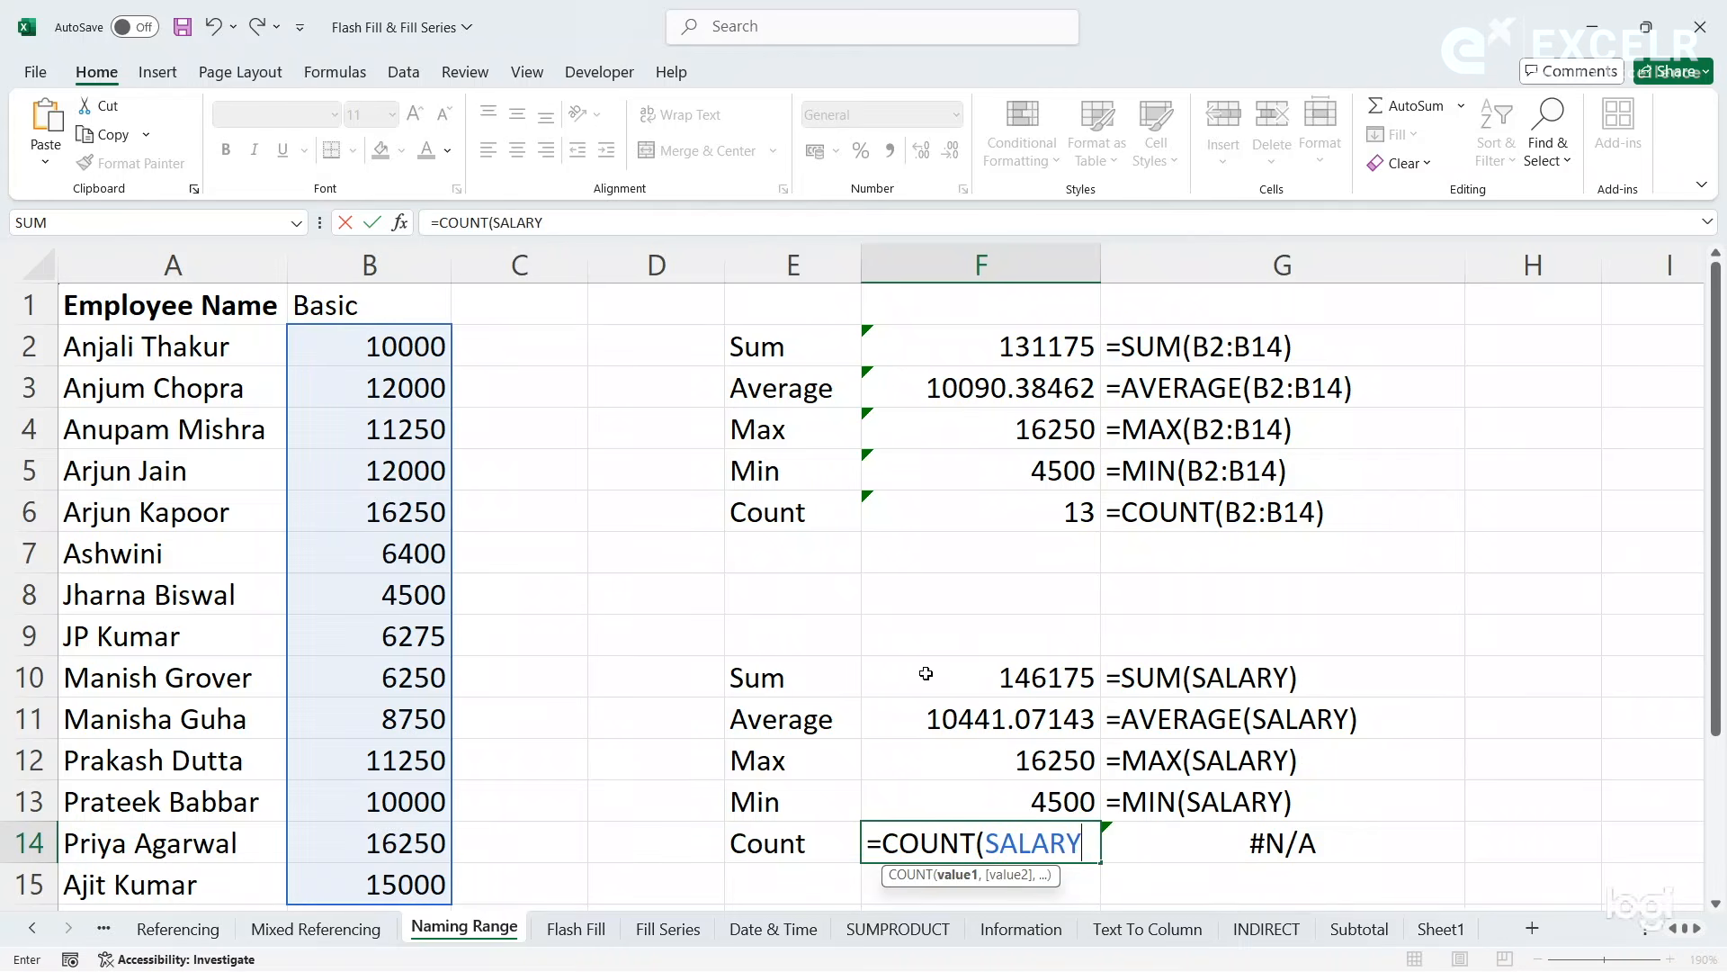
pyautogui.press('Return')
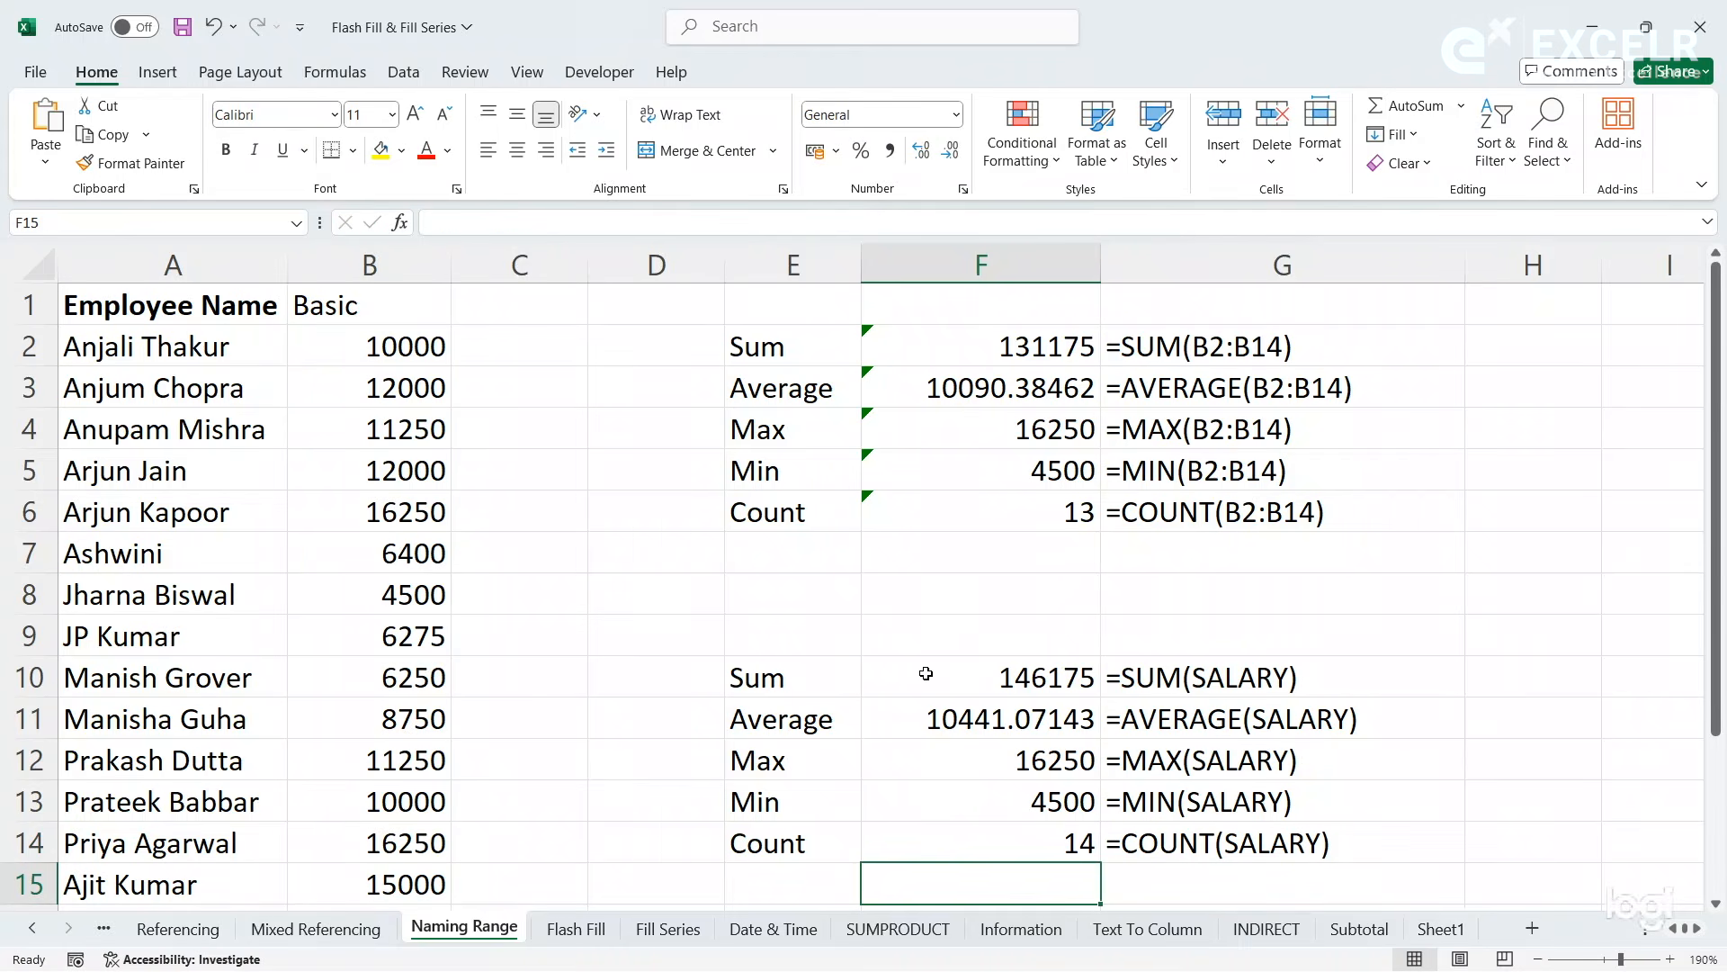
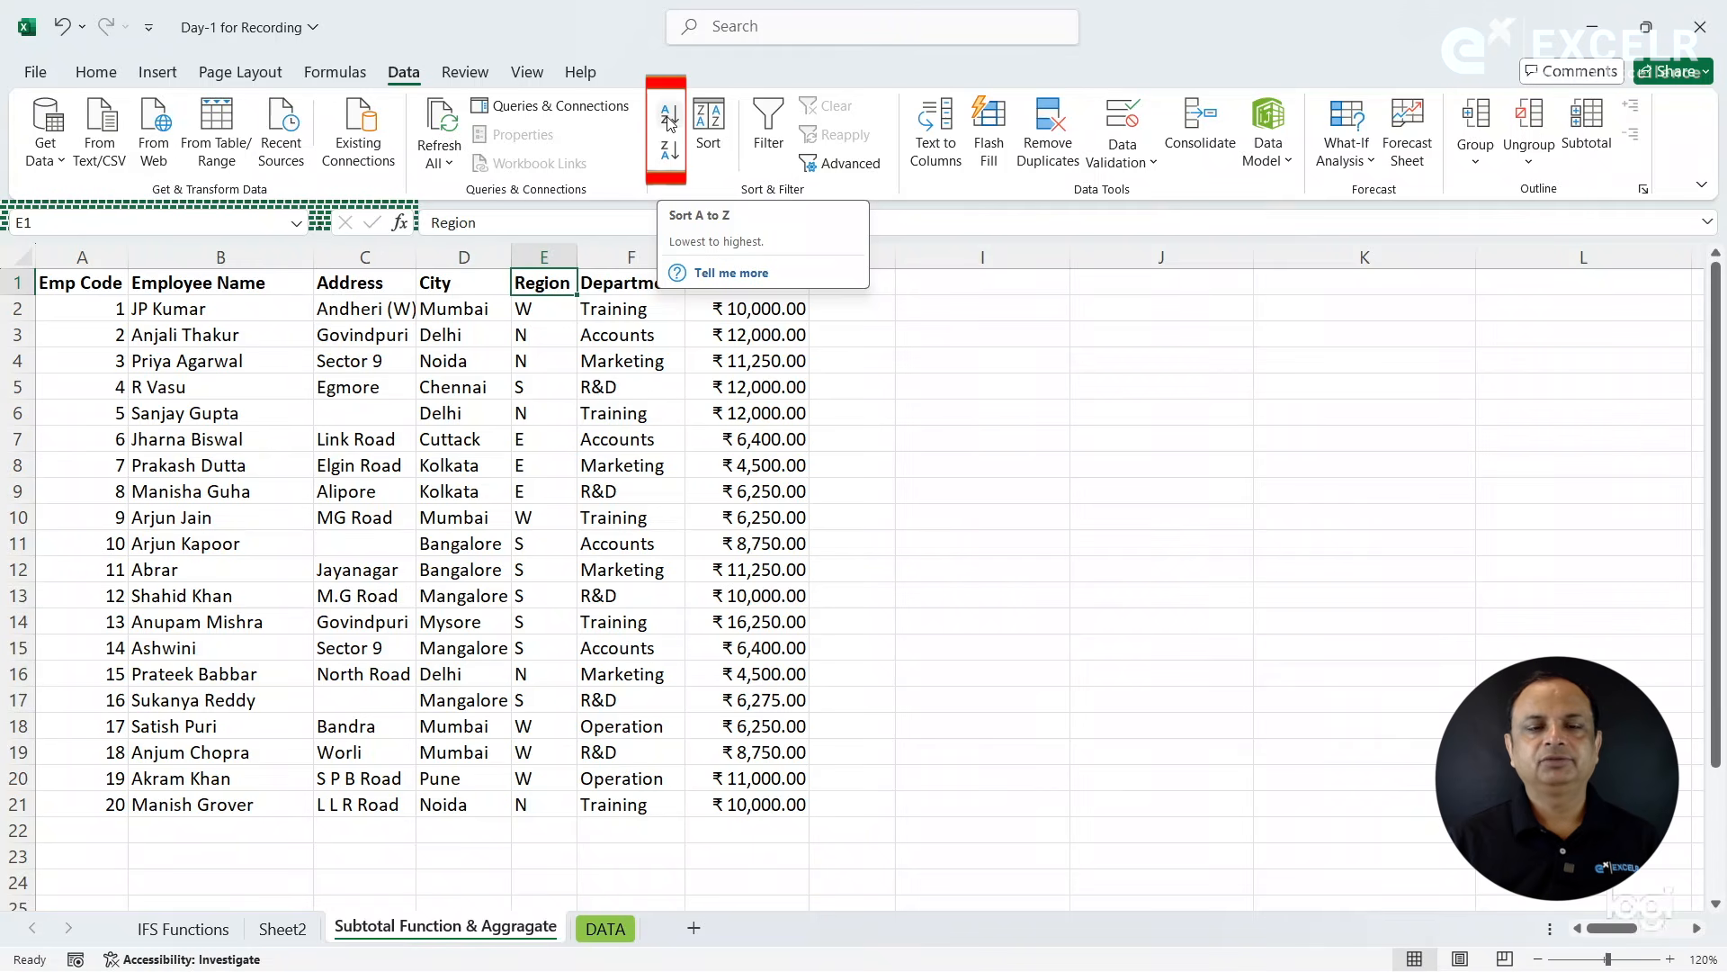
# - Compare ascending and descending sorts on the Region column, finishing with the employee table sorted from A to Z
pyautogui.click(671, 120)
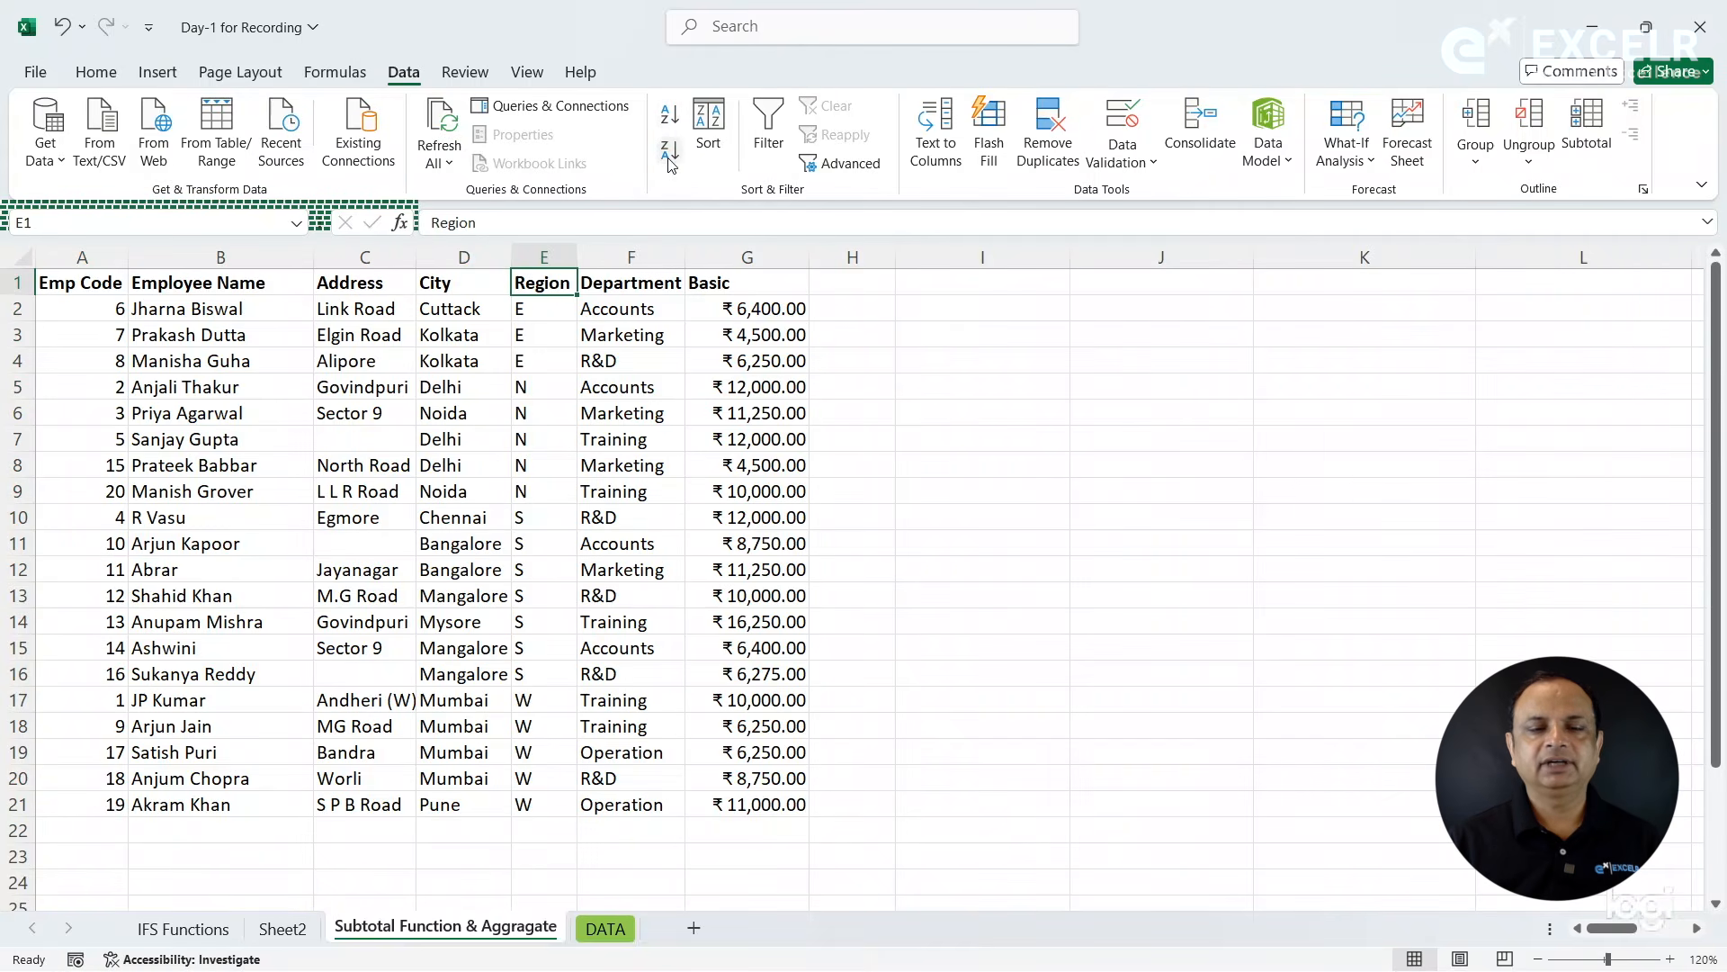
pyautogui.click(671, 155)
pyautogui.click(670, 115)
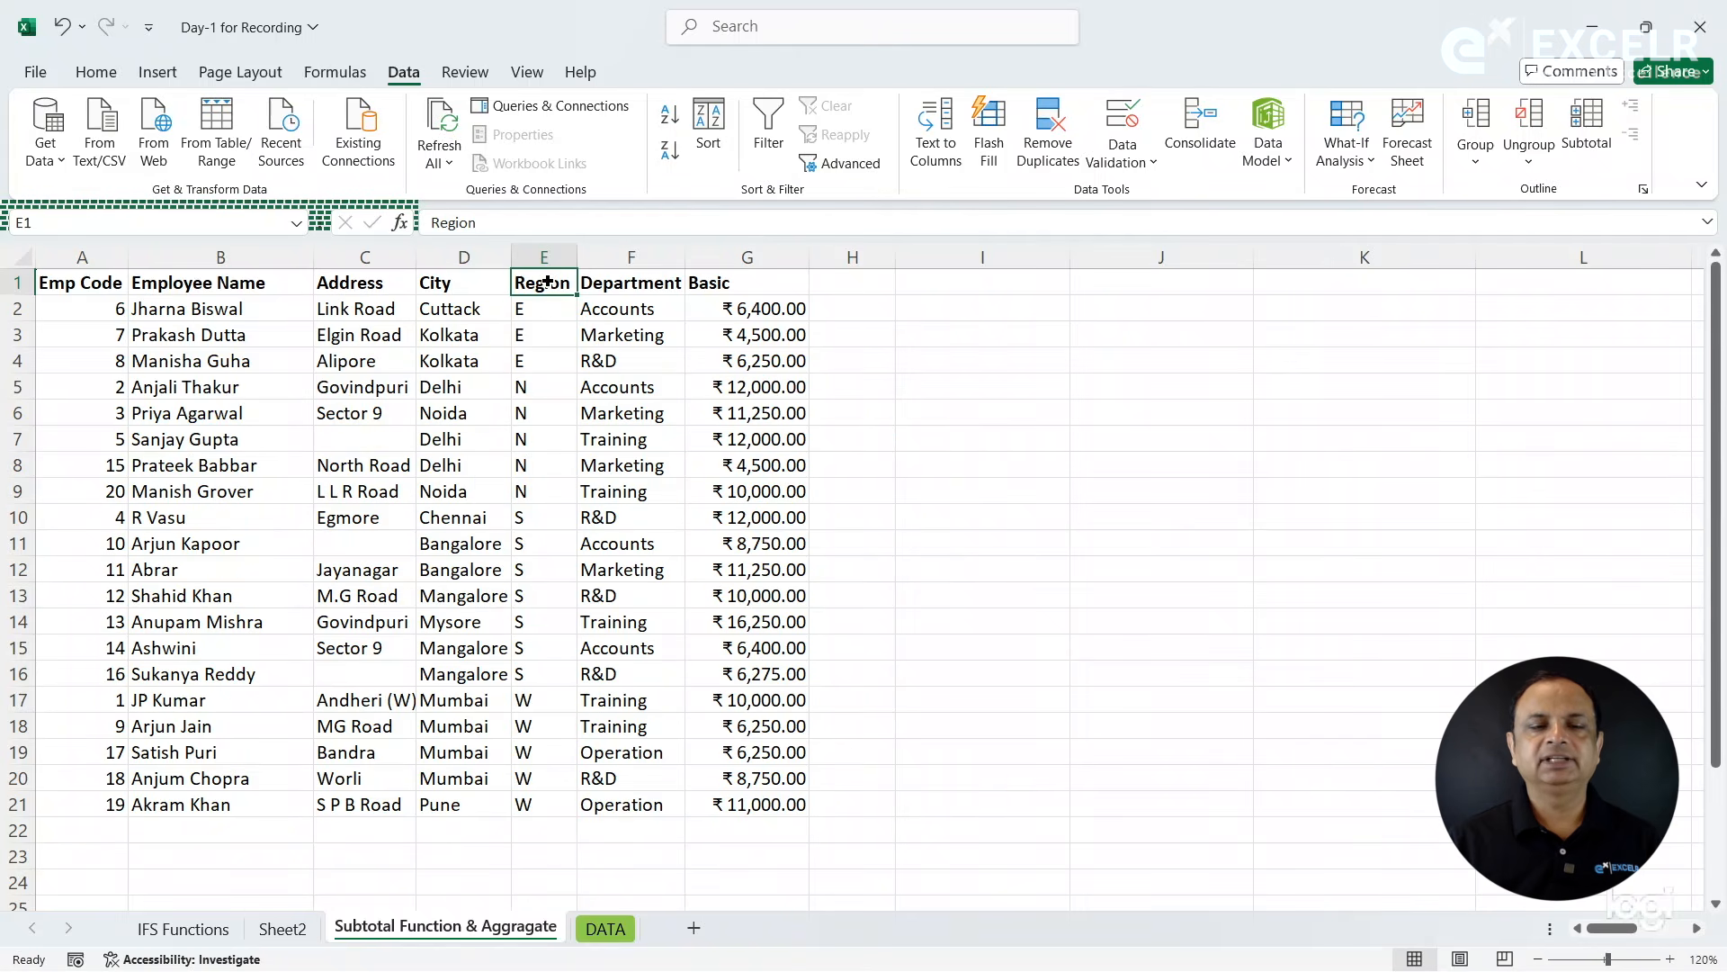
pyautogui.click(672, 126)
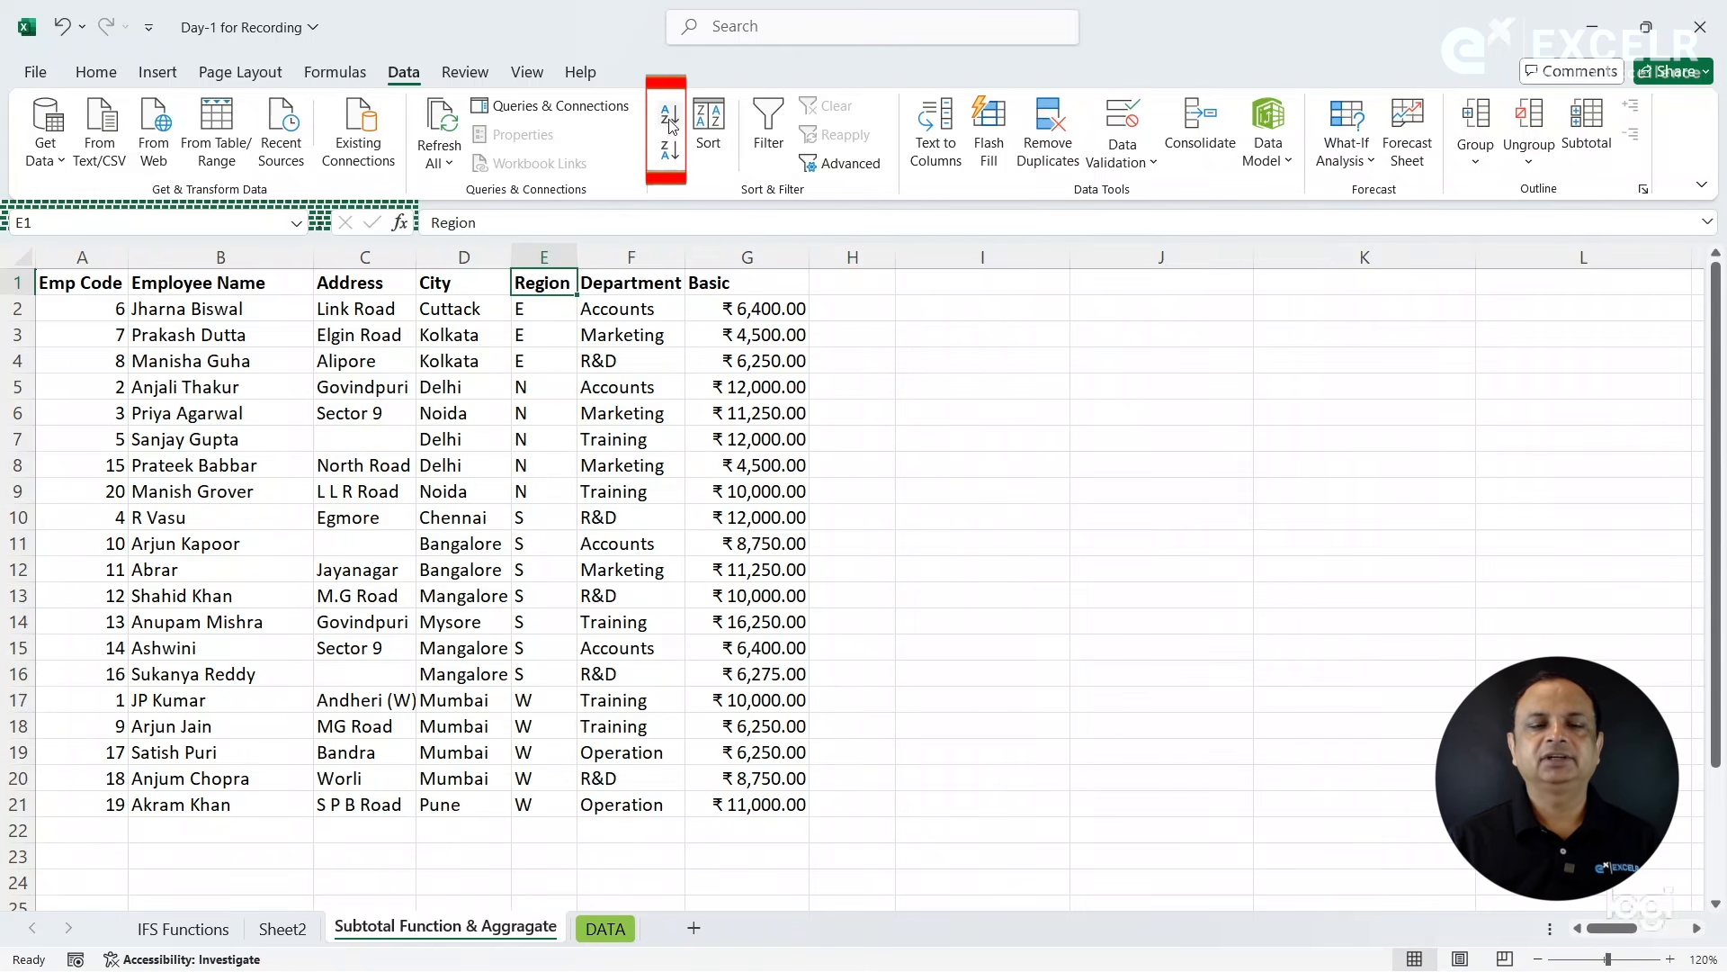
pyautogui.click(671, 151)
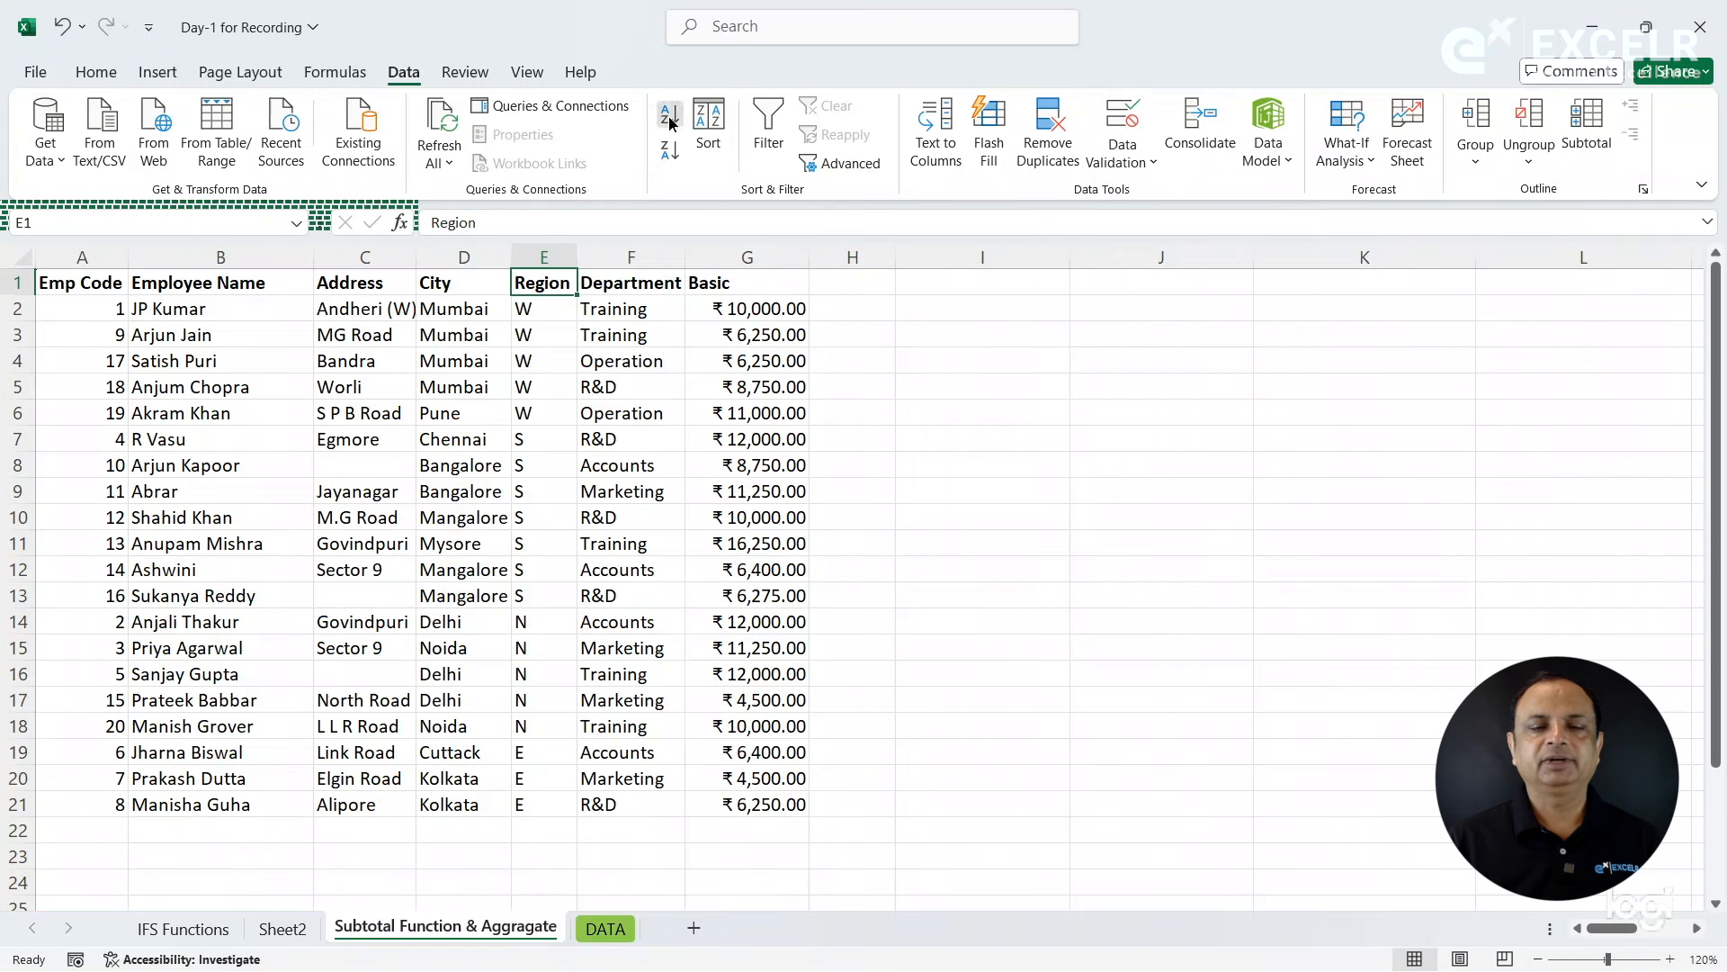
pyautogui.click(670, 119)
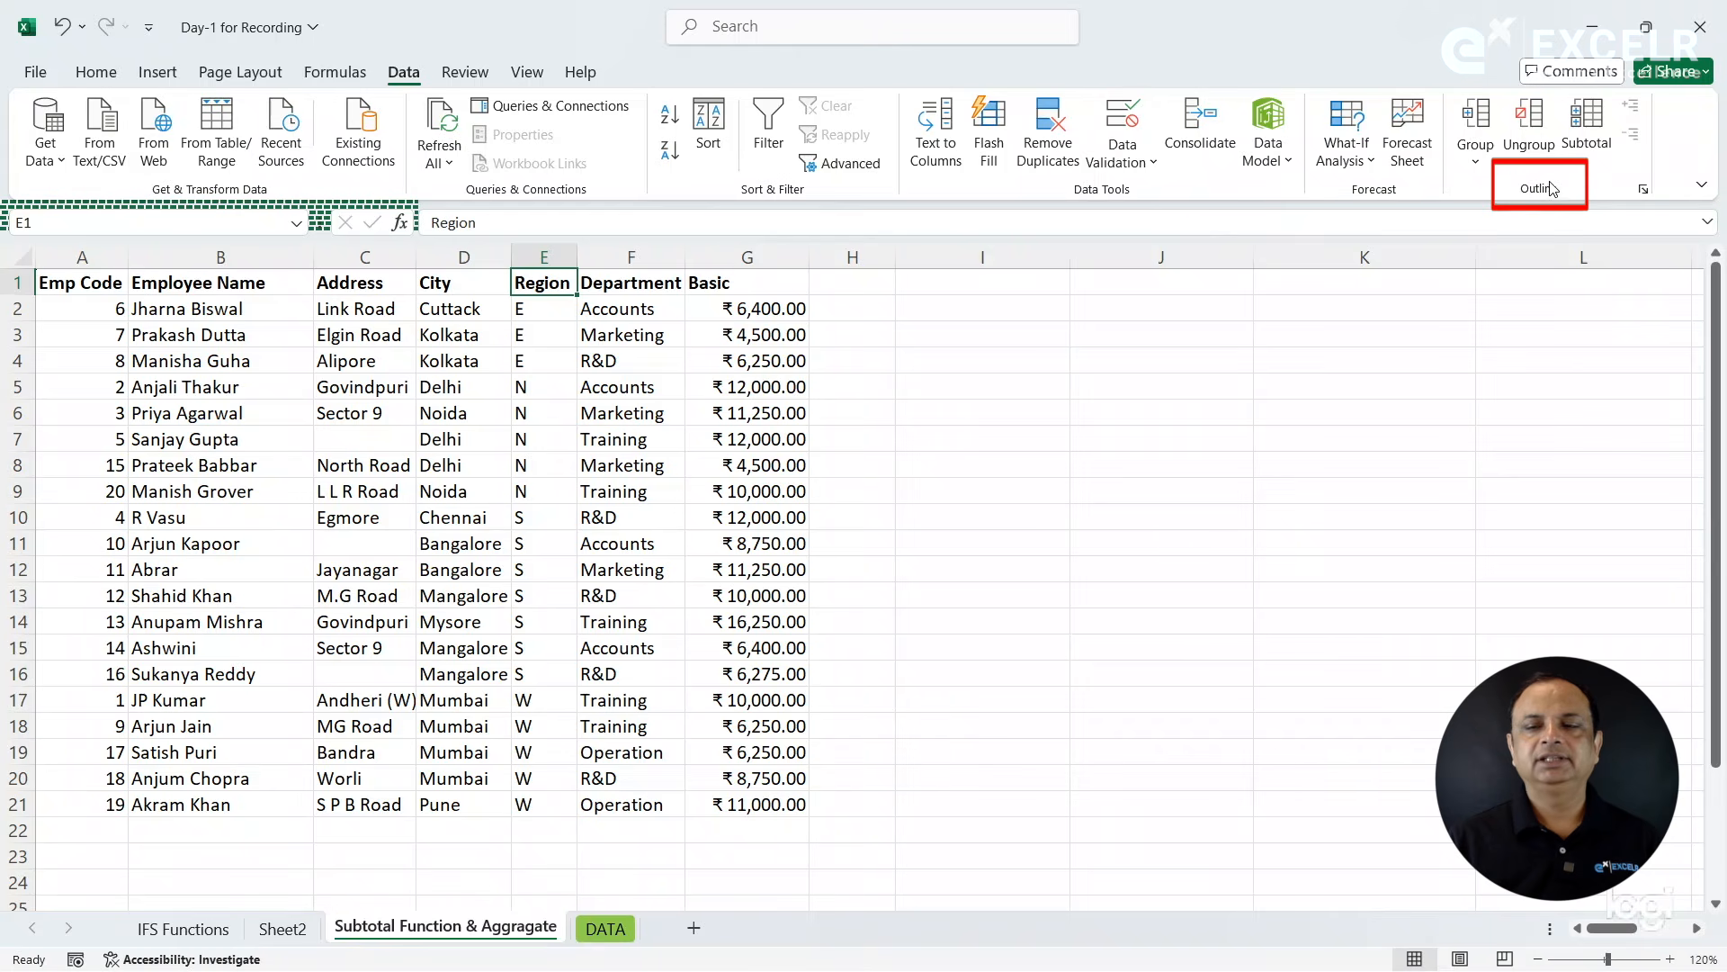
# - Add subtotals to the employee table at each change in Region, using the Sum function on the Basic column
pyautogui.click(1588, 126)
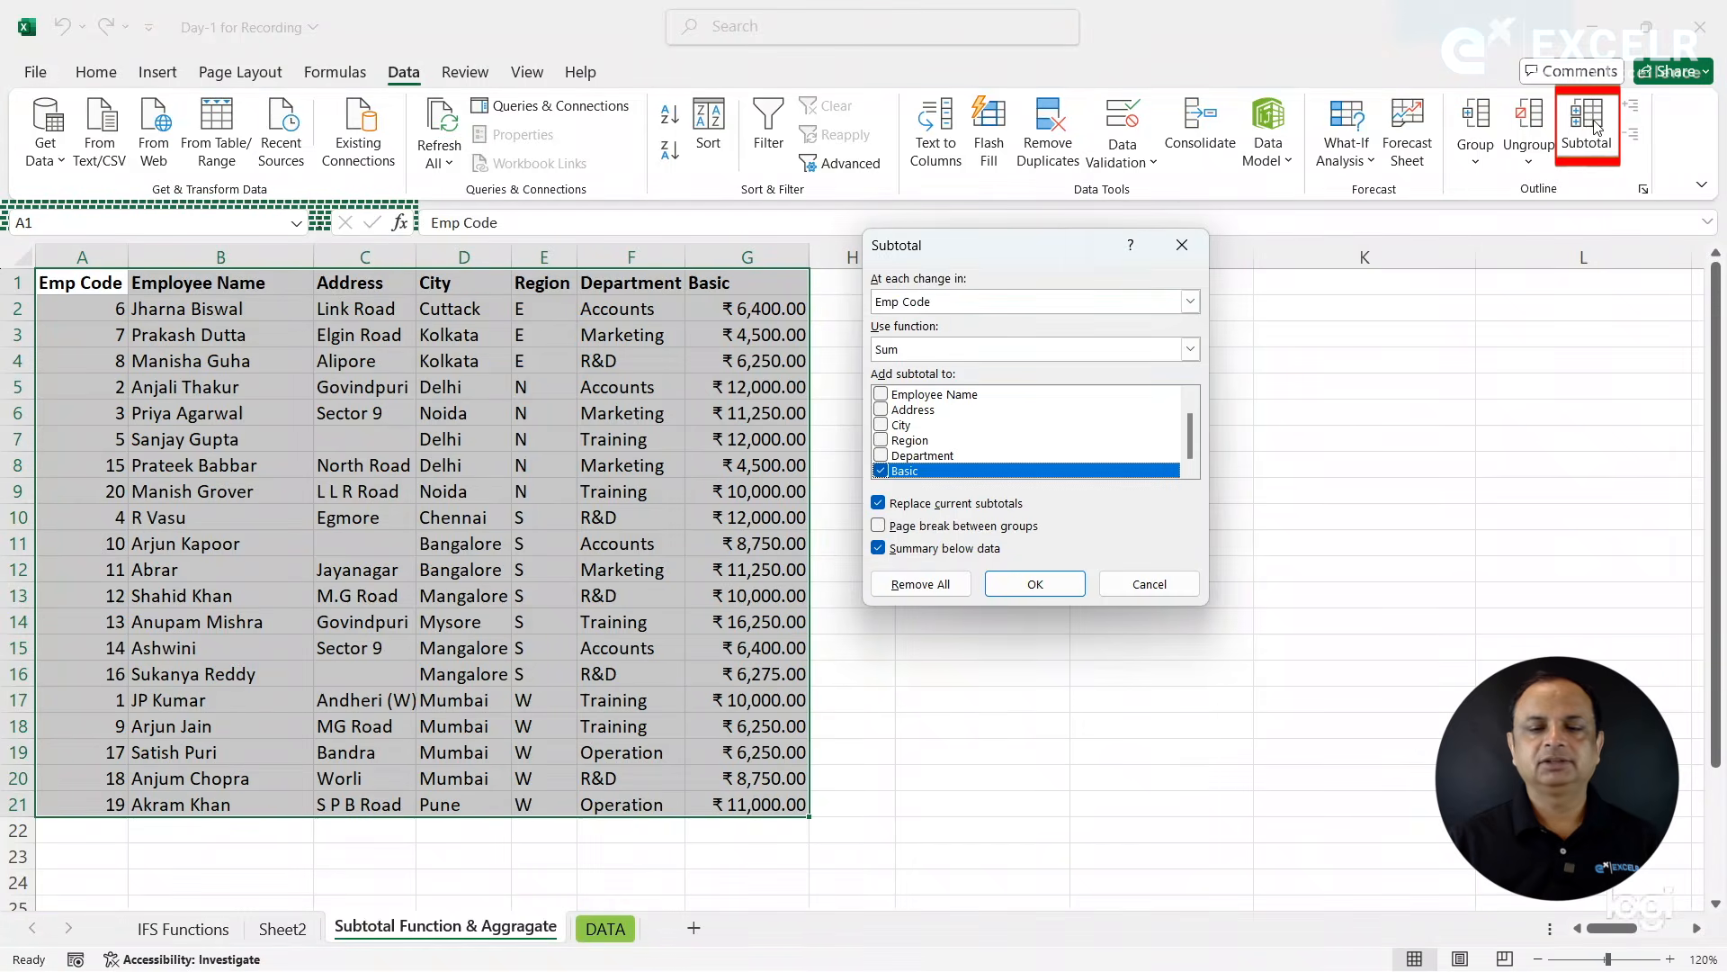
pyautogui.click(939, 302)
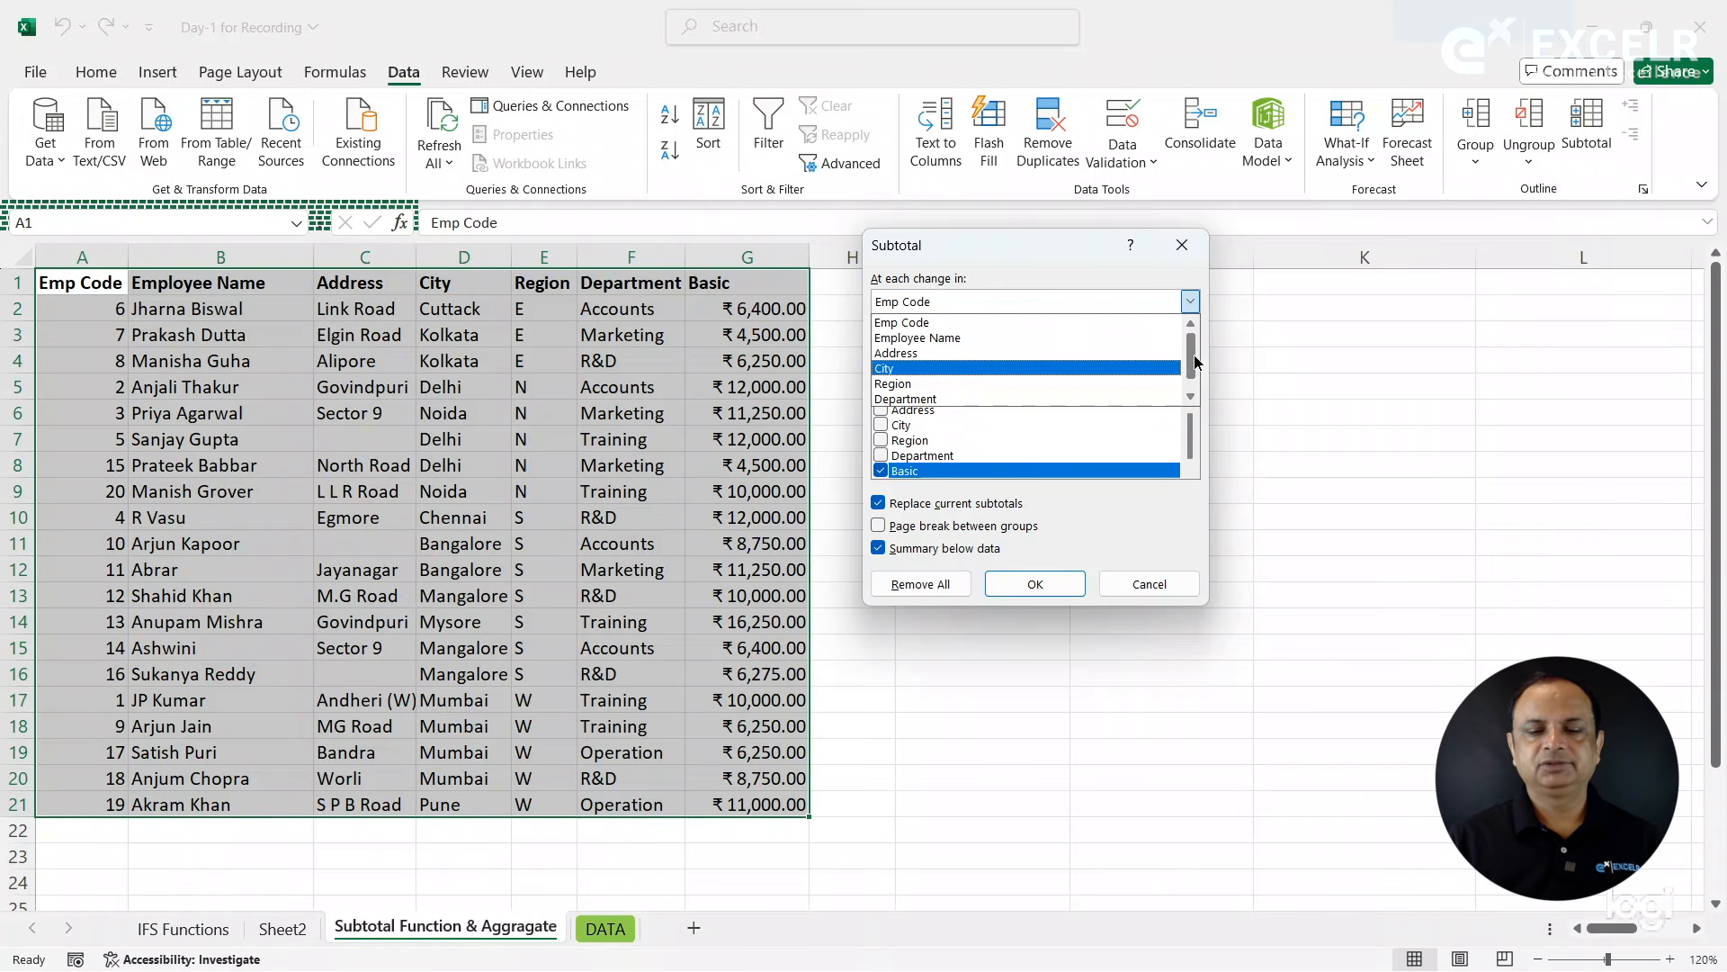
pyautogui.moveTo(1194, 354); pyautogui.dragTo(1195, 367)
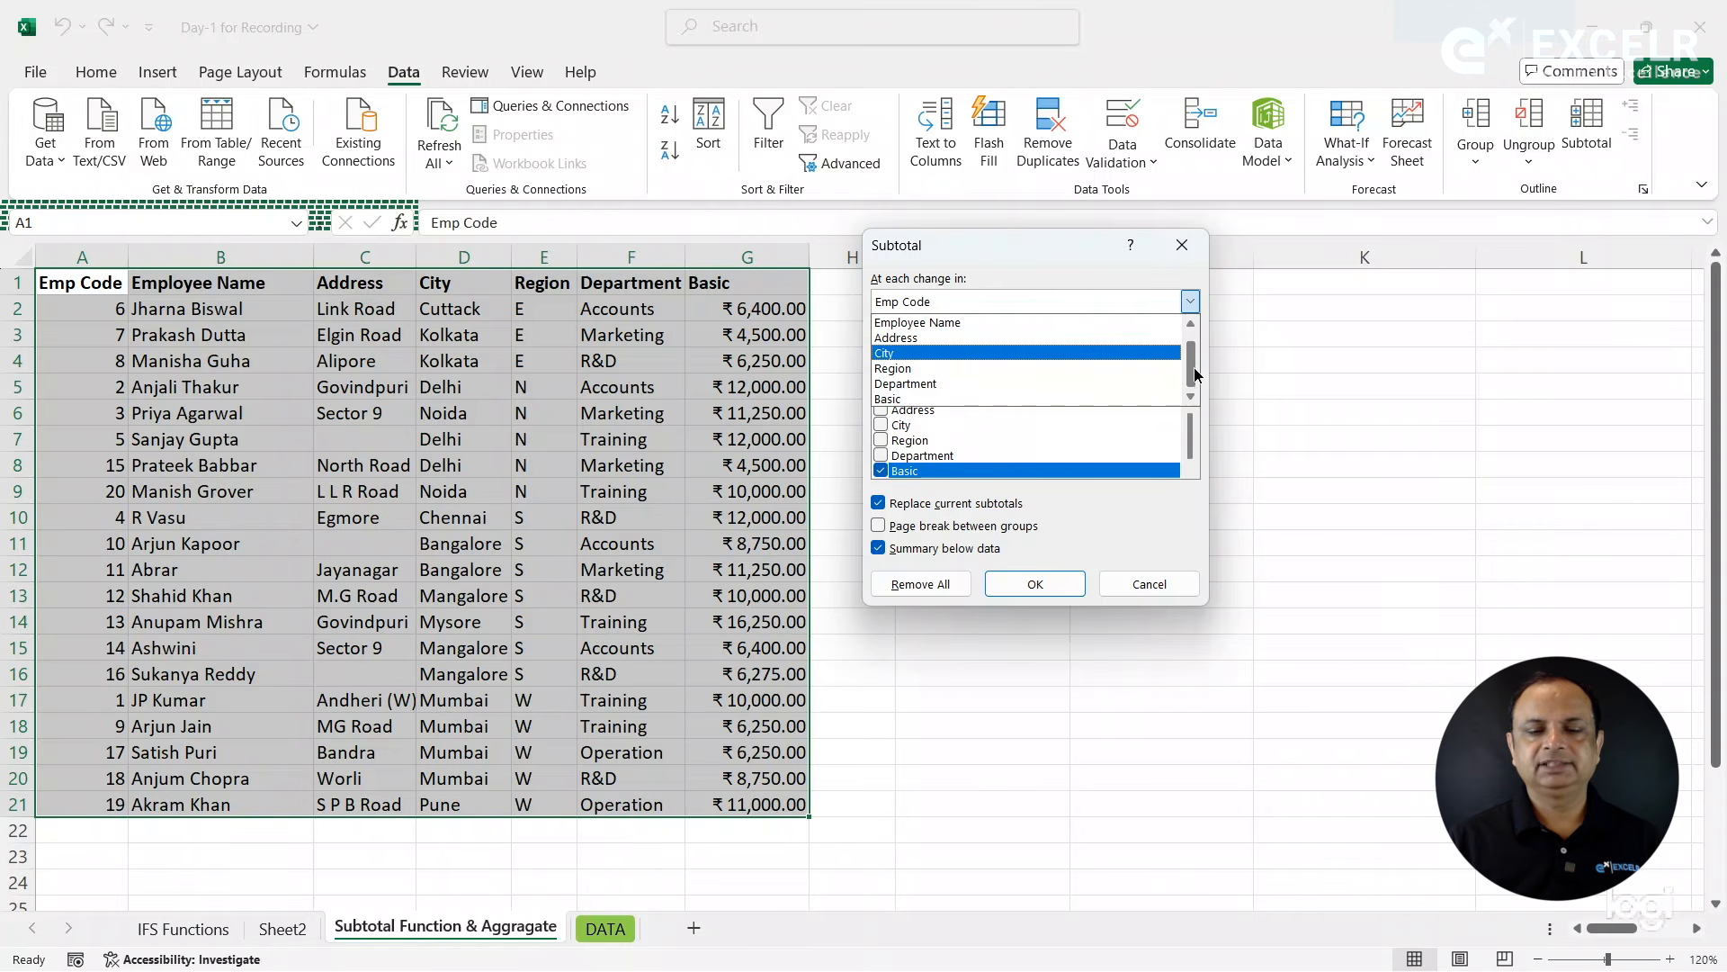
pyautogui.click(914, 369)
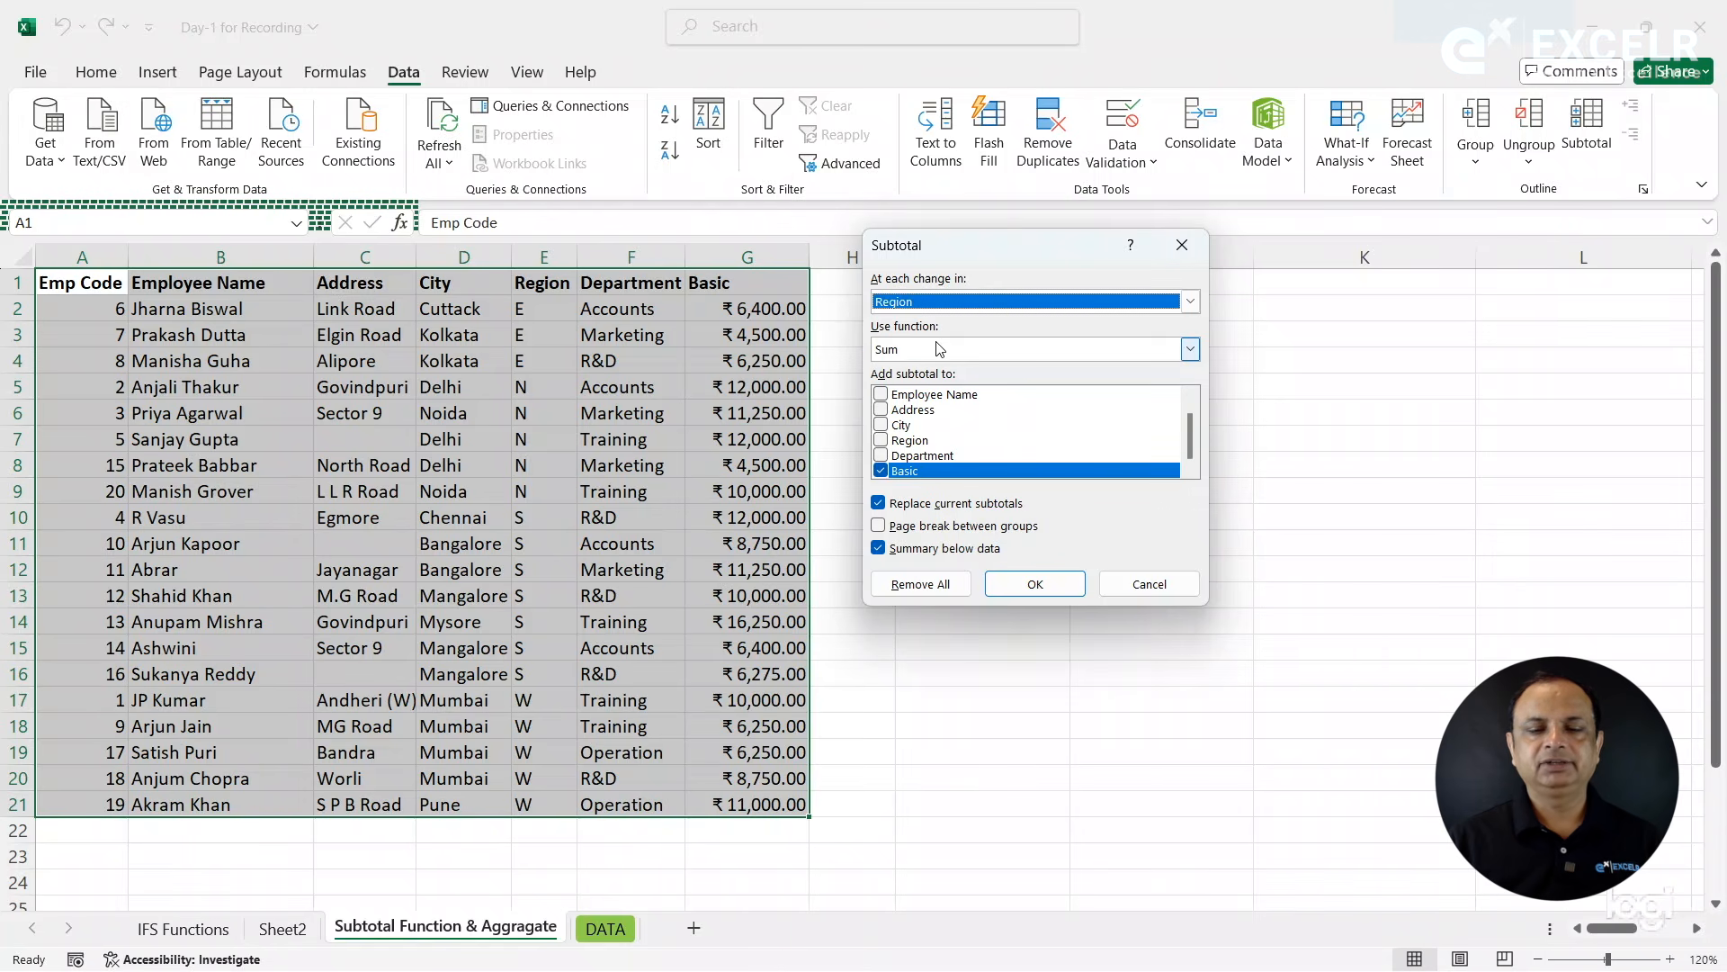
pyautogui.click(938, 349)
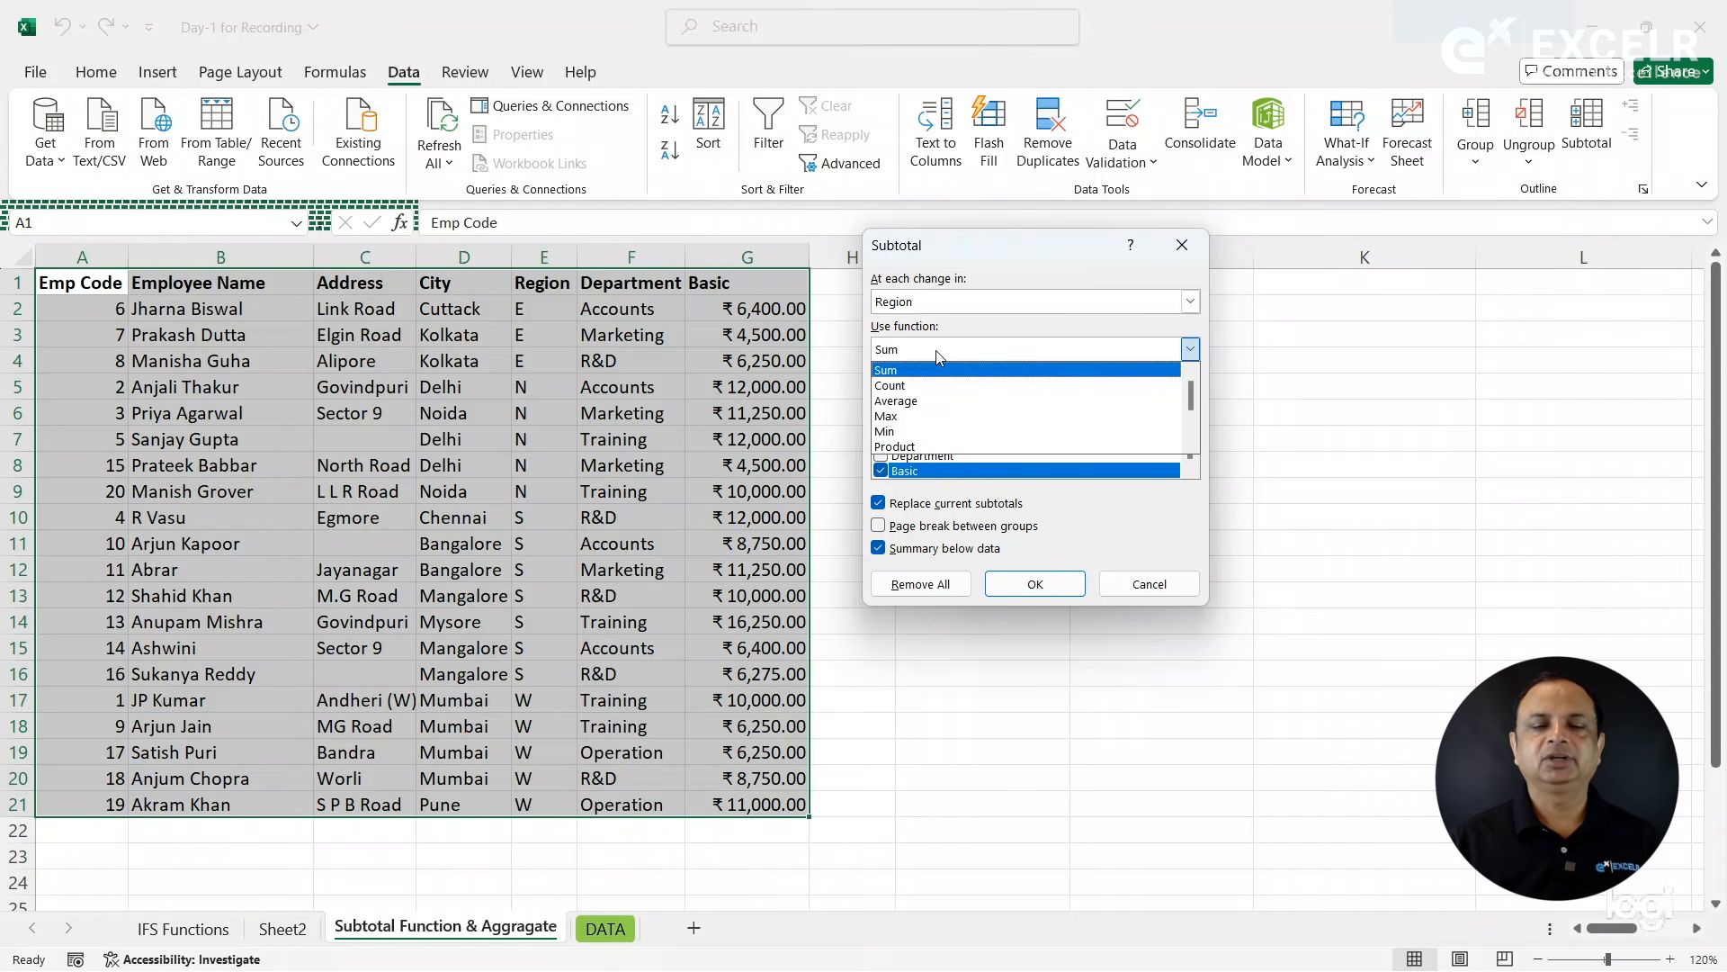
pyautogui.click(931, 370)
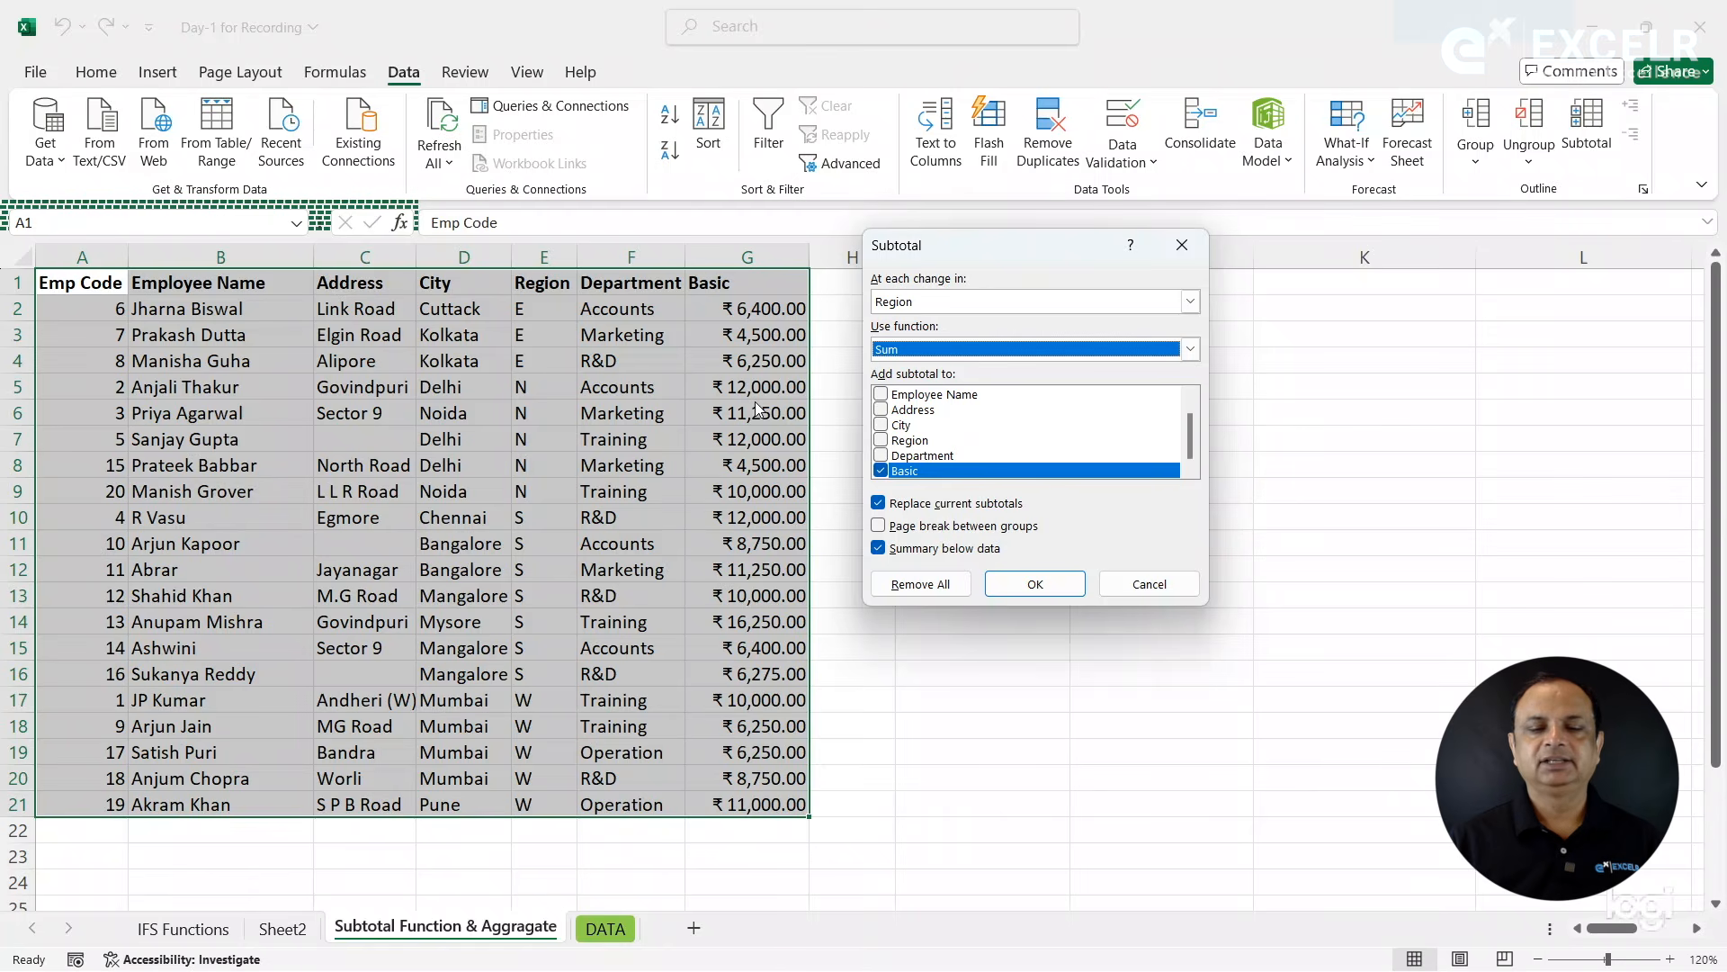
pyautogui.click(1020, 590)
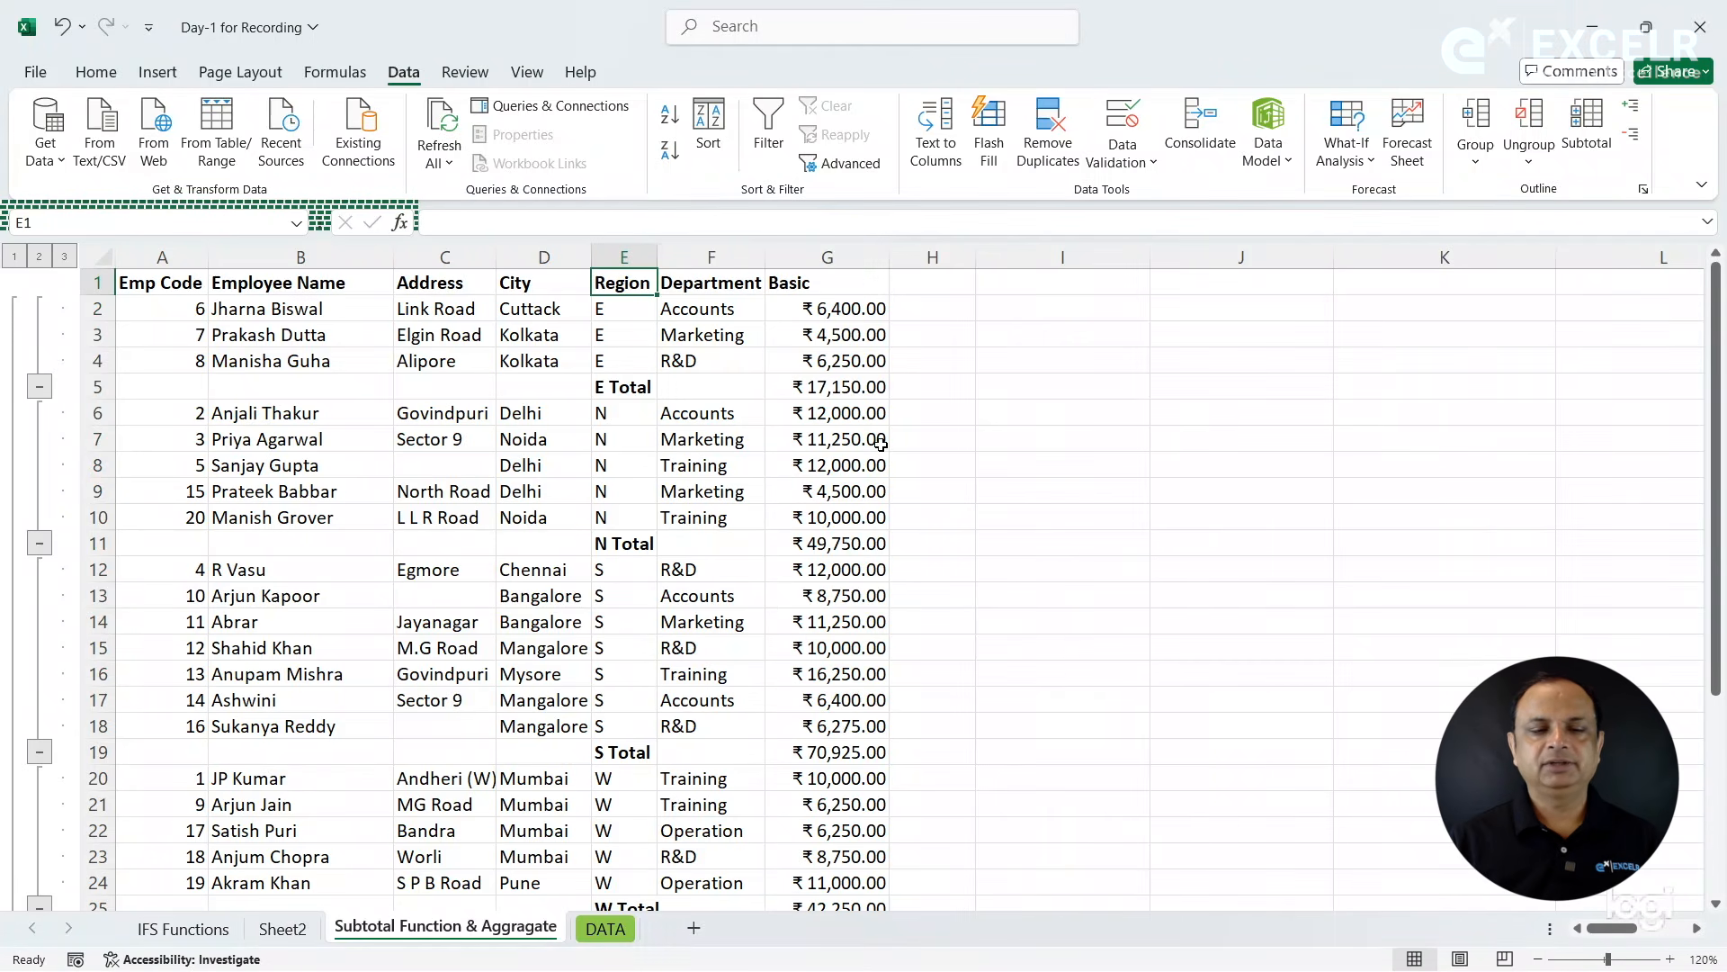
# - Collapse the outline to the grand total only and autofit the width of the Region column
pyautogui.click(14, 258)
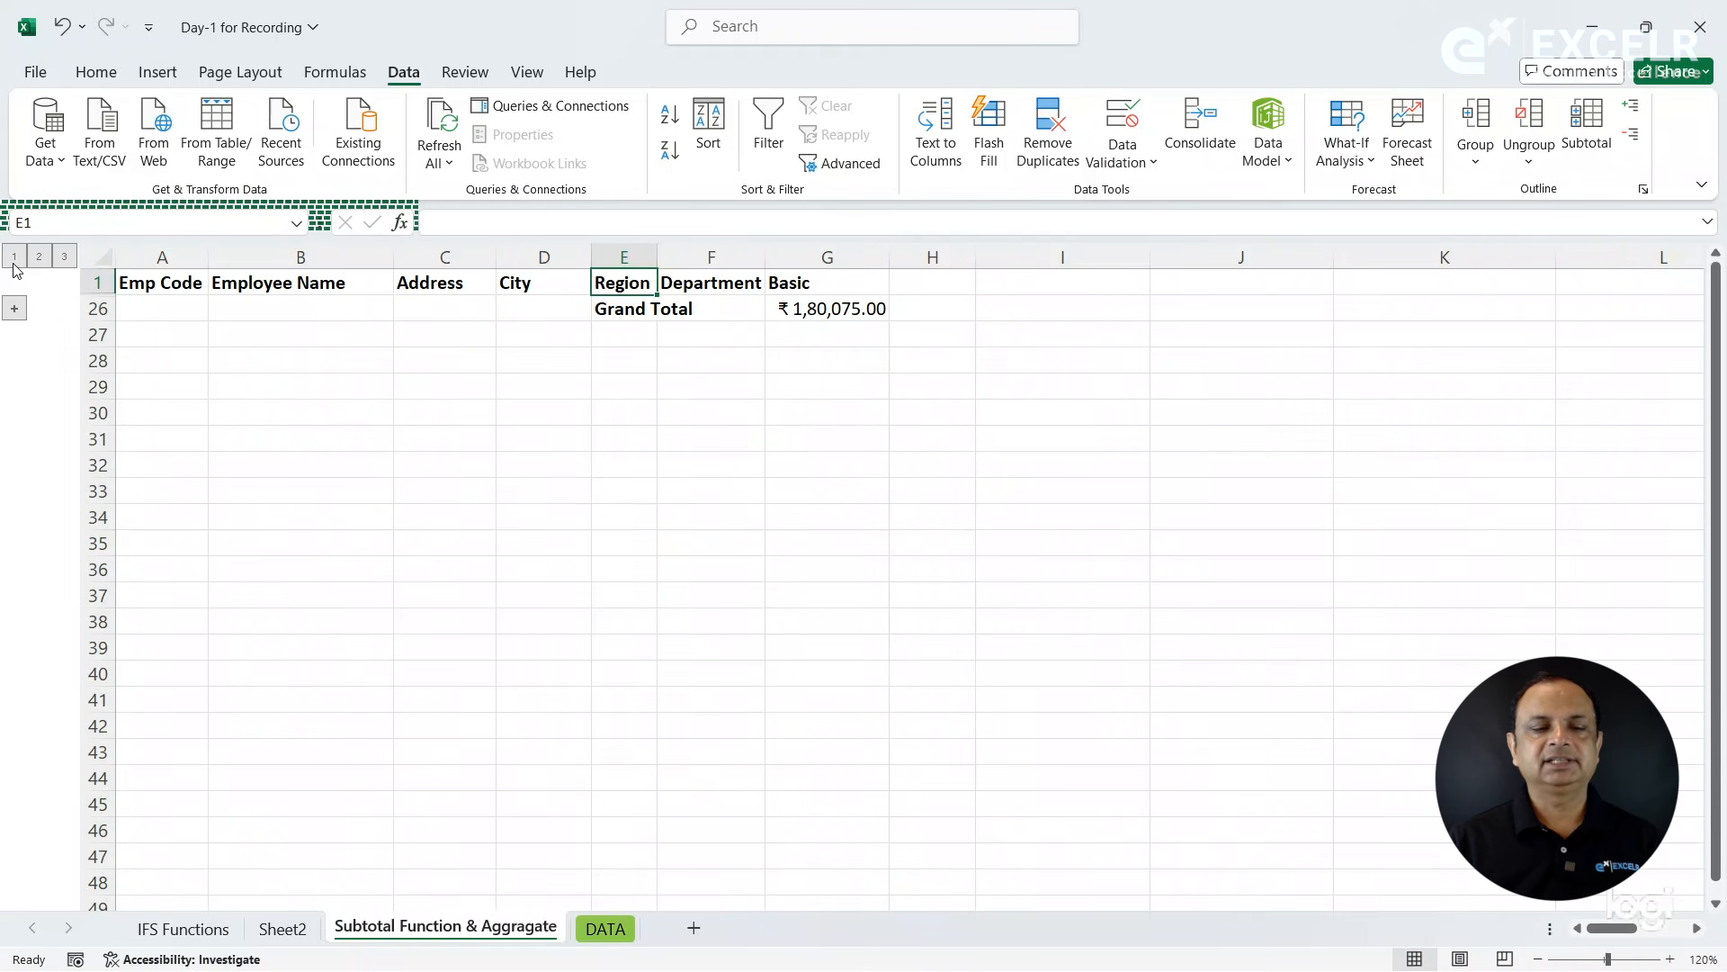
pyautogui.doubleClick(658, 260)
pyautogui.click(824, 308)
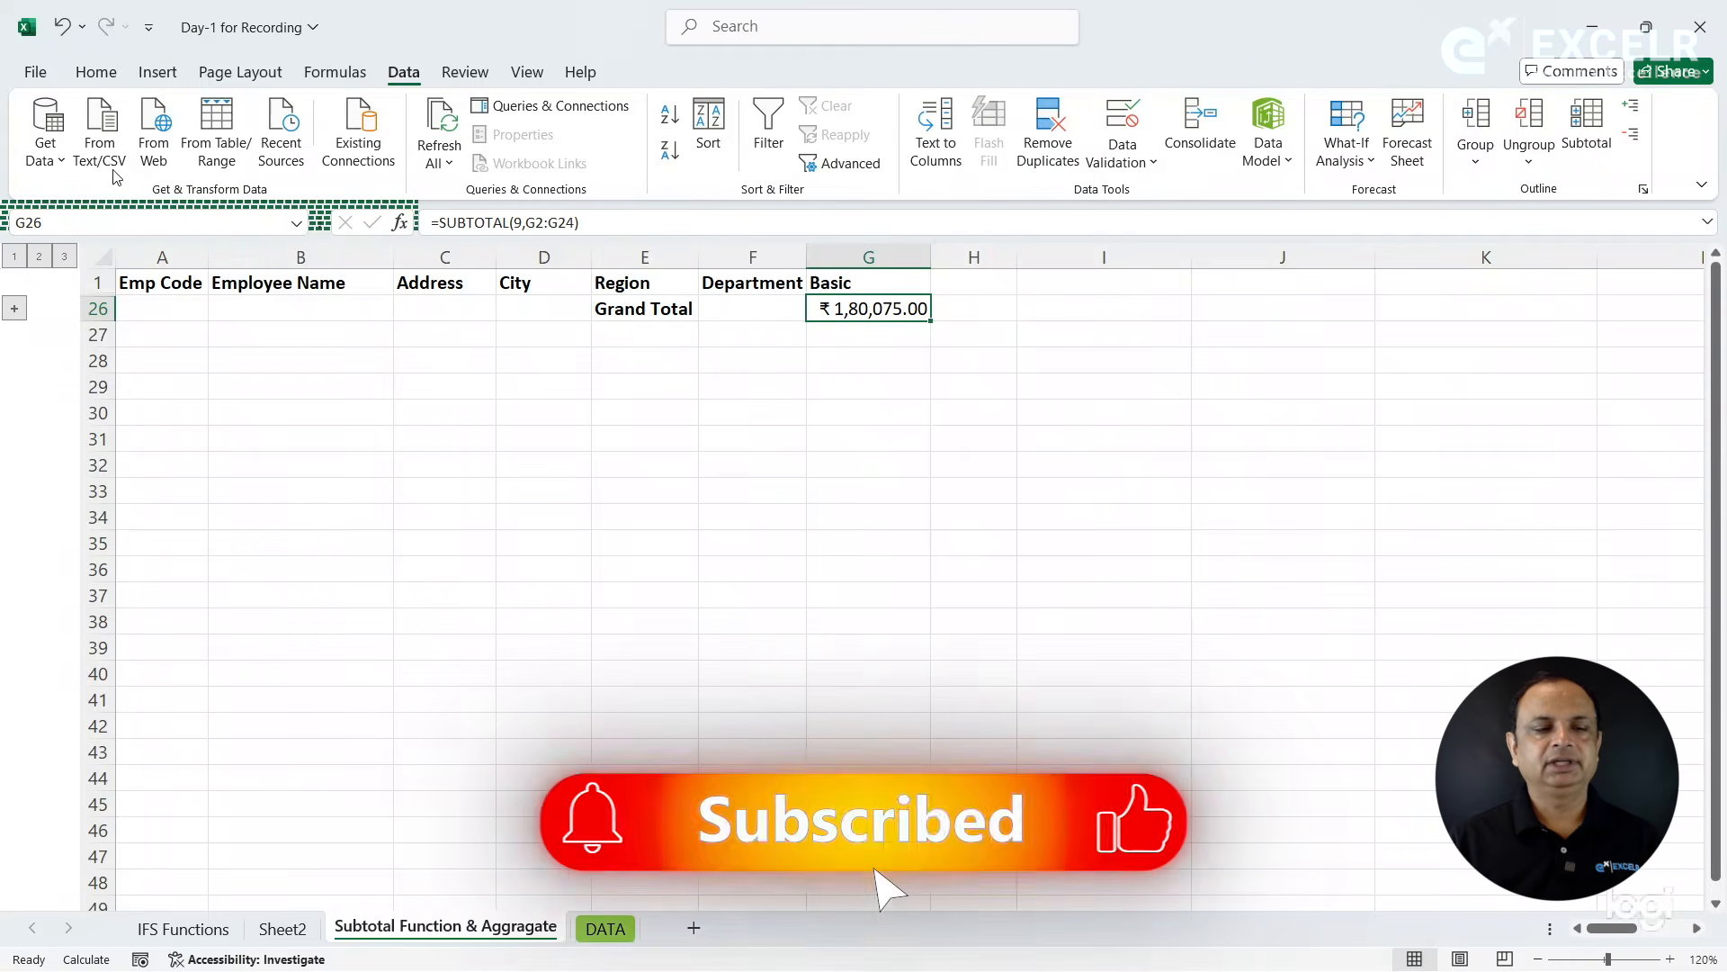
# - Show the outline level with the region totals and examine each region's subtotal formula in the Basic column
pyautogui.click(39, 257)
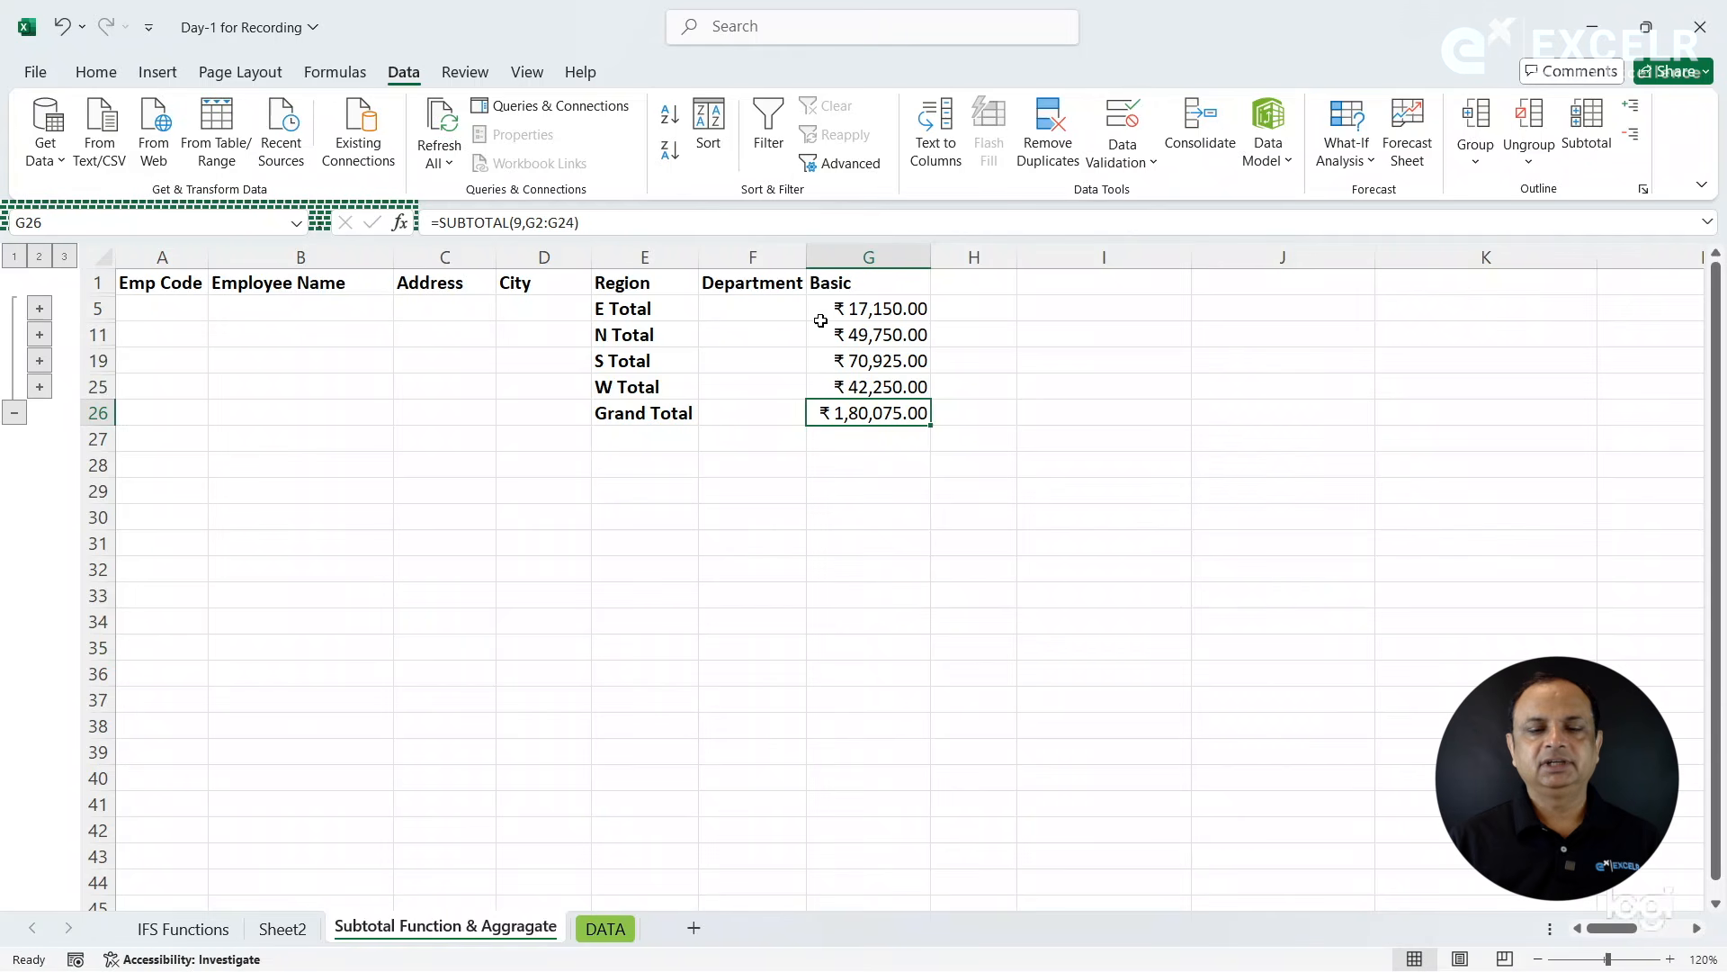
pyautogui.click(859, 316)
pyautogui.click(855, 339)
pyautogui.click(851, 361)
pyautogui.click(850, 389)
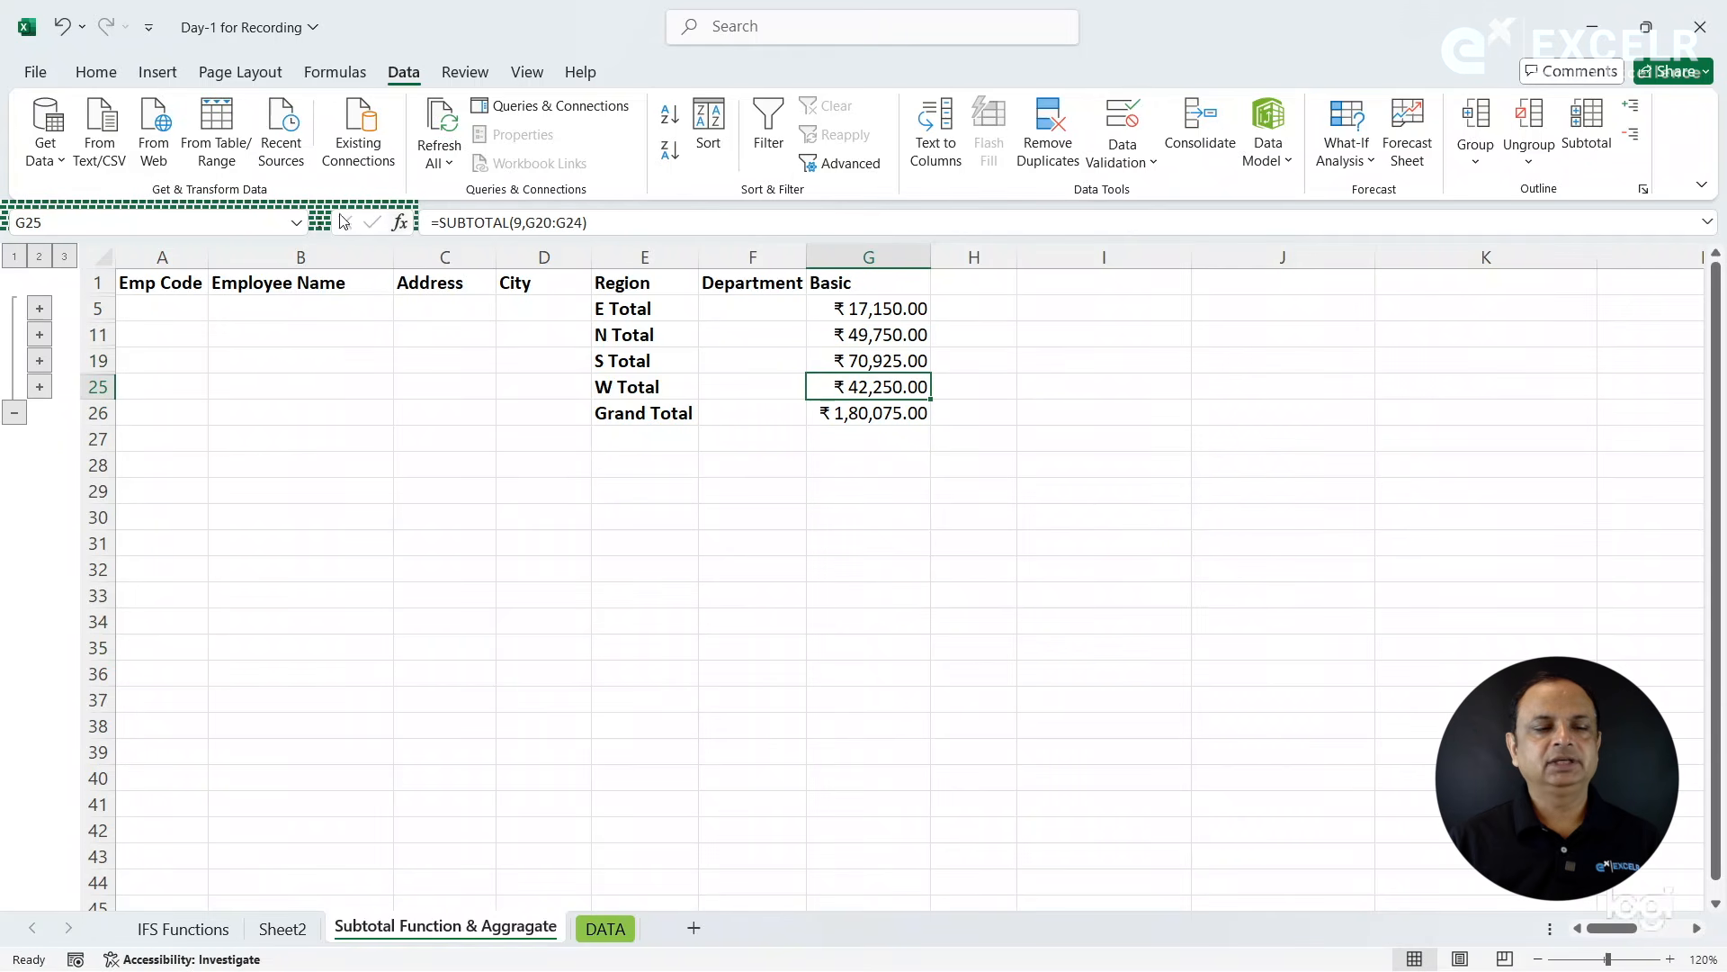
# - Expand the outline to all detail rows and clear the outline while keeping the subtotal rows
pyautogui.click(67, 259)
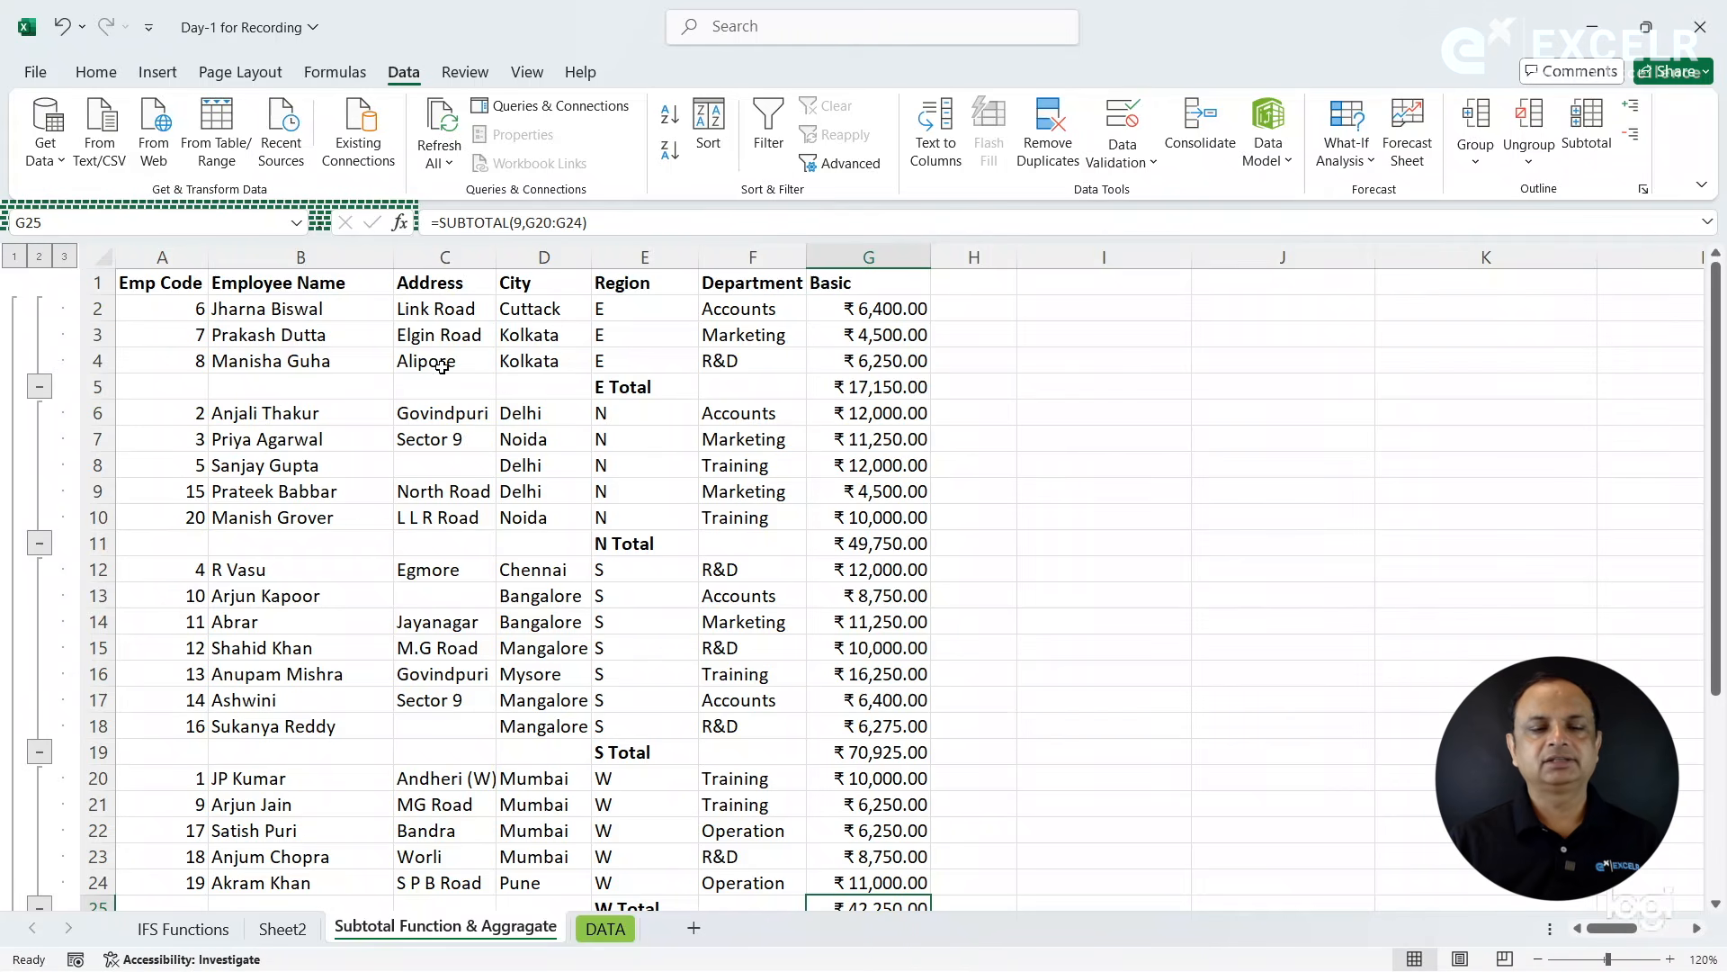
pyautogui.click(576, 334)
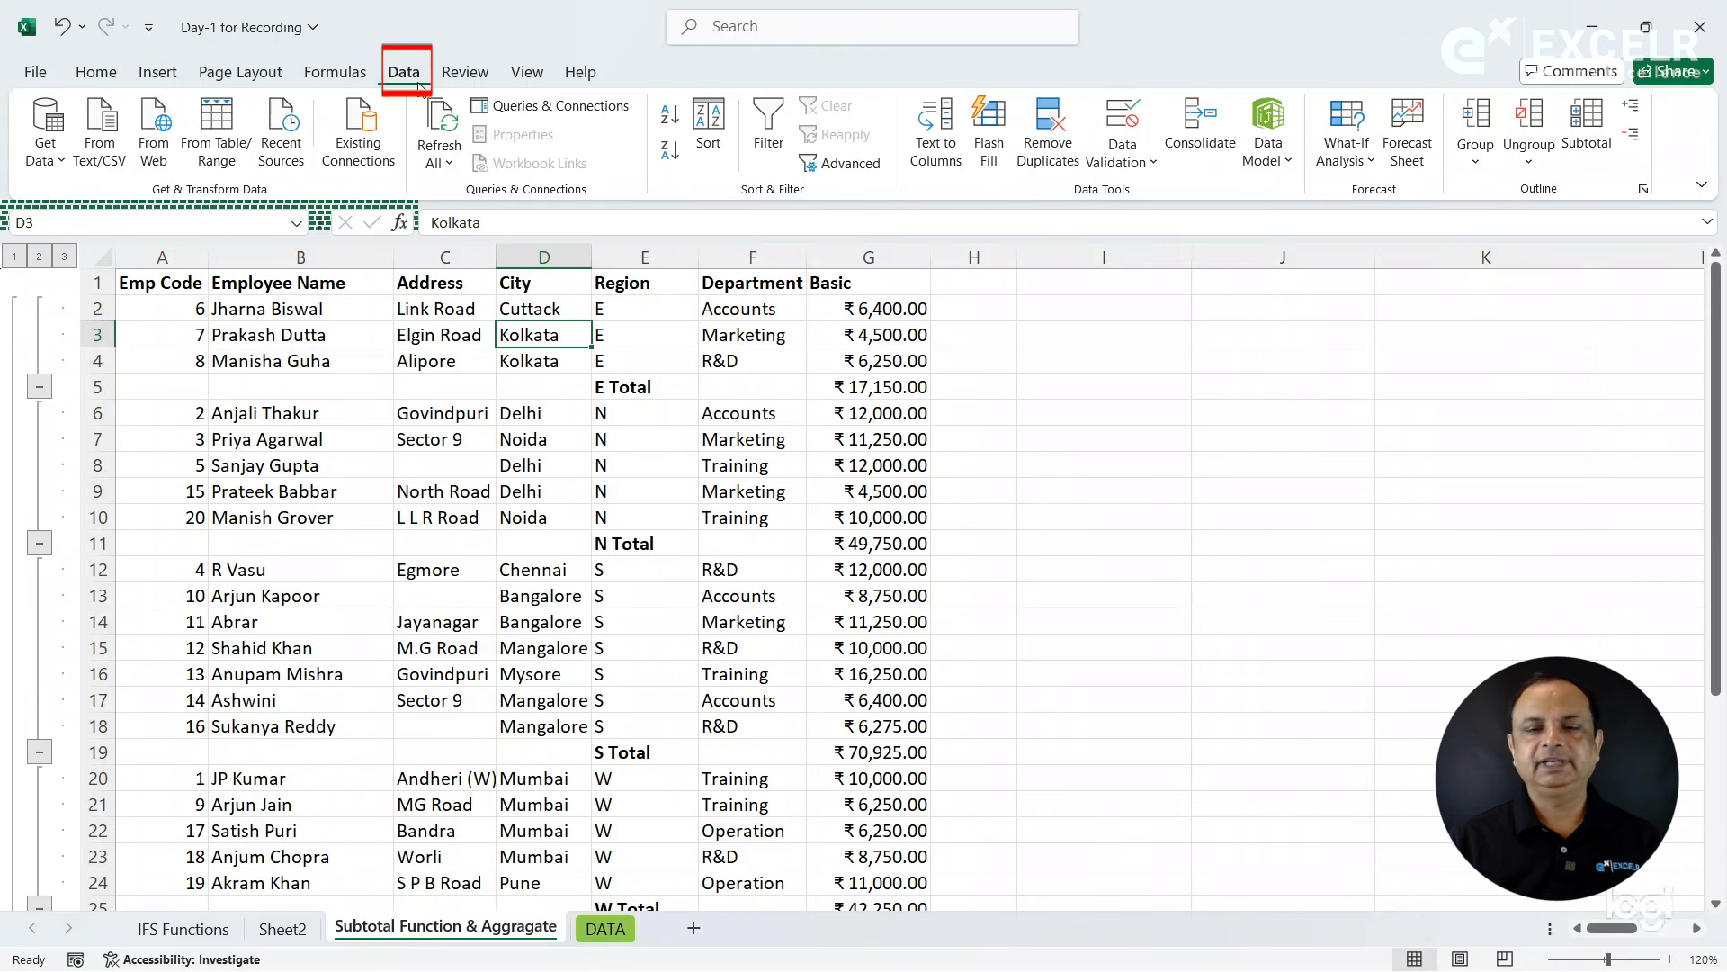
pyautogui.click(1529, 171)
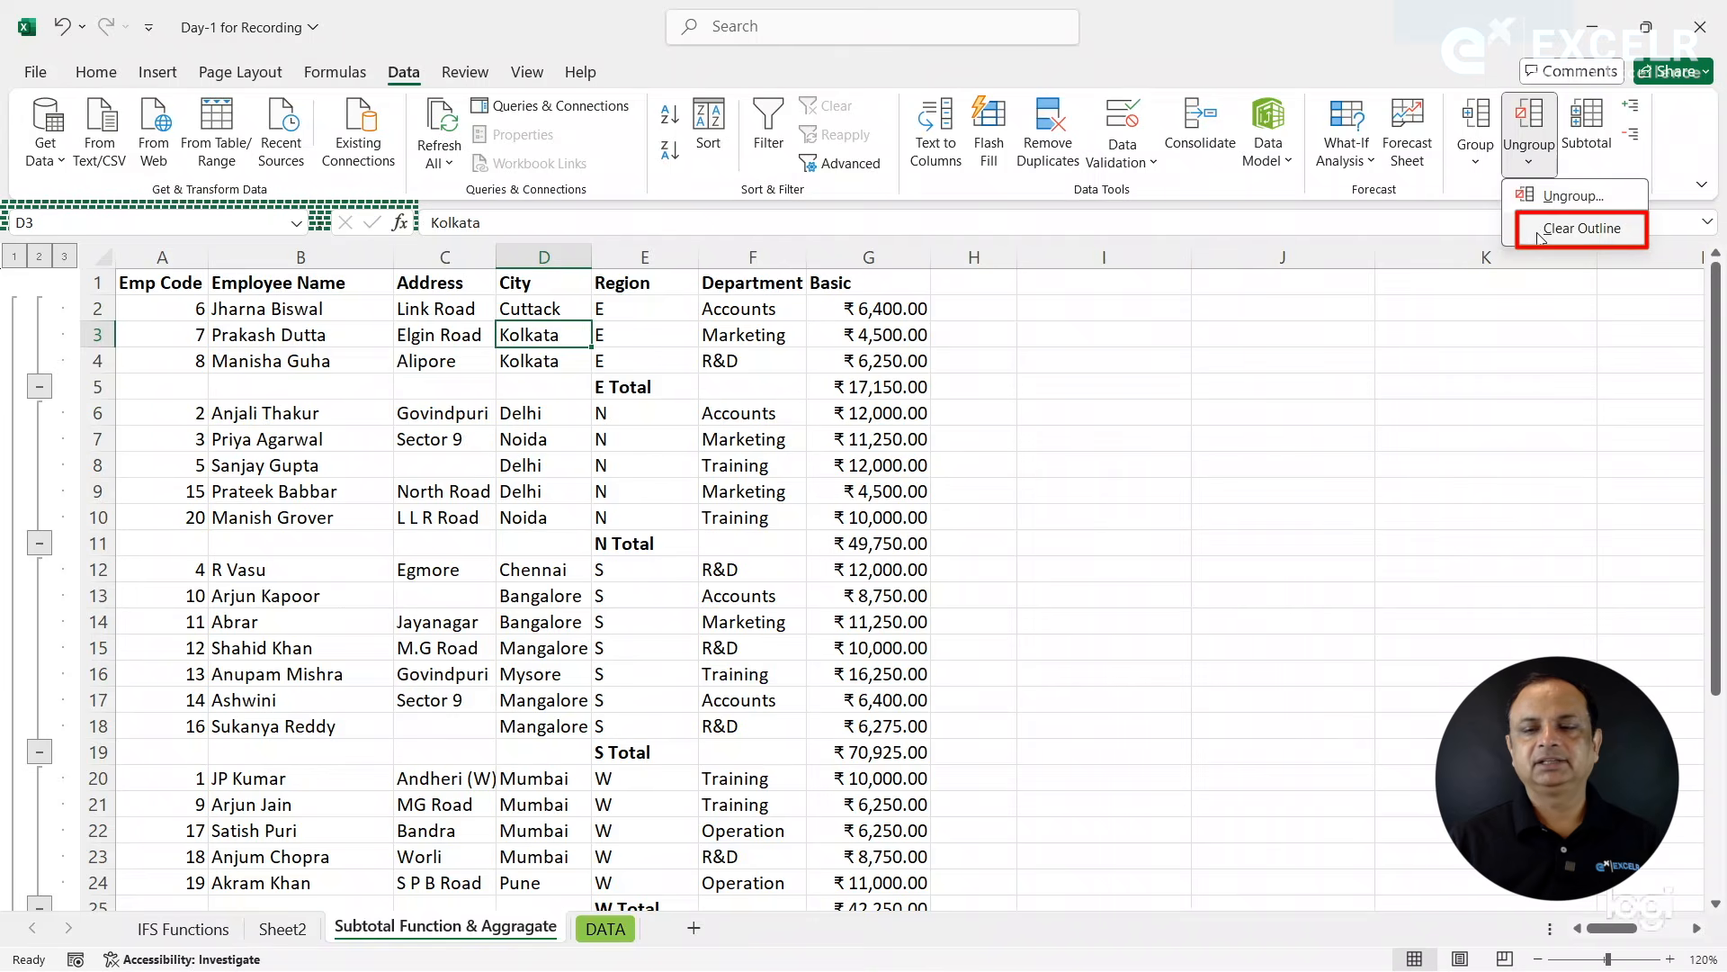
pyautogui.click(1539, 230)
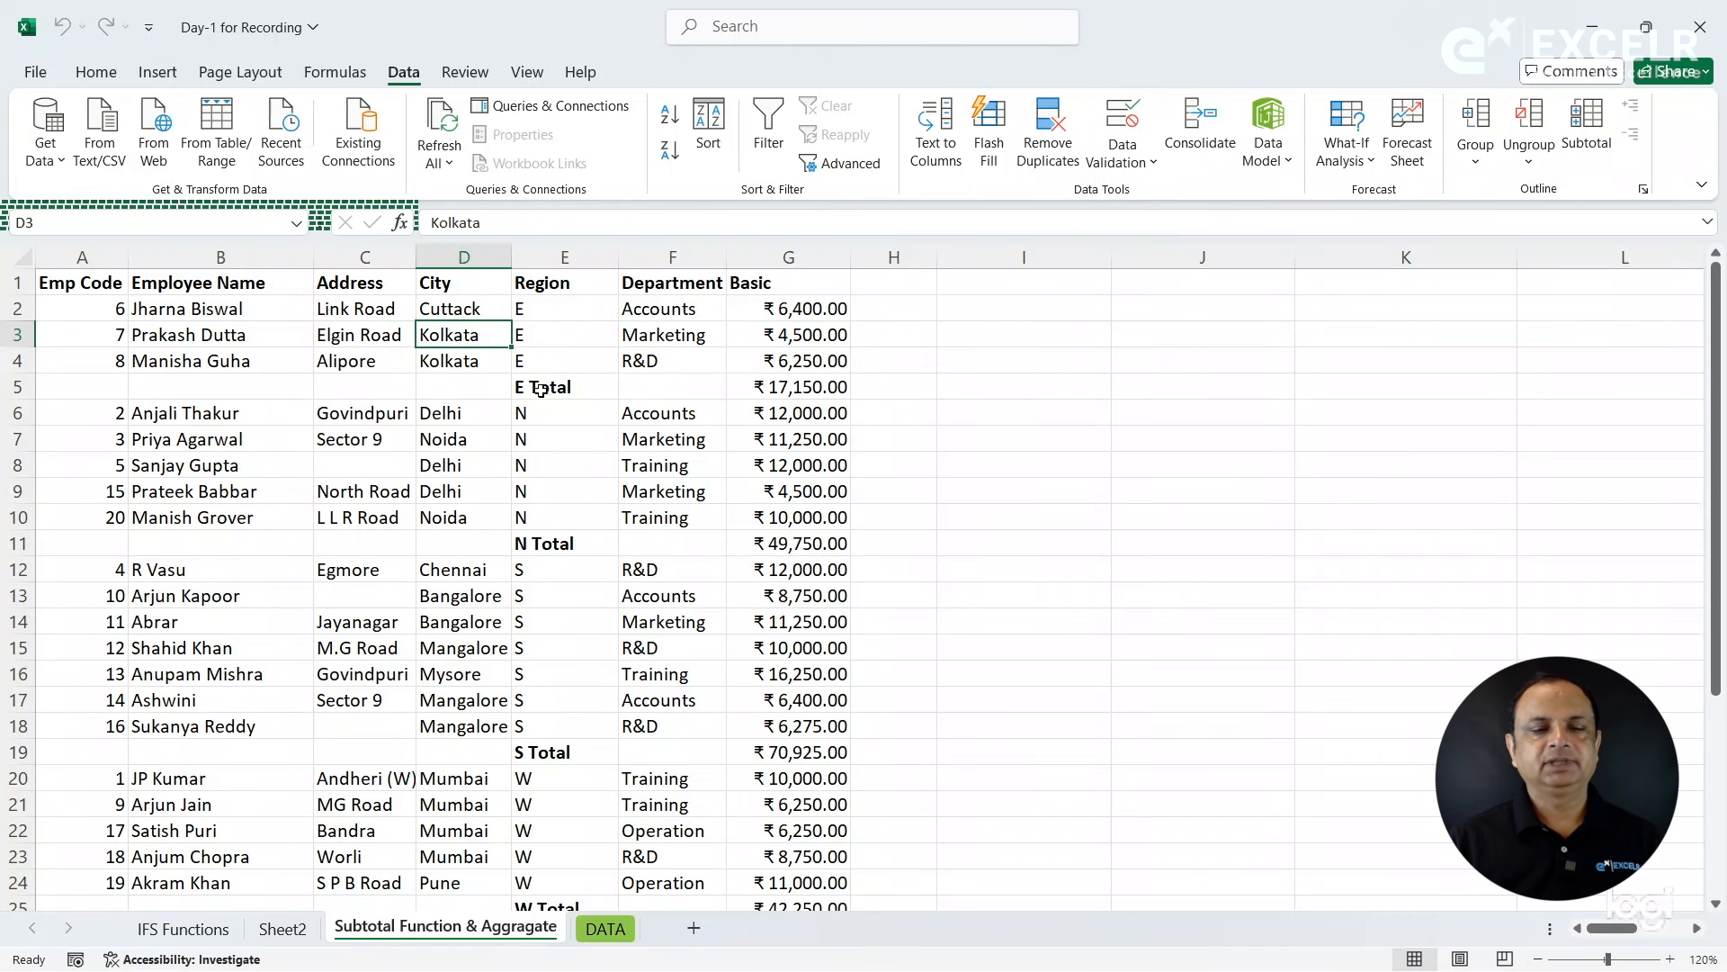
# - Rebuild the grouping of the subtotaled table with Auto Outline
pyautogui.click(574, 282)
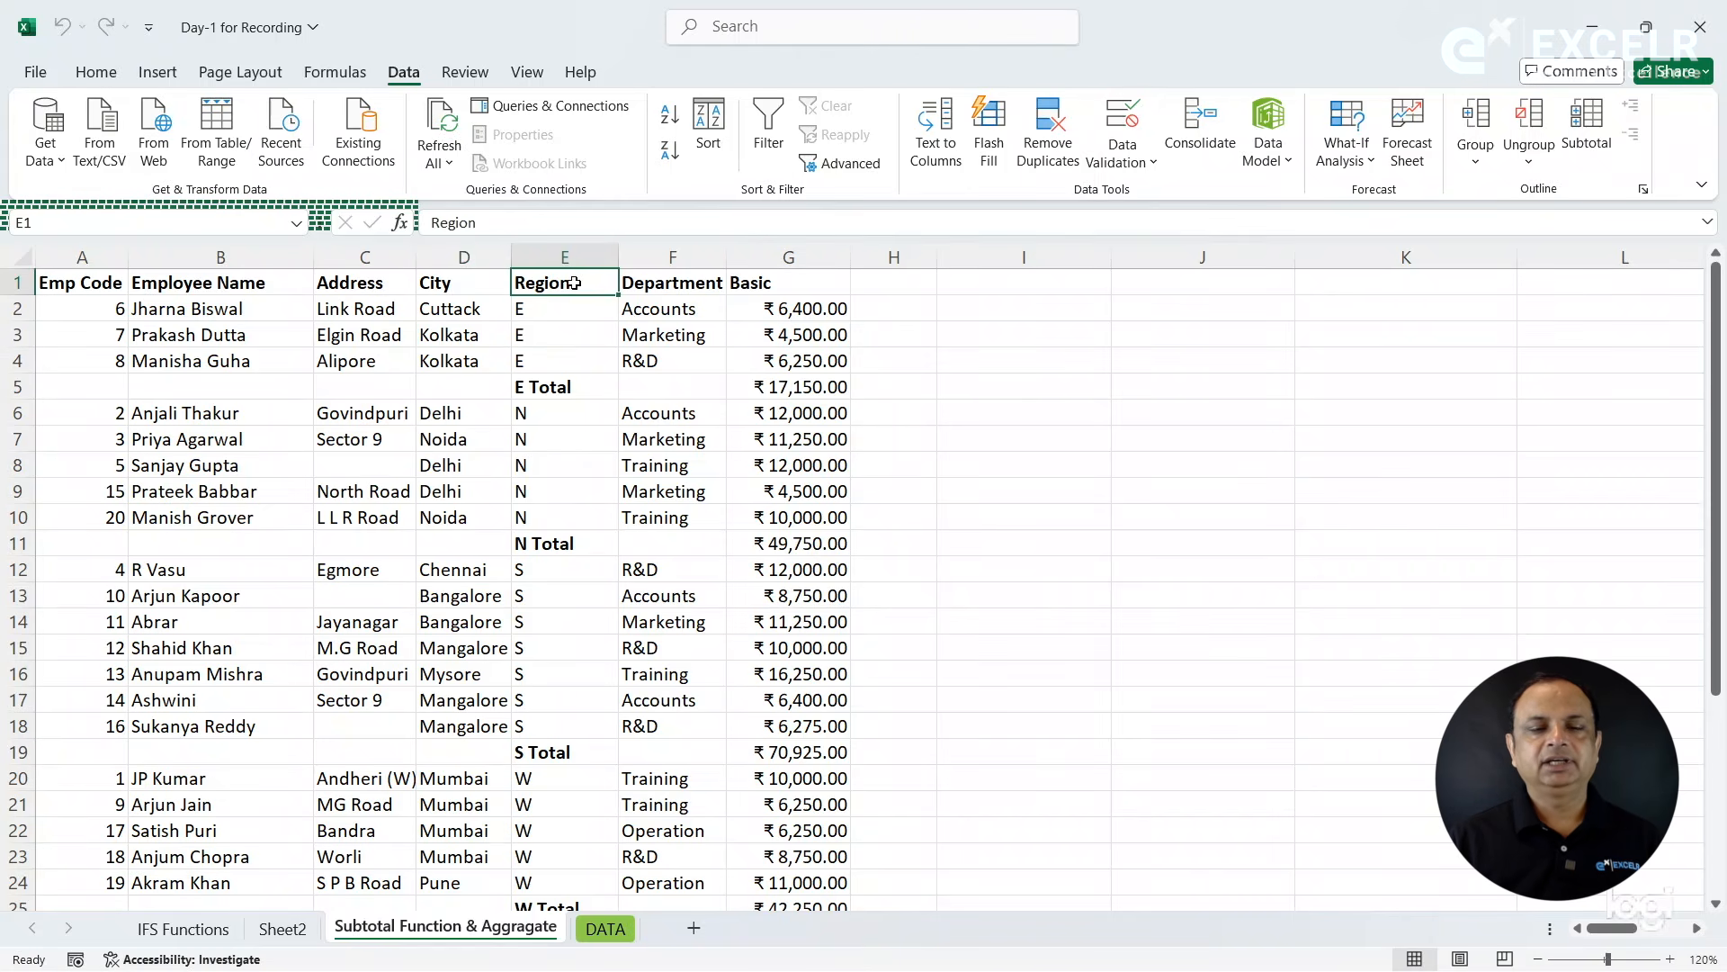
pyautogui.click(1475, 160)
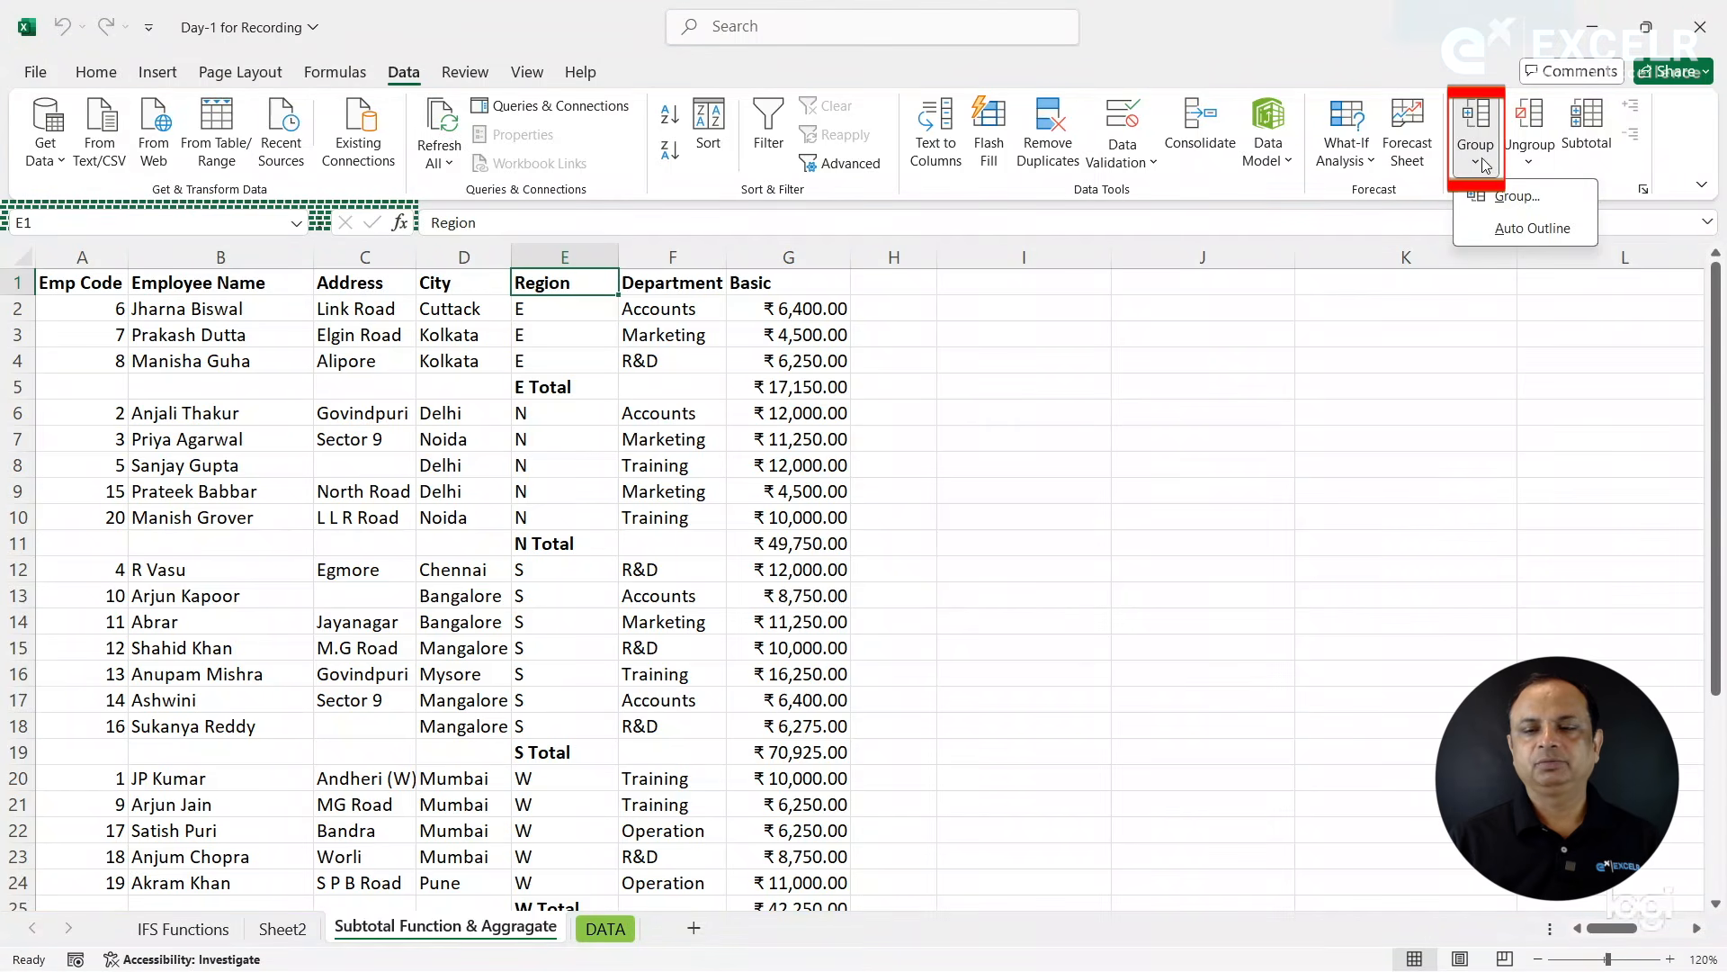
pyautogui.click(1497, 229)
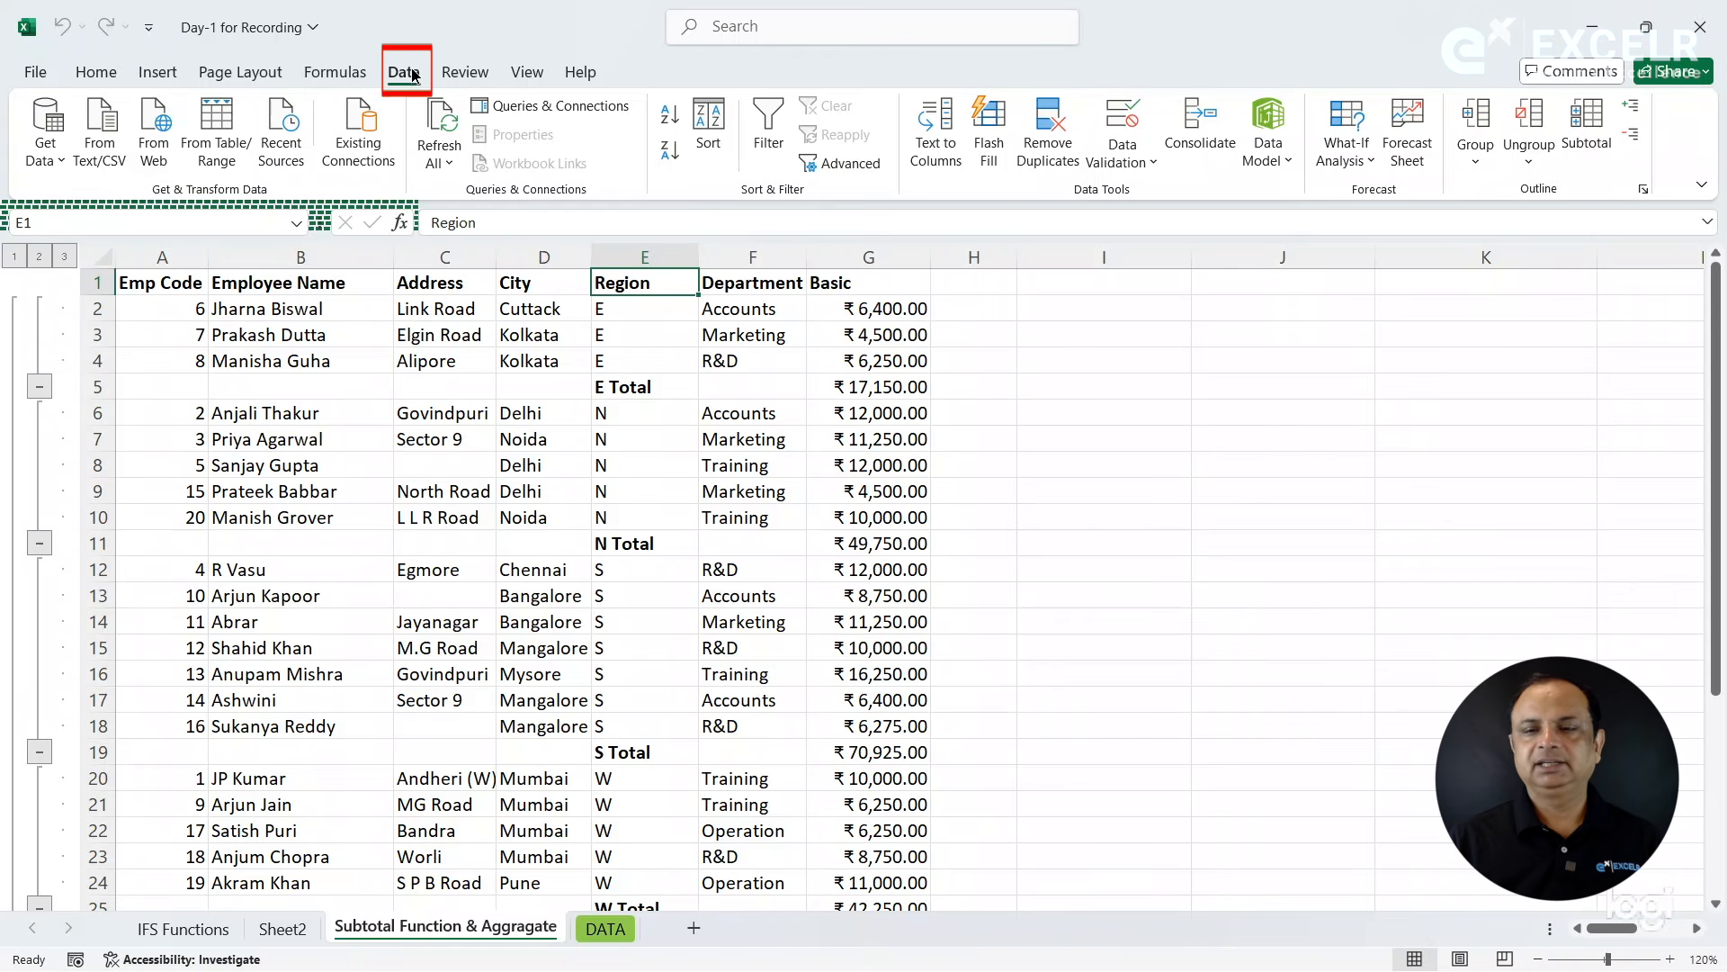
# - Remove all subtotals from the employee table and sort it by Emp Code in ascending order
pyautogui.click(1590, 155)
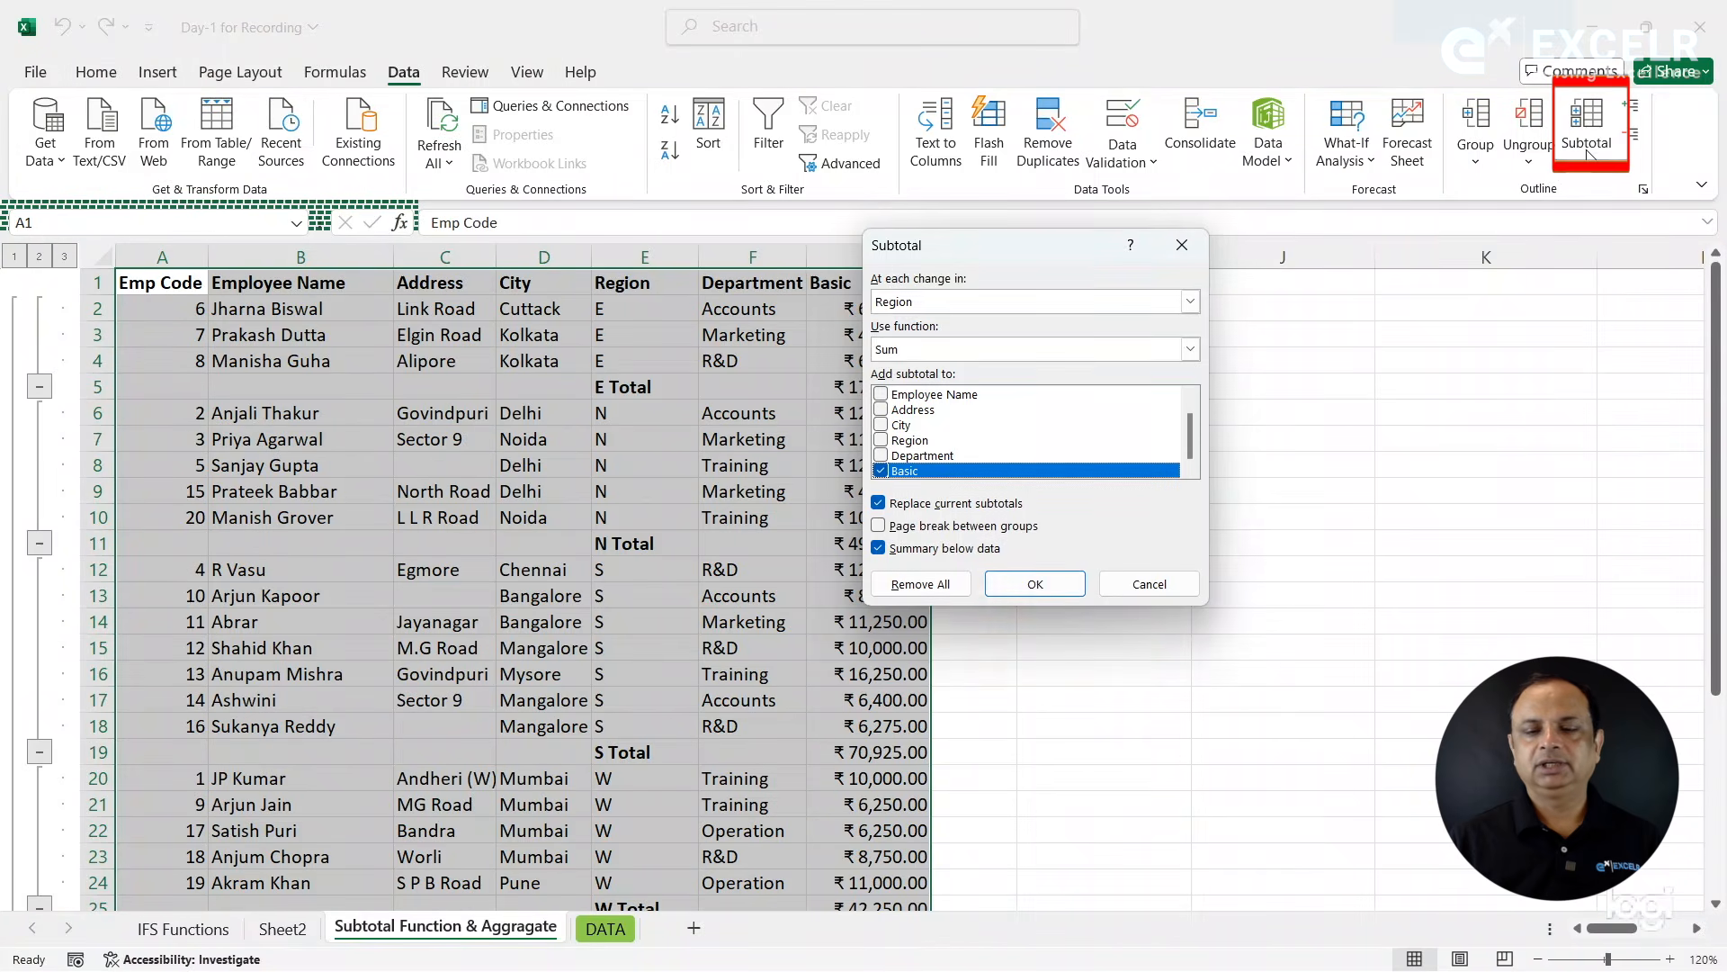
pyautogui.click(912, 584)
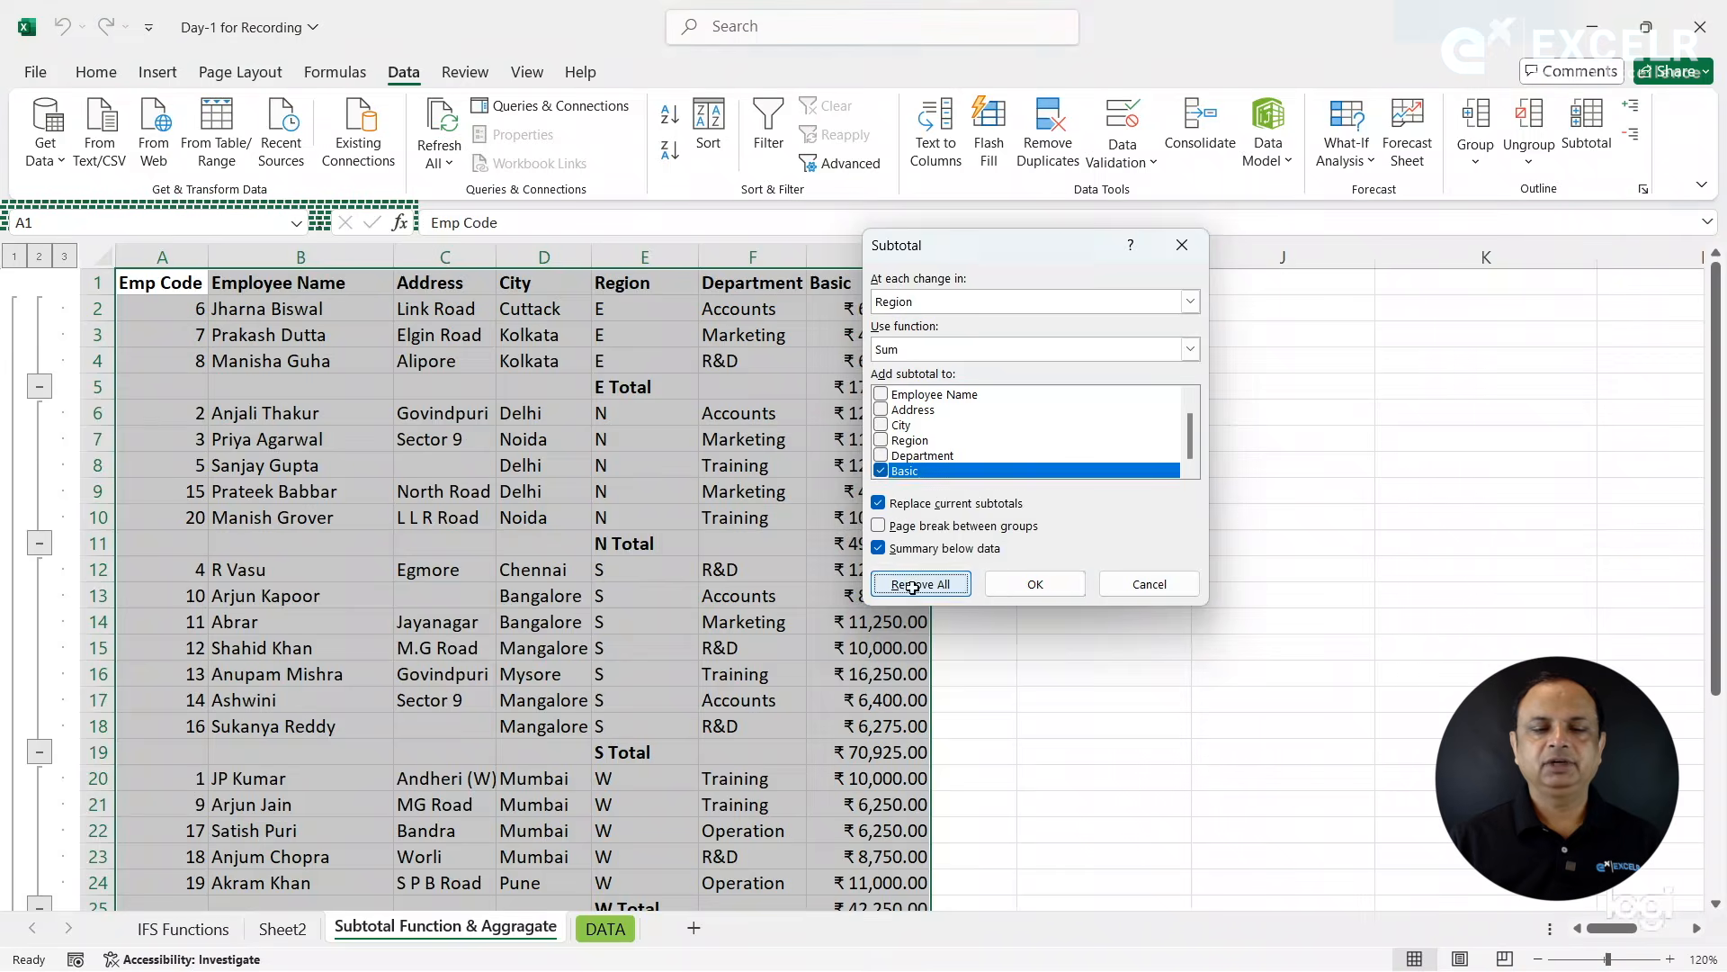
pyautogui.click(632, 461)
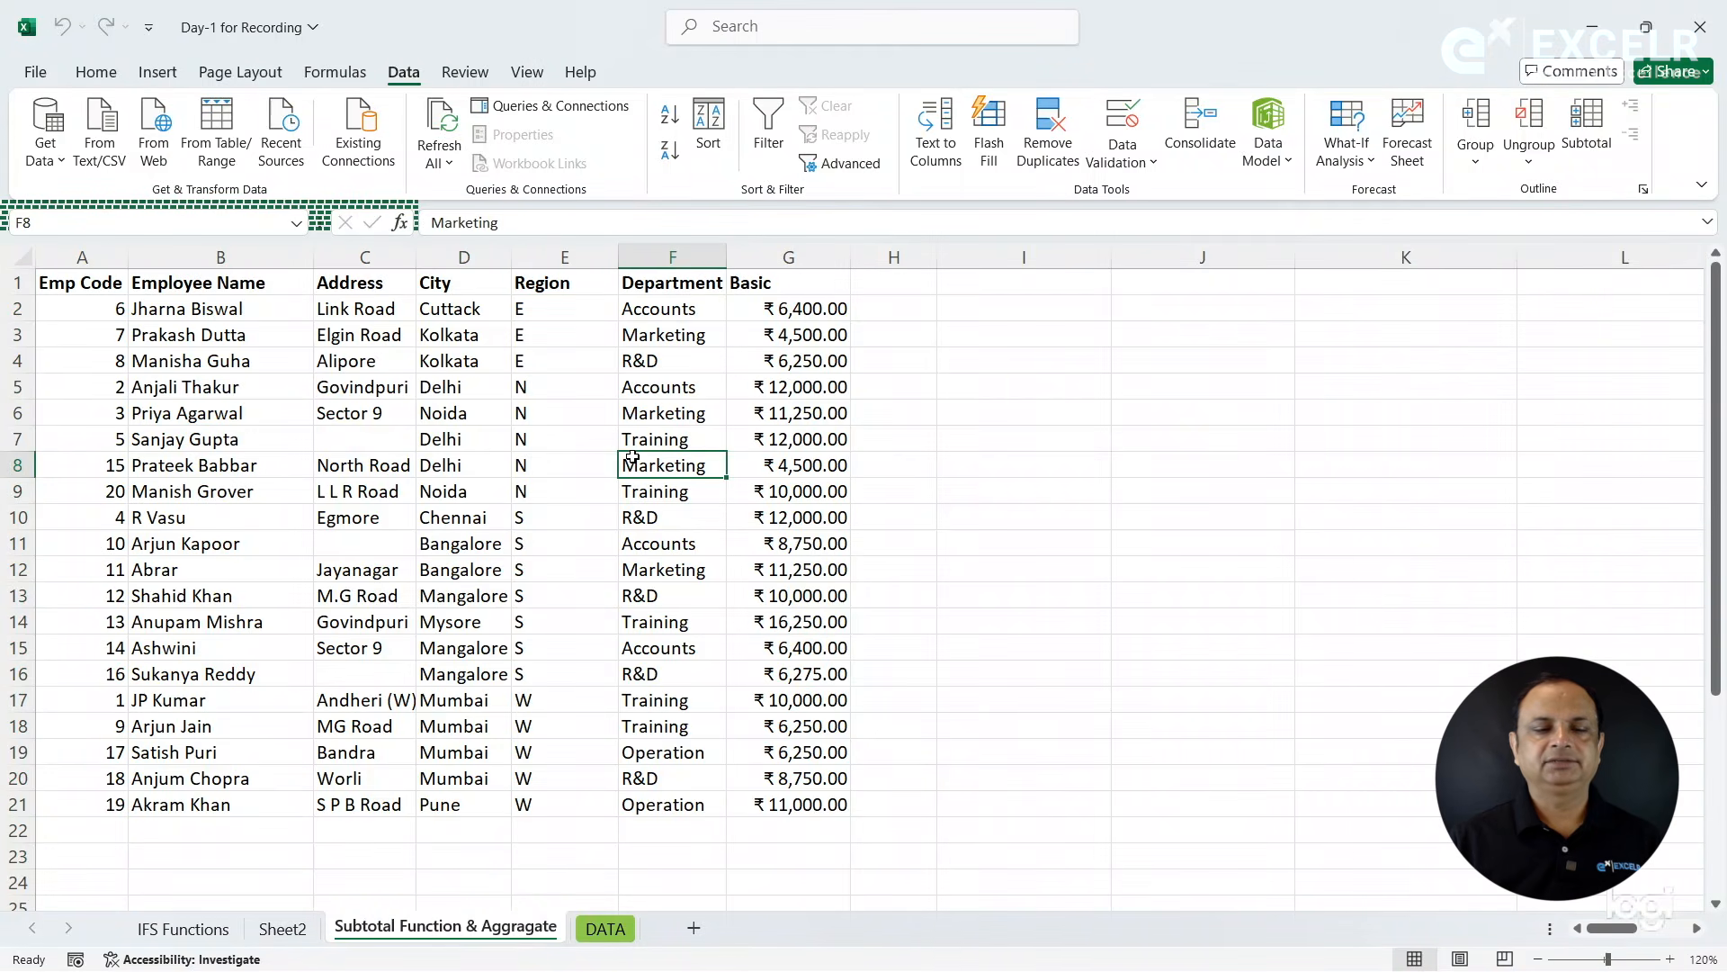
pyautogui.click(586, 433)
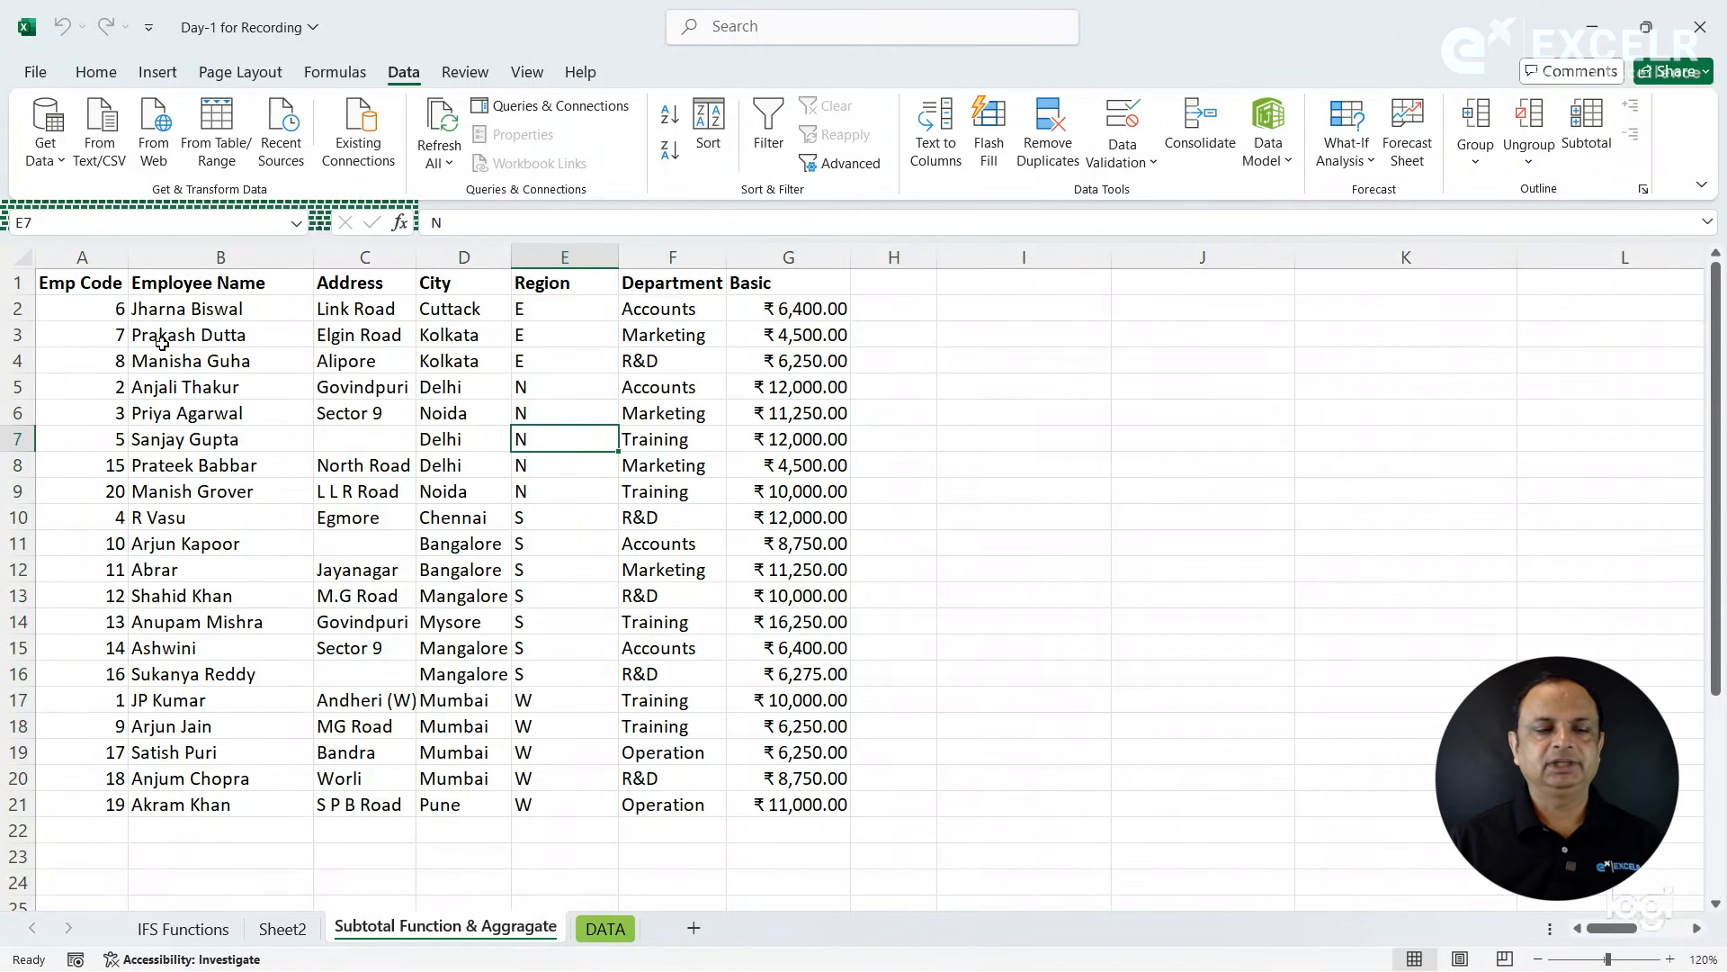
pyautogui.click(114, 286)
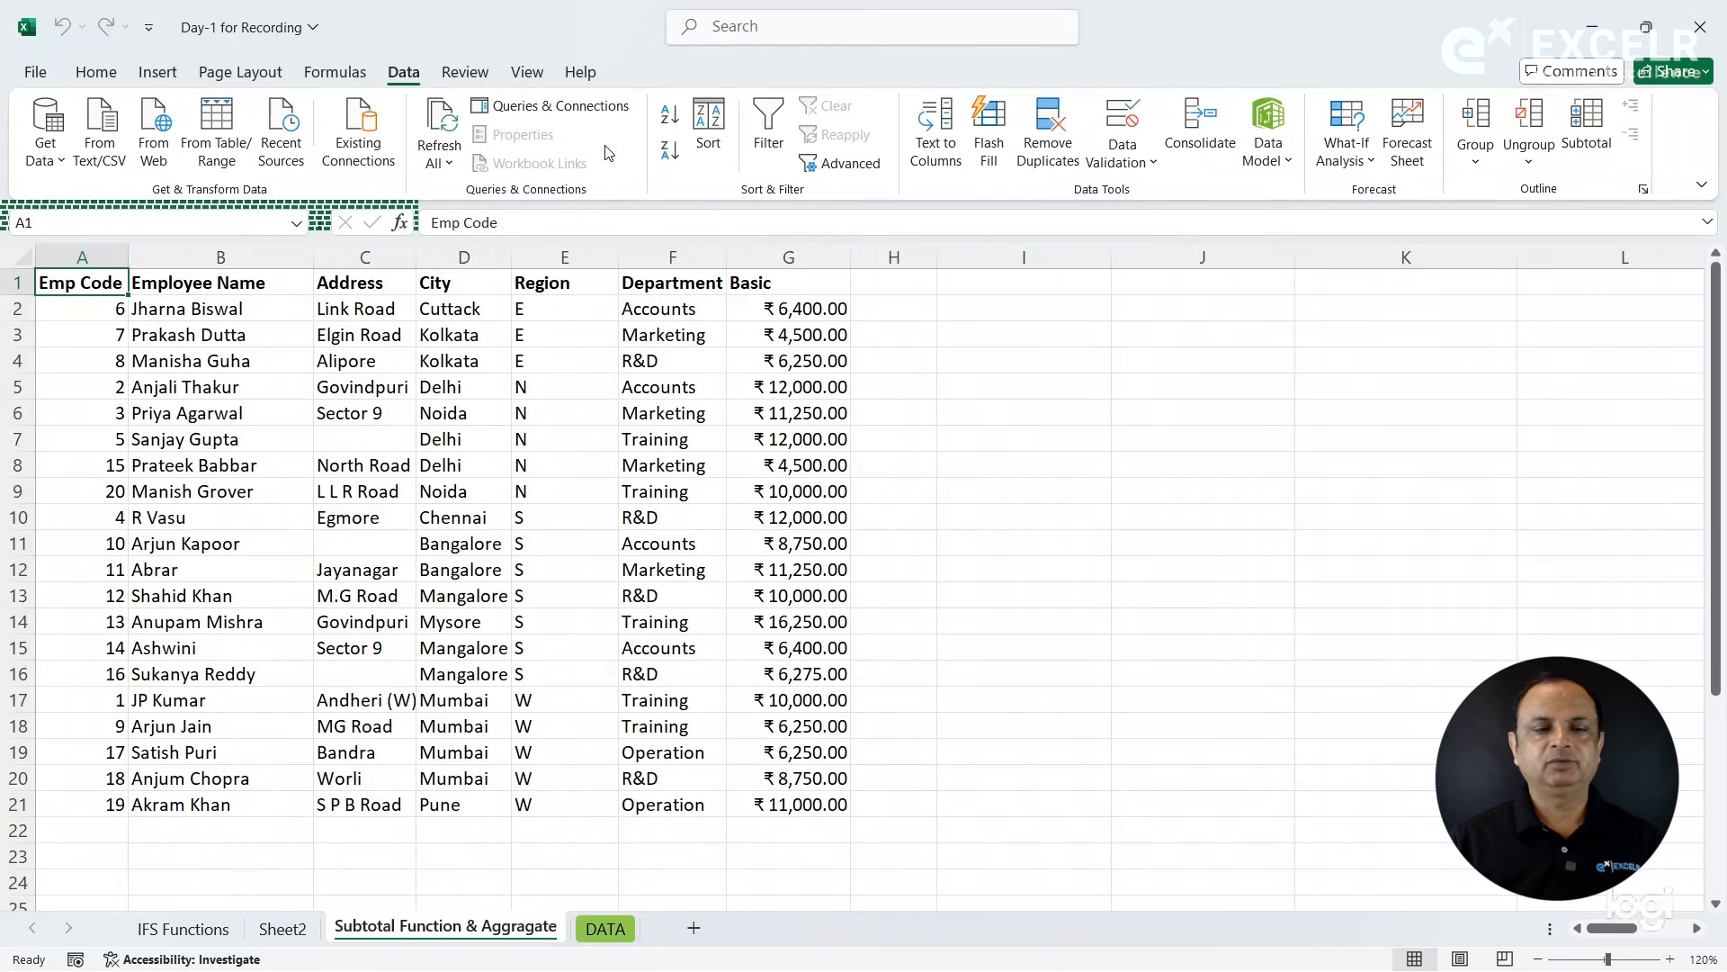
pyautogui.click(669, 117)
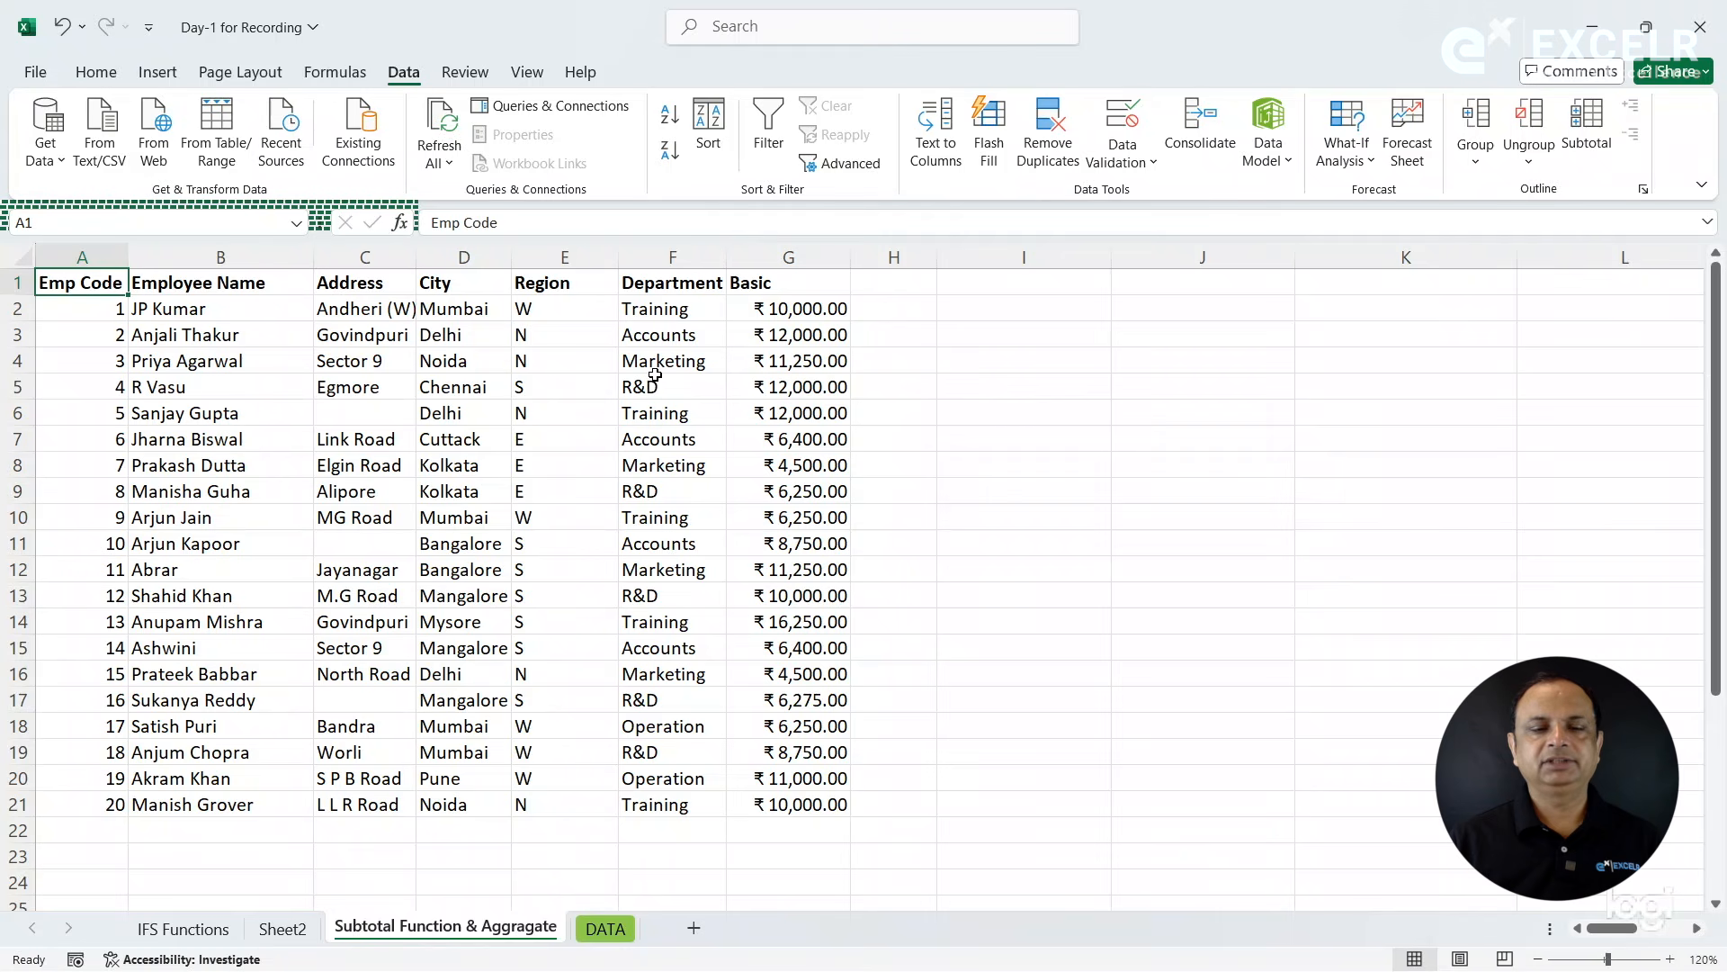
# - Sort the employee table by Department from A to Z, and reverse the order to Z to A
pyautogui.click(681, 286)
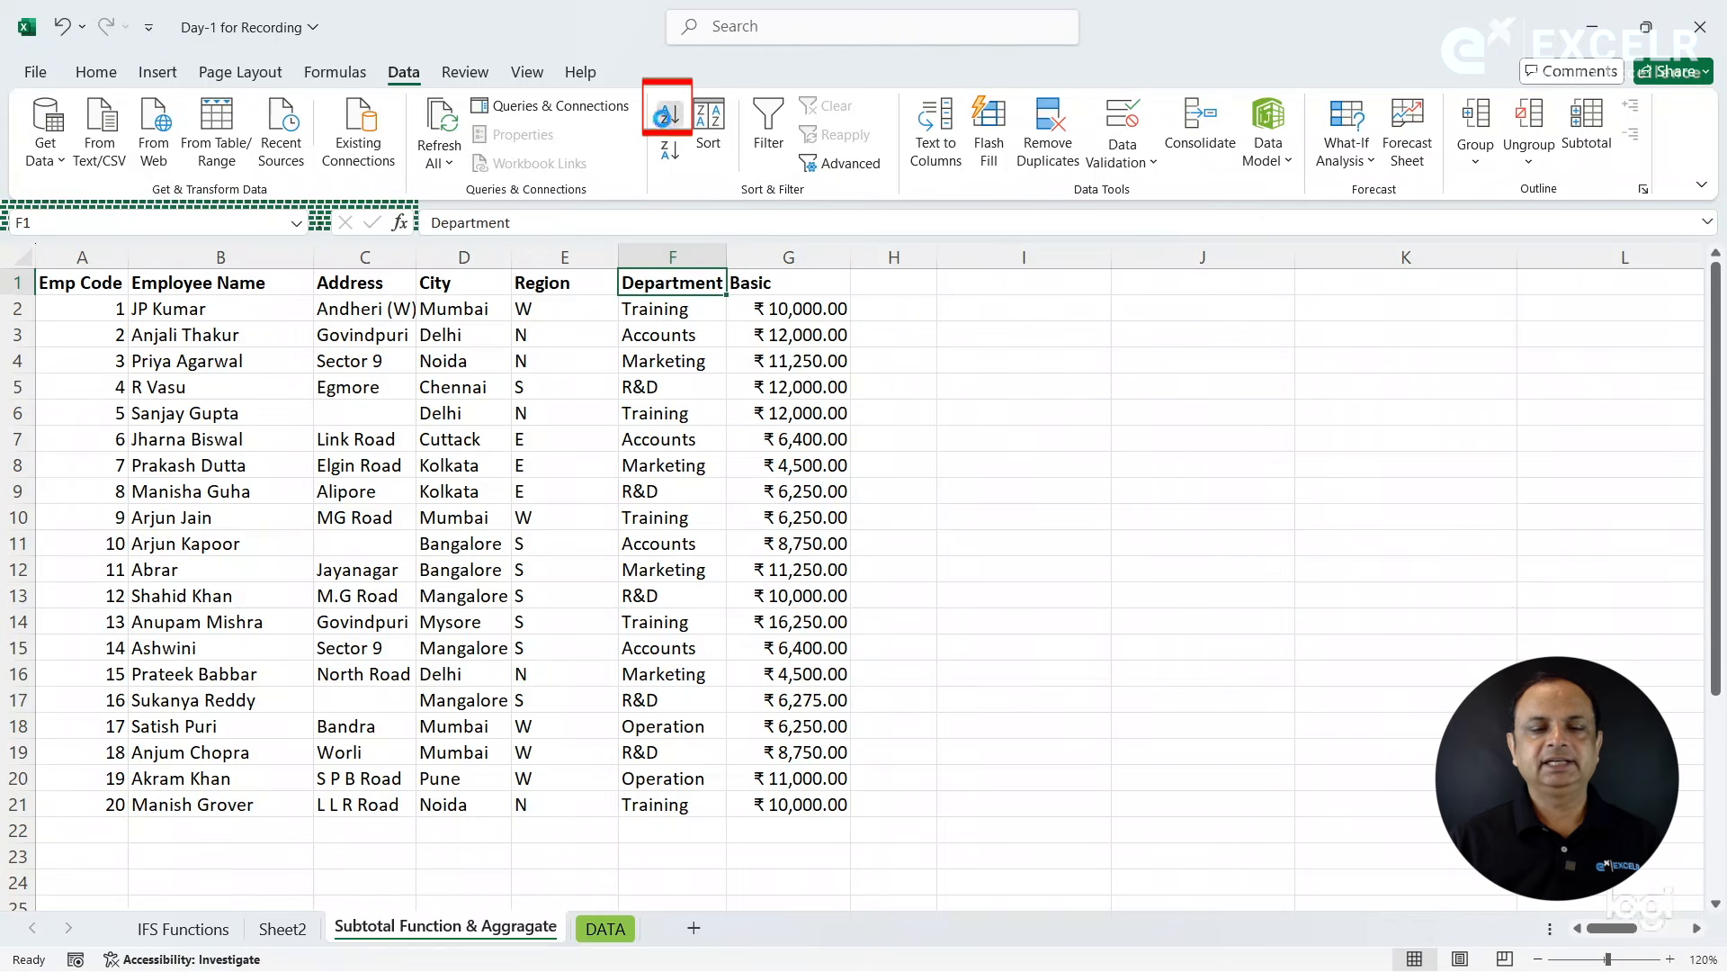
pyautogui.click(669, 115)
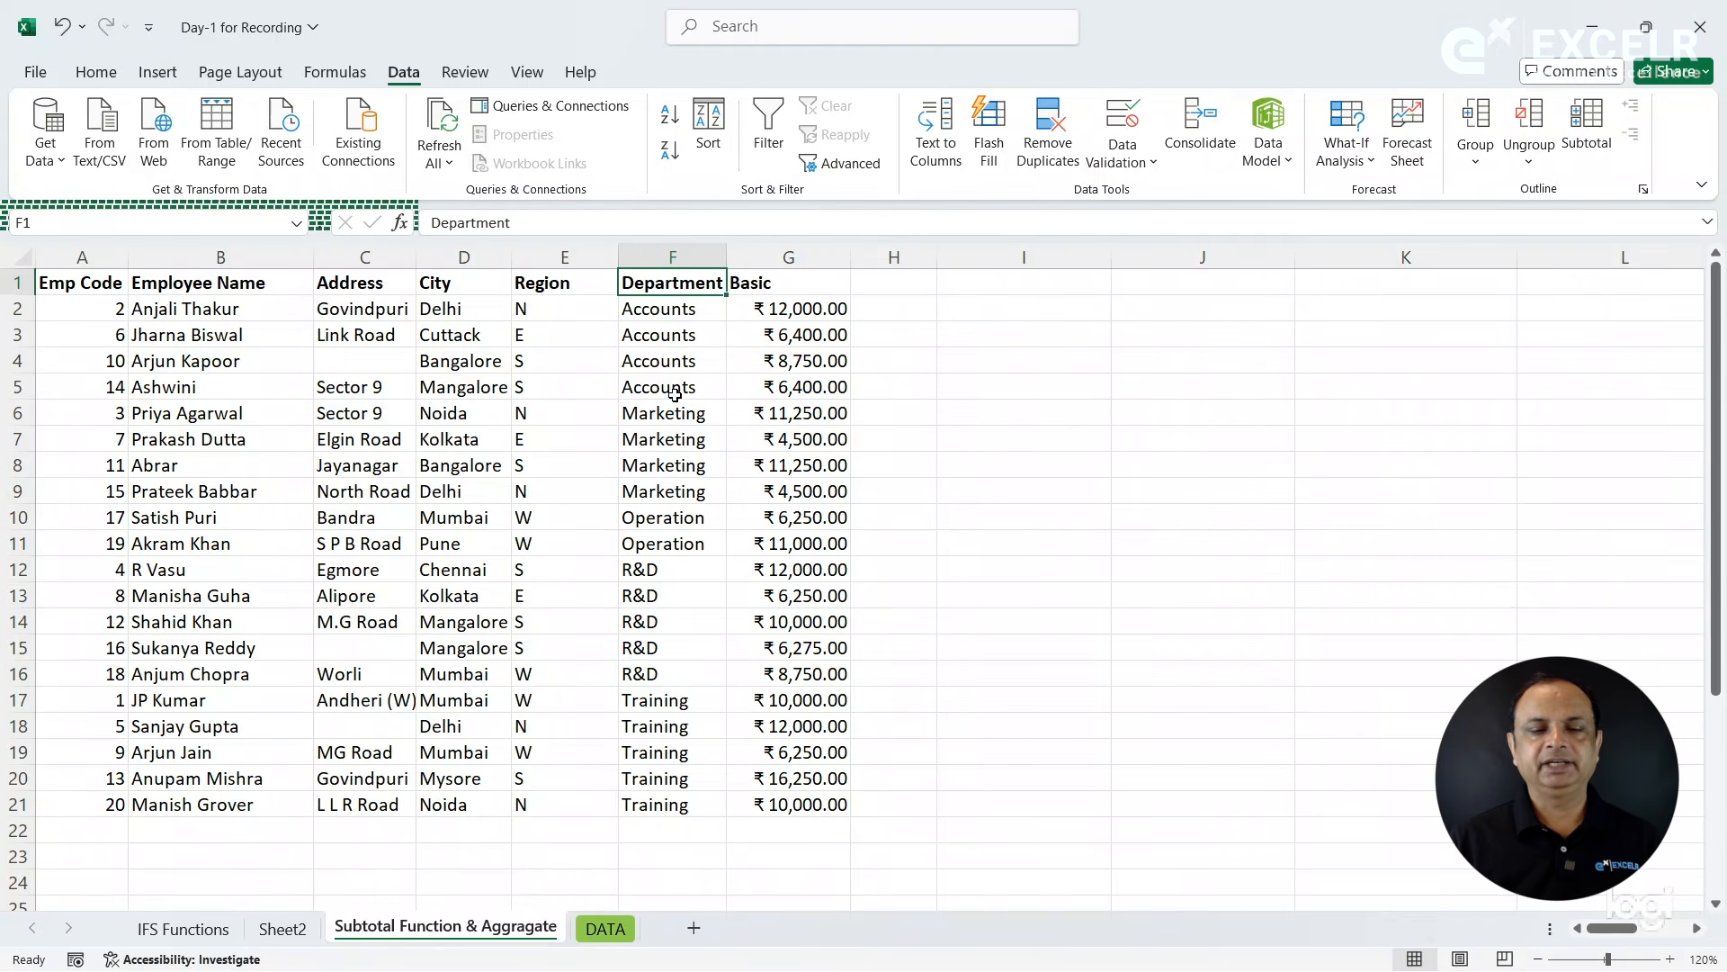
pyautogui.click(669, 151)
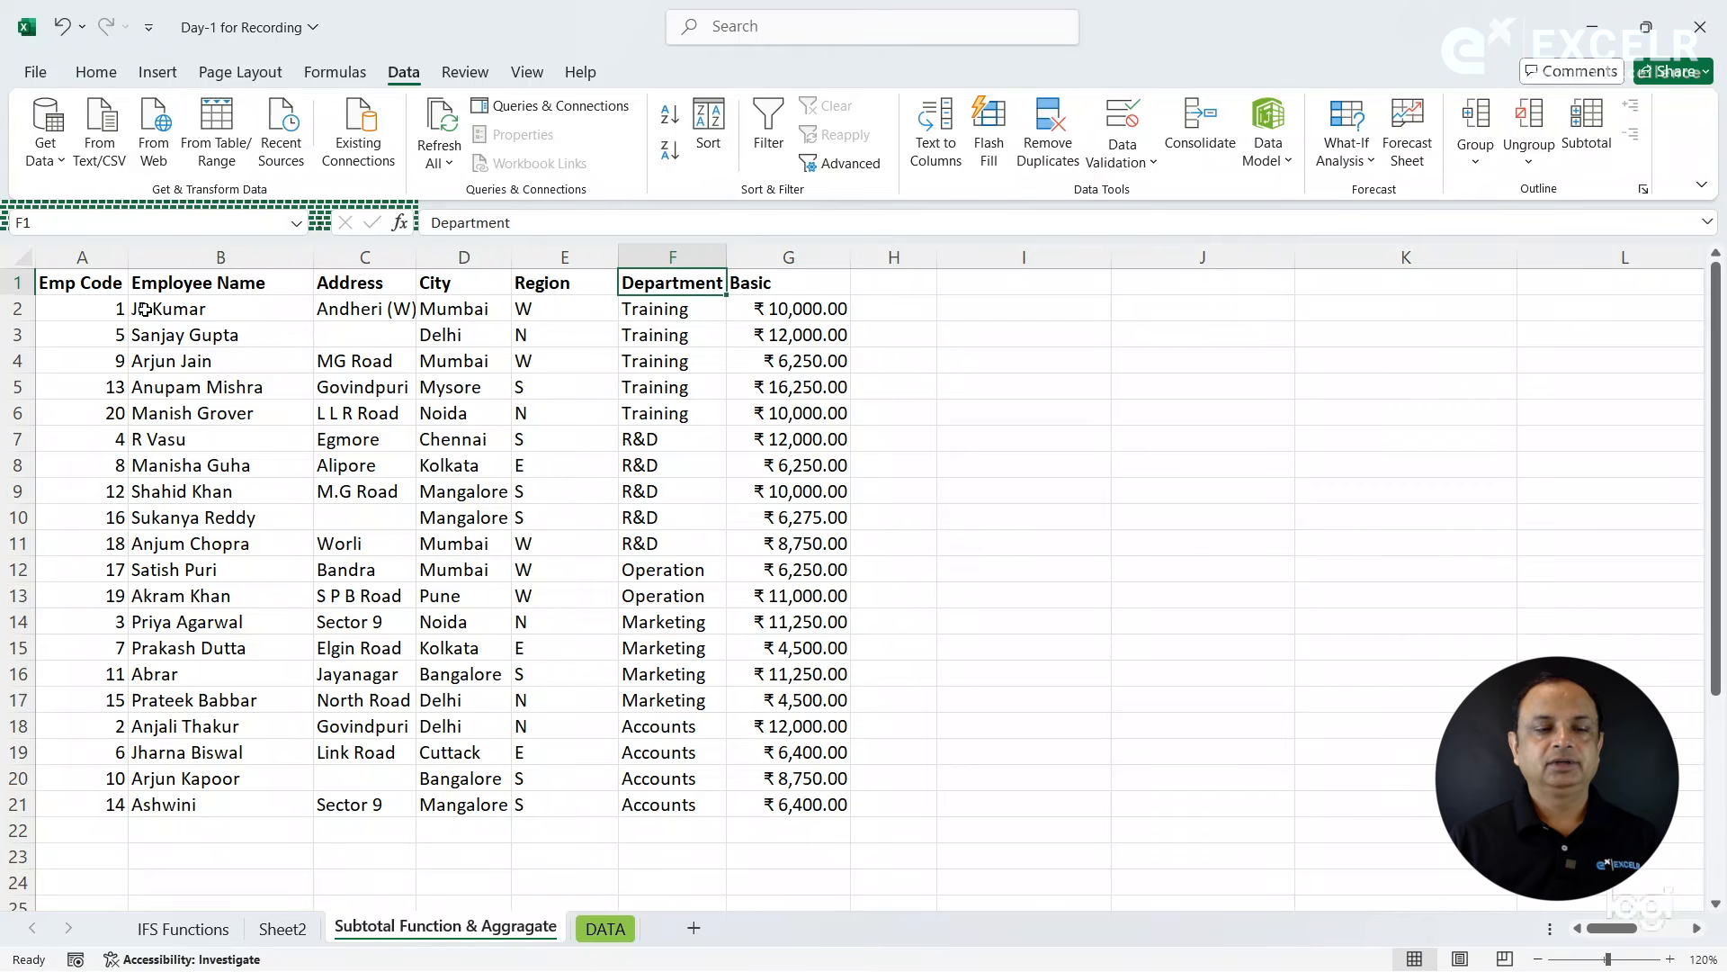
# - Restore the ascending Emp Code order and sort the employee table by Department from A to Z
pyautogui.click(106, 283)
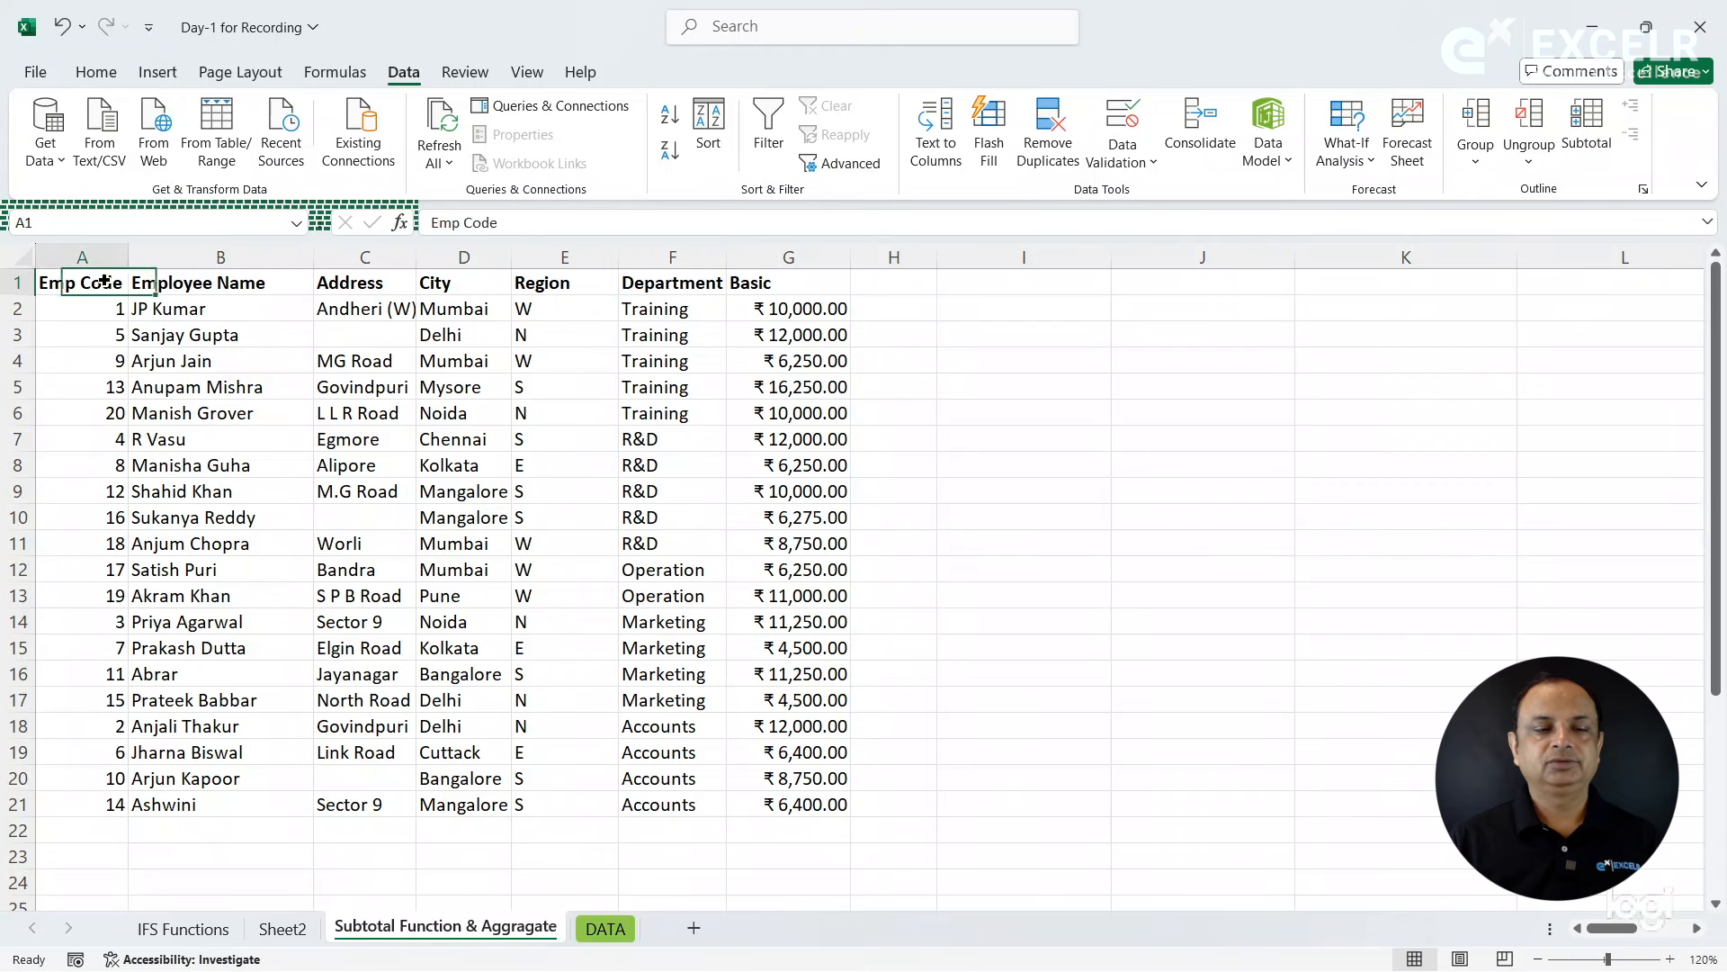
pyautogui.click(667, 125)
pyautogui.click(680, 281)
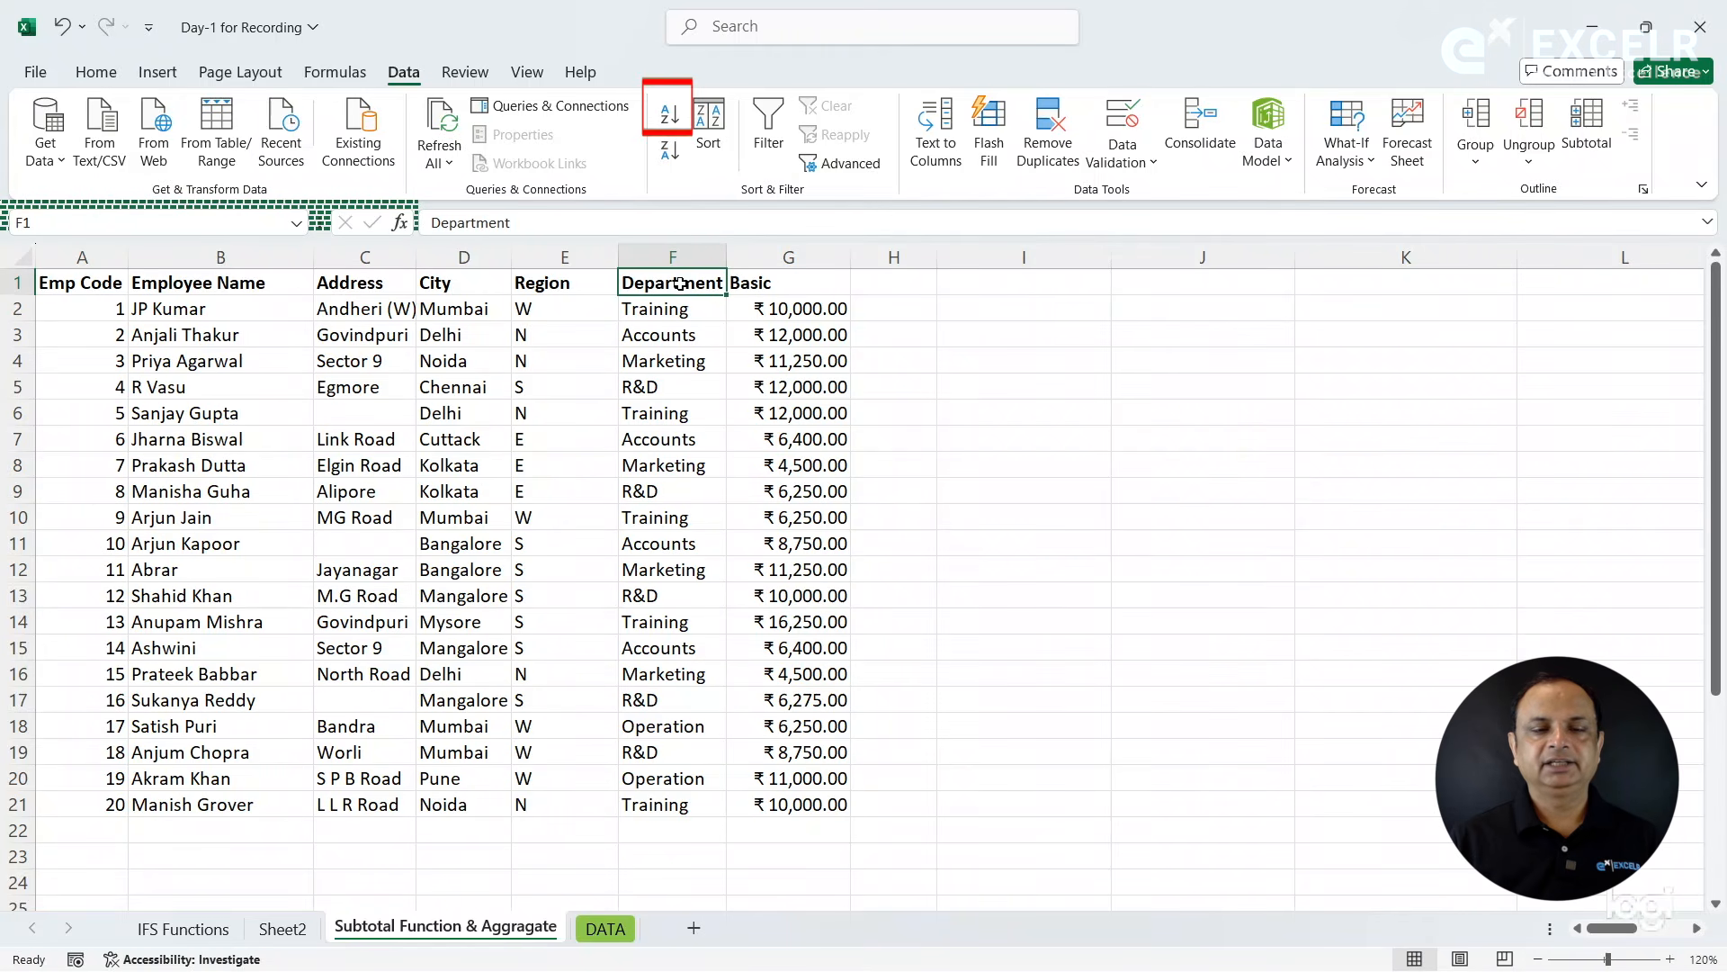
pyautogui.click(670, 115)
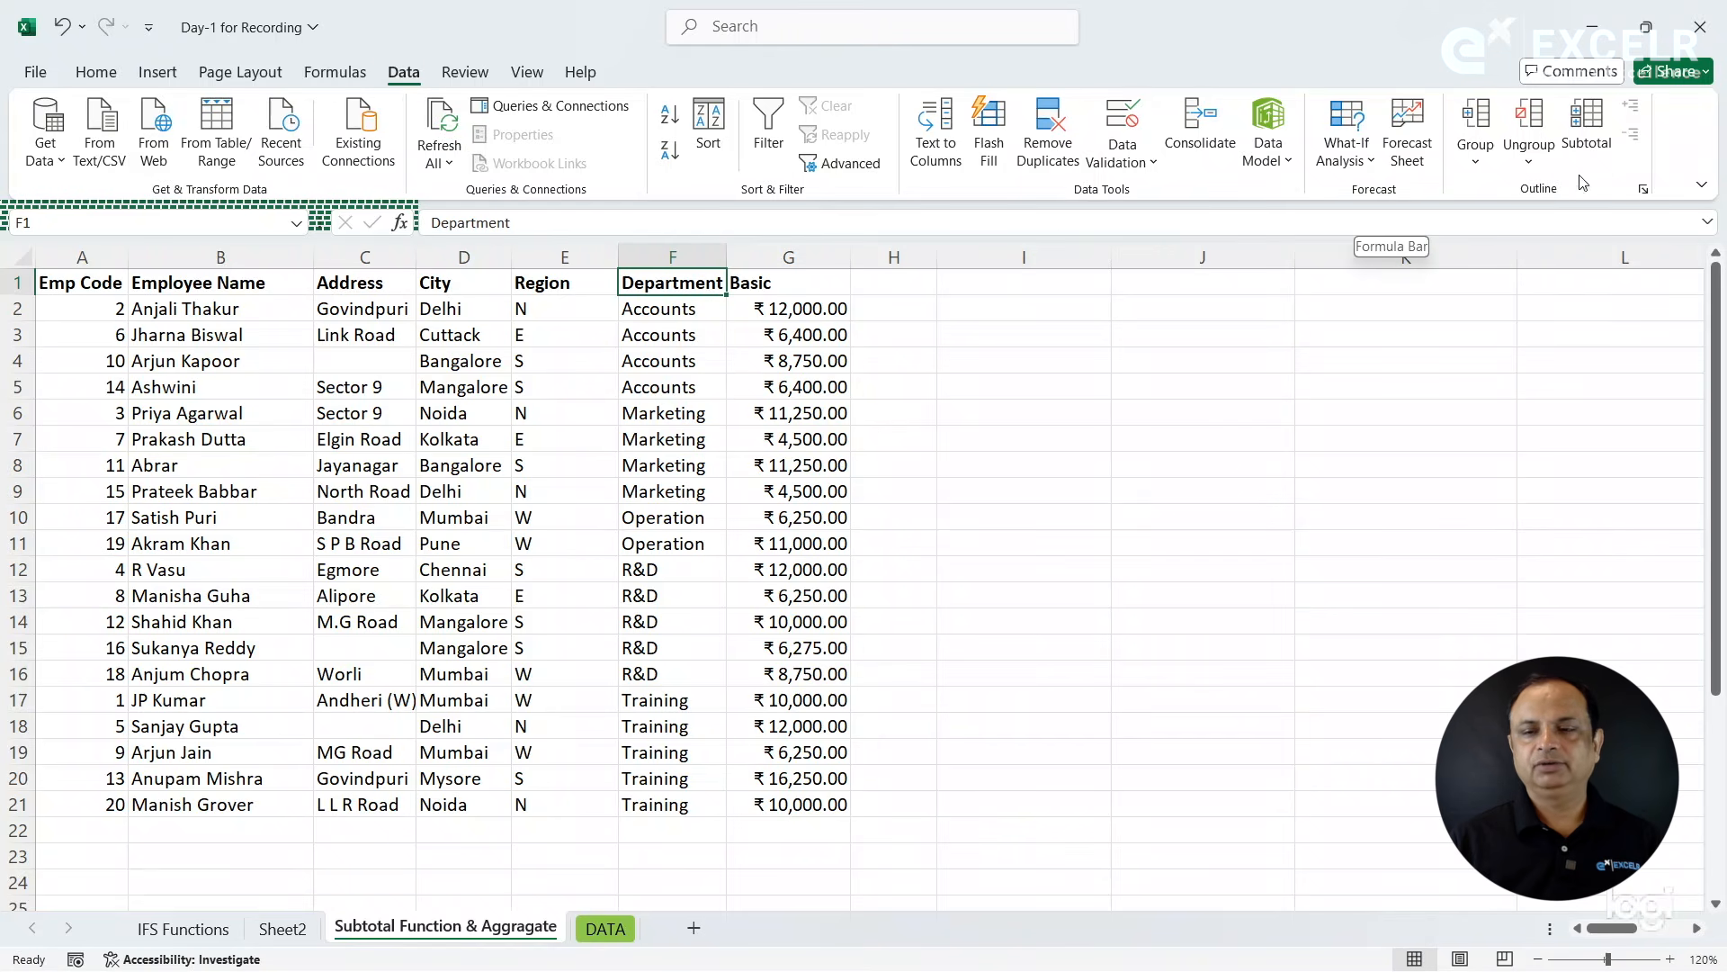
# - Add Sum subtotals of Basic at each change in Department to the employee table
pyautogui.click(1590, 147)
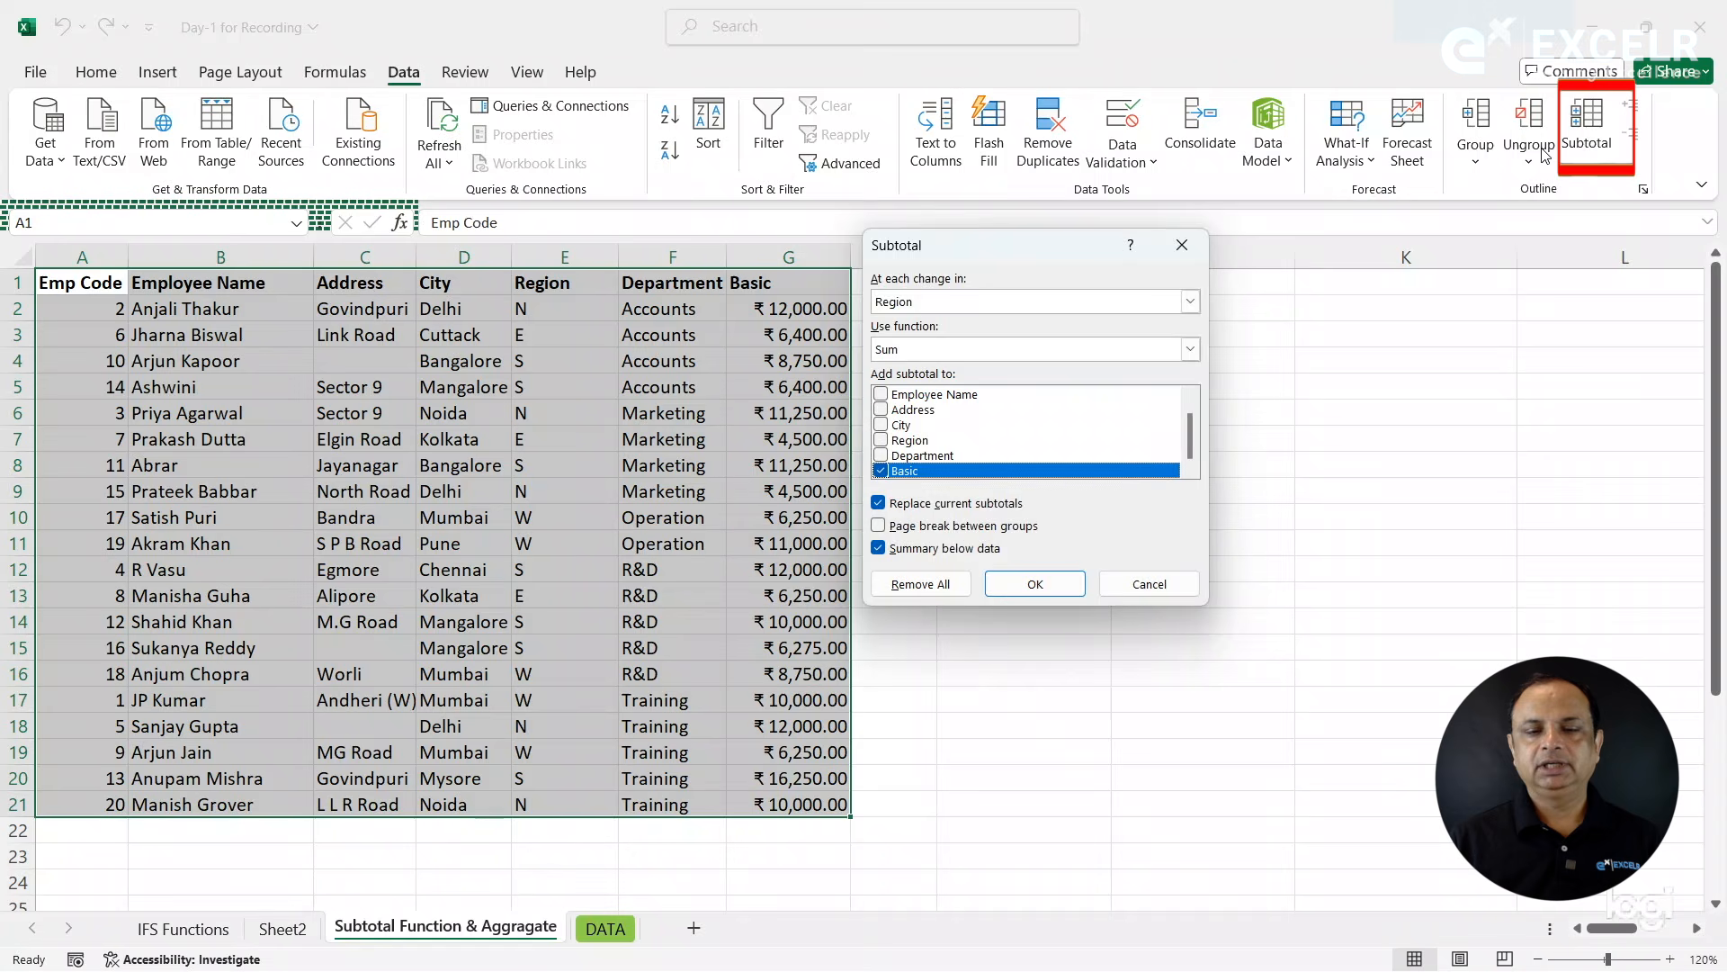
pyautogui.click(1026, 304)
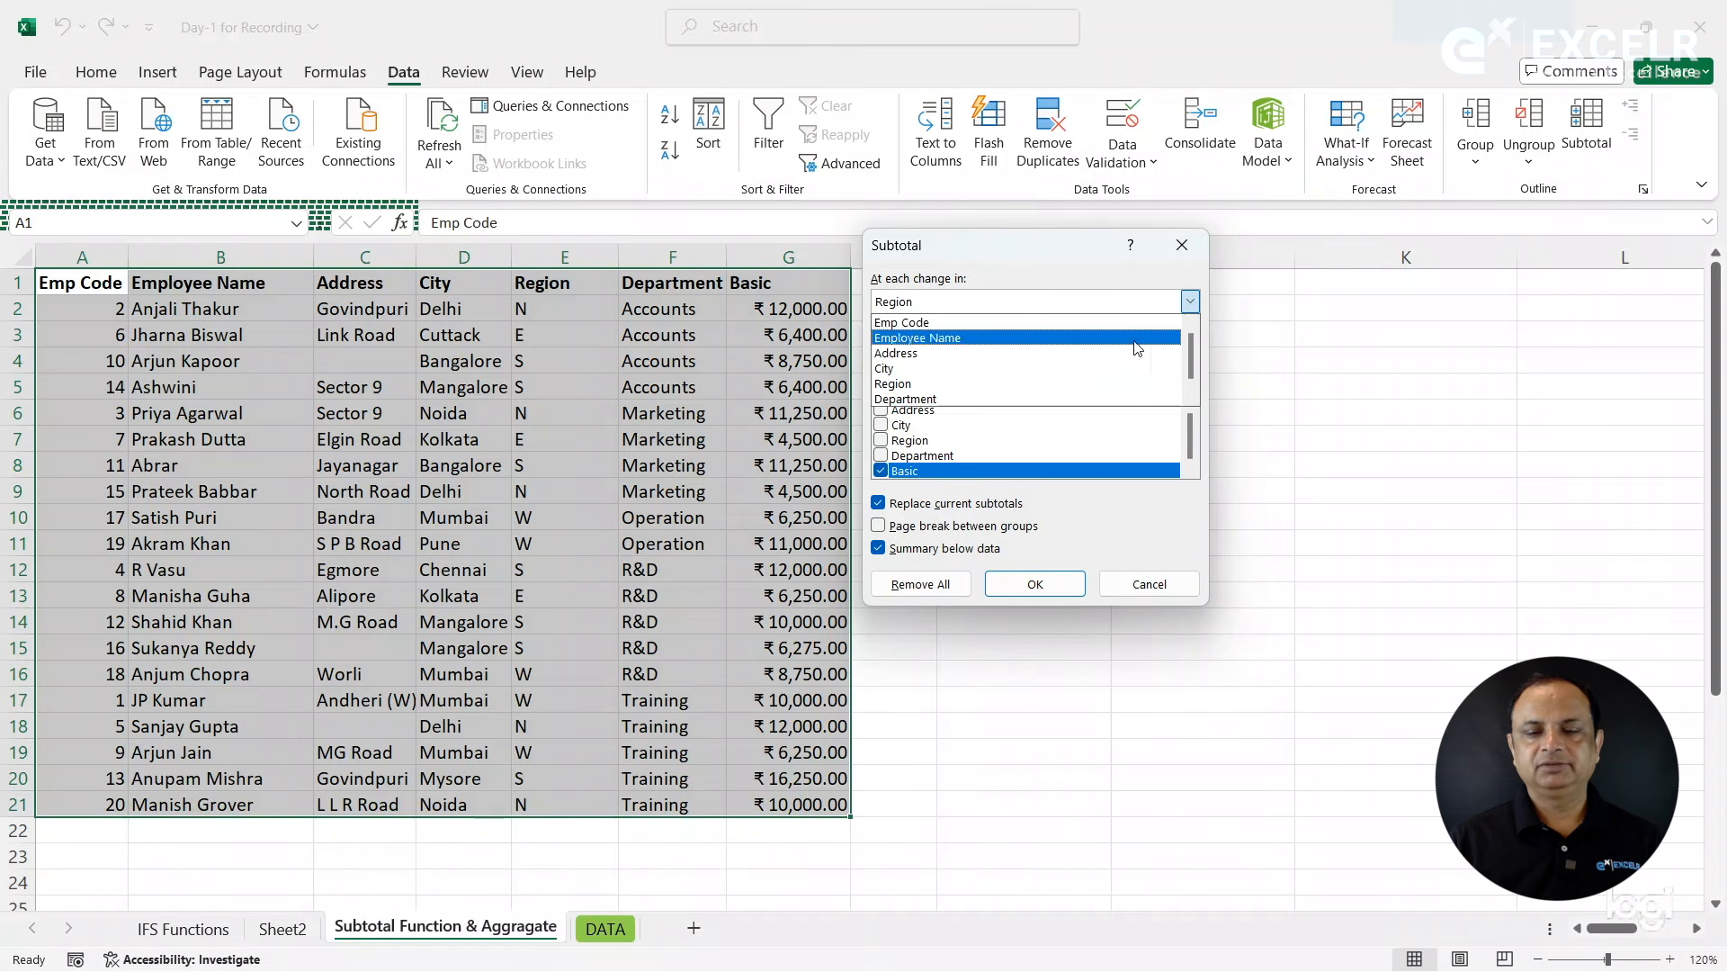
pyautogui.scroll(-1, 1193, 363)
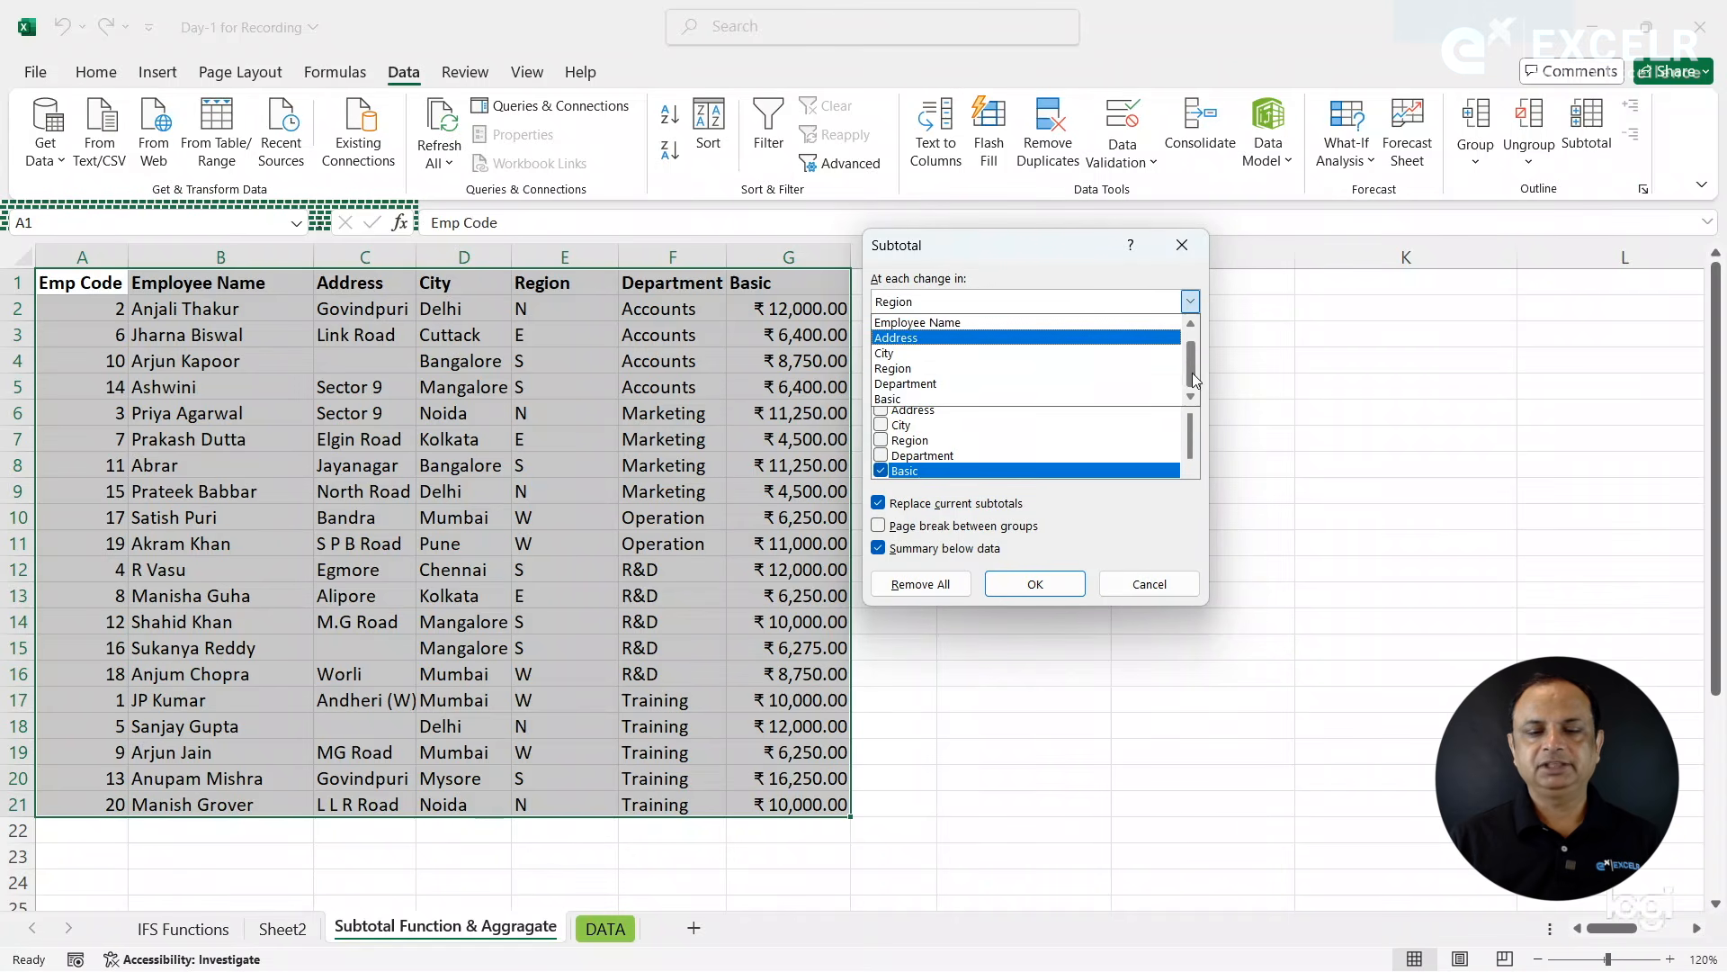
pyautogui.click(957, 385)
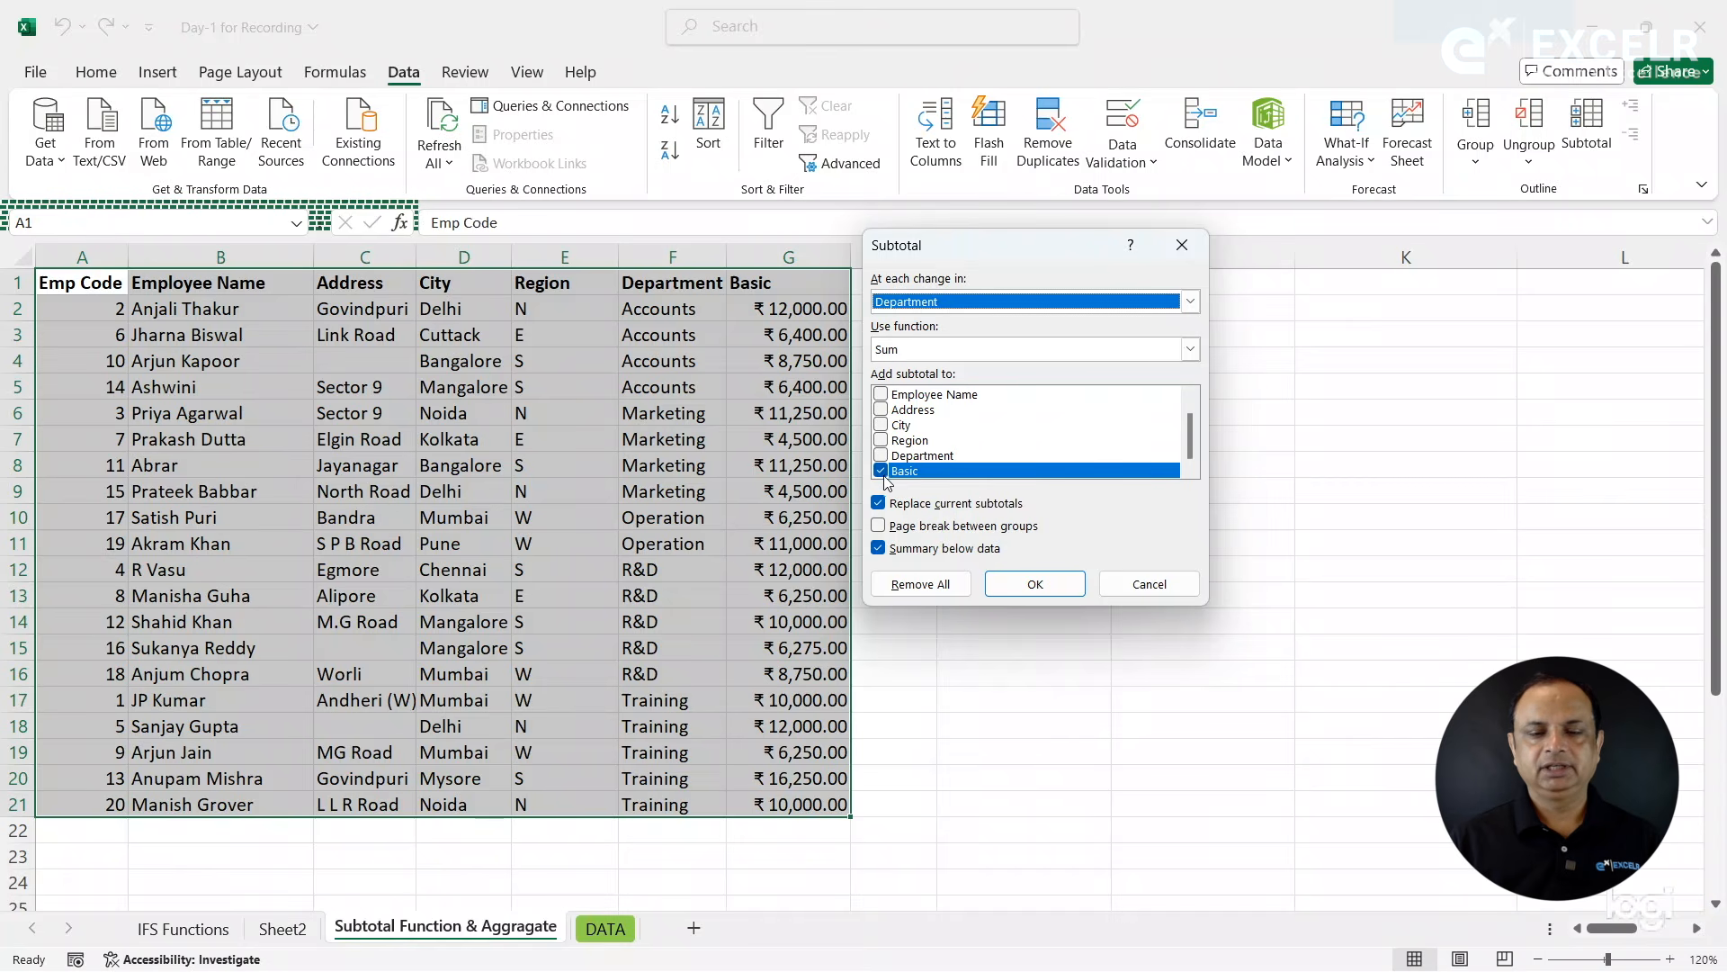
pyautogui.click(1033, 583)
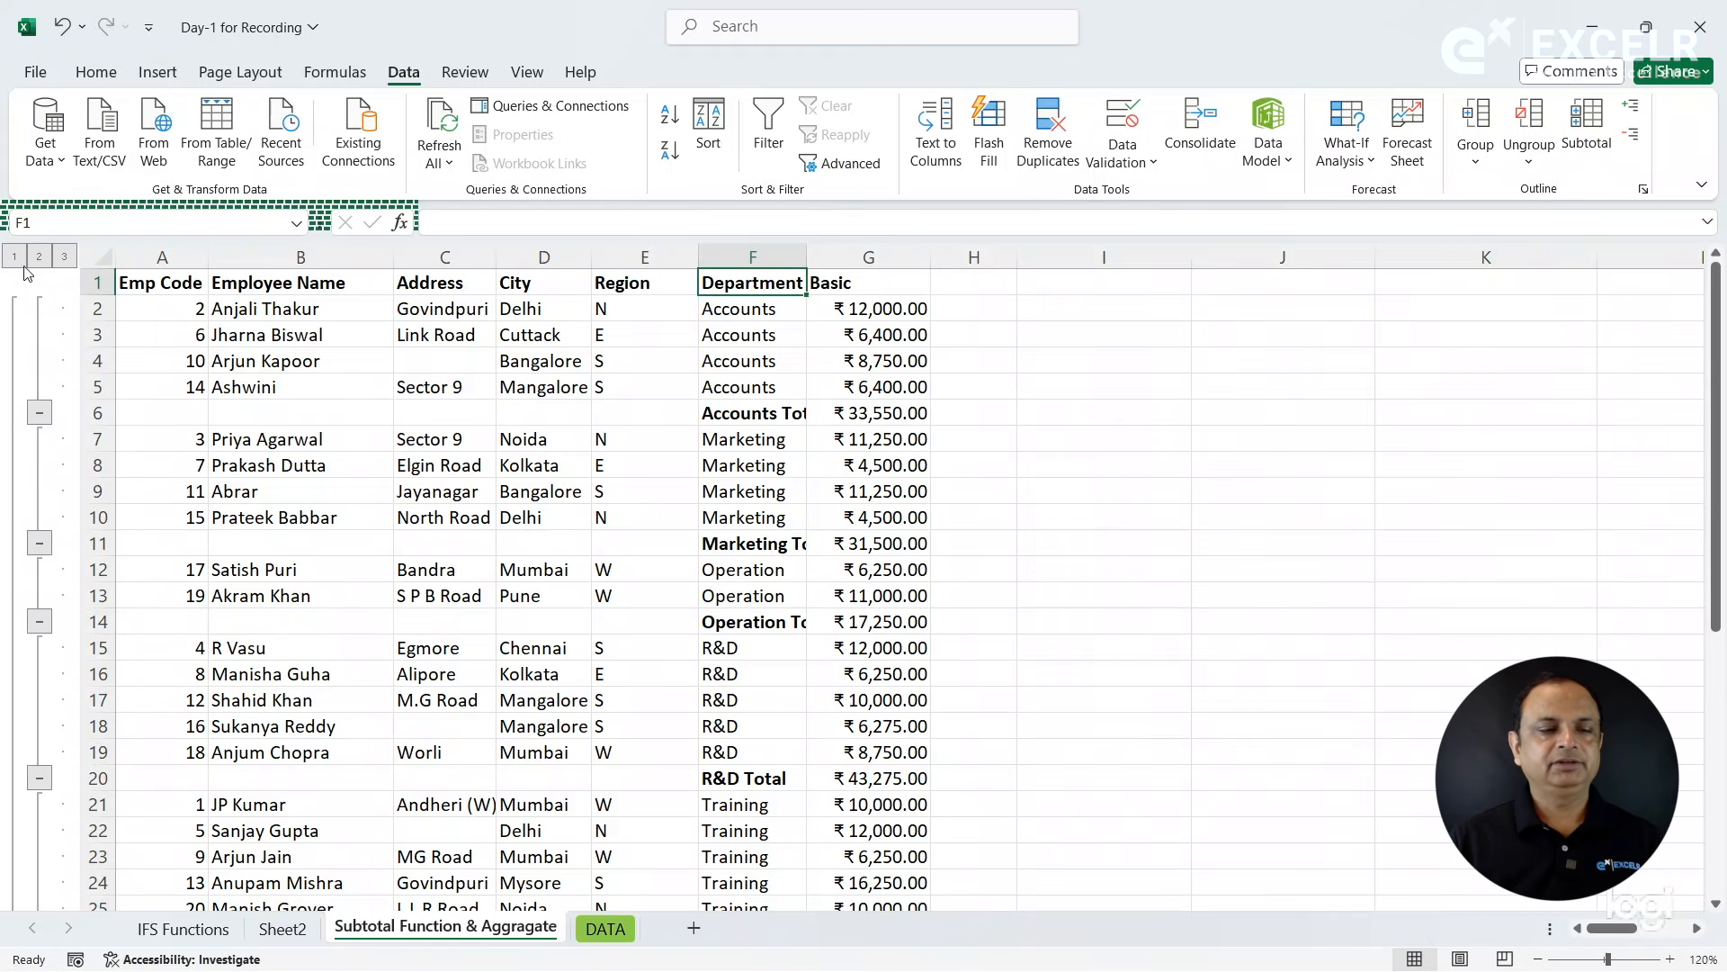
# - Switch through outline levels 1, 2 and 3, and autofit the Department column to its subtotal labels
pyautogui.click(14, 259)
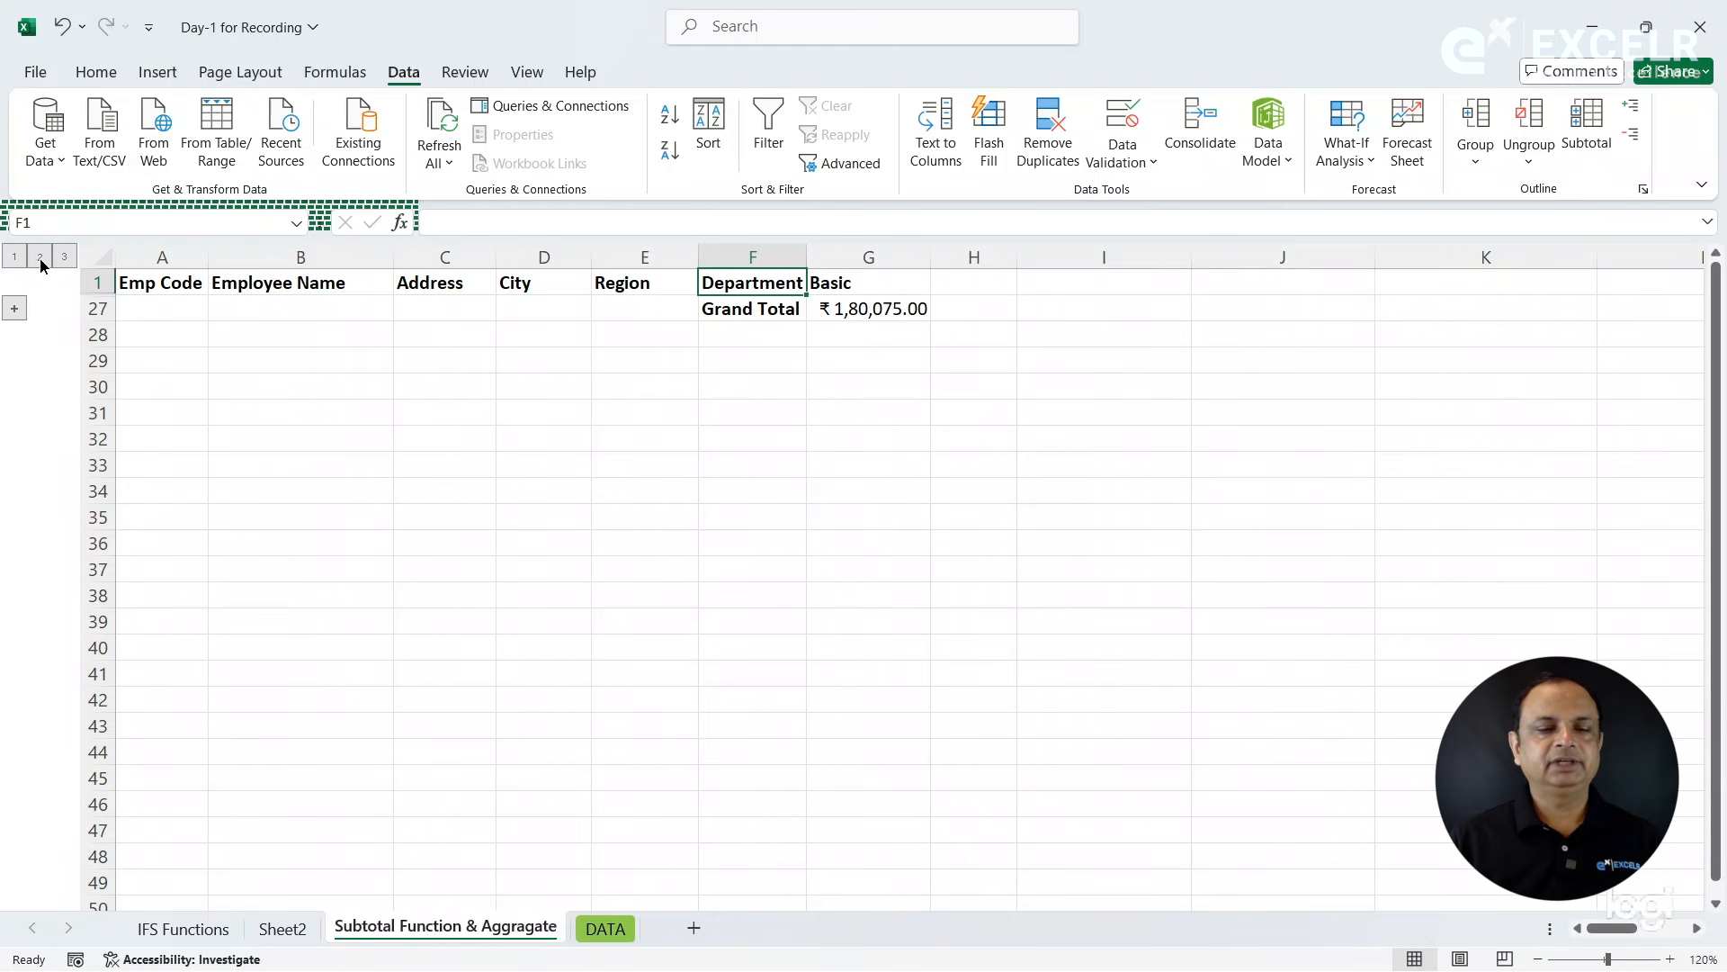
pyautogui.click(40, 258)
pyautogui.click(65, 258)
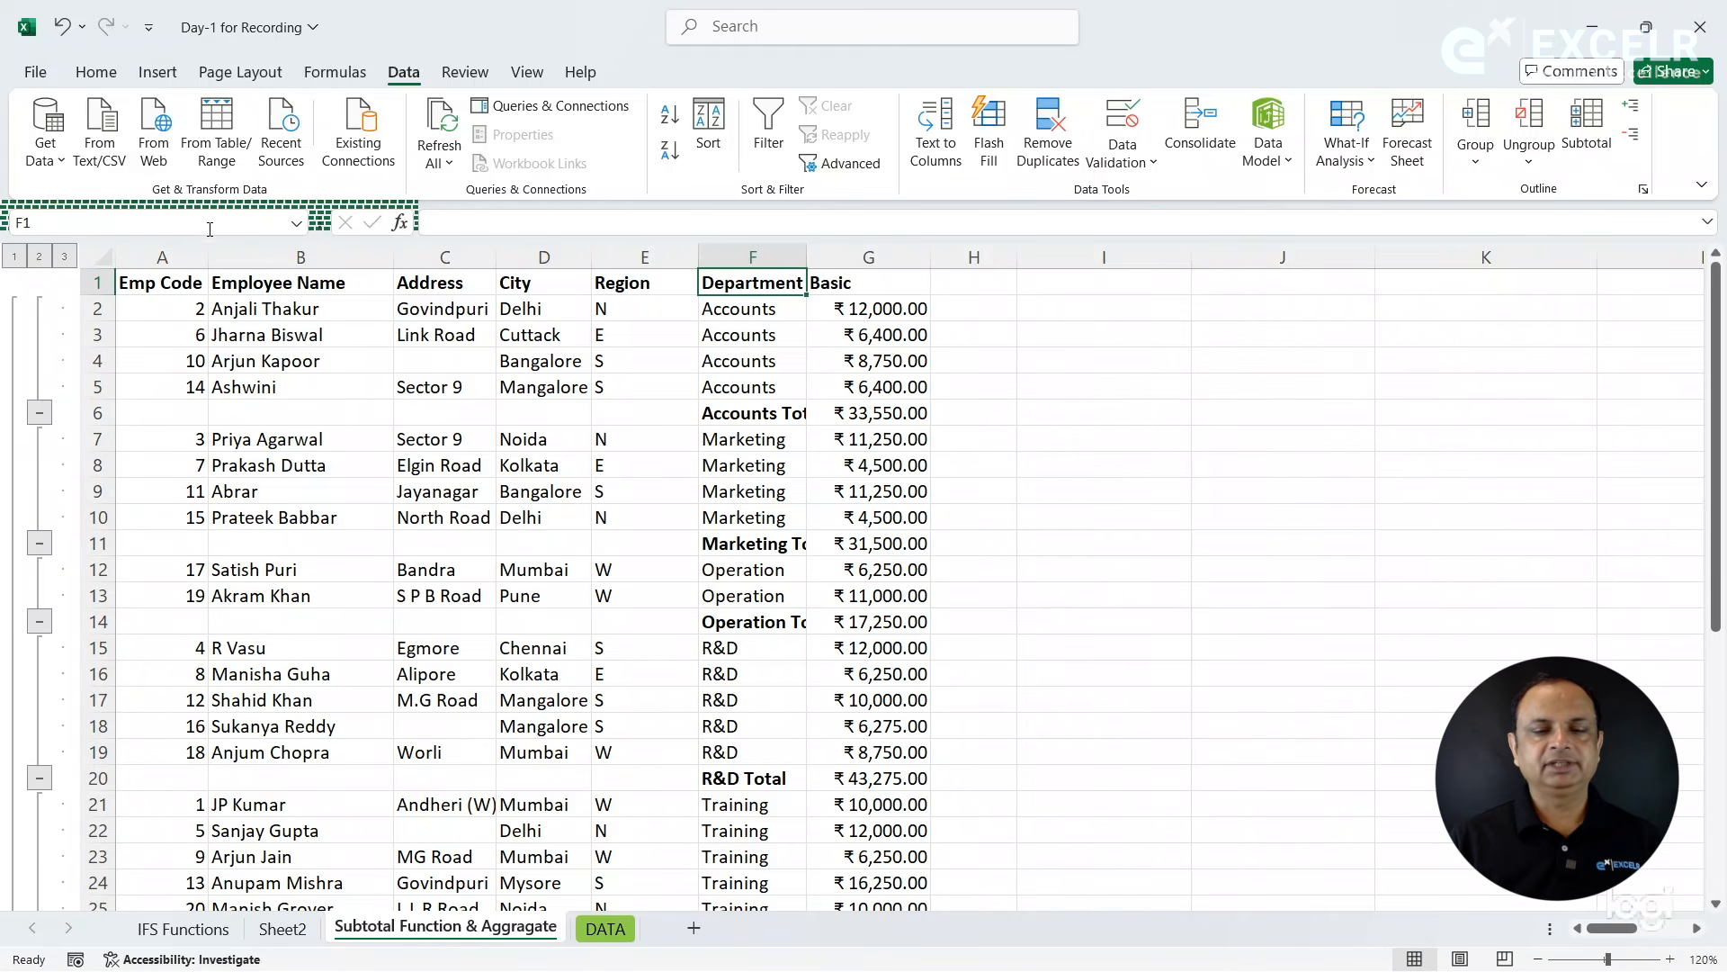
pyautogui.click(40, 259)
pyautogui.doubleClick(807, 256)
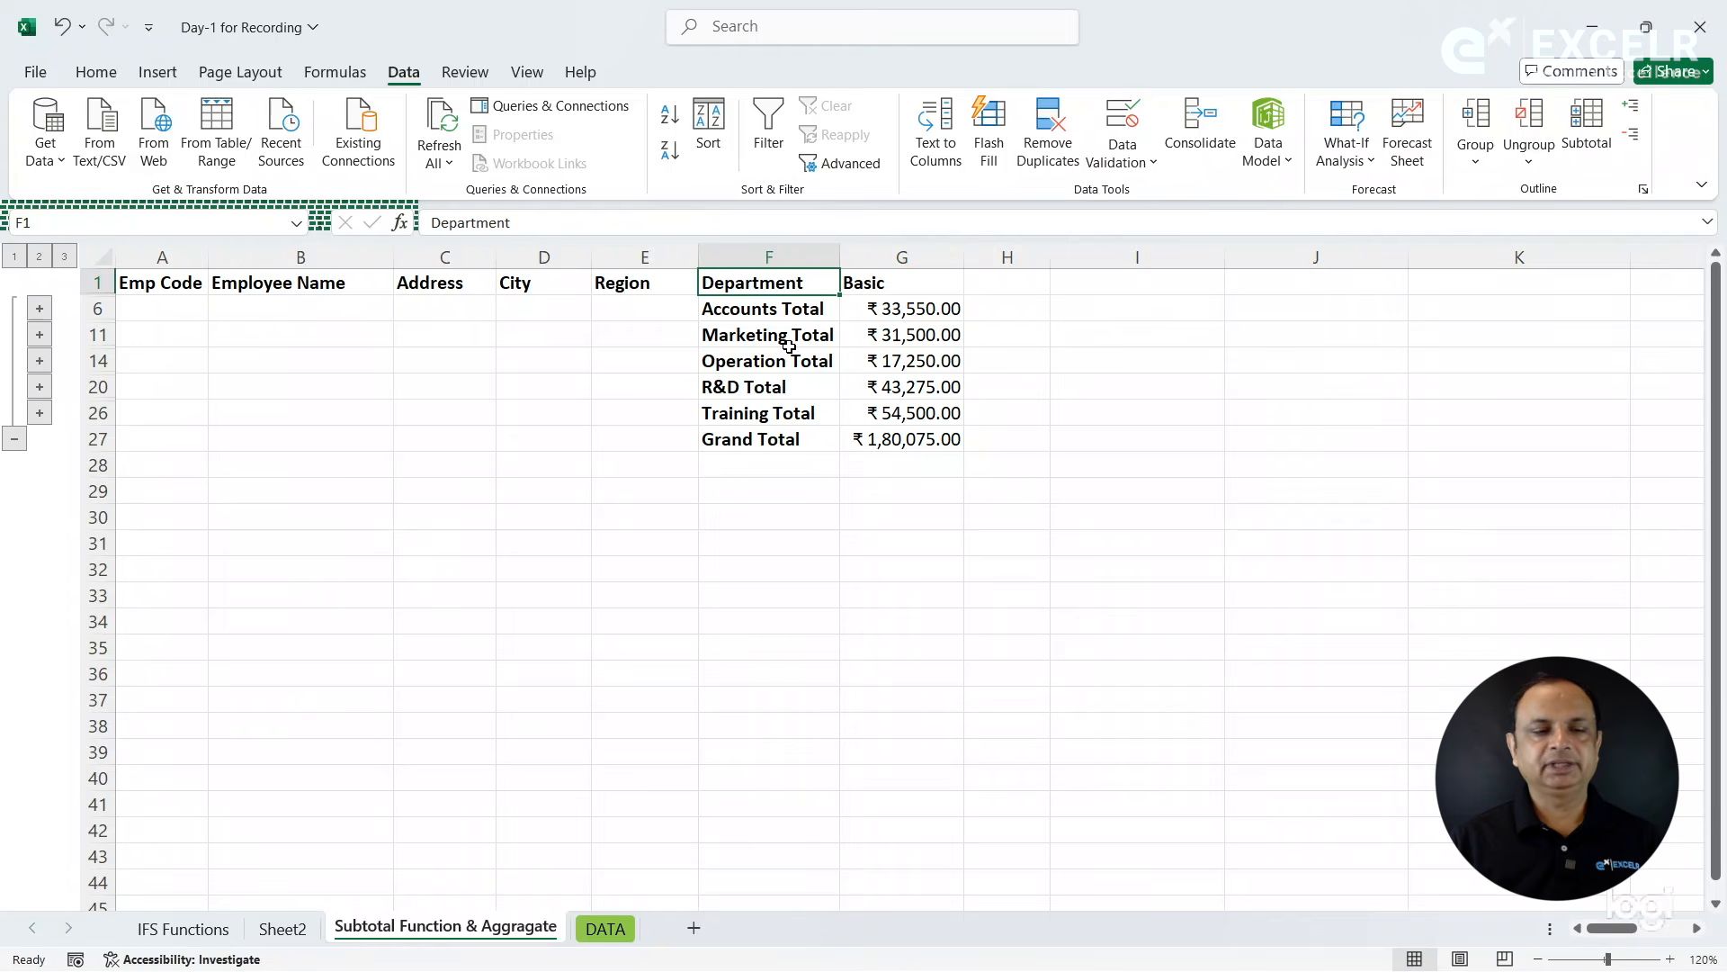
pyautogui.click(62, 260)
# - Clear the outline from the department-subtotaled table while keeping the subtotal rows
pyautogui.click(365, 308)
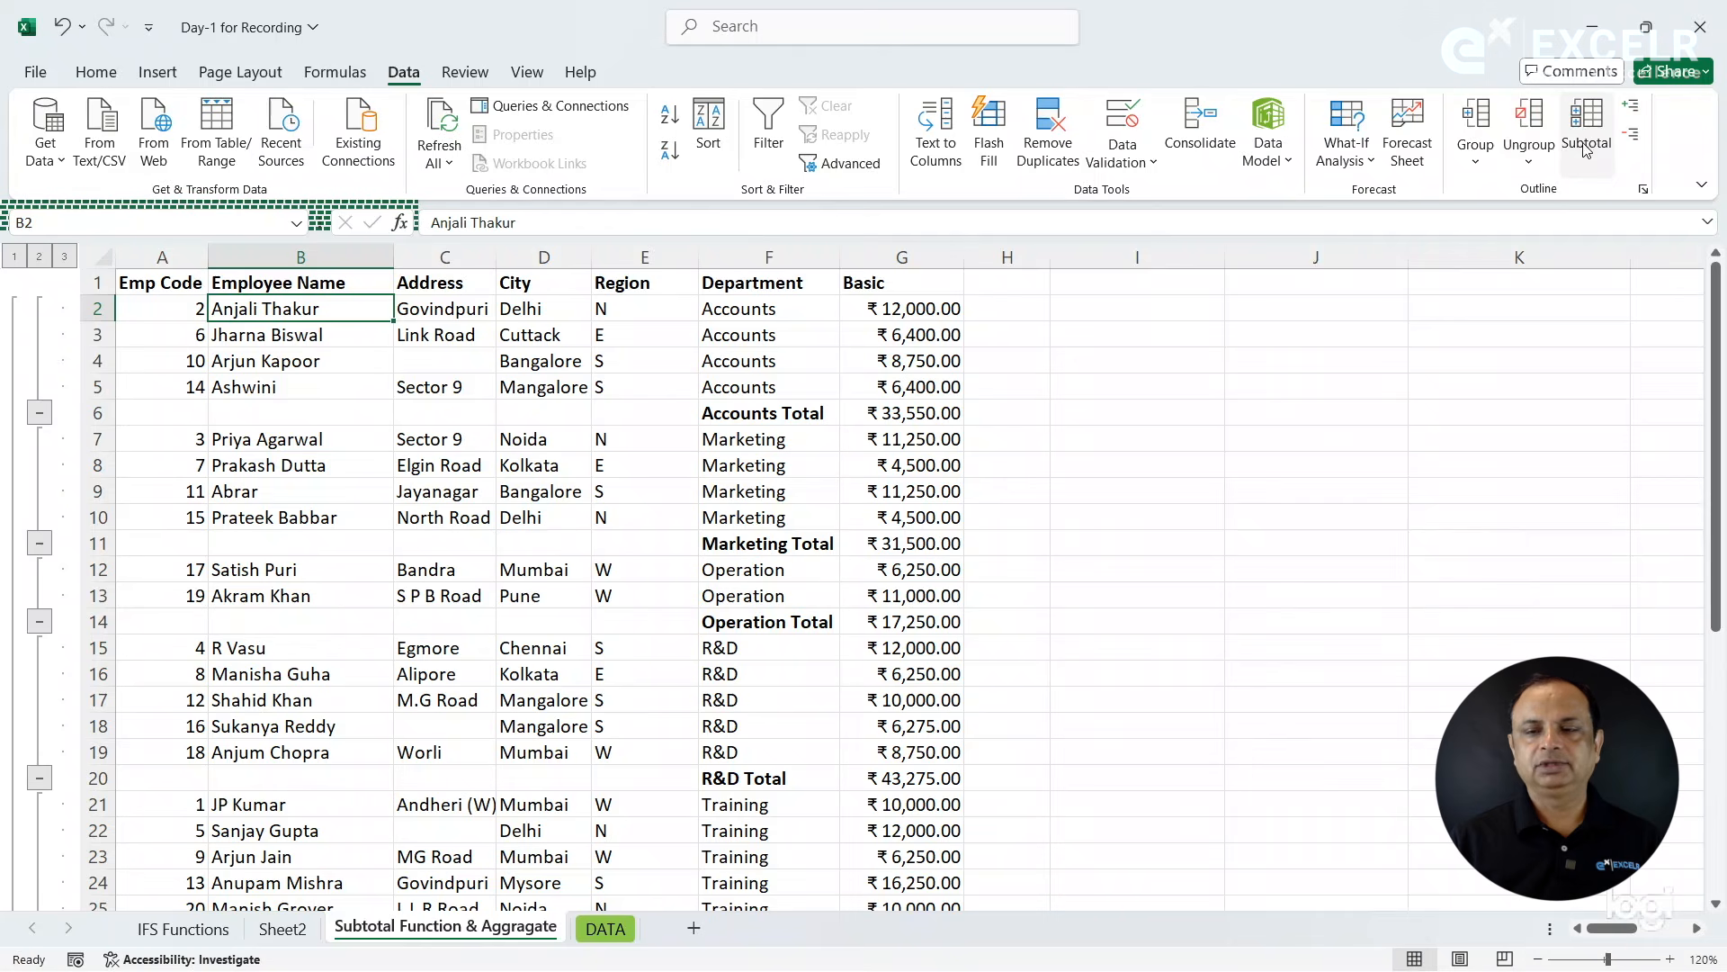
pyautogui.click(1535, 171)
pyautogui.click(1484, 191)
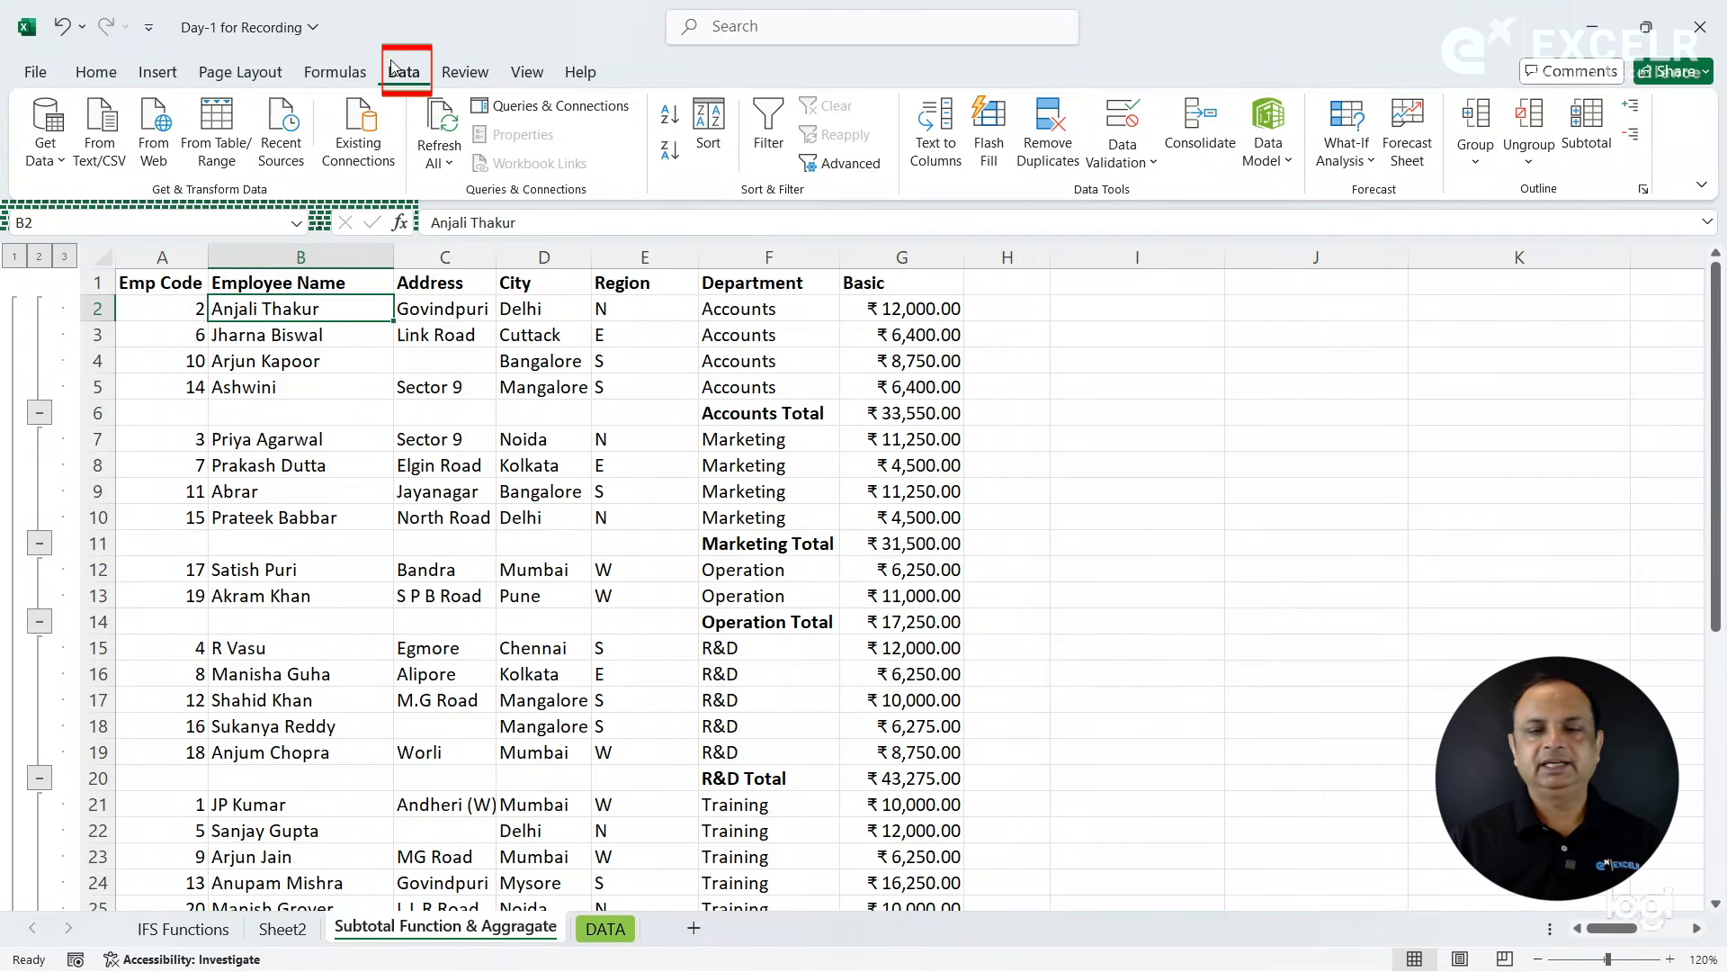
pyautogui.click(1544, 178)
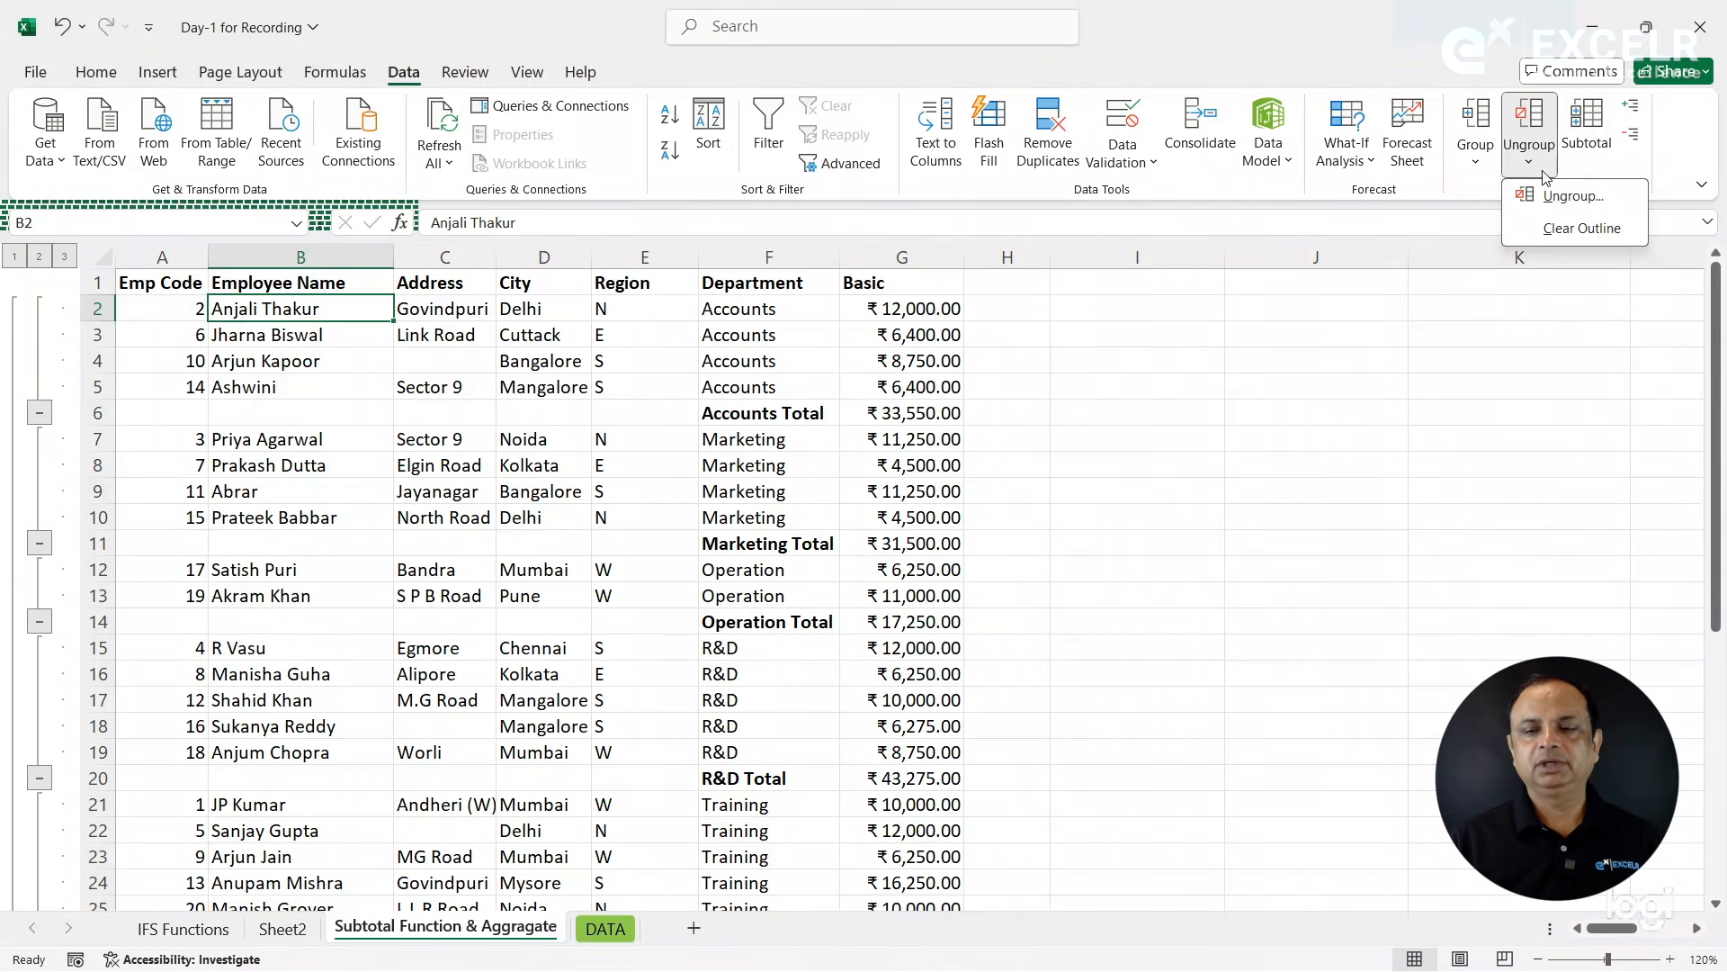
pyautogui.click(1548, 231)
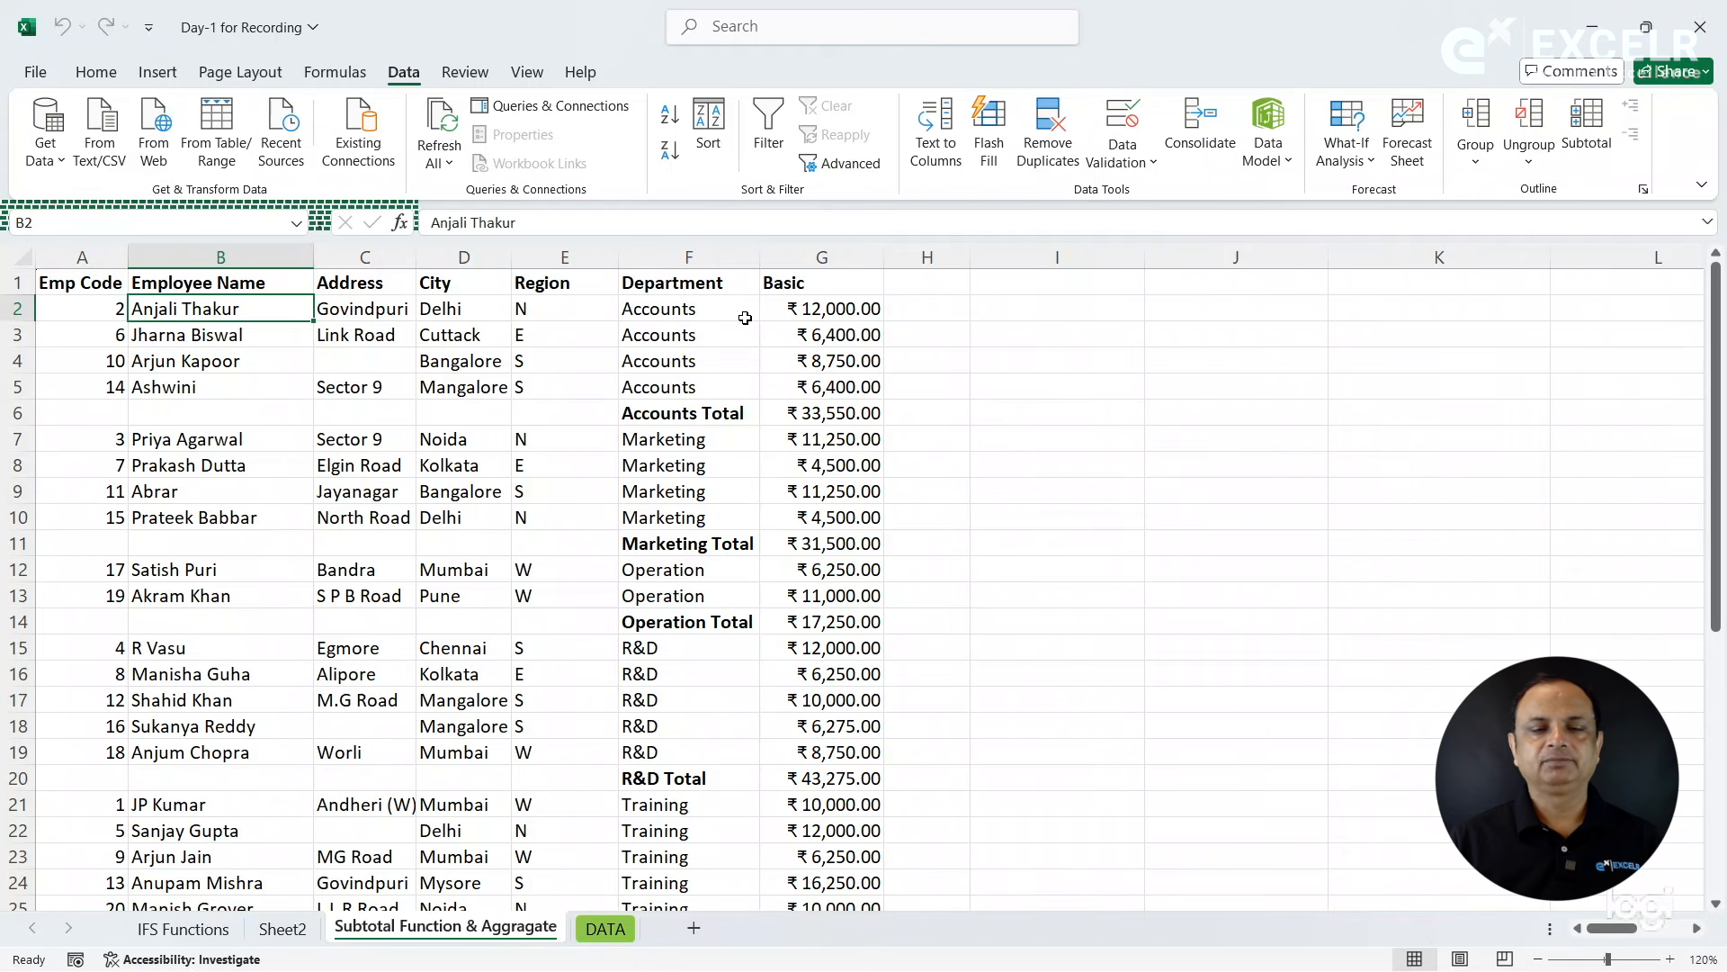
# - Regroup the department-subtotaled table with Auto Outline
pyautogui.click(1530, 162)
pyautogui.click(1476, 162)
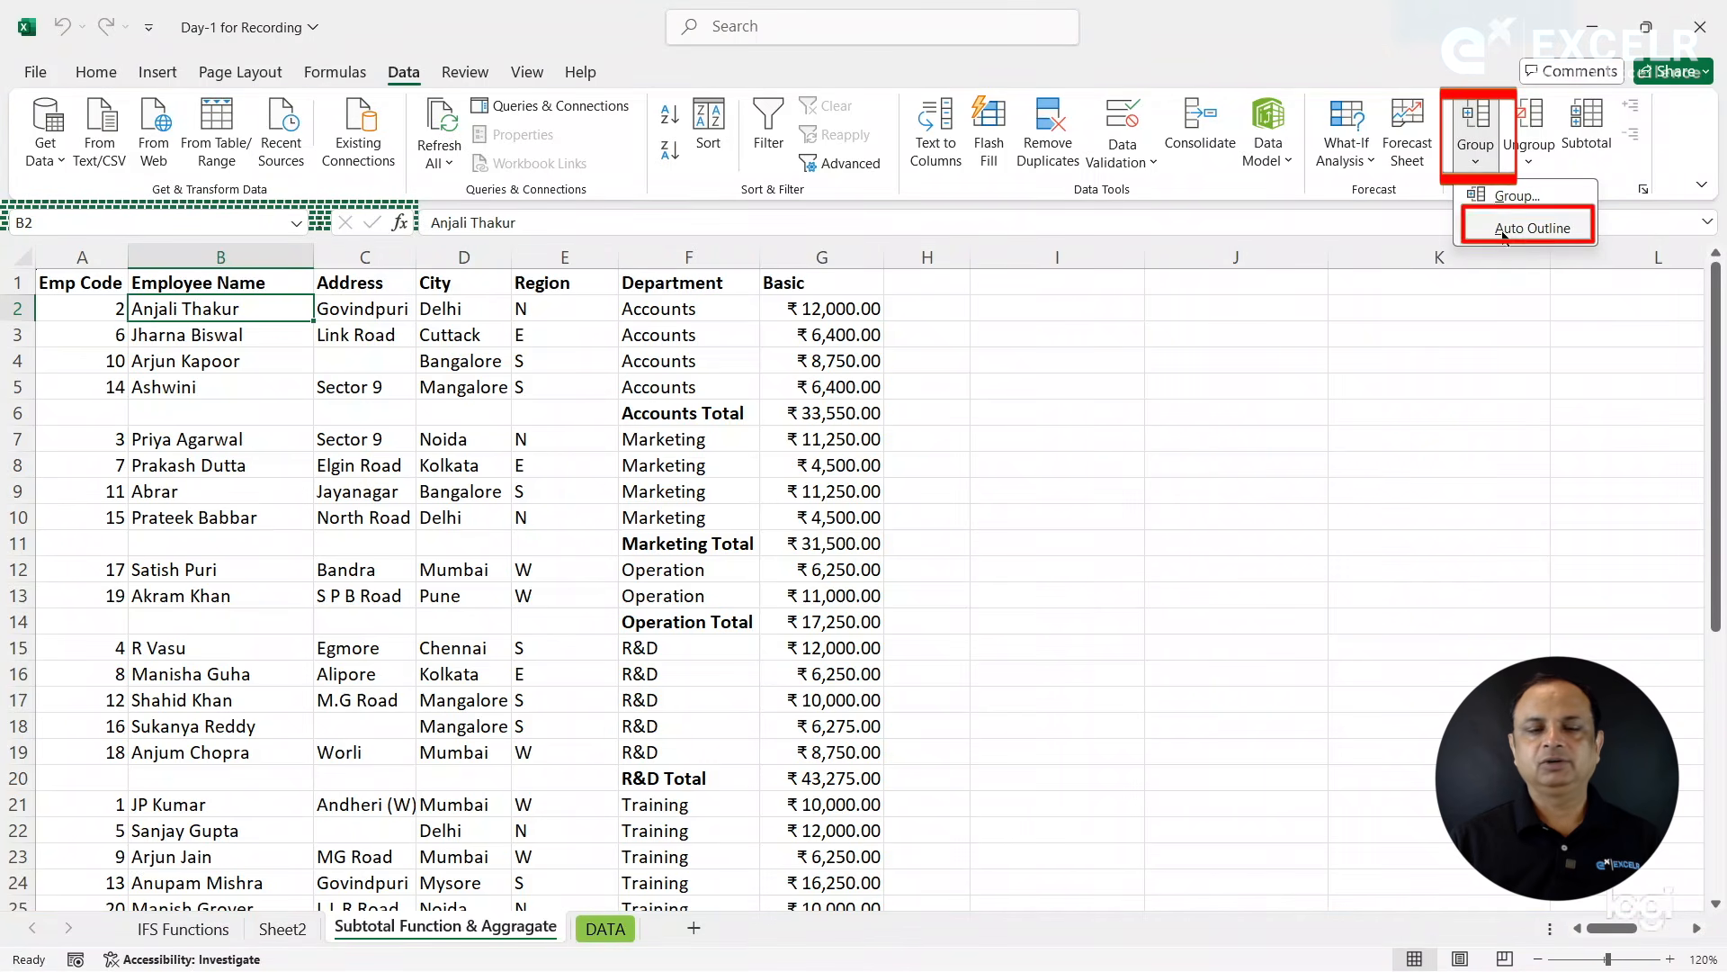
pyautogui.click(1503, 229)
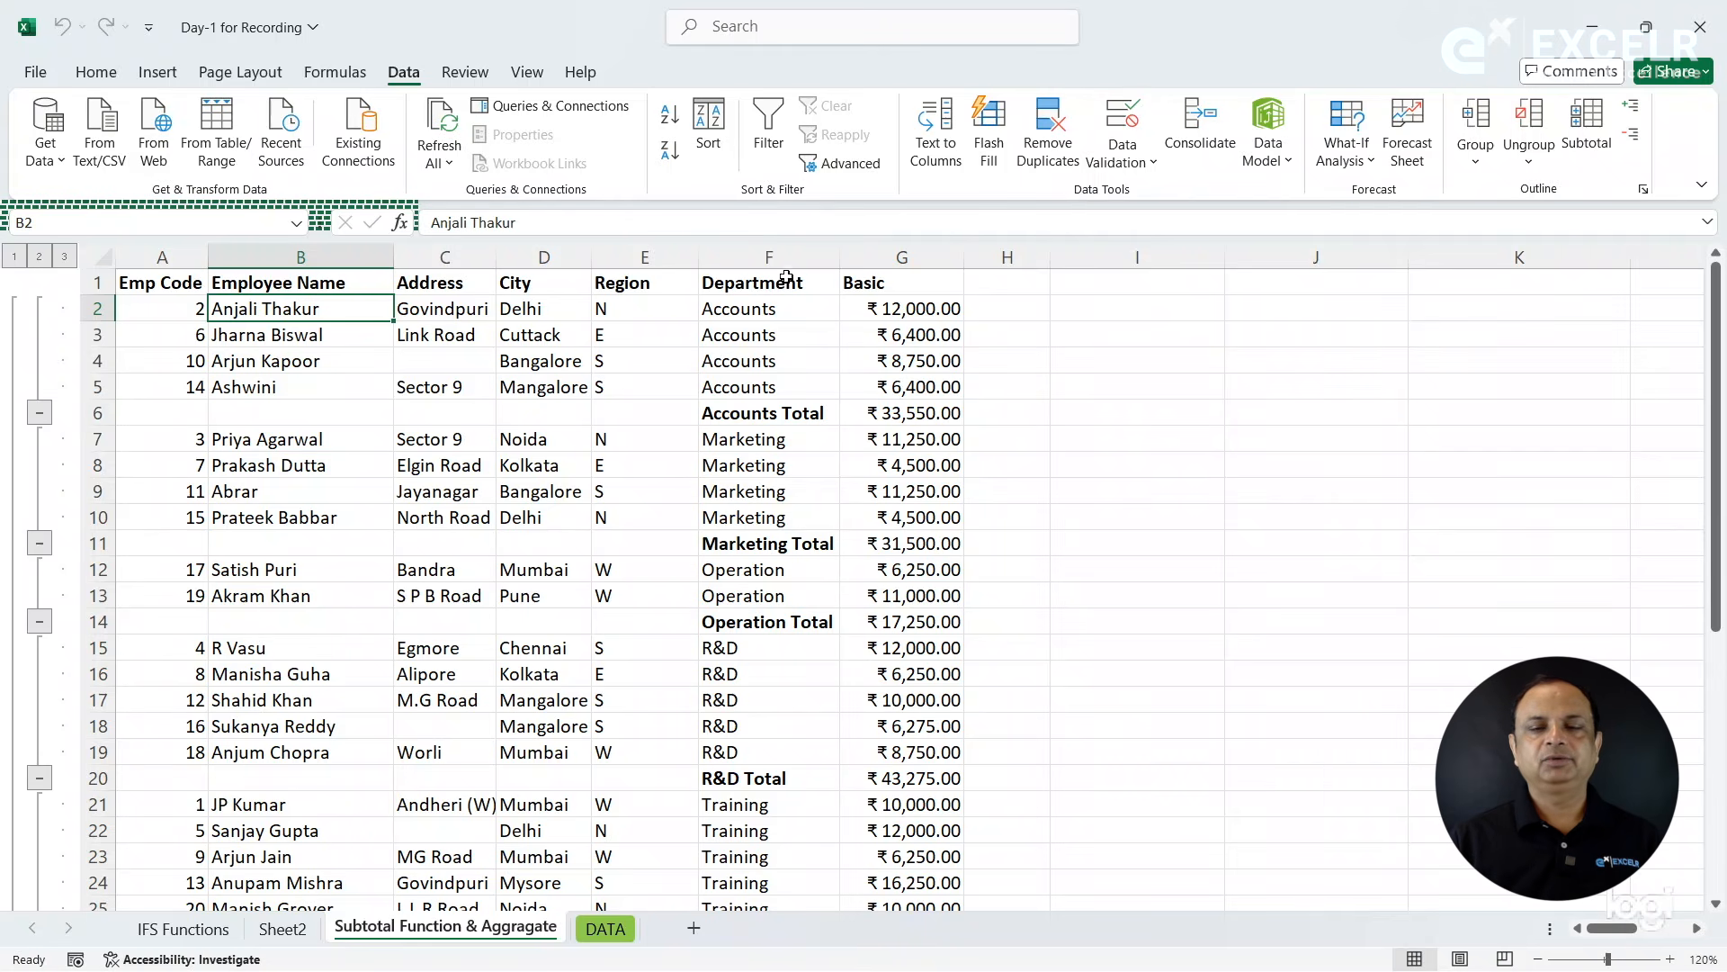
# - Remove all department subtotals and sort the employee table by Emp Code in ascending order
pyautogui.click(1598, 128)
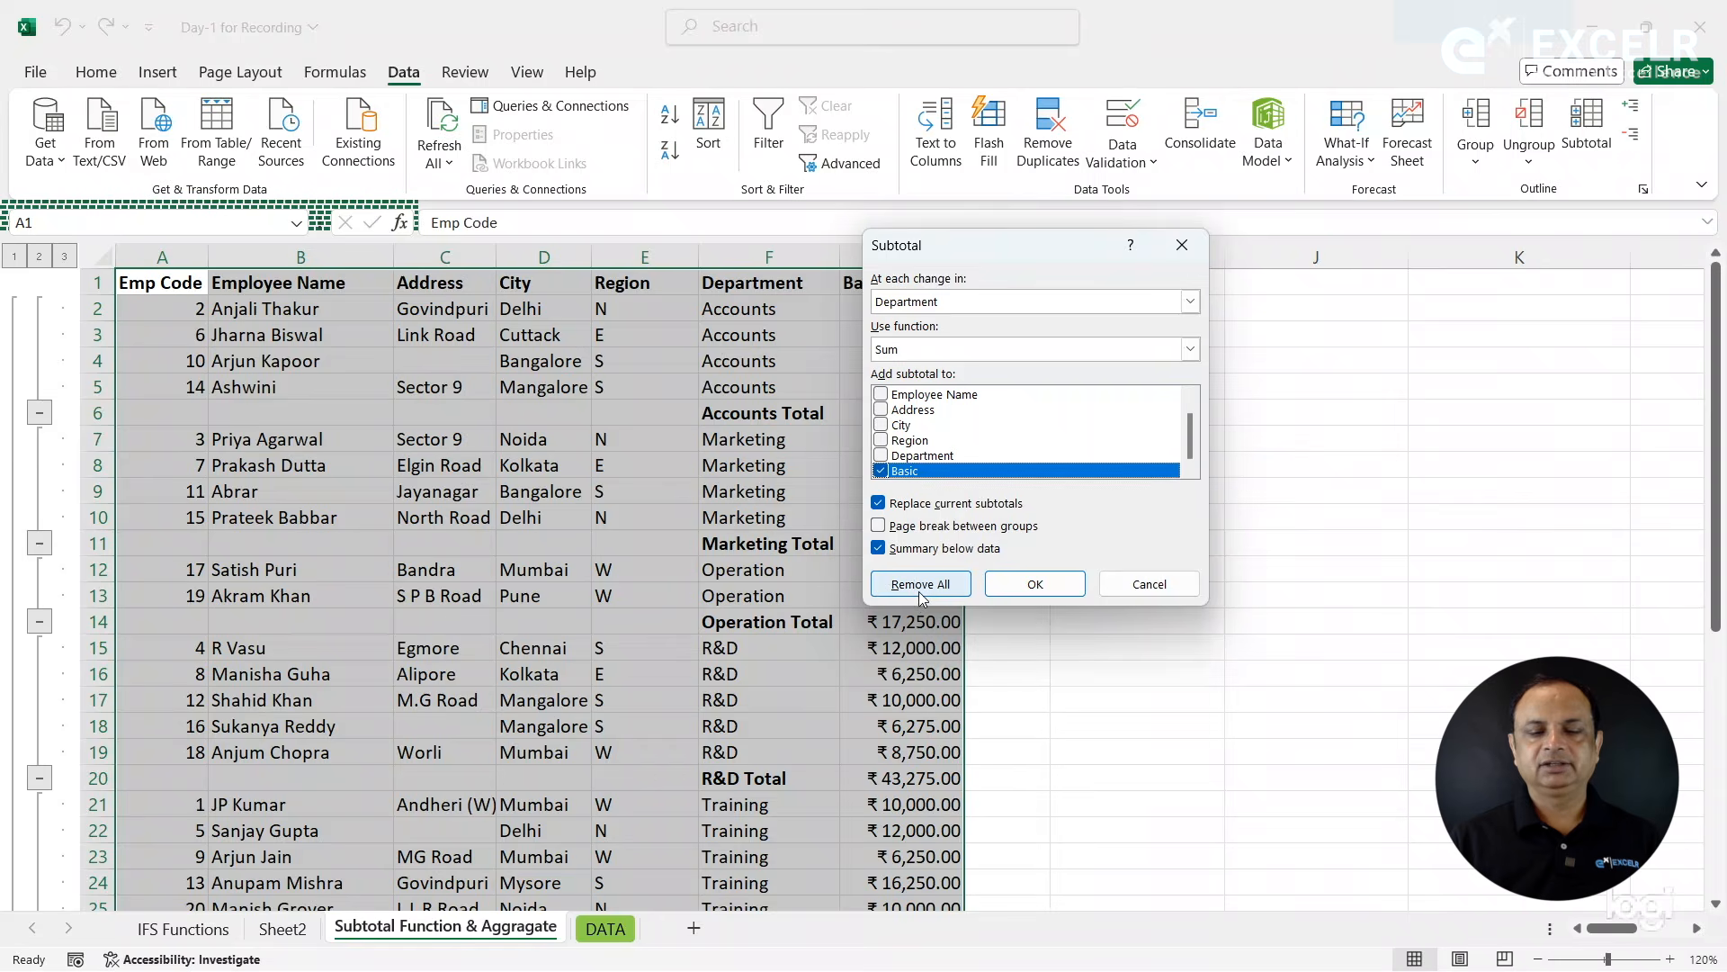
pyautogui.click(920, 584)
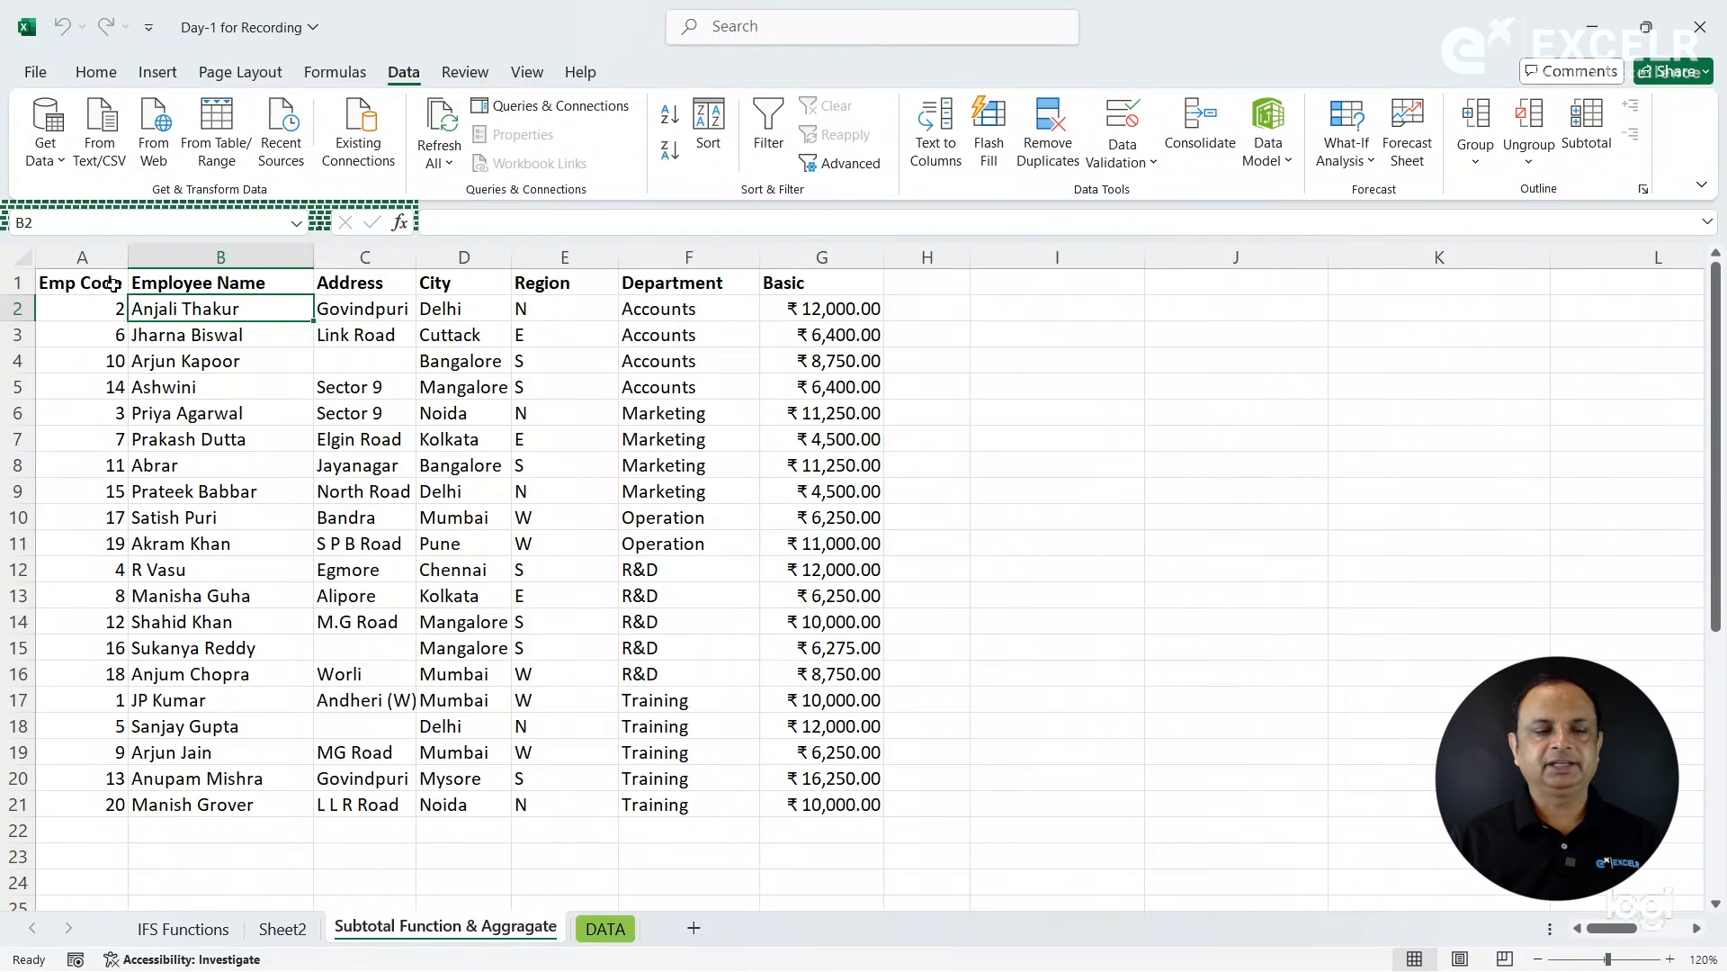
pyautogui.click(112, 283)
pyautogui.click(670, 124)
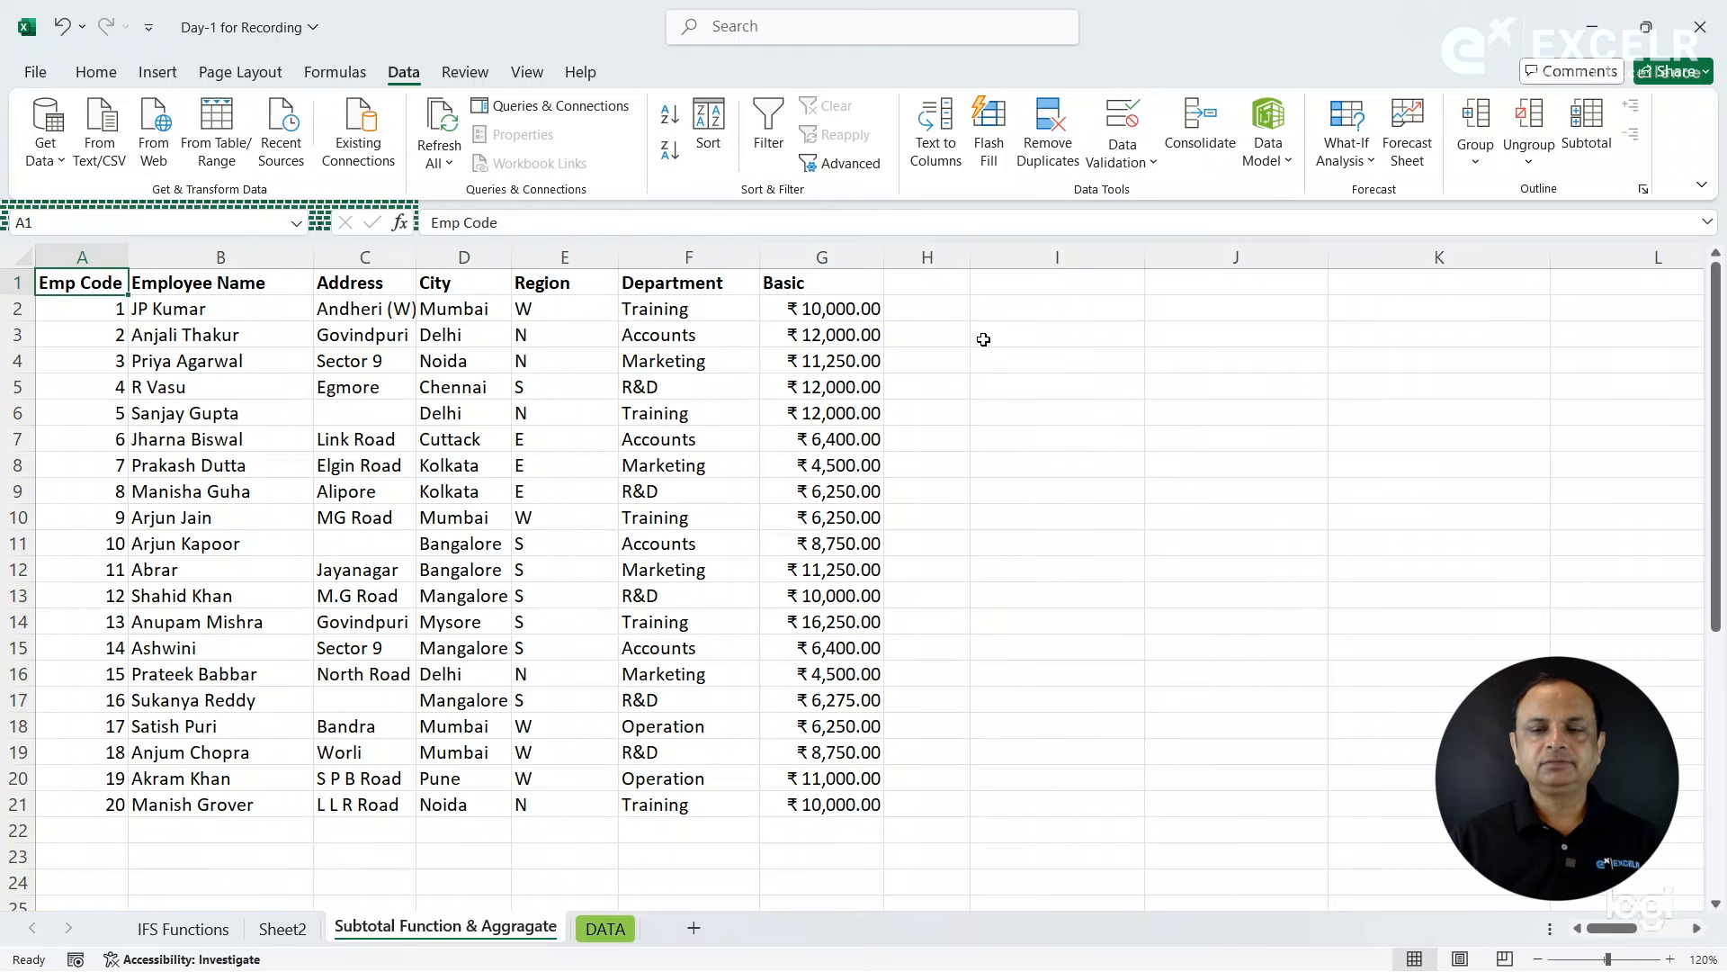
# - Try to apply Auto Outline to the Address, City and Region columns
pyautogui.click(765, 362)
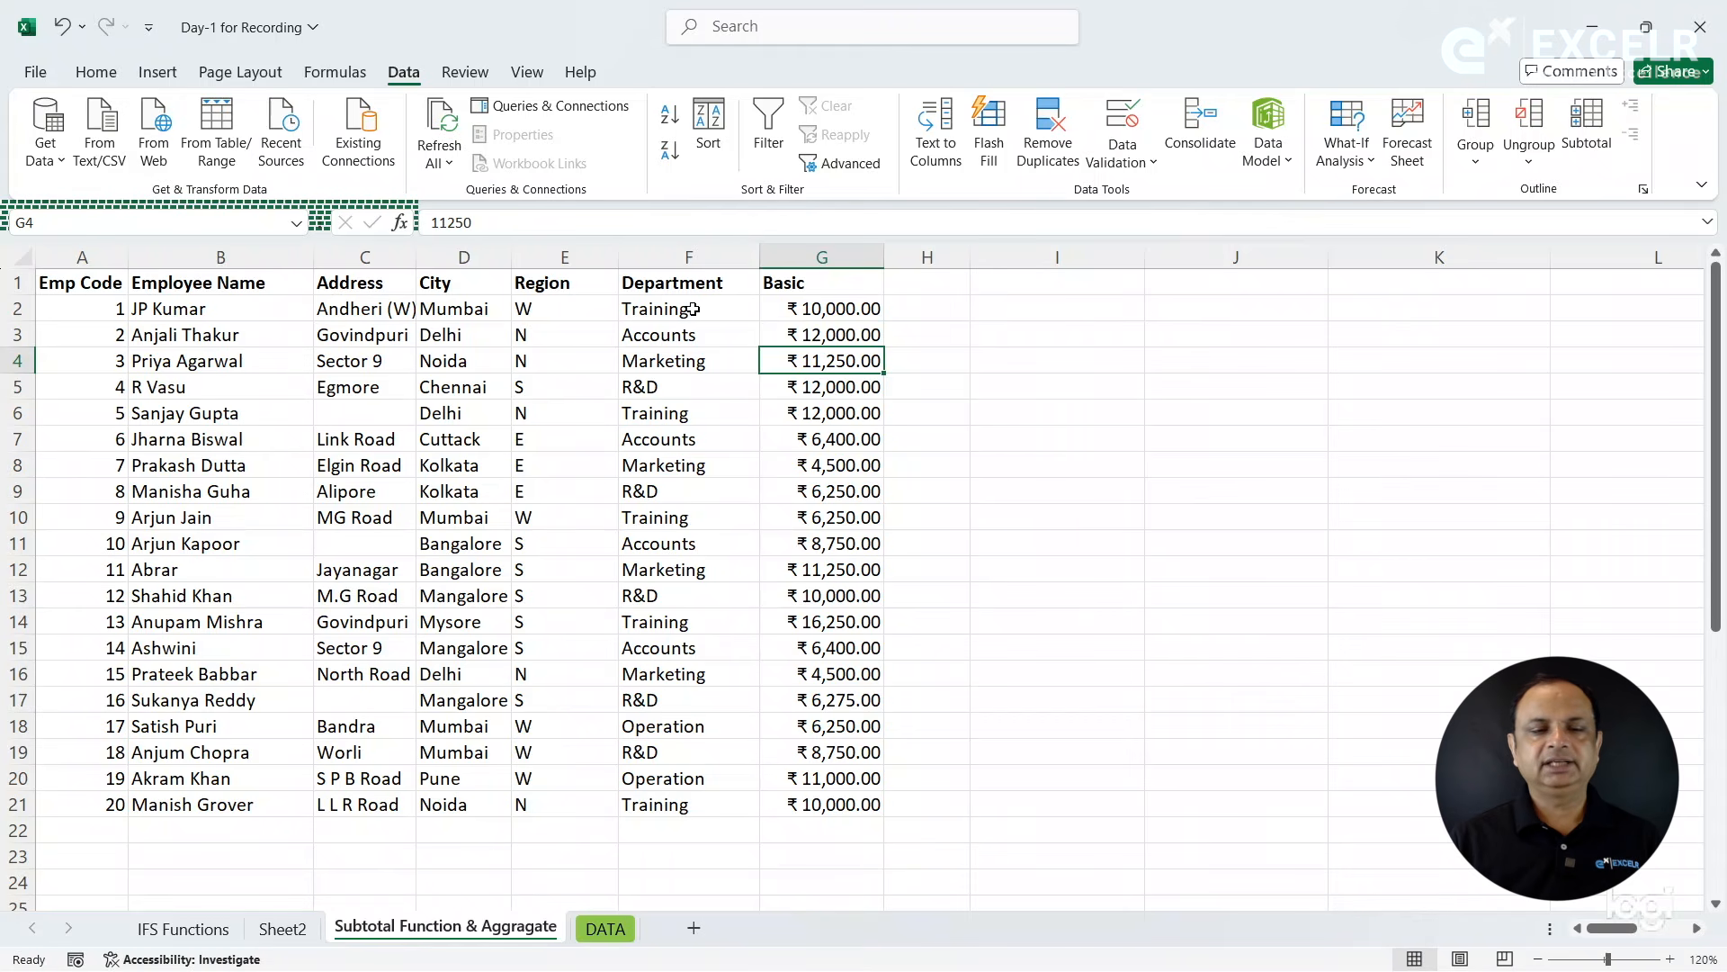
pyautogui.click(426, 345)
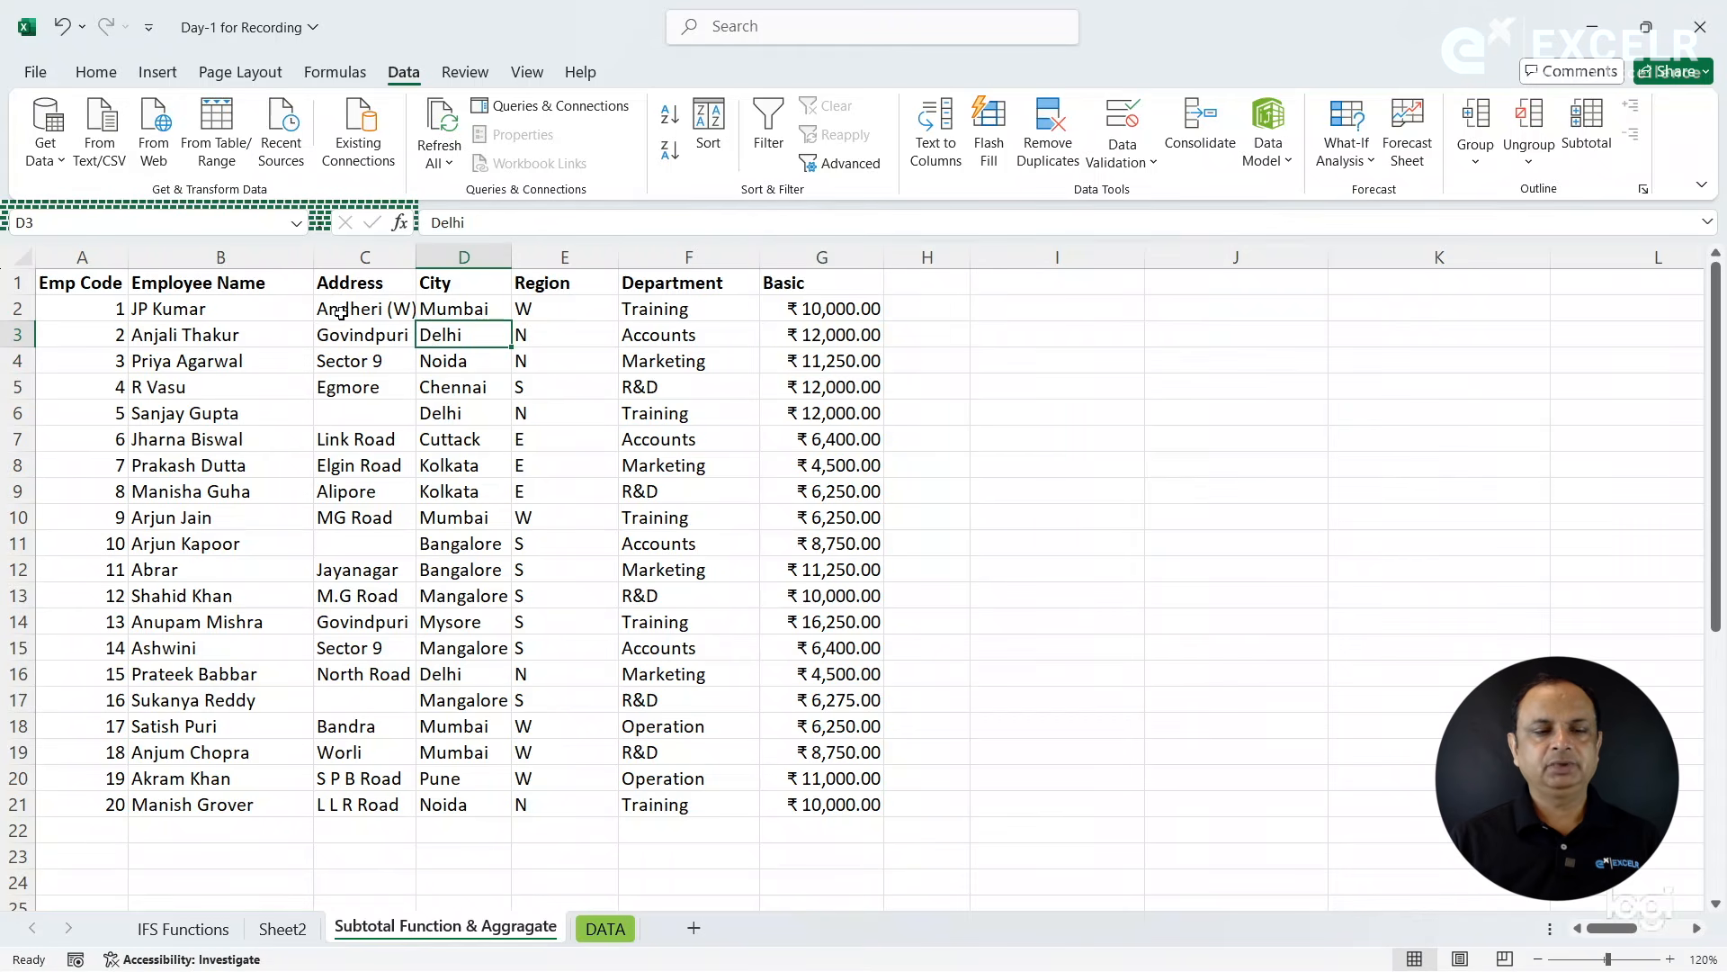
pyautogui.click(244, 253)
pyautogui.moveTo(359, 259); pyautogui.dragTo(580, 283)
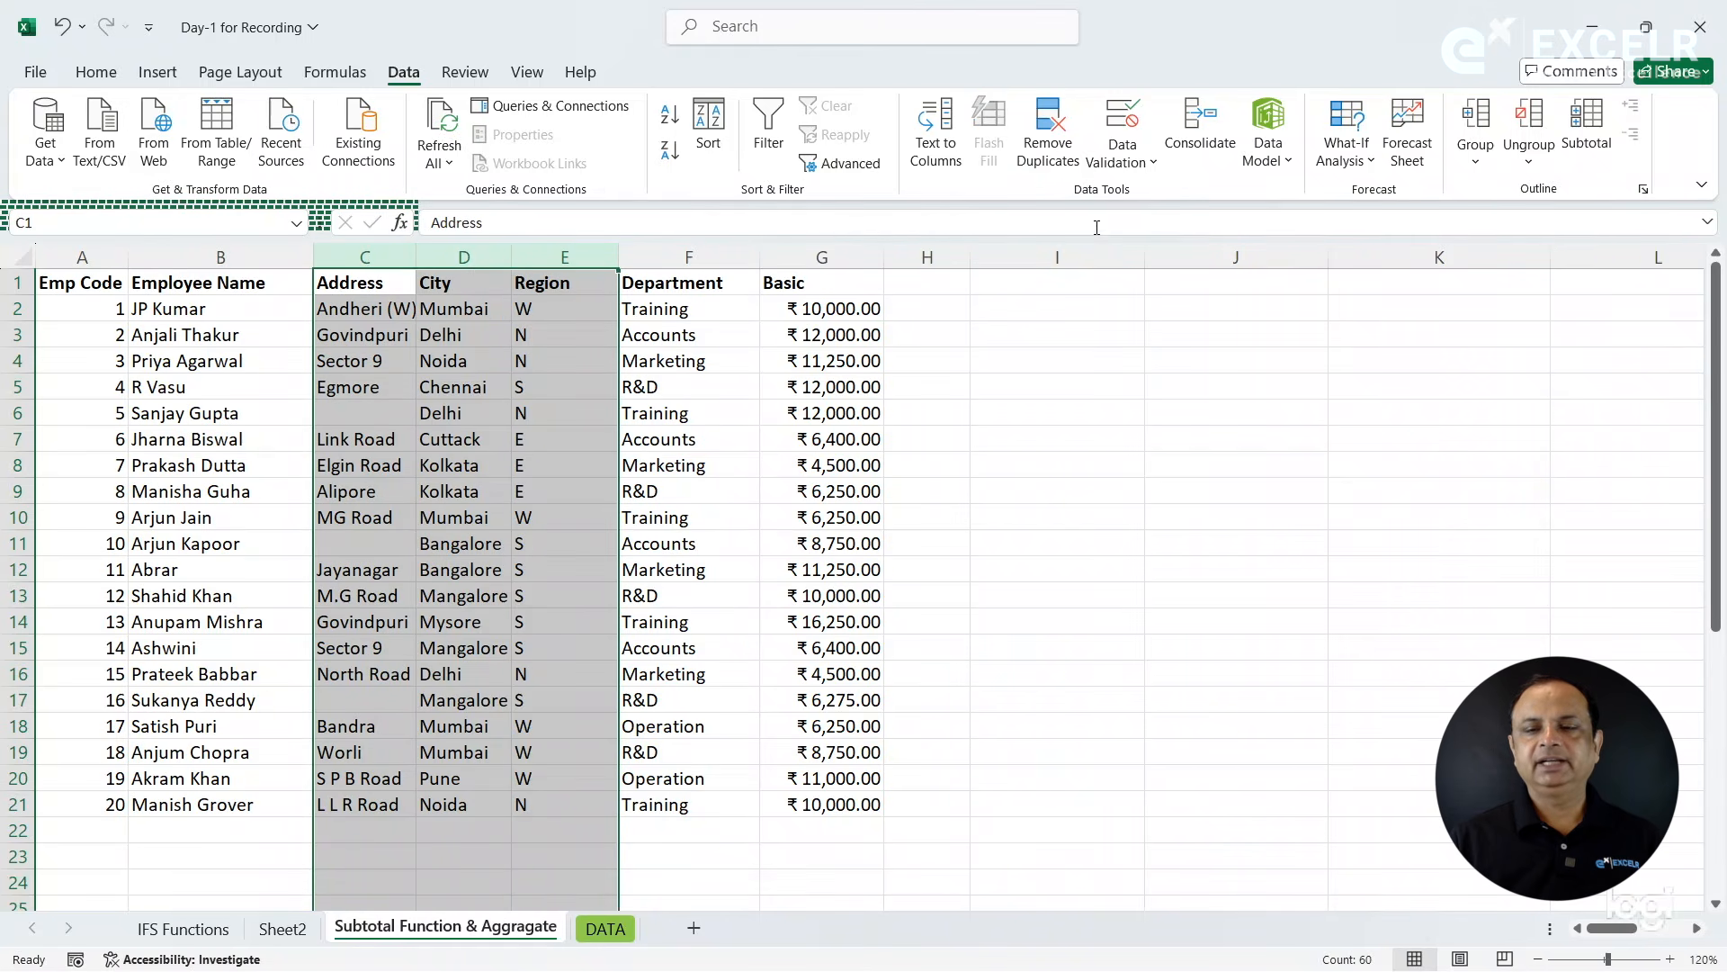
pyautogui.click(1476, 162)
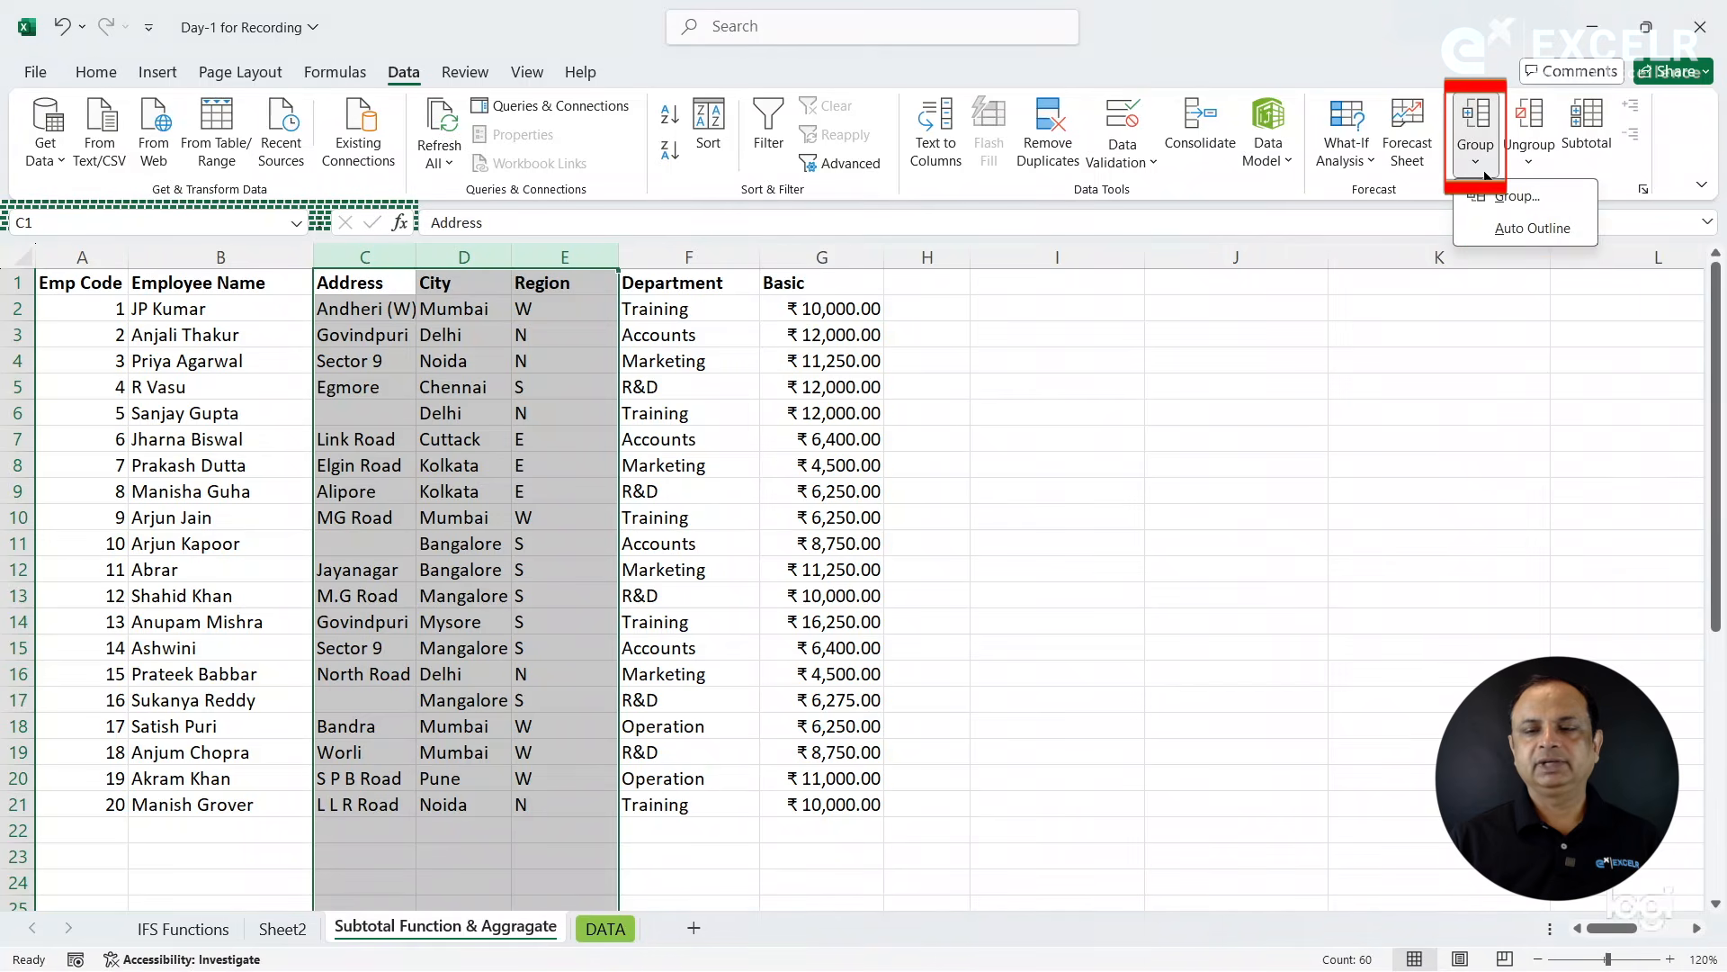
pyautogui.click(1520, 228)
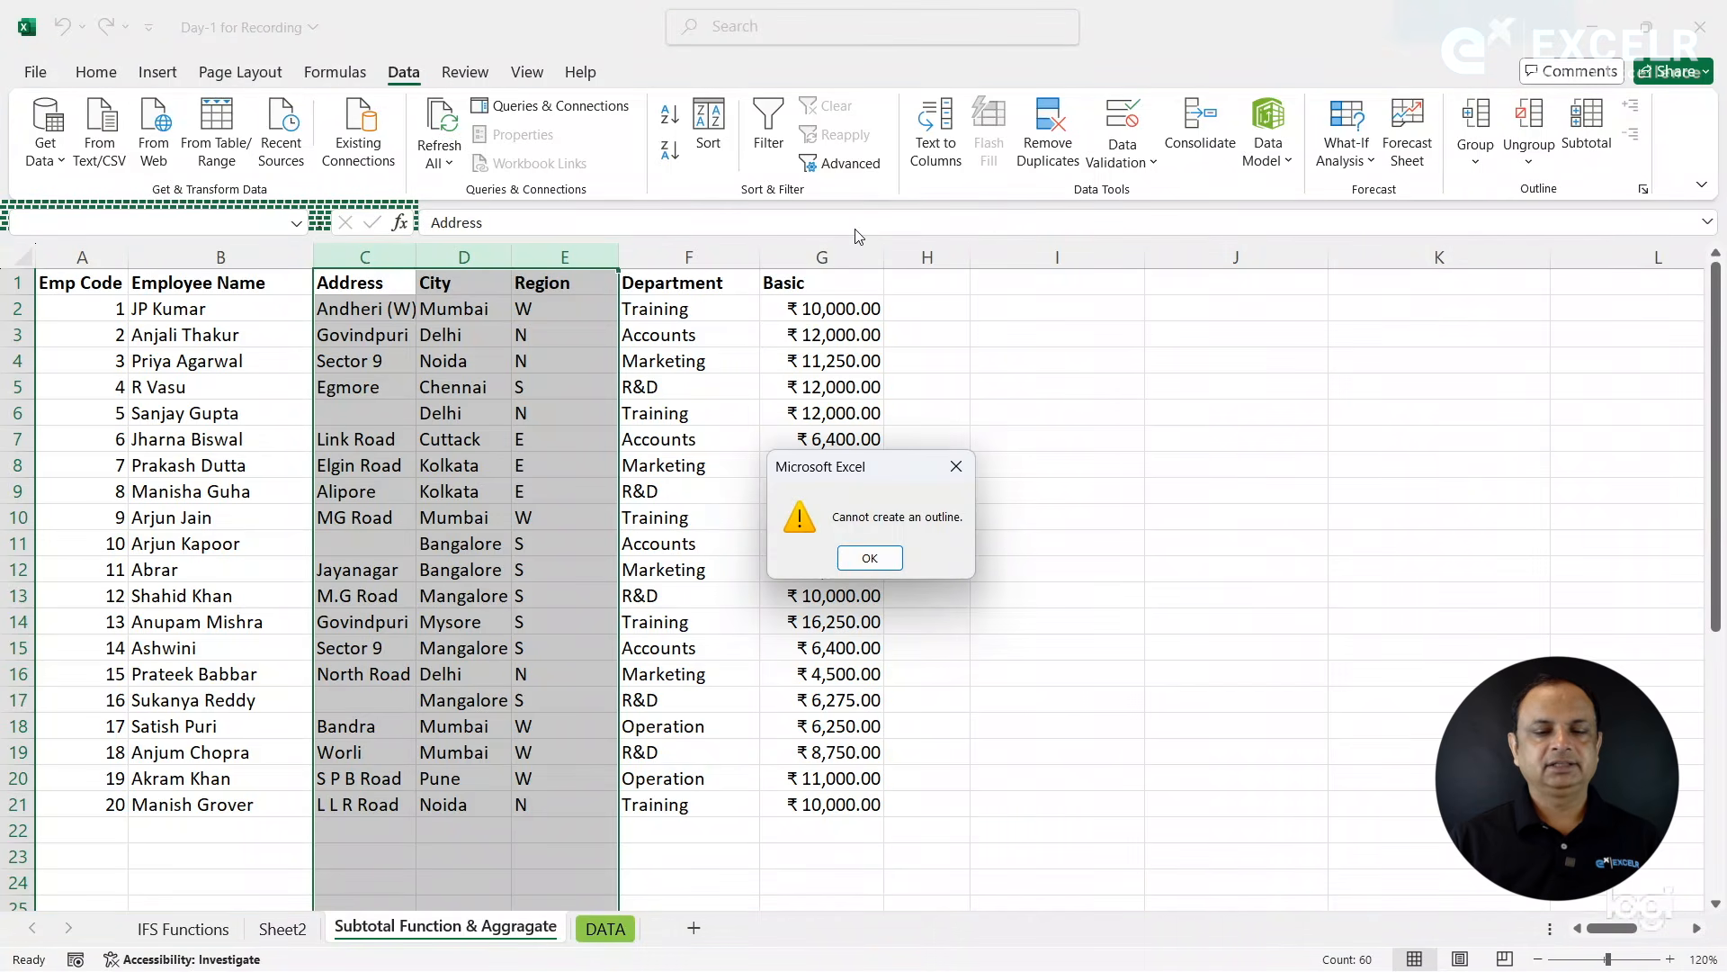
pyautogui.click(870, 559)
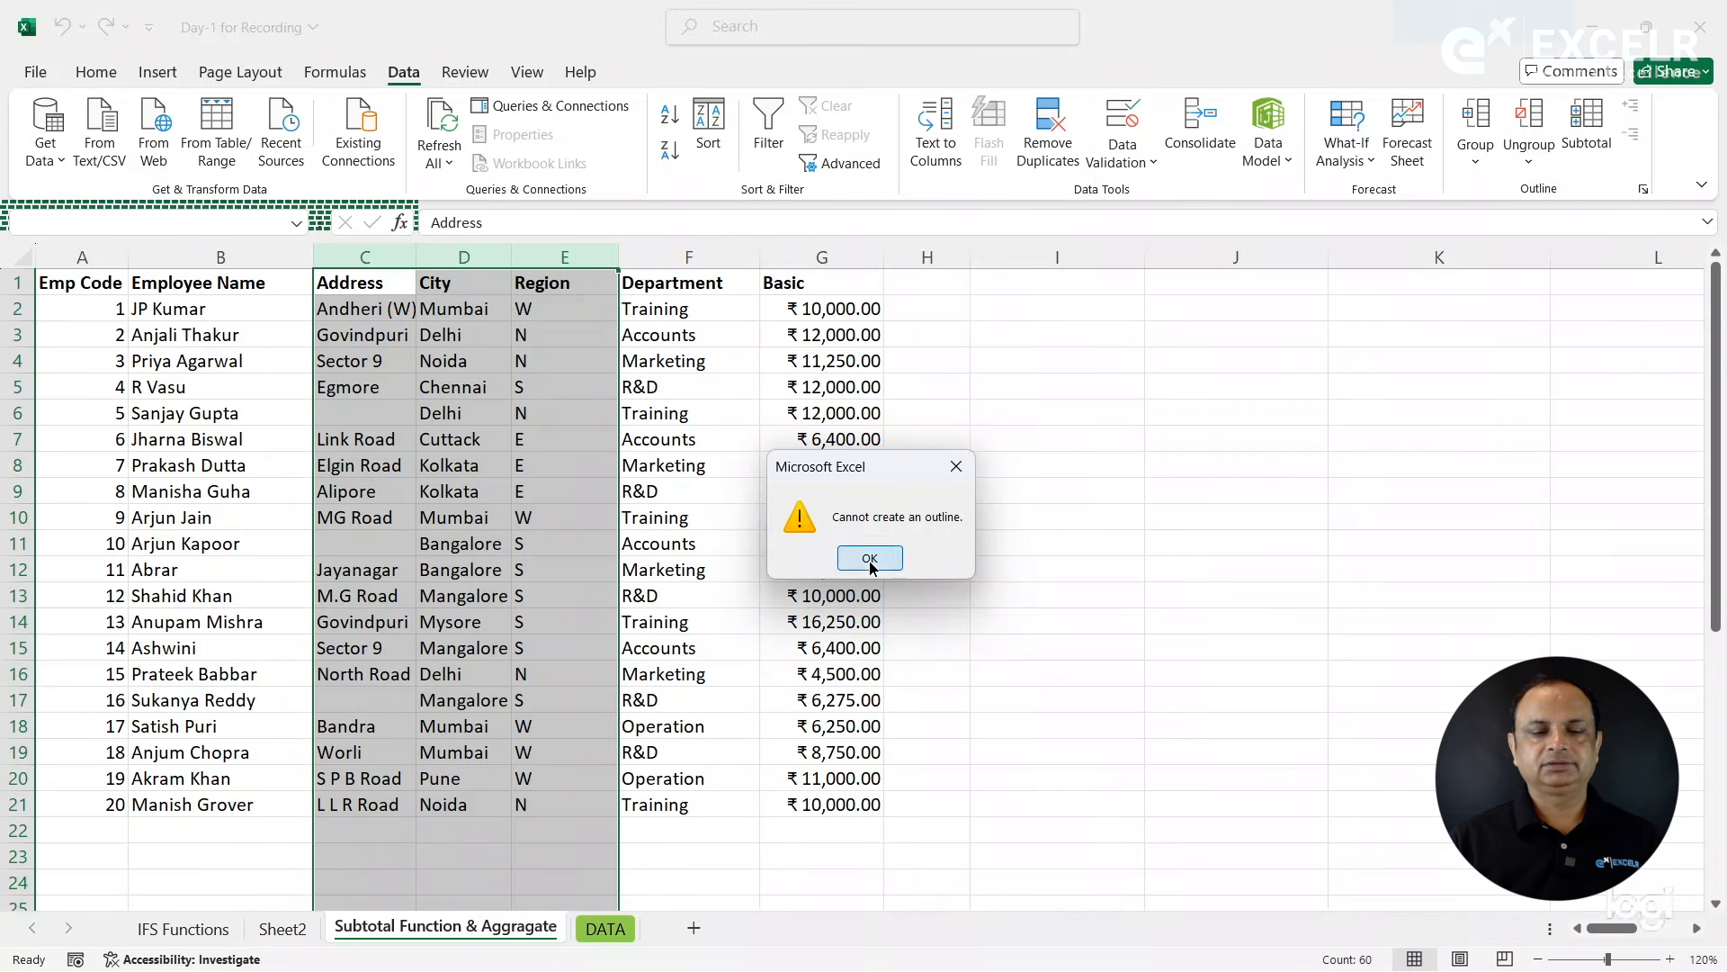
pyautogui.click(688, 517)
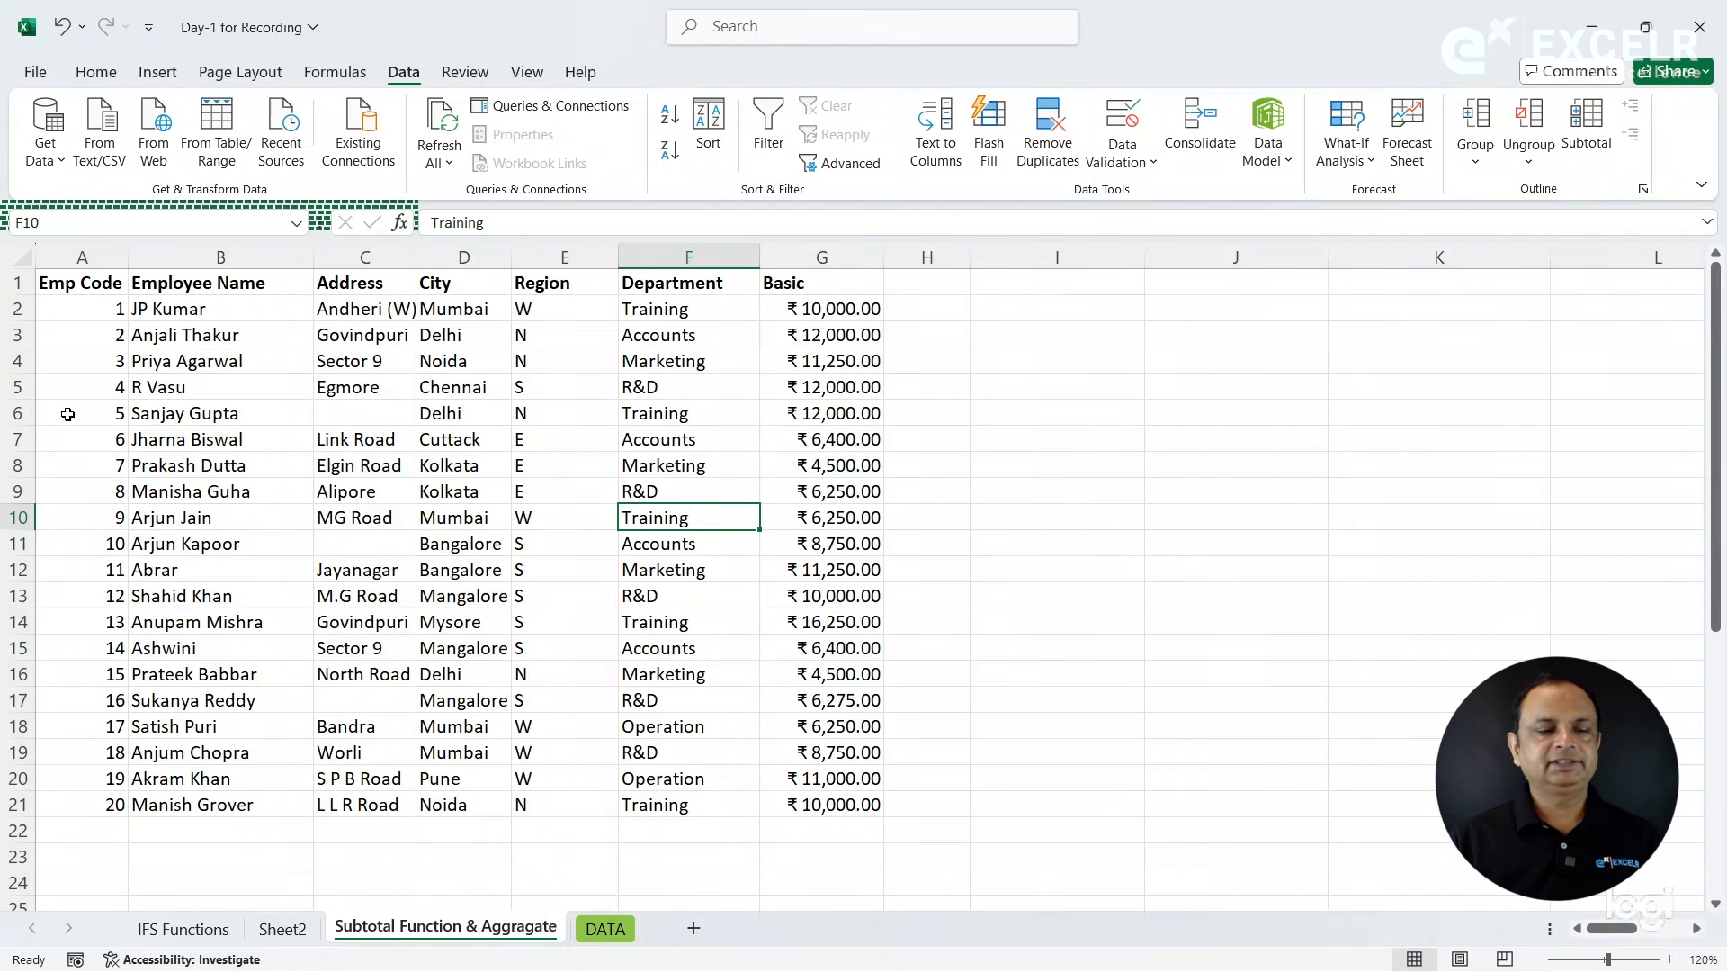
# - Clear any existing outline and manually group rows 5 to 12 of the employee table
pyautogui.moveTo(18, 387); pyautogui.dragTo(32, 569)
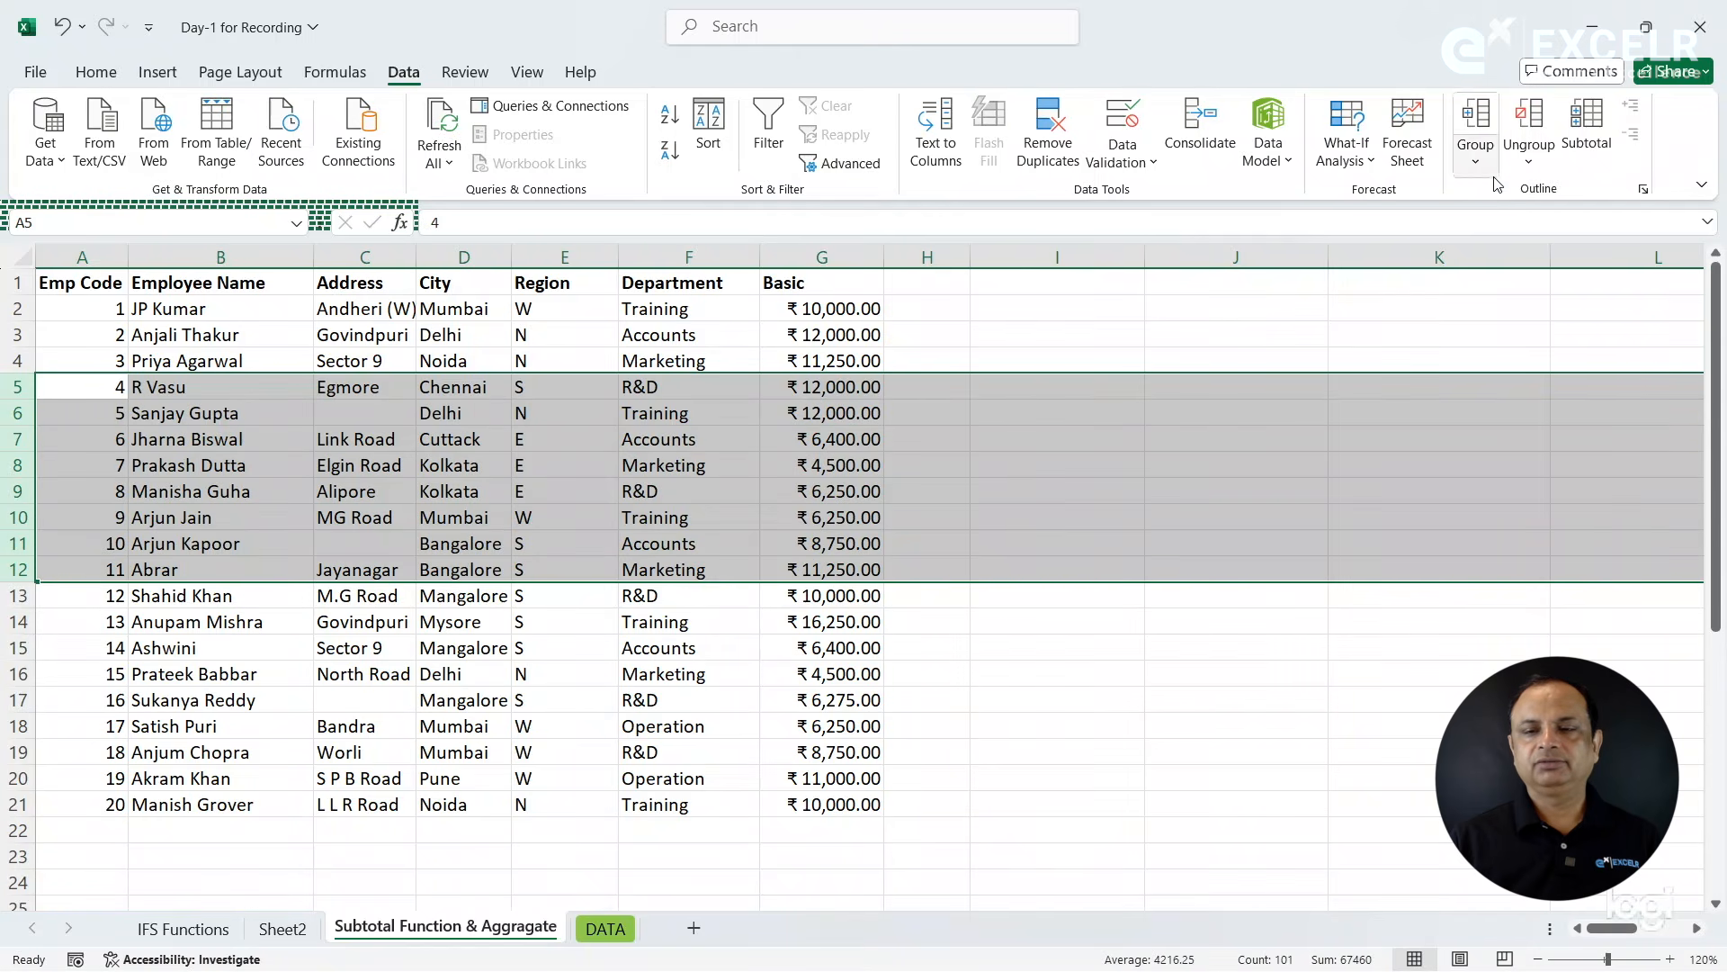
pyautogui.click(1533, 167)
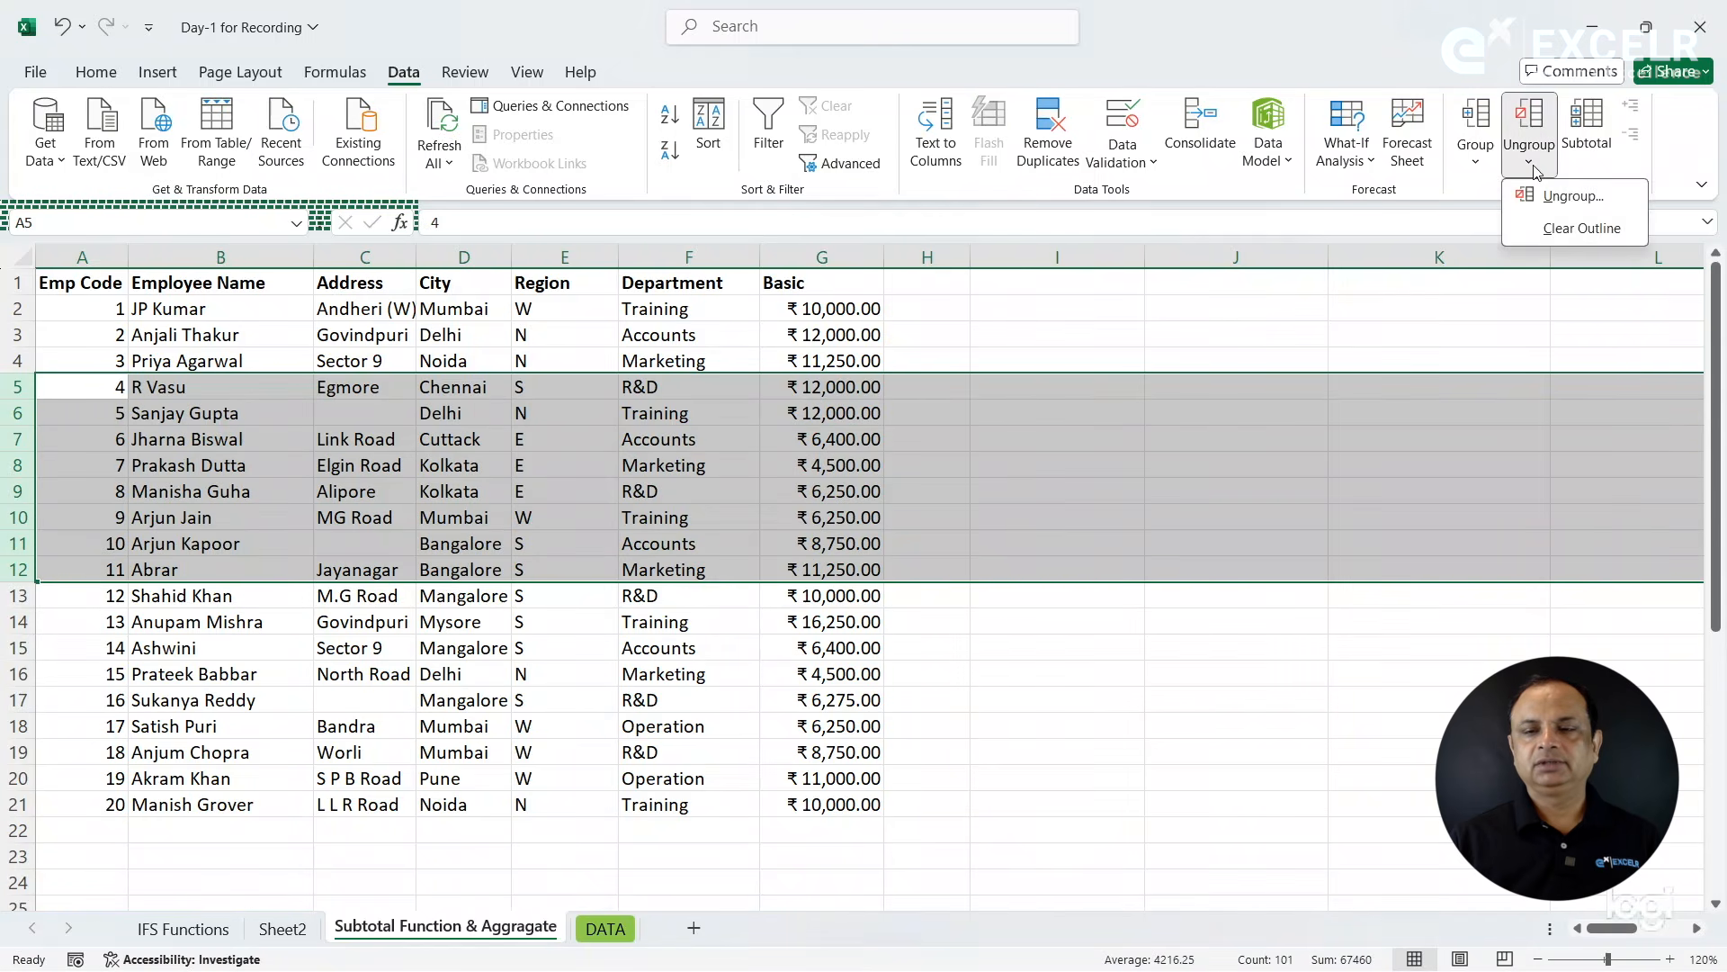
pyautogui.click(1541, 230)
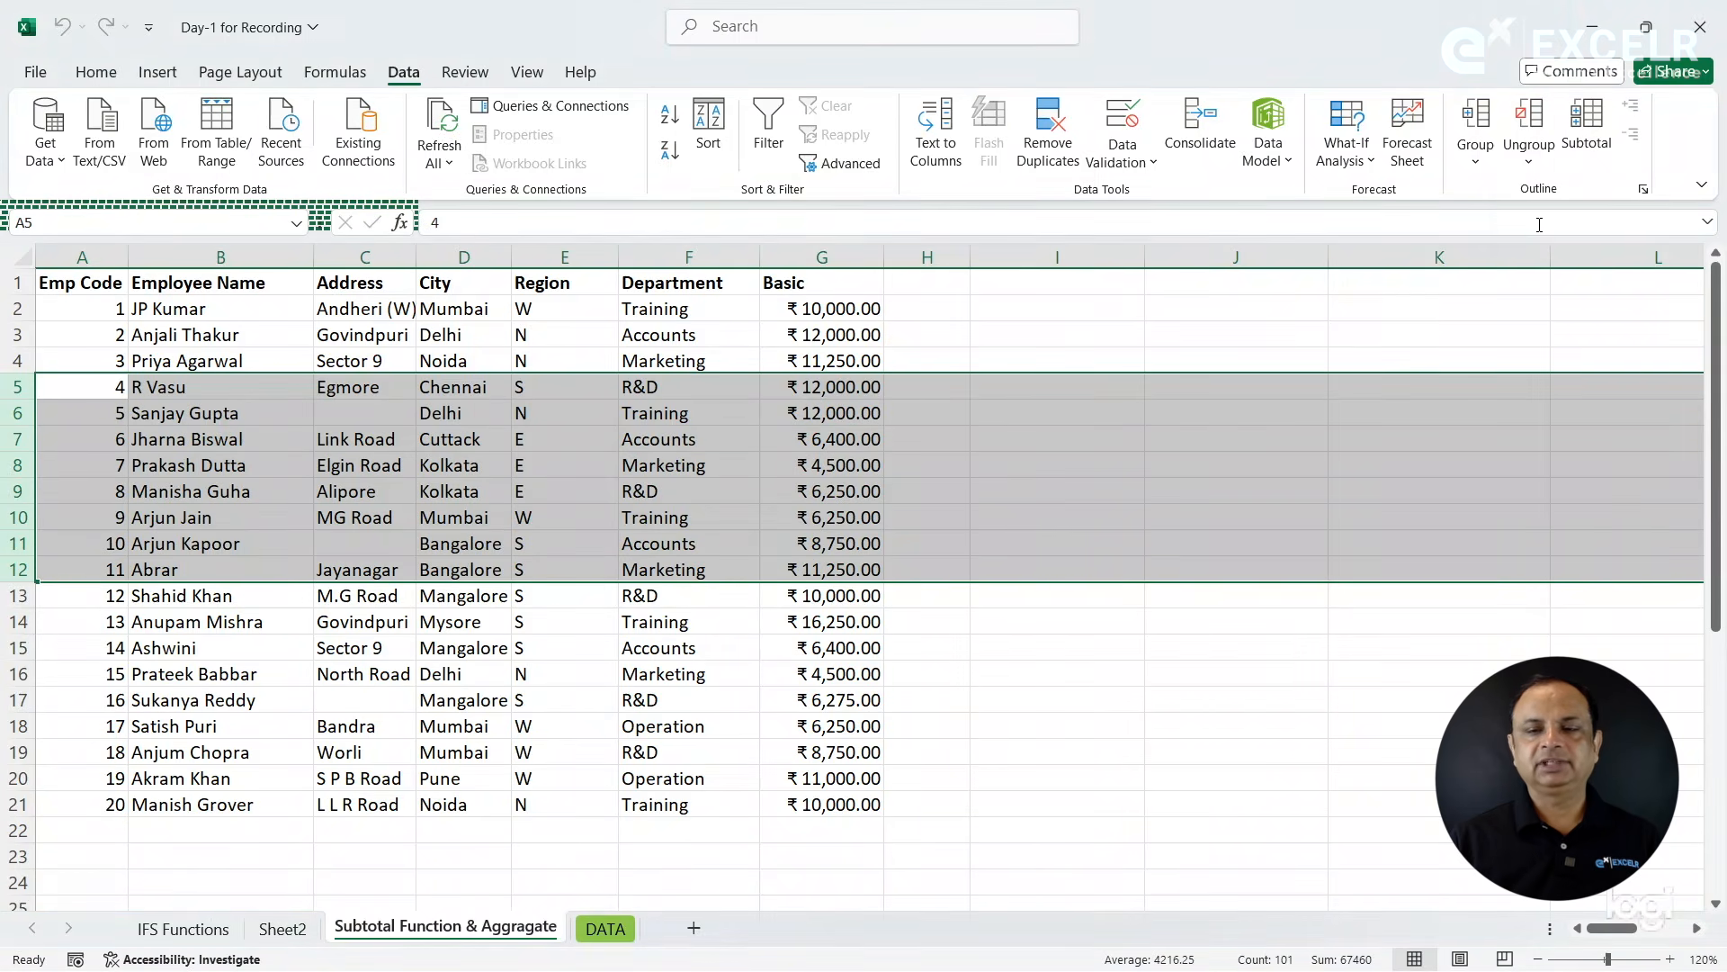
pyautogui.click(1485, 164)
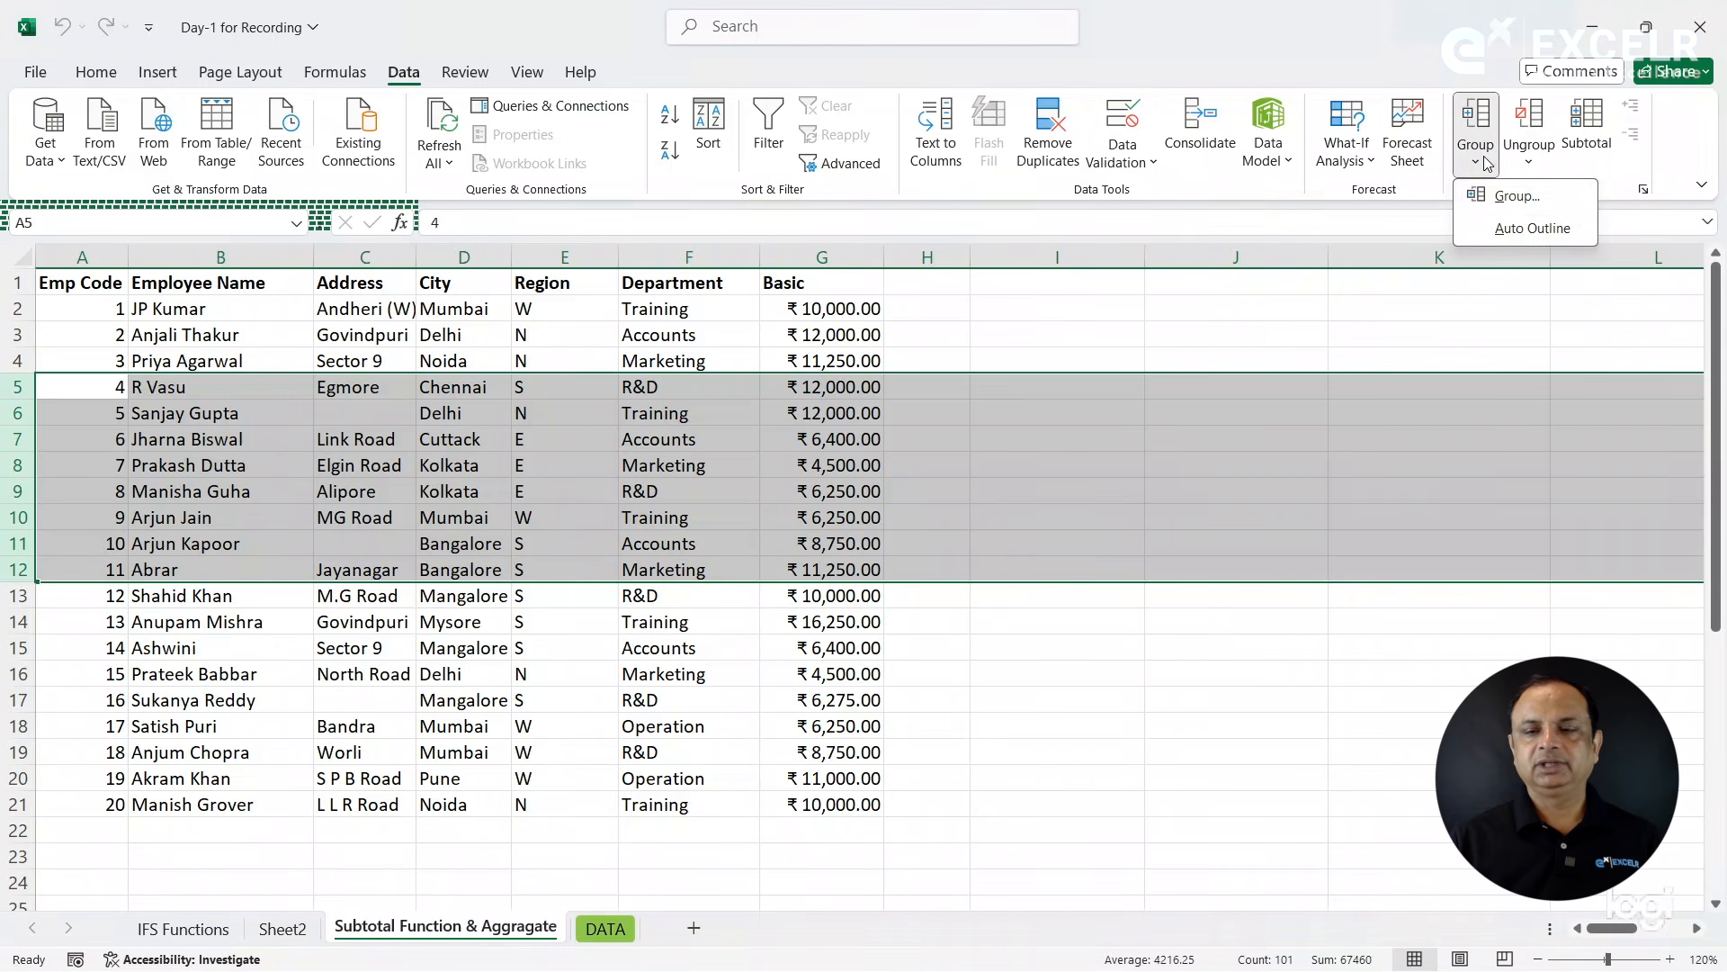
pyautogui.click(1494, 201)
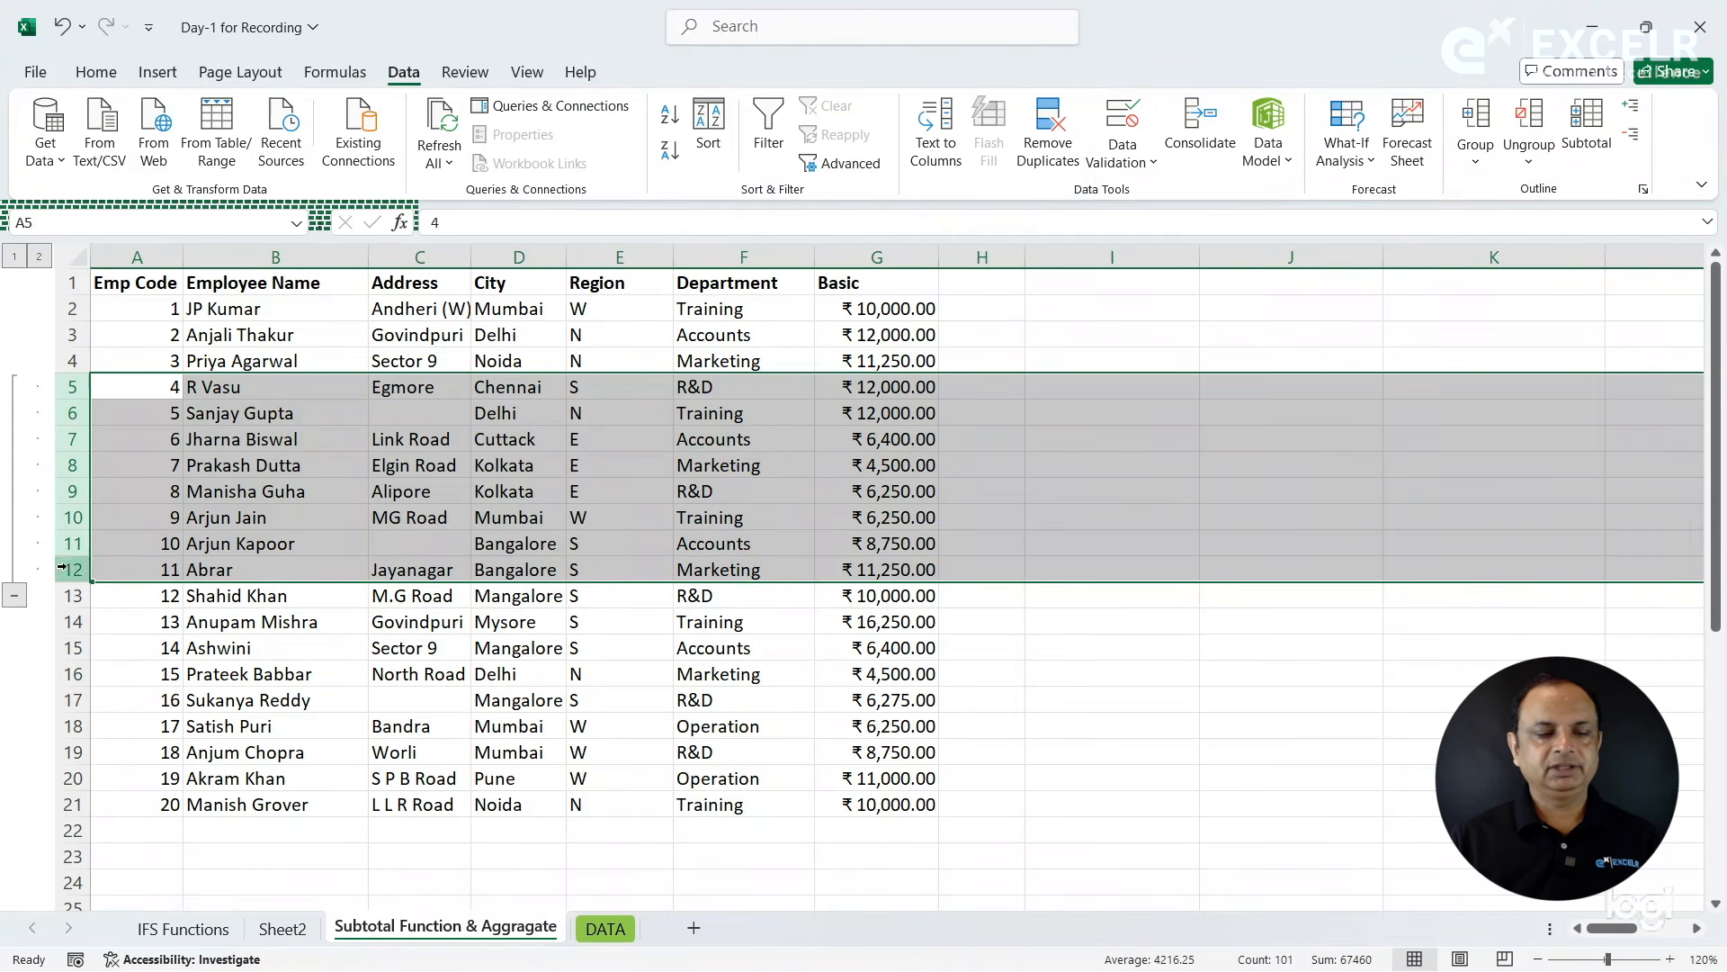
# - Collapse and expand the group of rows 5 to 12 twice, leaving it expanded
pyautogui.click(15, 599)
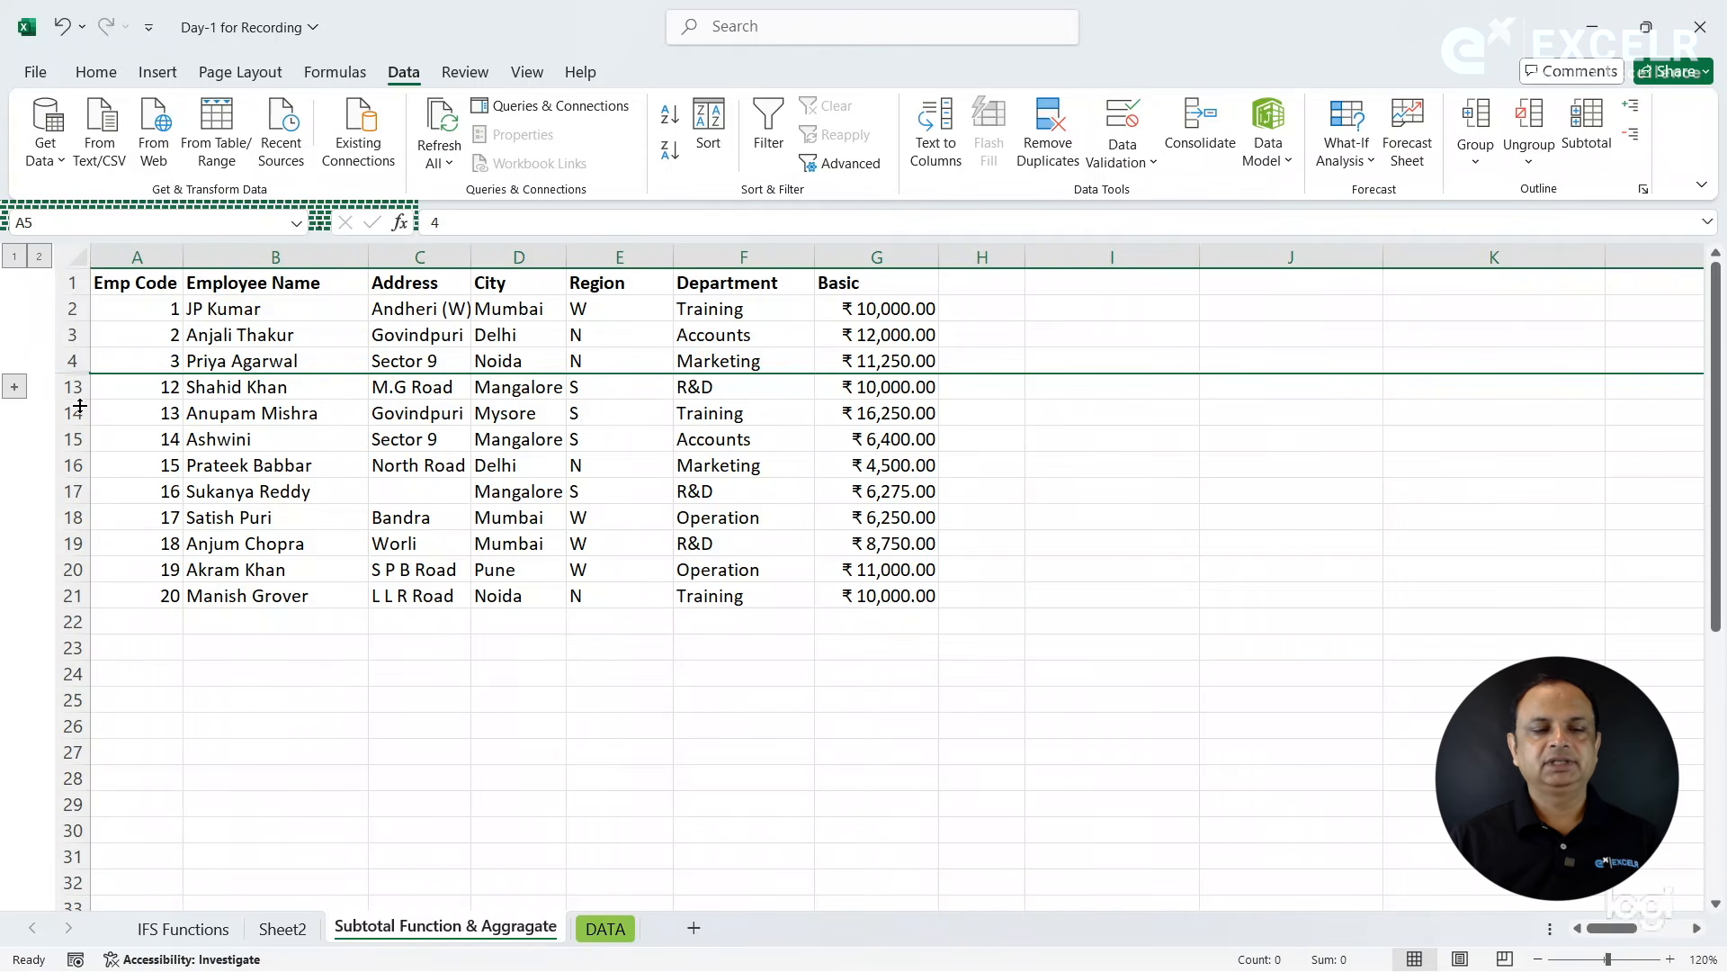
pyautogui.click(14, 387)
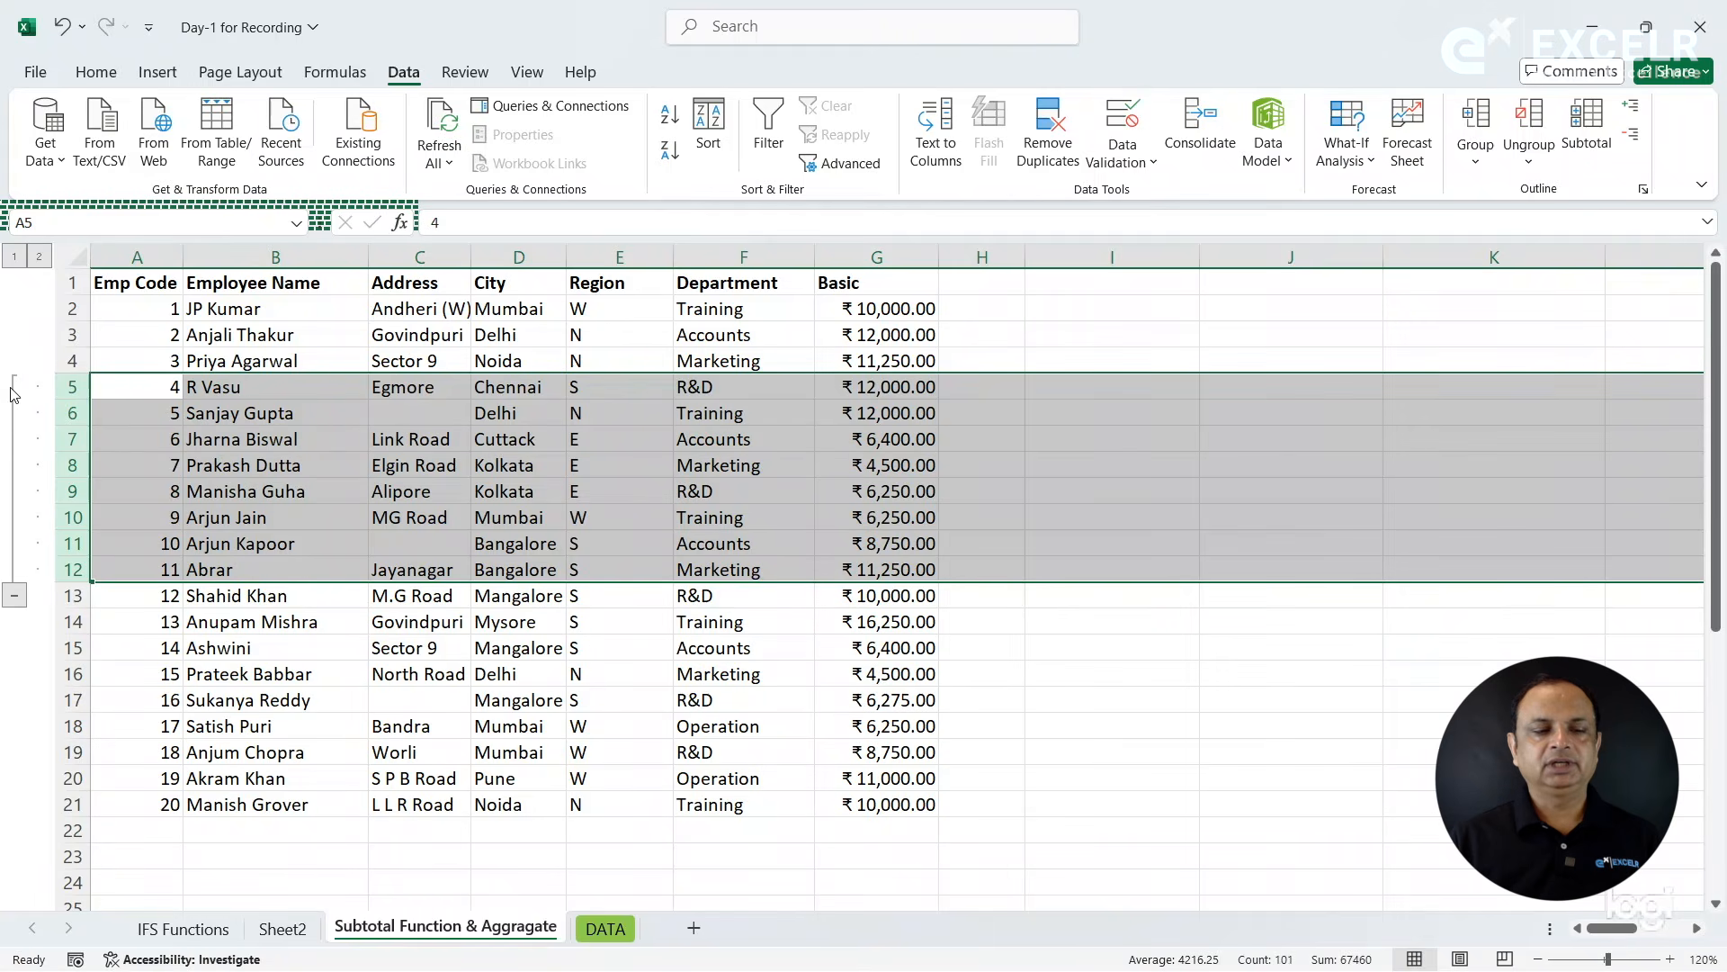
pyautogui.click(14, 596)
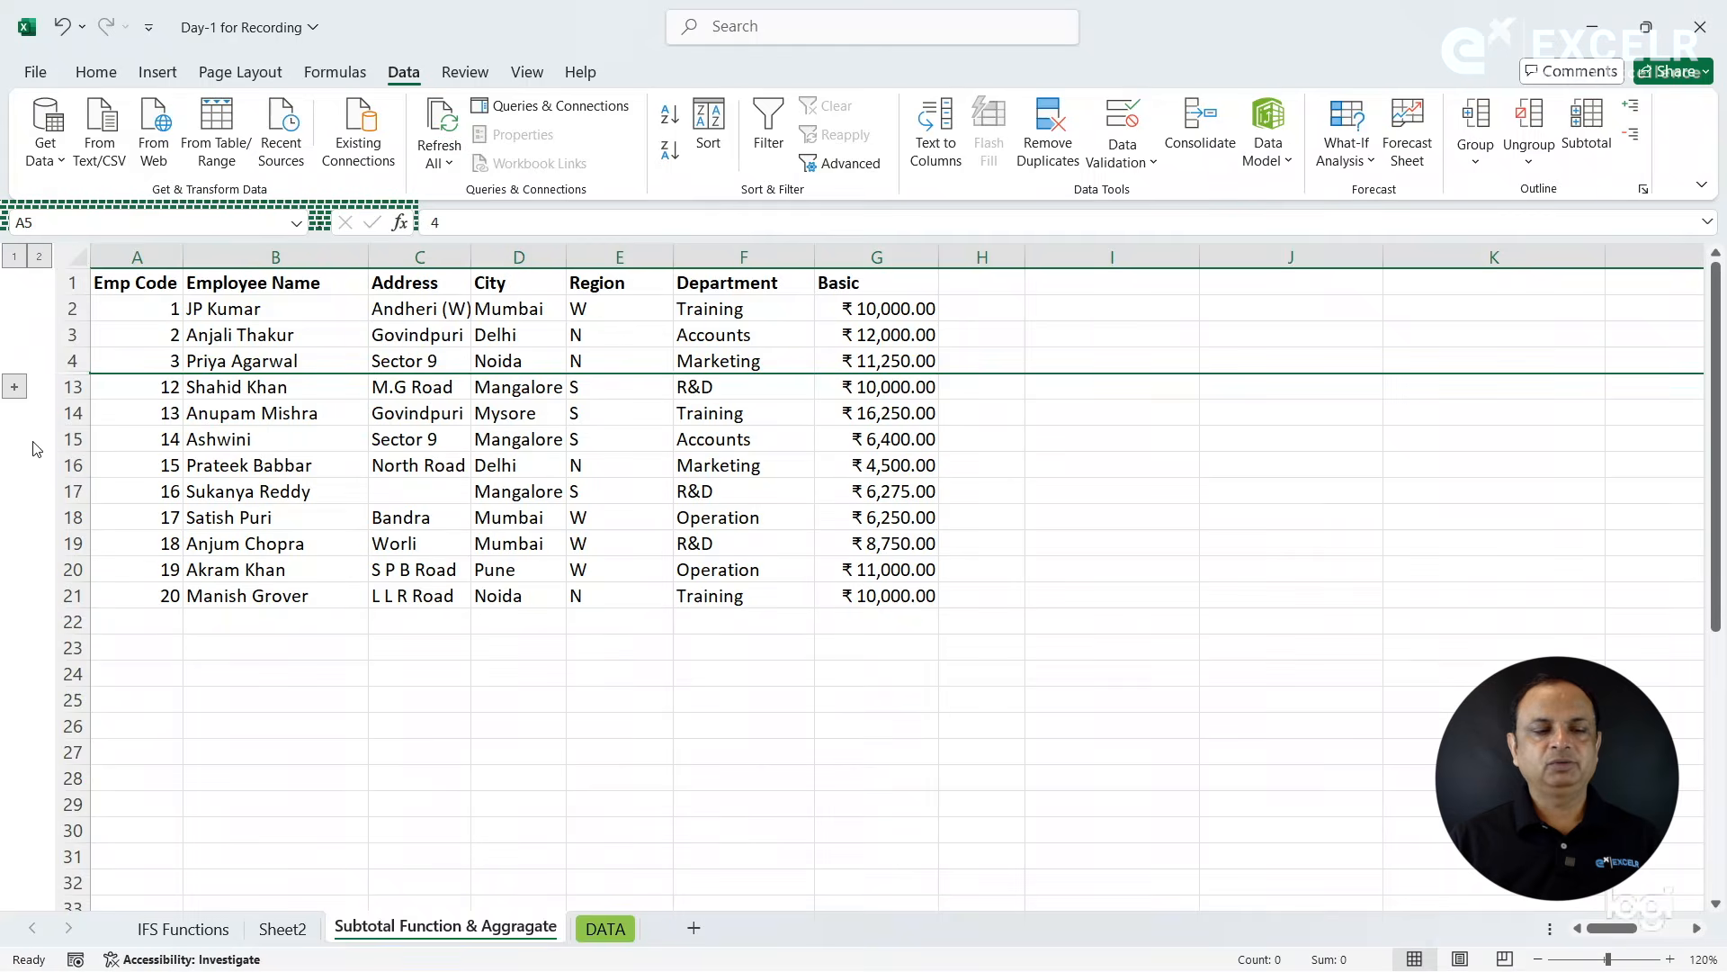
pyautogui.click(16, 389)
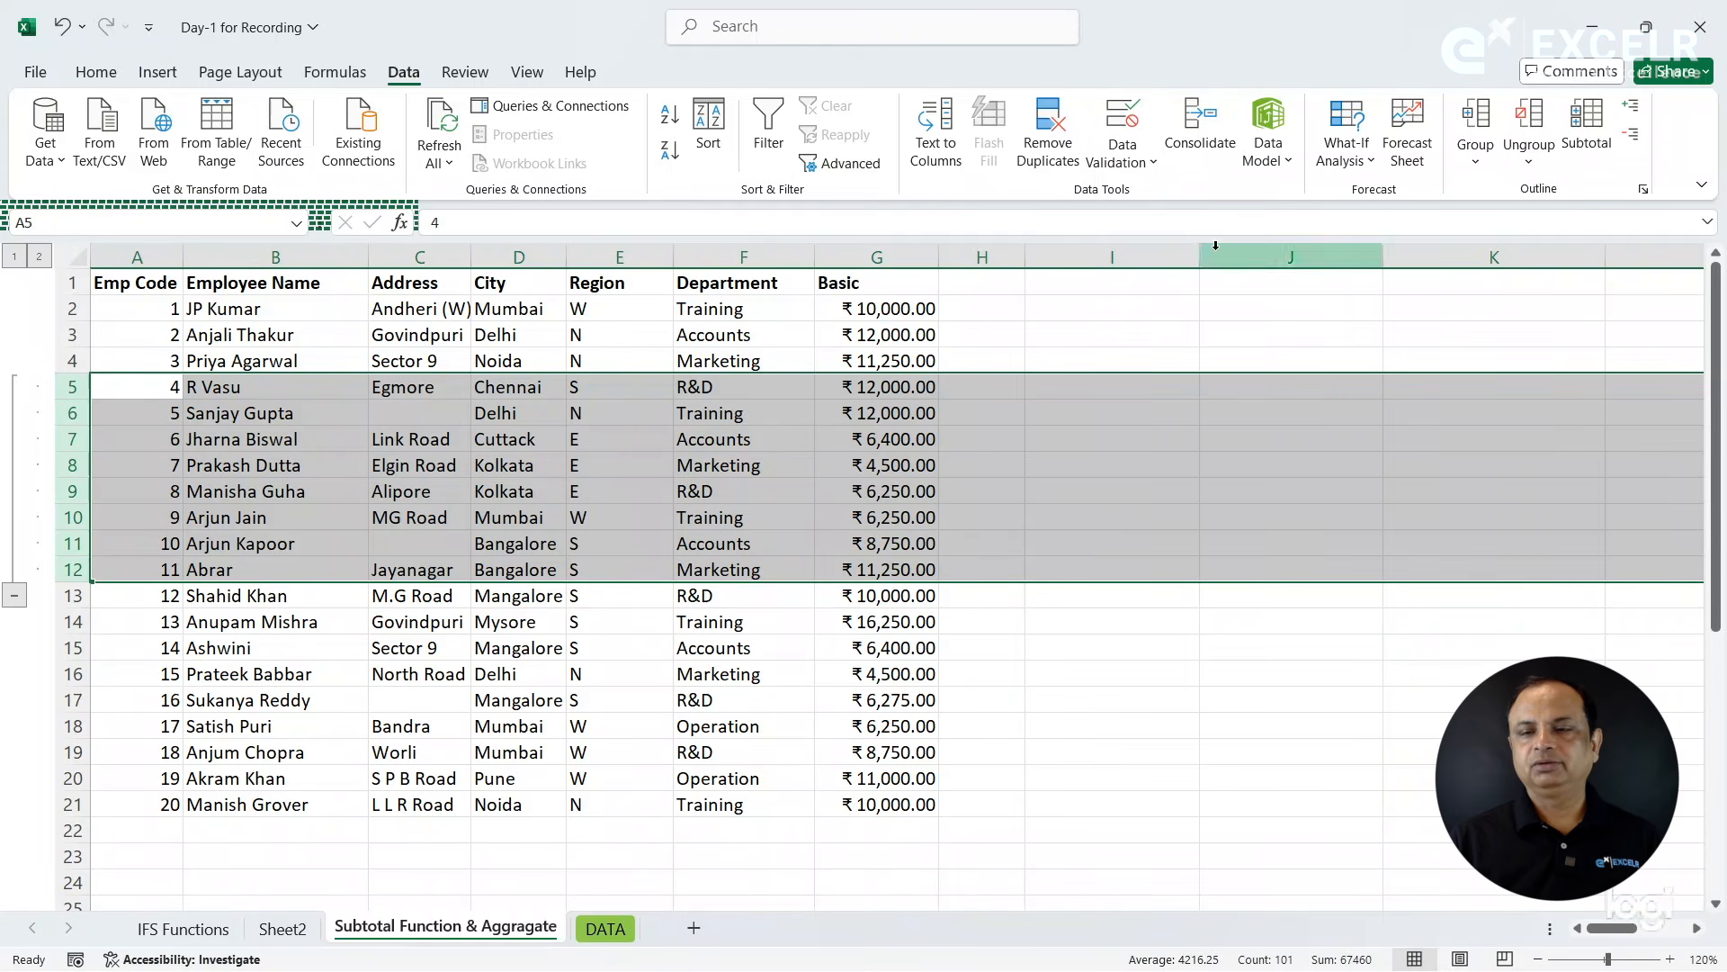
# - Clear the outline from the manually grouped rows 5 to 12
pyautogui.click(1531, 162)
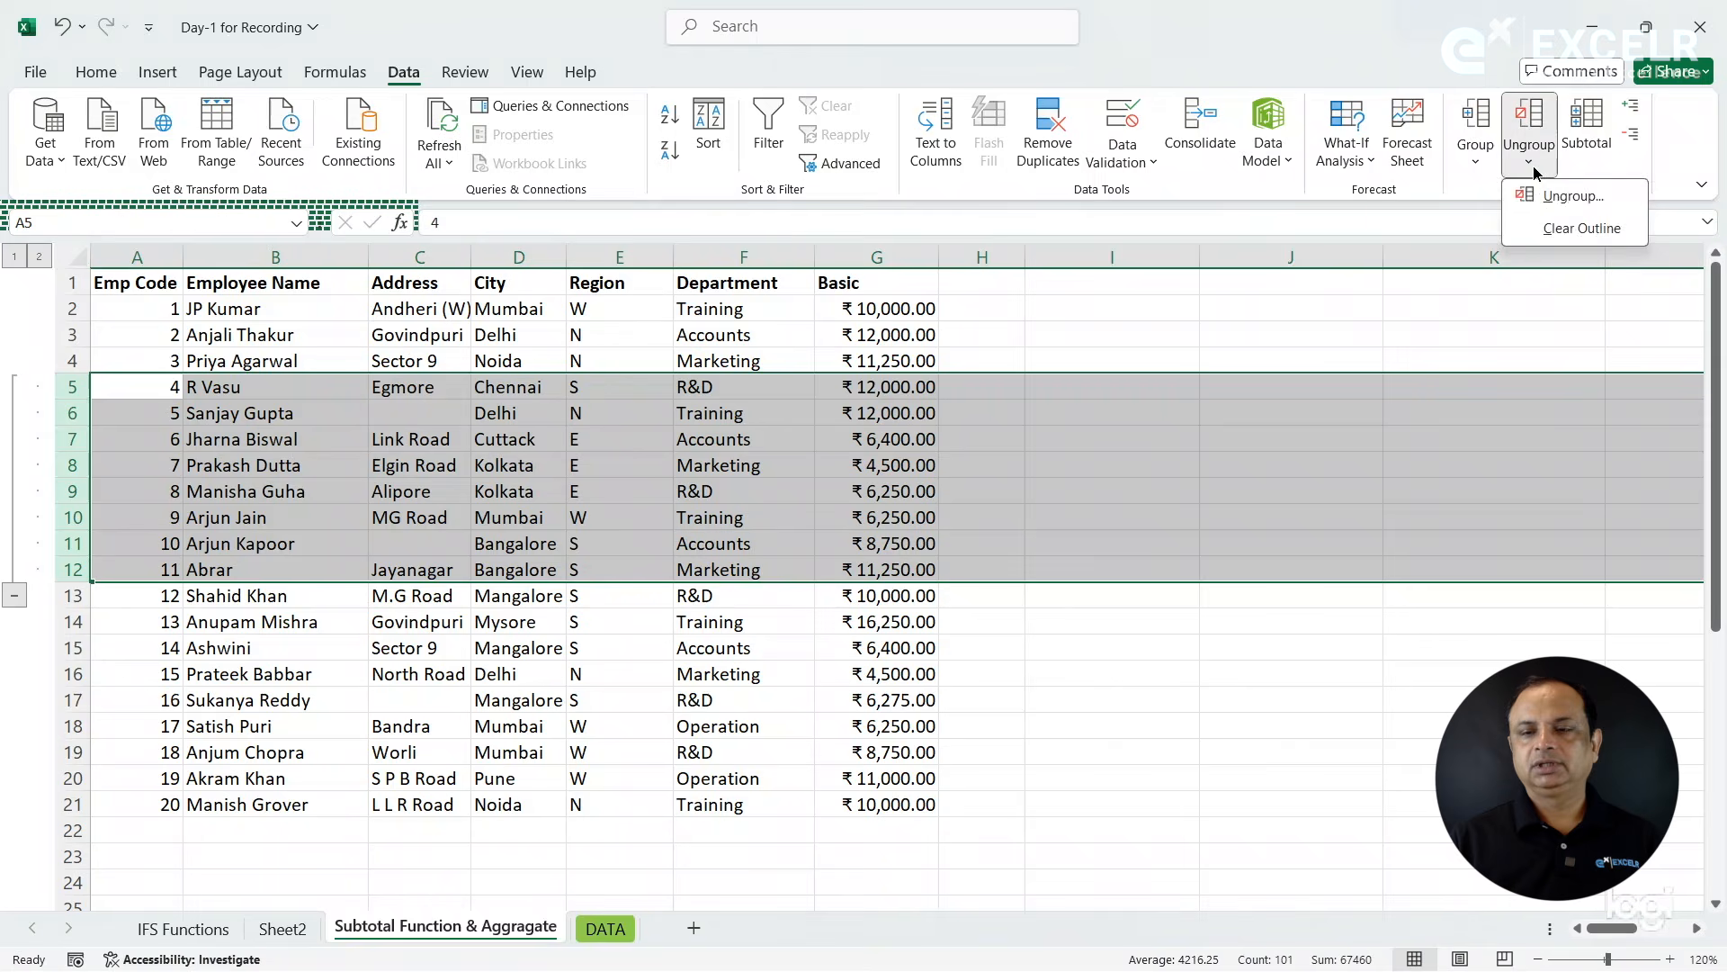
pyautogui.click(1554, 238)
pyautogui.click(730, 333)
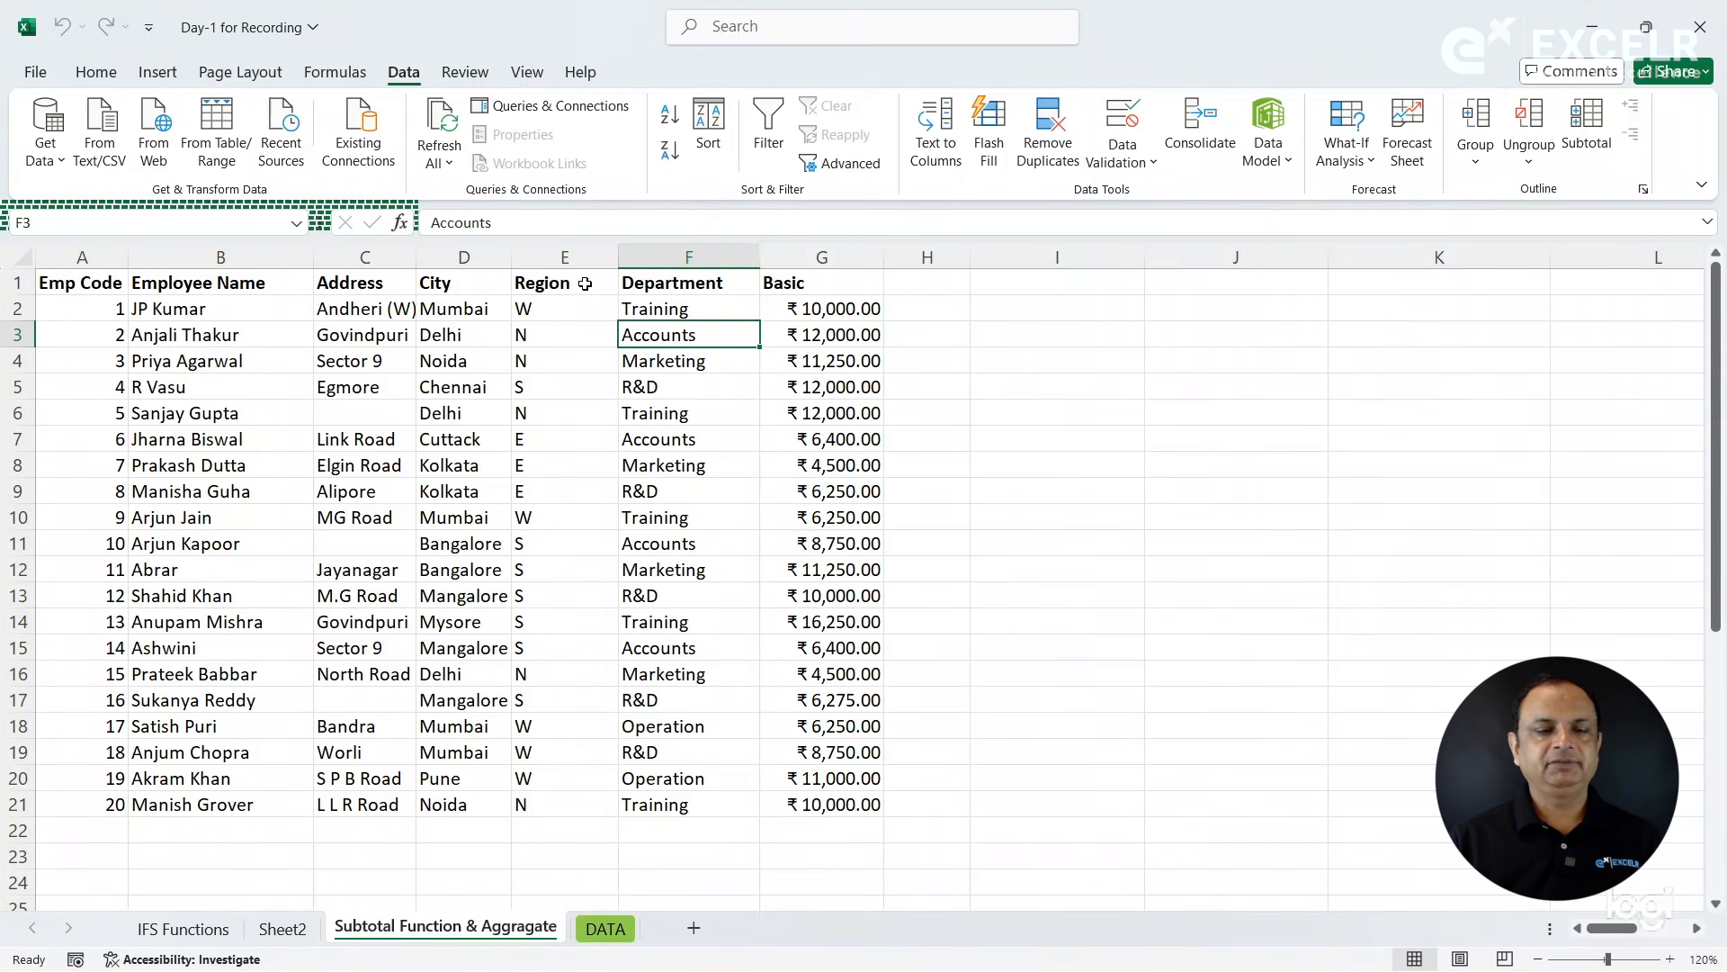
# - Close the workbook without saving its changes and reopen the recent file Day-1 for Recording from New Data For Recording
pyautogui.click(37, 78)
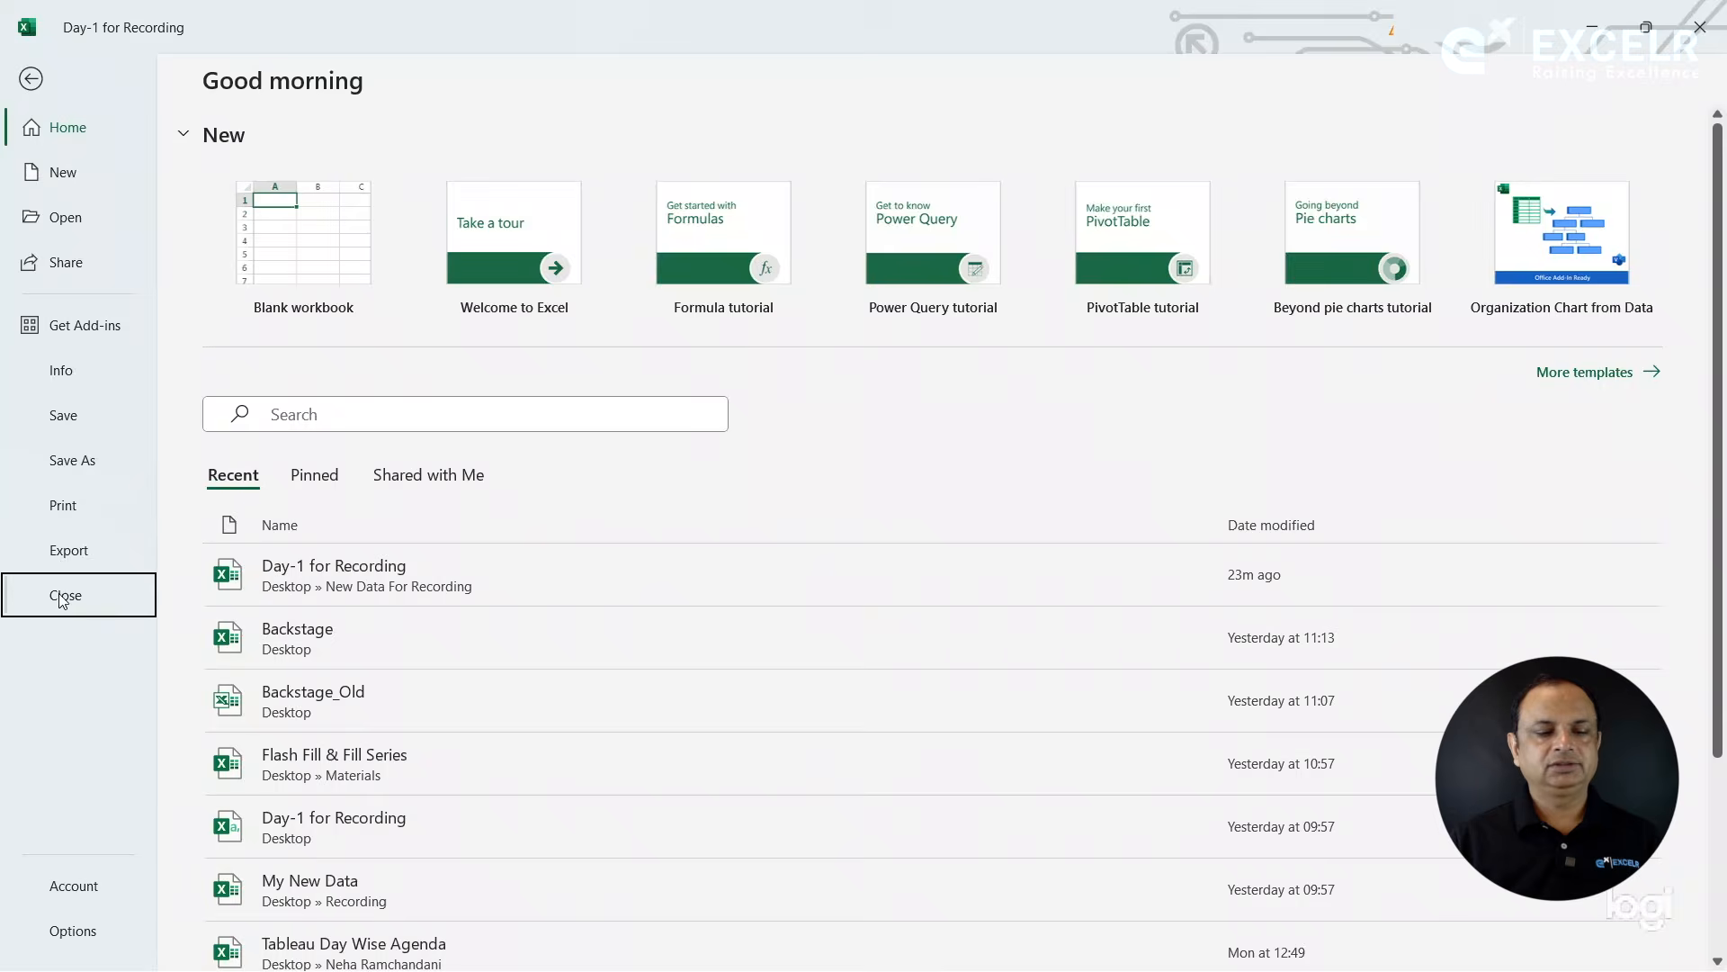
pyautogui.click(65, 596)
pyautogui.click(885, 532)
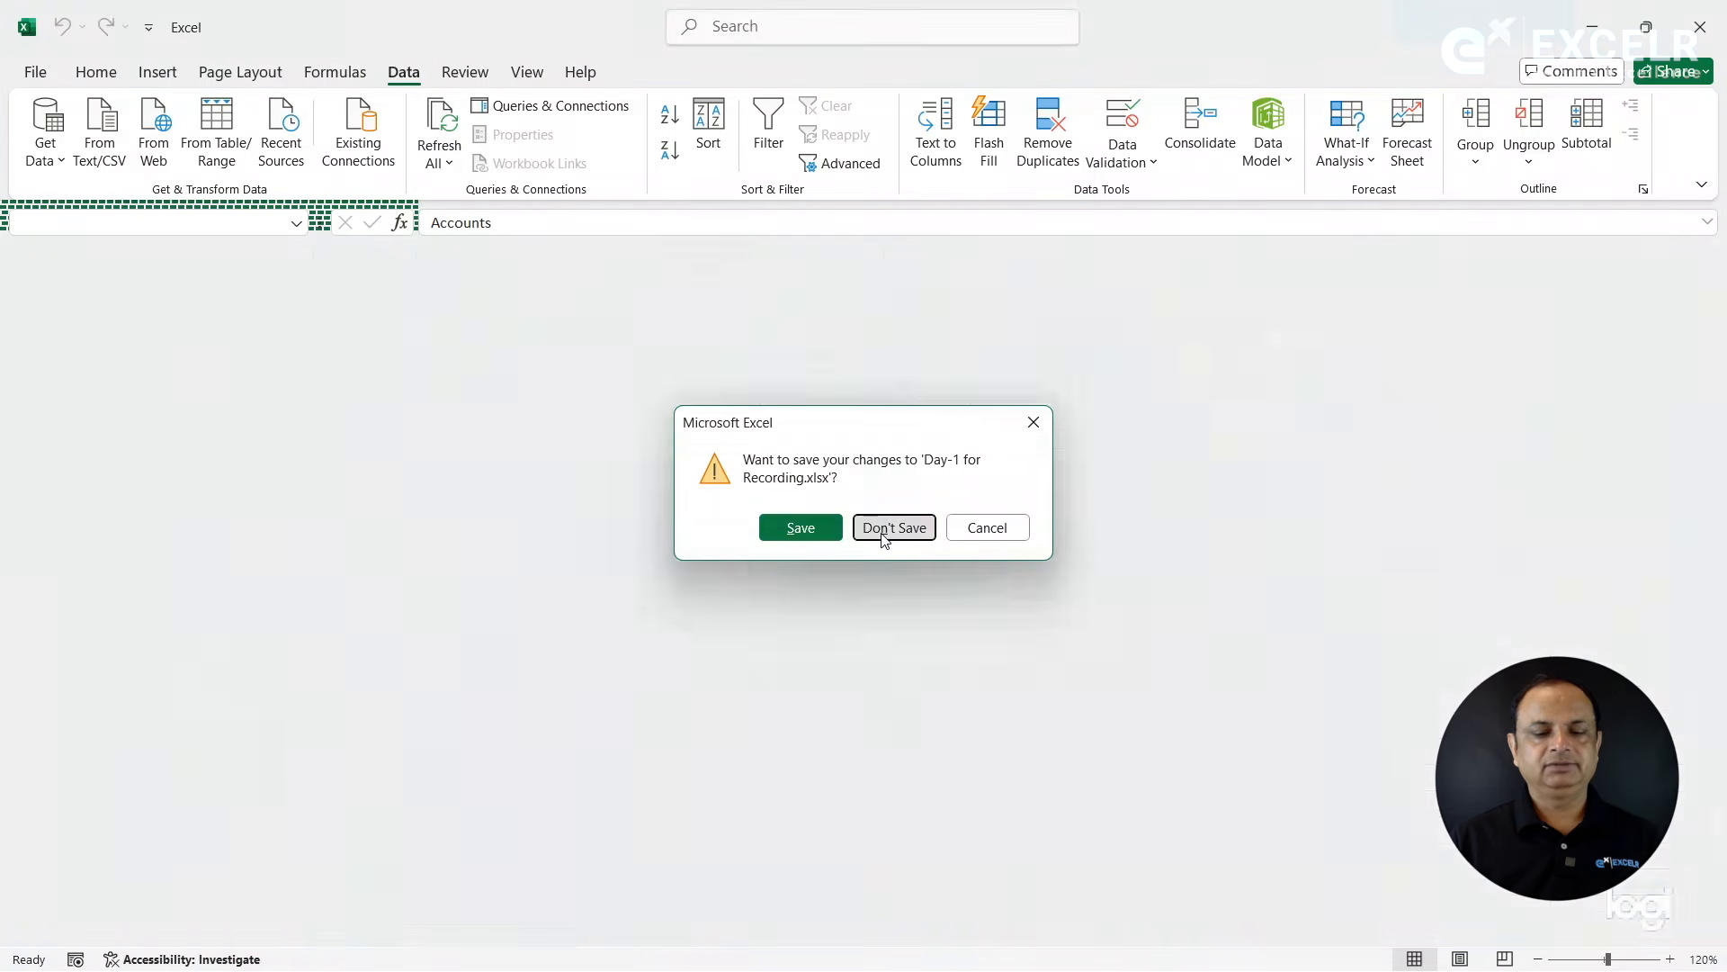
pyautogui.click(38, 79)
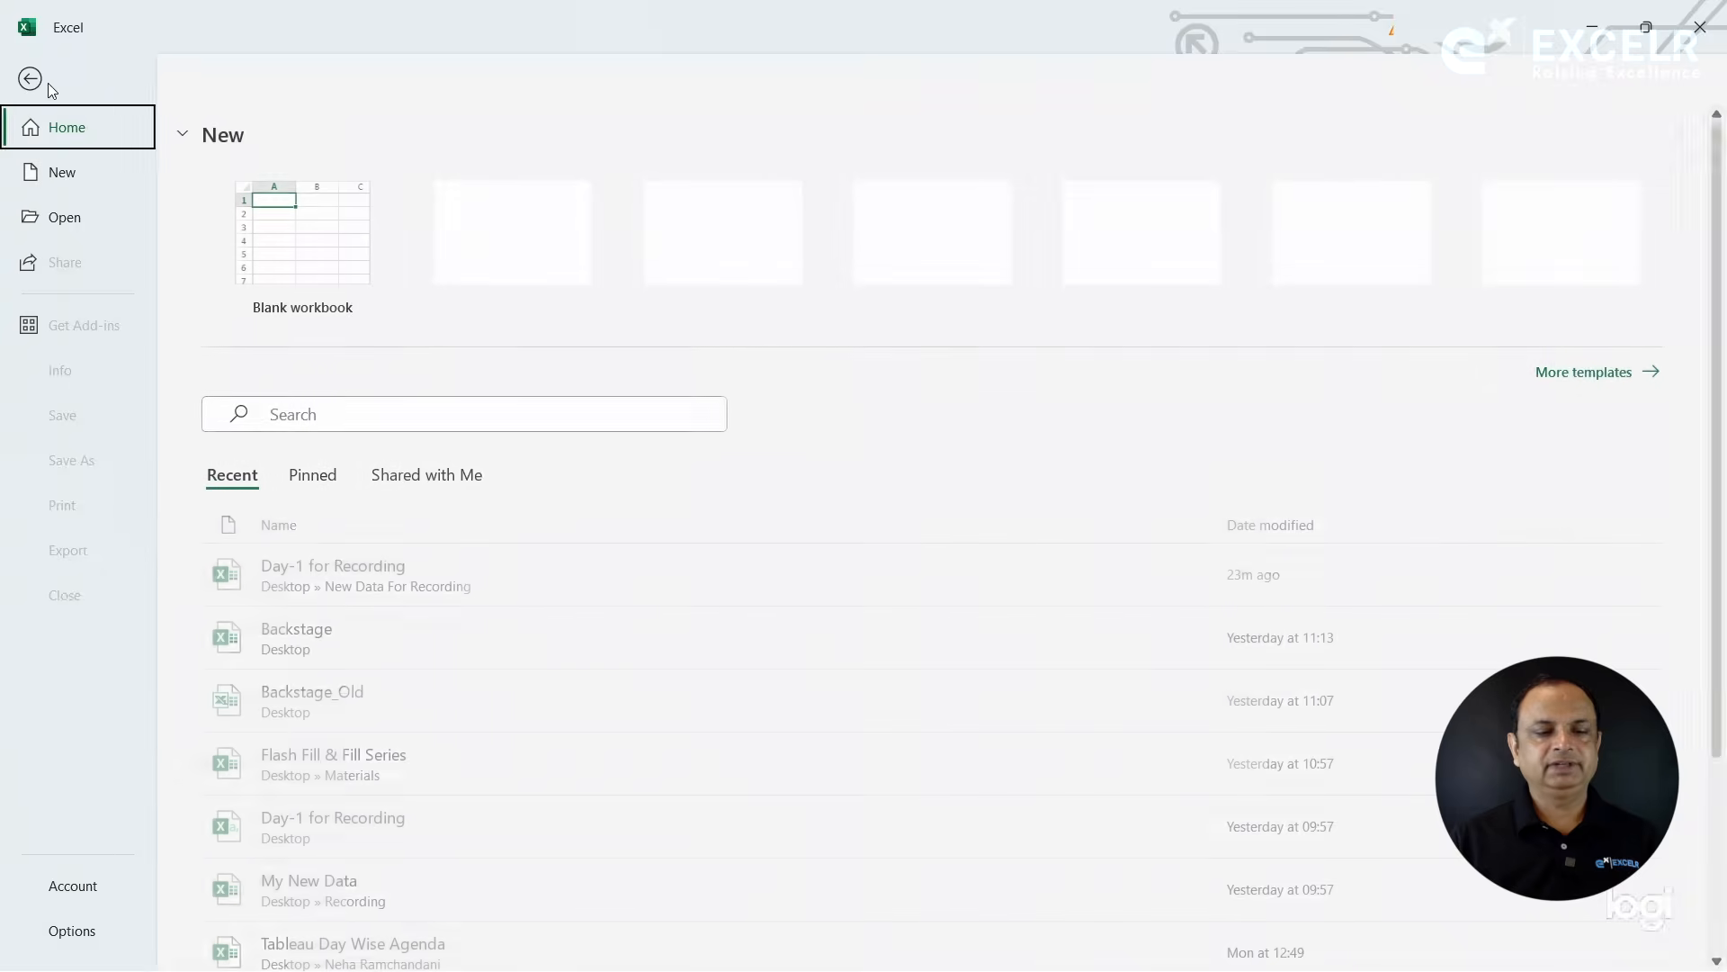
pyautogui.click(335, 580)
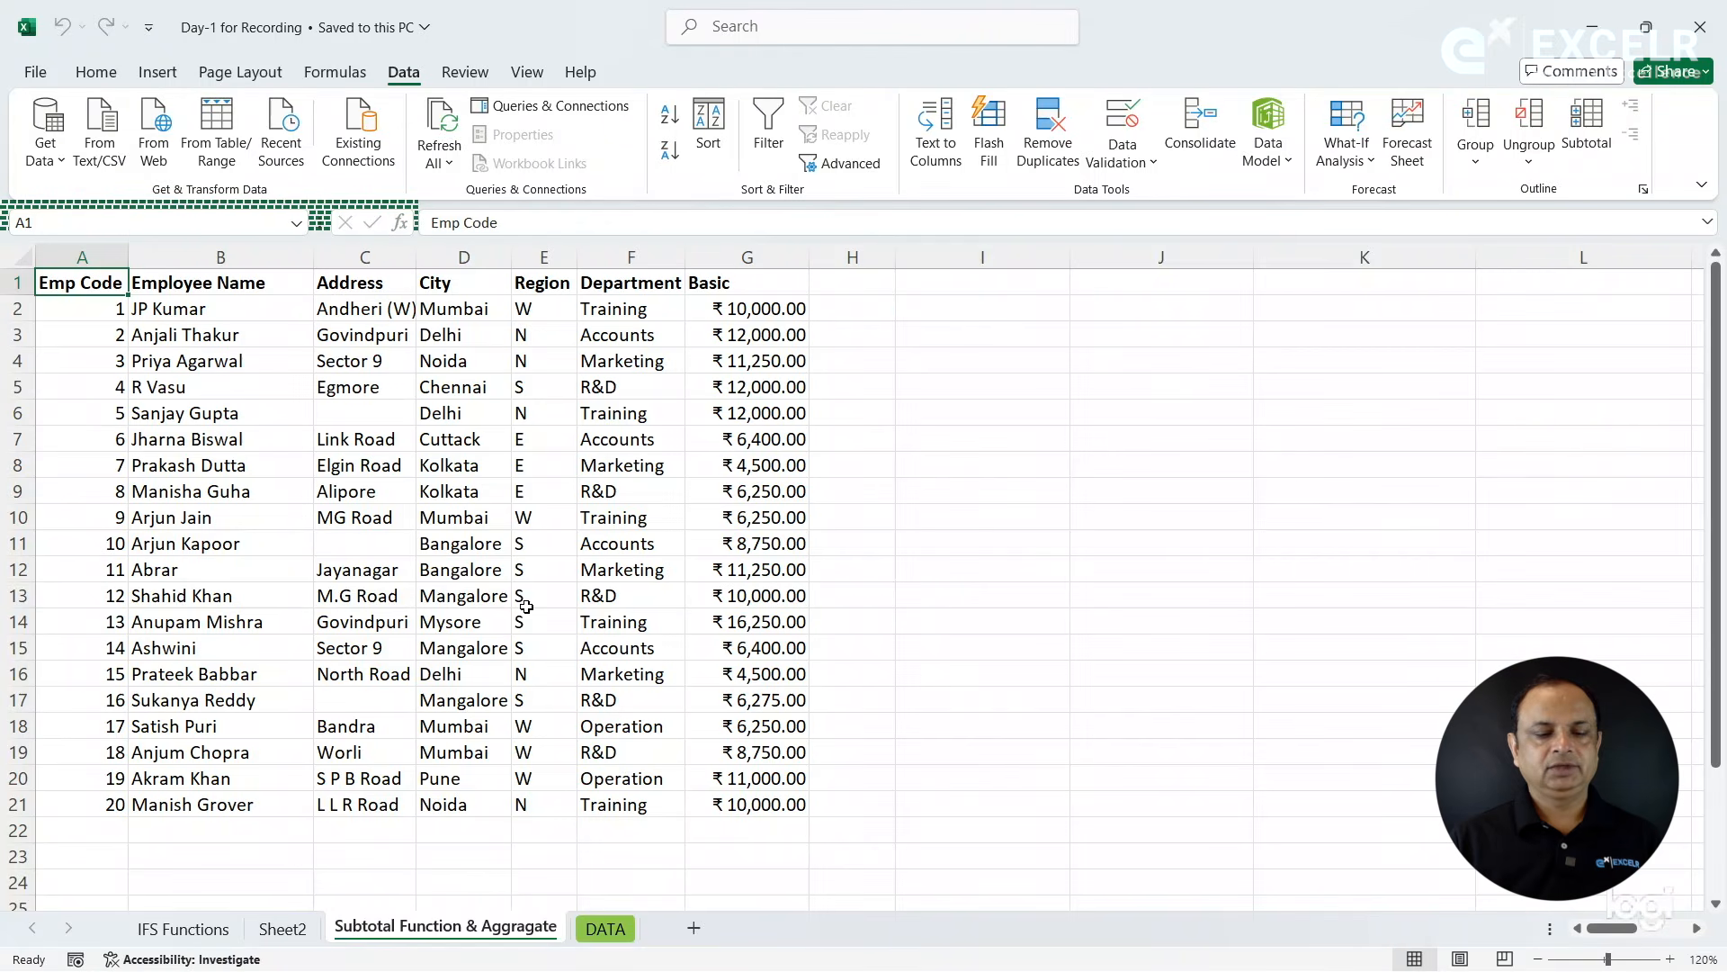
# - Try to apply Auto Outline to columns B to E, from Employee Name to Region
pyautogui.click(526, 607)
pyautogui.click(362, 429)
pyautogui.click(339, 325)
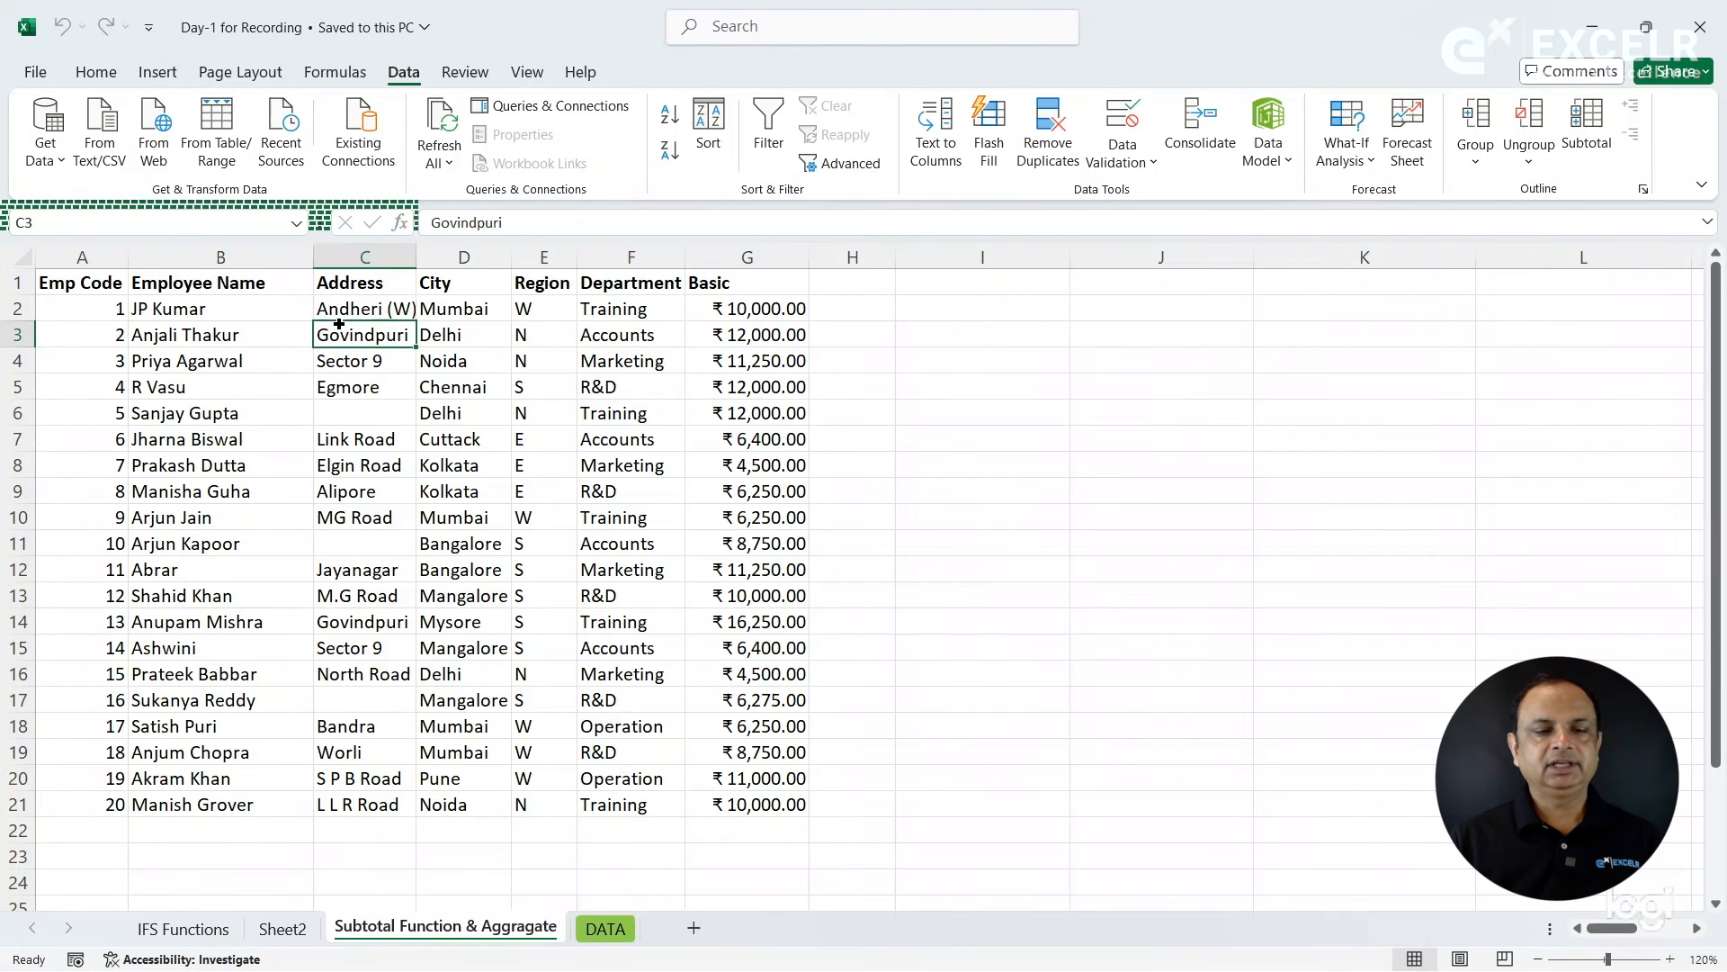
pyautogui.moveTo(225, 258); pyautogui.dragTo(565, 258)
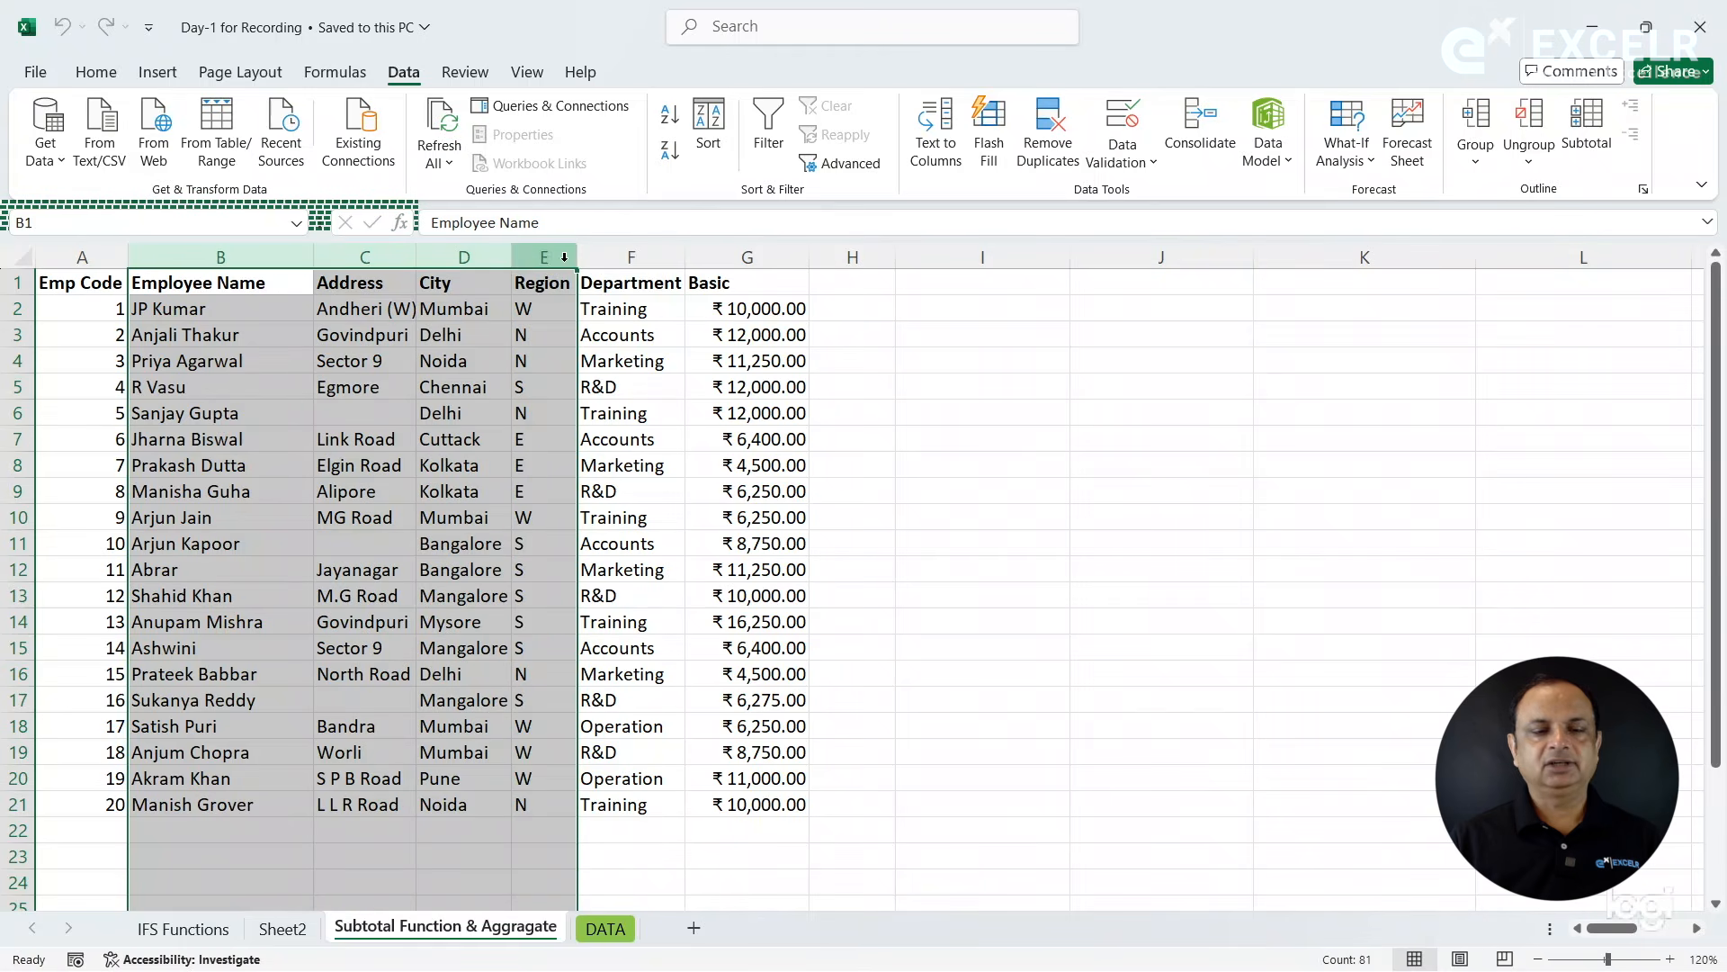
pyautogui.click(1472, 164)
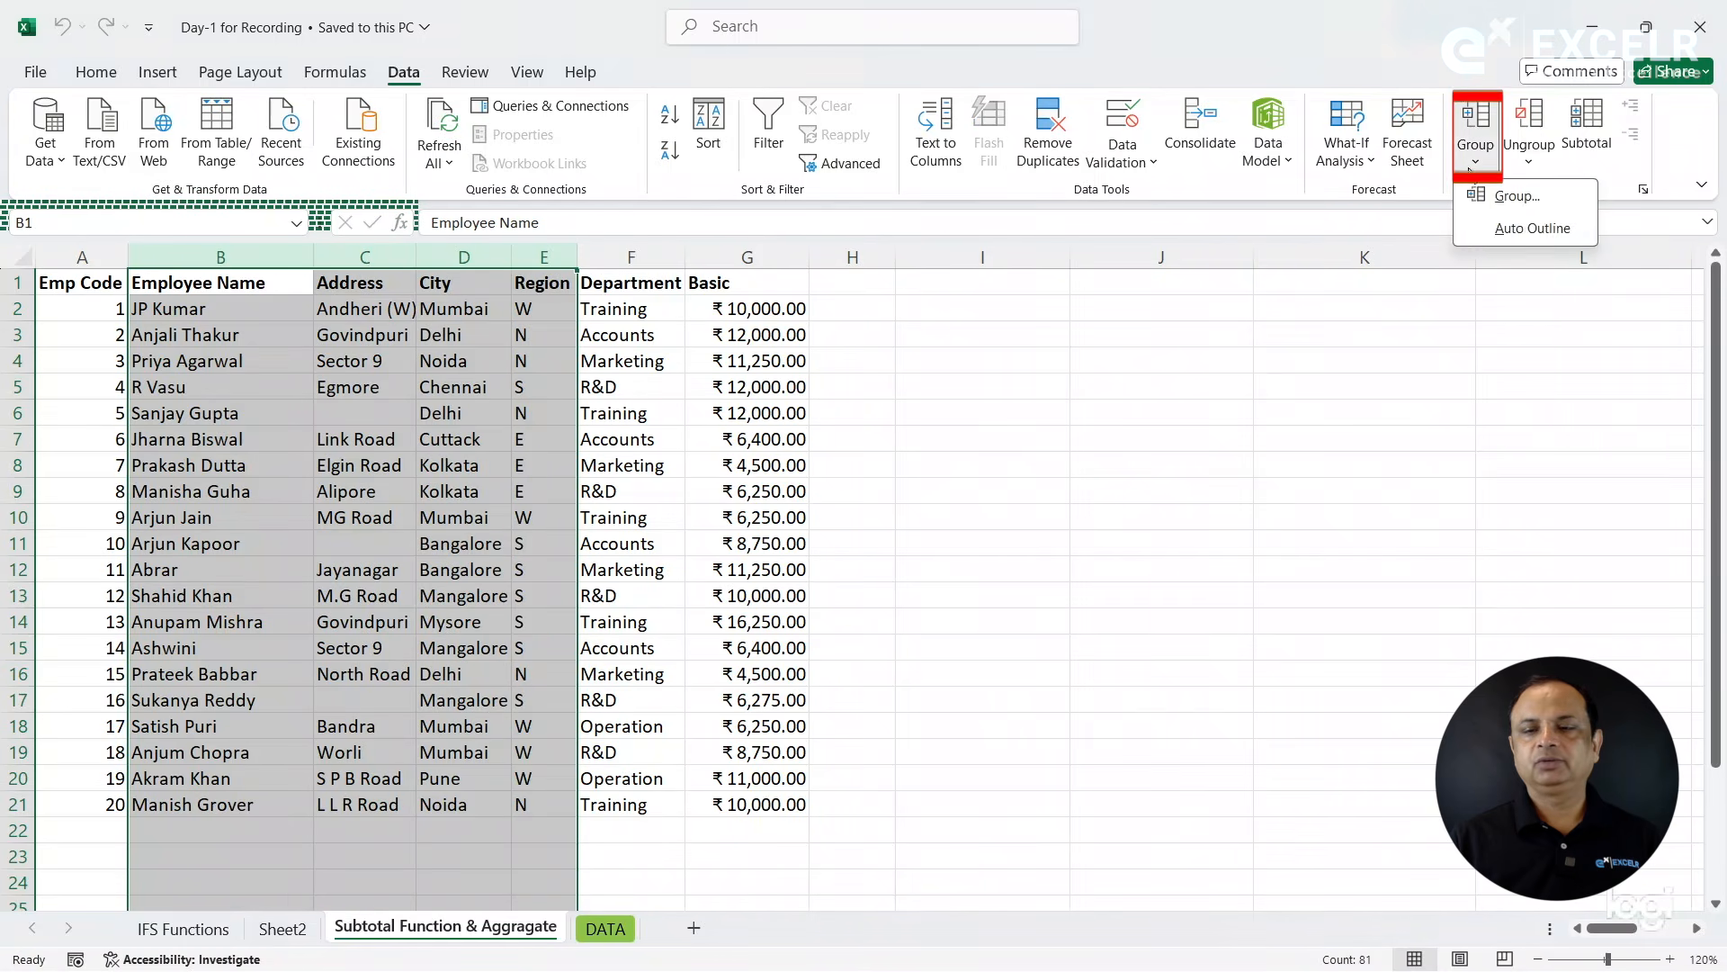
pyautogui.click(1495, 229)
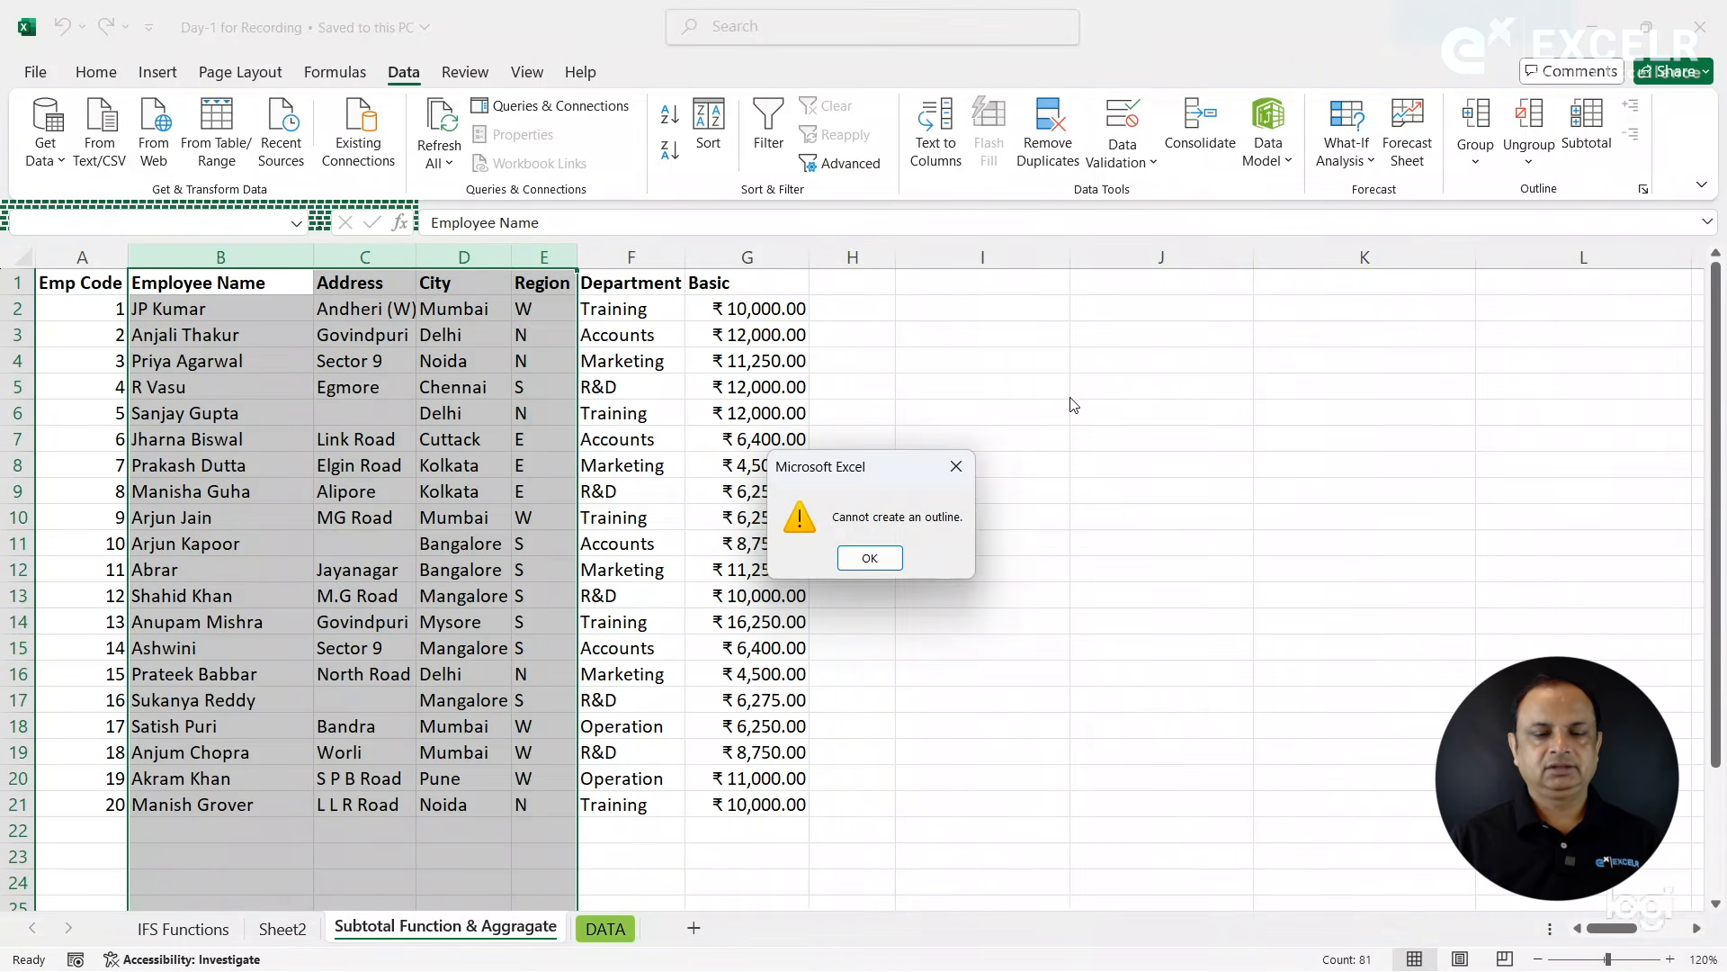
pyautogui.click(869, 558)
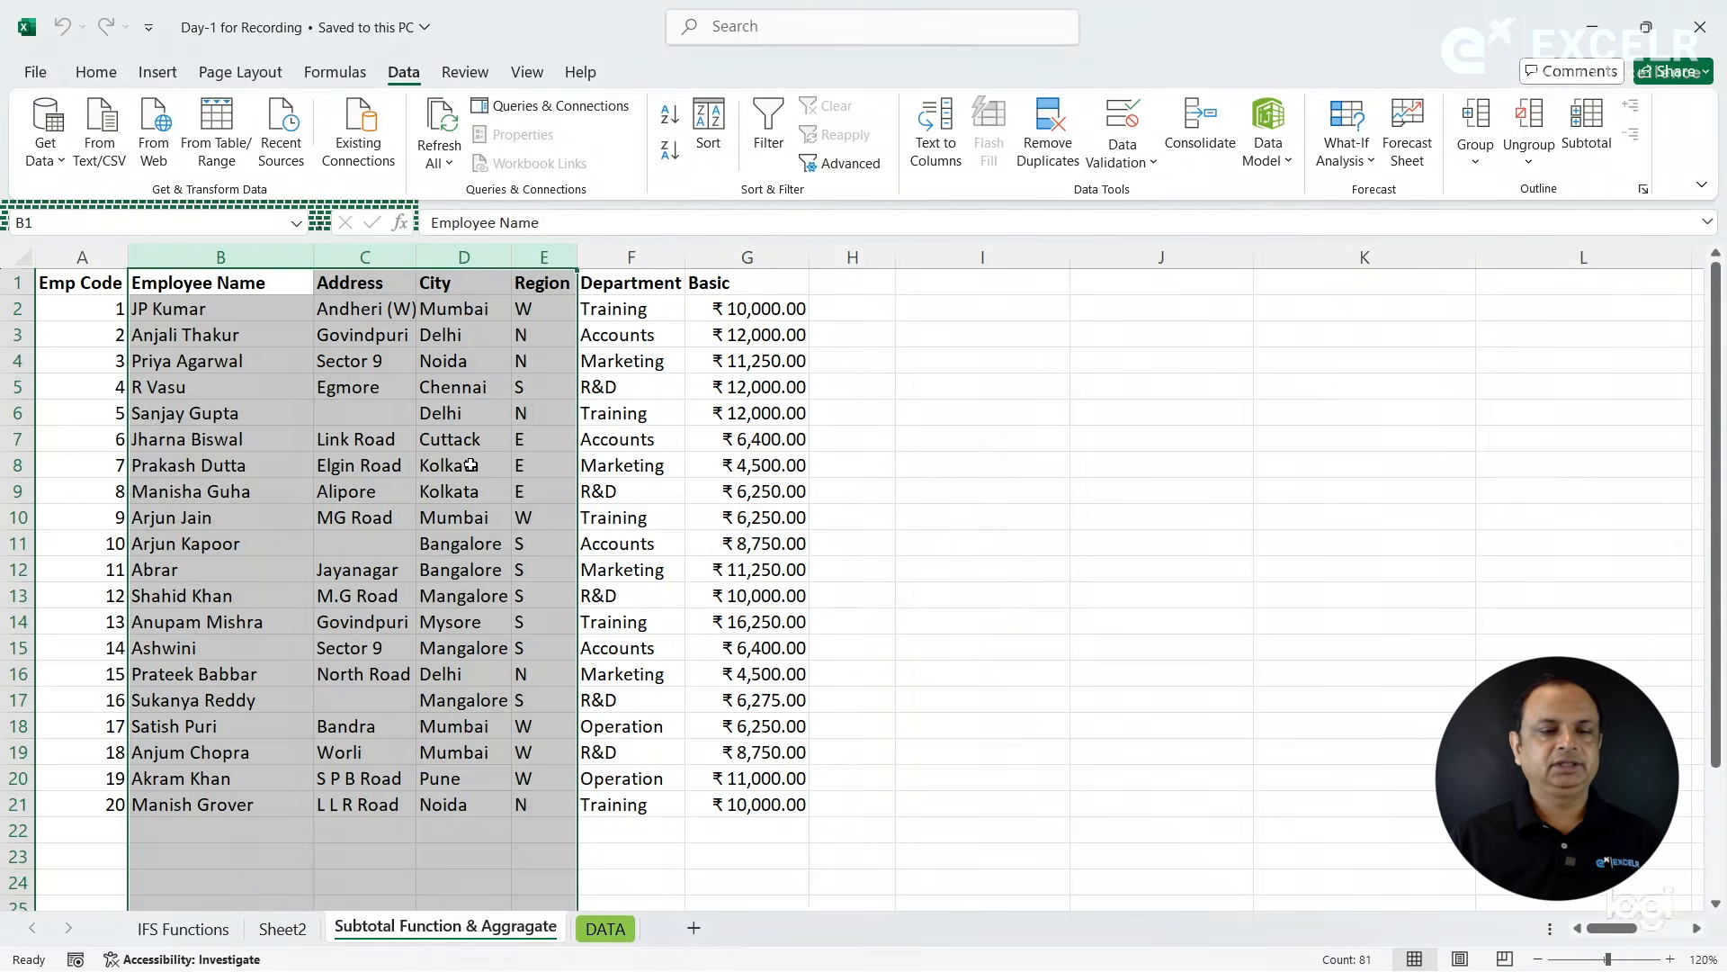
# - Manually group the Region and Department columns, E and F
pyautogui.click(463, 463)
pyautogui.moveTo(589, 257); pyautogui.dragTo(727, 262)
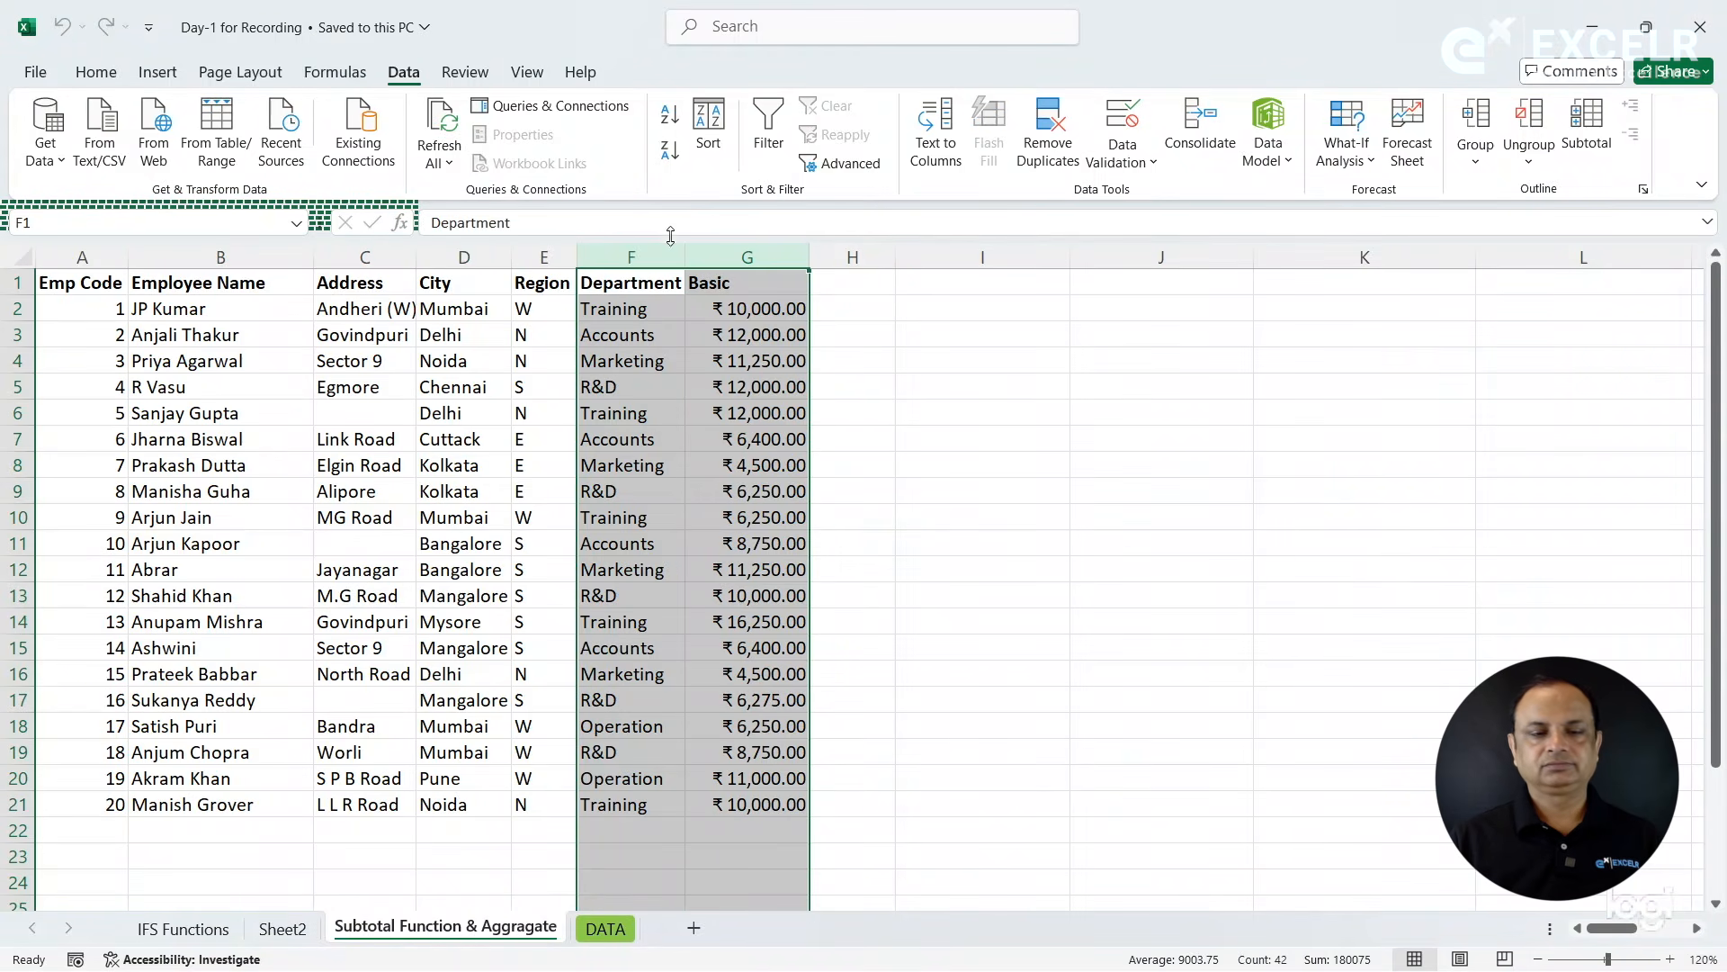
pyautogui.moveTo(545, 257); pyautogui.dragTo(630, 258)
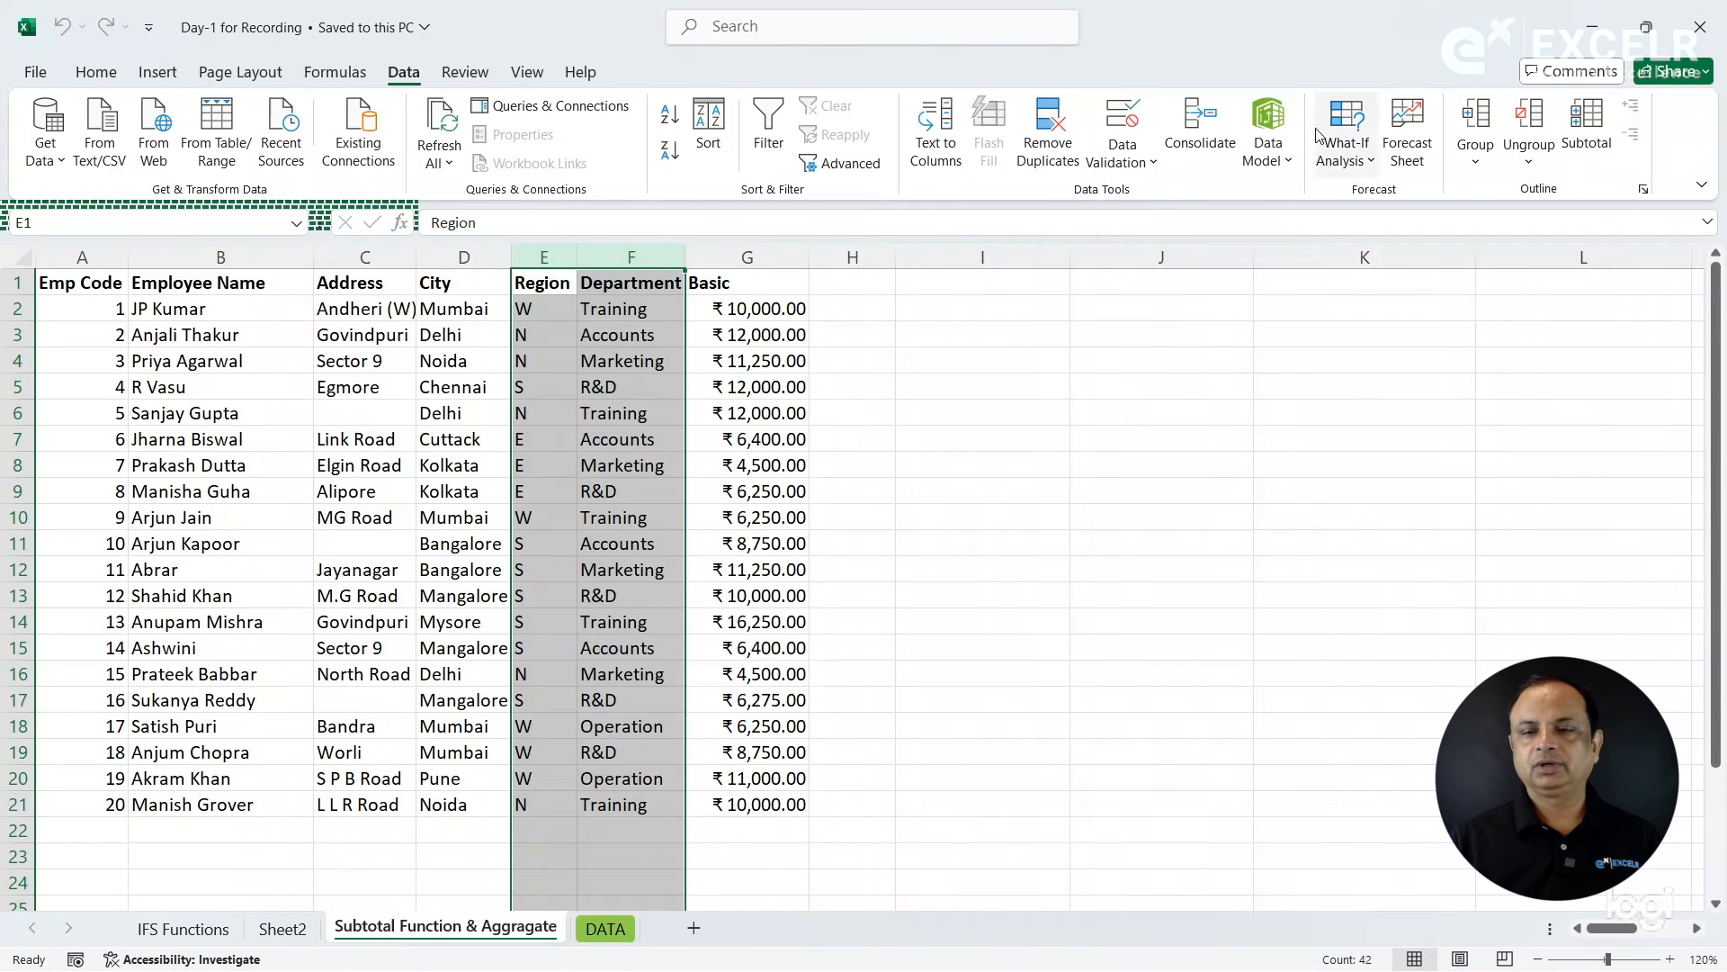
pyautogui.click(1476, 148)
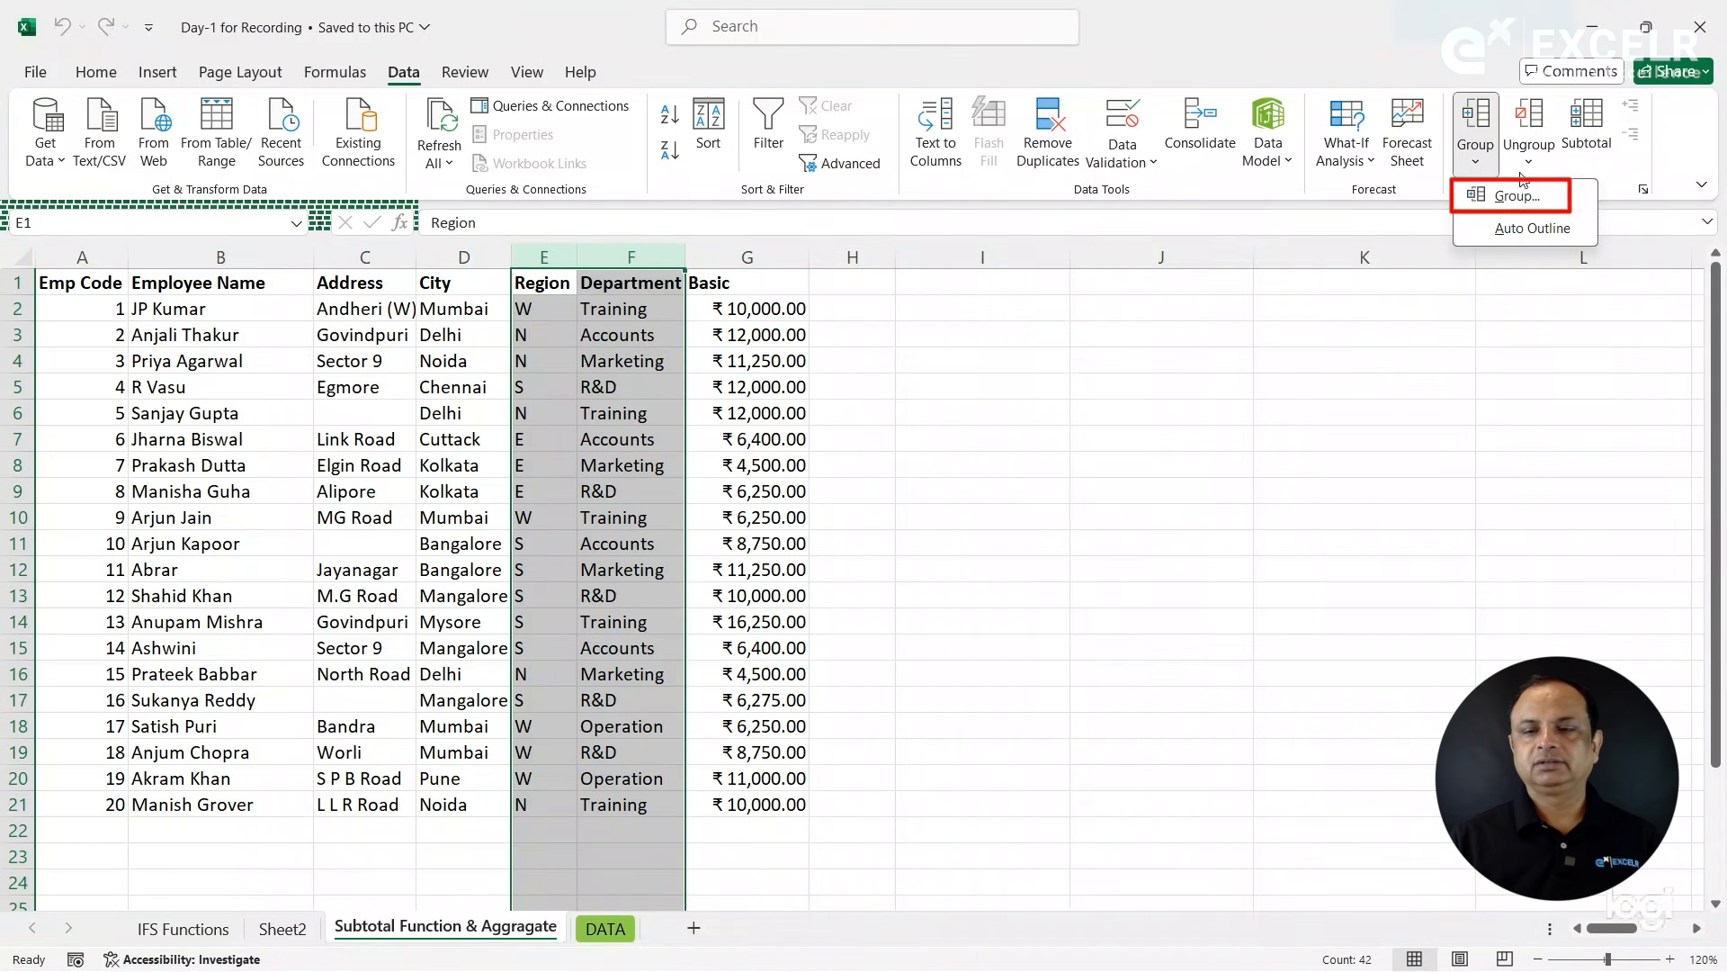
pyautogui.click(1504, 196)
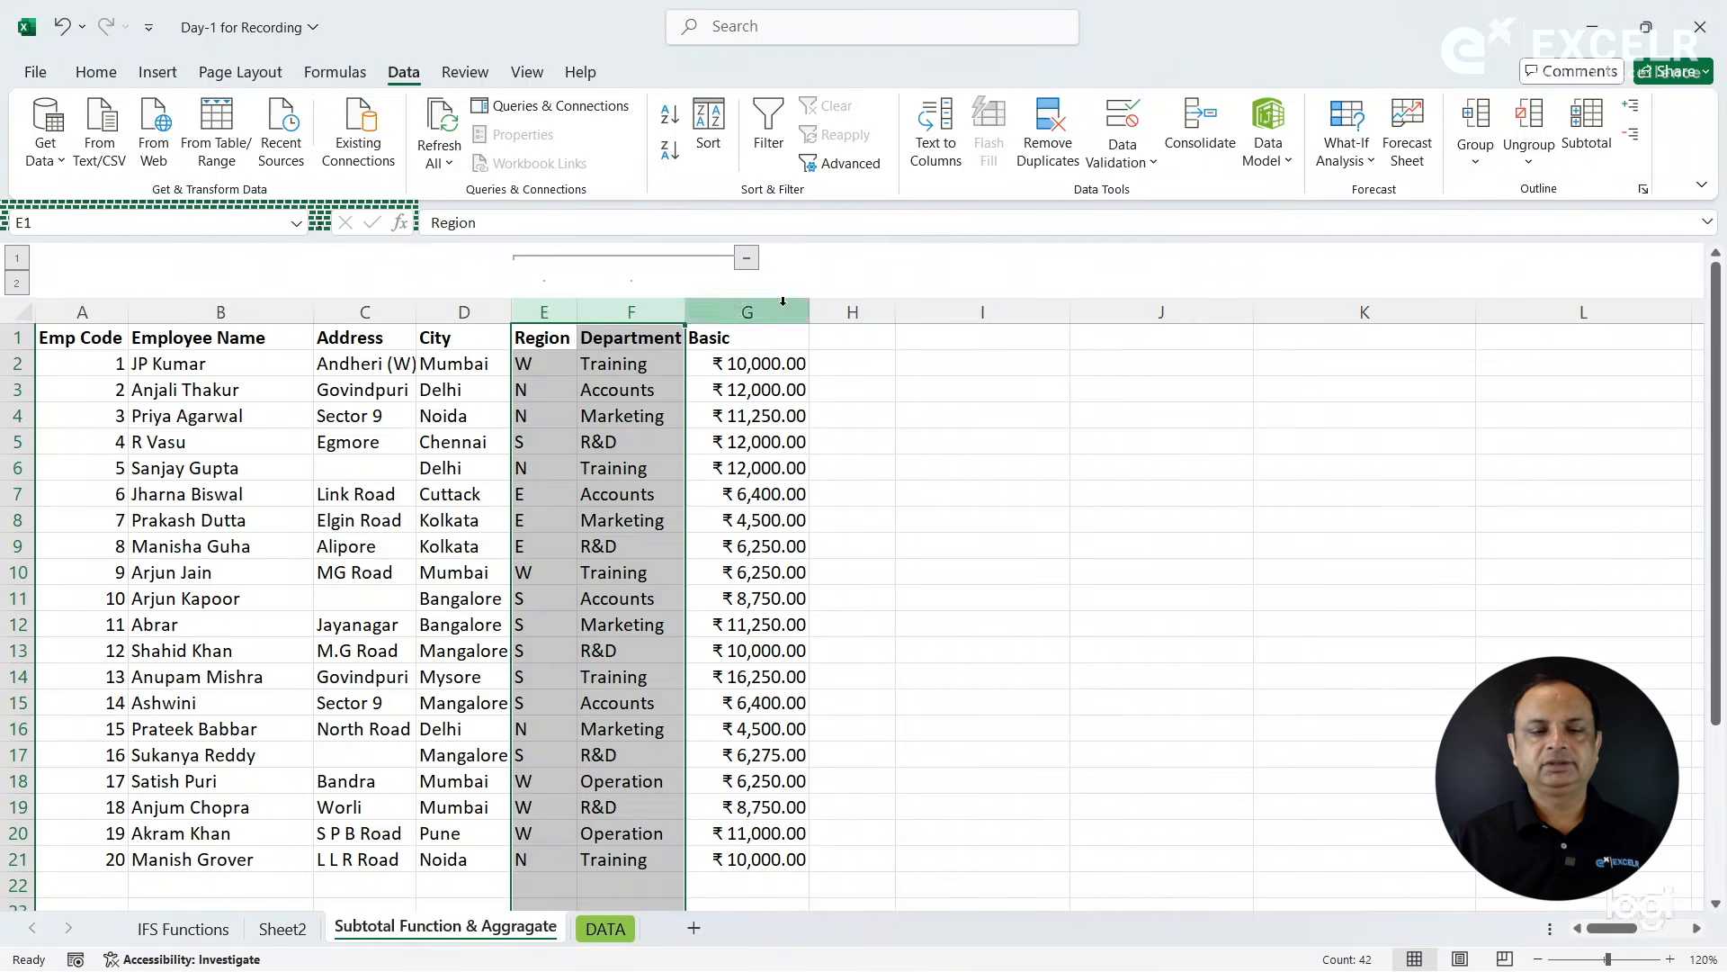
# - Collapse and expand the Region and Department column group once, and clear its outline
pyautogui.click(746, 258)
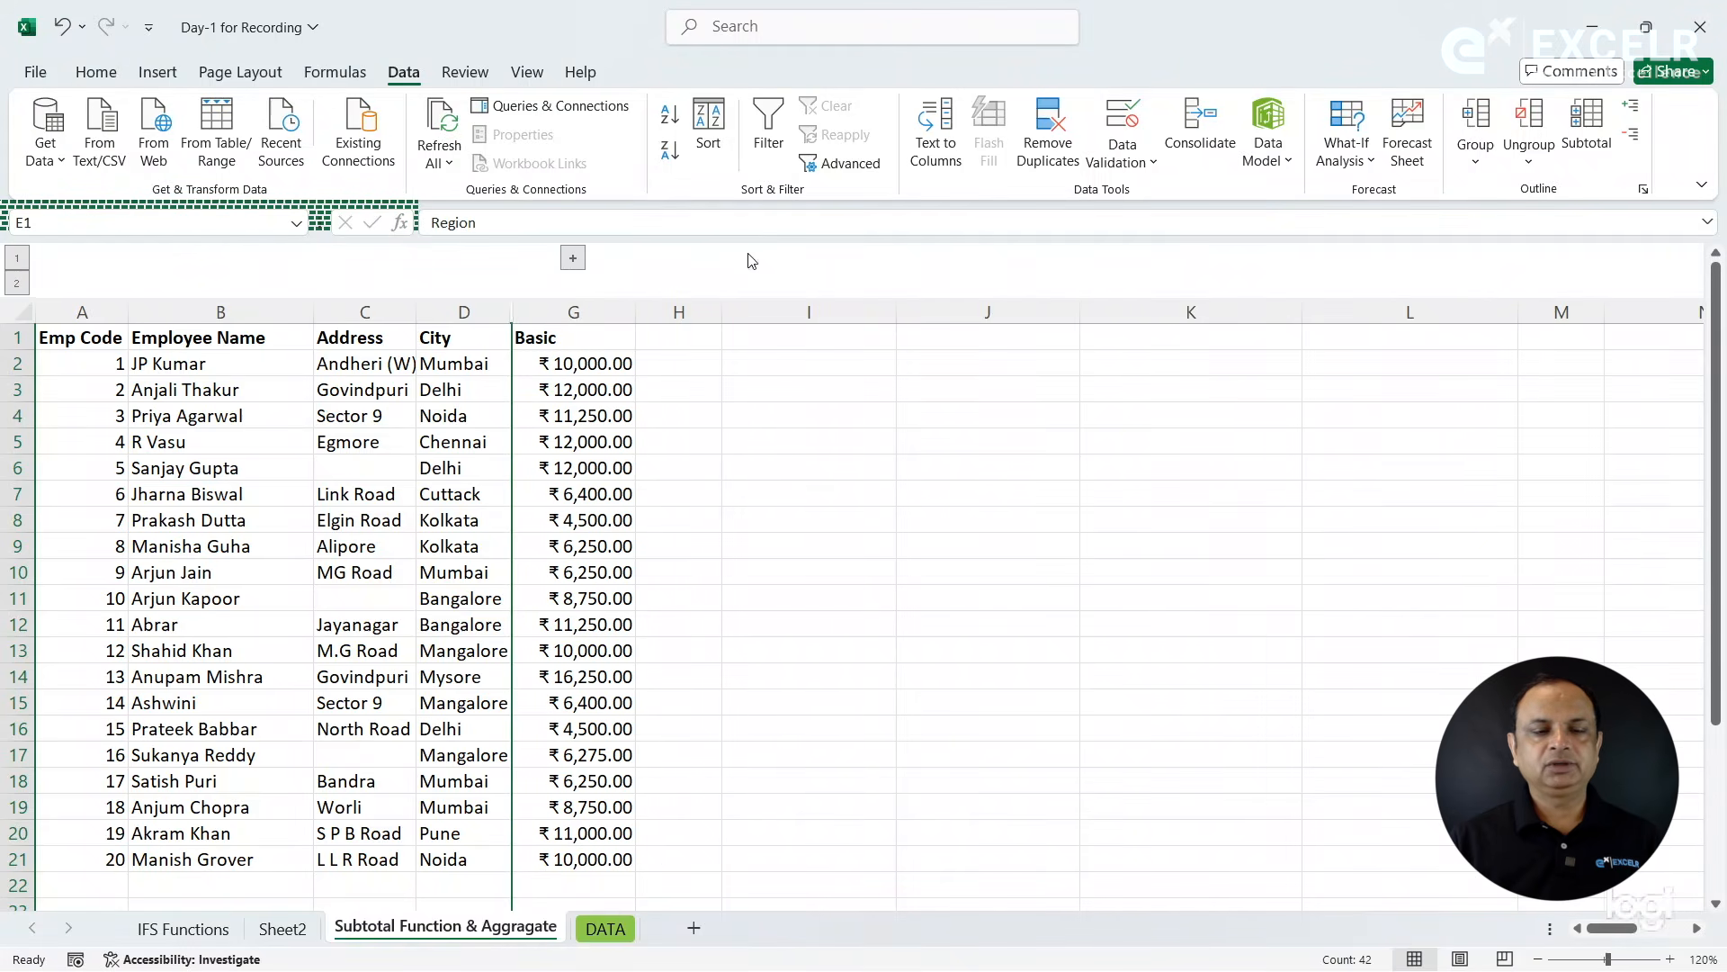
pyautogui.click(574, 259)
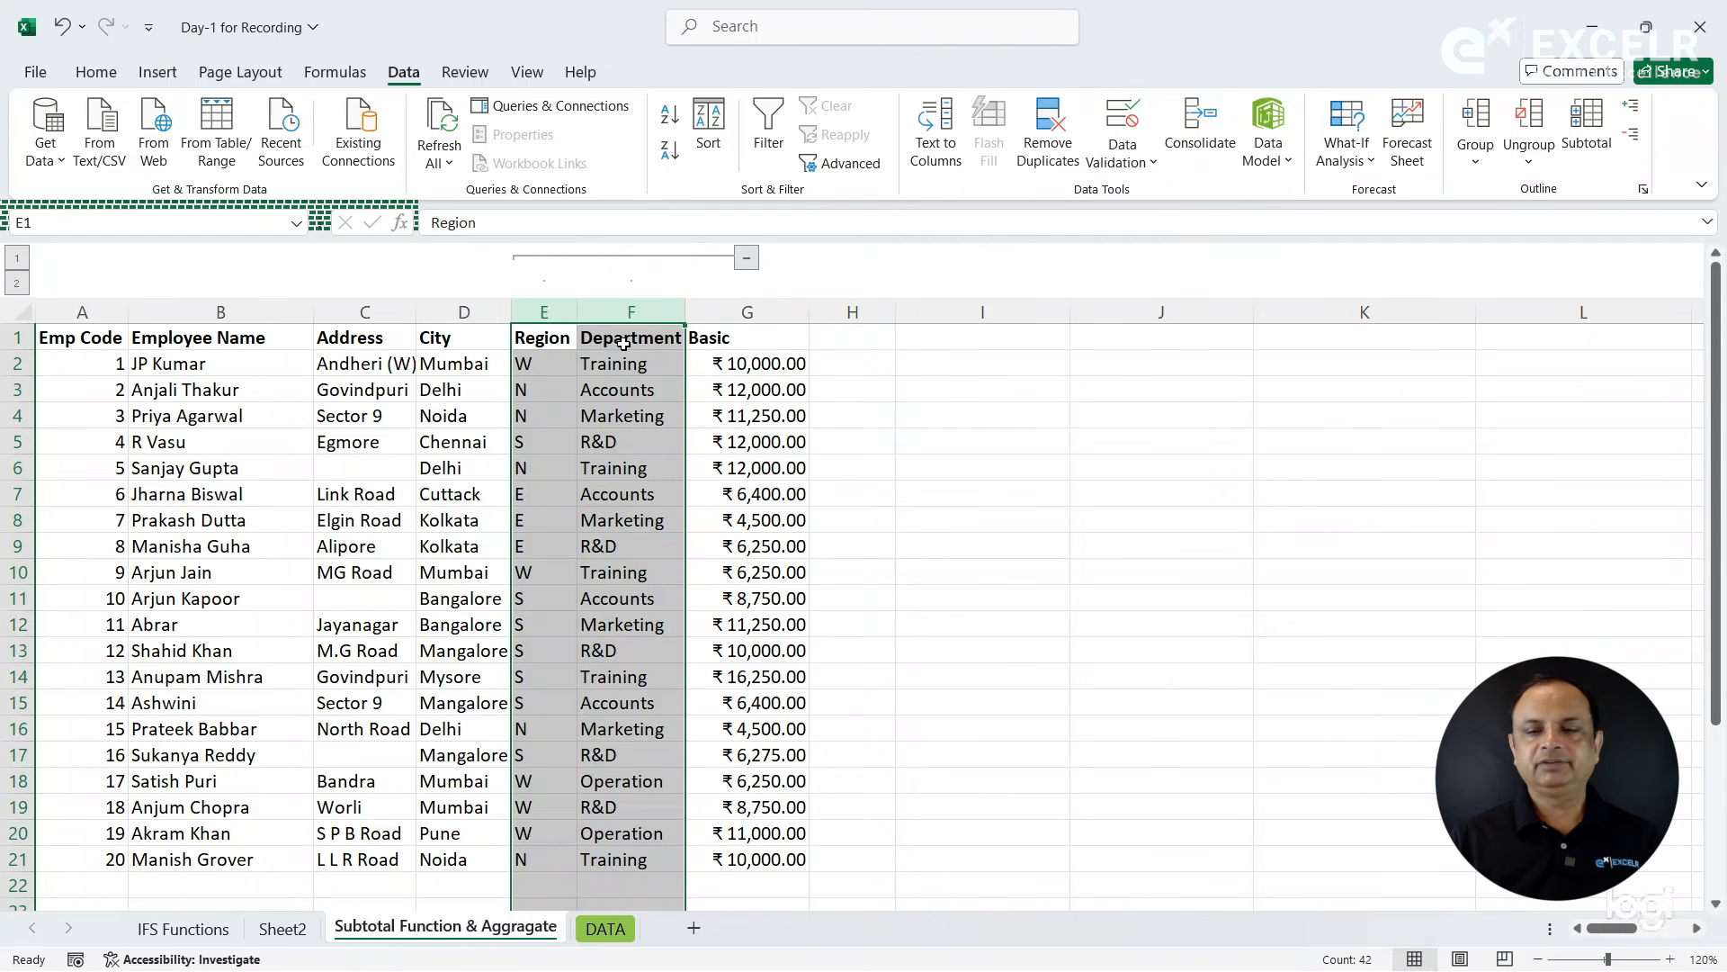
pyautogui.click(1529, 157)
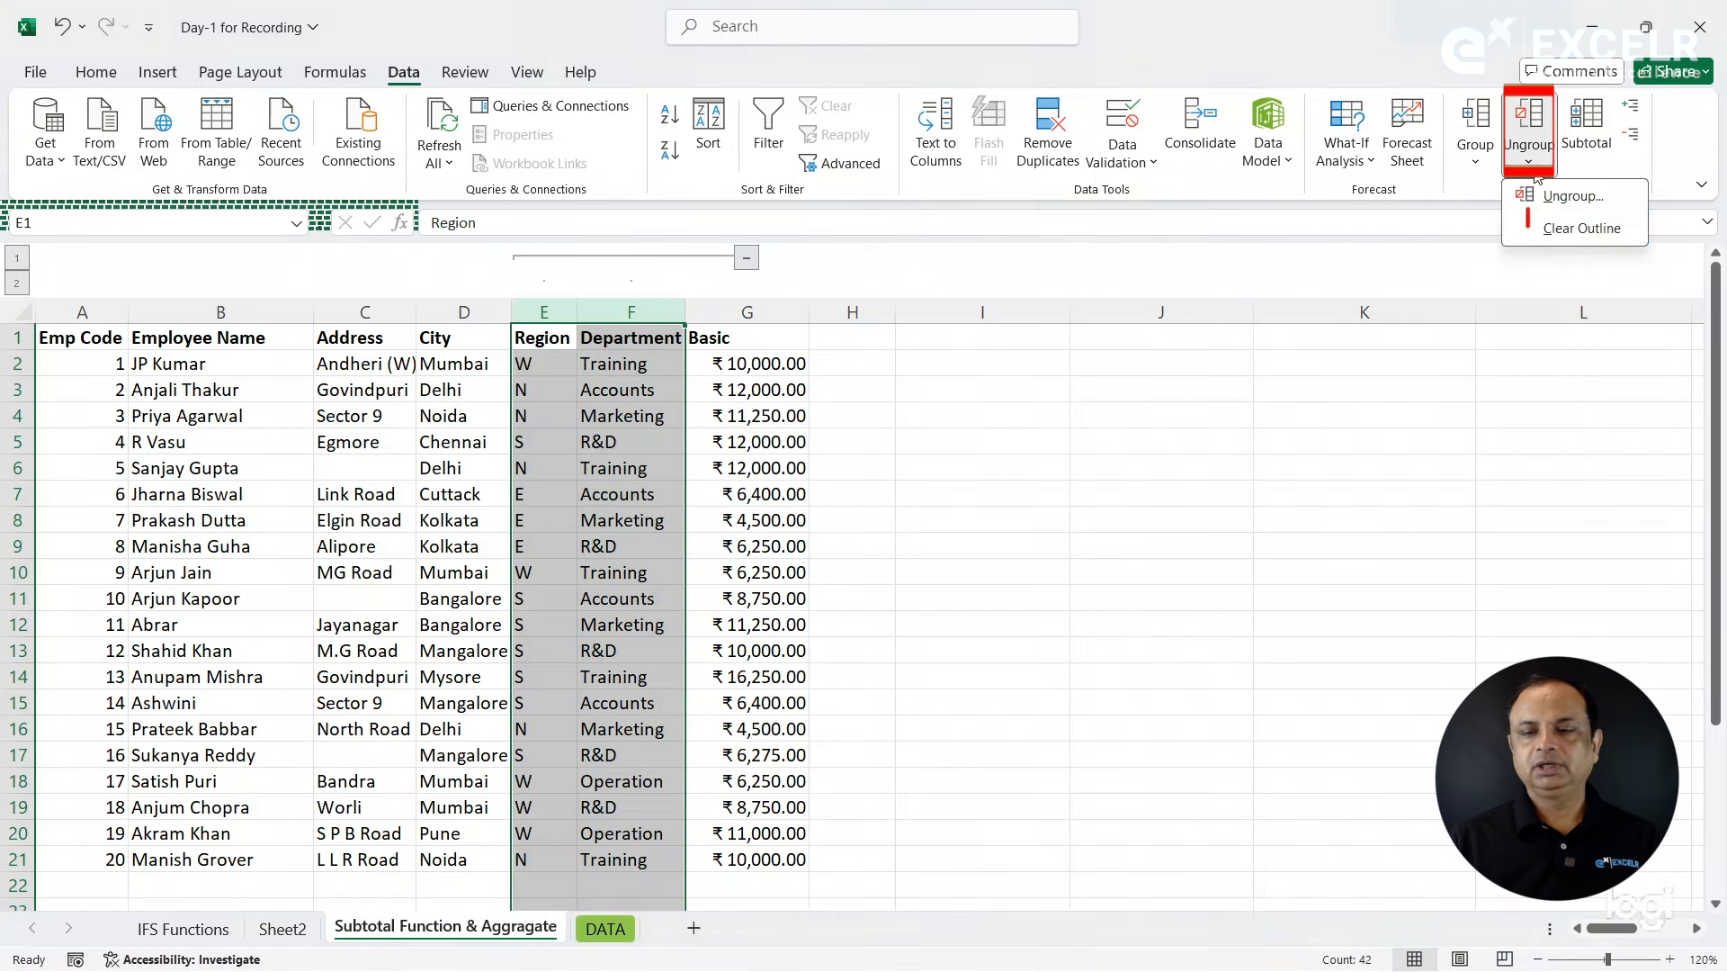
pyautogui.click(1549, 232)
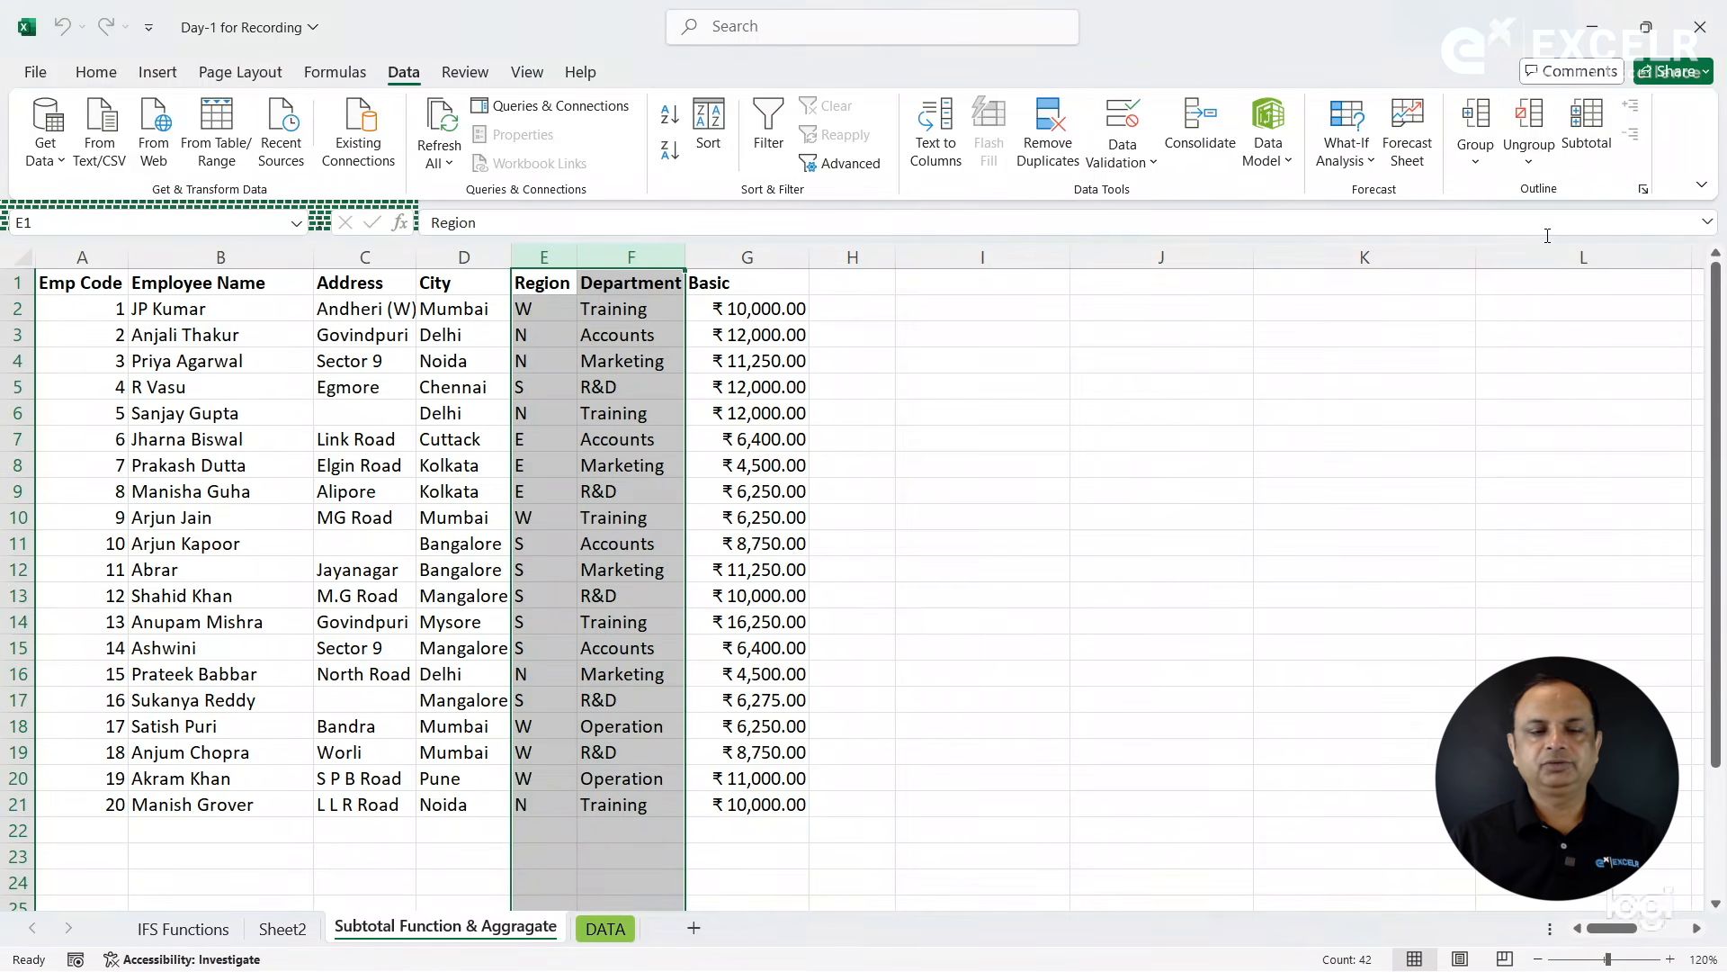
pyautogui.click(560, 326)
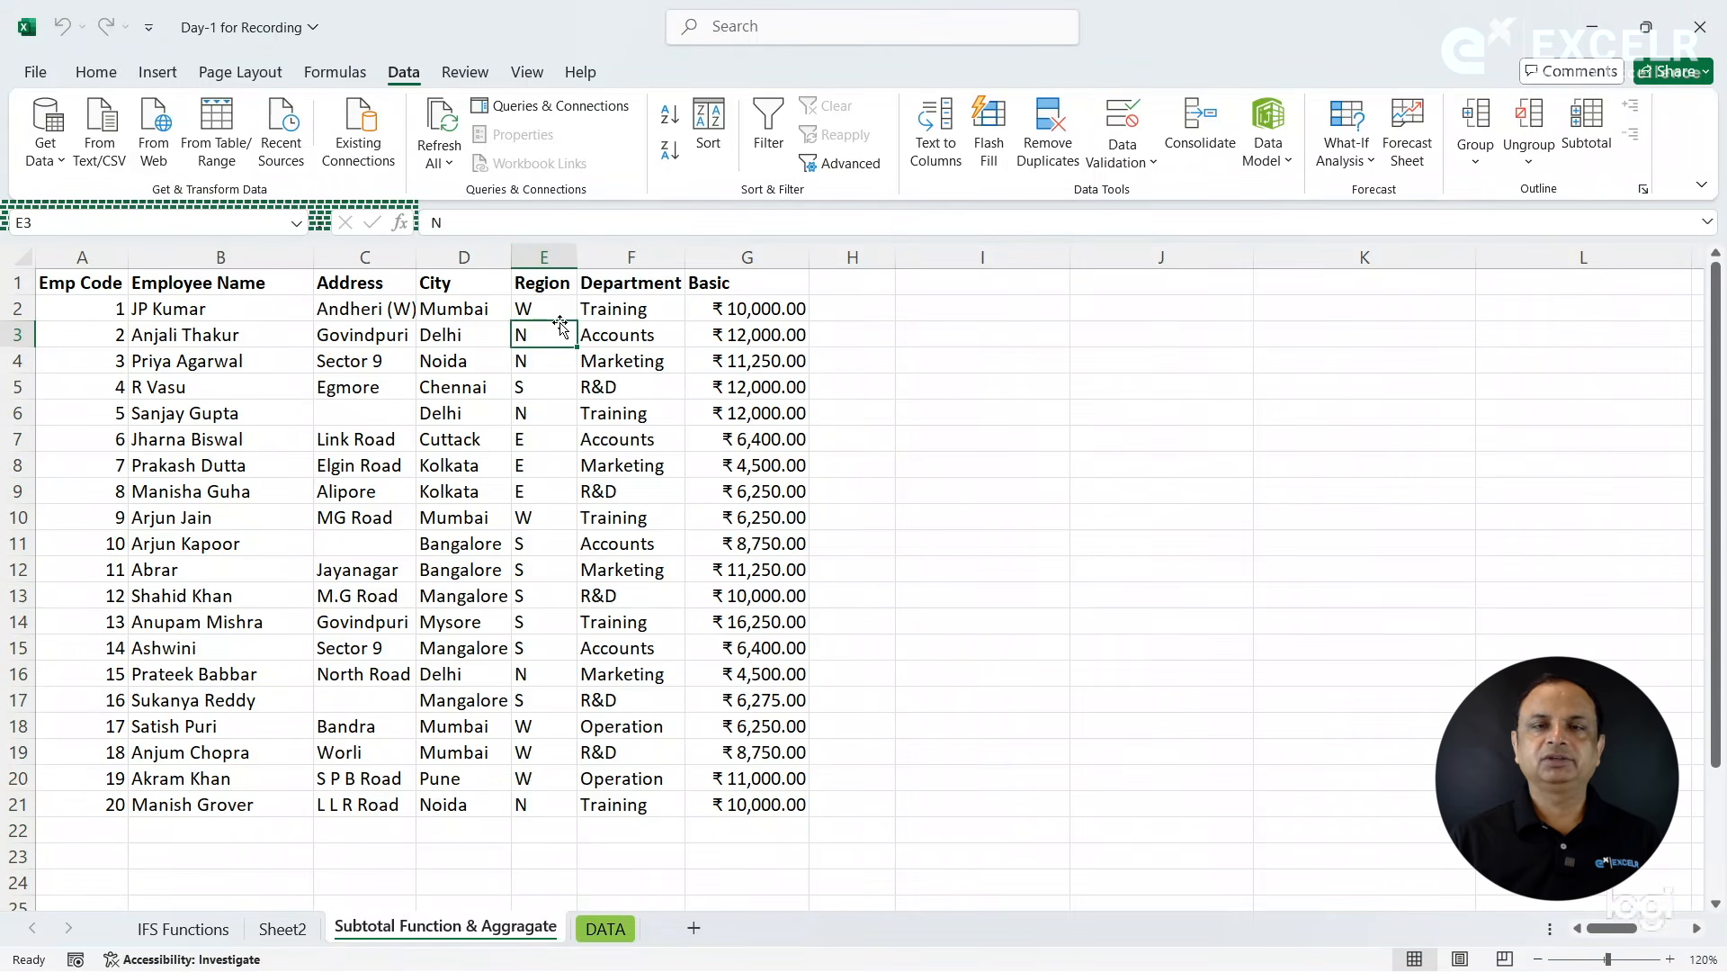
# - Manually group columns C to F, from Address to Department
pyautogui.click(487, 329)
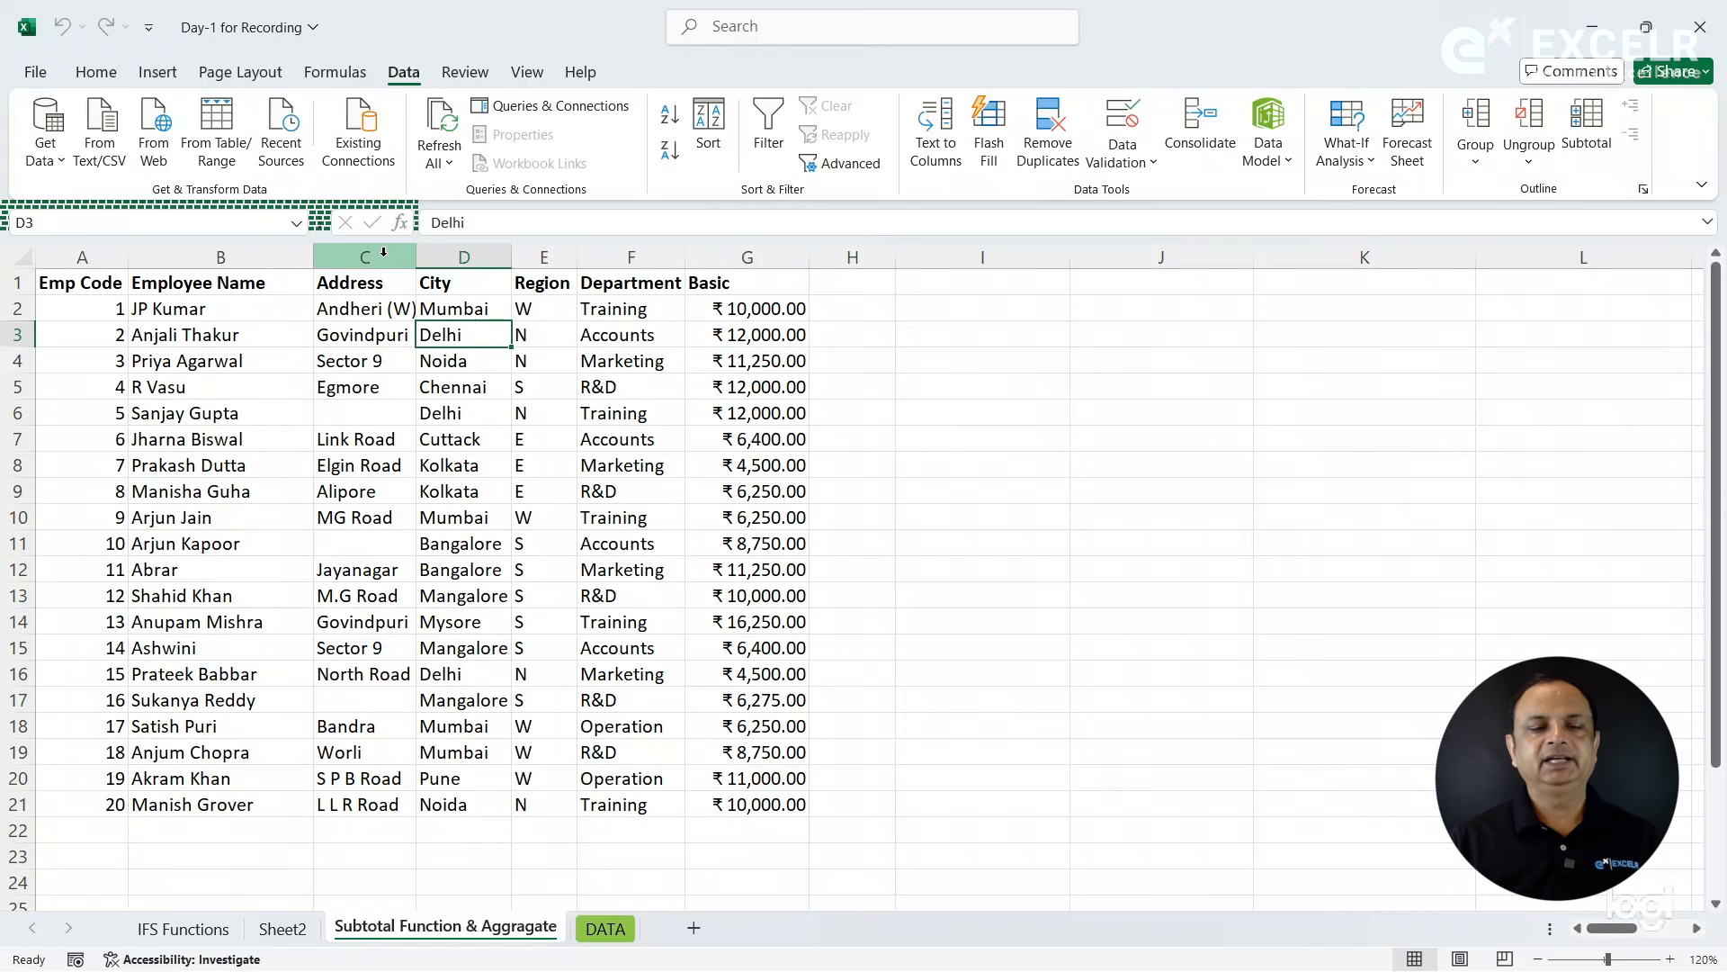
pyautogui.moveTo(376, 255); pyautogui.dragTo(679, 286)
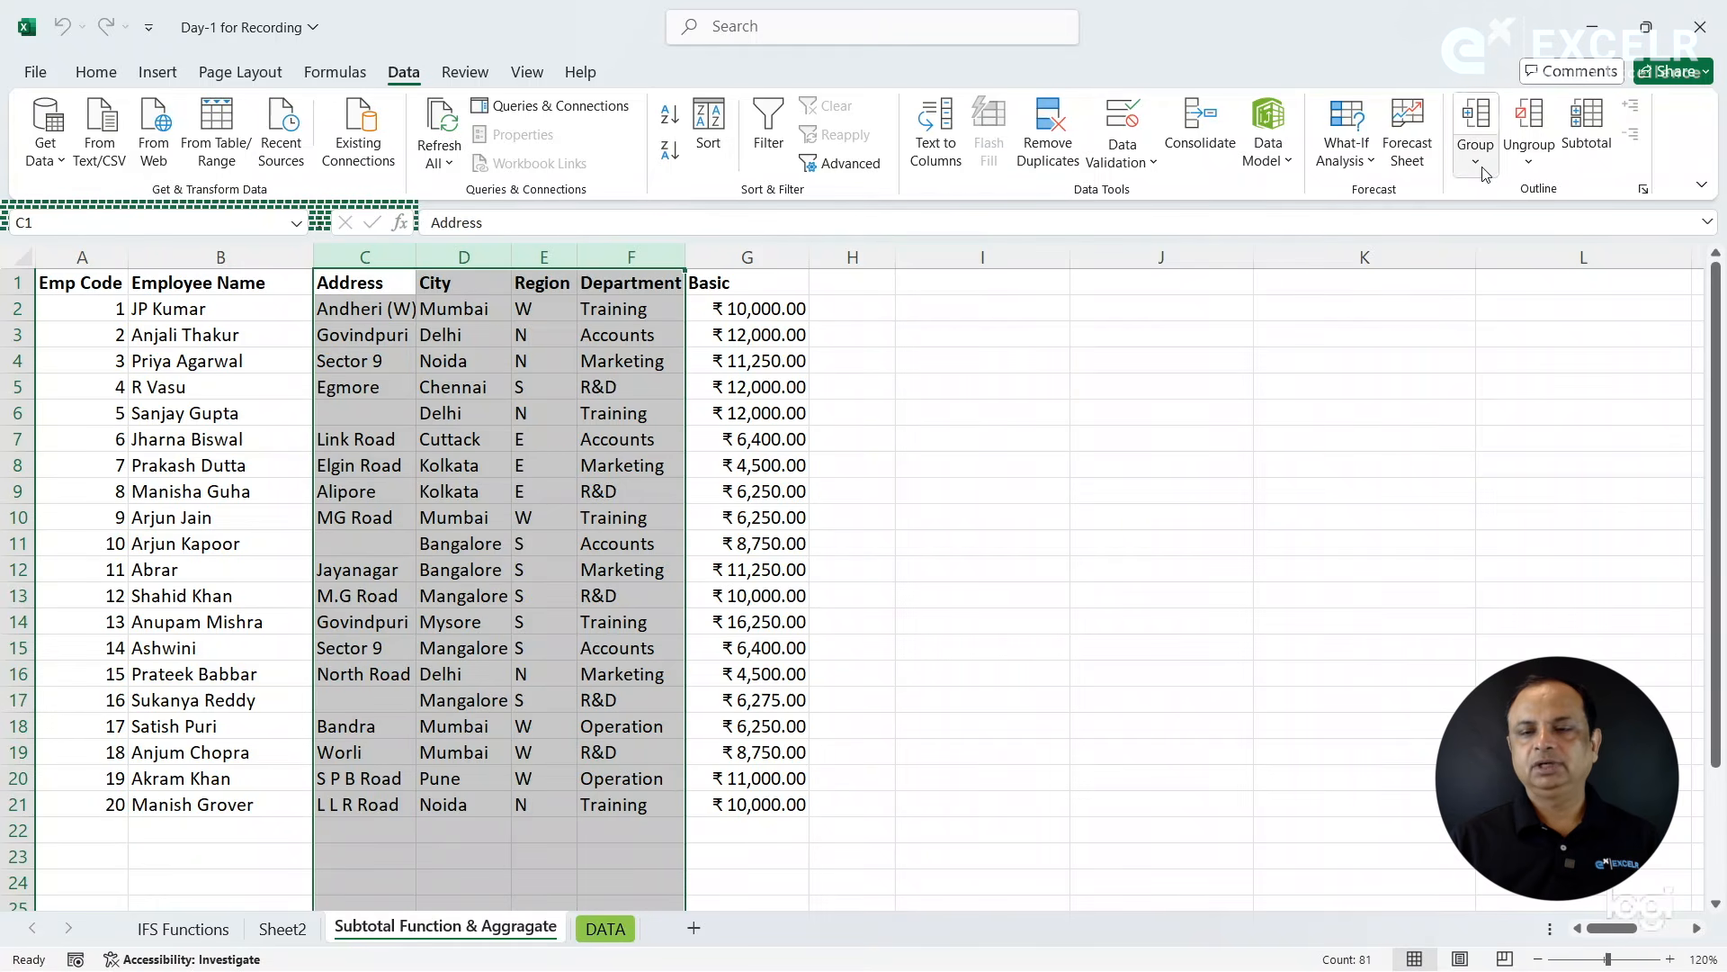
pyautogui.click(1480, 164)
pyautogui.click(1502, 196)
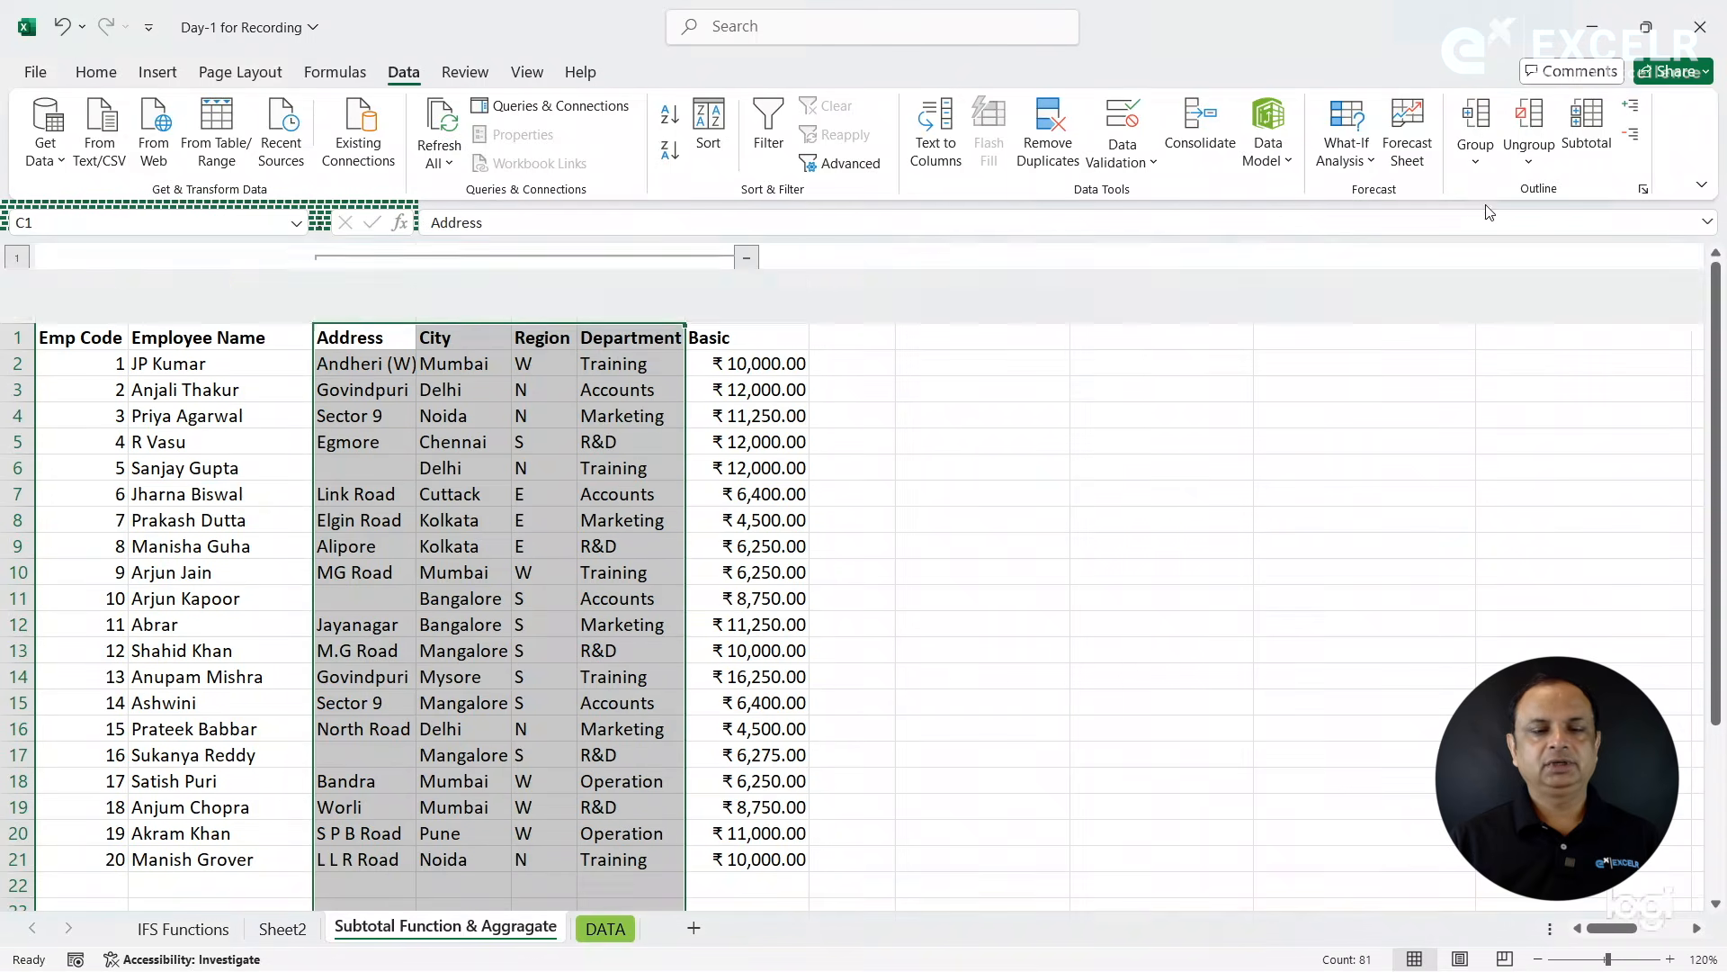
# - Collapse and expand the Address to Department column group once, and clear its outline
pyautogui.click(747, 259)
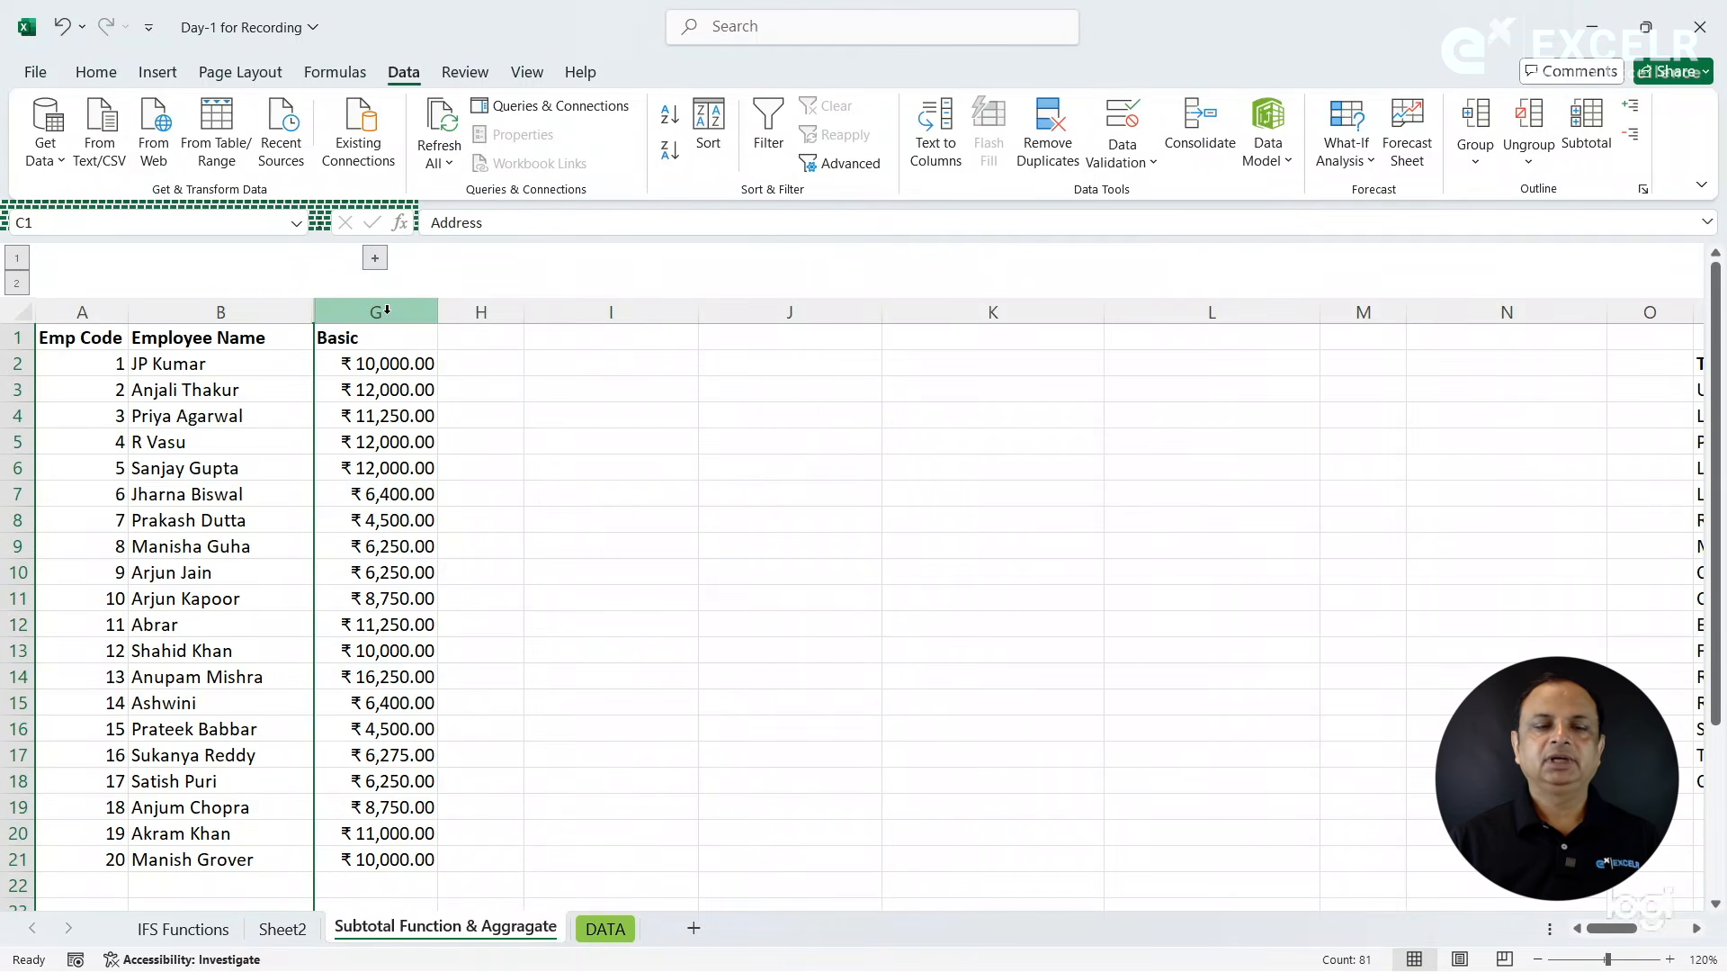
pyautogui.click(375, 258)
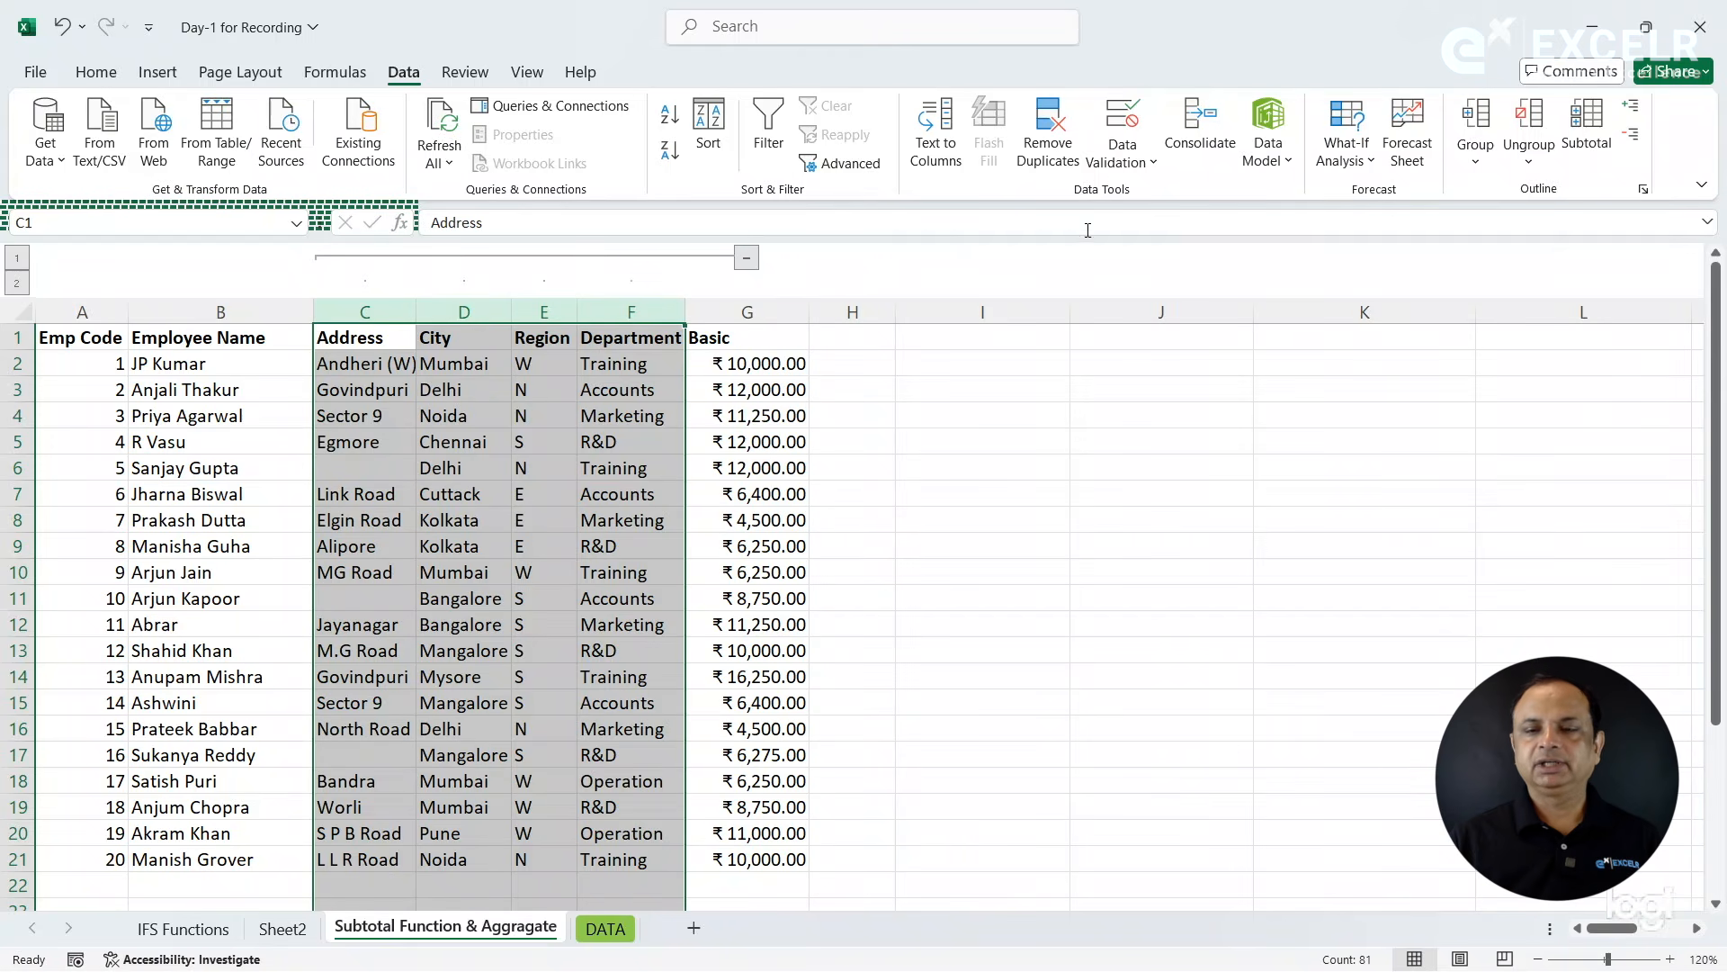
pyautogui.click(1529, 155)
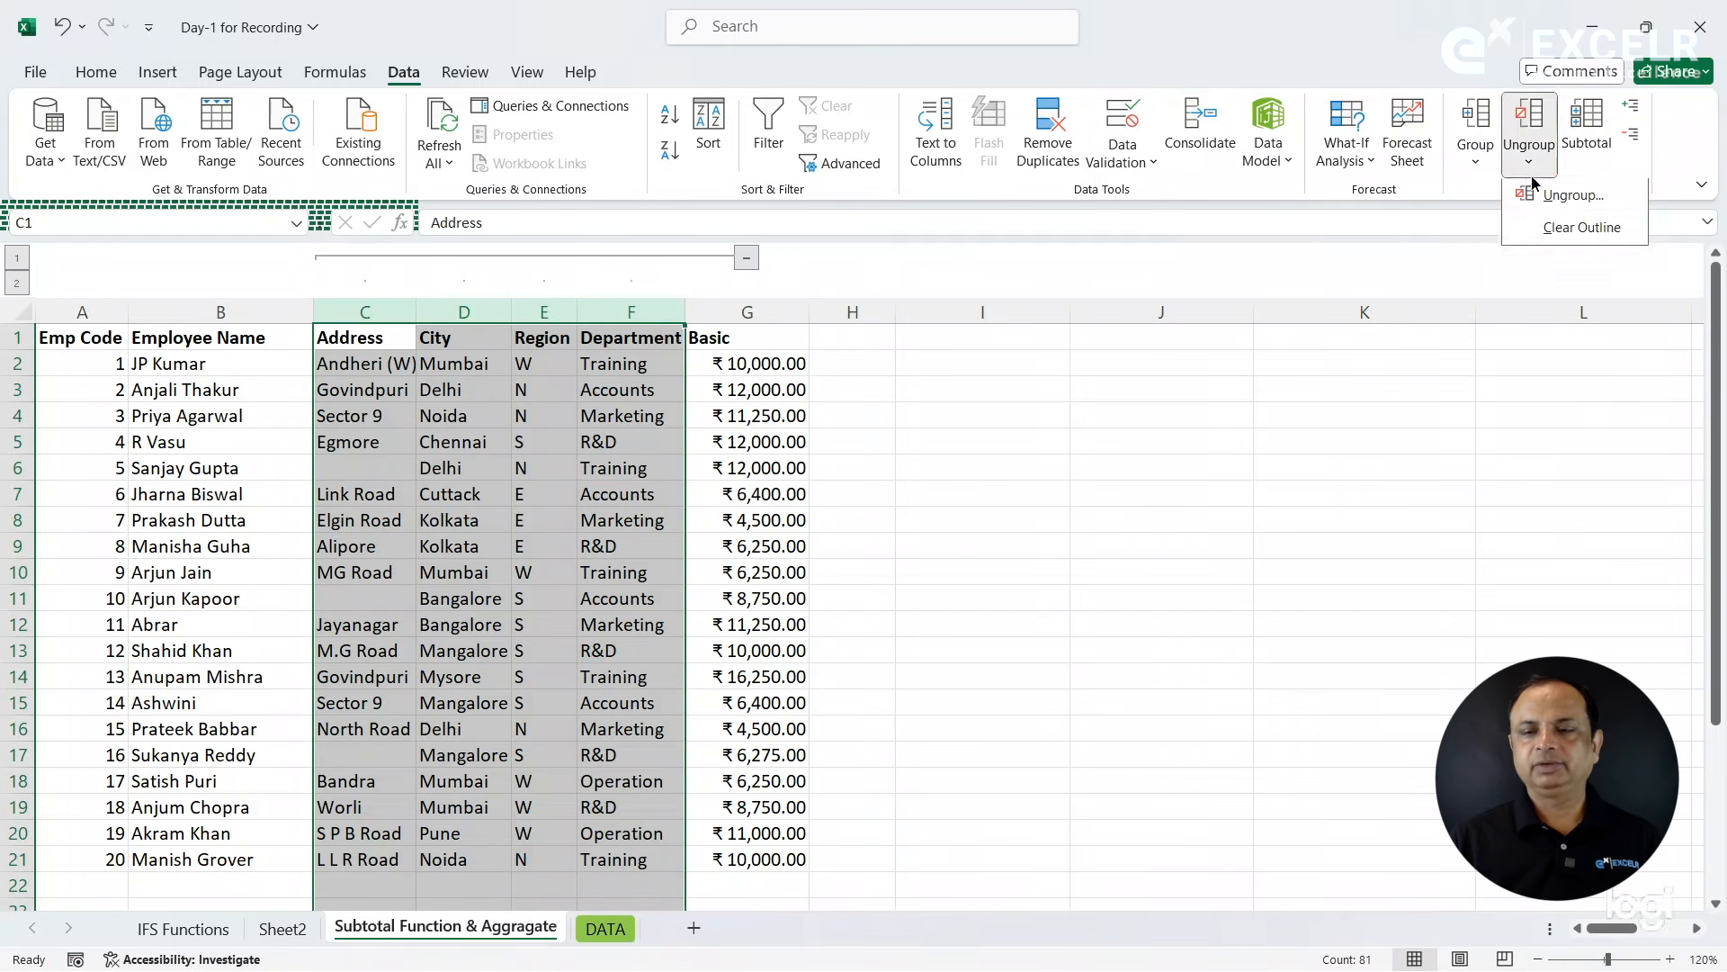
pyautogui.click(1556, 230)
pyautogui.click(550, 382)
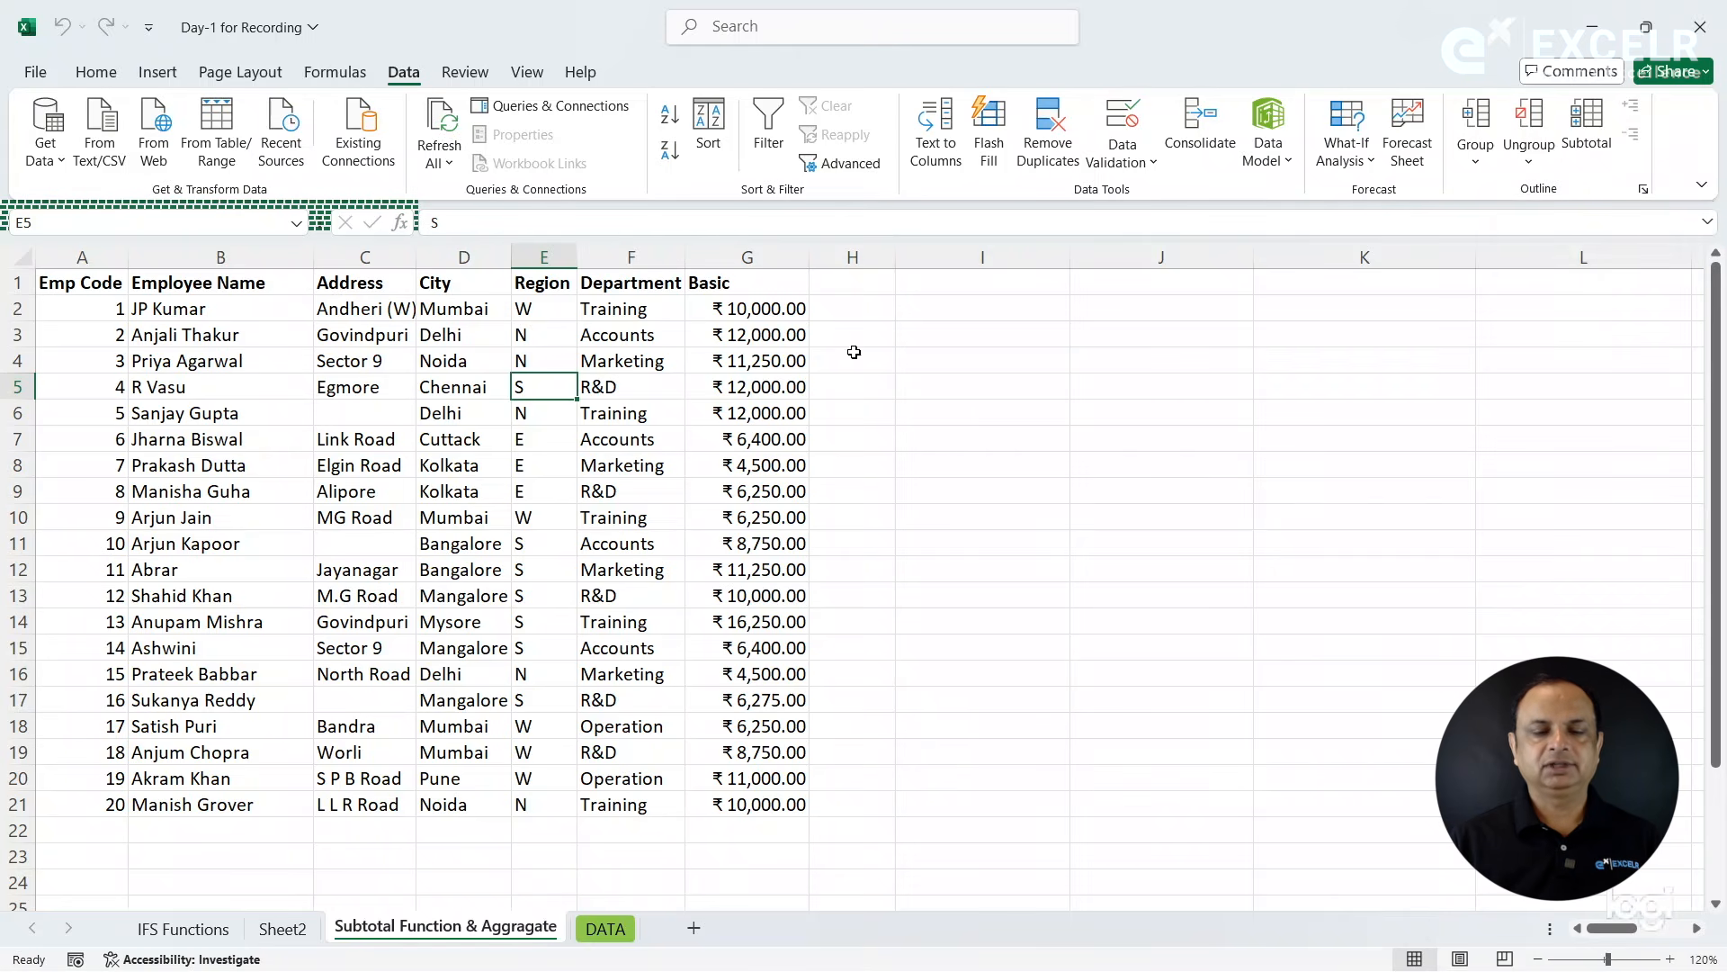
pyautogui.click(711, 369)
pyautogui.click(526, 464)
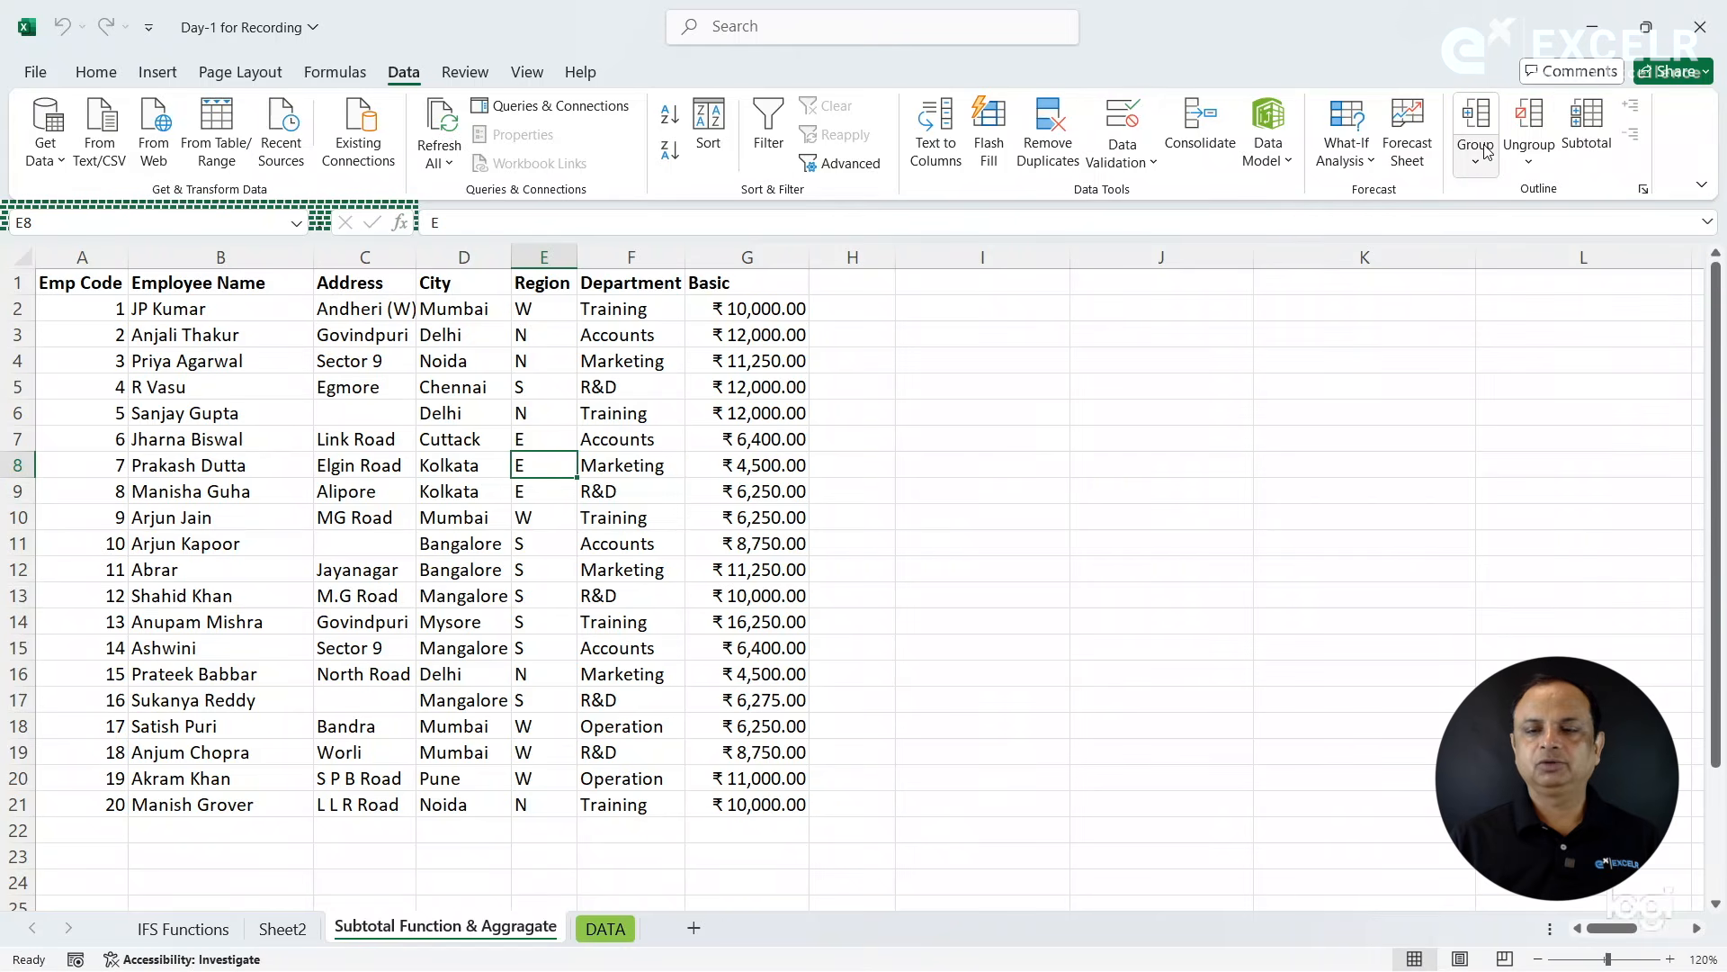
pyautogui.click(1027, 485)
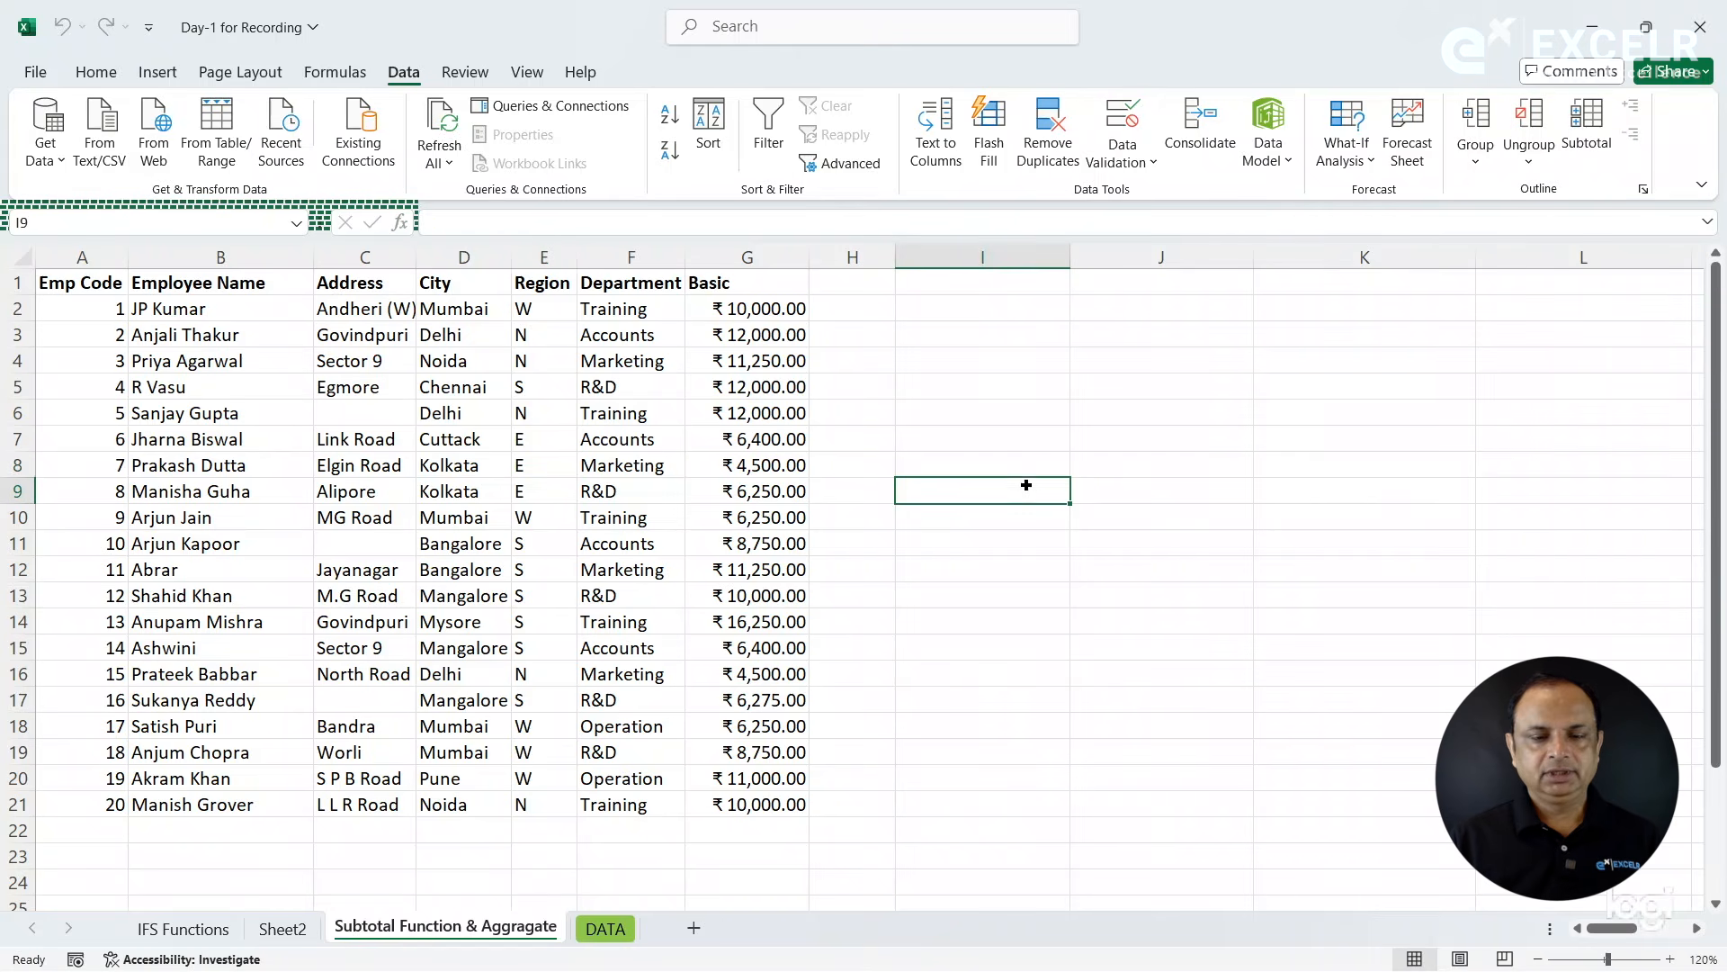
# - Enter the text "sum" in cell J6
pyautogui.click(1211, 405)
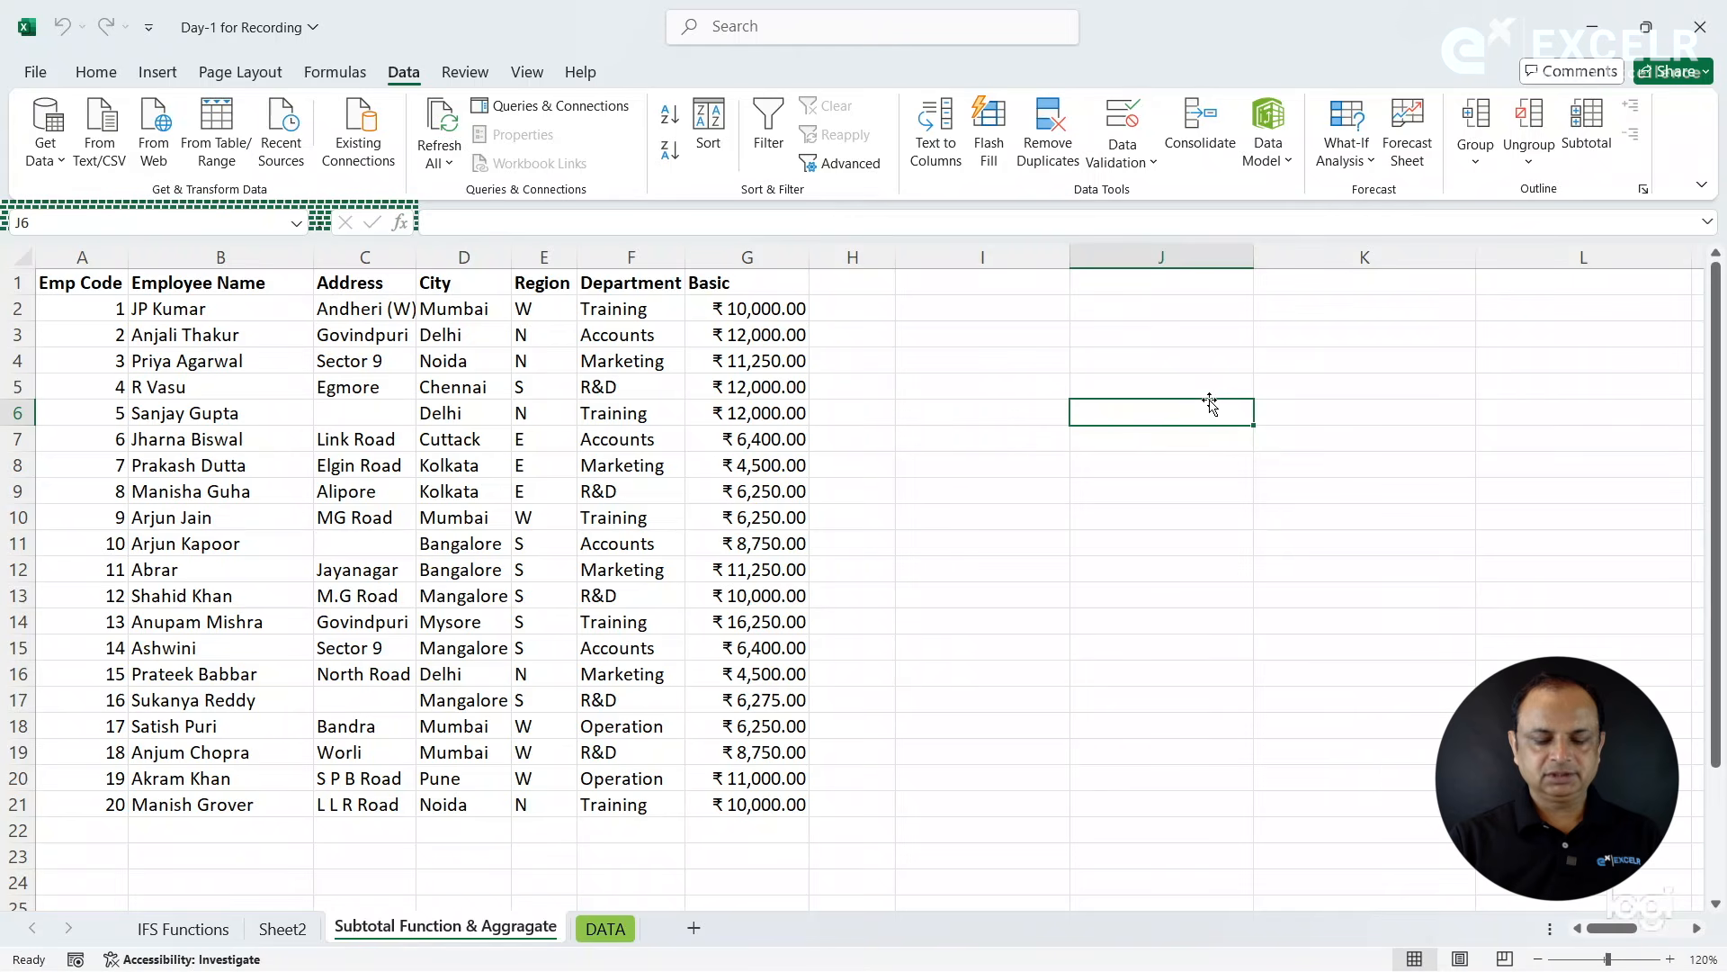
pyautogui.write('sum')
pyautogui.press('Tab')
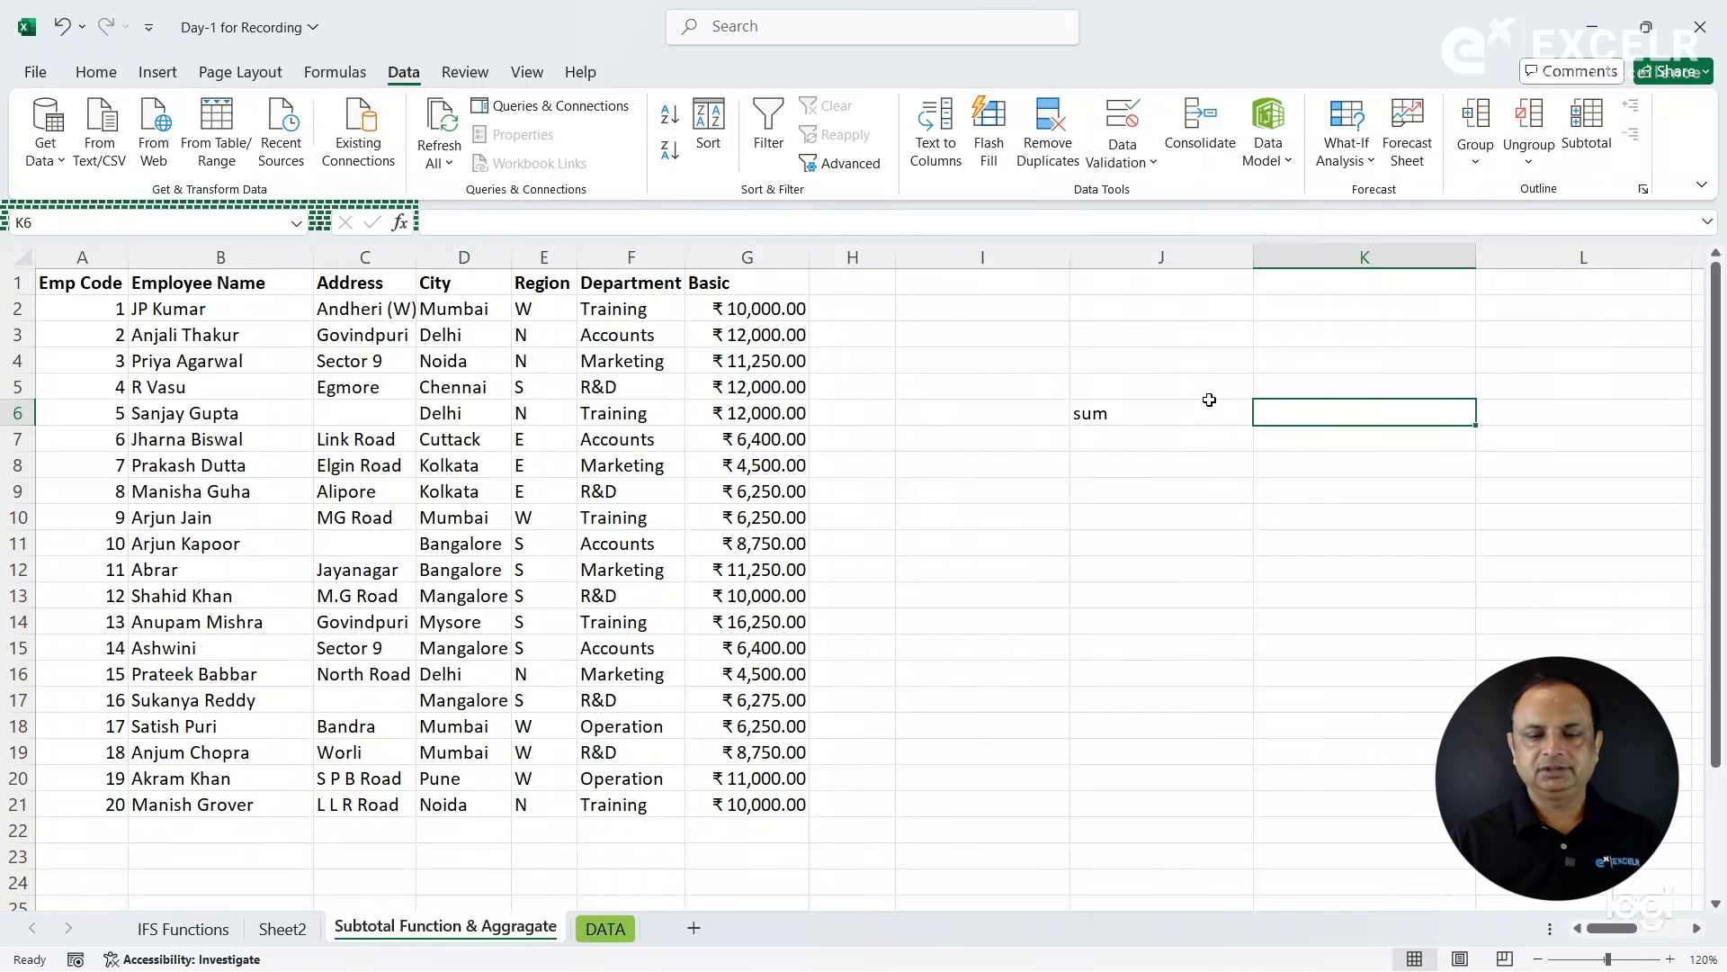
# - Enter a SUM formula over the Basic values G2:G21 in cell J6
pyautogui.click(1210, 403)
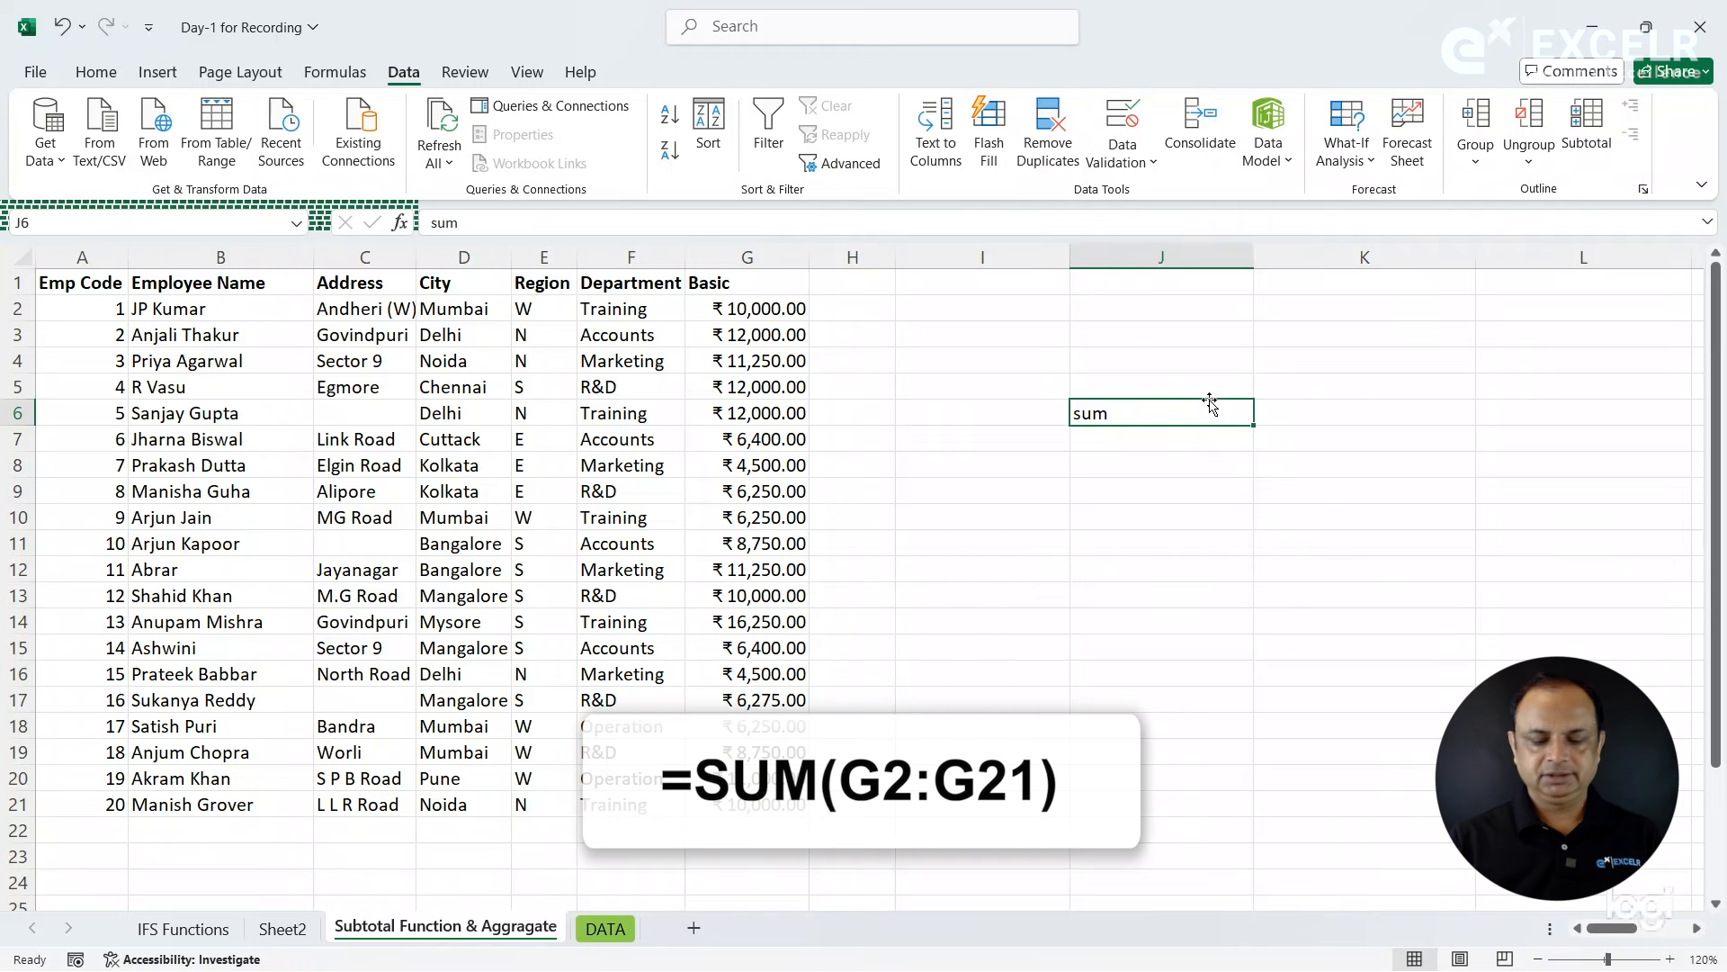
pyautogui.write('=sum')
pyautogui.press('Tab')
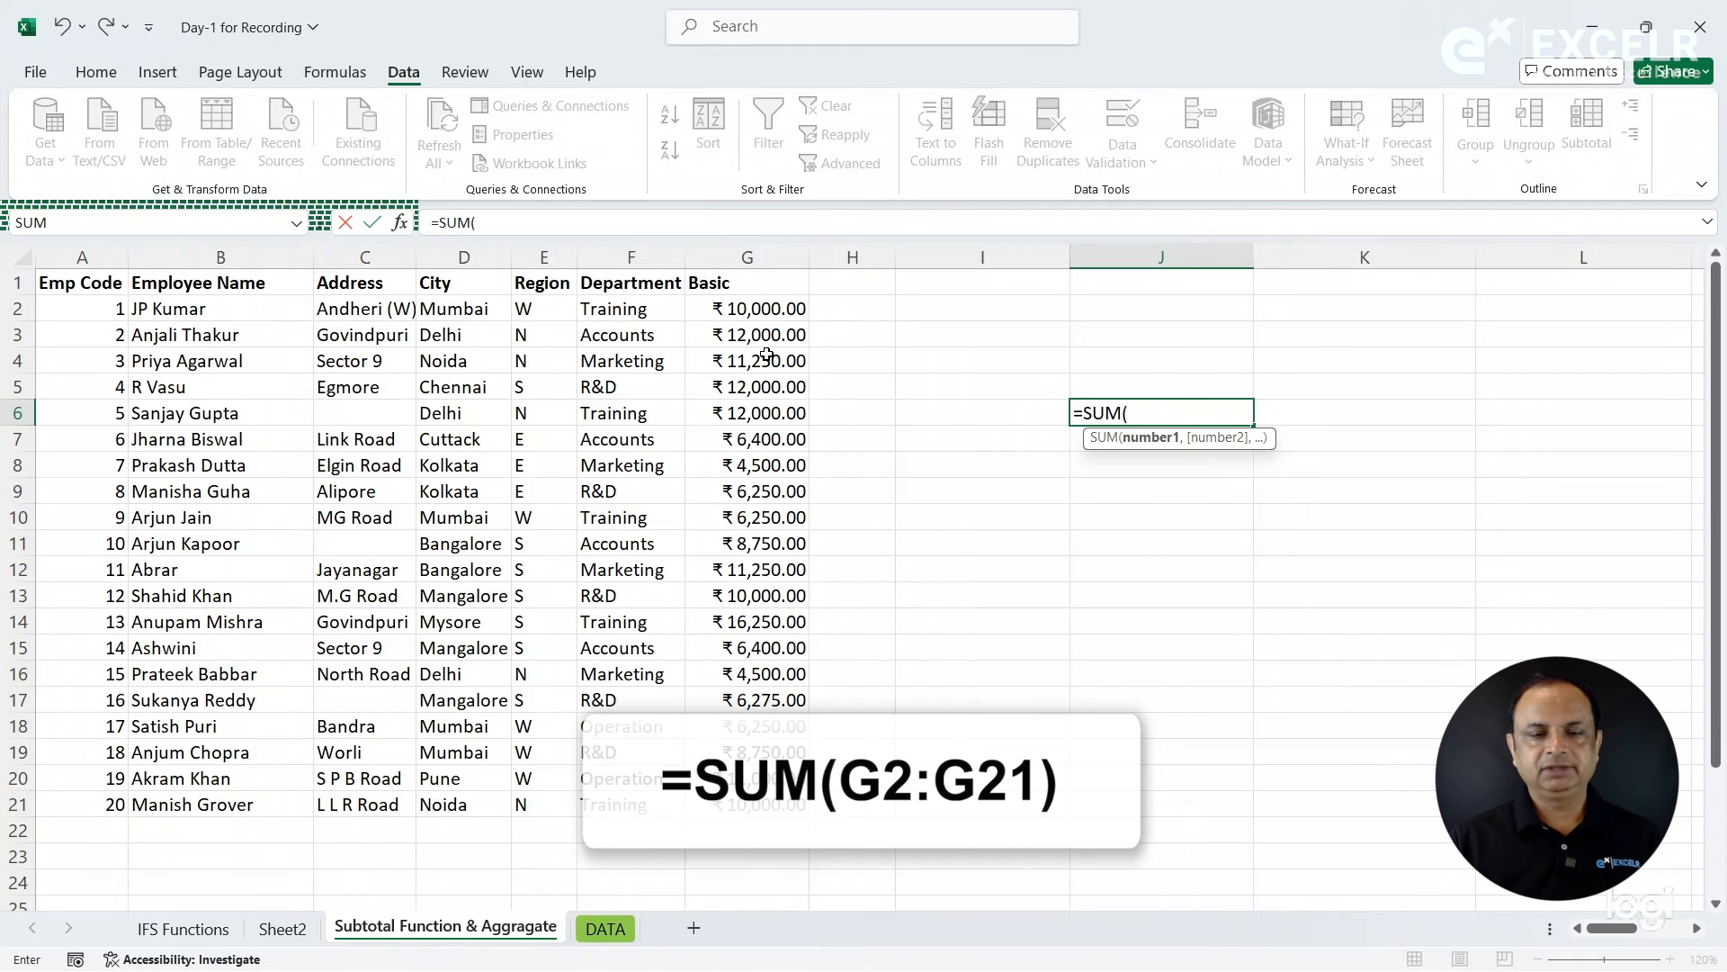
pyautogui.moveTo(747, 309); pyautogui.dragTo(747, 805)
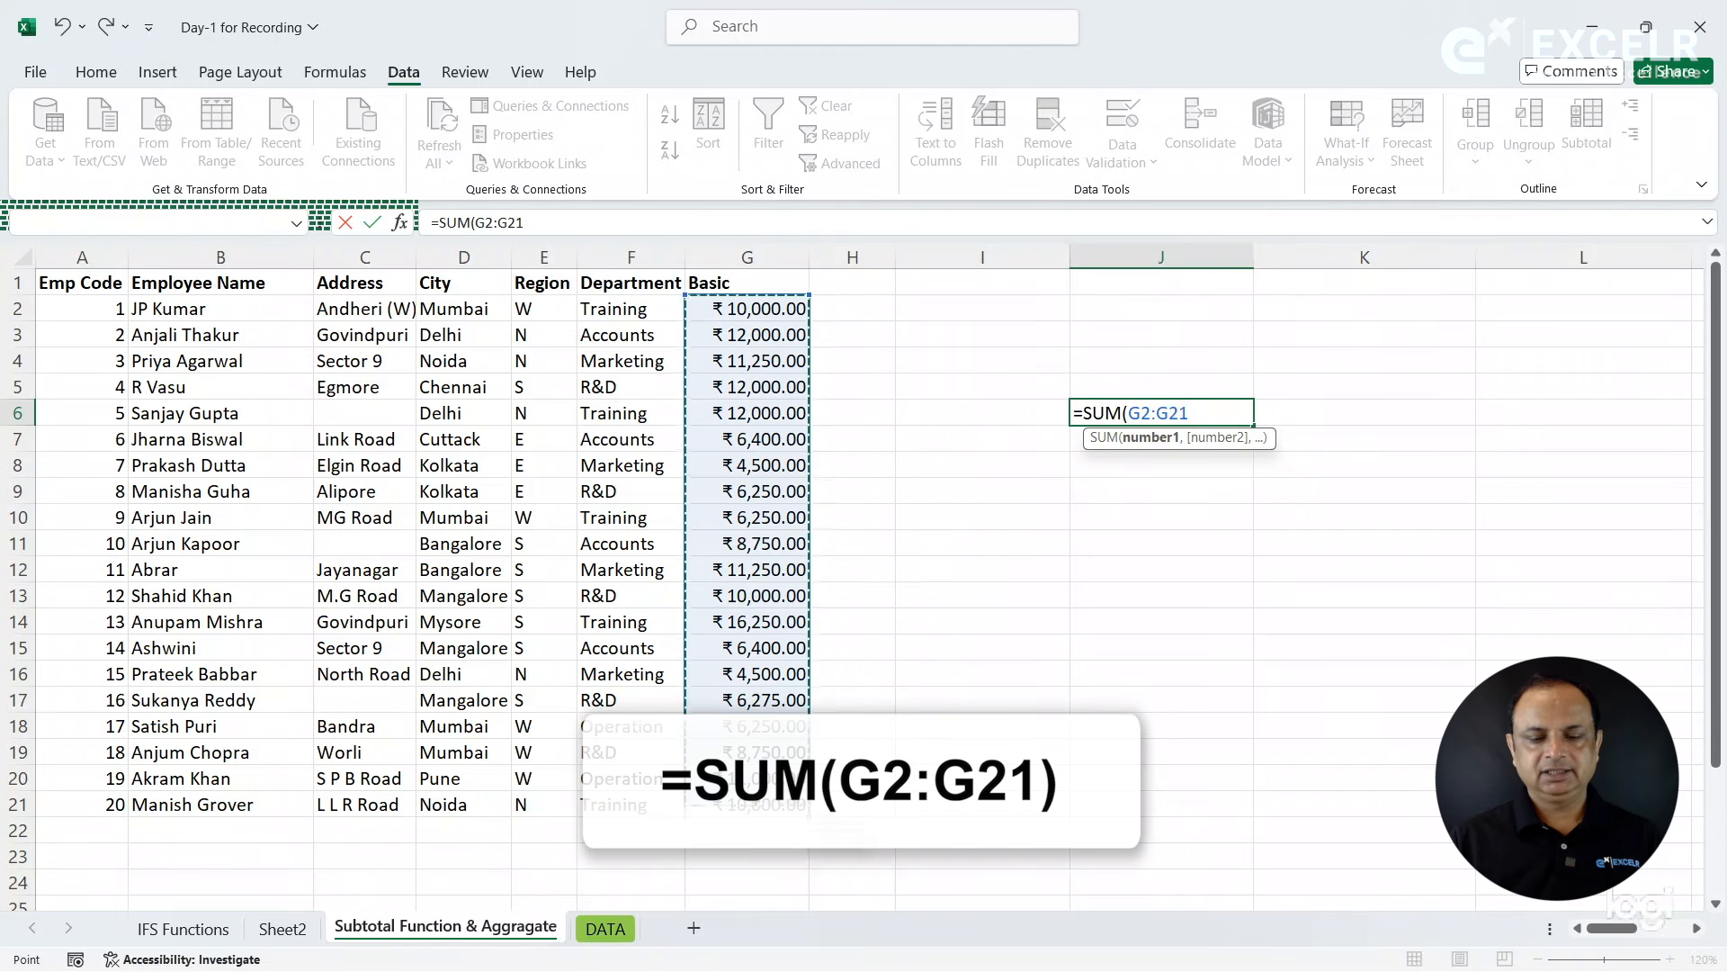
pyautogui.press('Return')
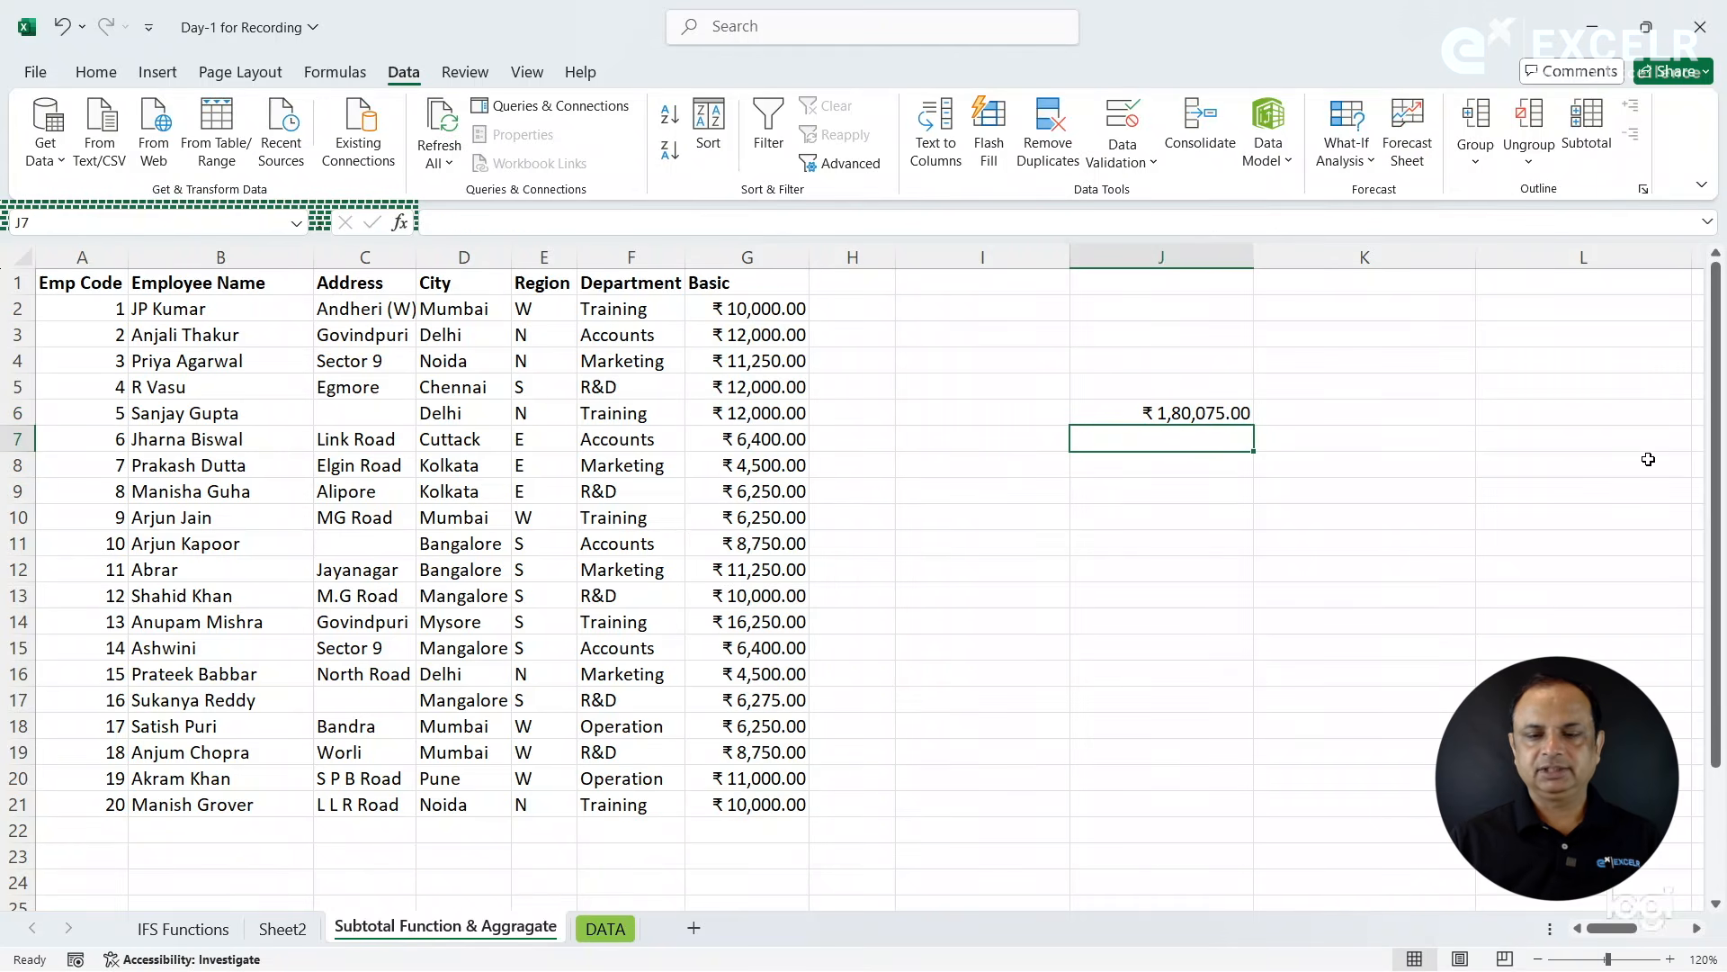
# - Enter a FORMULATEXT formula in cell K6 that displays the formula of cell J6
pyautogui.click(1418, 407)
pyautogui.write('=for,m')
pyautogui.press('Tab')
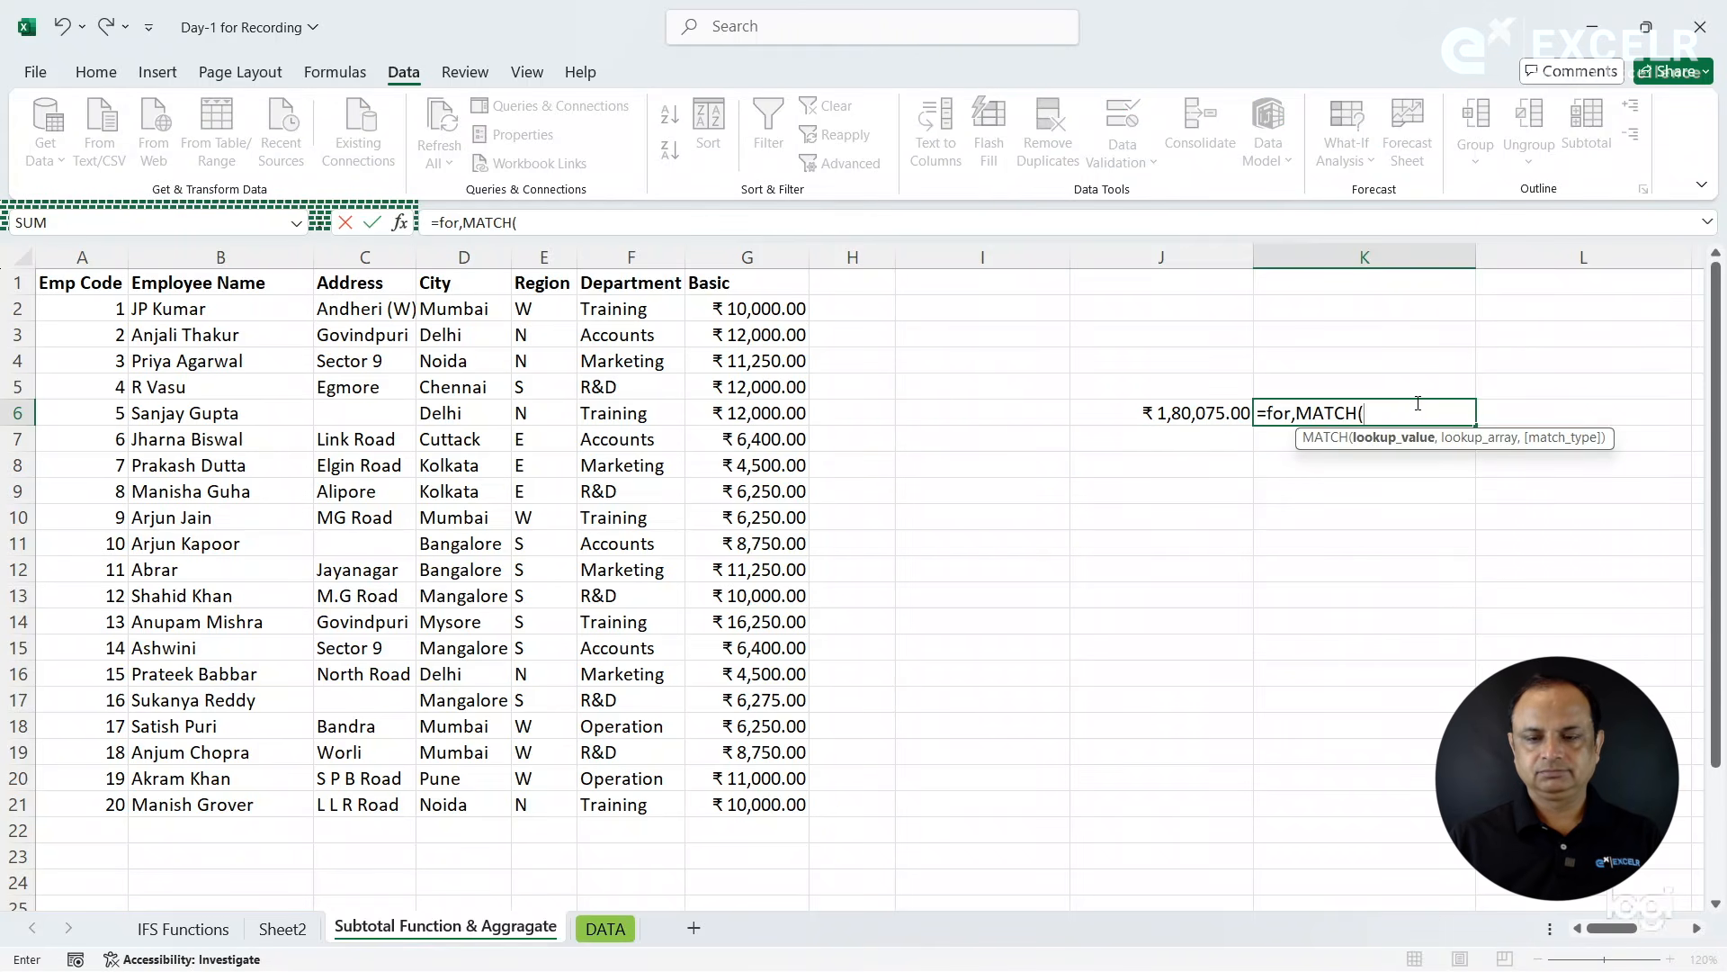
pyautogui.press('BackSpace')
pyautogui.press('BackSpace')
pyautogui.press('BackSpace')
pyautogui.press('BackSpace')
pyautogui.press('BackSpace')
pyautogui.press('BackSpace')
pyautogui.press('BackSpace')
pyautogui.press('BackSpace')
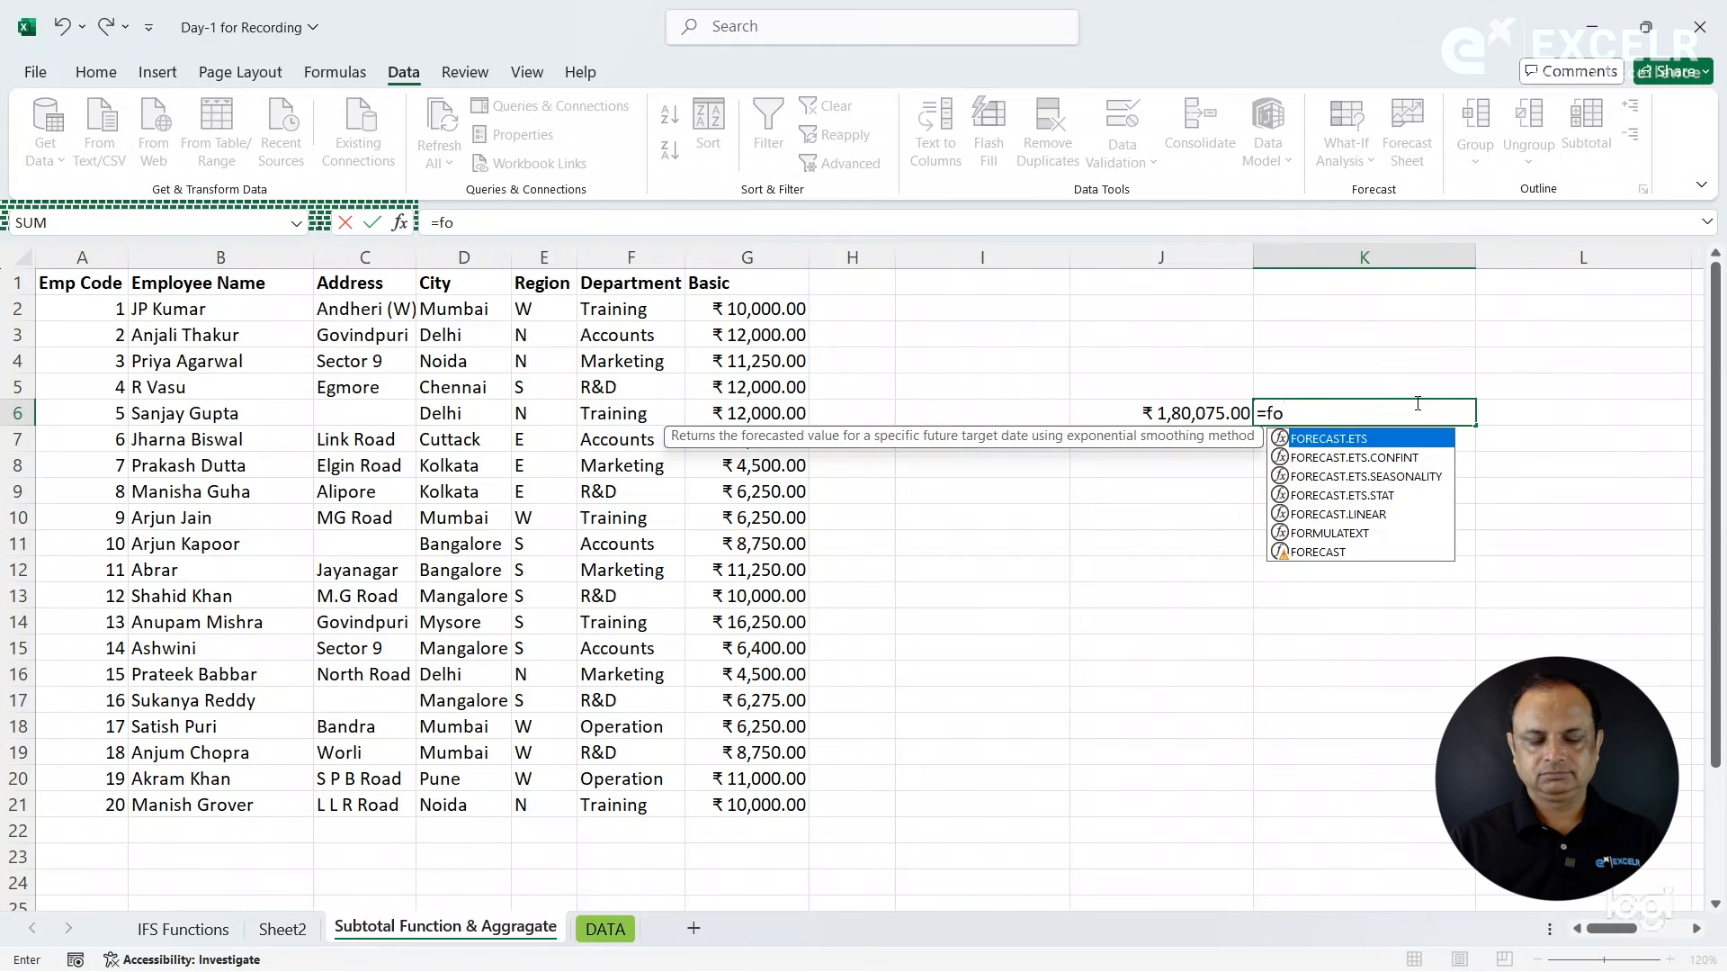
pyautogui.write('rm')
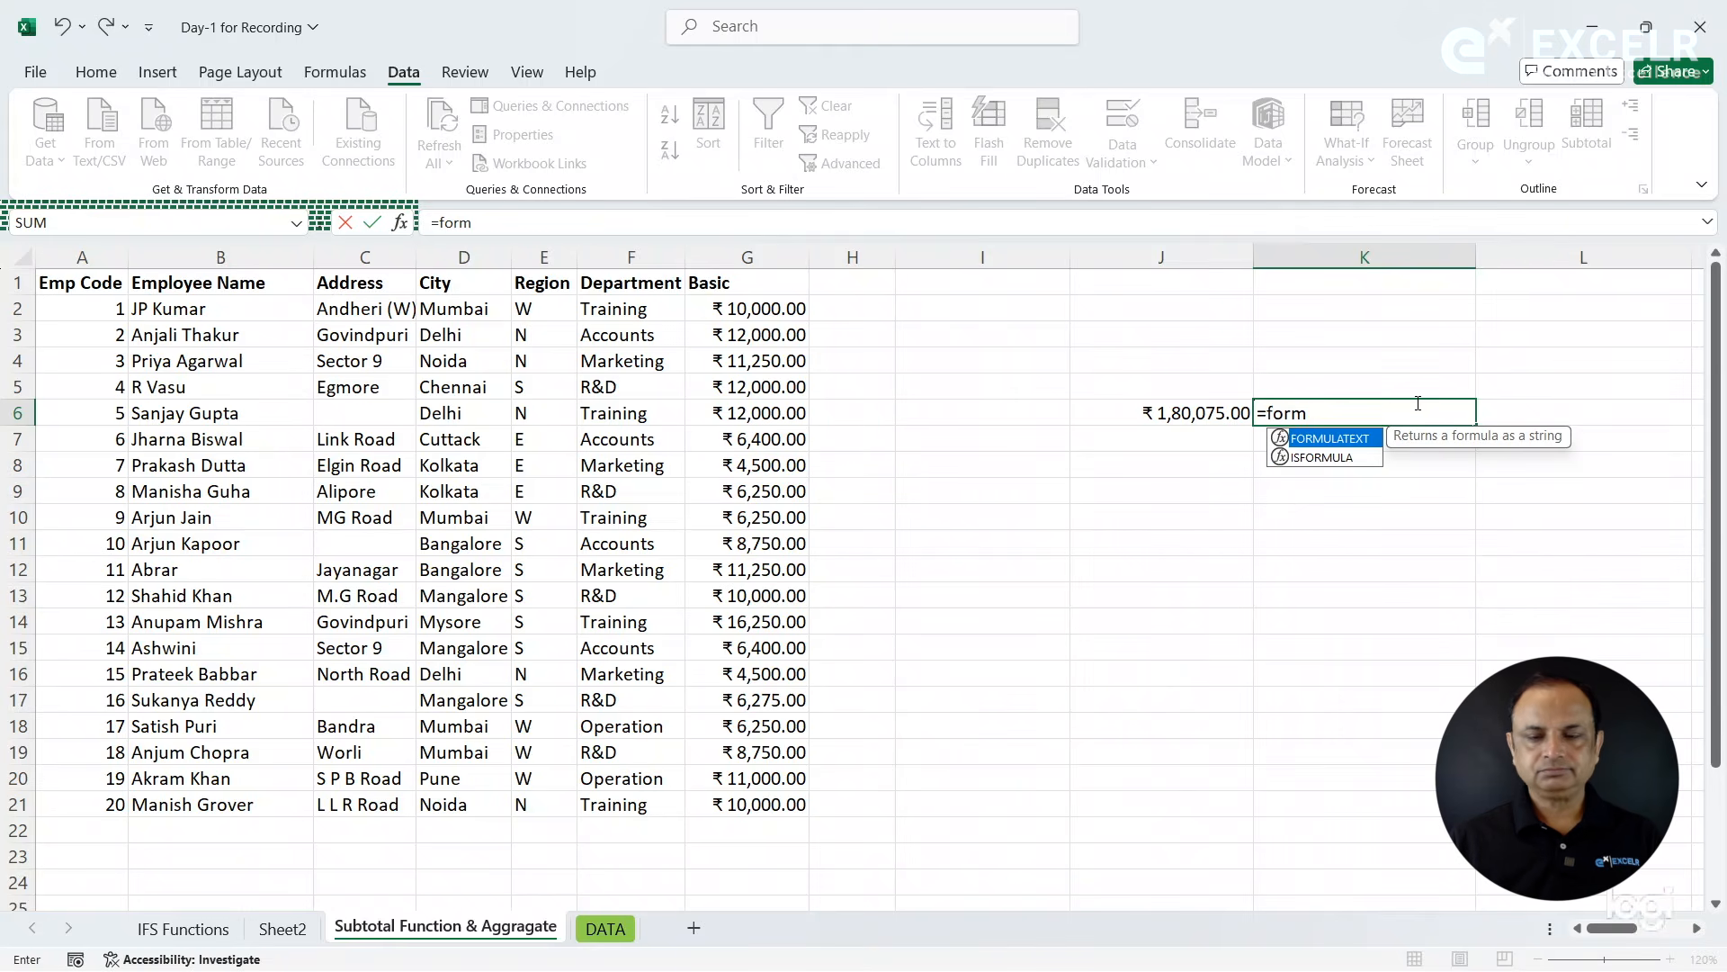
pyautogui.press('Tab')
pyautogui.press('Left')
pyautogui.press('Return')
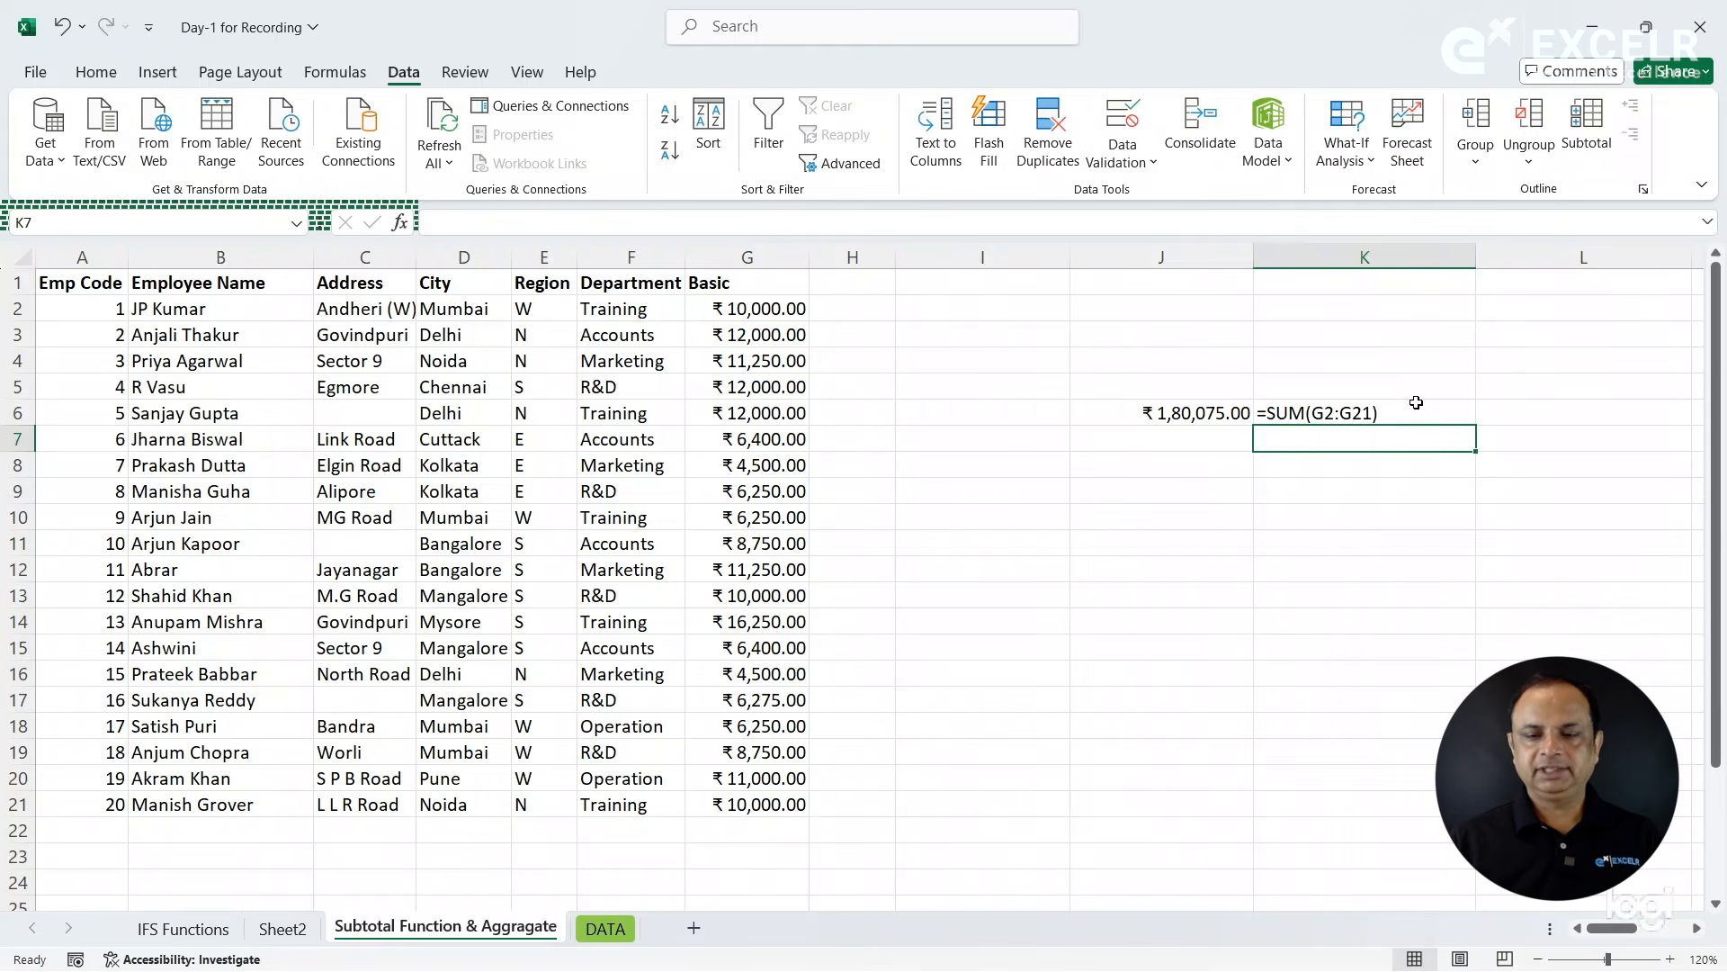
pyautogui.click(1339, 409)
pyautogui.click(891, 465)
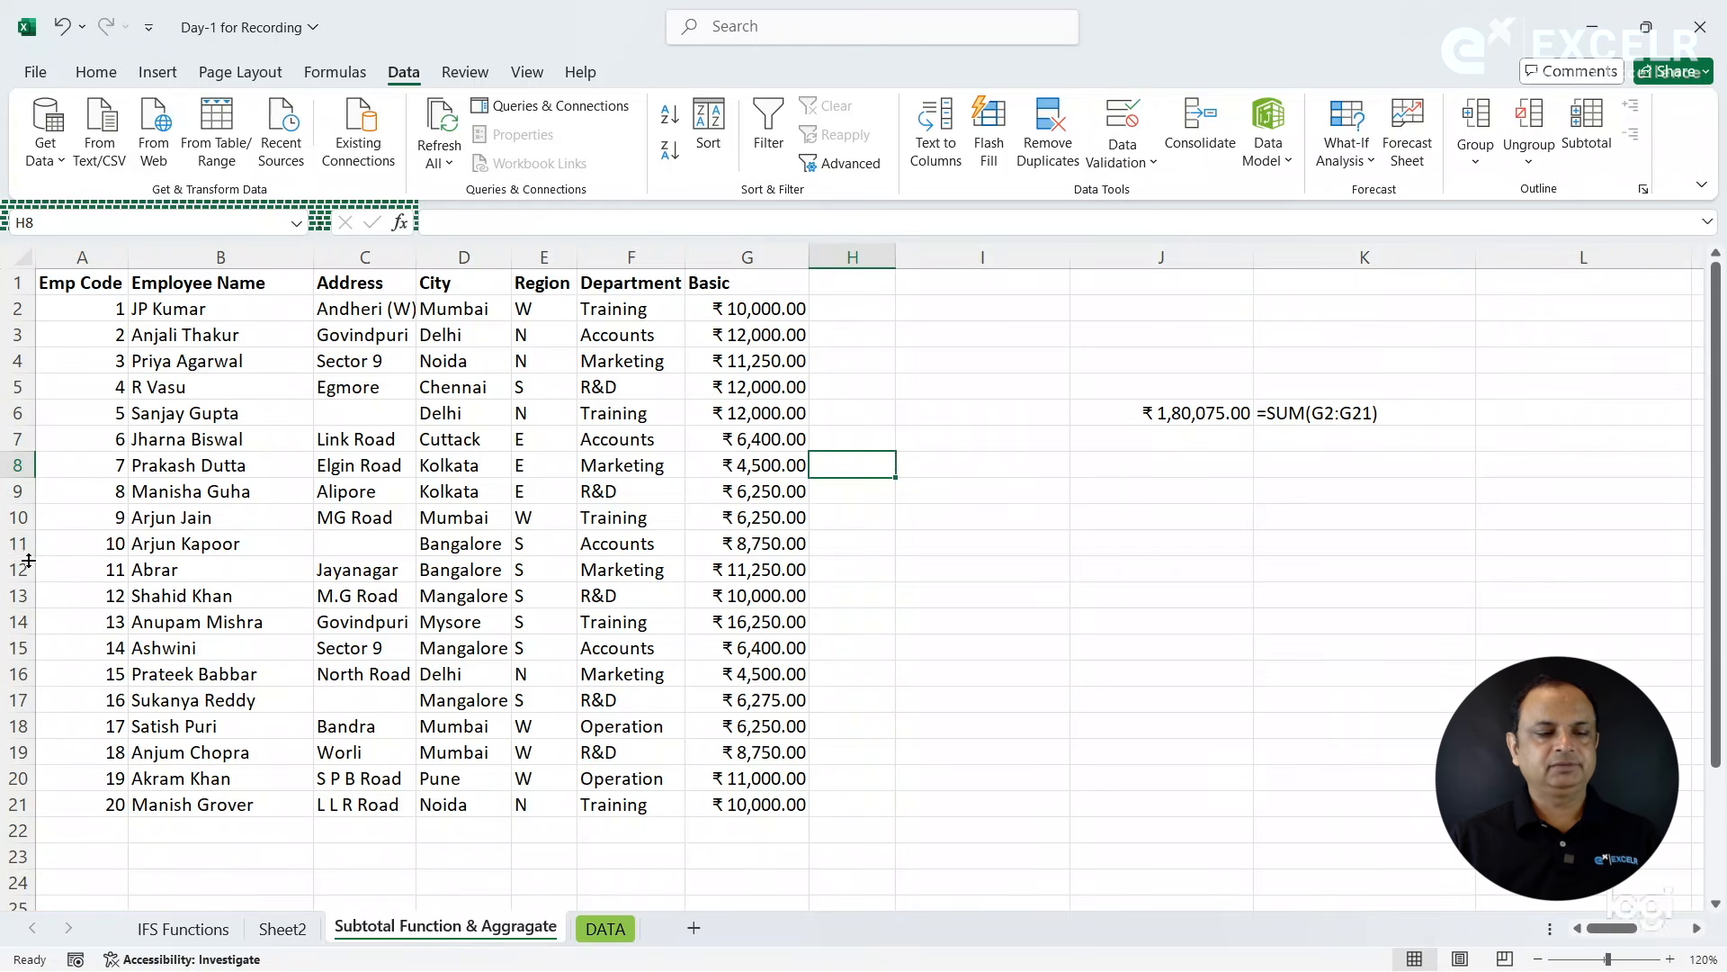
# - Hide rows 11 to 15 of the employee table
pyautogui.moveTo(13, 542); pyautogui.dragTo(22, 702)
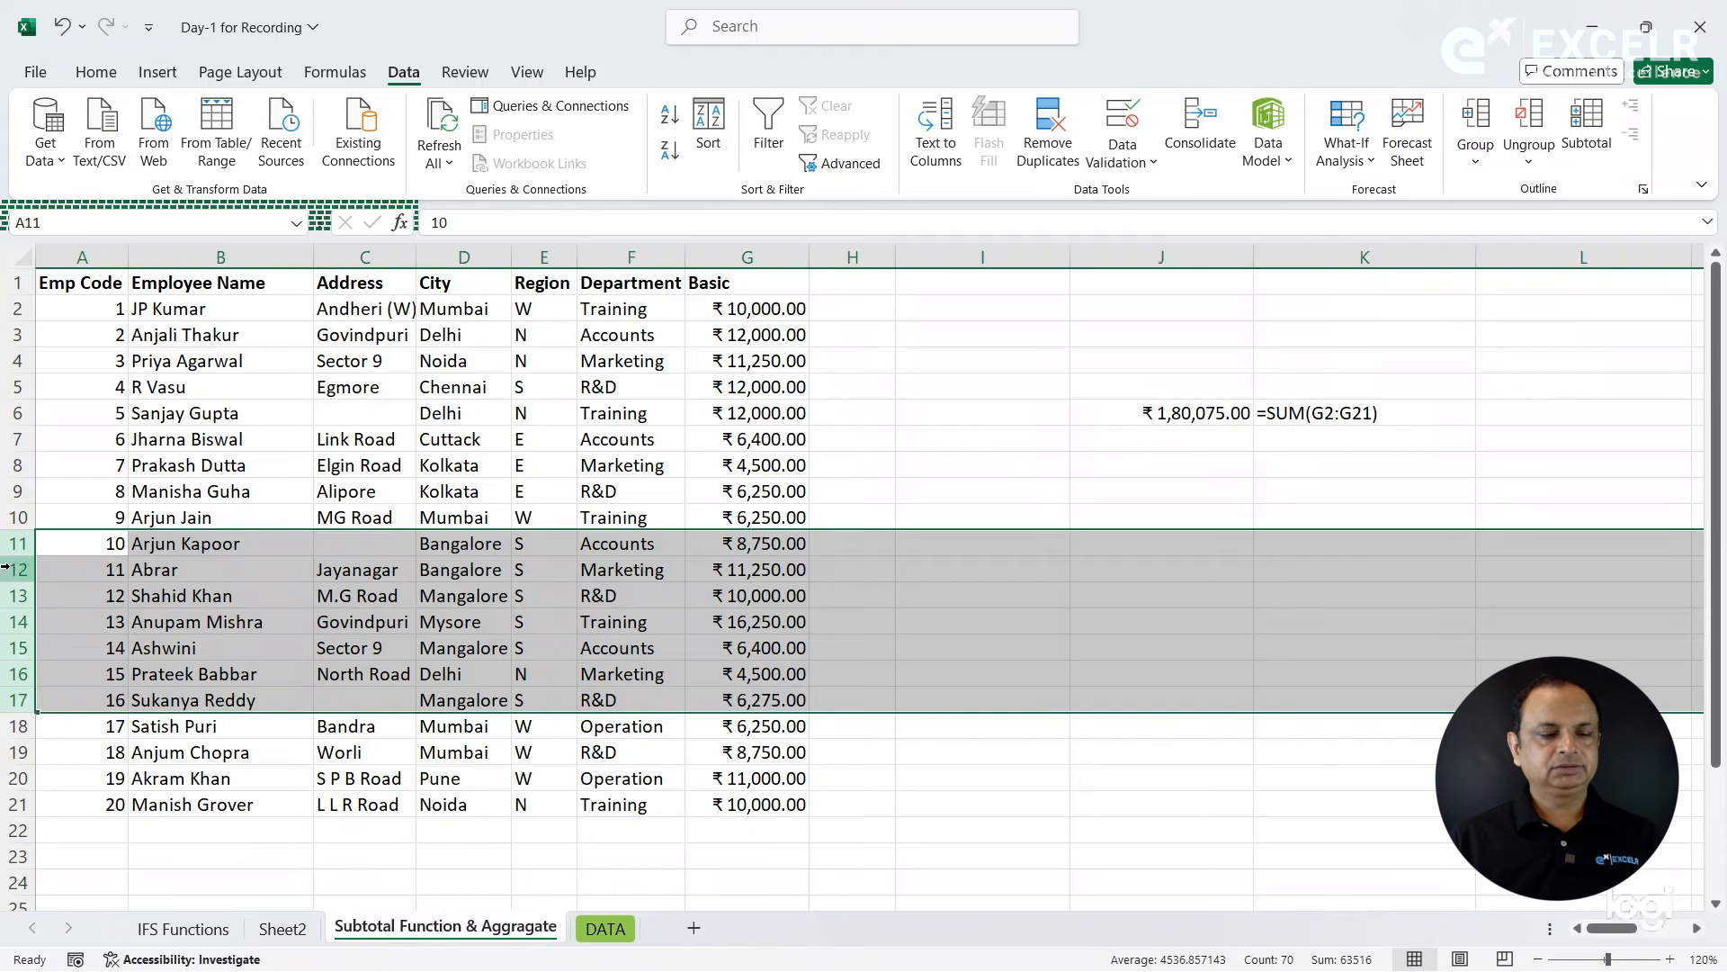
pyautogui.moveTo(16, 543); pyautogui.dragTo(13, 648)
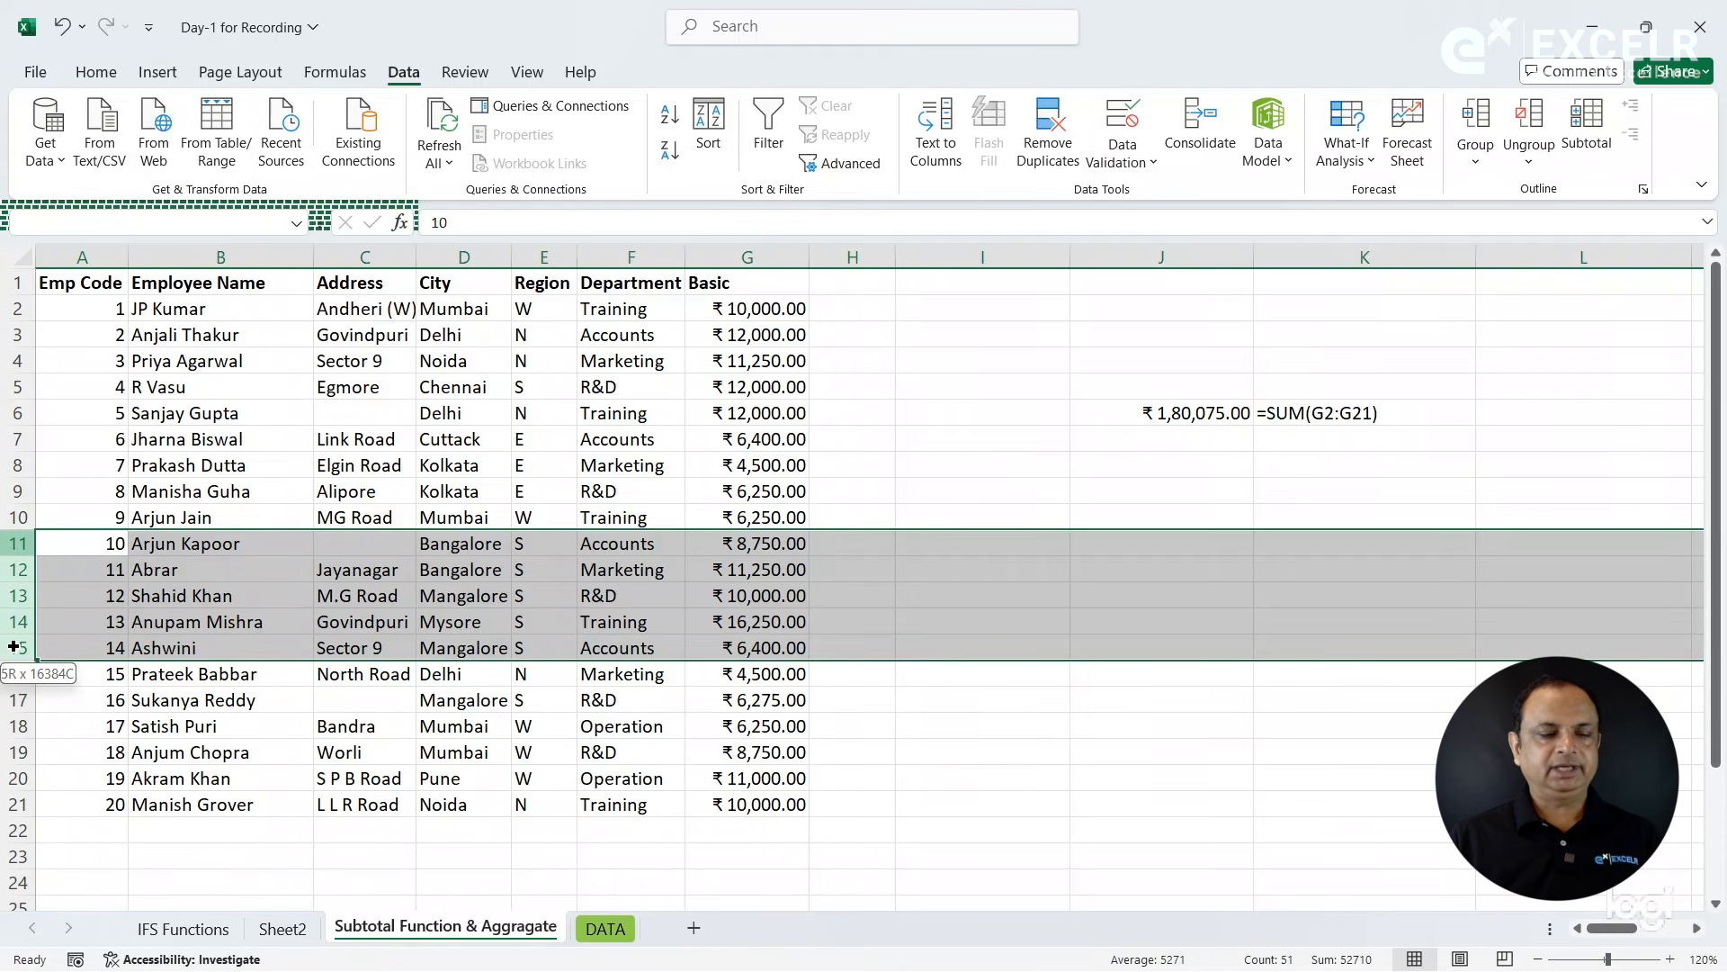
pyautogui.rightClick(12, 570)
pyautogui.click(74, 520)
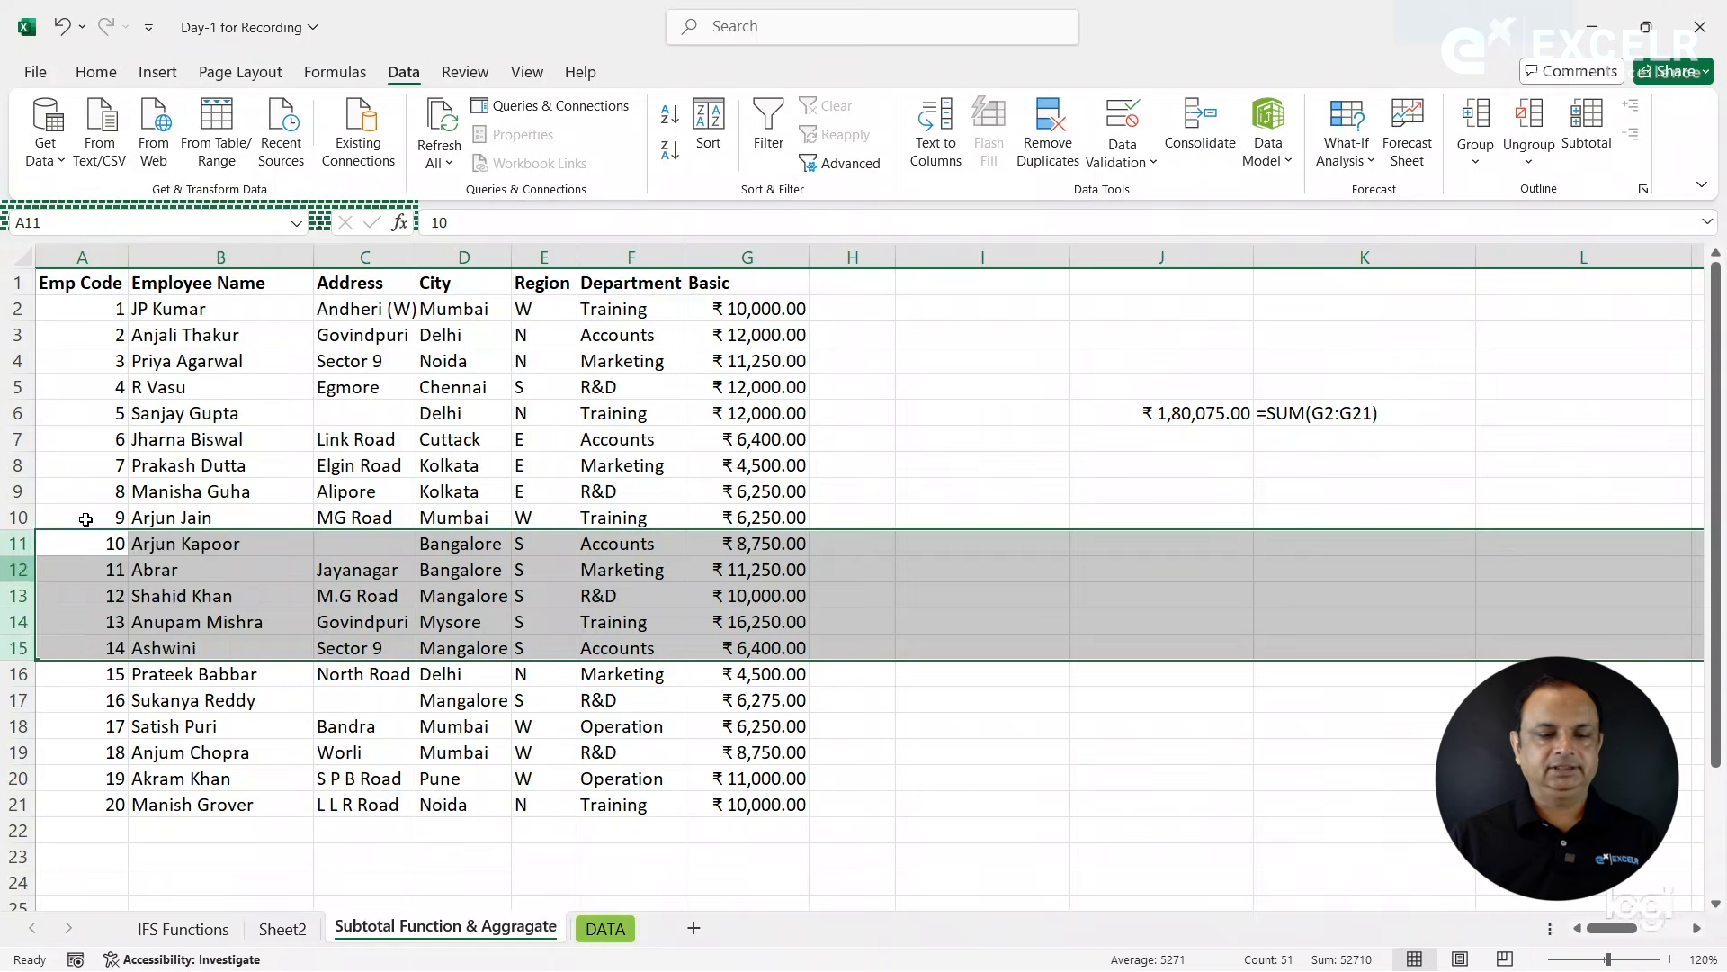
pyautogui.click(1165, 567)
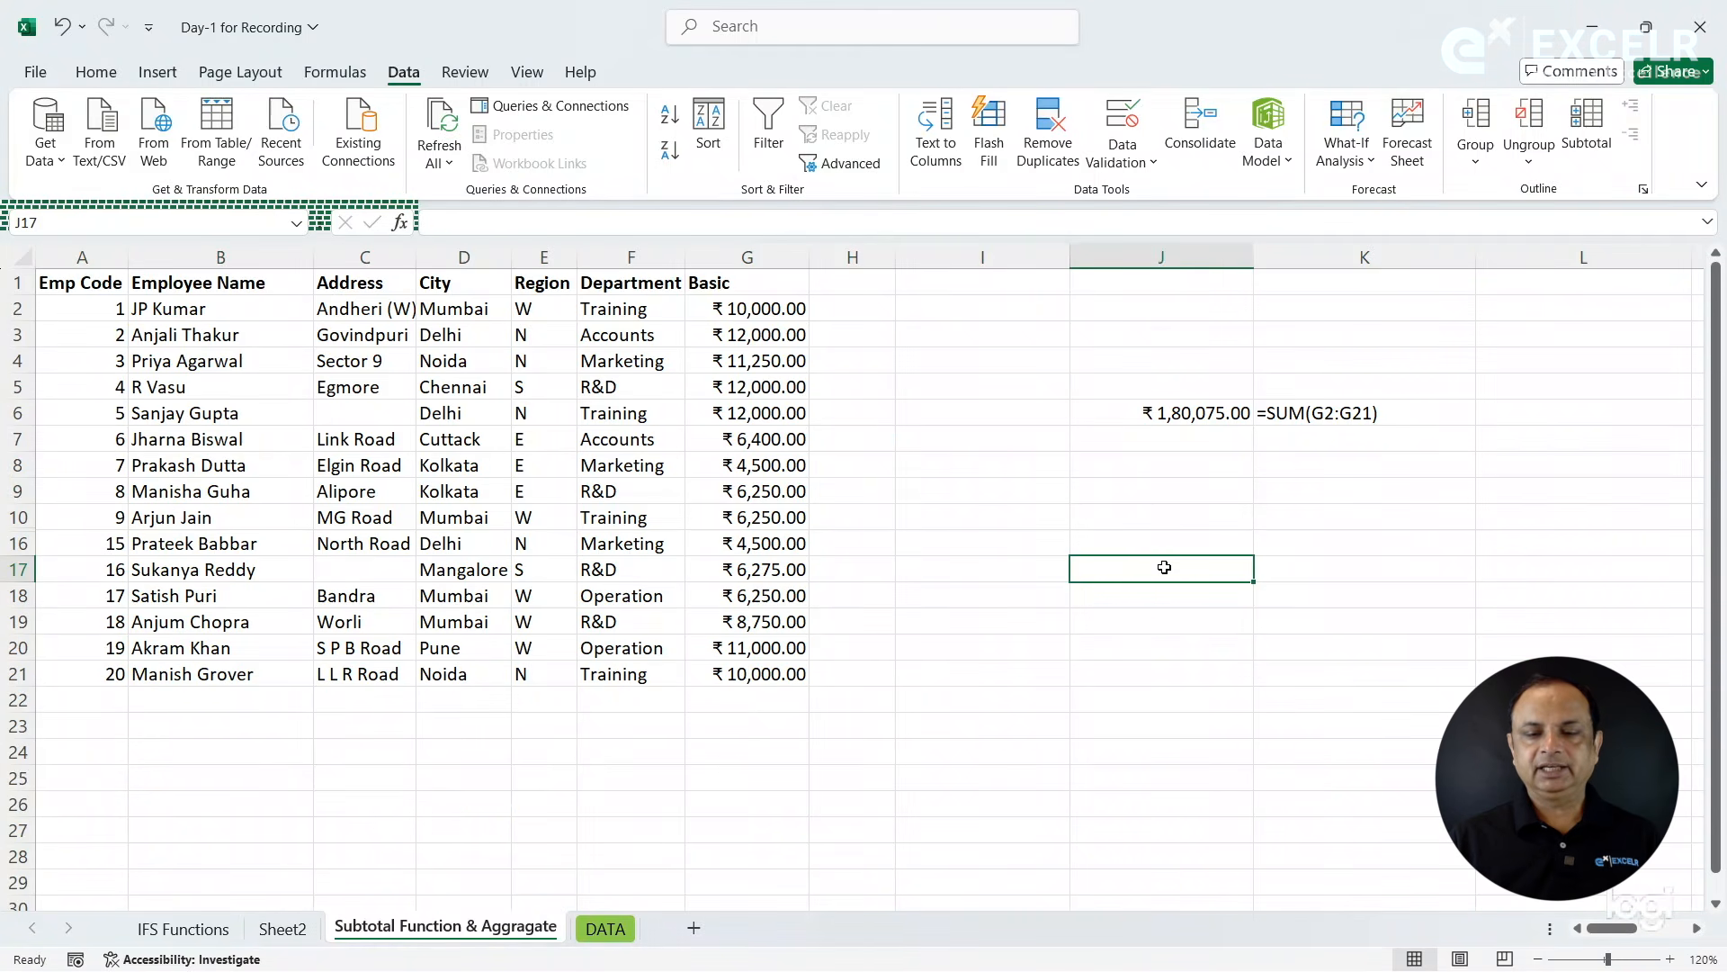
# - Select the Basic values from G2 to G21 and check the sum of the visible cells
pyautogui.click(1166, 364)
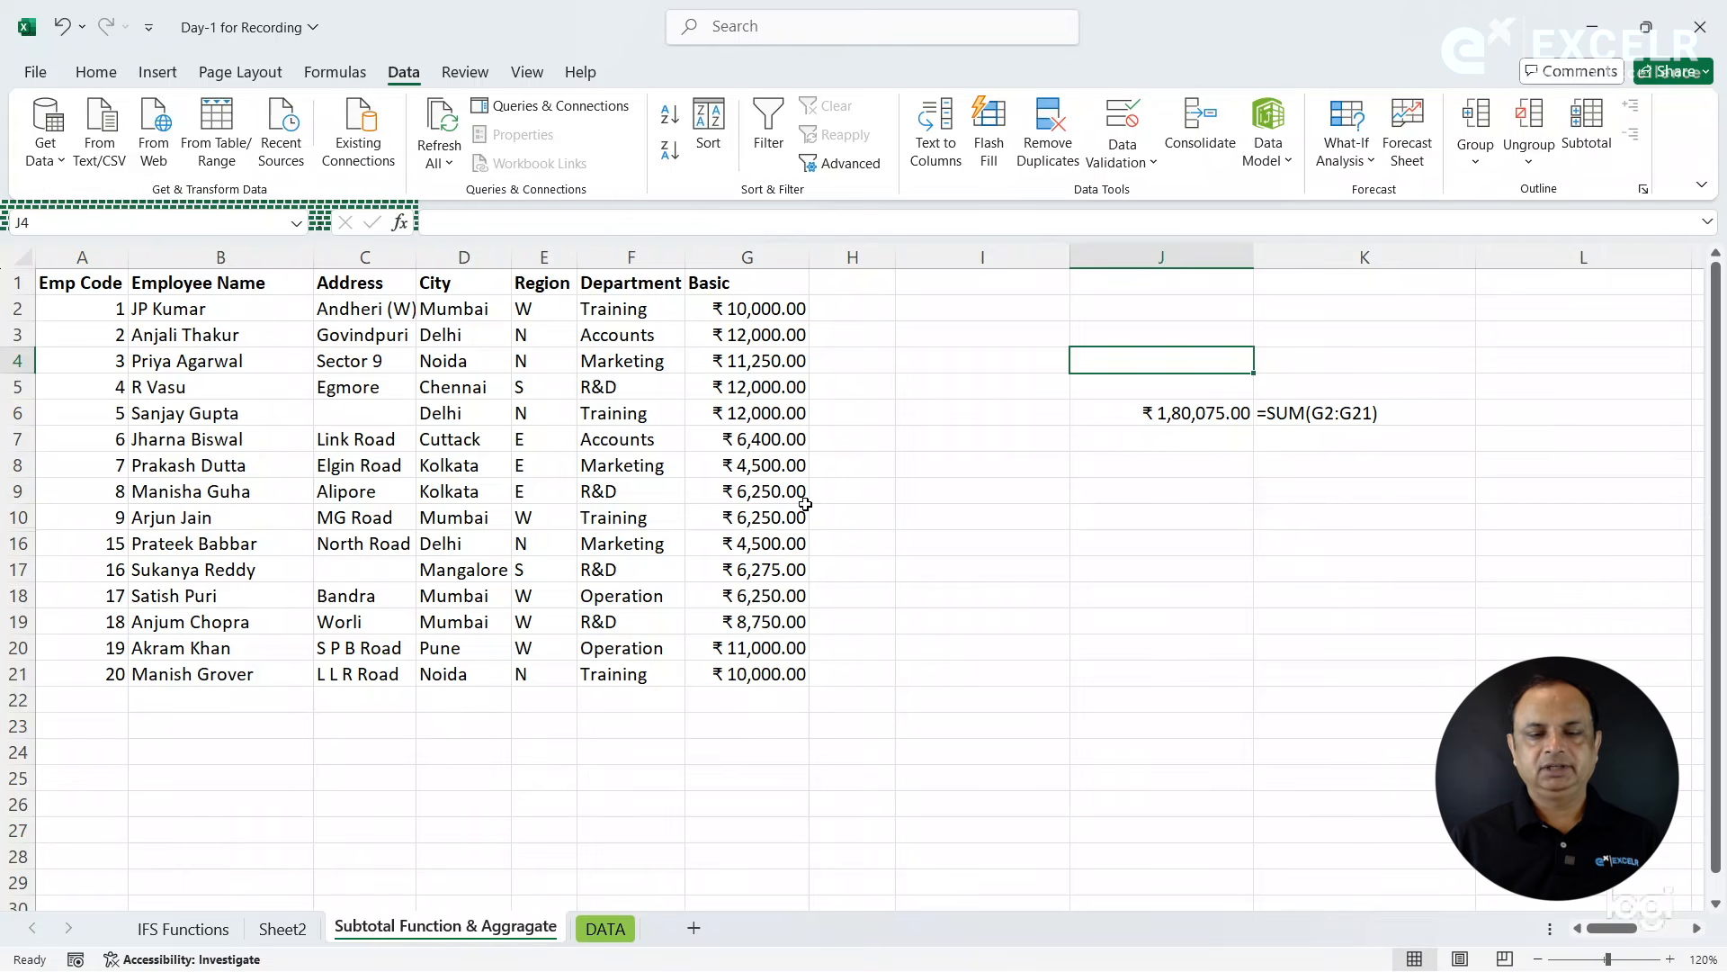
pyautogui.moveTo(754, 307); pyautogui.dragTo(763, 673)
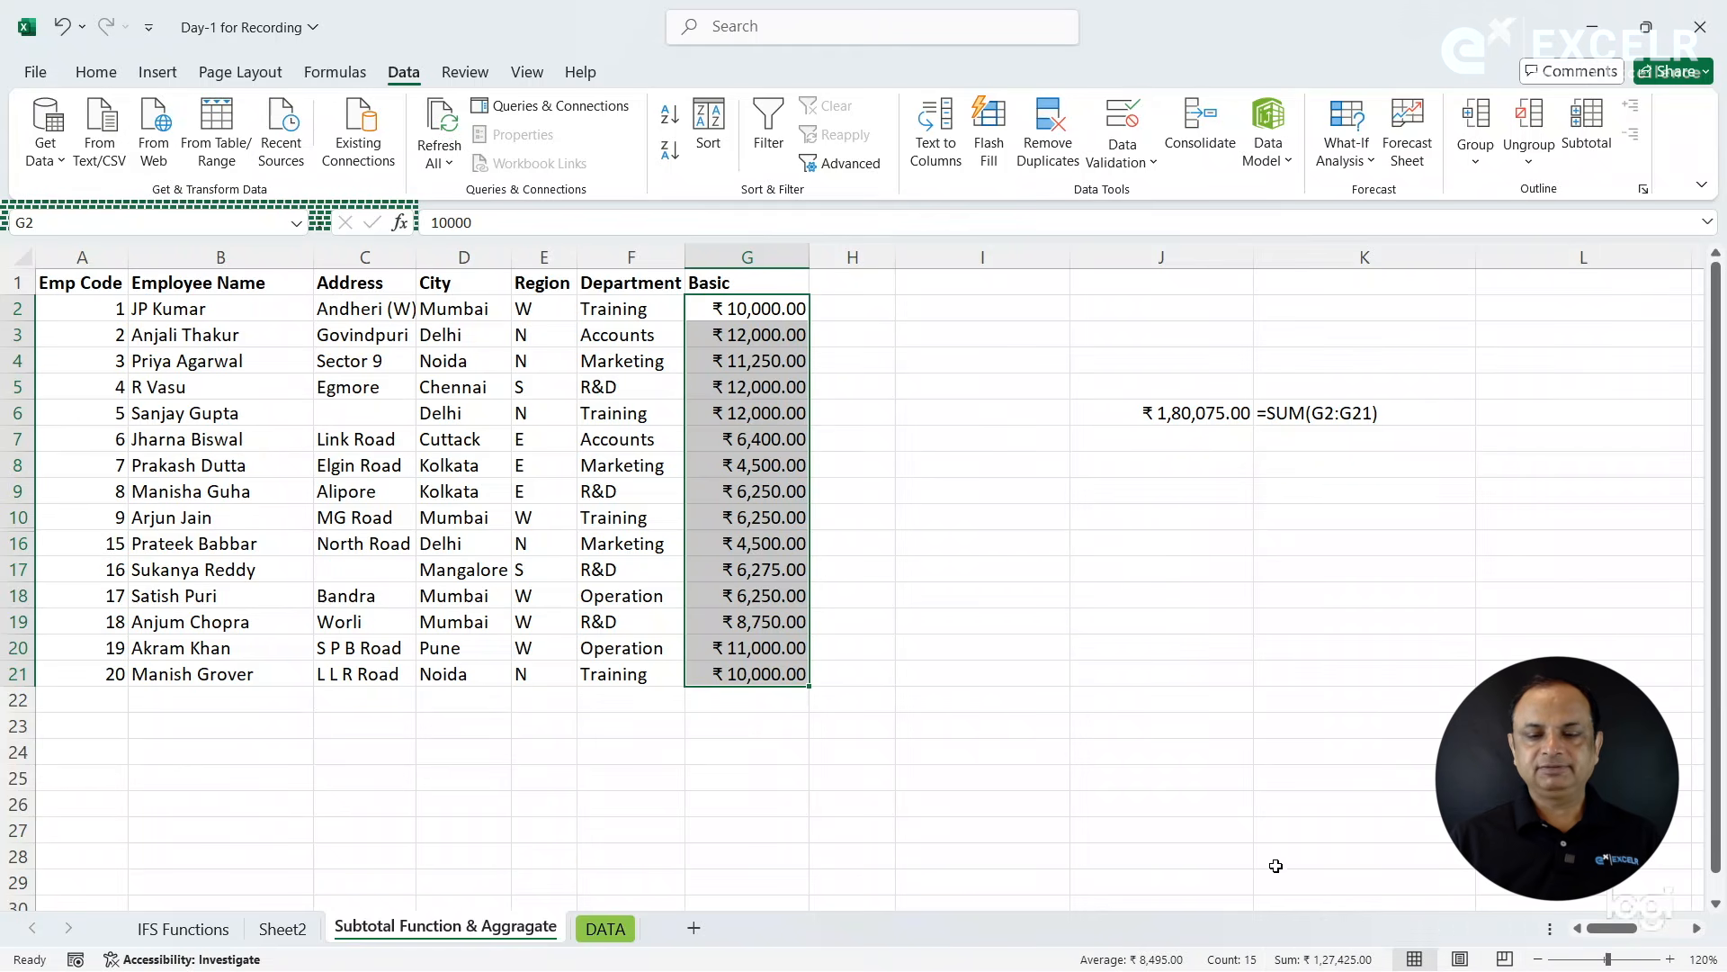
pyautogui.click(1158, 383)
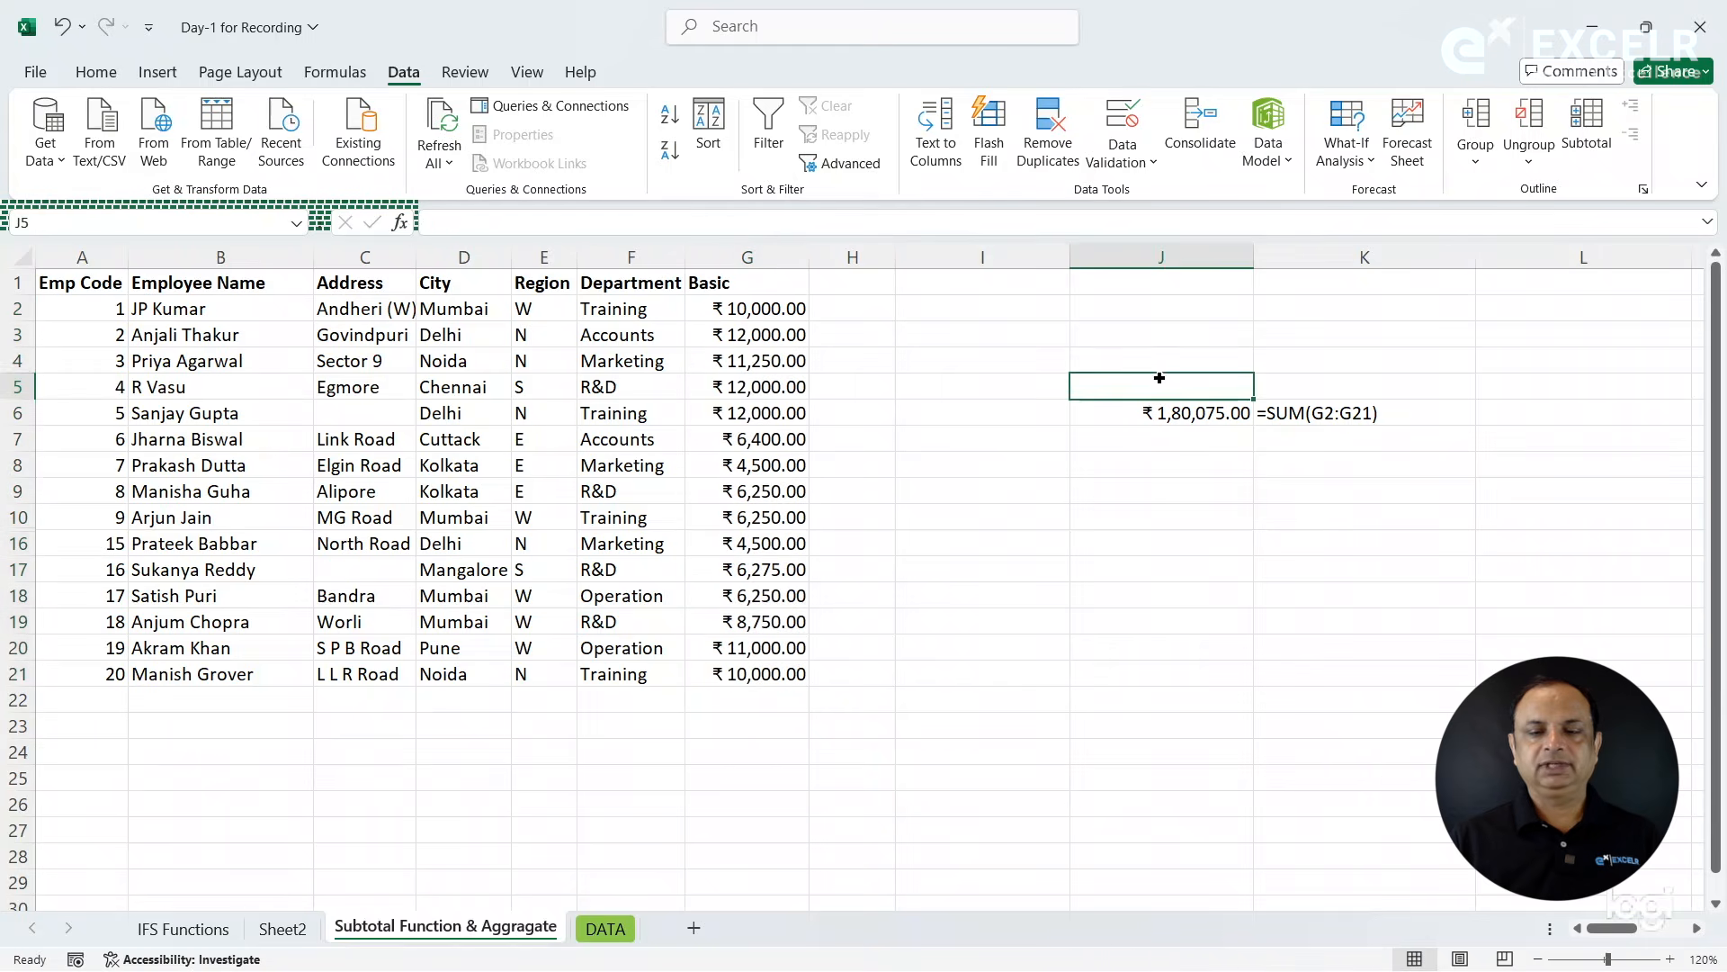
# - Enter a SUM formula over the Basic values G2:G21 in cell J4
pyautogui.click(1159, 355)
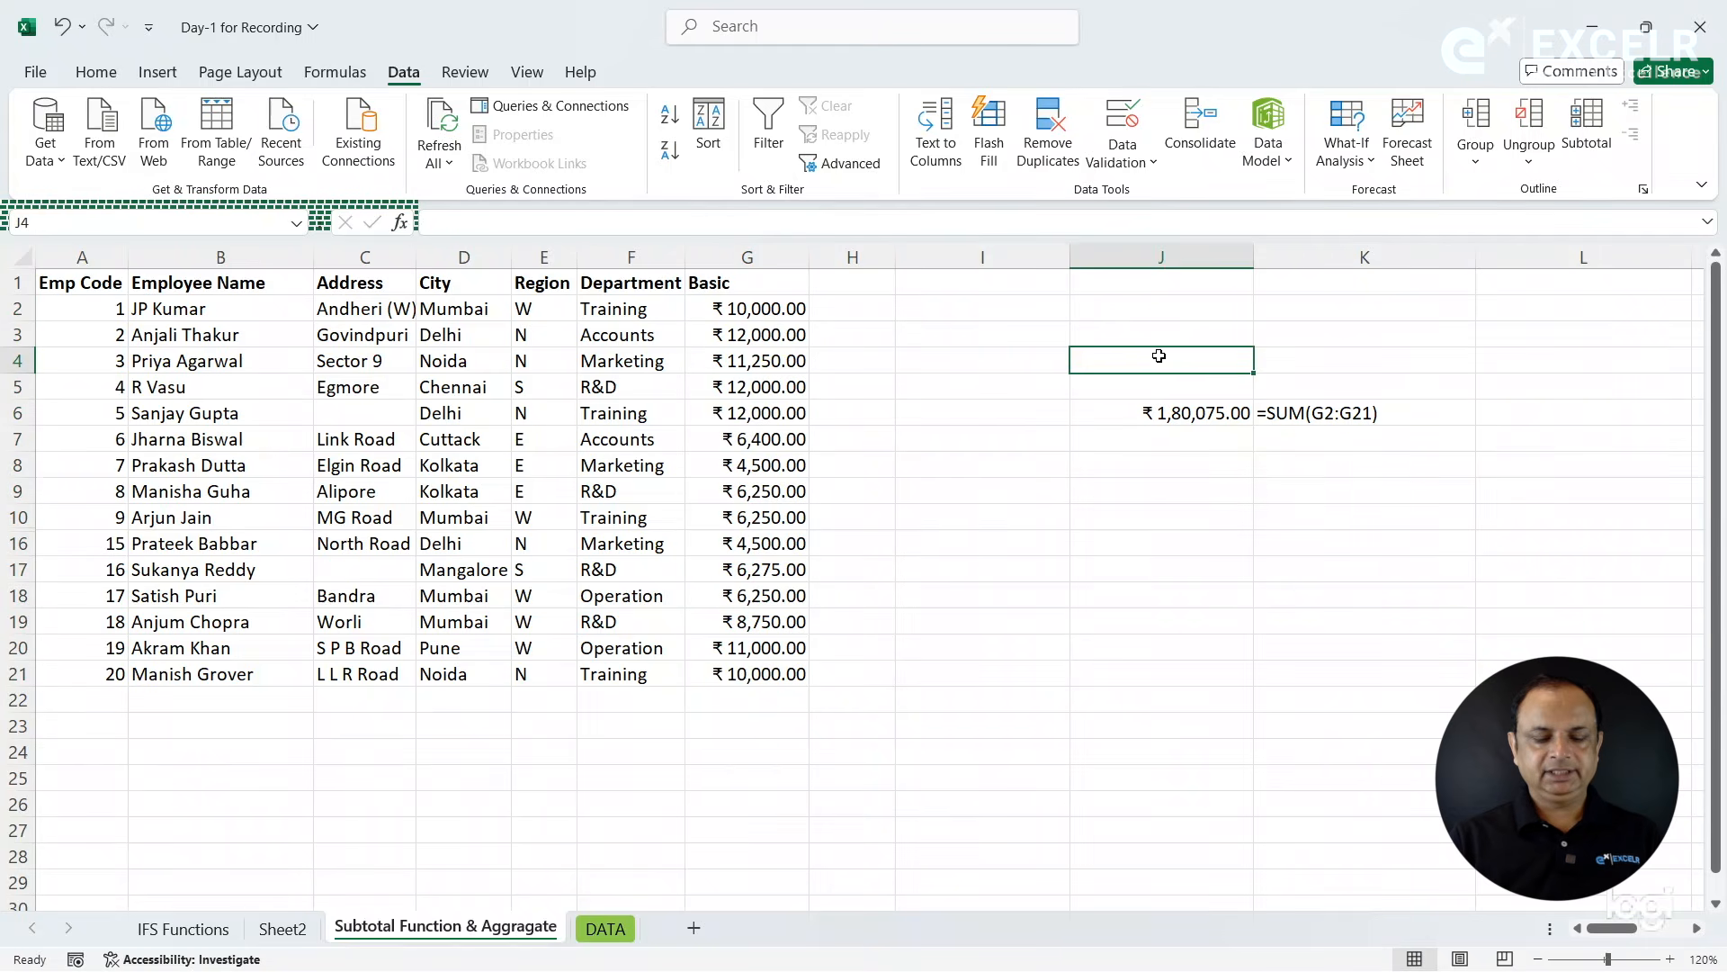
pyautogui.write('=sum')
pyautogui.press('Tab')
pyautogui.moveTo(752, 310); pyautogui.dragTo(763, 675)
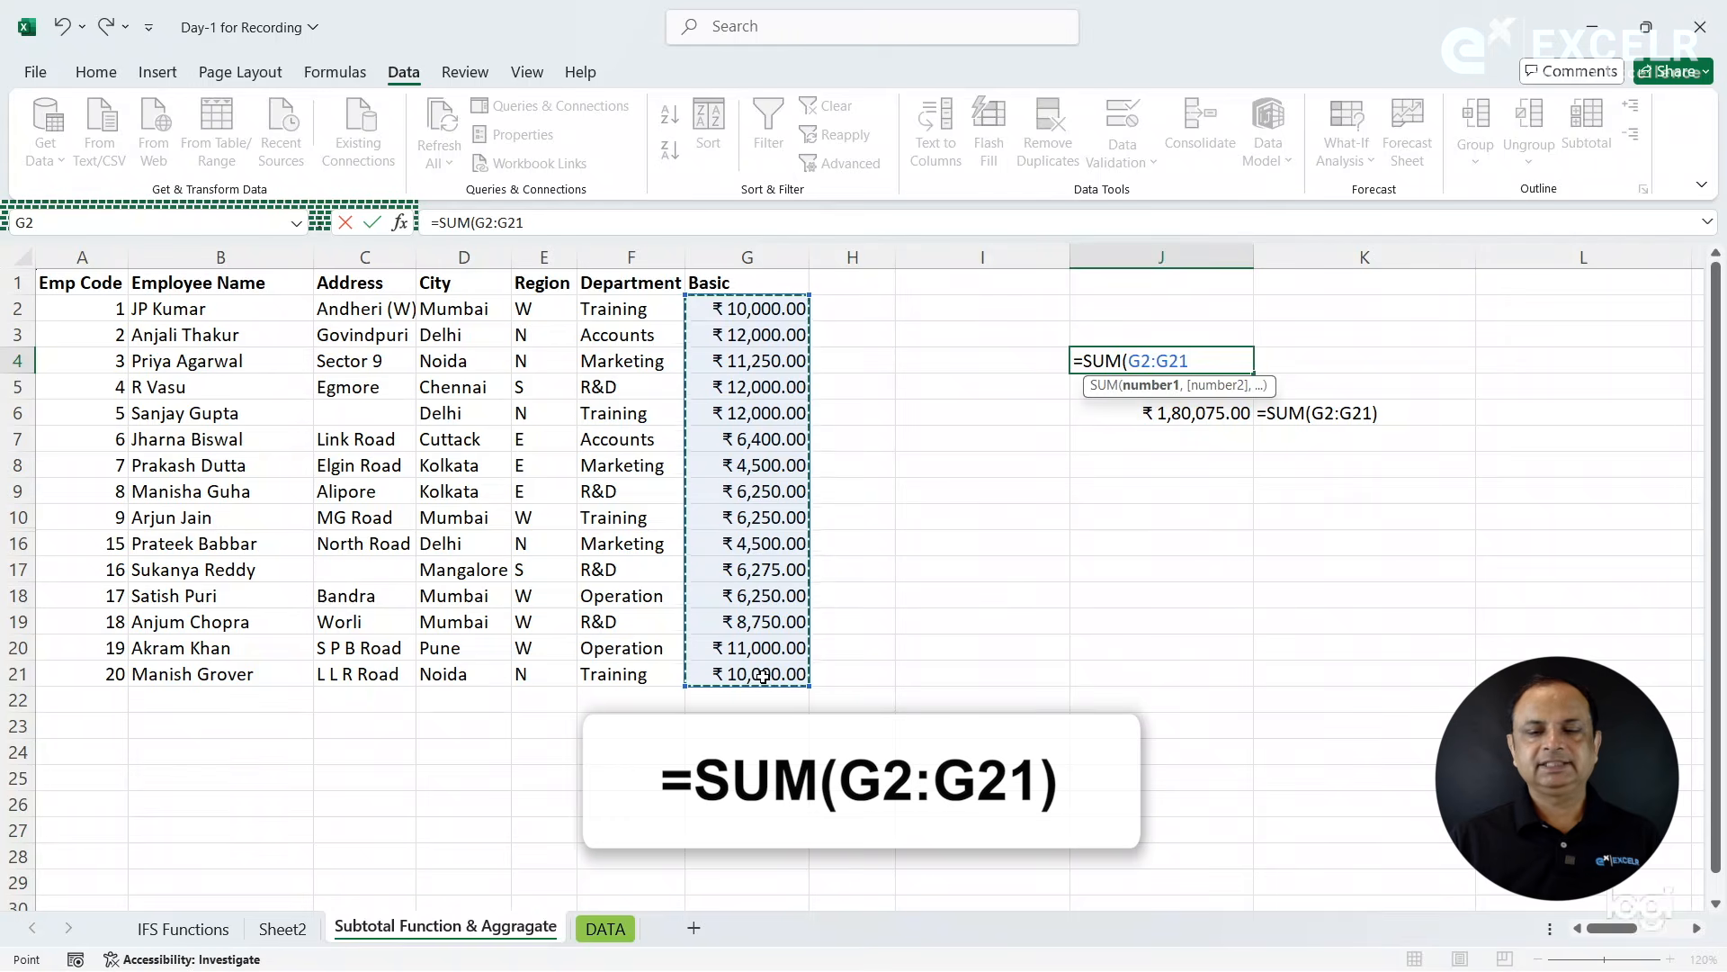
pyautogui.press('Return')
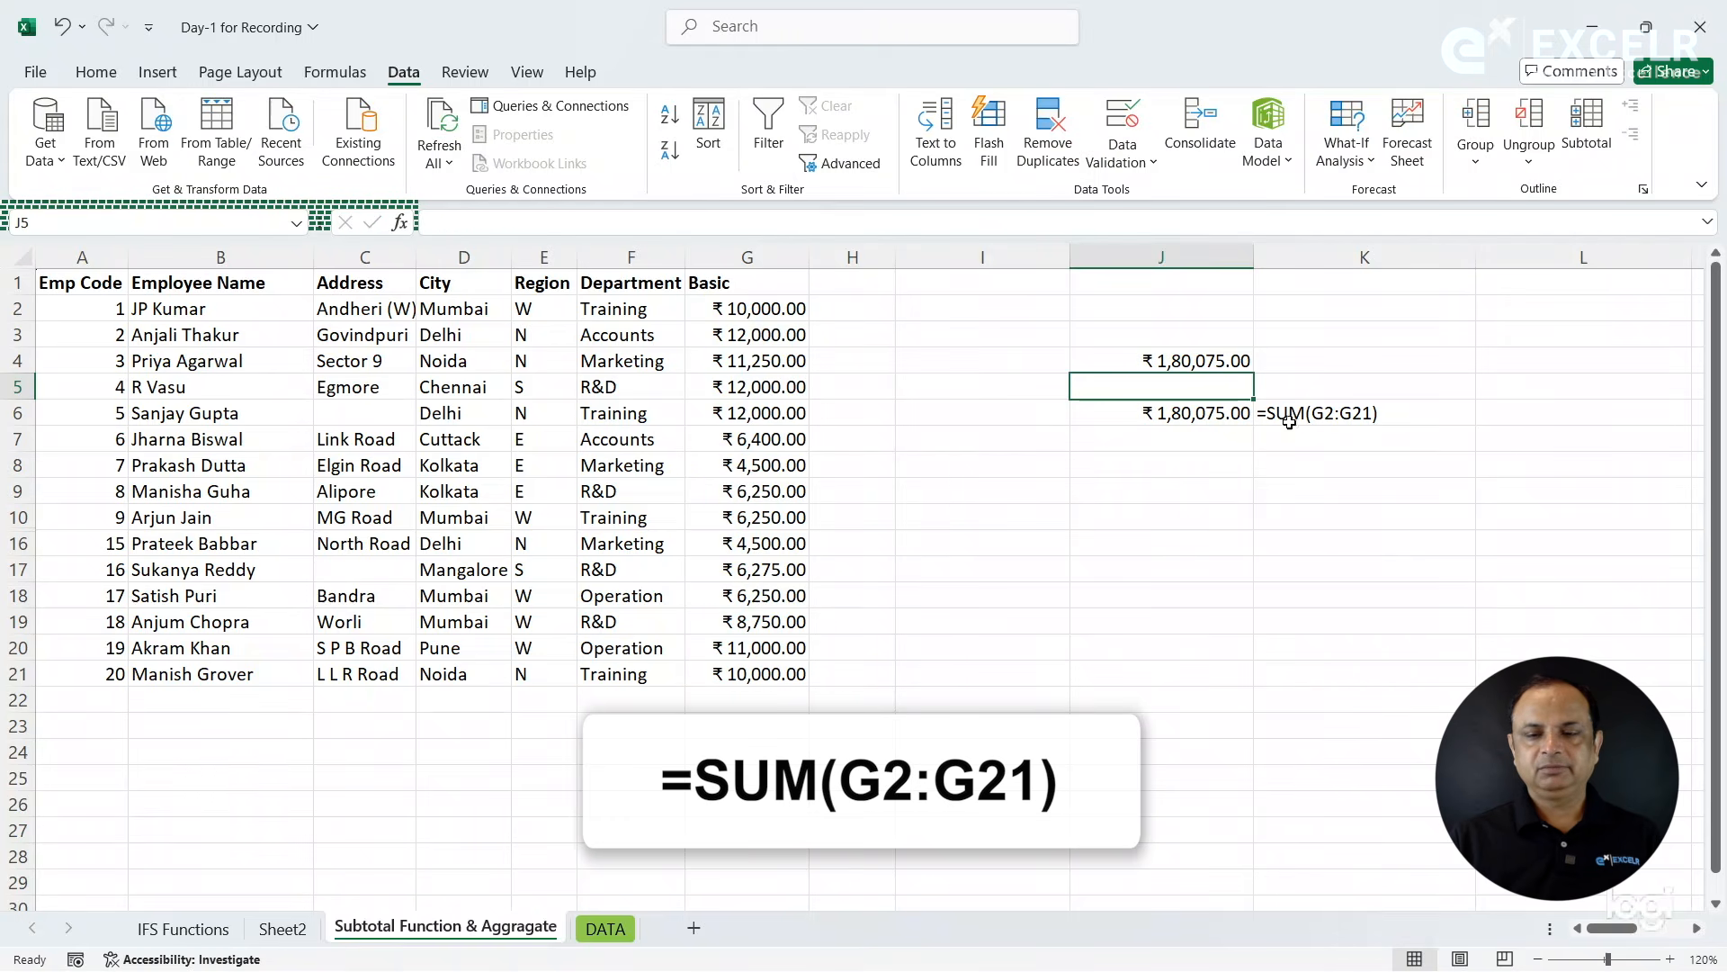
# - Enter a FORMULATEXT formula in cell K4 that displays the formula of cell J4
pyautogui.click(1310, 366)
pyautogui.write('=for,')
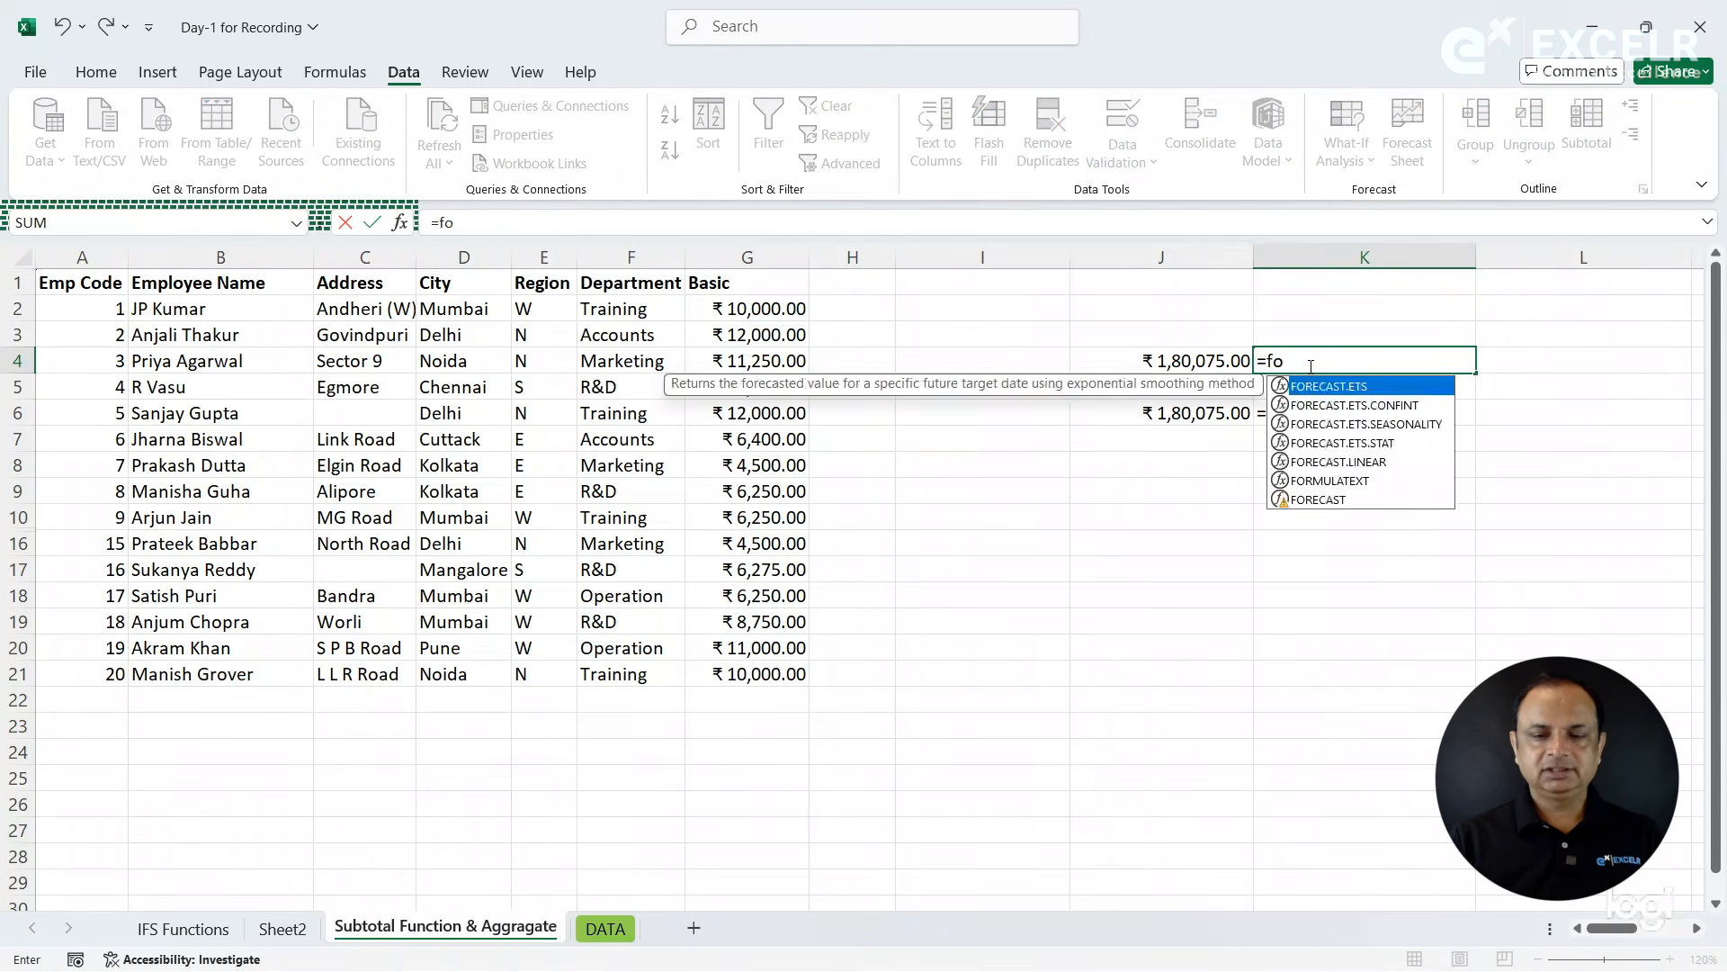
pyautogui.press('Return')
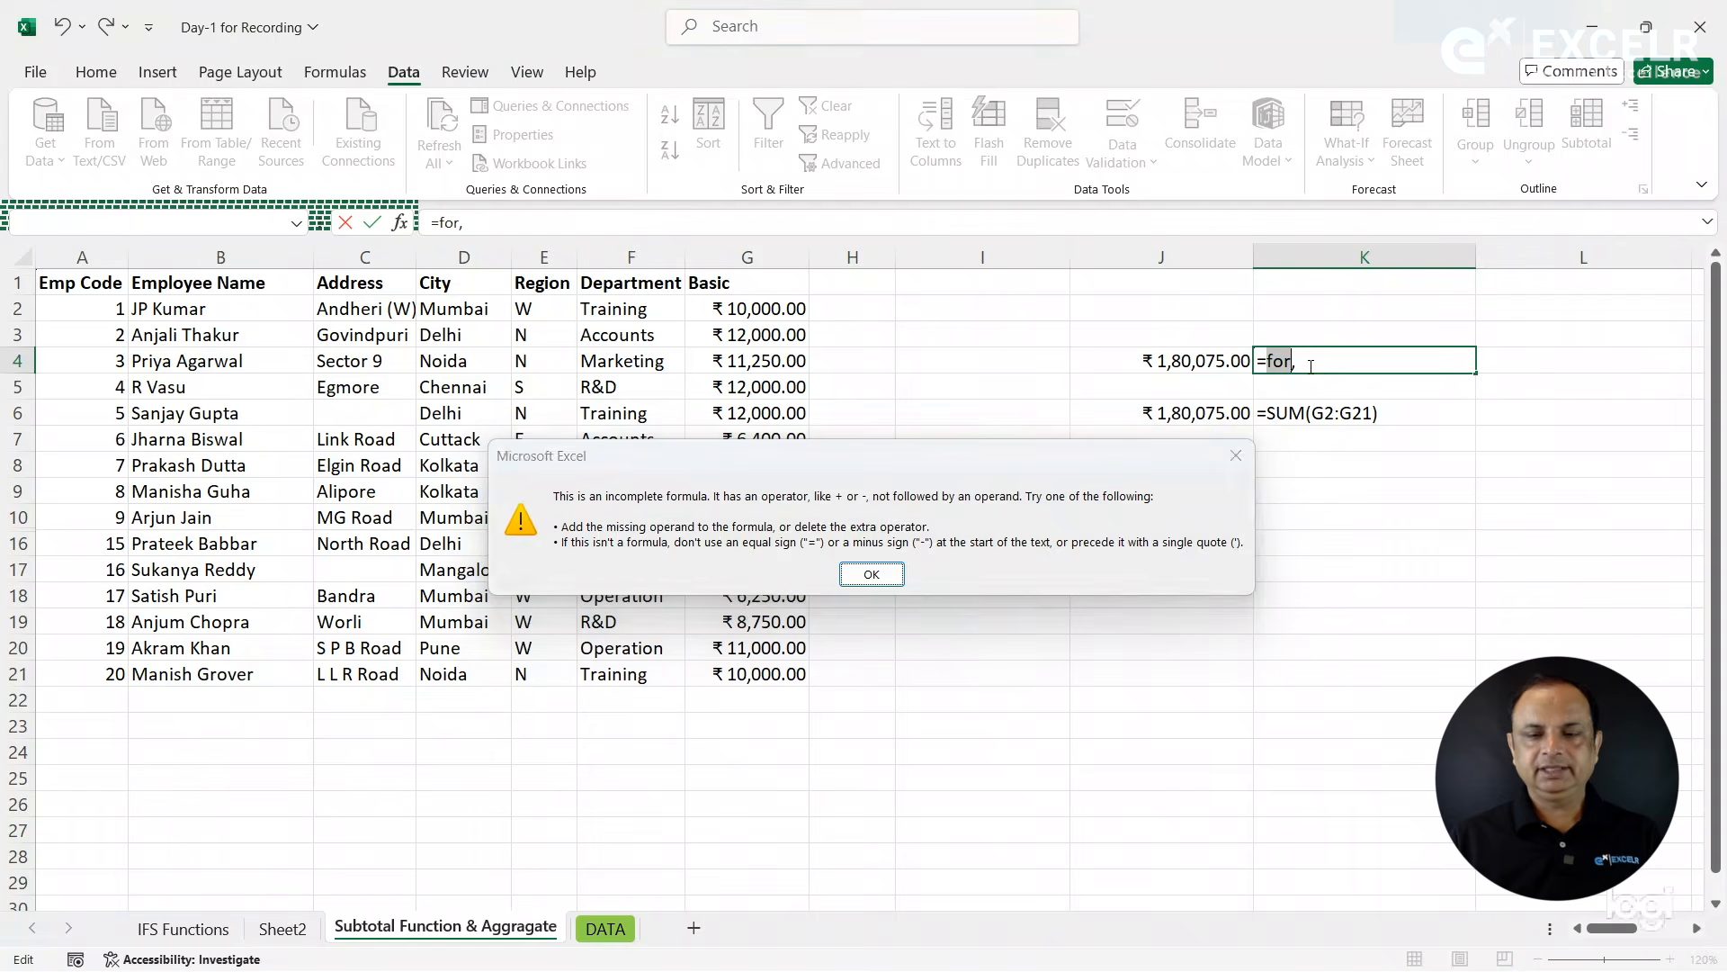
pyautogui.press('Return')
pyautogui.press('BackSpace')
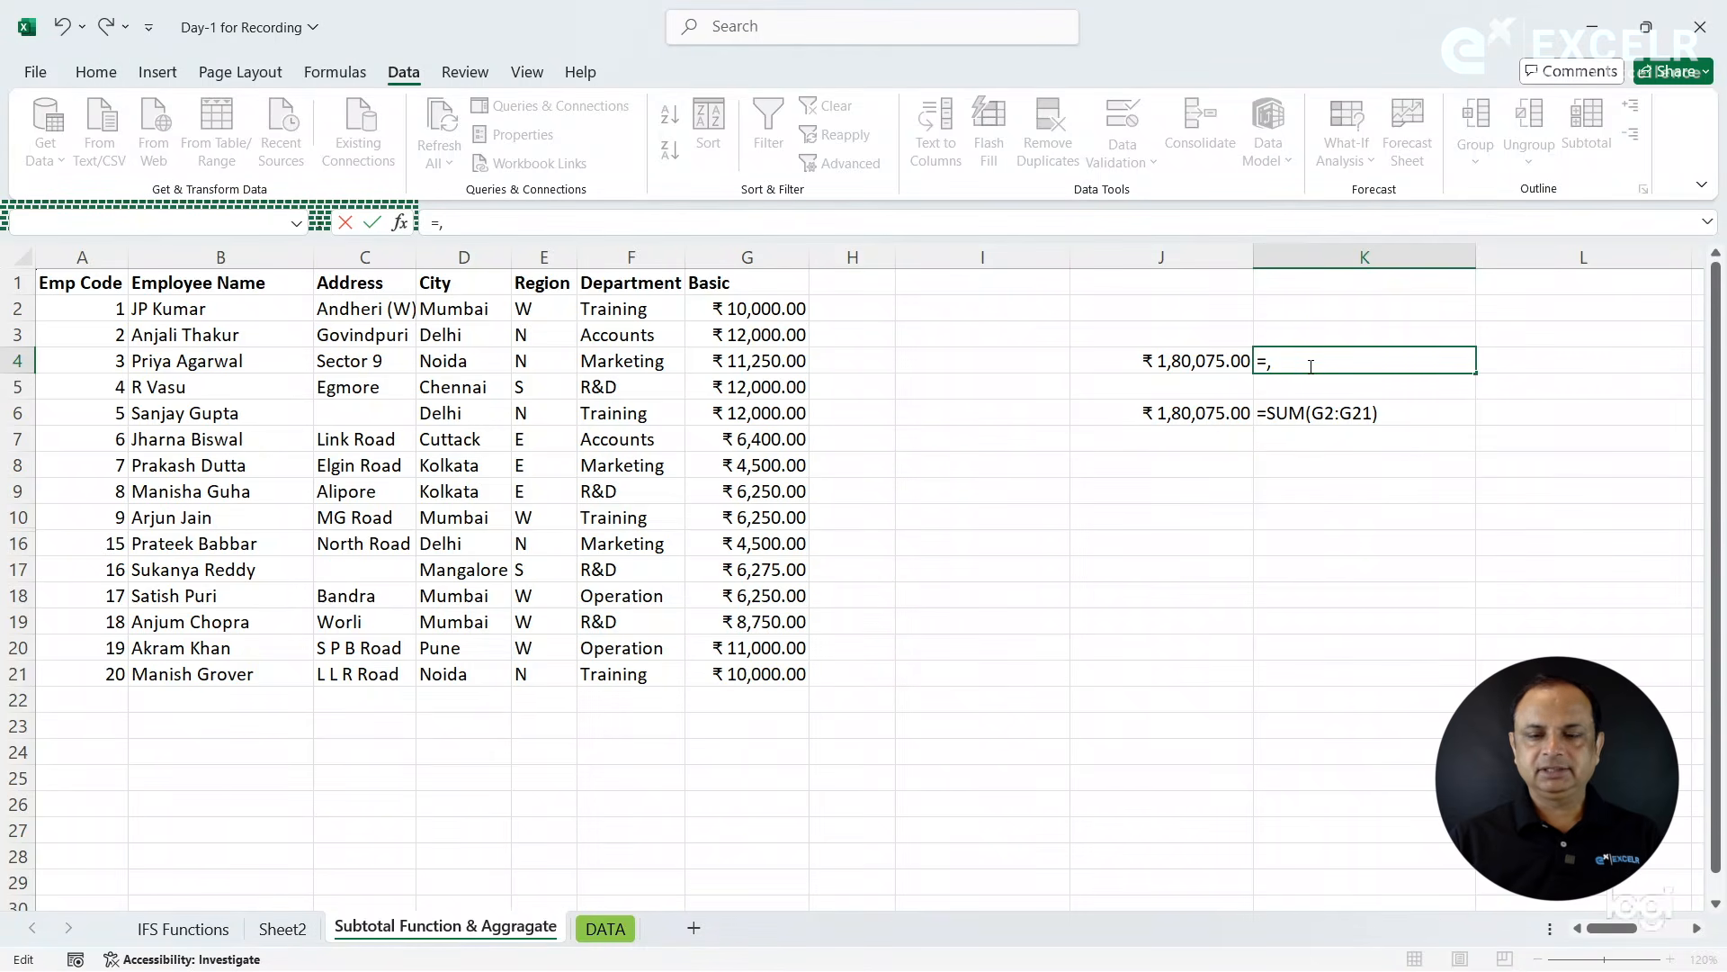
pyautogui.write('form')
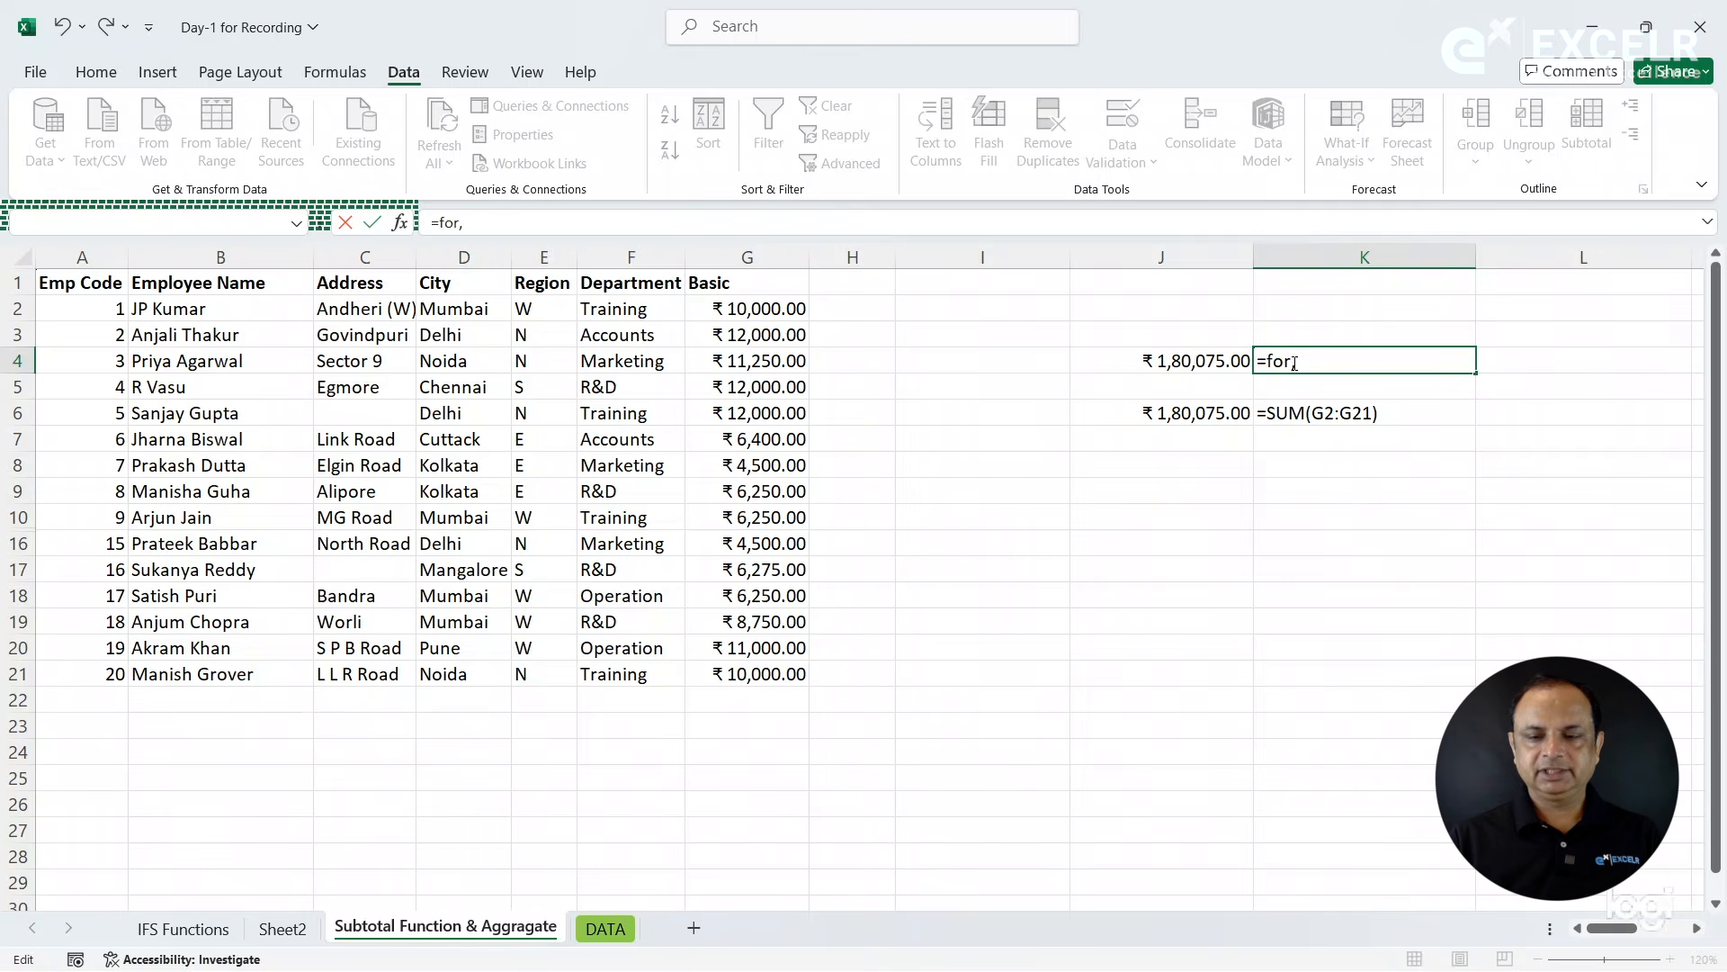
pyautogui.press('Delete')
pyautogui.write('m')
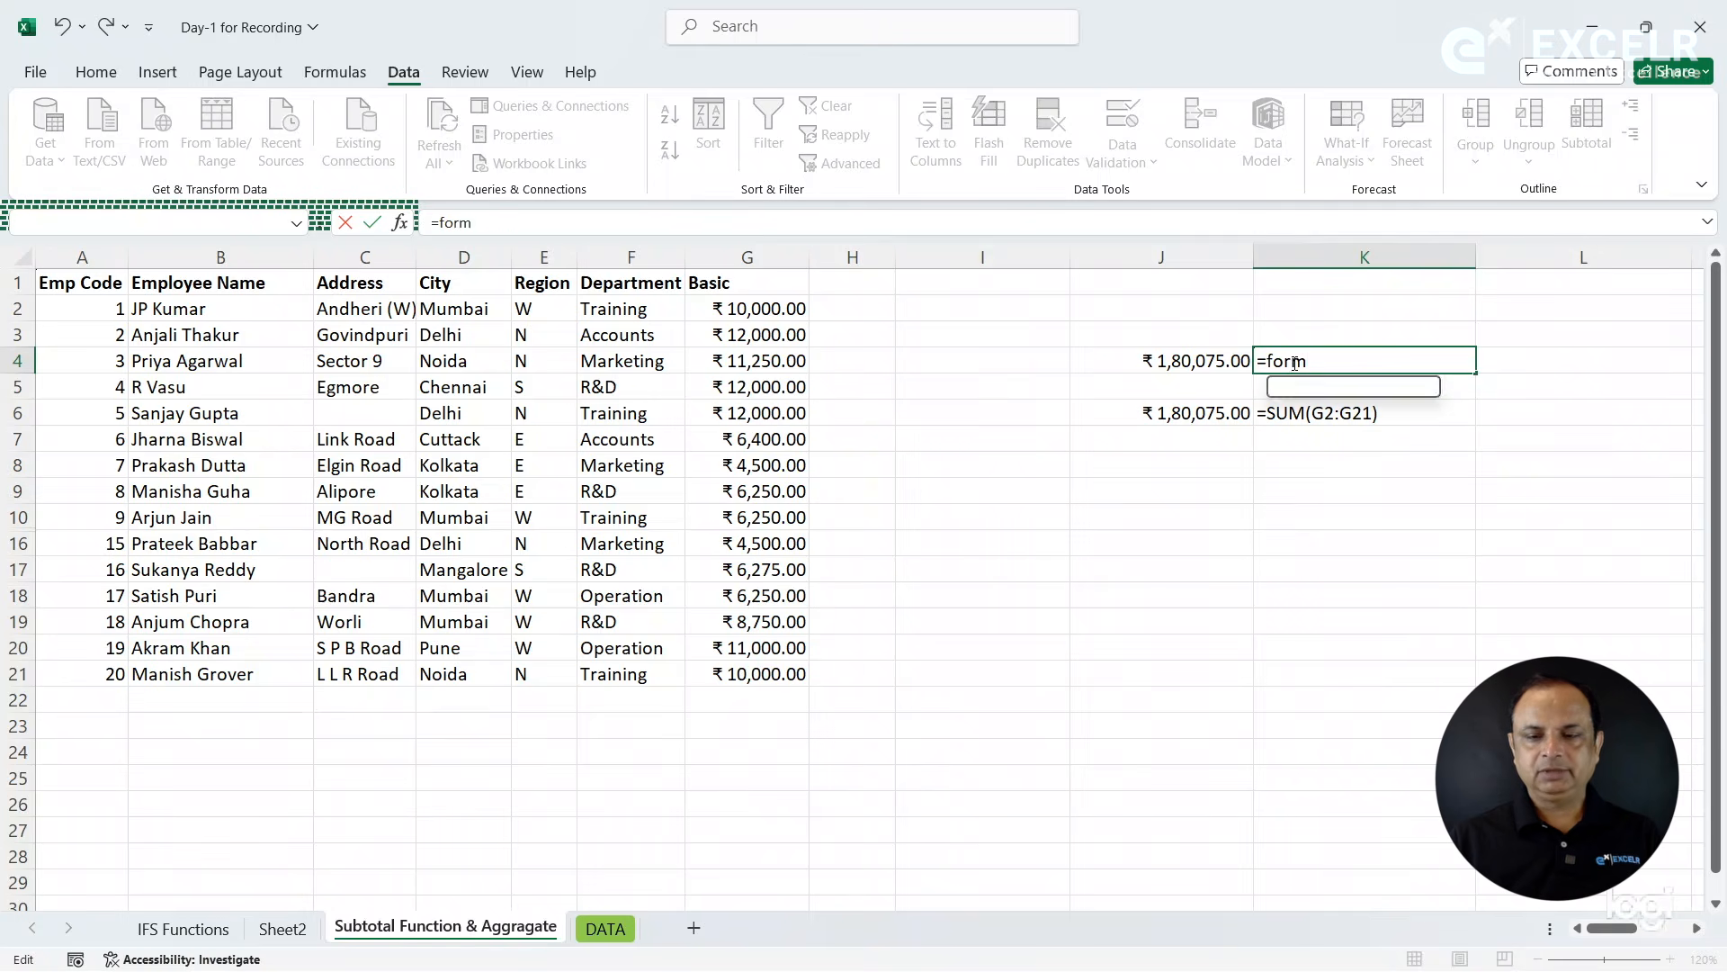
pyautogui.press('Tab')
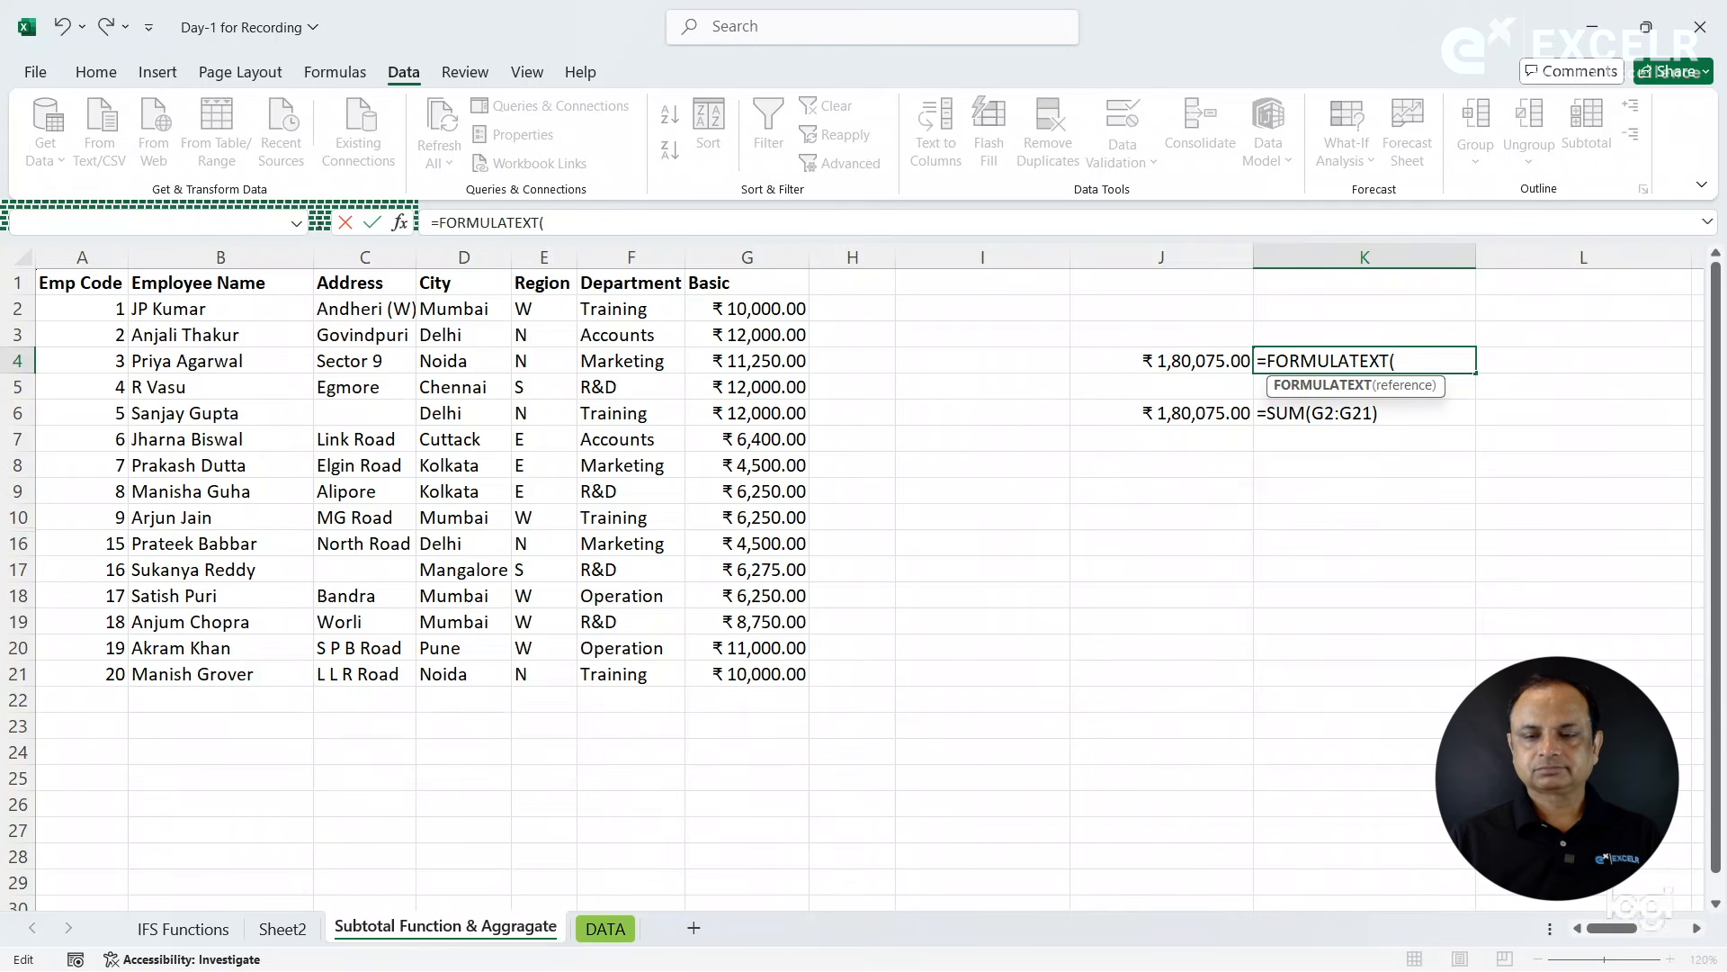
pyautogui.click(1189, 362)
pyautogui.press('Return')
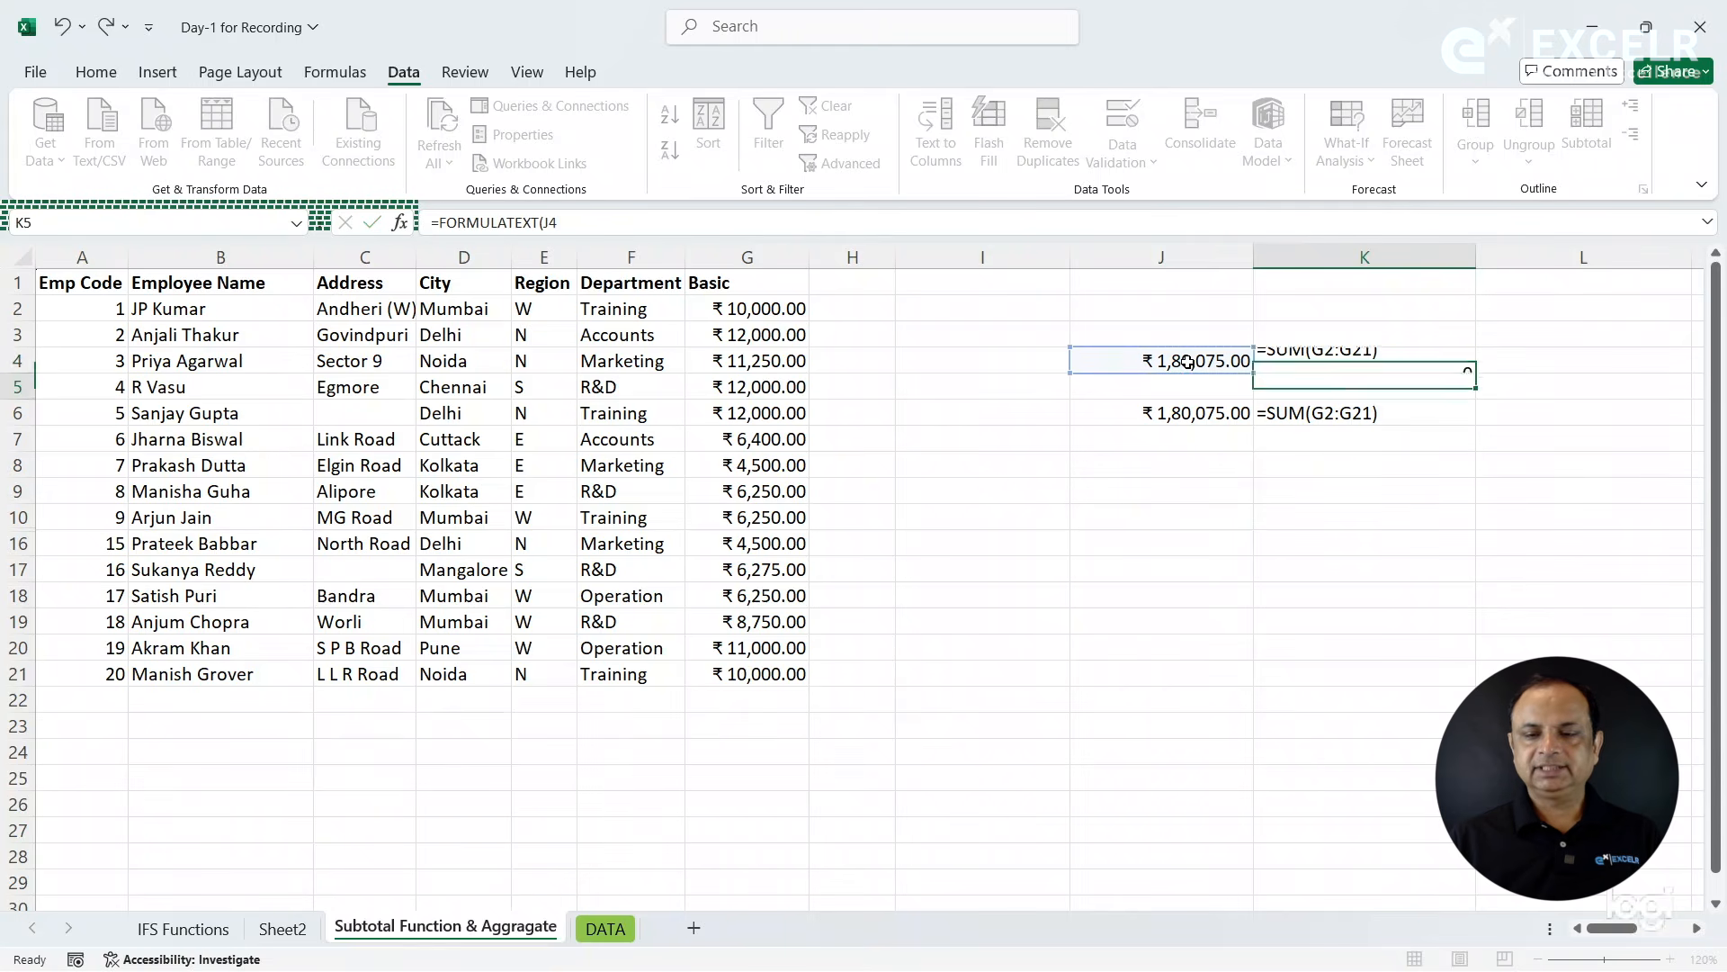
pyautogui.click(1359, 354)
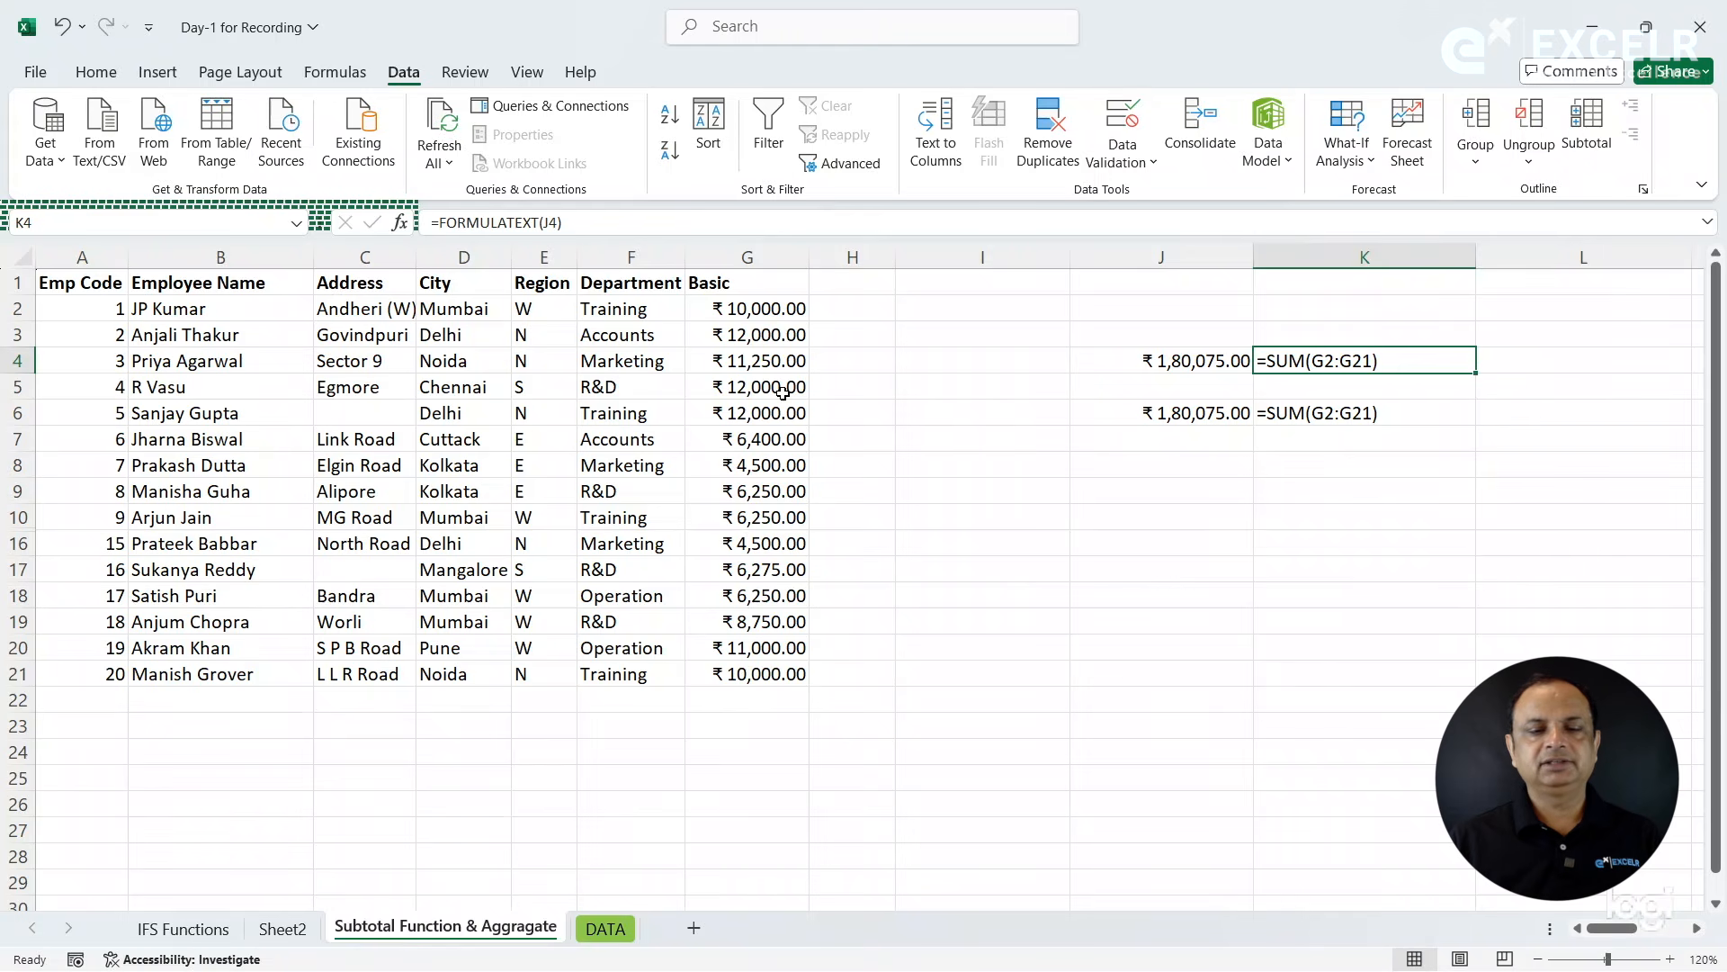
# - Enter a SUBTOTAL formula in cell J8 with function number 9 (SUM) over the Basic values G2:G21
pyautogui.click(1200, 466)
pyautogui.write('=sun')
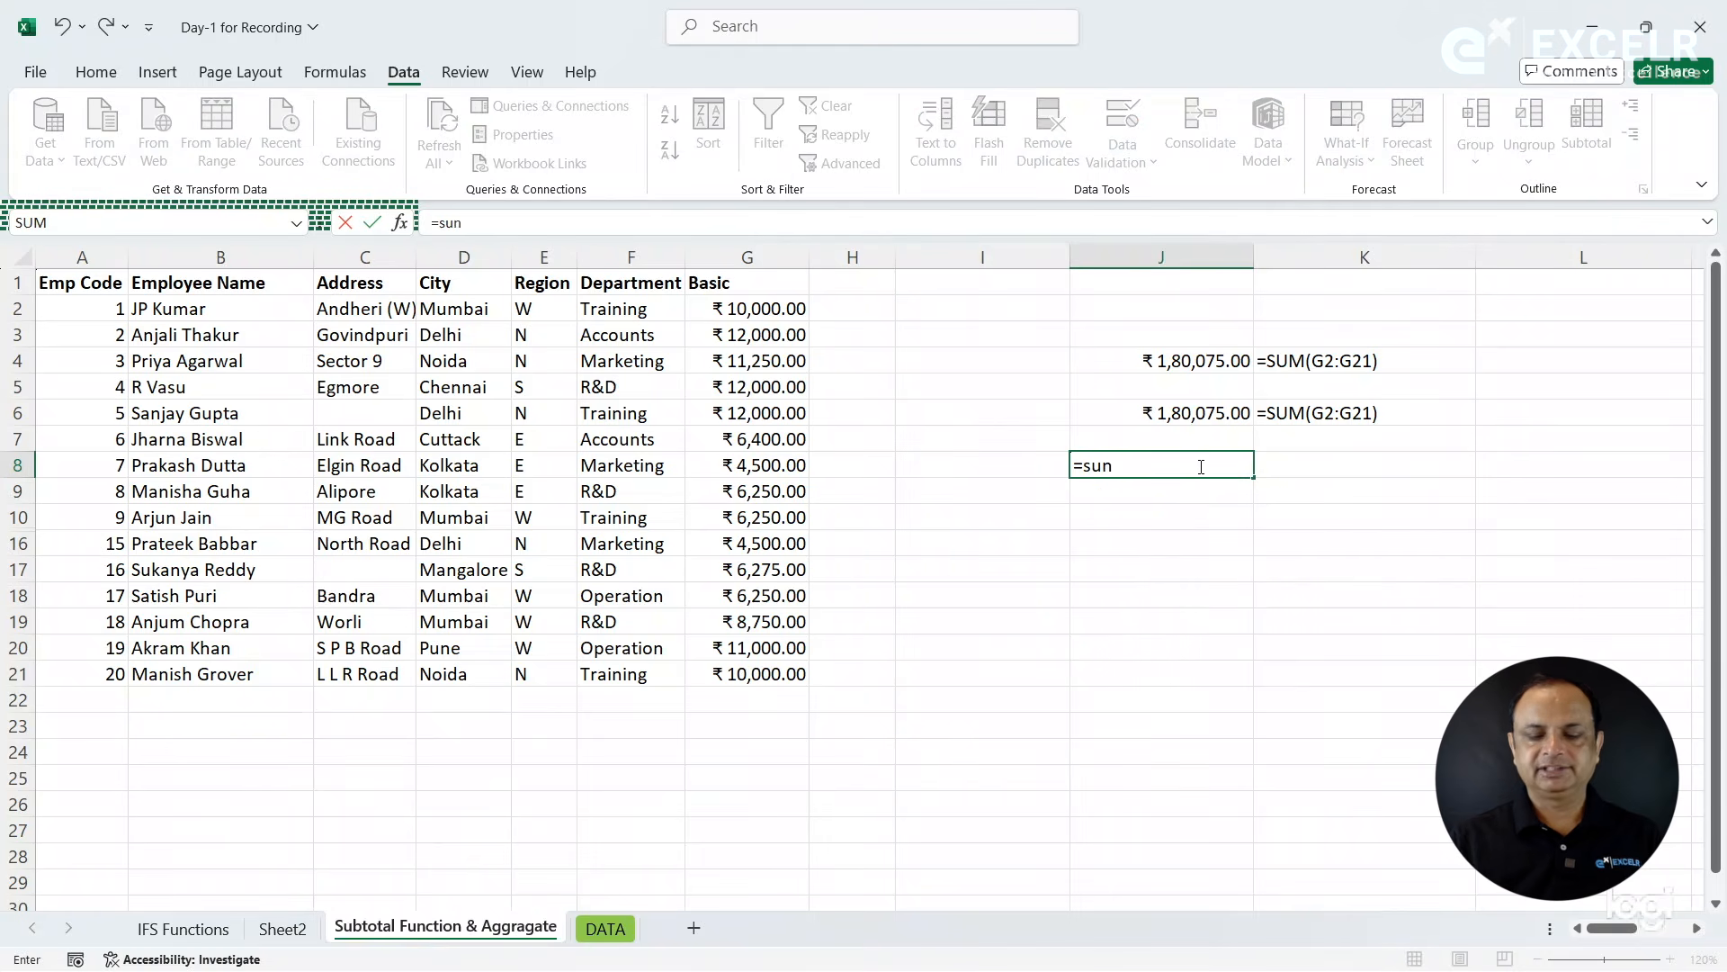
pyautogui.press('BackSpace')
pyautogui.write('b')
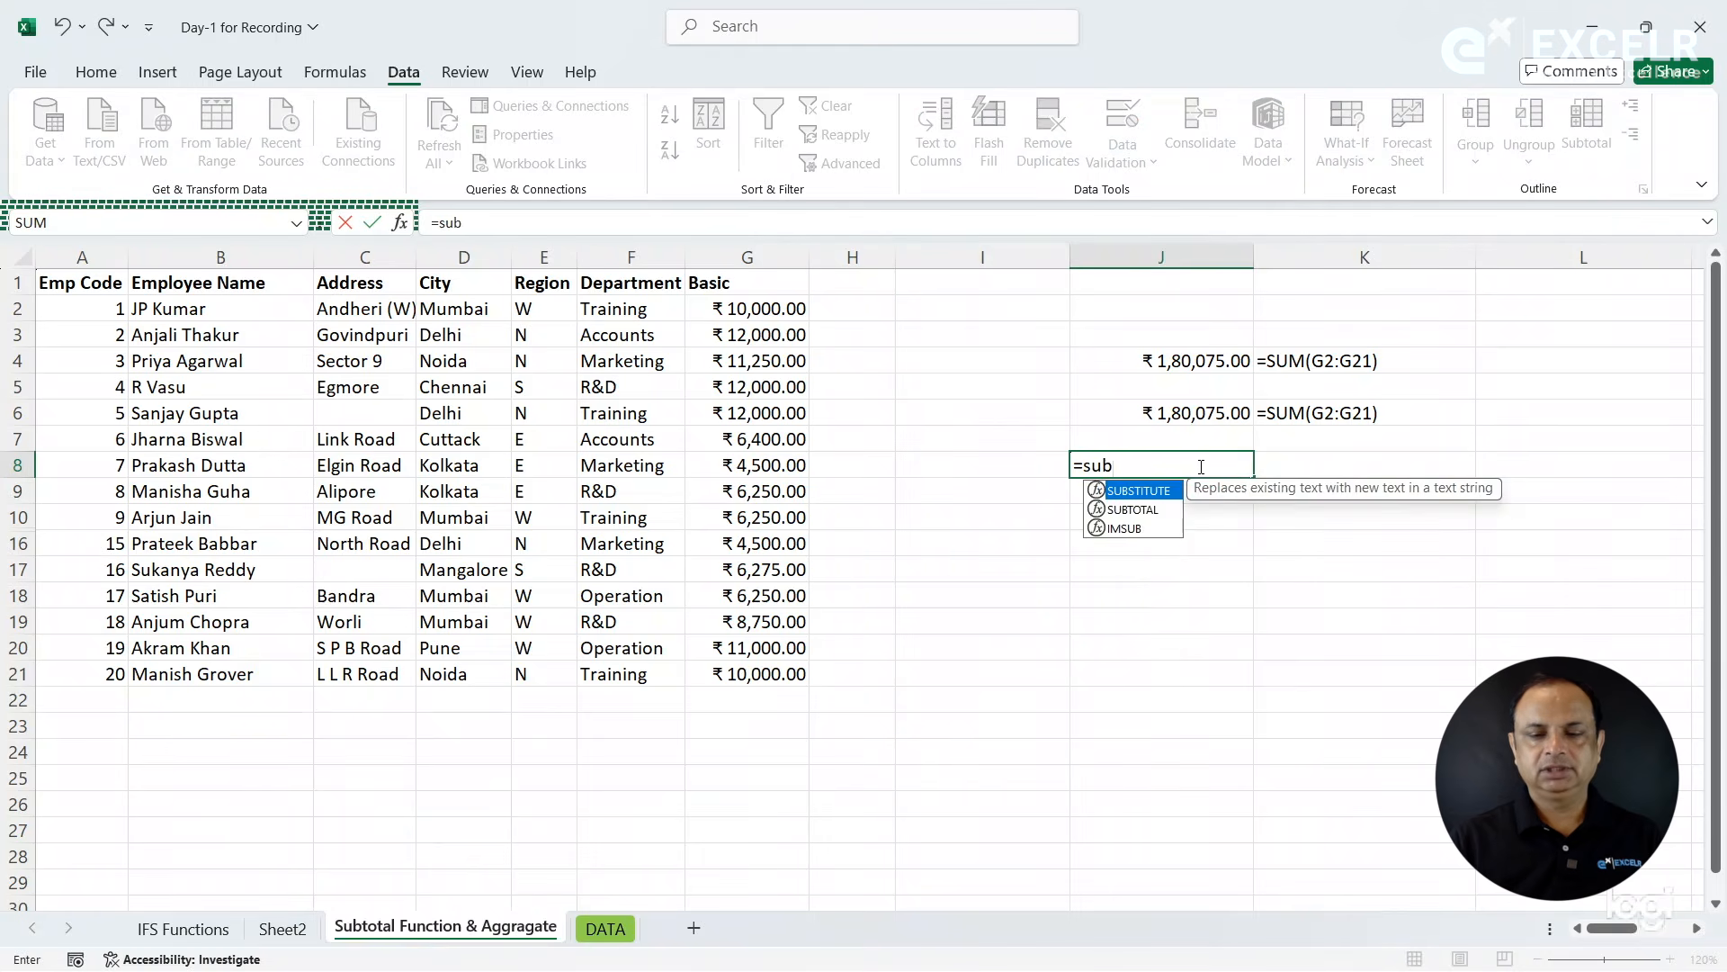
pyautogui.press('Down')
pyautogui.press('Tab')
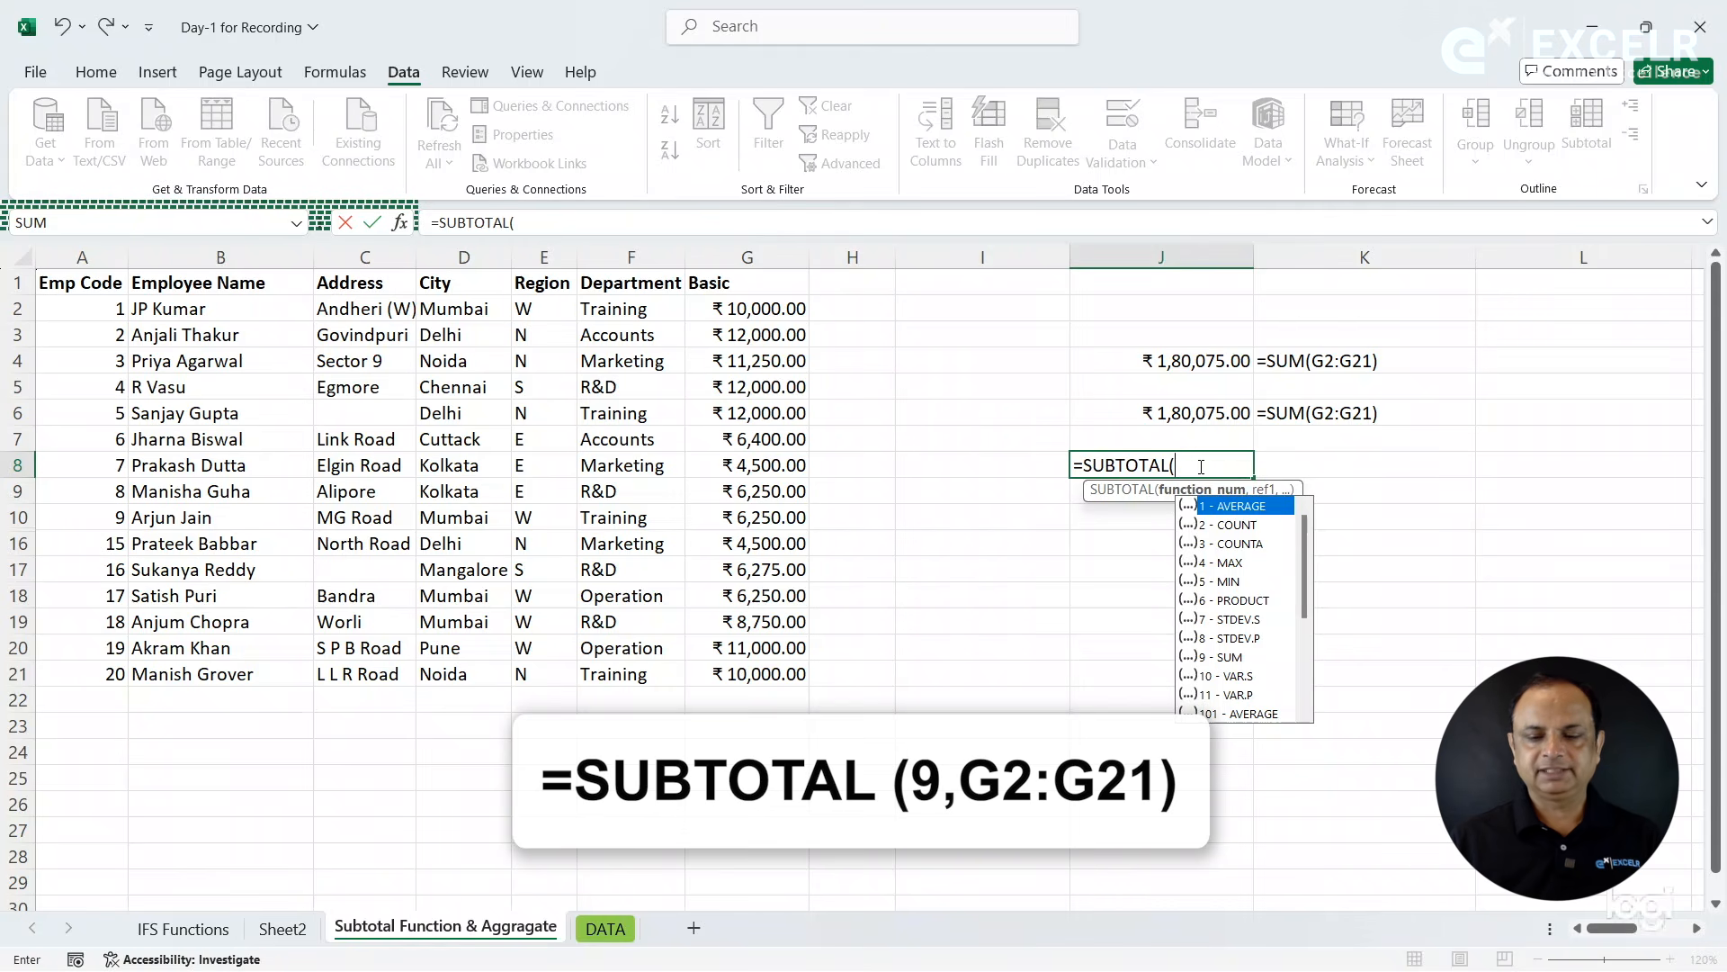
pyautogui.press('Down')
pyautogui.press('Down')
pyautogui.press('Down')
pyautogui.press('Down')
pyautogui.press('Down')
pyautogui.press('Down')
pyautogui.press('Down')
pyautogui.press('Down')
pyautogui.press('Down')
pyautogui.press('Down')
pyautogui.press('Down')
pyautogui.press('Down')
pyautogui.press('Down')
pyautogui.press('Down')
pyautogui.press('Down')
pyautogui.press('Down')
pyautogui.press('Down')
pyautogui.press('Down')
pyautogui.press('Down')
pyautogui.press('Up')
pyautogui.press('Up')
pyautogui.press('Up')
pyautogui.press('Up')
pyautogui.press('Up')
pyautogui.press('Up')
pyautogui.press('Up')
pyautogui.press('Up')
pyautogui.press('Up')
pyautogui.press('Up')
pyautogui.press('Up')
pyautogui.press('Up')
pyautogui.press('Up')
pyautogui.press('Up')
pyautogui.press('Up')
pyautogui.press('Up')
pyautogui.press('Up')
pyautogui.press('Down')
pyautogui.press('Down')
pyautogui.press('Down')
pyautogui.press('Down')
pyautogui.press('Down')
pyautogui.press('Down')
pyautogui.press('Tab')
pyautogui.write(',')
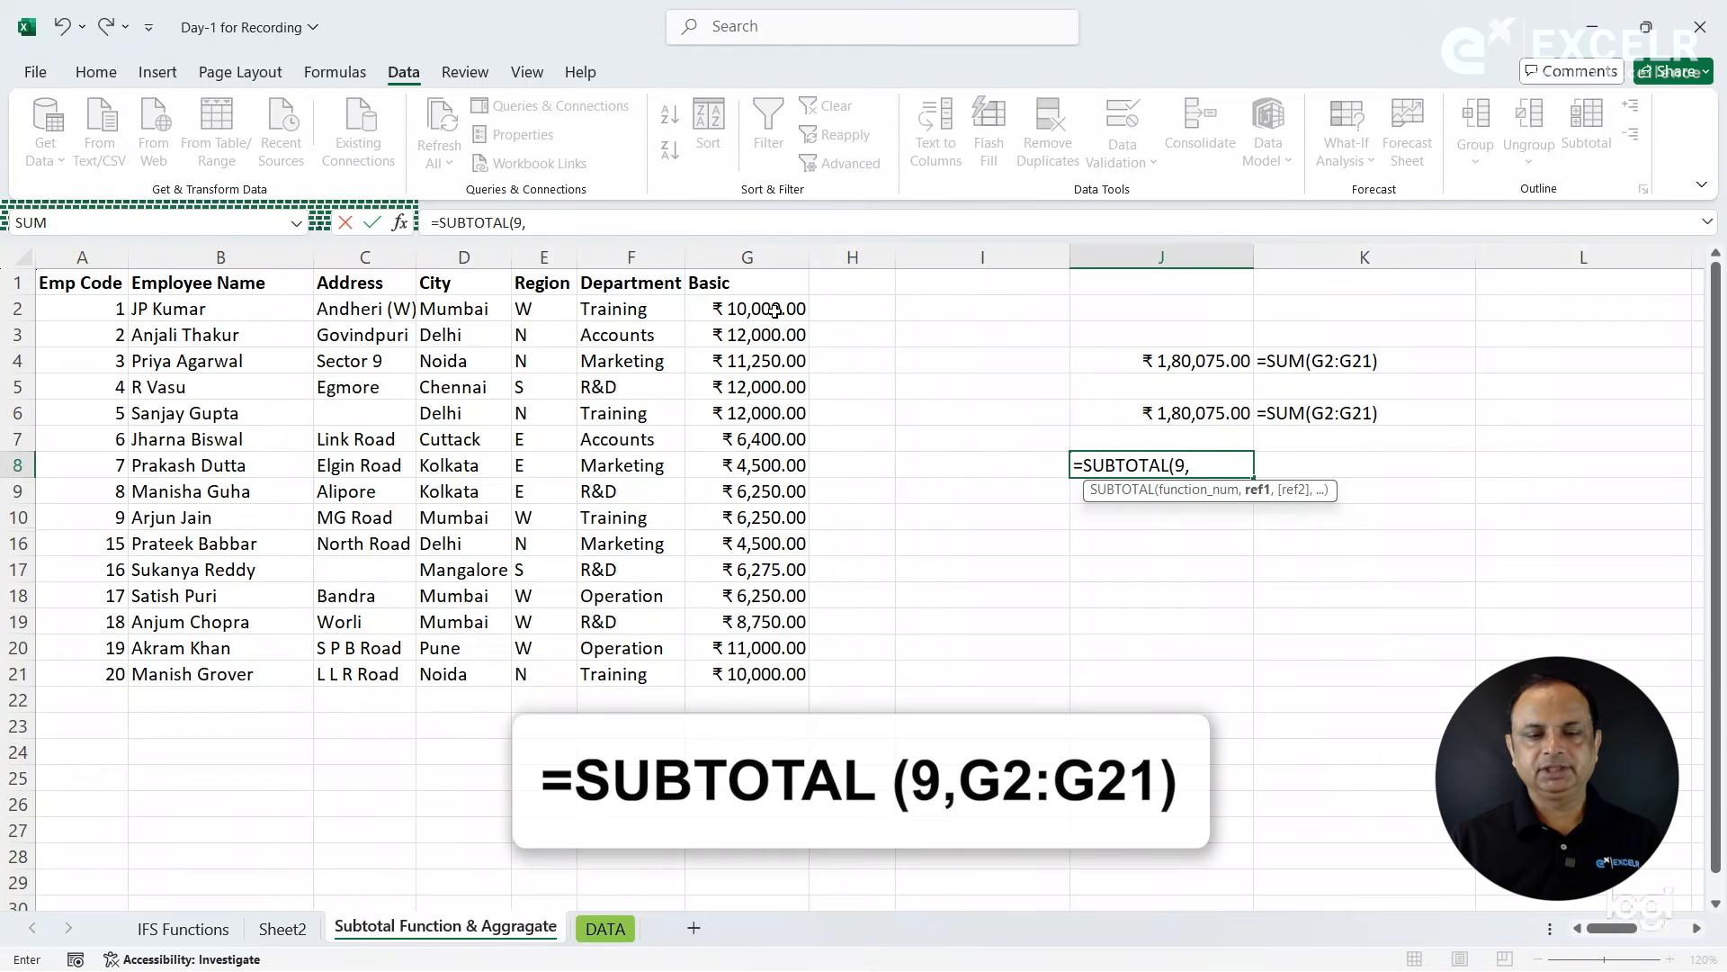
pyautogui.moveTo(747, 313); pyautogui.dragTo(769, 670)
pyautogui.press('Return')
# - Enter a FORMULATEXT formula in cell K8 that displays the formula of cell J8
pyautogui.press('Up')
pyautogui.press('Right')
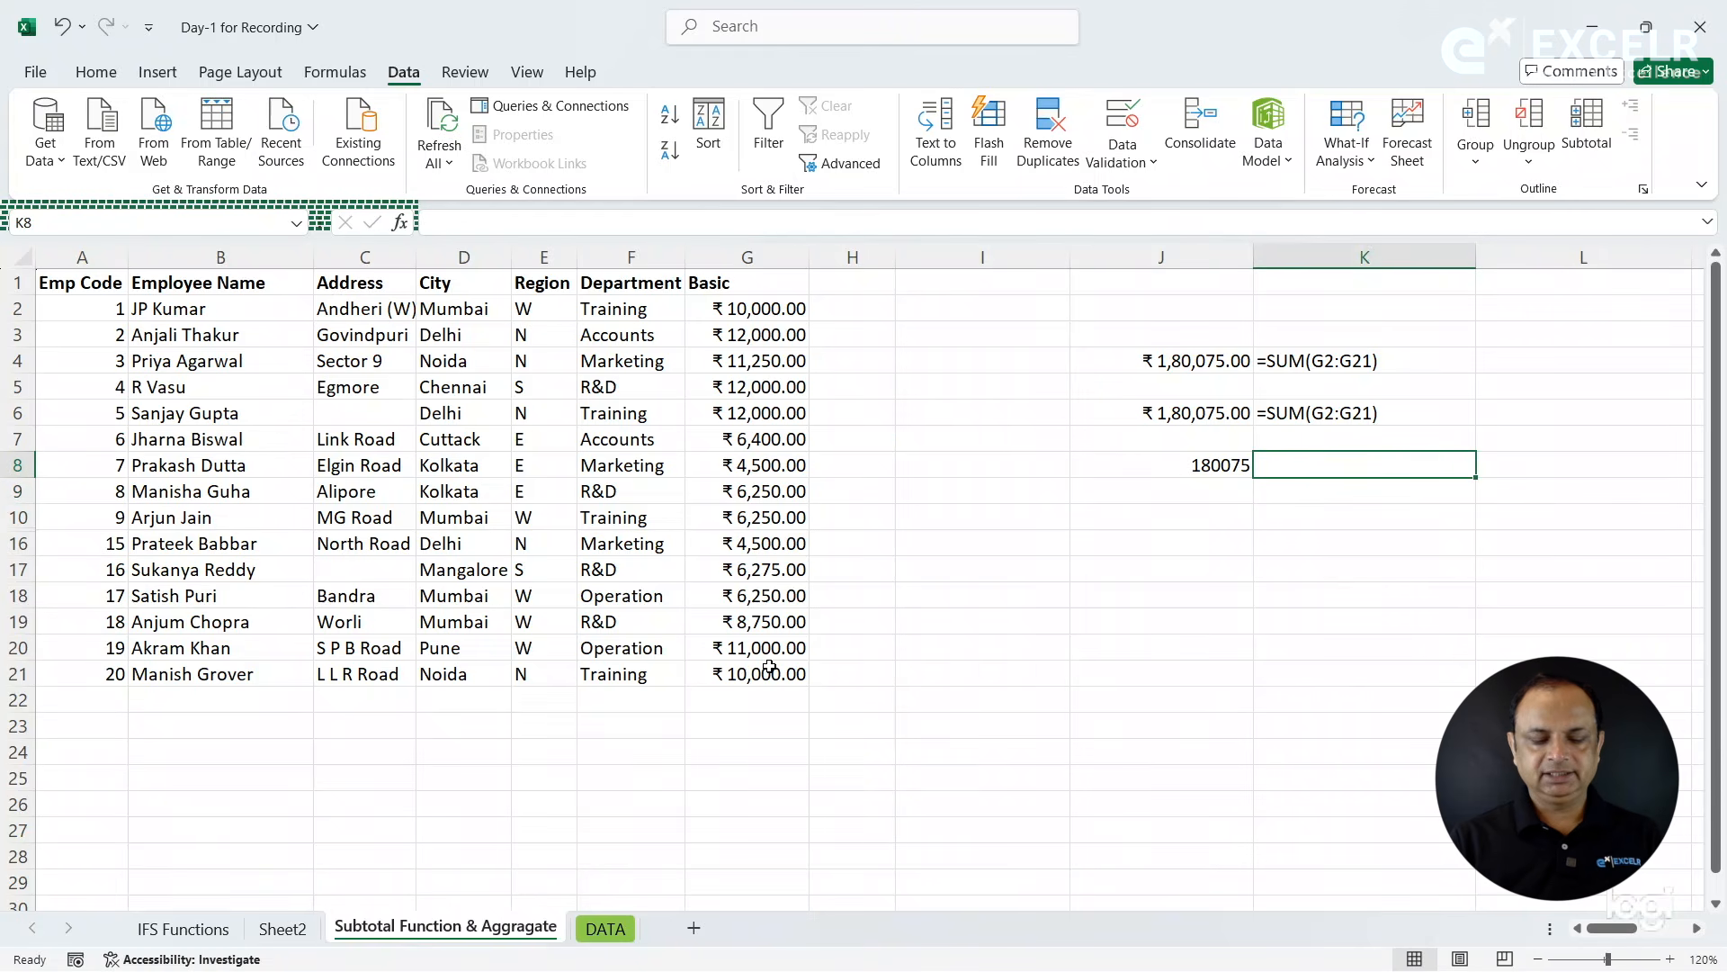
pyautogui.write('=form')
pyautogui.press('Tab')
pyautogui.press('Left')
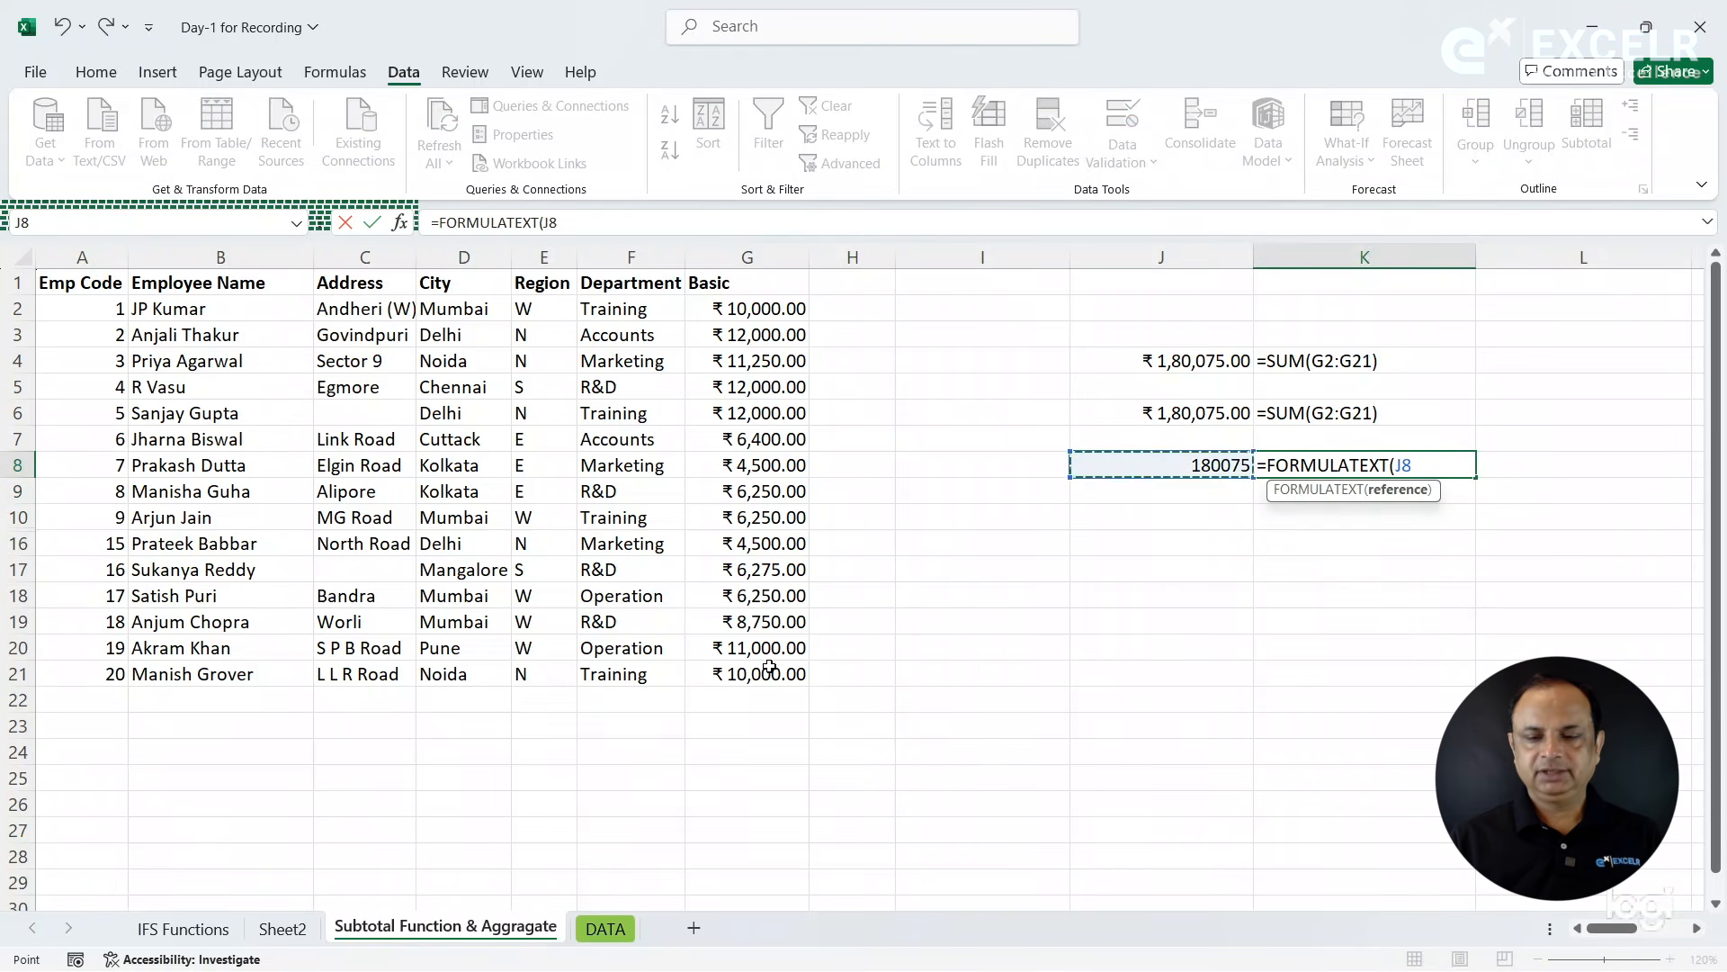
pyautogui.press('Return')
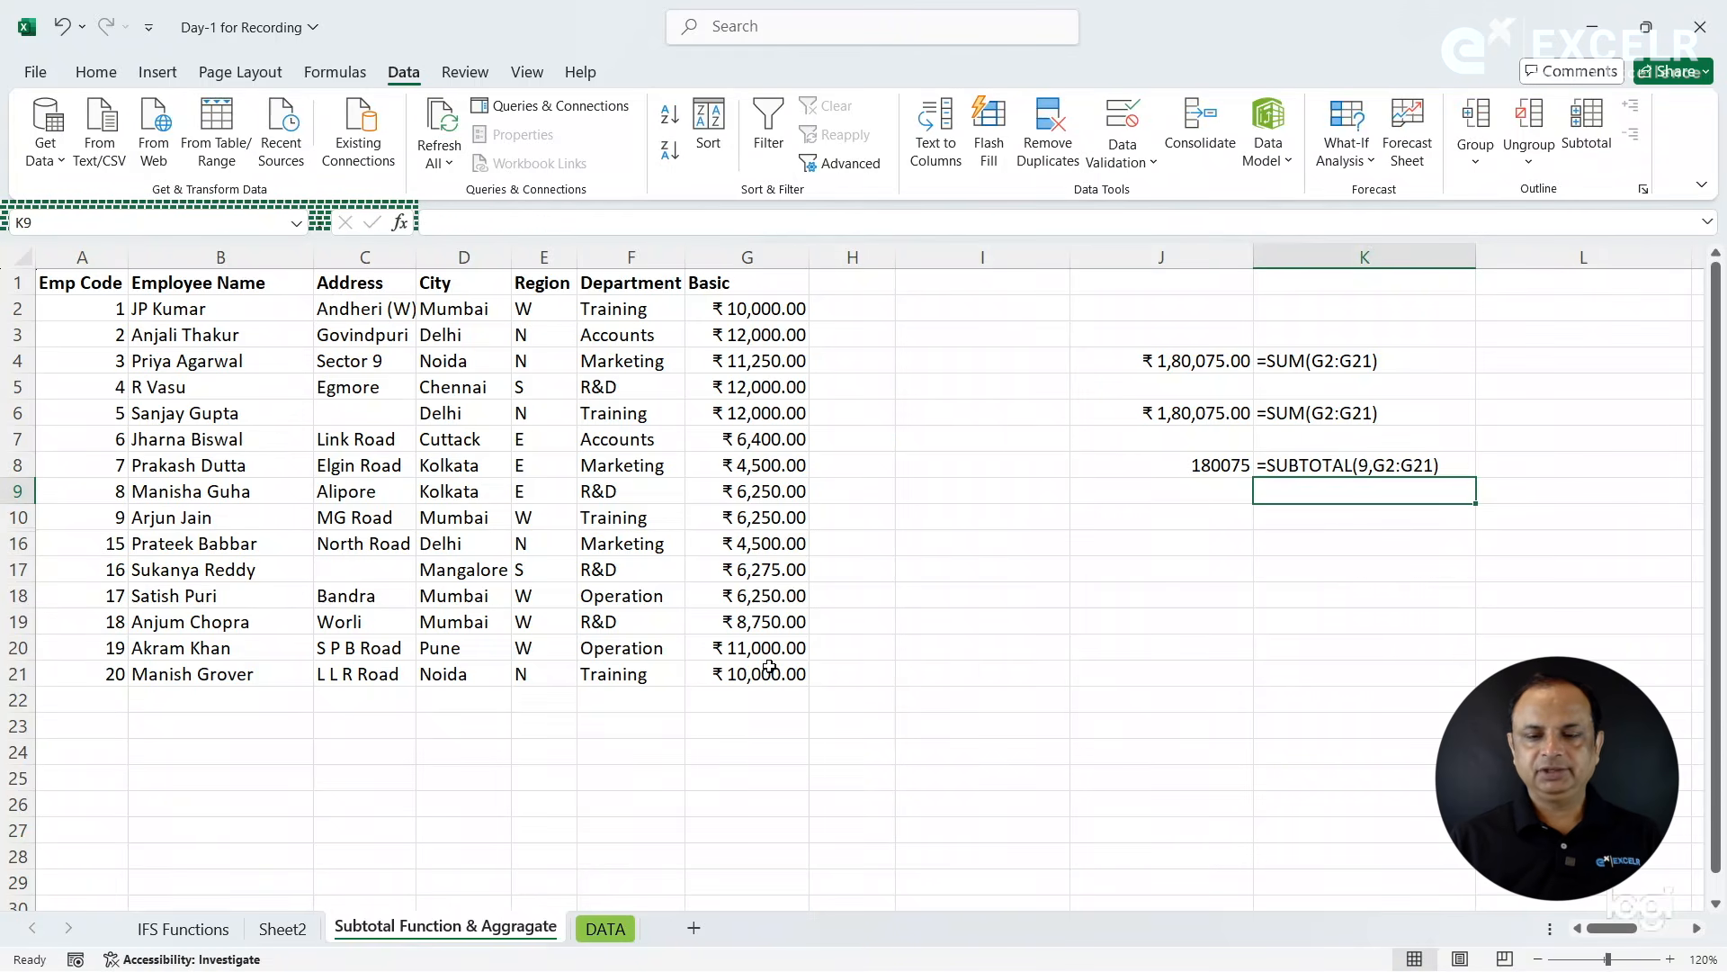
# - Copy the currency formatting of cell J6 to the SUBTOTAL result in cell J8 with Format Painter
pyautogui.click(1133, 421)
pyautogui.click(97, 77)
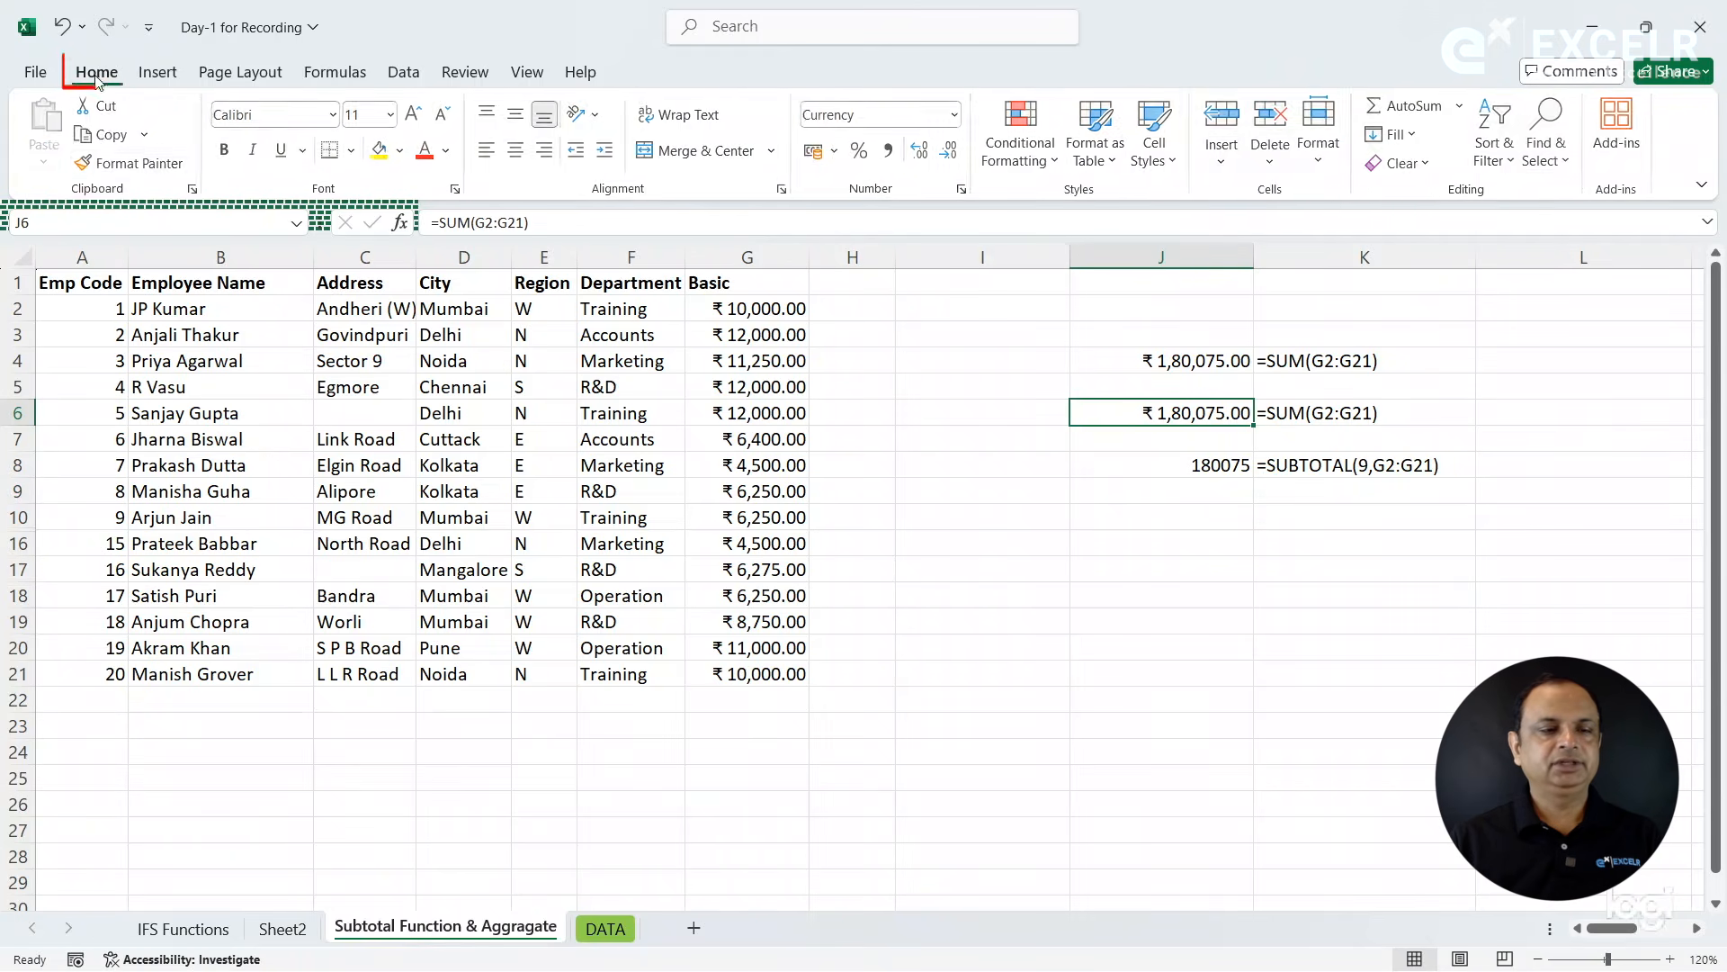
pyautogui.click(133, 163)
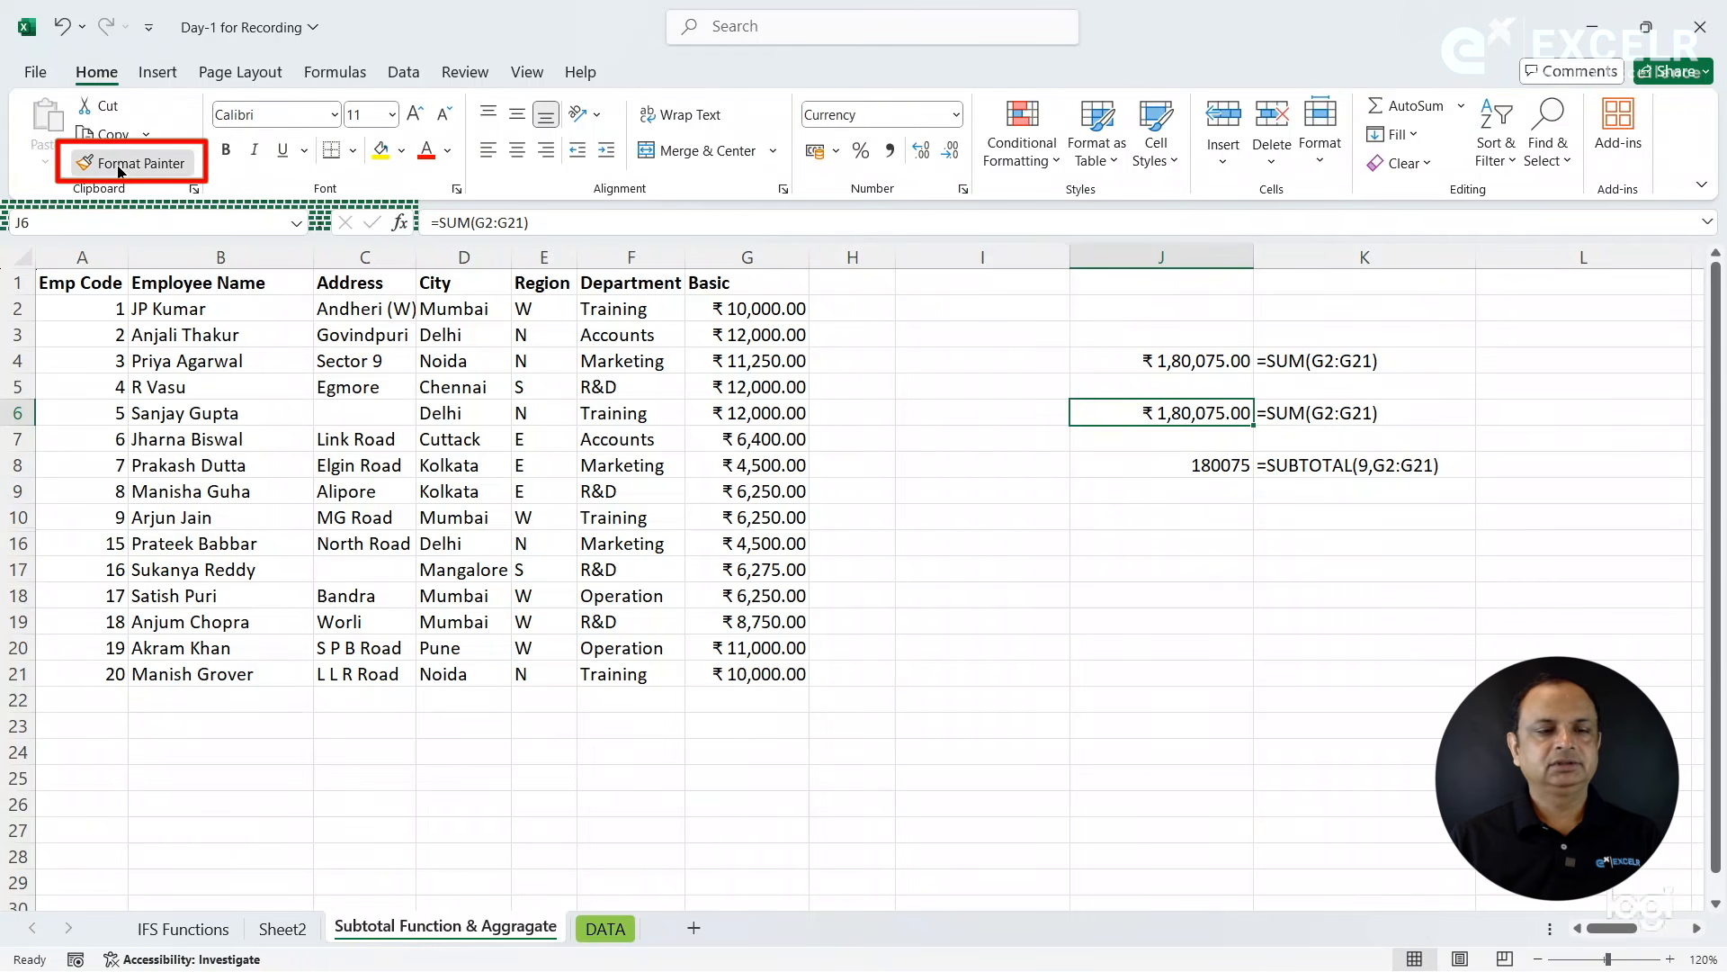
pyautogui.click(1181, 464)
pyautogui.click(1156, 502)
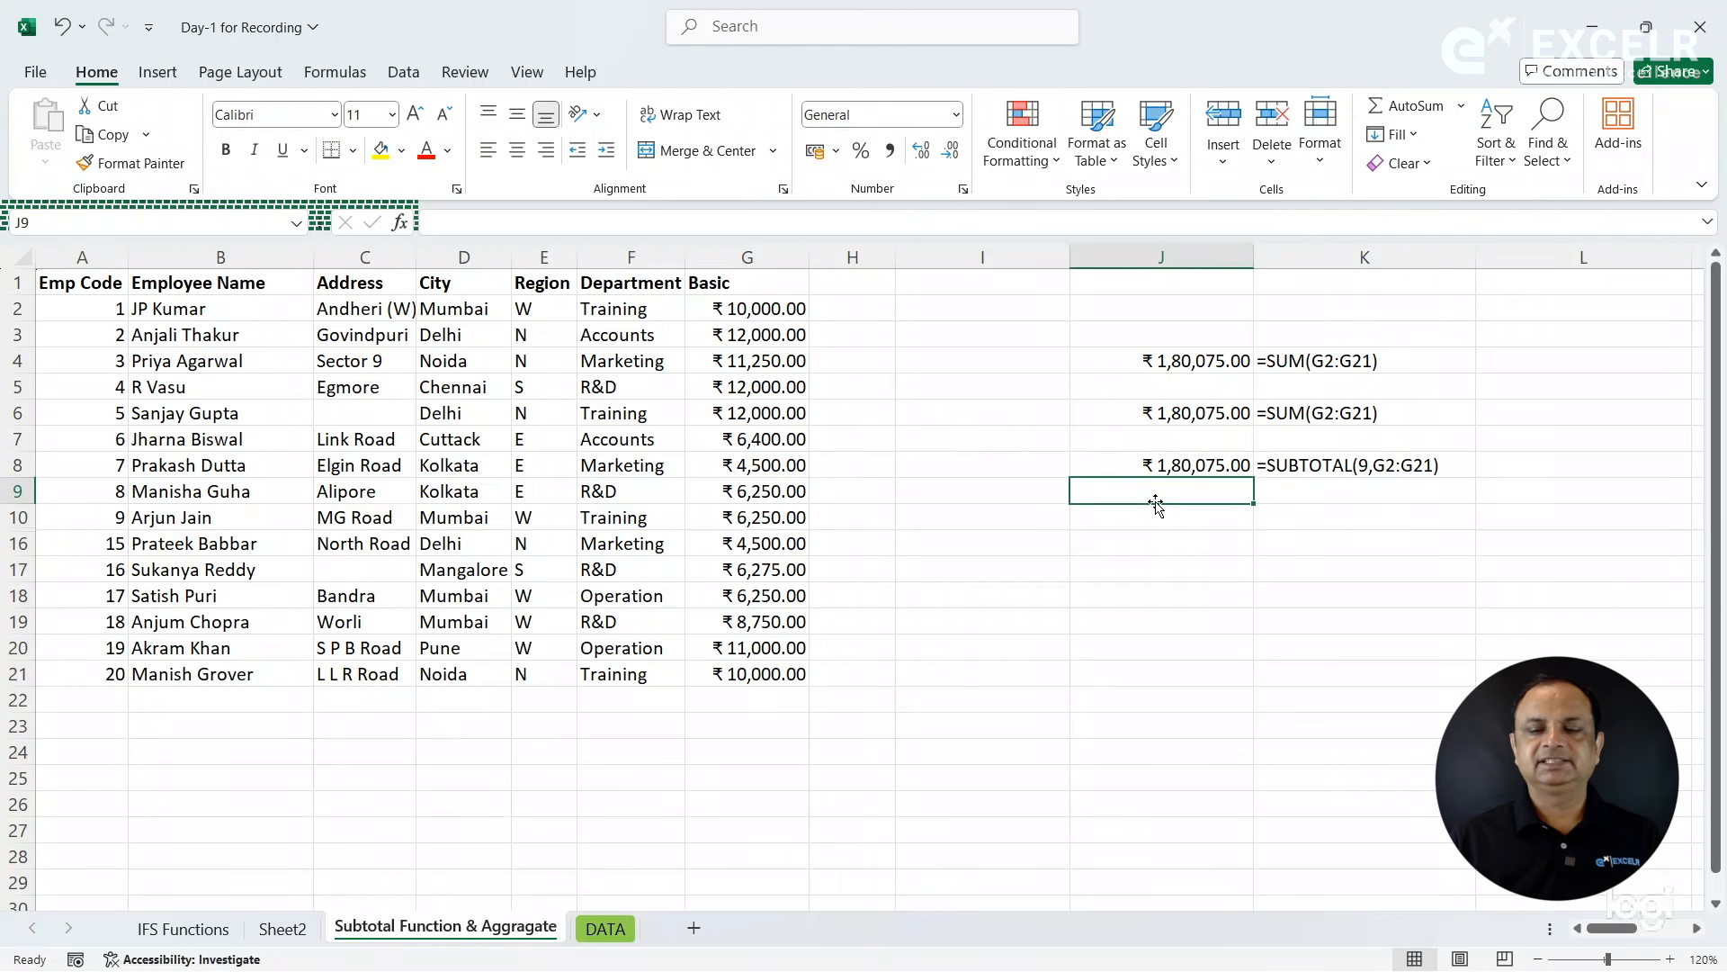
# - Enter a SUBTOTAL formula in cell J10 with function number 109 (SUM) over the Basic values G2:G21
pyautogui.click(1154, 520)
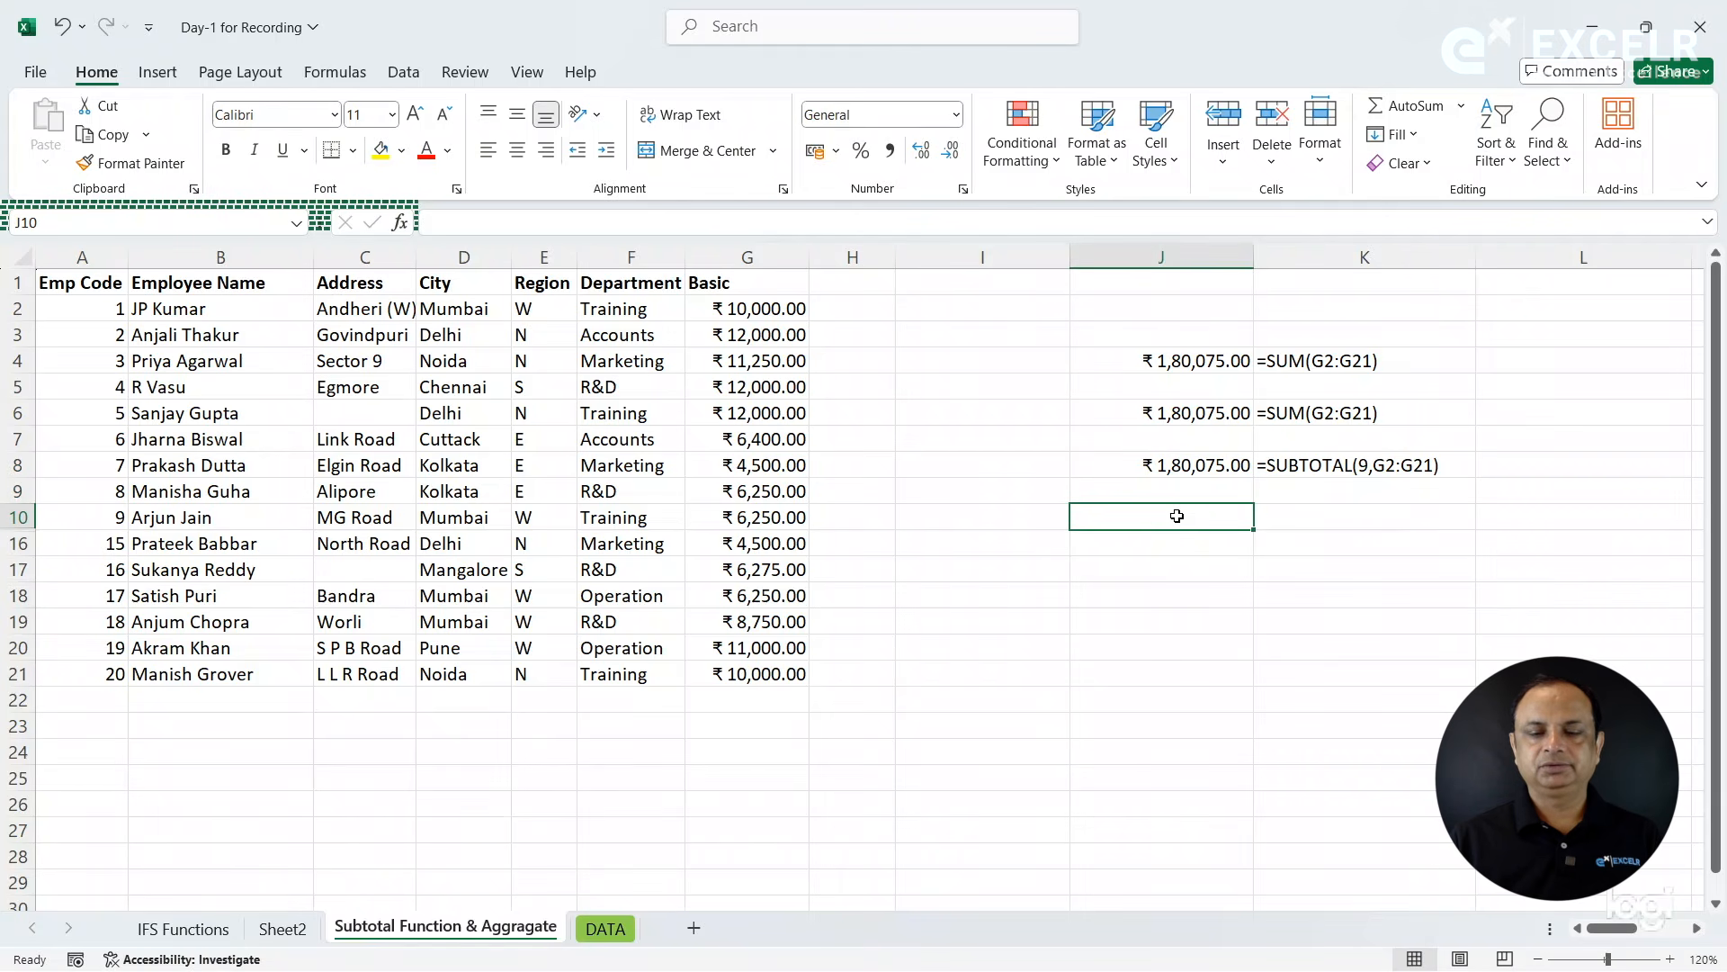
pyautogui.write('=su')
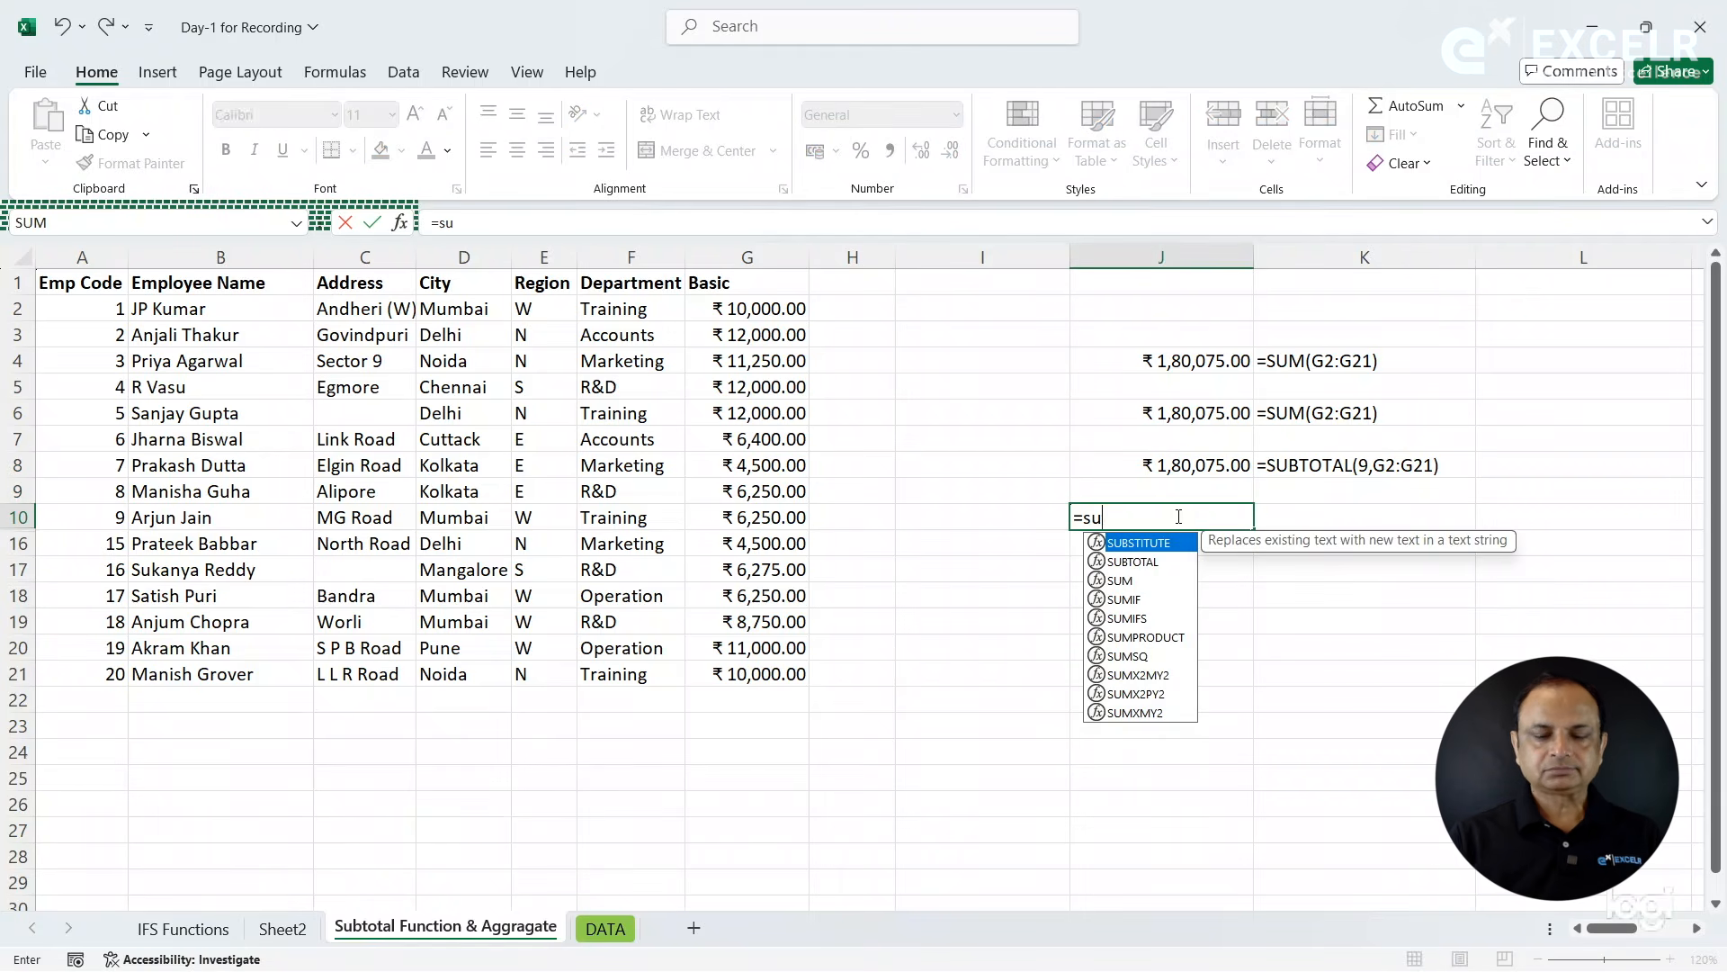
pyautogui.write('b')
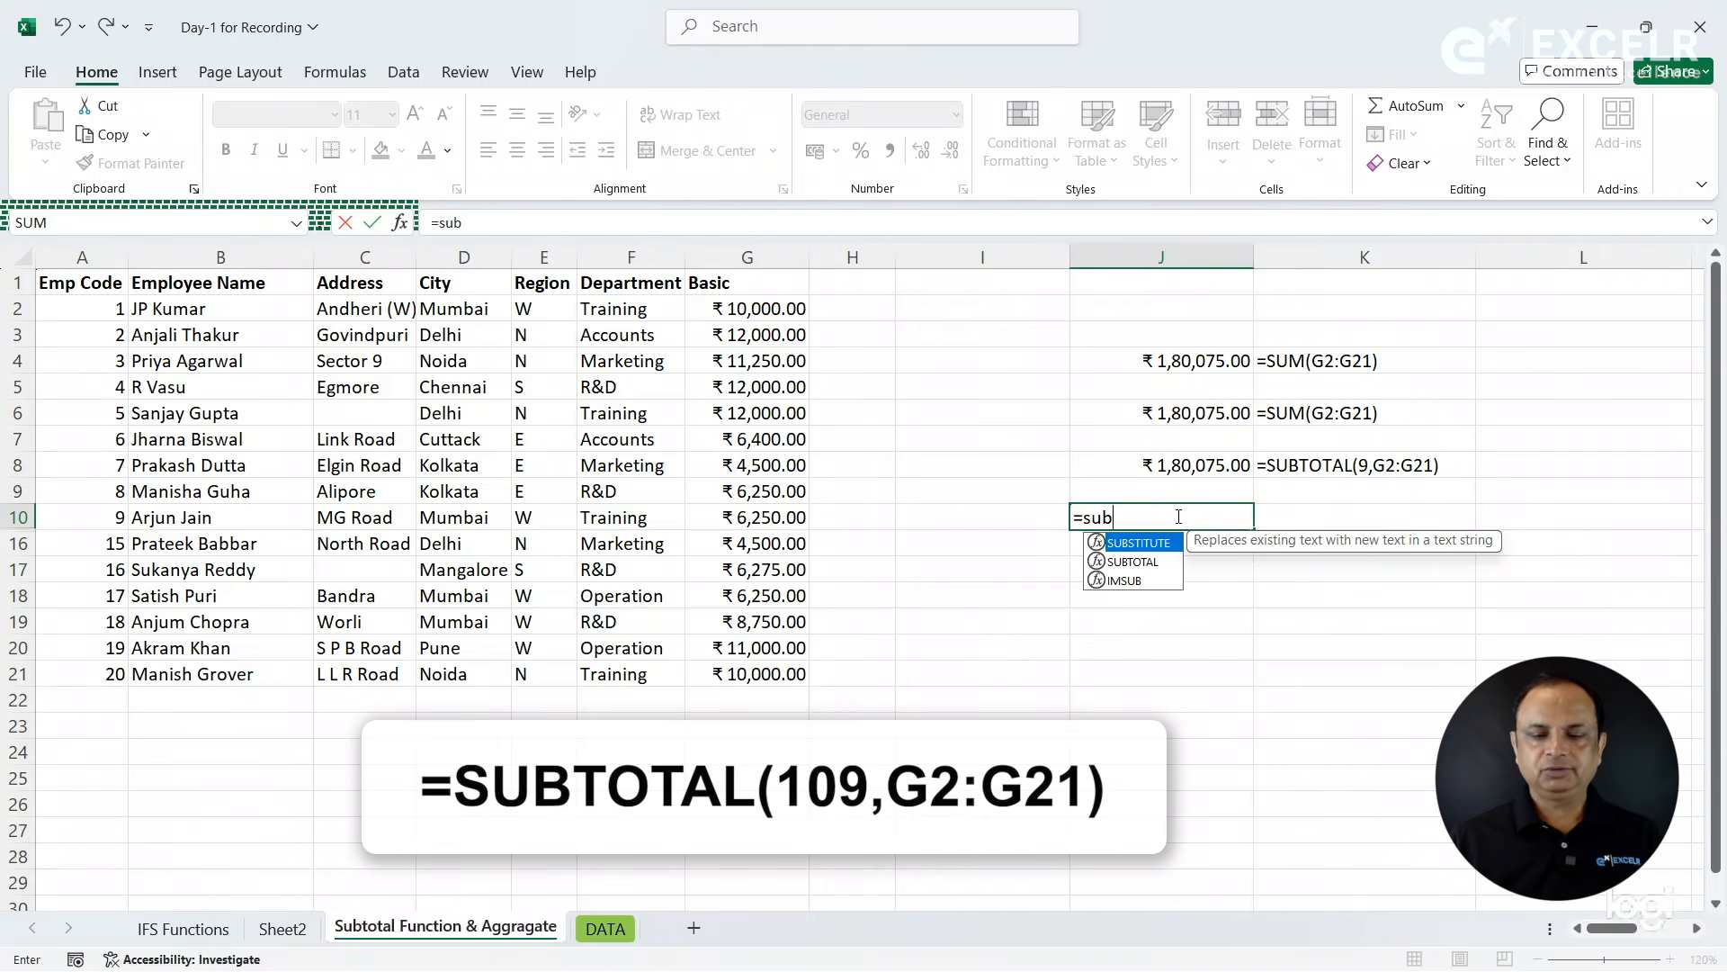
pyautogui.press('Down')
pyautogui.press('Tab')
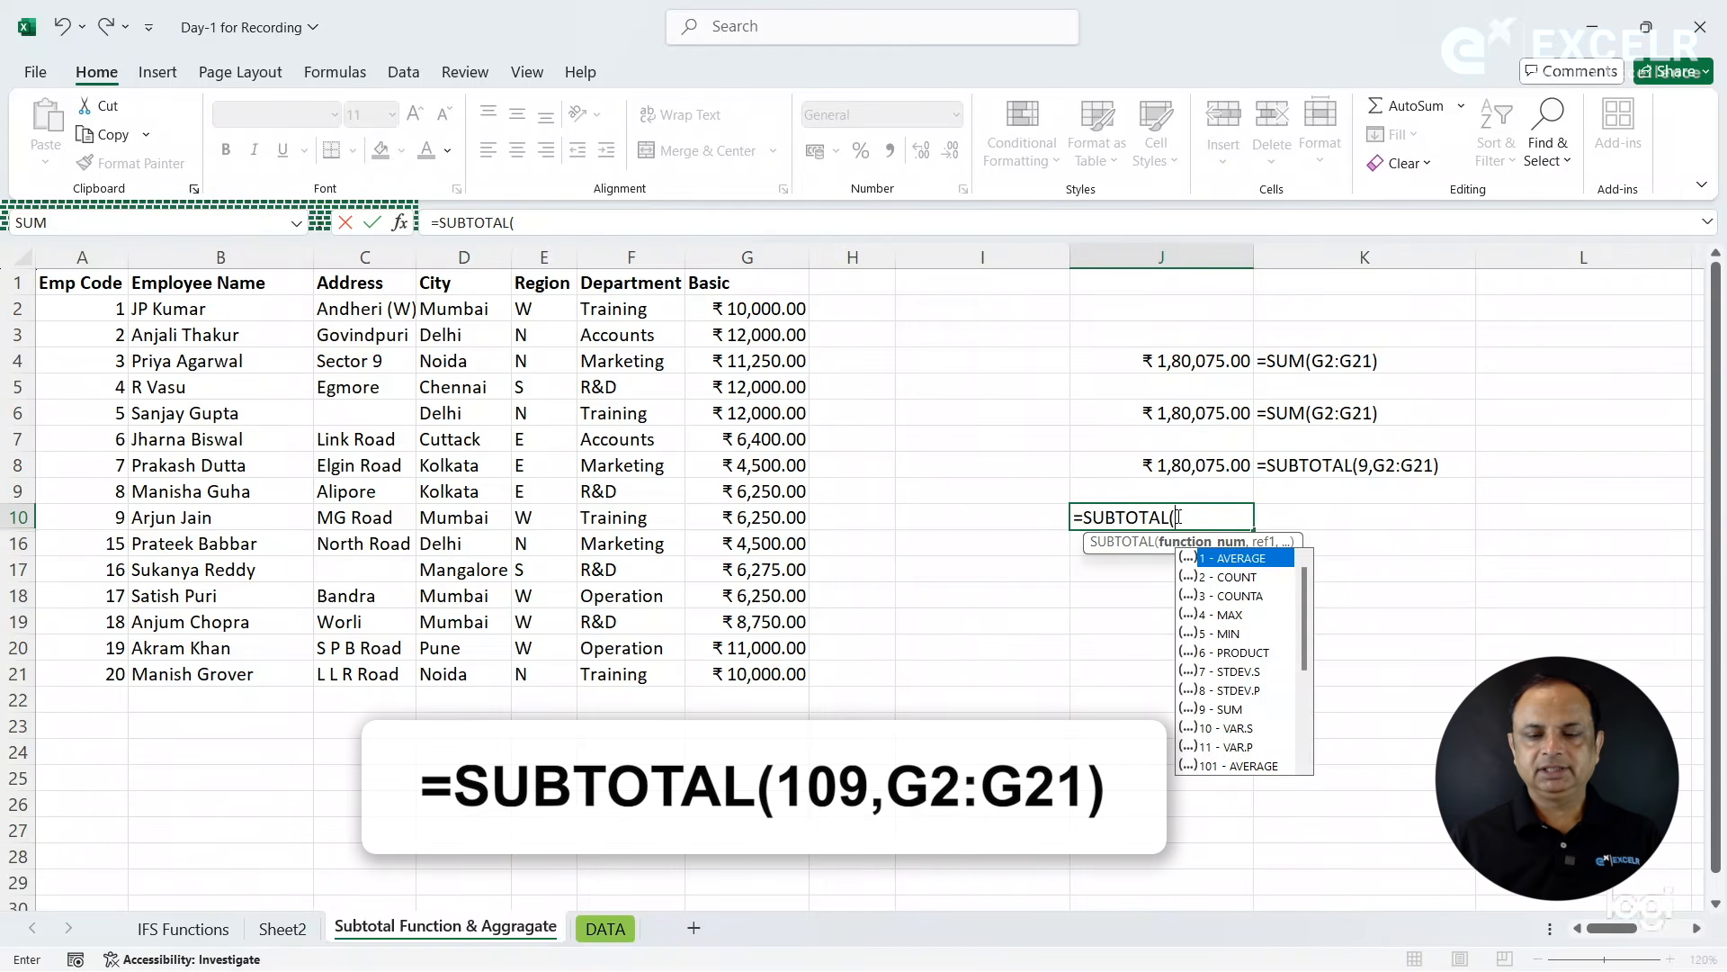
pyautogui.press('Down')
pyautogui.press('Down')
pyautogui.press('Down')
pyautogui.press('Down')
pyautogui.press('Down')
pyautogui.press('Down')
pyautogui.press('Down')
pyautogui.press('Down')
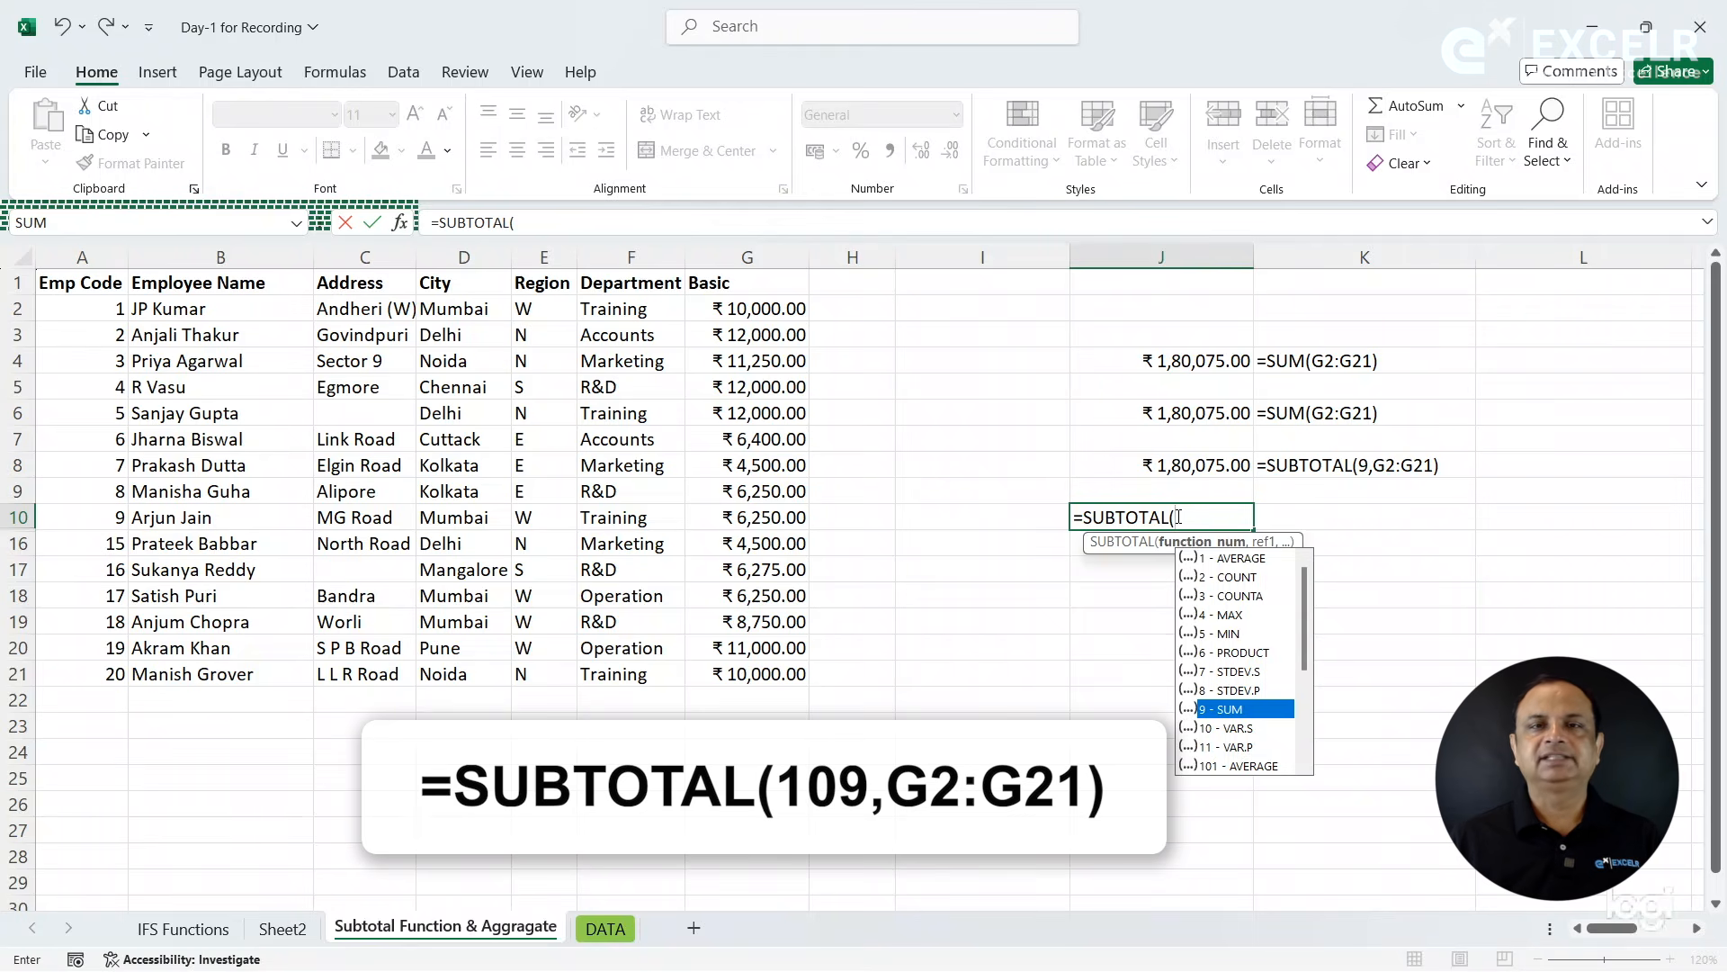
pyautogui.press('Down')
pyautogui.press('Down')
pyautogui.press('Down')
pyautogui.press('Down')
pyautogui.press('Down')
pyautogui.press('Down')
pyautogui.press('Down')
pyautogui.press('Down')
pyautogui.press('Down')
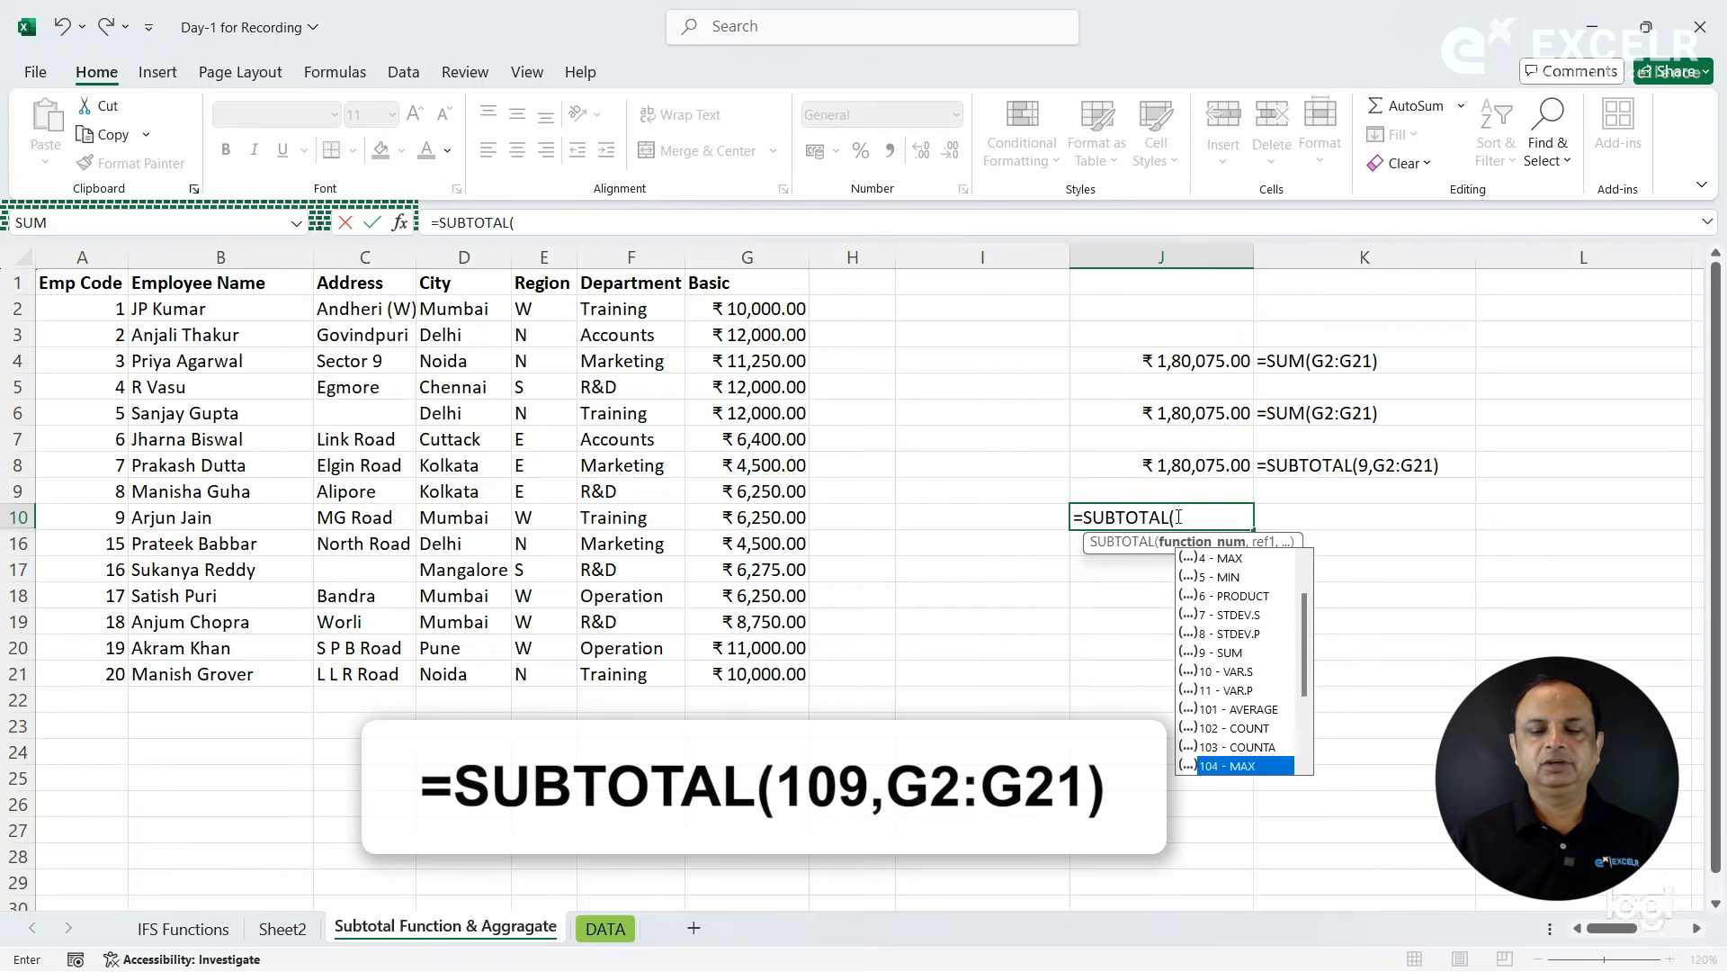
pyautogui.press('Down')
pyautogui.press('Down')
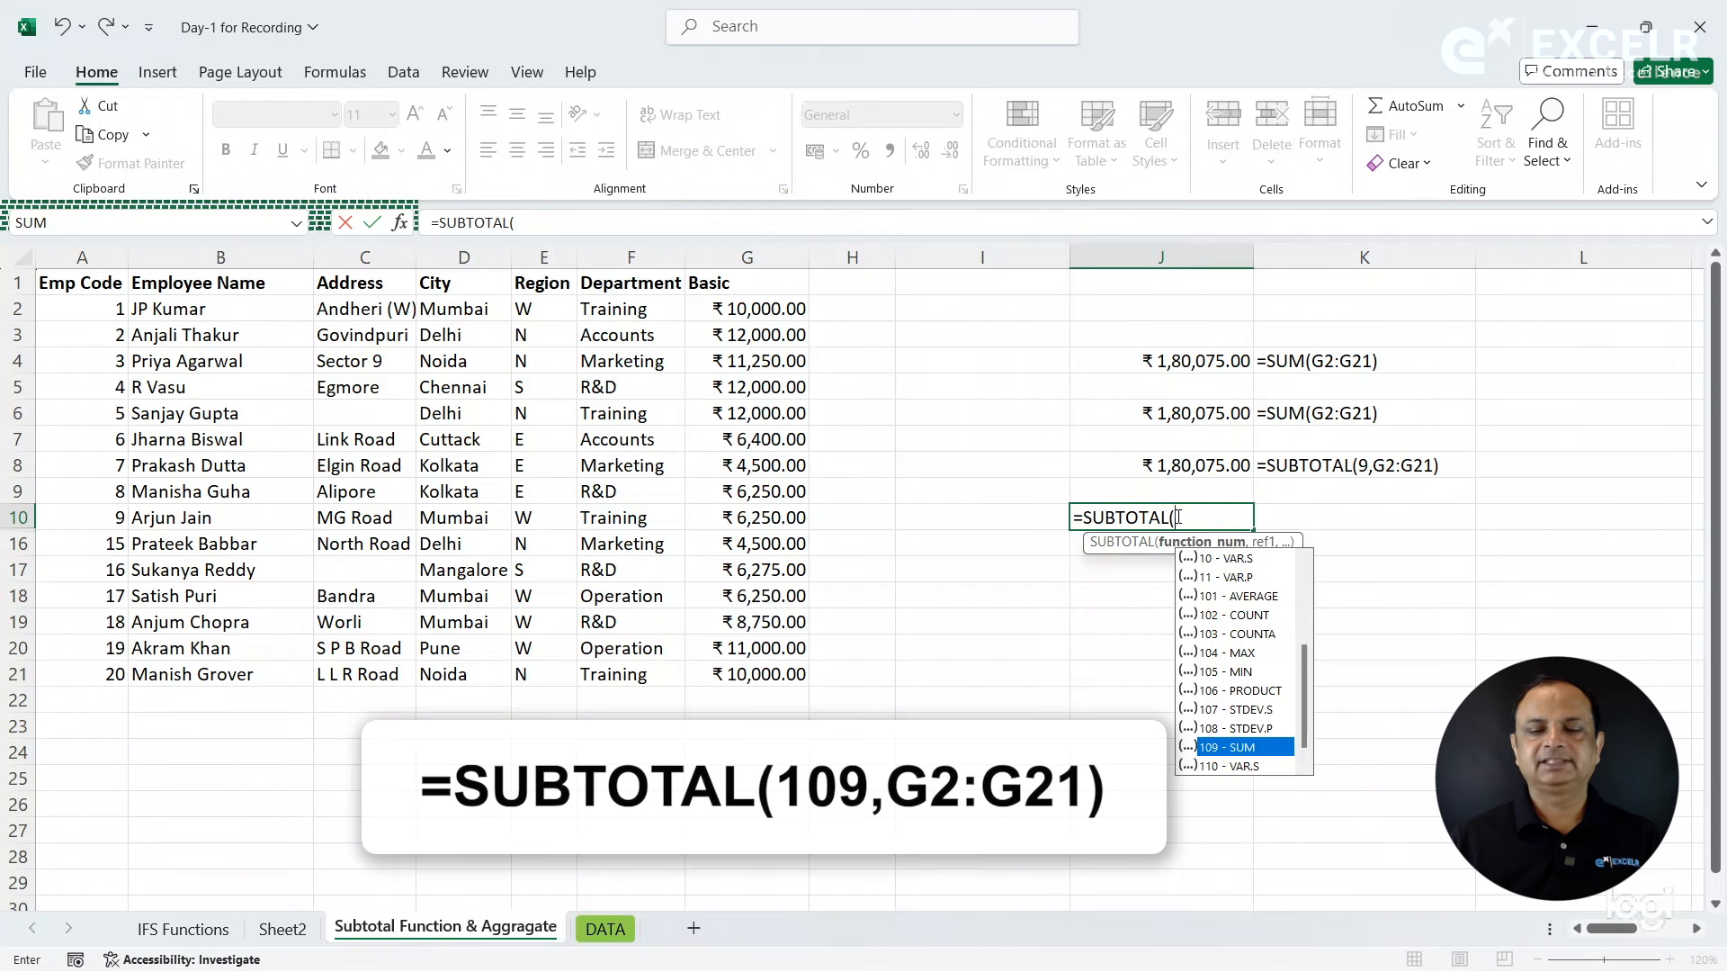
pyautogui.press('Tab')
pyautogui.write(',')
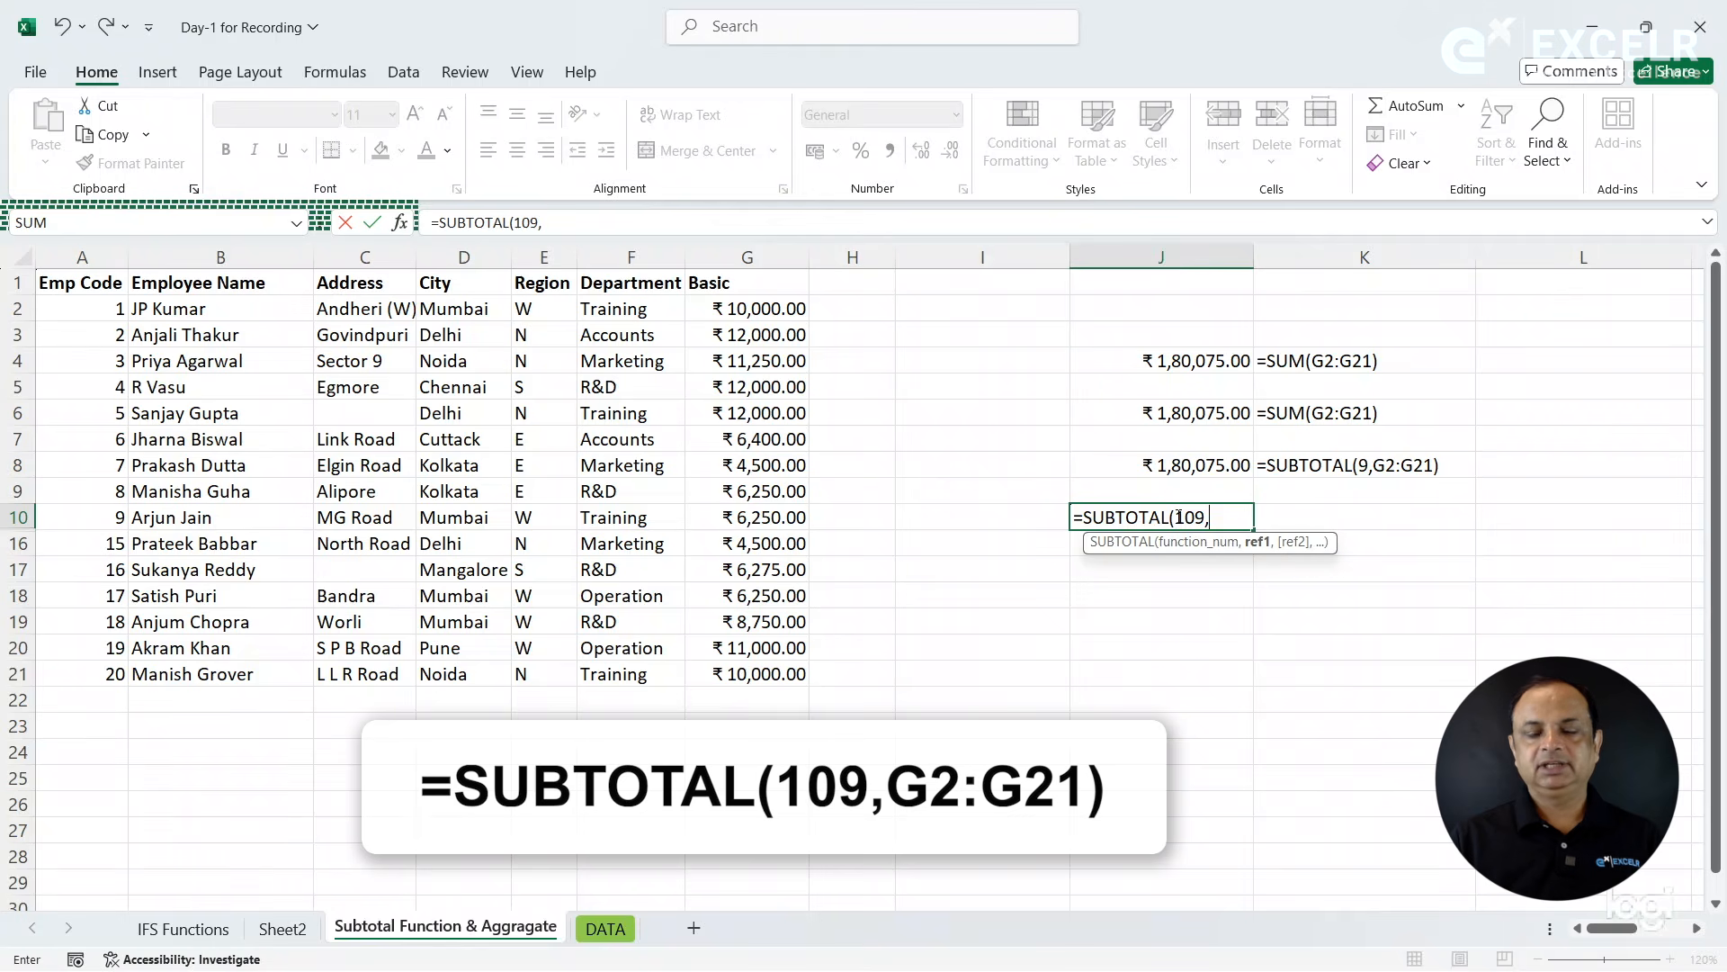
pyautogui.moveTo(736, 309); pyautogui.dragTo(769, 677)
pyautogui.press('Return')
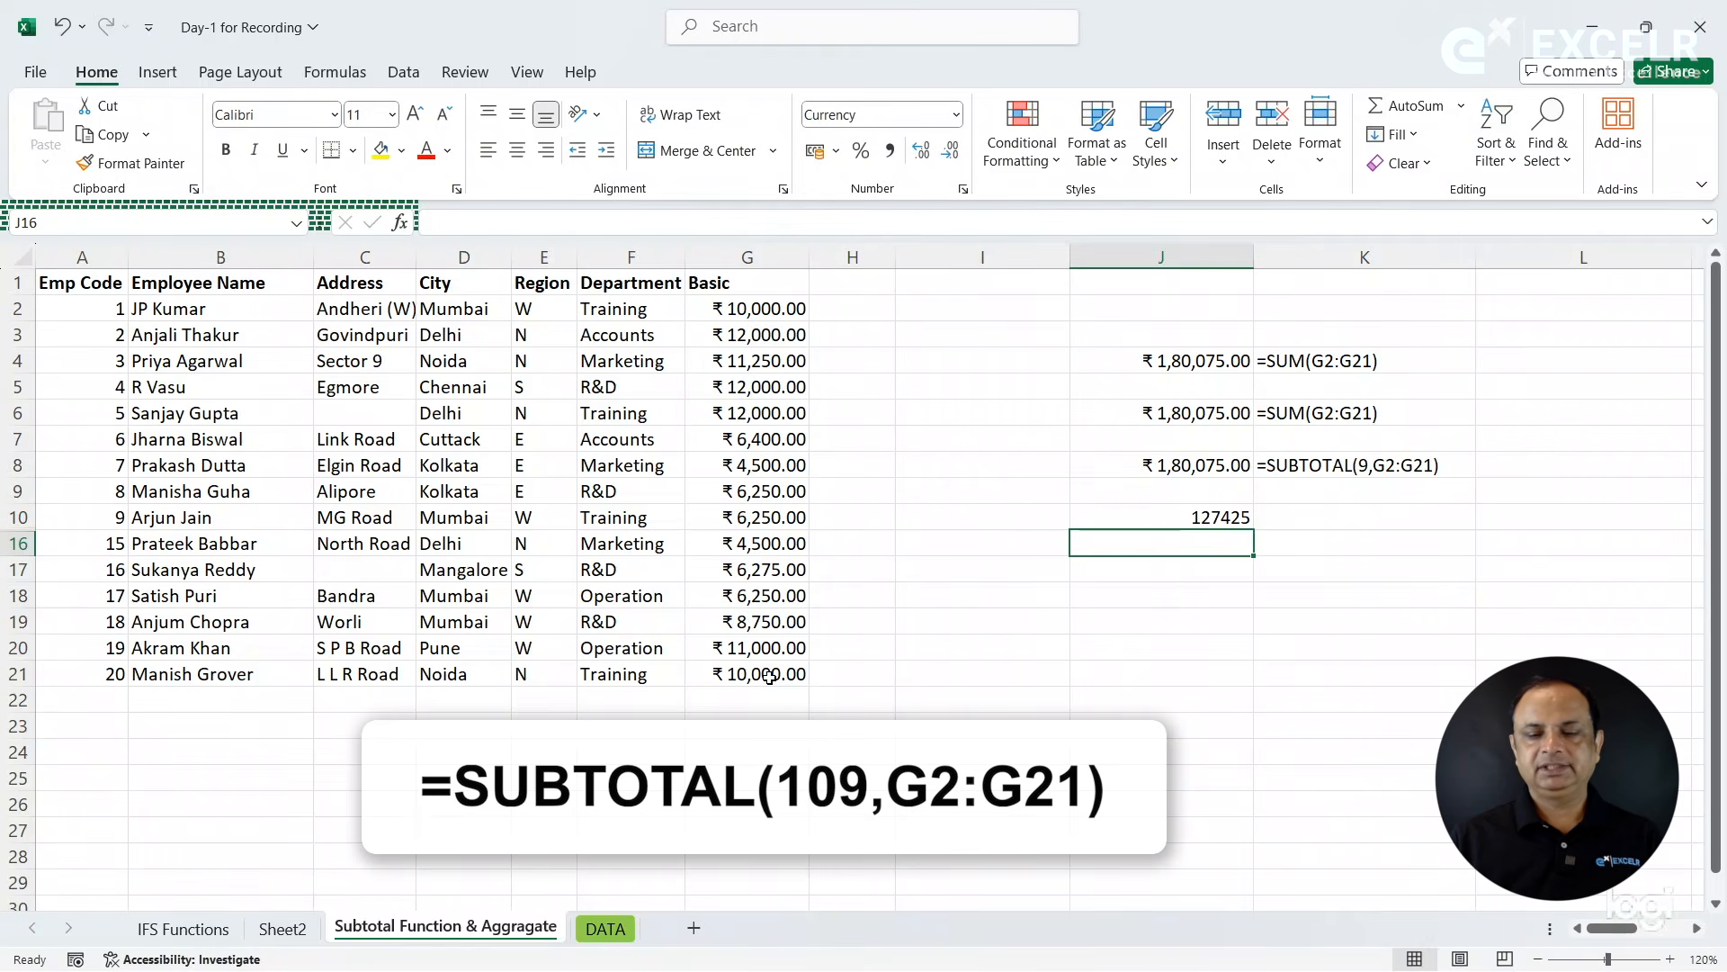
# - Enter a FORMULATEXT formula in cell K10 that displays the formula of cell J10
pyautogui.press('Up')
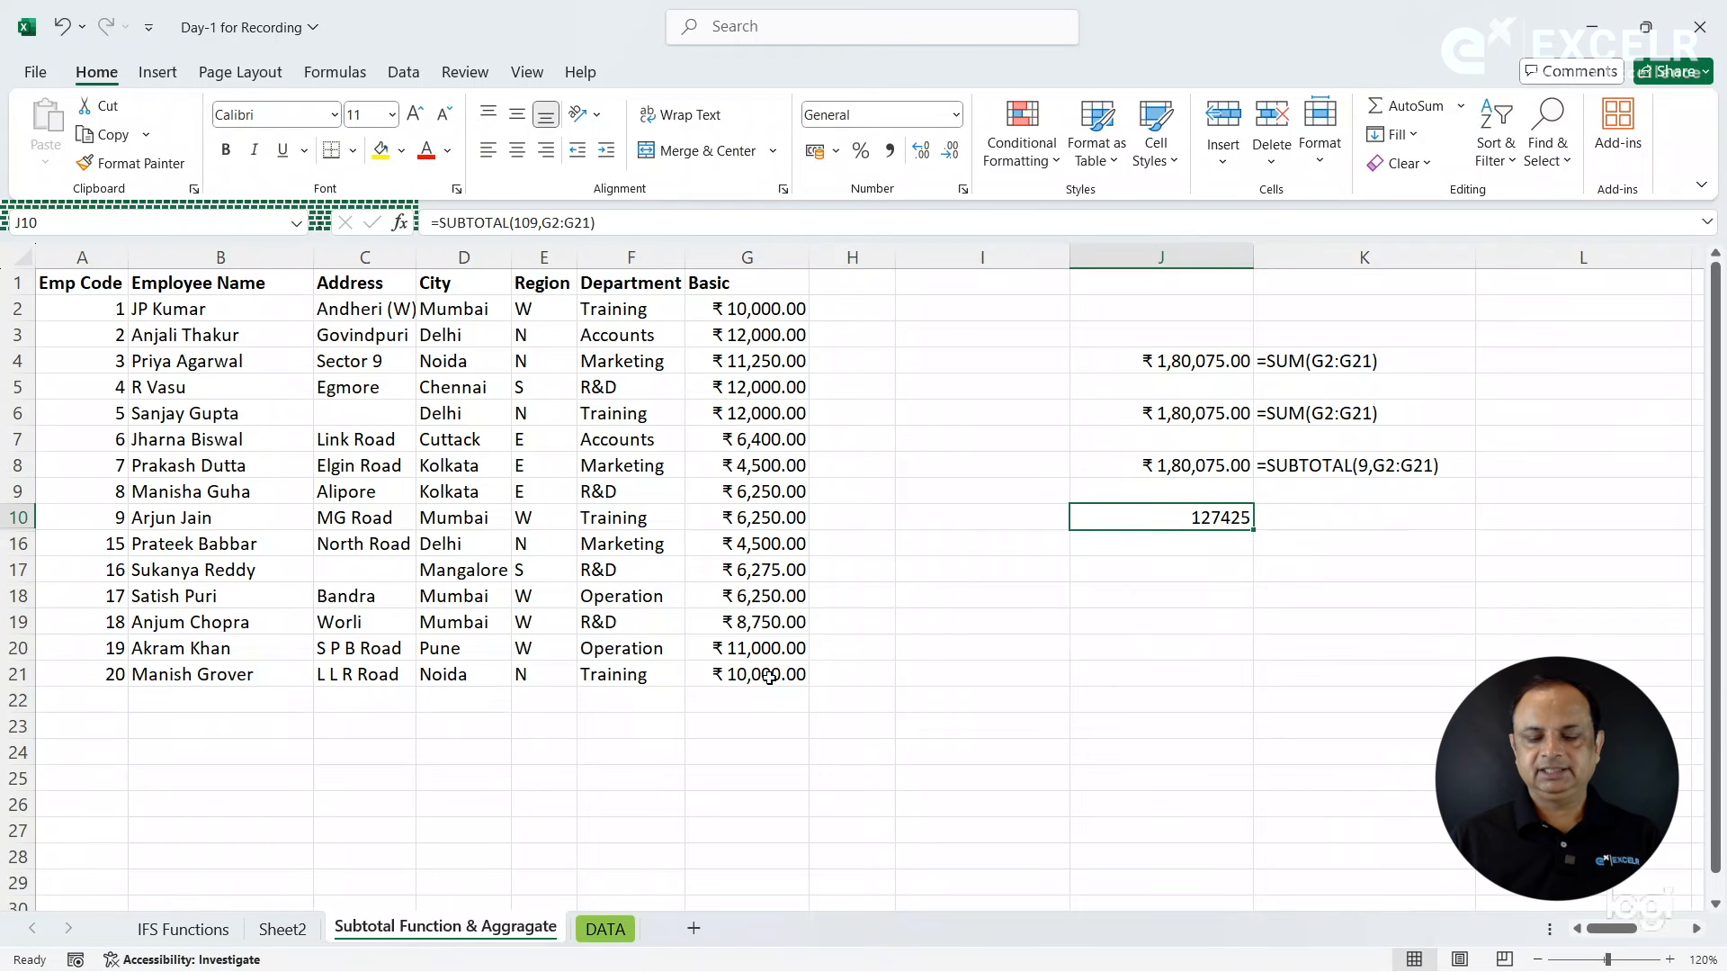
pyautogui.press('Right')
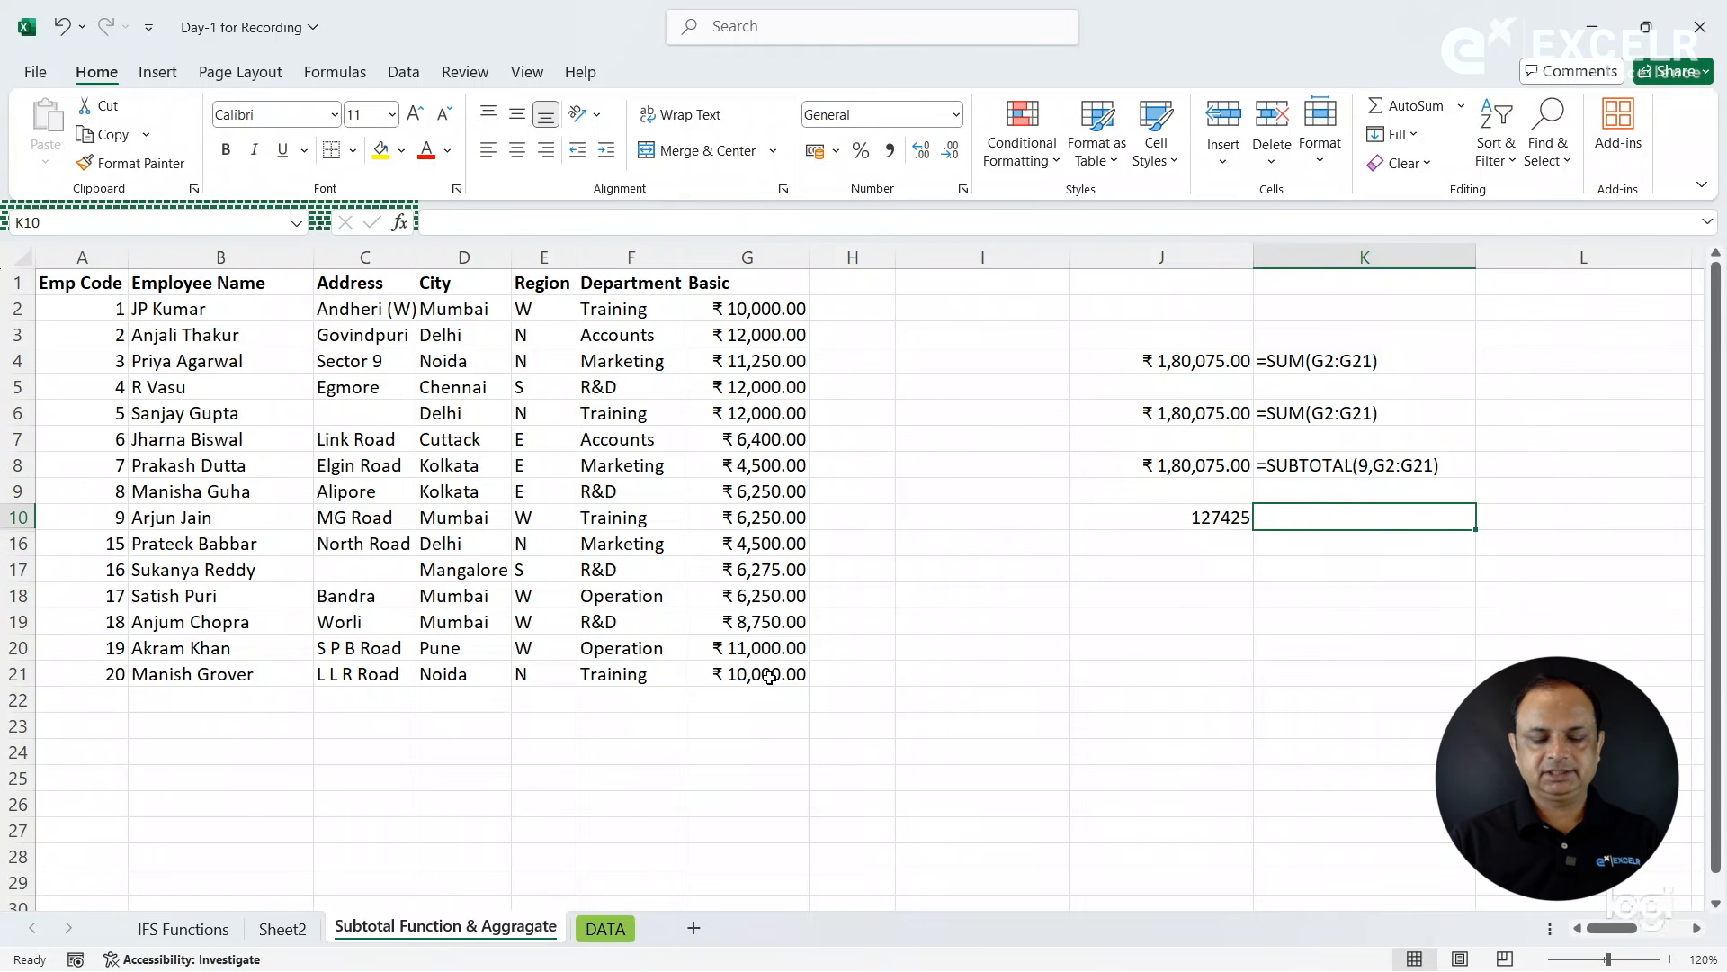
pyautogui.write('=FORMULATEXT(')
pyautogui.press('Left')
pyautogui.press('Return')
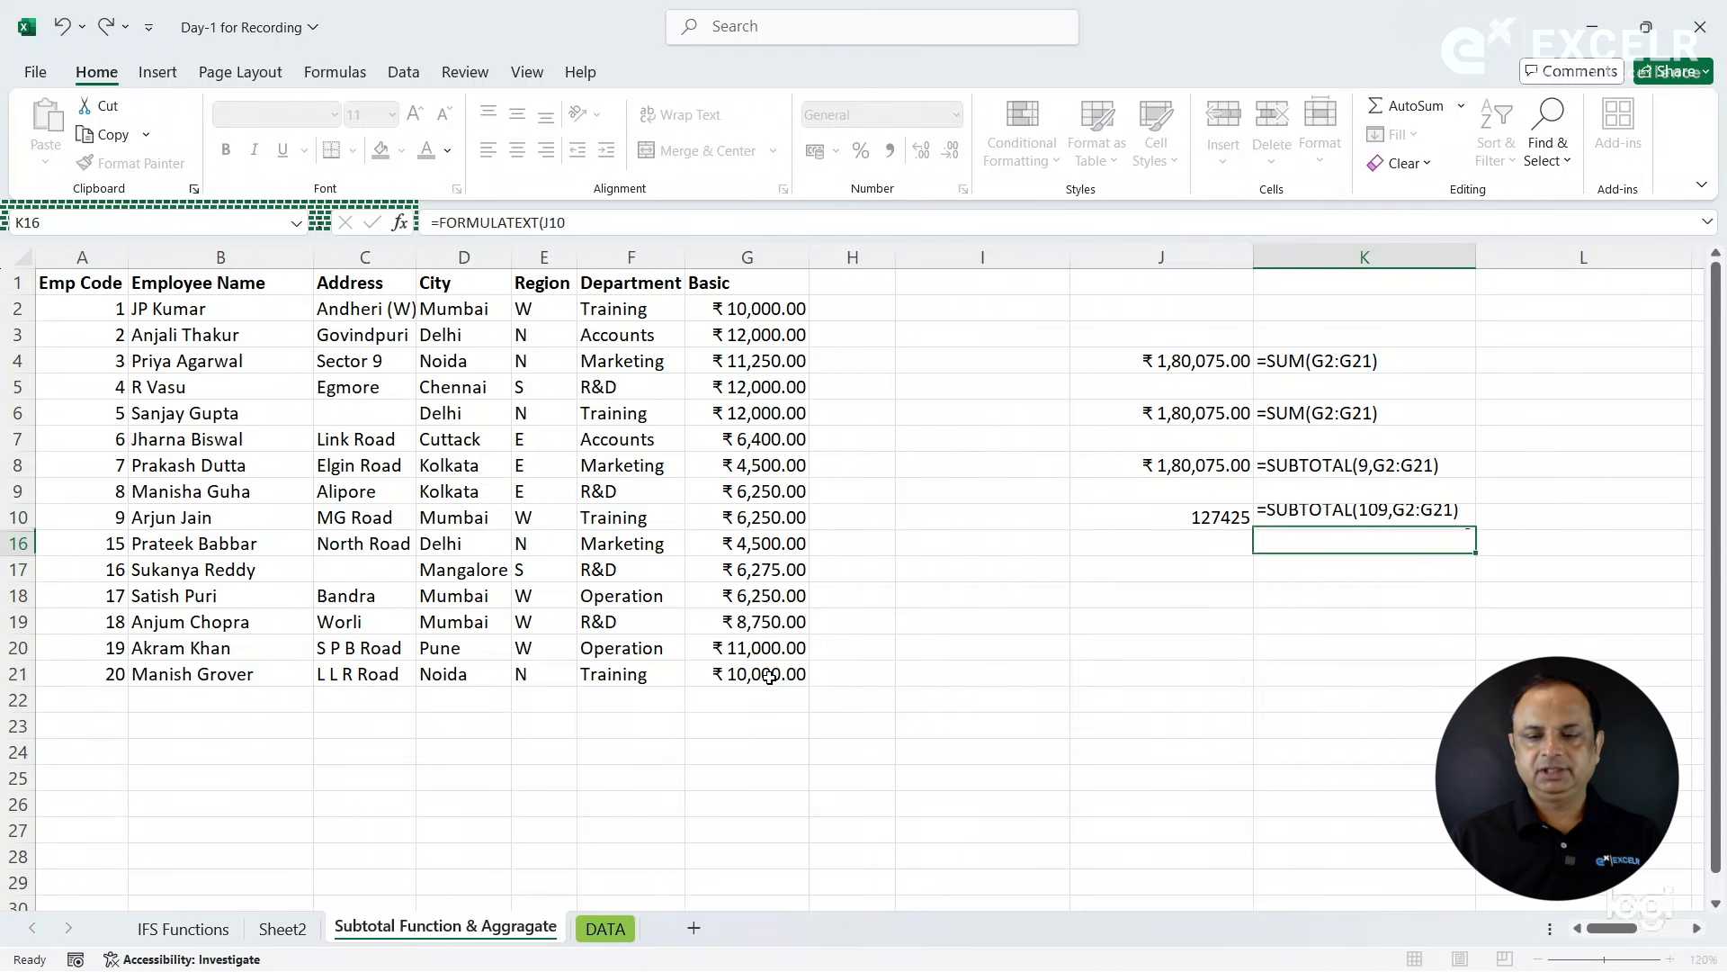
# - Copy the currency formatting of cell J8 to the SUBTOTAL result in cell J10 with Format Painter
pyautogui.click(1202, 523)
pyautogui.click(1135, 463)
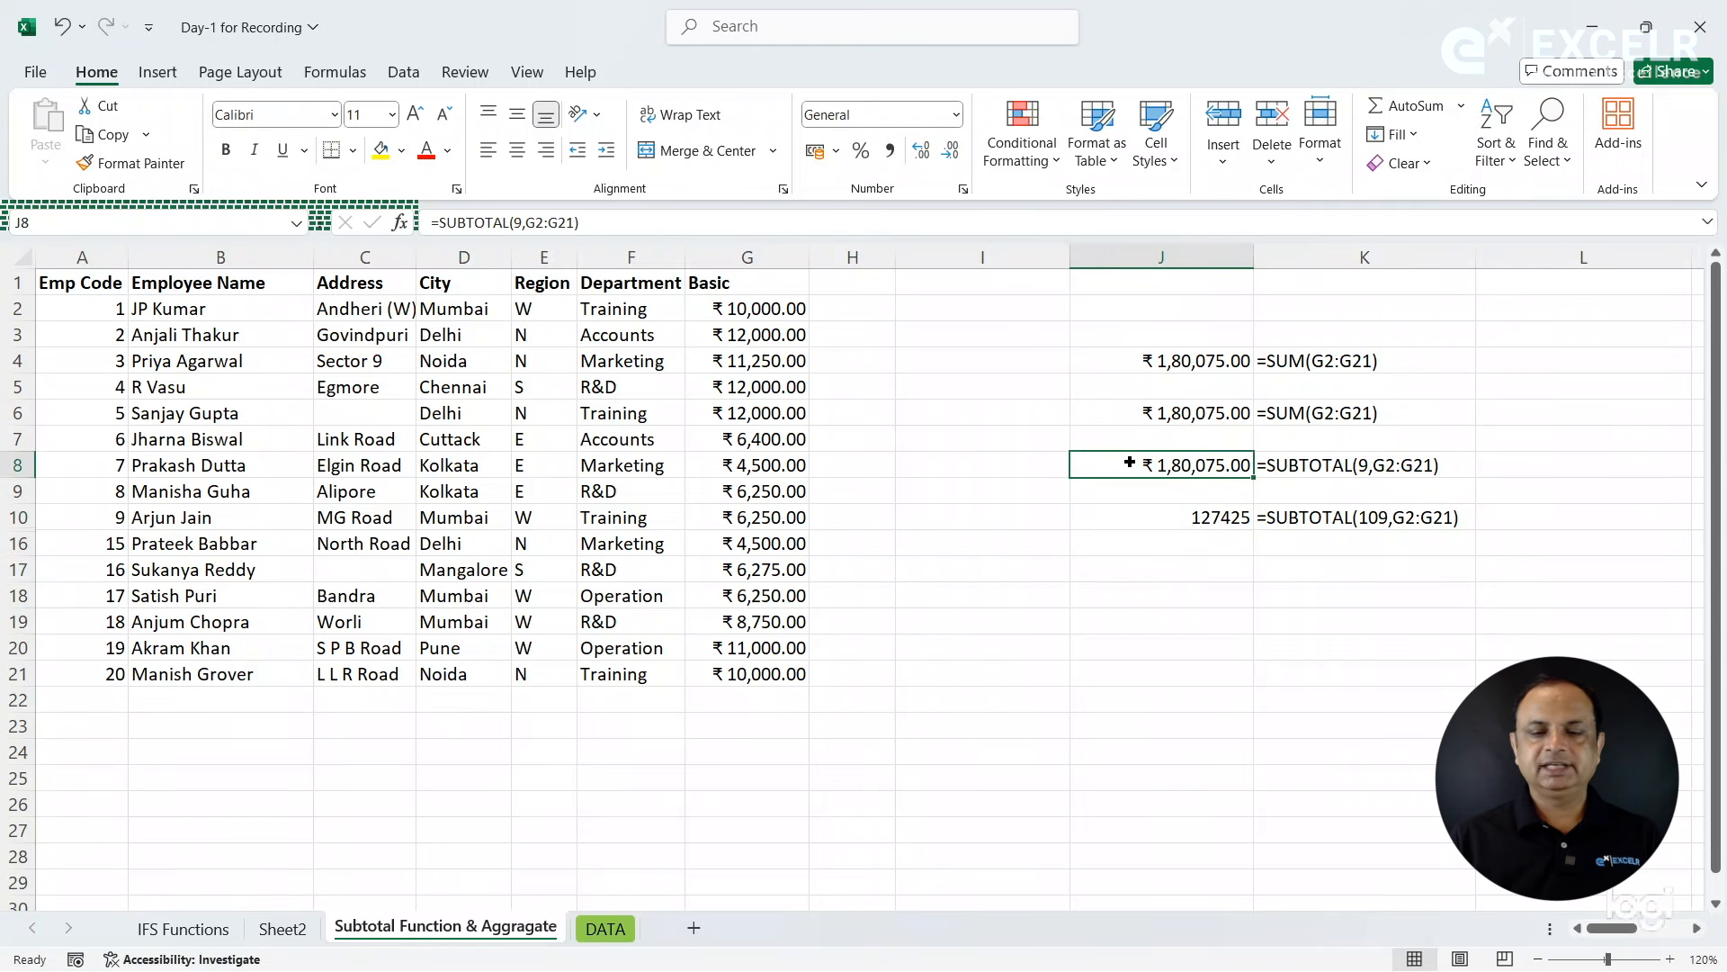
pyautogui.click(133, 163)
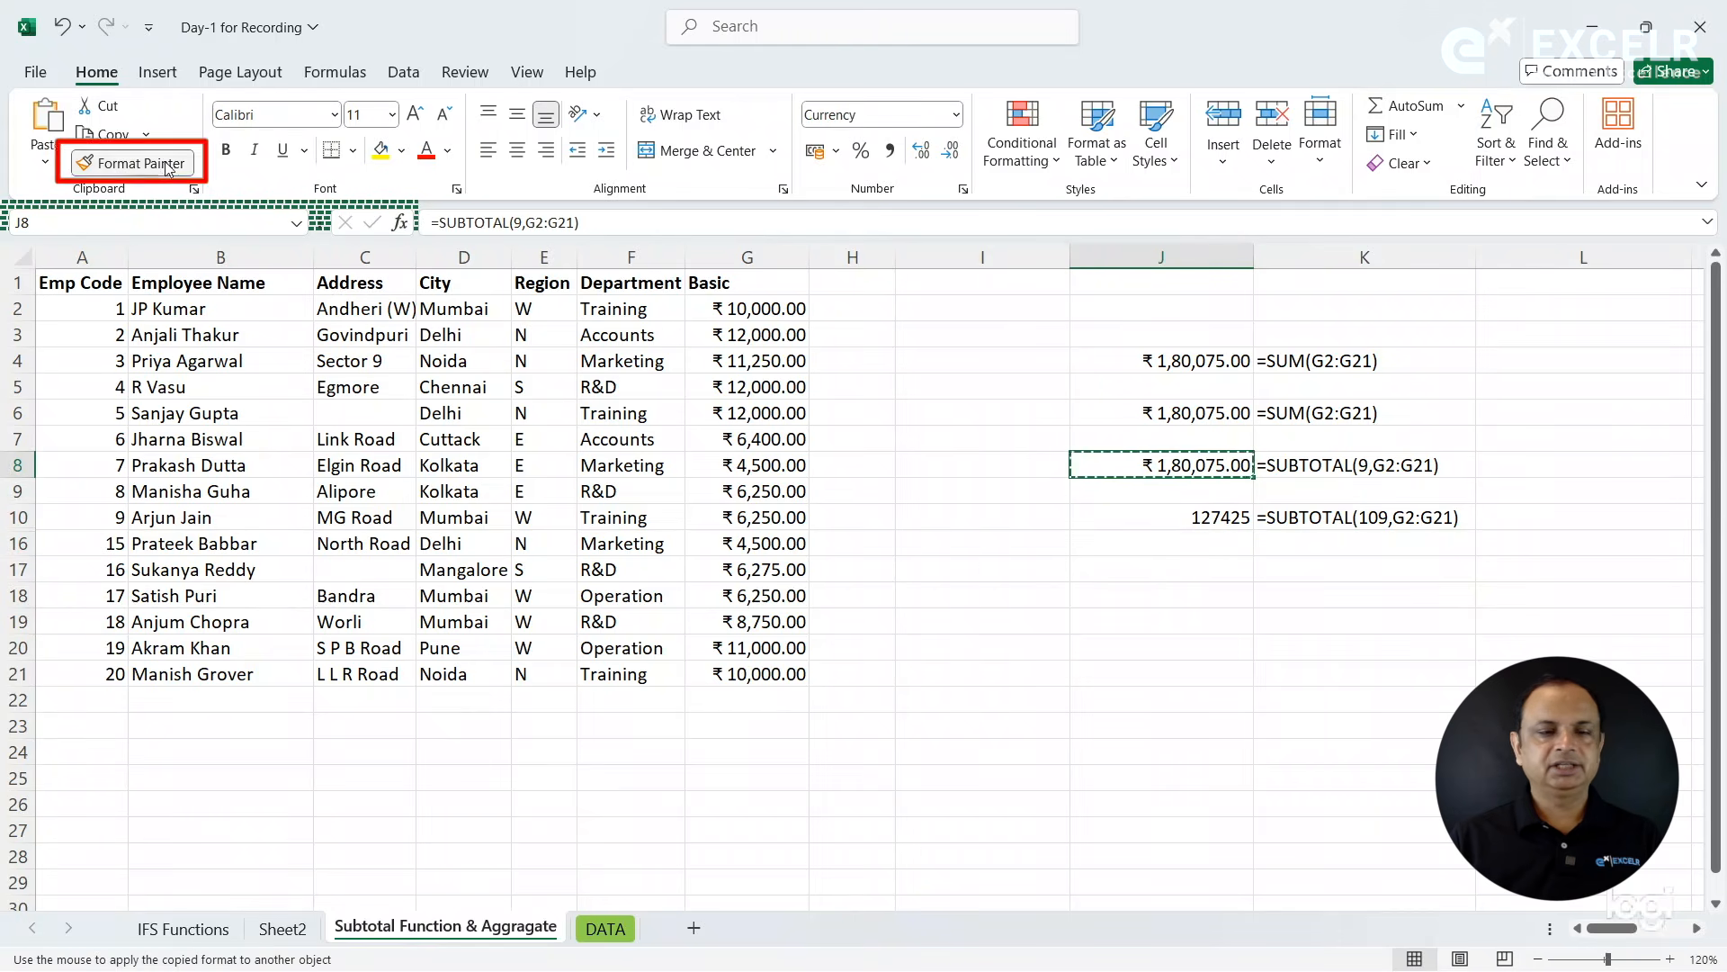
pyautogui.click(1175, 517)
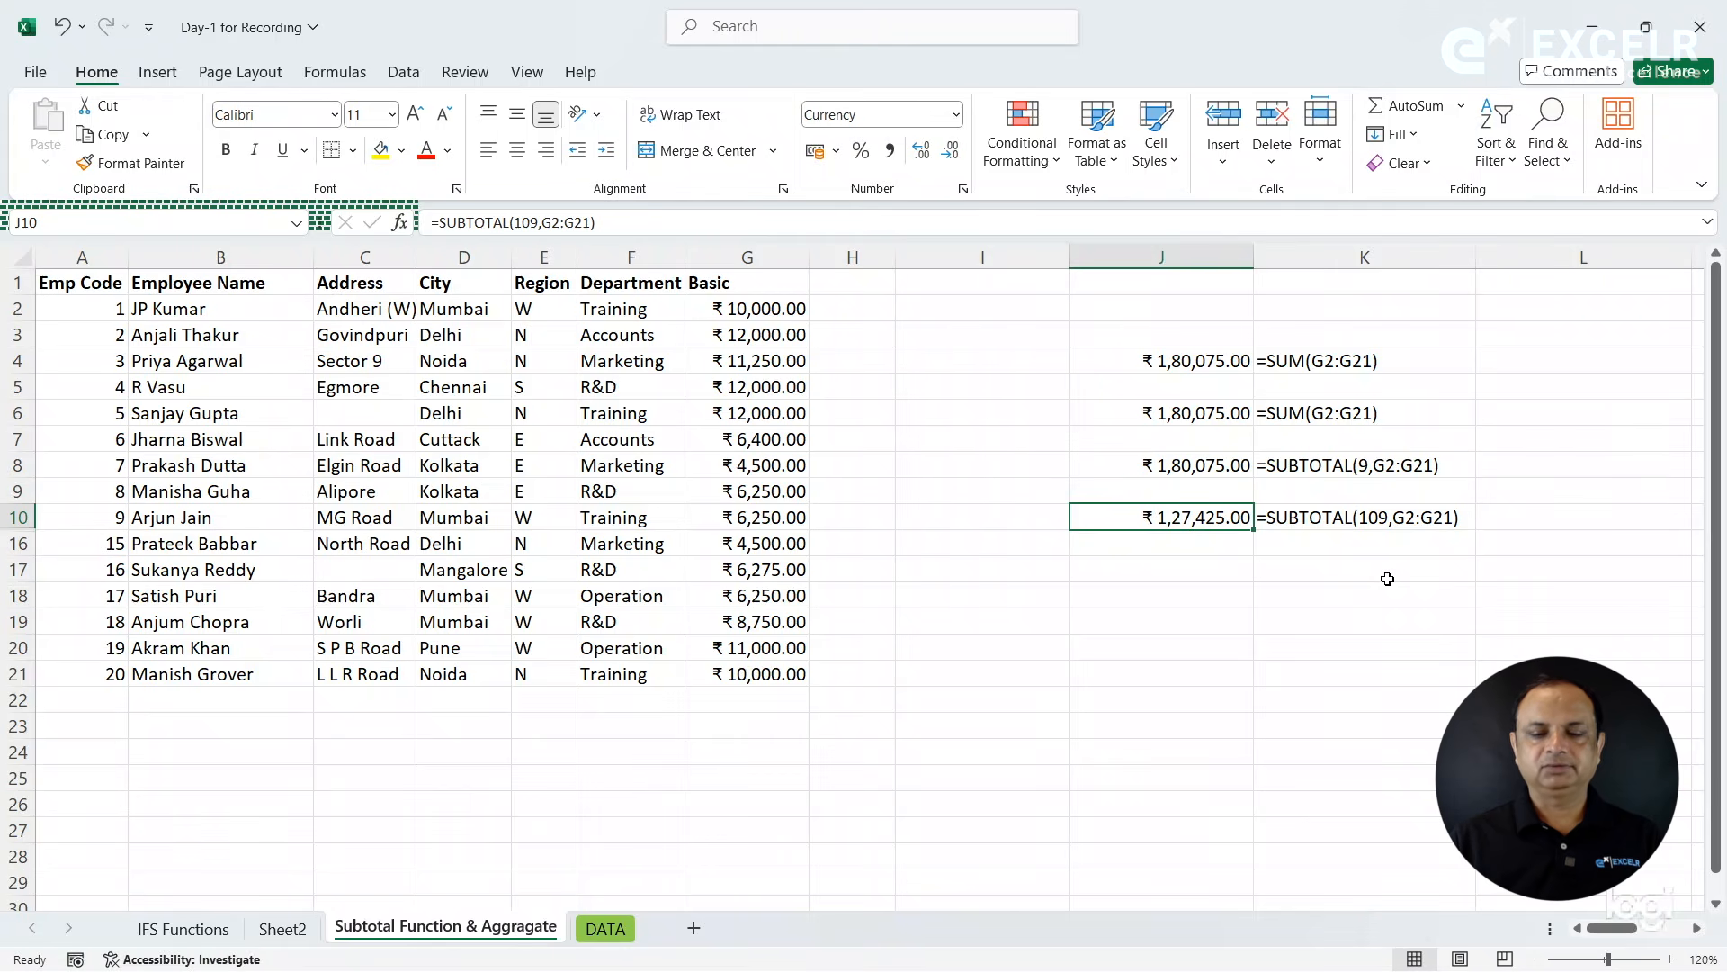
pyautogui.click(1214, 549)
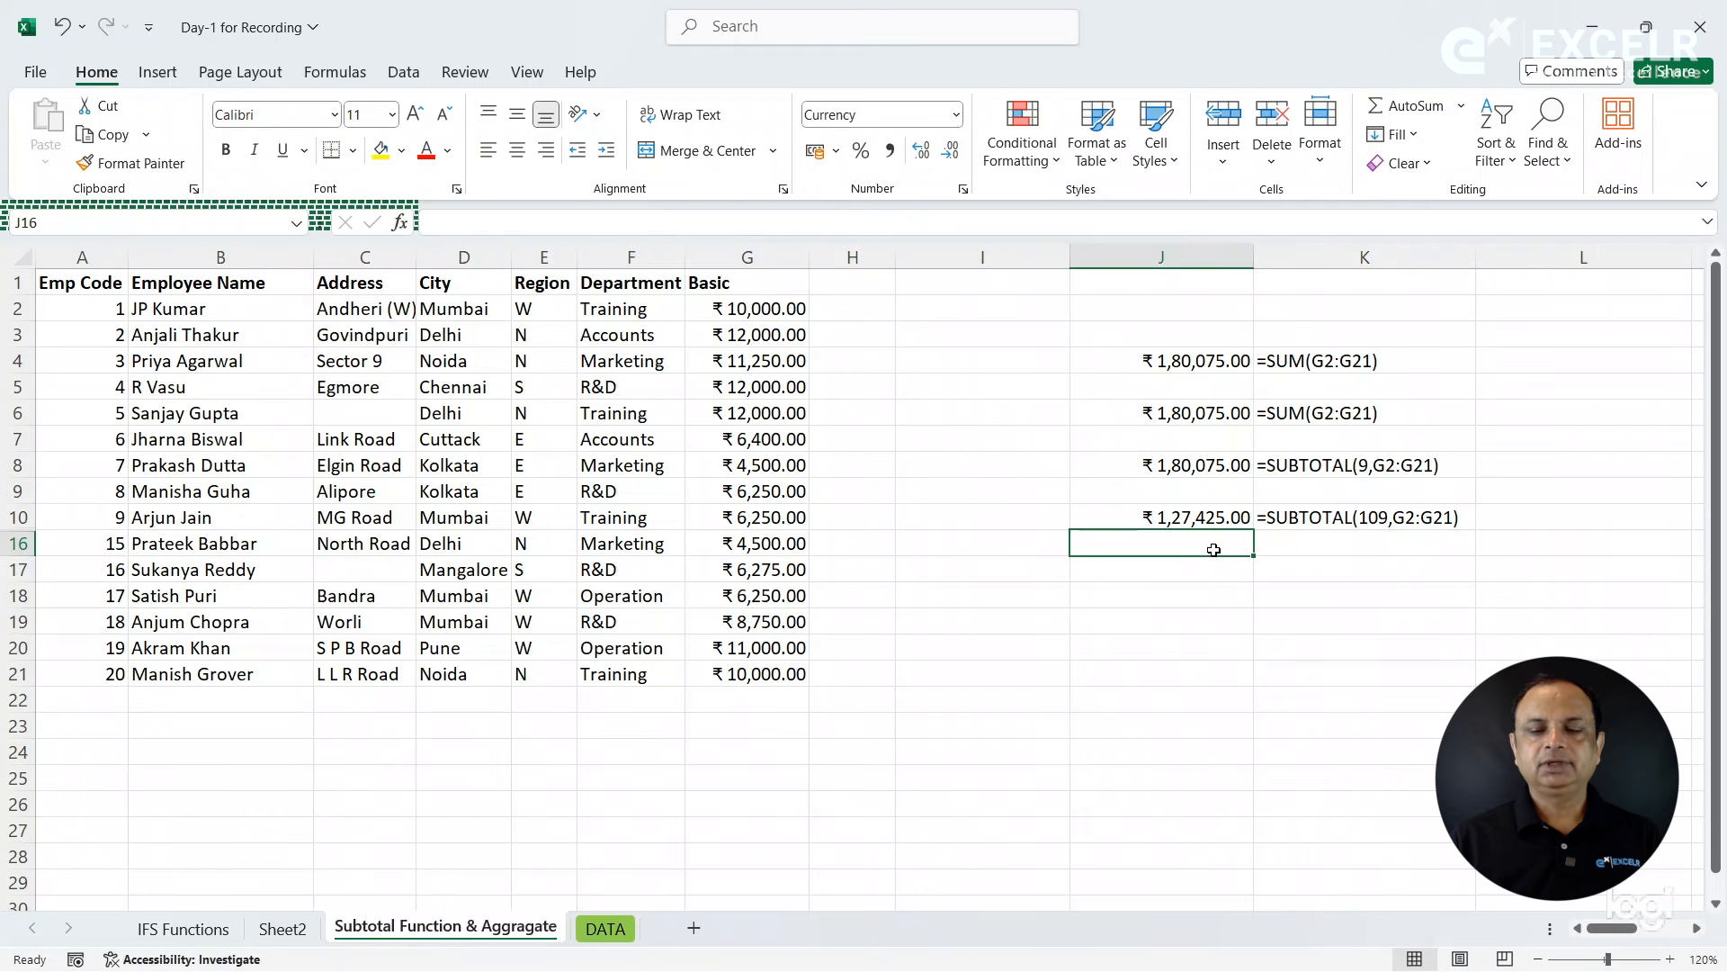
pyautogui.click(1216, 517)
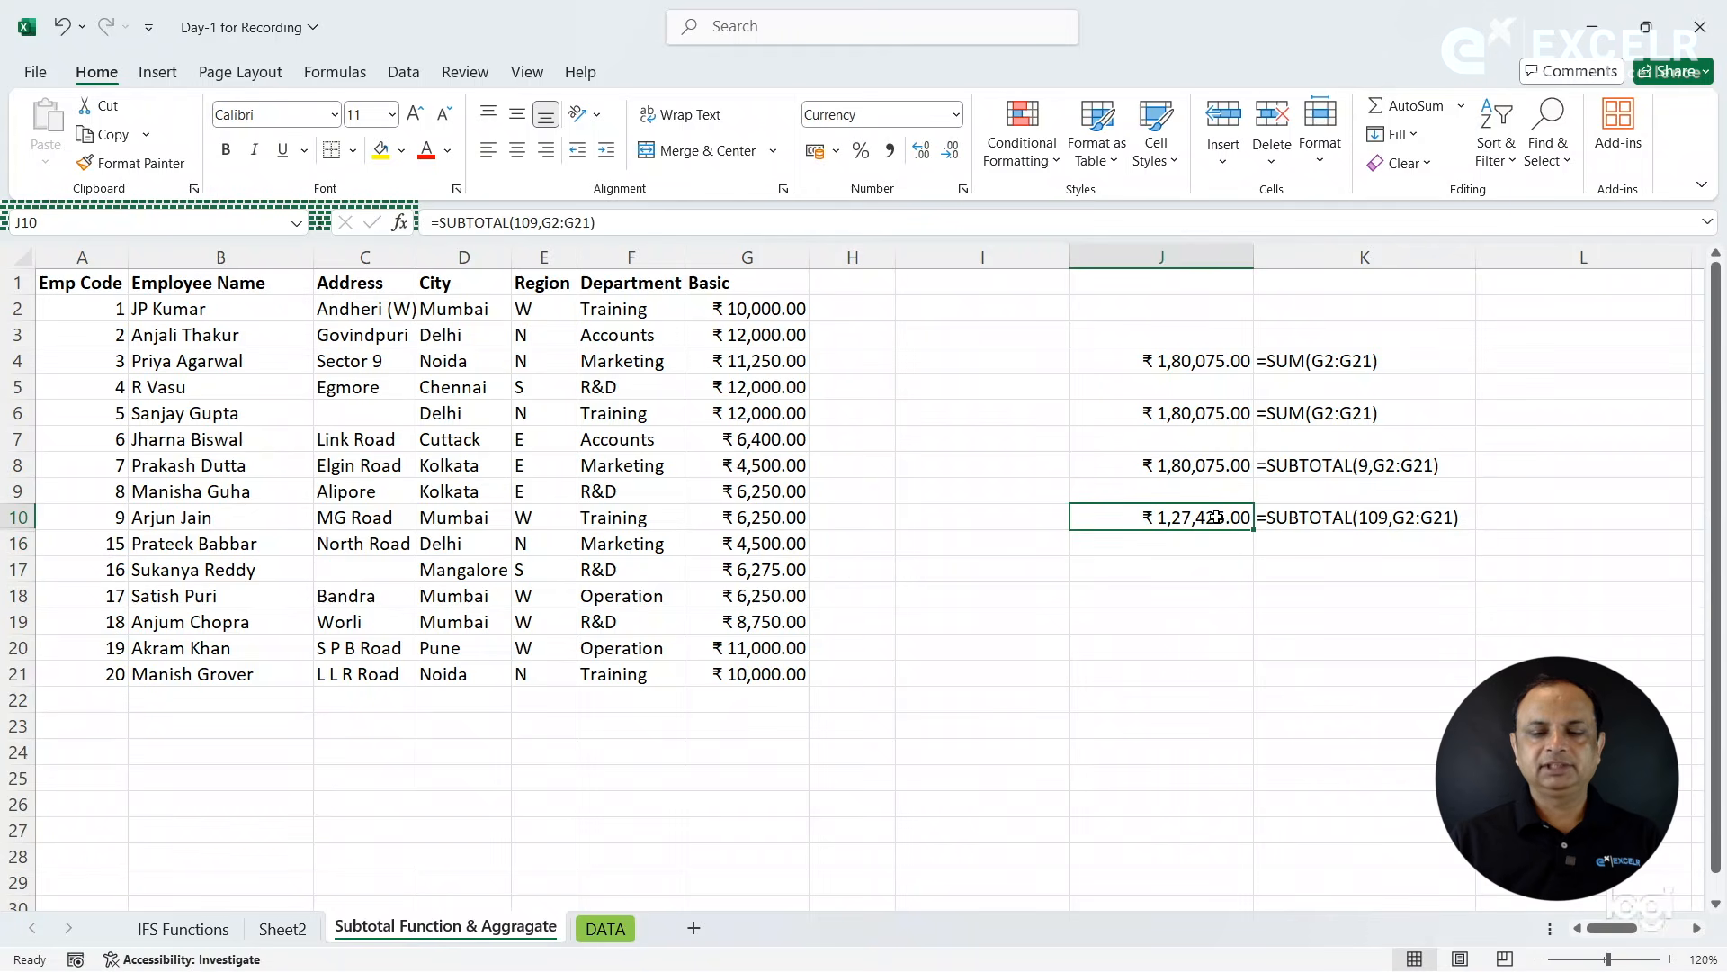
# - Enter an AGGREGATE formula in cell J17 with function number 9 (SUM) and option 4 (Ignore nothing) over the Basic values G2:G21
pyautogui.click(1189, 561)
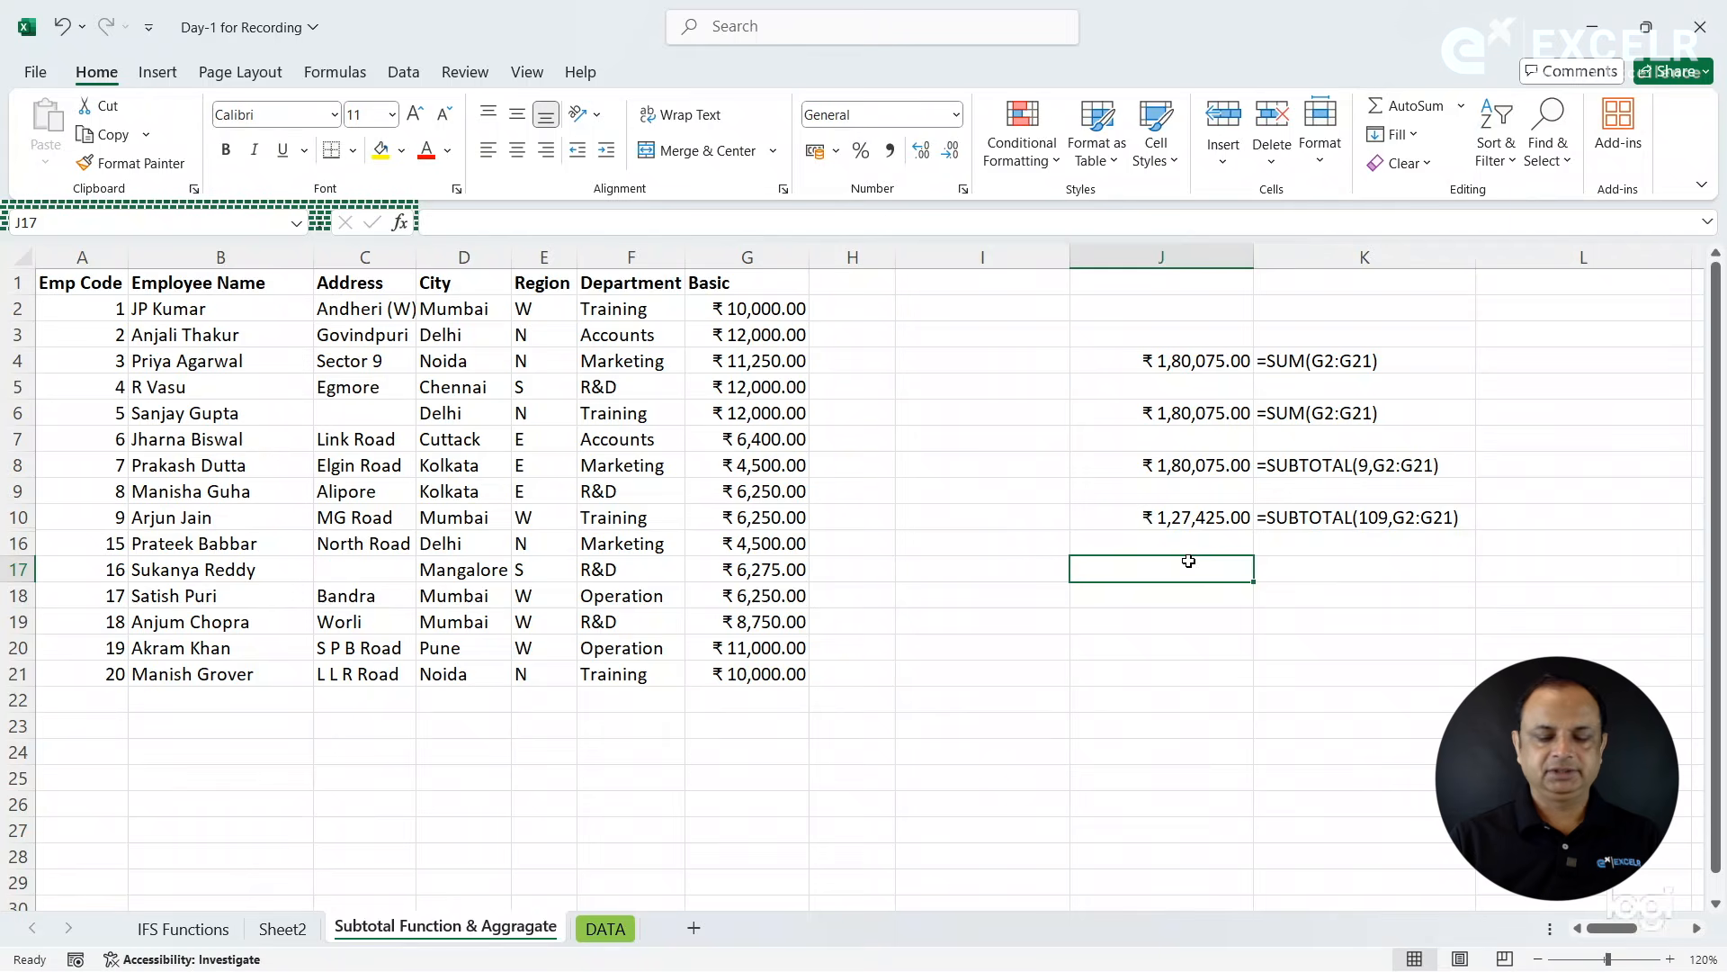
pyautogui.write('=agg')
pyautogui.press('Tab')
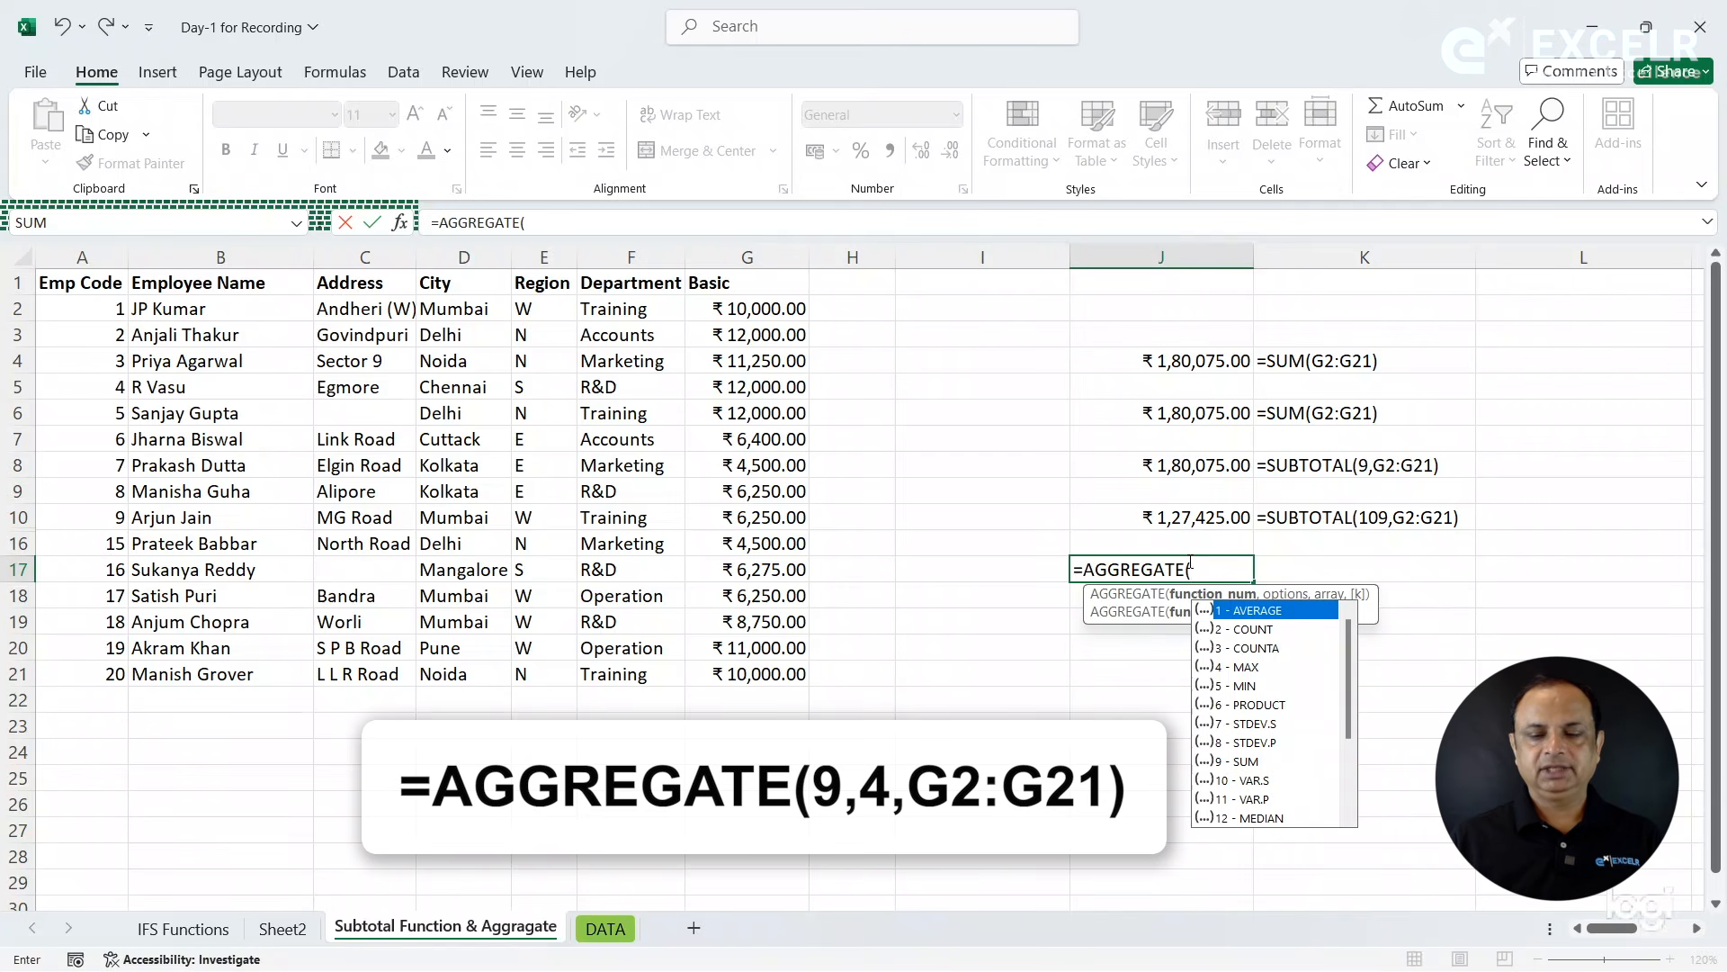
pyautogui.press('Down')
pyautogui.press('Down')
pyautogui.press('Down')
pyautogui.press('Down')
pyautogui.press('Down')
pyautogui.press('Down')
pyautogui.press('Down')
pyautogui.press('Down')
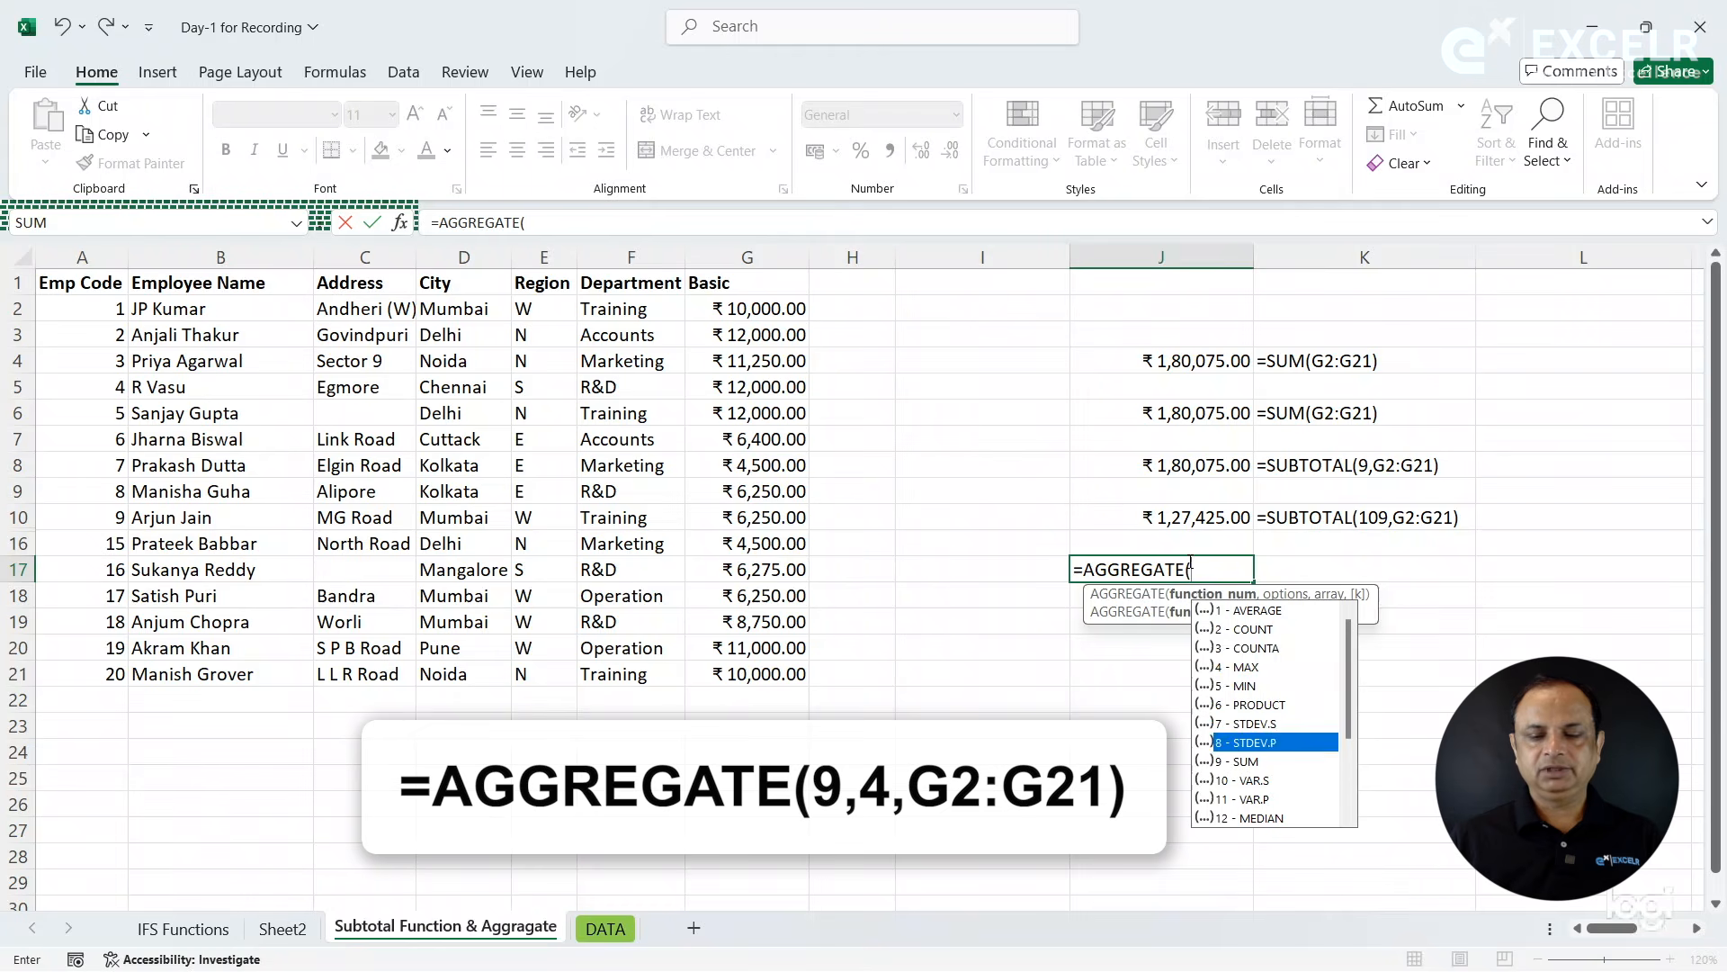
pyautogui.press('Tab')
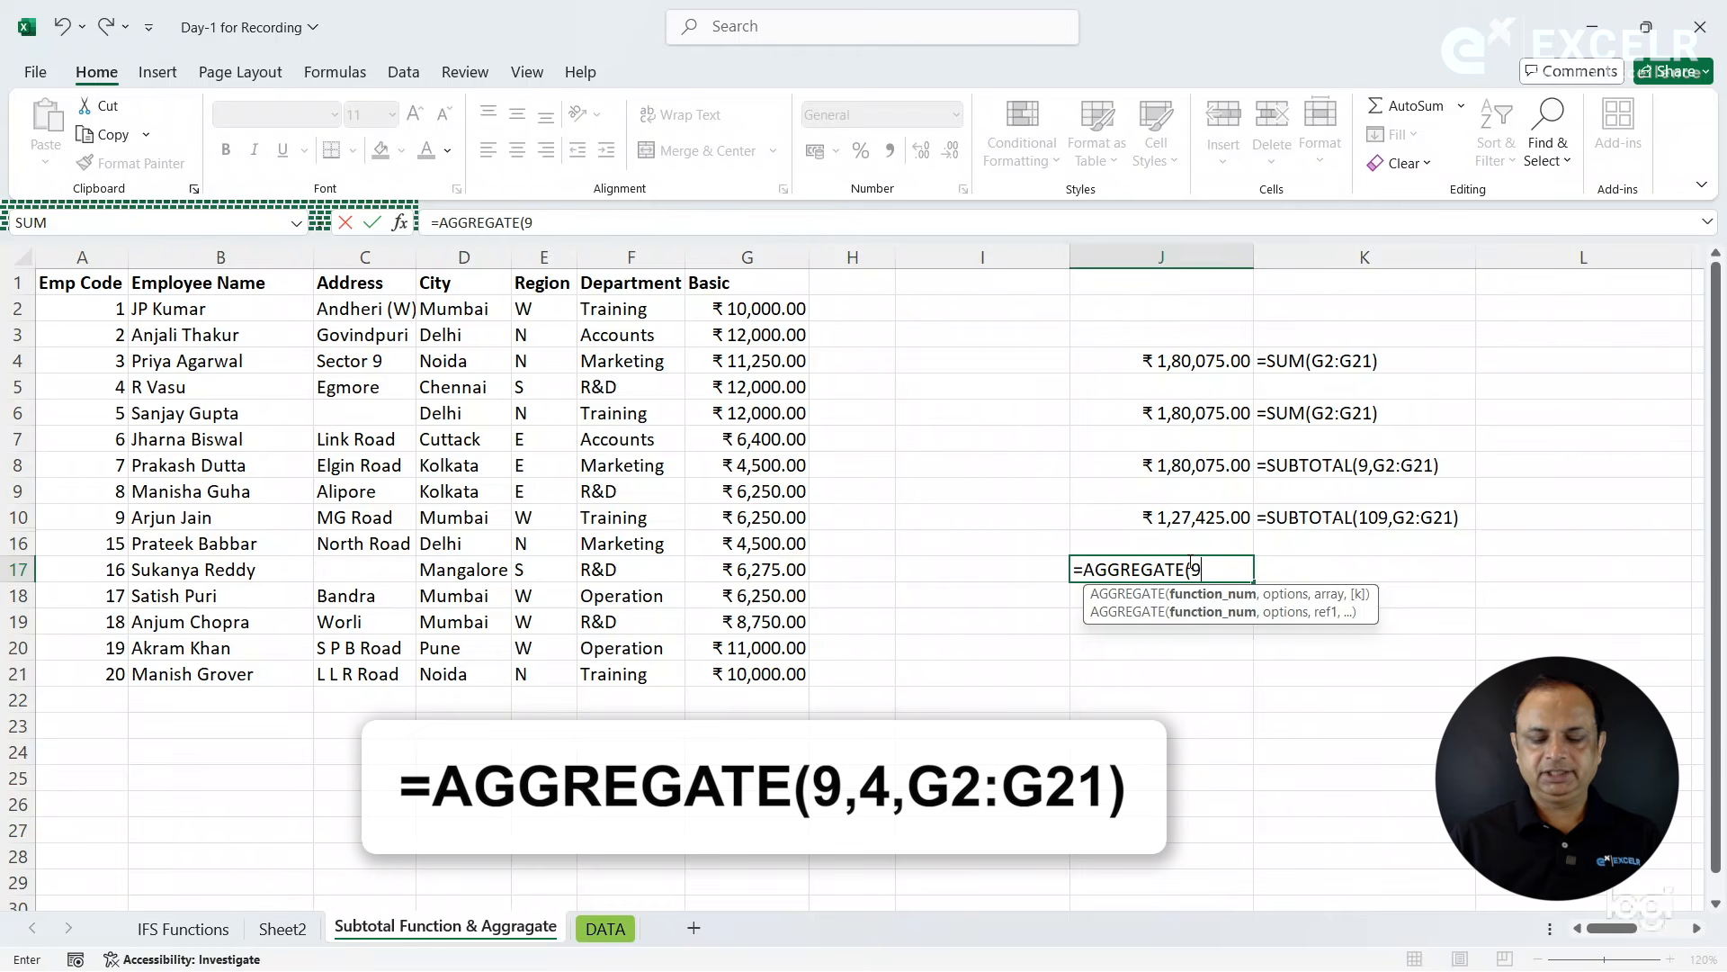
pyautogui.write(',')
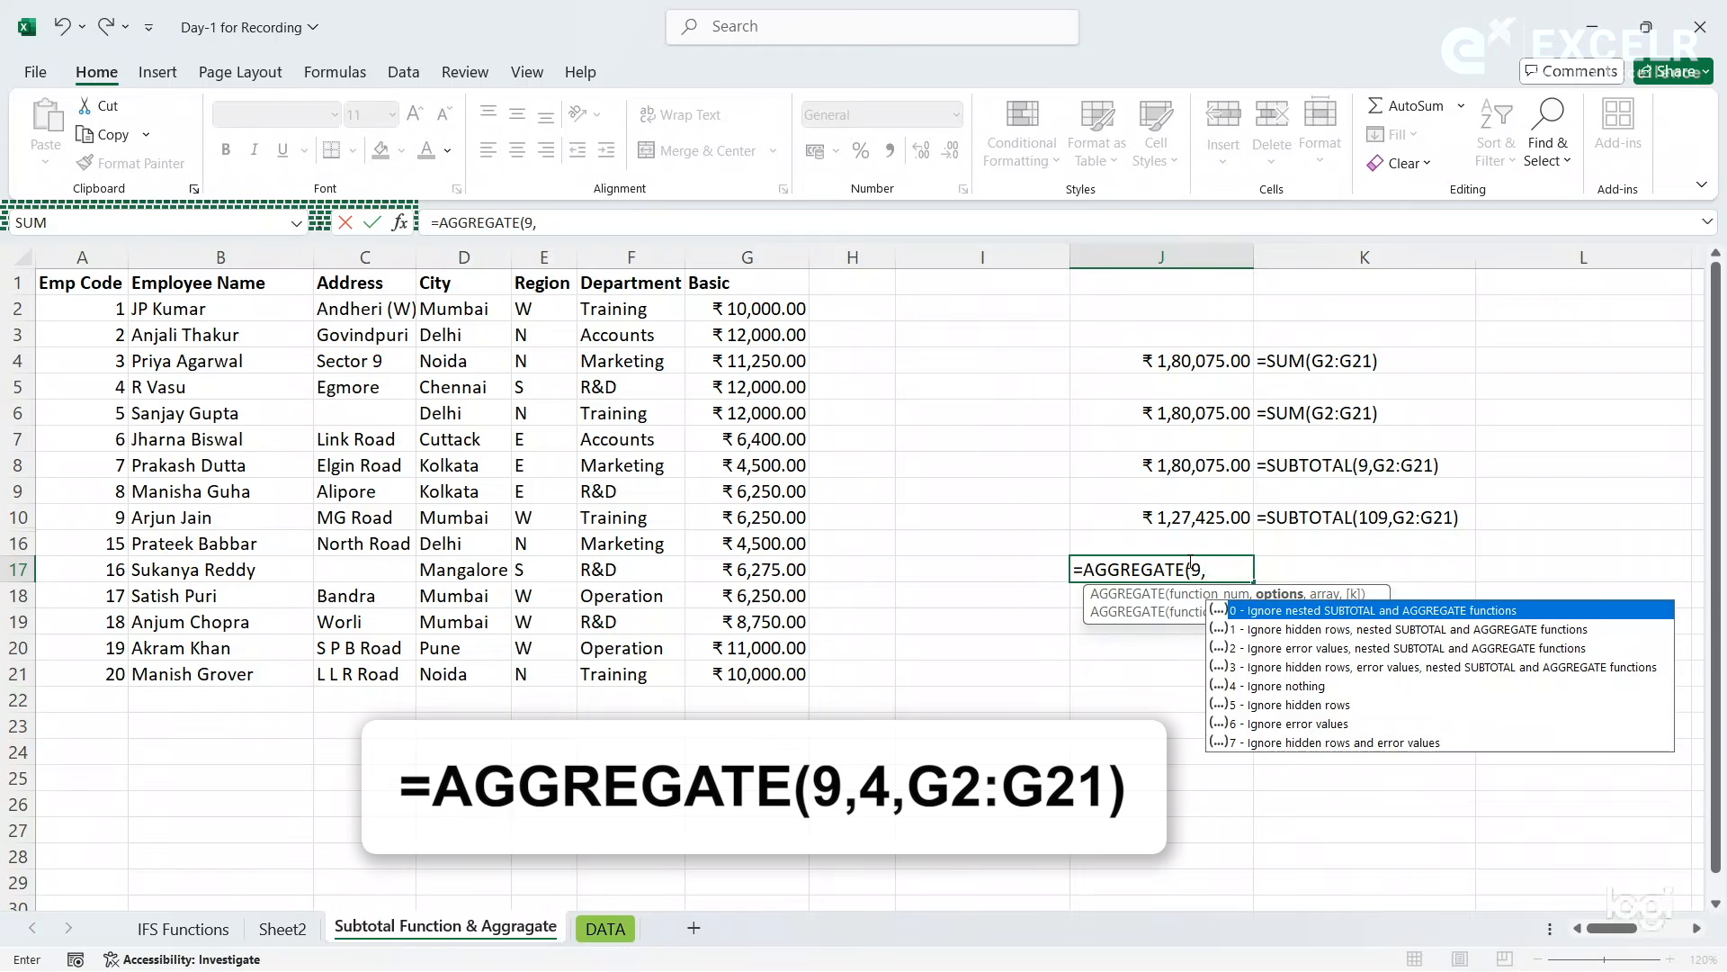
pyautogui.press('Down')
pyautogui.press('Down')
pyautogui.press('Down')
pyautogui.press('Down')
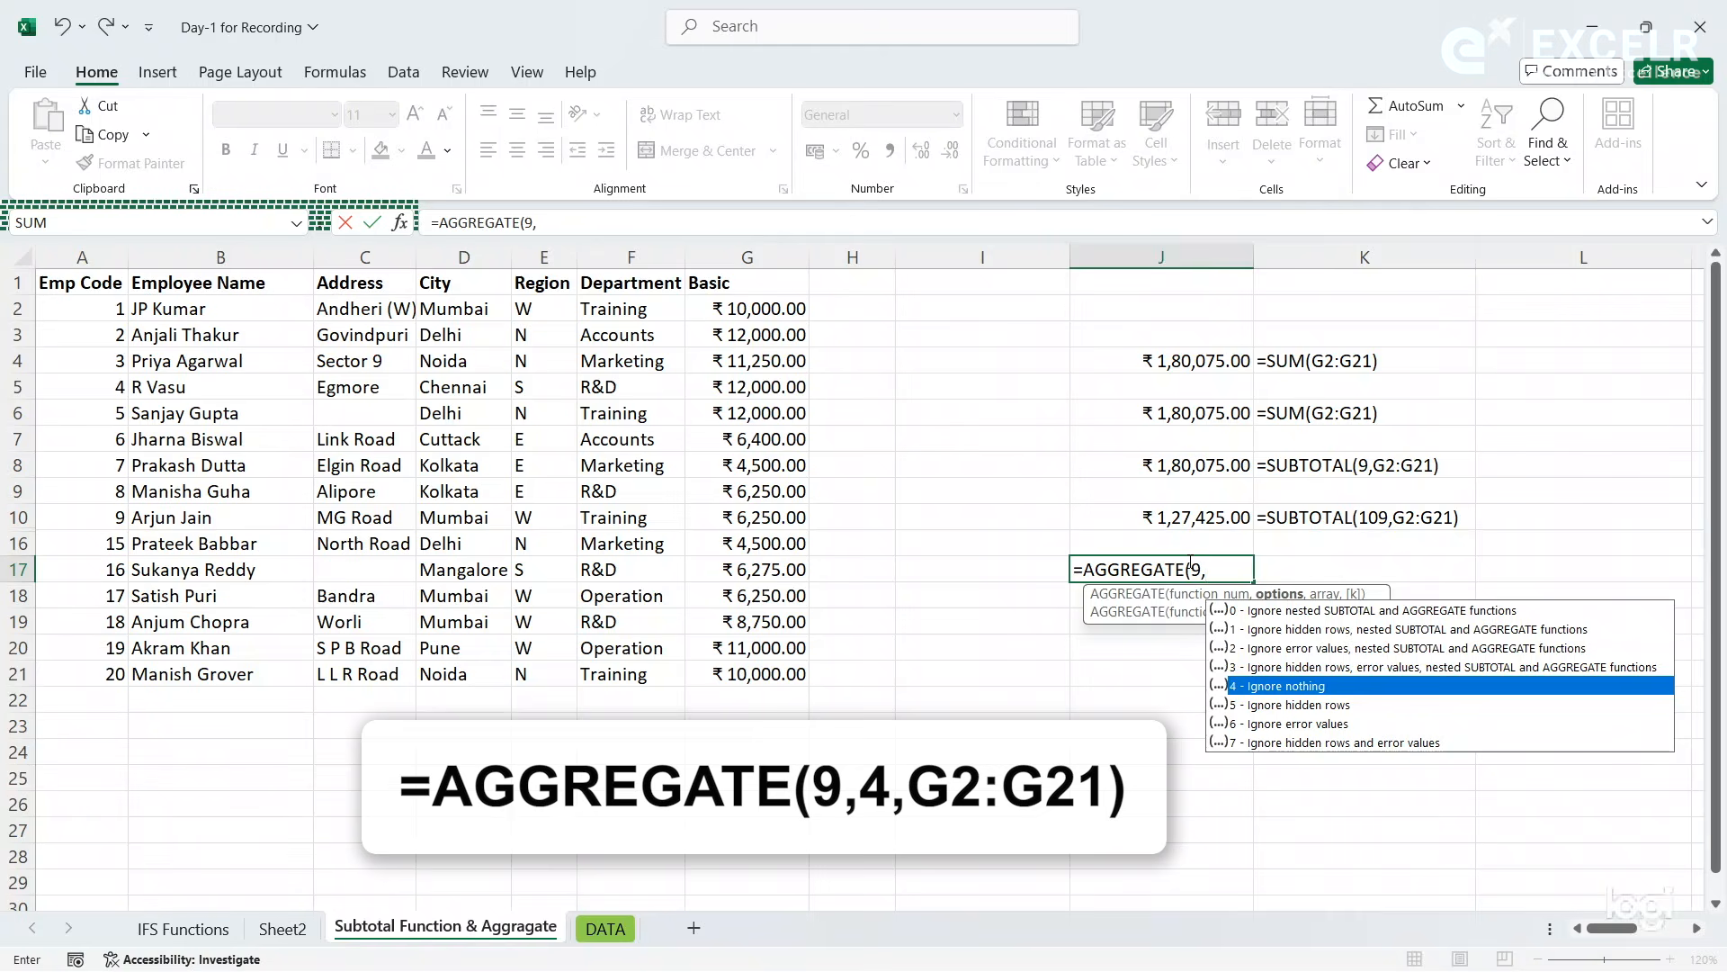
pyautogui.press('Tab')
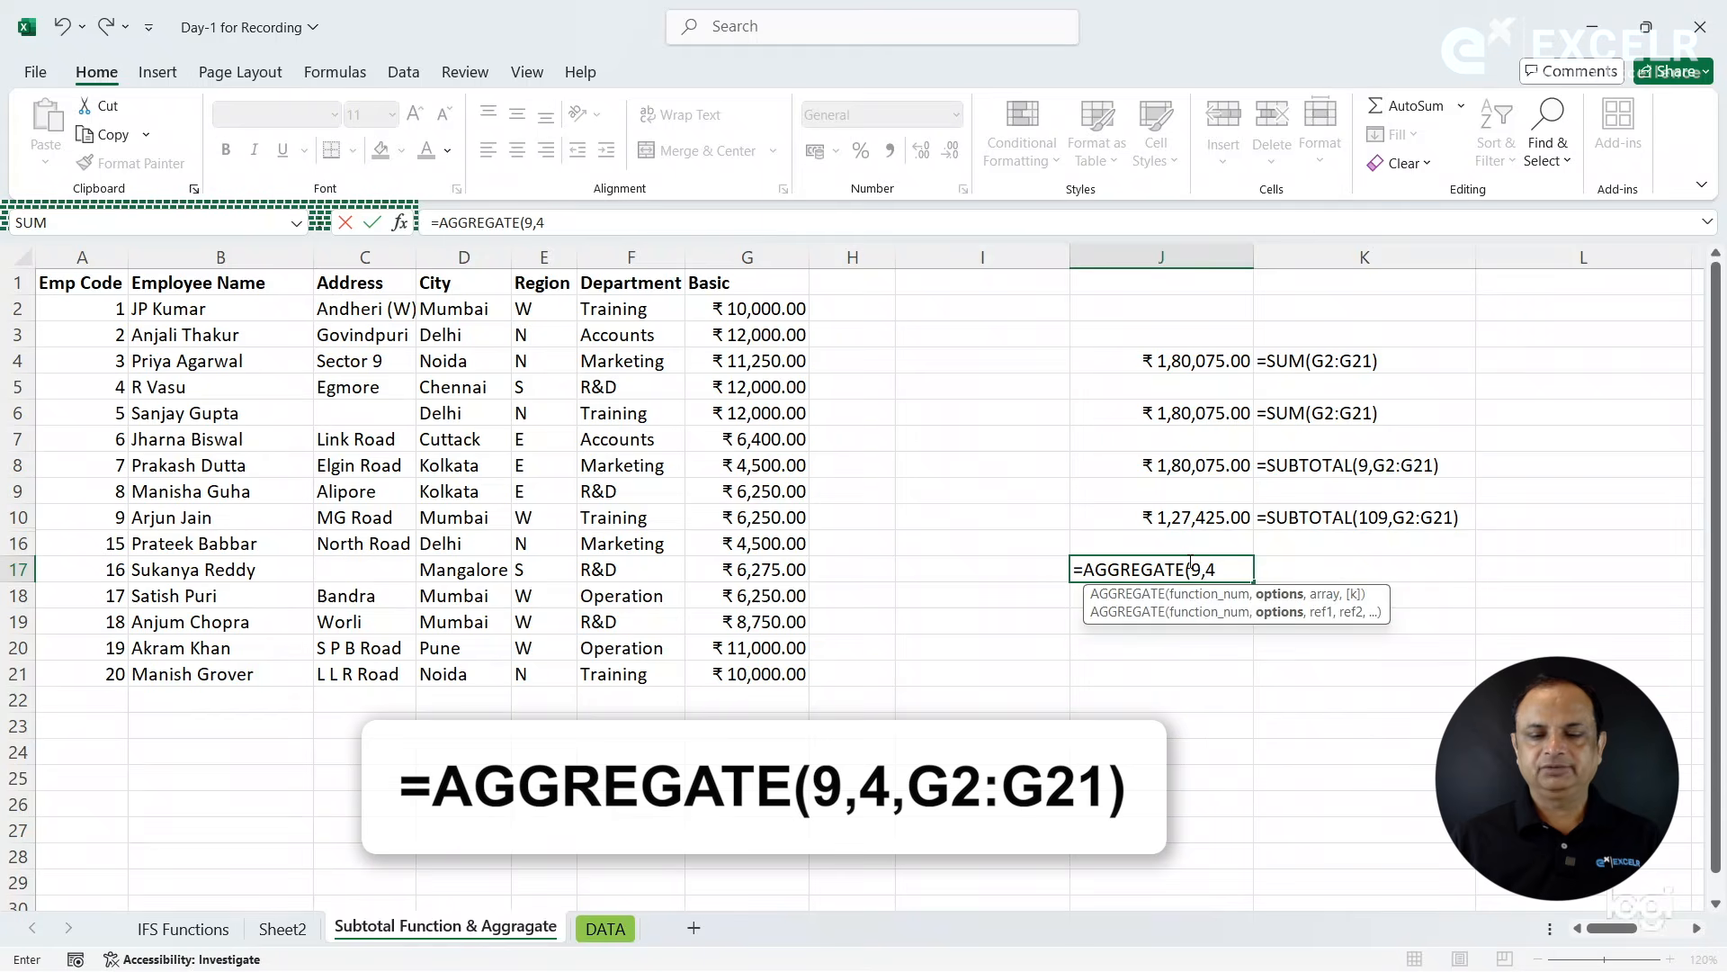
pyautogui.press('Return')
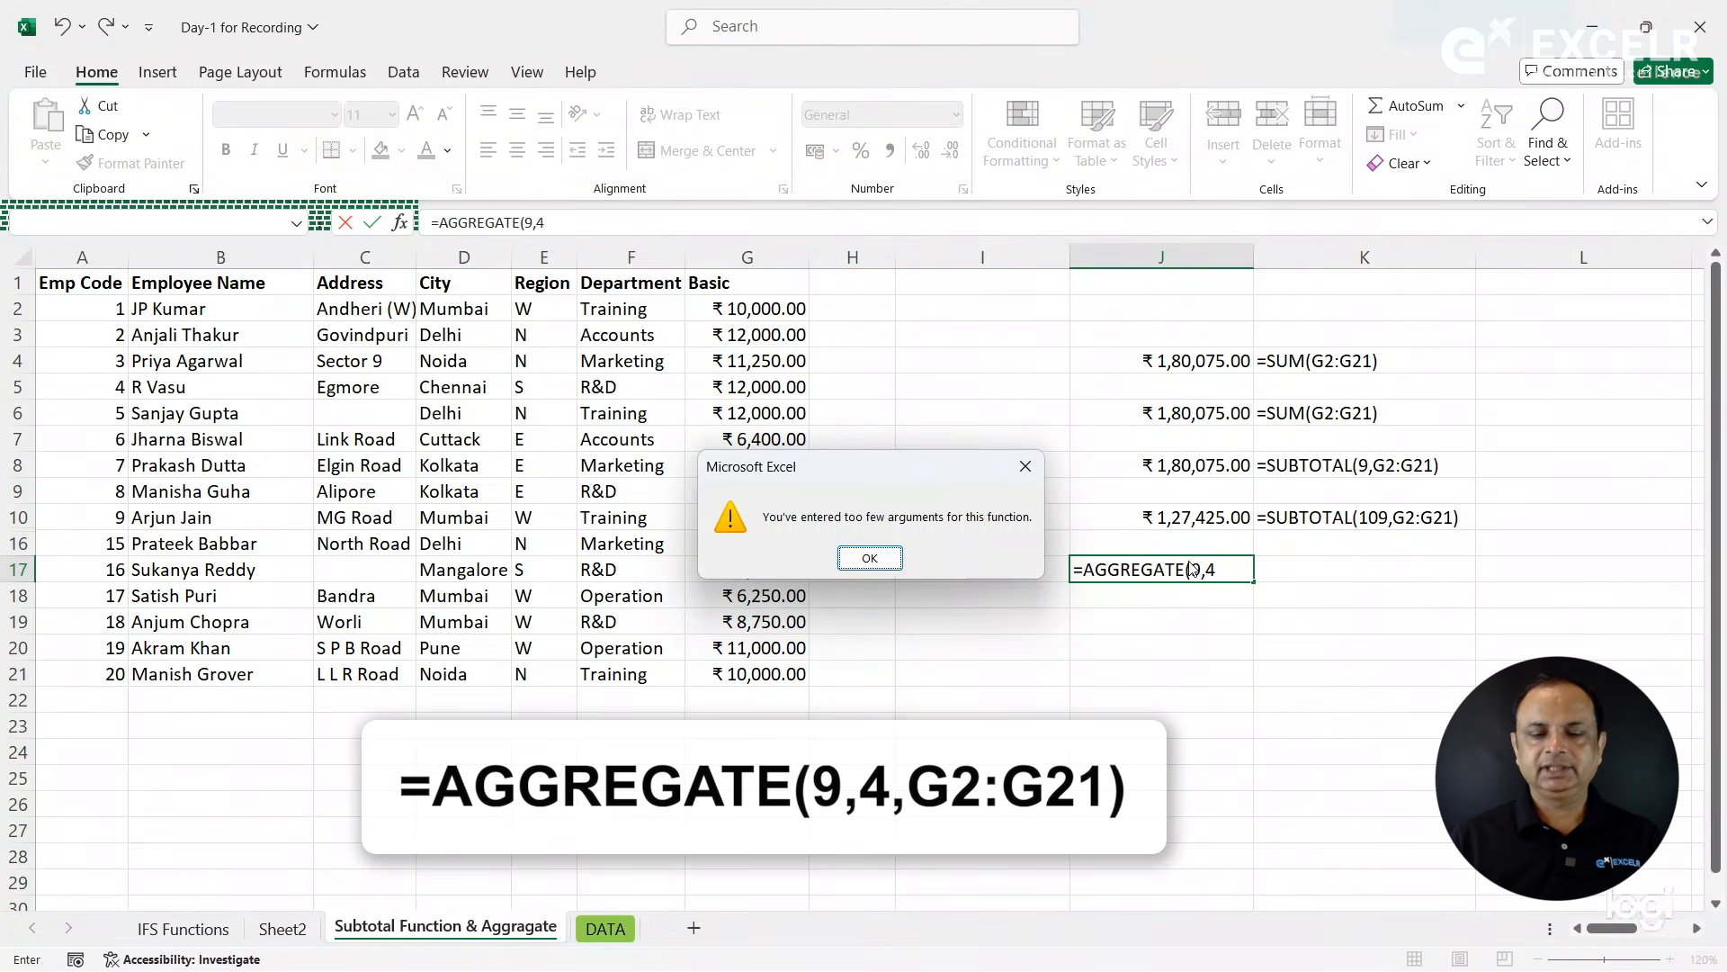
pyautogui.click(870, 558)
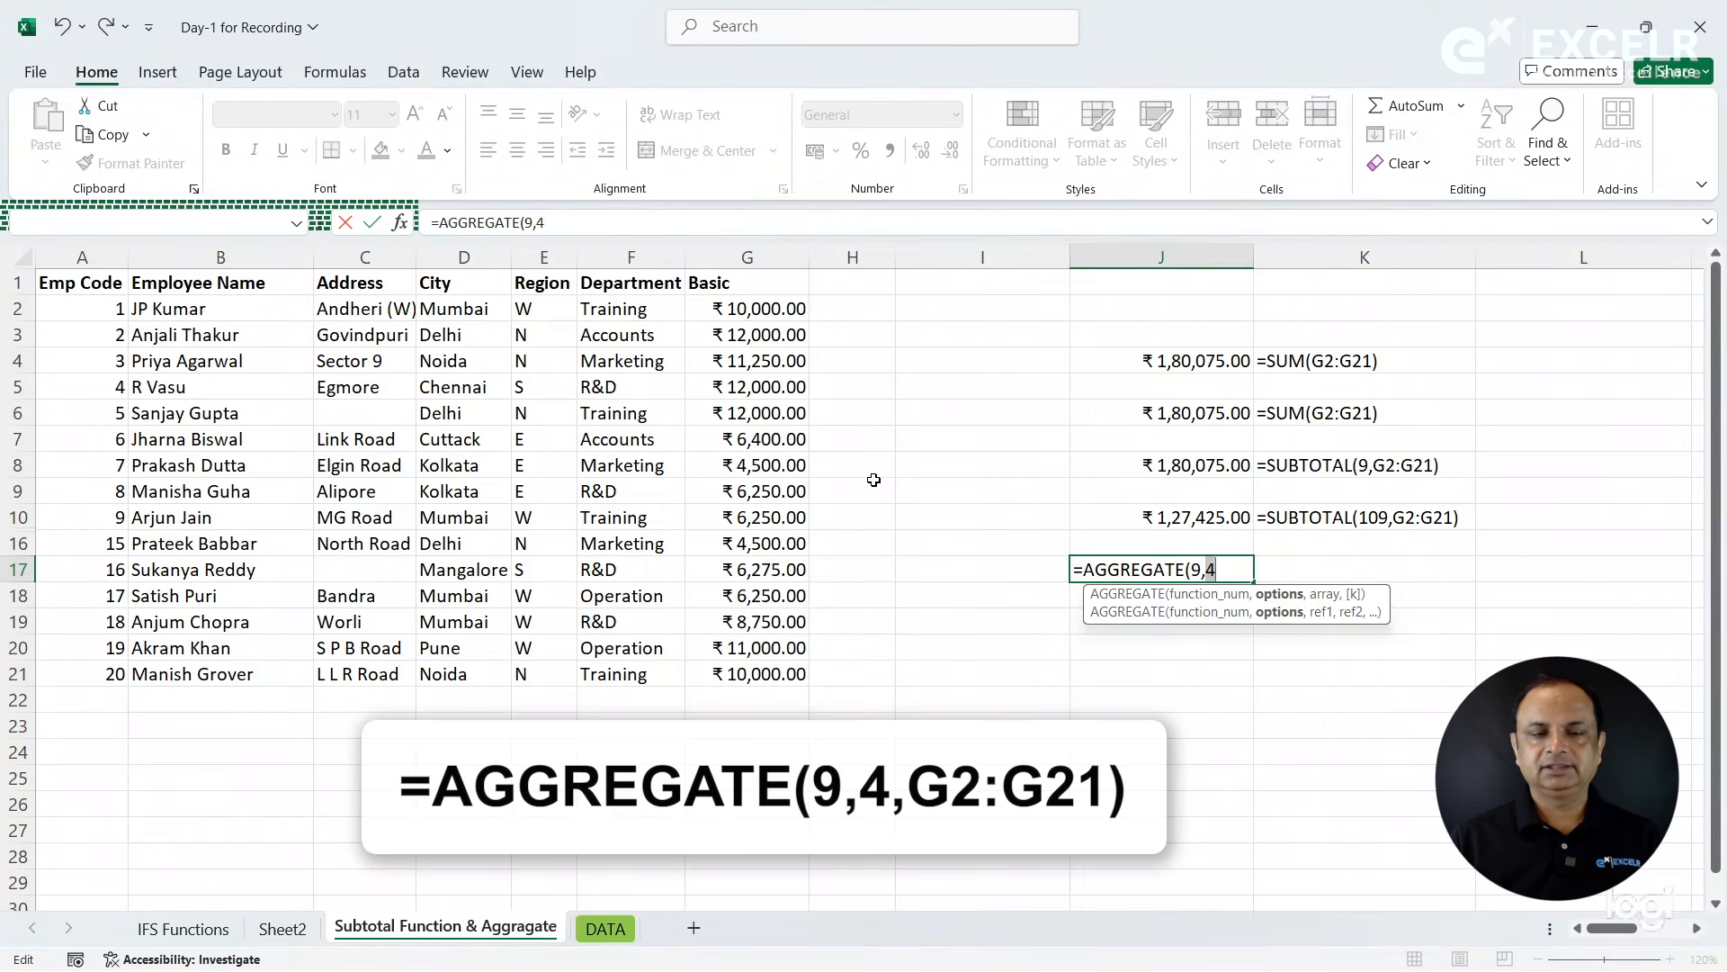
pyautogui.click(614, 230)
pyautogui.write(',')
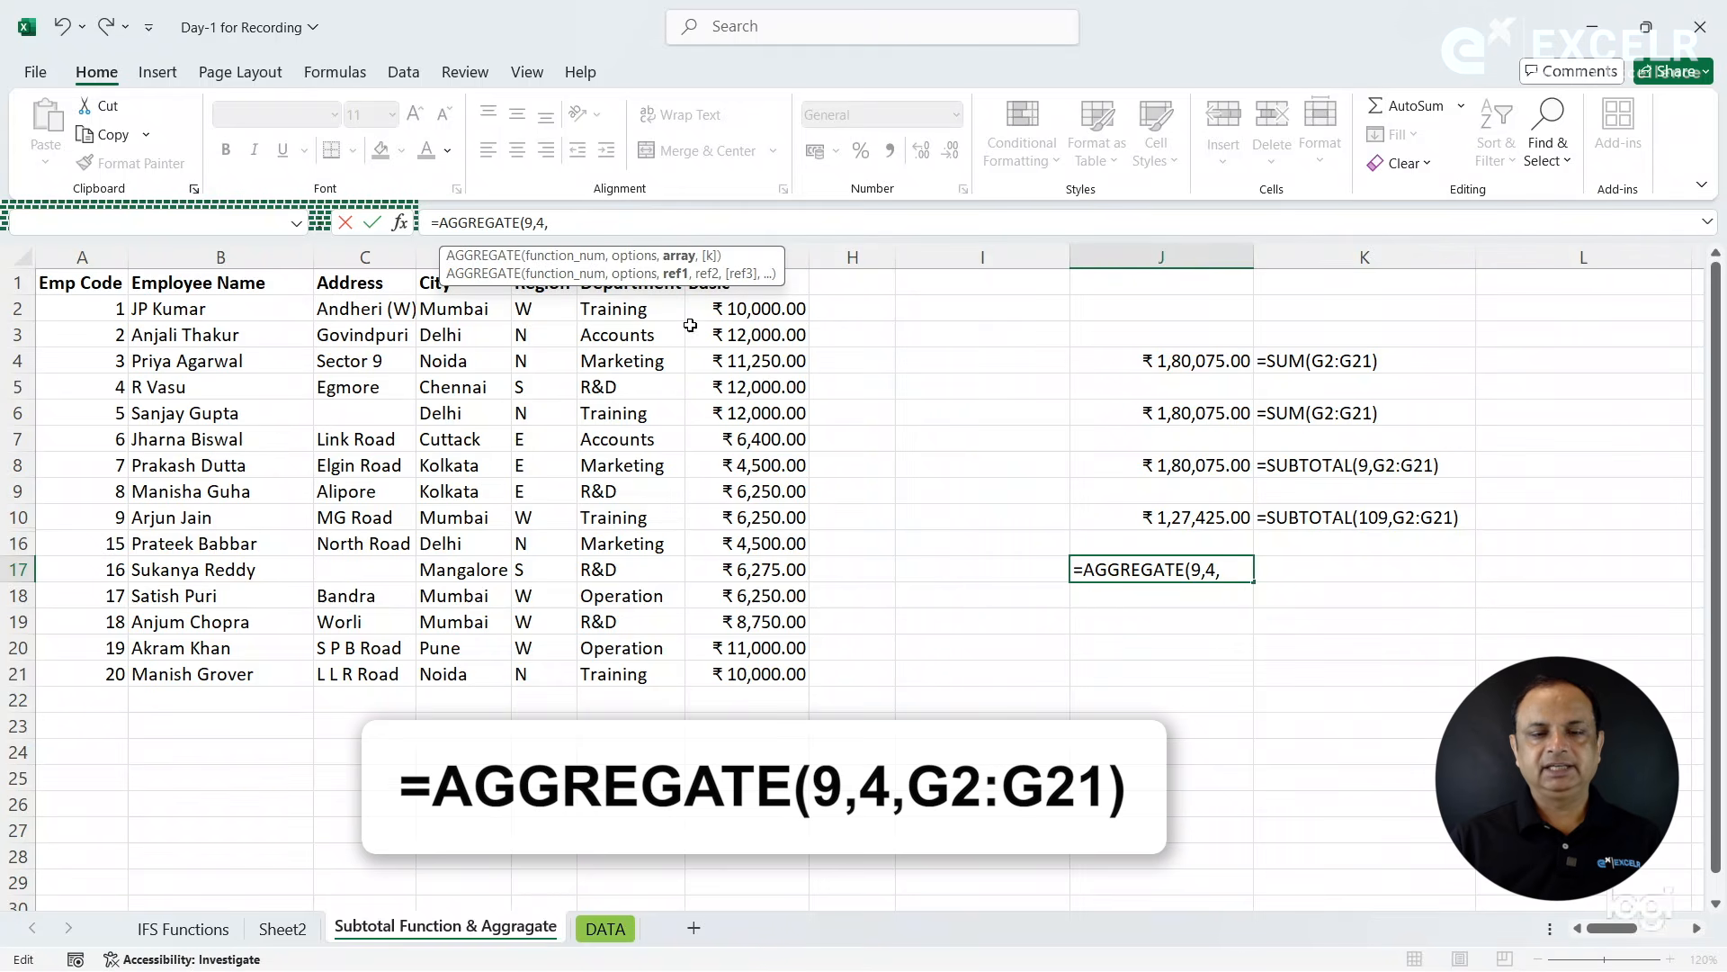
pyautogui.moveTo(750, 303); pyautogui.dragTo(771, 668)
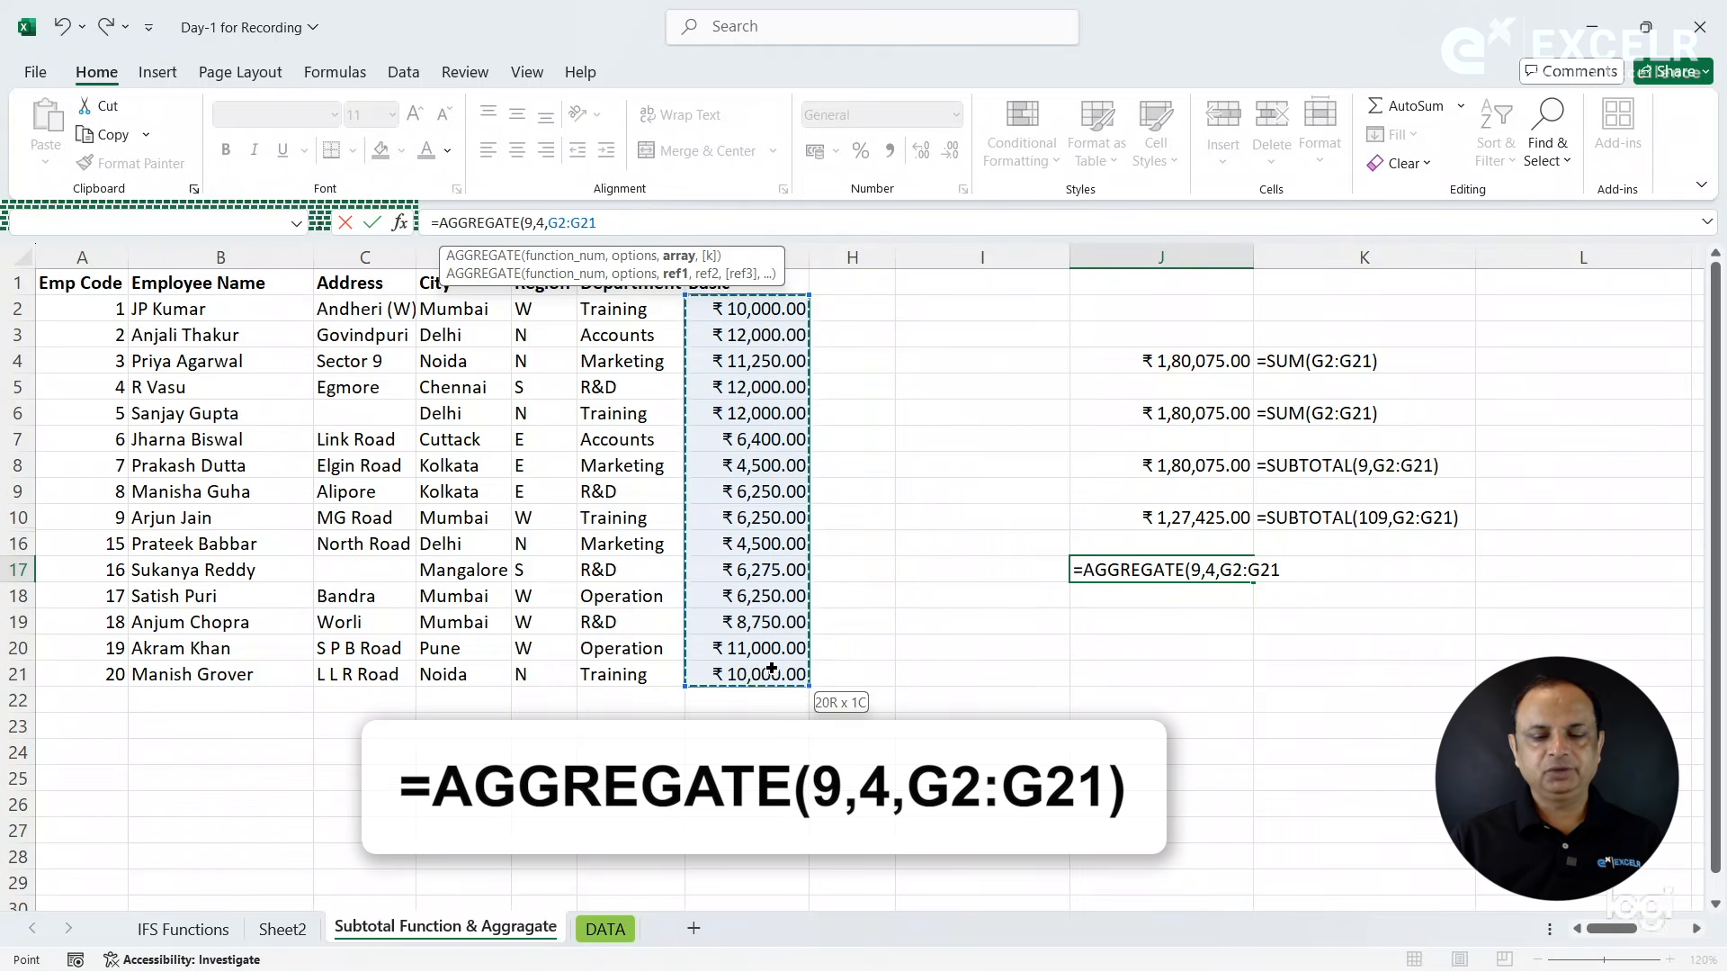
pyautogui.press('Return')
# - Enter a FORMULATEXT formula in cell K17 that displays the formula of cell J17
pyautogui.press('Up')
pyautogui.press('Right')
pyautogui.write('=FORMULATEXT(')
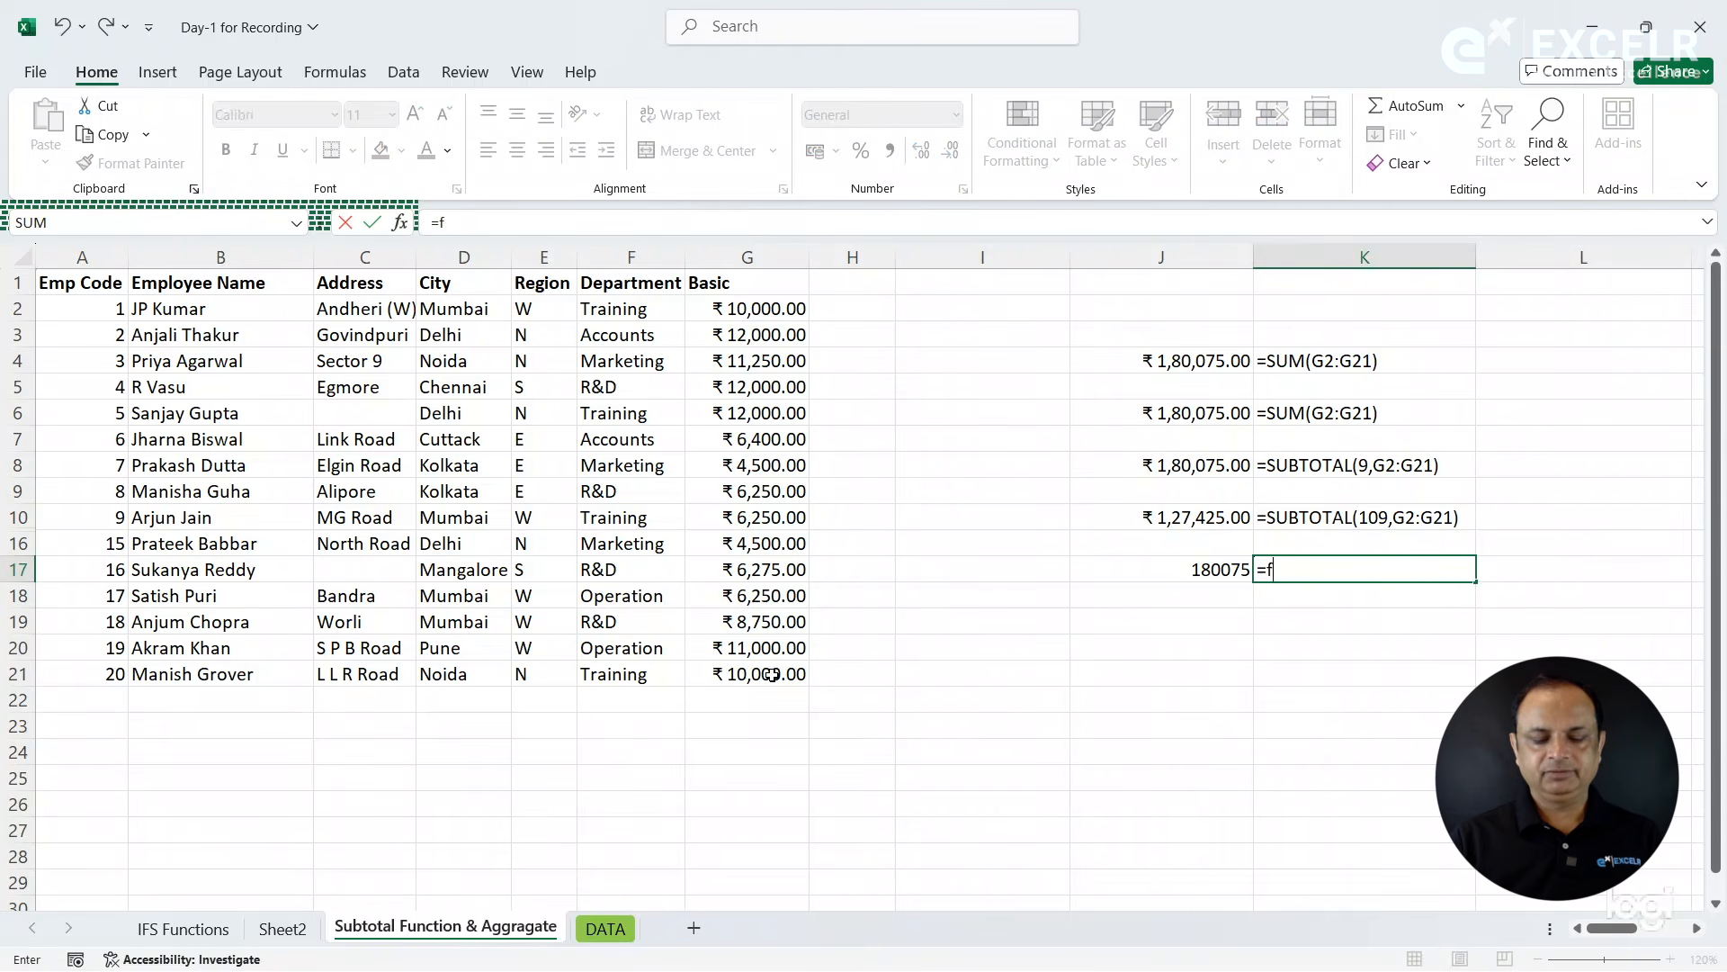
pyautogui.press('Left')
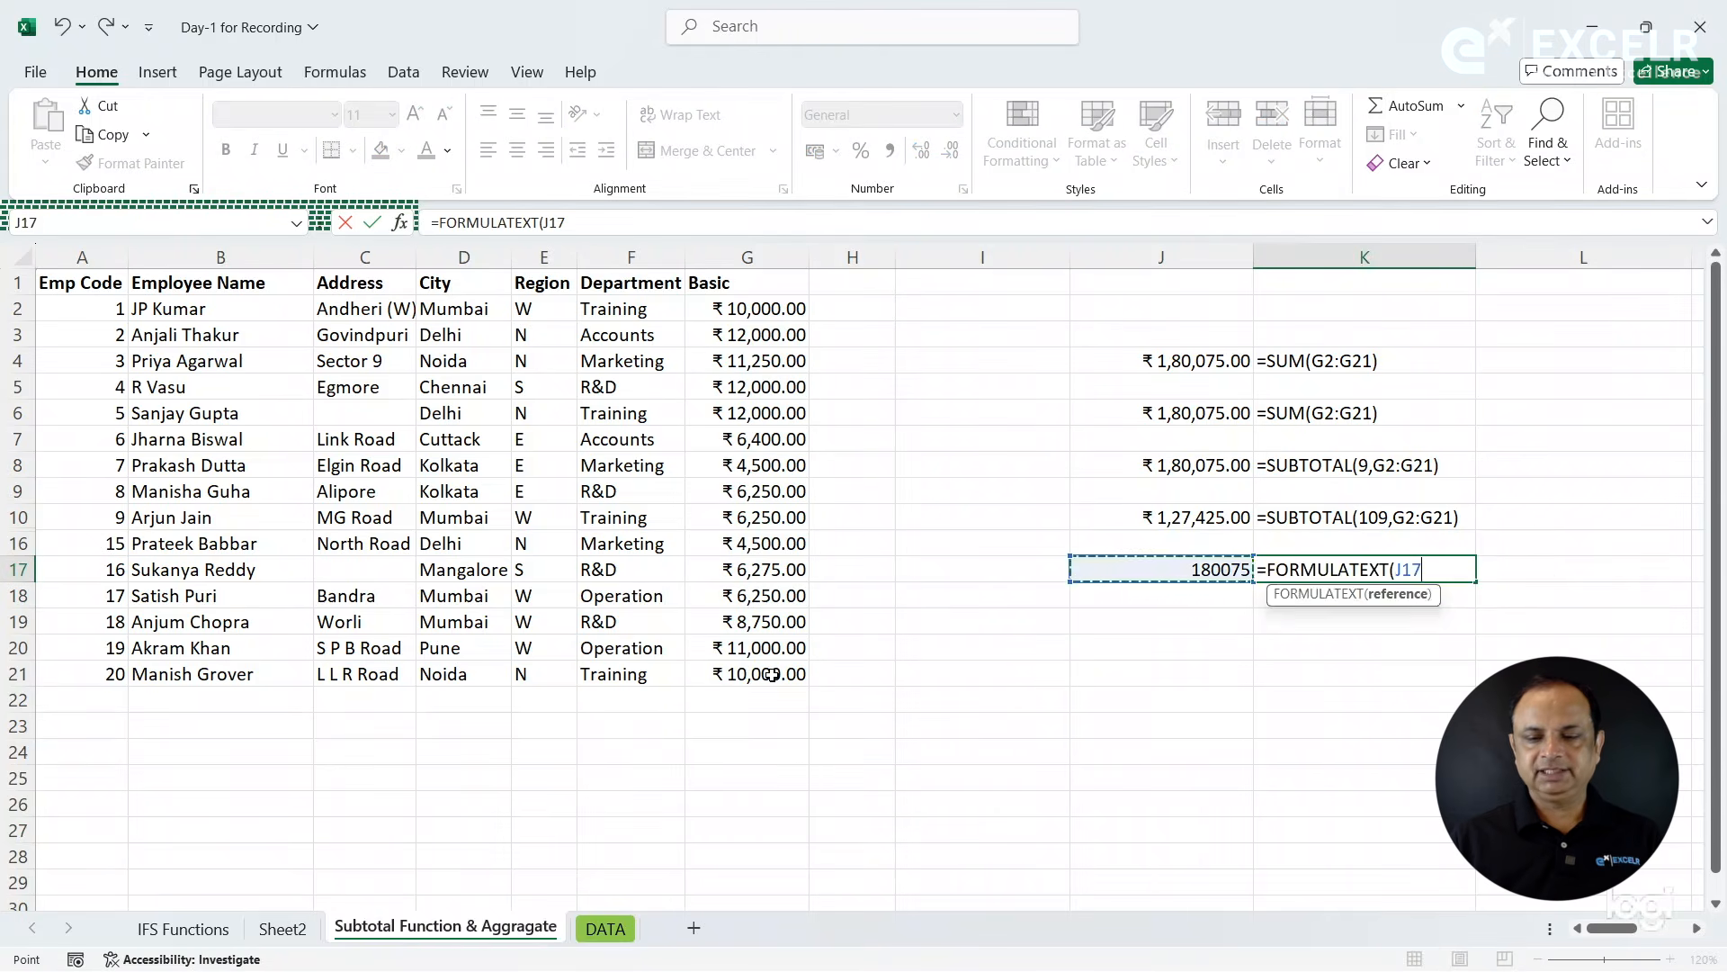
pyautogui.press('Return')
# - Copy the currency formatting of cell J10 to the AGGREGATE result in cell J17 with Format Painter
pyautogui.click(1134, 516)
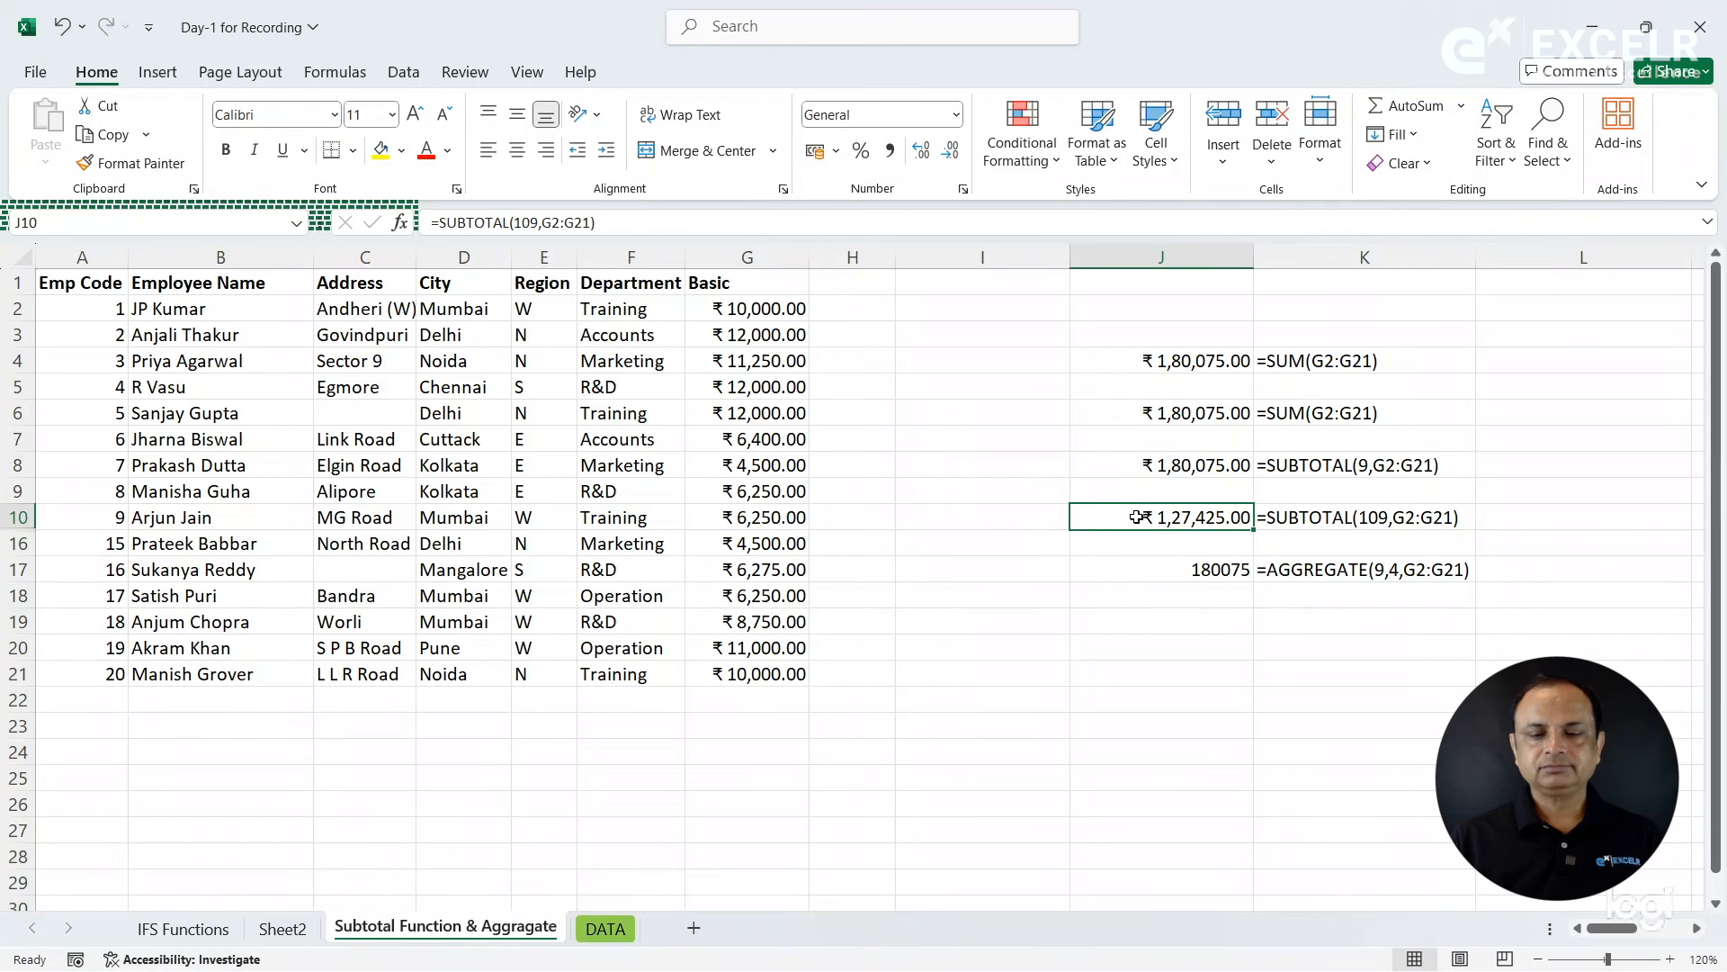
pyautogui.click(135, 163)
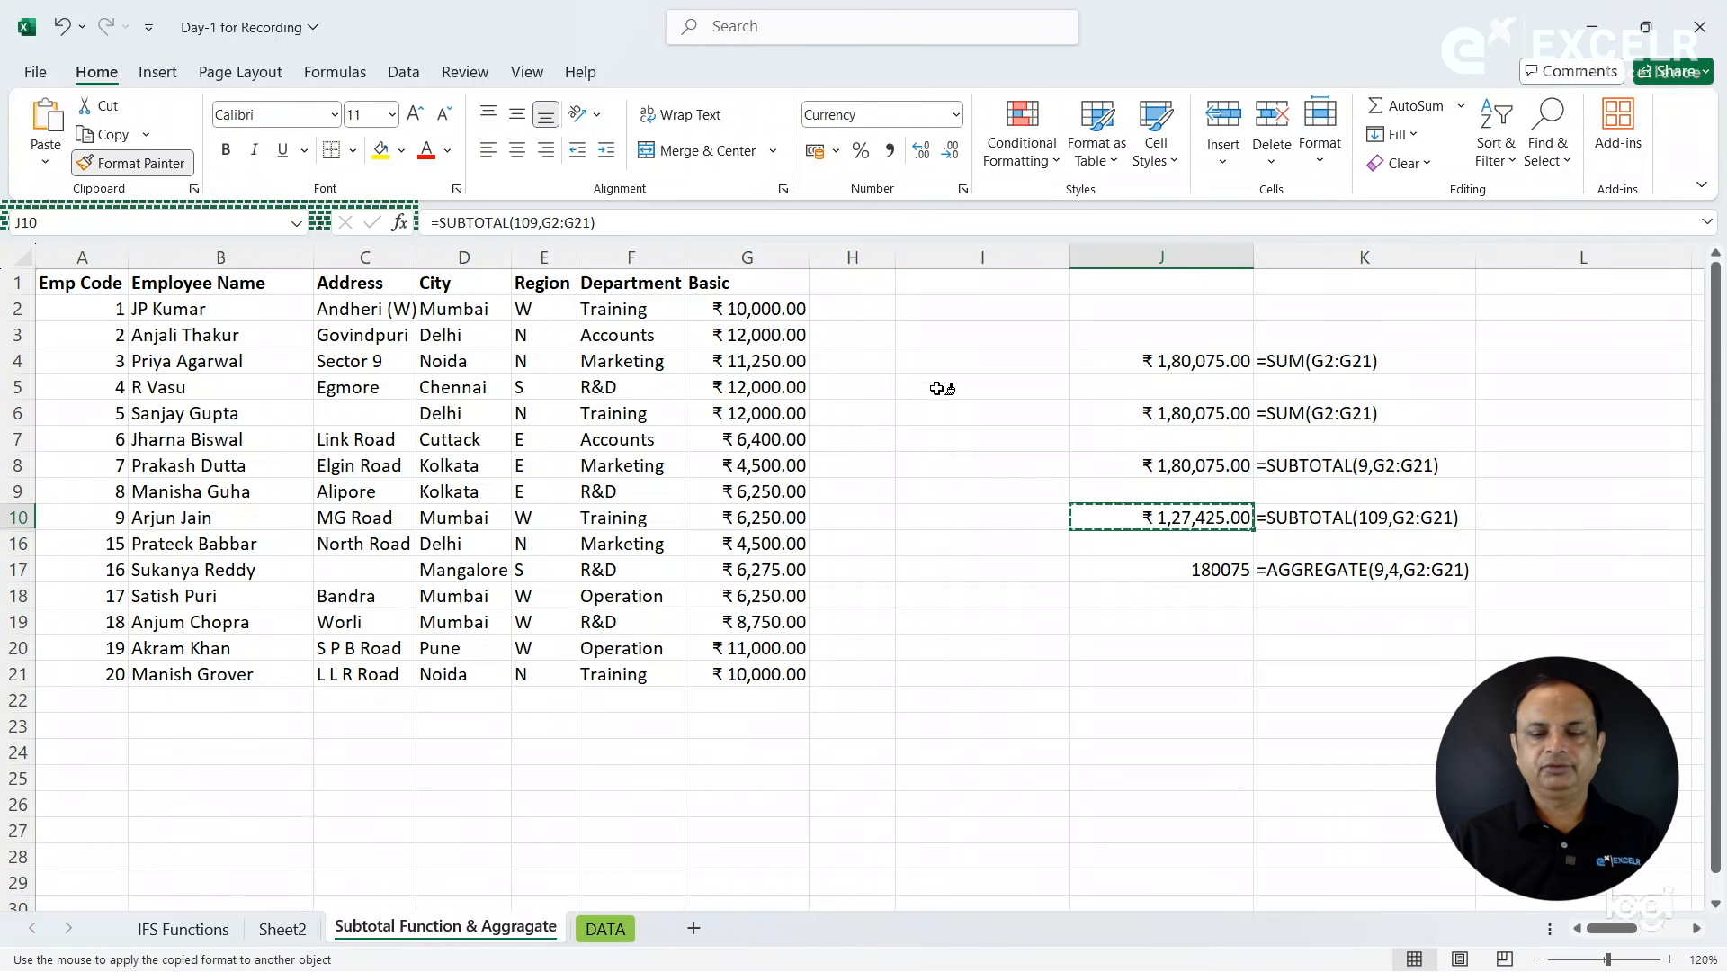
pyautogui.click(1182, 567)
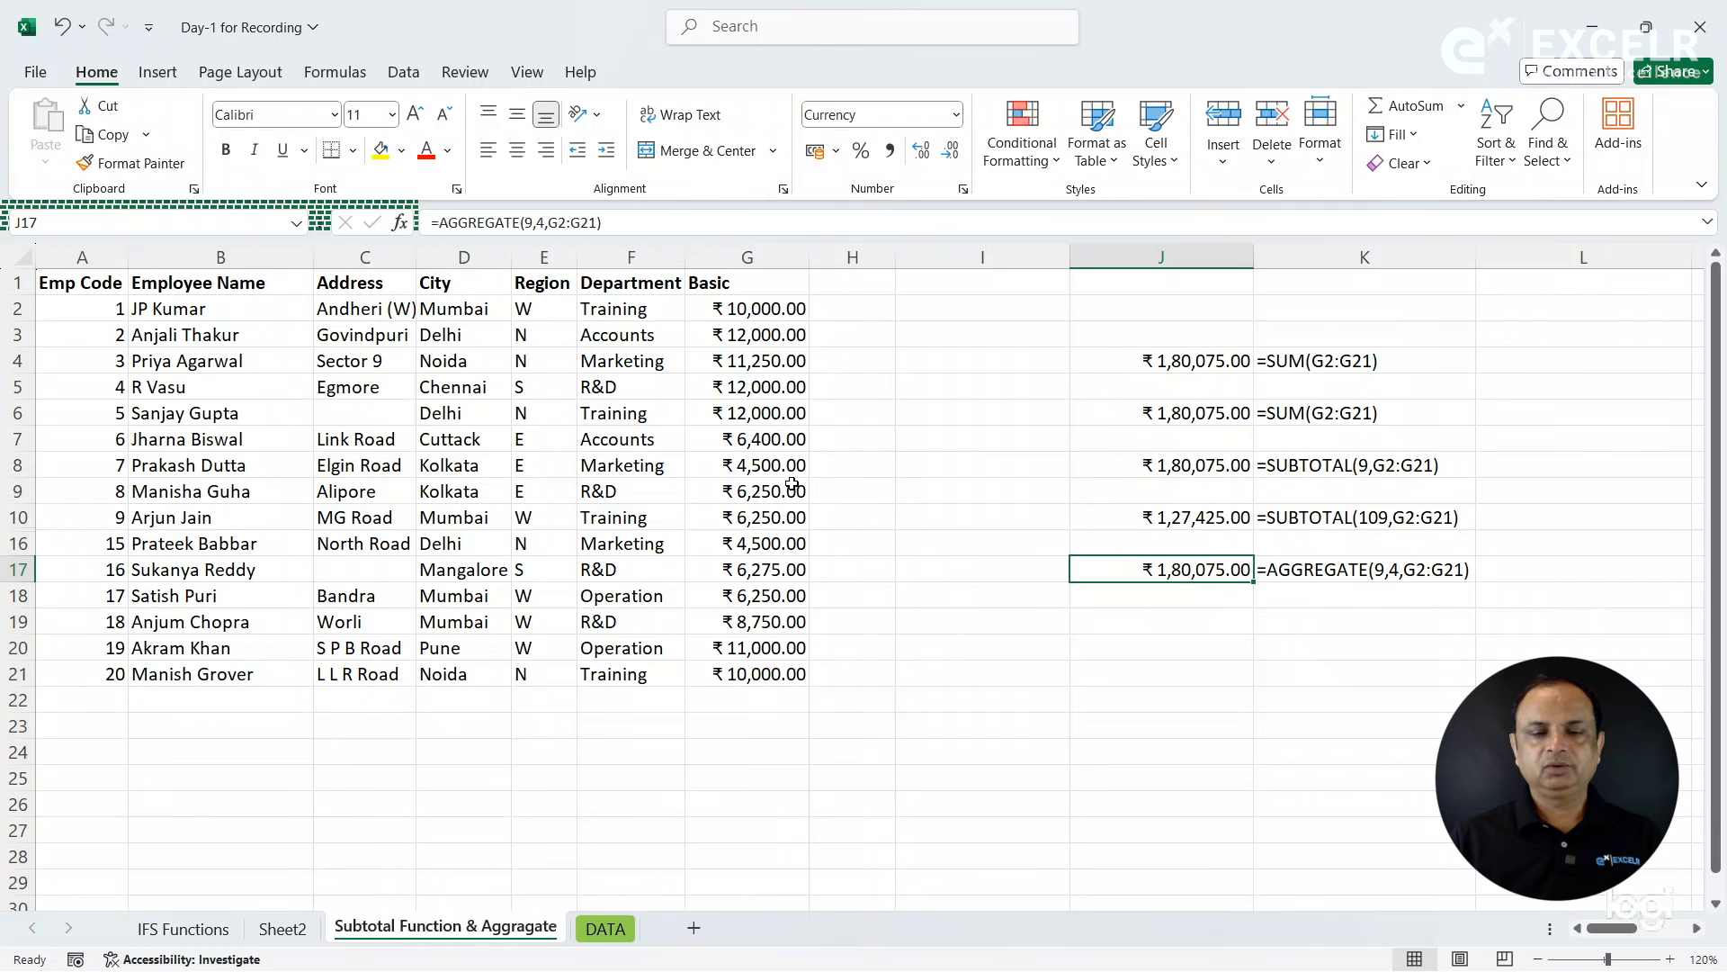
# - Enter an AGGREGATE formula in cell J19 with function number 9 (SUM) and option 5 (Ignore hidden rows) over the Basic values G2:G21
pyautogui.click(1213, 622)
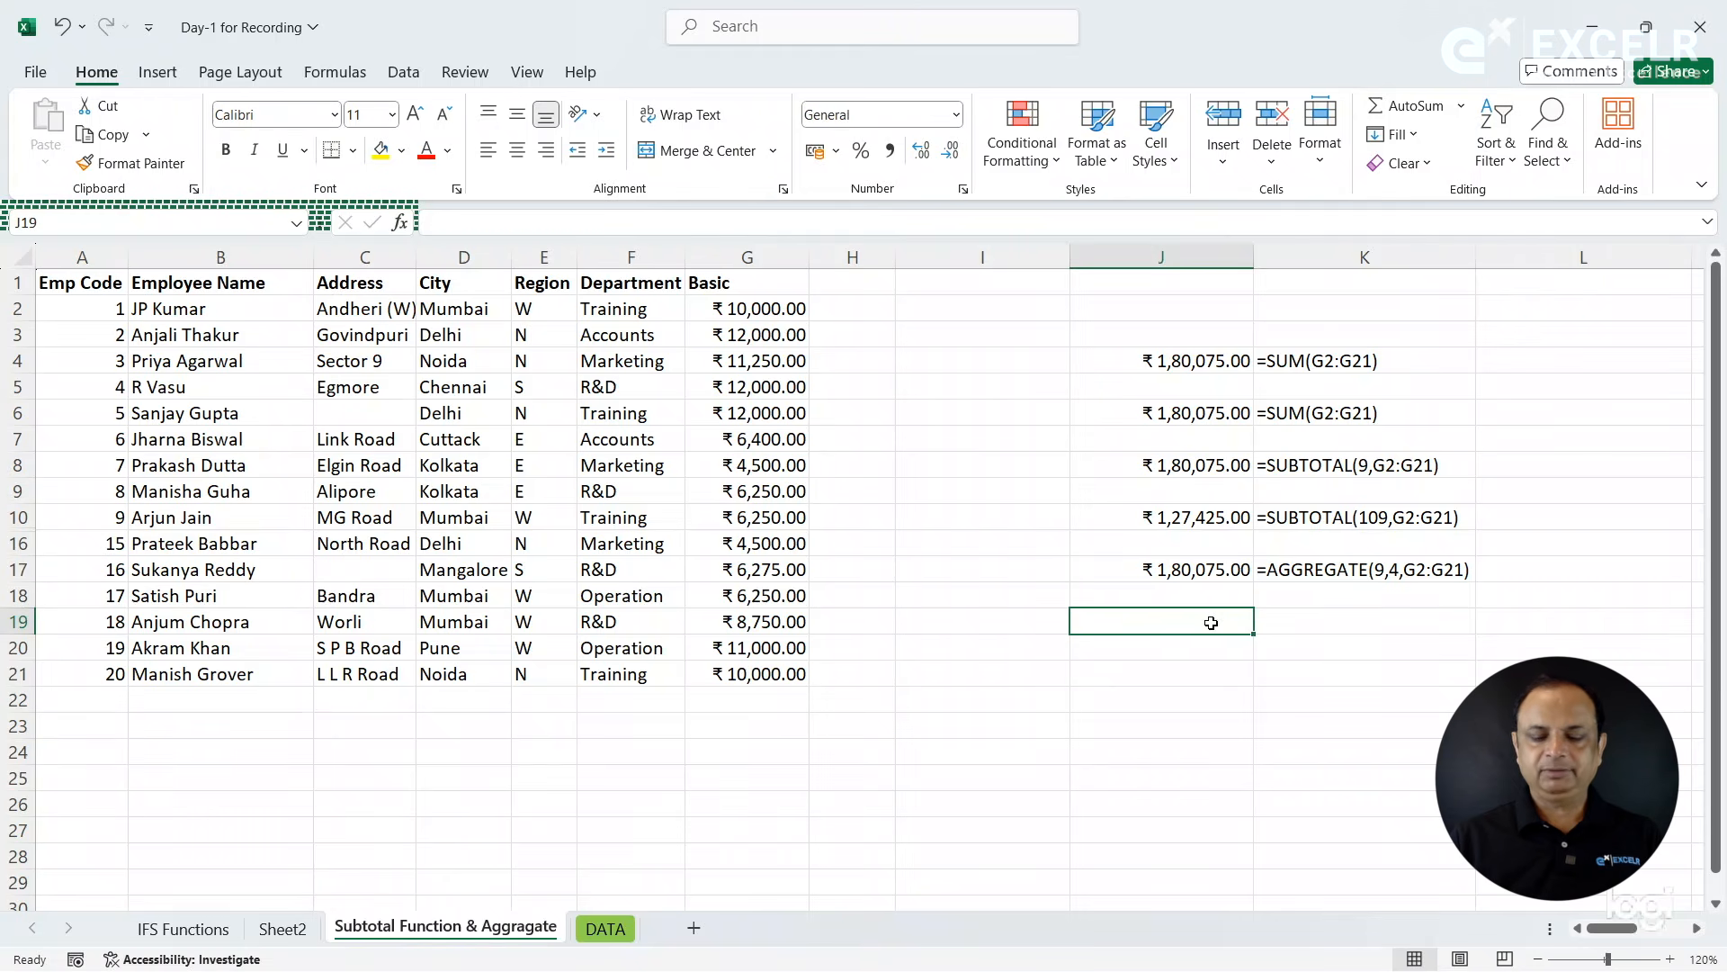
pyautogui.write('=agg')
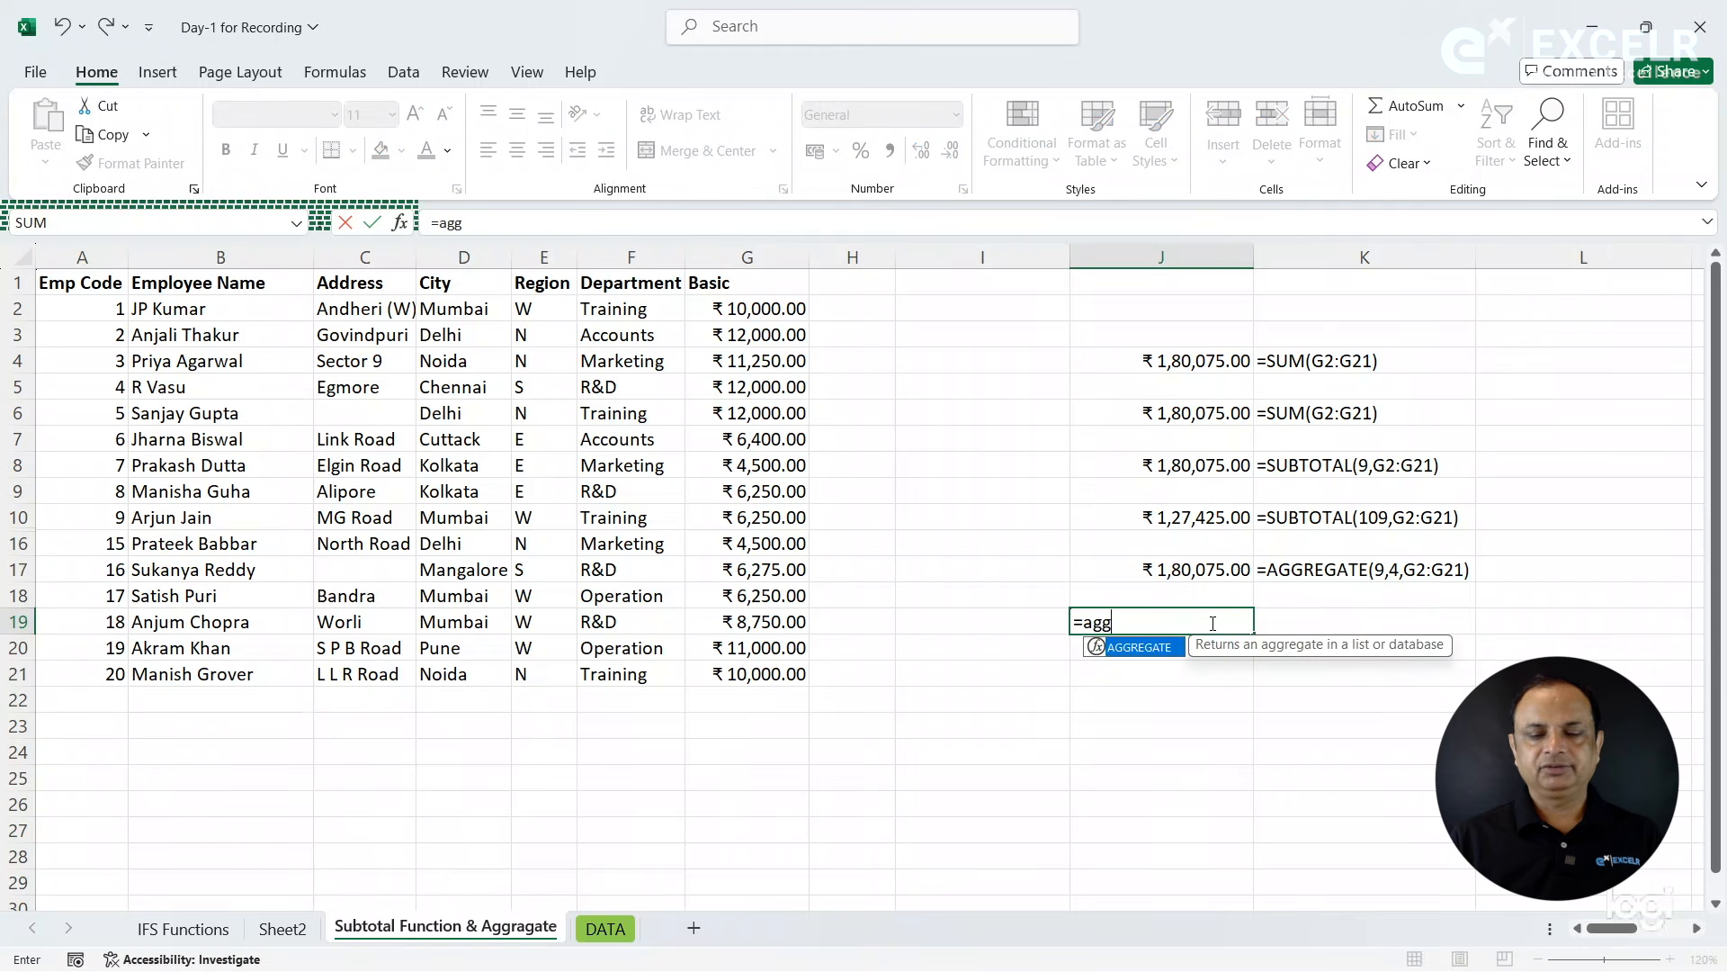
pyautogui.press('Tab')
pyautogui.press('Down')
pyautogui.press('Down')
pyautogui.press('Down')
pyautogui.press('Down')
pyautogui.press('Down')
pyautogui.press('Down')
pyautogui.press('Down')
pyautogui.press('Down')
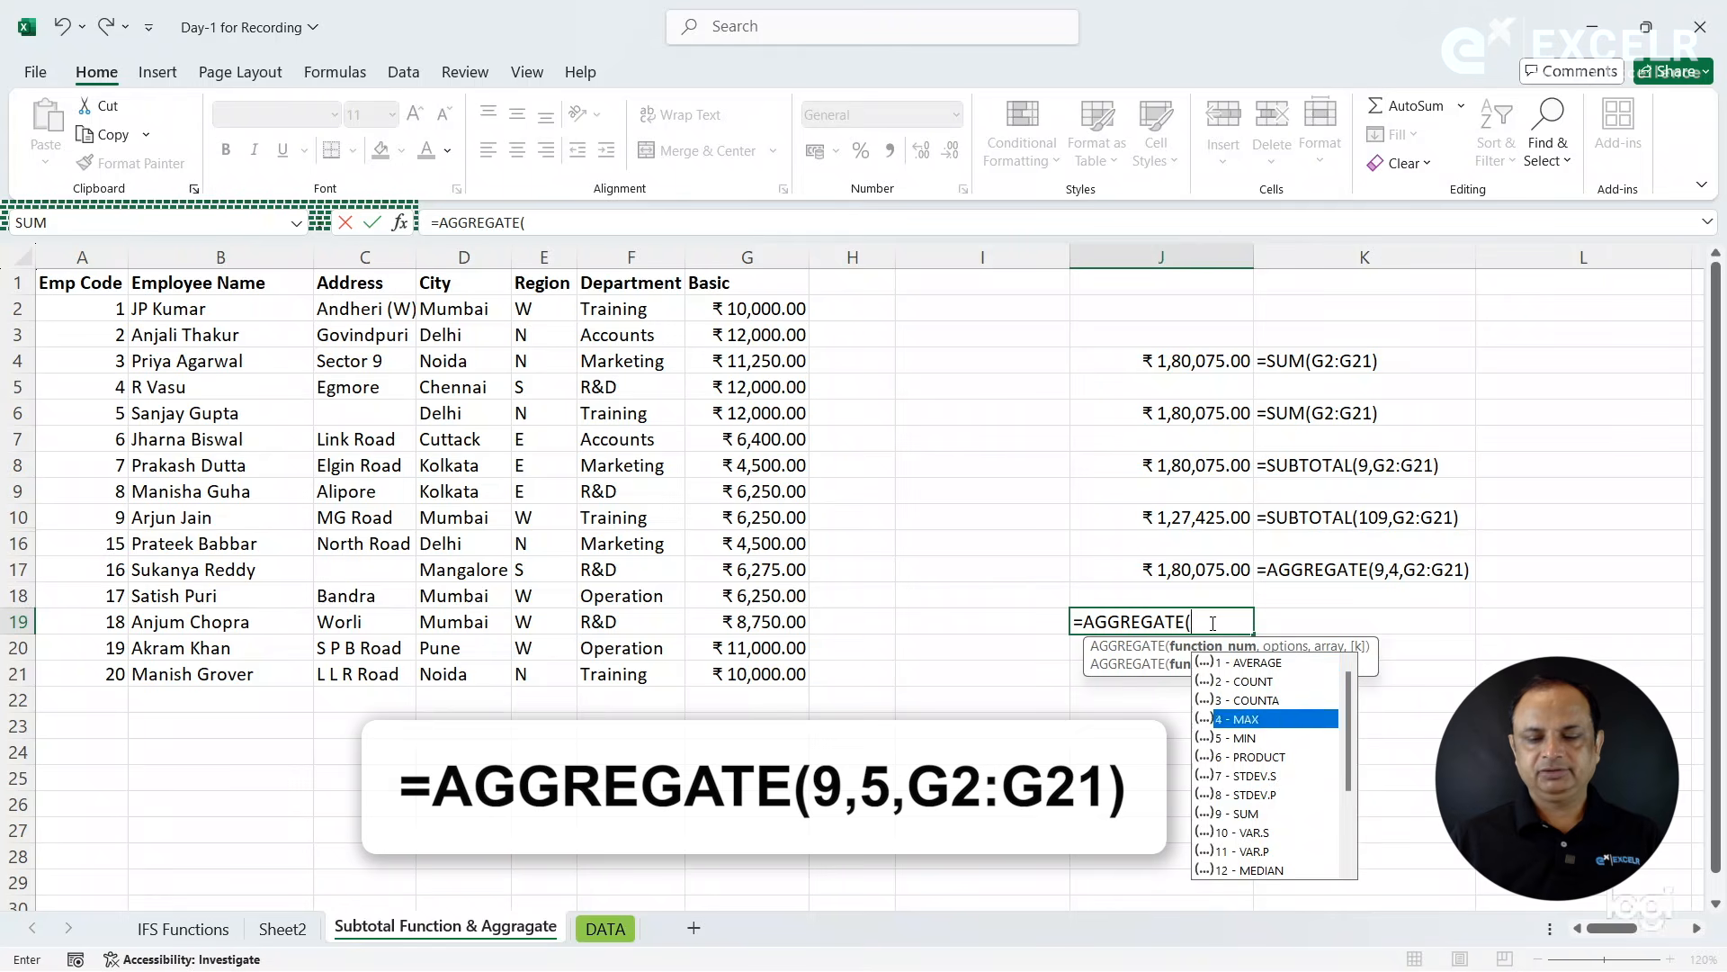
pyautogui.press('Tab')
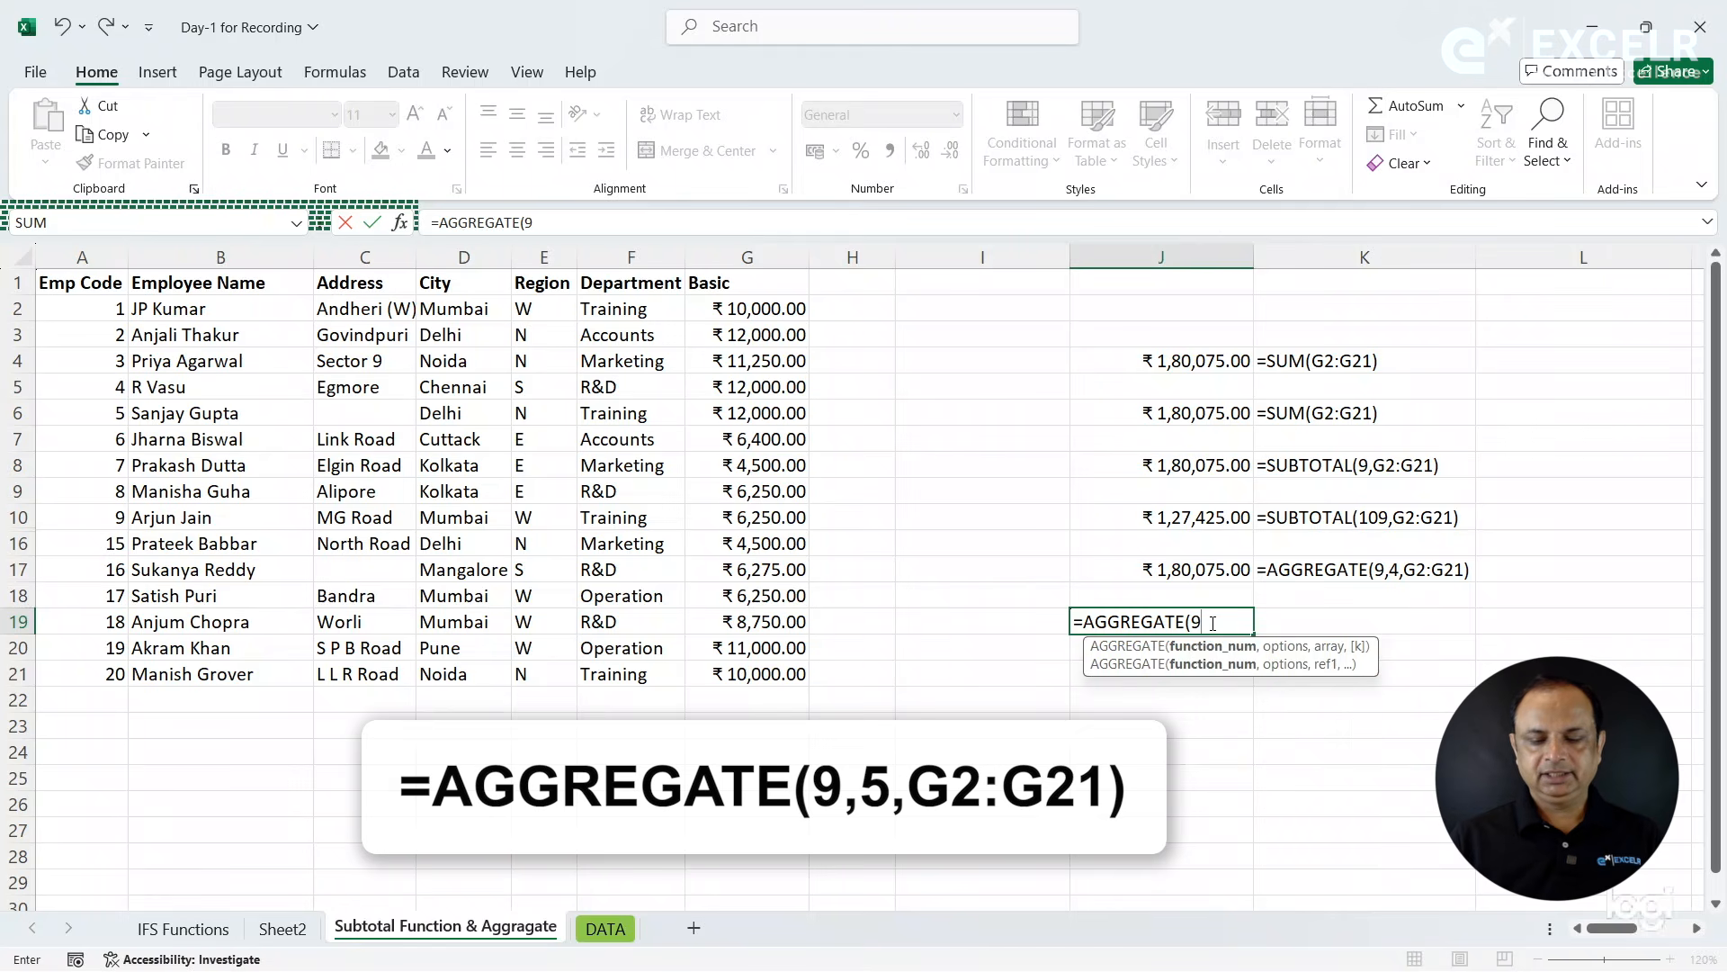
pyautogui.write(',')
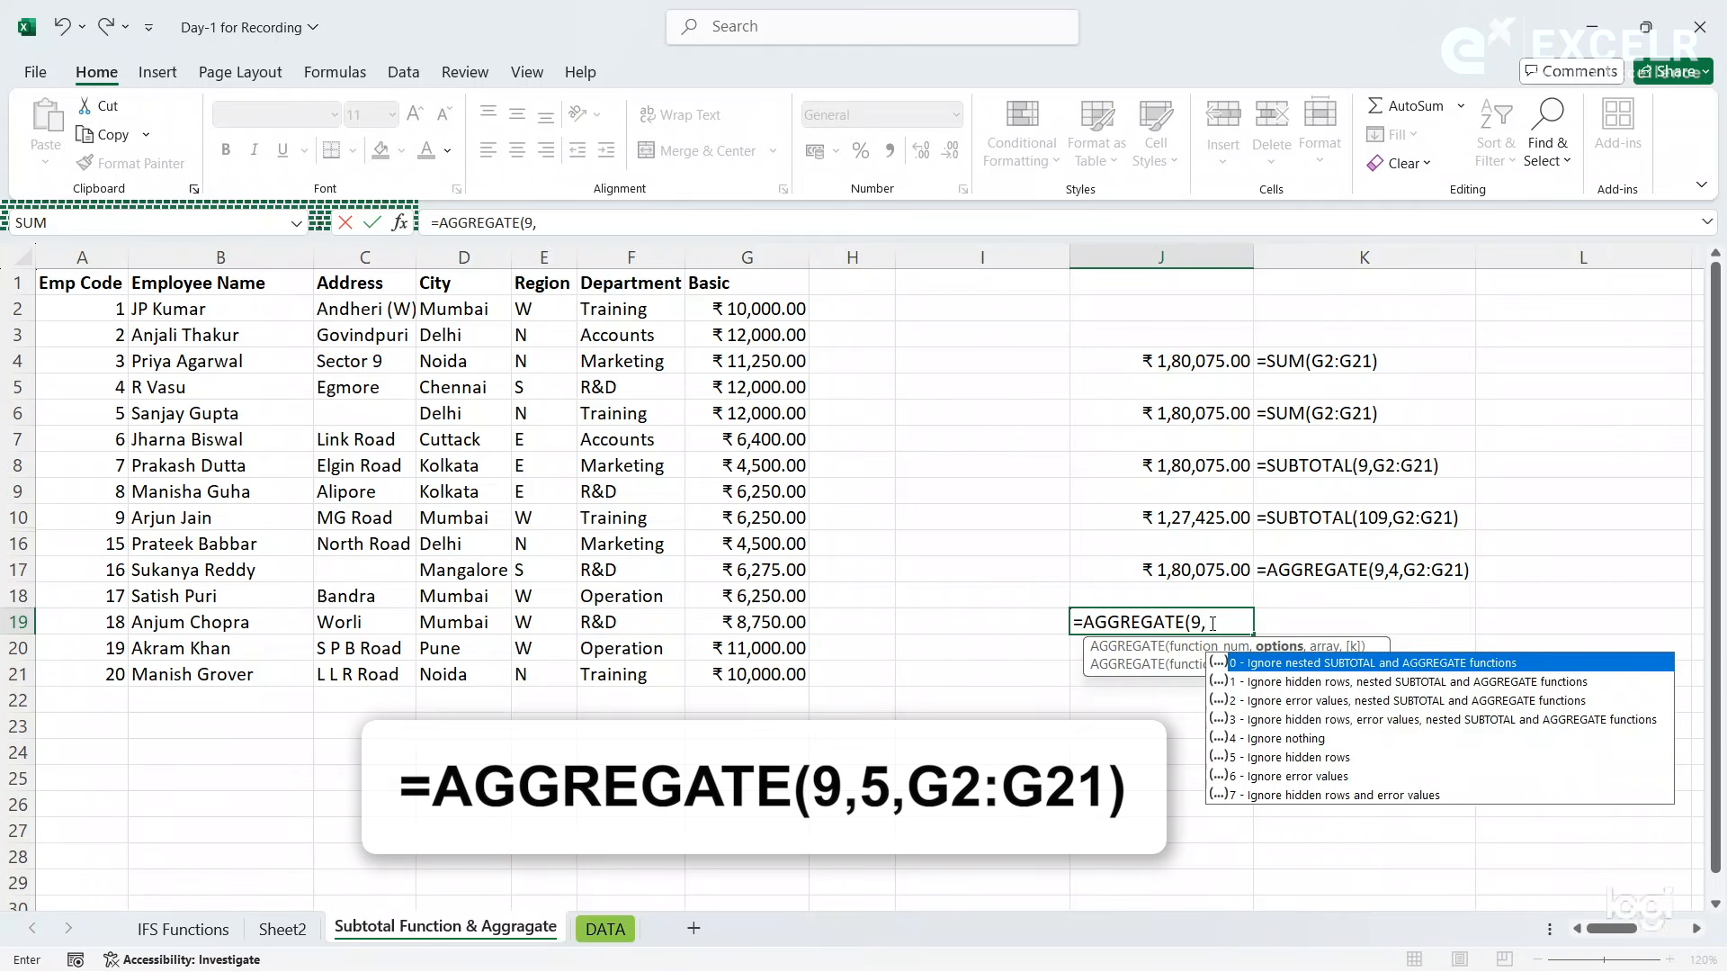
pyautogui.press('Down')
pyautogui.press('Down')
pyautogui.press('Down')
pyautogui.press('Down')
pyautogui.press('Down')
pyautogui.press('Down')
pyautogui.press('Down')
pyautogui.press('Up')
pyautogui.press('Up')
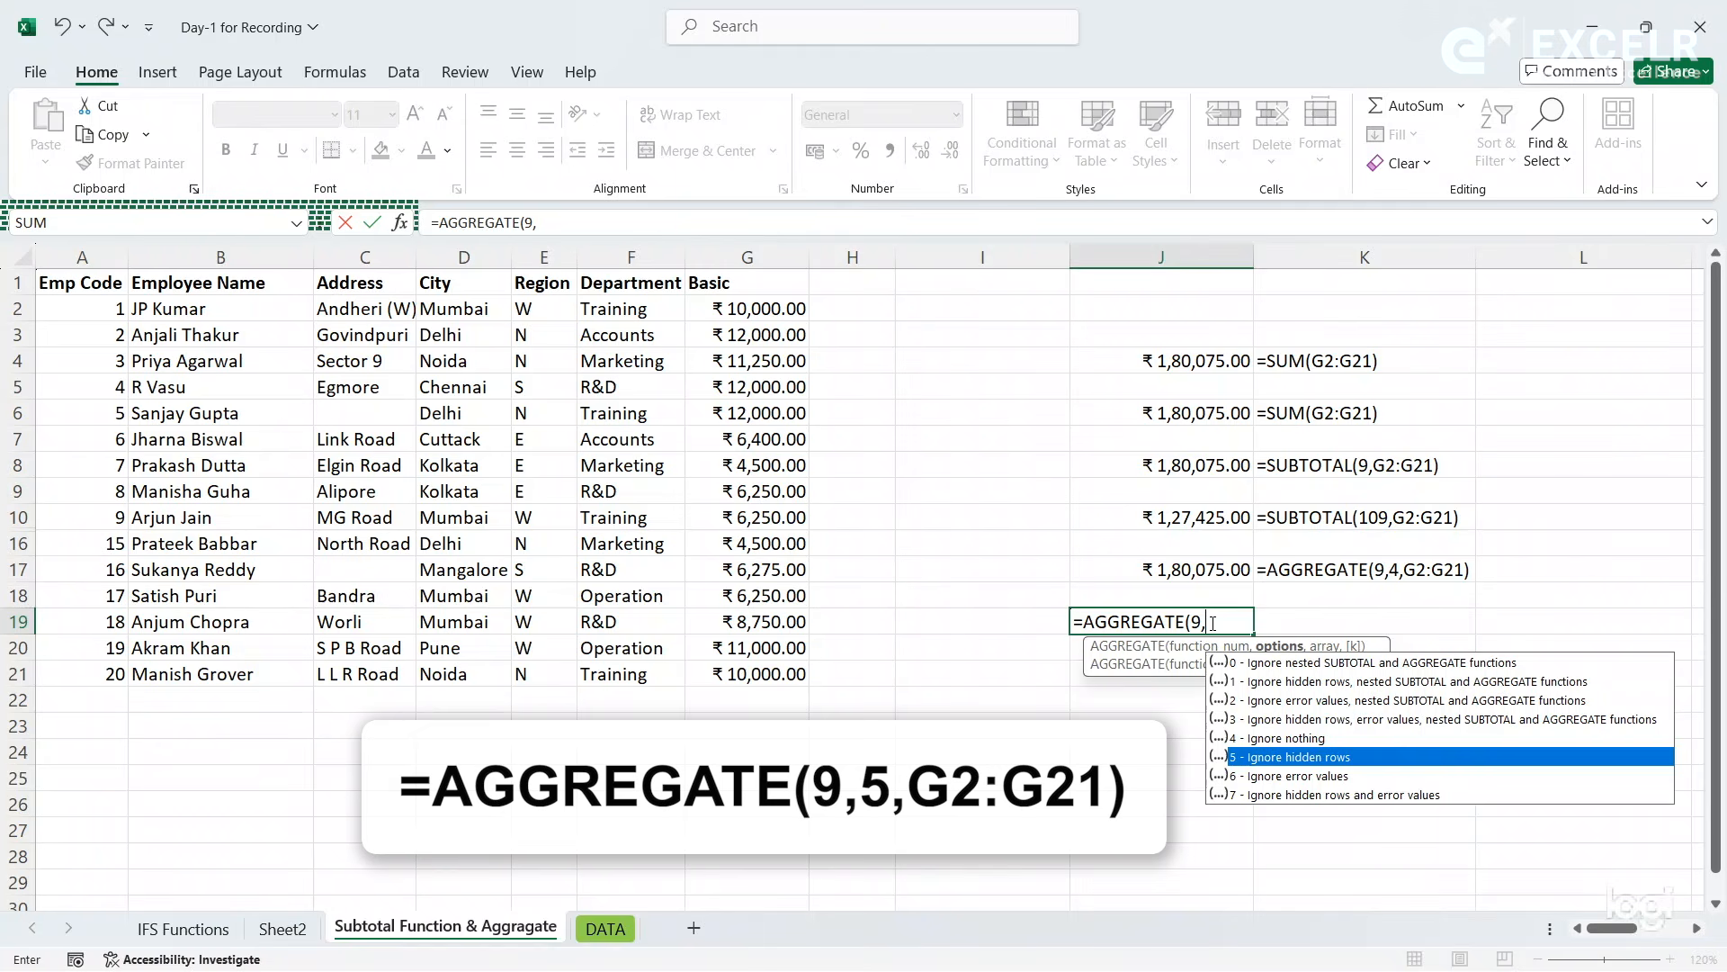
pyautogui.write('5')
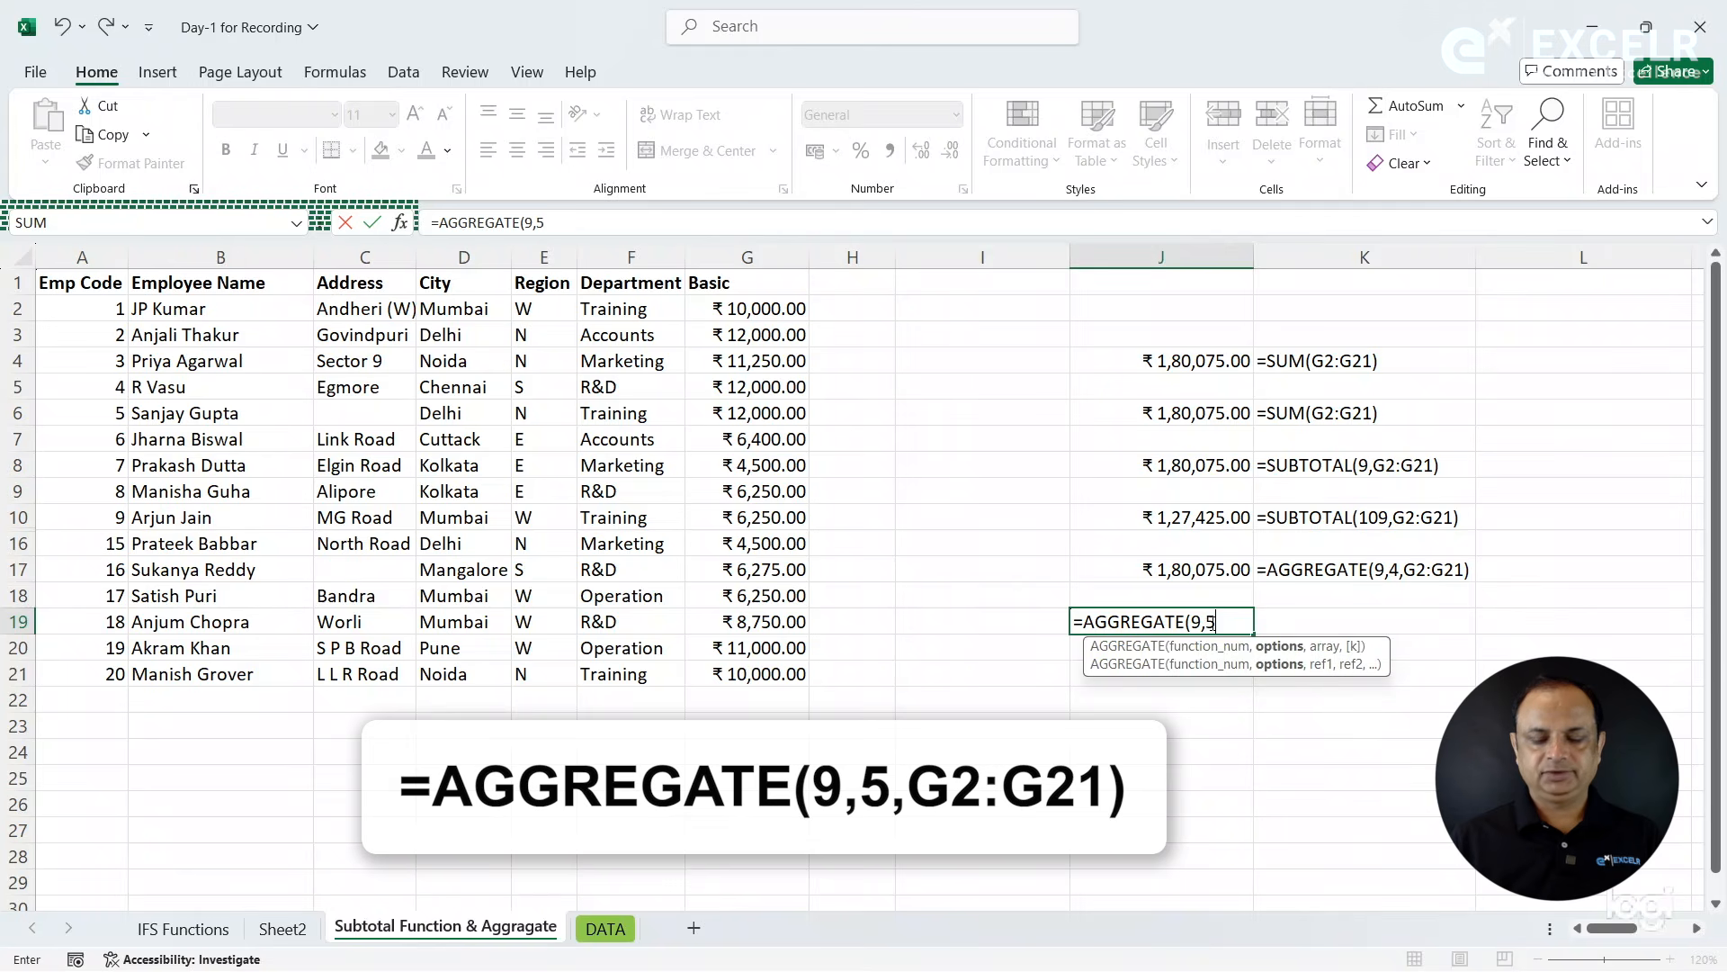
pyautogui.write(',')
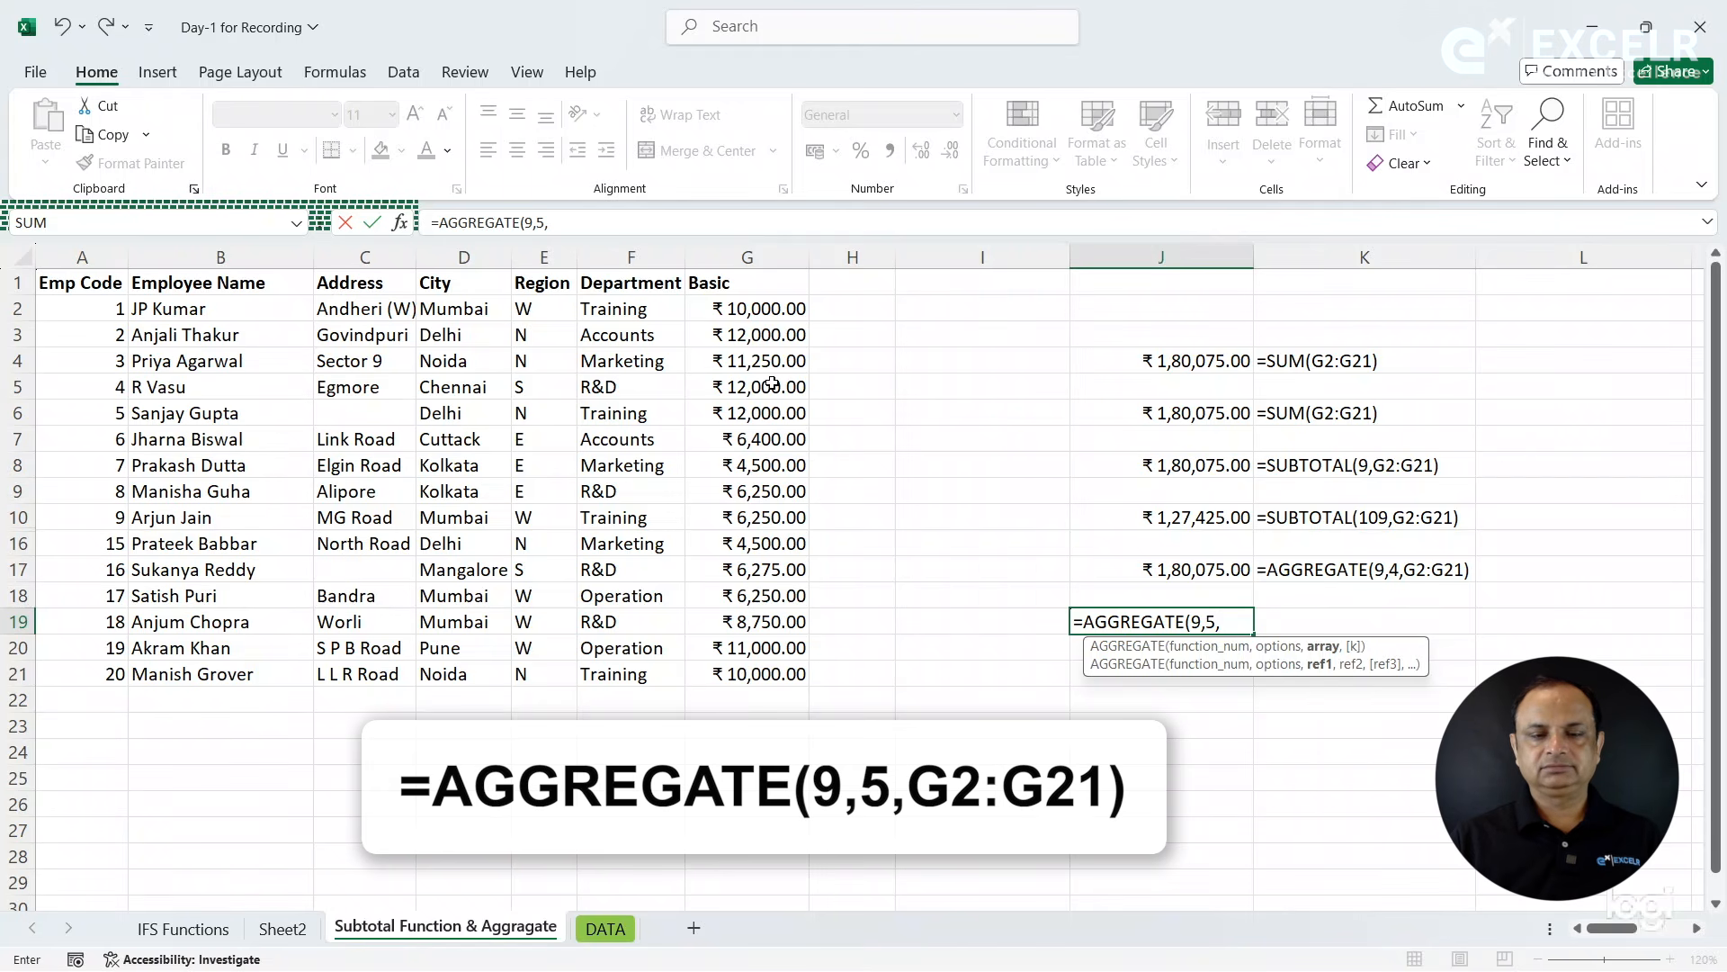
pyautogui.moveTo(767, 311); pyautogui.dragTo(765, 673)
pyautogui.press('Return')
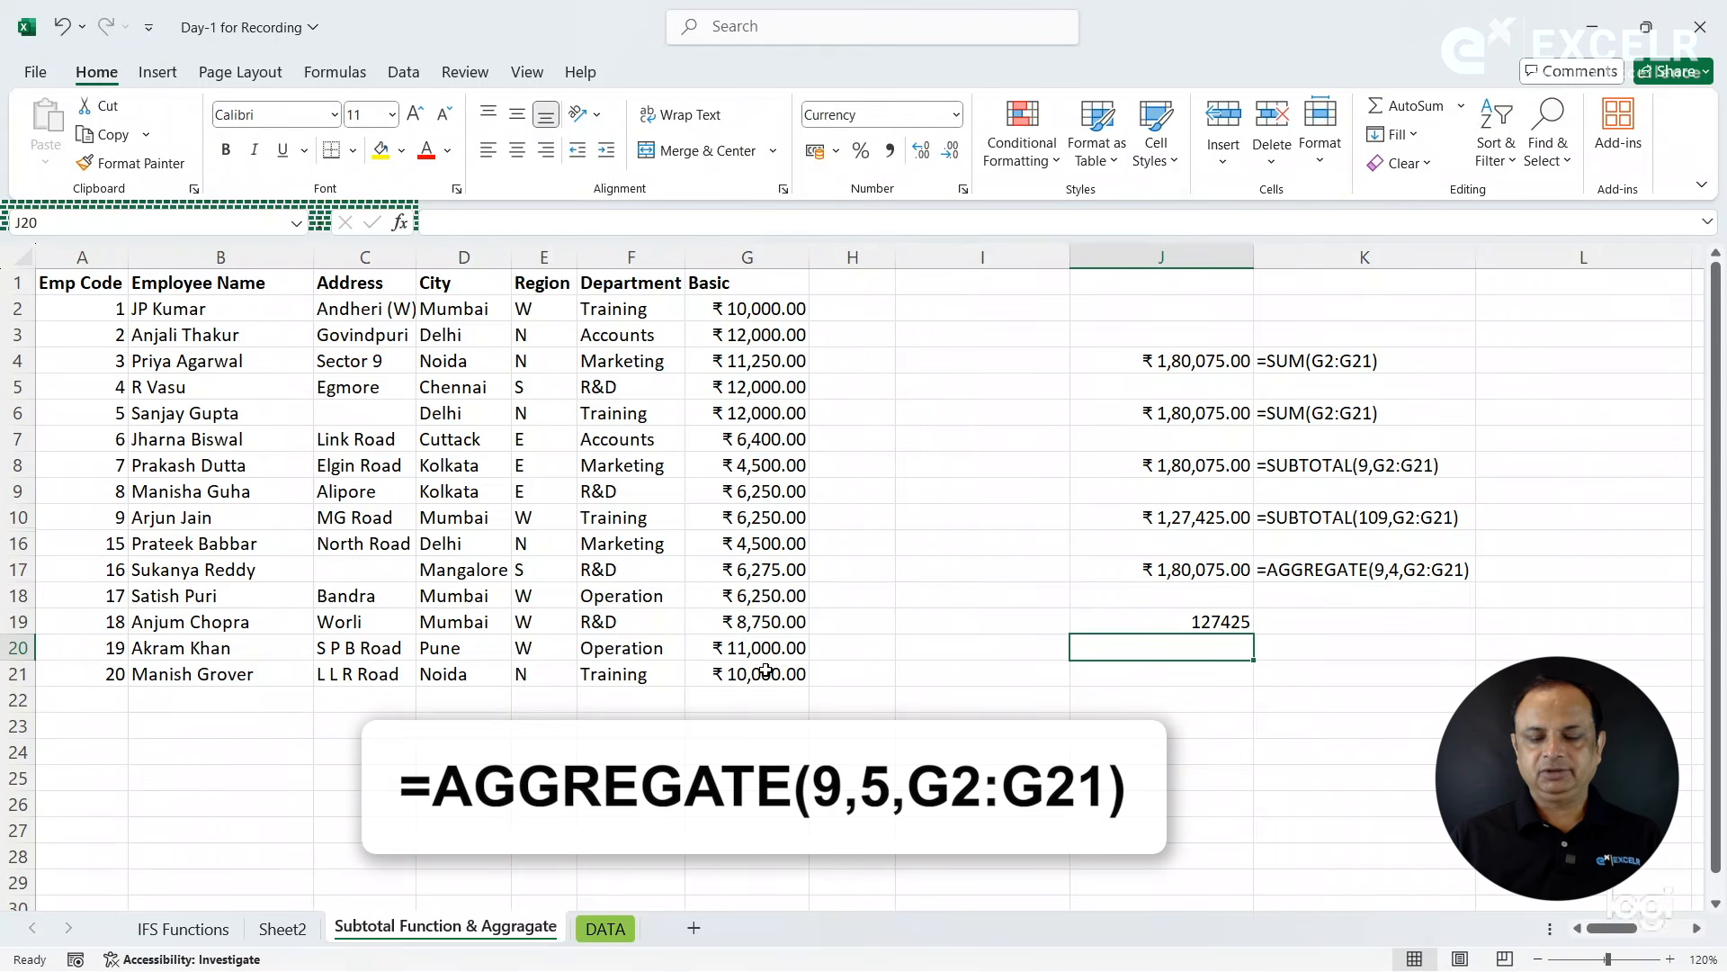
# - Enter a FORMULATEXT formula in cell K19 that displays the formula of cell J19
pyautogui.press('Up')
pyautogui.press('Right')
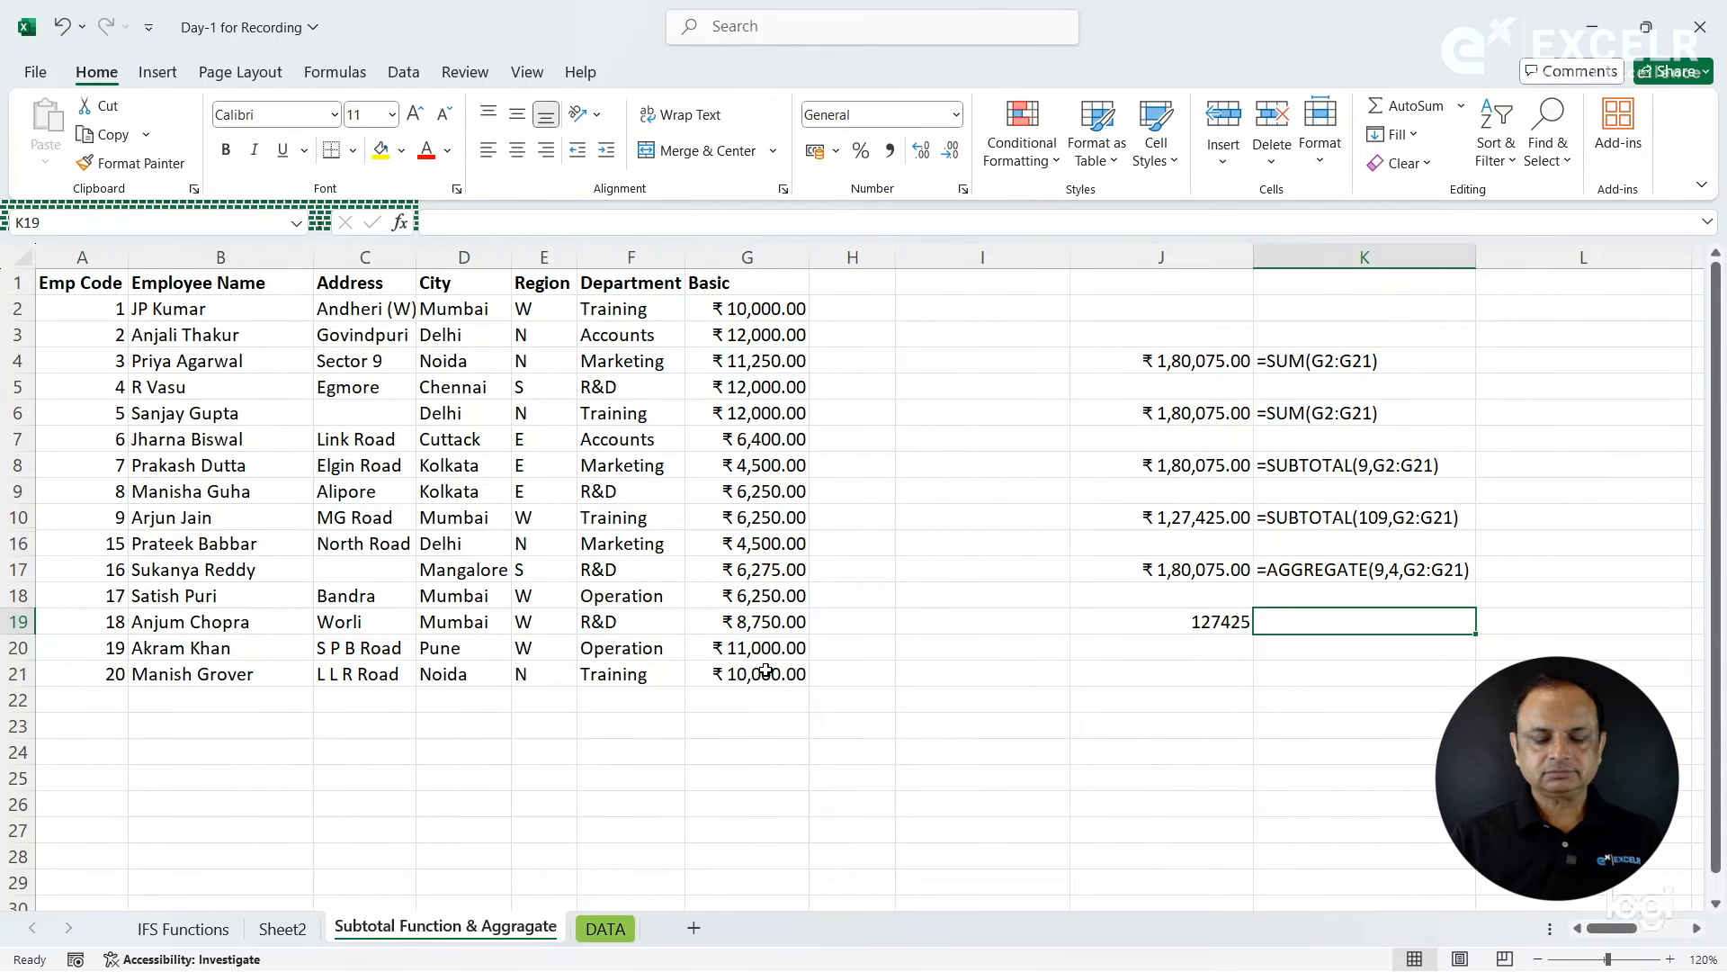
pyautogui.write('=form')
pyautogui.press('Tab')
pyautogui.press('Left')
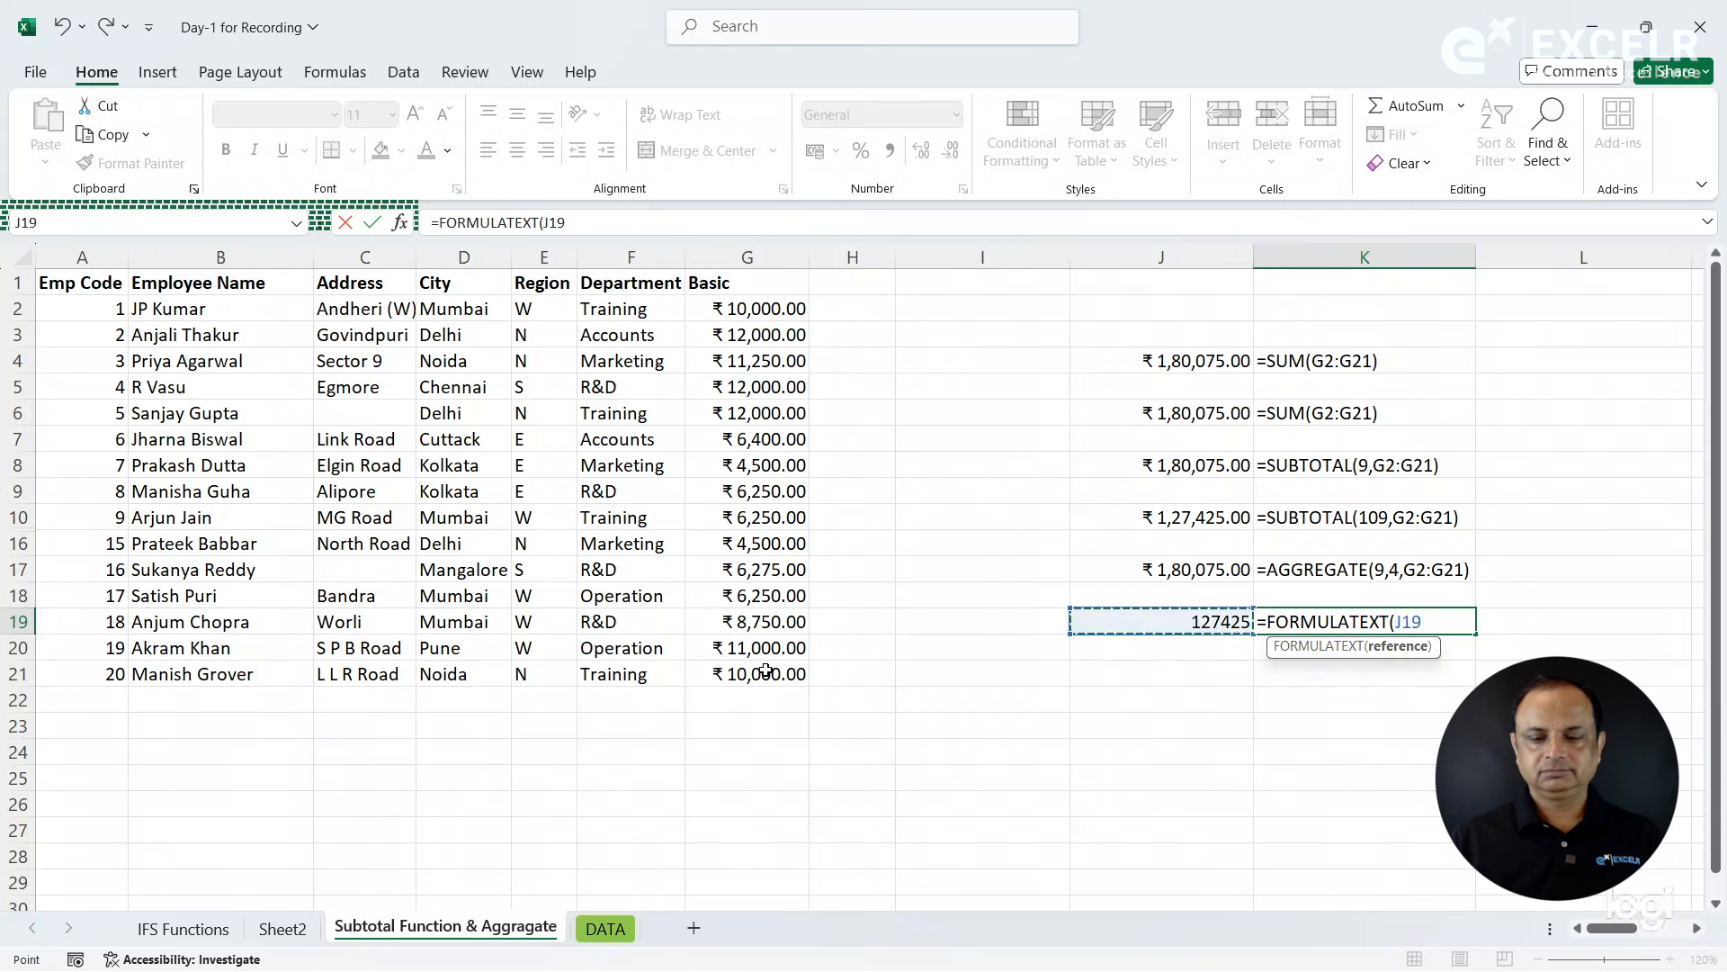
pyautogui.press('Return')
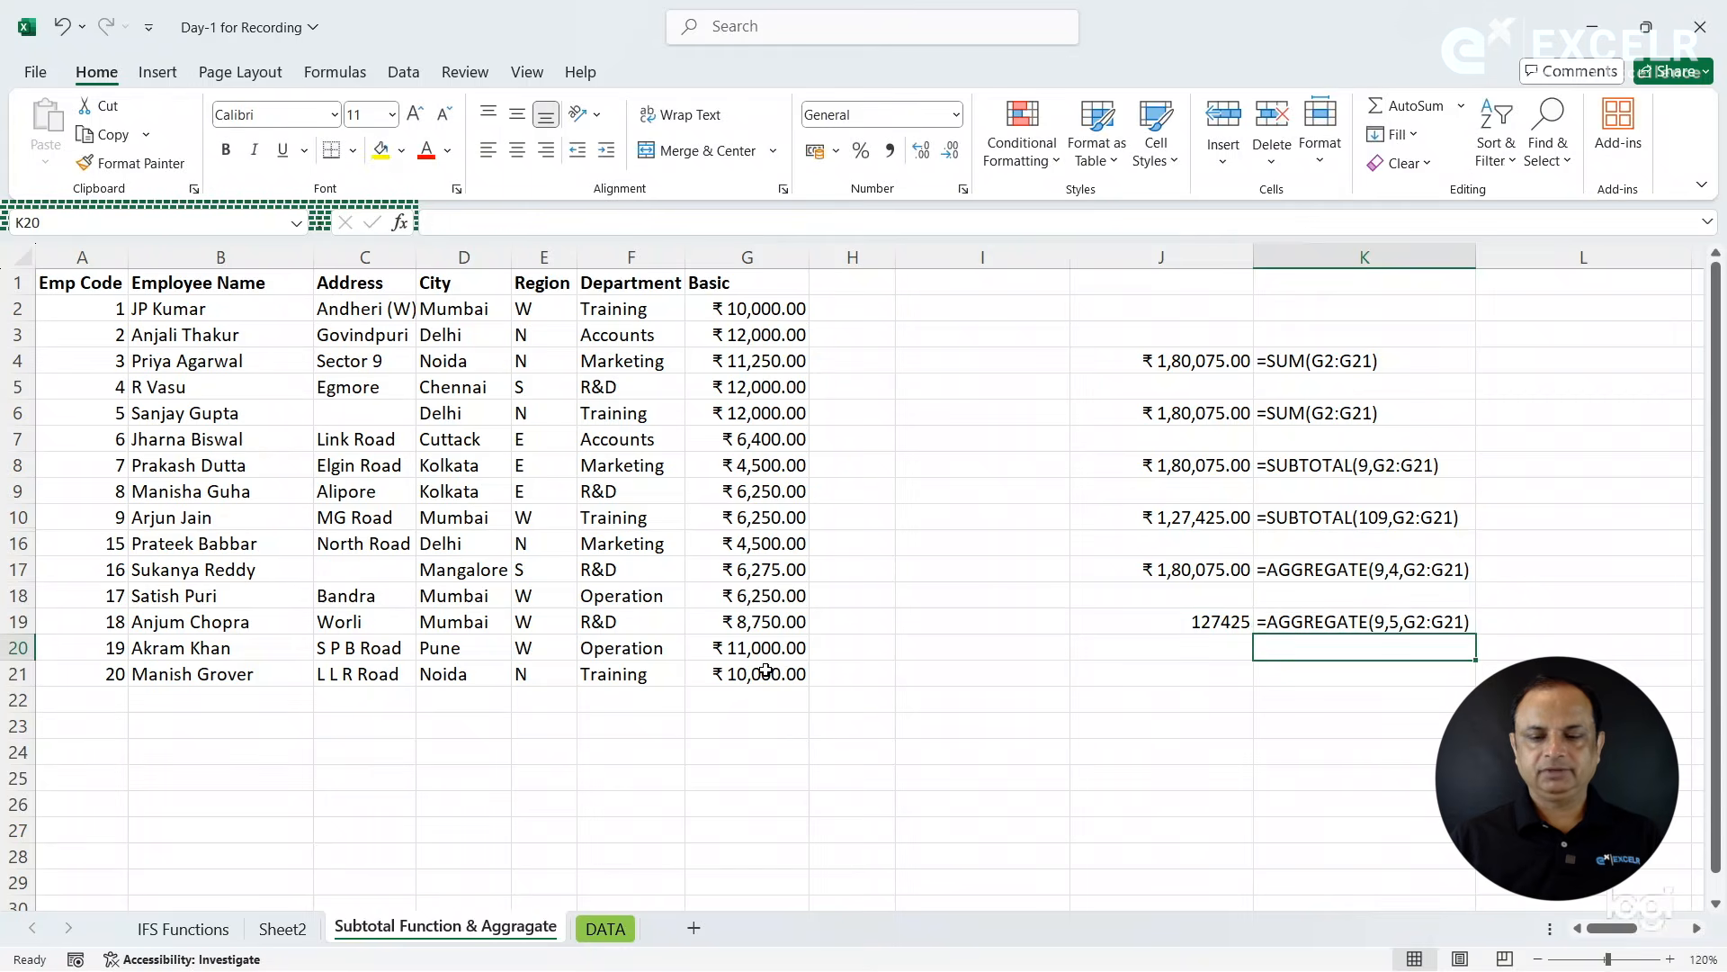
# - Copy the currency formatting of cell J17 to the AGGREGATE result in cell J19 with Format Painter
pyautogui.click(1123, 579)
pyautogui.click(135, 163)
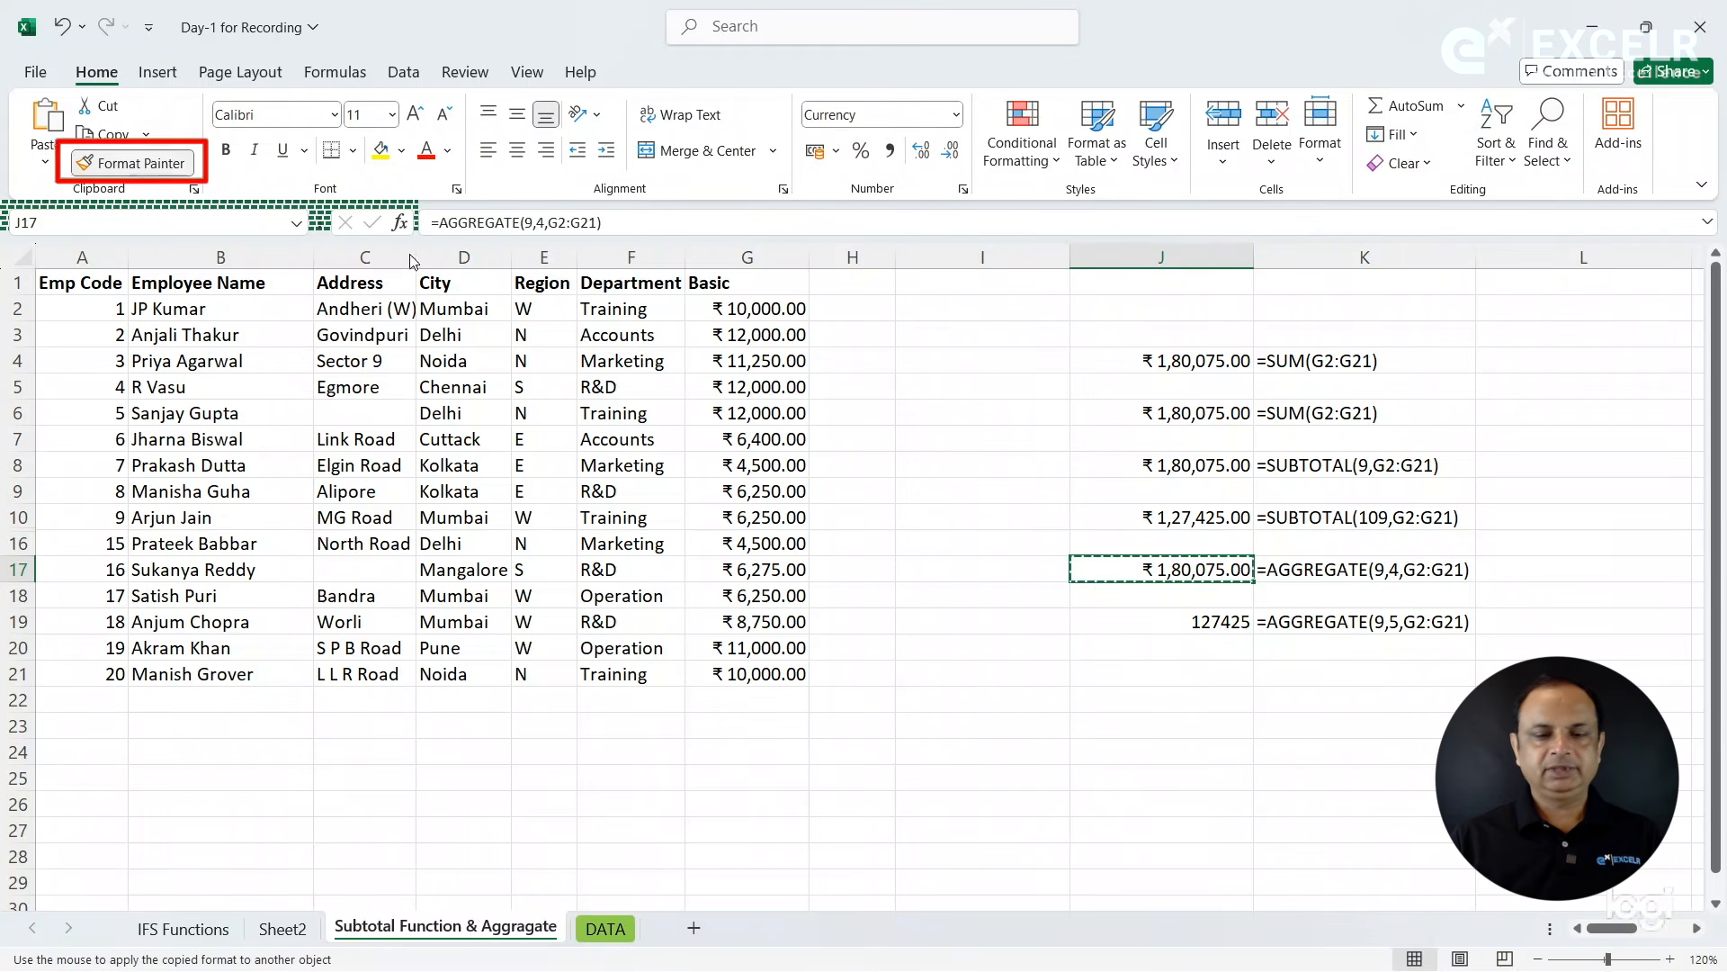
pyautogui.click(1152, 616)
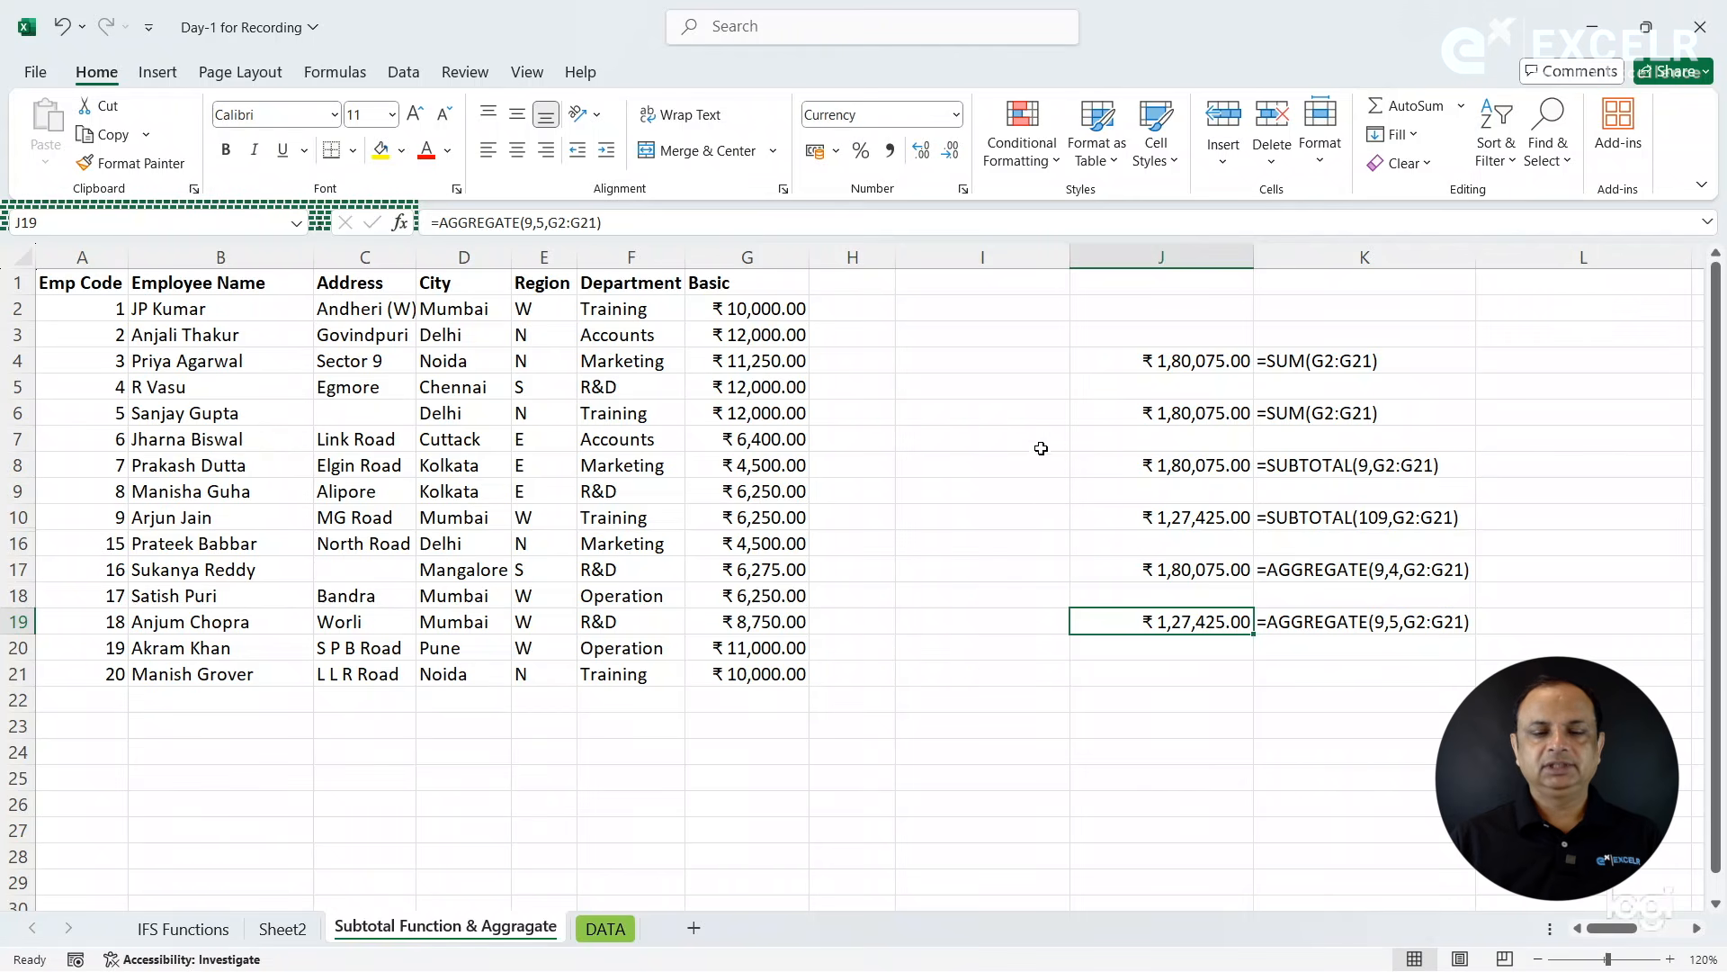
pyautogui.click(1033, 538)
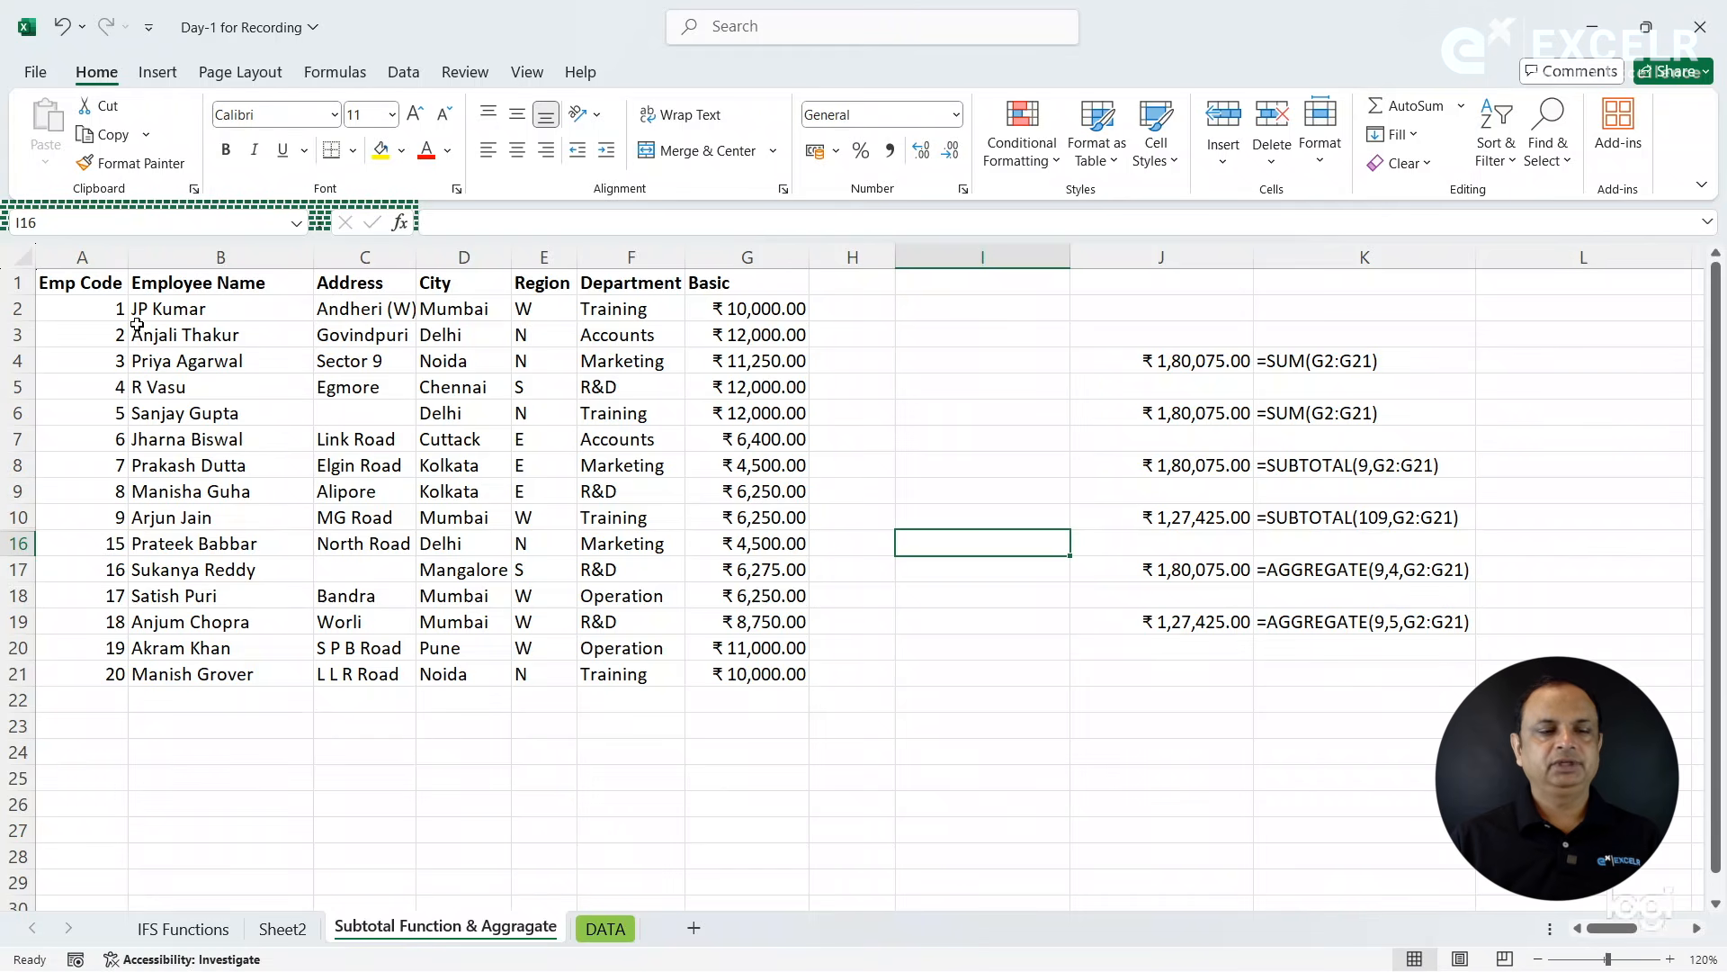
# - Copy the employee table A1:G21, add a new worksheet and place it before the DATA sheet
pyautogui.moveTo(103, 282); pyautogui.dragTo(731, 673)
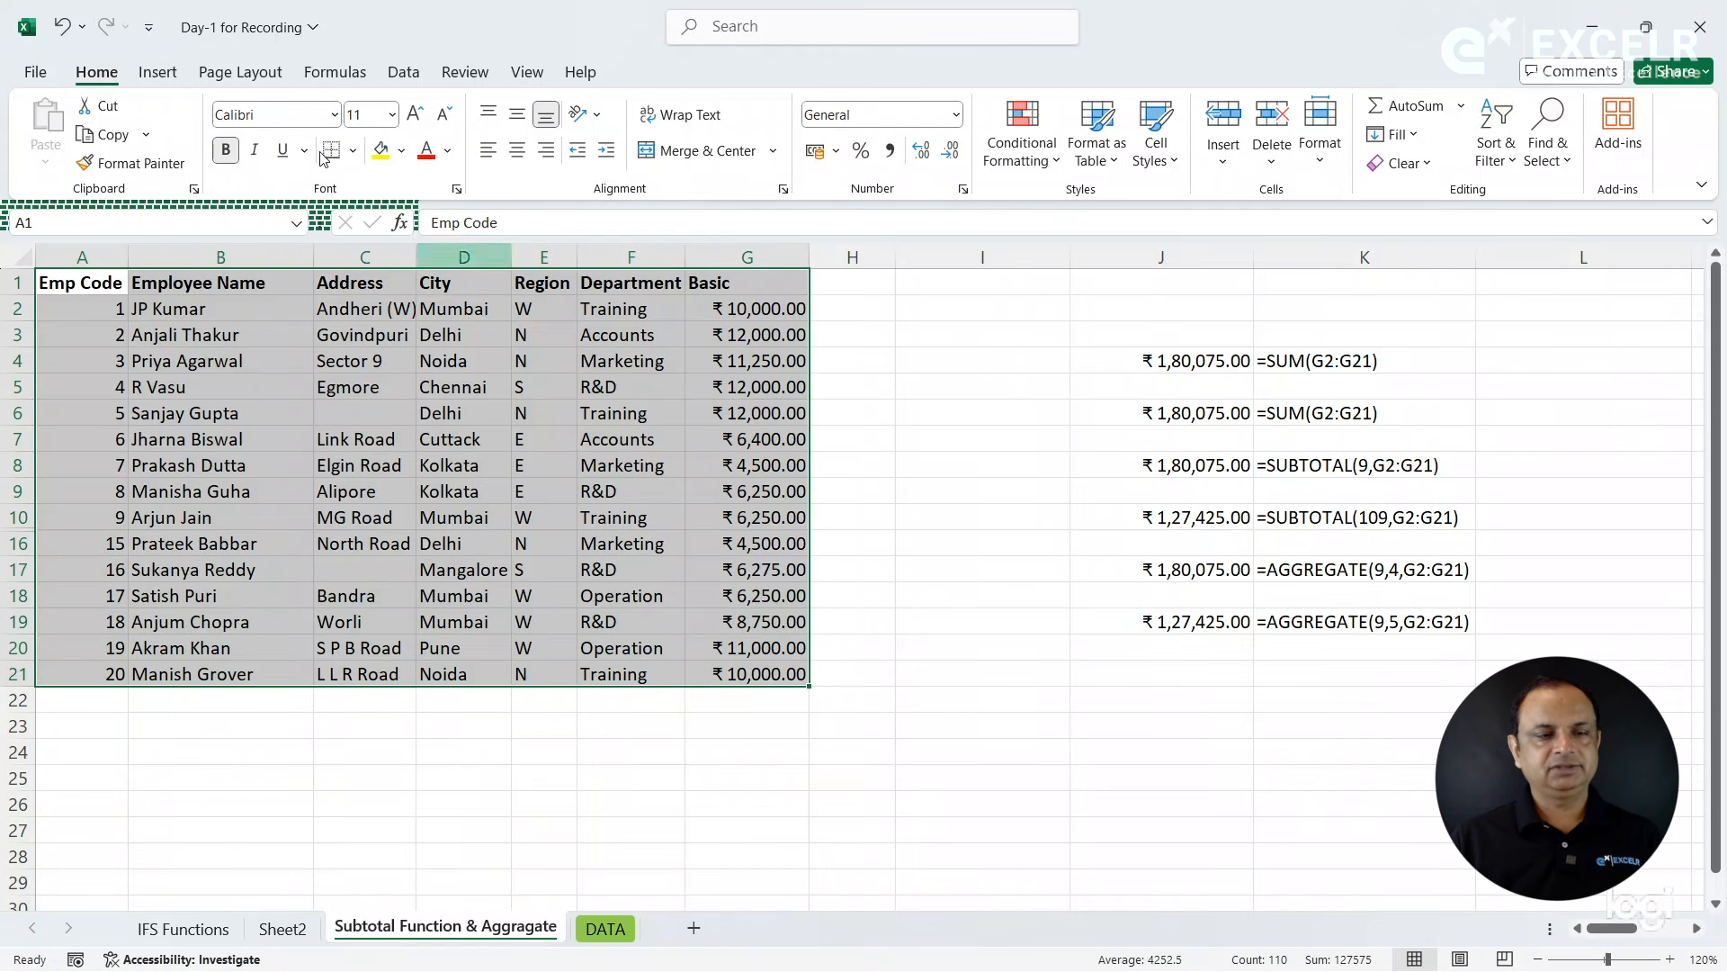
pyautogui.click(113, 142)
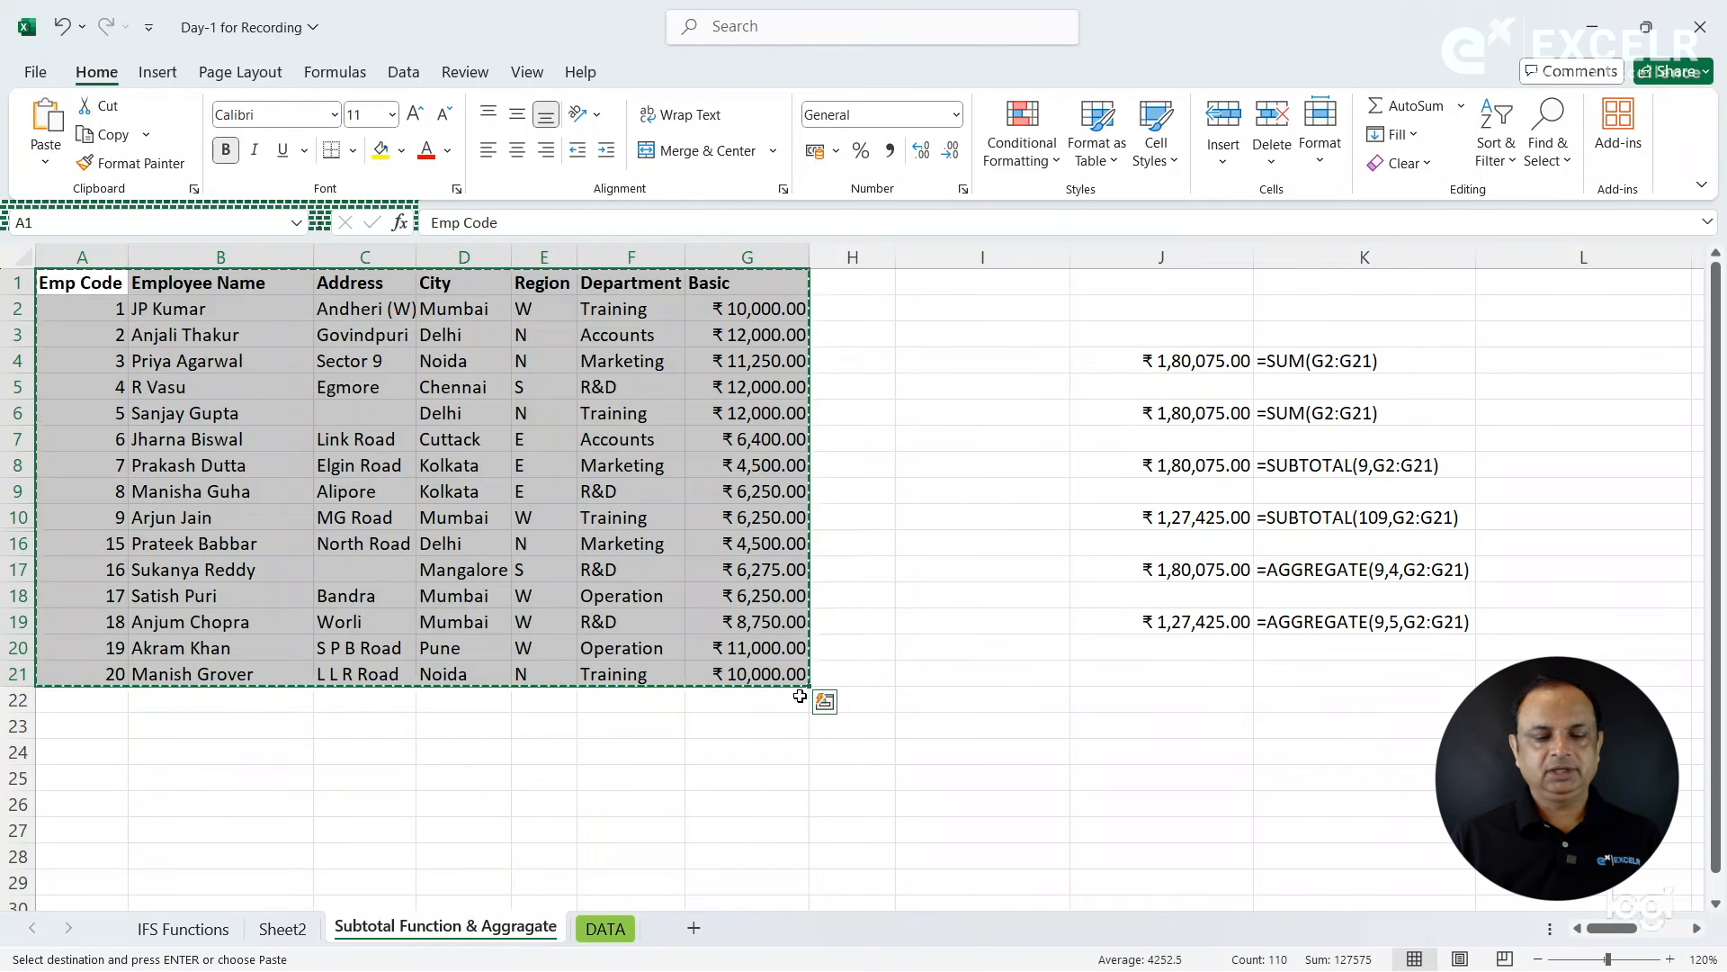
pyautogui.click(619, 929)
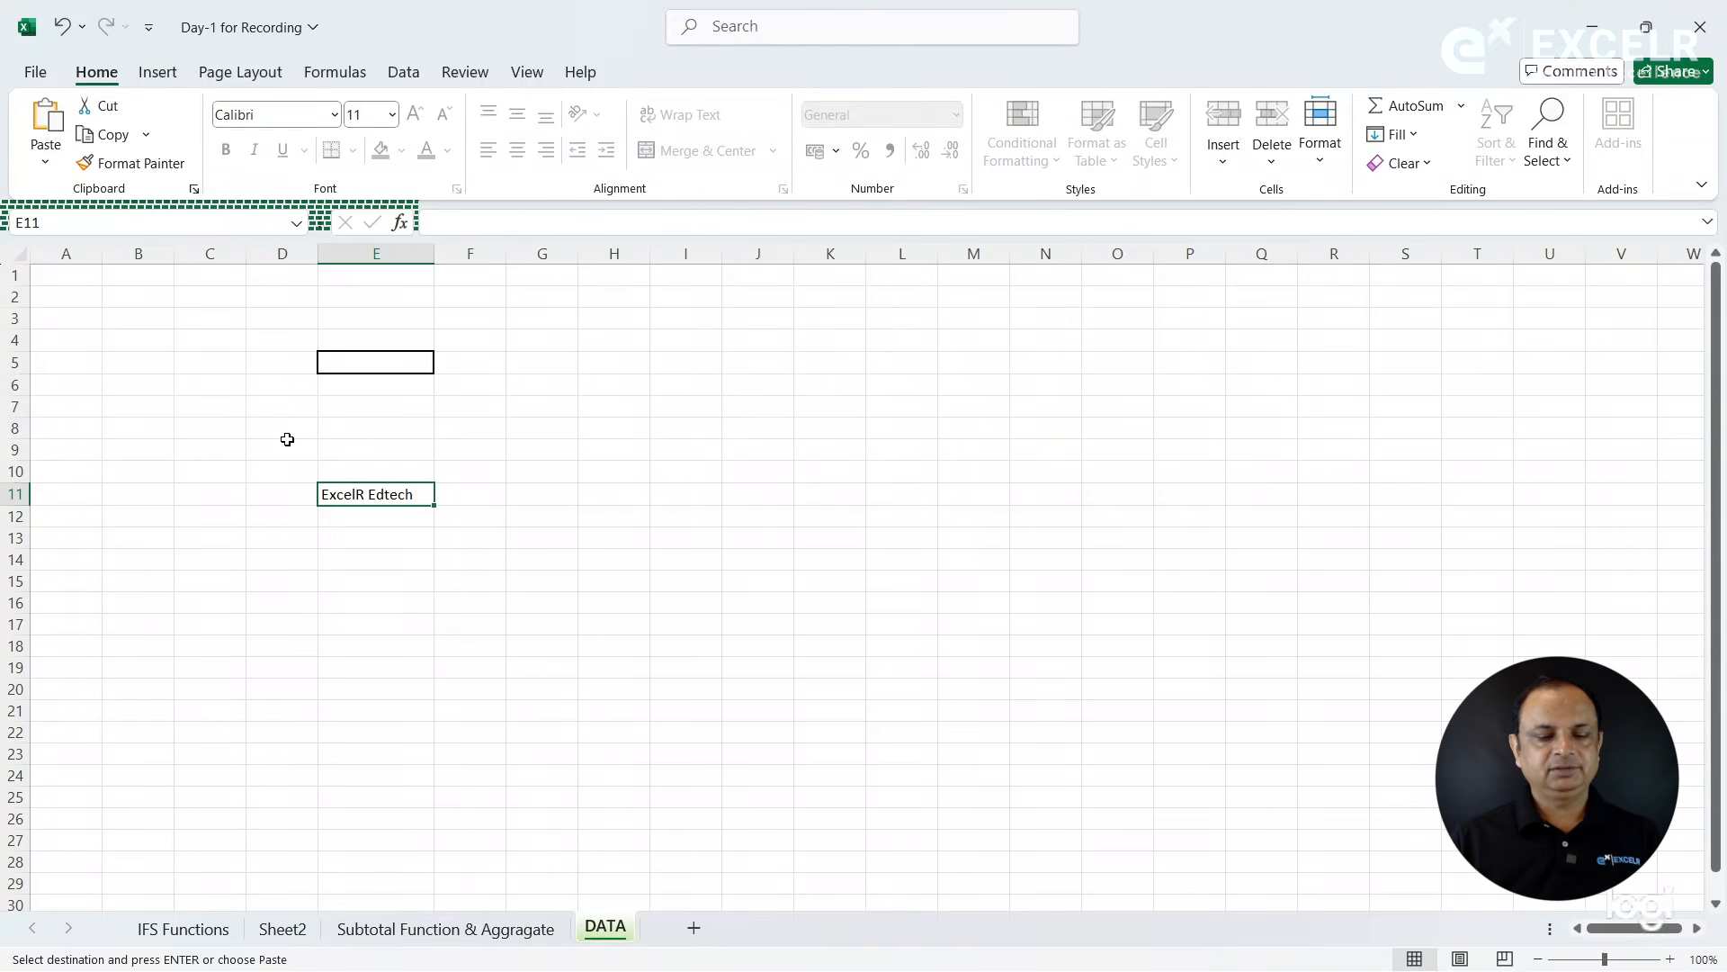
pyautogui.click(697, 929)
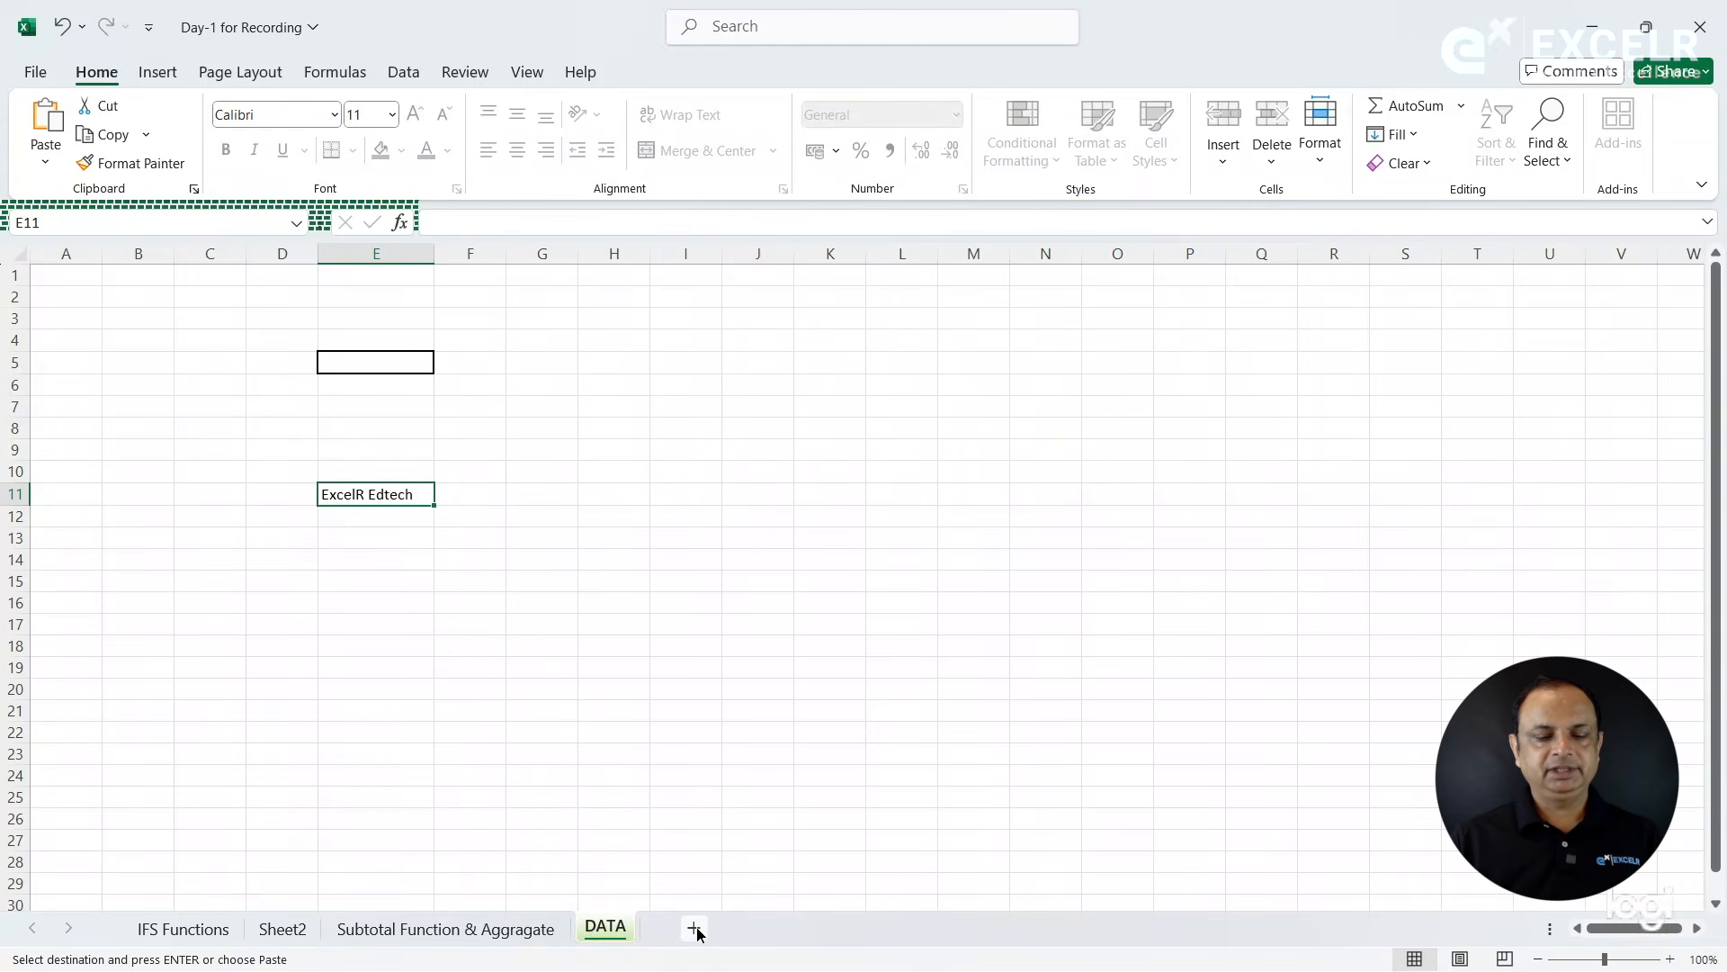
pyautogui.moveTo(697, 931); pyautogui.dragTo(605, 924)
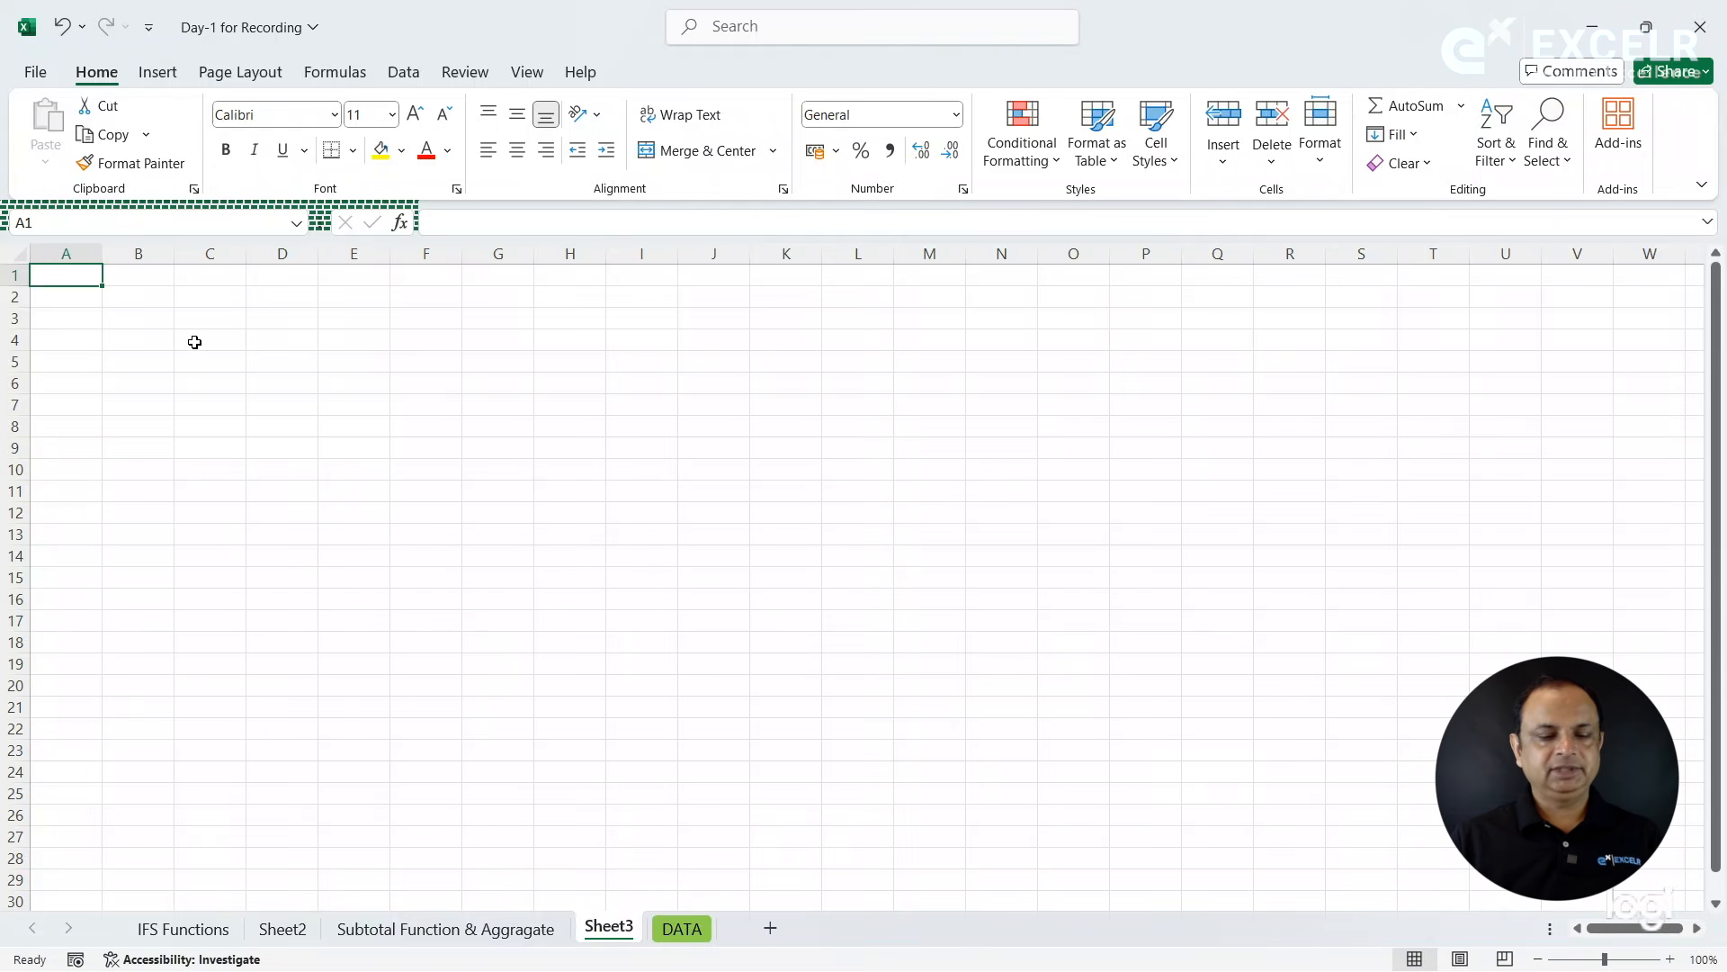
# - Copy the employee table A1:G21 from the Subtotal Function & Aggragate sheet and paste it at cell A1 of Sheet3
pyautogui.click(450, 929)
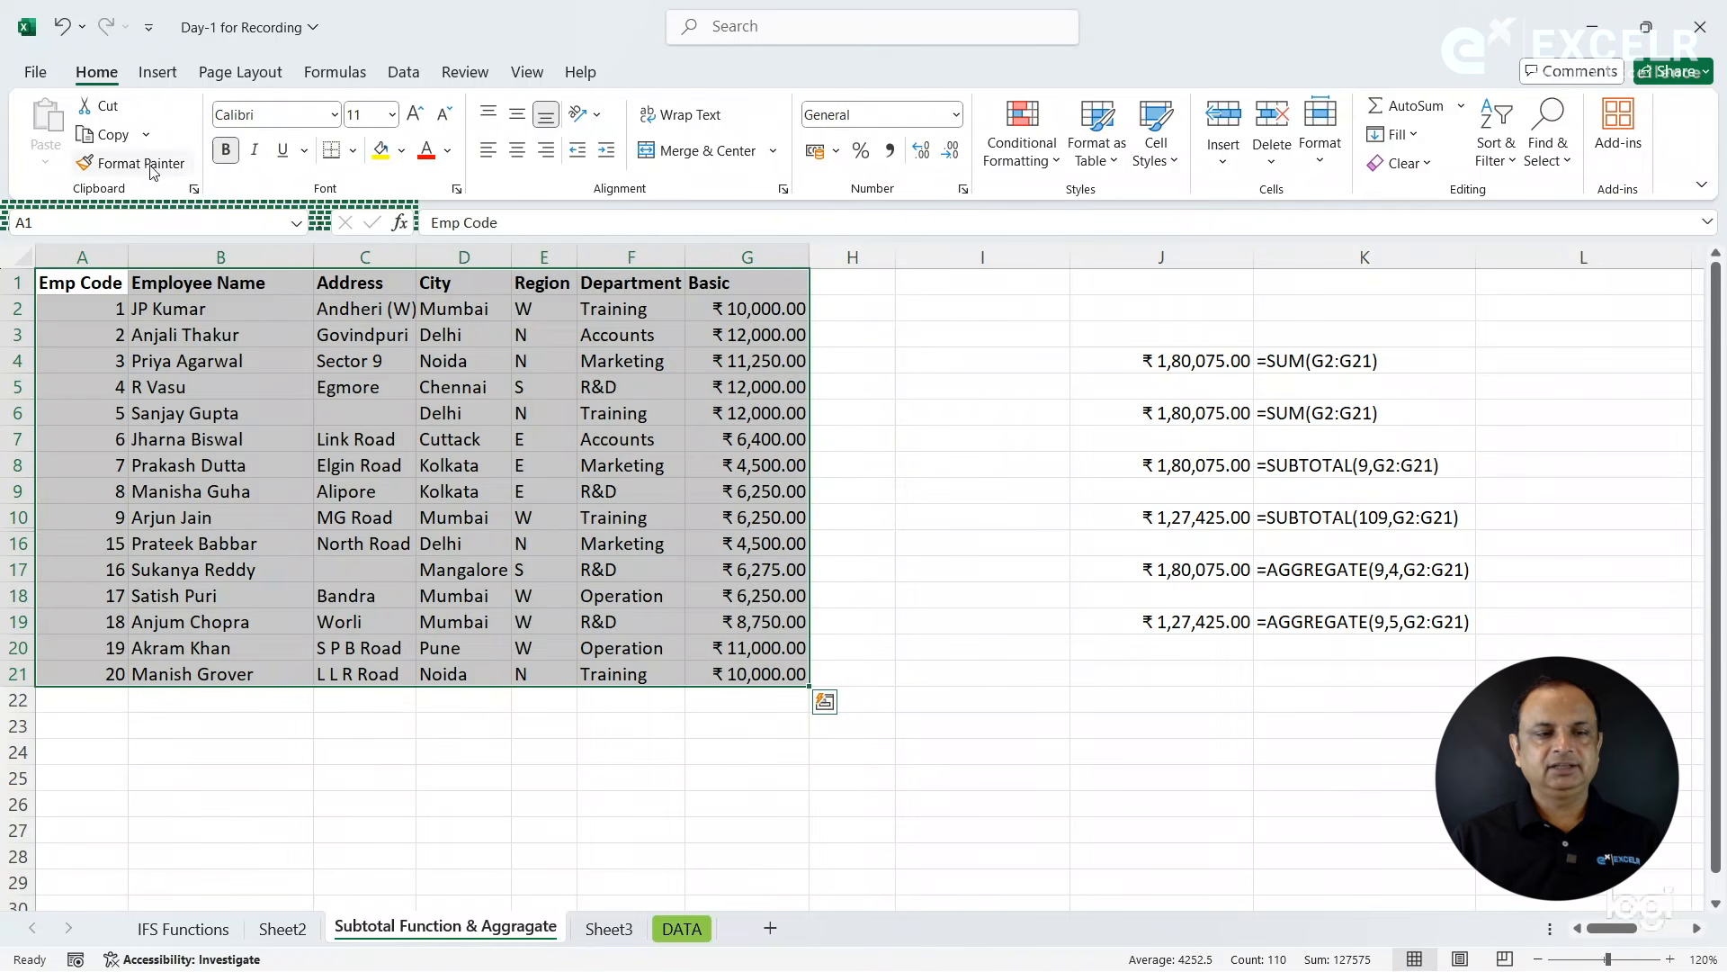
pyautogui.click(106, 135)
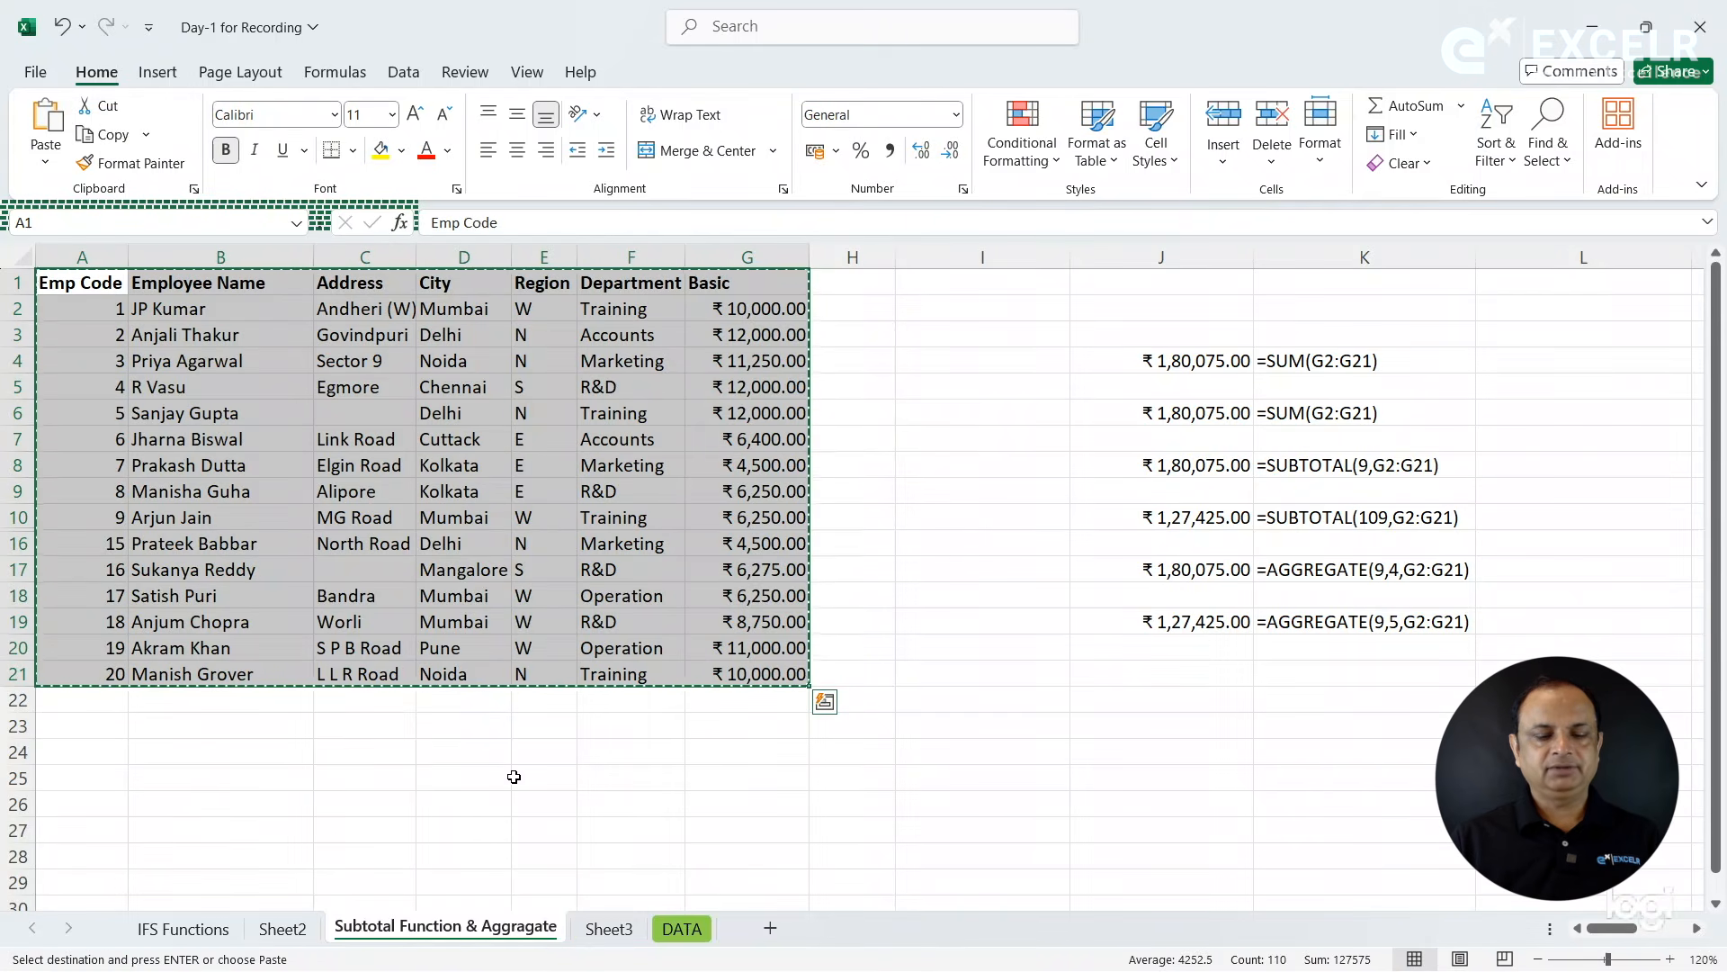
pyautogui.click(601, 934)
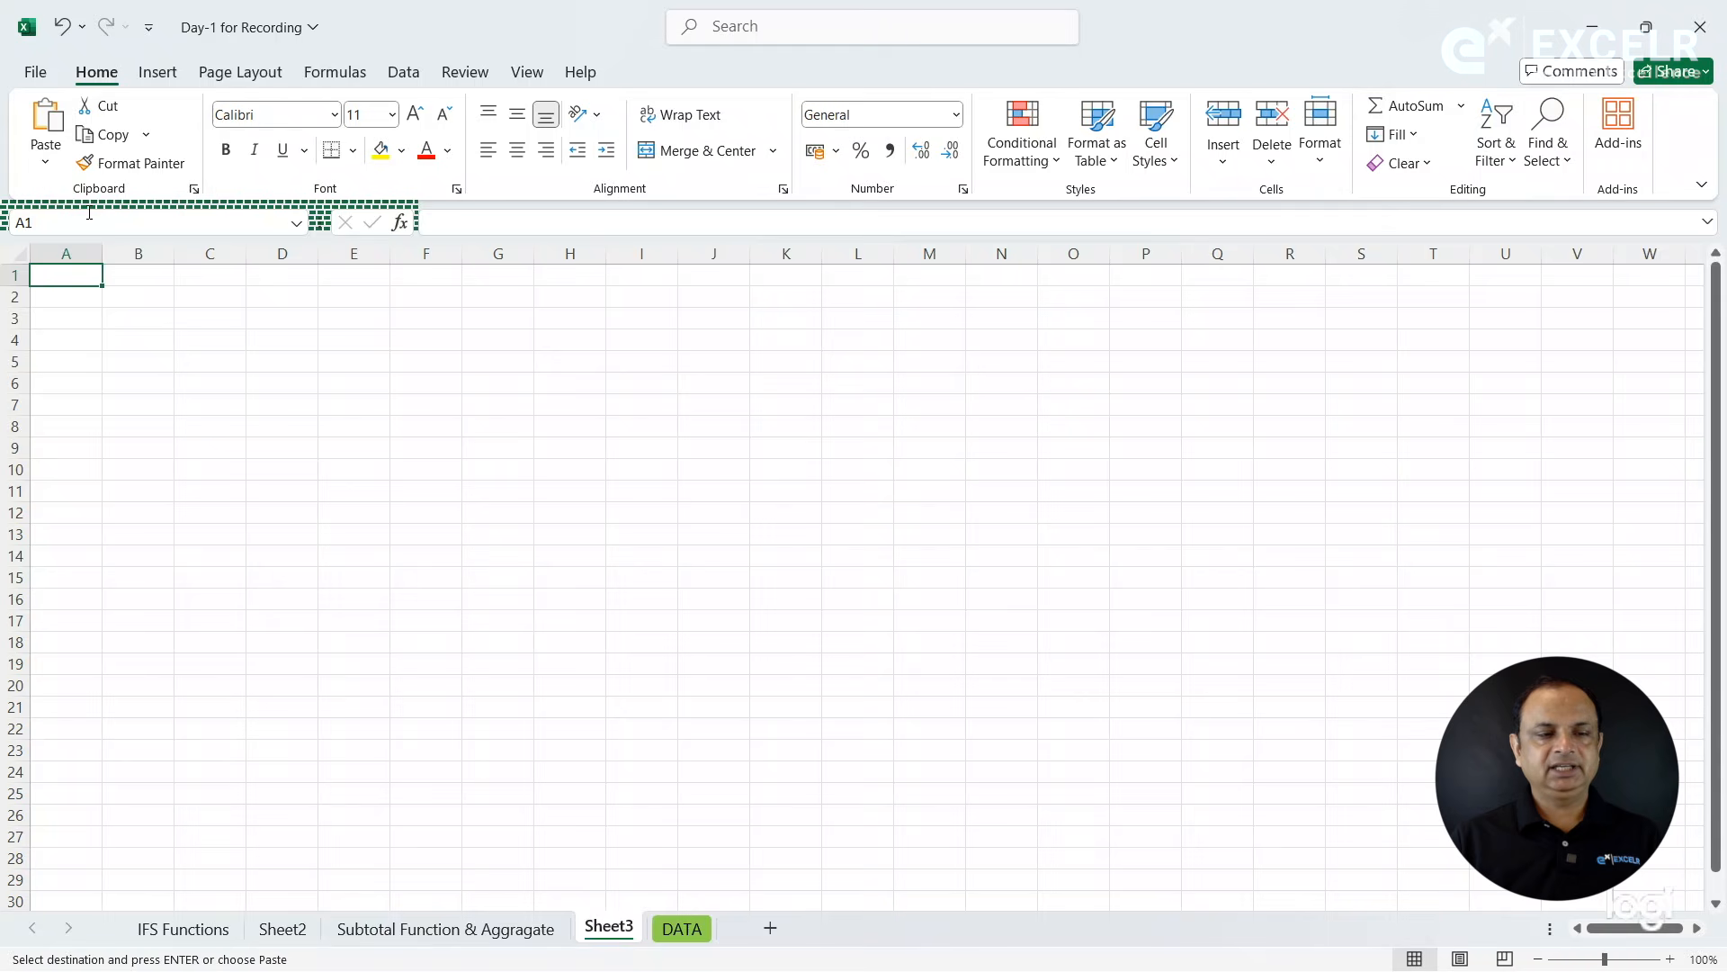
pyautogui.click(59, 164)
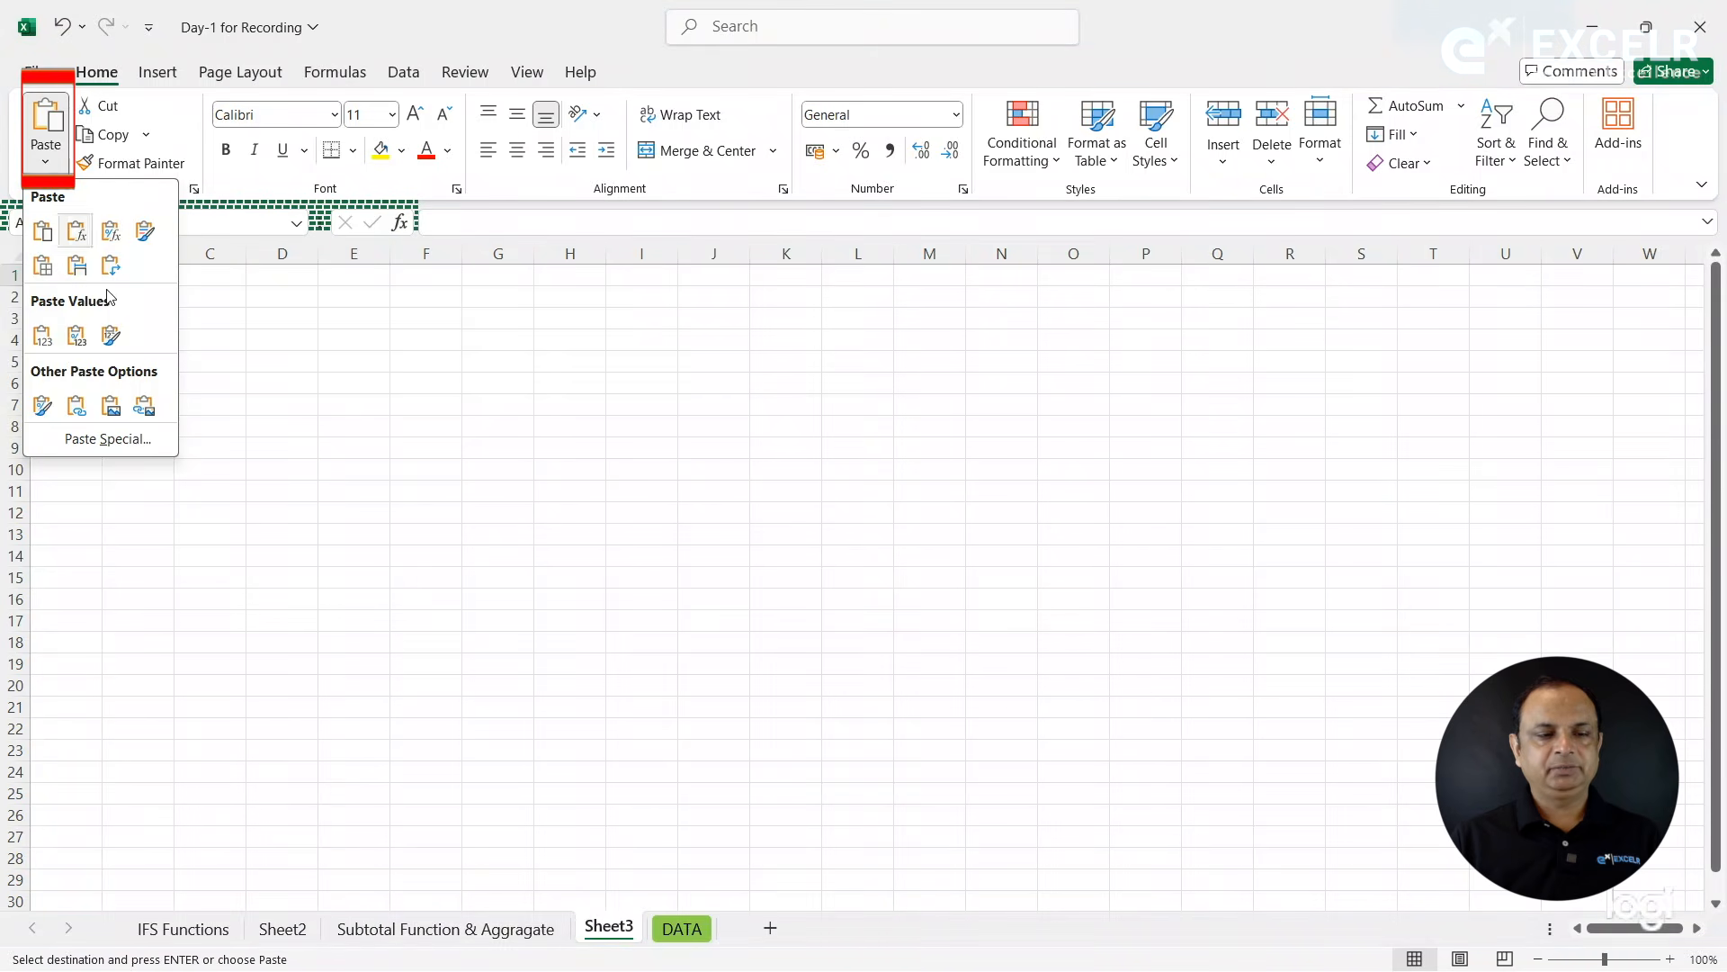
pyautogui.click(47, 126)
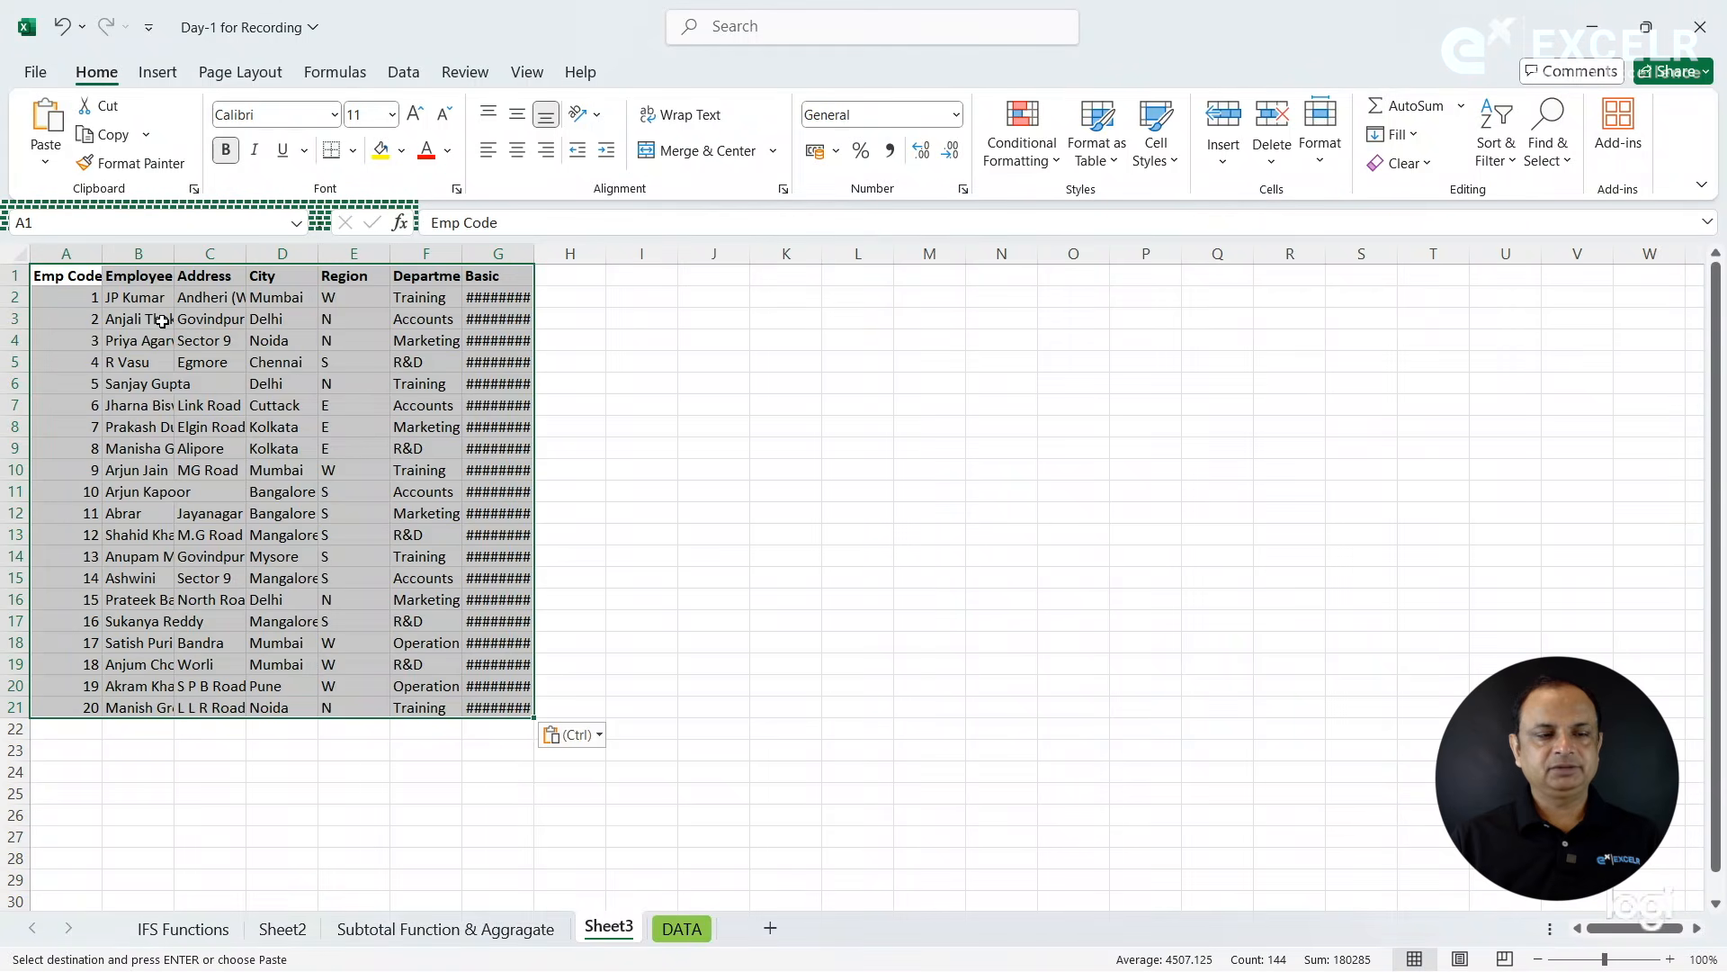
# - AutoFit the width of all columns in Sheet3 to their contents
pyautogui.click(20, 254)
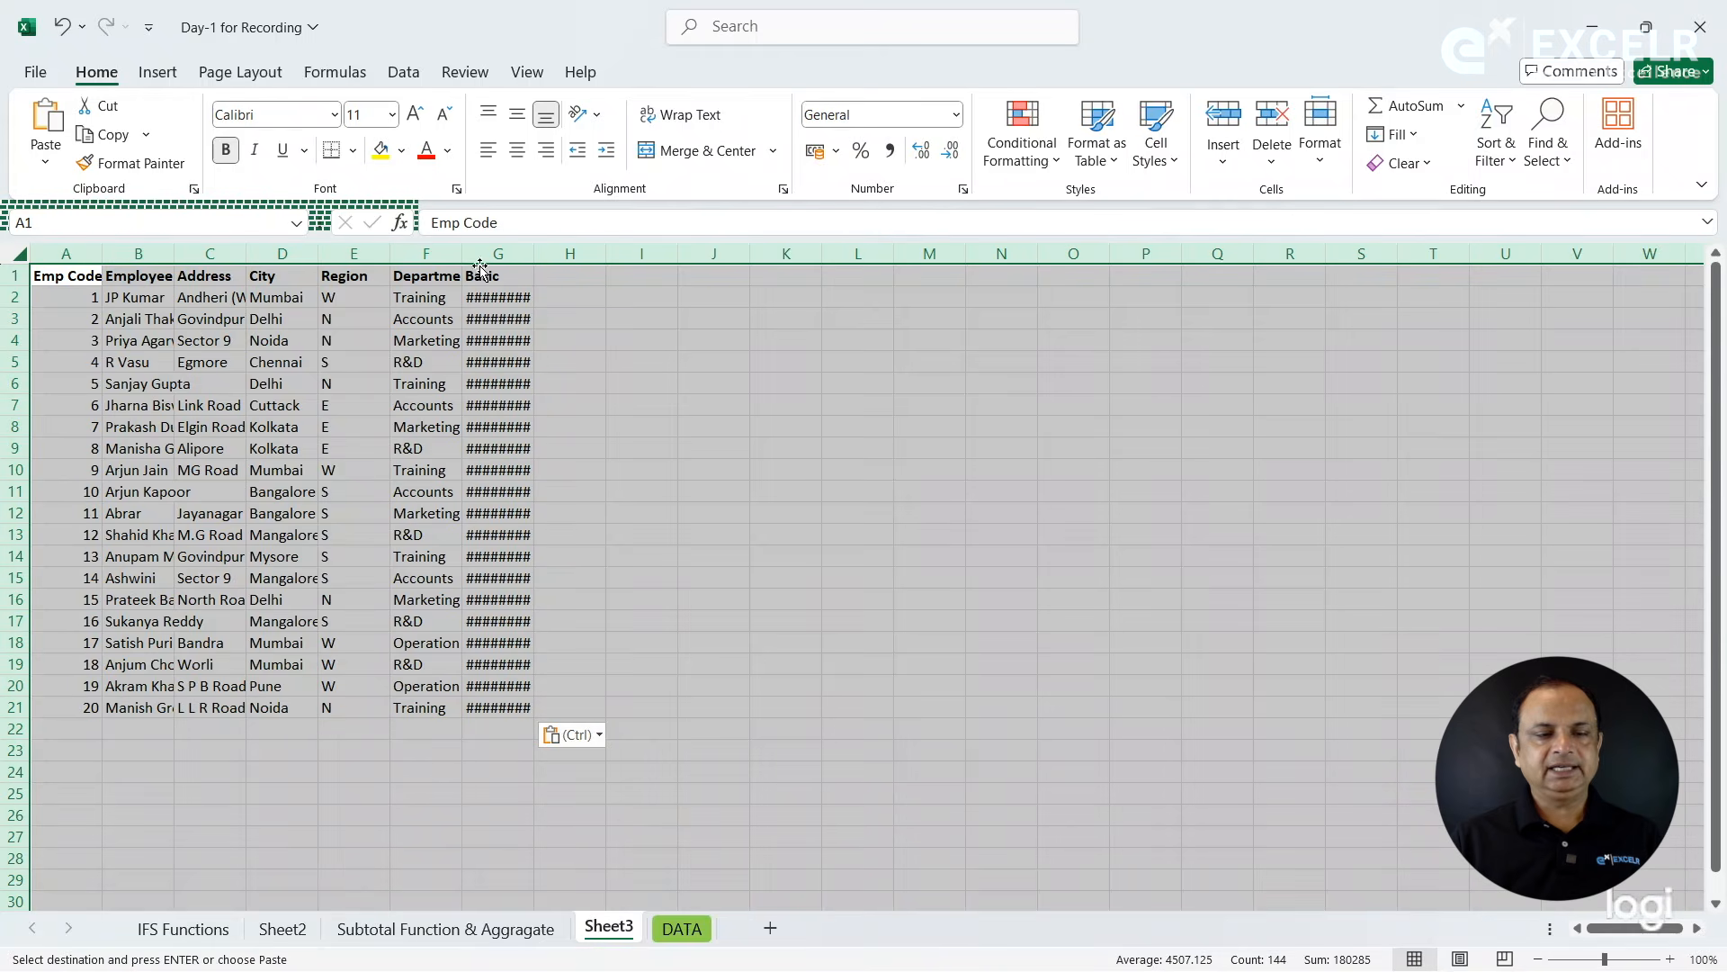
pyautogui.doubleClick(103, 253)
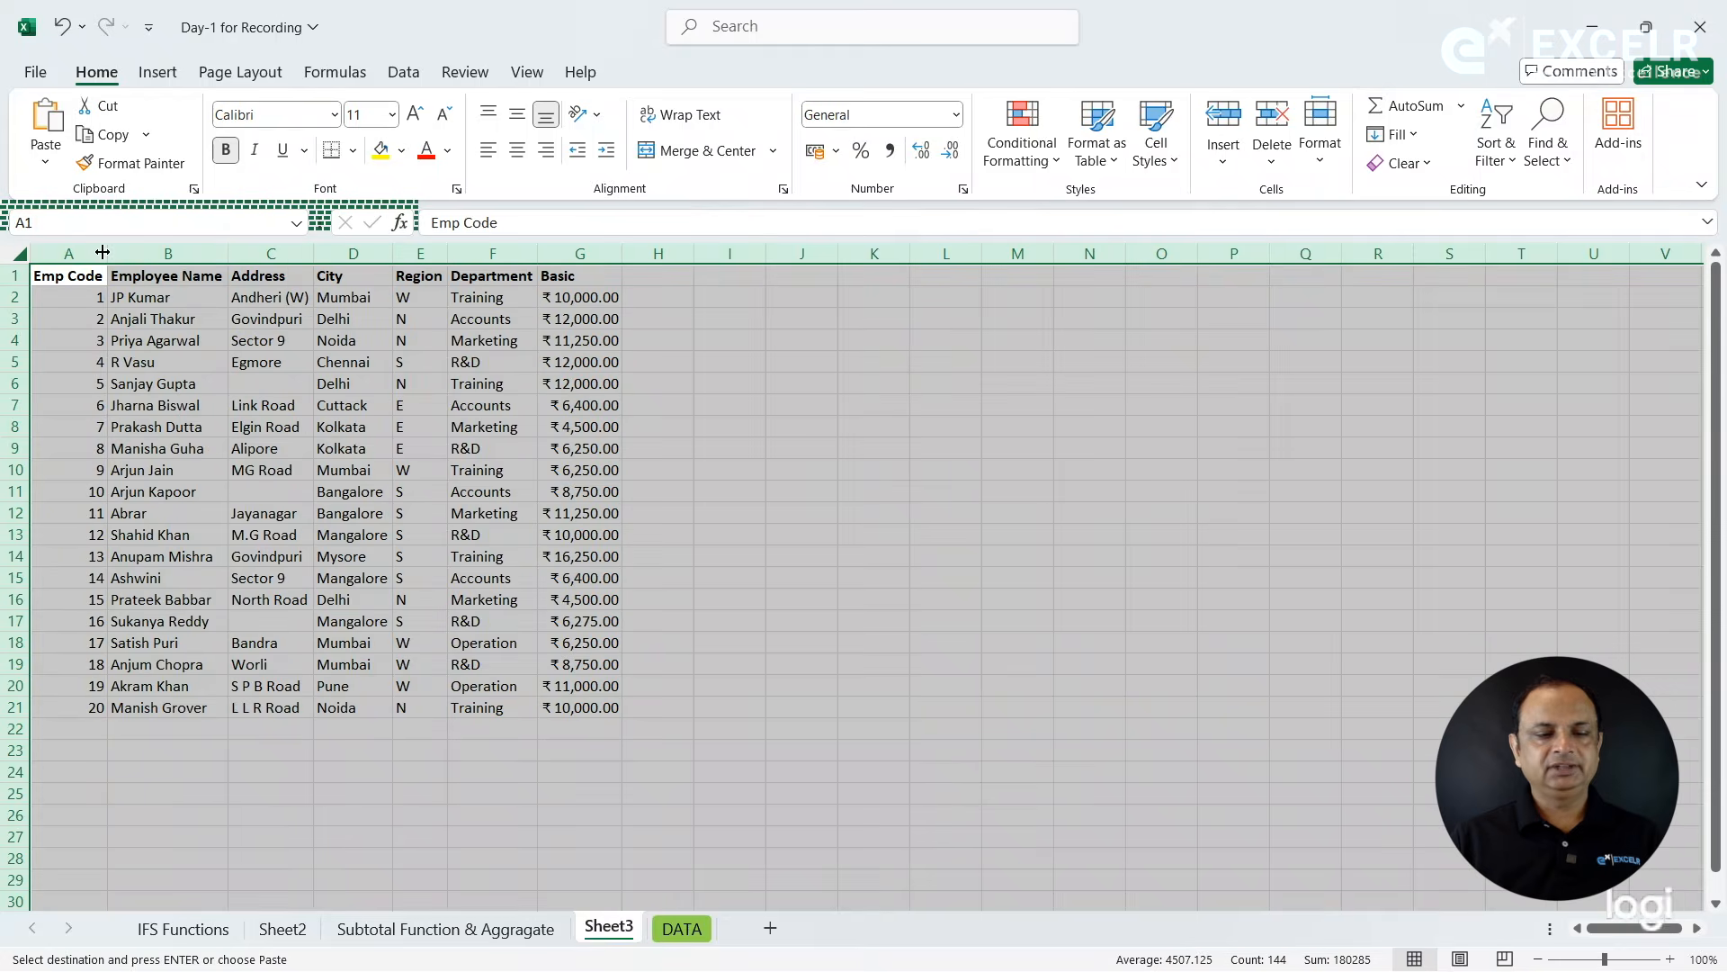
pyautogui.click(223, 491)
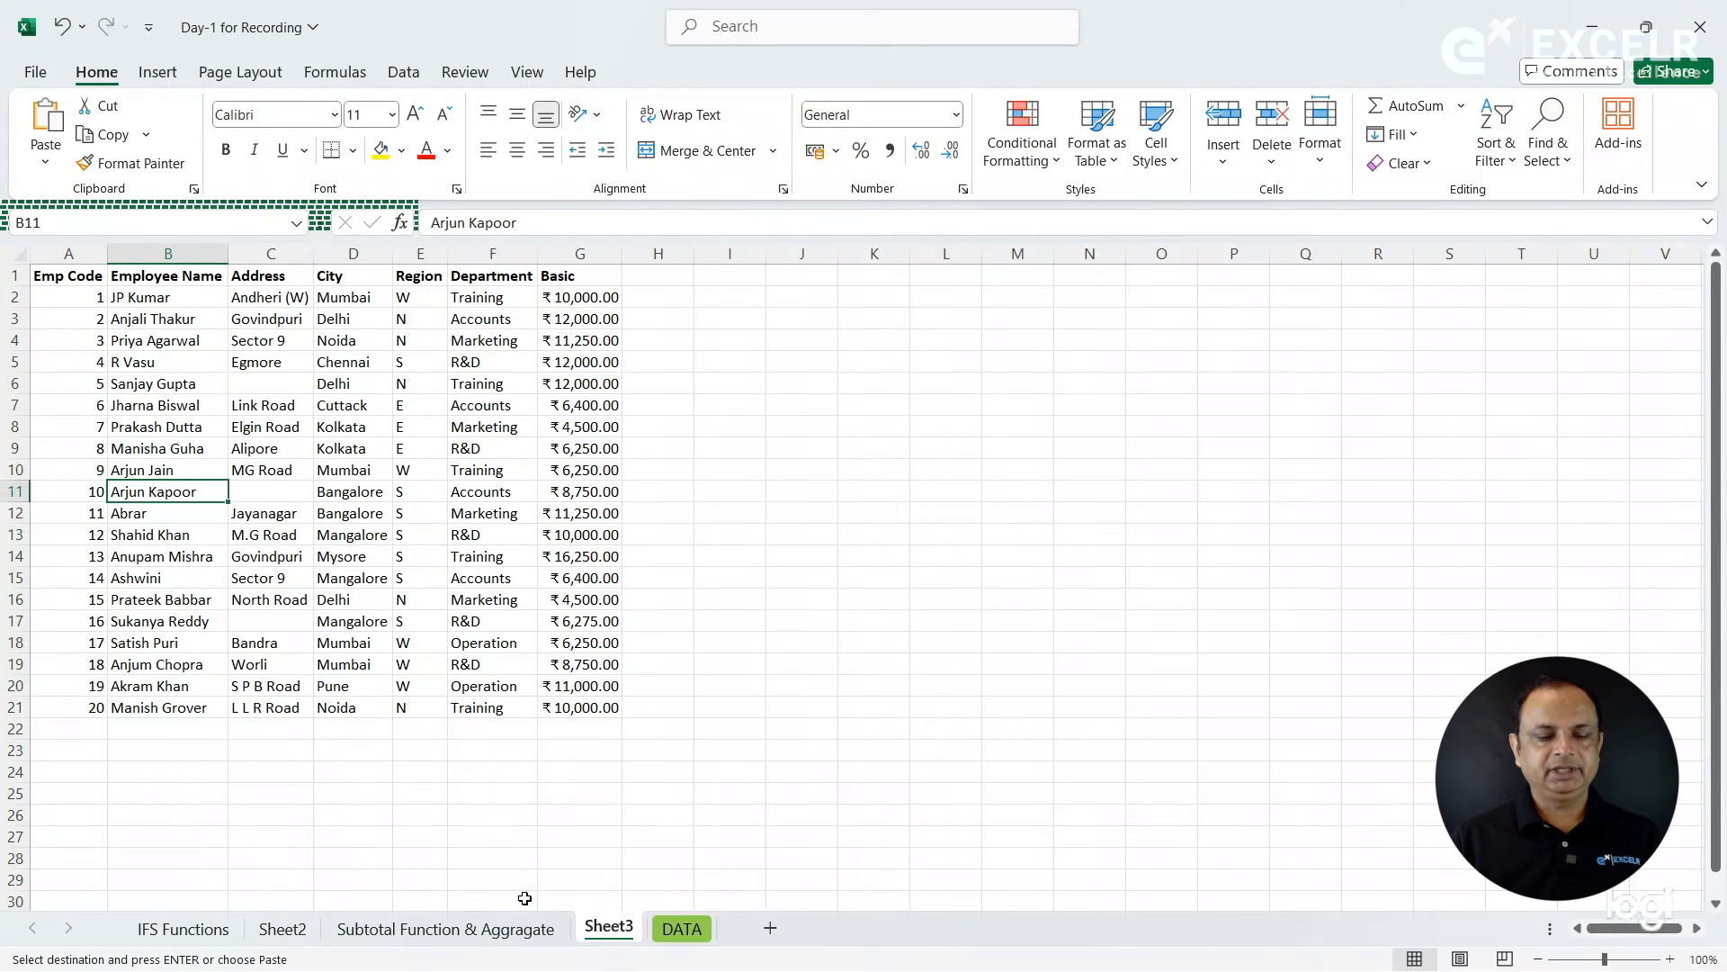
# - Compare the source table with its copy, paste the table again at A1 of Sheet3 and delete the pasted contents
pyautogui.click(498, 931)
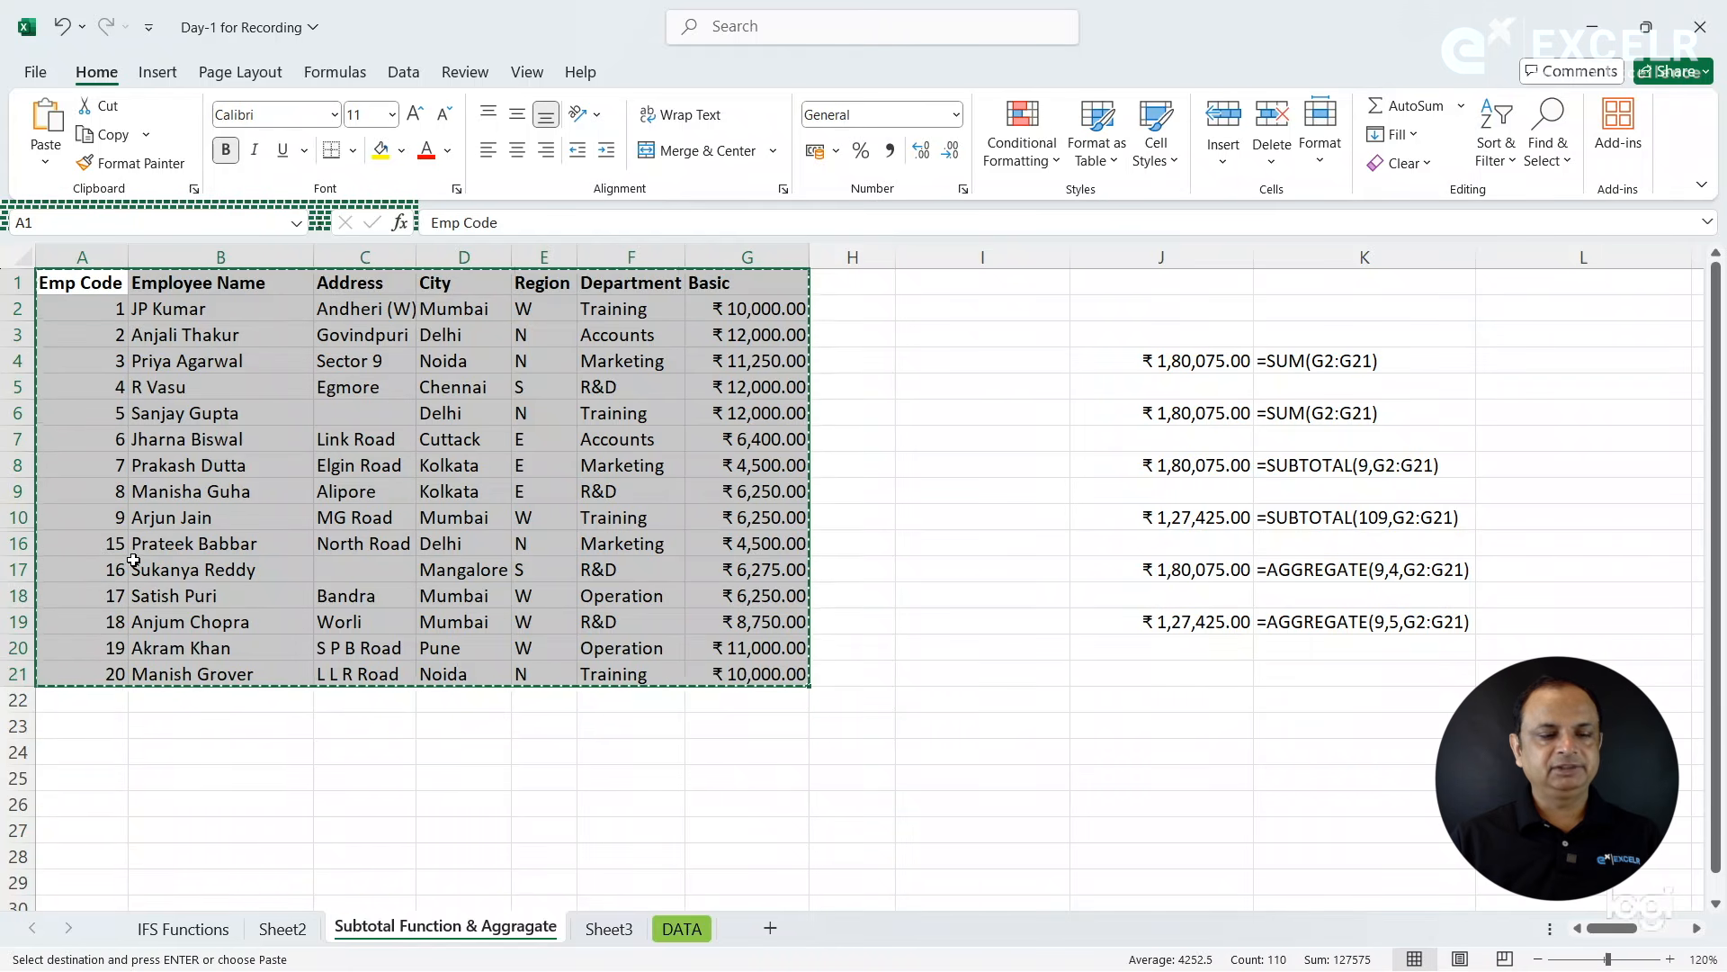
pyautogui.click(611, 929)
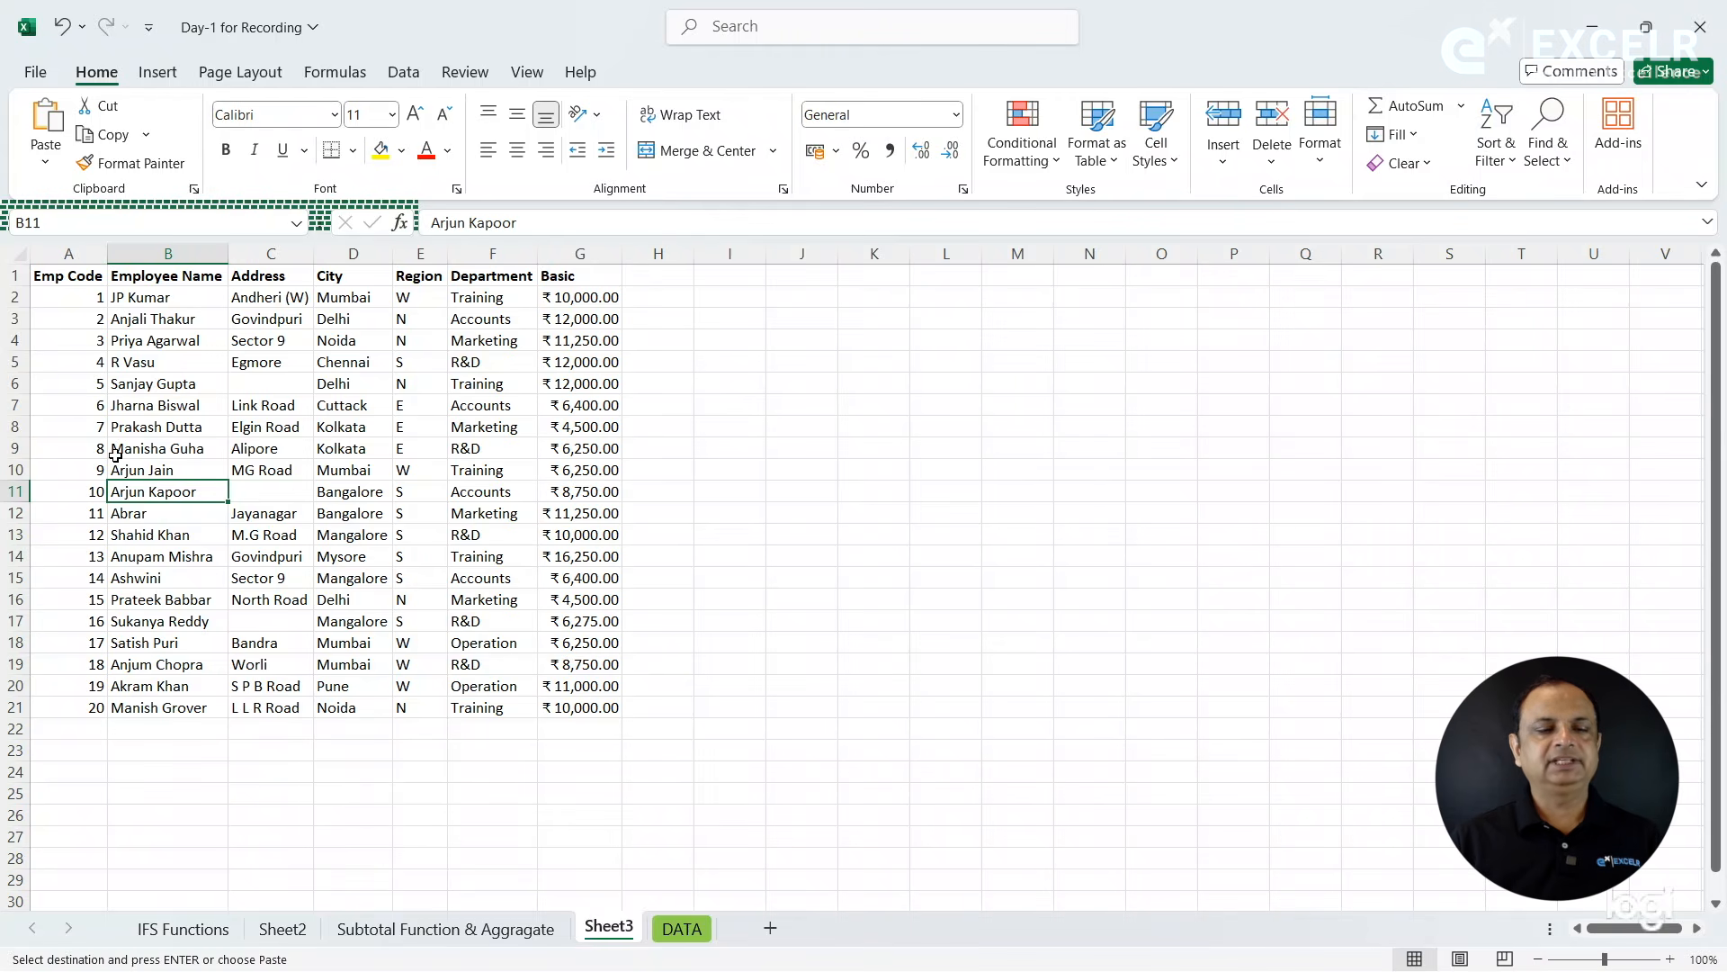
pyautogui.click(83, 278)
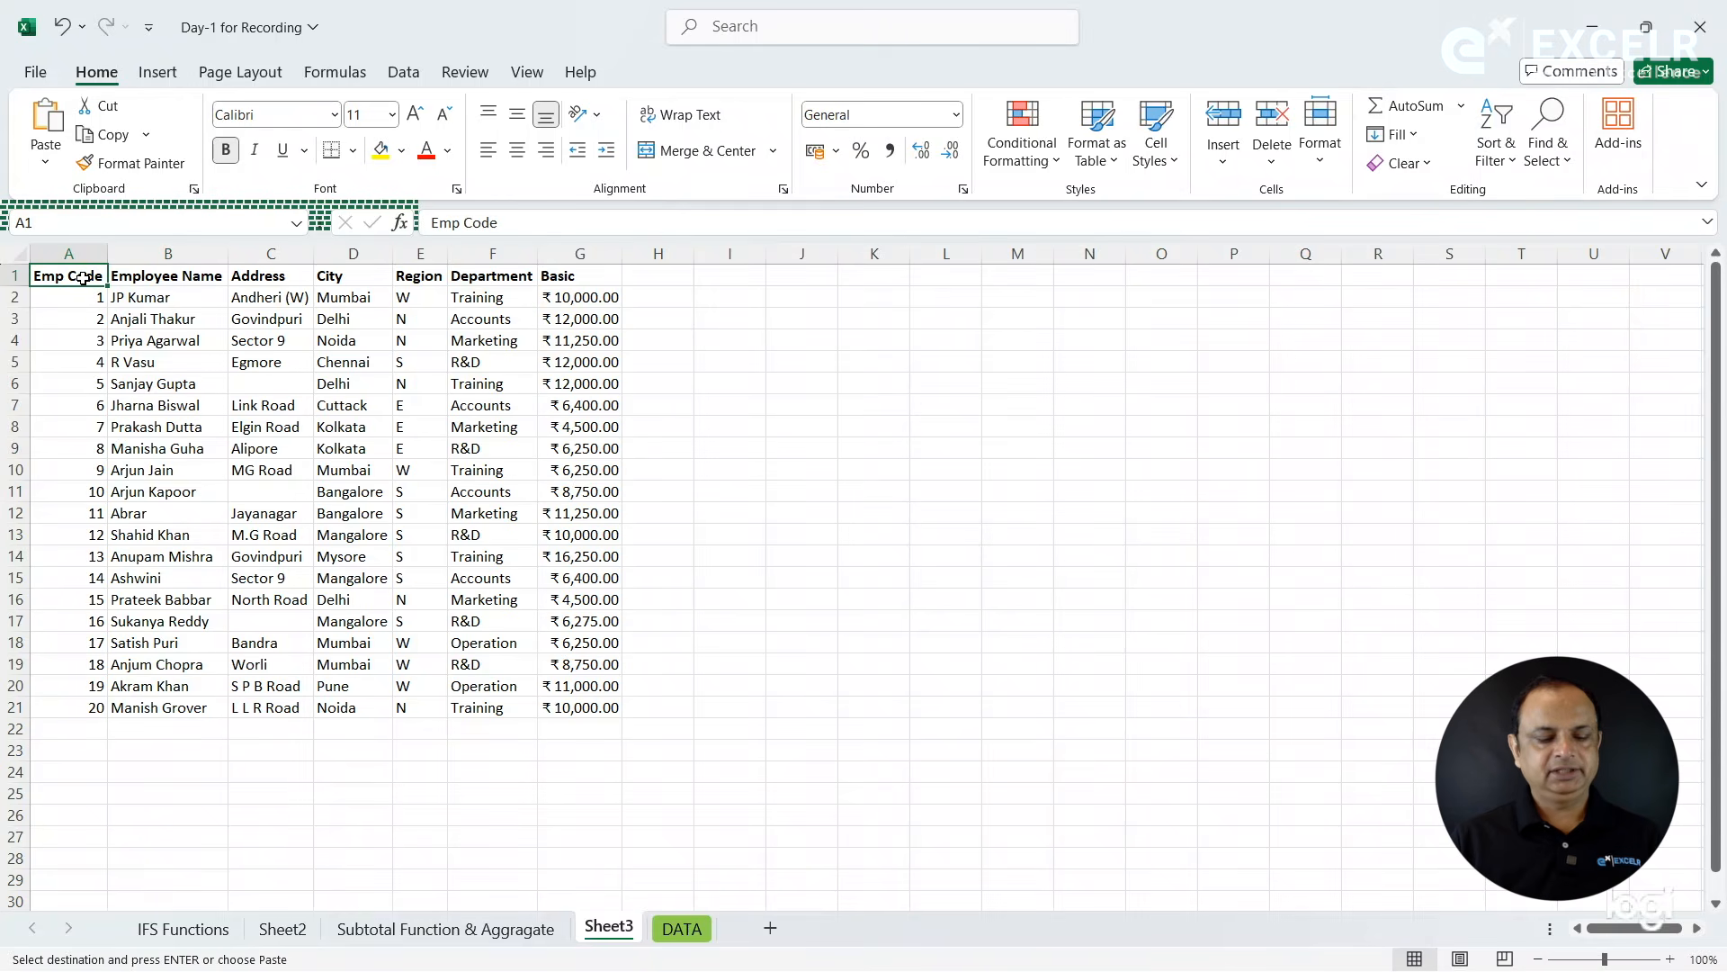
pyautogui.hotkey('ctrl', 'v')
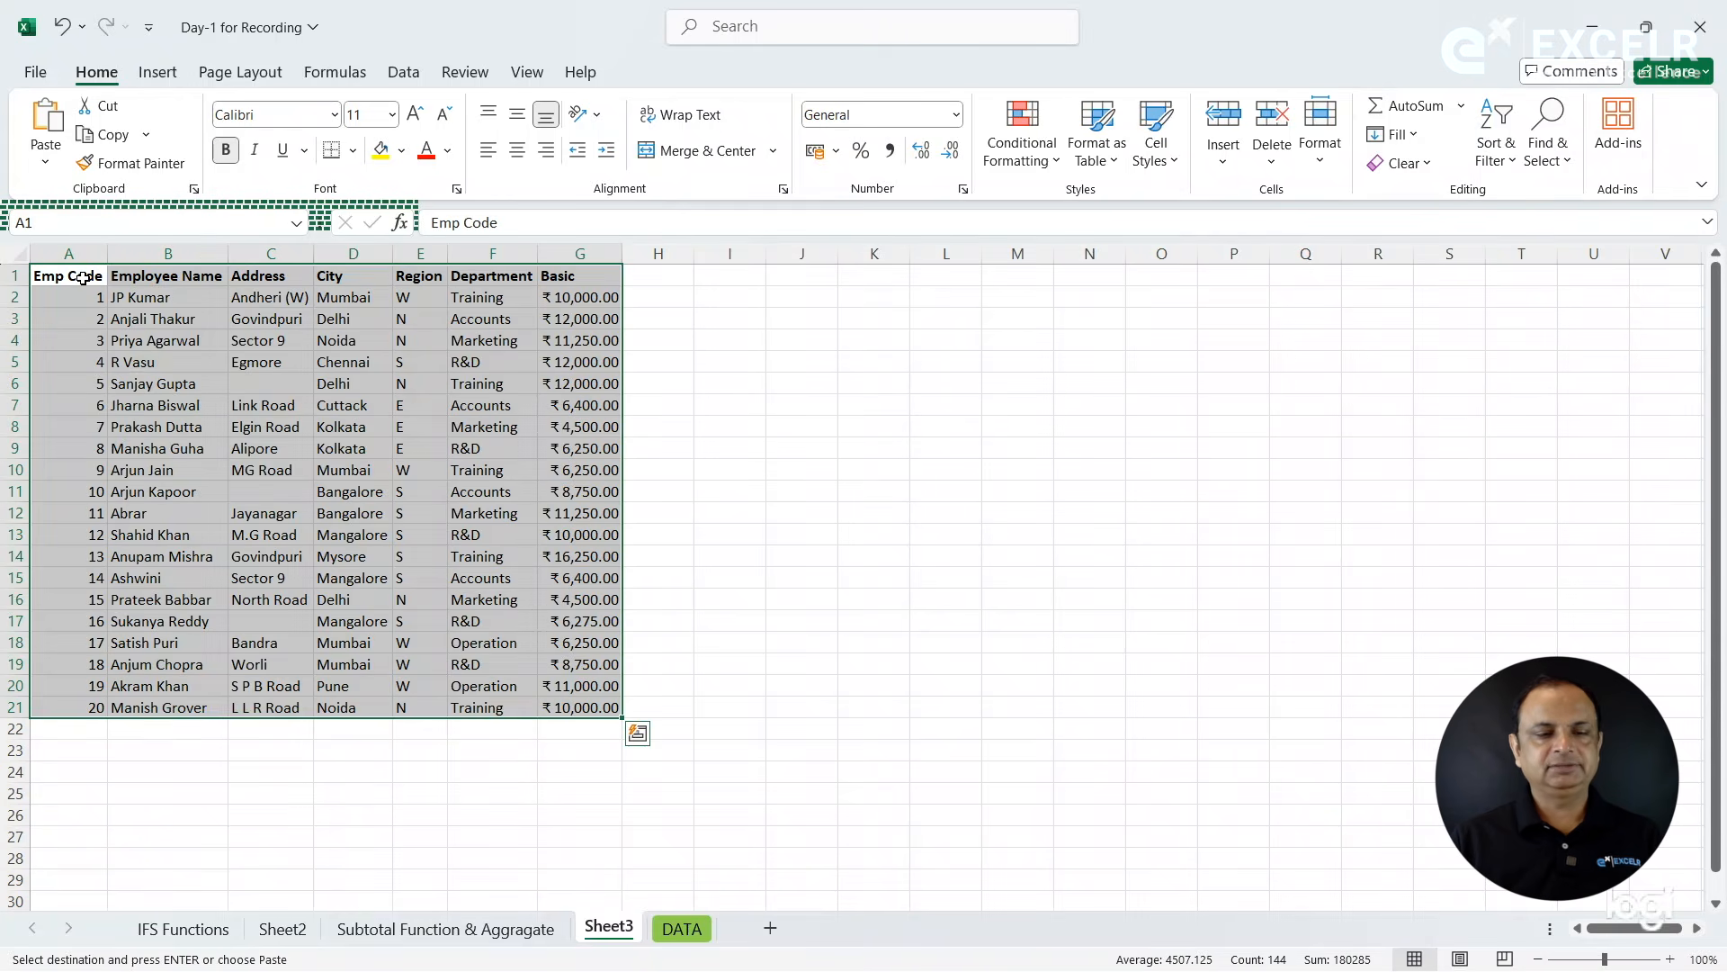
pyautogui.press('Delete')
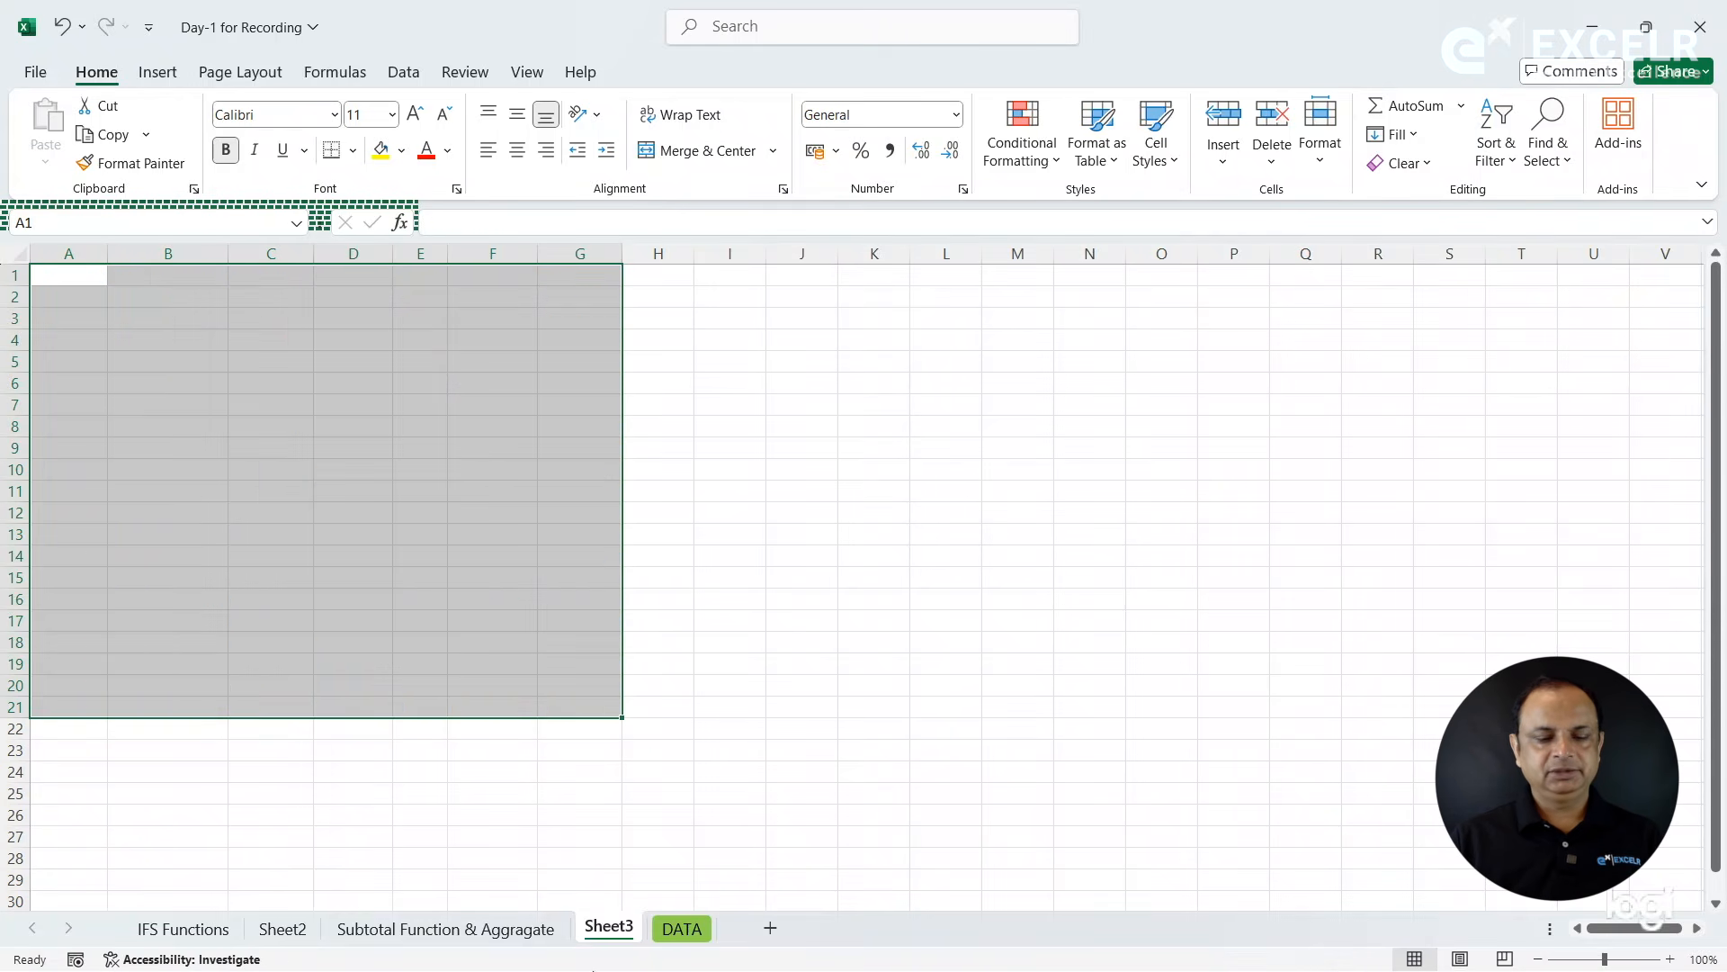
pyautogui.click(492, 929)
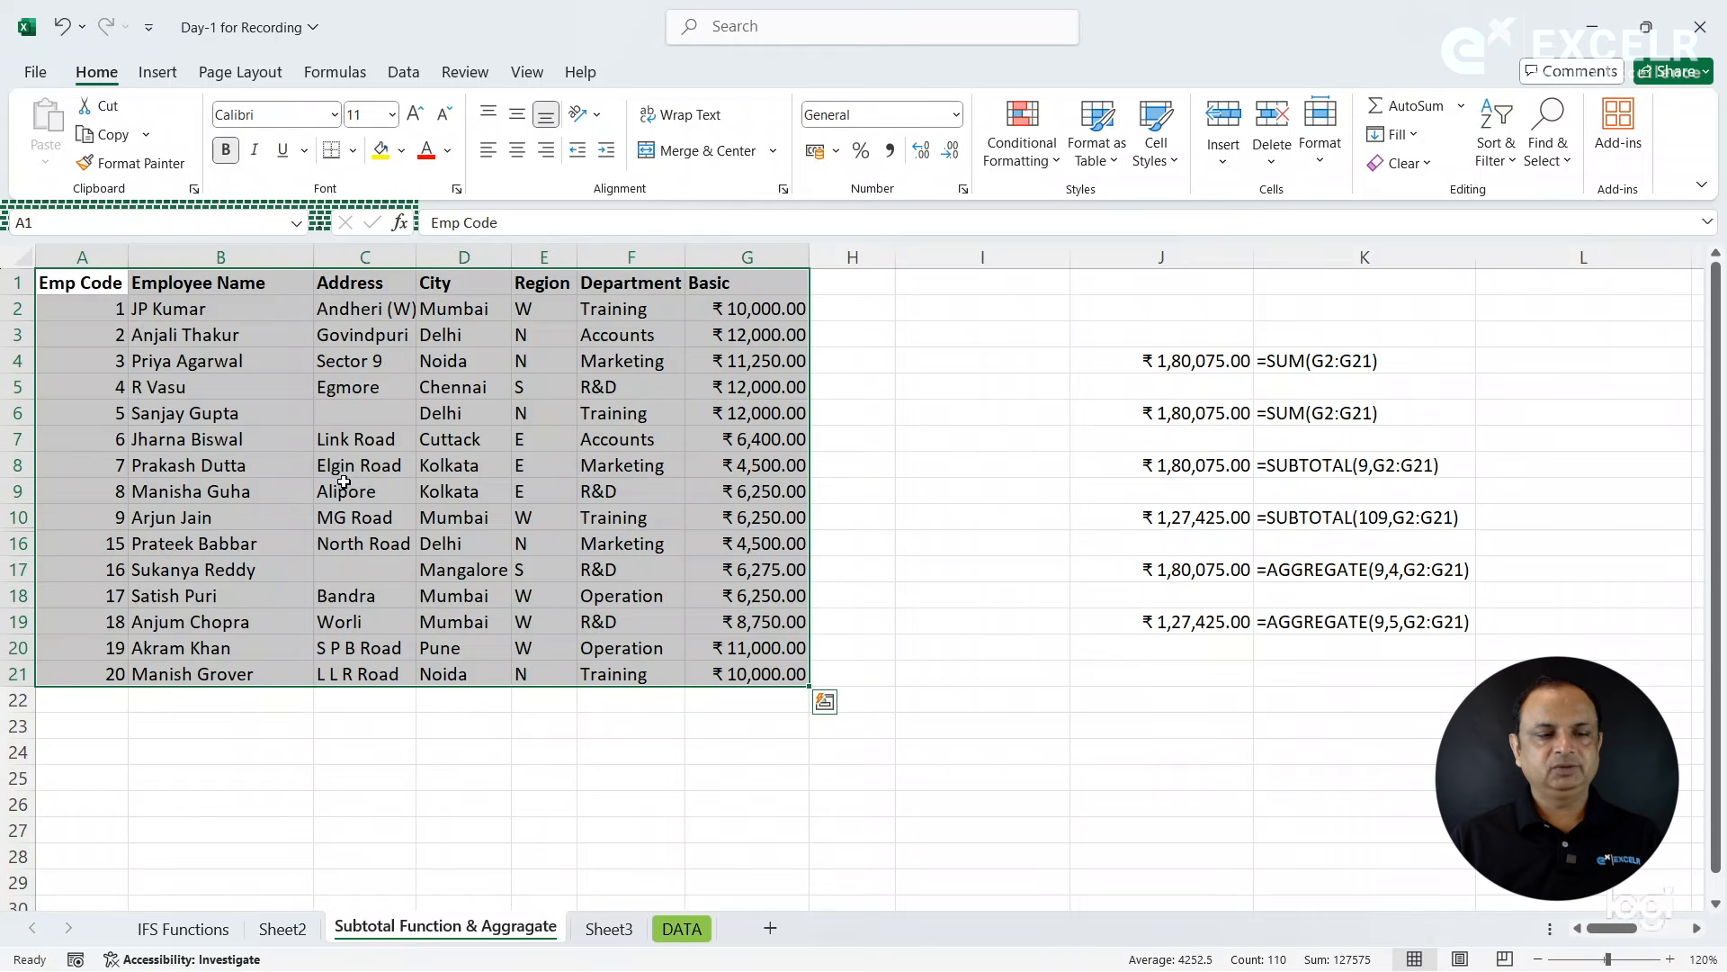
pyautogui.click(91, 293)
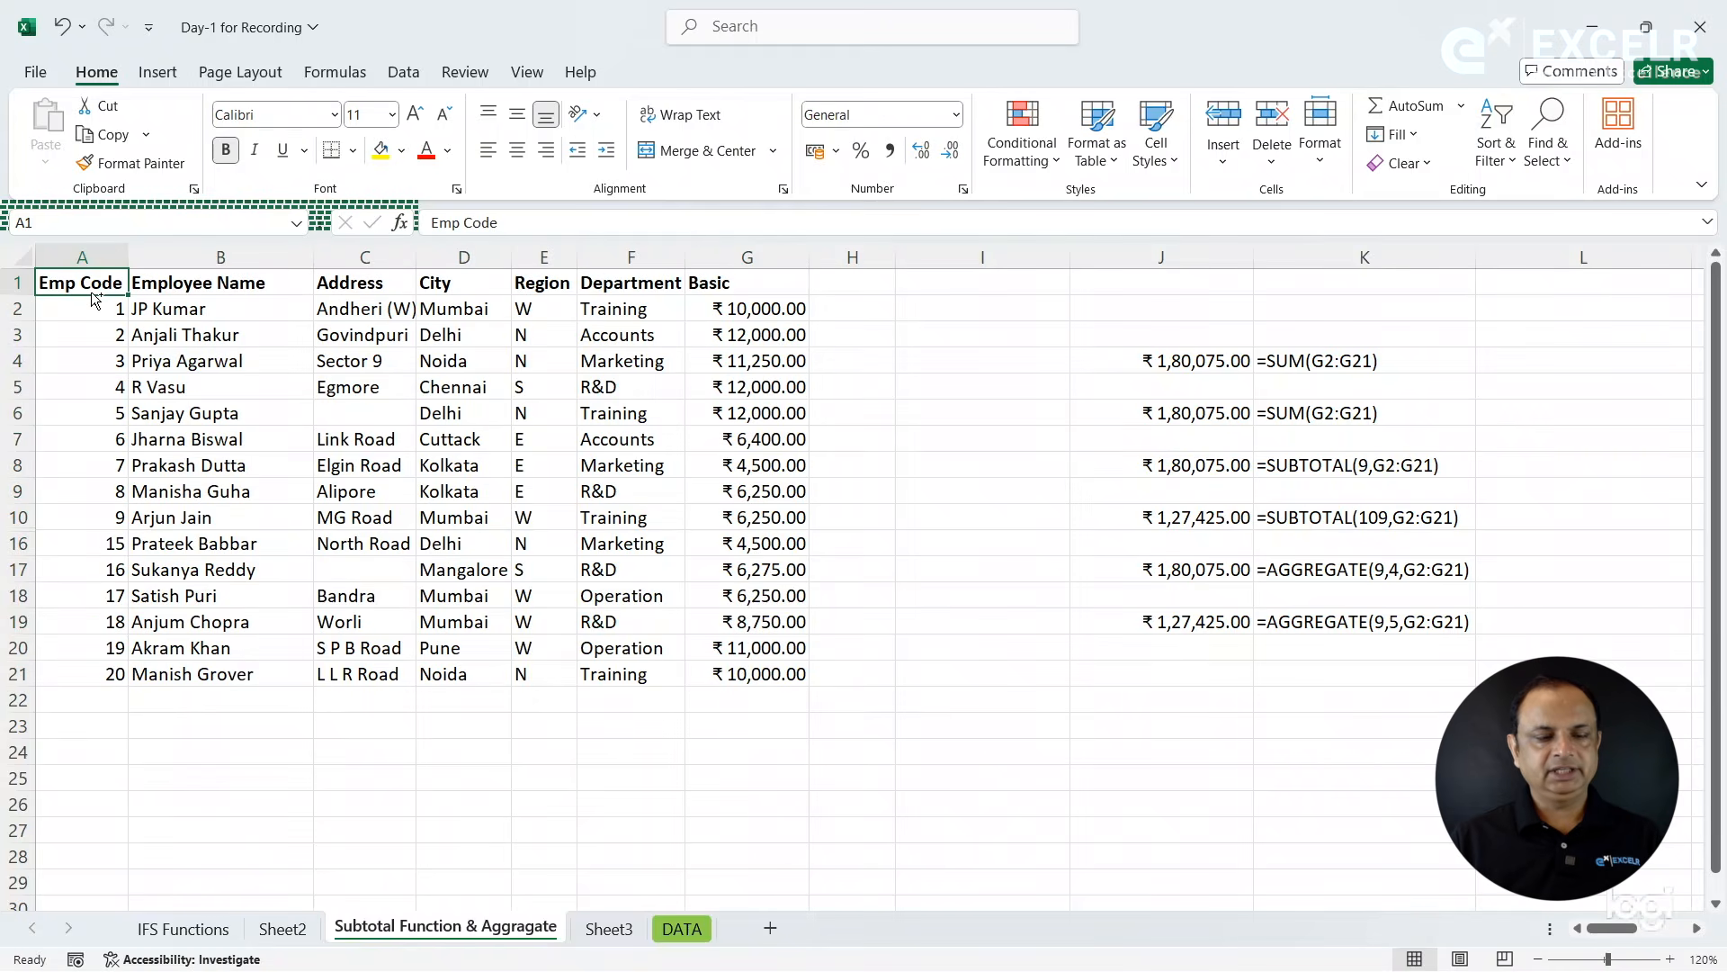
pyautogui.hotkey('ctrl', 'a')
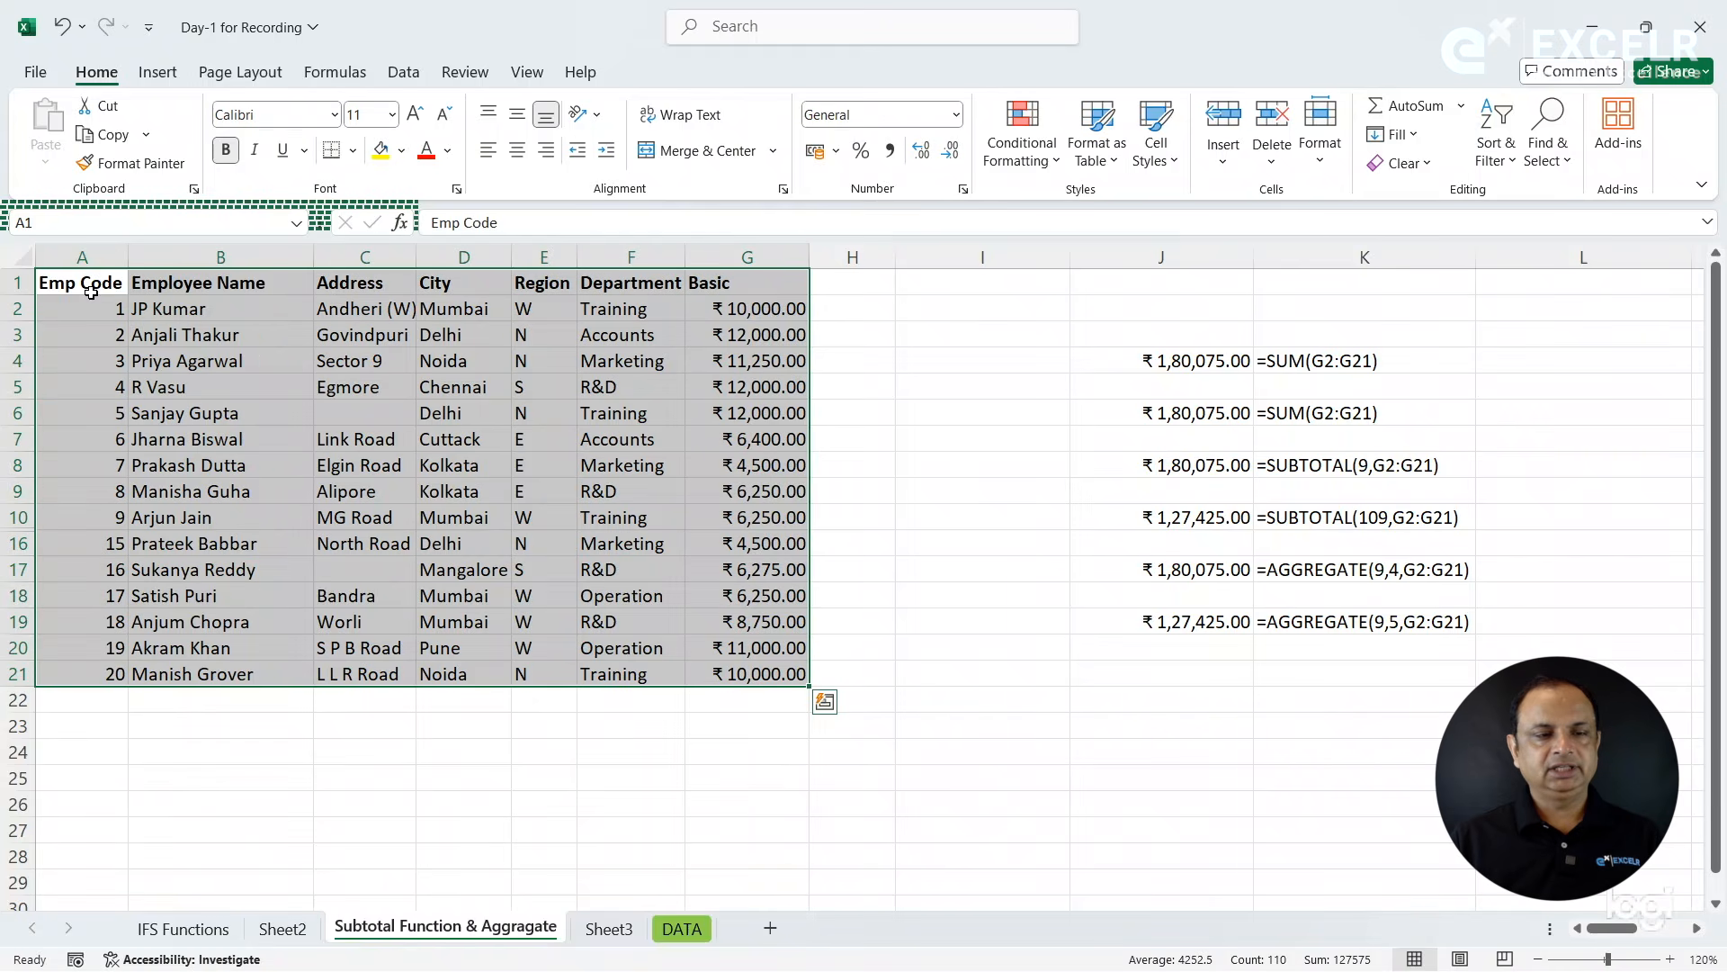
pyautogui.click(113, 137)
pyautogui.press('Escape')
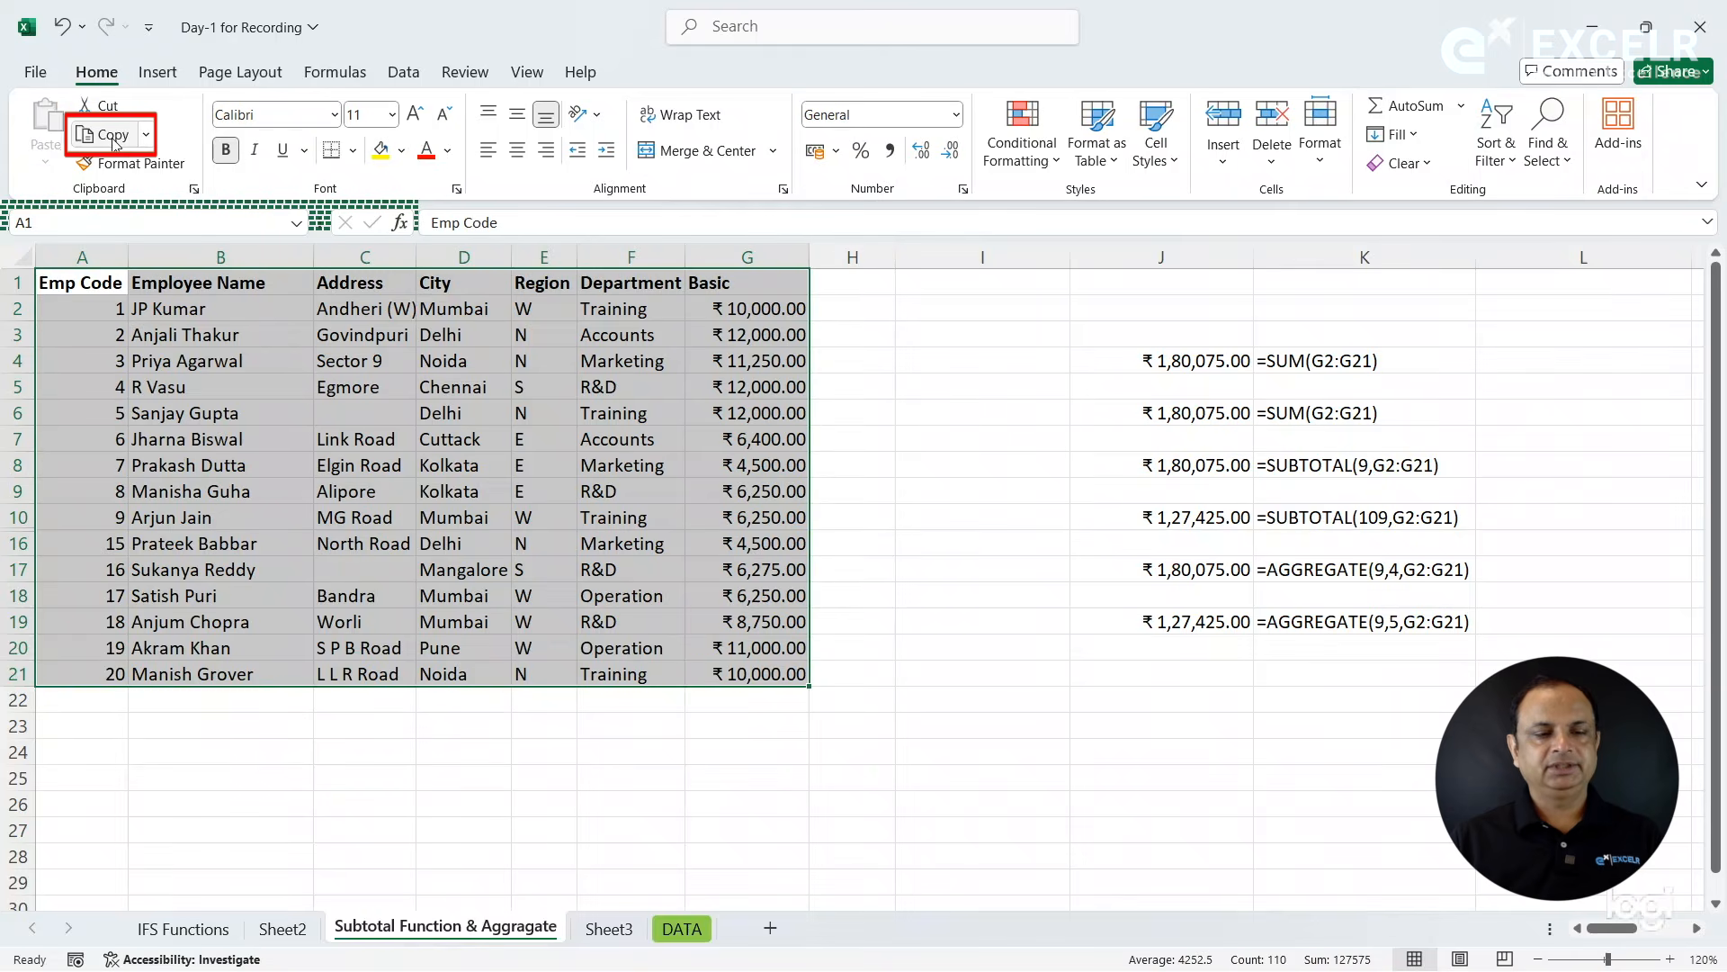
pyautogui.click(268, 273)
pyautogui.click(216, 336)
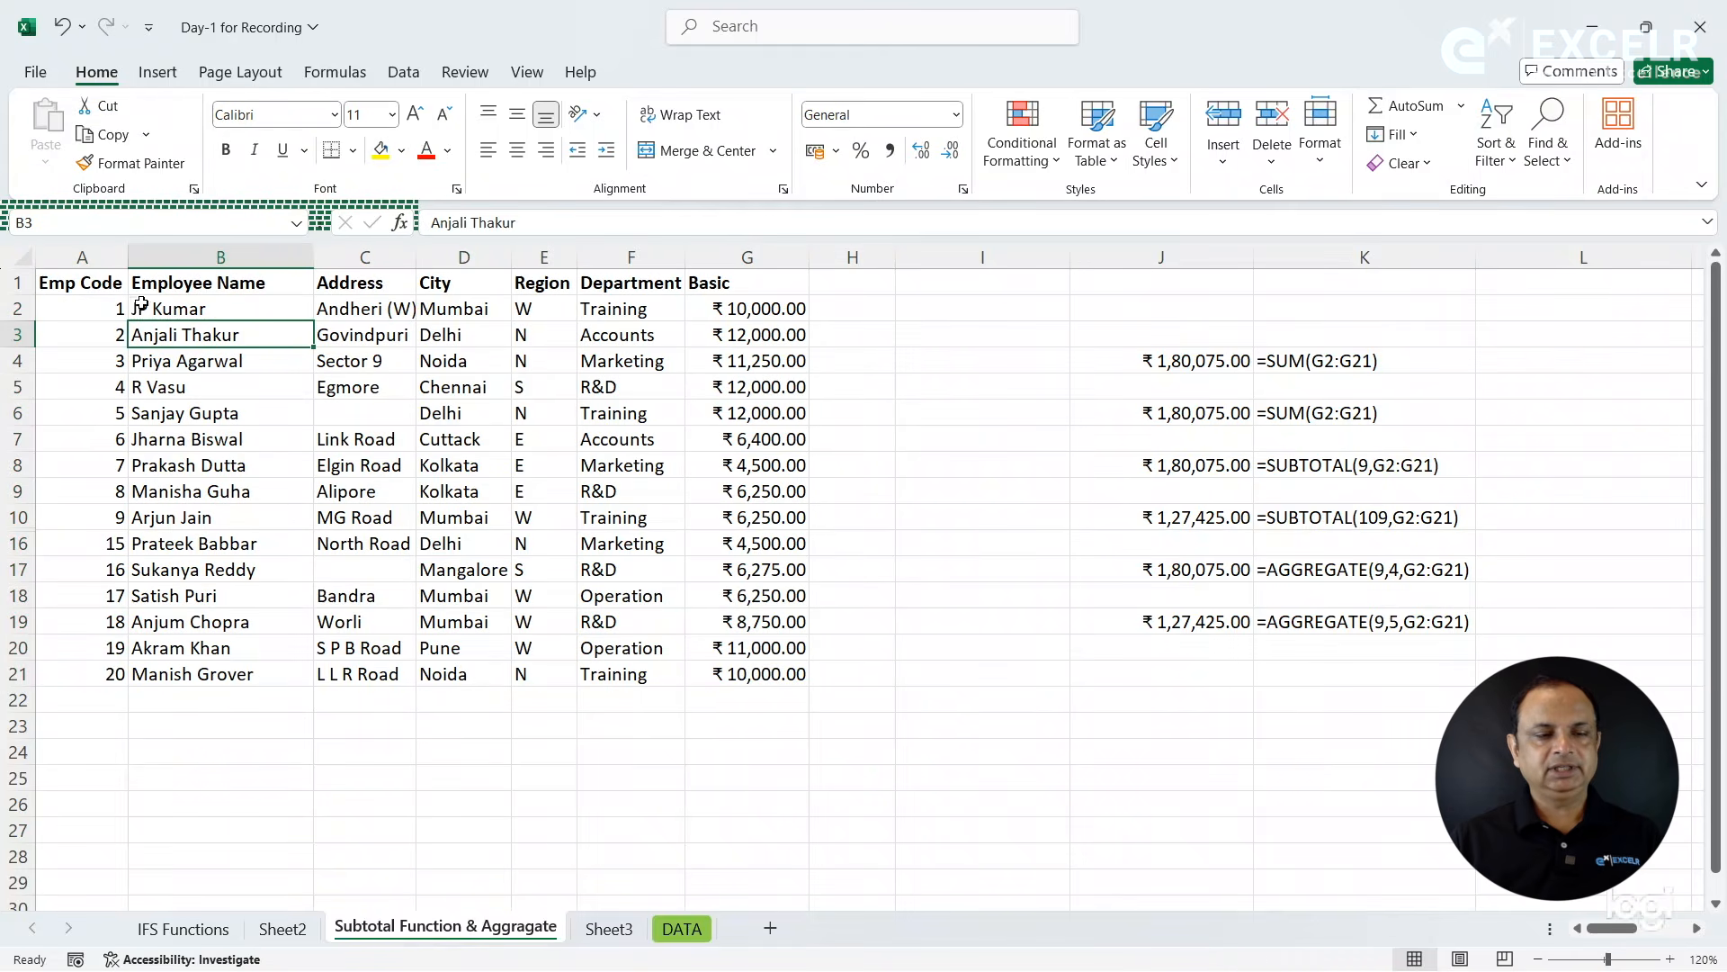
# - Copy only the visible cells of the employee table A1:G21 and paste them at cell A1 of Sheet3
pyautogui.click(115, 288)
pyautogui.hotkey('ctrl', 'a')
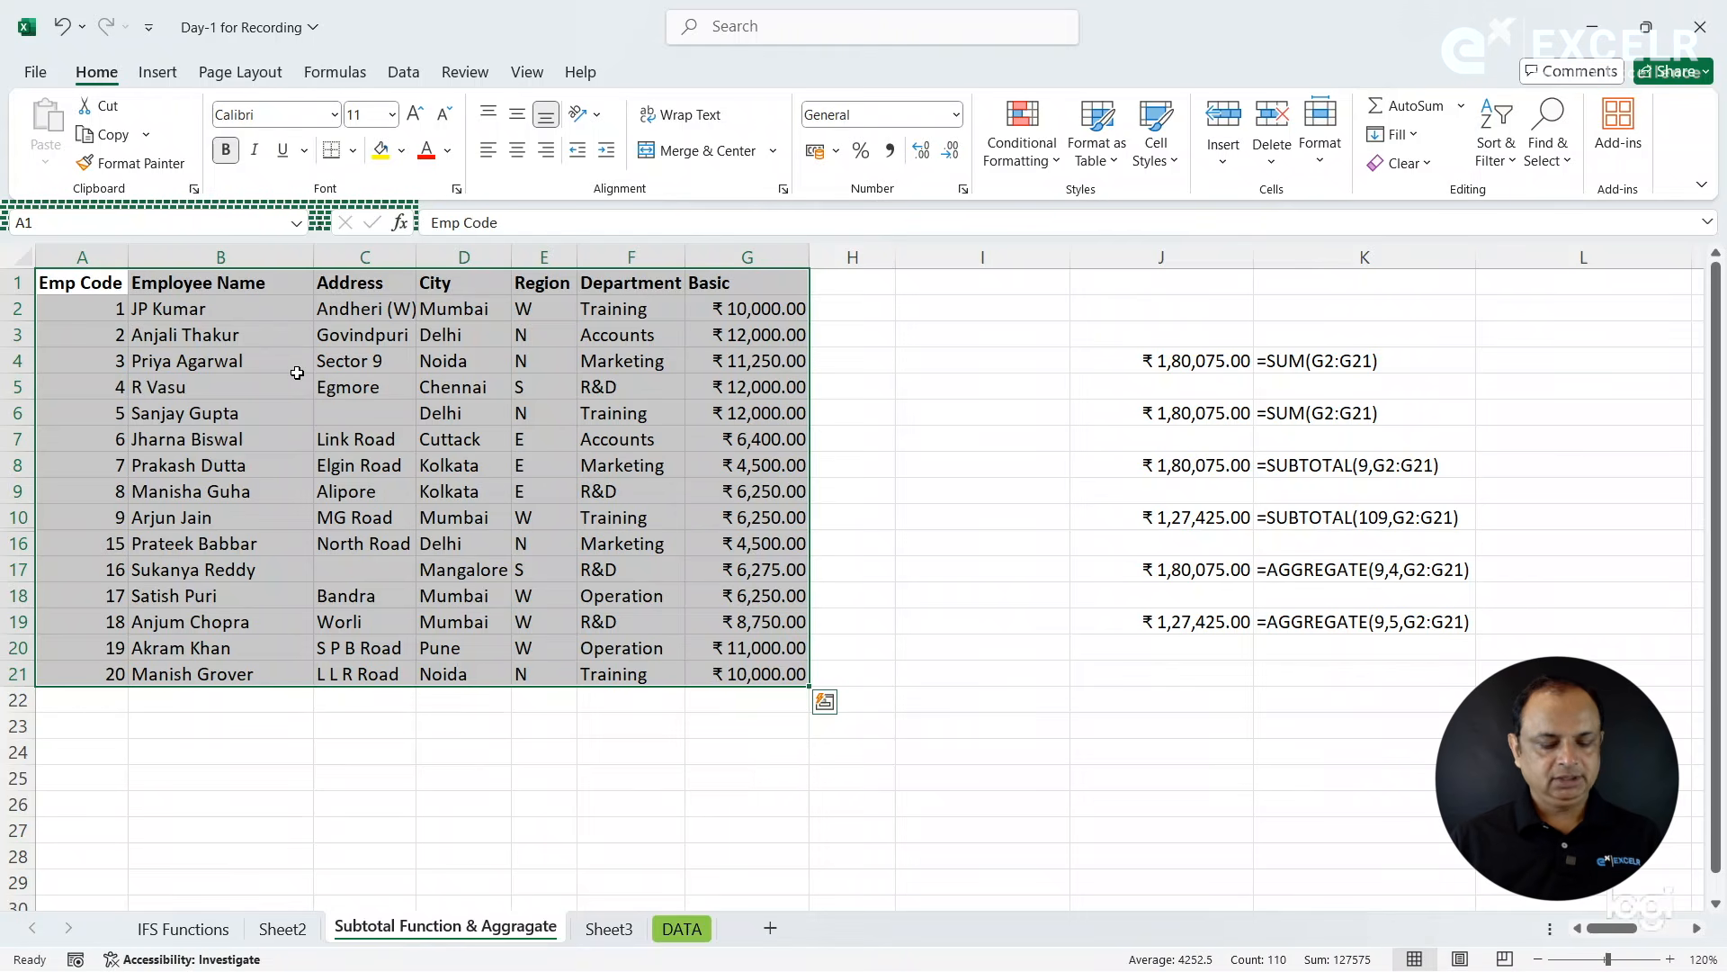
pyautogui.hotkey('alt', ';')
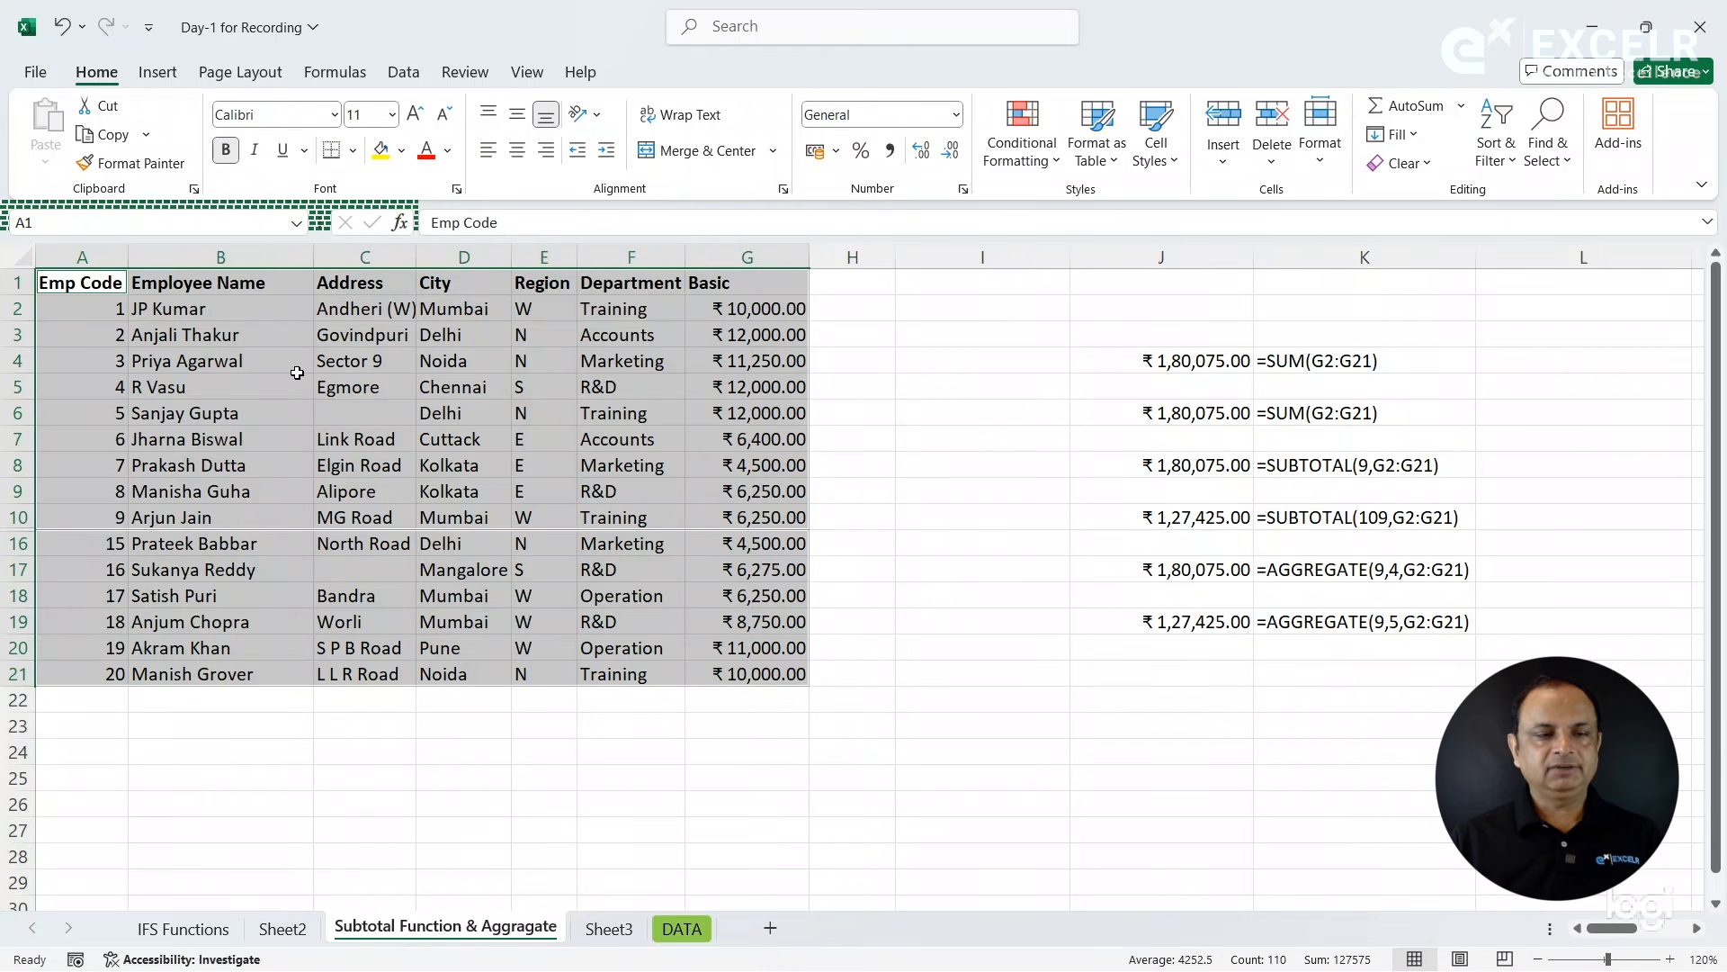
pyautogui.click(101, 137)
pyautogui.click(595, 934)
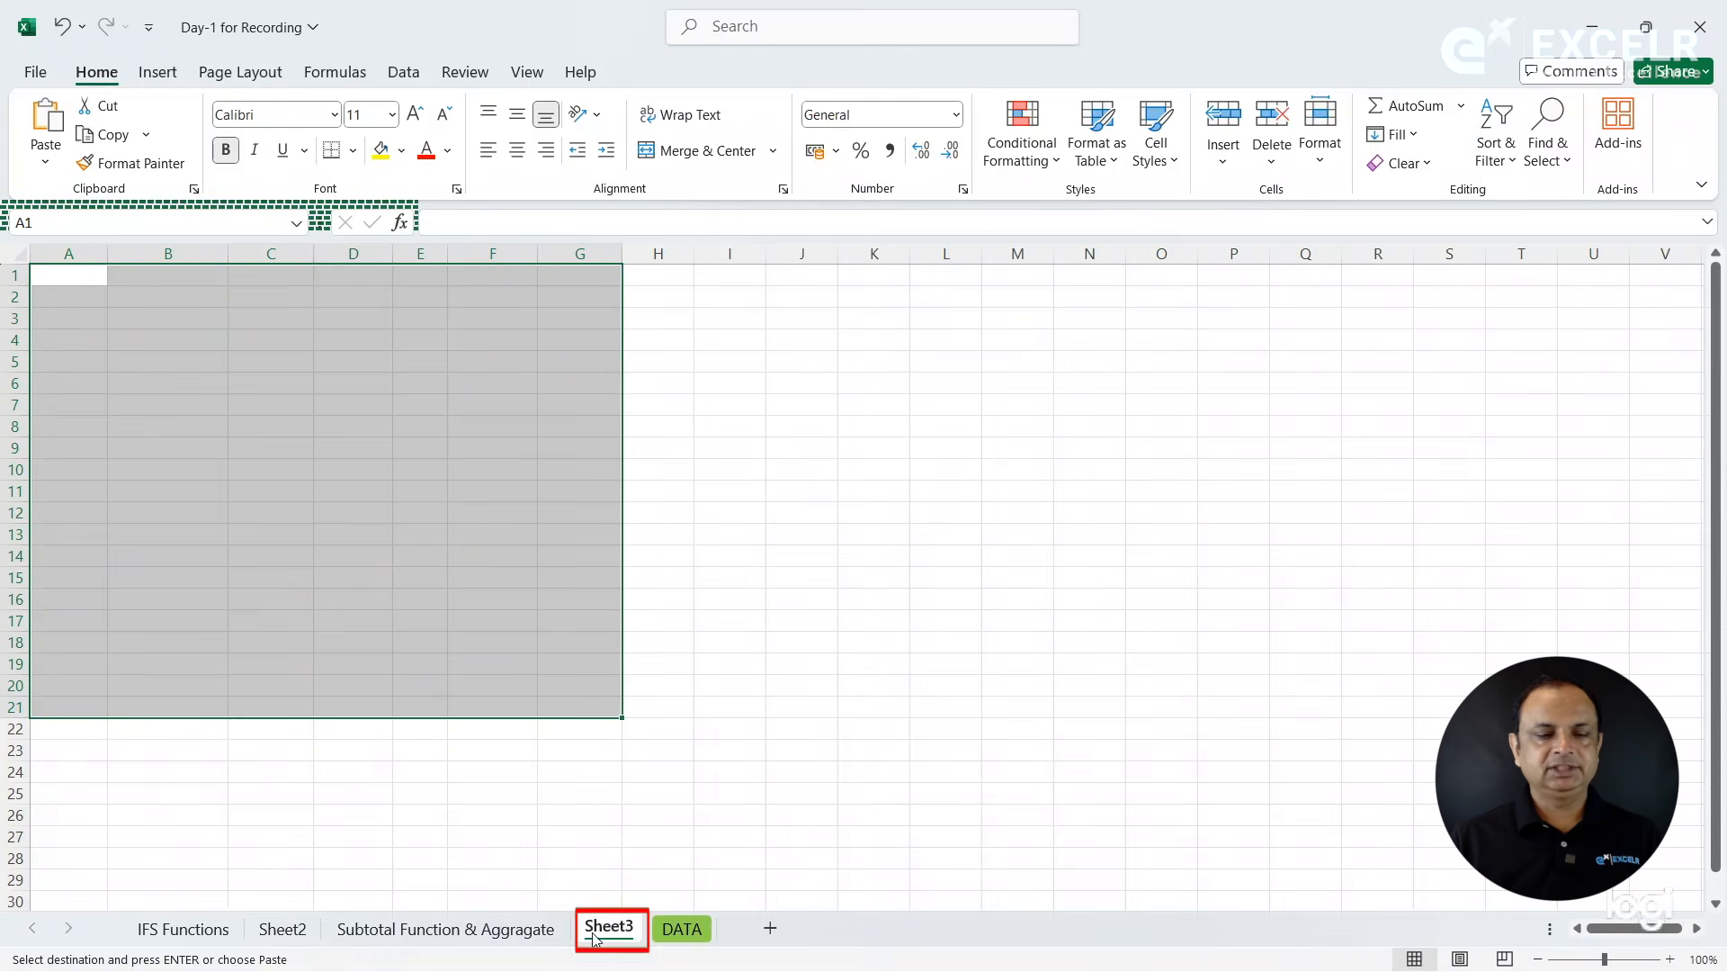
pyautogui.click(68, 275)
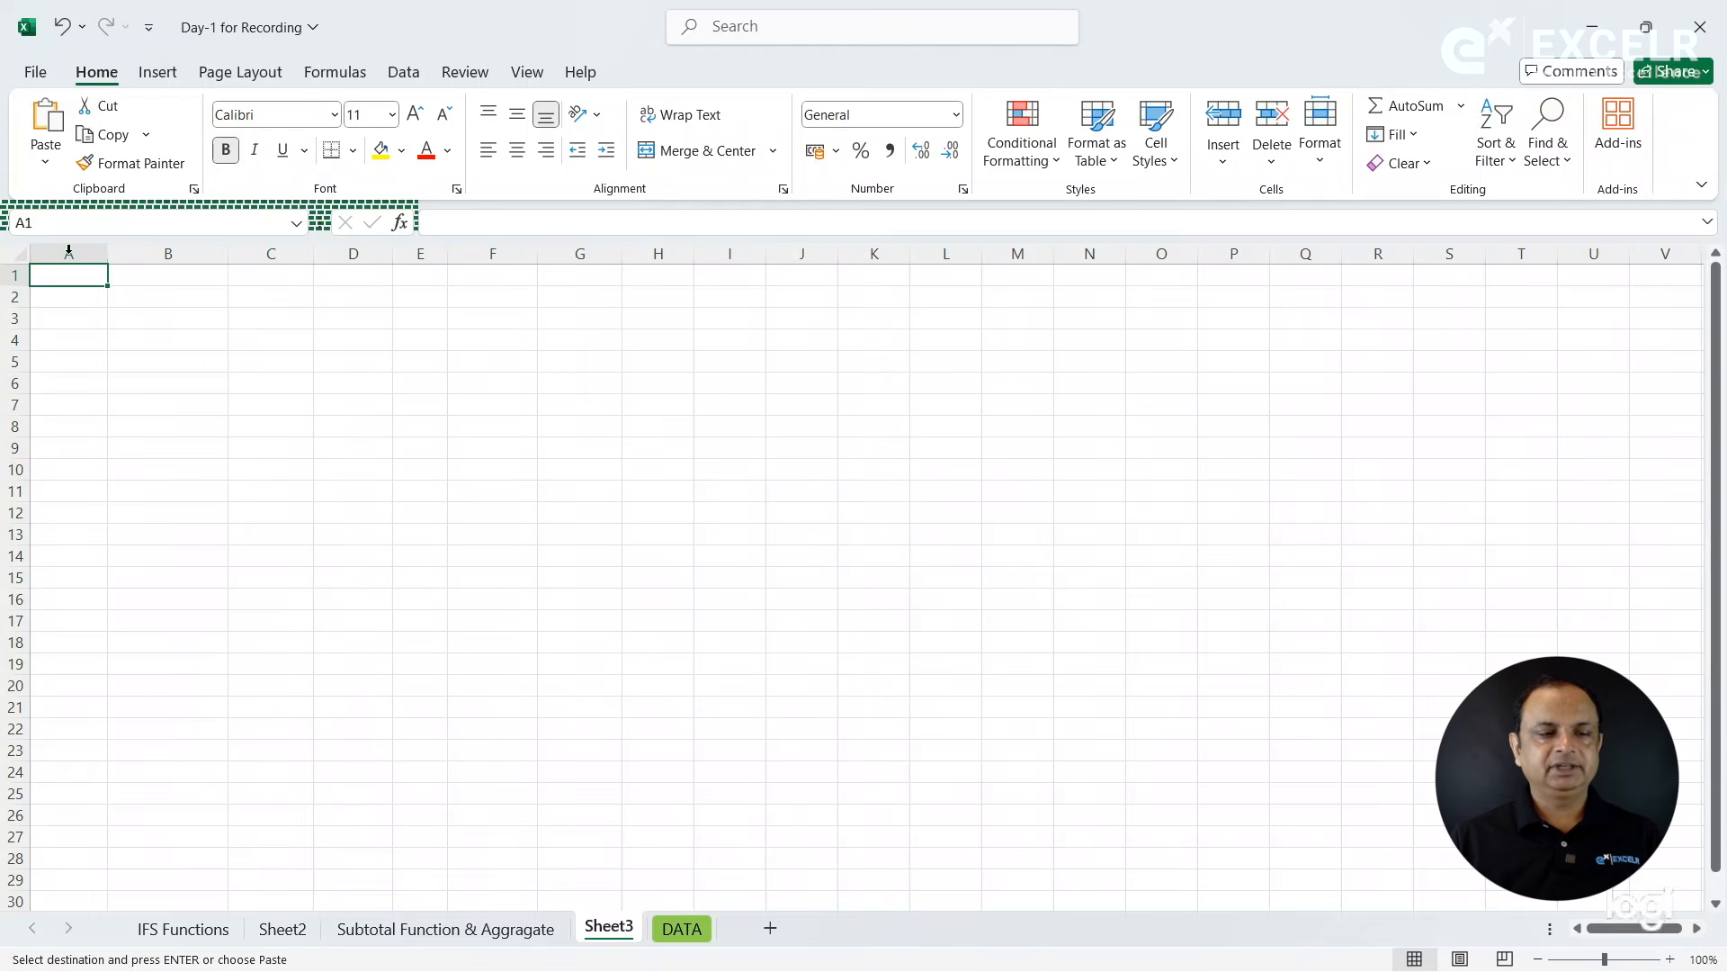
pyautogui.click(45, 121)
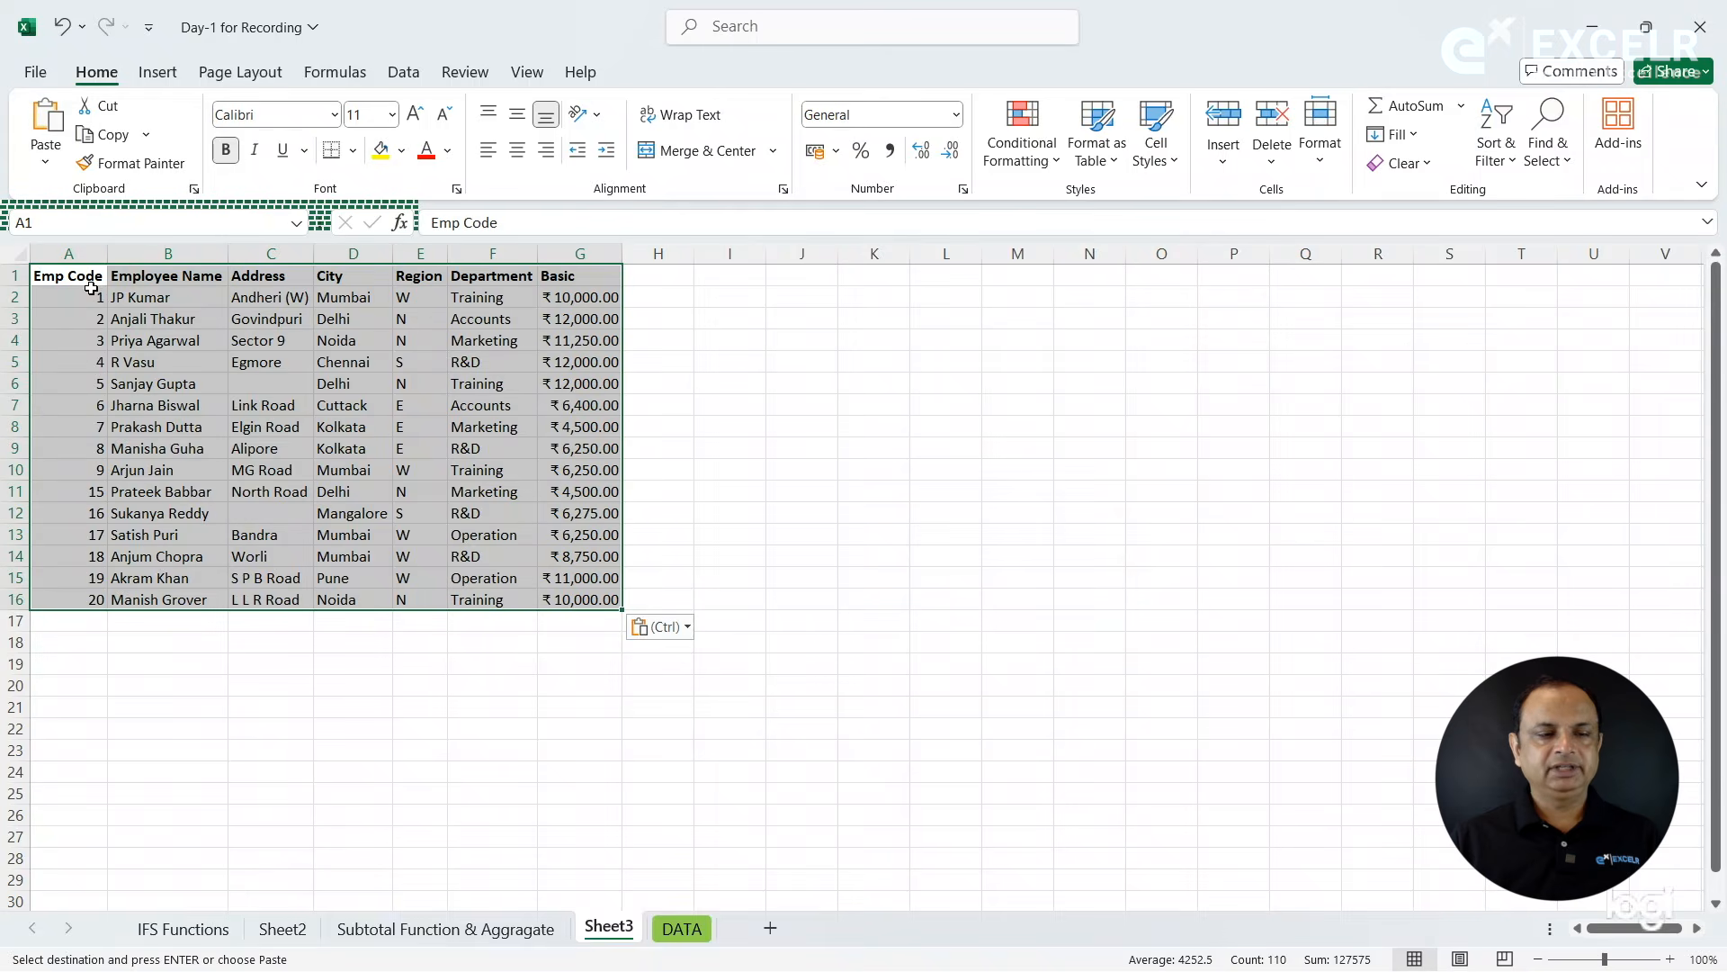
# - AutoFit the width of every column in Sheet3 around the pasted visible rows
pyautogui.click(15, 253)
pyautogui.moveTo(106, 252); pyautogui.dragTo(106, 251)
pyautogui.click(297, 402)
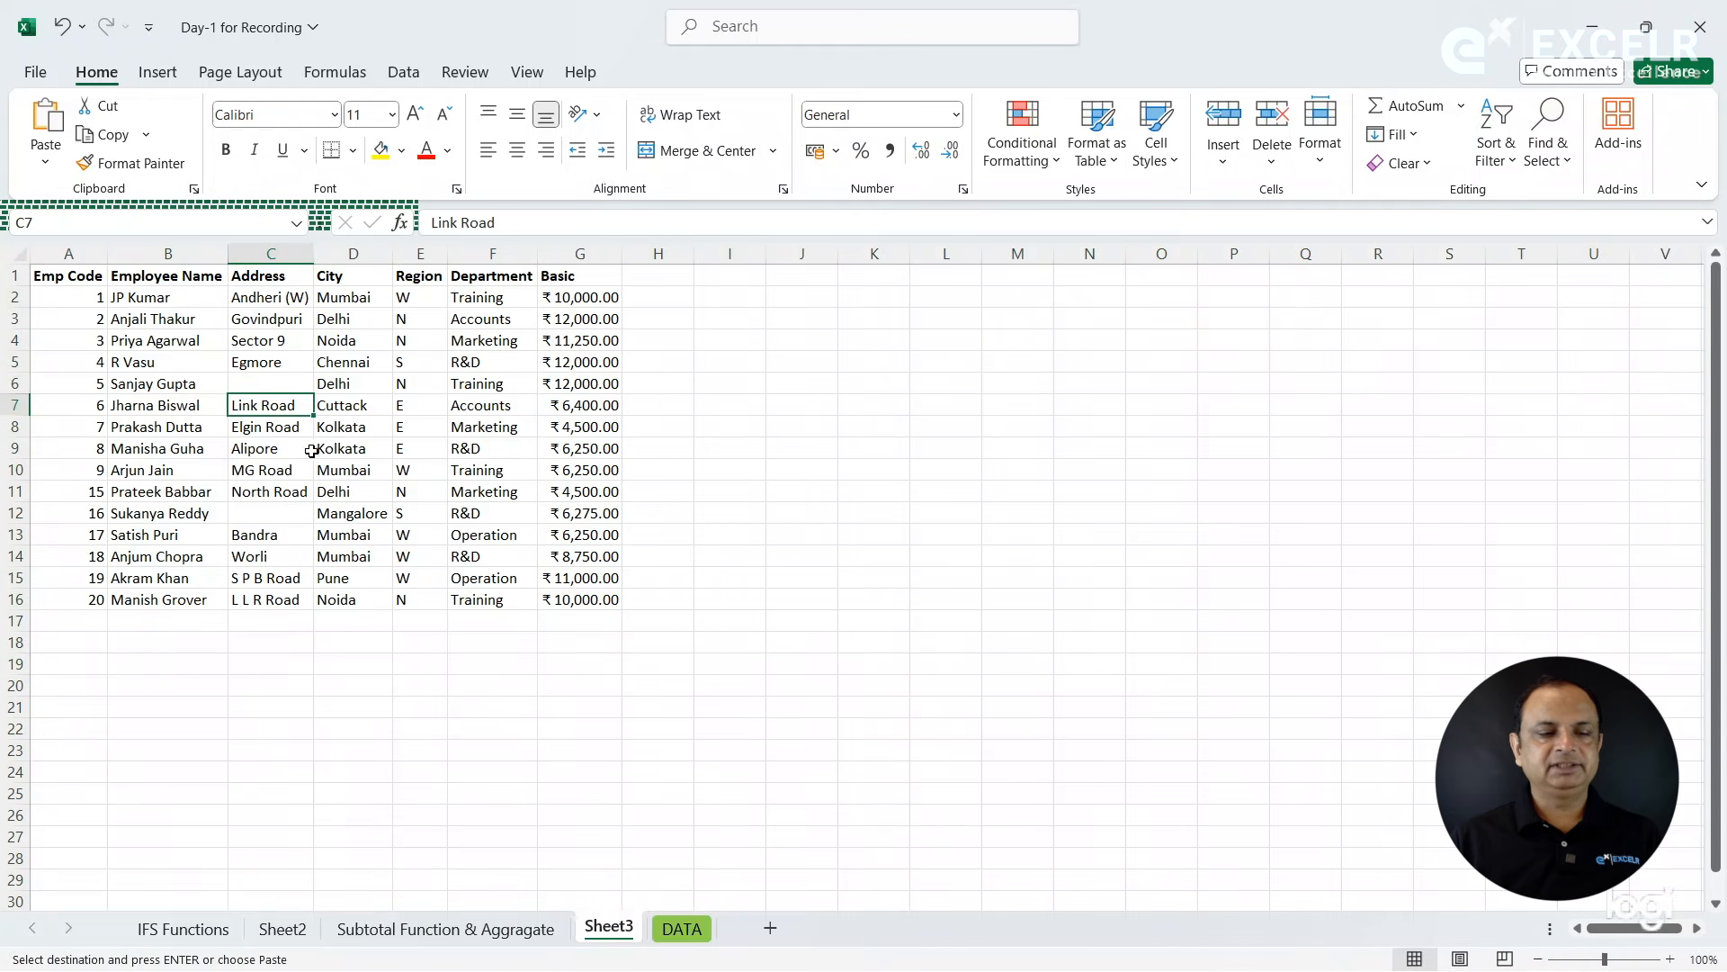
# - Check the Emp Code sequence in the Sheet3 copy against the source table on the Subtotal Function & Aggragate sheet
pyautogui.click(94, 471)
pyautogui.click(74, 491)
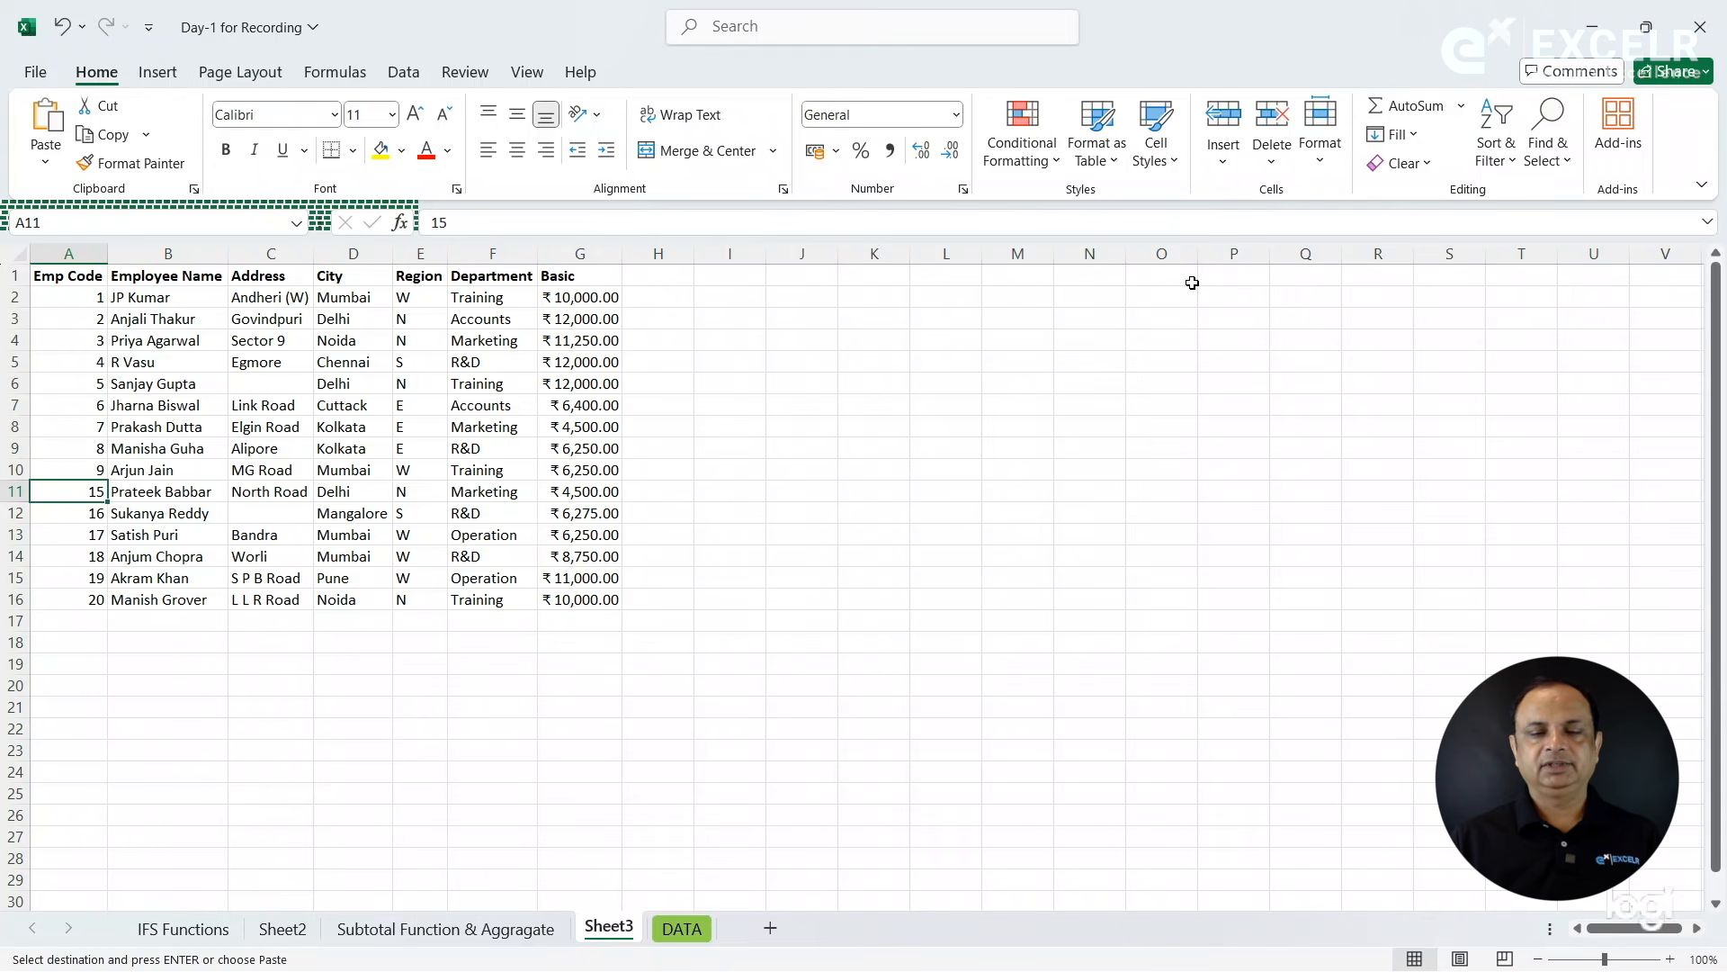
pyautogui.click(509, 928)
pyautogui.click(690, 405)
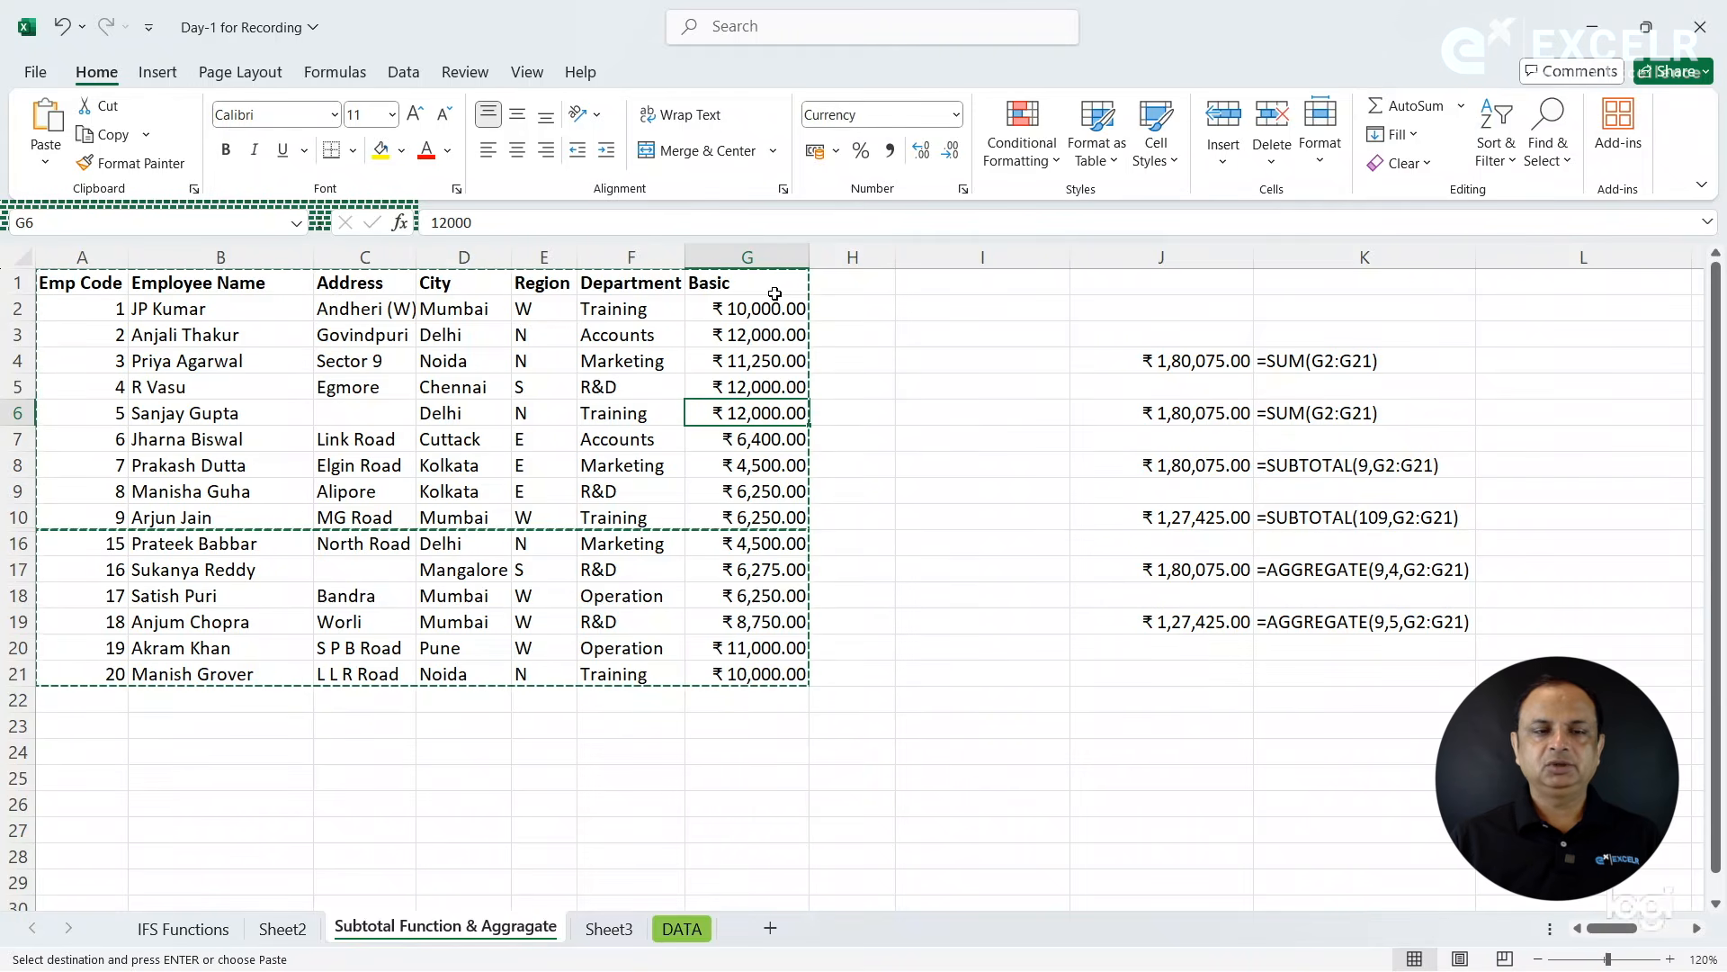
# - Review the subject marks on Sheet1 to Sheet4 and the Total column on Sheet5 of the Consolidation same workbook file
pyautogui.click(403, 74)
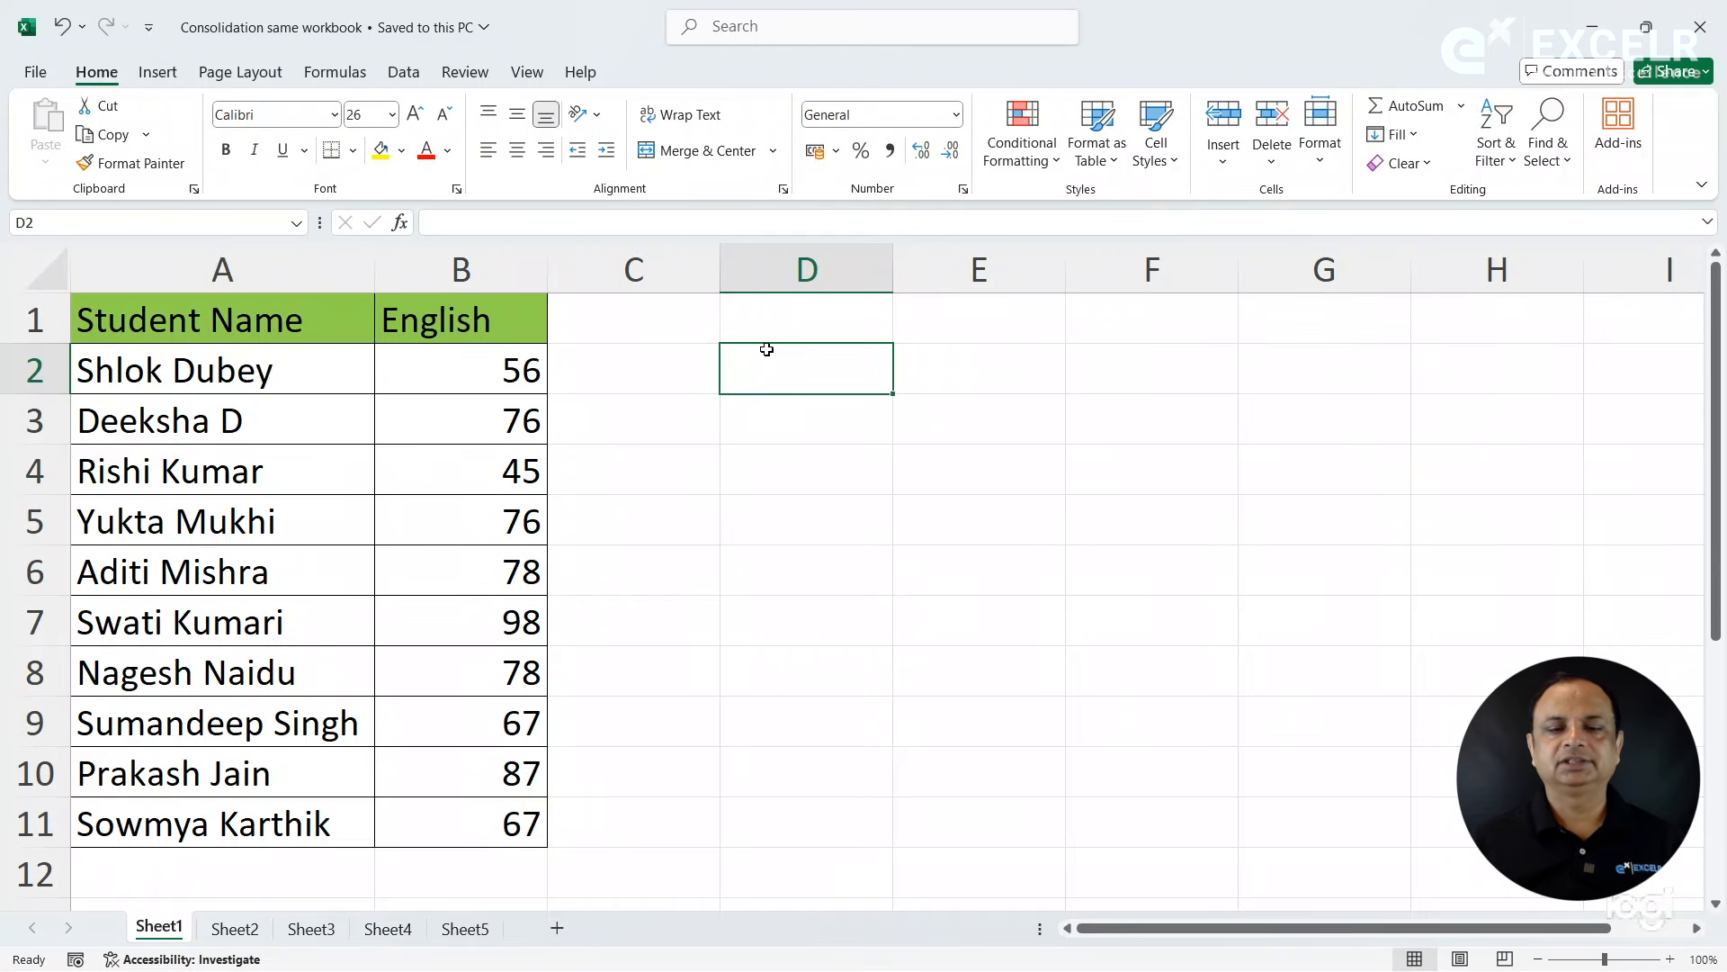
pyautogui.click(751, 552)
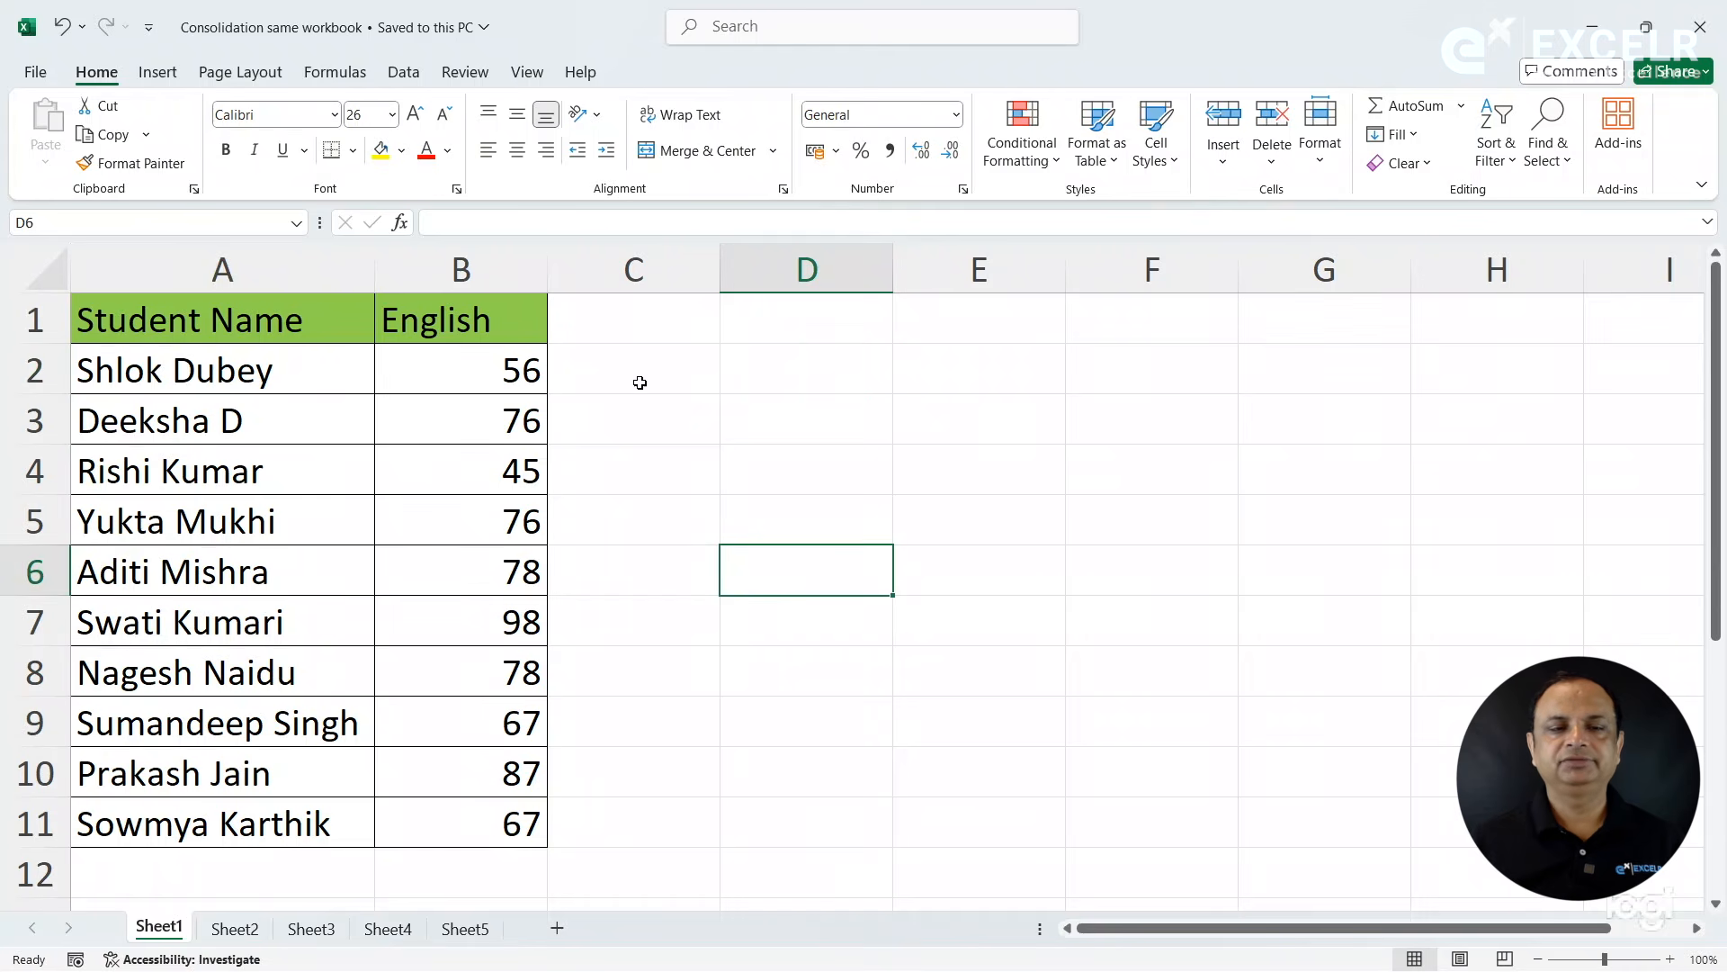
pyautogui.click(404, 72)
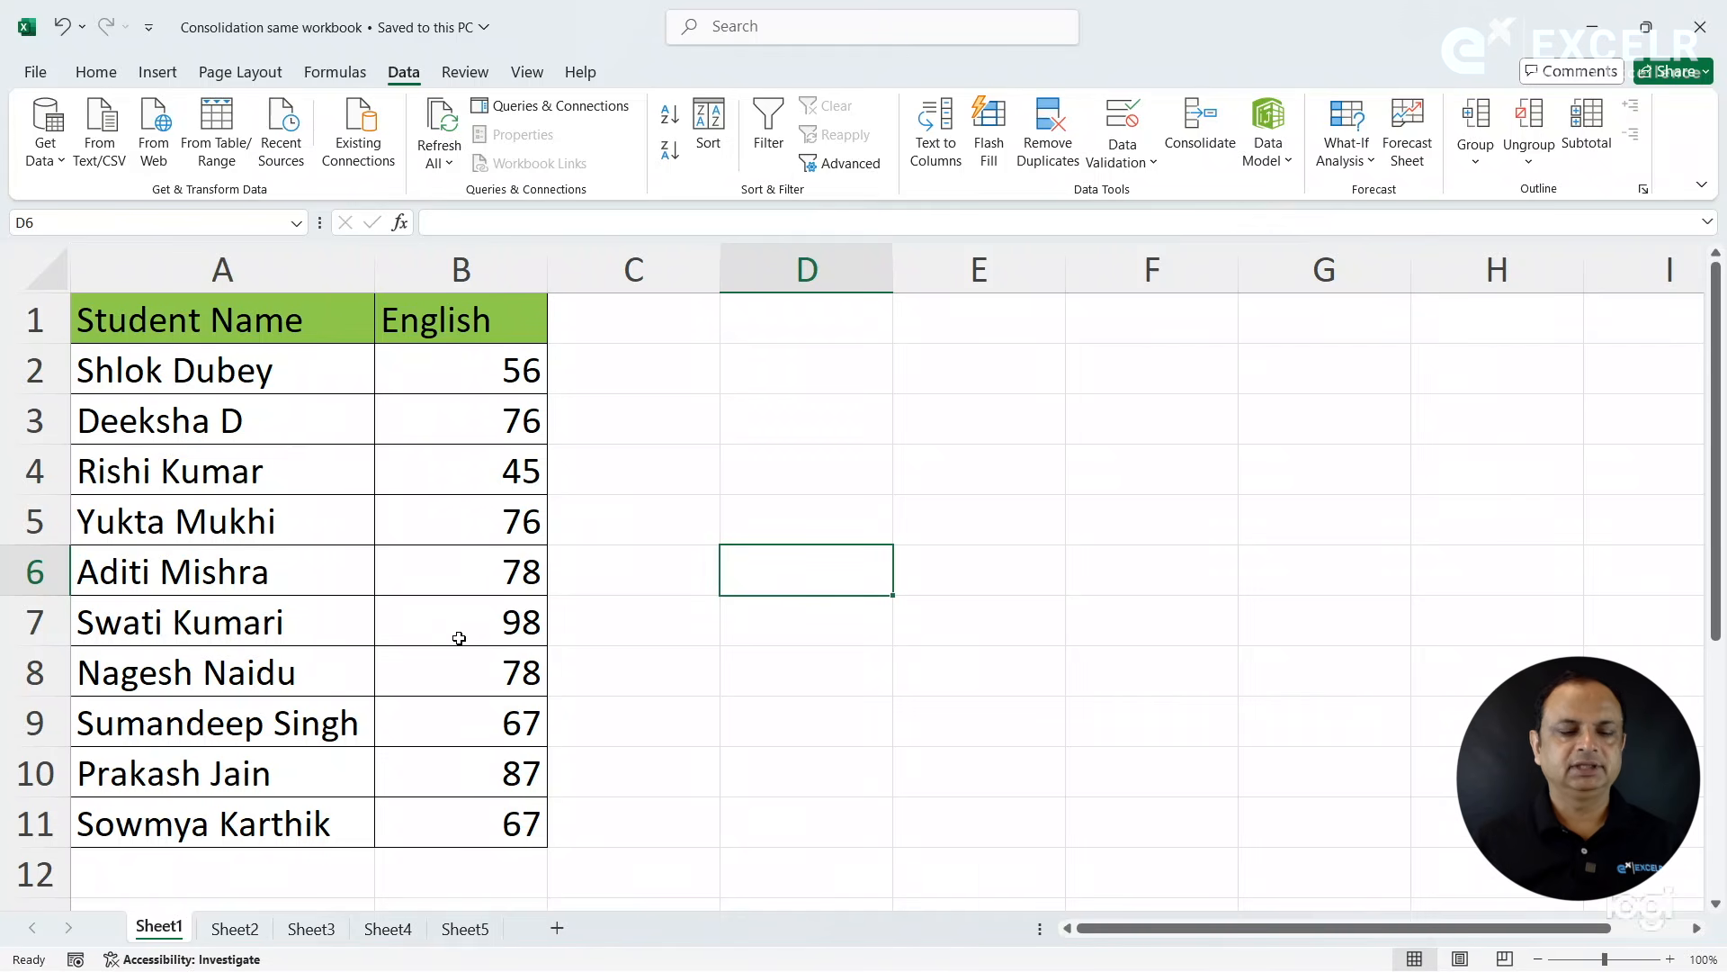
pyautogui.click(230, 930)
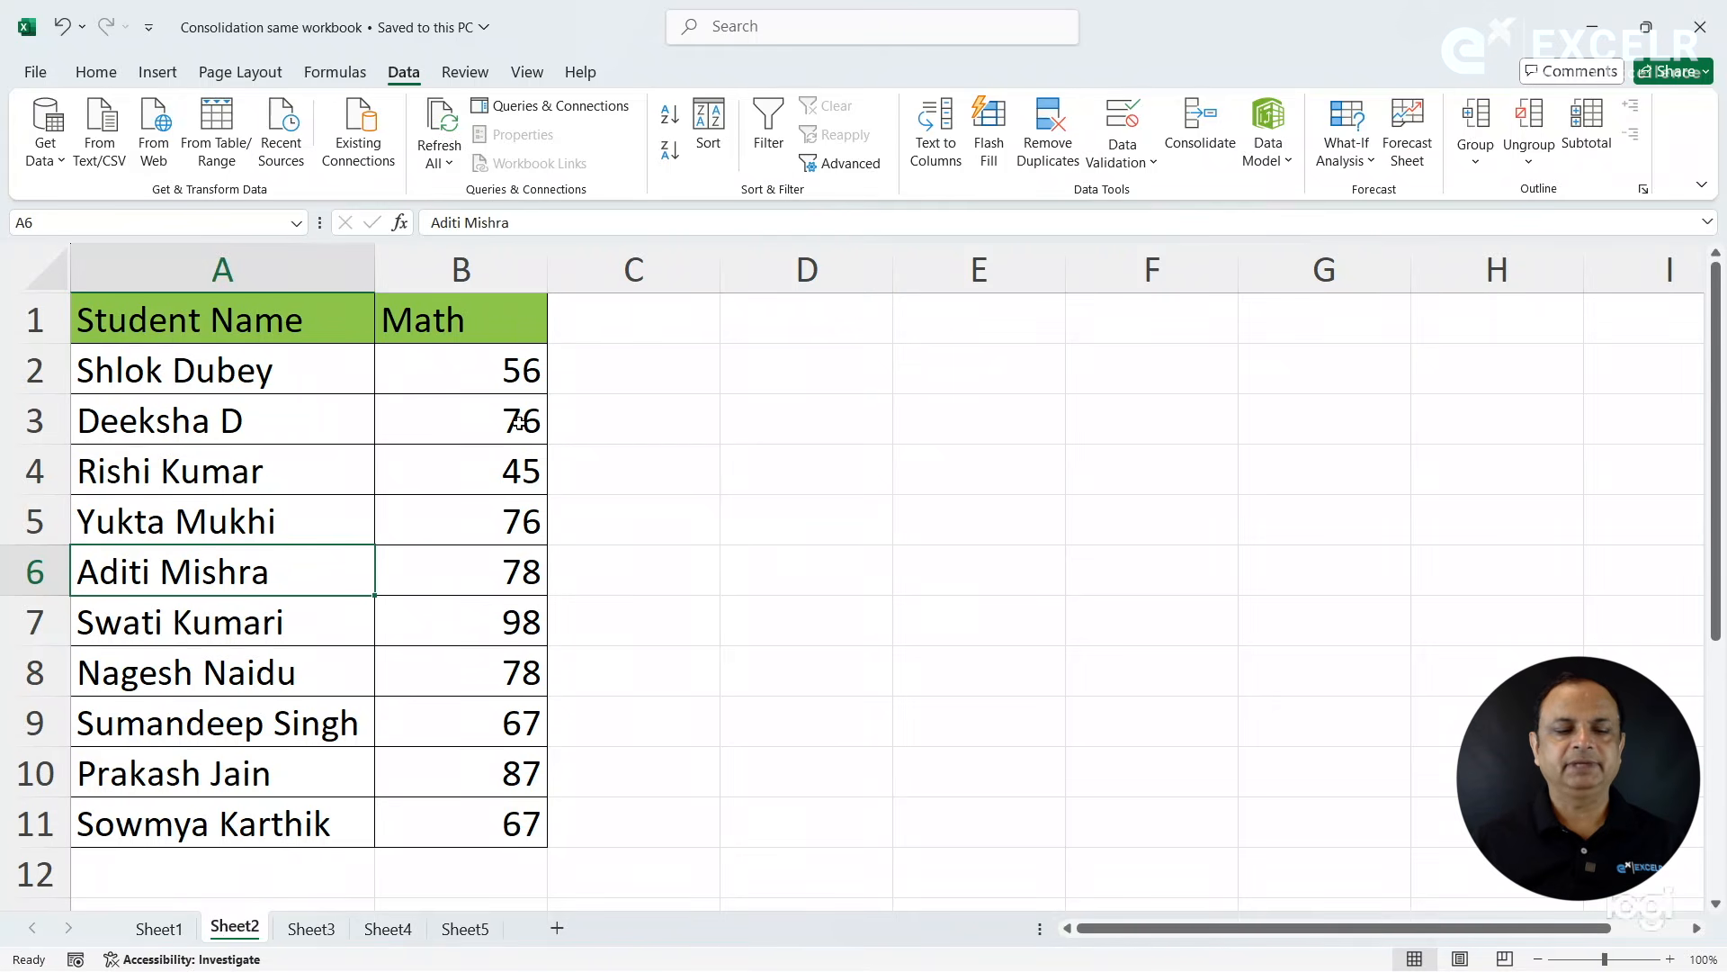
pyautogui.click(313, 929)
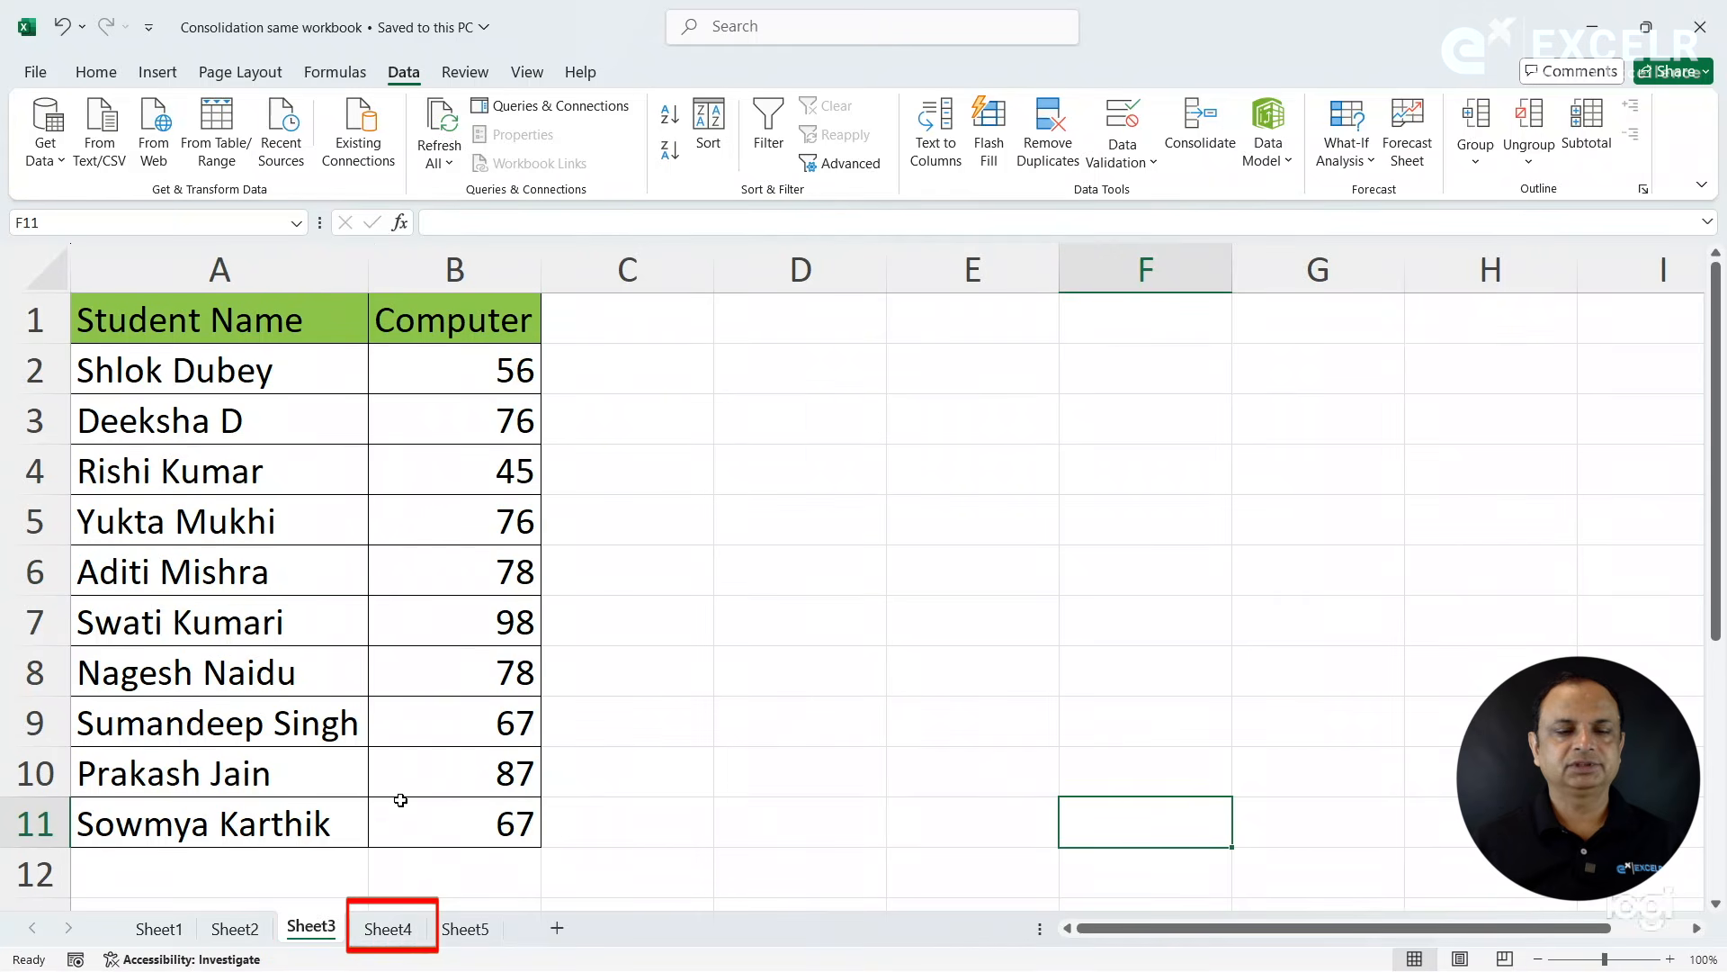
pyautogui.click(410, 932)
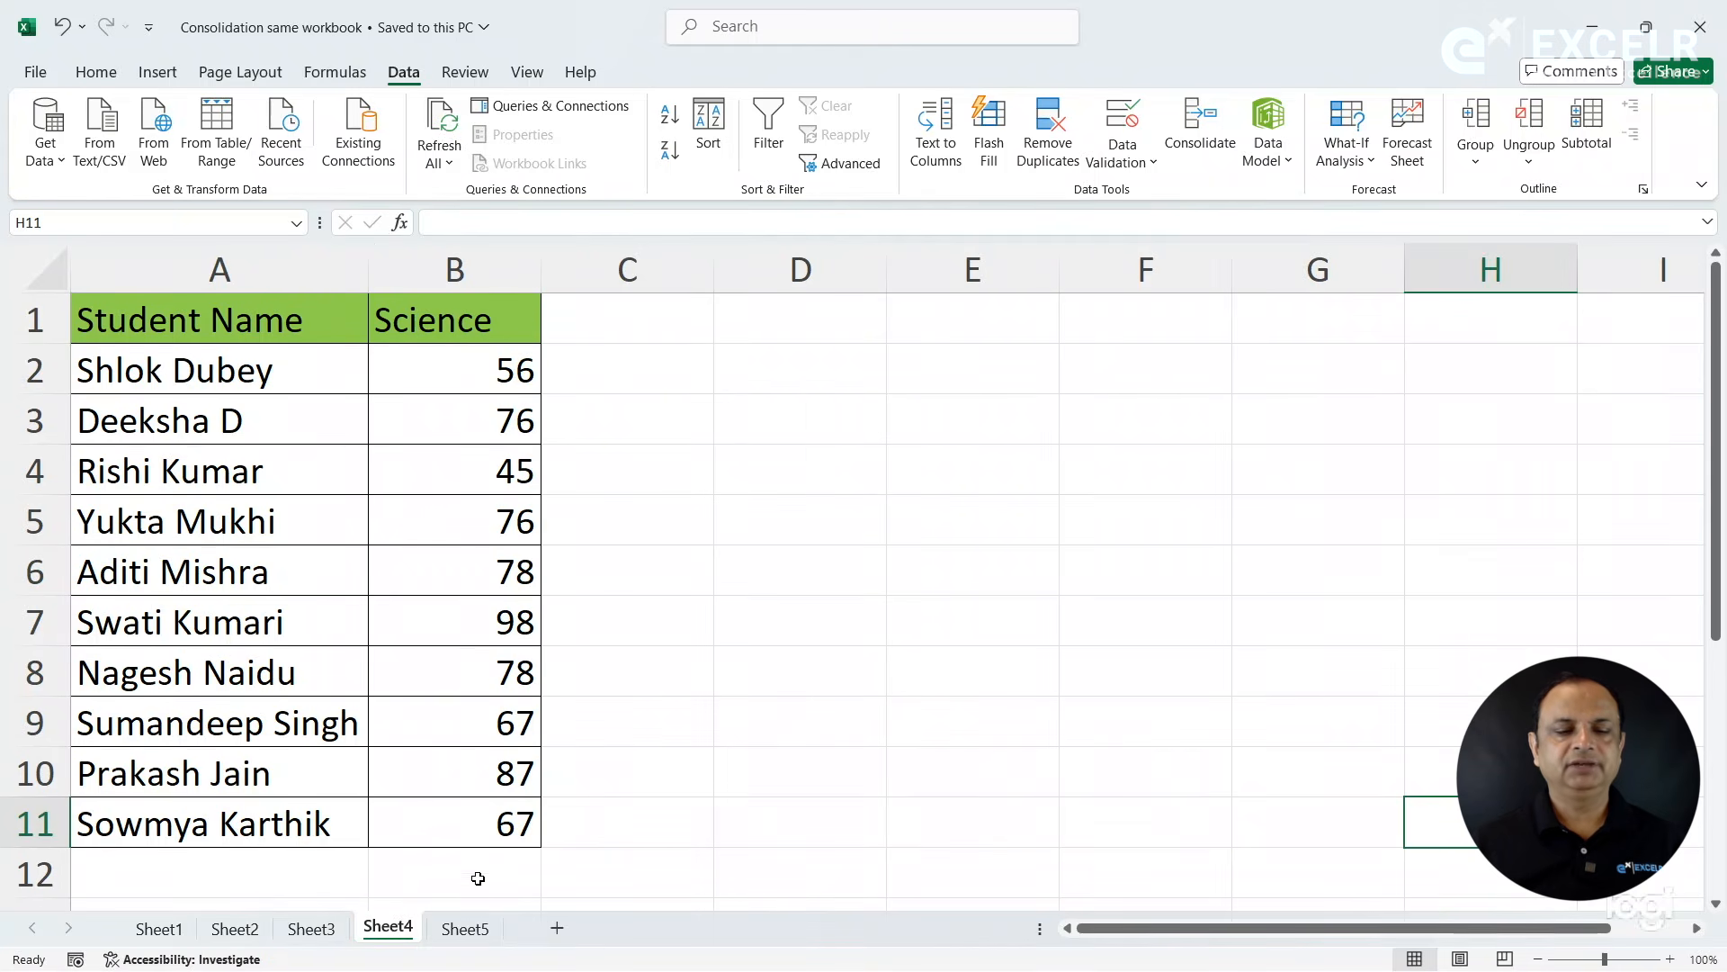
pyautogui.click(477, 930)
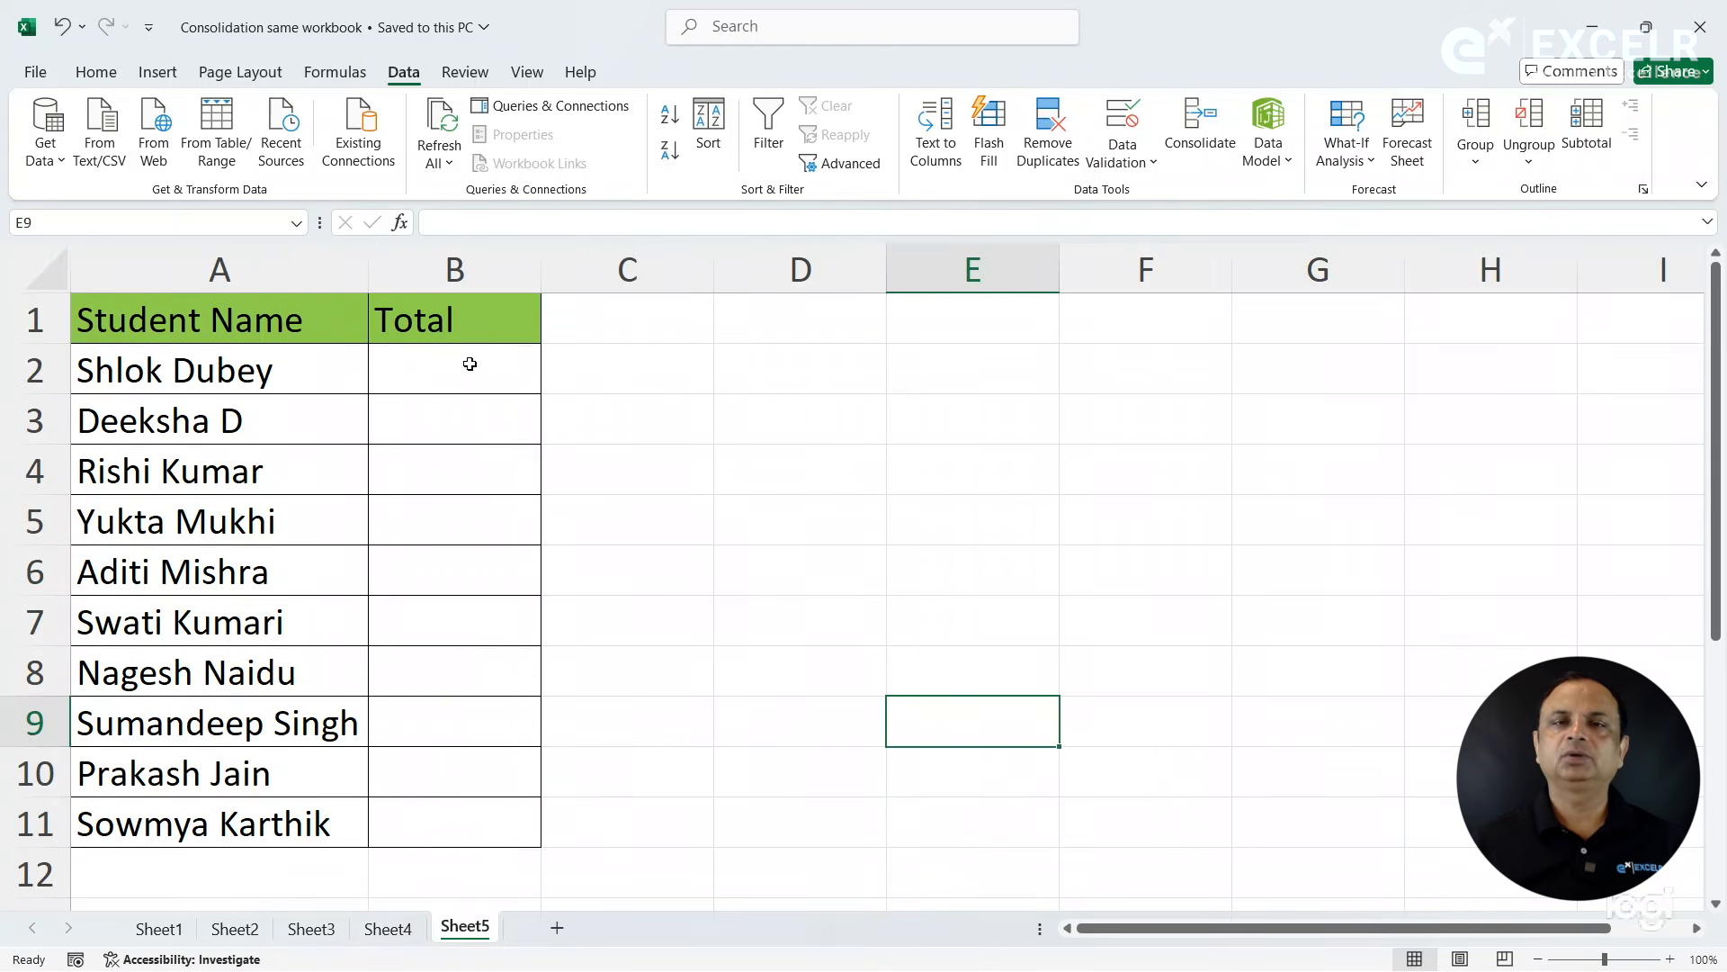
# - Enter =SUM(Sheet1!B2,Sheet2!B2,Sheet3!B2,Sheet4!B2) in cell B2 of Sheet5 to total the first student's marks
pyautogui.click(469, 363)
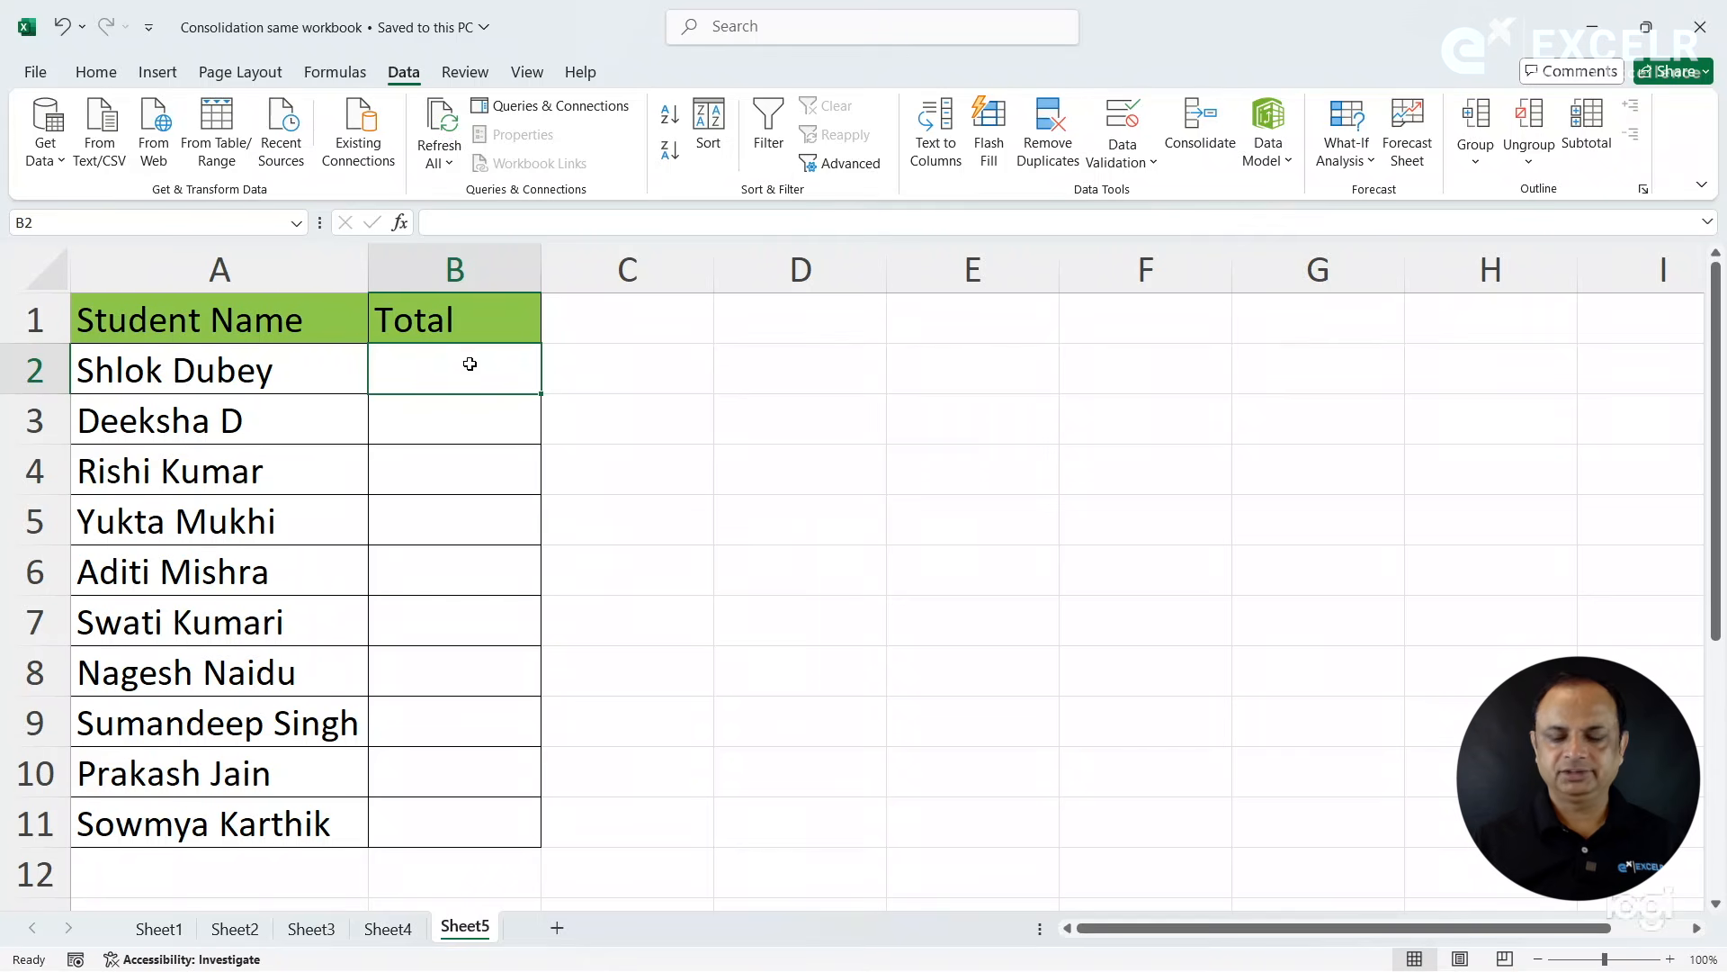
pyautogui.write('=su')
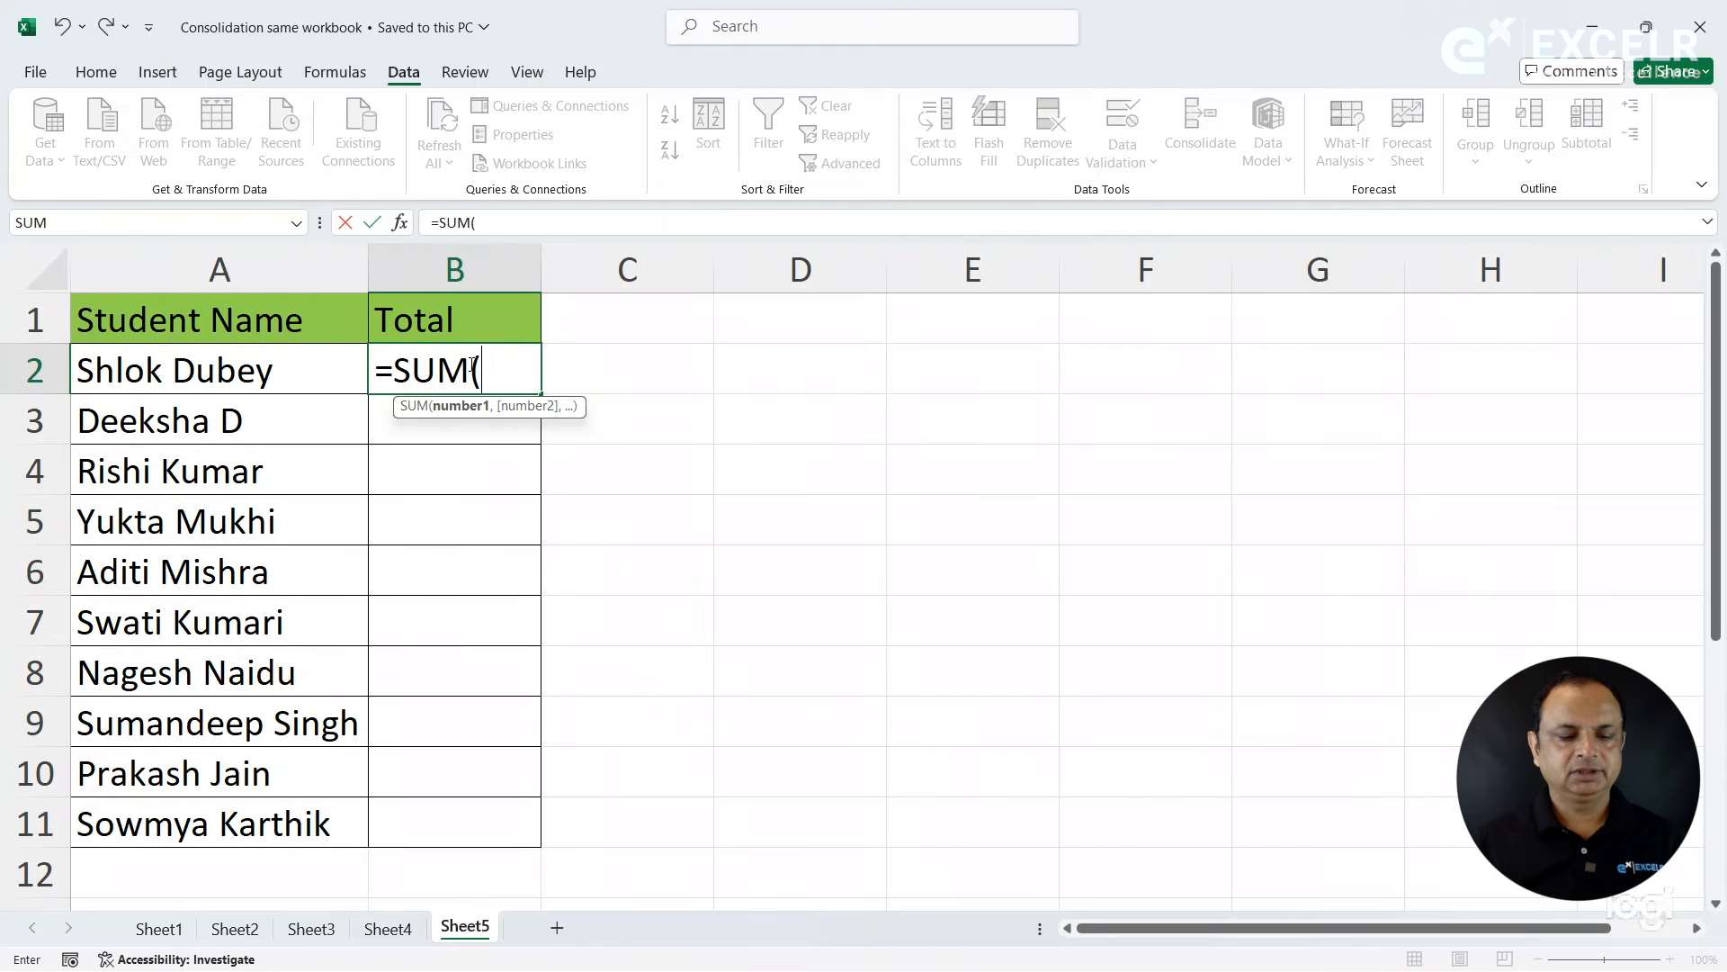
pyautogui.click(159, 928)
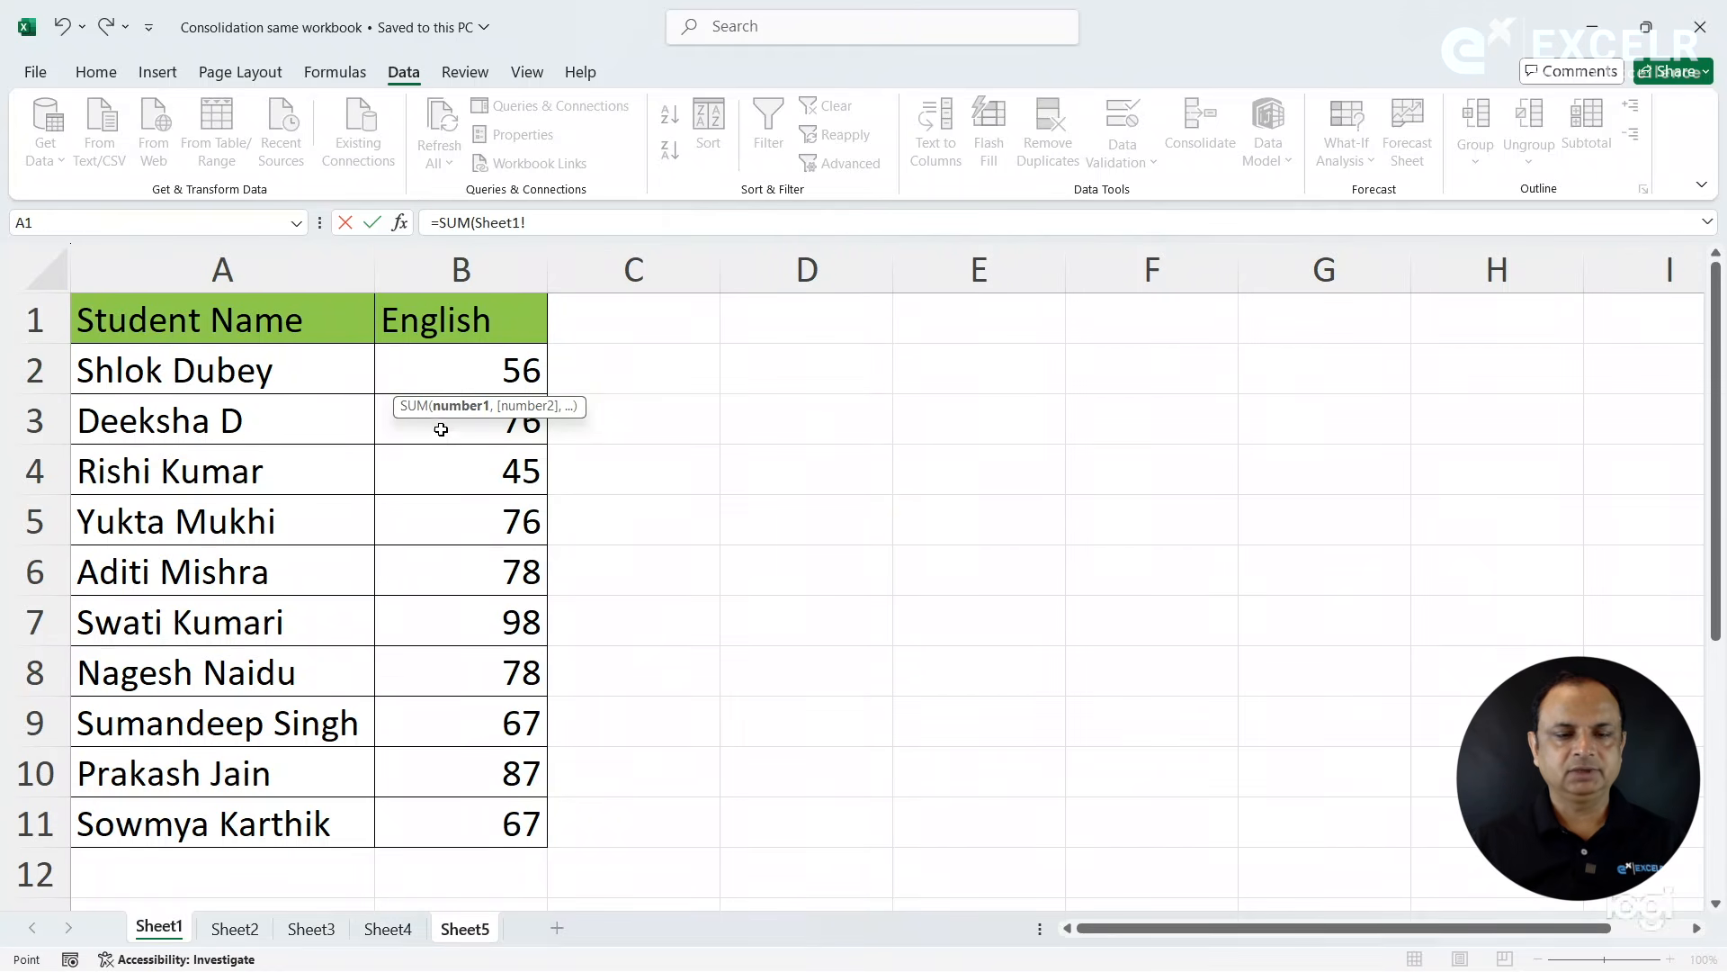
pyautogui.click(458, 362)
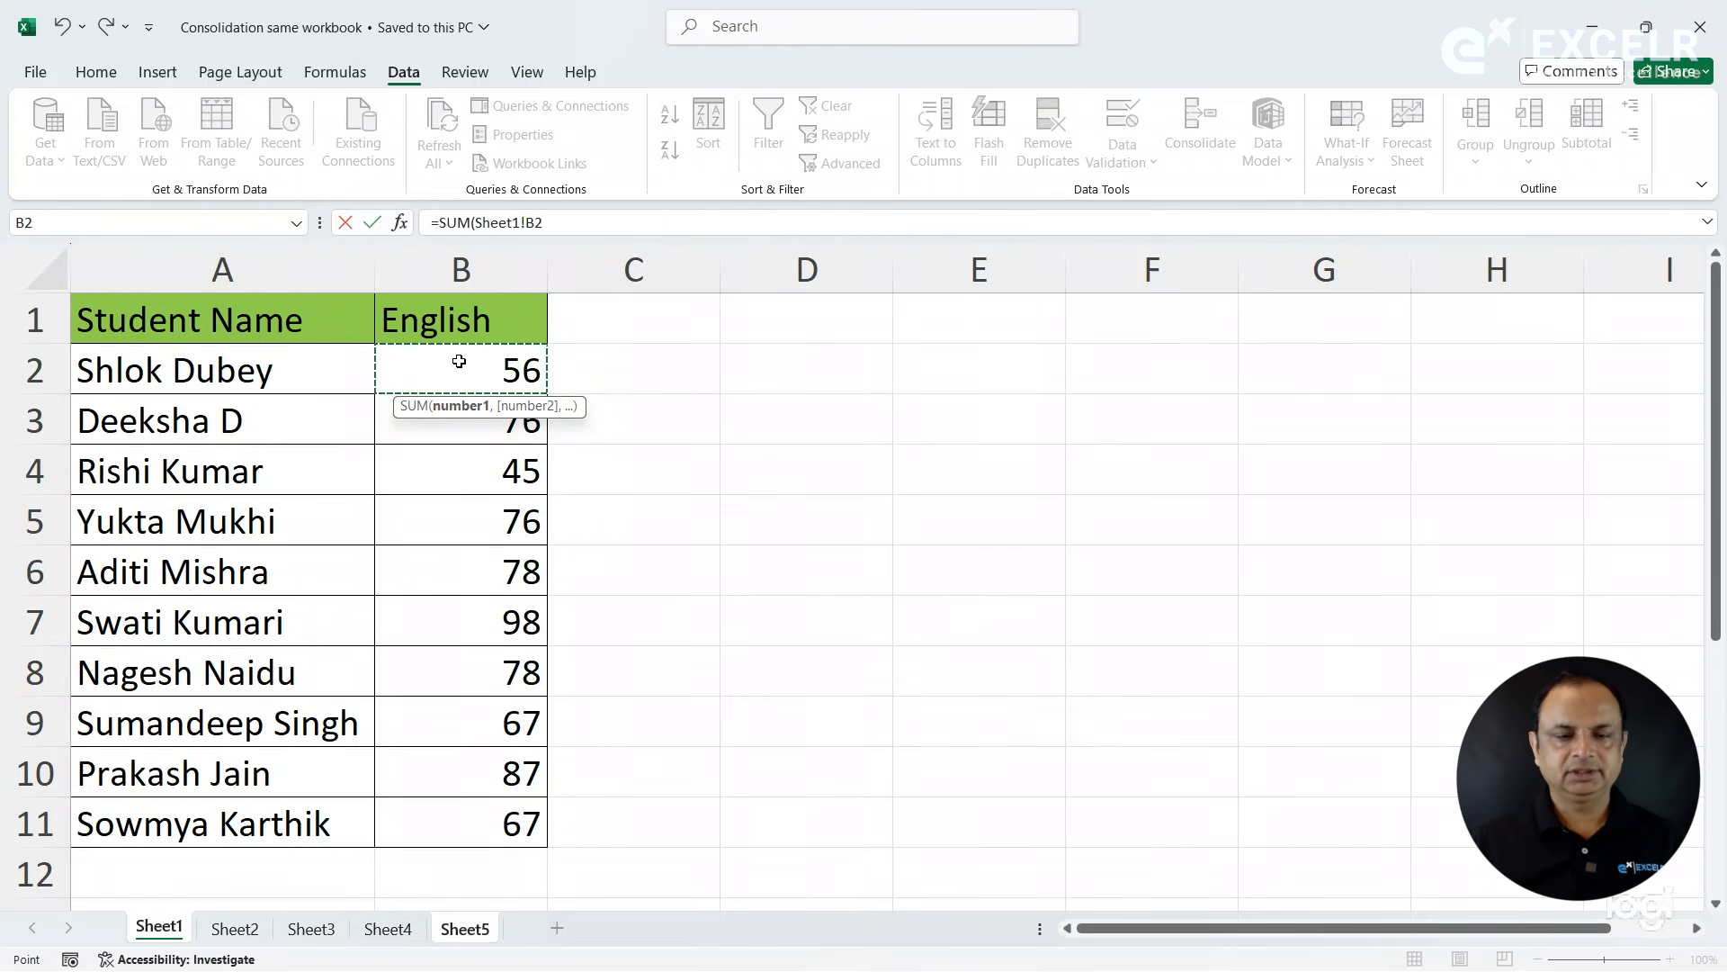
pyautogui.write(',')
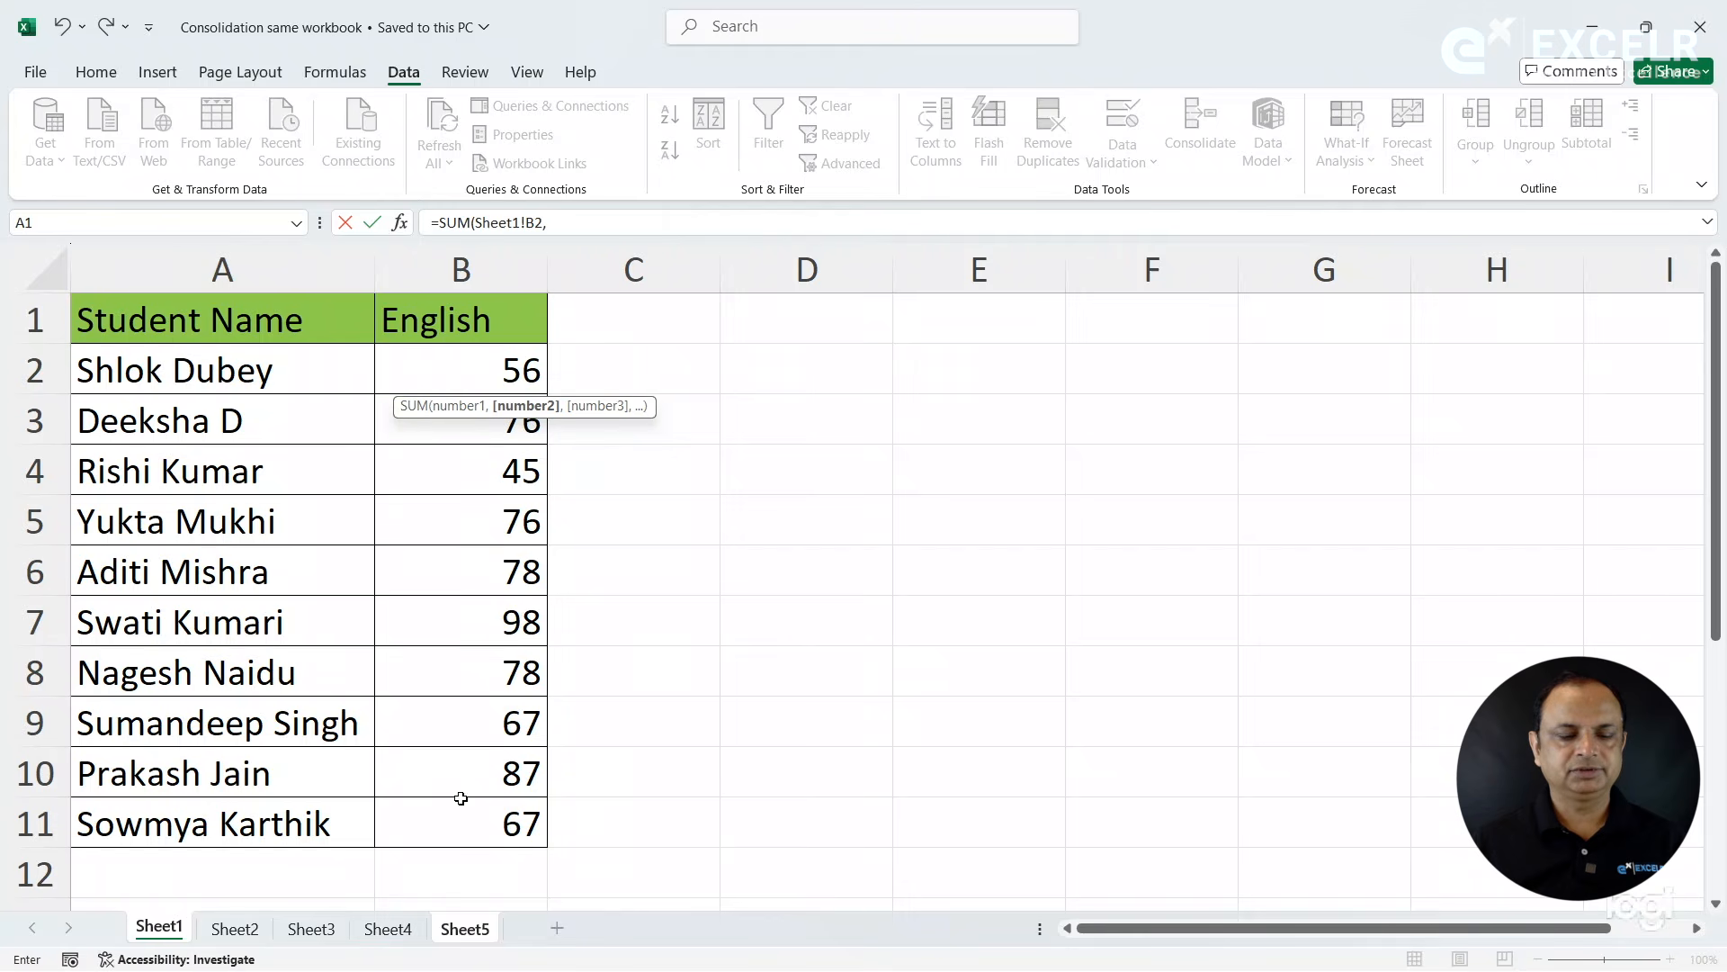
pyautogui.click(252, 934)
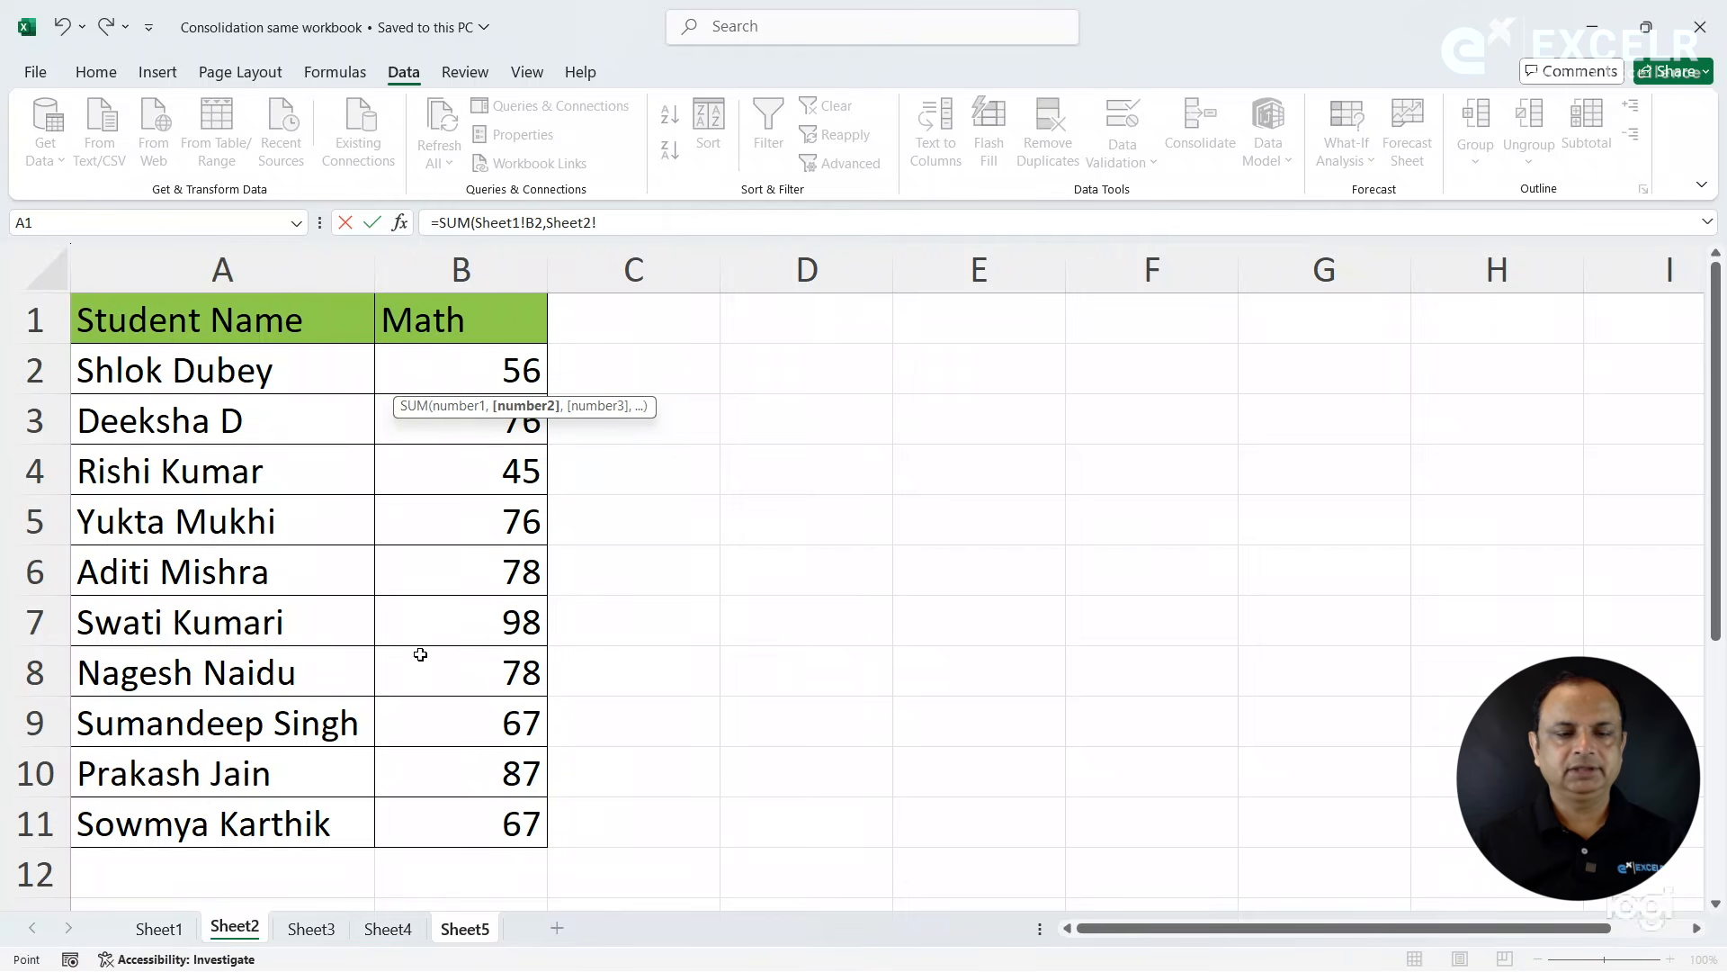
pyautogui.click(477, 376)
pyautogui.write(',')
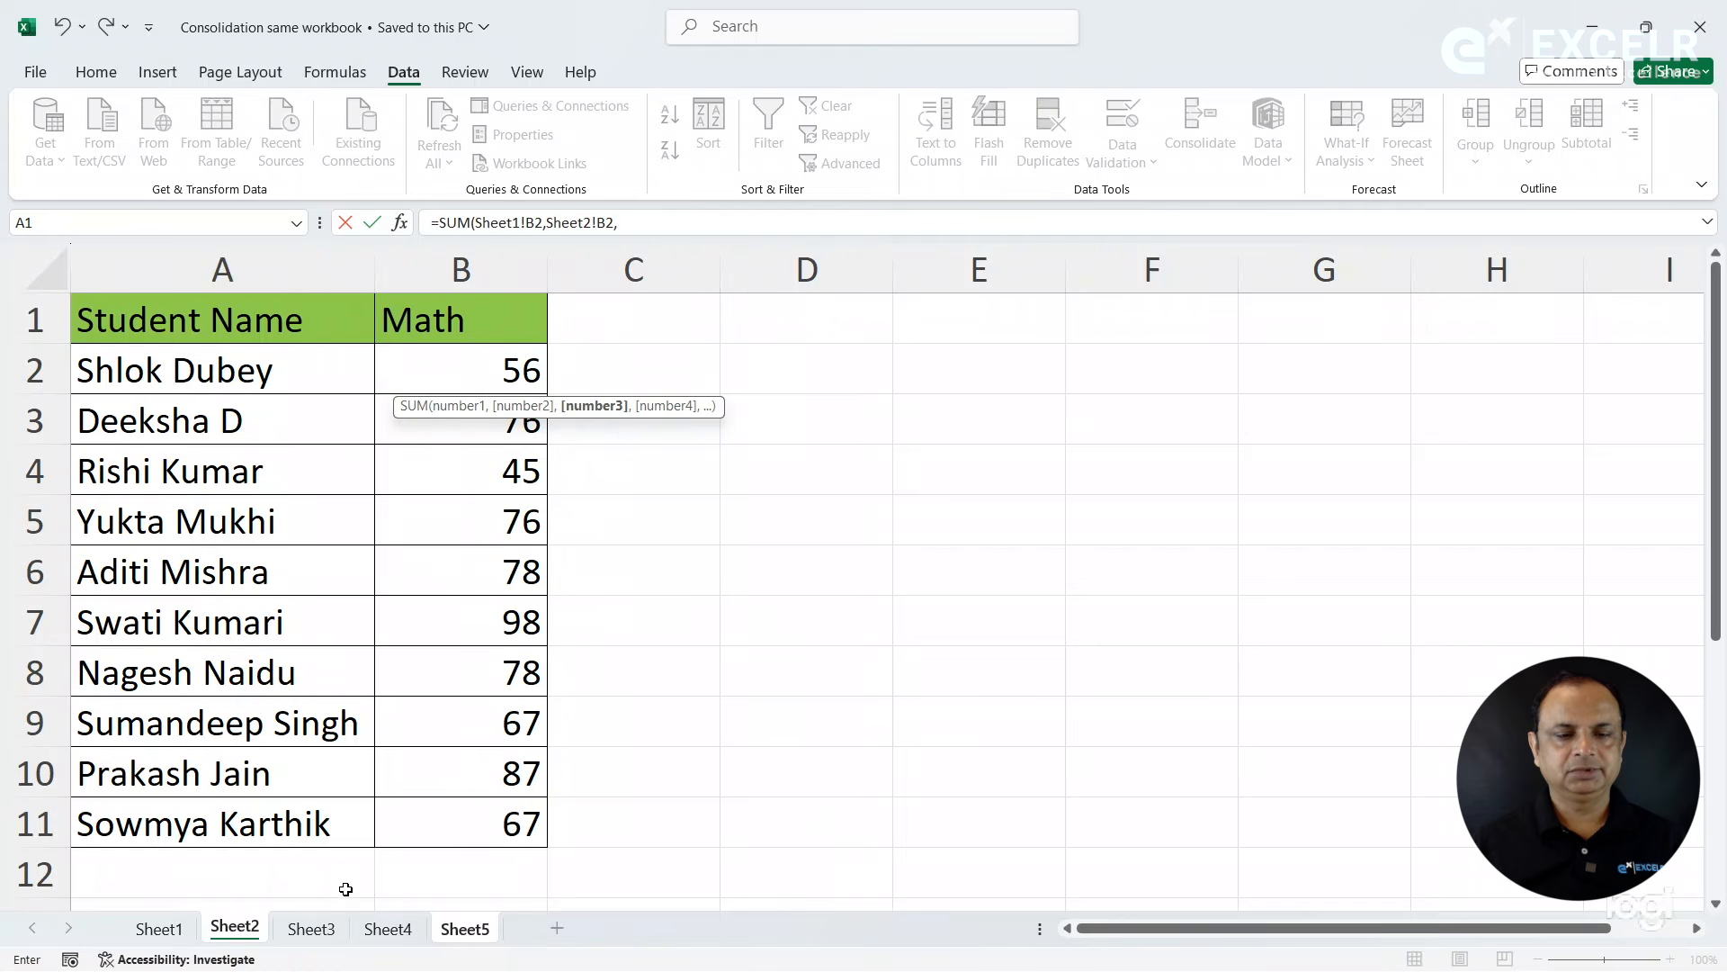
pyautogui.click(326, 931)
pyautogui.click(482, 364)
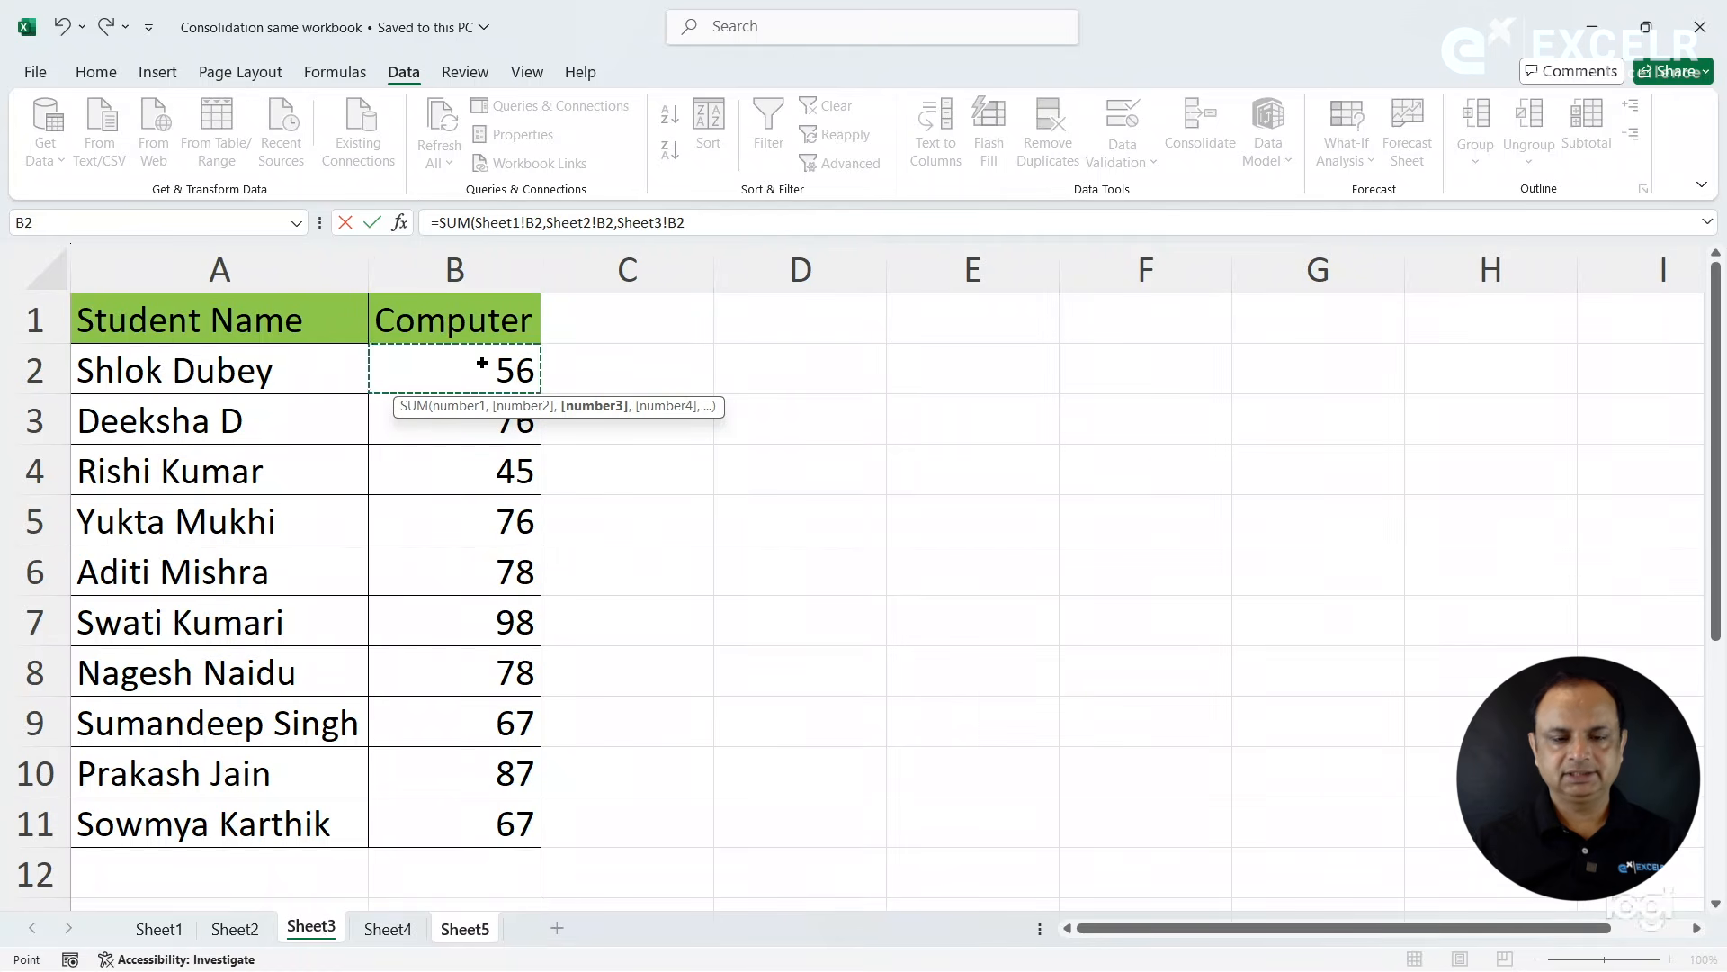
pyautogui.write(',')
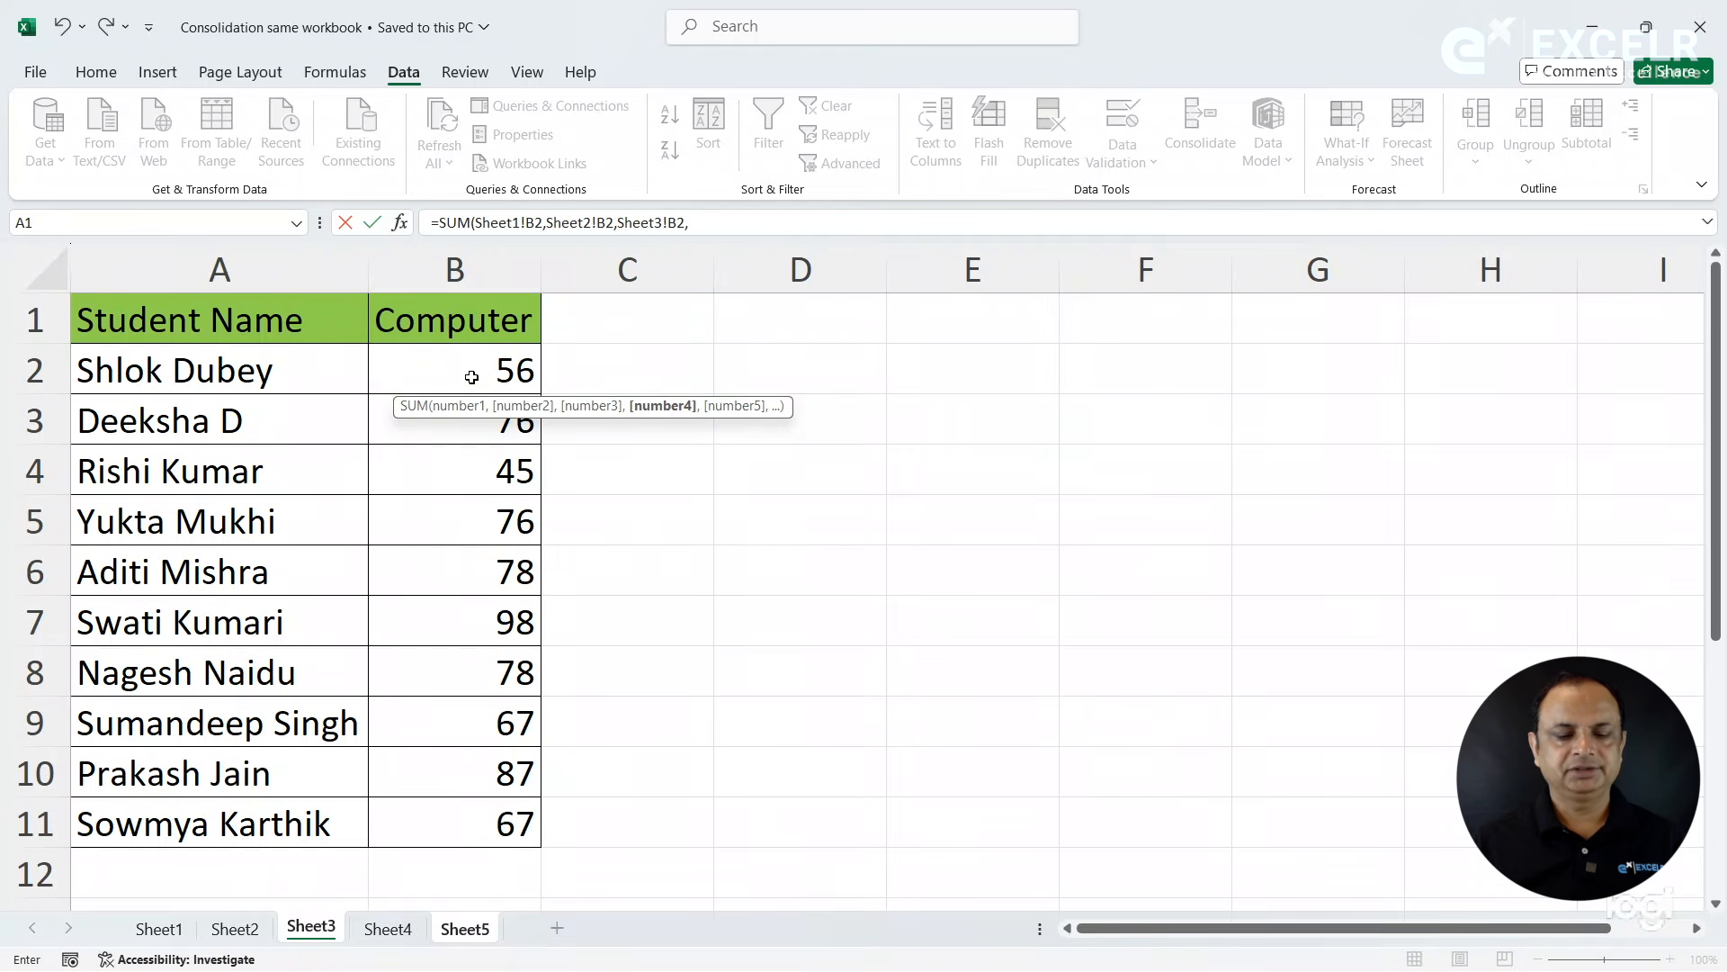
pyautogui.click(387, 928)
pyautogui.click(476, 370)
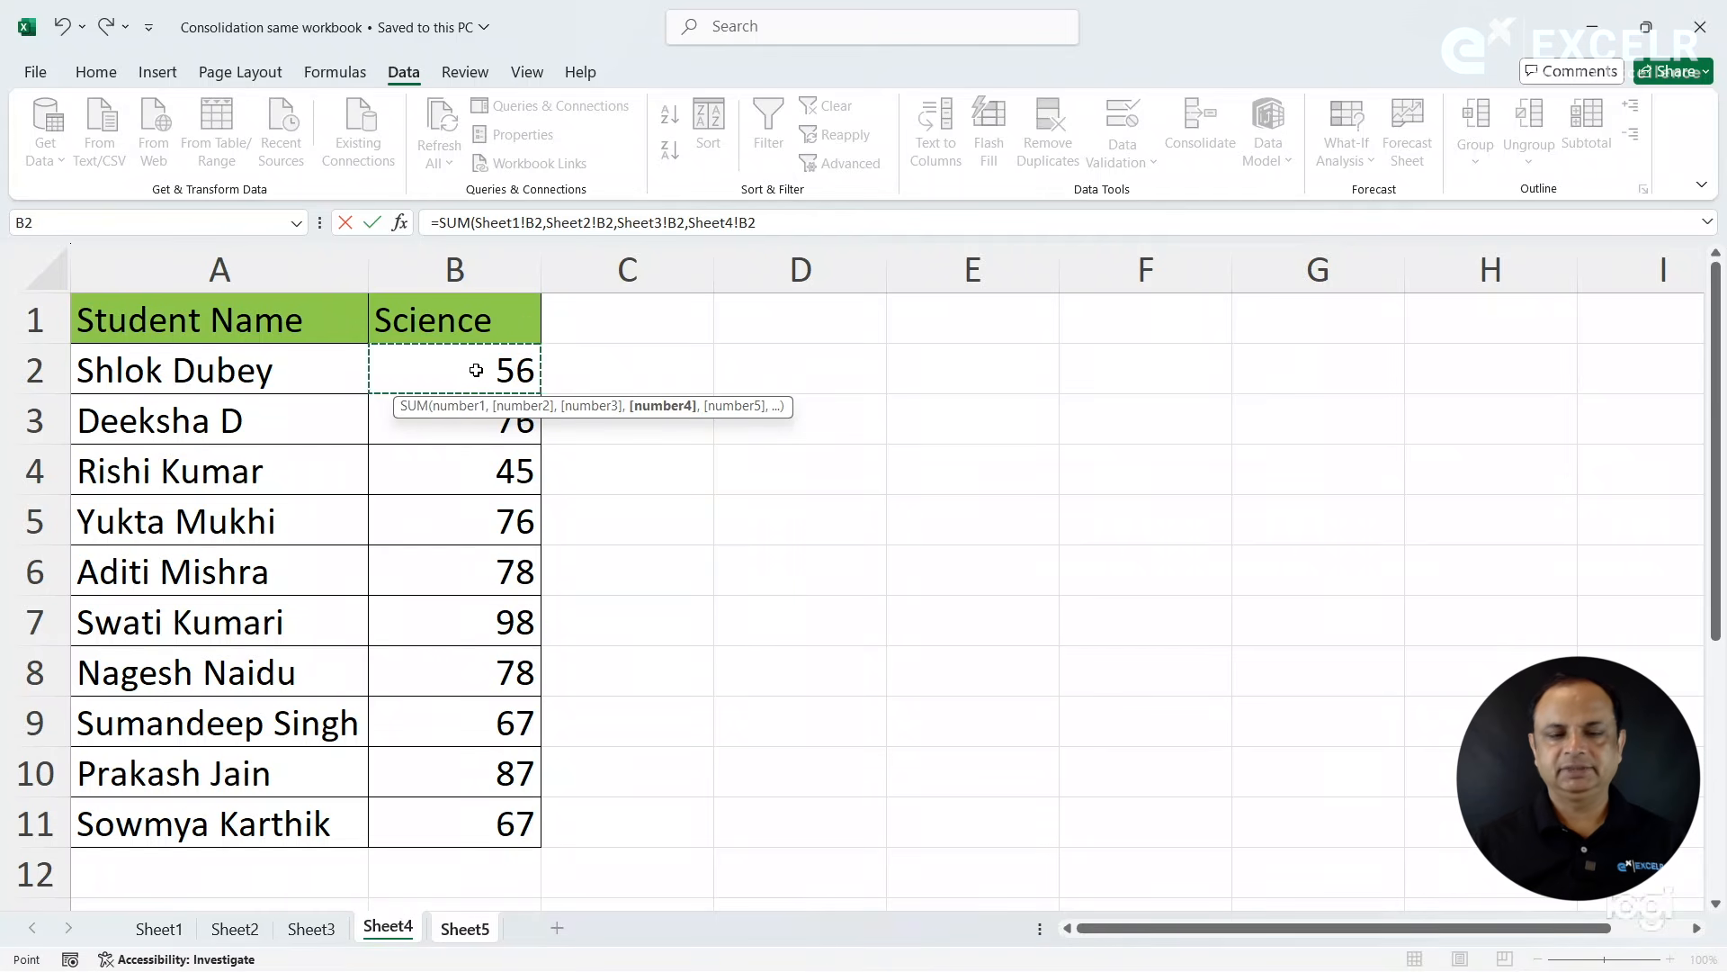
pyautogui.write(')')
pyautogui.press('Return')
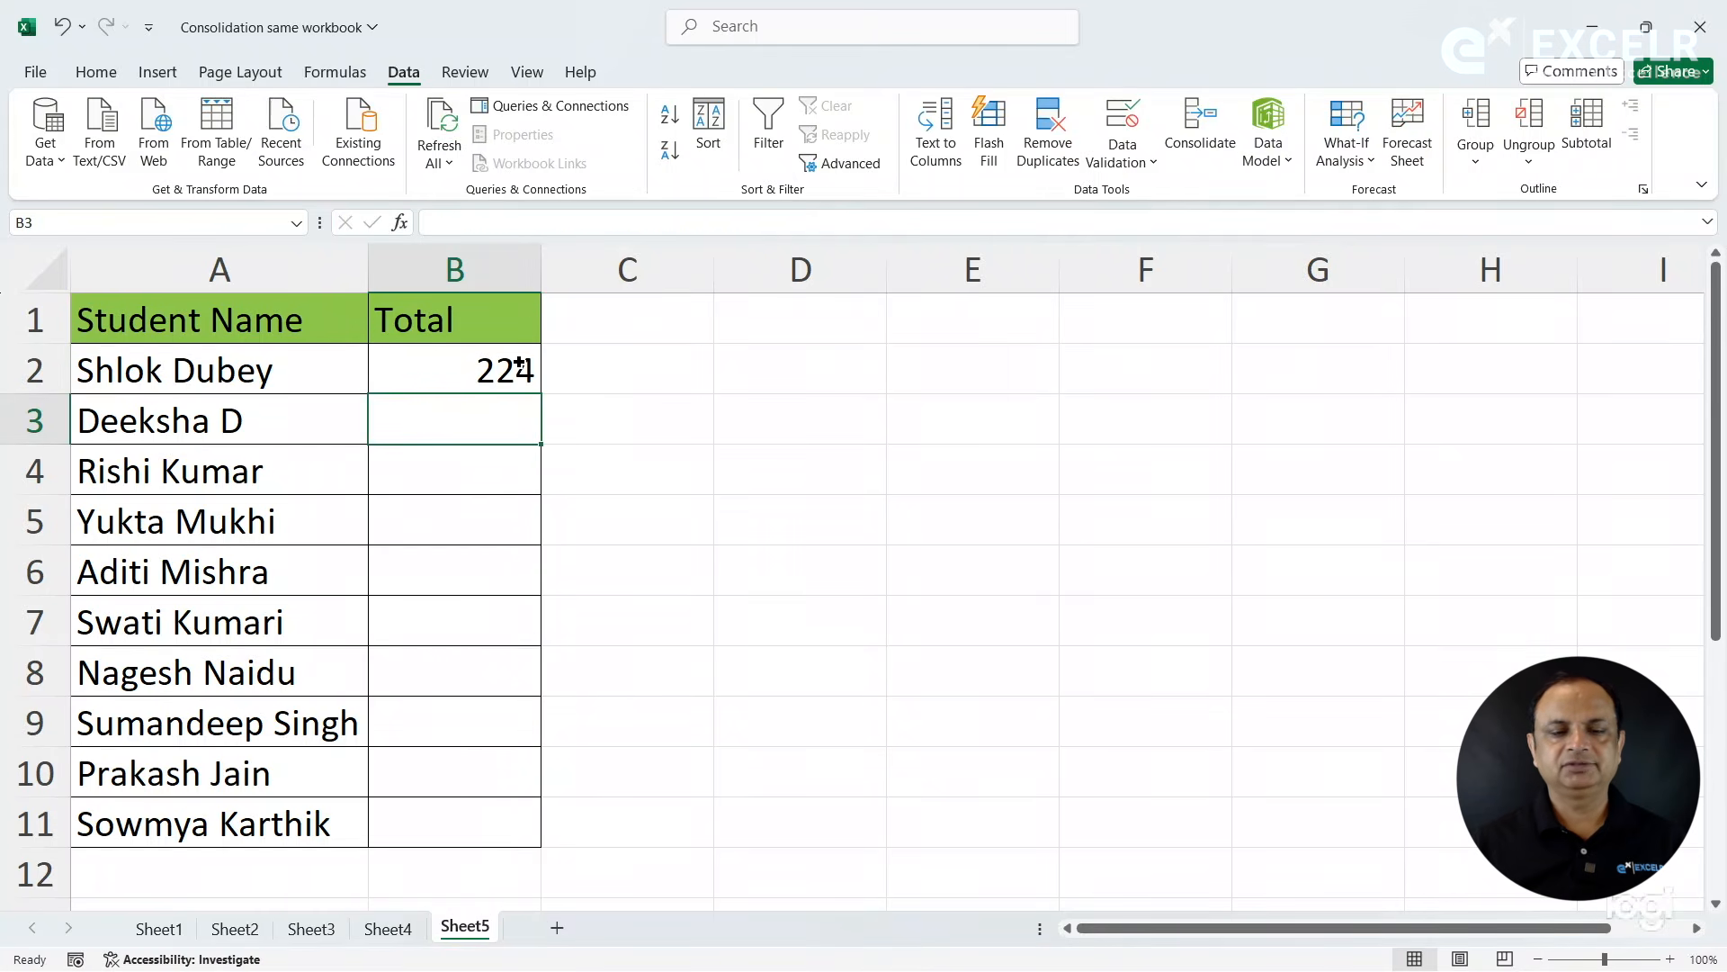
# - Fill the SUM formula from B2 down to B11 and clear the contents of B2:B11
pyautogui.click(521, 364)
pyautogui.doubleClick(541, 394)
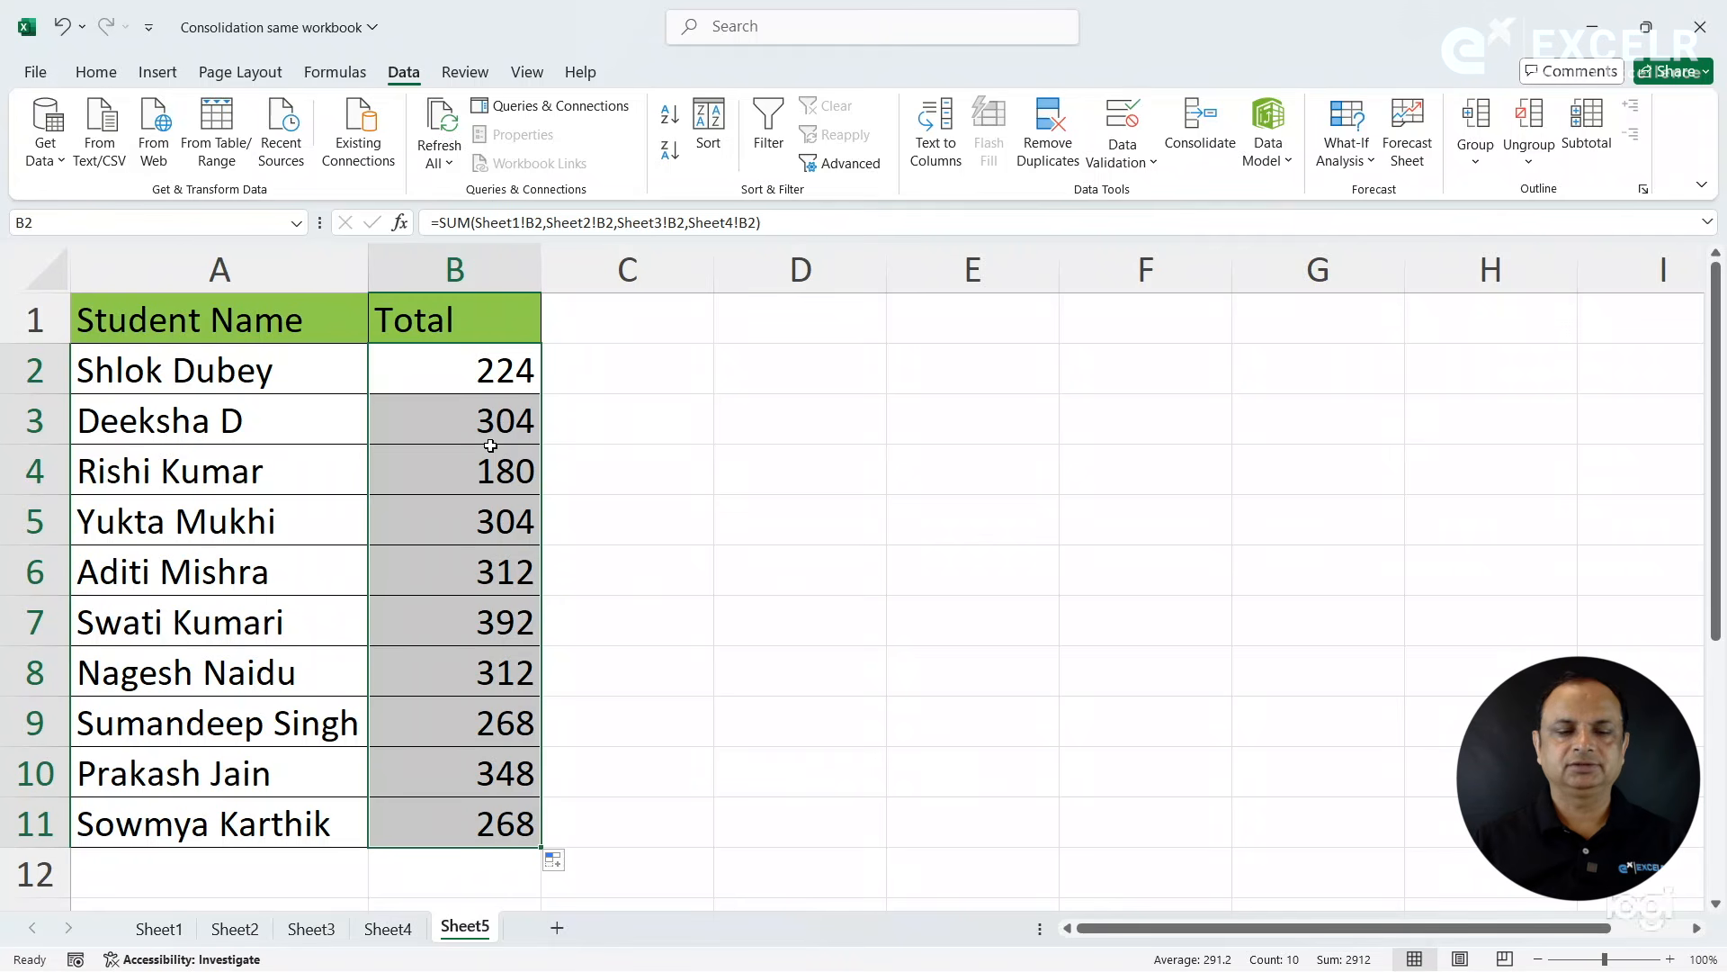
pyautogui.press('Delete')
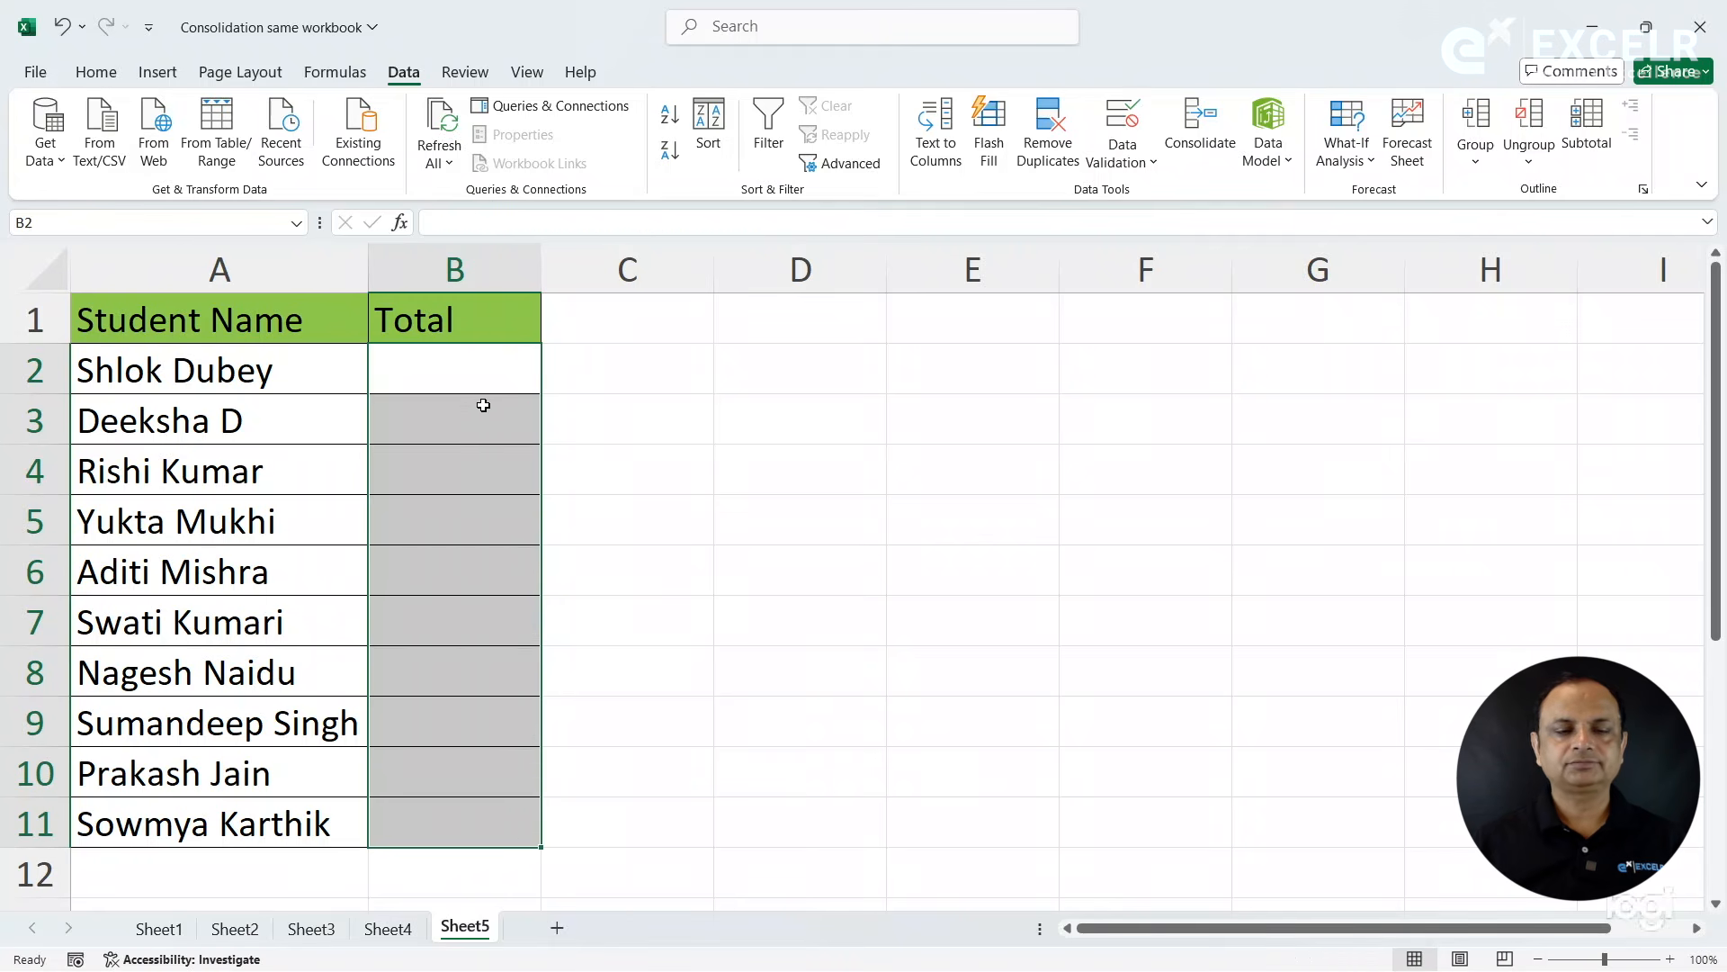
# - Start a Sum consolidation at cell B2 of Sheet5 and add Sheet1!$B$2:$B$11 as the first reference
pyautogui.click(487, 380)
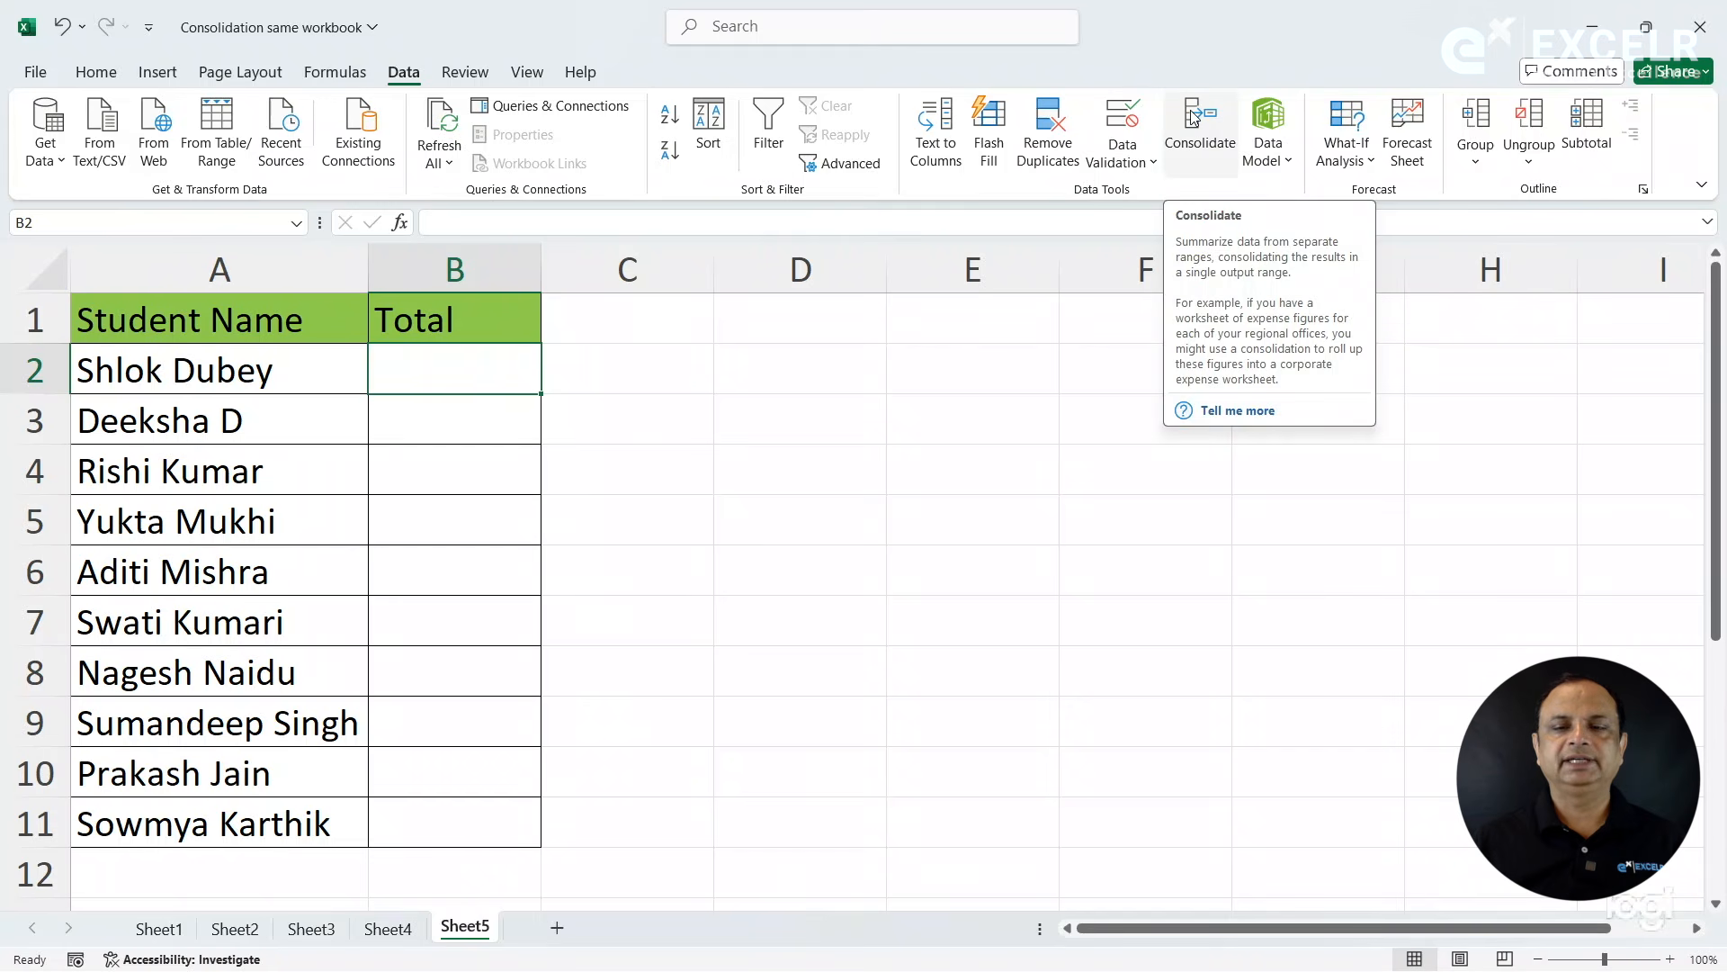
pyautogui.click(1193, 135)
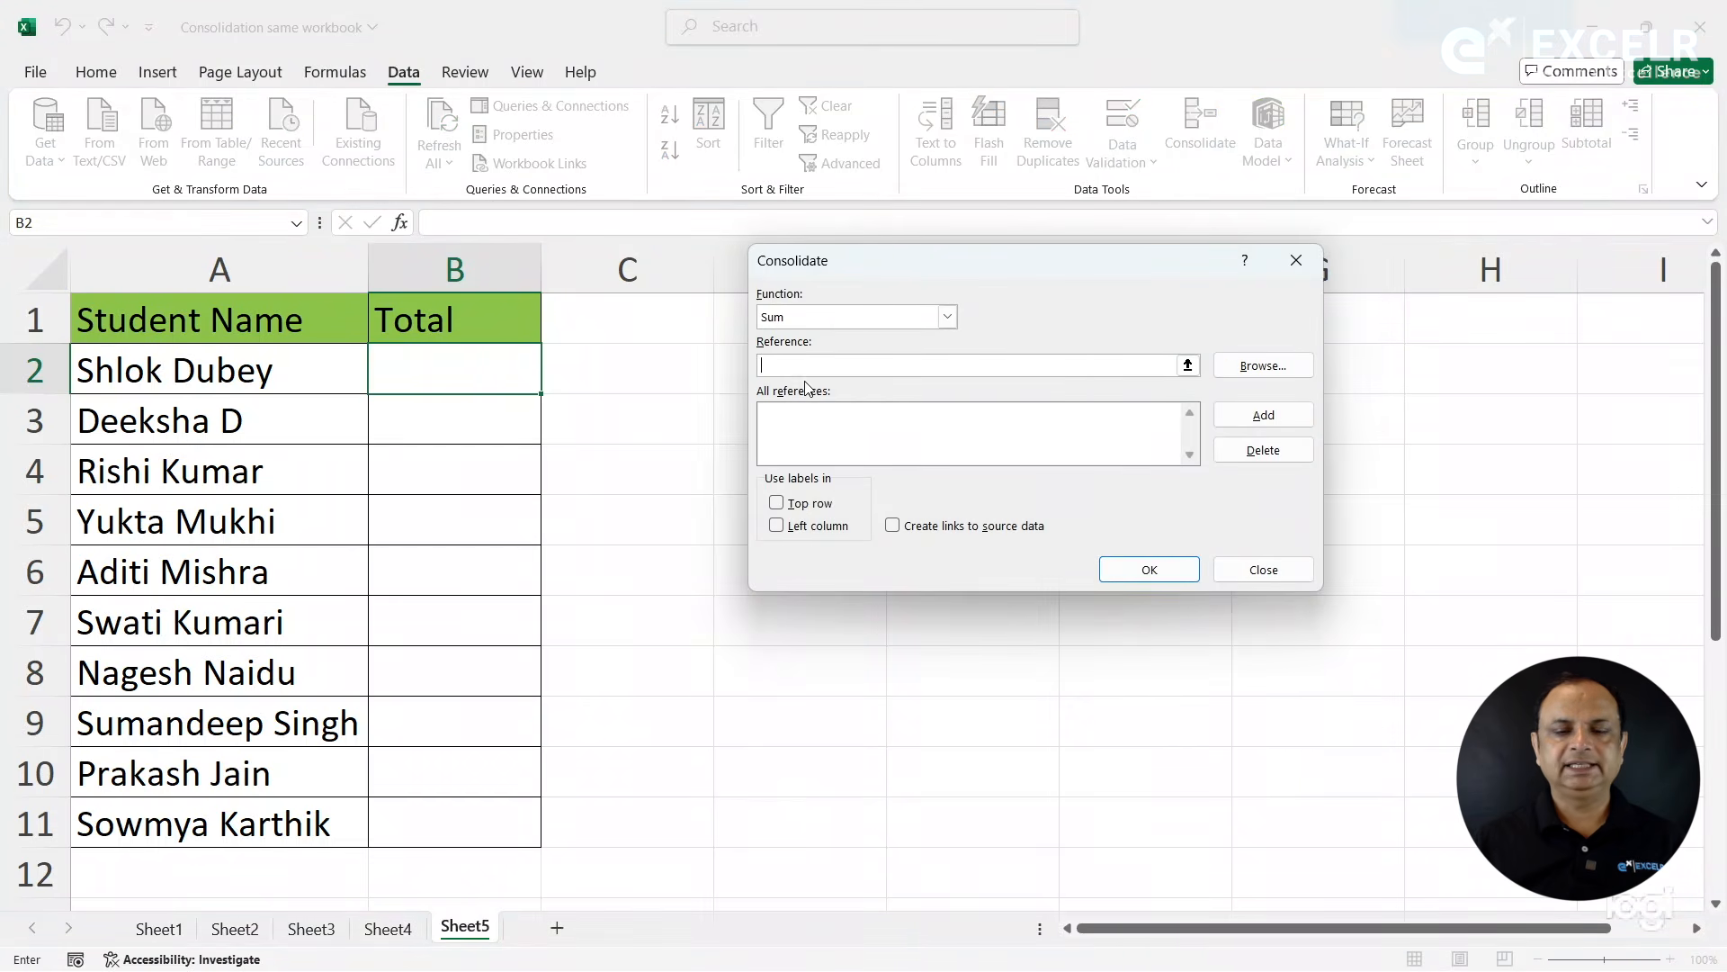
pyautogui.click(169, 928)
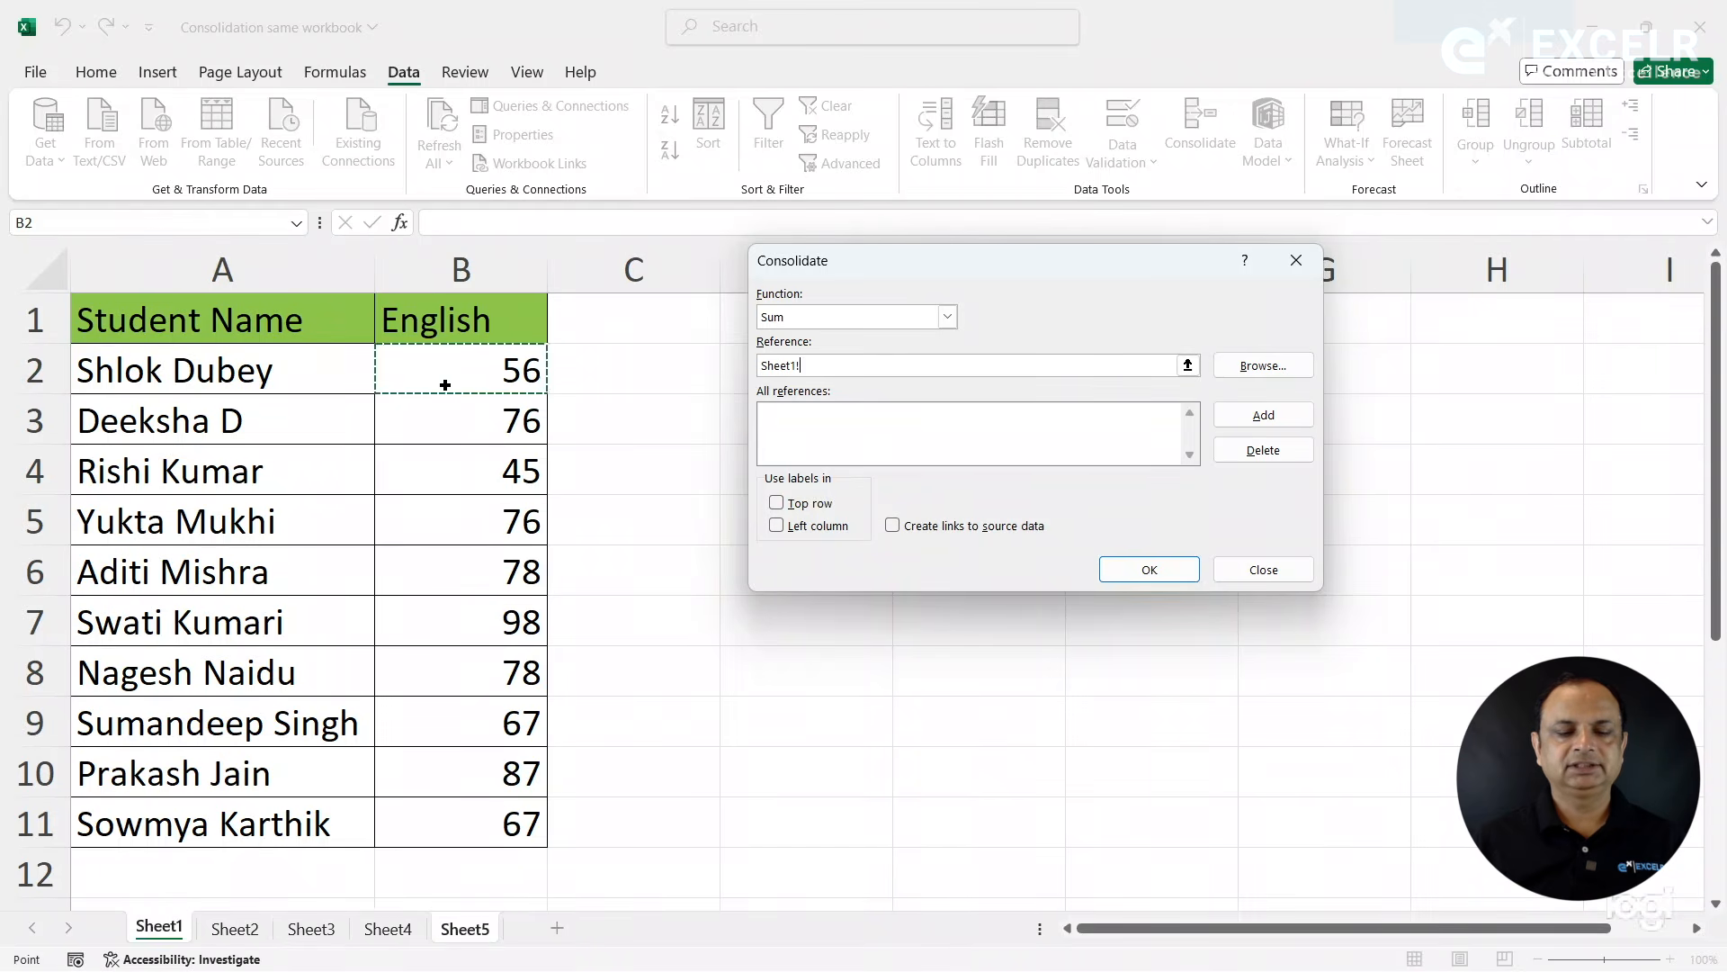
pyautogui.moveTo(442, 386); pyautogui.dragTo(440, 637)
pyautogui.moveTo(458, 814); pyautogui.dragTo(458, 814)
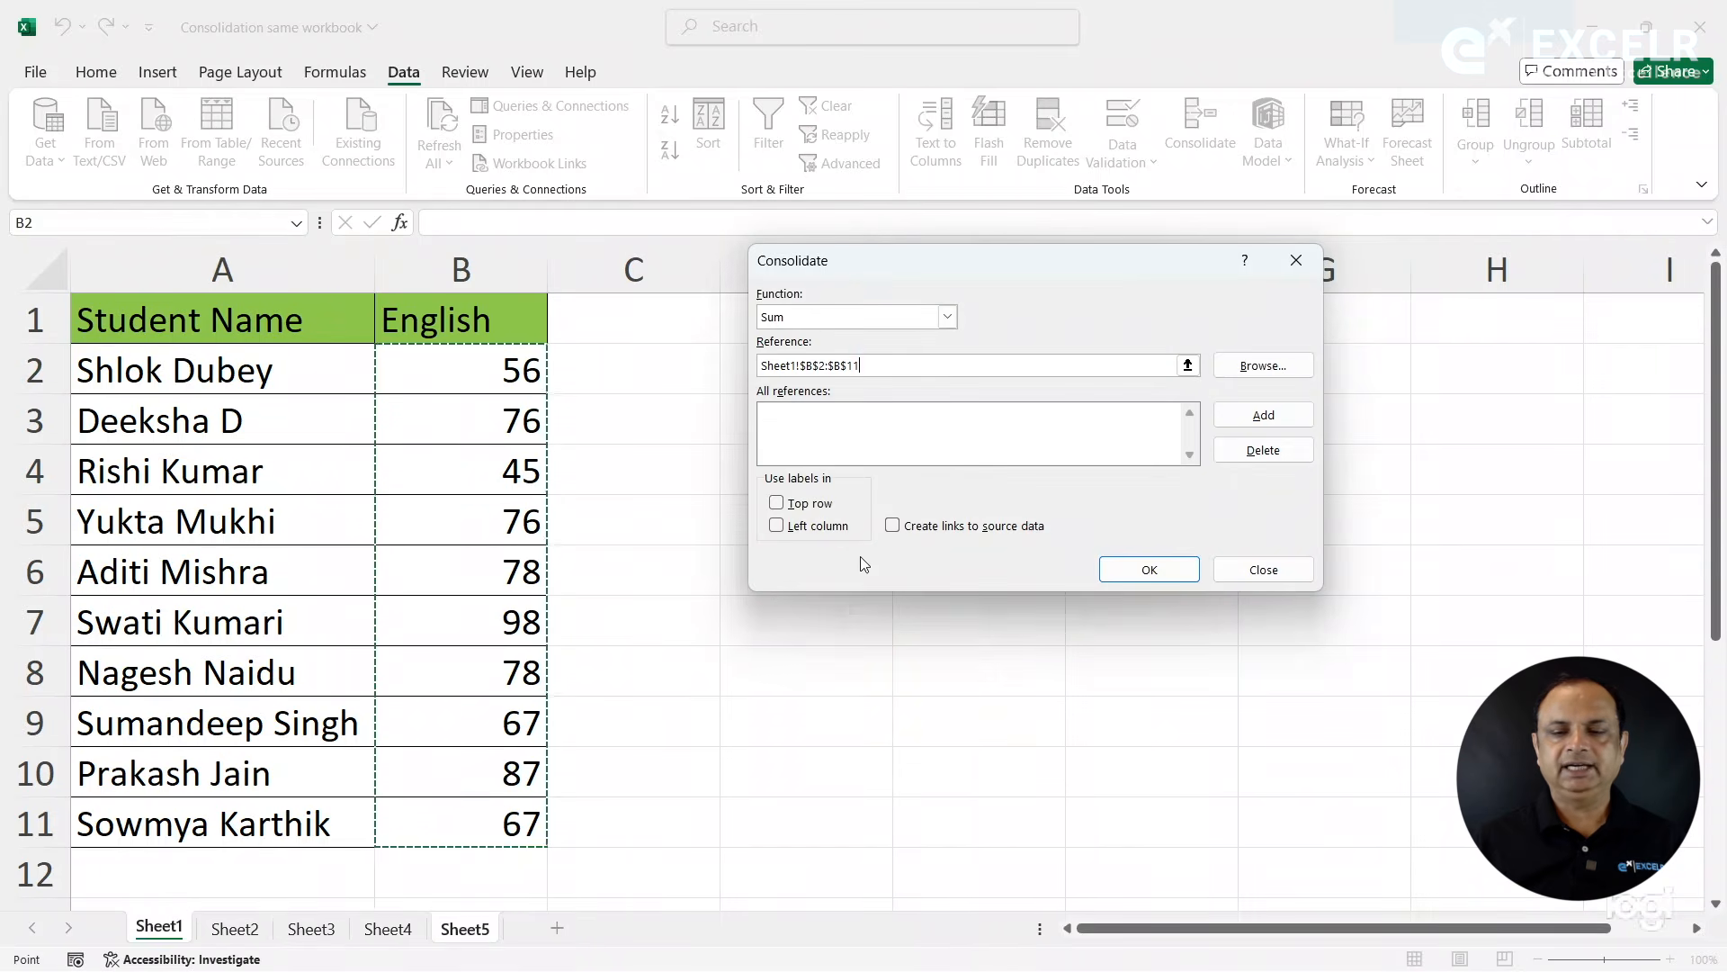
pyautogui.click(1263, 414)
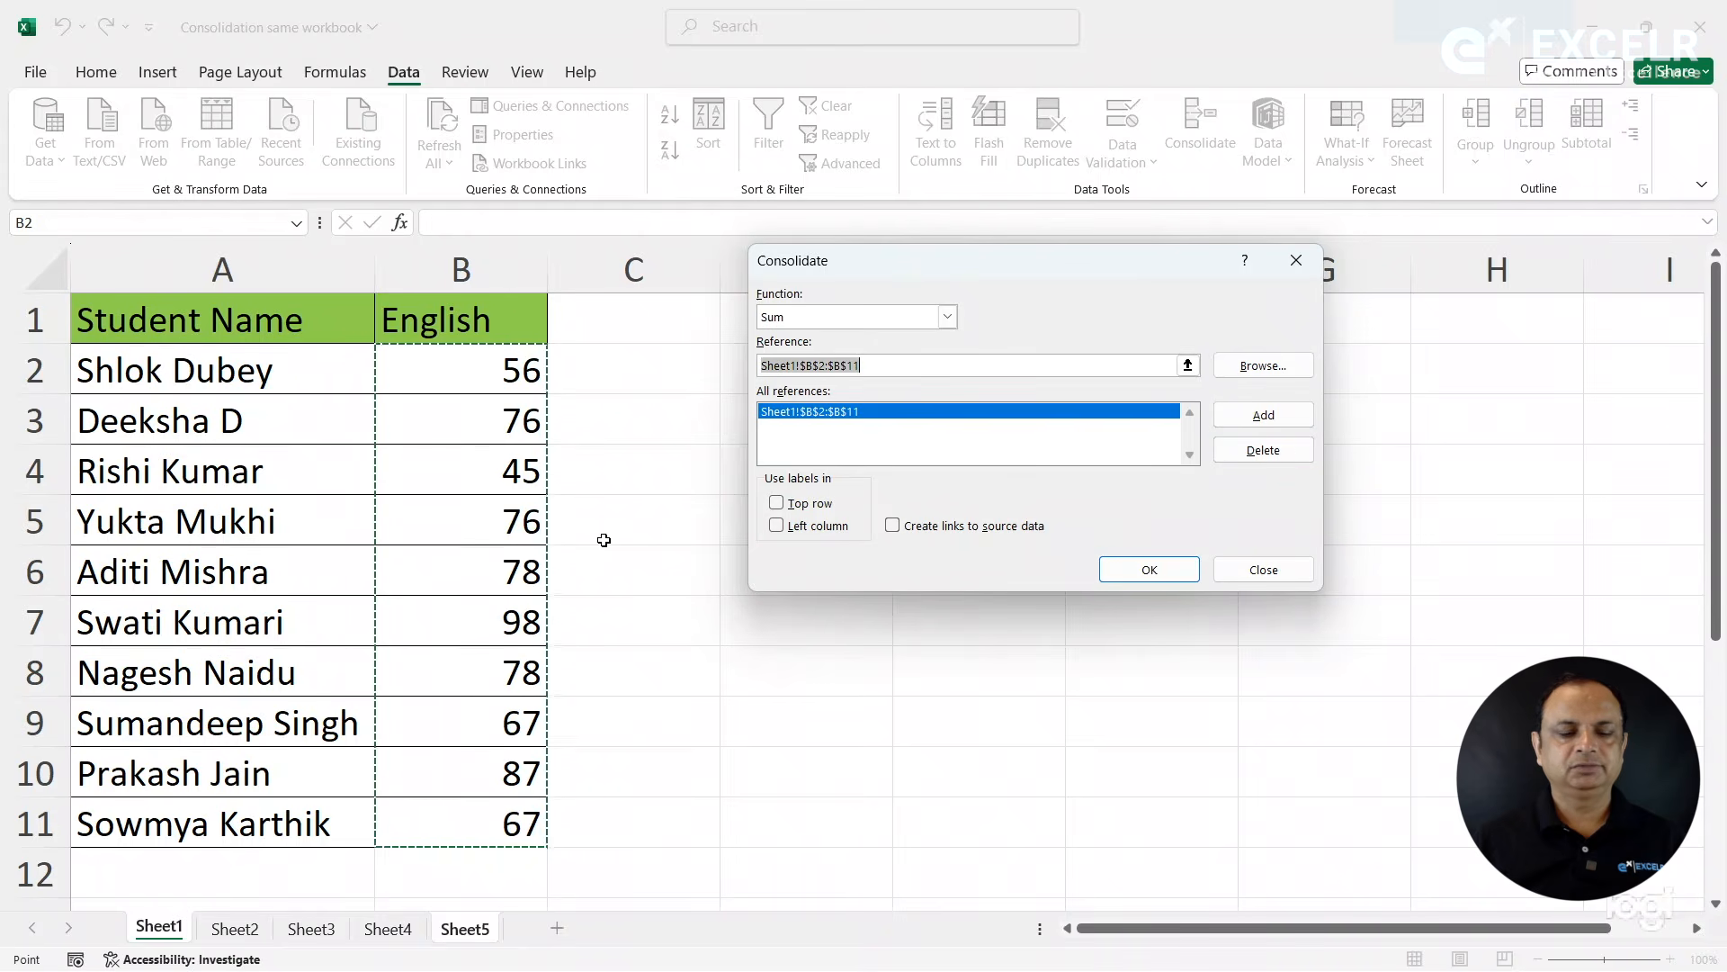
# - Add the B2:B11 ranges of Sheet2, Sheet3 and Sheet4 as references and run the consolidation
pyautogui.click(235, 929)
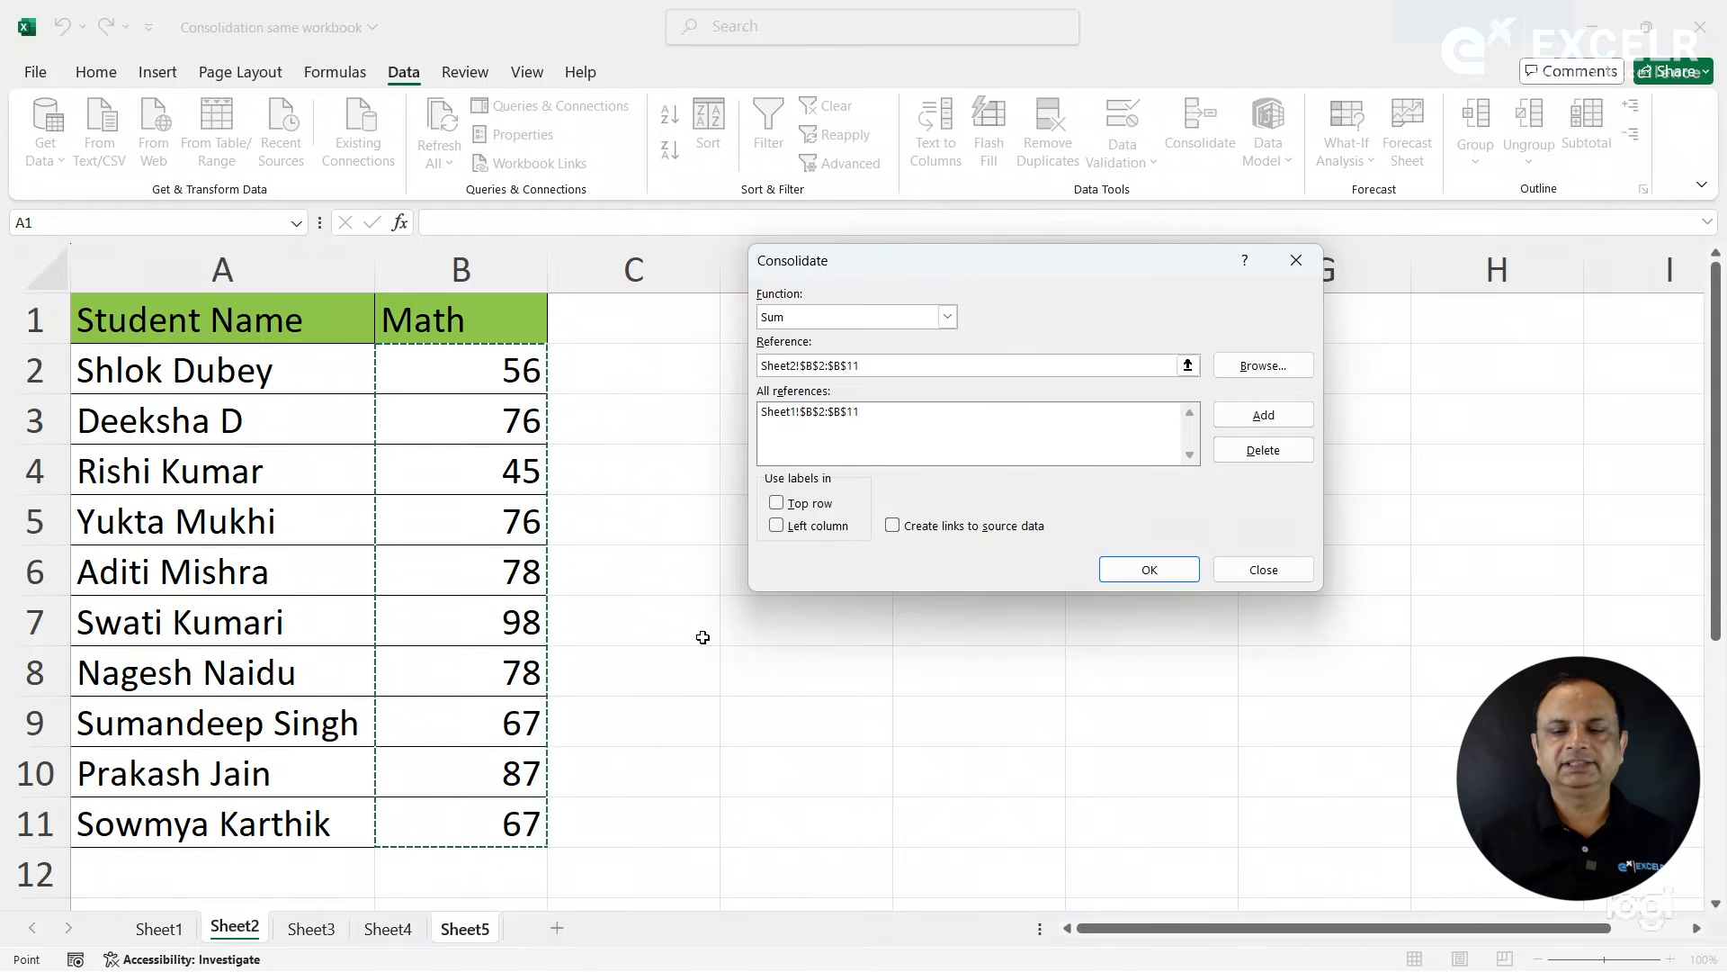
pyautogui.click(1263, 414)
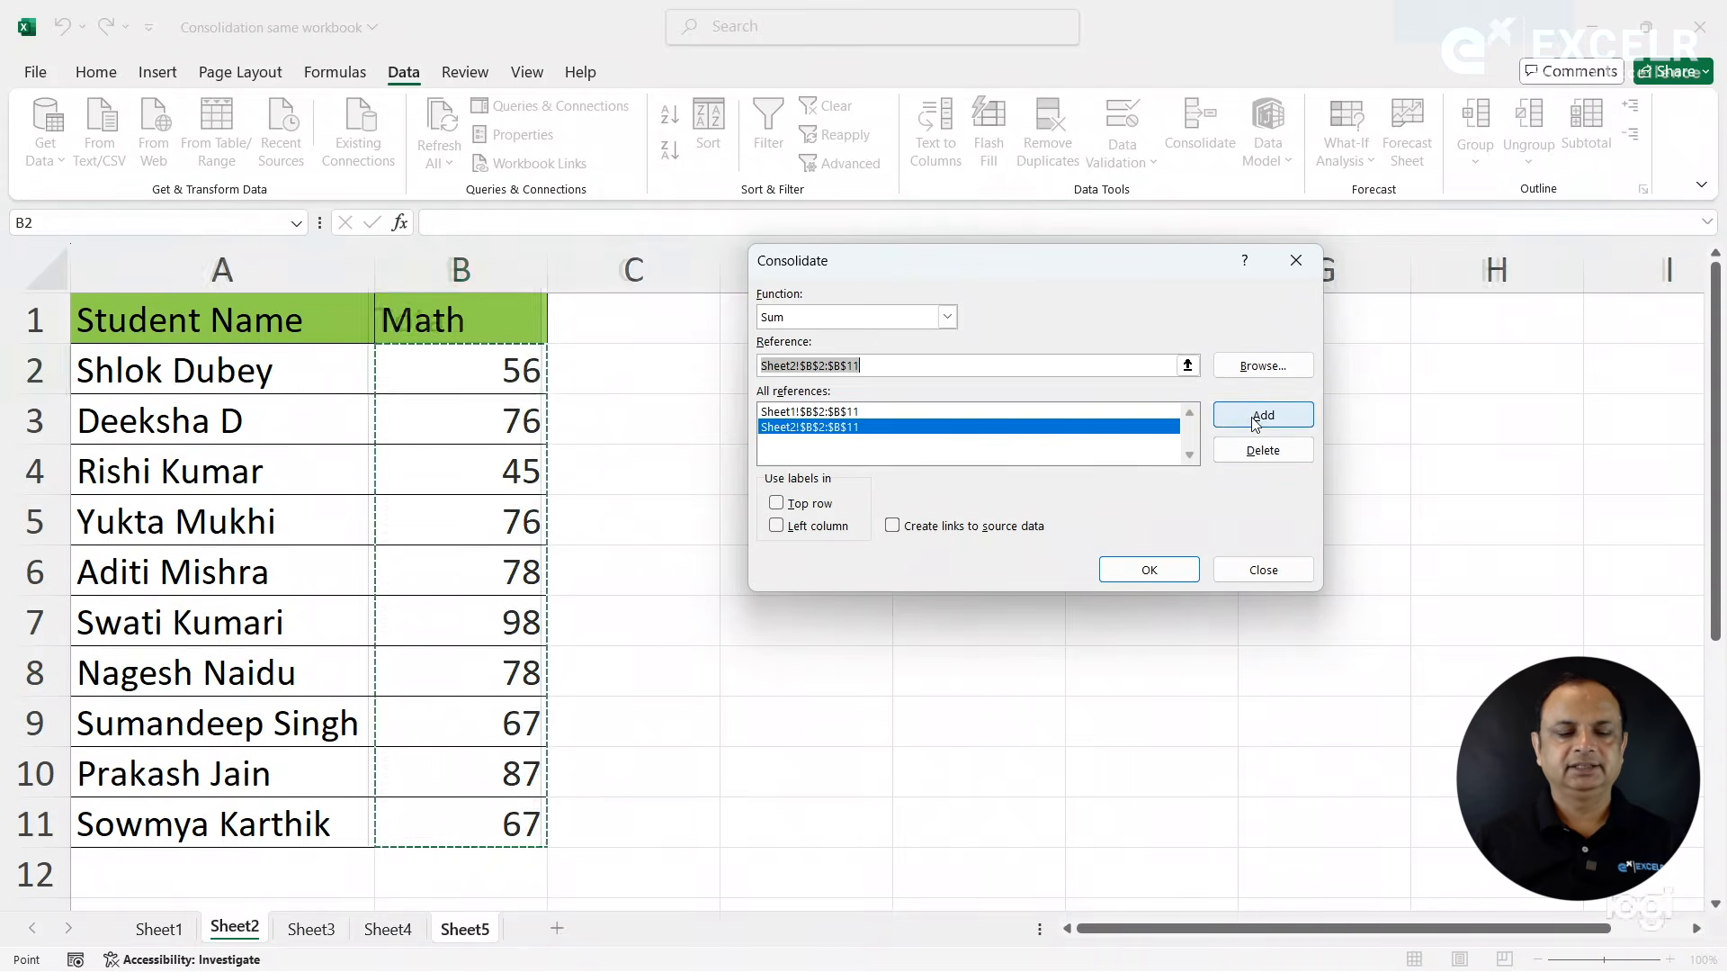
pyautogui.click(311, 931)
pyautogui.click(1263, 415)
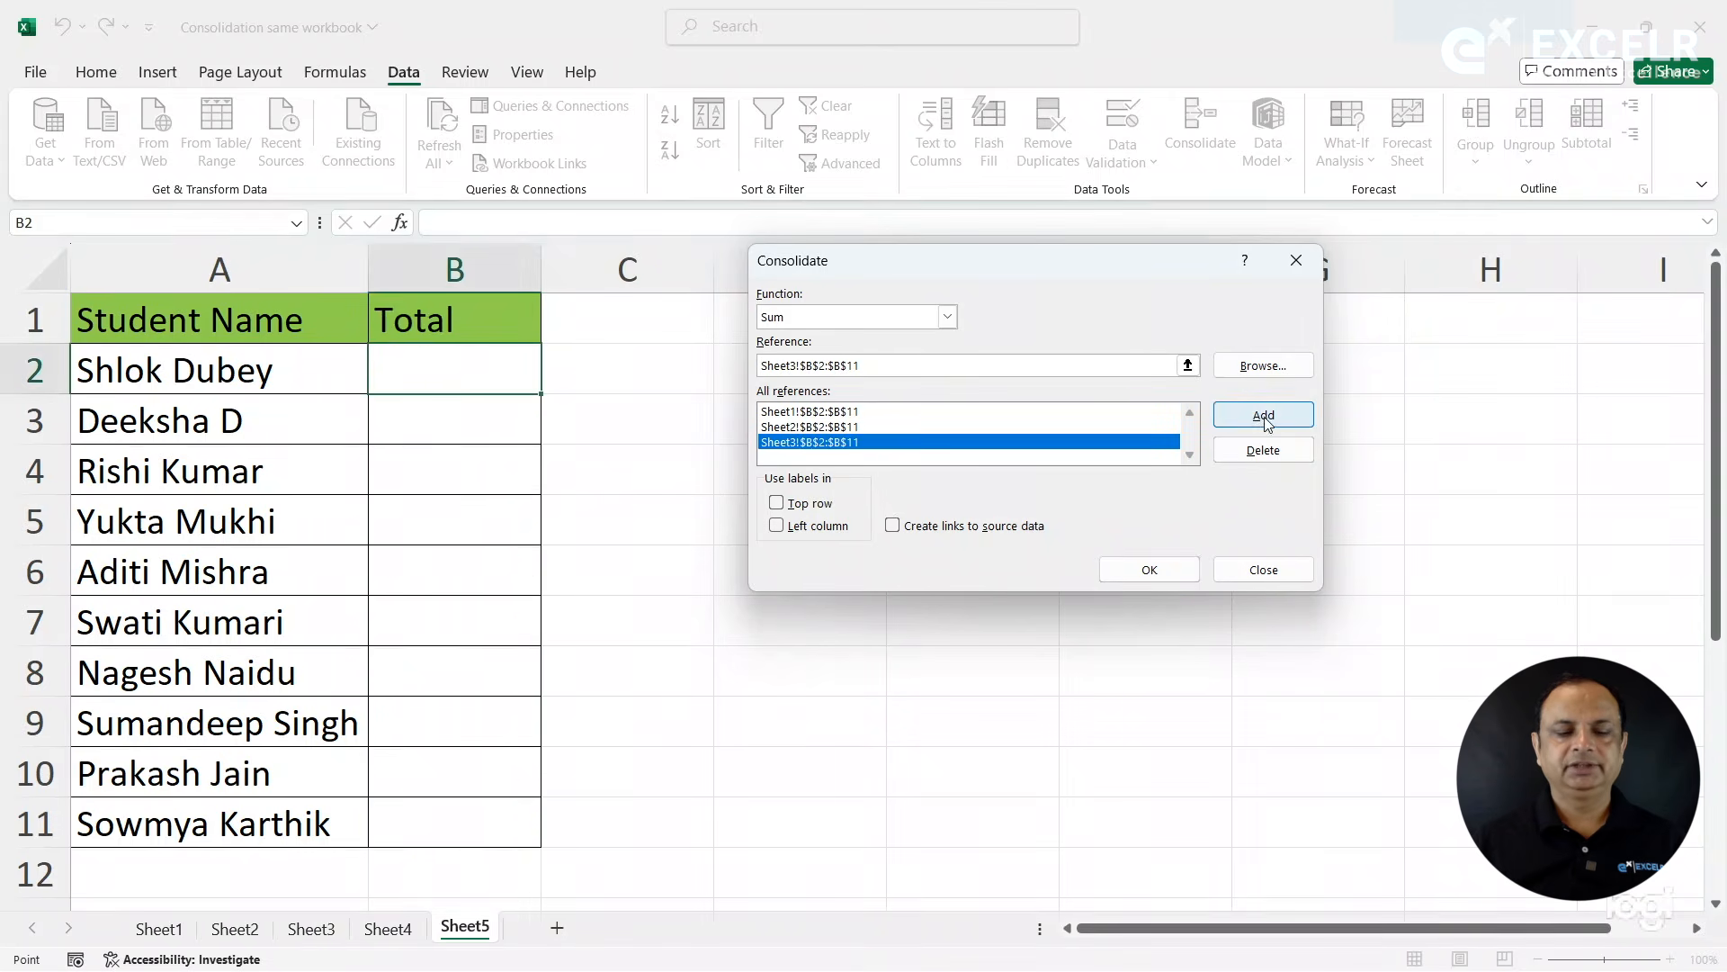
pyautogui.click(388, 929)
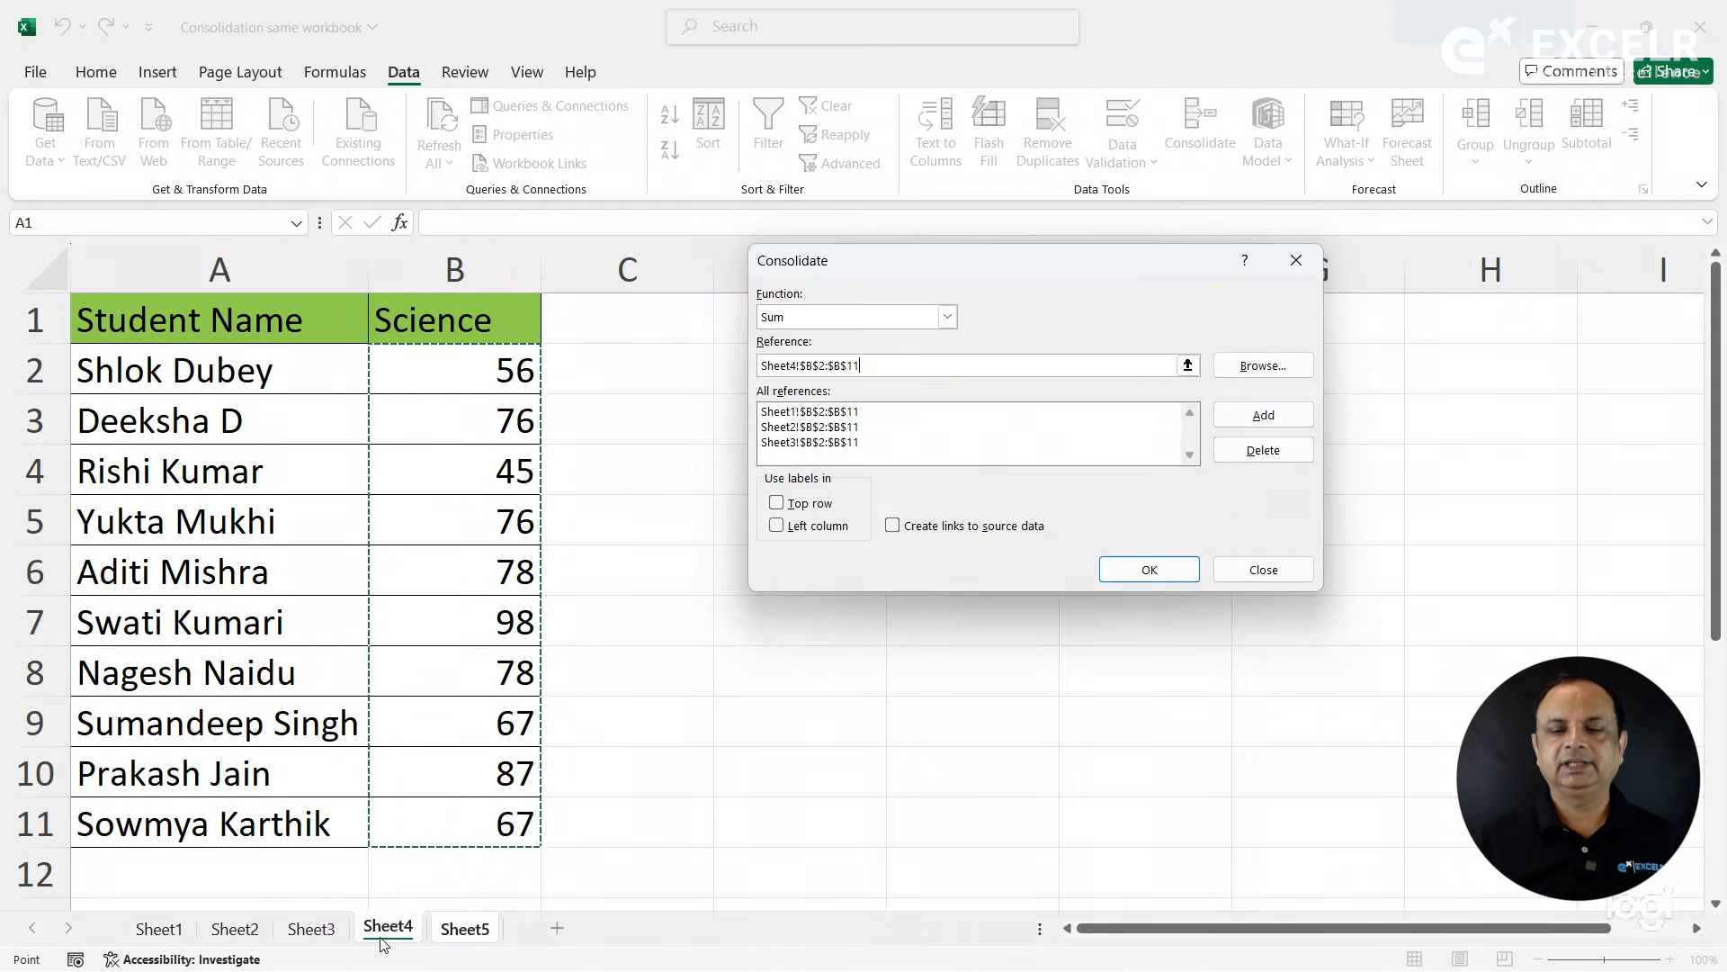
pyautogui.click(1288, 413)
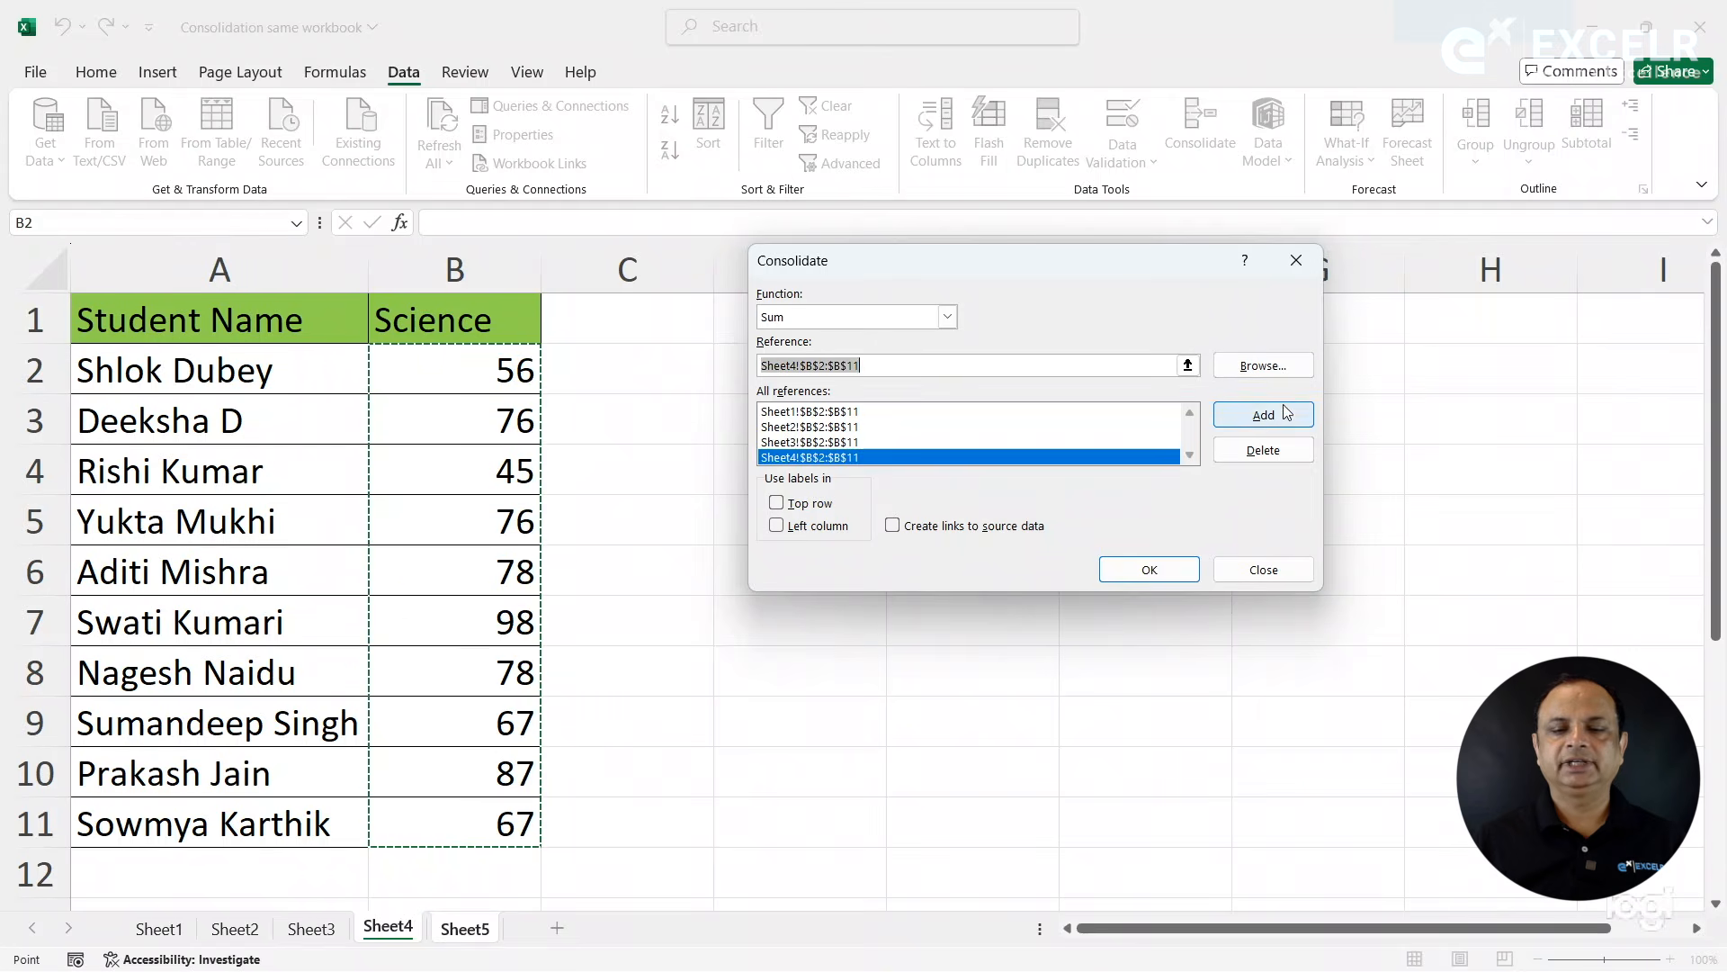
pyautogui.click(1160, 572)
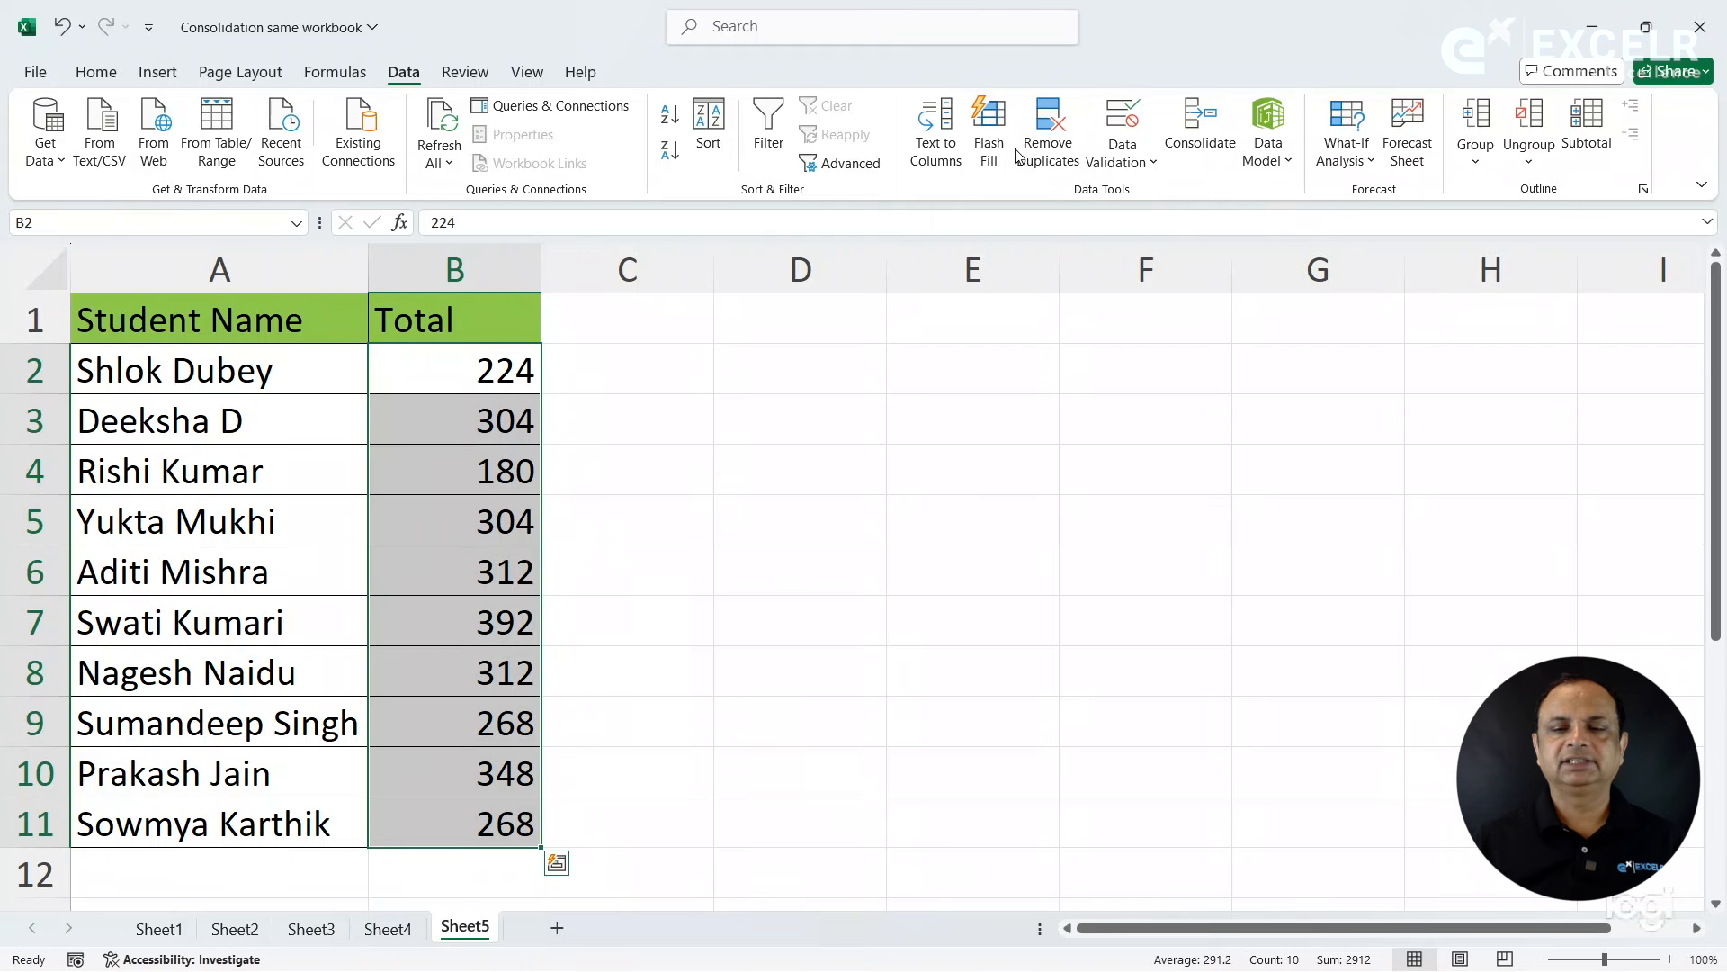
# - Review the functions that Consolidate offers, keep Sum, close the dialog and inspect the first totals in column B
pyautogui.click(1206, 148)
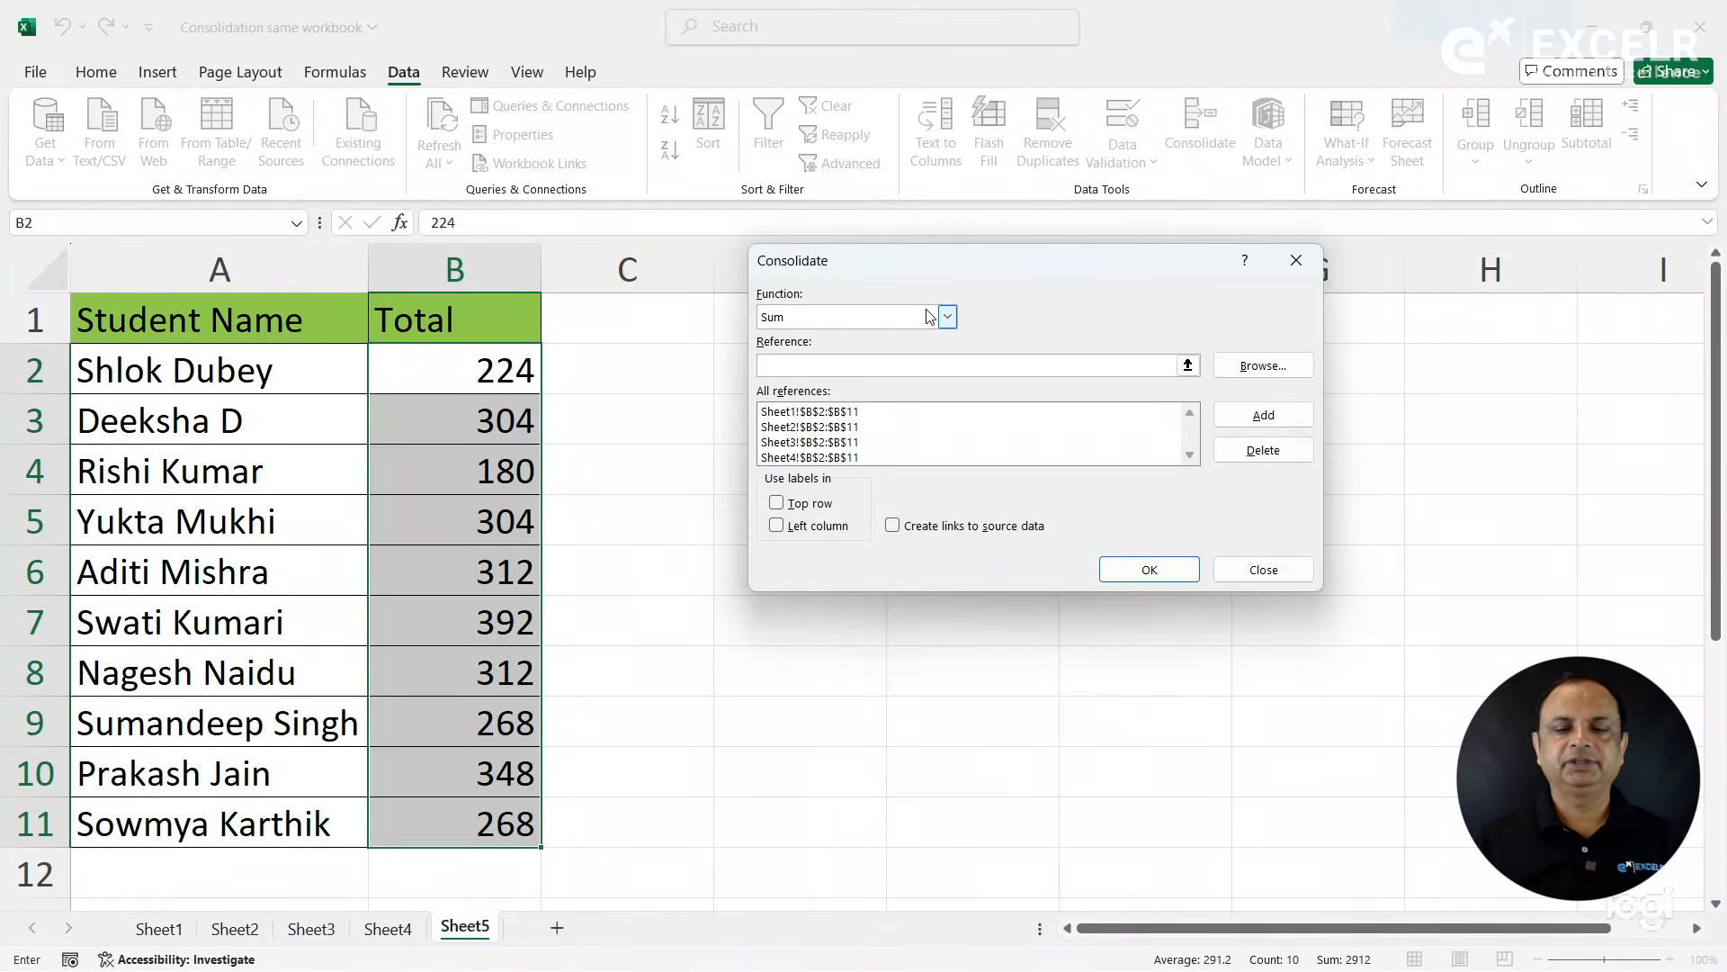
pyautogui.click(950, 318)
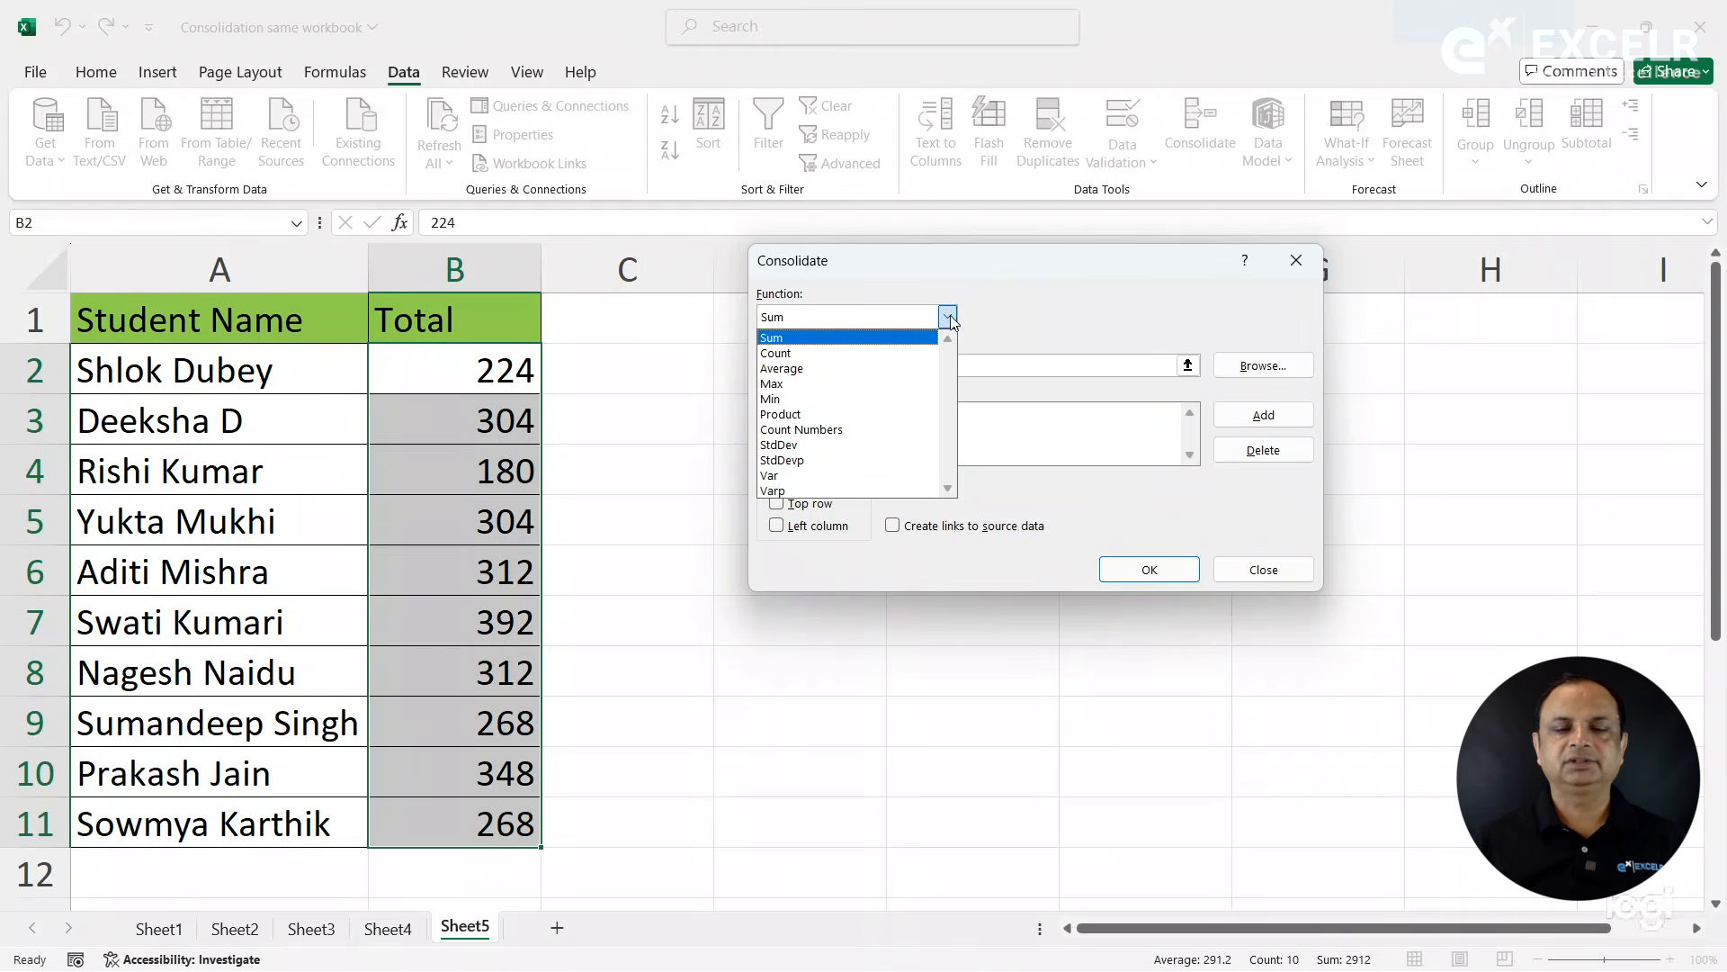
pyautogui.click(829, 338)
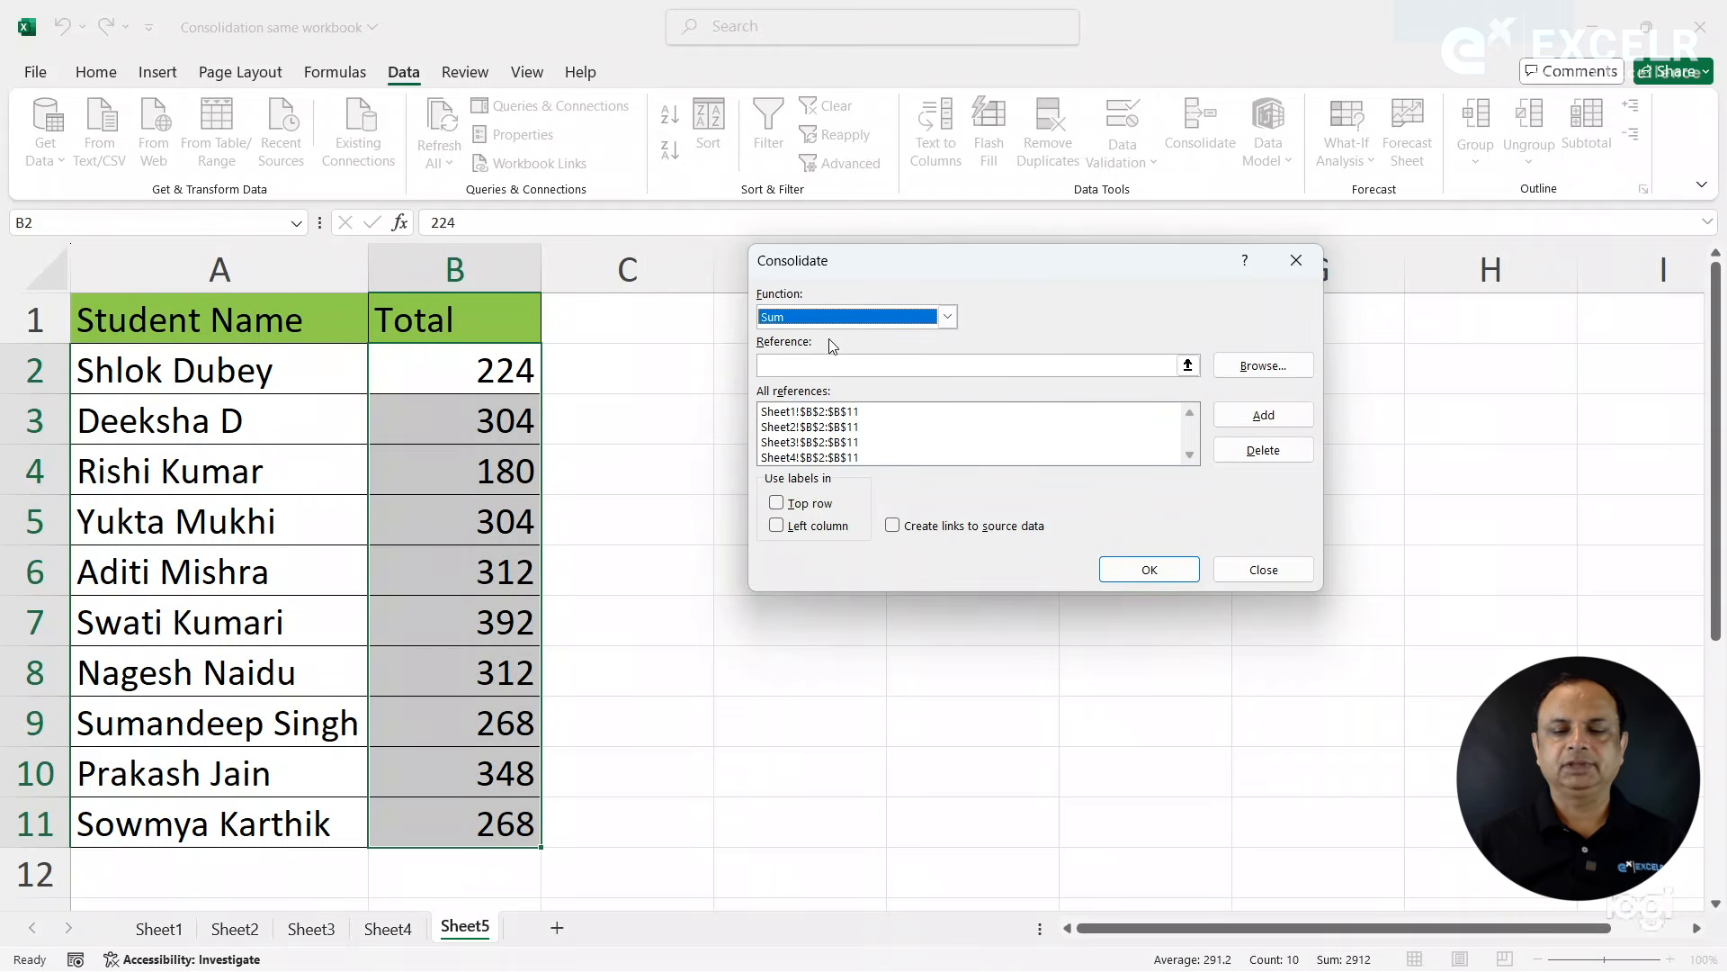
pyautogui.click(1245, 572)
pyautogui.click(495, 403)
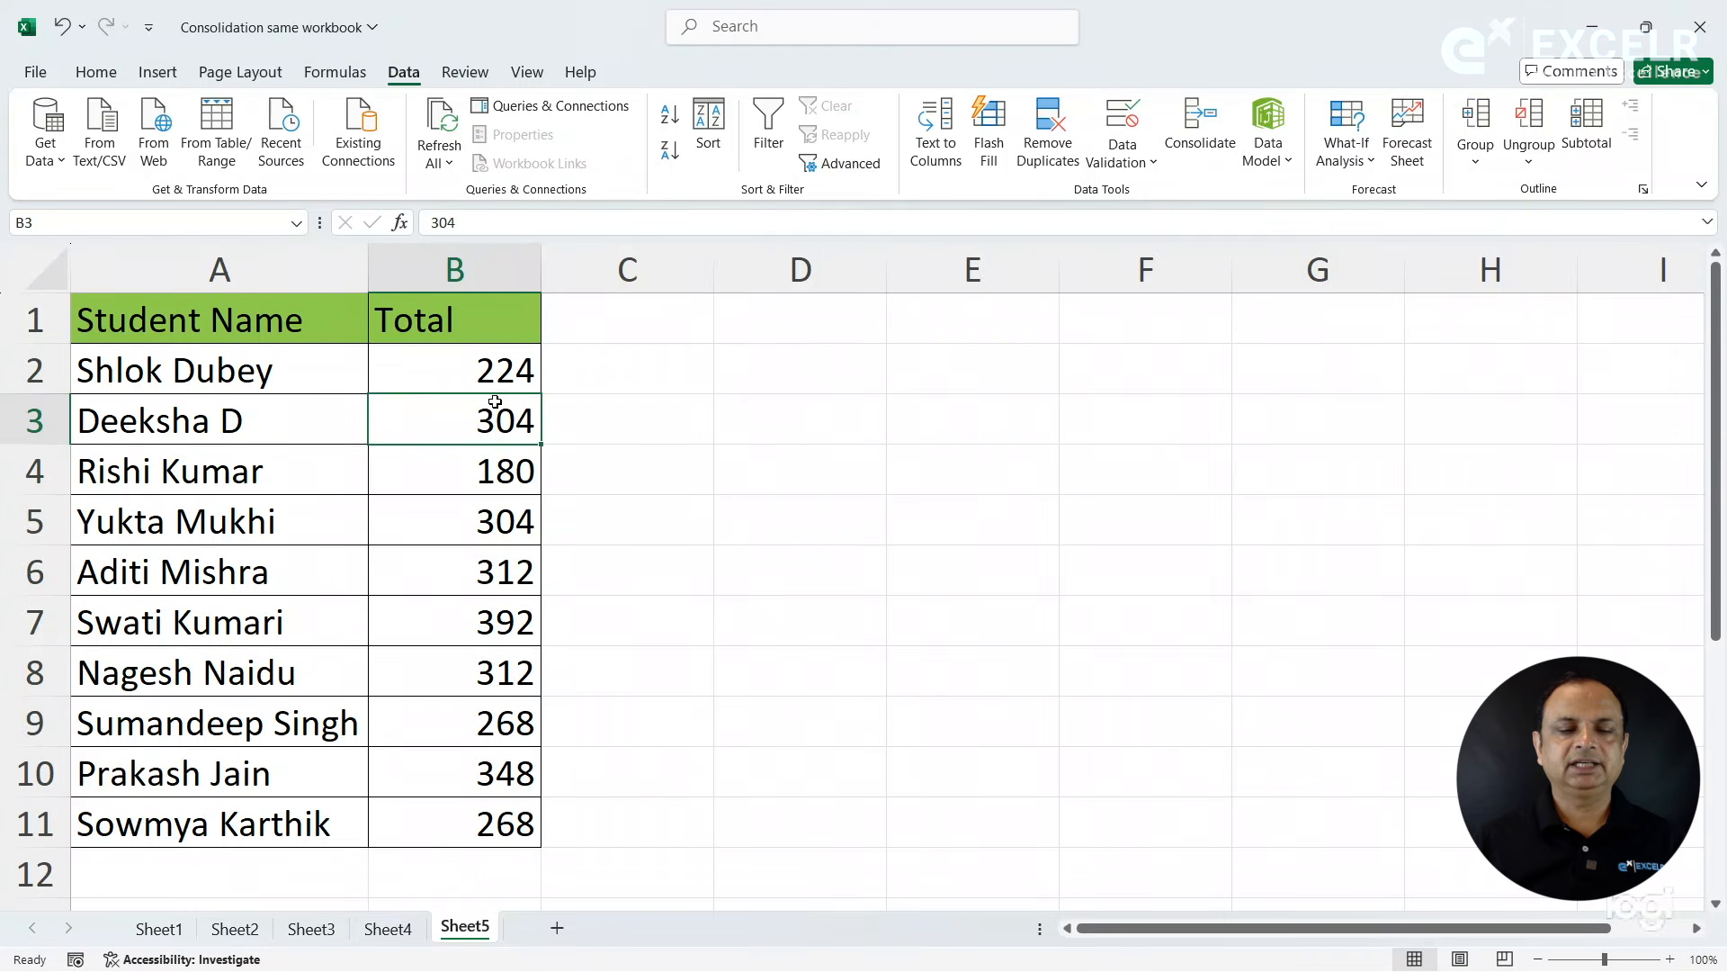
pyautogui.click(462, 376)
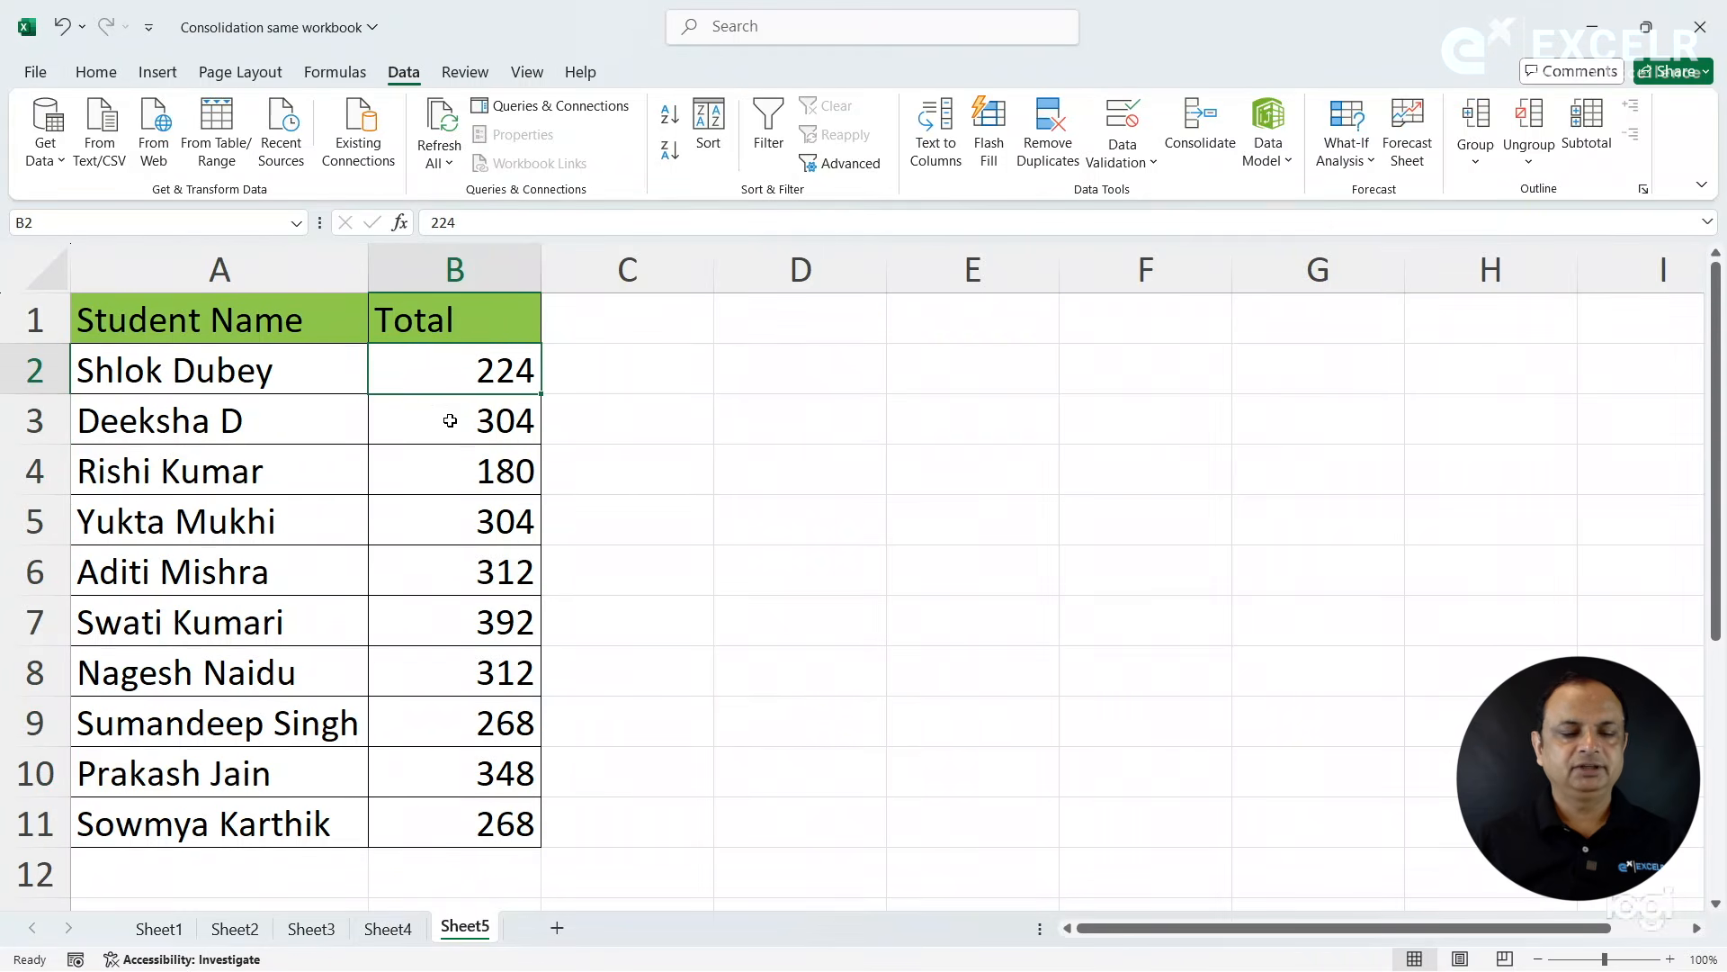
# - Compare the first student's mark on Sheet1 with the Sheet5 total, and set cell B2 on Sheet1 to 96
pyautogui.click(160, 928)
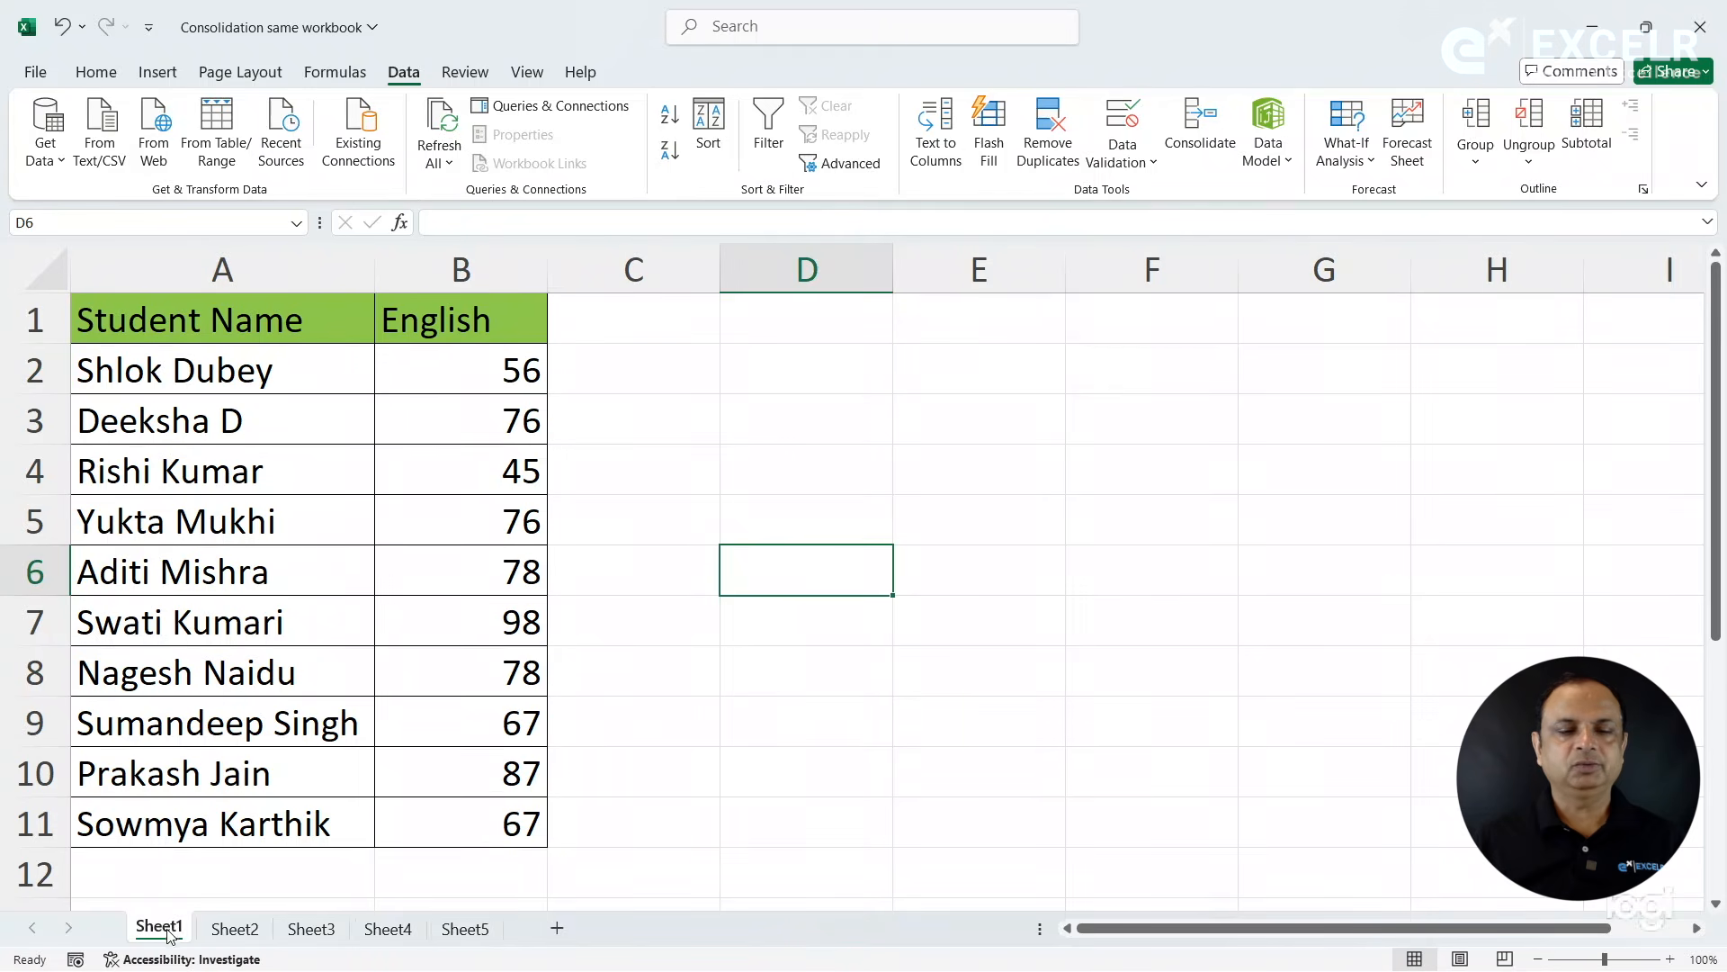
pyautogui.click(465, 364)
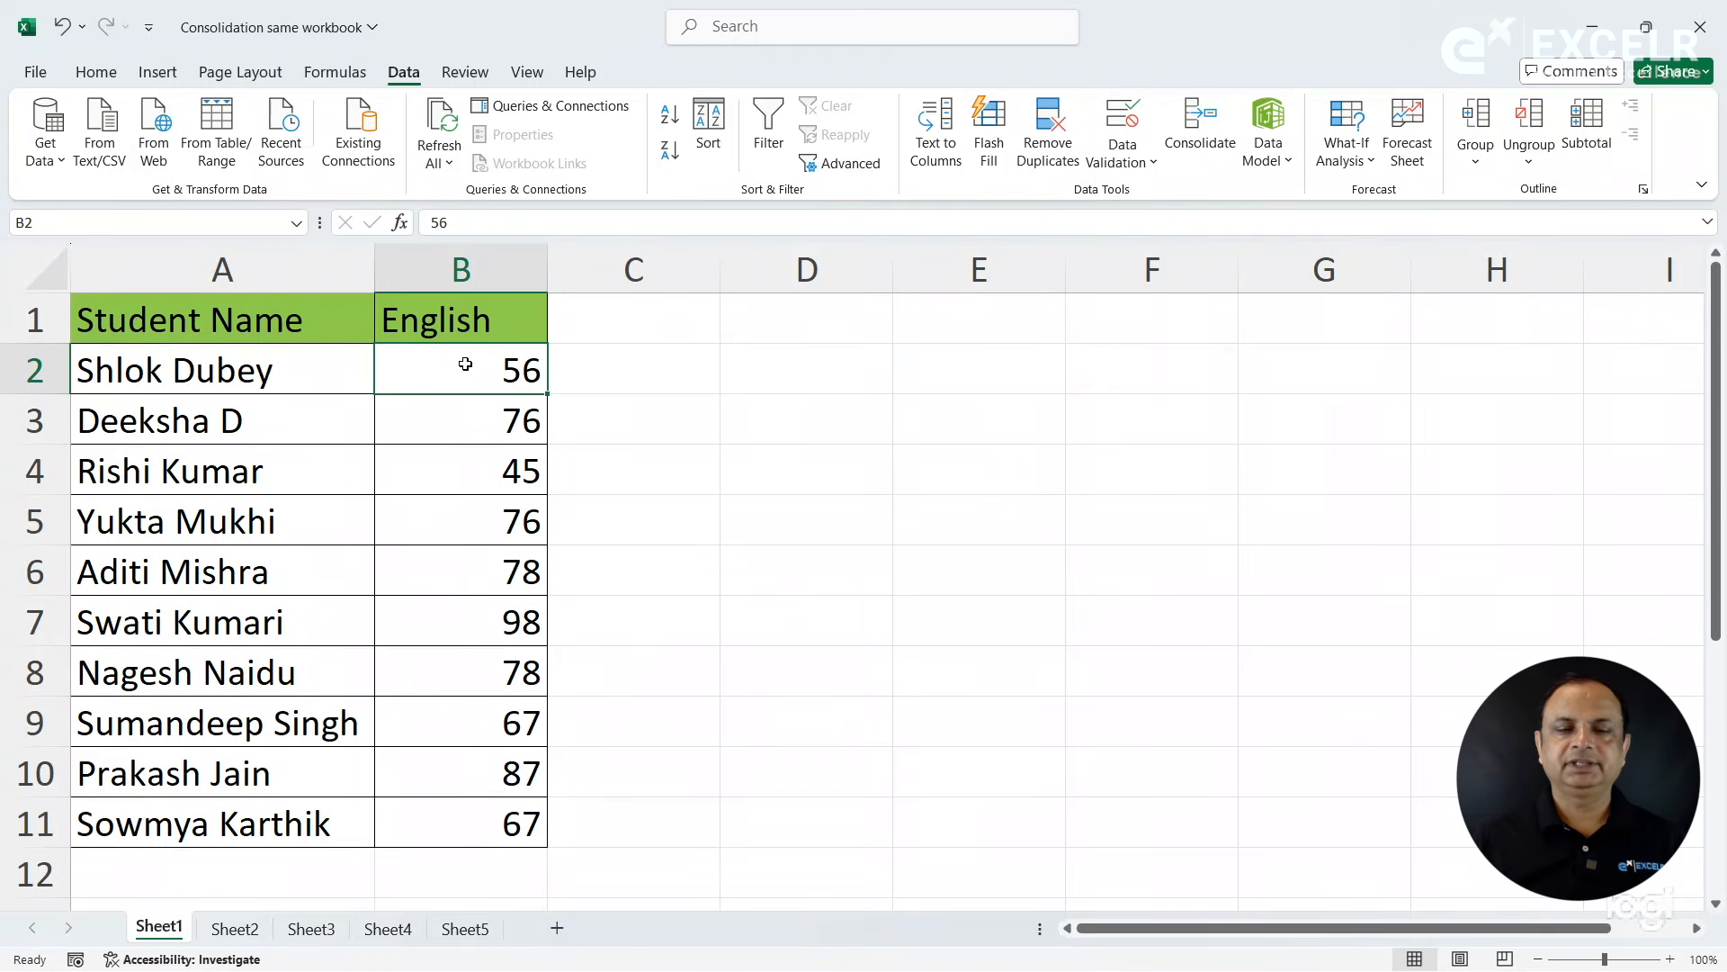
pyautogui.click(459, 928)
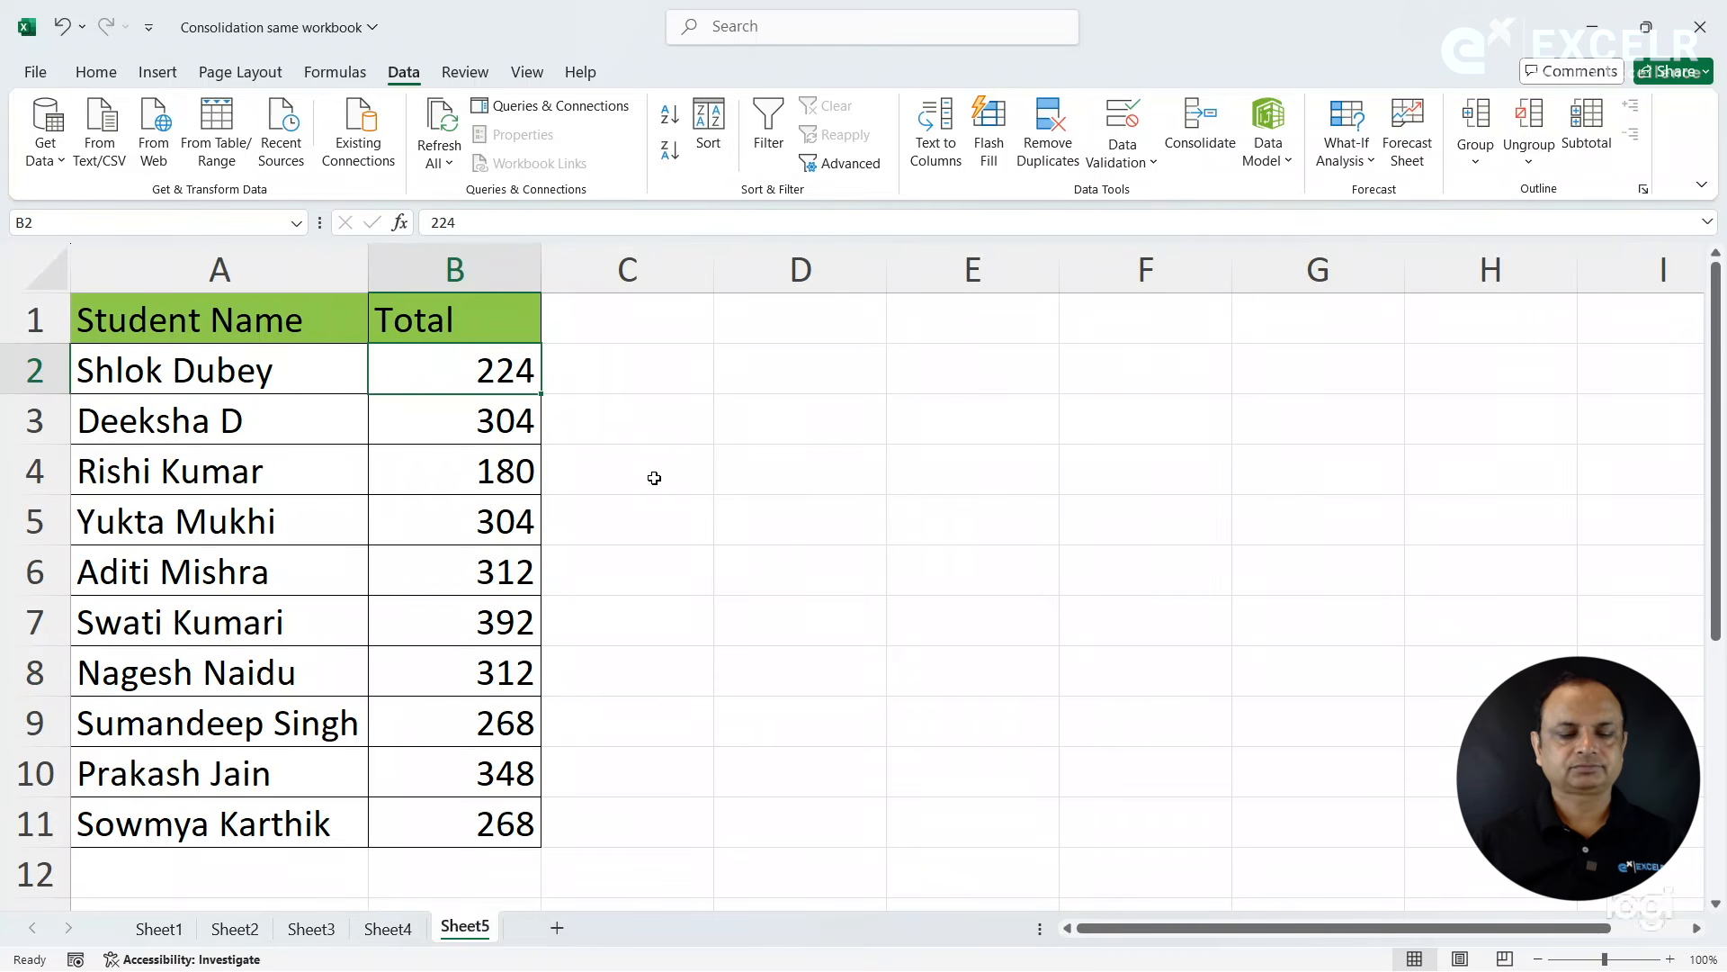
pyautogui.click(169, 932)
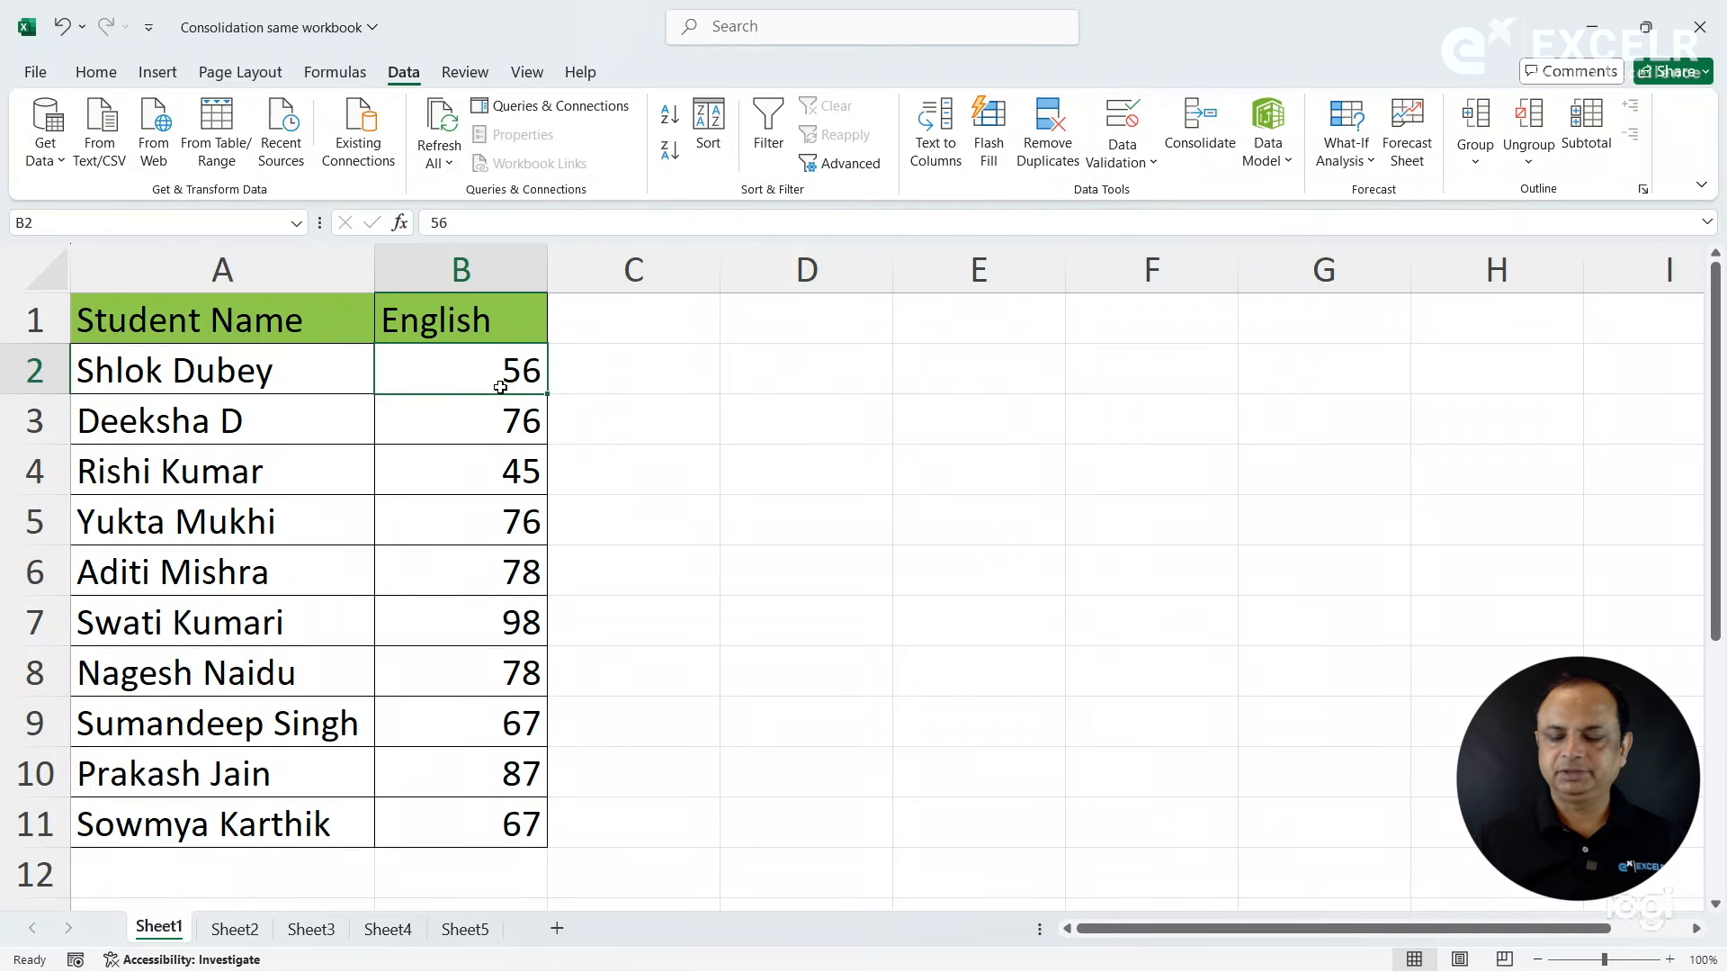
pyautogui.write('96')
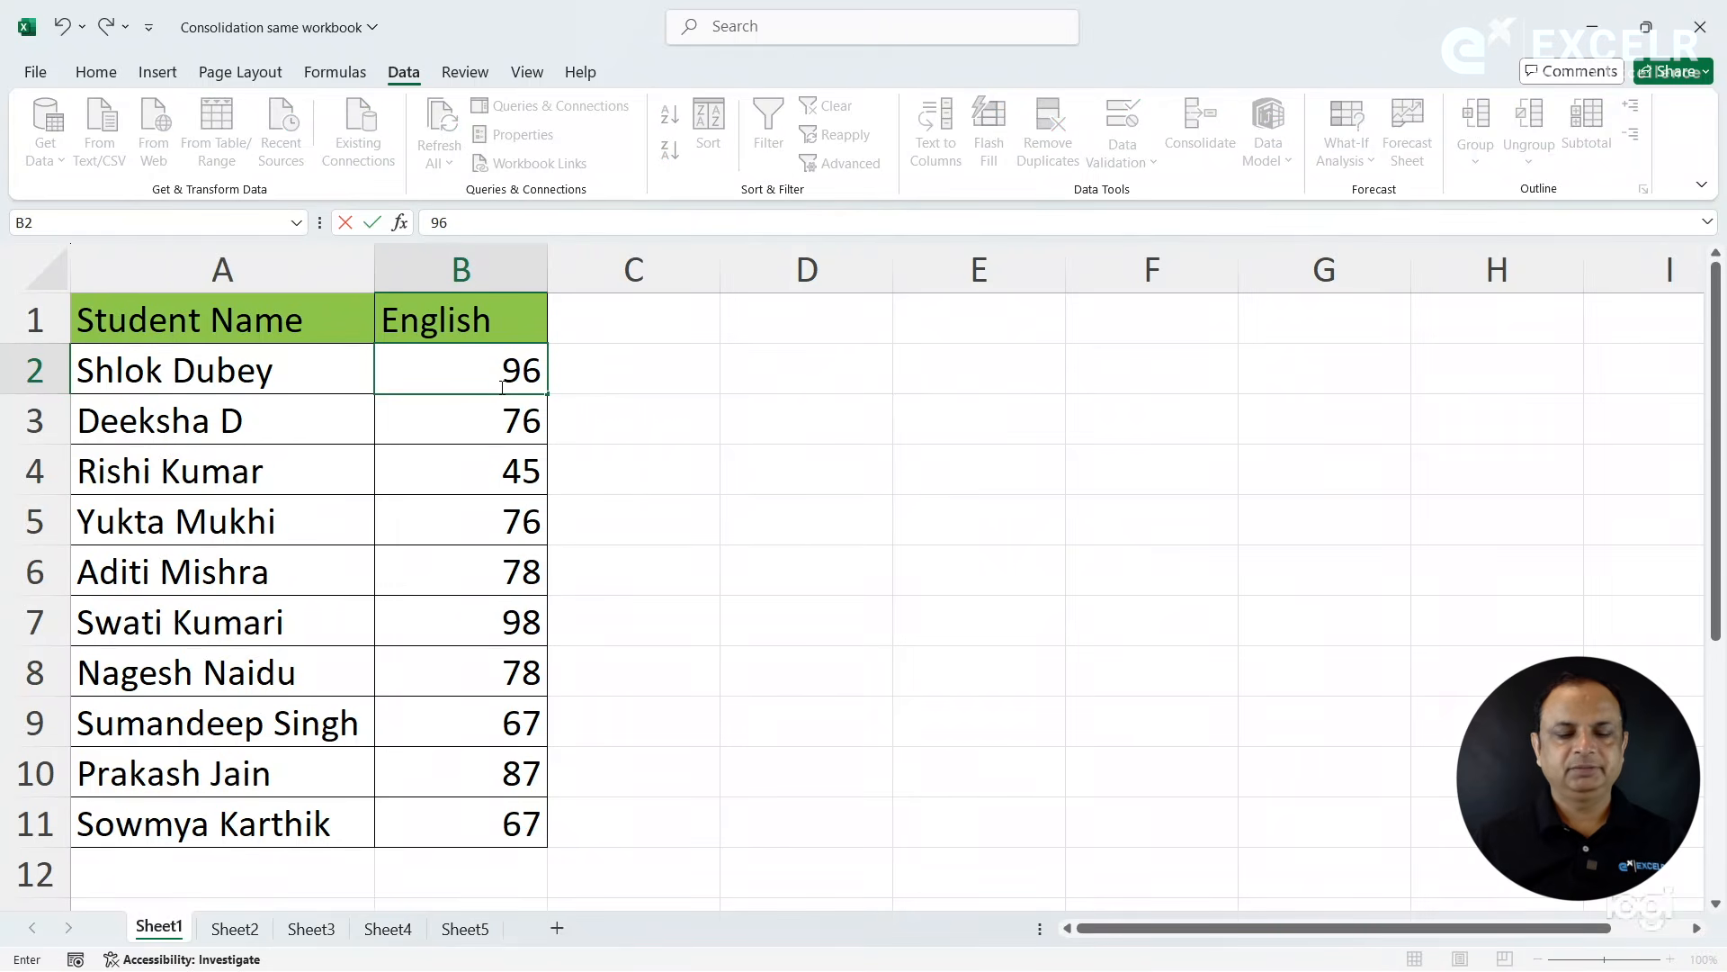
pyautogui.press('Return')
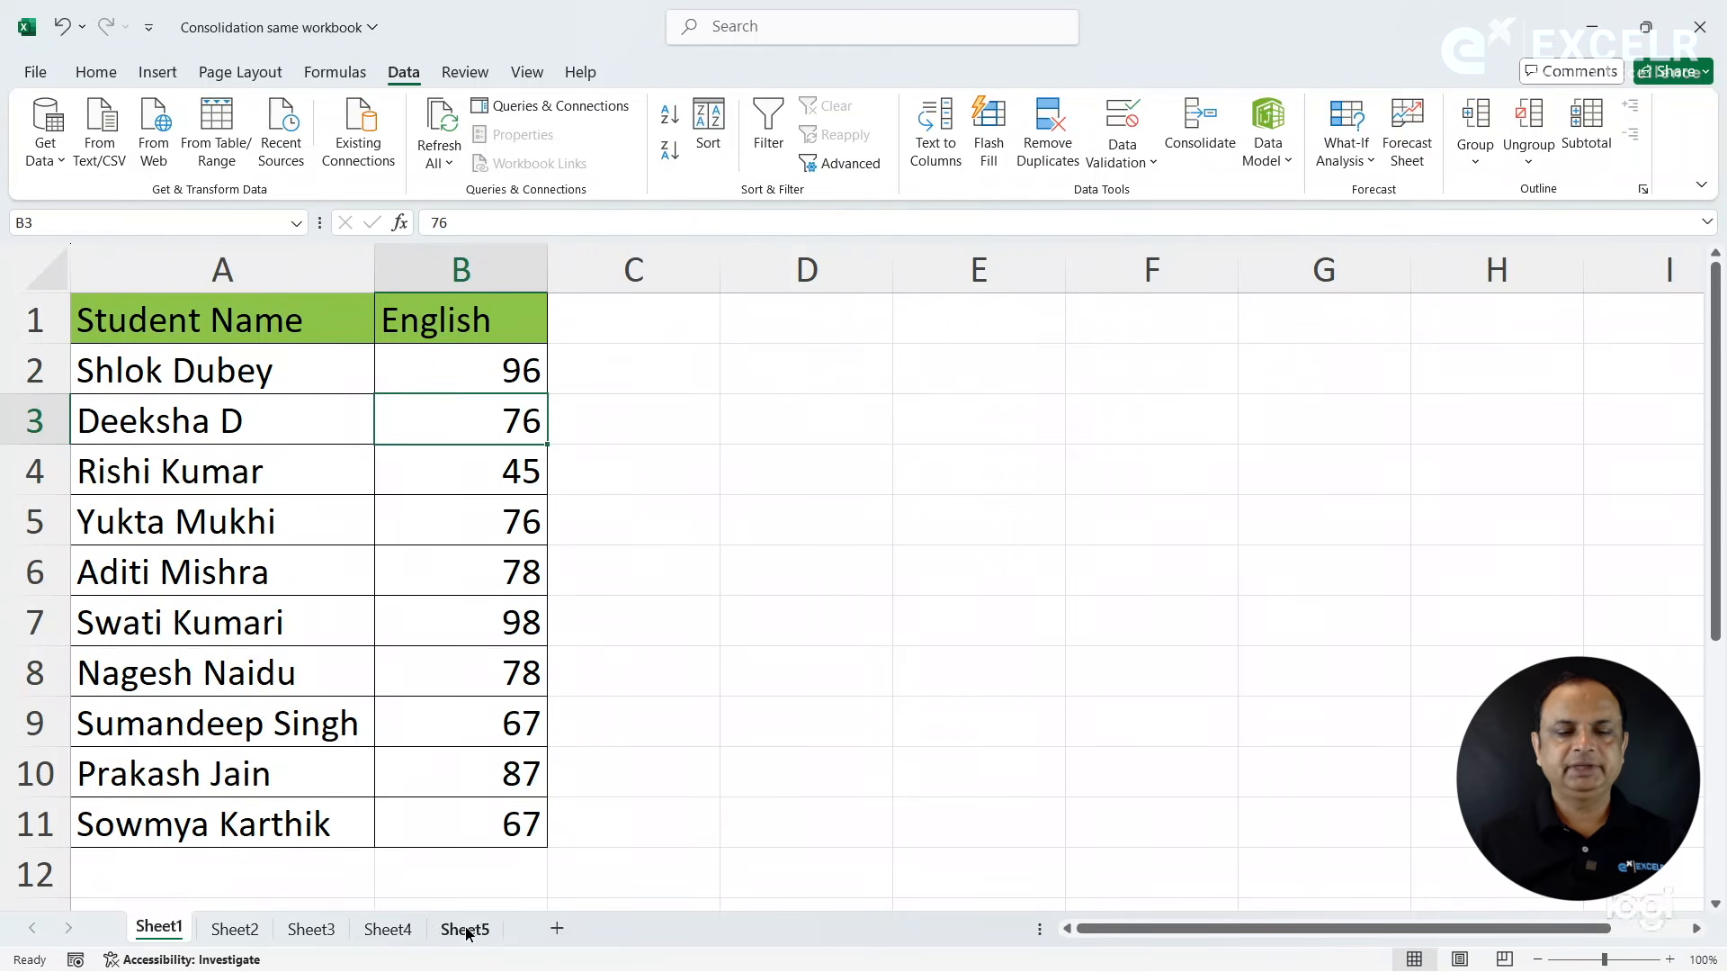
# - Rerun the Sum consolidation at B2 of Sheet5 with the four stored references and links to the source data
pyautogui.click(465, 929)
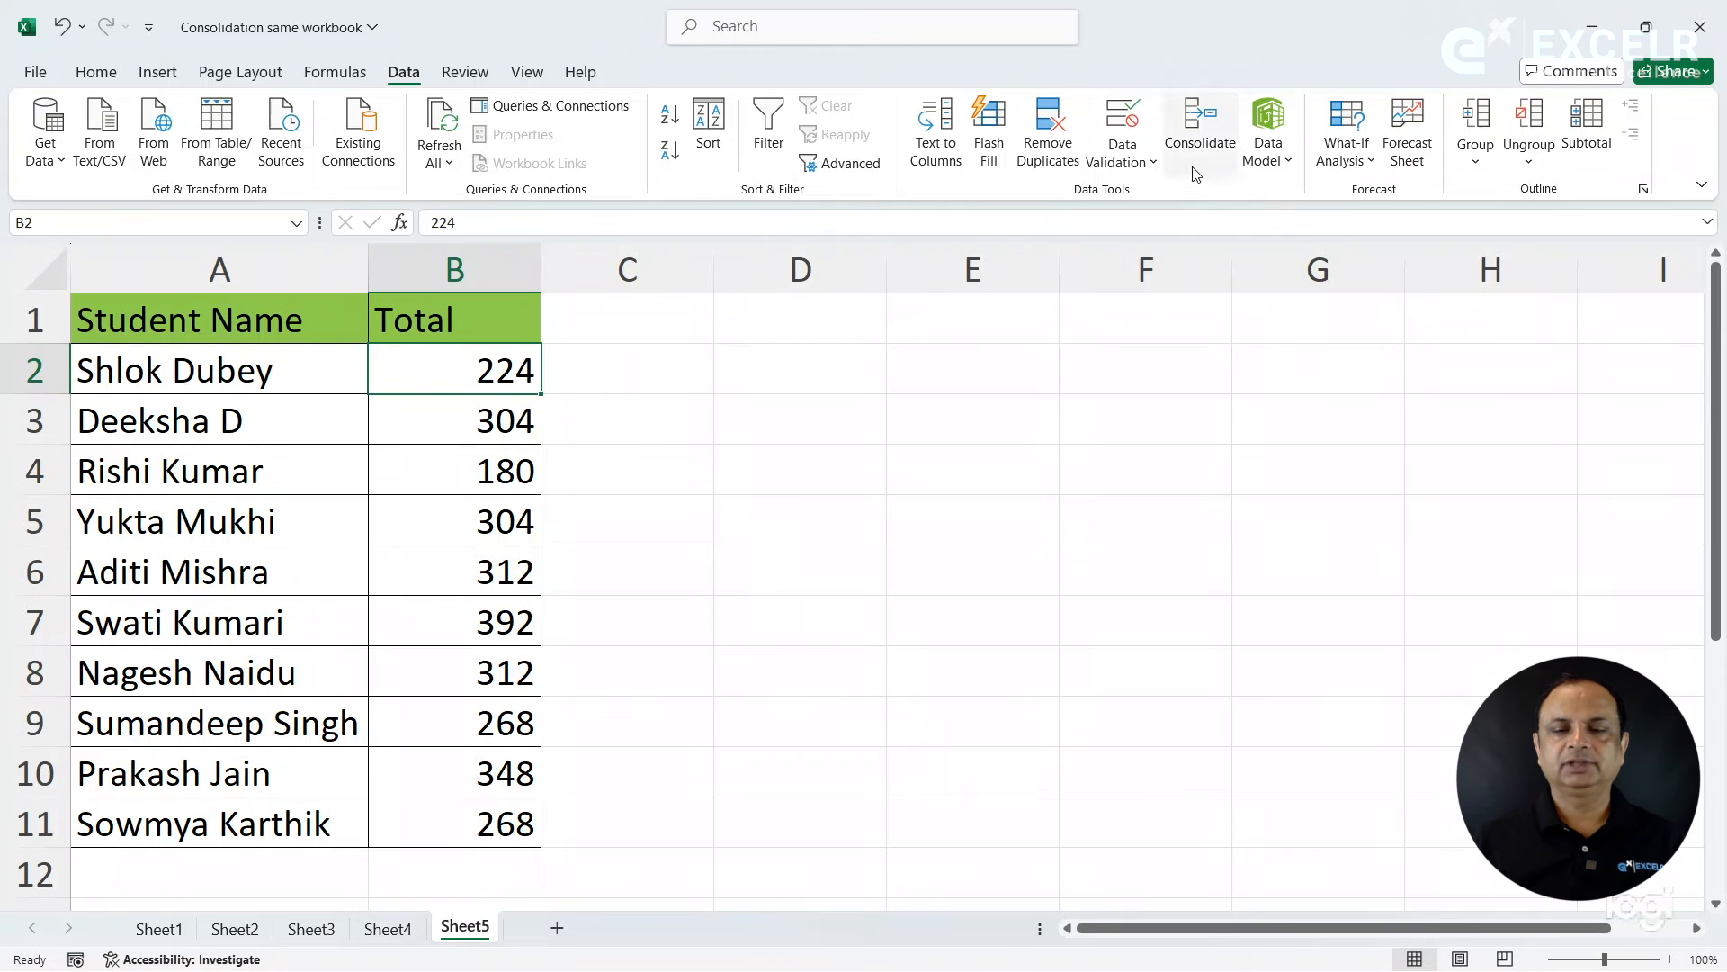
pyautogui.click(1203, 144)
pyautogui.click(922, 528)
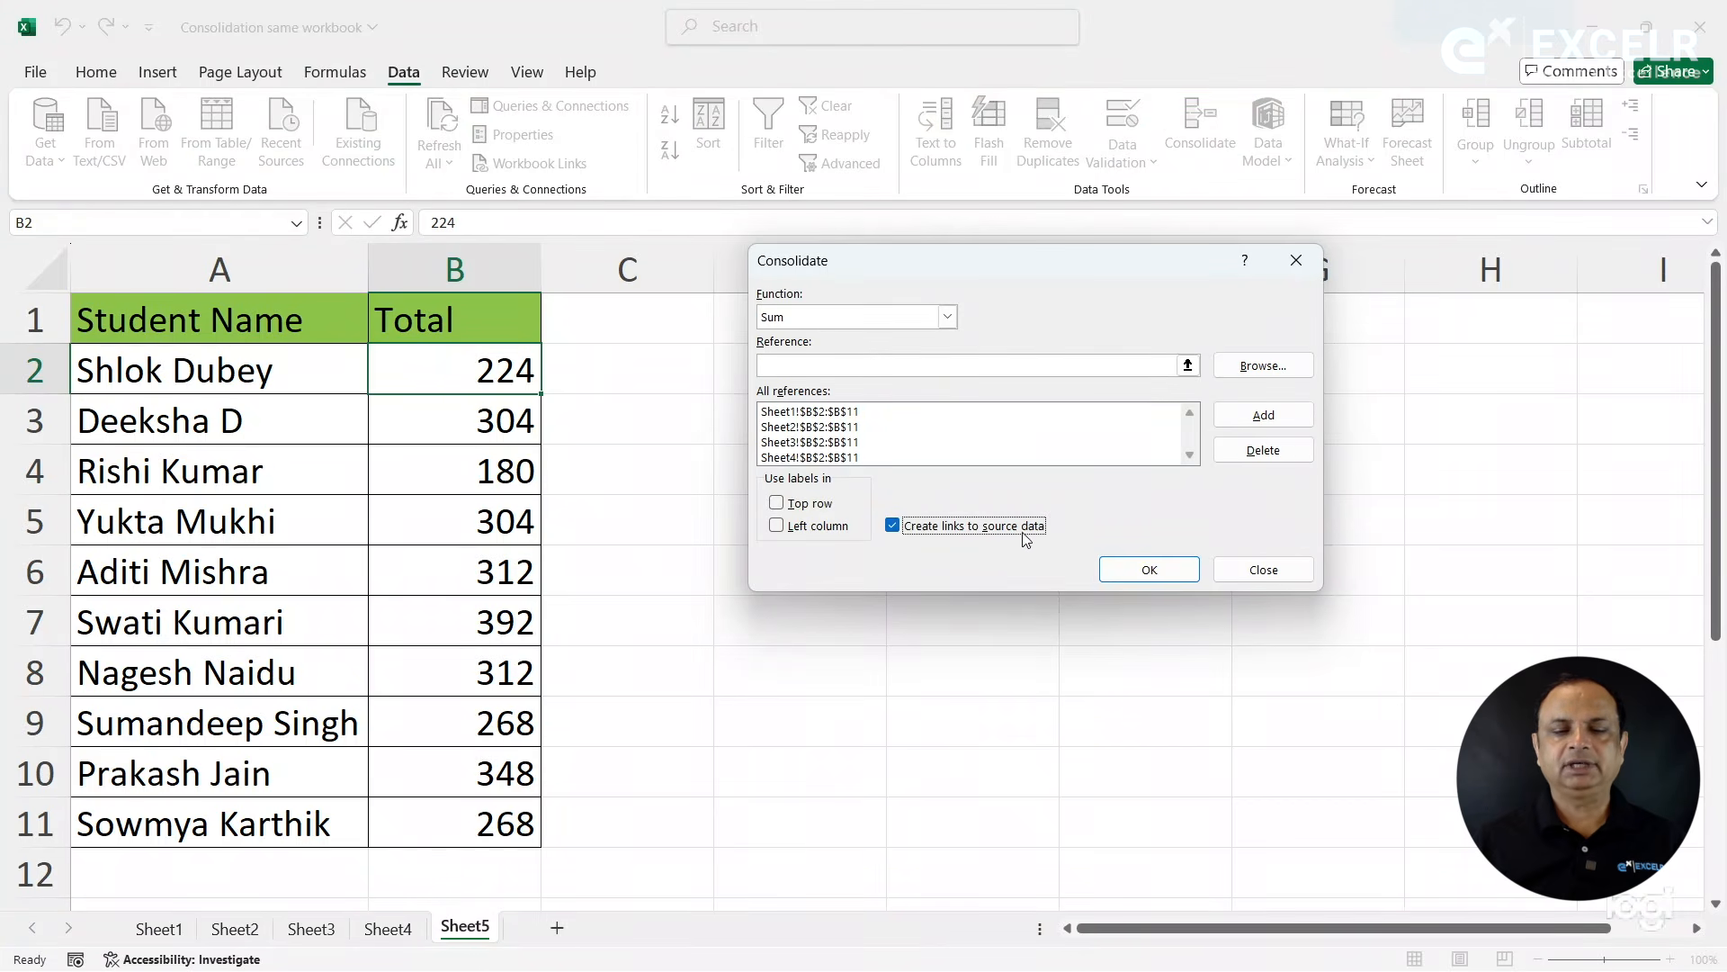
pyautogui.click(1132, 570)
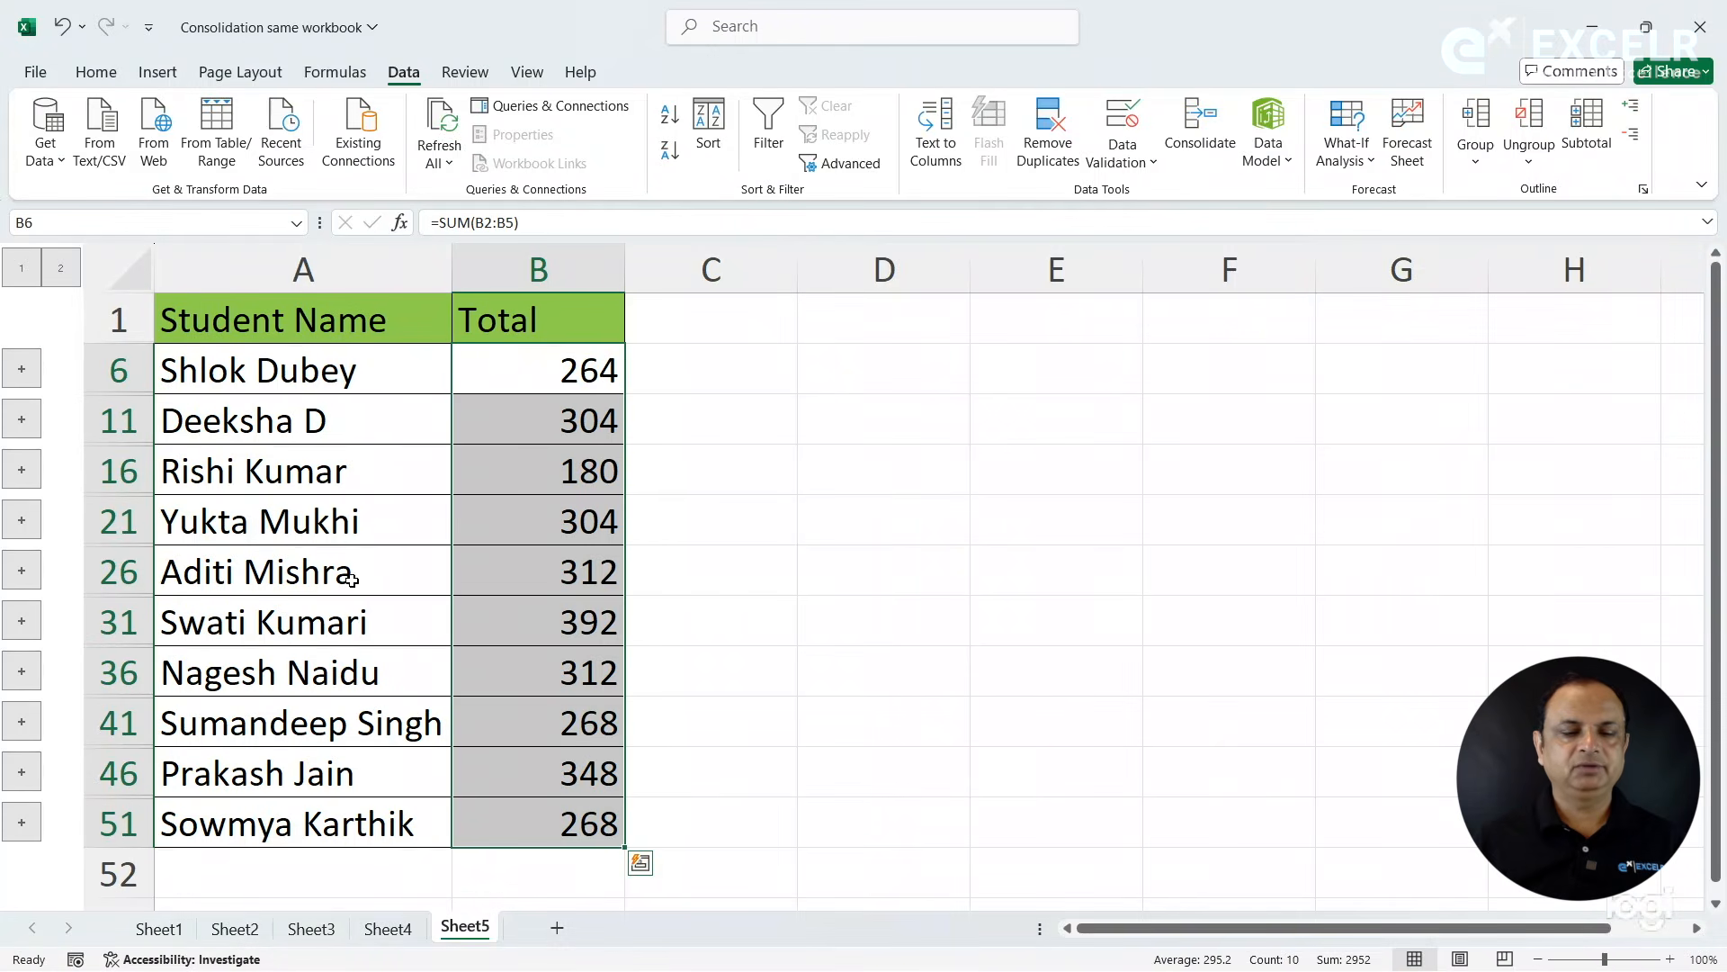
# - Set the first student's English mark in B2 of Sheet1 to 56 and check the linked total on Sheet5
pyautogui.click(175, 931)
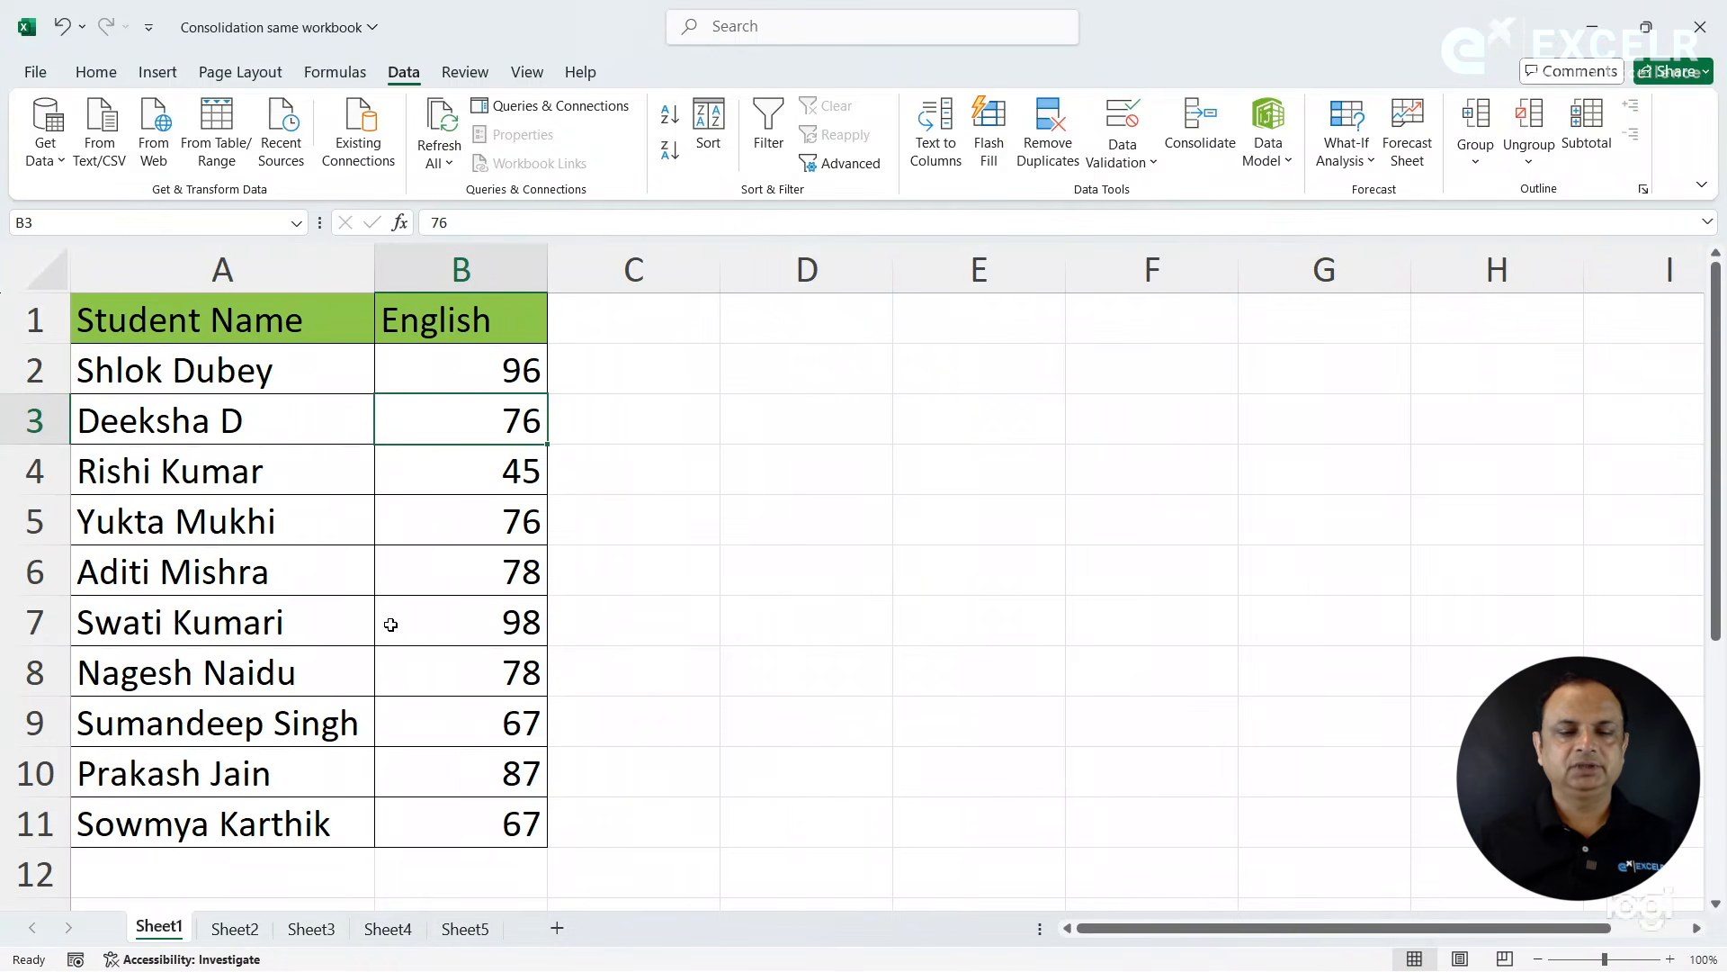
pyautogui.click(472, 378)
pyautogui.write('56')
pyautogui.press('Return')
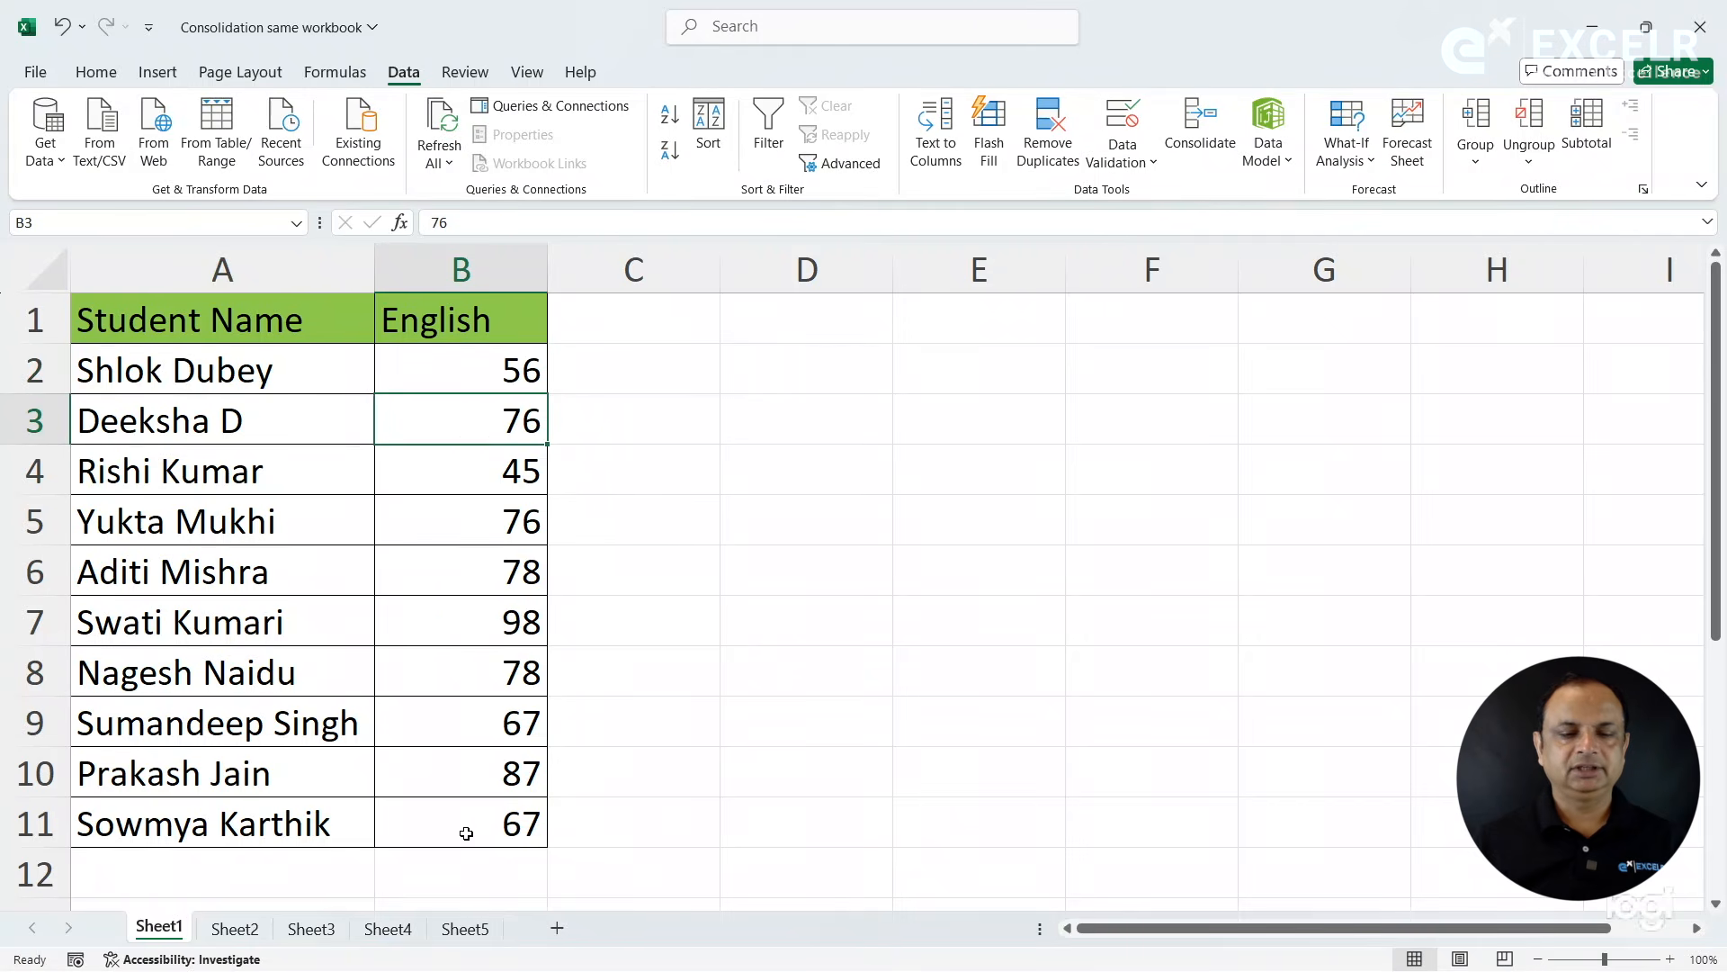
pyautogui.click(464, 927)
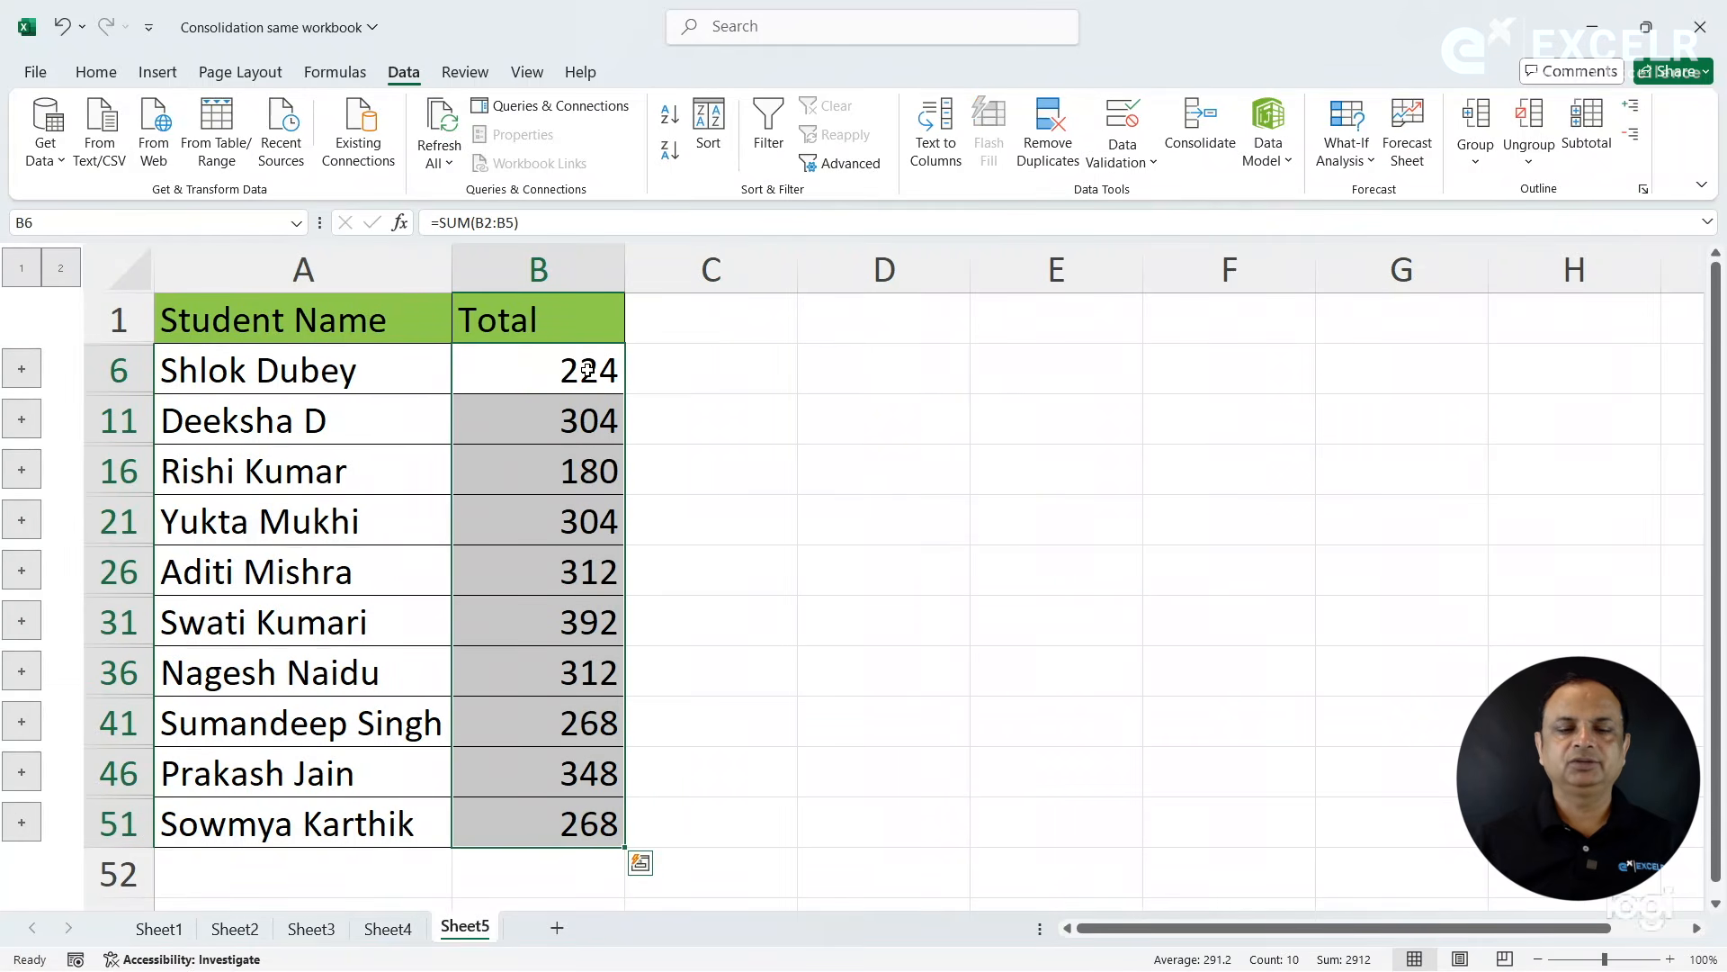
# - Set the first student's English mark in B2 of Sheet1 to 96 and return to the linked totals on Sheet5
pyautogui.click(180, 929)
pyautogui.click(501, 380)
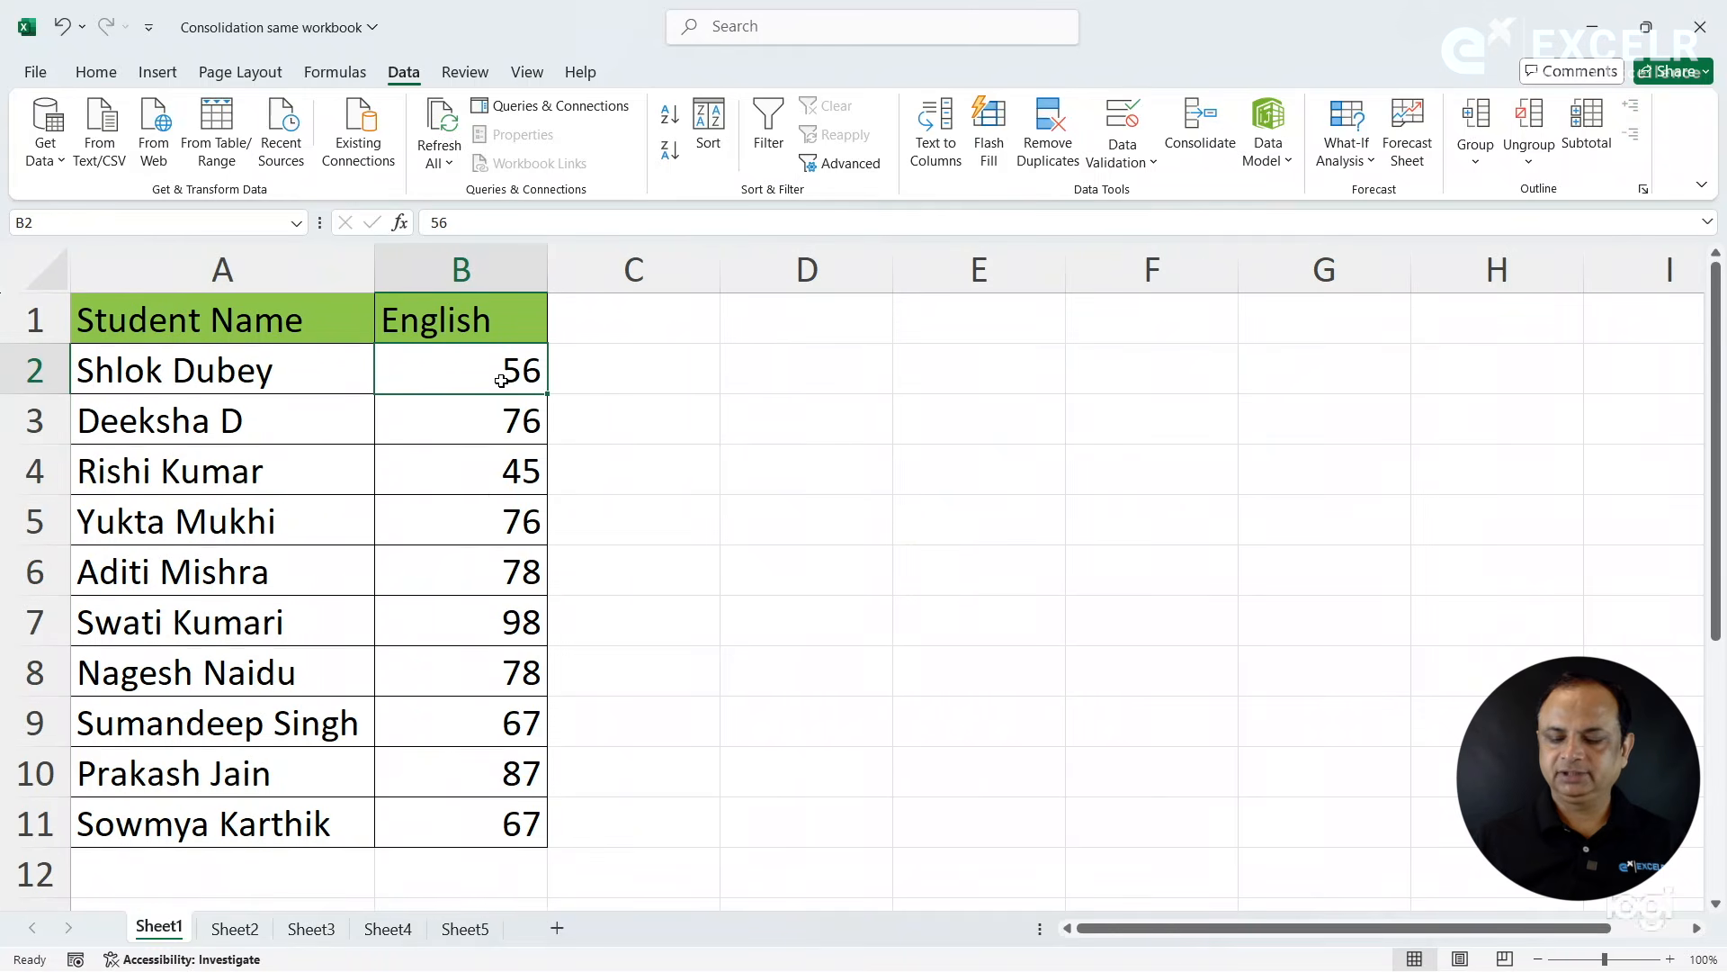
pyautogui.write('96')
pyautogui.press('Return')
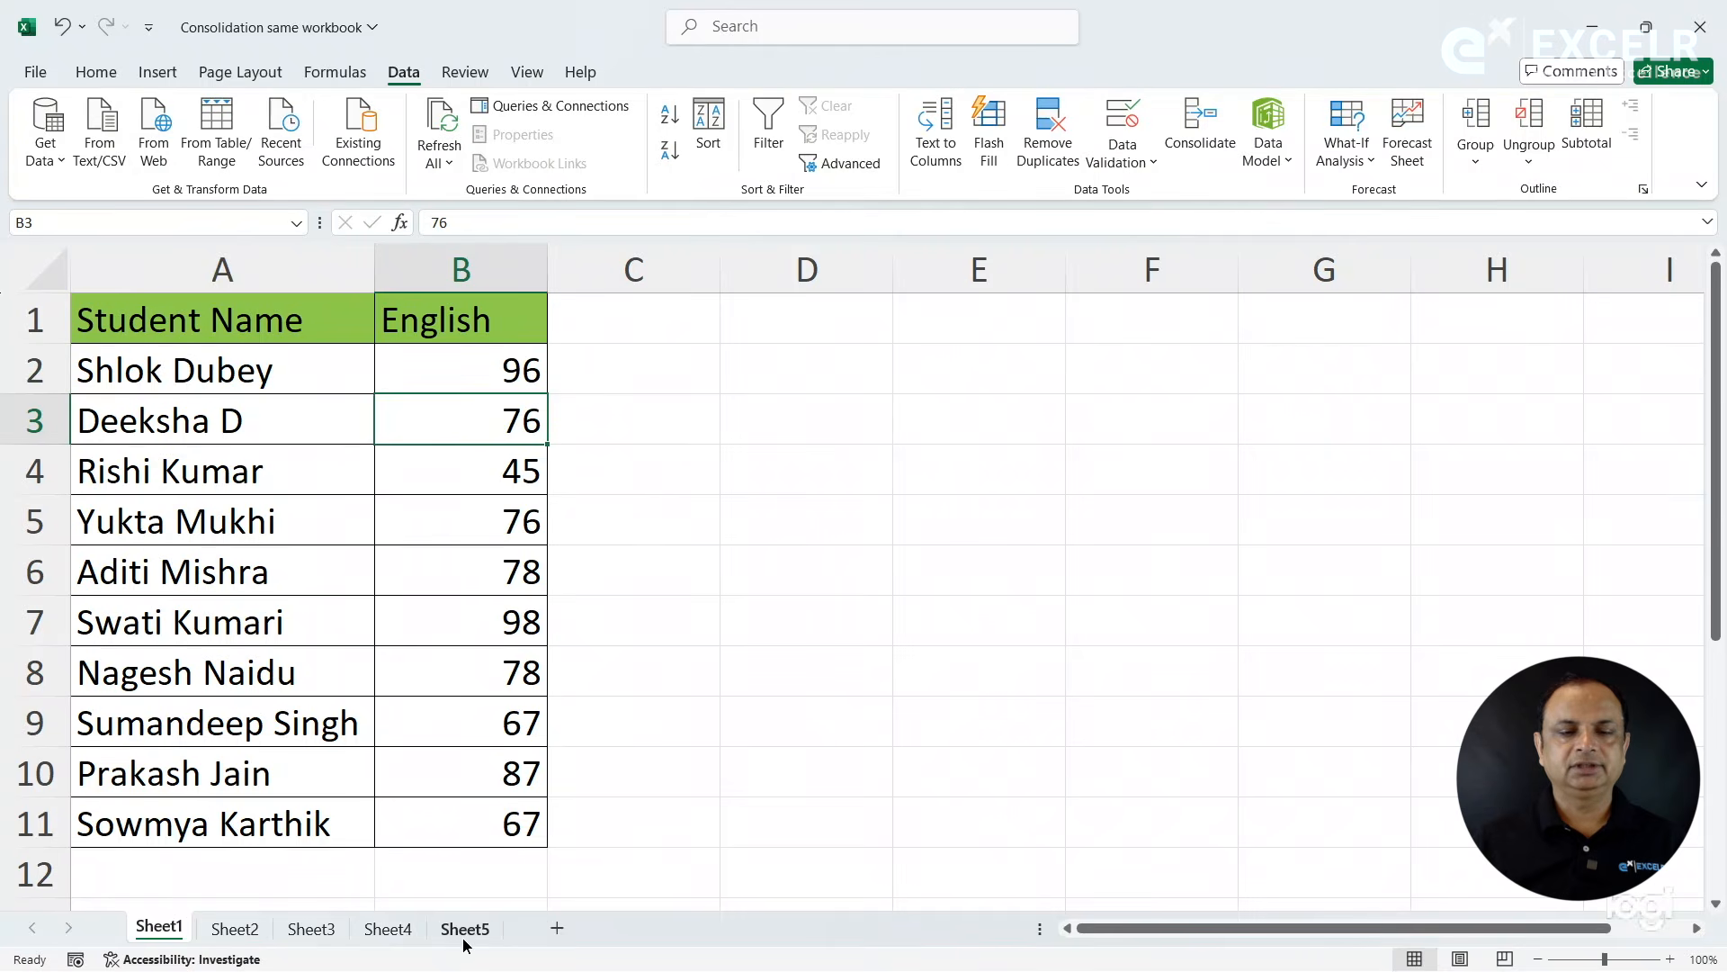
pyautogui.click(465, 936)
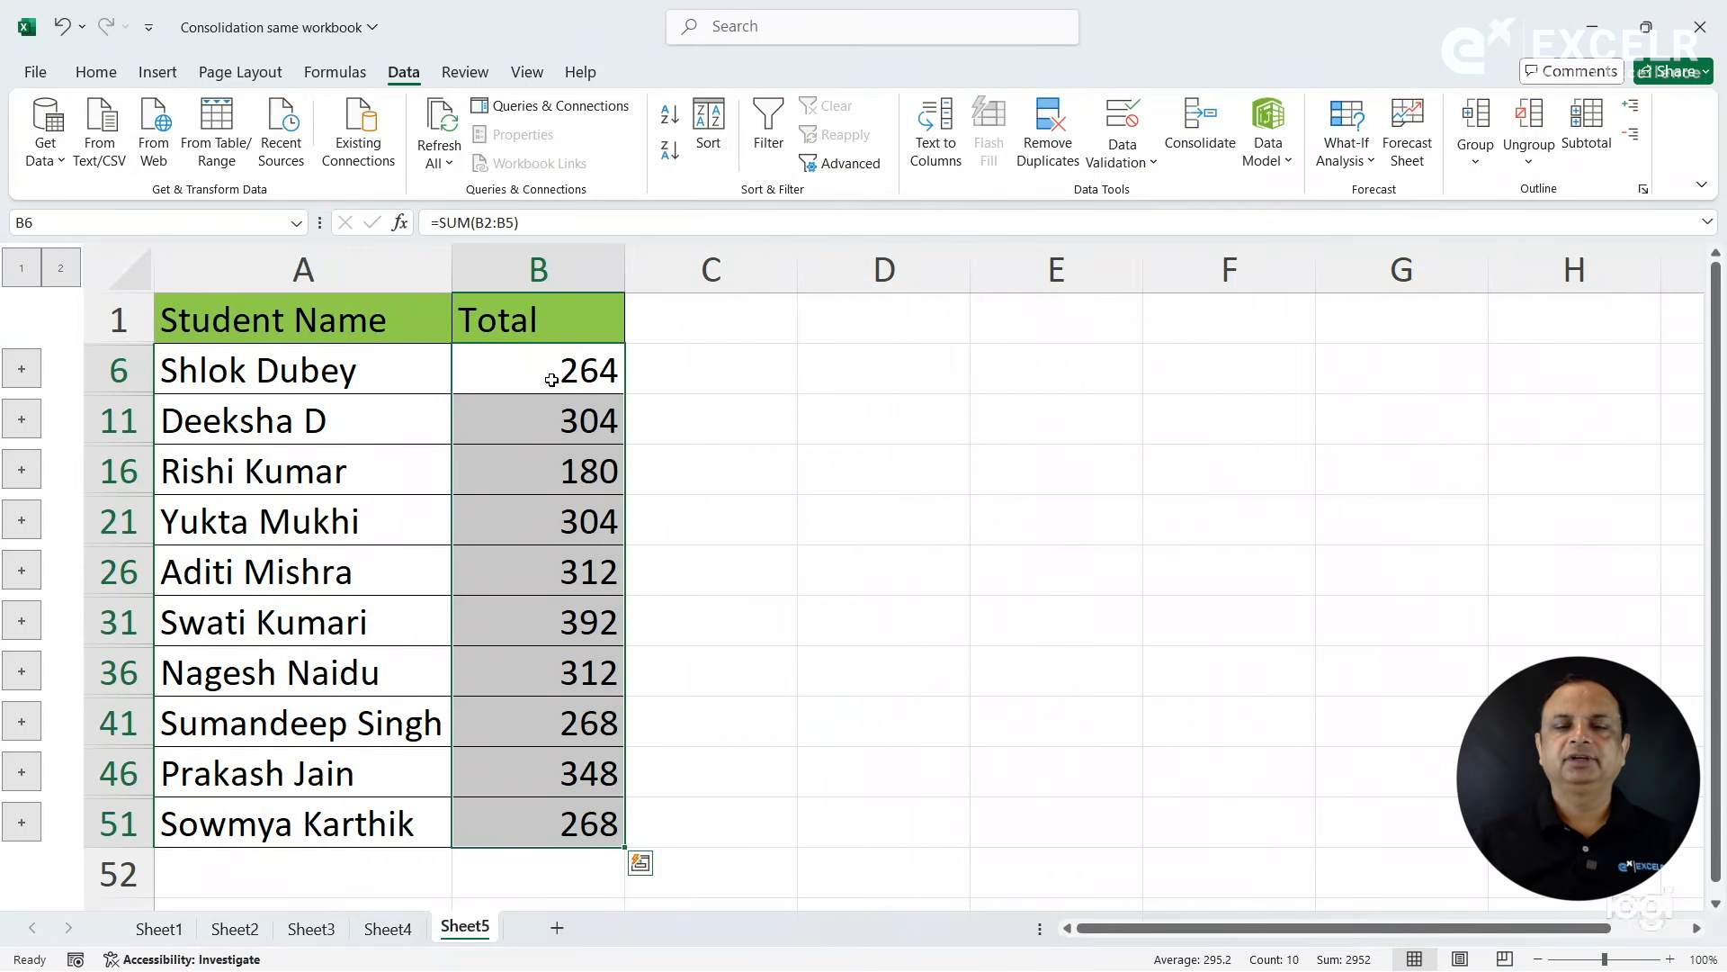
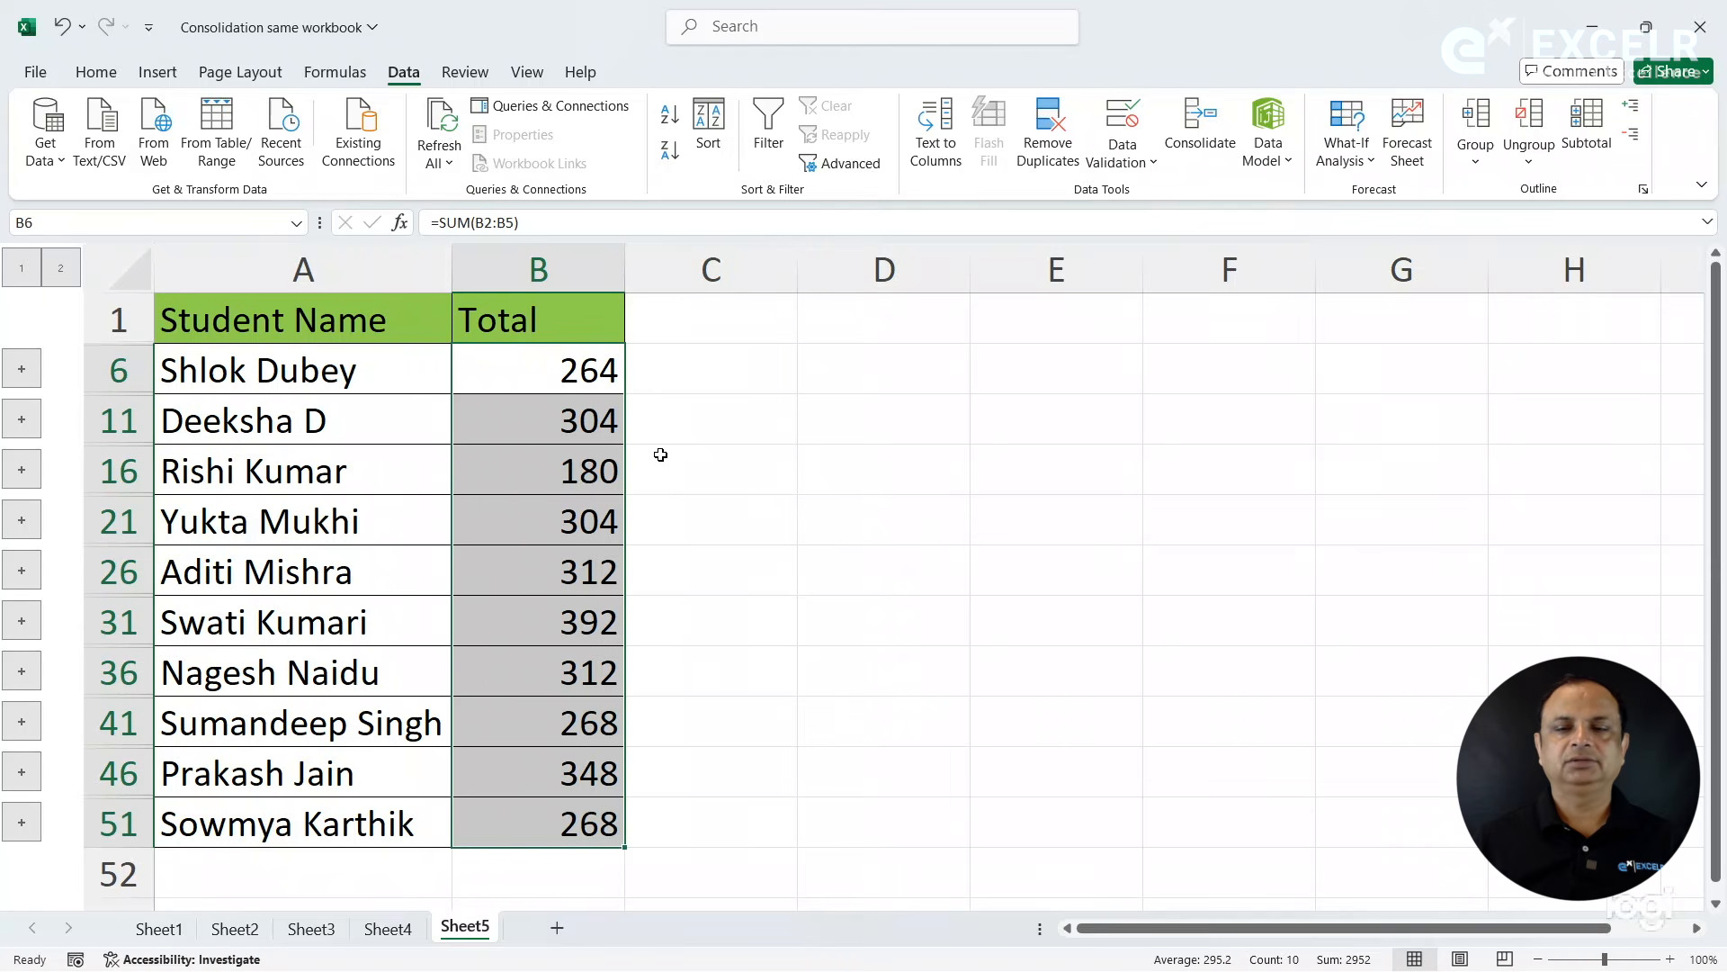
# - Check the stored references in the Consolidate settings, and close the Consolidation same workbook file without saving the changes
pyautogui.click(1207, 146)
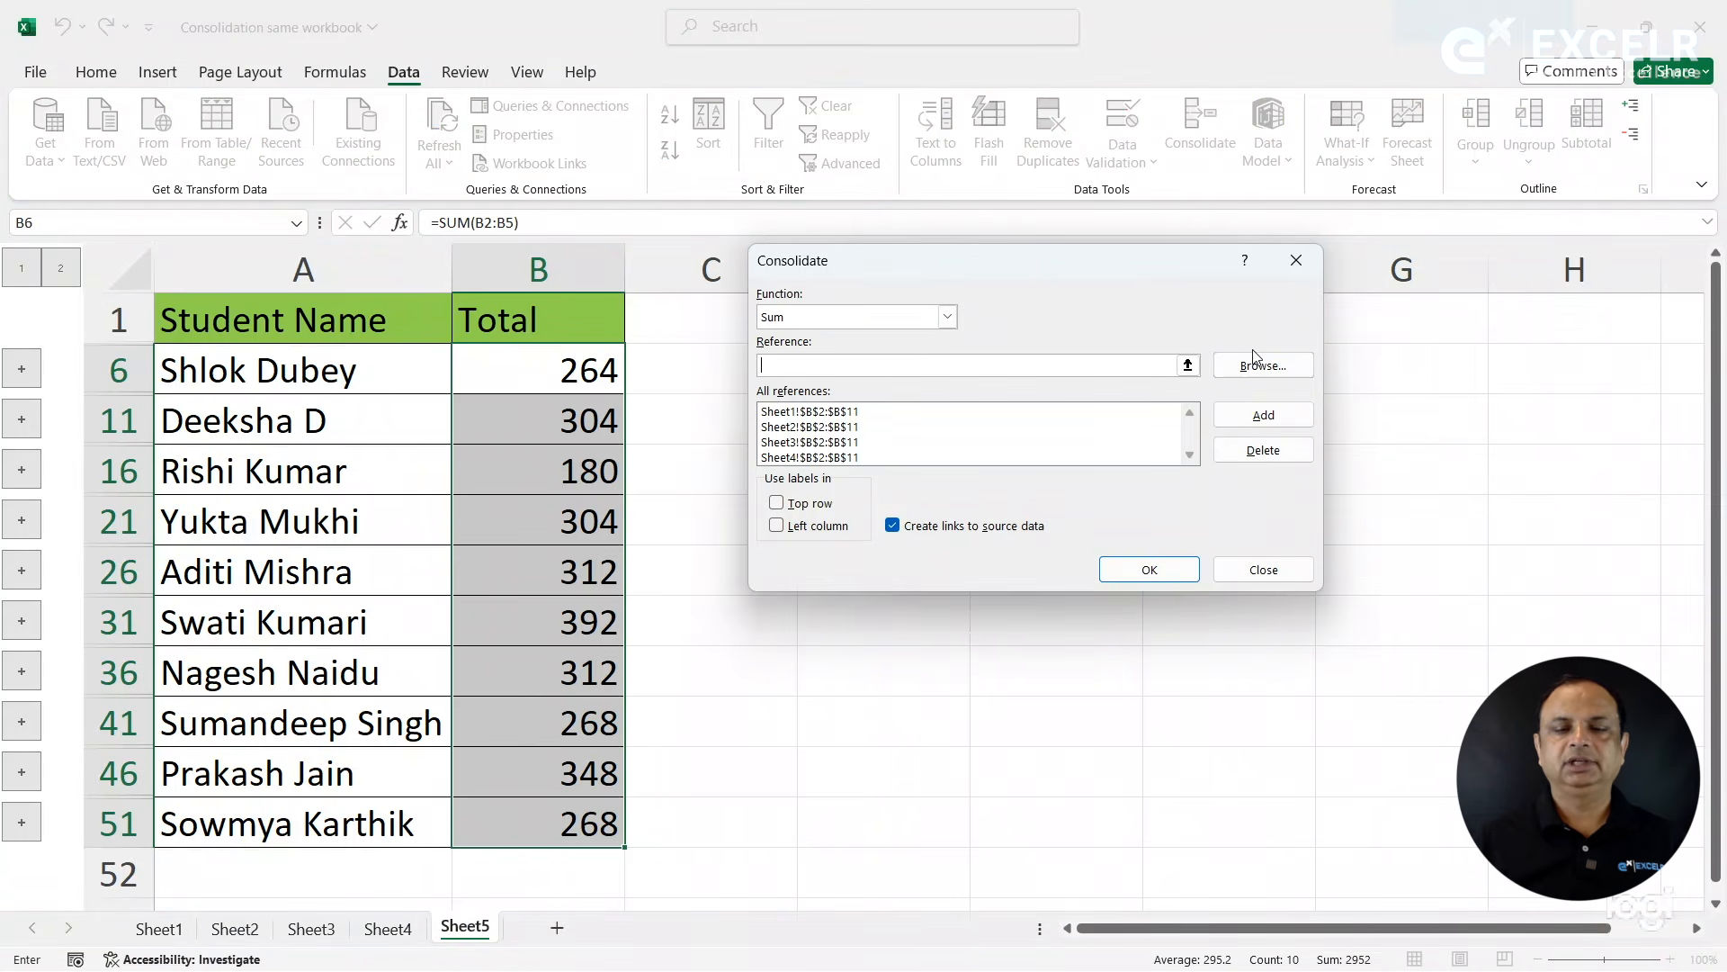
pyautogui.click(1252, 576)
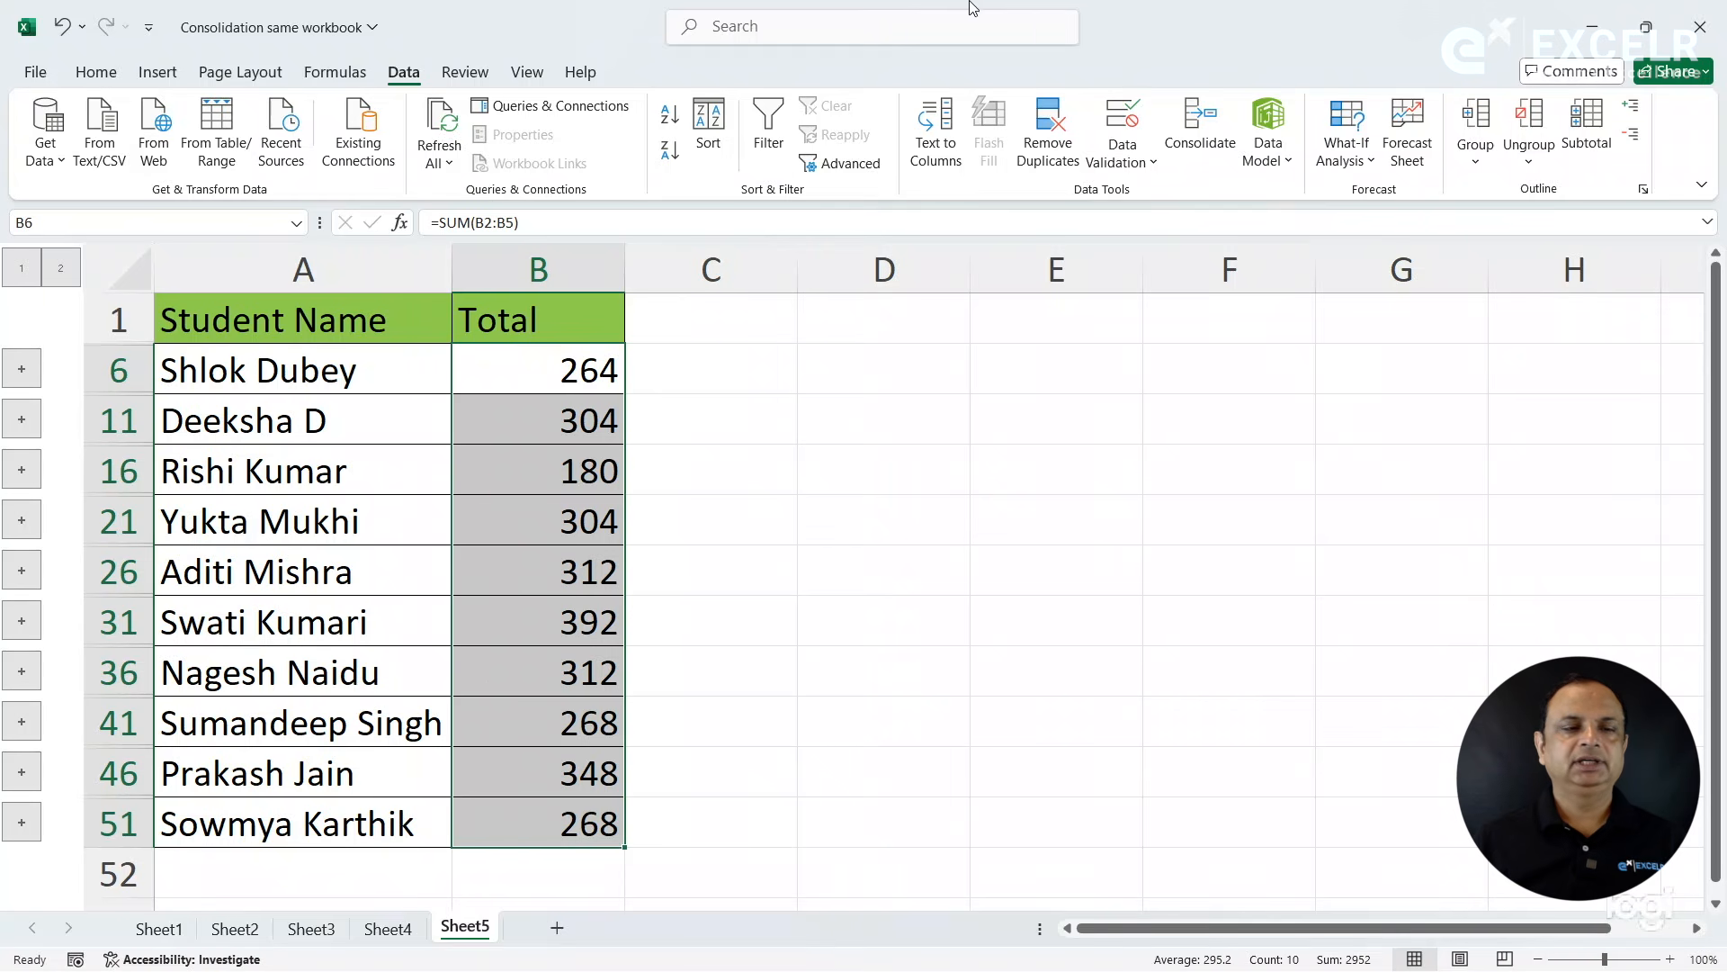
pyautogui.click(26, 83)
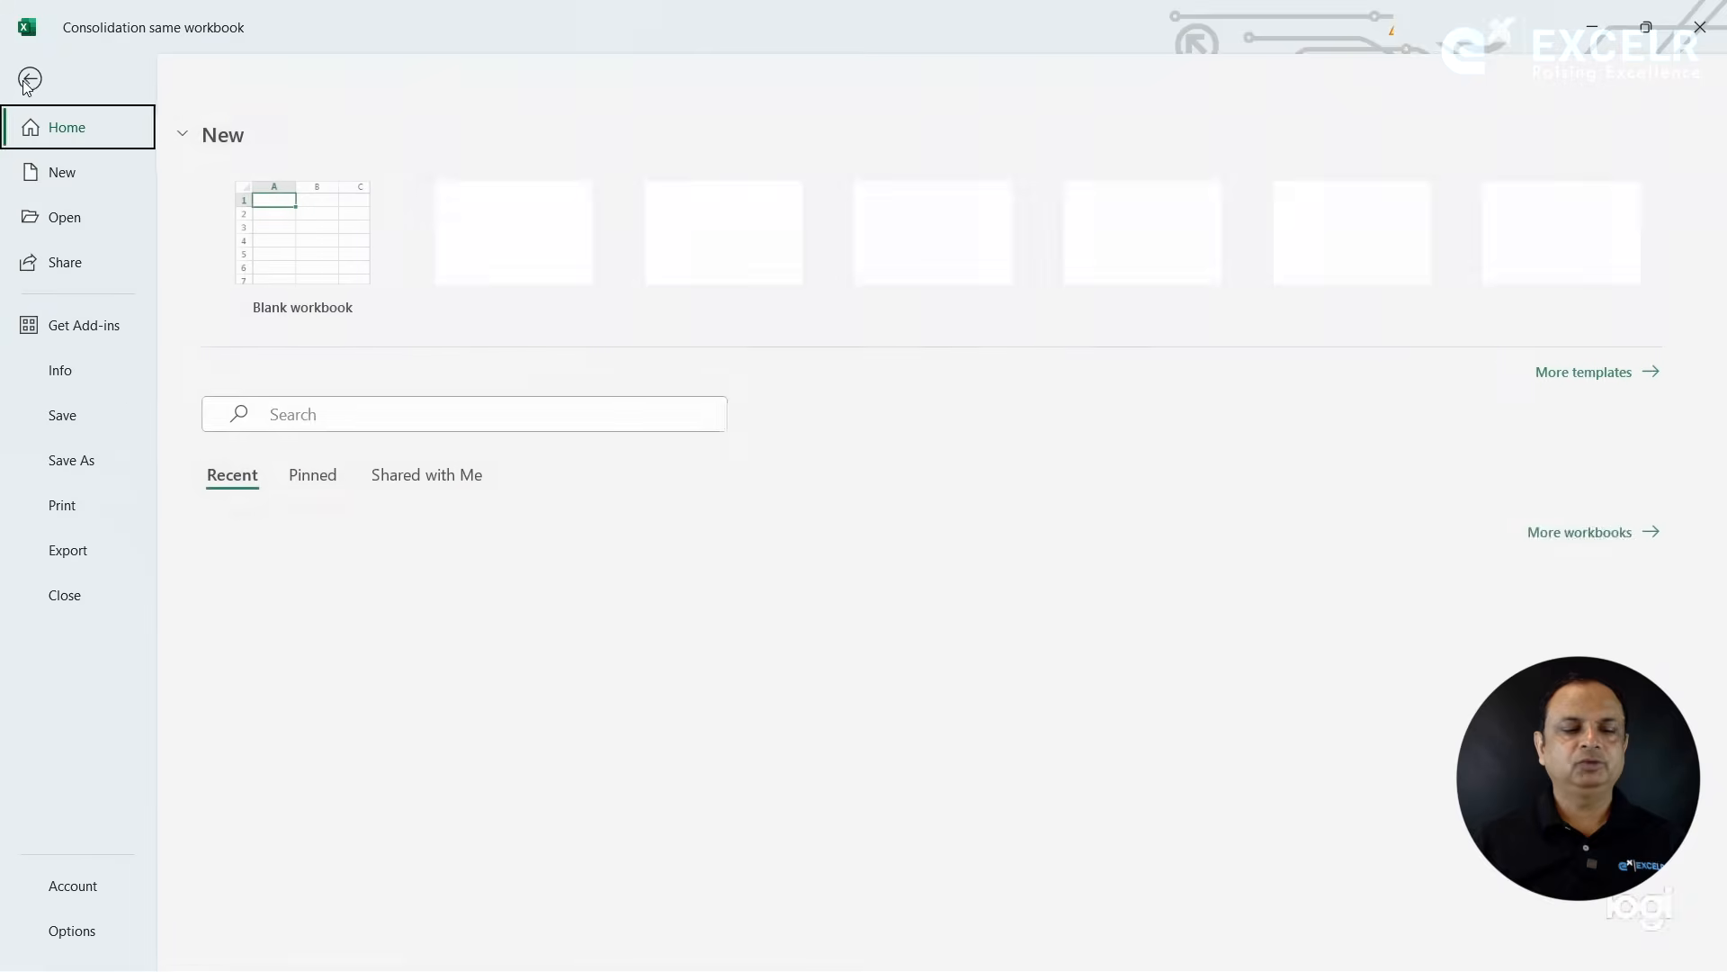
pyautogui.click(66, 592)
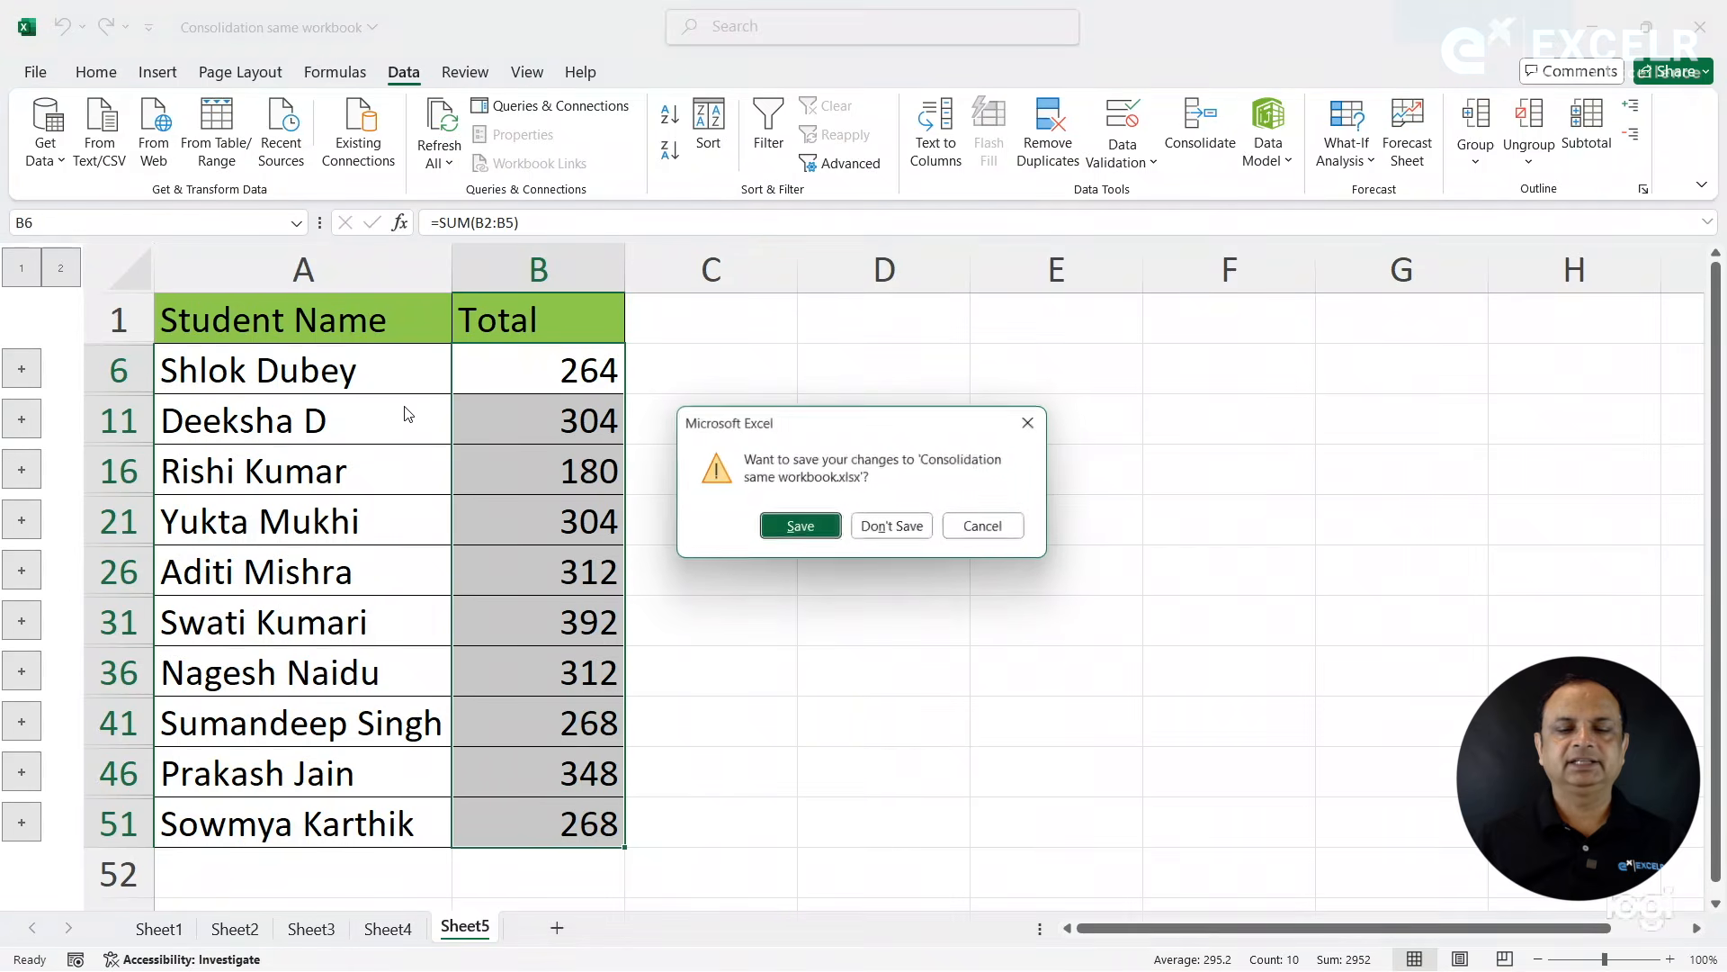
pyautogui.click(883, 533)
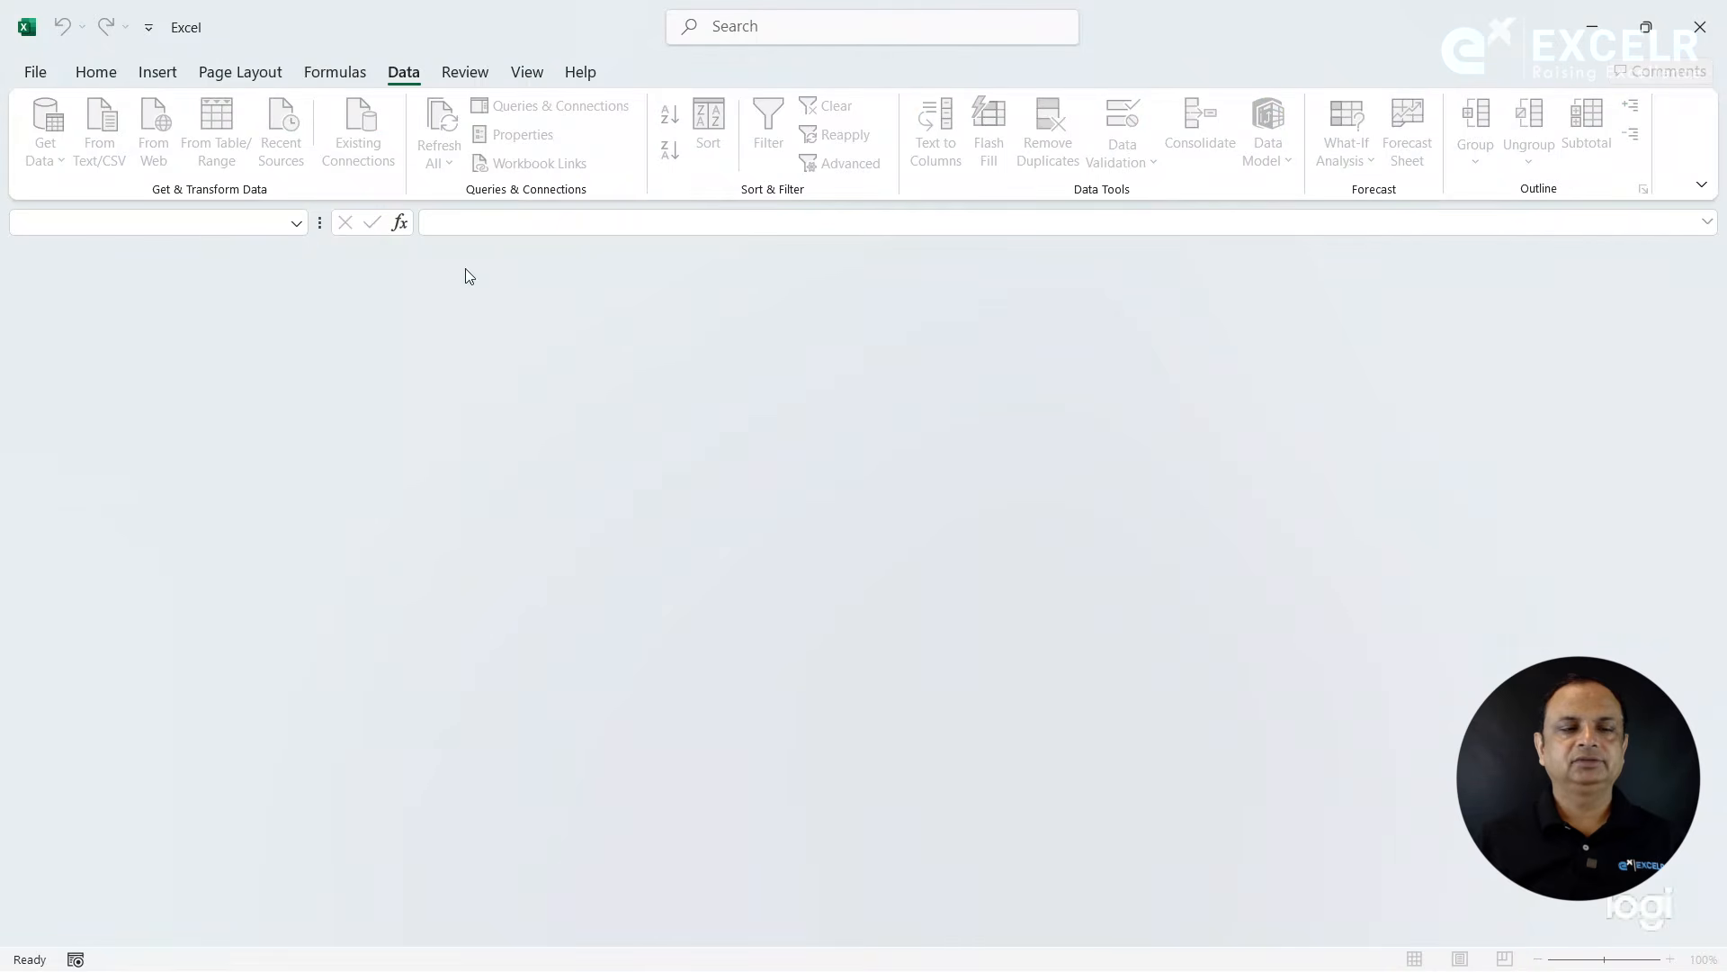
# - Reopen the recent Consolidation same workbook file, check the Total column on Sheet5, and close the file again
pyautogui.click(35, 72)
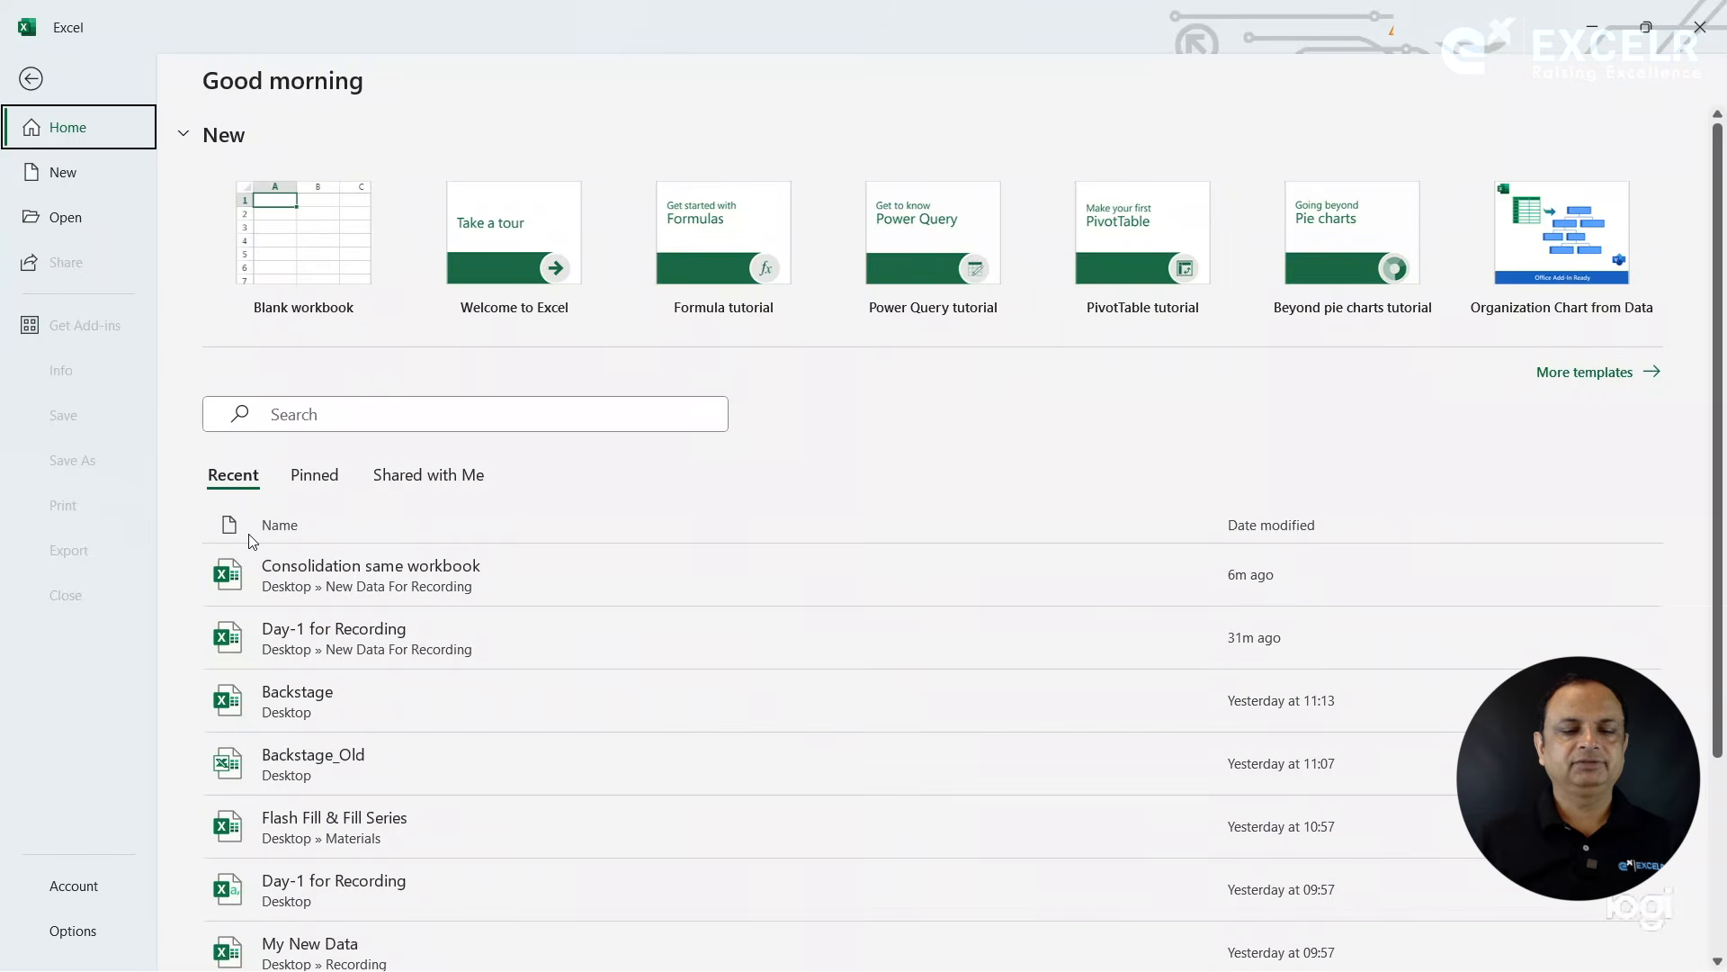
pyautogui.click(374, 596)
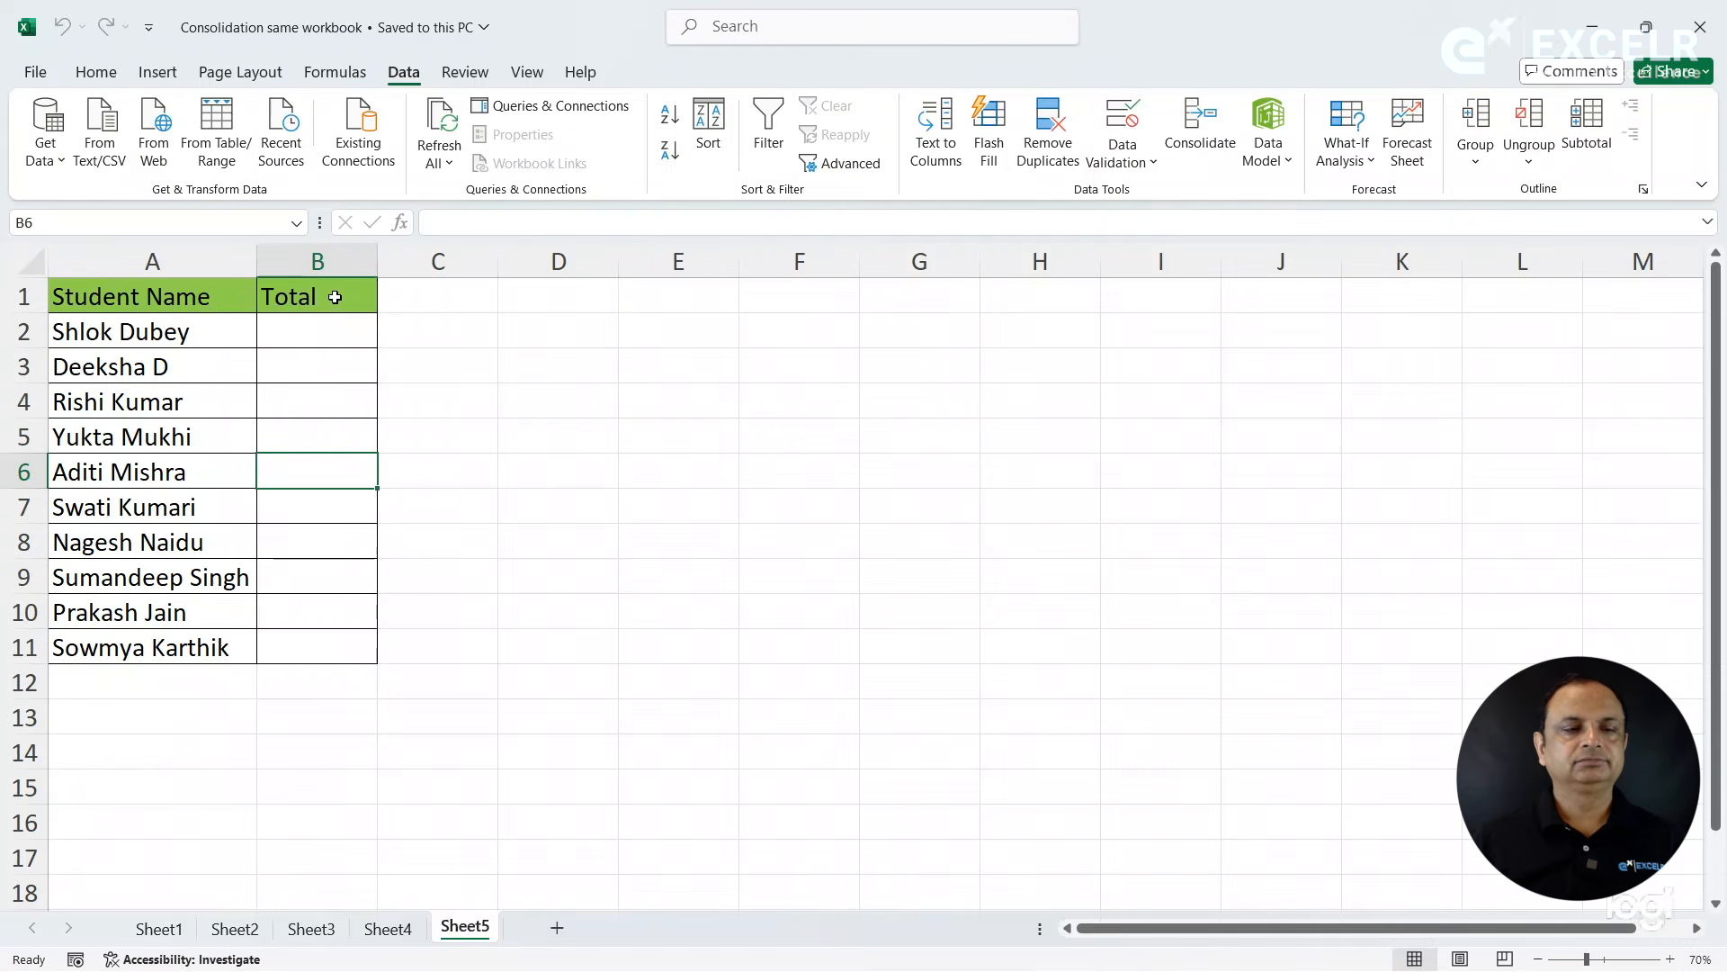
pyautogui.click(38, 79)
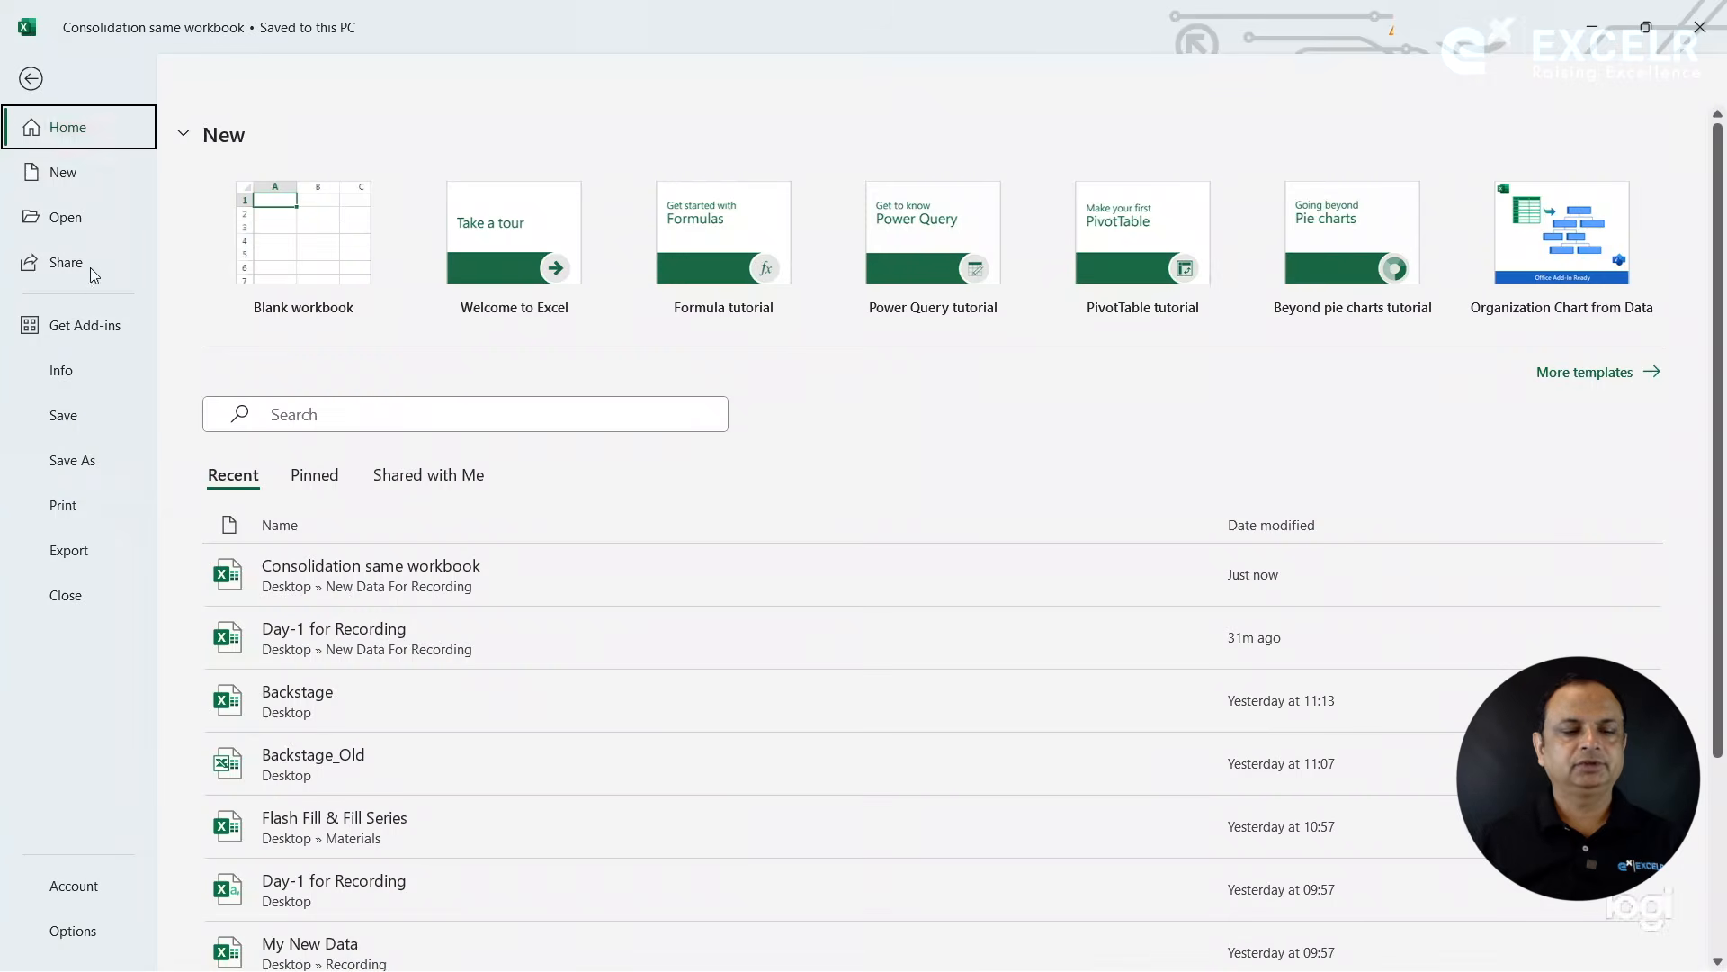
pyautogui.click(70, 598)
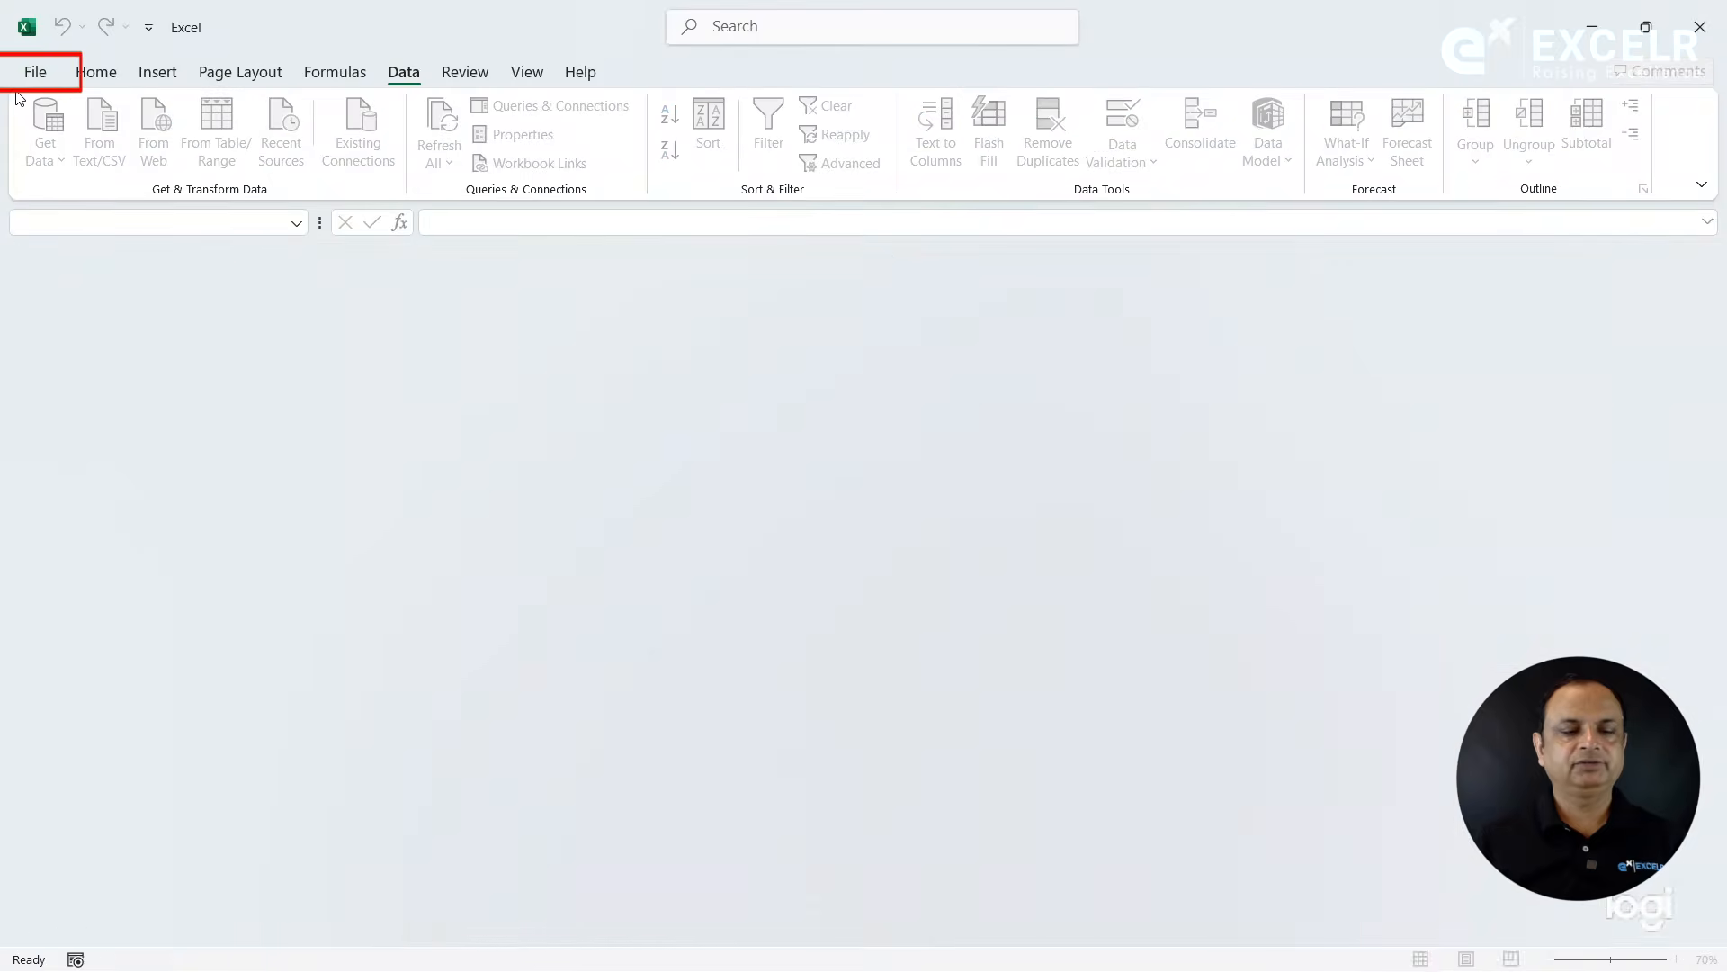
# - Open the BLR workbook from the Consolidation folder inside New Data For Recording on the Desktop, and clear the range selection
pyautogui.click(32, 72)
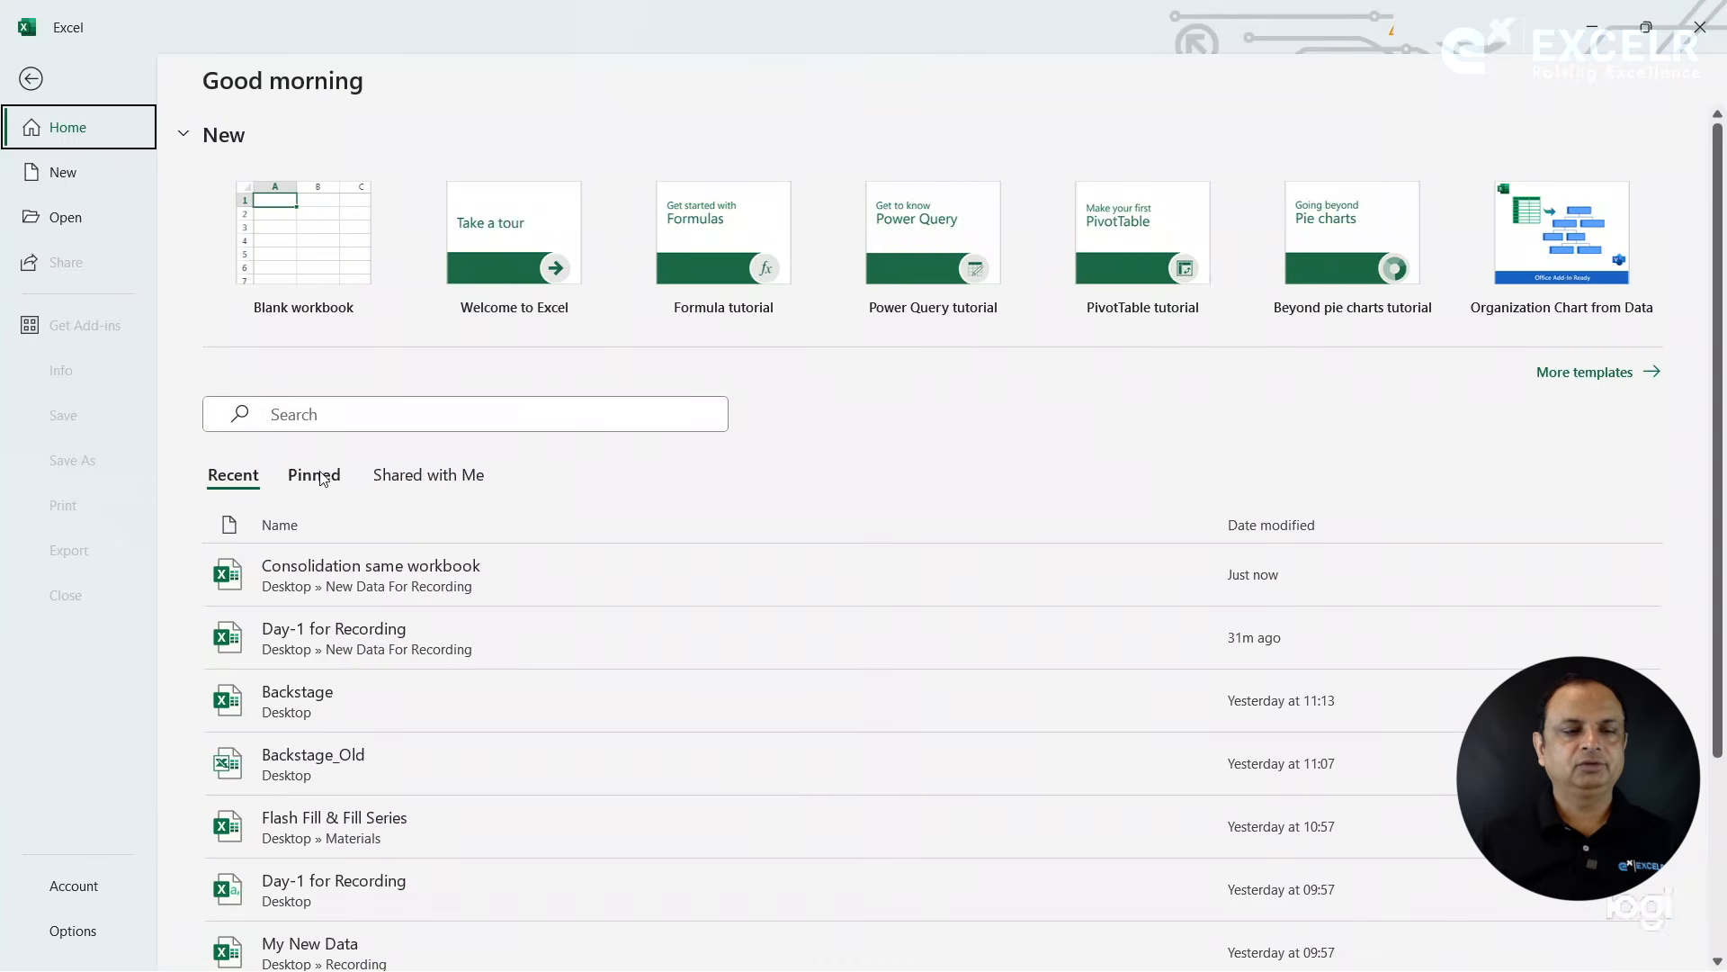
pyautogui.click(89, 221)
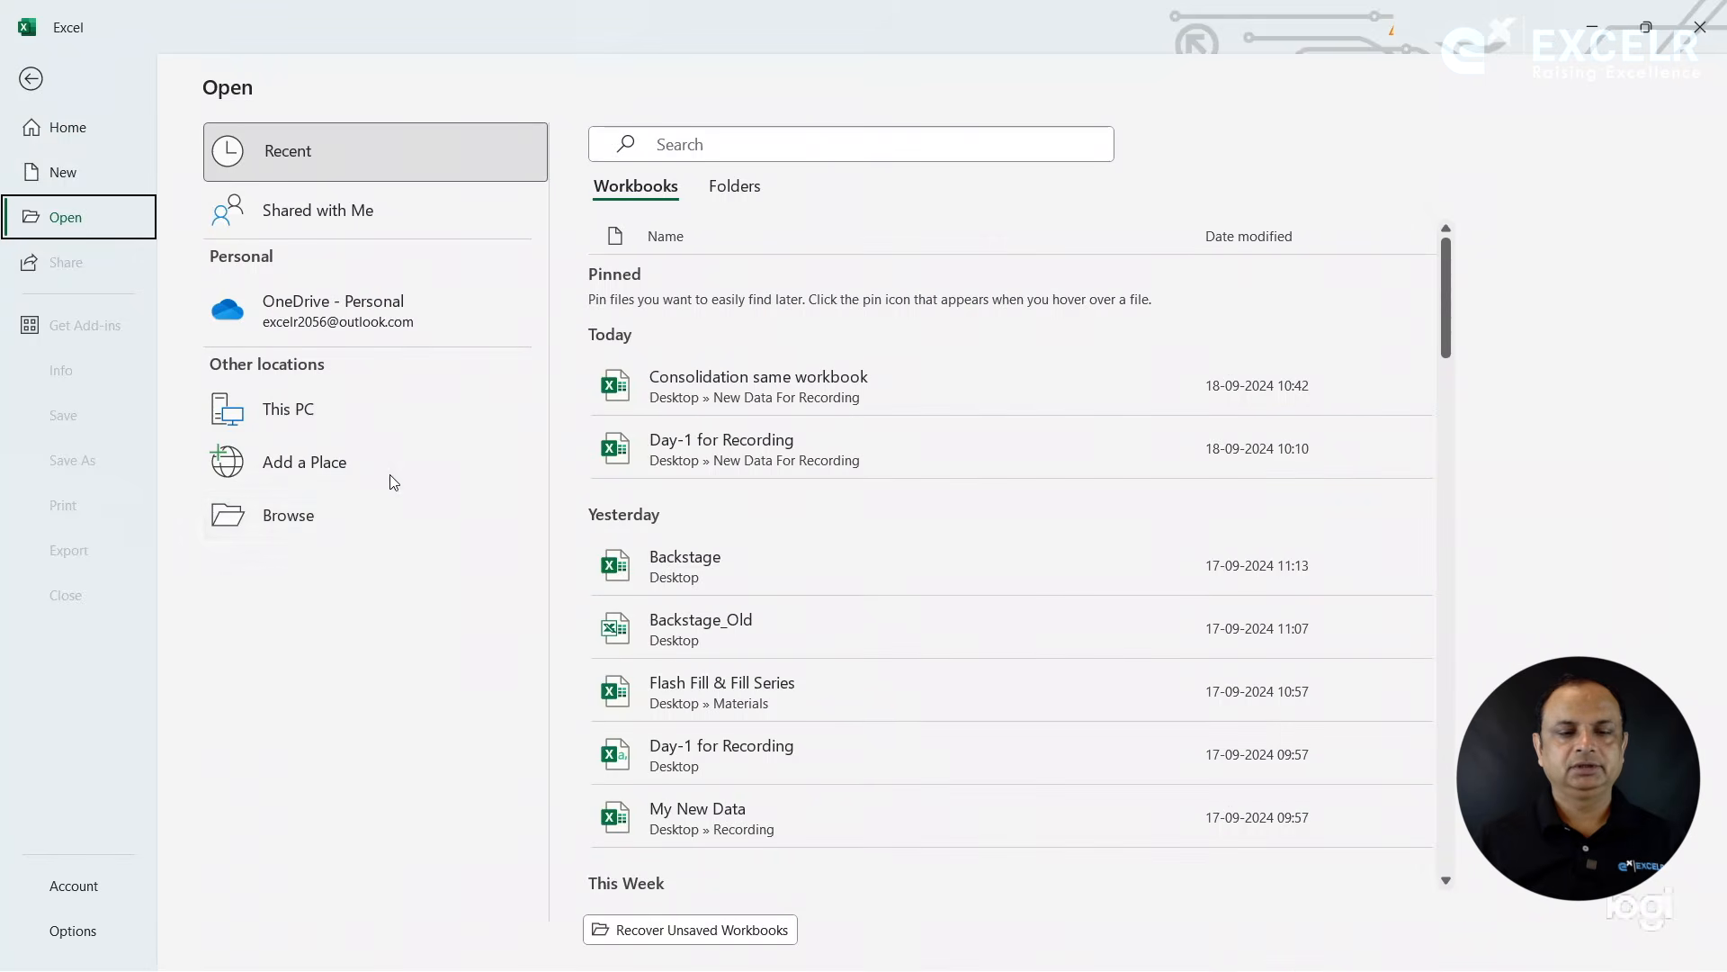
pyautogui.click(309, 520)
pyautogui.click(312, 526)
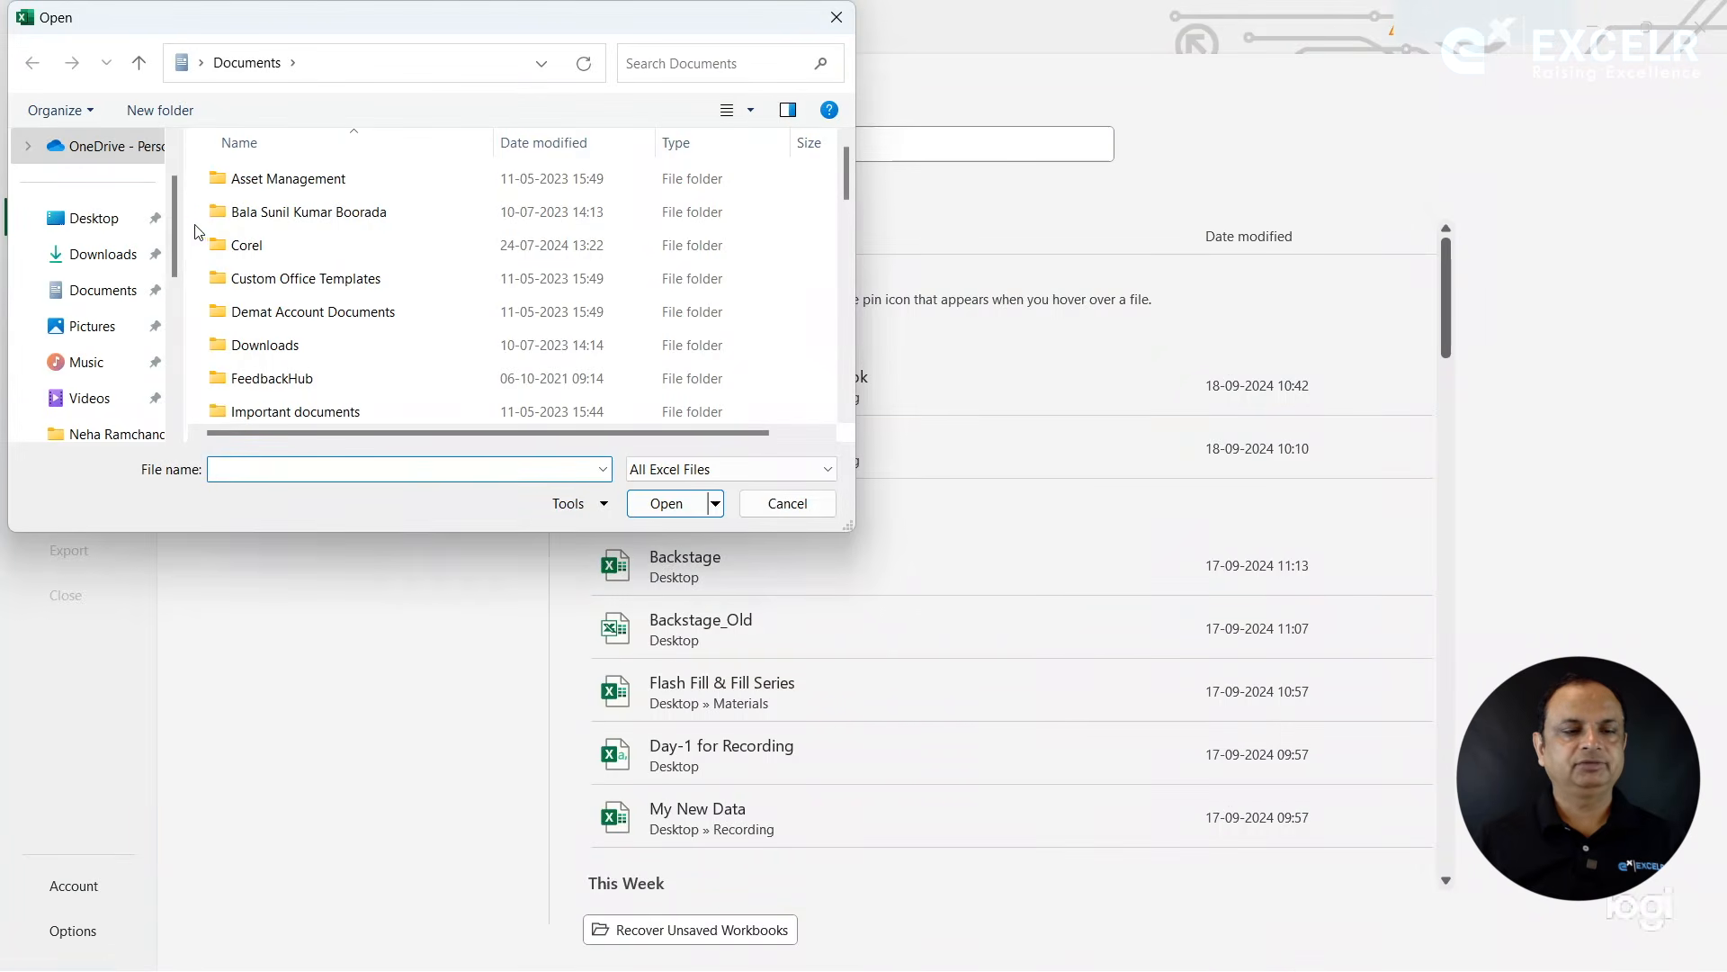
pyautogui.click(120, 221)
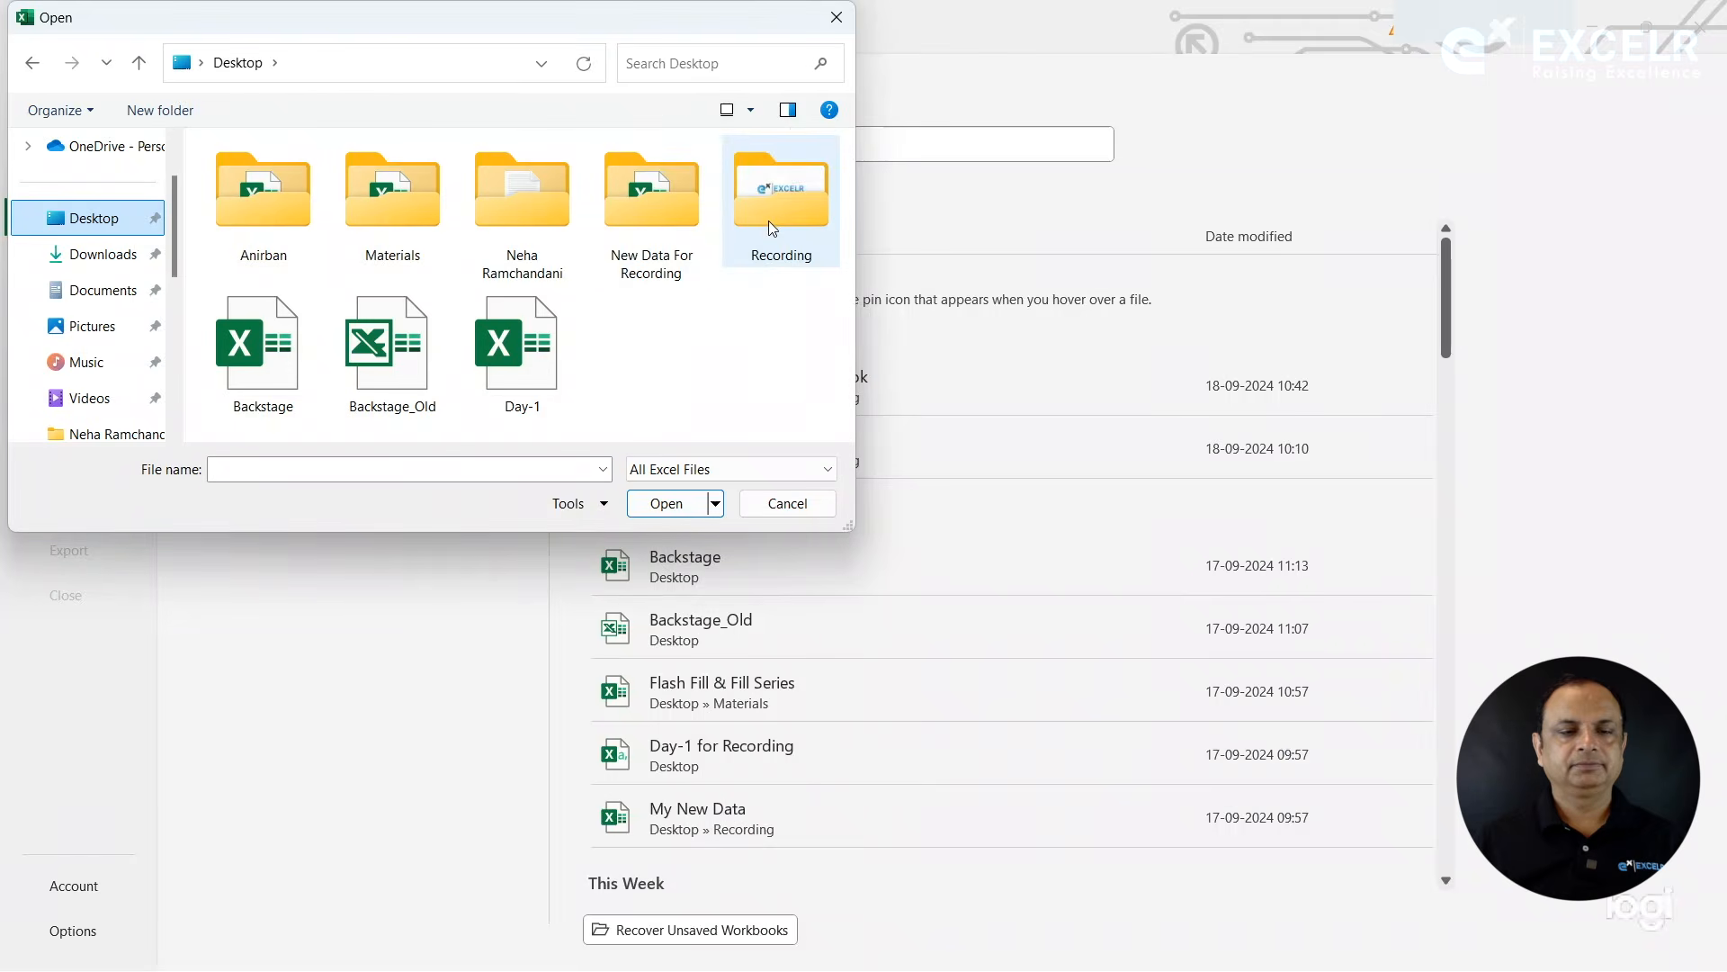
pyautogui.doubleClick(676, 221)
pyautogui.click(267, 180)
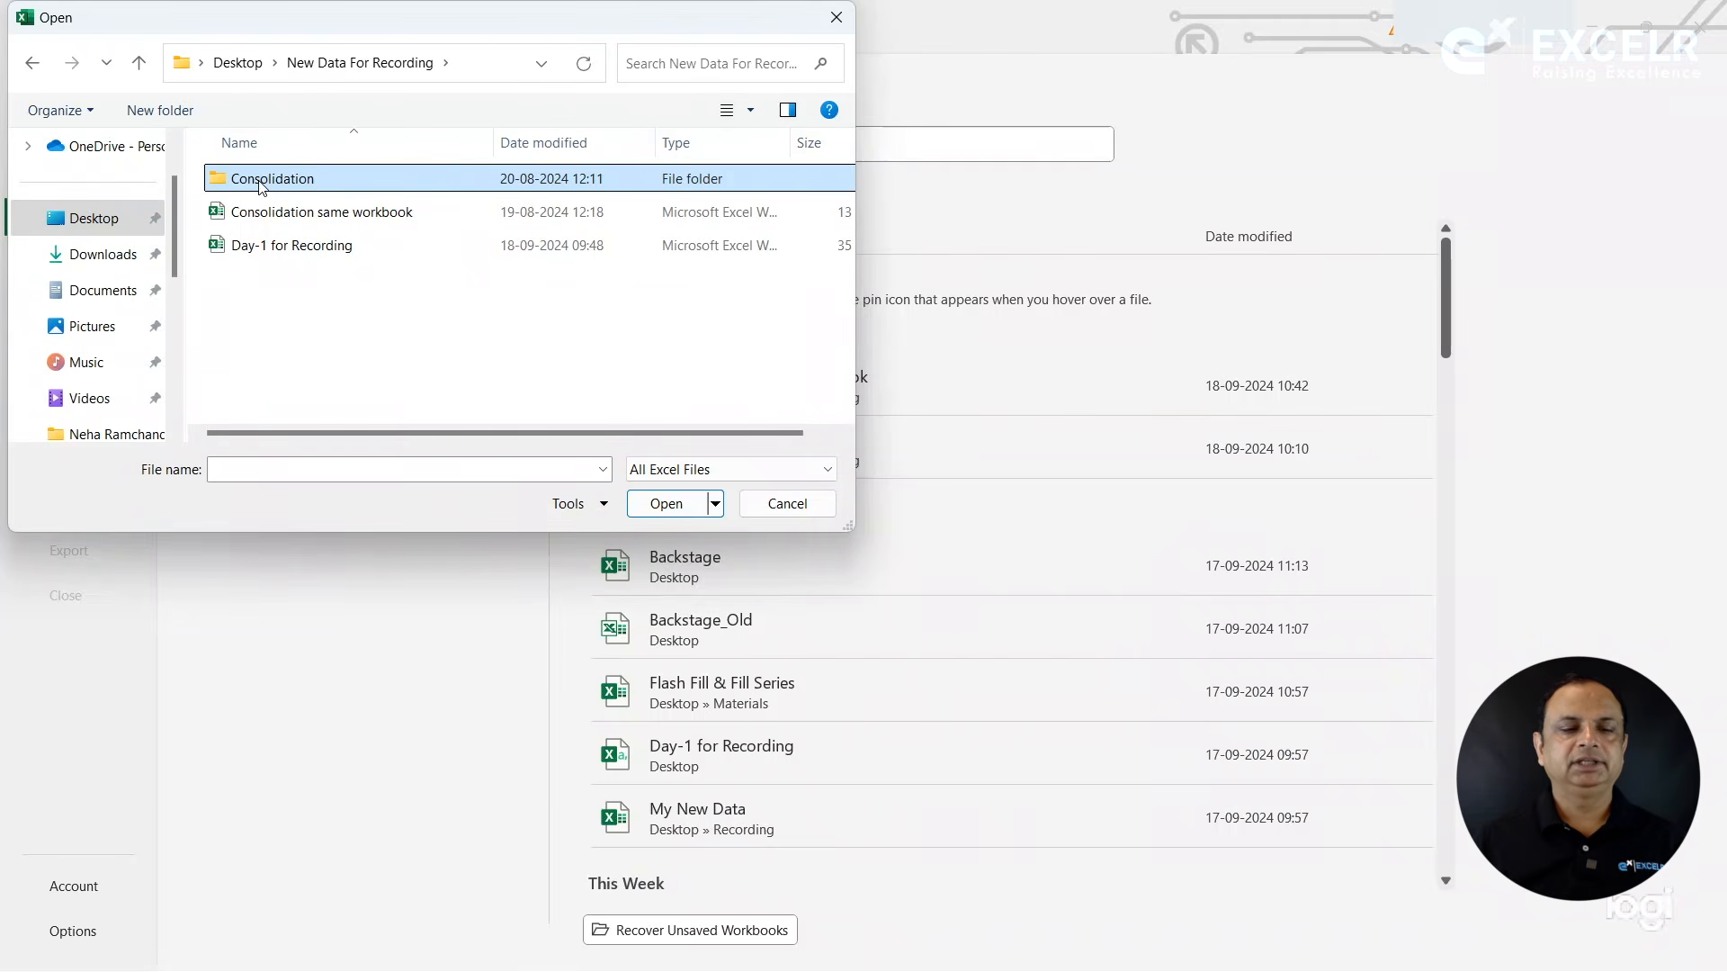
pyautogui.doubleClick(260, 187)
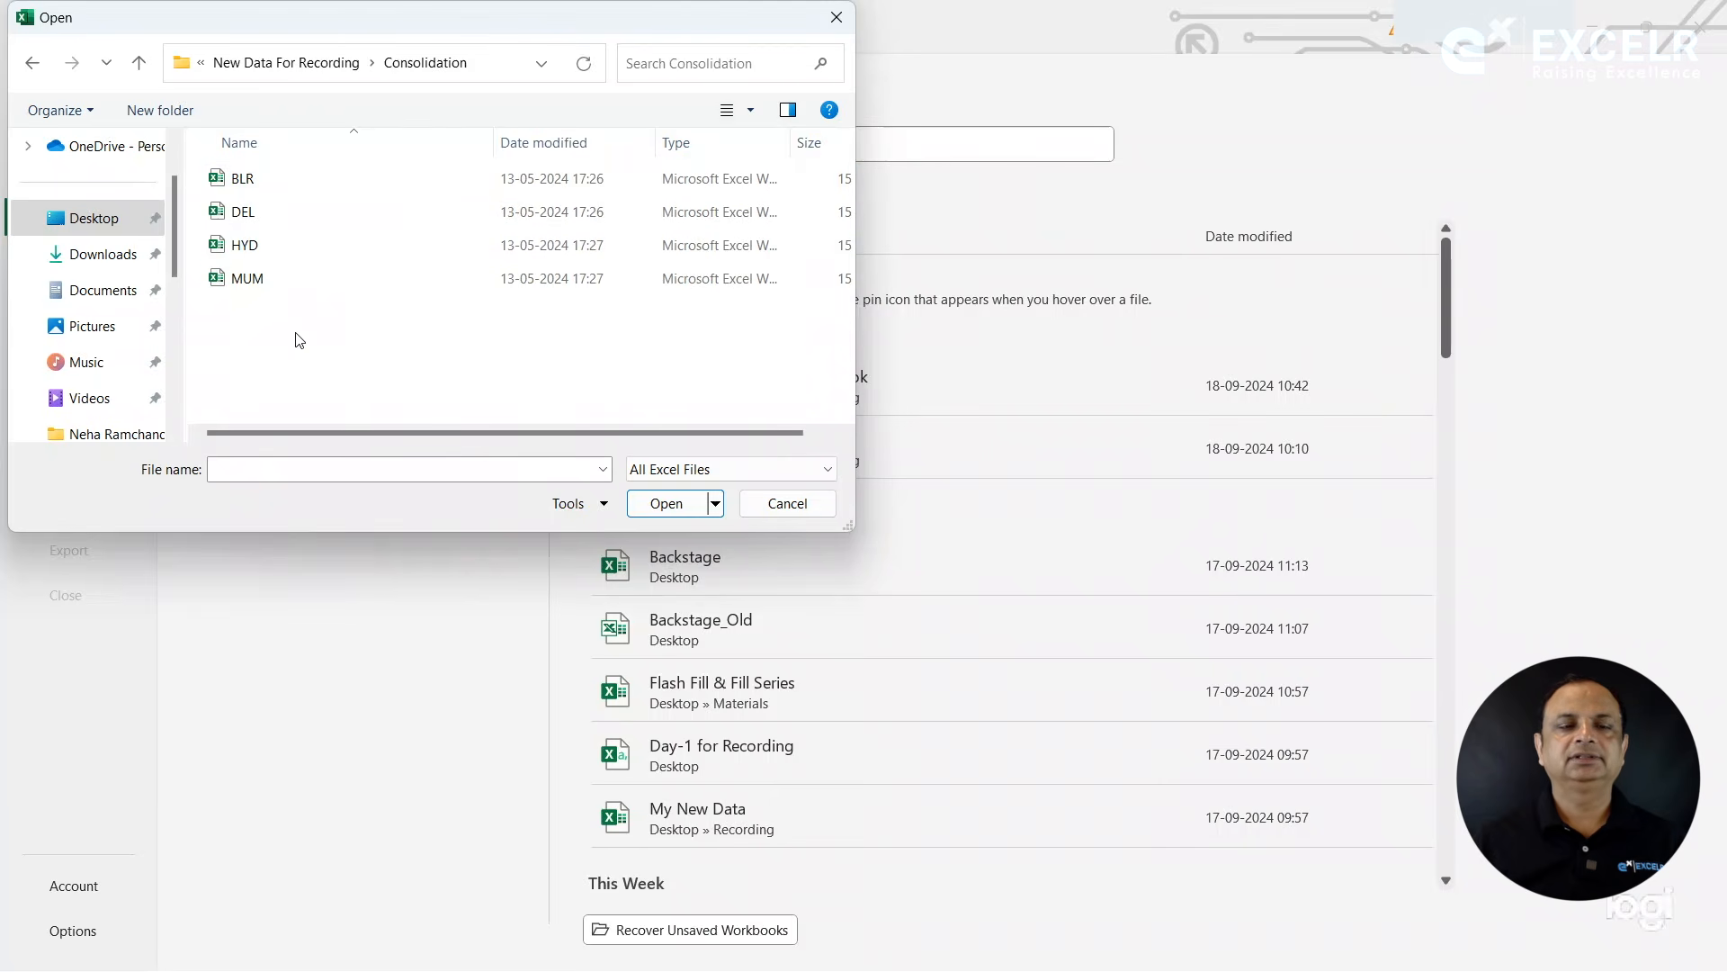
pyautogui.doubleClick(245, 180)
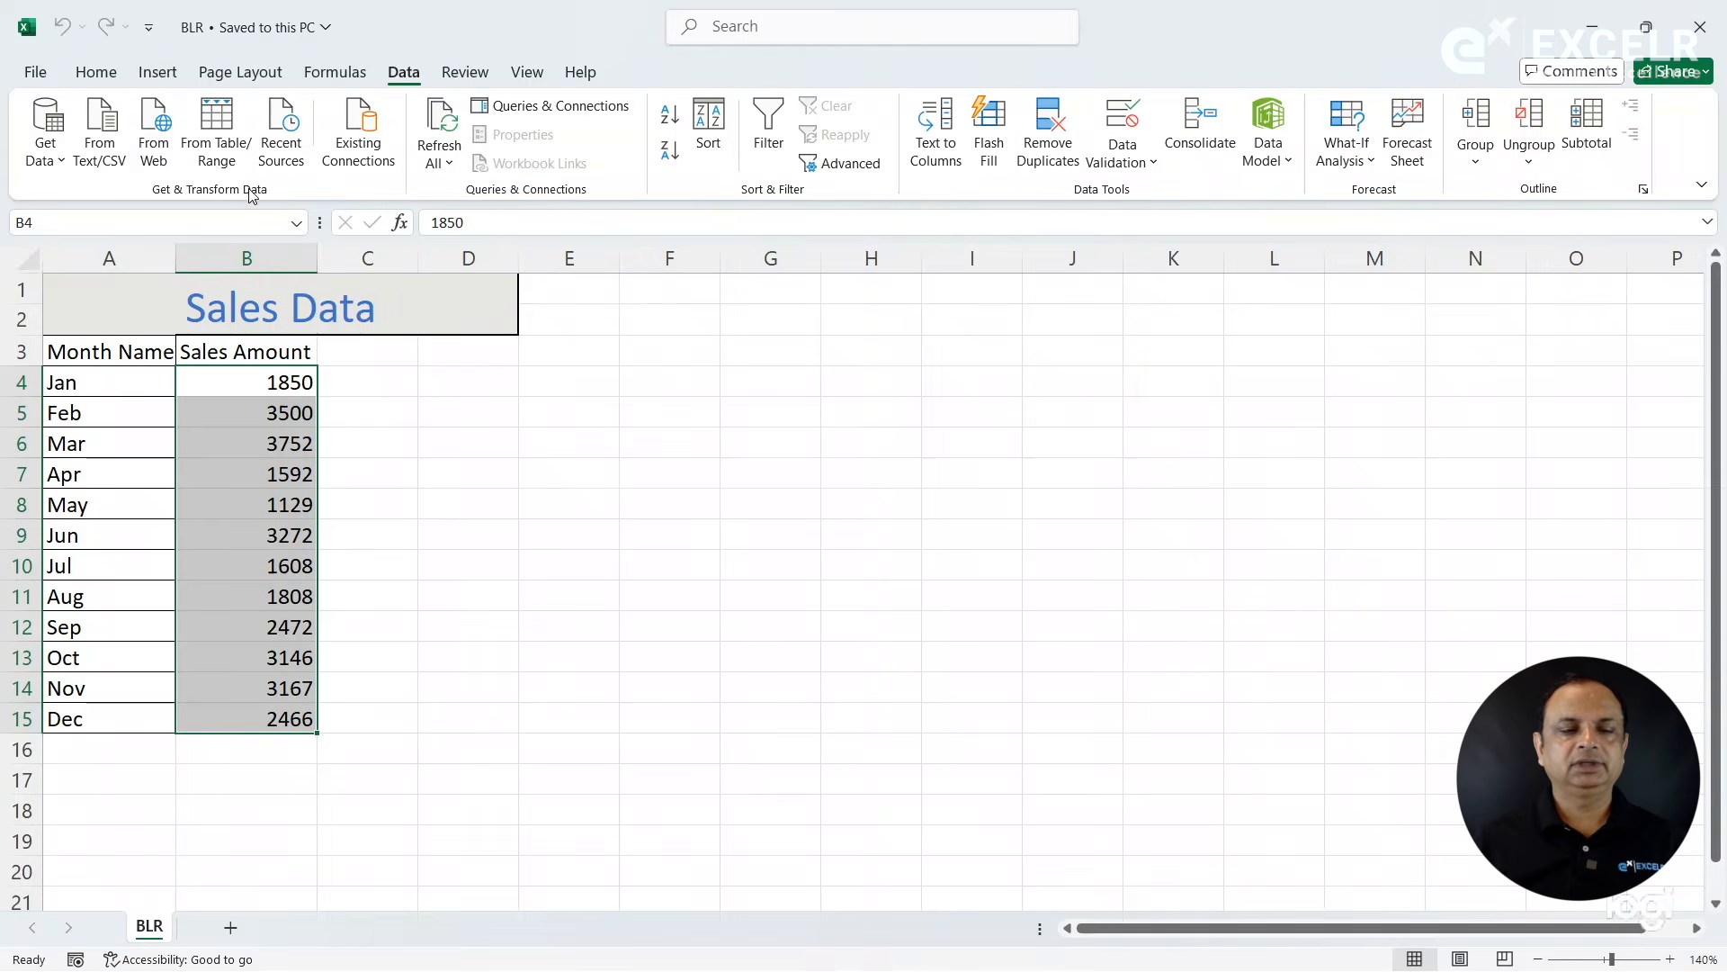
pyautogui.click(504, 526)
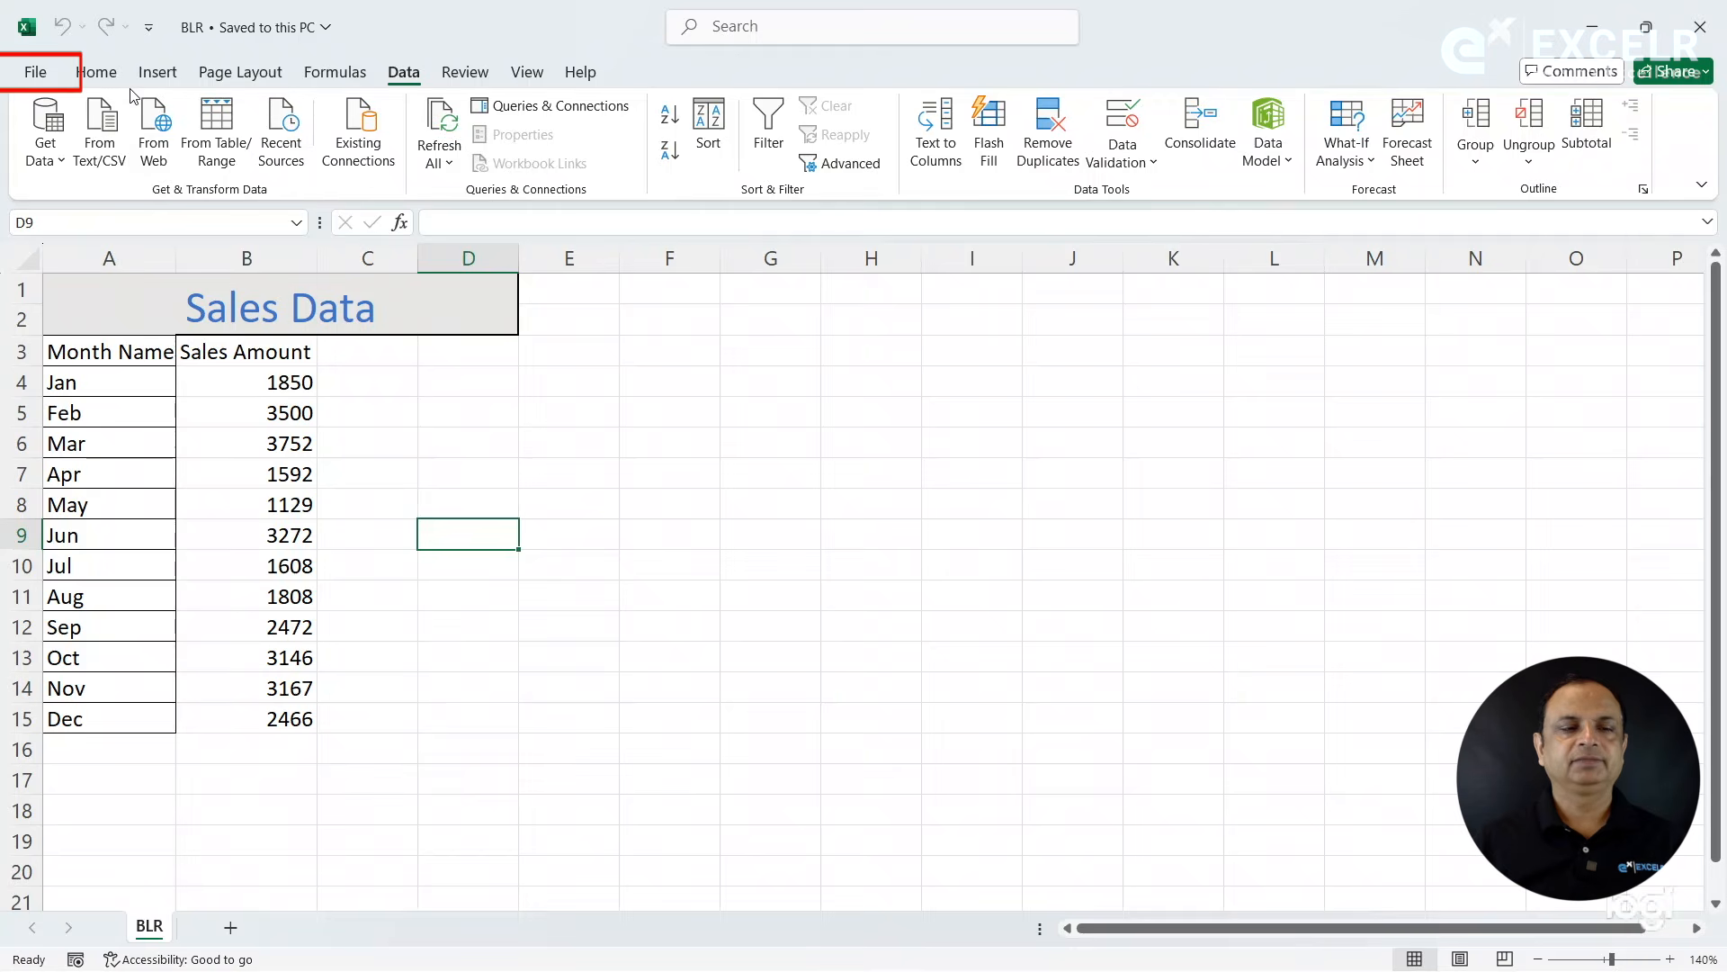
# - Open the DEL workbook from the same Consolidation folder and select cell E6
pyautogui.click(38, 75)
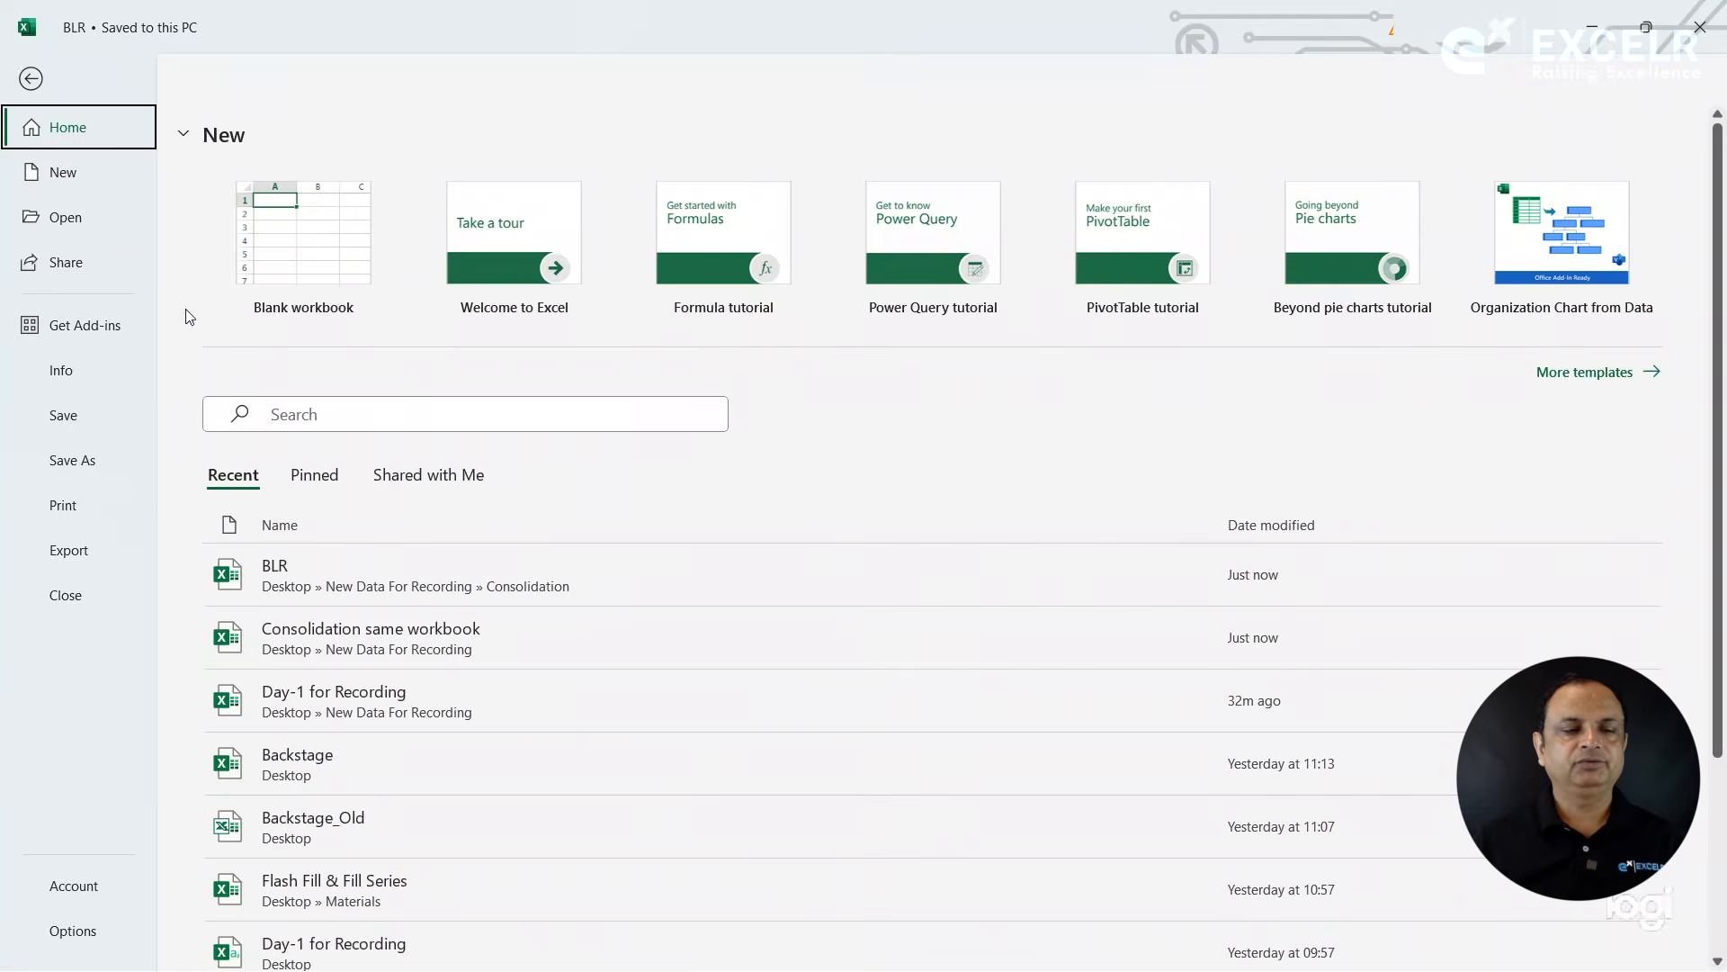
pyautogui.click(80, 220)
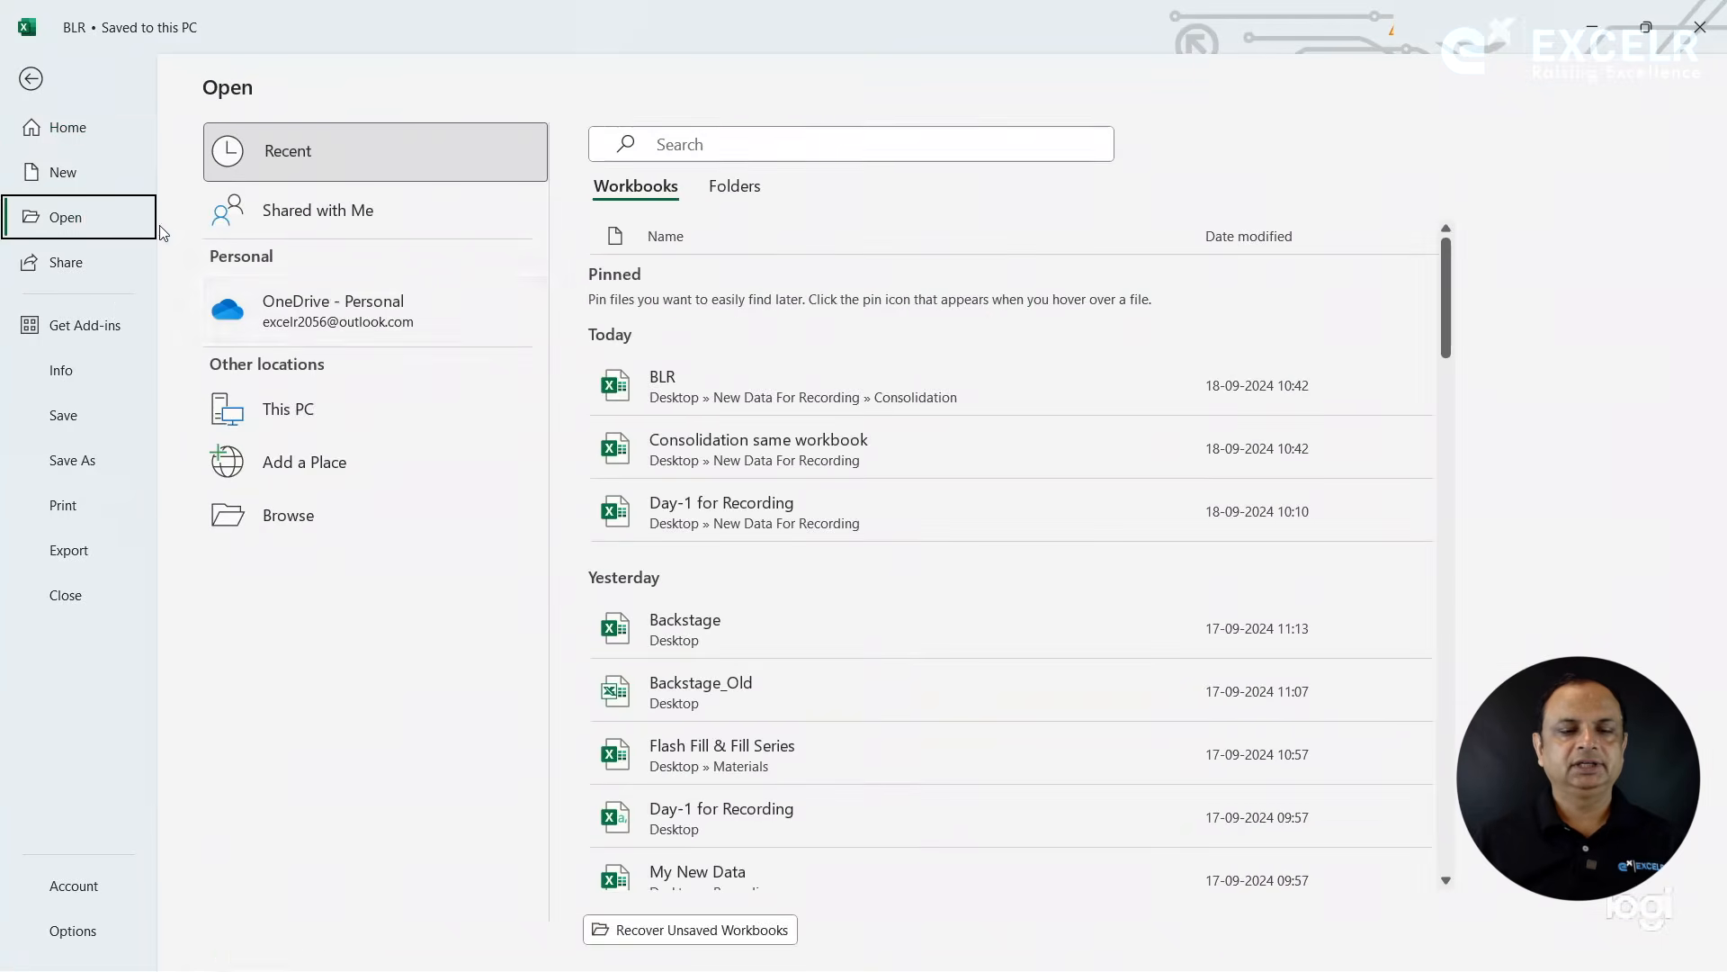
pyautogui.click(289, 529)
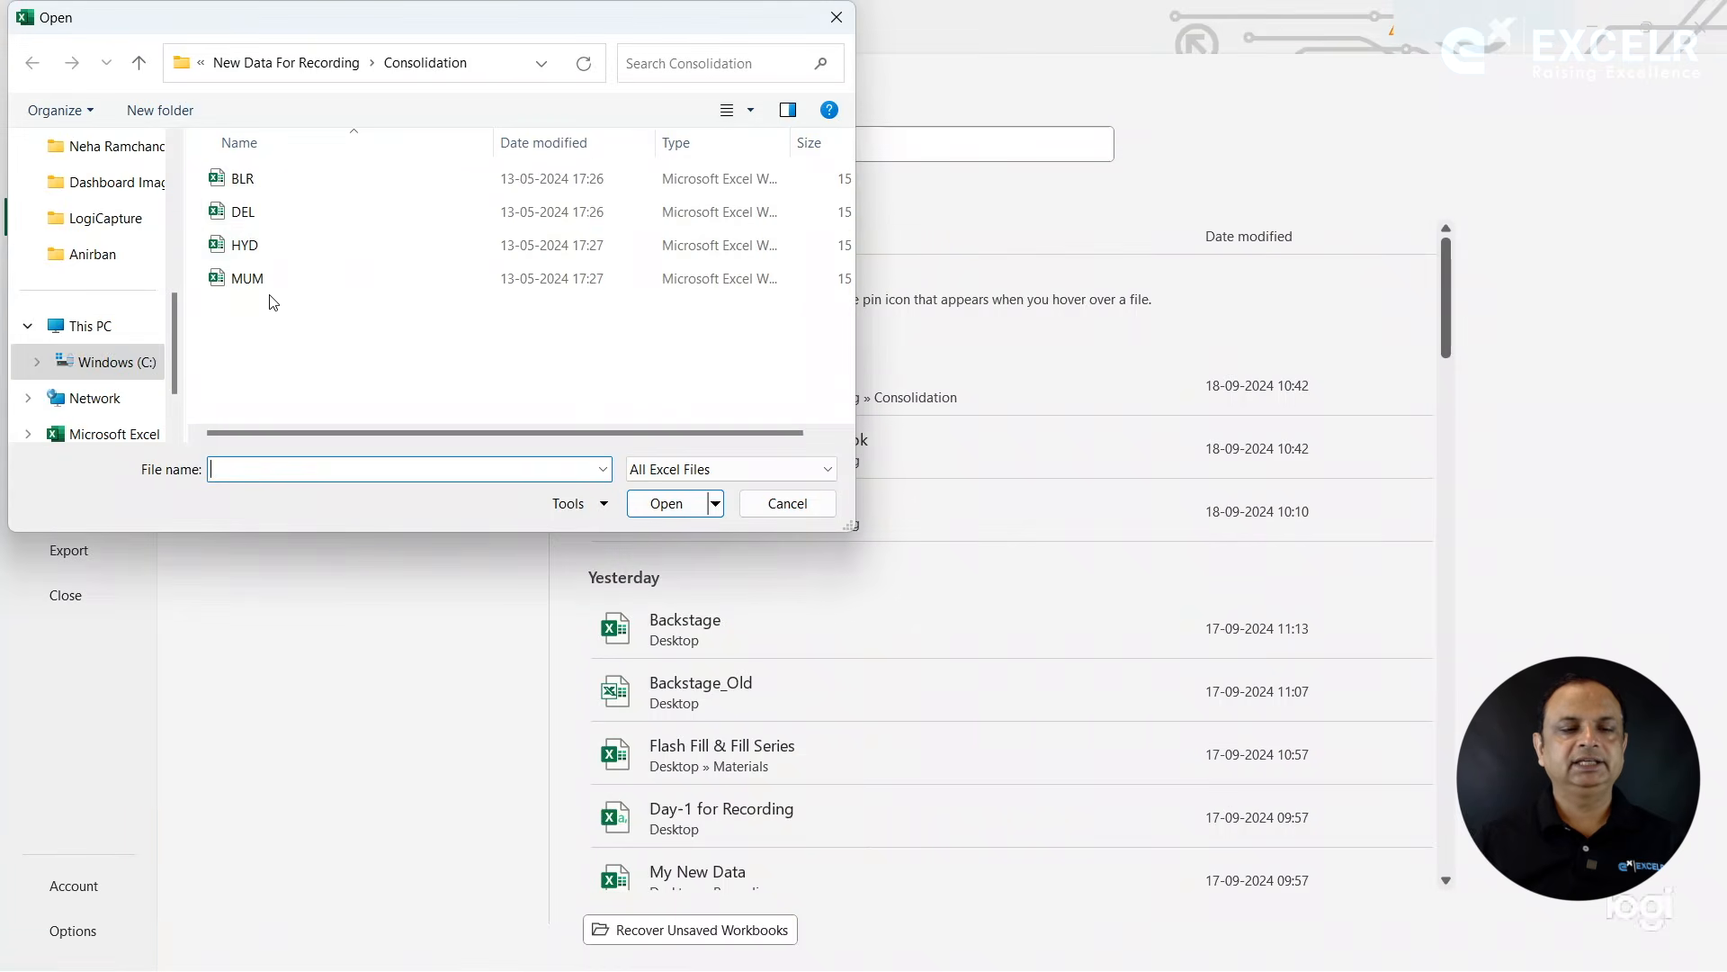
pyautogui.click(244, 213)
pyautogui.doubleClick(245, 213)
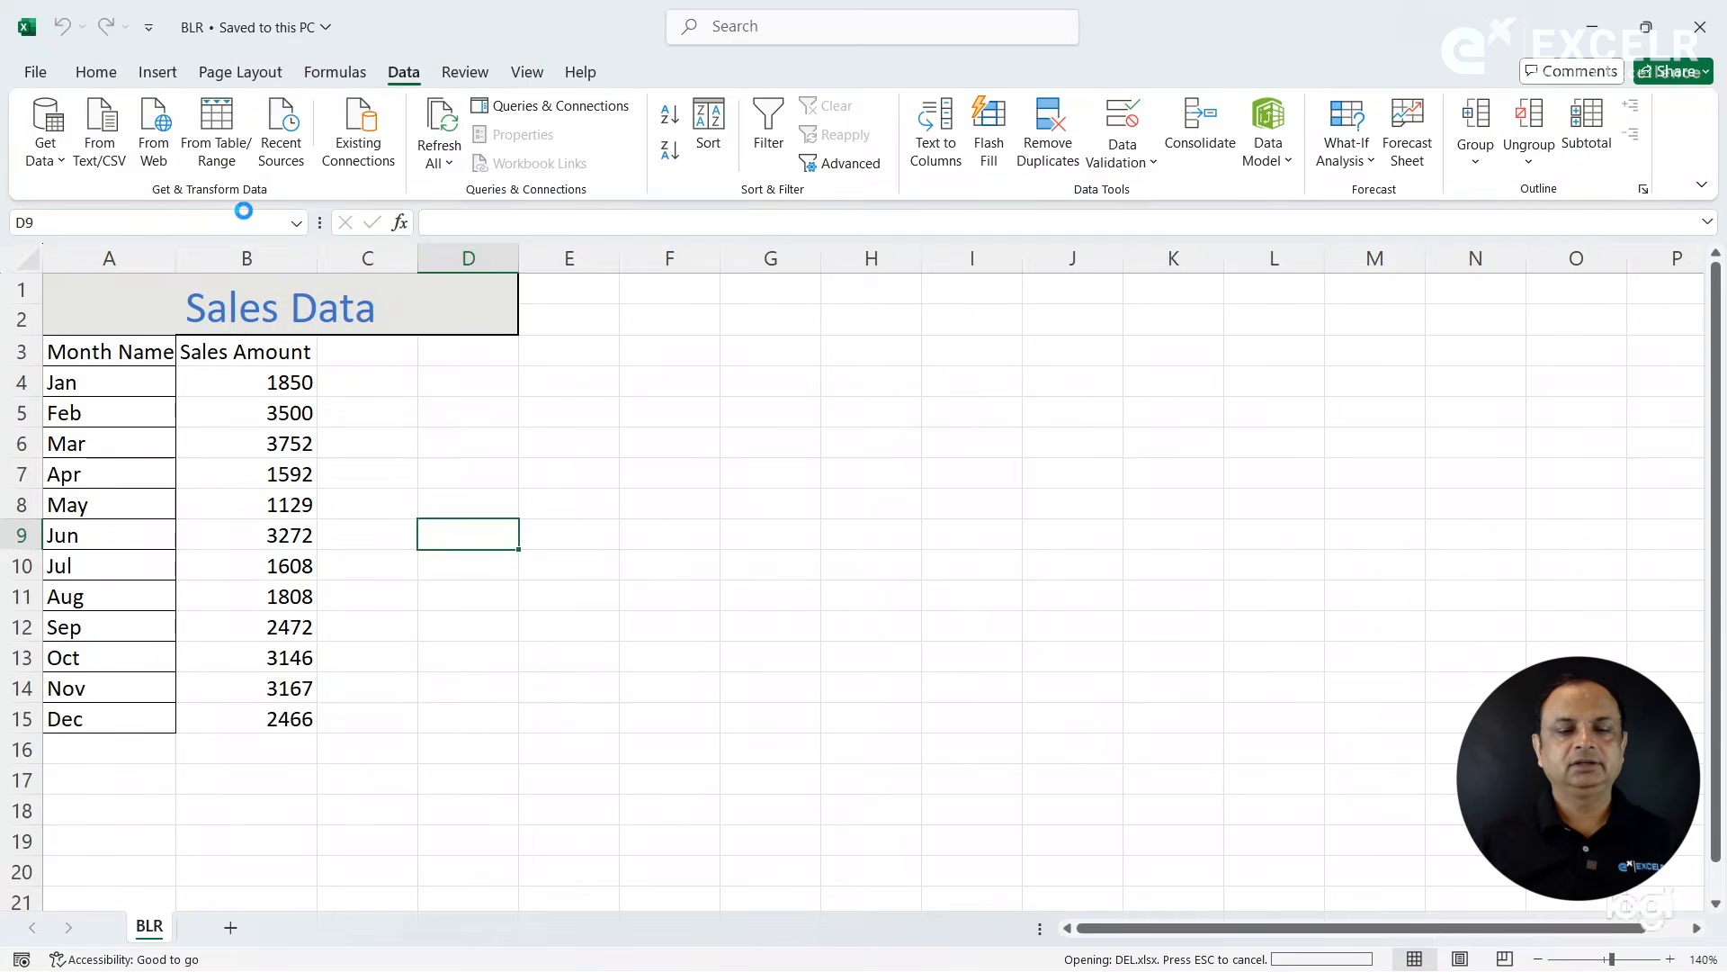
pyautogui.click(539, 440)
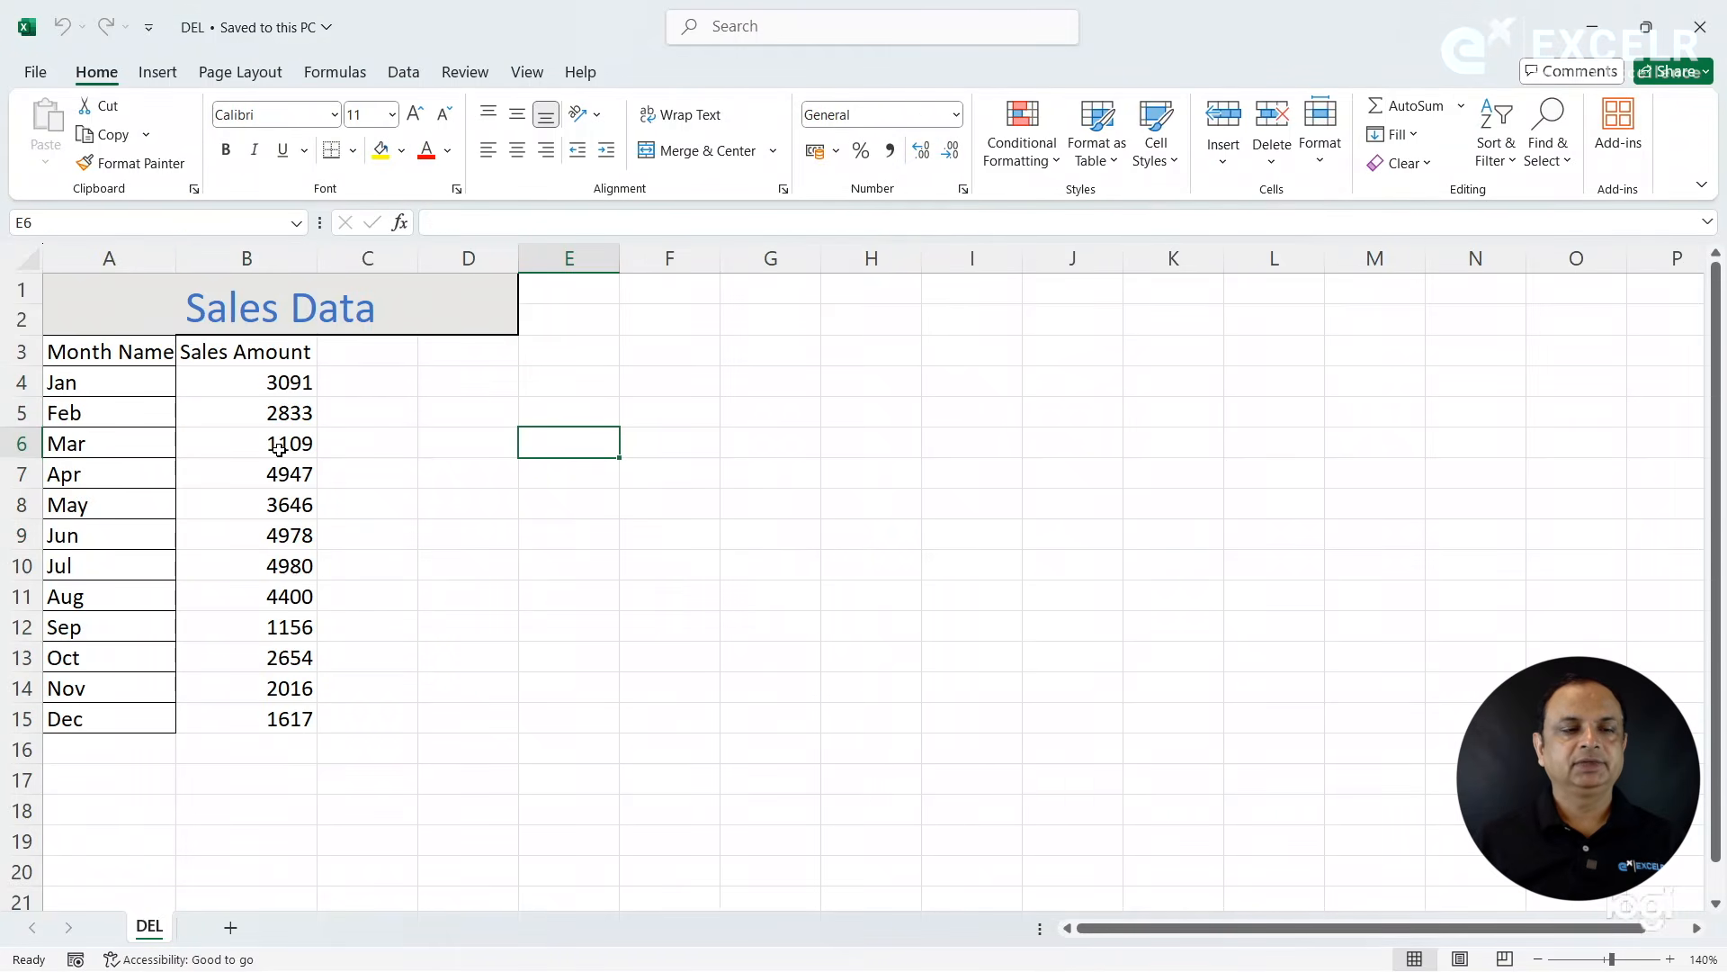
# - Open the HYD workbook from the same Consolidation folder
pyautogui.click(36, 72)
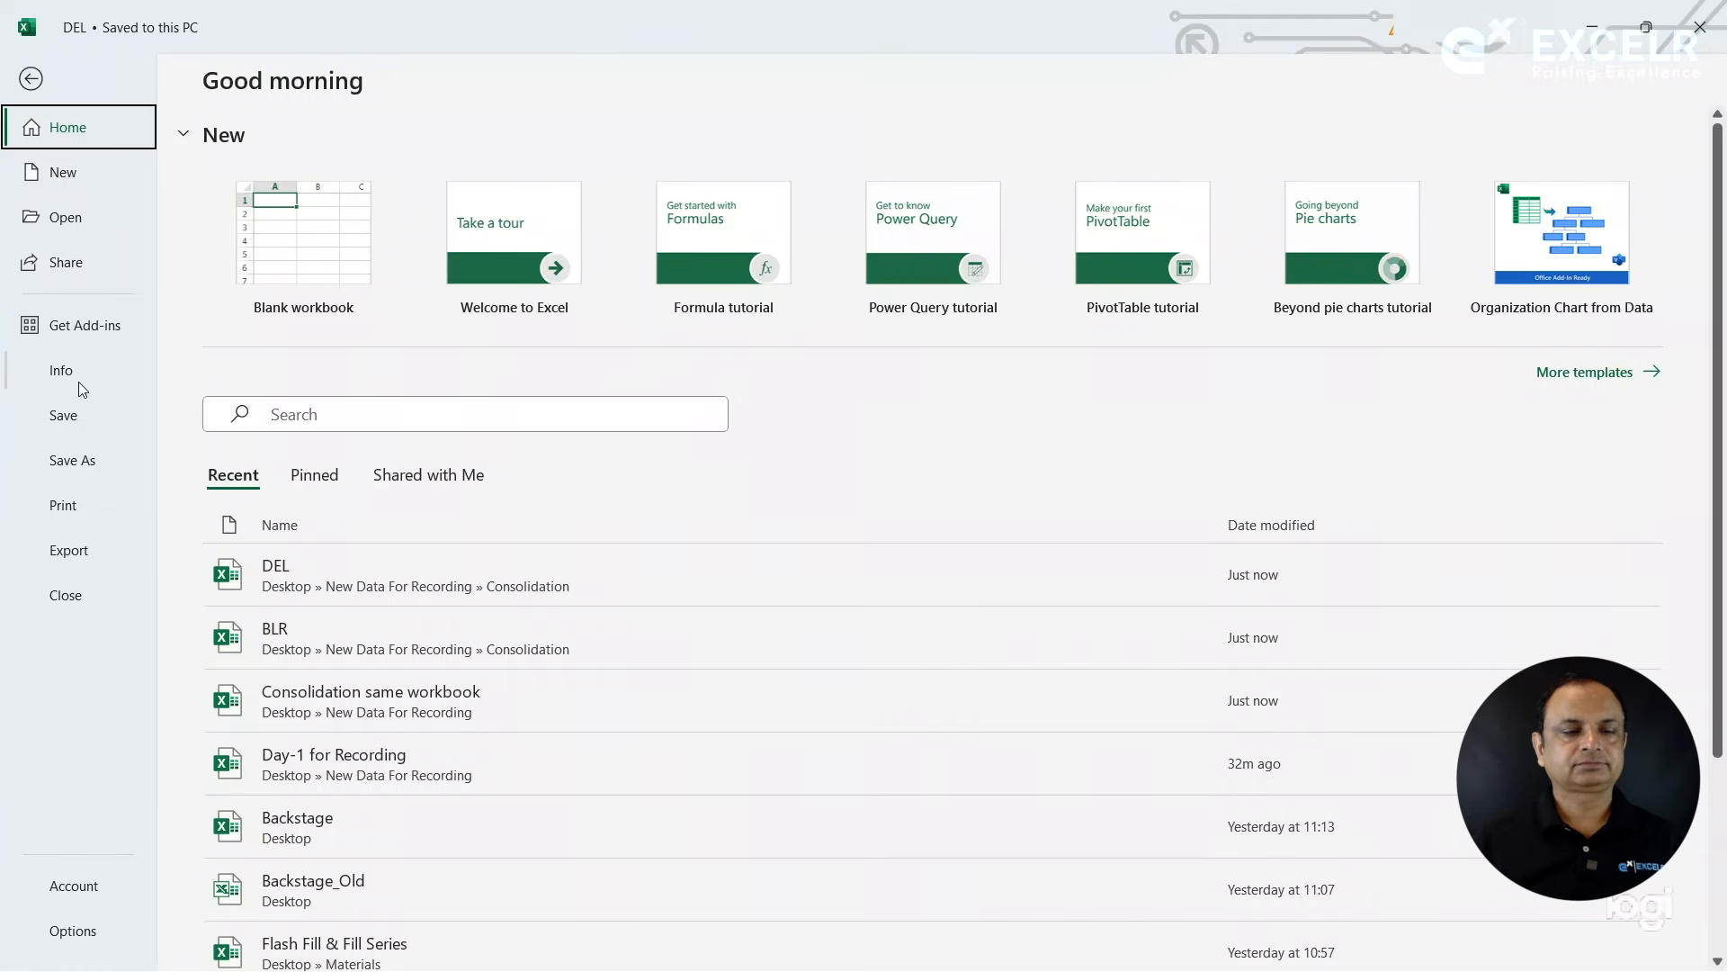
pyautogui.click(75, 216)
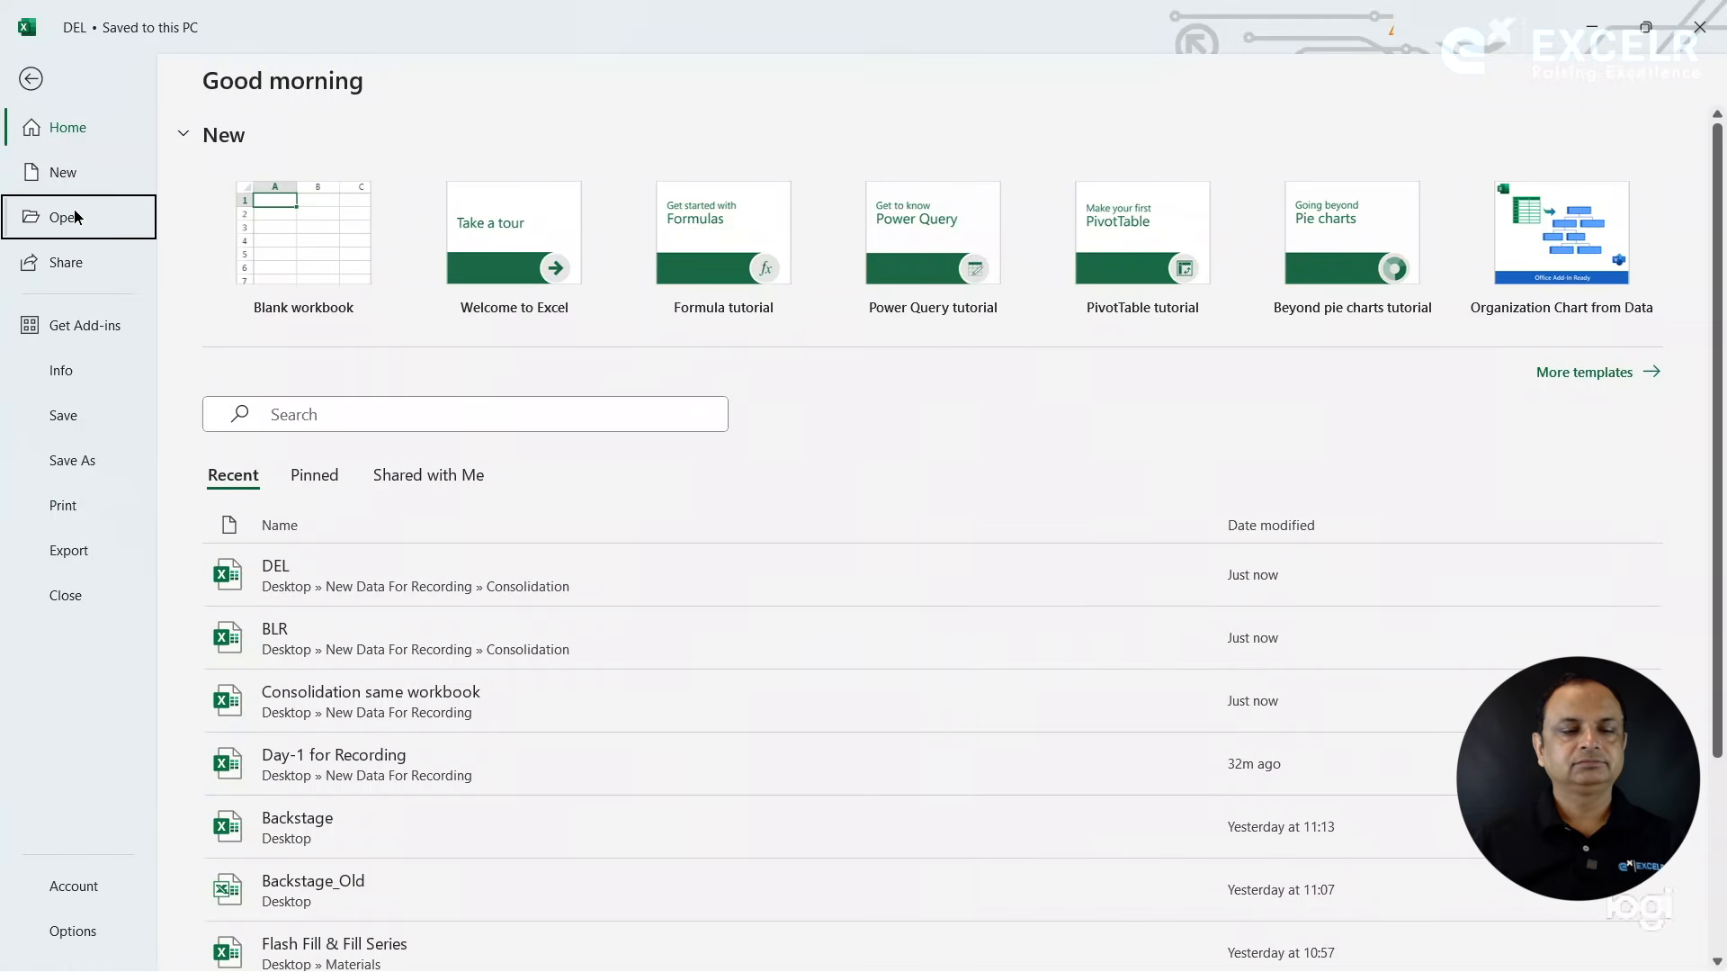
pyautogui.click(297, 517)
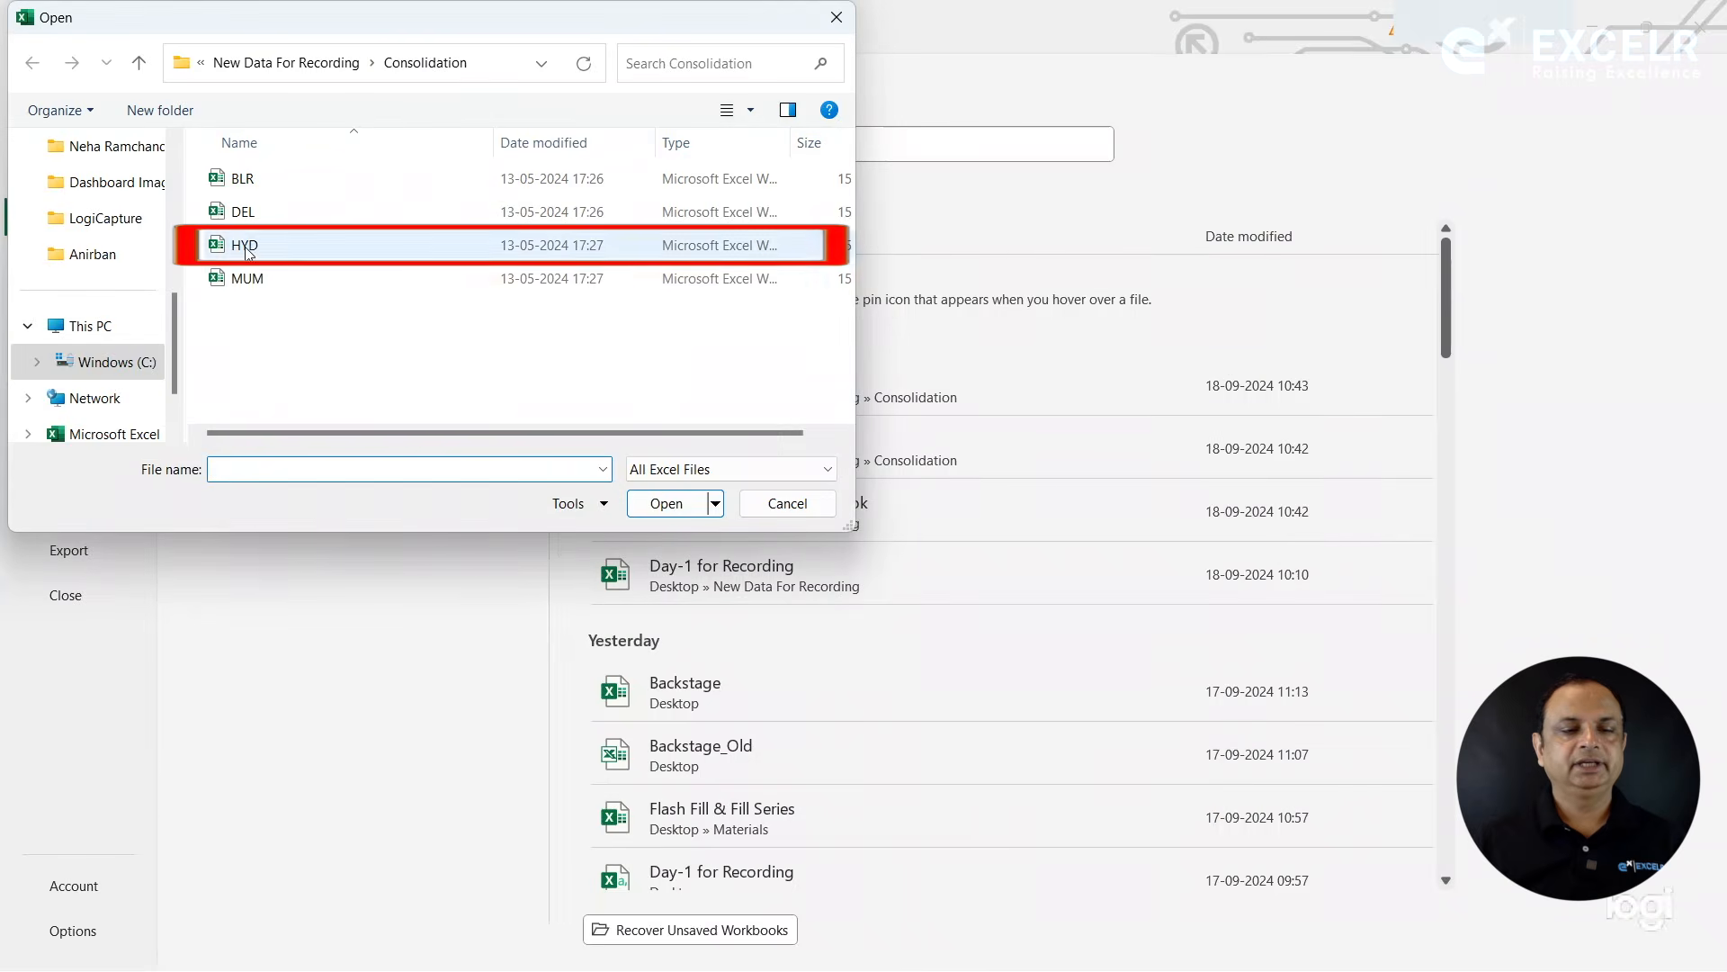
pyautogui.doubleClick(244, 245)
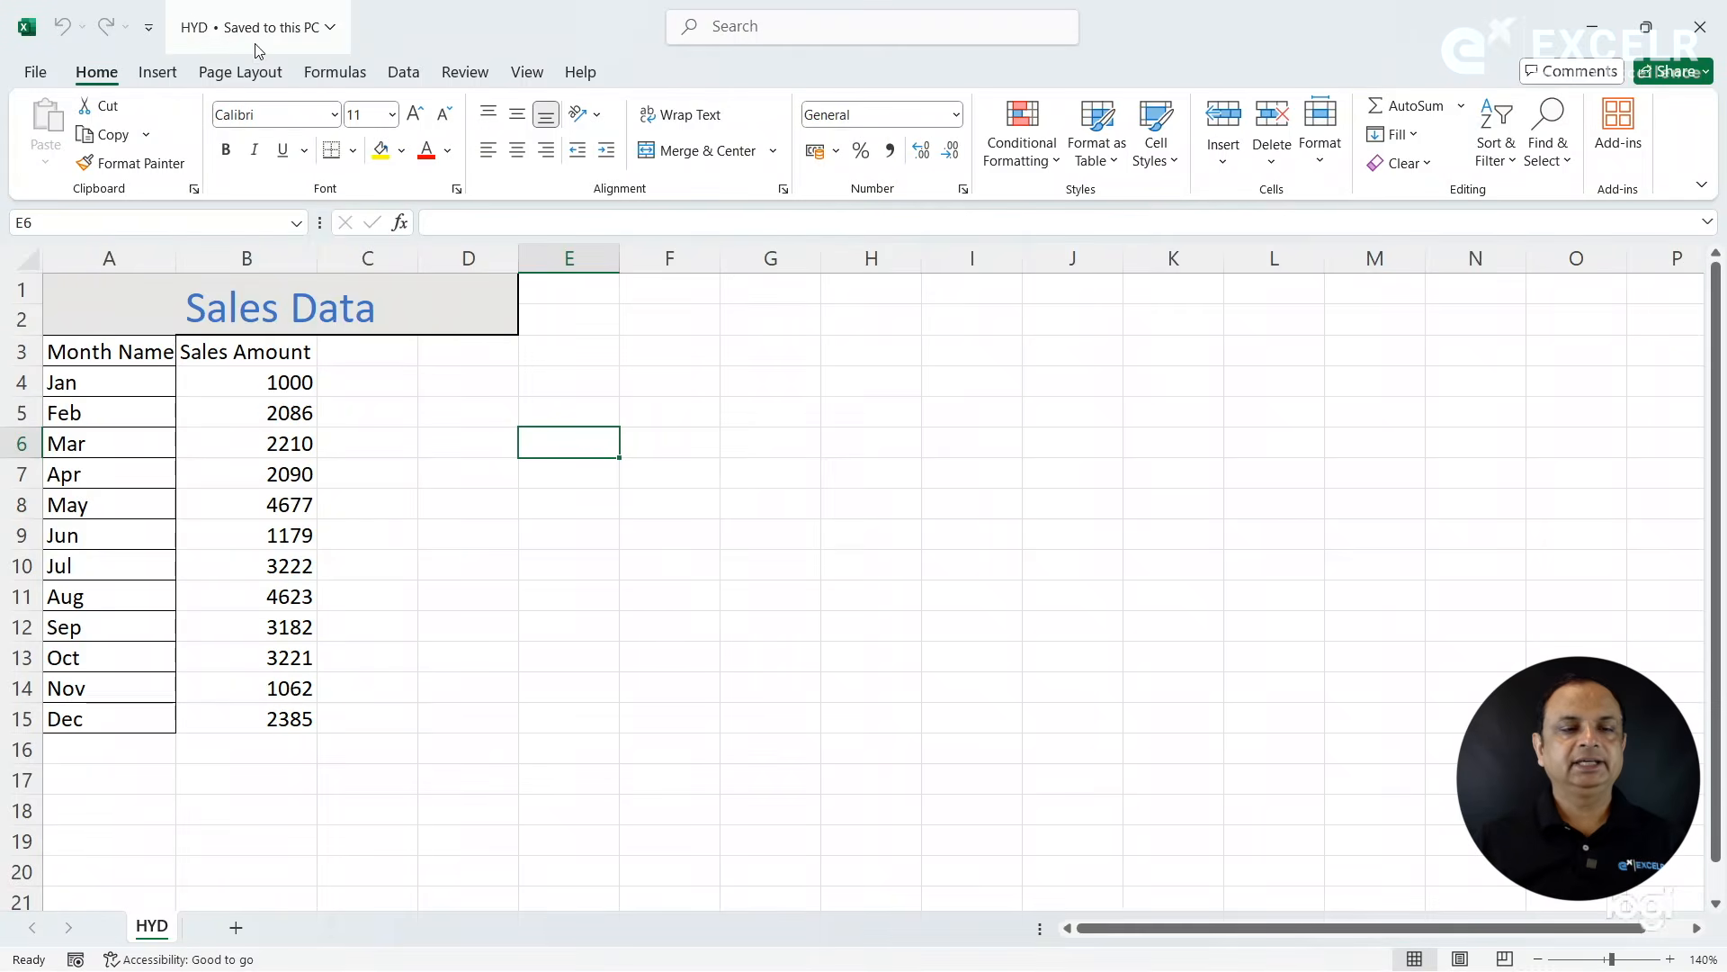
pyautogui.click(35, 74)
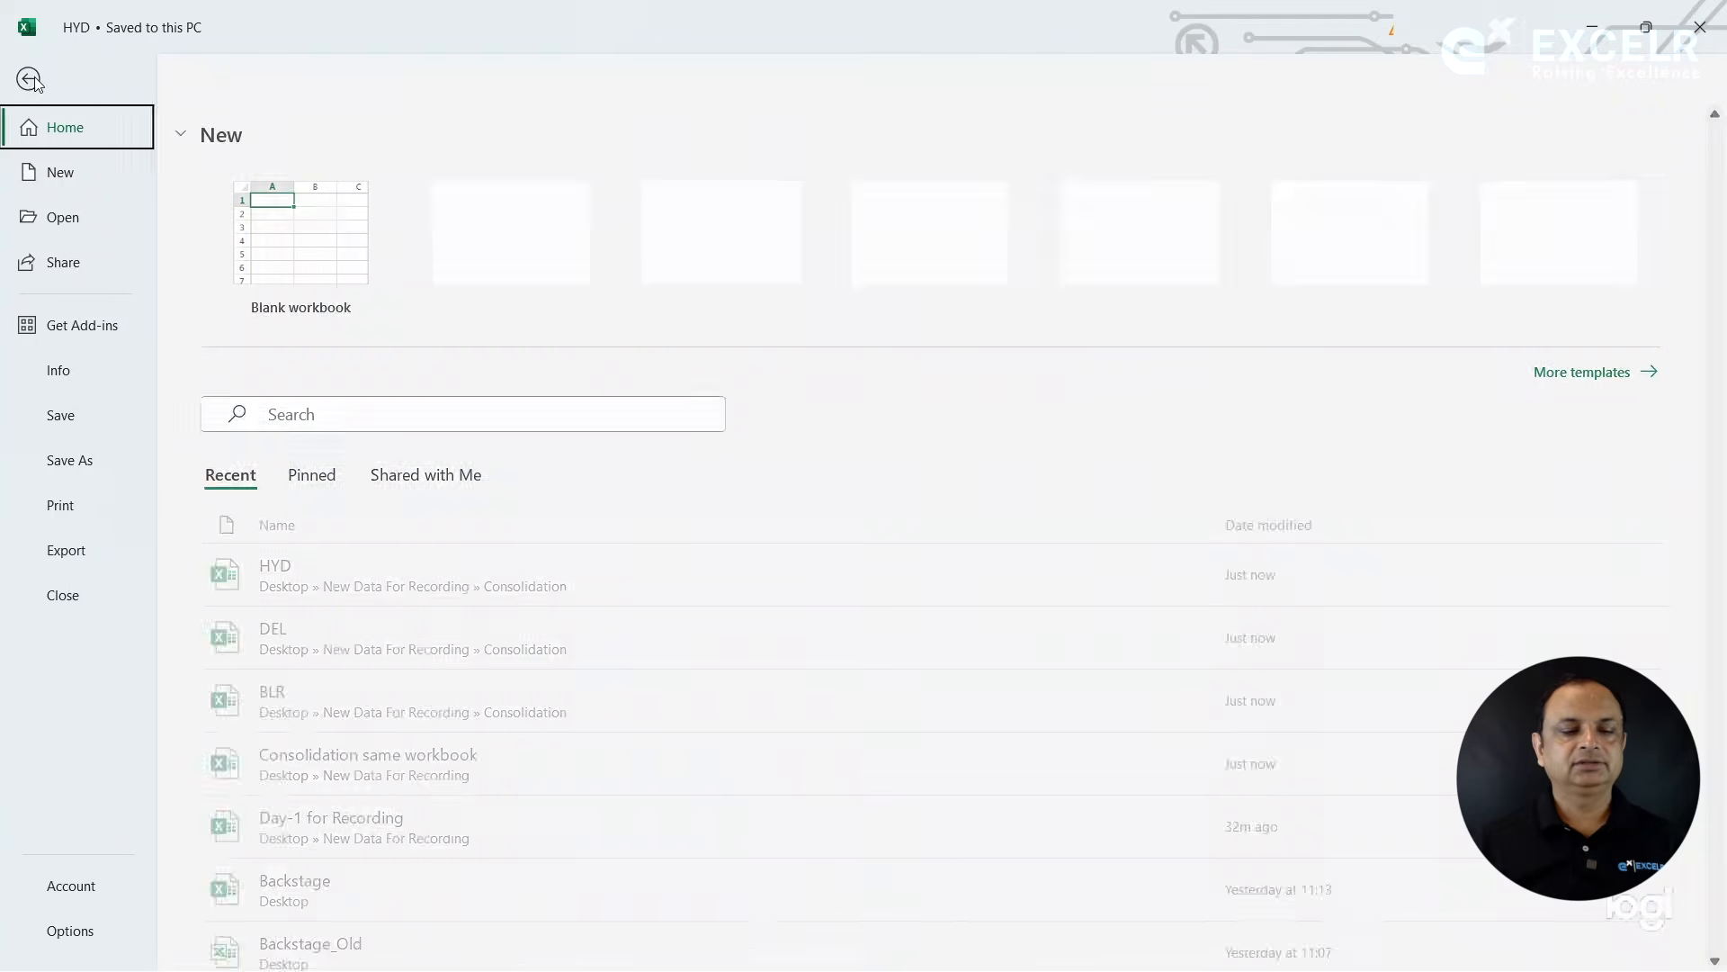
pyautogui.click(67, 594)
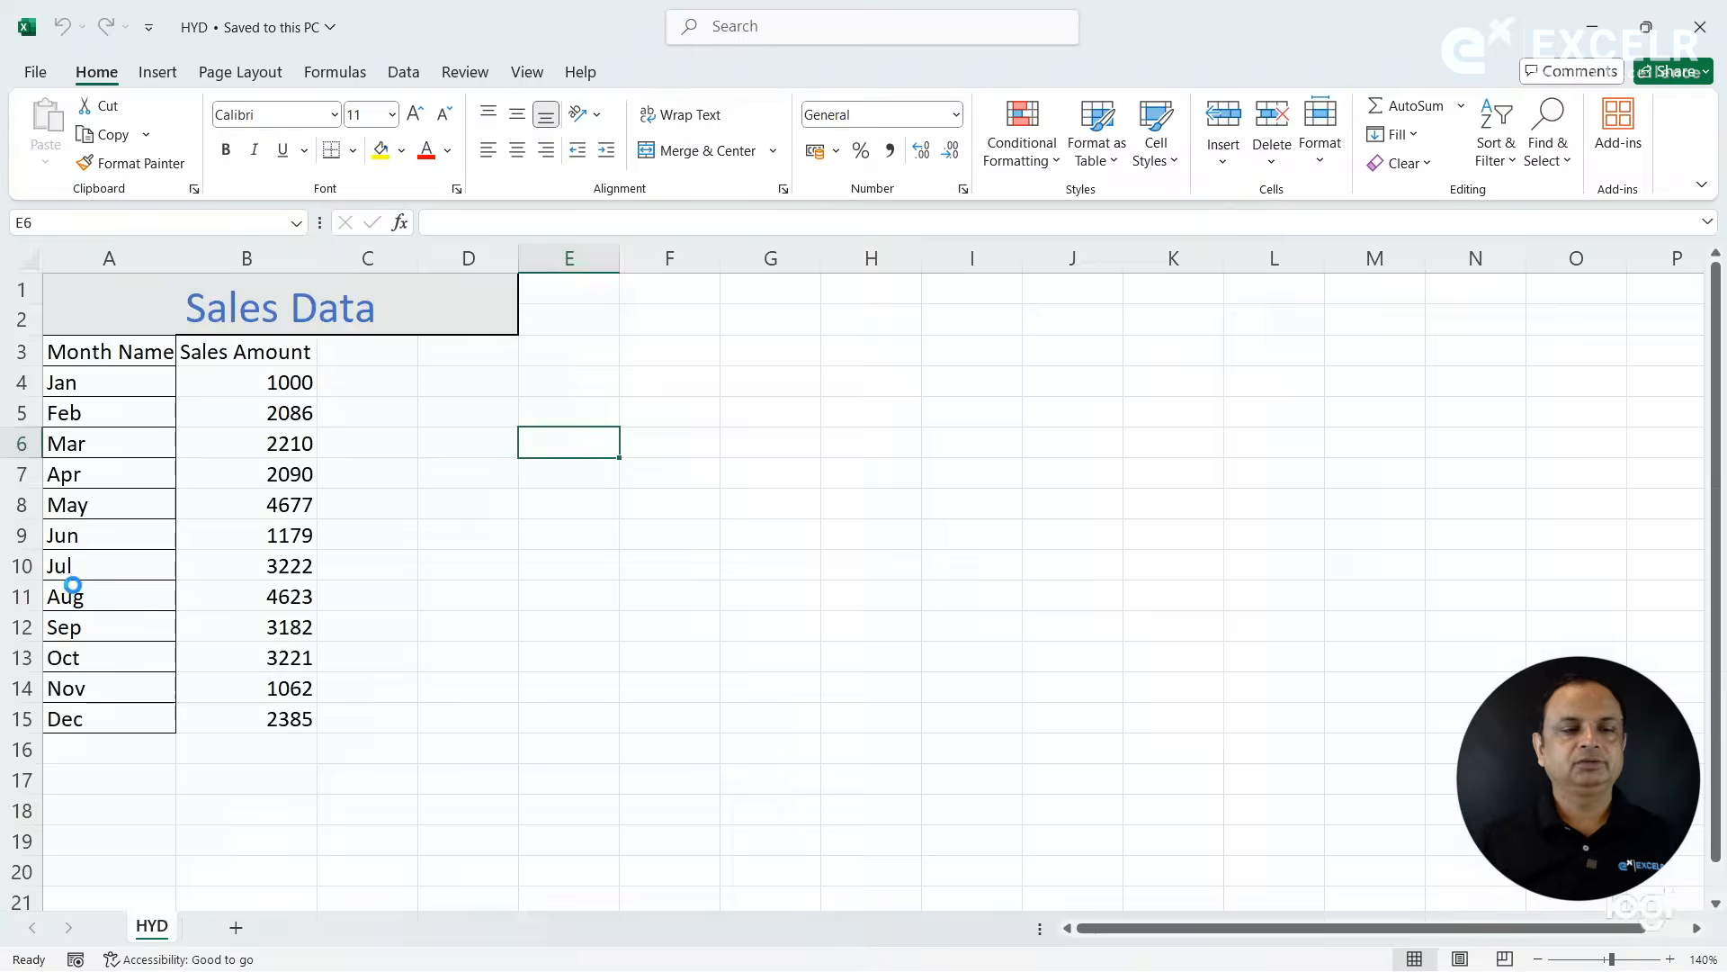
pyautogui.click(13, 74)
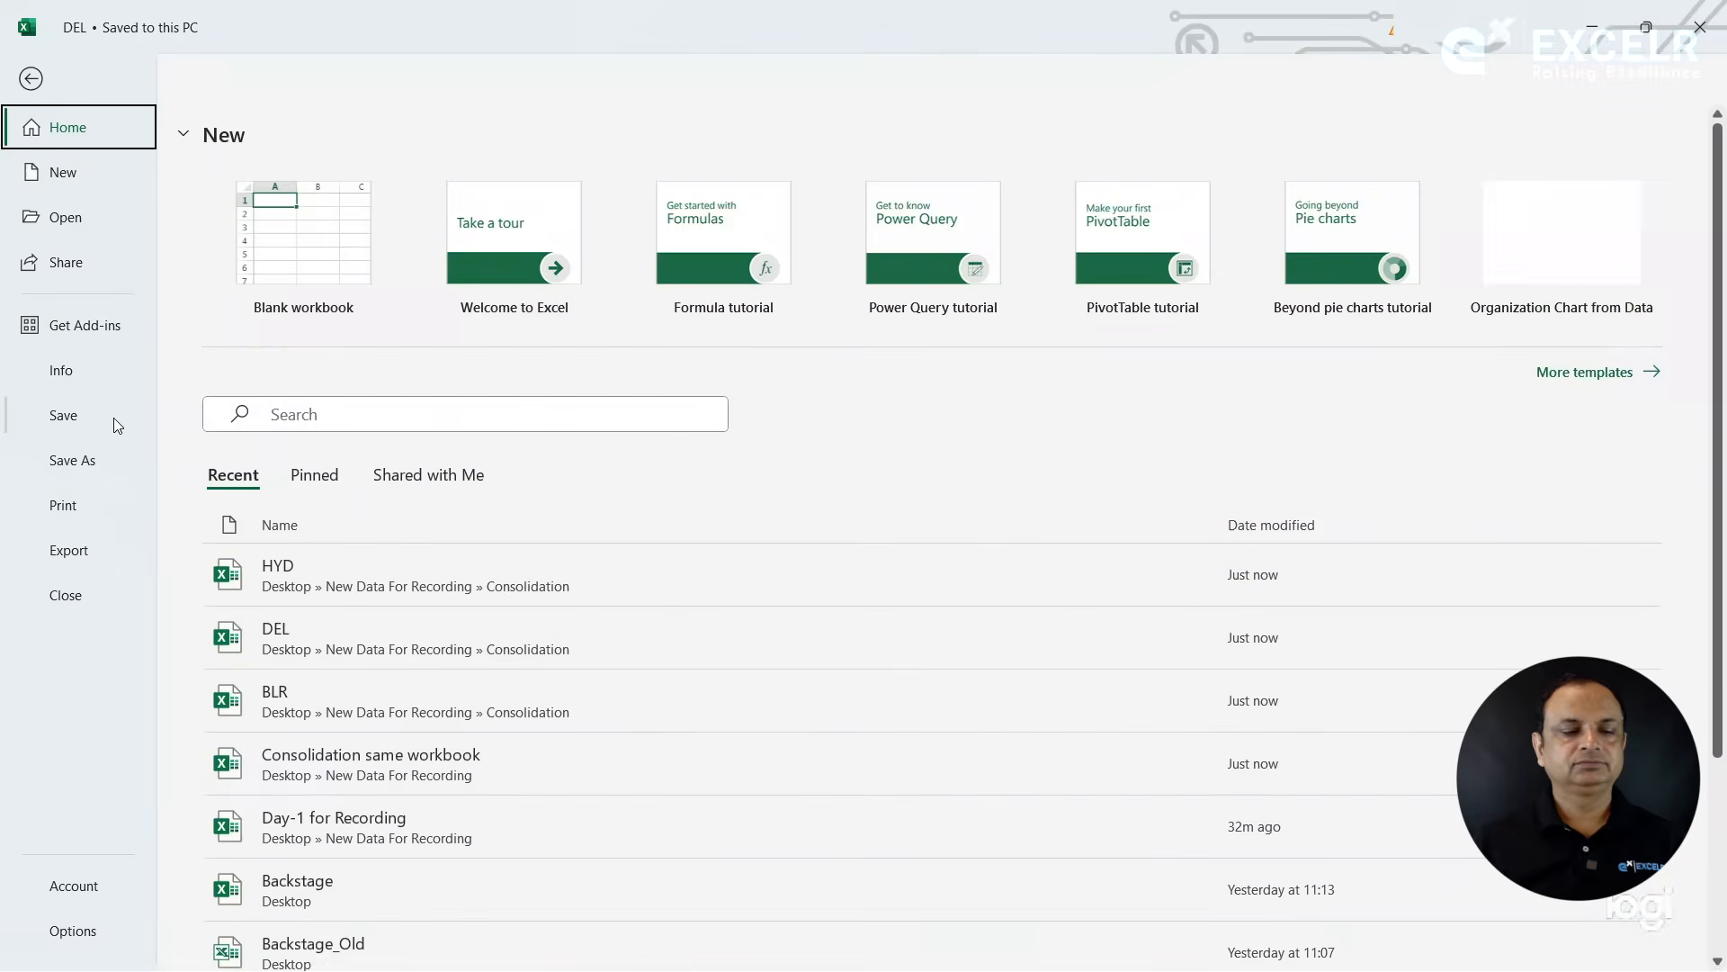
pyautogui.click(89, 227)
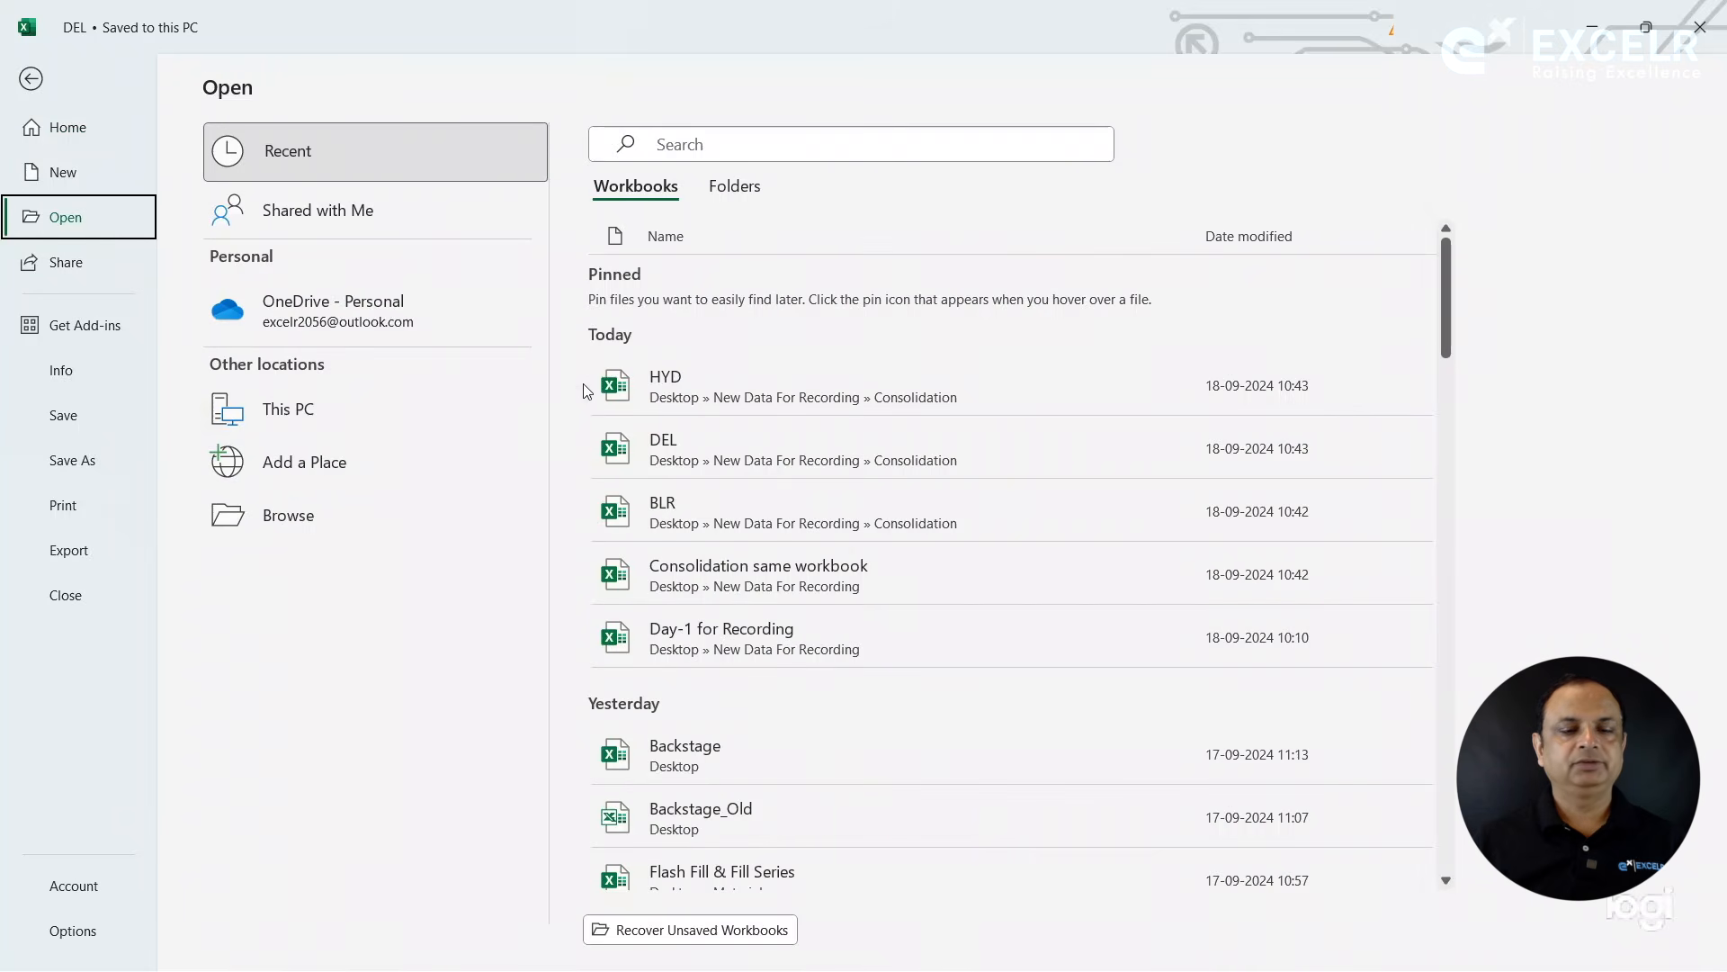
pyautogui.click(626, 372)
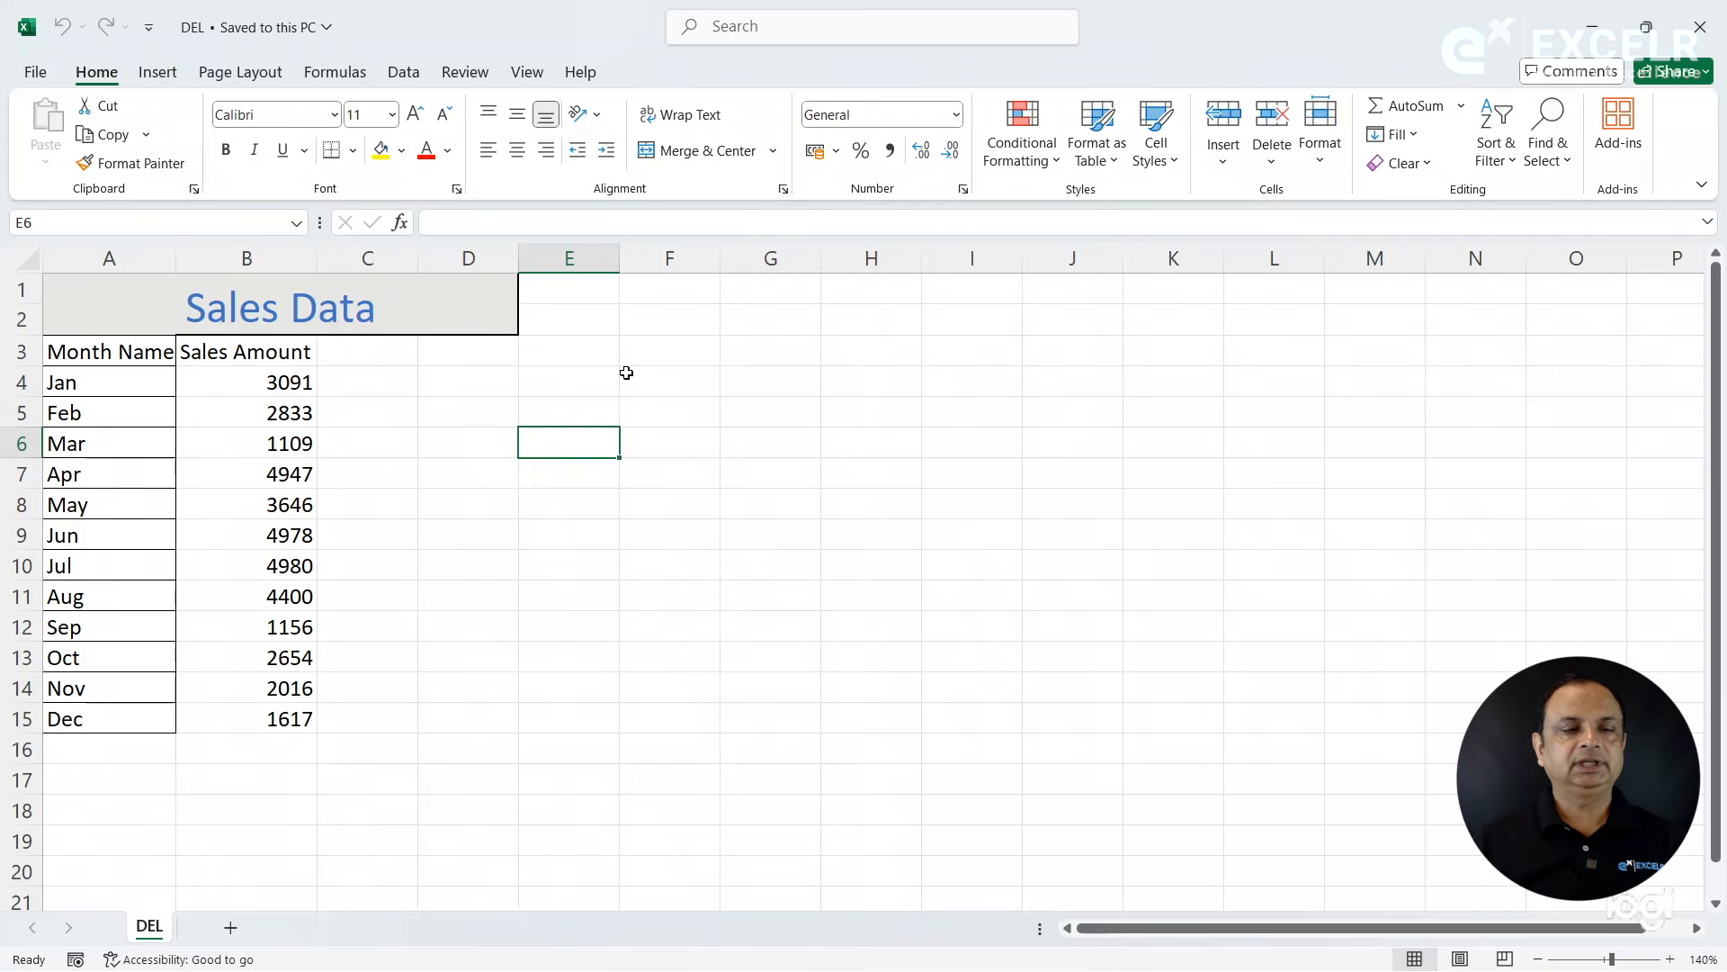
# - Open the MUM workbook from the same Consolidation folder
pyautogui.click(33, 71)
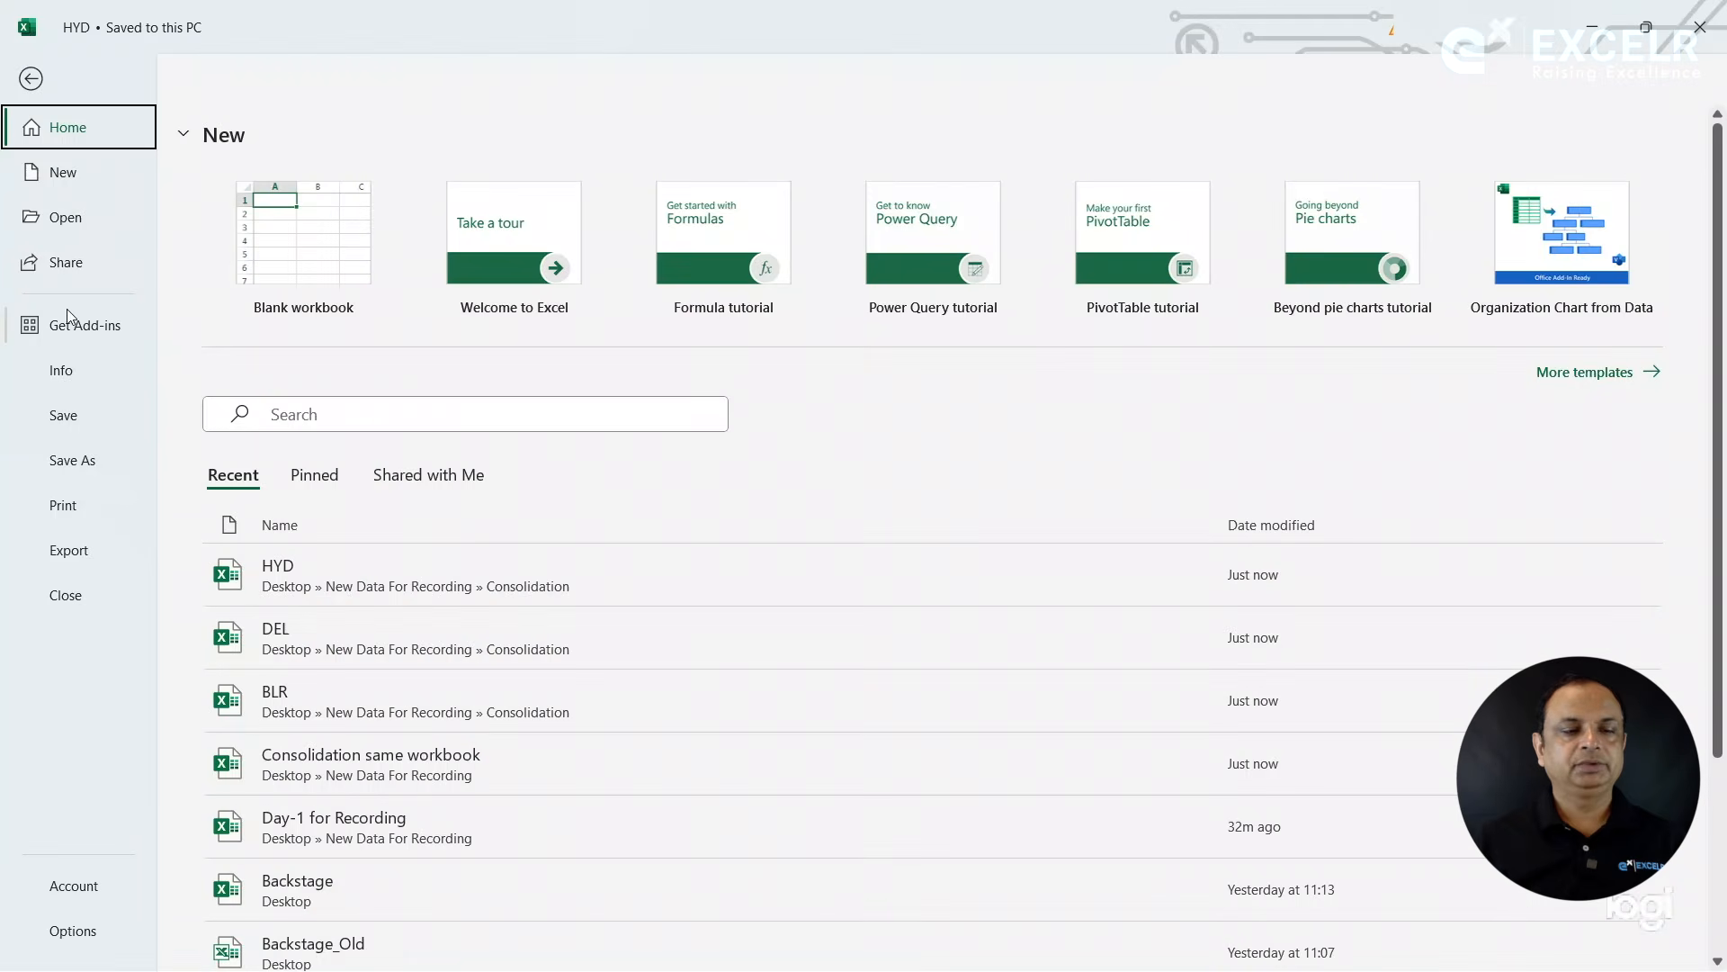
pyautogui.click(77, 225)
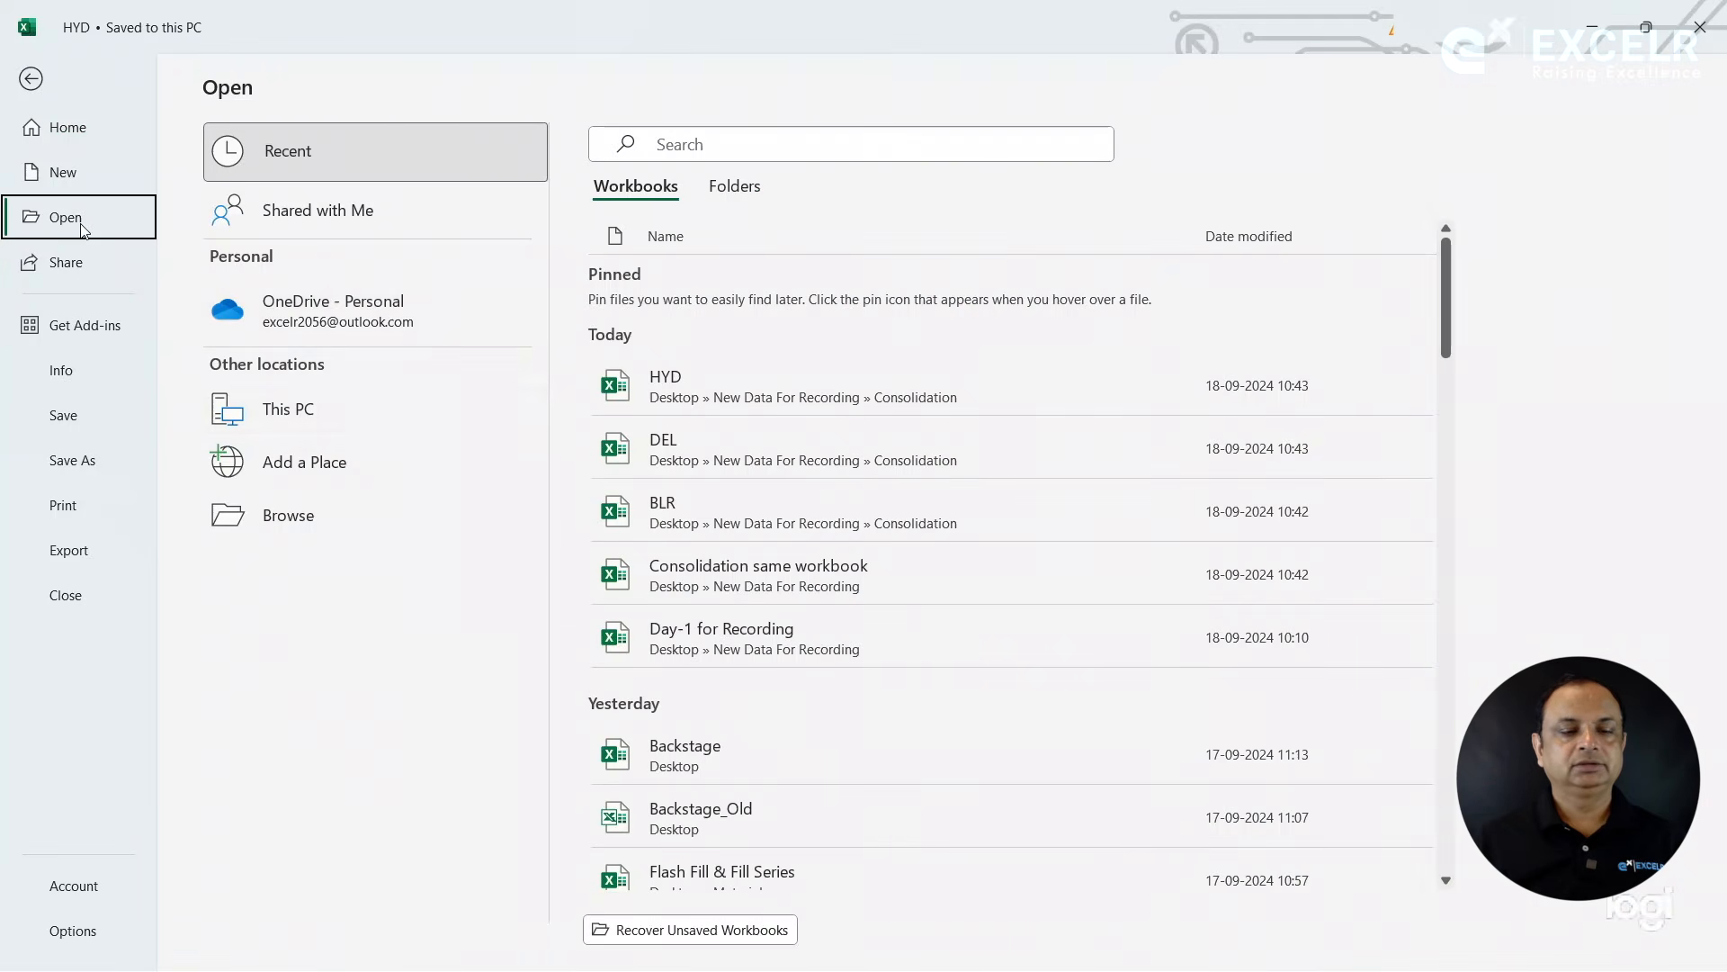
pyautogui.click(329, 512)
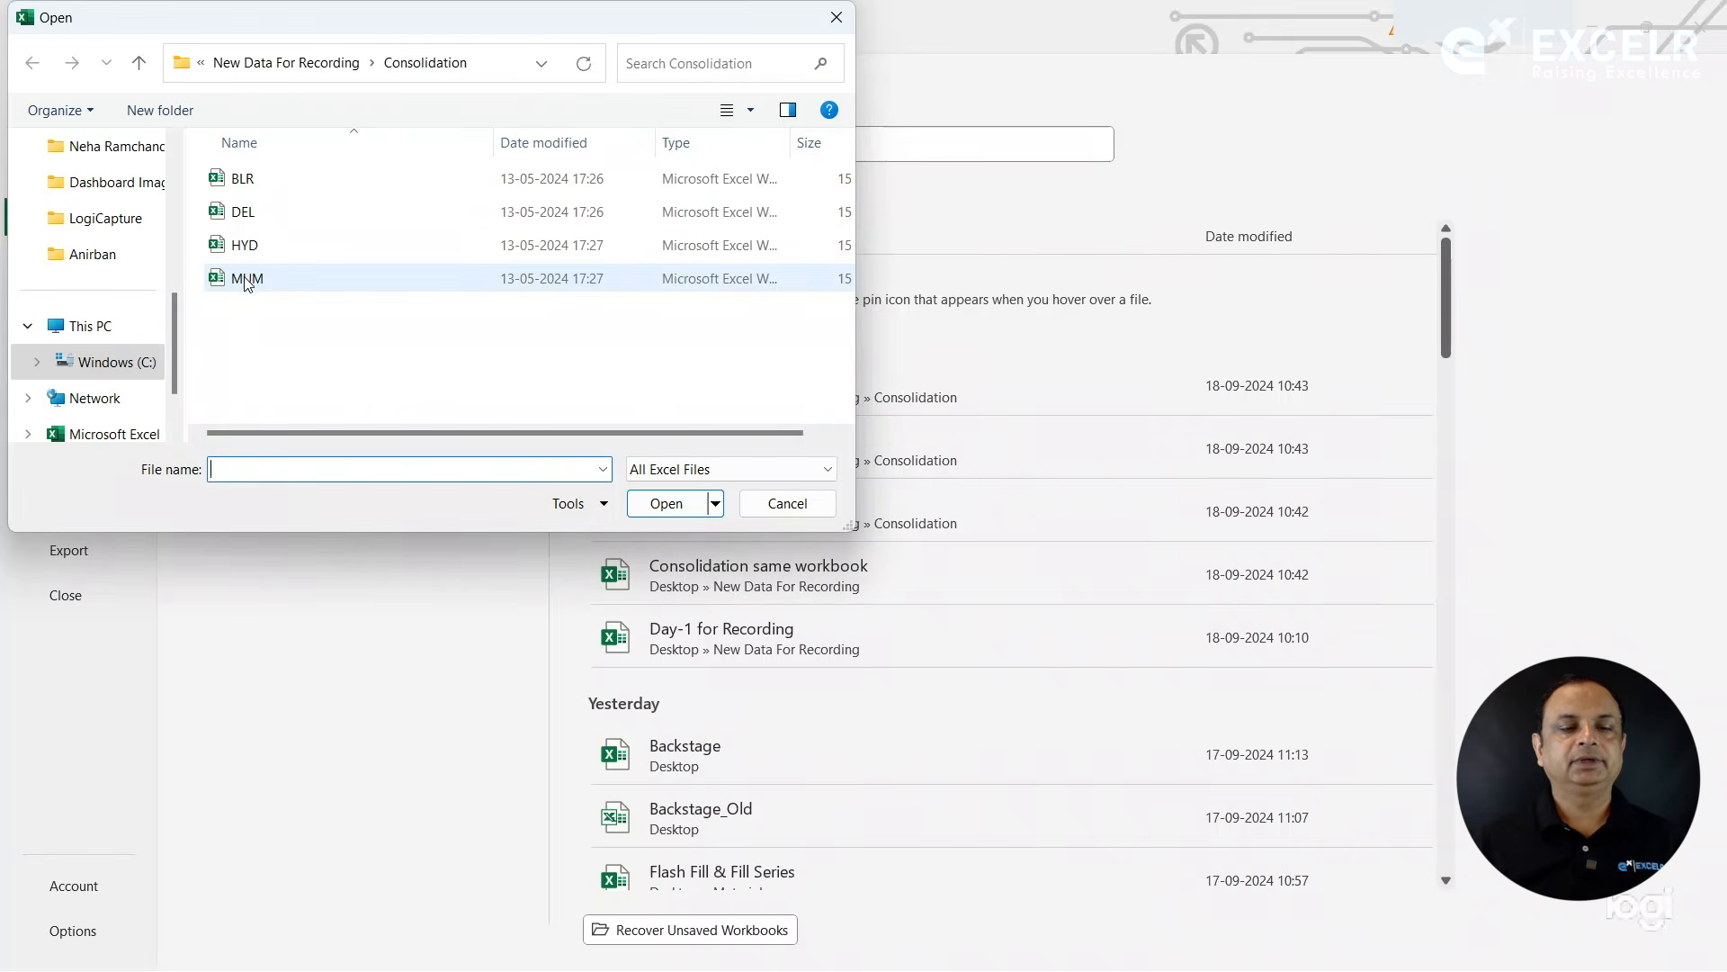
pyautogui.doubleClick(244, 245)
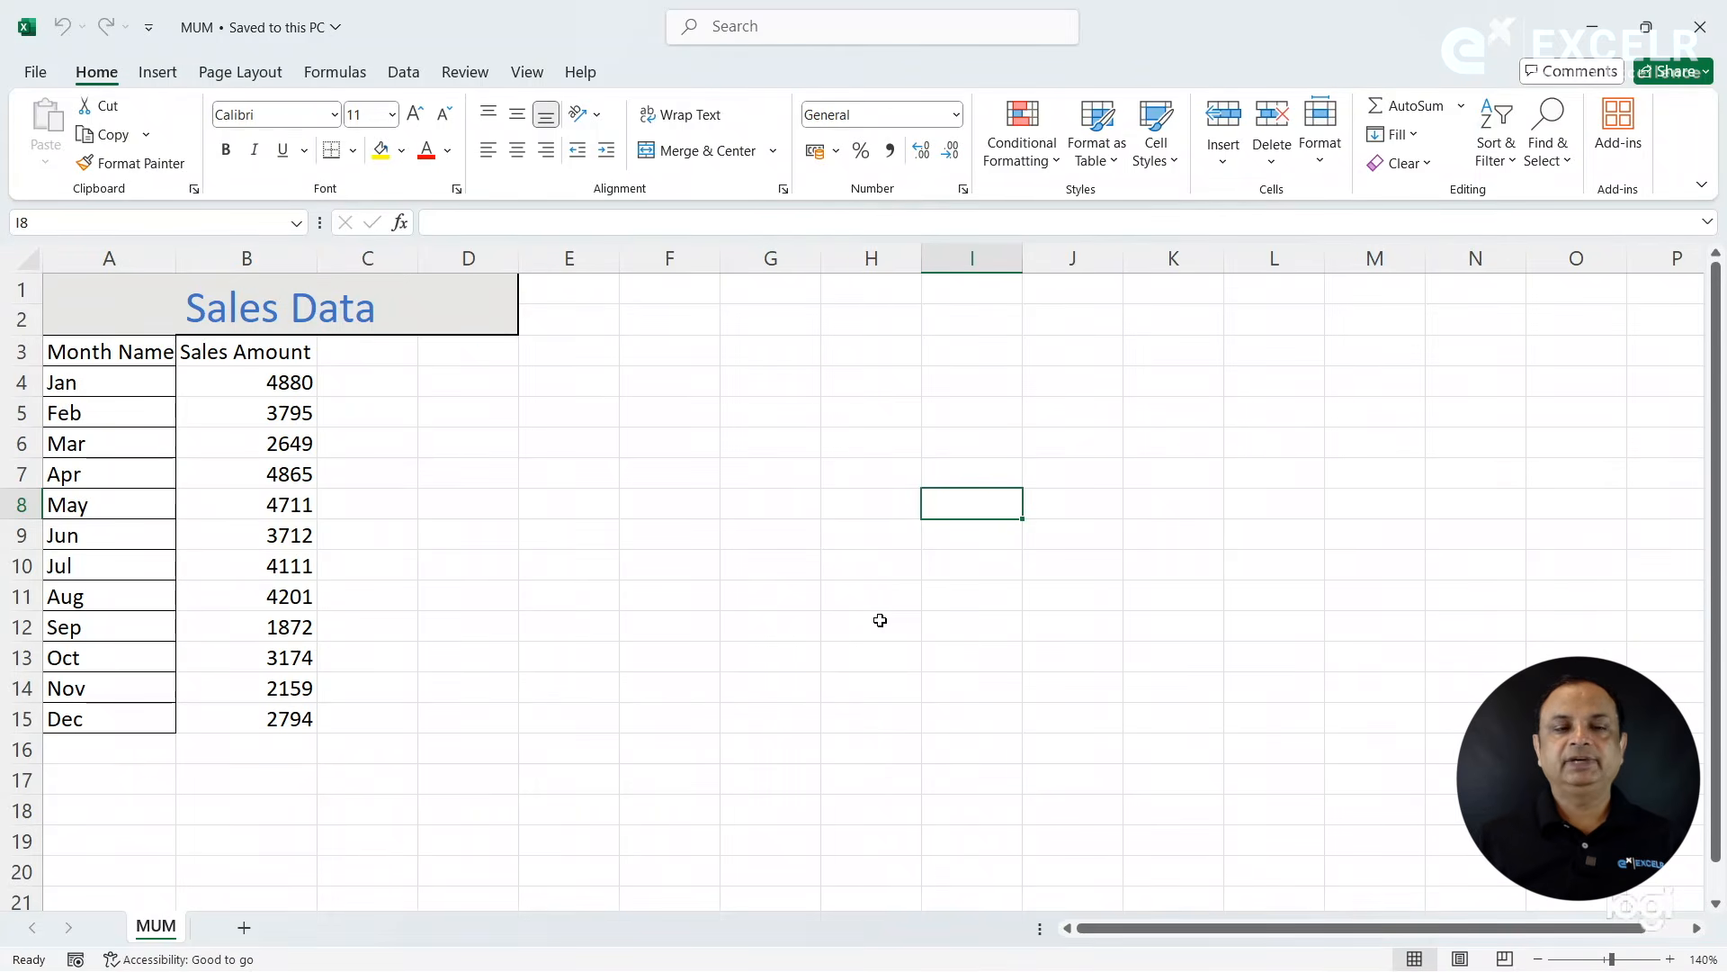
# - Browse the workbooks stored in the Consolidation folder without opening any, and return to the MUM workbook
pyautogui.click(38, 82)
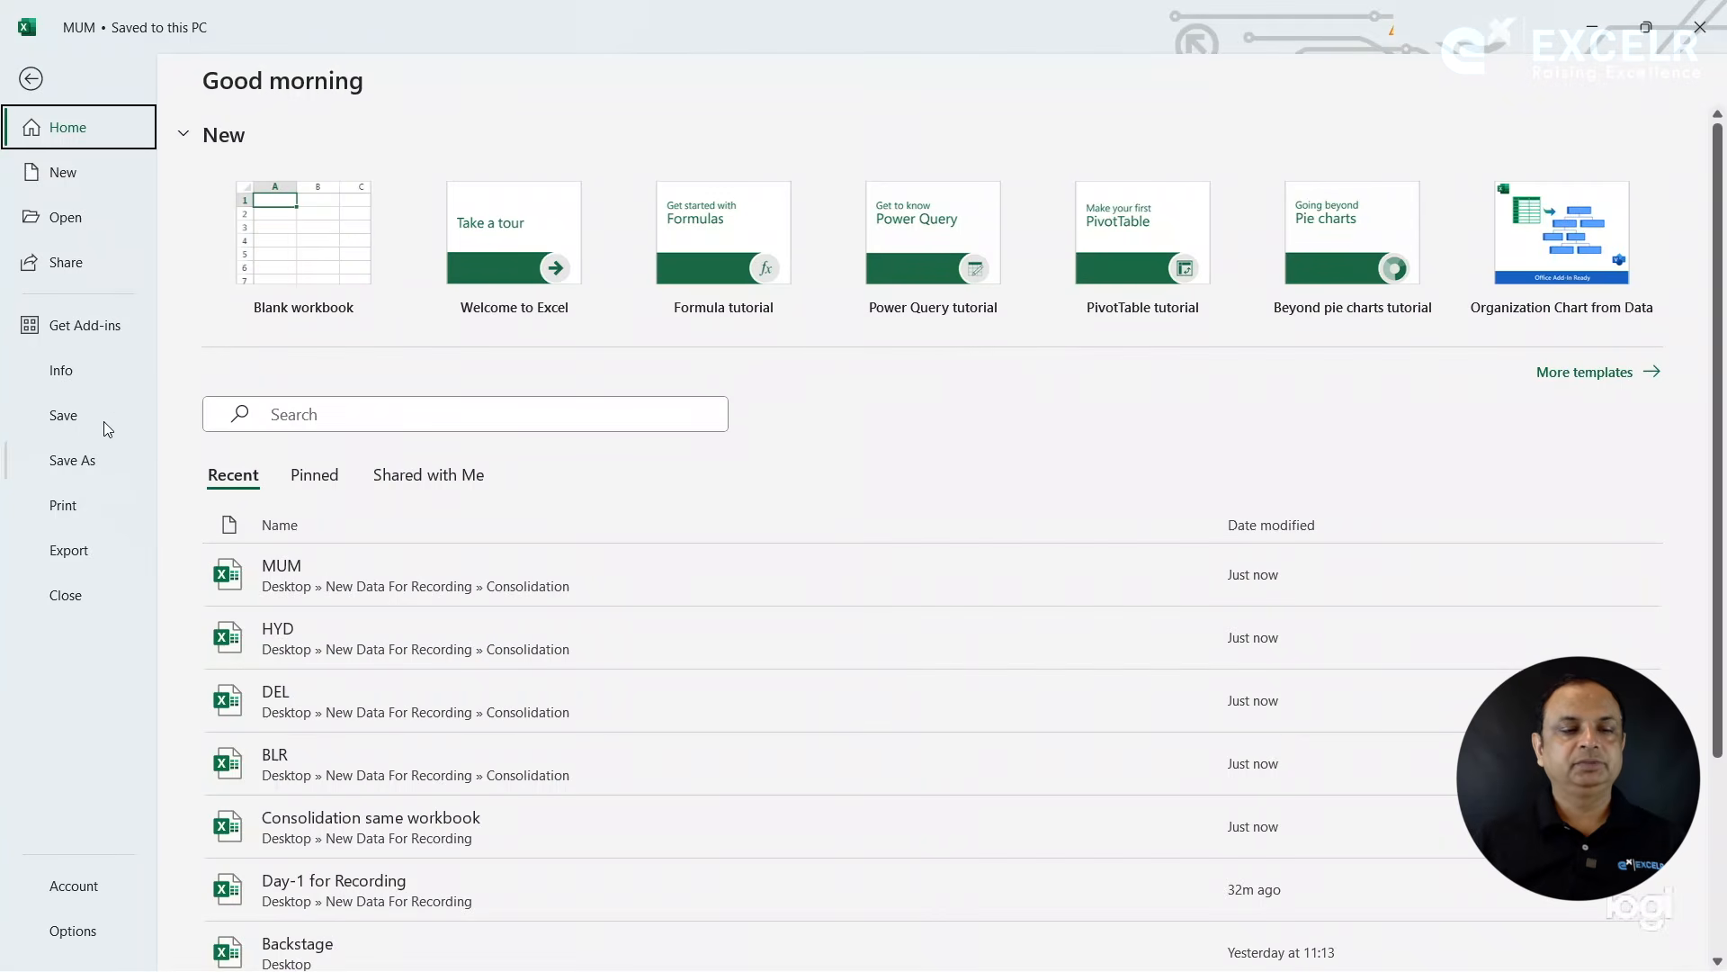
pyautogui.click(75, 231)
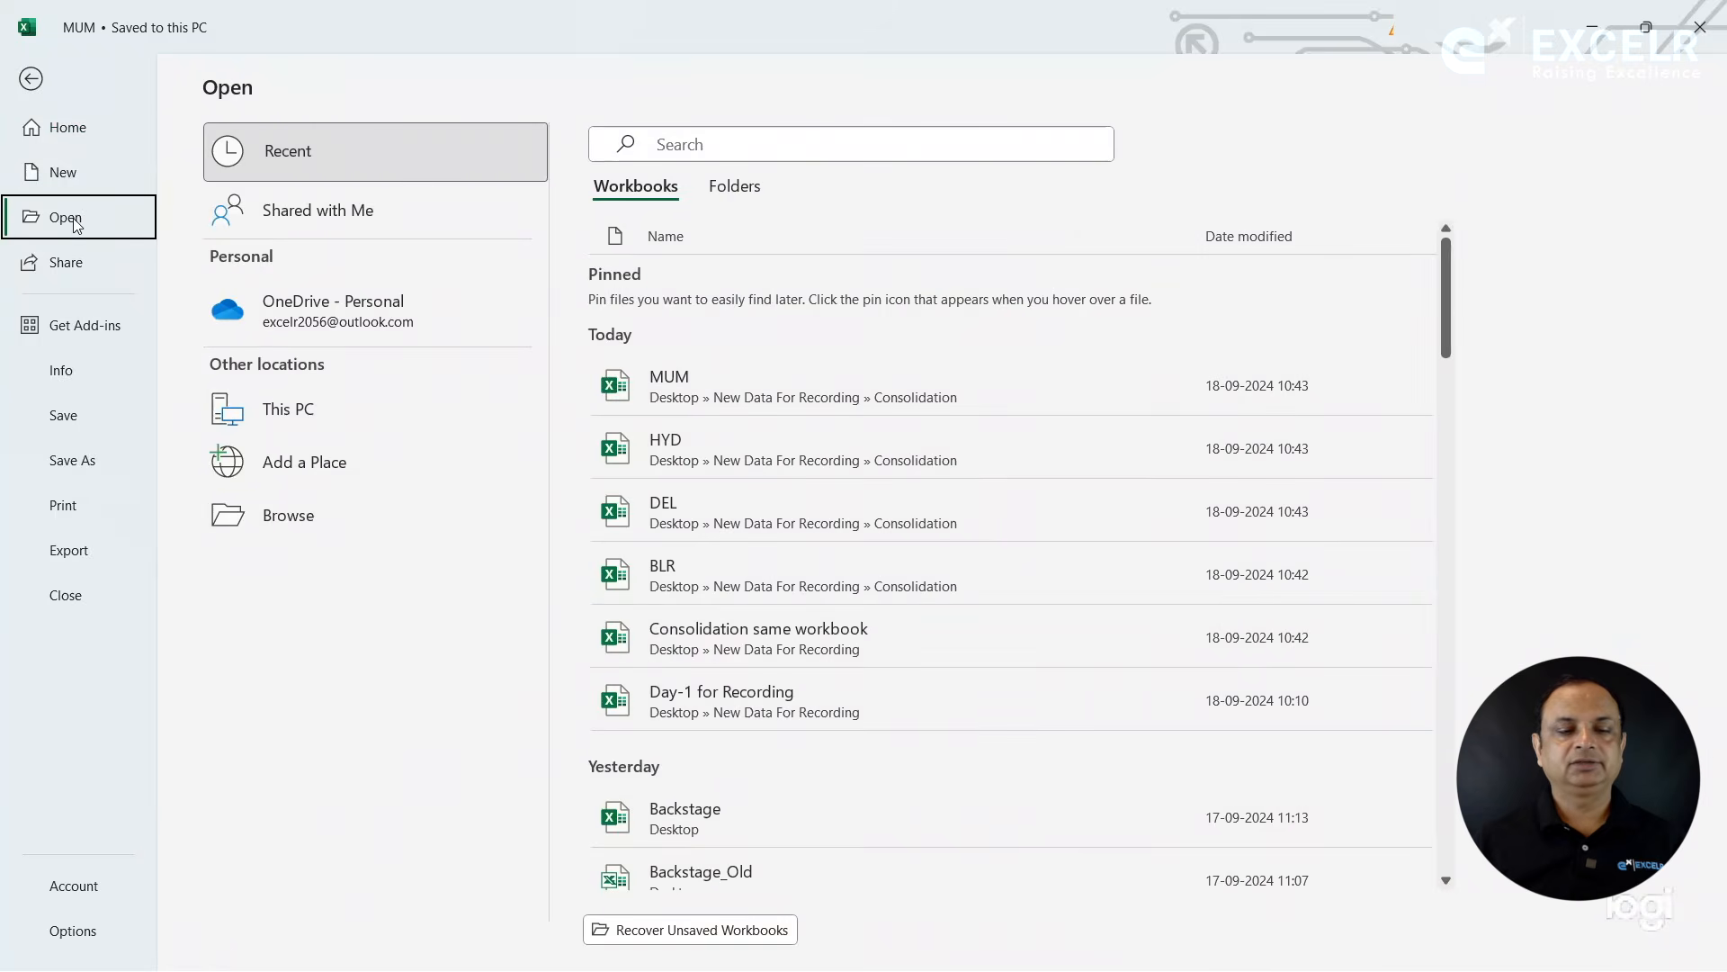
pyautogui.click(331, 528)
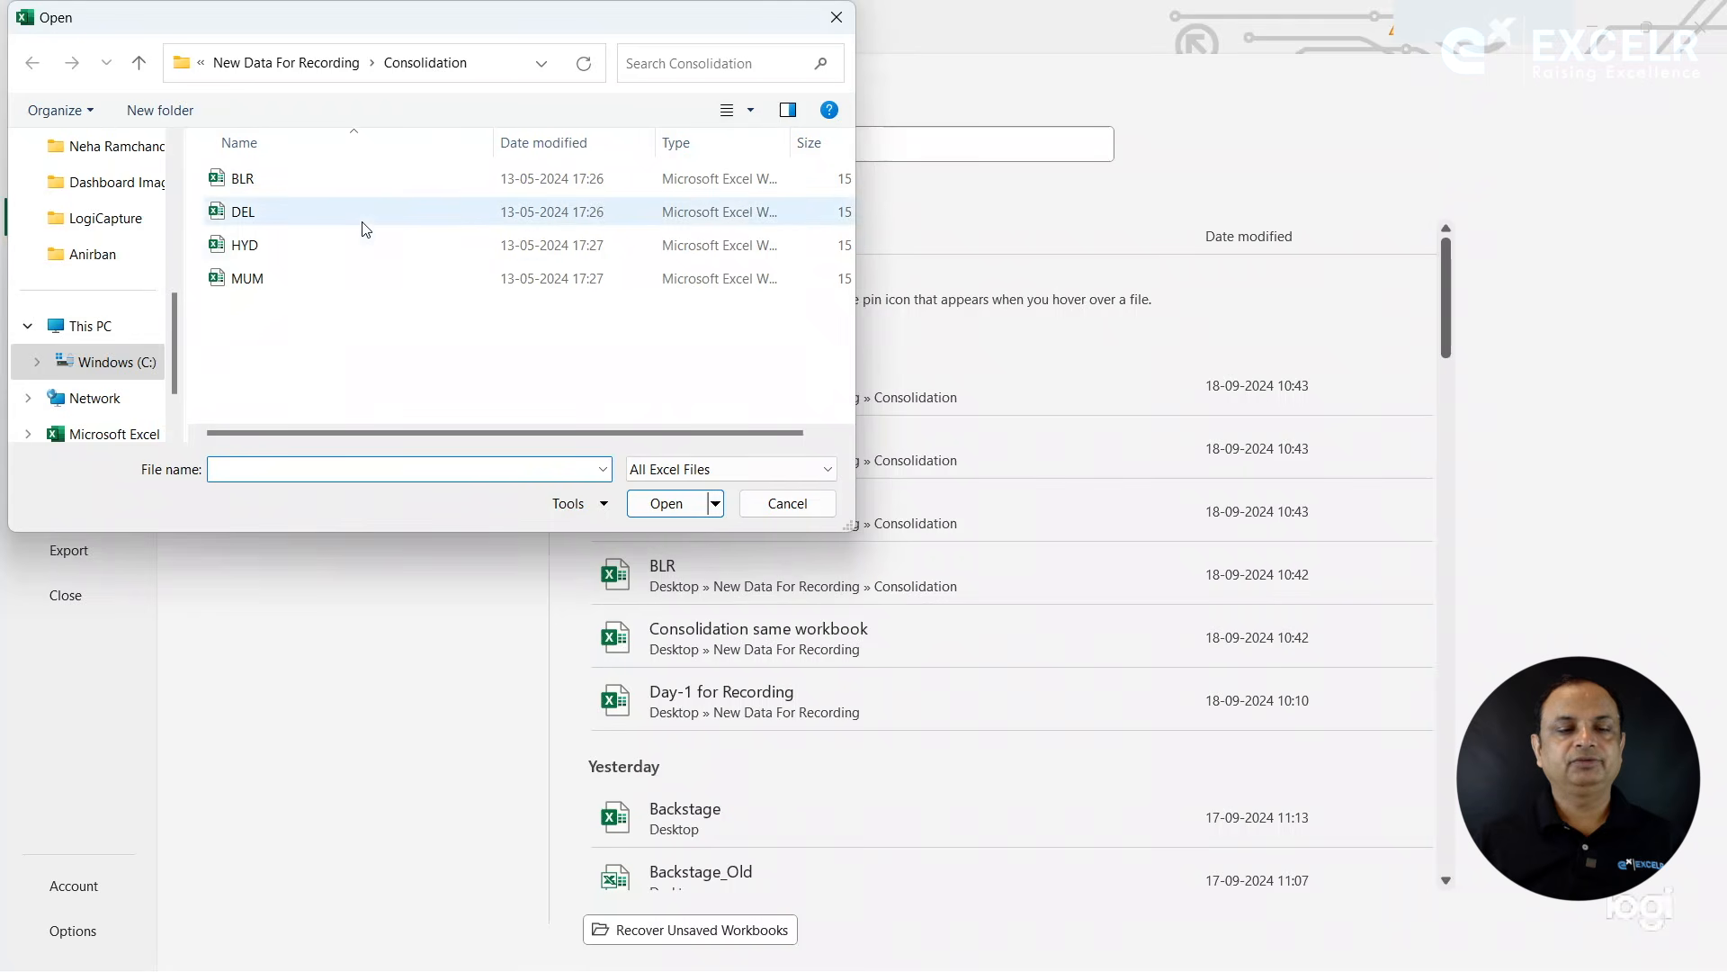
pyautogui.click(788, 504)
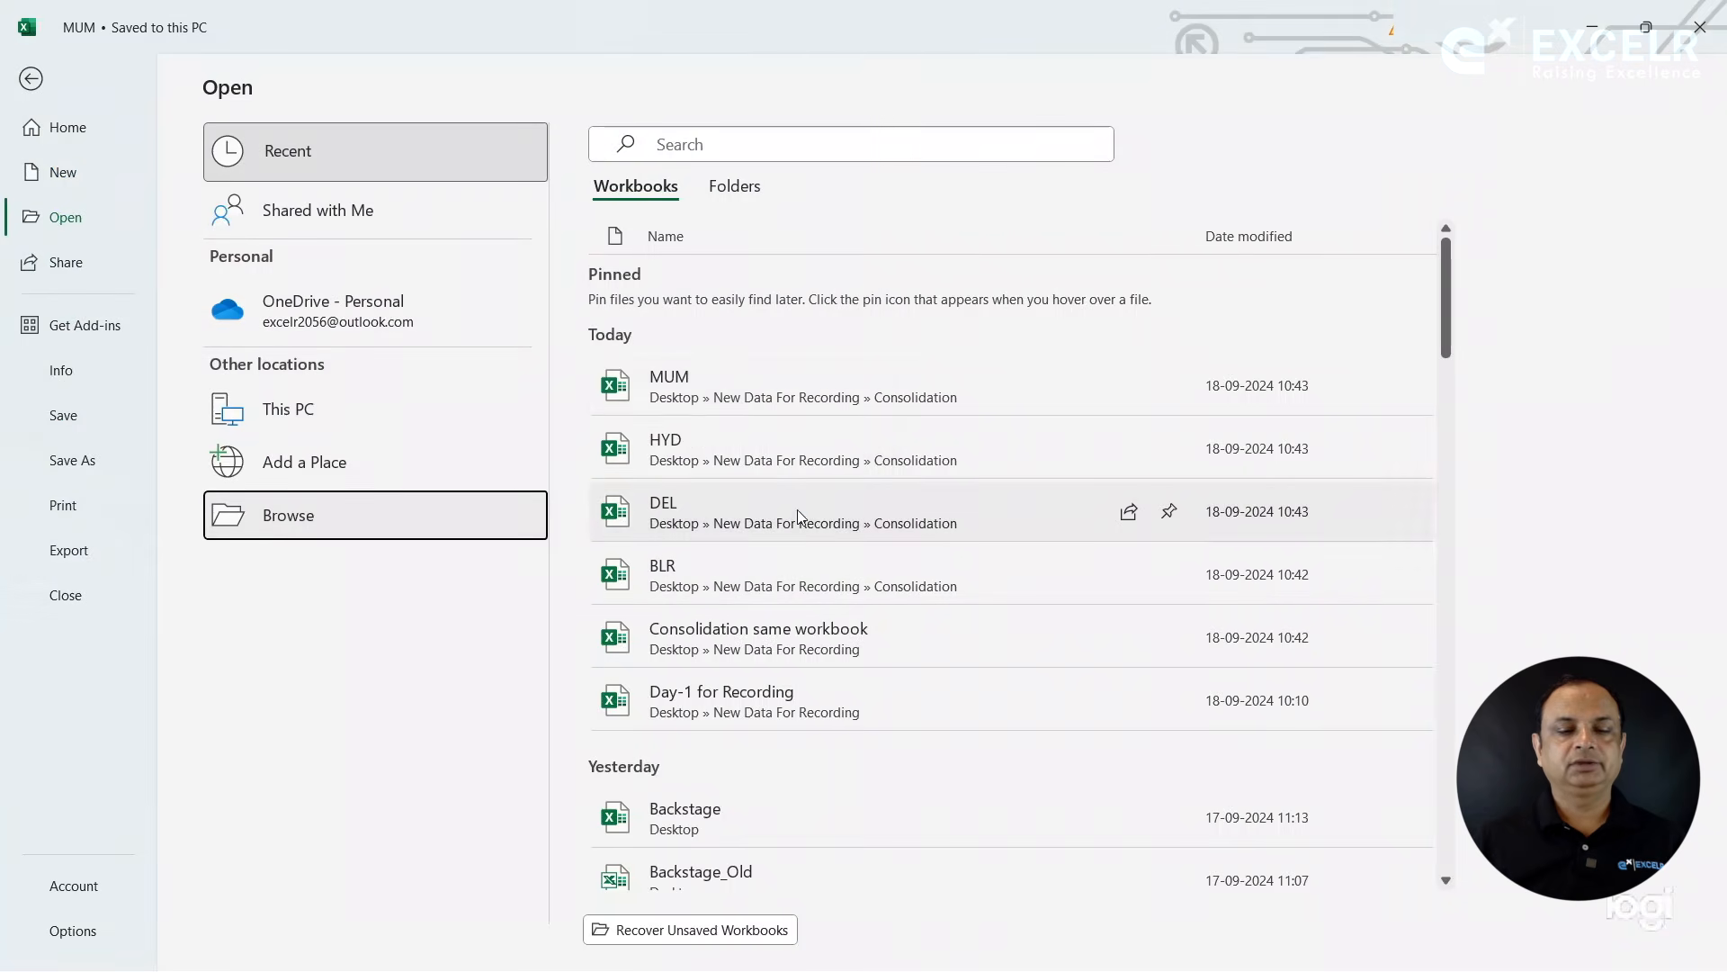
pyautogui.click(717, 383)
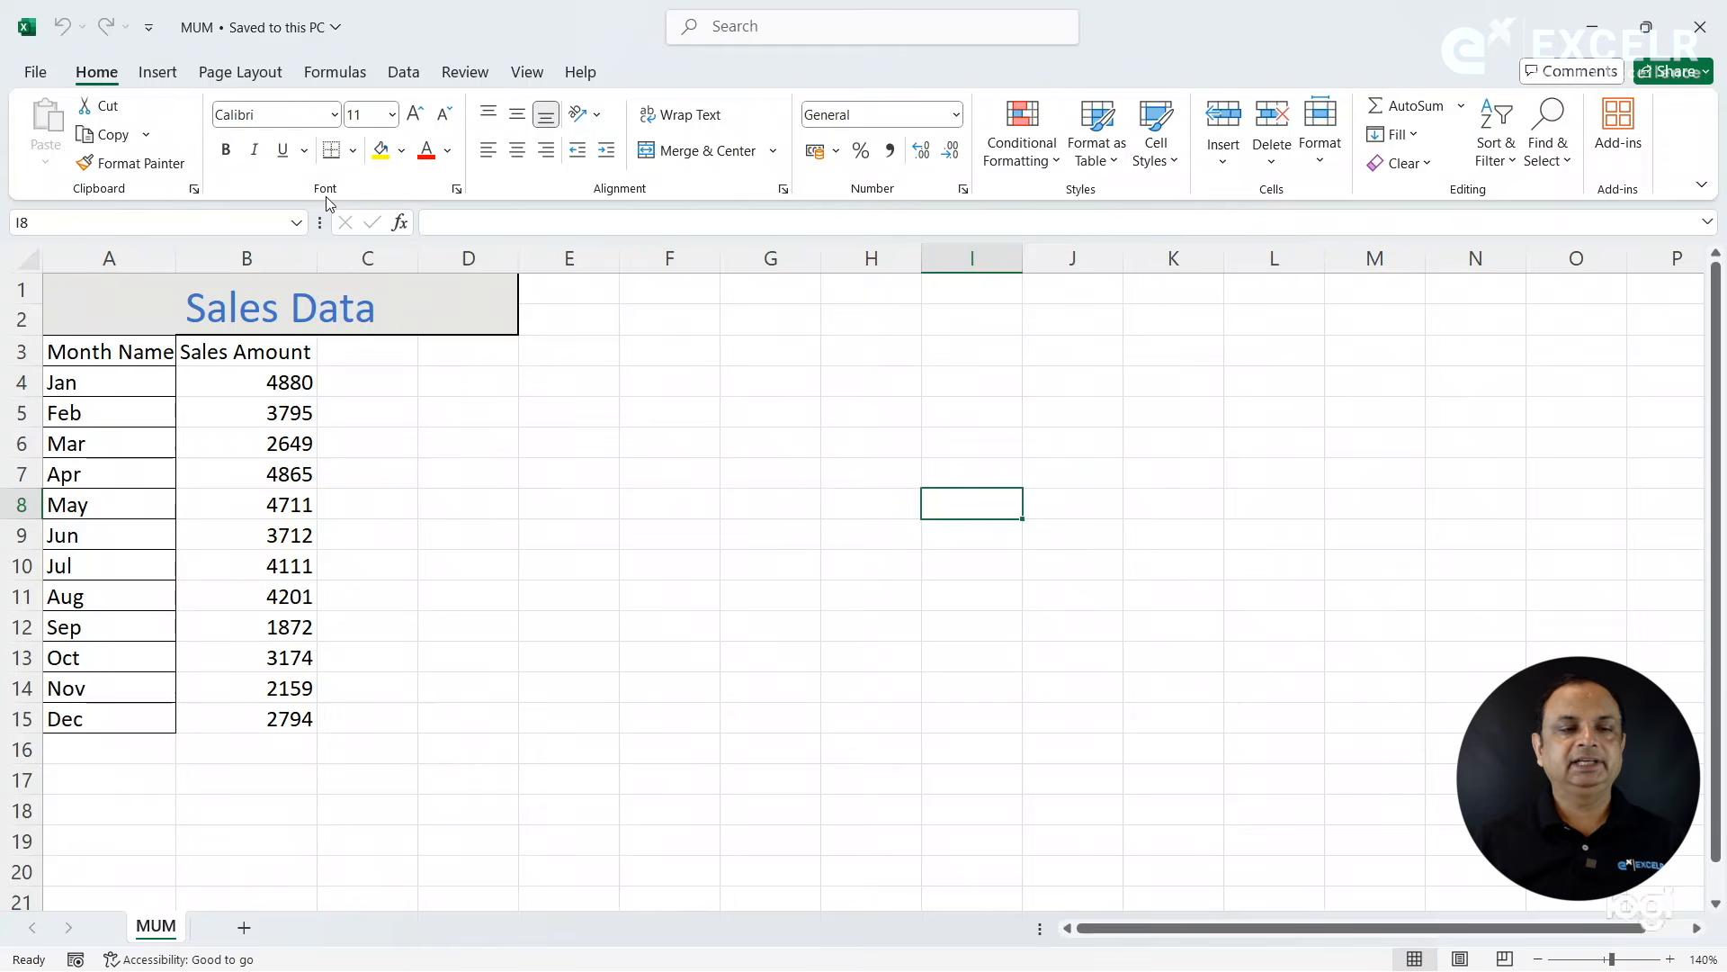
# - Save a copy of the MUM workbook as Total in the Consolidation folder
pyautogui.click(40, 74)
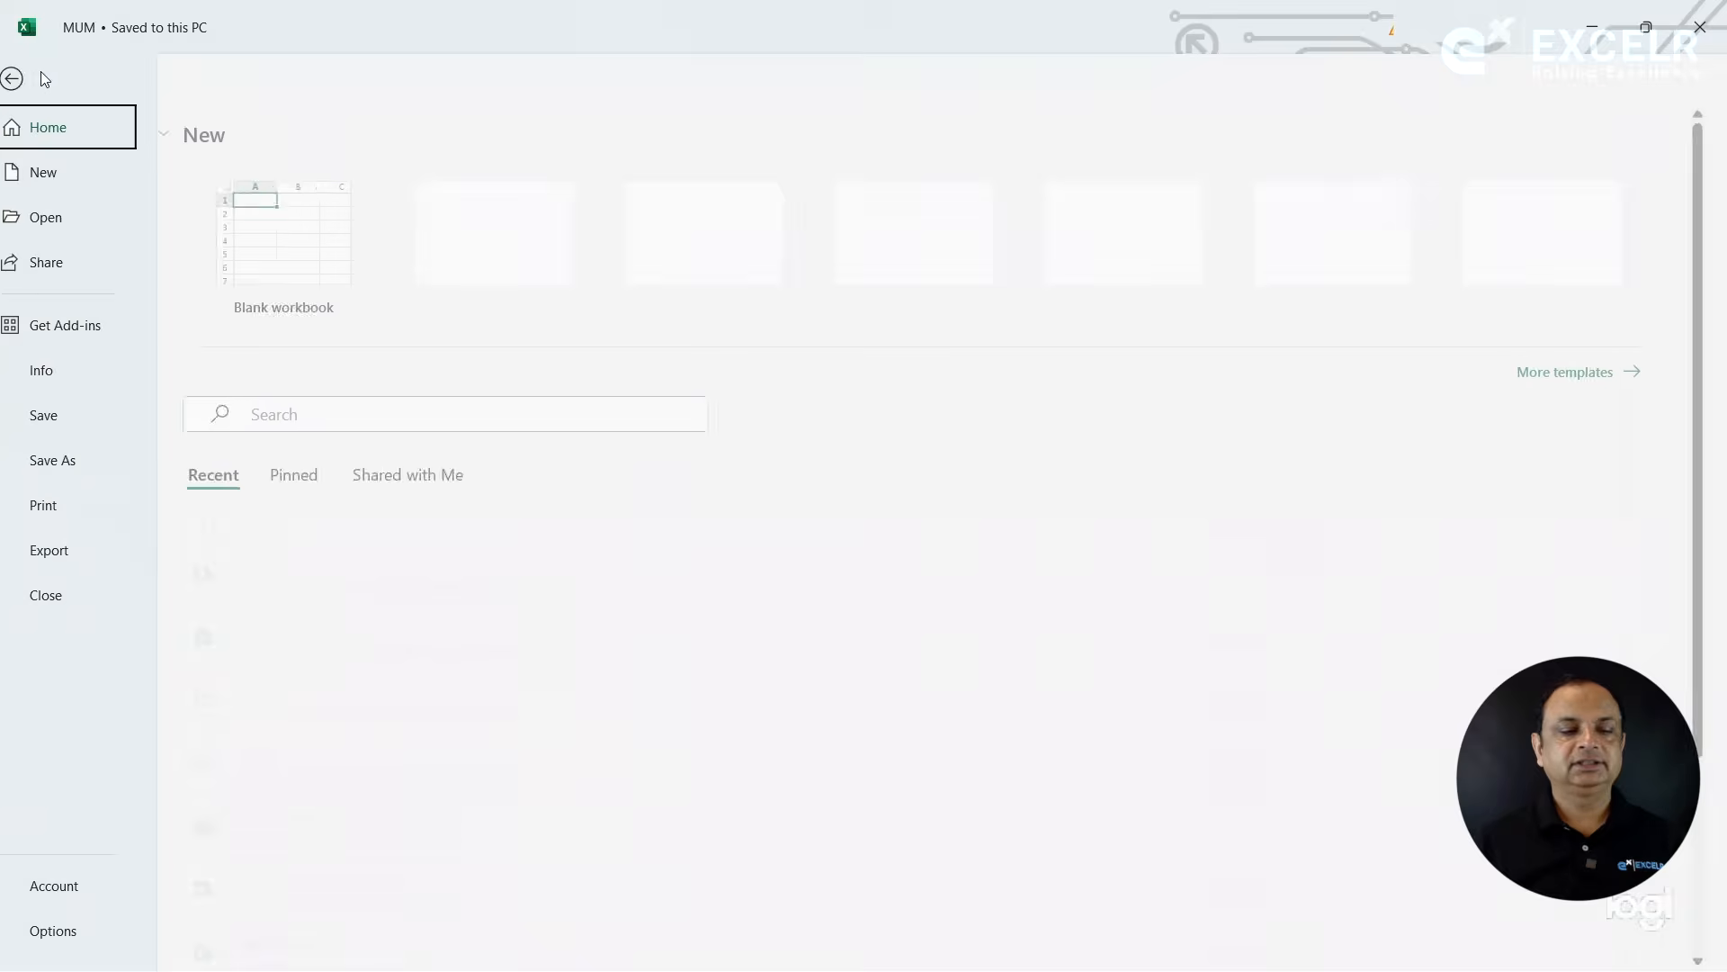
pyautogui.click(86, 463)
pyautogui.click(304, 601)
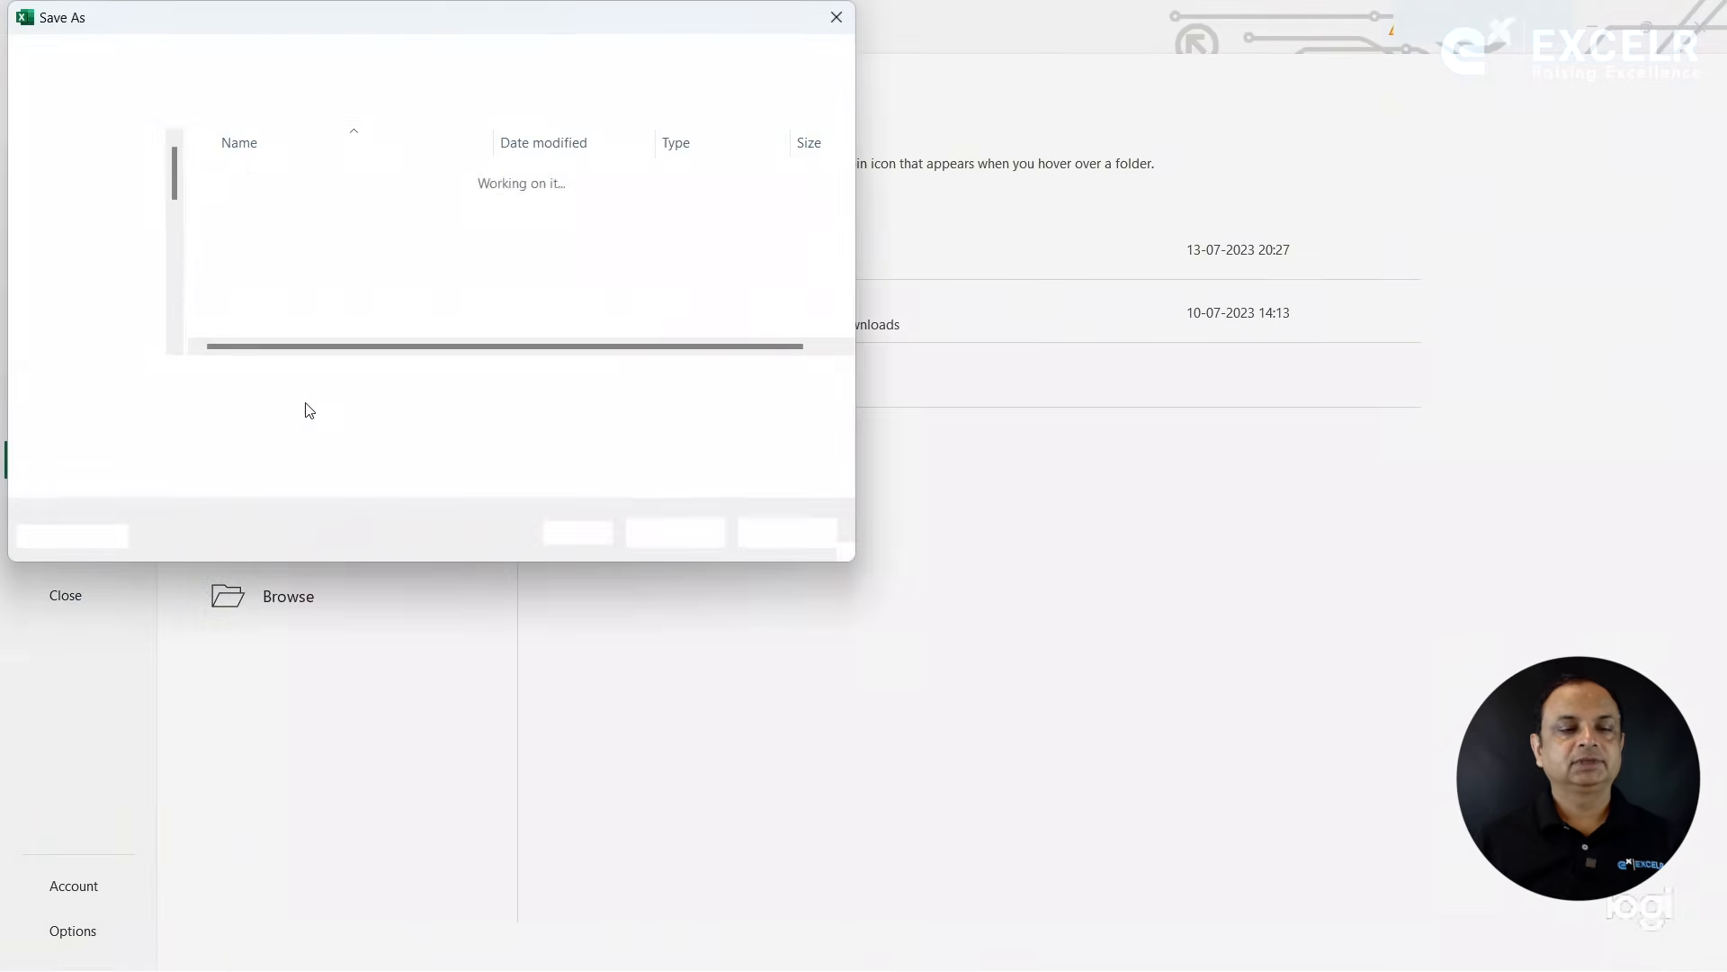
pyautogui.write('Total')
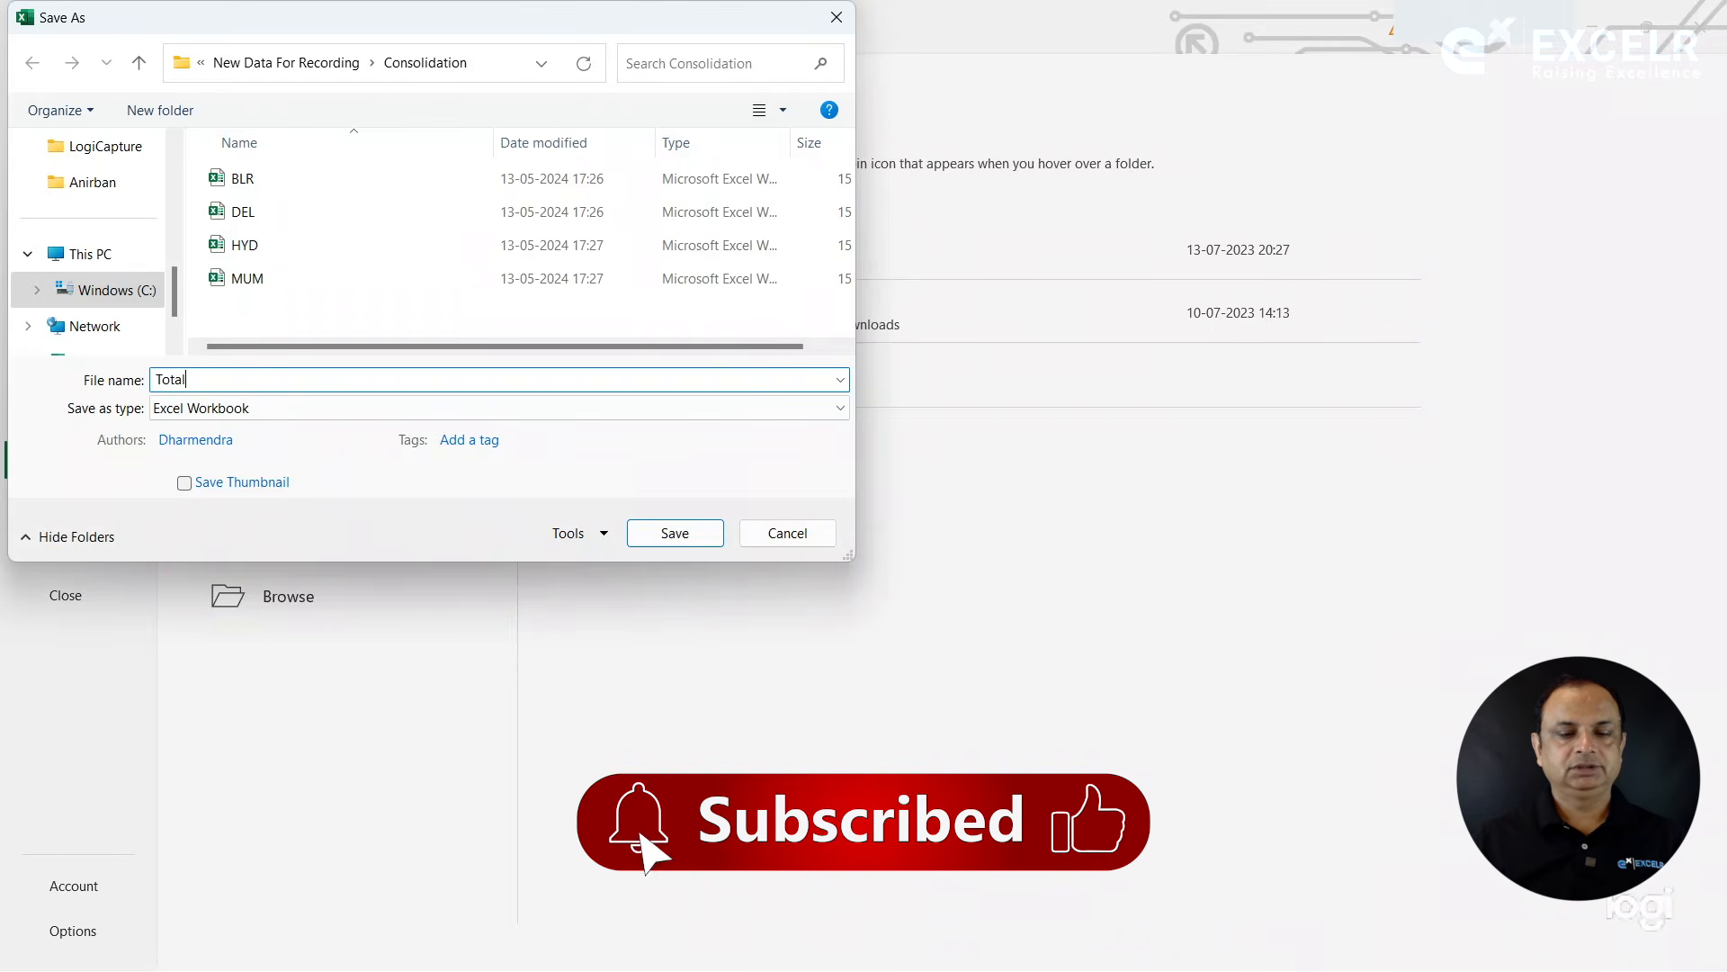
pyautogui.click(690, 532)
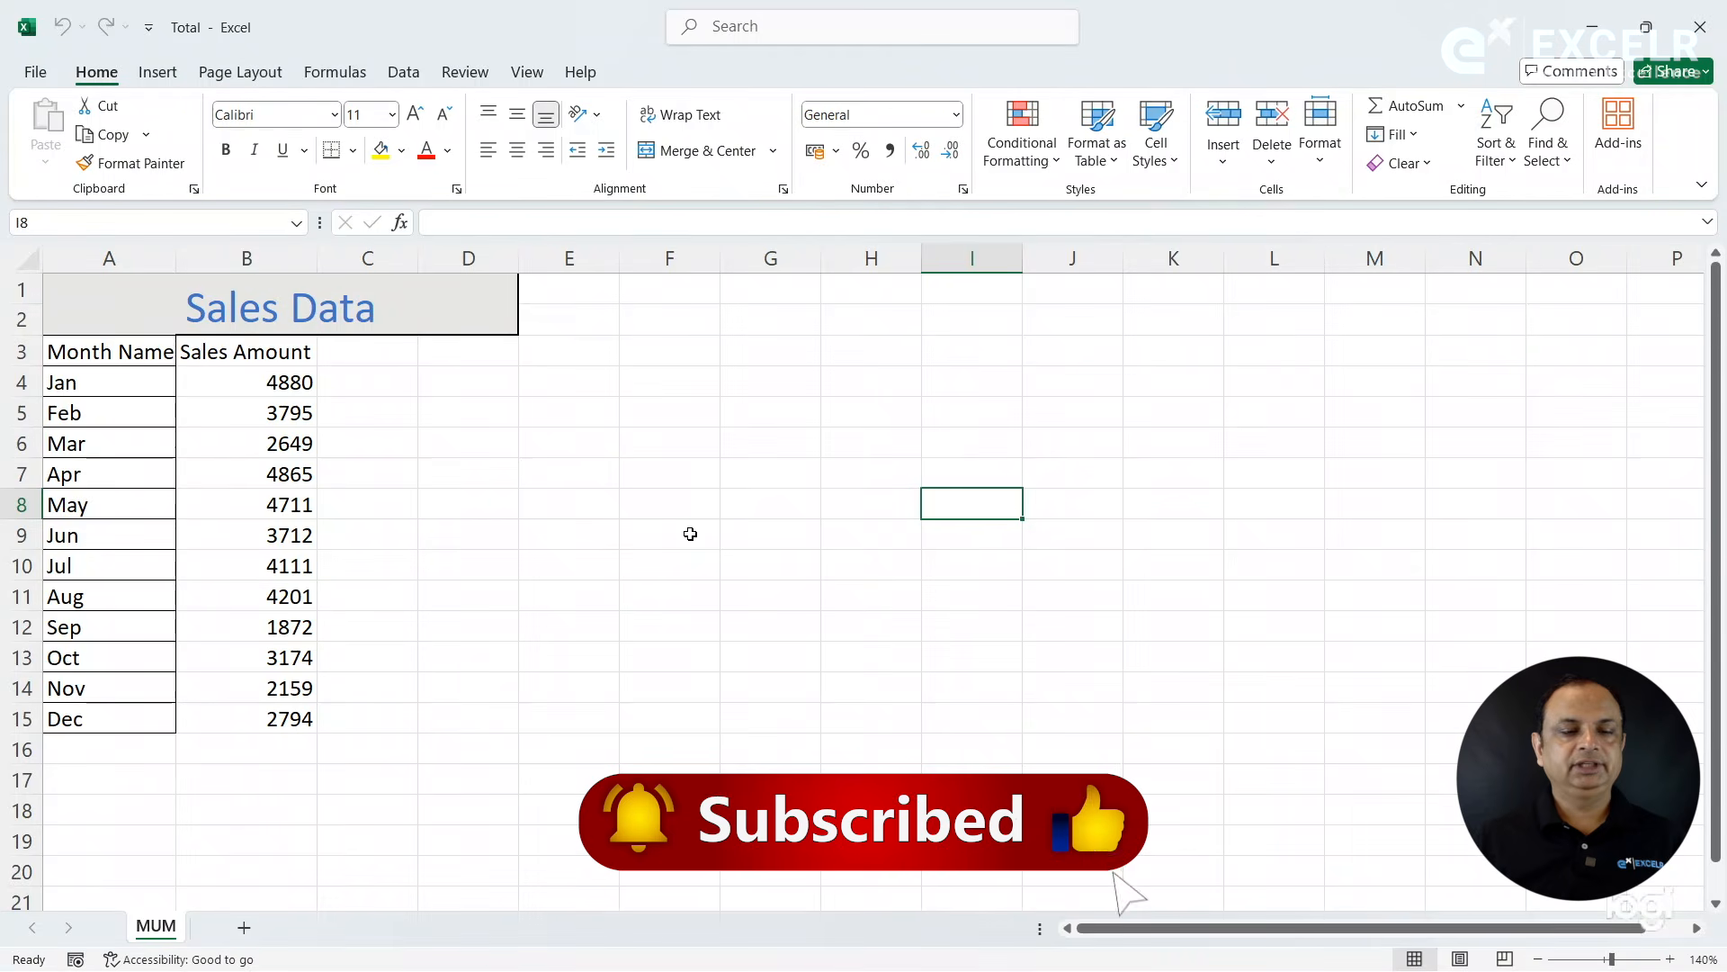
# - Clear the January to December sales amounts in B4:B15 of the Total workbook and deselect the range
pyautogui.moveTo(293, 381); pyautogui.dragTo(279, 723)
pyautogui.press('Delete')
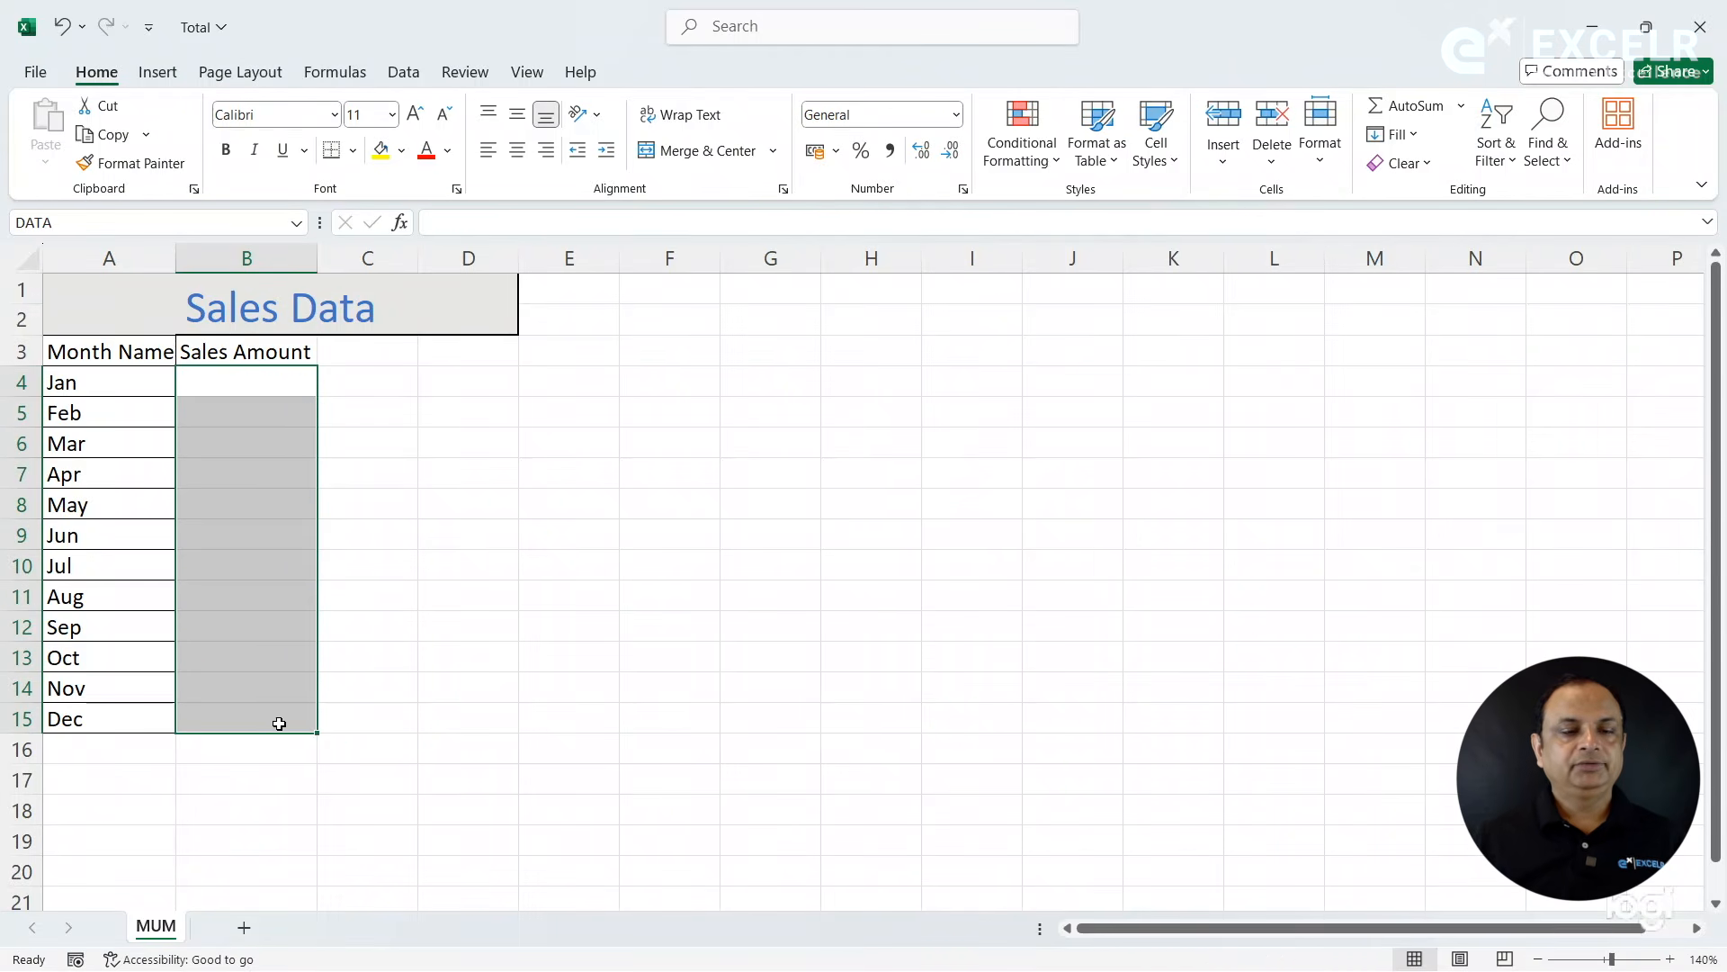
pyautogui.click(397, 604)
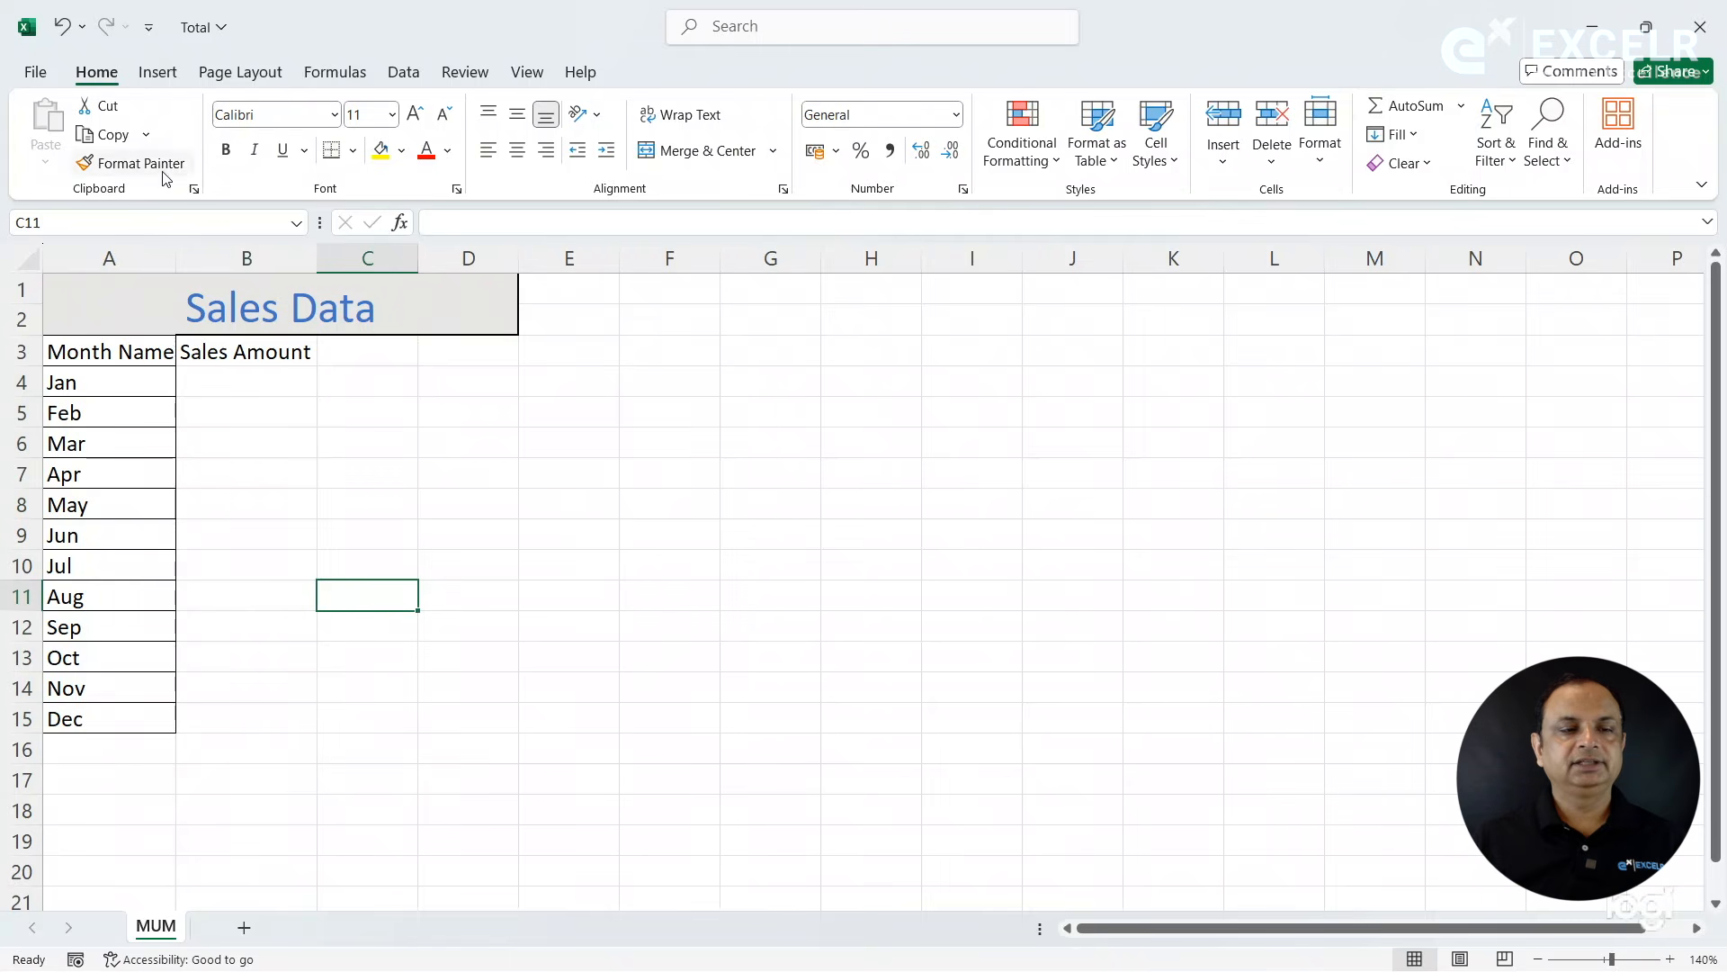
# - Check which files the Consolidation folder holds alongside the Total workbook, and dismiss the file browser
pyautogui.click(38, 72)
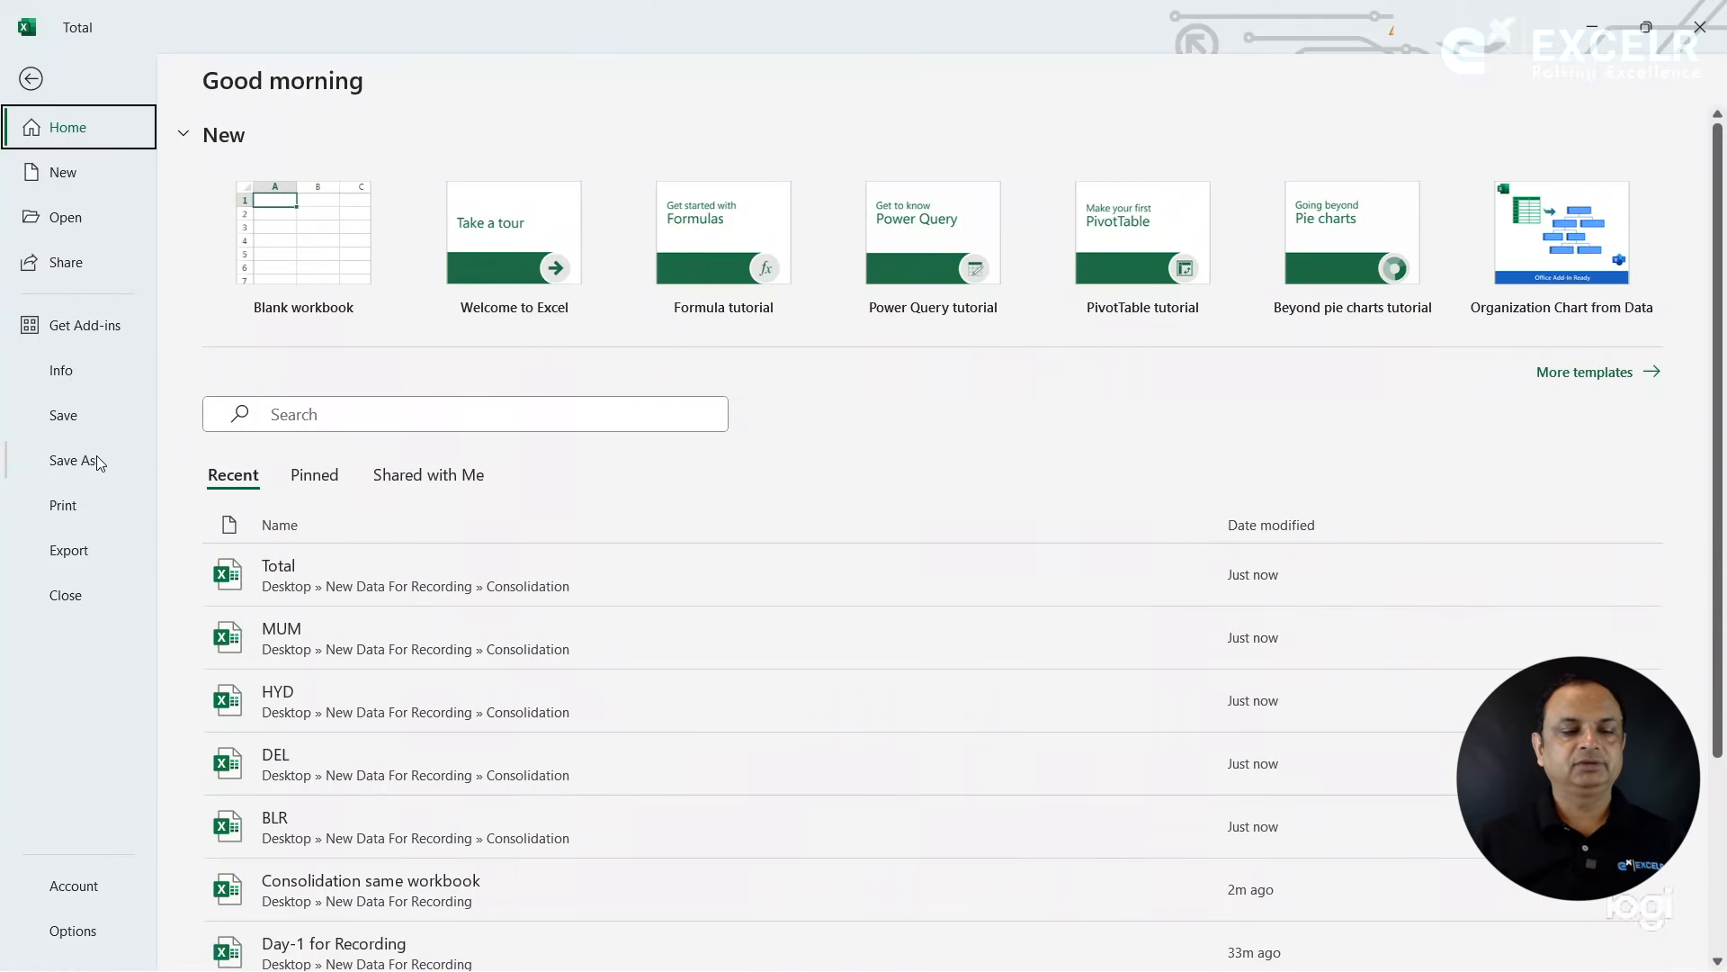
pyautogui.click(89, 230)
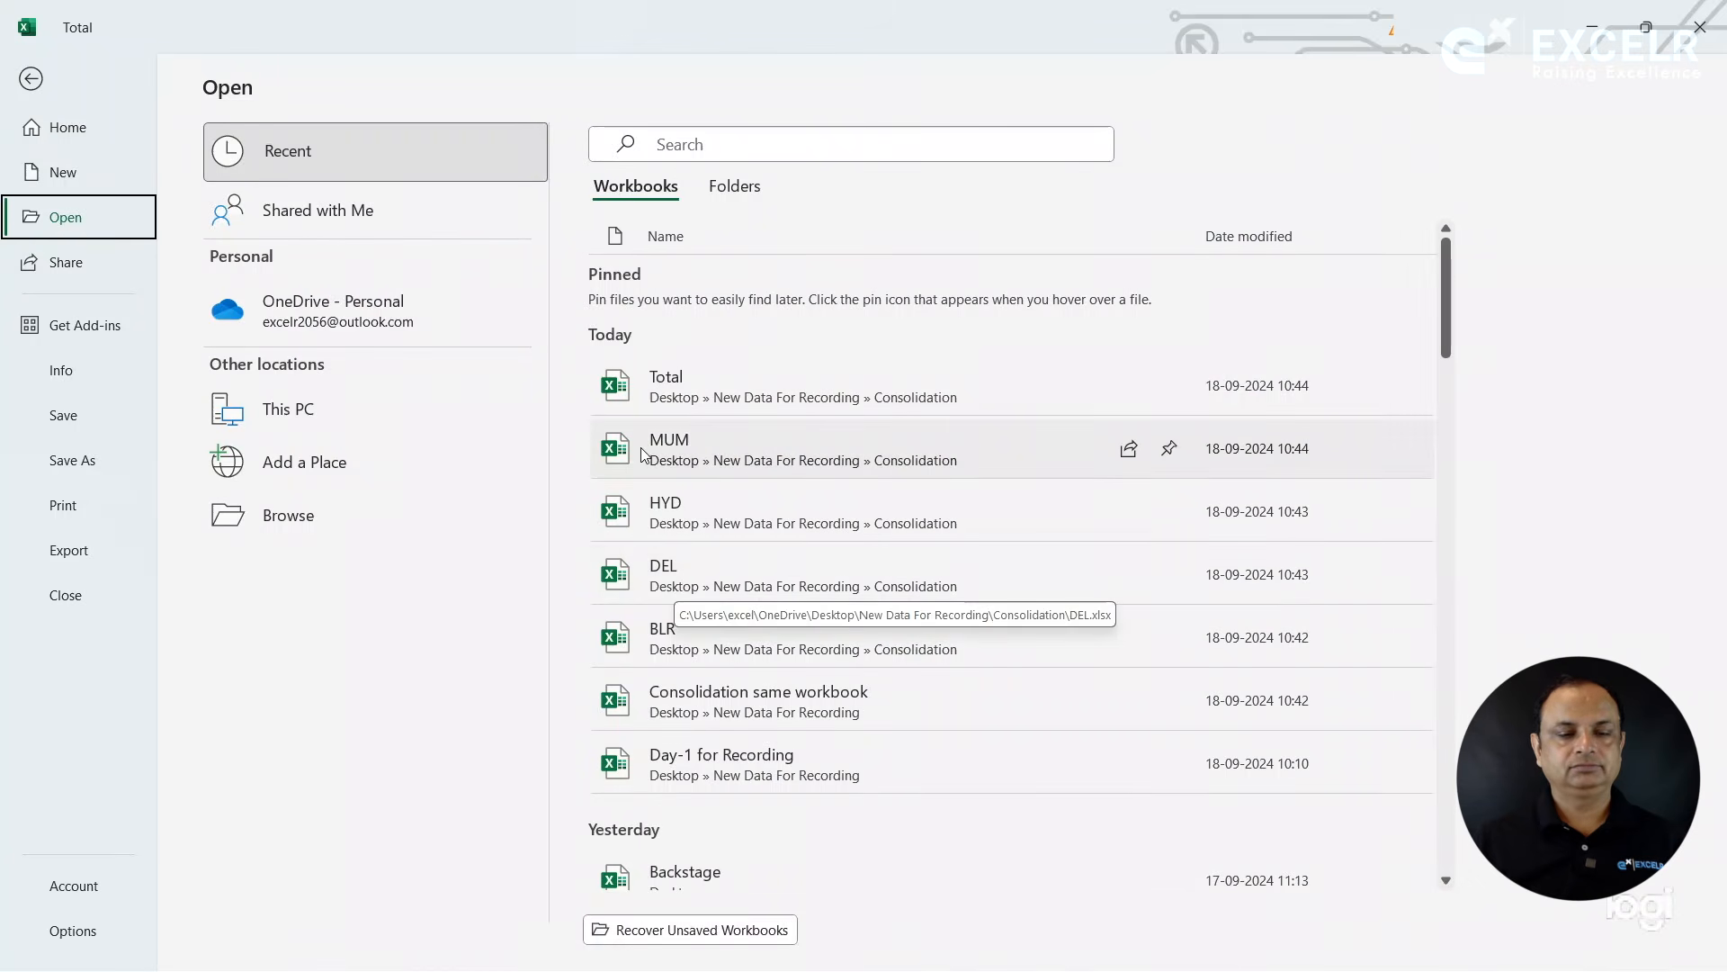
pyautogui.click(315, 536)
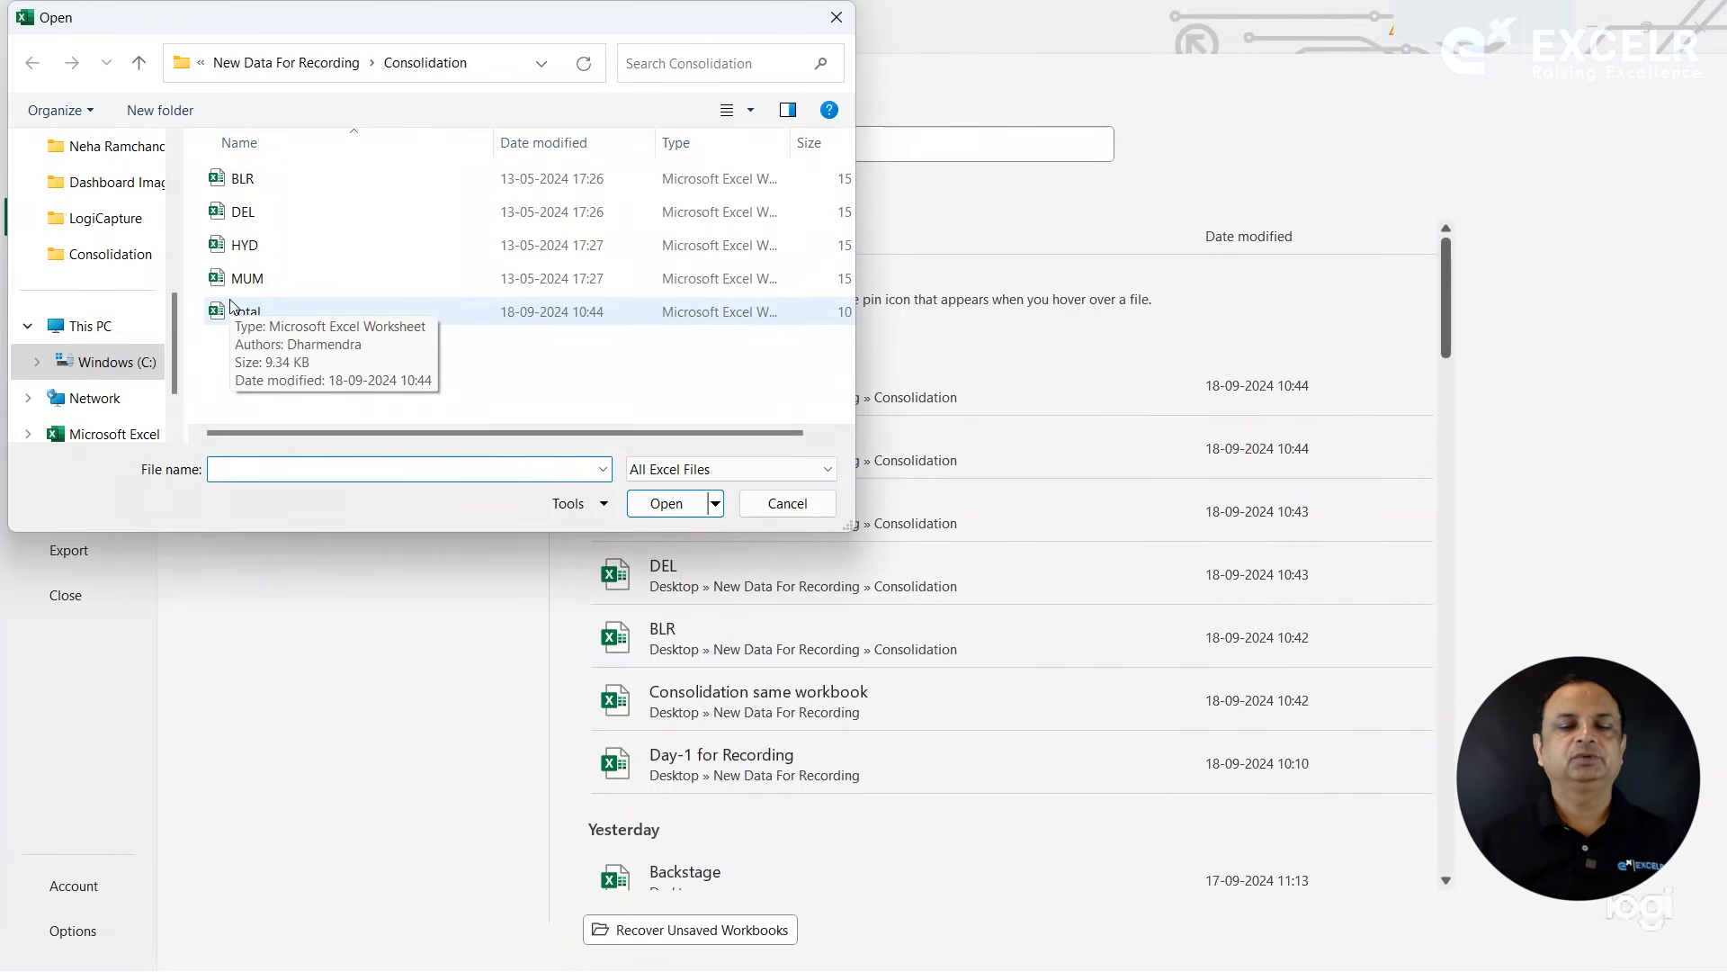
pyautogui.click(790, 507)
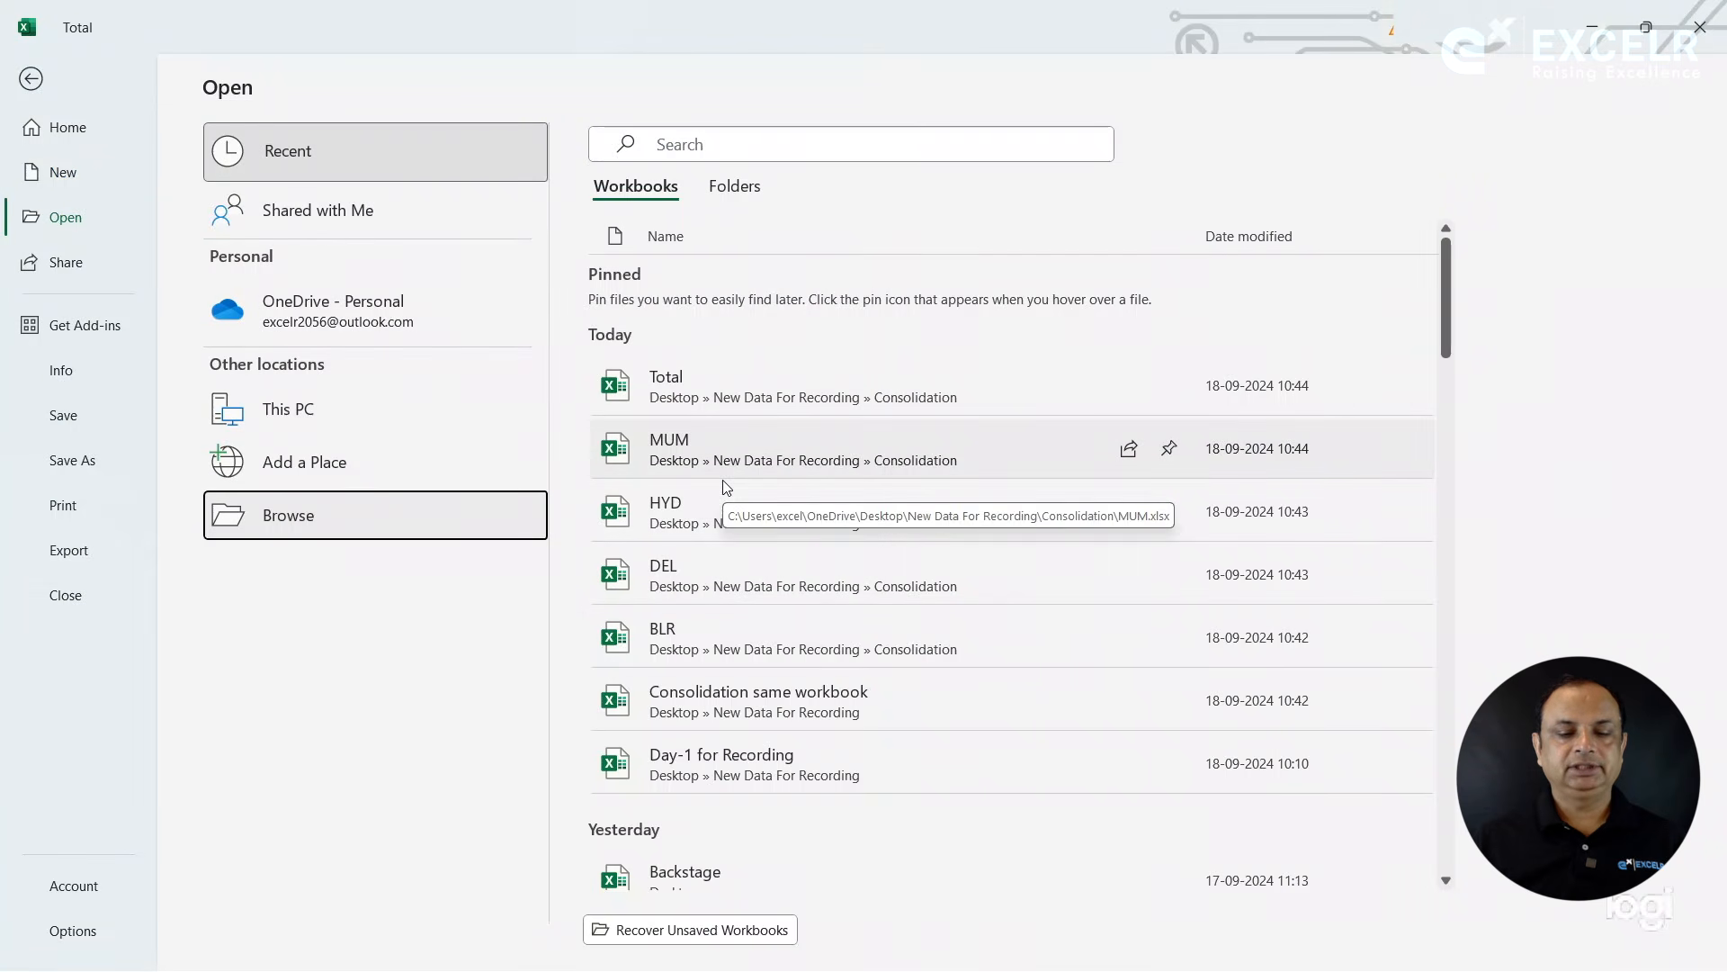
# - Open the BLR workbook from the recent files, check the DATA name for B4:B15 in the Name Manager, and close the workbook
pyautogui.click(693, 630)
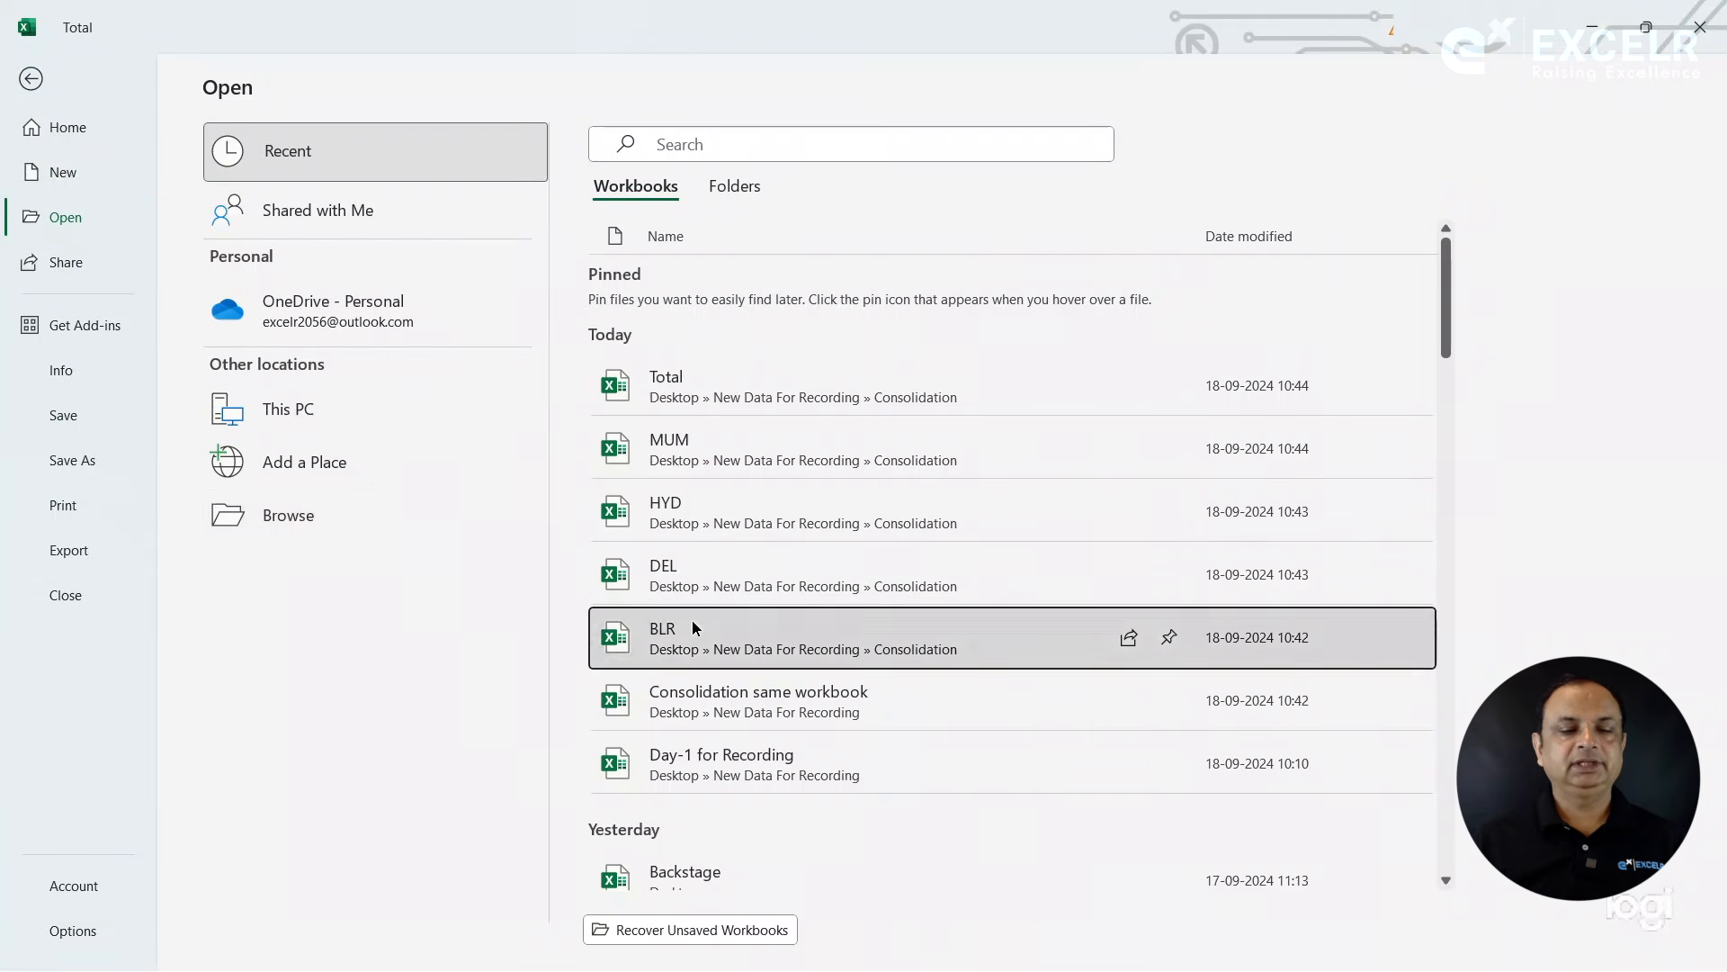
pyautogui.moveTo(257, 382); pyautogui.dragTo(265, 722)
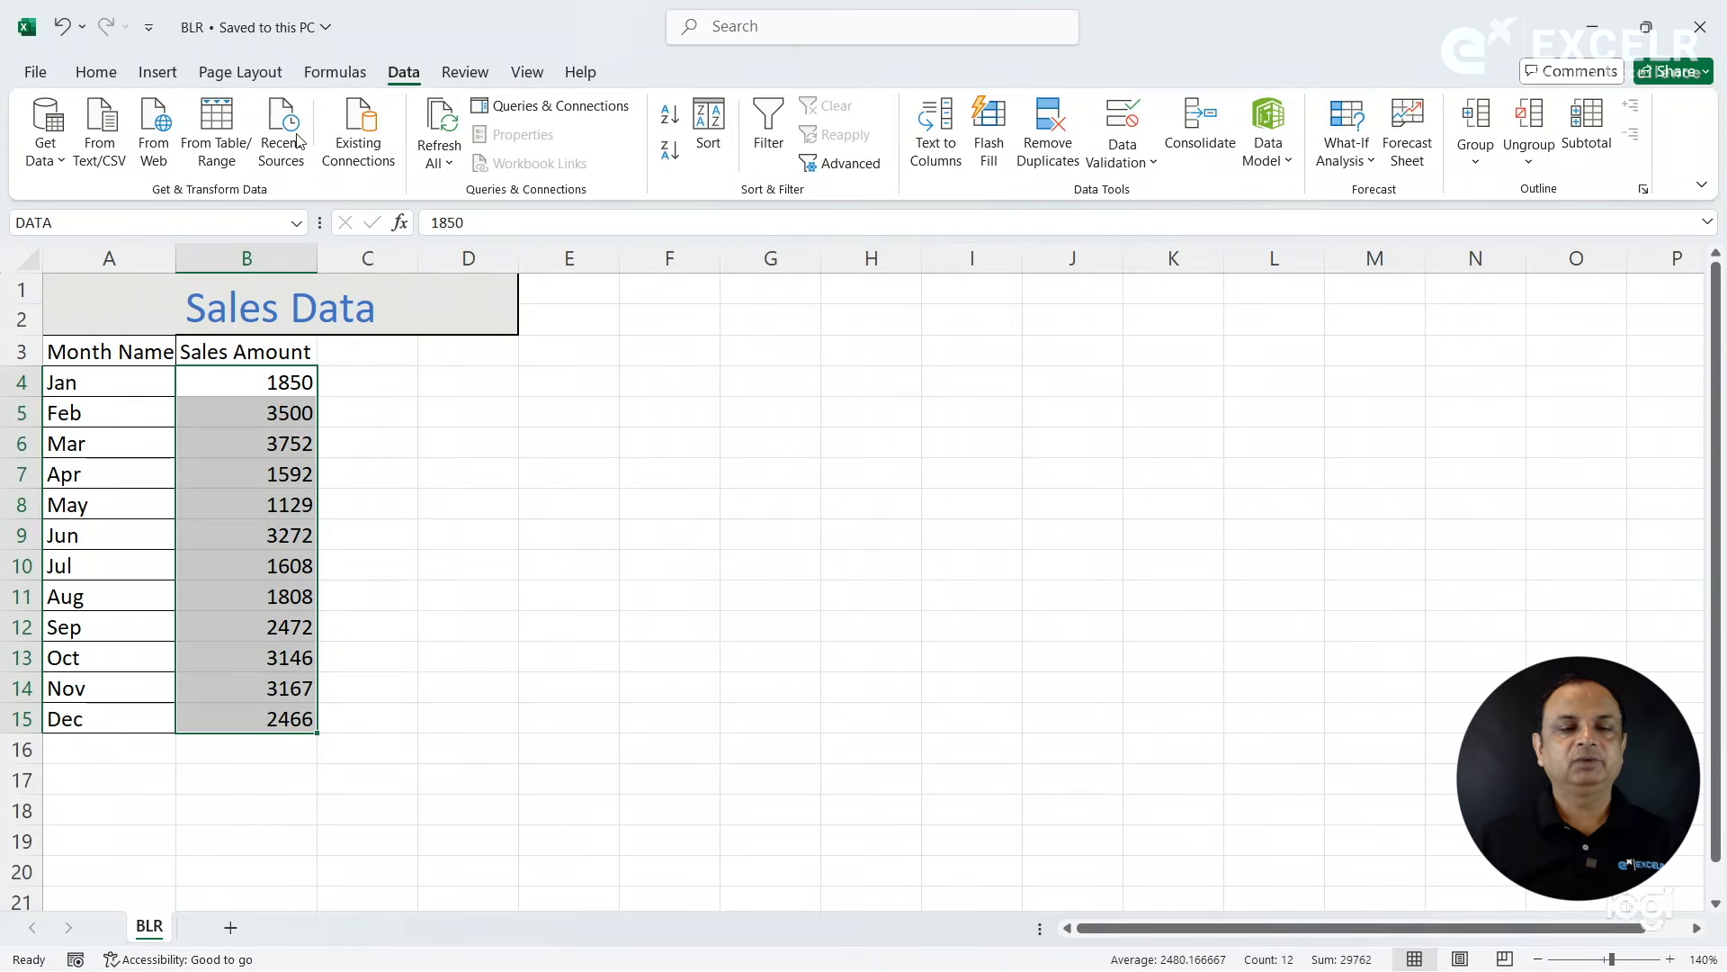
pyautogui.click(344, 74)
pyautogui.click(663, 148)
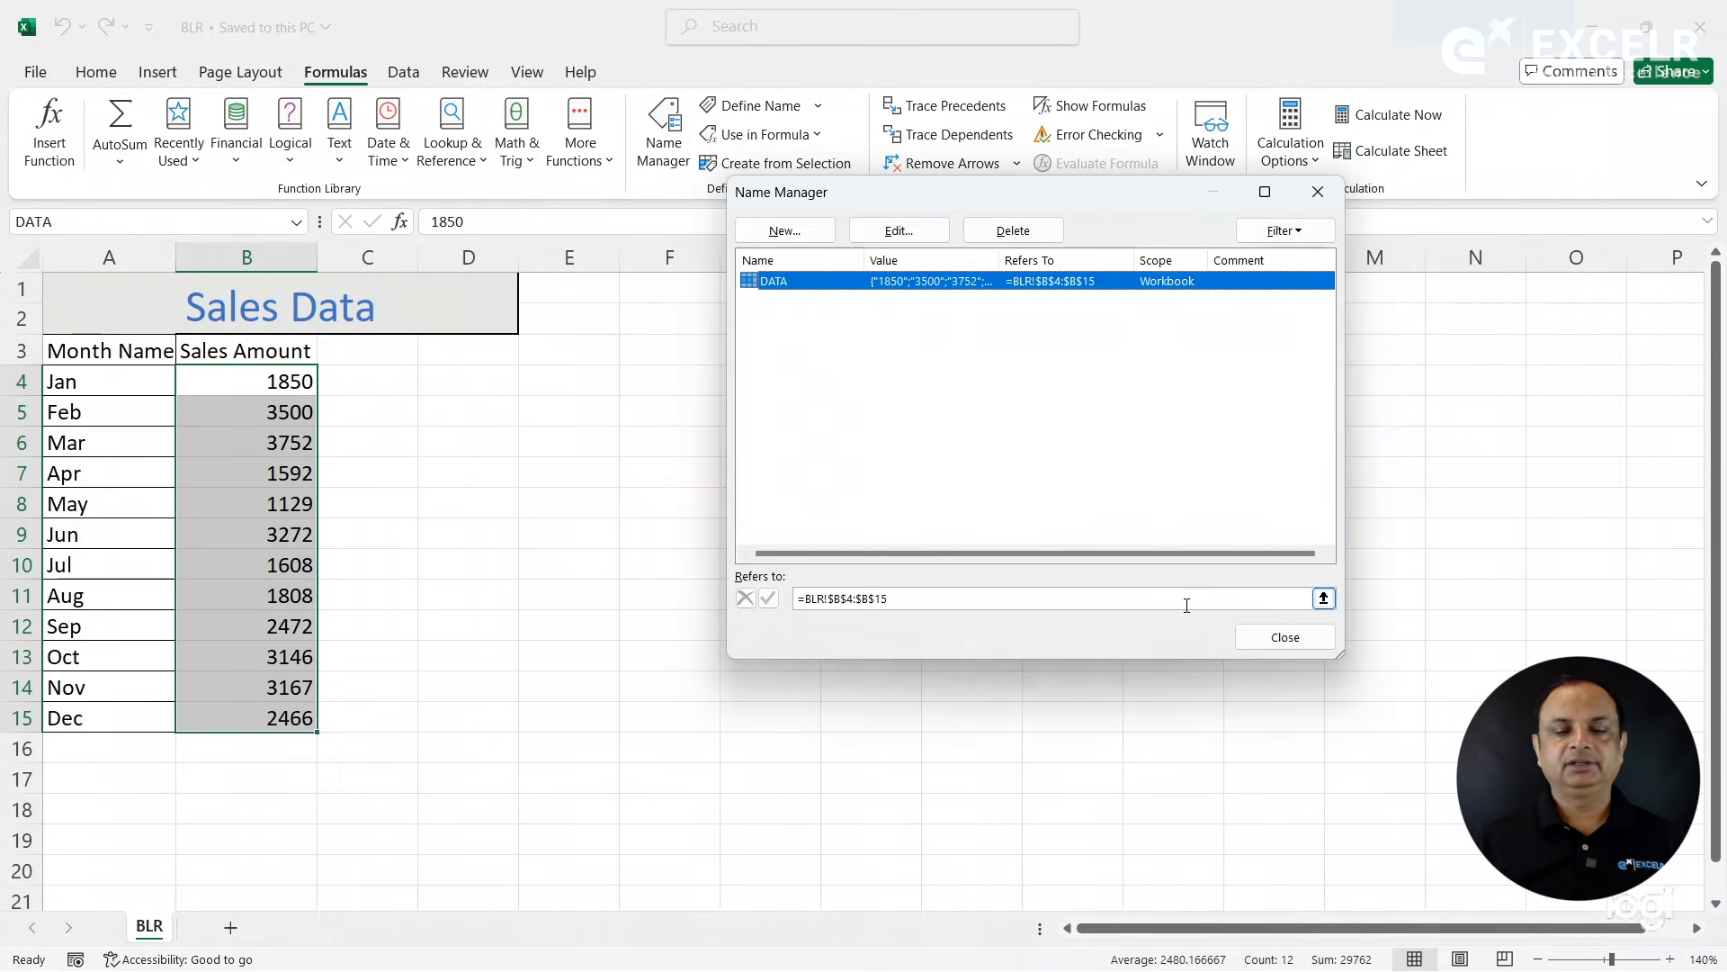
pyautogui.click(1253, 644)
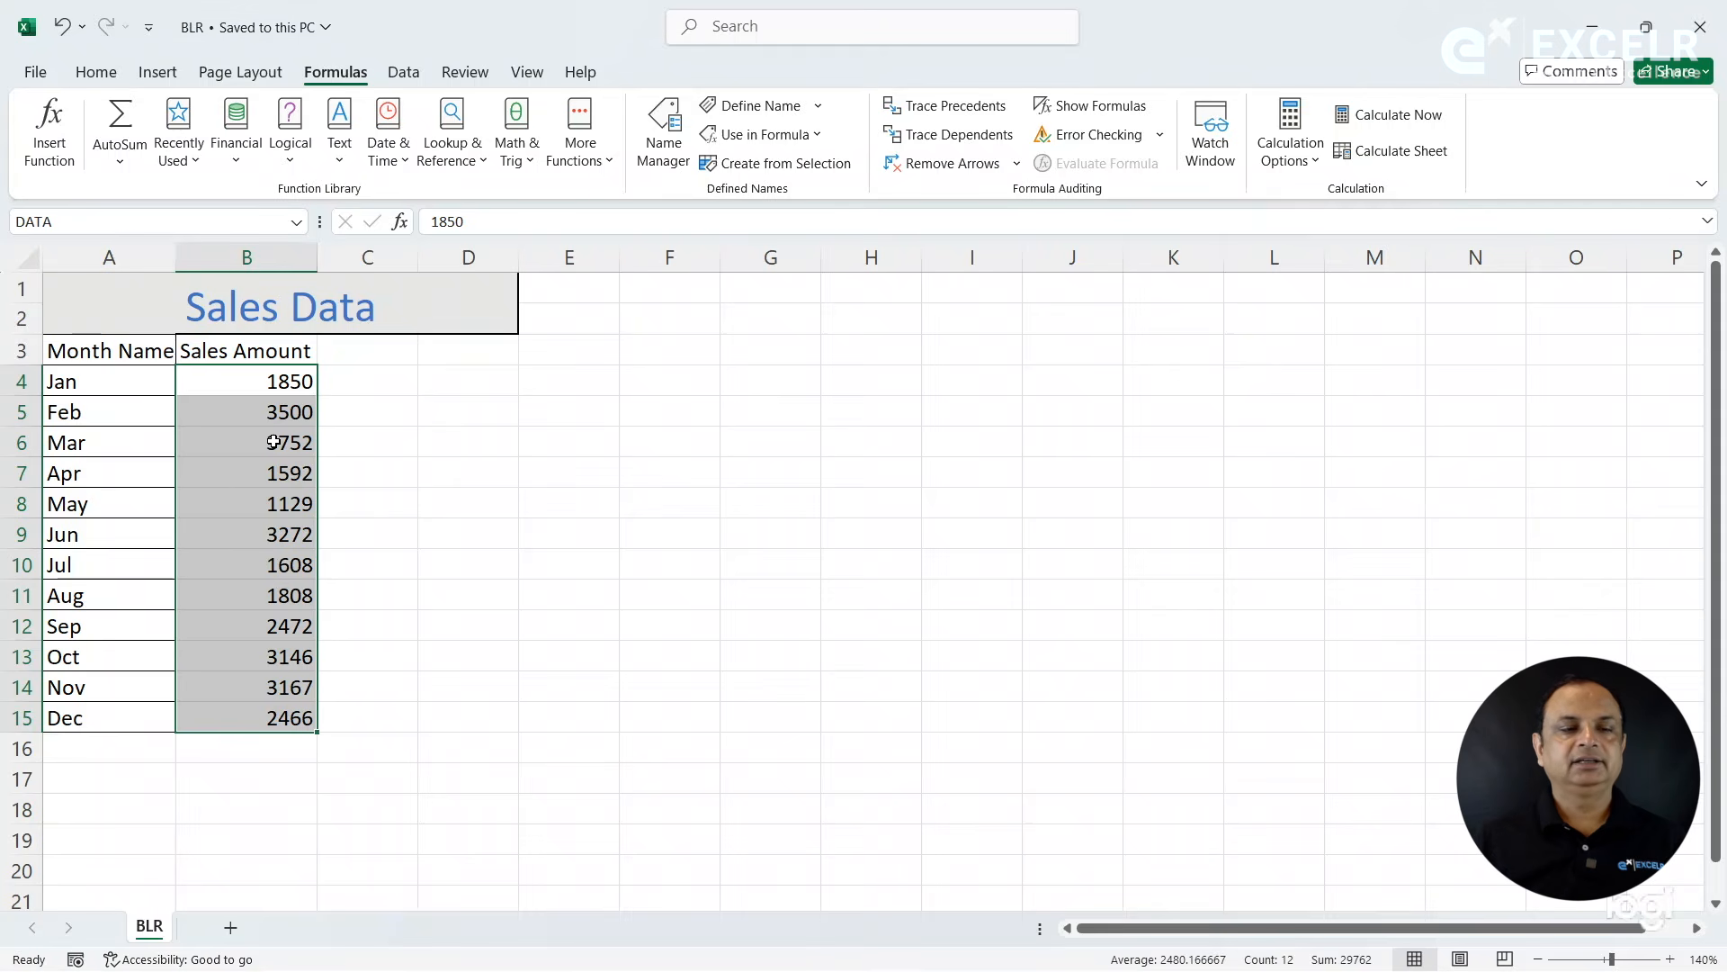
pyautogui.click(36, 73)
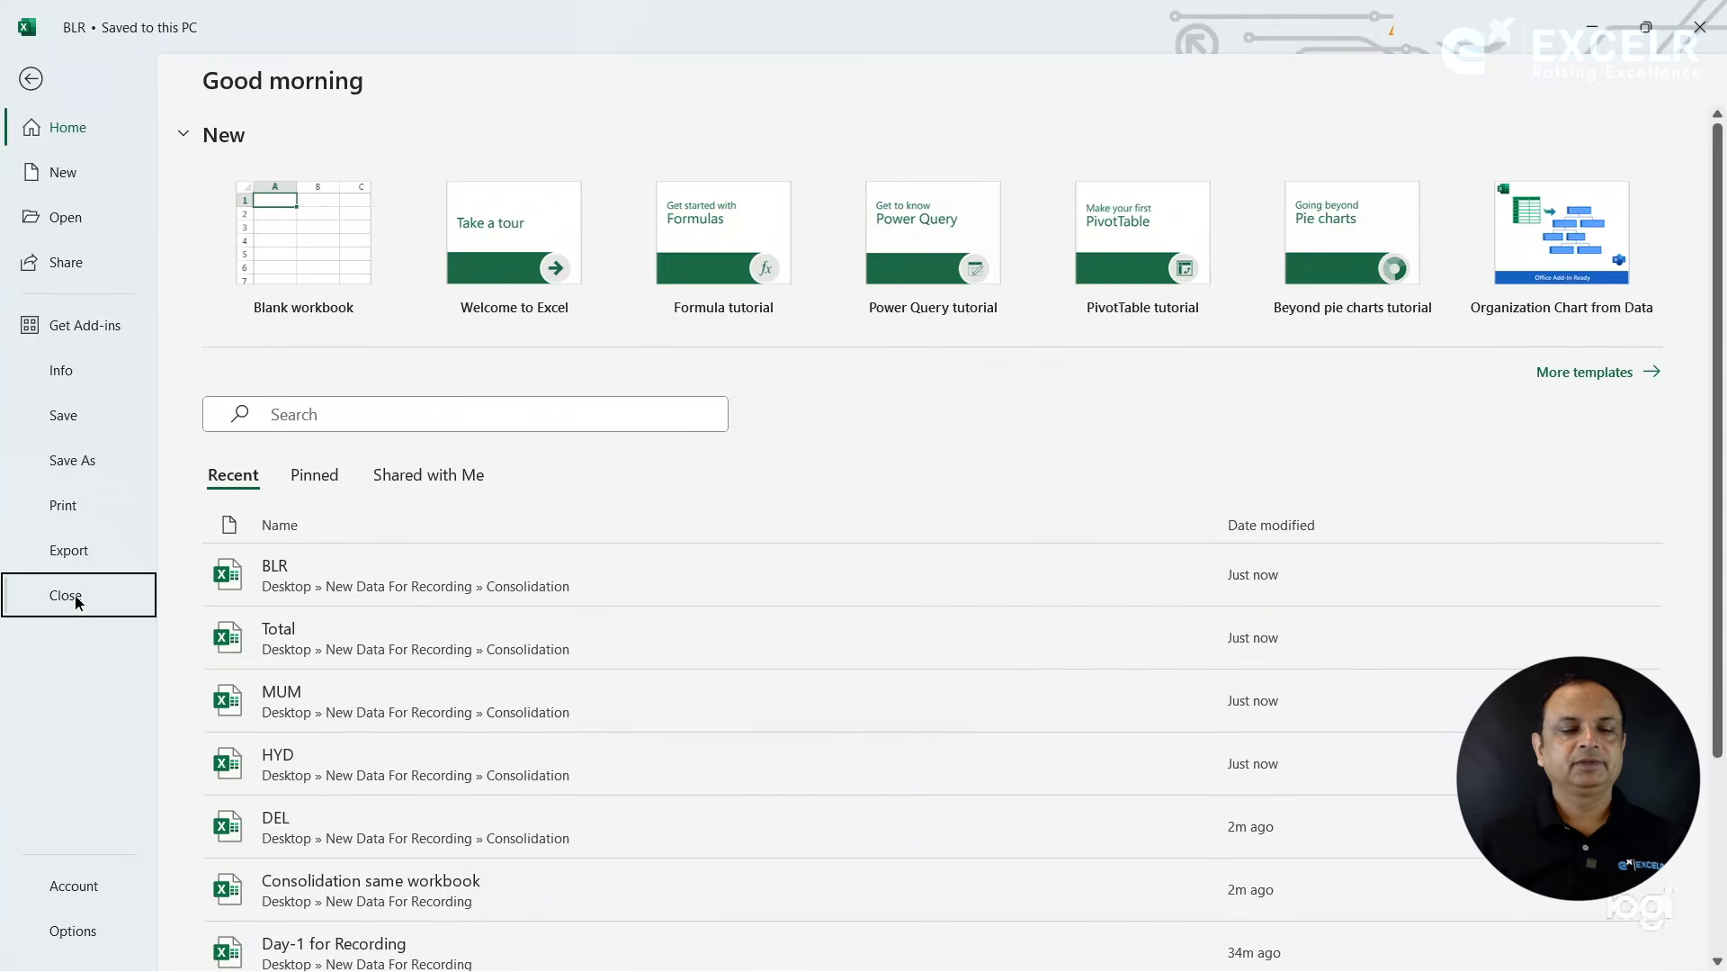
pyautogui.click(76, 598)
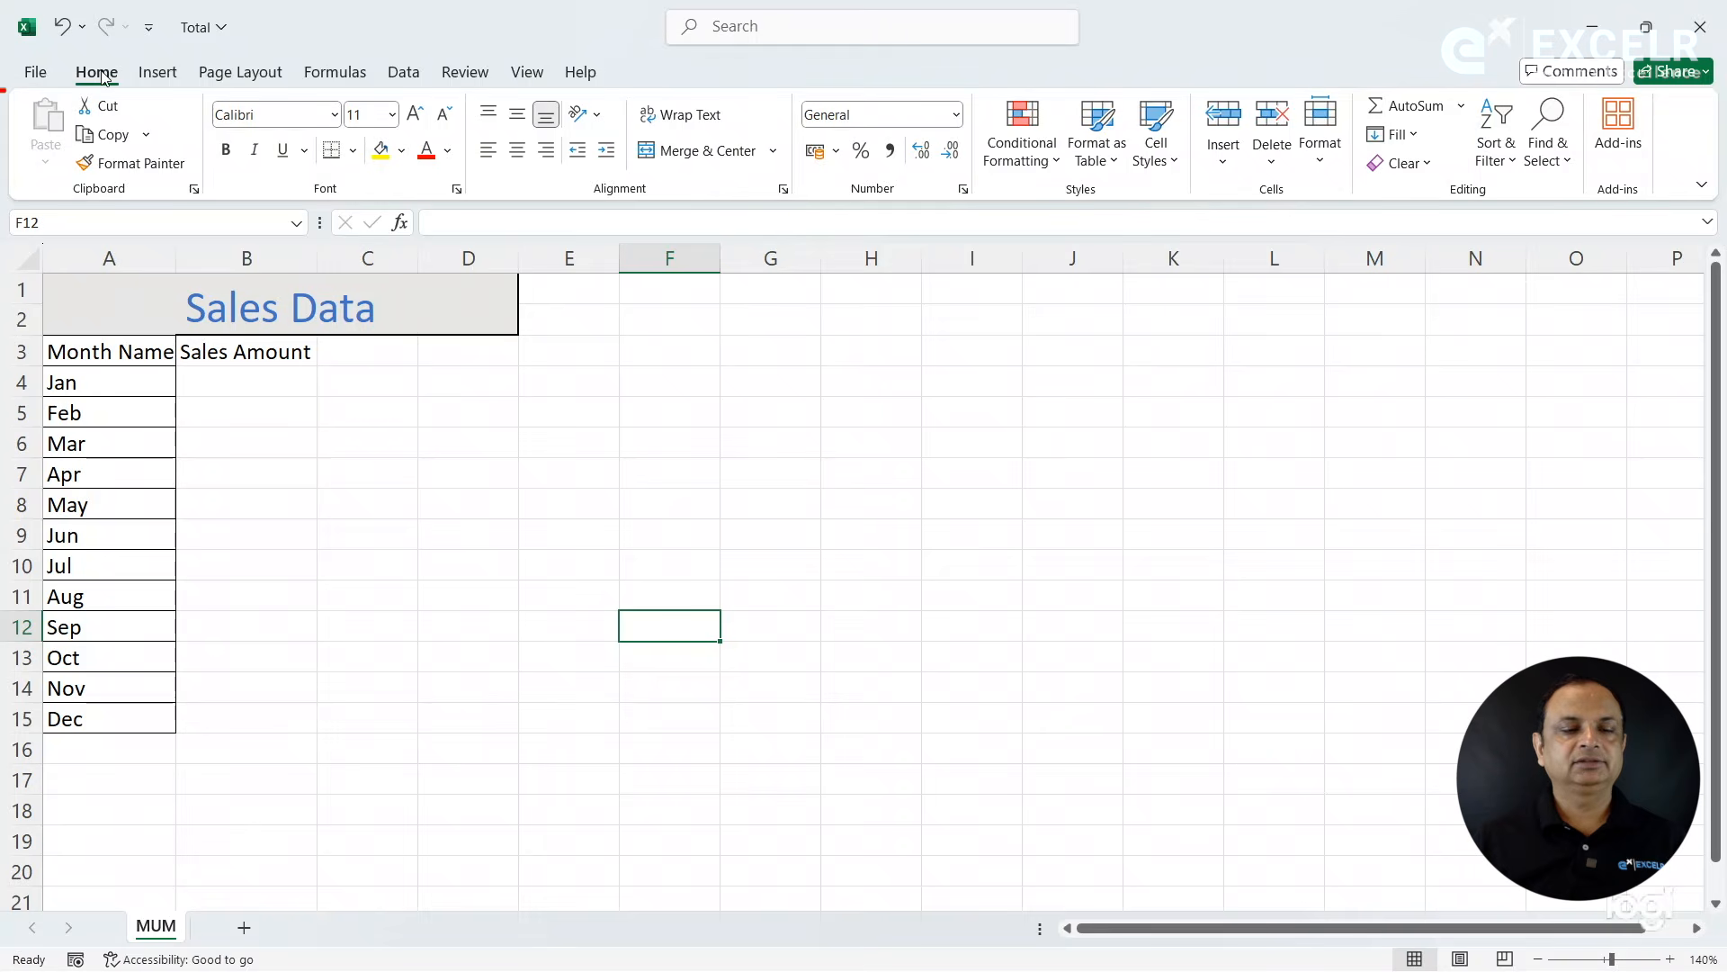
# - Open the MUM workbook from the recent files, select B4:B15 to check its range name, and close the workbook
pyautogui.click(36, 72)
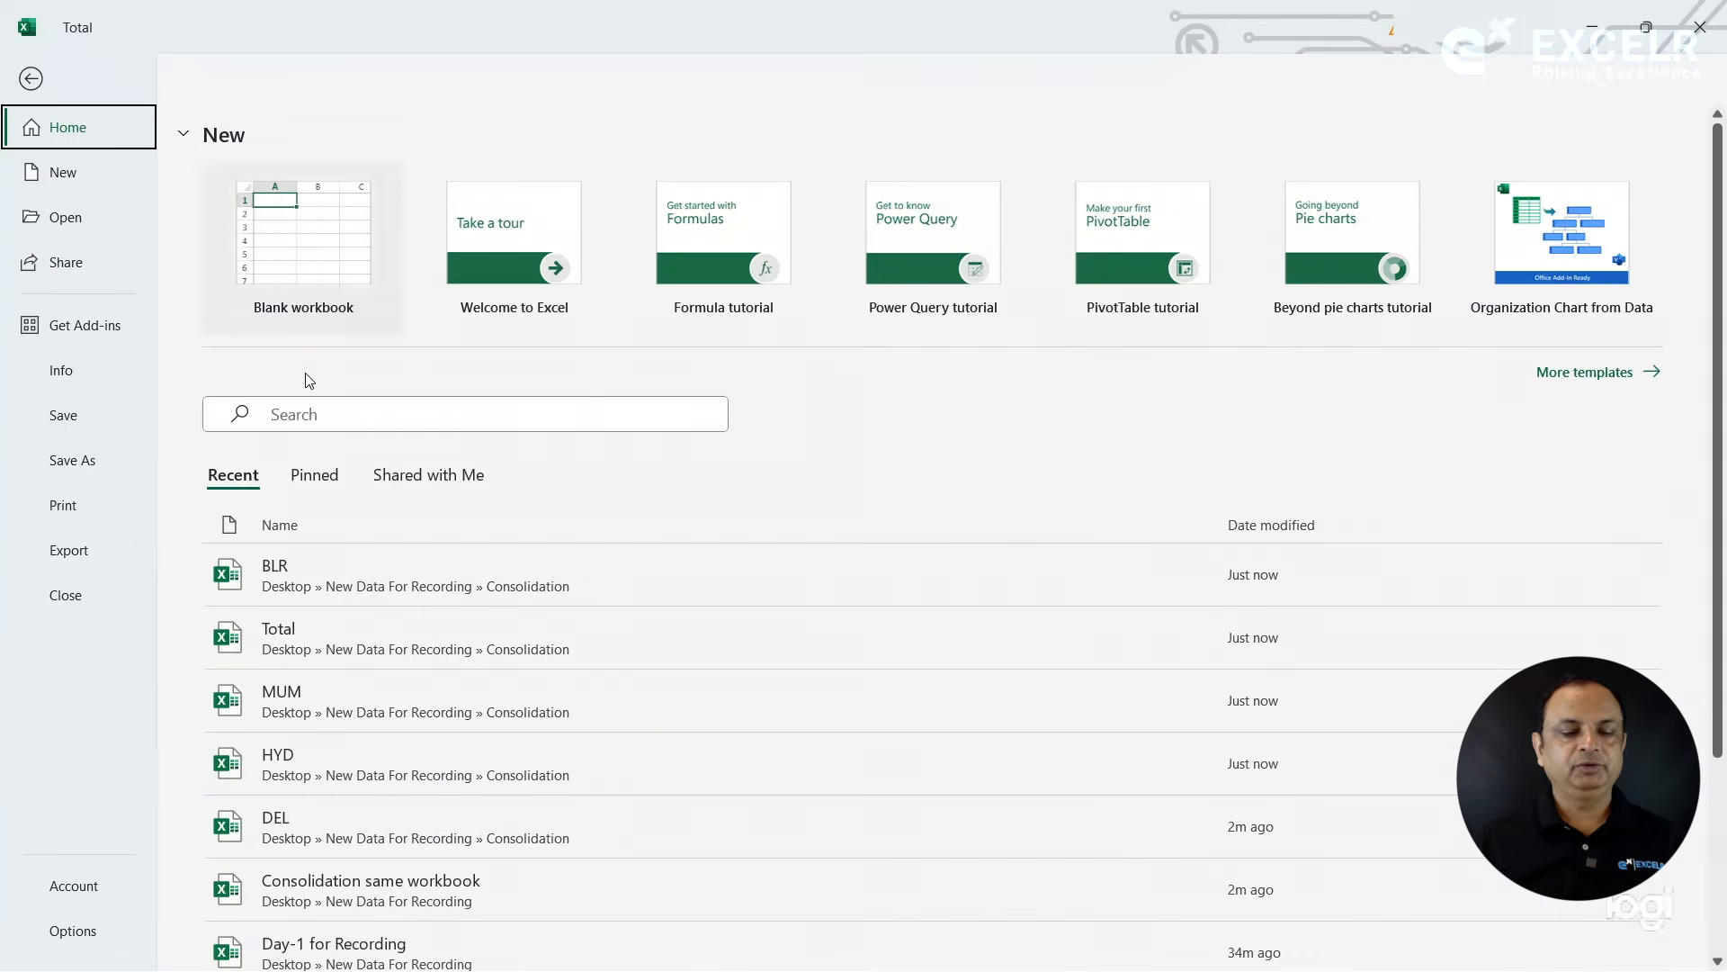
pyautogui.click(284, 699)
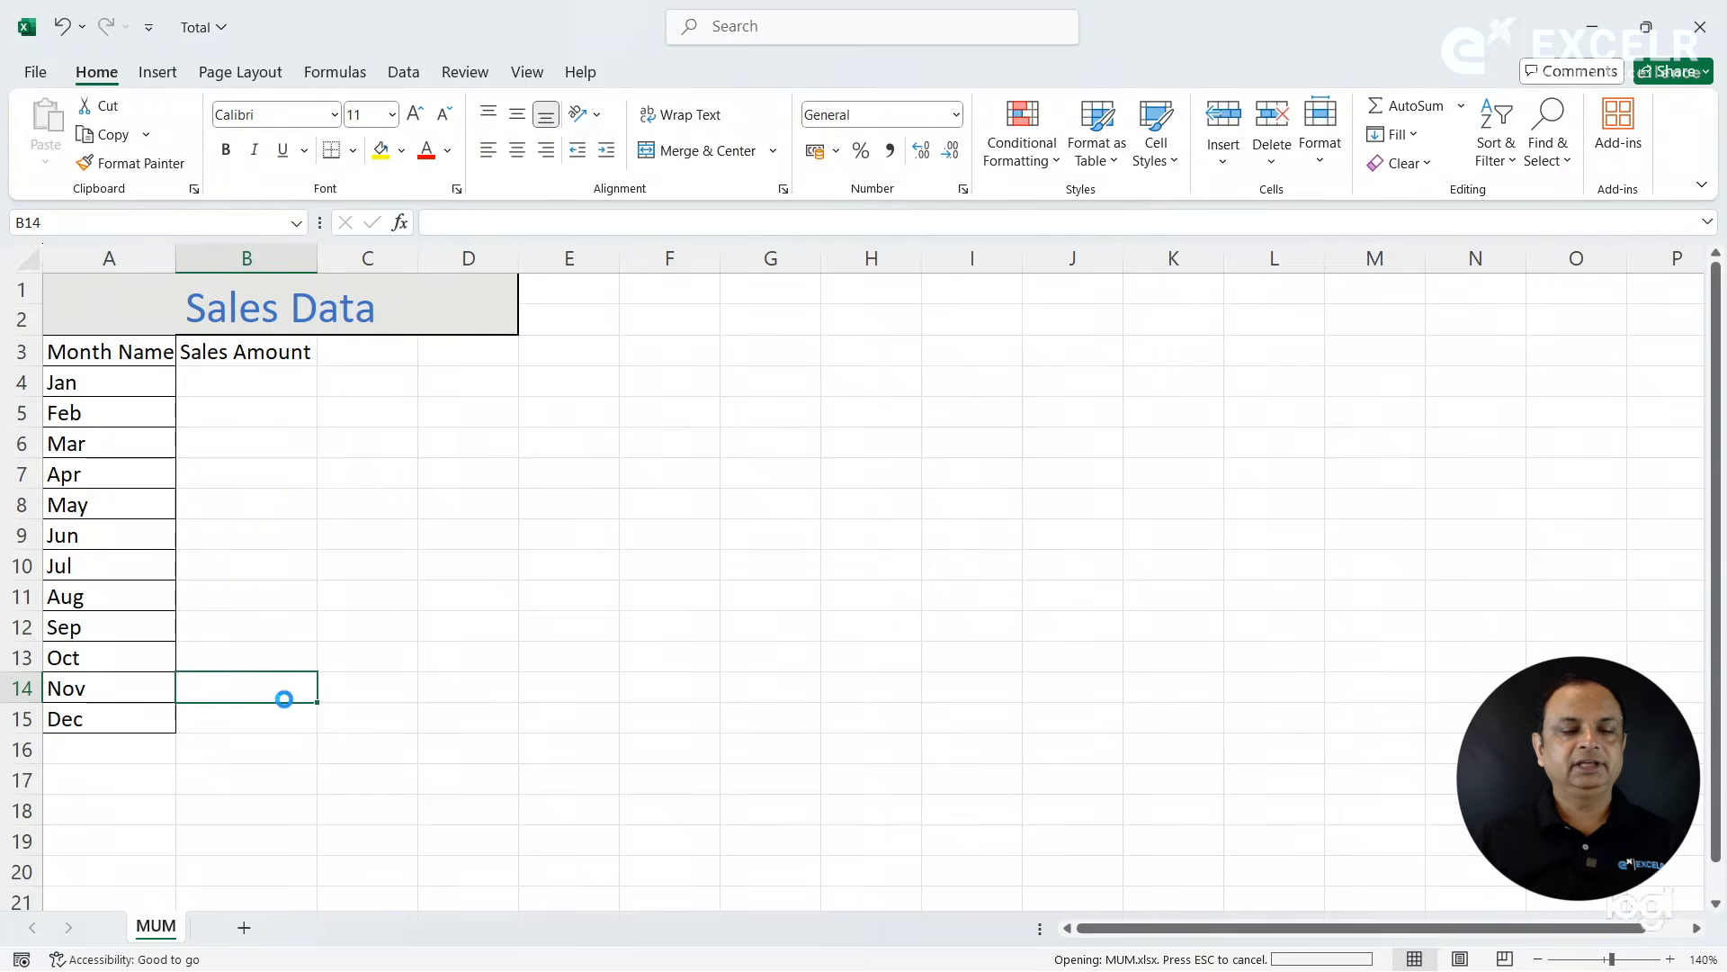
pyautogui.moveTo(262, 387); pyautogui.dragTo(260, 719)
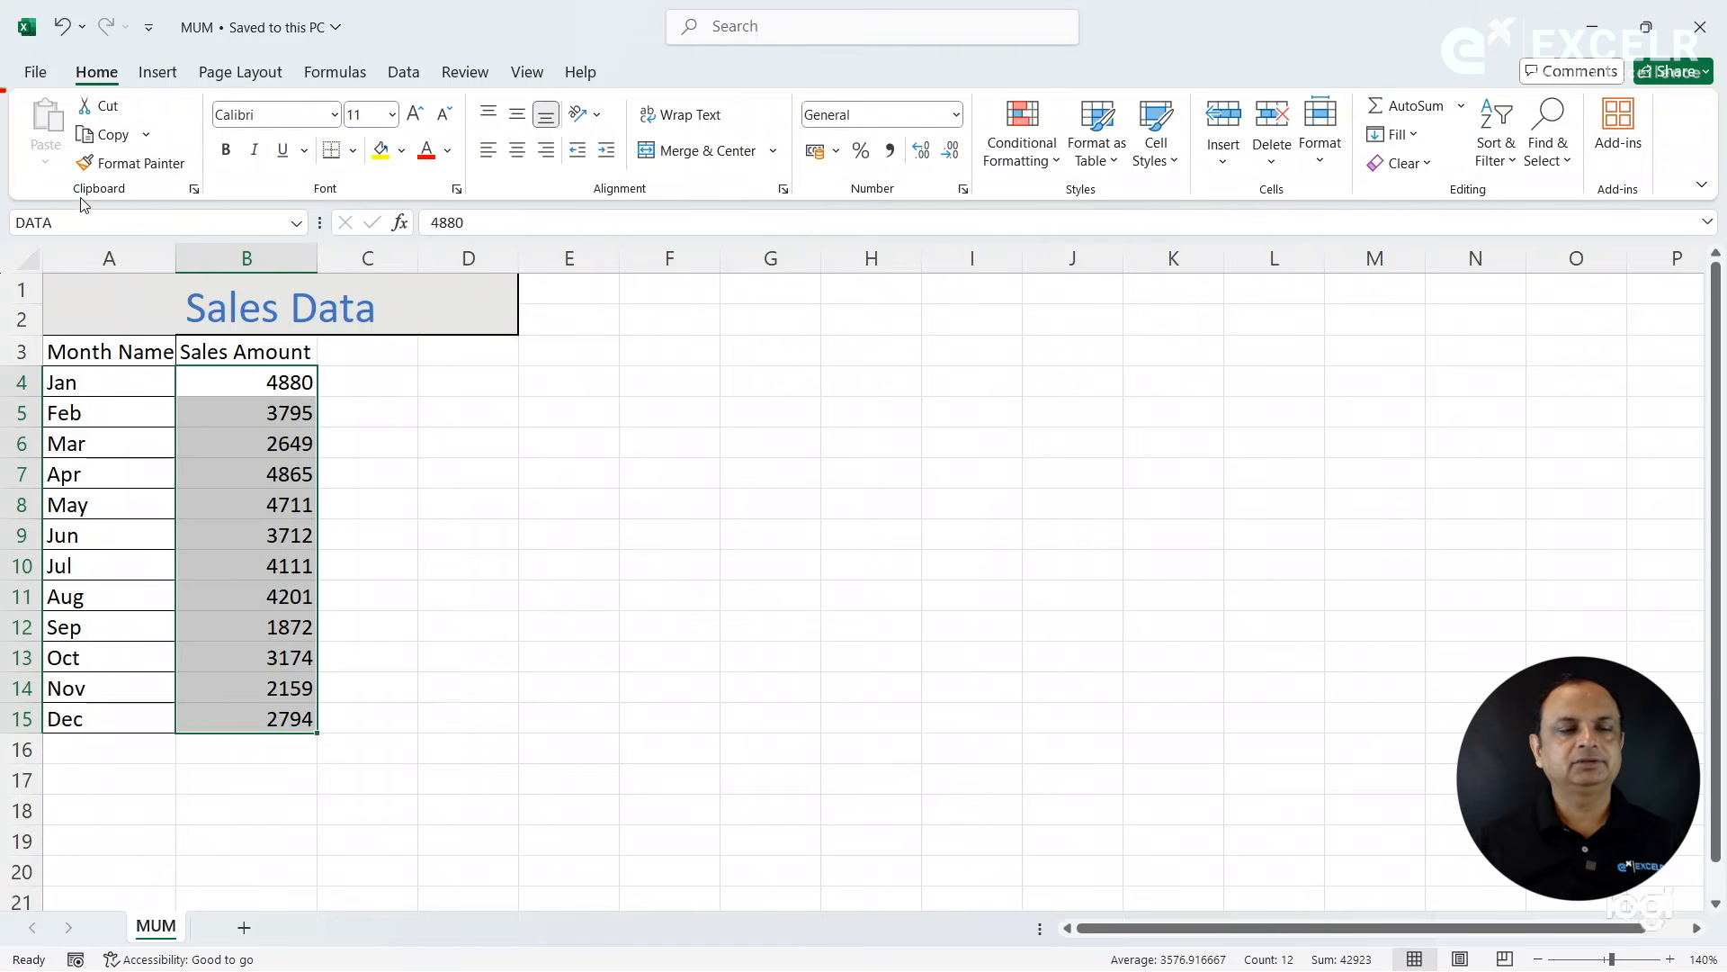
pyautogui.click(36, 72)
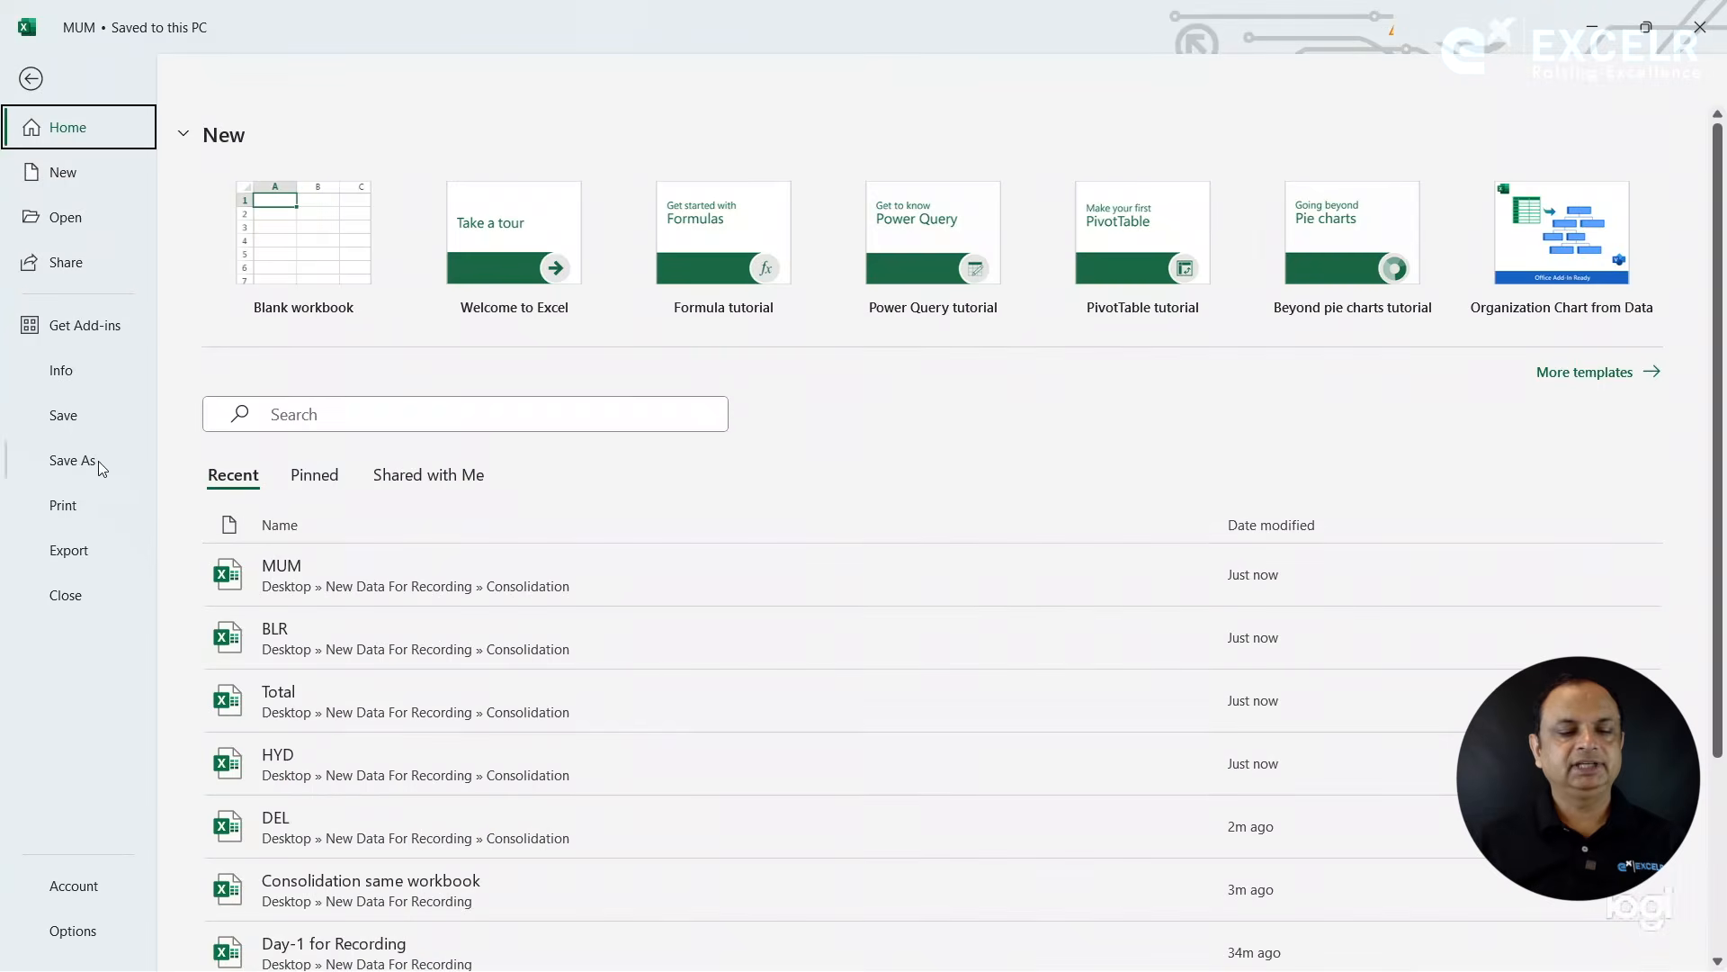
pyautogui.click(65, 594)
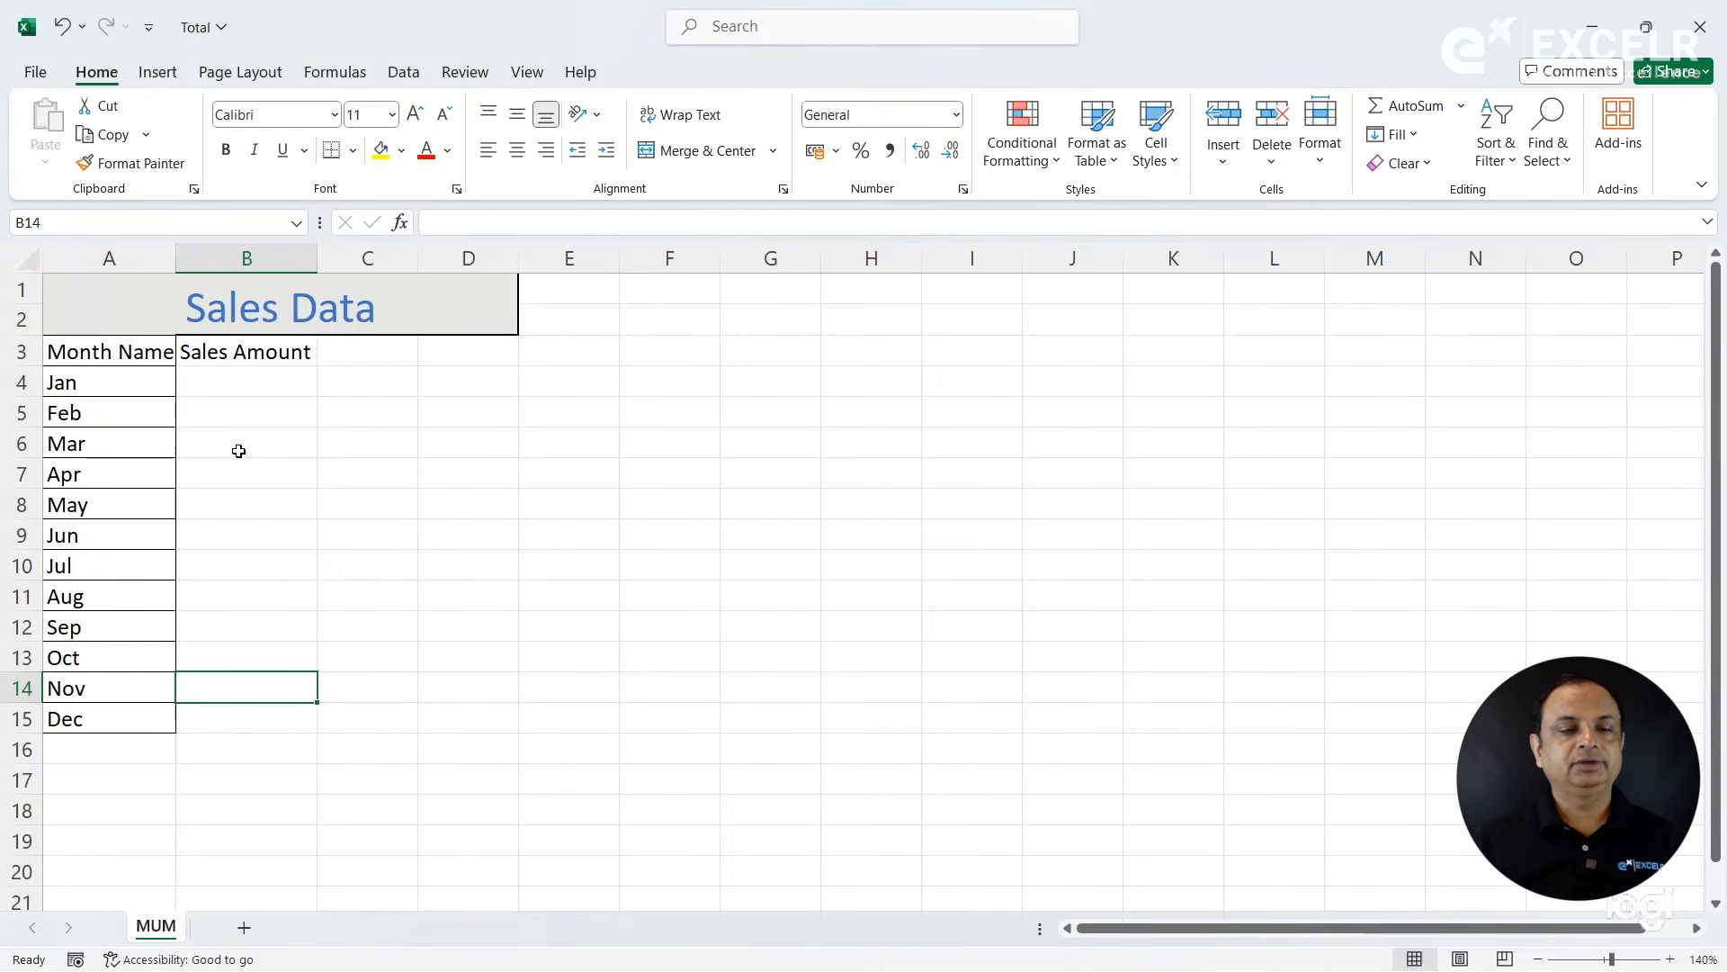
# - Open the HYD workbook from the recent files, select B4:B15 to check its range name, and close the workbook
pyautogui.click(34, 72)
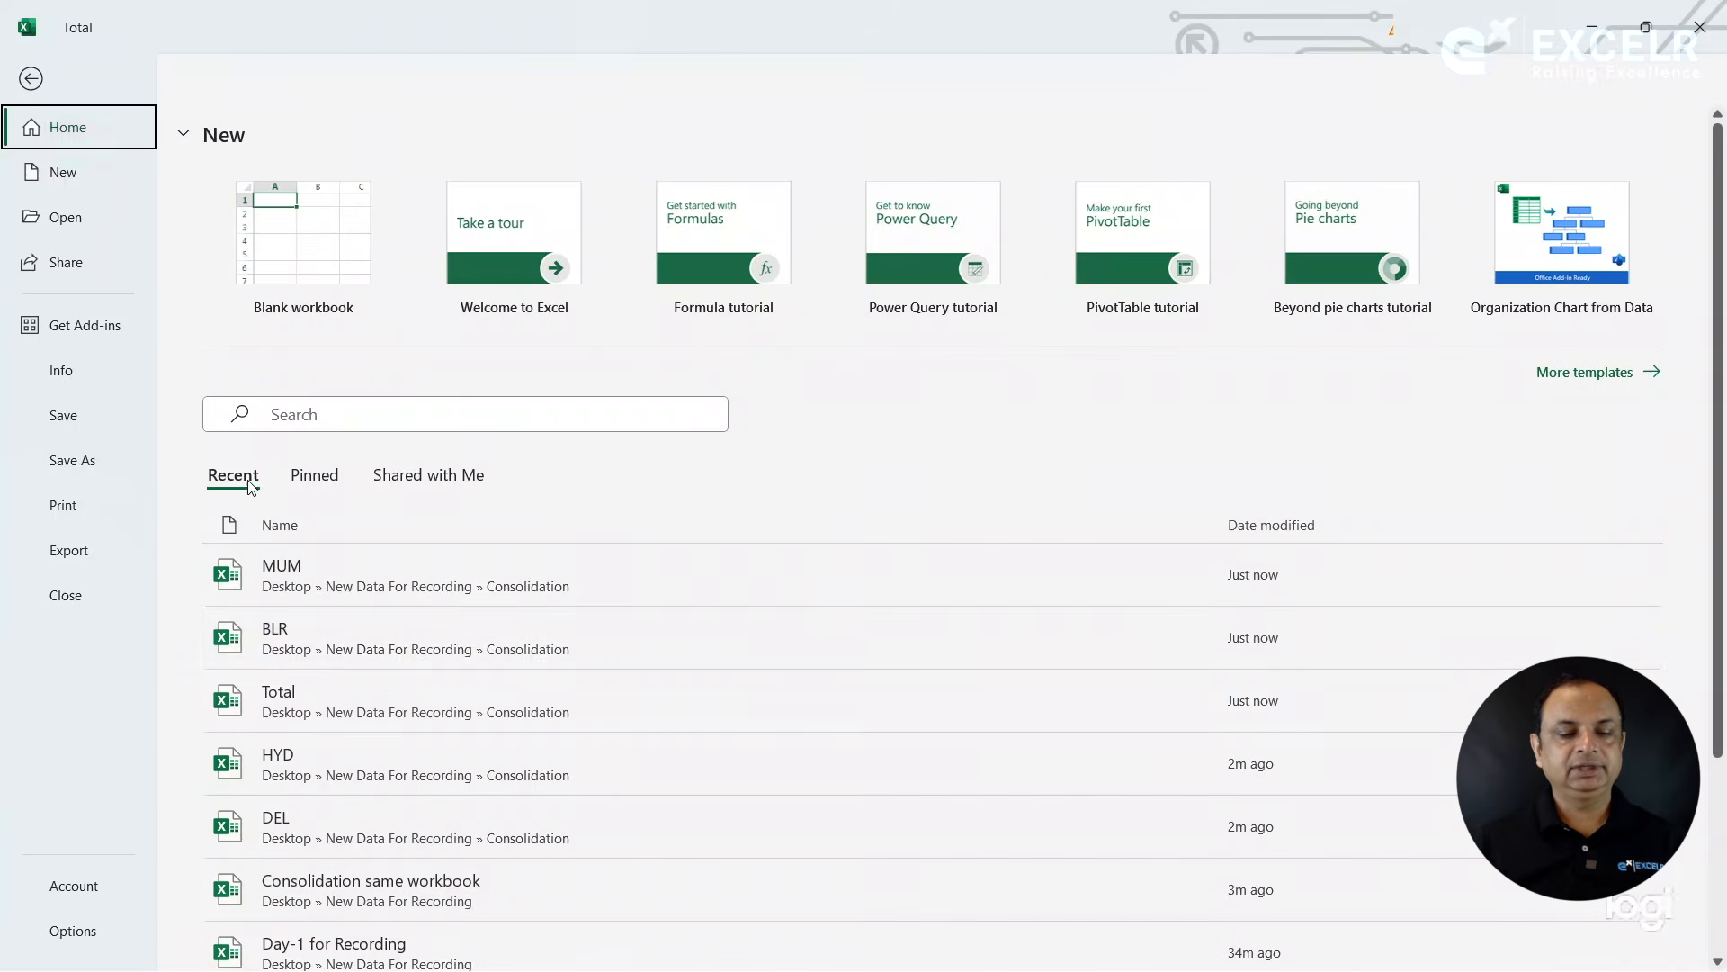
pyautogui.click(299, 761)
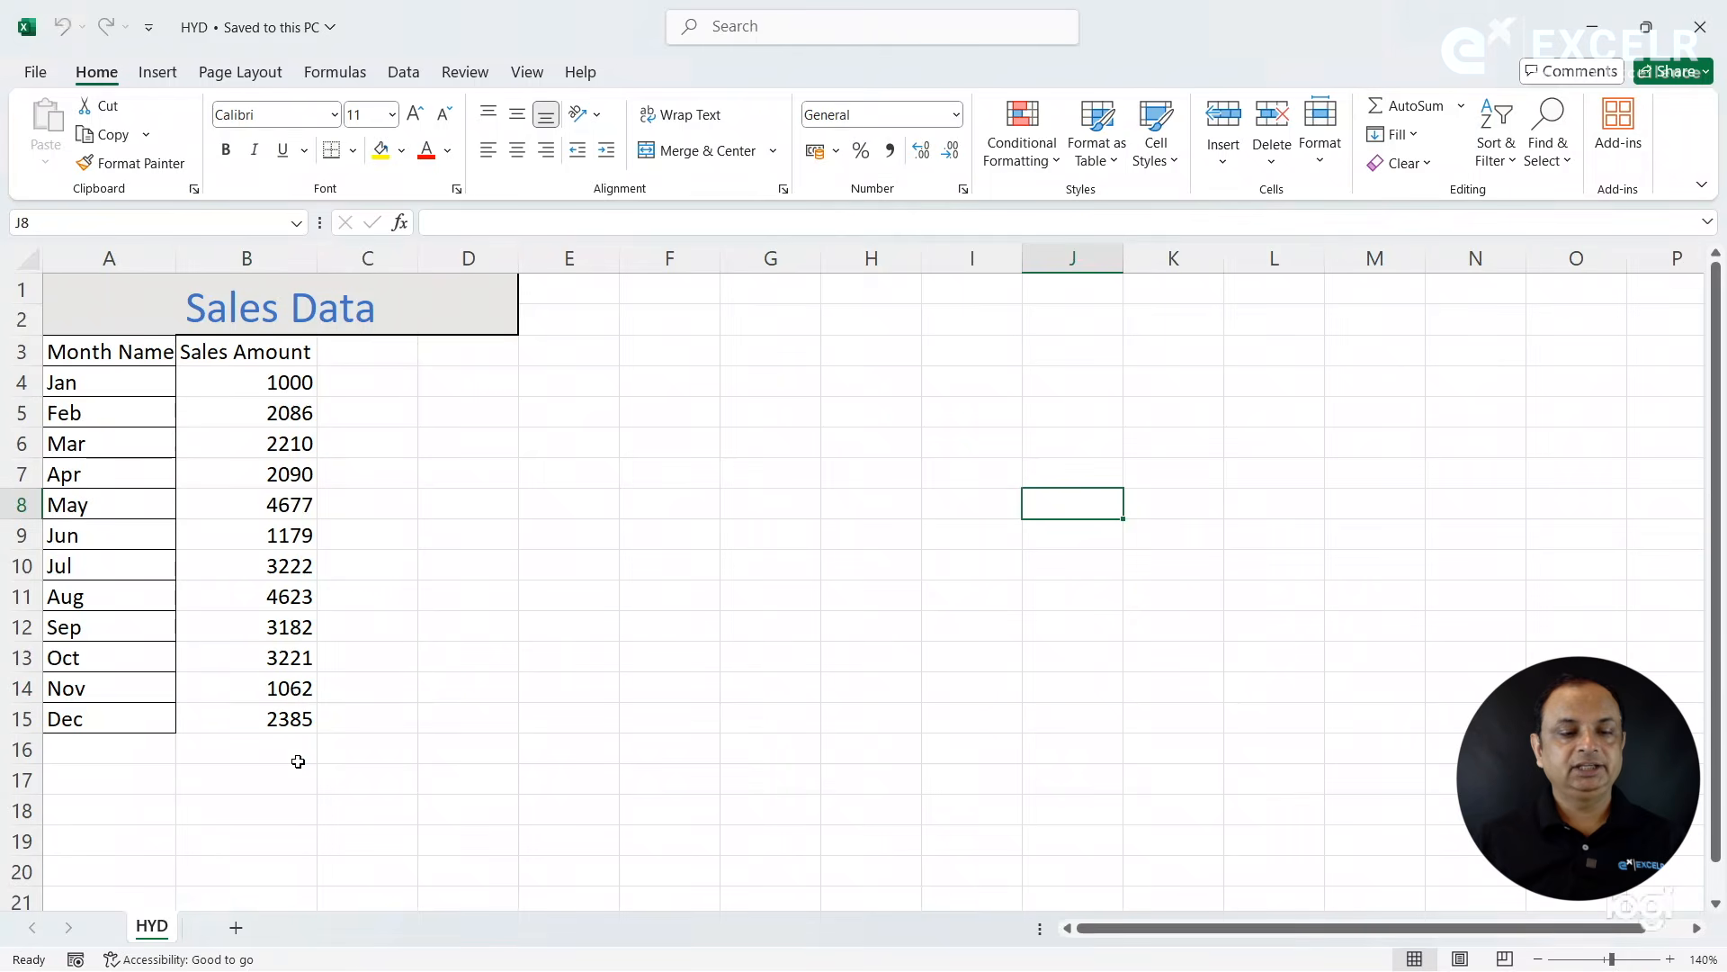
pyautogui.moveTo(253, 389); pyautogui.dragTo(271, 717)
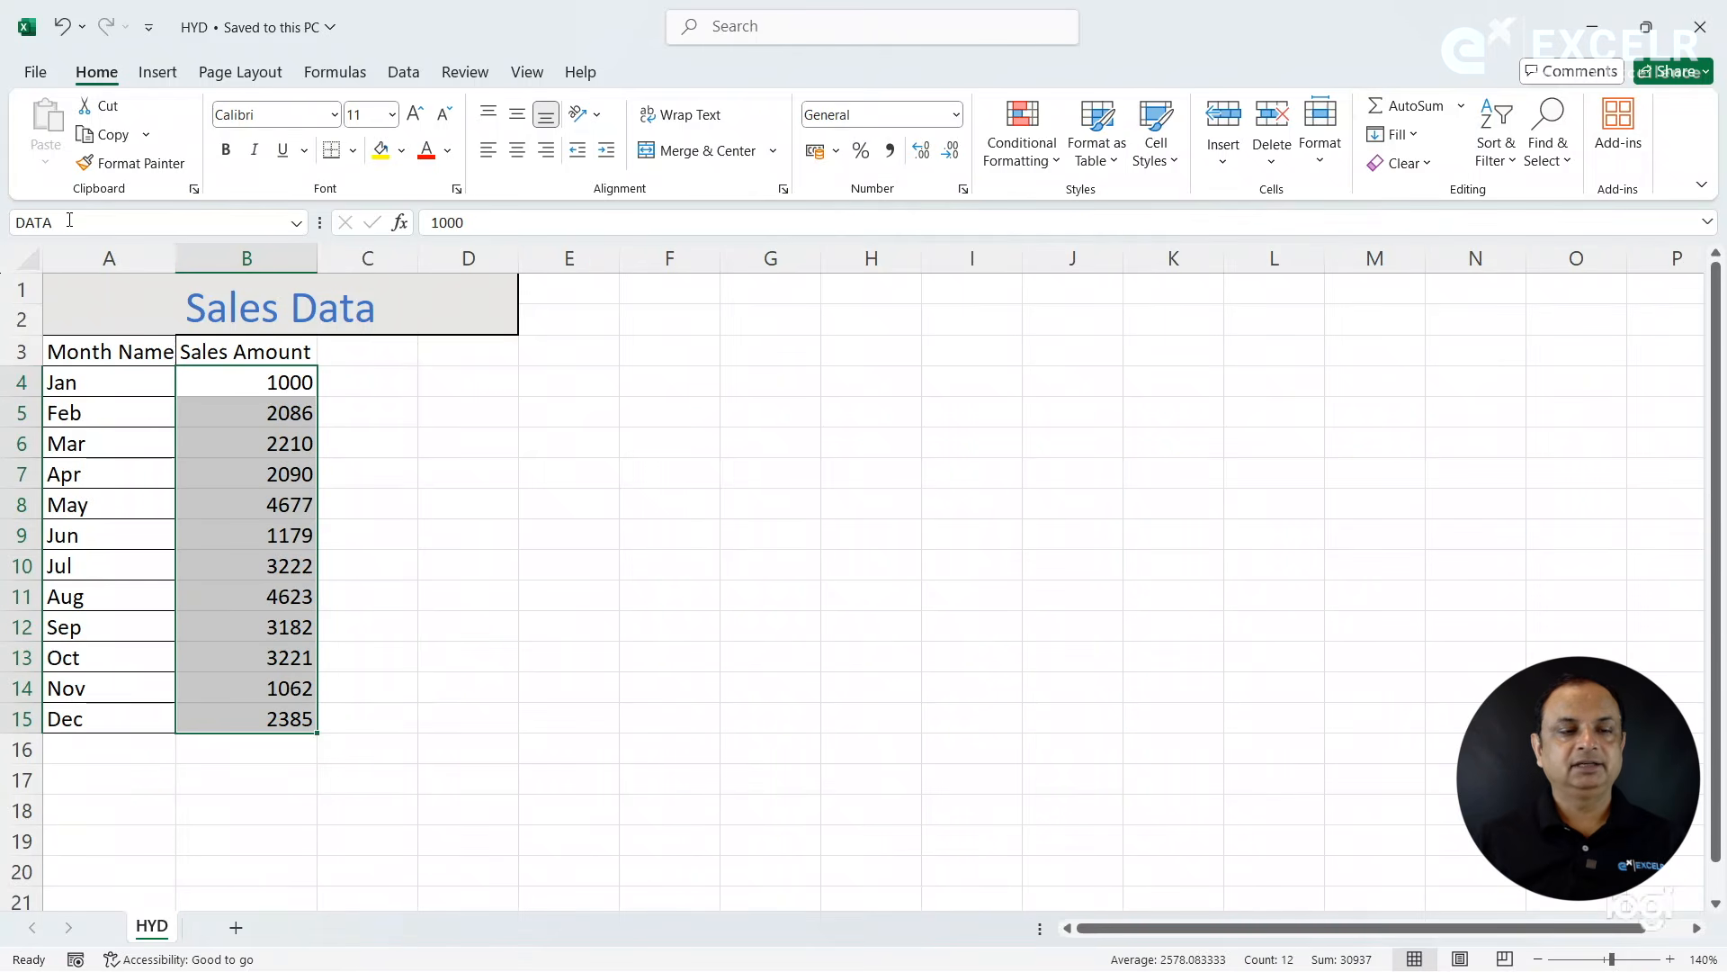
pyautogui.click(36, 72)
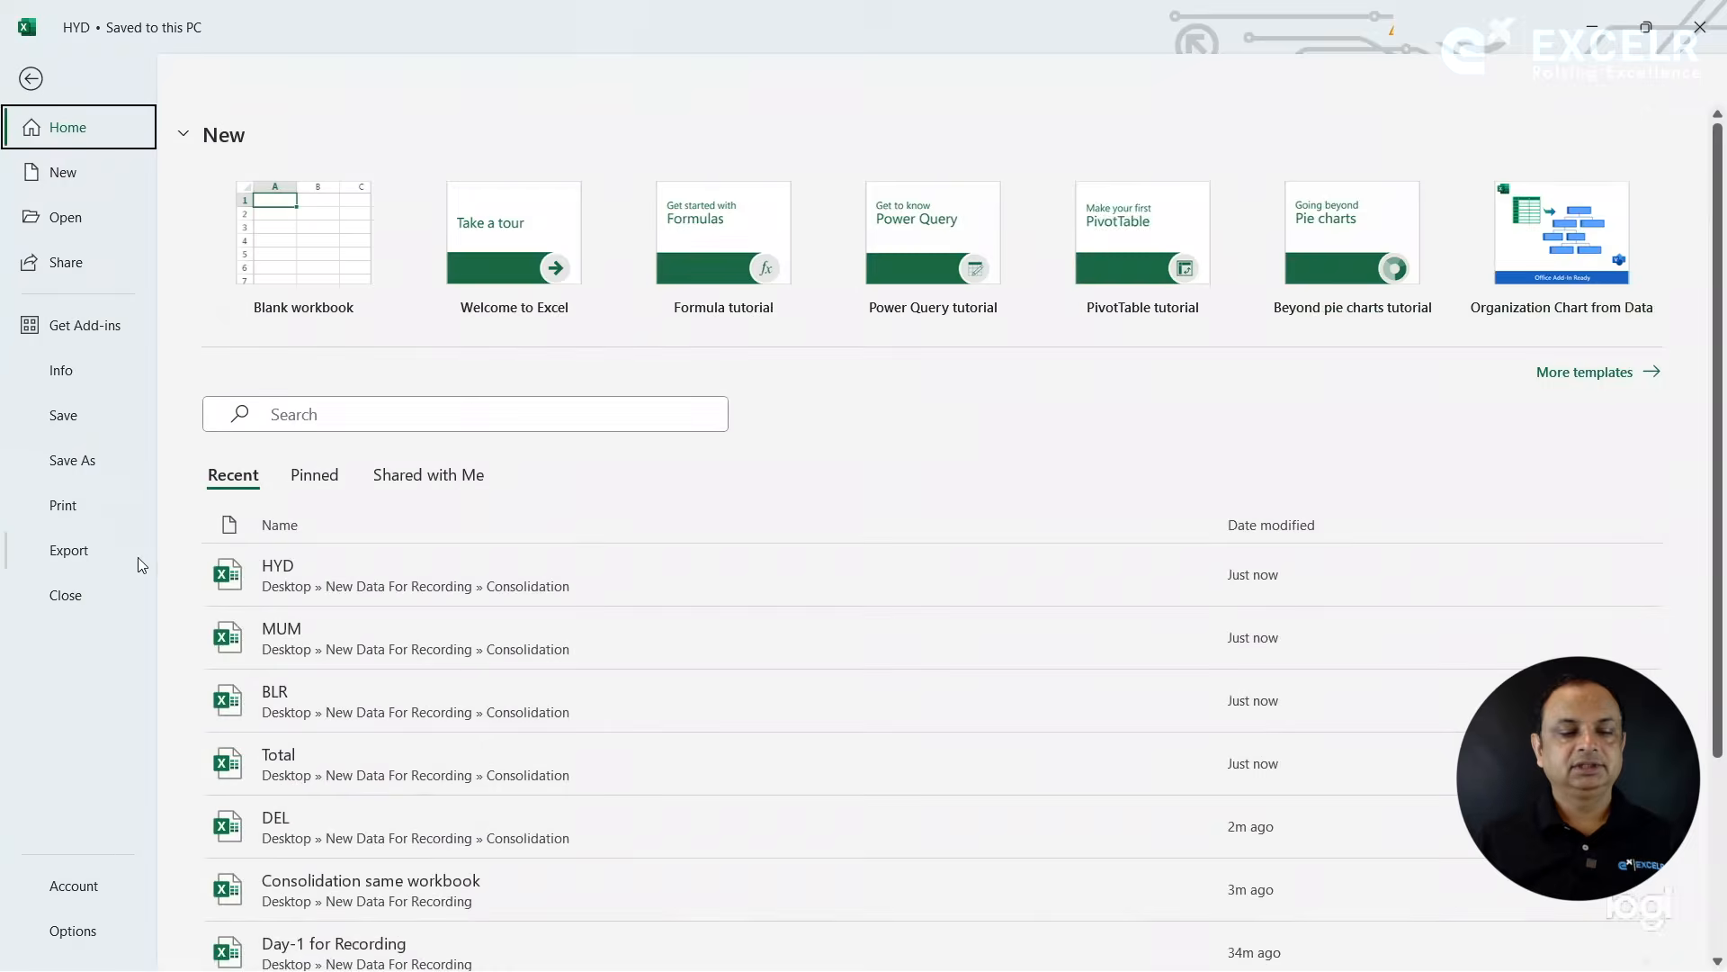
pyautogui.click(81, 590)
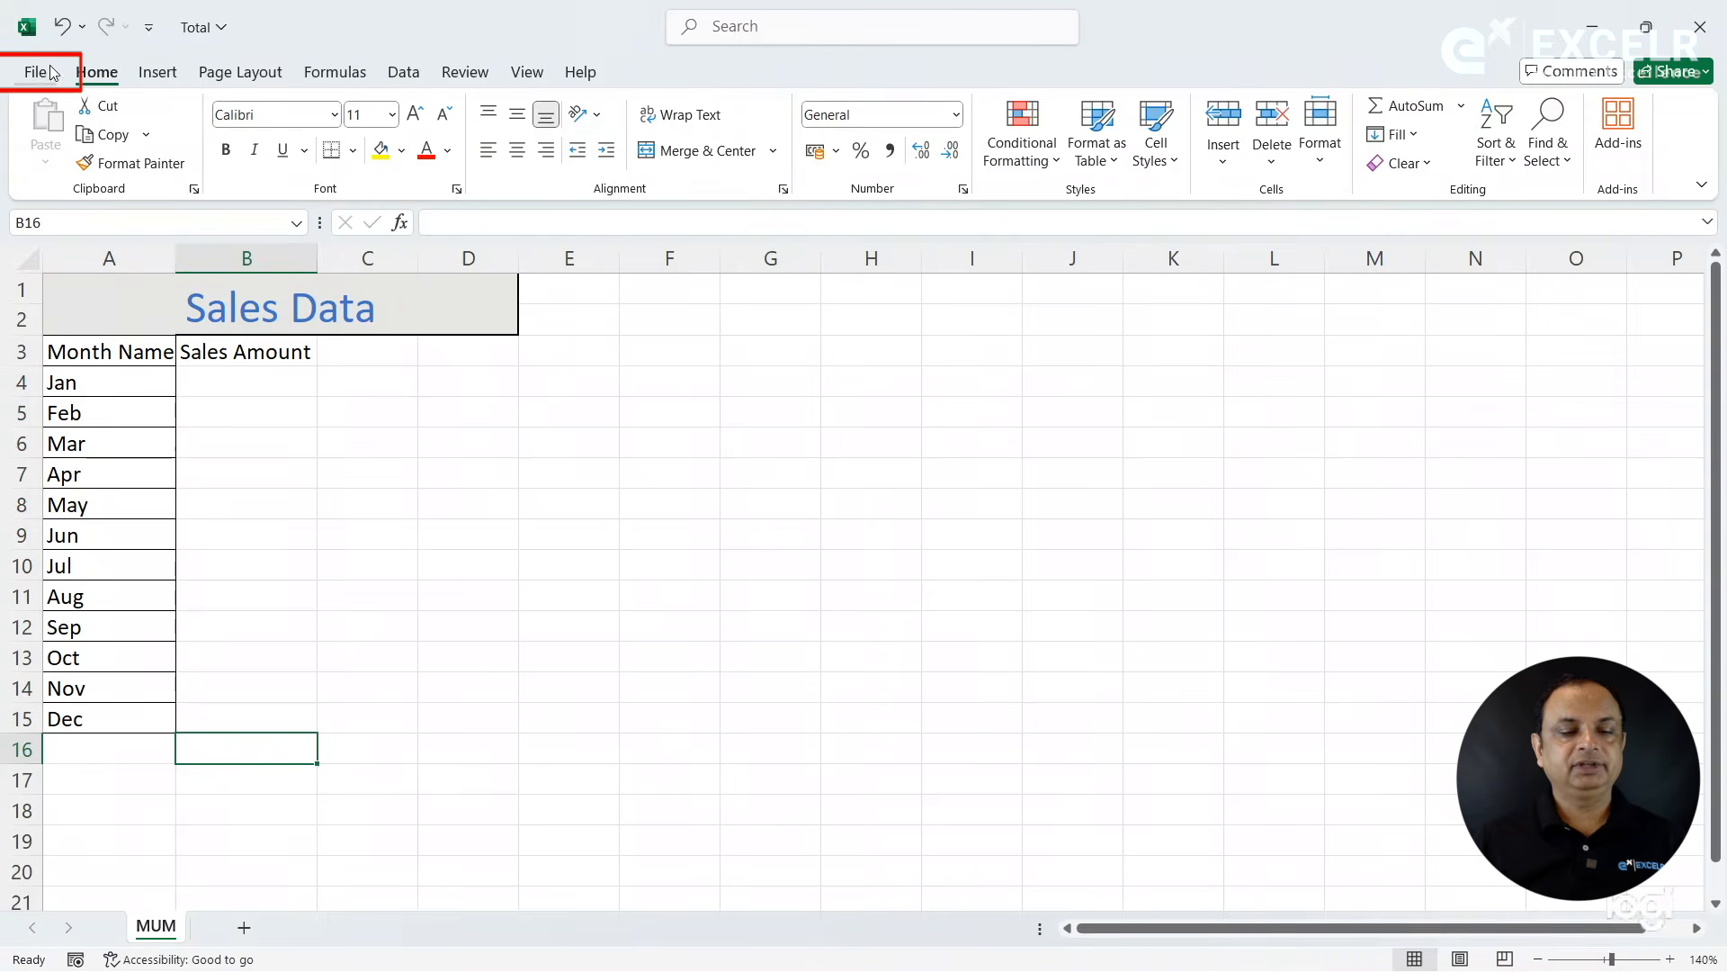
# - Open the DEL workbook from the recent files, select B4:B15 to check its range name, and close the workbook
pyautogui.click(34, 74)
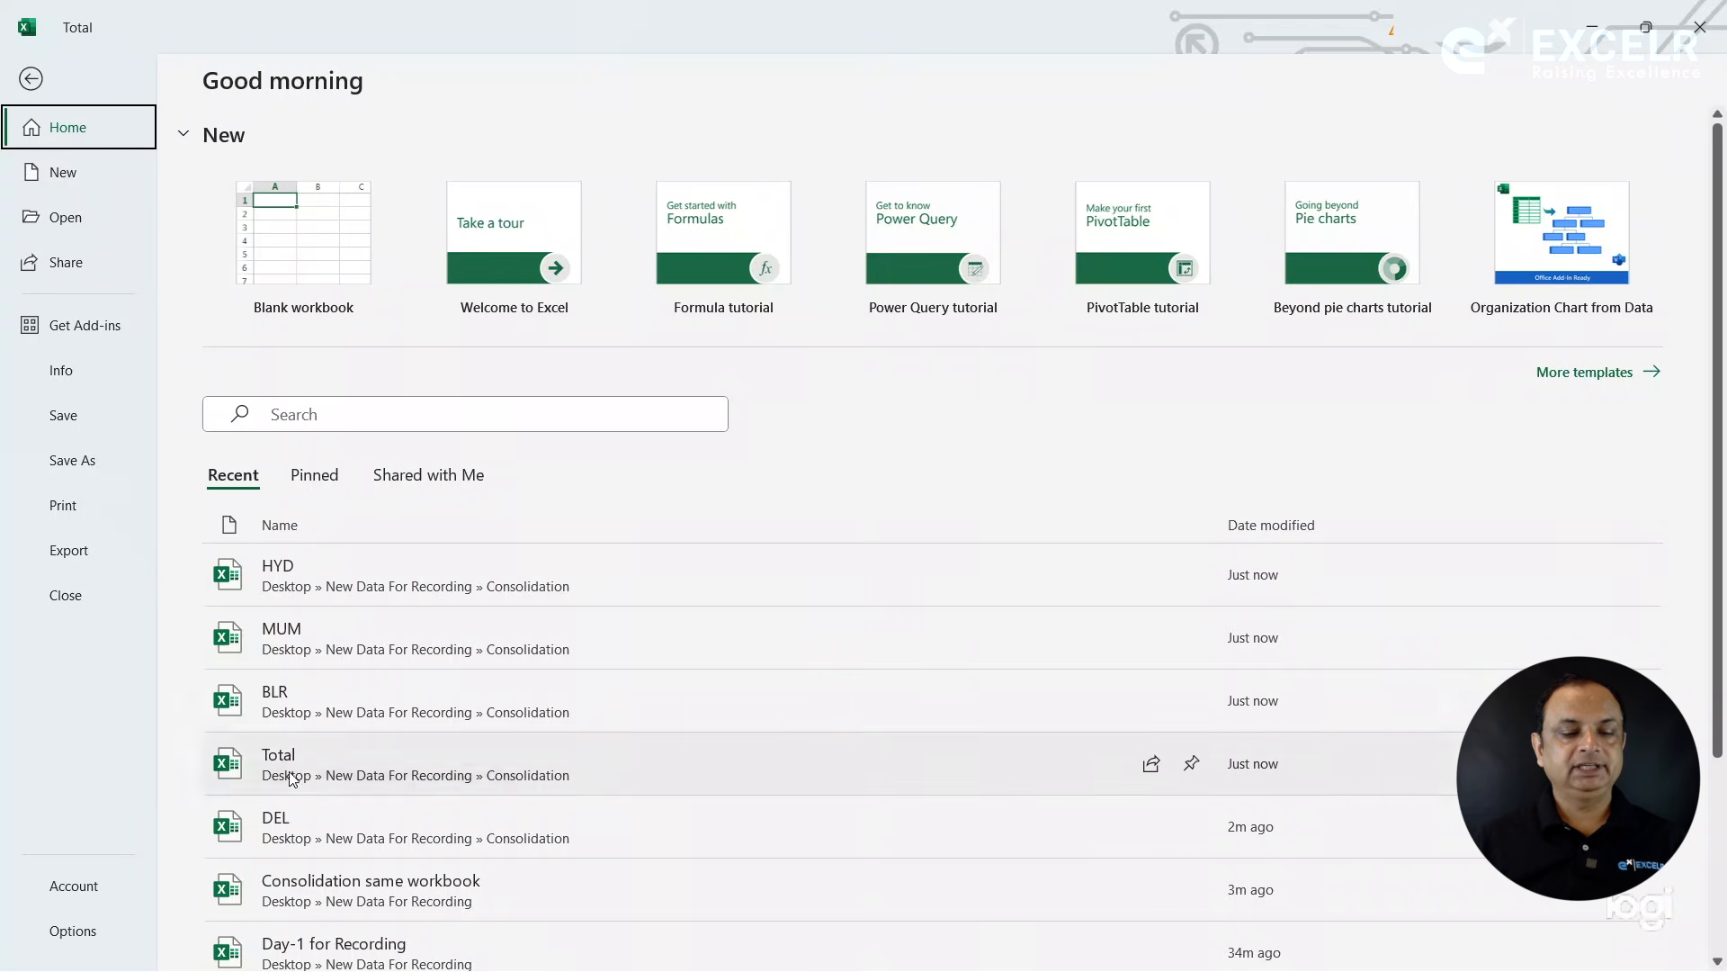
pyautogui.click(288, 824)
pyautogui.moveTo(258, 385); pyautogui.dragTo(278, 720)
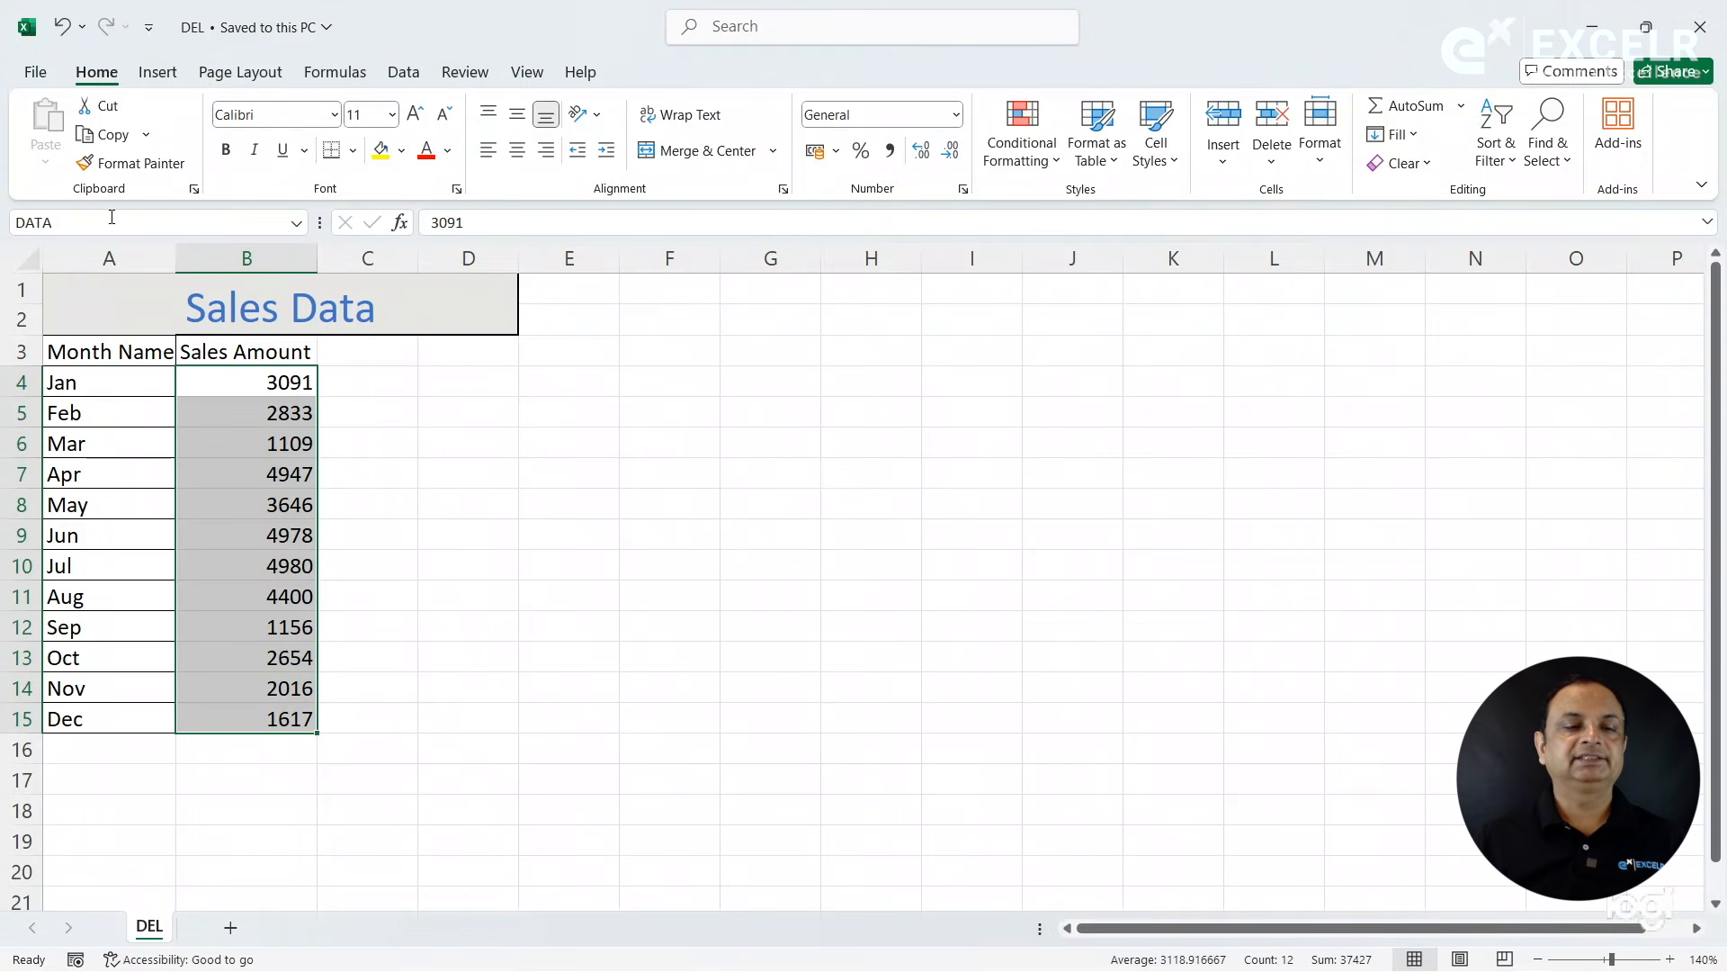
pyautogui.click(34, 72)
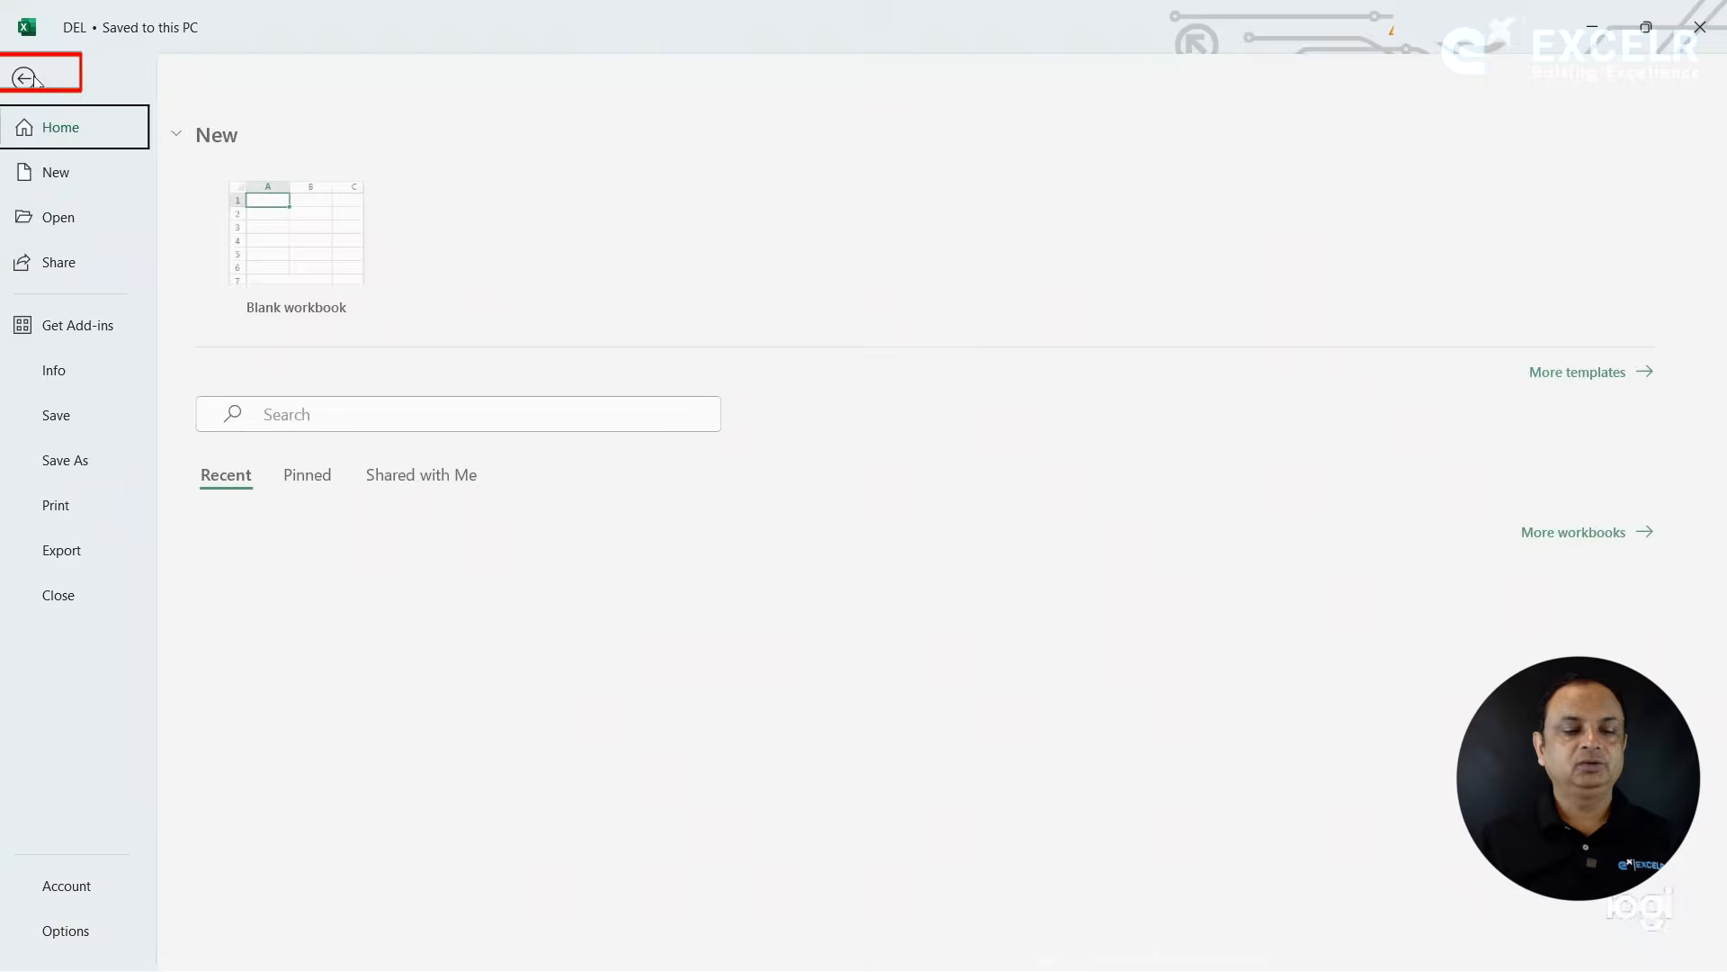
pyautogui.click(57, 583)
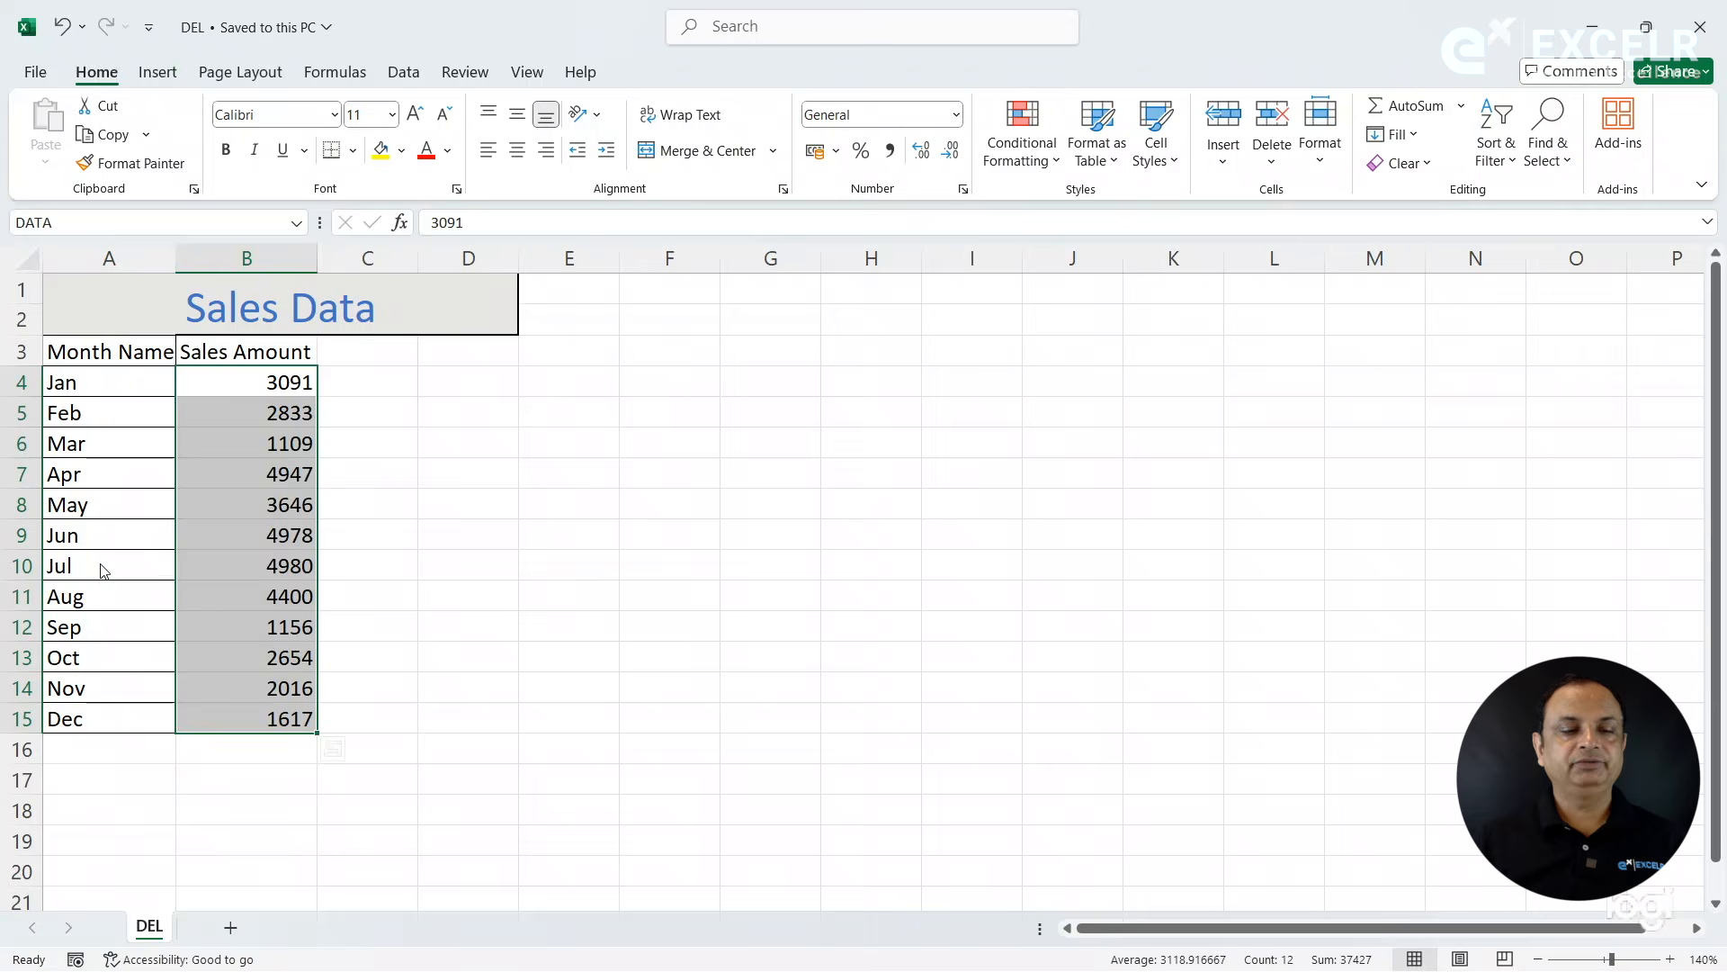
# - Widen column B slightly in the Total workbook and start Consolidate with cell B4 as the destination
pyautogui.click(293, 444)
pyautogui.moveTo(317, 259); pyautogui.dragTo(331, 259)
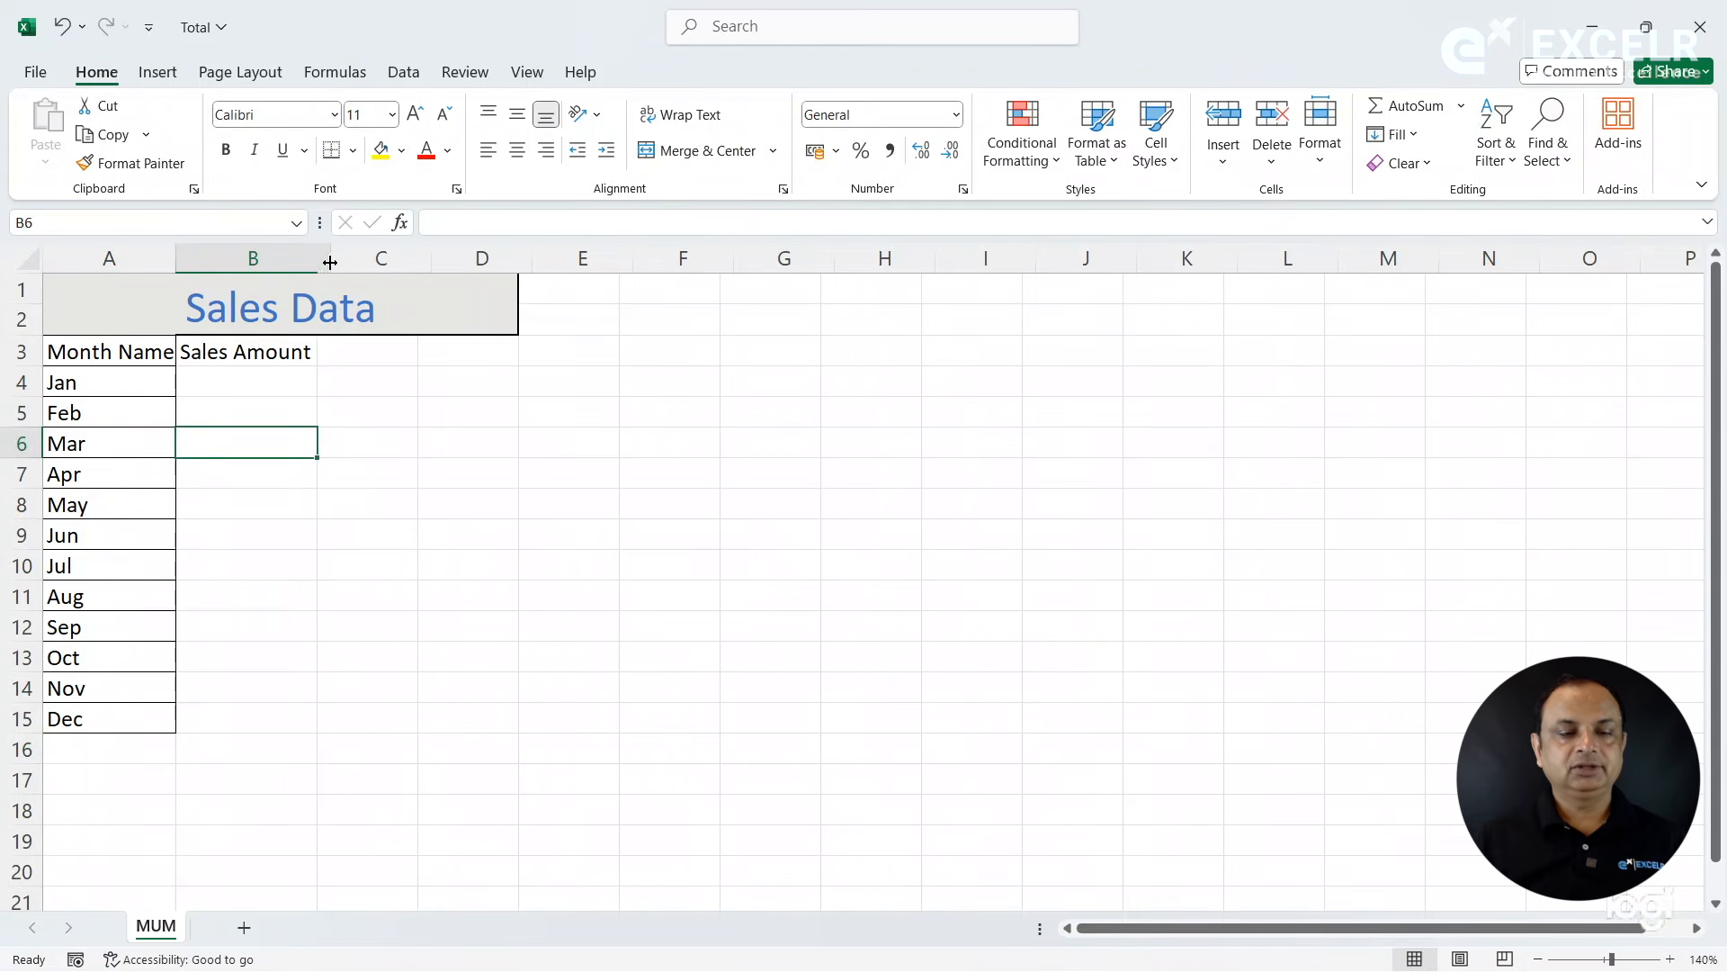
pyautogui.click(272, 391)
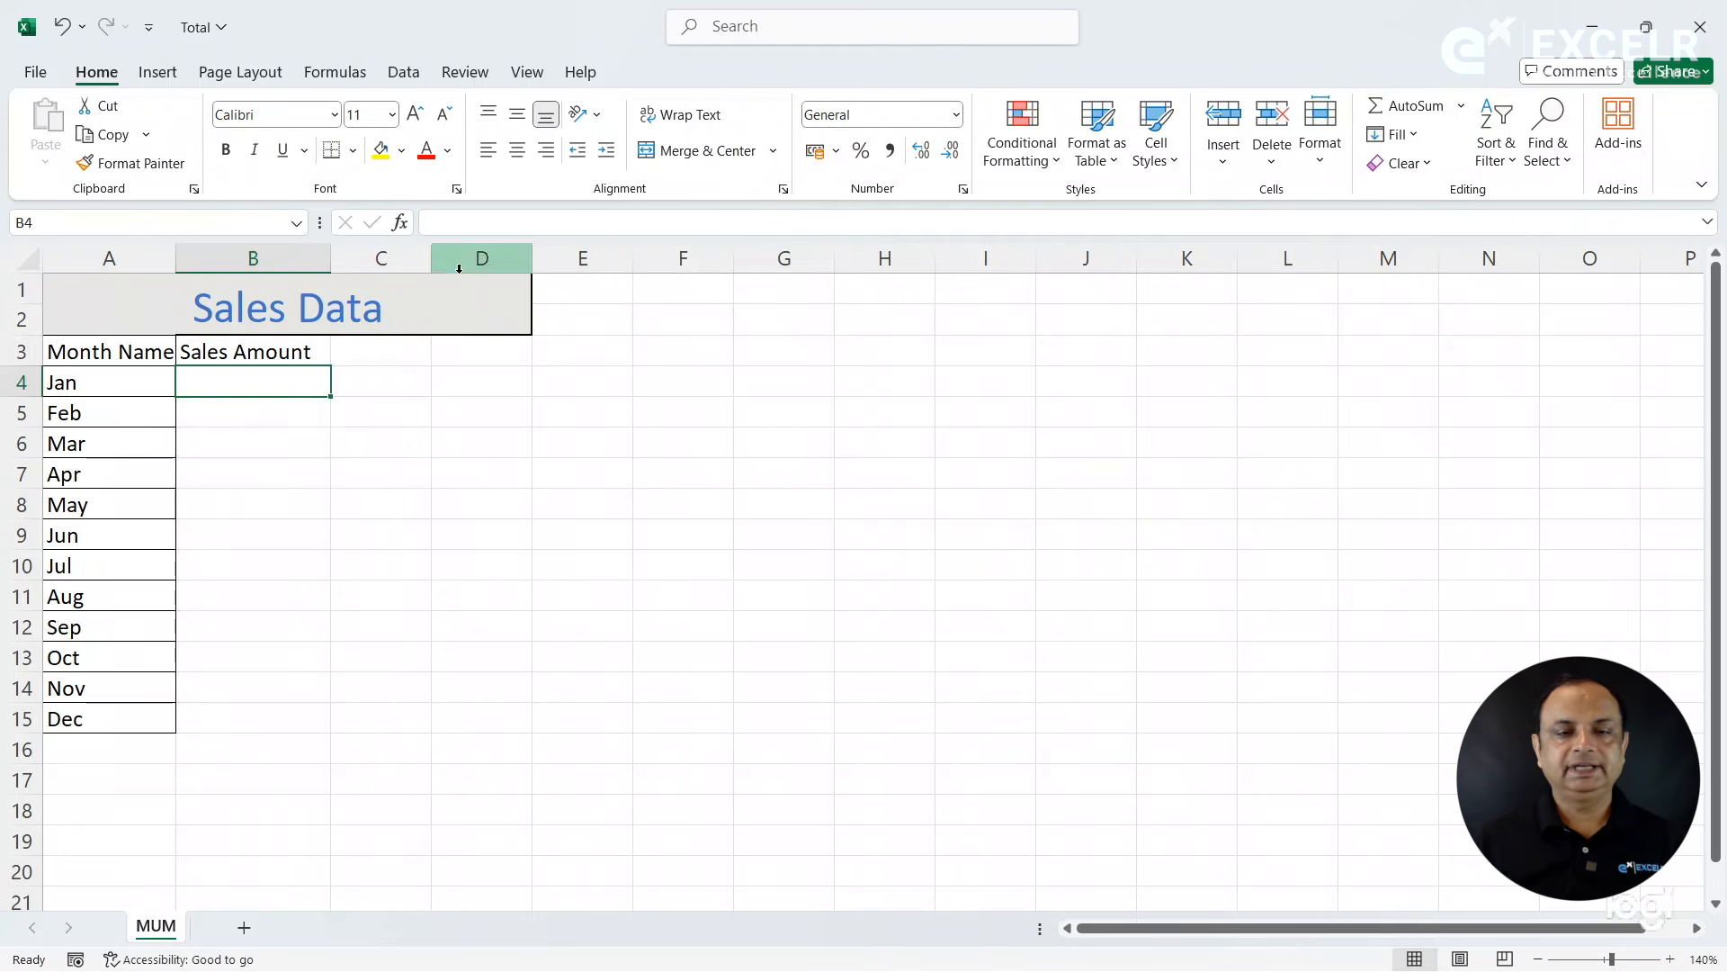
pyautogui.click(404, 73)
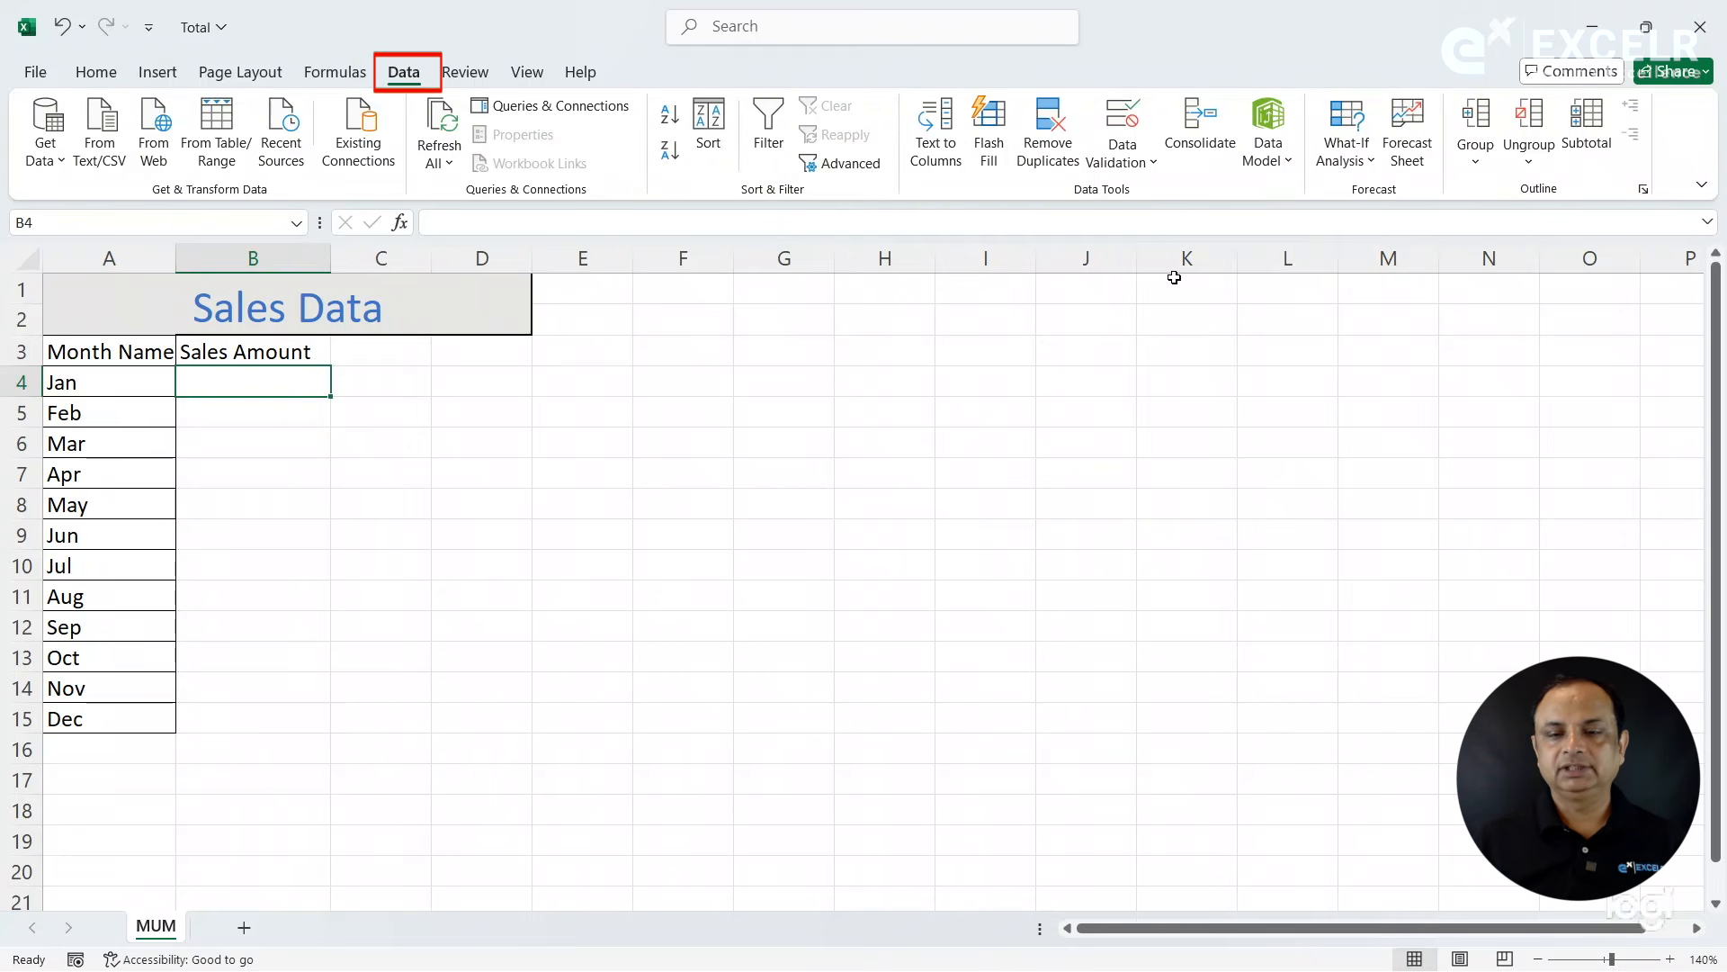
pyautogui.click(1200, 126)
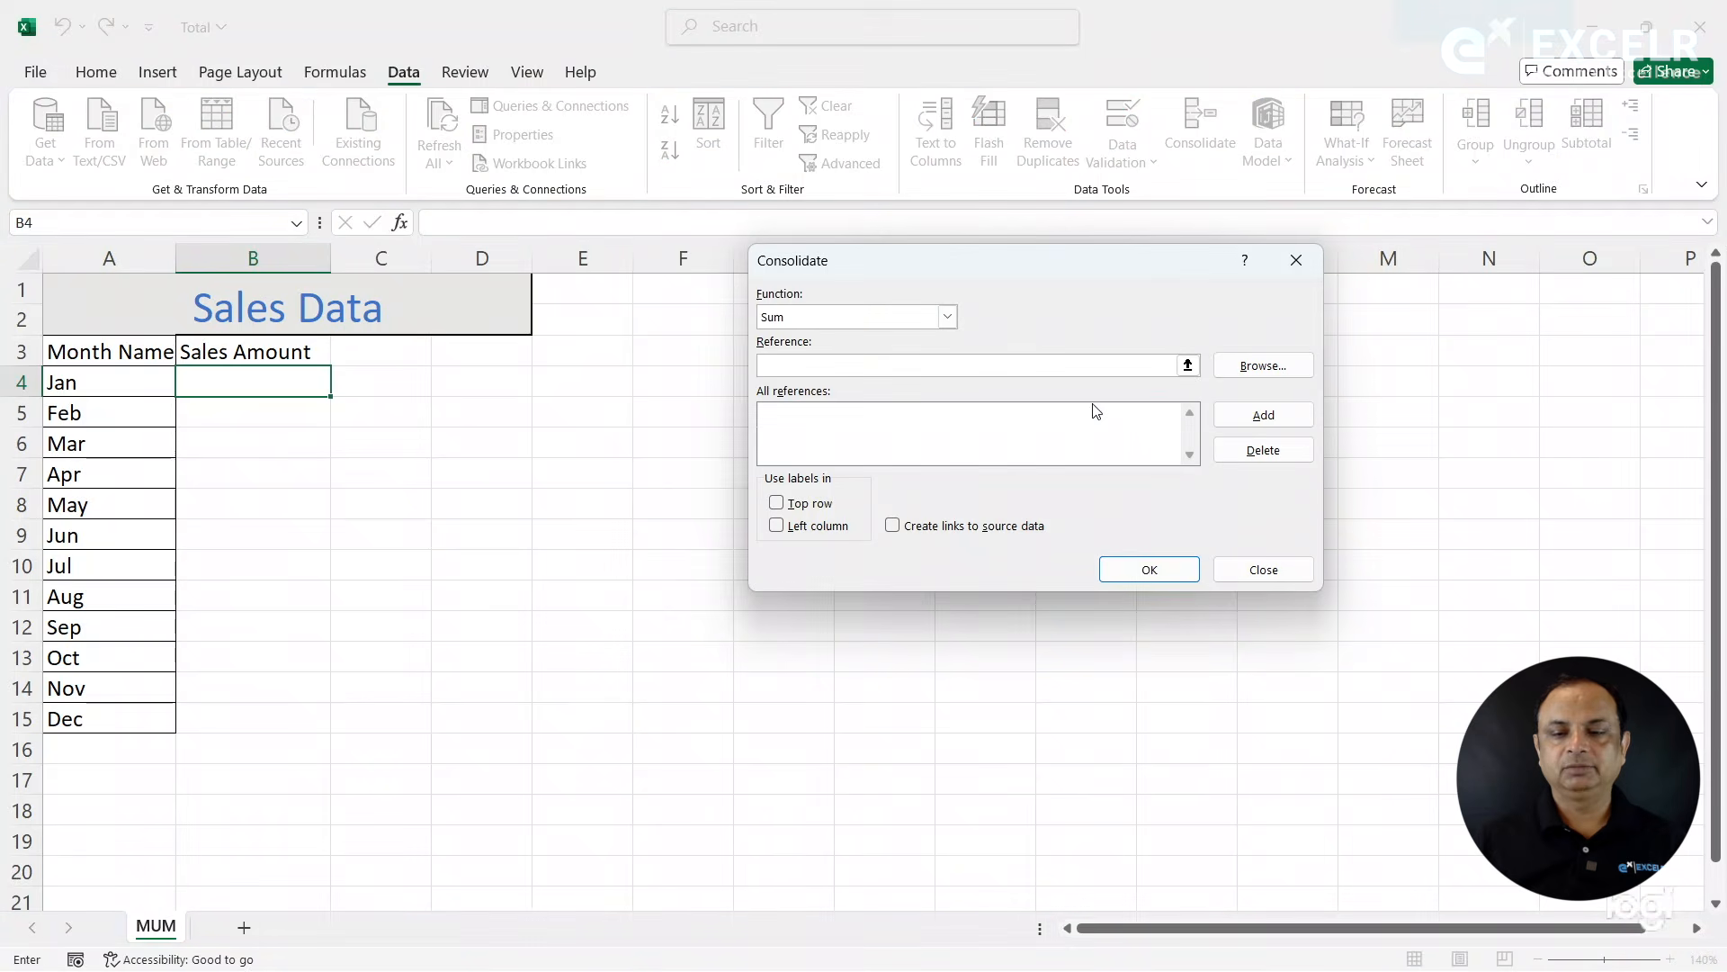
# - Try to add the BLR workbook's DATA range as a Sum consolidation reference, browsing for the file in the Consolidation folder
pyautogui.click(1274, 369)
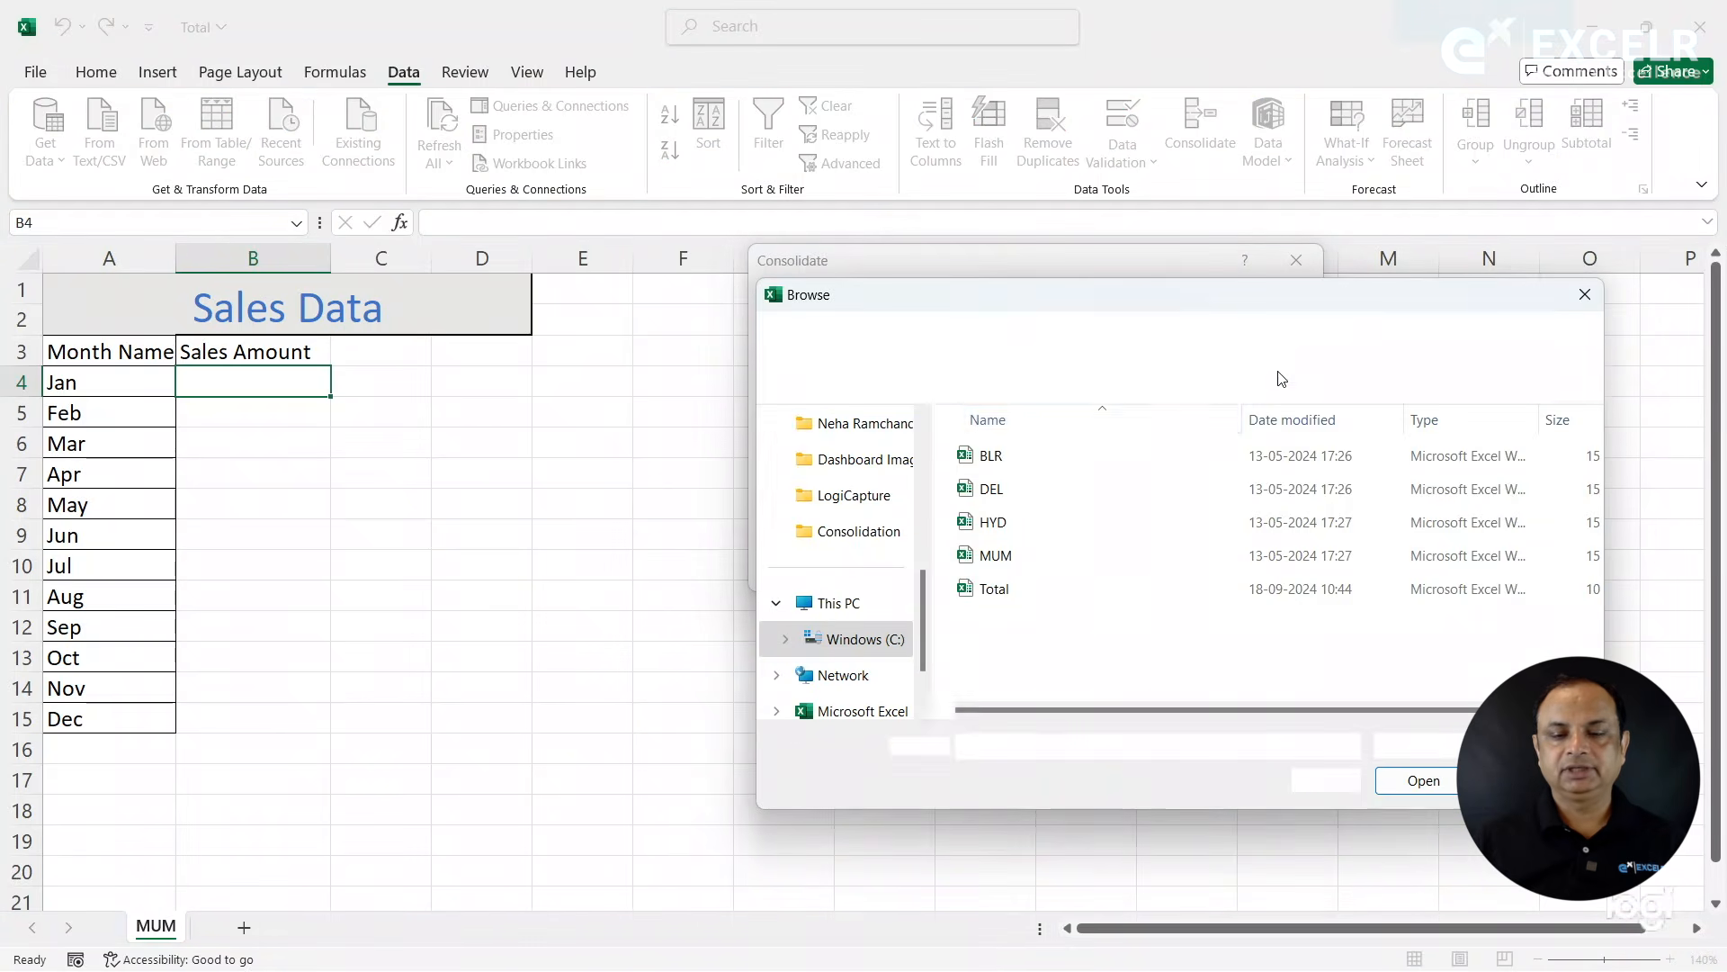
pyautogui.doubleClick(1008, 455)
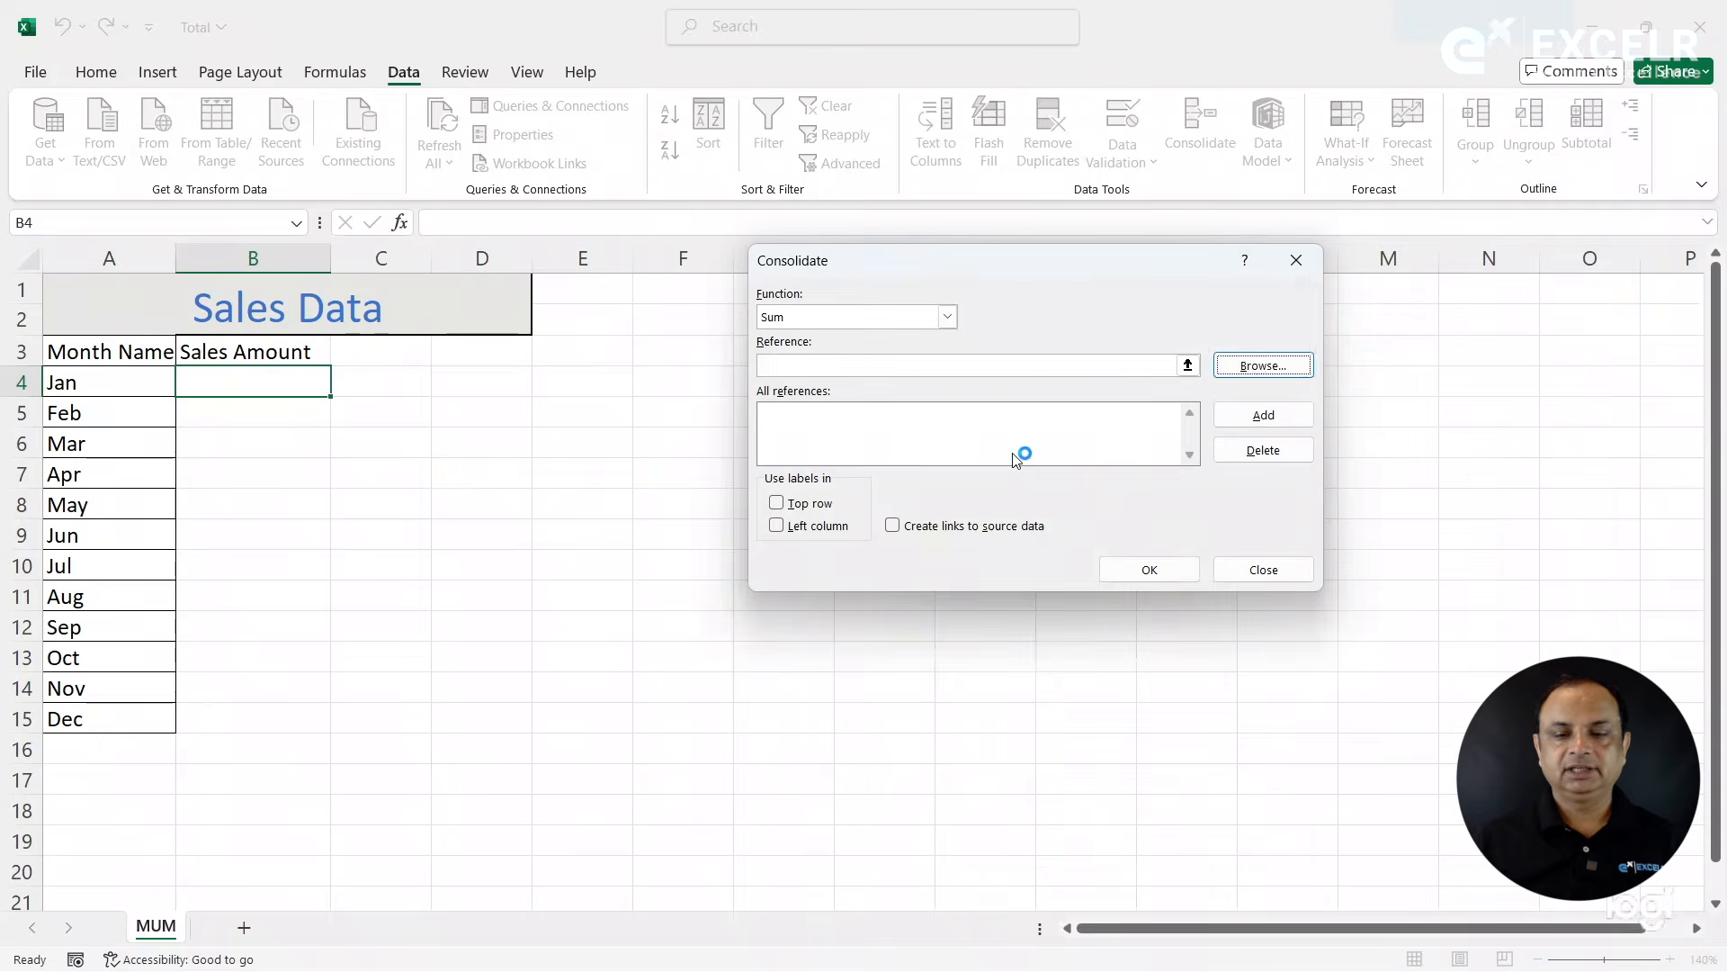
pyautogui.click(1161, 365)
pyautogui.press('Right')
pyautogui.press('Right')
pyautogui.press('Right')
pyautogui.press('Right')
pyautogui.press('Right')
pyautogui.press('Right')
pyautogui.press('Right')
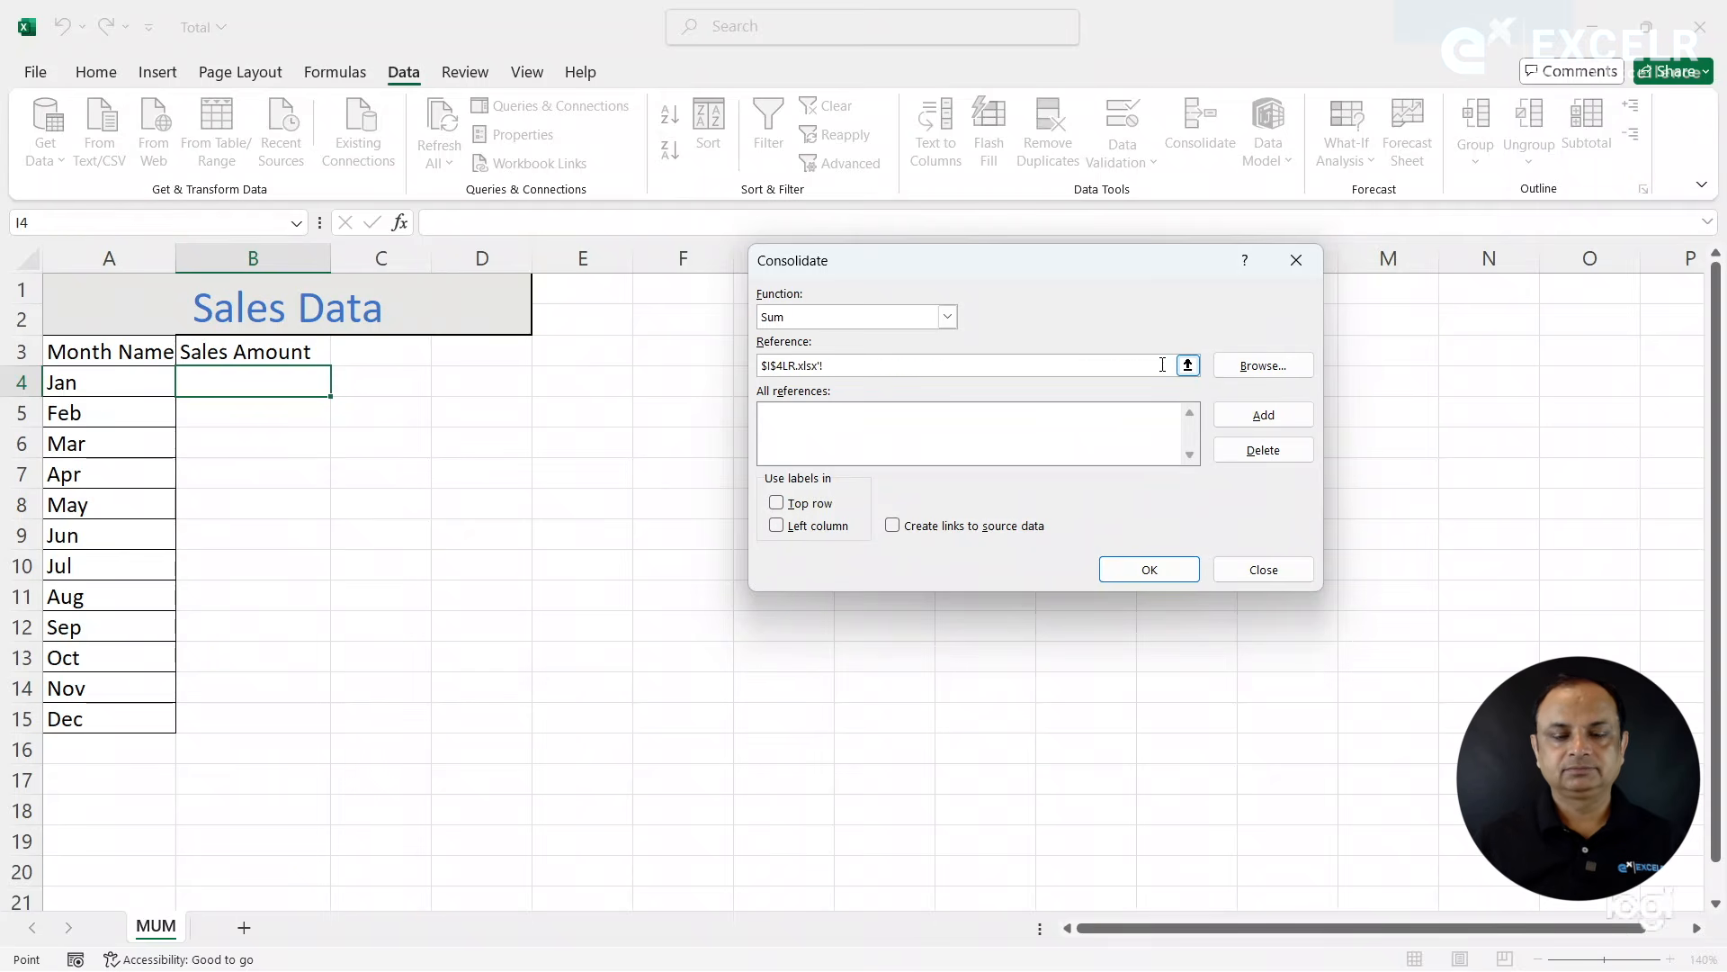
pyautogui.click(923, 360)
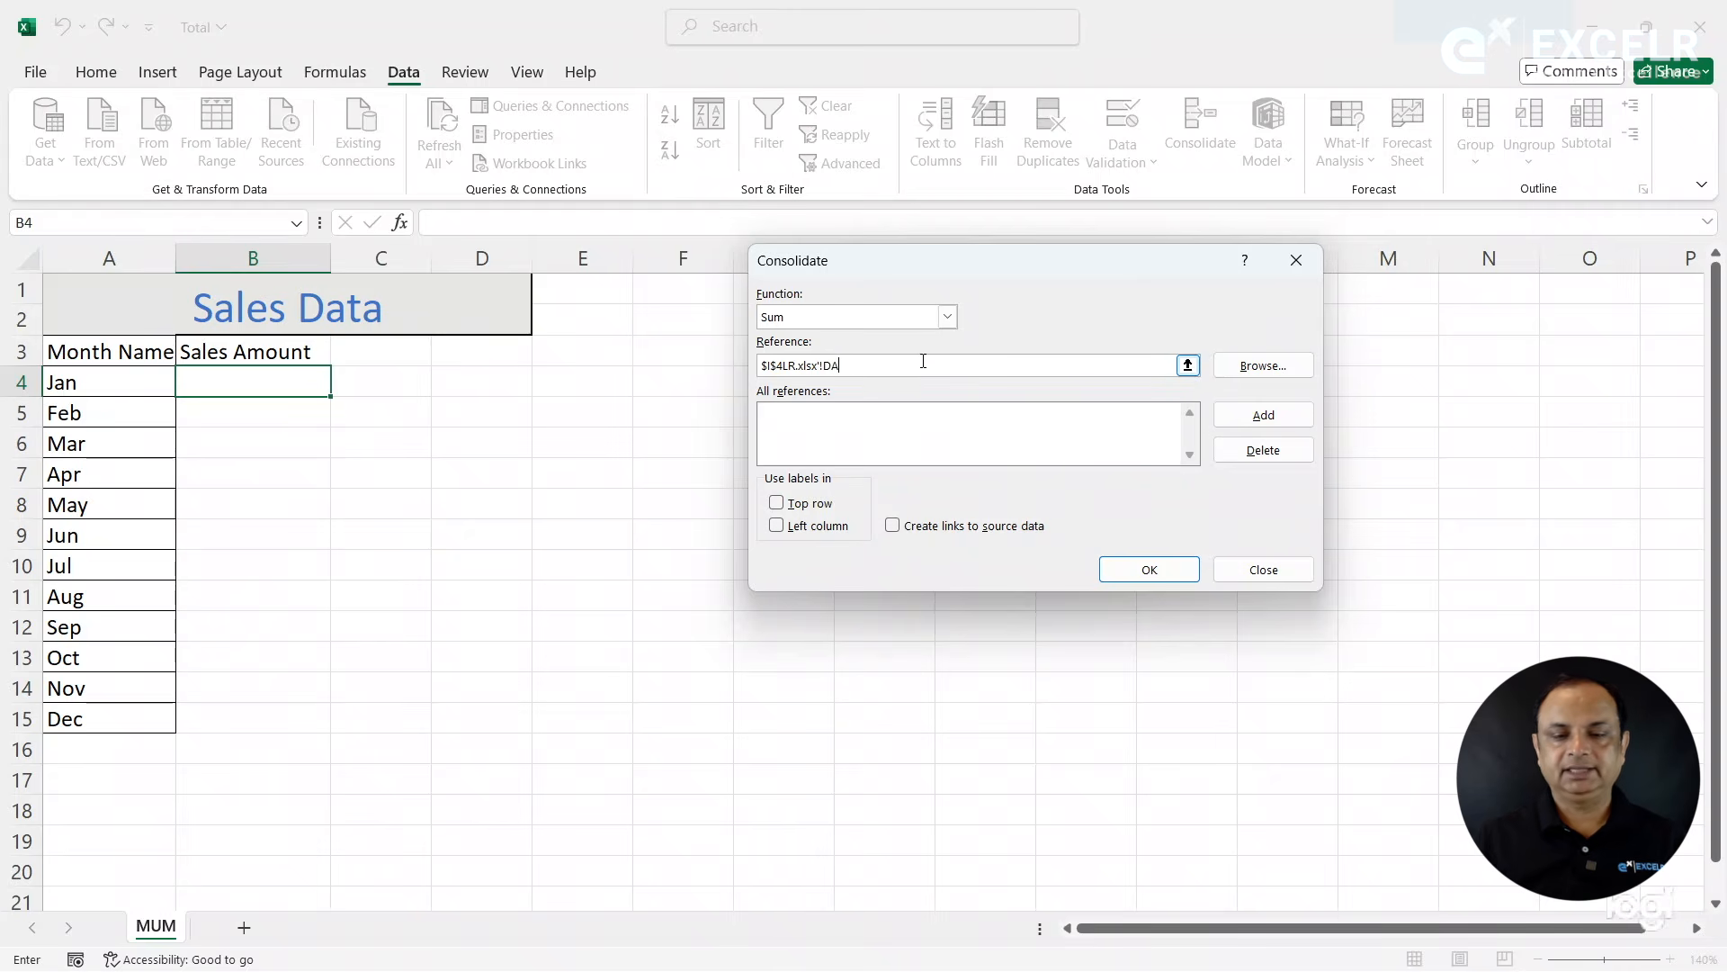
pyautogui.click(1246, 415)
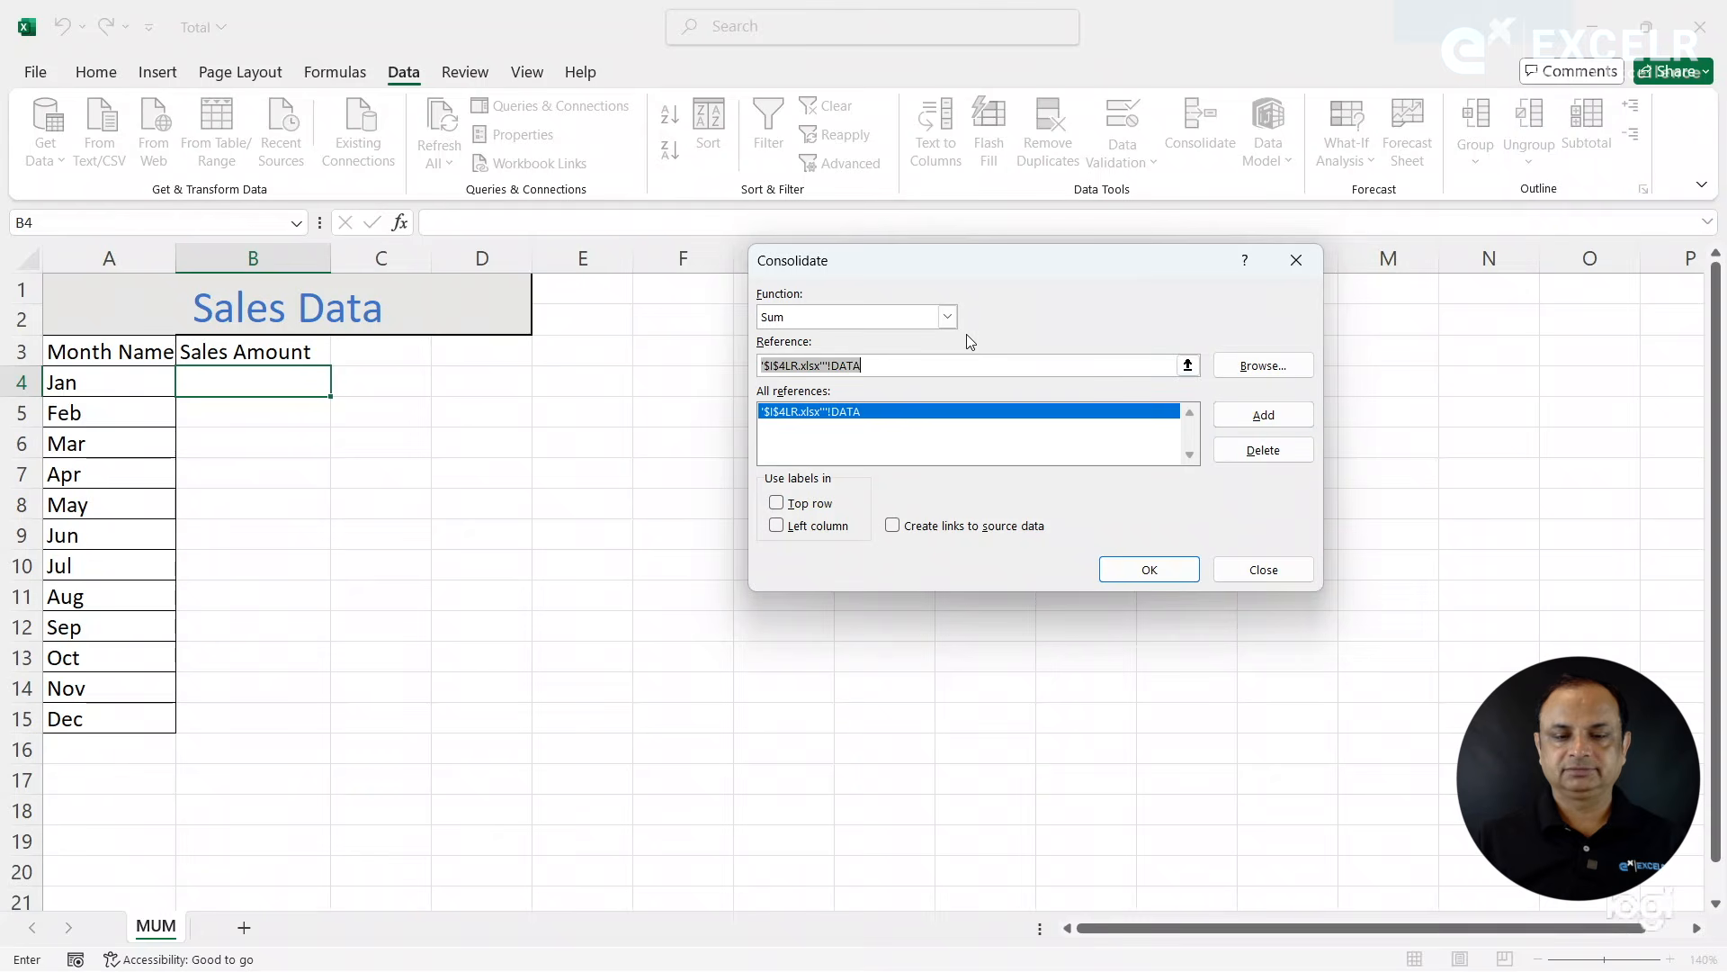
# - Clear the reference entry and try to add the DEL workbook's DATA range to the consolidation references
pyautogui.press('Delete')
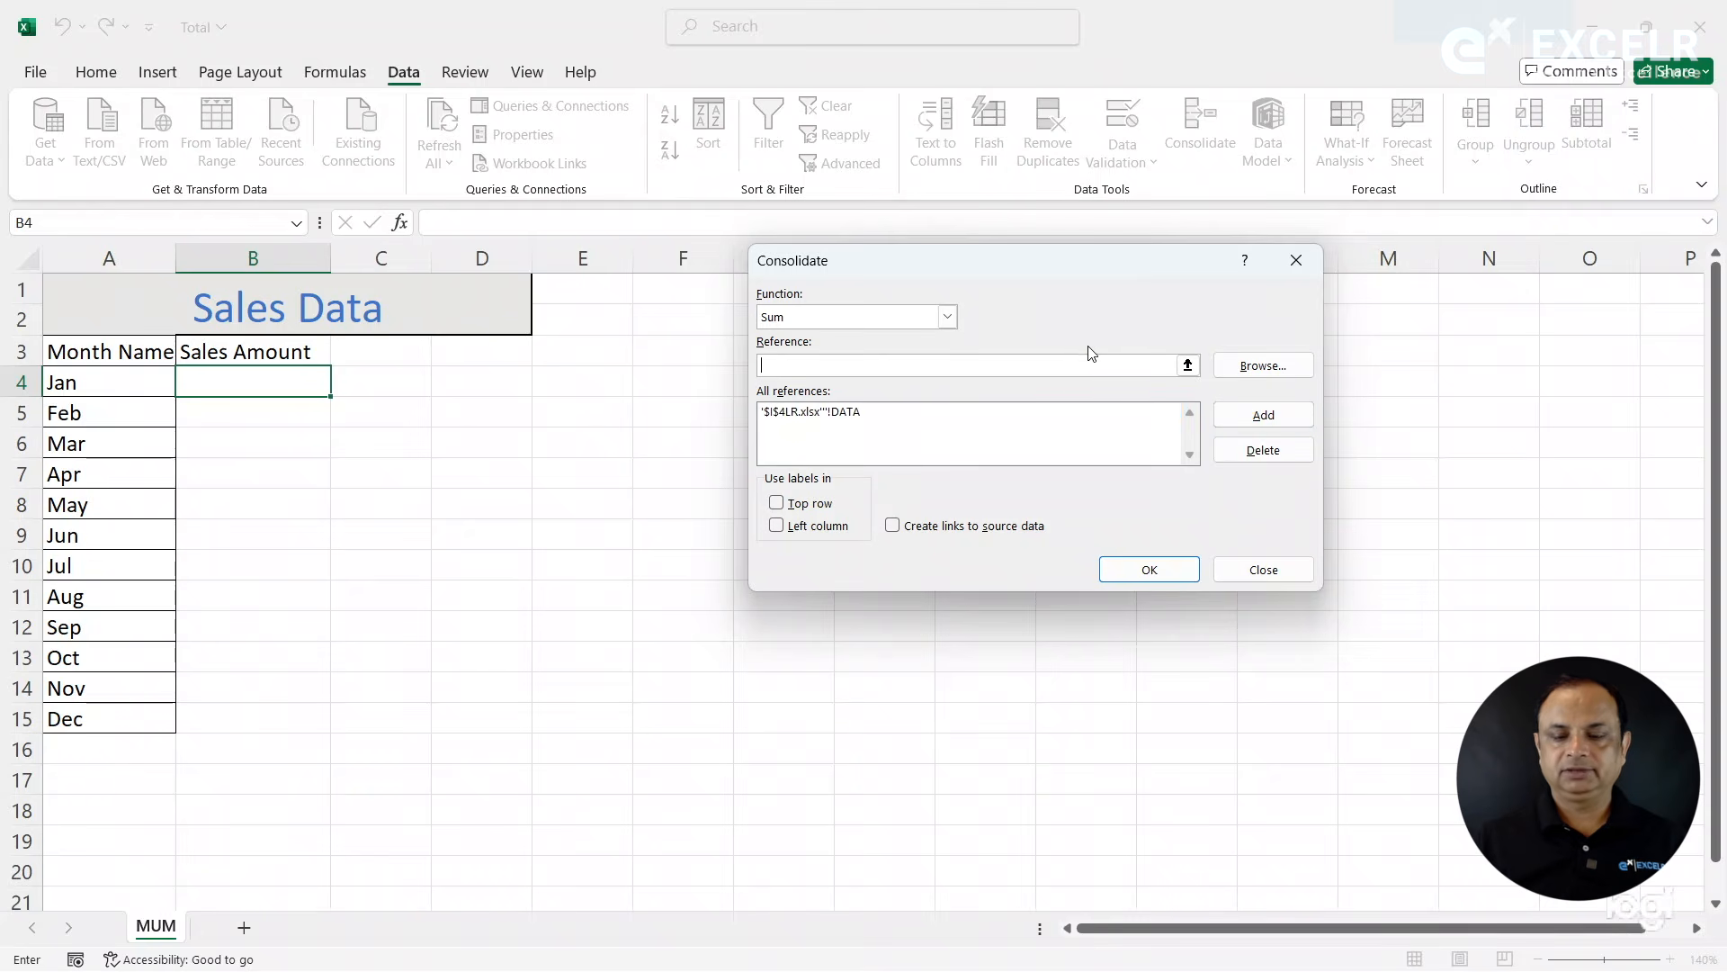
pyautogui.click(1264, 365)
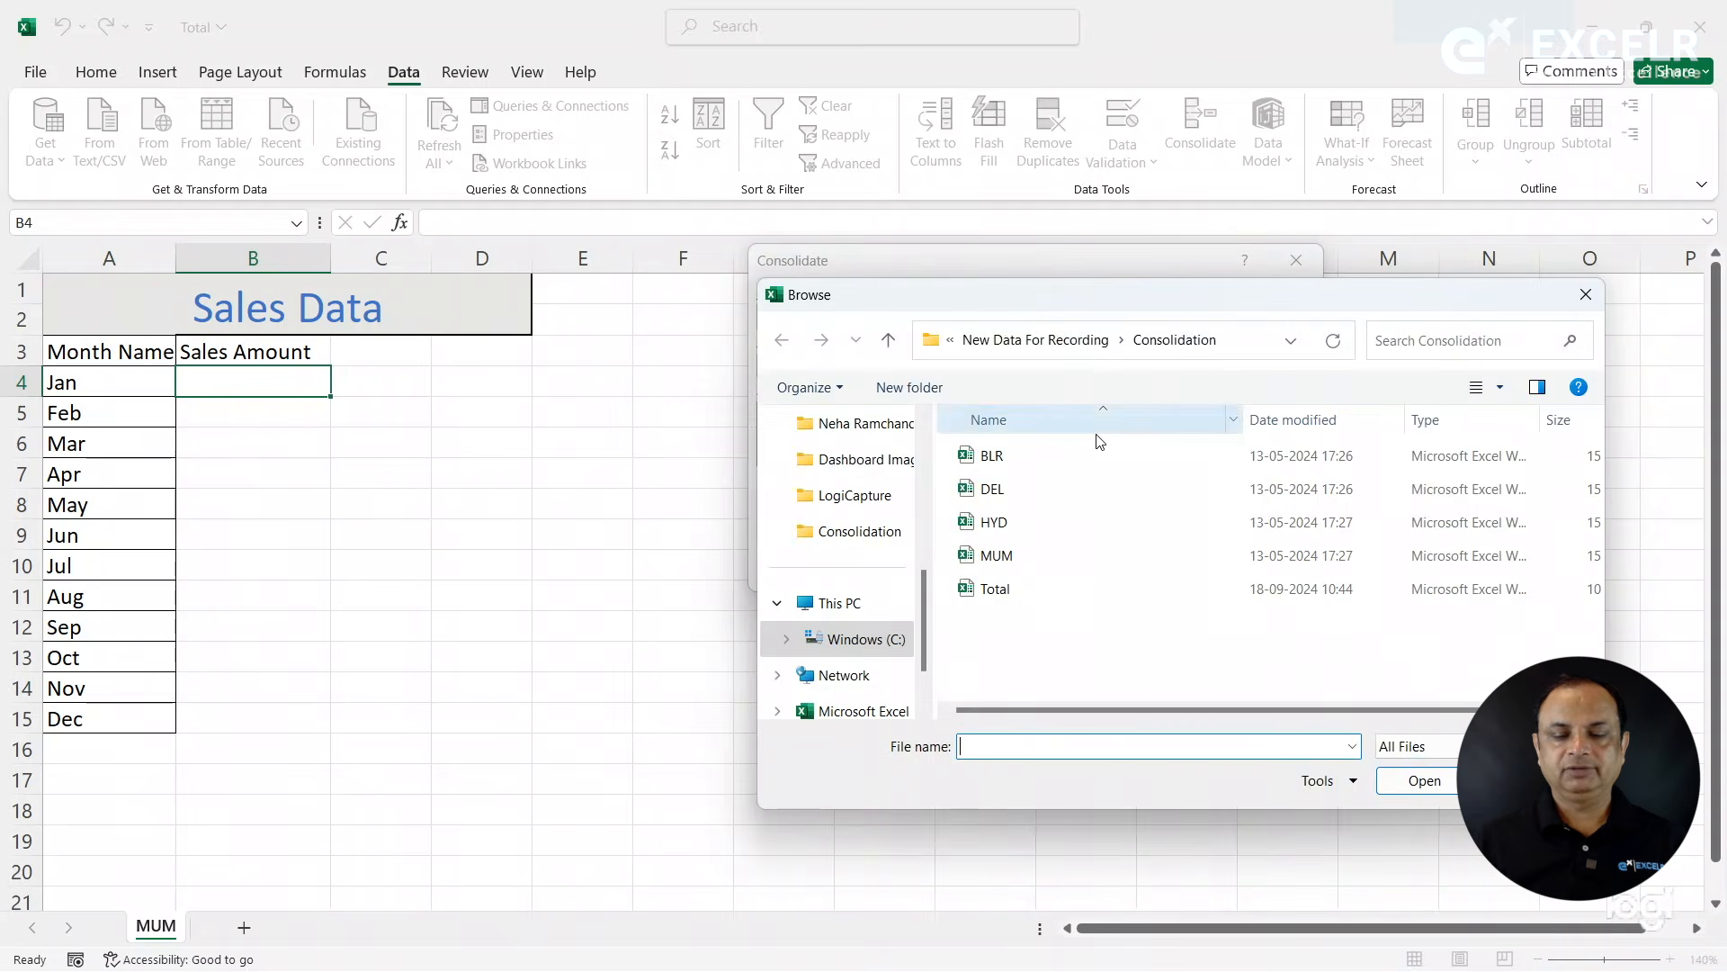
pyautogui.doubleClick(997, 490)
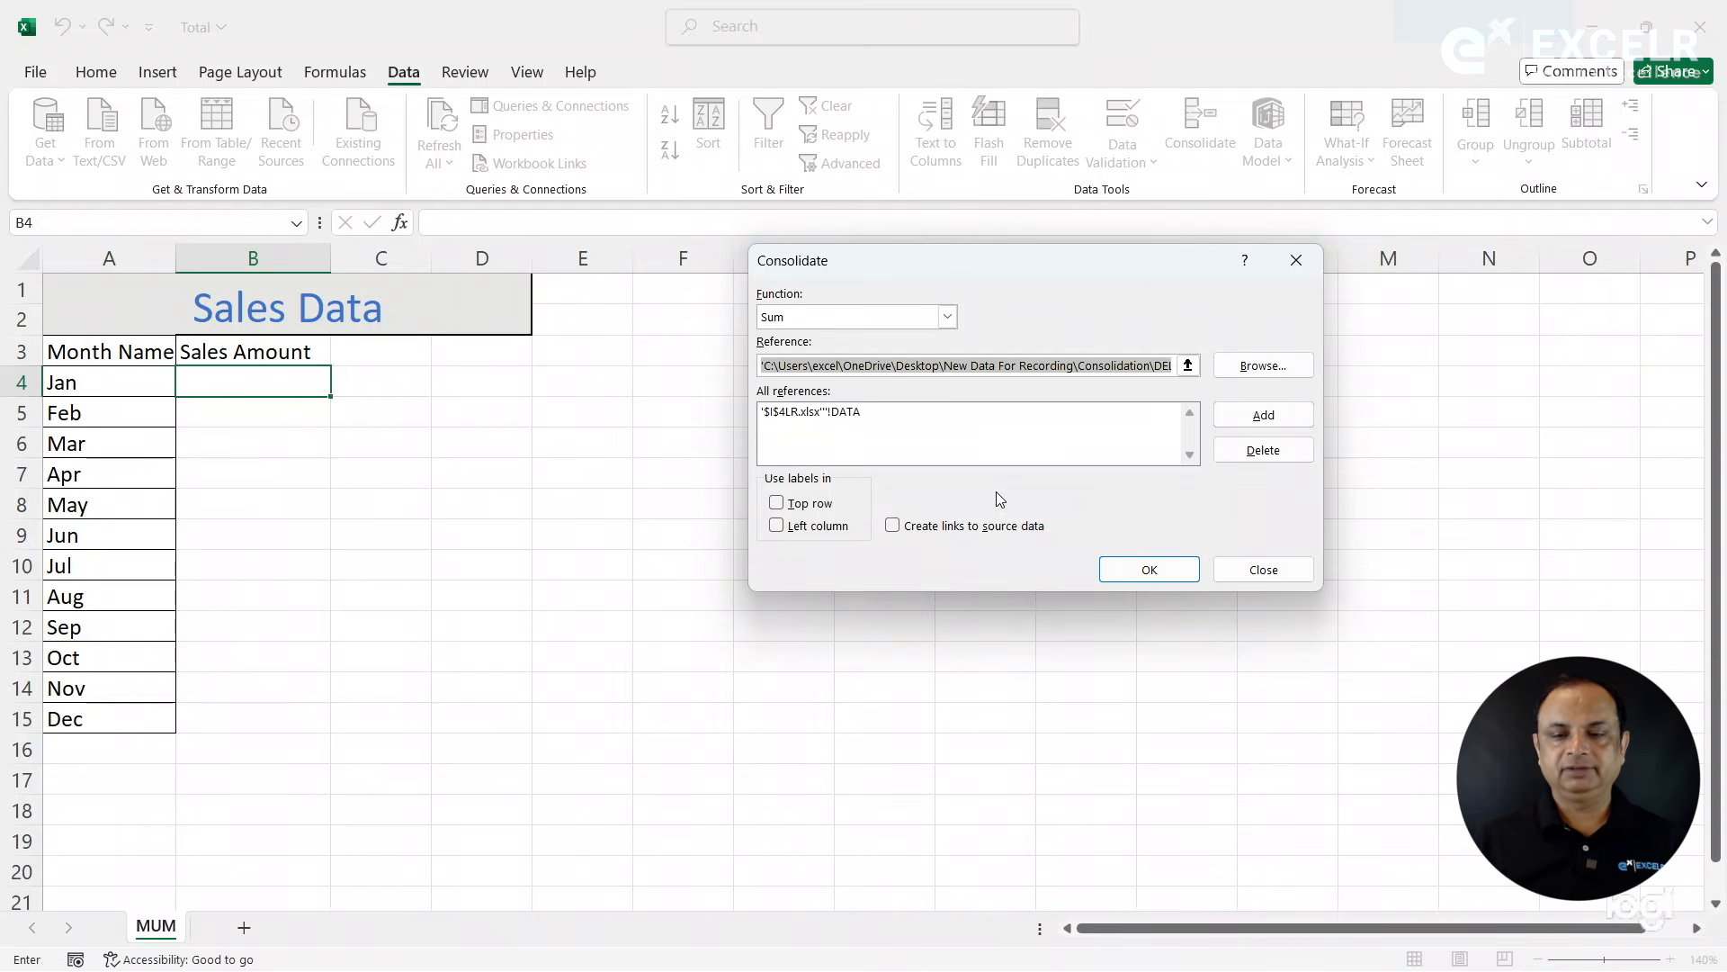
pyautogui.press('Right')
pyautogui.press('Right')
pyautogui.press('Right')
pyautogui.press('Right')
pyautogui.press('Right')
pyautogui.press('Right')
pyautogui.press('Right')
pyautogui.press('Right')
pyautogui.press('Right')
pyautogui.press('Right')
pyautogui.press('Right')
pyautogui.press('Right')
pyautogui.press('Right')
pyautogui.press('Right')
pyautogui.press('Right')
pyautogui.press('Right')
pyautogui.press('Right')
pyautogui.press('Right')
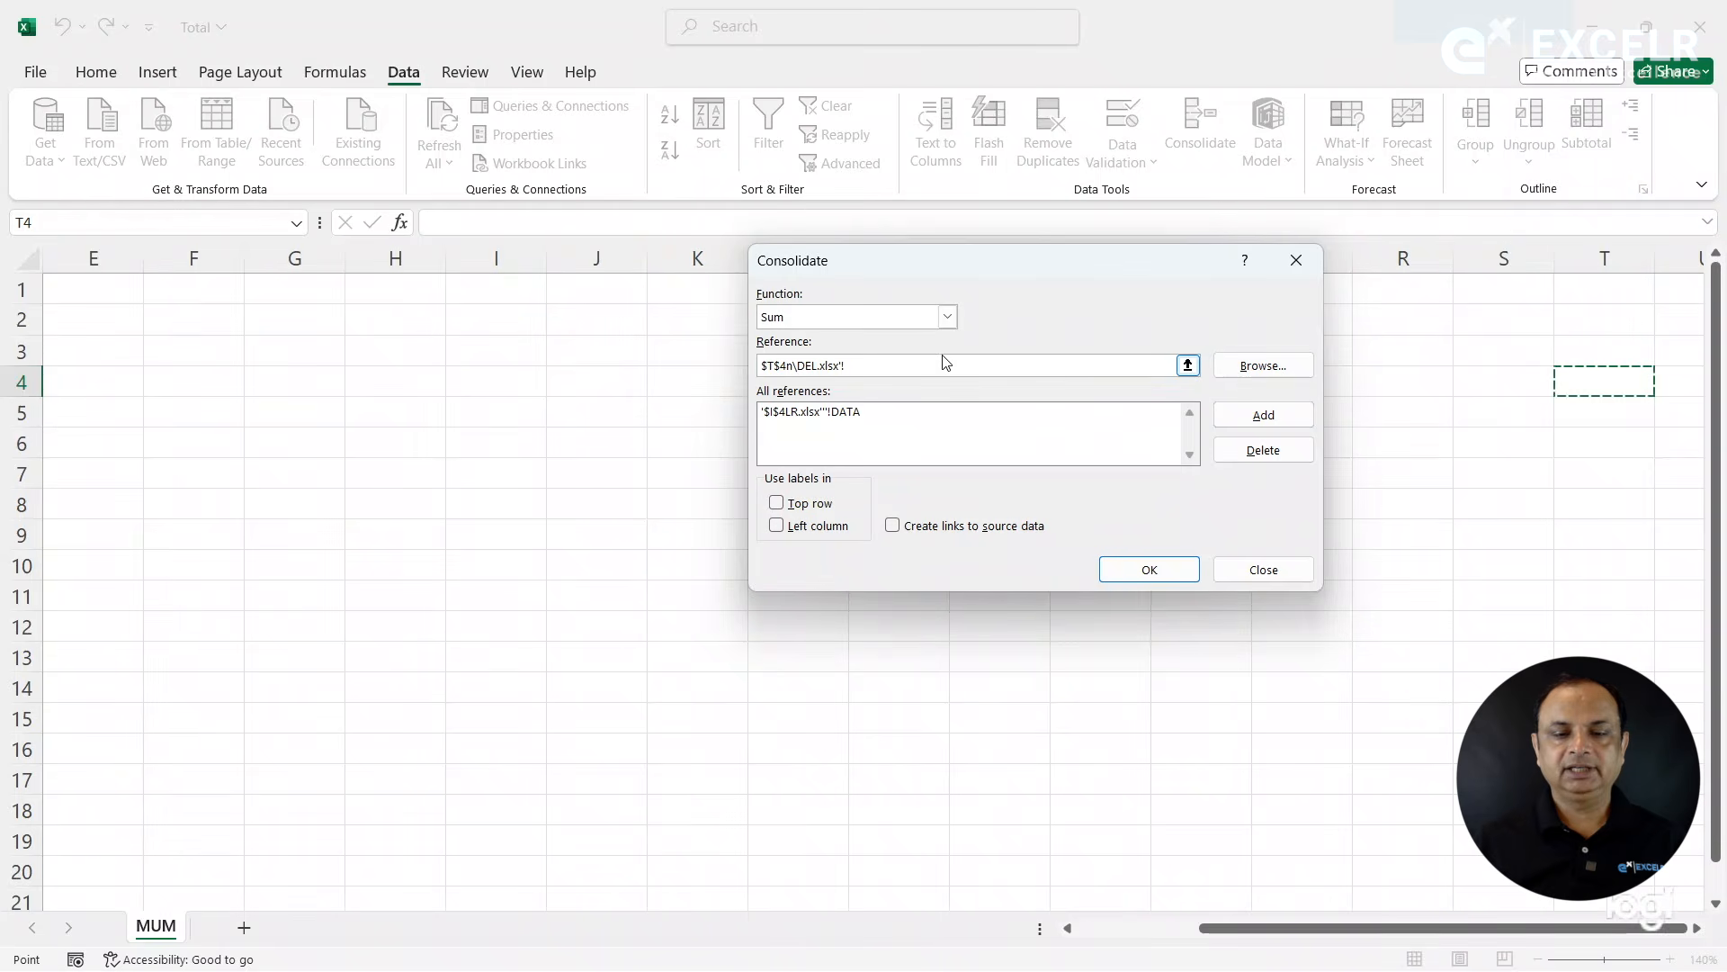
pyautogui.click(892, 365)
pyautogui.write('DATA')
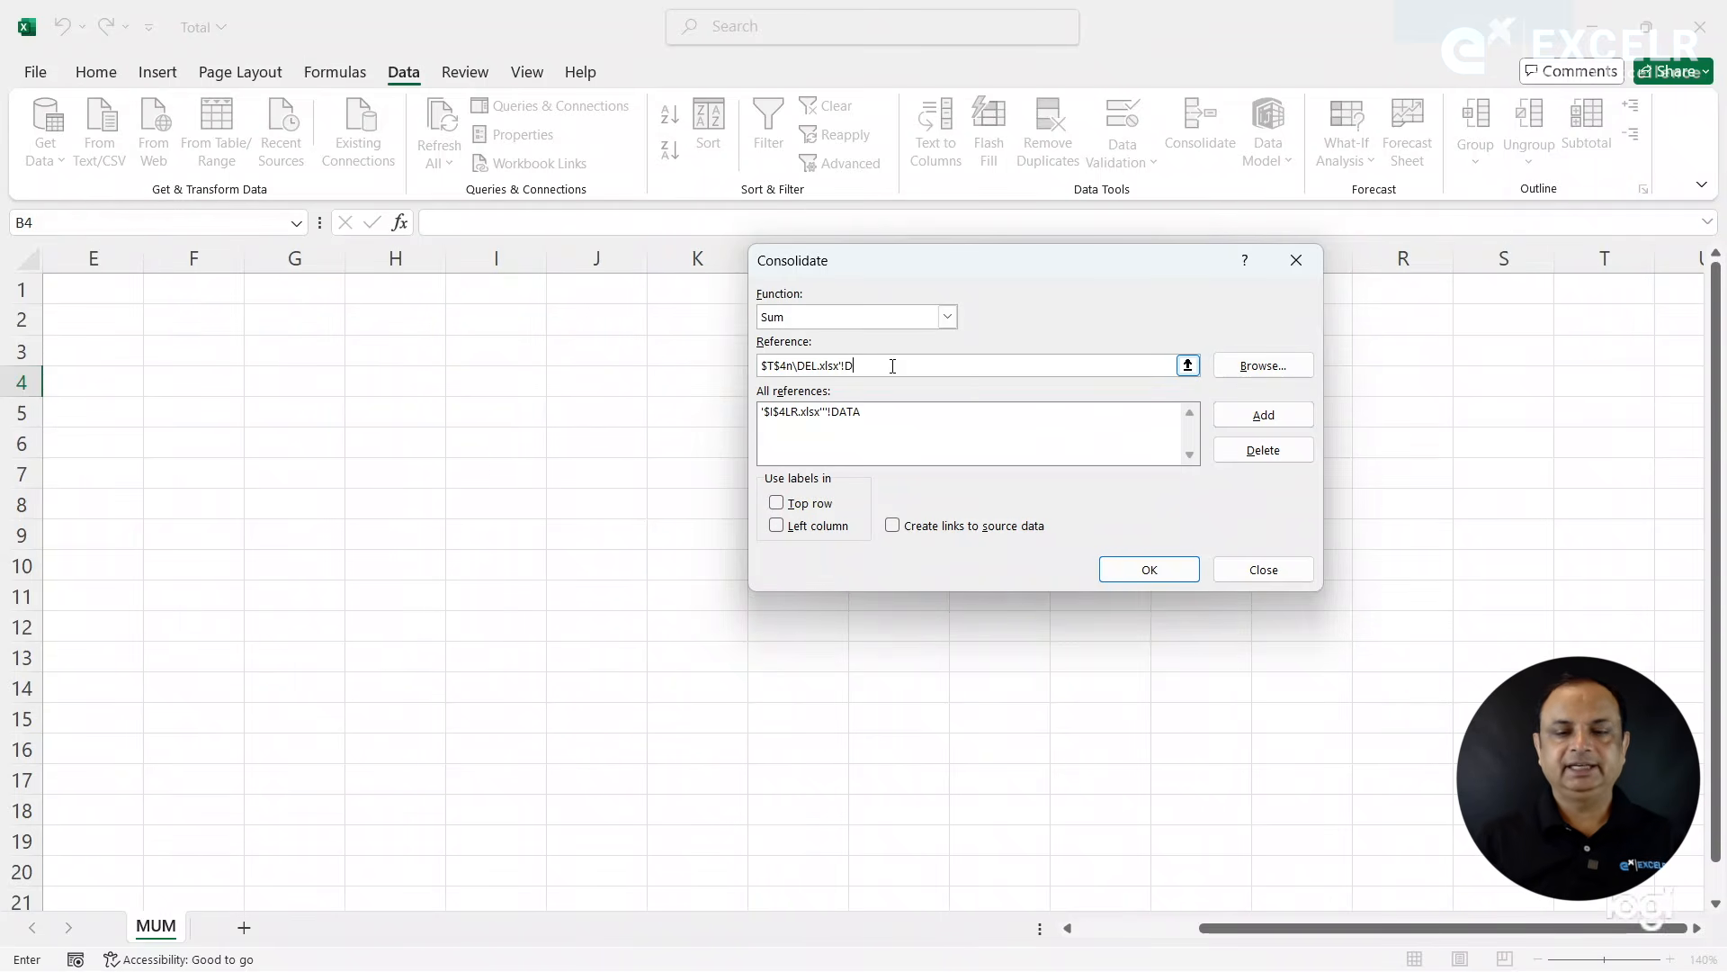
pyautogui.click(1262, 416)
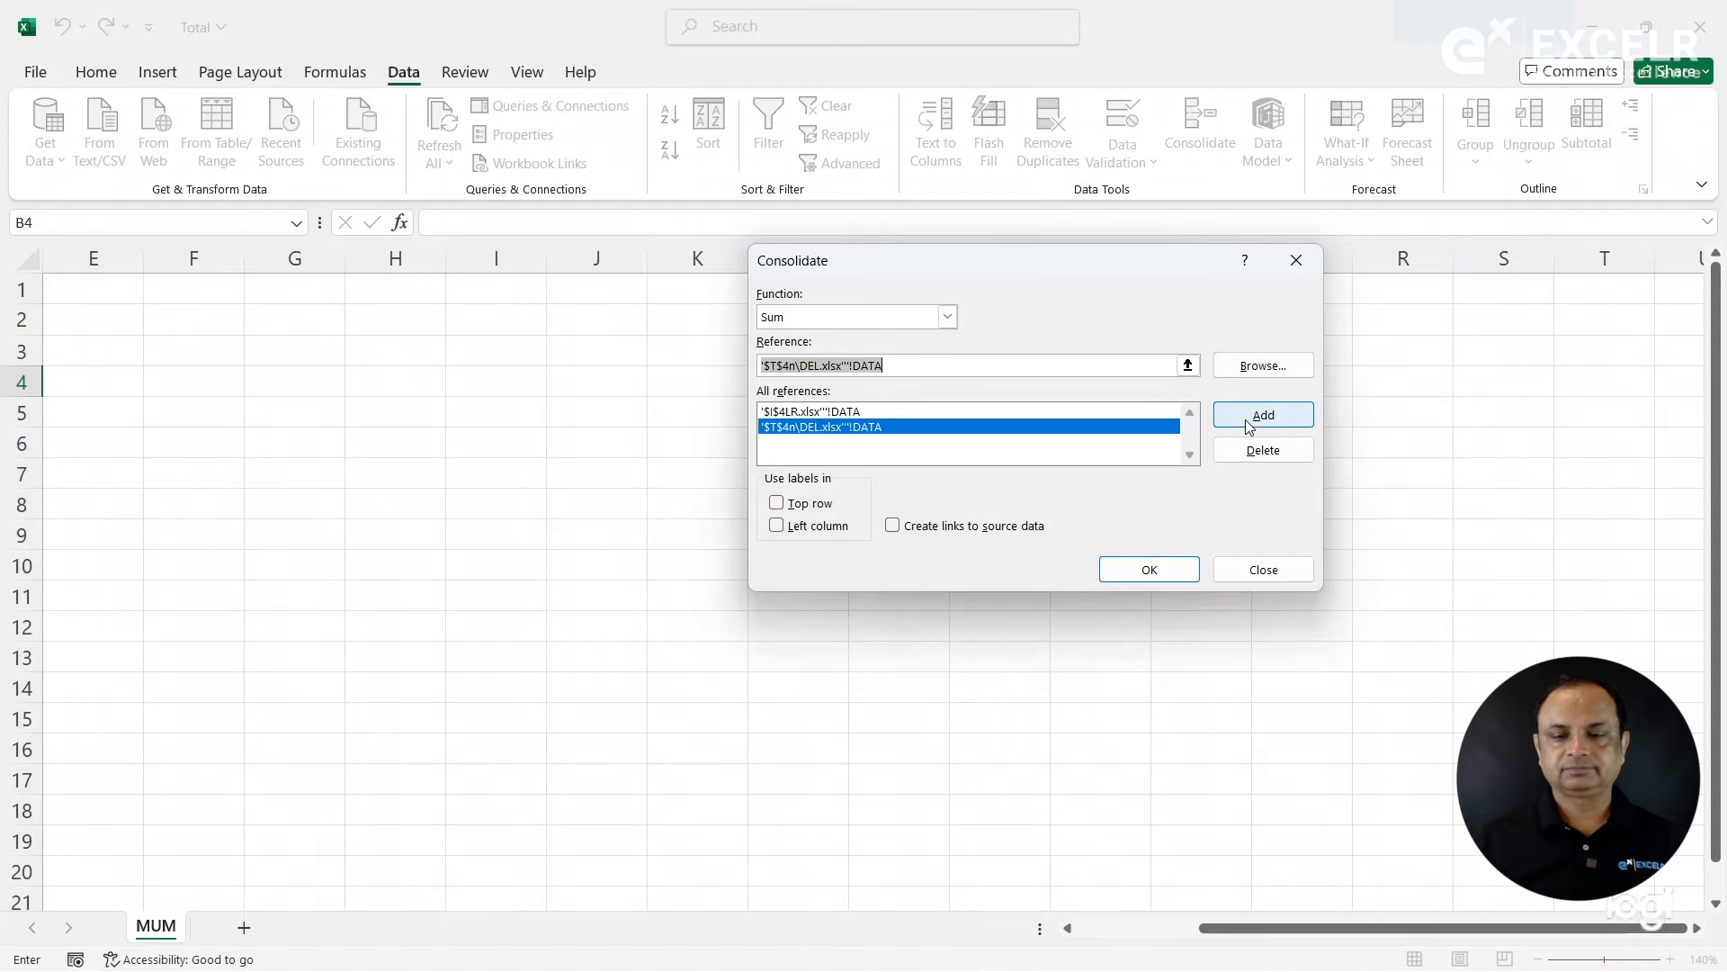
pyautogui.click(1250, 423)
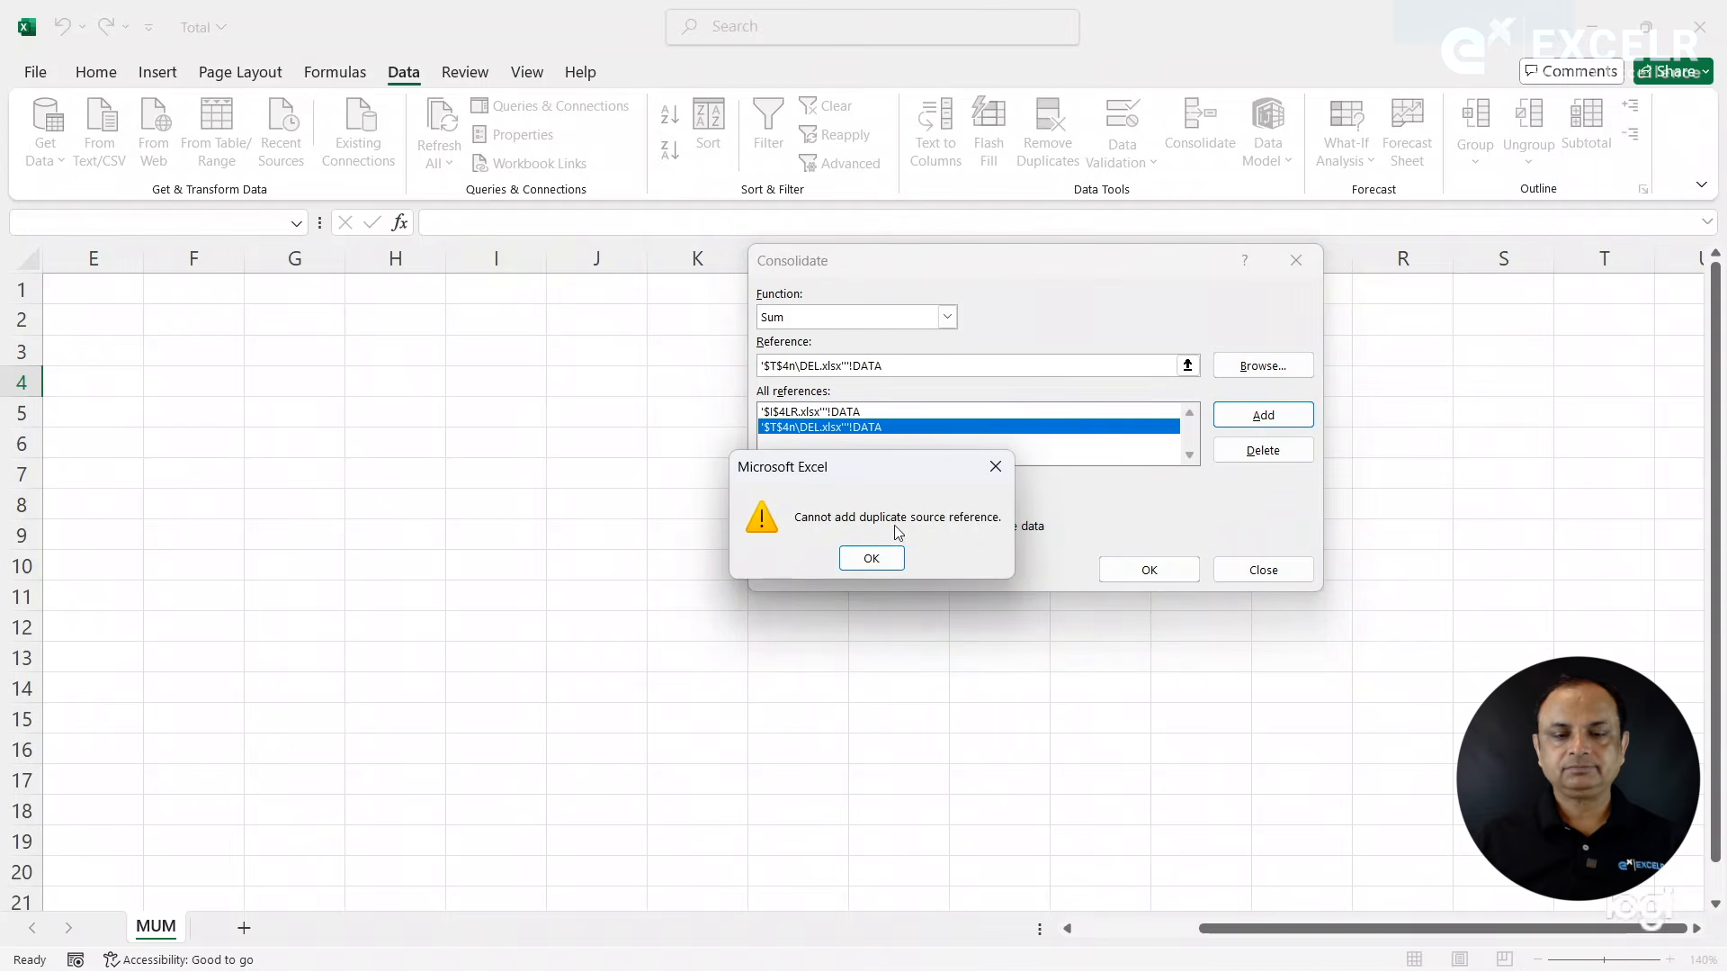
pyautogui.click(879, 558)
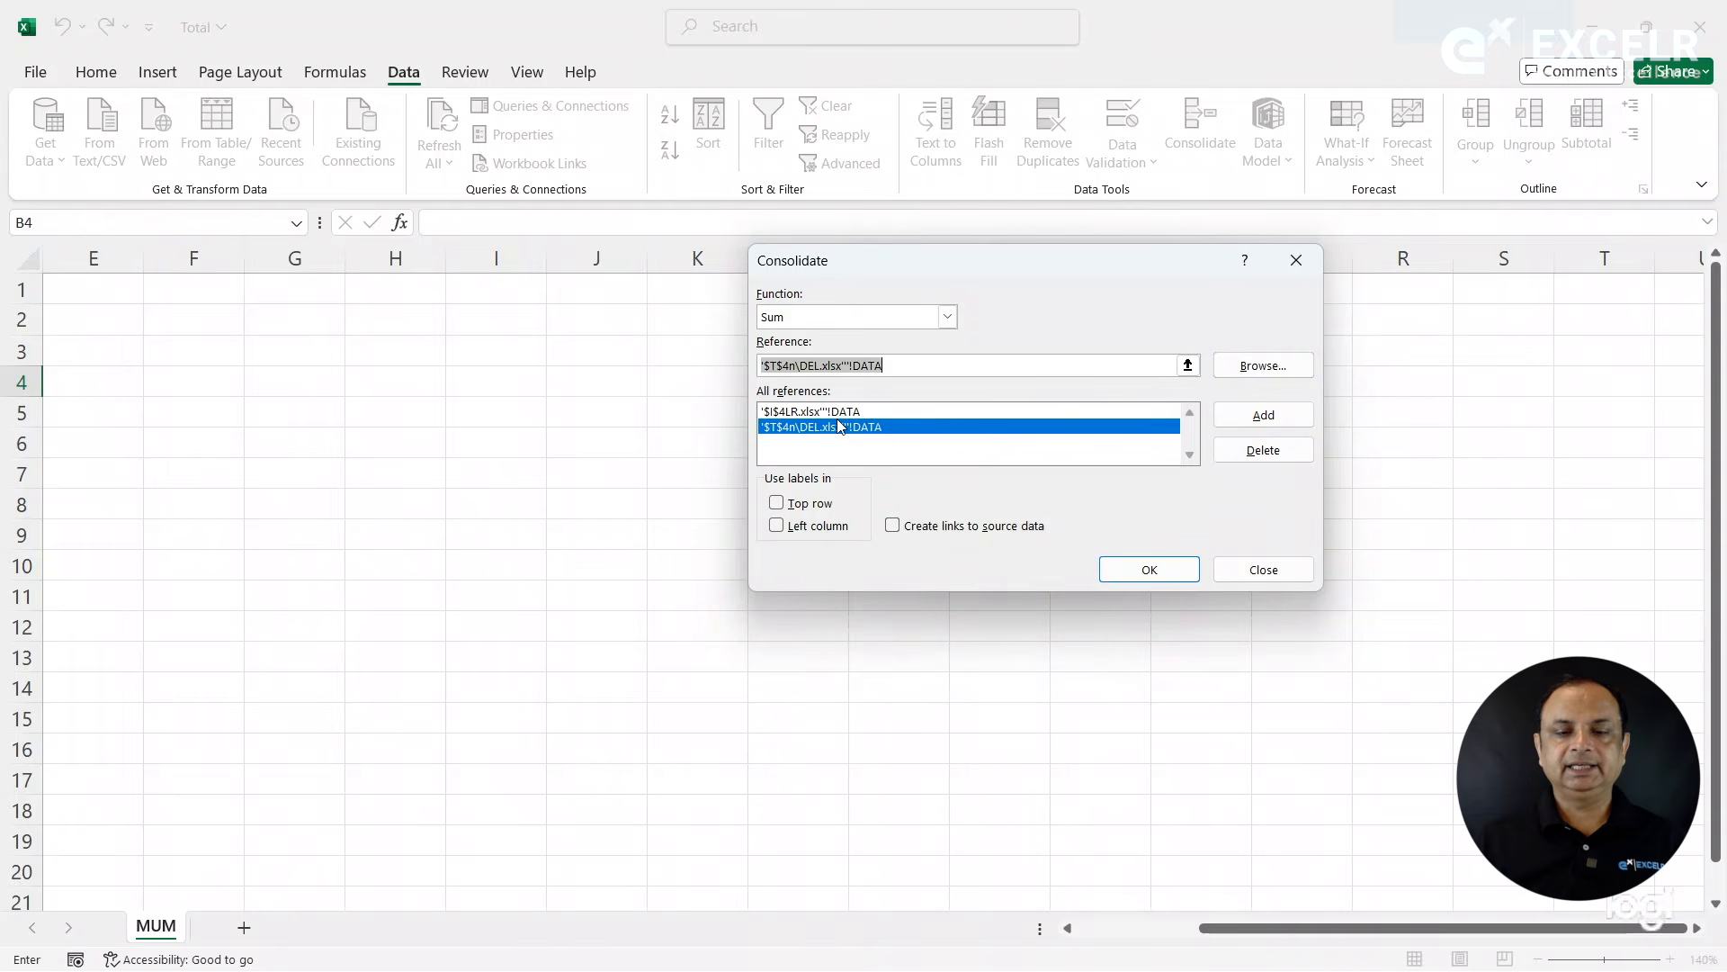
# - Clear the reference entry and try to add the HYD workbook's DATA range to the consolidation references
pyautogui.press('Delete')
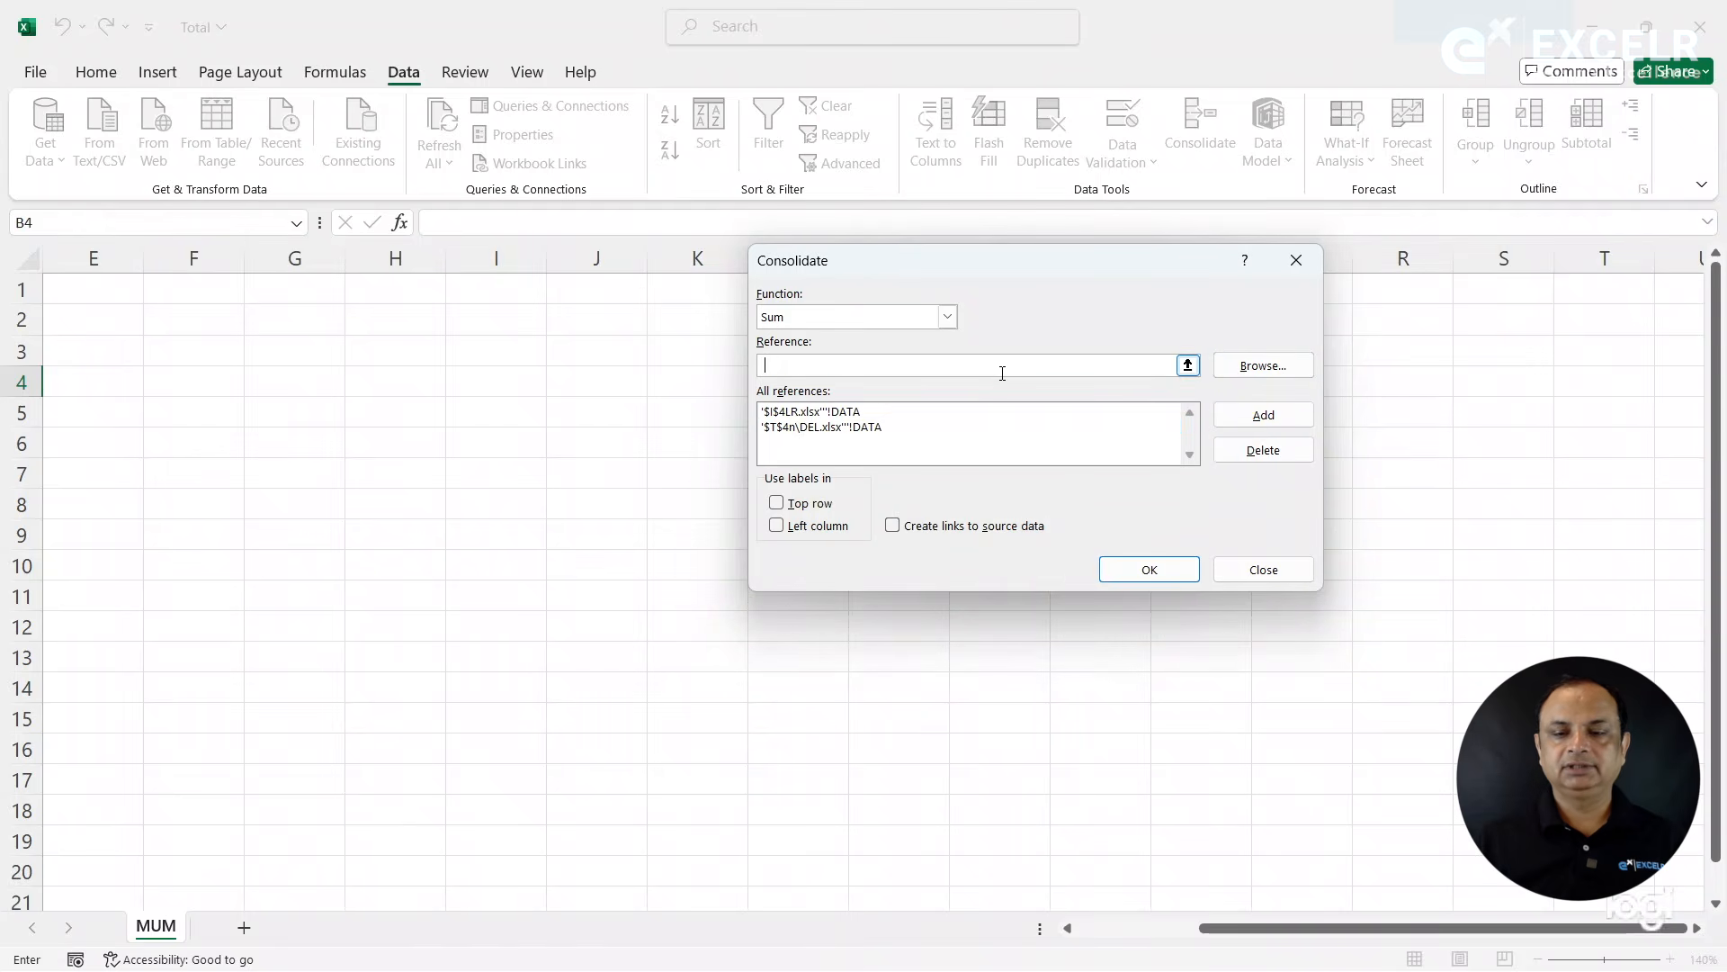
pyautogui.click(1247, 371)
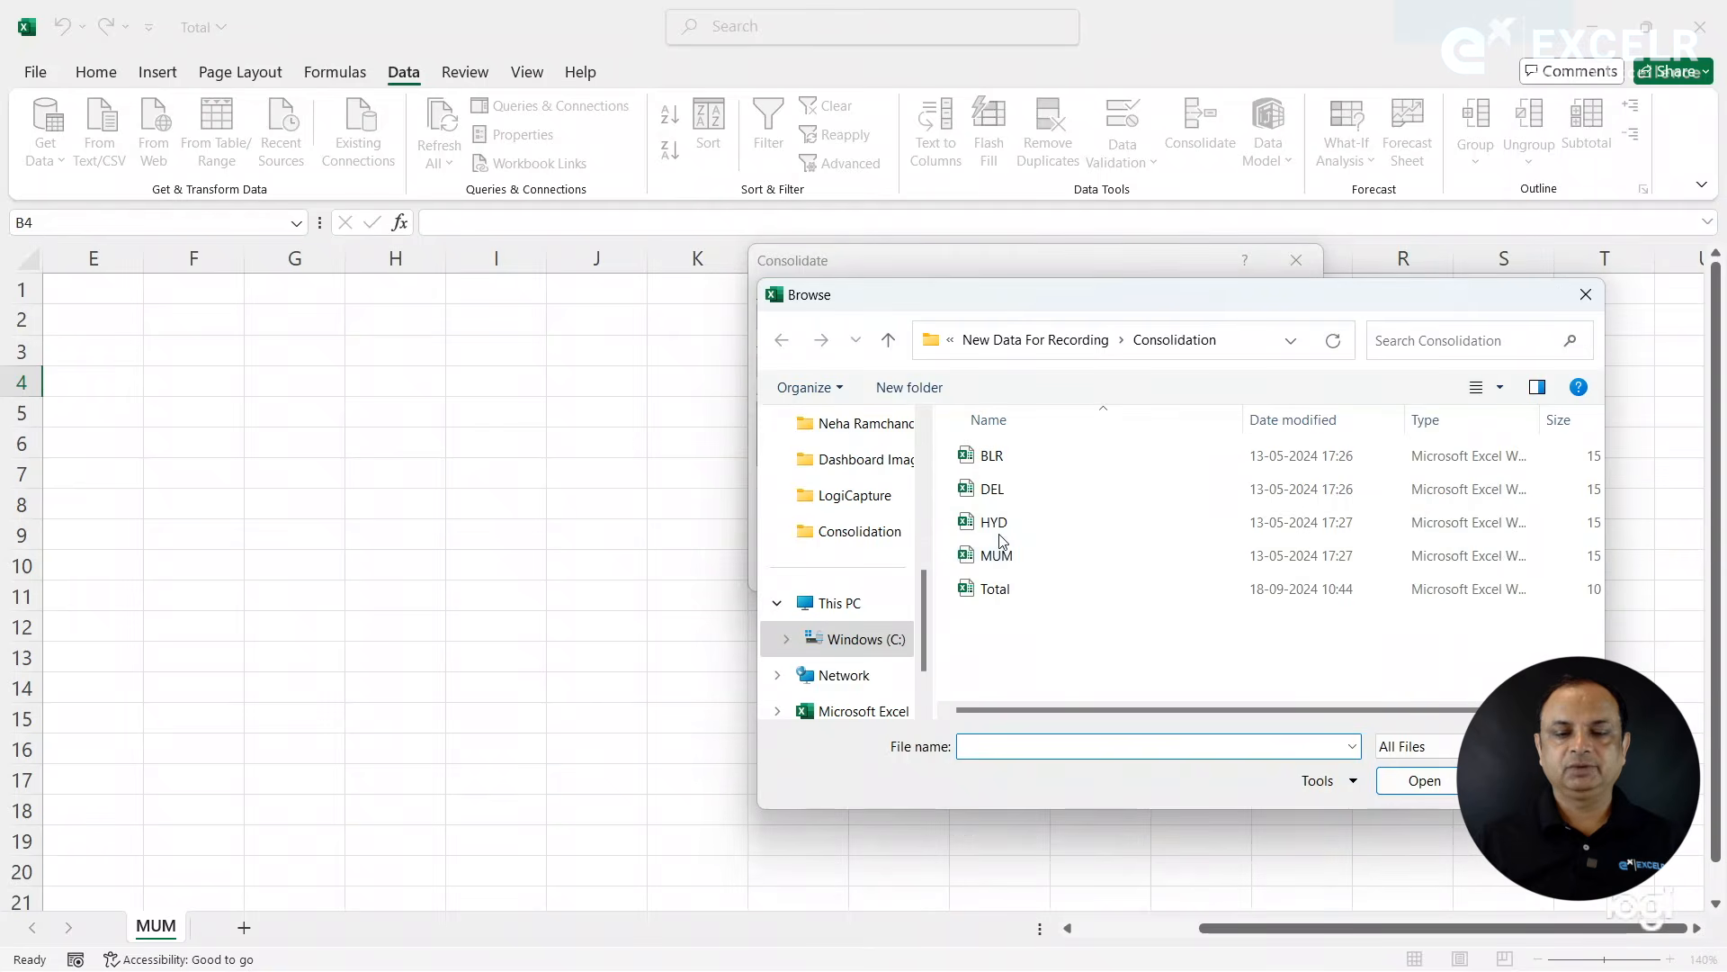
pyautogui.doubleClick(992, 523)
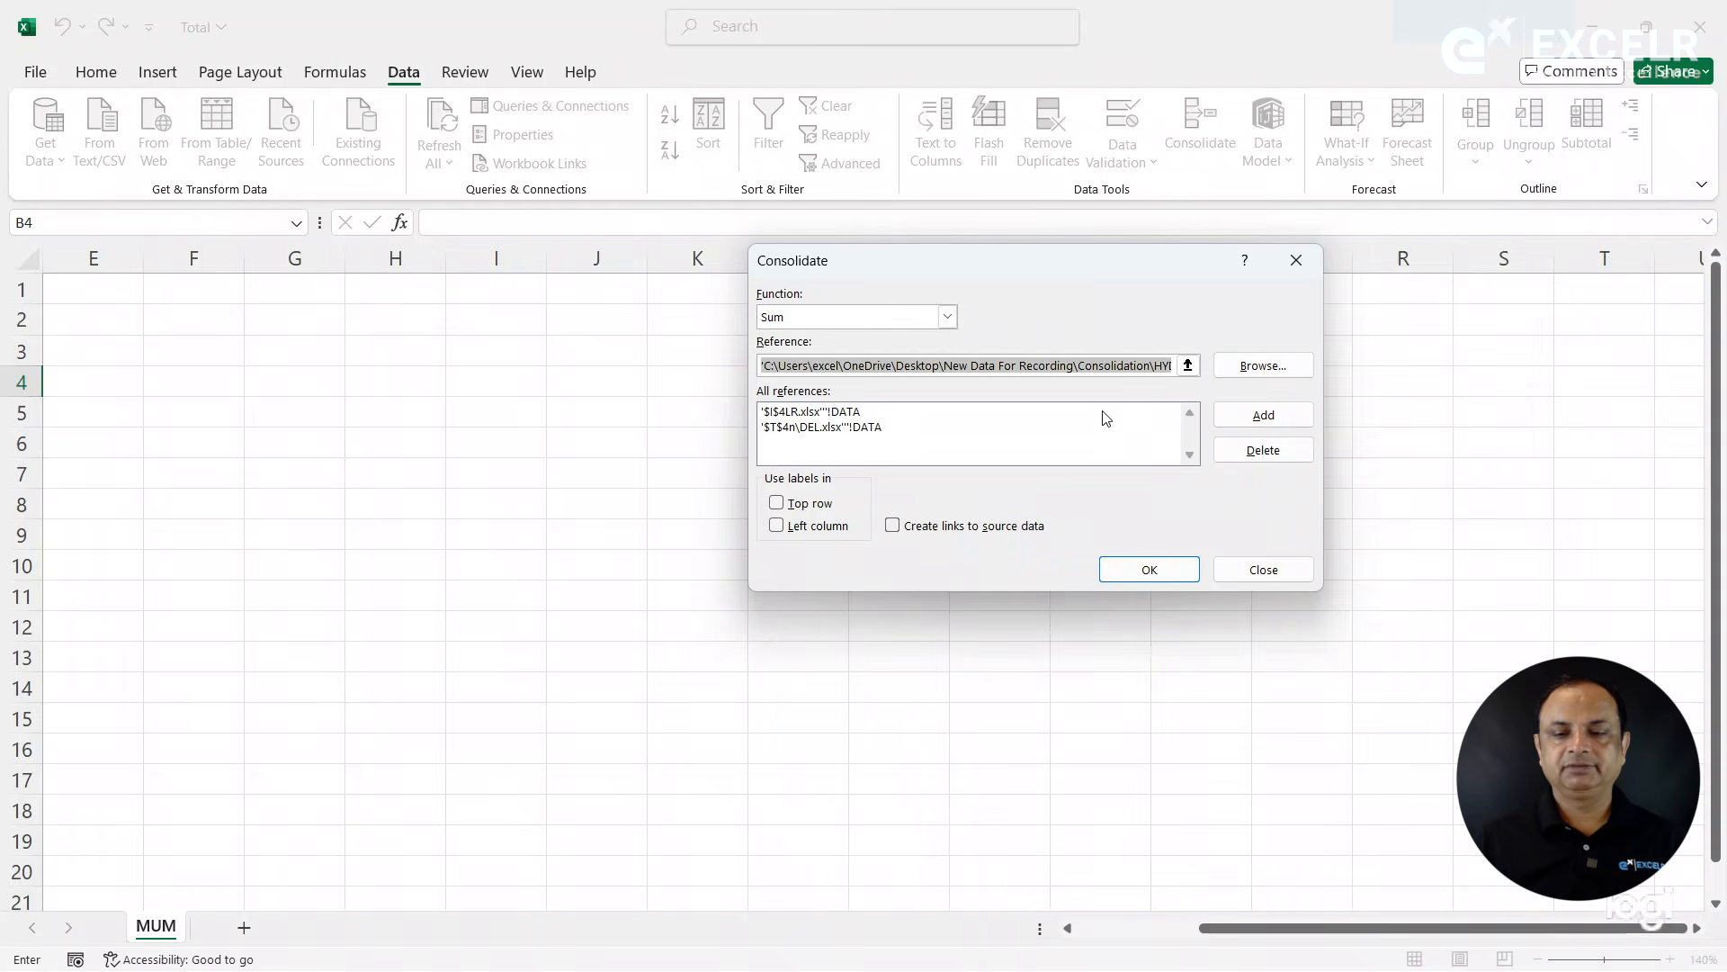
pyautogui.click(1143, 365)
pyautogui.press('Right')
pyautogui.press('Right')
pyautogui.press('Right')
pyautogui.press('Right')
pyautogui.press('Right')
pyautogui.press('Right')
pyautogui.press('Right')
pyautogui.press('Right')
pyautogui.press('Right')
pyautogui.press('Right')
pyautogui.press('Right')
pyautogui.press('Right')
pyautogui.press('Right')
pyautogui.press('Right')
pyautogui.press('Right')
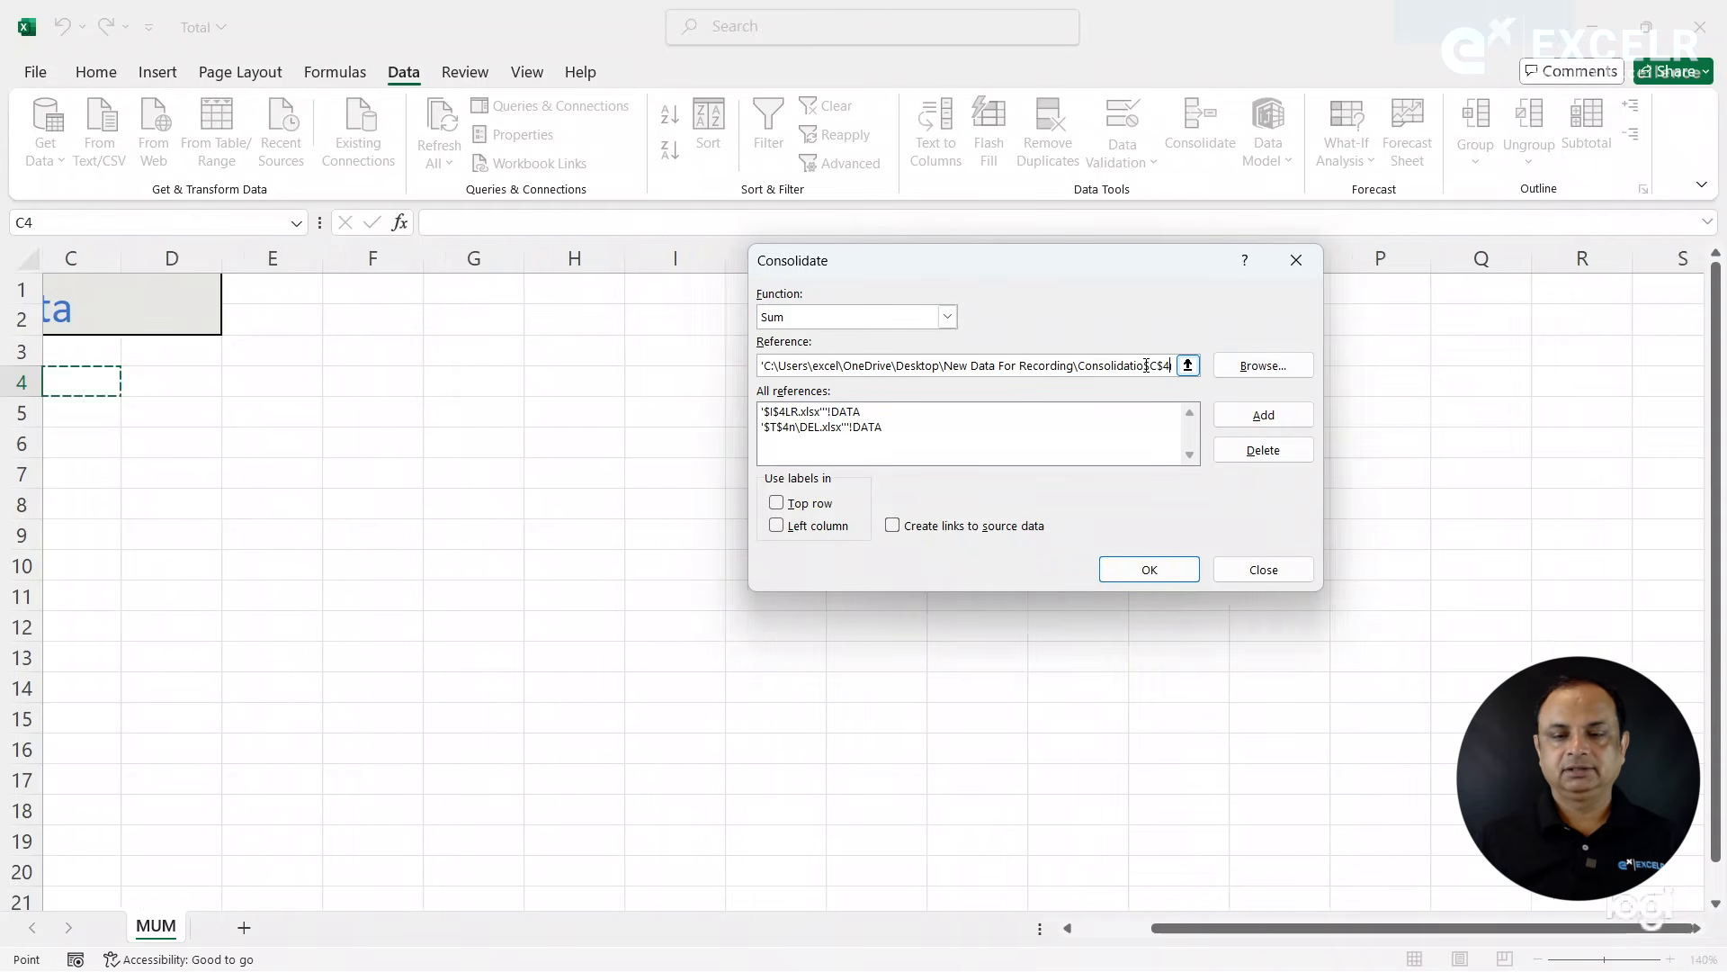
pyautogui.click(872, 373)
pyautogui.write('DA')
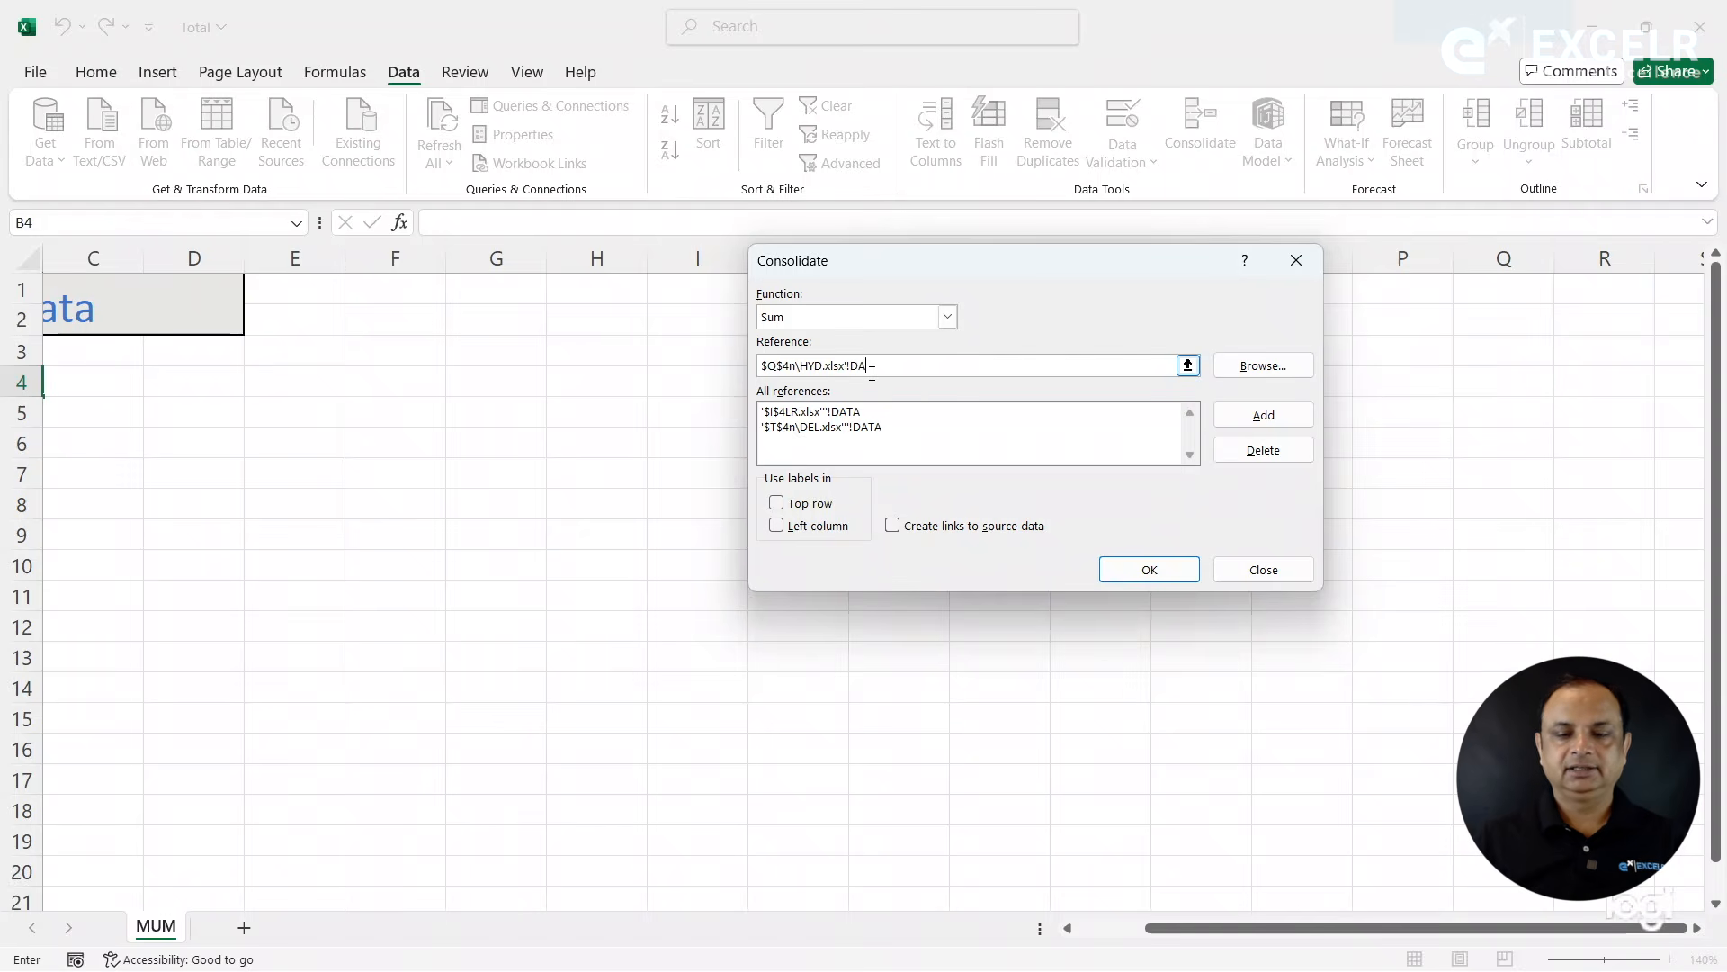
pyautogui.write('TA')
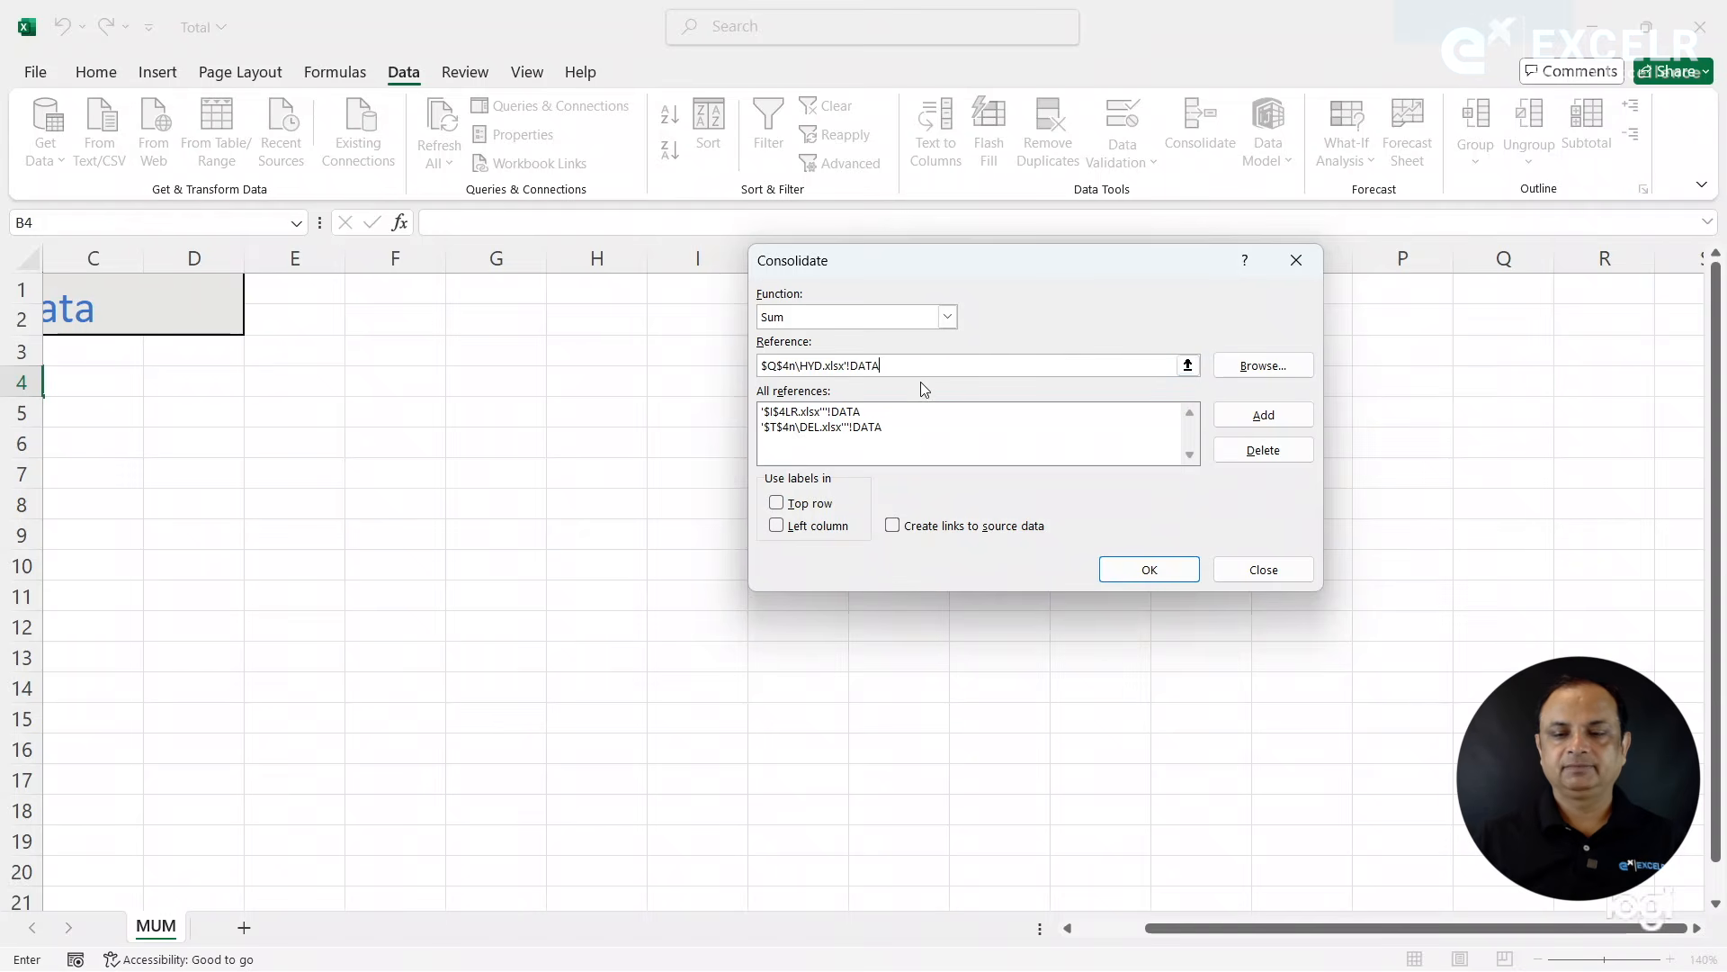
pyautogui.click(1264, 420)
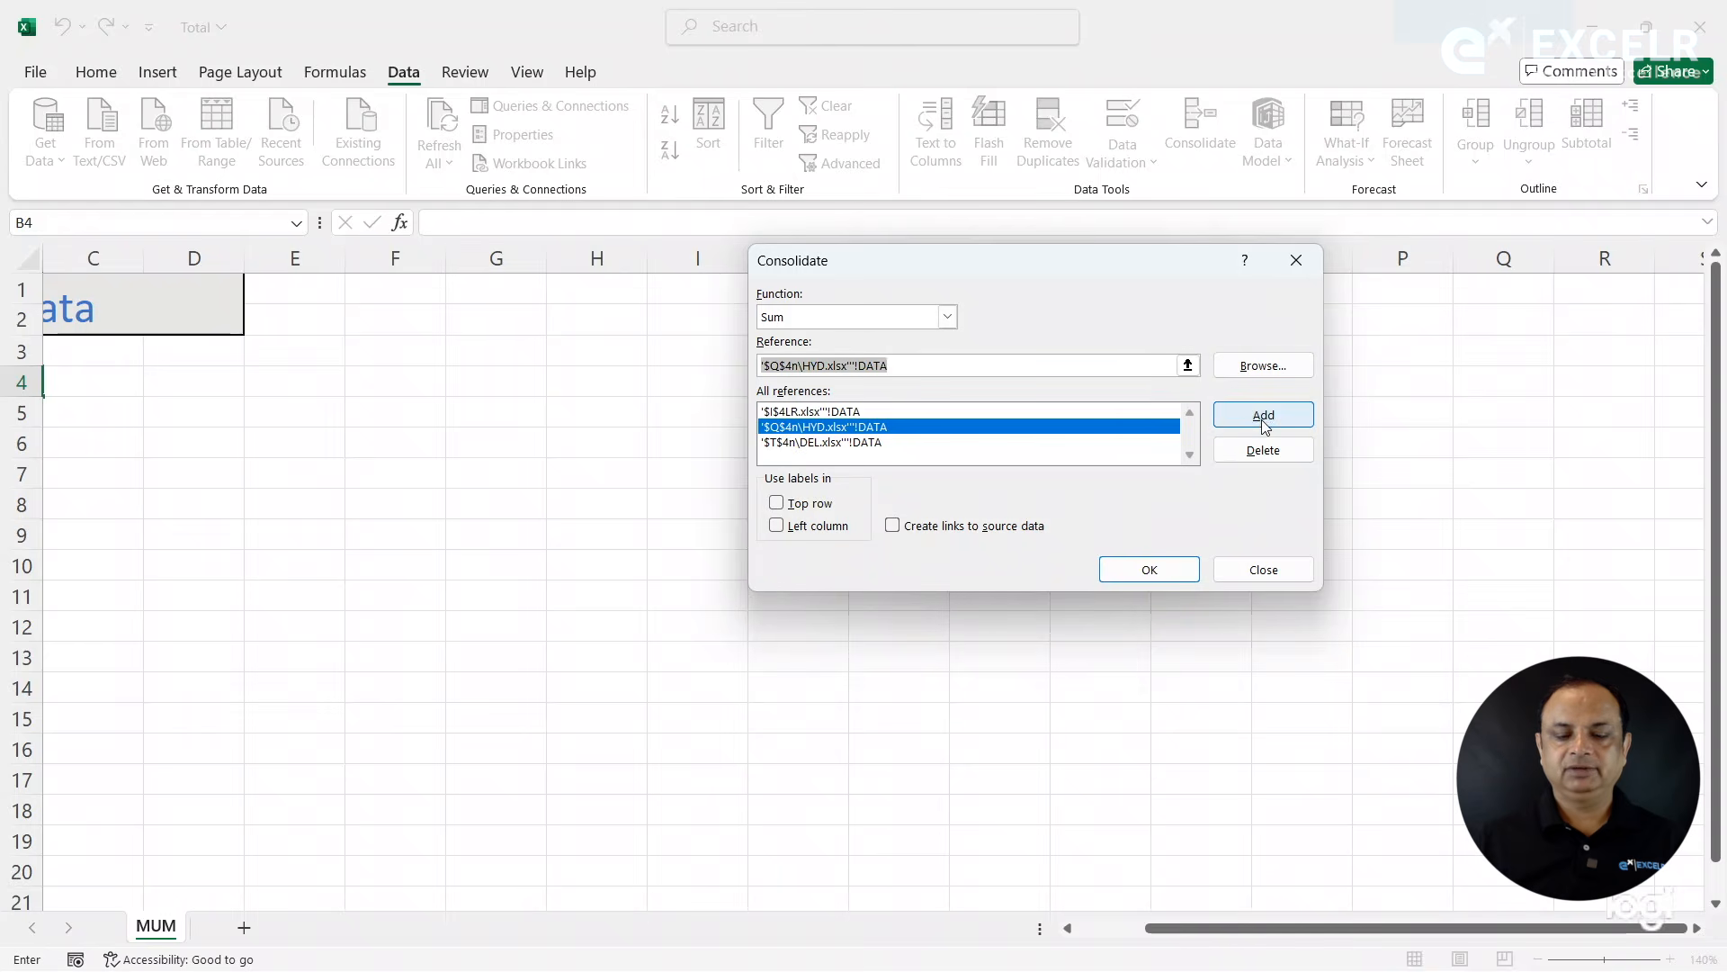
# - Clear the reference entry, browse for the MUM workbook and try to enter its DATA range as the last consolidation reference
pyautogui.click(1140, 363)
pyautogui.press('BackSpace')
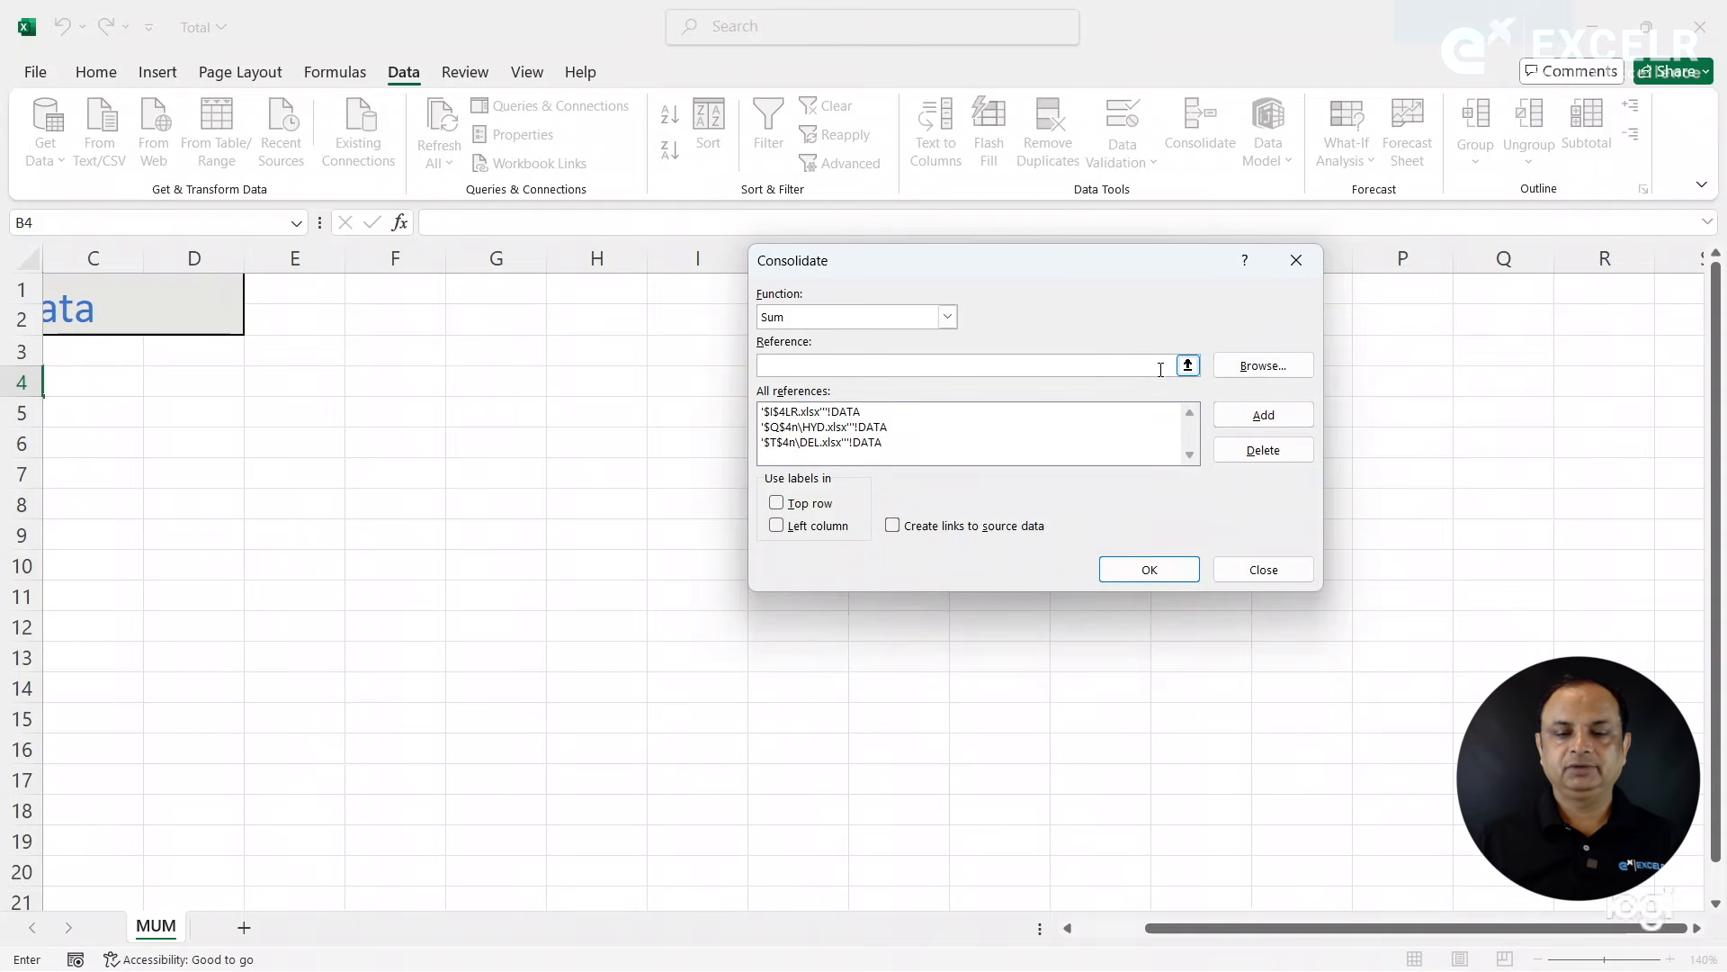
pyautogui.click(1243, 370)
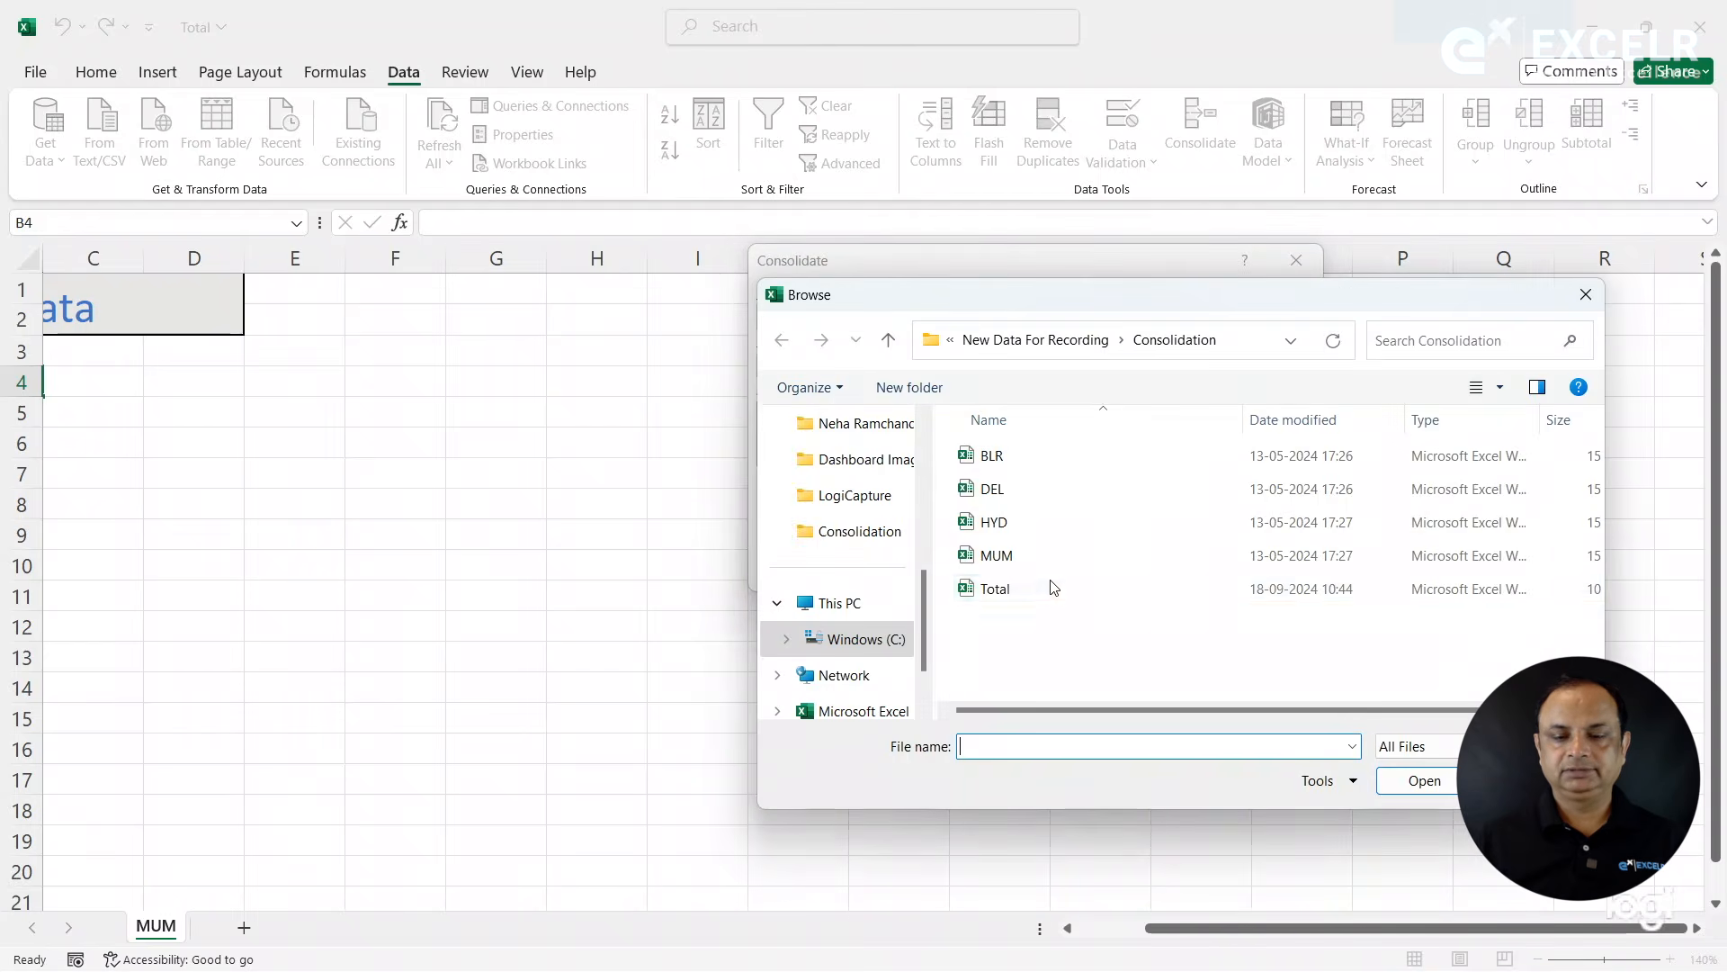
pyautogui.doubleClick(1012, 561)
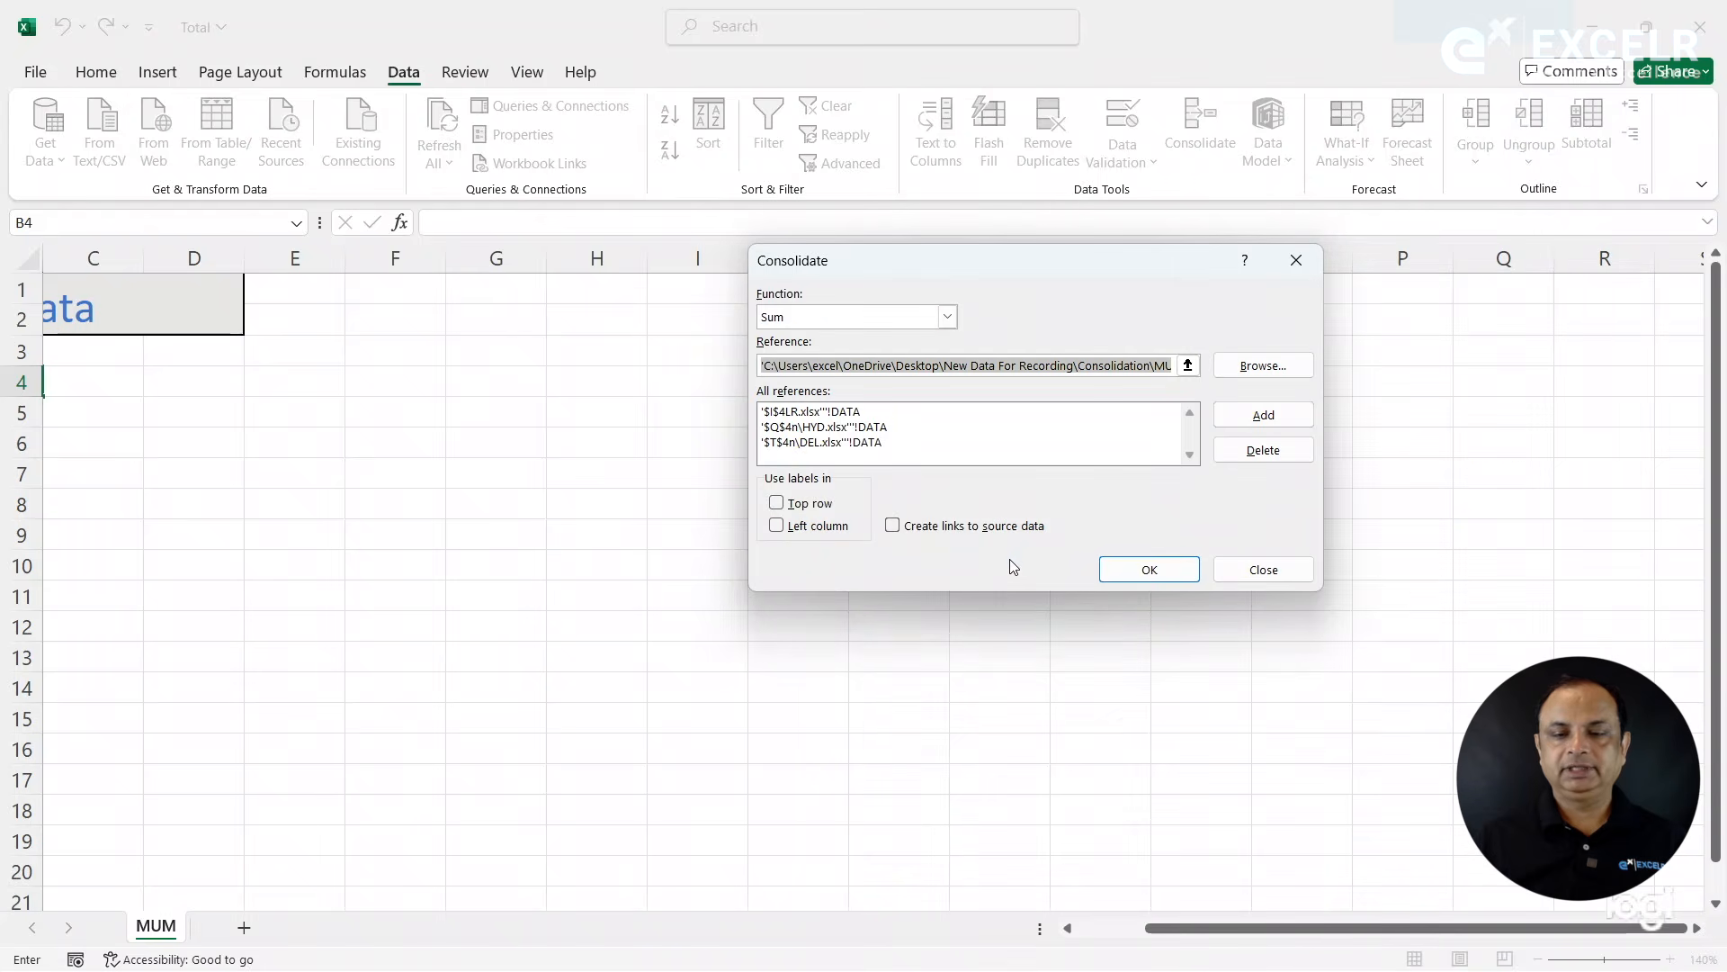
pyautogui.click(1145, 364)
pyautogui.press('Right')
pyautogui.press('Right')
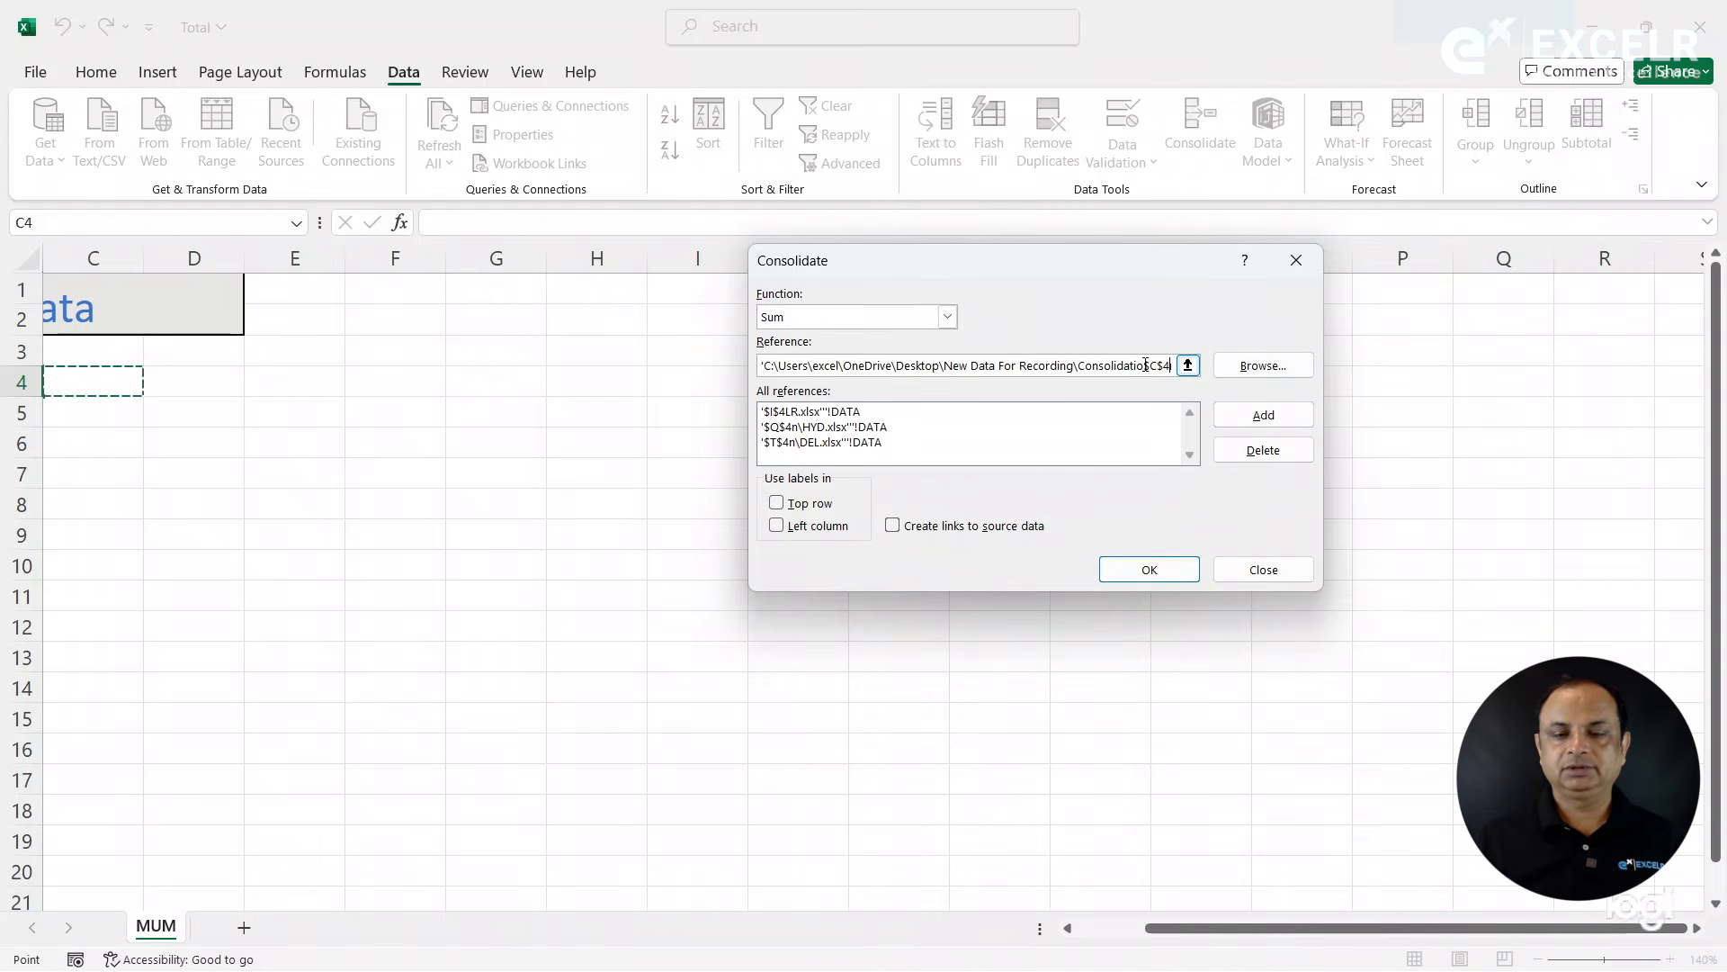
pyautogui.press('Right')
pyautogui.press('Right')
pyautogui.press('Right')
pyautogui.press('Right')
pyautogui.press('Right')
pyautogui.press('Right')
pyautogui.press('Right')
pyautogui.press('Right')
pyautogui.press('Right')
pyautogui.press('Right')
pyautogui.press('Right')
pyautogui.press('Right')
pyautogui.press('Right')
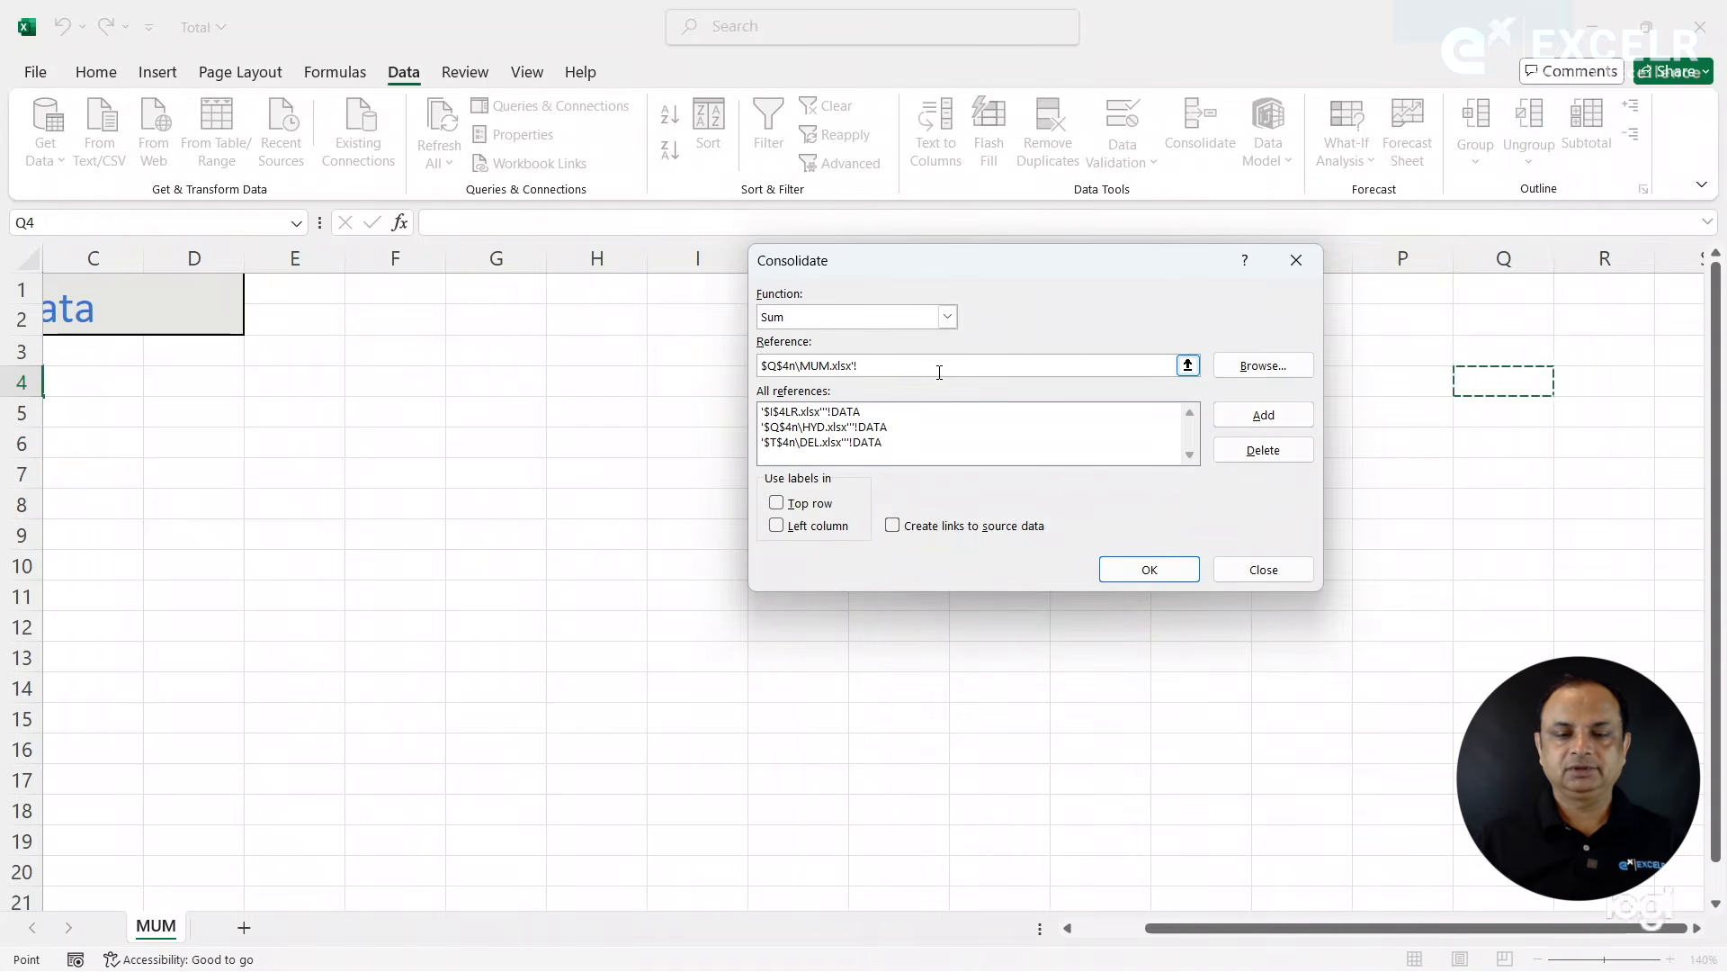
pyautogui.click(929, 369)
pyautogui.write('DATA')
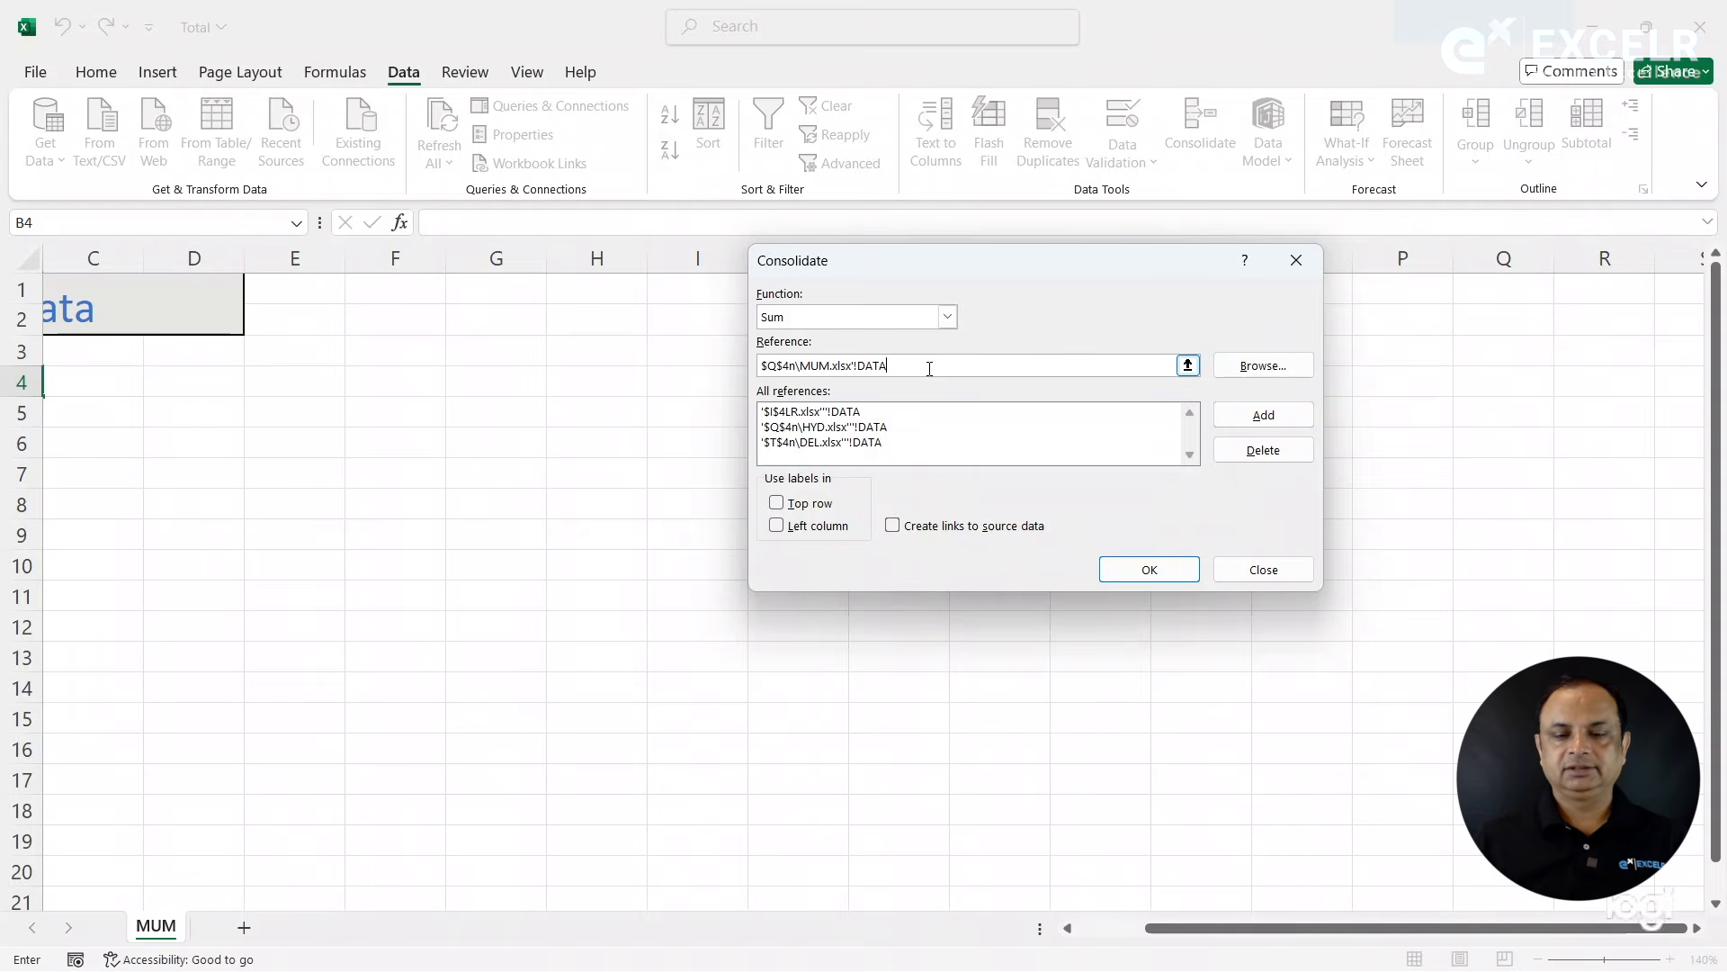
# - Try to run the Sum consolidation of the four workbooks into B4, dismissing the source file warnings
pyautogui.press('Return')
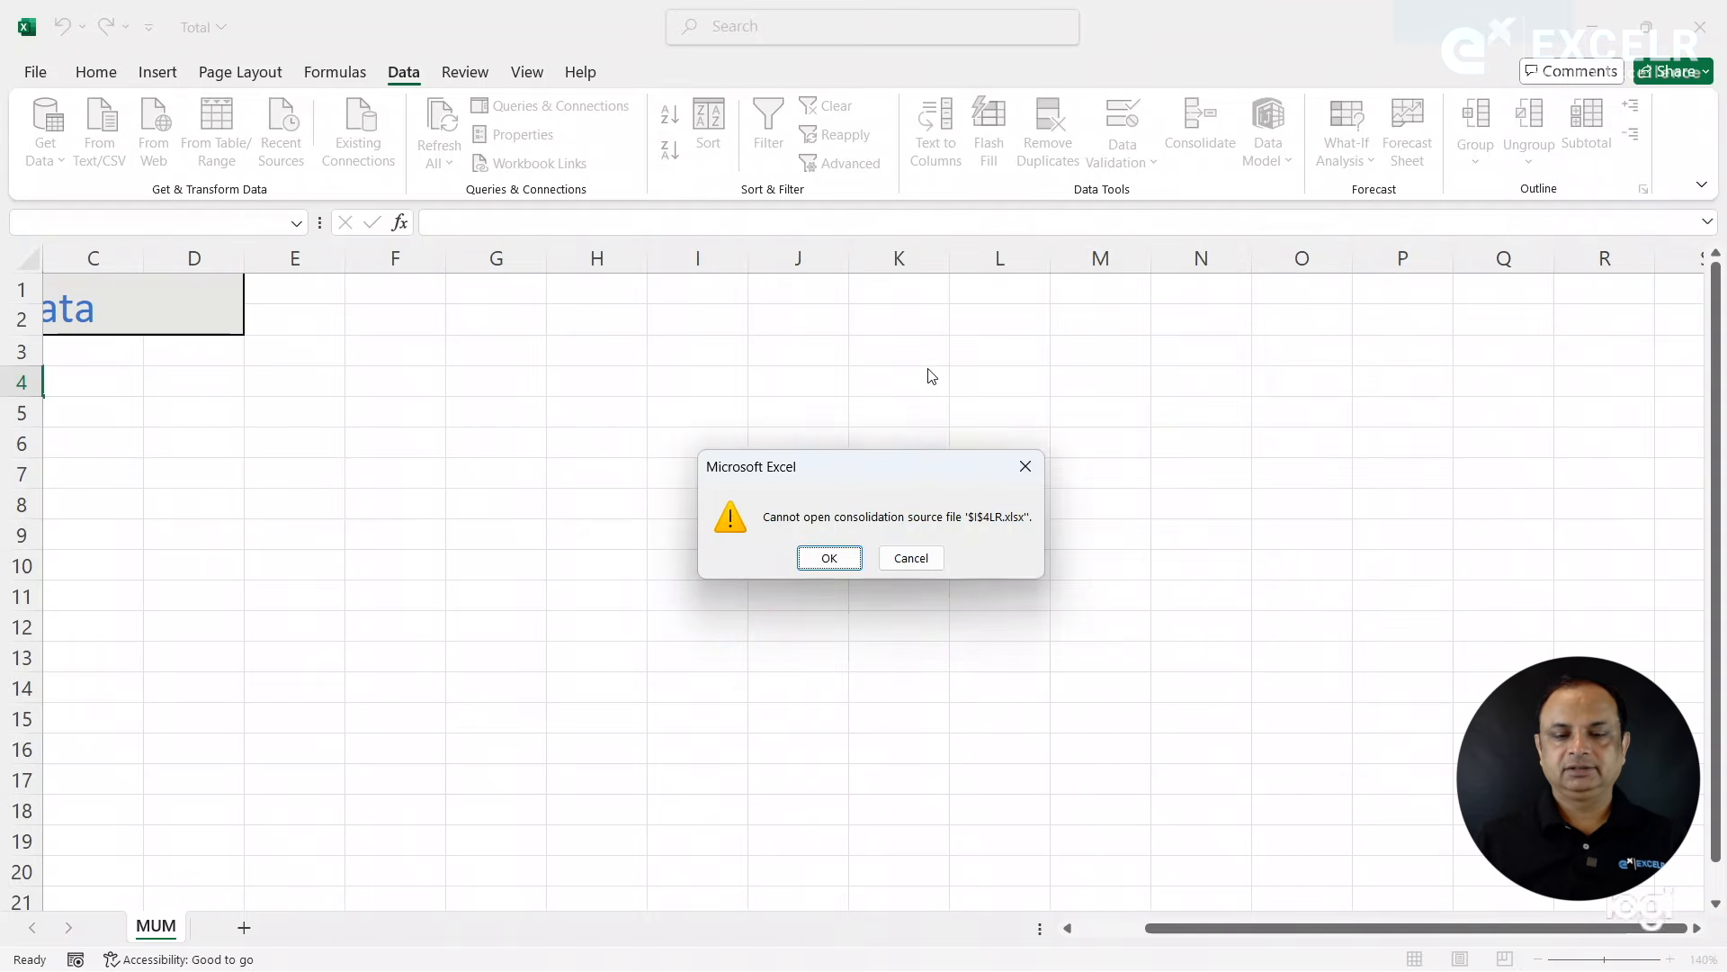
pyautogui.click(855, 558)
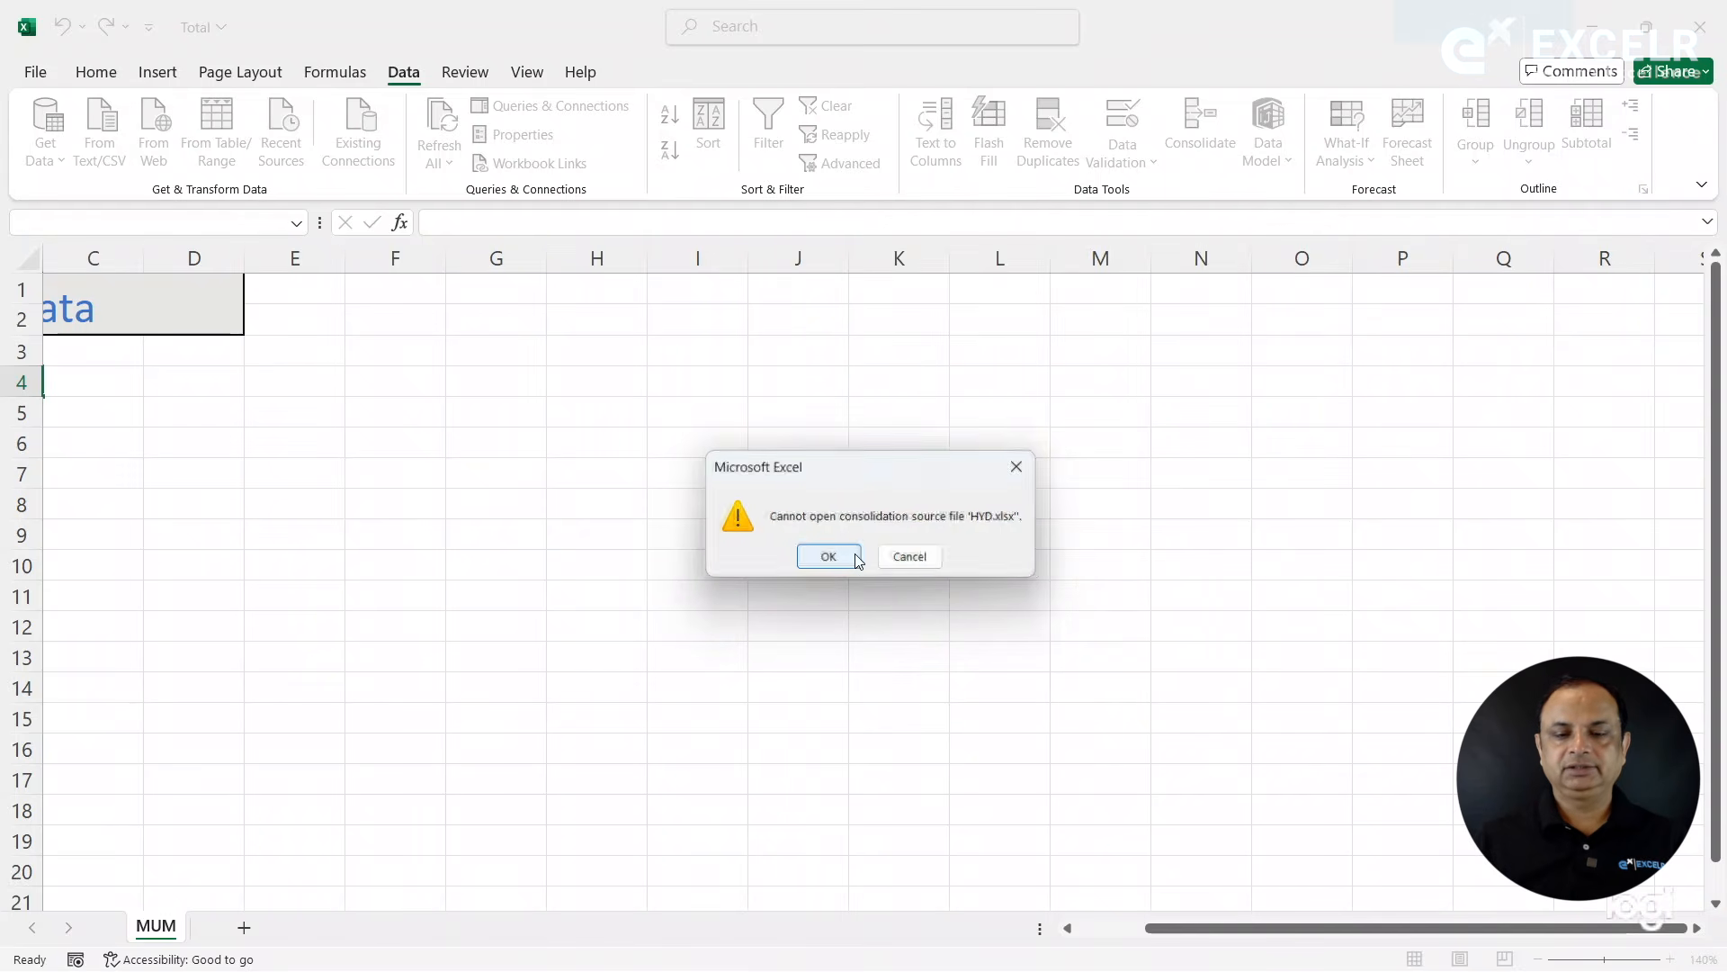
pyautogui.click(841, 561)
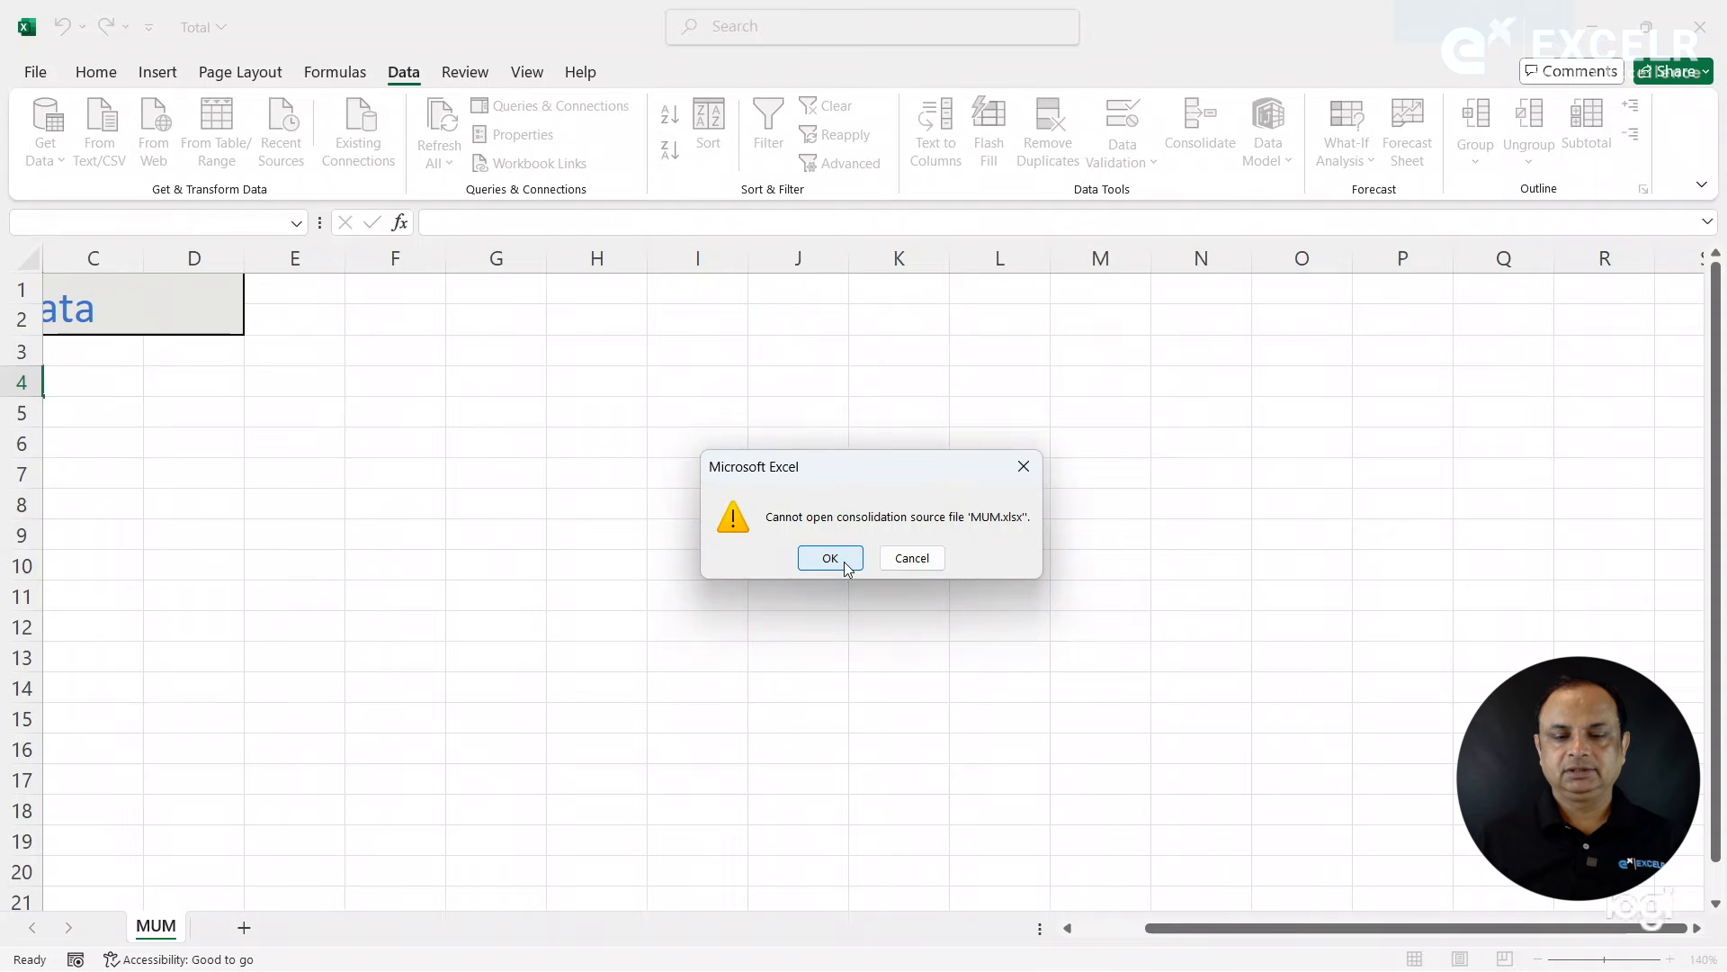
pyautogui.click(844, 561)
pyautogui.click(845, 561)
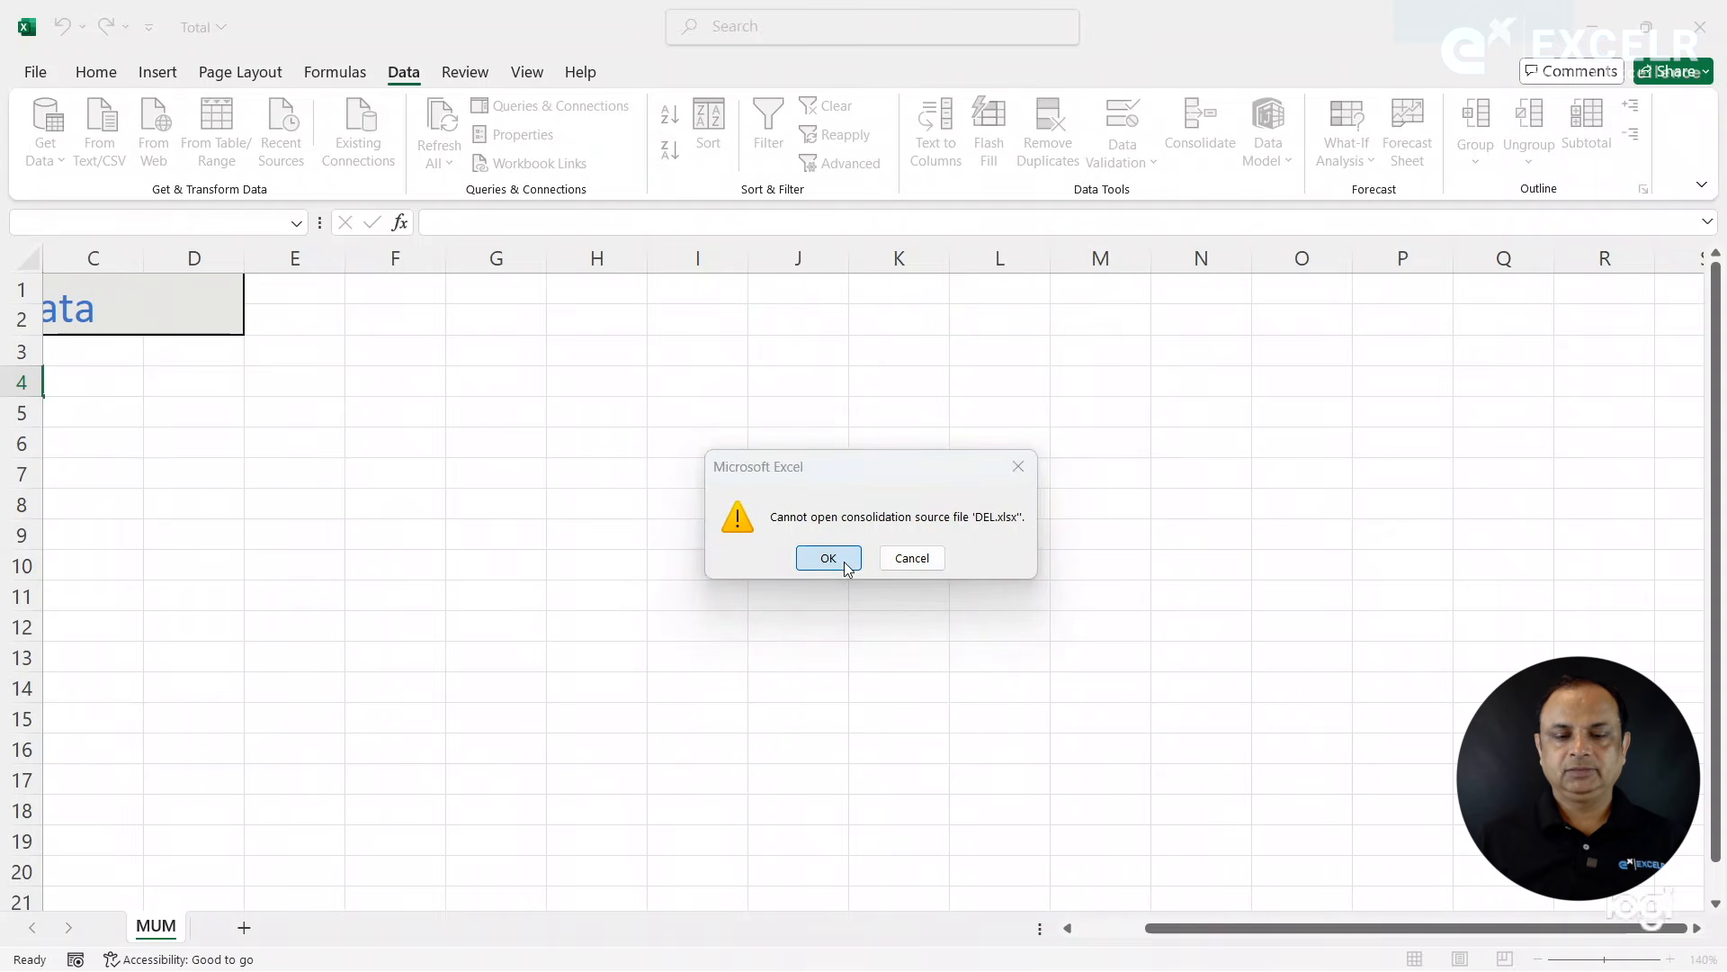
pyautogui.click(846, 561)
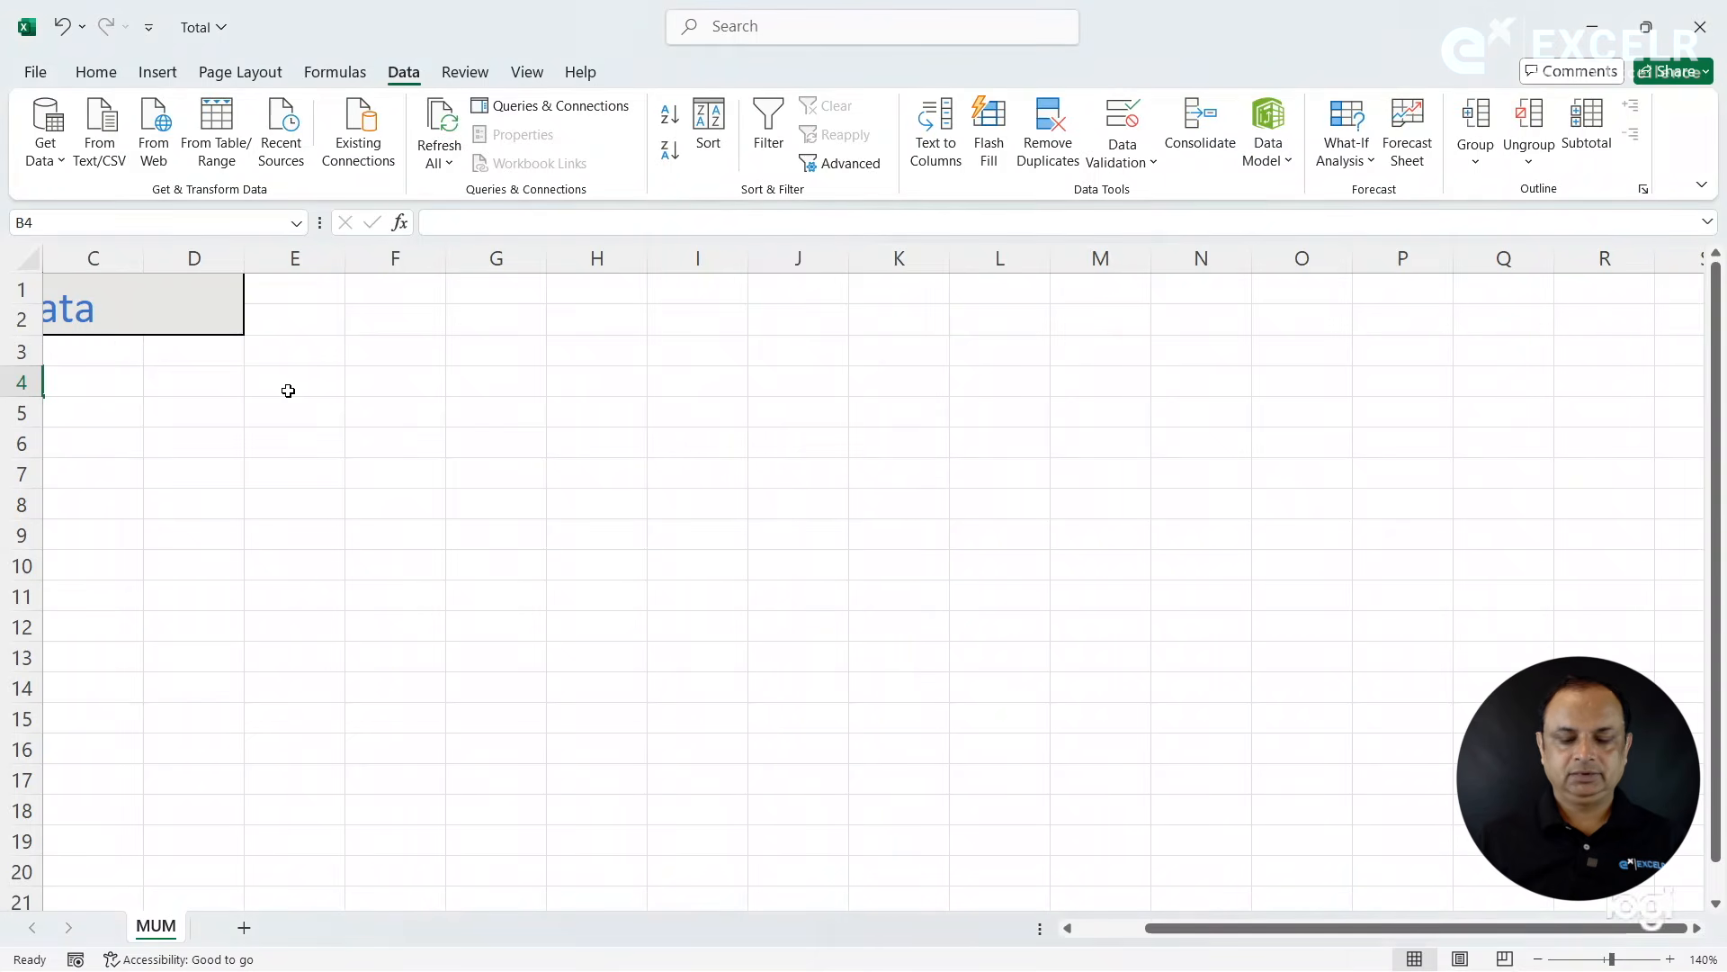
# - Start Consolidate again from cell B4 and delete the malformed BLR, HYD, MUM and DEL references
pyautogui.click(127, 350)
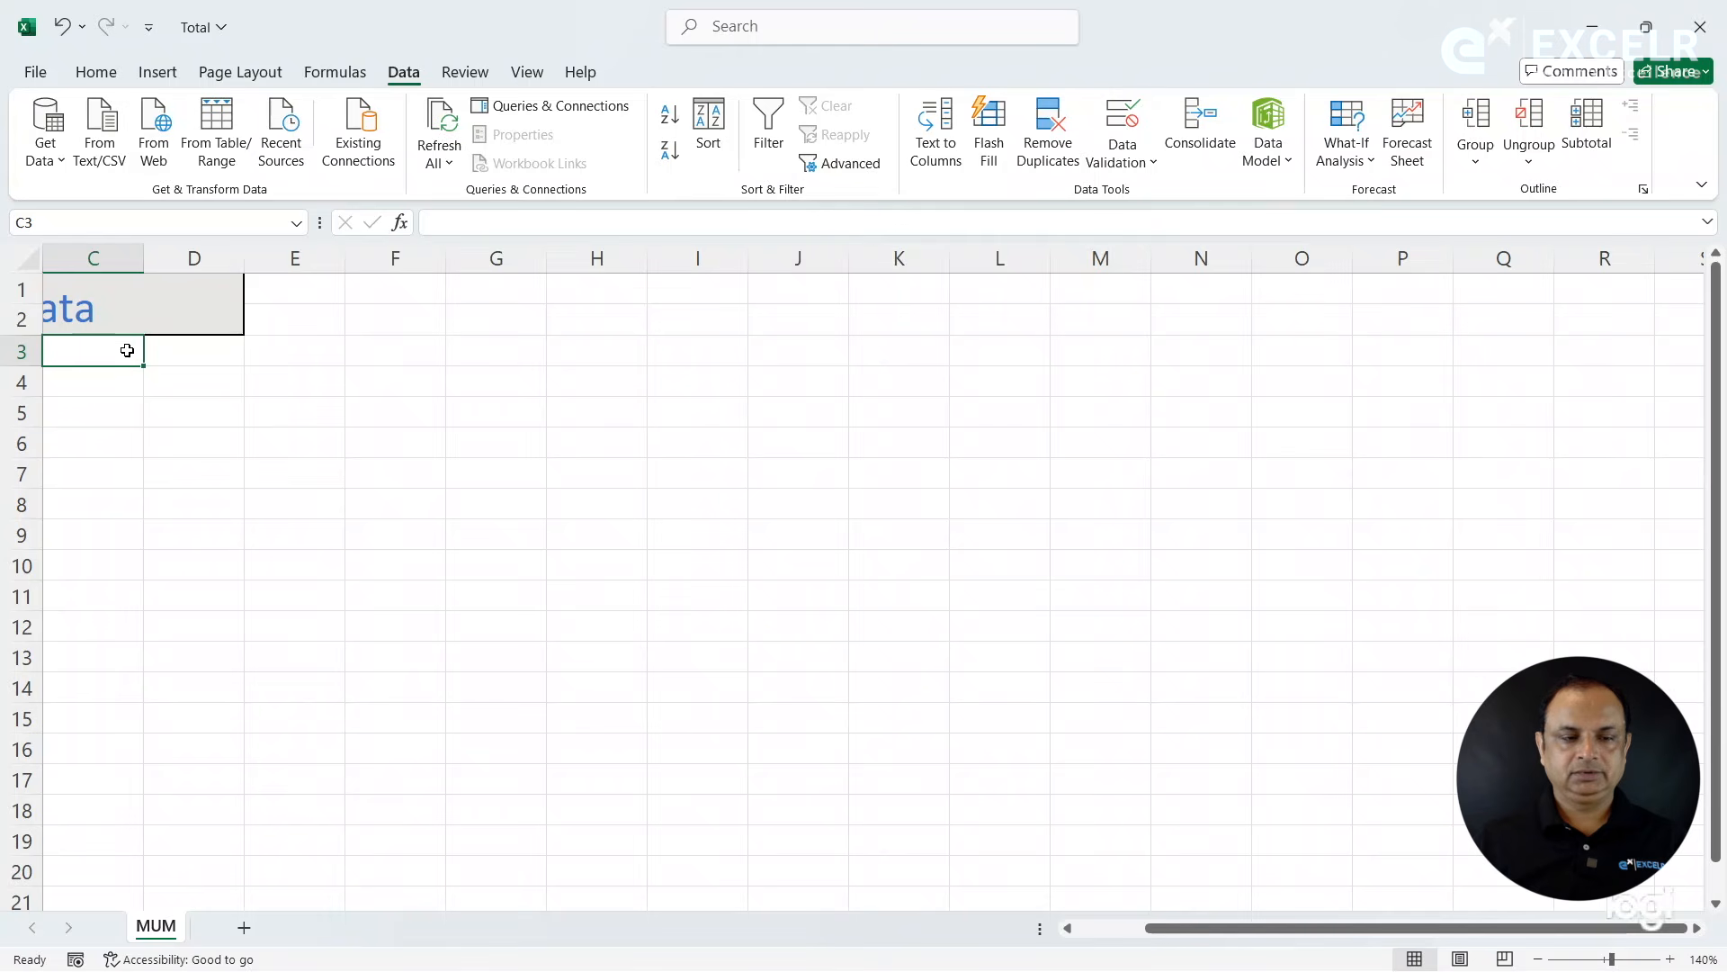
pyautogui.press('Left')
pyautogui.press('Left')
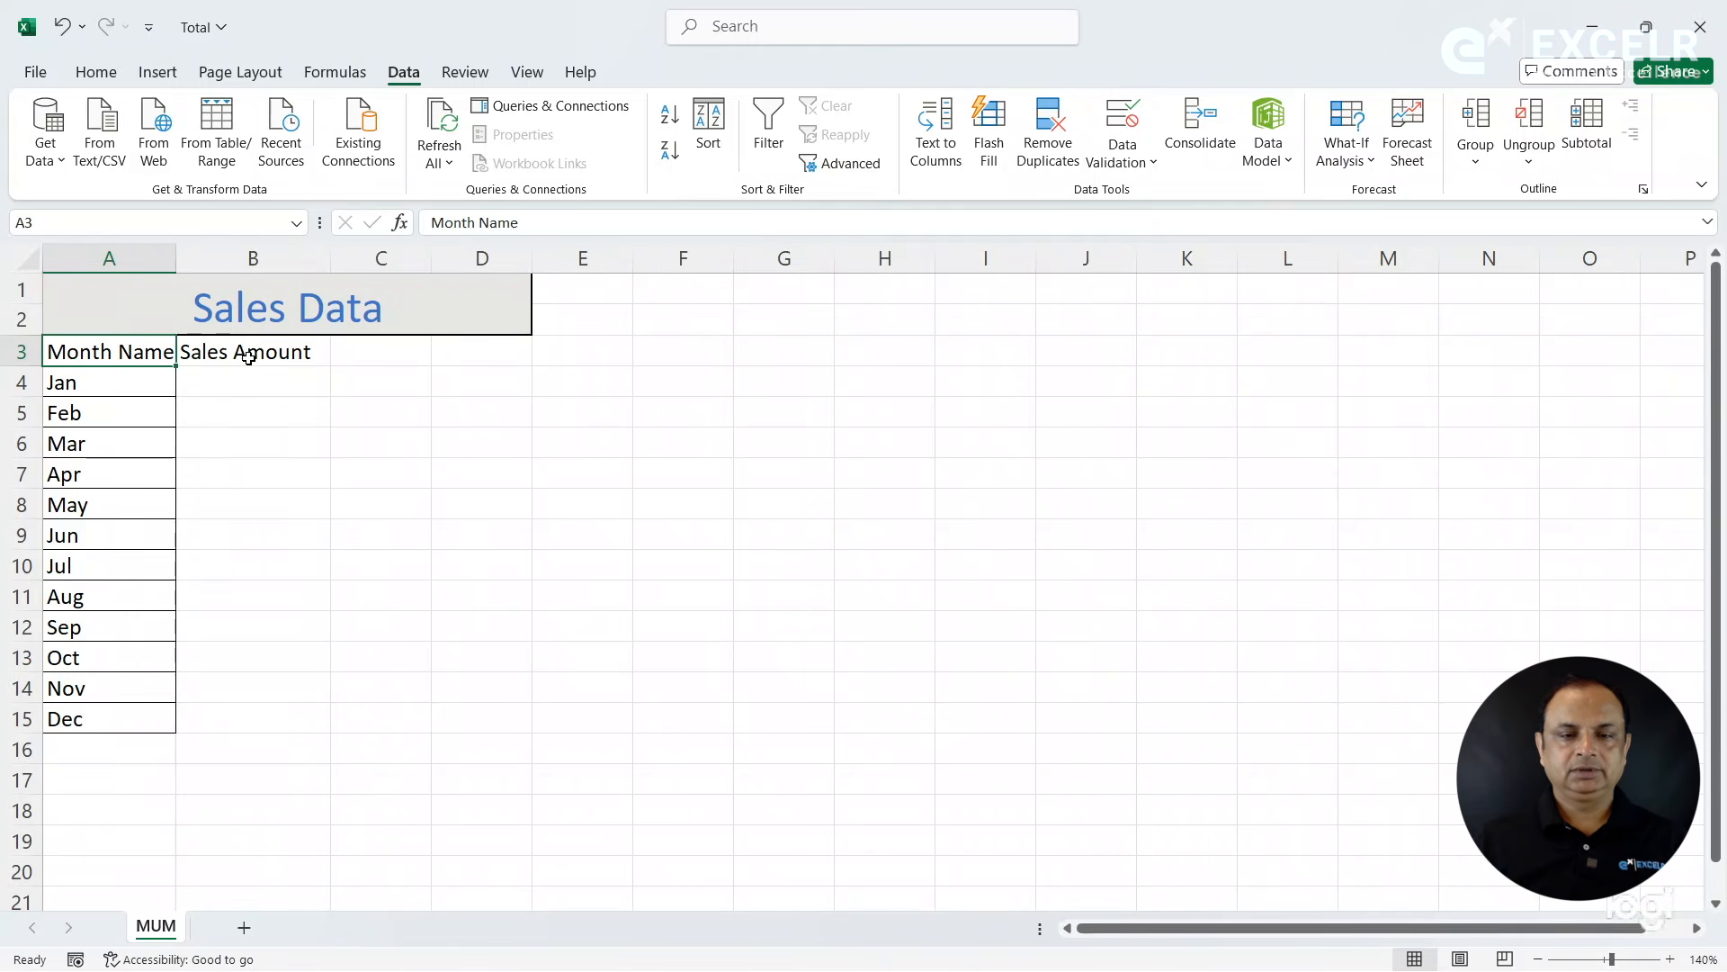
pyautogui.click(250, 380)
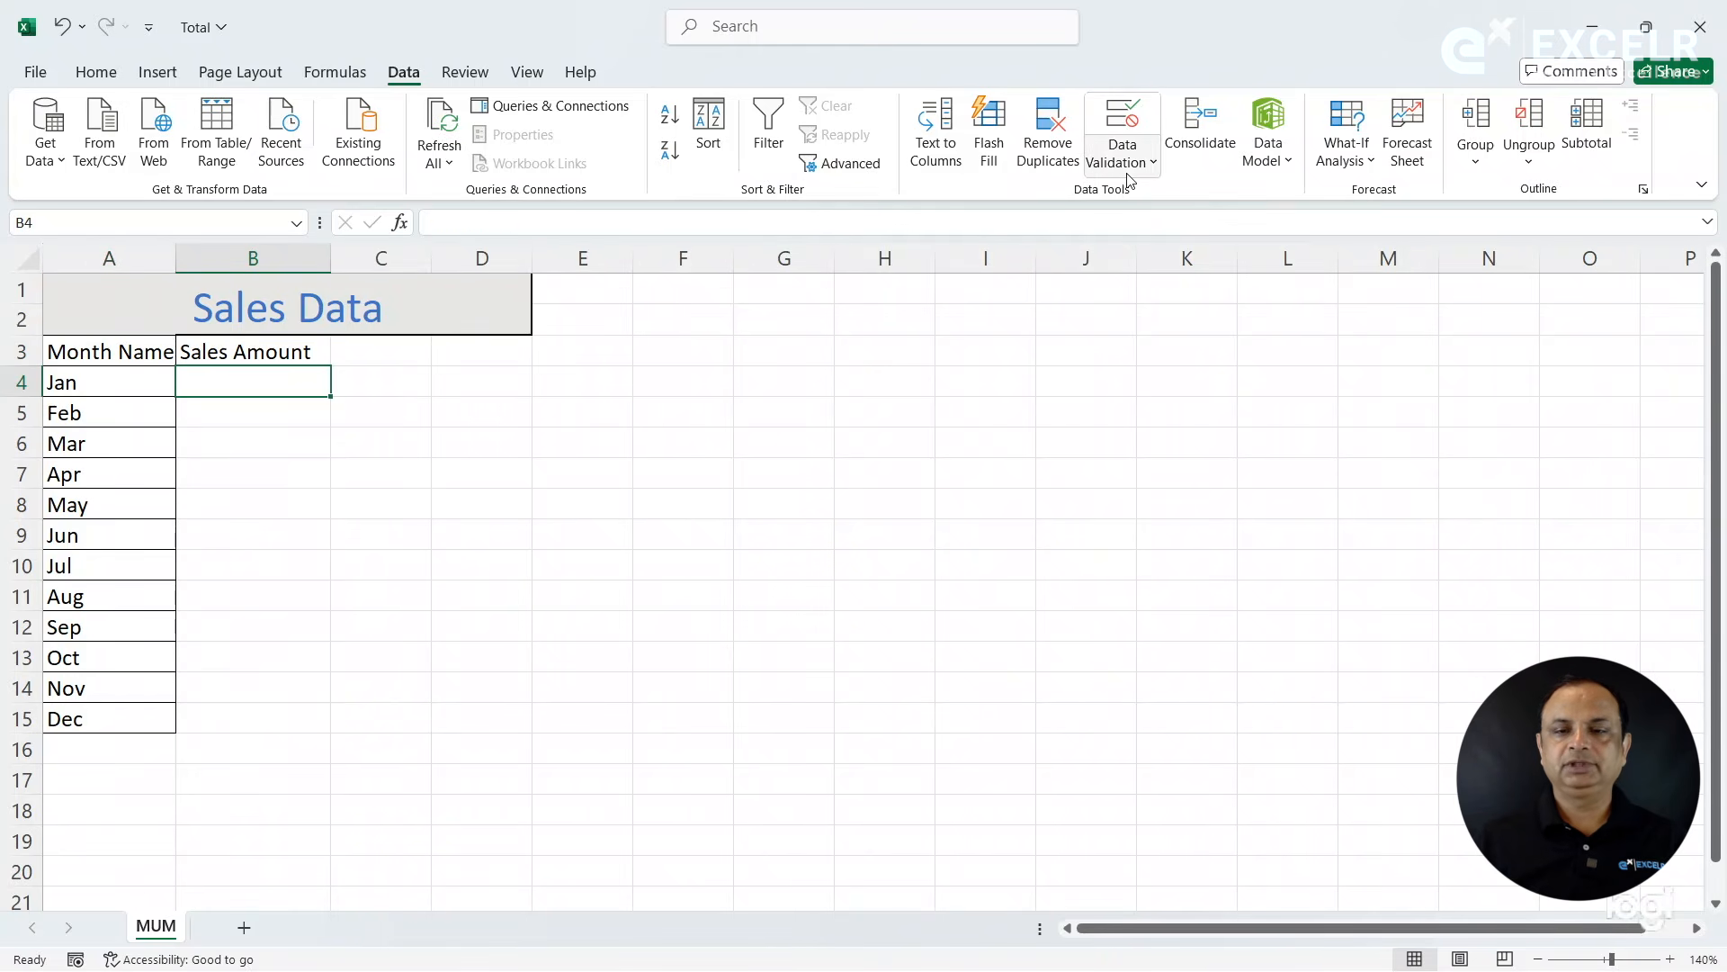
pyautogui.click(1204, 137)
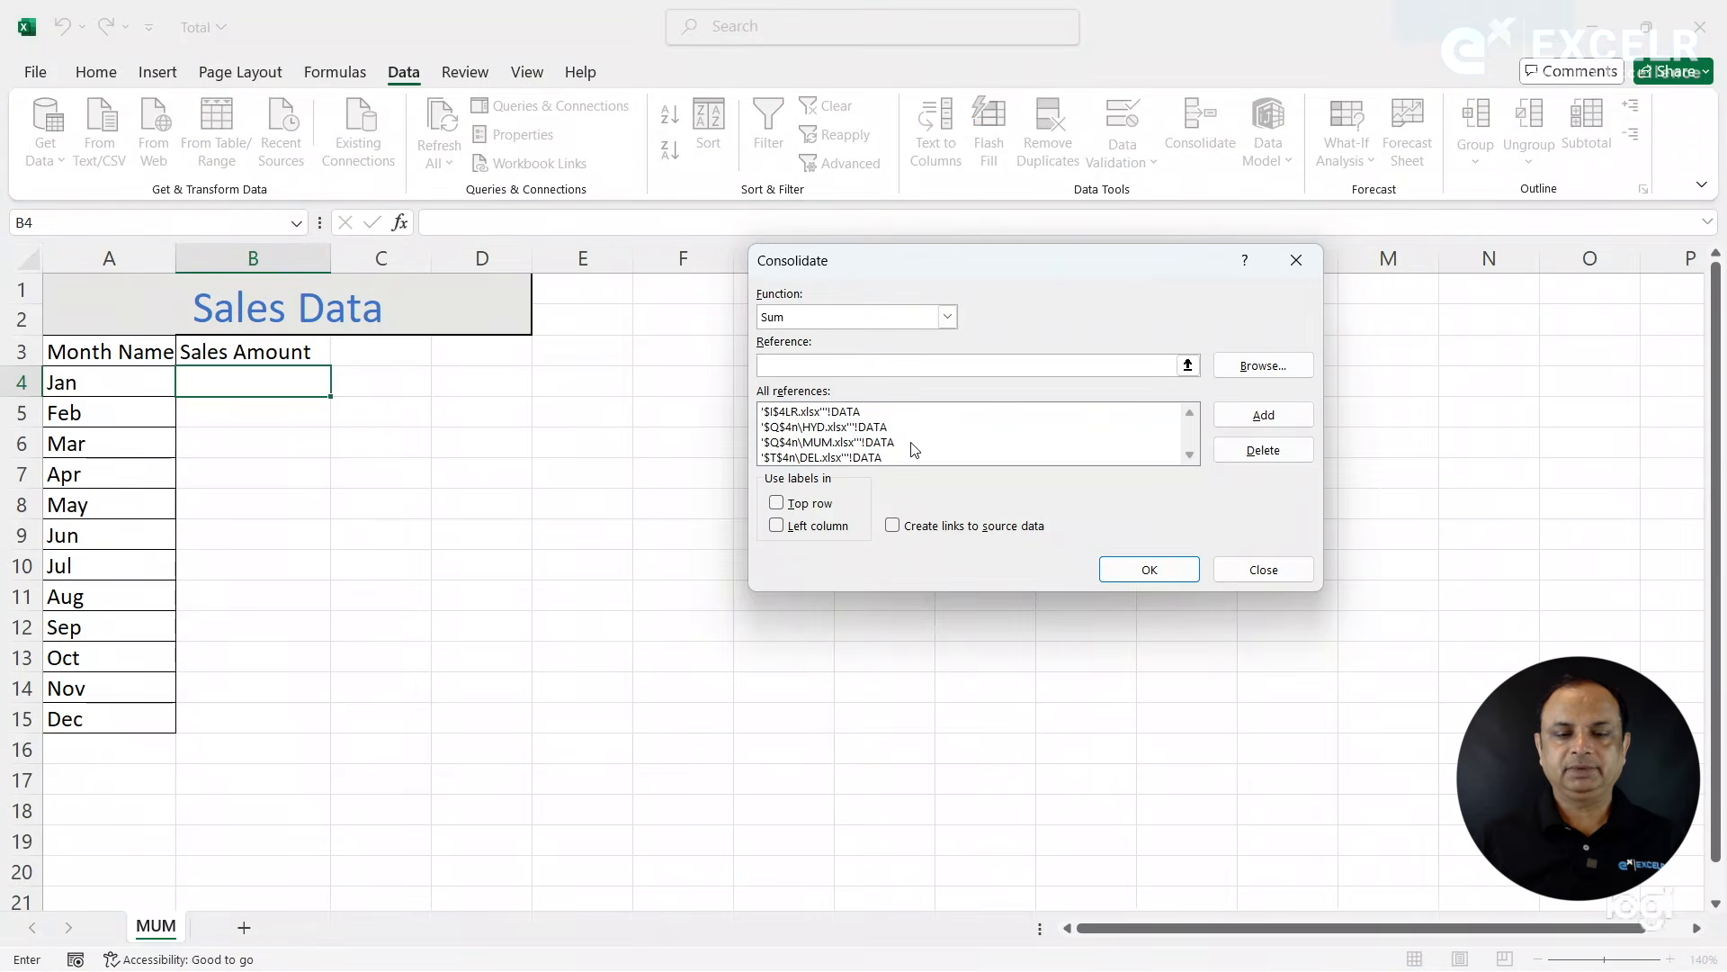
pyautogui.click(842, 412)
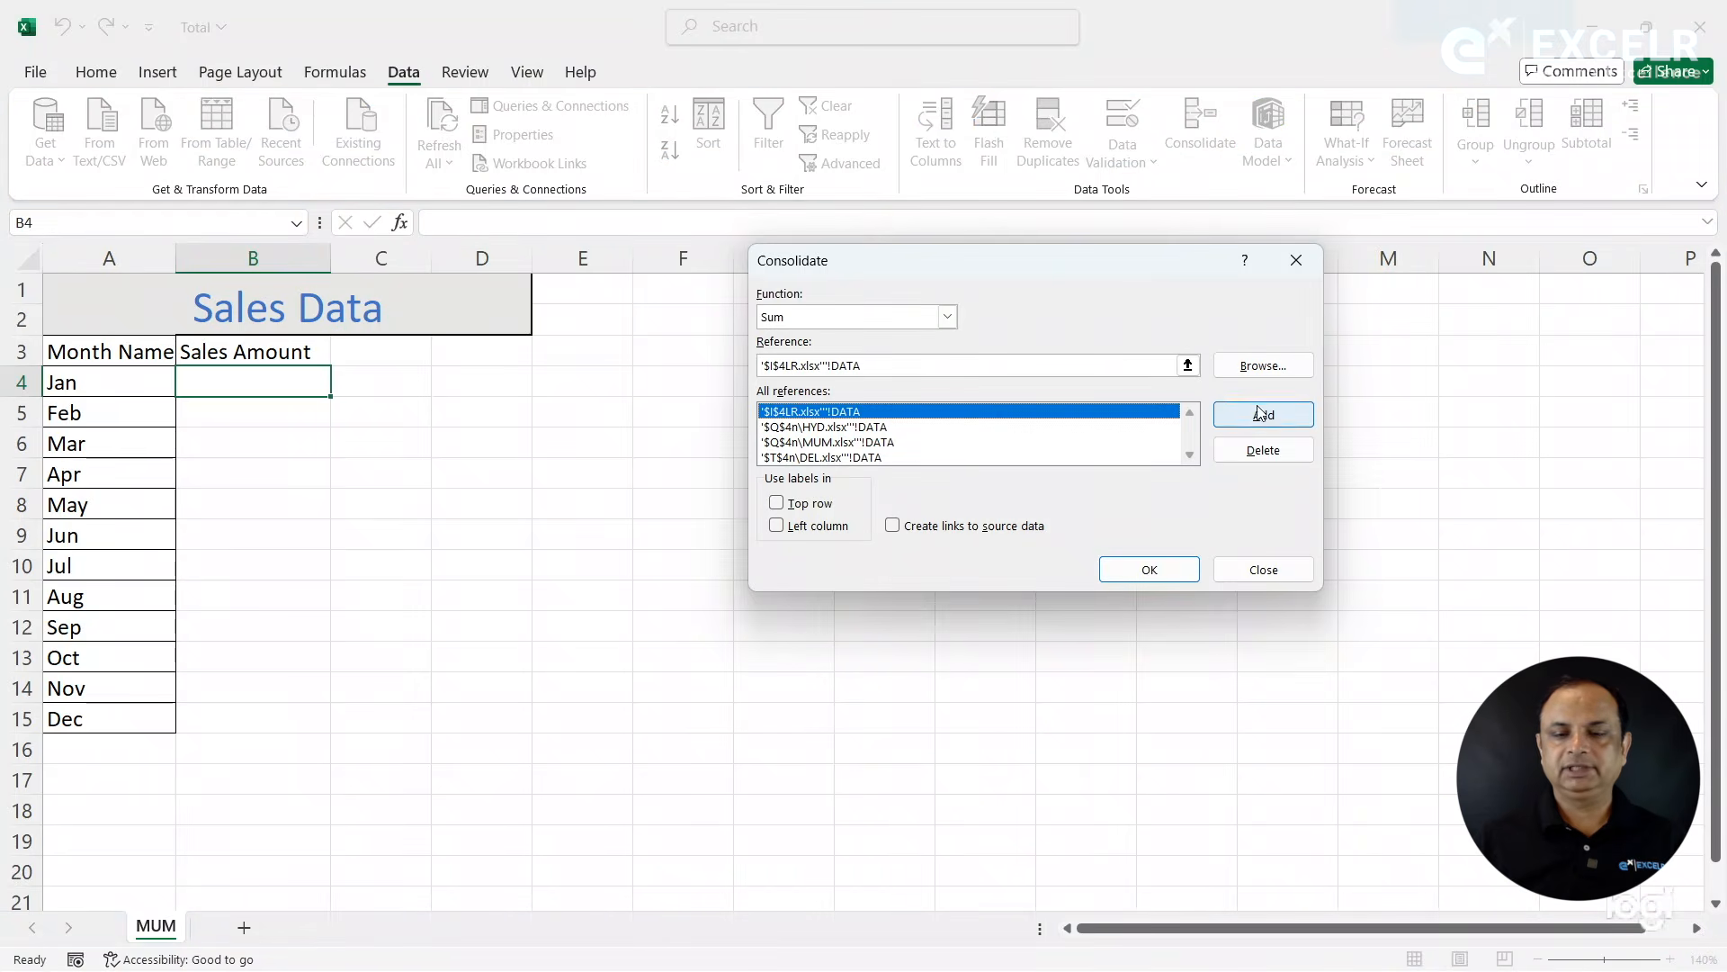
pyautogui.click(1267, 449)
pyautogui.click(897, 415)
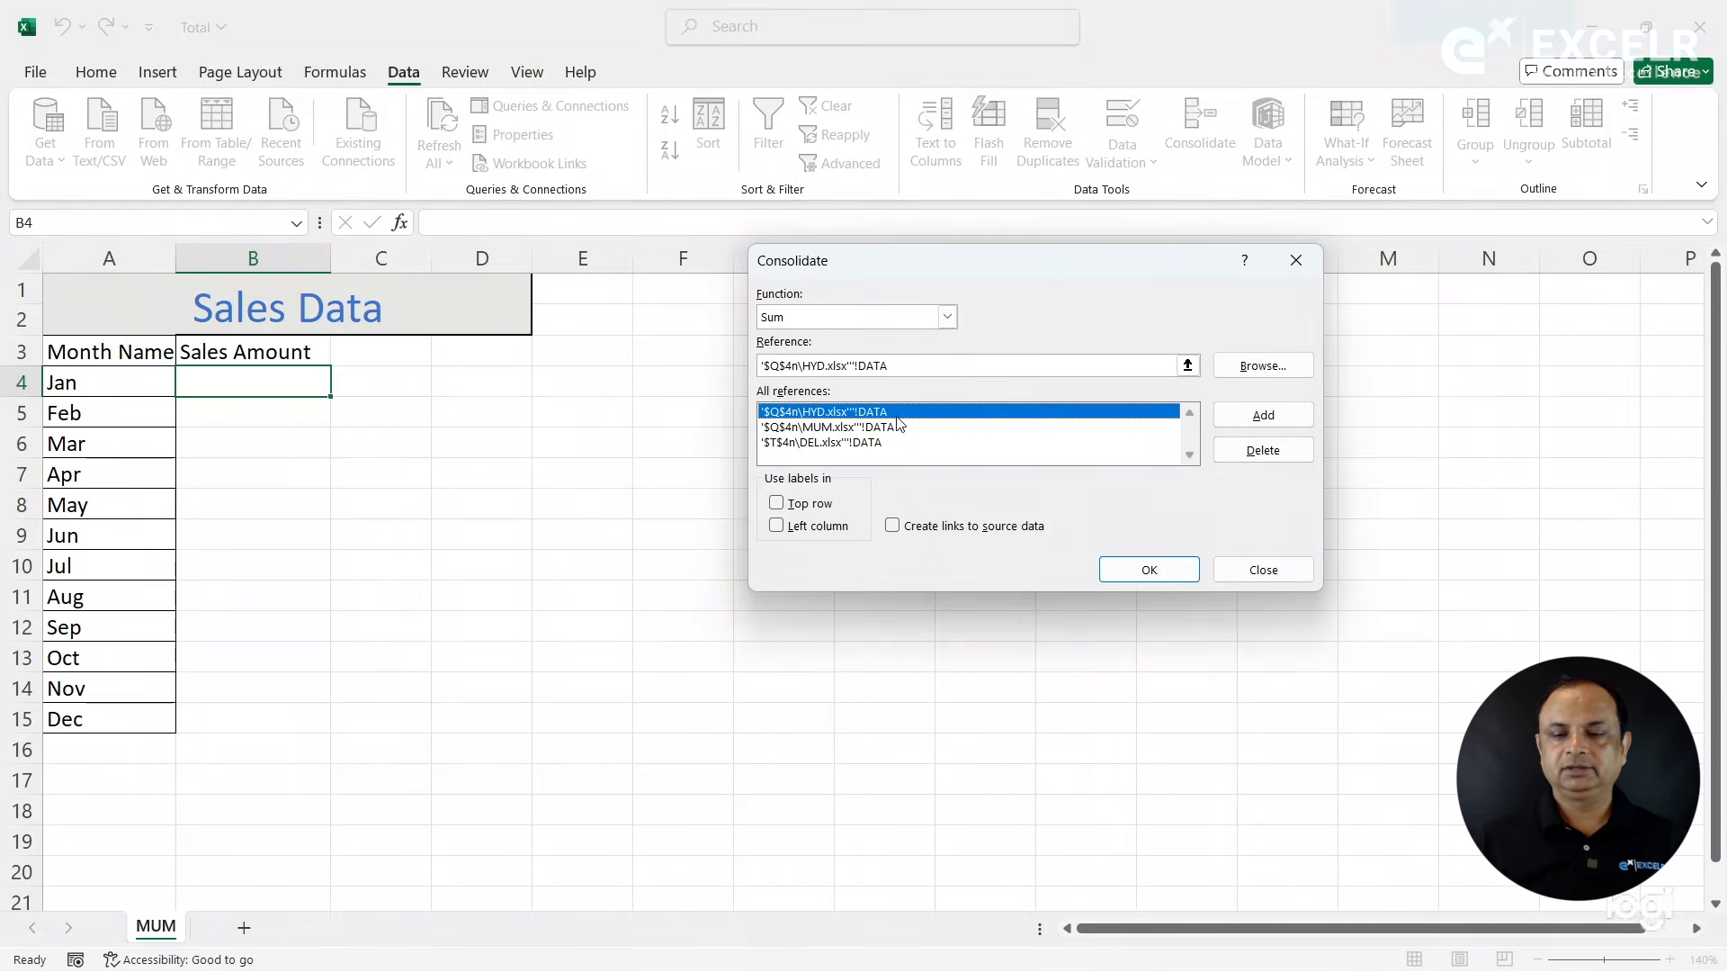
pyautogui.click(1259, 452)
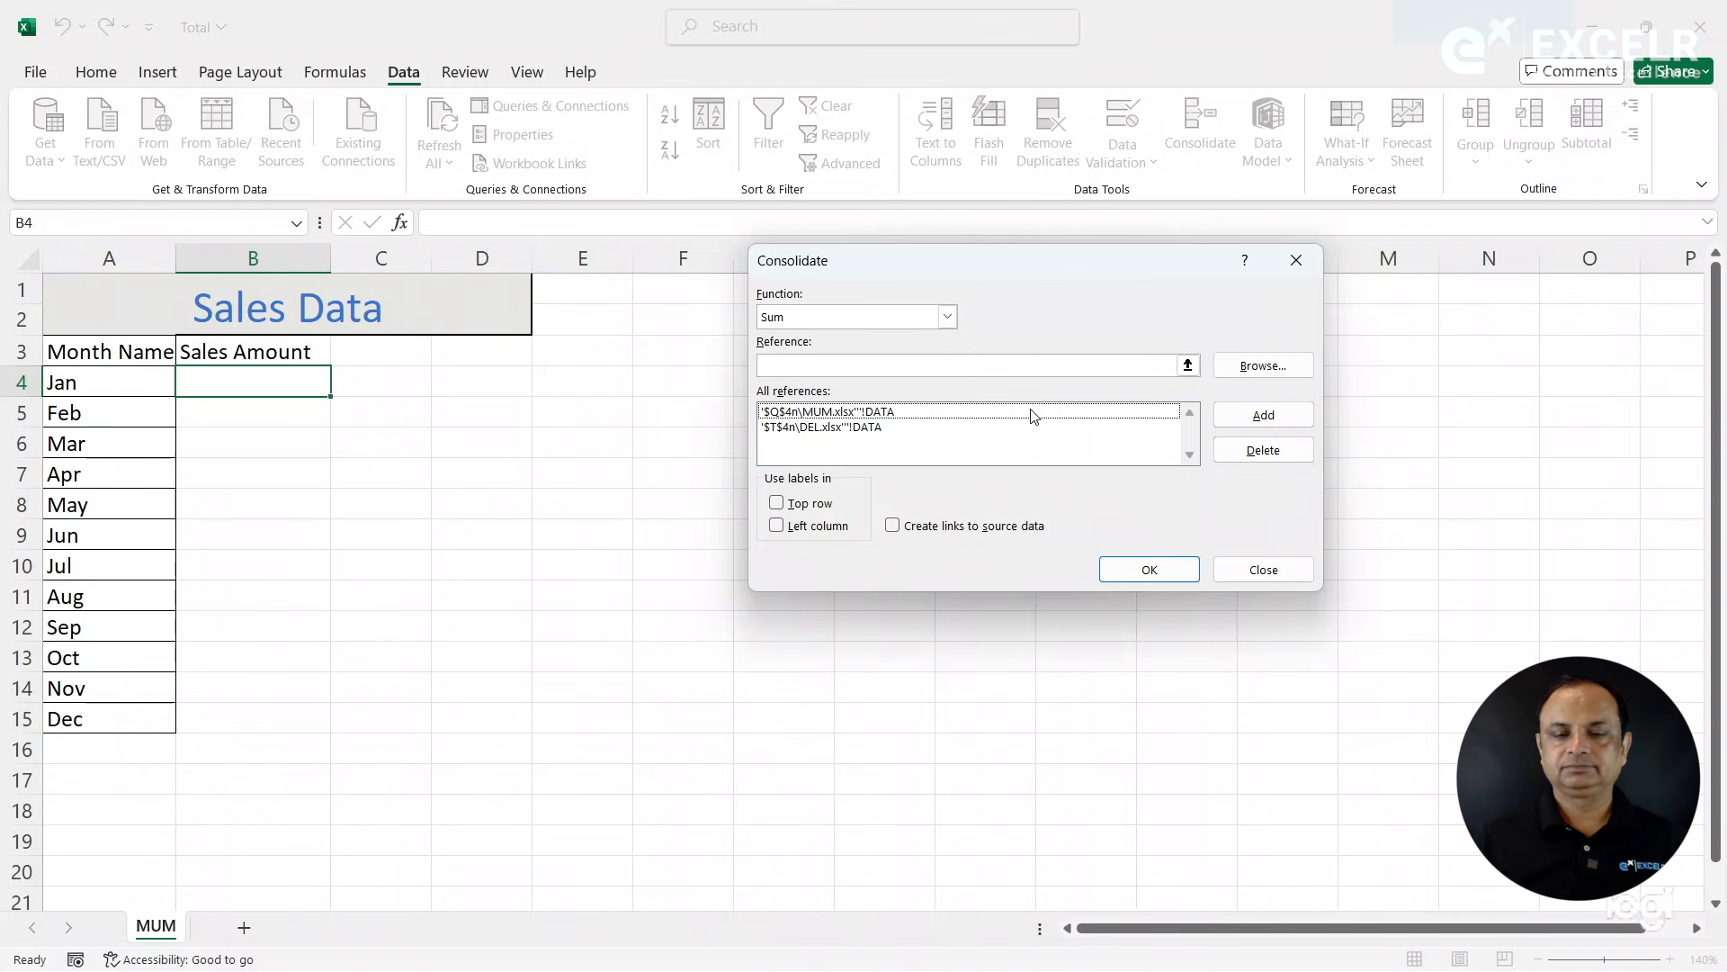
pyautogui.click(944, 416)
pyautogui.click(1258, 449)
pyautogui.click(904, 416)
pyautogui.click(1238, 461)
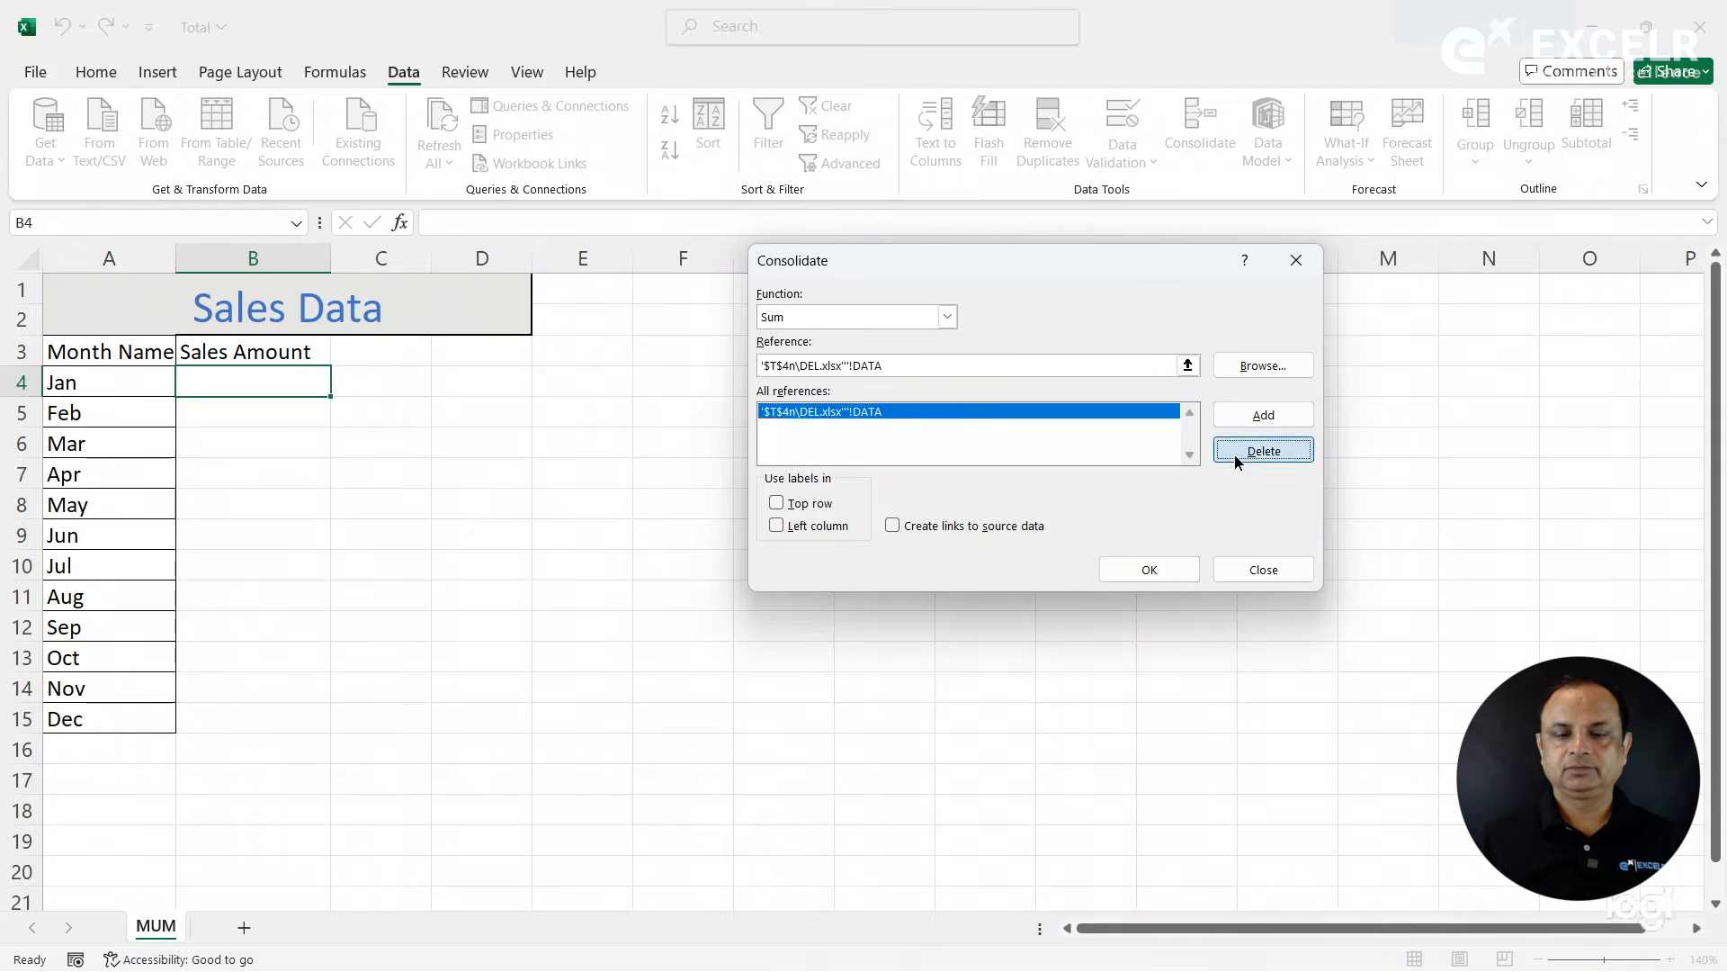
pyautogui.click(860, 364)
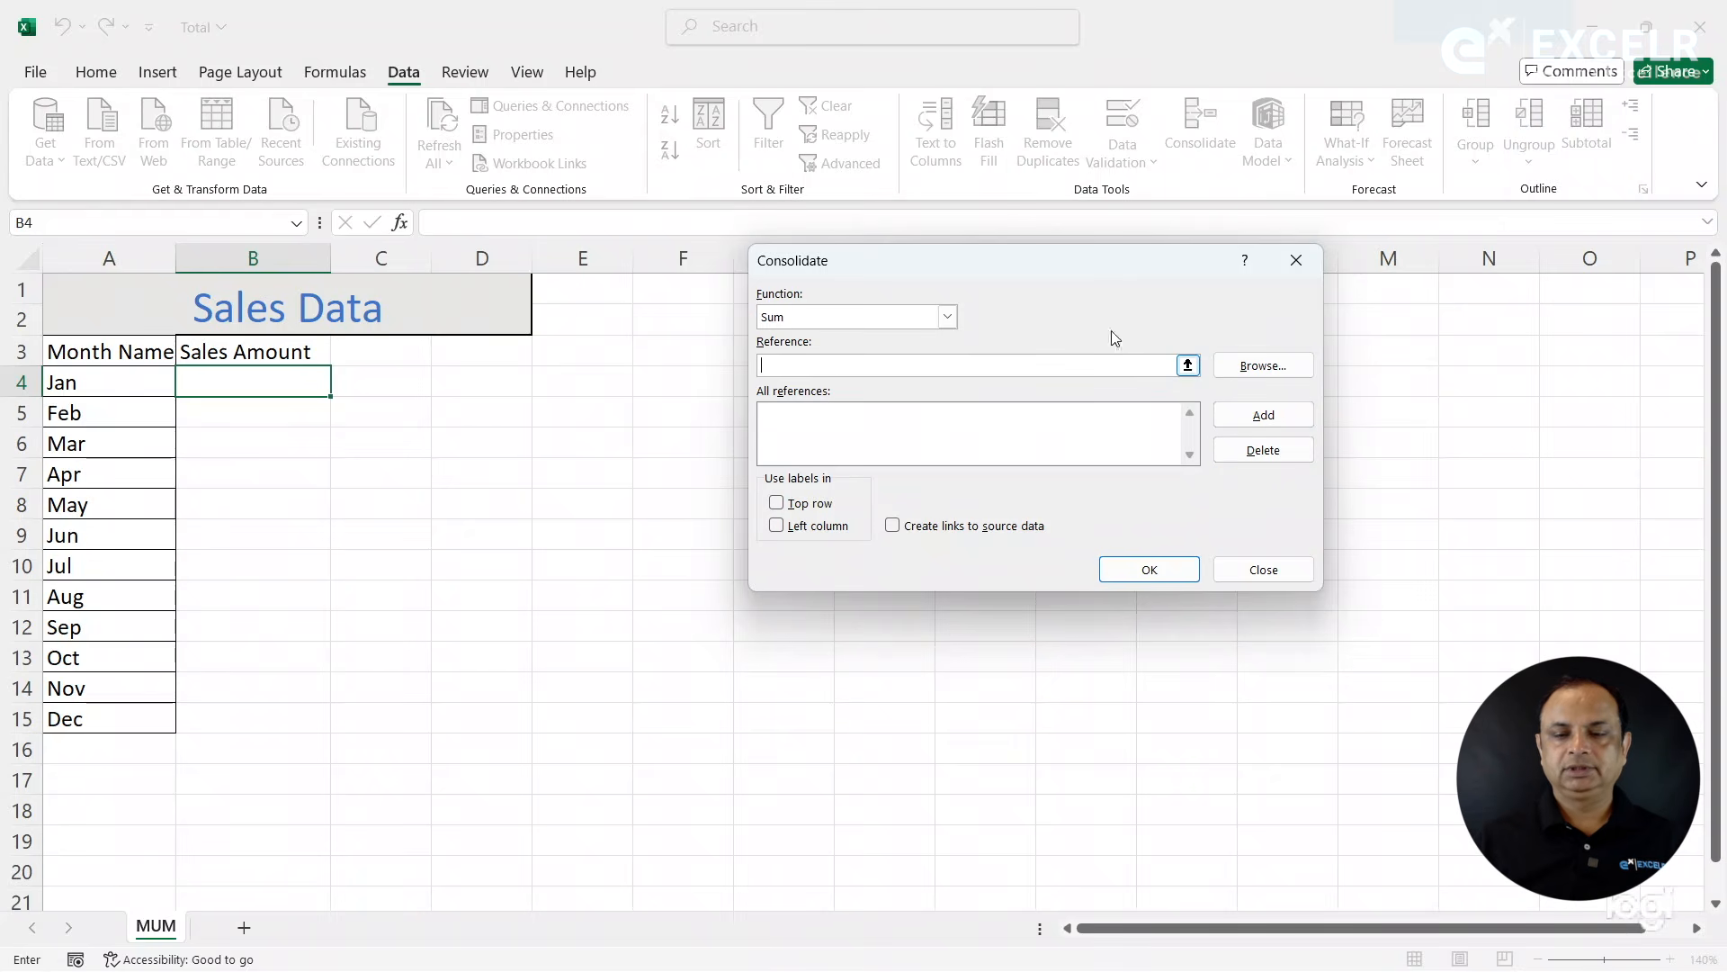
pyautogui.click(1280, 361)
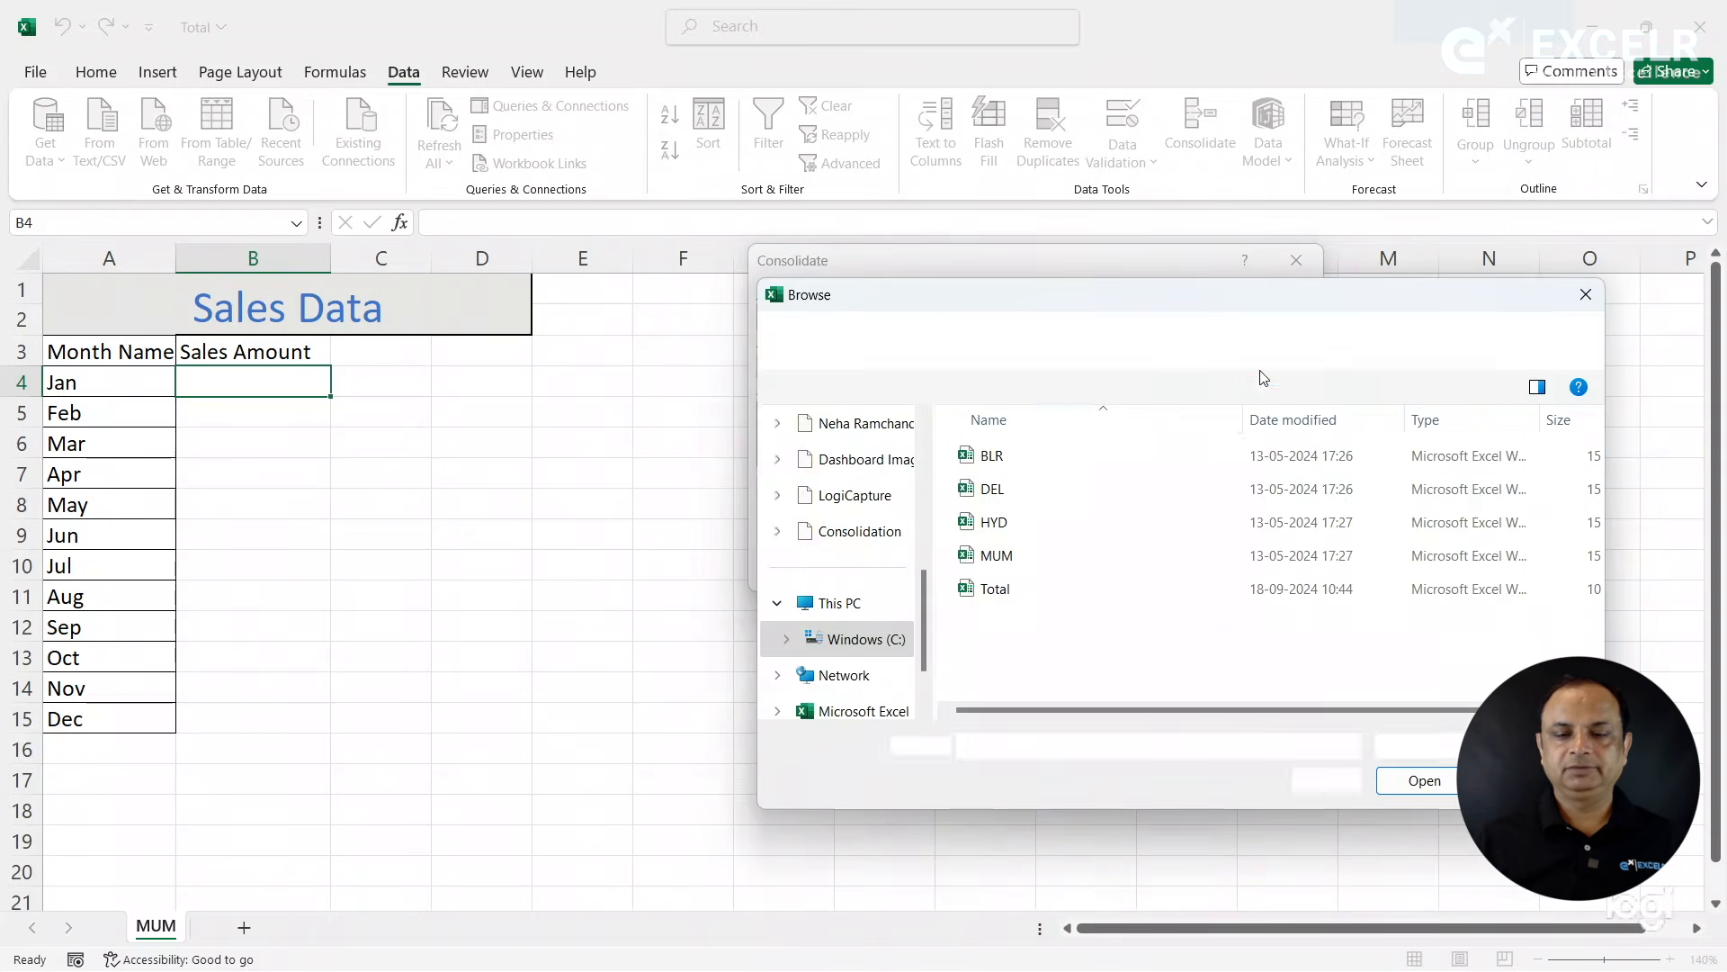
pyautogui.doubleClick(996, 455)
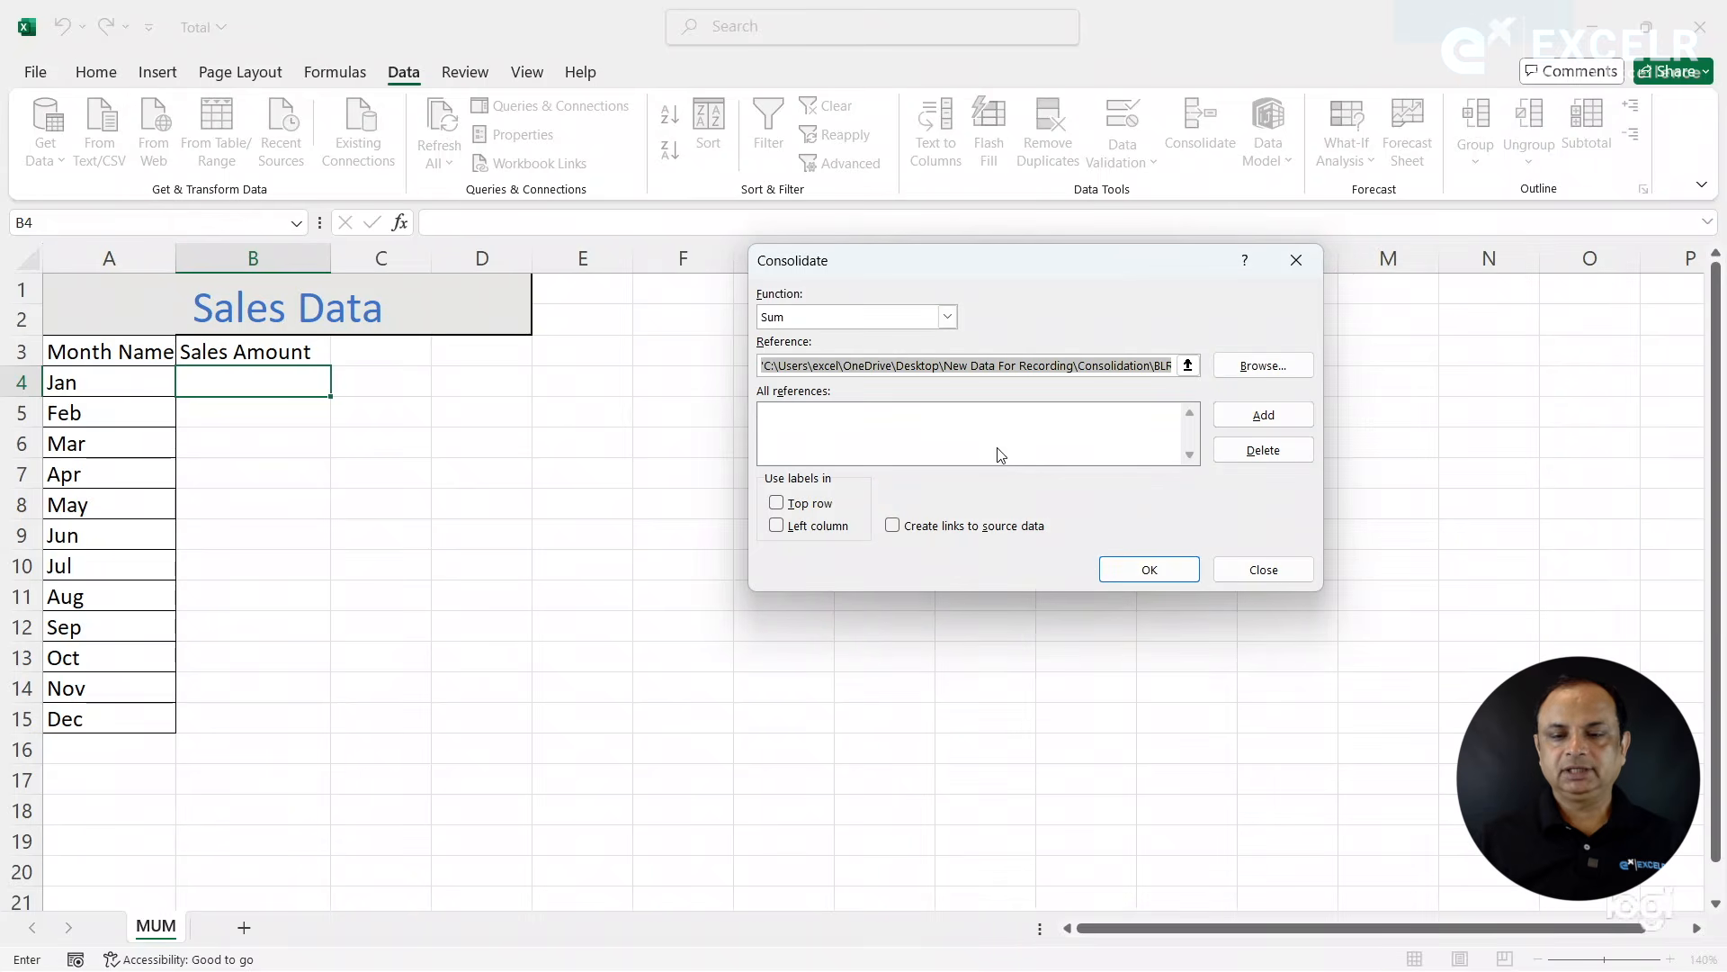
pyautogui.click(1154, 365)
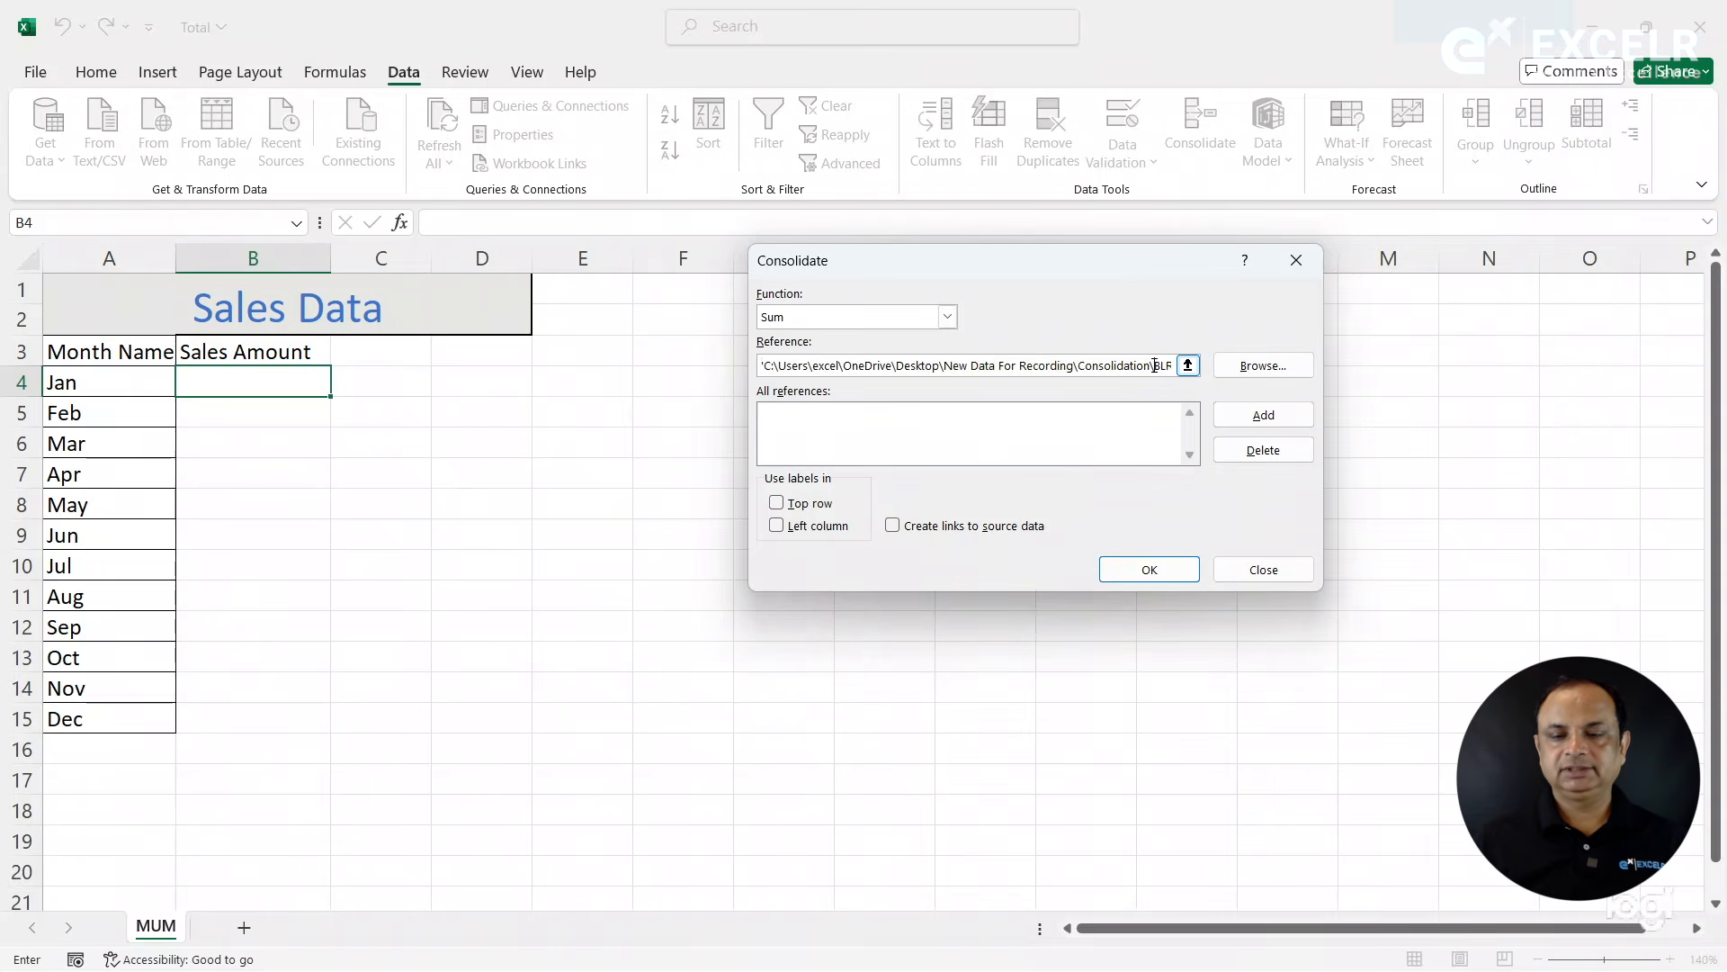
pyautogui.press('Right')
pyautogui.press('Right')
pyautogui.press('Right')
pyautogui.press('Right')
pyautogui.press('Right')
pyautogui.press('Right')
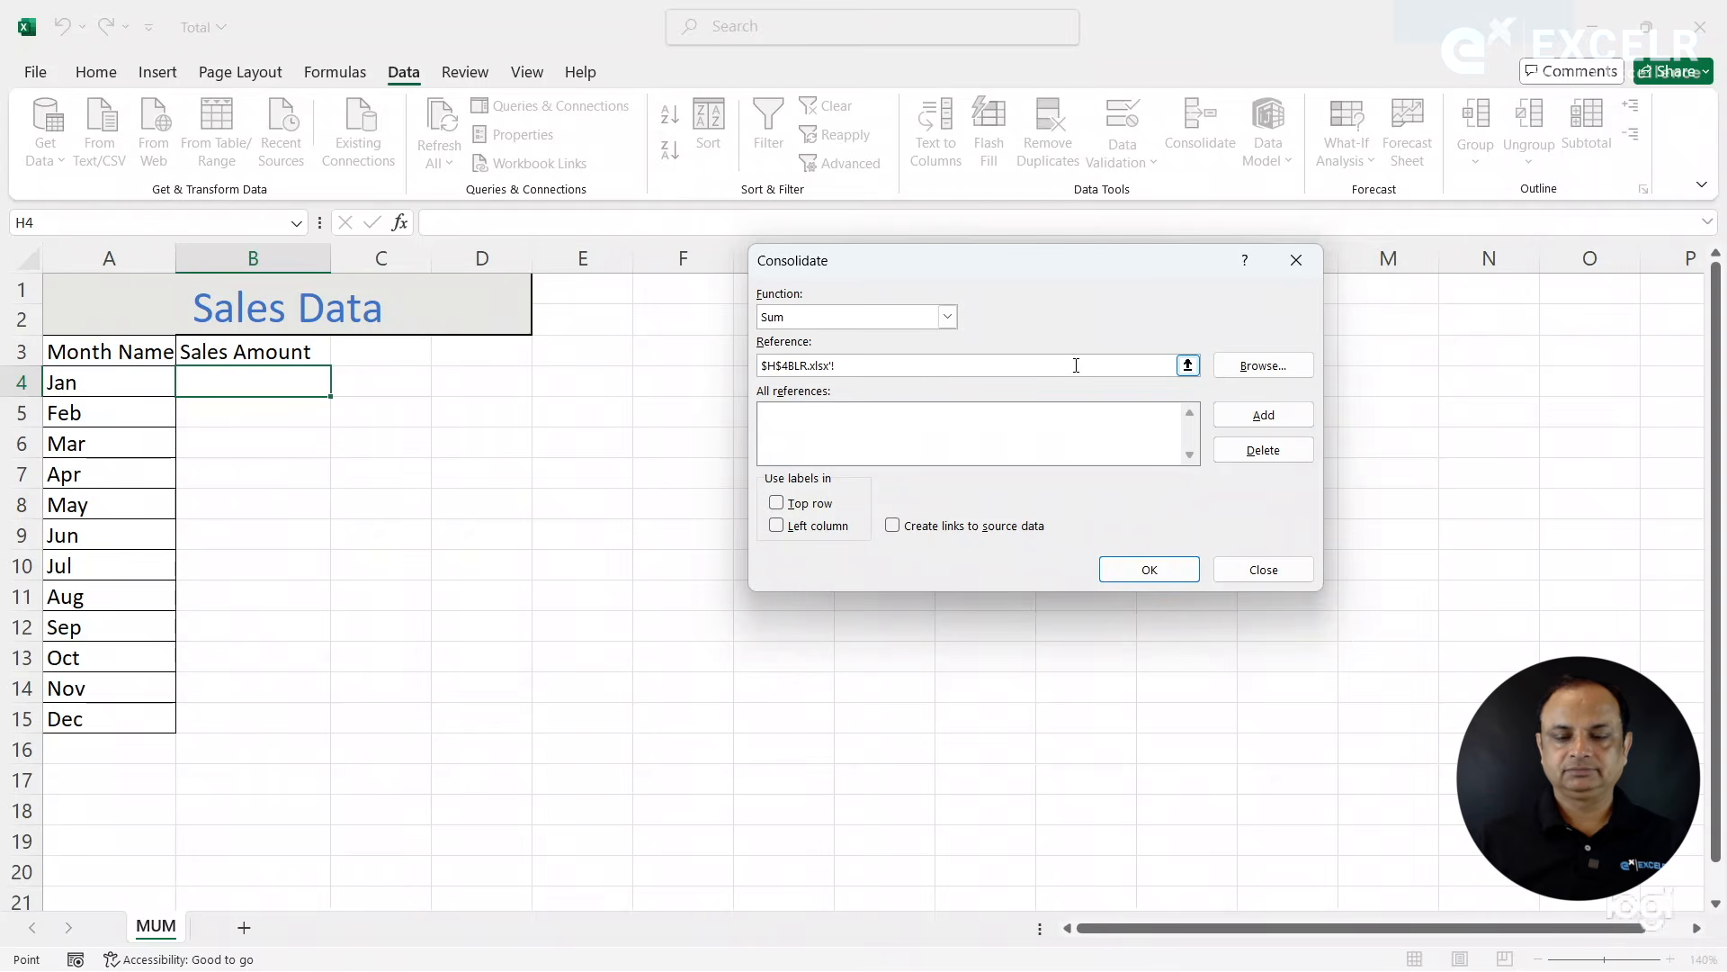
pyautogui.press('BackSpace')
pyautogui.press('BackSpace')
pyautogui.press('BackSpace')
pyautogui.press('BackSpace')
pyautogui.press('BackSpace')
pyautogui.press('BackSpace')
pyautogui.press('BackSpace')
pyautogui.press('BackSpace')
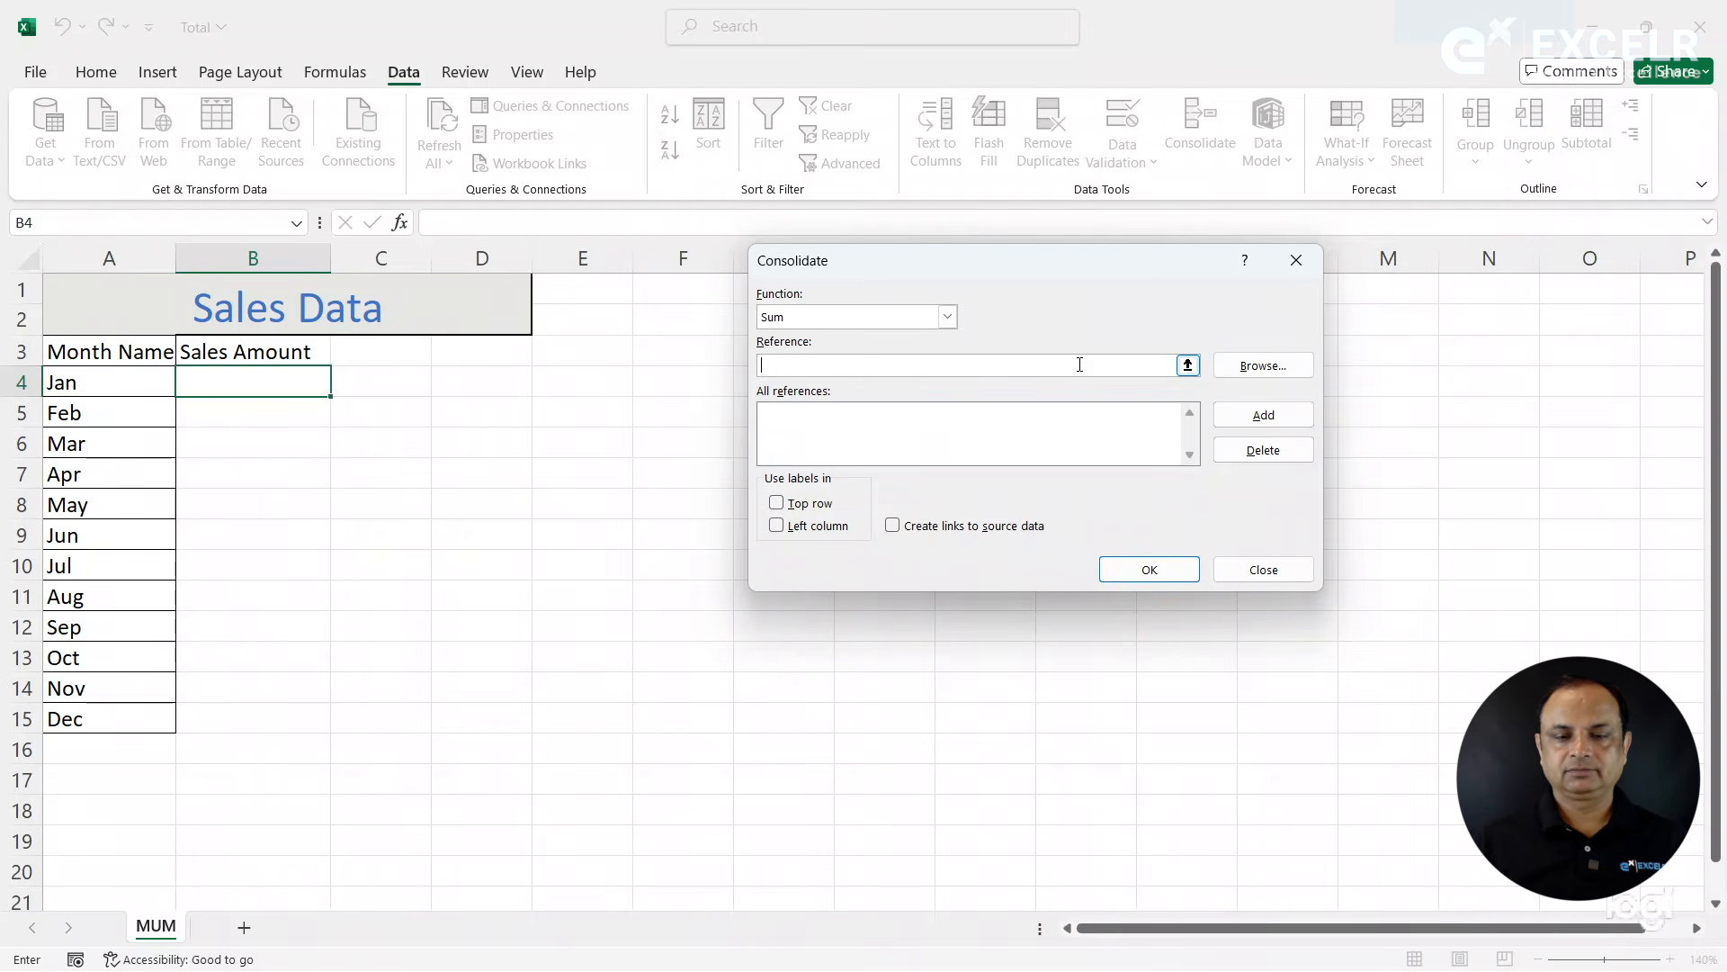
pyautogui.click(1187, 364)
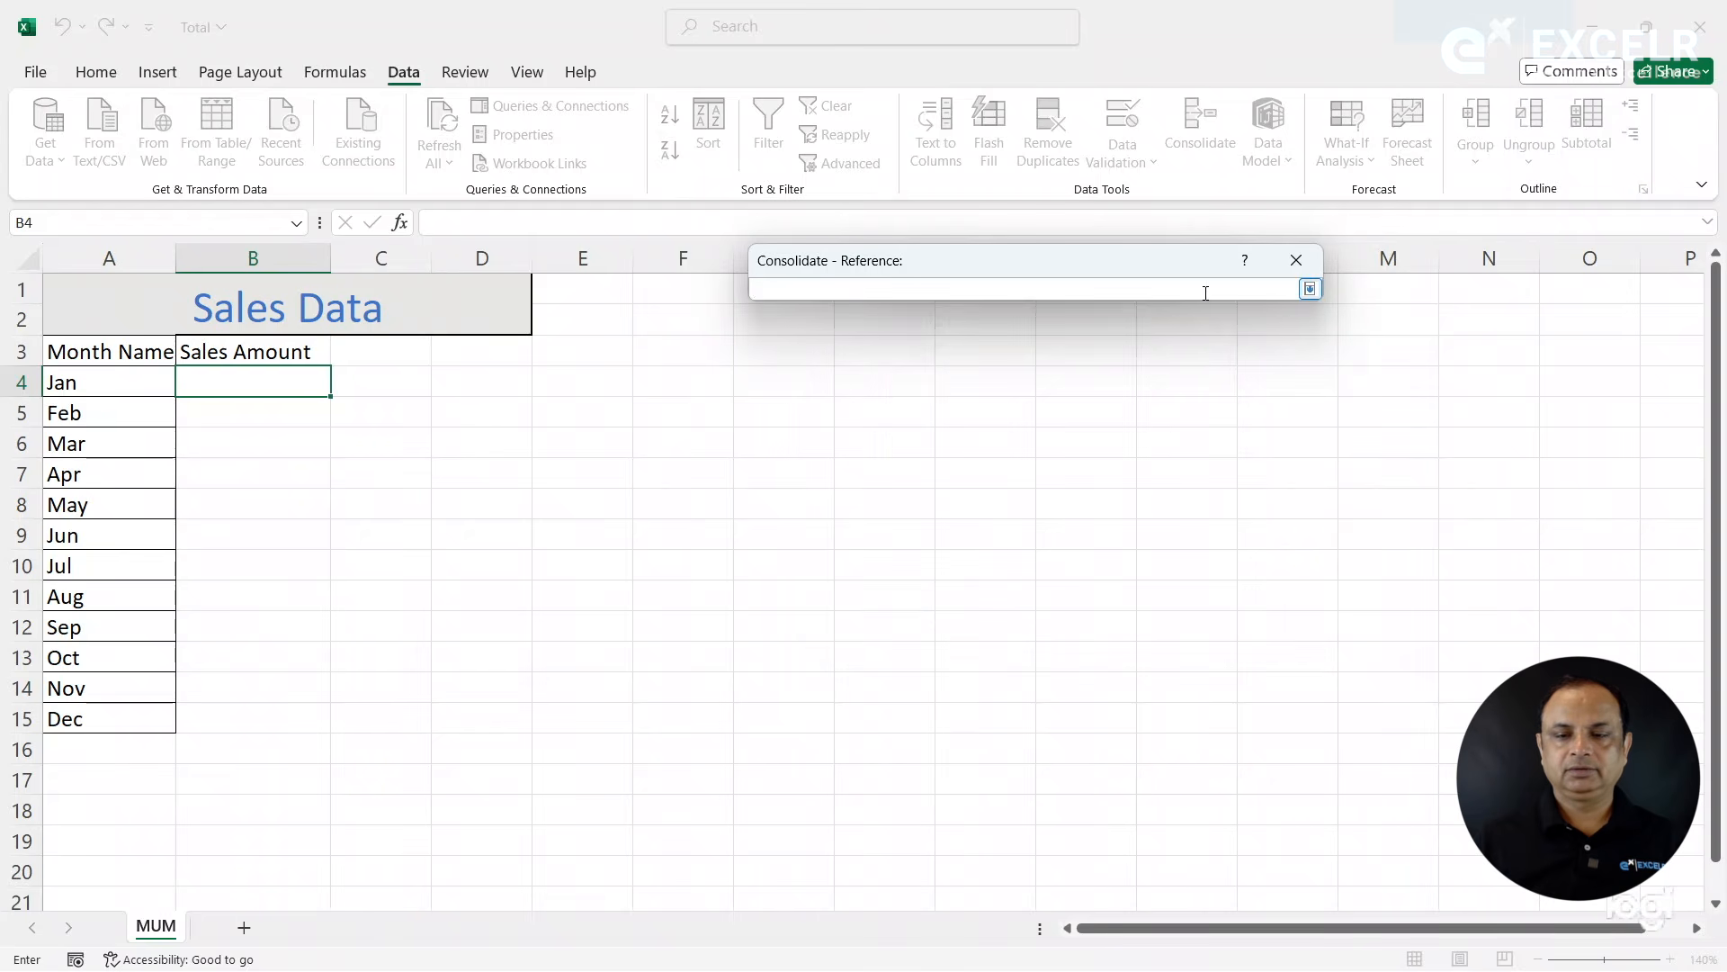
pyautogui.click(1311, 290)
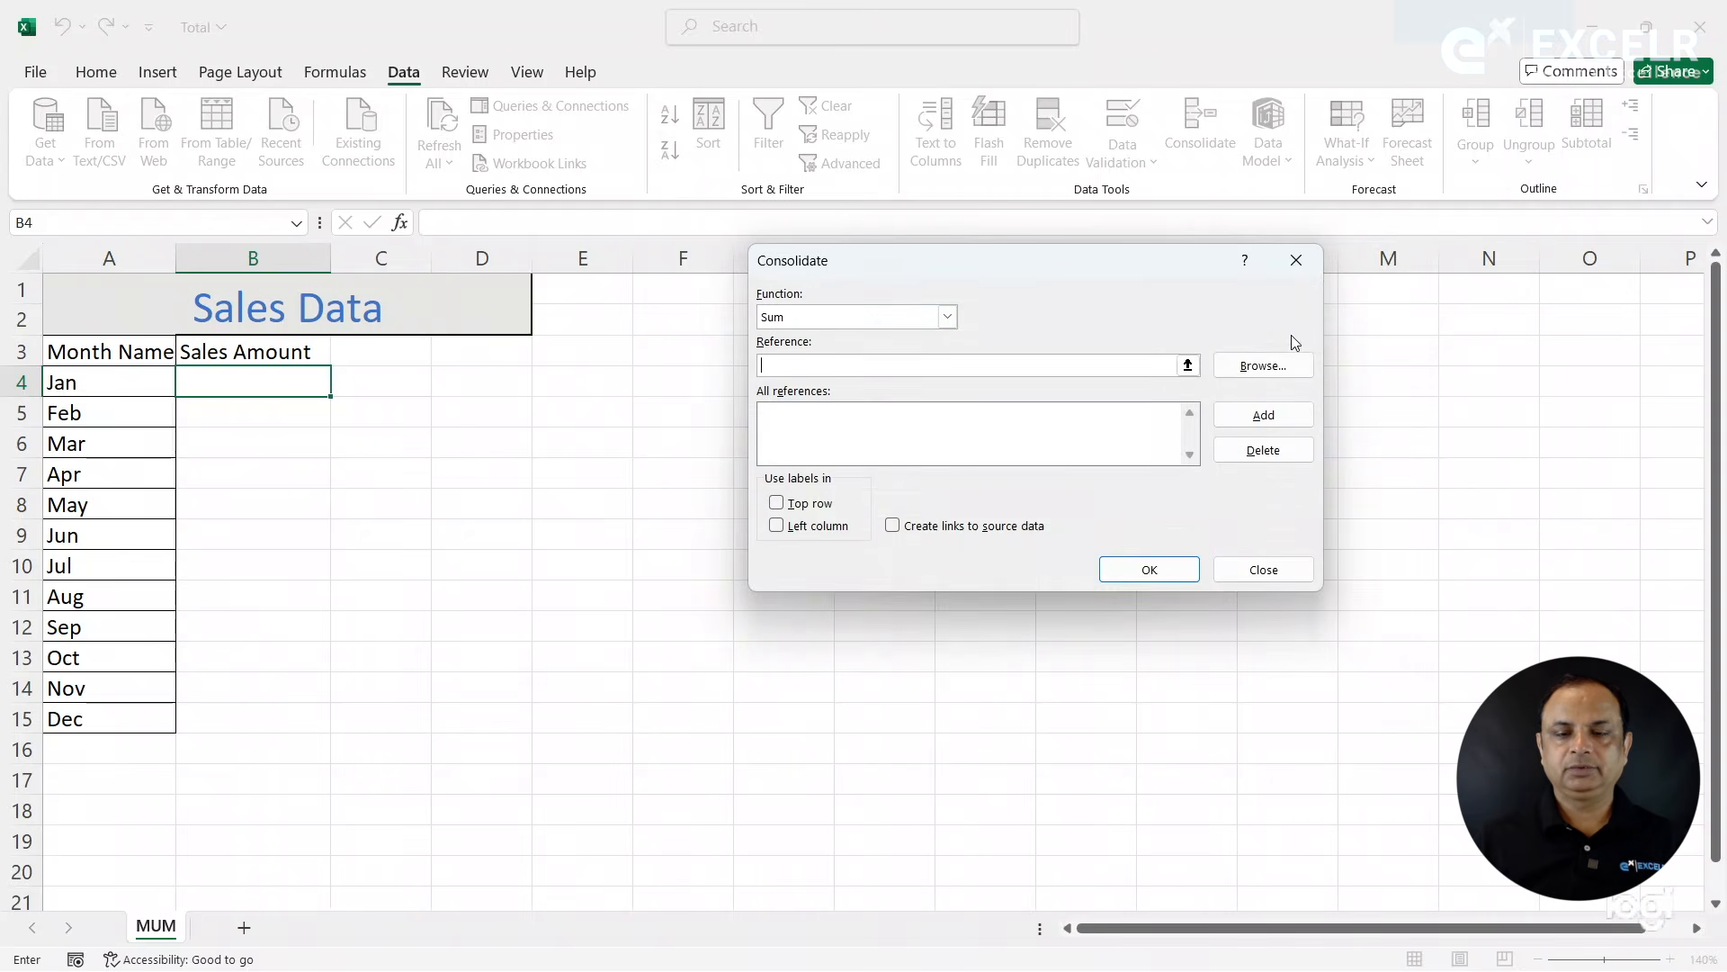
# - Browse for the BLR workbook, complete its reference with the range name DATA and add it to the consolidation references
pyautogui.click(1263, 365)
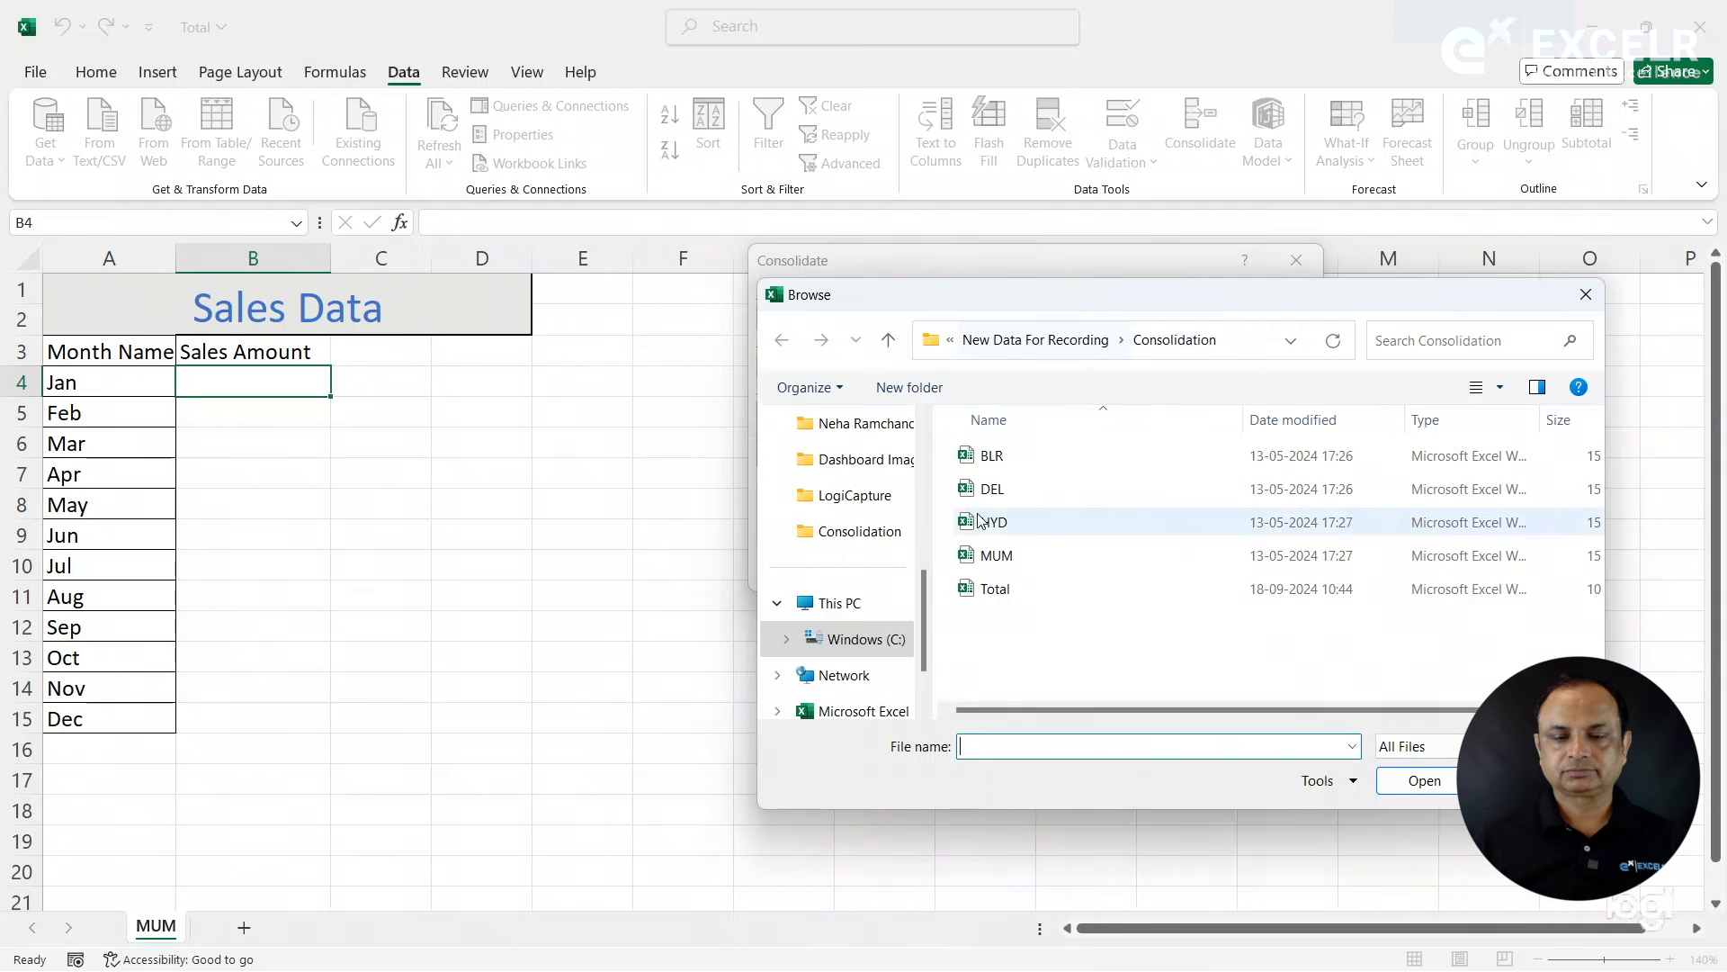
pyautogui.click(993, 461)
pyautogui.doubleClick(993, 459)
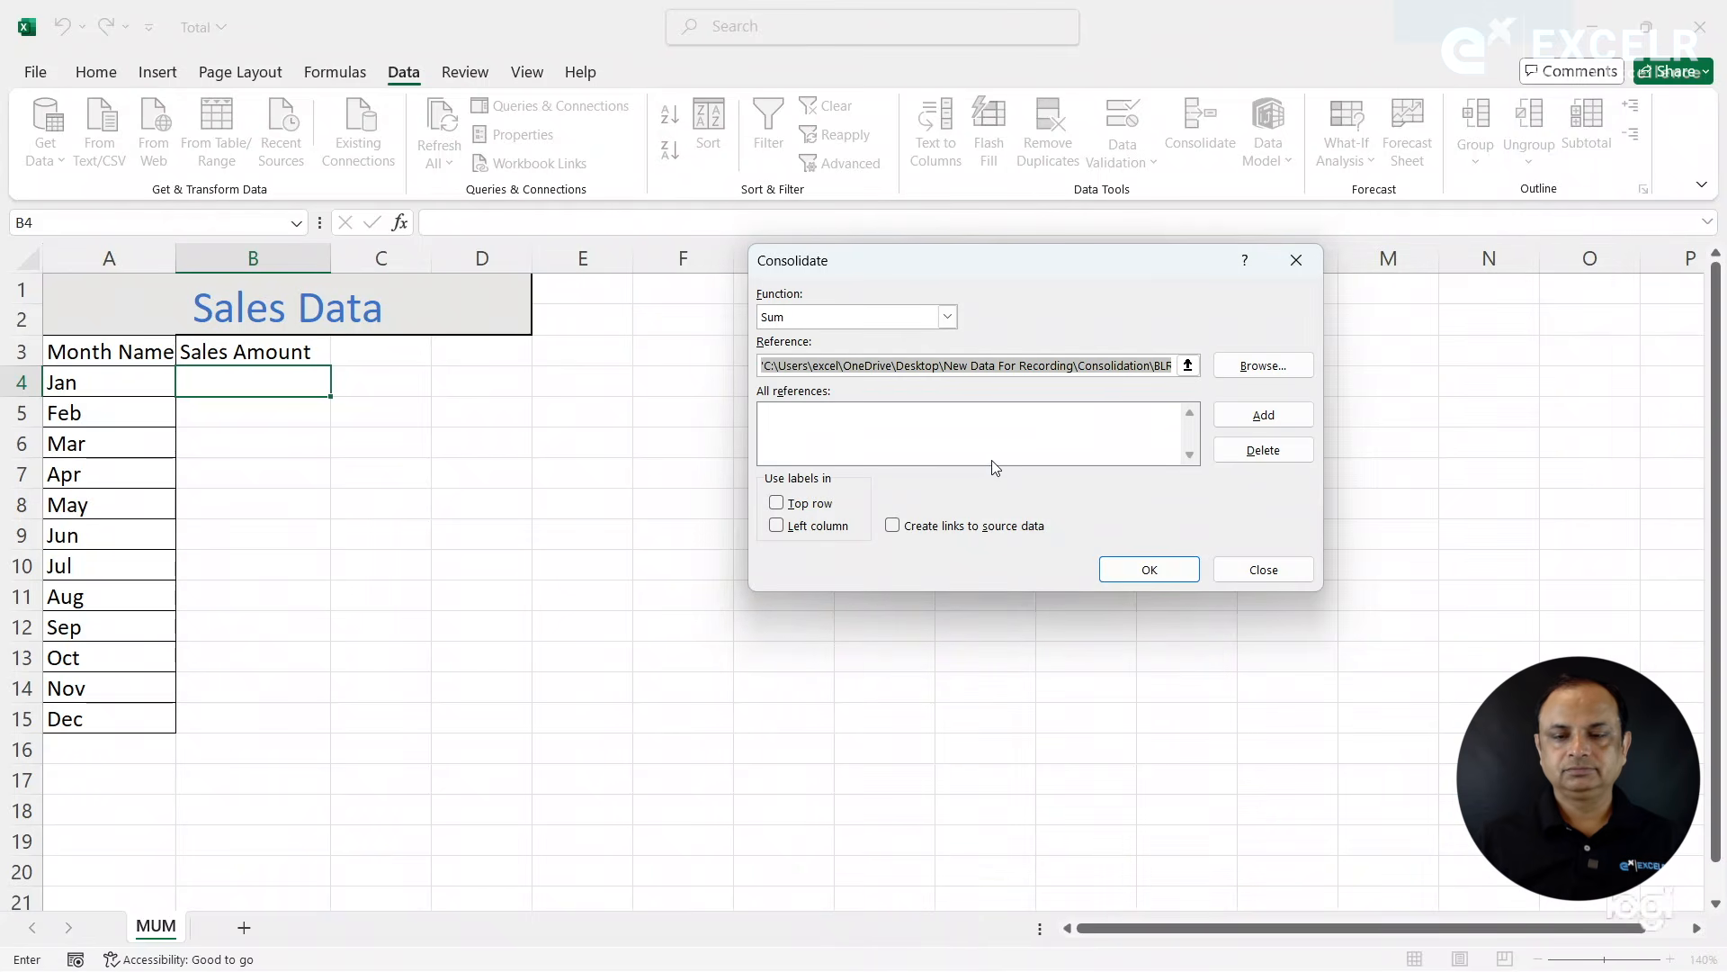
pyautogui.click(1188, 365)
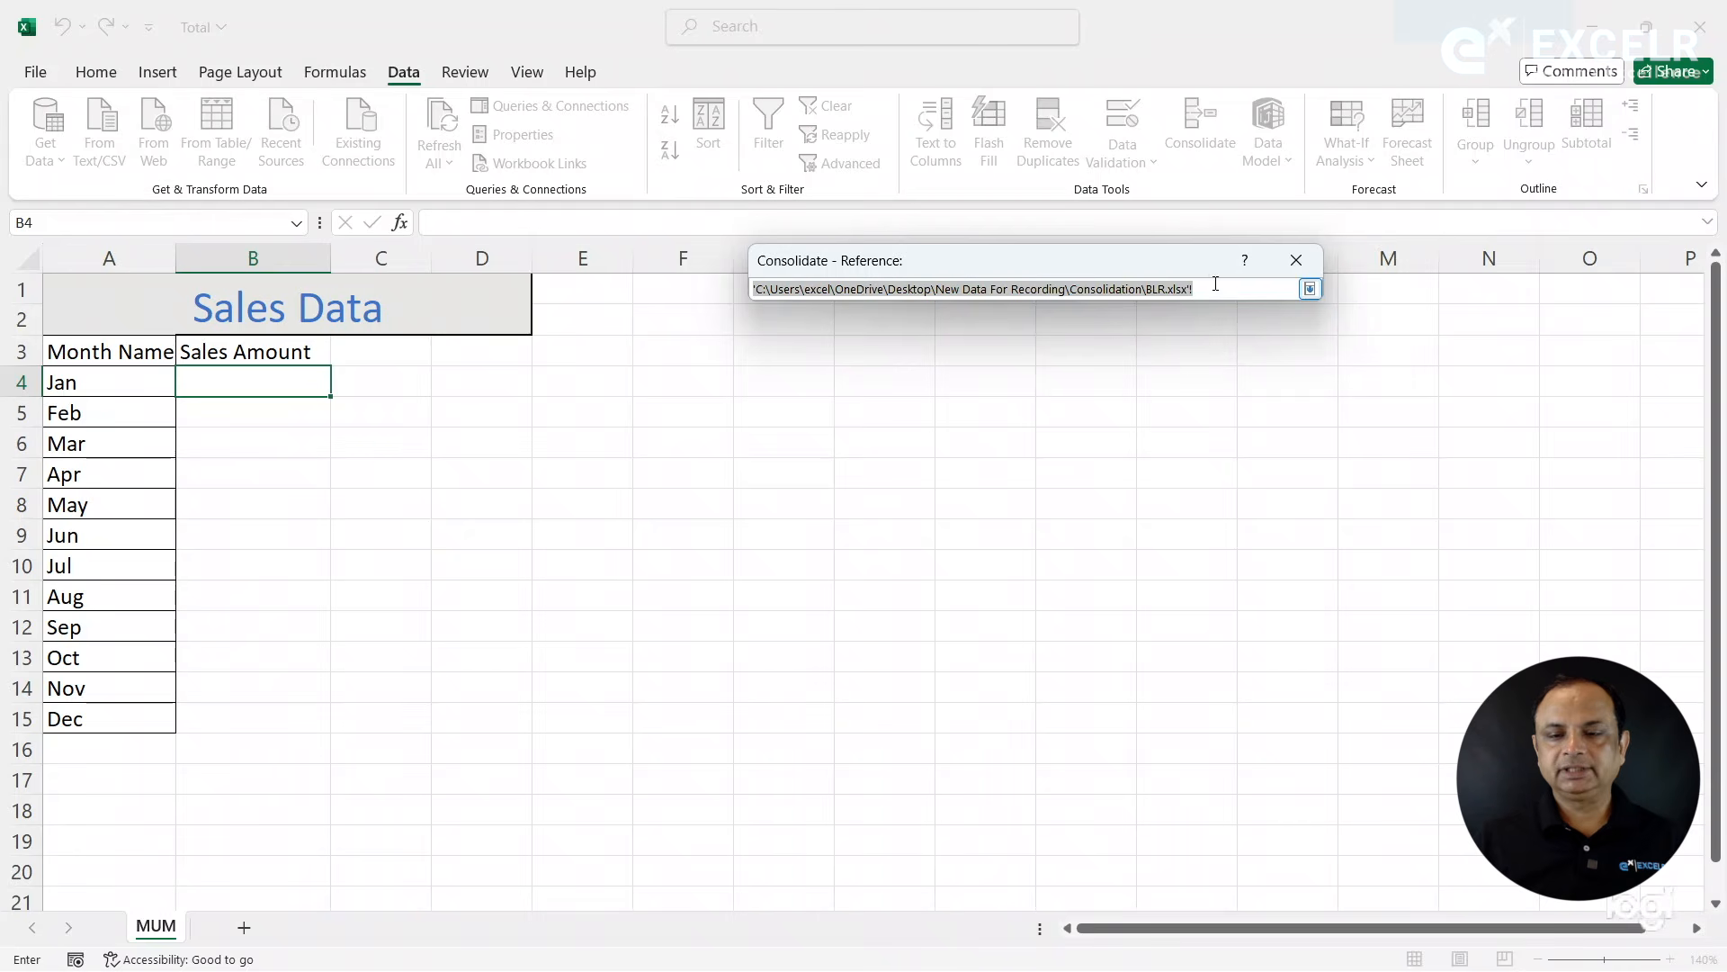
pyautogui.click(1215, 283)
pyautogui.write('!DATA')
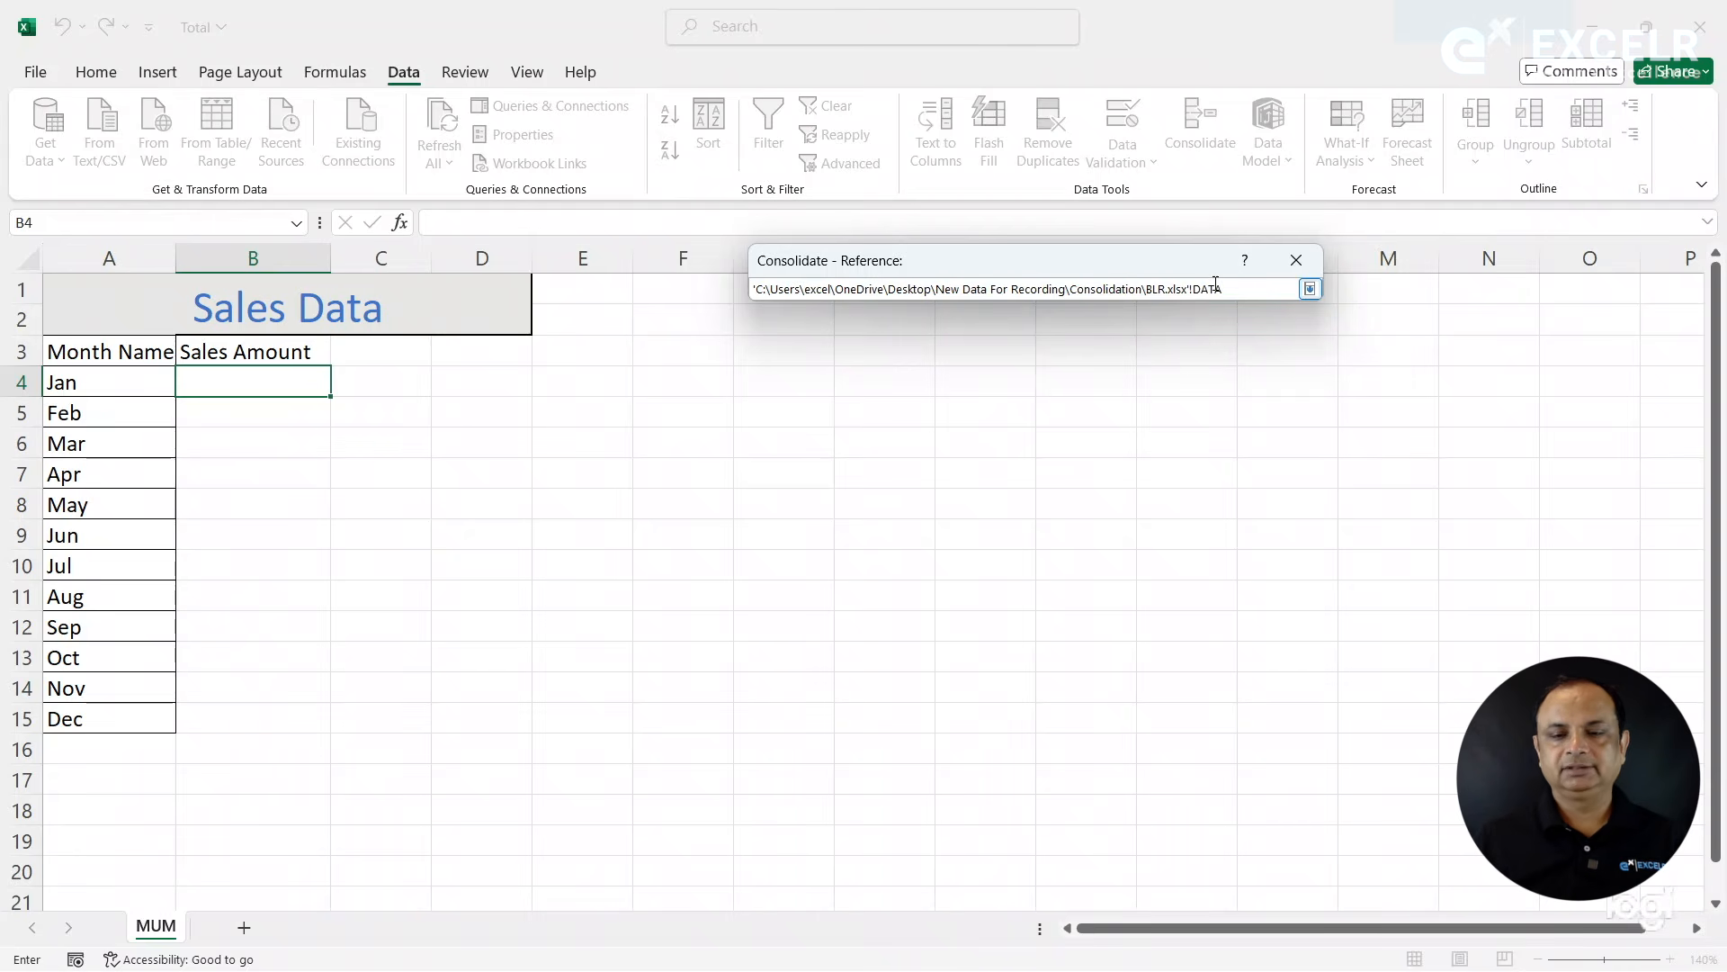
pyautogui.press('Return')
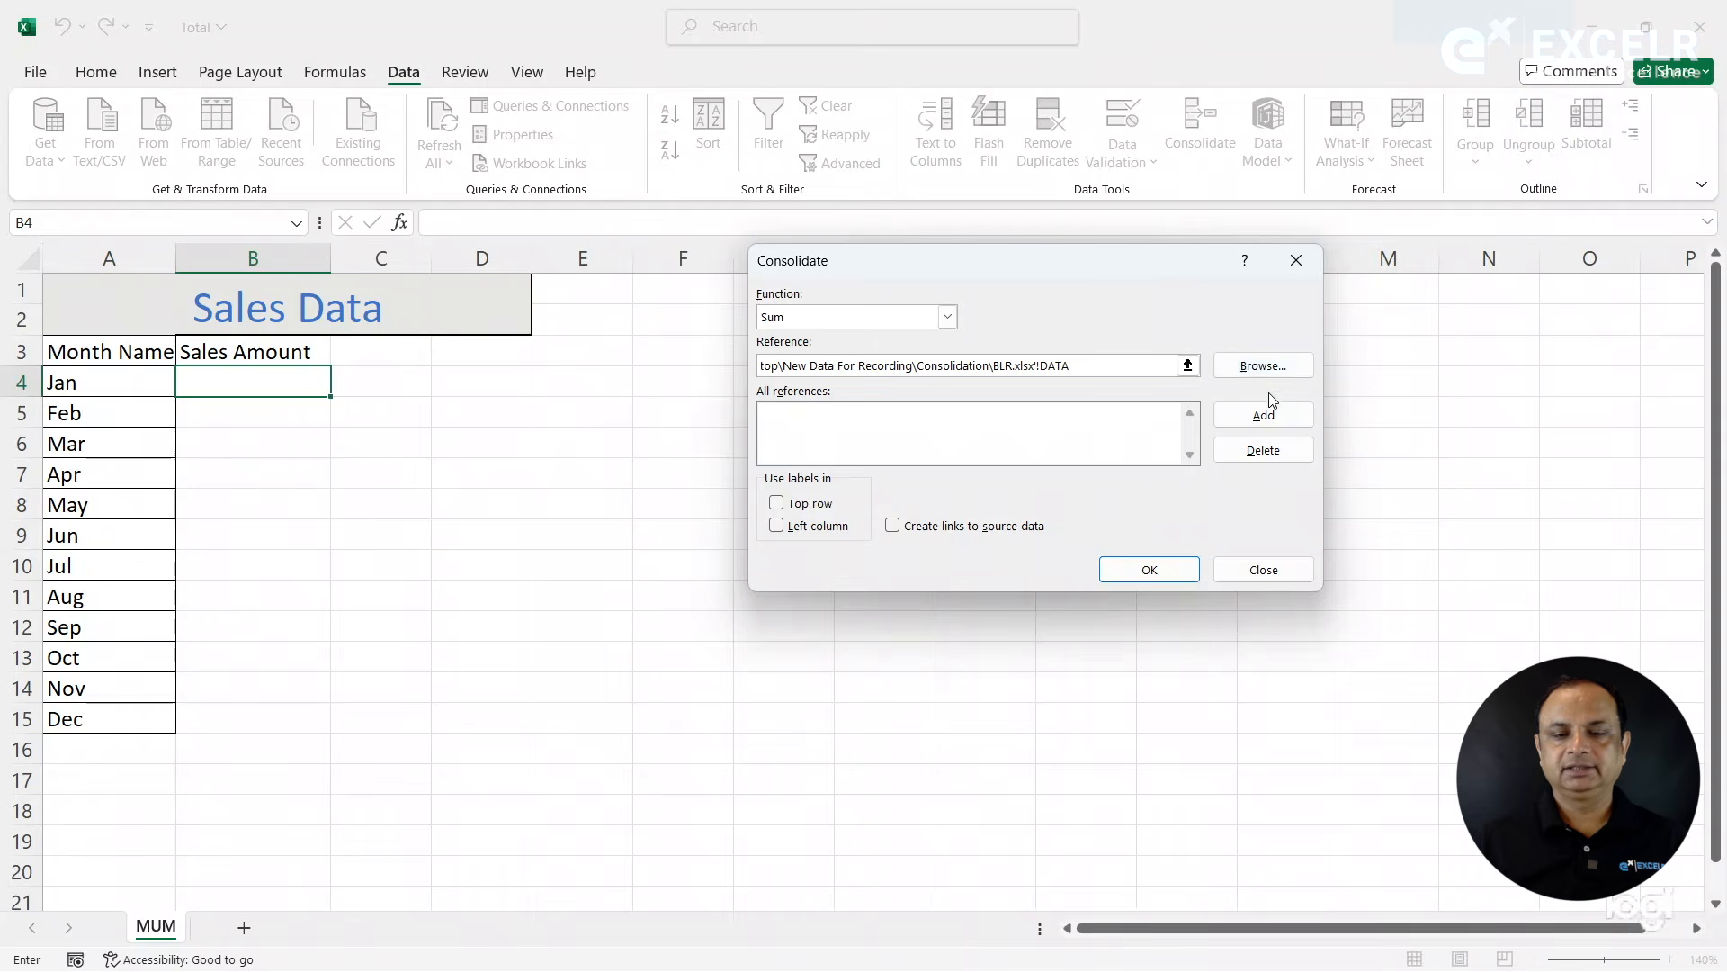
pyautogui.click(1263, 415)
# - Replace the reference entry with the DEL workbook's DATA range and run the Sum consolidation into B4
pyautogui.click(1187, 365)
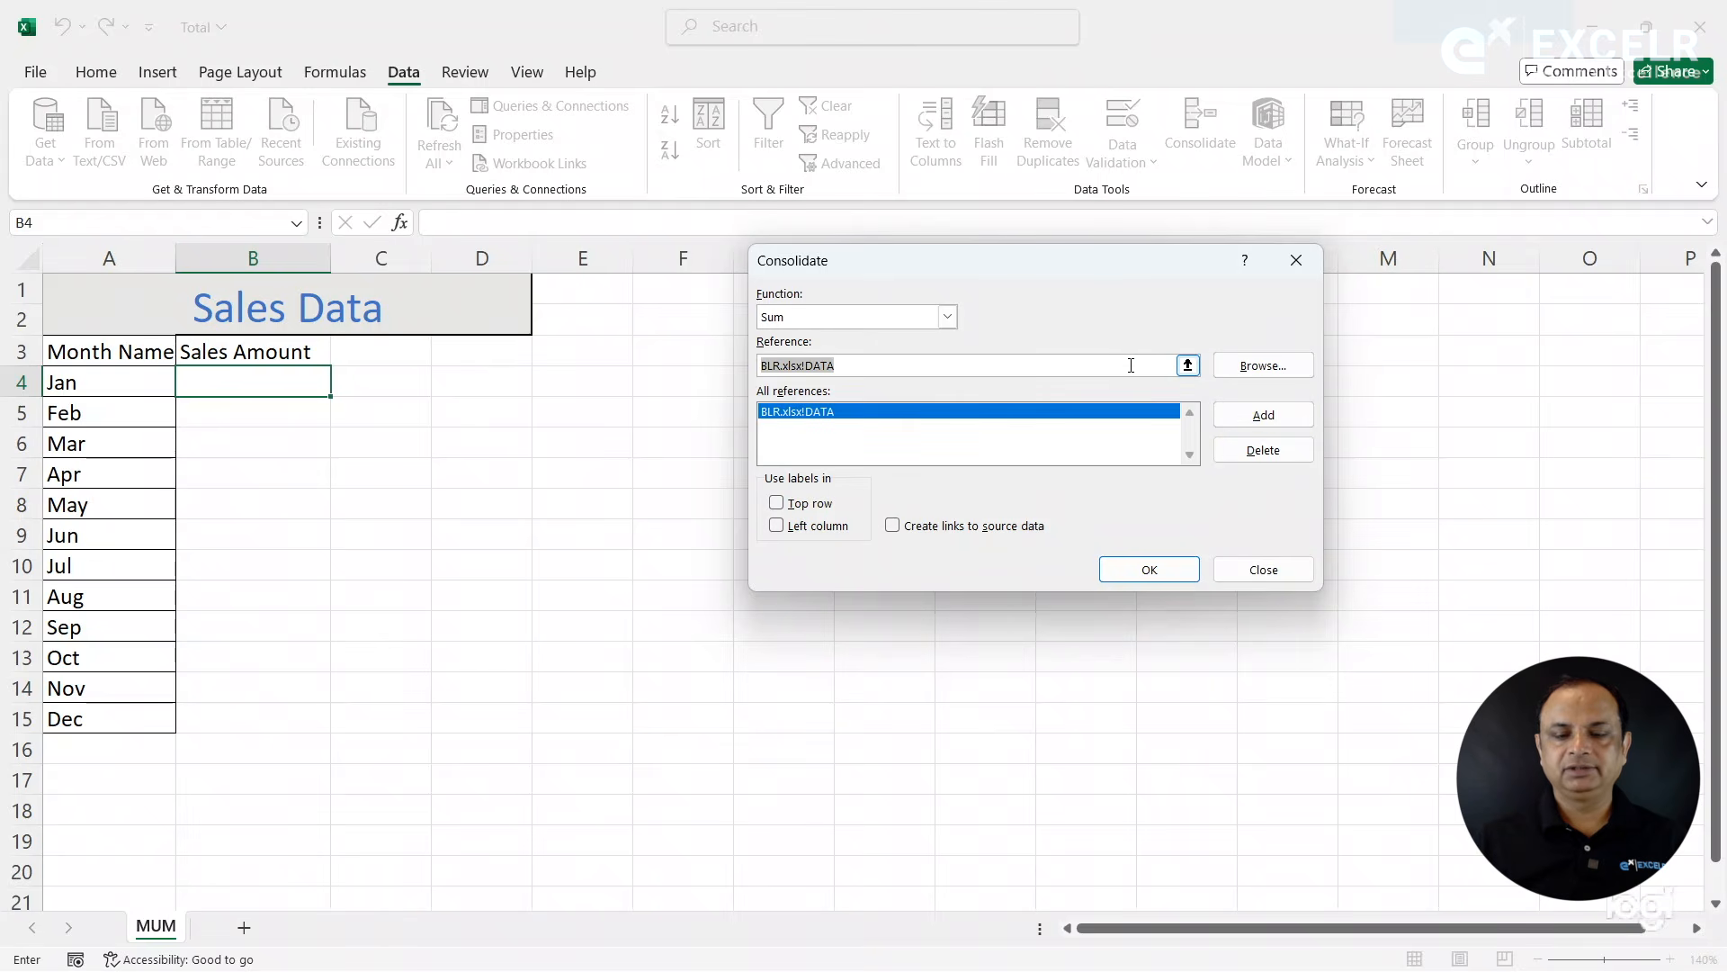
pyautogui.click(1116, 365)
pyautogui.press('BackSpace')
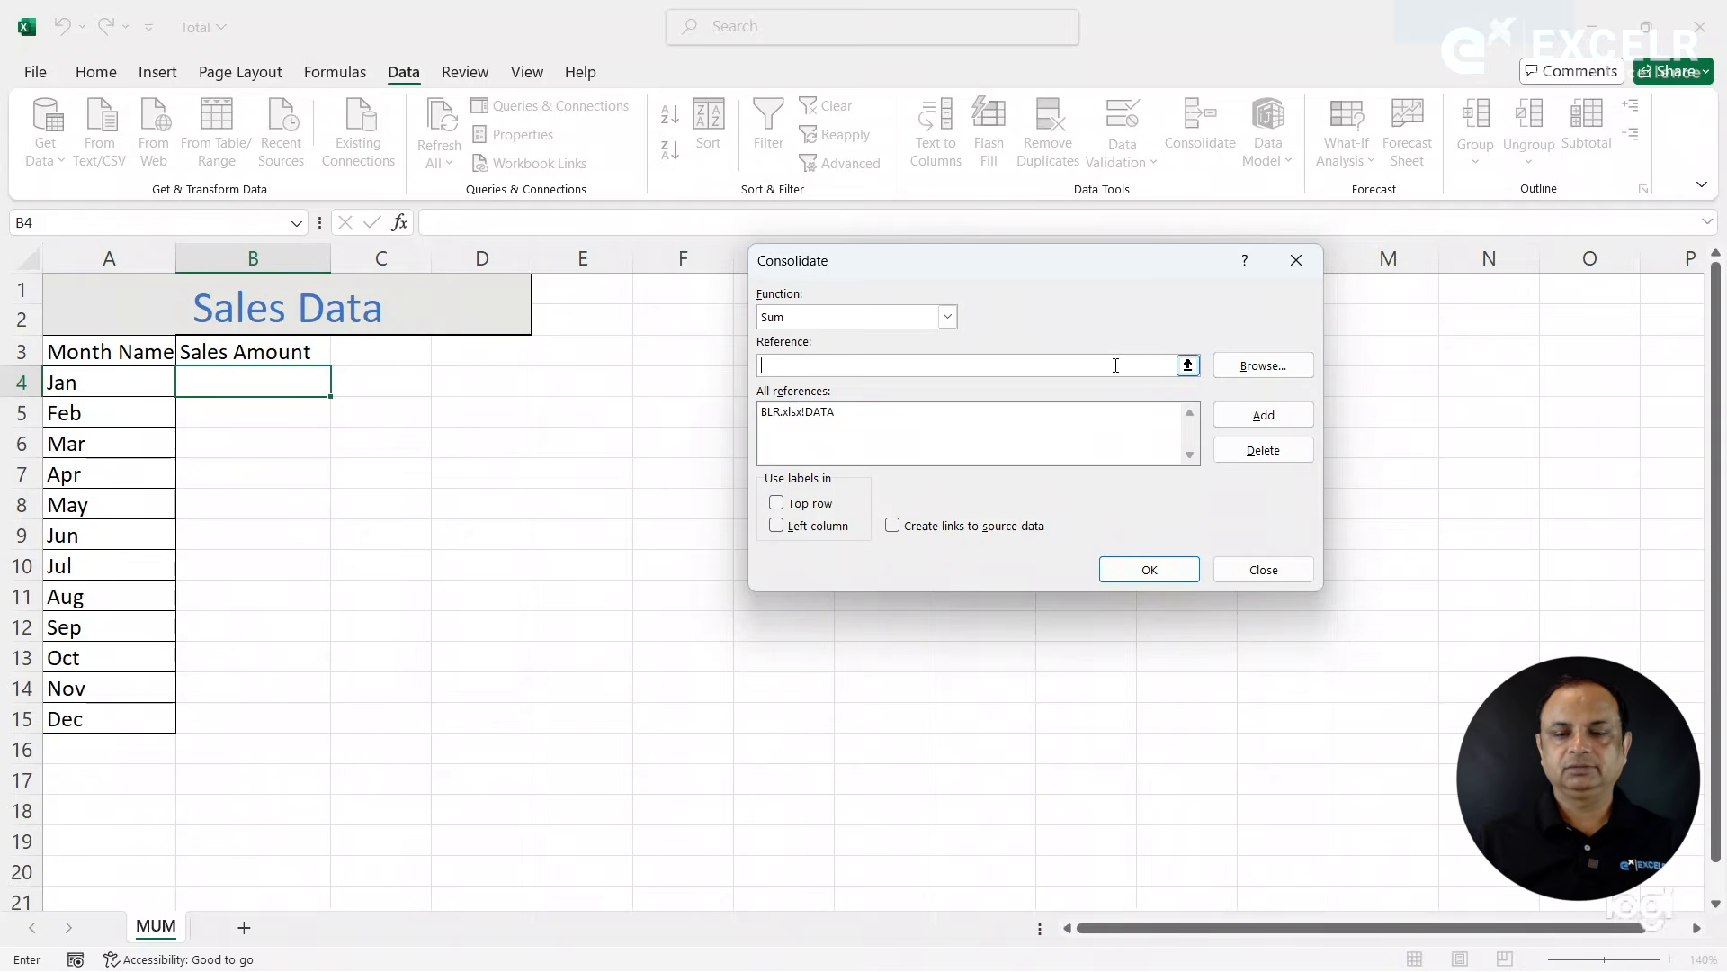
pyautogui.click(1240, 369)
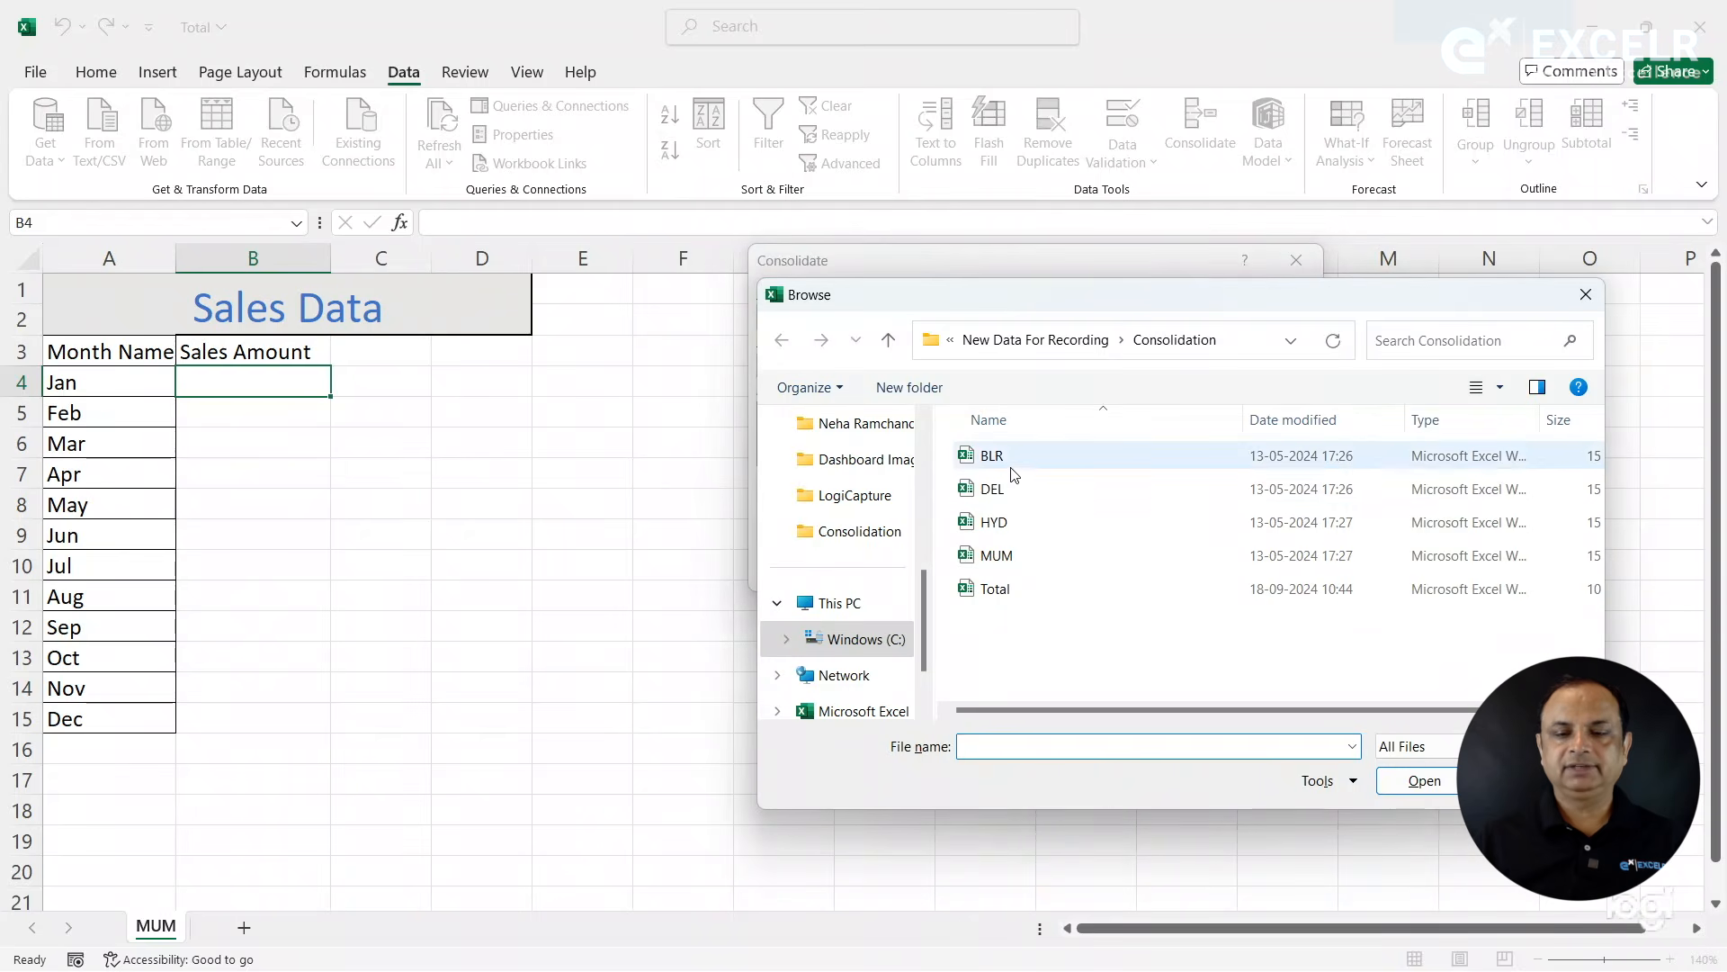
pyautogui.doubleClick(990, 491)
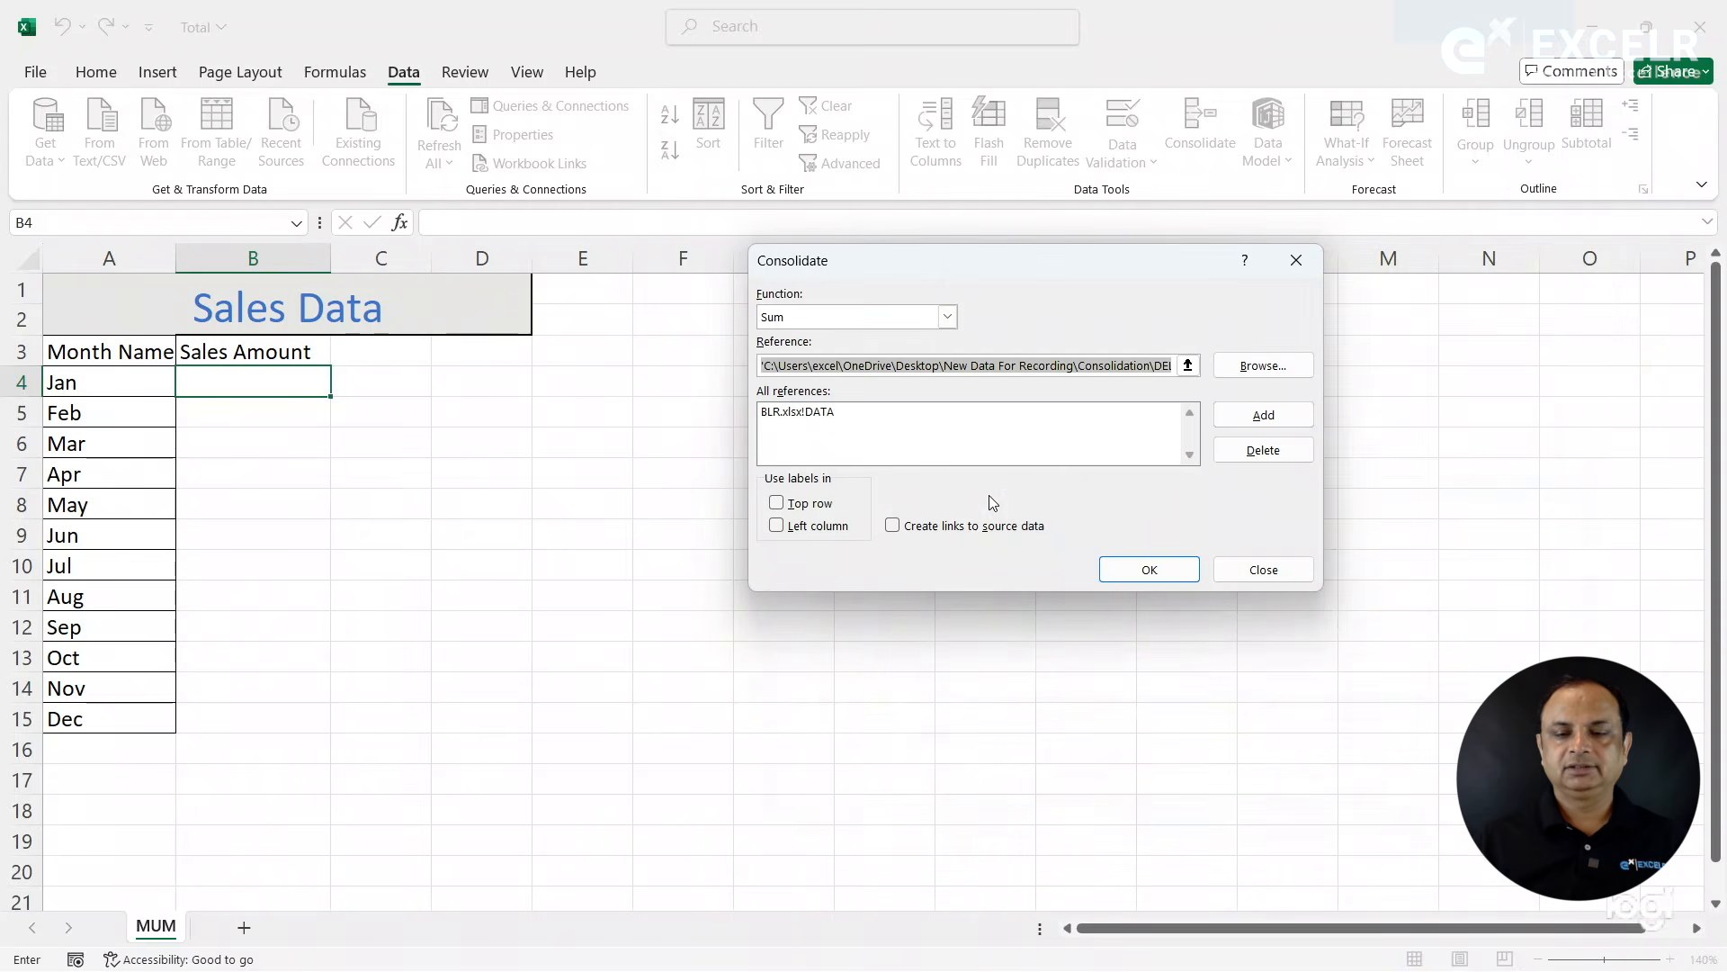
pyautogui.click(1188, 365)
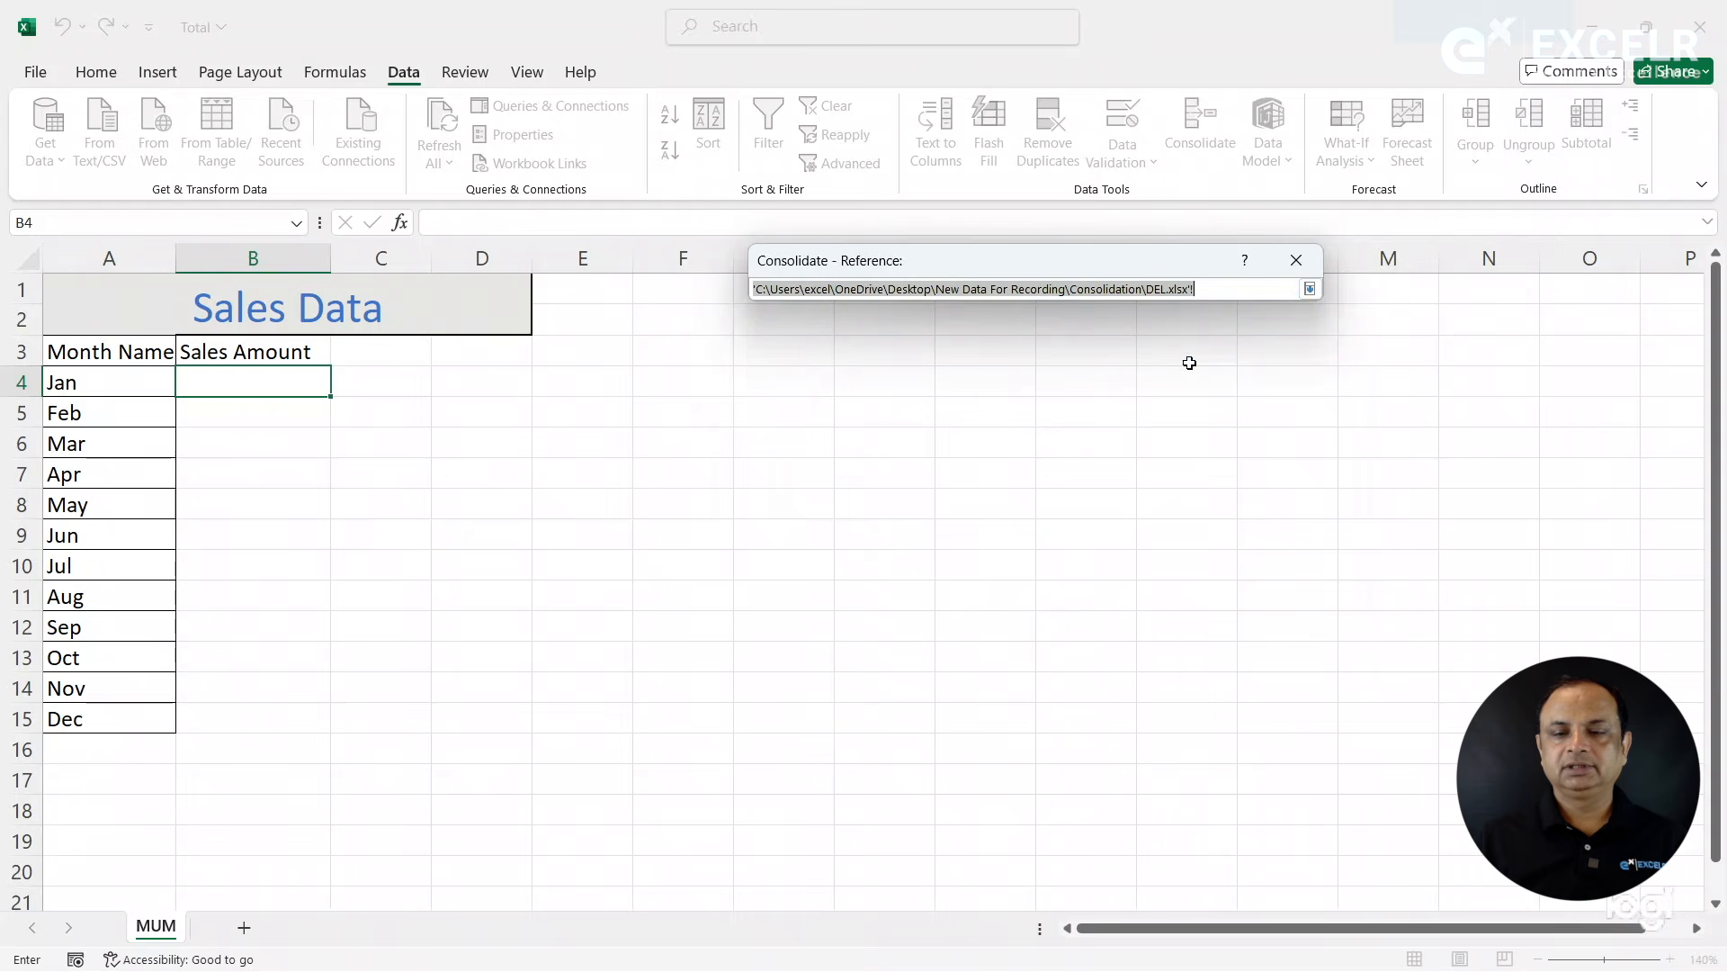
pyautogui.click(1216, 291)
pyautogui.write('DATA')
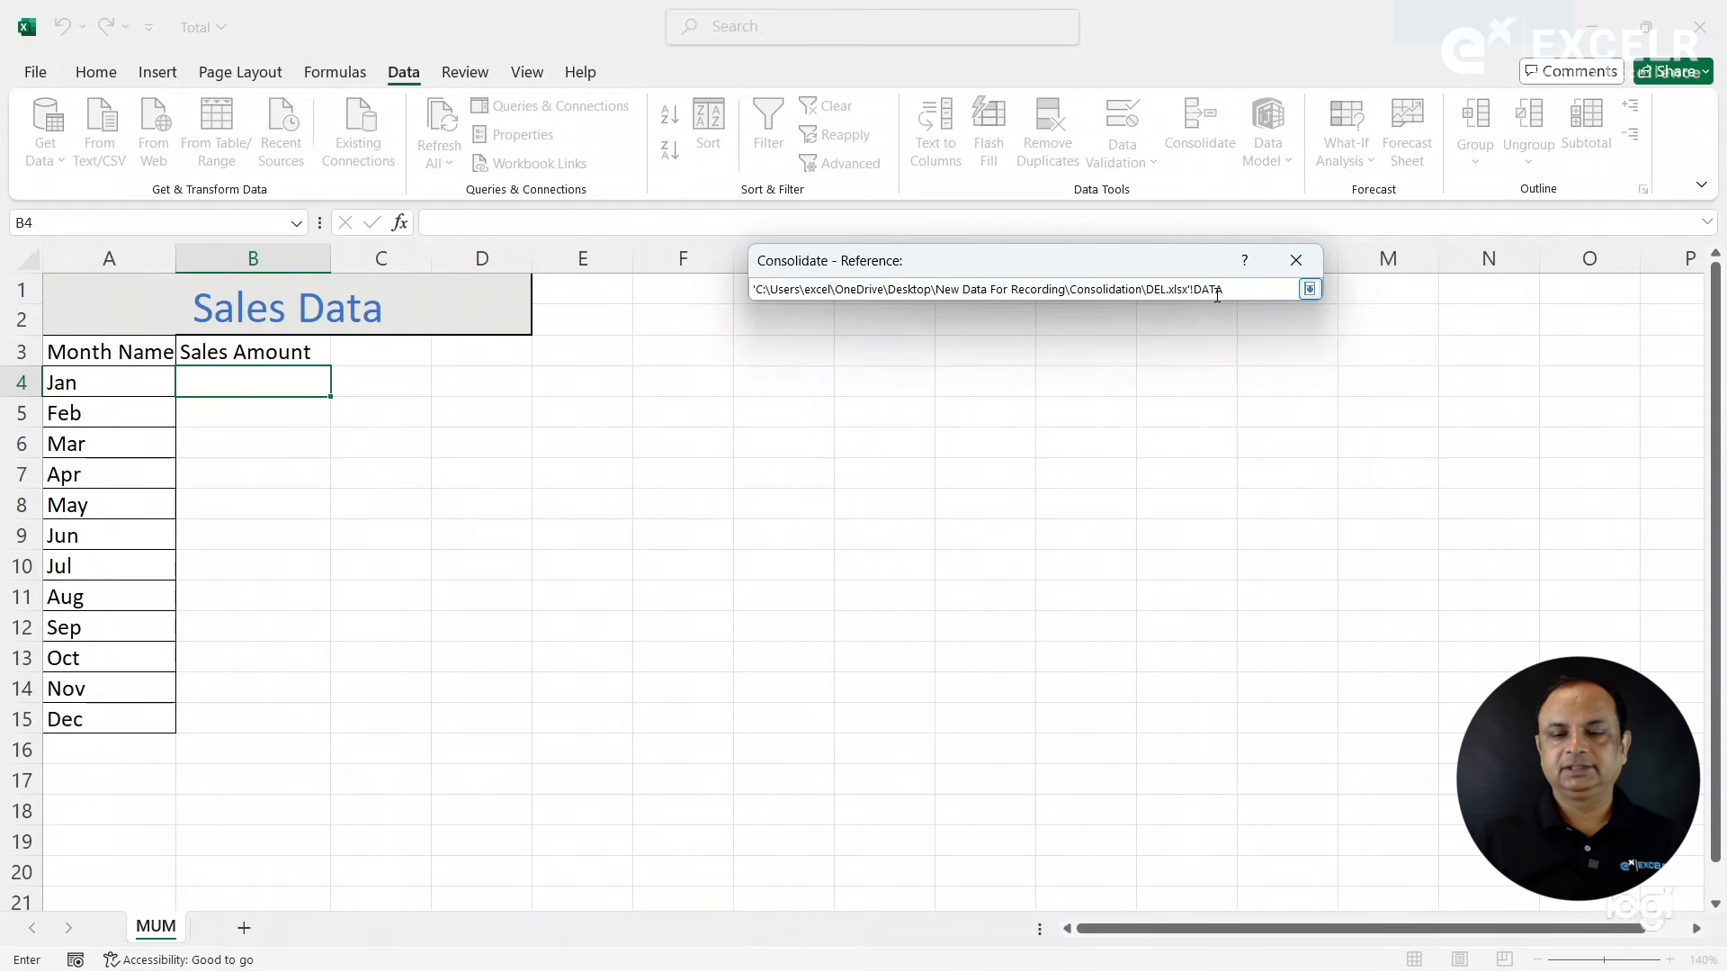
pyautogui.press('Return')
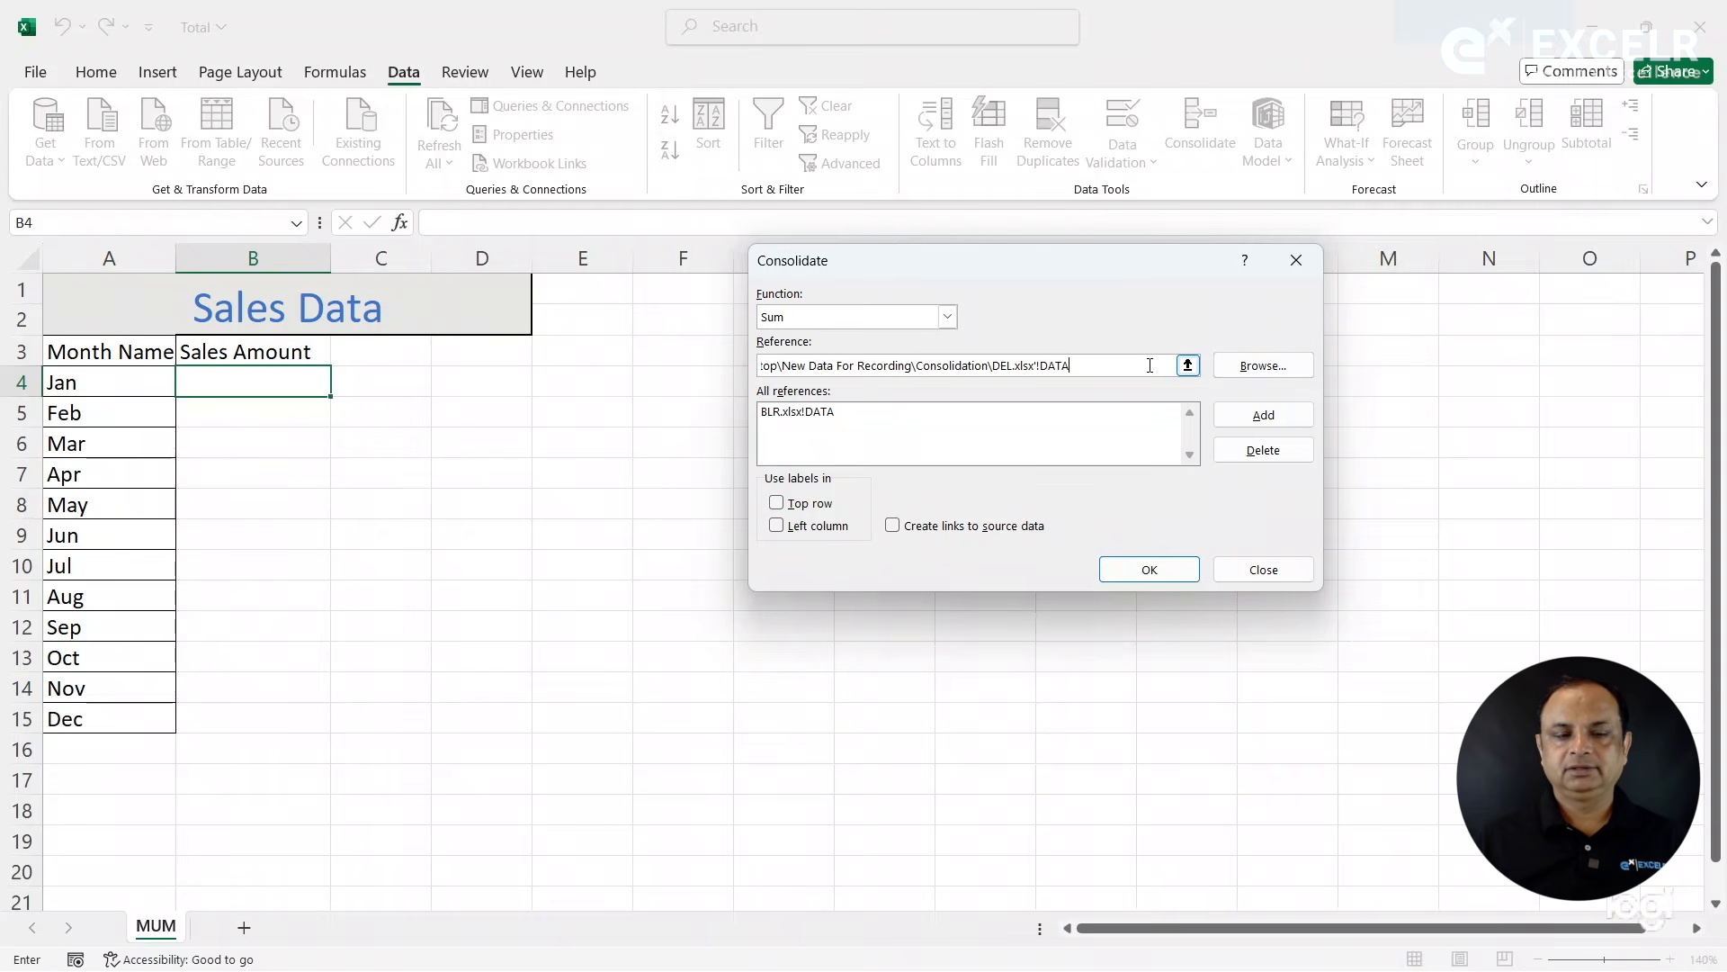
pyautogui.press('Return')
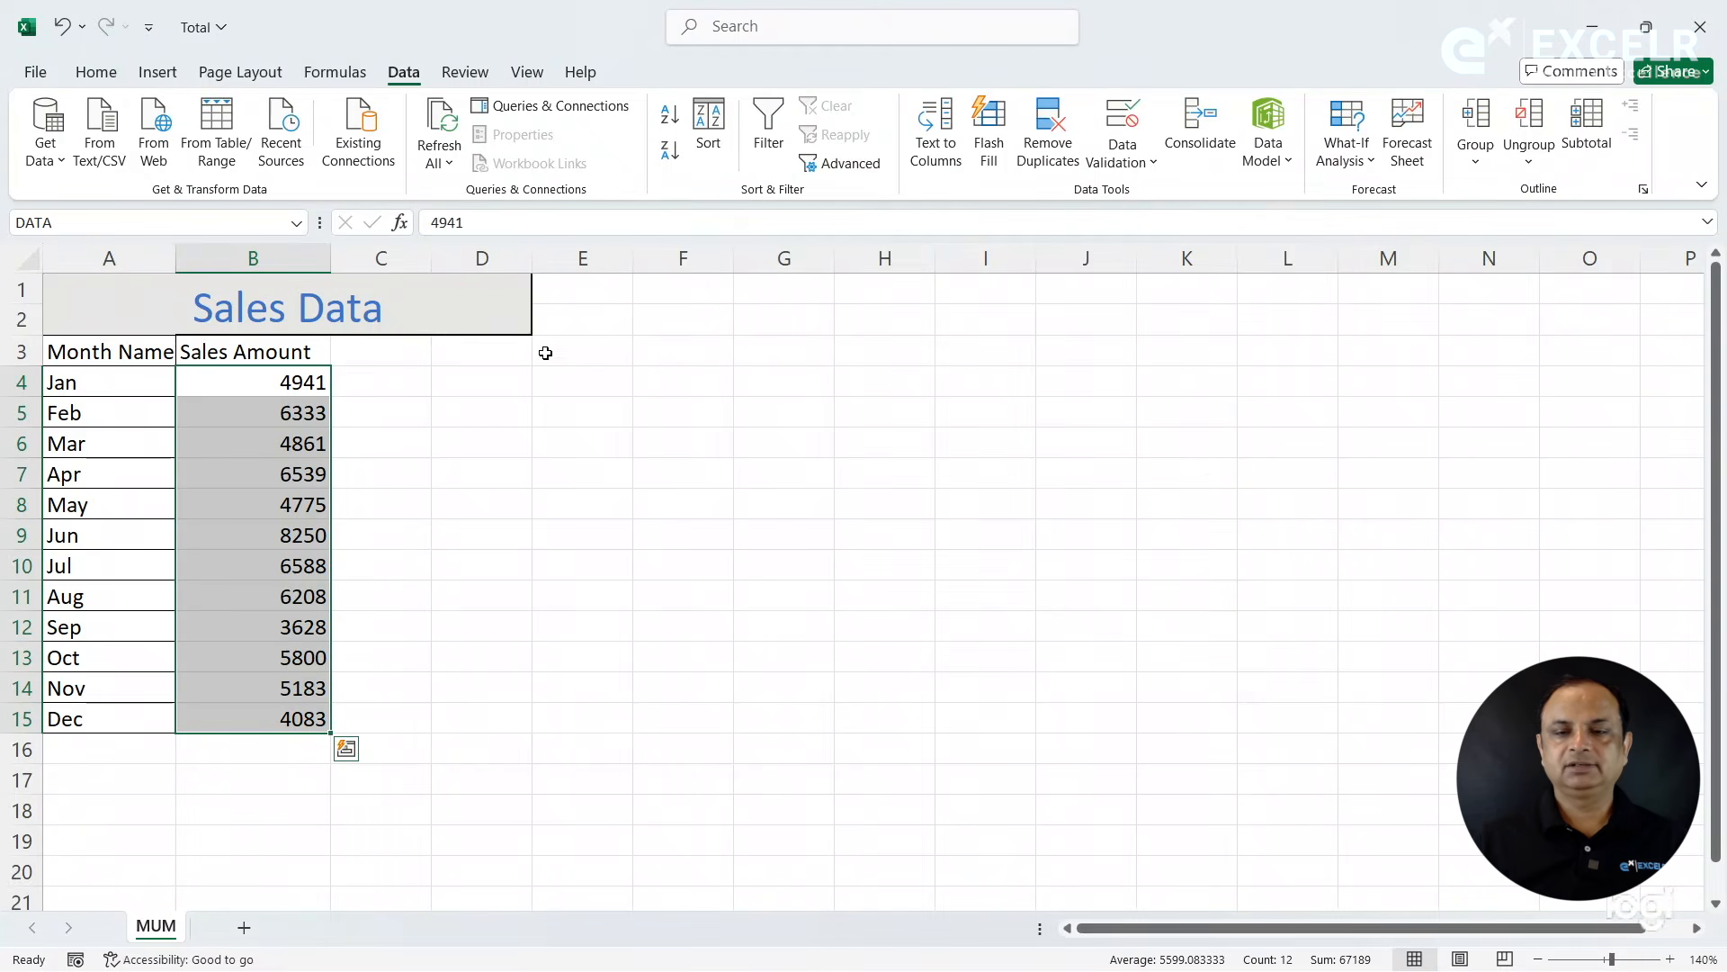
# - Reopen Consolidate, browse for the HYD workbook and add its DATA range to the consolidation references
pyautogui.click(1214, 150)
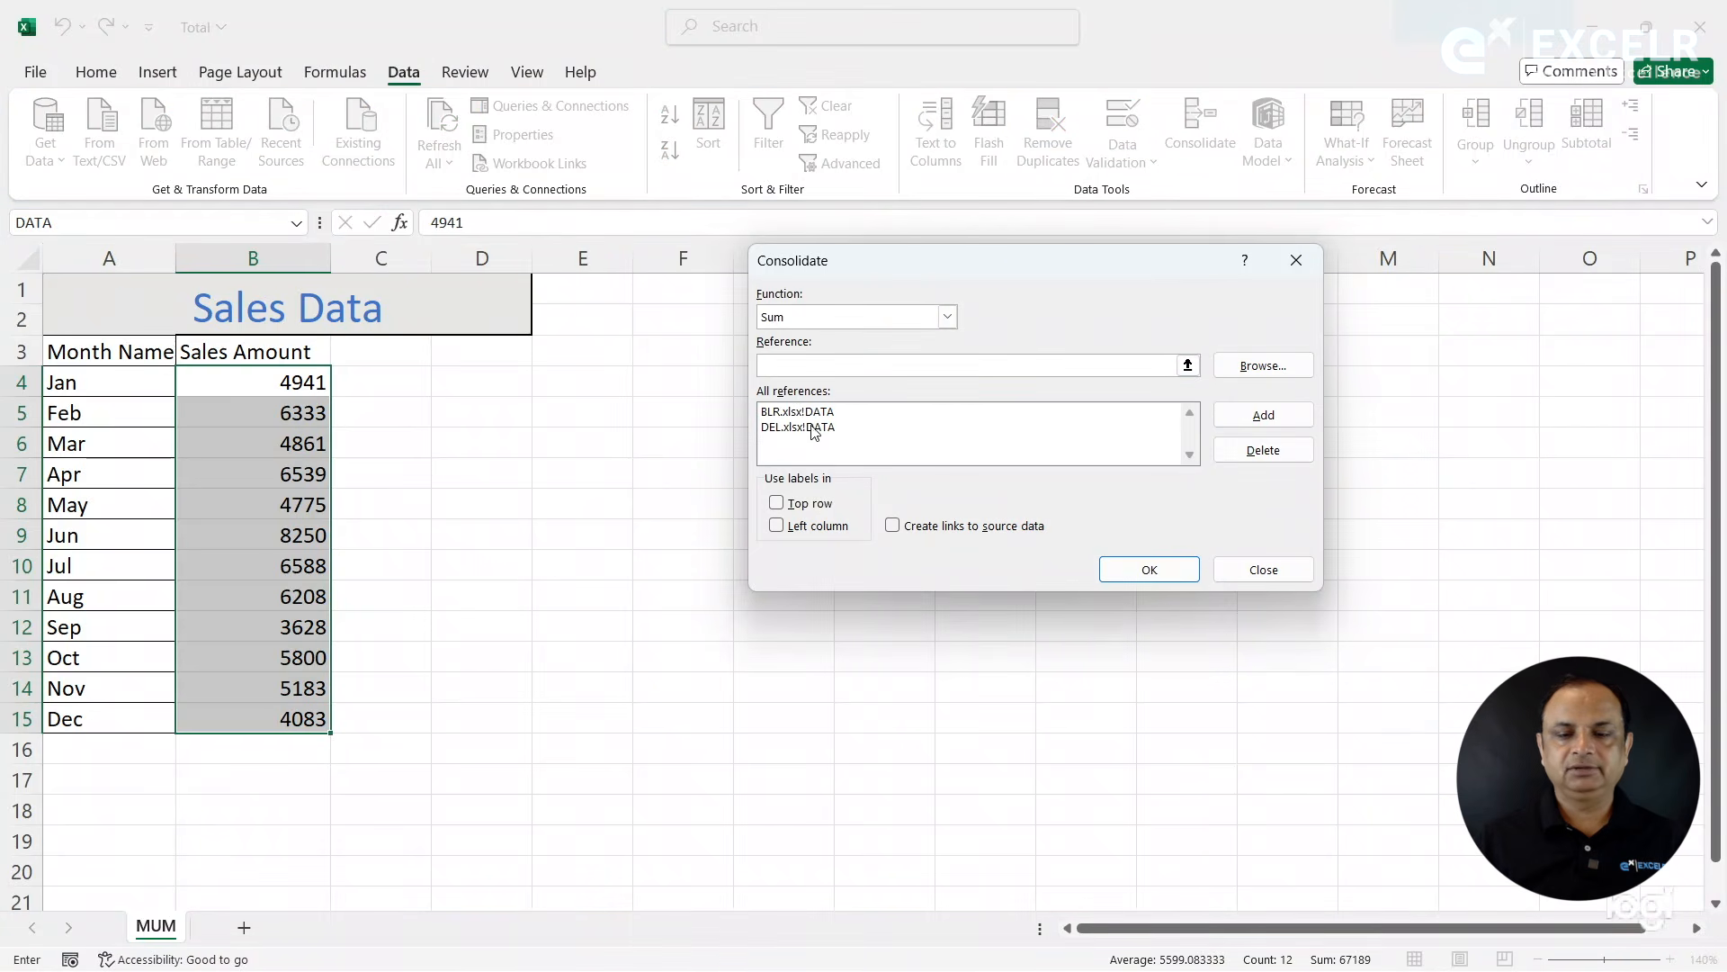
pyautogui.click(1250, 369)
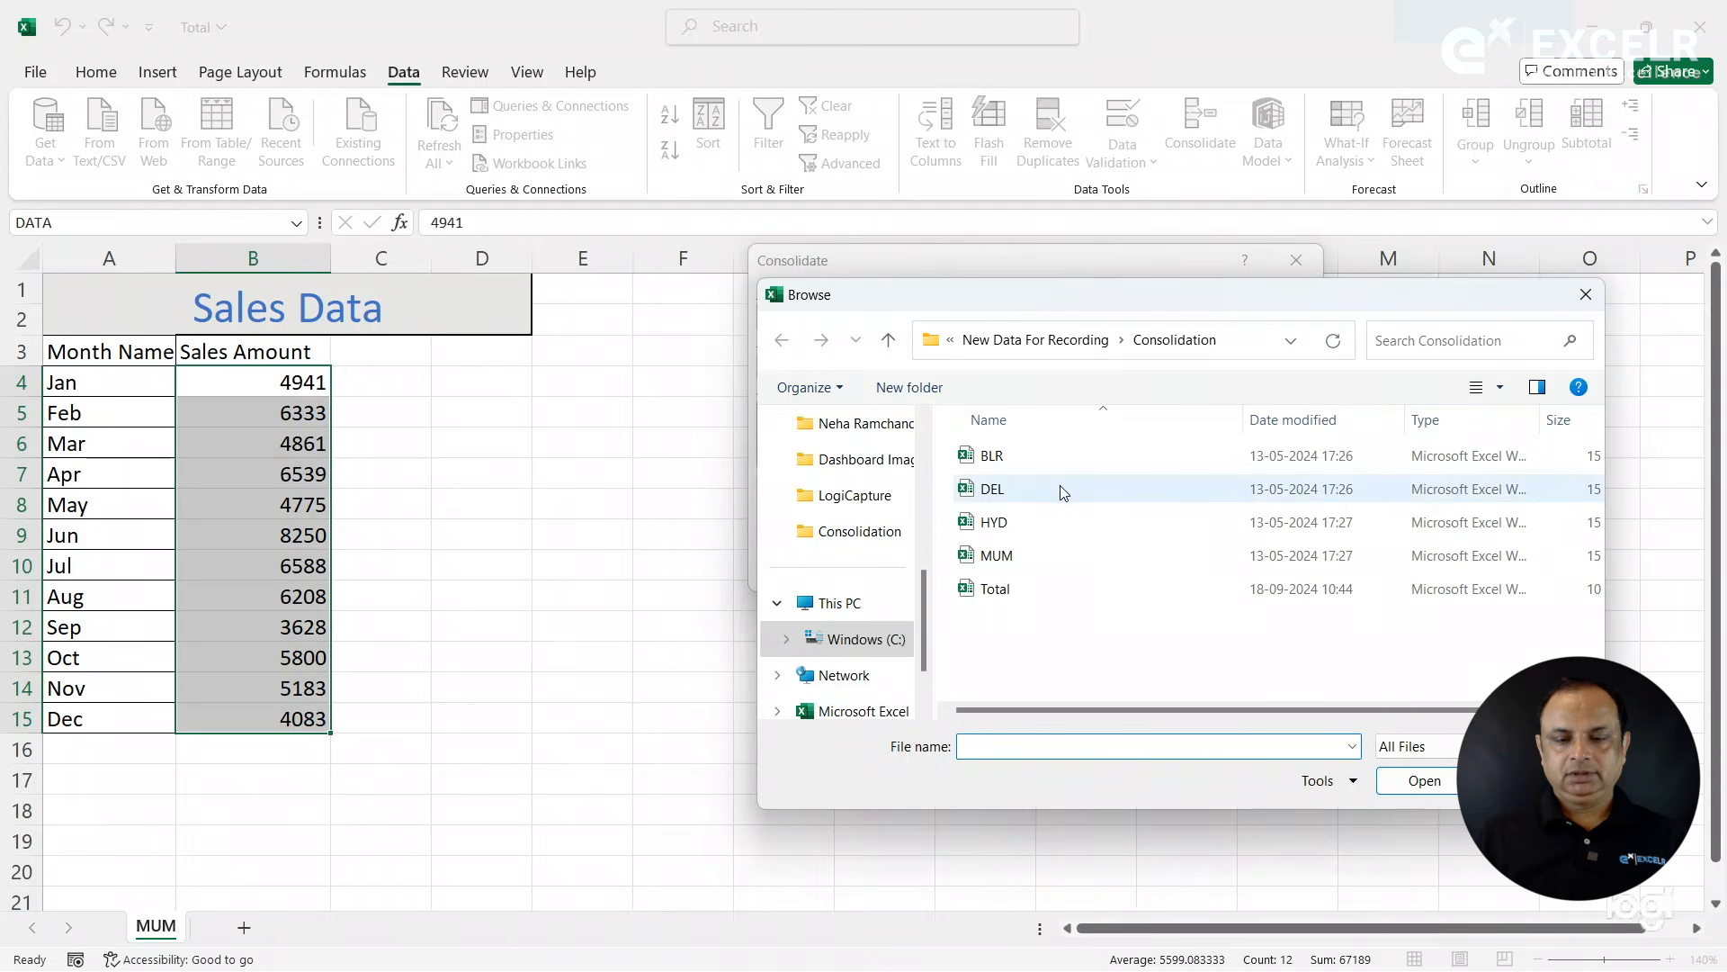
pyautogui.doubleClick(1004, 523)
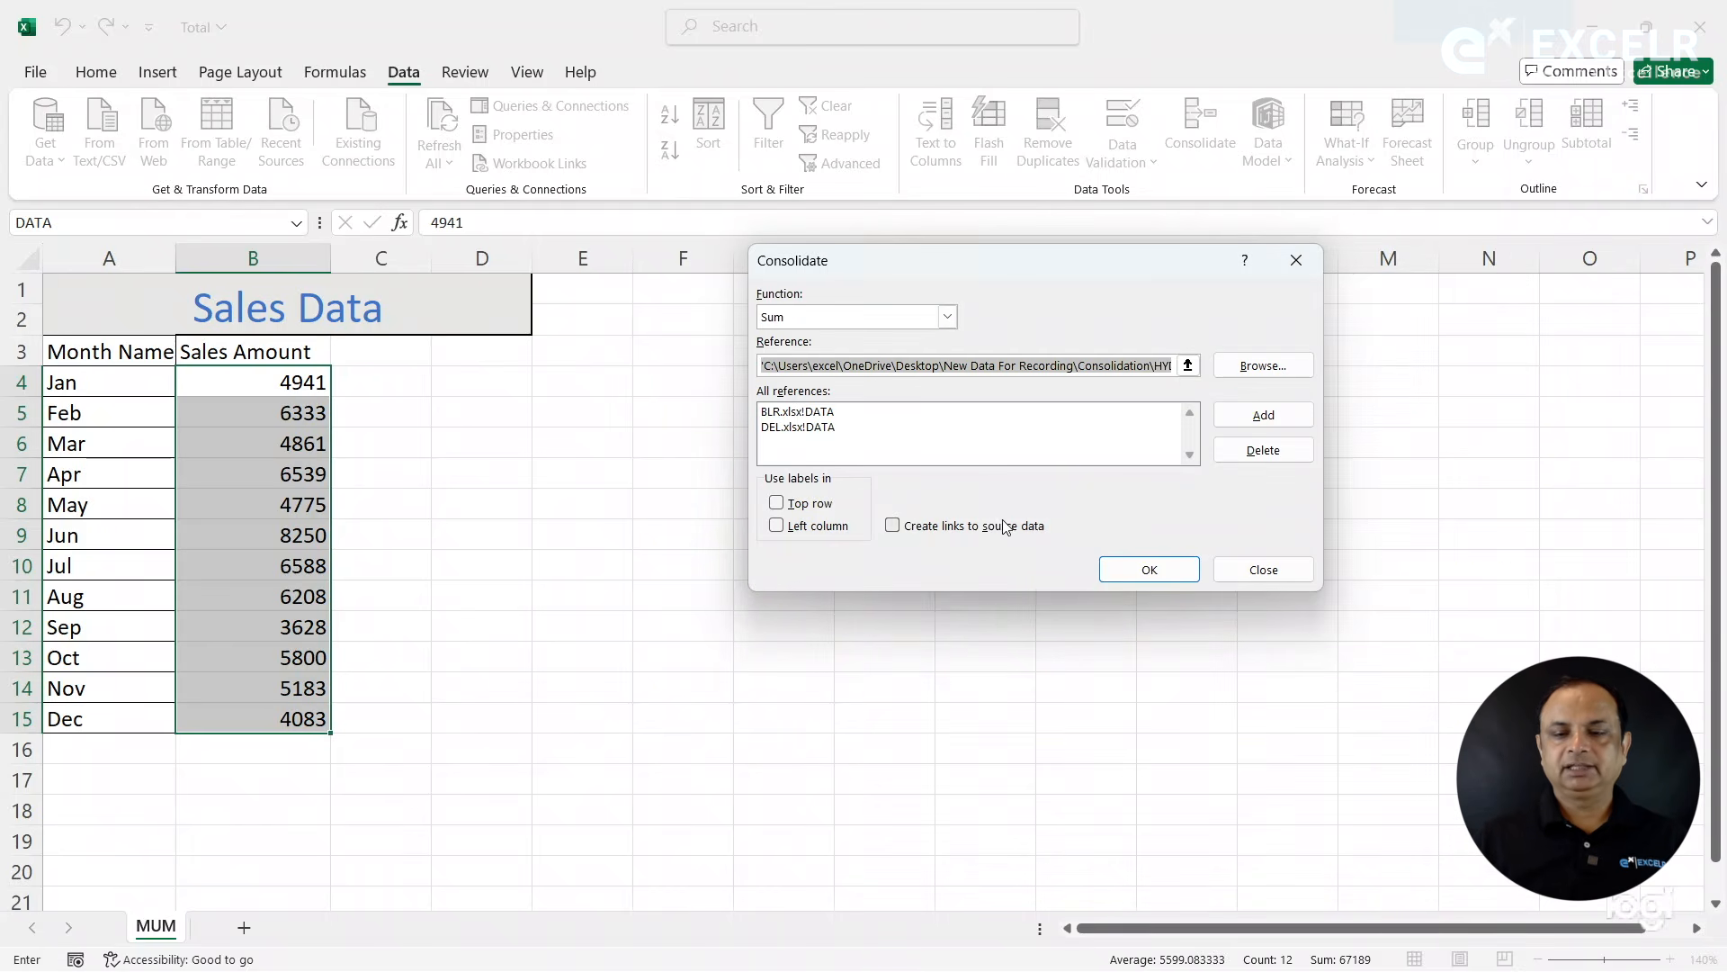
pyautogui.click(1187, 364)
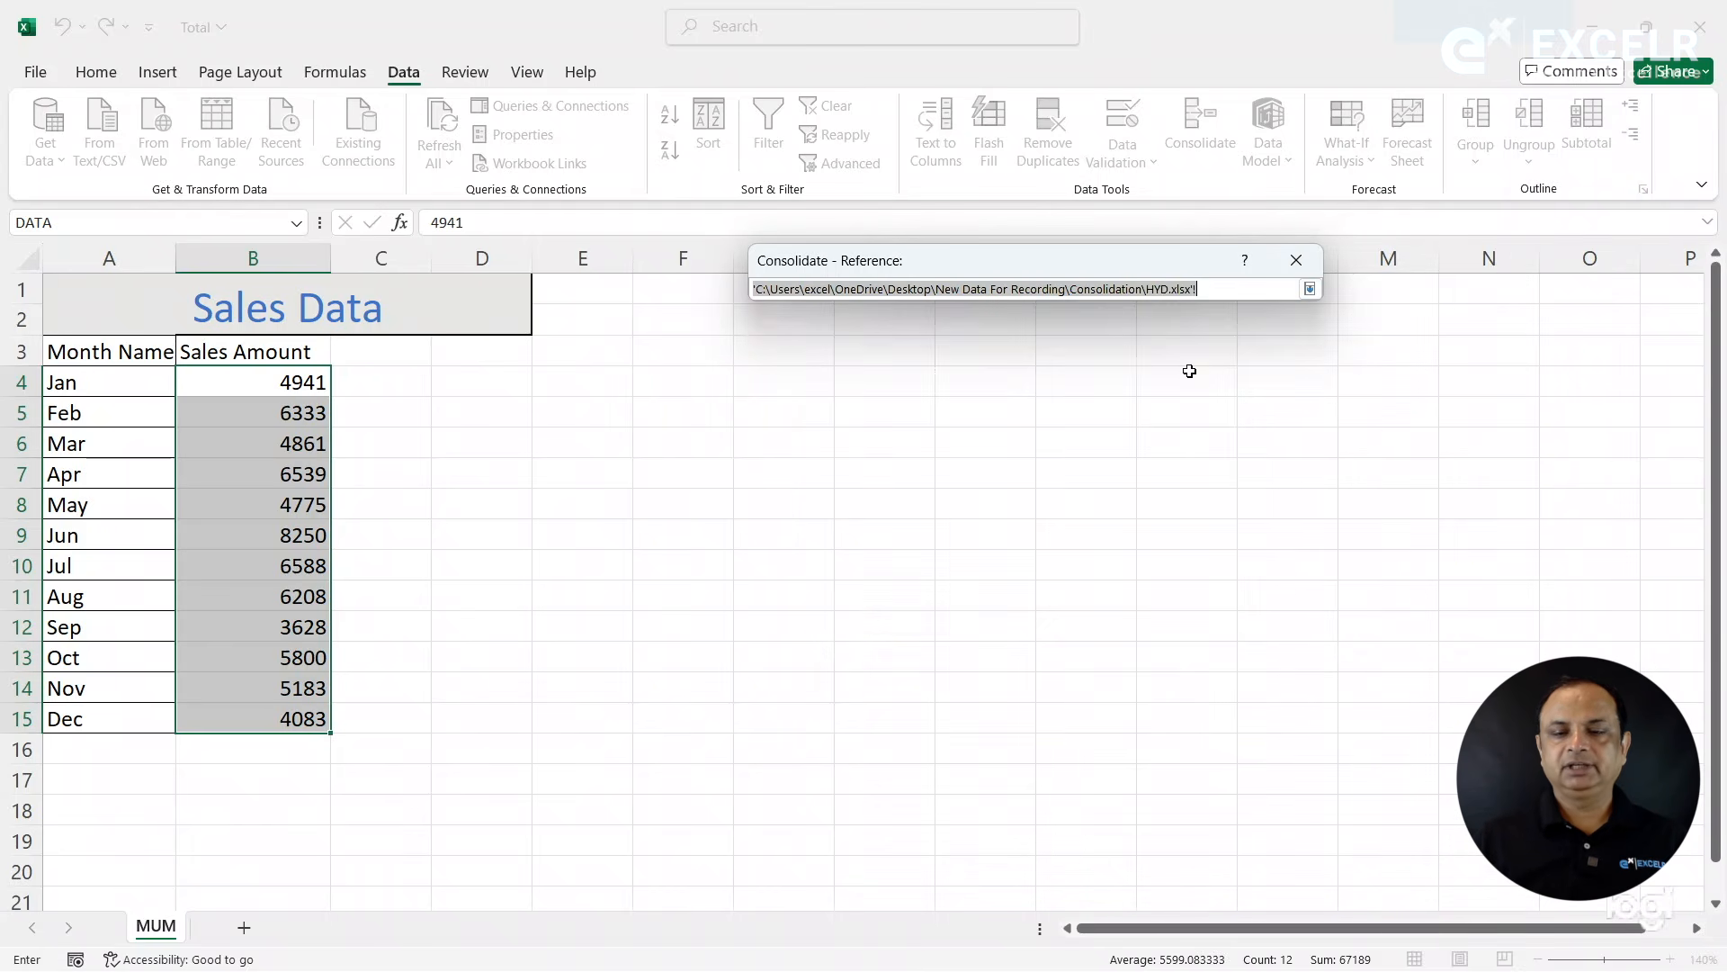
pyautogui.click(1209, 287)
pyautogui.write('DATA')
pyautogui.press('Return')
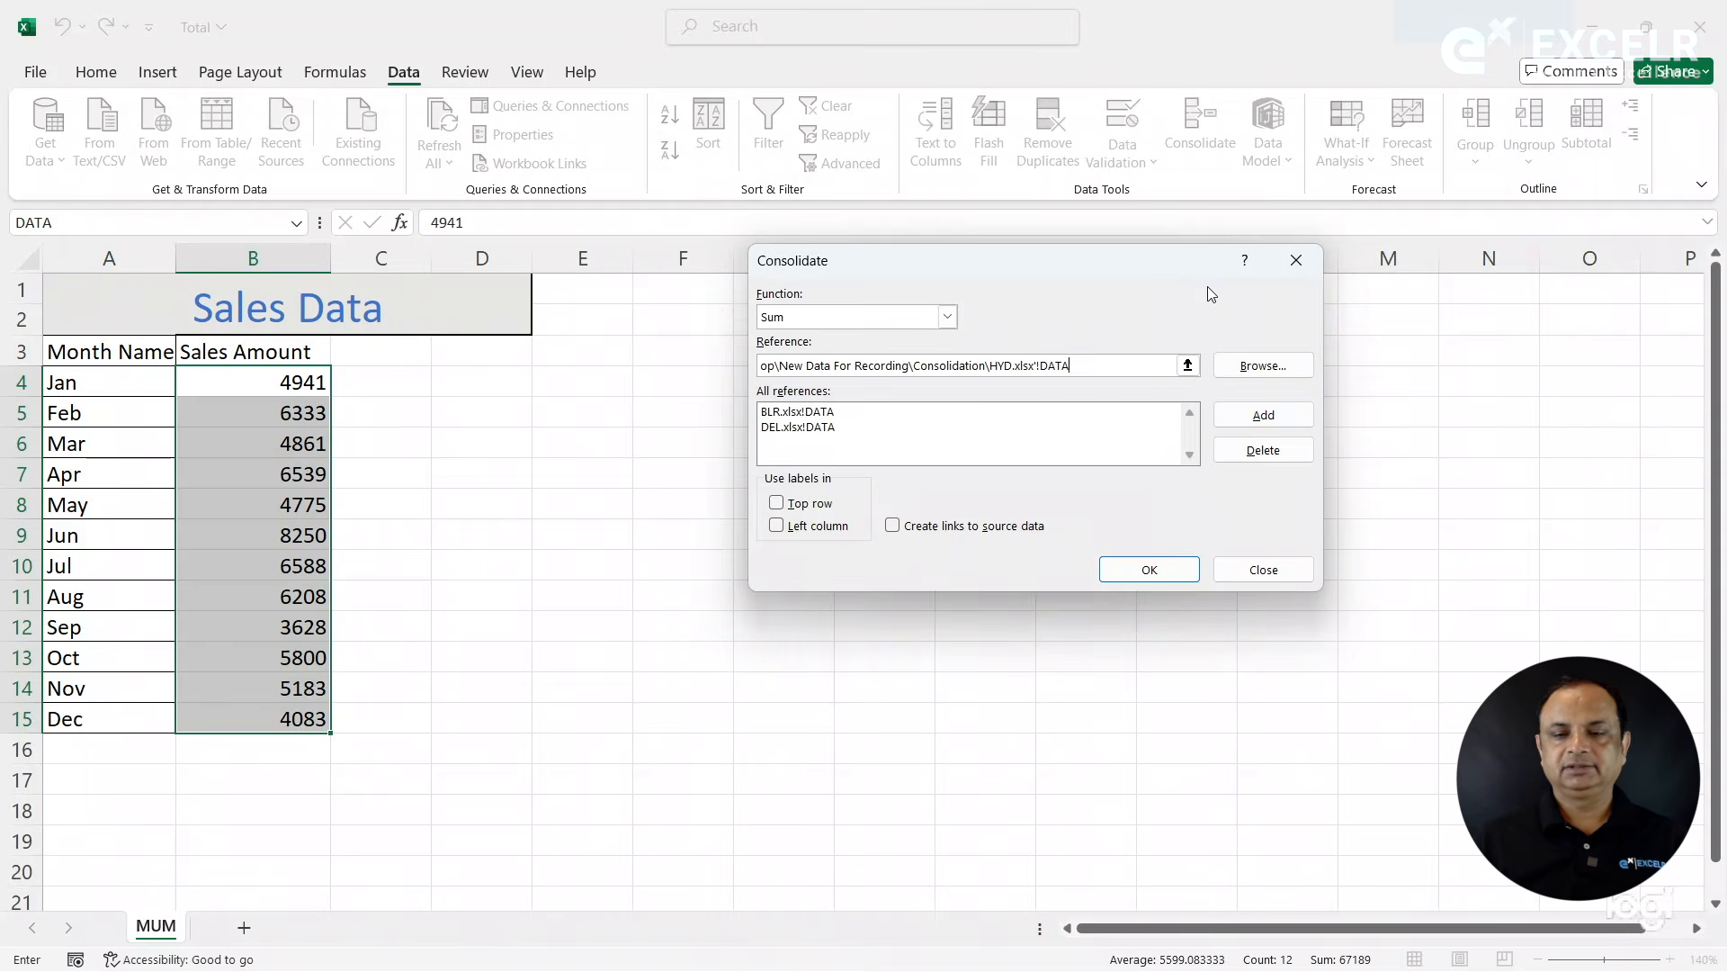
pyautogui.click(1262, 419)
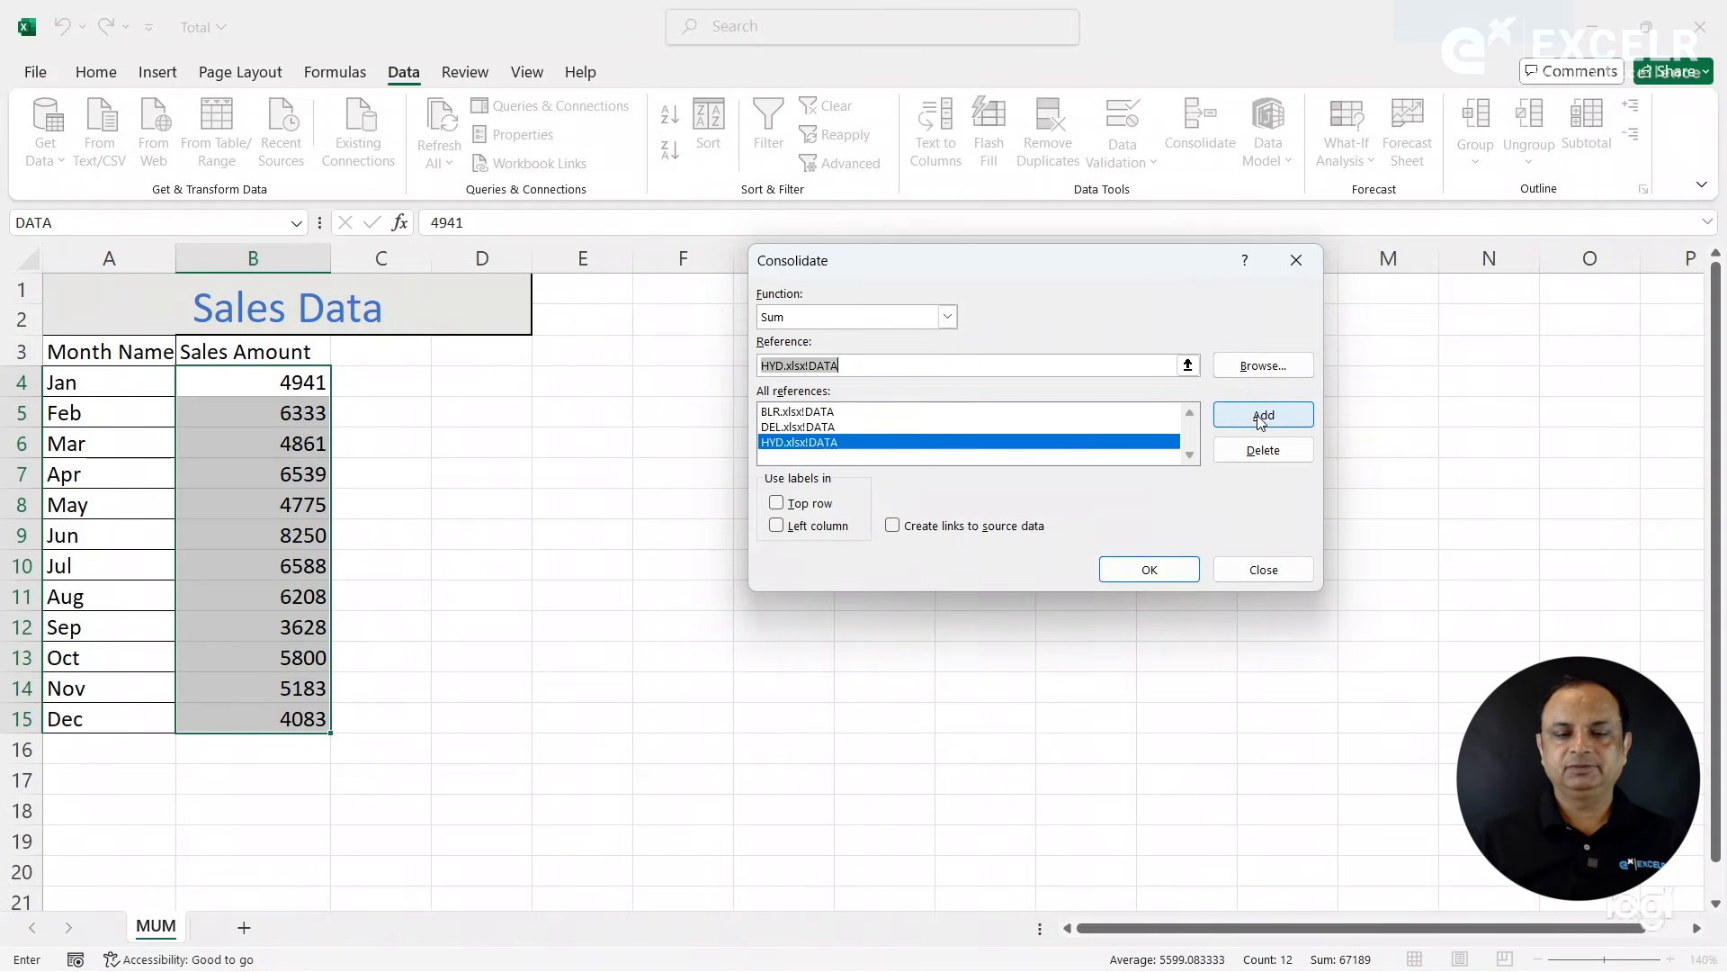
# - Browse for the MUM workbook, add its DATA range to the consolidation references and run the Sum consolidation into B4
pyautogui.press('BackSpace')
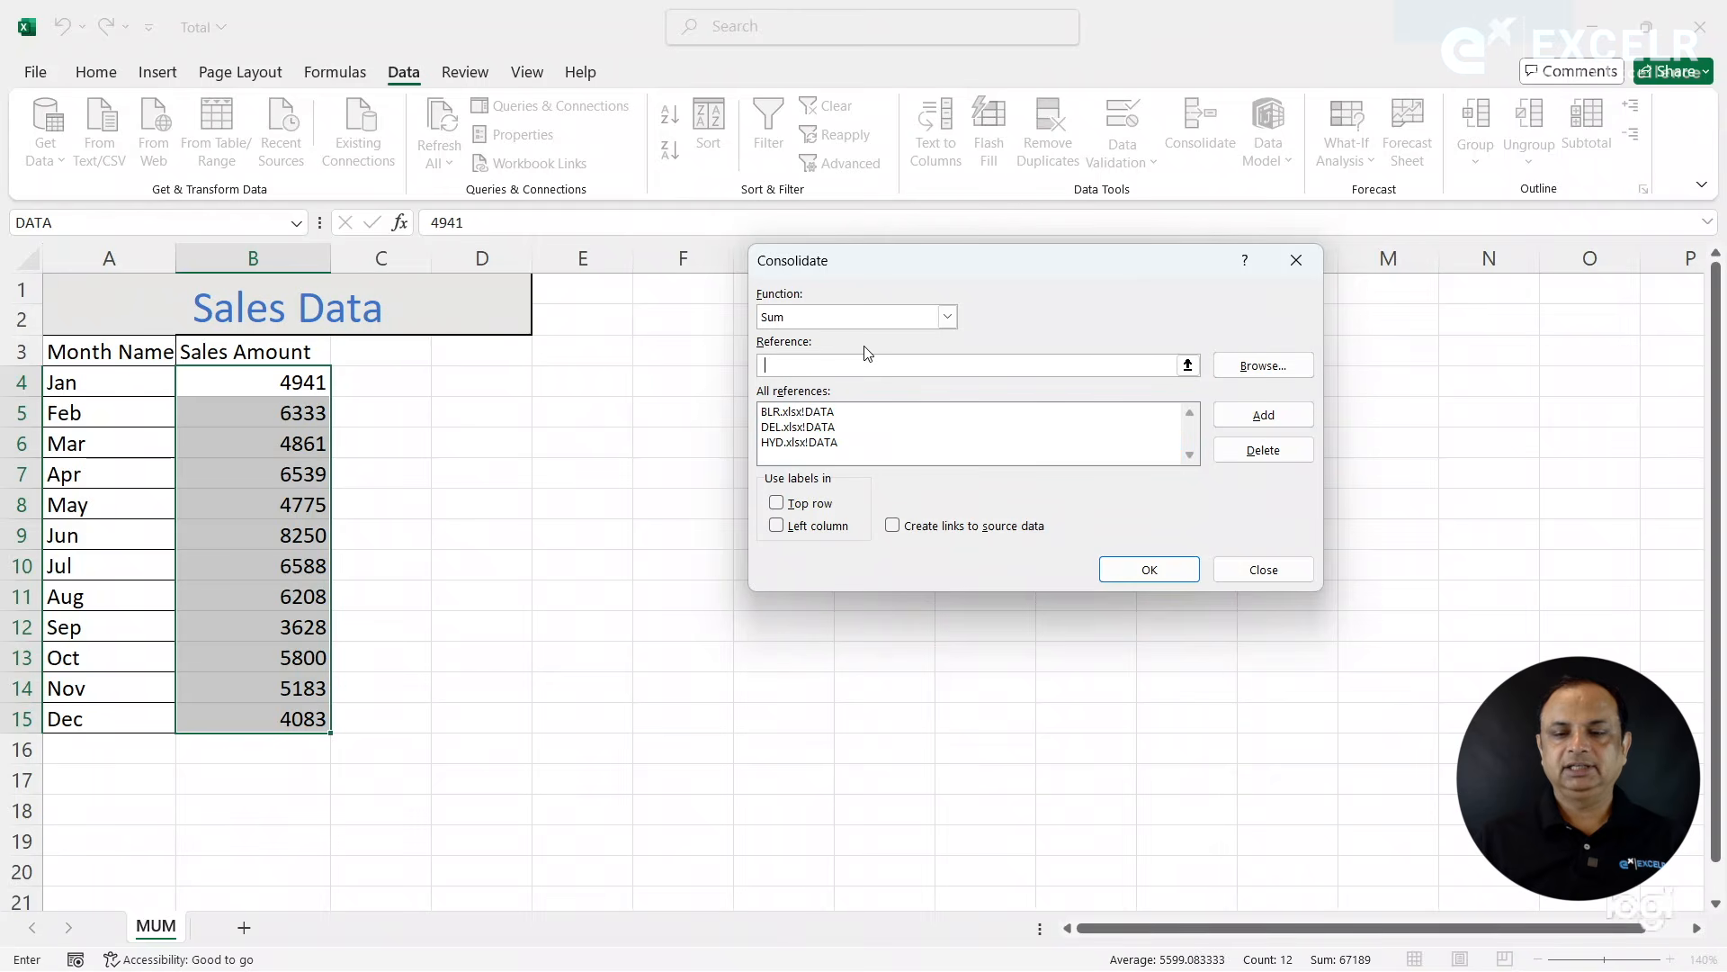
pyautogui.click(1264, 362)
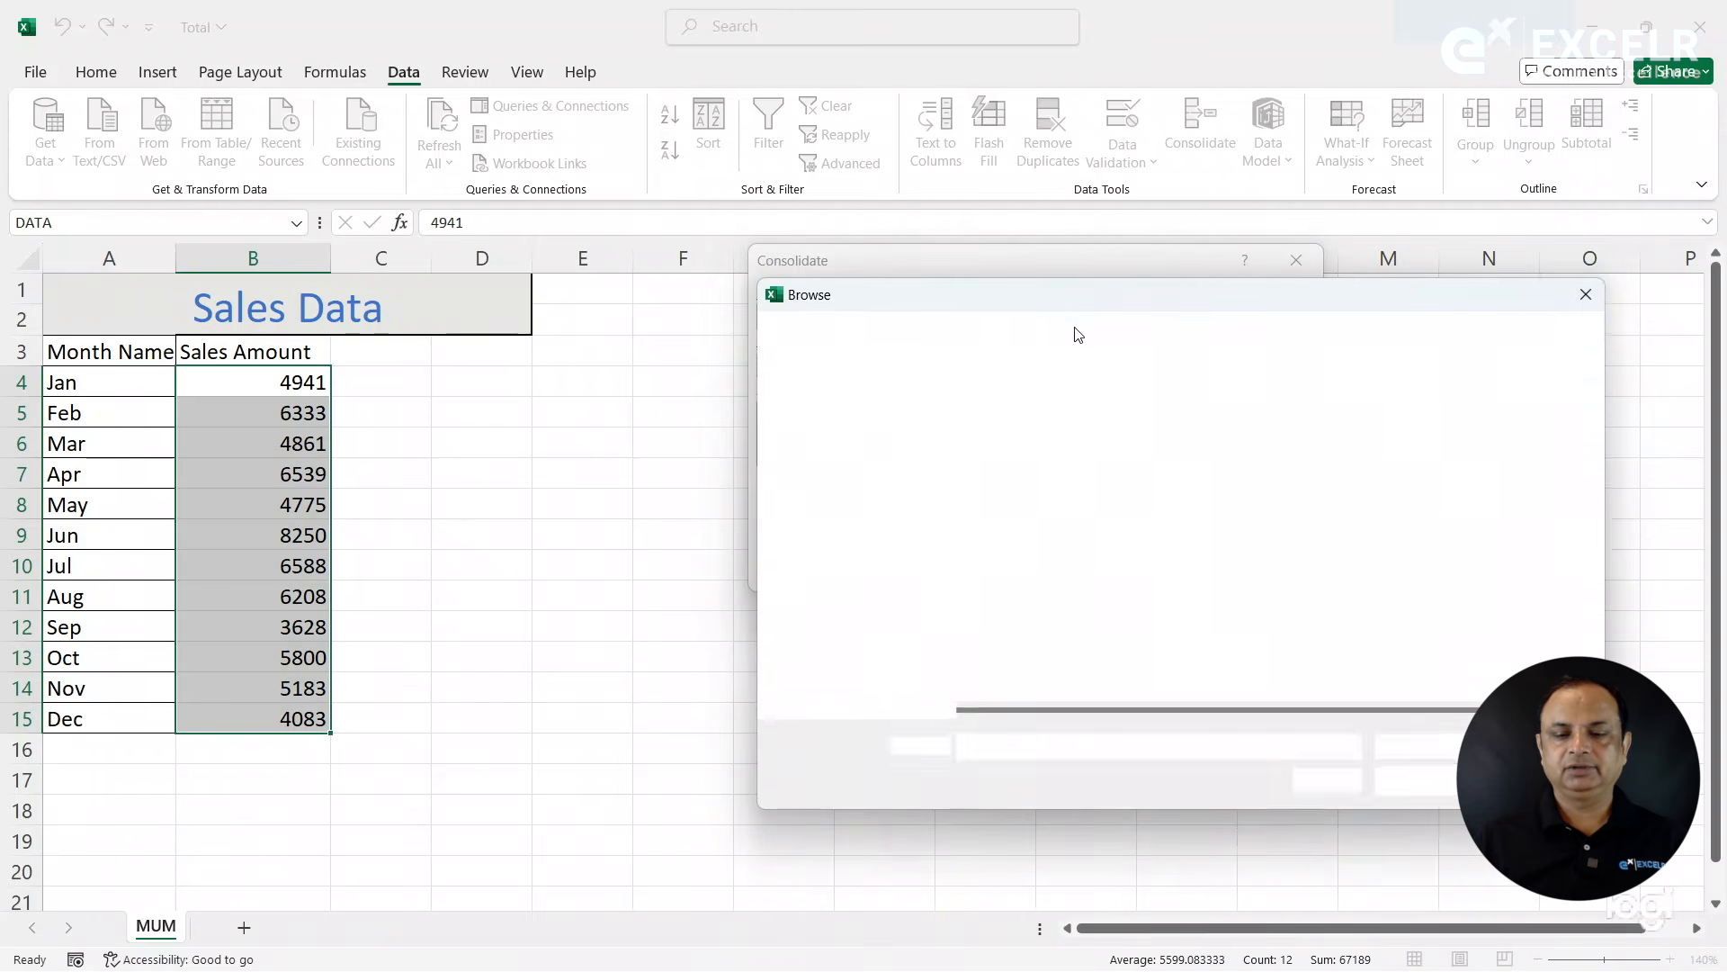
pyautogui.doubleClick(999, 555)
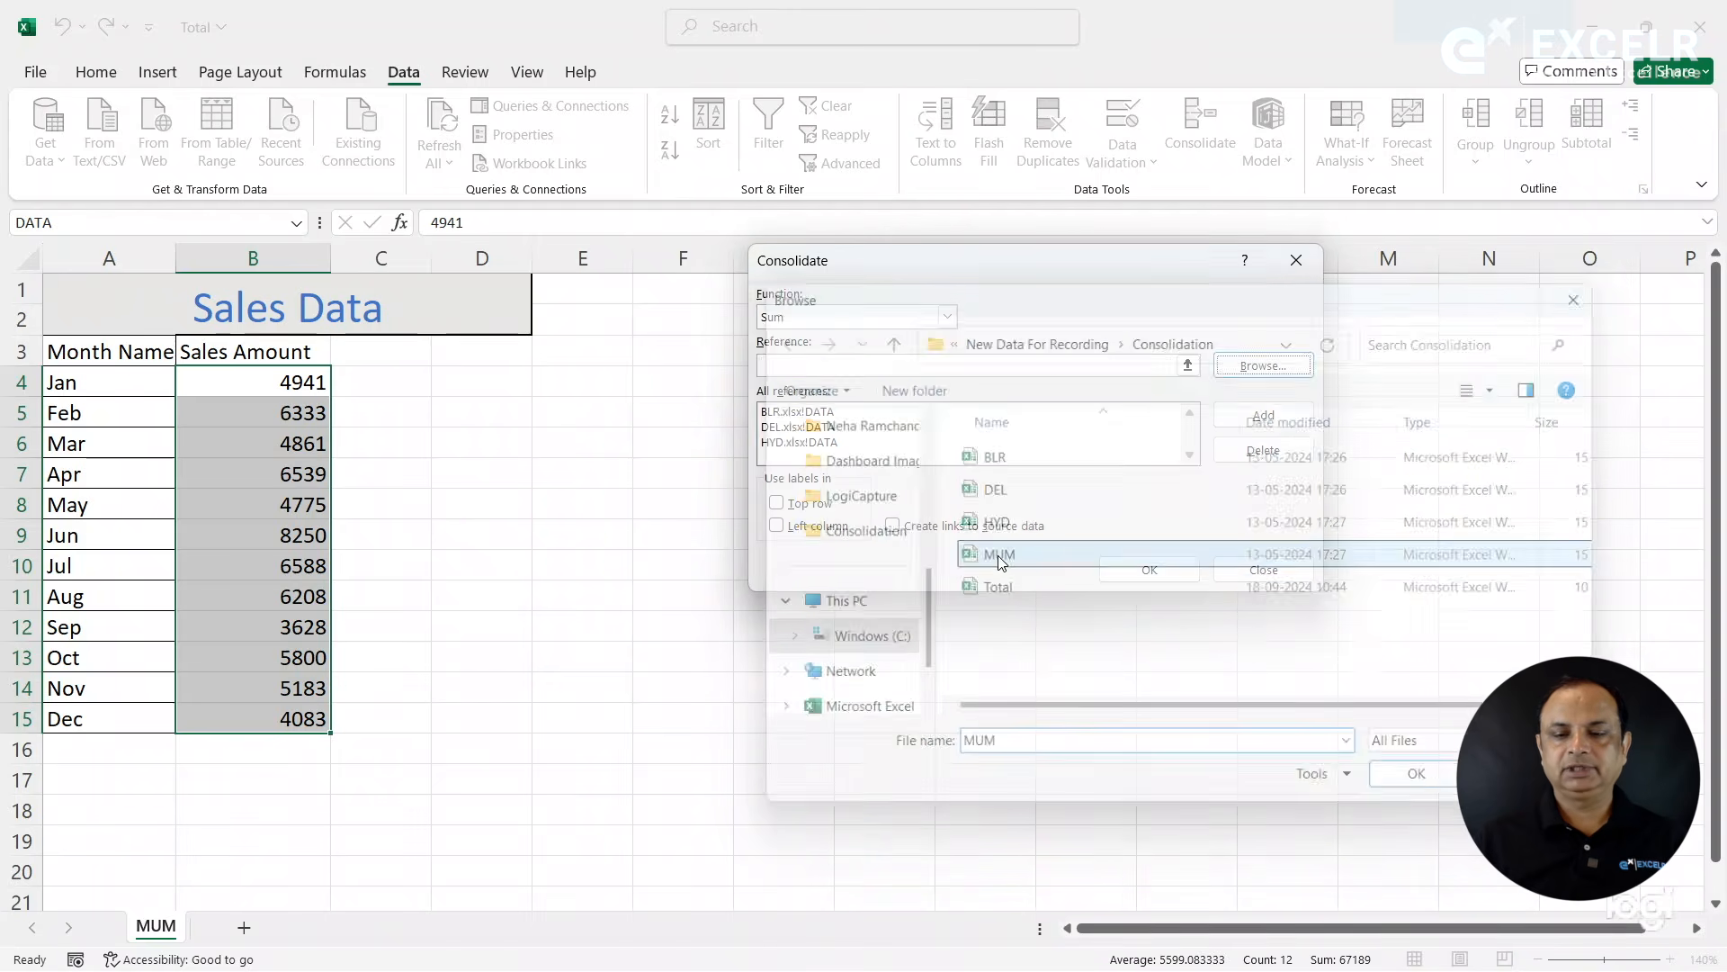
pyautogui.click(1187, 365)
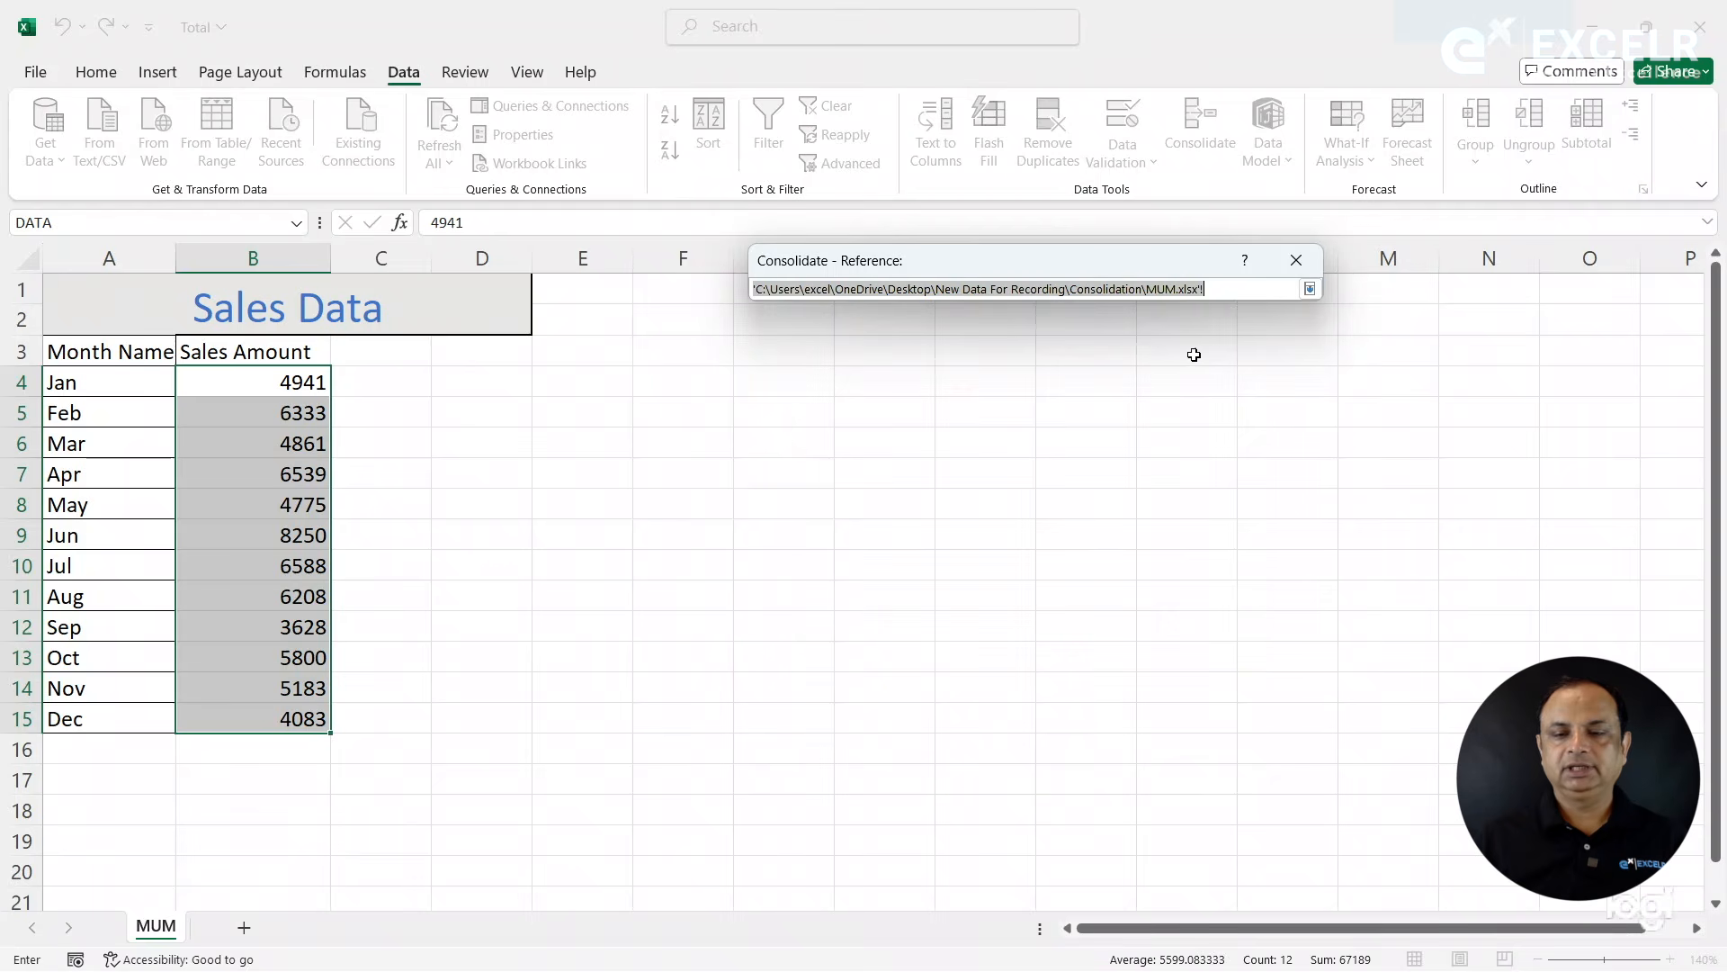
pyautogui.click(1229, 290)
pyautogui.write('!DATA')
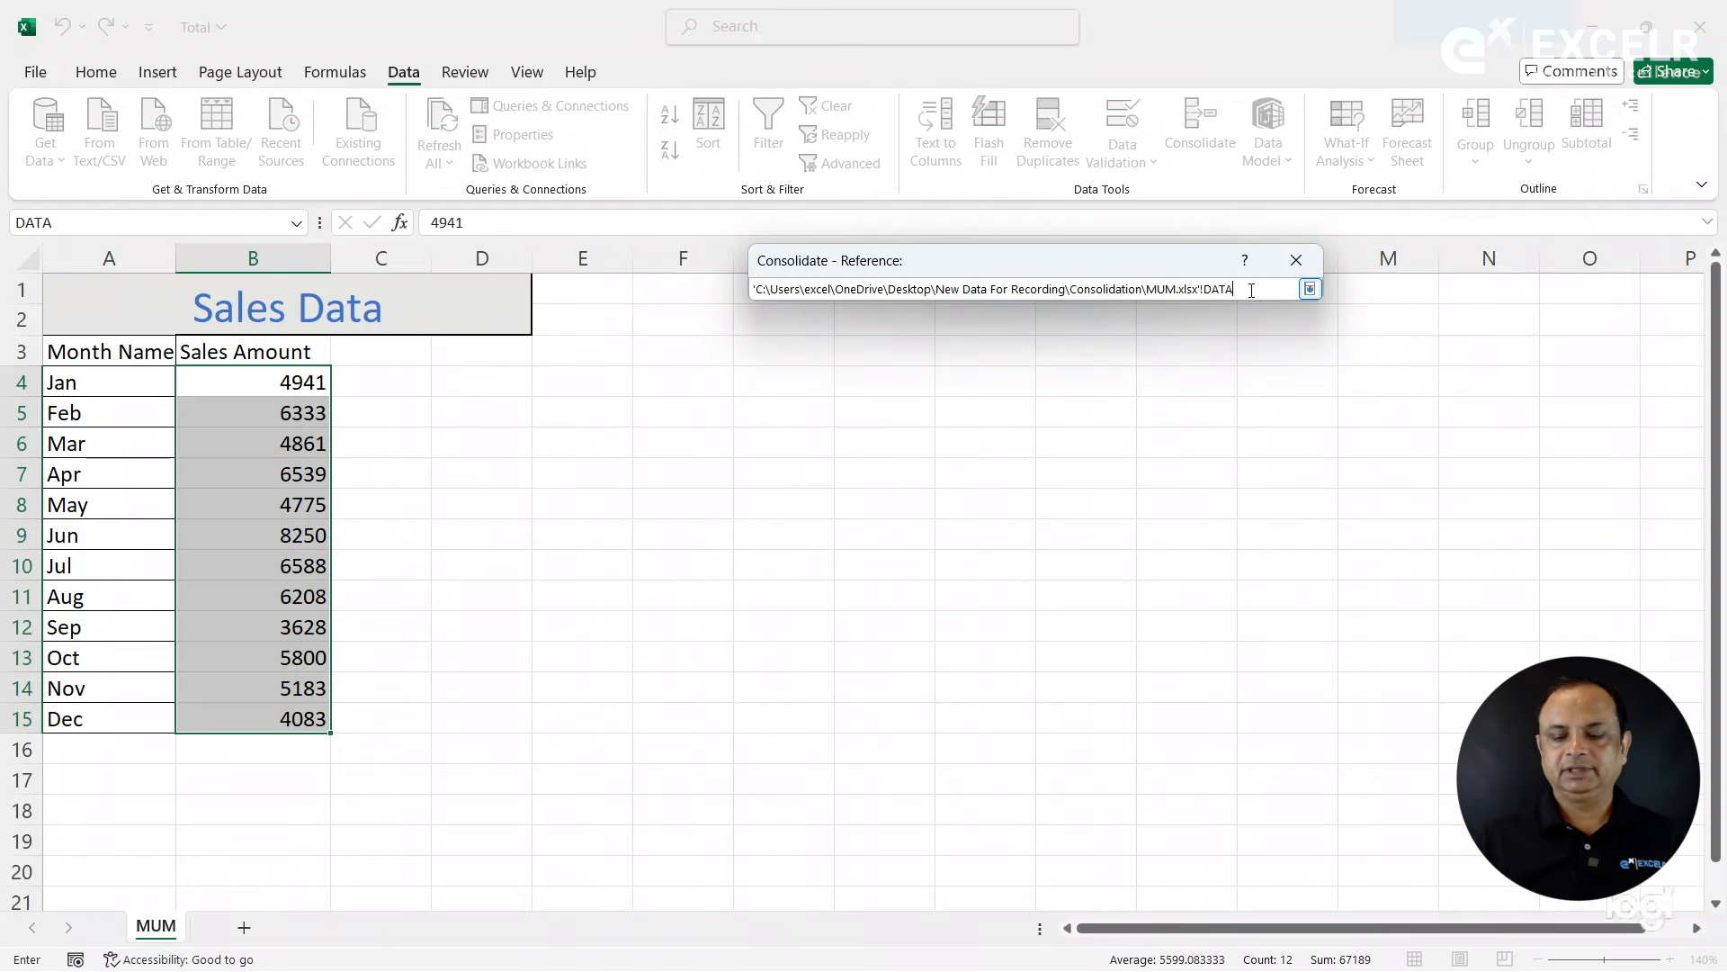
pyautogui.click(1307, 288)
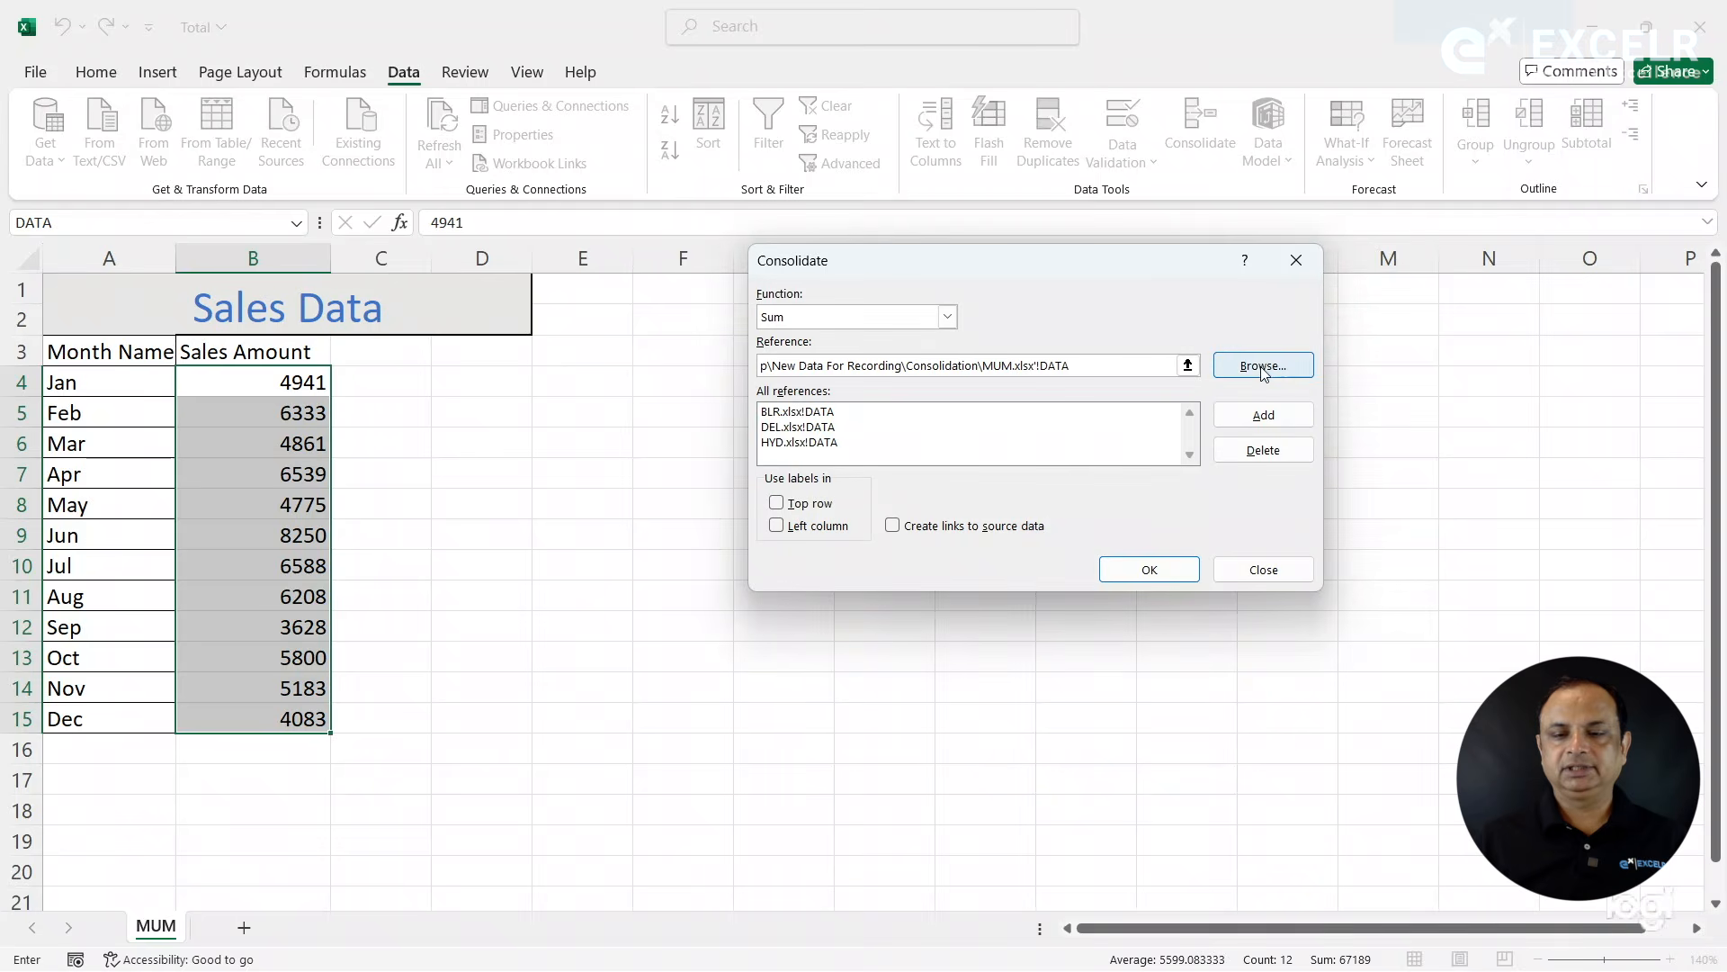
pyautogui.click(1256, 414)
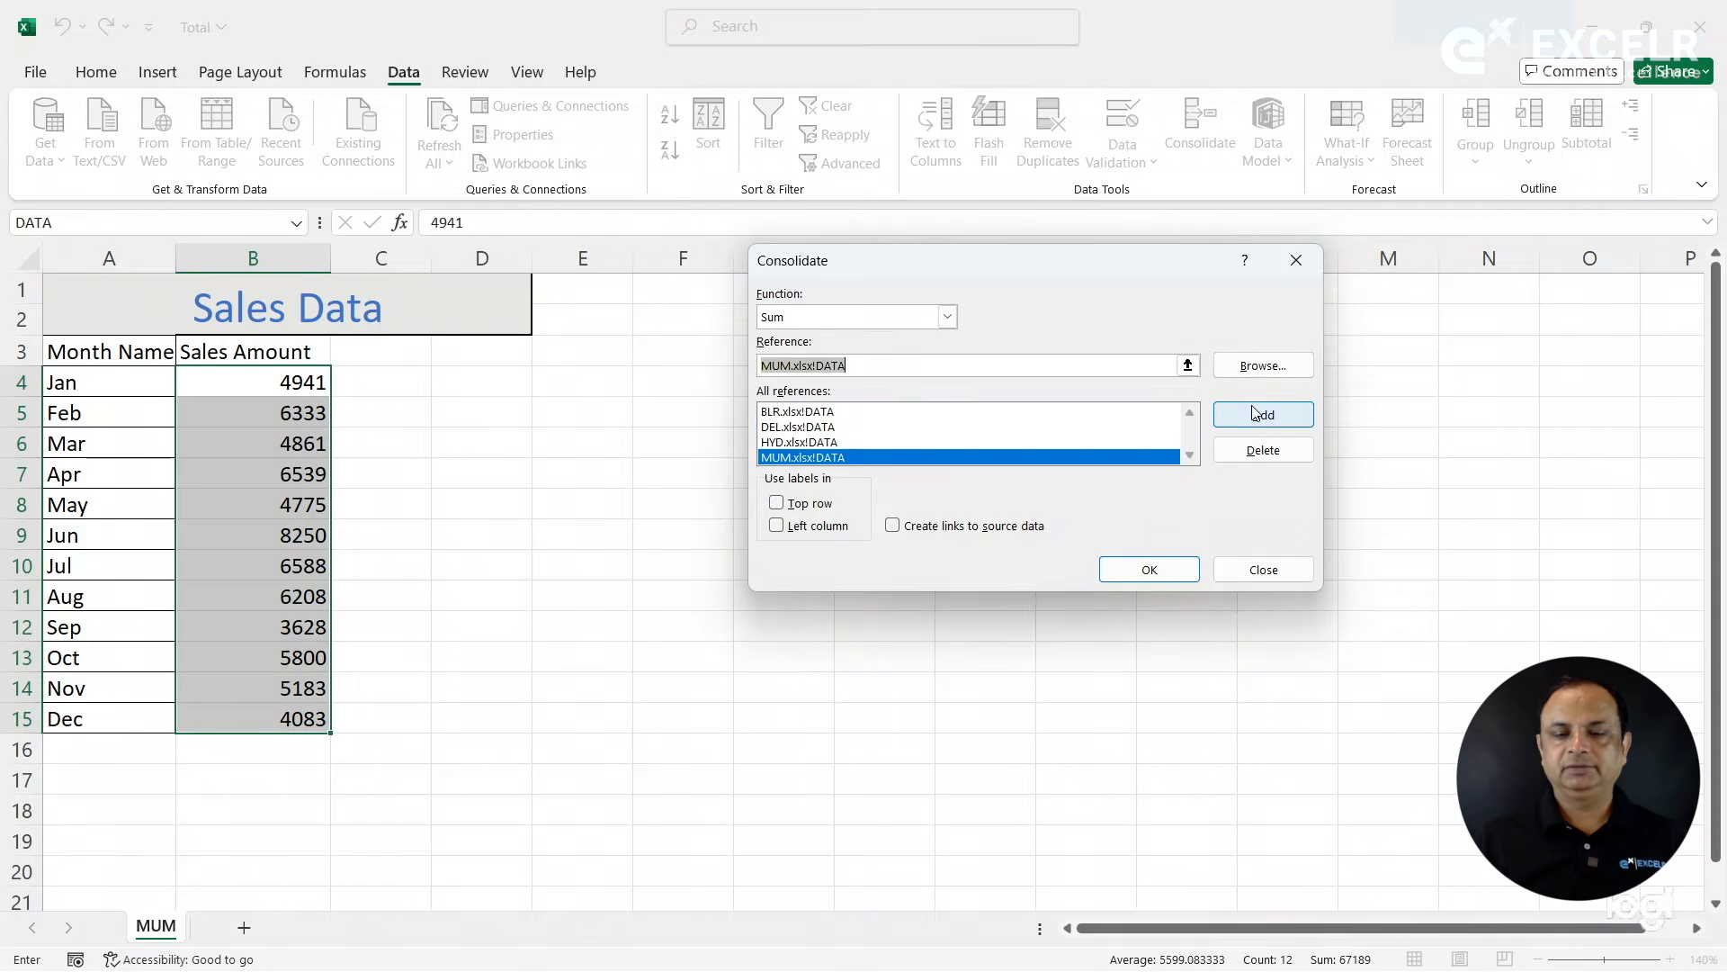
pyautogui.click(1156, 569)
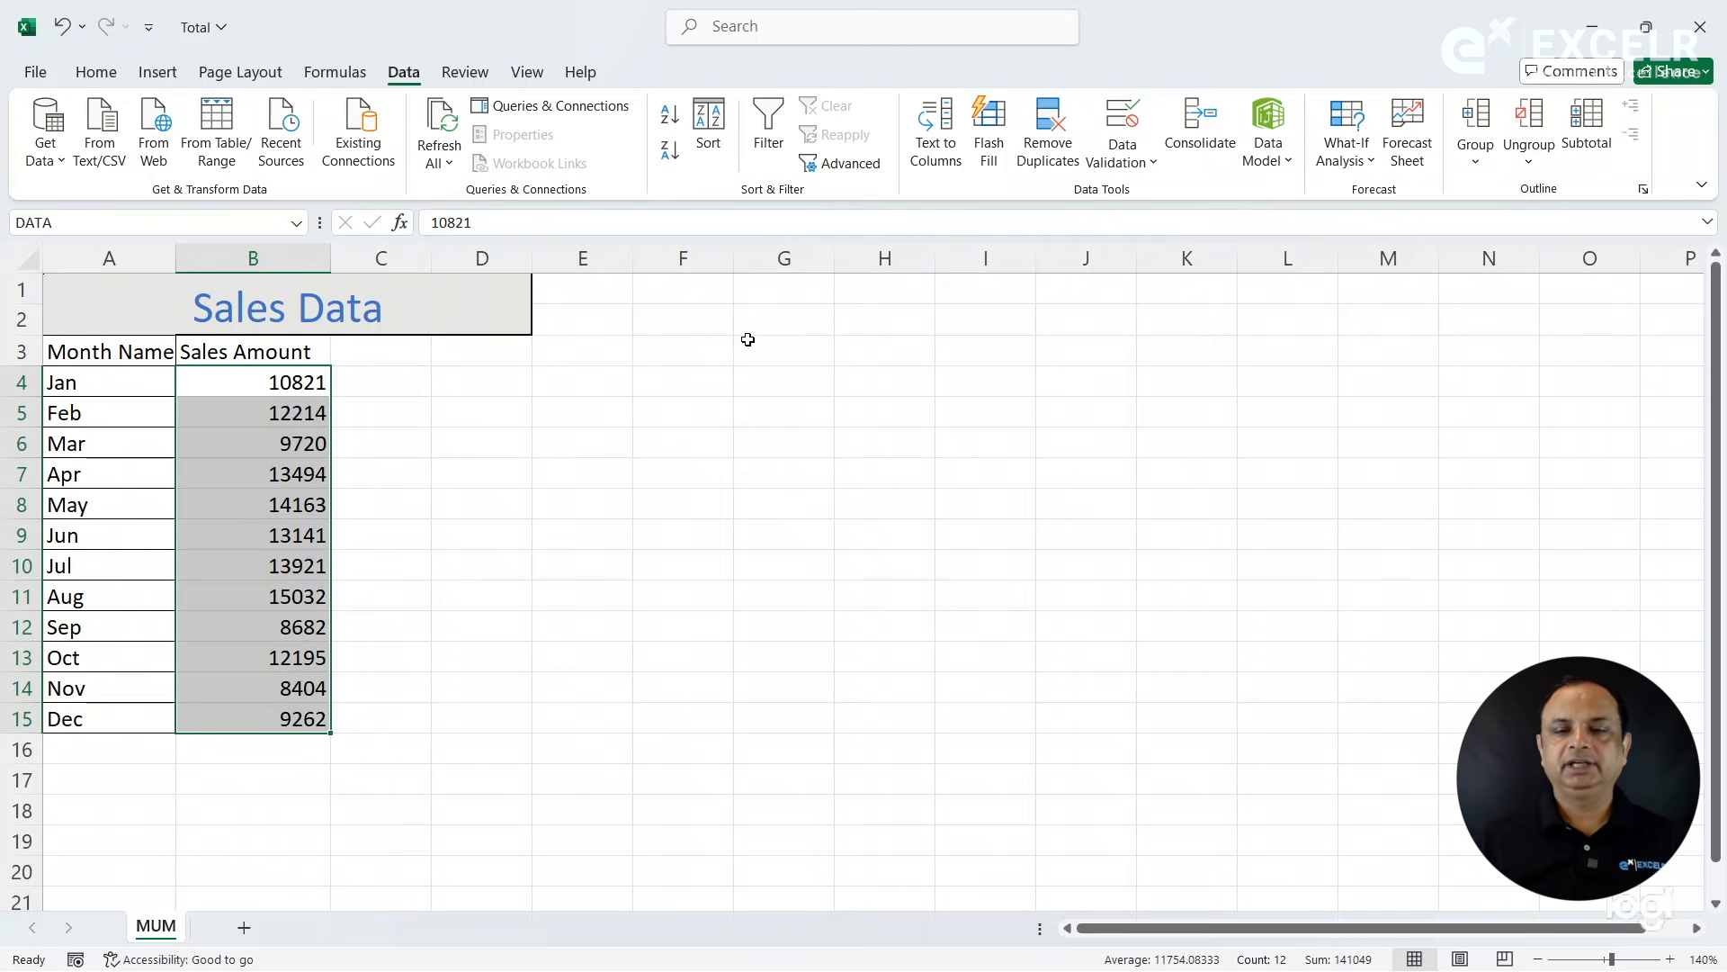
# - Rerun the Sum consolidation of the four workbooks with links created to the source data
pyautogui.click(1219, 146)
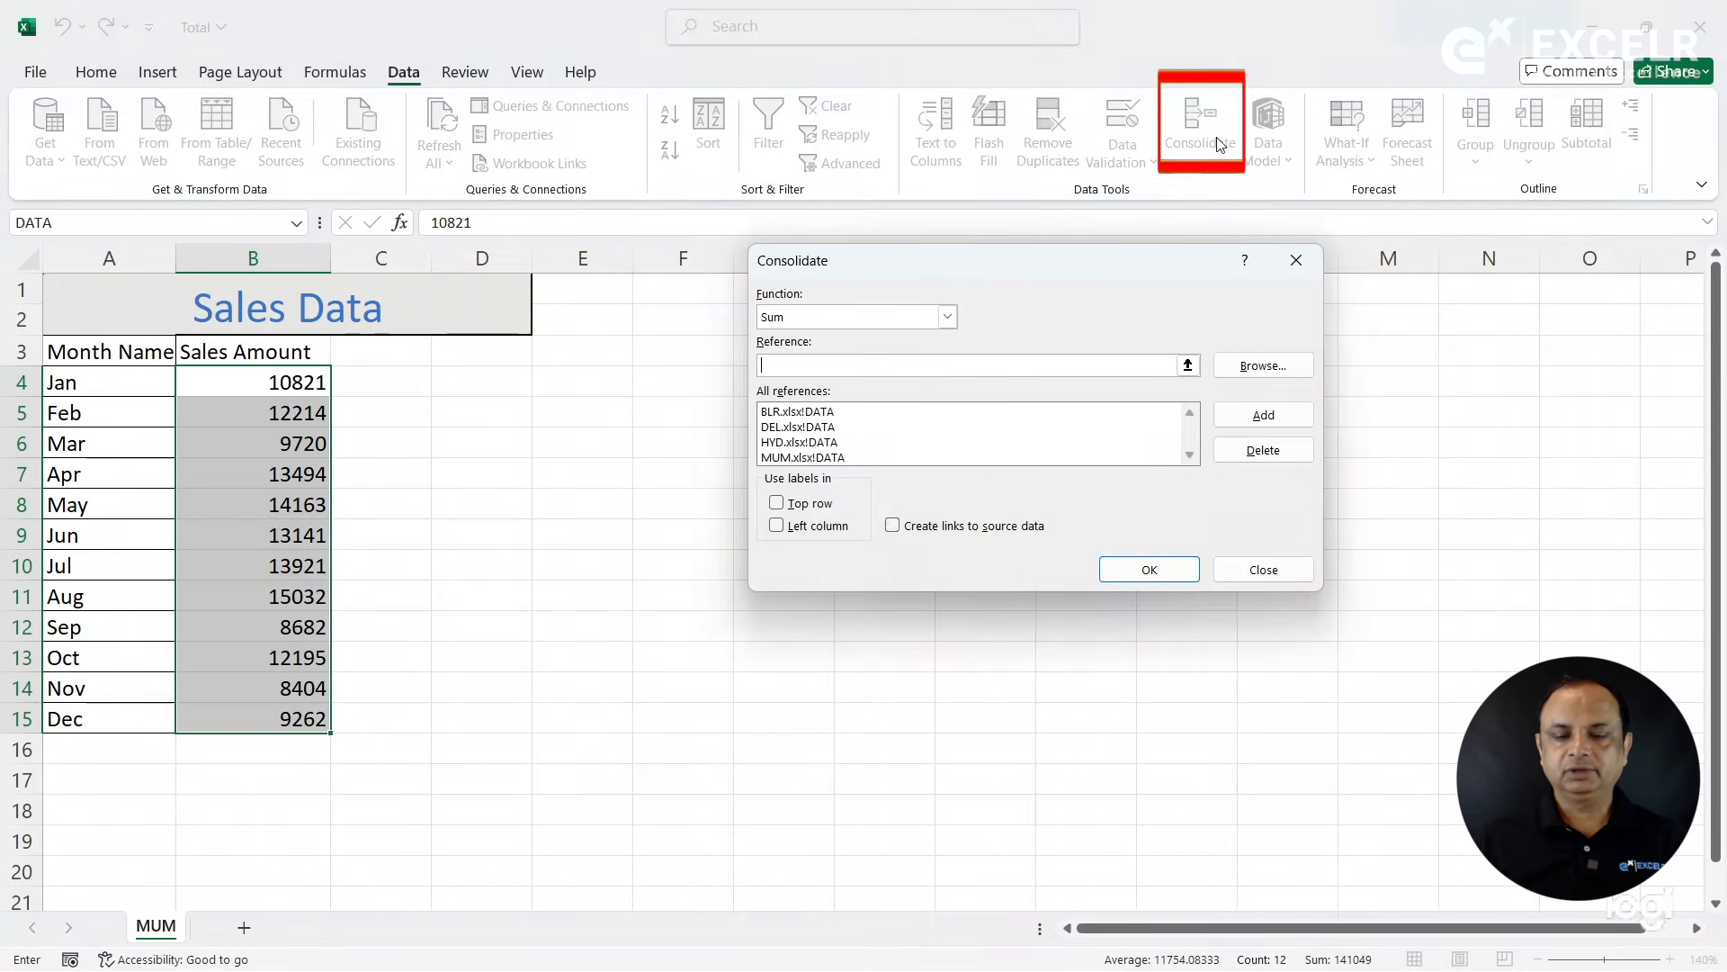
pyautogui.click(907, 527)
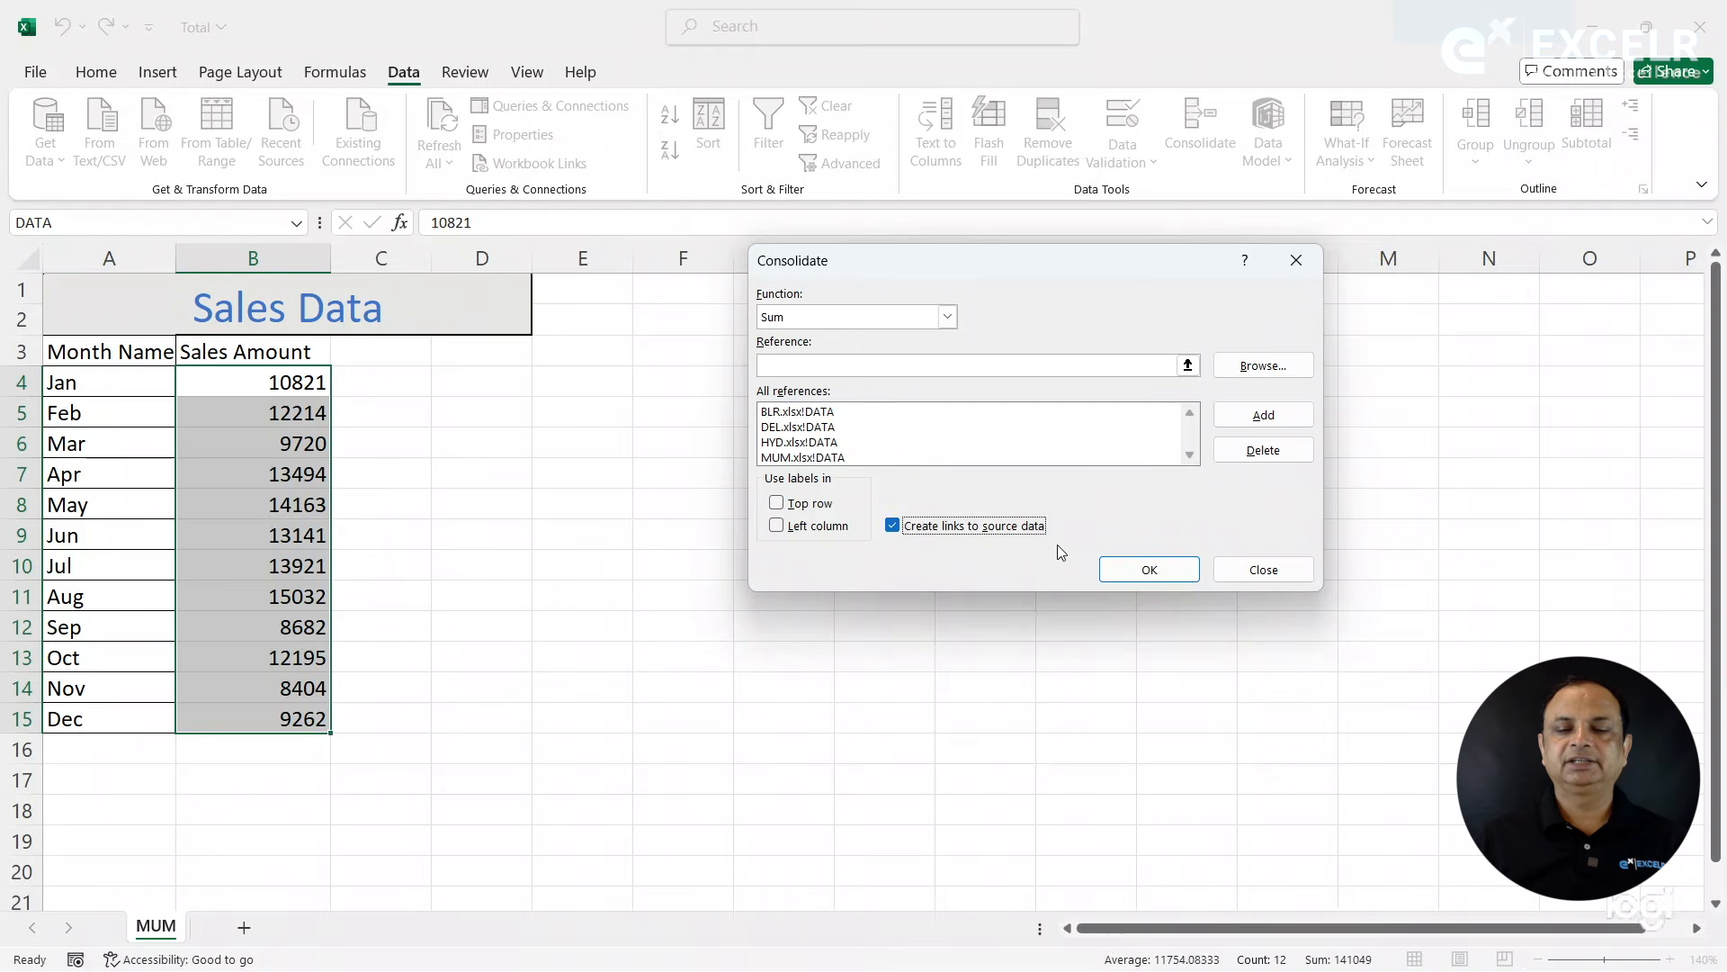
pyautogui.click(1151, 570)
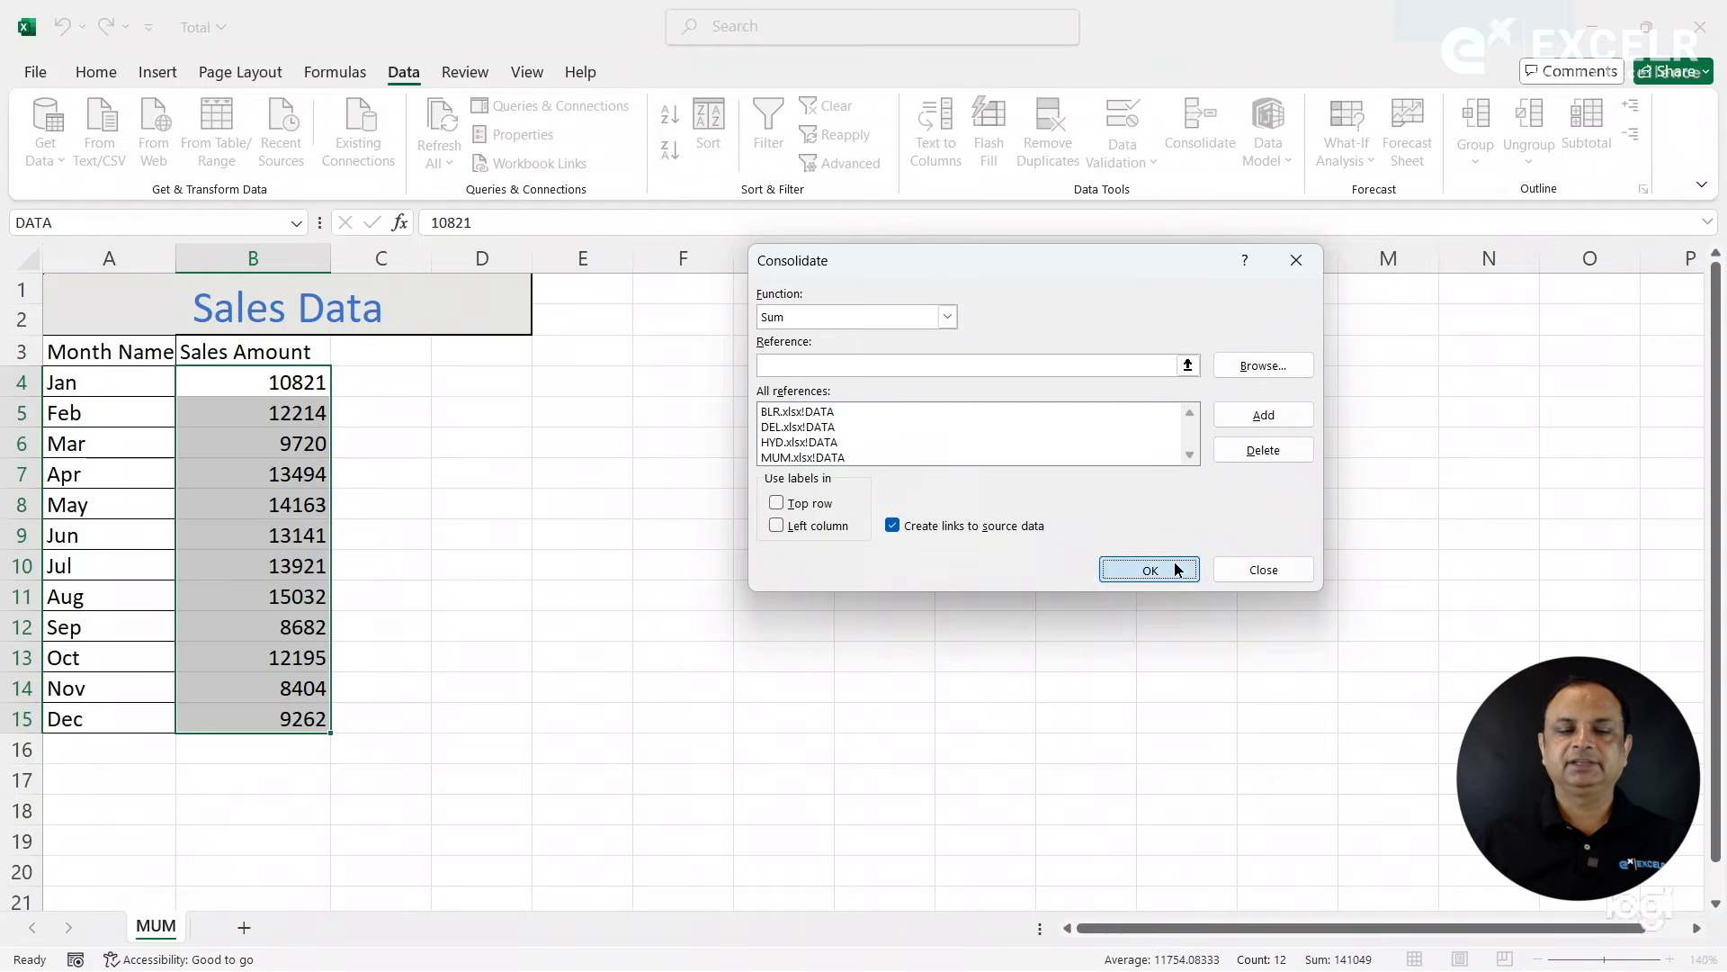
pyautogui.click(778, 412)
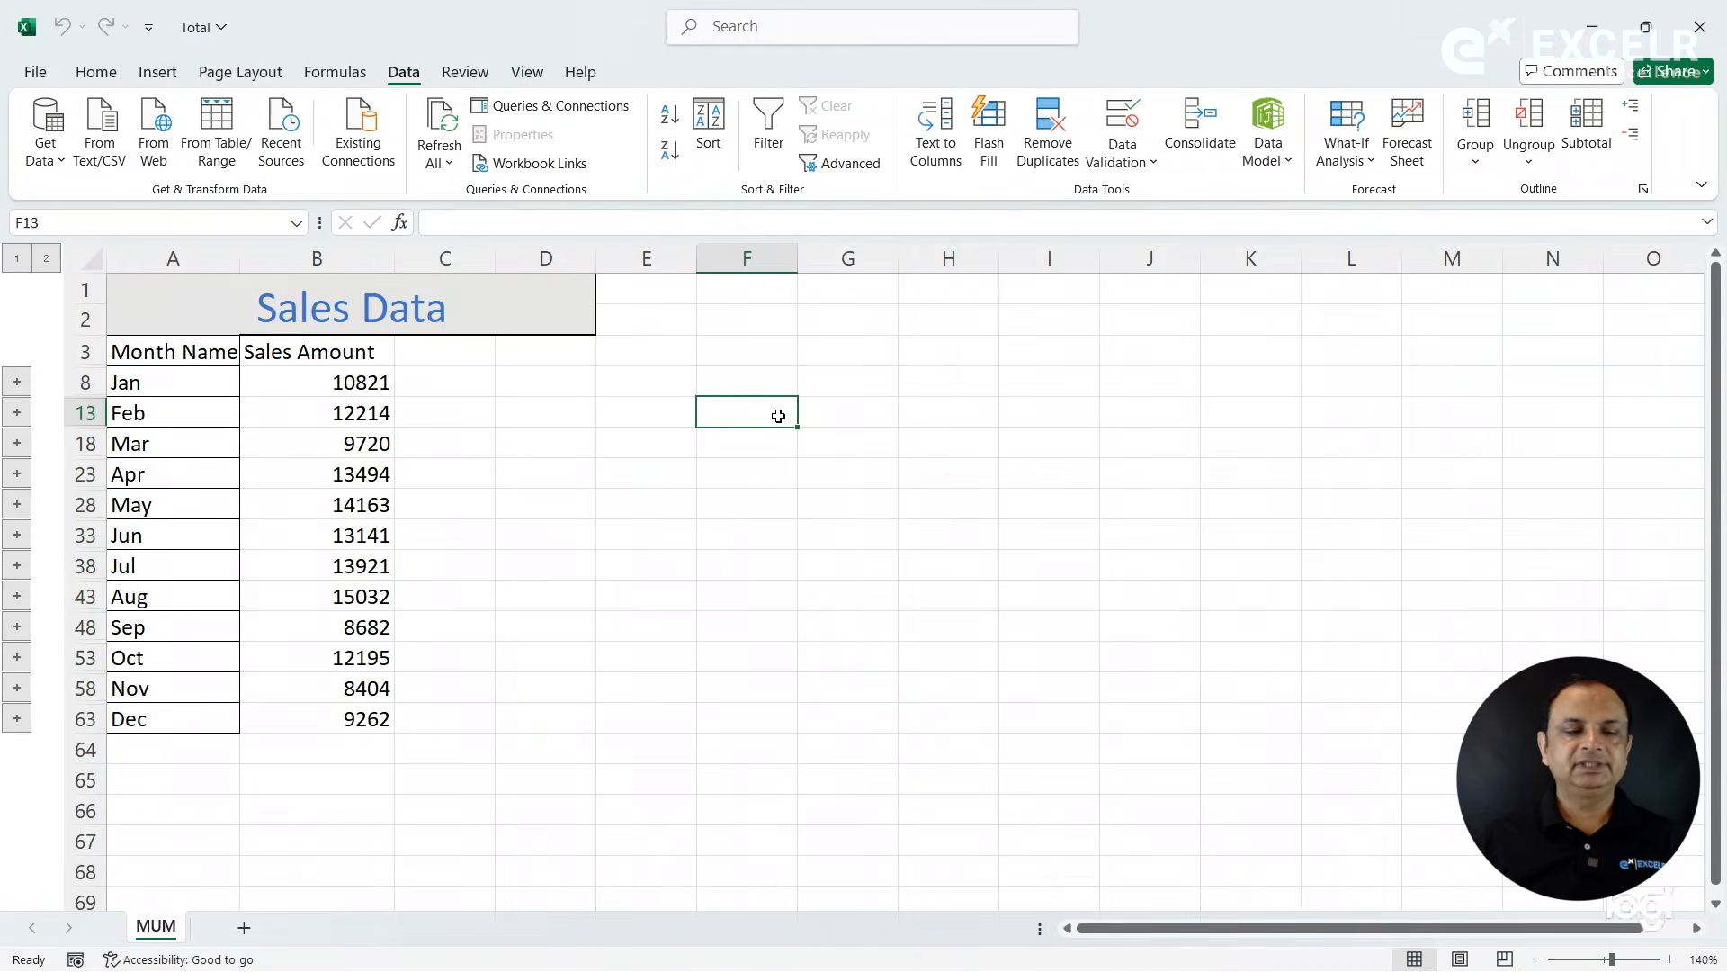
# - Expand the Jan group to inspect its source rows, collapse the outline to level 1 and check the Mar total's formula
pyautogui.click(337, 385)
pyautogui.click(17, 382)
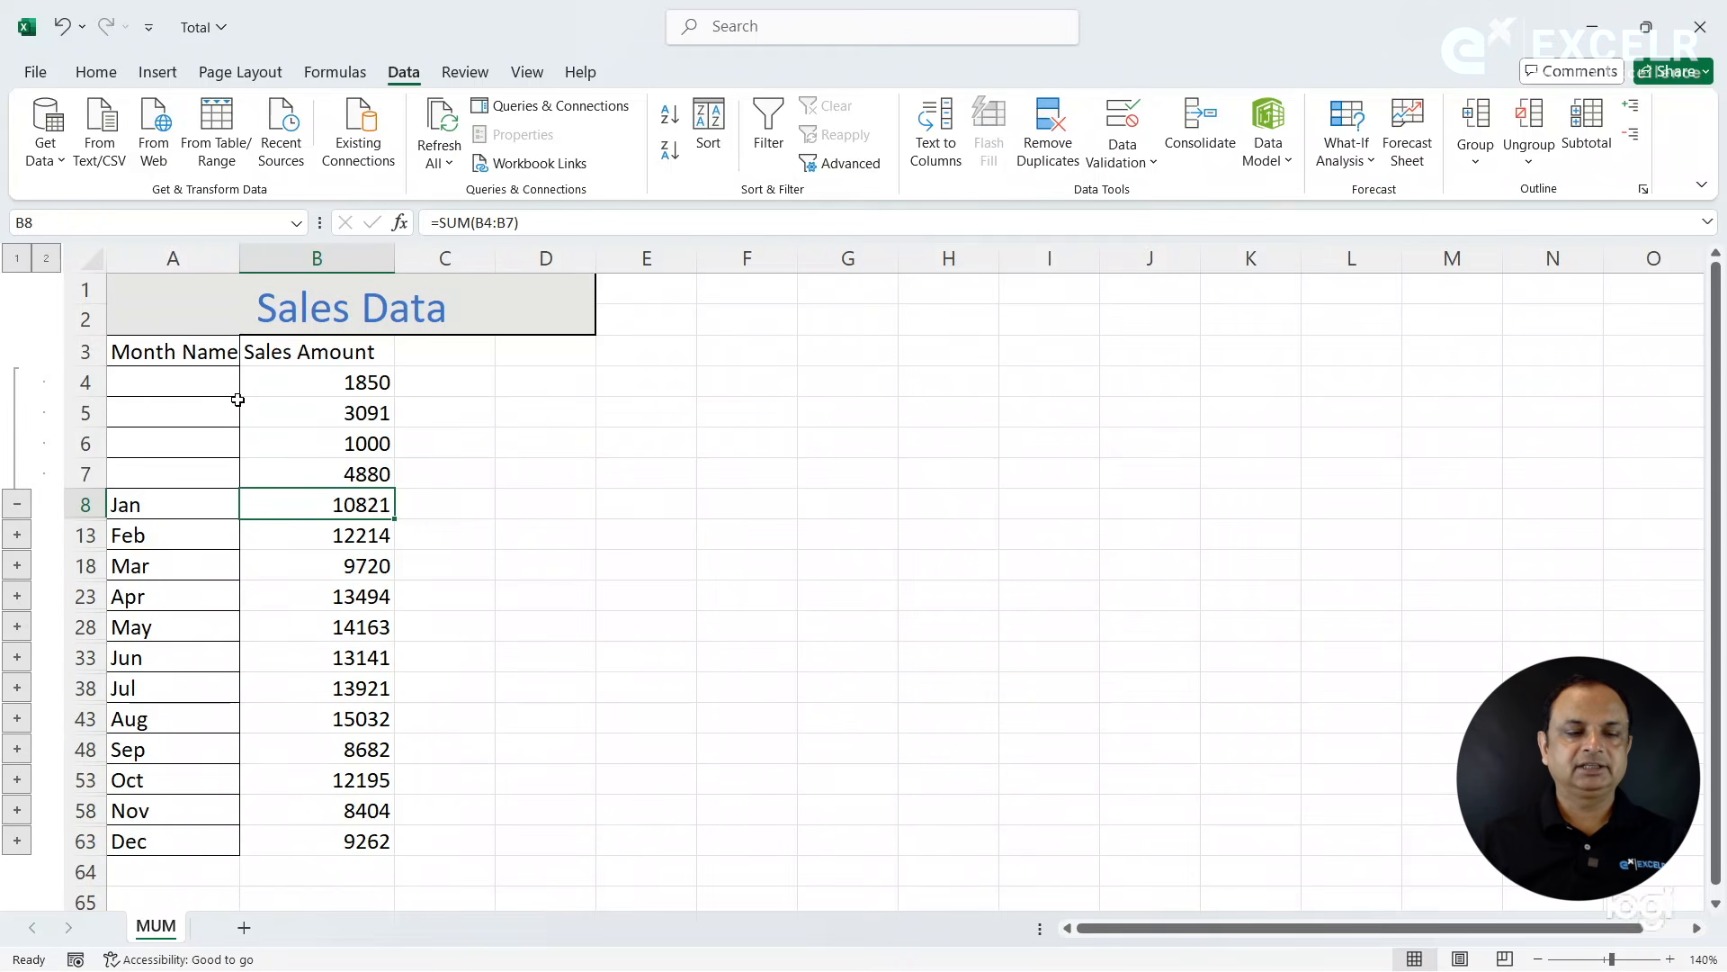
pyautogui.click(20, 260)
pyautogui.click(297, 444)
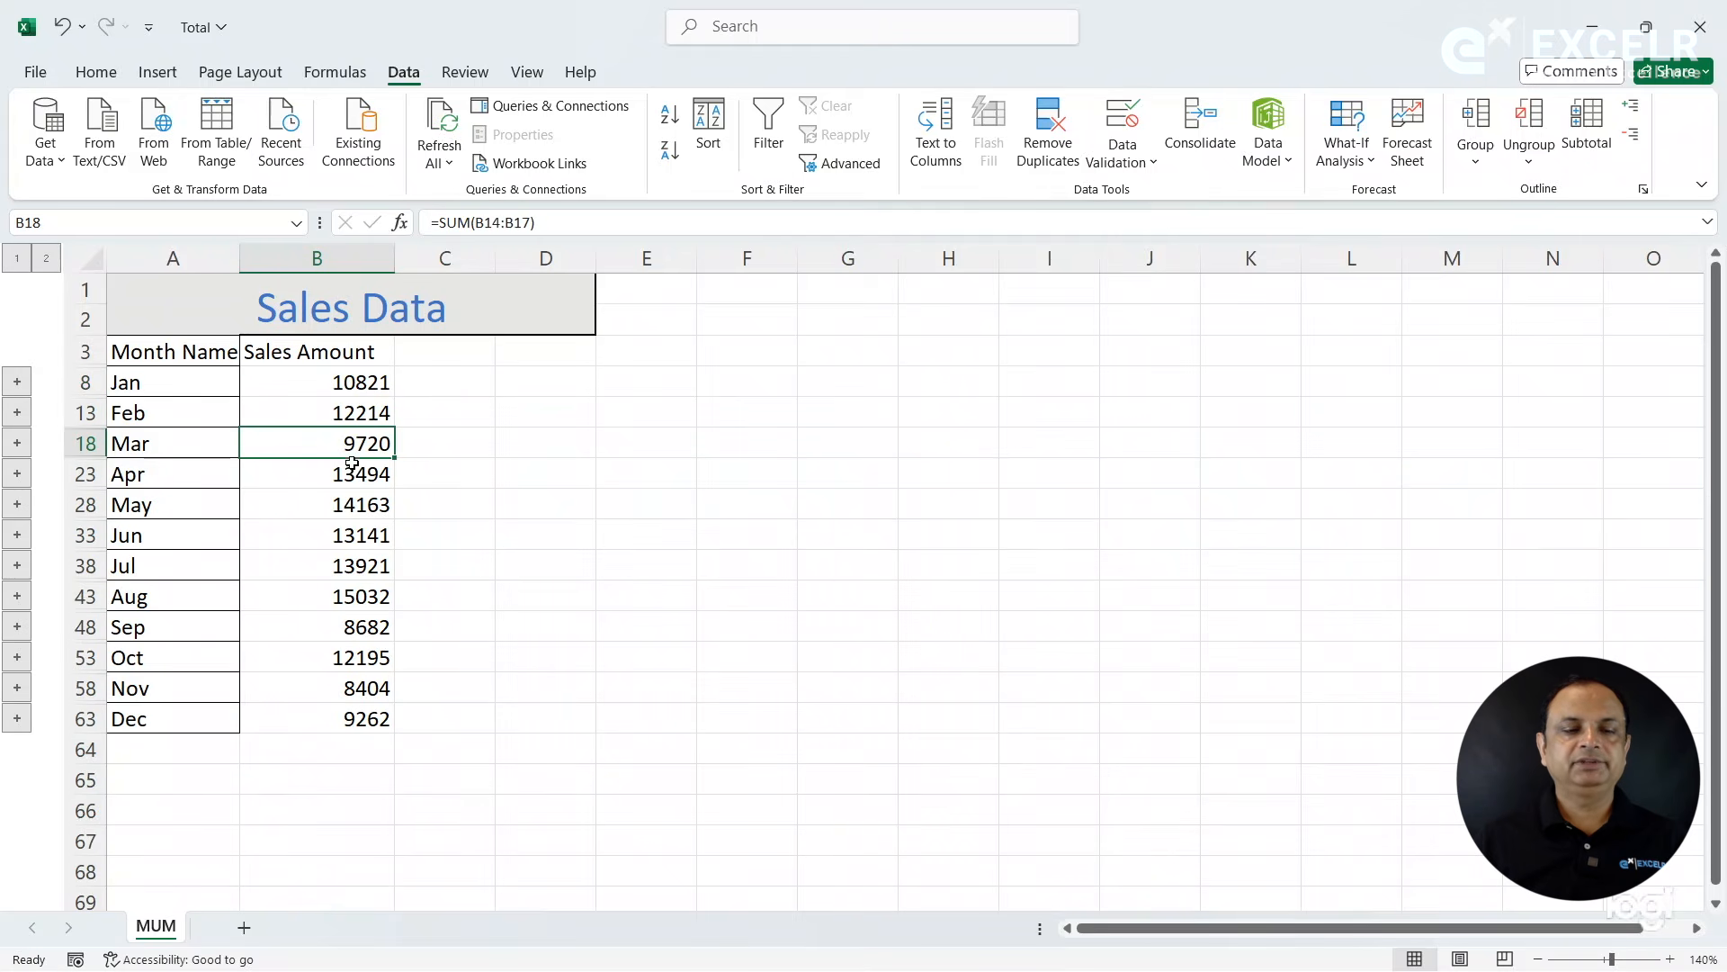
pyautogui.doubleClick(394, 259)
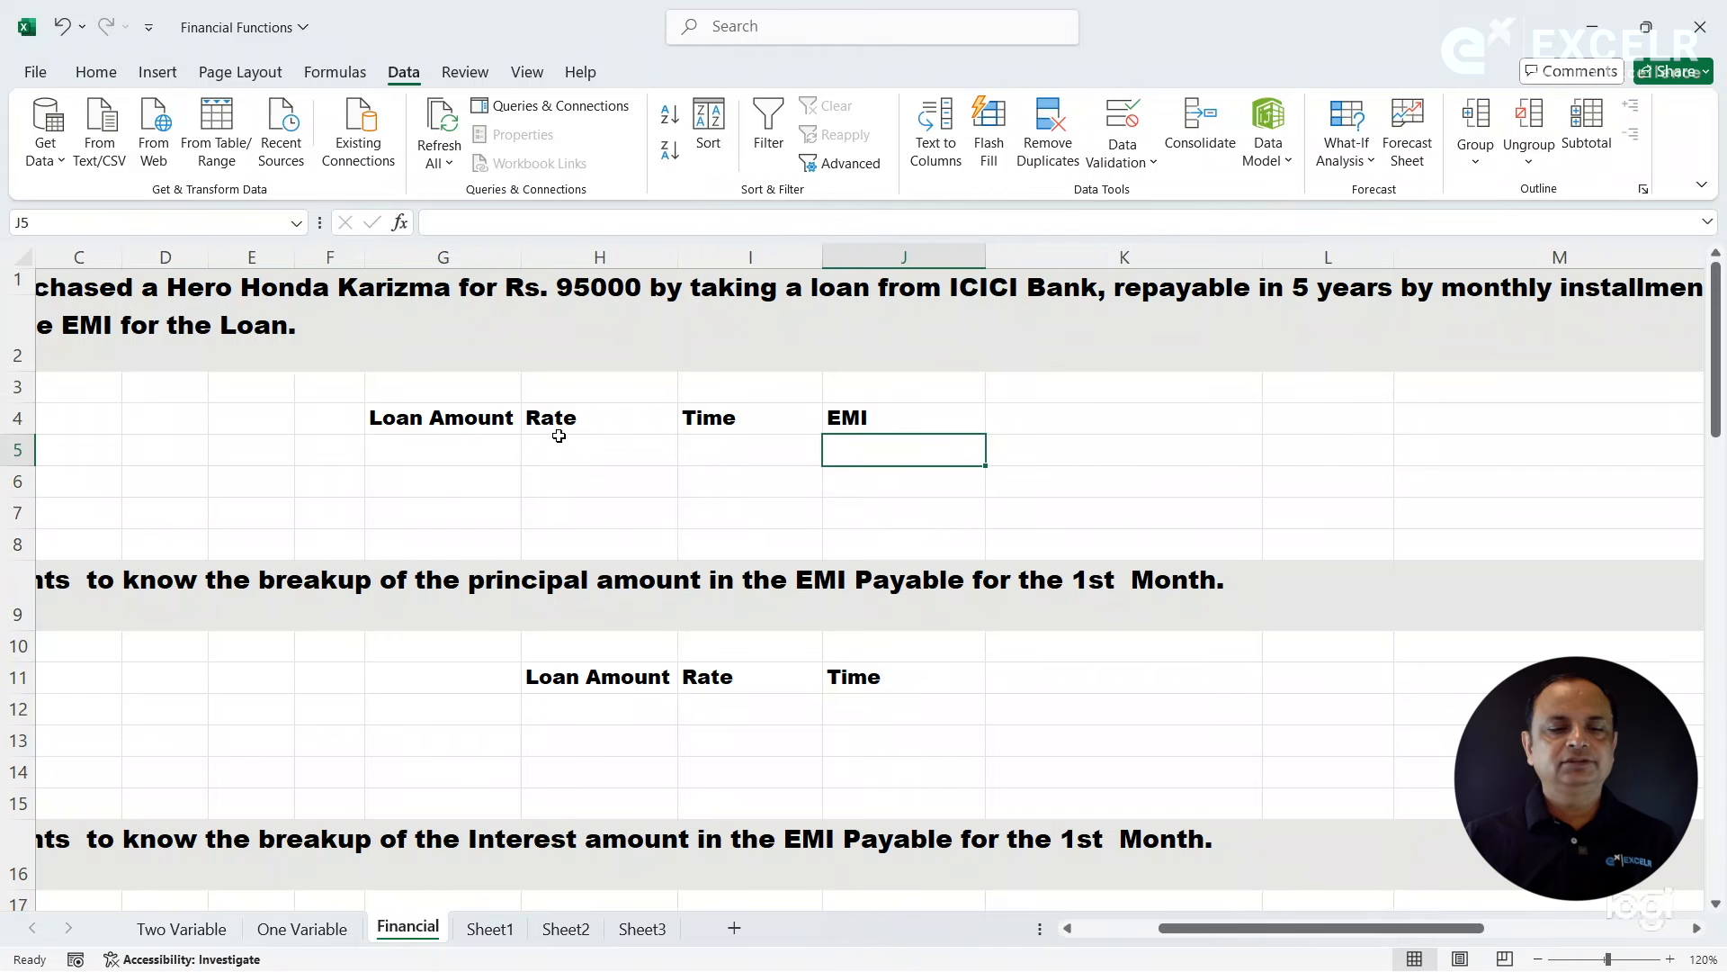
# - Read the EMI question on the Financial sheet and enter 95000 as the loan amount in G5
pyautogui.click(494, 447)
pyautogui.press('Left')
pyautogui.press('Left')
pyautogui.press('Left')
pyautogui.press('Left')
pyautogui.press('Left')
pyautogui.press('Left')
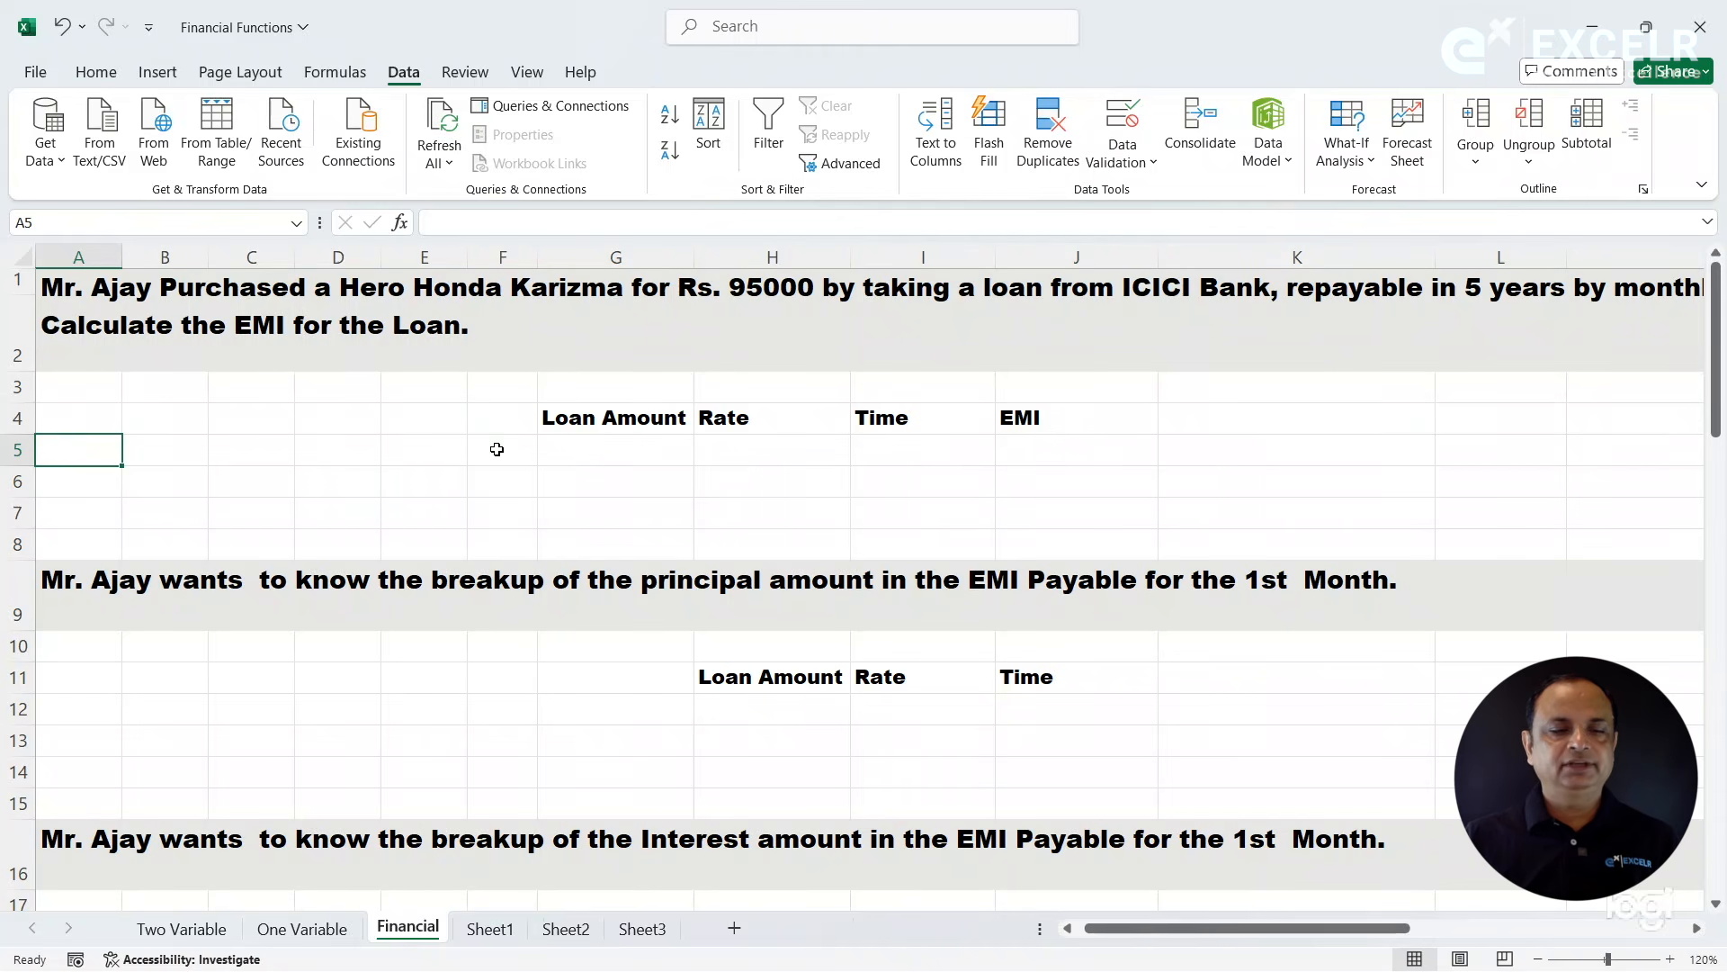
pyautogui.click(457, 354)
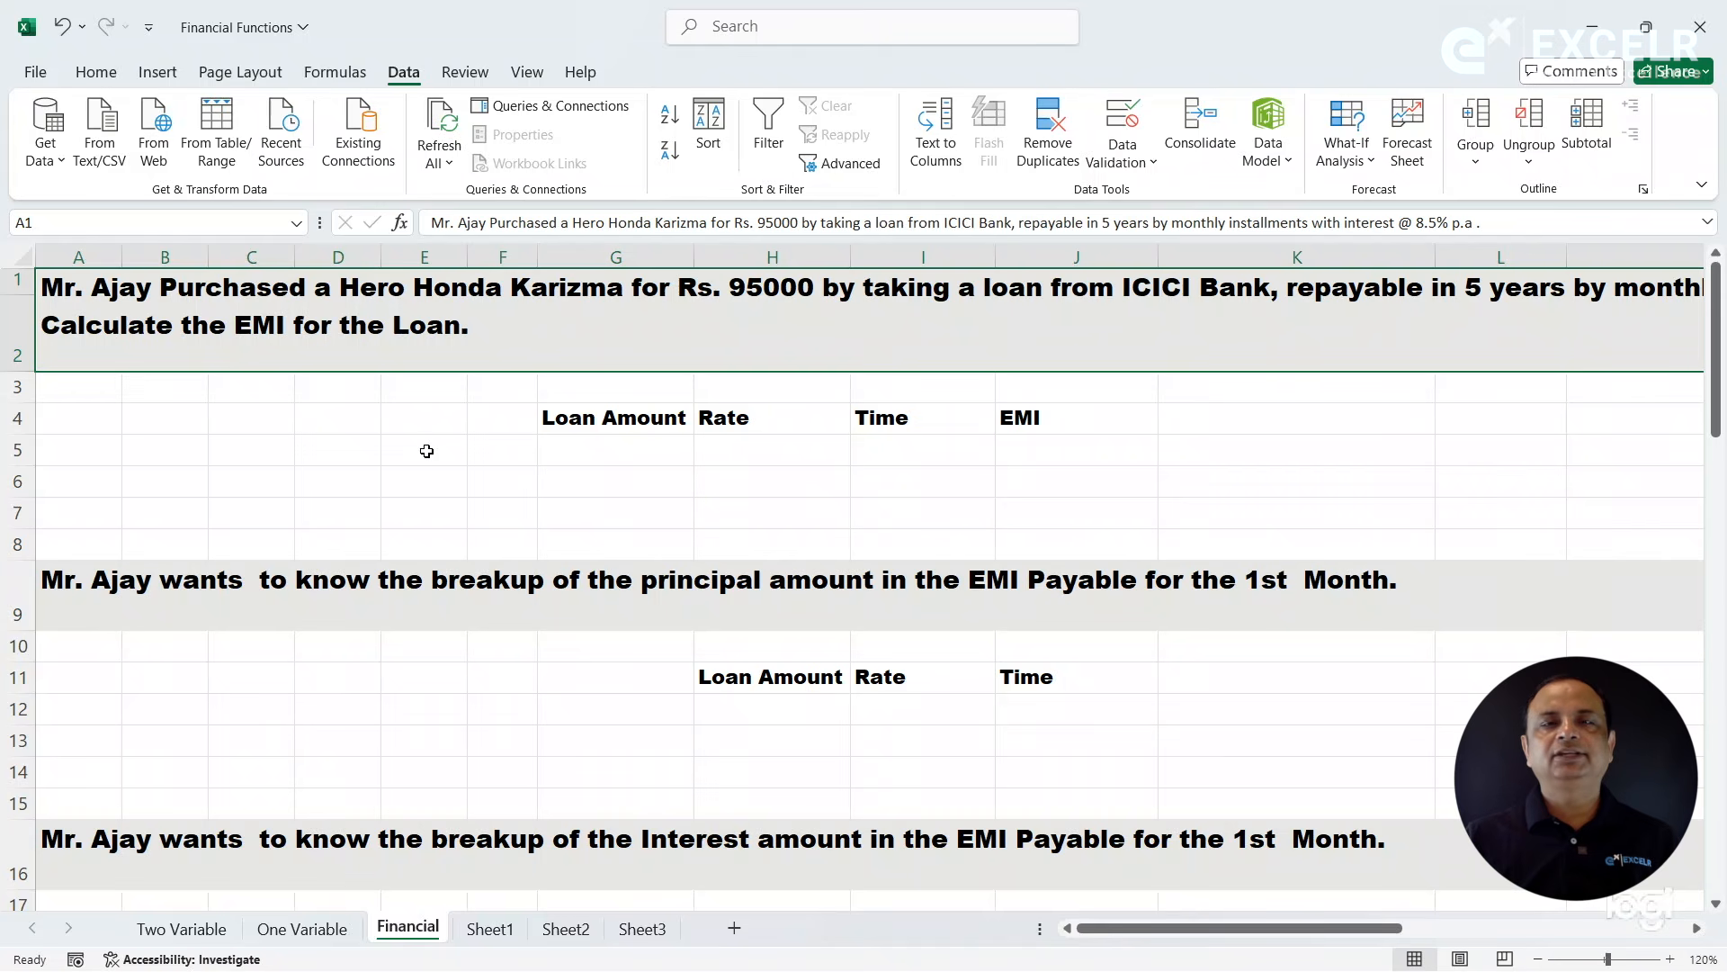
pyautogui.click(623, 477)
pyautogui.click(634, 447)
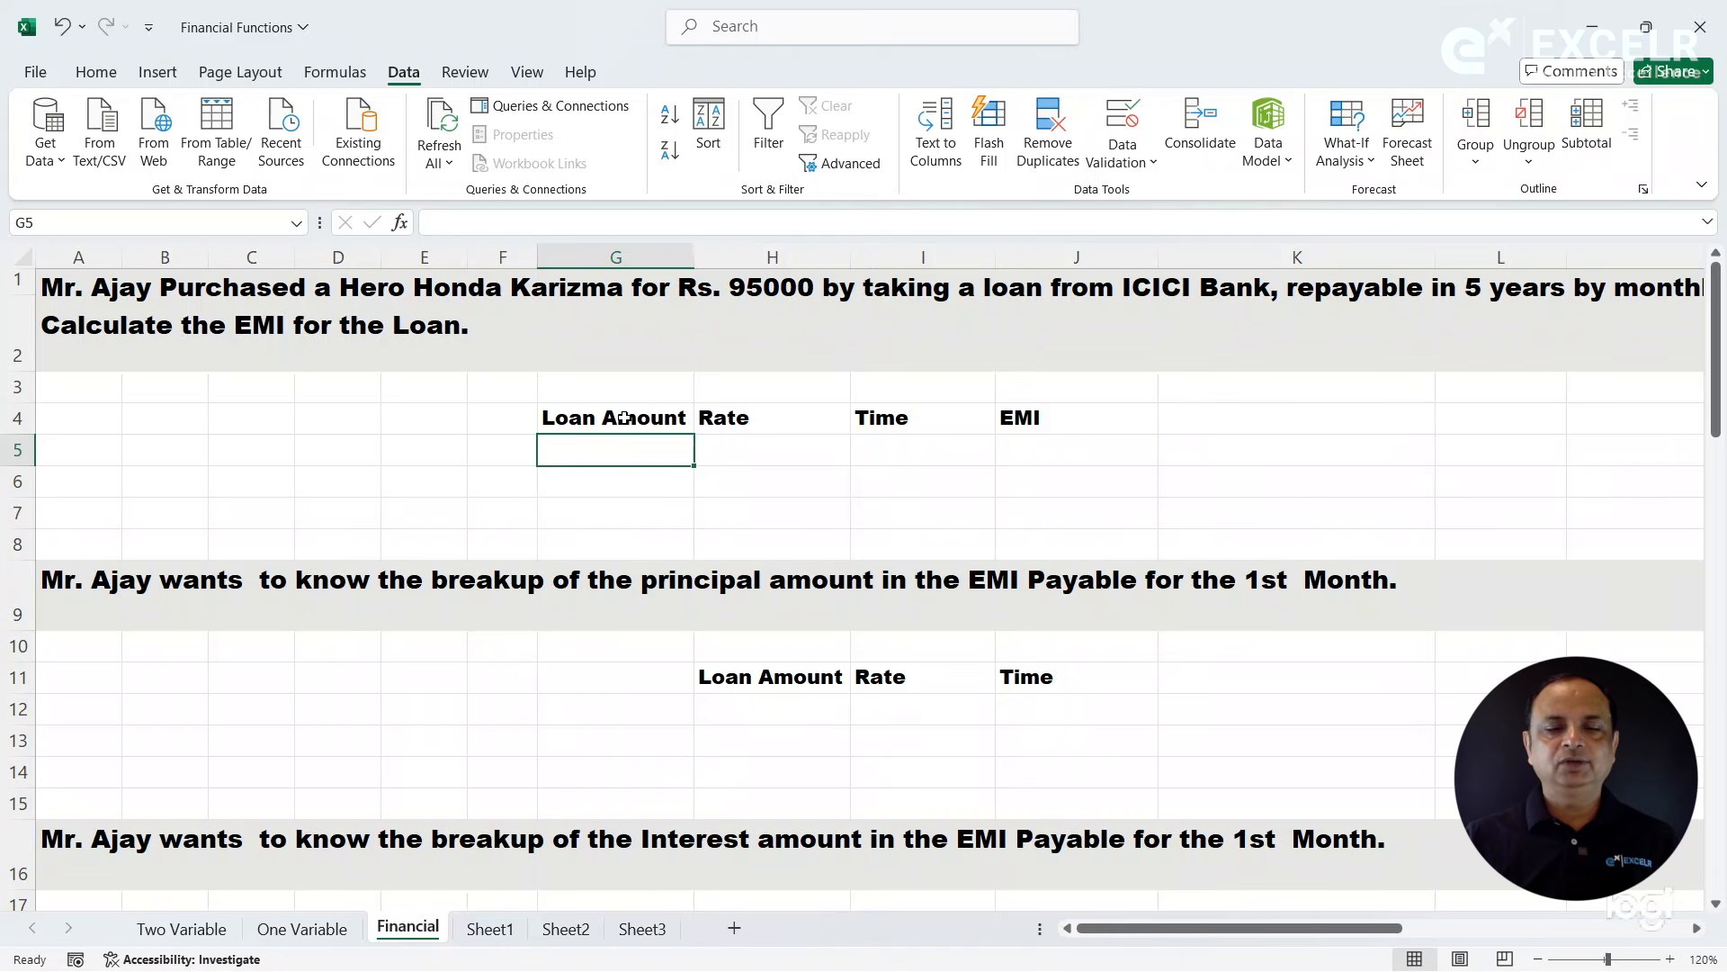
pyautogui.write('95000')
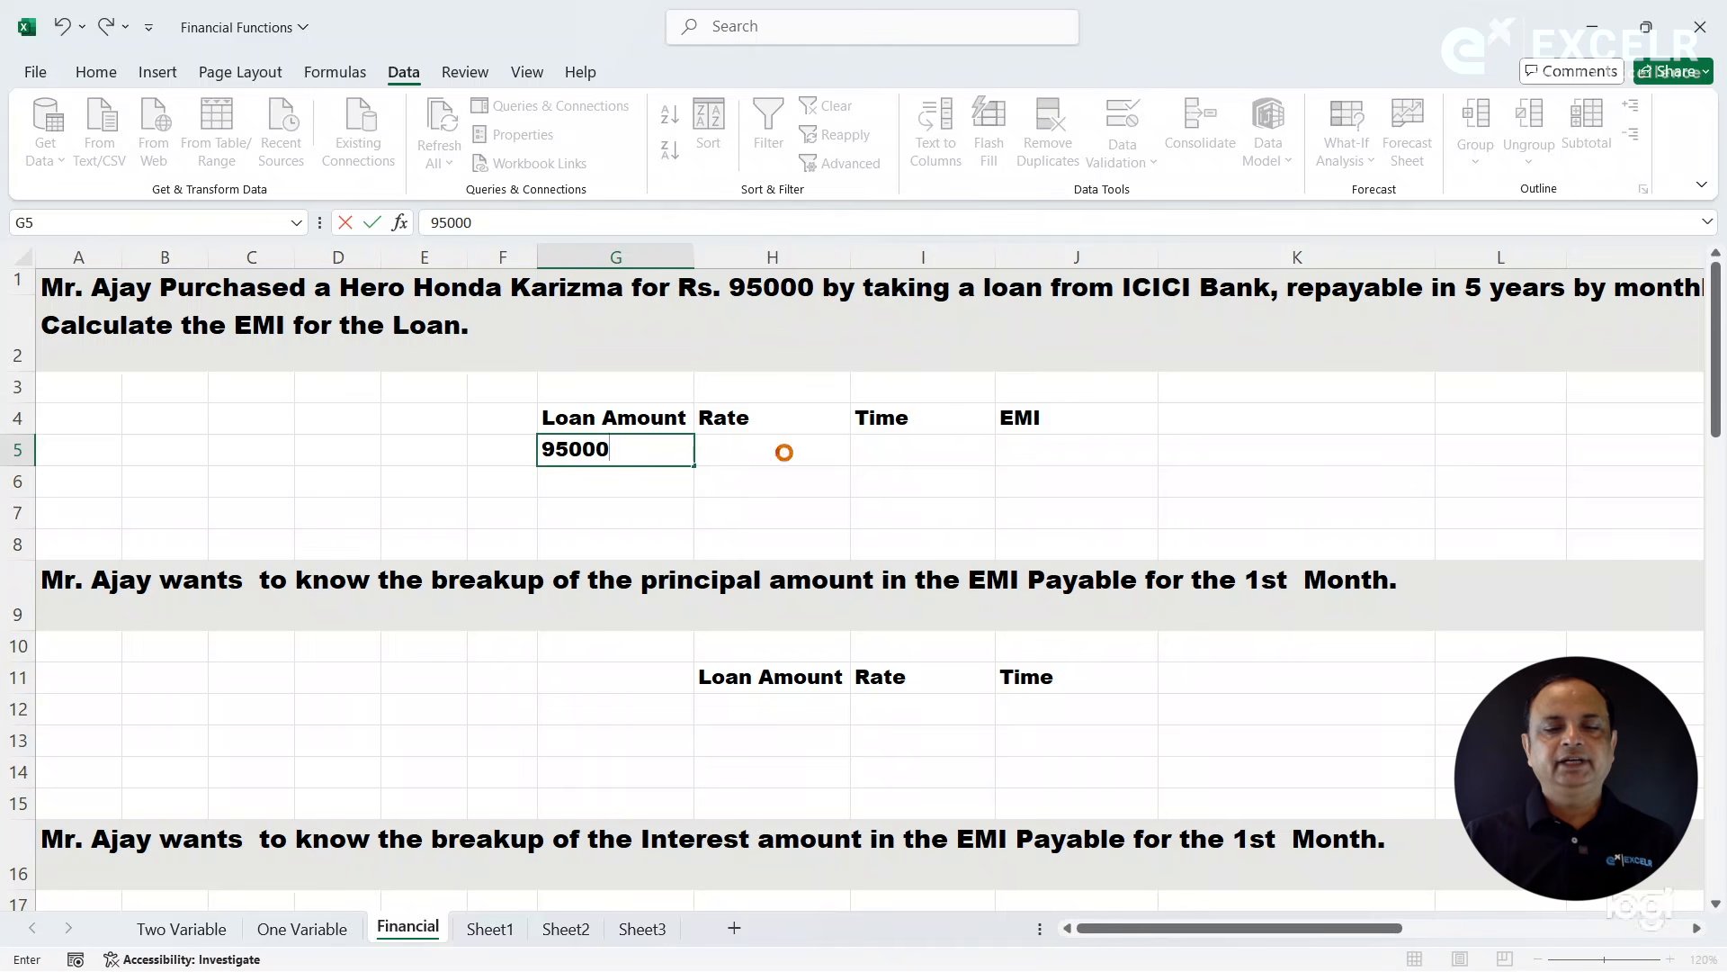
# - Check the interest rate in the EMI question and enter 8.5% as the rate in H5
pyautogui.click(784, 453)
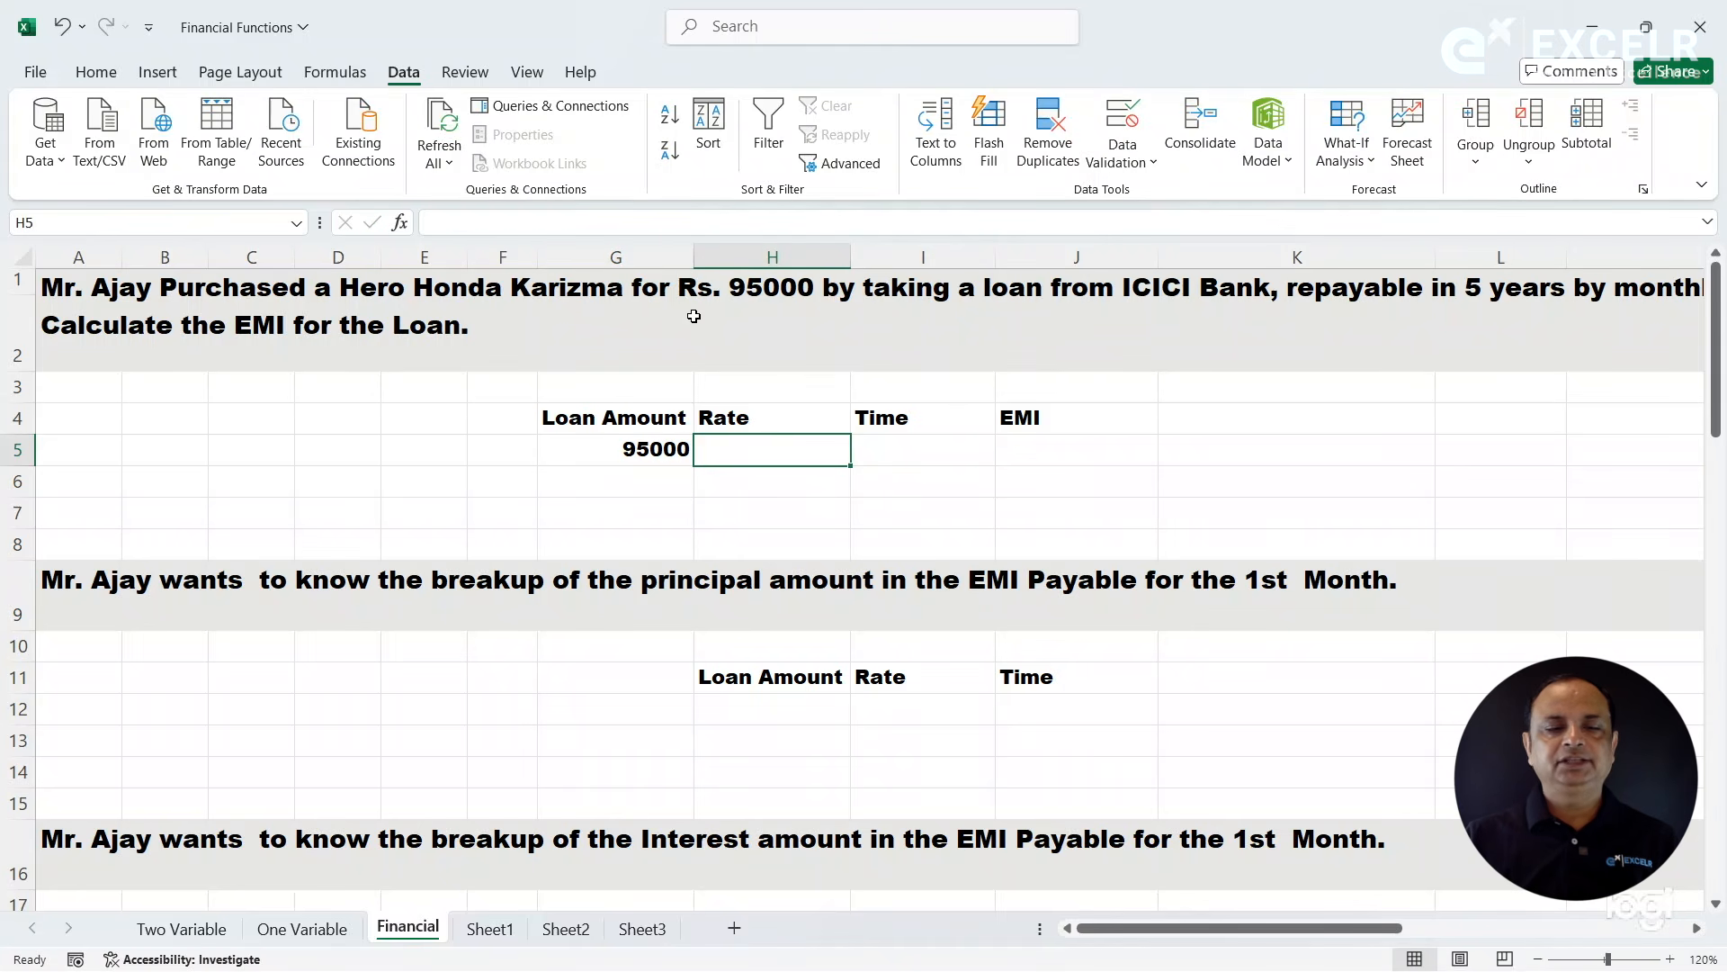
pyautogui.click(949, 312)
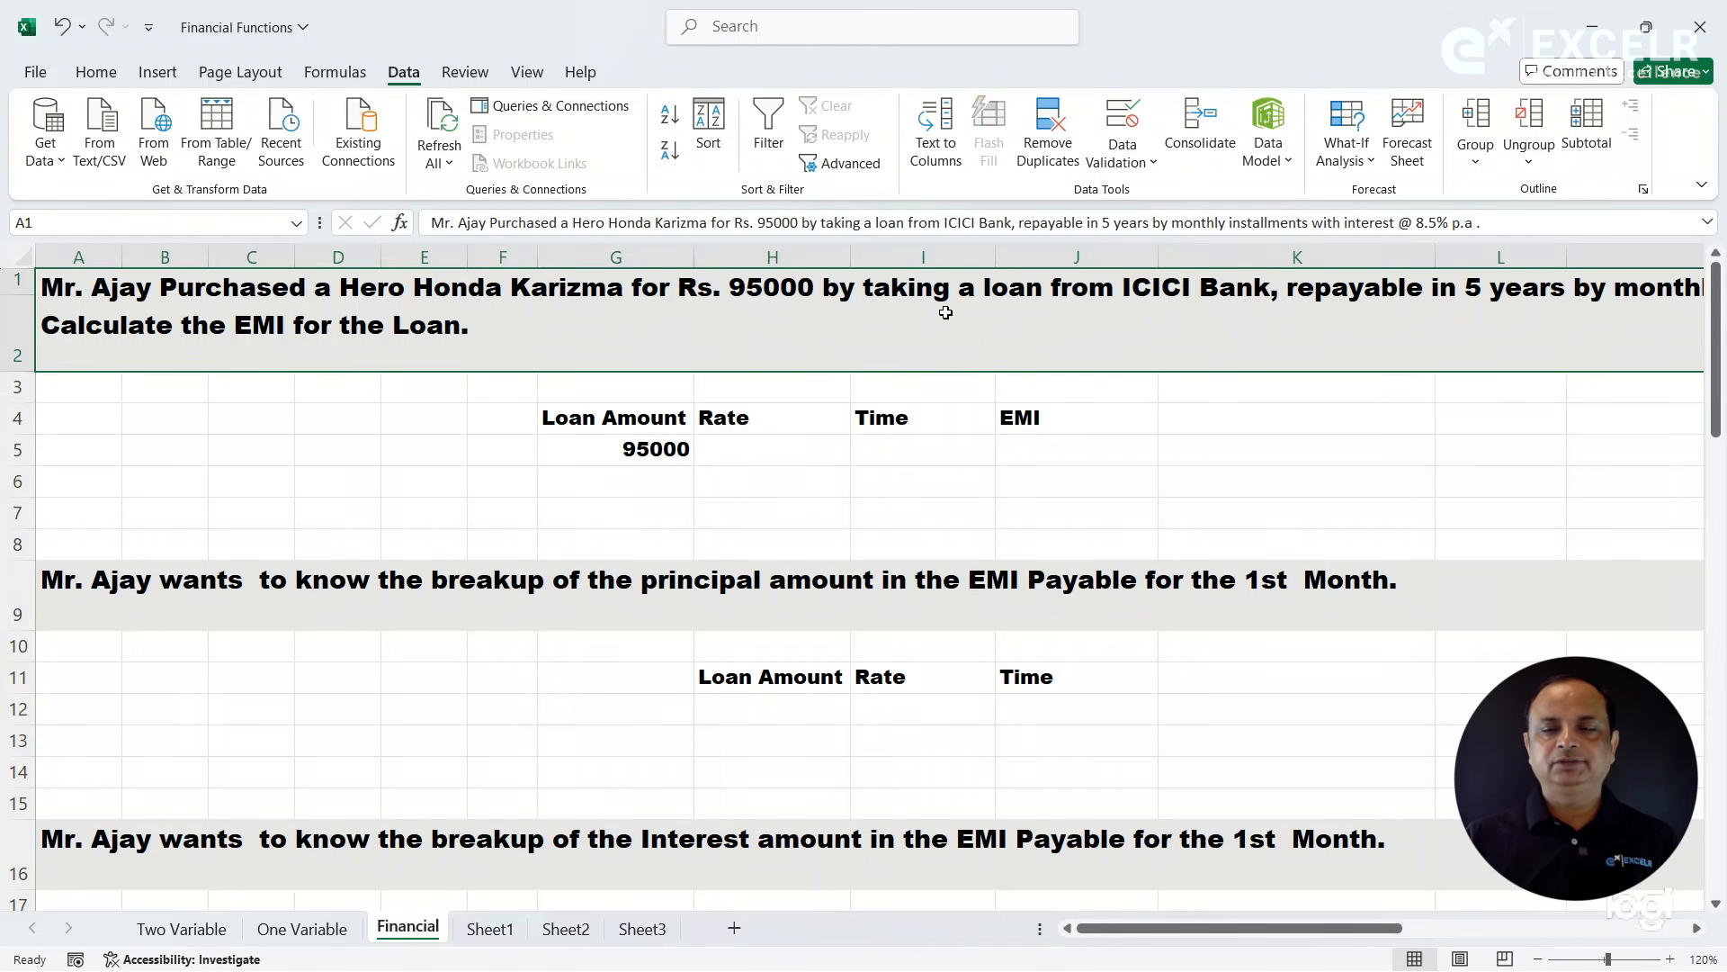
pyautogui.moveTo(1354, 930); pyautogui.dragTo(1638, 941)
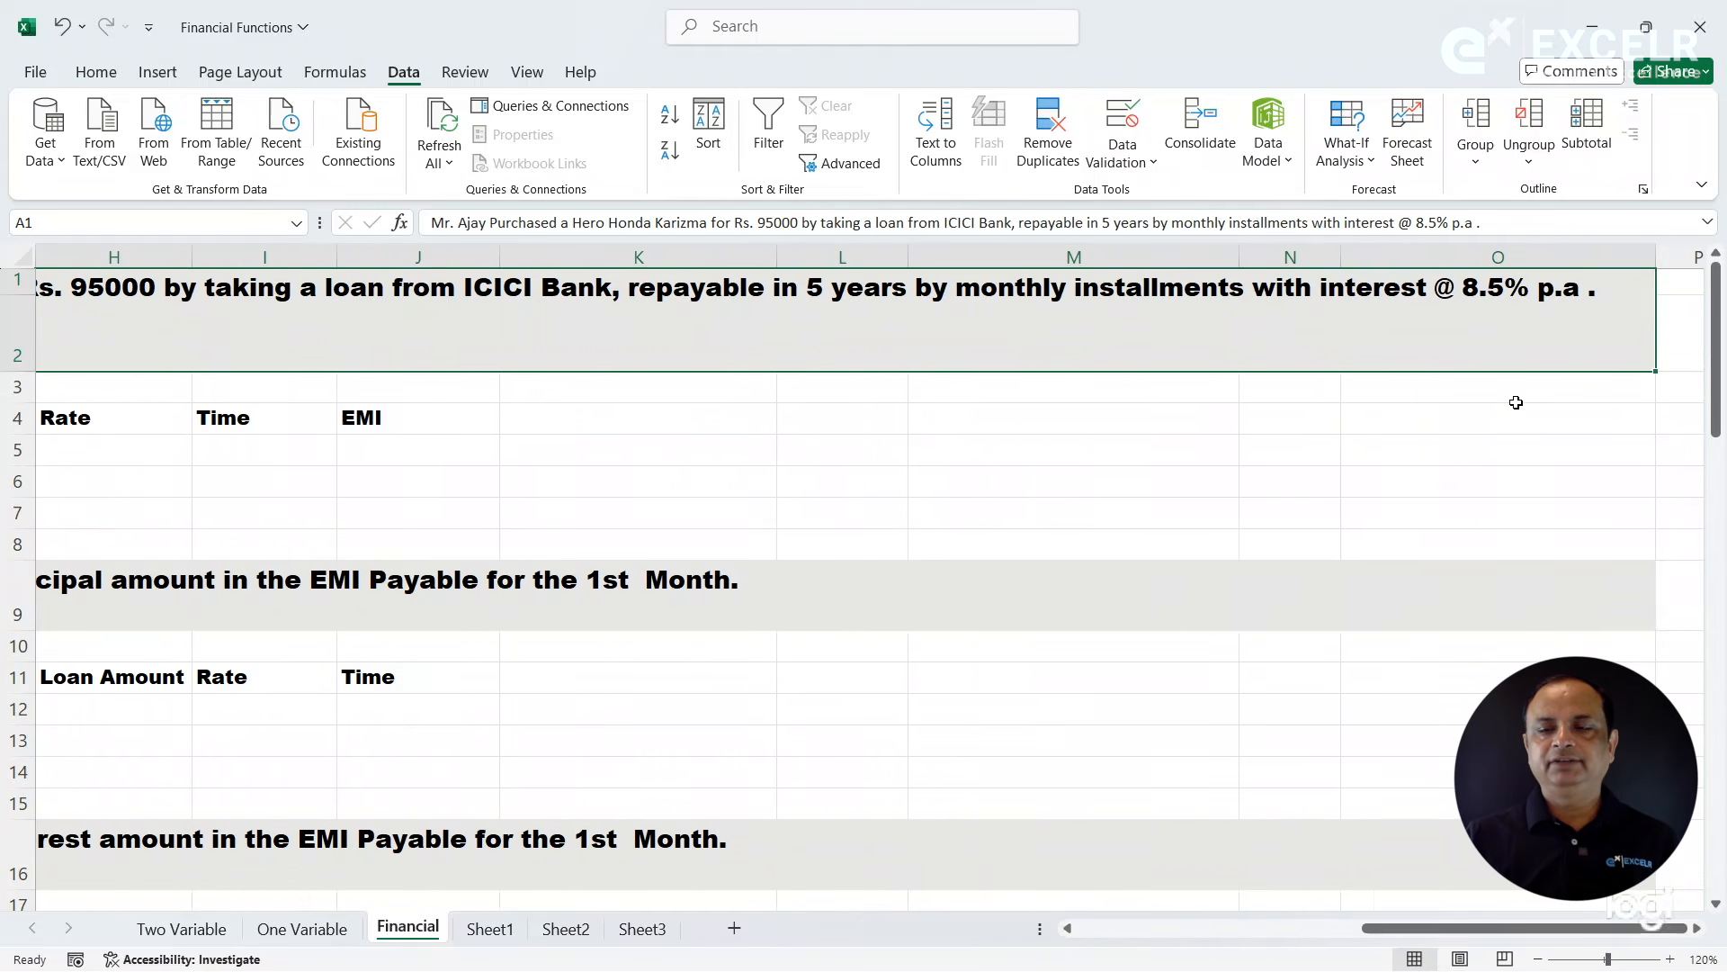
pyautogui.moveTo(1457, 930); pyautogui.dragTo(1000, 887)
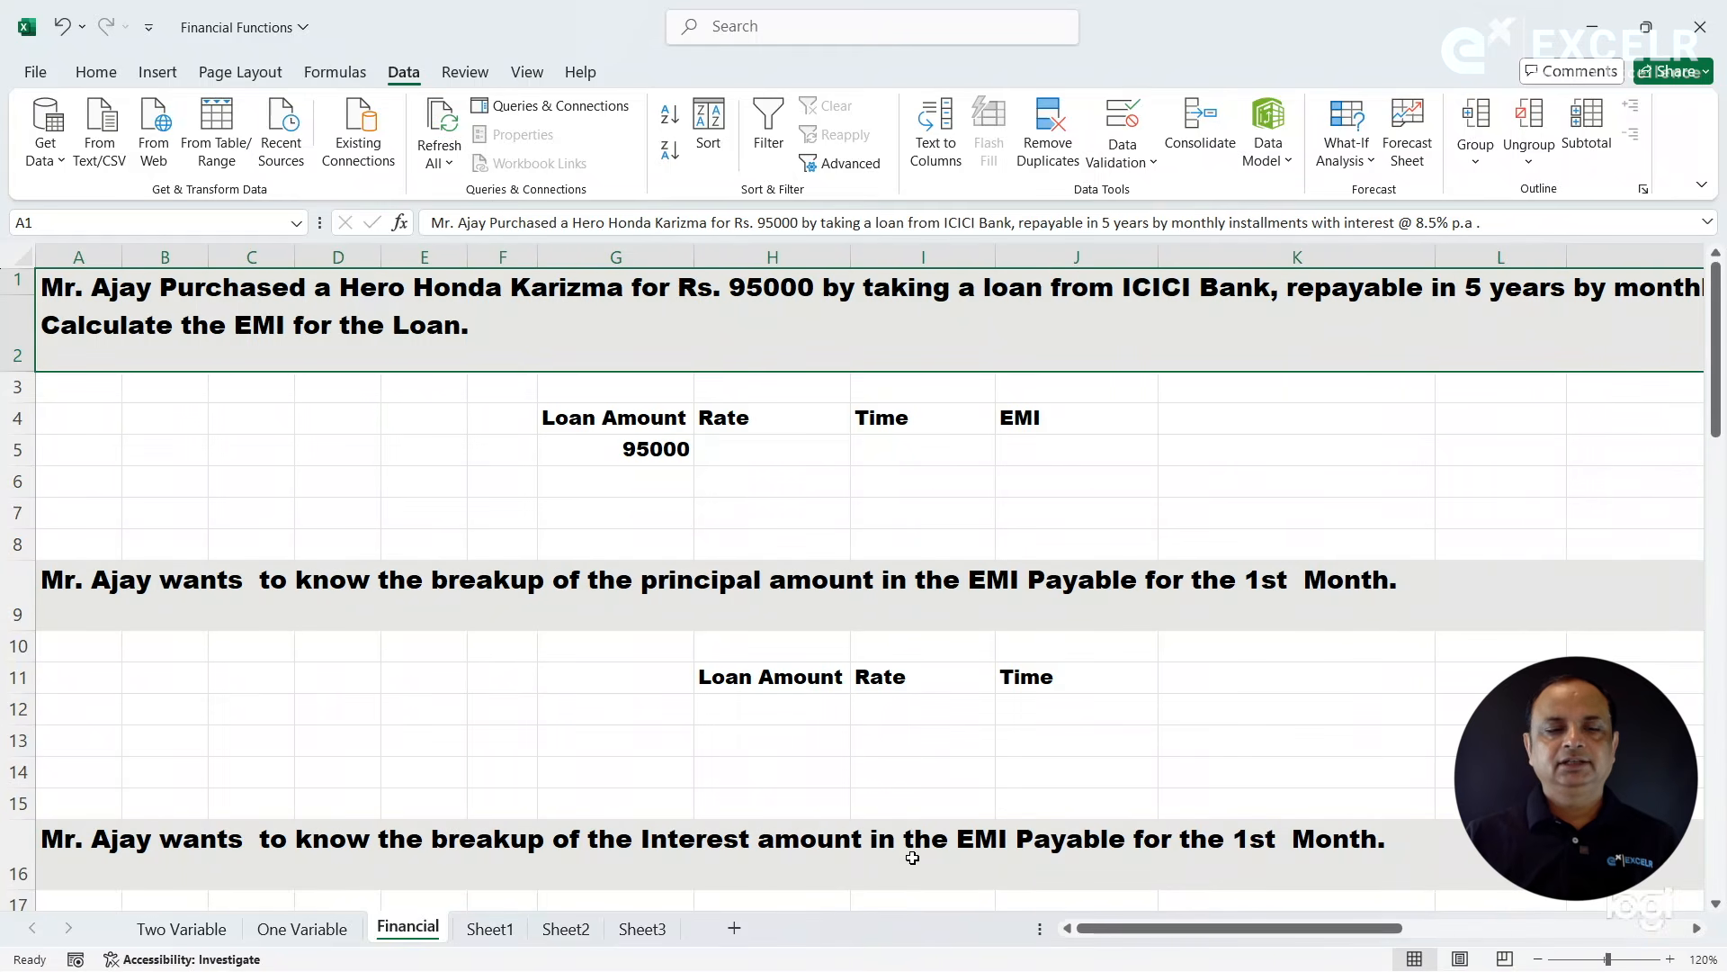
pyautogui.click(783, 450)
pyautogui.write('8%')
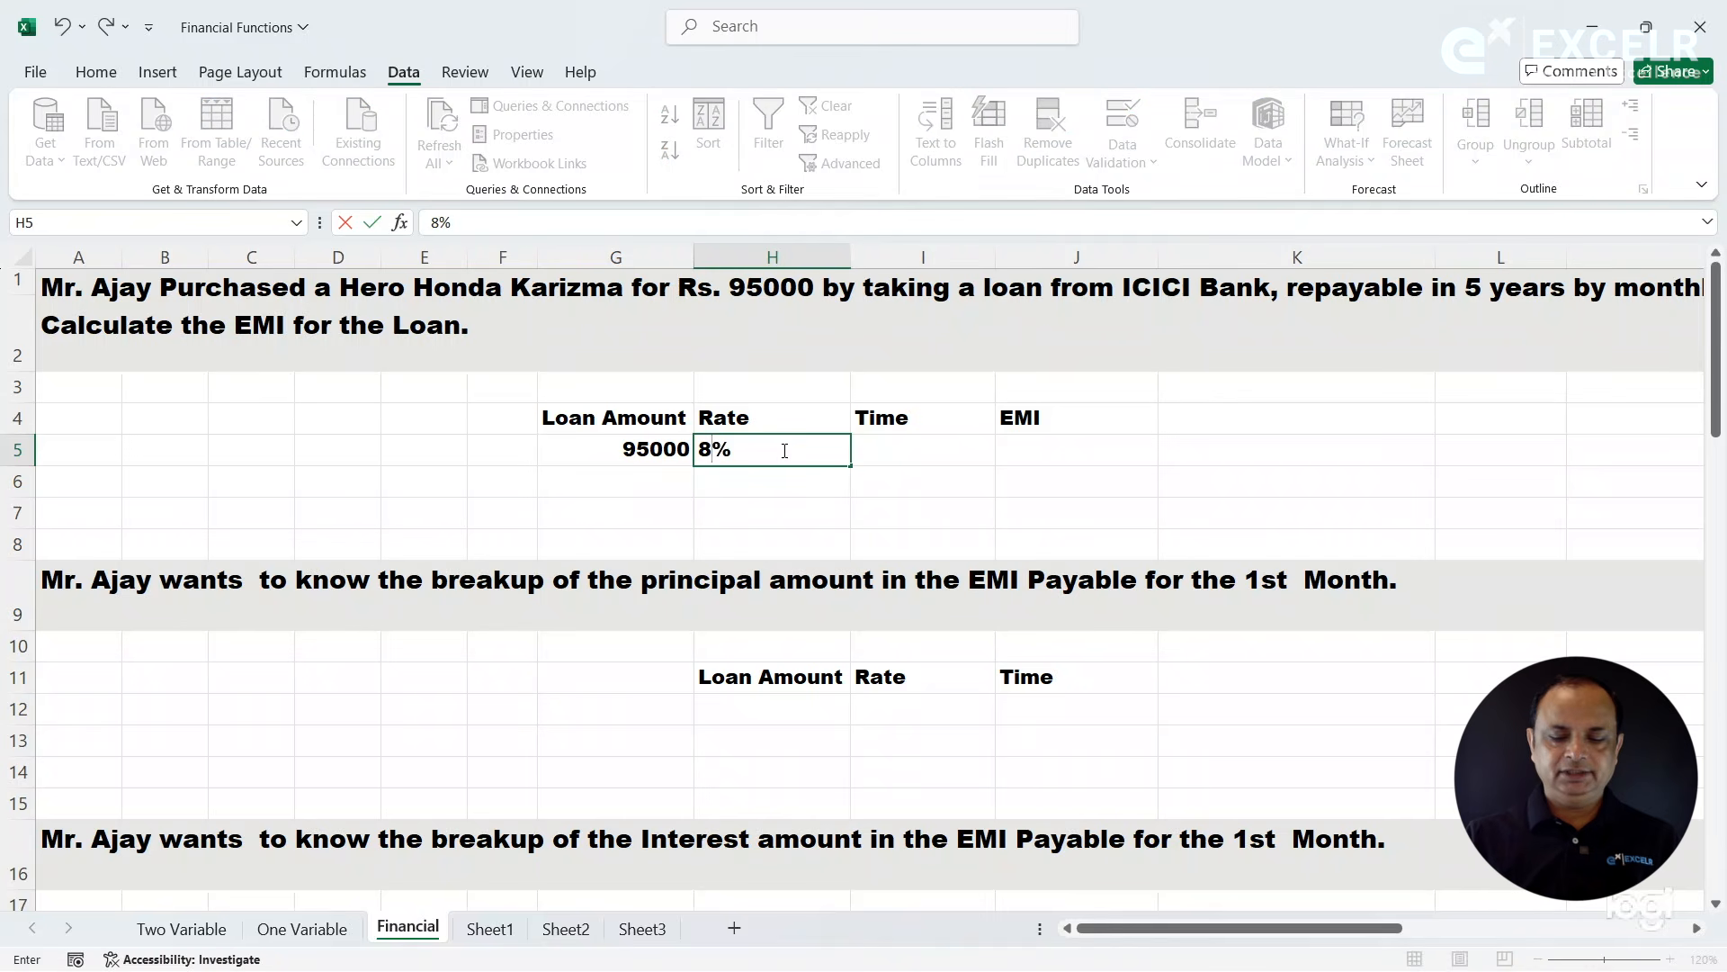
pyautogui.write('.5')
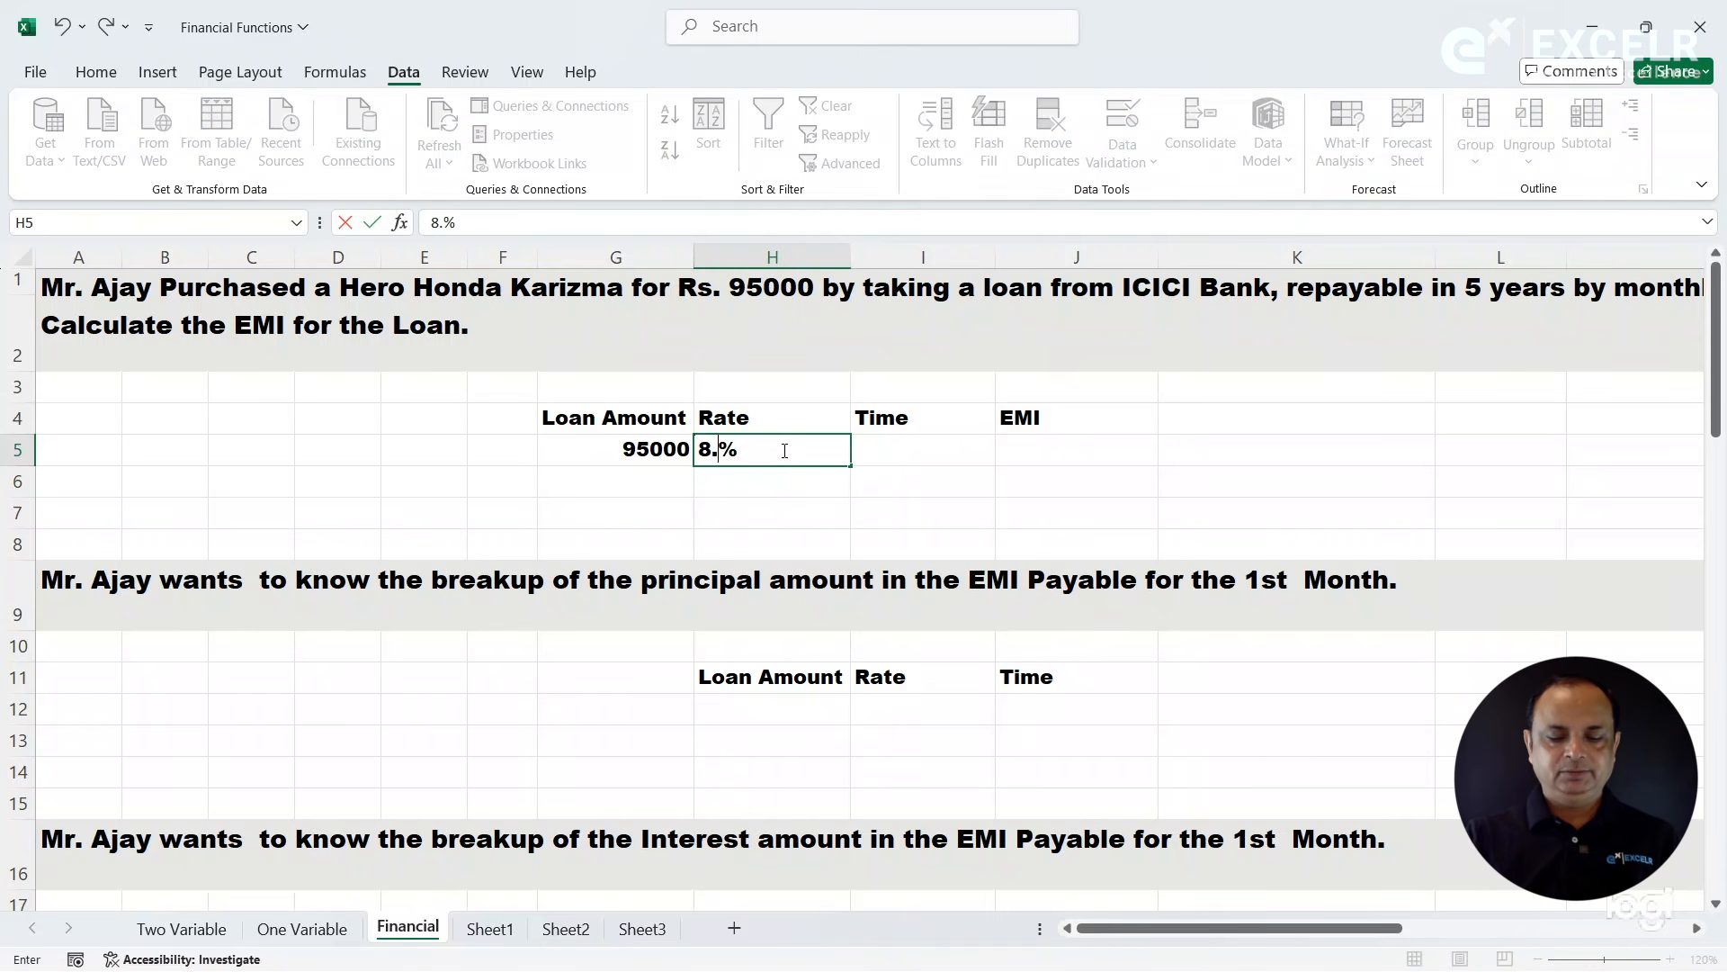
# - Enter 5 as the loan time in years in I5
pyautogui.click(909, 447)
pyautogui.write('5')
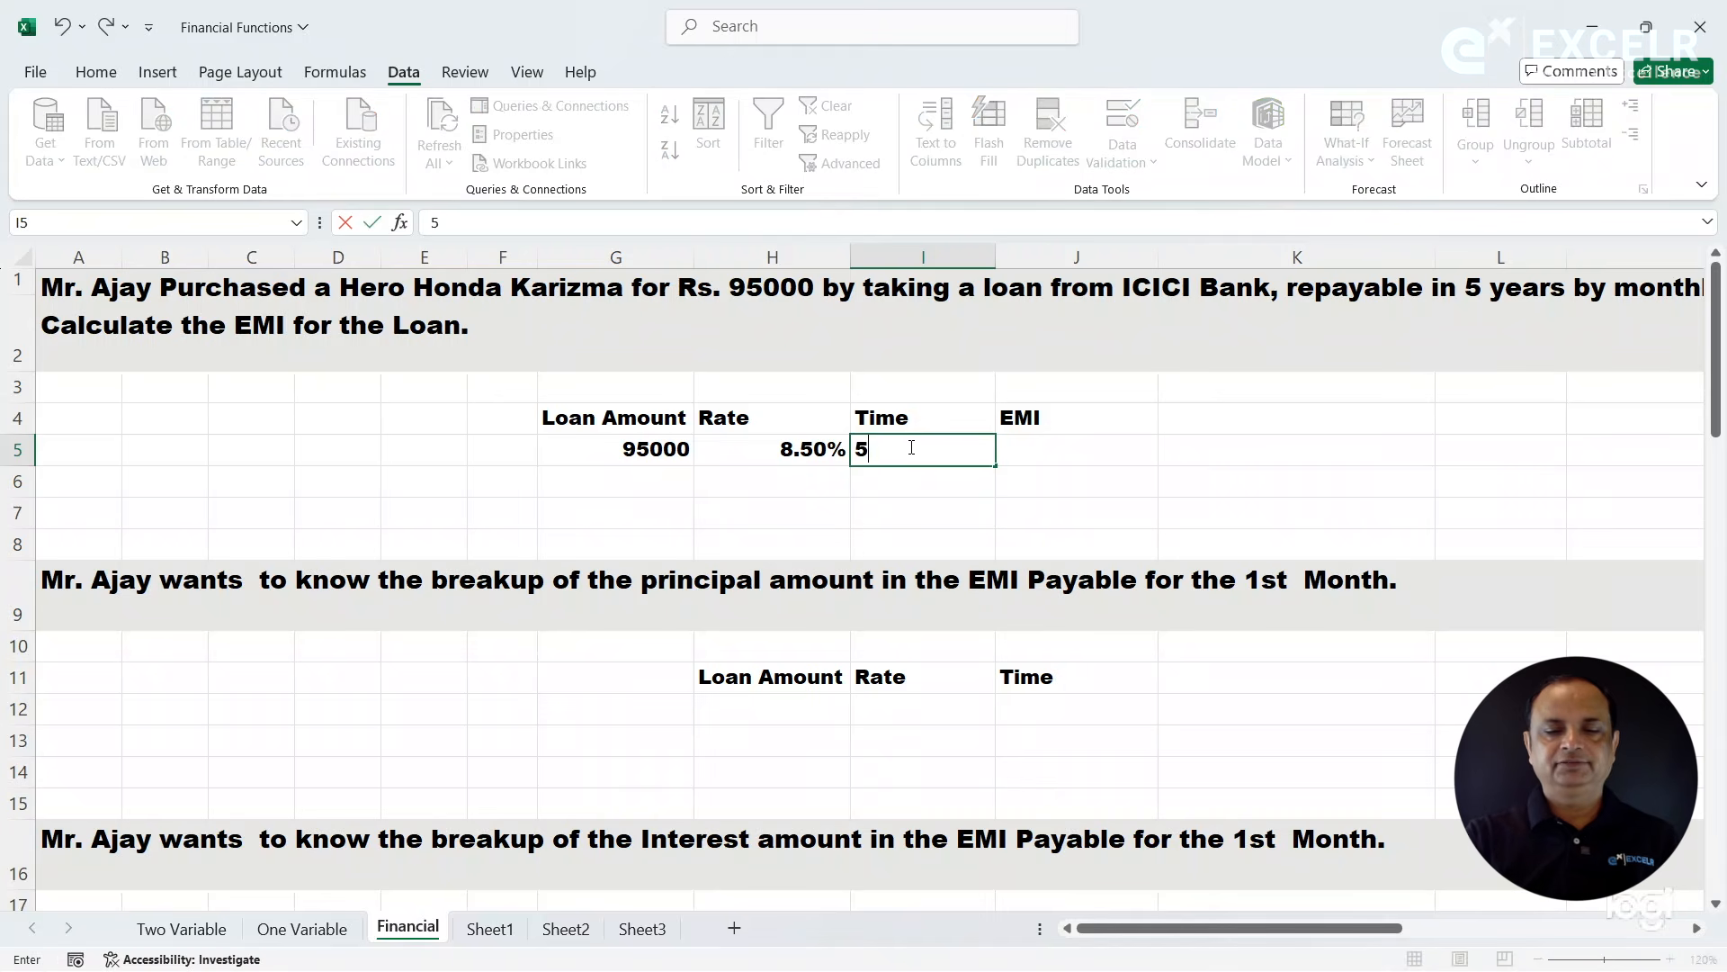
pyautogui.click(1010, 451)
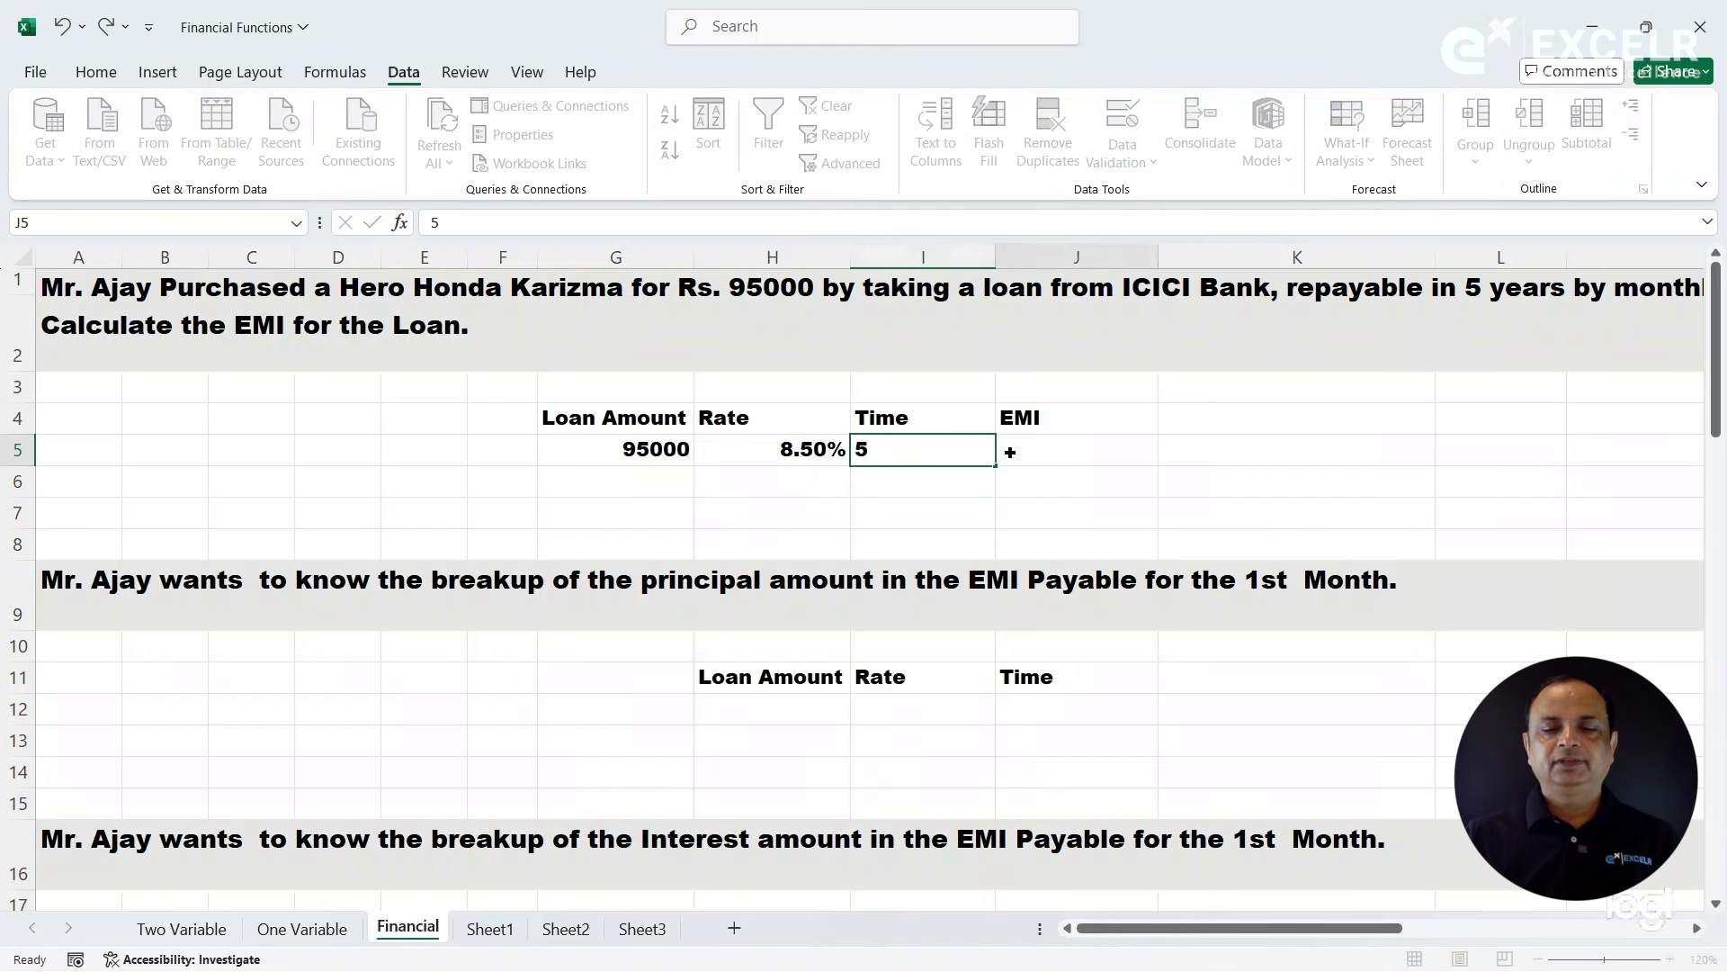
# - Insert a line break before "ICICI Bank" in the EMI question in A1
pyautogui.click(927, 303)
pyautogui.moveTo(1309, 929); pyautogui.dragTo(1432, 943)
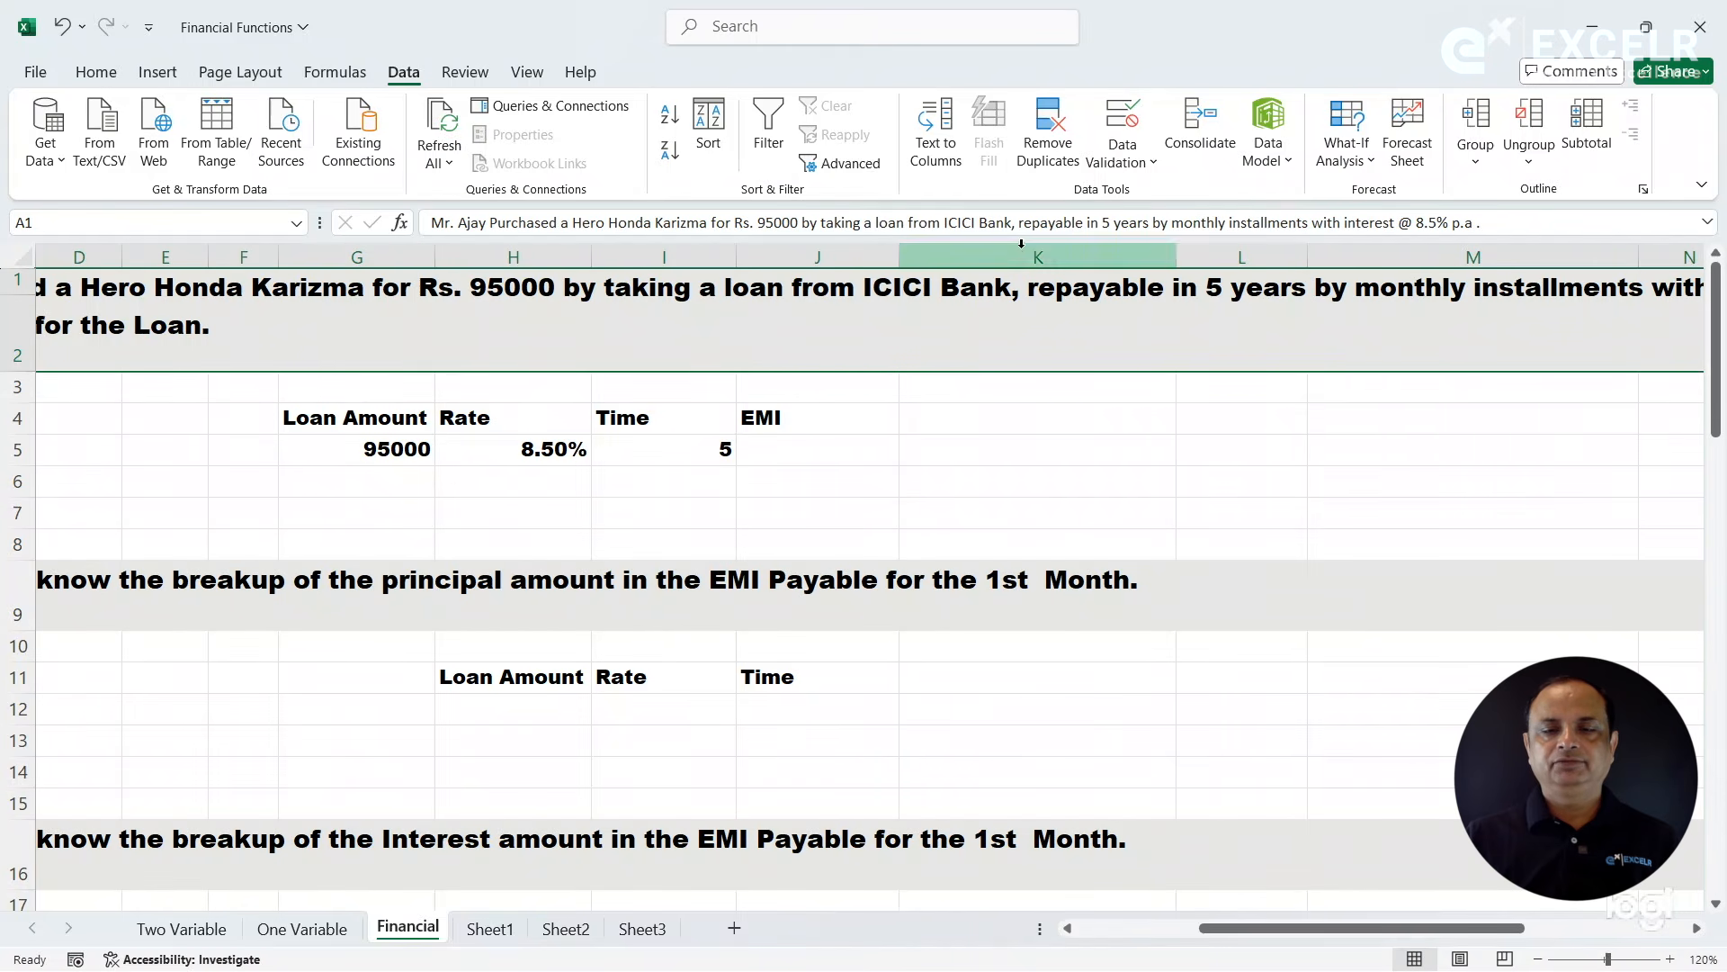
pyautogui.click(945, 222)
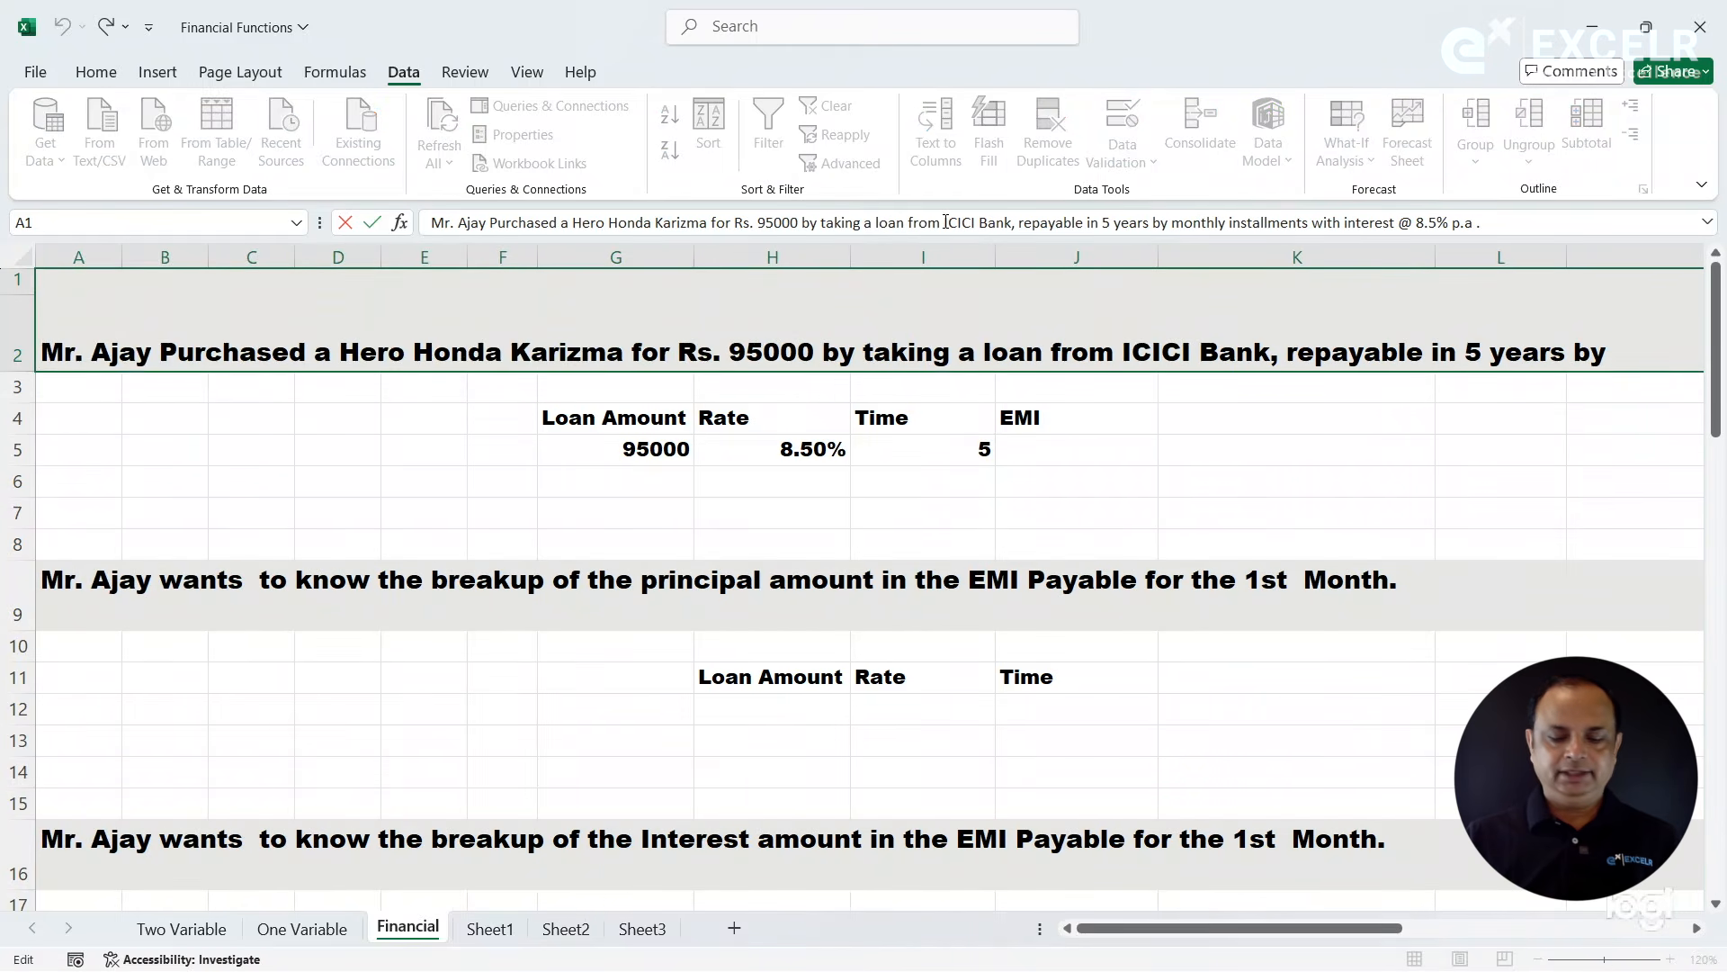
pyautogui.hotkey('alt', 'Return')
pyautogui.click(605, 483)
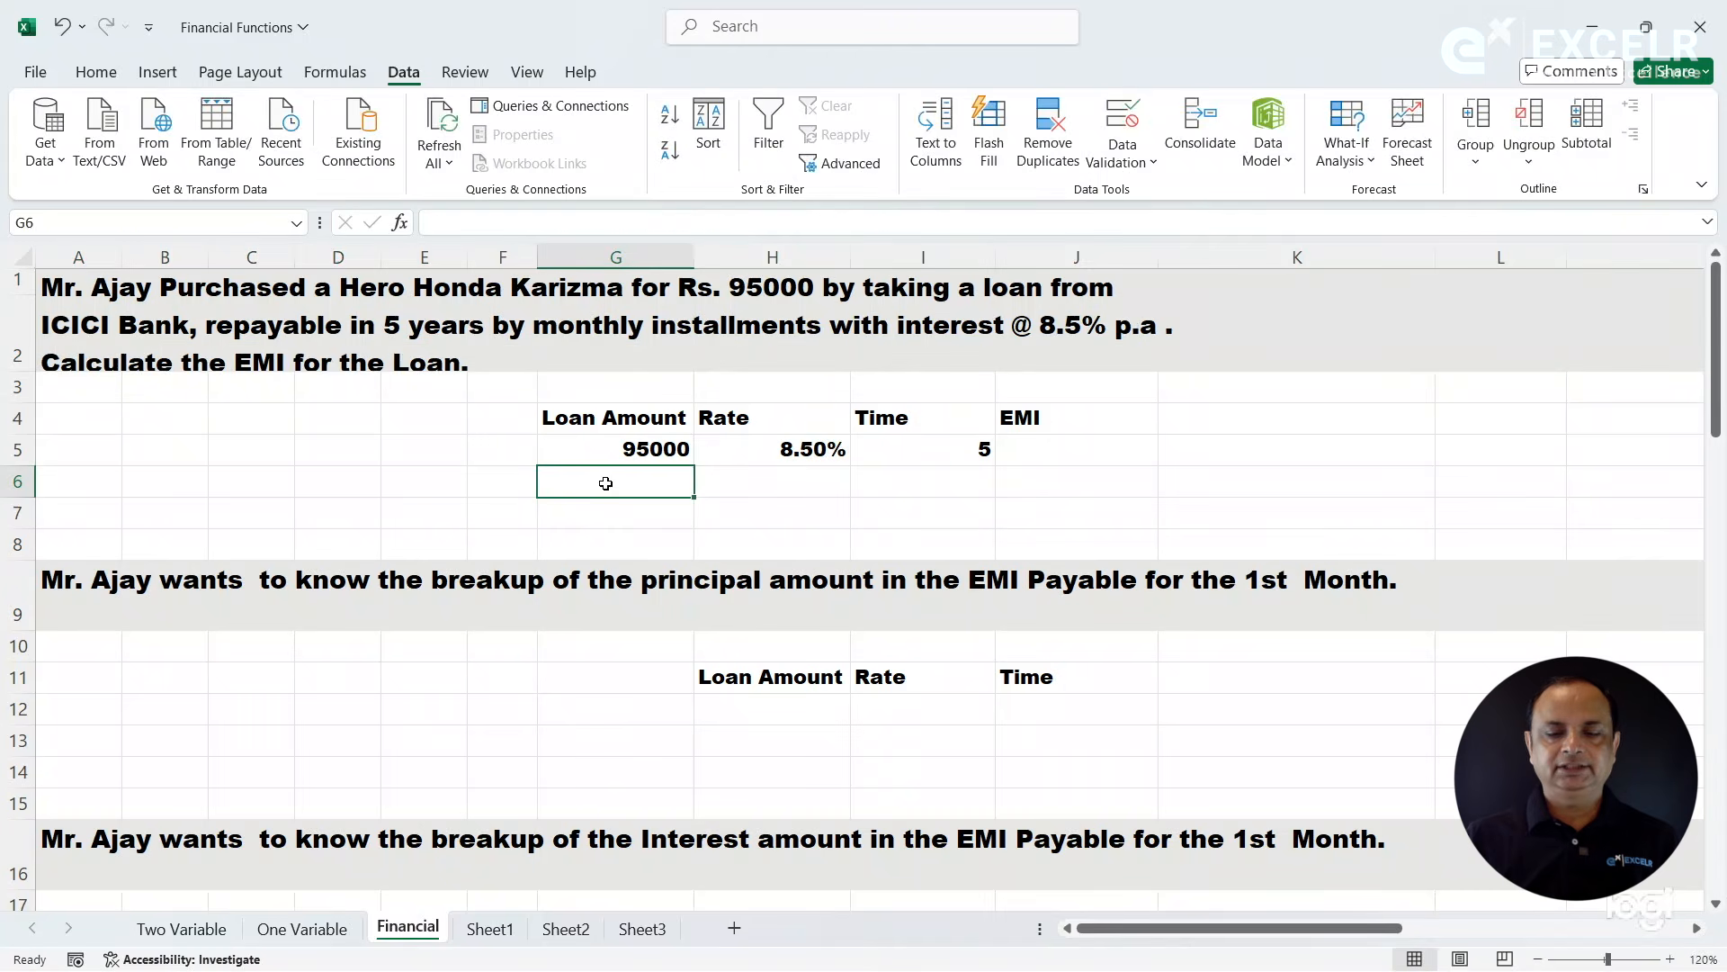
# - Increase the height of row 2 so that all three lines of the EMI question fit
pyautogui.press('Left')
pyautogui.press('Left')
pyautogui.press('Left')
pyautogui.press('Left')
pyautogui.press('Left')
pyautogui.press('Left')
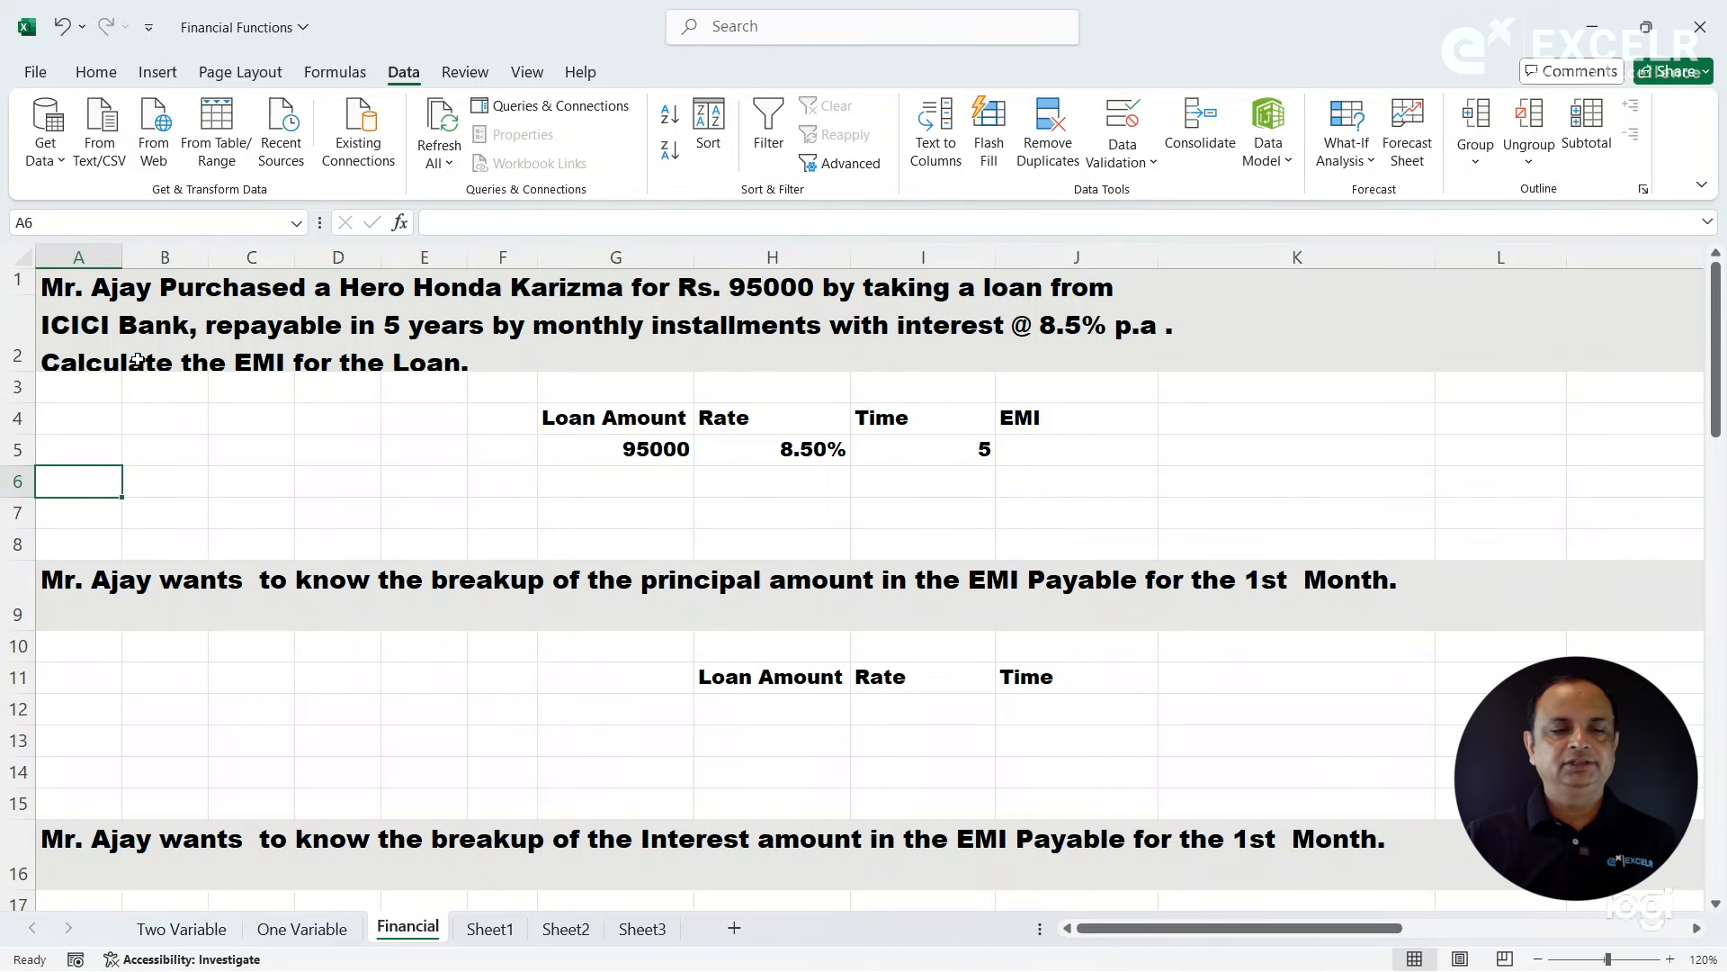
pyautogui.moveTo(32, 379); pyautogui.dragTo(32, 409)
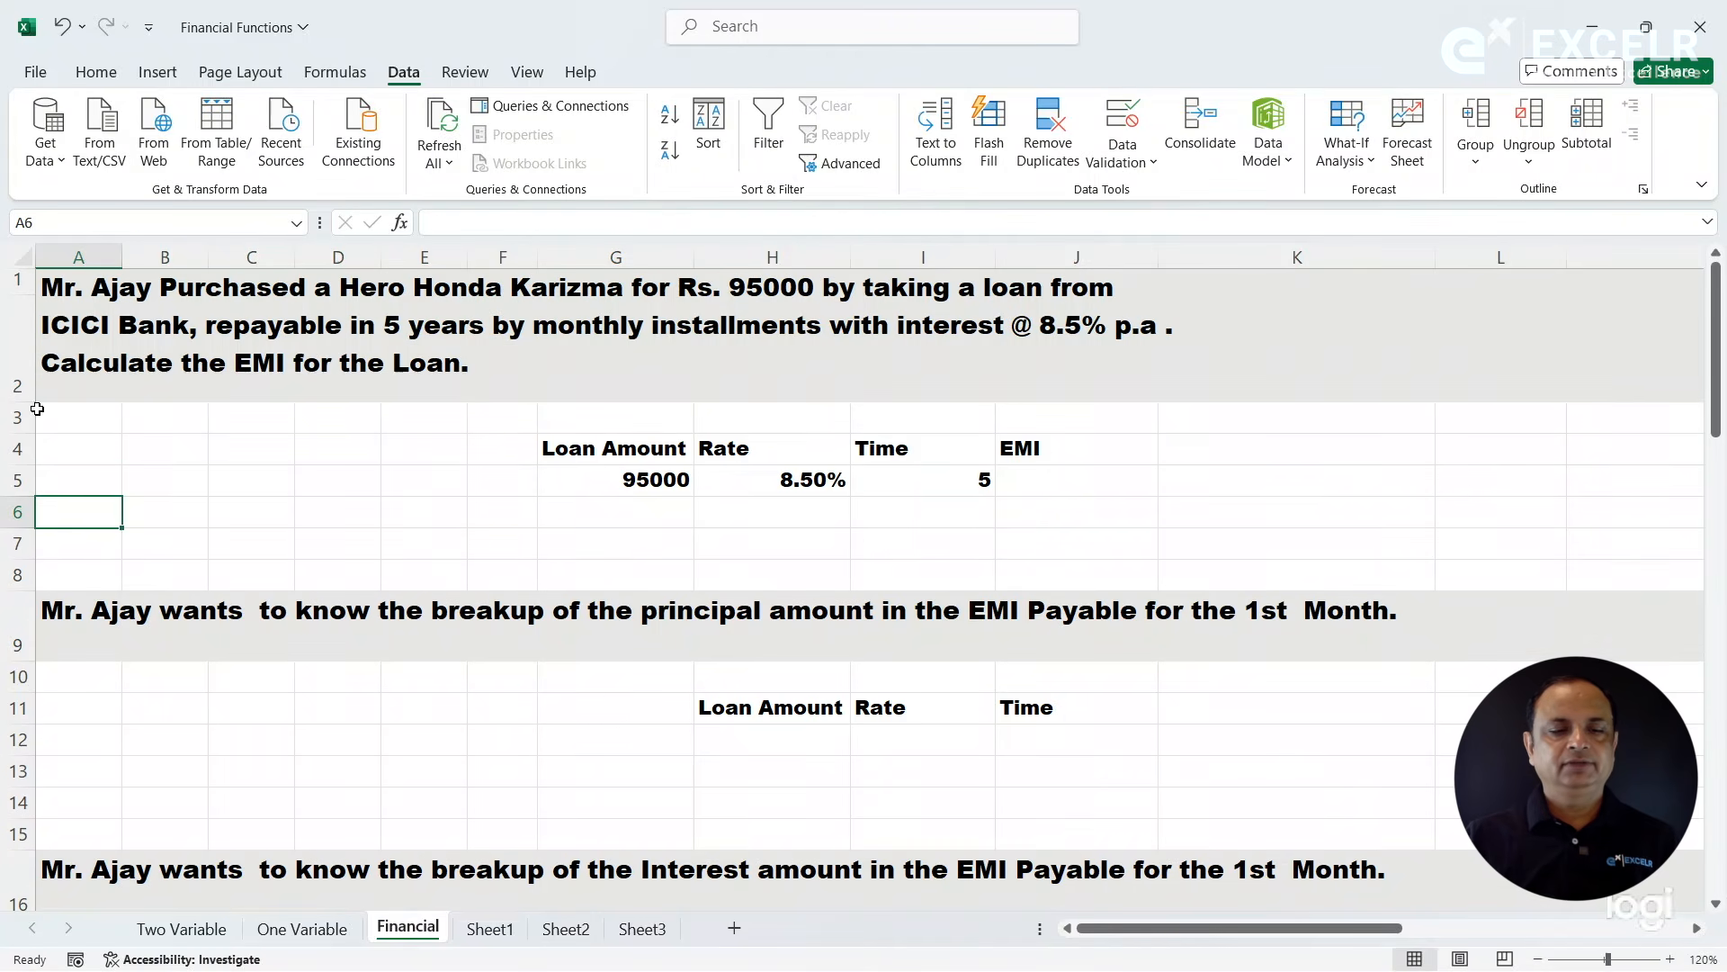
pyautogui.click(551, 460)
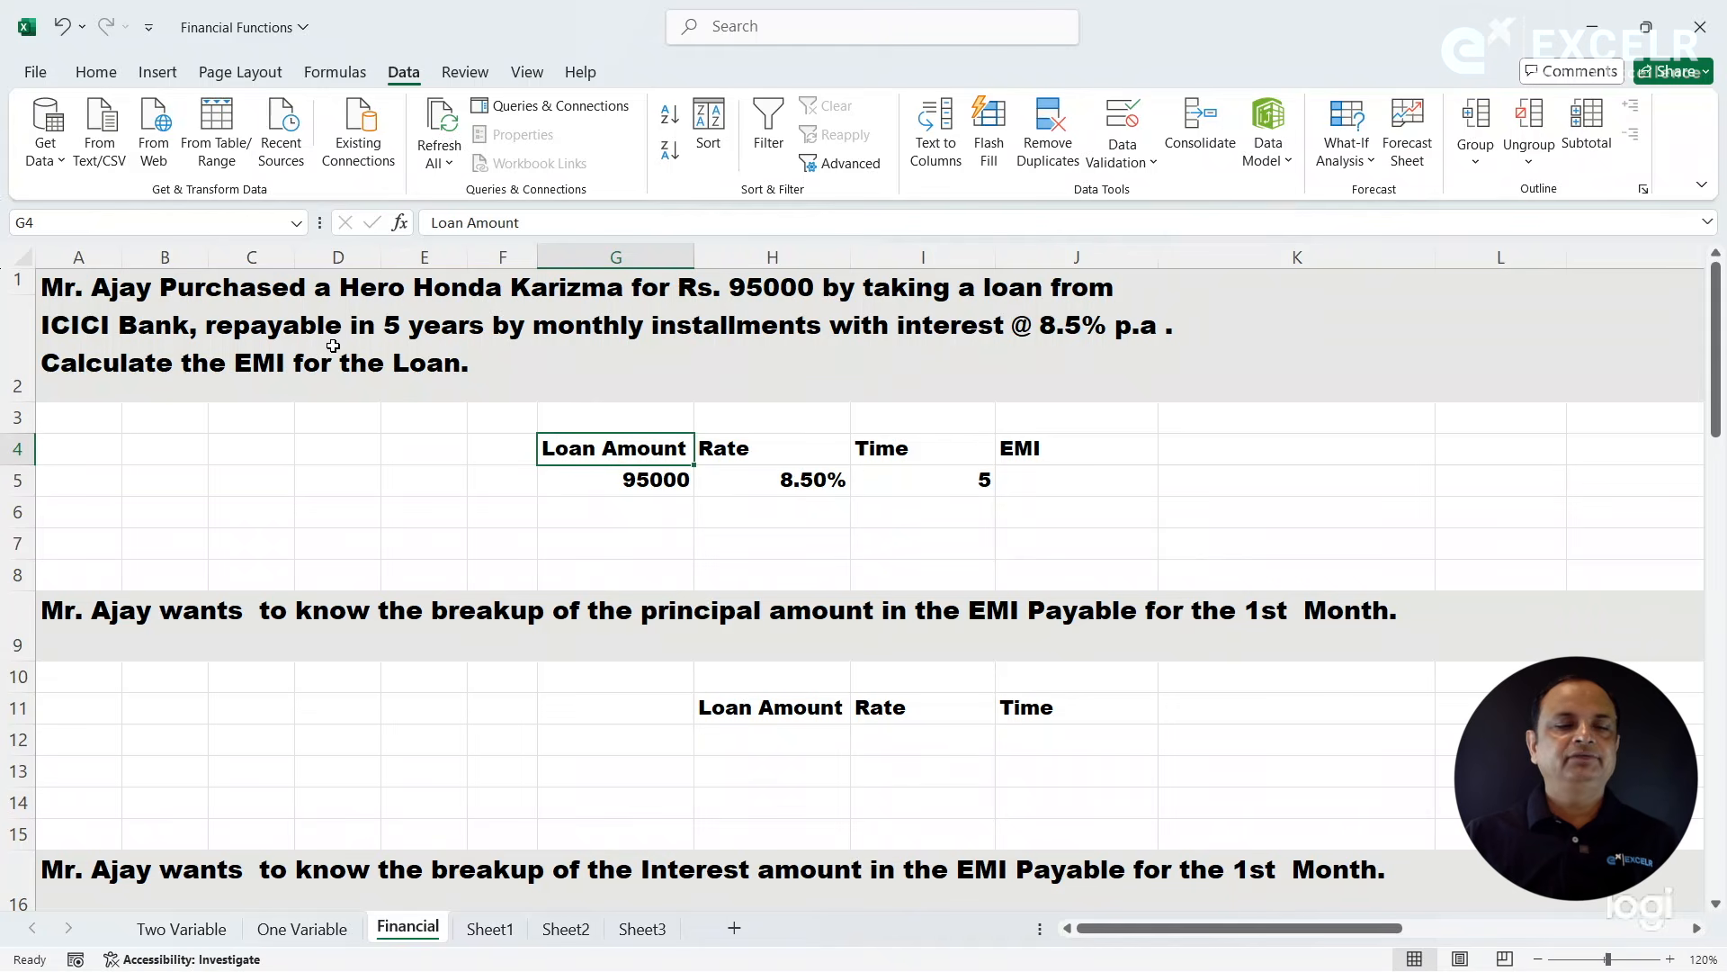
pyautogui.click(328, 339)
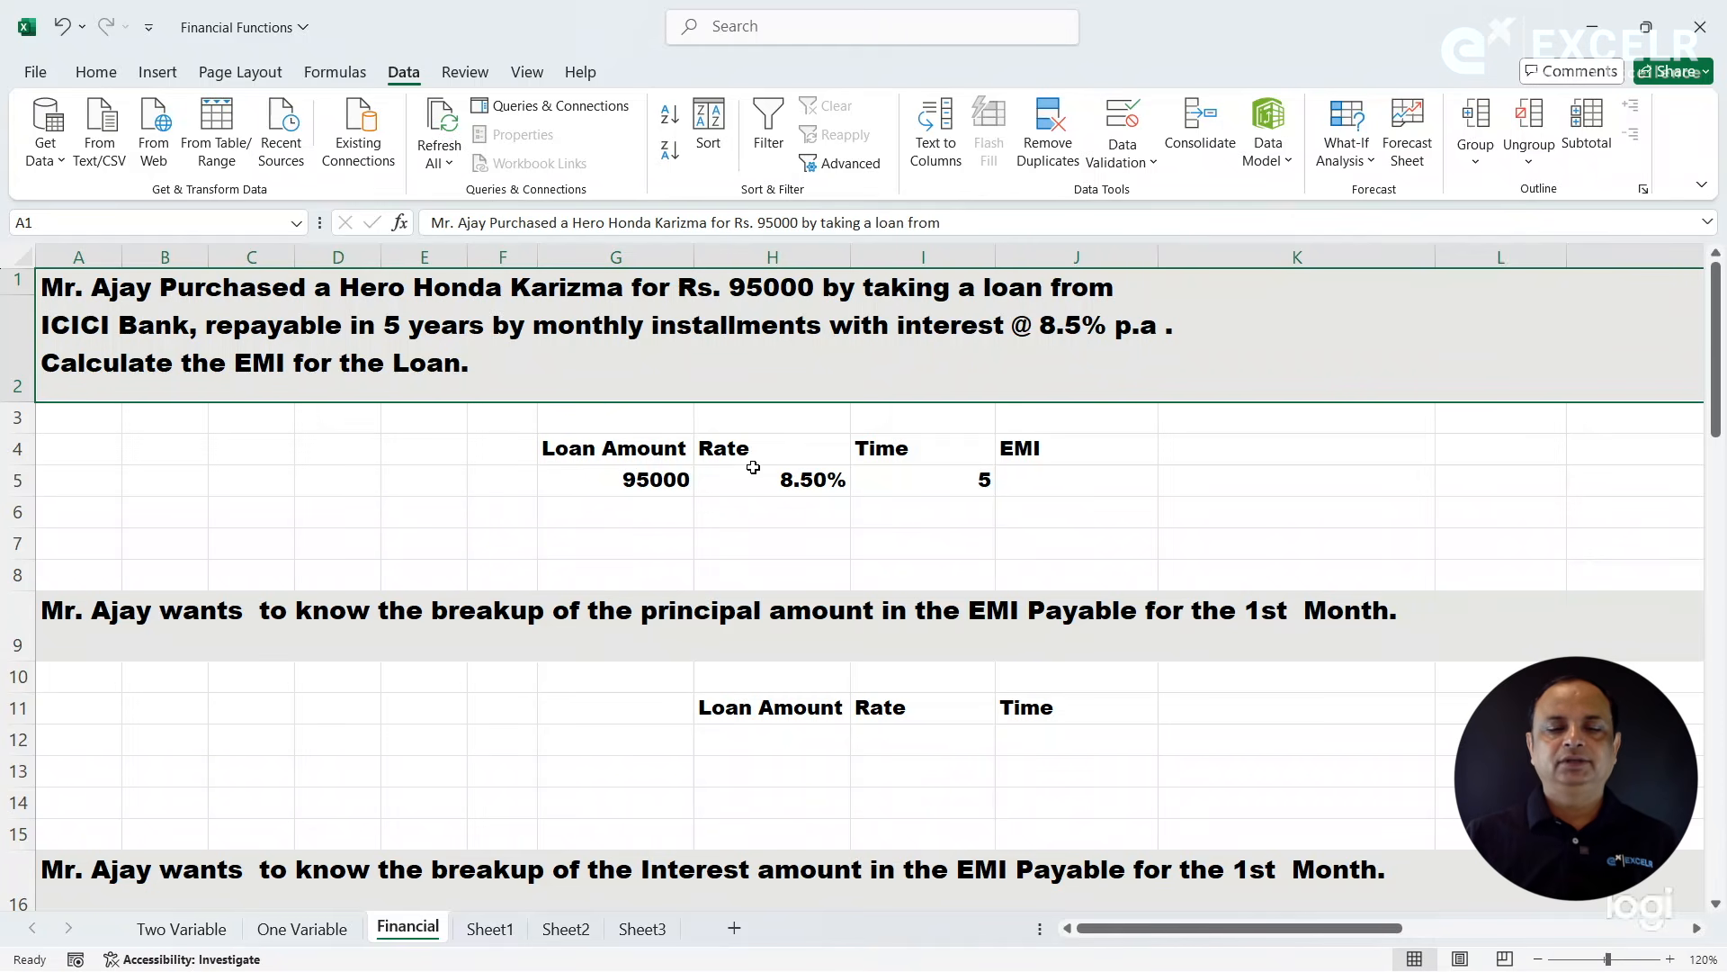
pyautogui.click(933, 487)
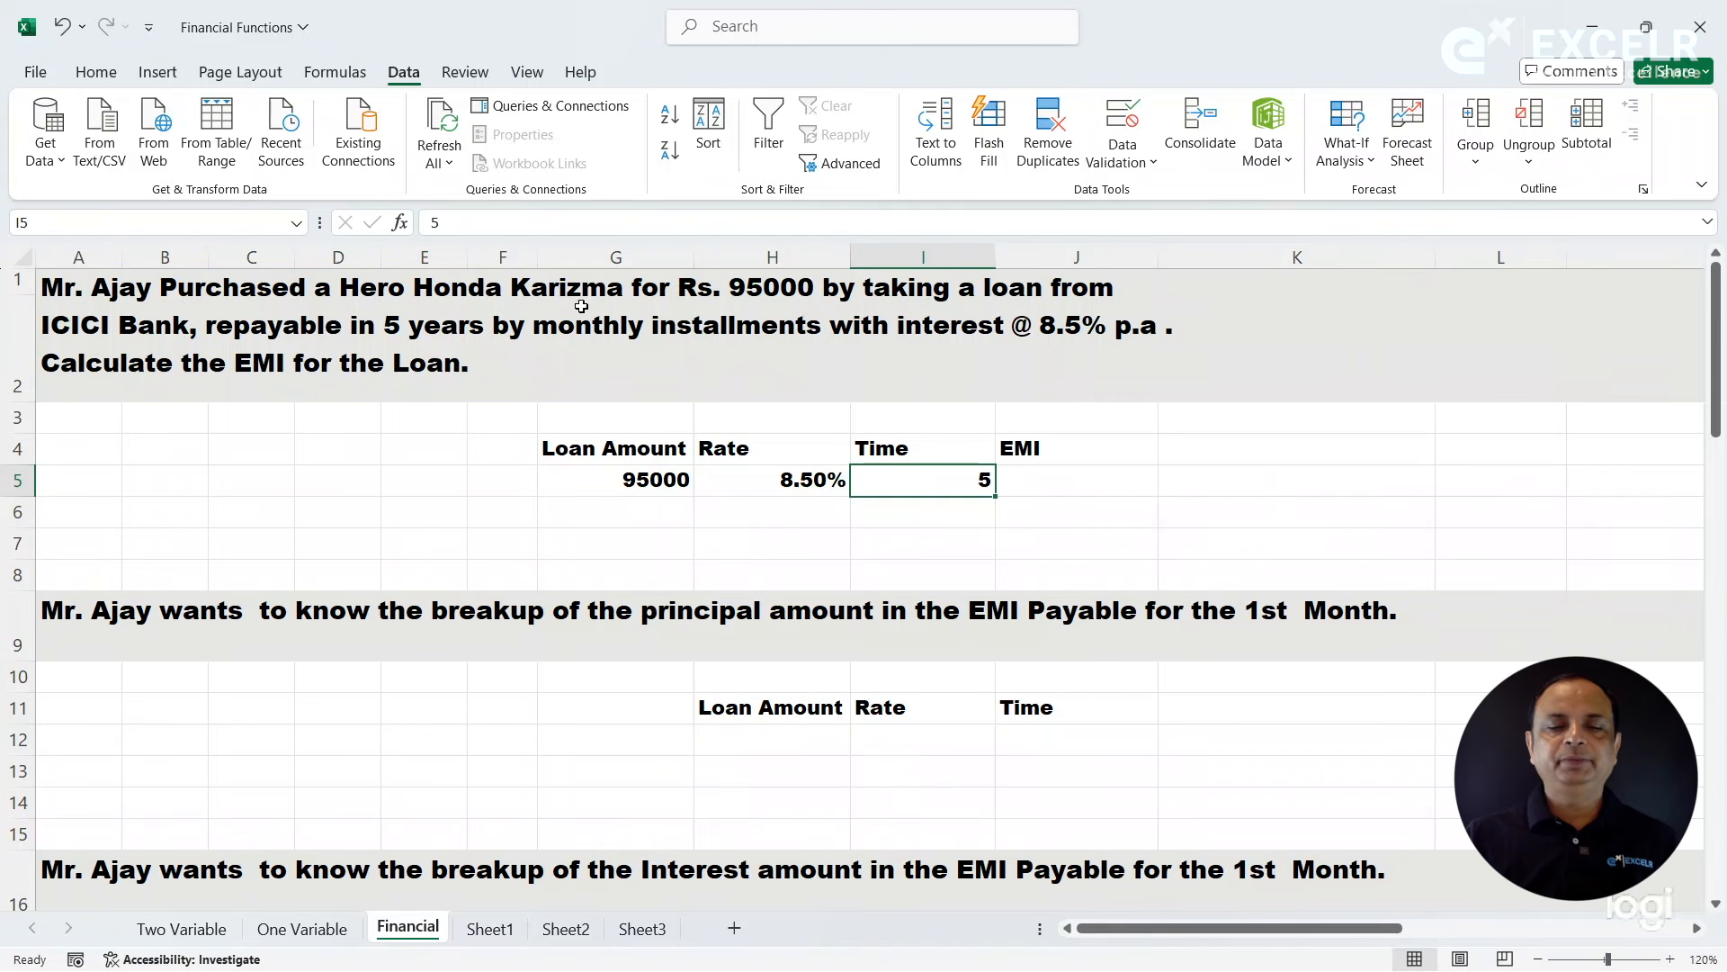
# - Build a PMT function in J5 with H5 as the rate, I5 as Nper and G5 as Pv
pyautogui.click(1066, 486)
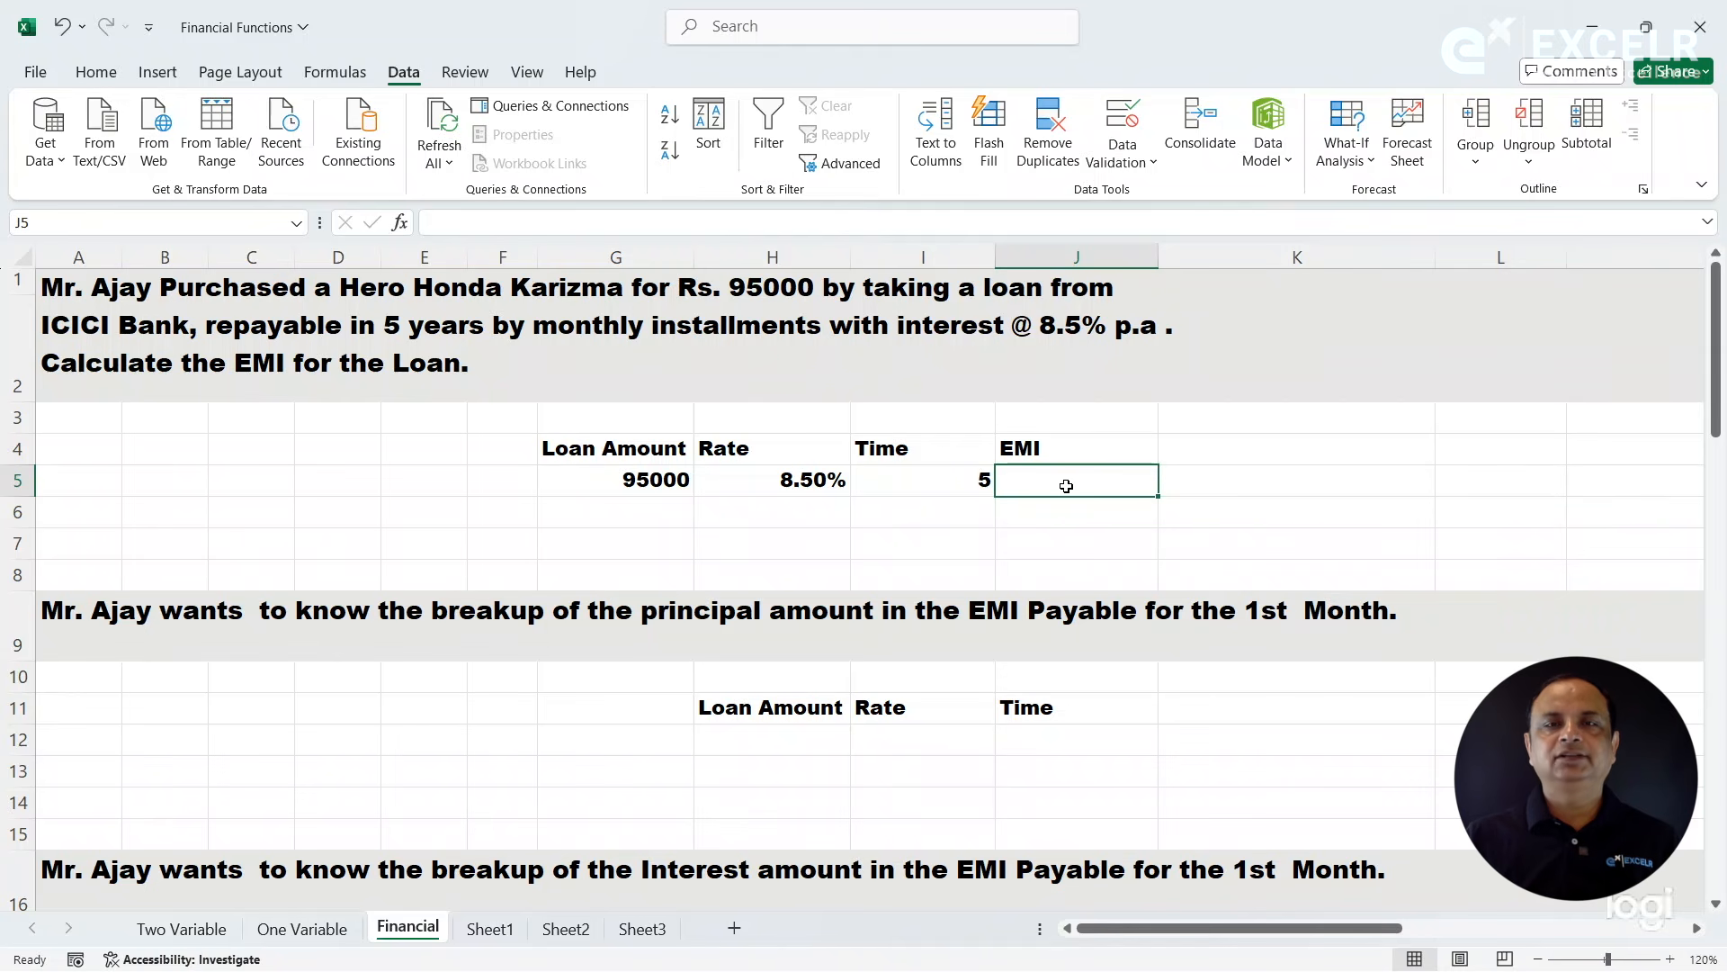
pyautogui.write('=pmt')
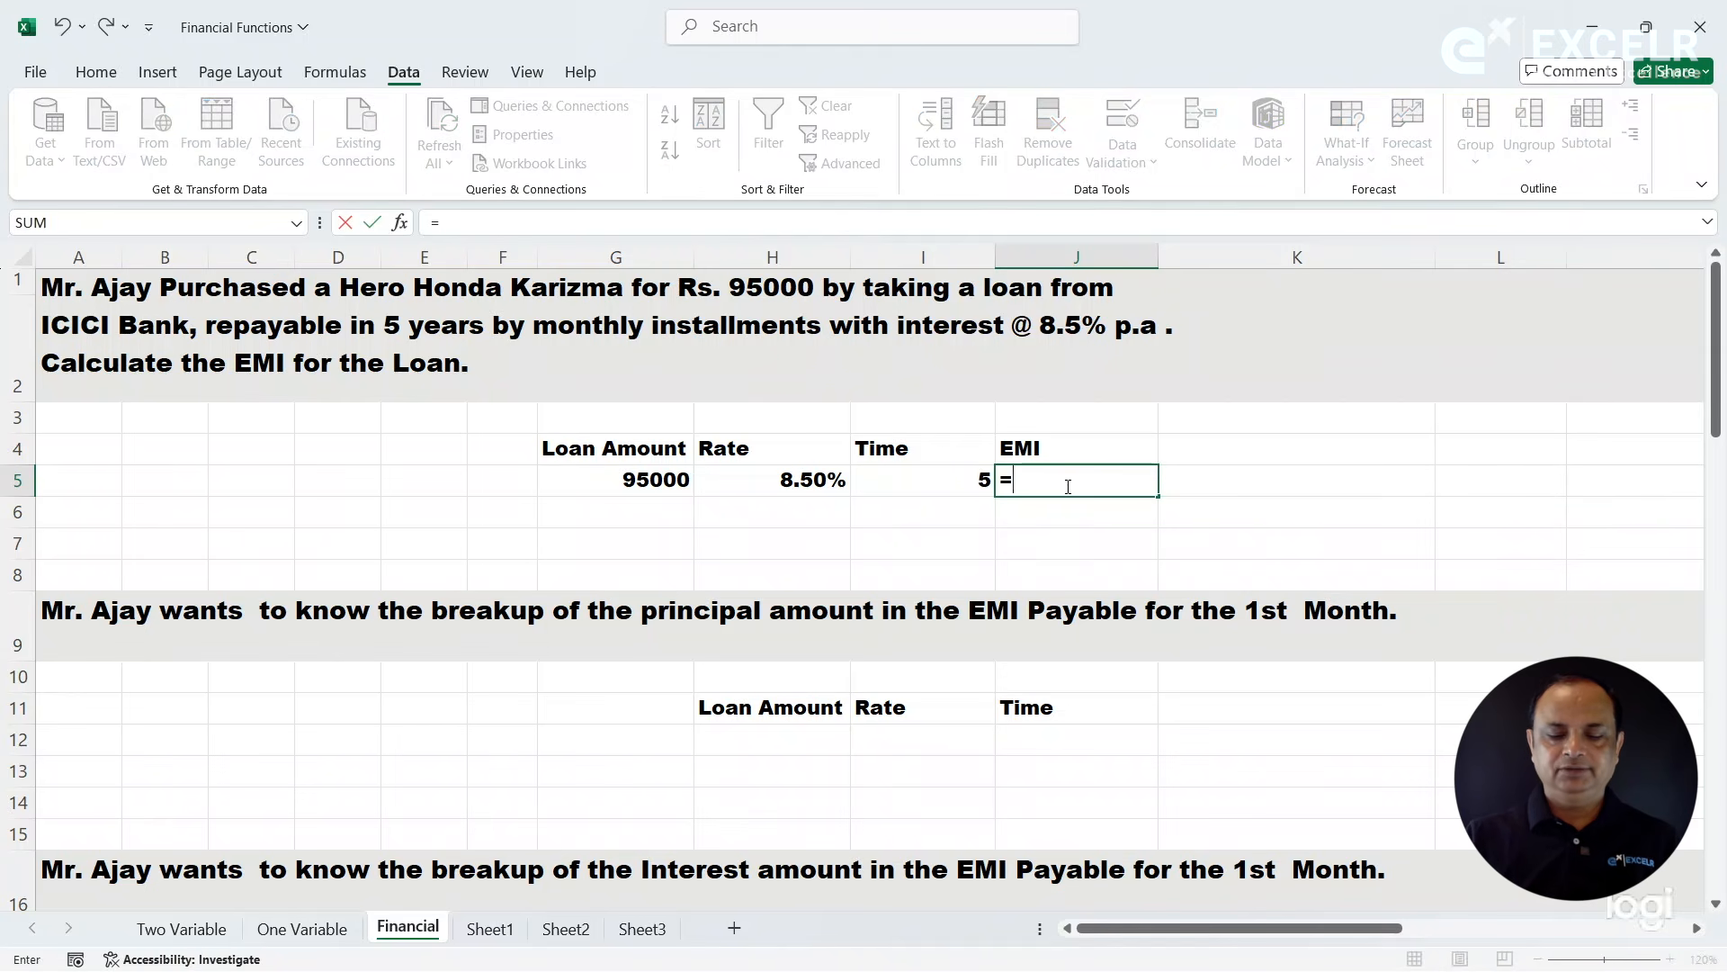
pyautogui.press('Tab')
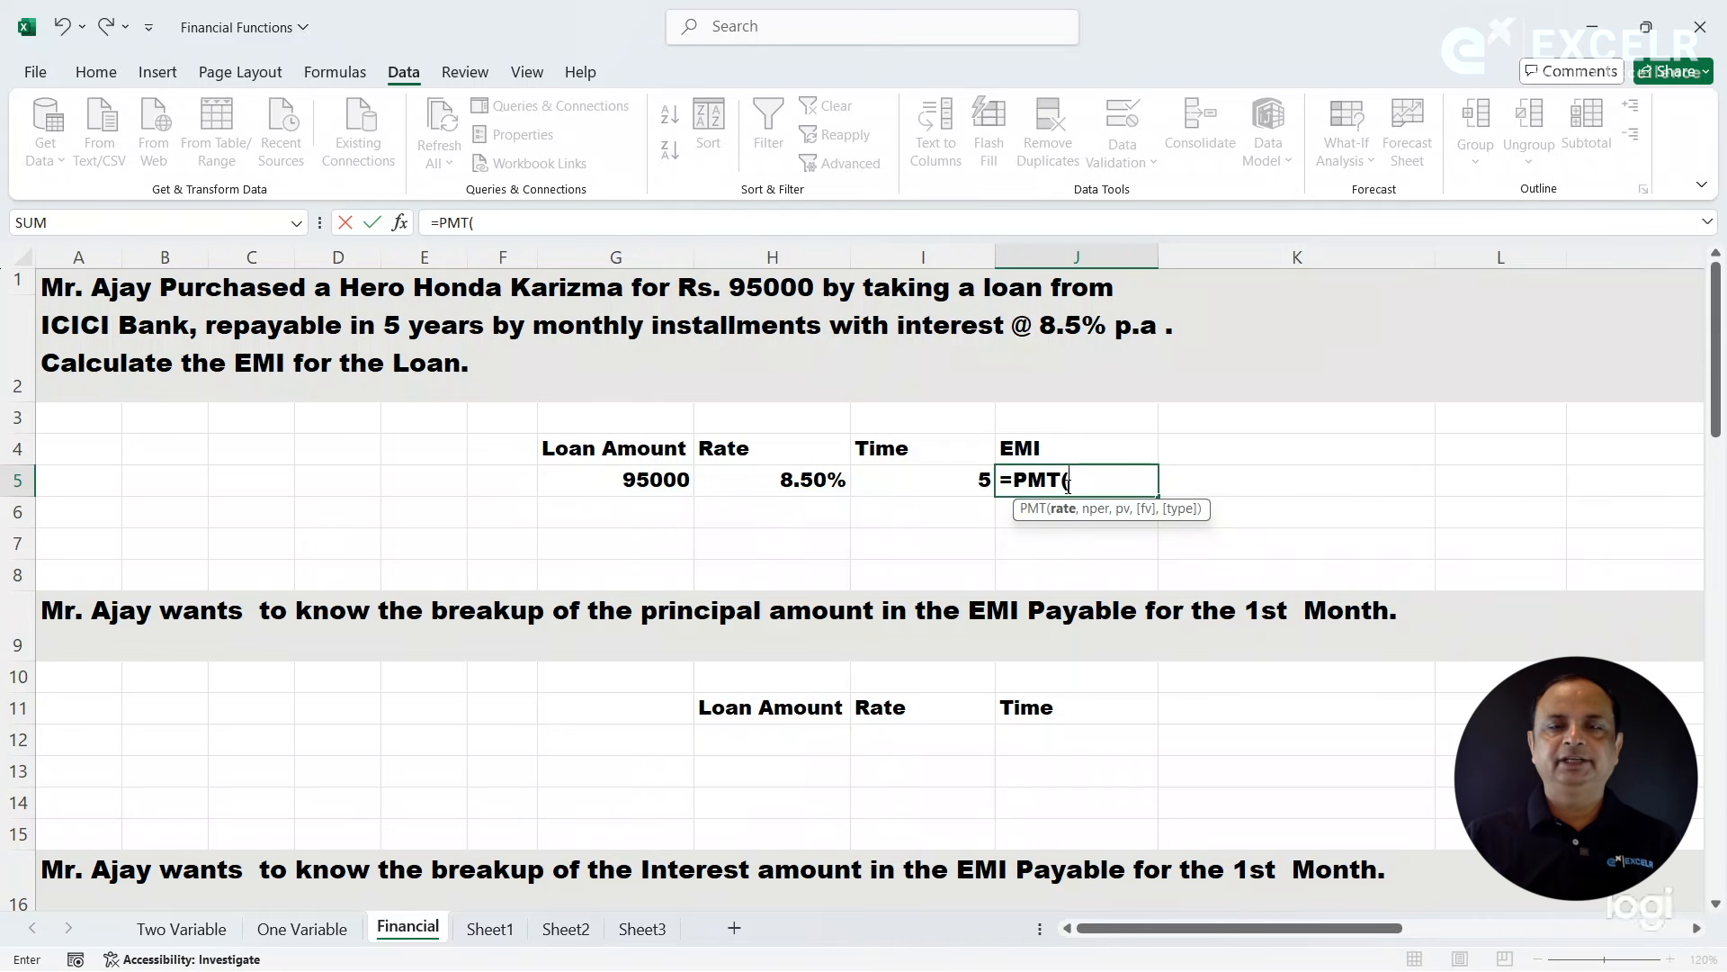
pyautogui.click(402, 222)
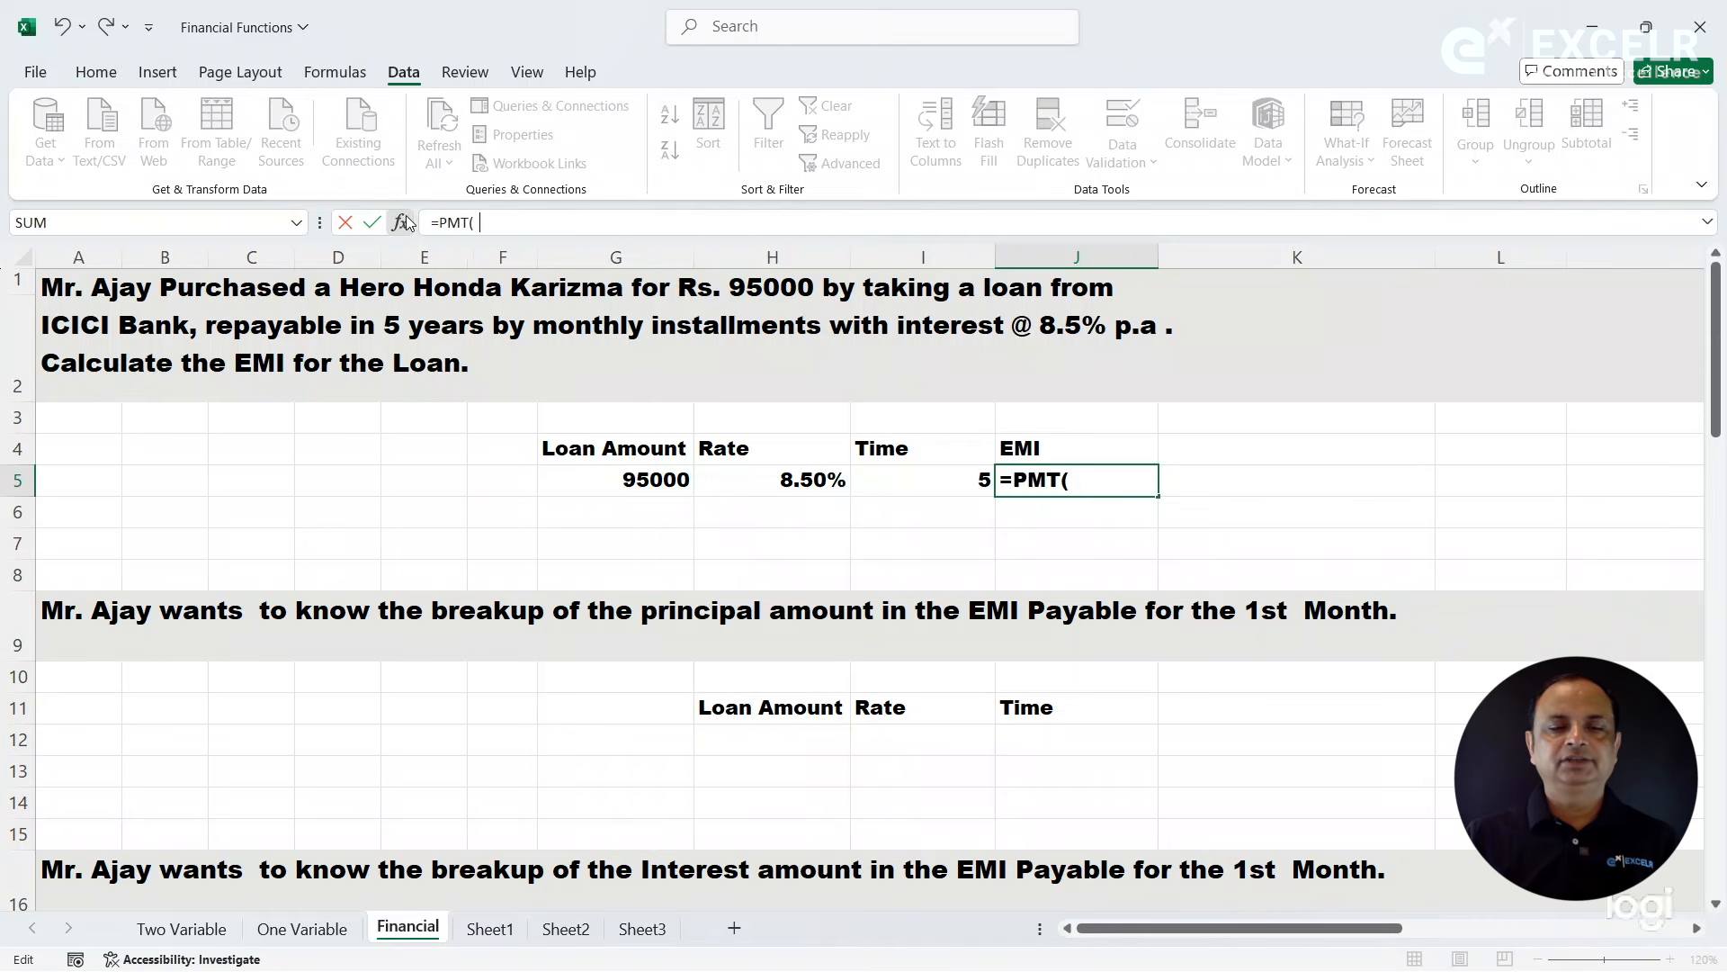
pyautogui.moveTo(936, 261); pyautogui.dragTo(816, 583)
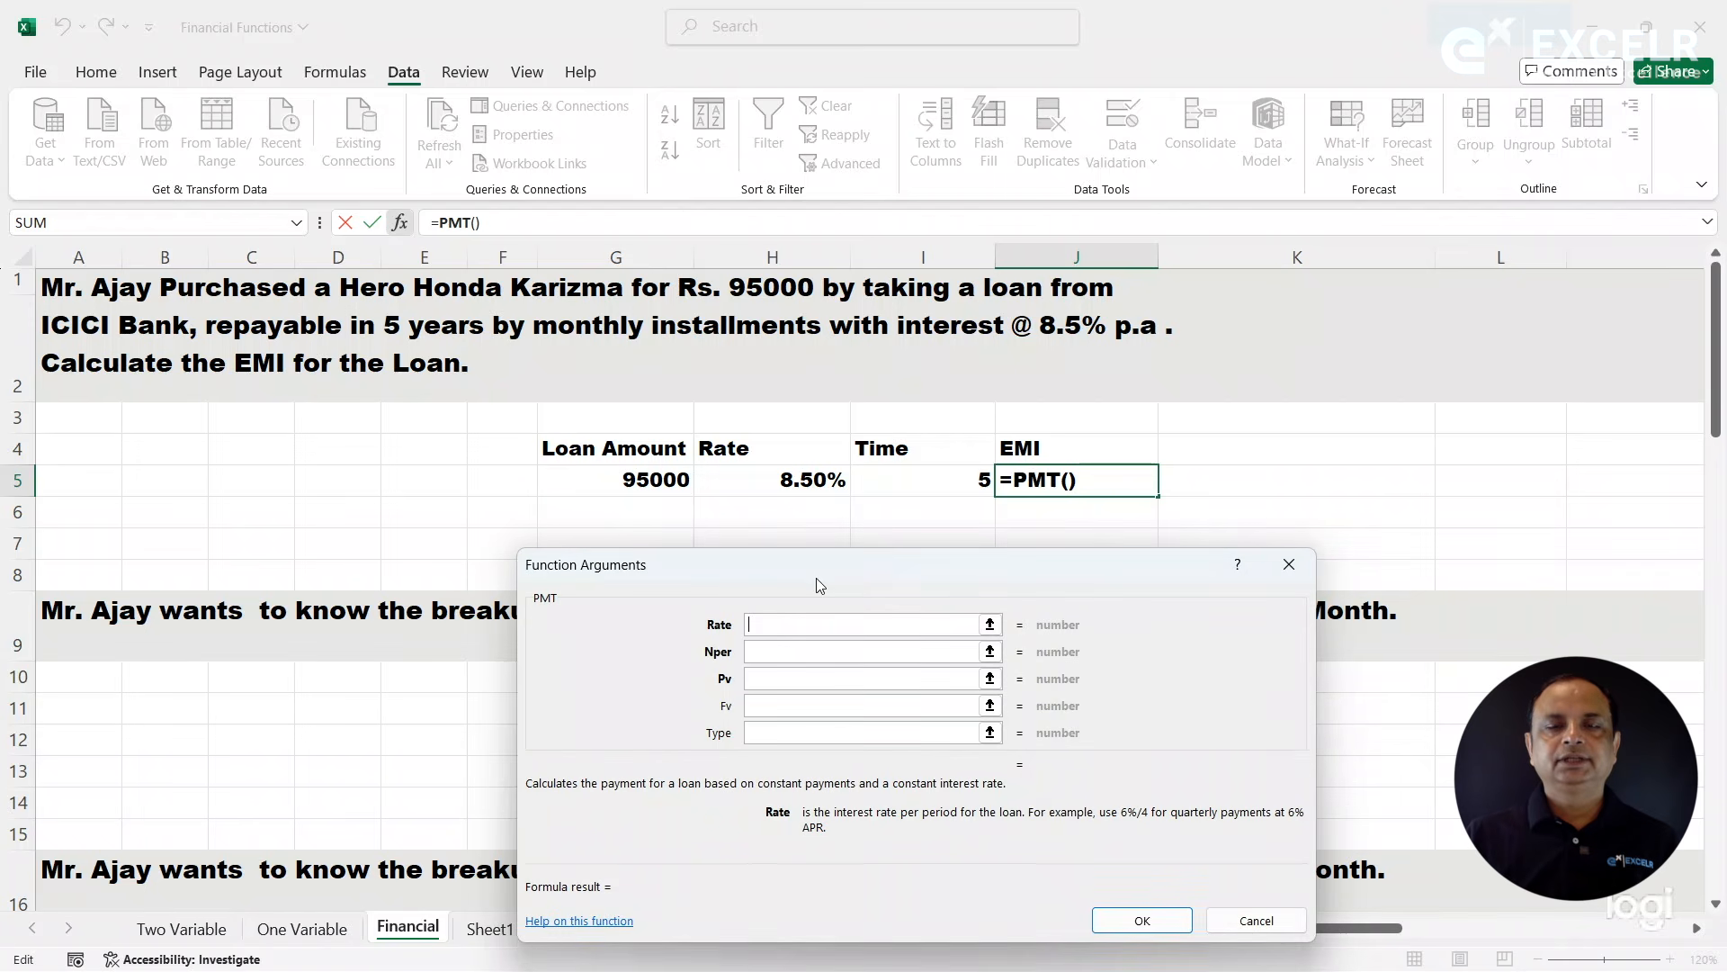
pyautogui.click(776, 483)
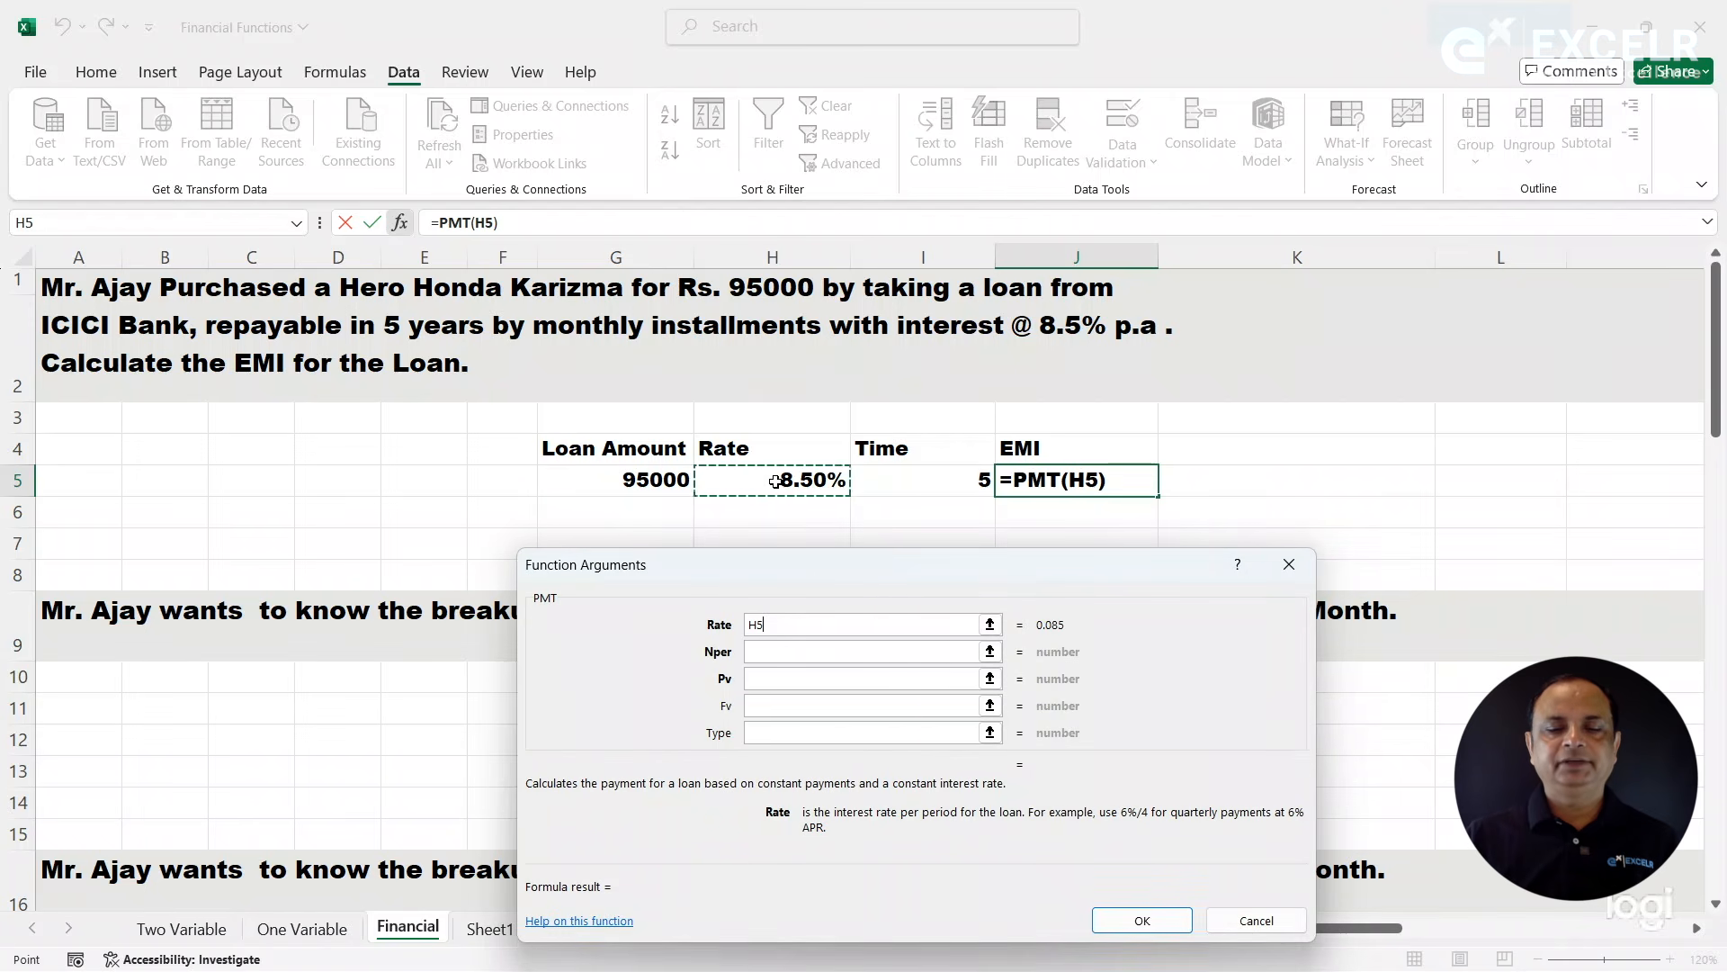
pyautogui.click(771, 657)
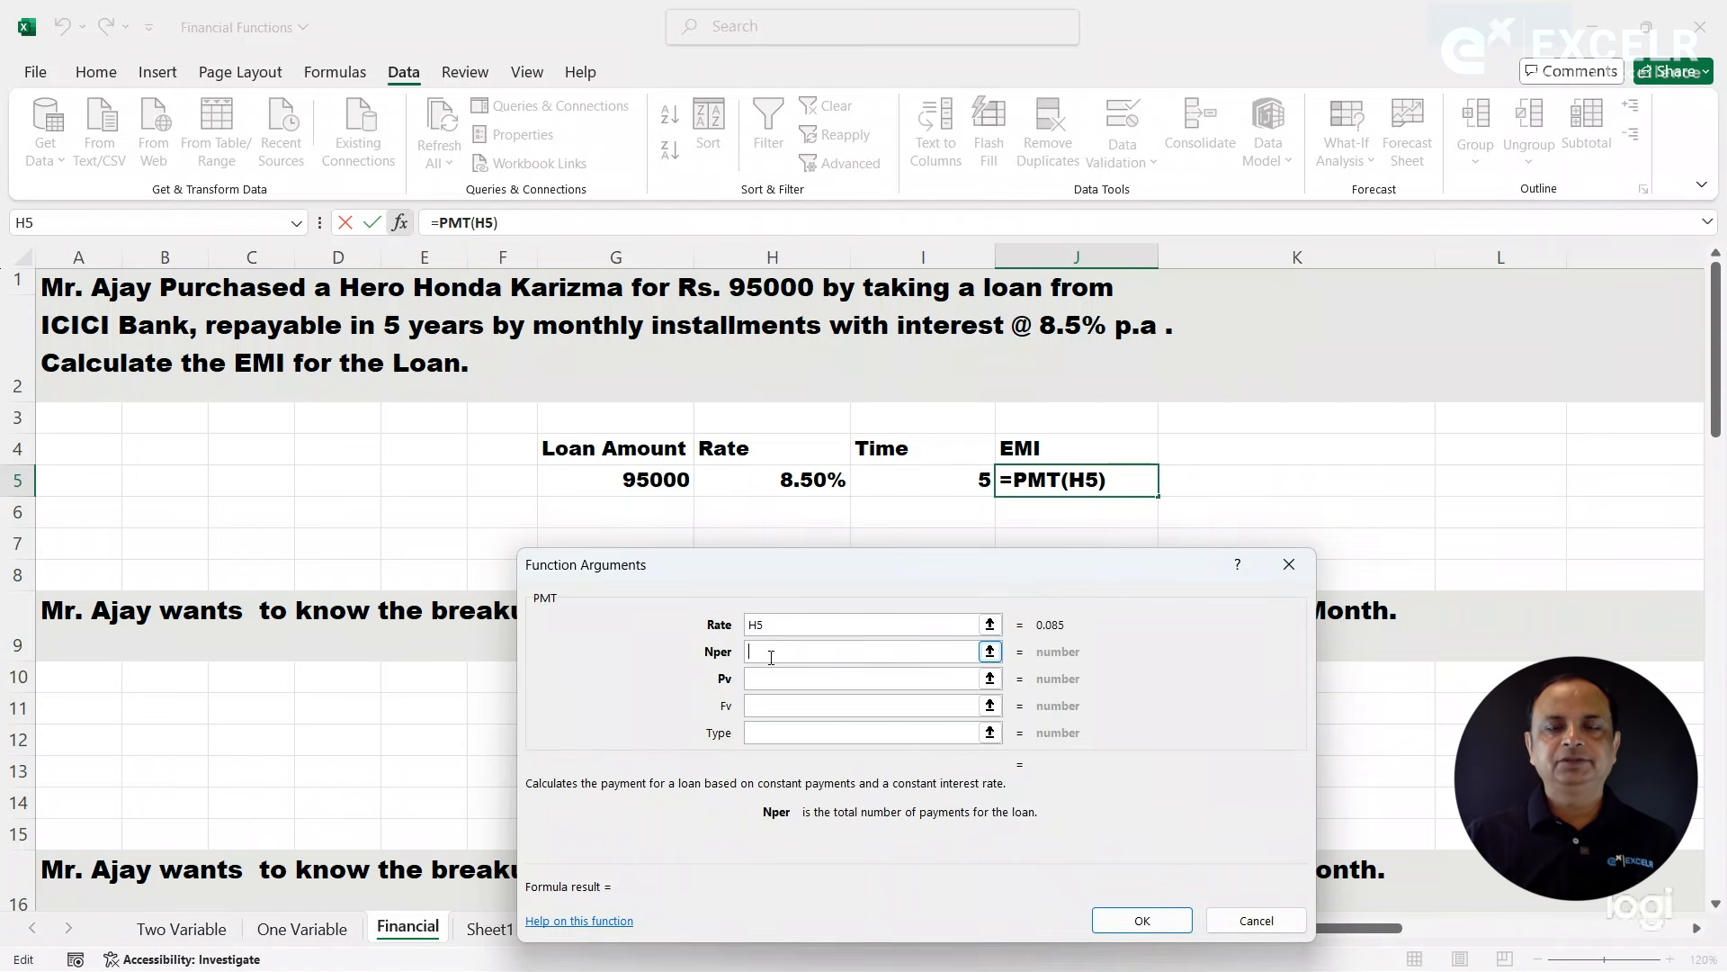
pyautogui.click(929, 479)
pyautogui.click(781, 680)
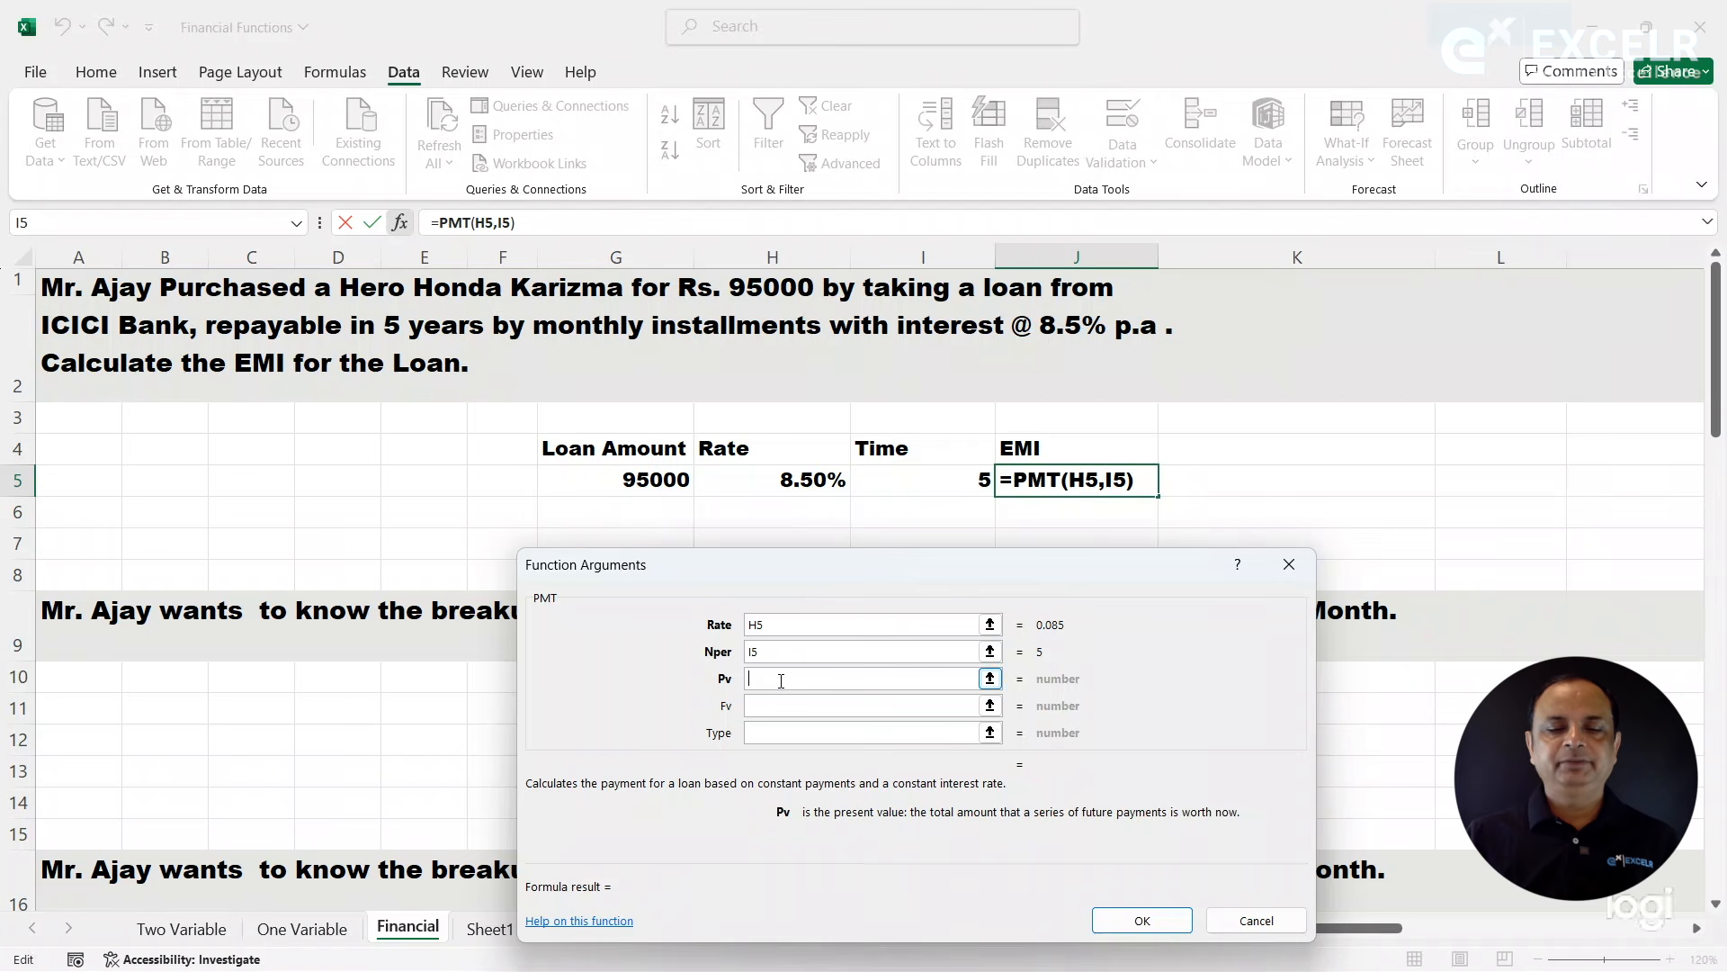
pyautogui.click(634, 483)
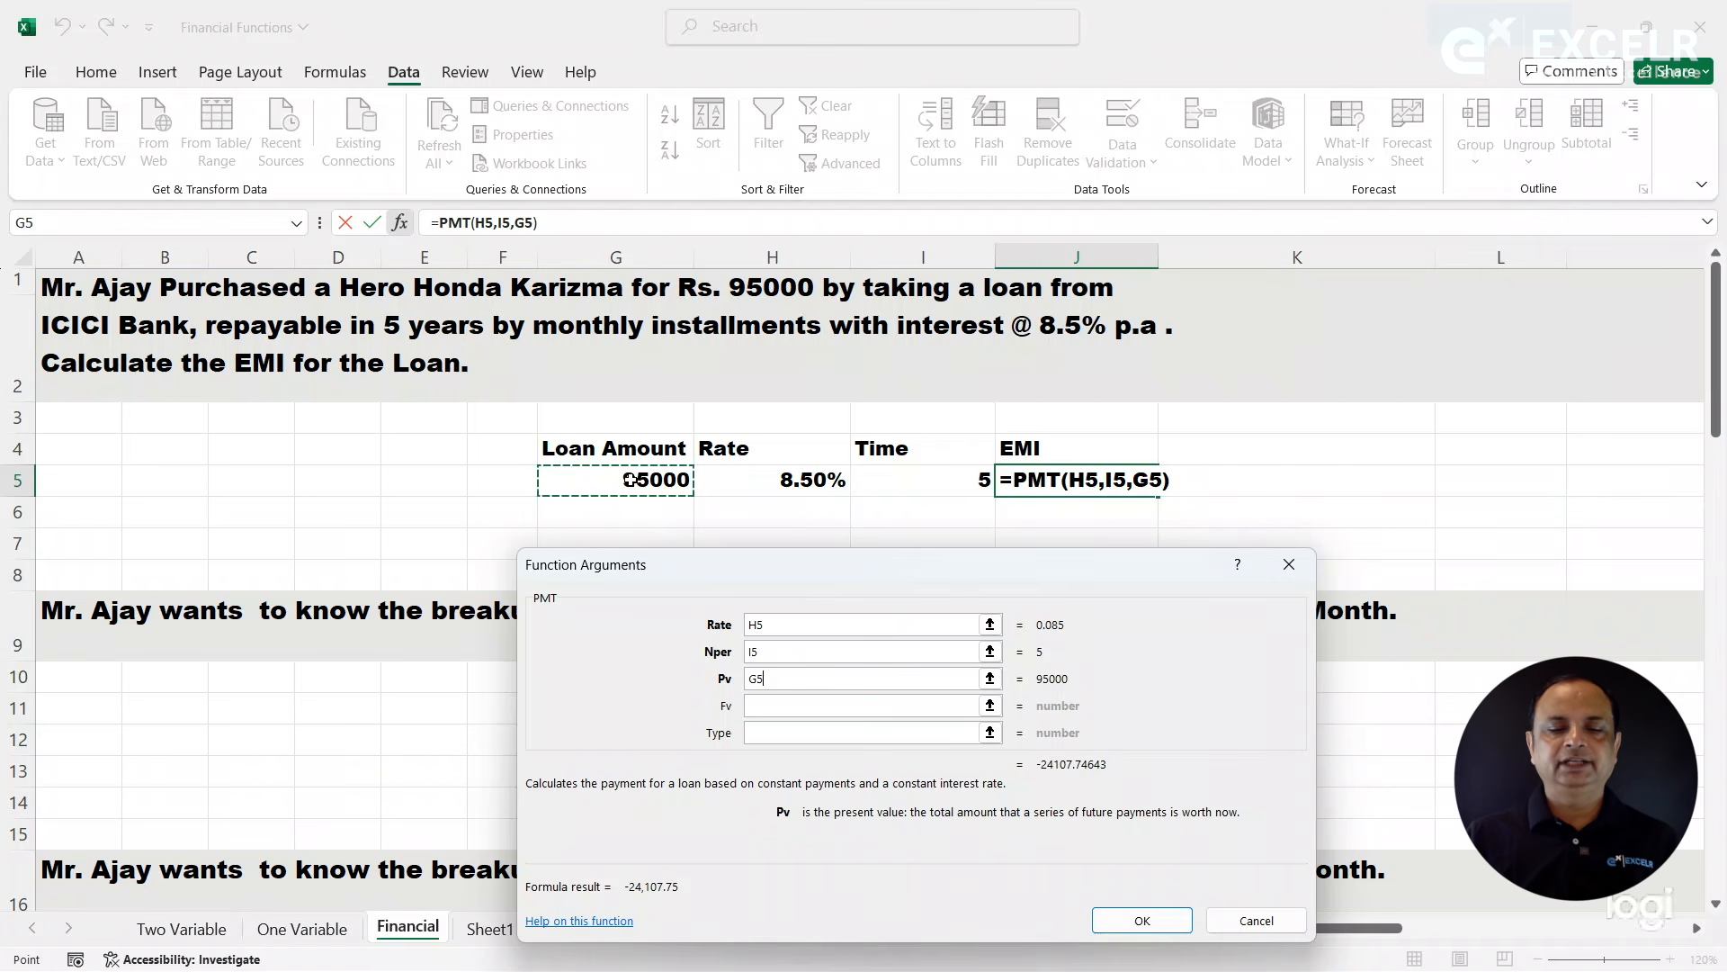
# - Convert the PMT arguments to monthly terms with rate H5/12 and Nper I5*12, and accept the formula
pyautogui.click(799, 625)
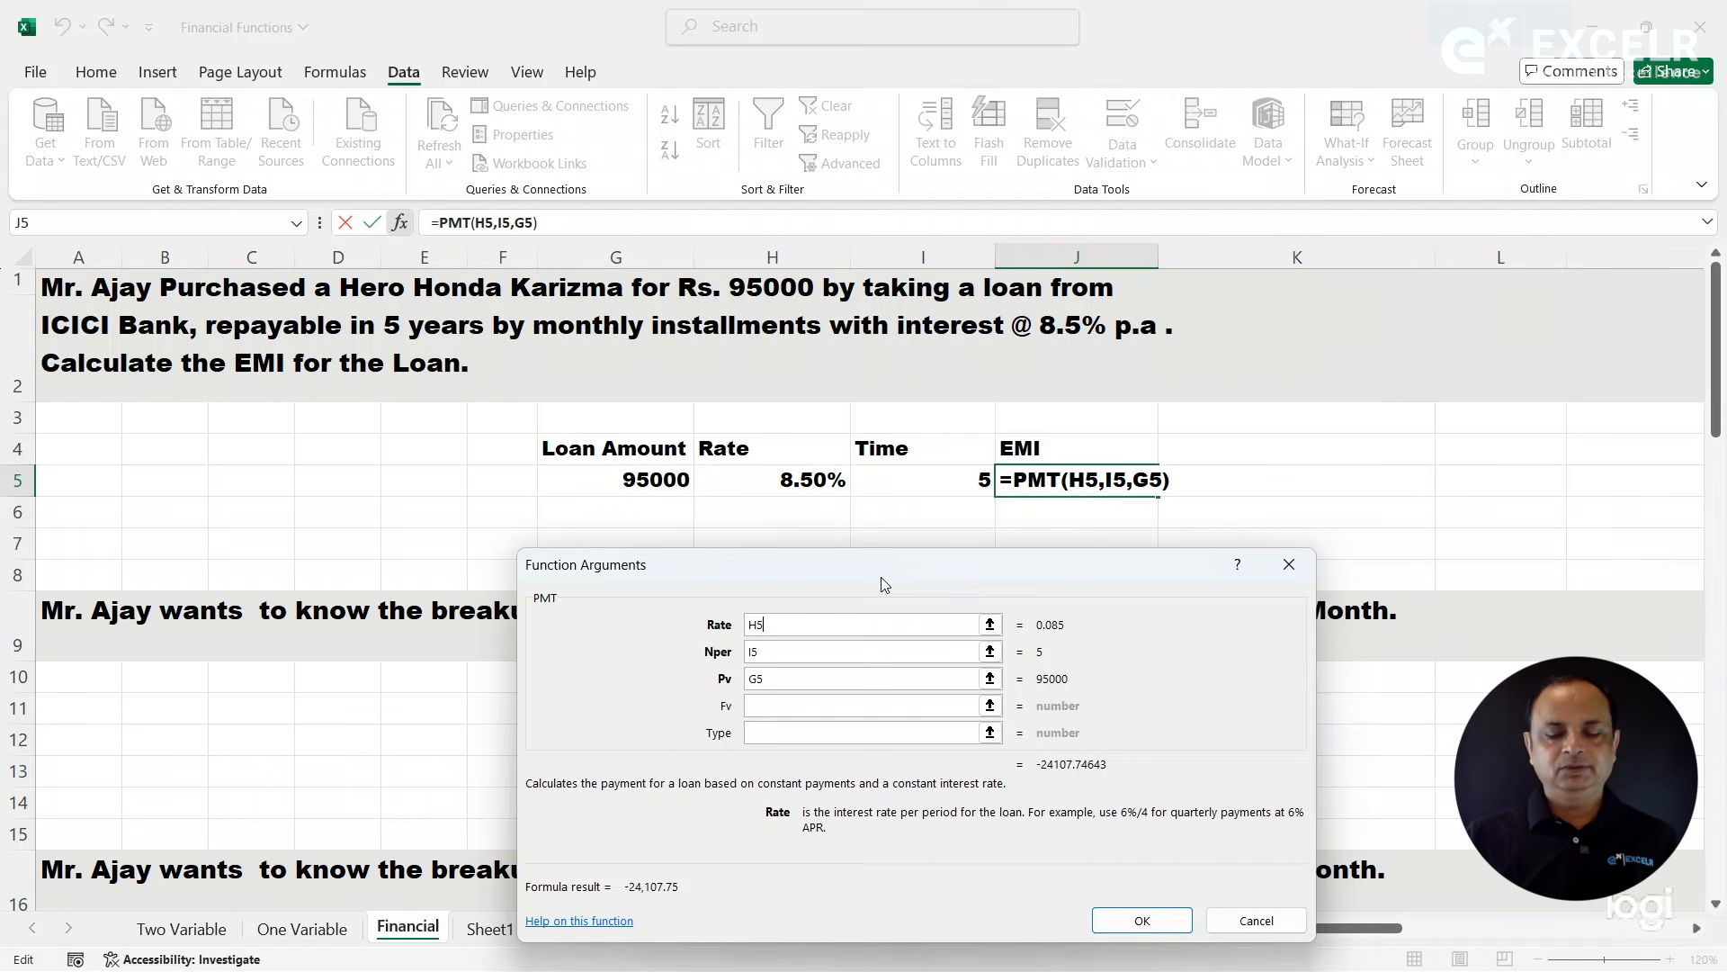
pyautogui.write('/12')
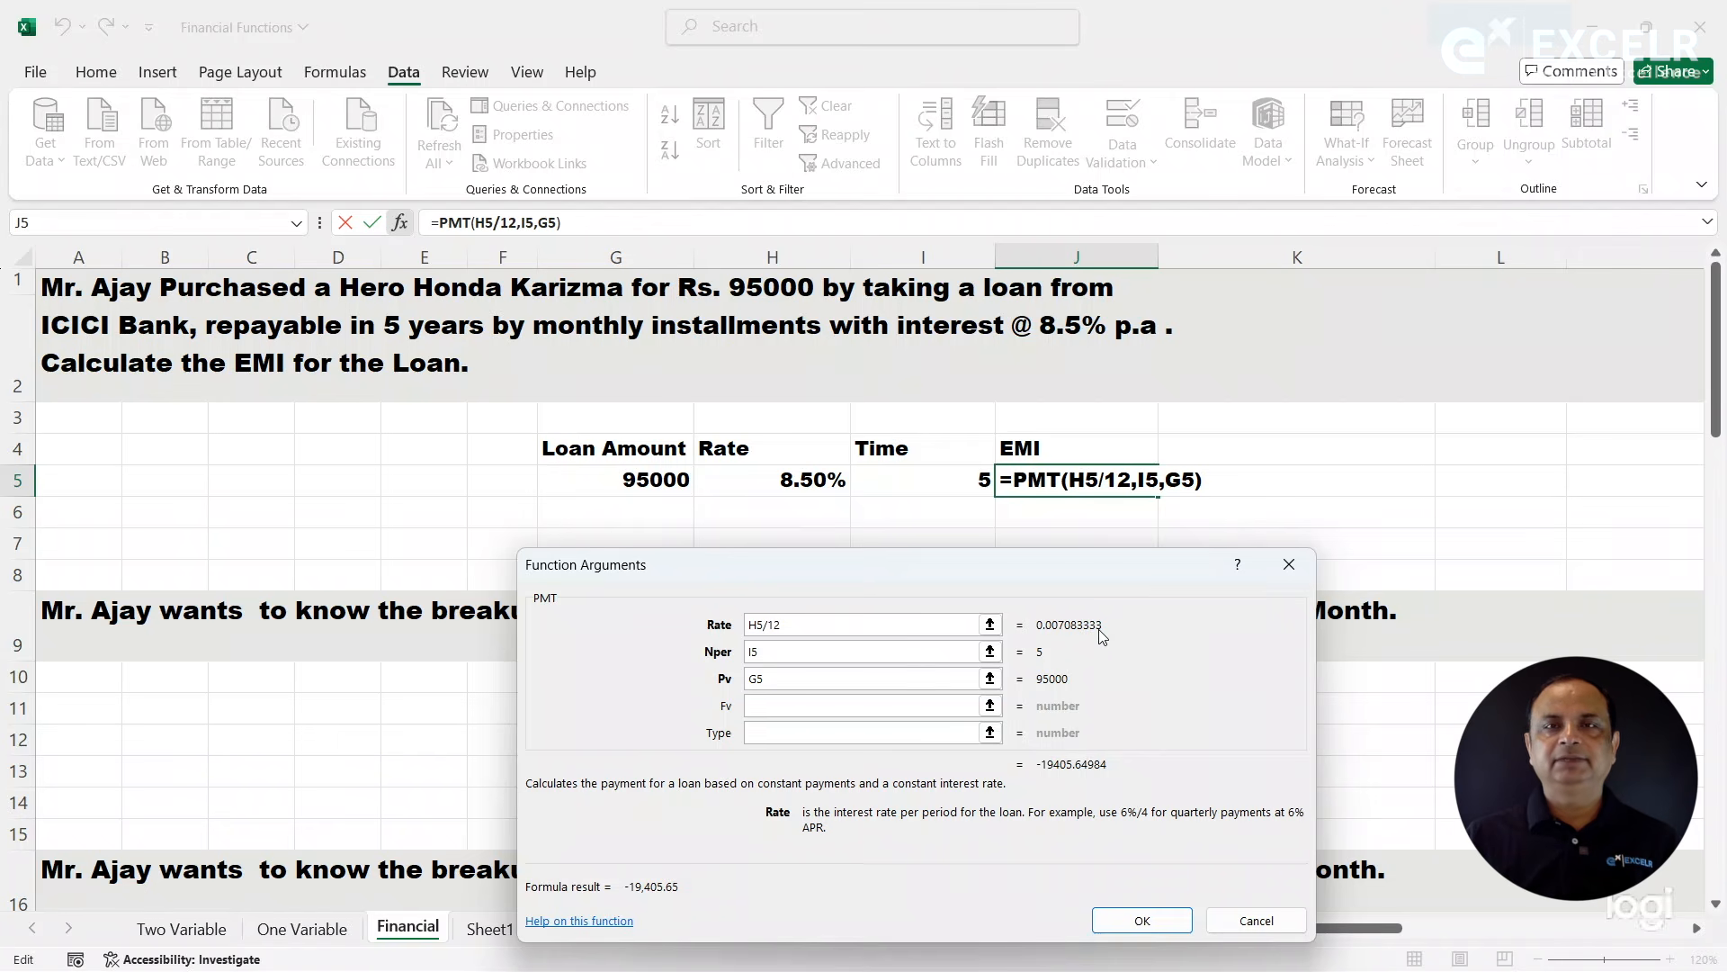
pyautogui.click(799, 651)
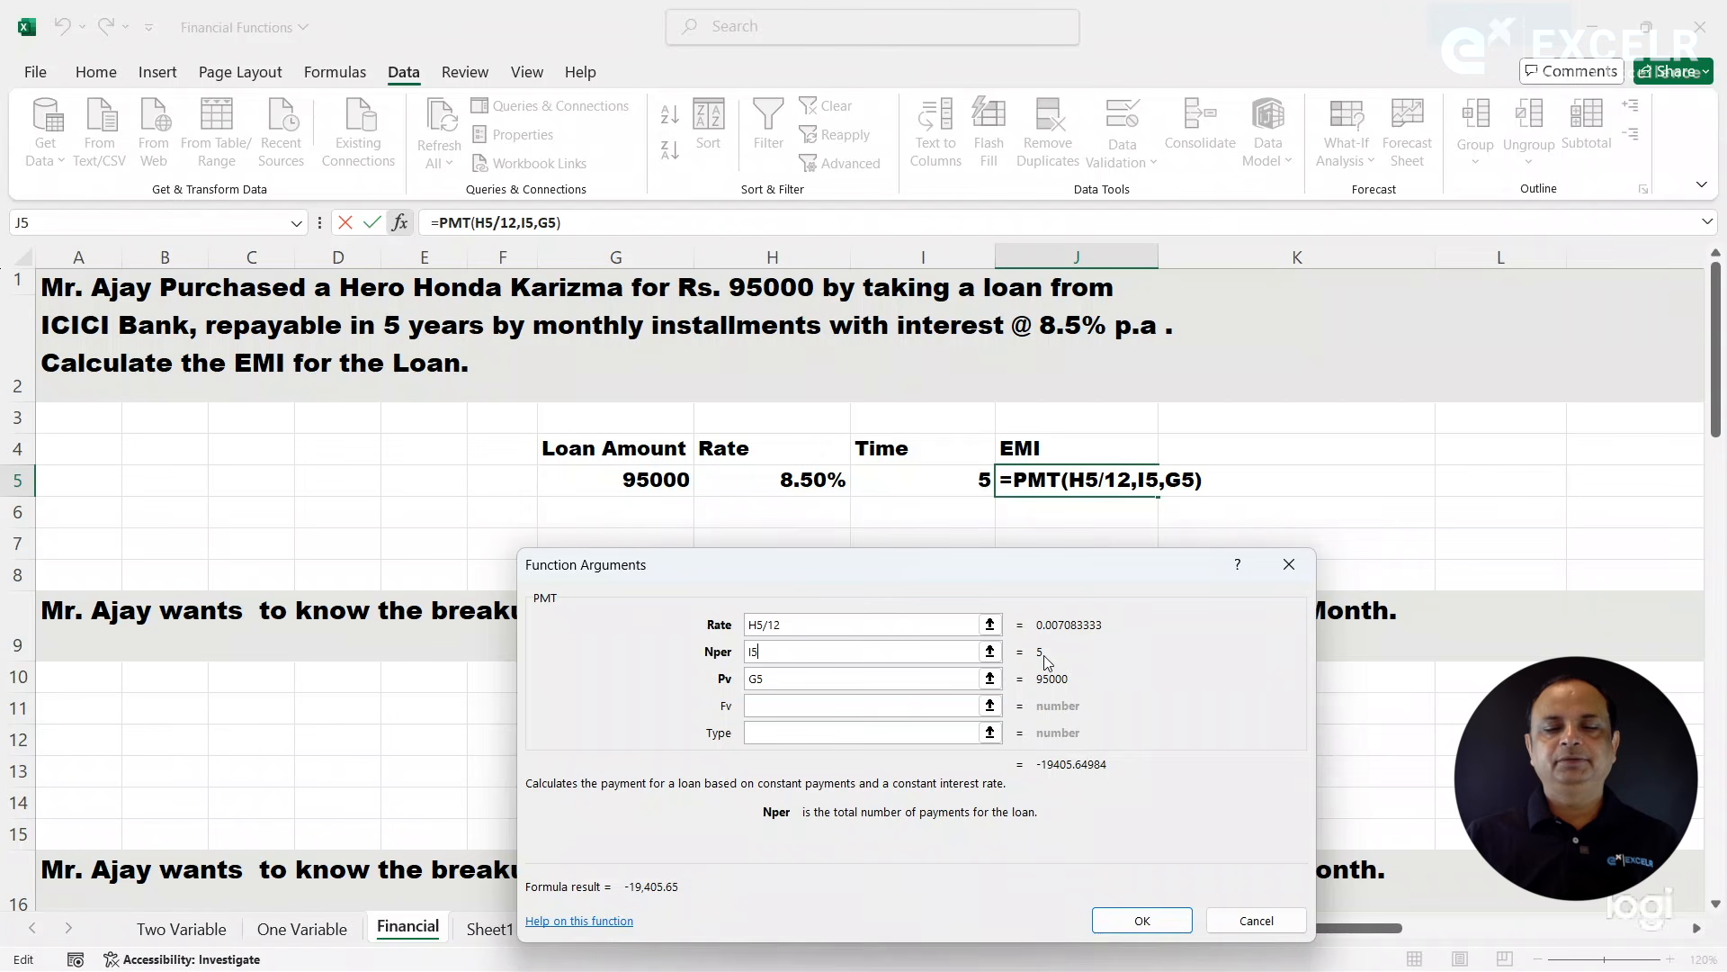
pyautogui.write('*12')
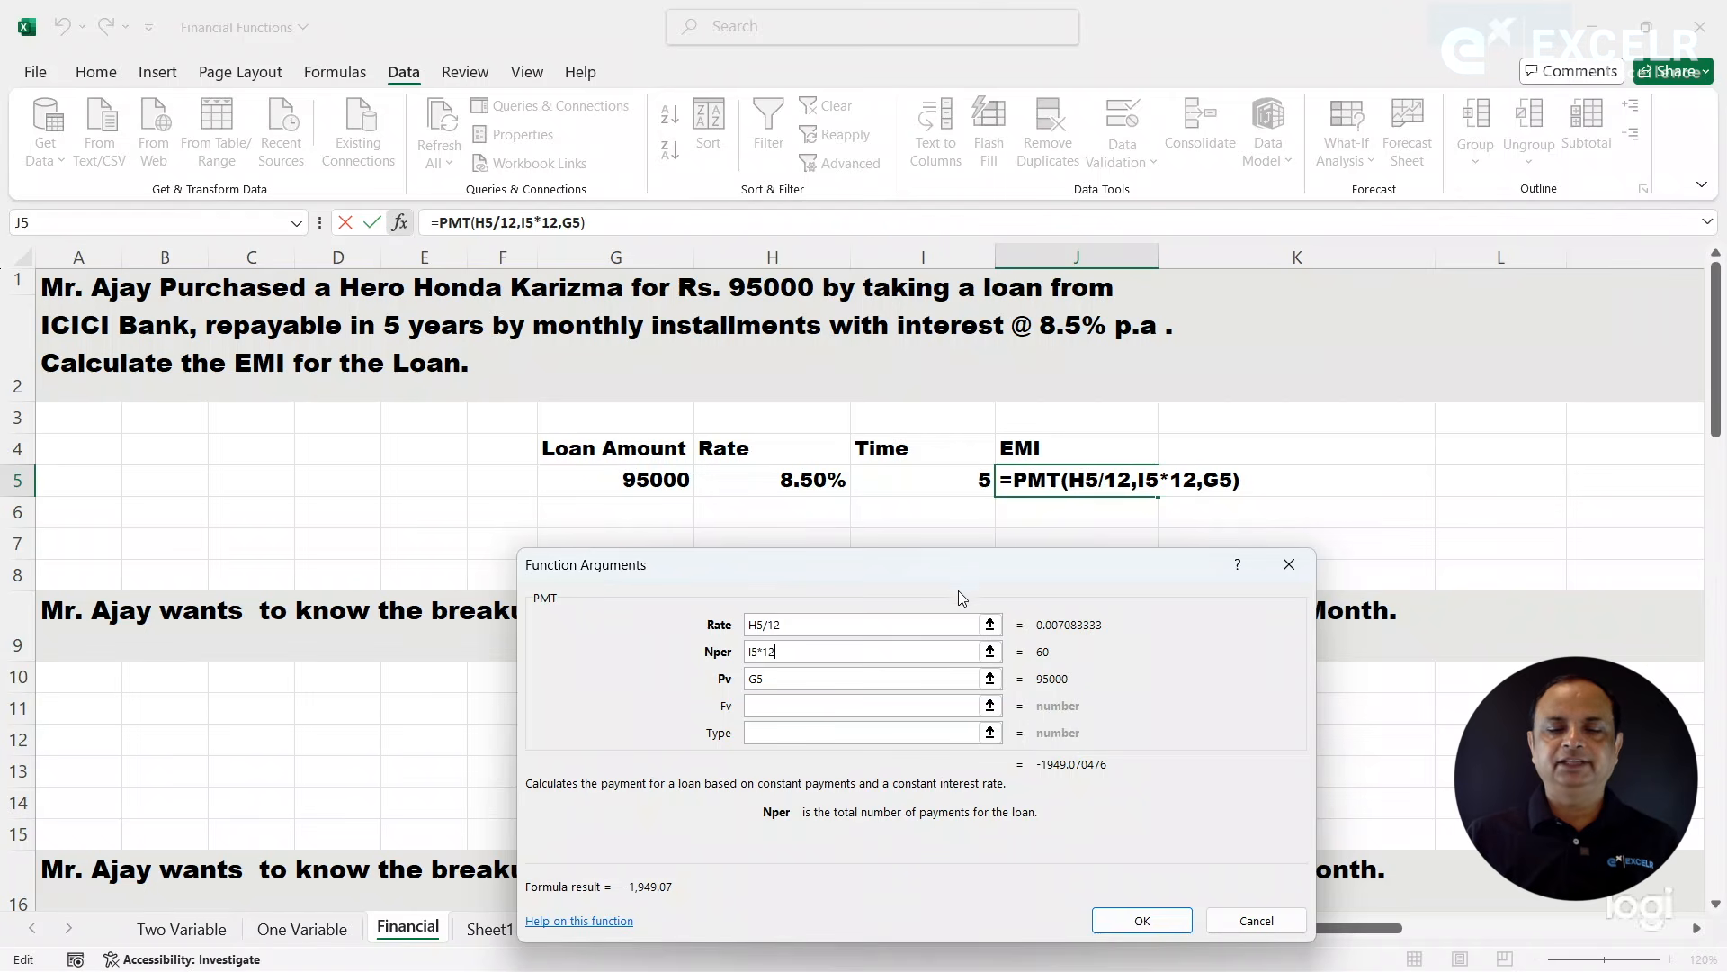
pyautogui.moveTo(937, 571); pyautogui.dragTo(993, 342)
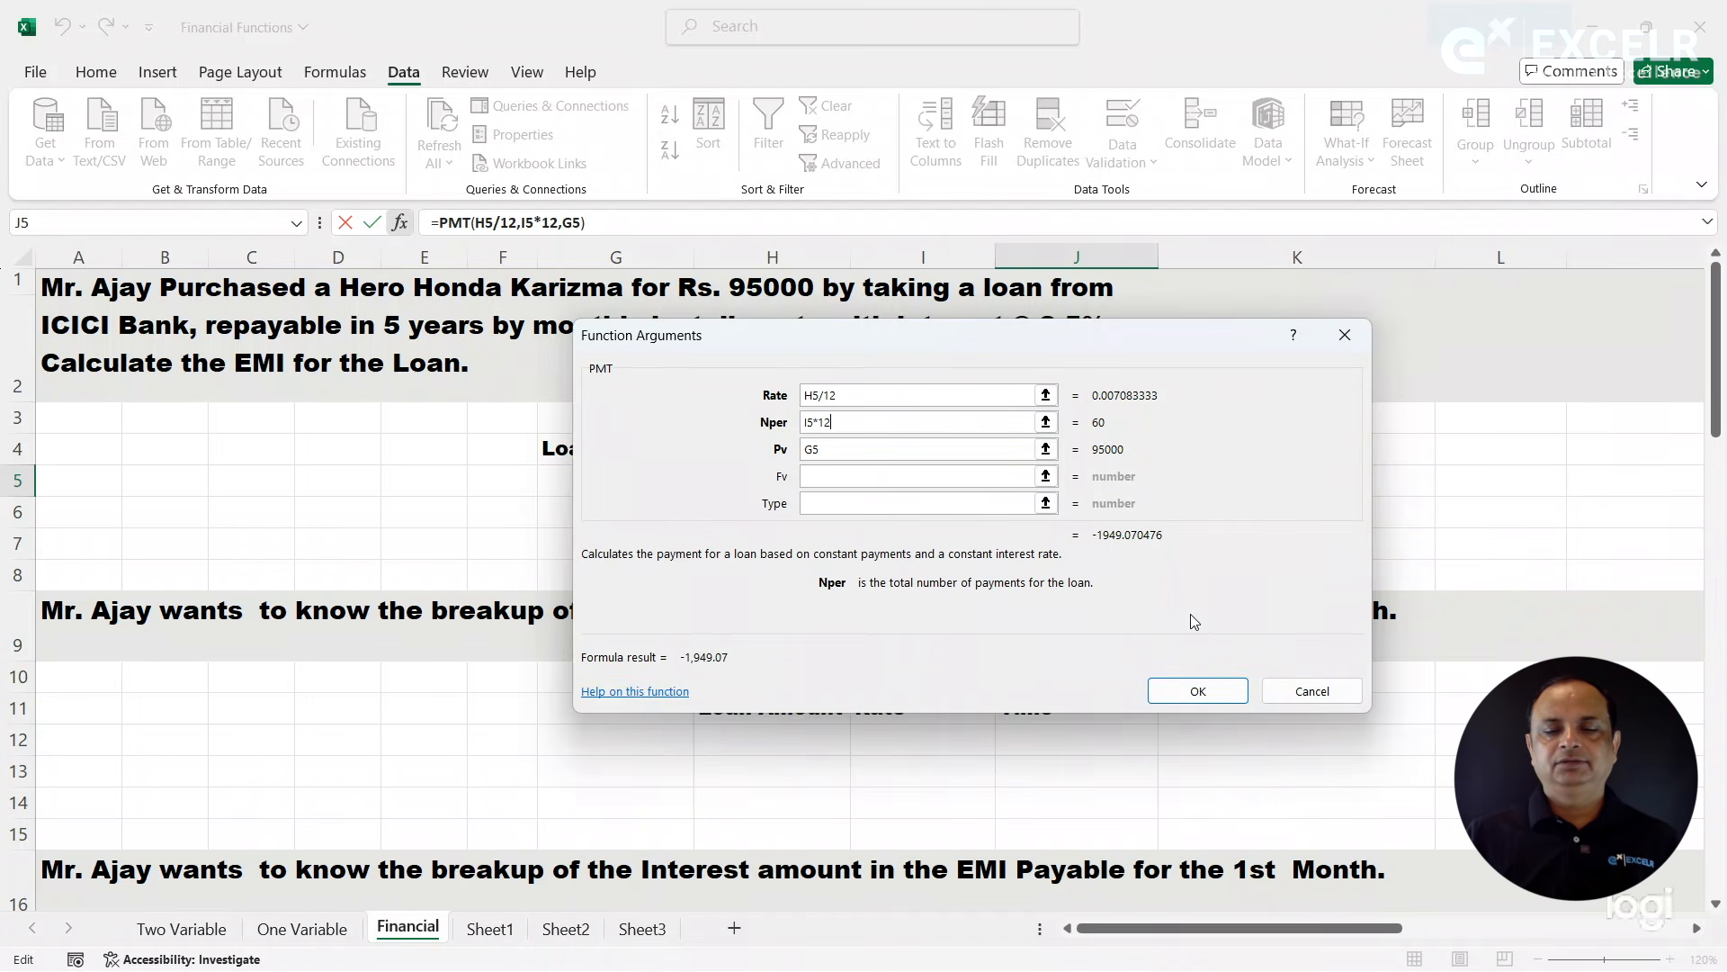
pyautogui.click(1196, 684)
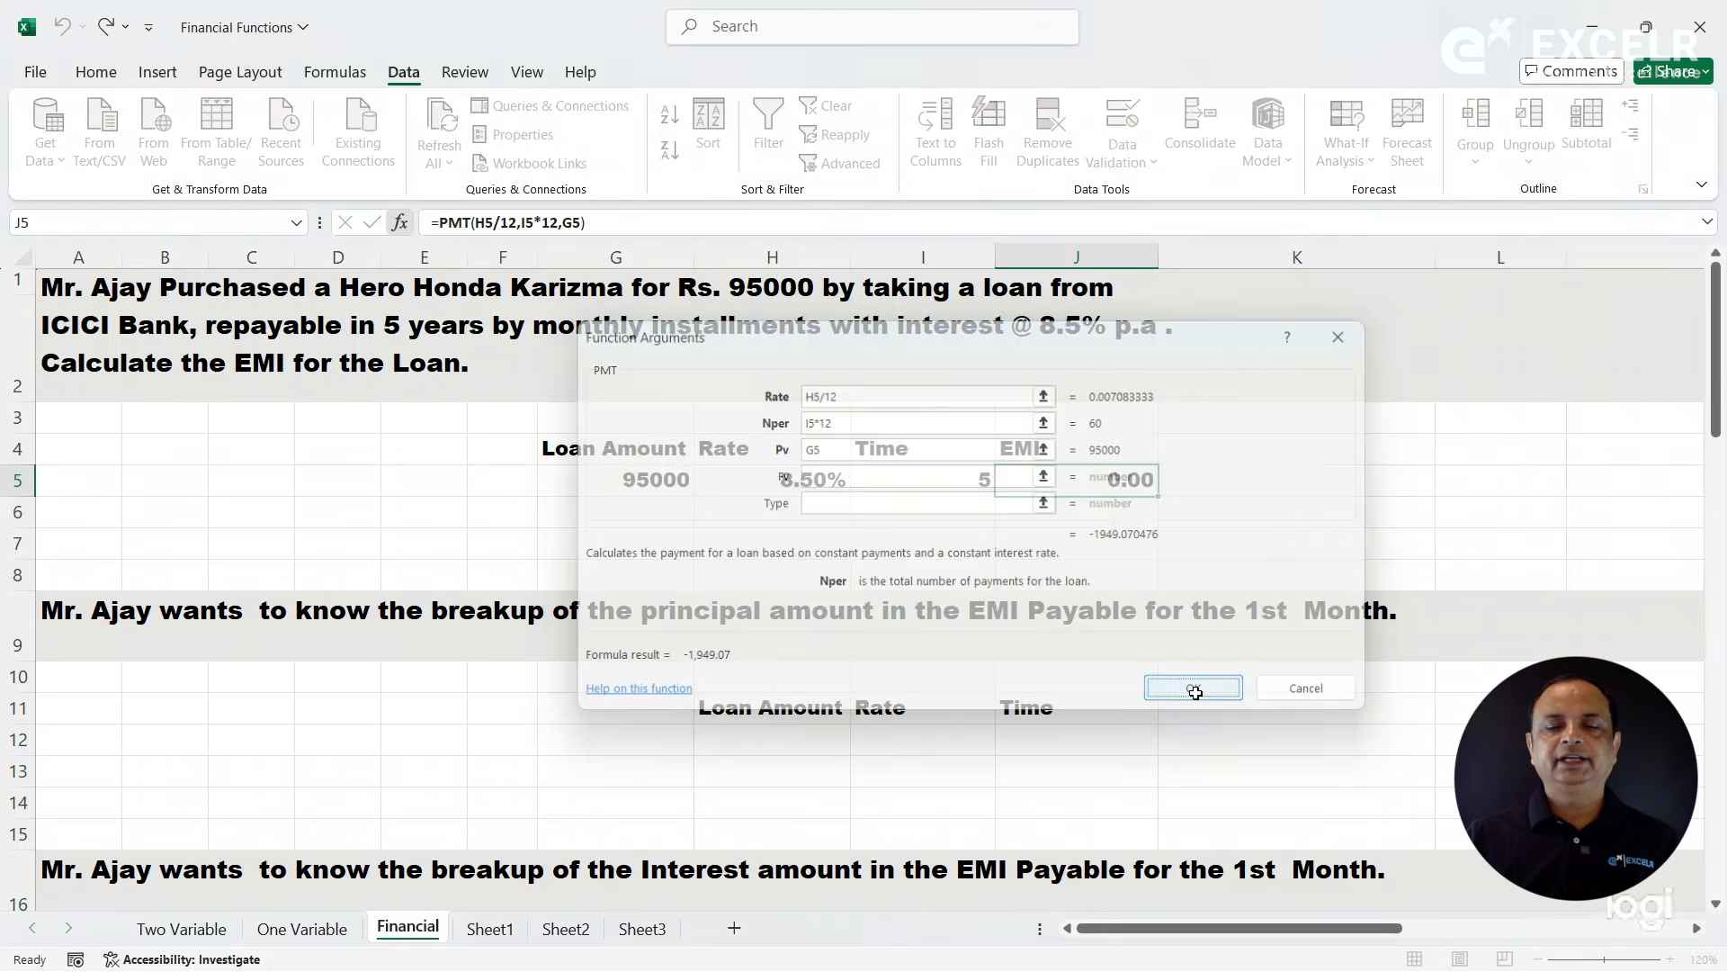
# - Show the EMI formula of J5 as text in K5 using FORMULATEXT
pyautogui.click(1257, 487)
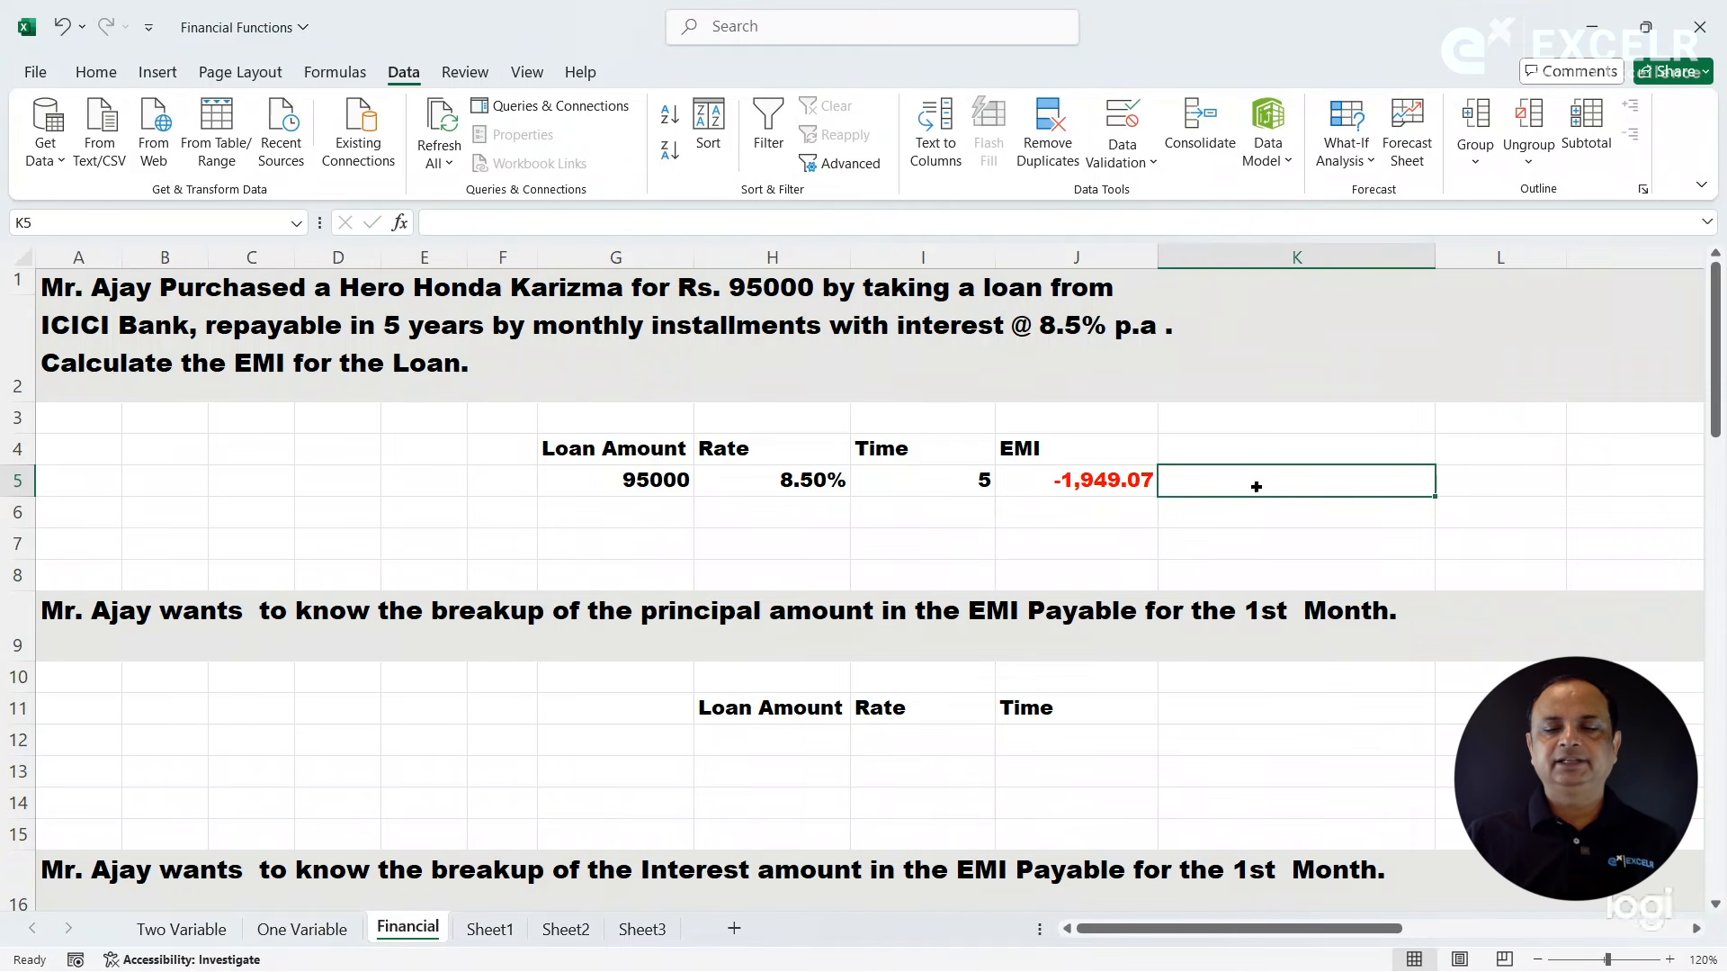
pyautogui.write('=form')
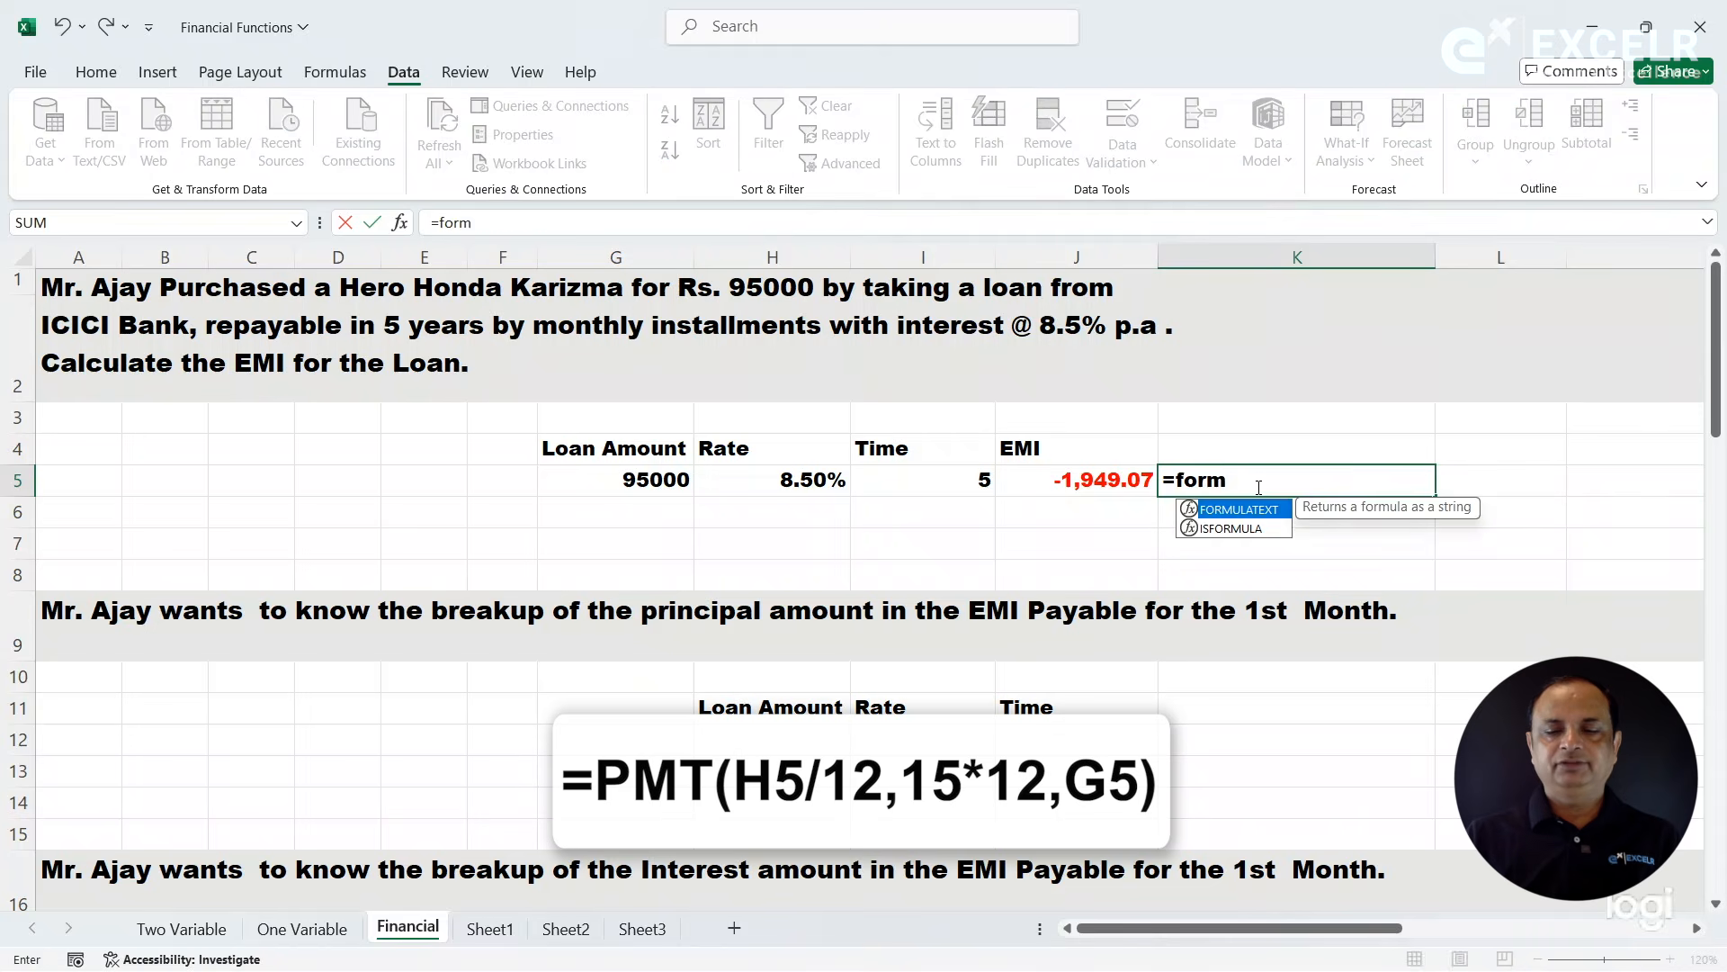
pyautogui.press('Tab')
pyautogui.press('Left')
pyautogui.press('Return')
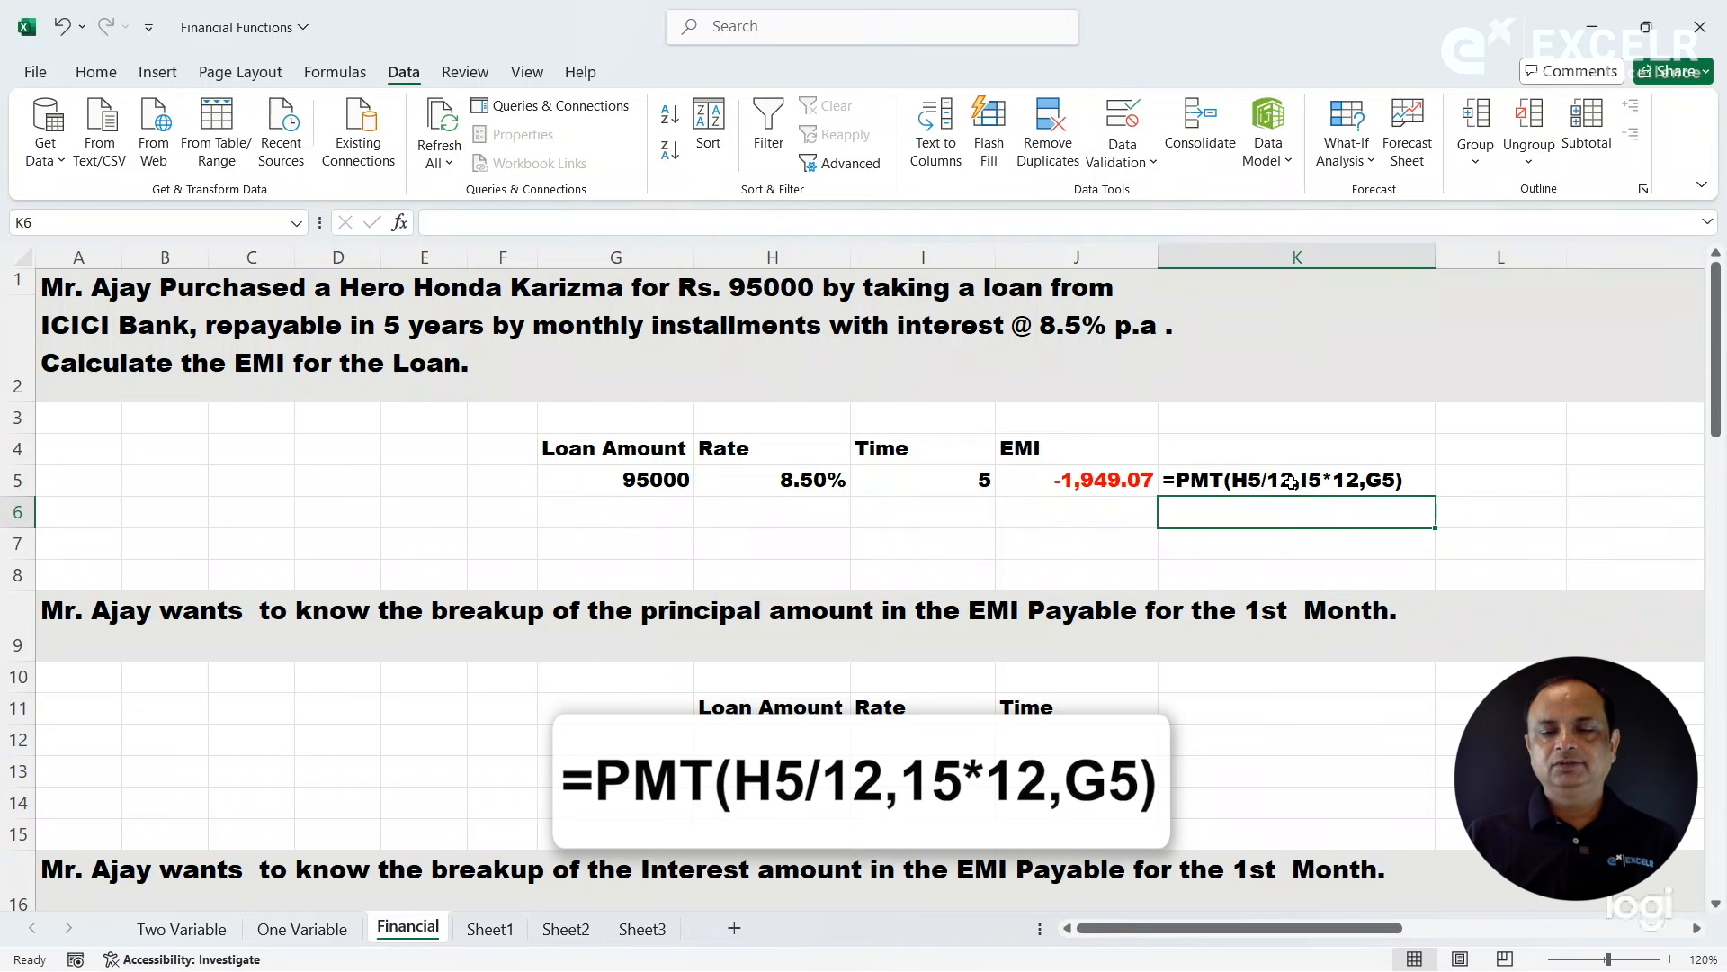
pyautogui.click(1295, 481)
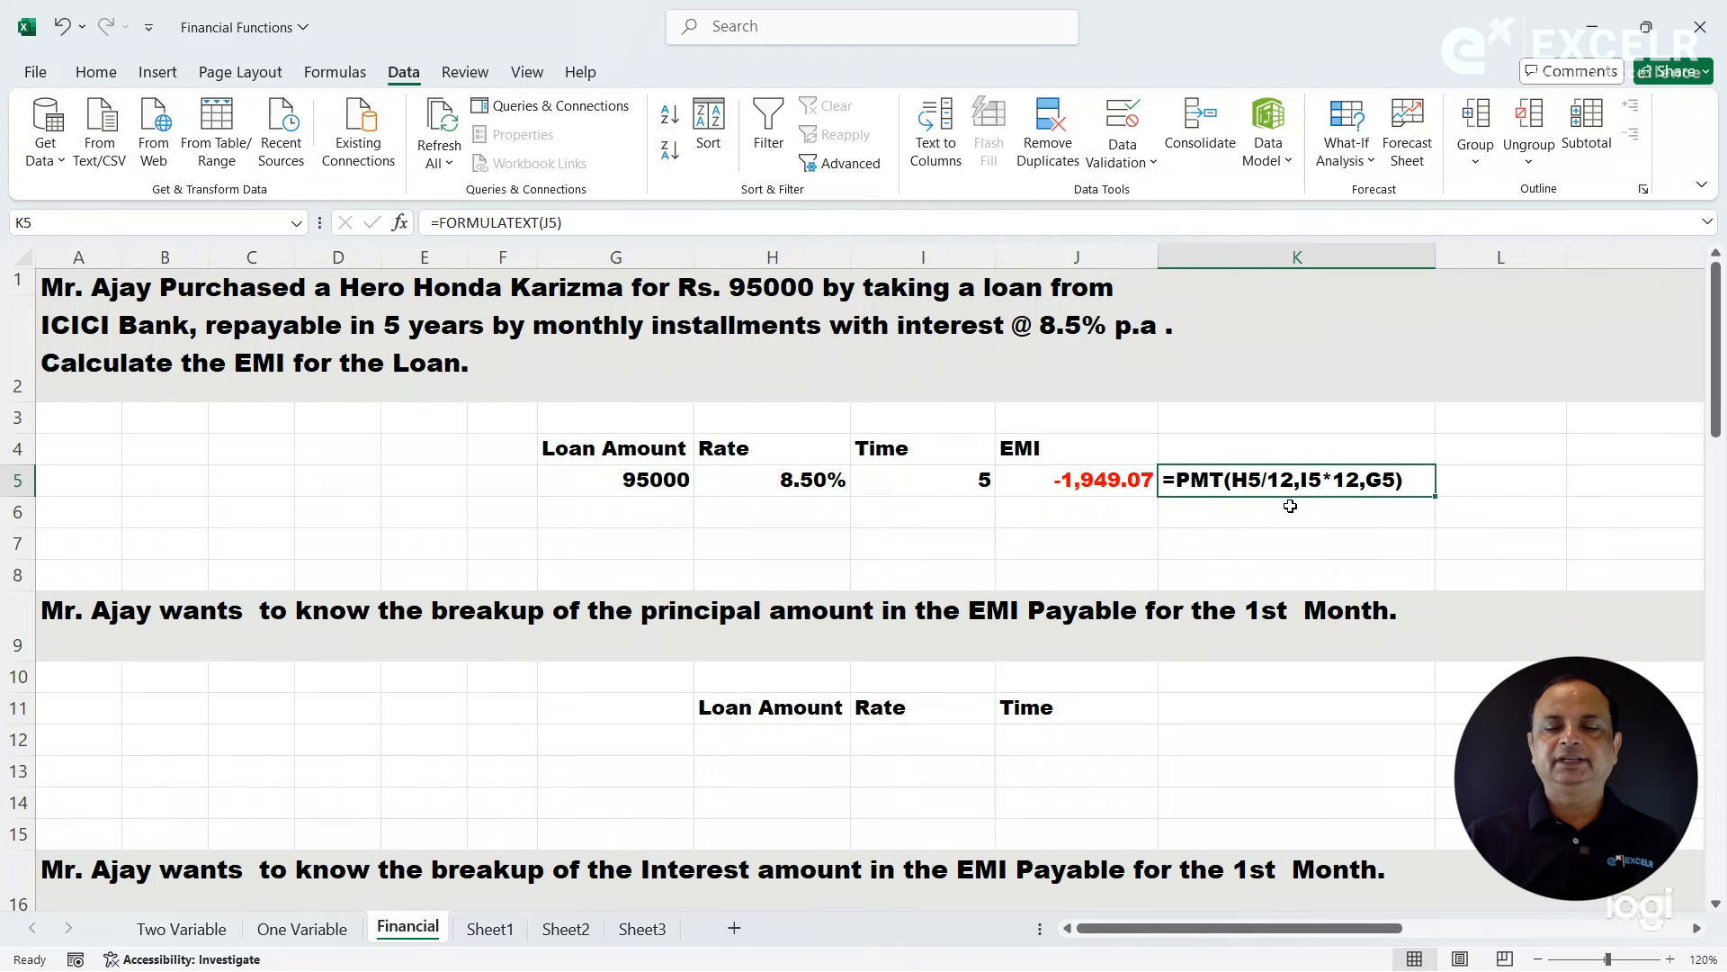
pyautogui.click(1119, 486)
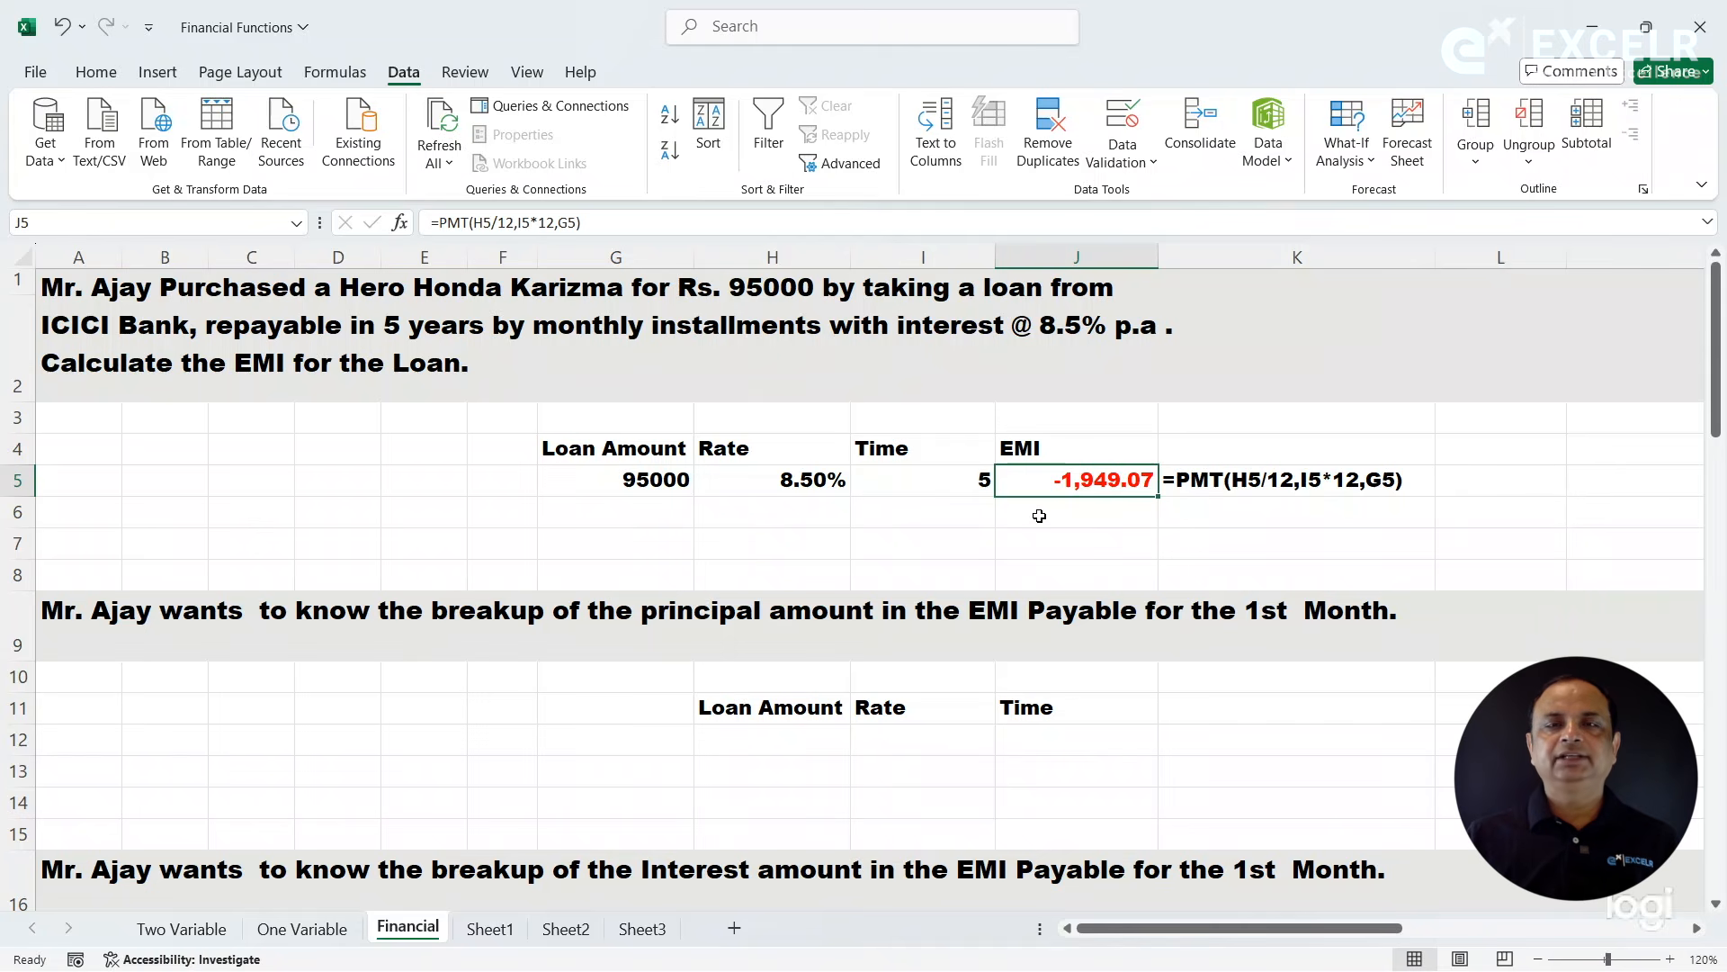
pyautogui.click(958, 510)
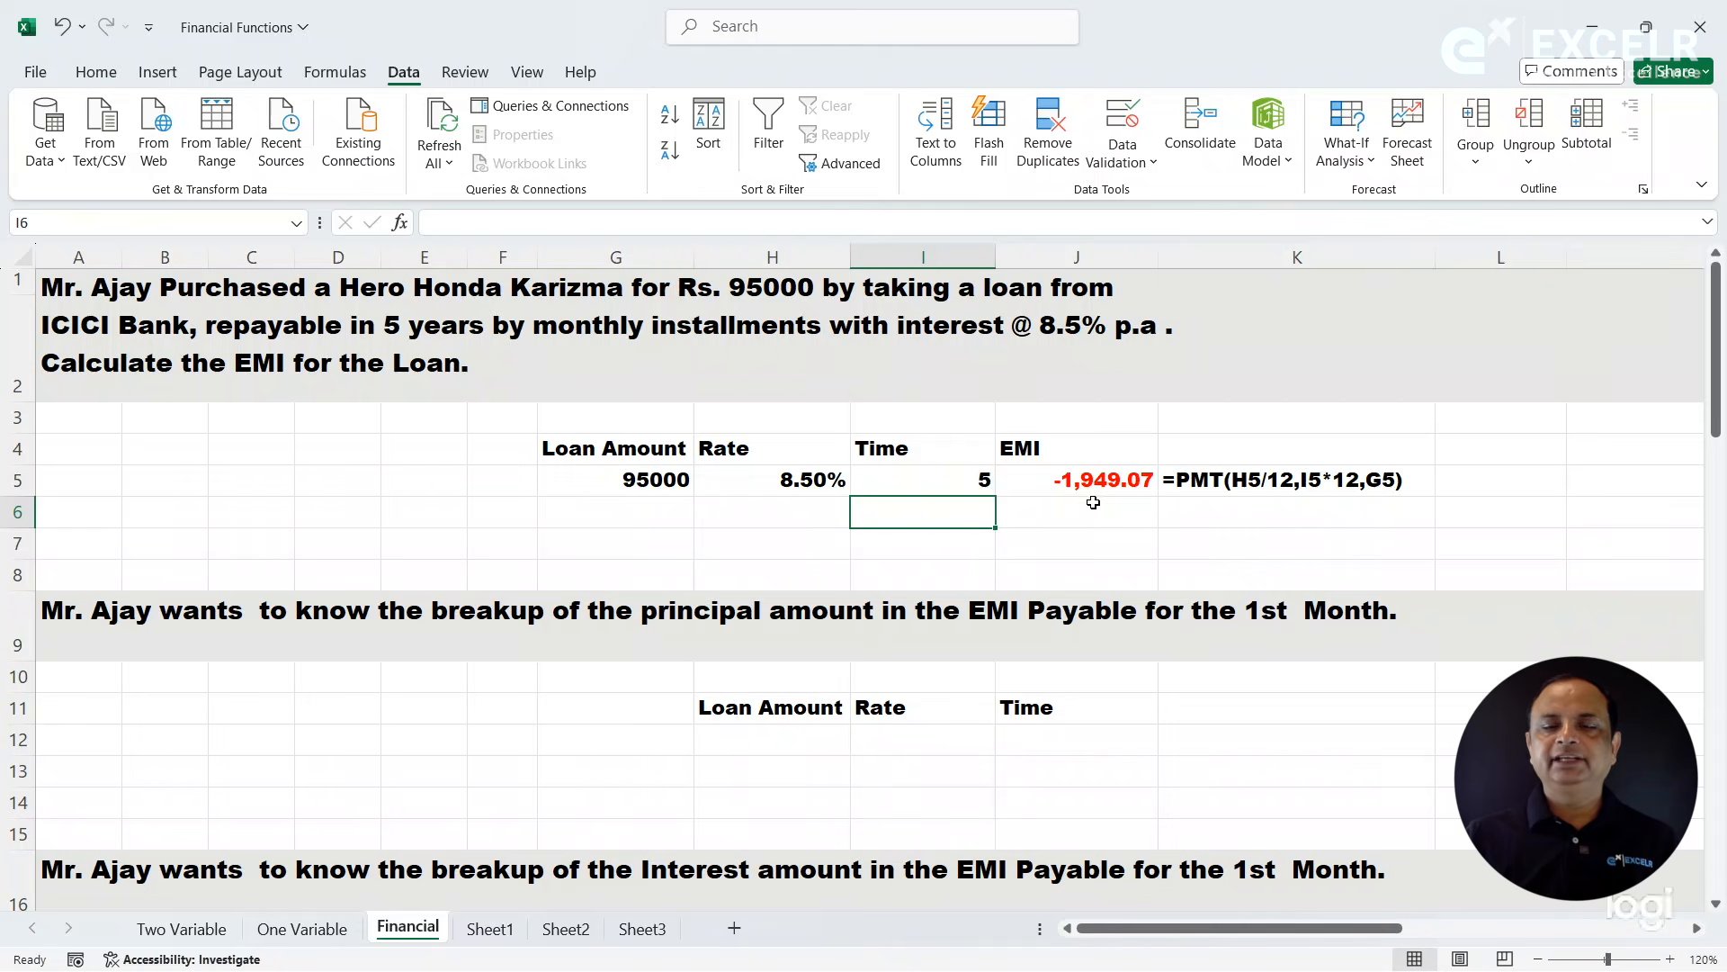
pyautogui.click(1102, 489)
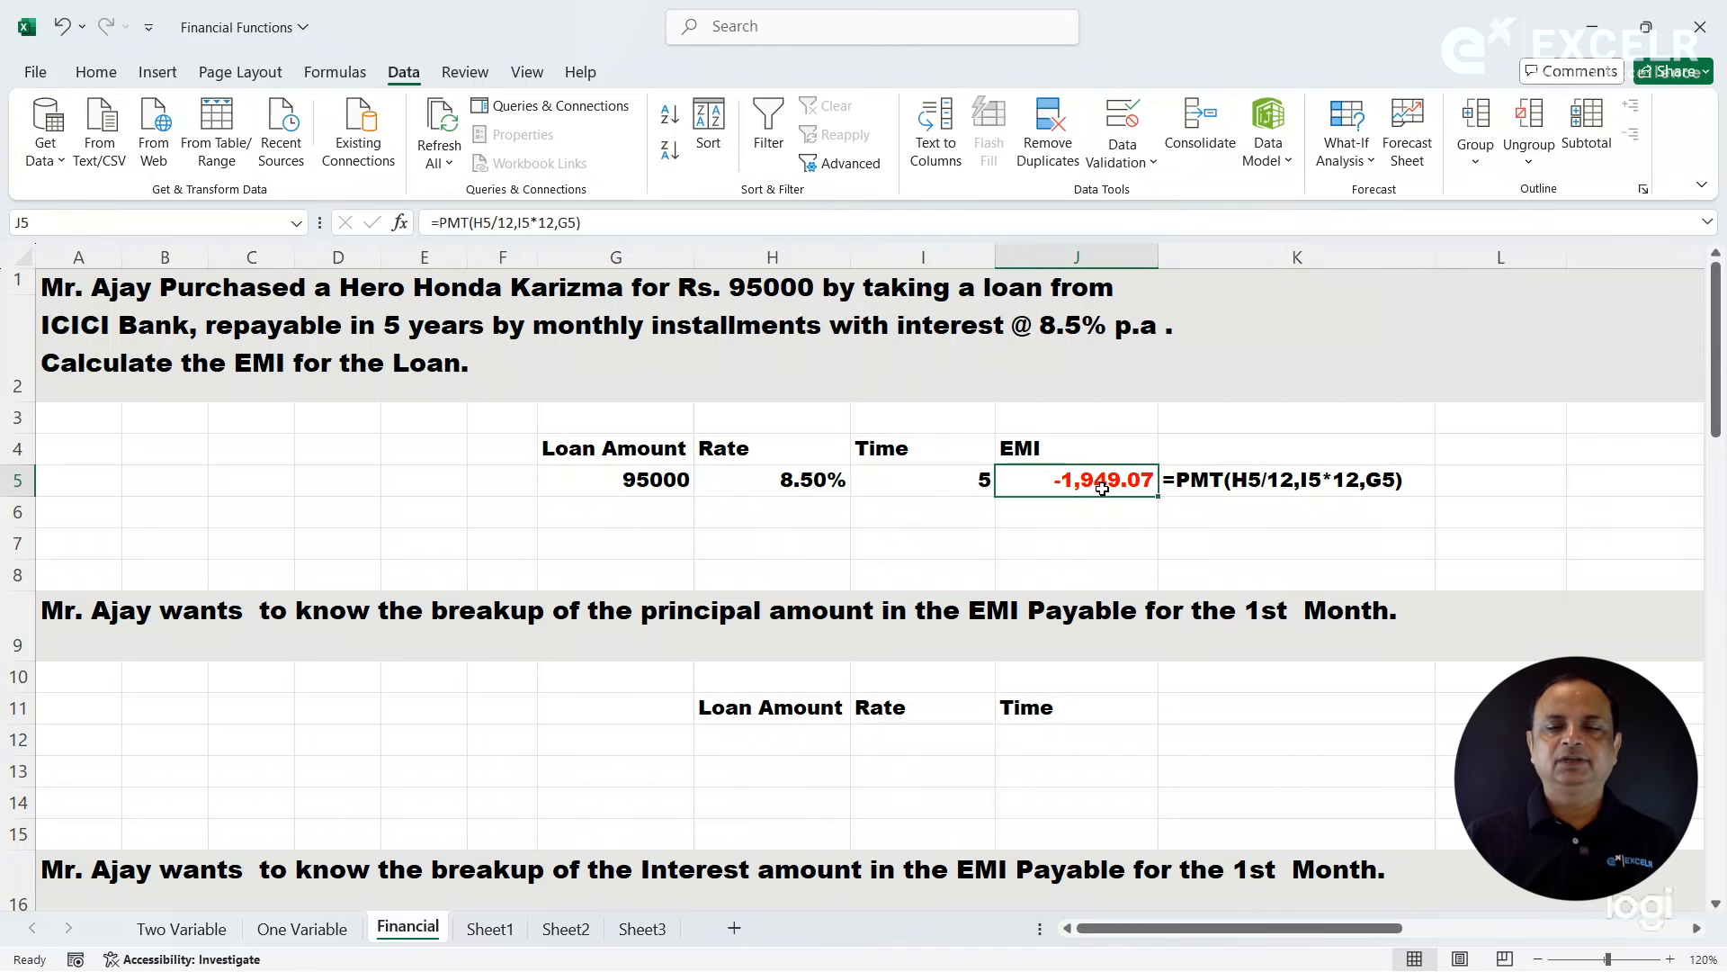
# - Enter 95000 as the loan amount in H12 for the principal breakup question
pyautogui.click(210, 609)
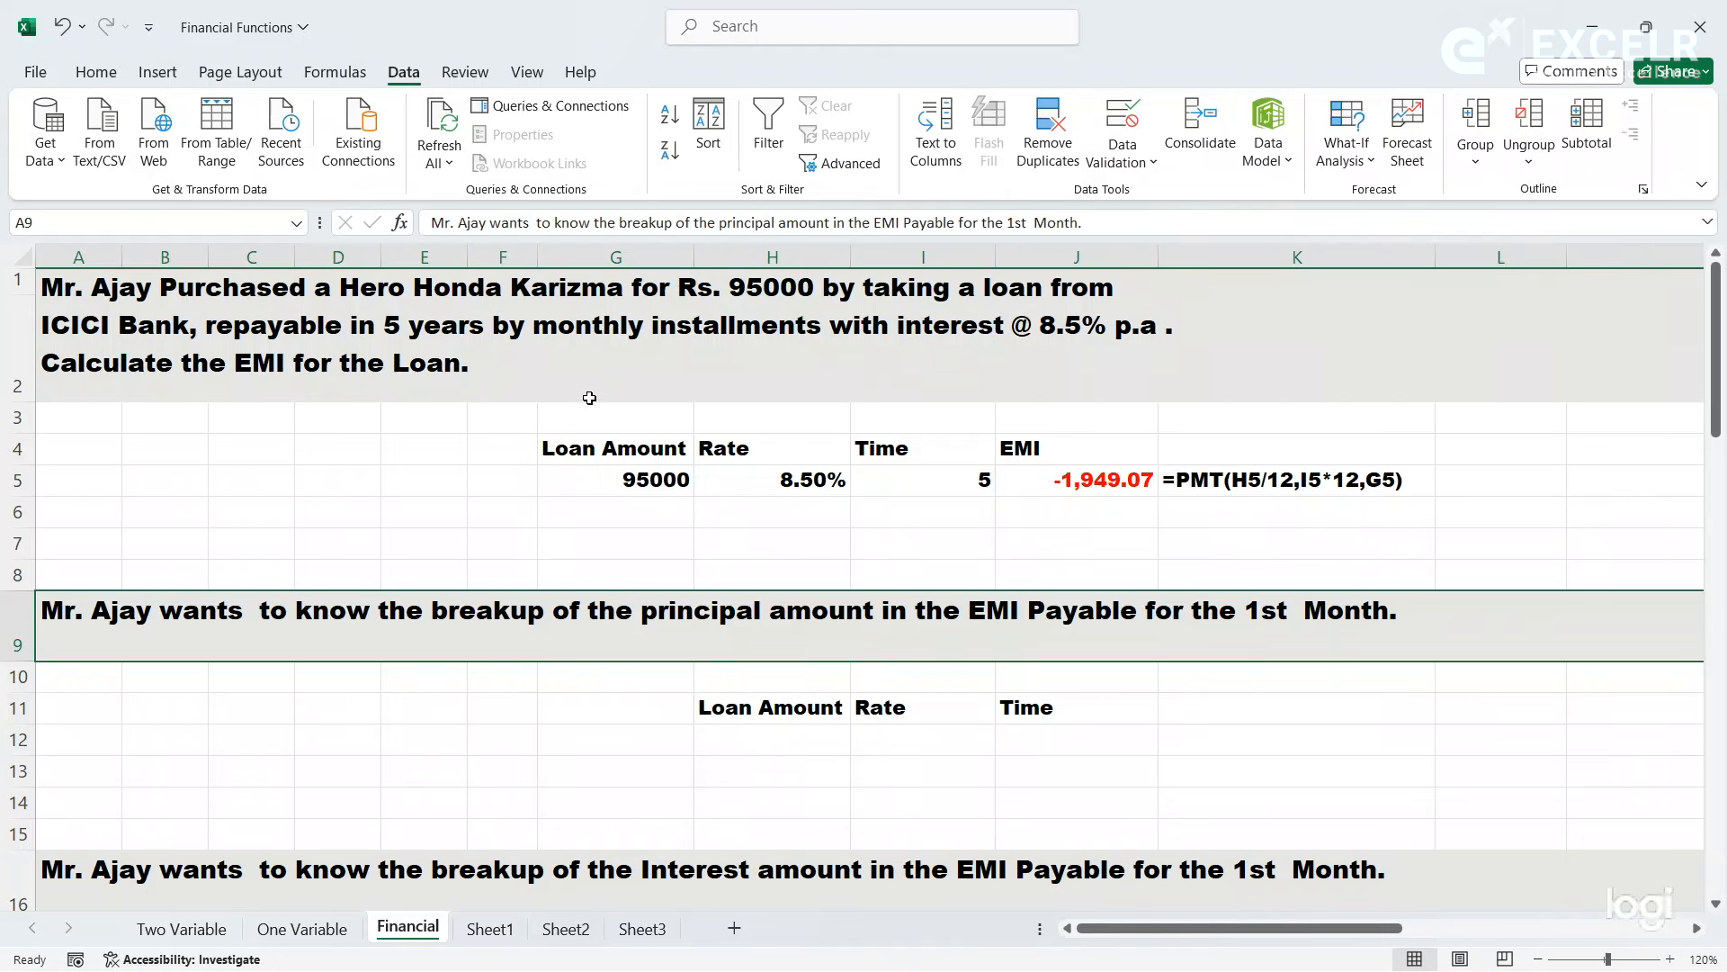
pyautogui.click(745, 754)
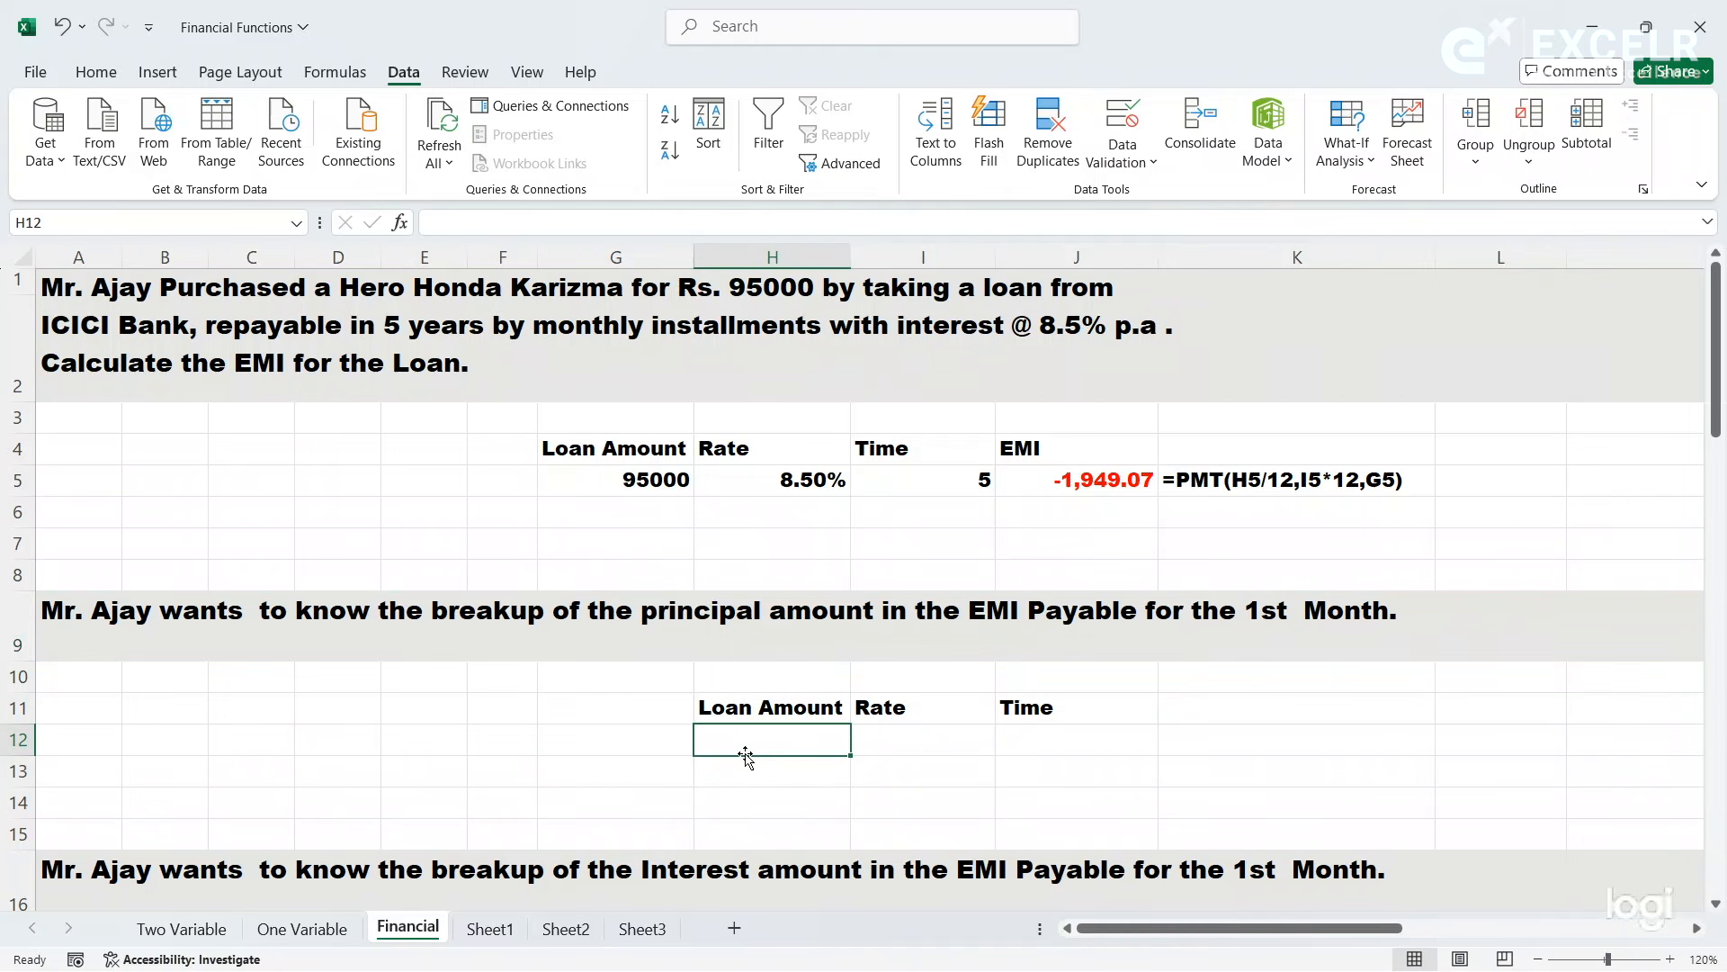
pyautogui.write('95')
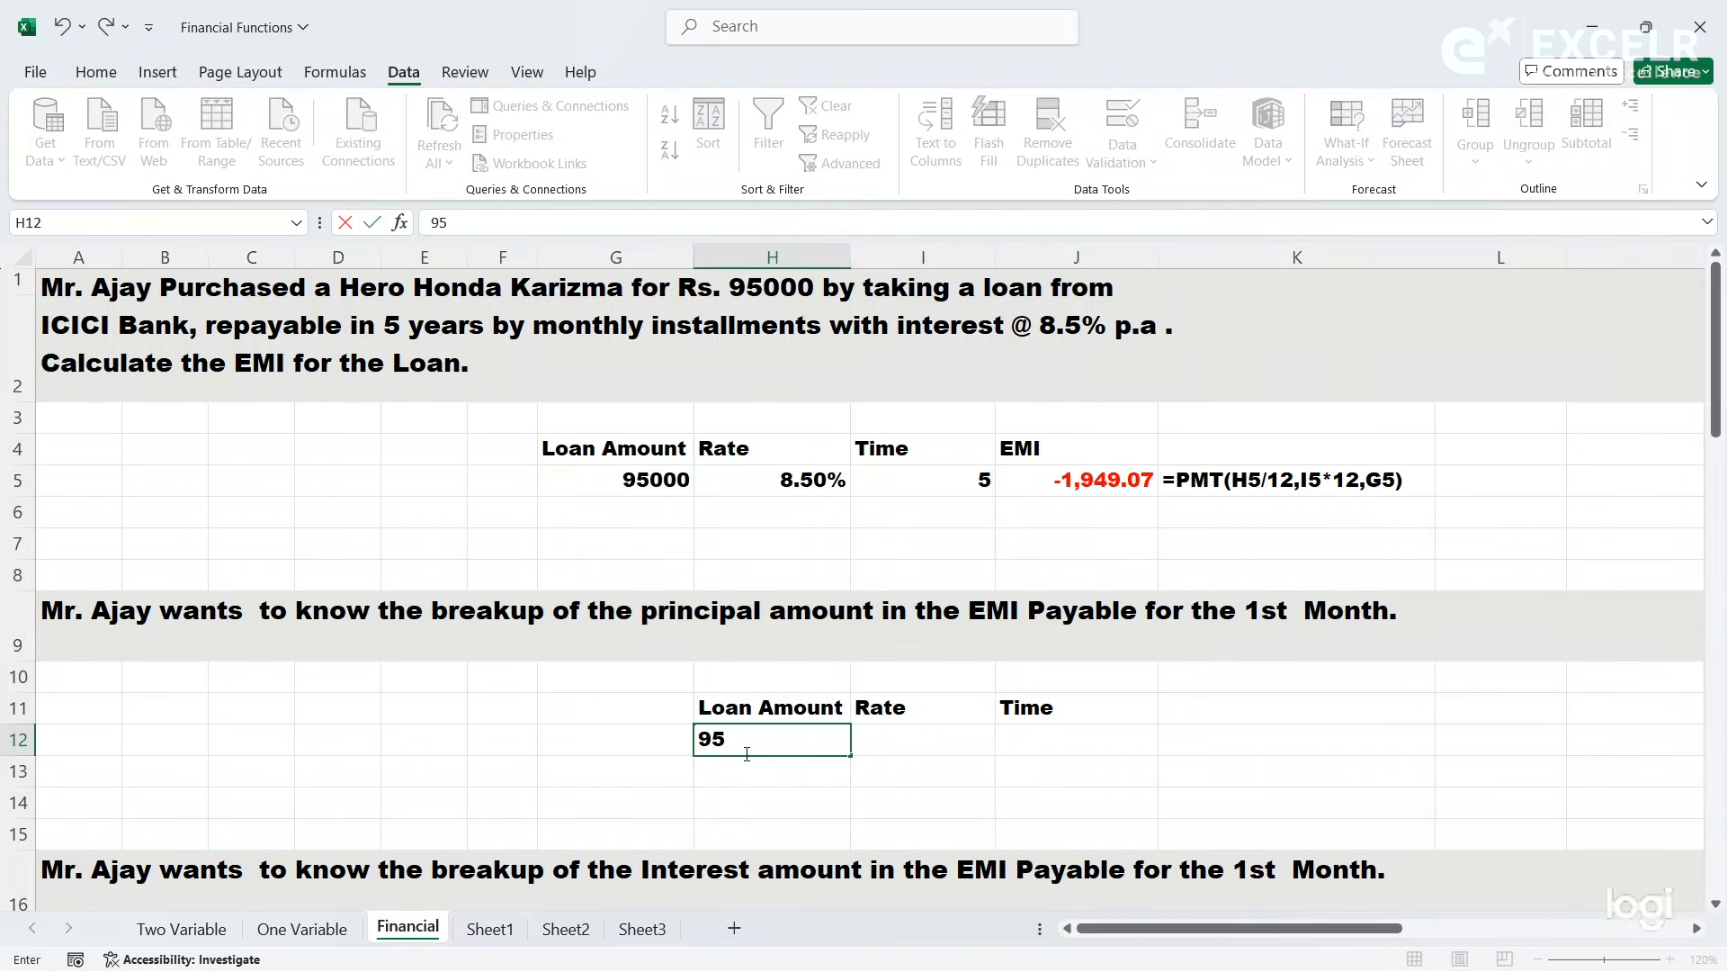
pyautogui.write('000')
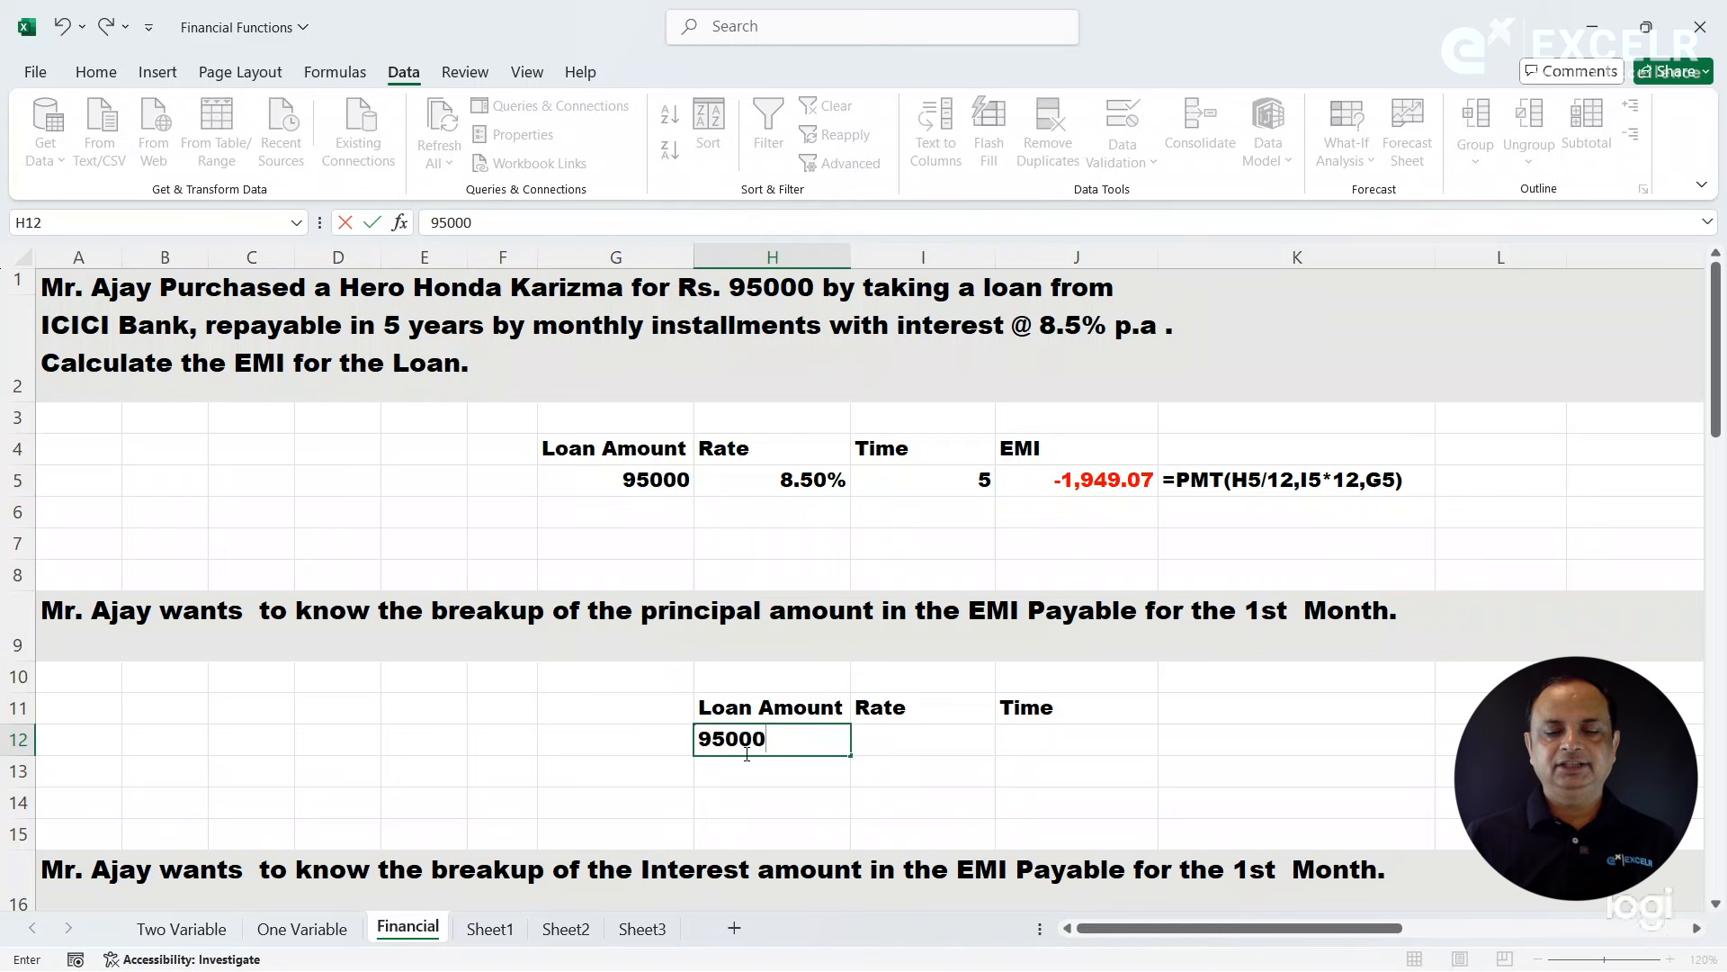
# - Copy the 8.5% rate from H5 into the Rate cell I12
pyautogui.click(896, 744)
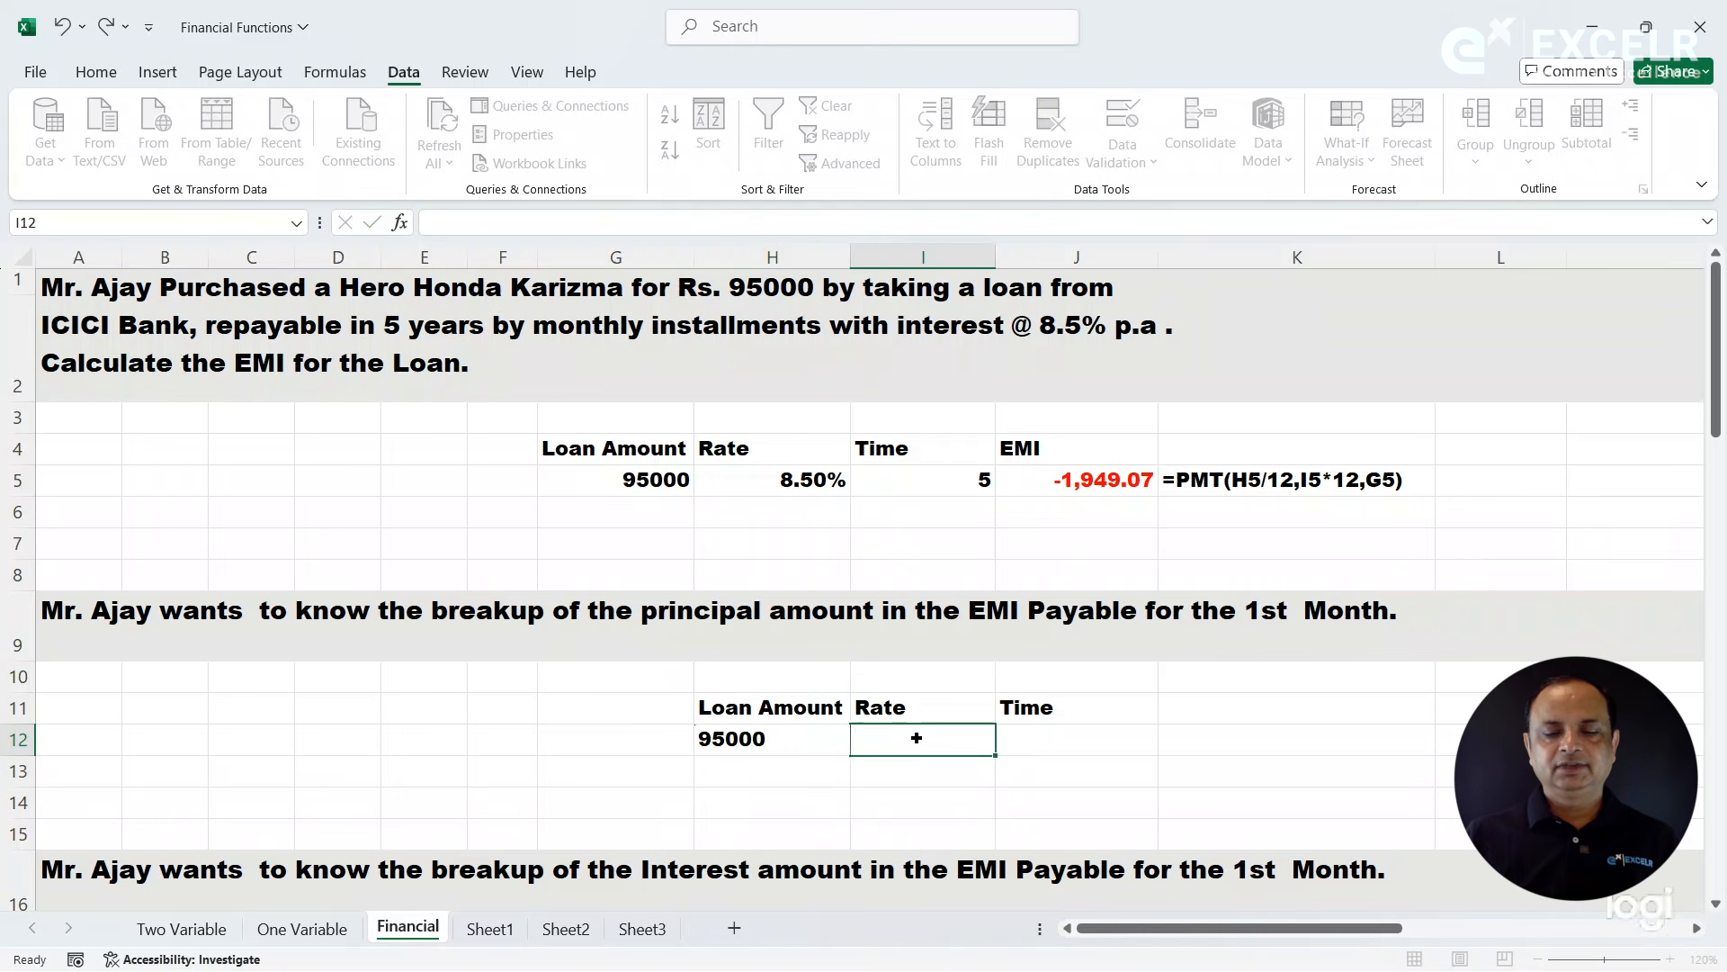
pyautogui.click(792, 480)
pyautogui.hotkey('ctrl', 'c')
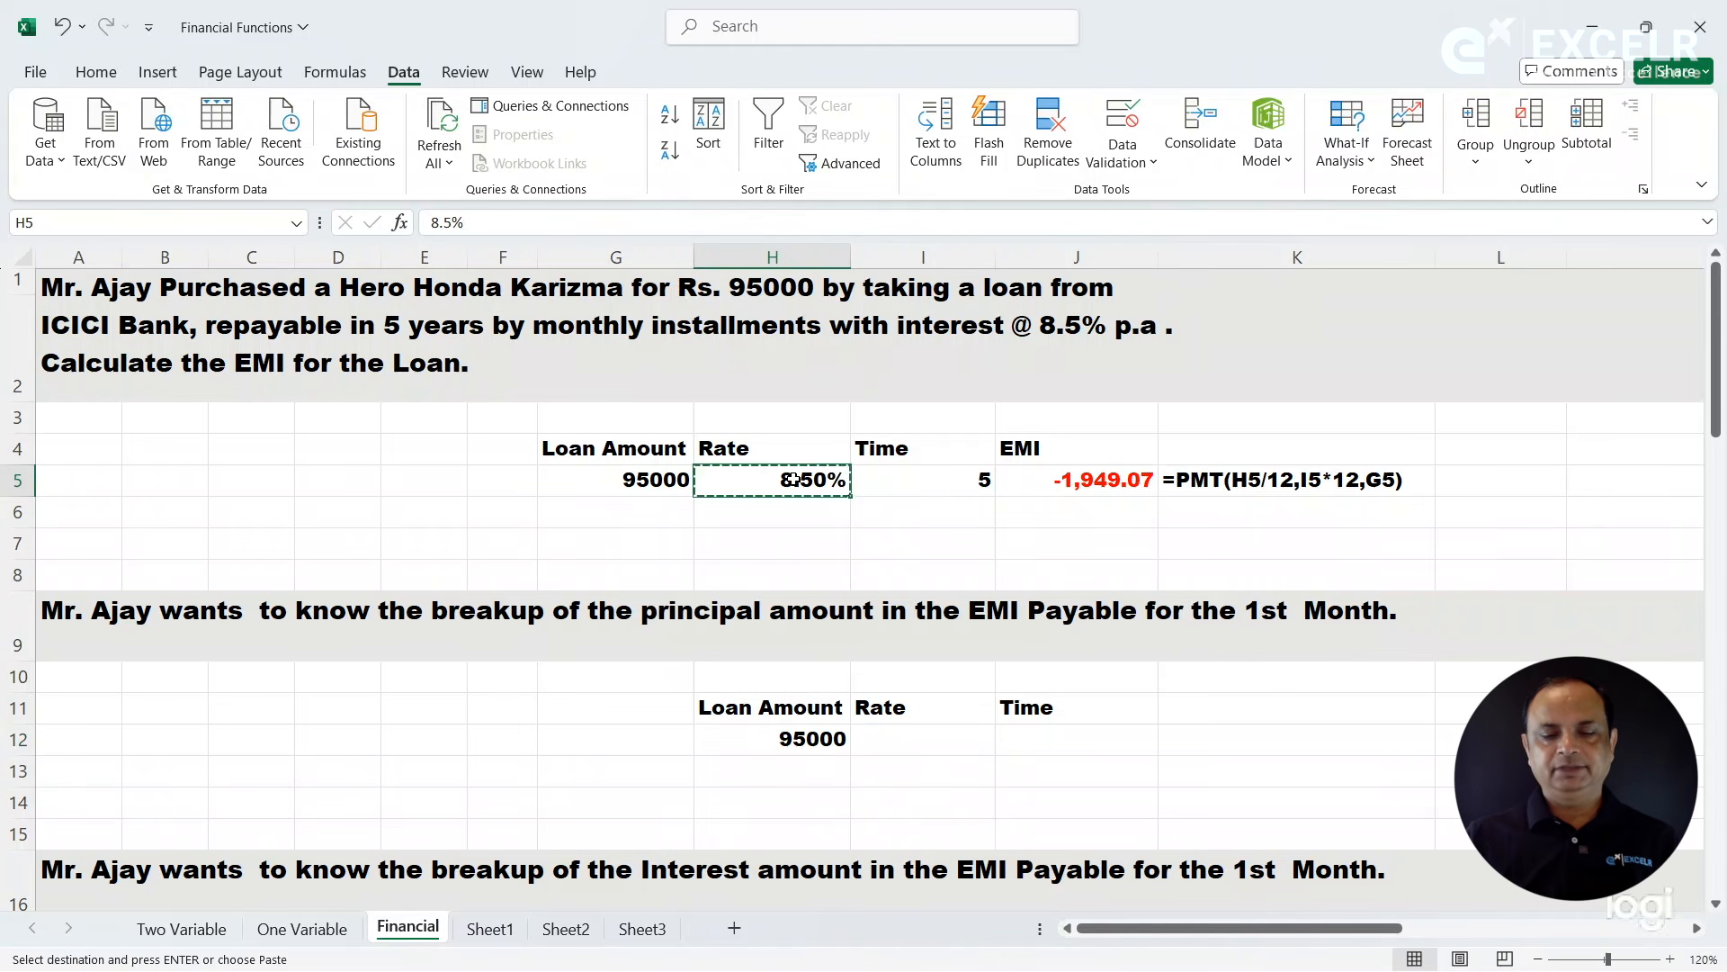
pyautogui.click(900, 746)
pyautogui.hotkey('ctrl', 'v')
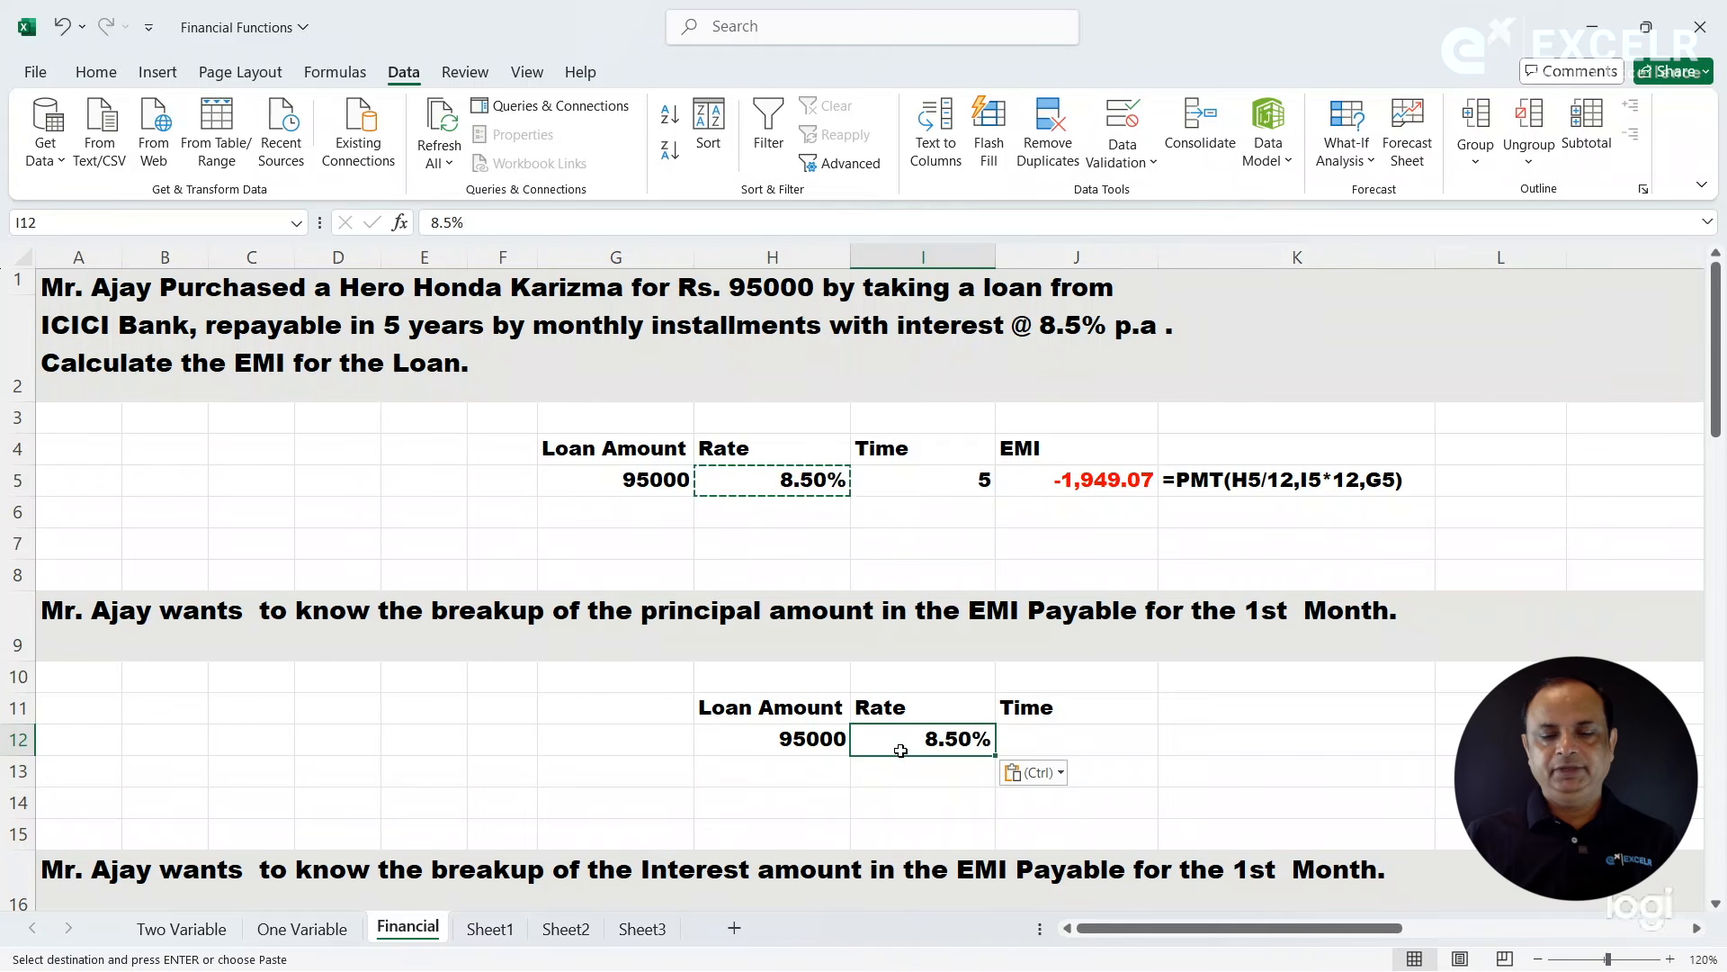
# - Enter 5 as the loan time in years in J12
pyautogui.click(1020, 720)
pyautogui.click(1033, 738)
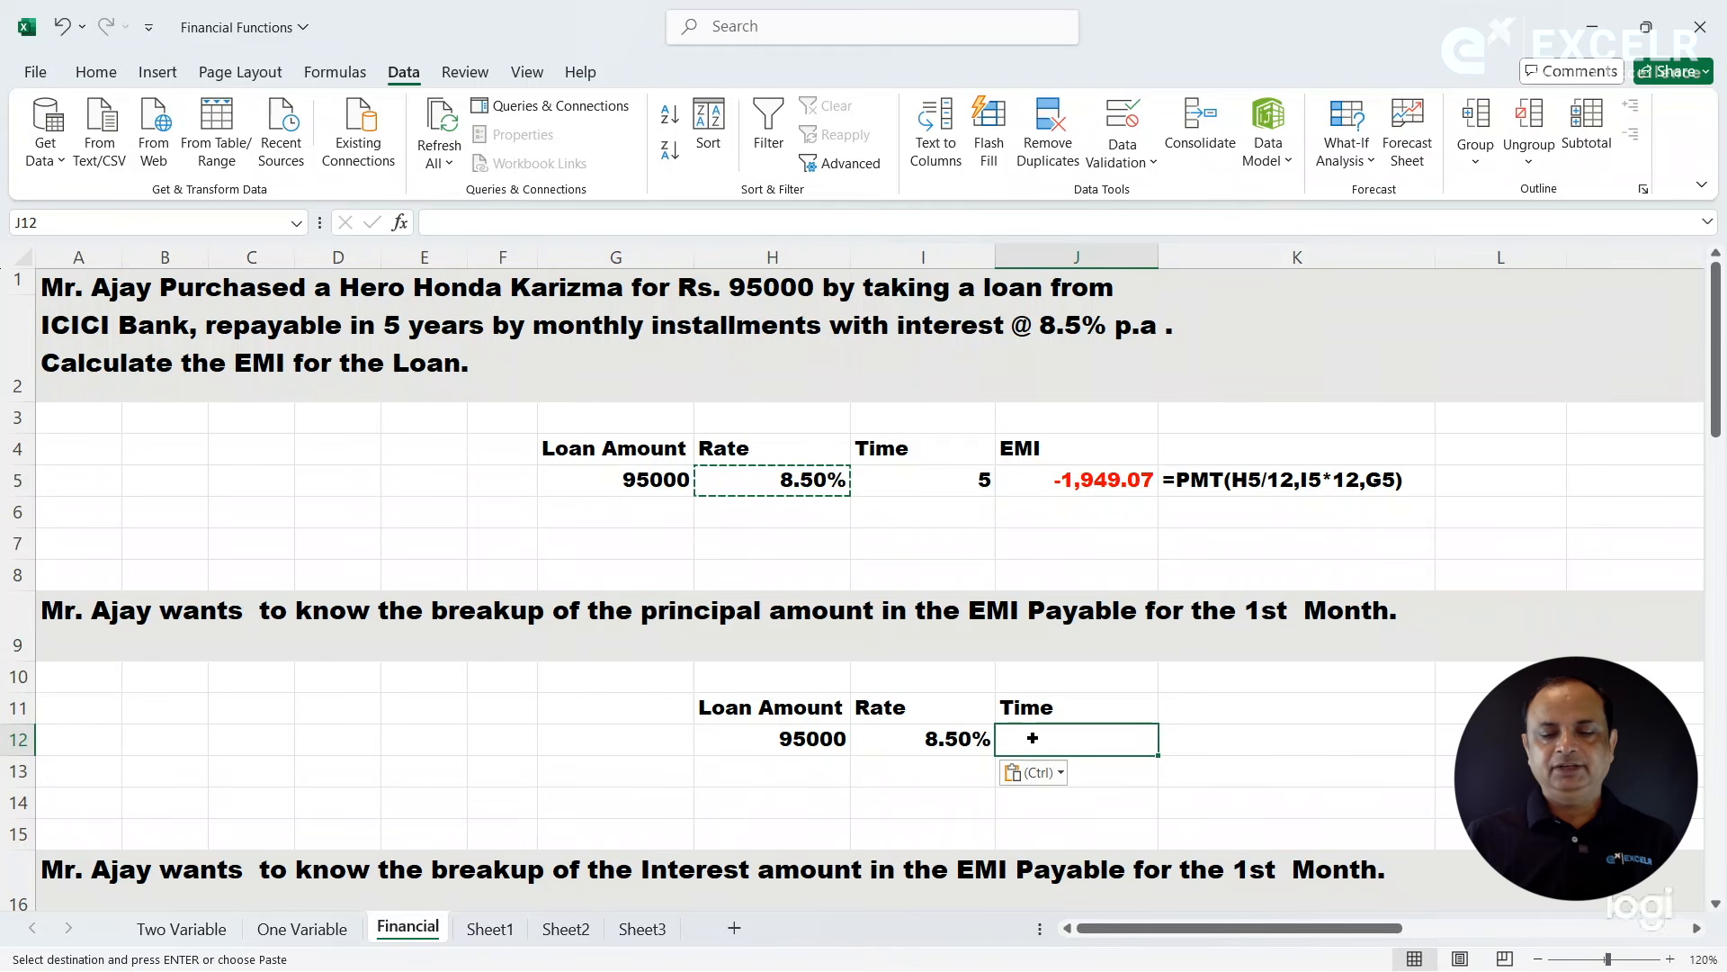
pyautogui.write('5')
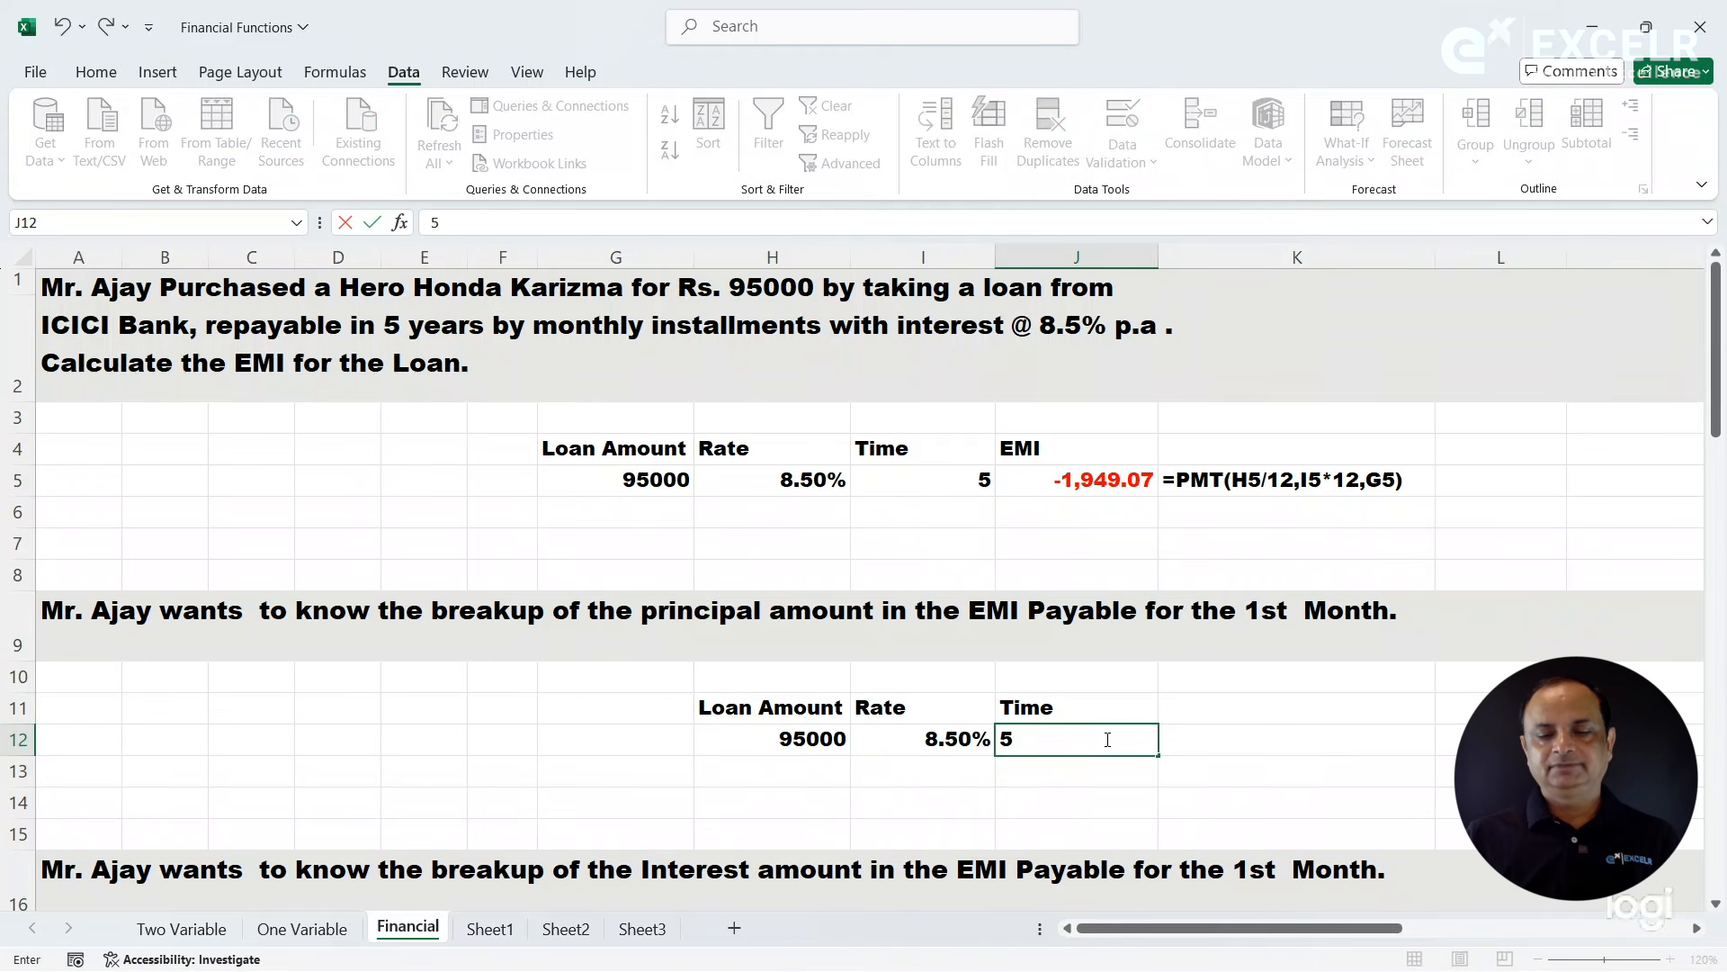
pyautogui.click(1203, 738)
# - Start a PPMT formula in K11 through the function arguments, taking Rate from I12, Nper from J12 and Pv from H12
pyautogui.click(1204, 707)
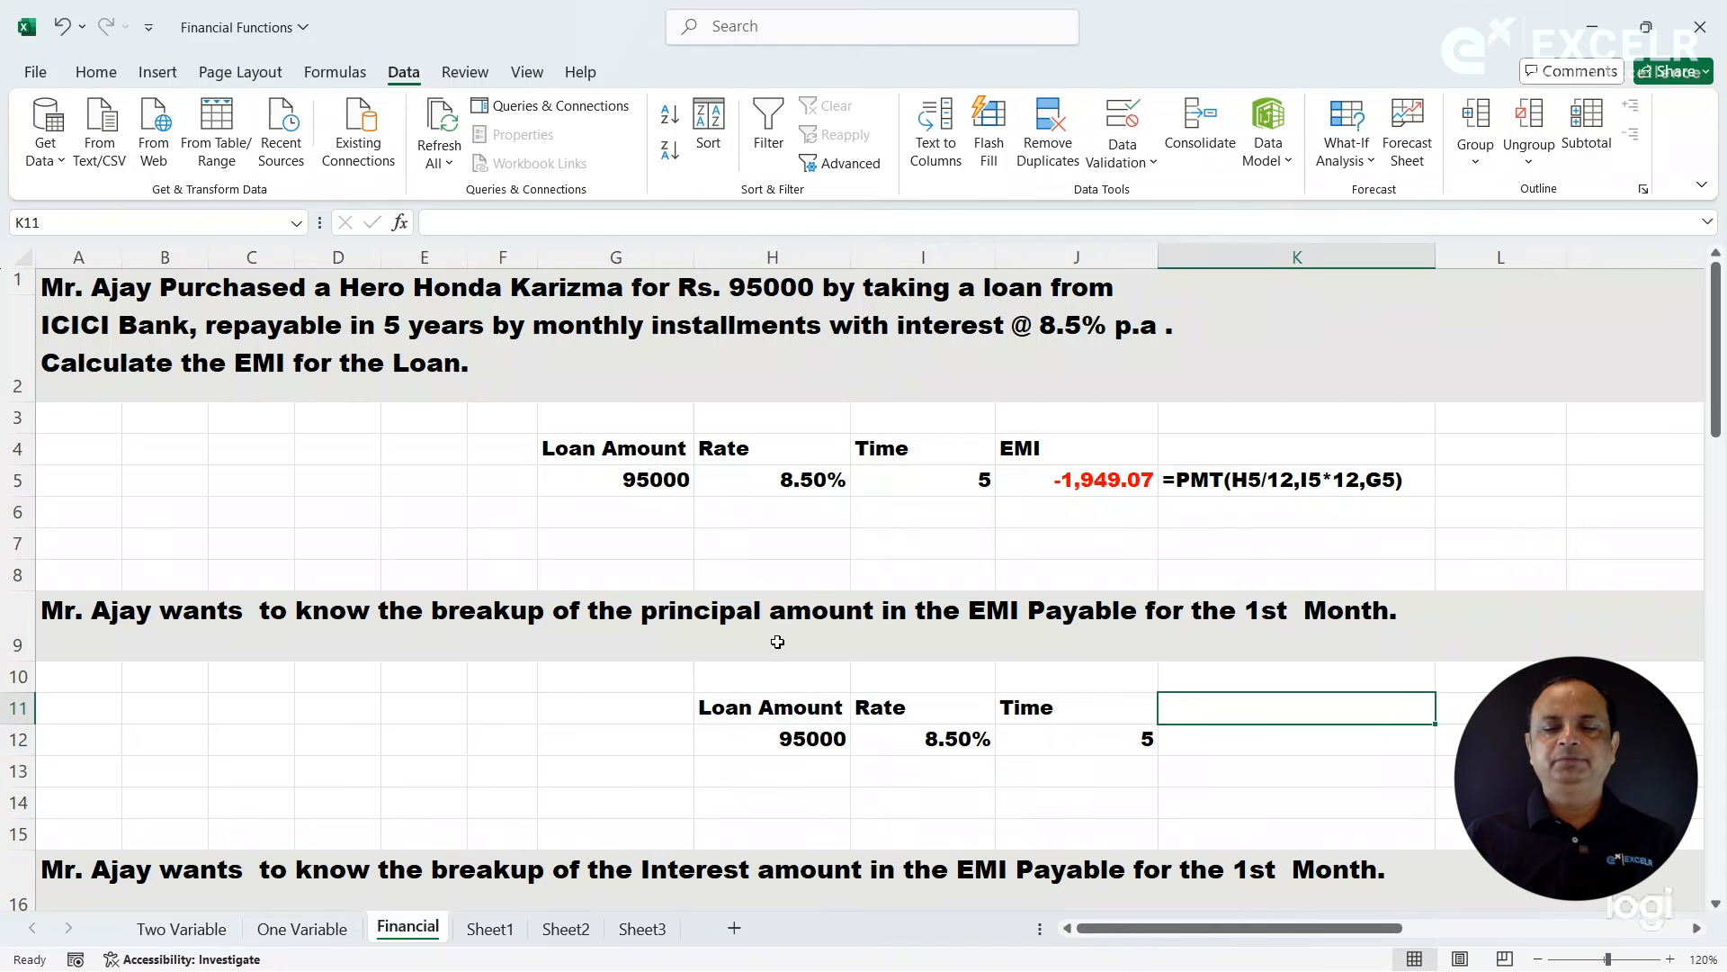
pyautogui.write('=')
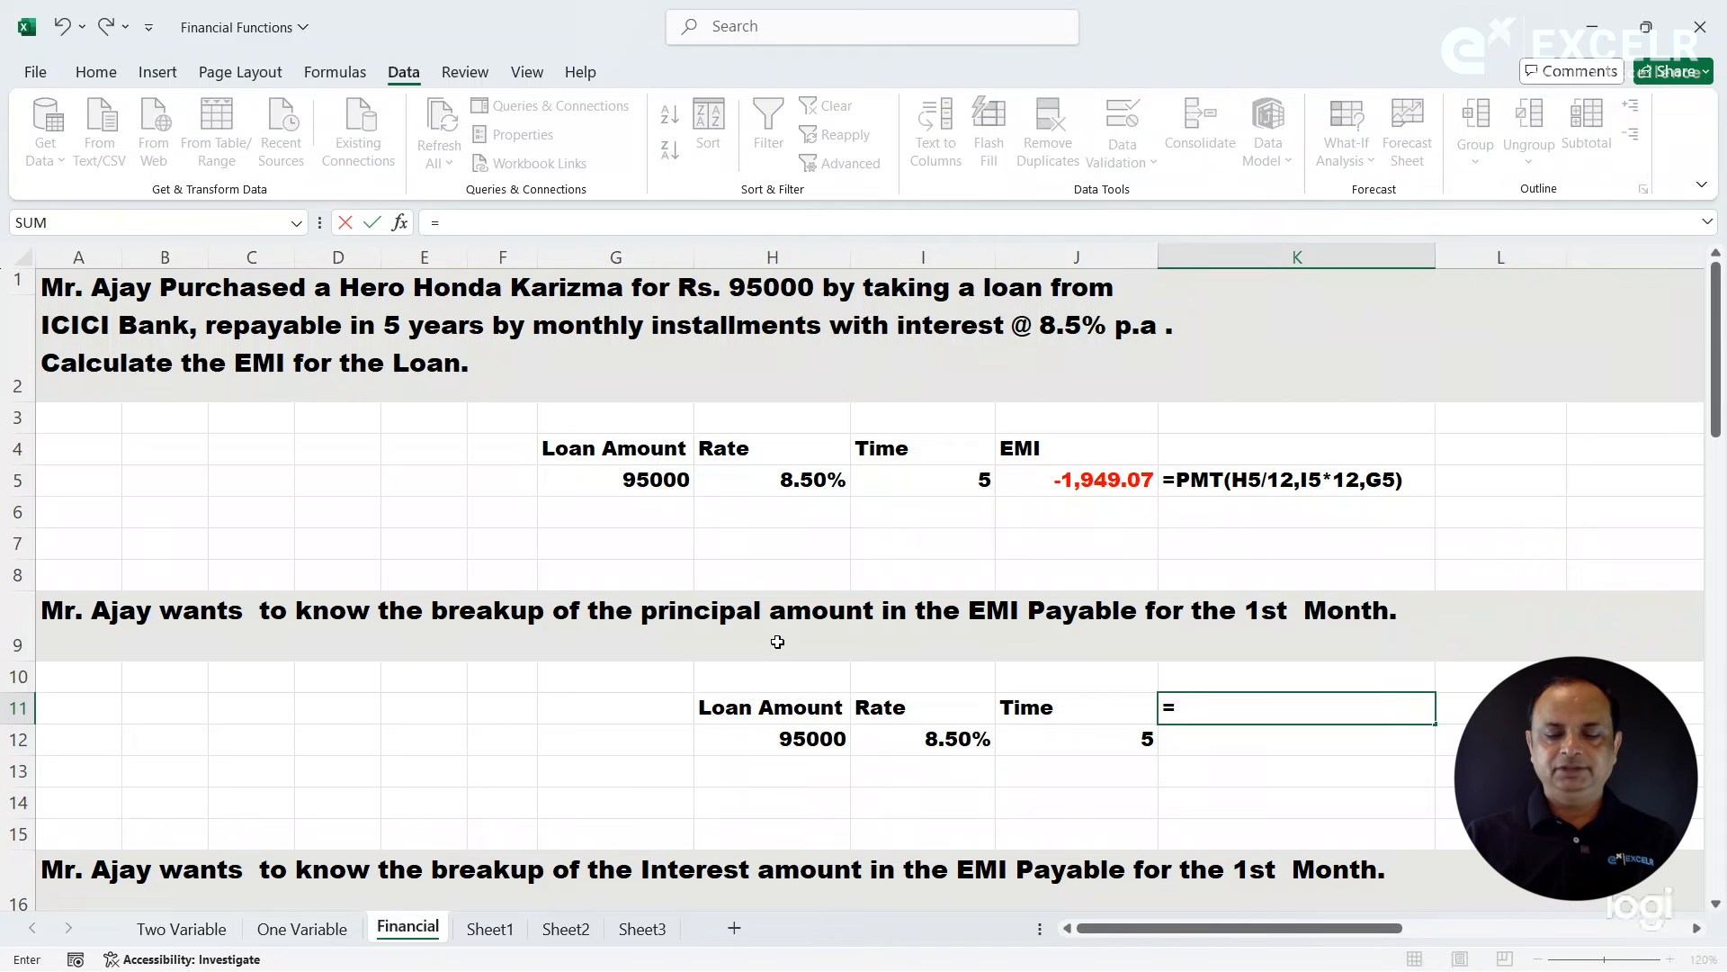
pyautogui.write('ppm')
pyautogui.press('Tab')
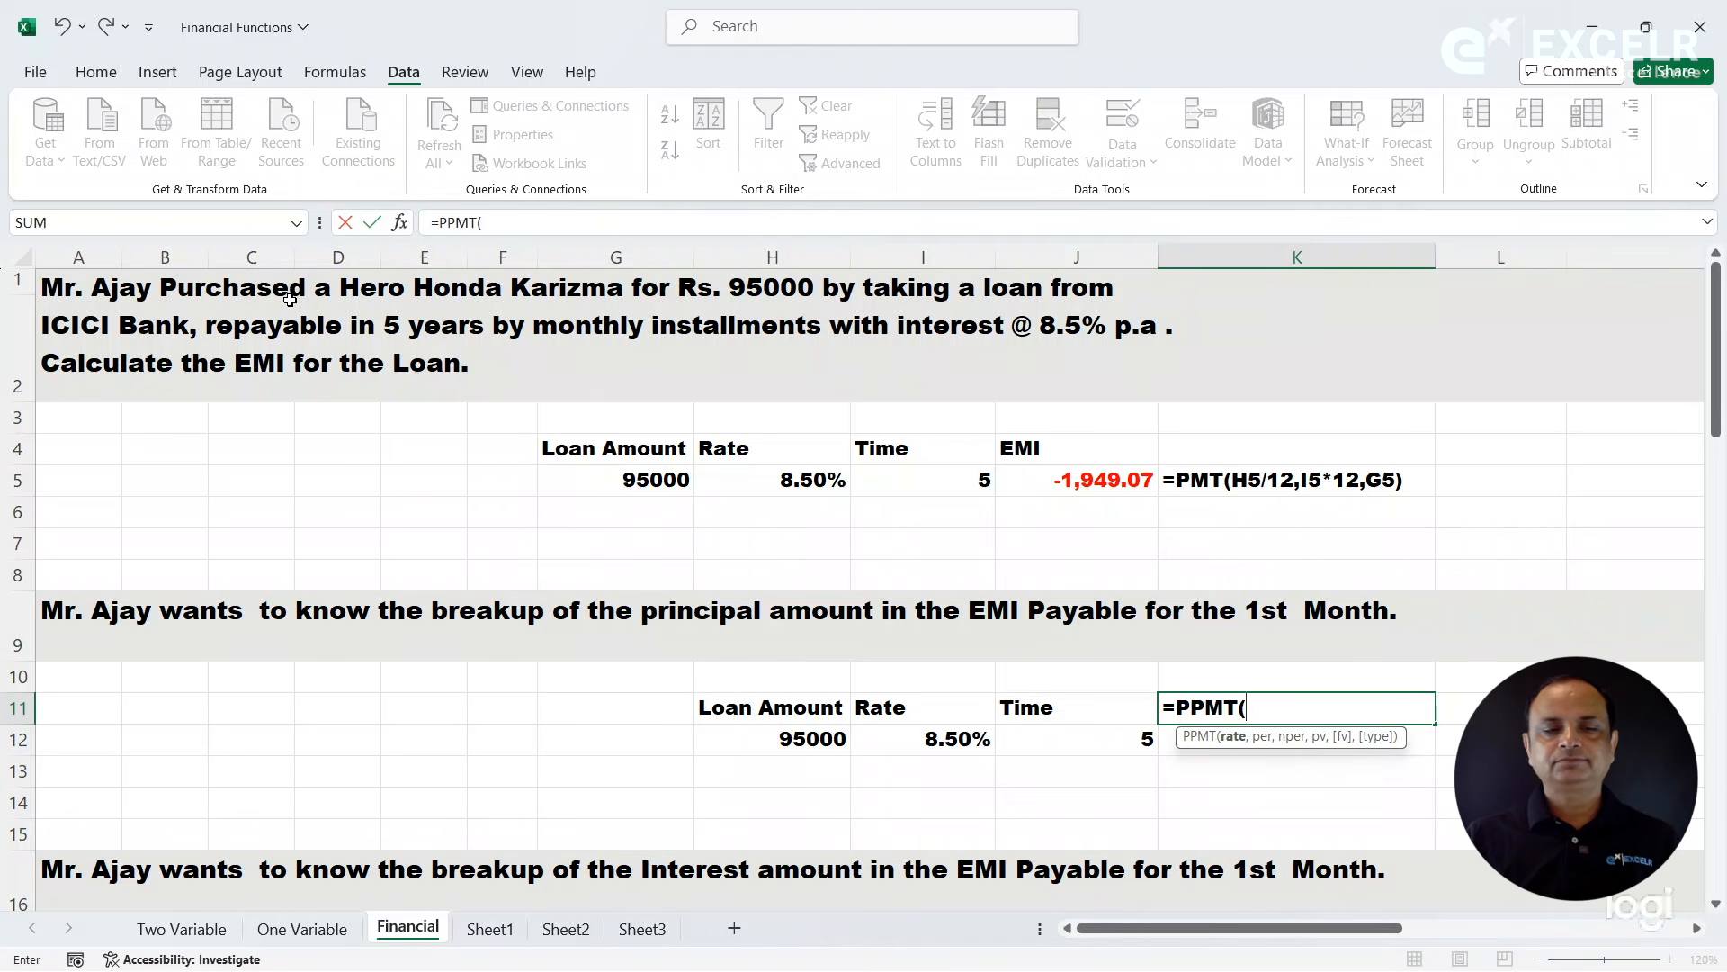
pyautogui.click(404, 230)
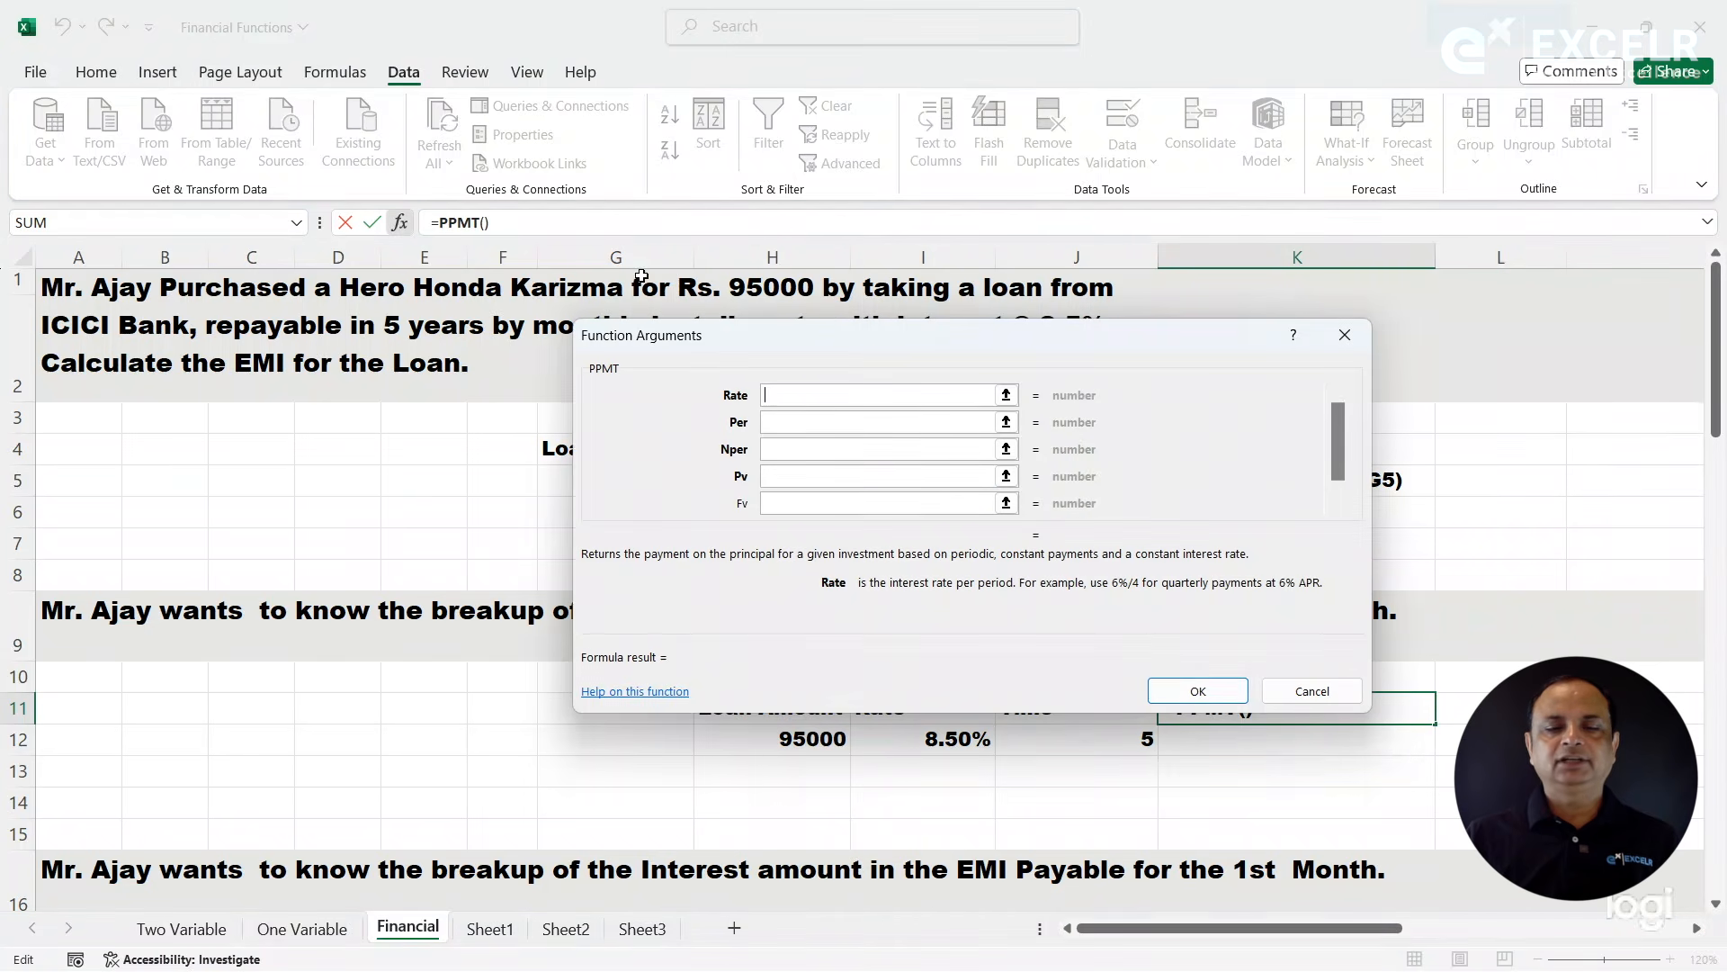
pyautogui.moveTo(898, 337); pyautogui.dragTo(1139, 96)
pyautogui.click(925, 733)
pyautogui.click(1034, 209)
pyautogui.click(1071, 738)
pyautogui.click(1040, 236)
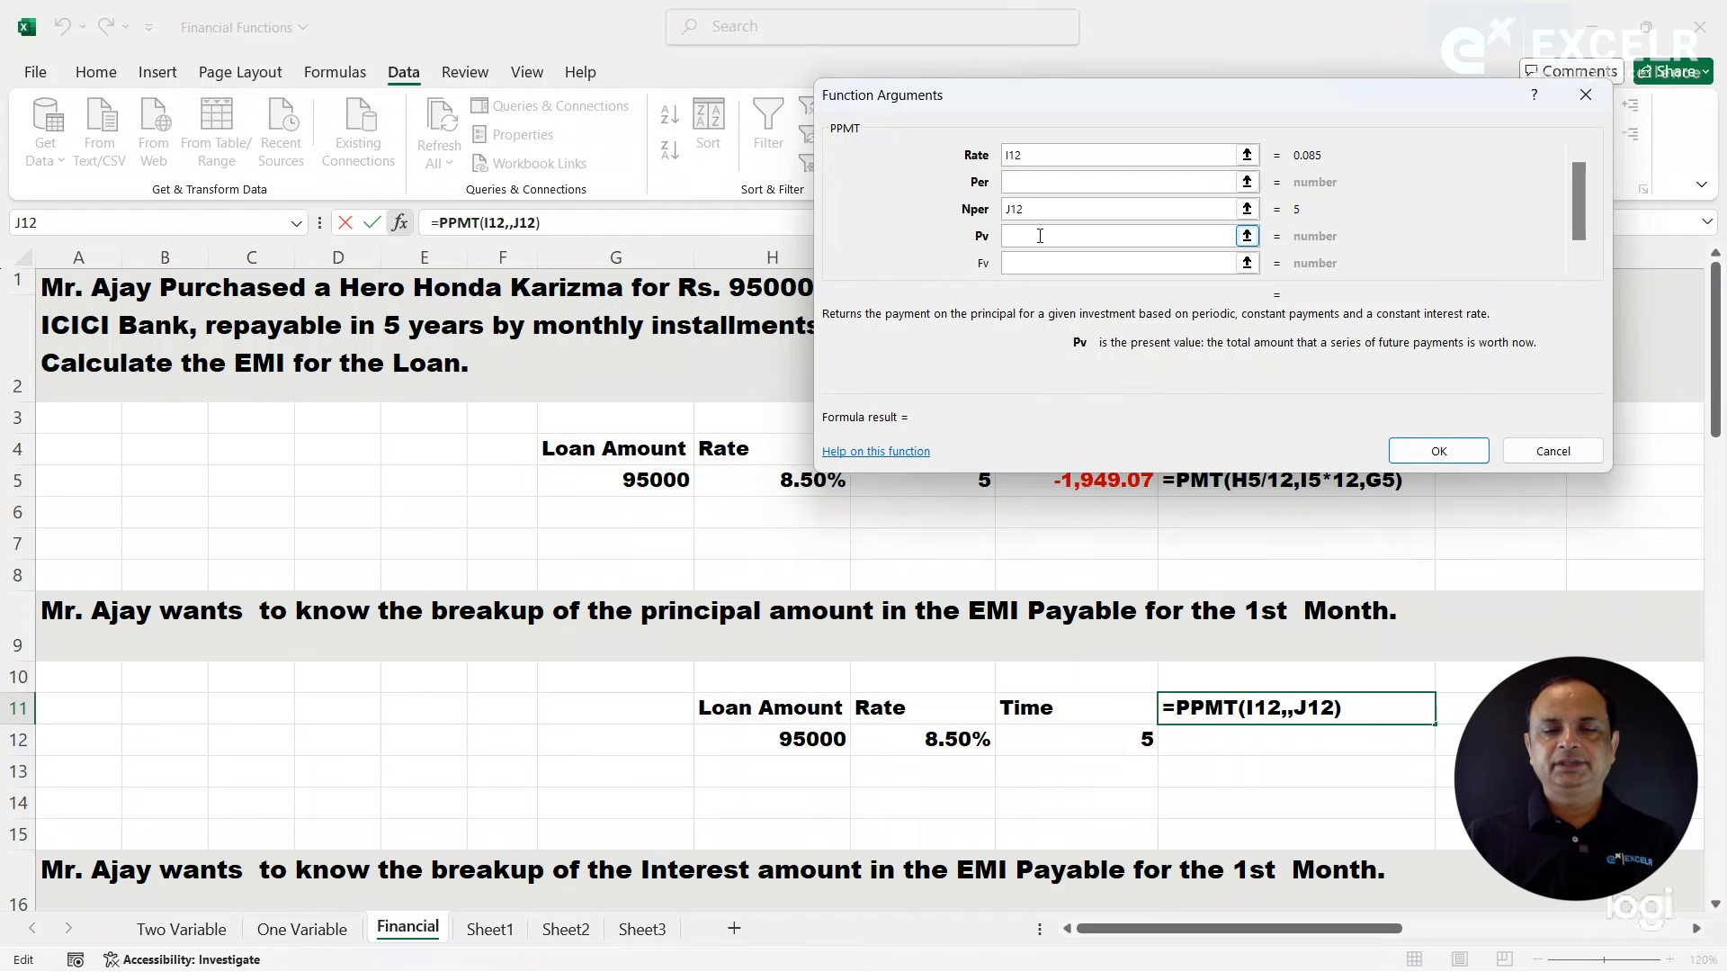
pyautogui.click(784, 739)
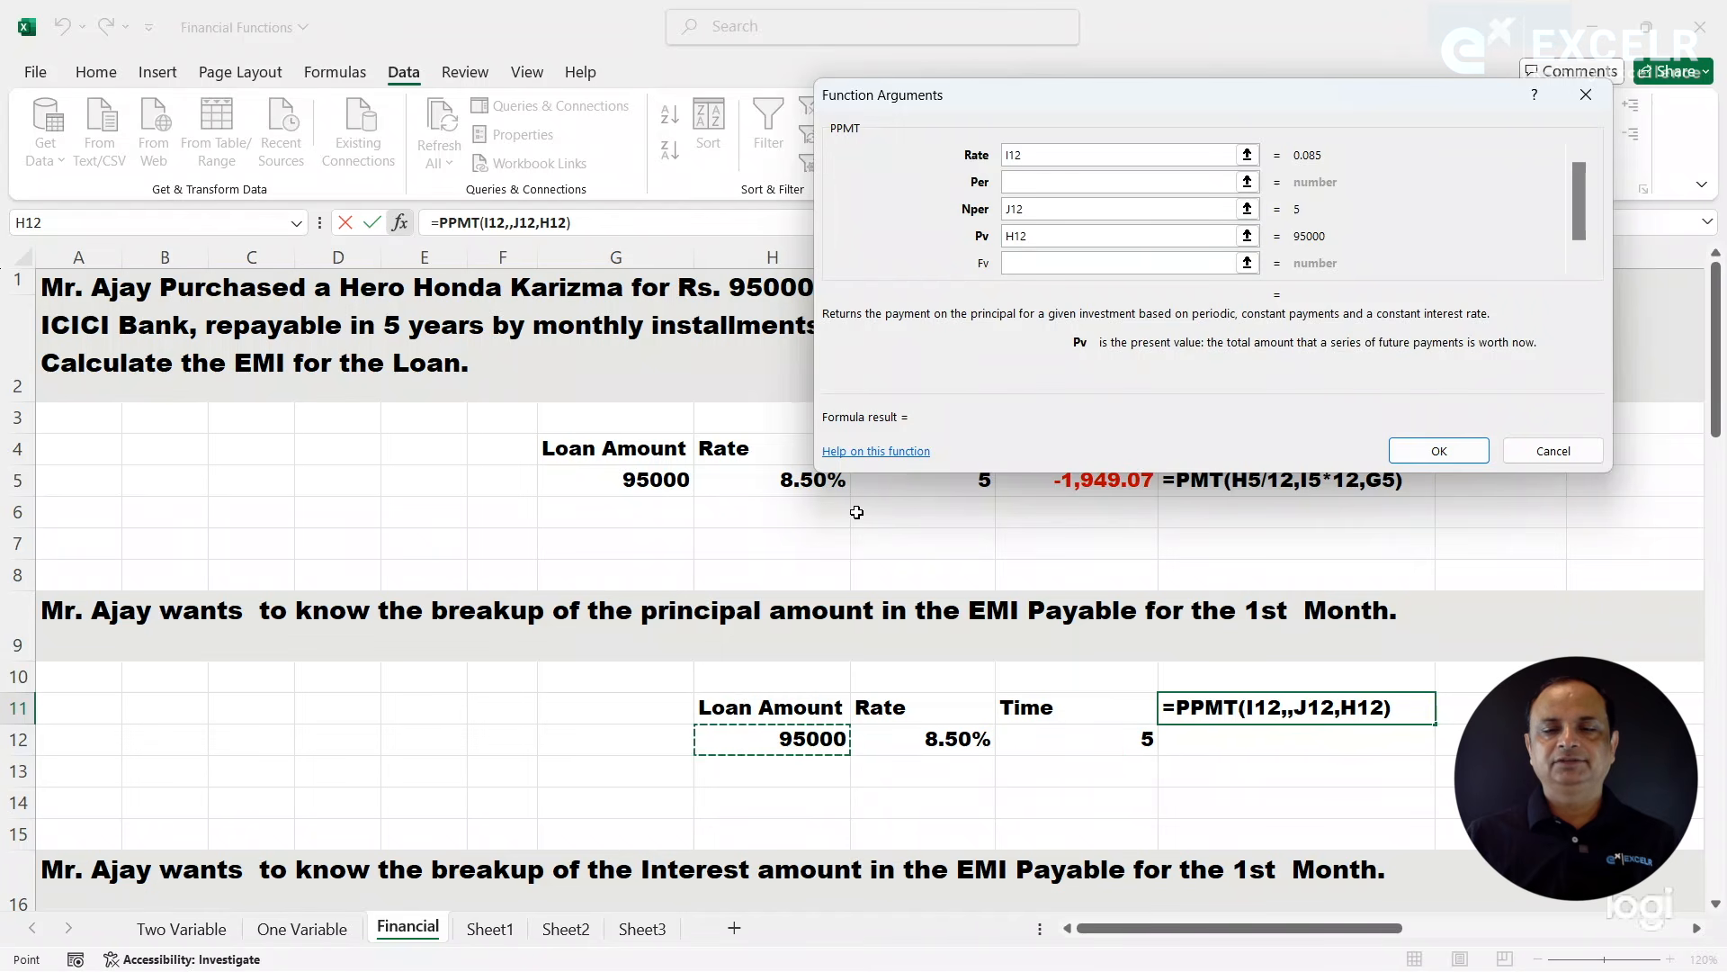
# - Convert the PPMT arguments to monthly terms by setting Rate to I12/12 and Nper to J12*12
pyautogui.click(1053, 156)
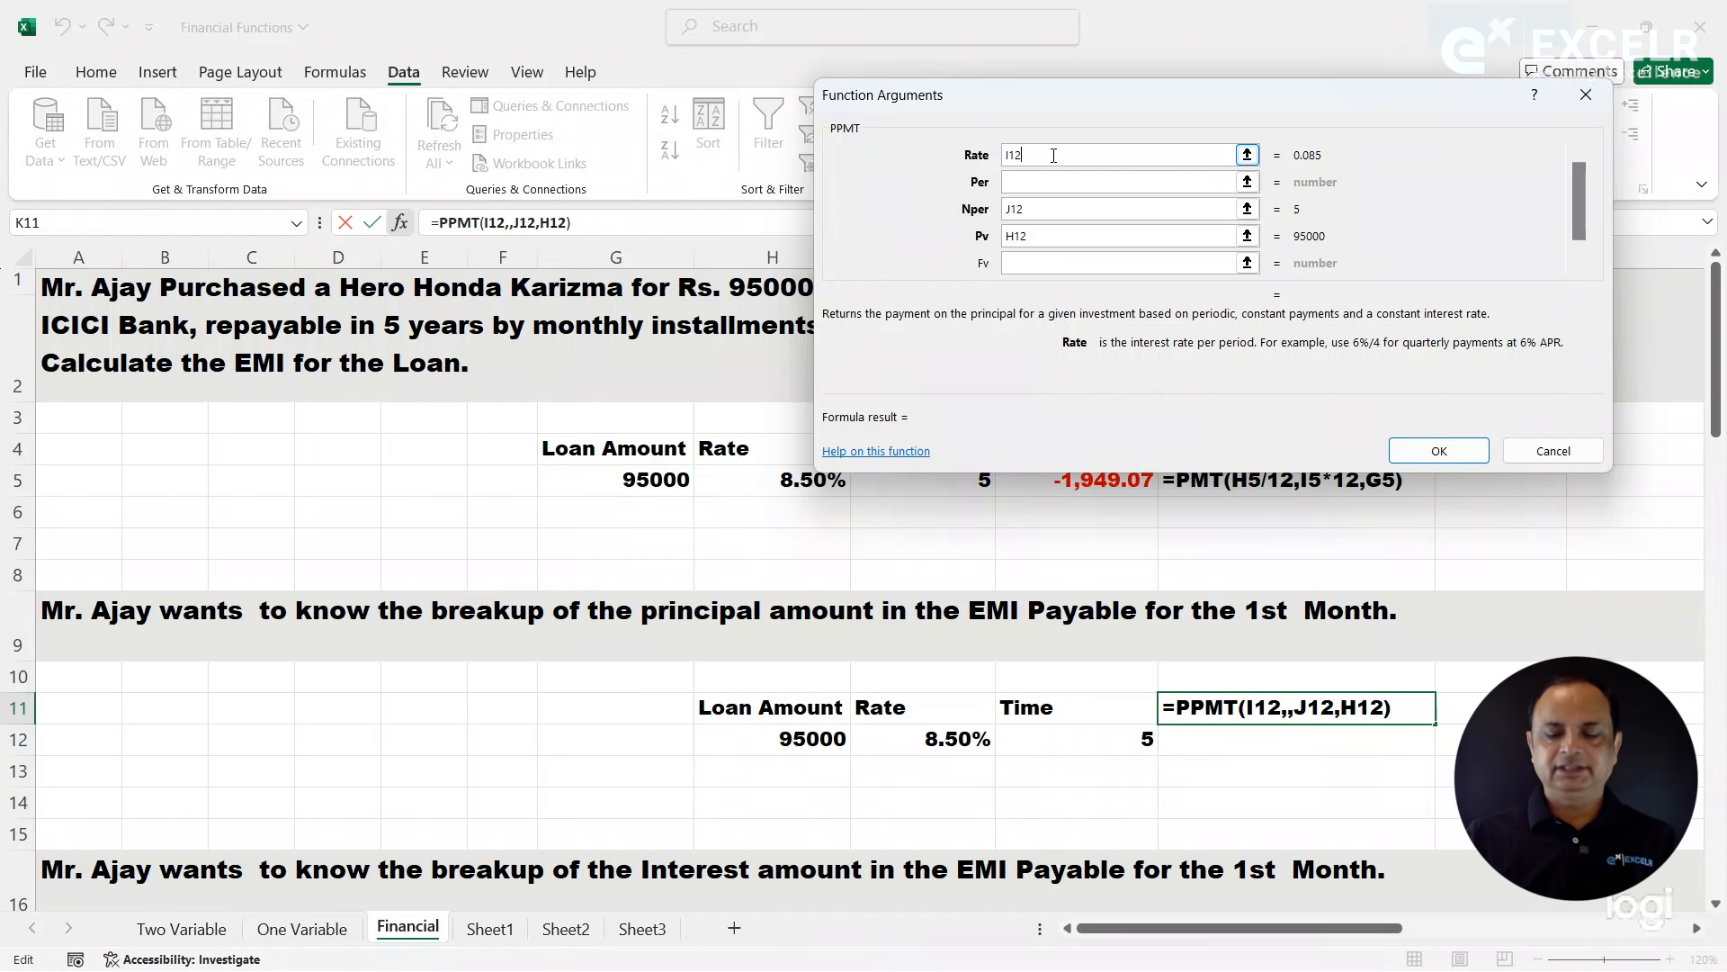
pyautogui.write('/')
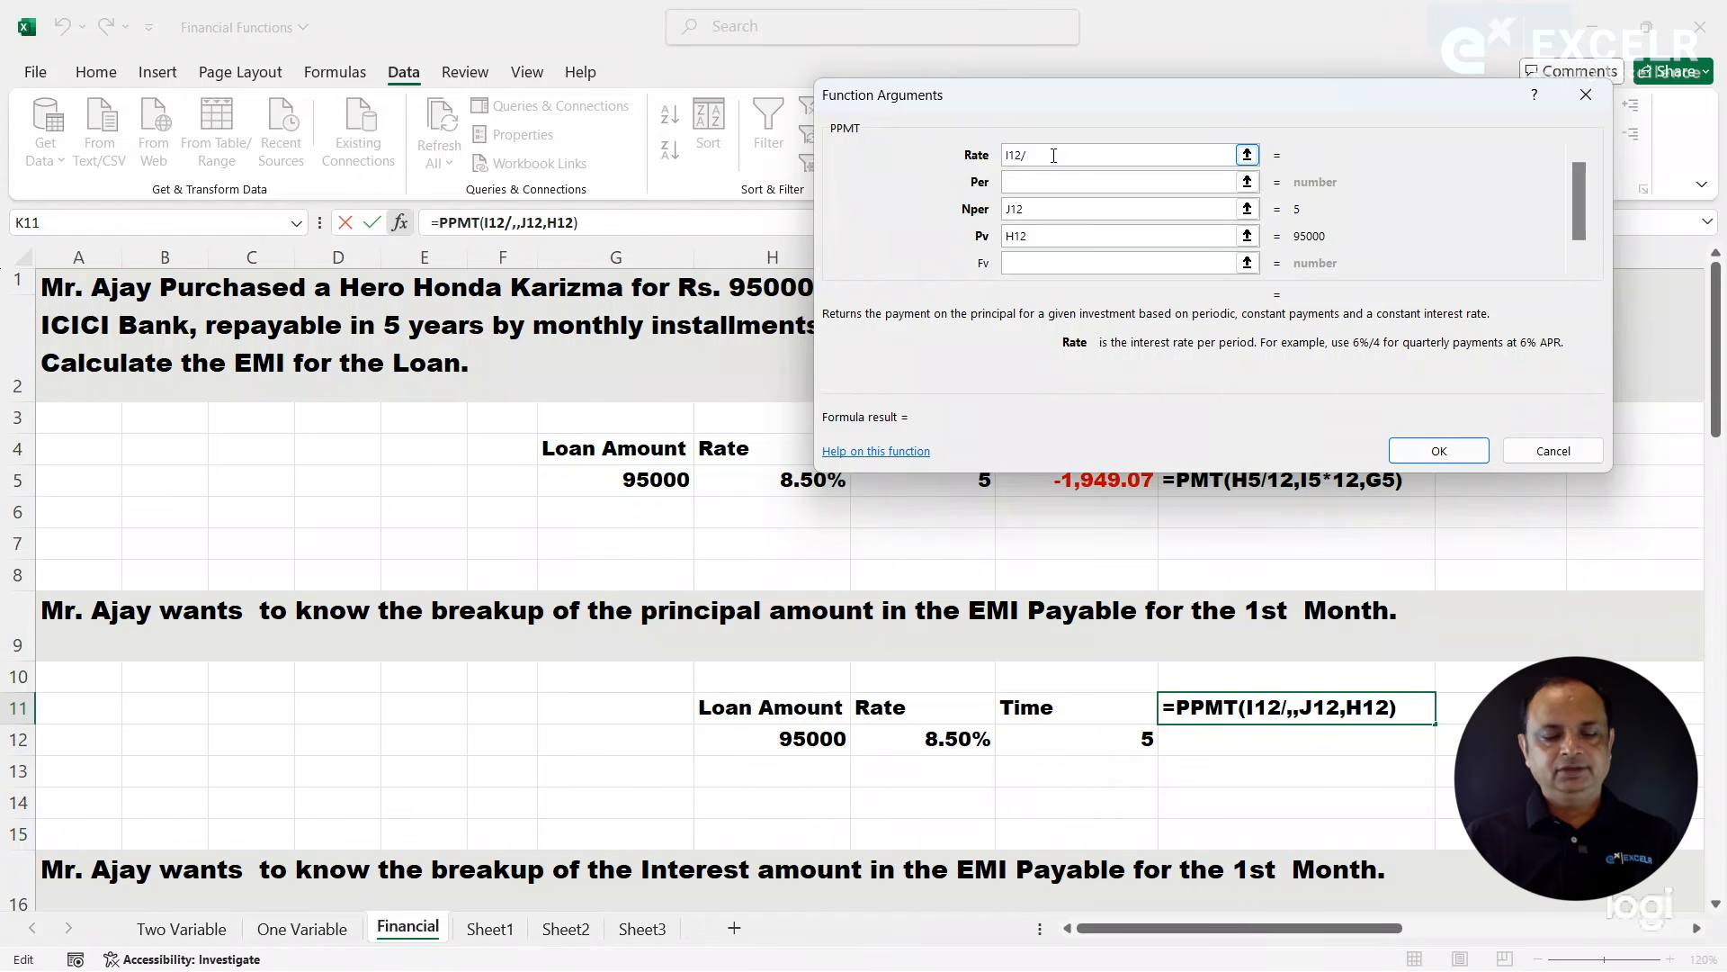
pyautogui.write('12')
pyautogui.click(1049, 181)
pyautogui.click(1053, 212)
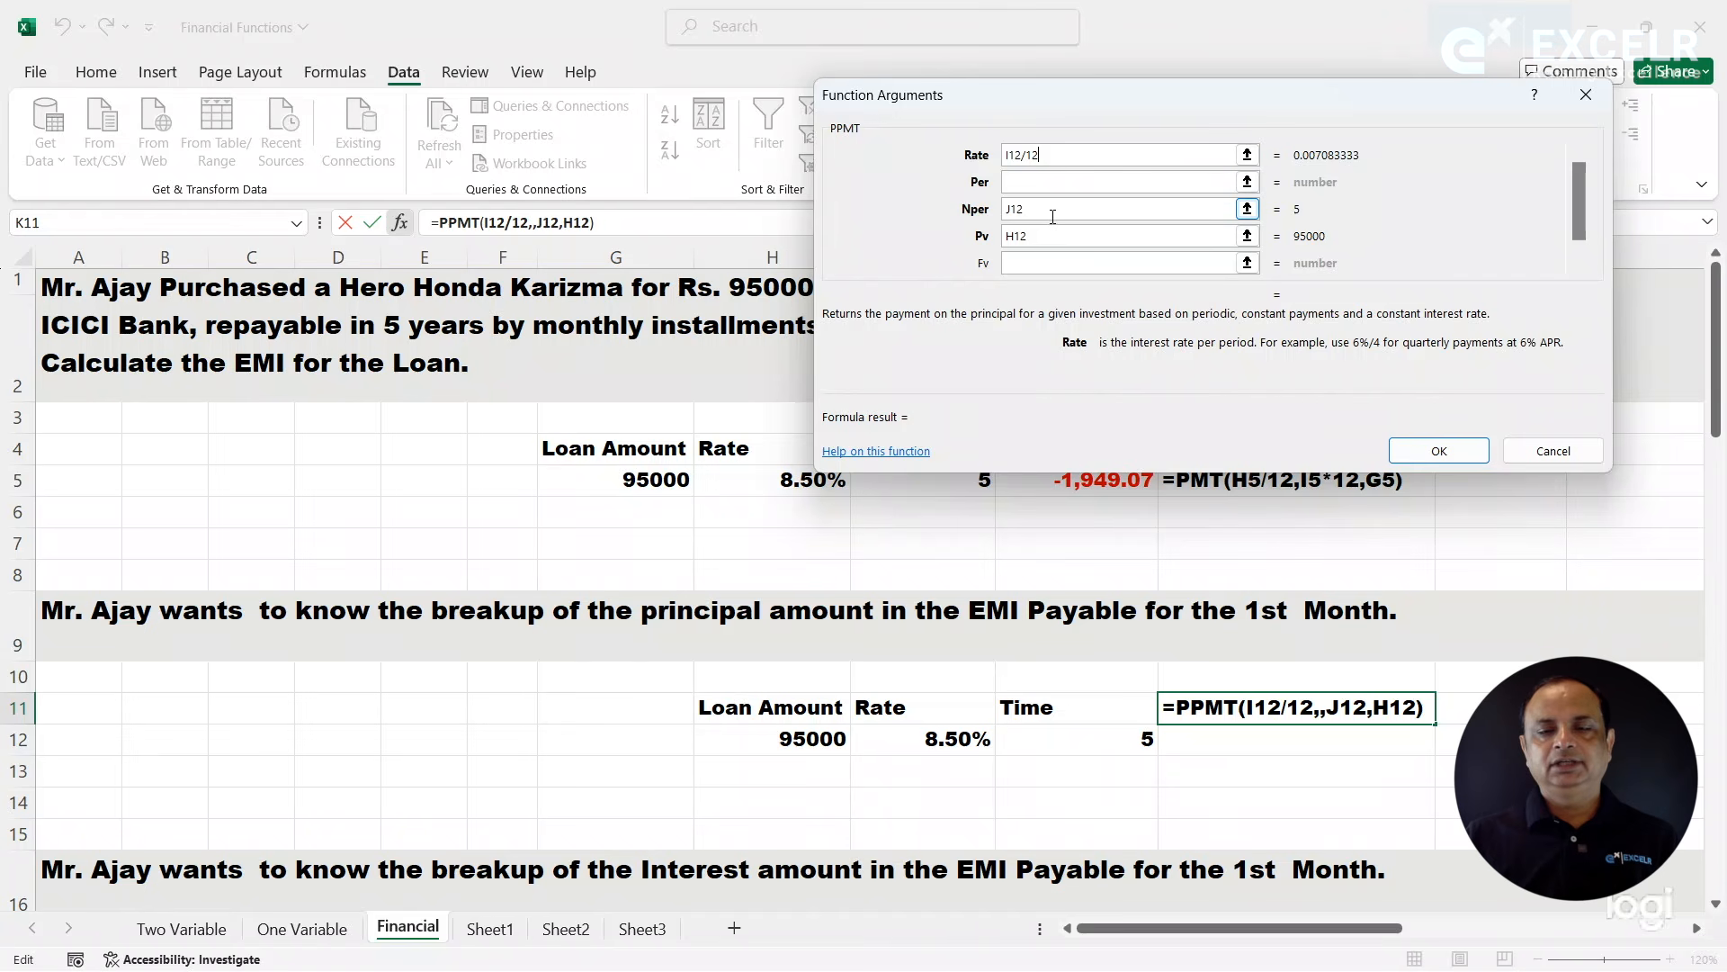
pyautogui.write('*12')
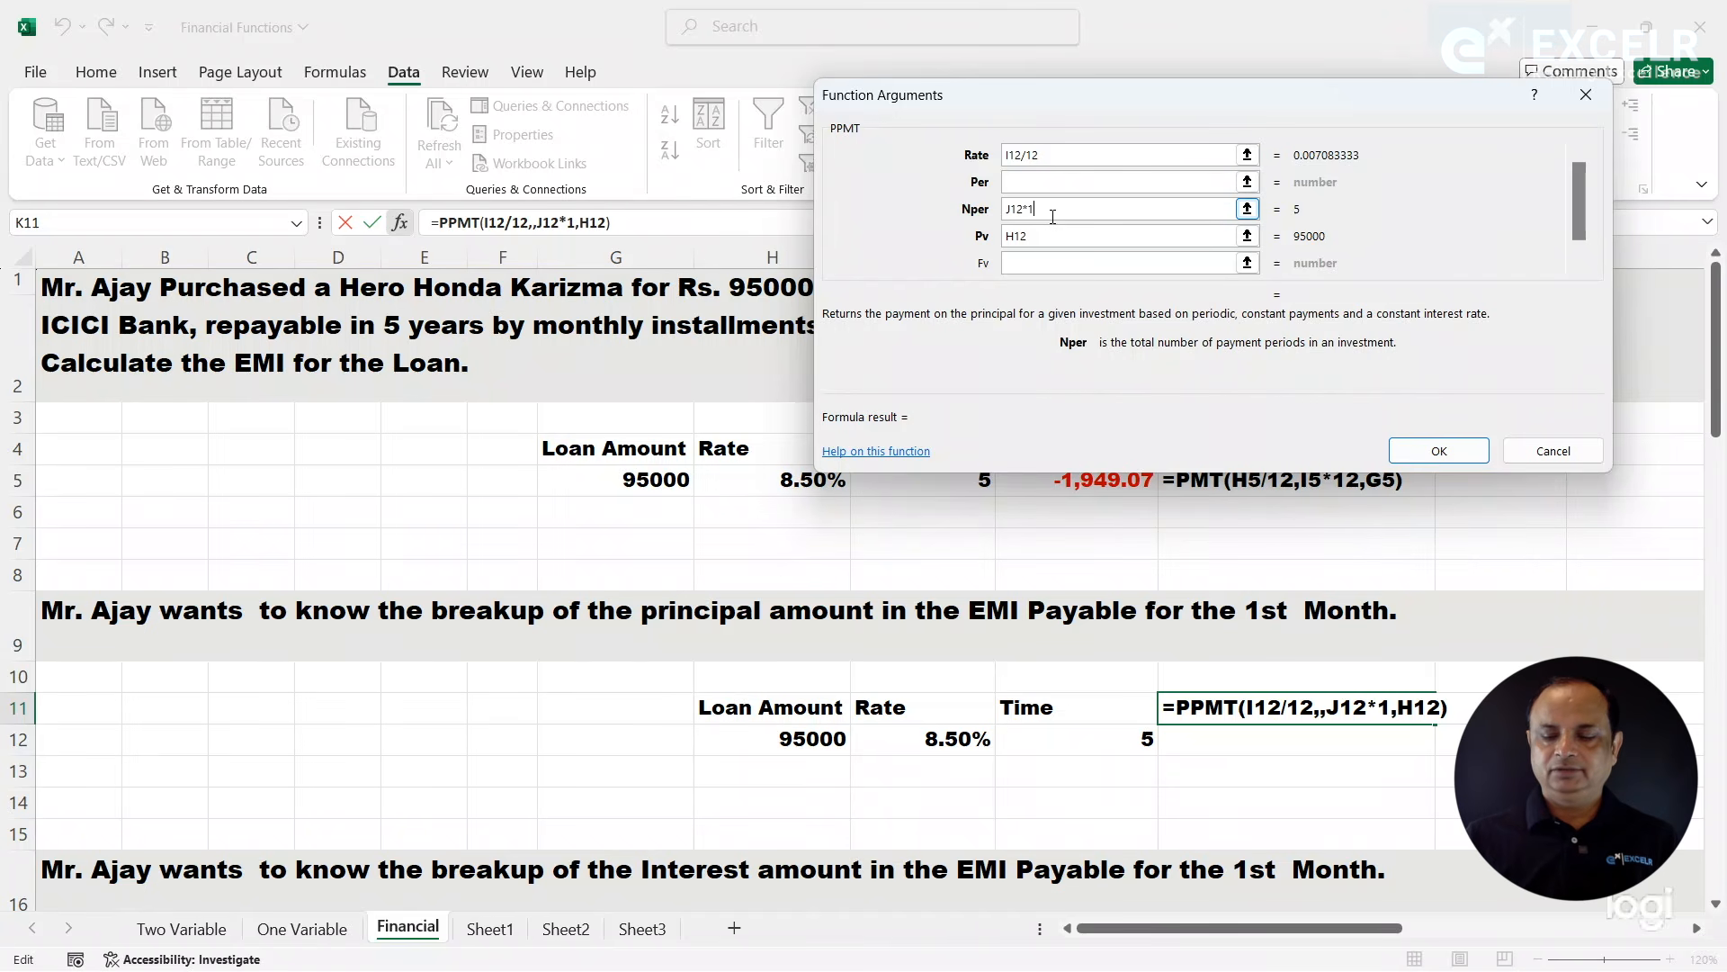
pyautogui.click(1047, 239)
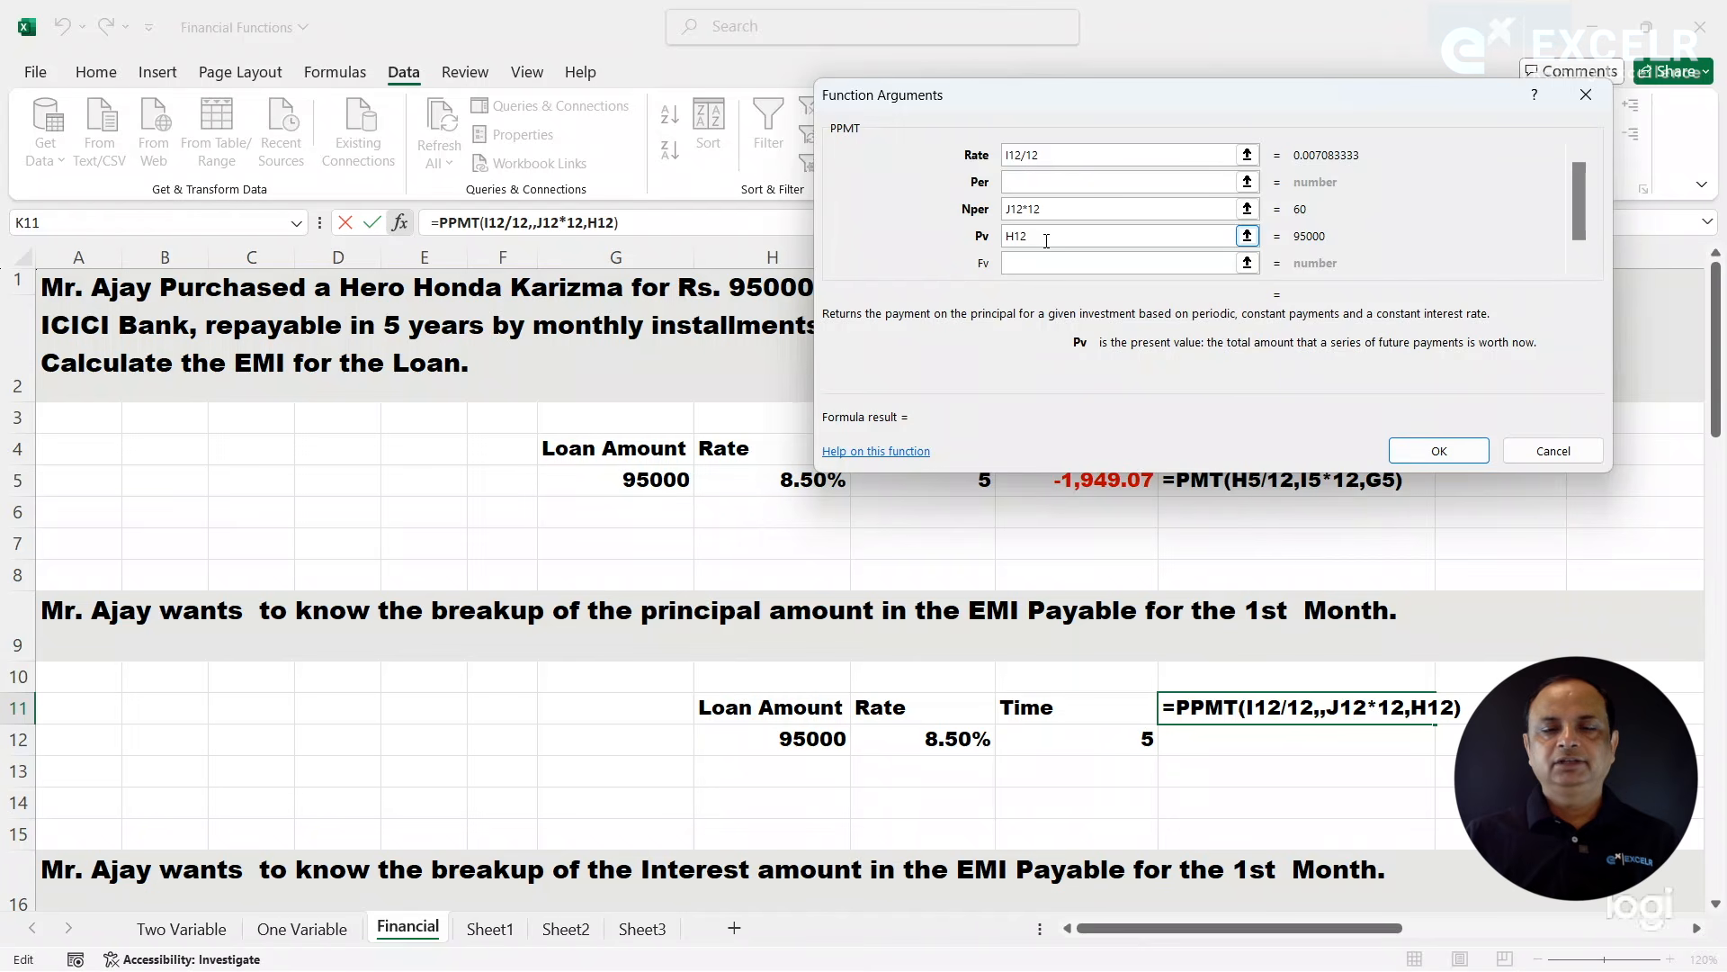
# - Set the PPMT Per argument to 1 for the first month and enter the formula in K11
pyautogui.click(1031, 181)
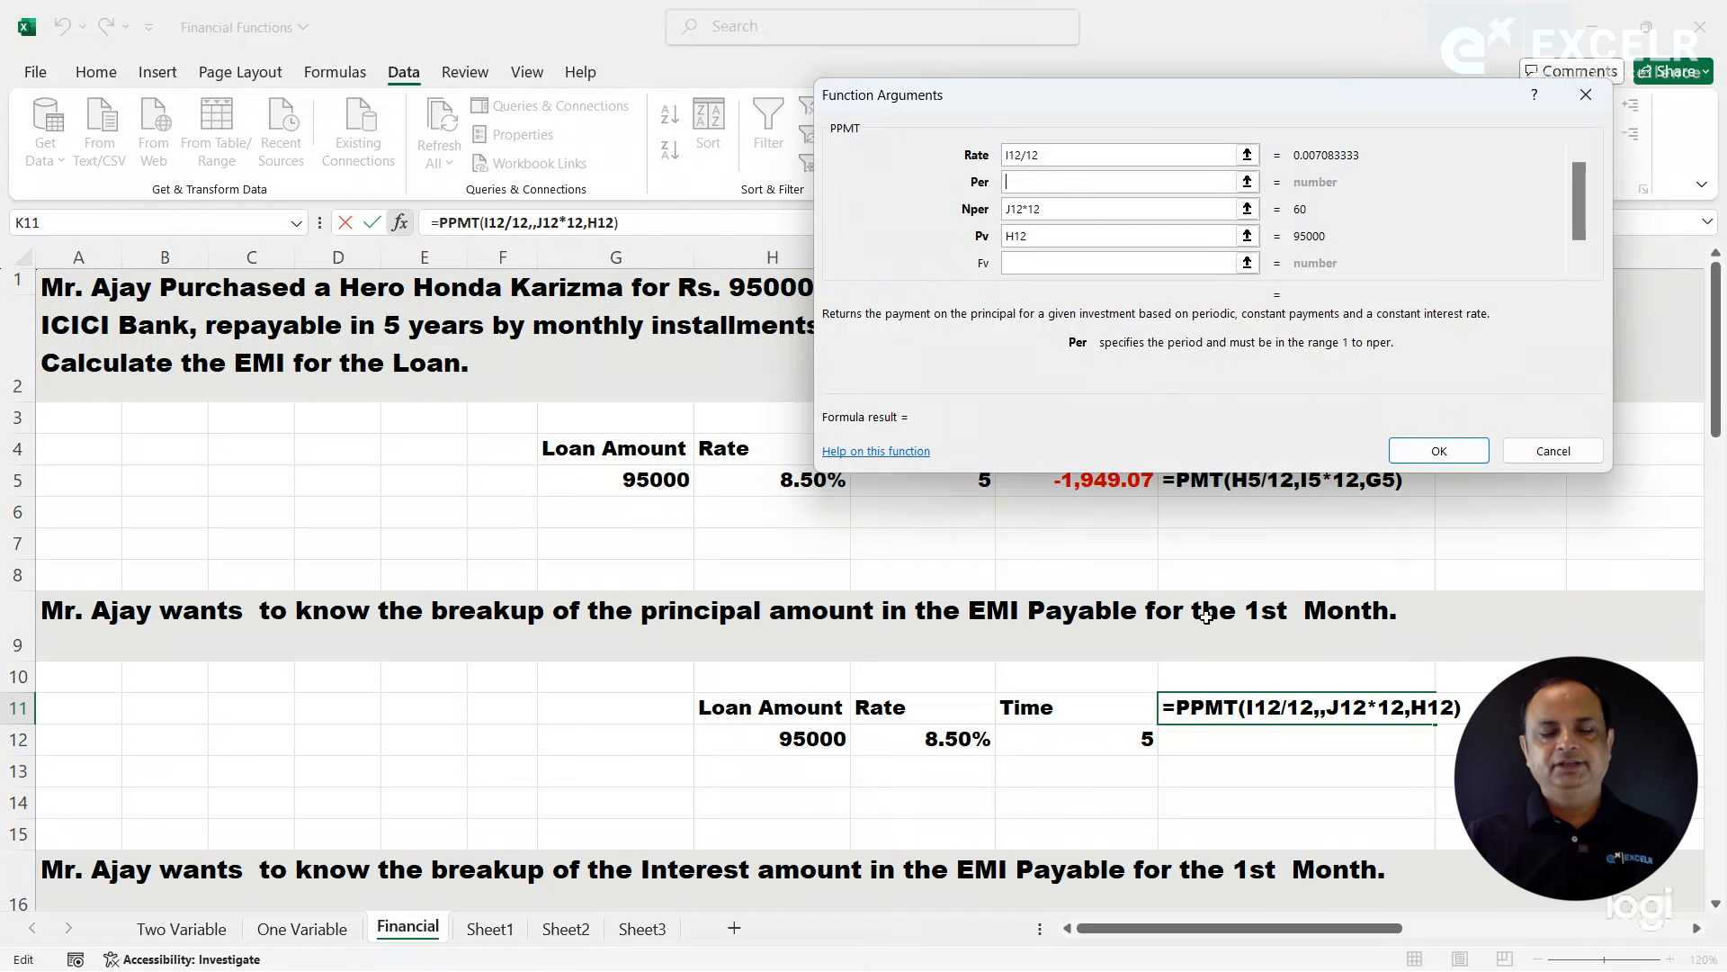
pyautogui.write('1')
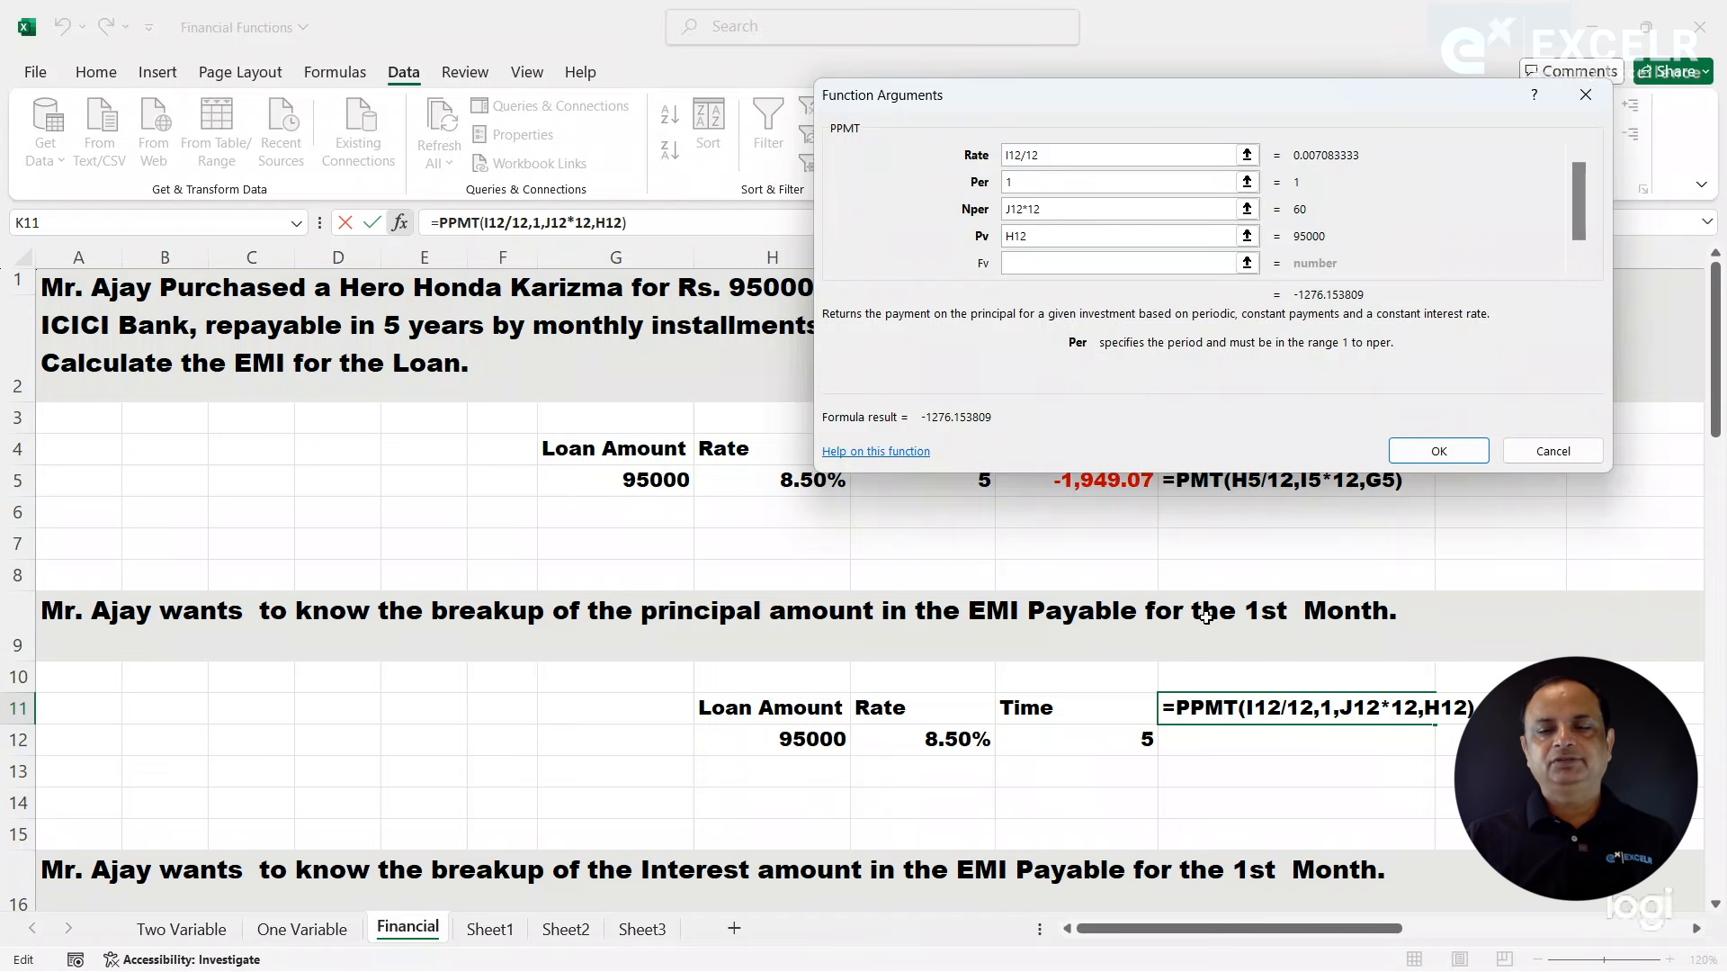
pyautogui.click(1424, 460)
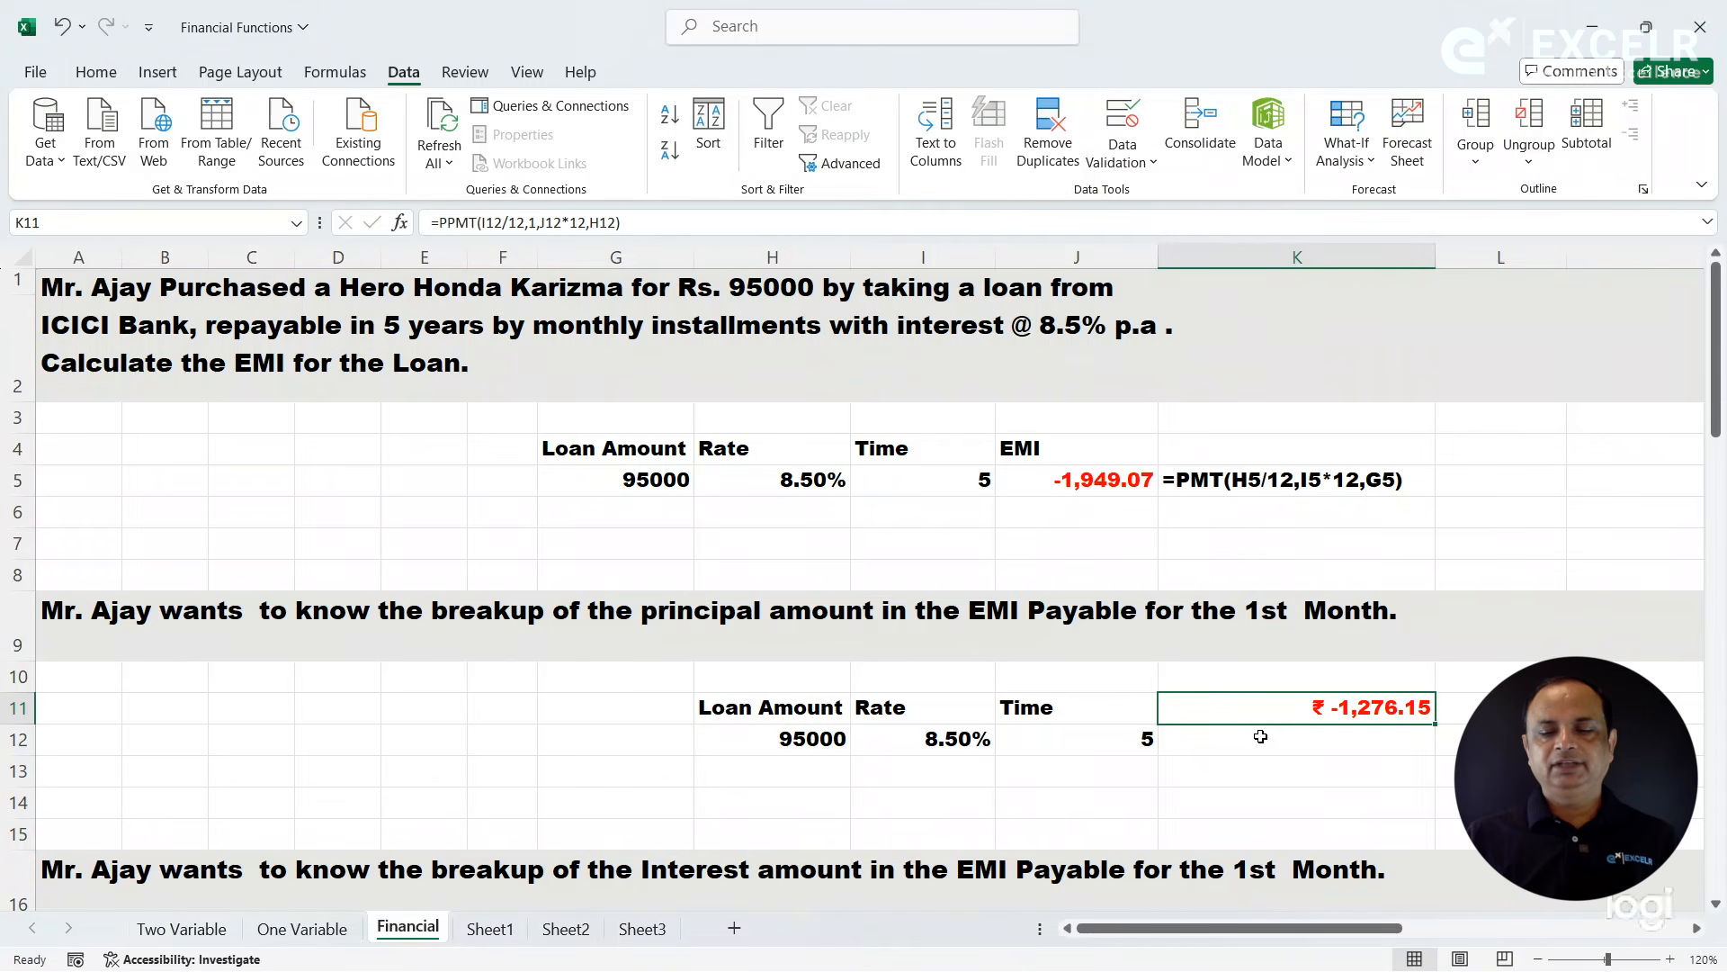
# - Move the PPMT formula from K11 down to K12 and enter the heading PPMT in K11
pyautogui.moveTo(1251, 725); pyautogui.dragTo(1250, 742)
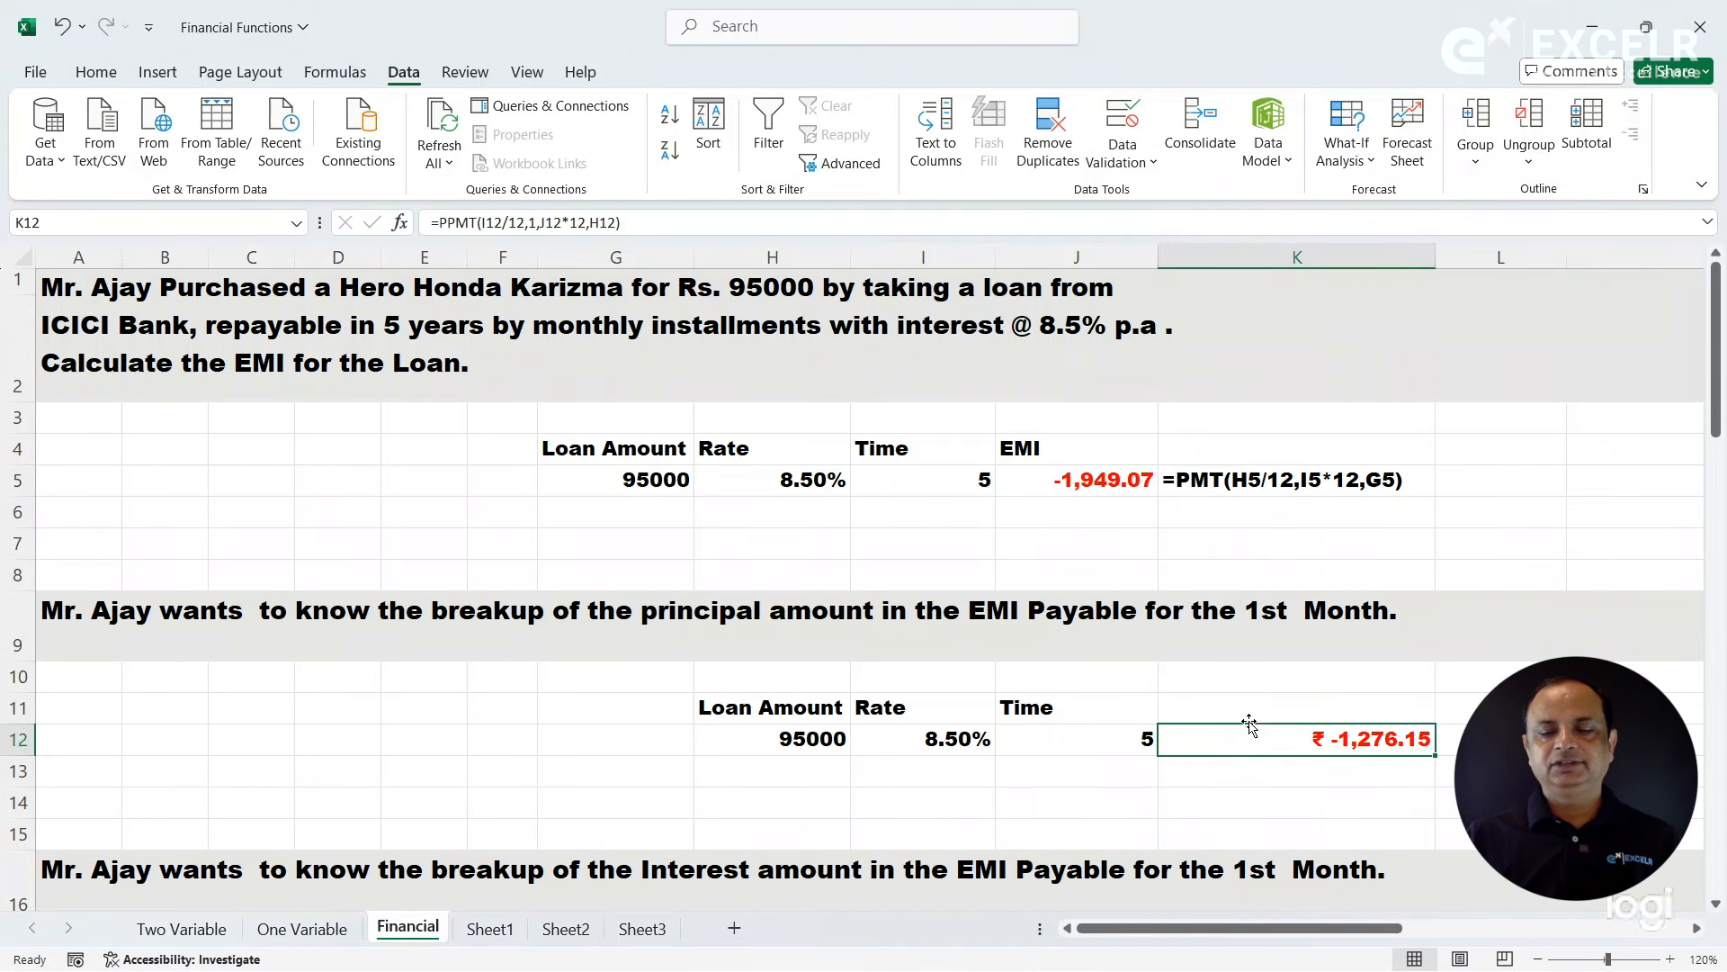
pyautogui.click(1249, 711)
pyautogui.write('PPMT')
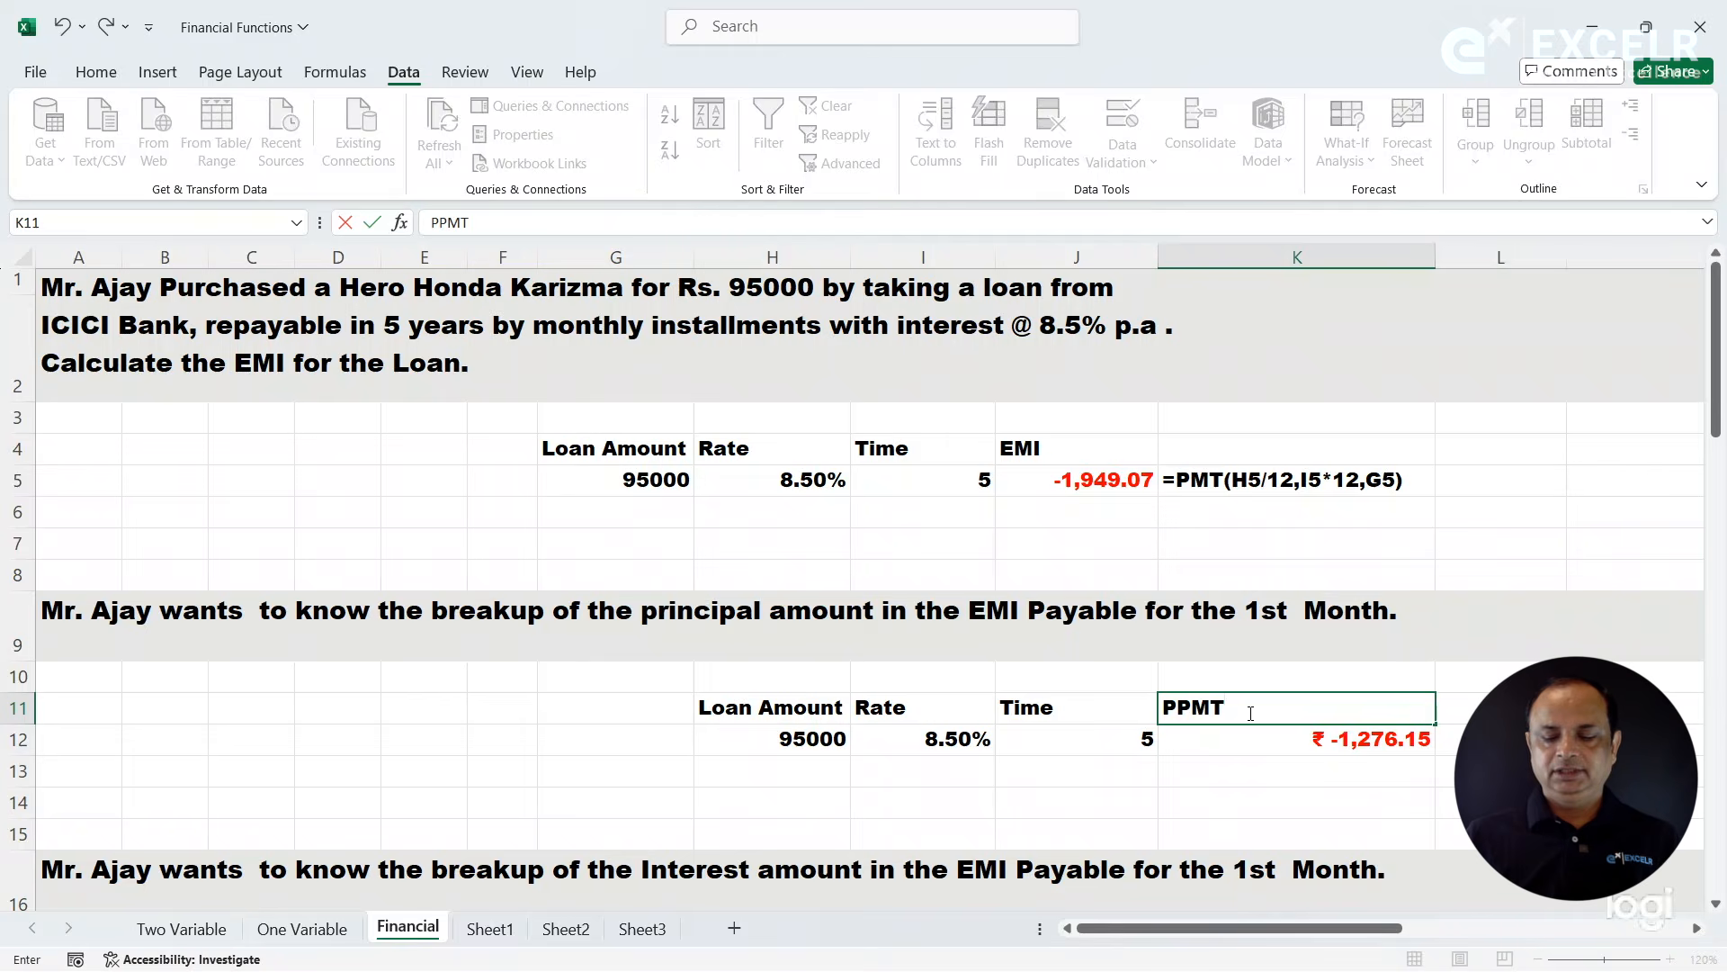
pyautogui.press('Right')
pyautogui.press('Right')
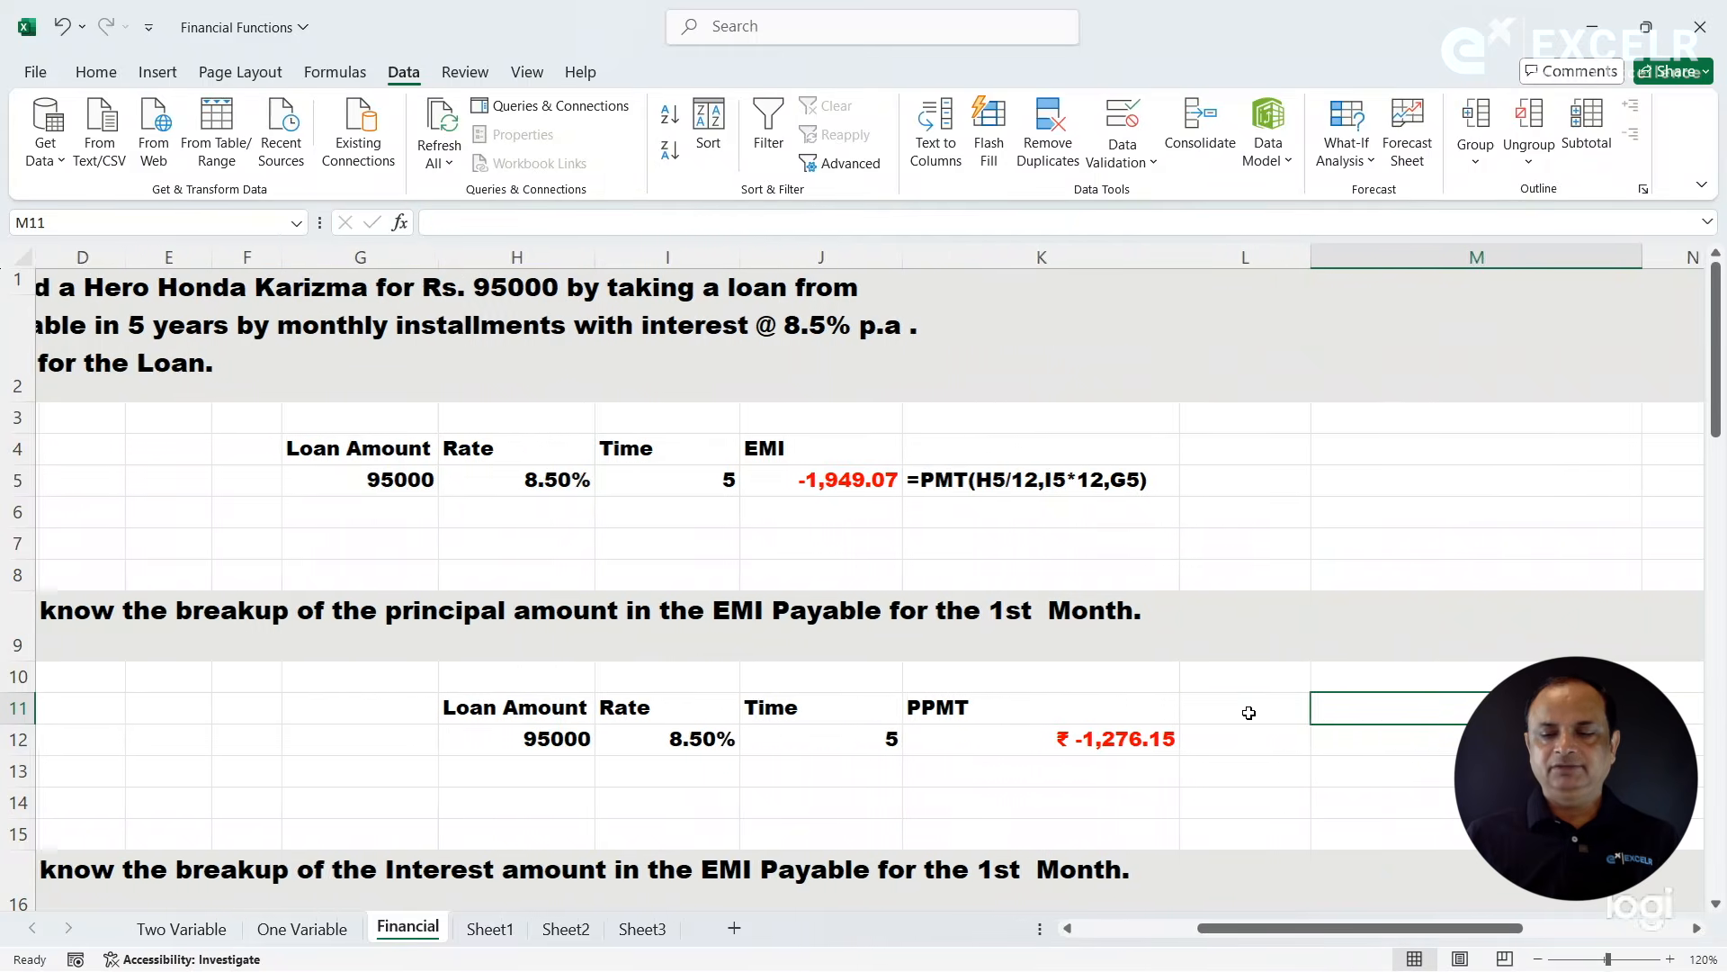
# - Show the formula of K12 as text in M12 using FORMULATEXT, and narrow column L
pyautogui.press('Down')
pyautogui.press('Left')
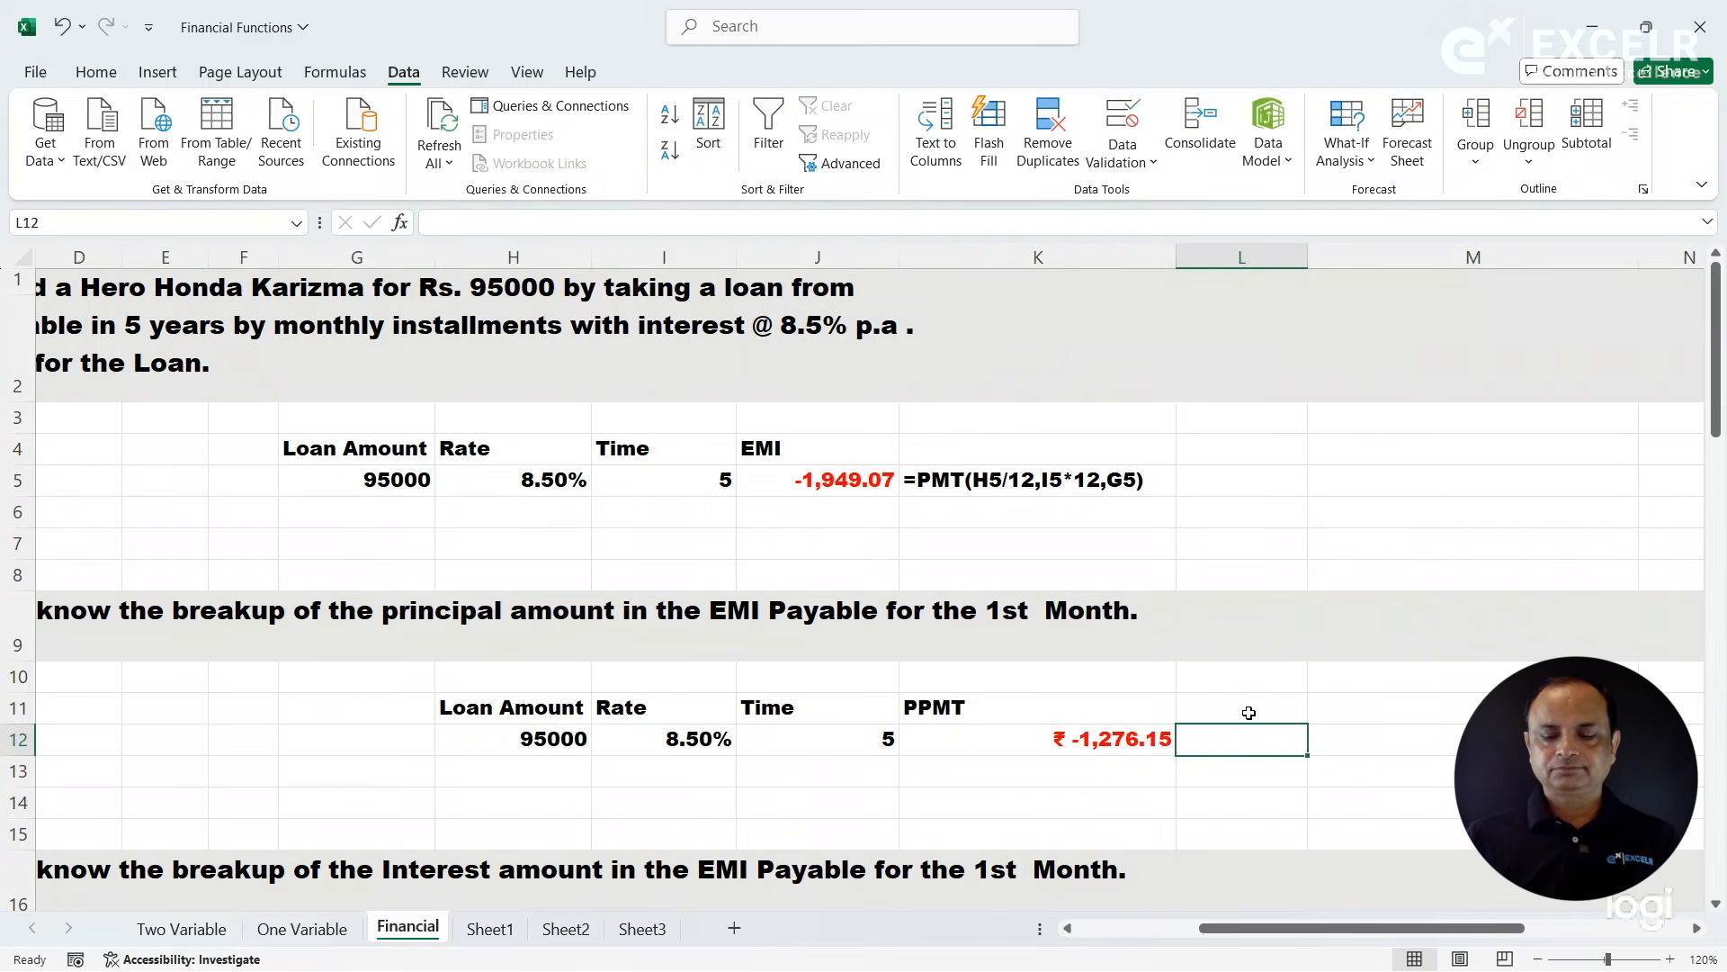
pyautogui.press('Right')
pyautogui.write('=form')
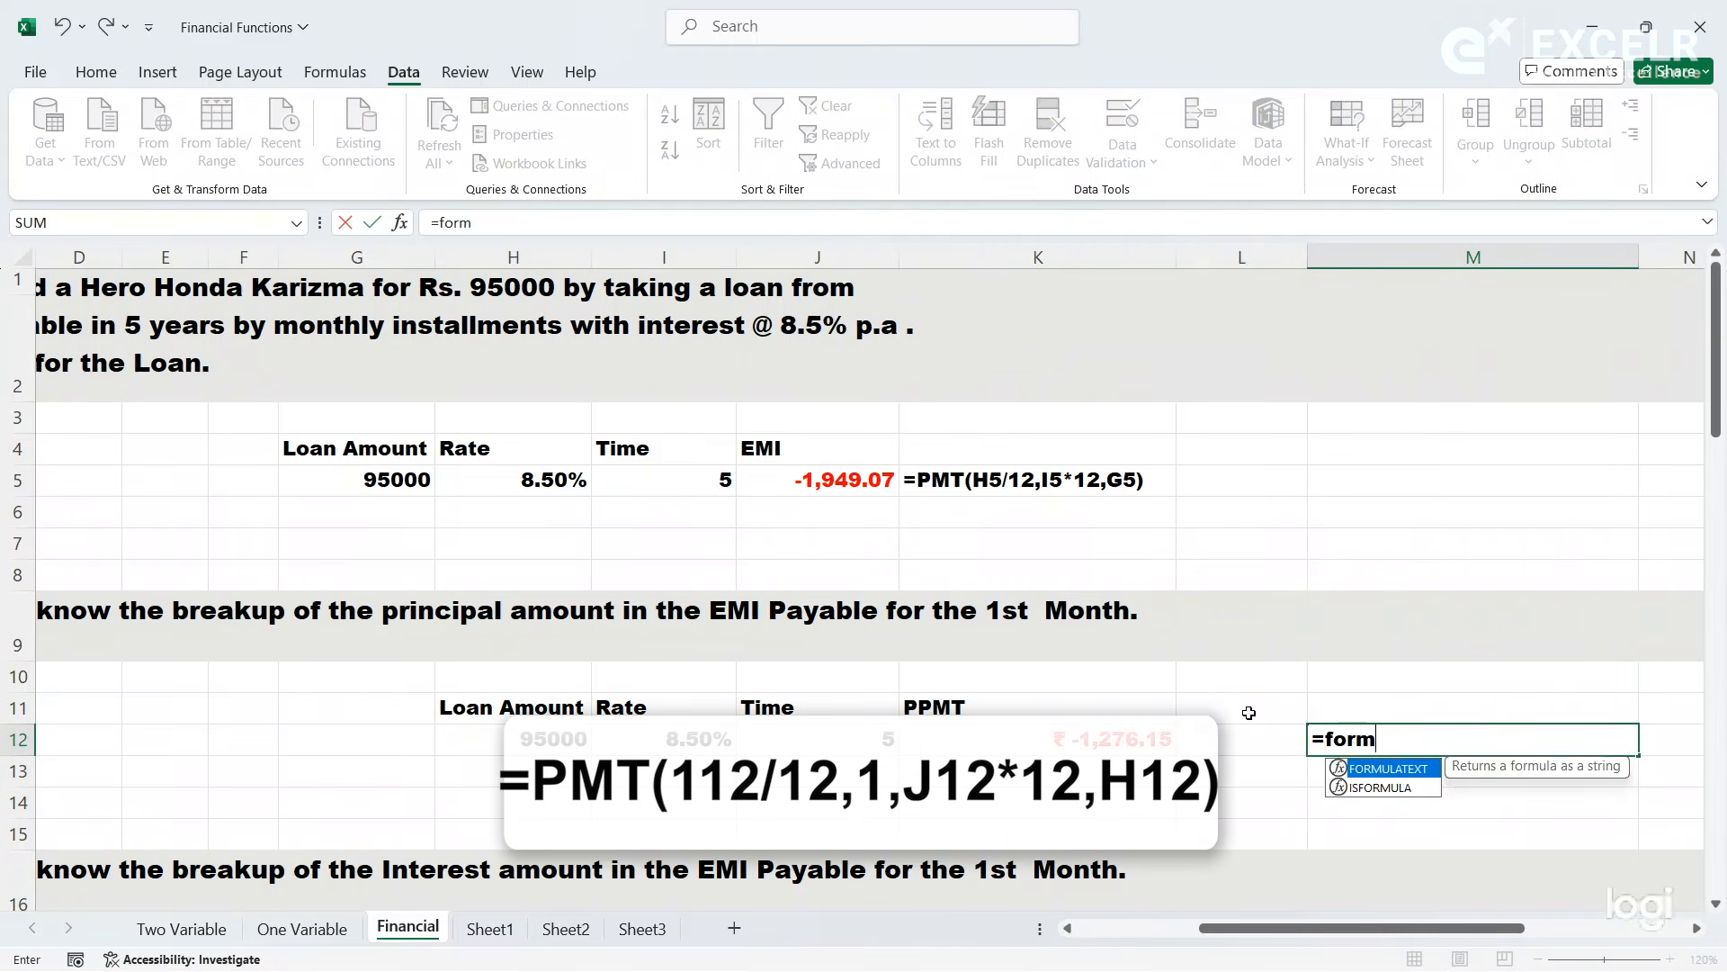
pyautogui.press('Tab')
pyautogui.press('Left')
pyautogui.press('Left')
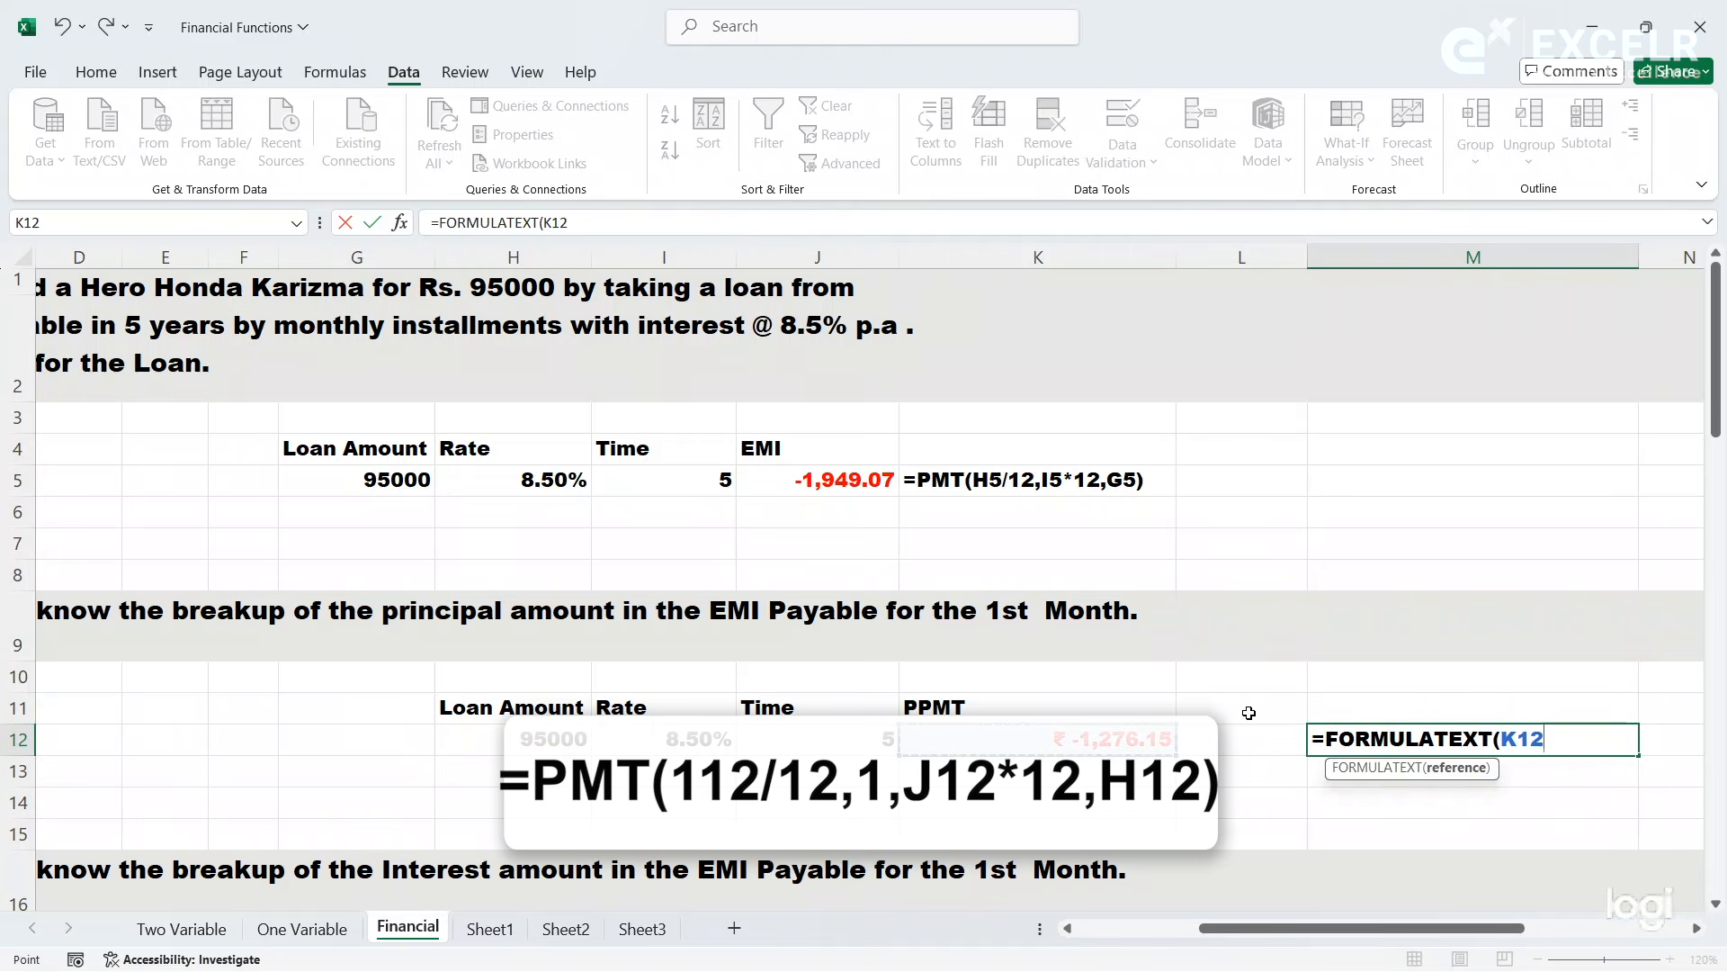
pyautogui.press('Return')
pyautogui.moveTo(1304, 255); pyautogui.dragTo(1261, 254)
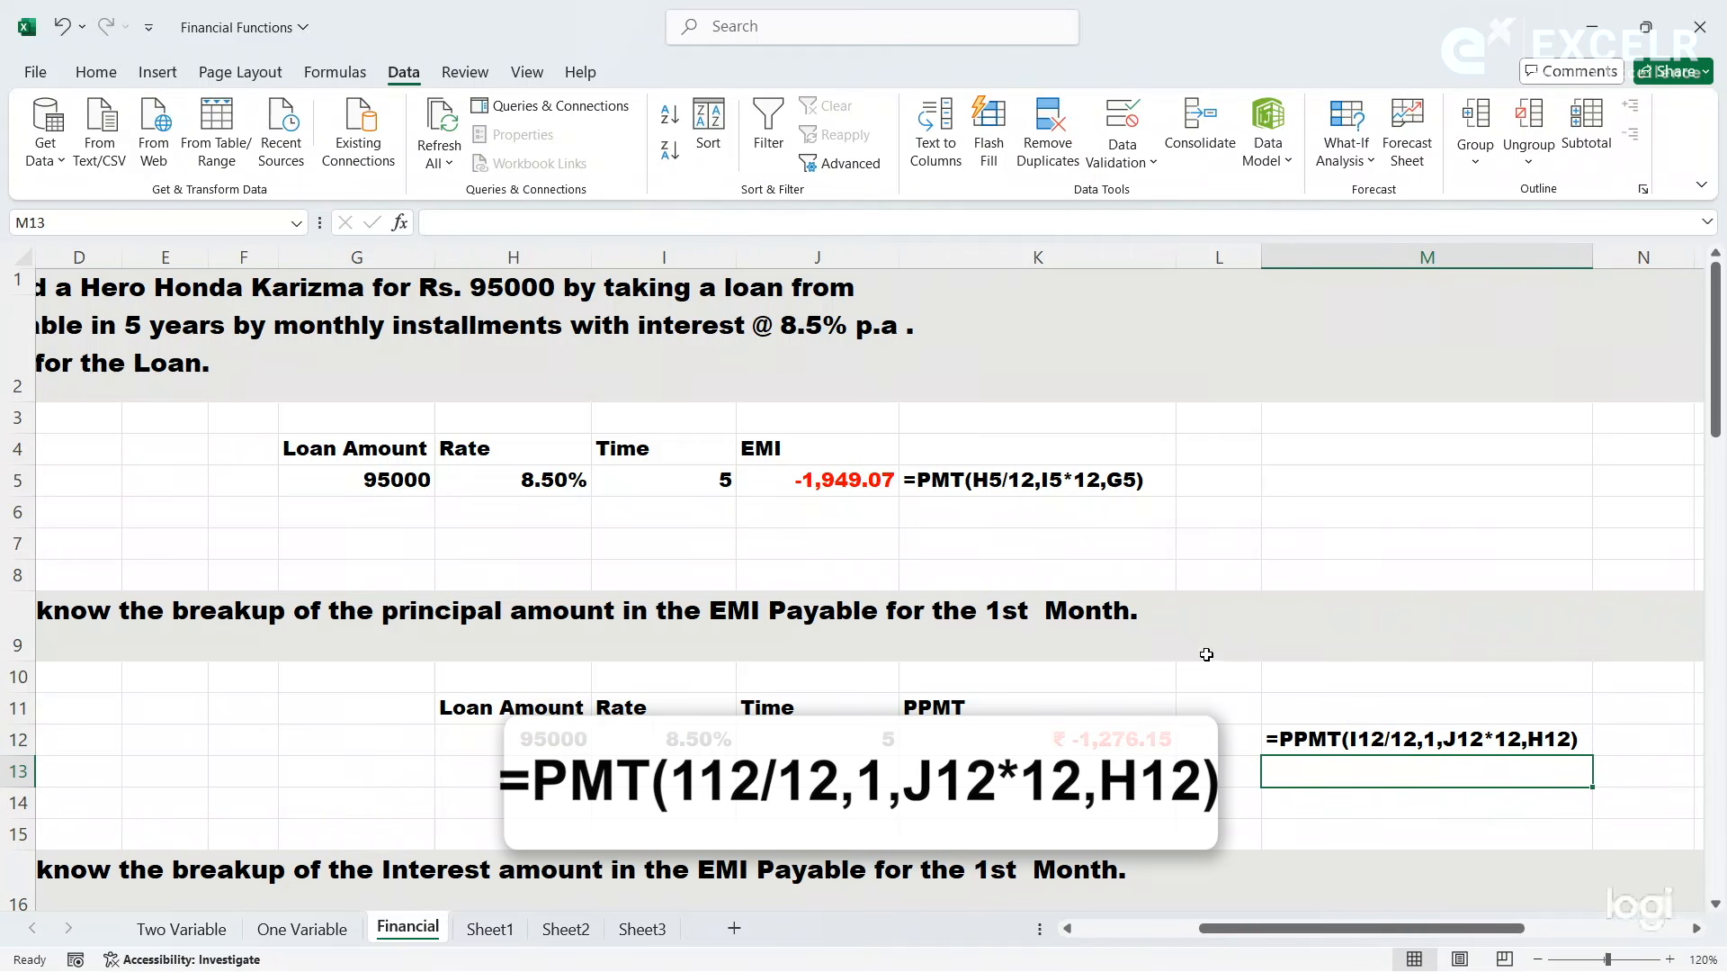
# - Compare the EMI in J5 with the first month's principal part in K12
pyautogui.click(1151, 735)
pyautogui.press('Left')
pyautogui.press('Left')
pyautogui.press('Left')
pyautogui.press('Left')
pyautogui.press('Left')
pyautogui.press('Left')
pyautogui.press('Left')
pyautogui.press('Left')
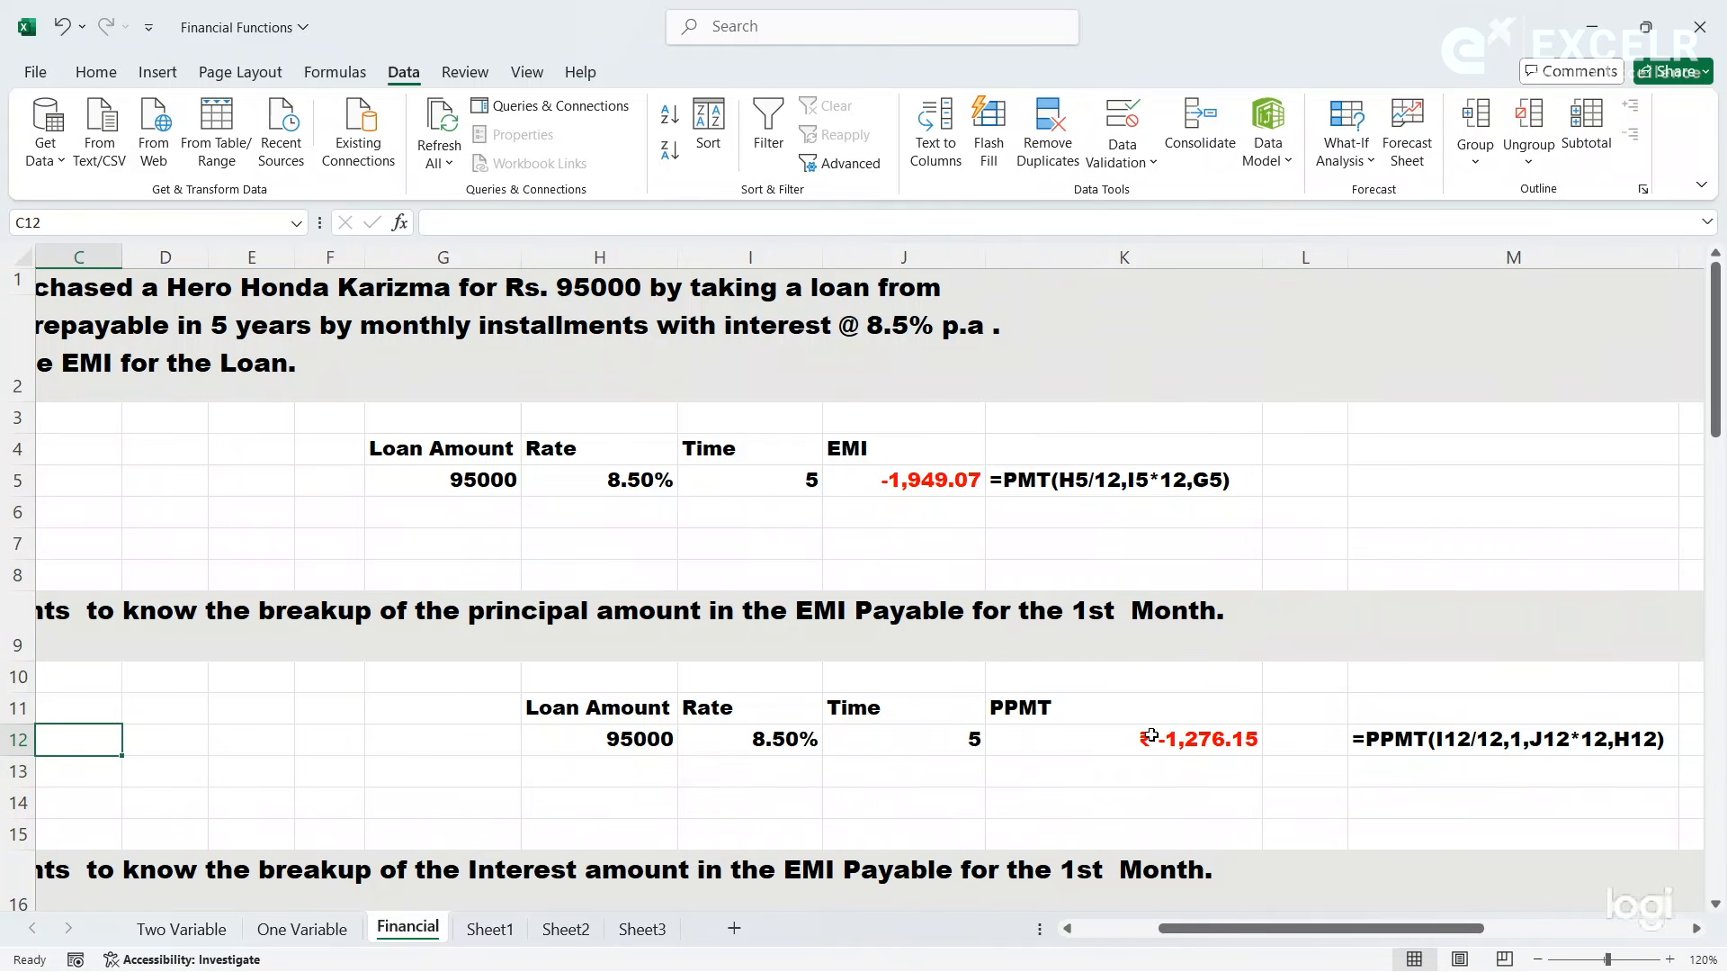
pyautogui.click(914, 482)
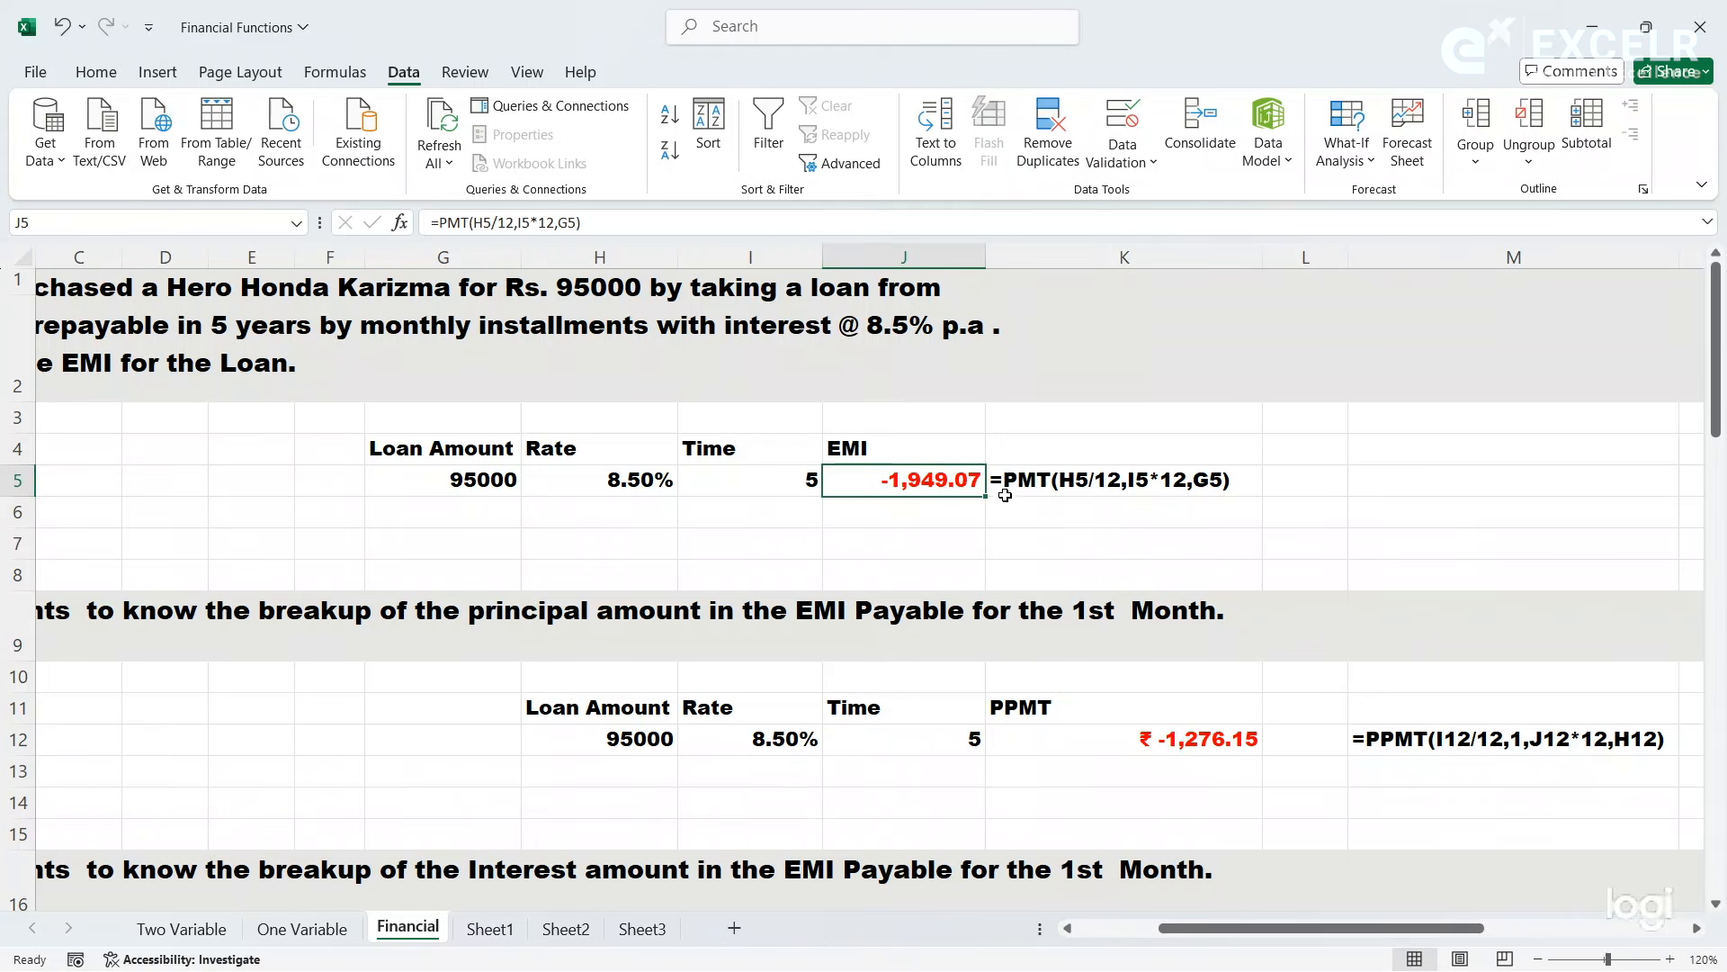
pyautogui.click(1197, 738)
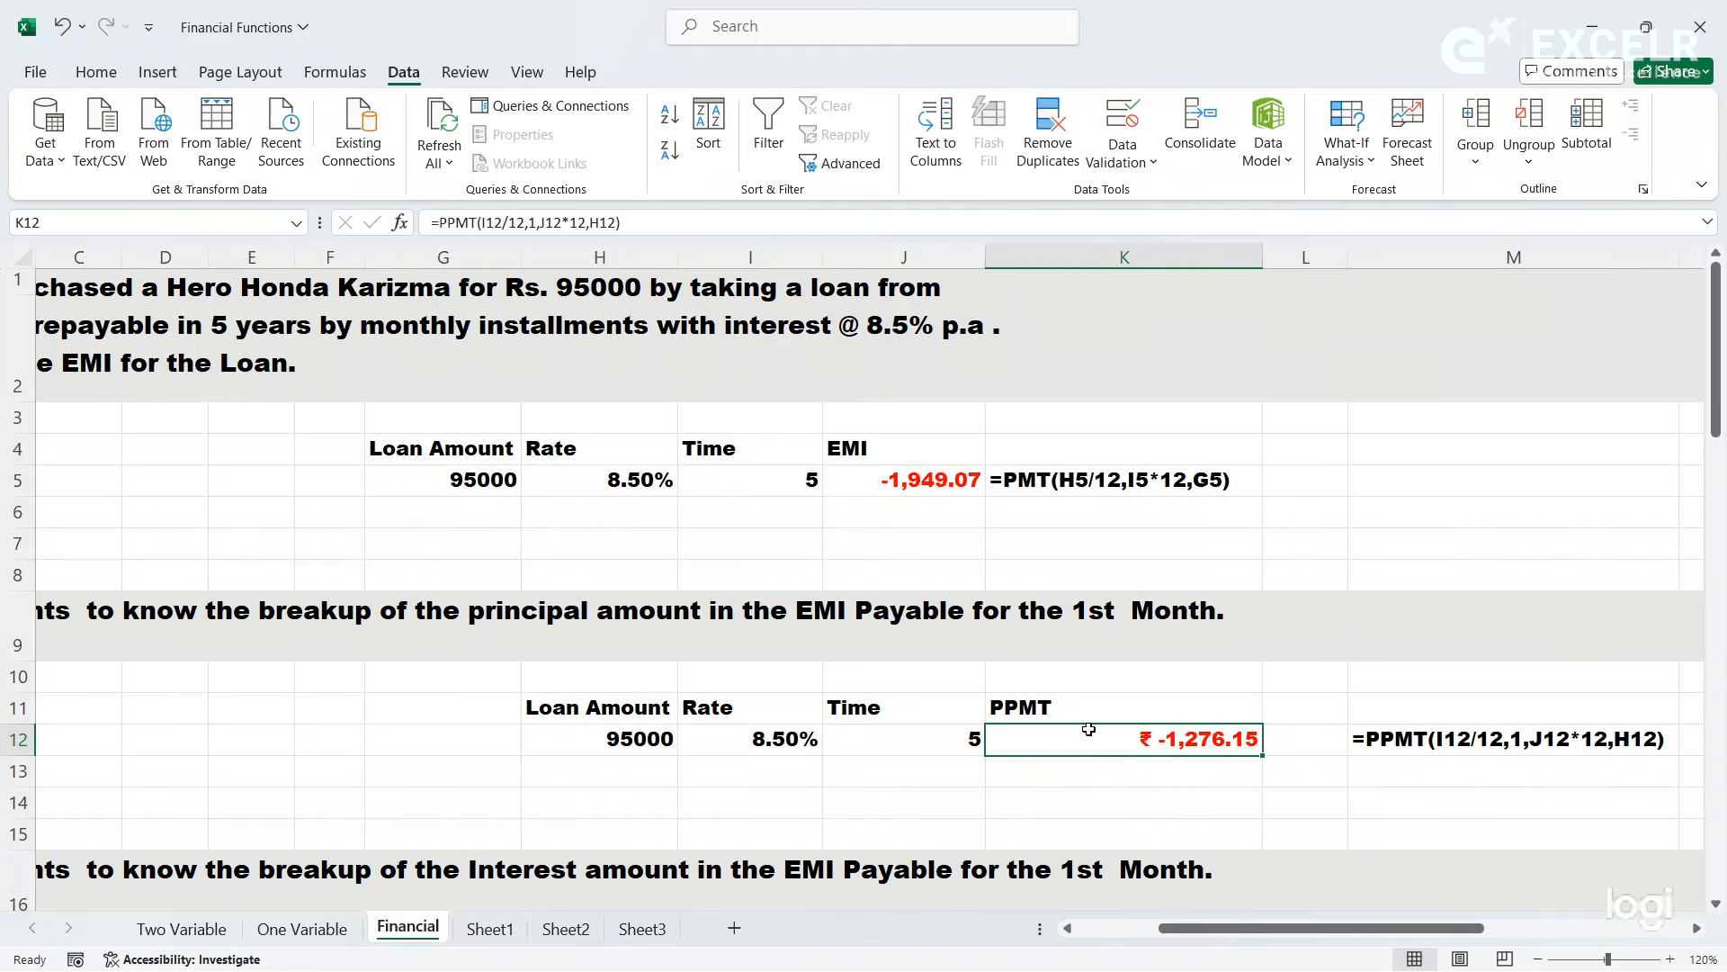
pyautogui.click(1110, 822)
pyautogui.click(1107, 806)
pyautogui.write('=')
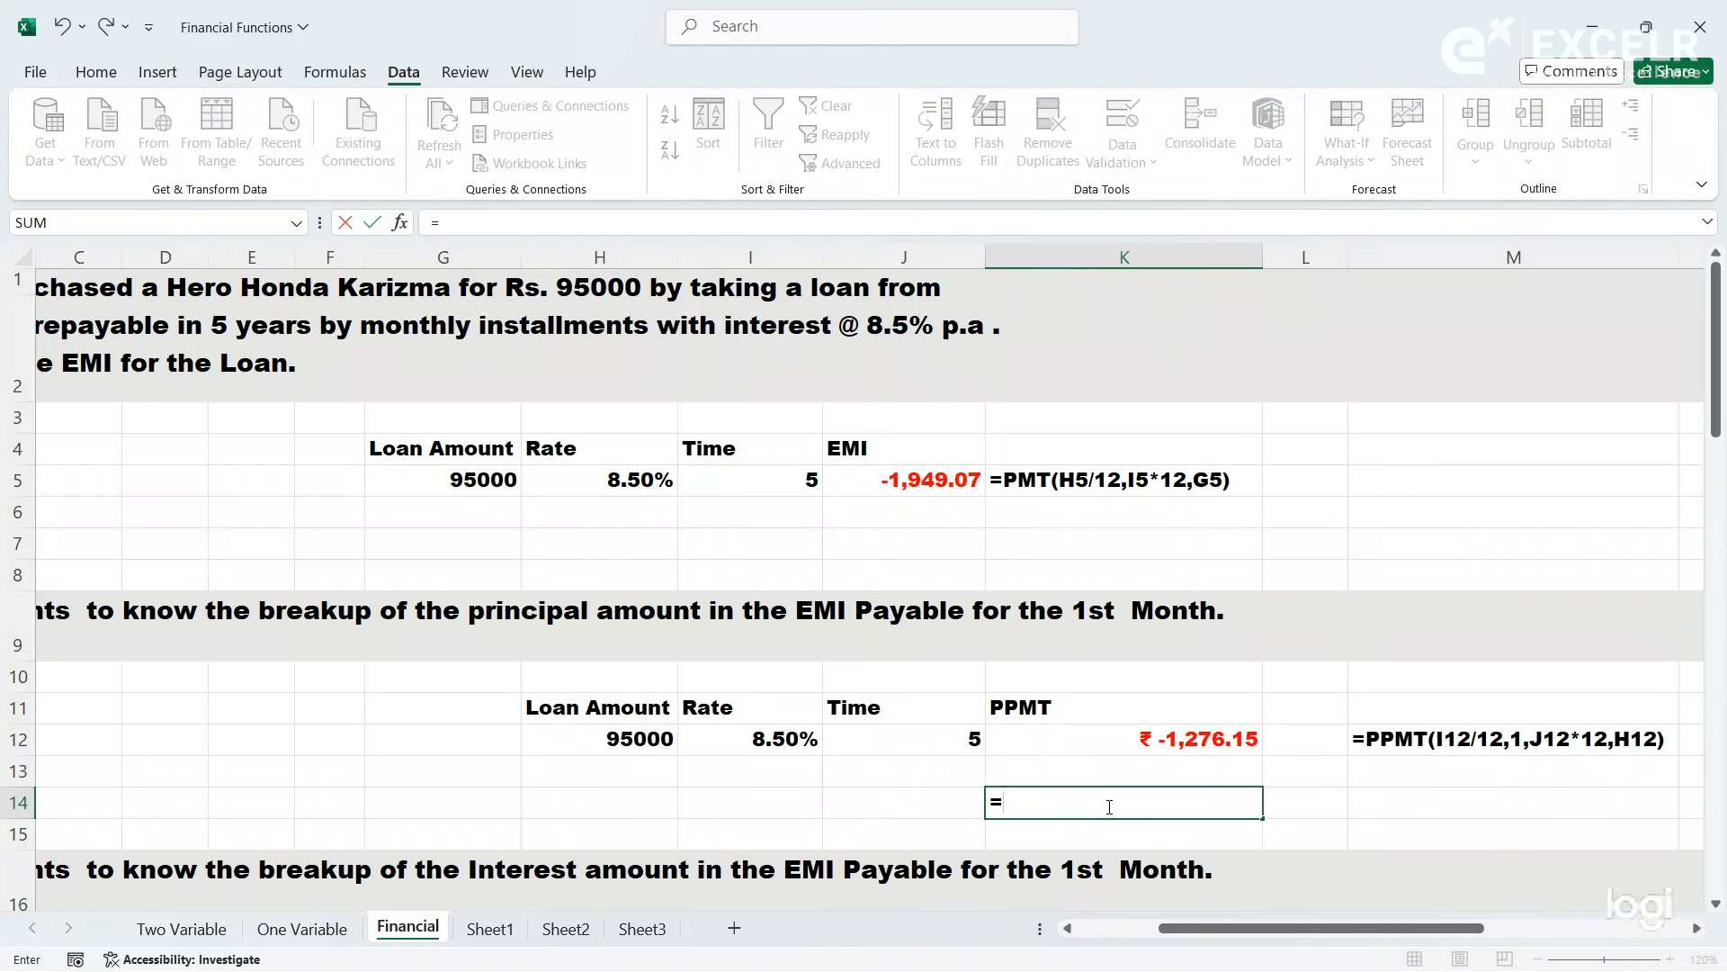
pyautogui.click(924, 474)
pyautogui.write('+')
pyautogui.click(1160, 729)
pyautogui.press('Return')
pyautogui.click(1162, 806)
pyautogui.press('Delete')
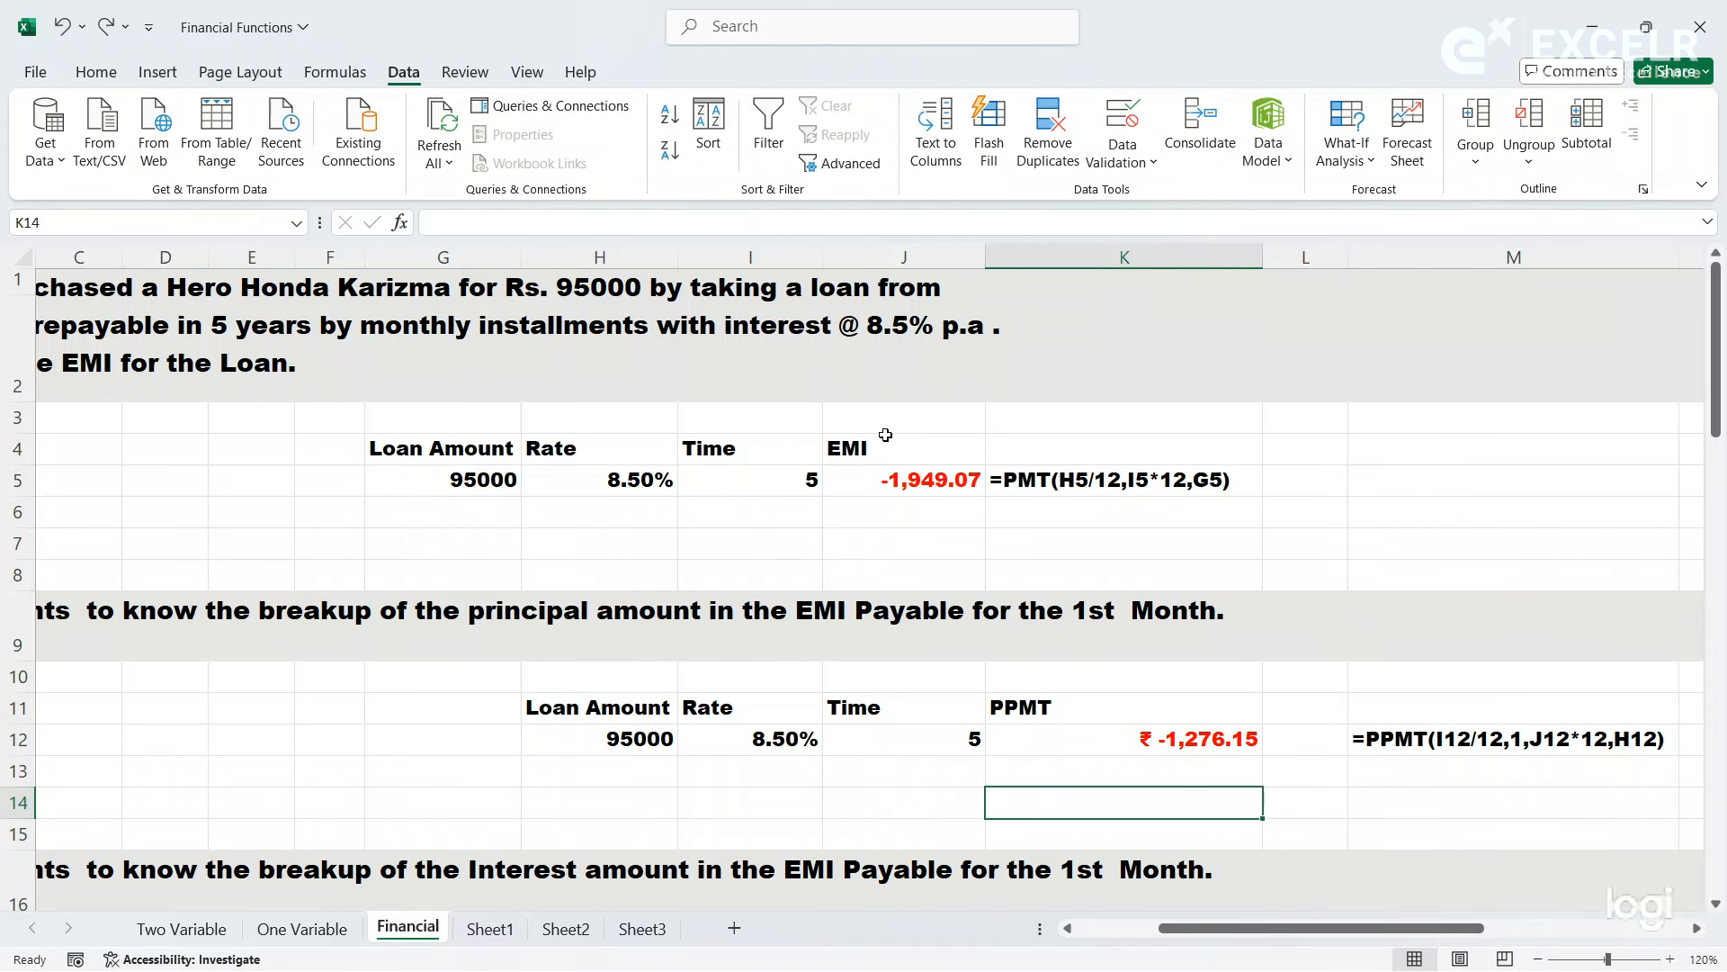
# - Calculate the first month's interest part in K14 with the formula =J5-K12
pyautogui.click(431, 222)
pyautogui.write('=')
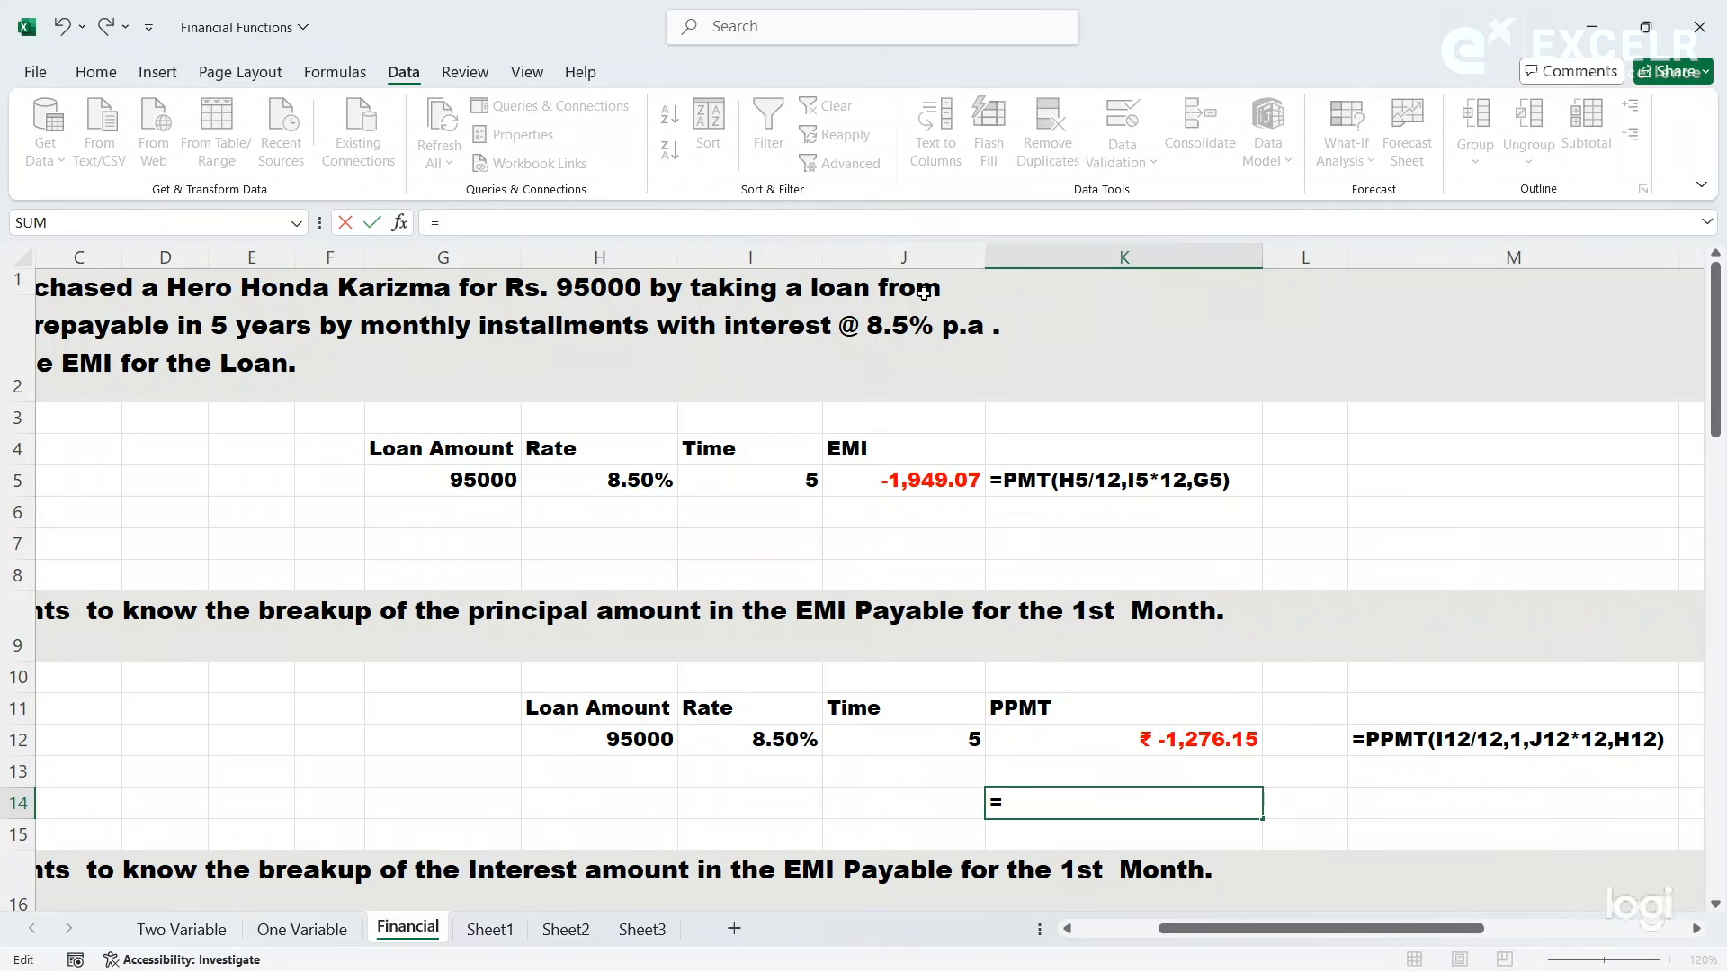
pyautogui.click(902, 481)
pyautogui.write('-')
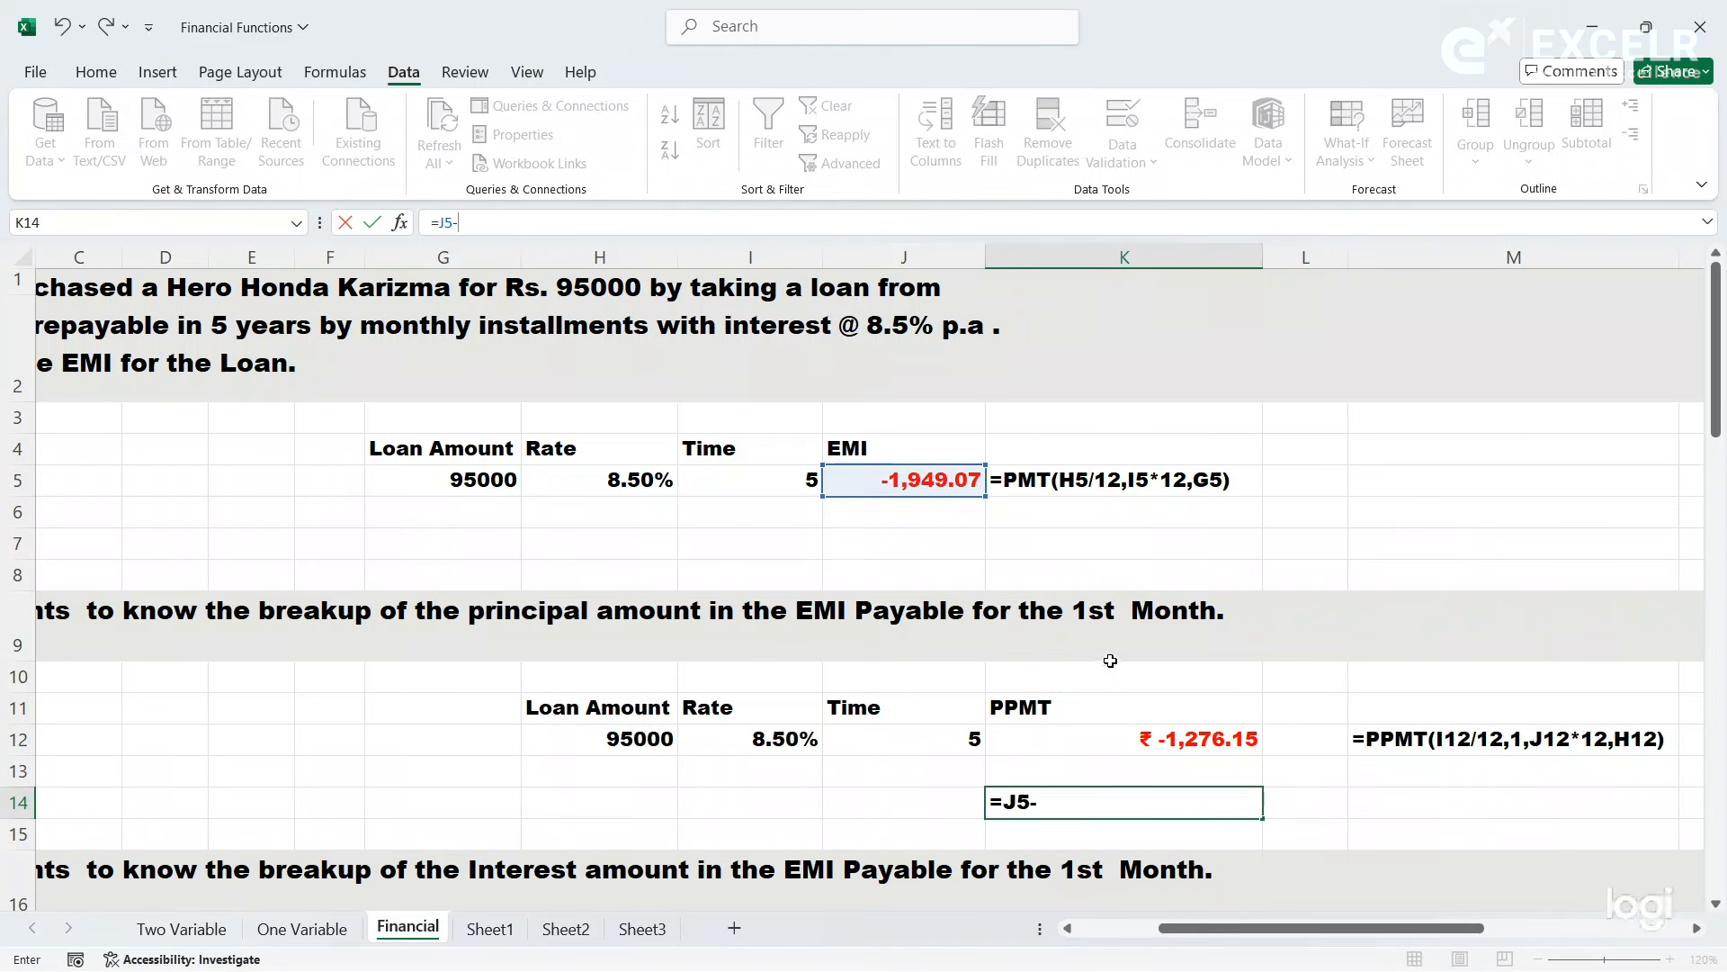
pyautogui.click(1142, 741)
pyautogui.press('Return')
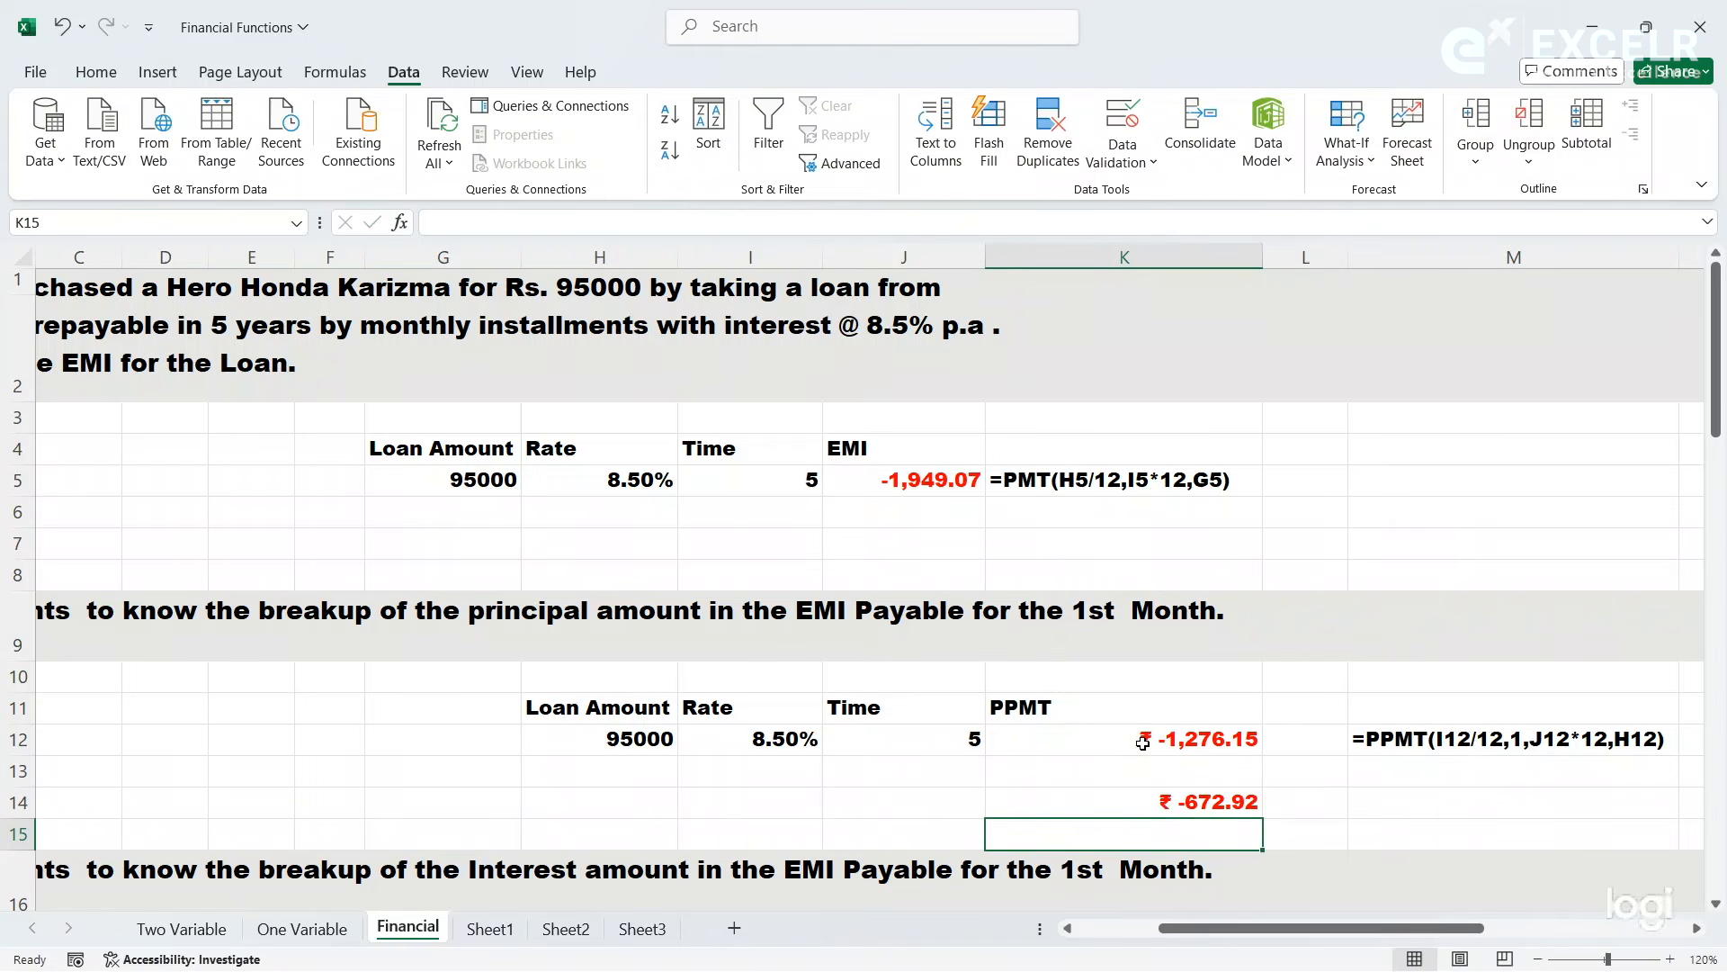
# - Show the formula of K14 as text in M14 using FORMULATEXT
pyautogui.click(1171, 802)
pyautogui.click(1385, 797)
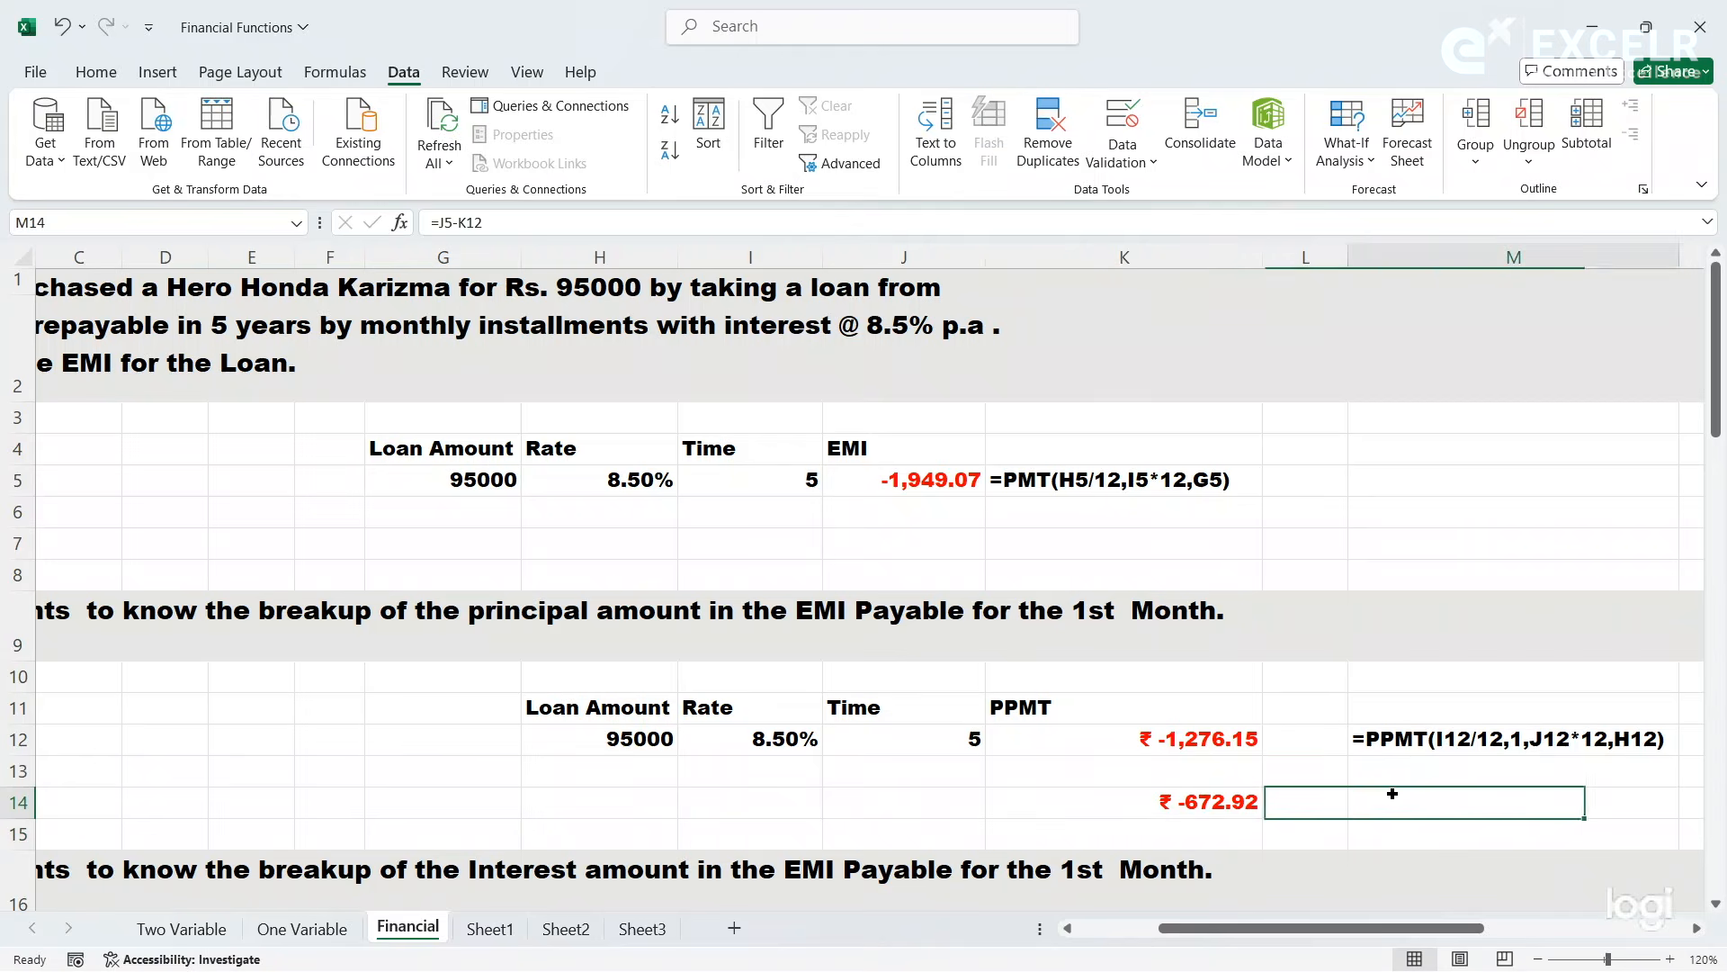
pyautogui.write('=for')
pyautogui.press('Tab')
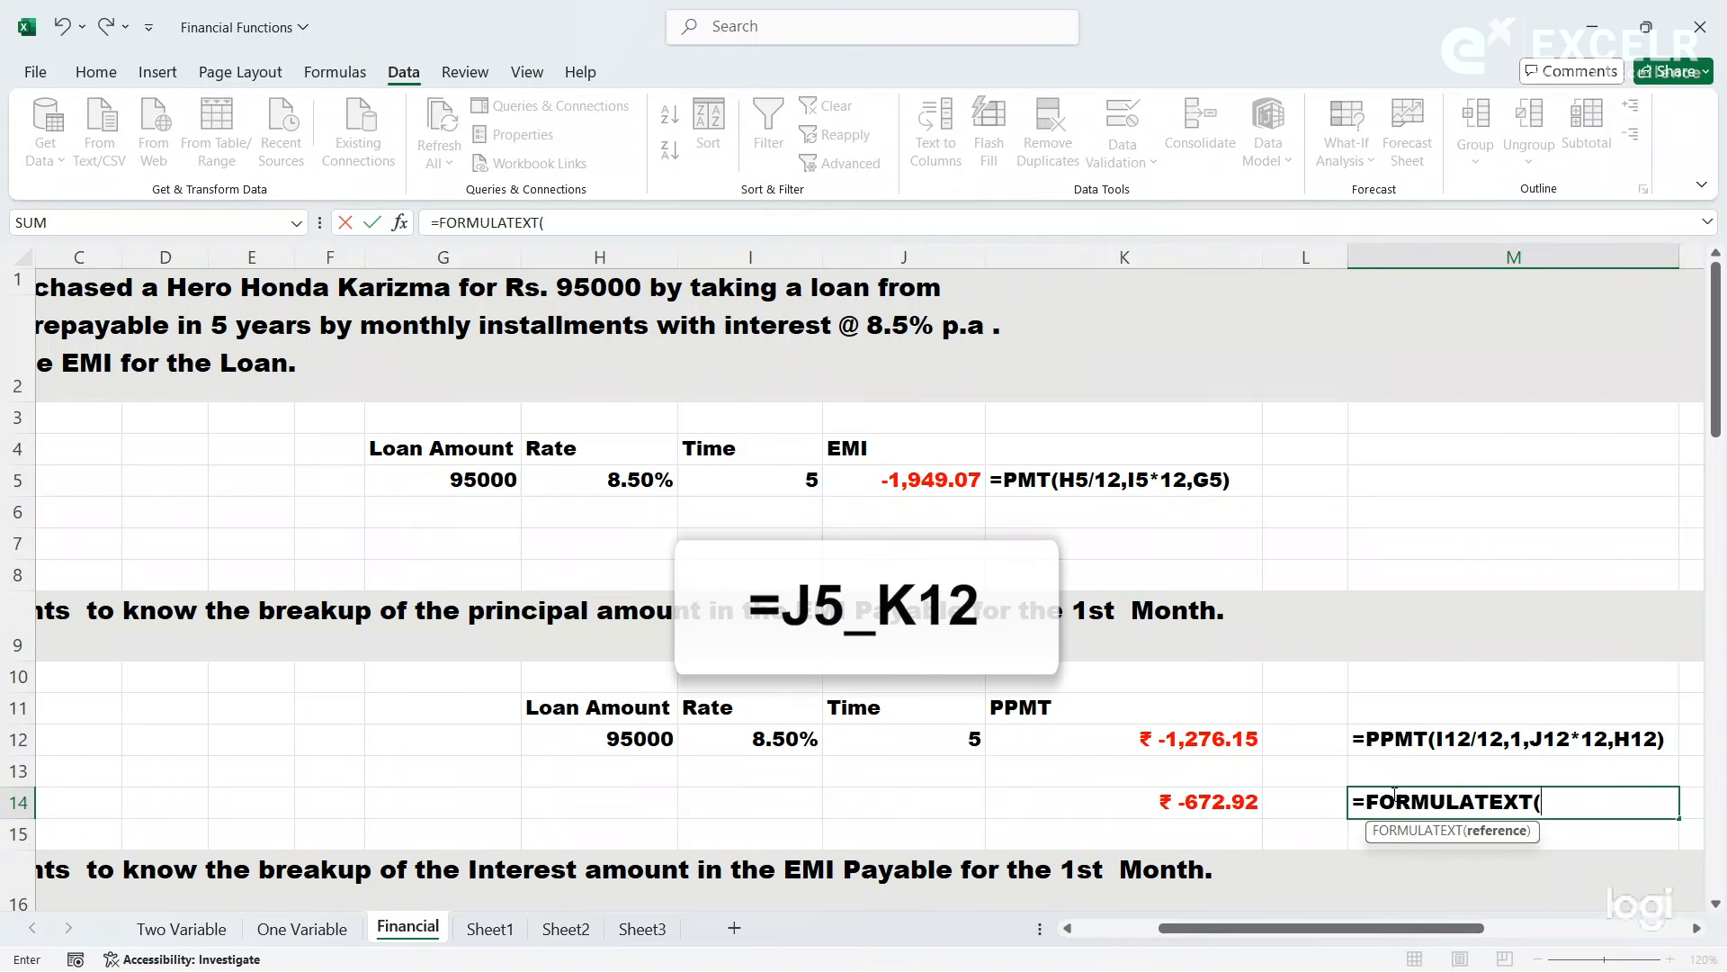
pyautogui.press('Left')
pyautogui.press('Left')
pyautogui.press('Return')
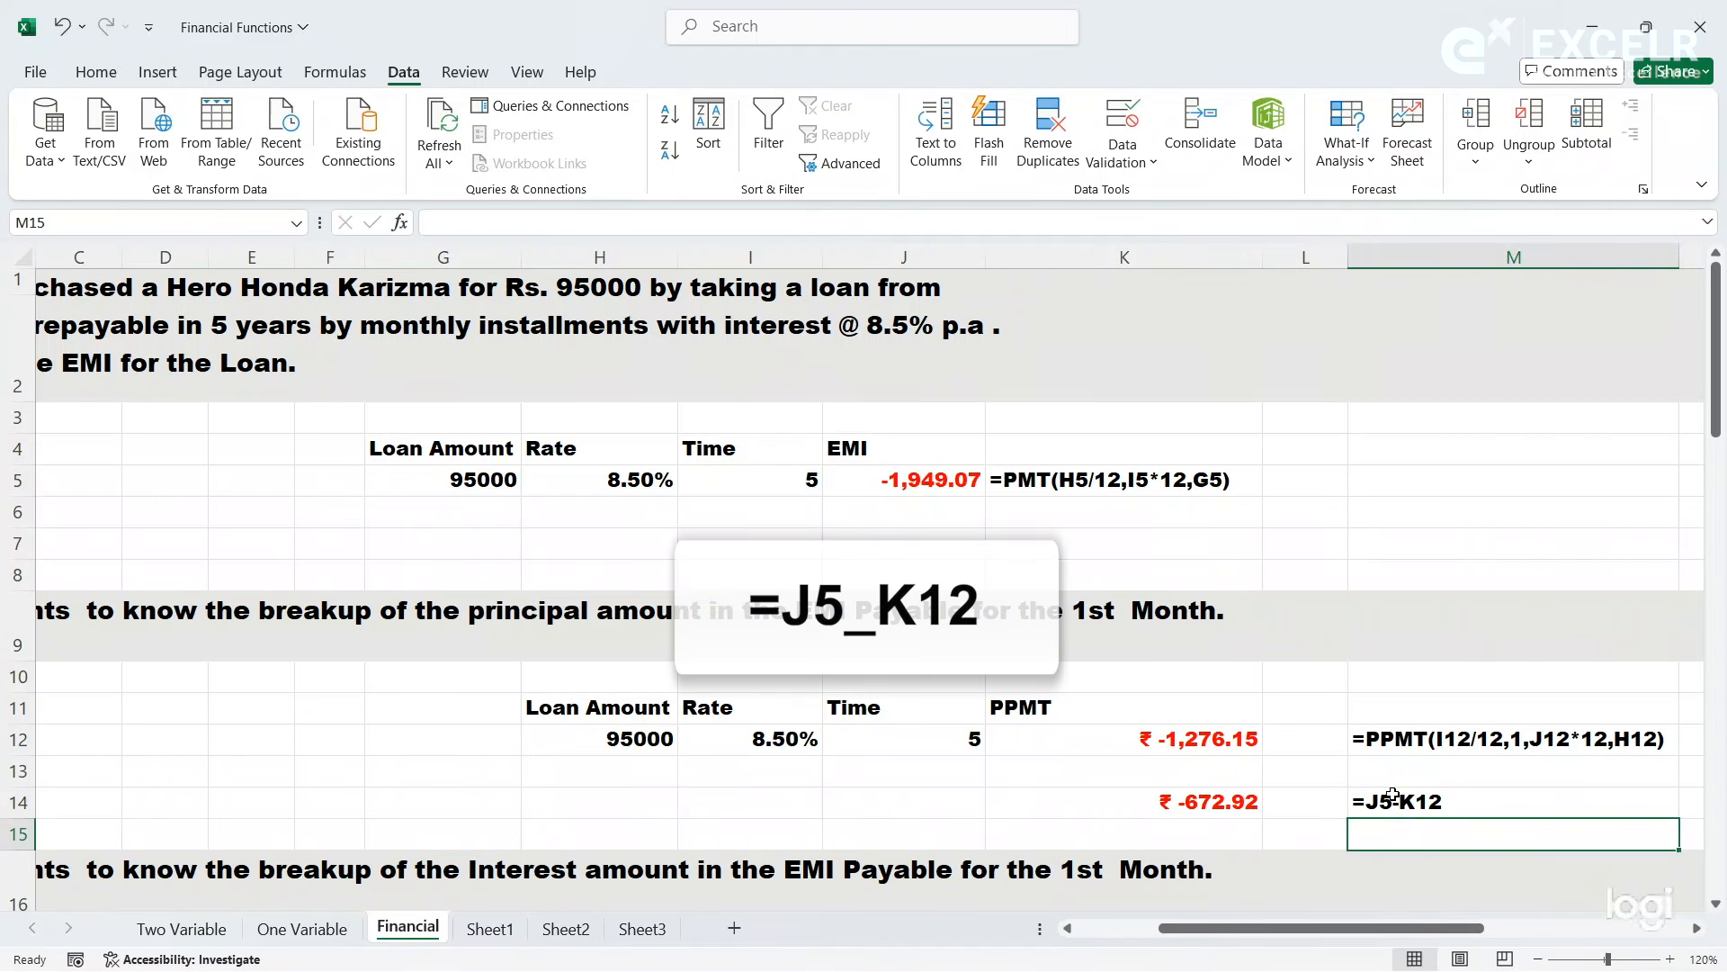
# - Clear the subtraction check and its formula text from K14:M14
pyautogui.click(1248, 802)
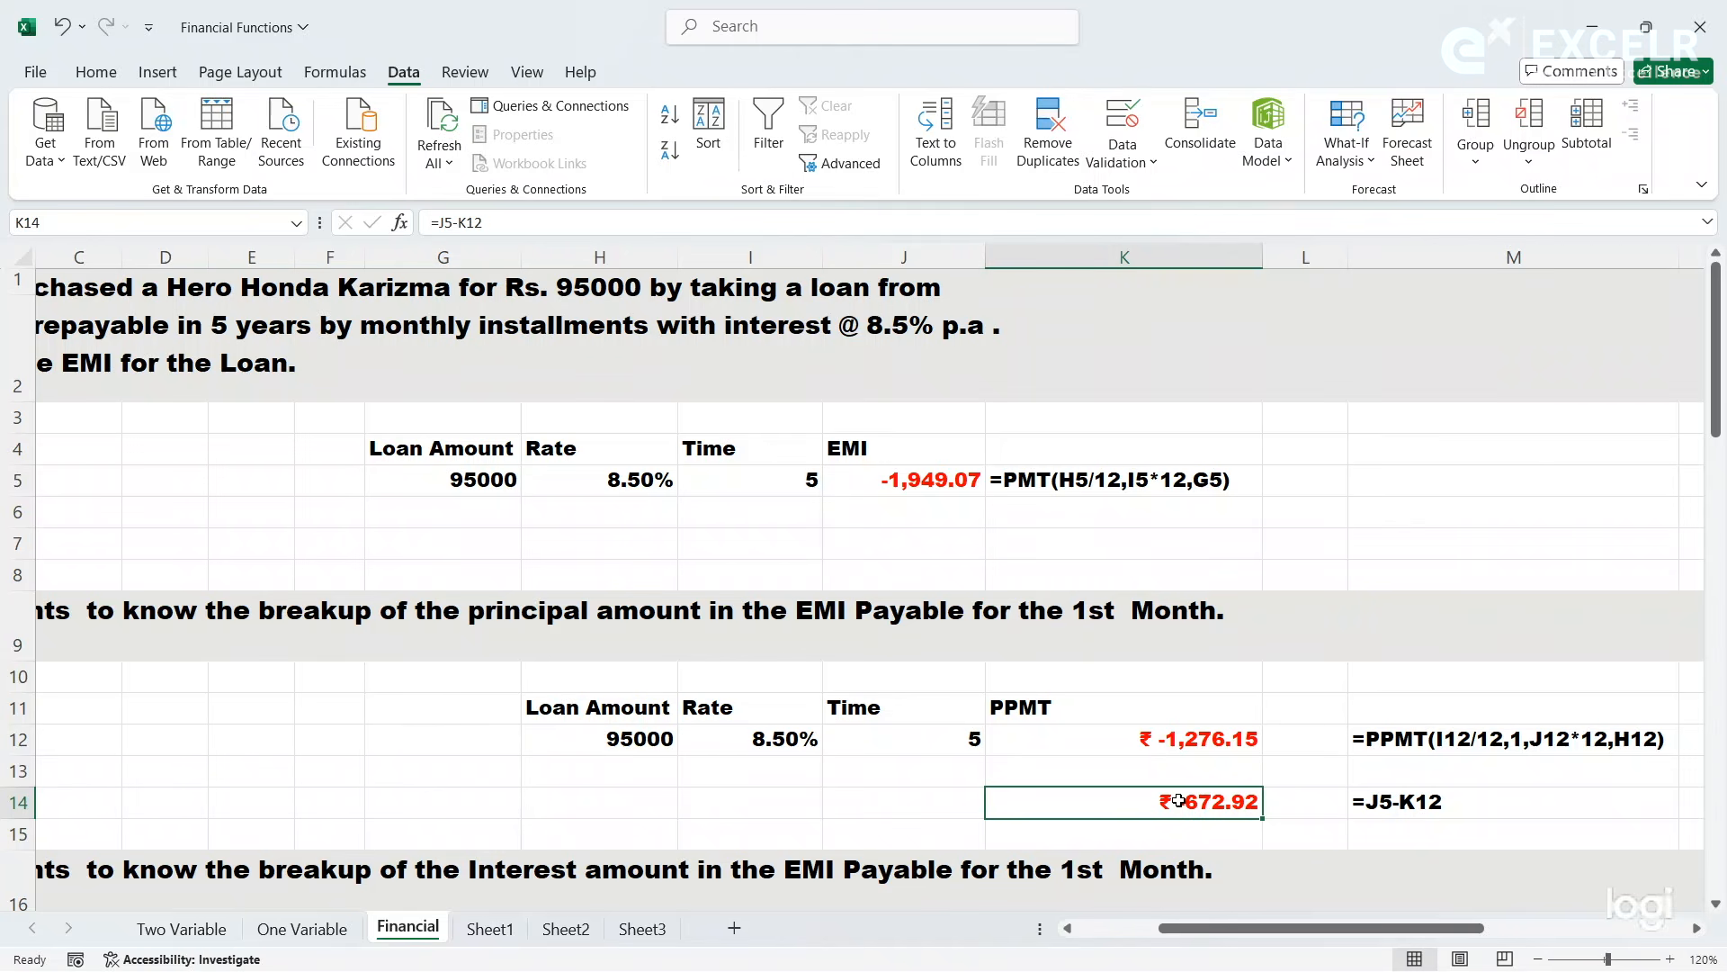
pyautogui.moveTo(1170, 801); pyautogui.dragTo(1394, 801)
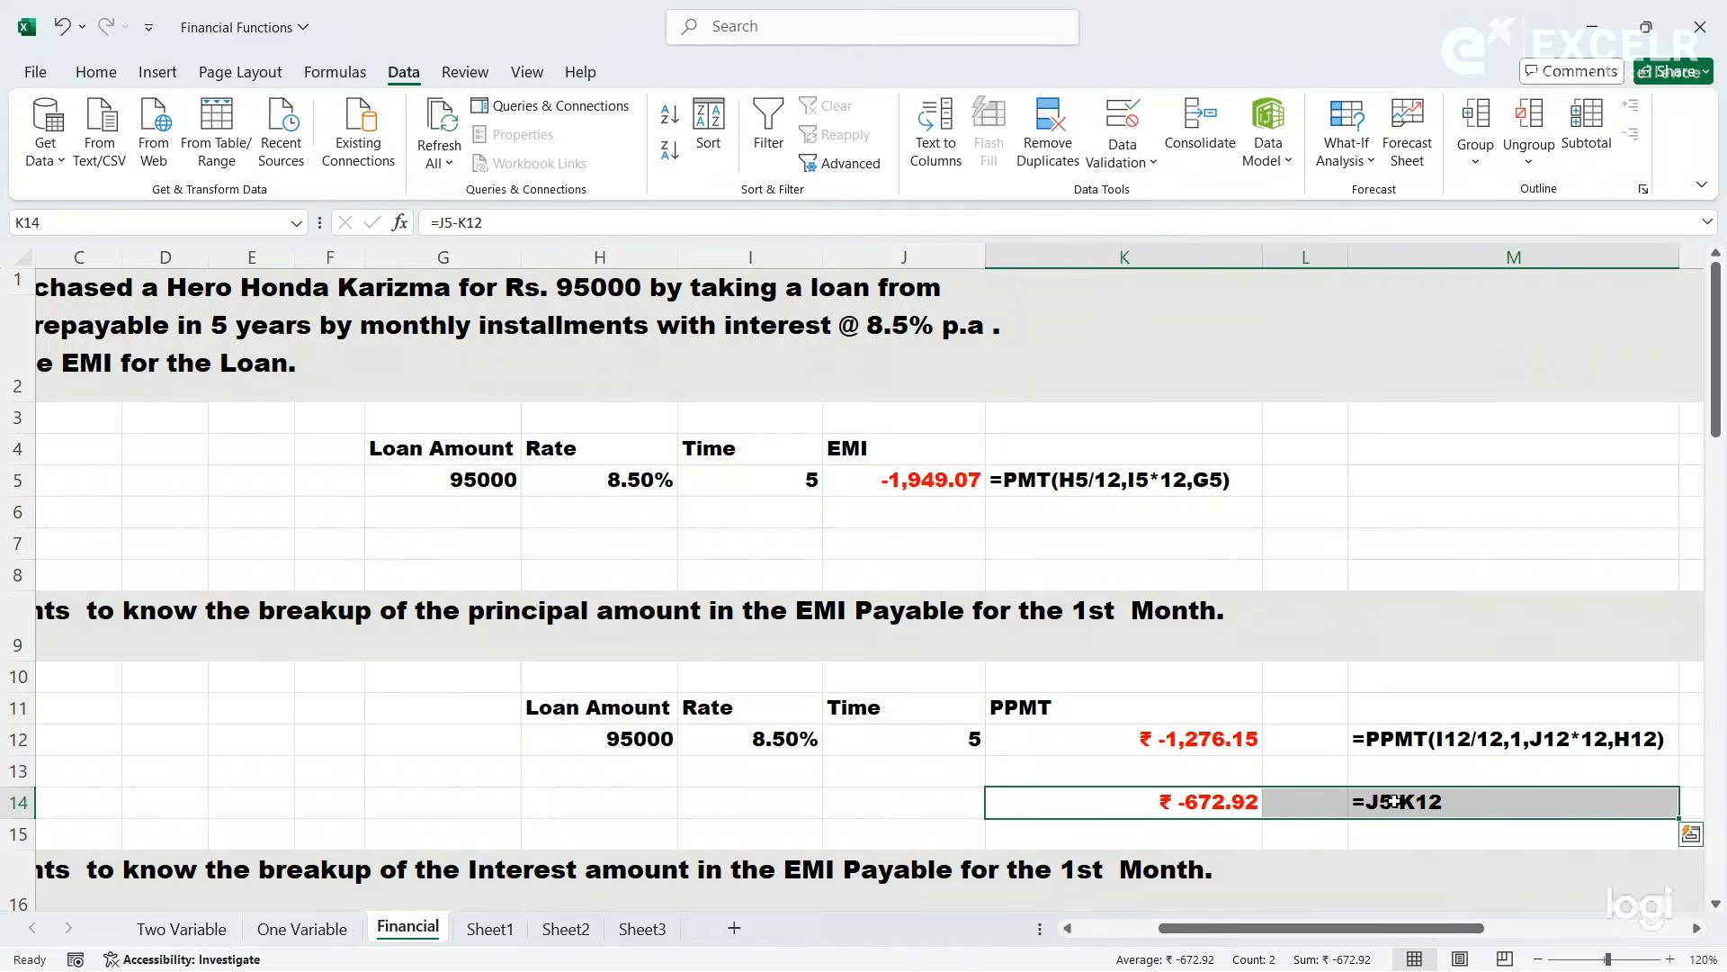
pyautogui.press('Delete')
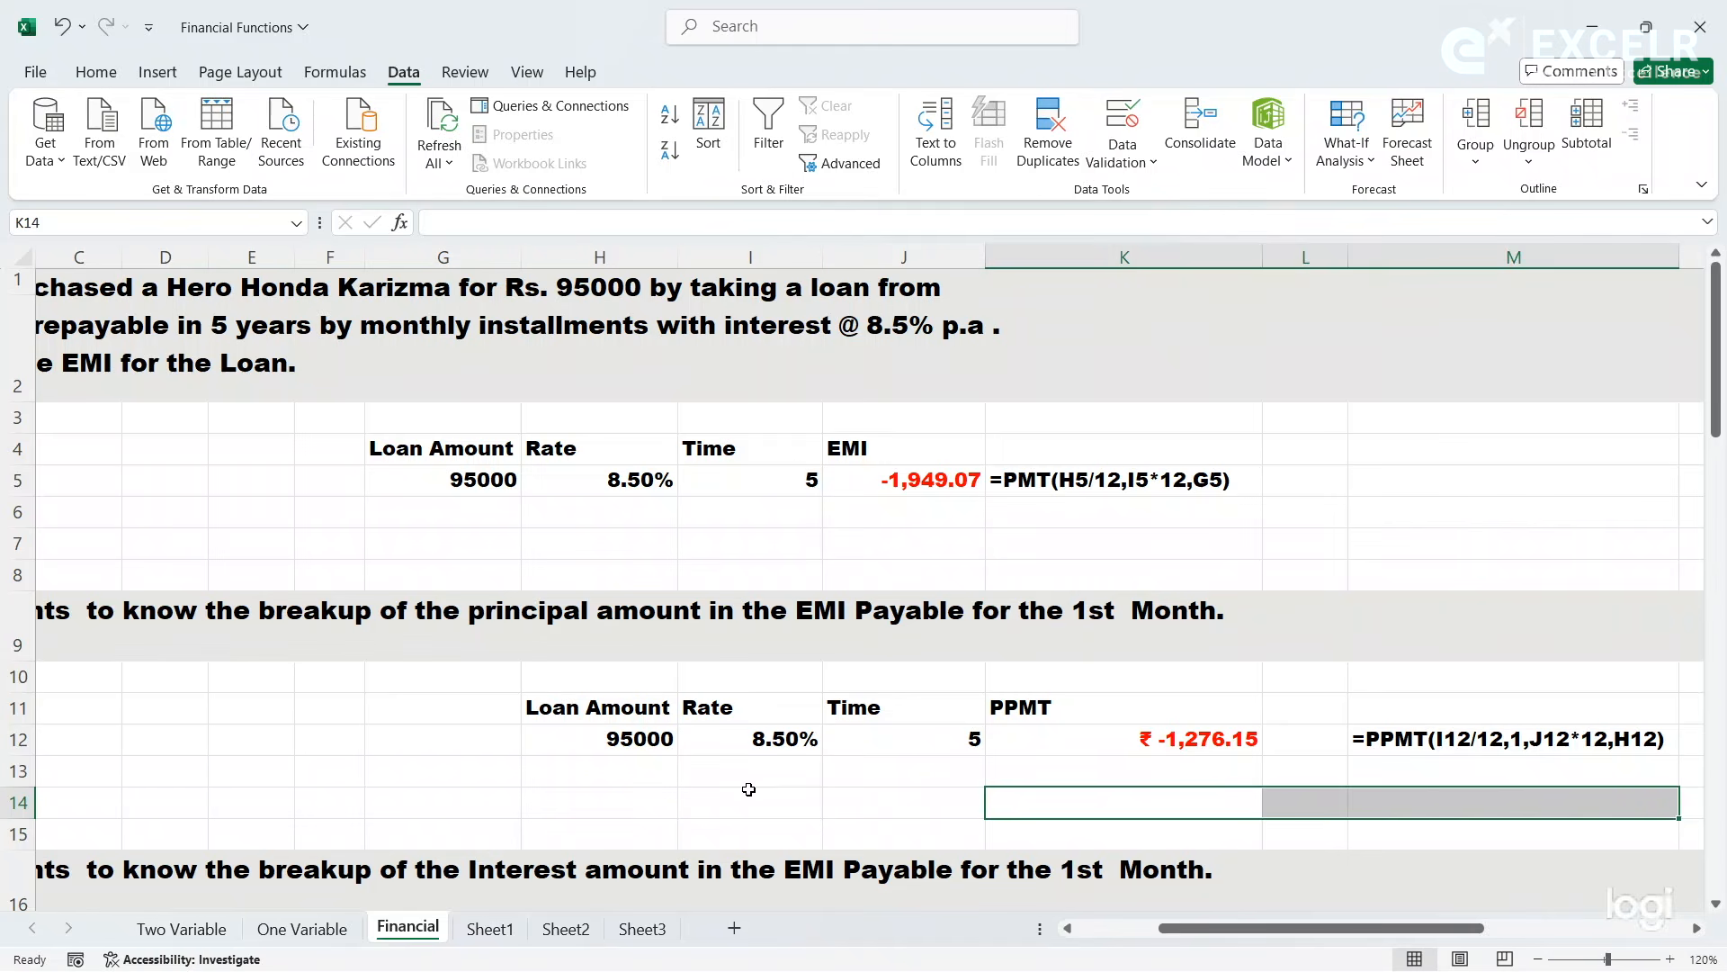
# - Look through the interest breakup, fixed deposit and RD exercises further down the Financial sheet
pyautogui.click(639, 800)
pyautogui.press('Left')
pyautogui.press('Left')
pyautogui.press('Left')
pyautogui.press('Left')
pyautogui.press('Left')
pyautogui.press('Left')
pyautogui.press('Left')
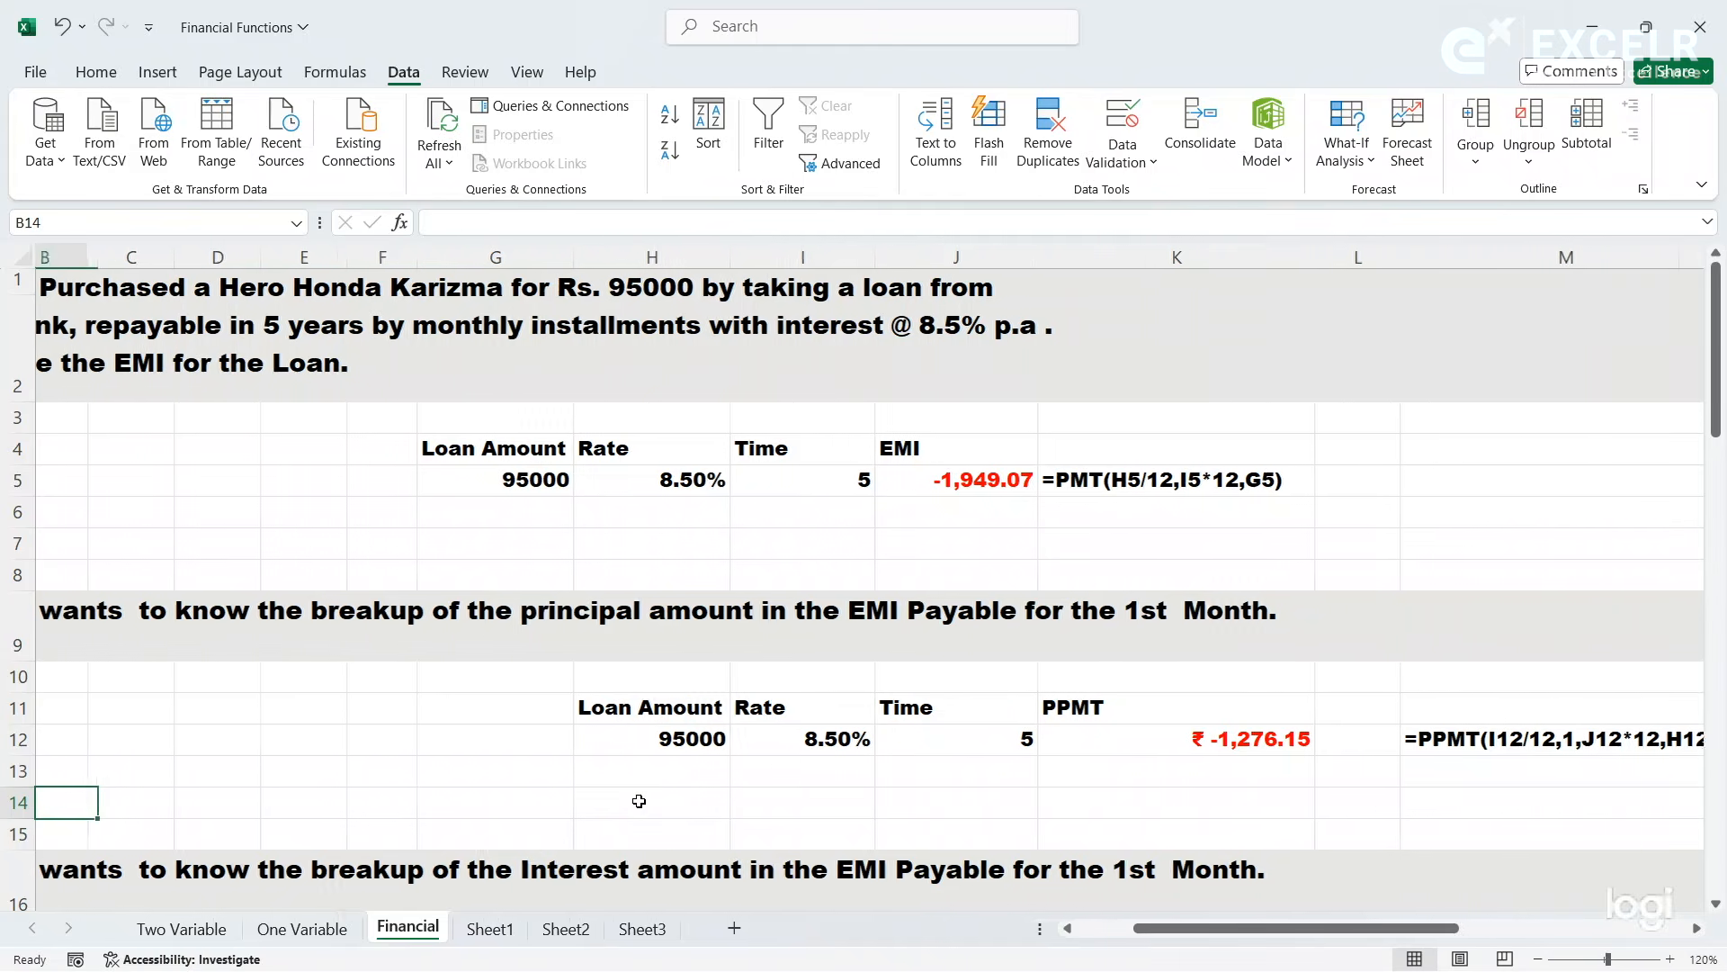
pyautogui.press('Down')
pyautogui.press('Down')
pyautogui.press('Down')
pyautogui.press('Down')
pyautogui.press('Down')
pyautogui.press('Down')
pyautogui.press('Down')
pyautogui.press('Down')
pyautogui.press('Down')
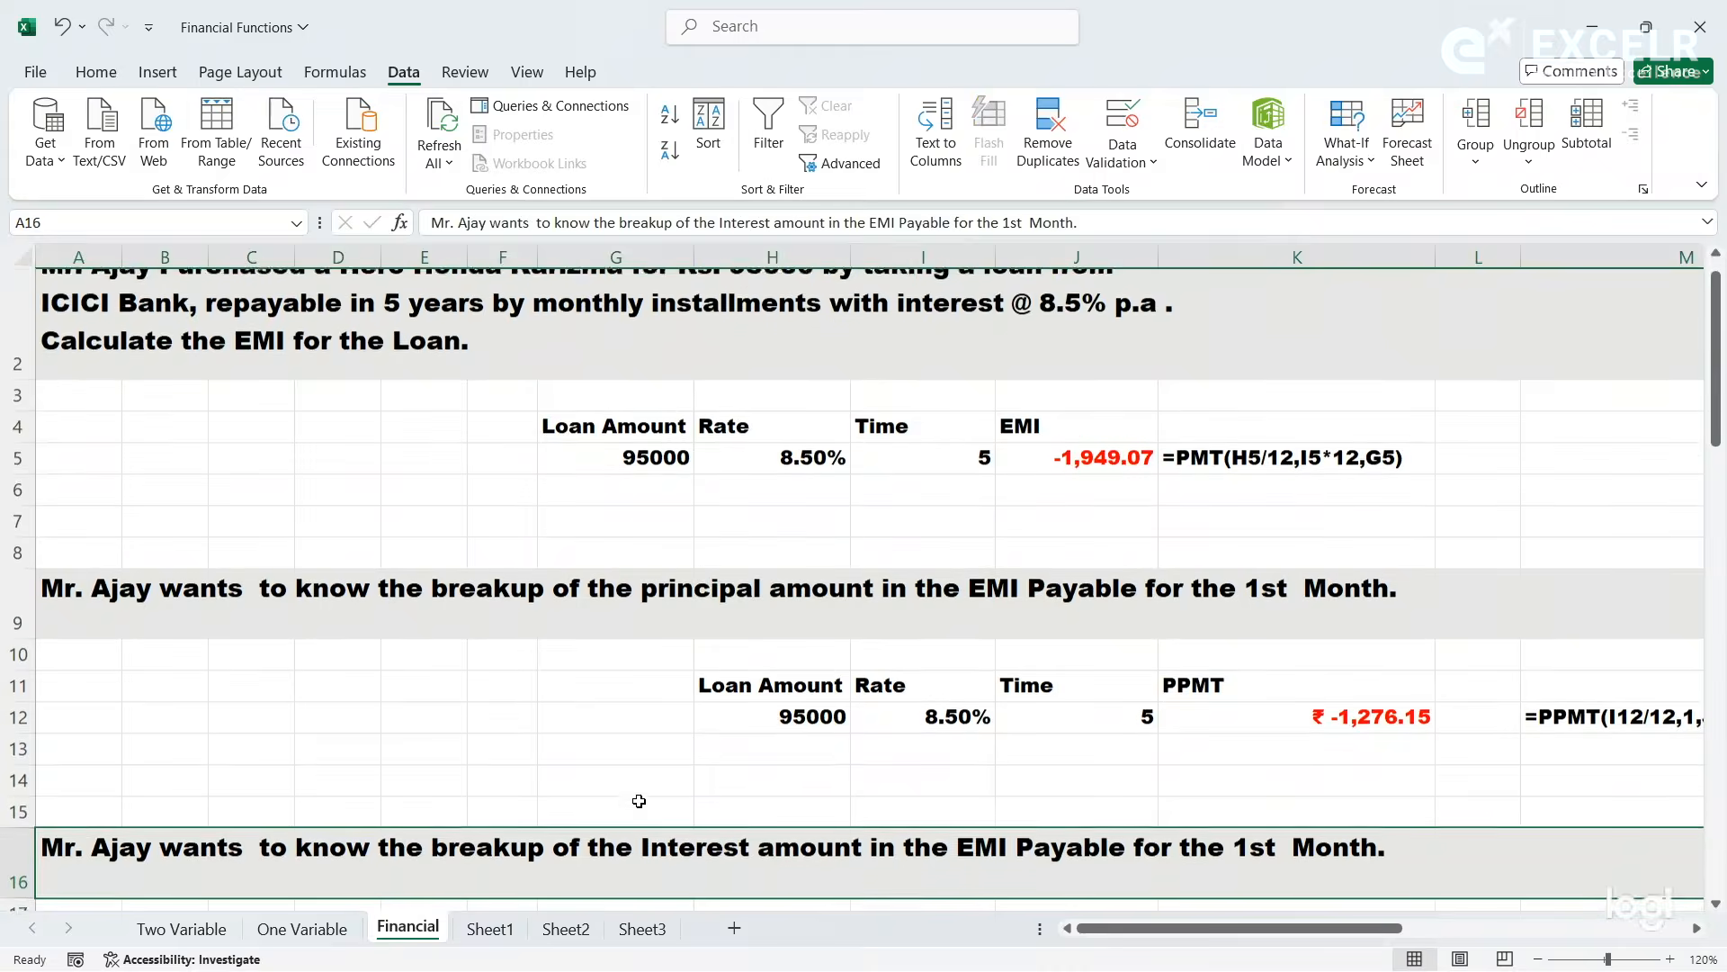
pyautogui.press('Down')
pyautogui.press('Down')
pyautogui.press('Down')
pyautogui.press('Down')
pyautogui.press('Down')
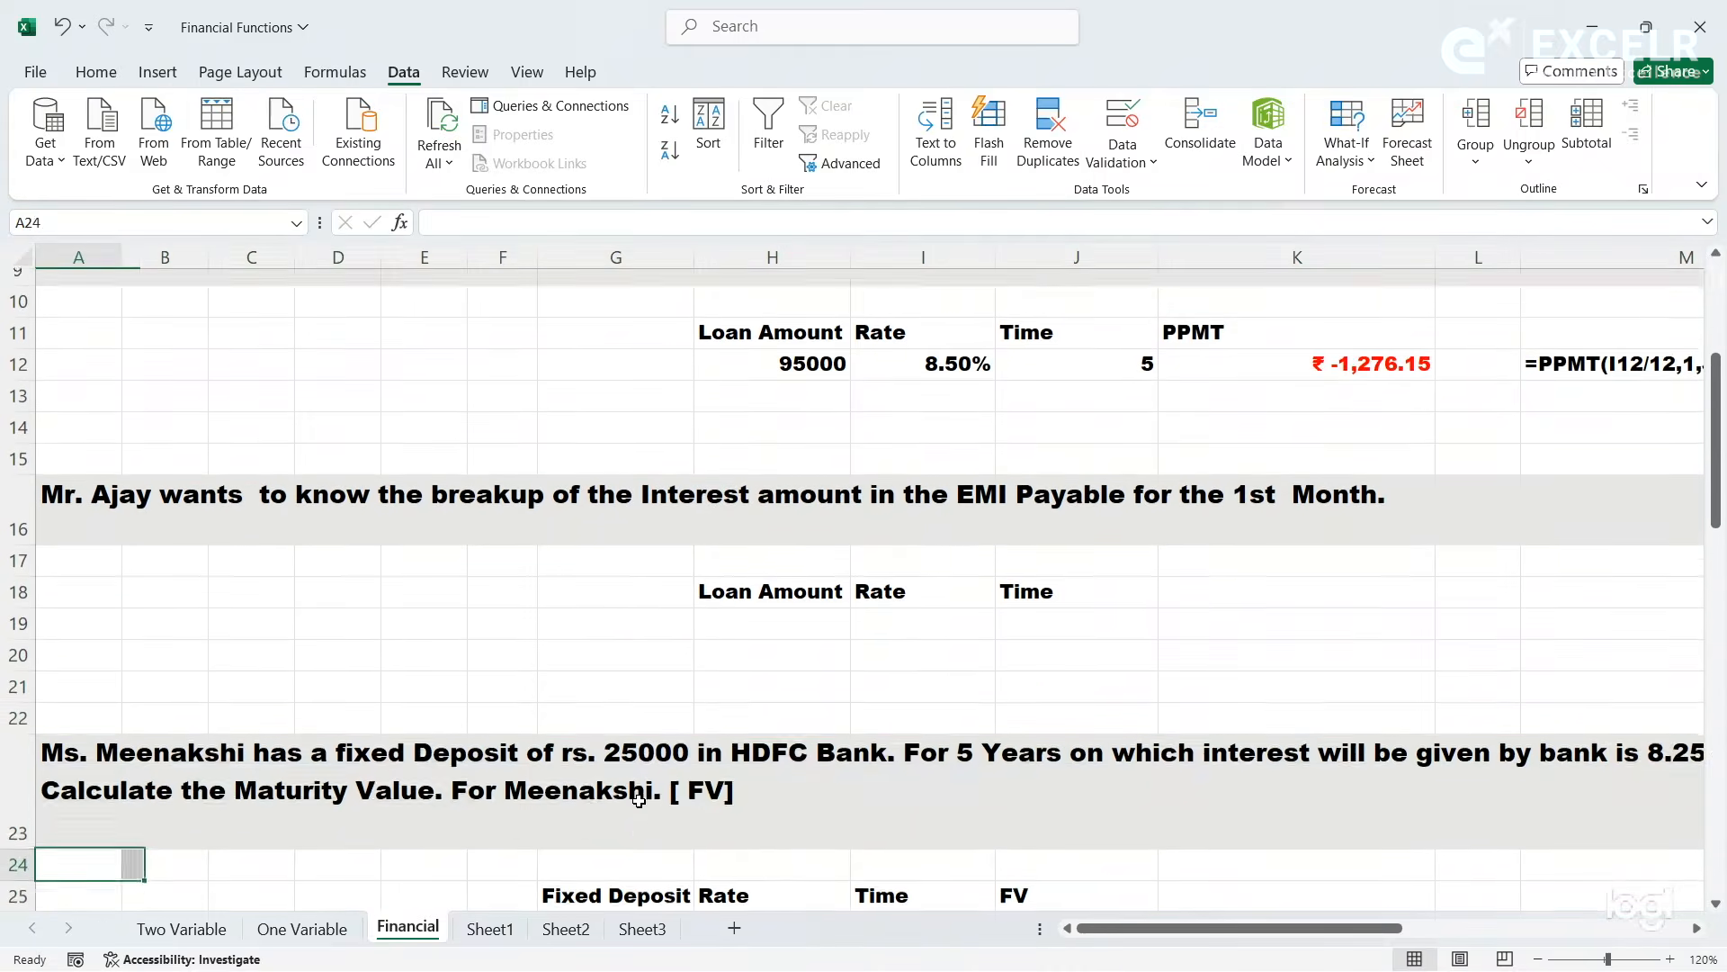
pyautogui.press('Down')
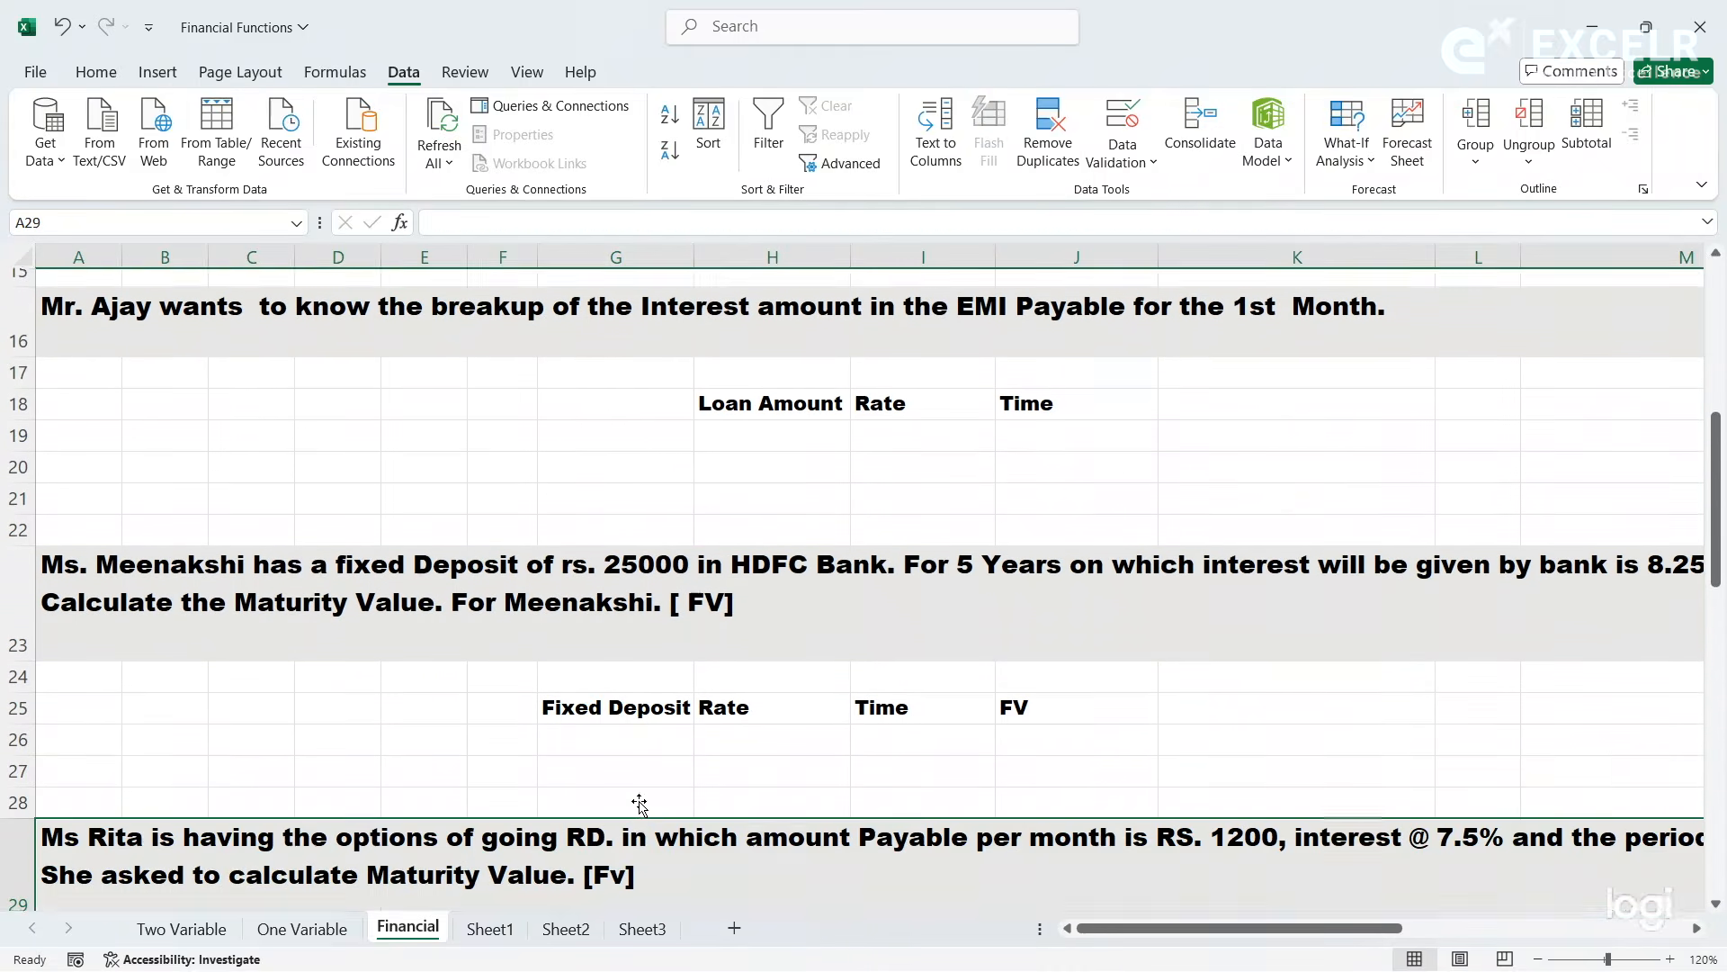
pyautogui.press('Up')
pyautogui.press('Up')
pyautogui.press('Up')
pyautogui.press('Up')
pyautogui.press('Up')
pyautogui.press('Up')
pyautogui.press('Up')
pyautogui.press('Up')
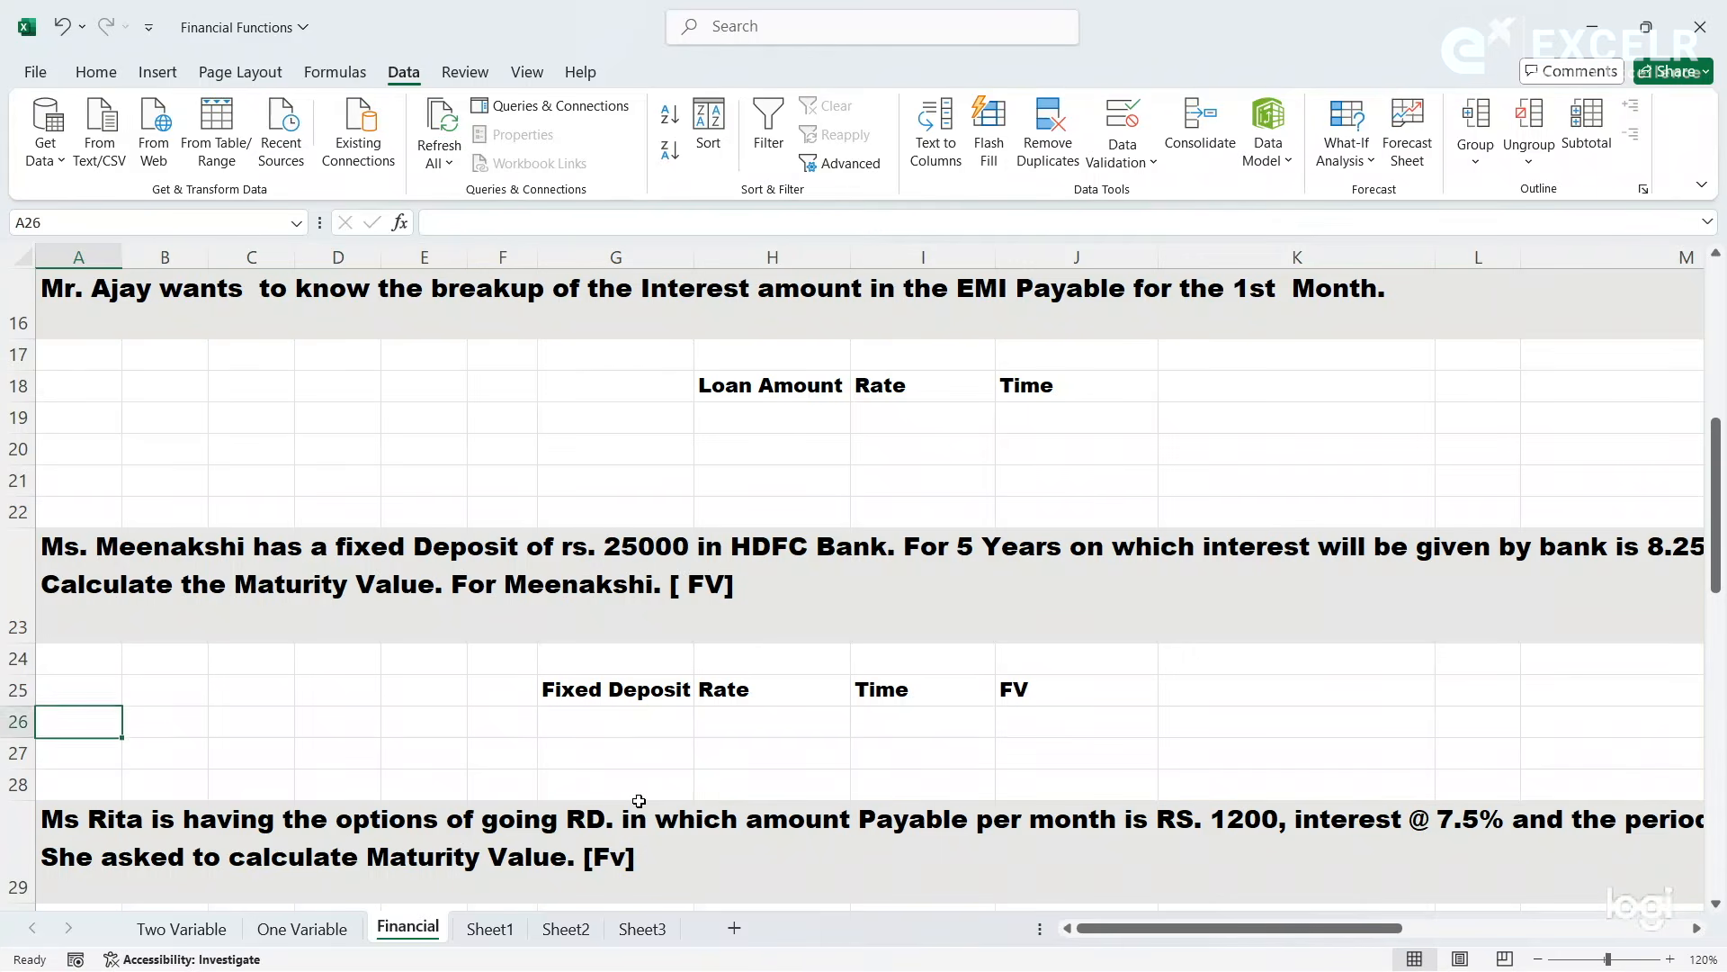
pyautogui.press('Up')
pyautogui.press('Up')
pyautogui.press('Up')
pyautogui.press('Up')
pyautogui.press('Up')
pyautogui.press('Up')
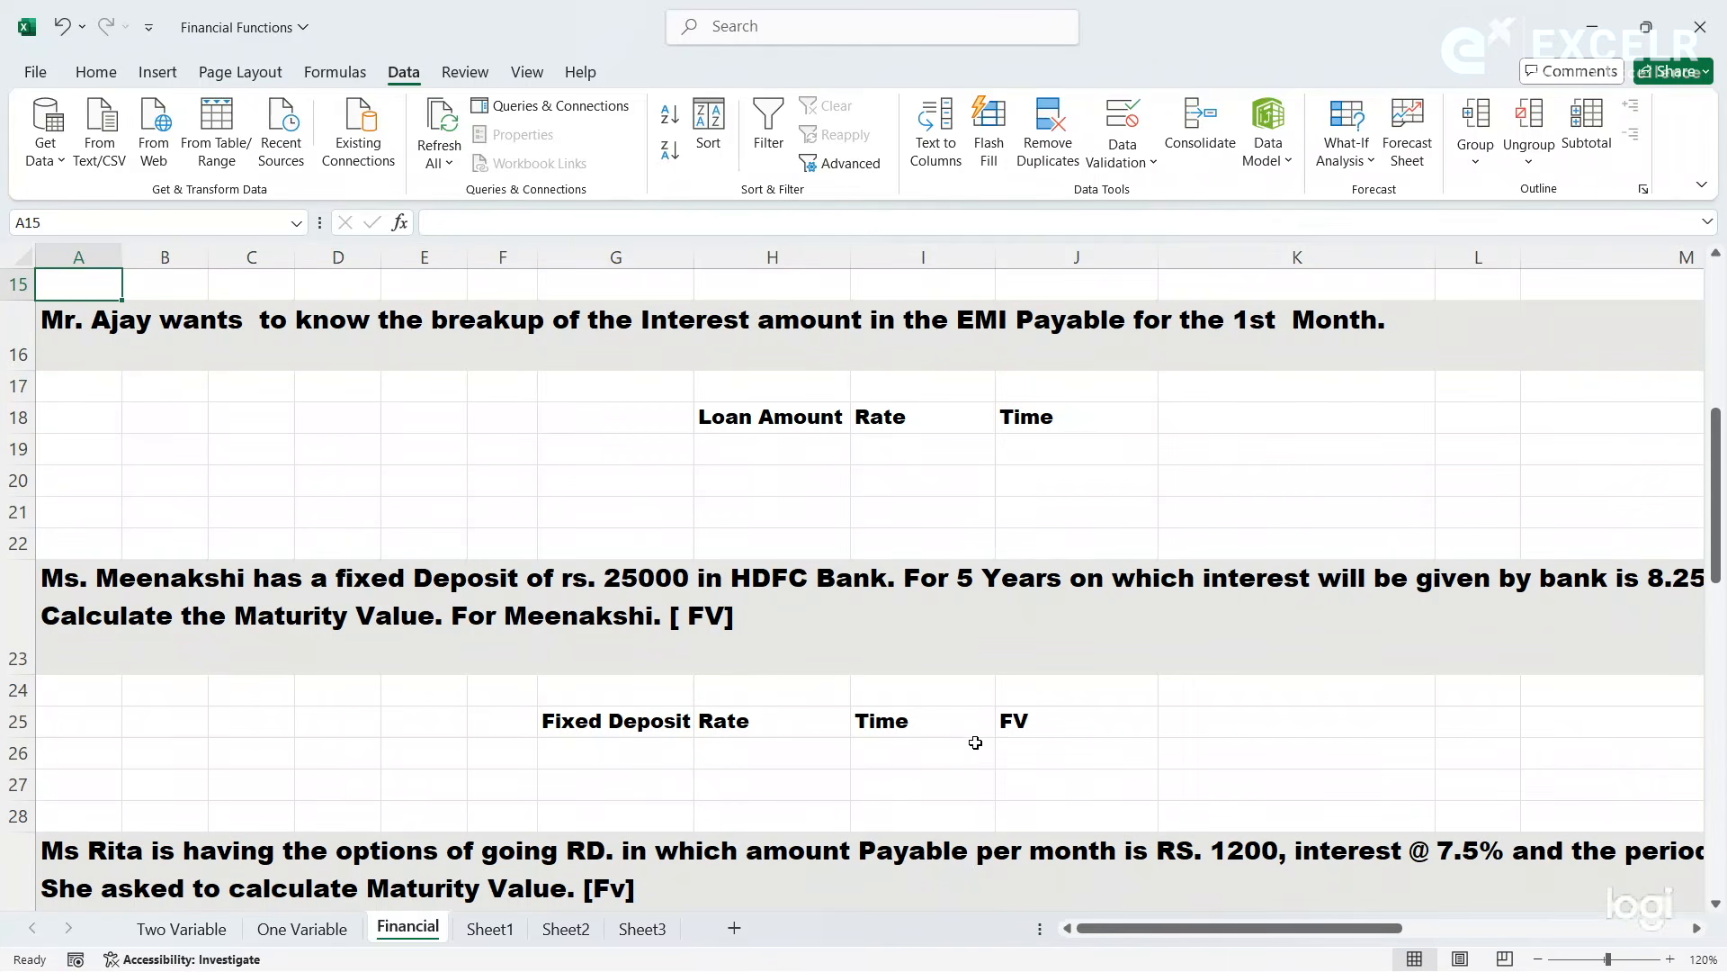
# - Review the PPMT formula in K12 against the interest breakup exercise in row 16
pyautogui.click(784, 450)
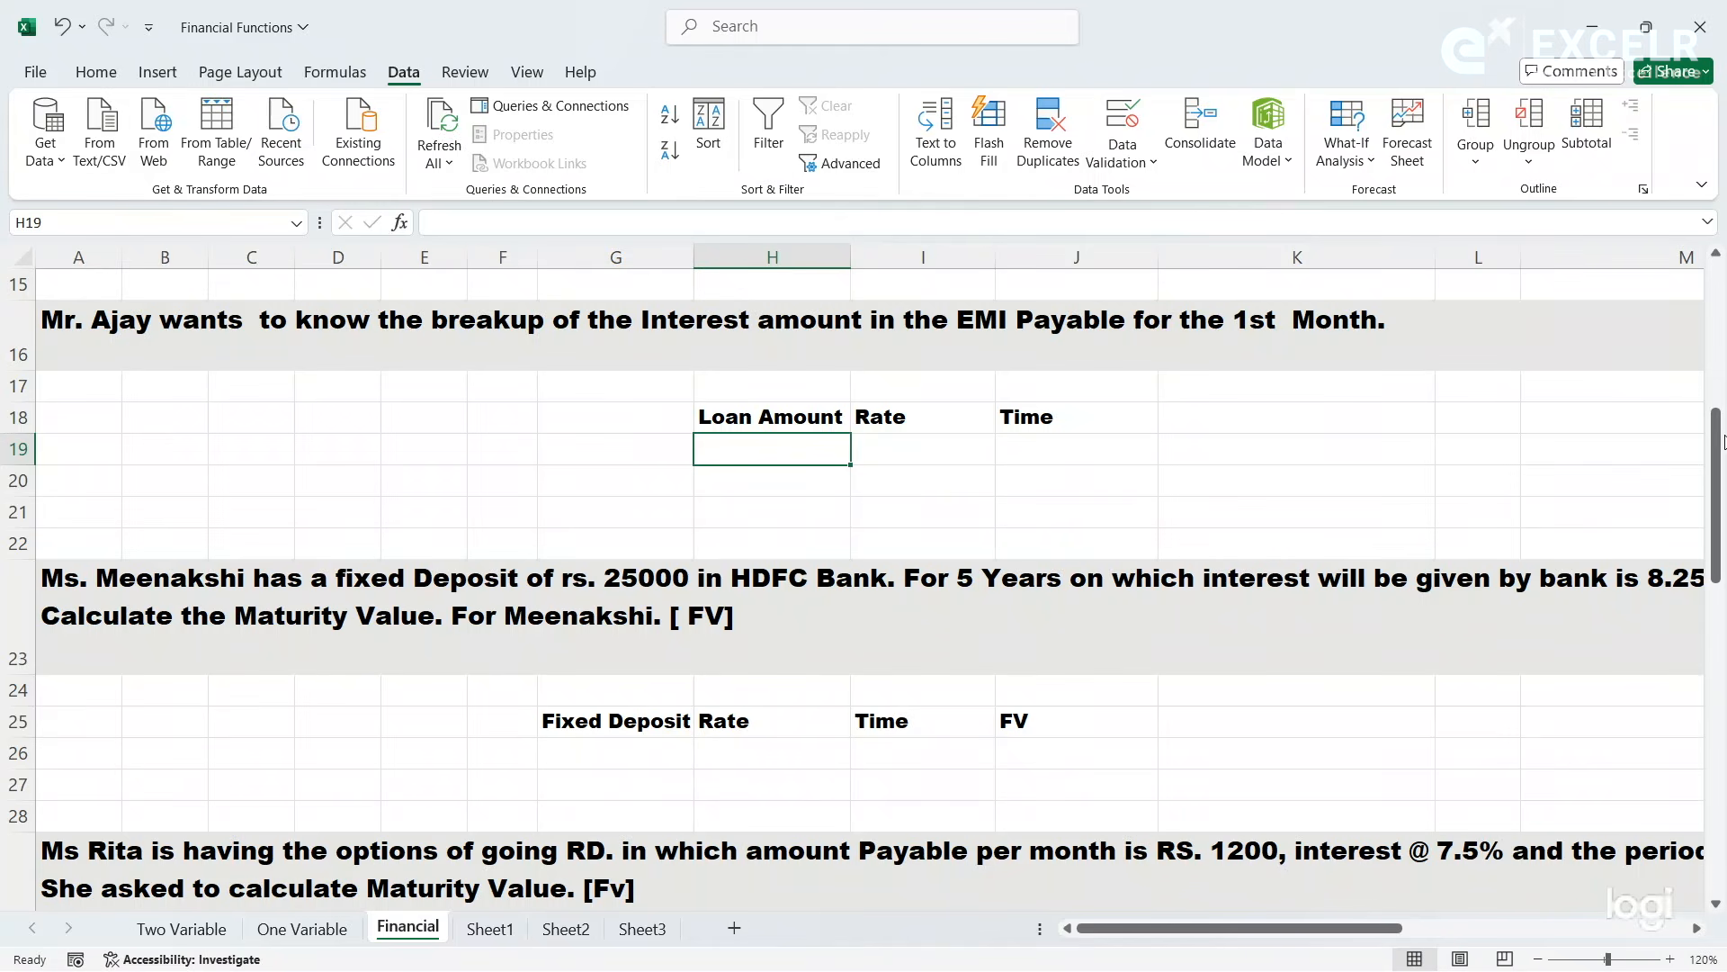
pyautogui.moveTo(1720, 457); pyautogui.dragTo(1720, 353)
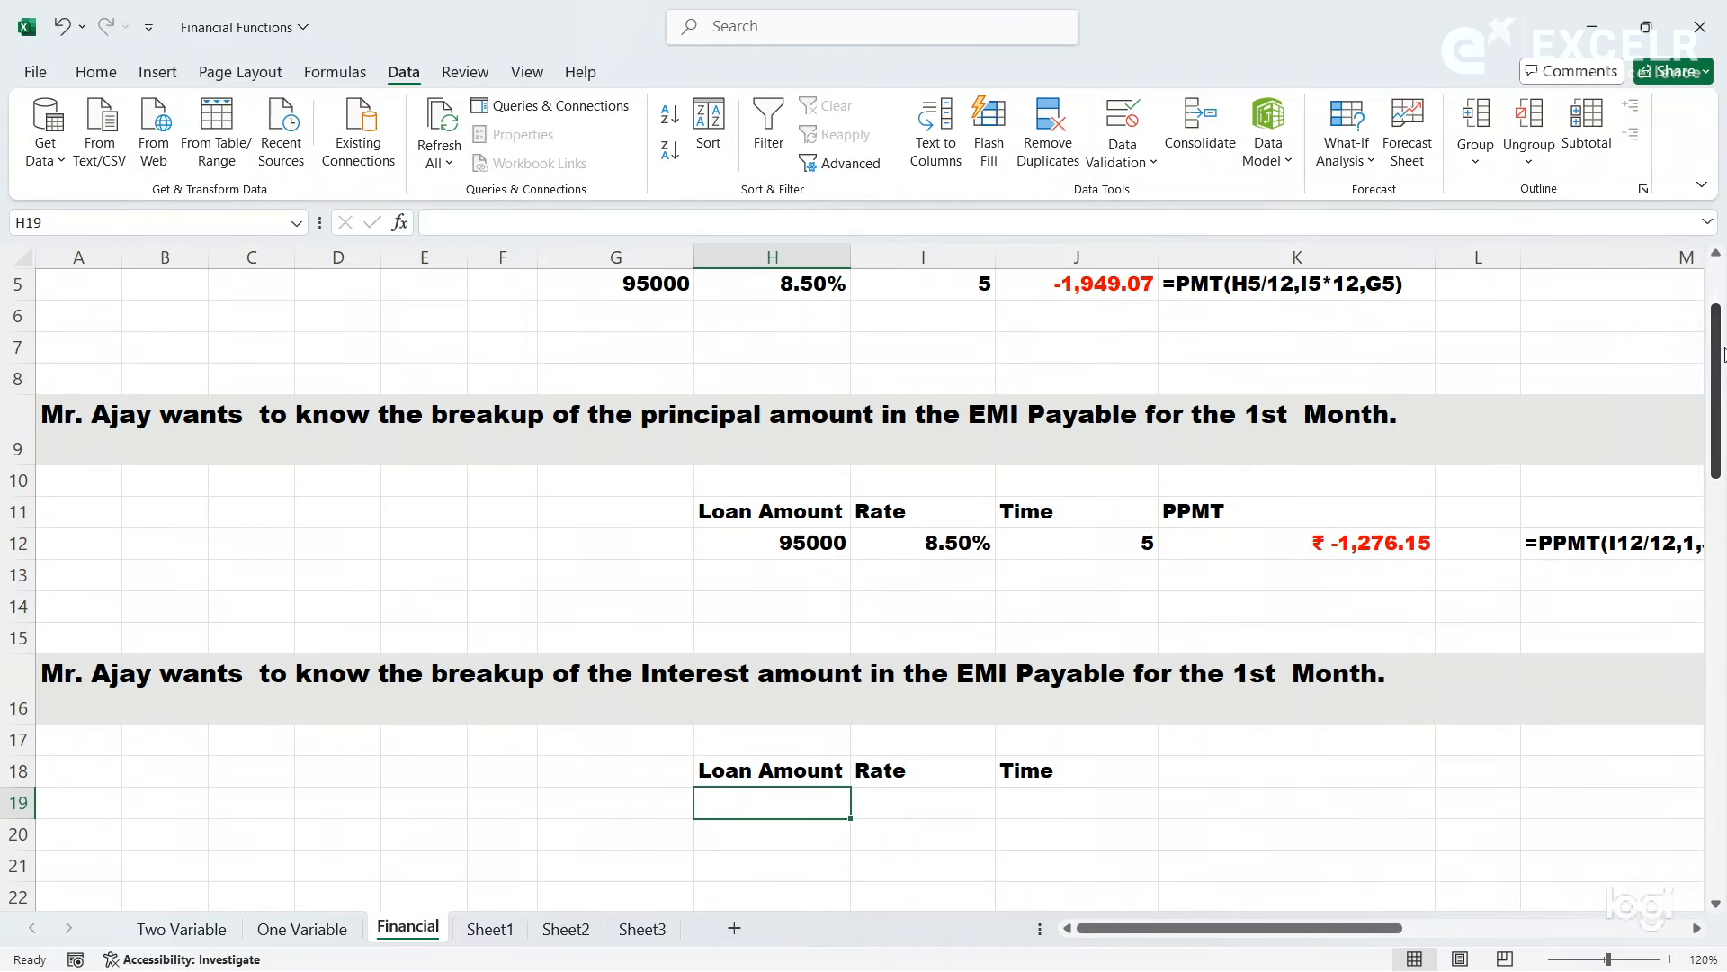
pyautogui.click(1363, 543)
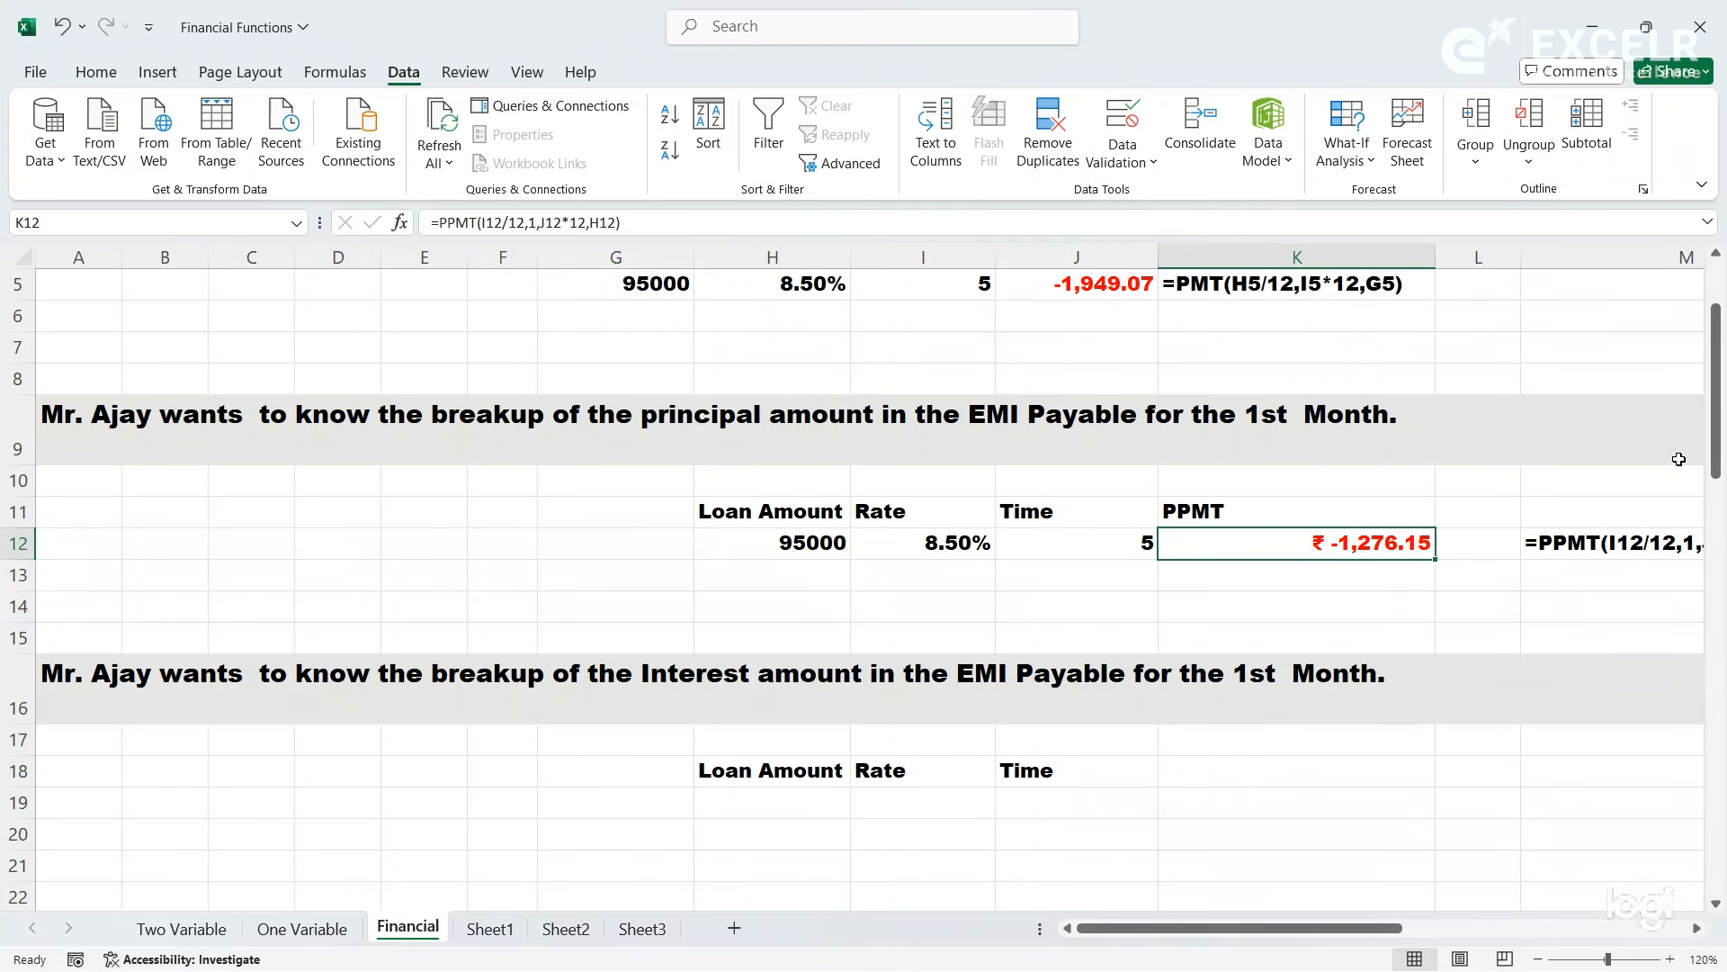
pyautogui.click(1298, 594)
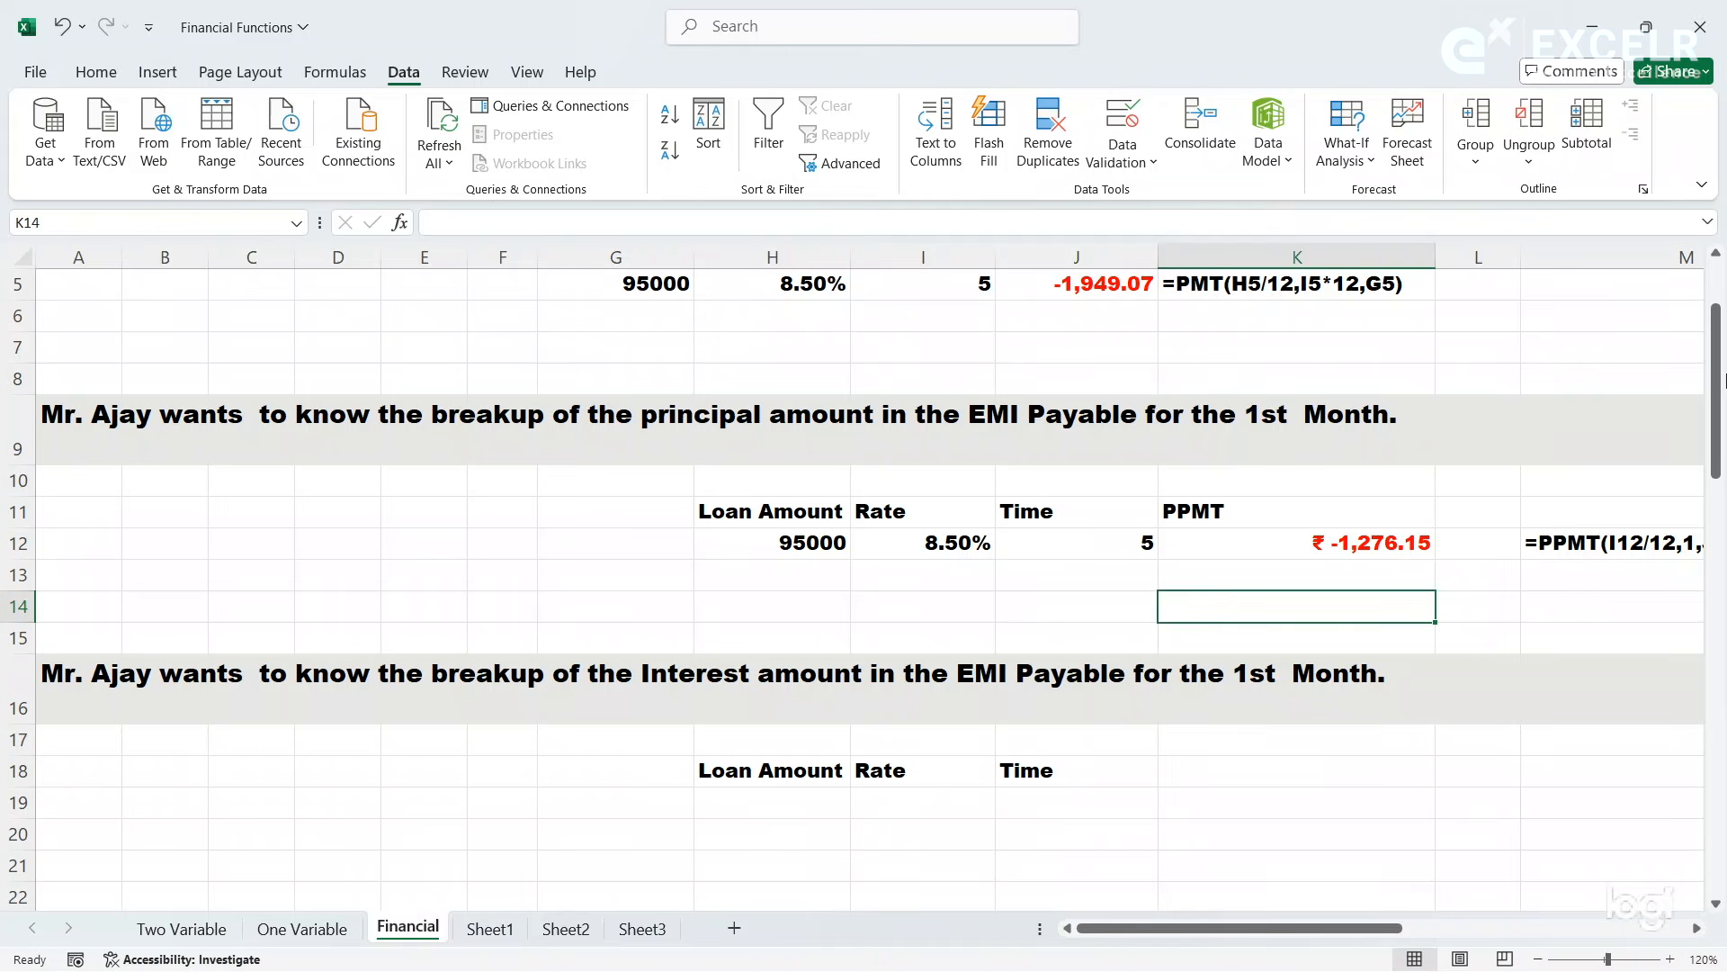
# - Enter the heading IPMT in K18, beside the Time heading of the interest breakup exercise
pyautogui.moveTo(1716, 402); pyautogui.dragTo(1718, 423)
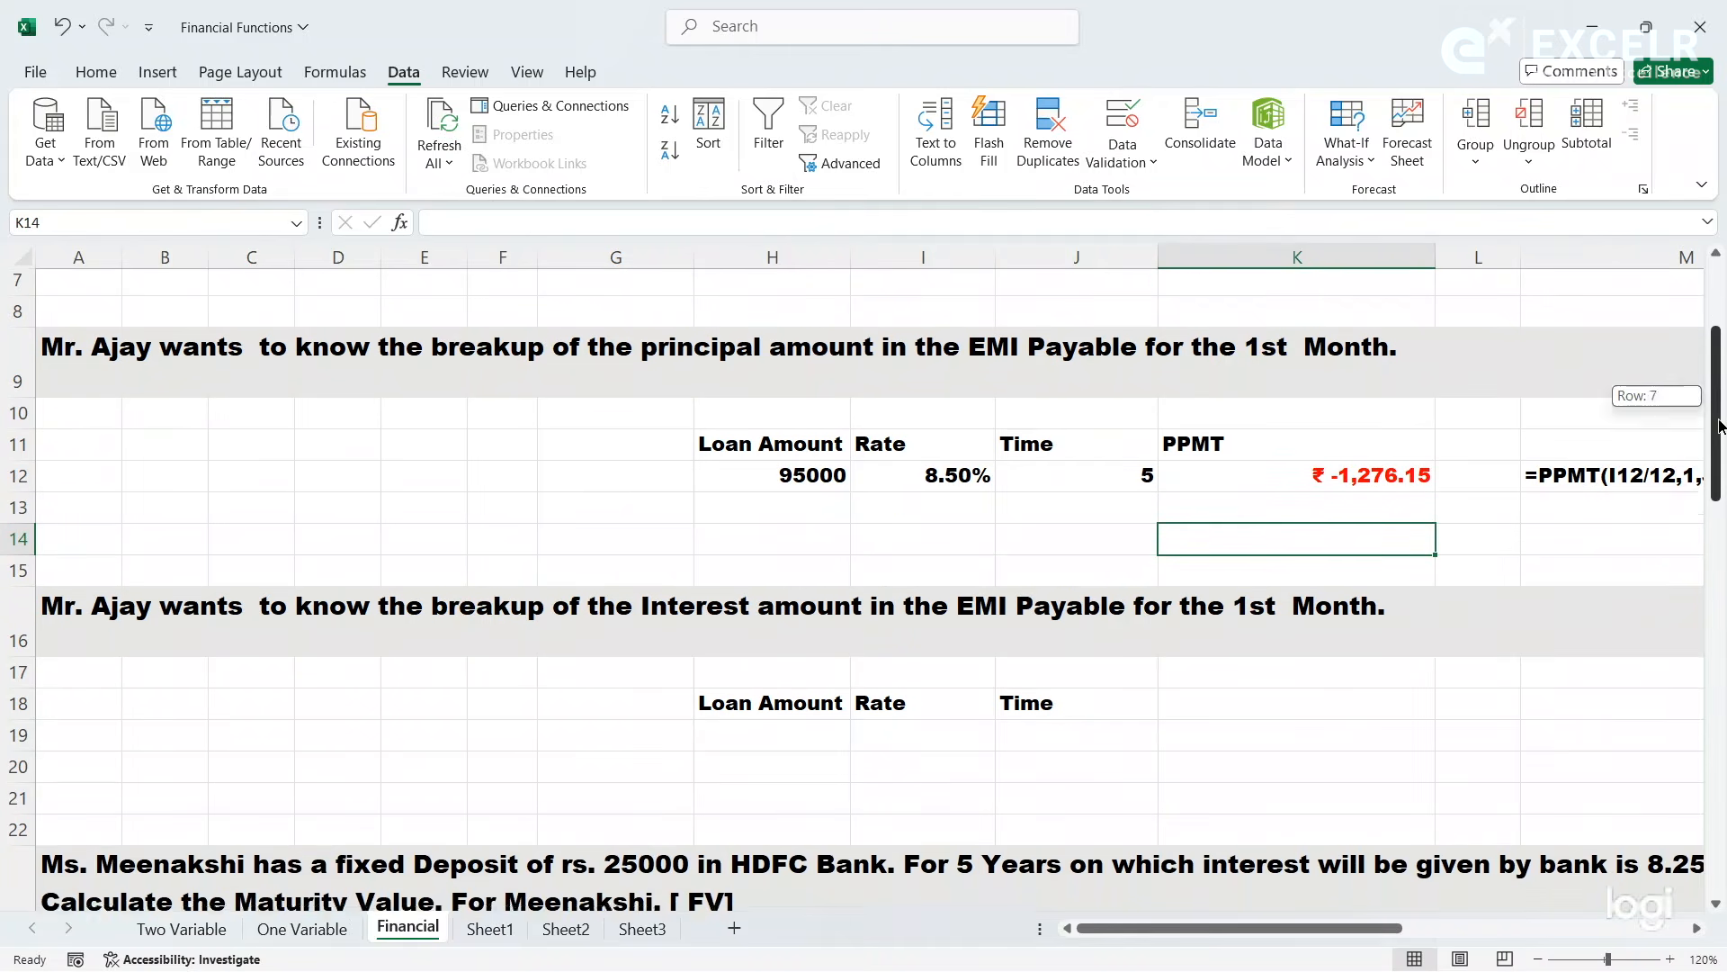
pyautogui.click(1122, 711)
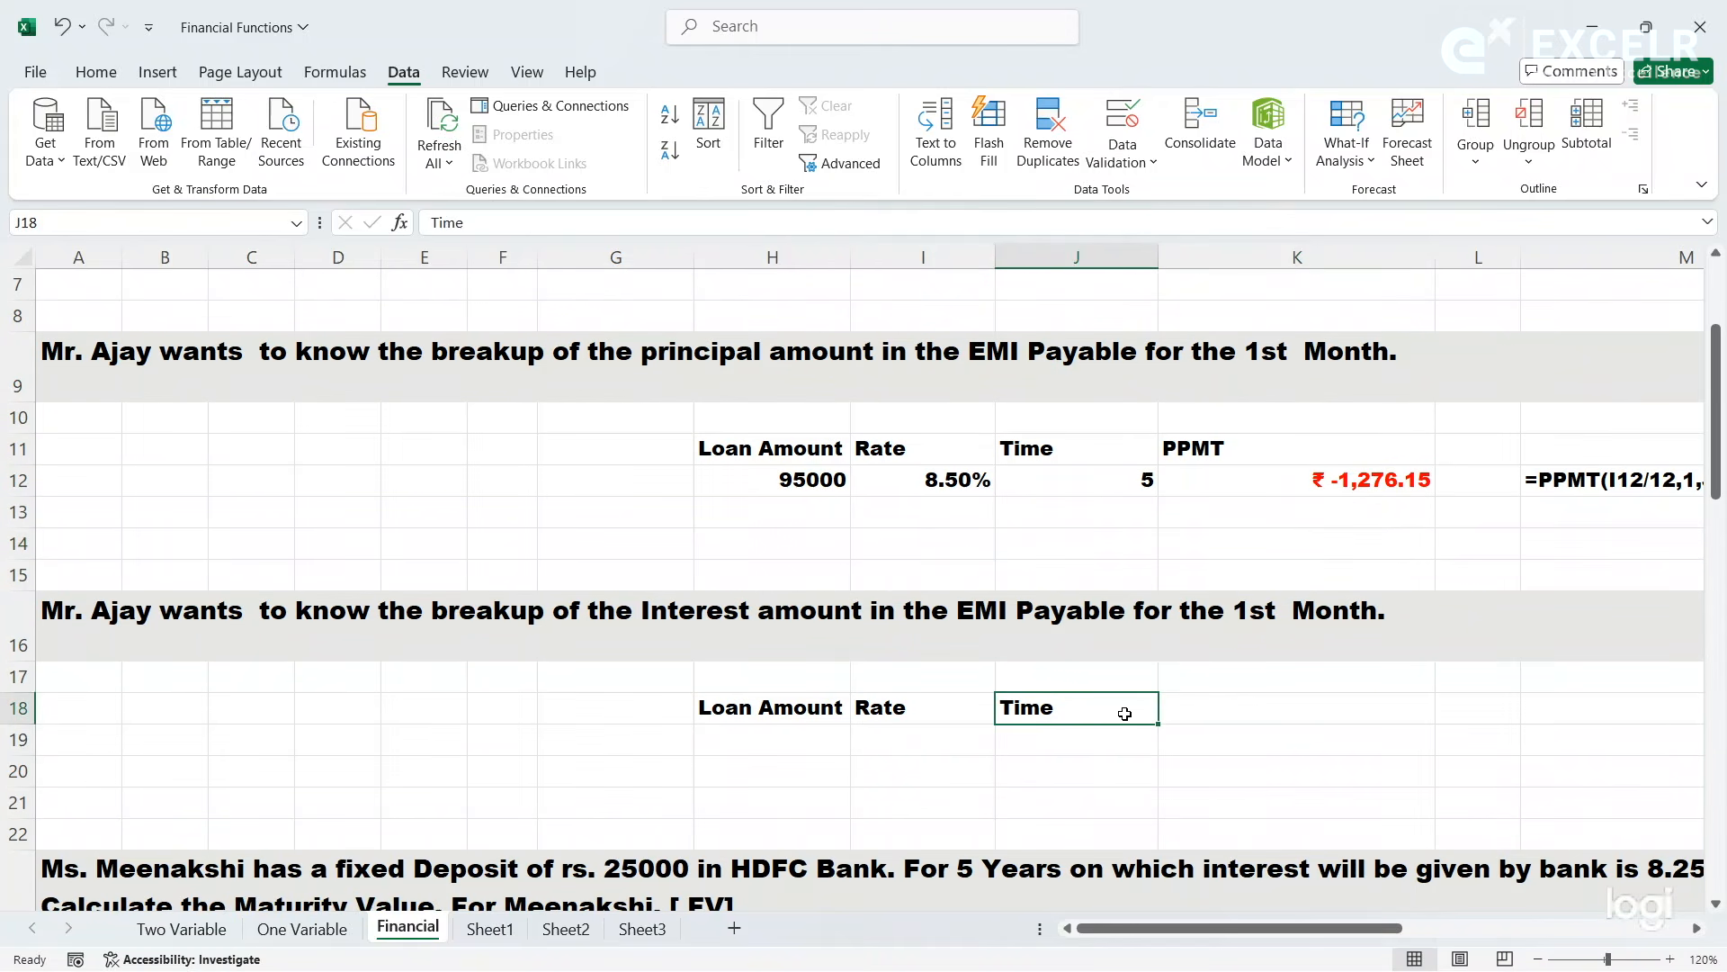
pyautogui.click(1222, 716)
pyautogui.write('I')
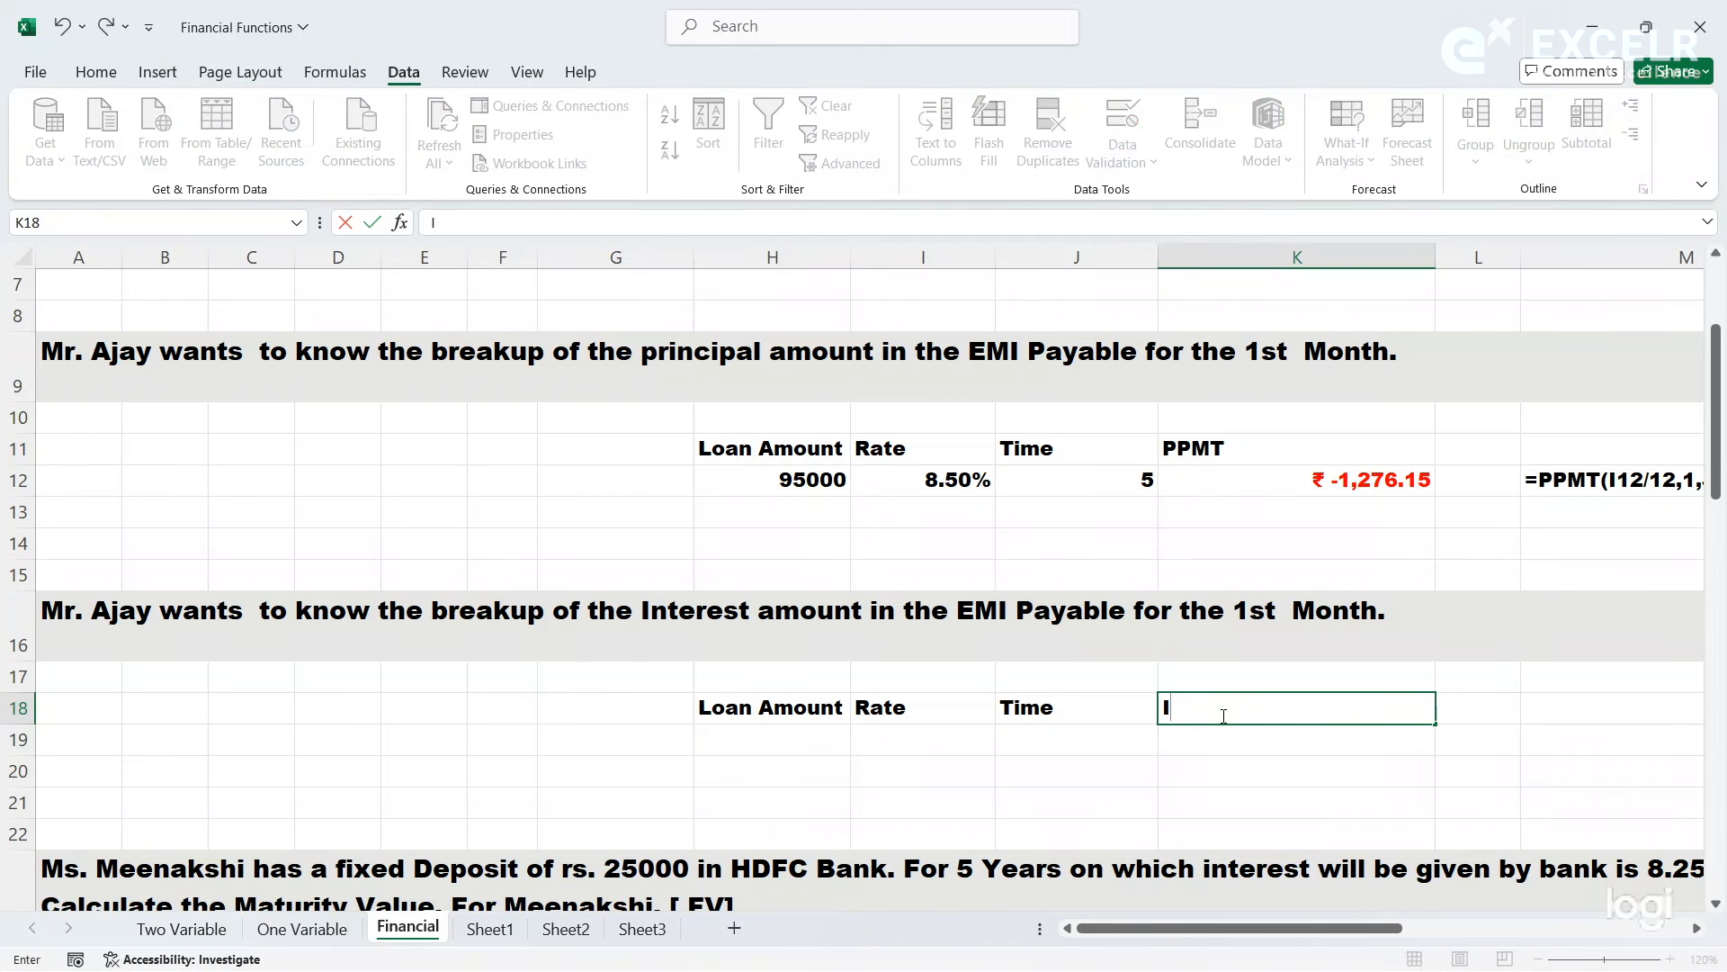
pyautogui.write('M')
pyautogui.press('BackSpace')
pyautogui.write('PMT')
pyautogui.press('Return')
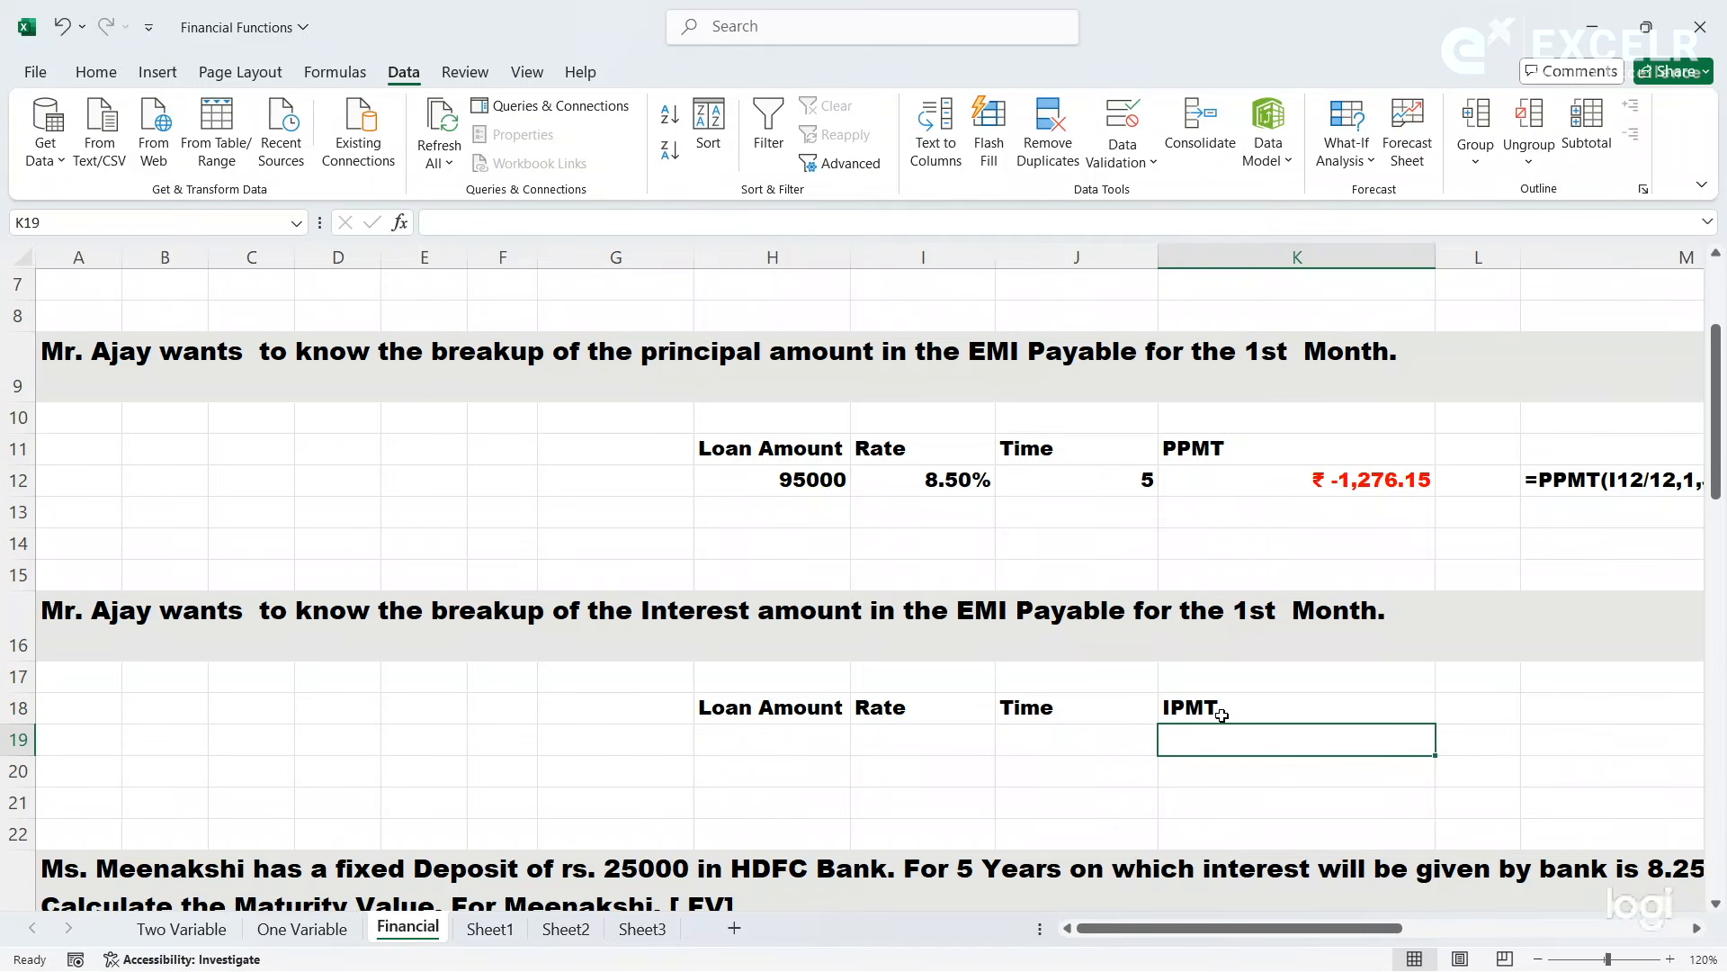
# - Copy the loan amount, rate and time from H12:J12 into H19:J19
pyautogui.click(751, 747)
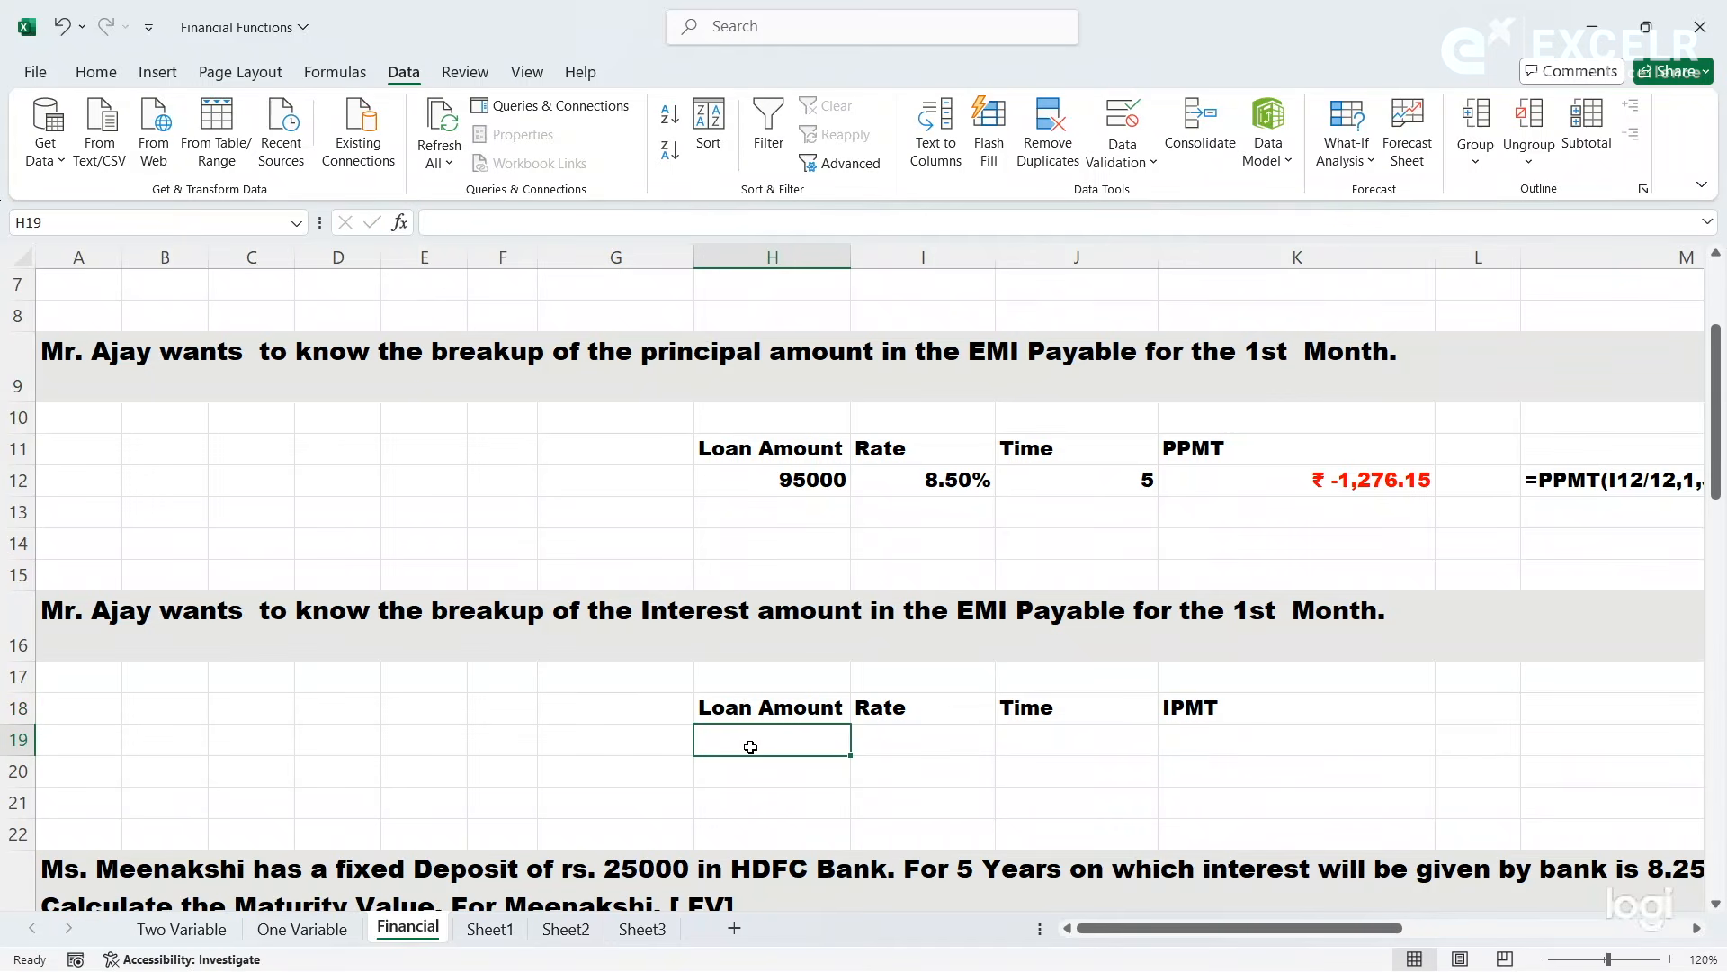
pyautogui.moveTo(812, 483); pyautogui.dragTo(1079, 484)
pyautogui.hotkey('ctrl', 'c')
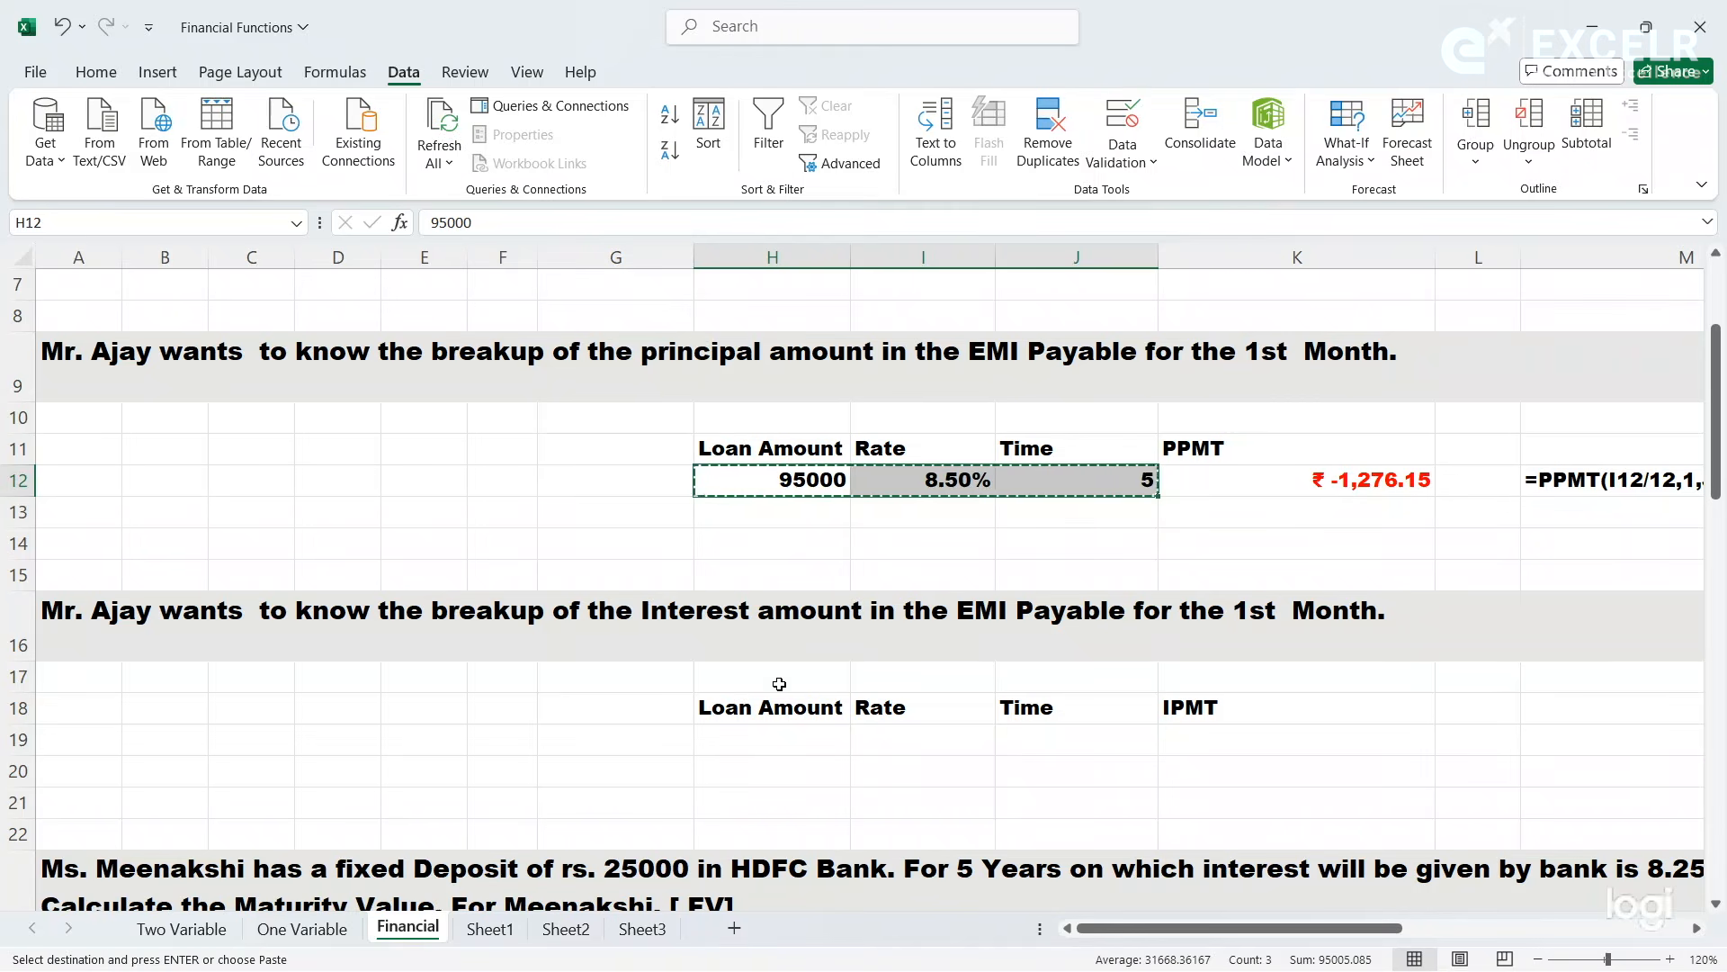
pyautogui.click(758, 736)
pyautogui.hotkey('ctrl', 'v')
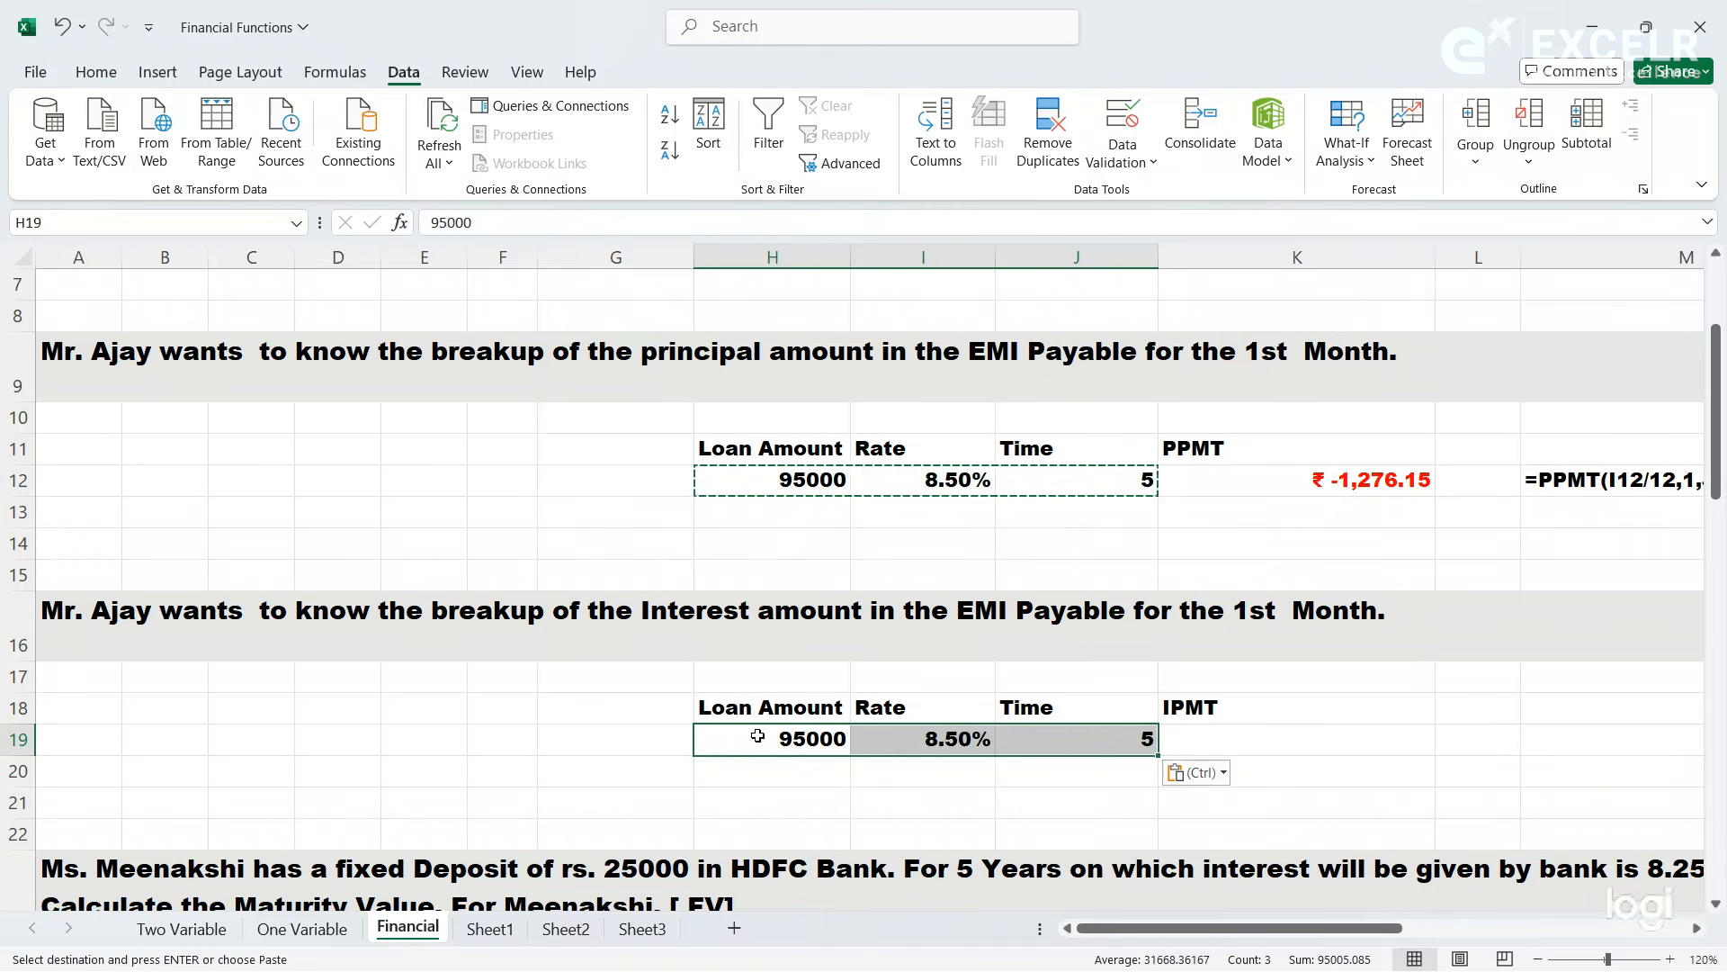
# - Start an IPMT formula in K19 and open its function arguments
pyautogui.click(1244, 739)
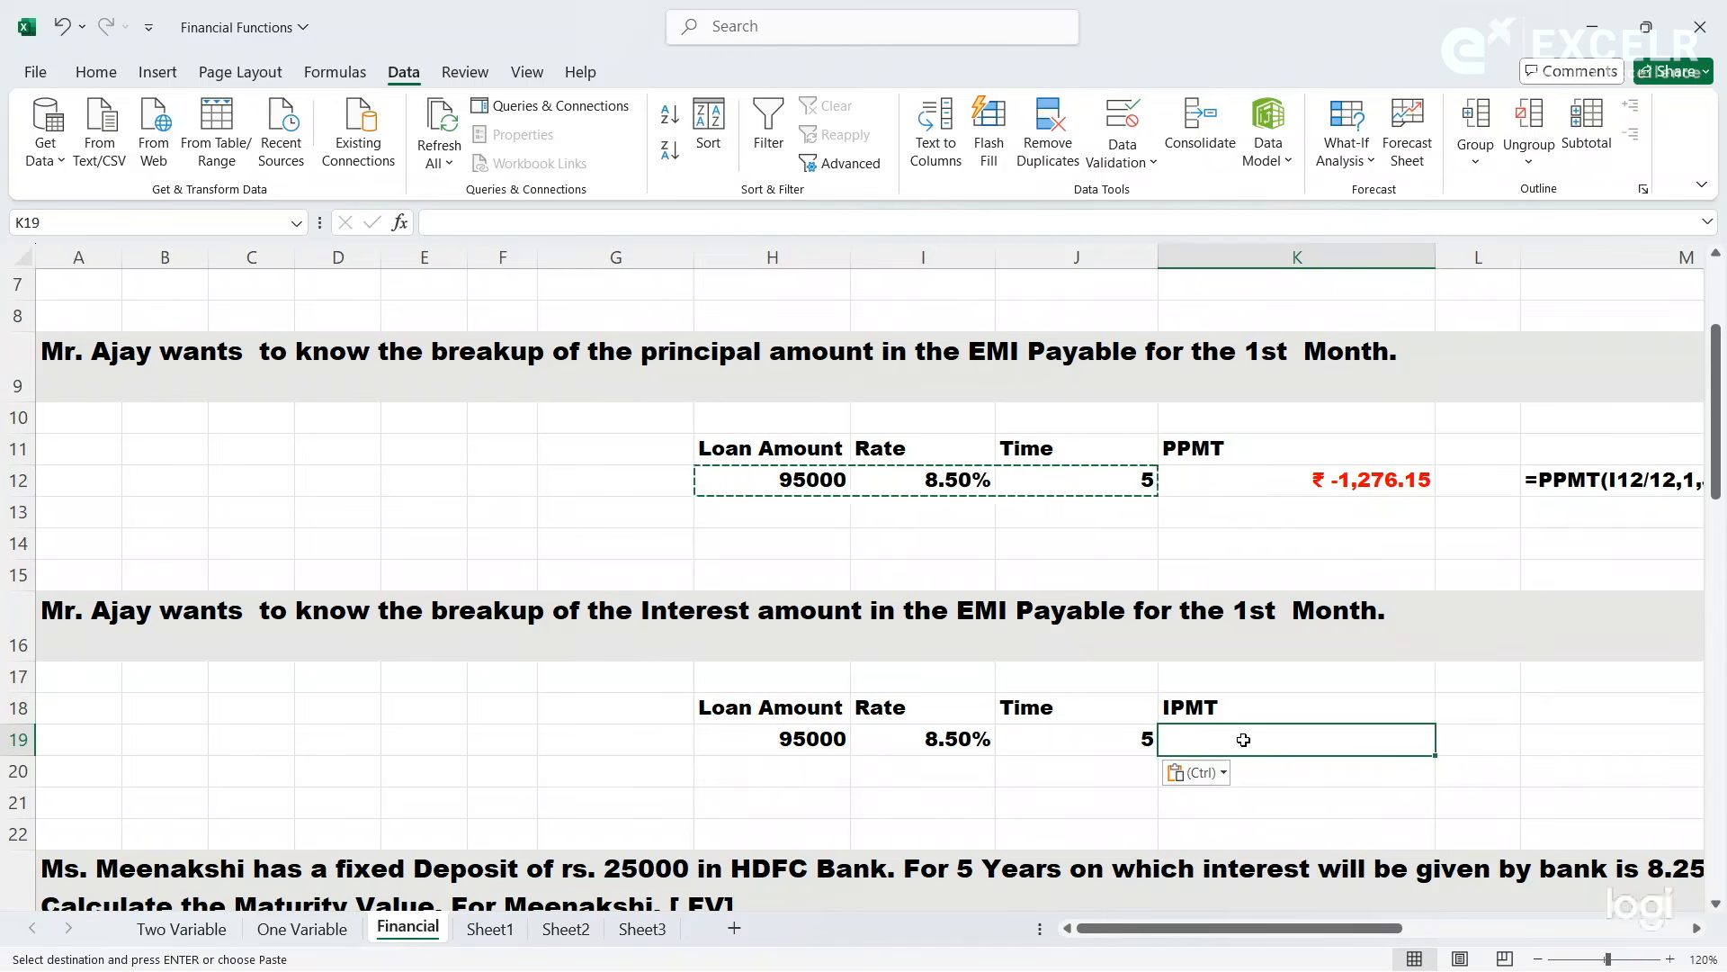
pyautogui.write('=imp')
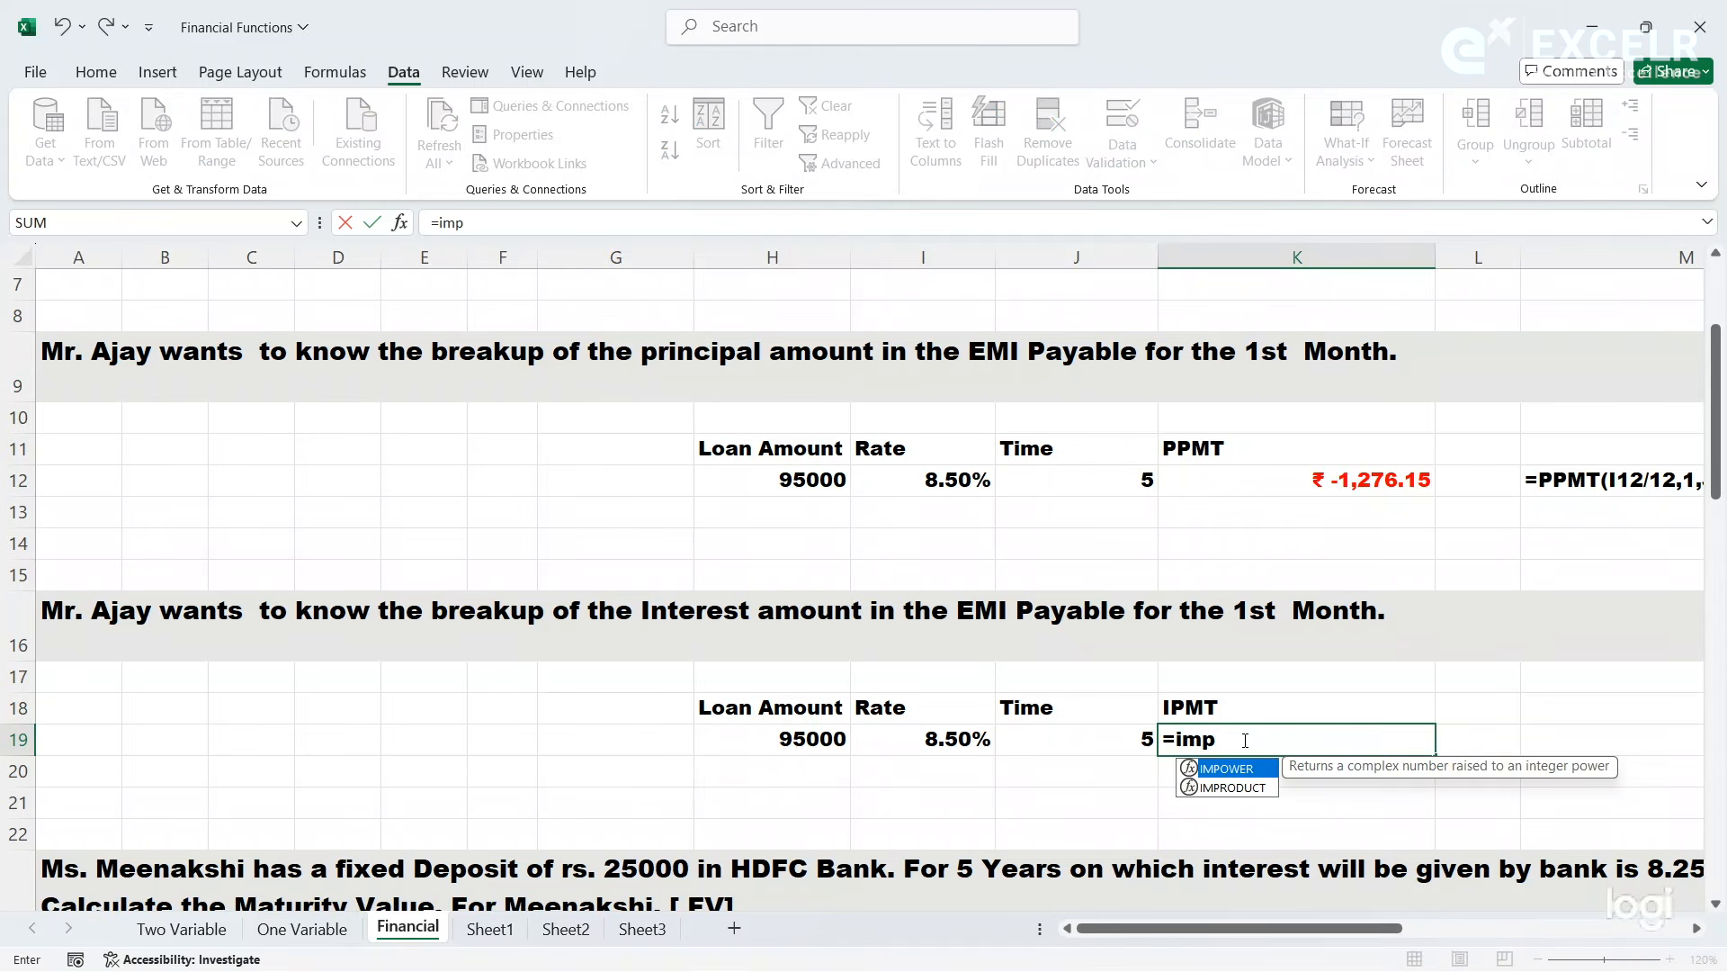
pyautogui.press('BackSpace')
pyautogui.press('BackSpace')
pyautogui.write('p')
pyautogui.press('Tab')
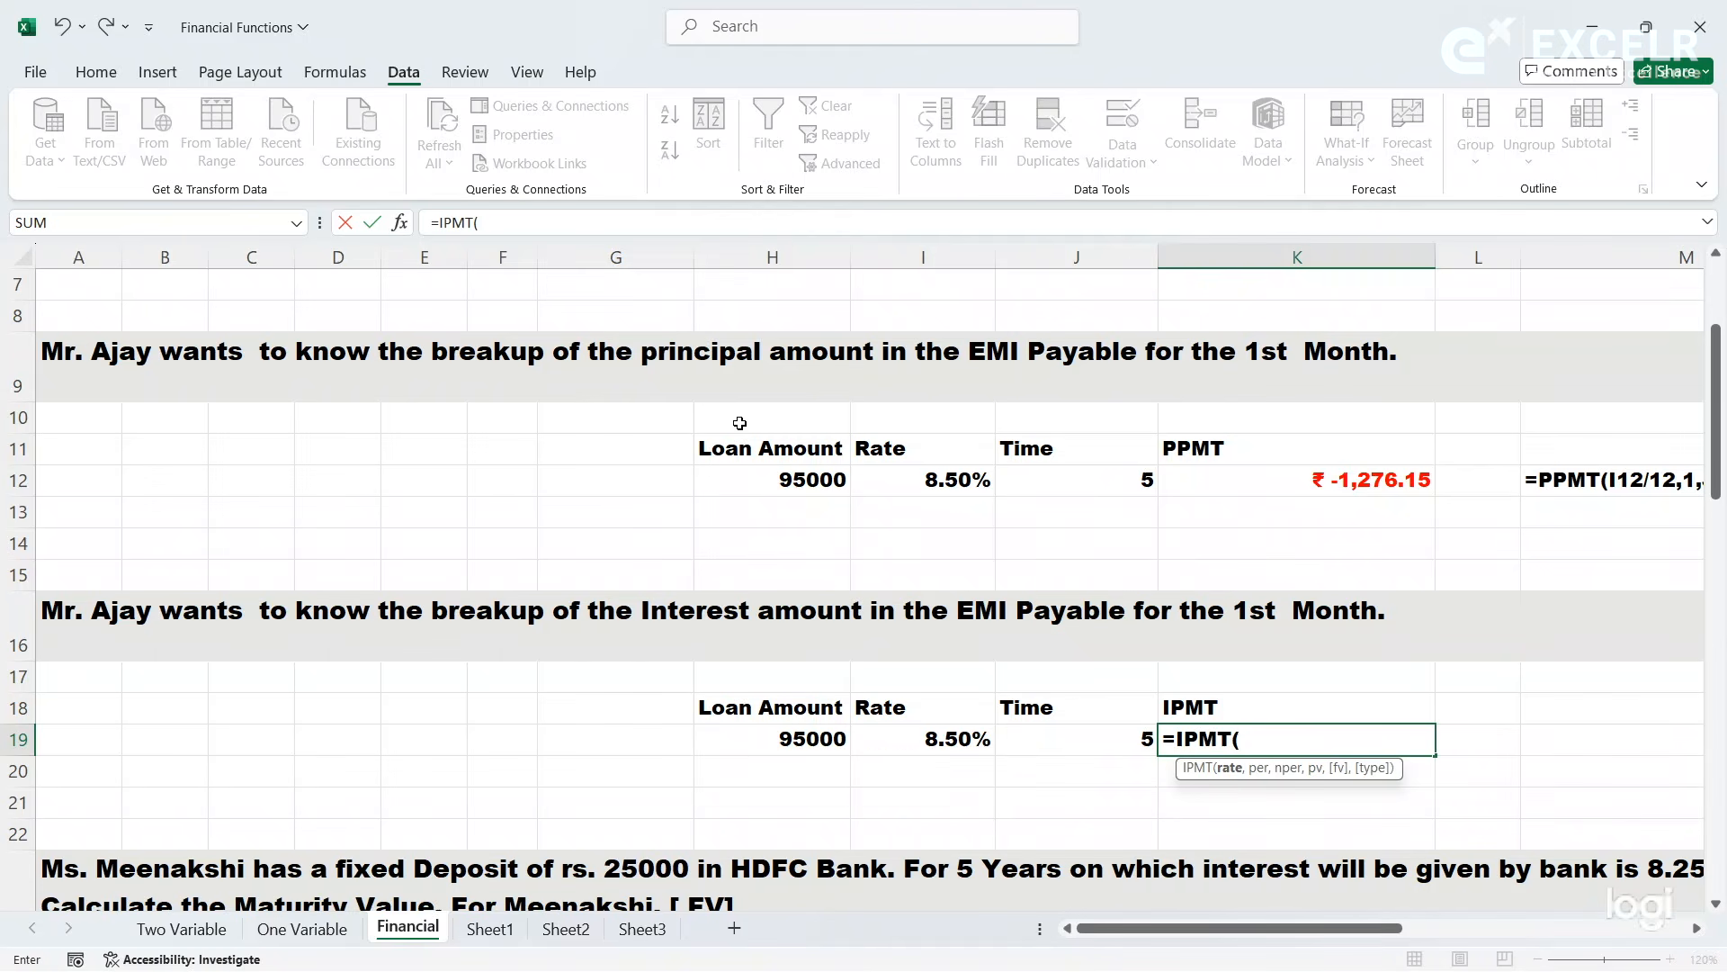
pyautogui.click(407, 226)
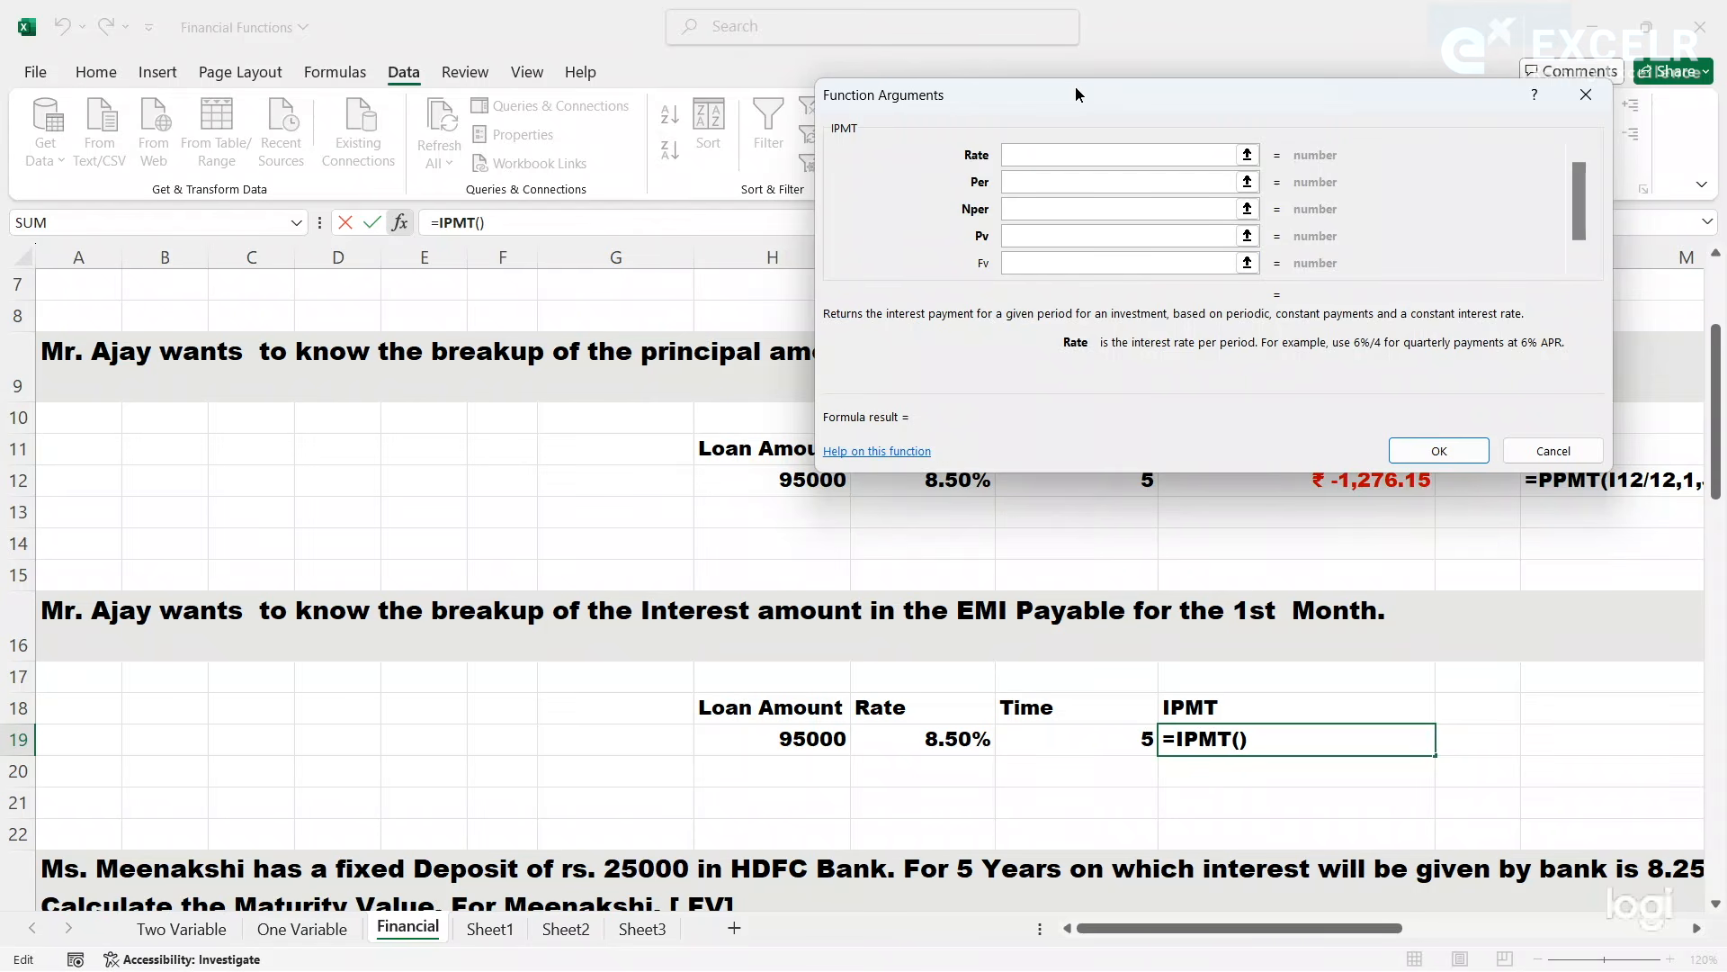
# - Fill the IPMT arguments with I19 as the rate, J19 as the number of periods and H19 as the present value
pyautogui.moveTo(1076, 87); pyautogui.dragTo(1009, 84)
pyautogui.click(918, 743)
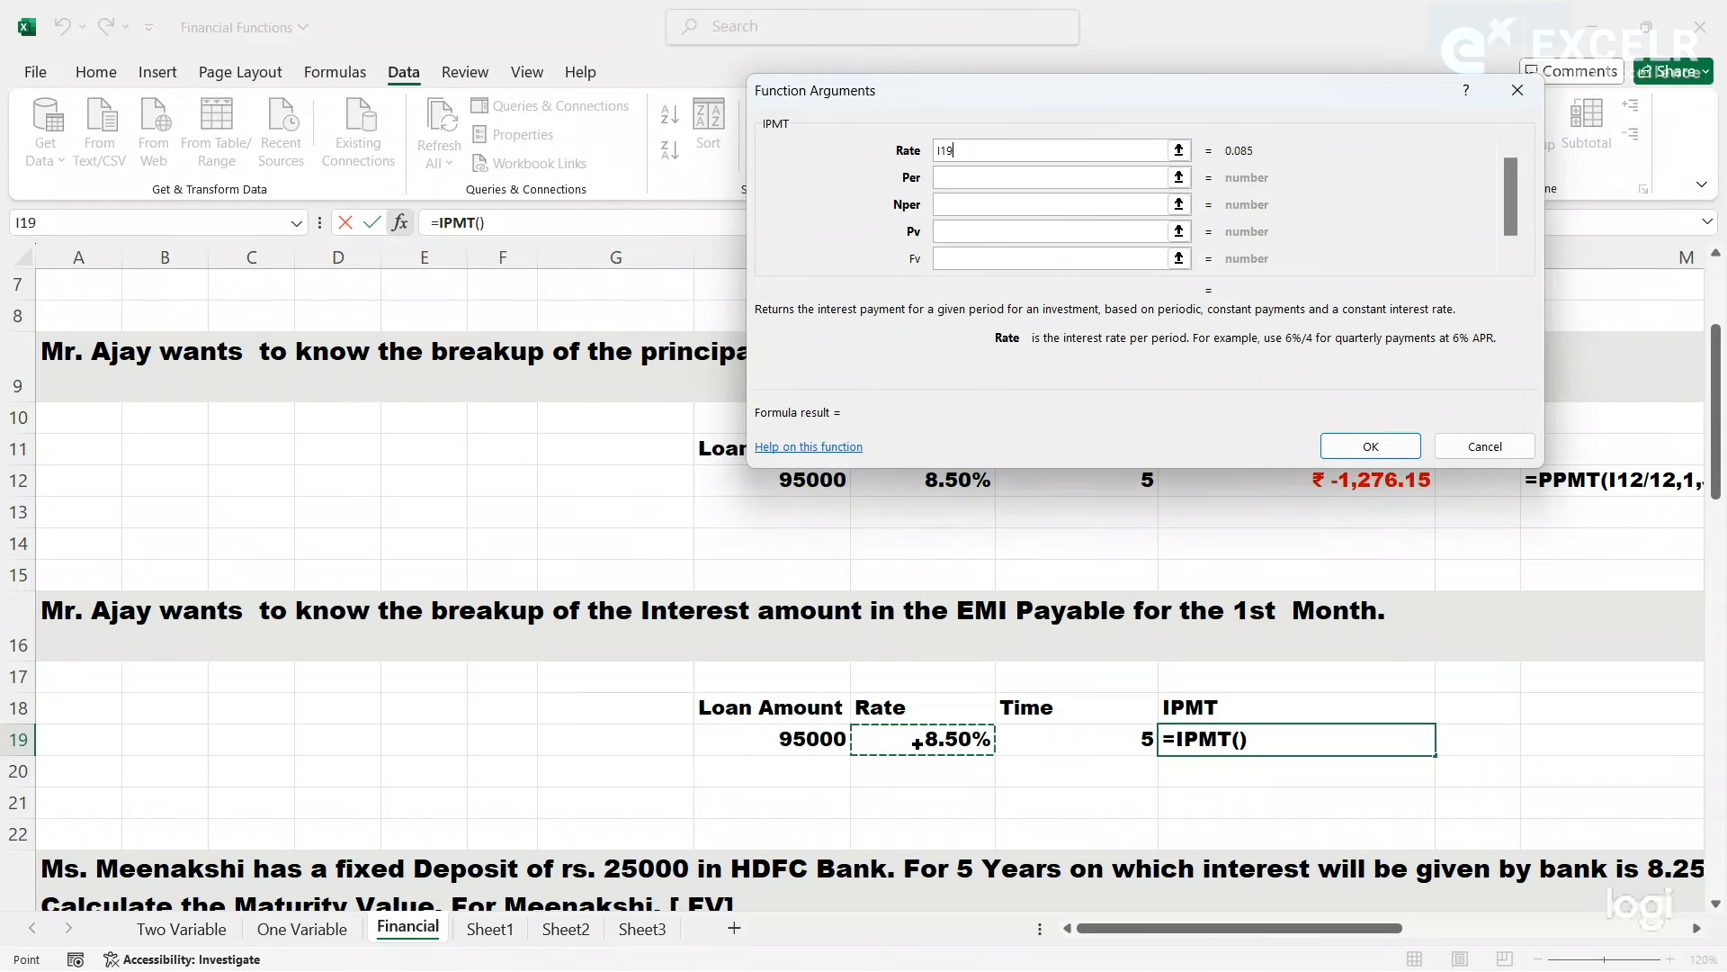
pyautogui.click(956, 206)
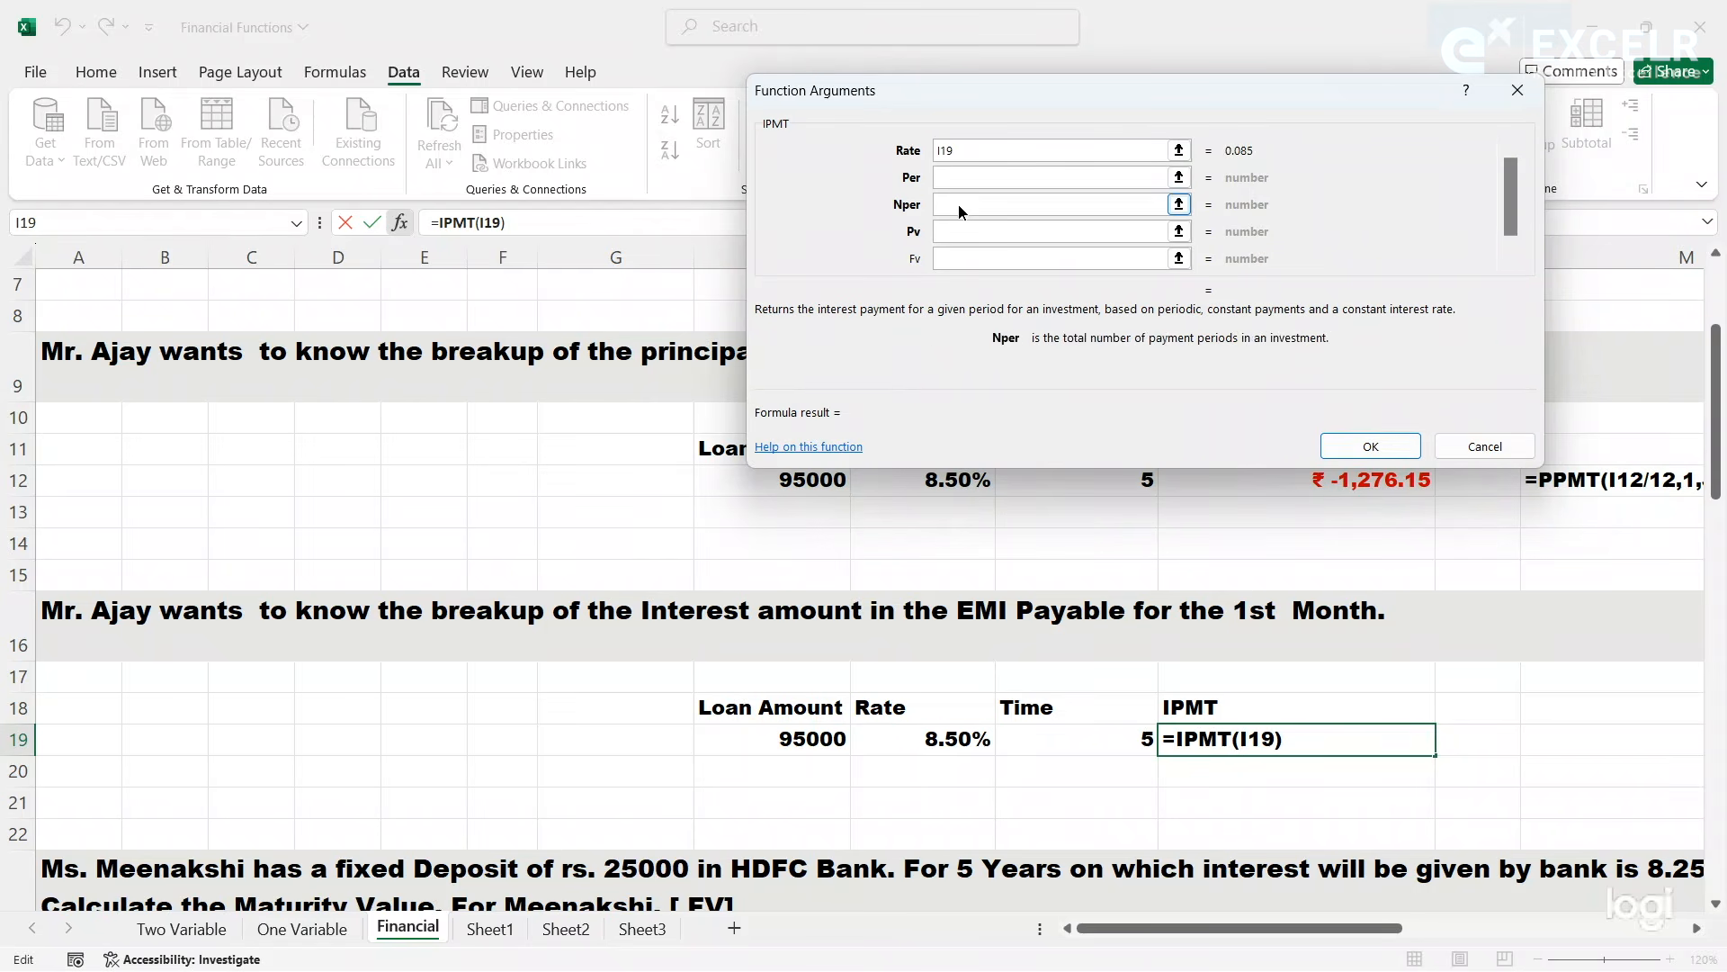
pyautogui.click(1058, 742)
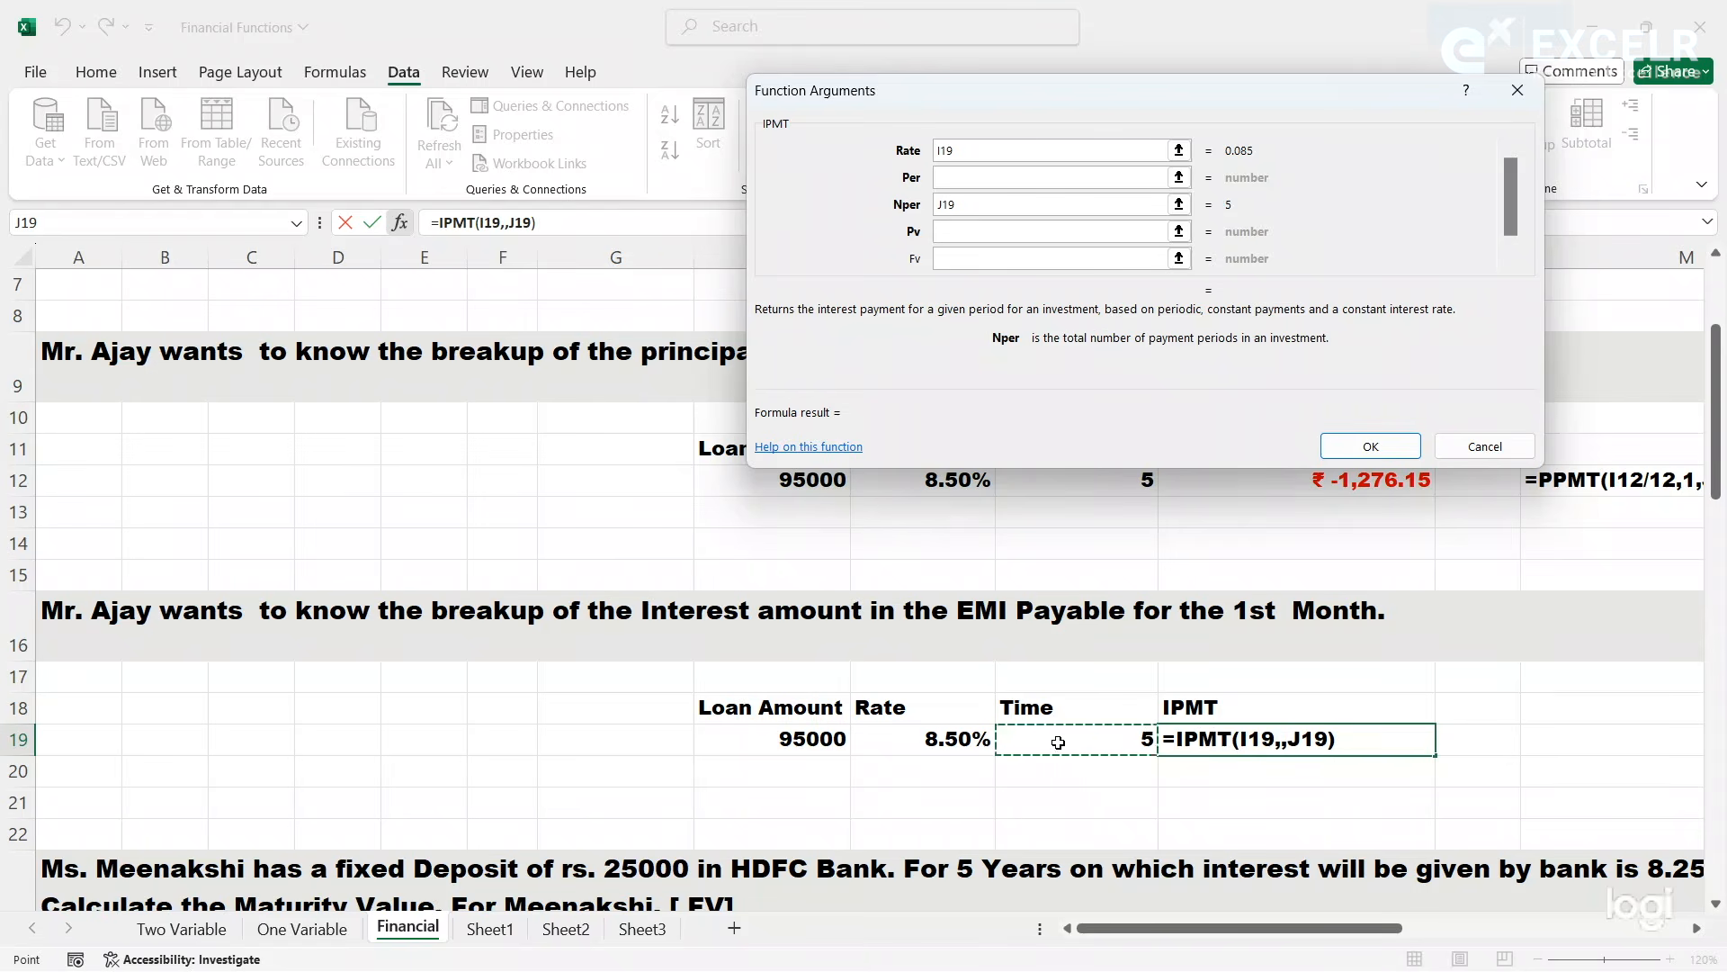
pyautogui.click(981, 236)
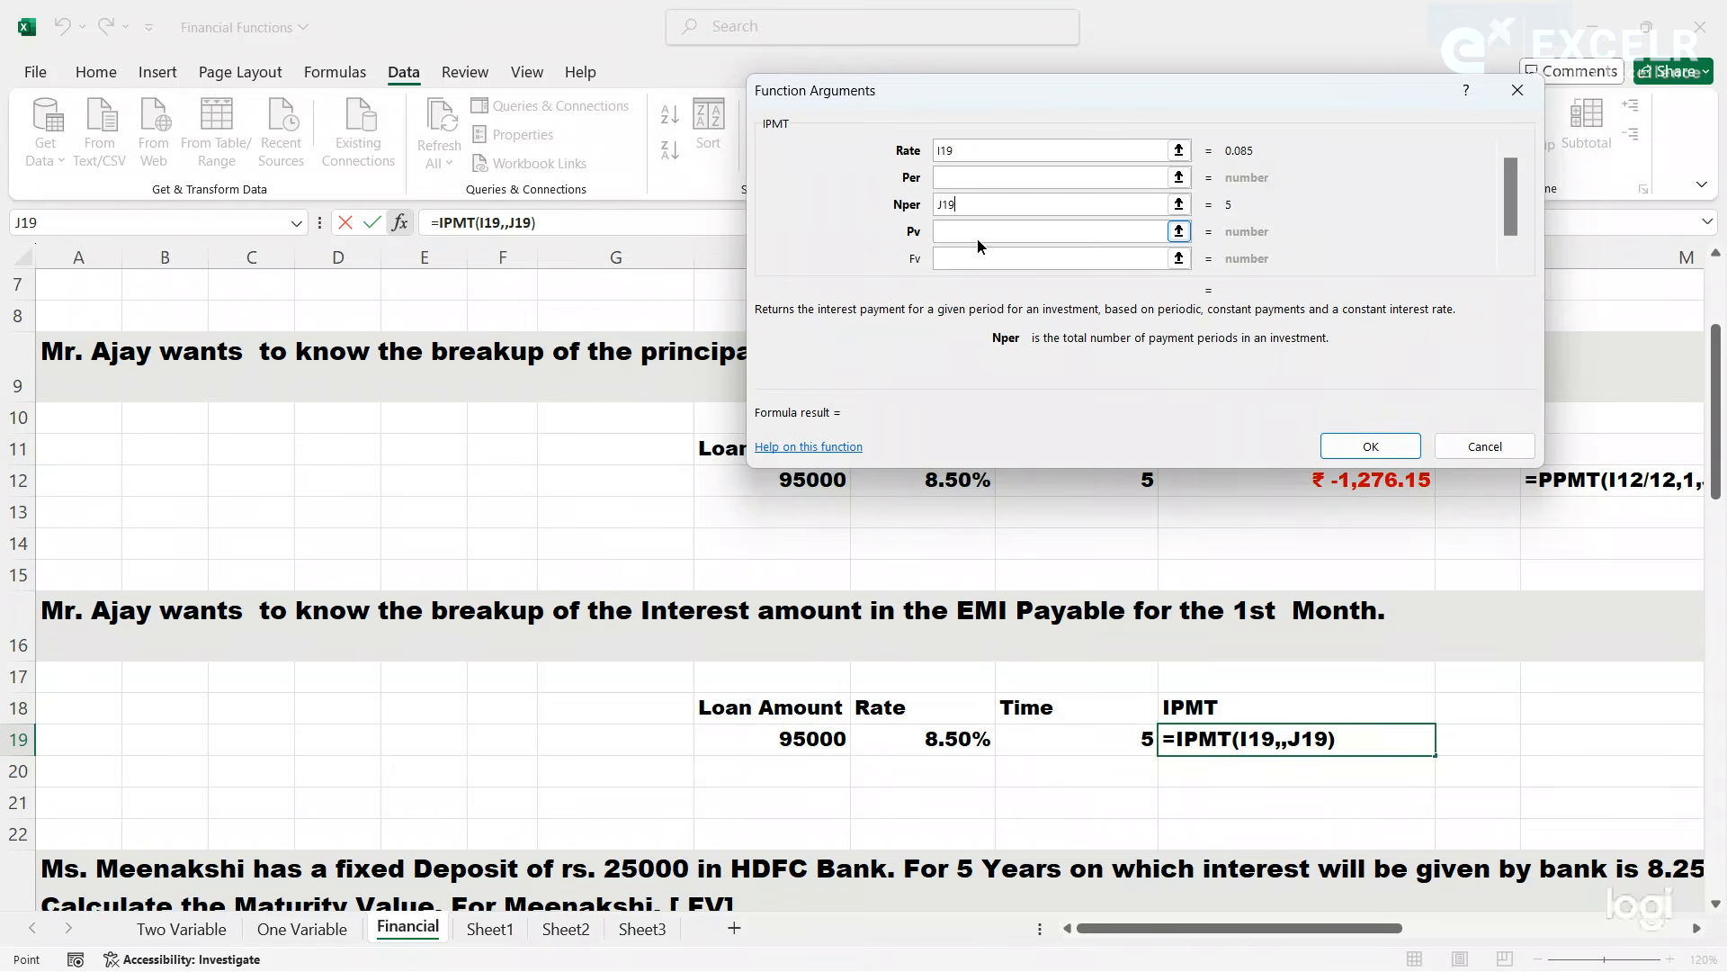
pyautogui.click(802, 738)
# - Convert the IPMT arguments to monthly terms with rate I19/12 and Nper J19*12, and enter the formula in K19
pyautogui.click(987, 179)
pyautogui.click(976, 149)
pyautogui.write('/12')
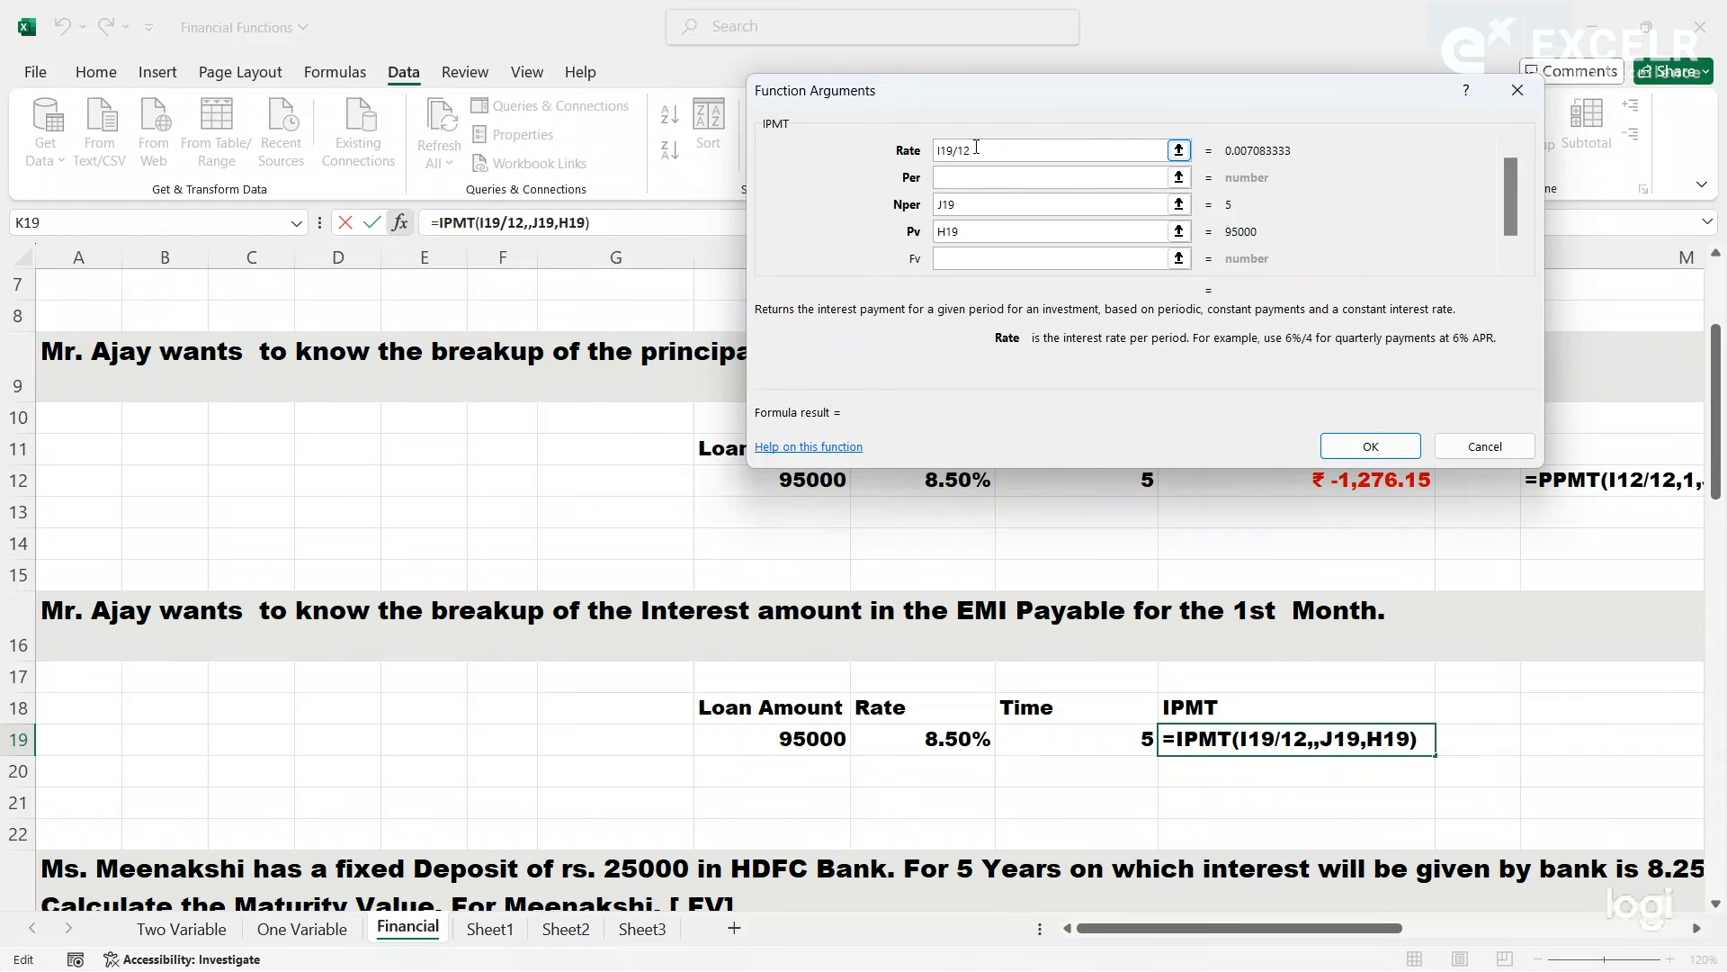
pyautogui.click(989, 205)
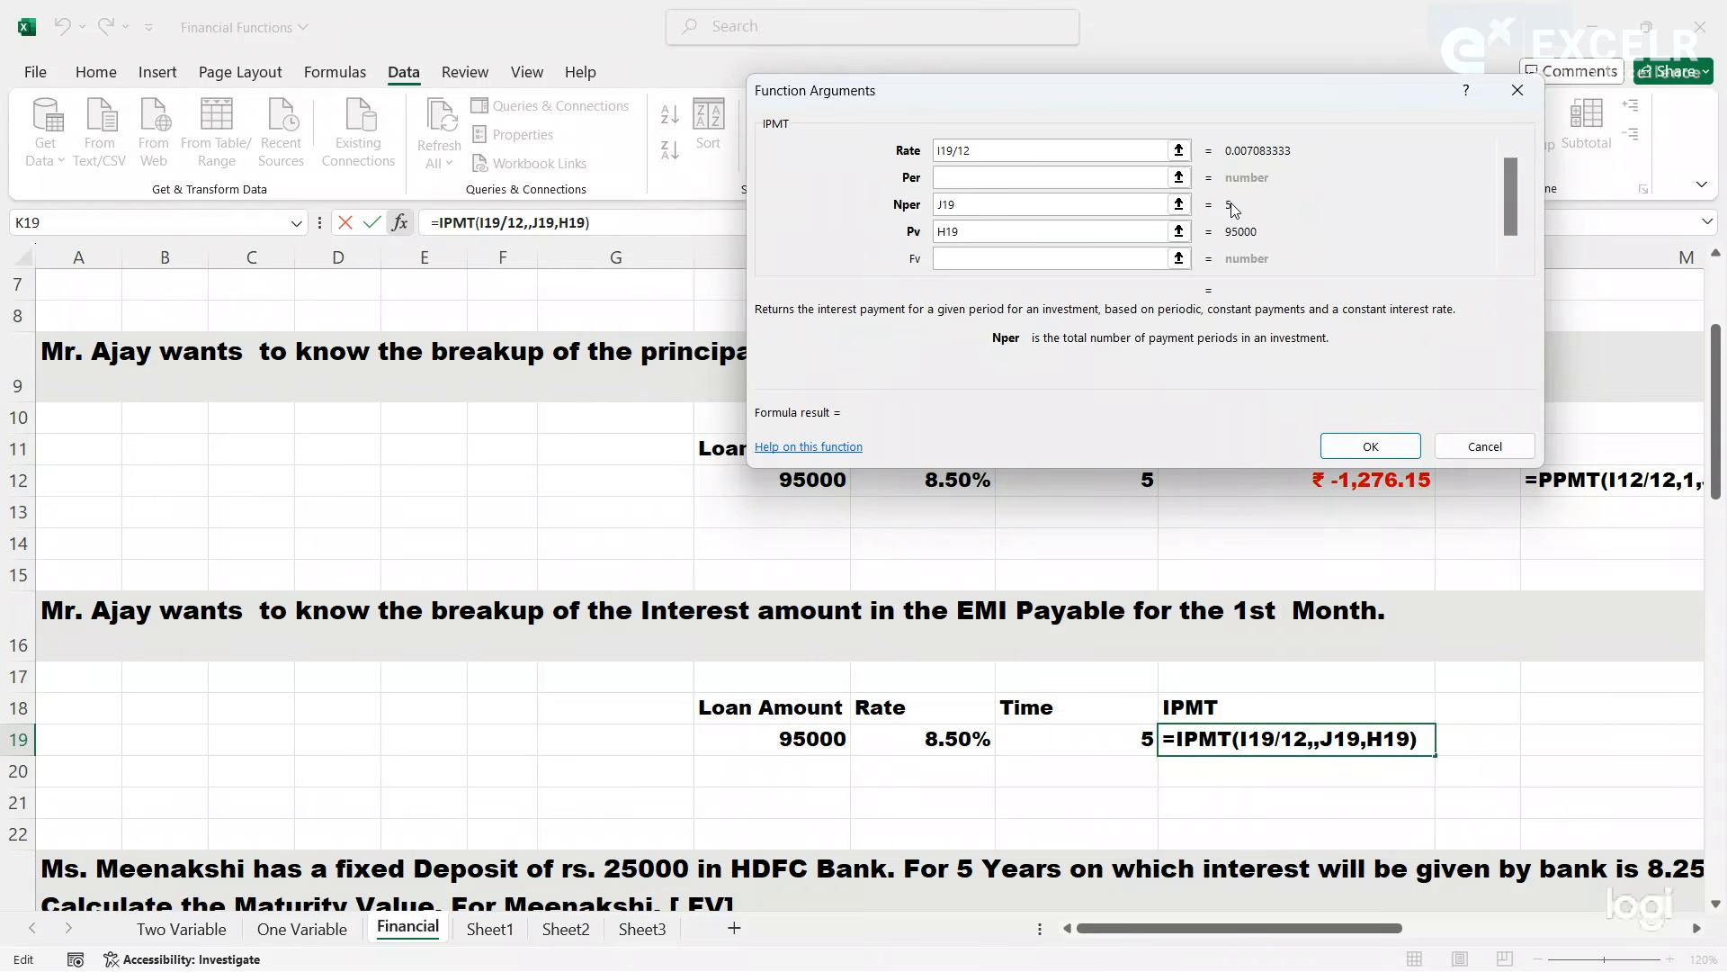
pyautogui.write('*12')
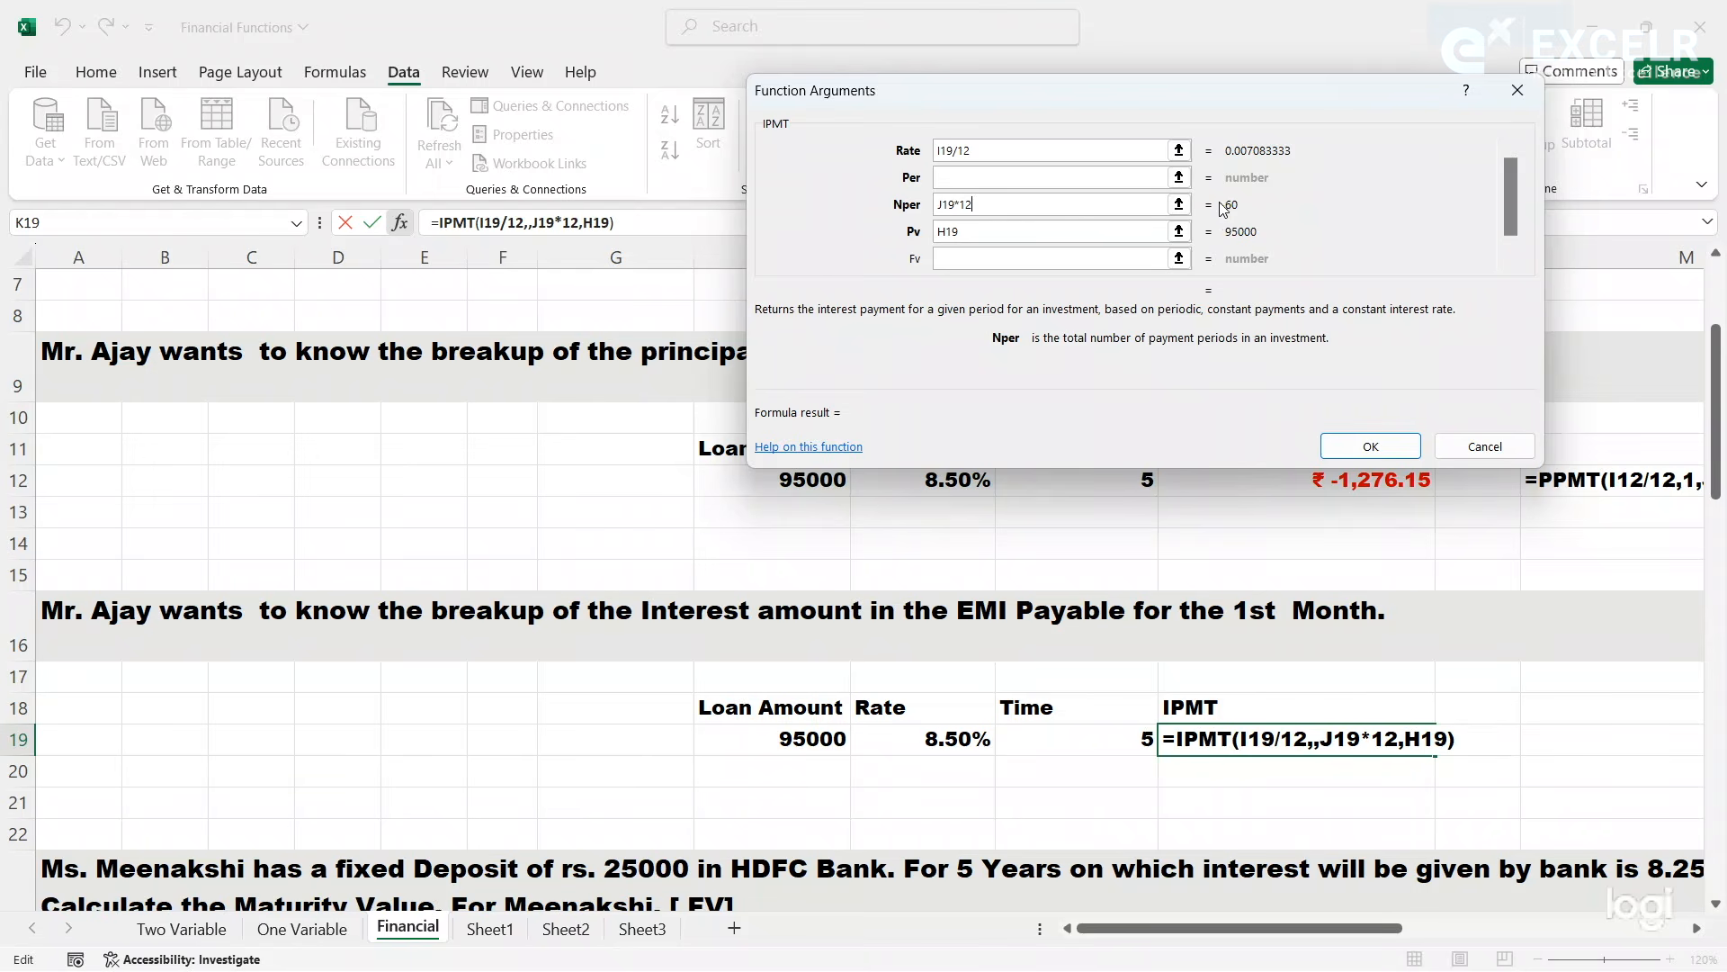
pyautogui.click(990, 232)
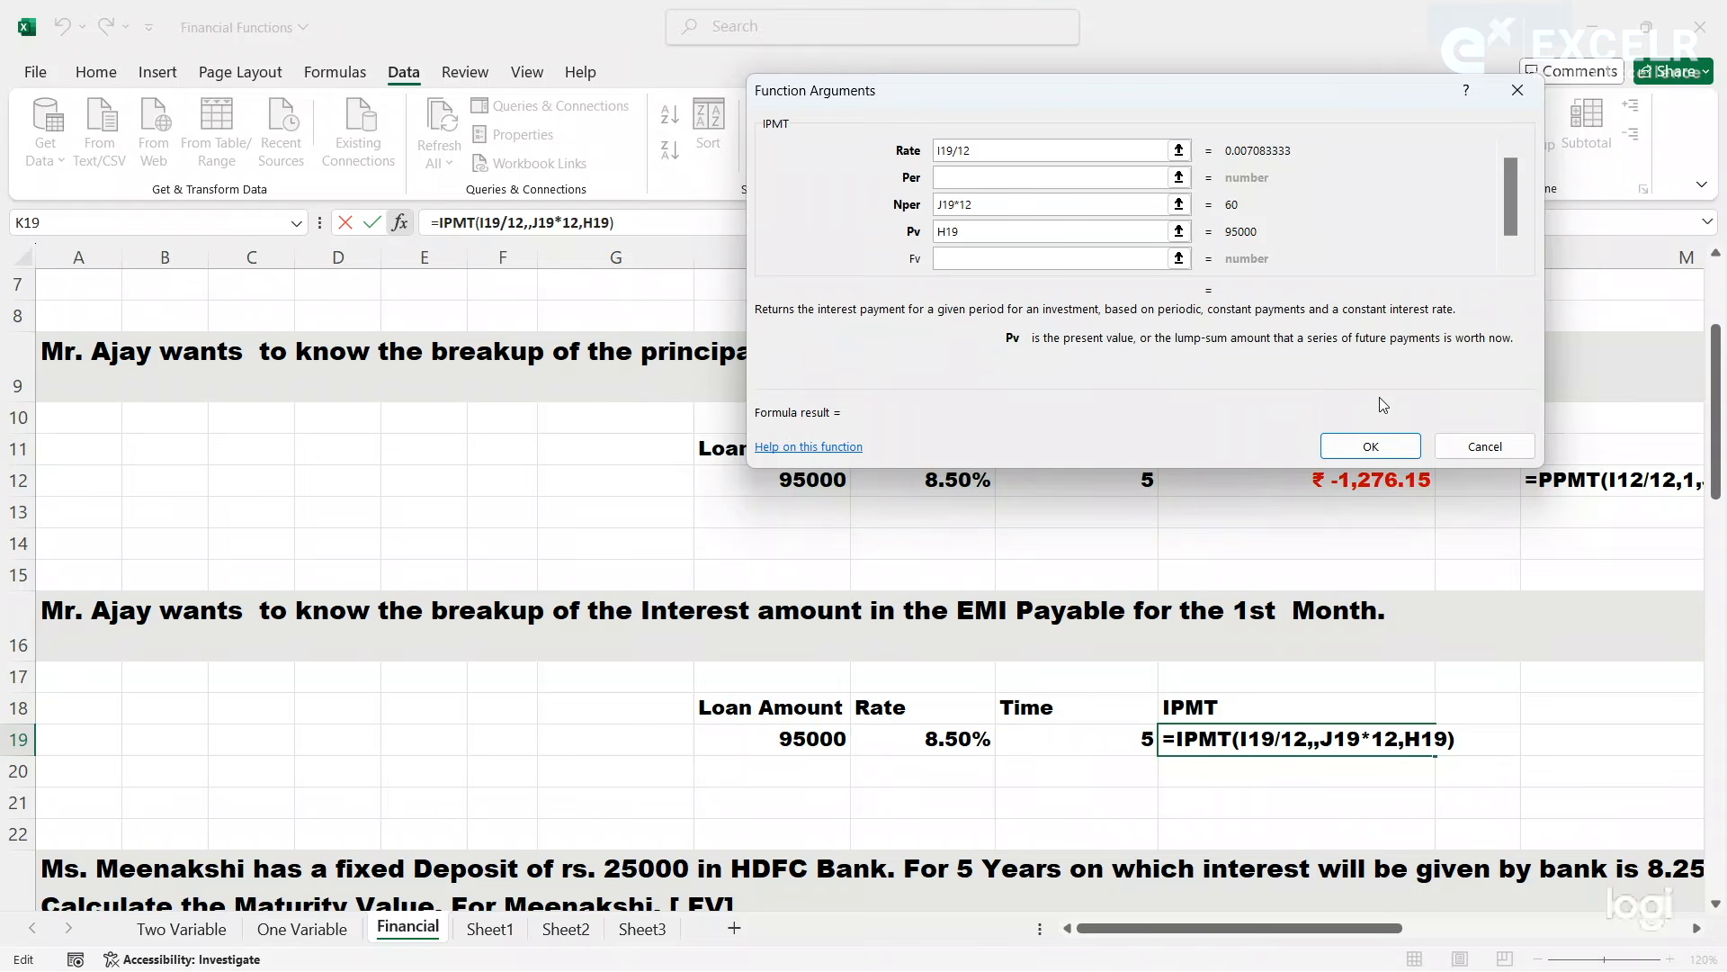
pyautogui.click(1382, 448)
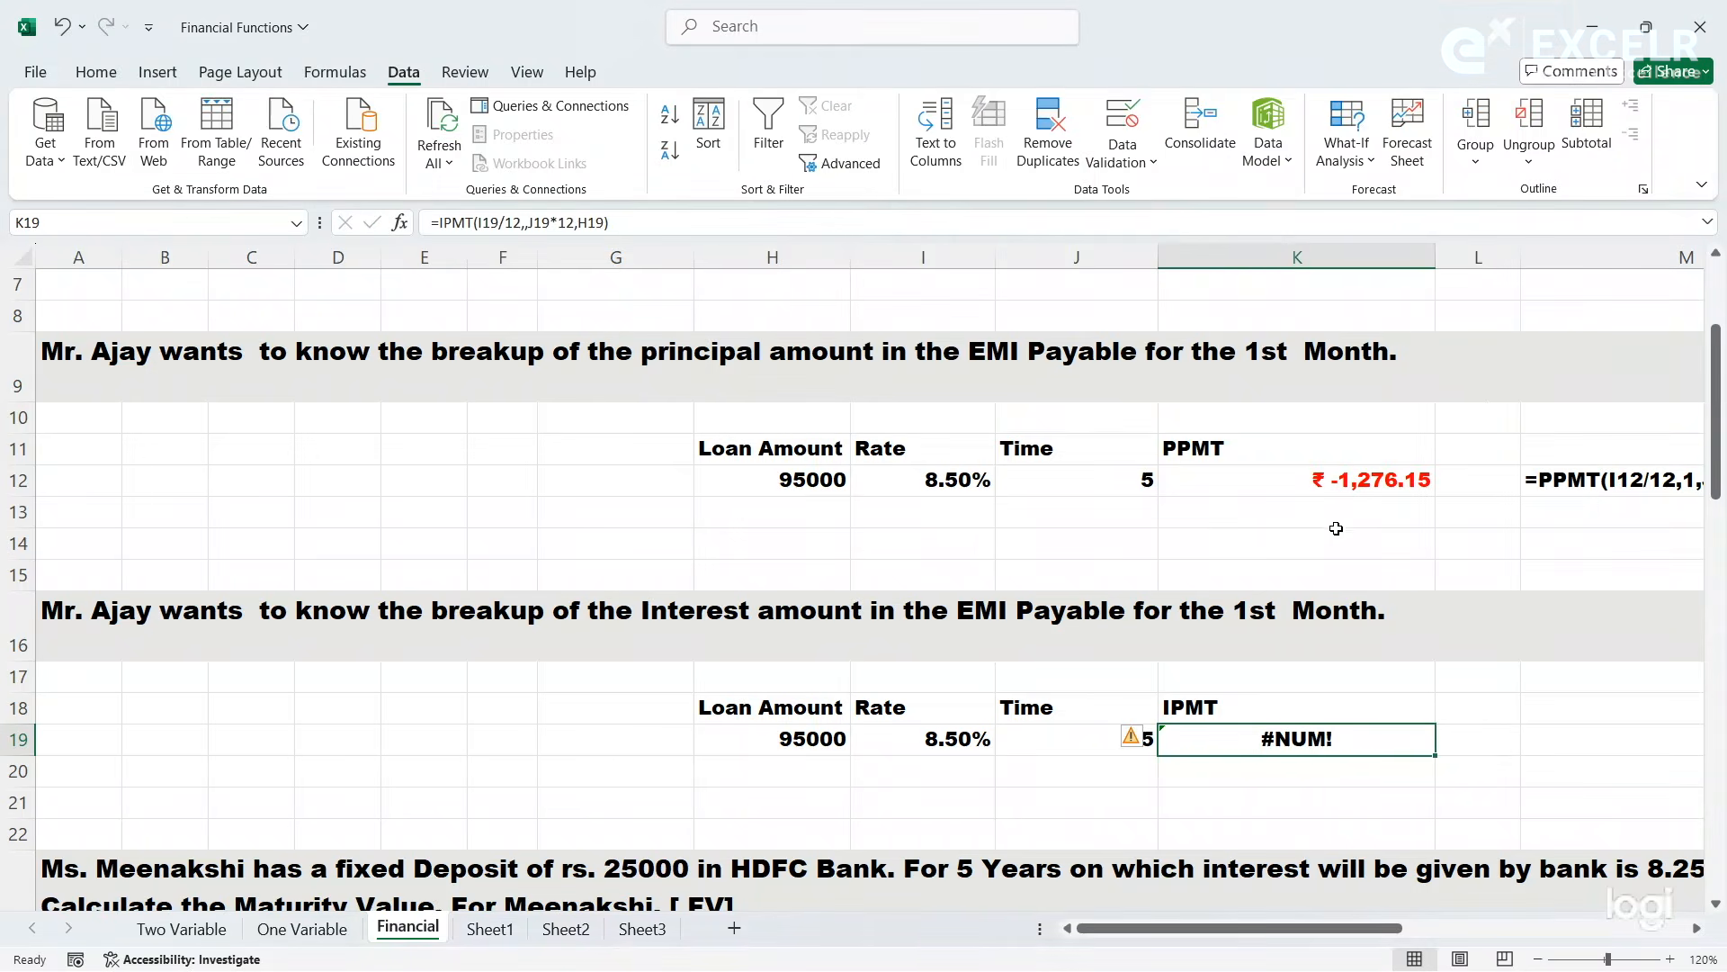
# - Edit the IPMT formula's arguments in K19 and set the period (Per) to 1 for the first month
pyautogui.click(400, 222)
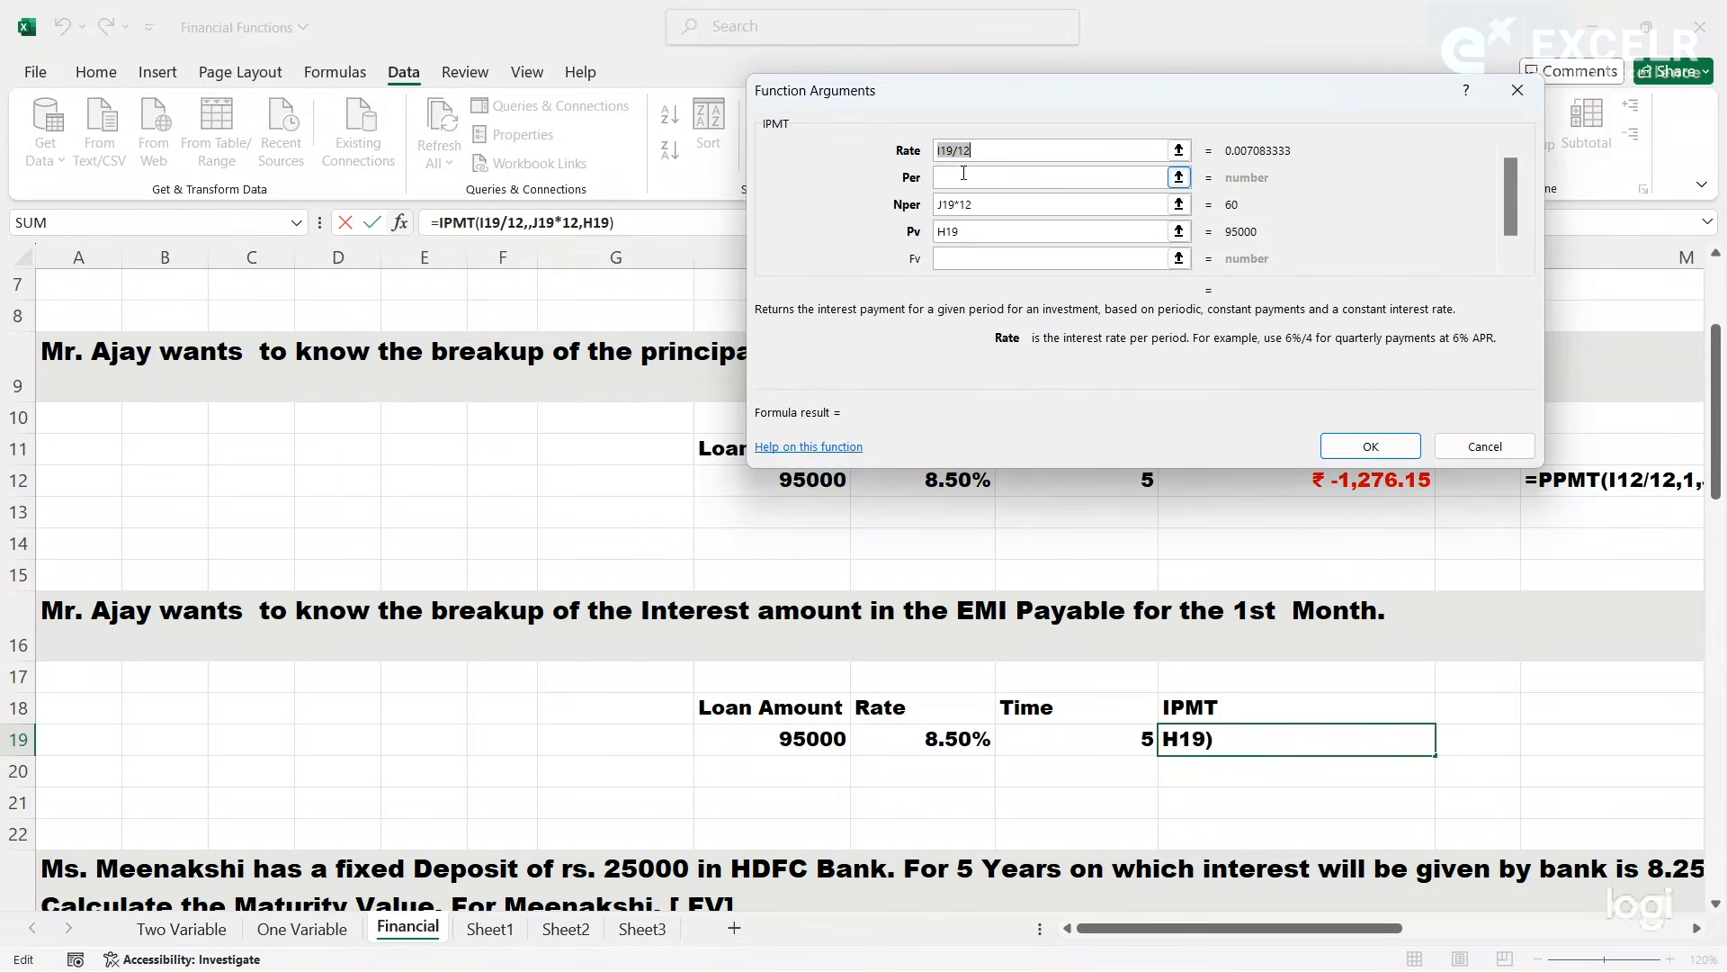
pyautogui.click(991, 154)
pyautogui.moveTo(1294, 90); pyautogui.dragTo(1595, 152)
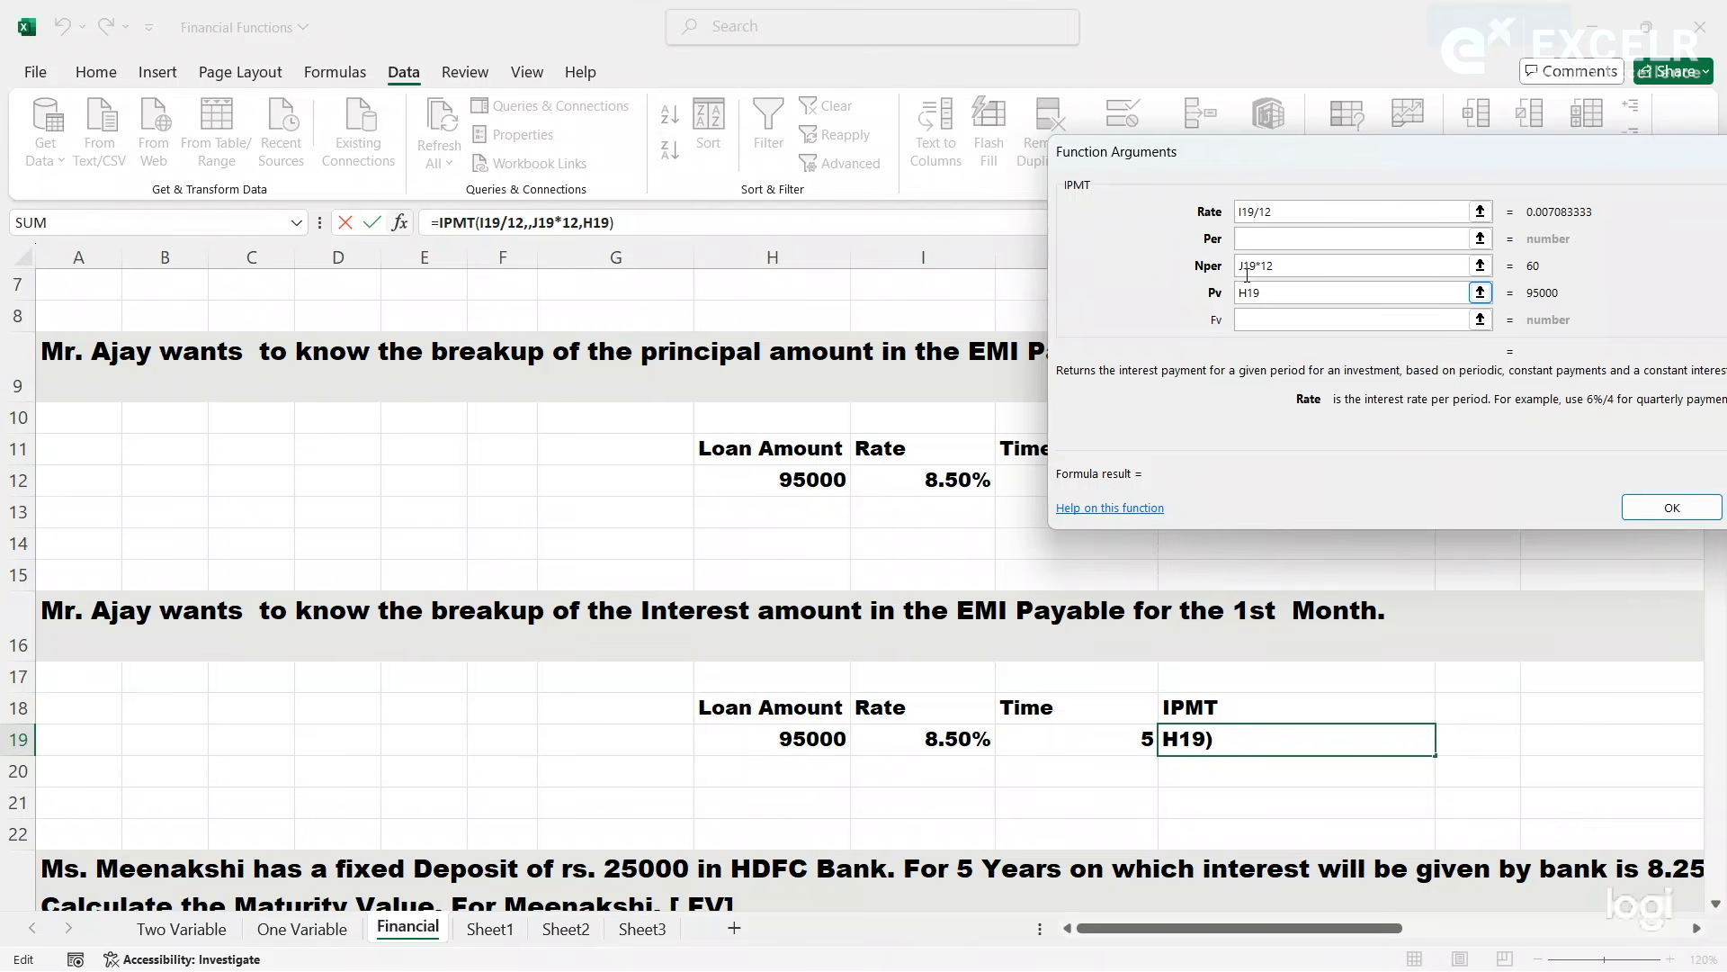
pyautogui.click(1257, 240)
pyautogui.write('1')
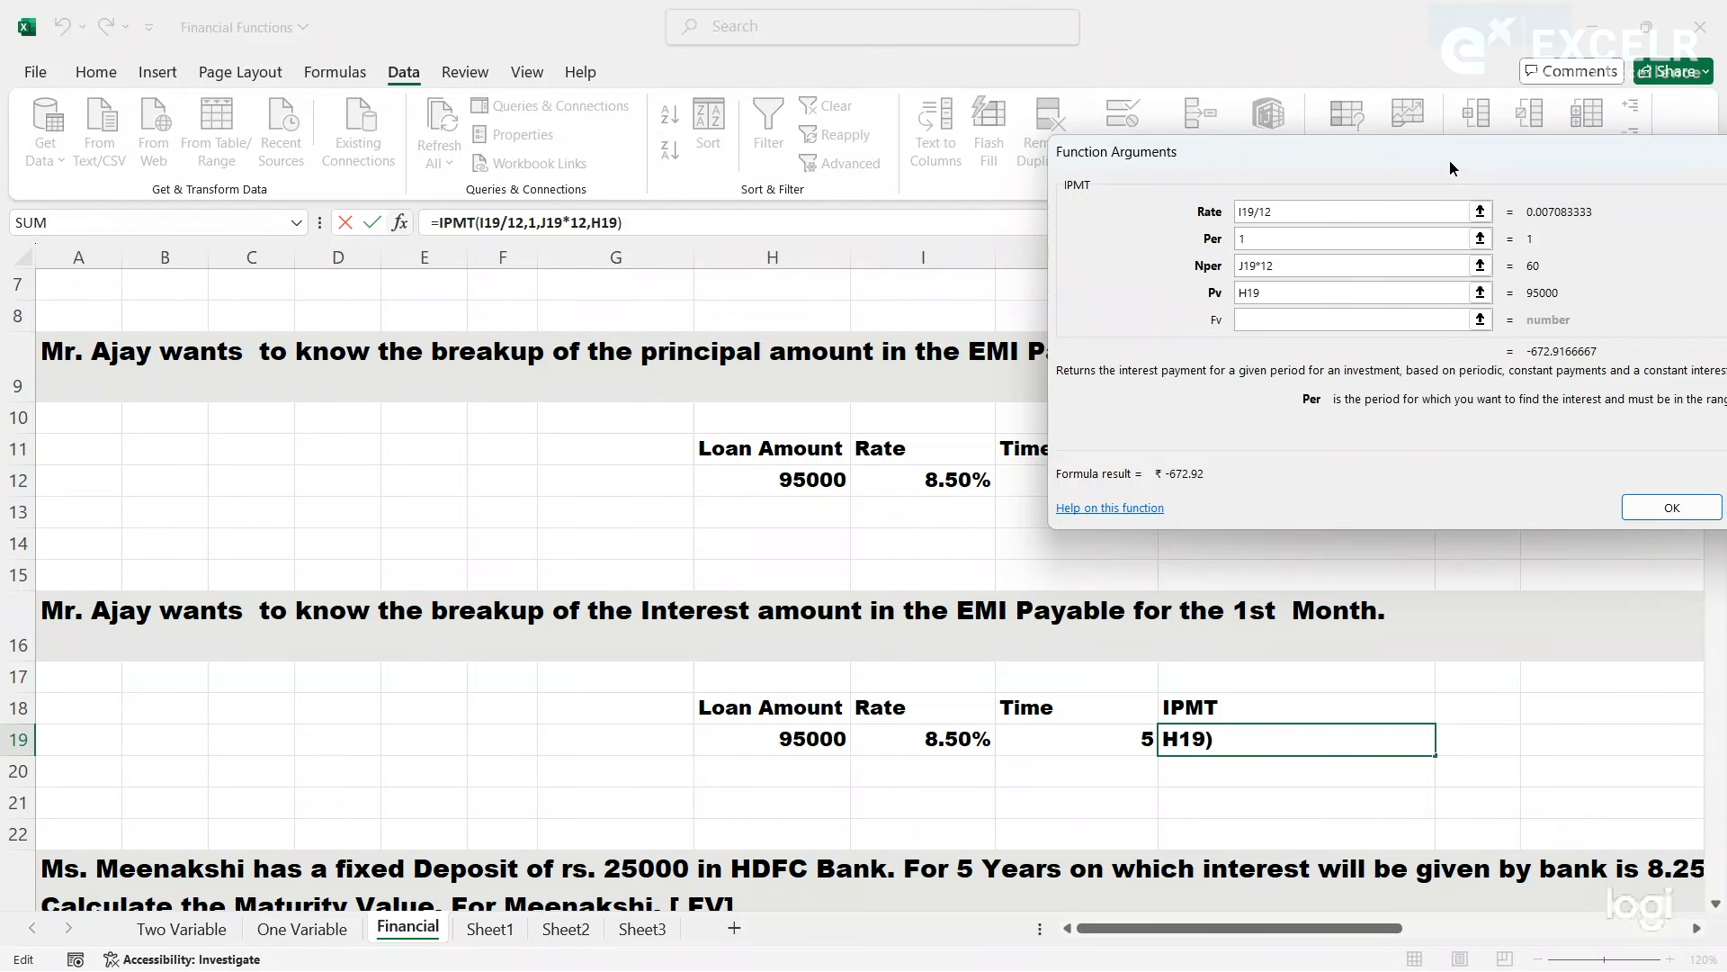
pyautogui.moveTo(1450, 159); pyautogui.dragTo(1007, 103)
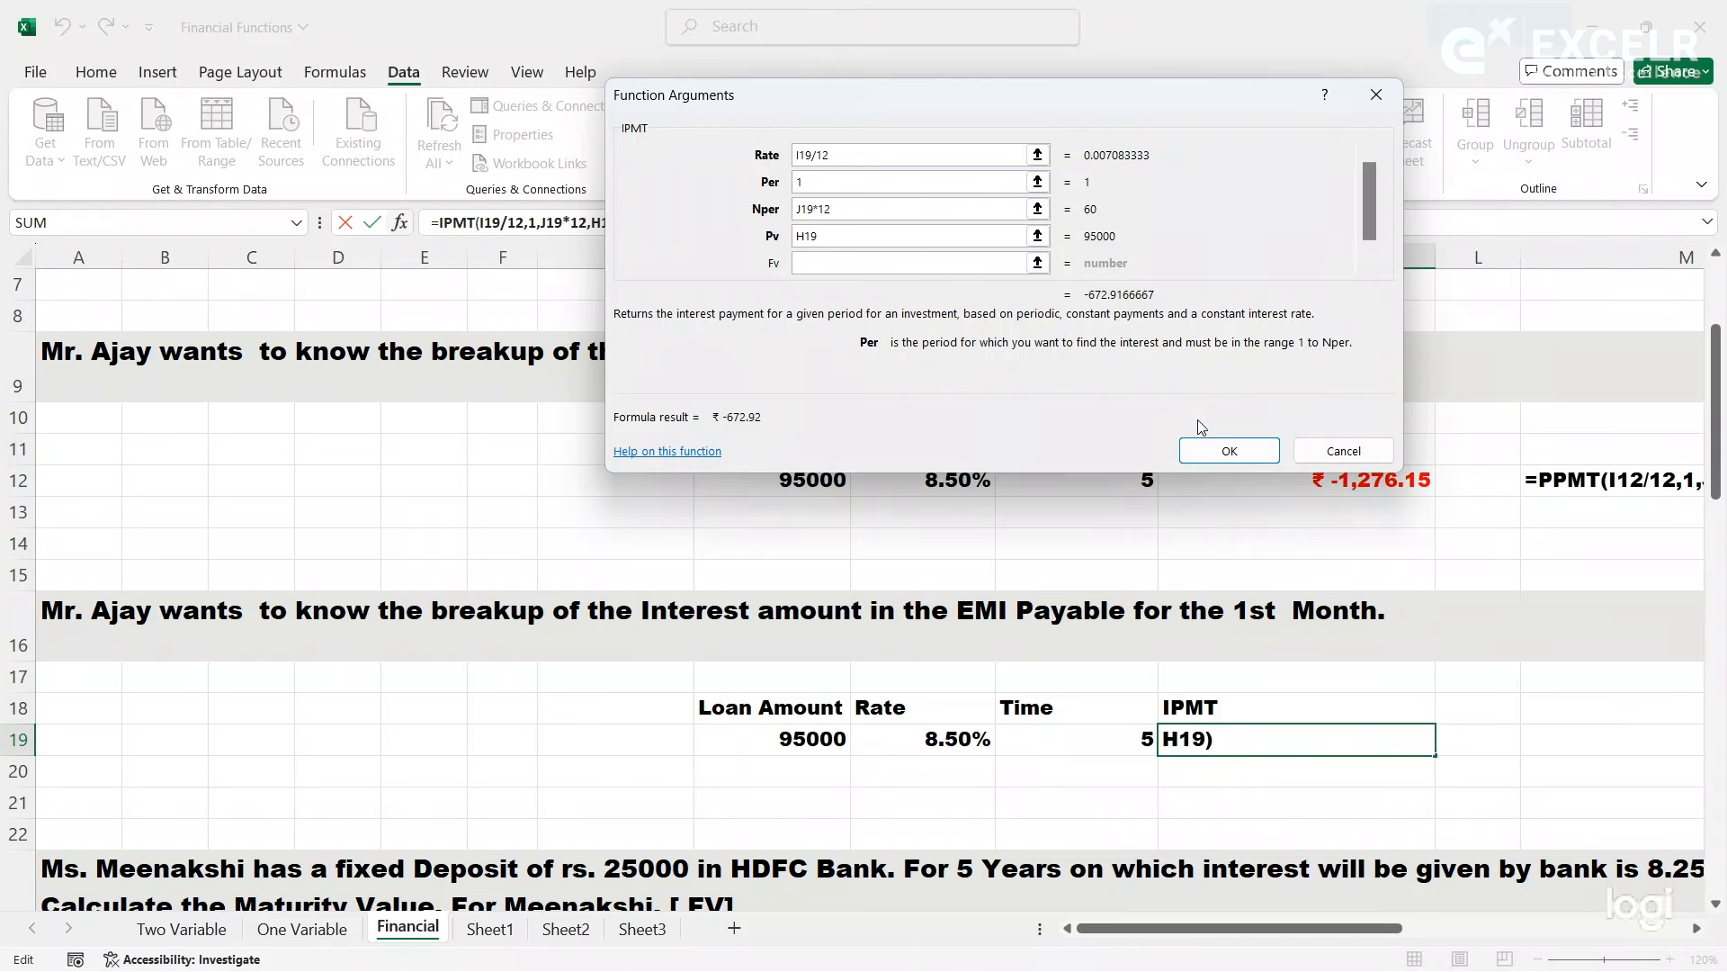
pyautogui.click(1226, 451)
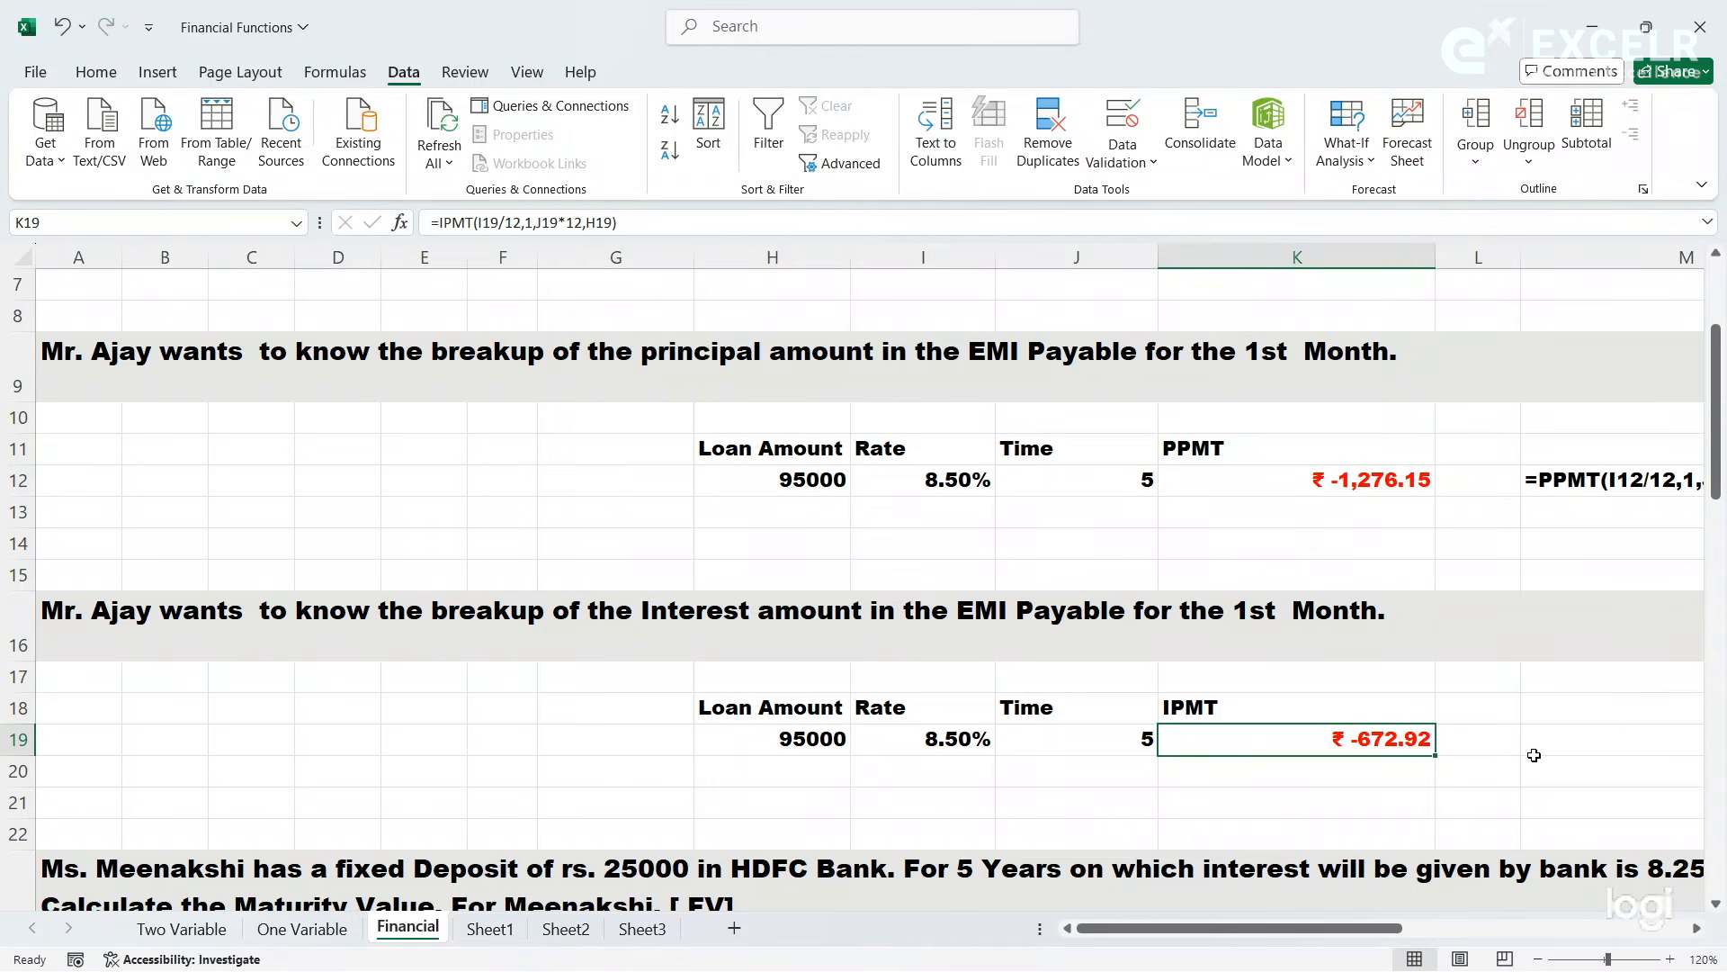
# - Show the IPMT formula as text in M19 with =FORMULATEXT(K19)
pyautogui.click(1529, 741)
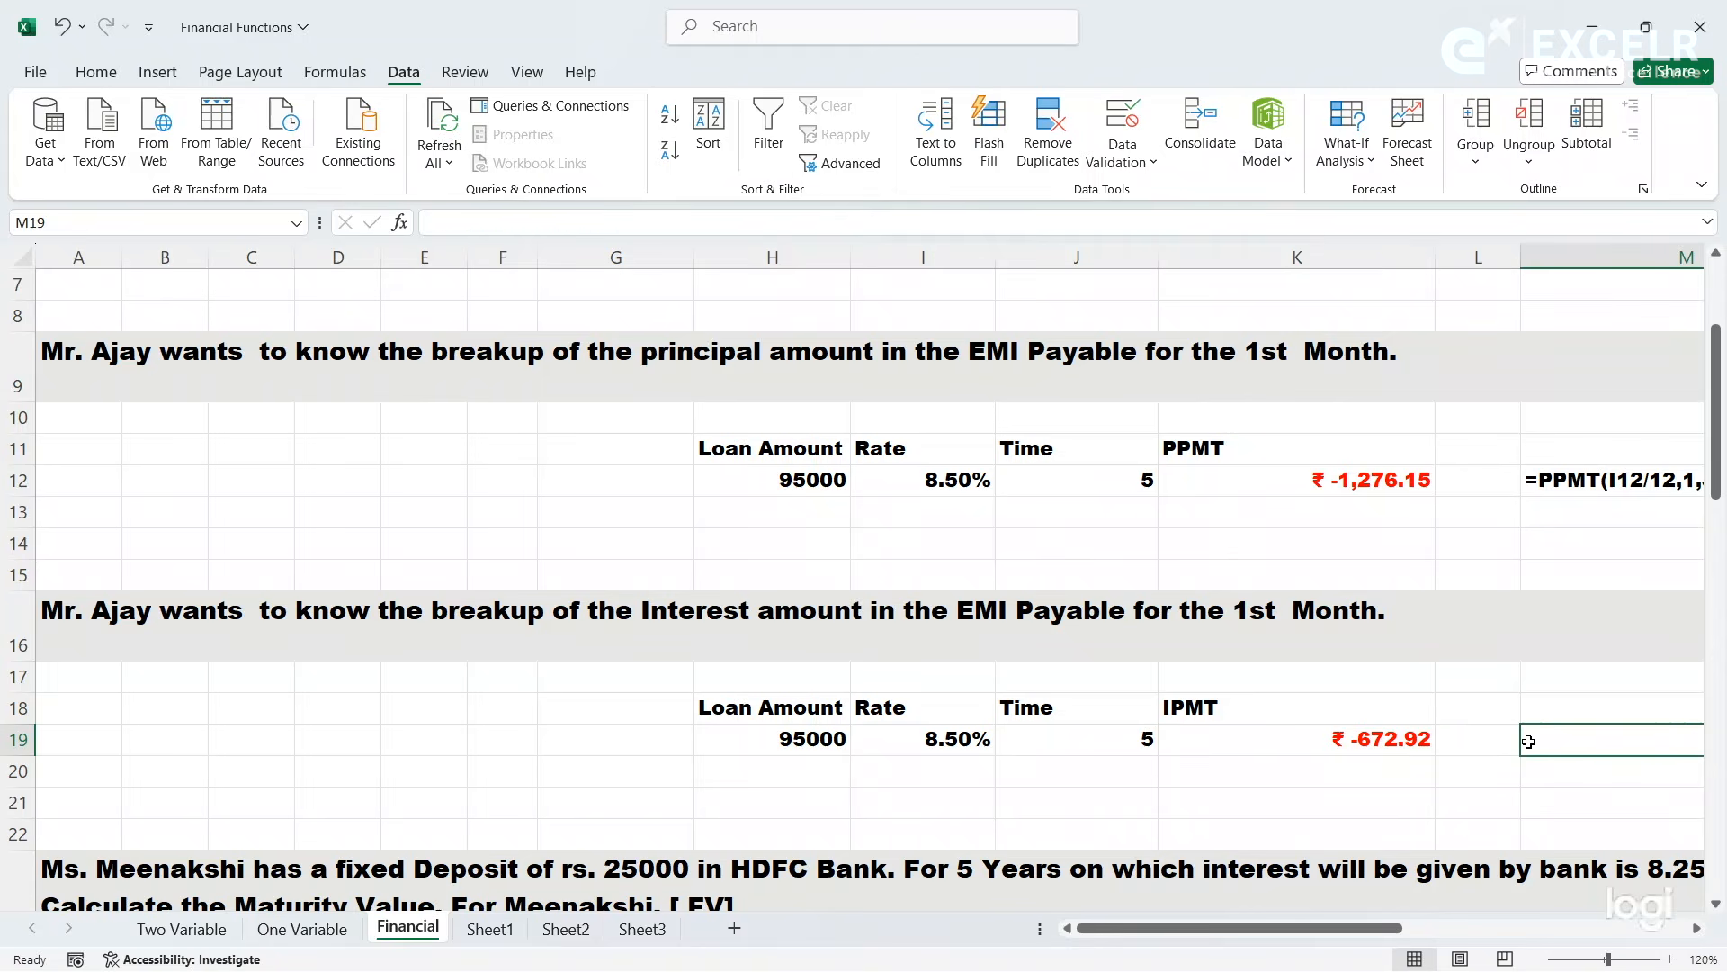
pyautogui.write('=for,')
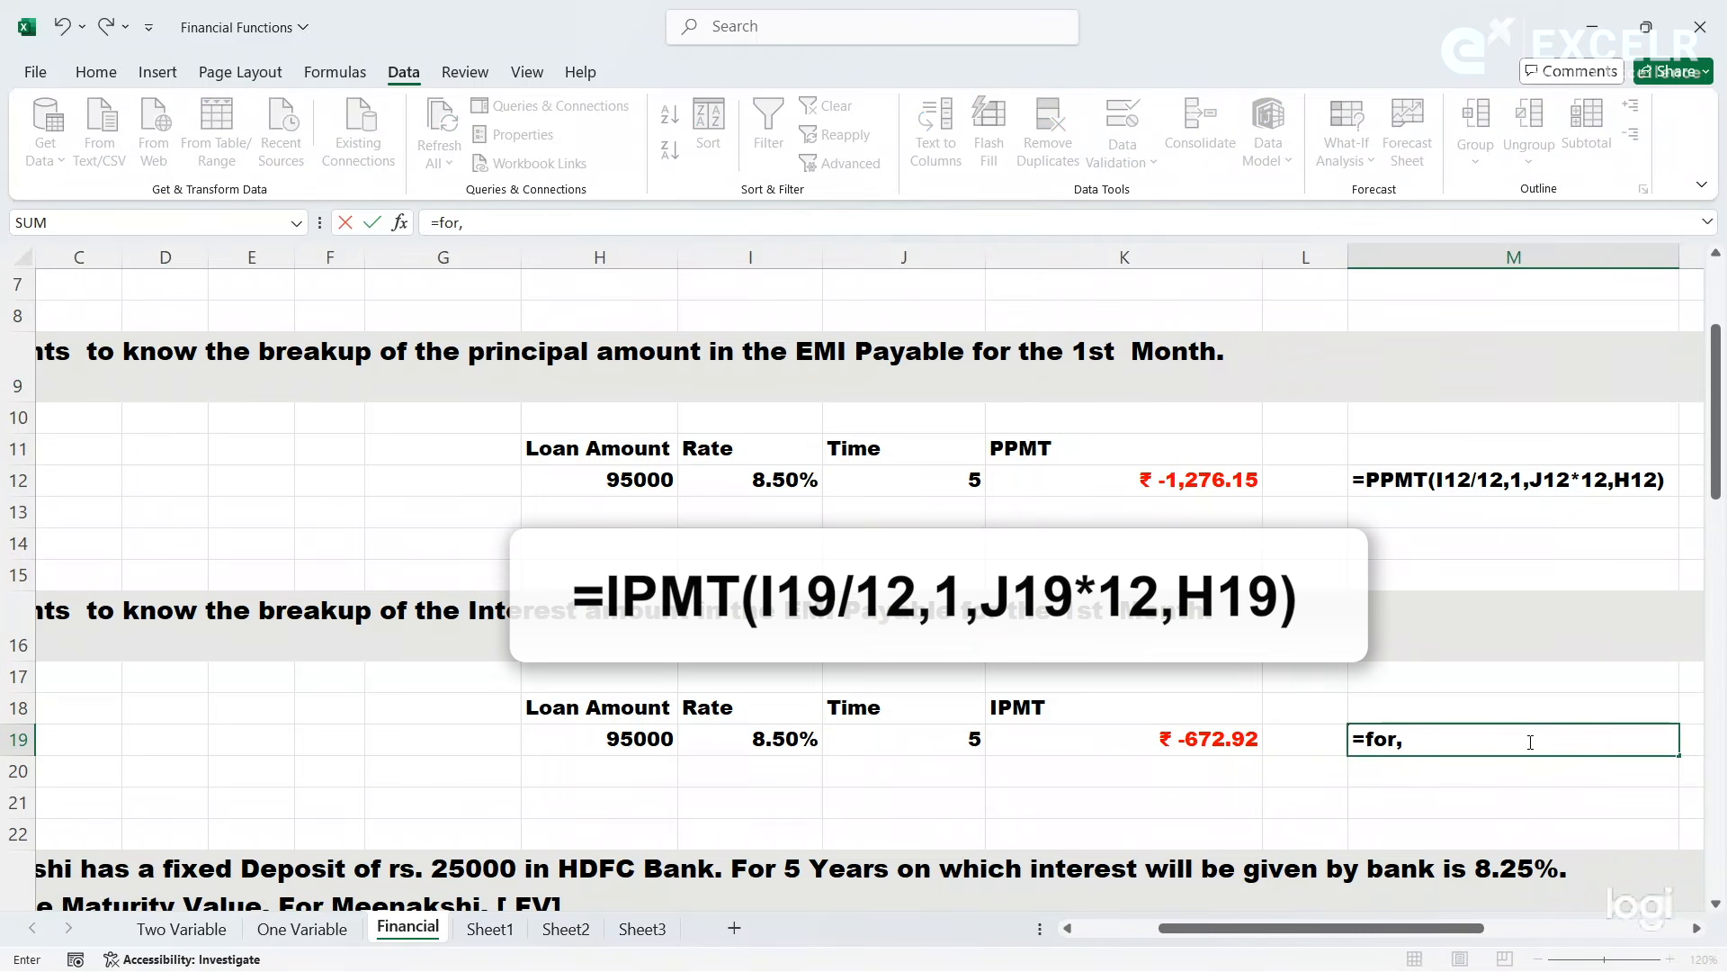
pyautogui.press('BackSpace')
pyautogui.write('m')
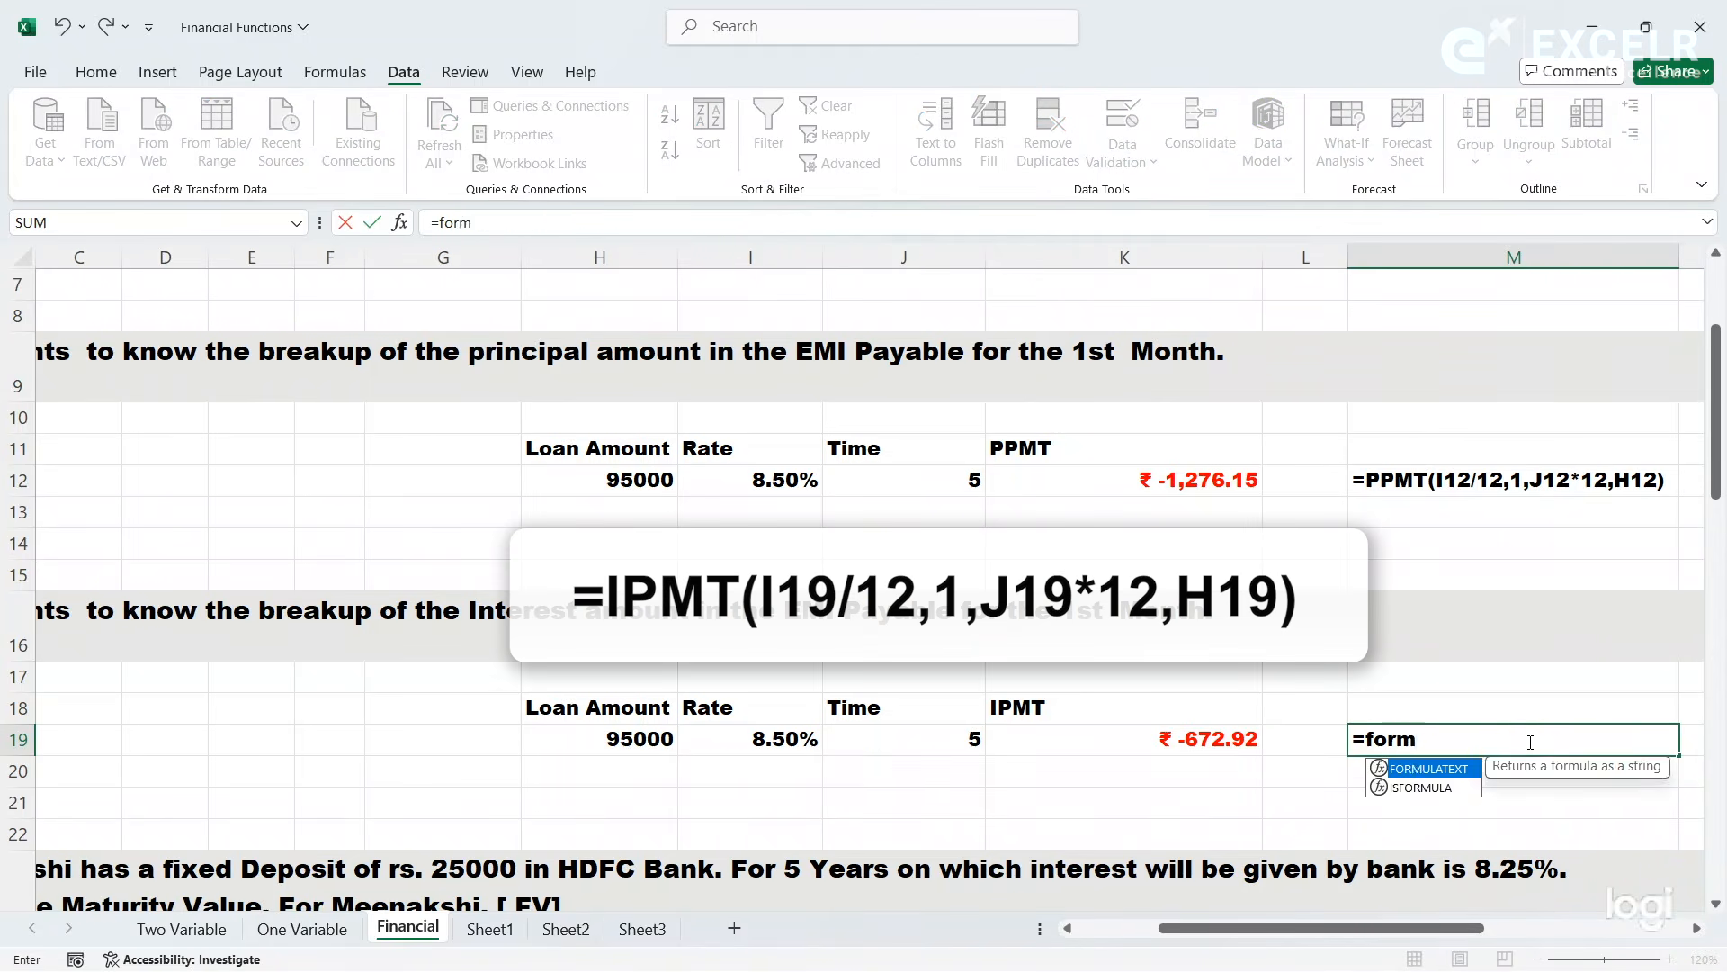
pyautogui.press('Tab')
pyautogui.press('Left')
pyautogui.press('Left')
pyautogui.press('Return')
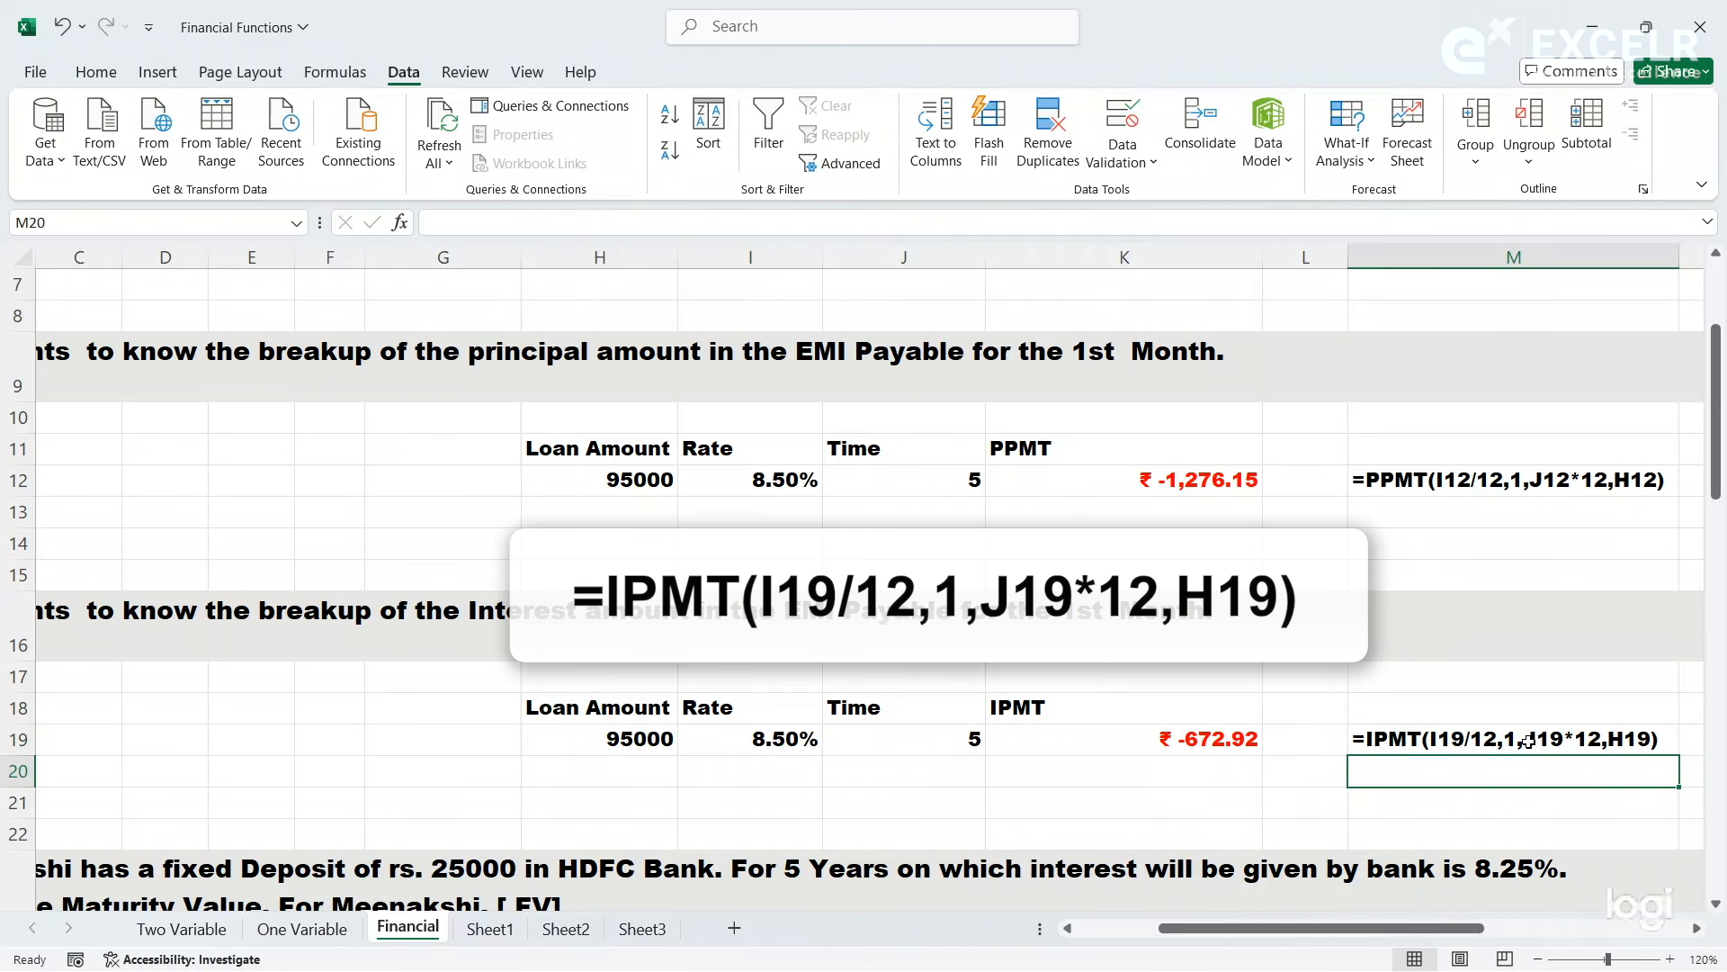
# - Compare the IPMT result in K19 with the PPMT result in K12 and the EMI in J5, and collapse the ribbon
pyautogui.click(1192, 750)
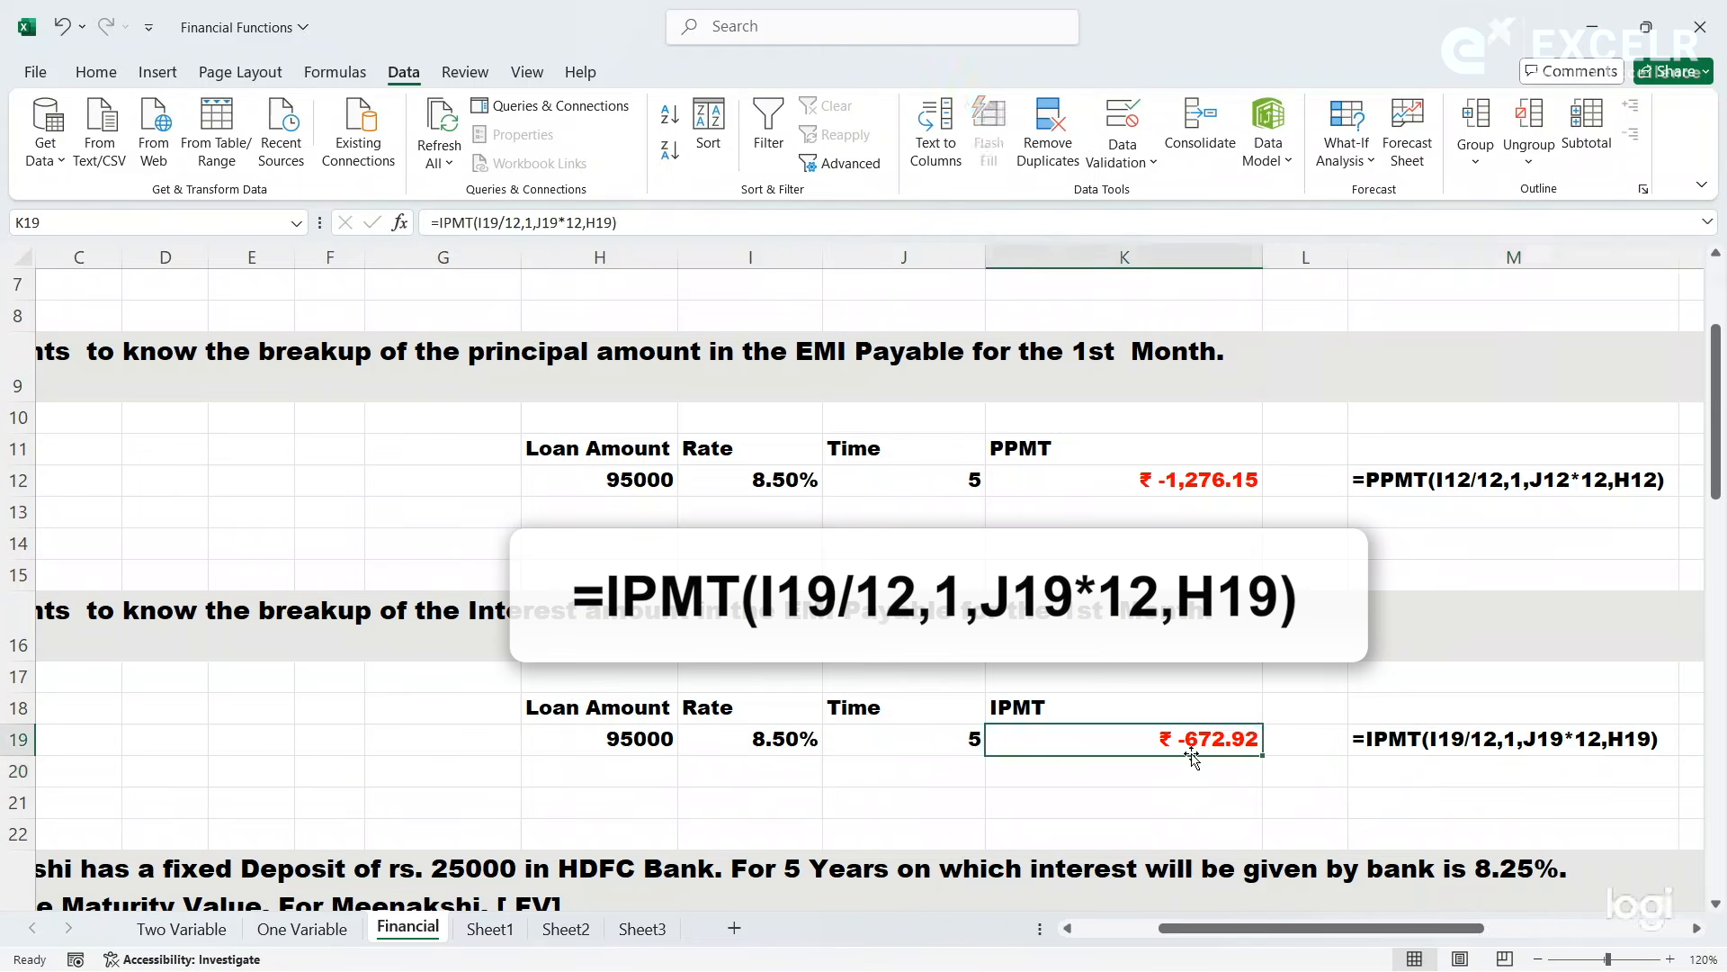
pyautogui.click(1184, 486)
pyautogui.click(1204, 742)
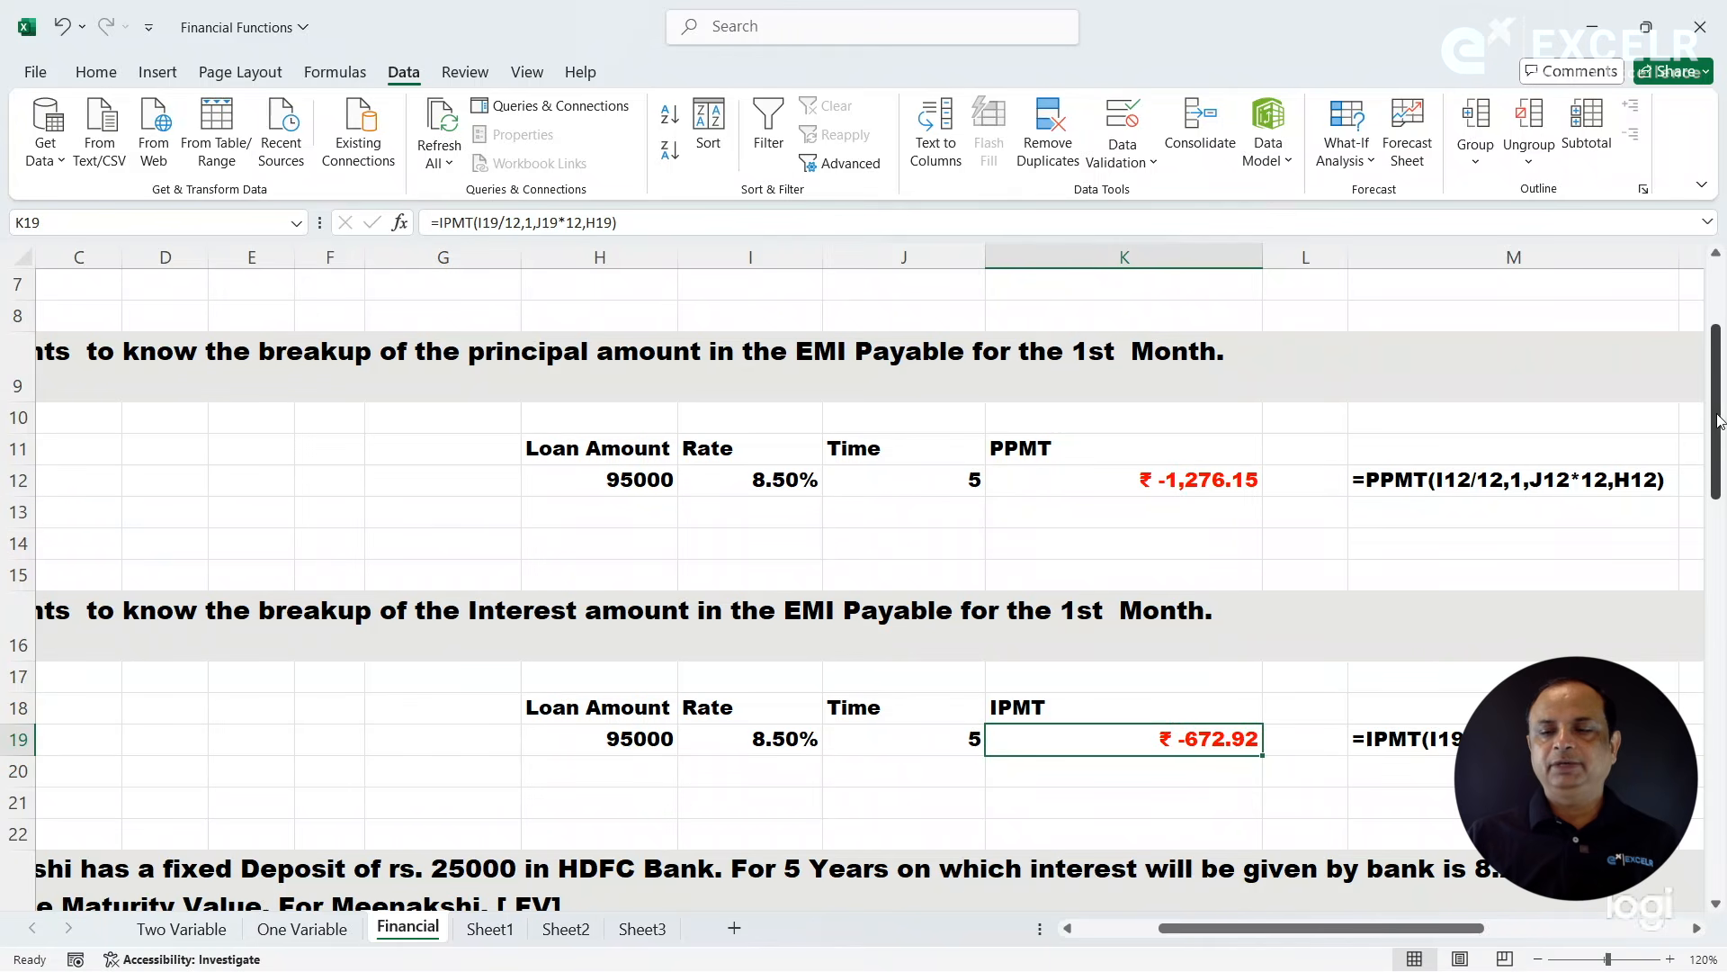
pyautogui.moveTo(1716, 409); pyautogui.dragTo(1717, 346)
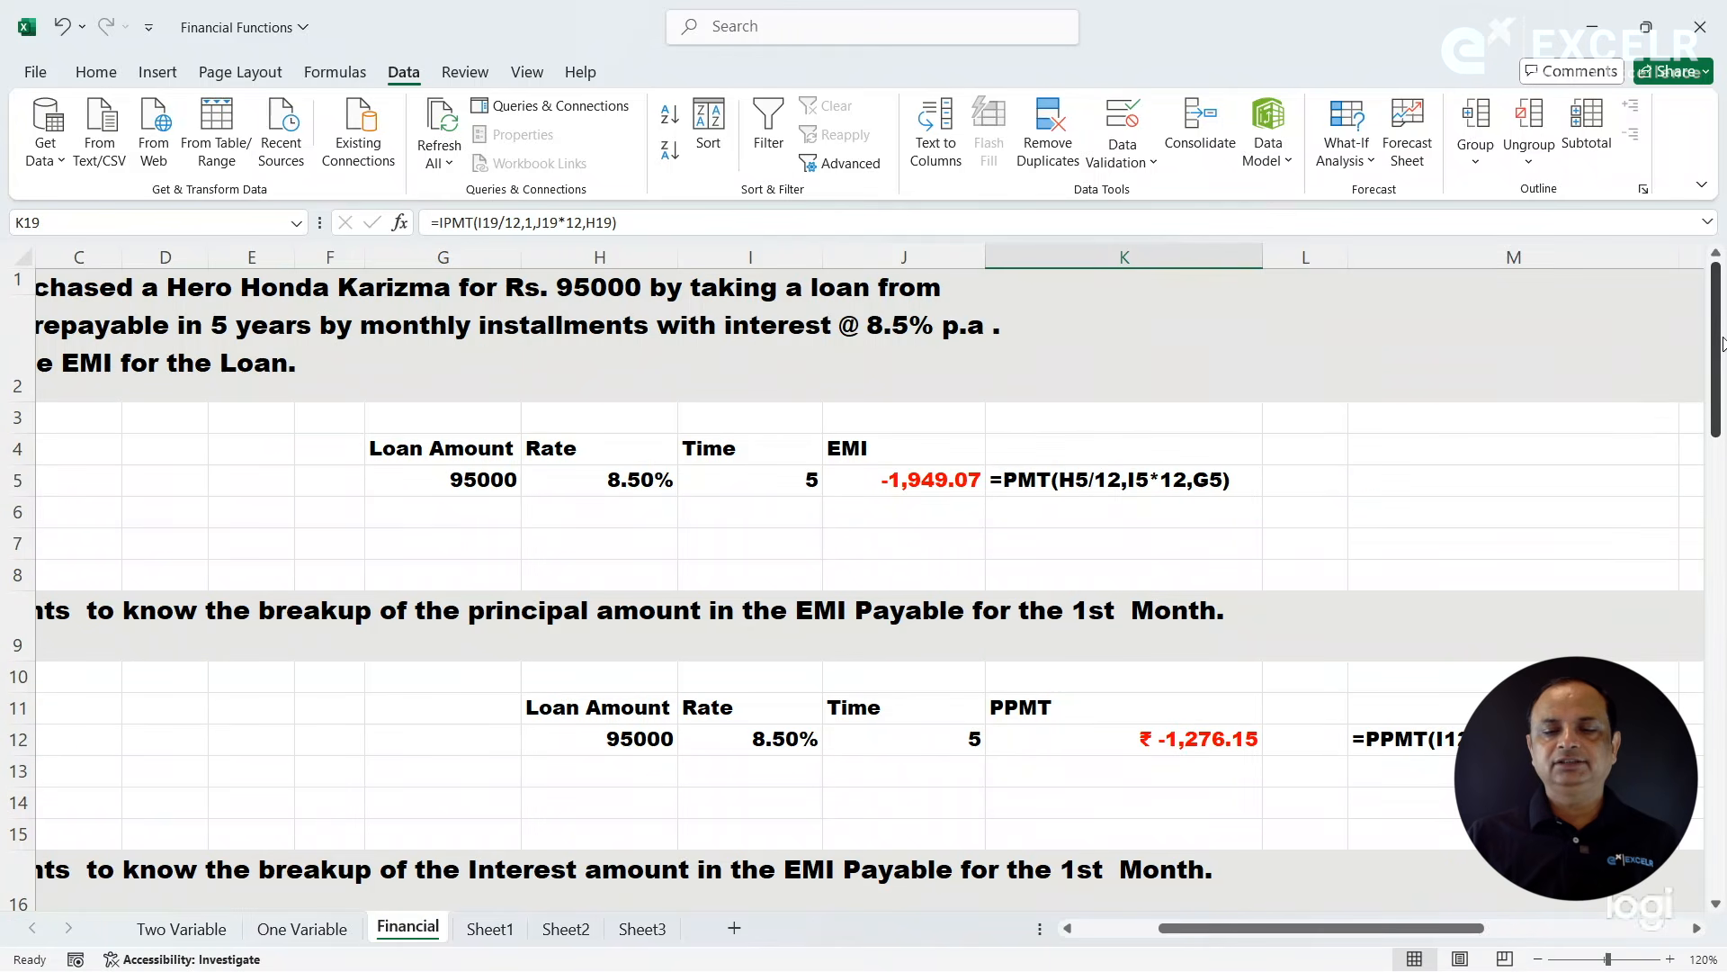
pyautogui.click(904, 482)
pyautogui.click(1156, 743)
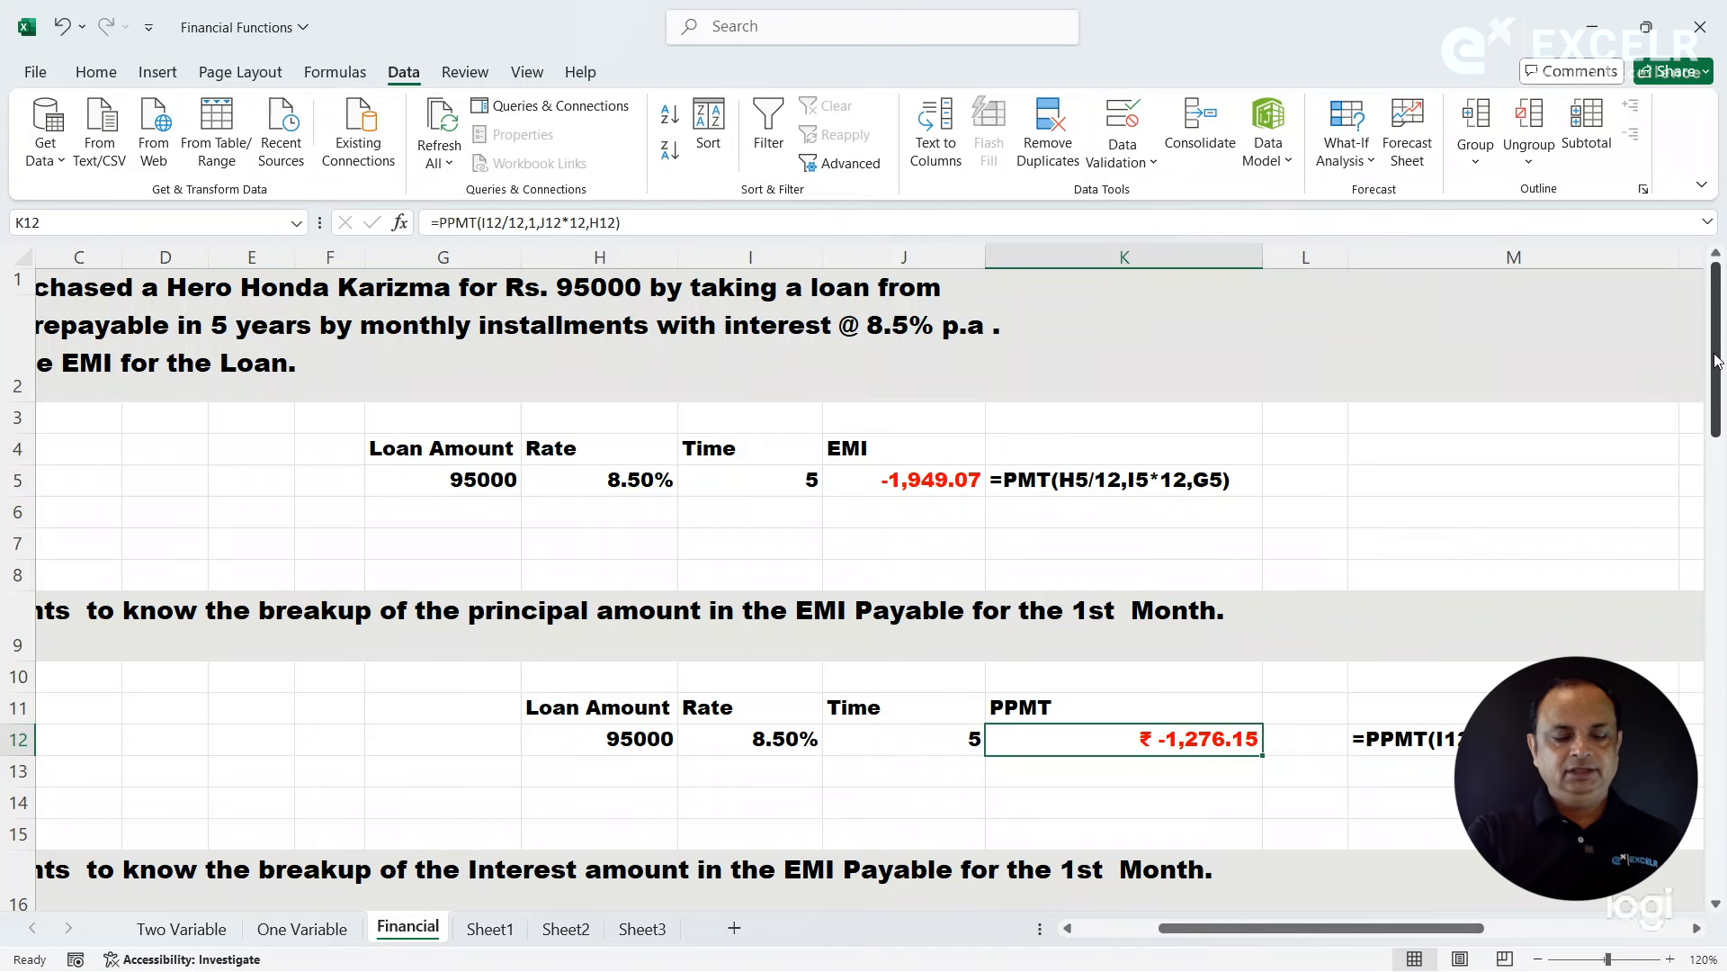
pyautogui.hotkey('ctrl', 'F1')
pyautogui.moveTo(1719, 387); pyautogui.dragTo(1720, 418)
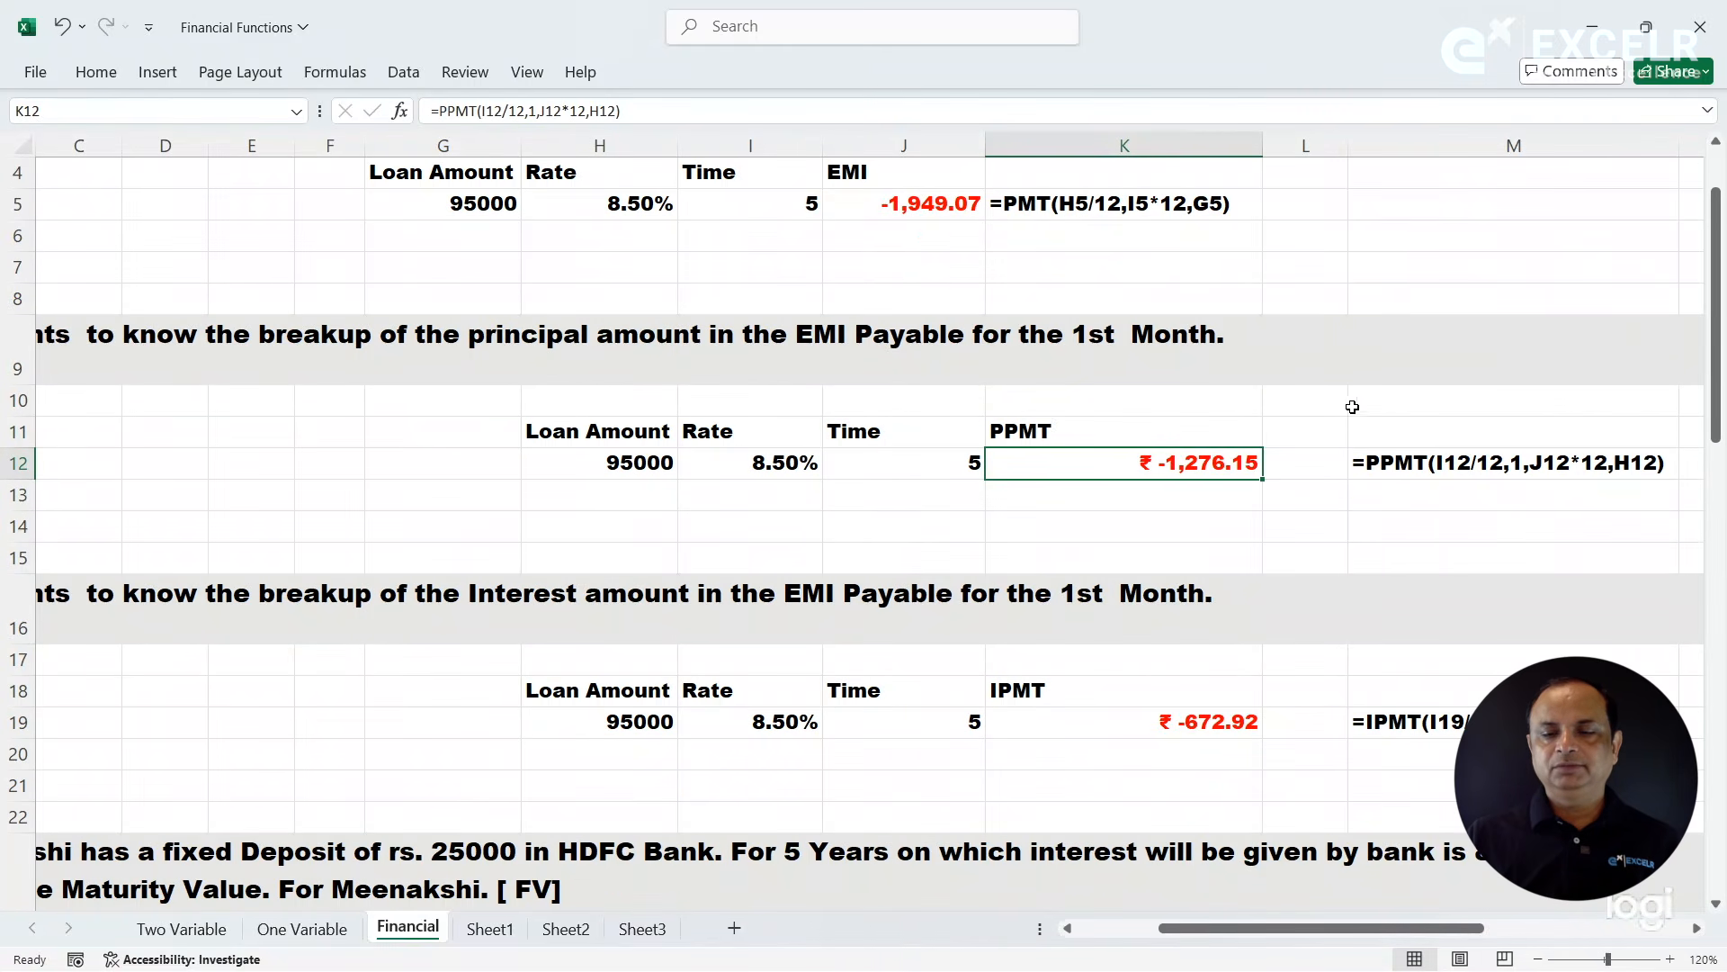
# - Add the principal and interest parts in K14 with =K12+K19
pyautogui.click(1340, 515)
pyautogui.click(1235, 528)
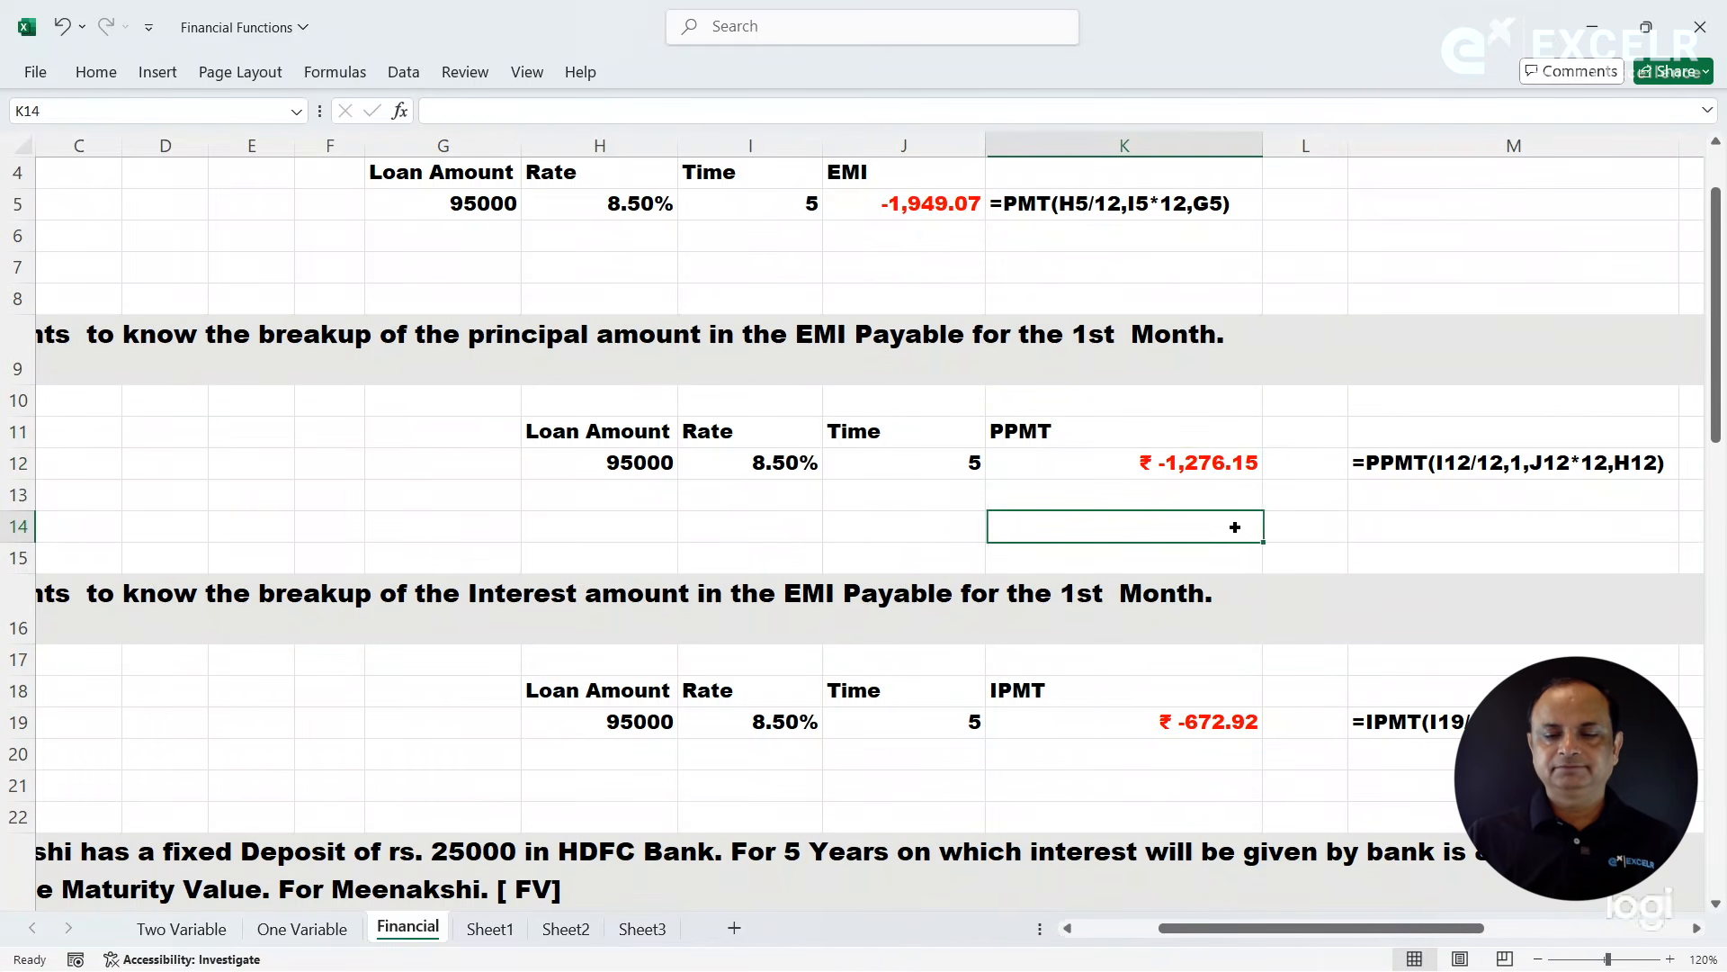
pyautogui.write('=')
pyautogui.click(1179, 454)
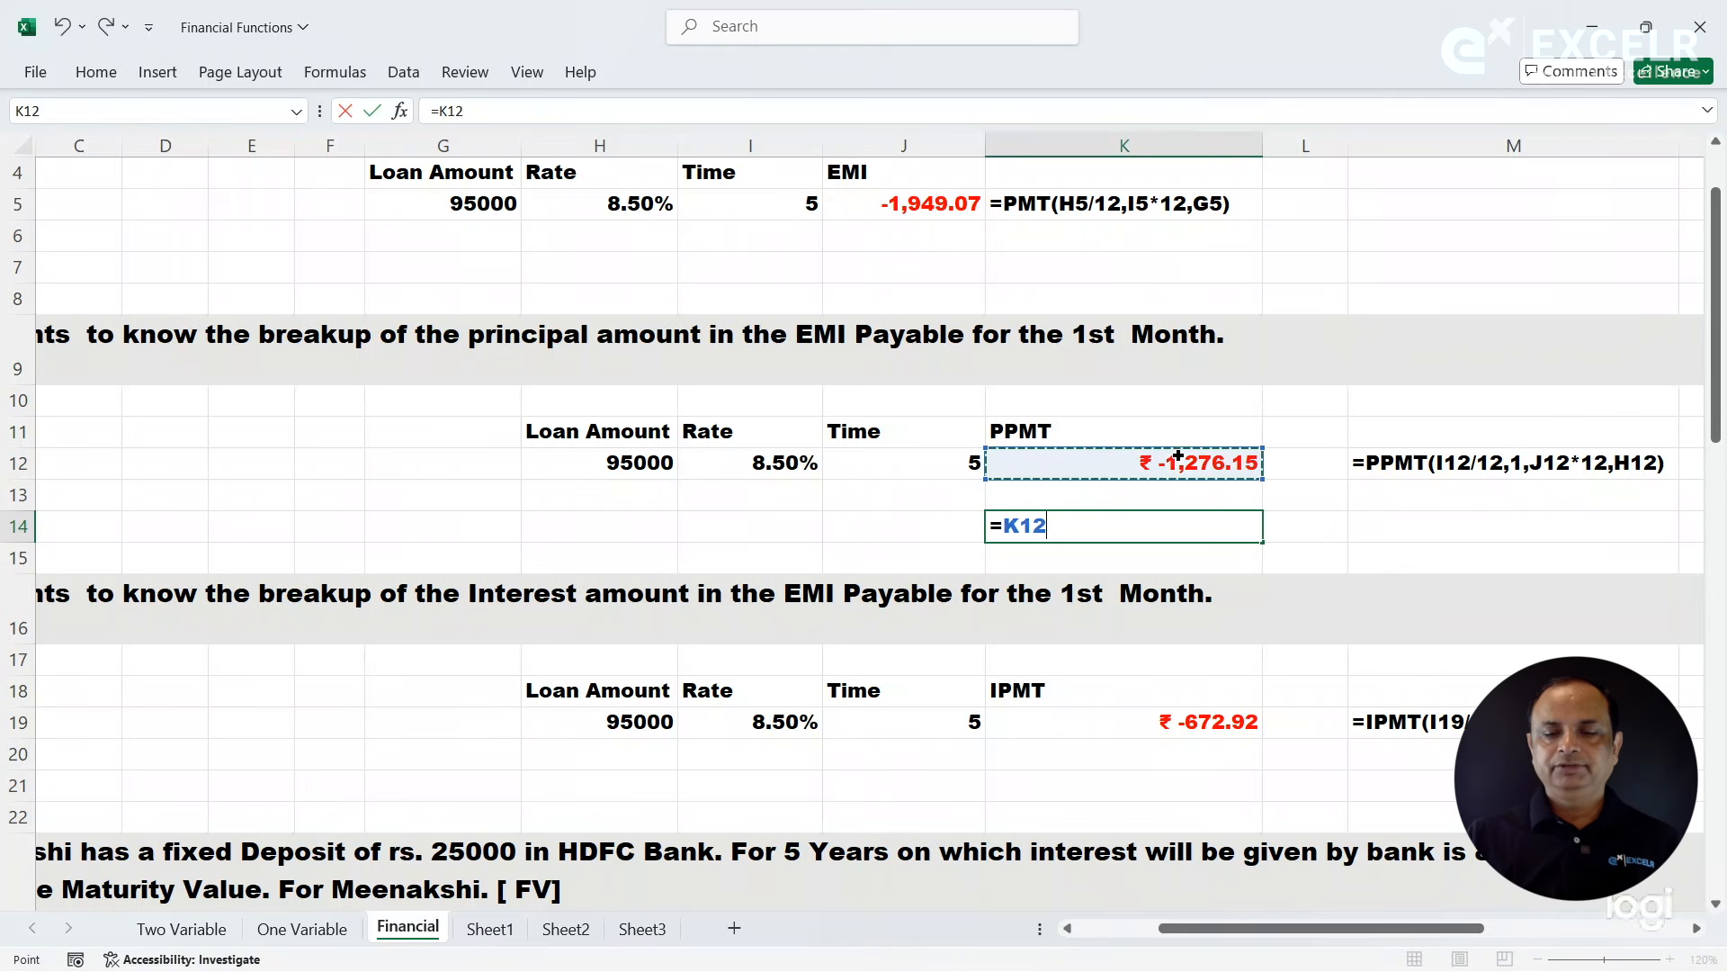
pyautogui.write('+')
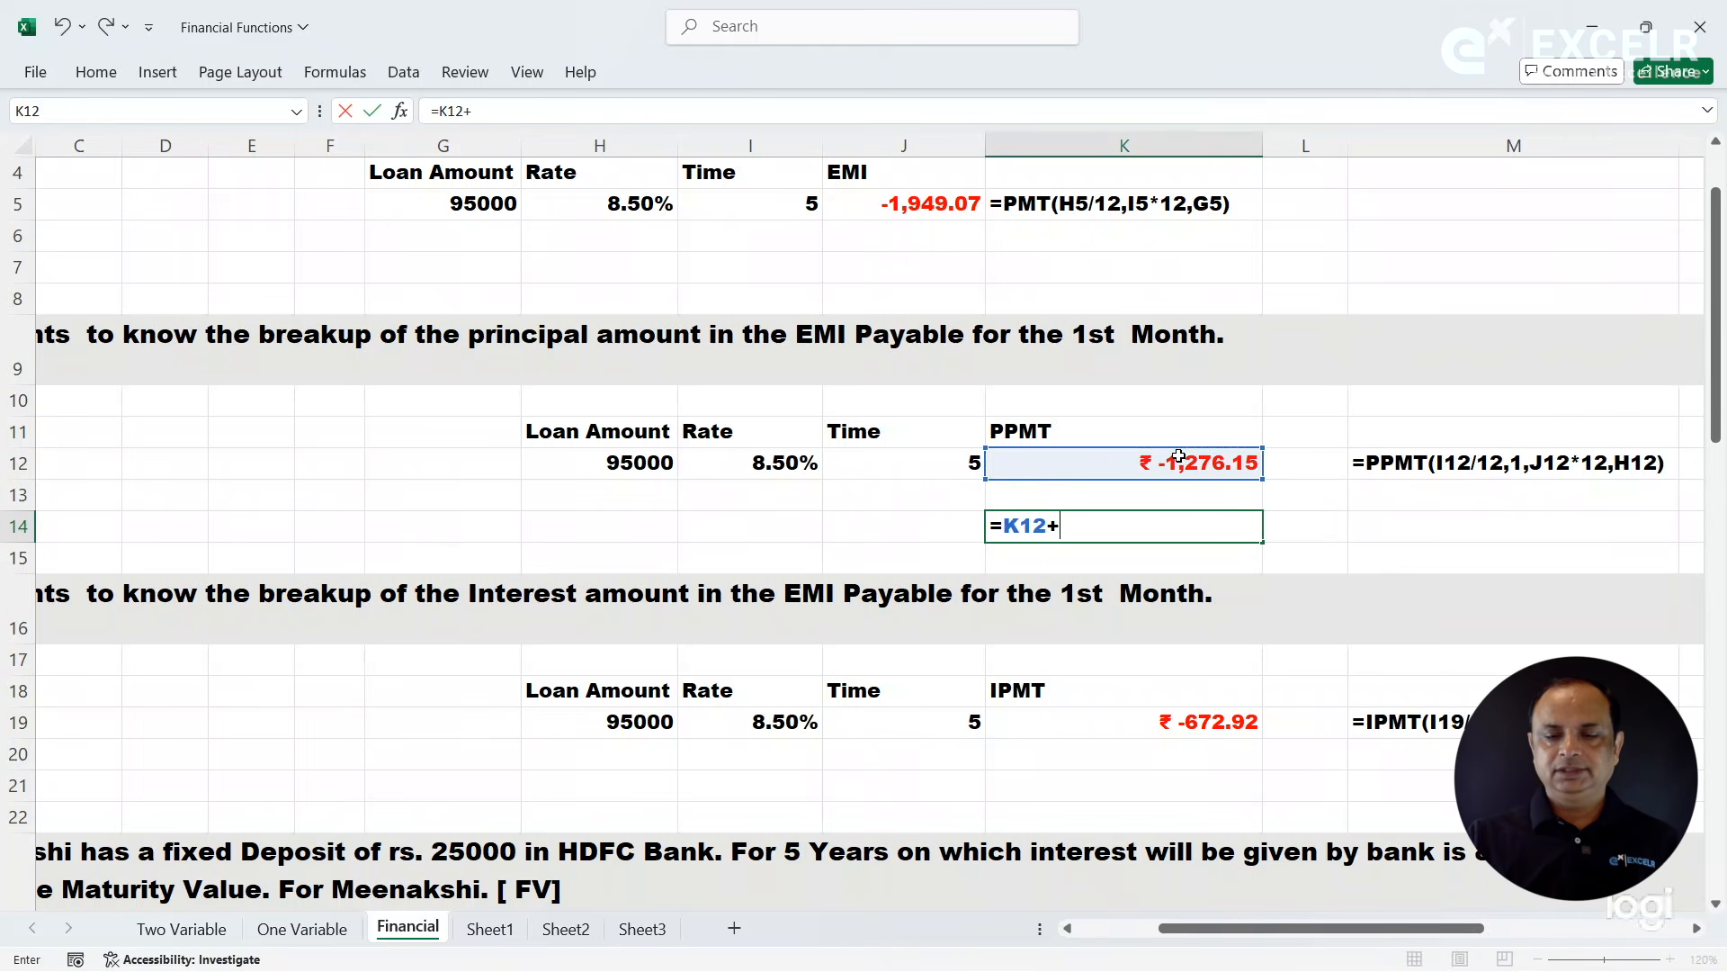
pyautogui.click(1158, 719)
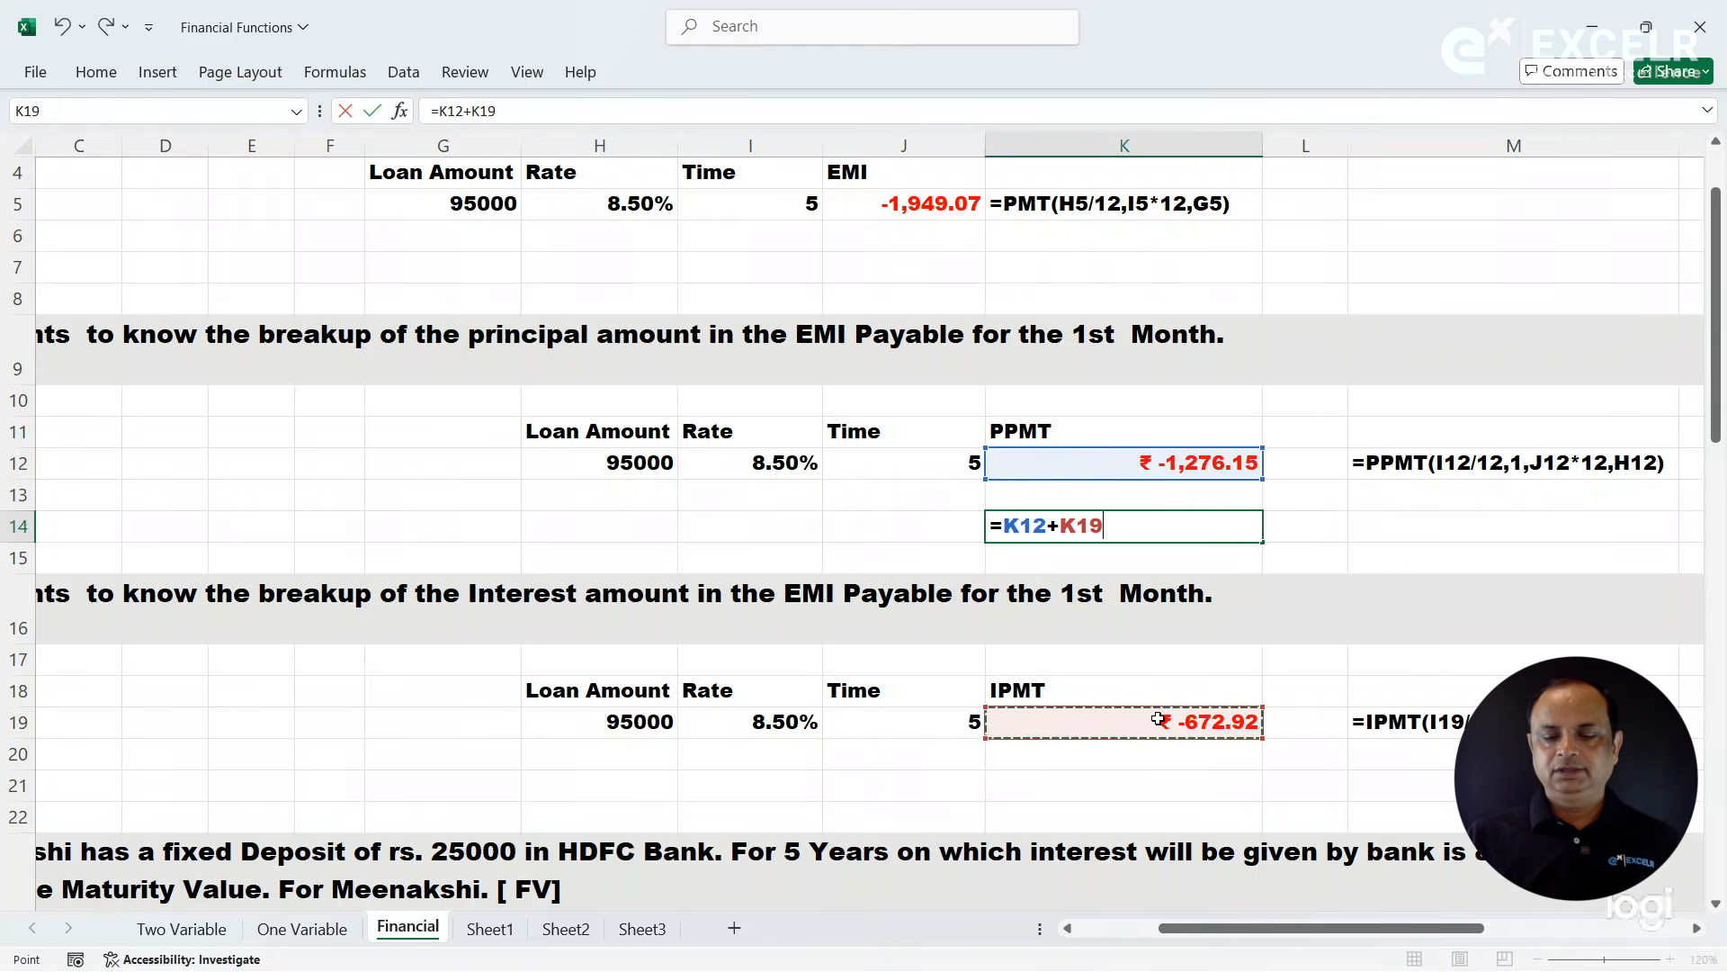
pyautogui.press('Return')
# - Check the sum in K14 against the EMI in J5 and clear K14
pyautogui.click(1170, 531)
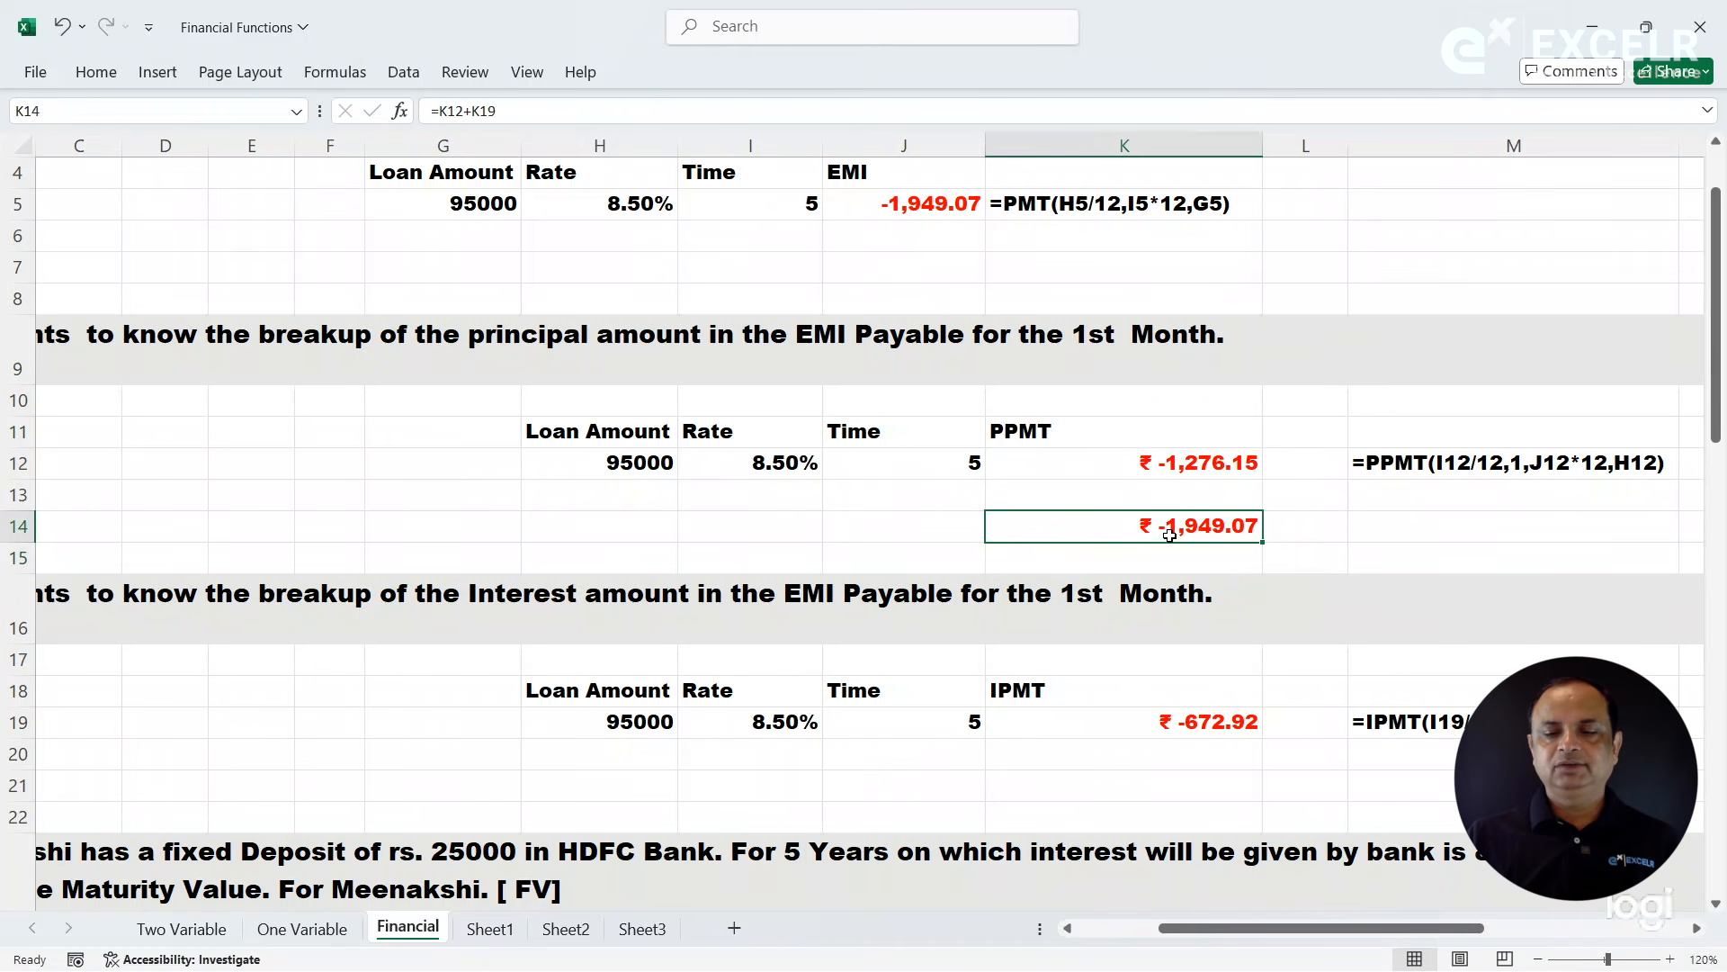
pyautogui.click(907, 196)
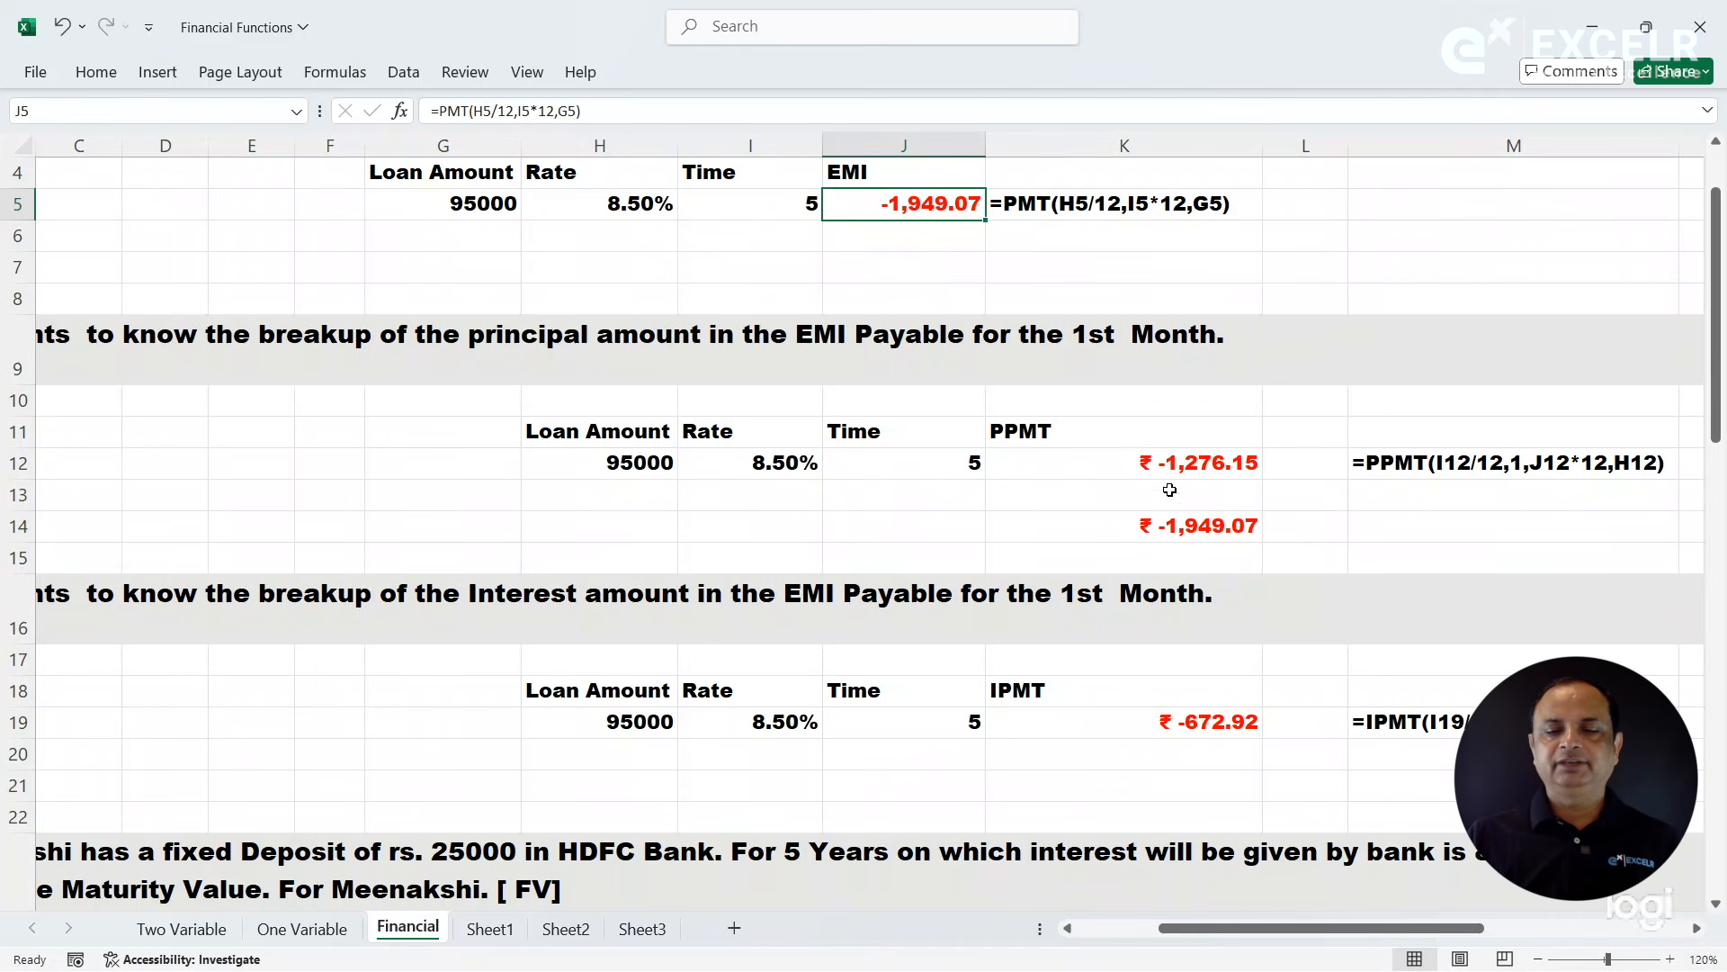
pyautogui.click(1143, 526)
pyautogui.press('Delete')
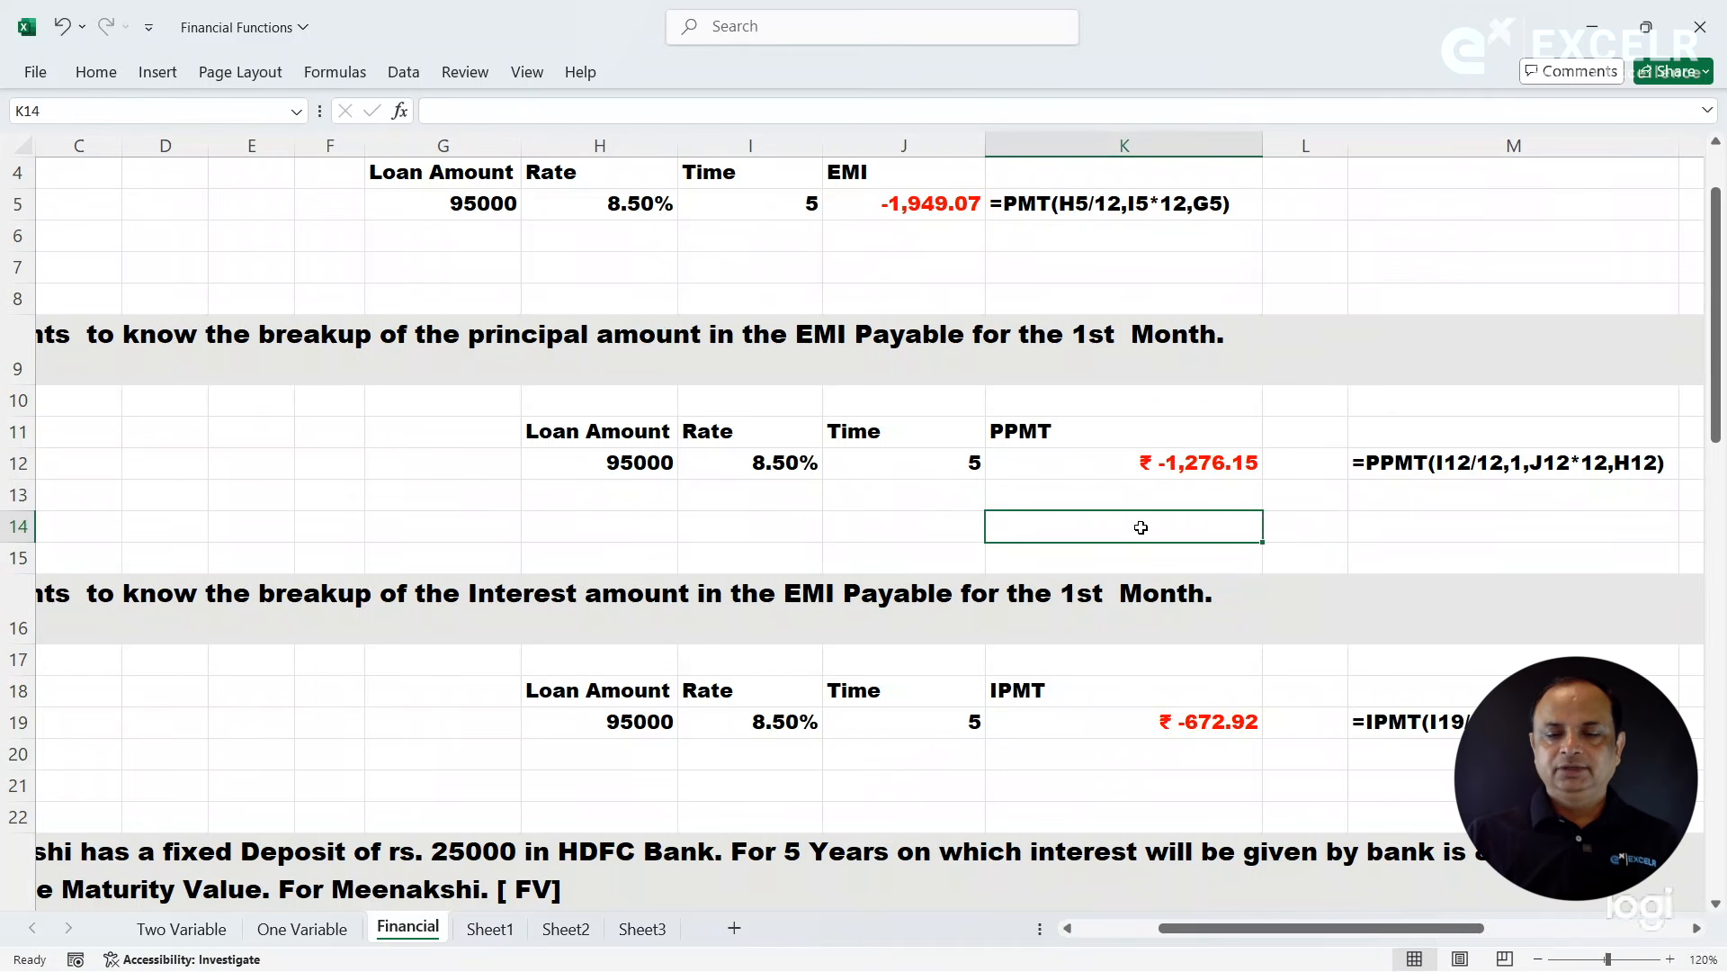
# - Review the PMT, PPMT and IPMT formula texts in K5, M12 and M19 across the three loan exercises
pyautogui.click(1036, 463)
pyautogui.moveTo(1718, 365); pyautogui.dragTo(1721, 281)
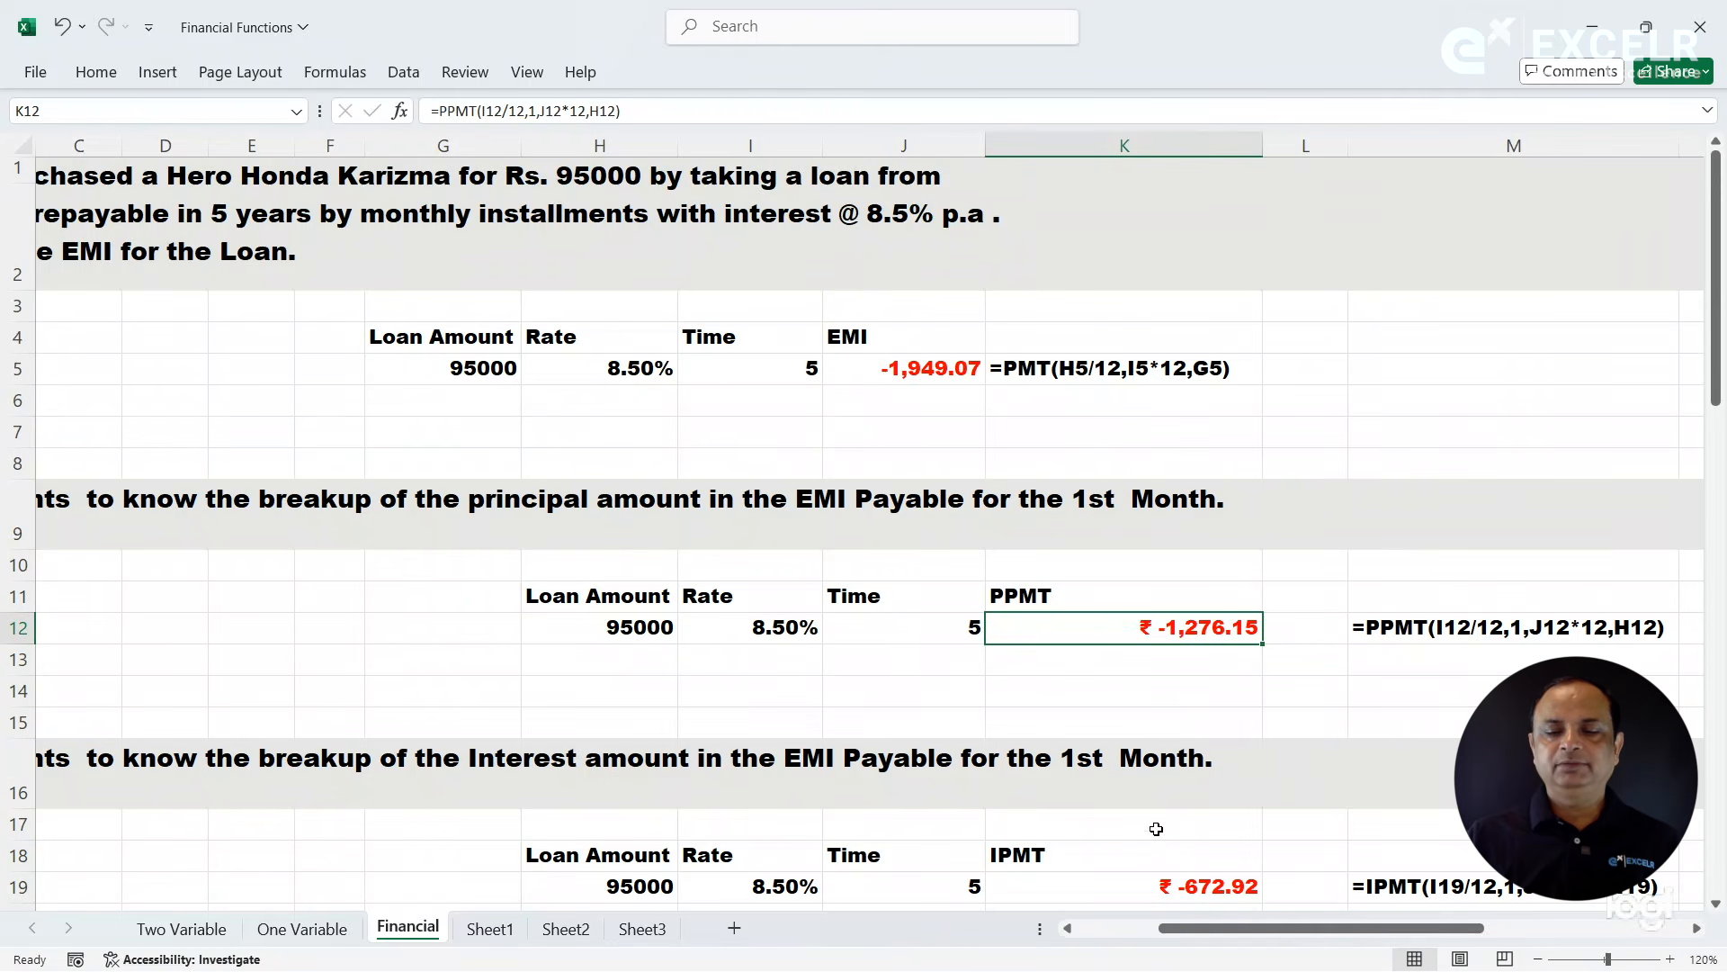
pyautogui.click(923, 658)
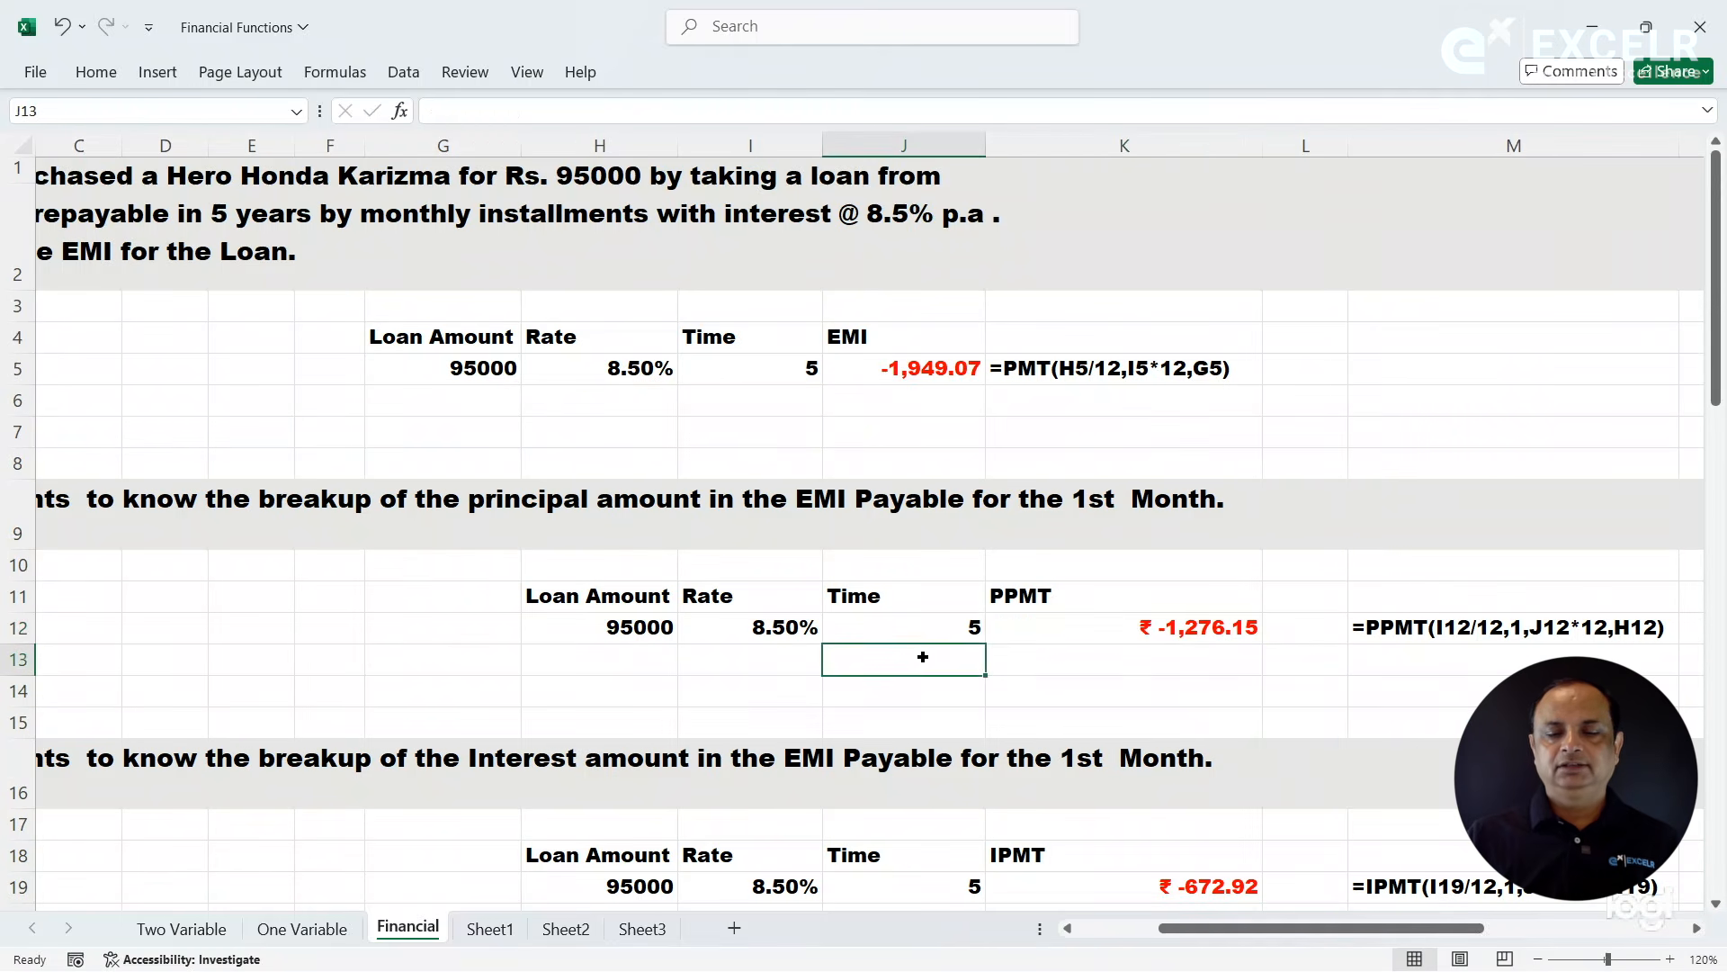
pyautogui.press('Left')
pyautogui.press('Left')
pyautogui.press('Left')
pyautogui.press('Left')
pyautogui.press('Left')
pyautogui.press('Left')
pyautogui.press('Left')
pyautogui.press('Left')
pyautogui.press('Left')
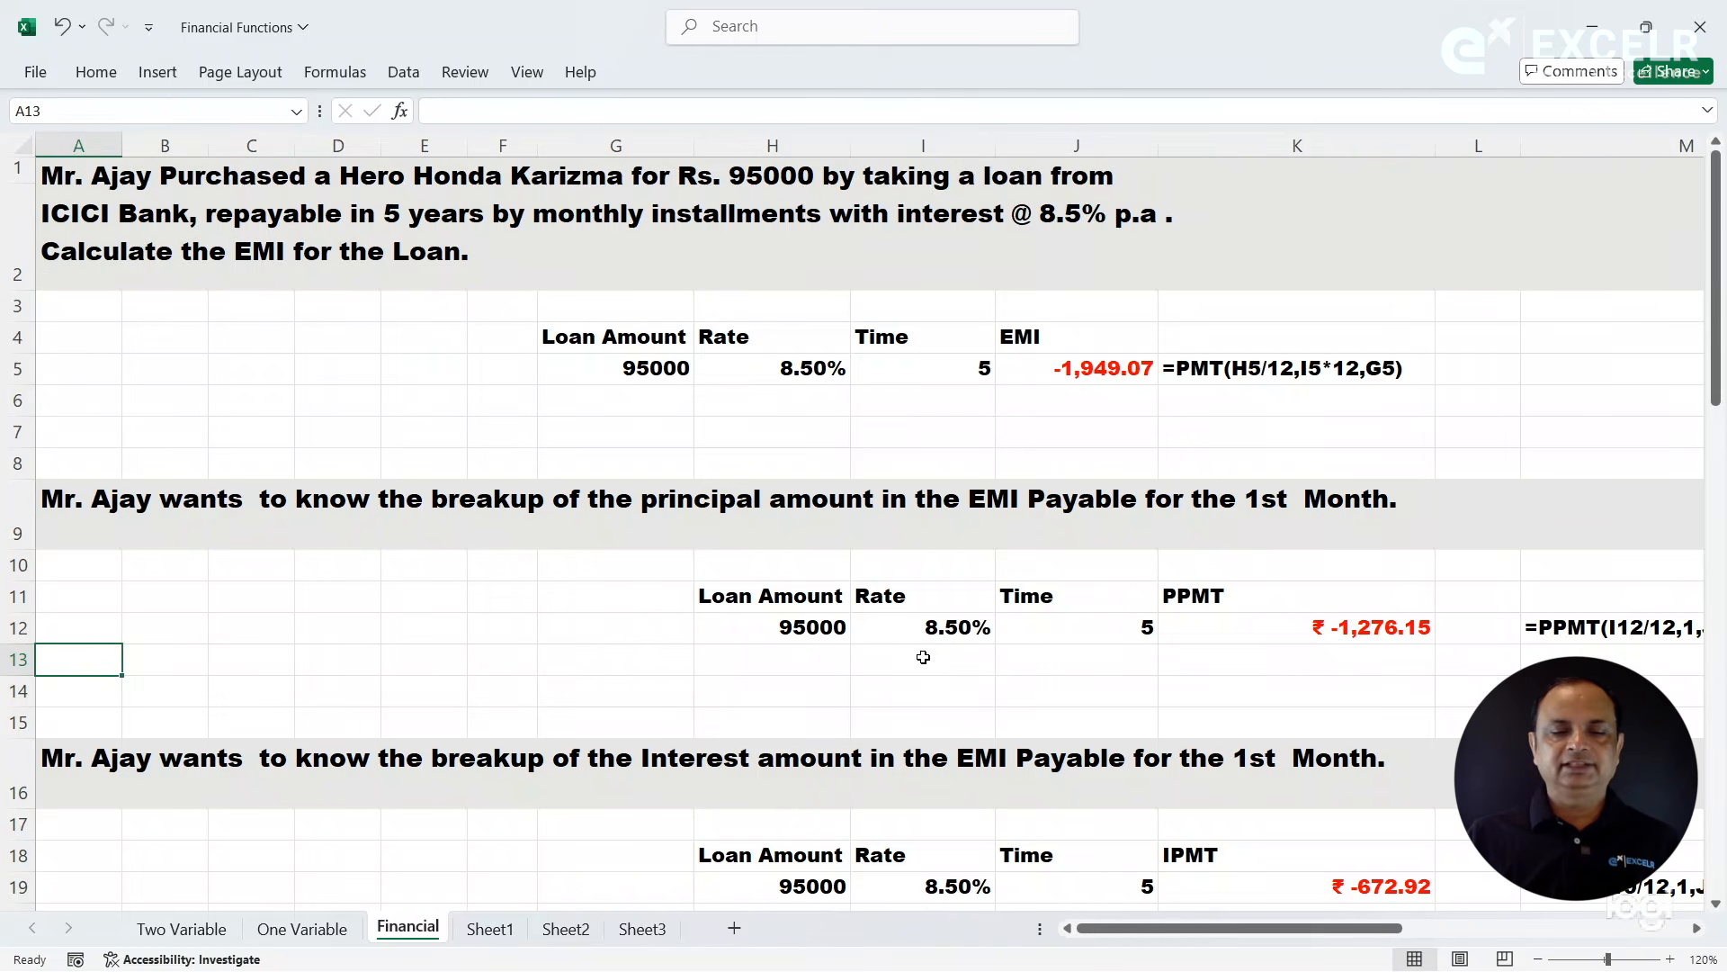
pyautogui.click(1250, 370)
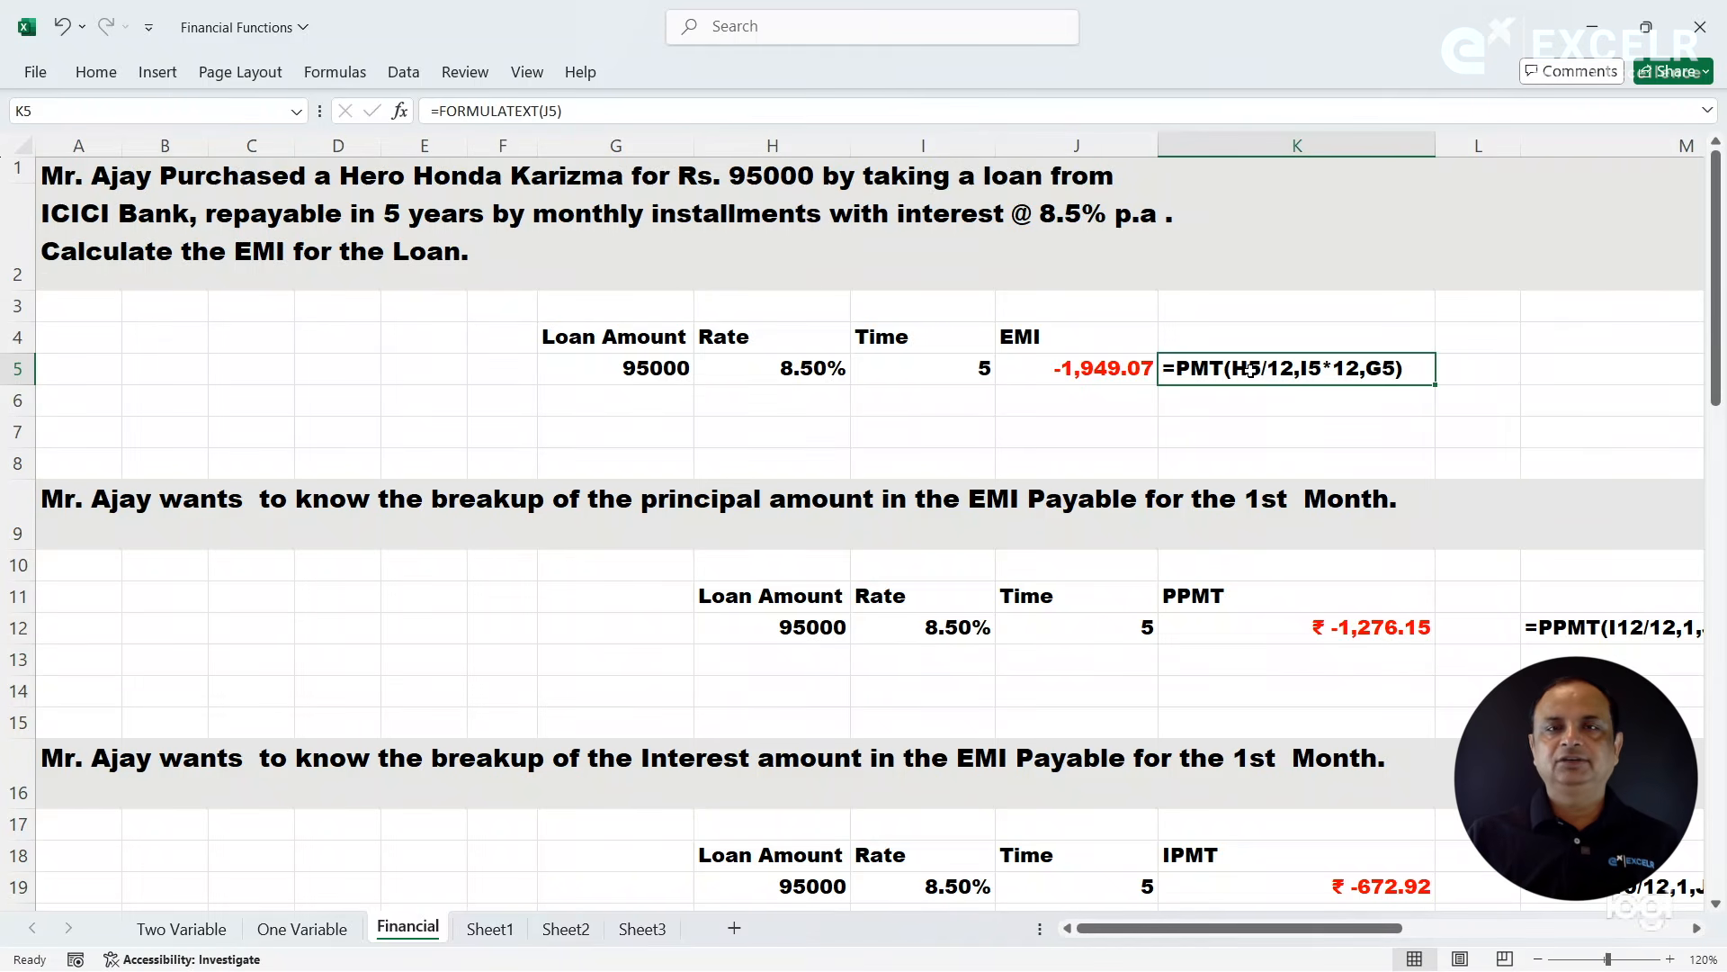
pyautogui.click(1578, 631)
pyautogui.click(1250, 362)
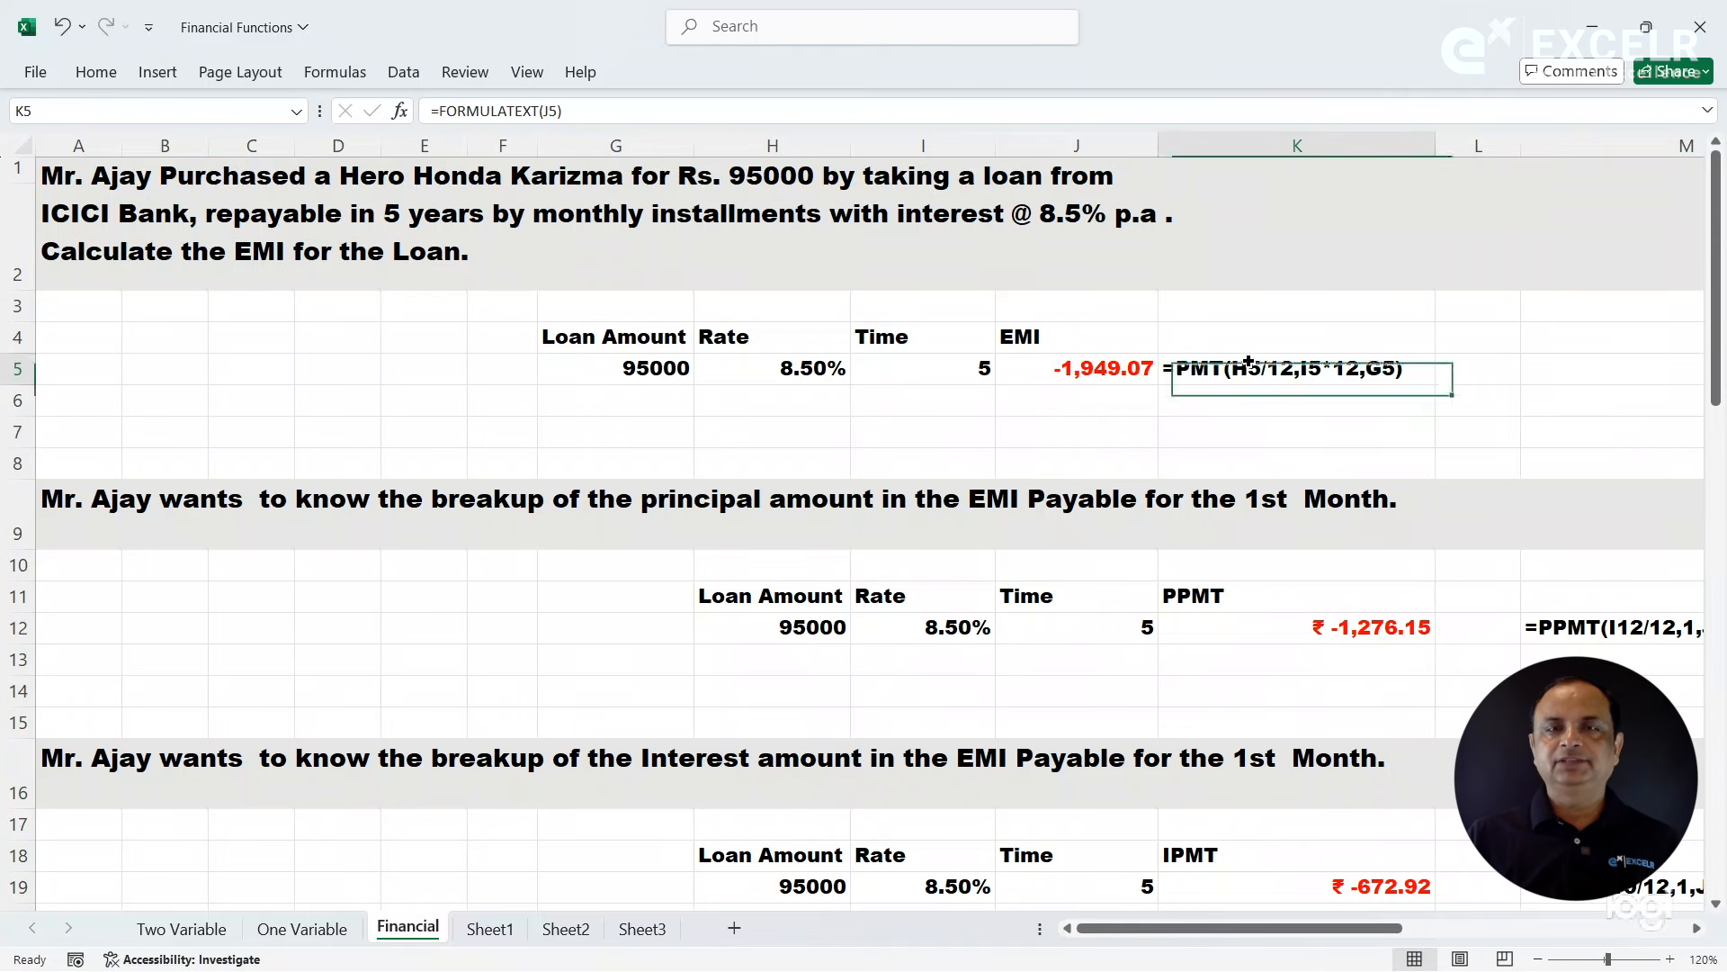
pyautogui.click(1575, 629)
pyautogui.click(1577, 886)
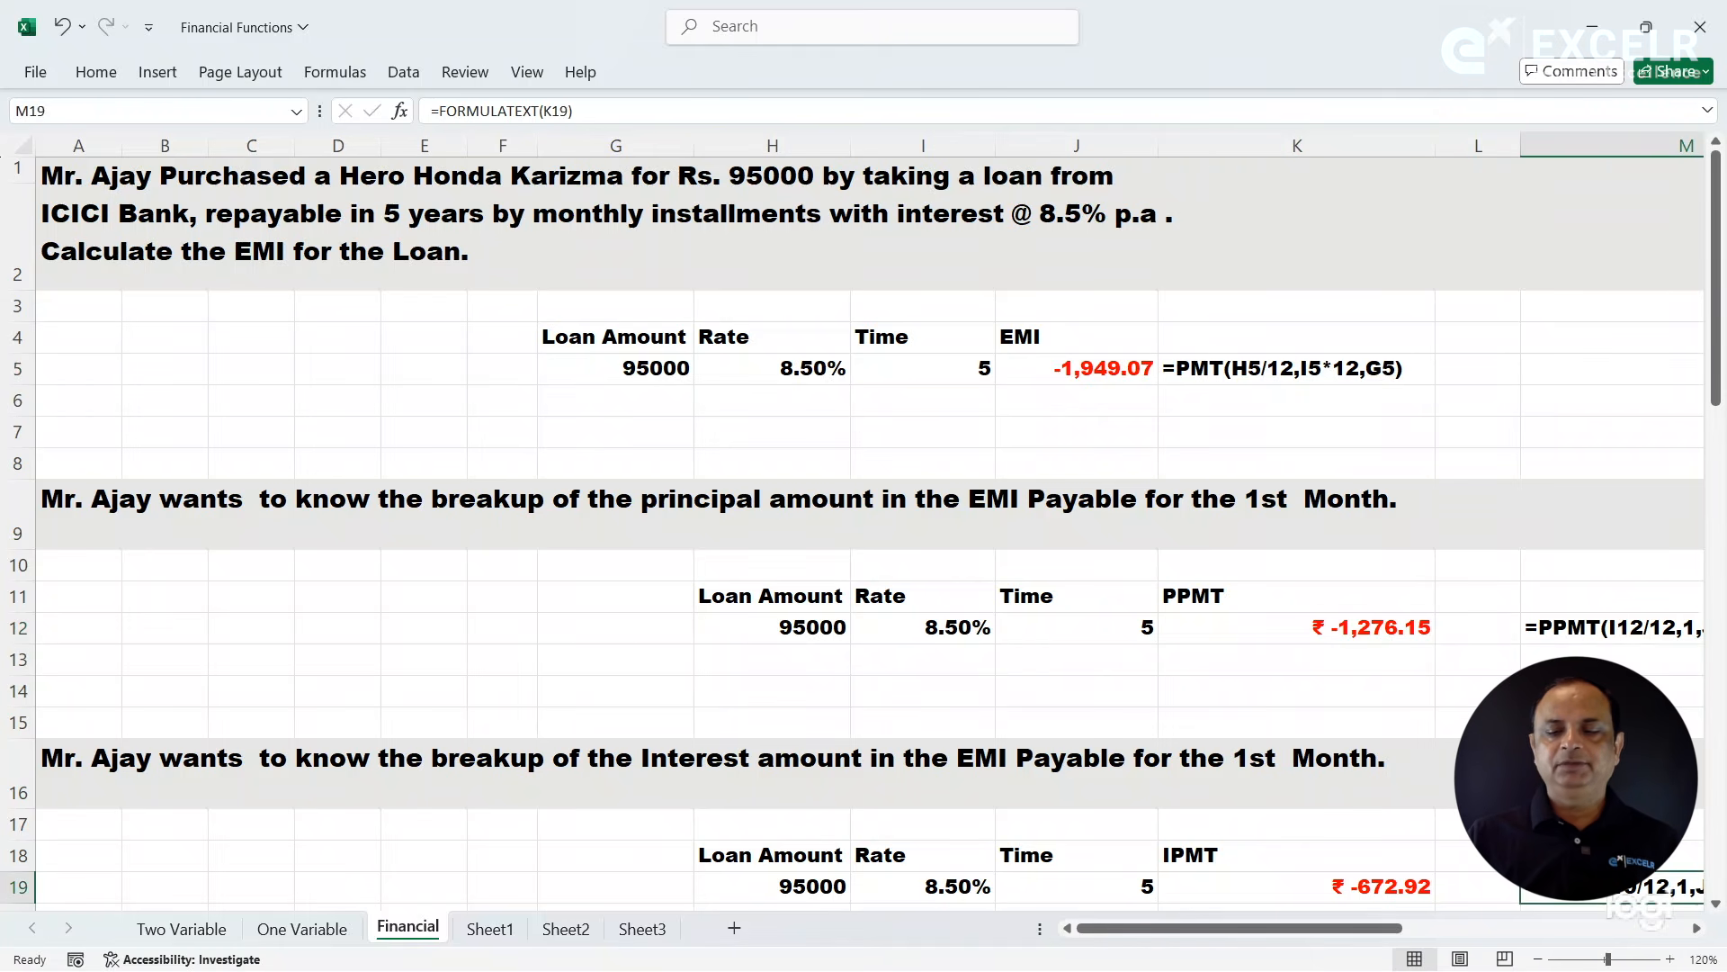
# - Fill in the fixed deposit exercise with 25000 in G26, a rate of 8.25% in H26 and a time of 5 in I26
pyautogui.click(1722, 383)
pyautogui.moveTo(1722, 383); pyautogui.dragTo(1724, 617)
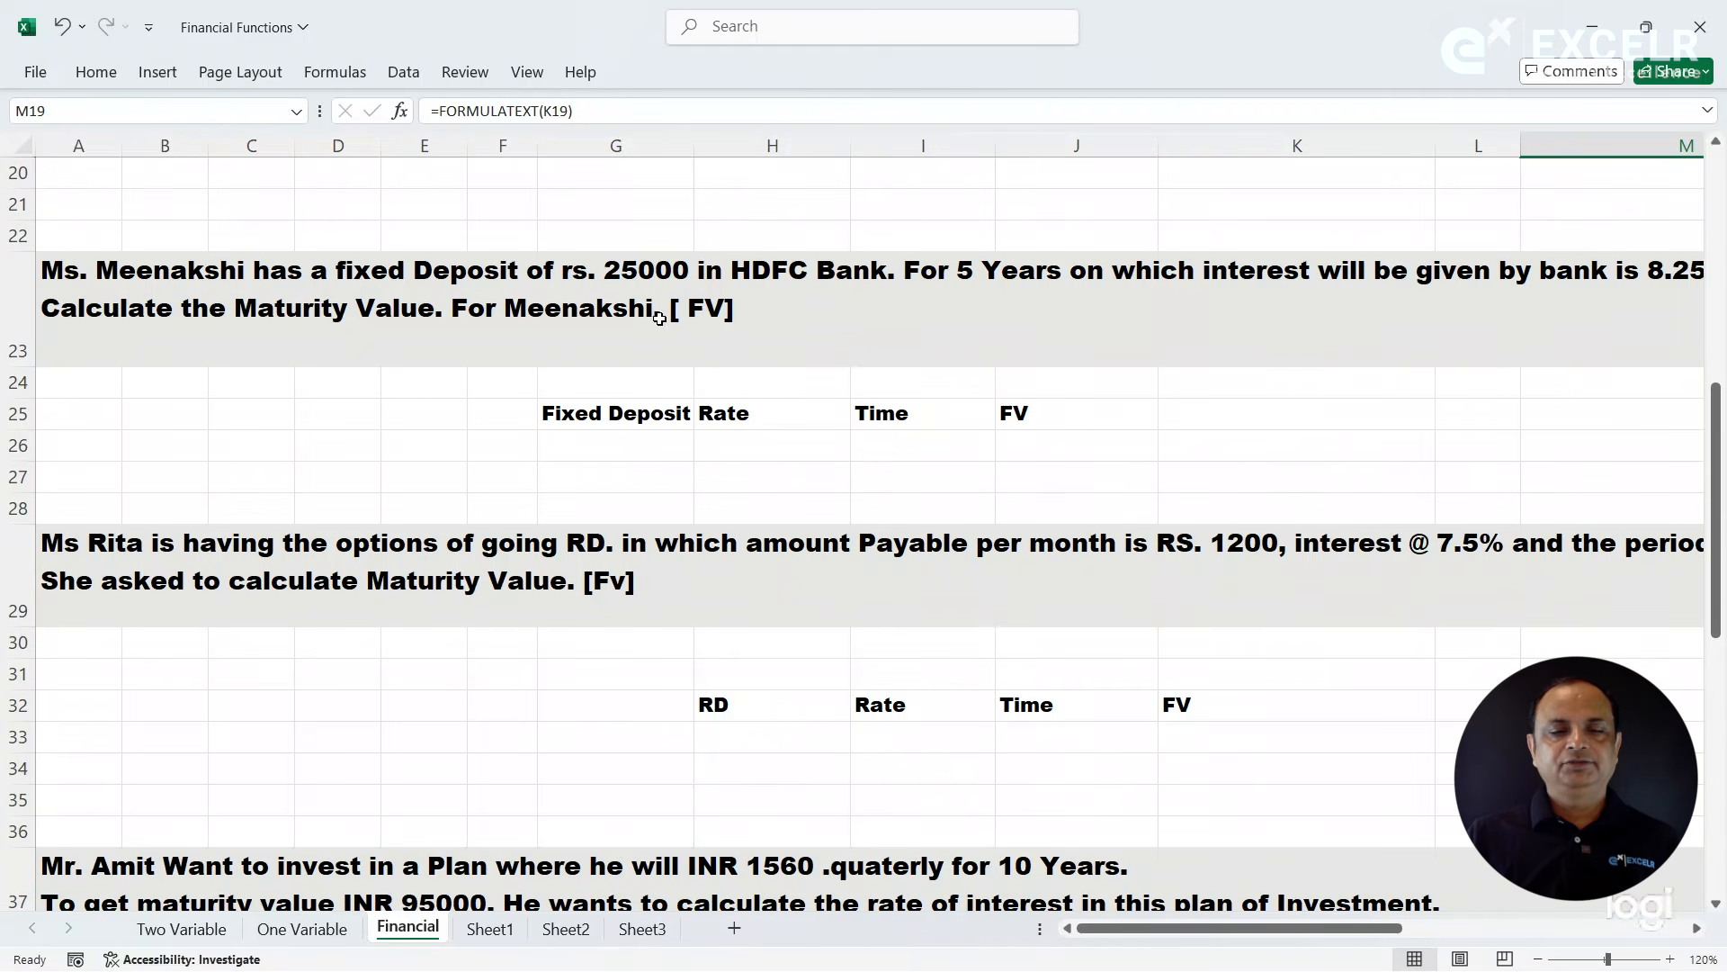
pyautogui.click(557, 298)
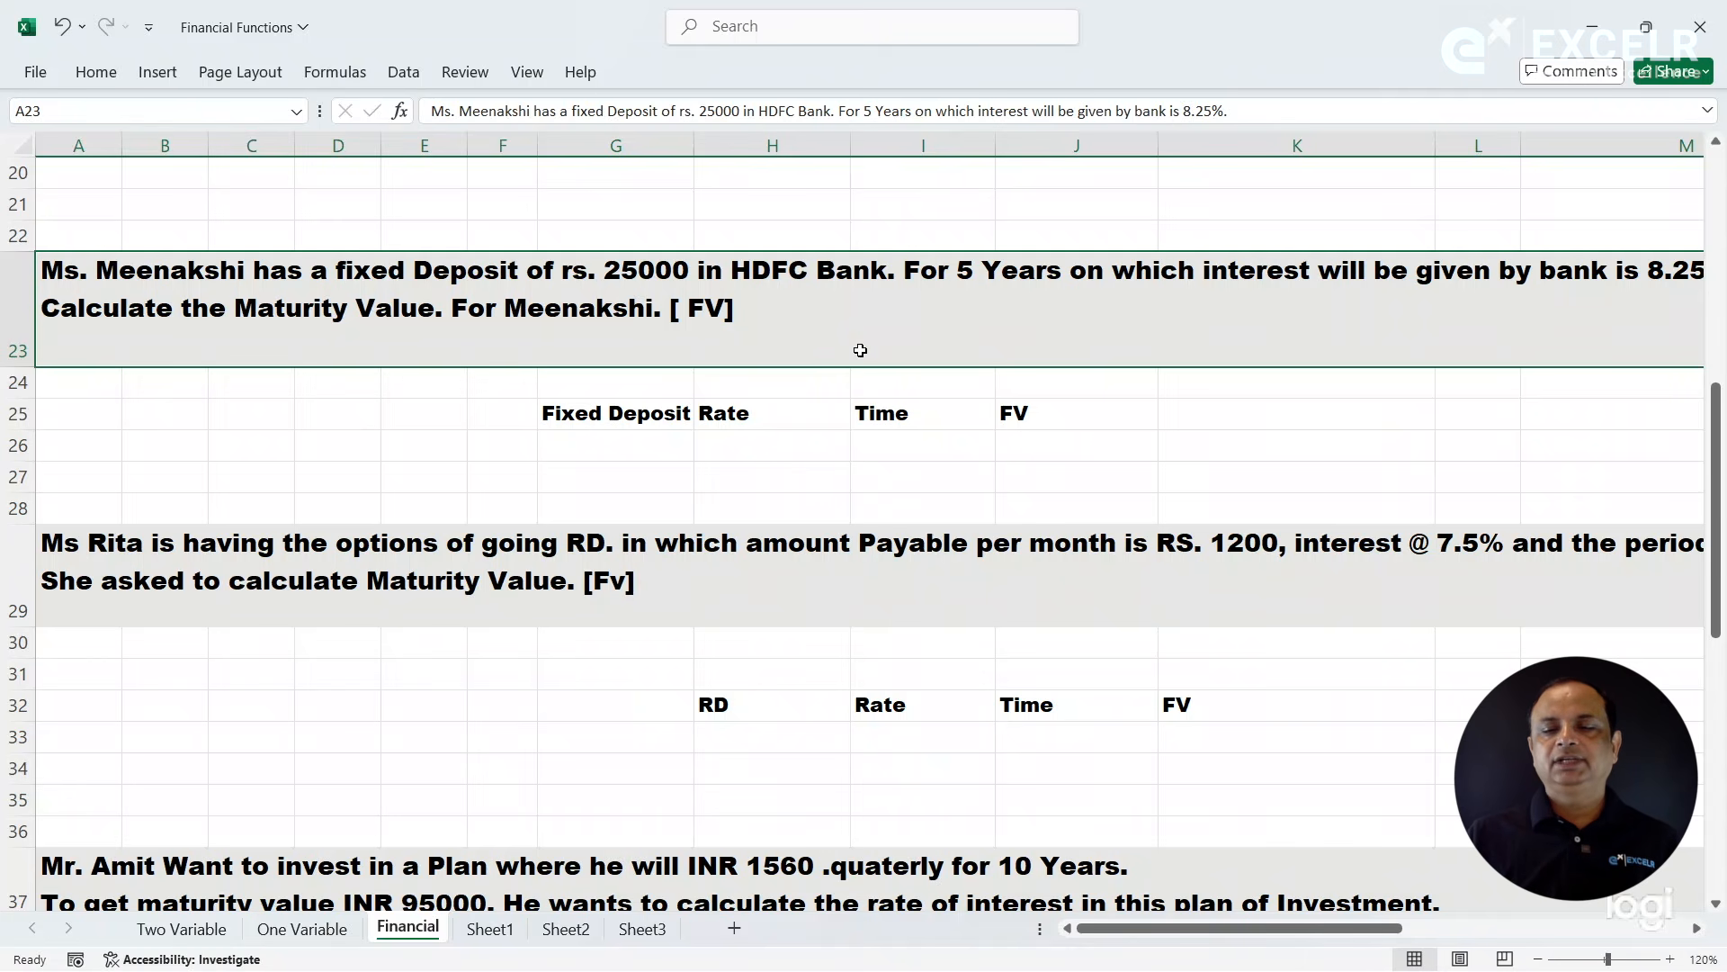
pyautogui.moveTo(1355, 929); pyautogui.dragTo(1295, 923)
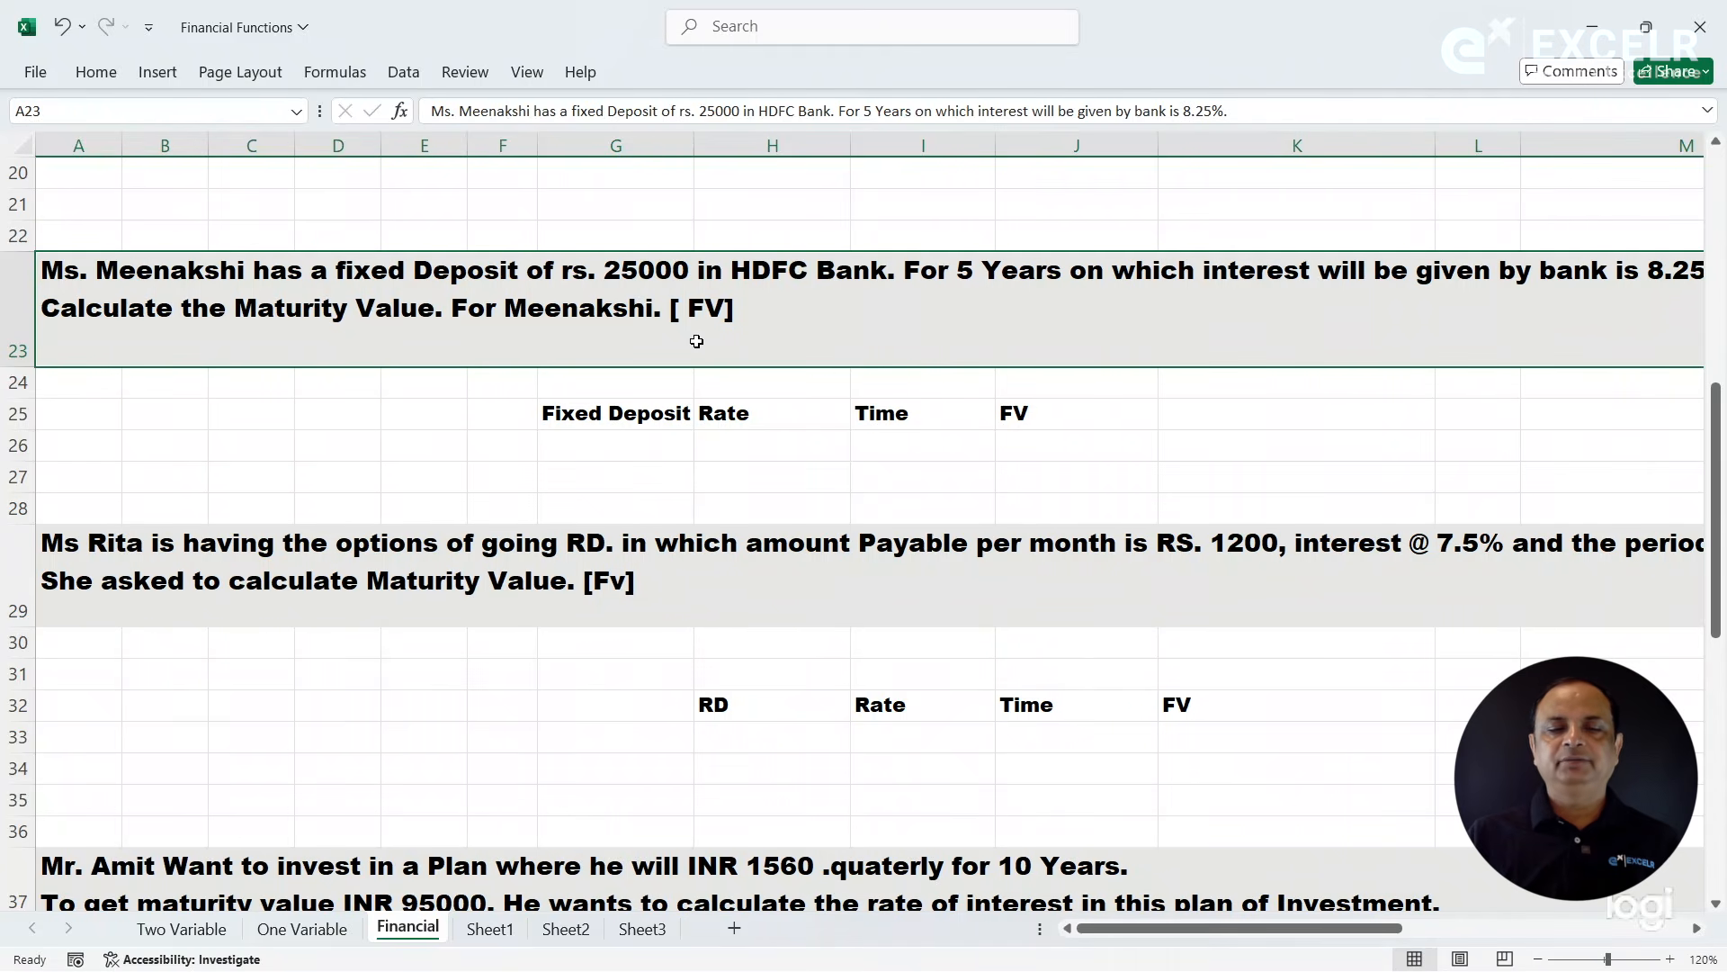
pyautogui.click(648, 444)
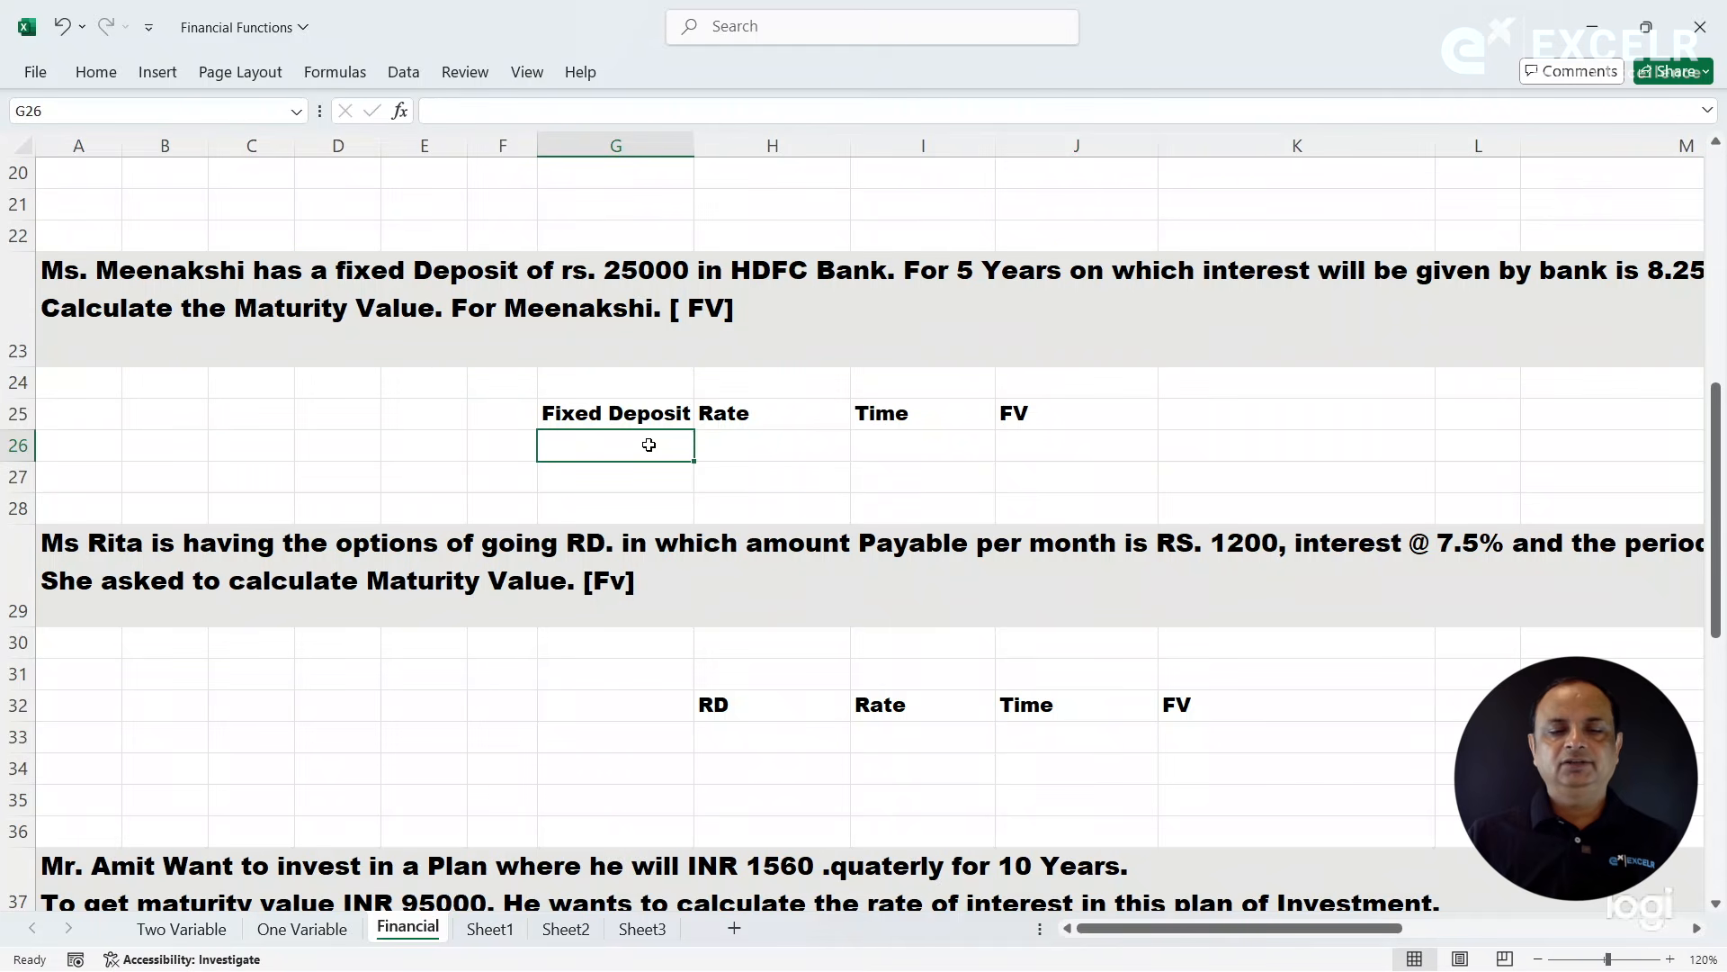
pyautogui.write('25000')
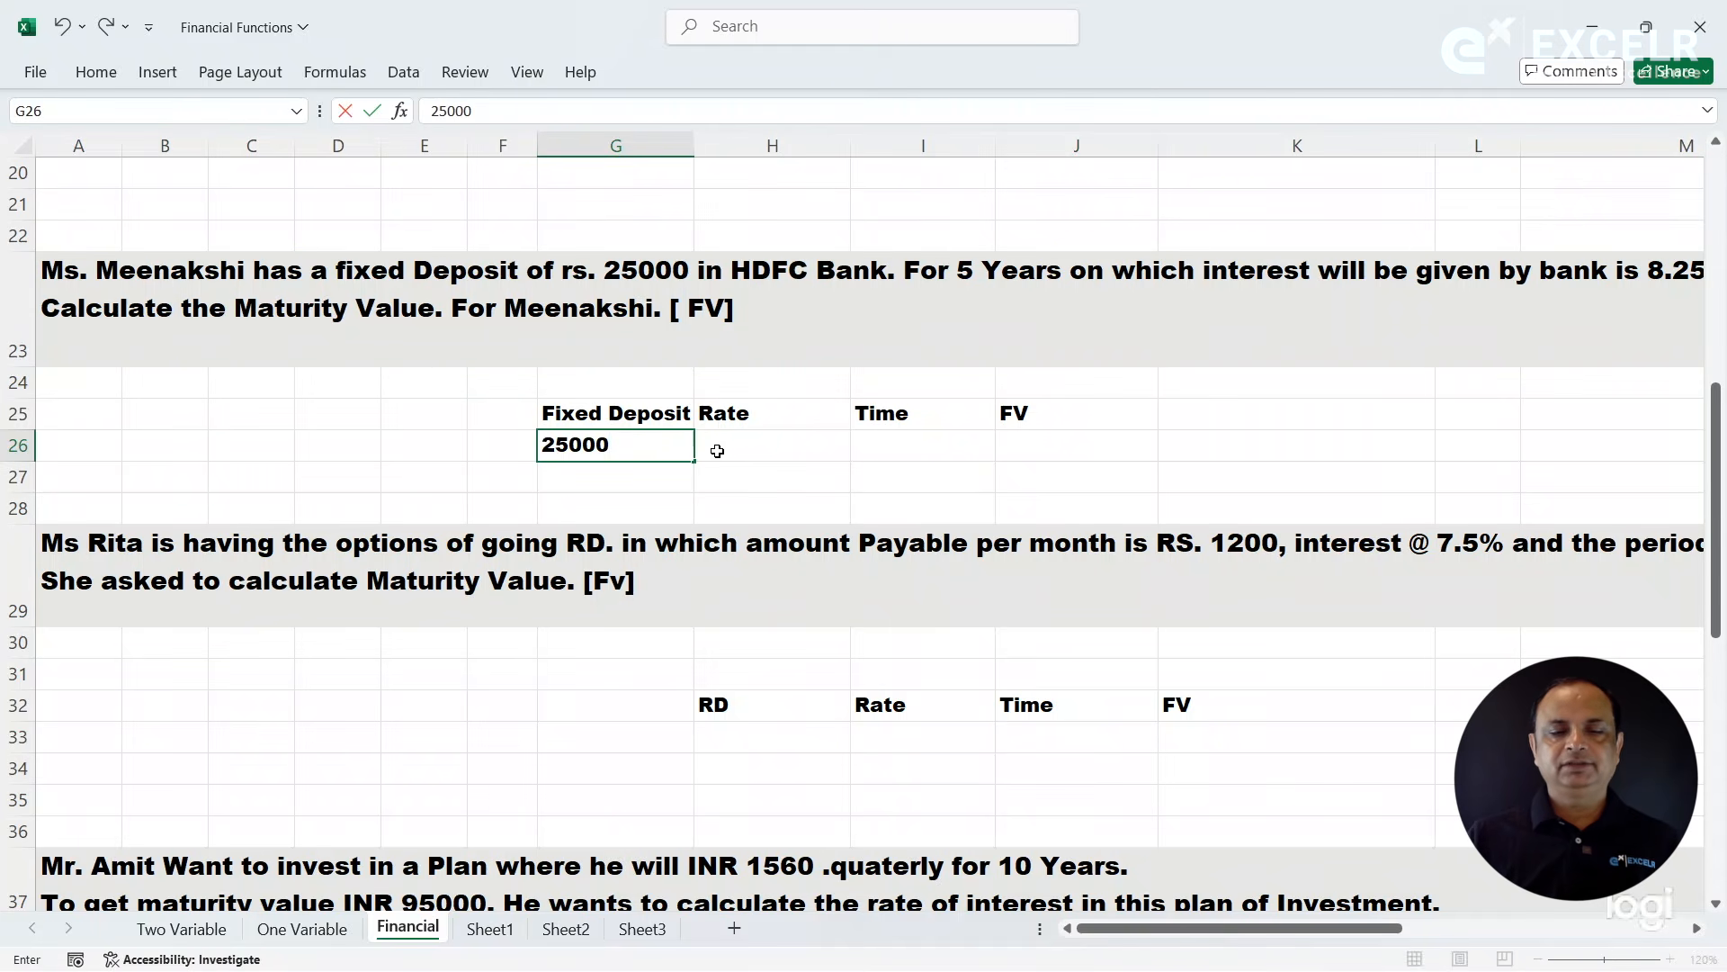
pyautogui.click(763, 444)
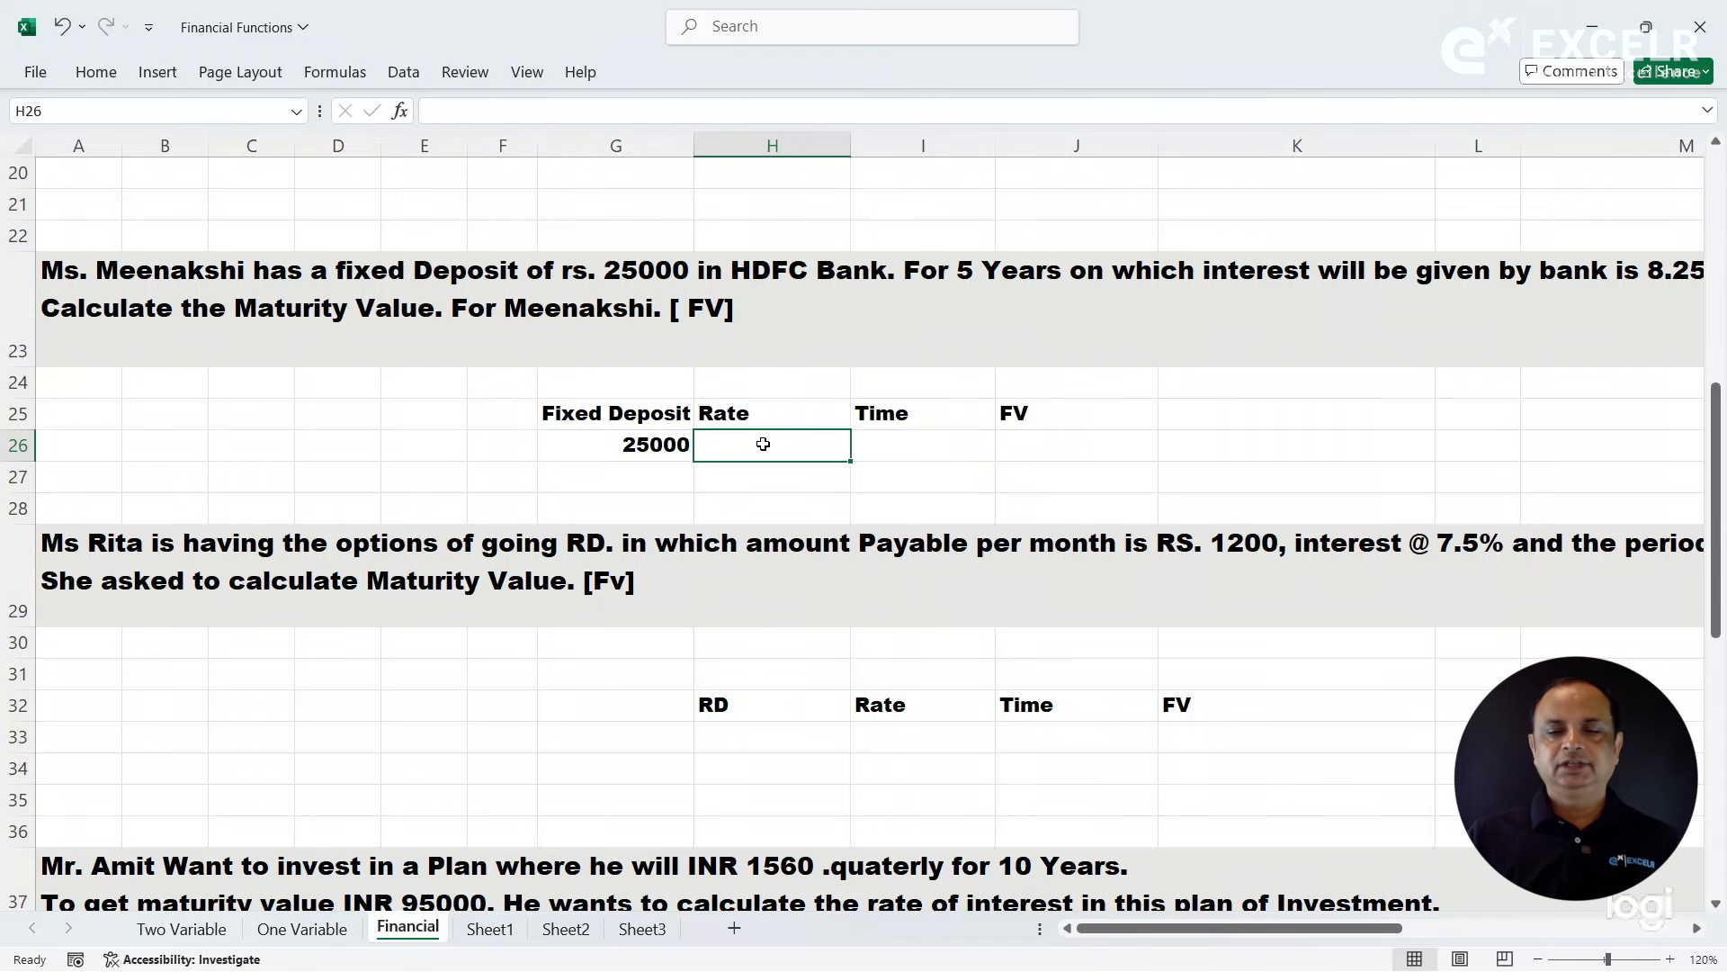
pyautogui.write('8.25')
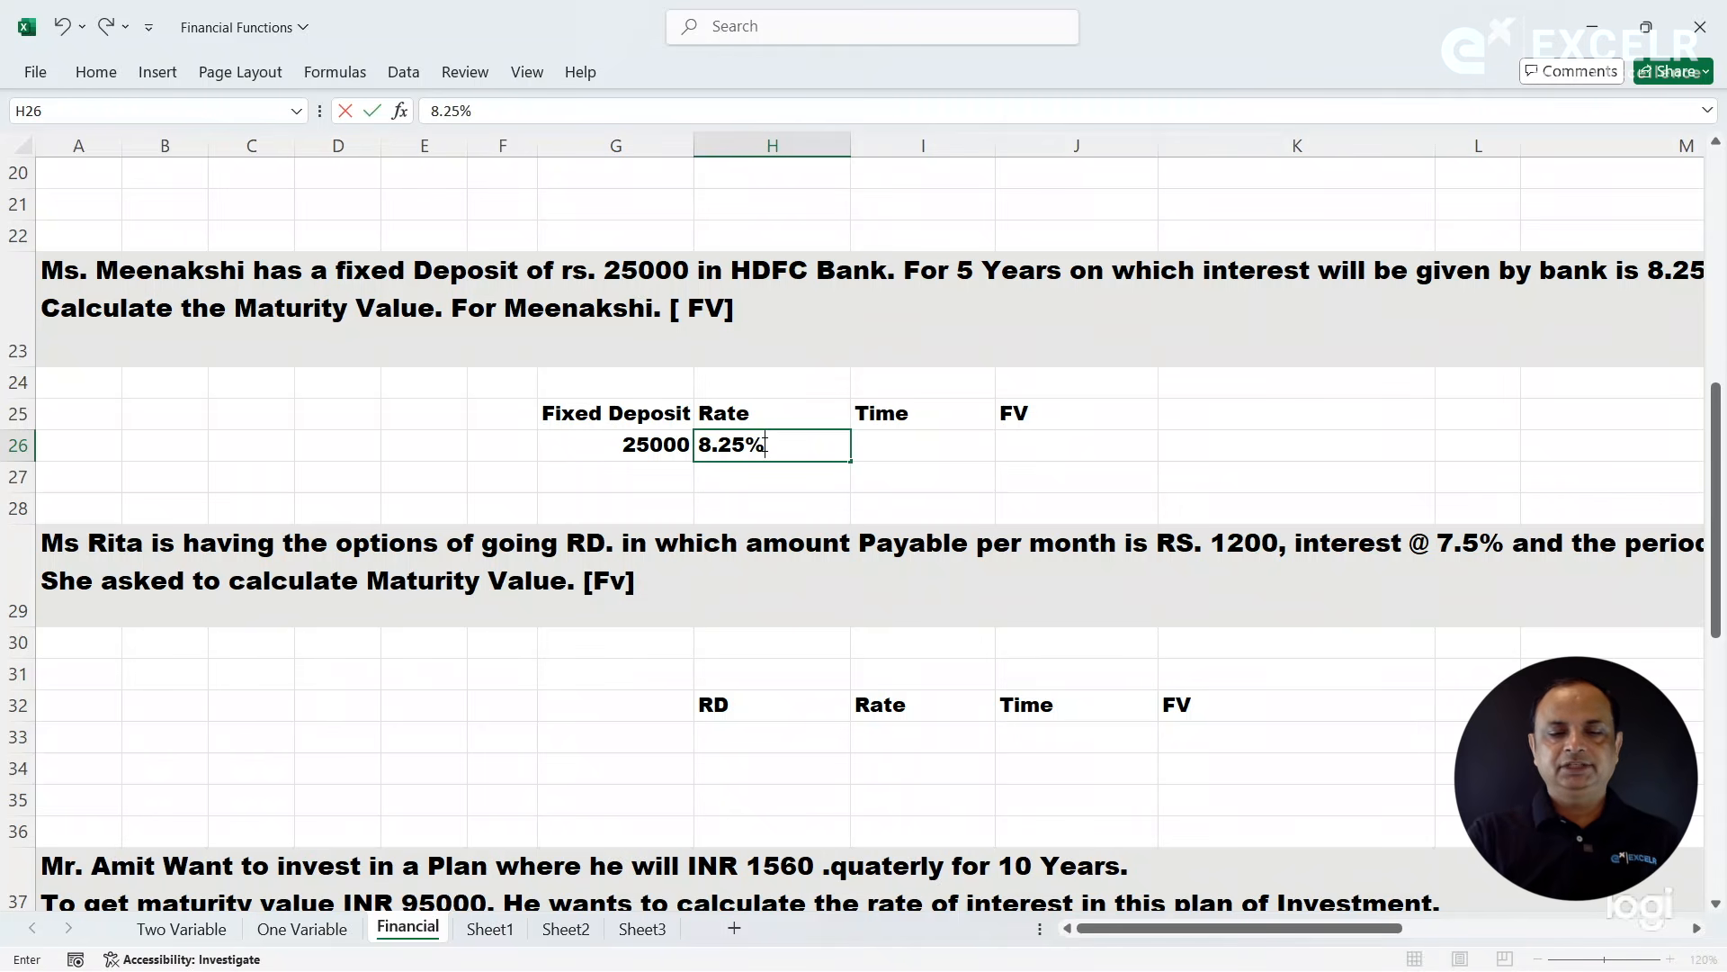
pyautogui.press('Tab')
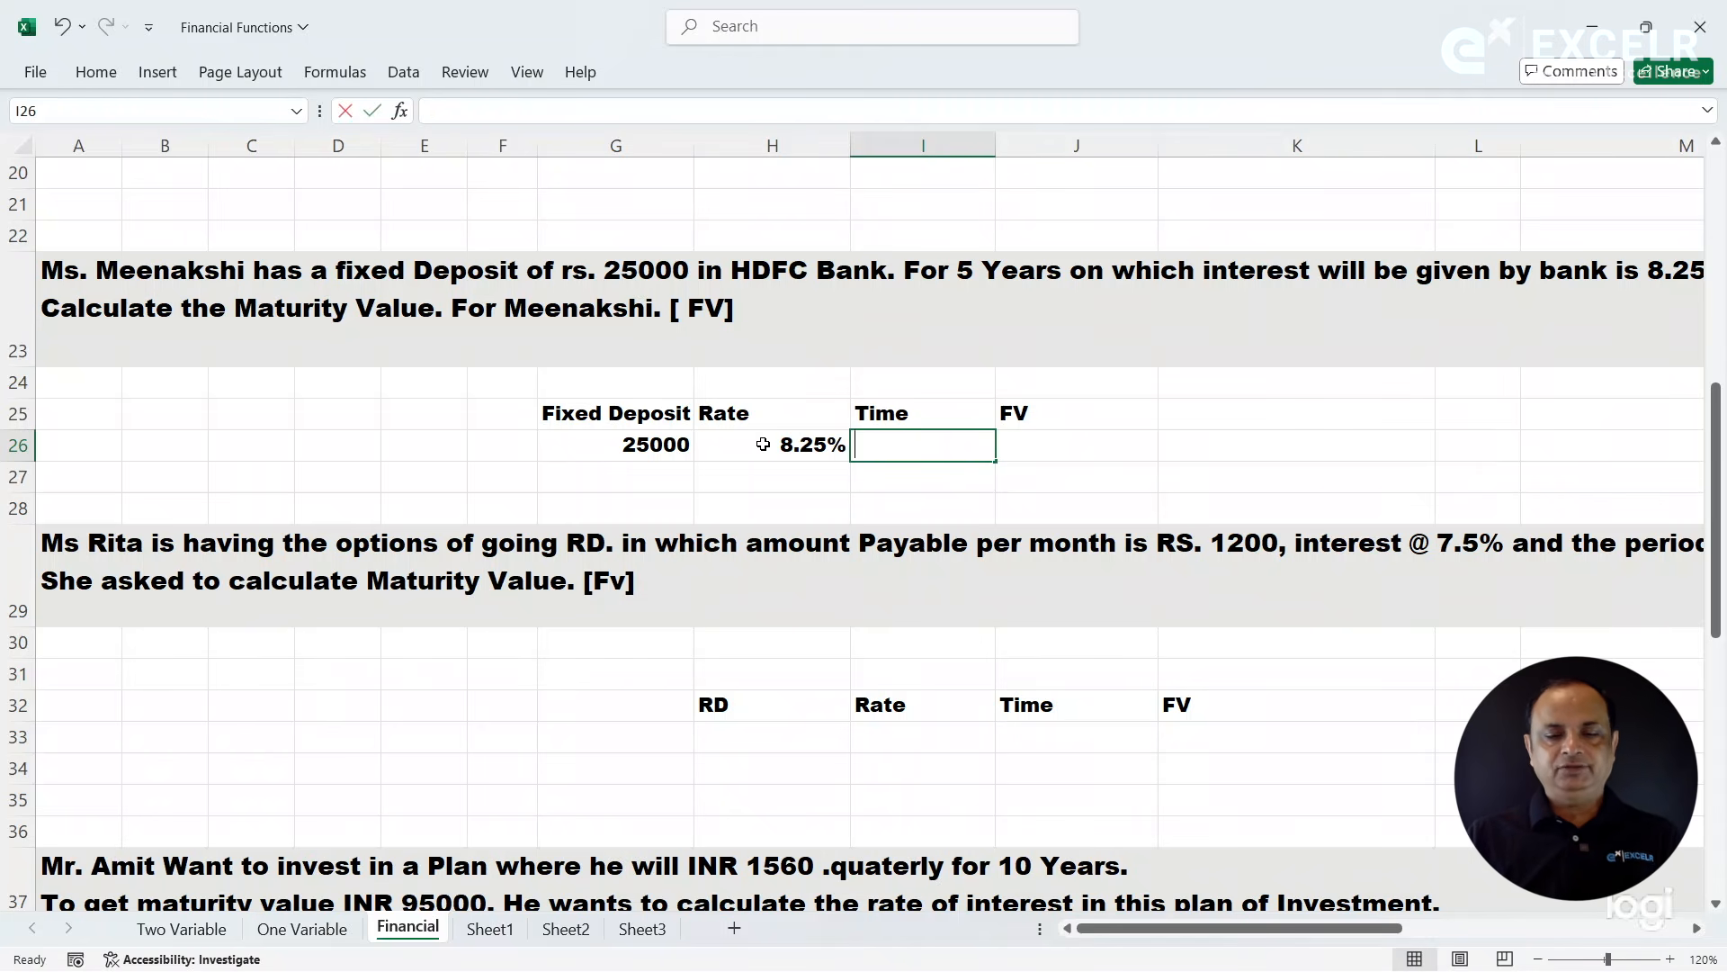
pyautogui.write('5')
pyautogui.press('Return')
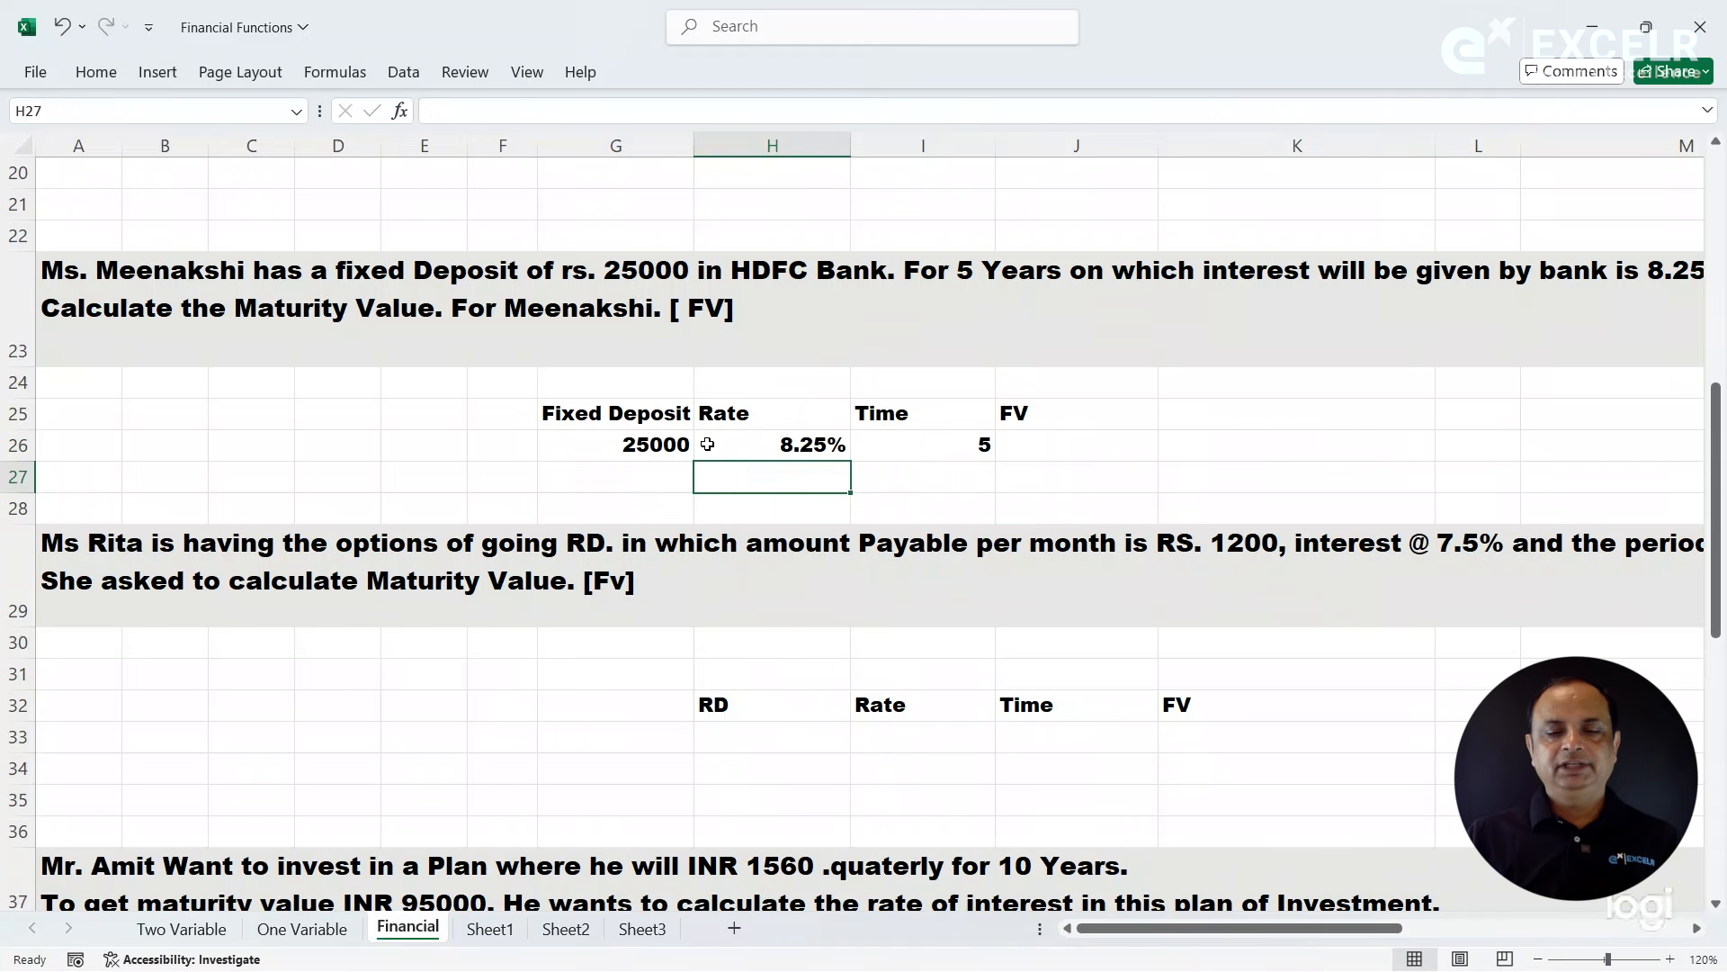
pyautogui.click(660, 441)
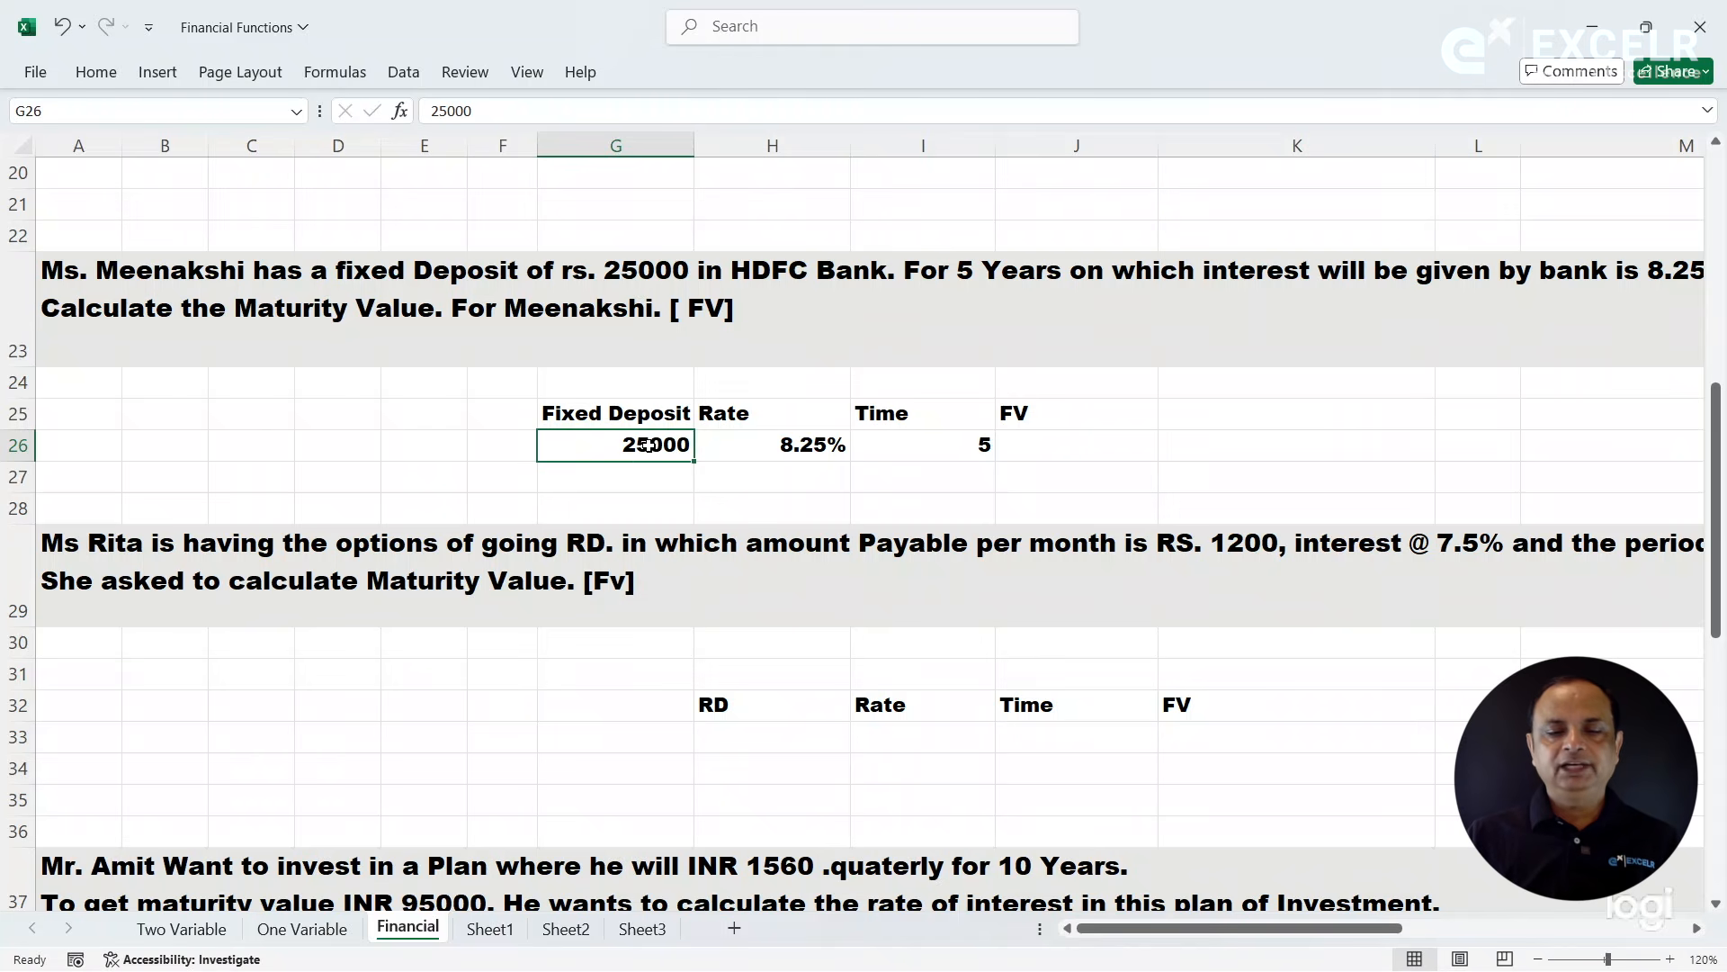
pyautogui.click(1008, 443)
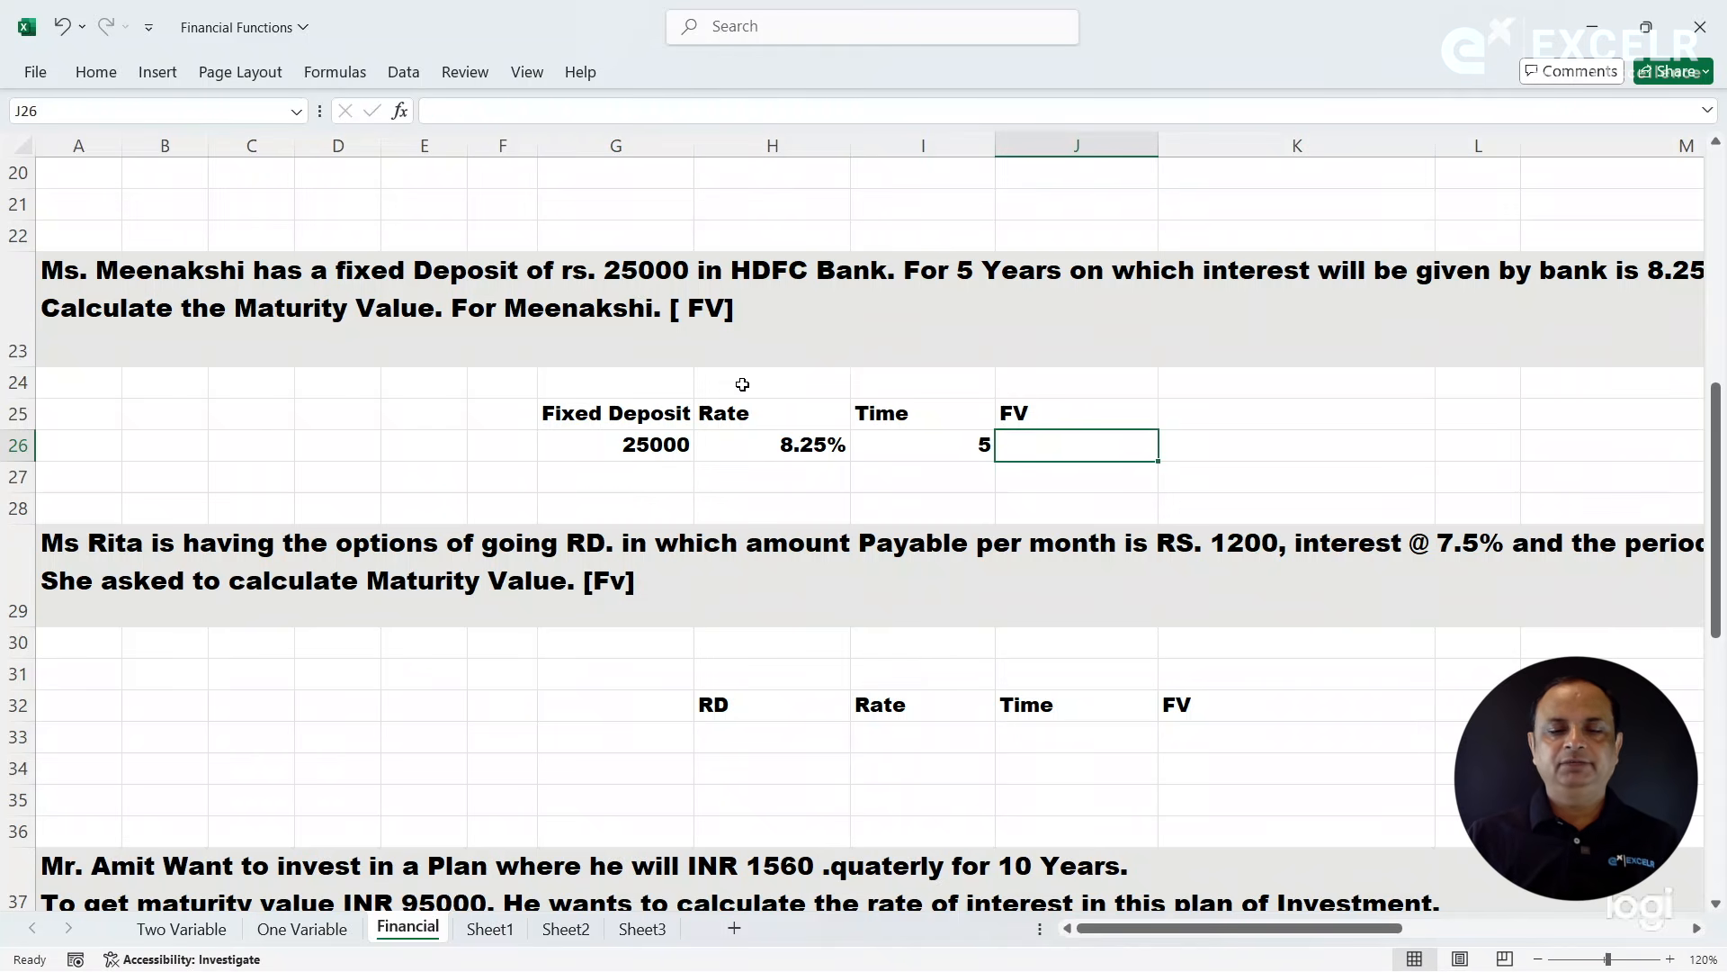
pyautogui.click(637, 447)
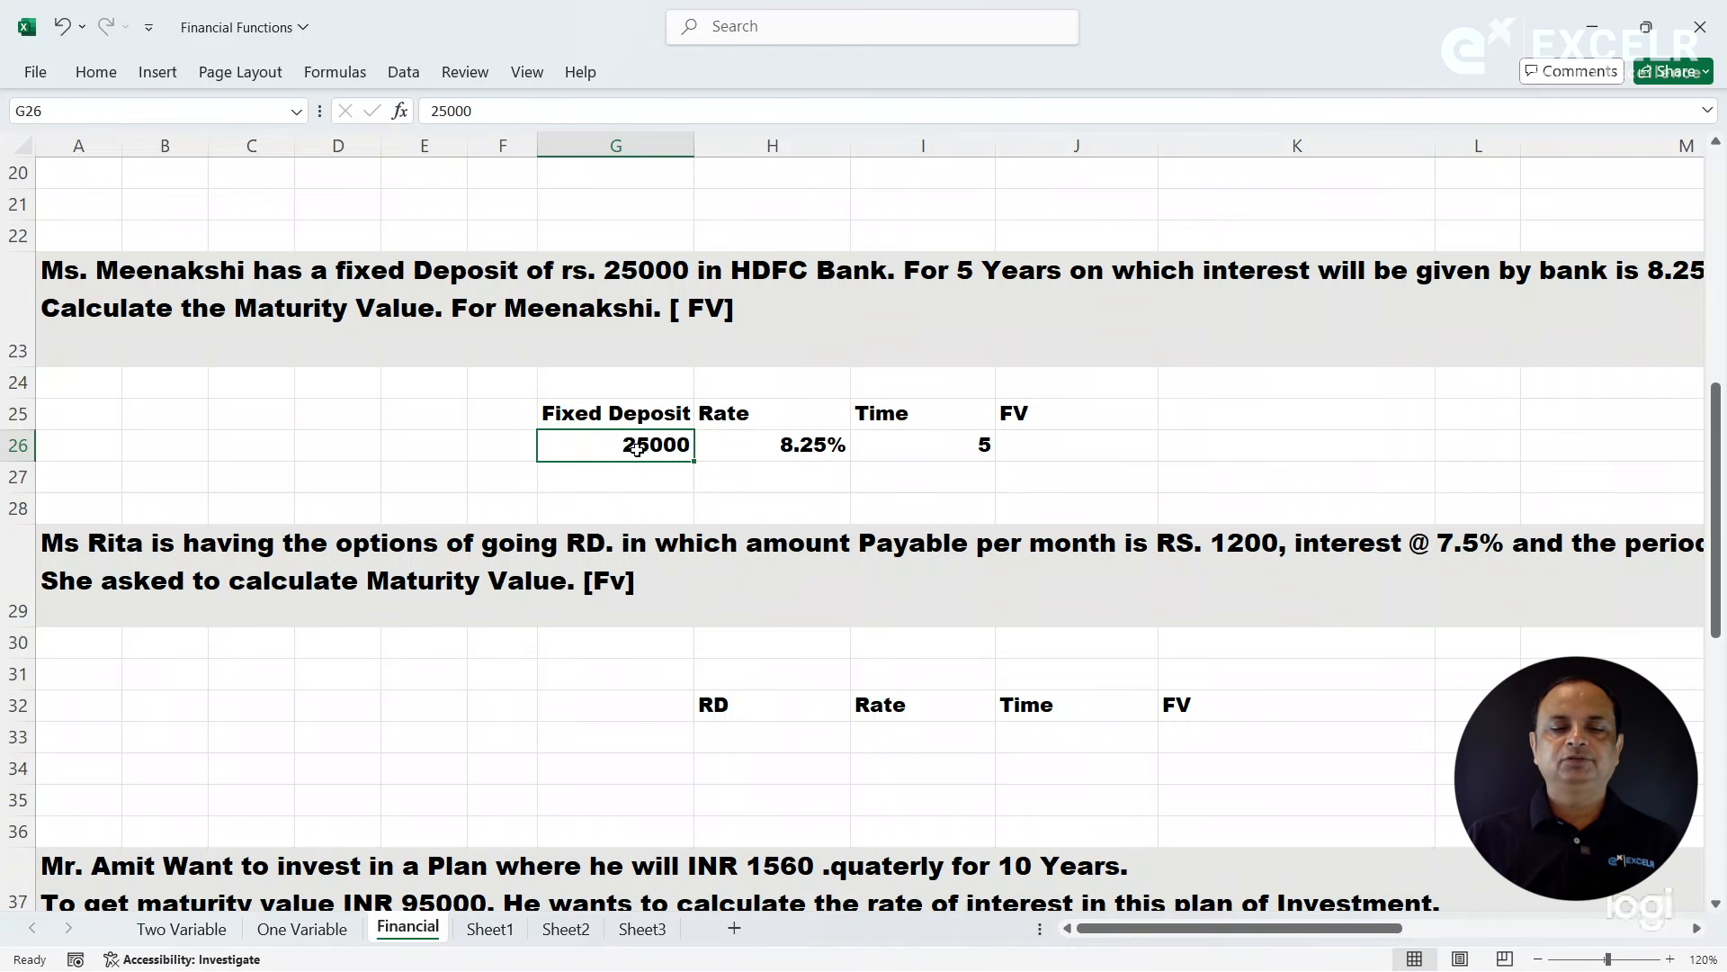
pyautogui.click(1063, 446)
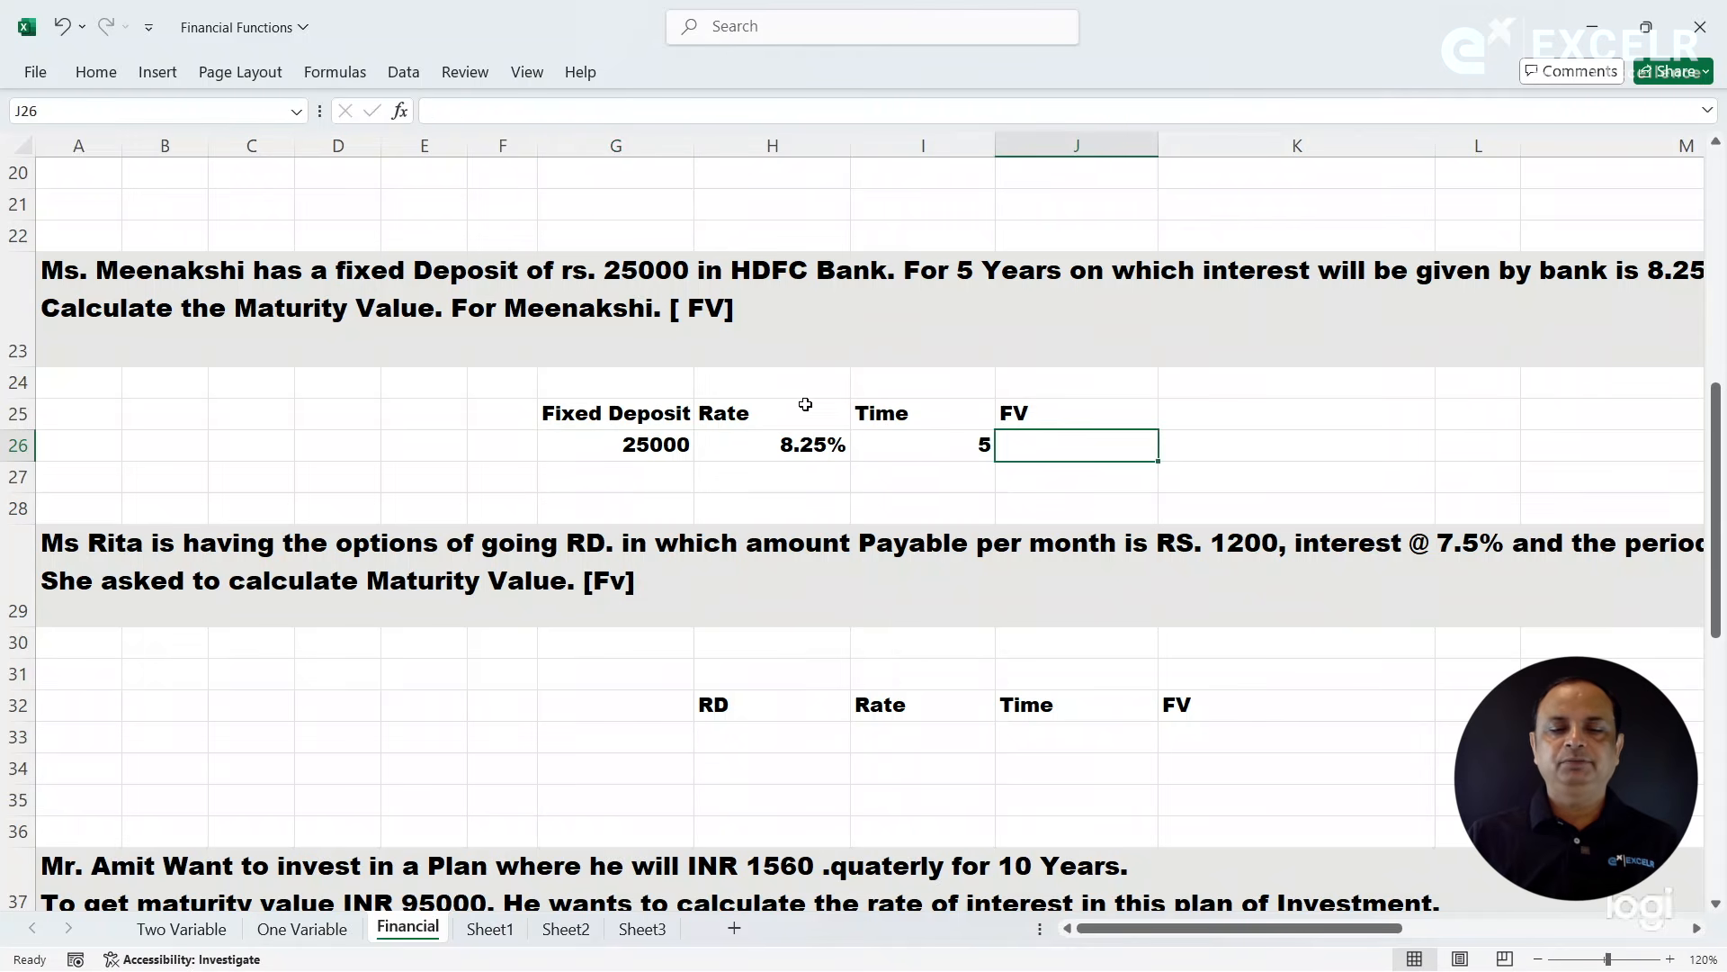
pyautogui.click(638, 443)
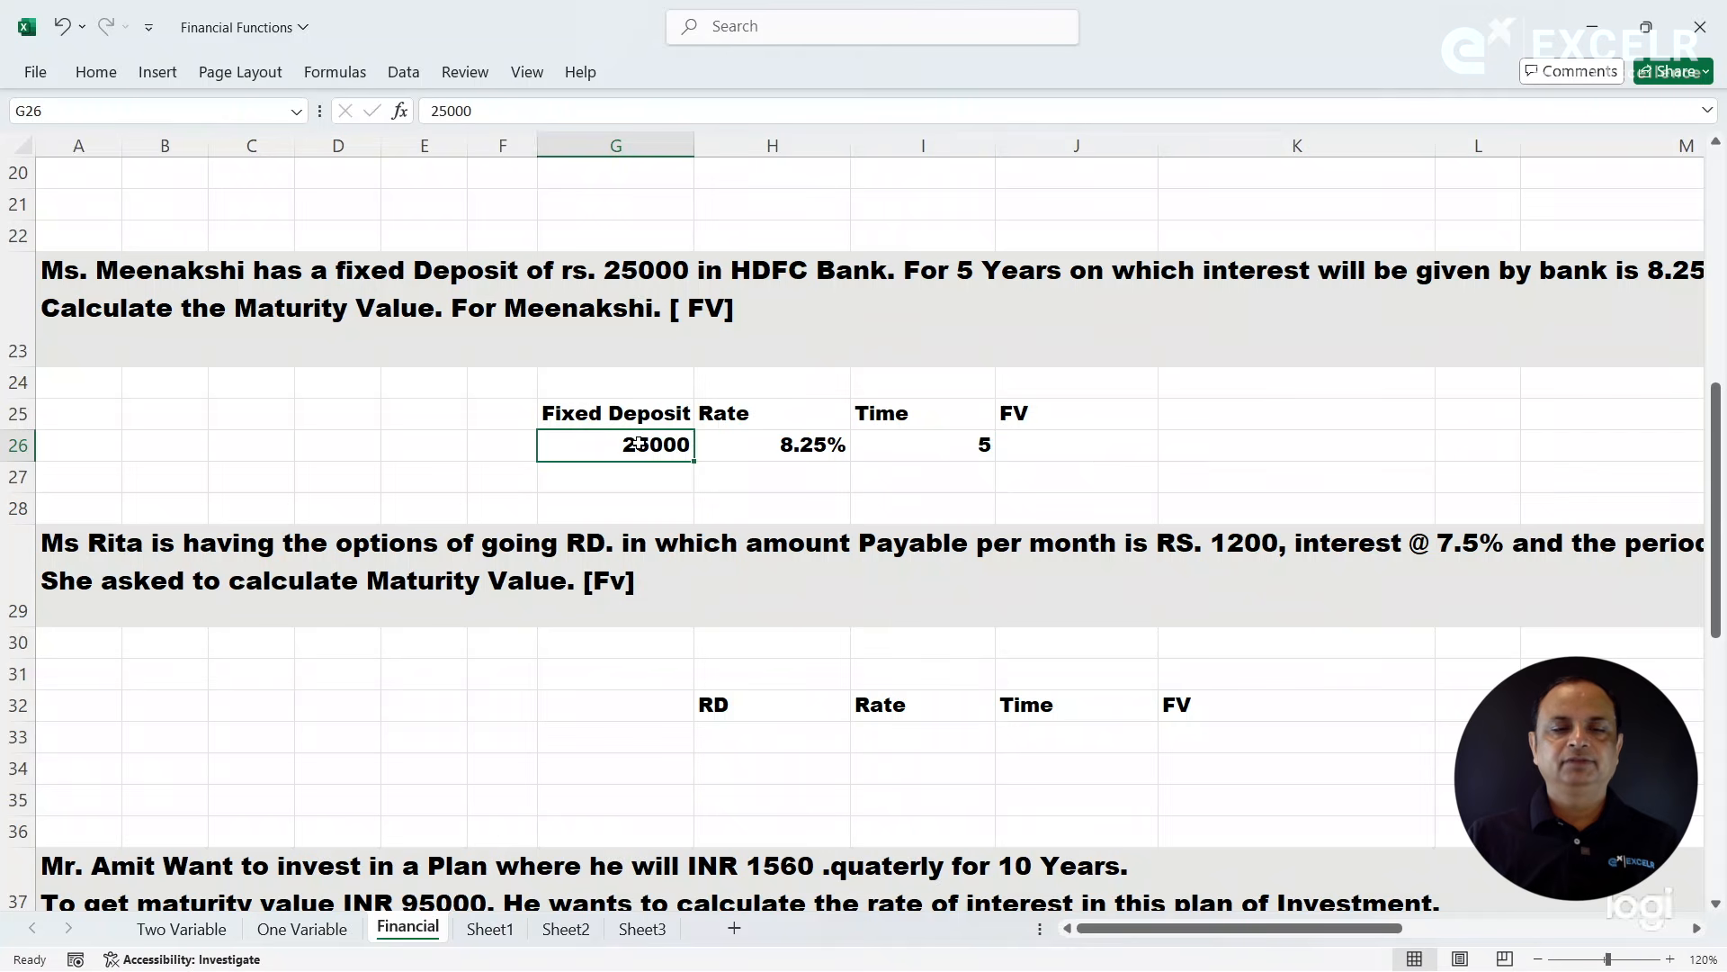
pyautogui.click(432, 109)
pyautogui.write('-')
pyautogui.click(813, 447)
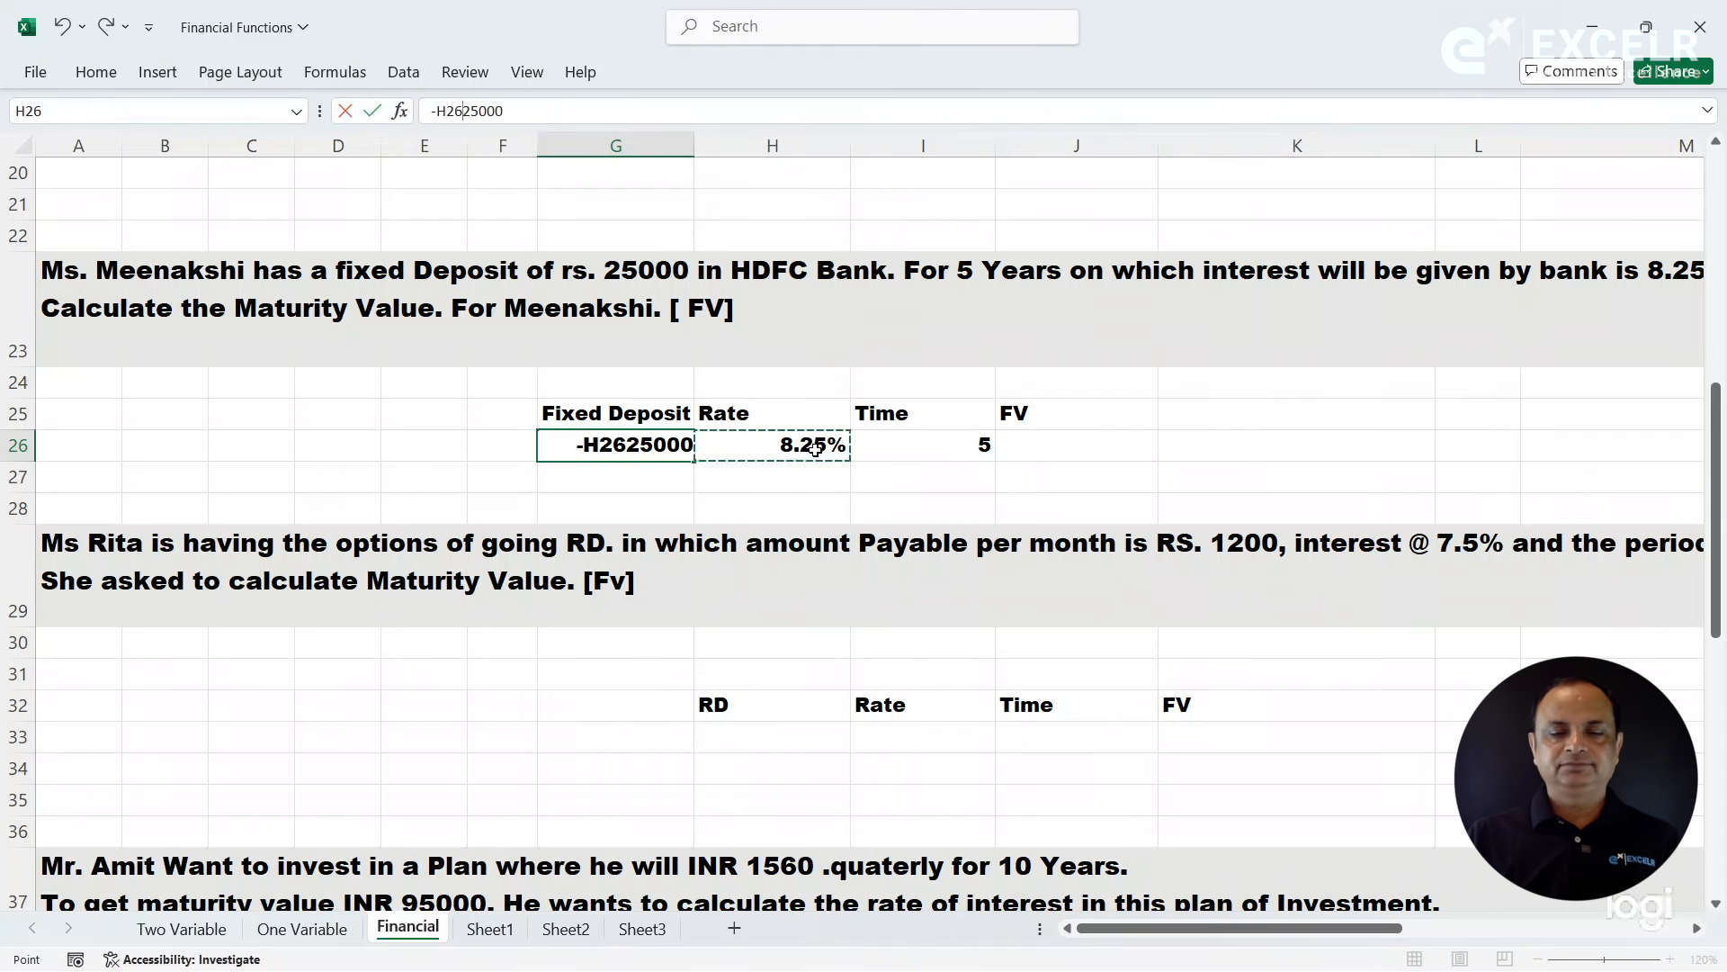
pyautogui.click(1102, 441)
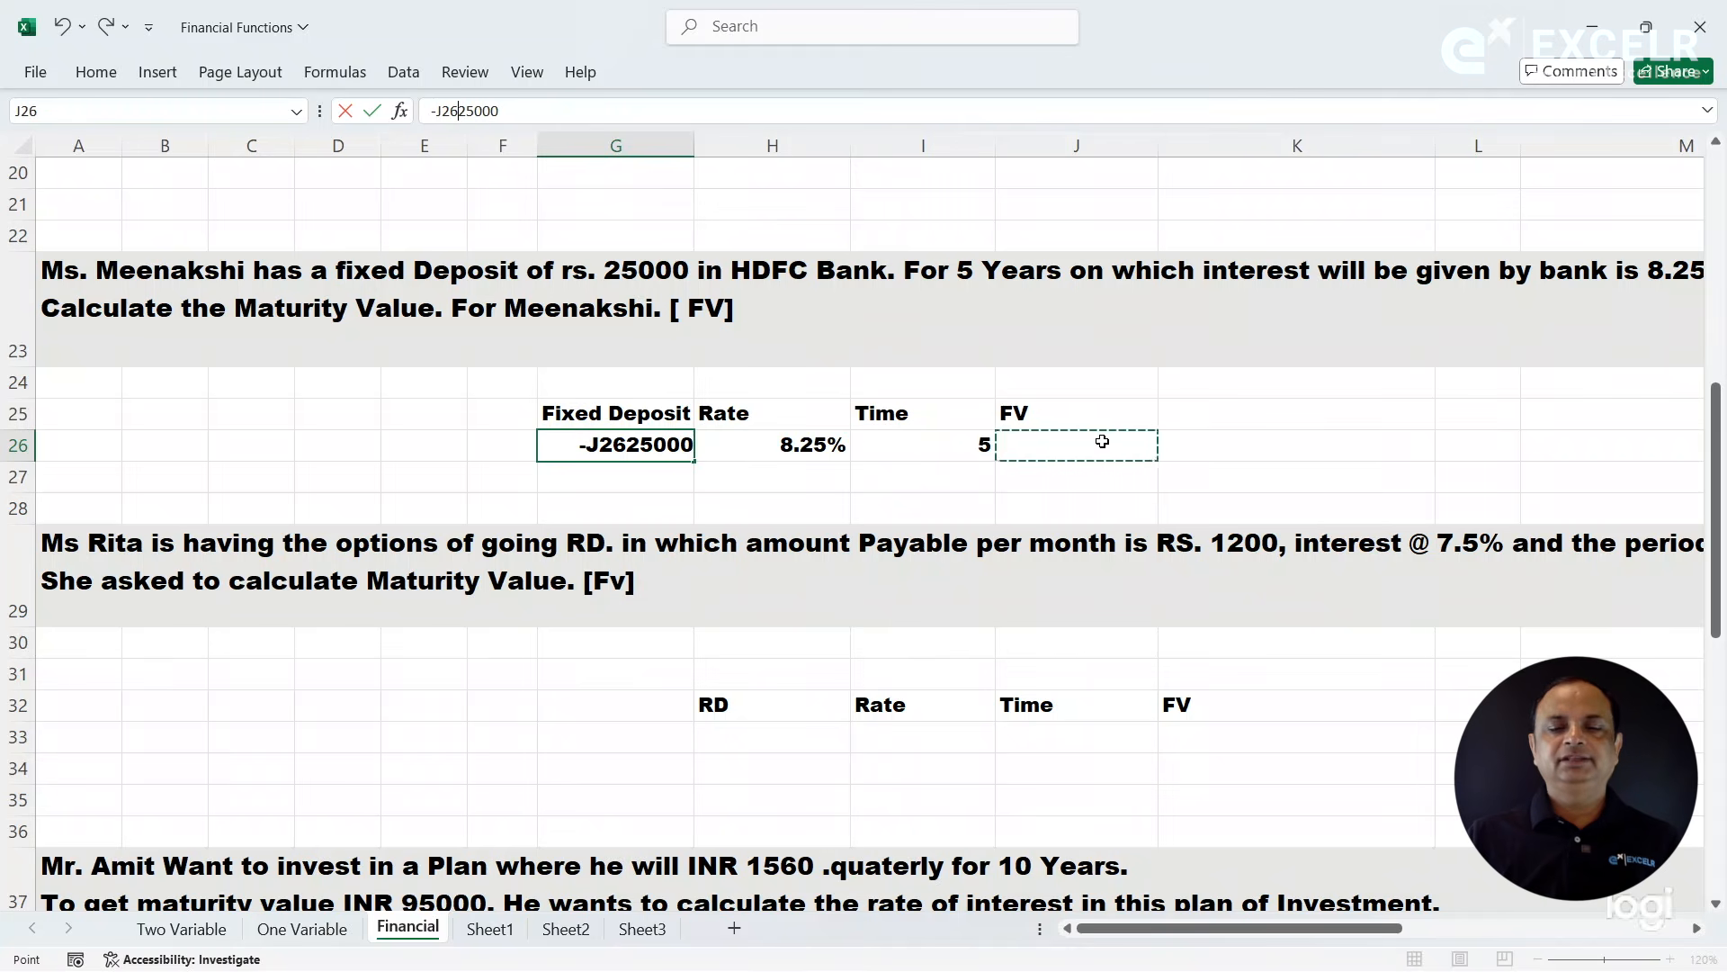
pyautogui.press('Escape')
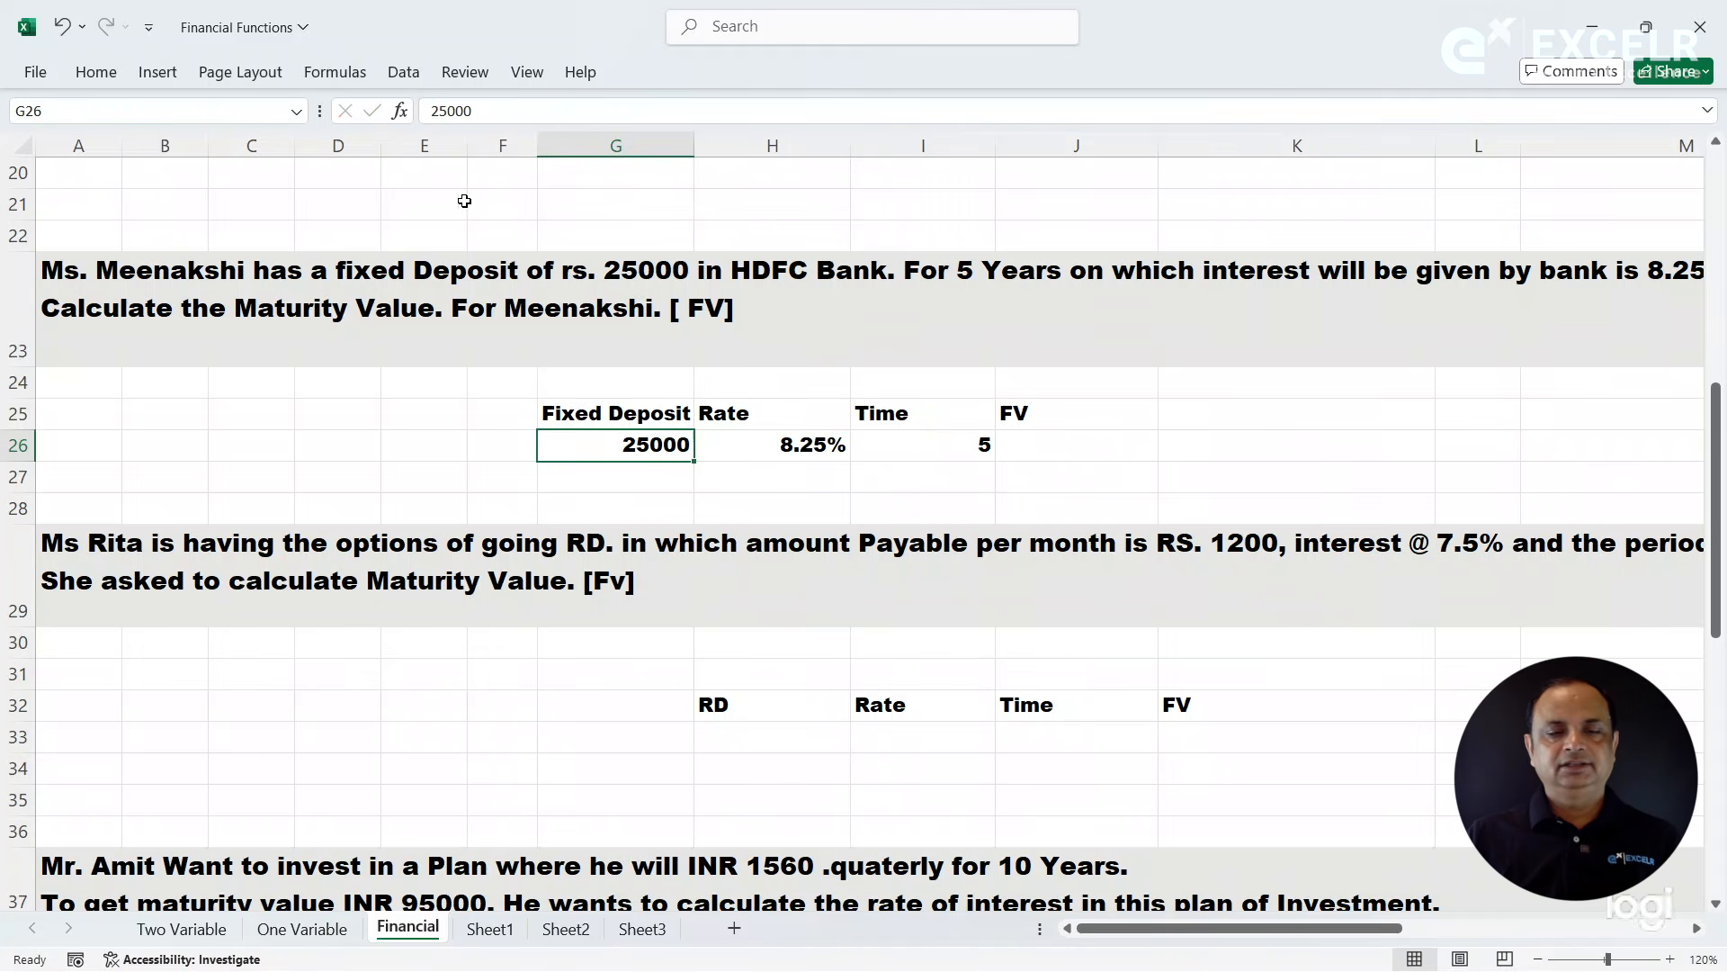
# - Change the fixed deposit amount in G26 to -25000
pyautogui.click(427, 111)
pyautogui.write('-')
pyautogui.press('Return')
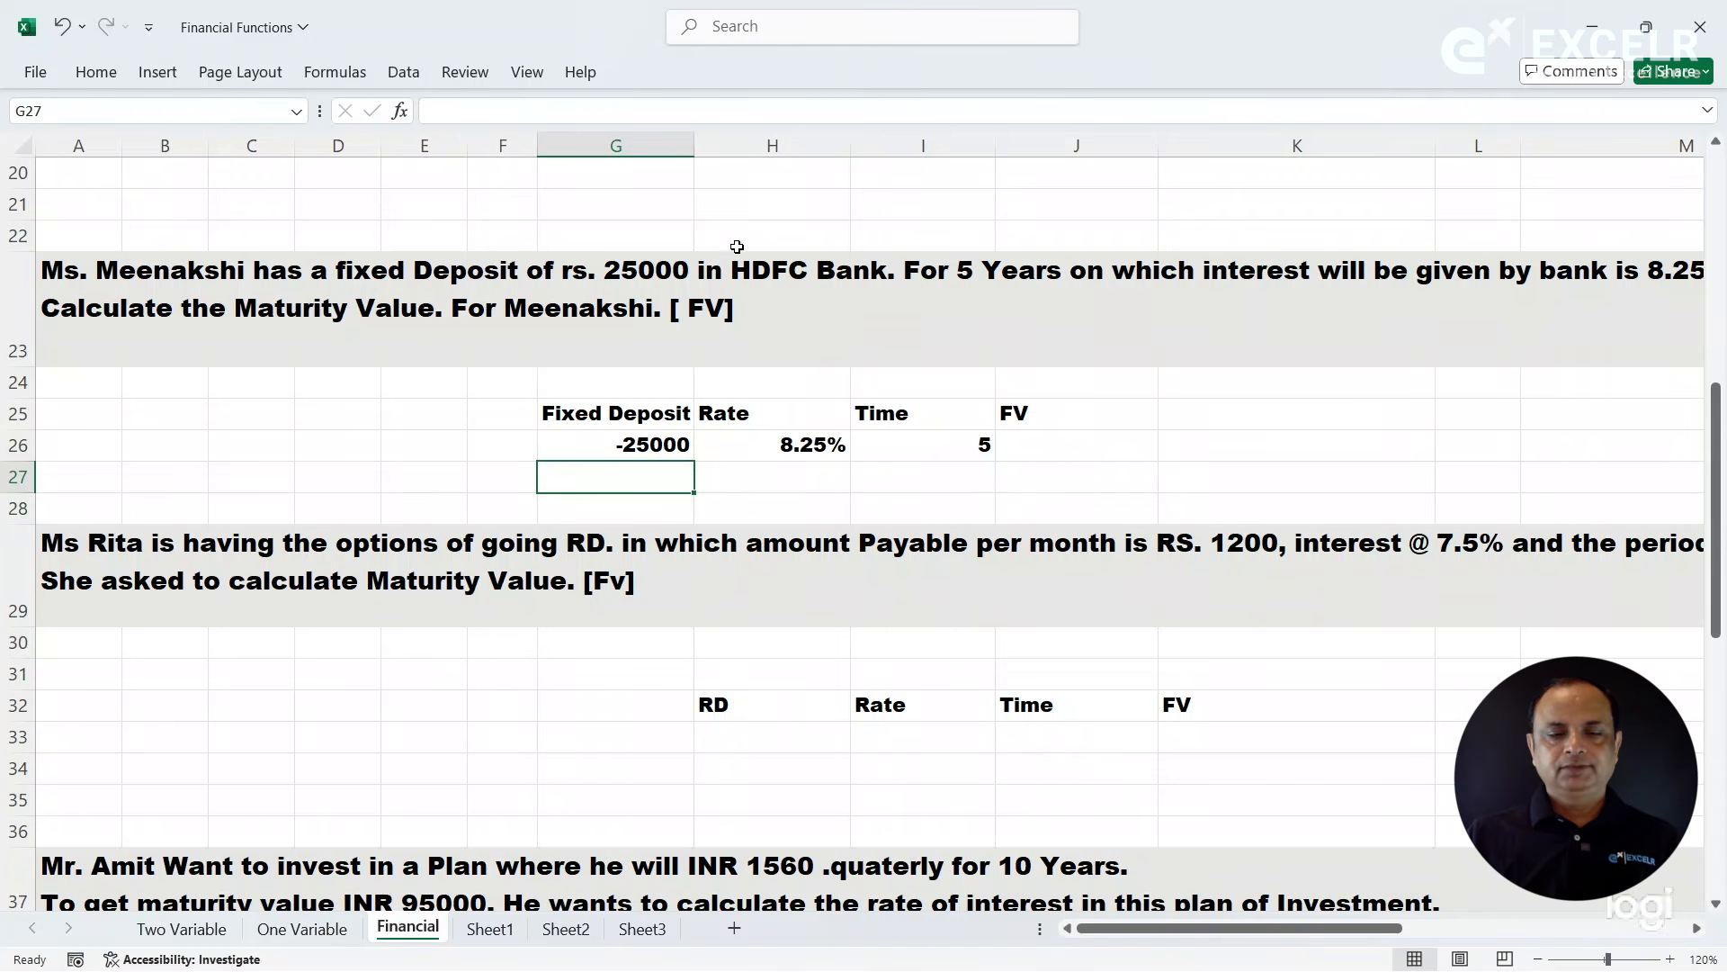
# - Start an FV function in J26, open its function arguments and set the rate to H26
pyautogui.click(1101, 439)
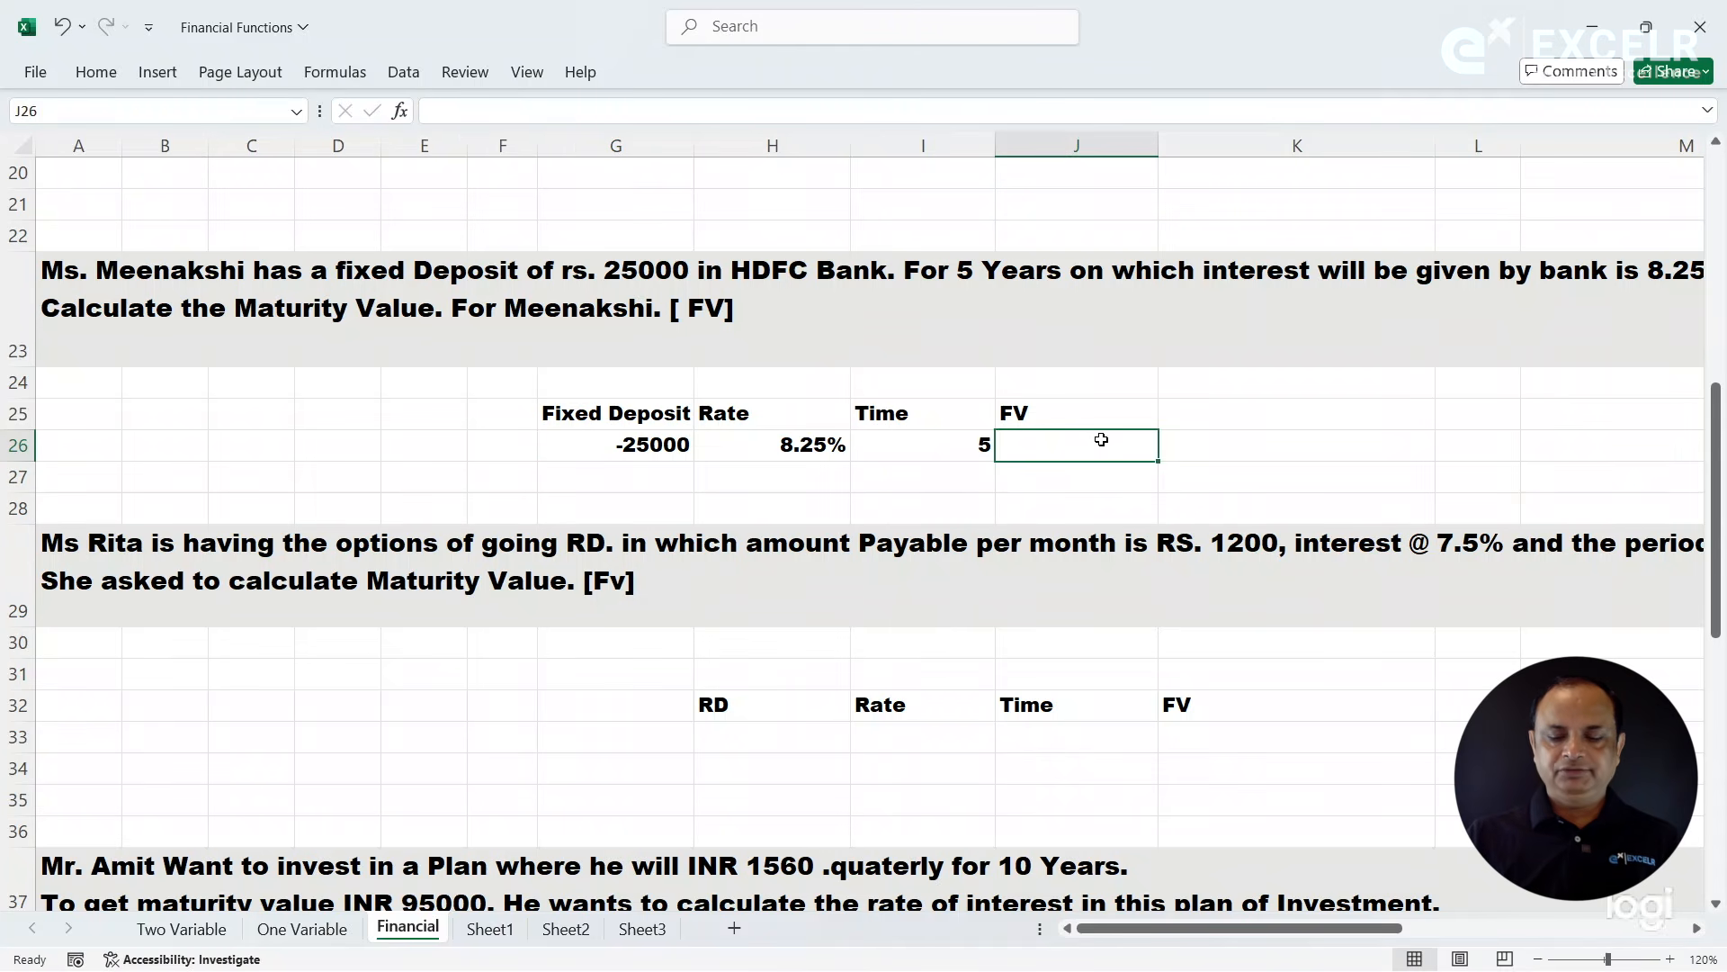
pyautogui.write('=FV(')
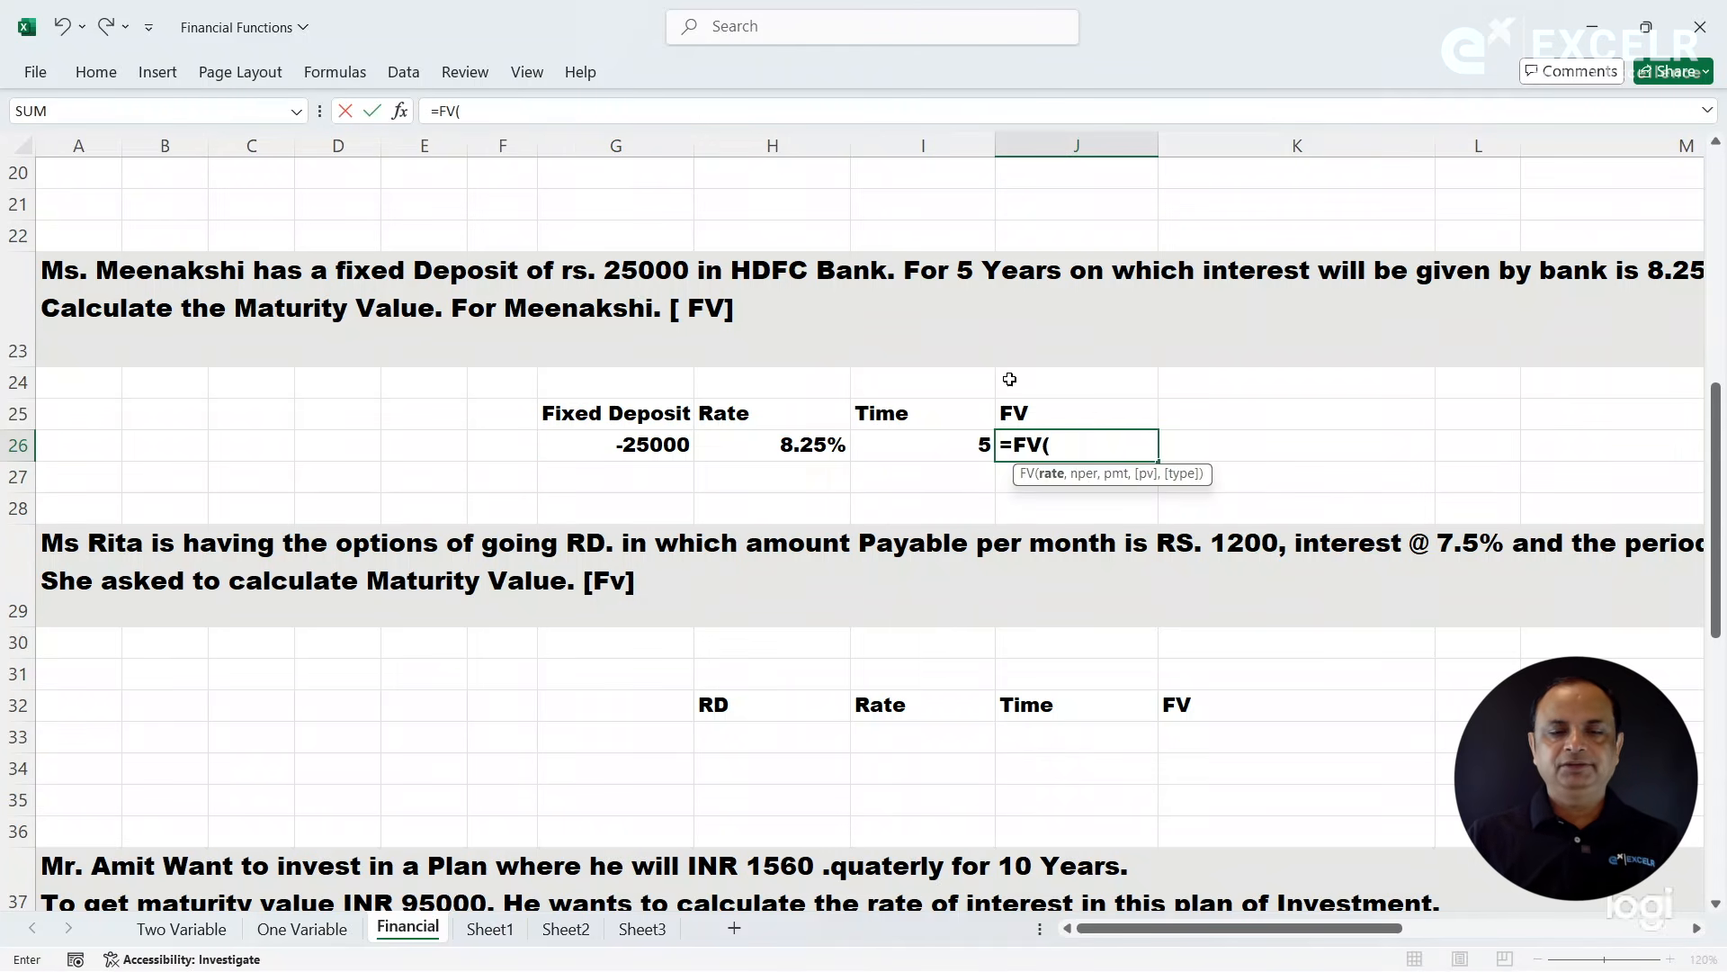
pyautogui.click(400, 110)
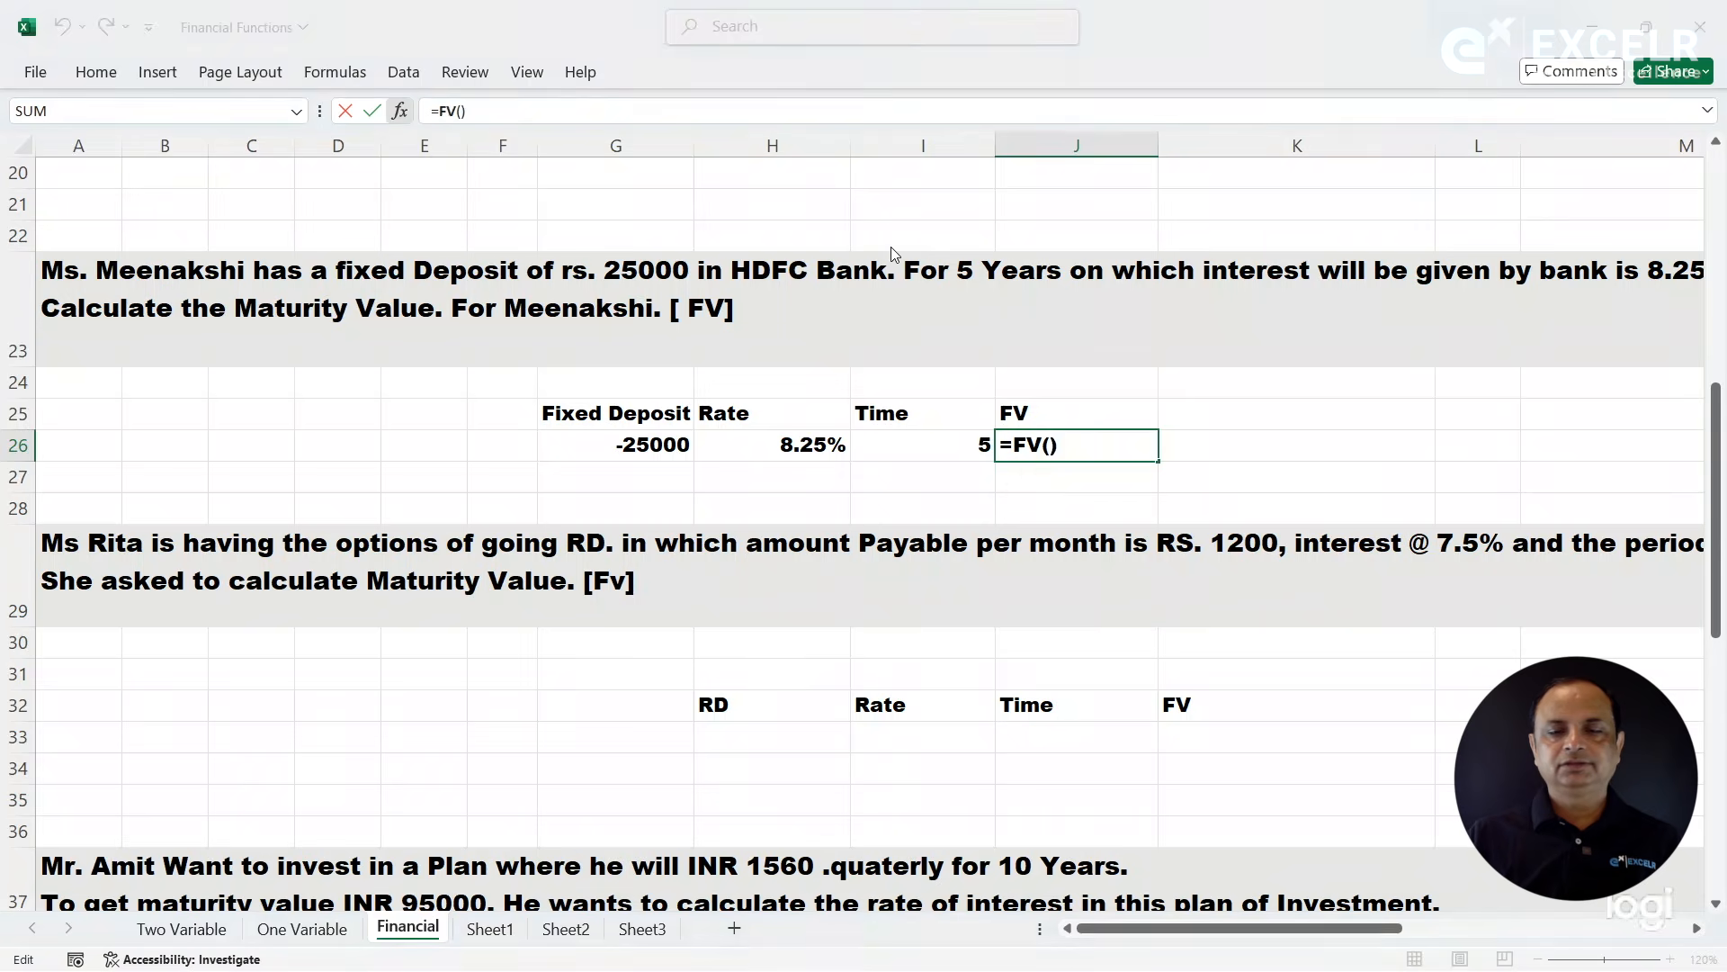
pyautogui.moveTo(1019, 90); pyautogui.dragTo(1190, 500)
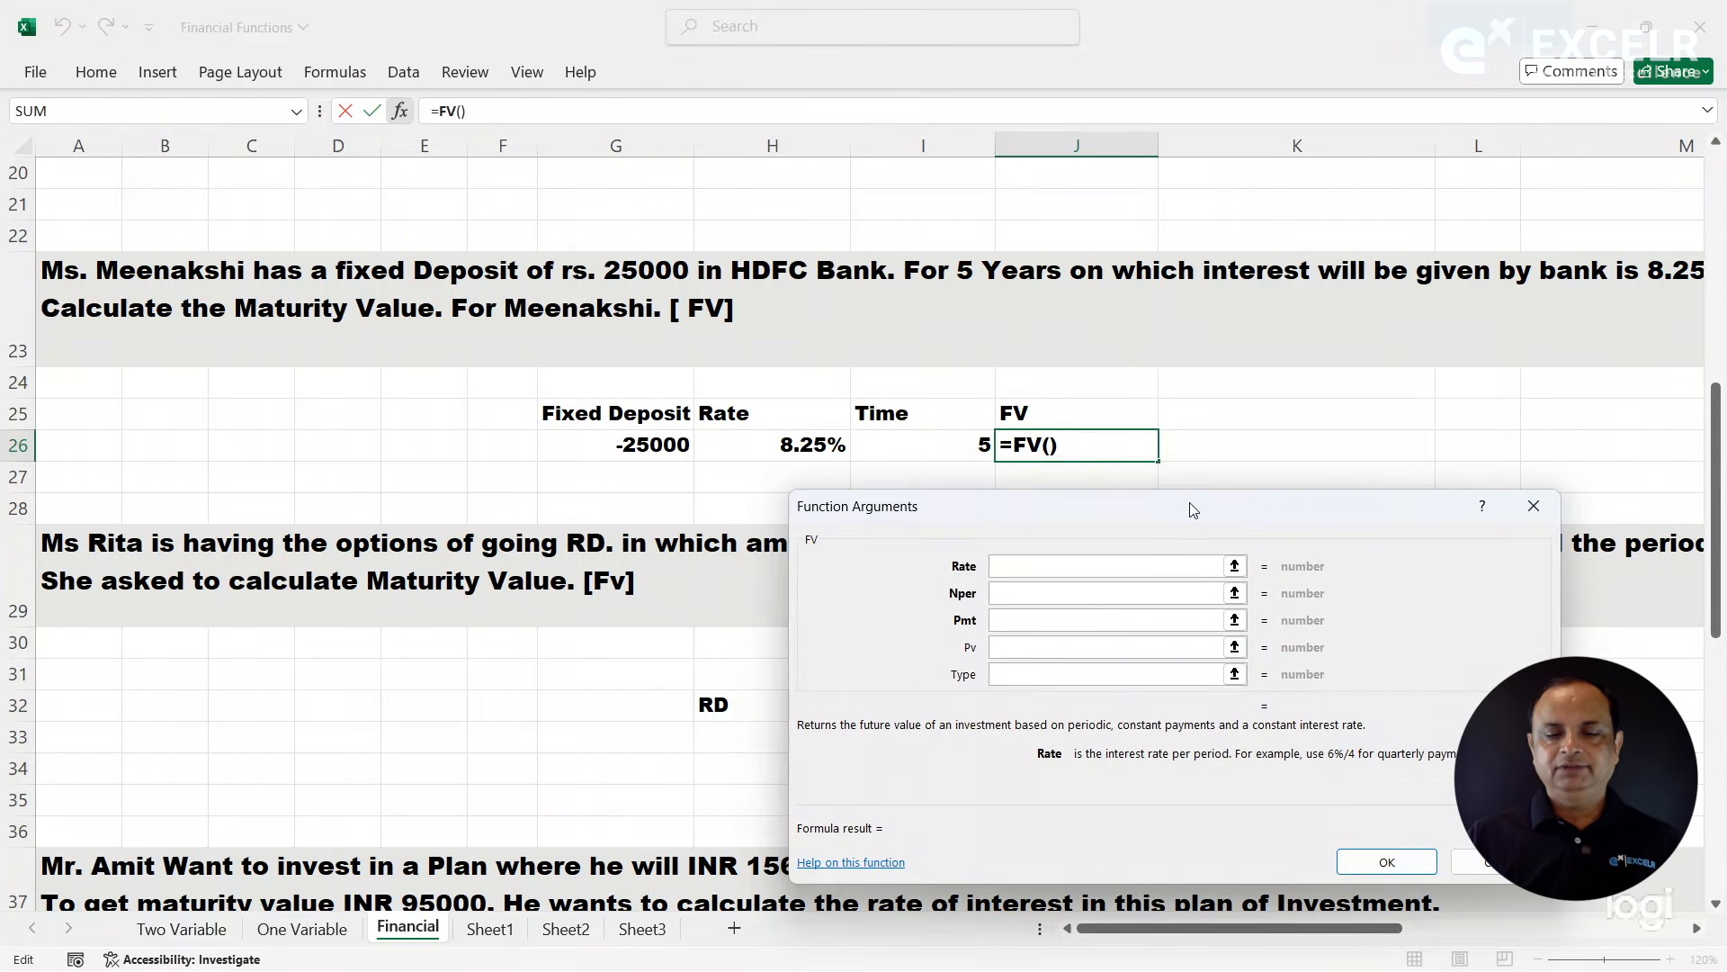
pyautogui.click(810, 446)
# - Set the FV function's Nper to I26 and Pv to G26, leave Pmt and Type empty, and complete the formula
pyautogui.click(1046, 591)
pyautogui.click(1034, 596)
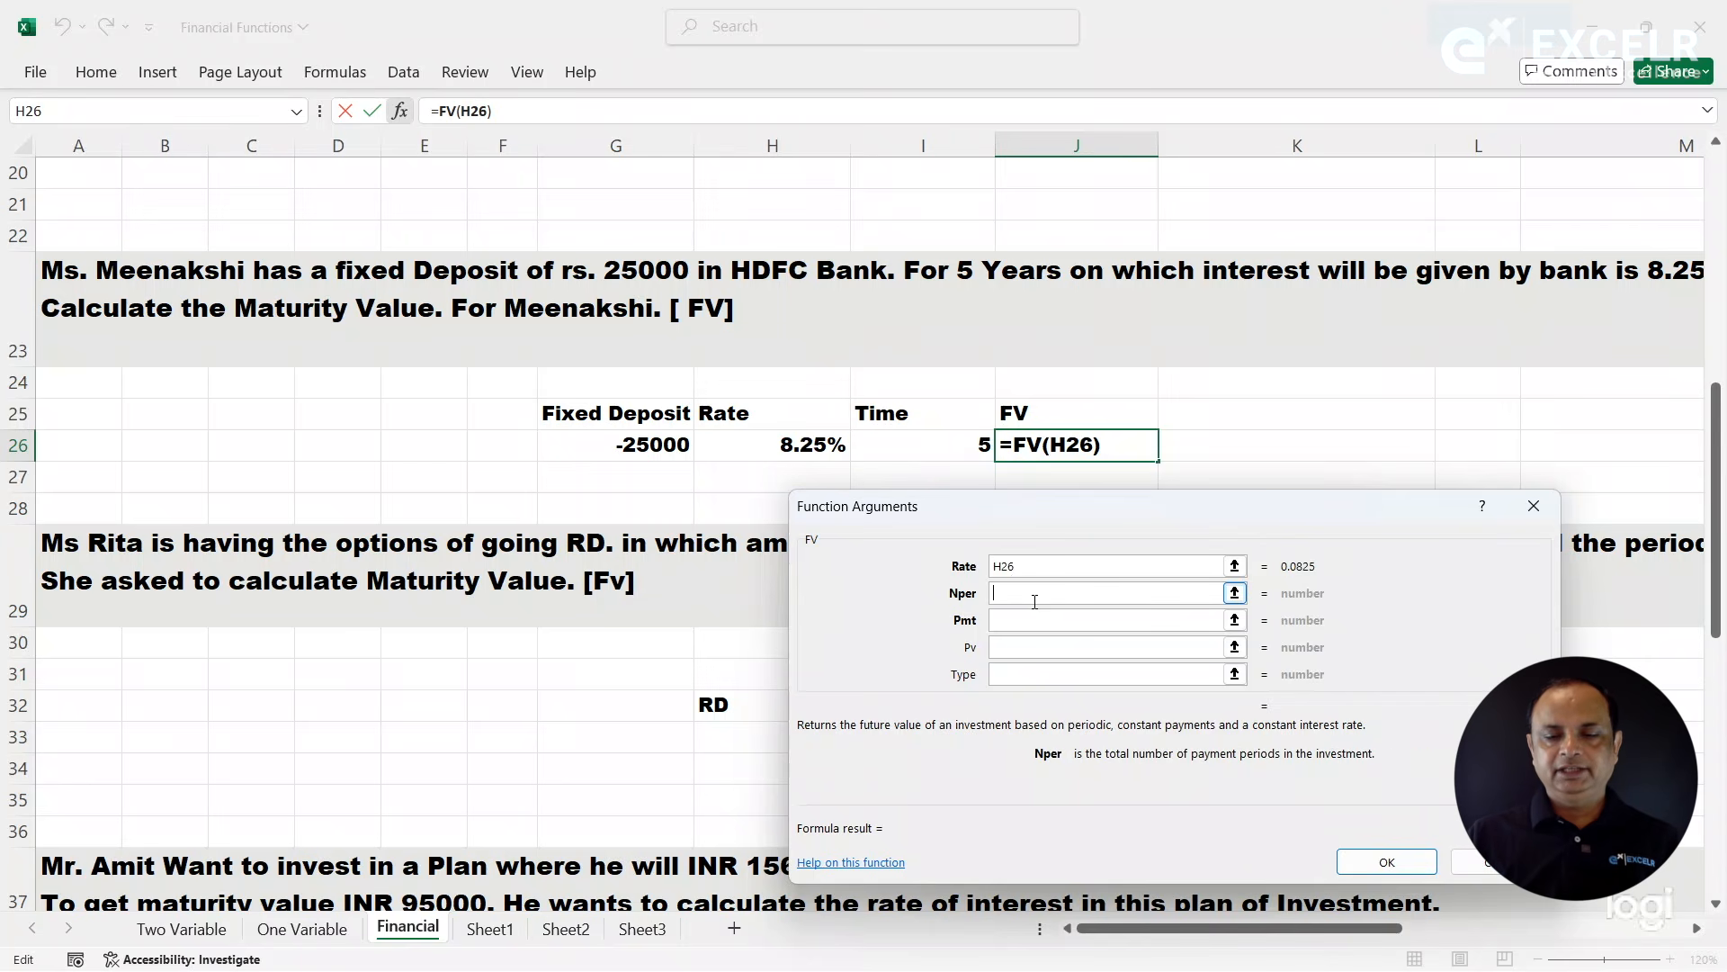
pyautogui.click(930, 447)
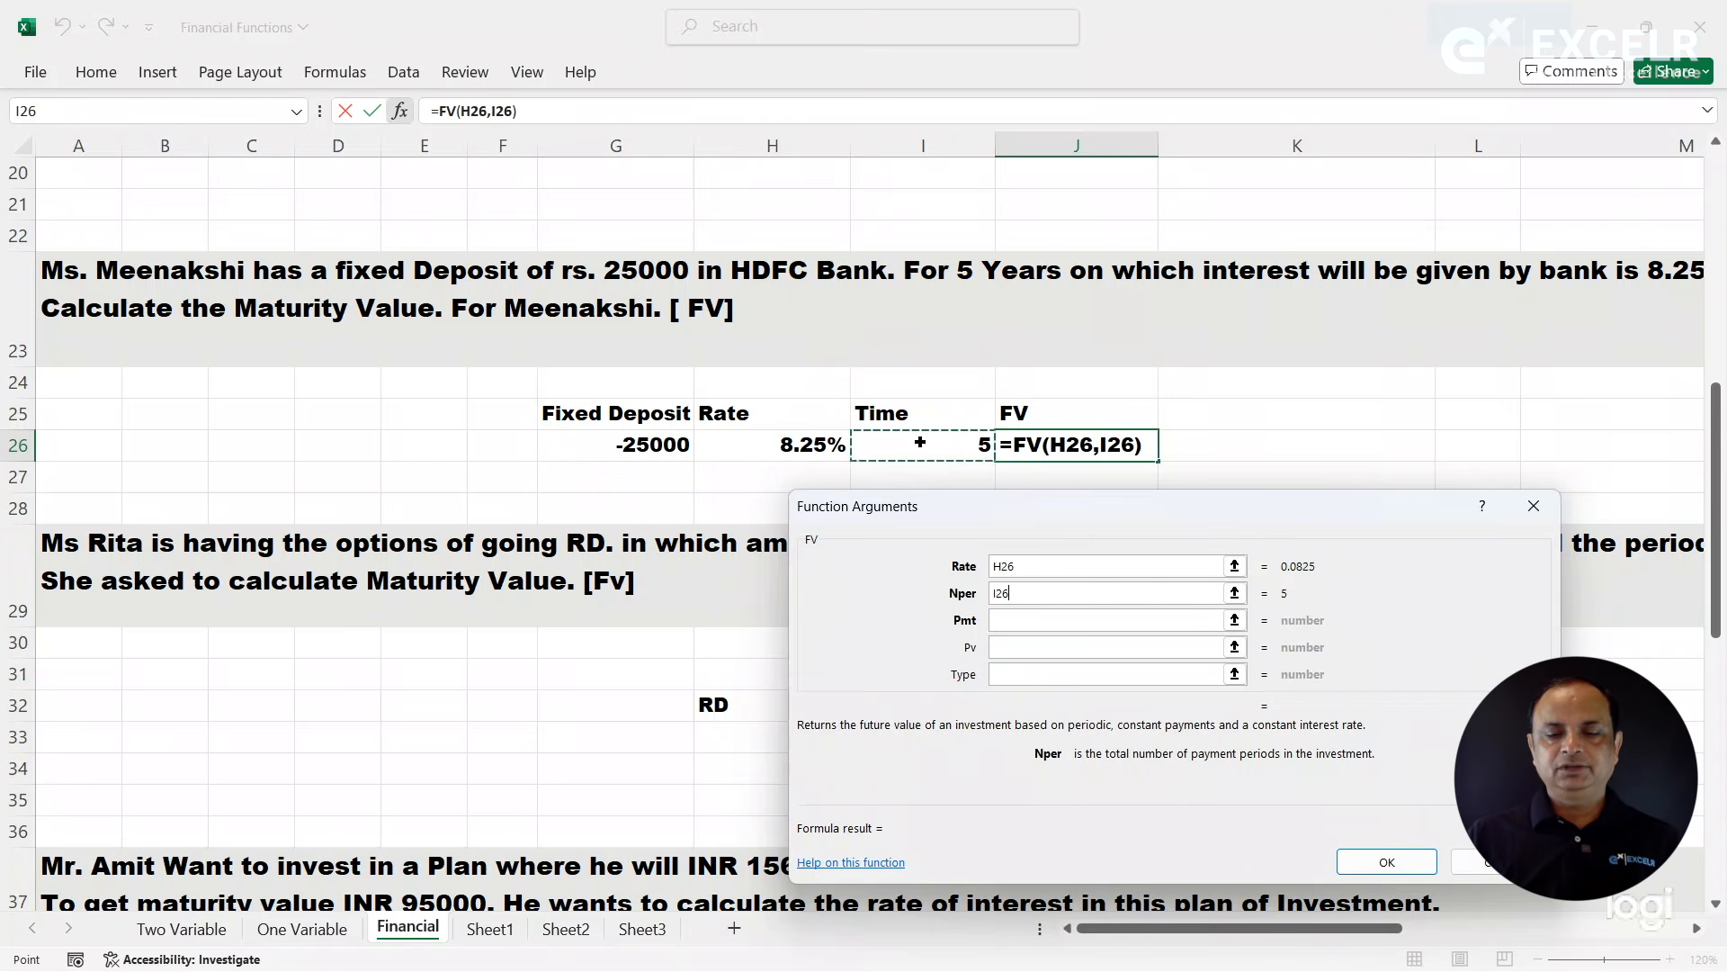
pyautogui.click(1022, 652)
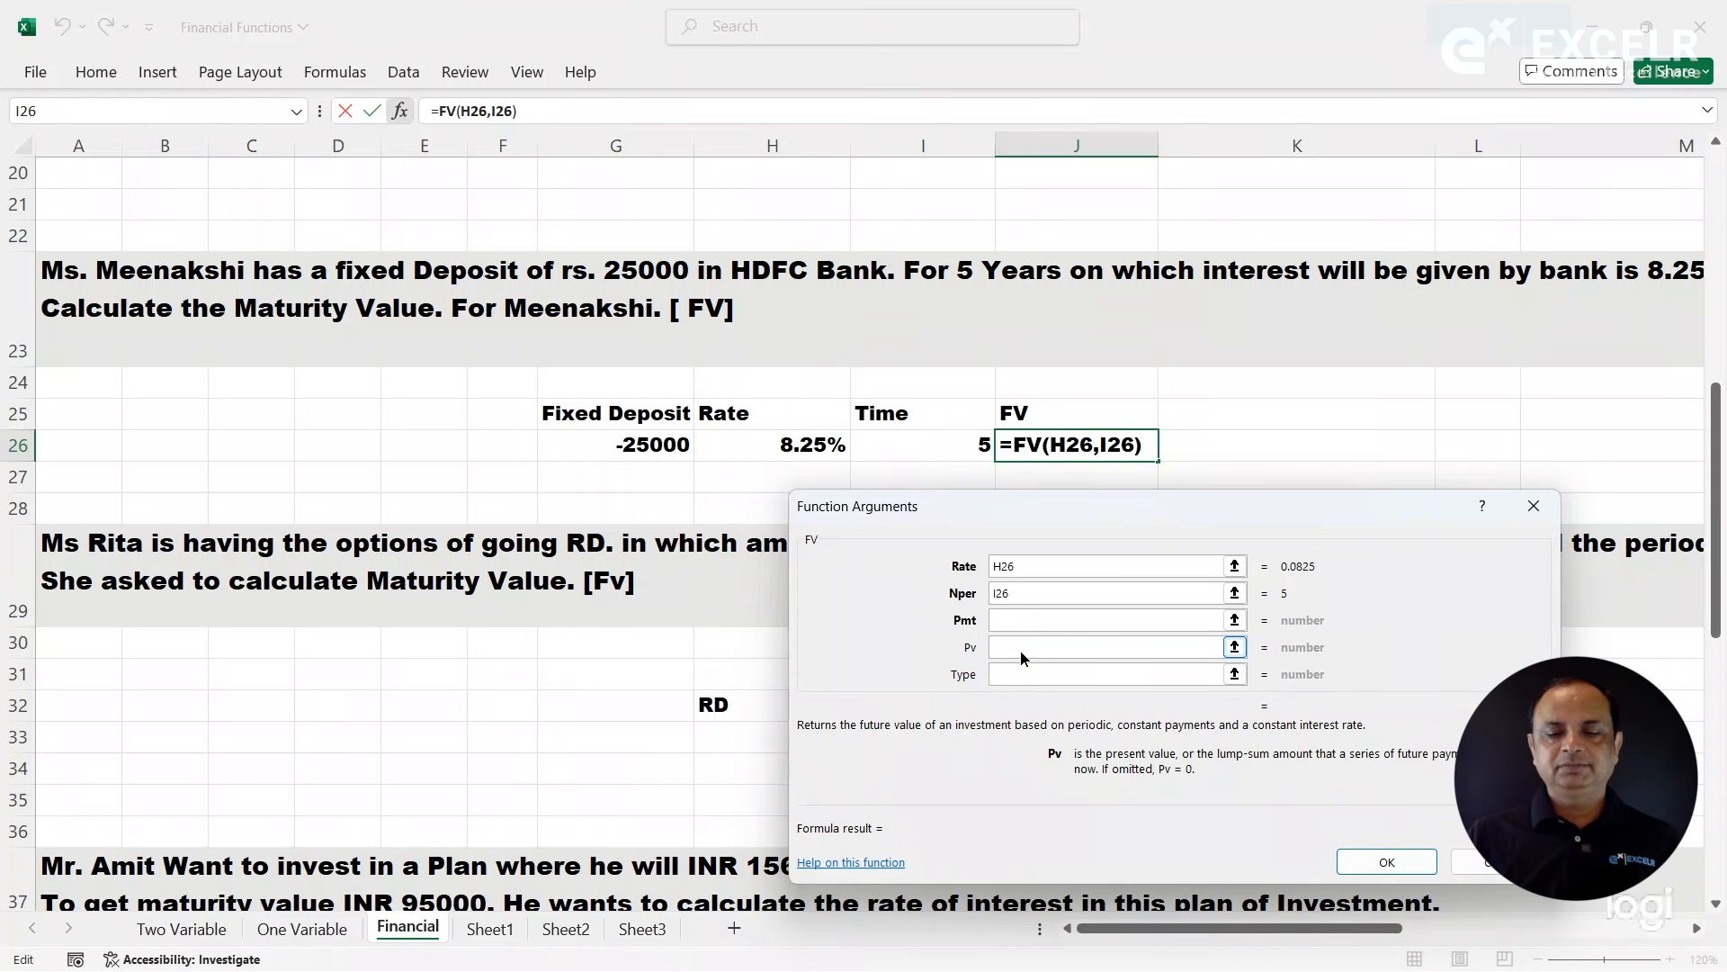
pyautogui.click(643, 446)
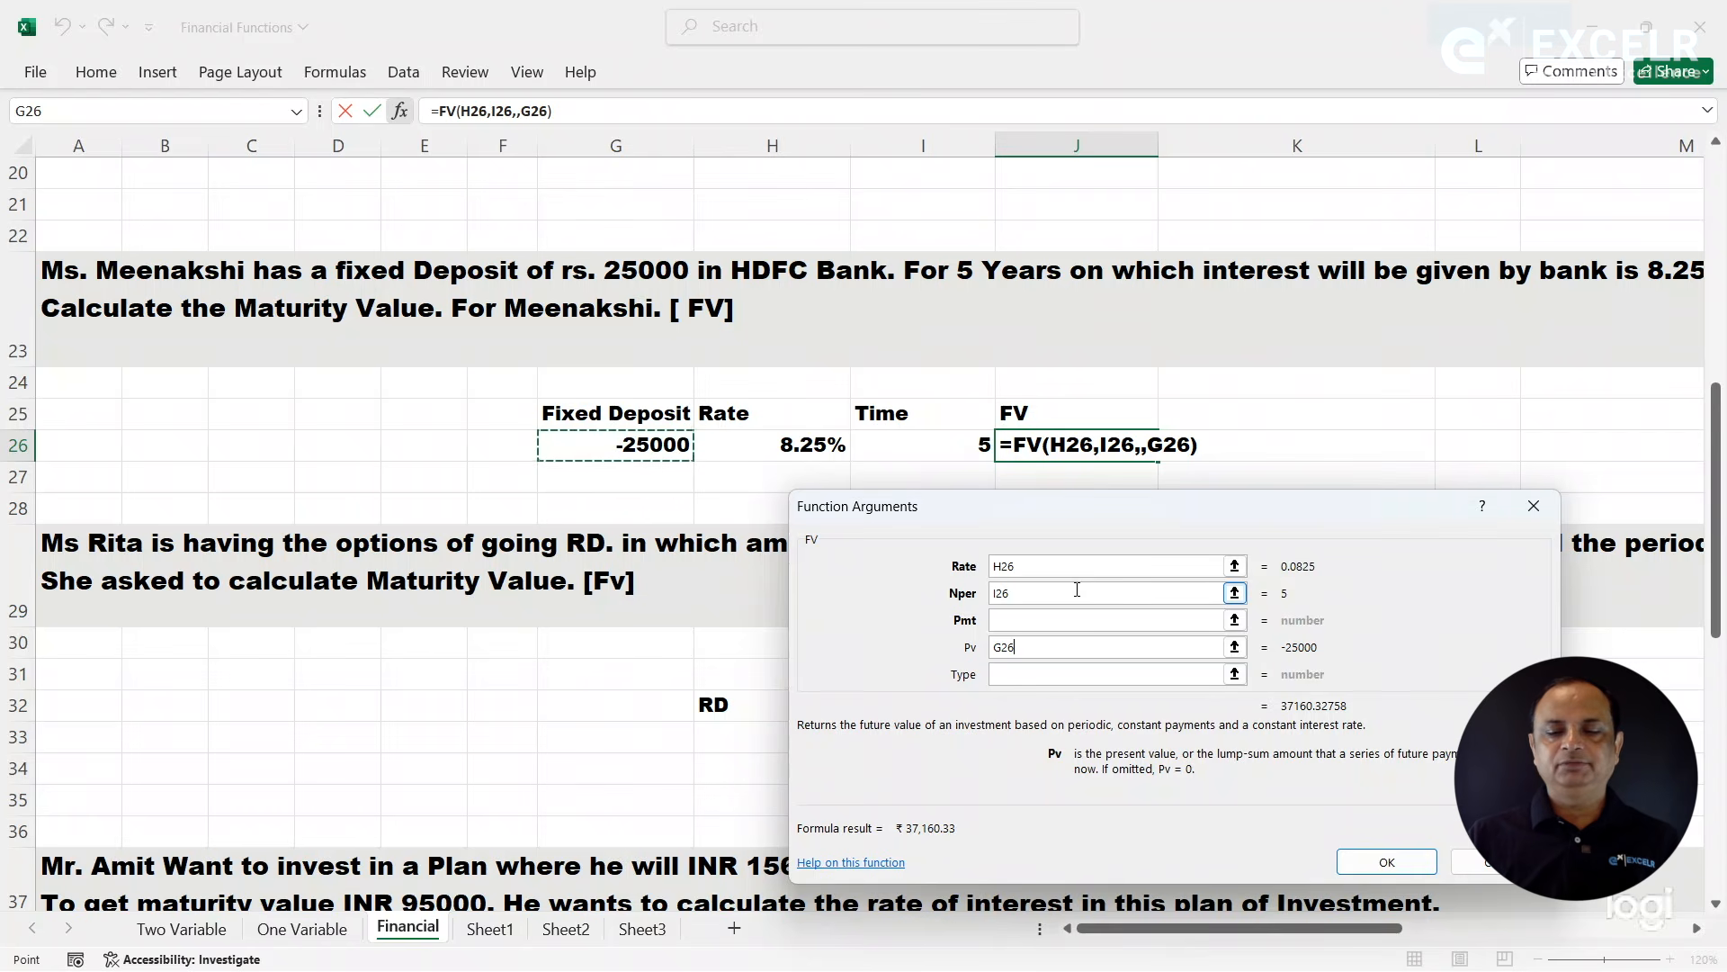
pyautogui.click(1031, 568)
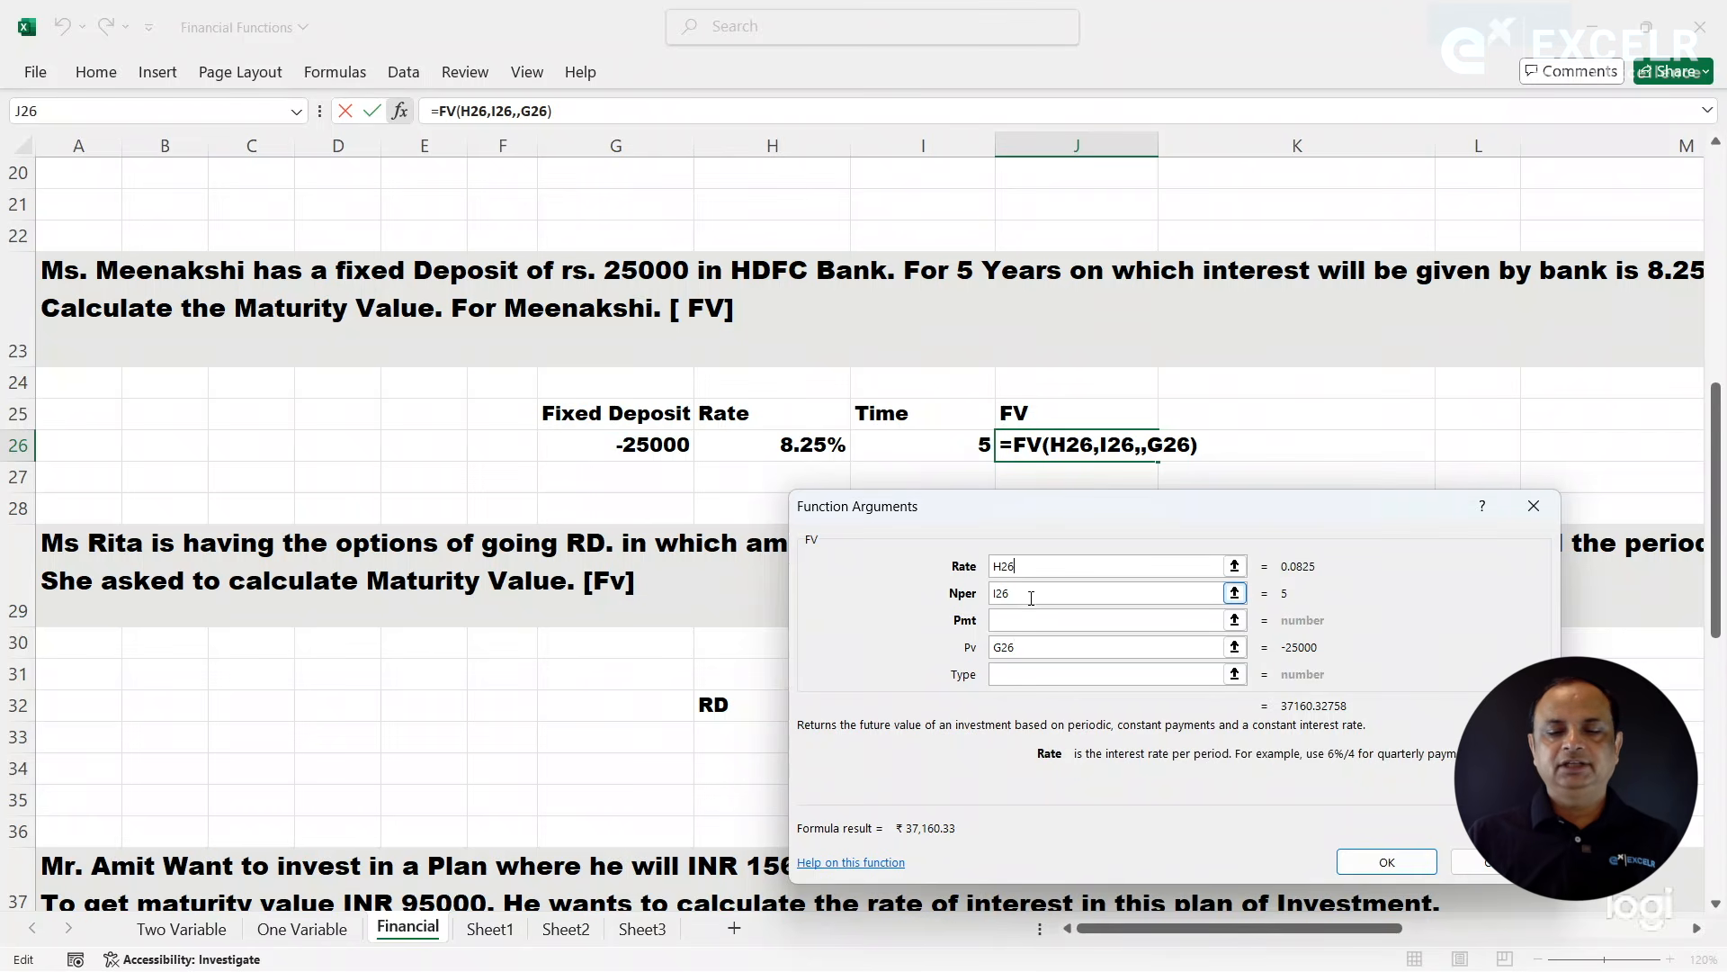
pyautogui.click(1031, 601)
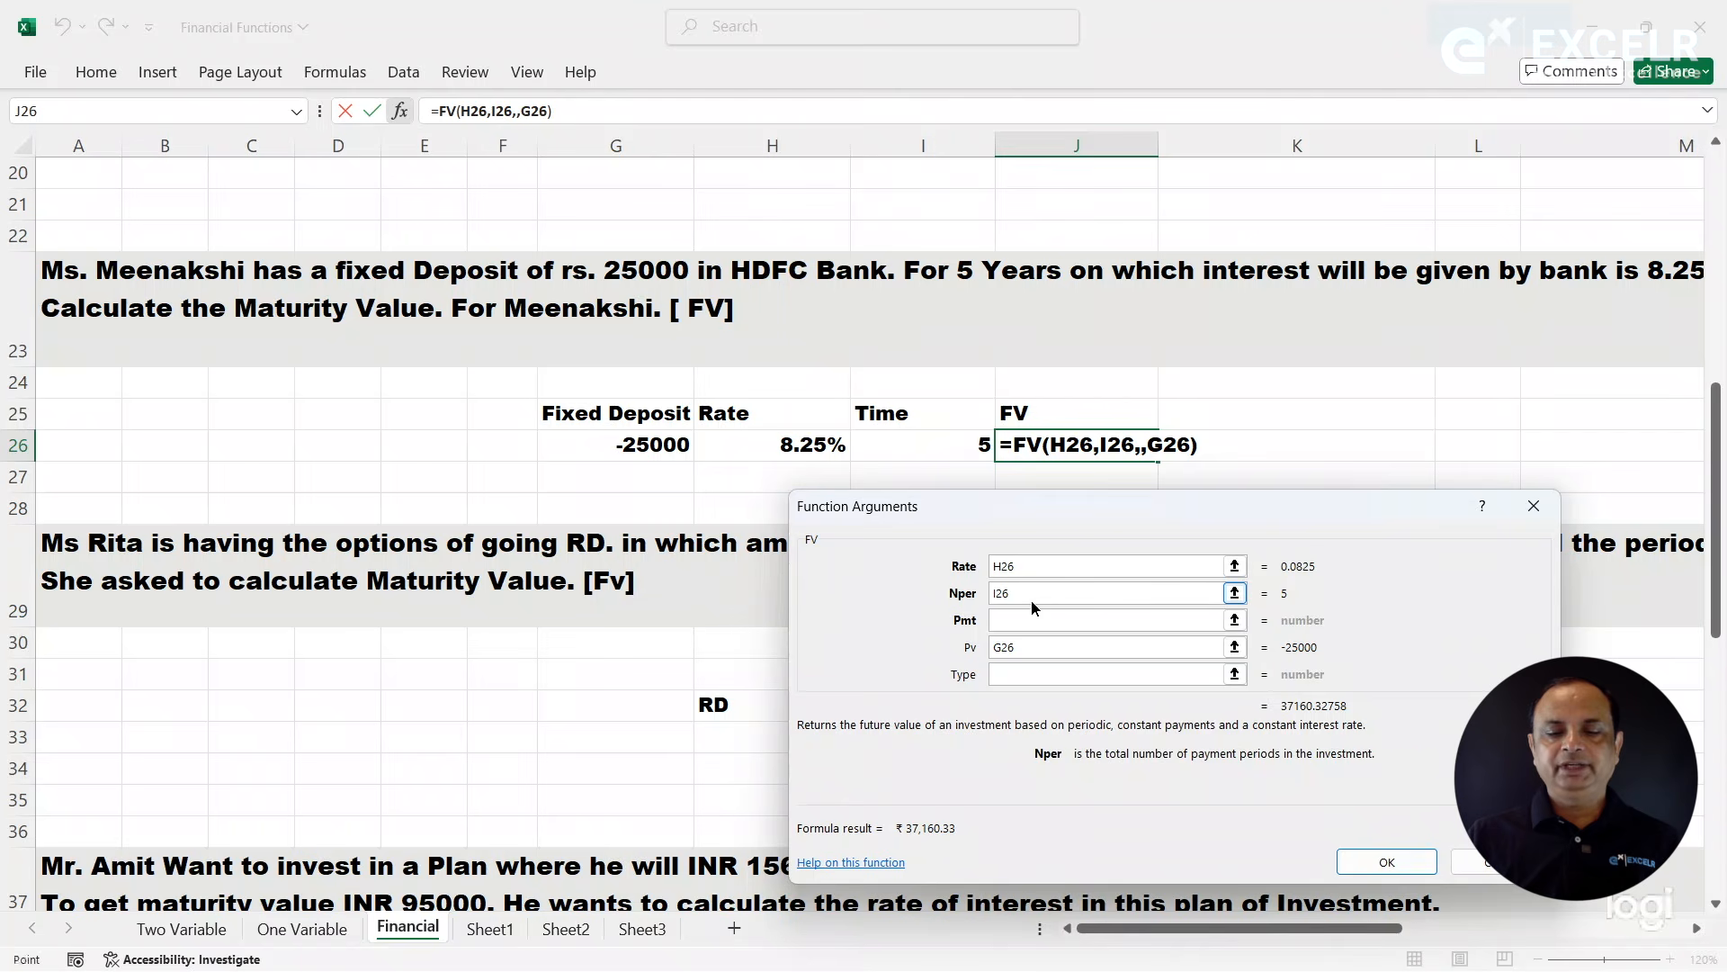
pyautogui.click(1042, 653)
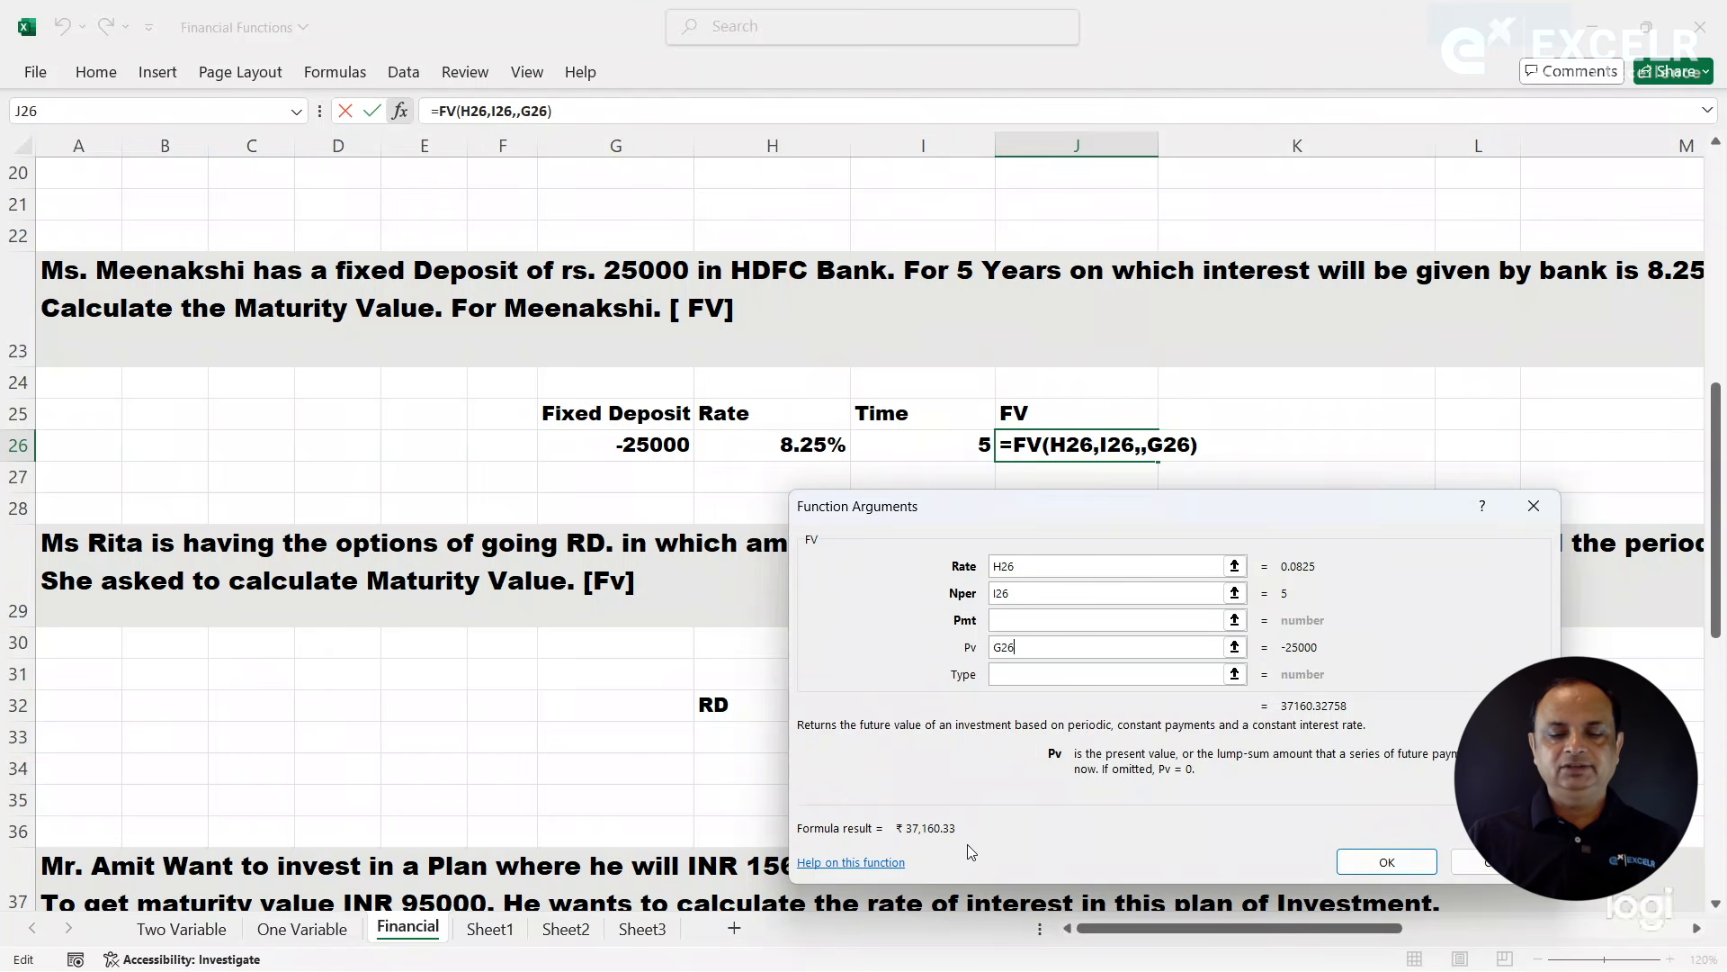
pyautogui.click(1376, 871)
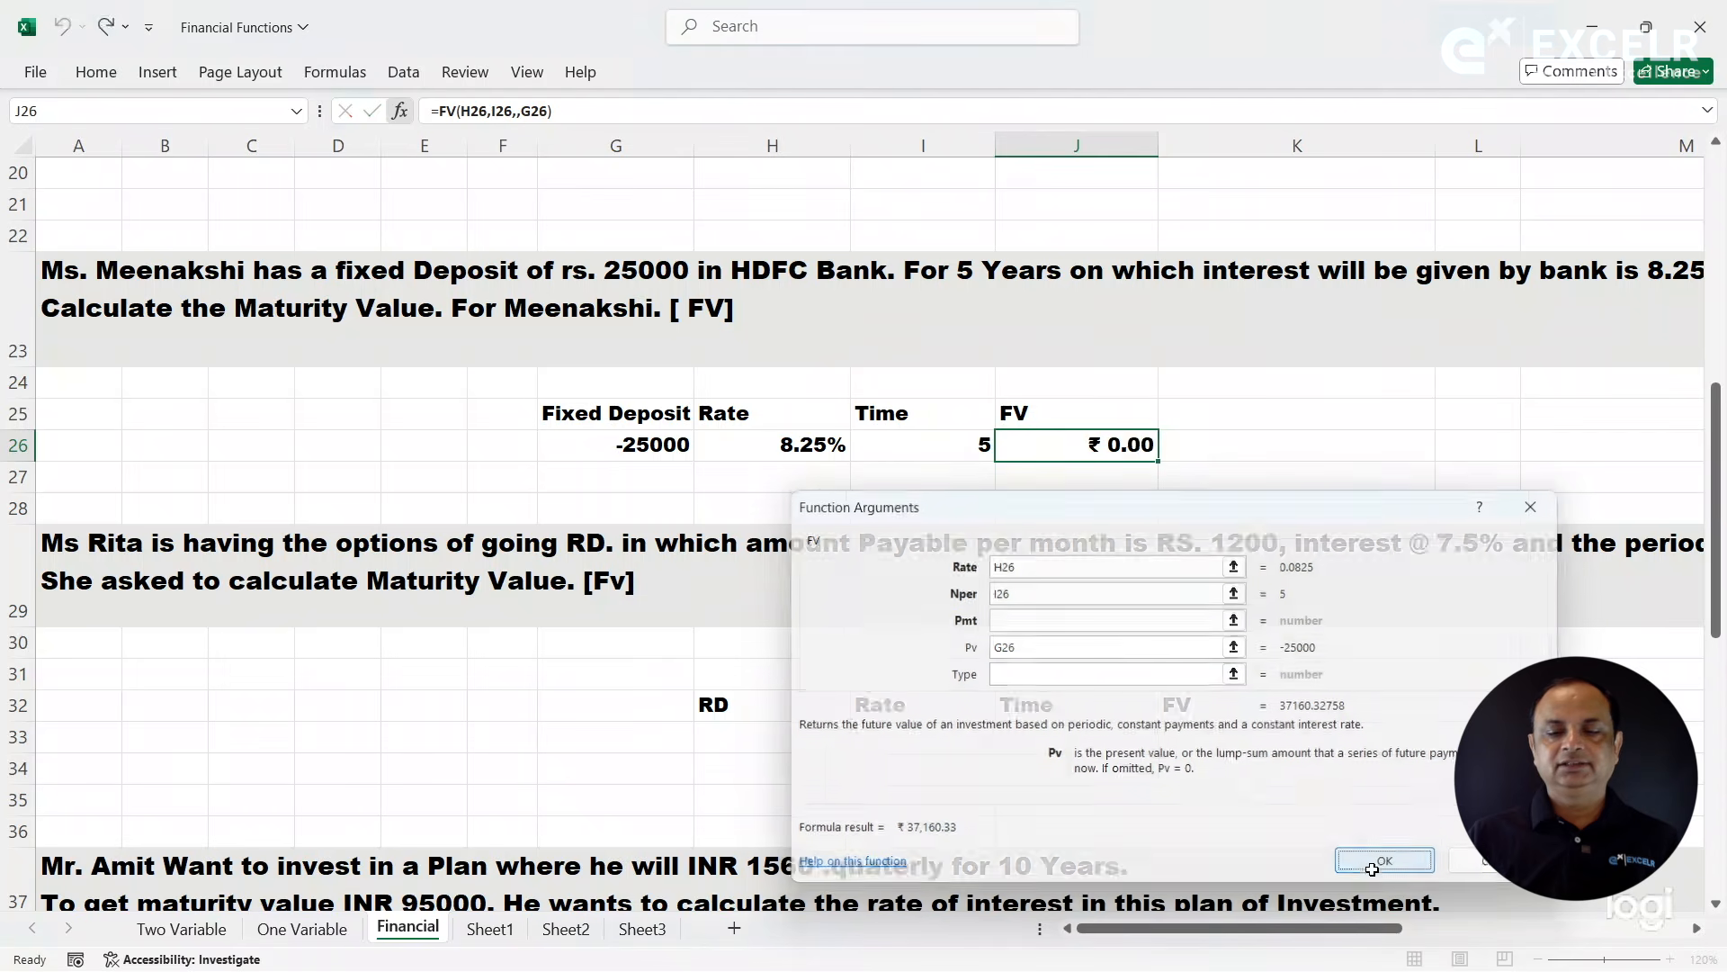
# - Show the text of the FV formula in K26 with FORMULATEXT referencing J26, and compare it with the exercise question in row 23
pyautogui.click(1297, 458)
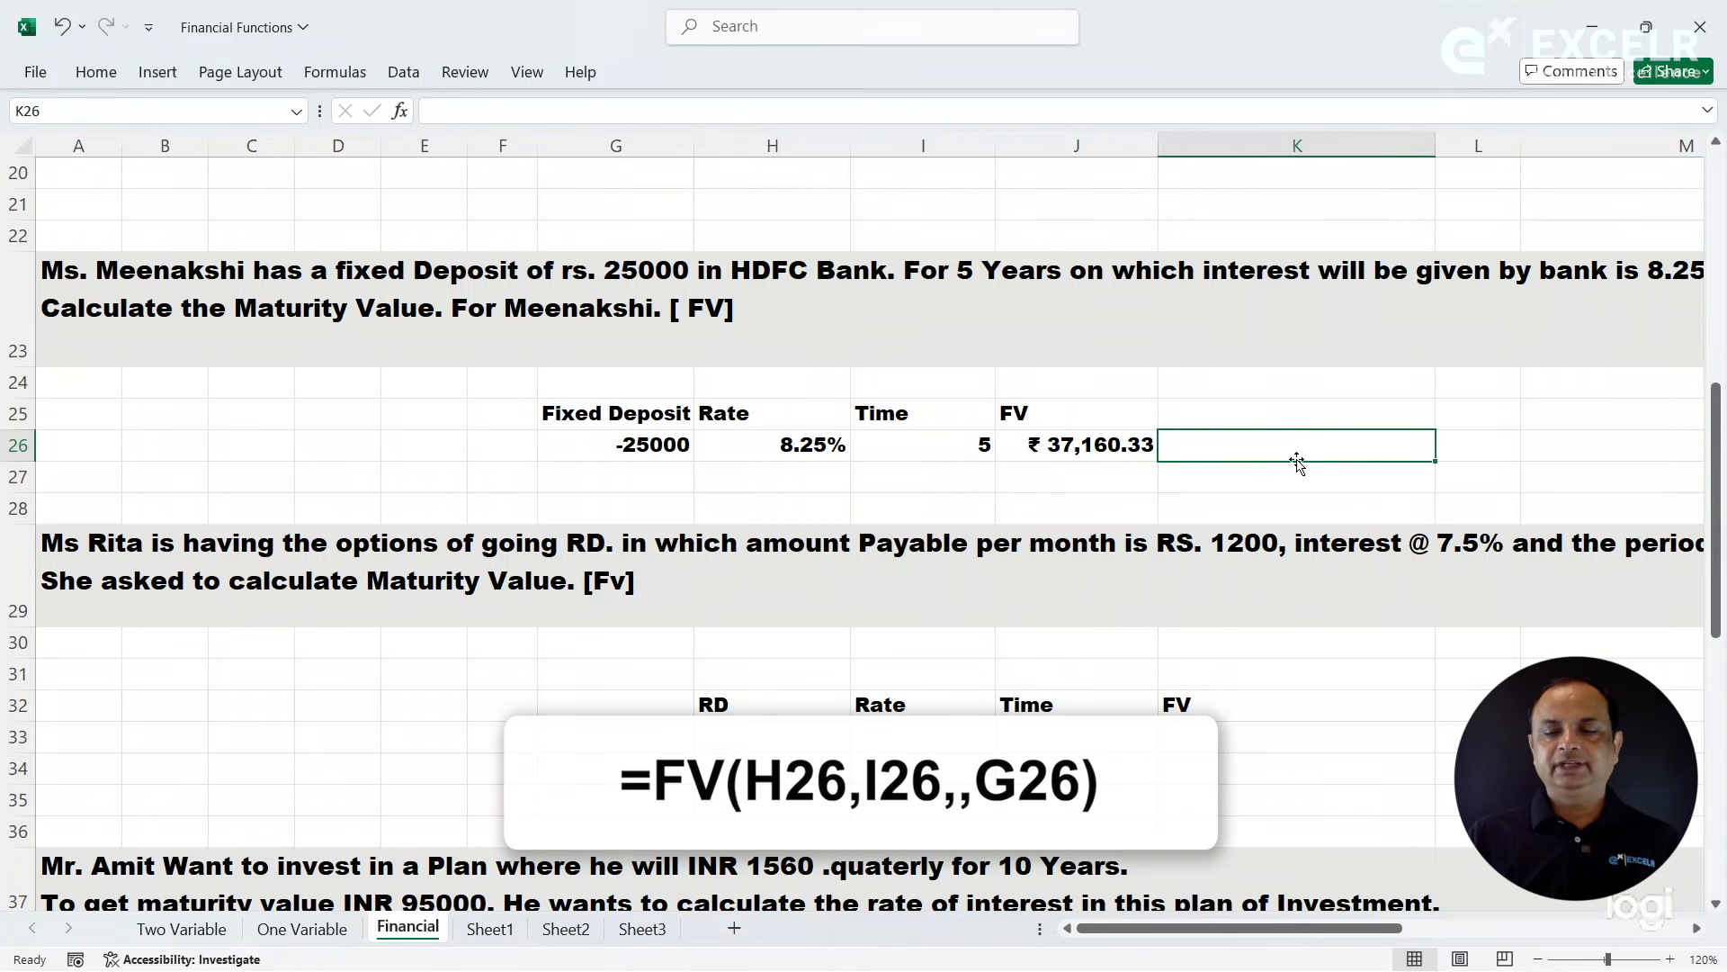
pyautogui.write('=form')
pyautogui.press('Tab')
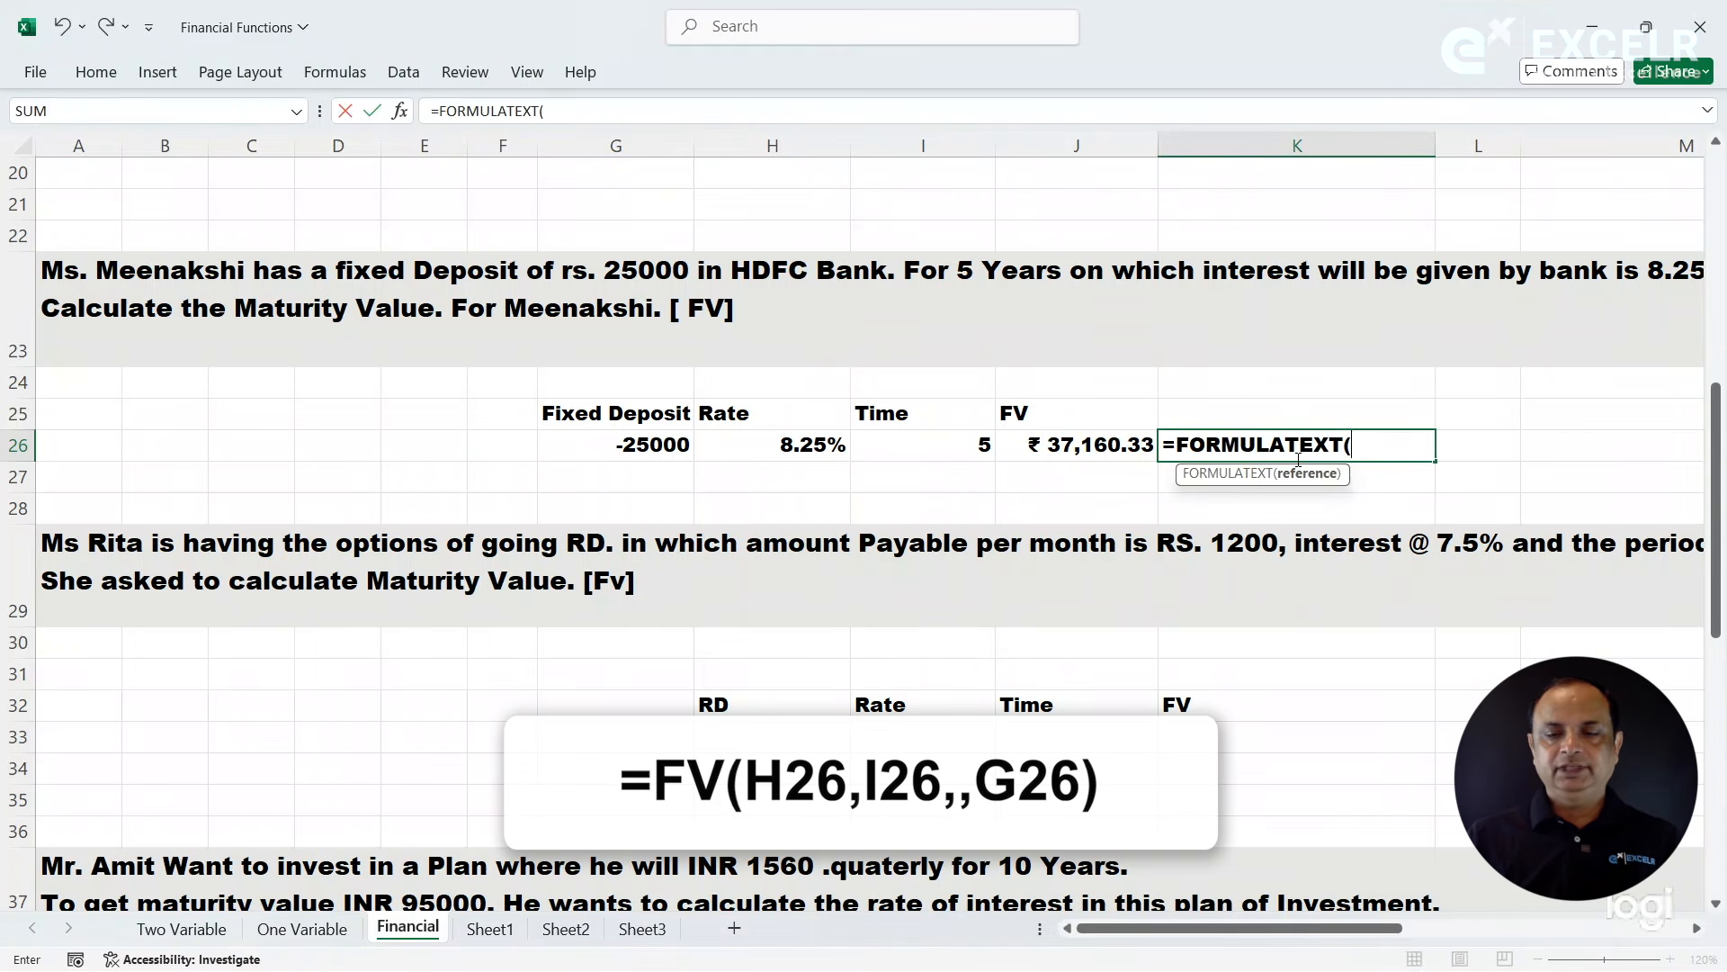
pyautogui.press('Left')
pyautogui.press('Return')
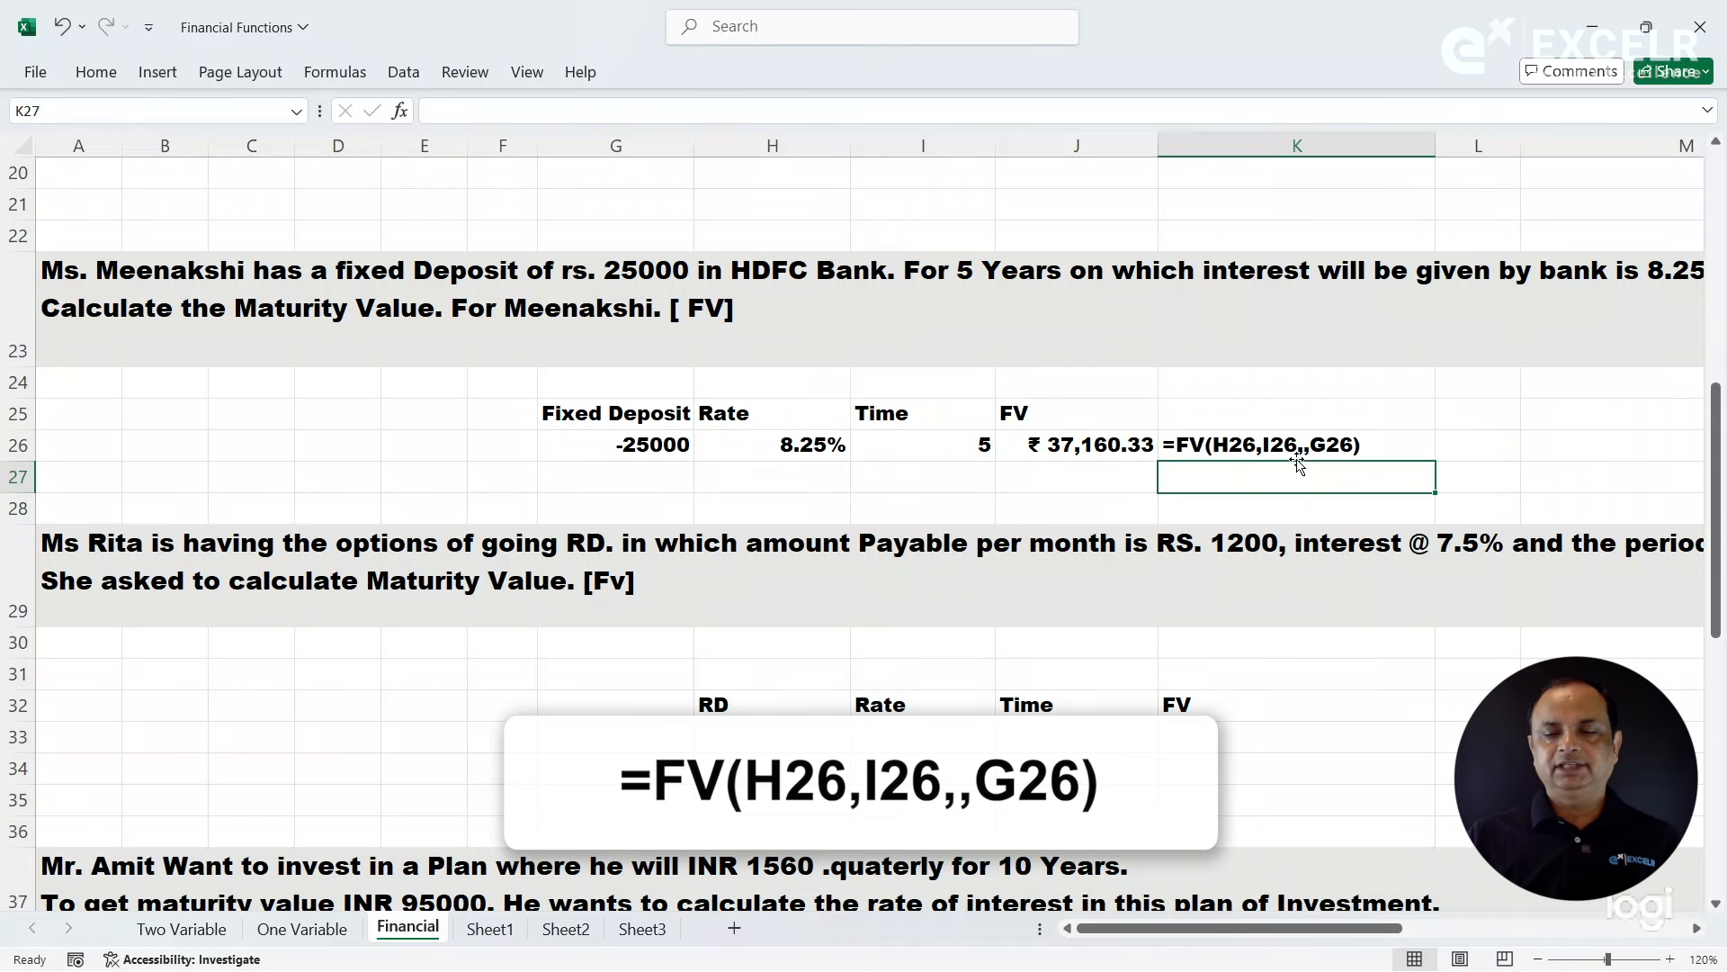
pyautogui.click(1093, 447)
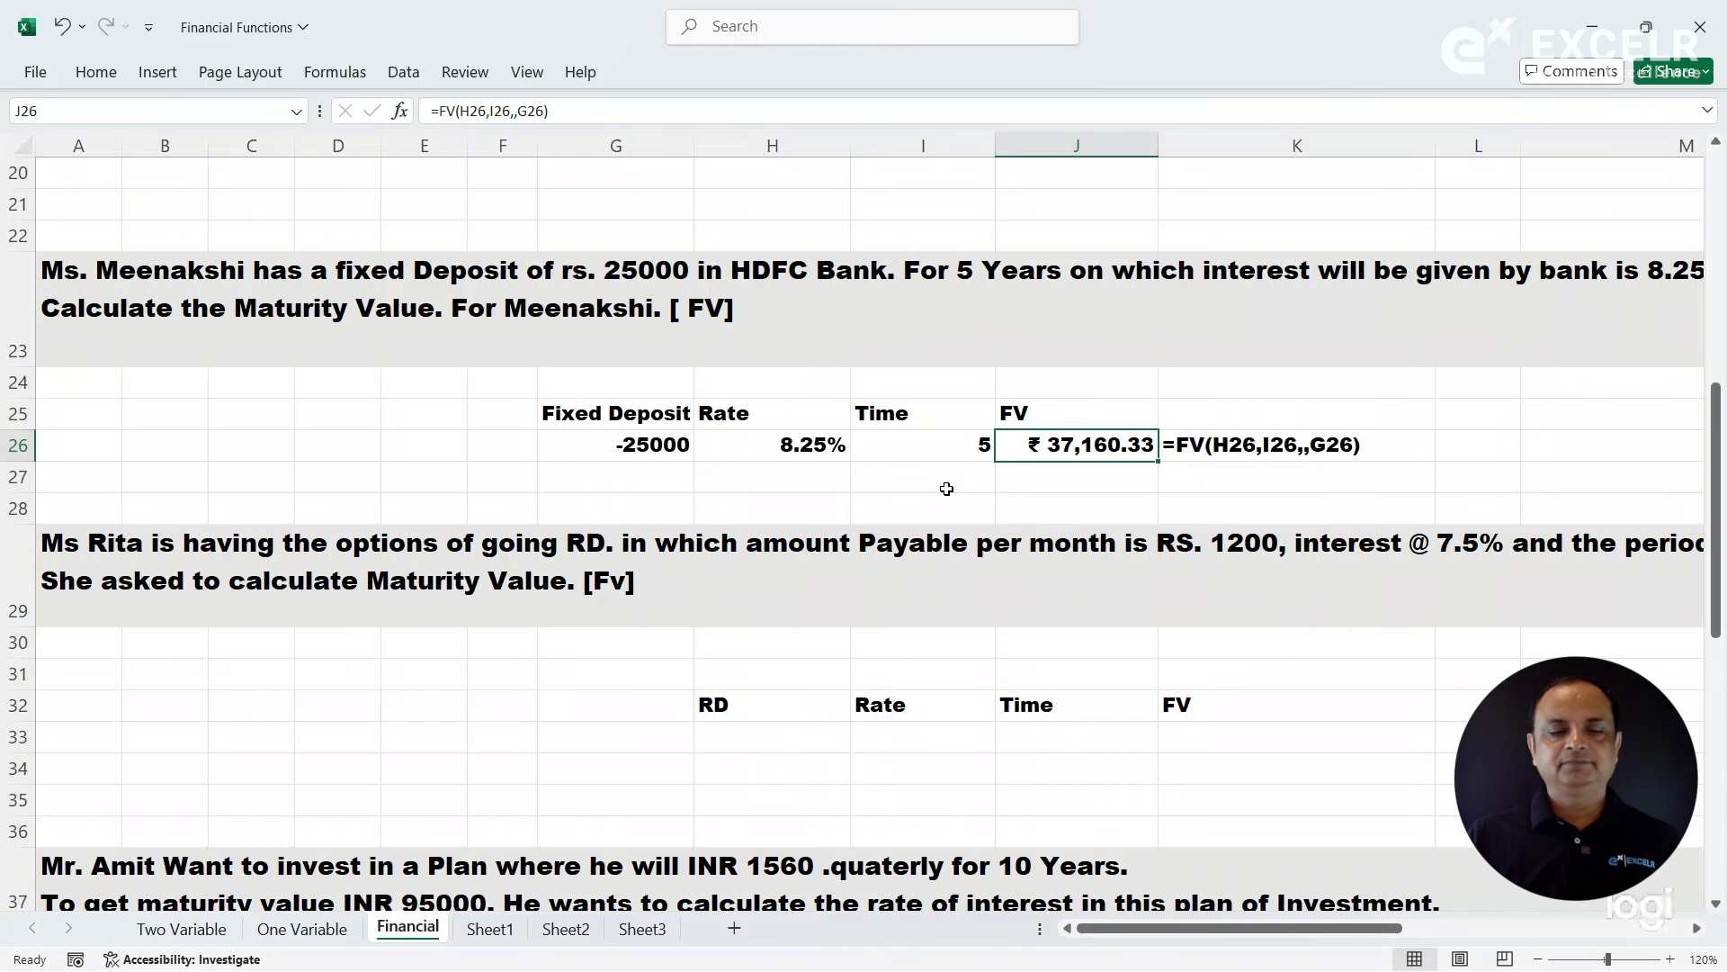
pyautogui.click(612, 283)
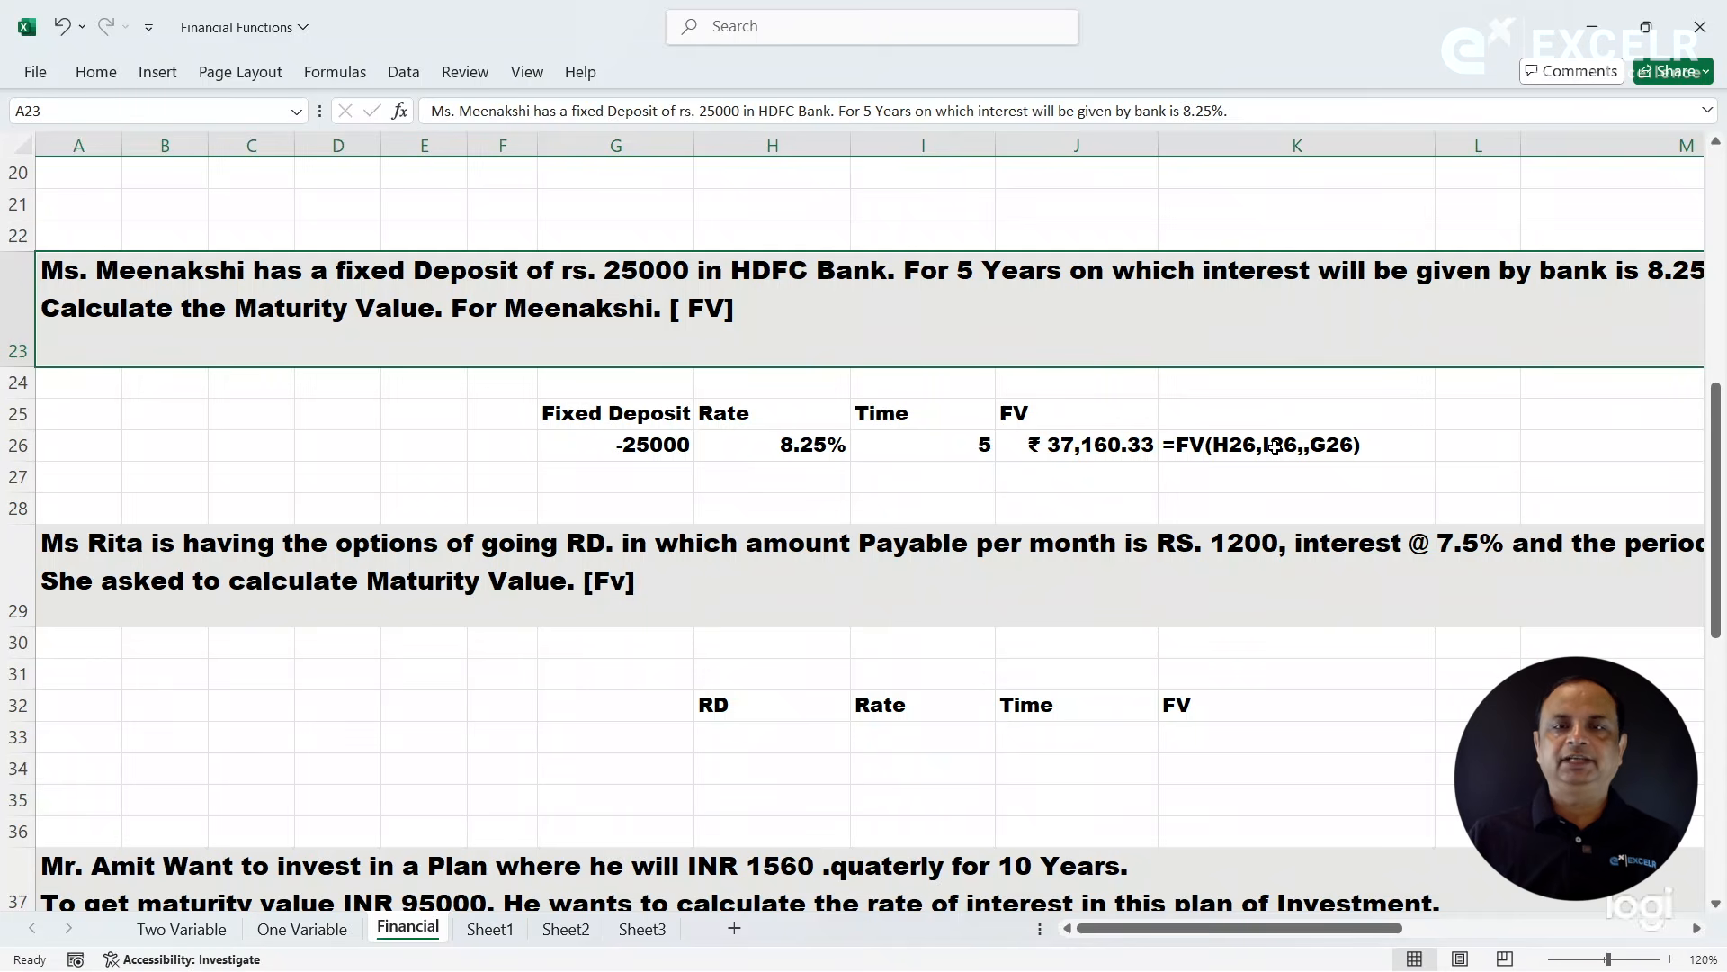
# - Enter the recurring deposit data from the row 29 question: -1200 in H33, 7.5% in I33 and 5 in J33
pyautogui.click(966, 561)
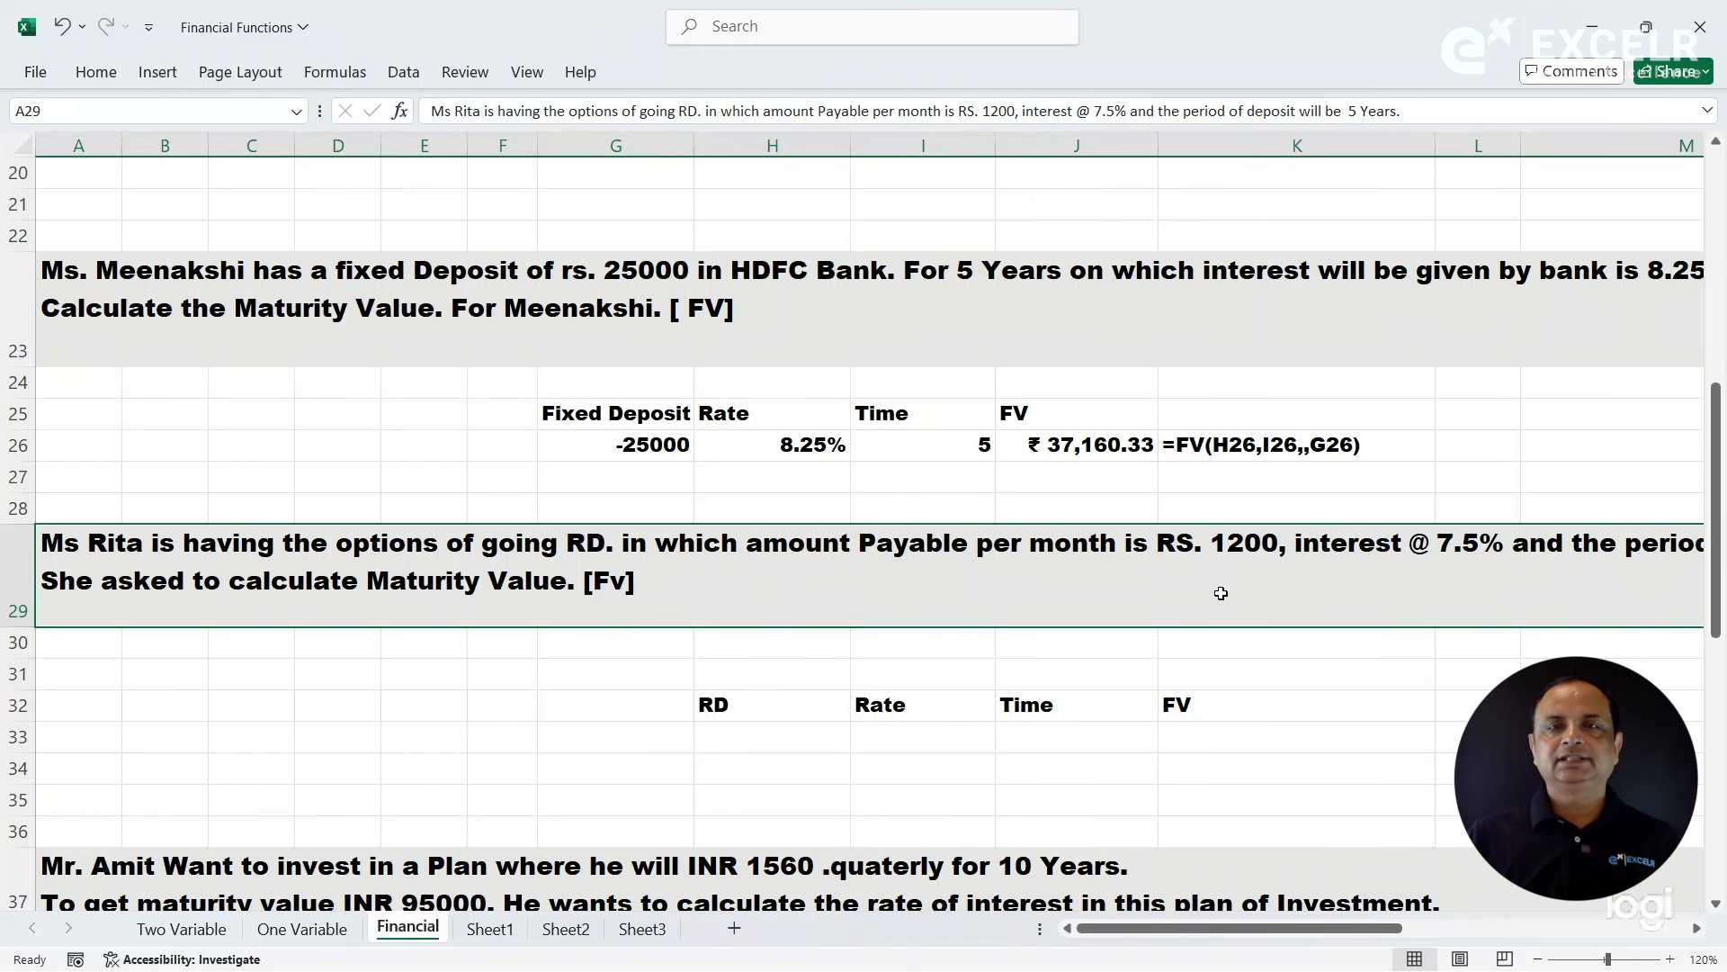
pyautogui.moveTo(1347, 932); pyautogui.dragTo(1256, 951)
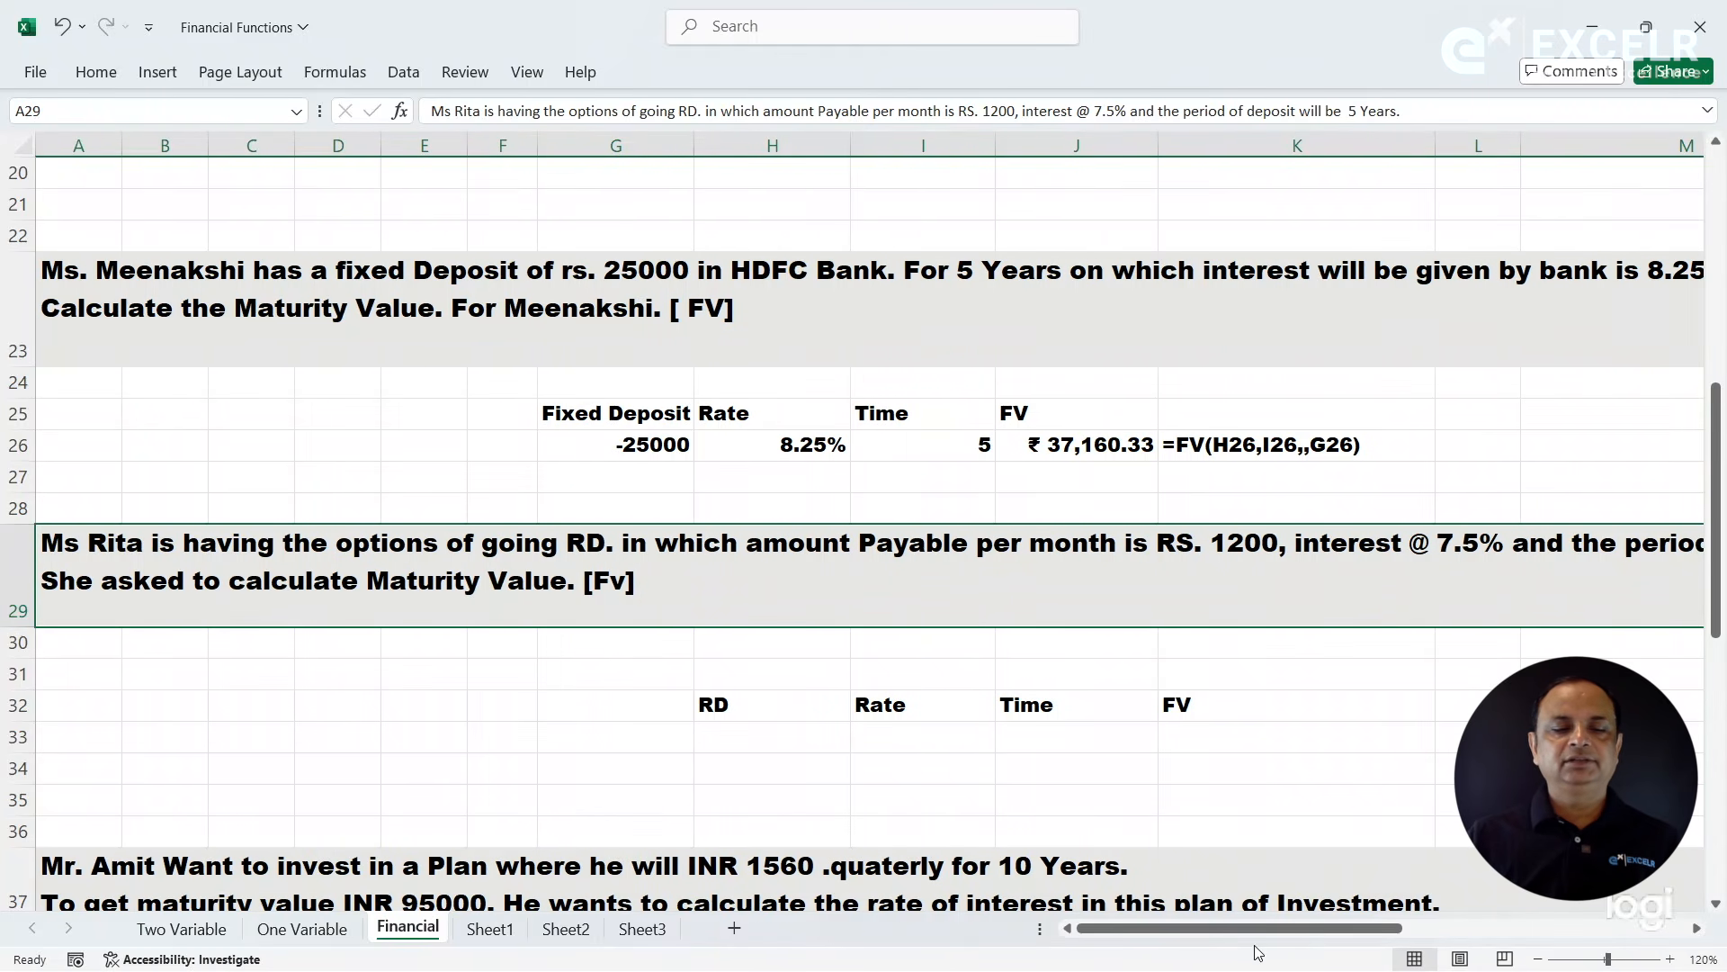
pyautogui.click(724, 726)
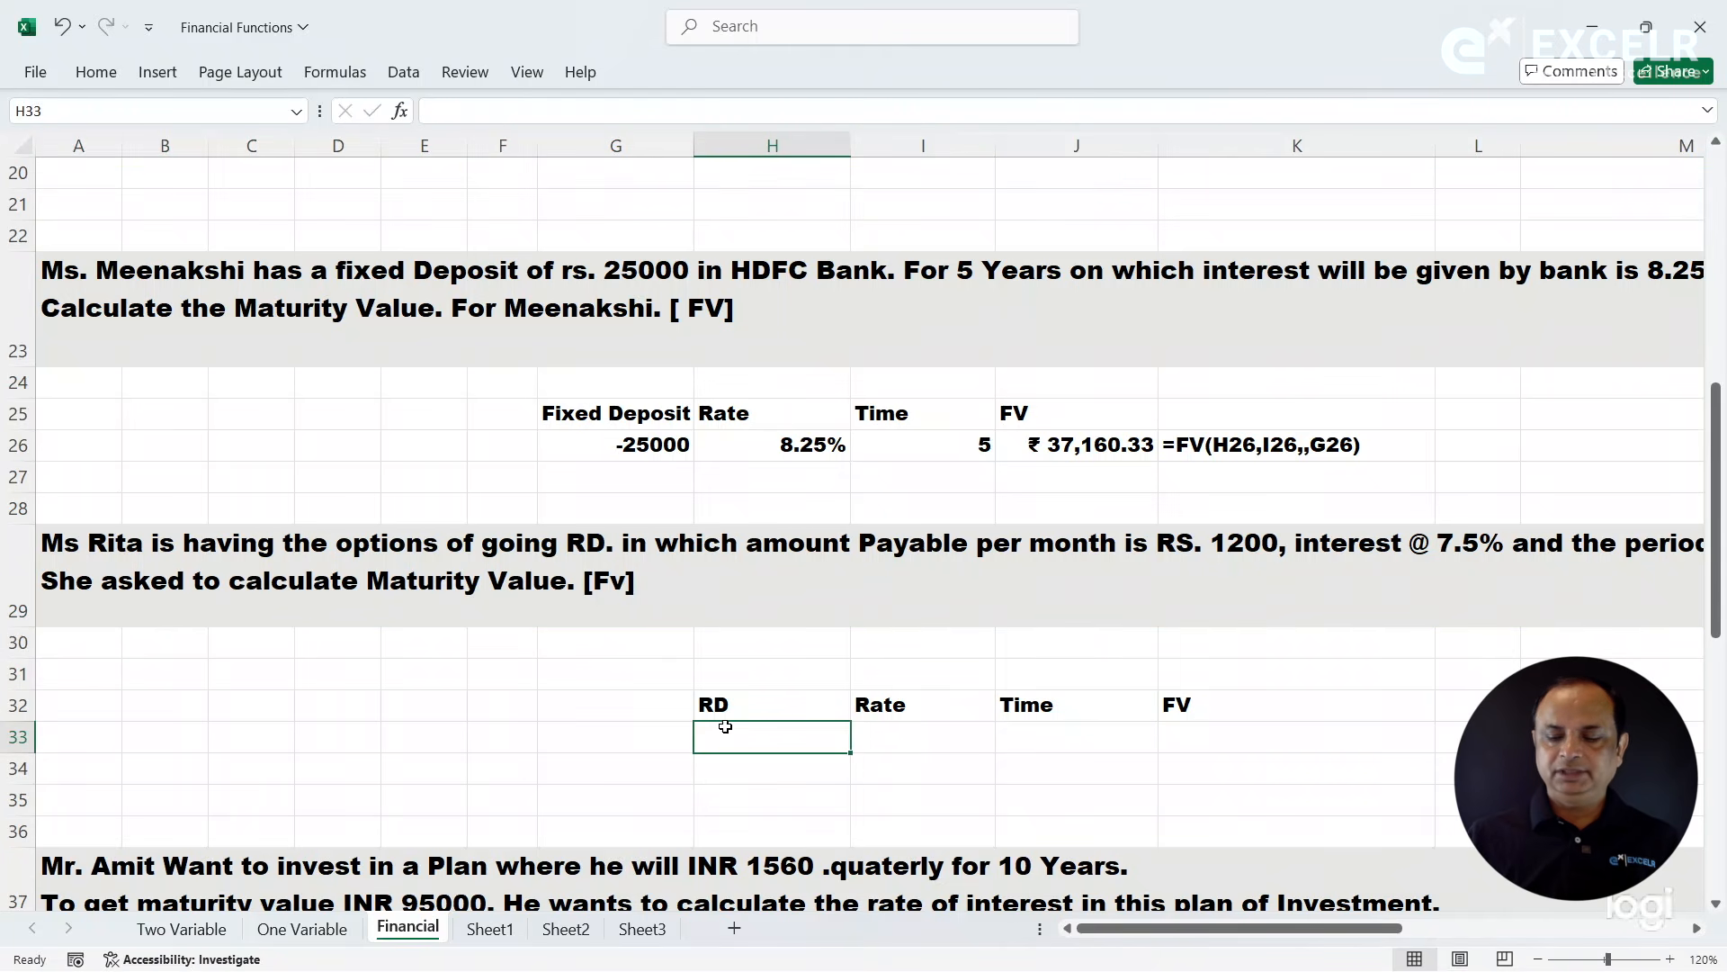
pyautogui.write('-1200')
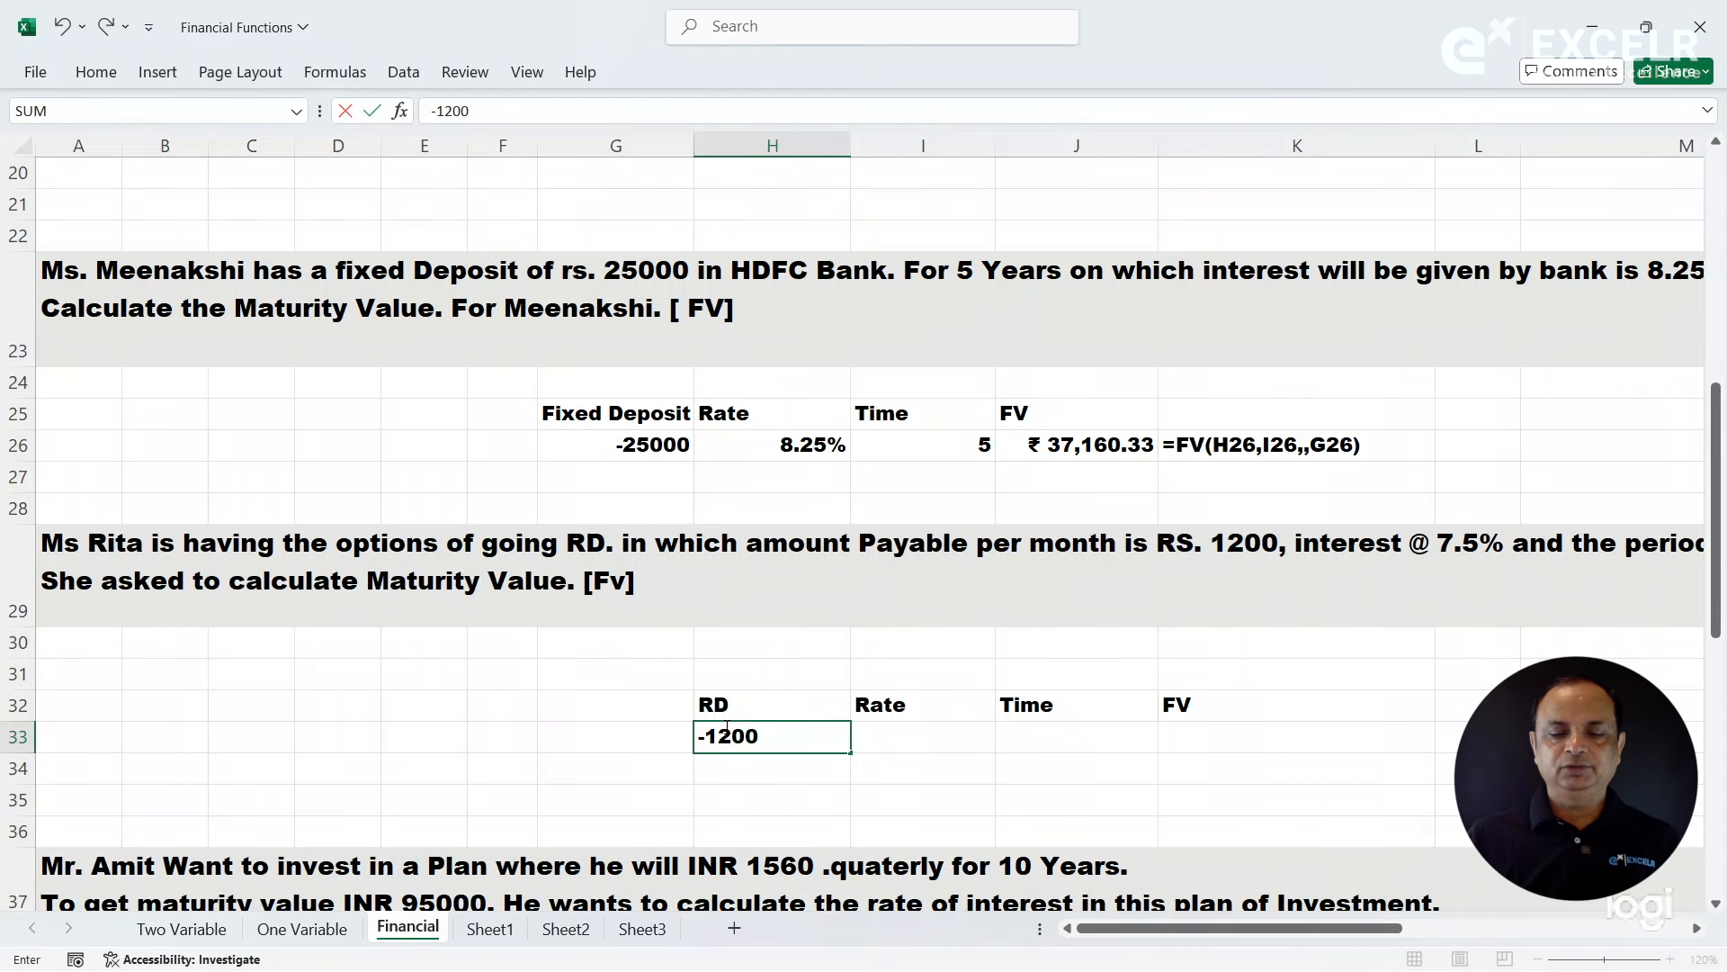
pyautogui.click(913, 733)
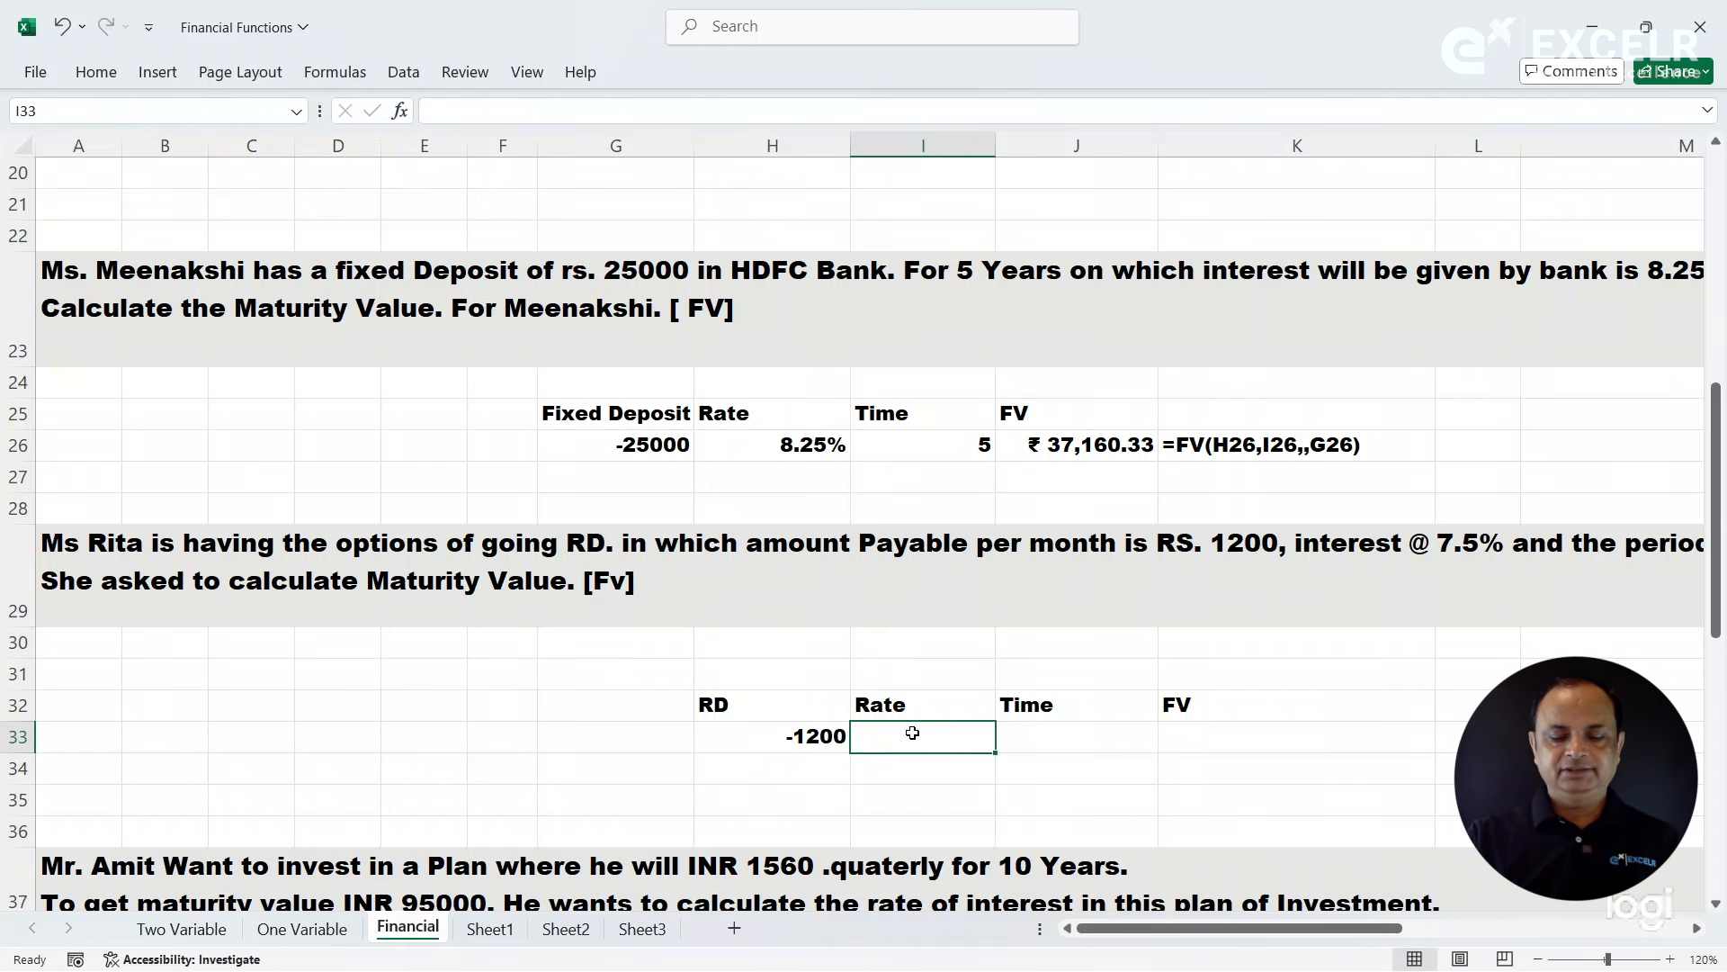
pyautogui.write('7.5')
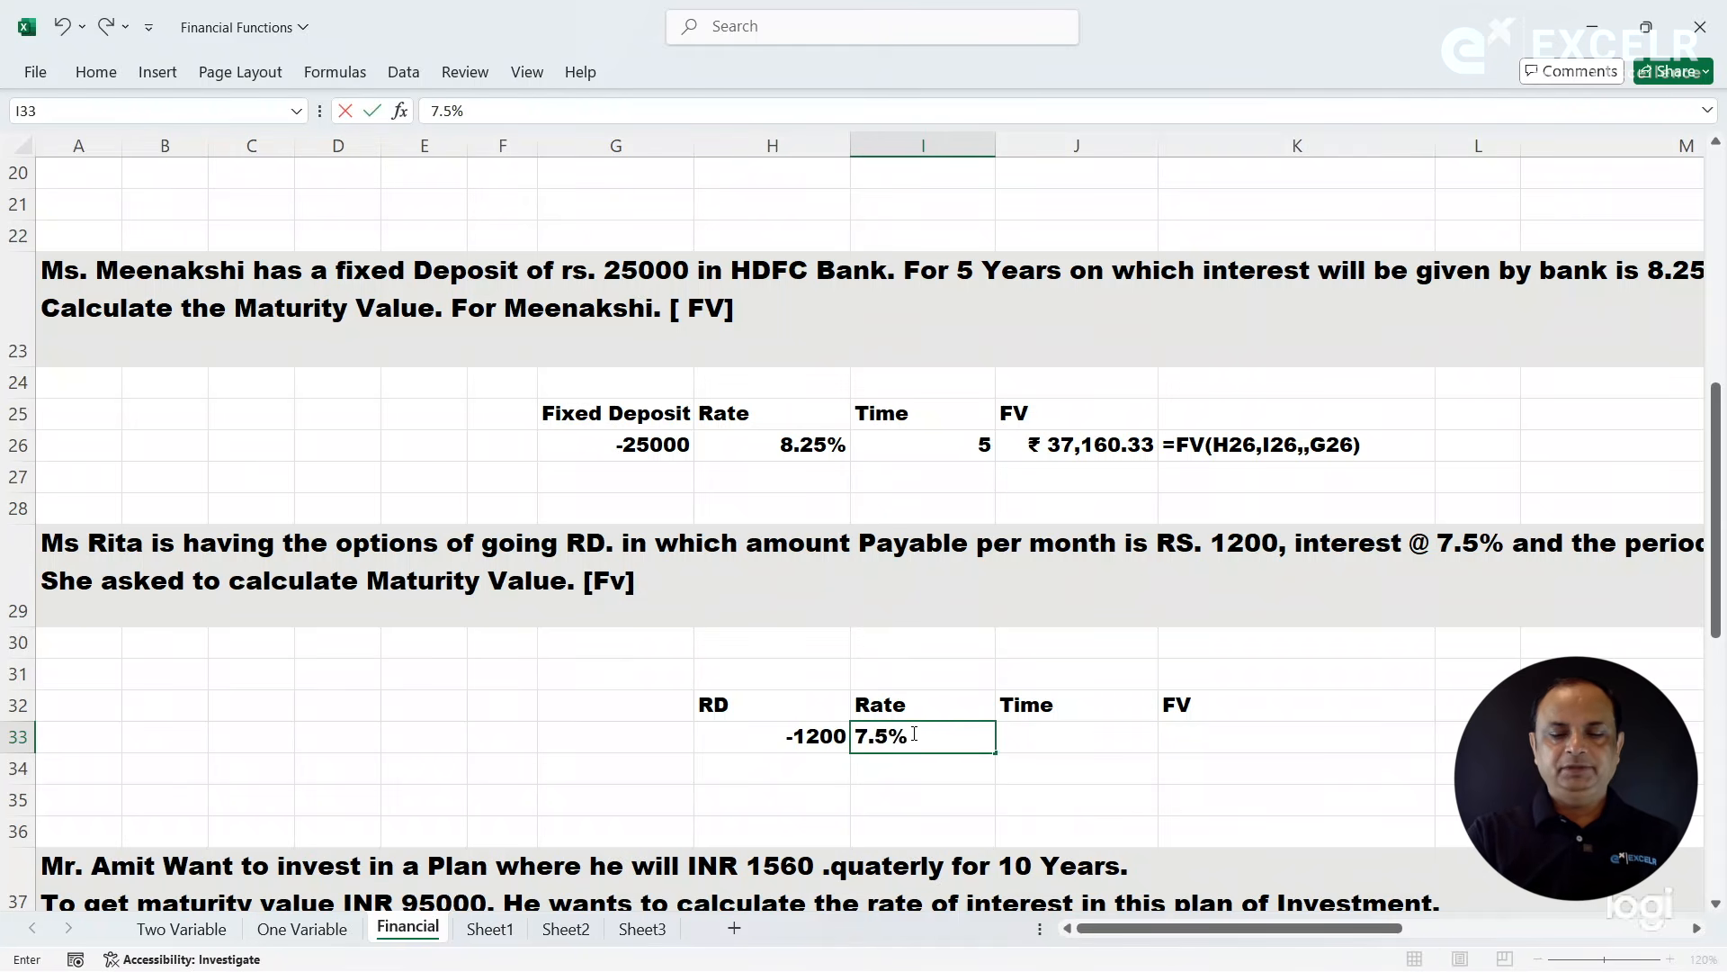
pyautogui.press('Tab')
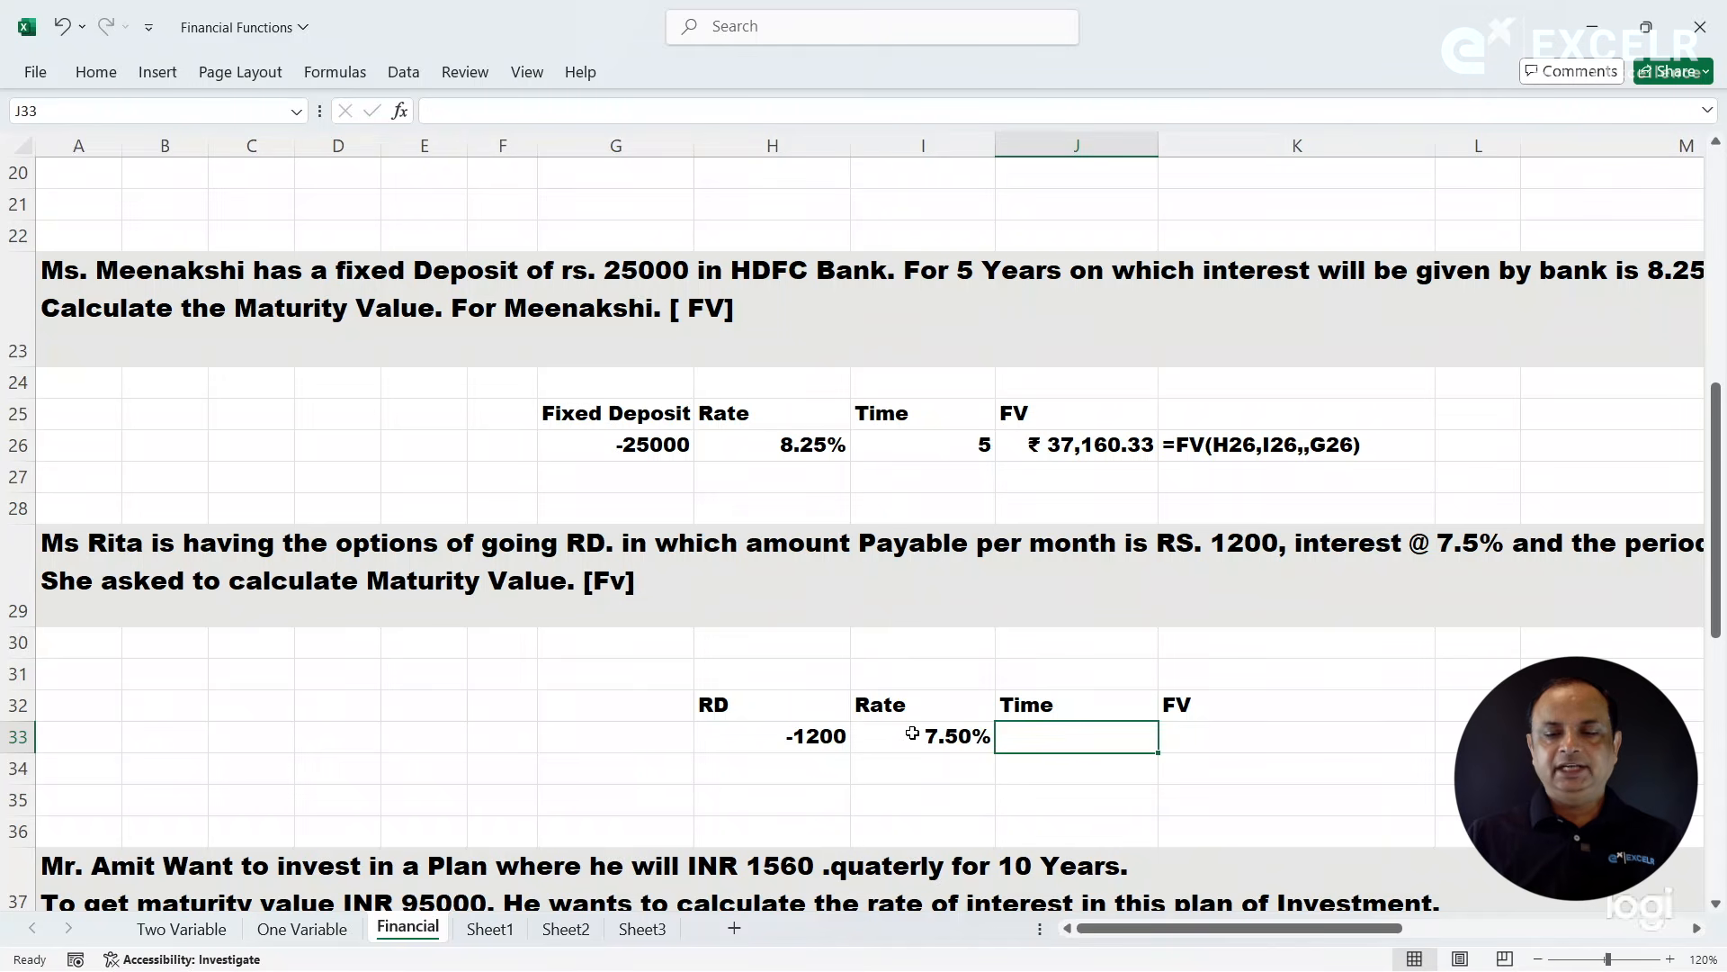
pyautogui.write('5')
pyautogui.press('Tab')
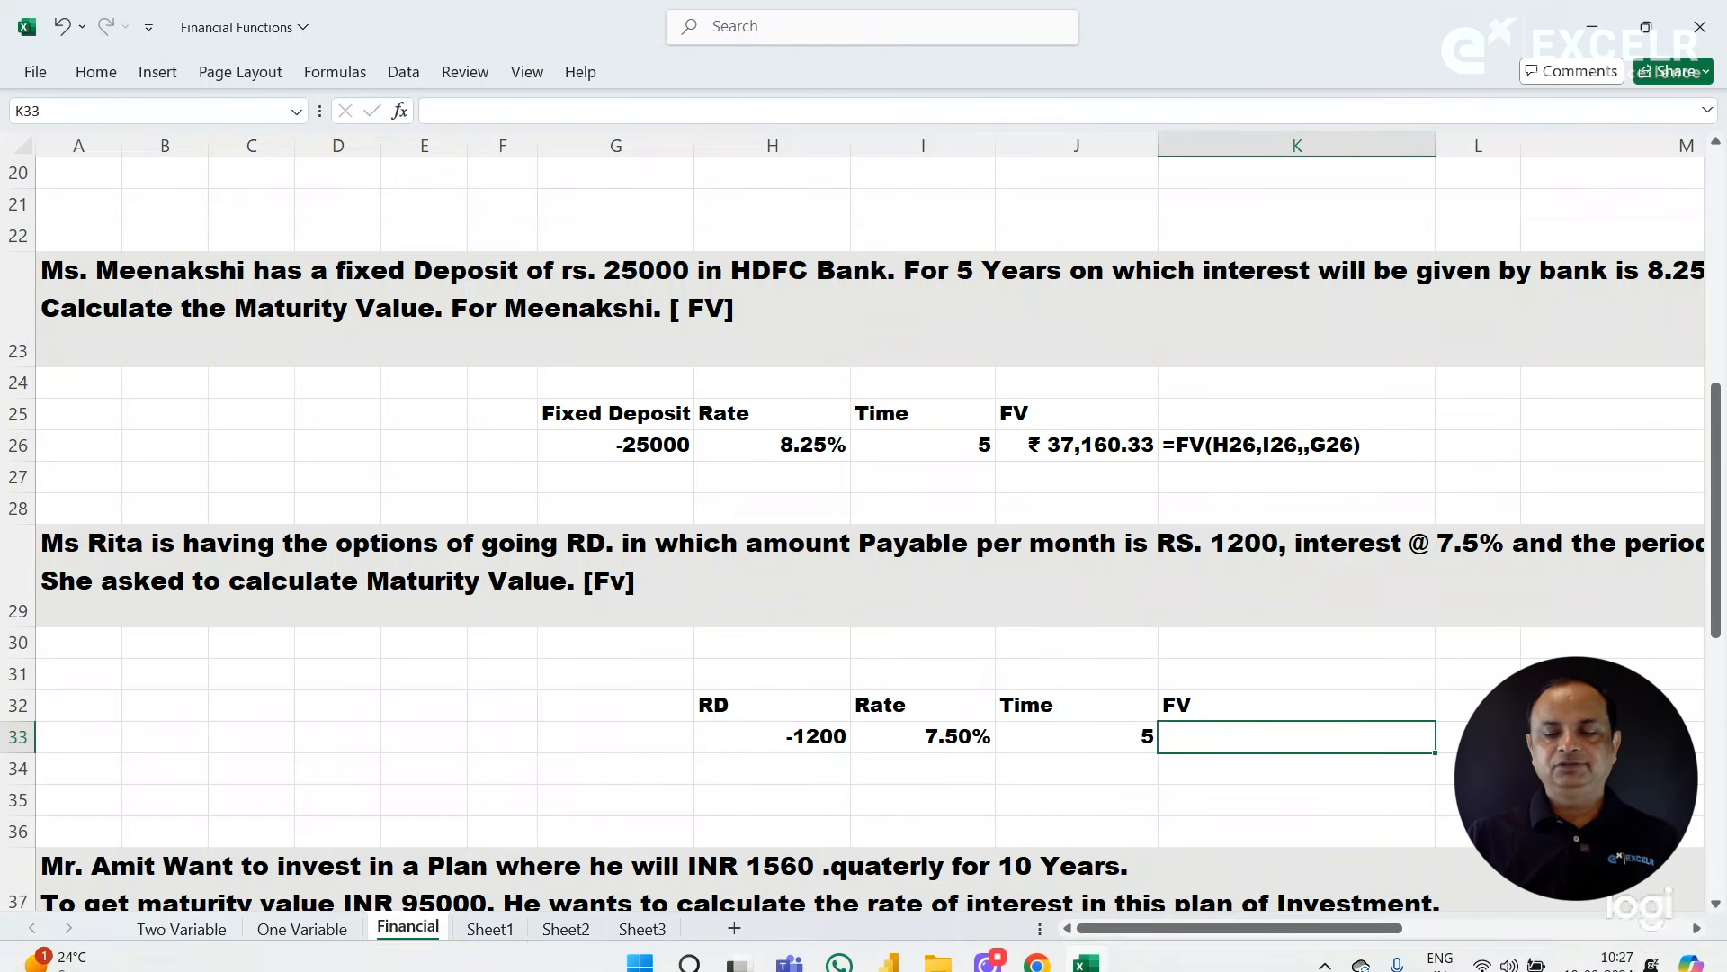
# - Start an FV function in K33, open its function arguments clear of the data row and set the rate to I33
pyautogui.moveTo(1340, 936); pyautogui.dragTo(1245, 942)
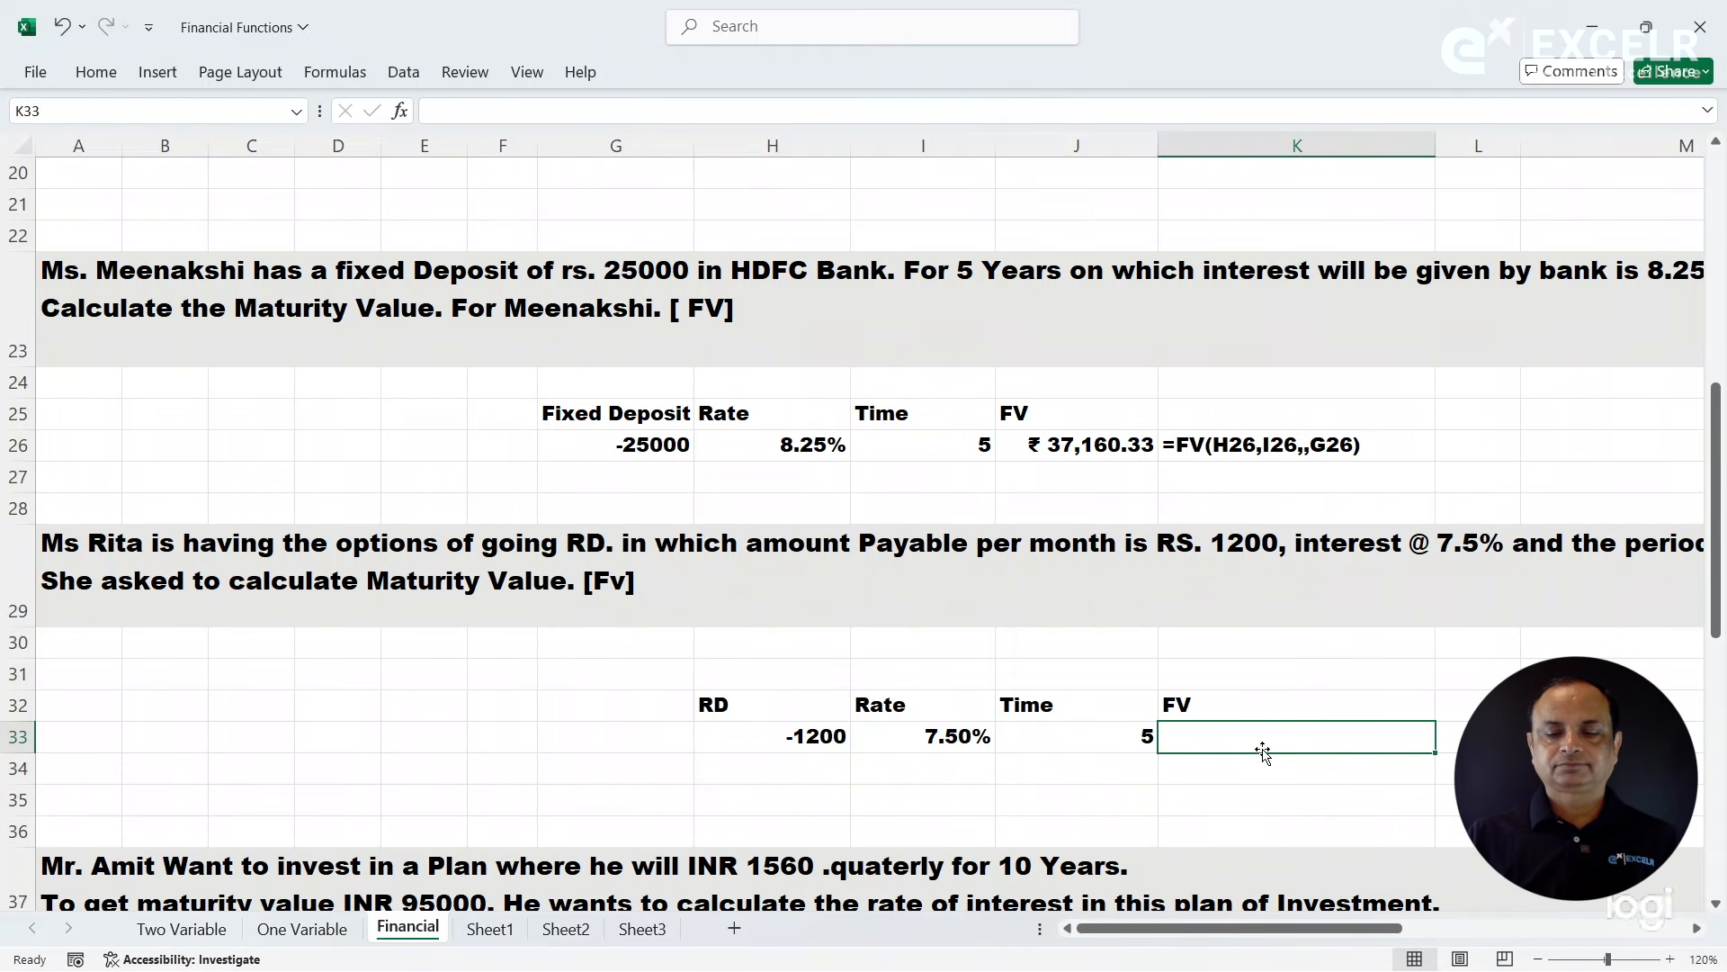
pyautogui.write('=fv')
pyautogui.press('Tab')
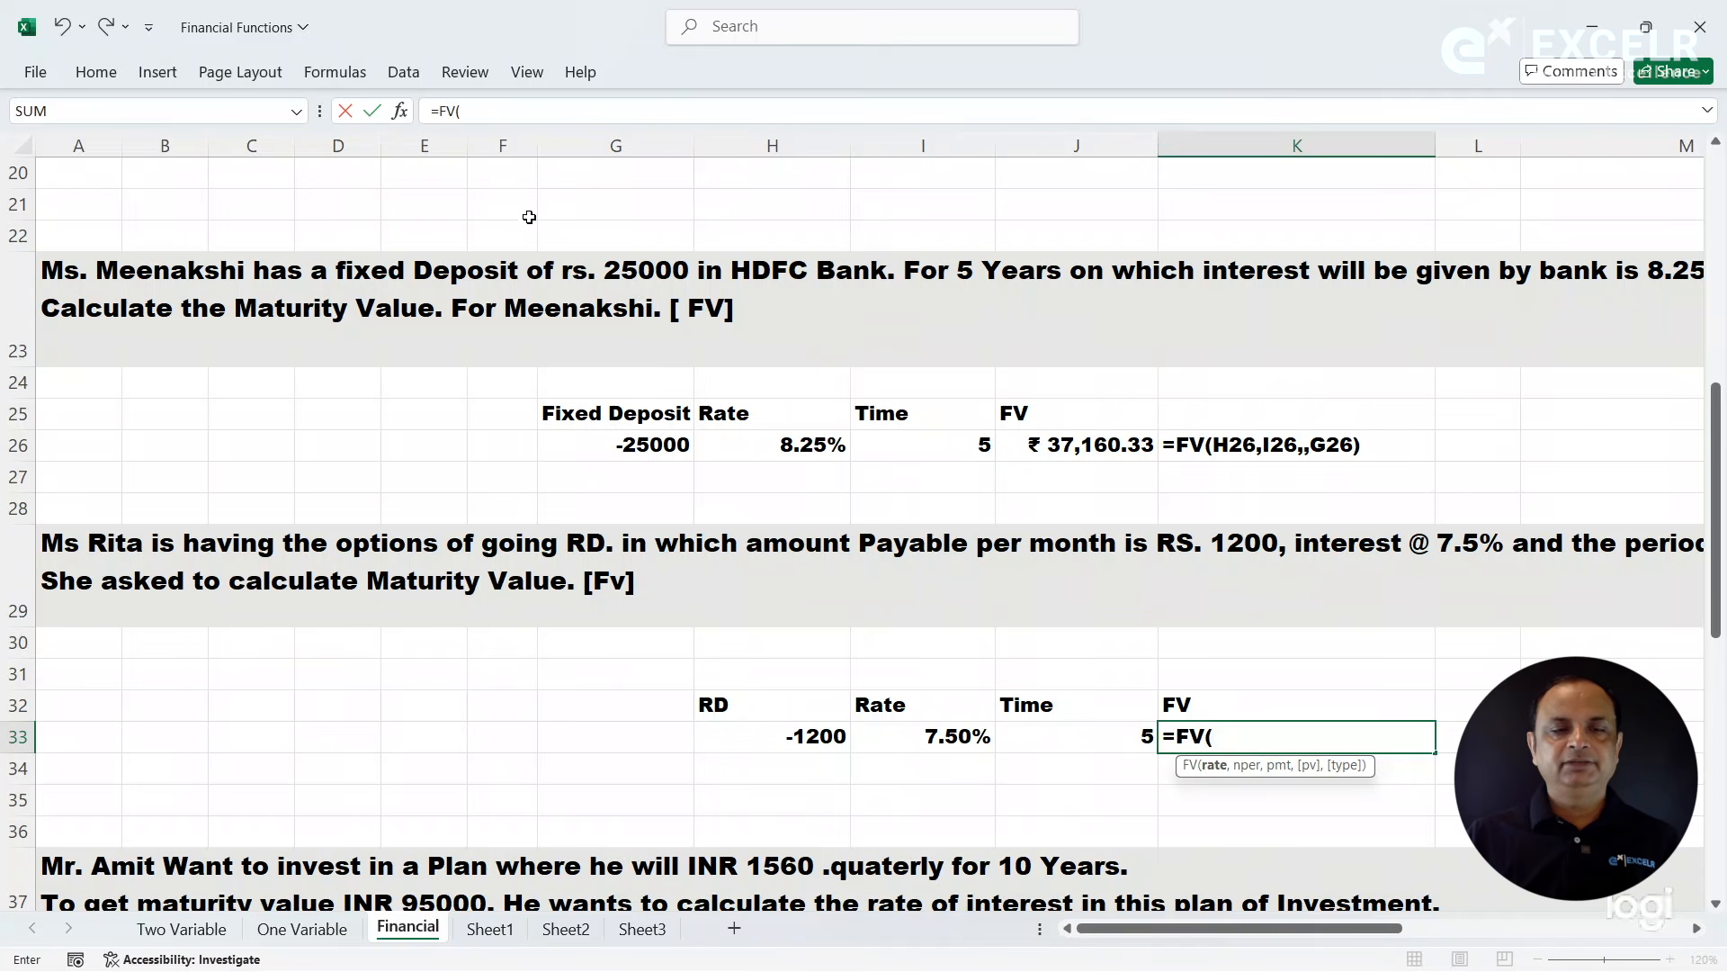
pyautogui.click(400, 110)
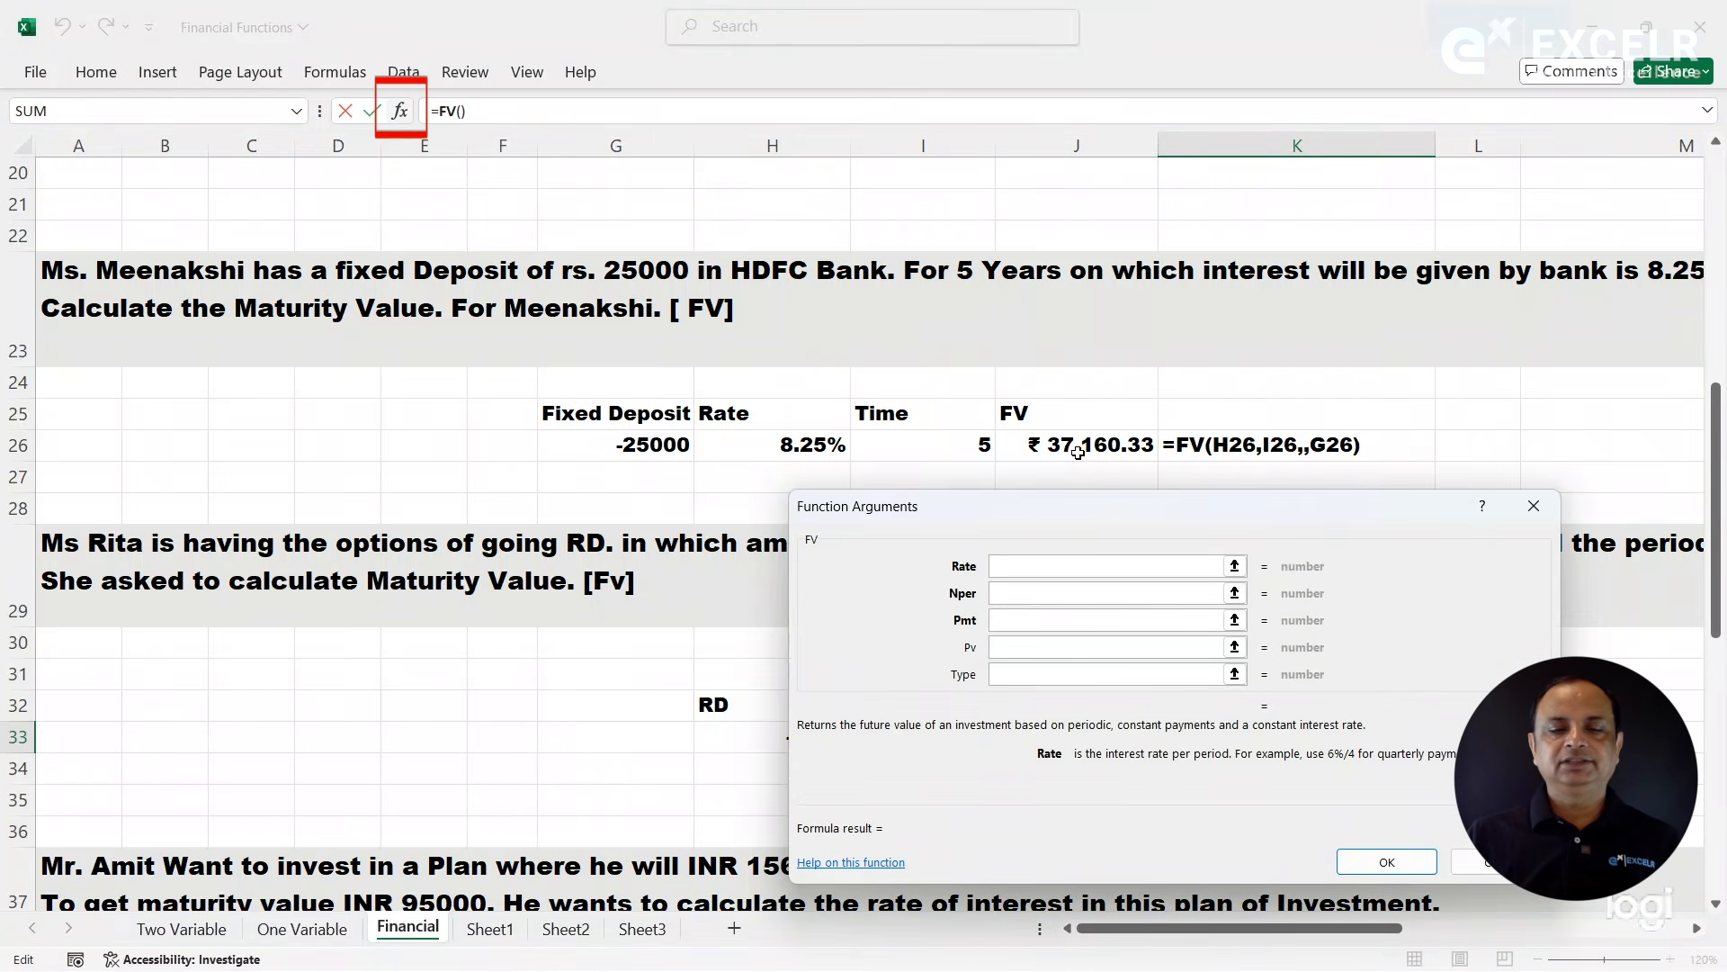
pyautogui.moveTo(1073, 522); pyautogui.dragTo(1046, 146)
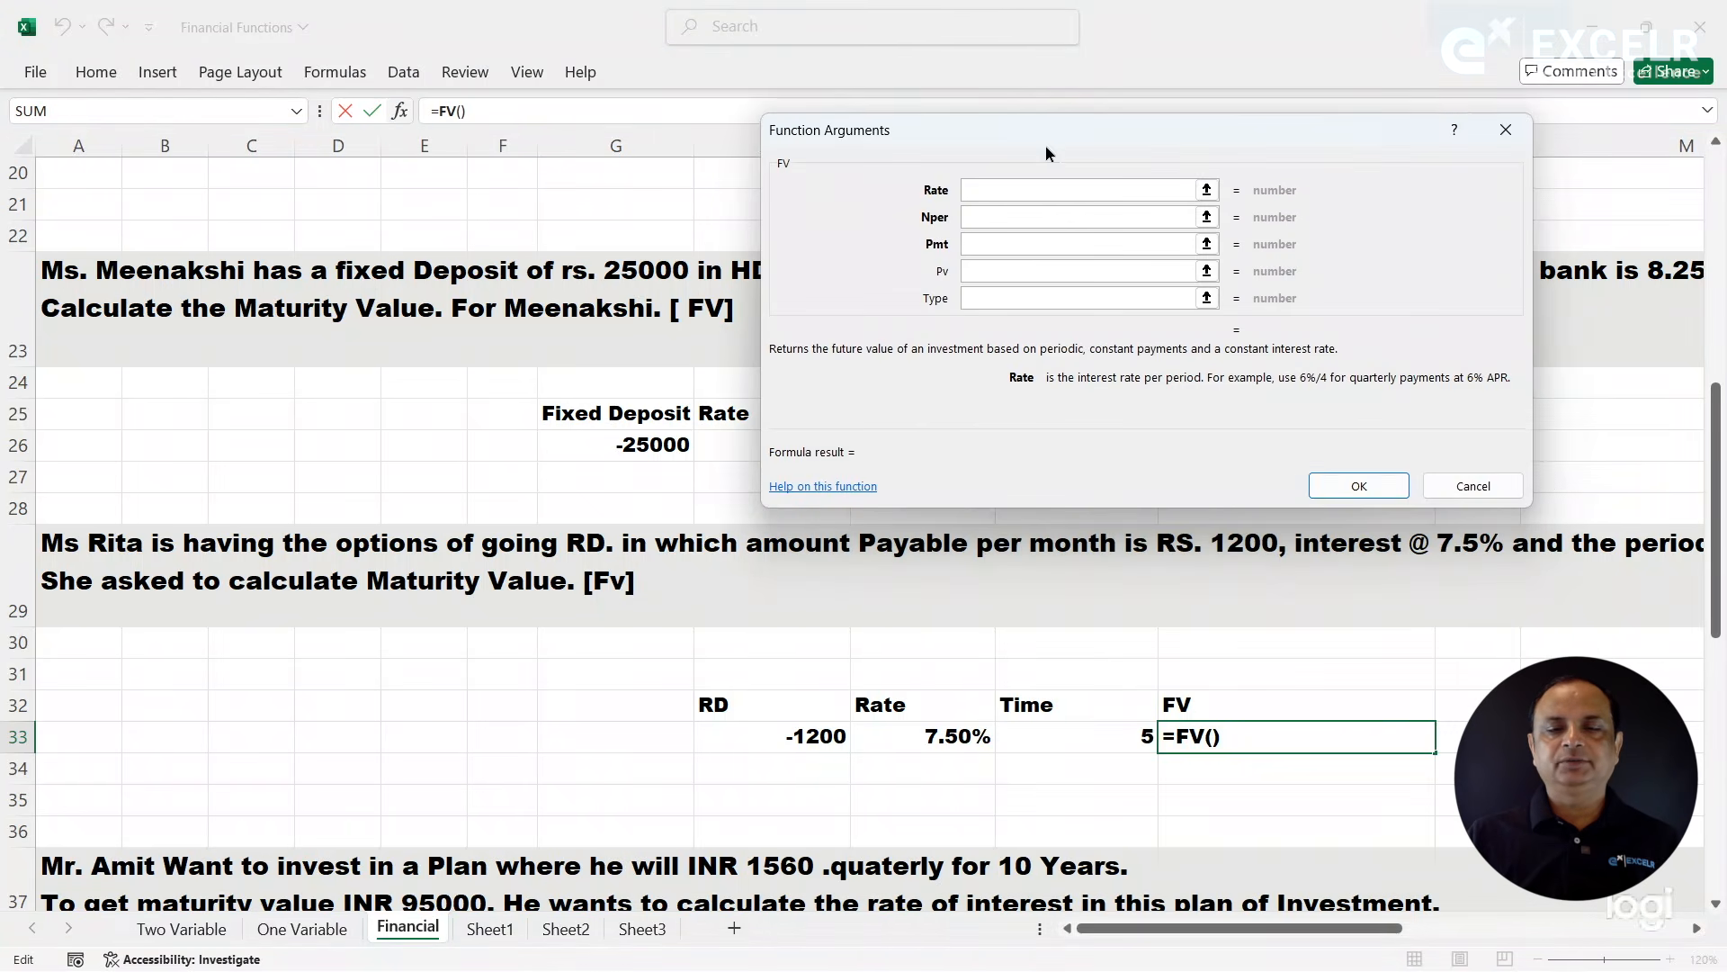
pyautogui.click(922, 738)
pyautogui.press('Tab')
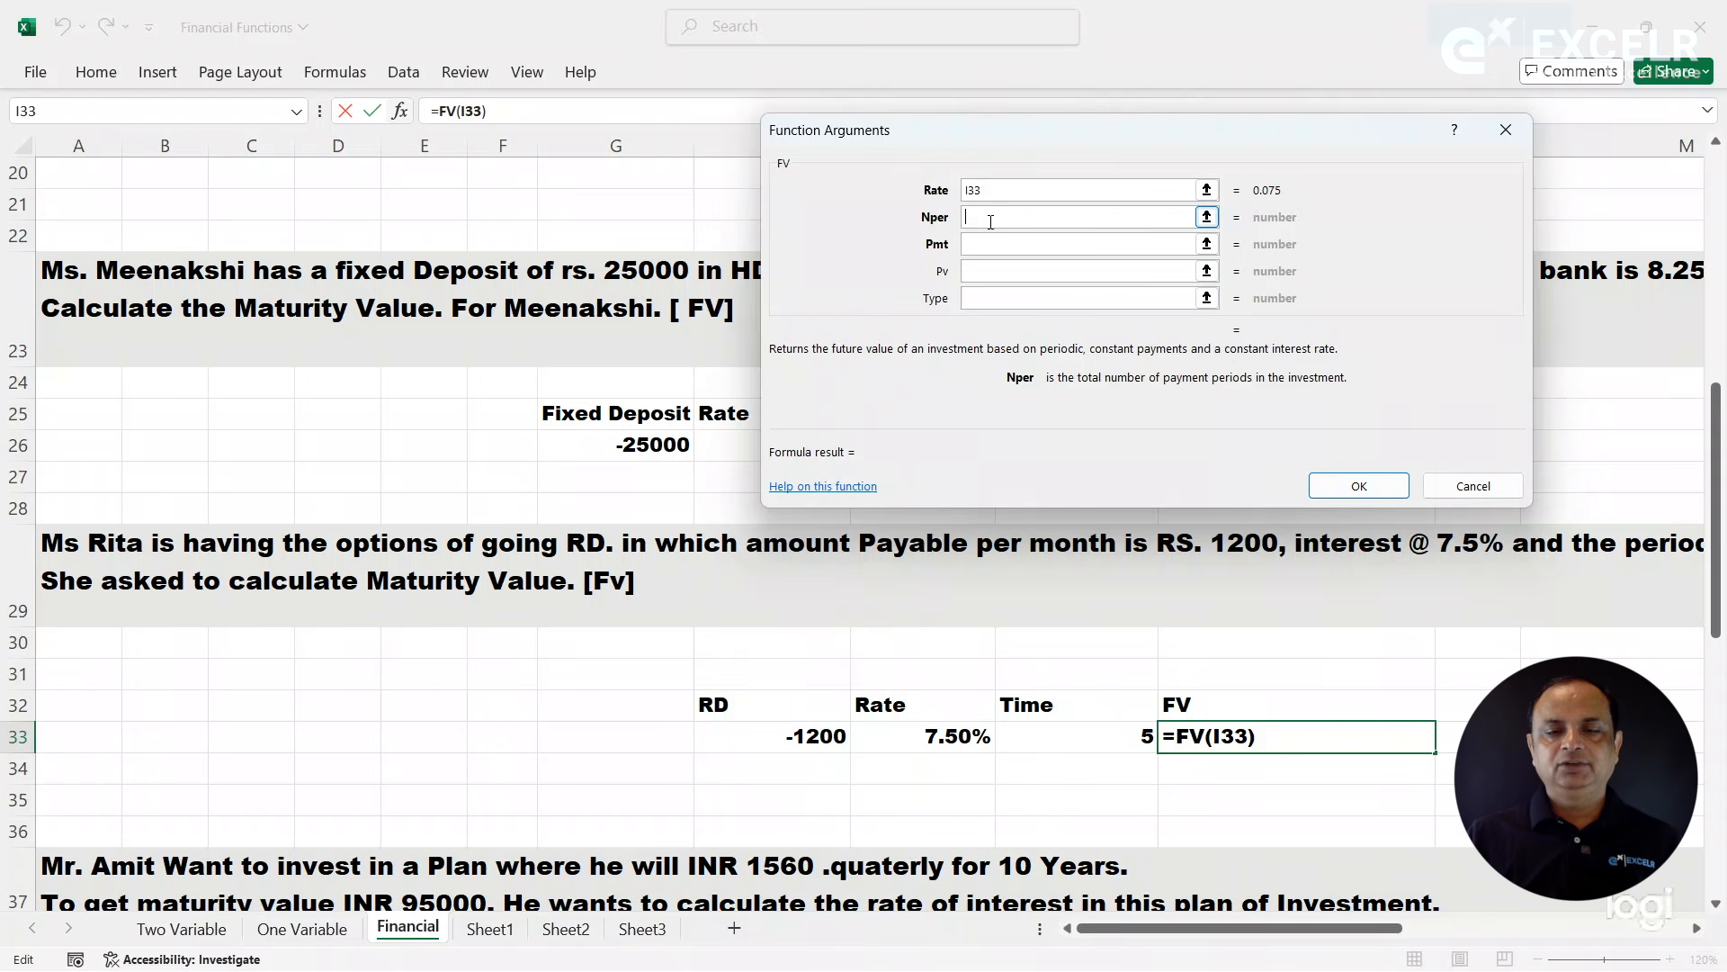
# - Set the FV function's Nper to J33 and Pmt to H33
pyautogui.click(1059, 740)
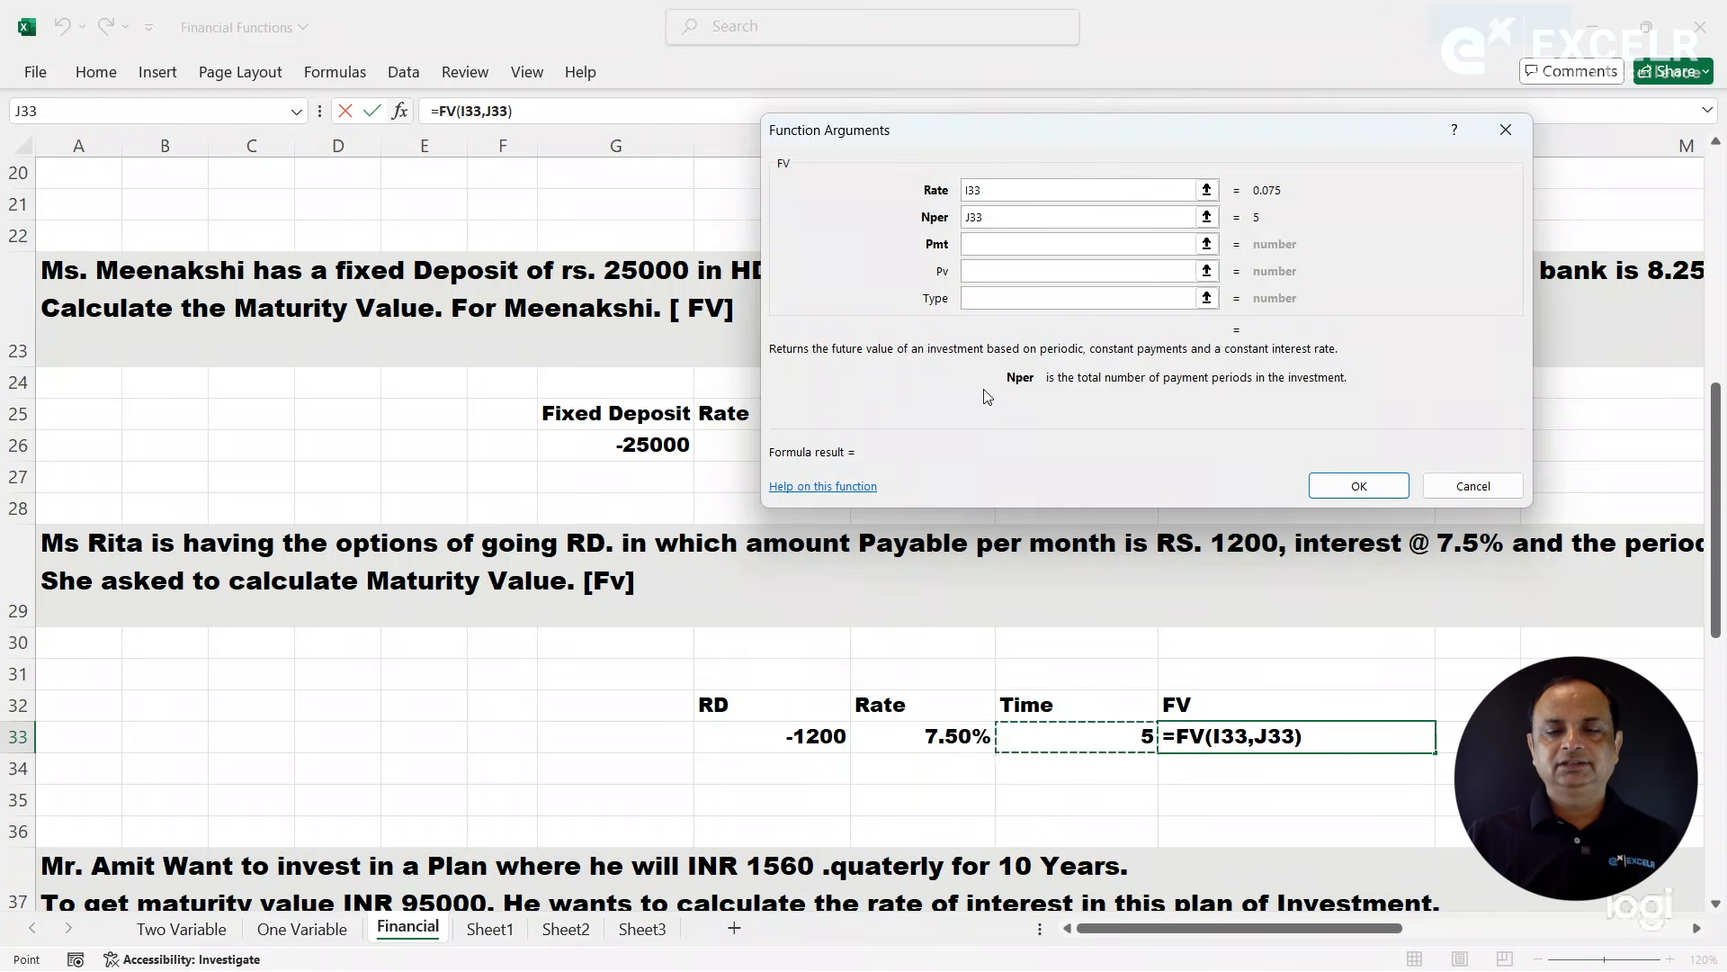
pyautogui.click(992, 273)
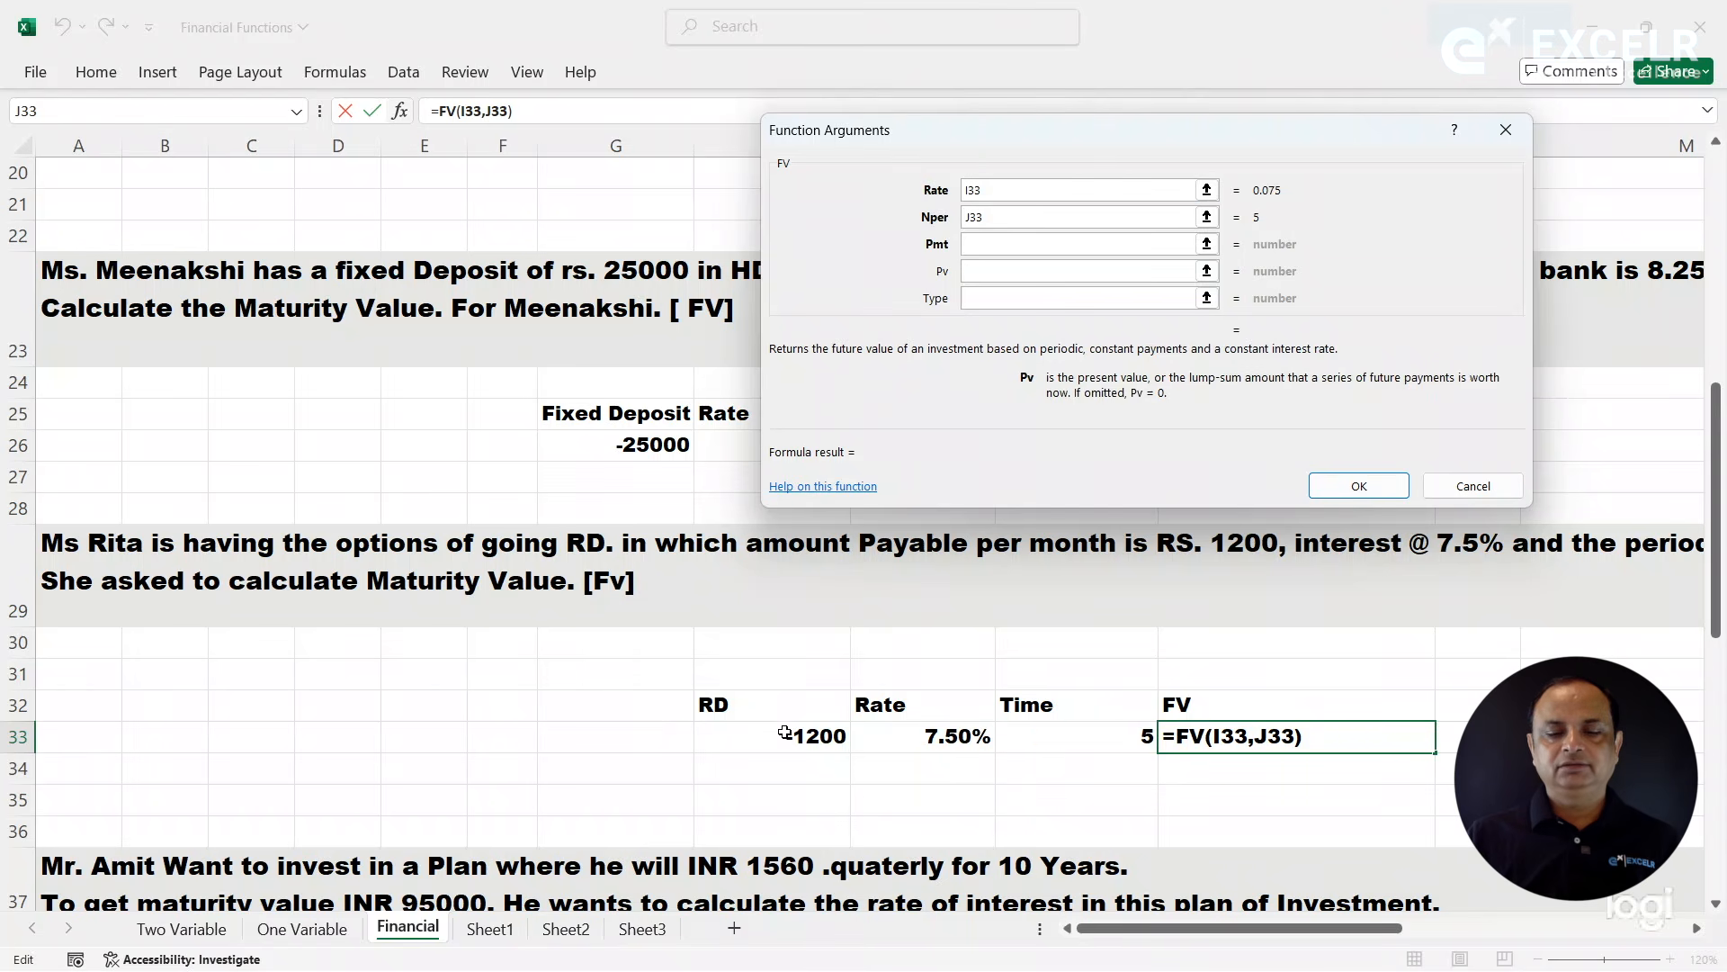
pyautogui.click(981, 244)
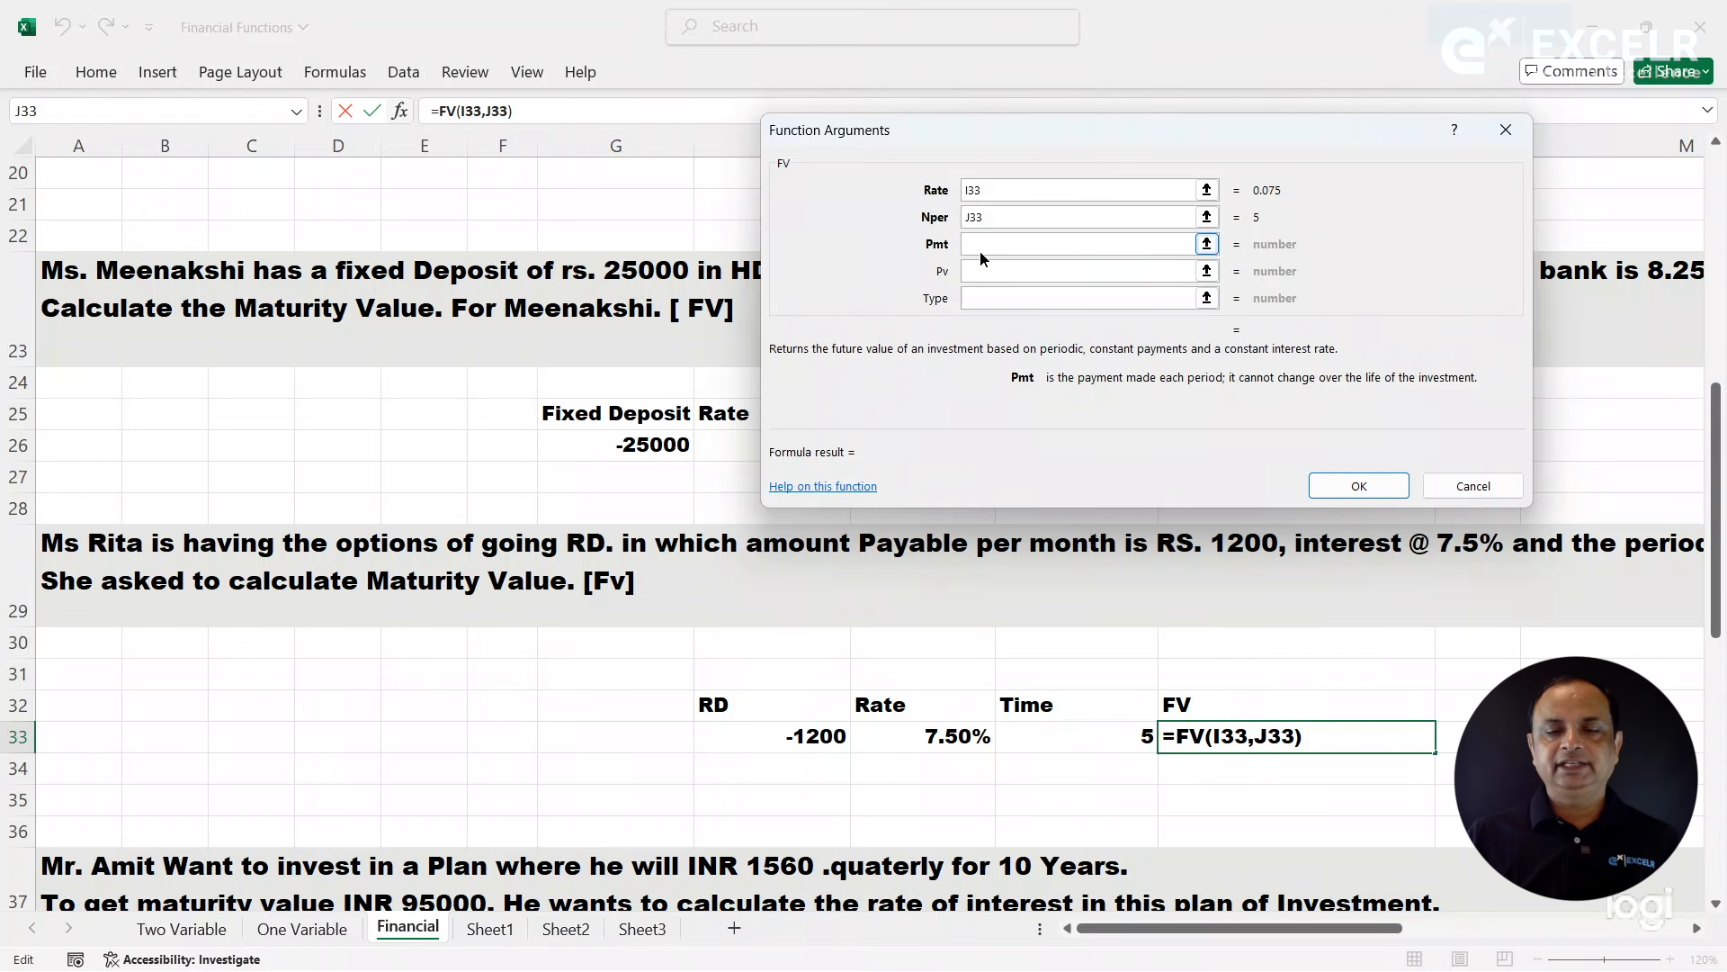
pyautogui.click(799, 738)
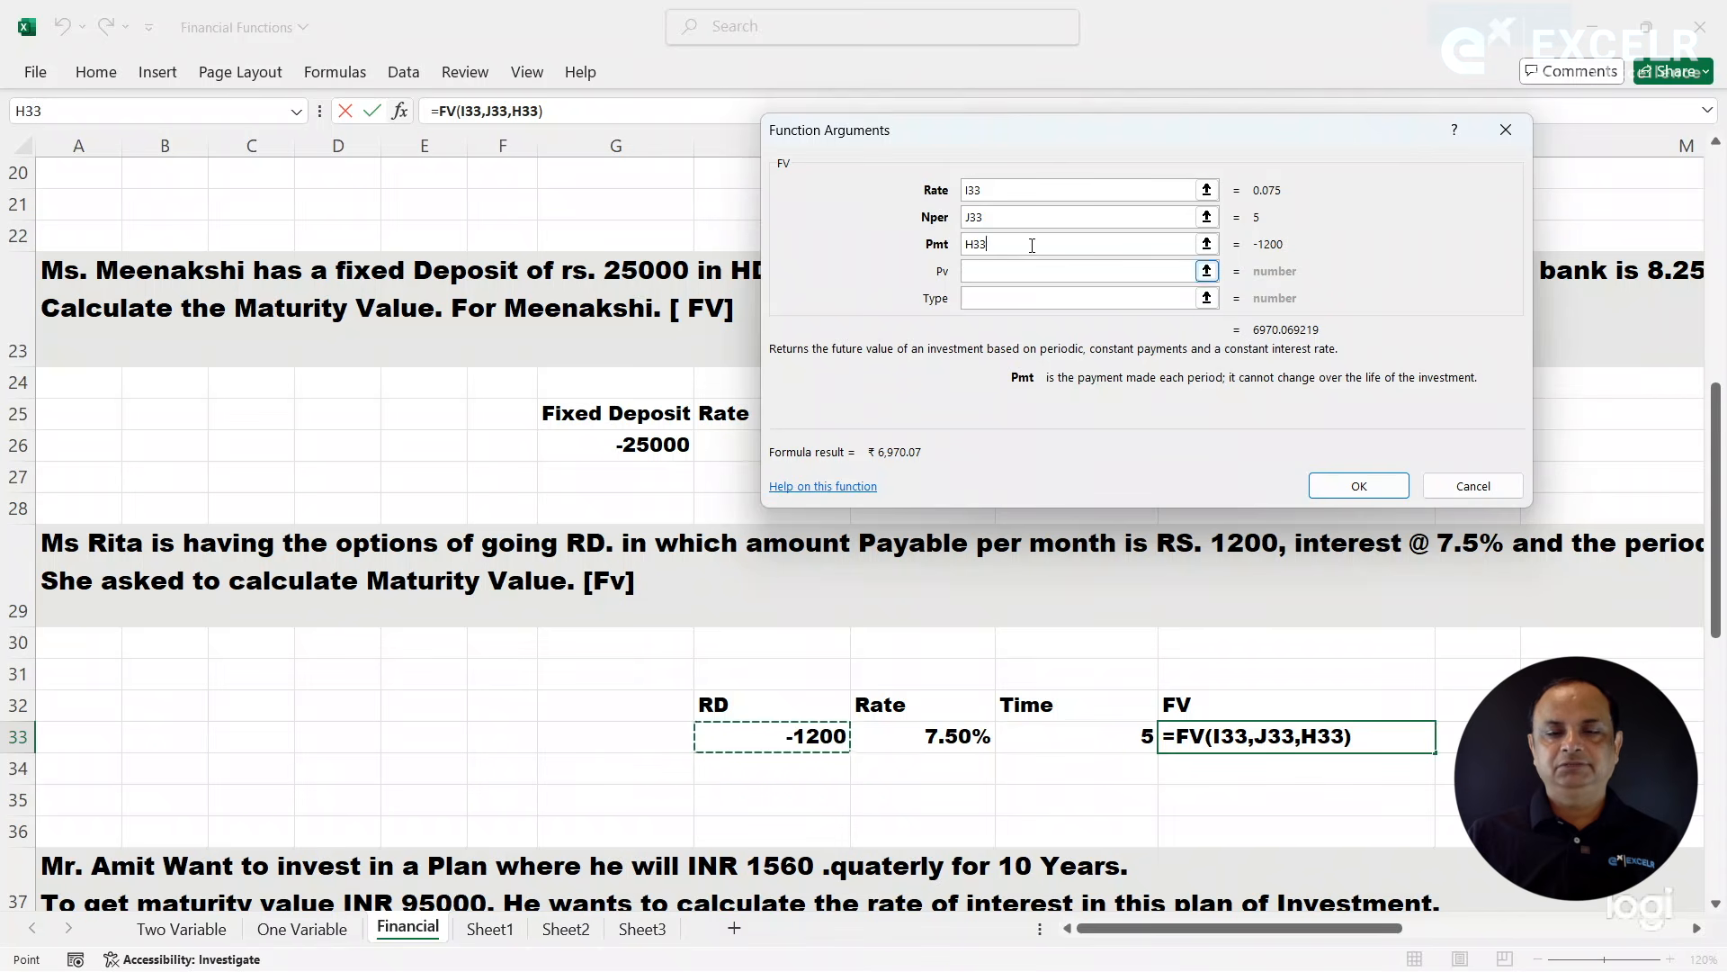
# - Convert the FV arguments to monthly terms with Rate I33/12 and Nper J33*12, and complete the formula
pyautogui.click(1012, 191)
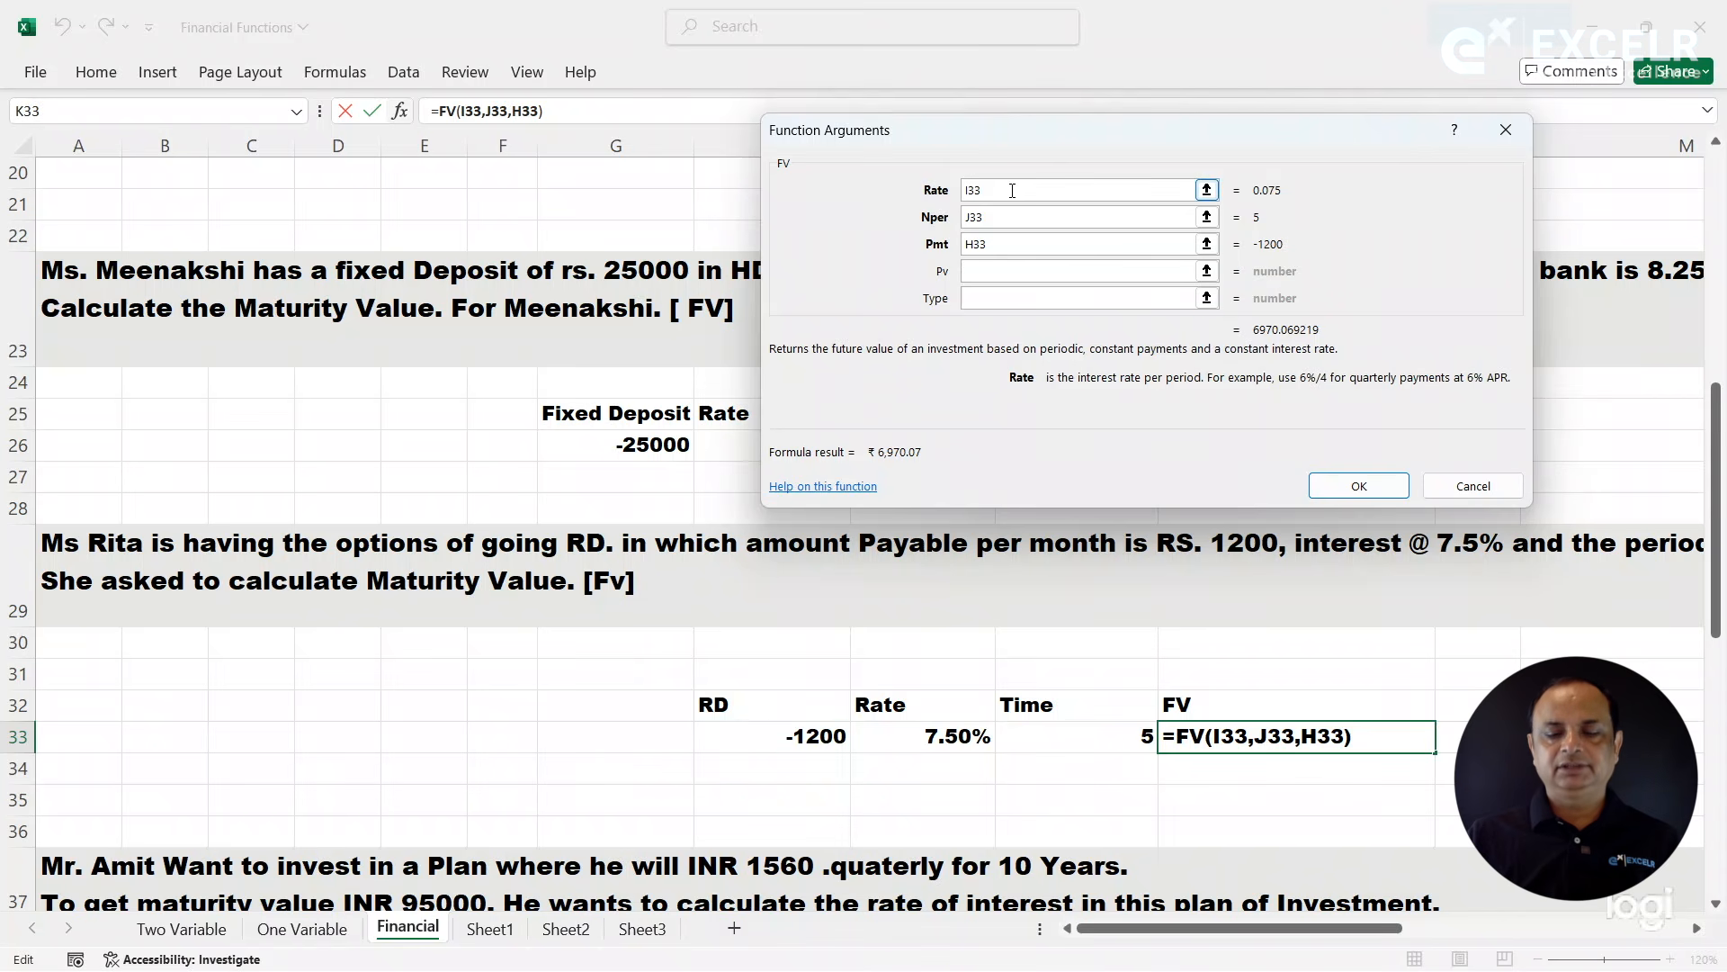
pyautogui.write('/')
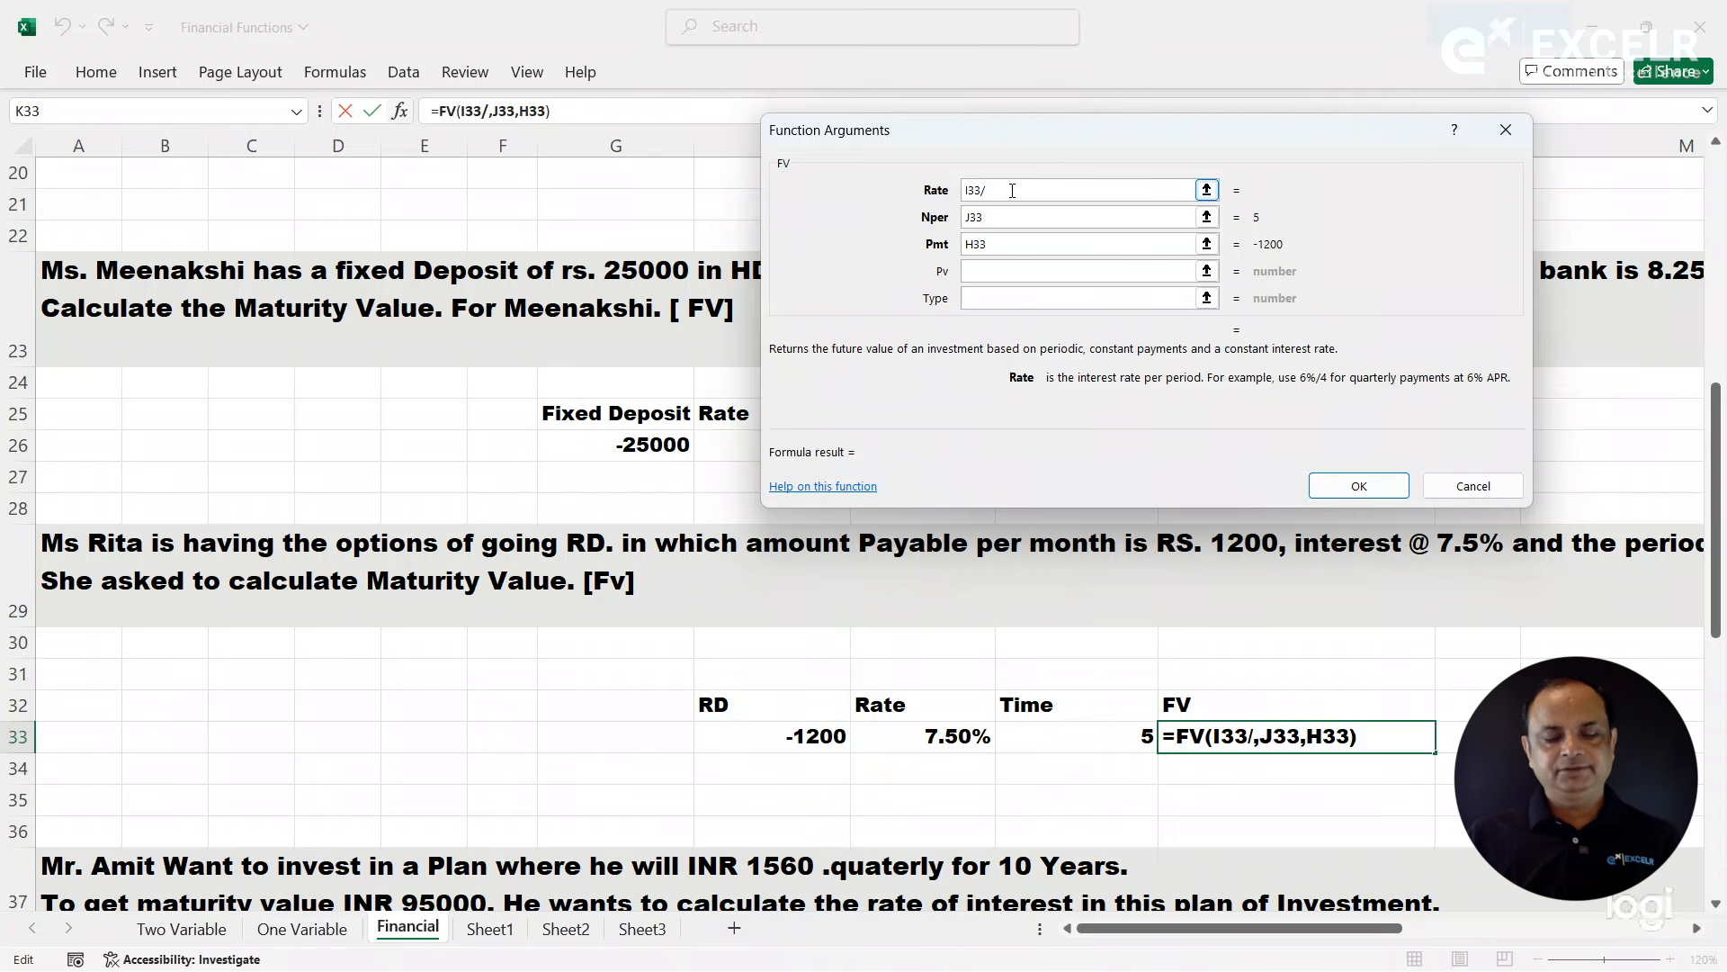
pyautogui.write('12')
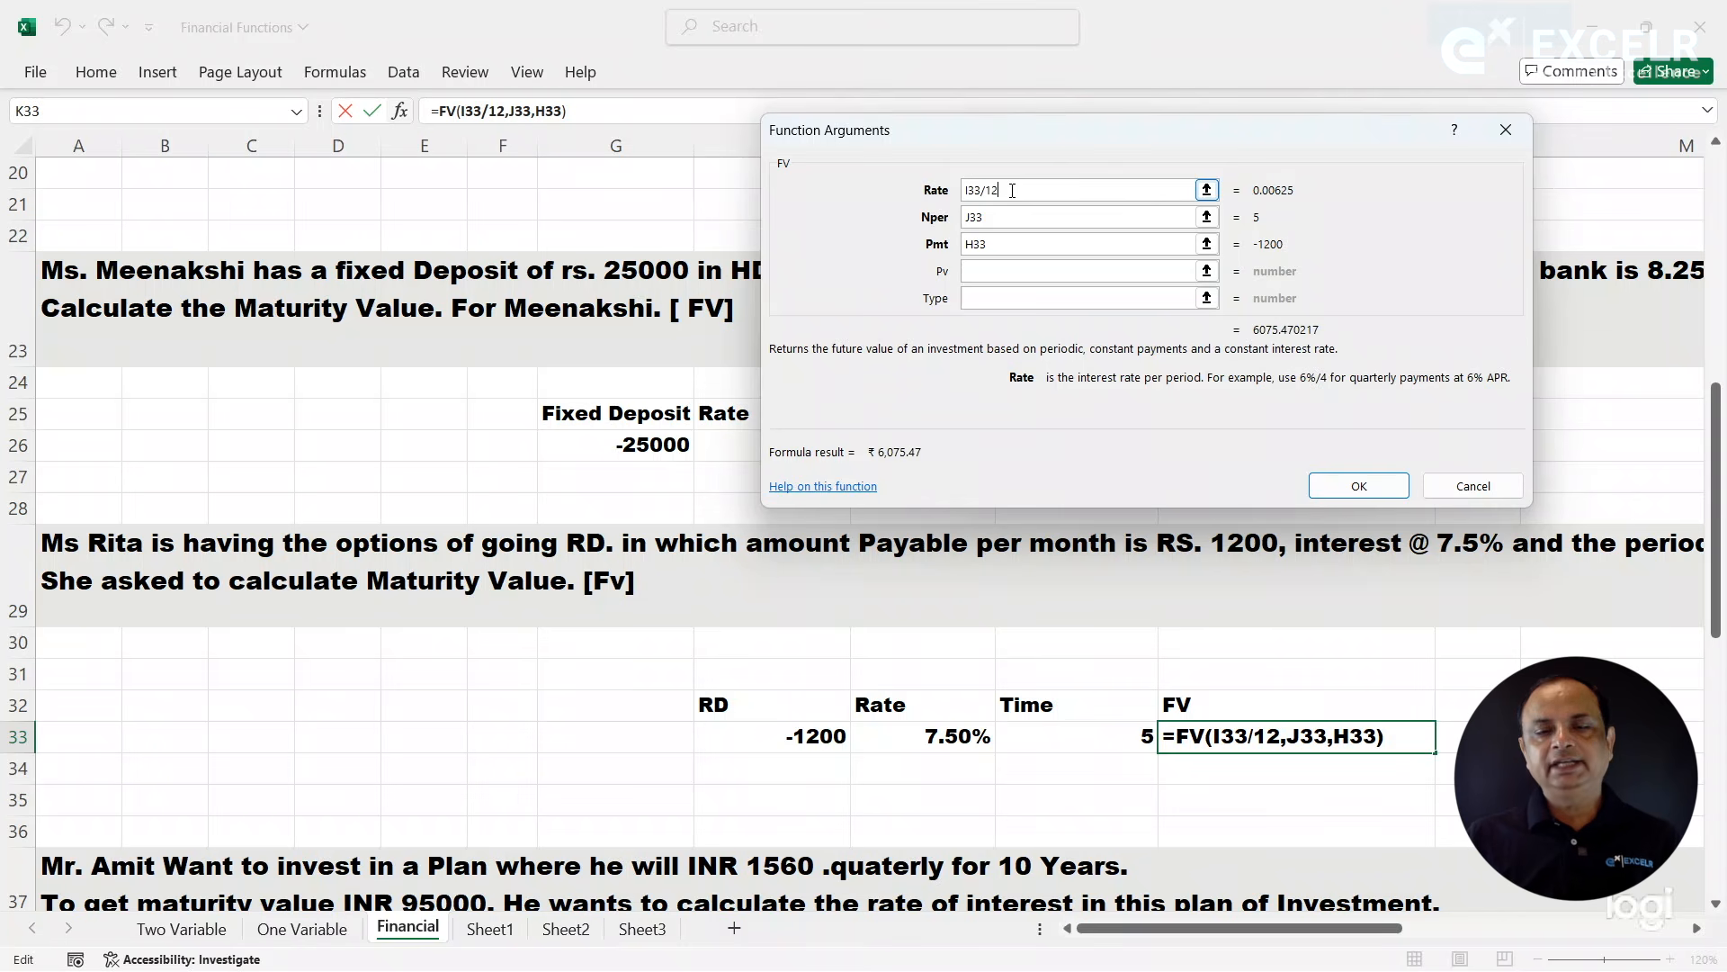
pyautogui.click(1009, 217)
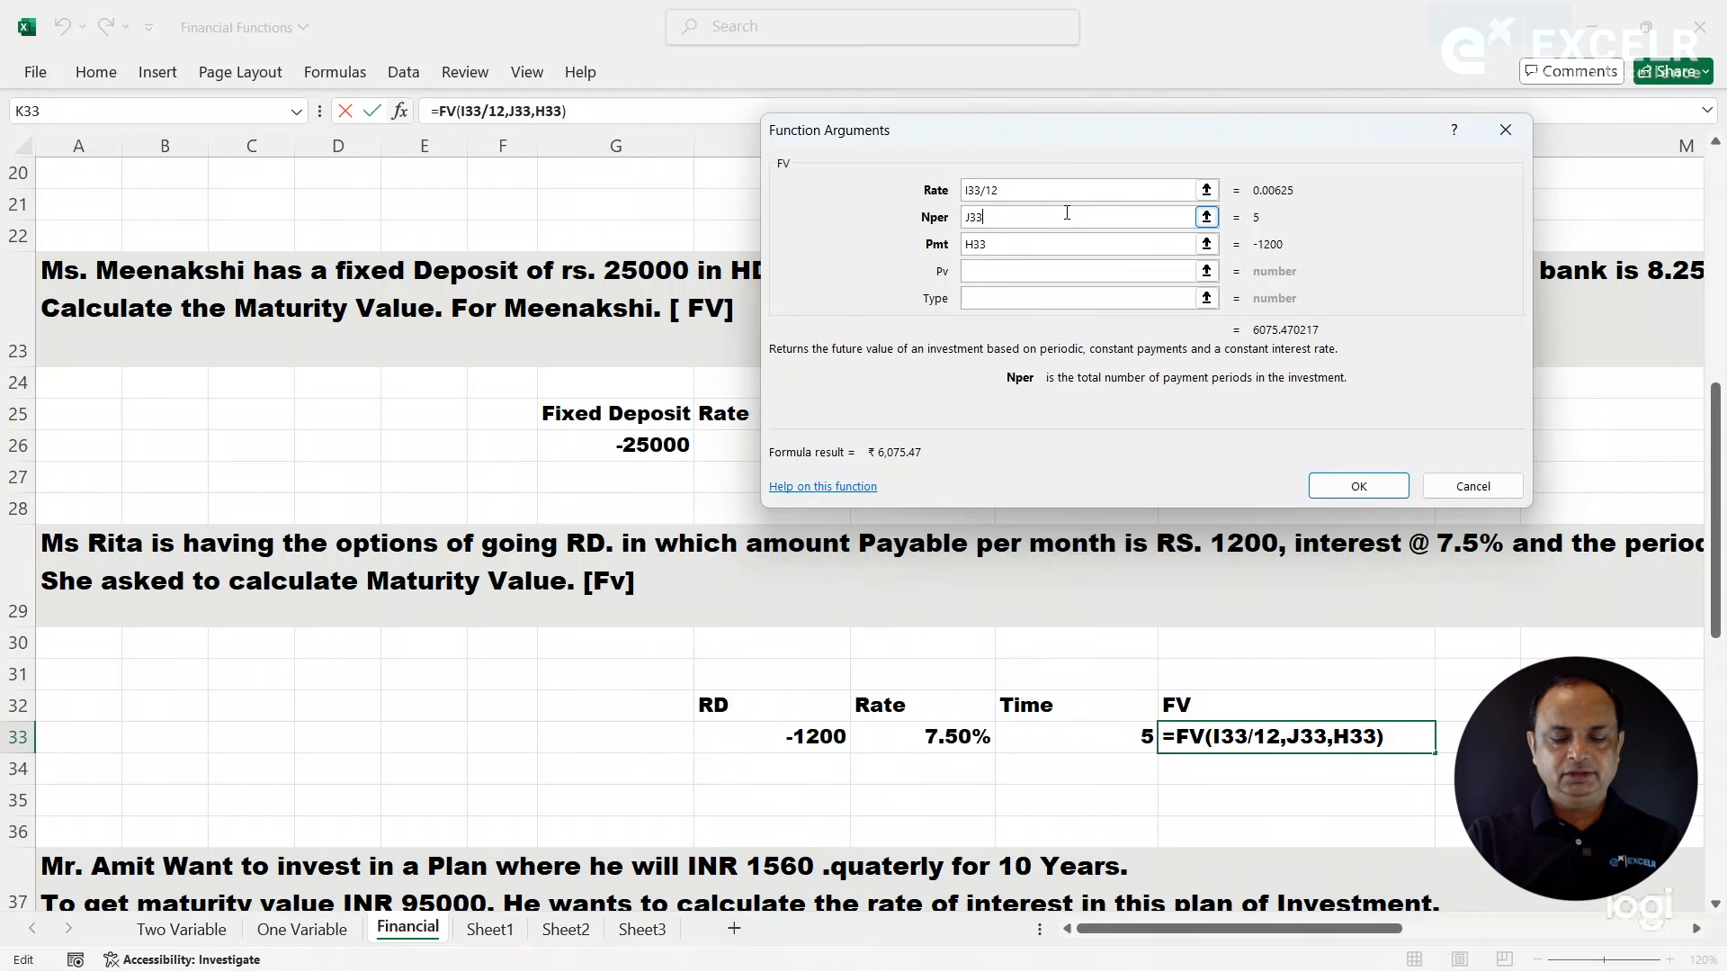
pyautogui.write('*12')
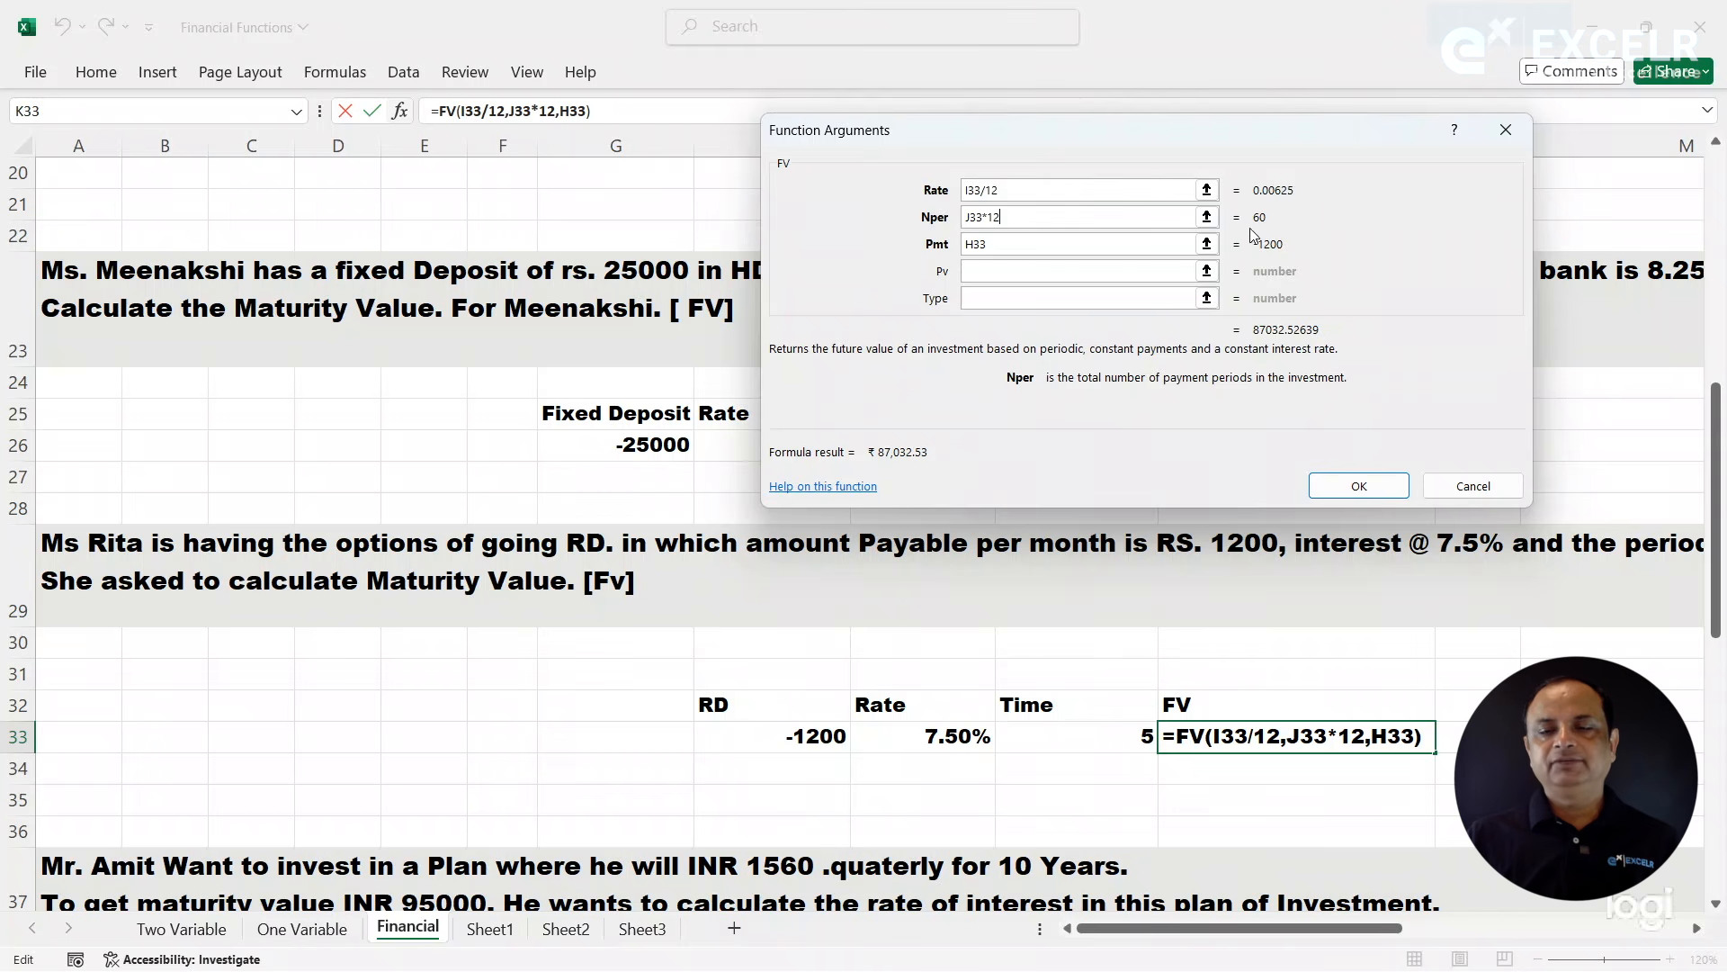
pyautogui.click(1397, 482)
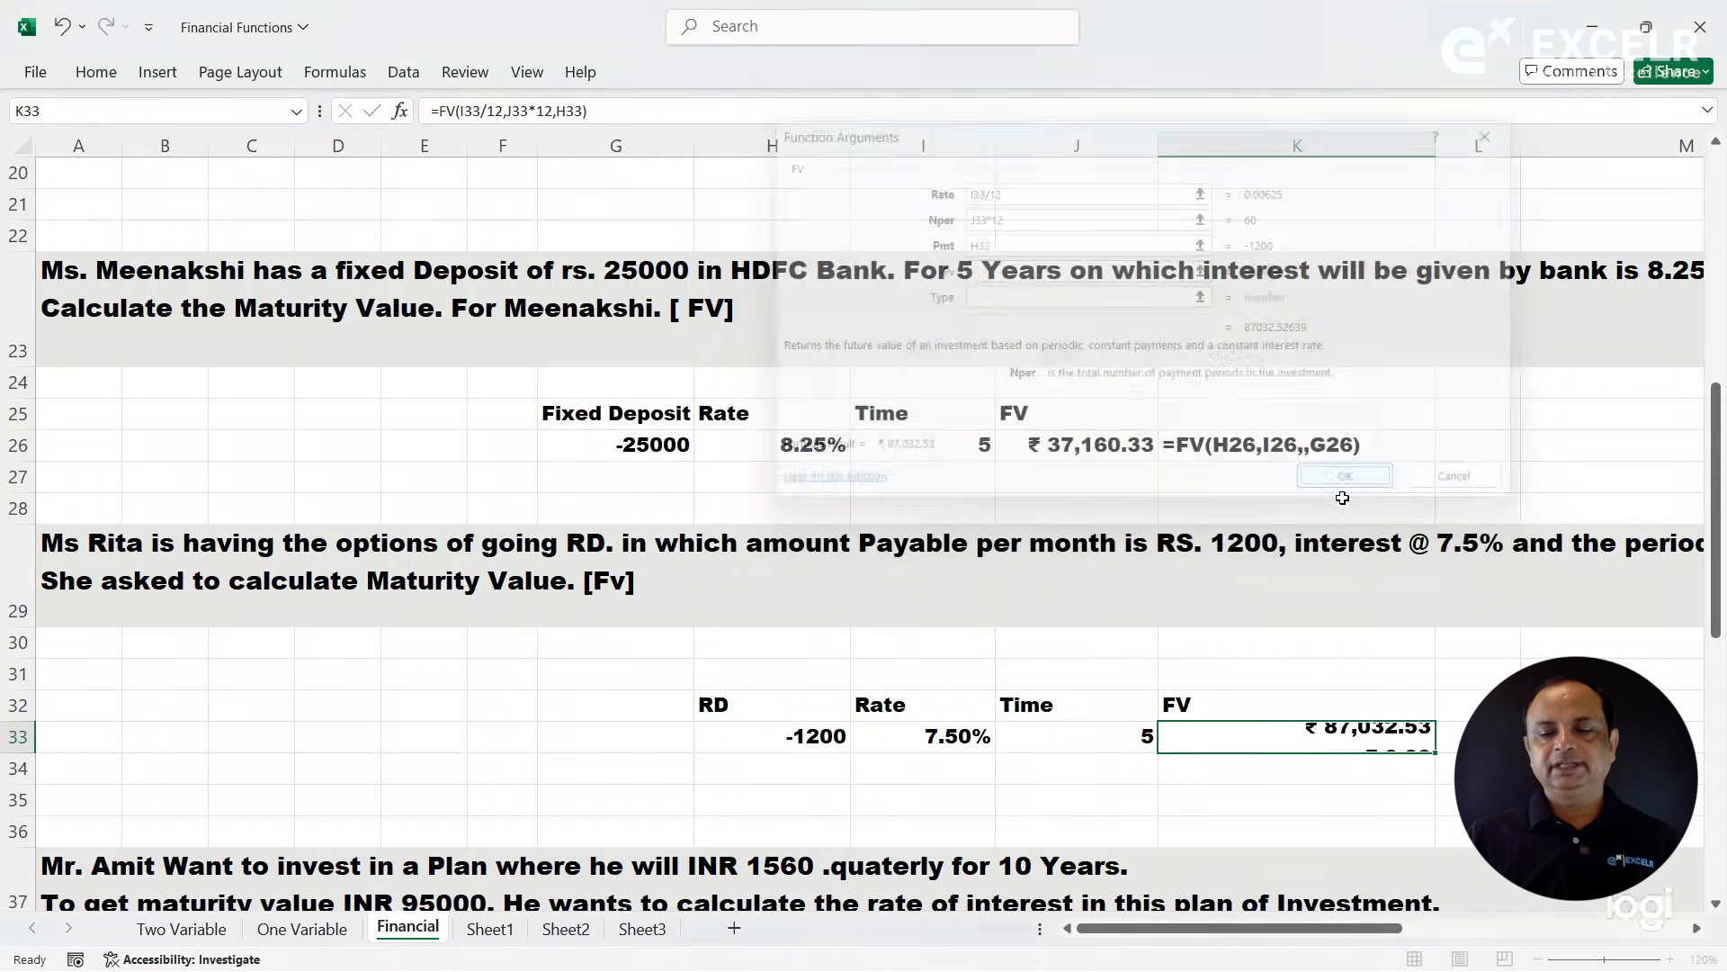
# - Show the text of the recurring deposit's FV formula in L33 with FORMULATEXT referencing K33
pyautogui.click(1475, 735)
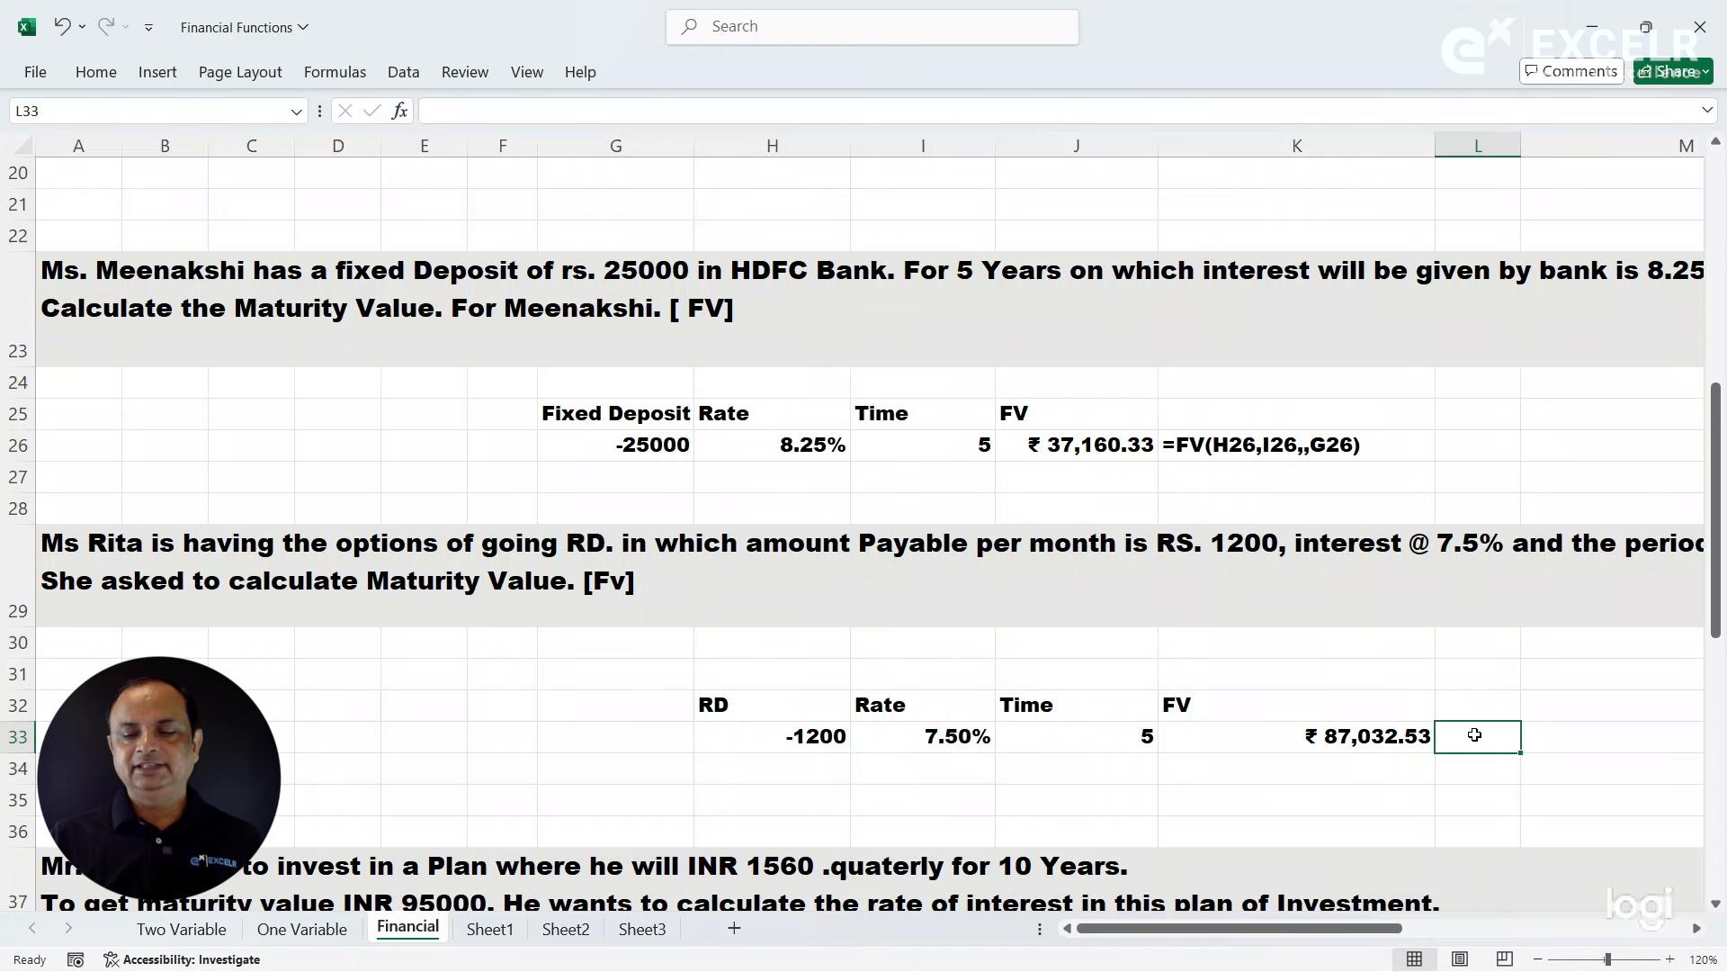
pyautogui.write('=form')
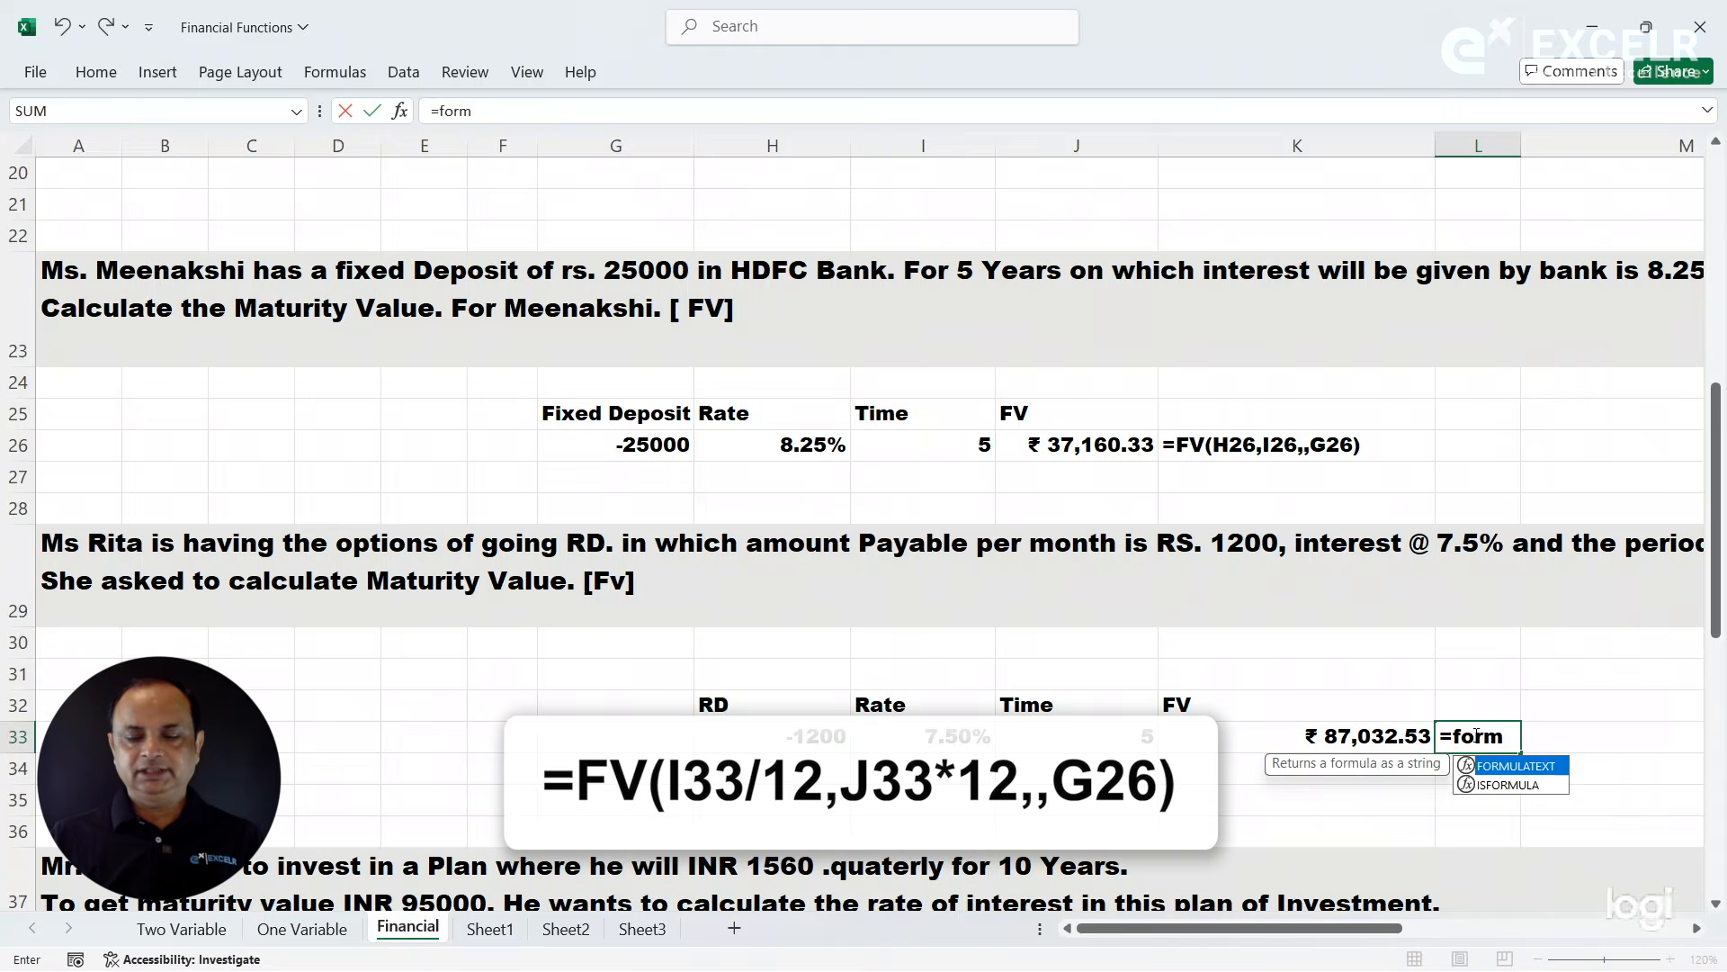
pyautogui.press('Tab')
pyautogui.press('Left')
pyautogui.press('Return')
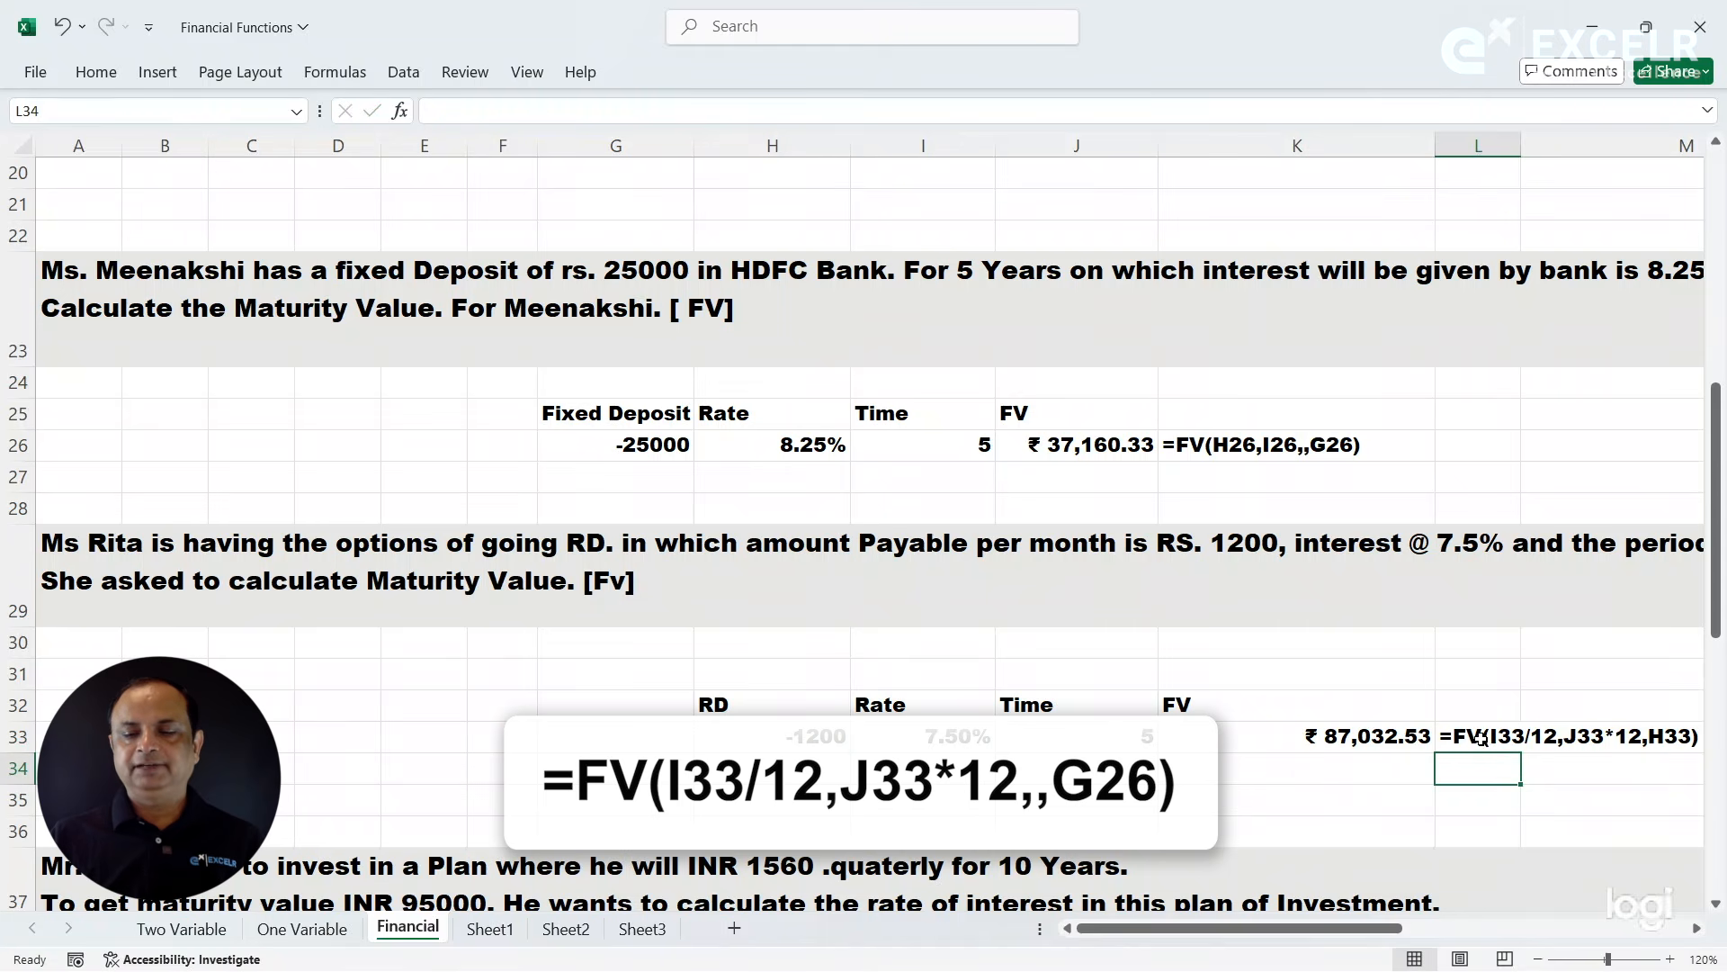
# - Compare the recurring deposit's question, amount, rate, time and FV formula in row 33 with the fixed deposit exercise in row 26
pyautogui.click(1482, 739)
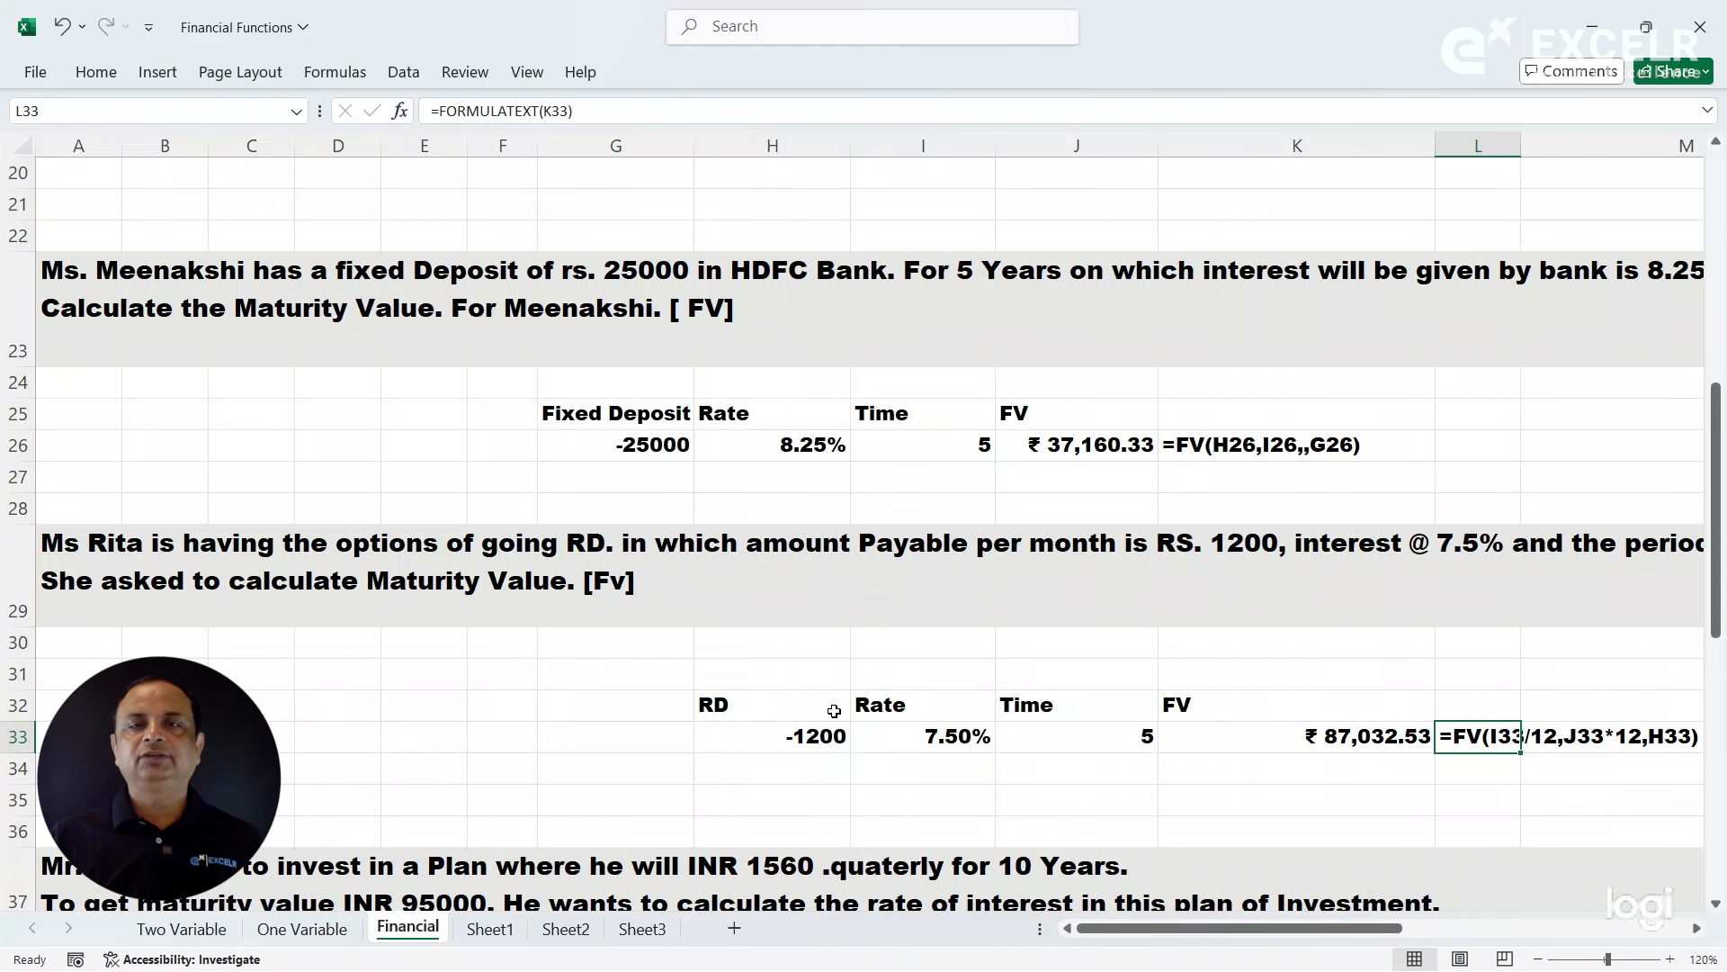
pyautogui.click(694, 281)
pyautogui.click(615, 543)
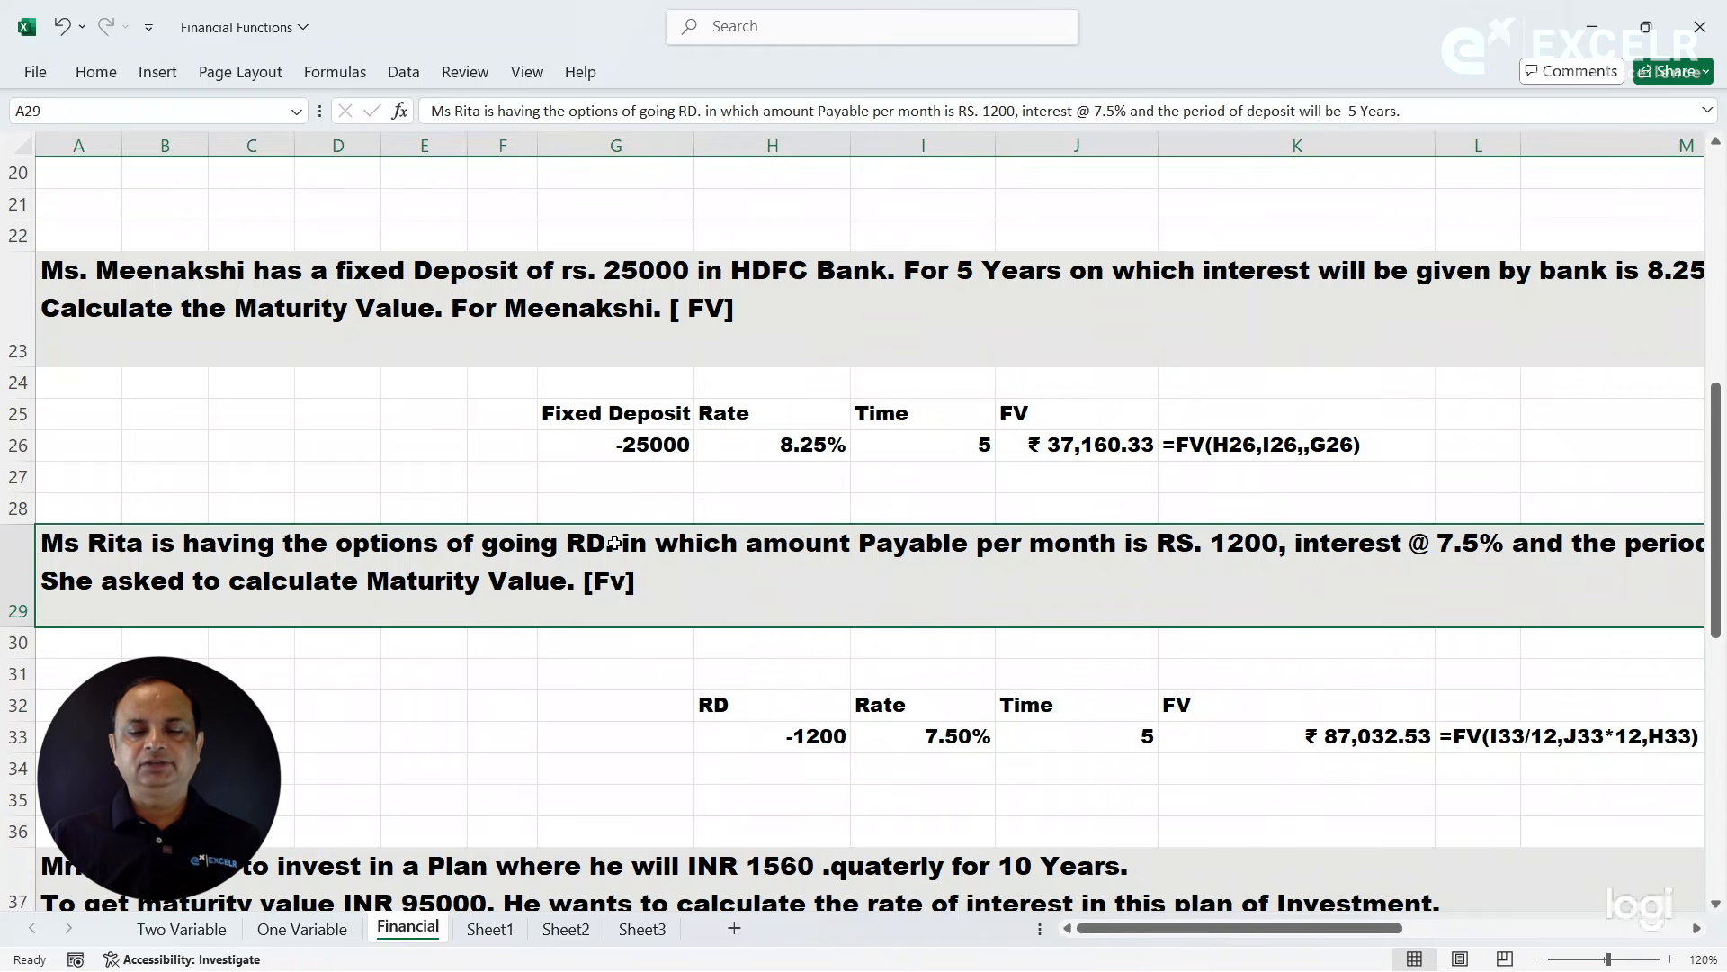
pyautogui.click(799, 740)
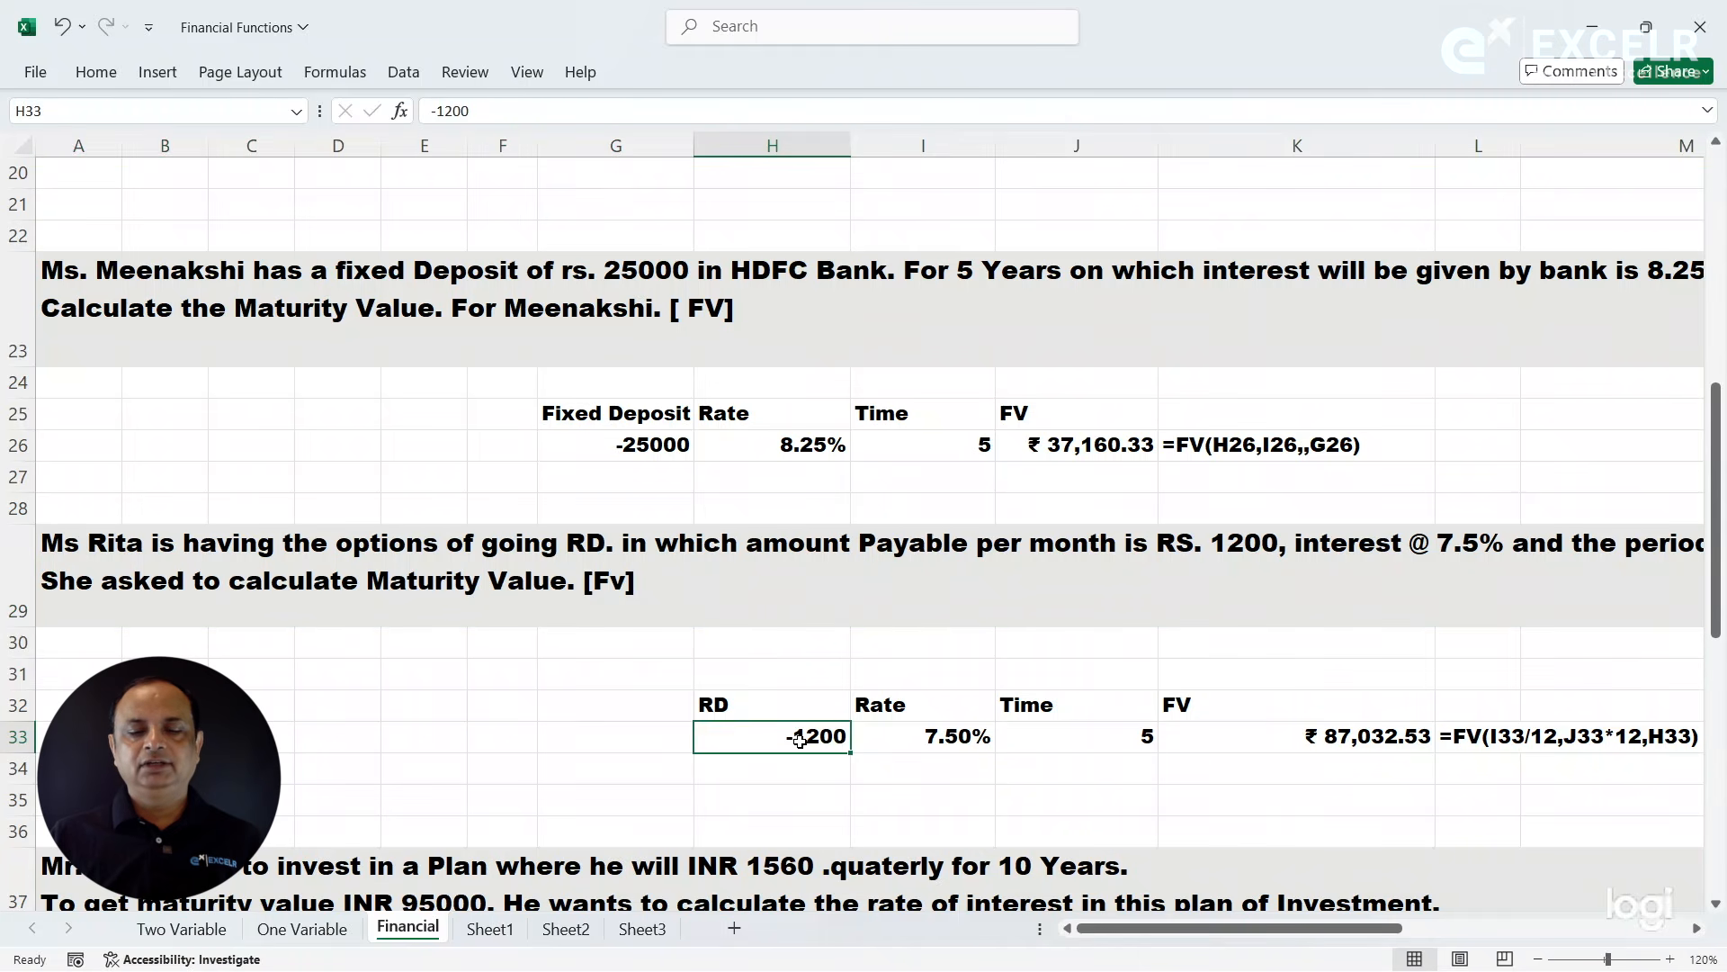
pyautogui.click(891, 736)
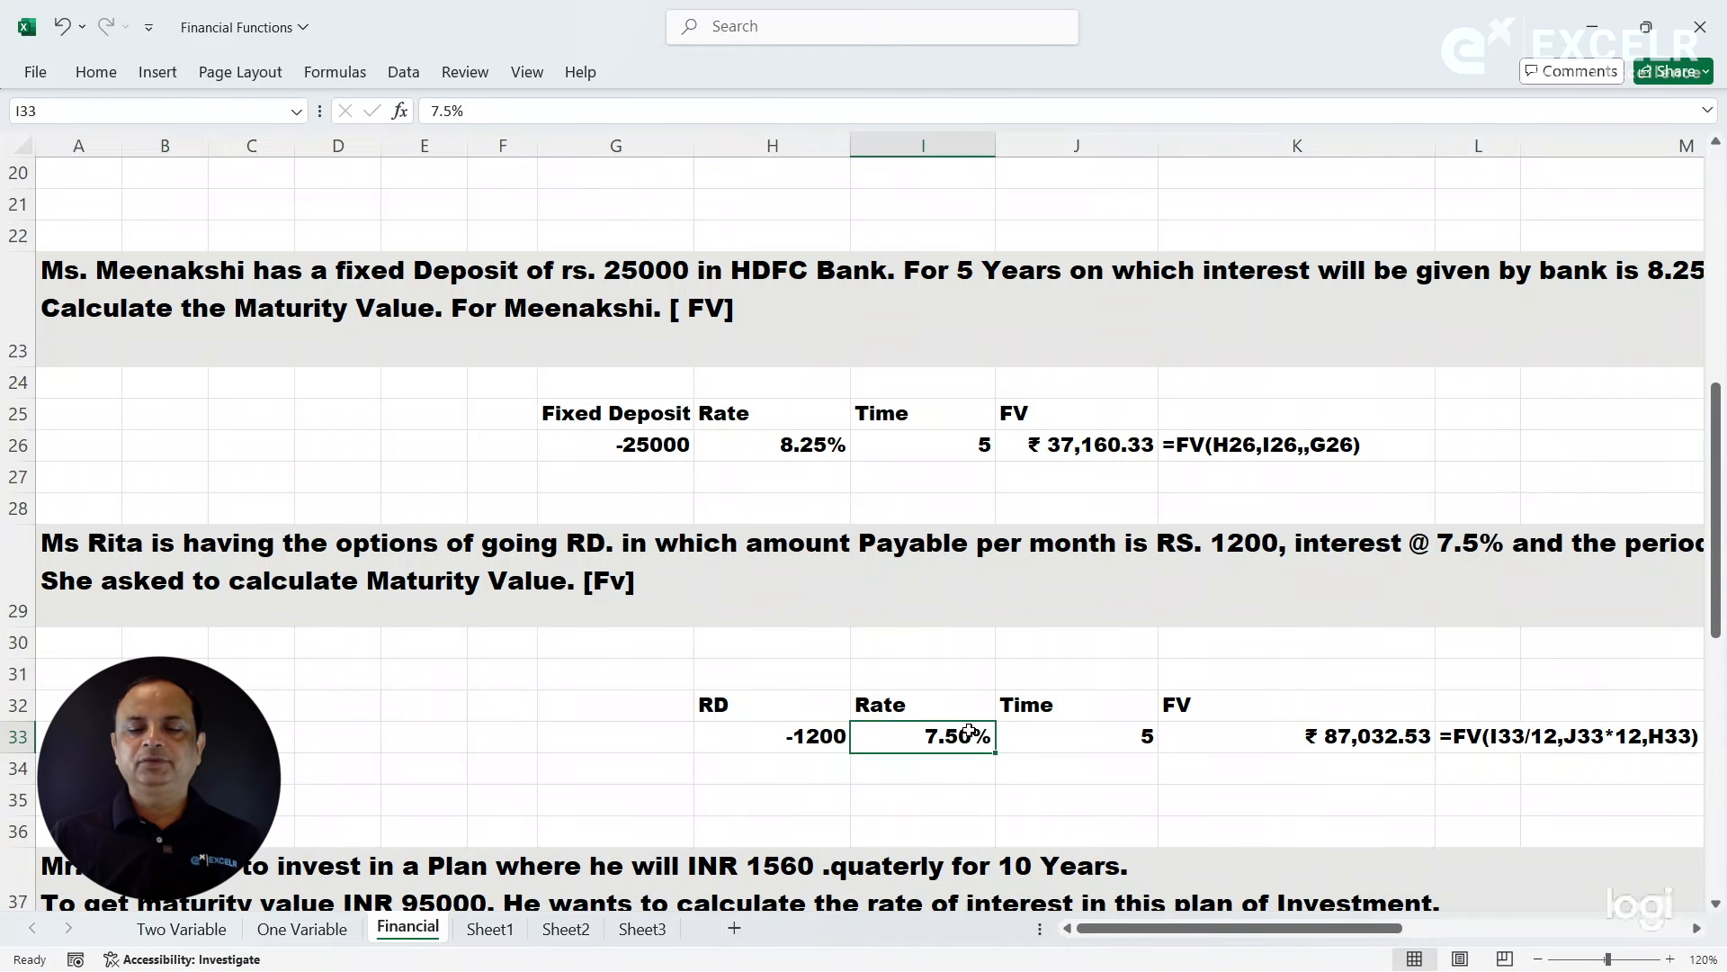
pyautogui.click(1068, 725)
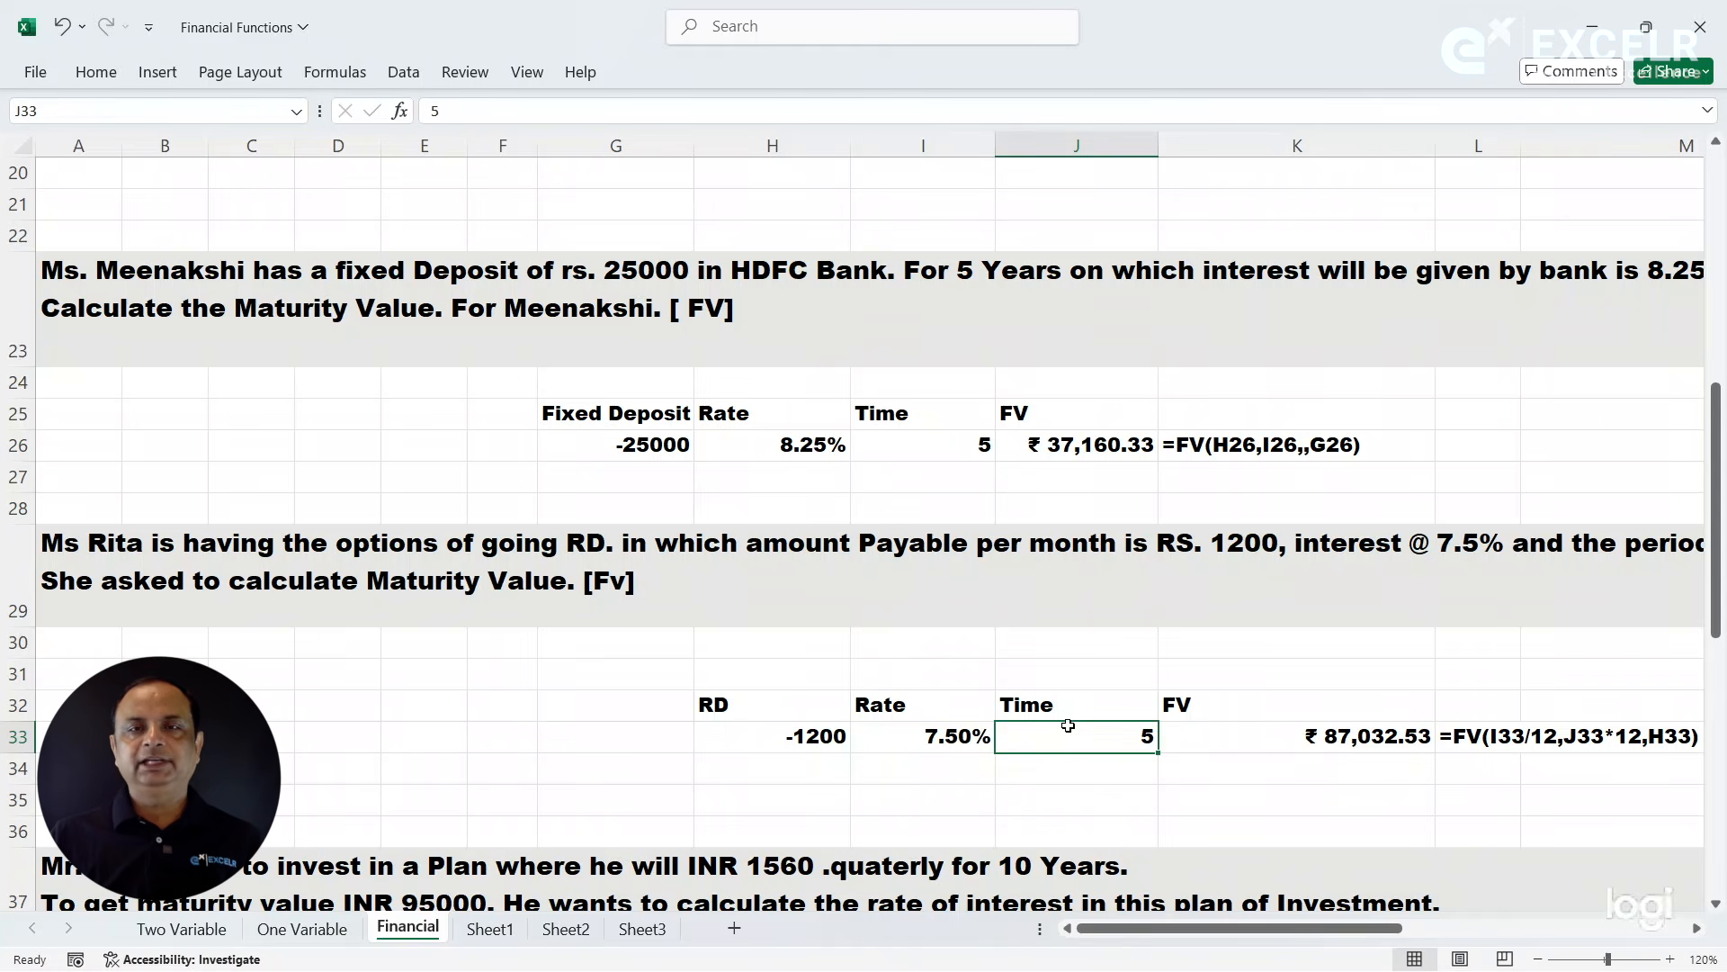
pyautogui.click(956, 451)
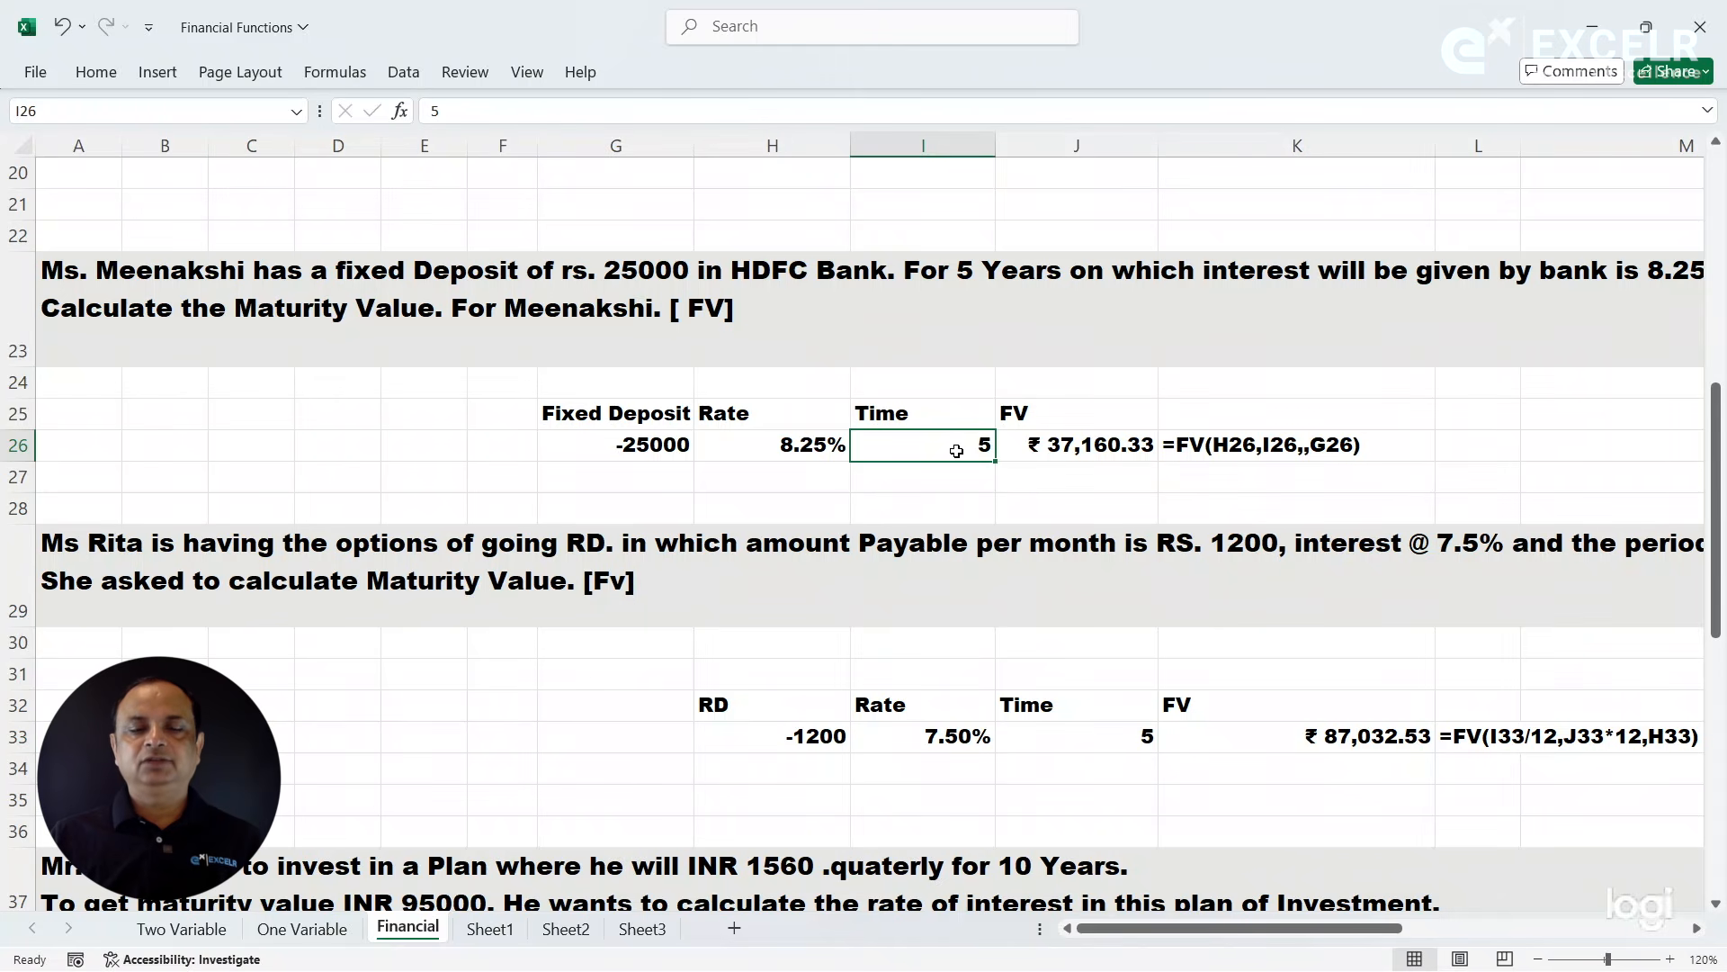
pyautogui.click(557, 740)
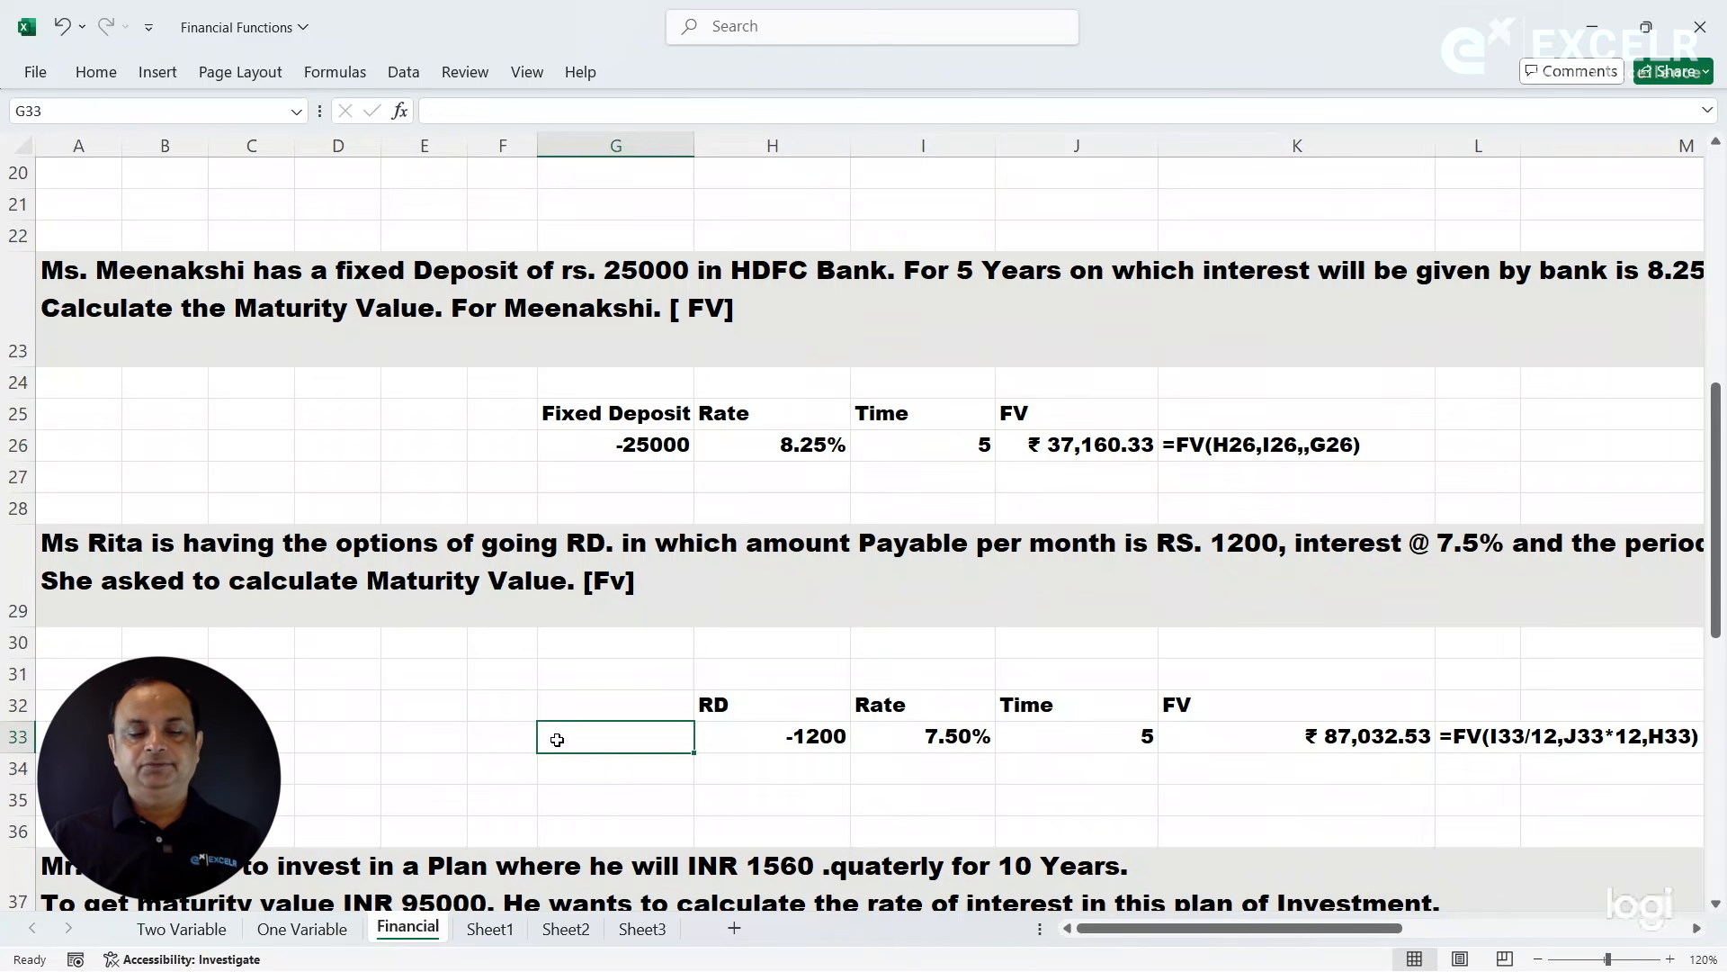
# - Go to the quarterly investment plan exercise in row 37 and read its question about the interest rate
pyautogui.click(1717, 906)
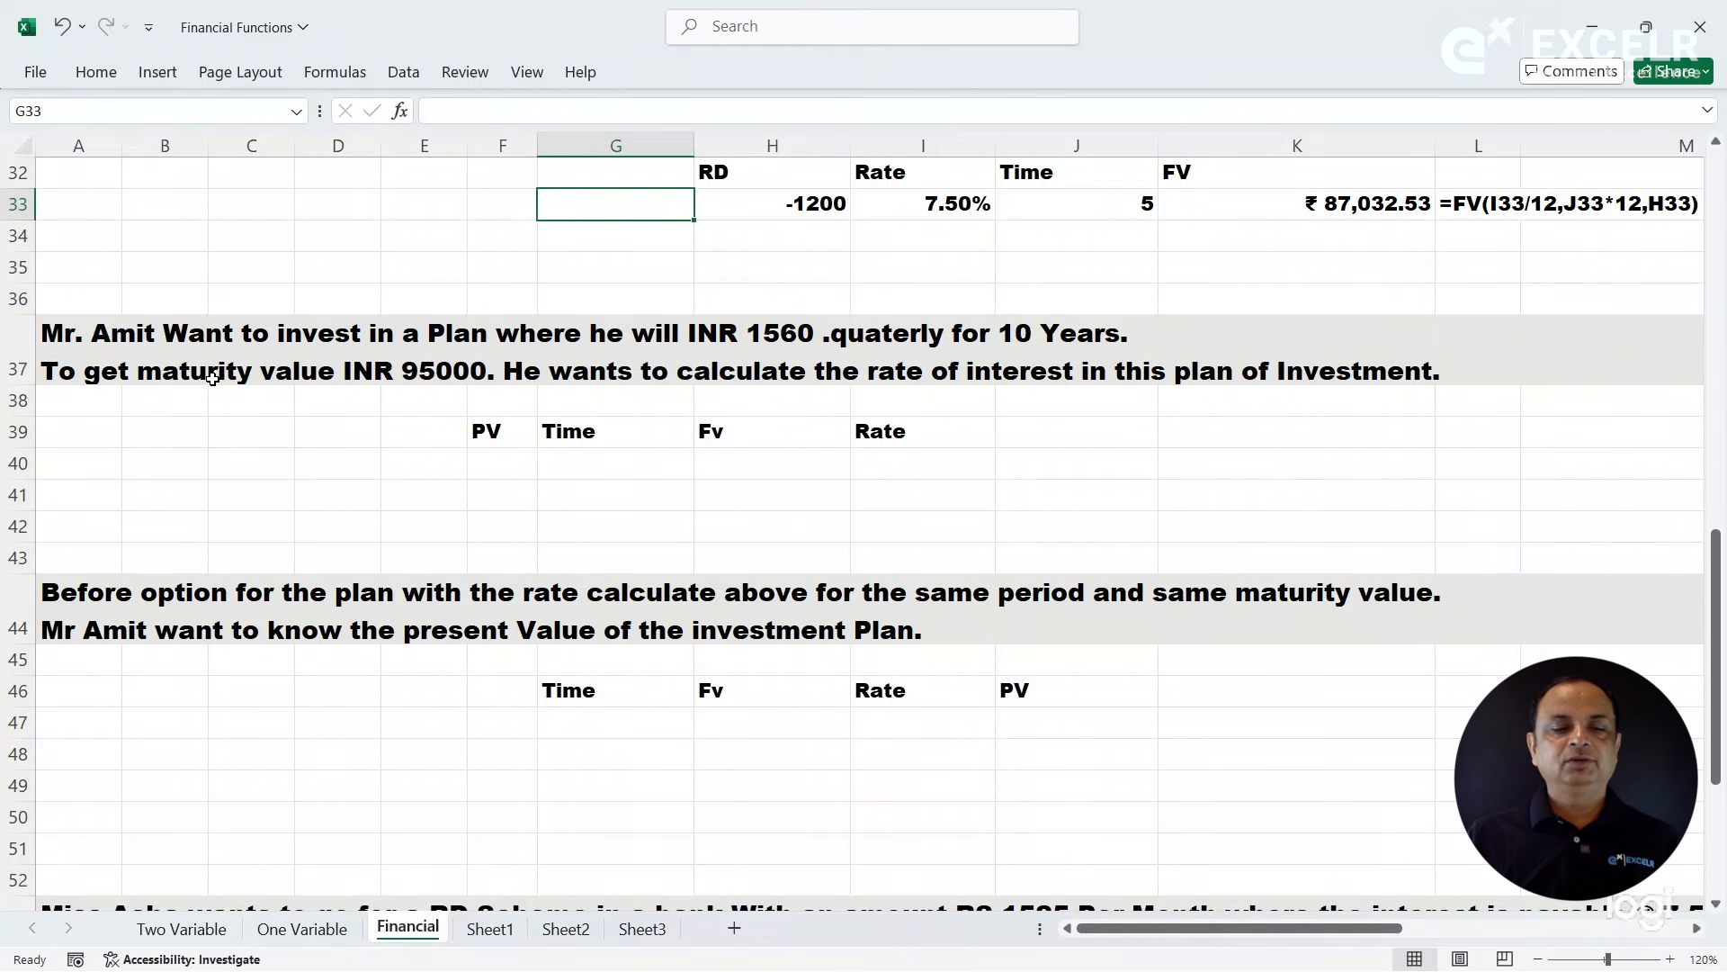
pyautogui.click(339, 368)
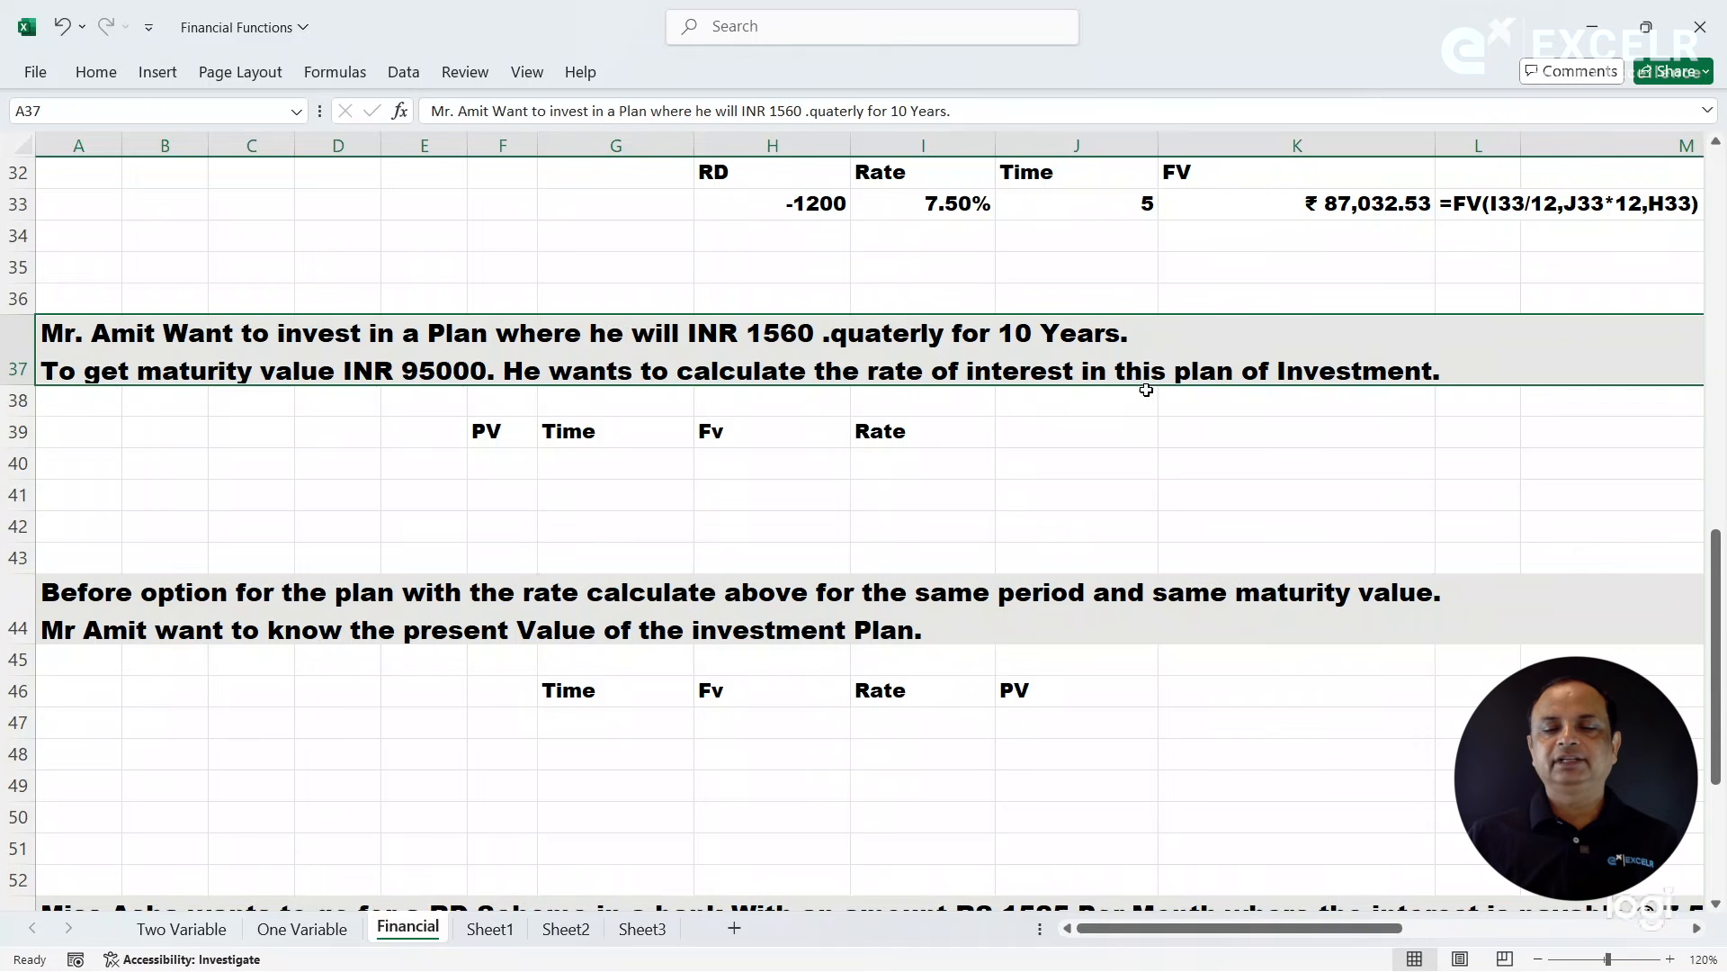
# - Fill in the quarterly investment plan's inputs in row 40: PV -1560, Time 10 and Fv 95000
pyautogui.click(502, 470)
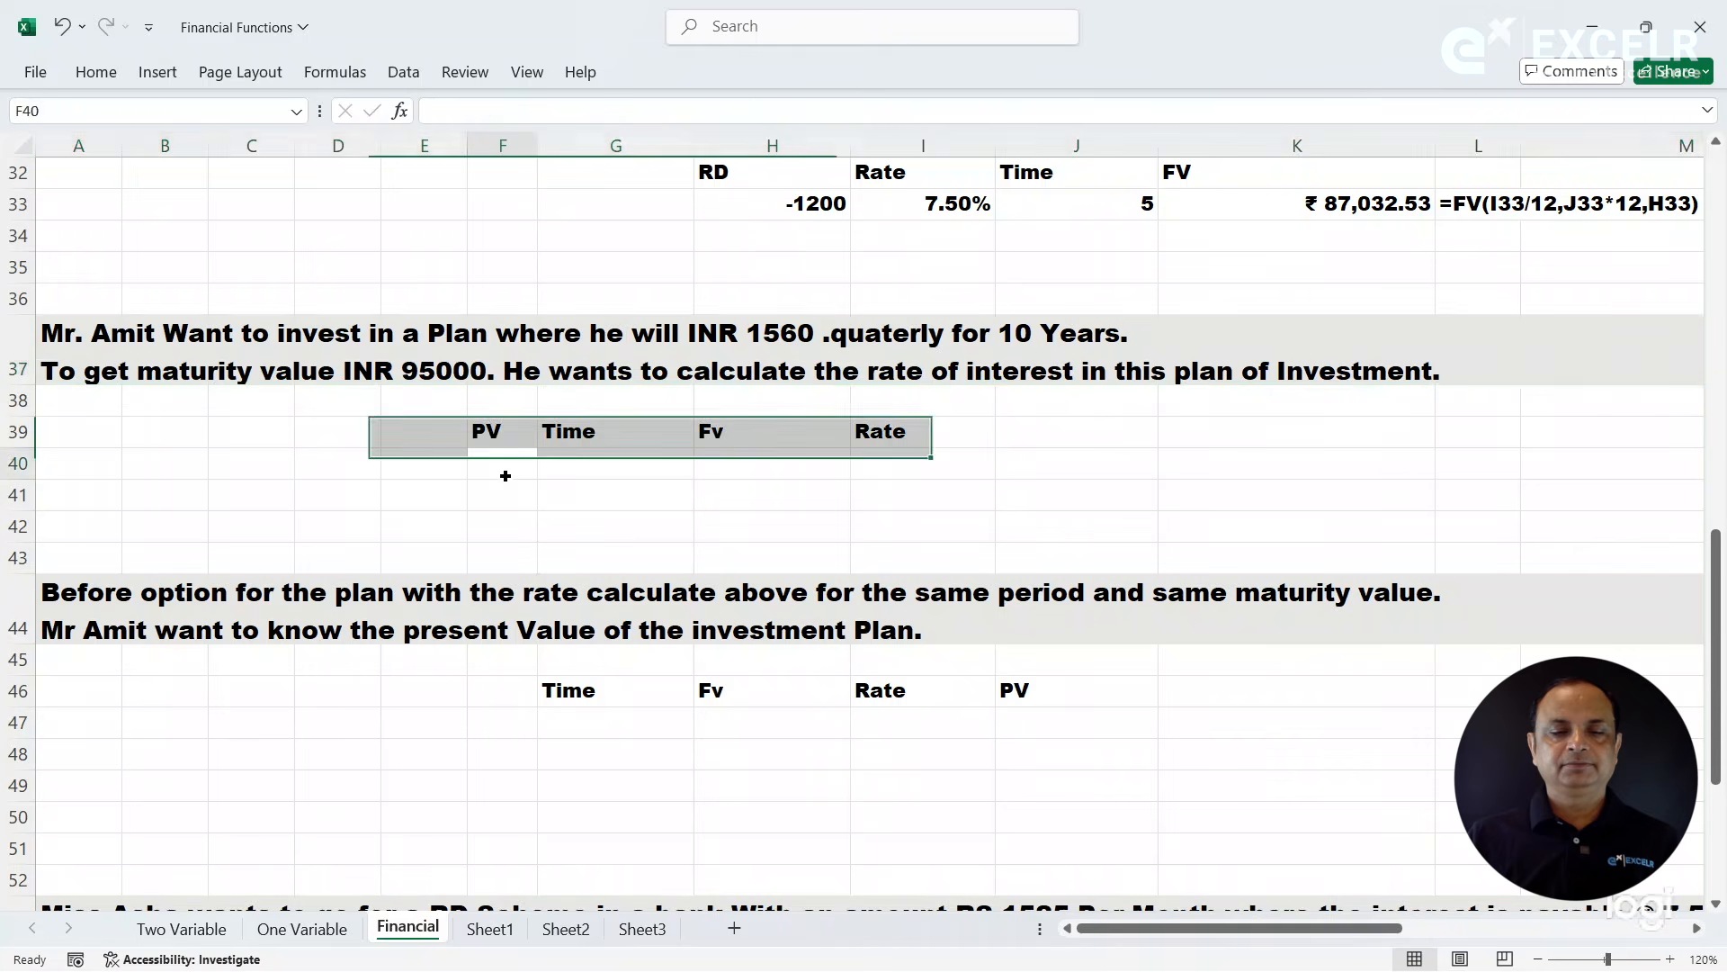
pyautogui.write('-1560')
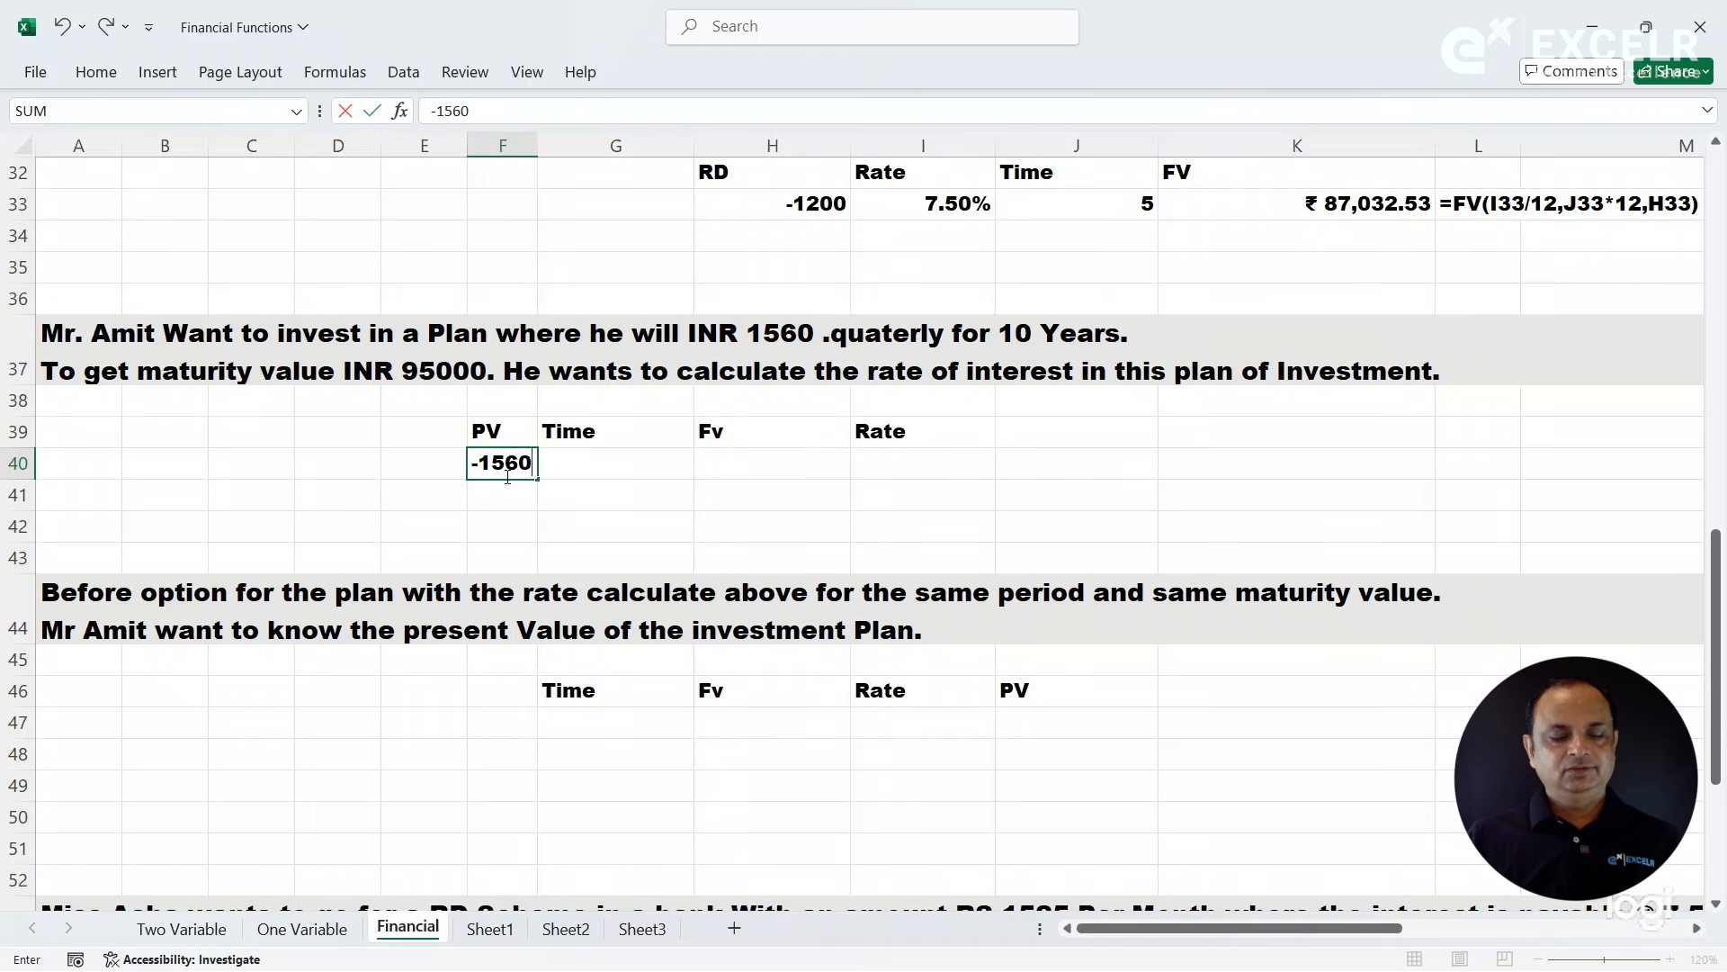
pyautogui.press('Tab')
pyautogui.write('10')
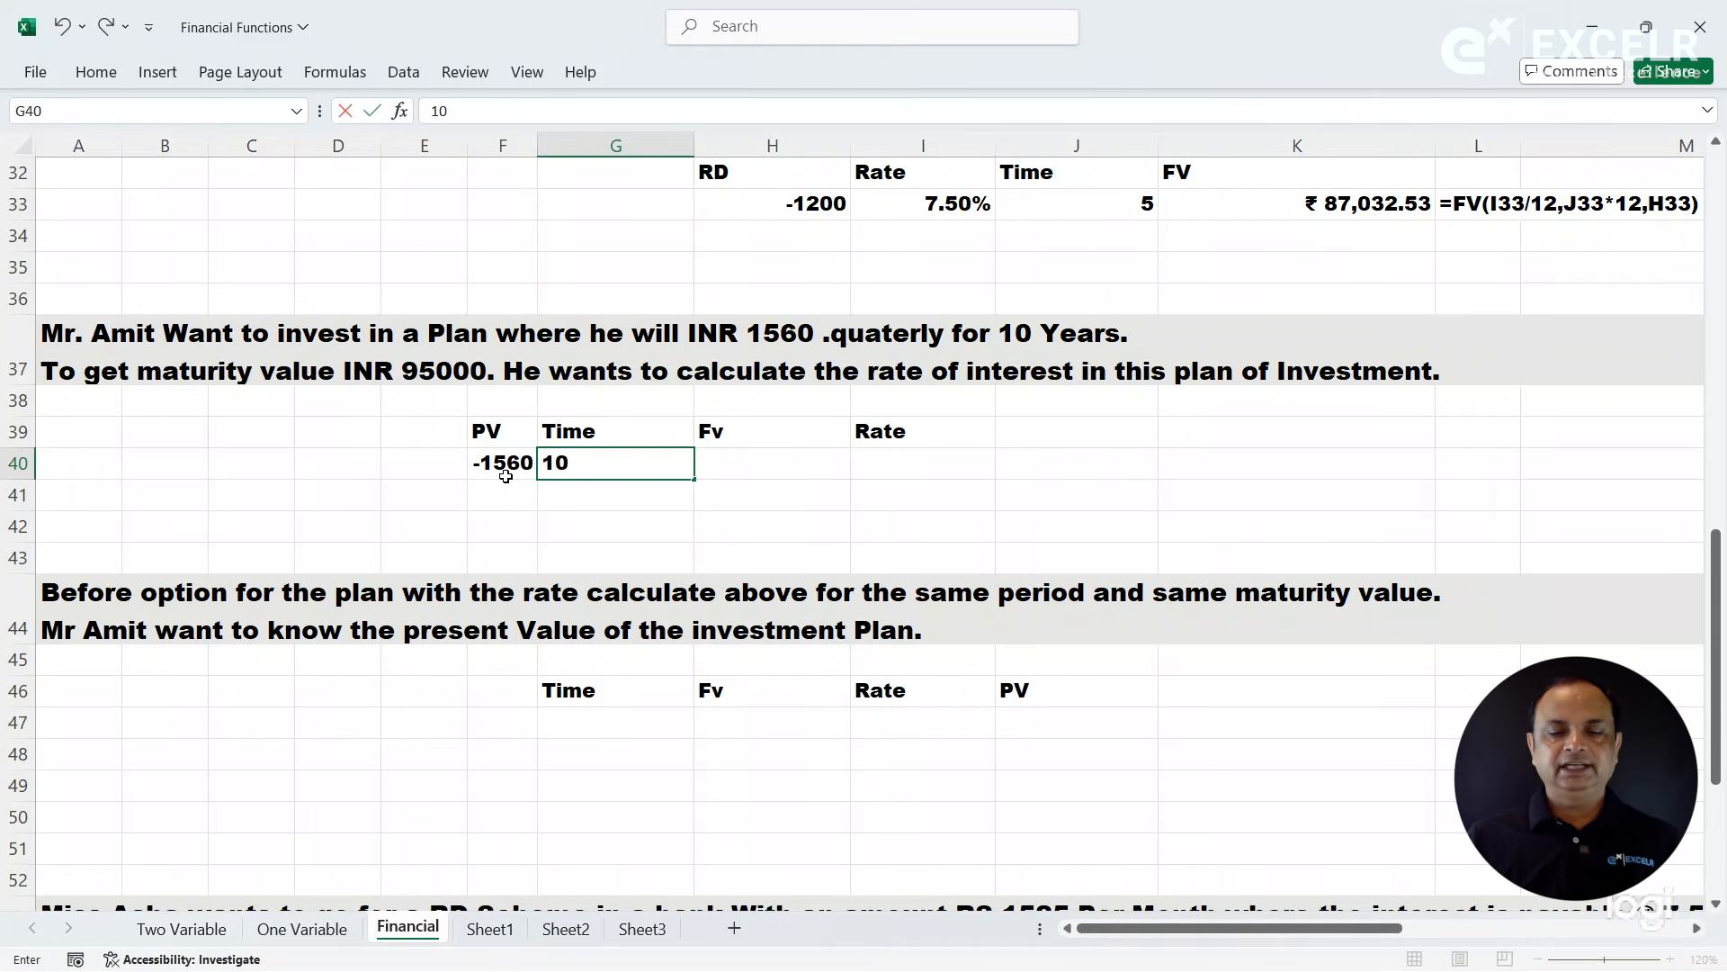
pyautogui.press('Tab')
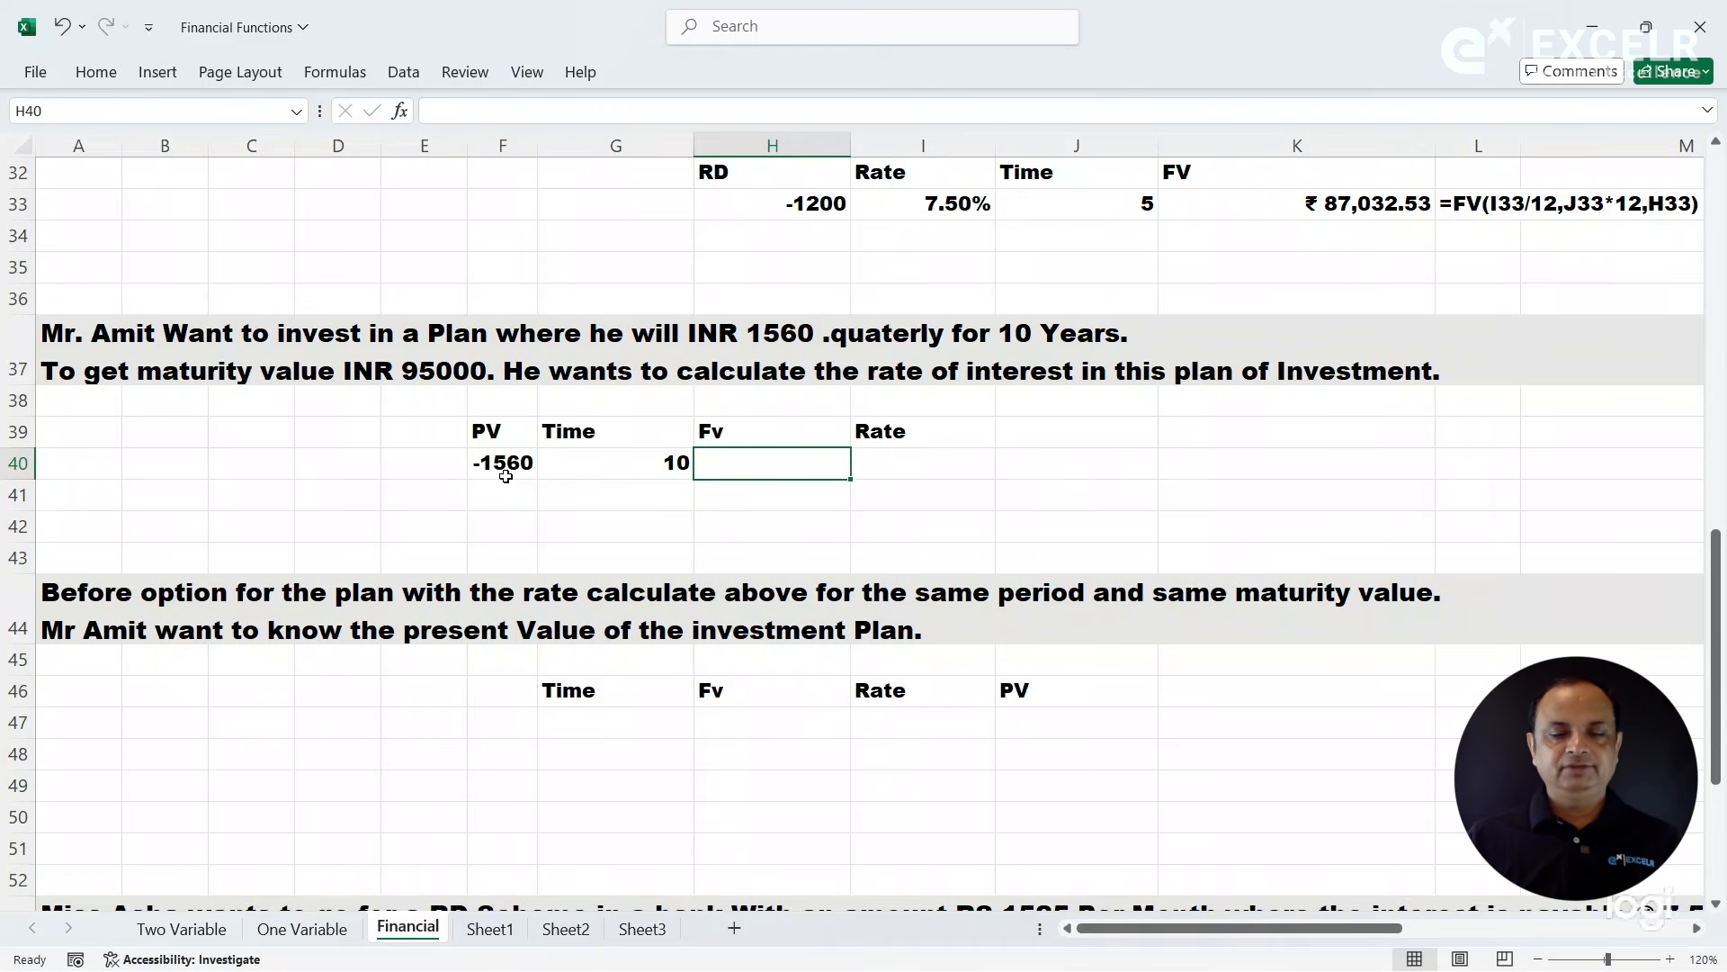
pyautogui.write('95000')
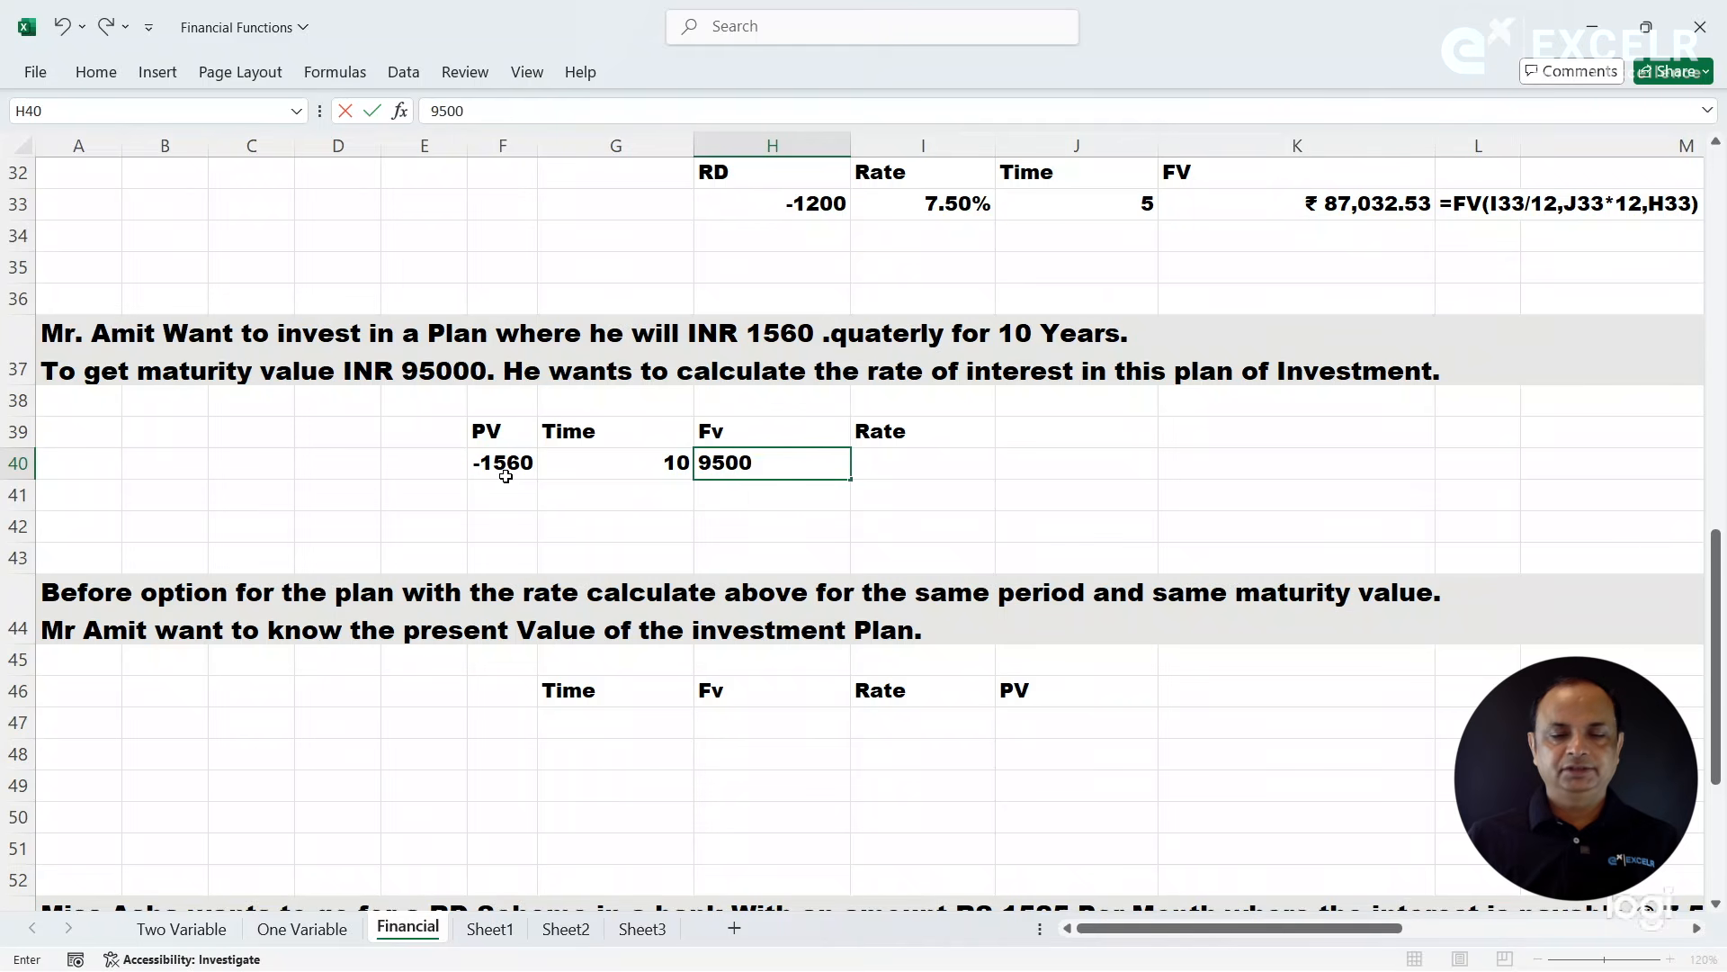
pyautogui.press('Tab')
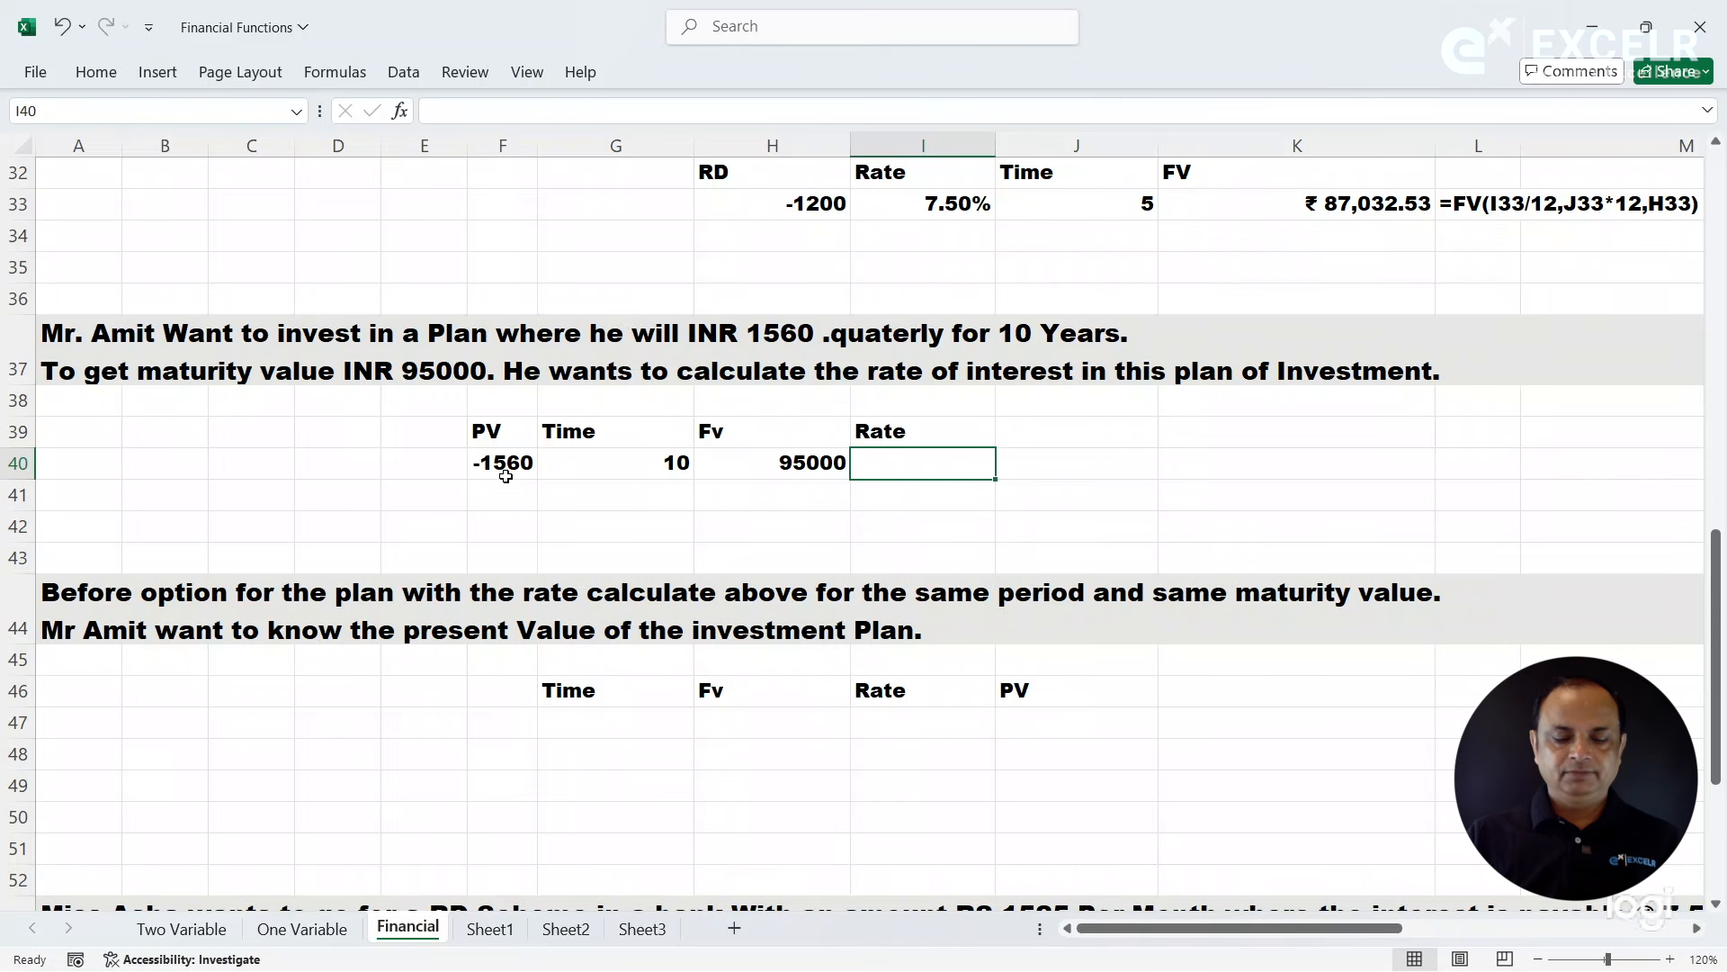
# - Start a RATE function in I40 with its arguments dialog and set Nper to G40*4 for quarterly periods
pyautogui.write('=rate')
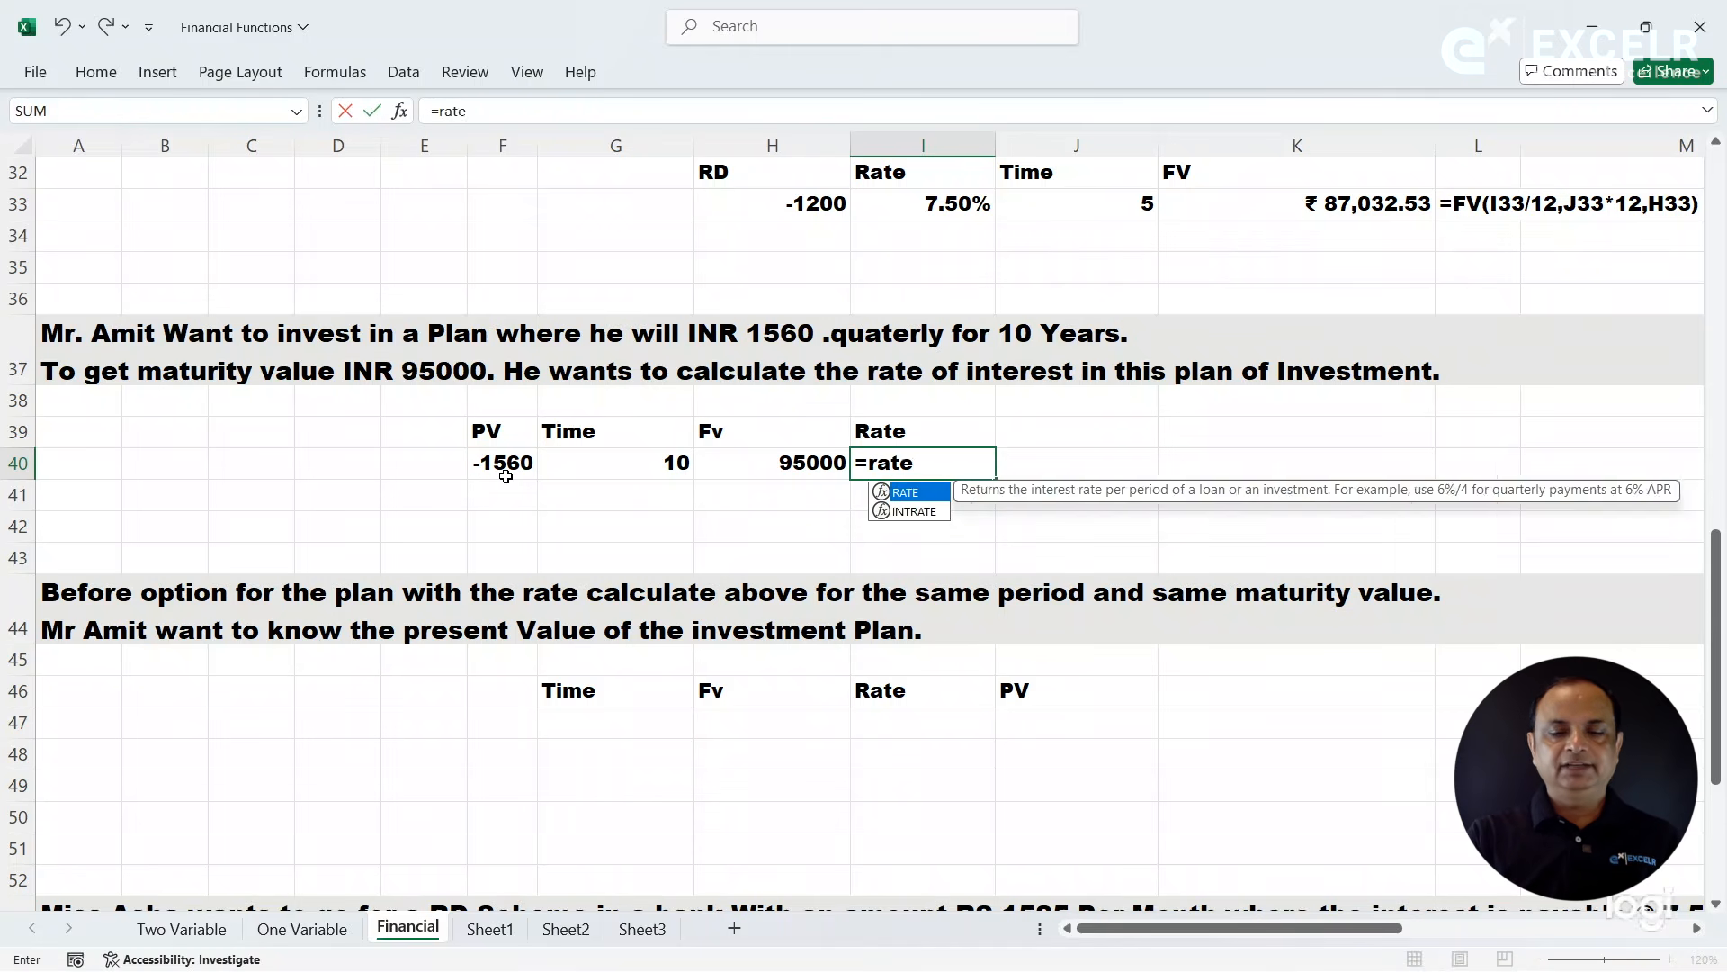
pyautogui.press('Tab')
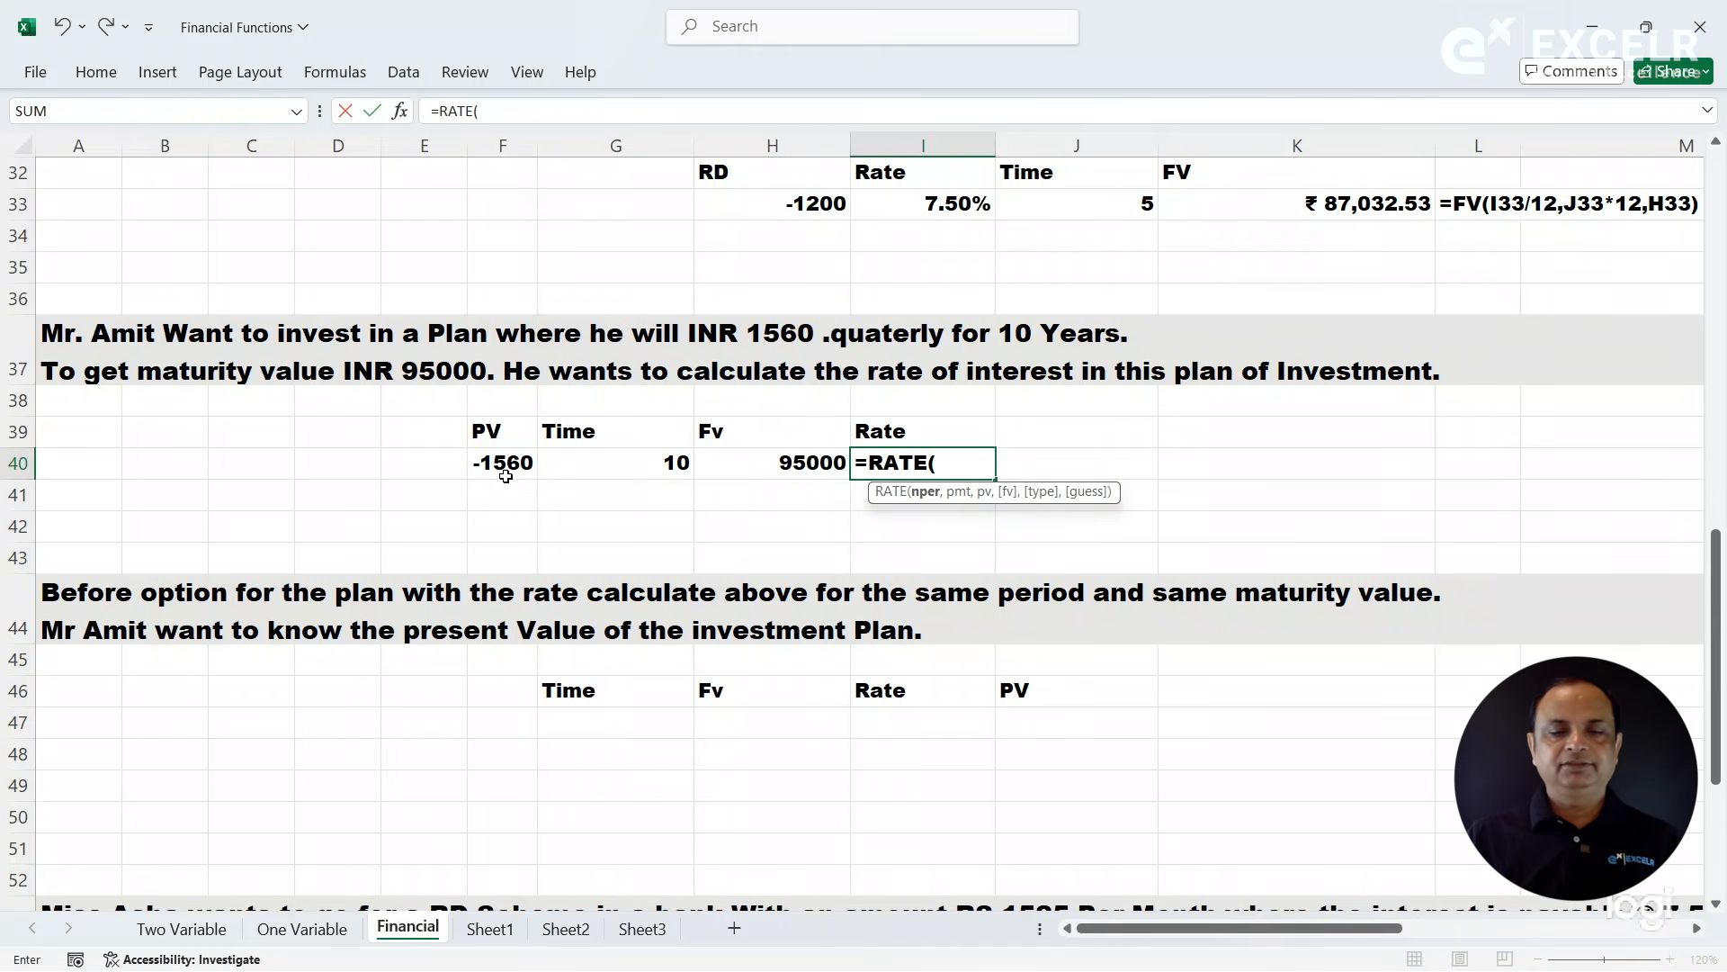
pyautogui.click(404, 109)
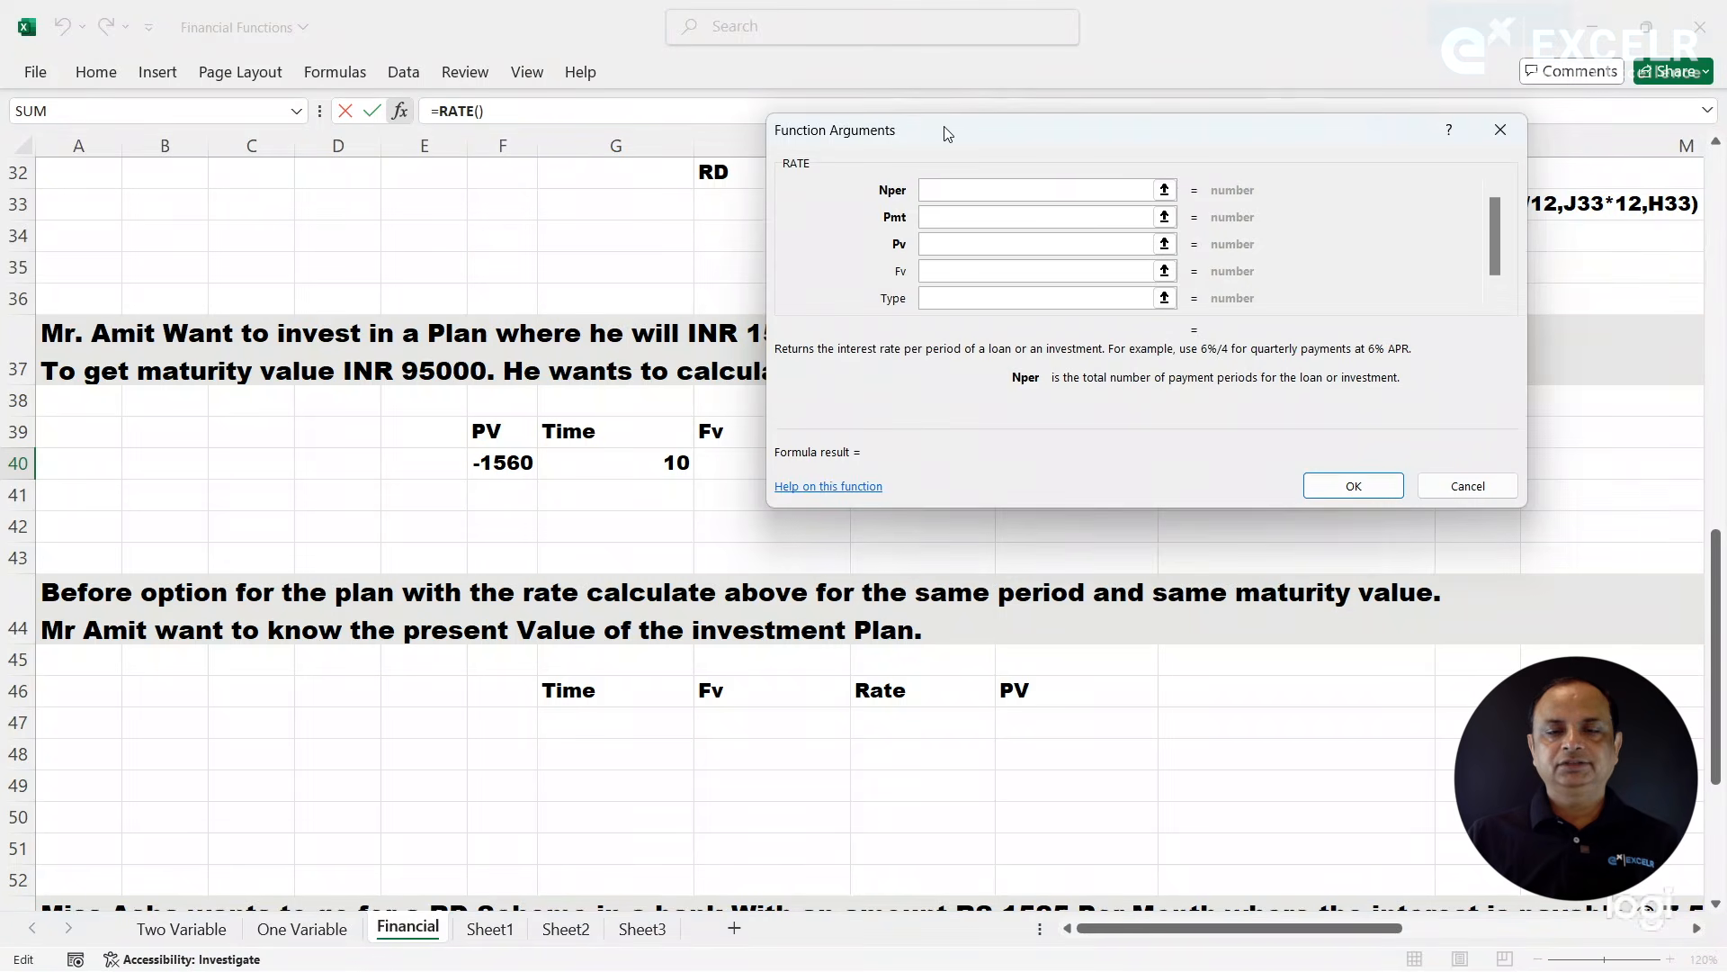
pyautogui.moveTo(945, 133); pyautogui.dragTo(1159, 53)
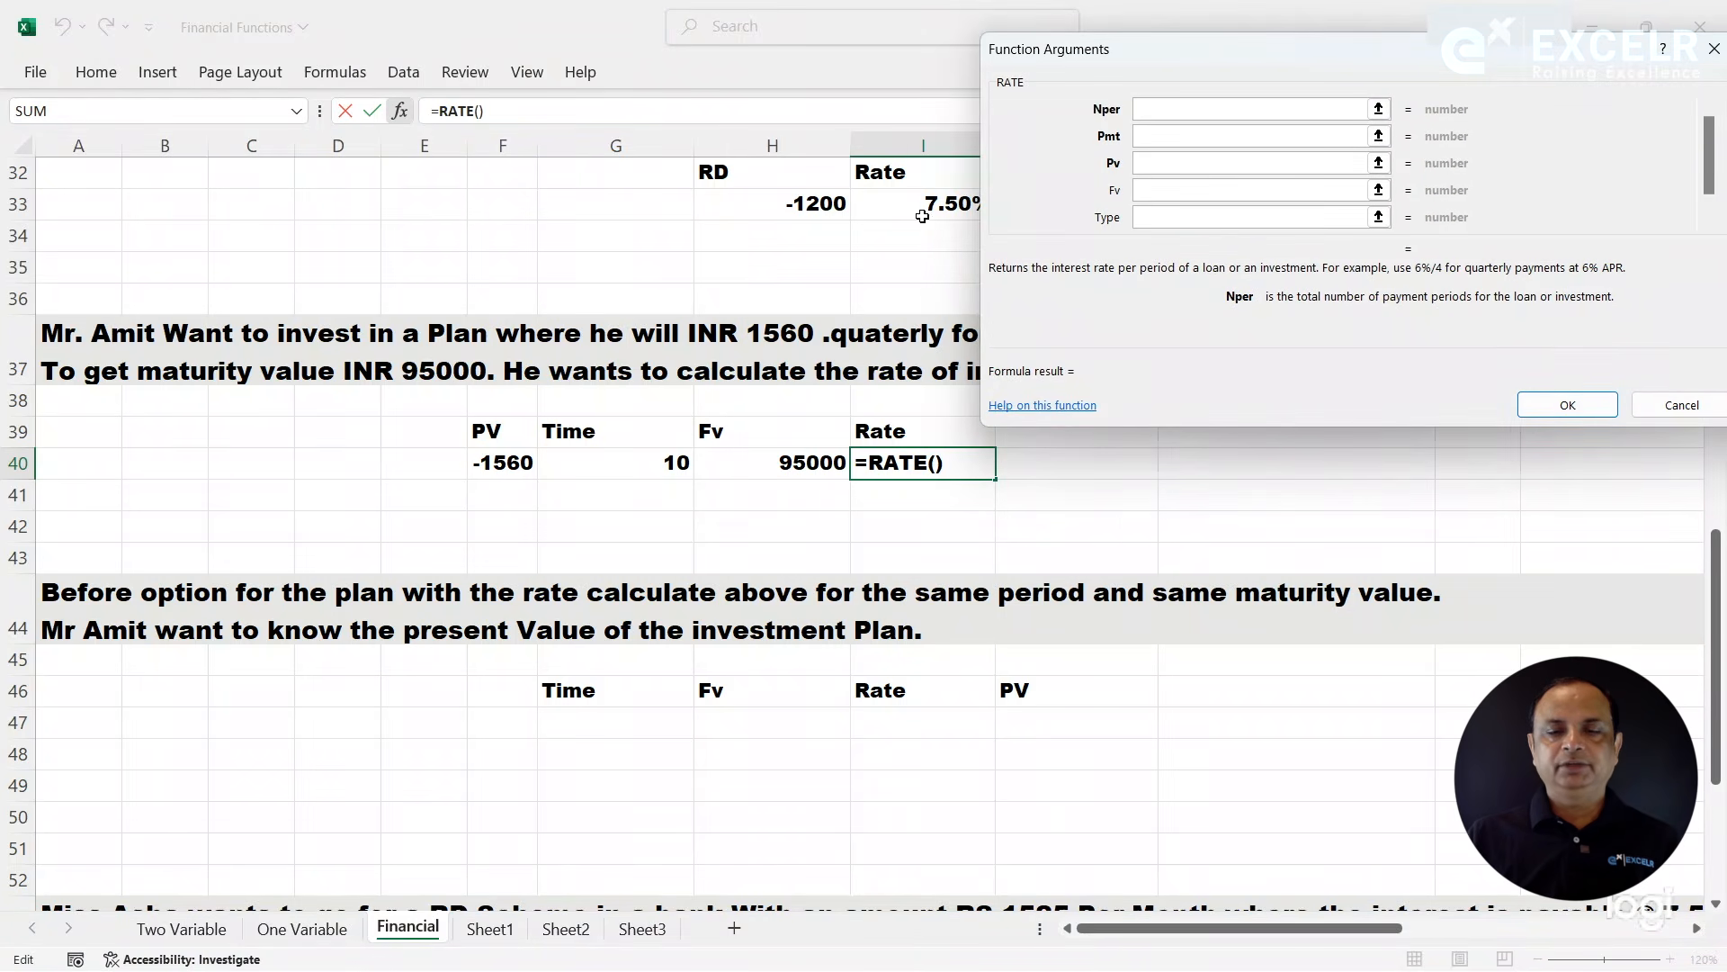
pyautogui.click(635, 472)
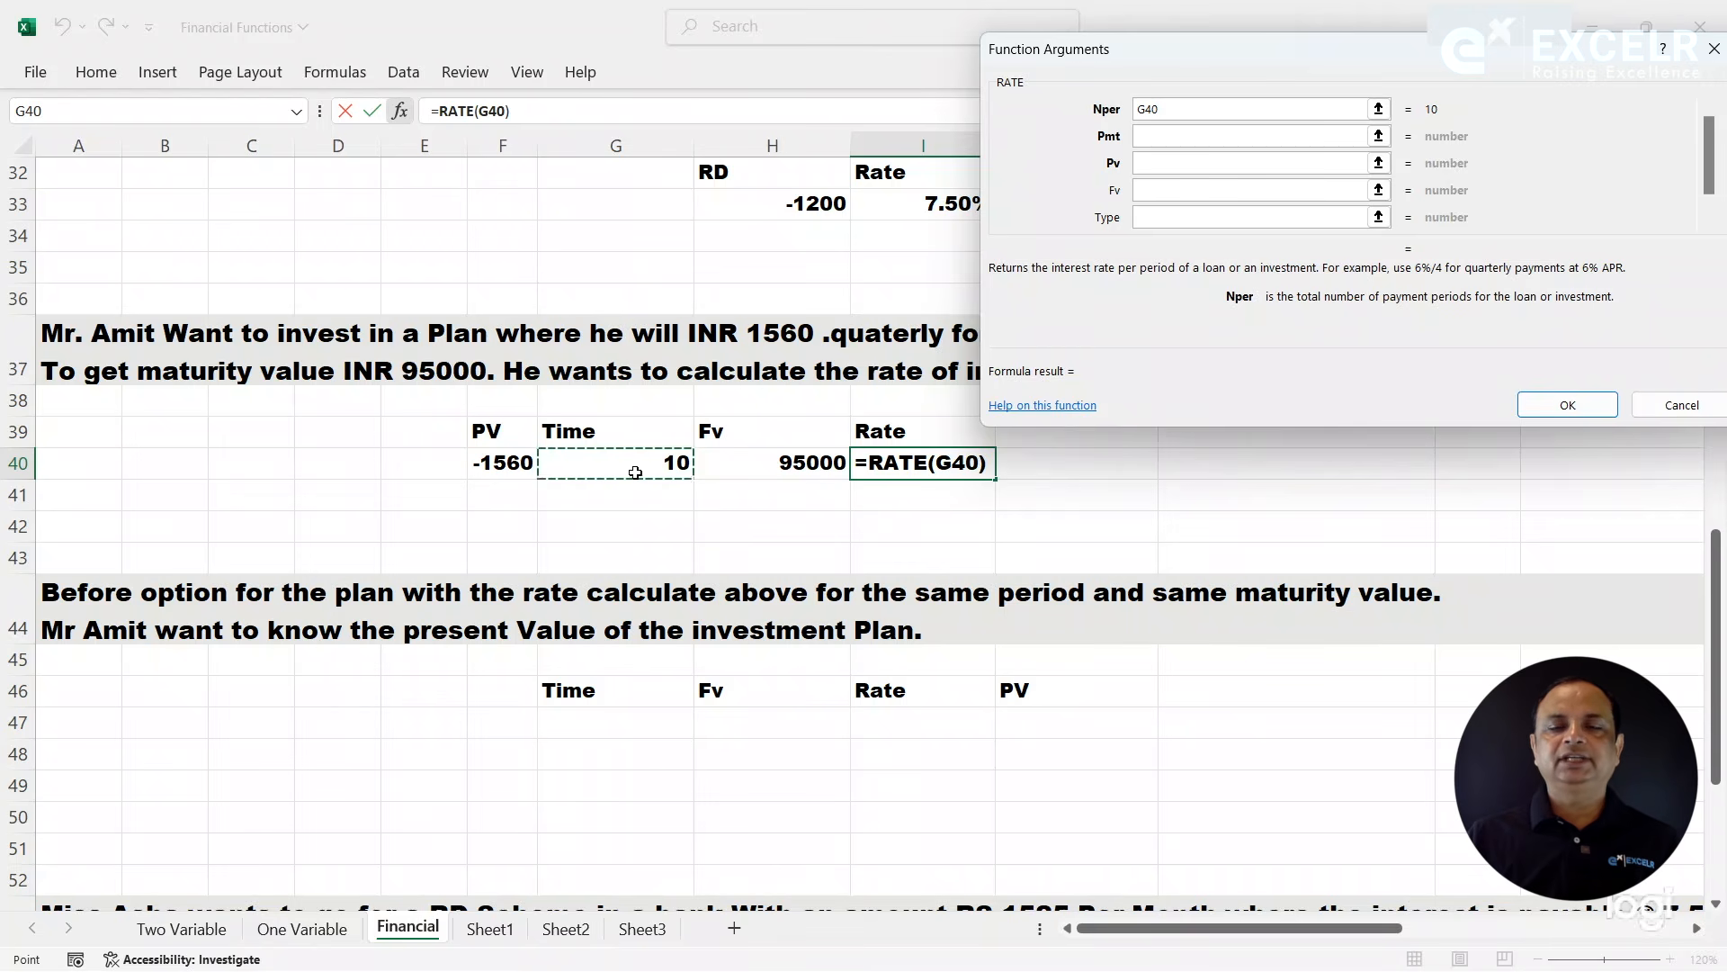
pyautogui.write('*4')
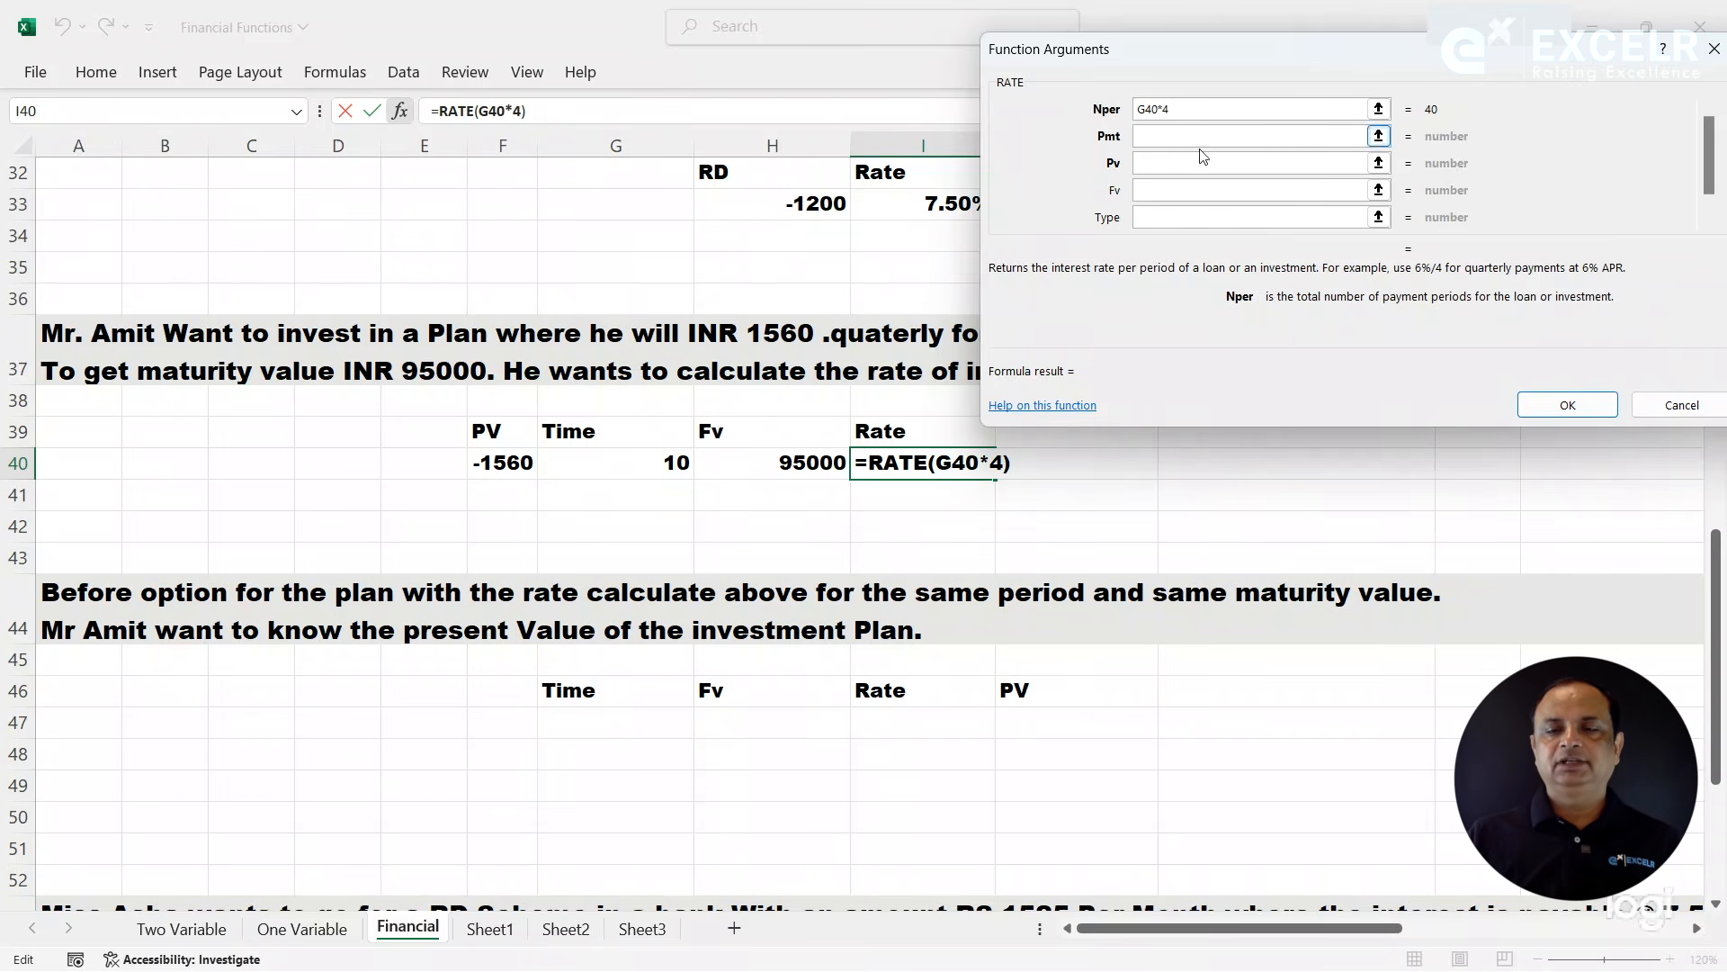
# - Set the RATE function's Pv to -1560 and Fv to 95000, leave Pmt empty, and complete the formula
pyautogui.click(1155, 162)
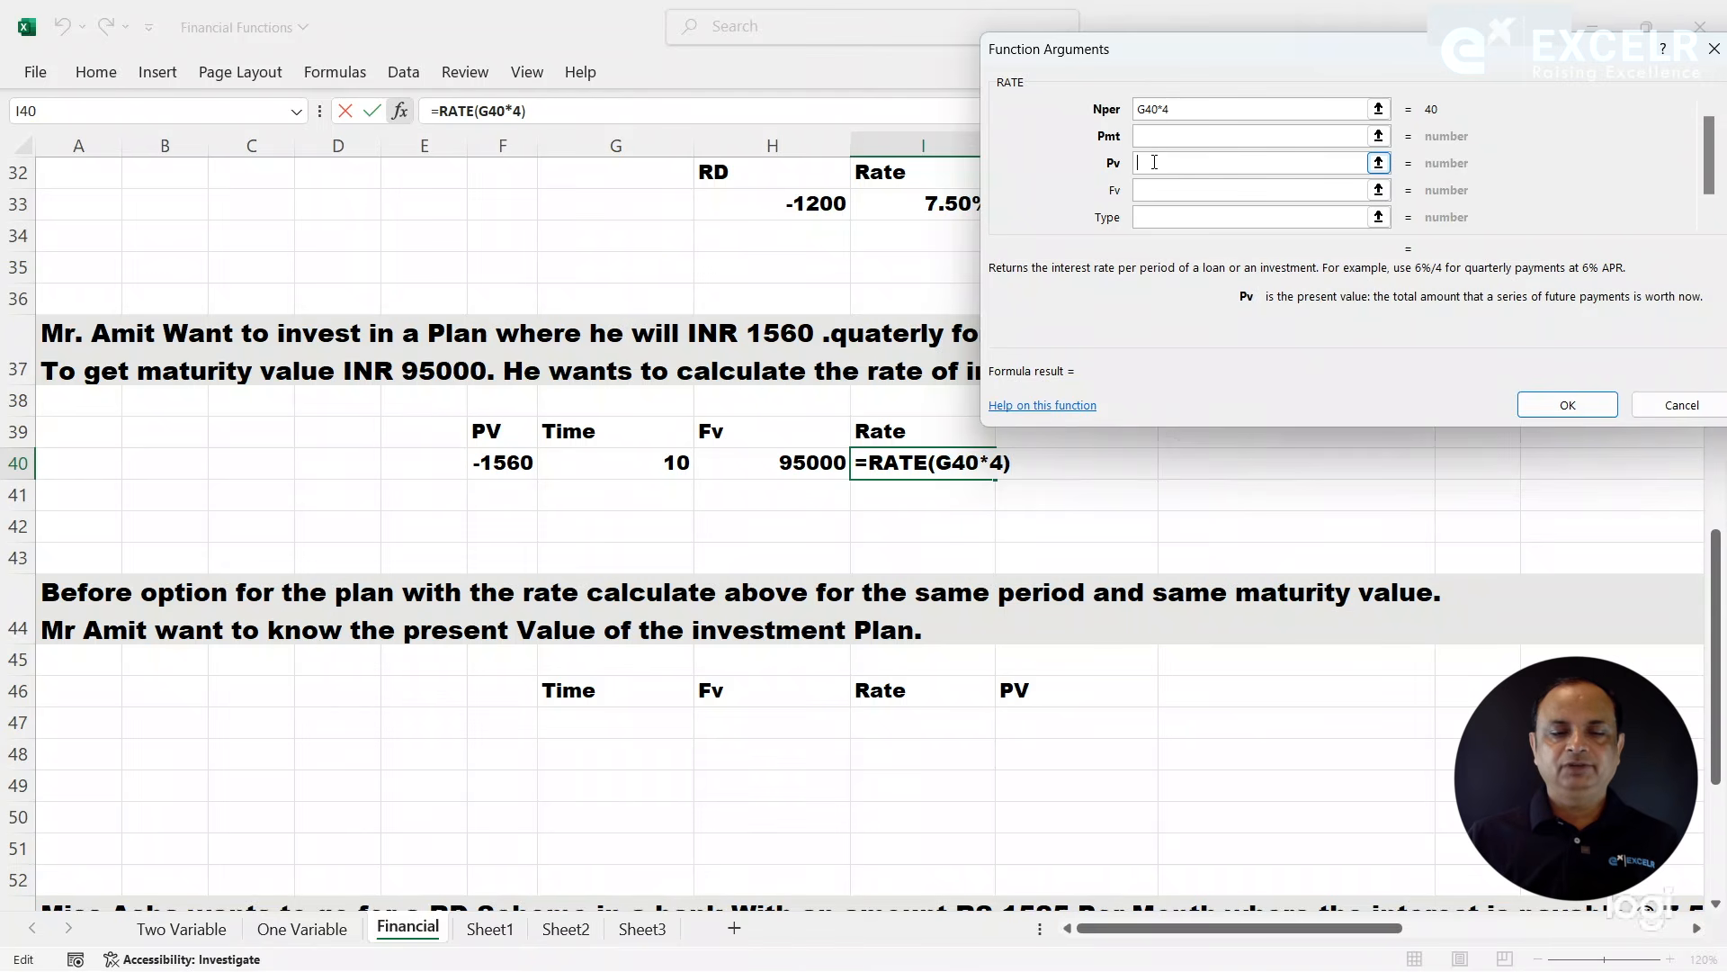
pyautogui.write('1560')
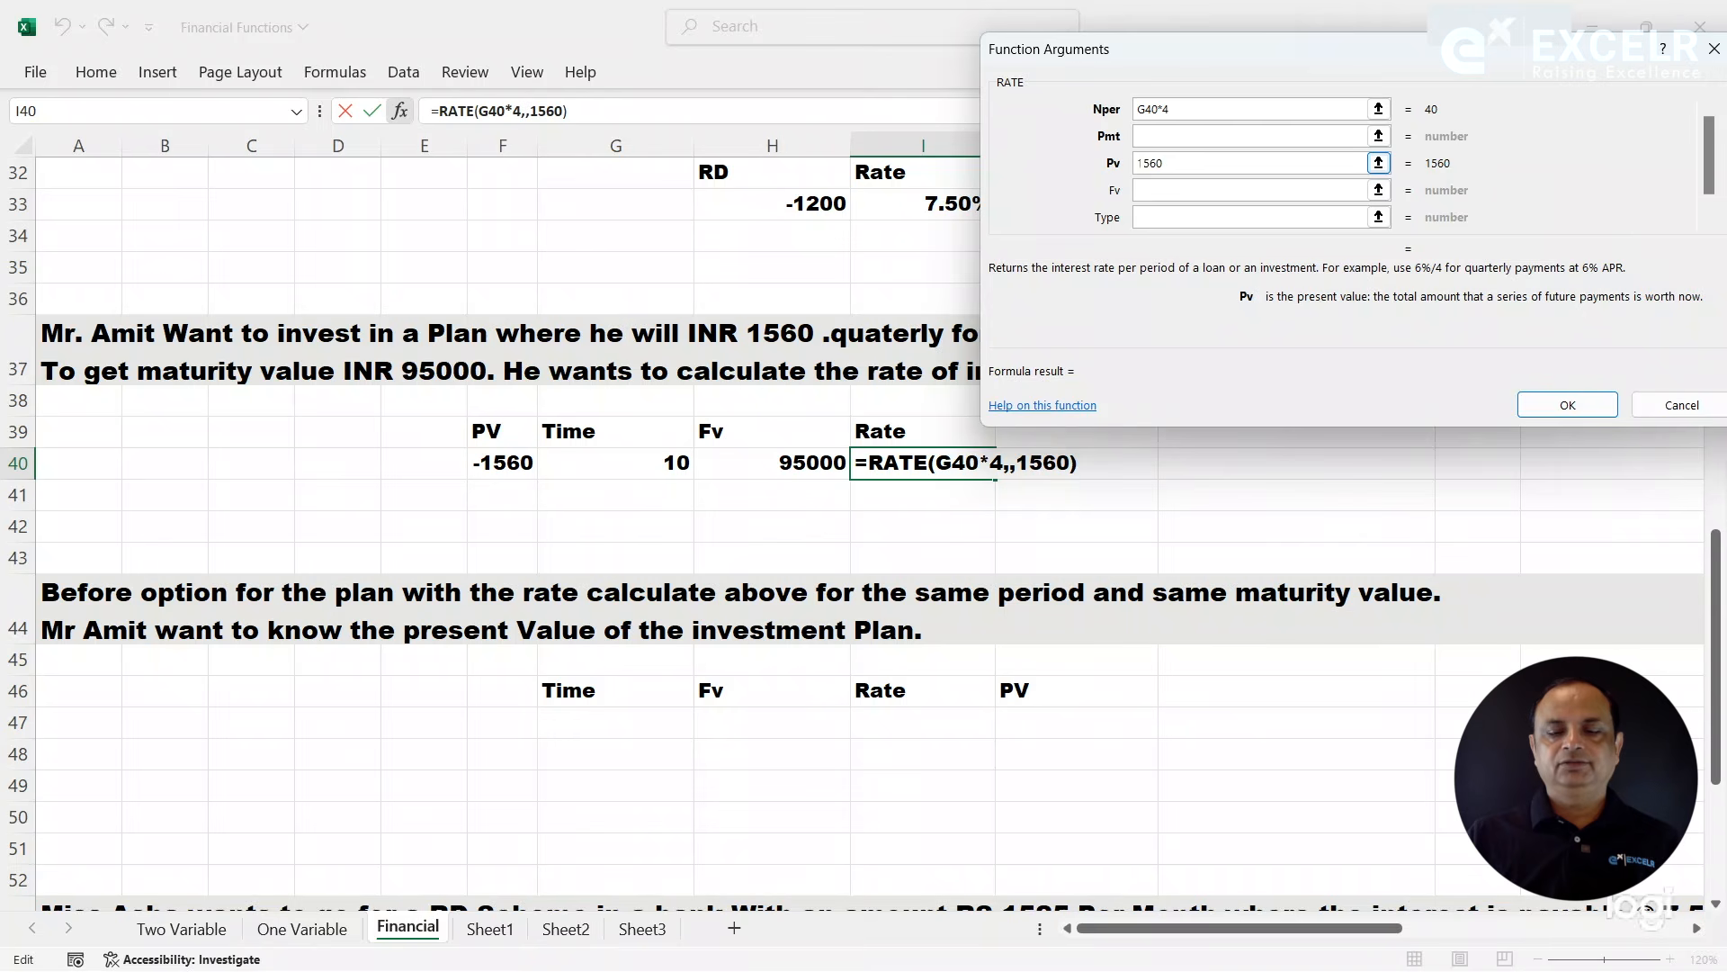
pyautogui.click(1141, 163)
pyautogui.write('-')
pyautogui.click(1143, 193)
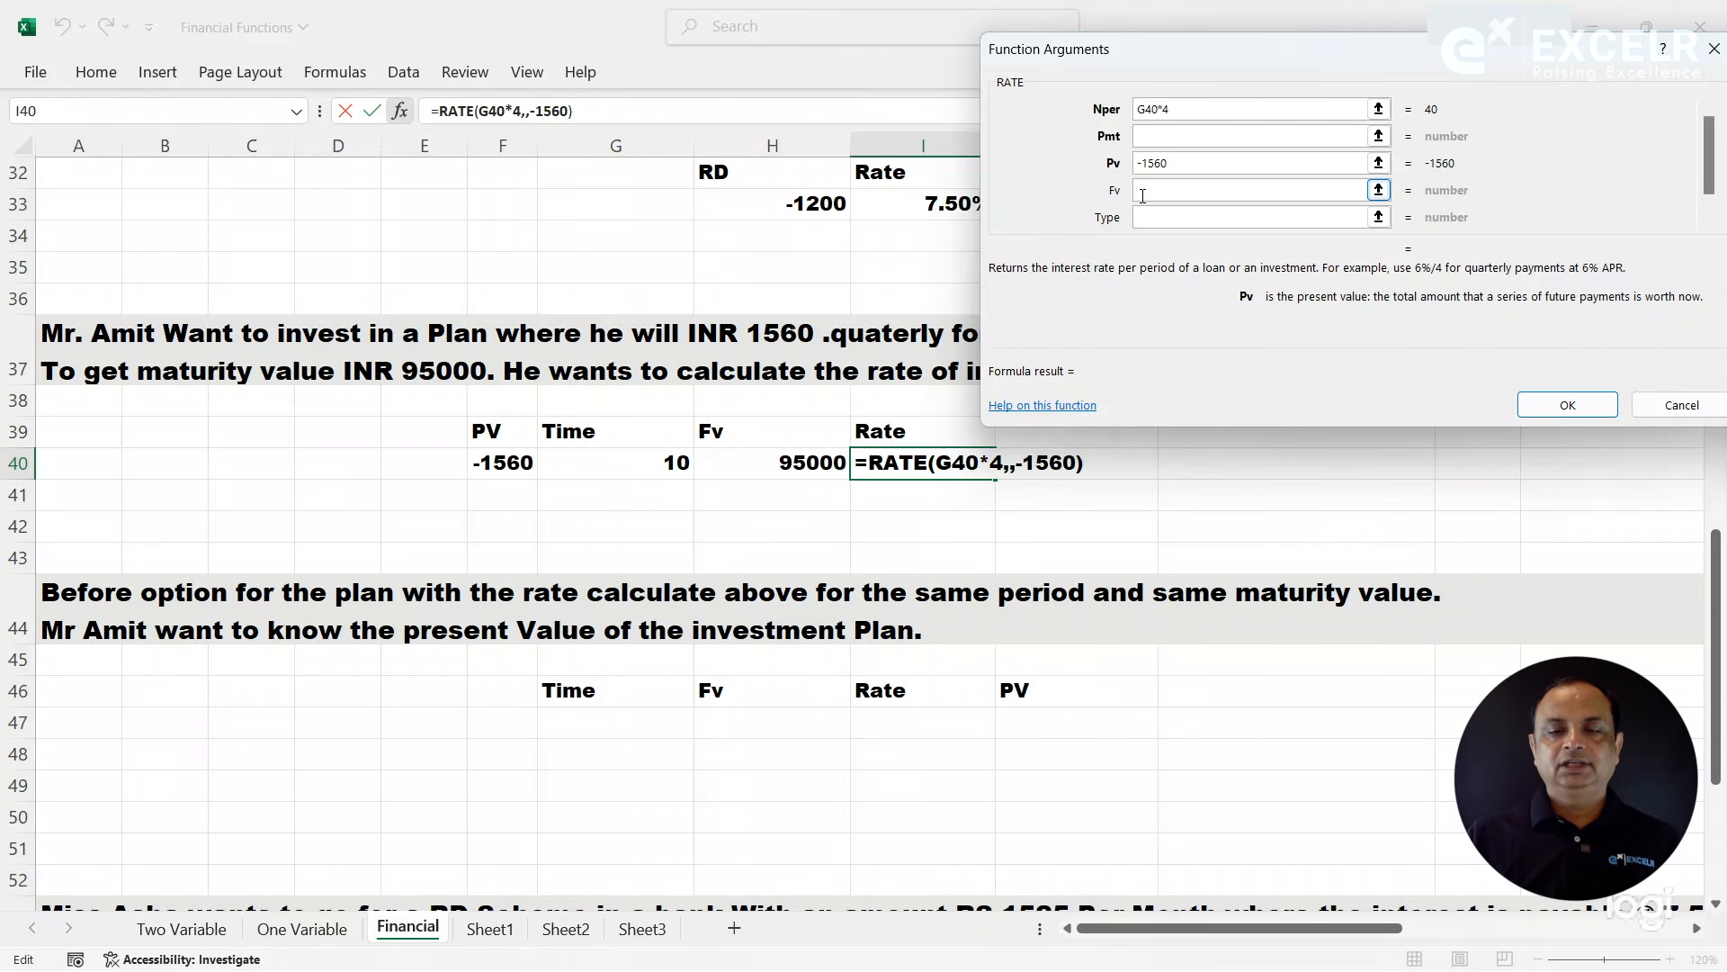
pyautogui.write('95000')
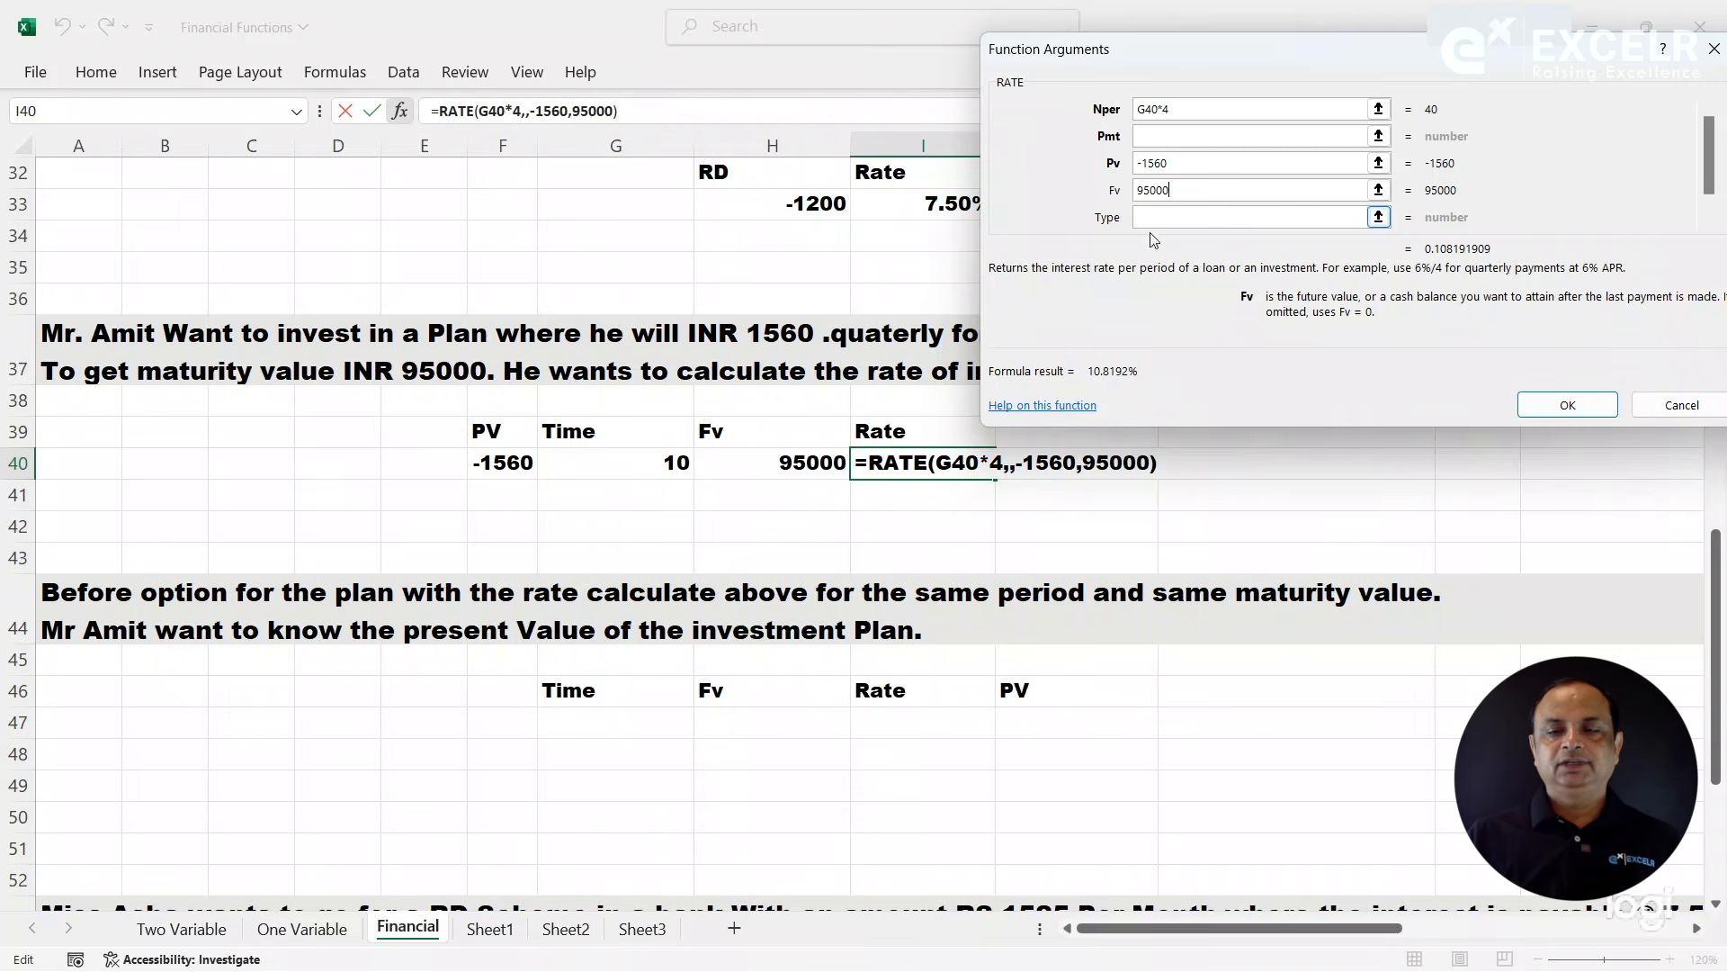
pyautogui.click(1543, 404)
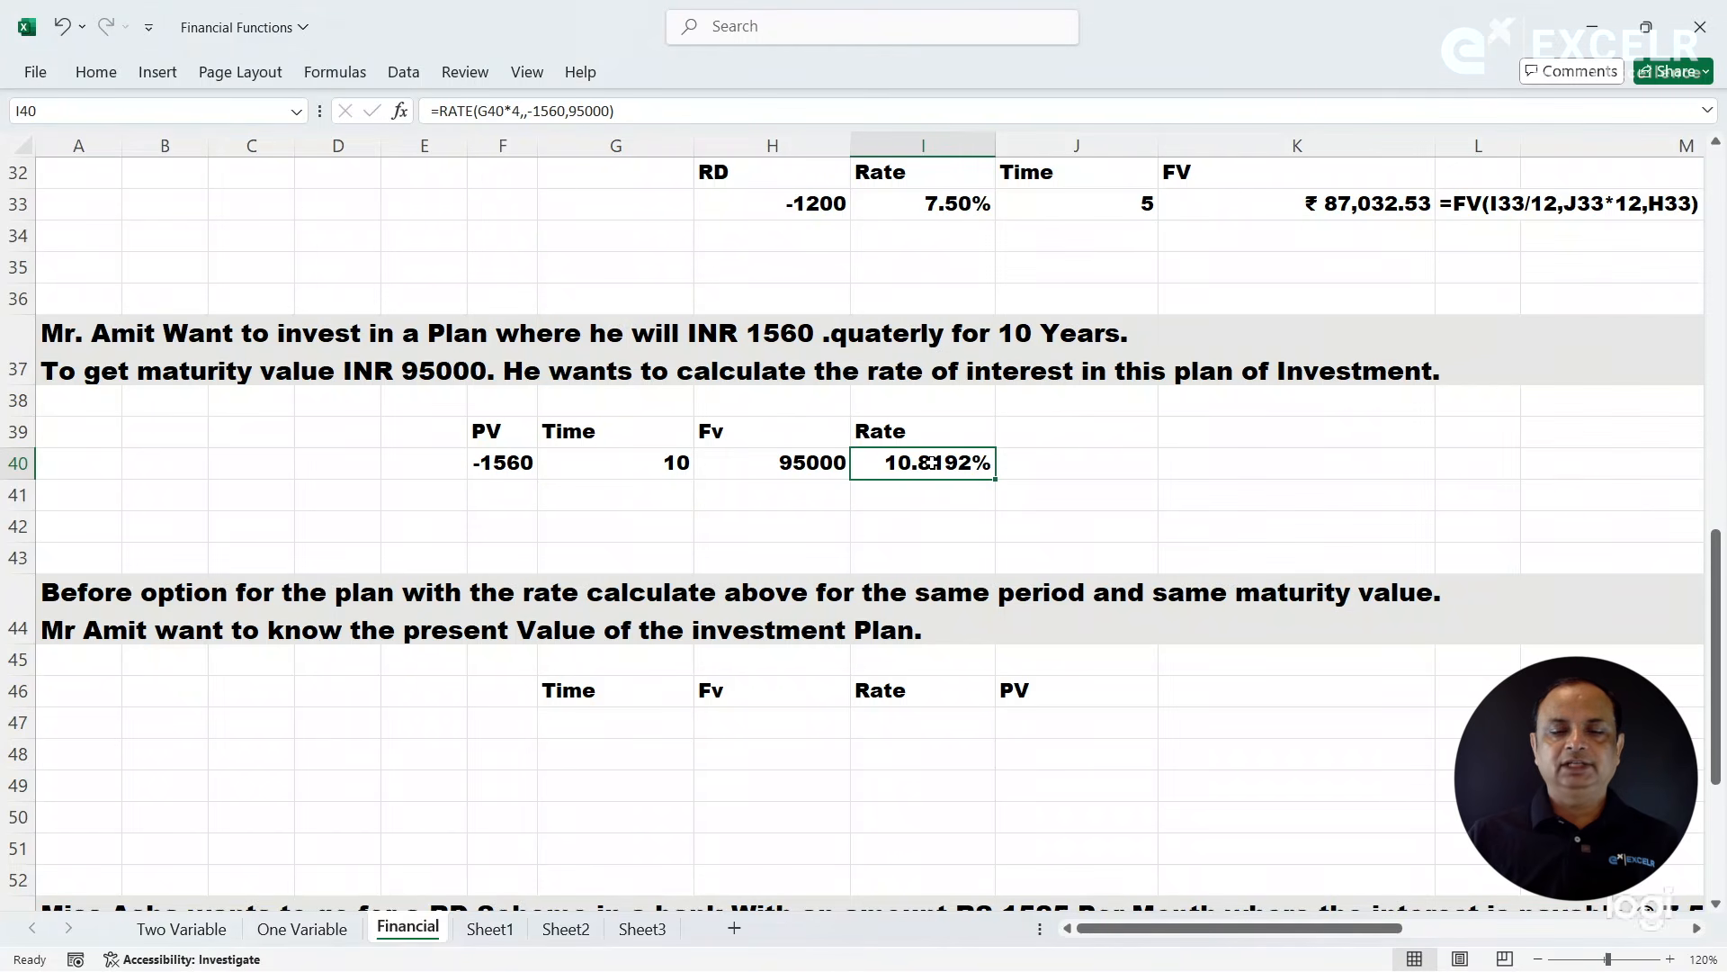
# - Show the text of the investment plan's RATE formula in K40 with FORMULATEXT referencing I40
pyautogui.click(1197, 460)
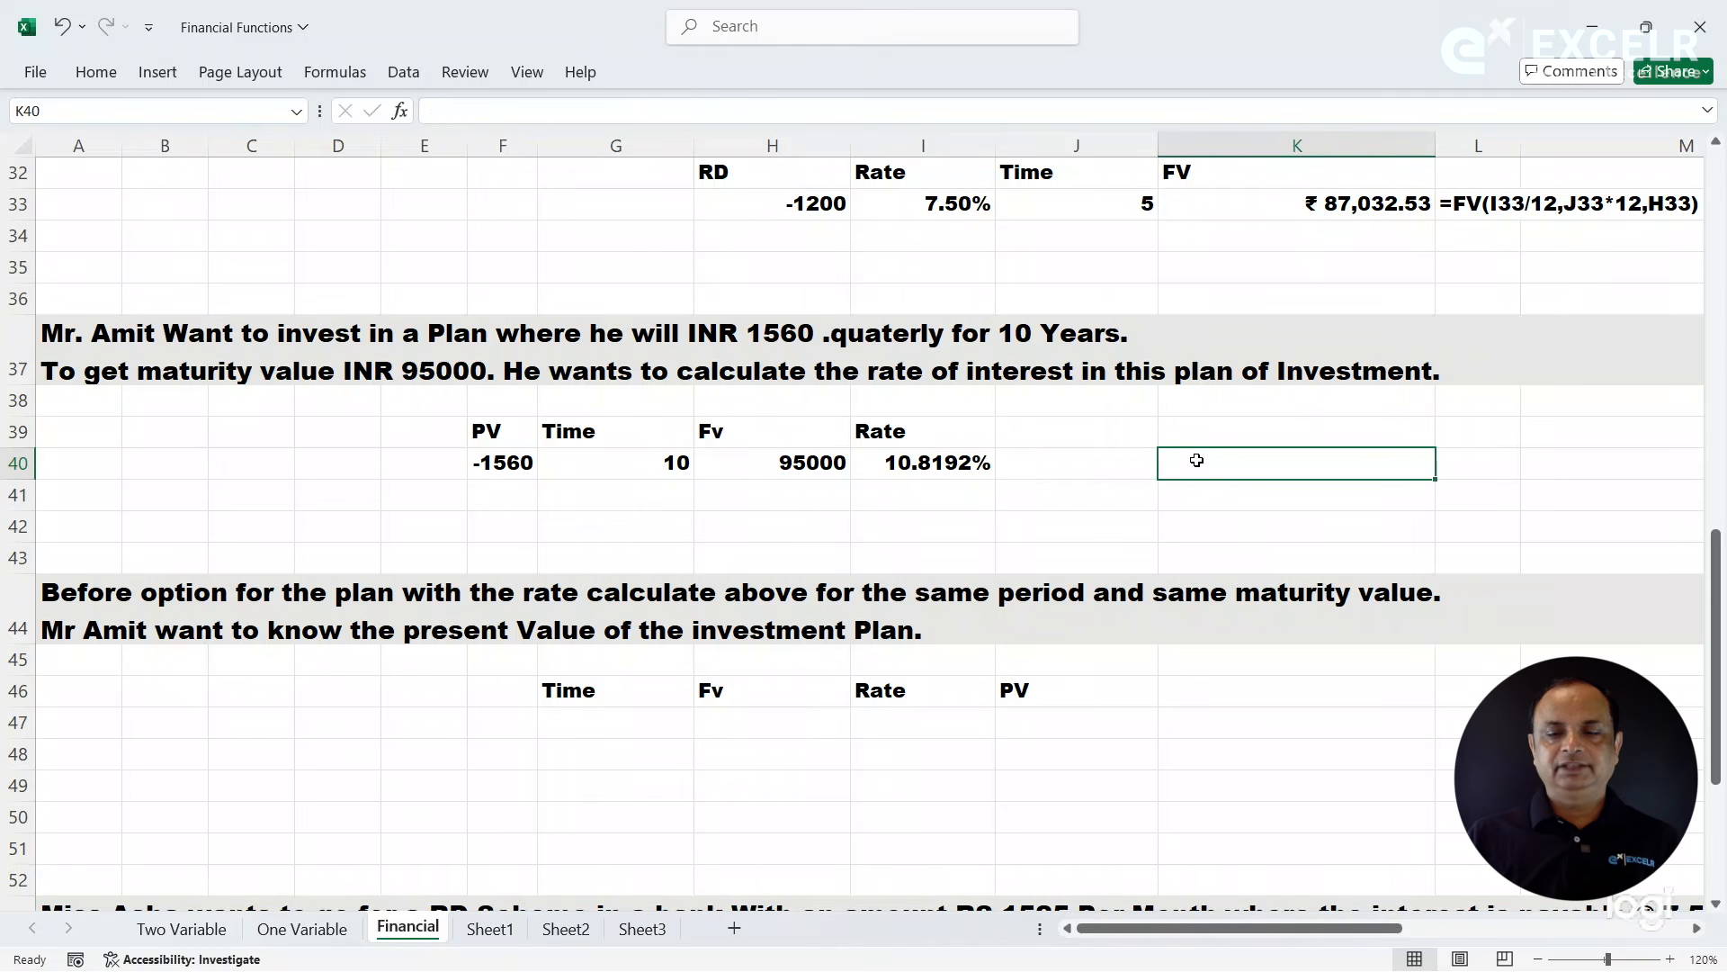
pyautogui.write('=form')
pyautogui.press('Tab')
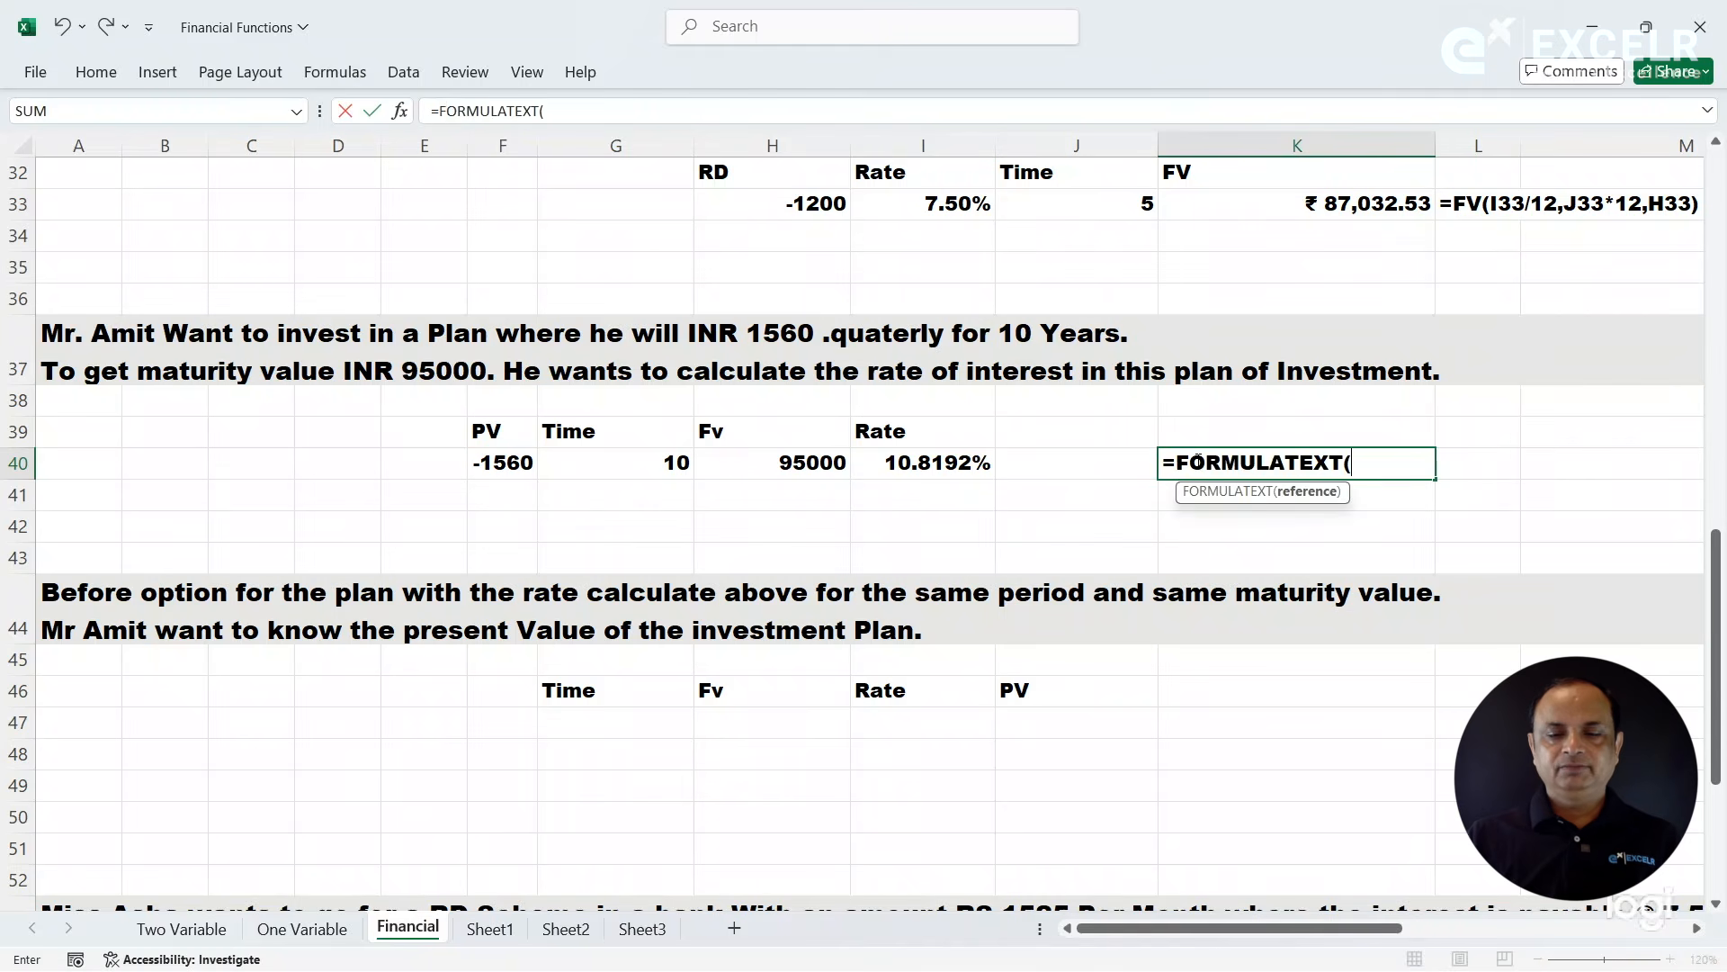
pyautogui.press('Left')
pyautogui.press('Left')
pyautogui.press('Return')
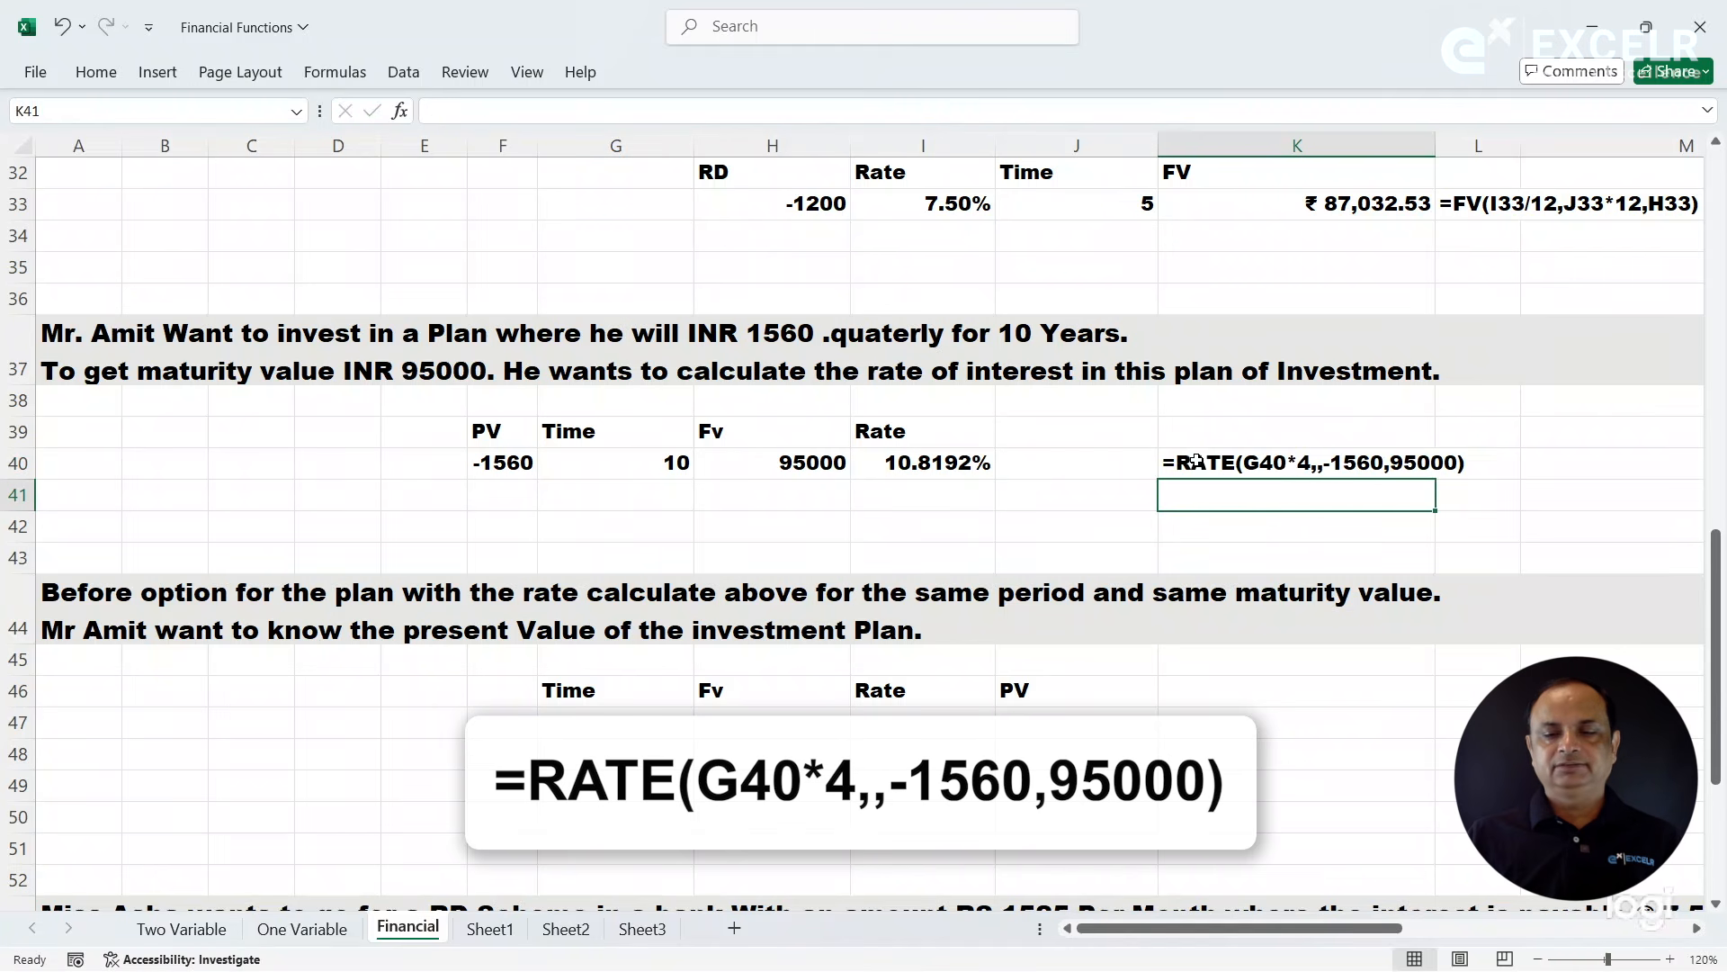
# - Read the present value question in row 44 and examine the PV and Rate cells in row 40 that it builds on
pyautogui.click(1162, 521)
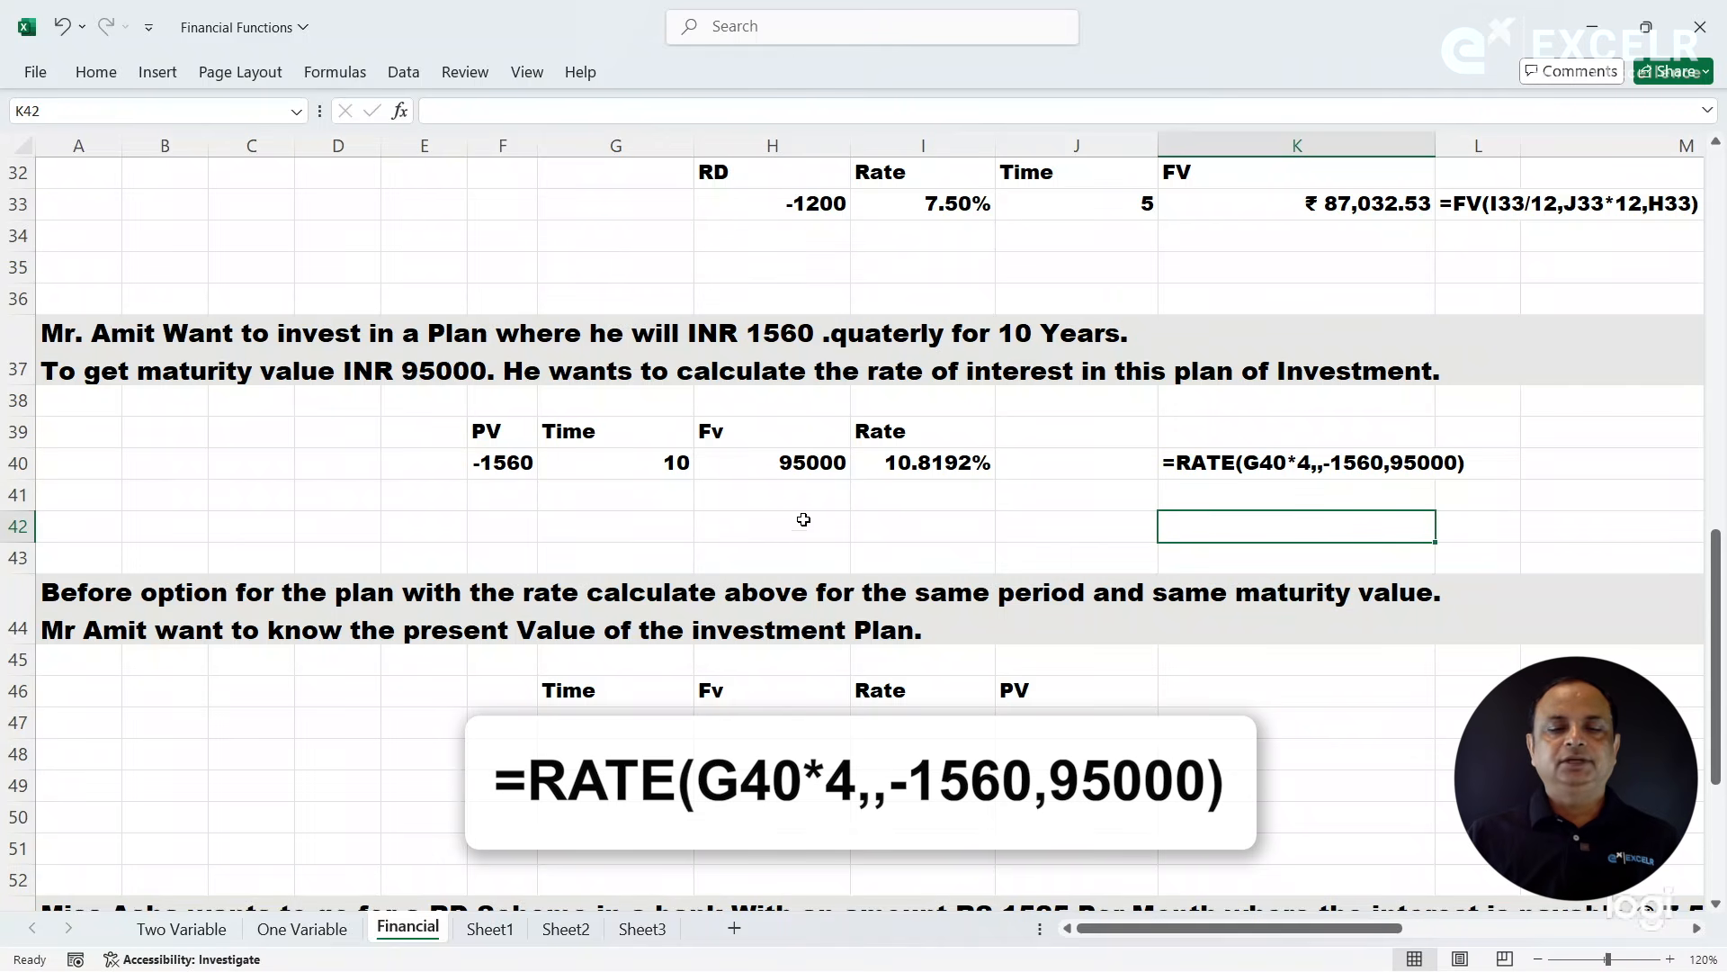
pyautogui.click(759, 537)
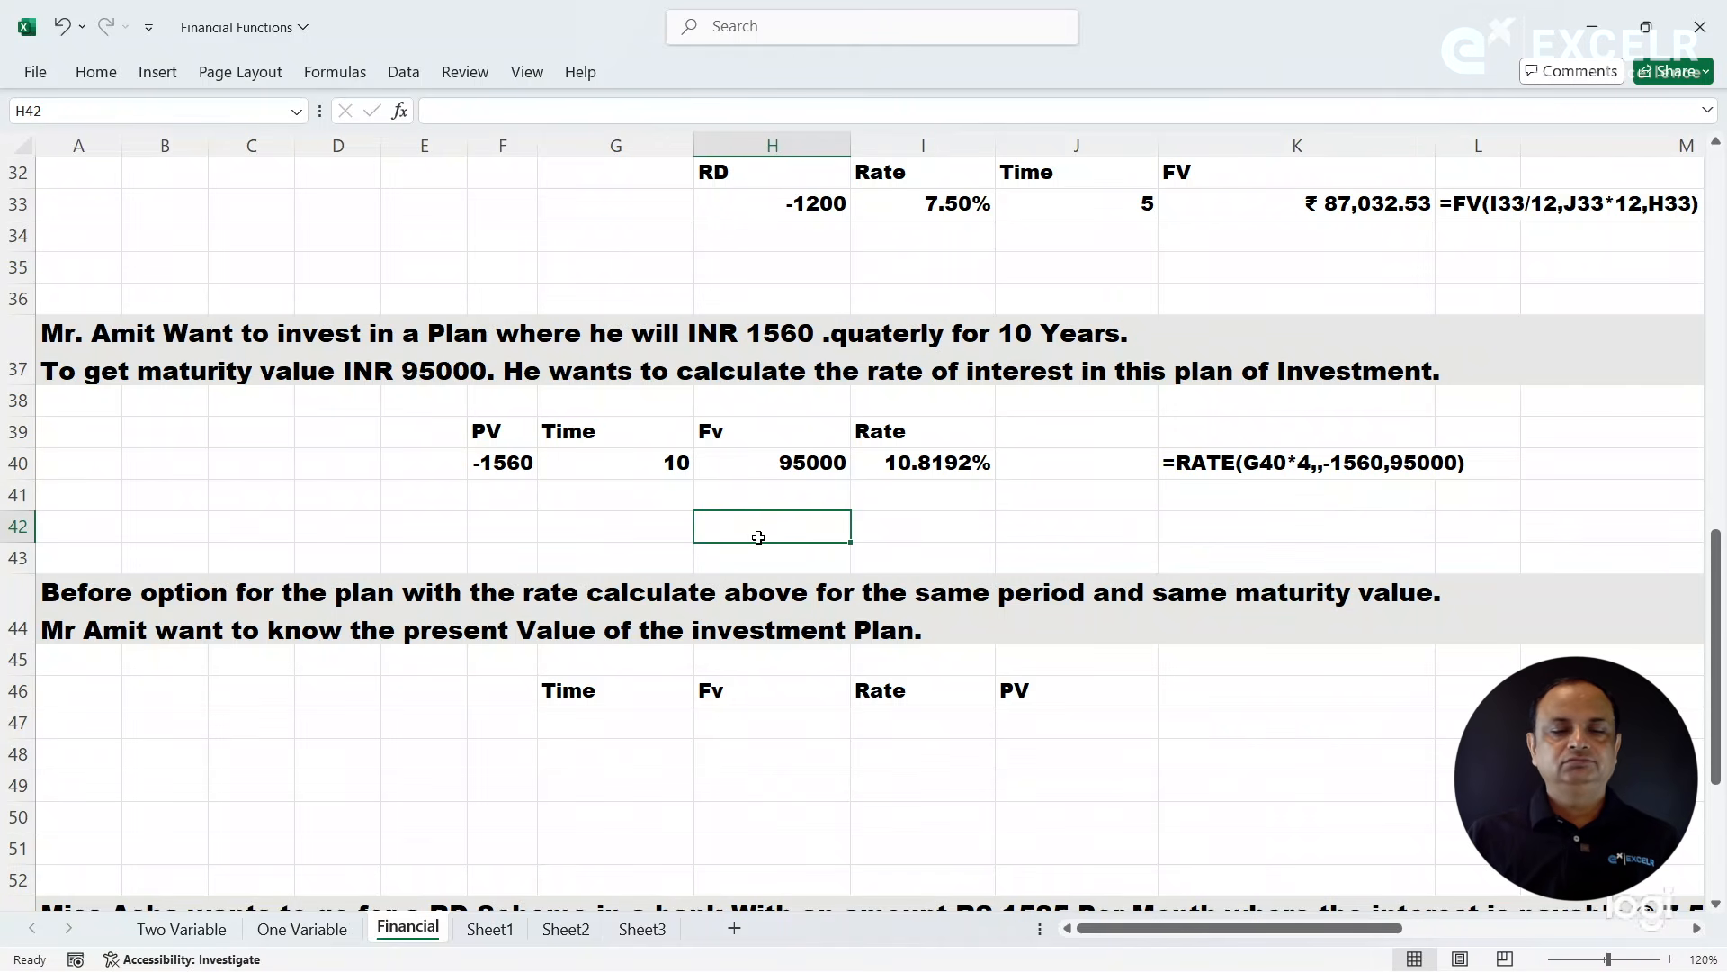
pyautogui.click(514, 533)
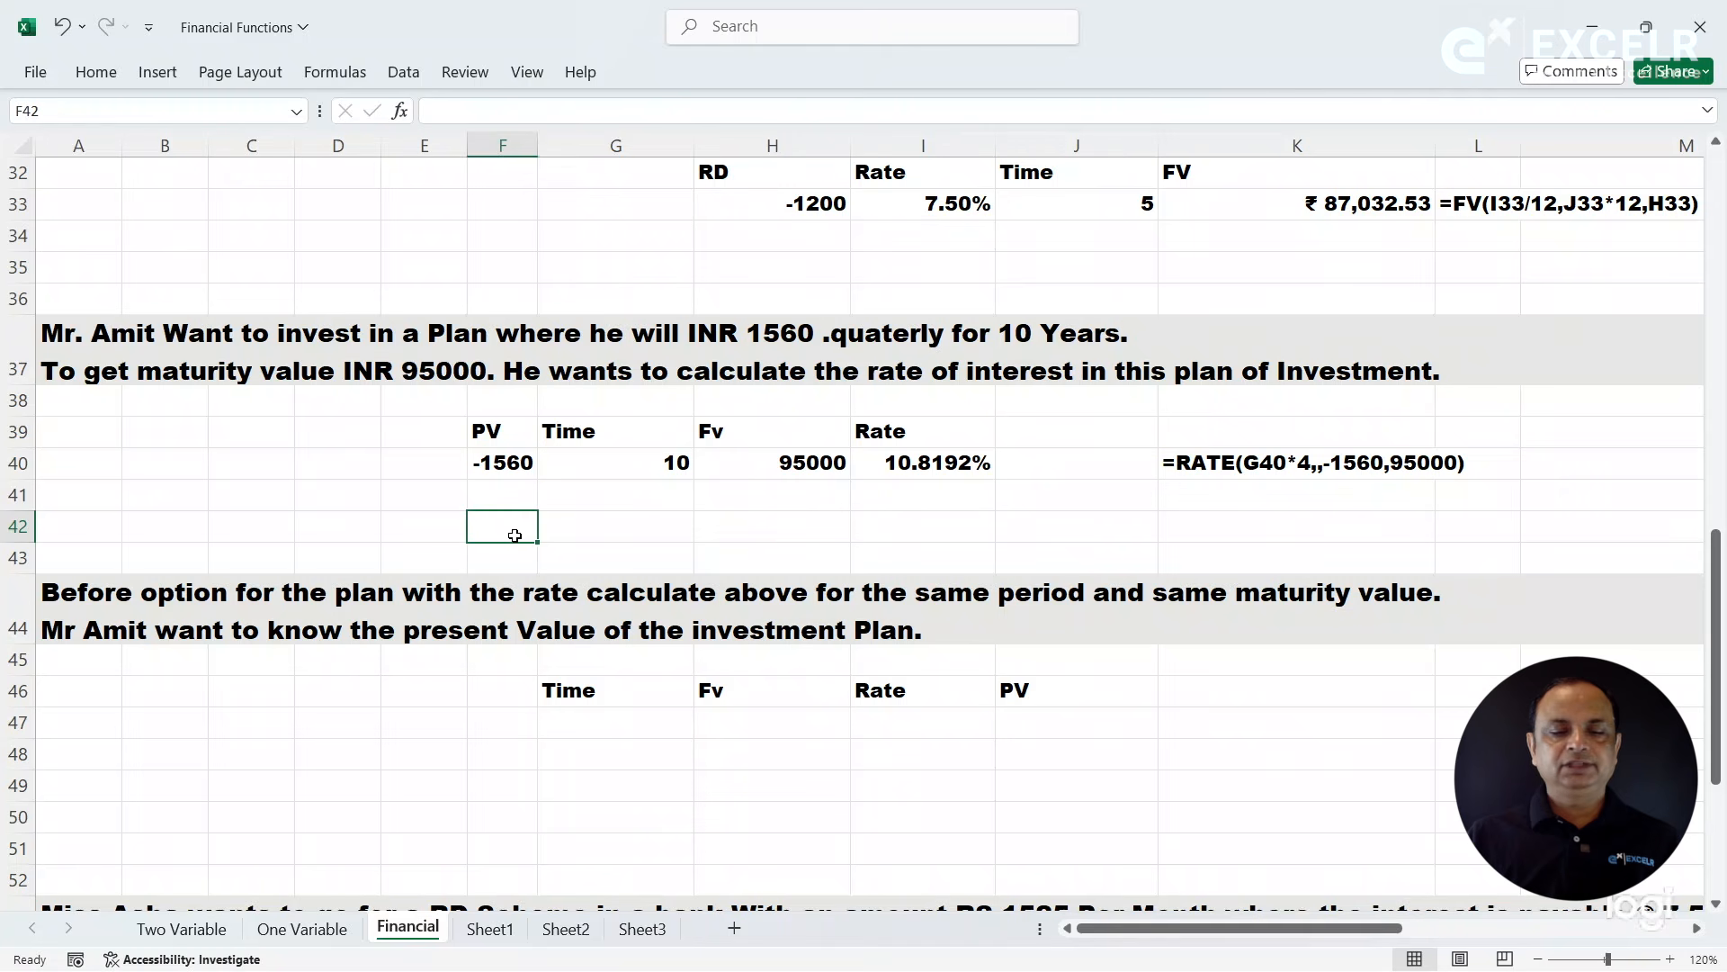
pyautogui.press('Left')
pyautogui.press('Left')
pyautogui.press('Left')
pyautogui.press('Left')
pyautogui.press('Left')
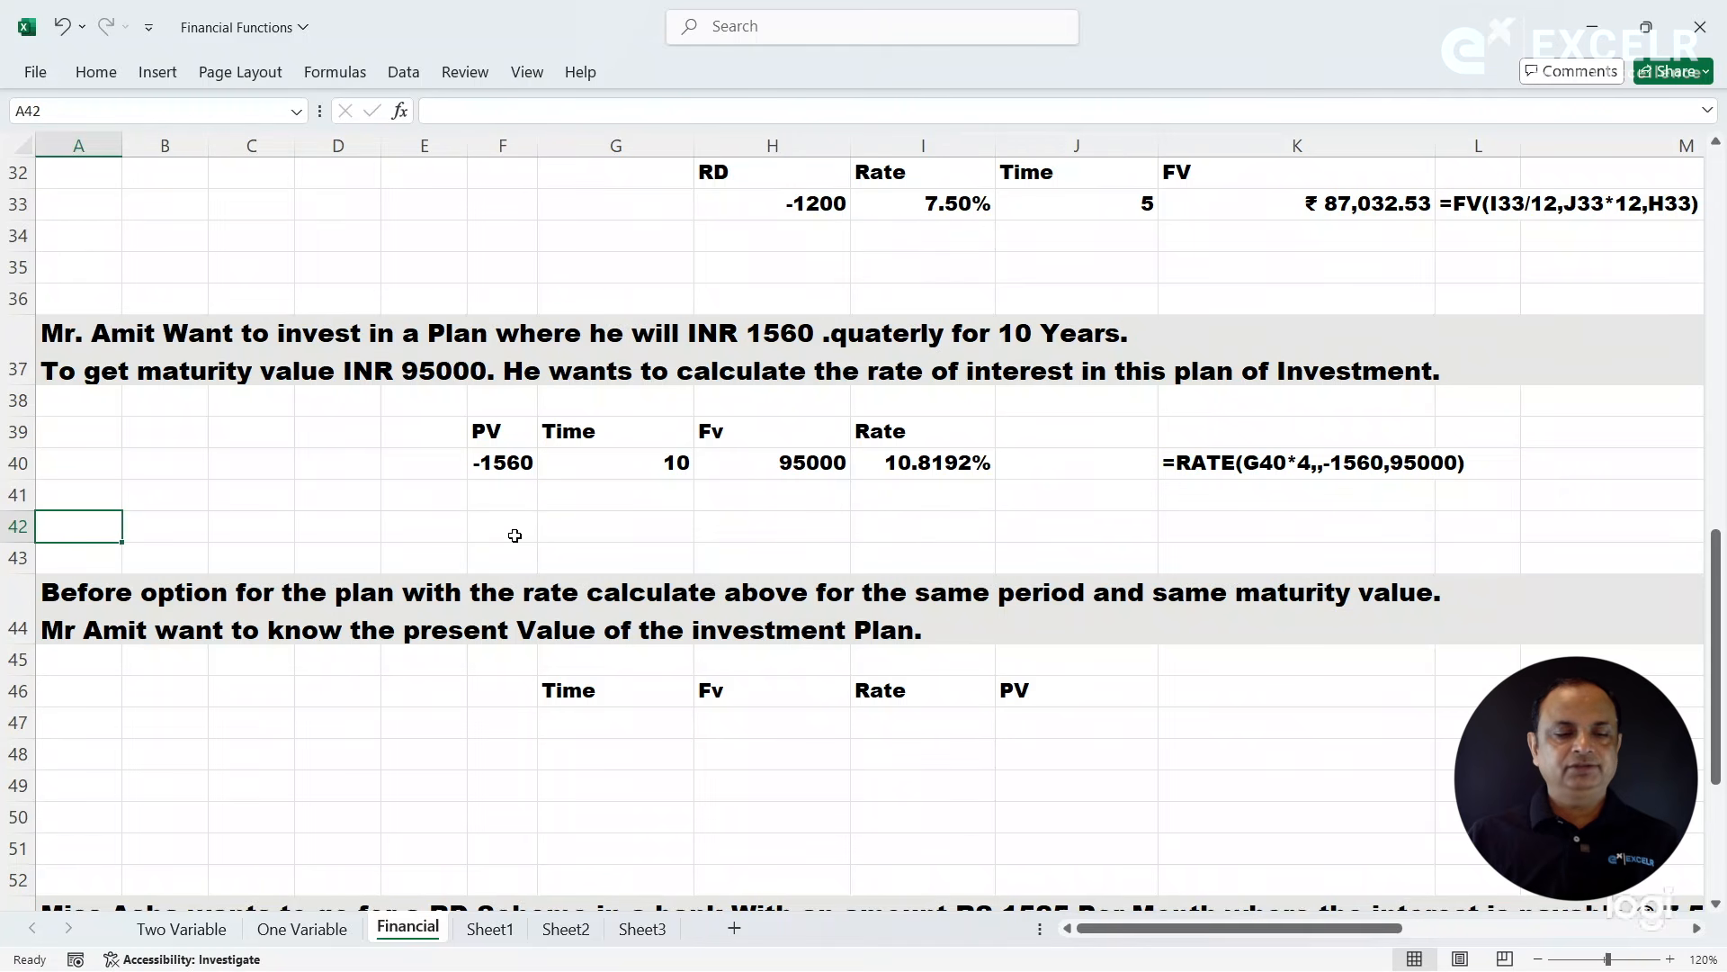
pyautogui.press('Down')
pyautogui.press('Down')
pyautogui.press('Down')
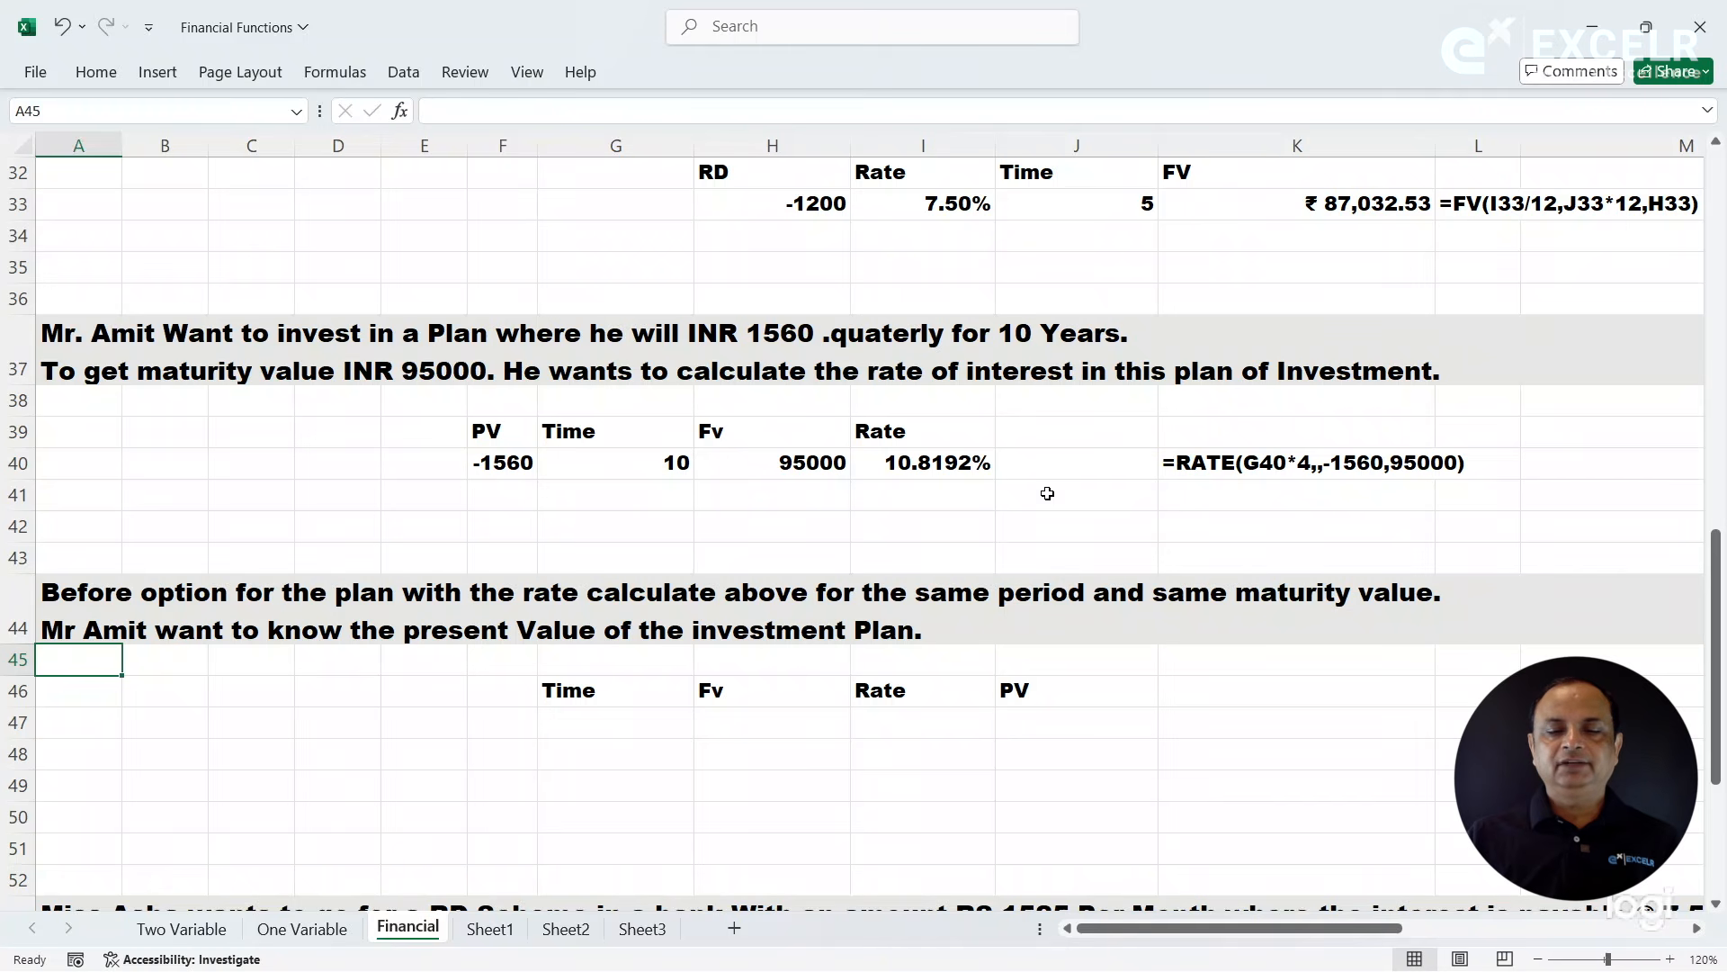
pyautogui.click(952, 463)
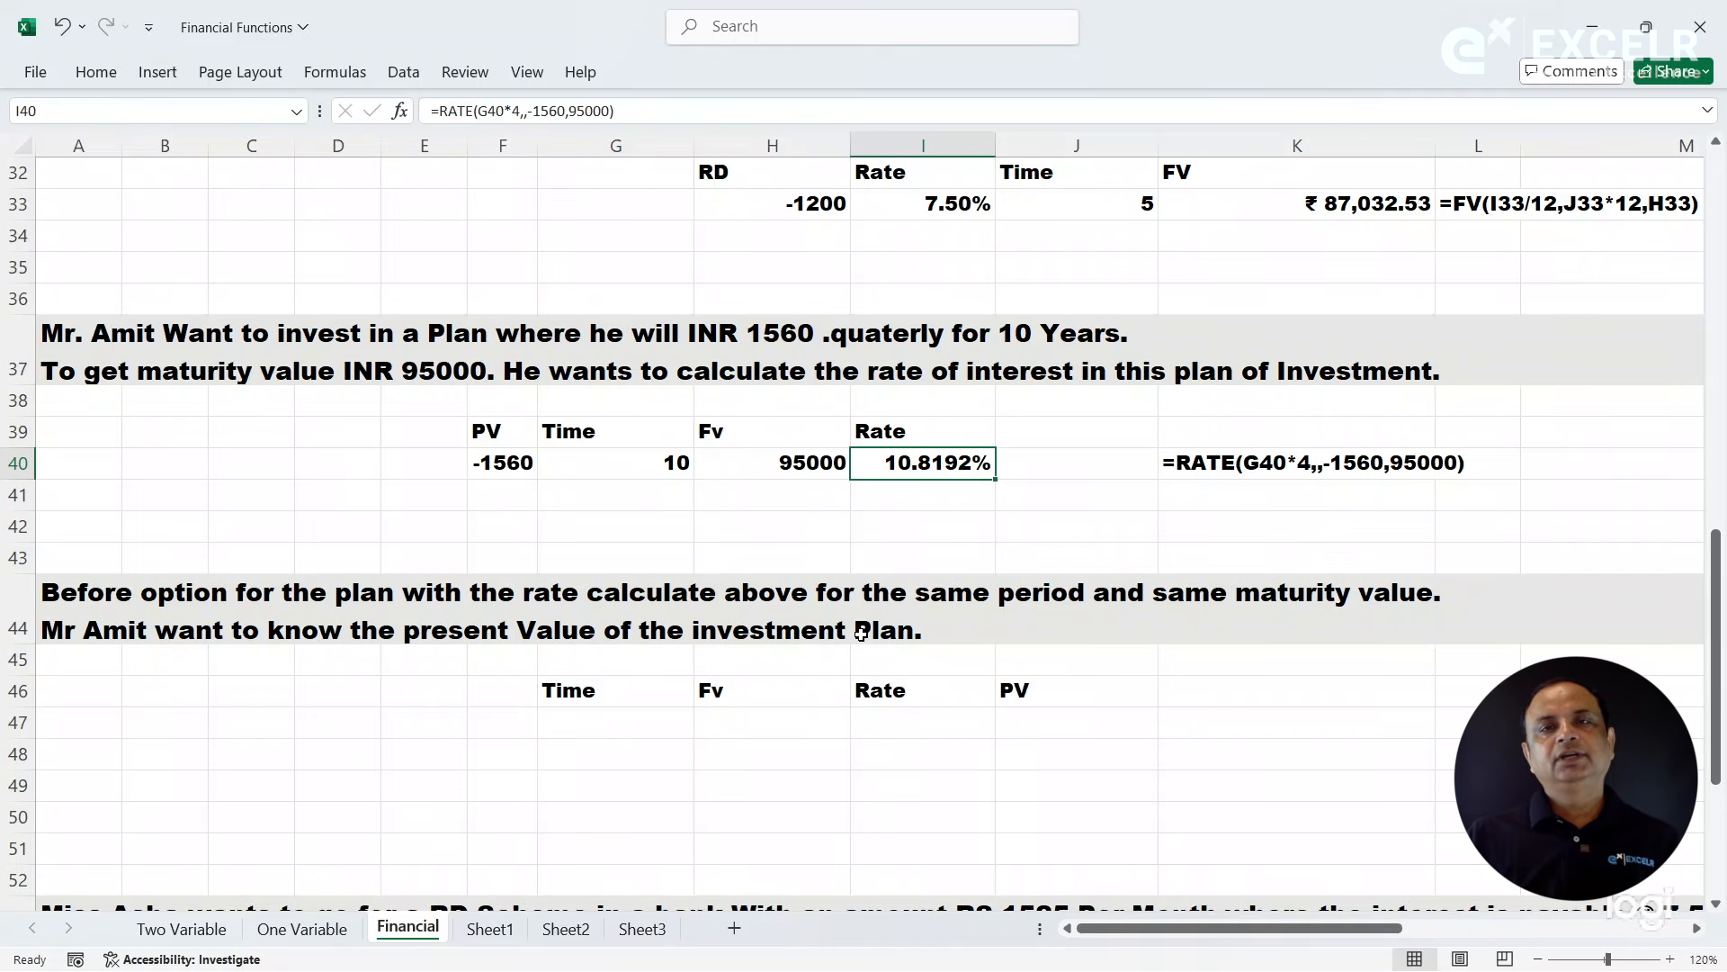
pyautogui.click(506, 462)
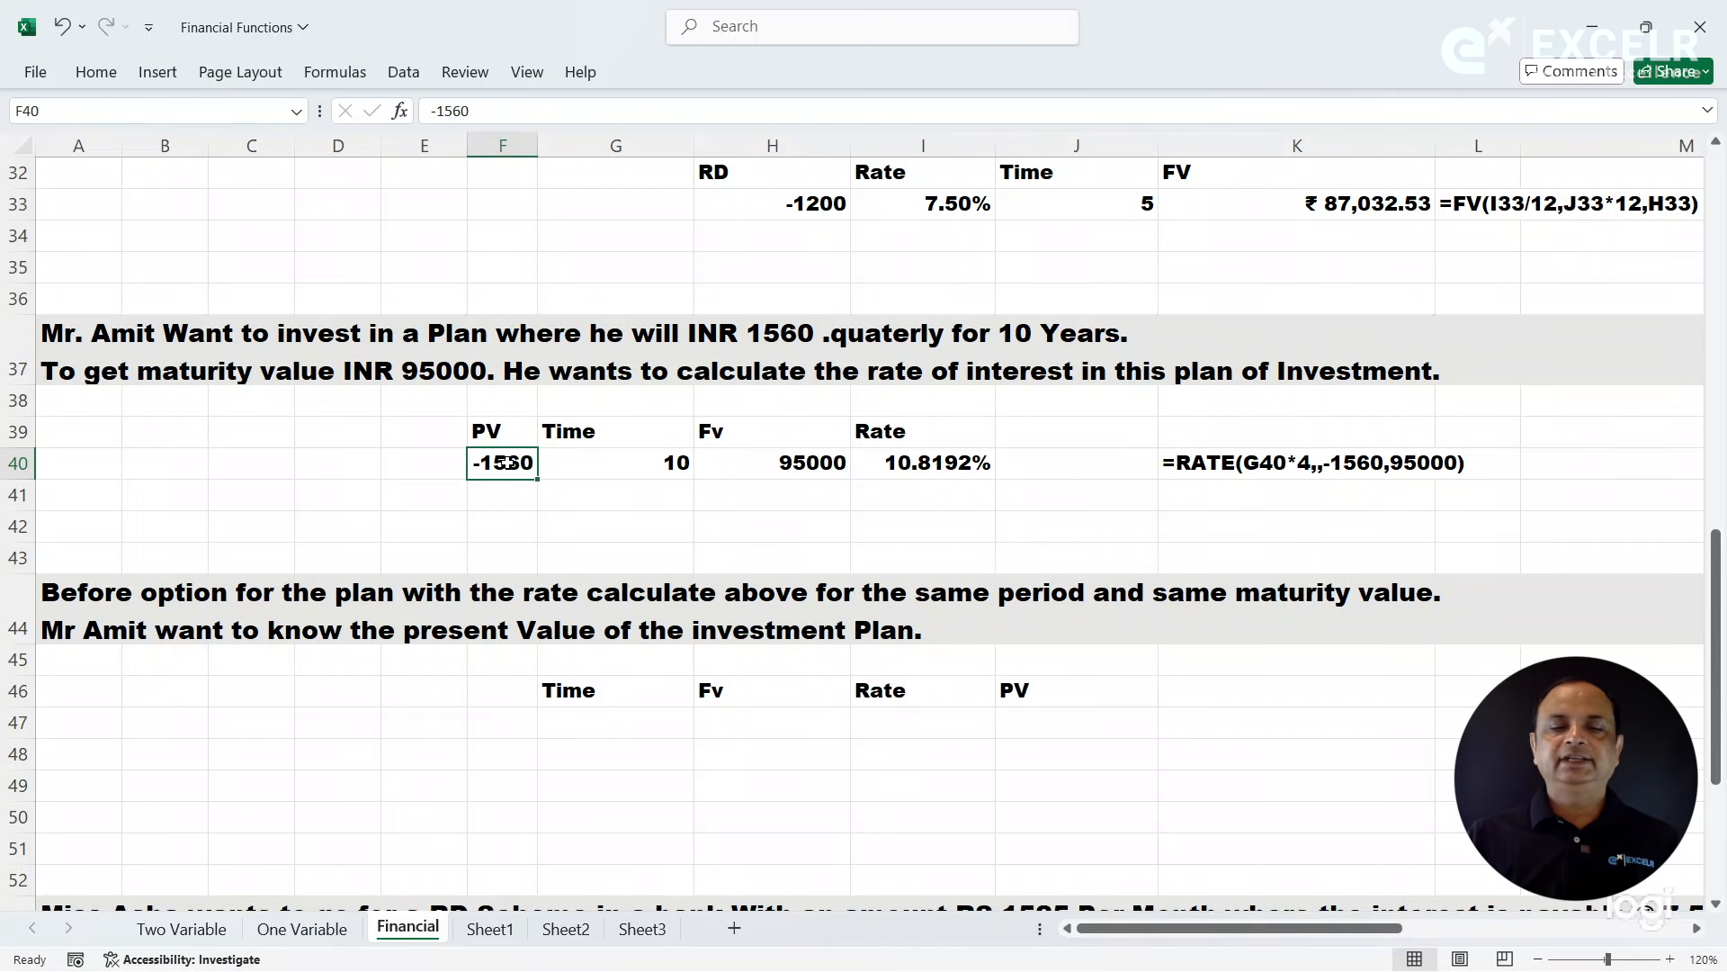
pyautogui.click(897, 461)
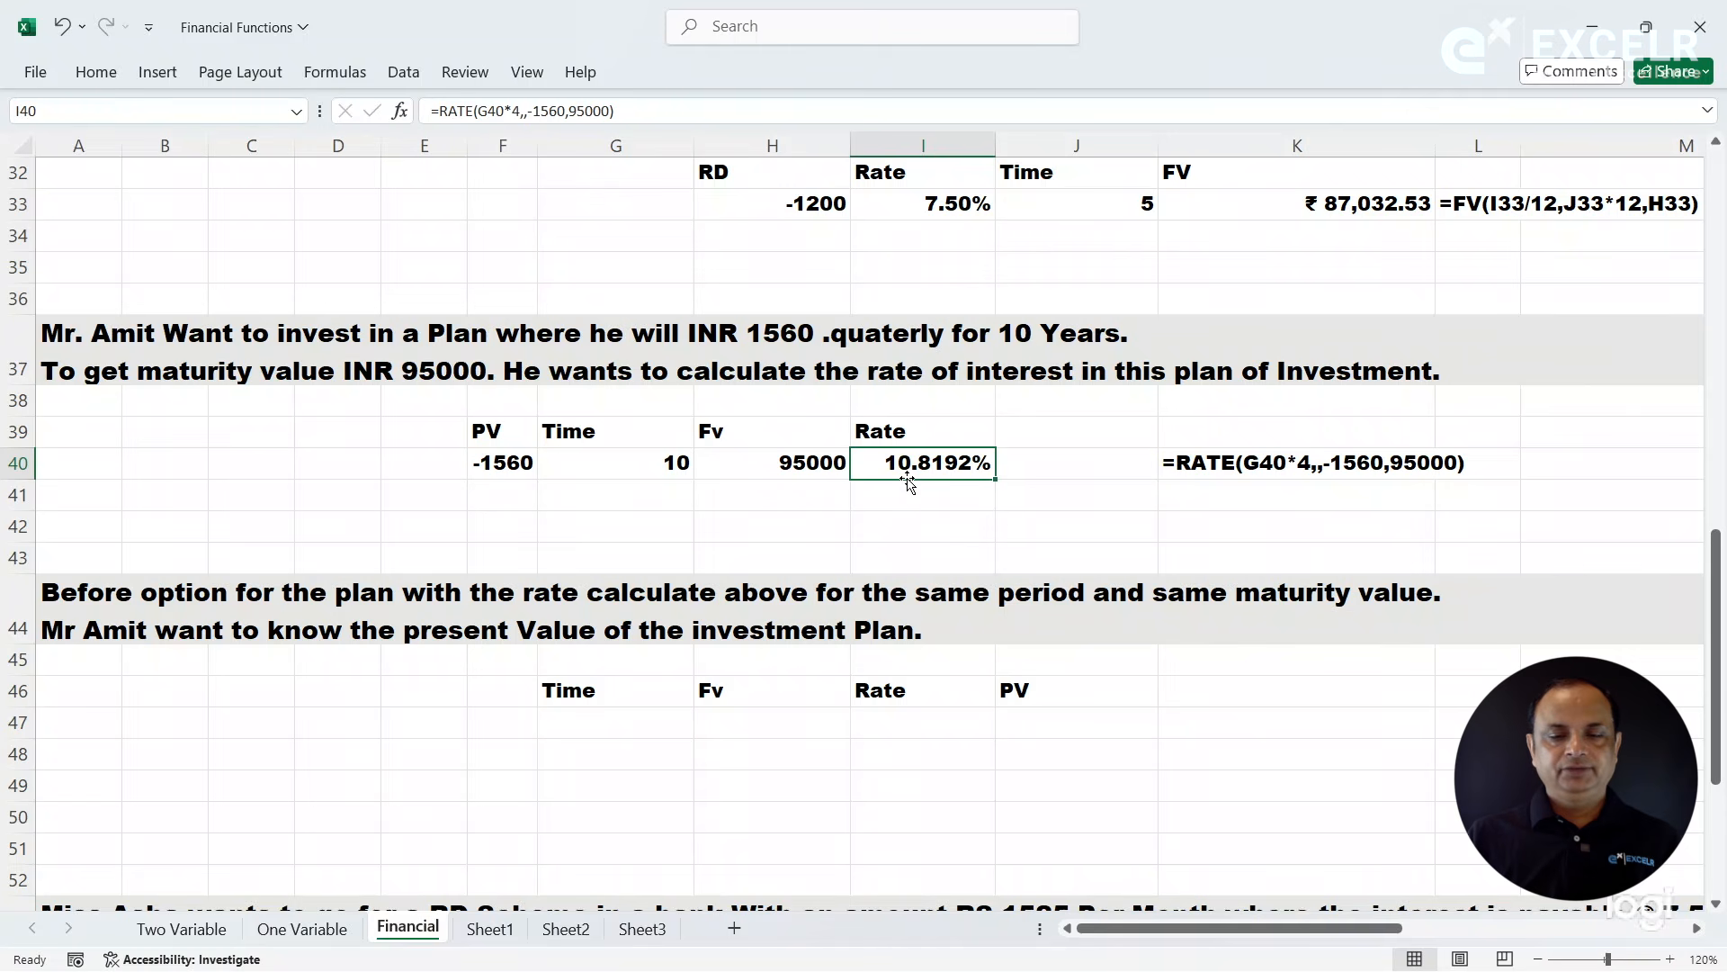
# - Enter a Time of 10 in G47 and copy the Fv value from H40 into H47
pyautogui.click(570, 721)
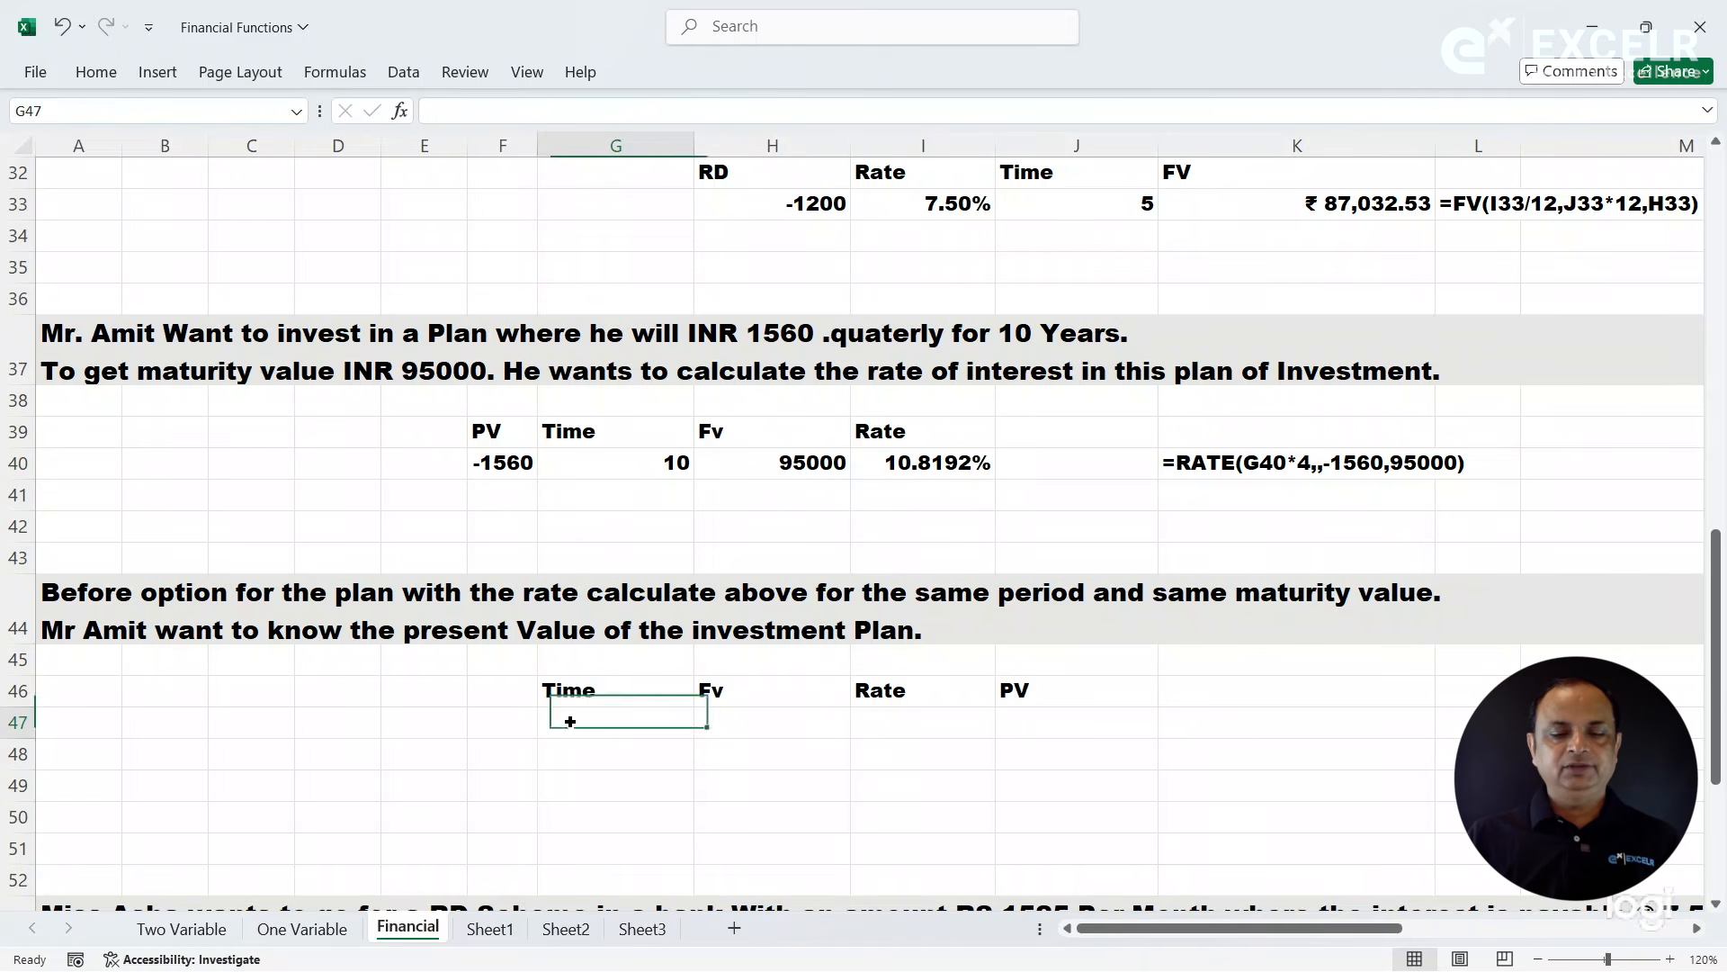
pyautogui.write('10')
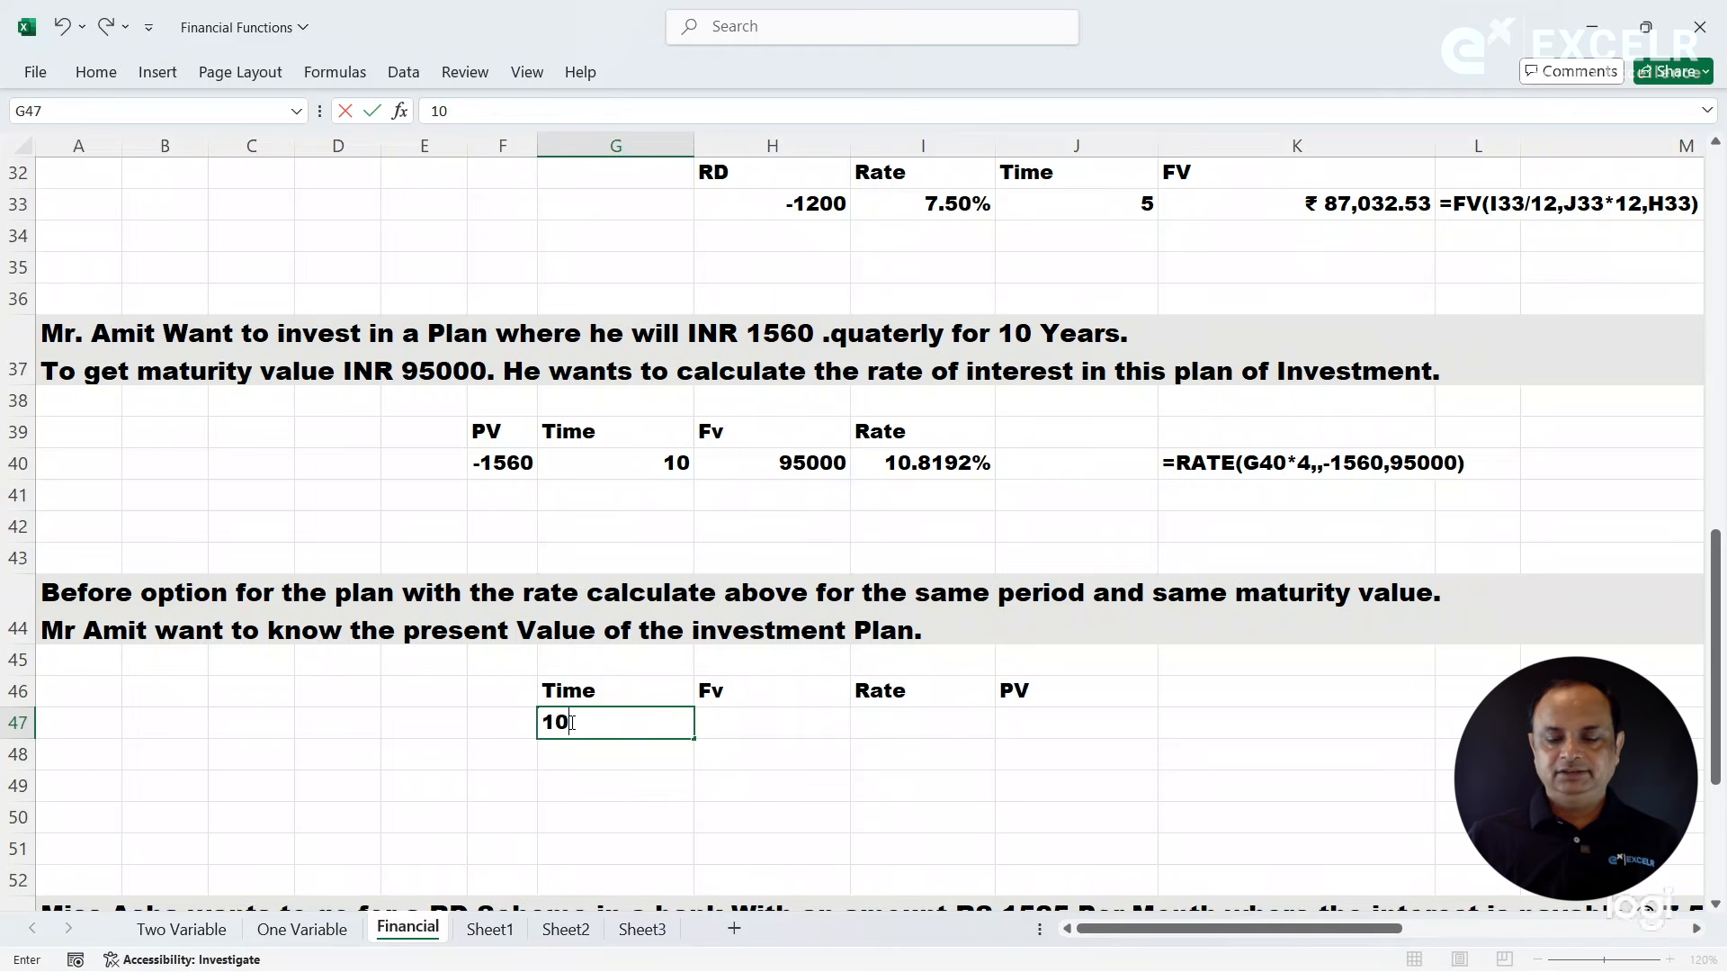
pyautogui.press('Tab')
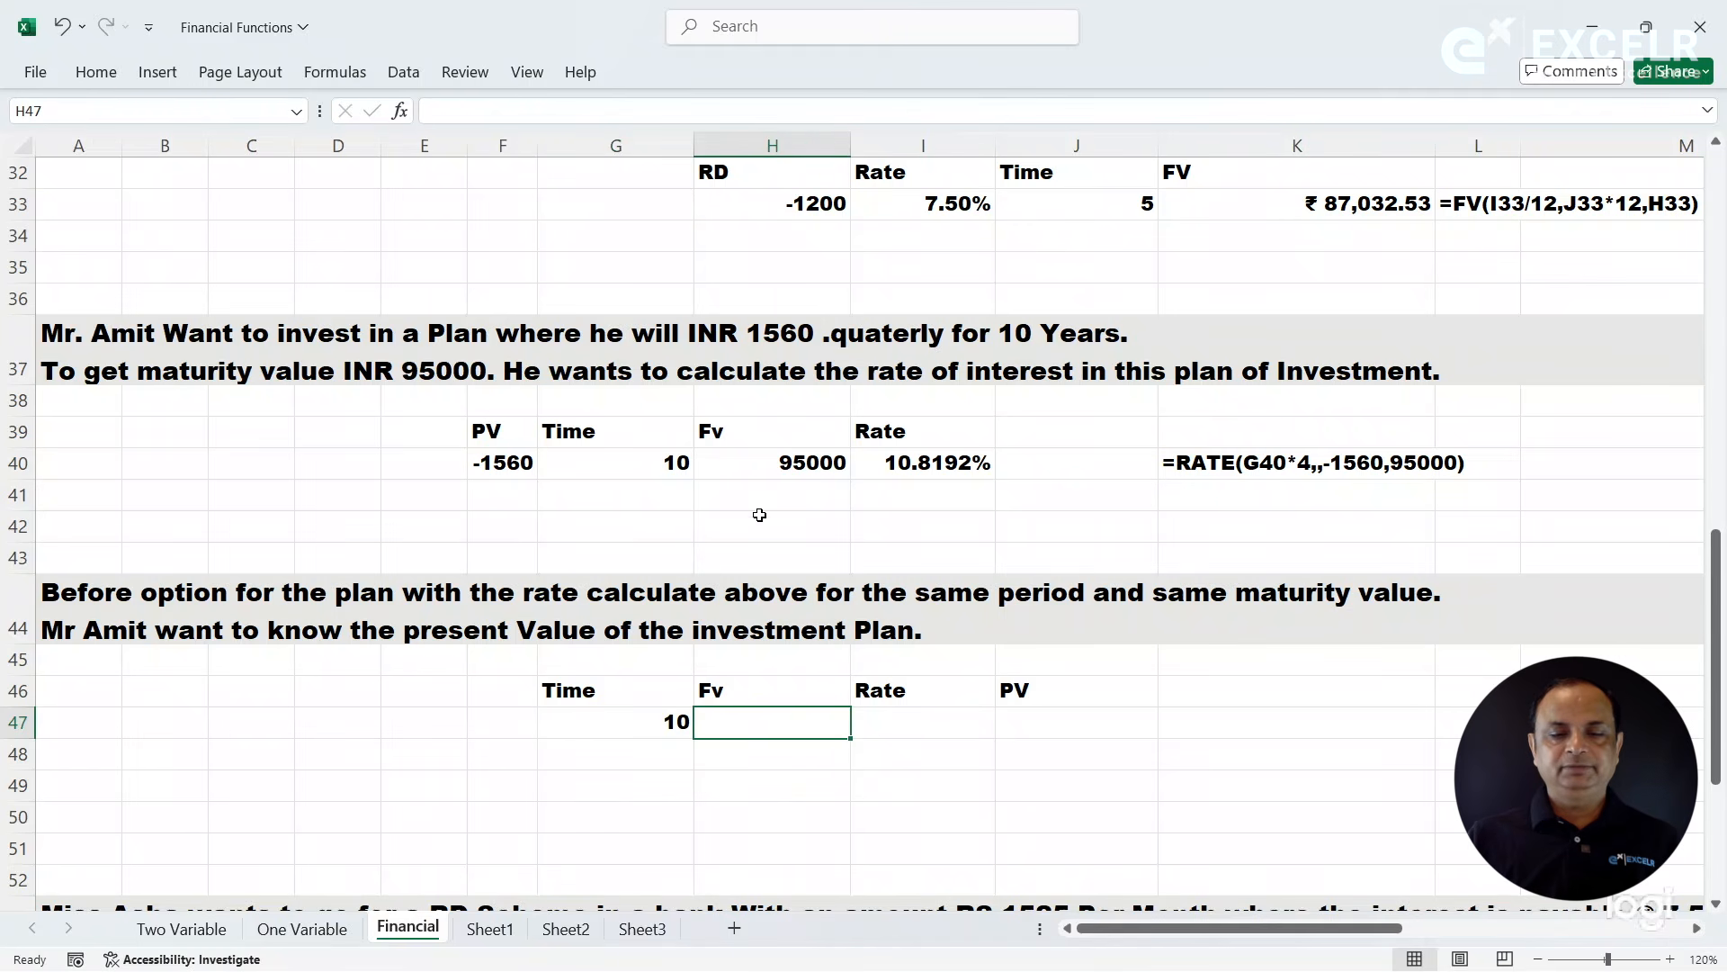
pyautogui.click(781, 470)
pyautogui.hotkey('ctrl', 'c')
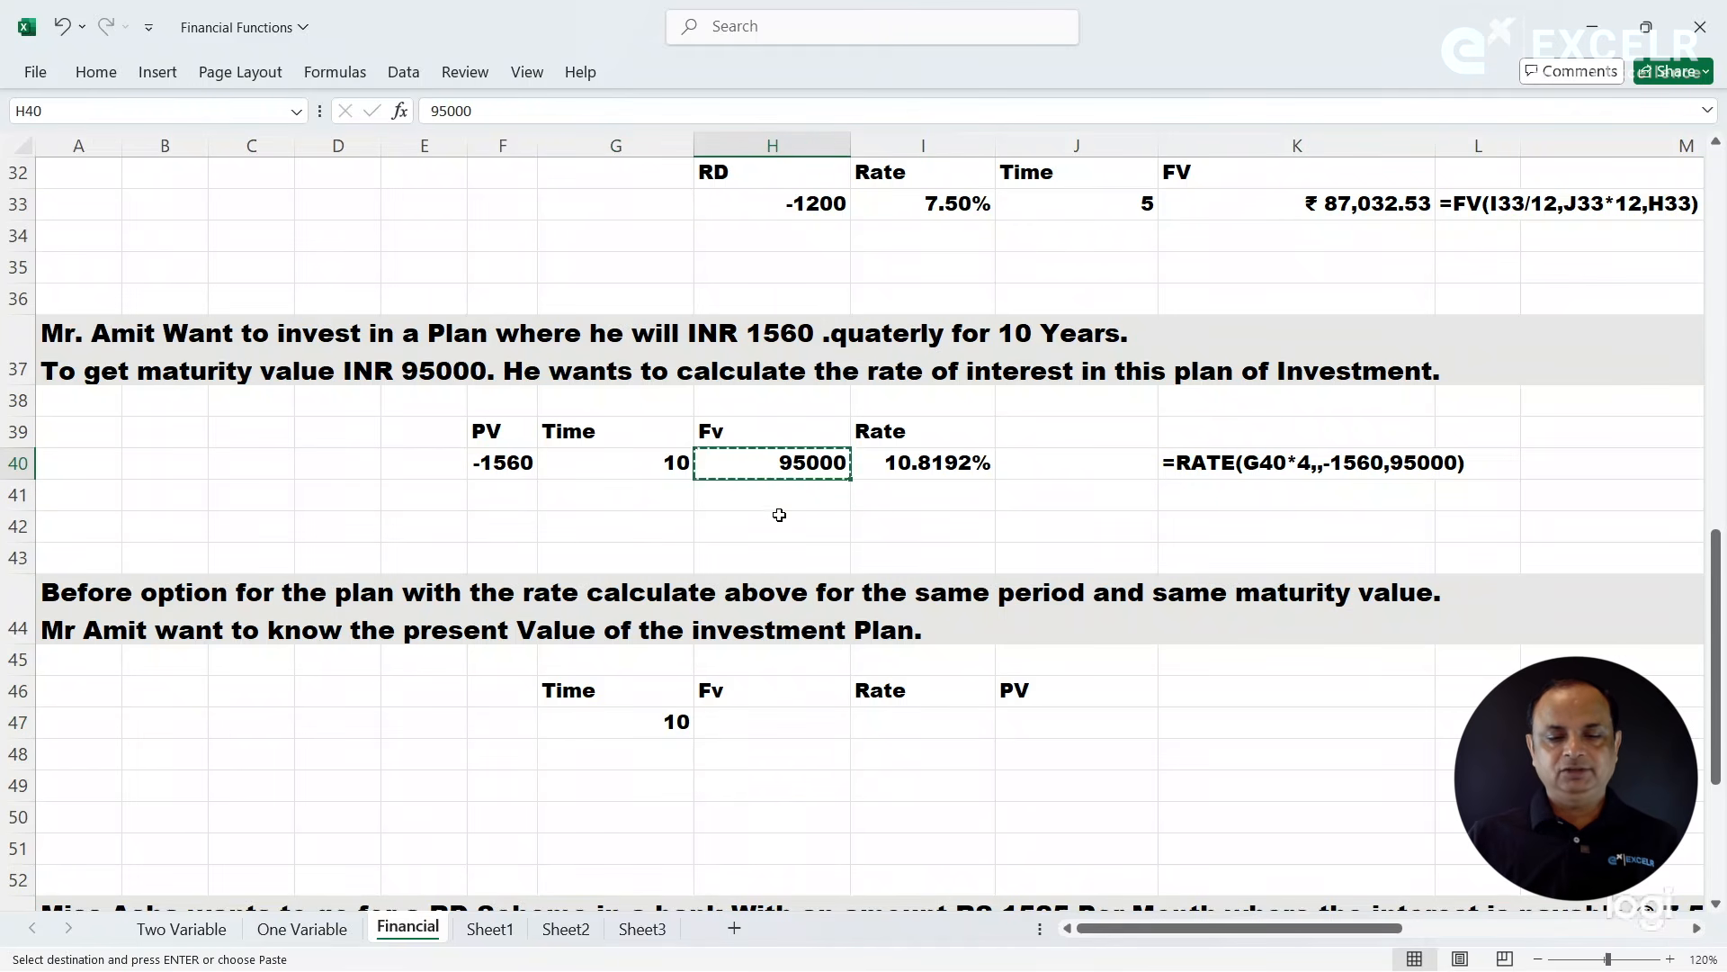
pyautogui.click(766, 717)
pyautogui.hotkey('ctrl', 'v')
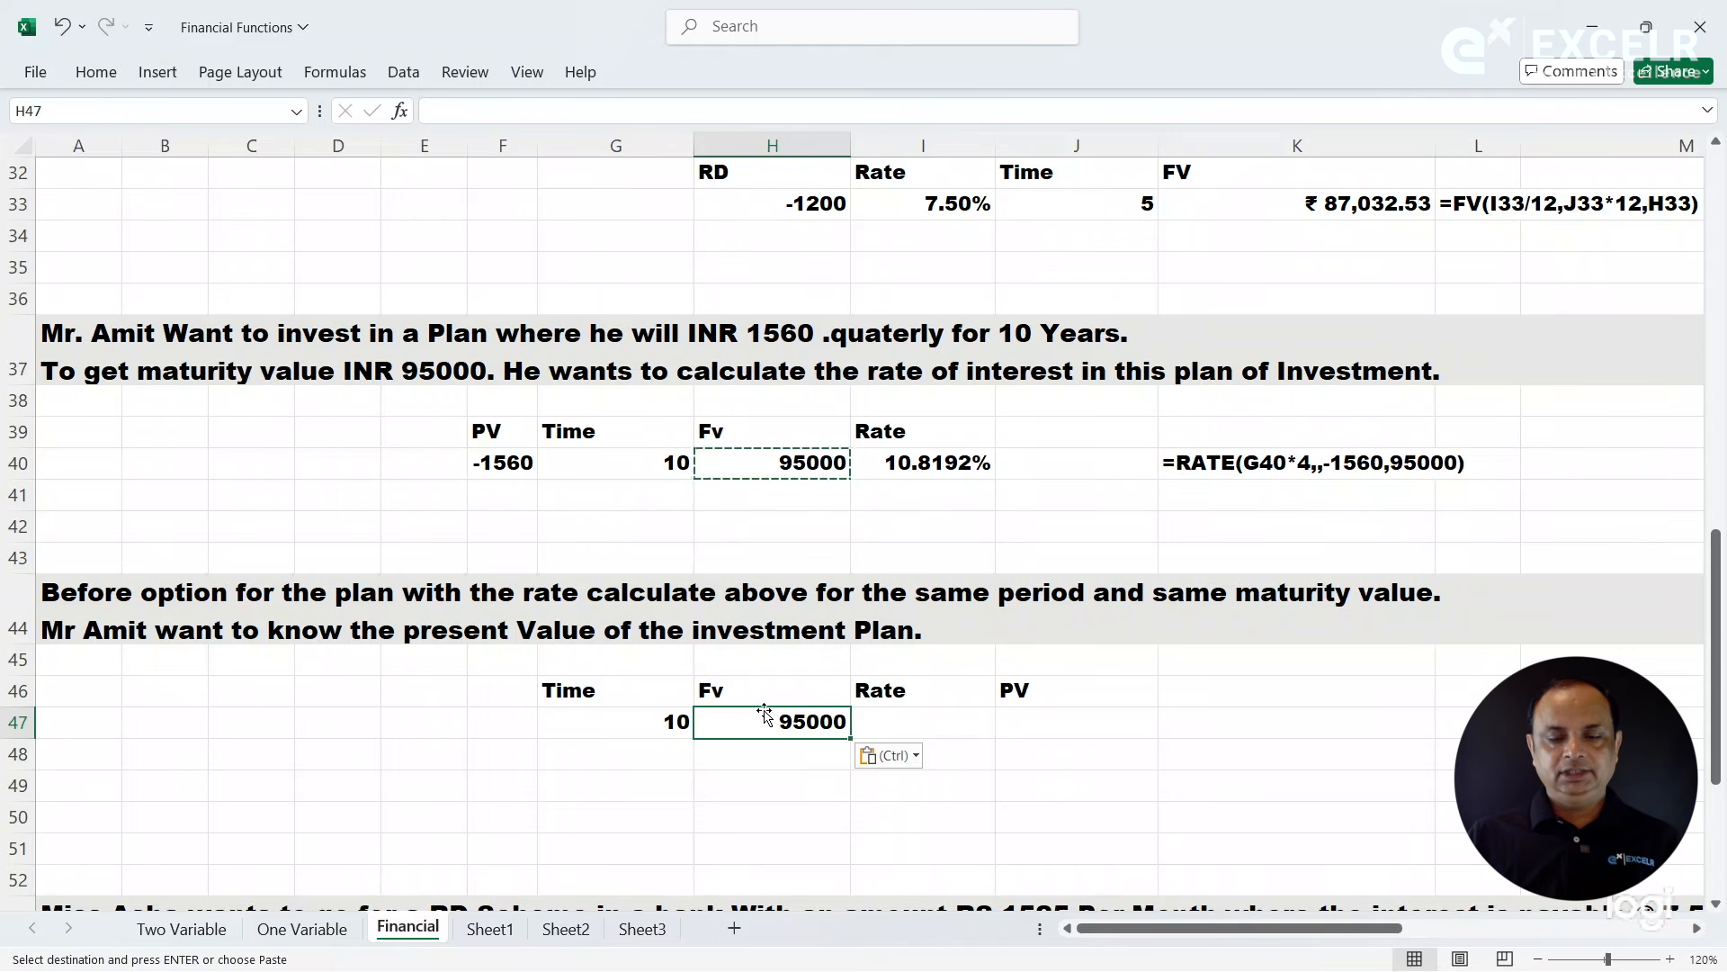
# - Copy the calculated rate from I40 into the Rate cell I47 as values only
pyautogui.click(915, 463)
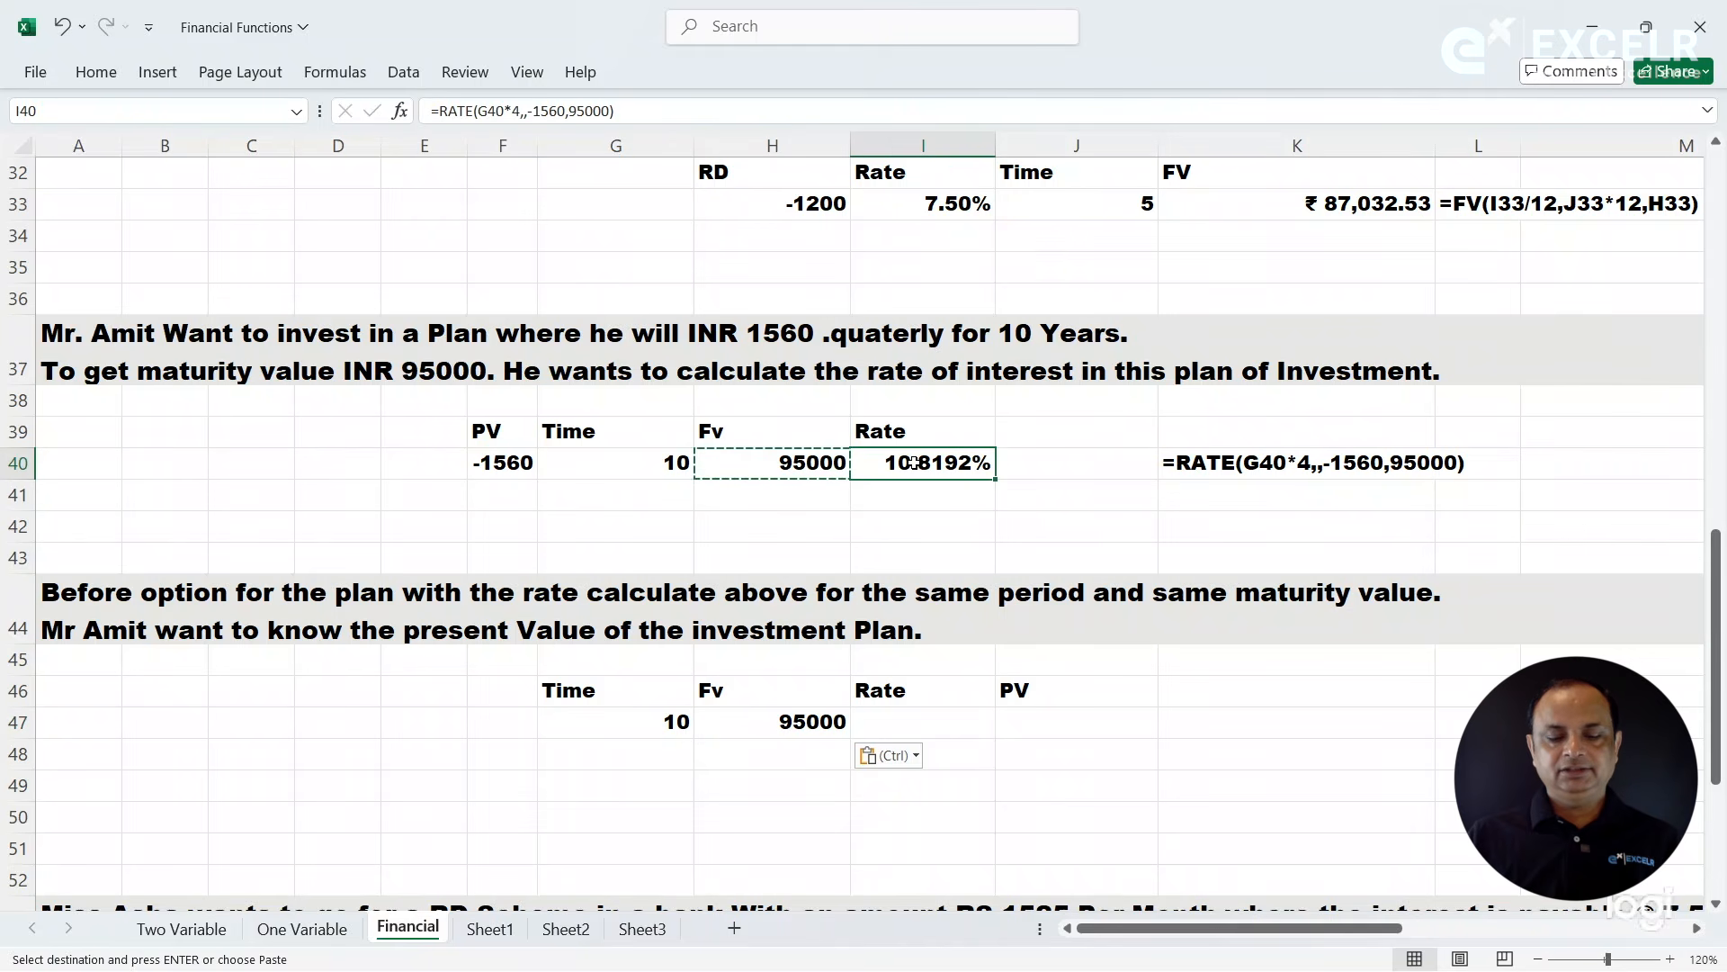
pyautogui.press('Escape')
pyautogui.hotkey('ctrl', 'c')
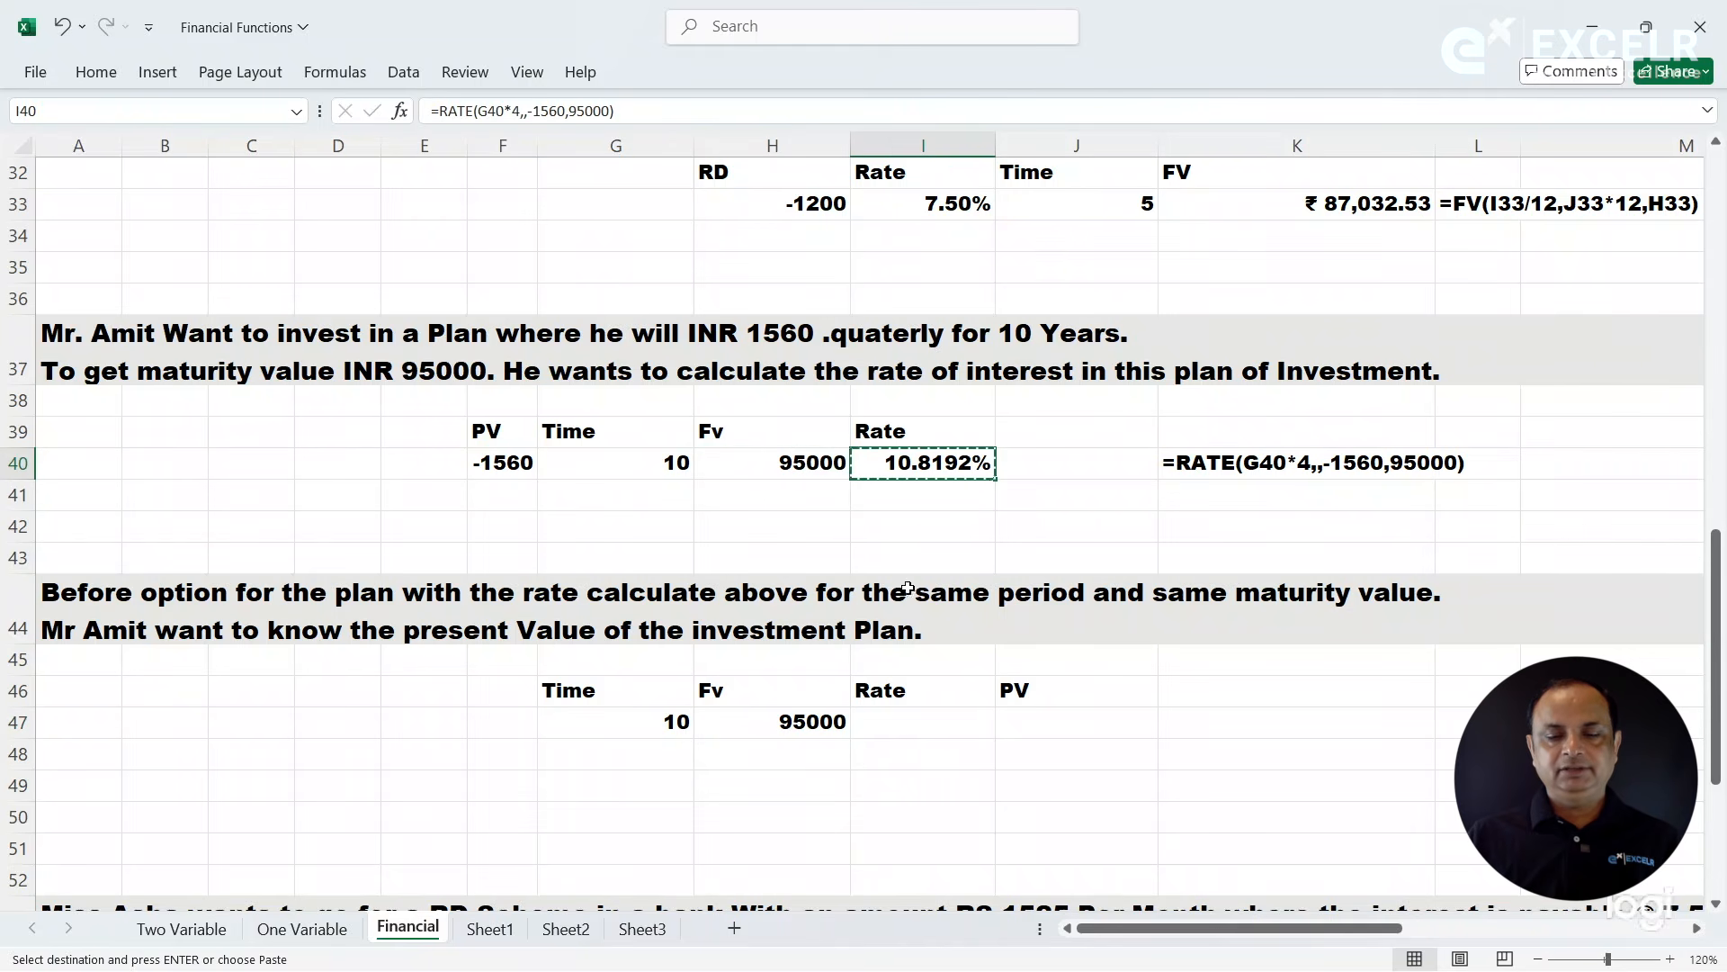
pyautogui.click(891, 726)
pyautogui.hotkey('ctrl', 'alt', 'v')
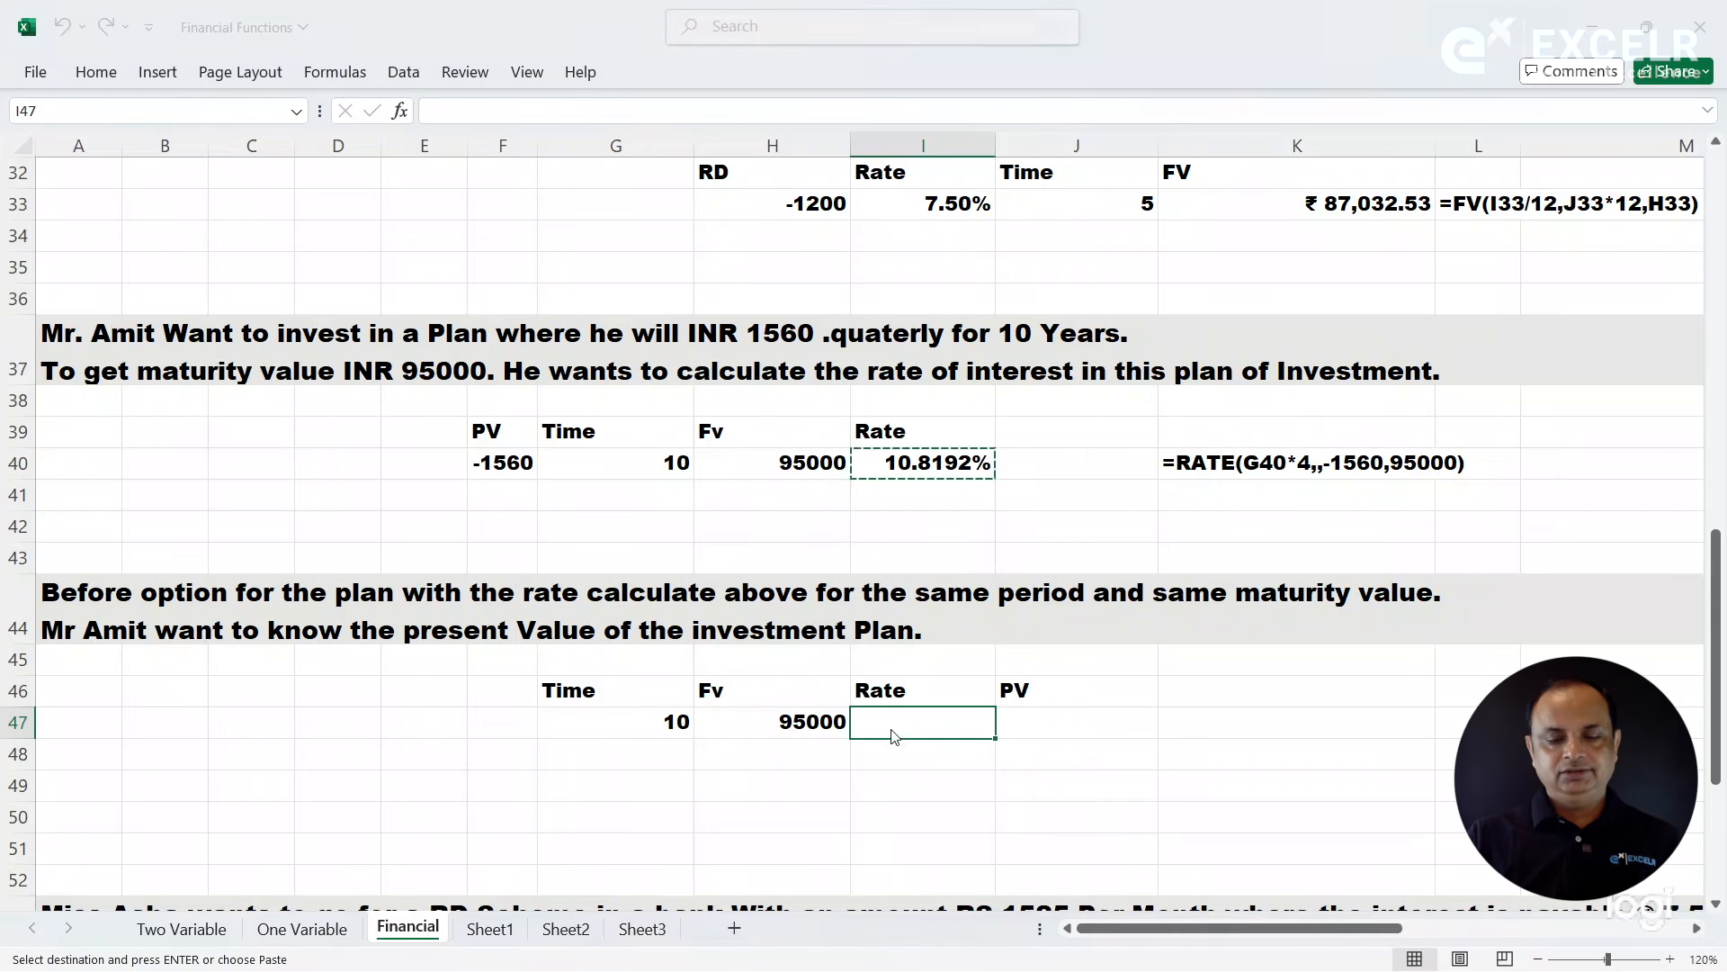
pyautogui.click(1169, 207)
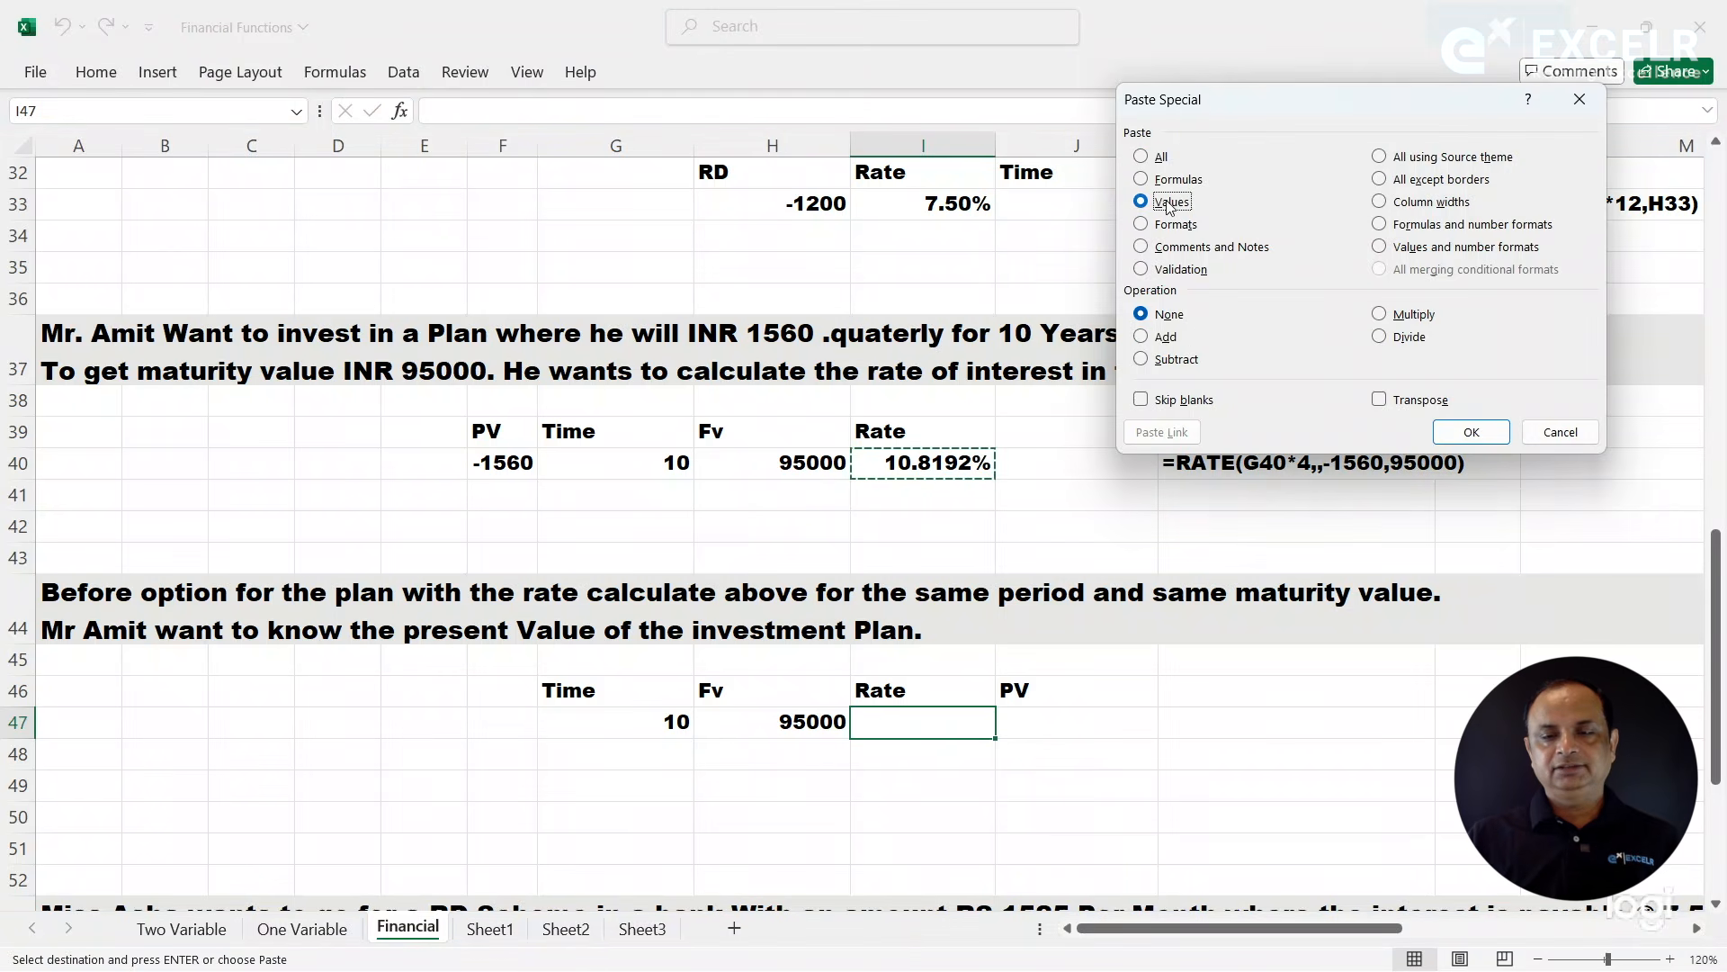
pyautogui.click(1459, 430)
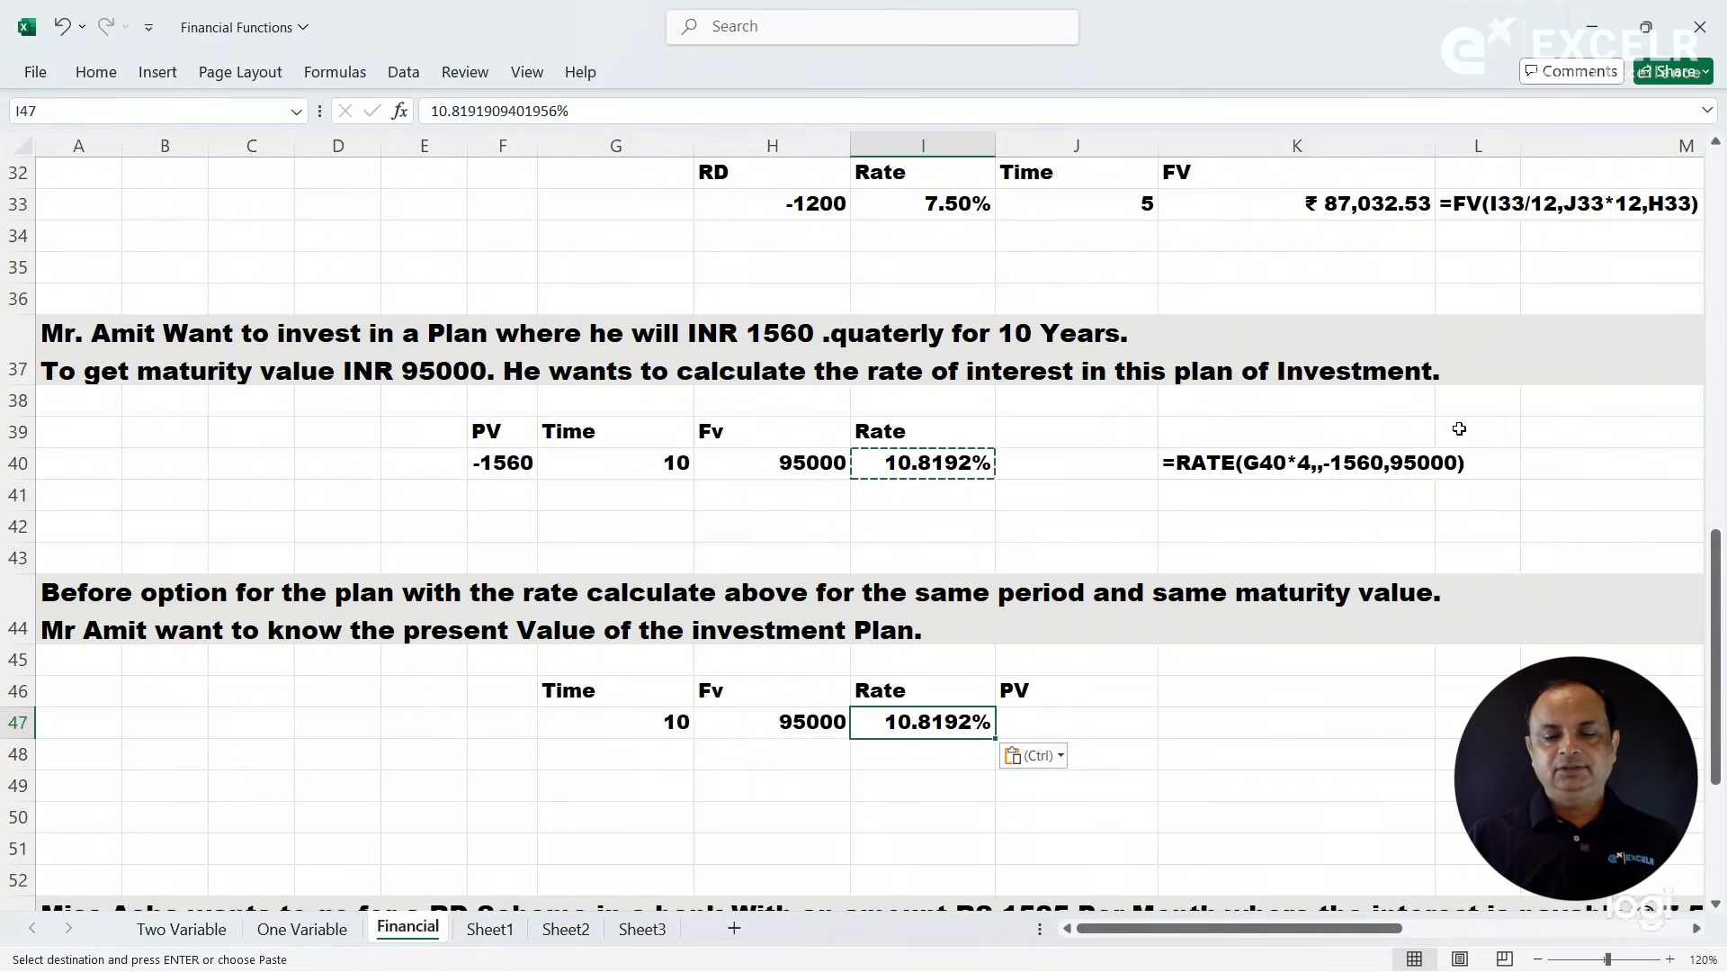
pyautogui.press('Escape')
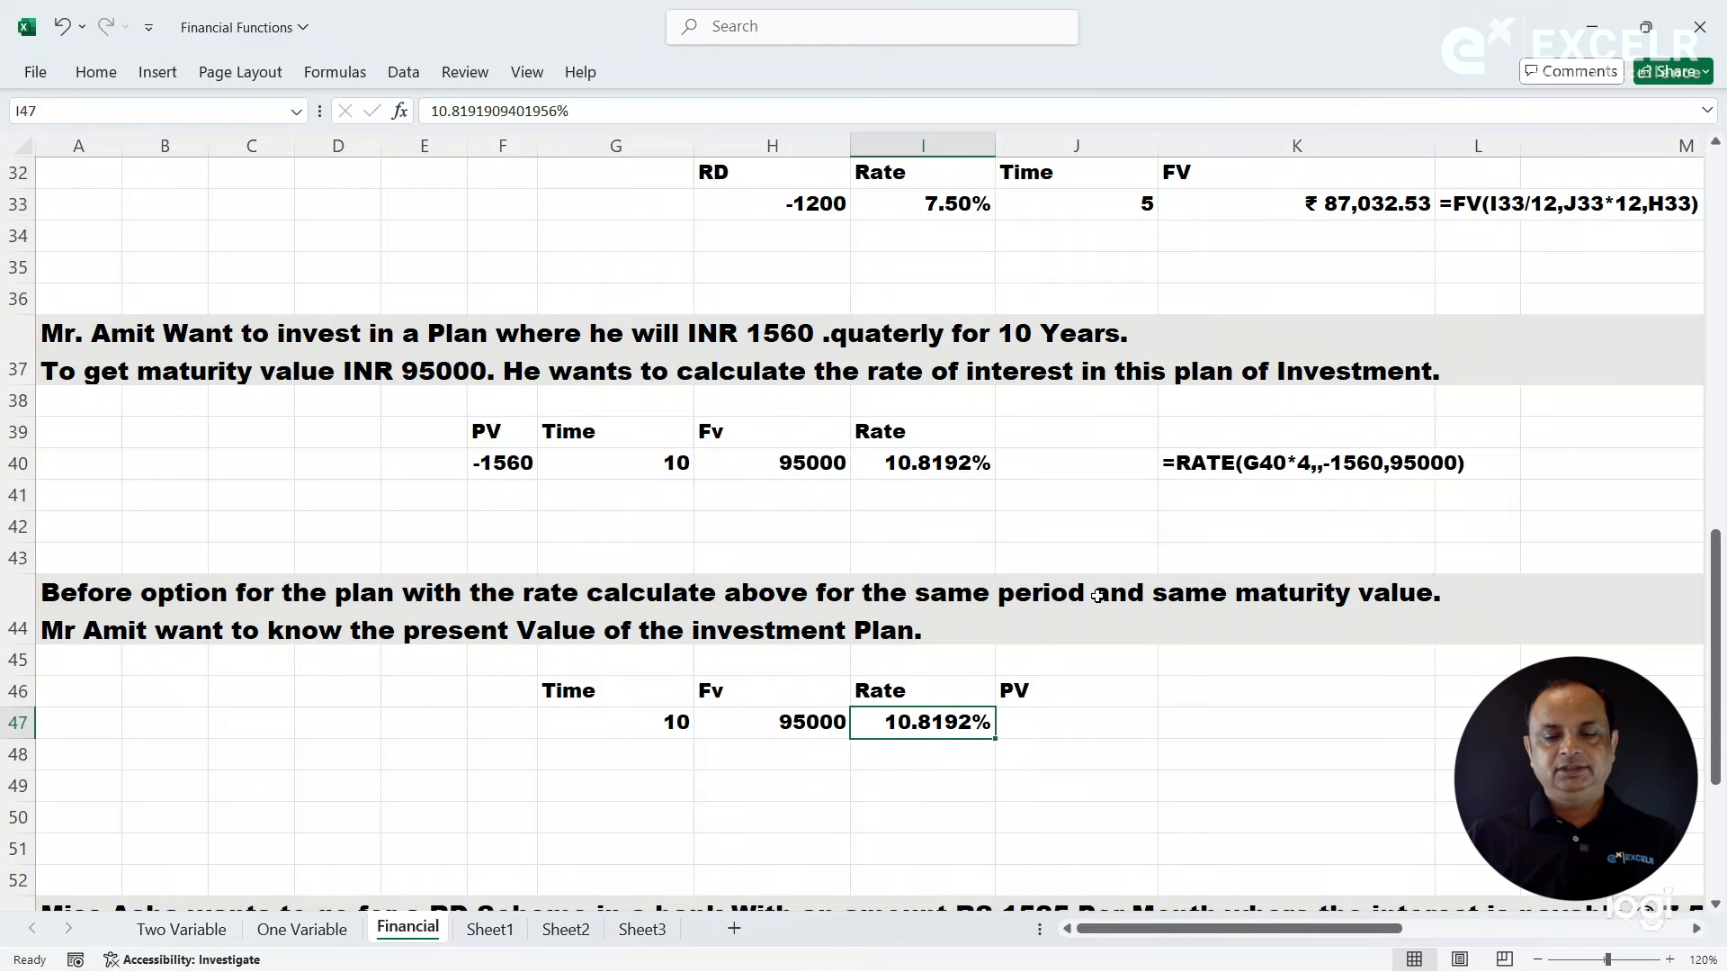
# - Start a PV function in J47 with Rate set to I47 and Nper set to G47*4
pyautogui.click(1053, 713)
pyautogui.write('=pv')
pyautogui.press('Tab')
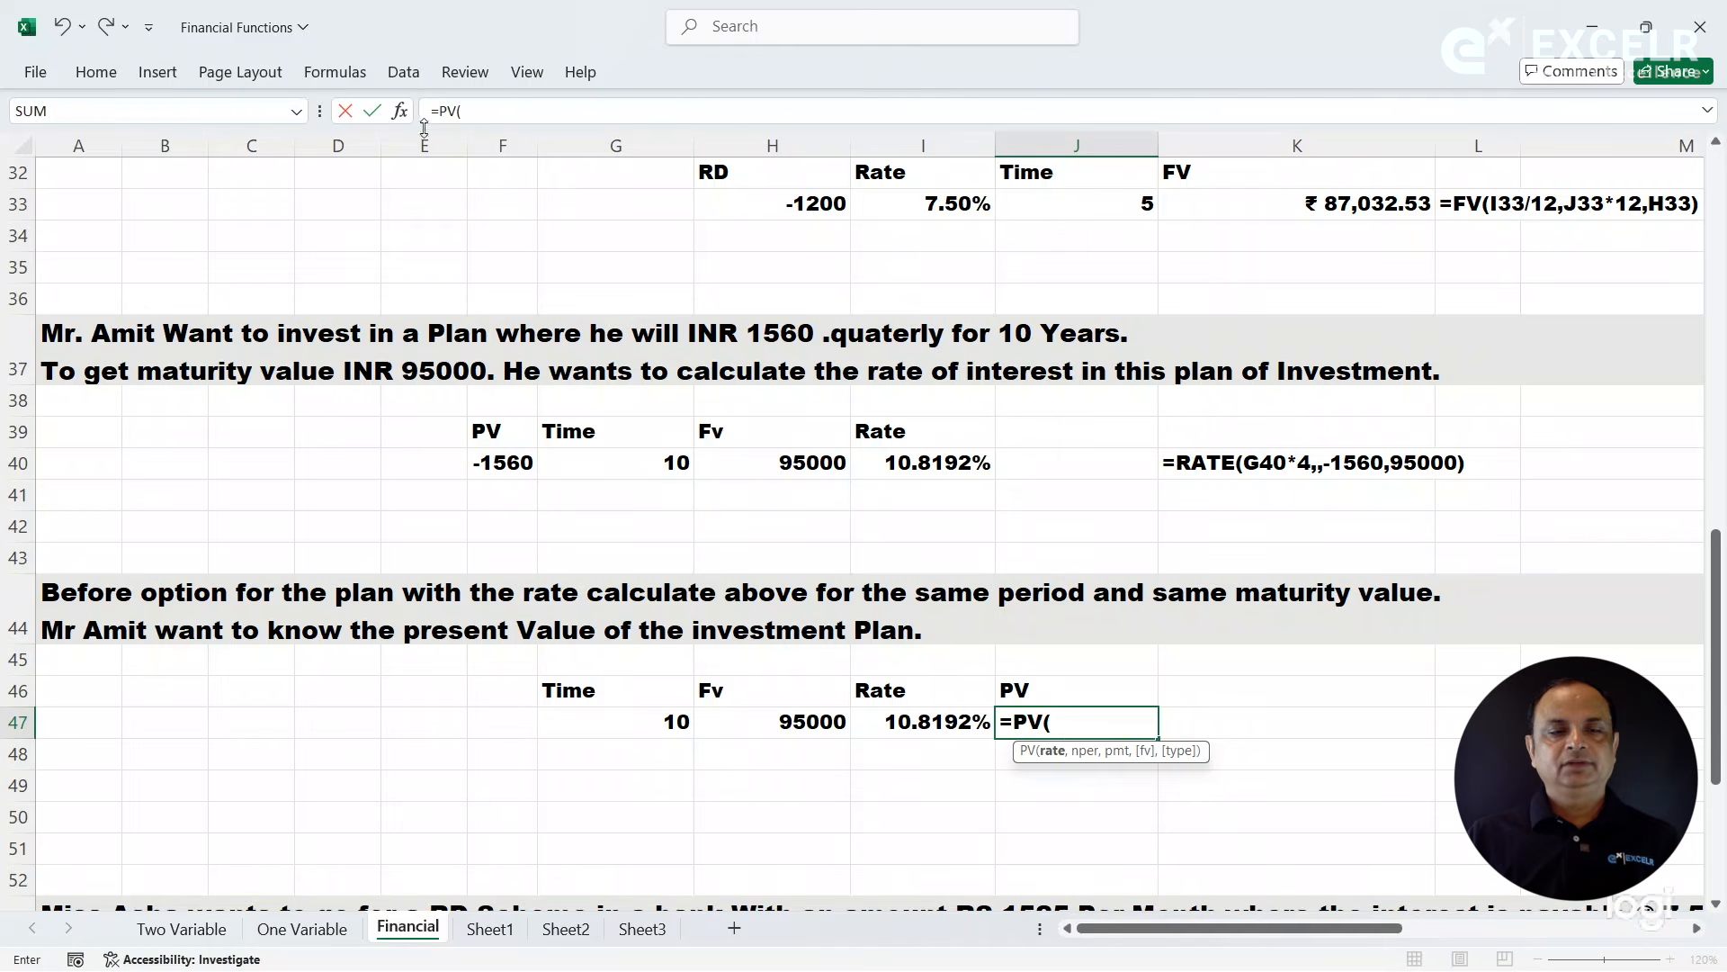
pyautogui.click(400, 112)
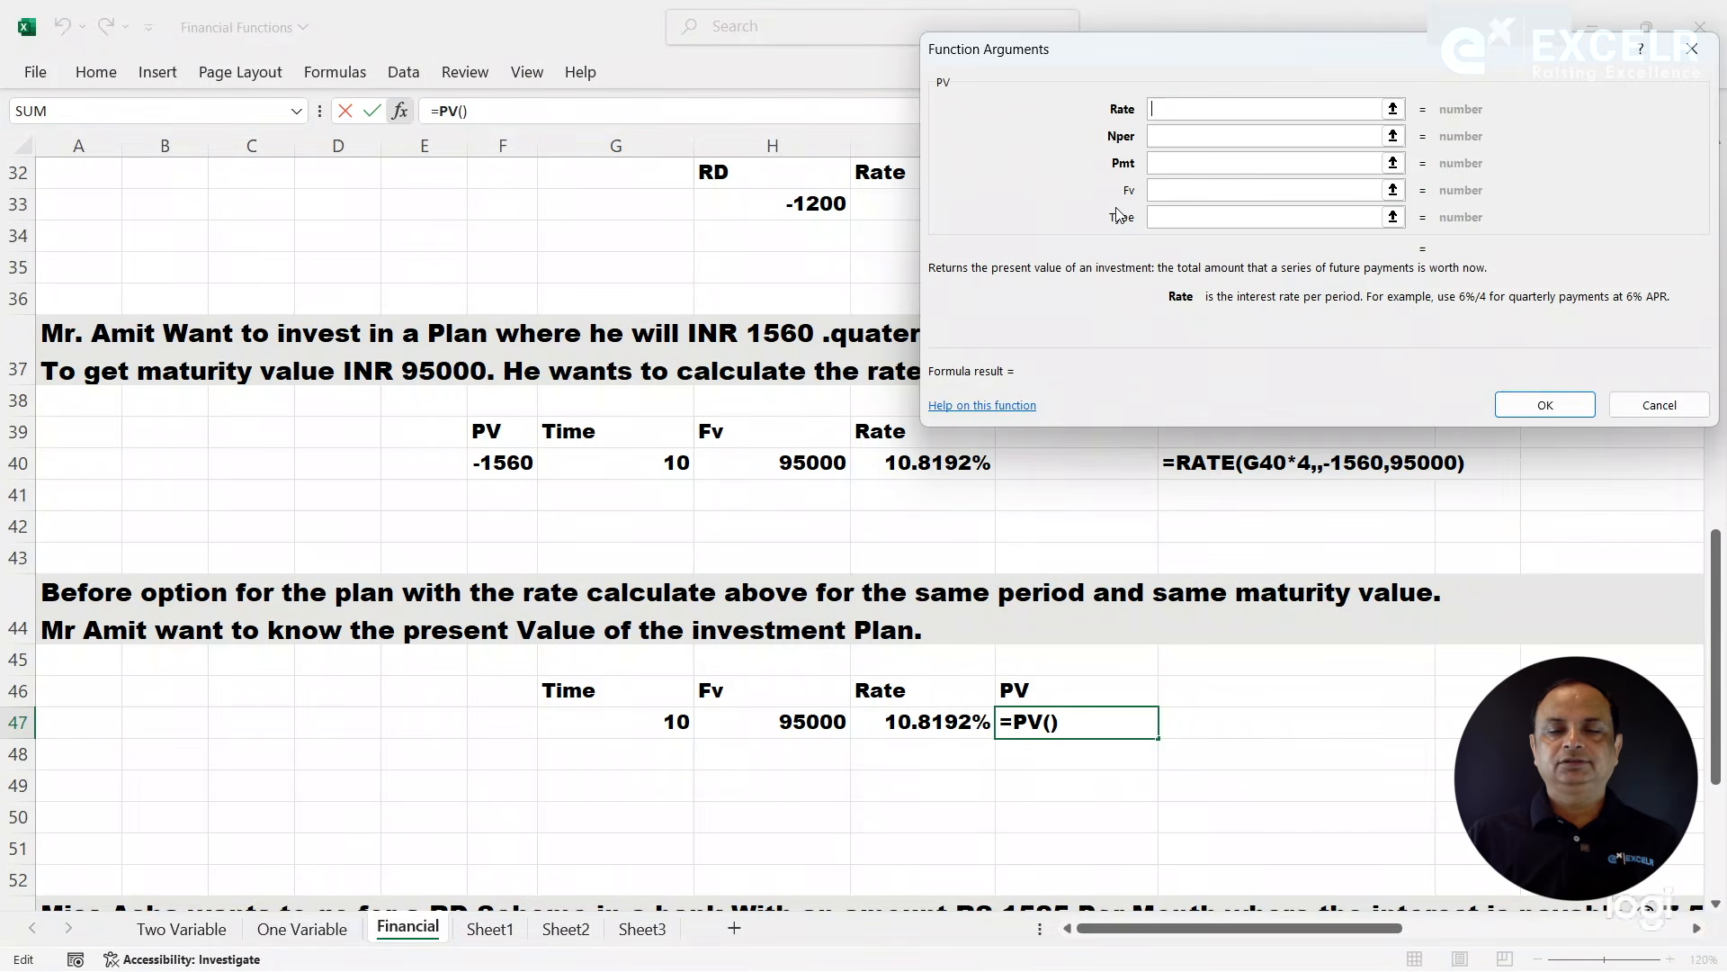
pyautogui.moveTo(809, 722); pyautogui.dragTo(914, 722)
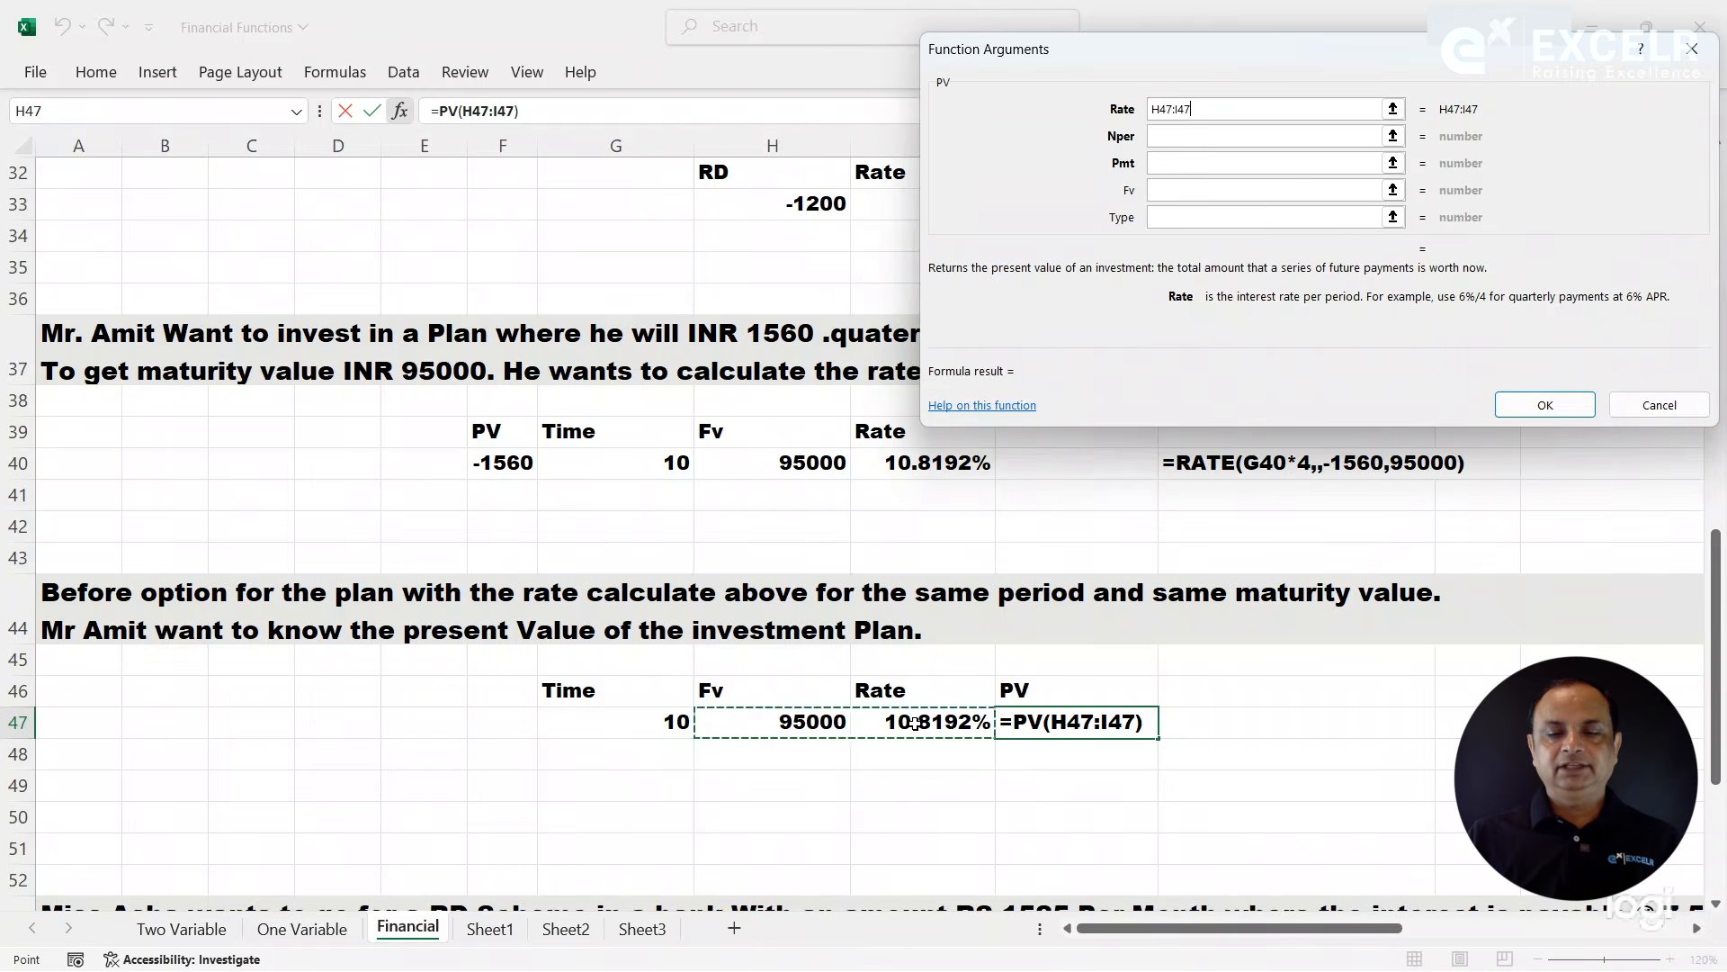
pyautogui.press('BackSpace')
pyautogui.press('BackSpace')
pyautogui.press('BackSpace')
pyautogui.press('BackSpace')
pyautogui.press('BackSpace')
pyautogui.press('BackSpace')
pyautogui.press('BackSpace')
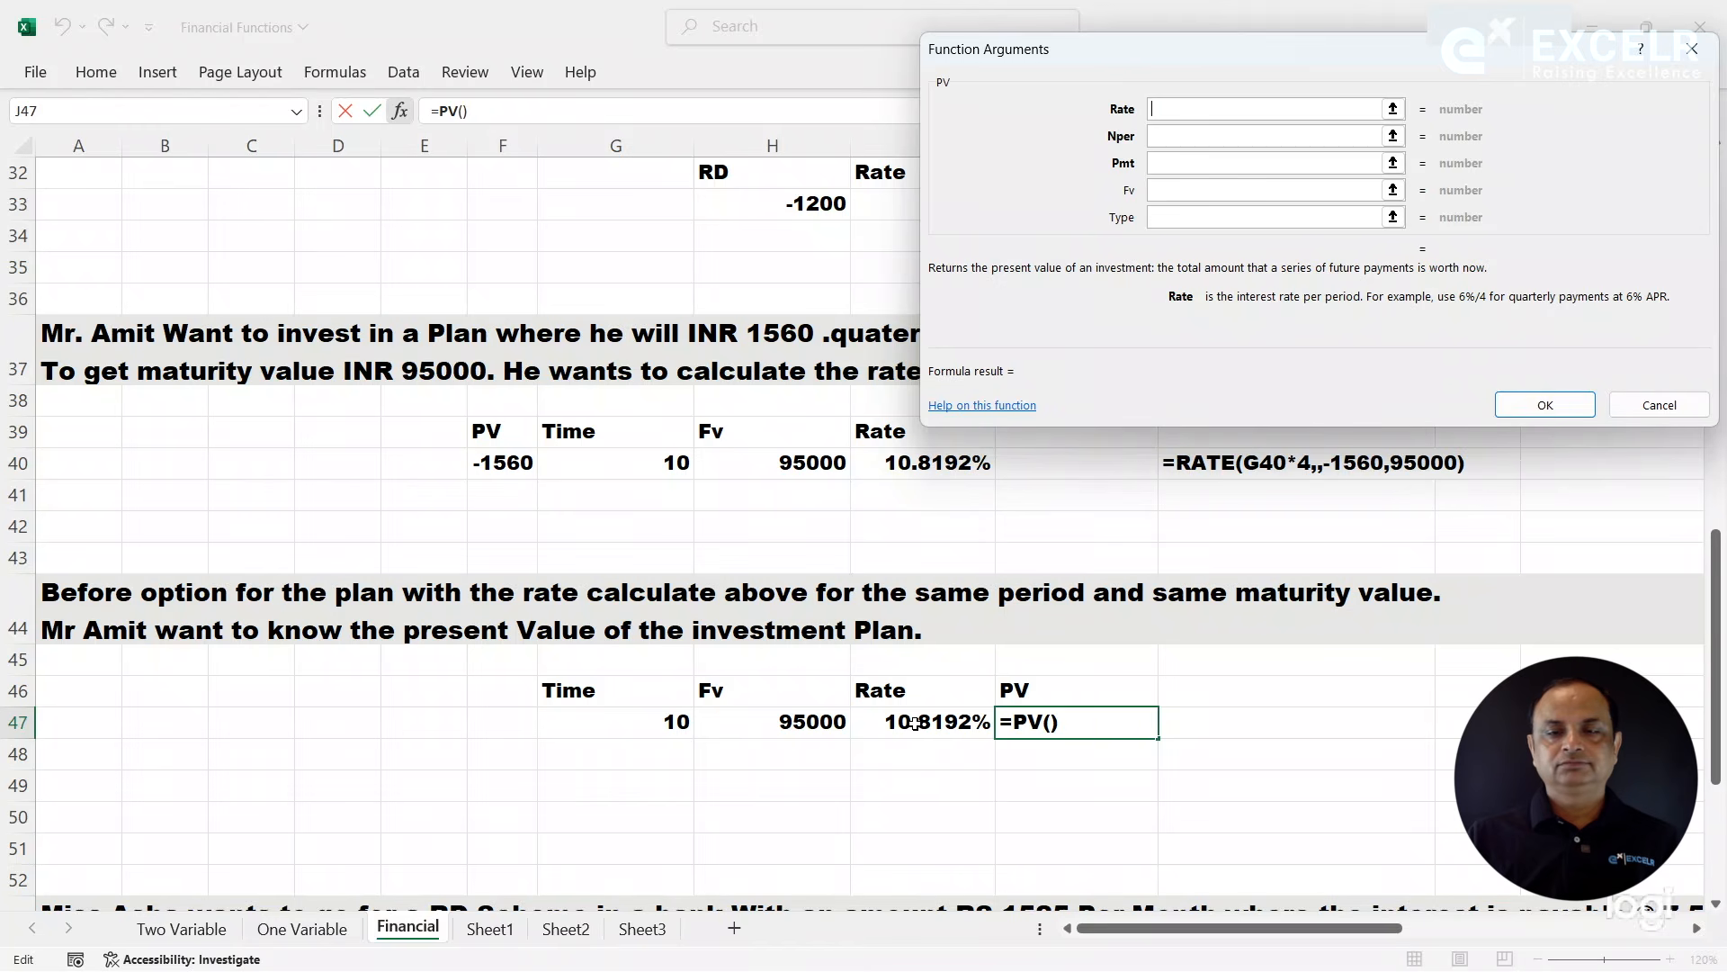
pyautogui.click(940, 722)
pyautogui.click(1177, 137)
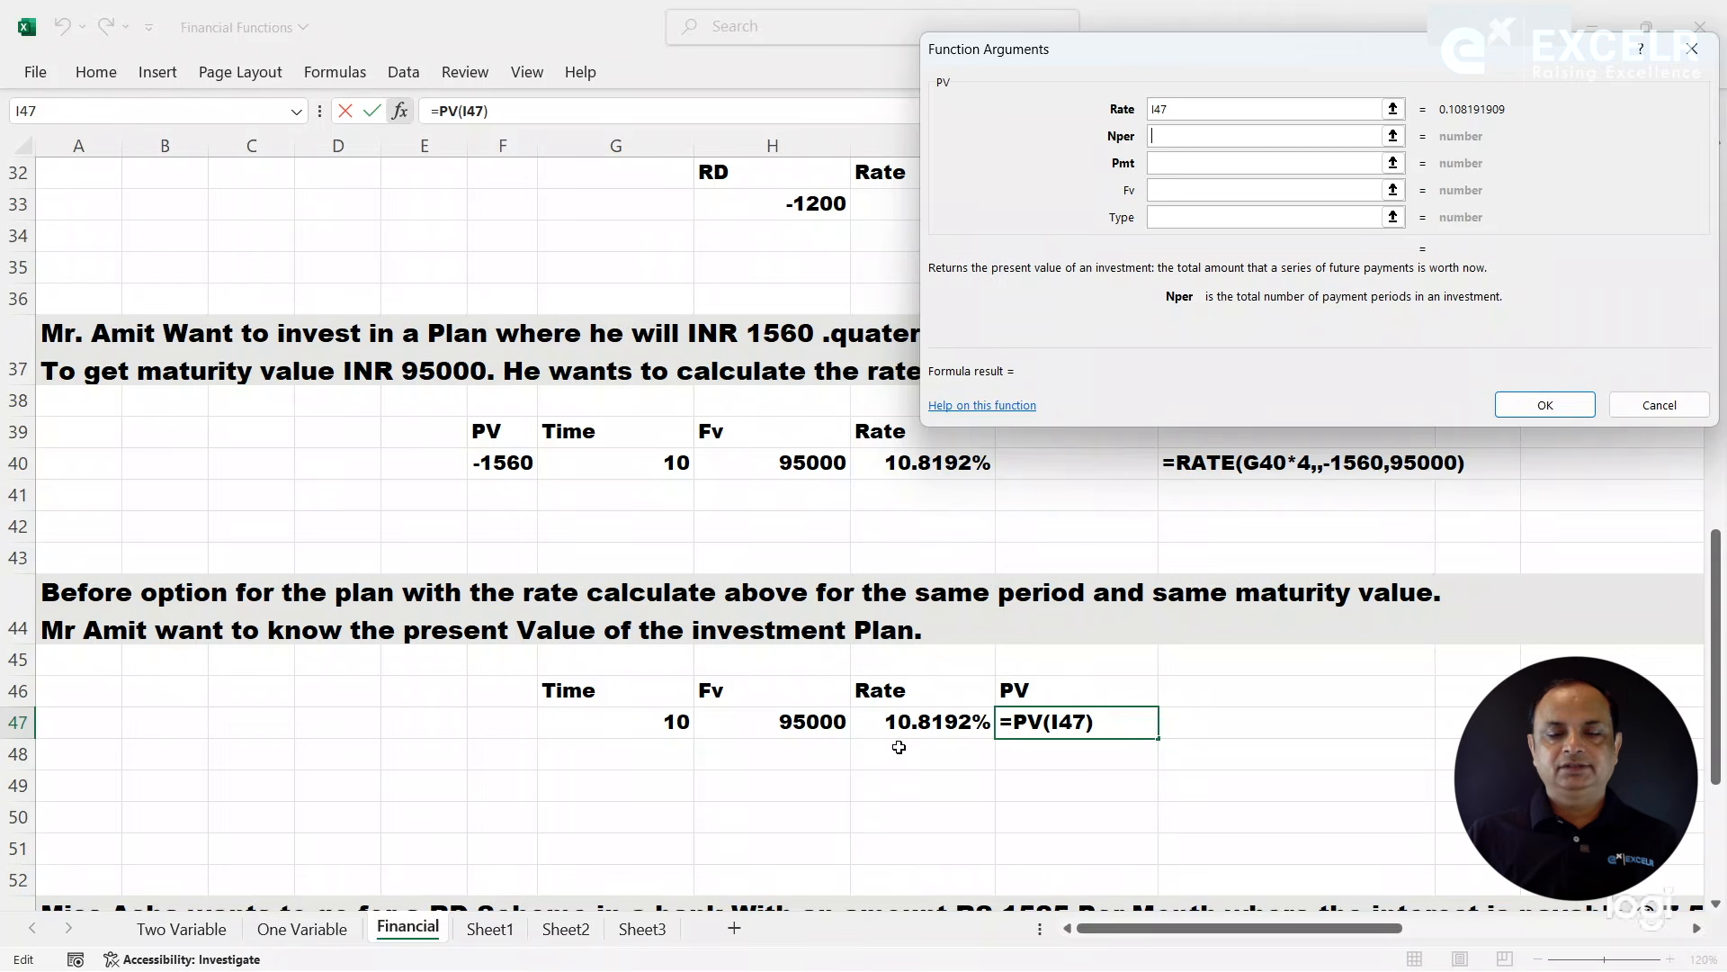
pyautogui.click(636, 725)
pyautogui.write('*4')
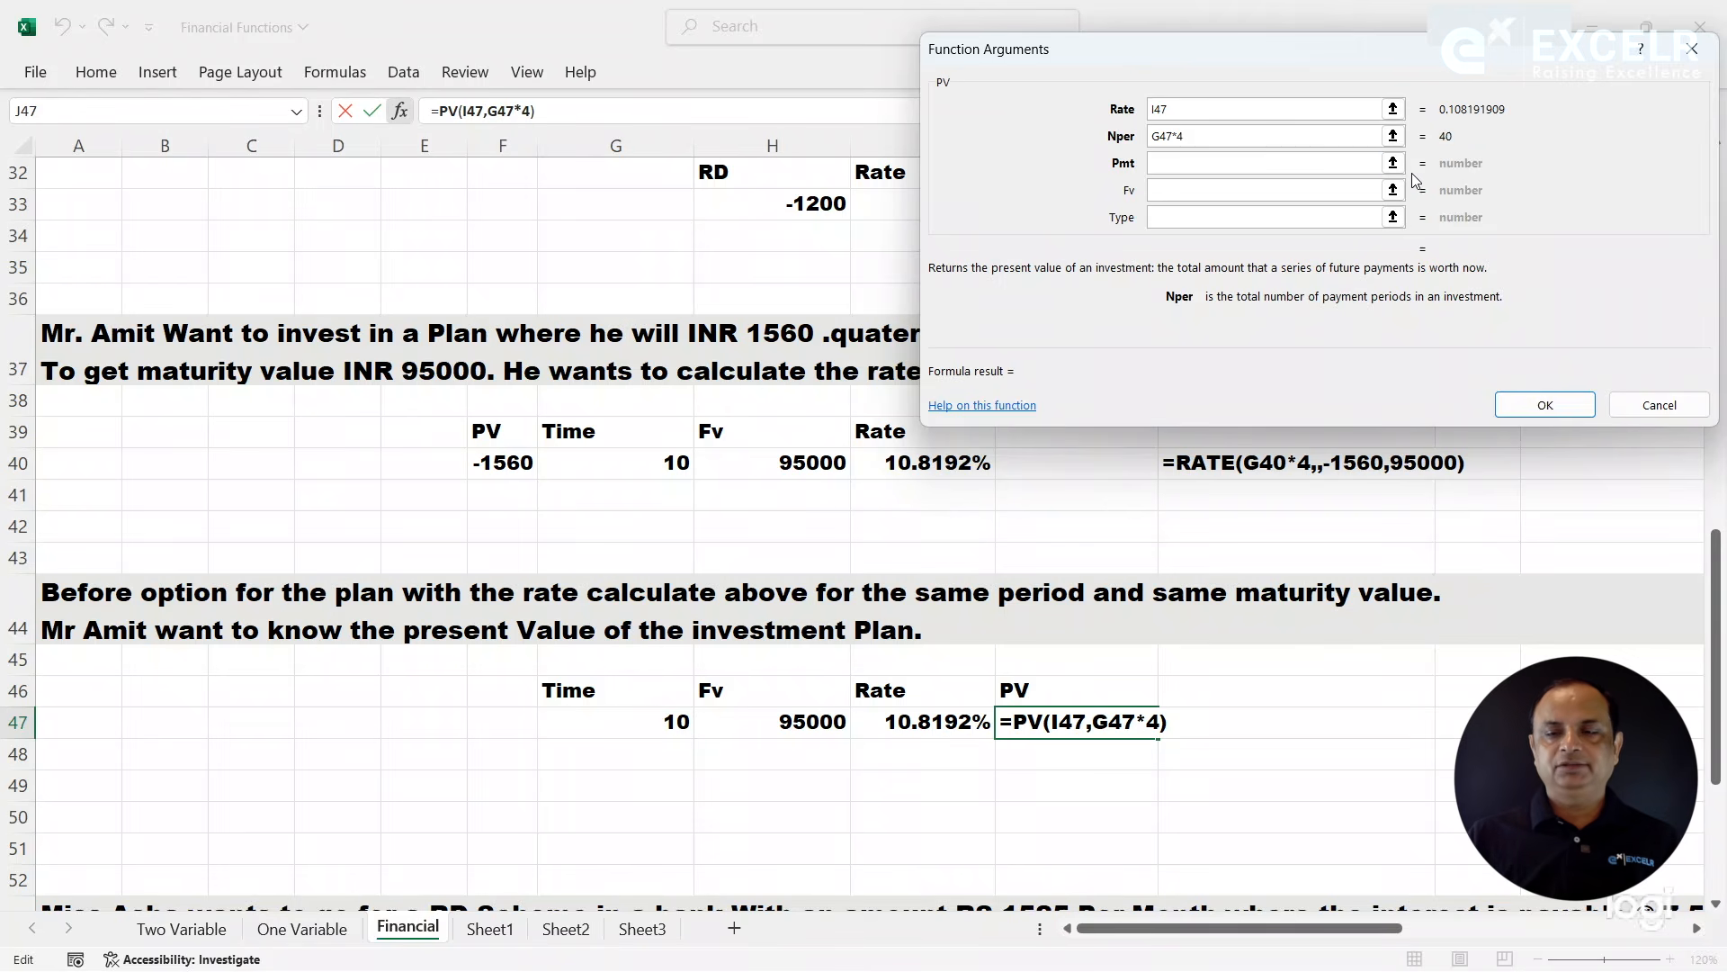
# - Leave the PV function's Pmt empty, set Fv to H47, and complete the formula
pyautogui.click(1193, 169)
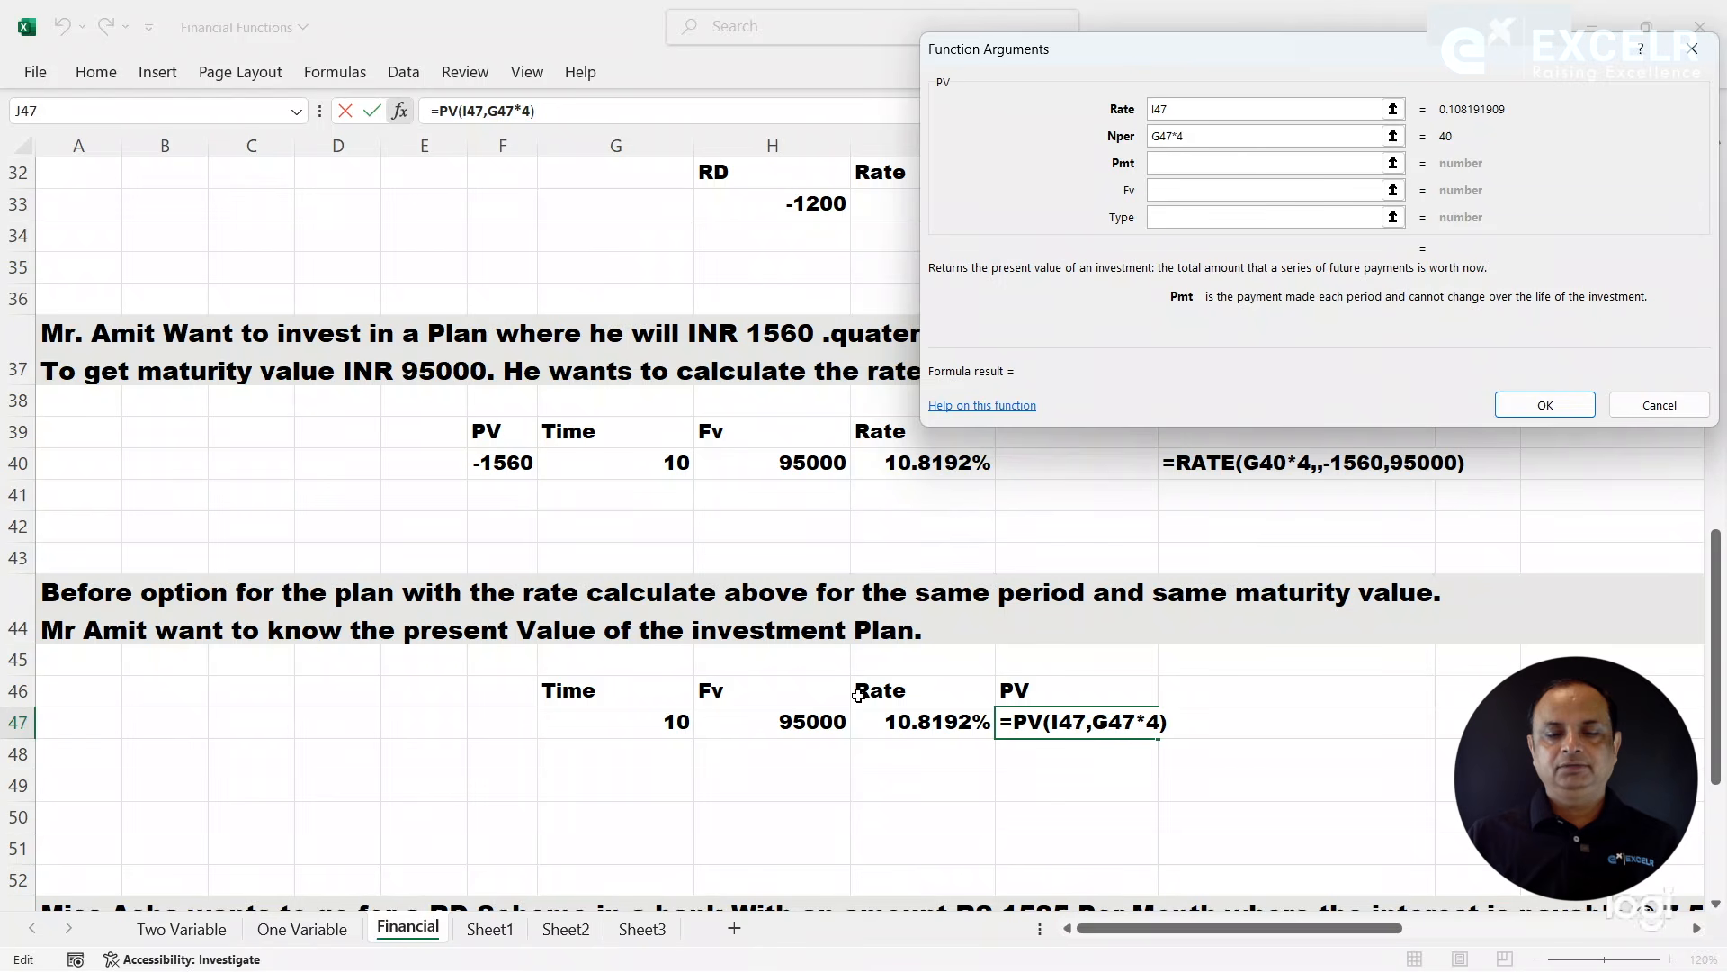
pyautogui.press('Tab')
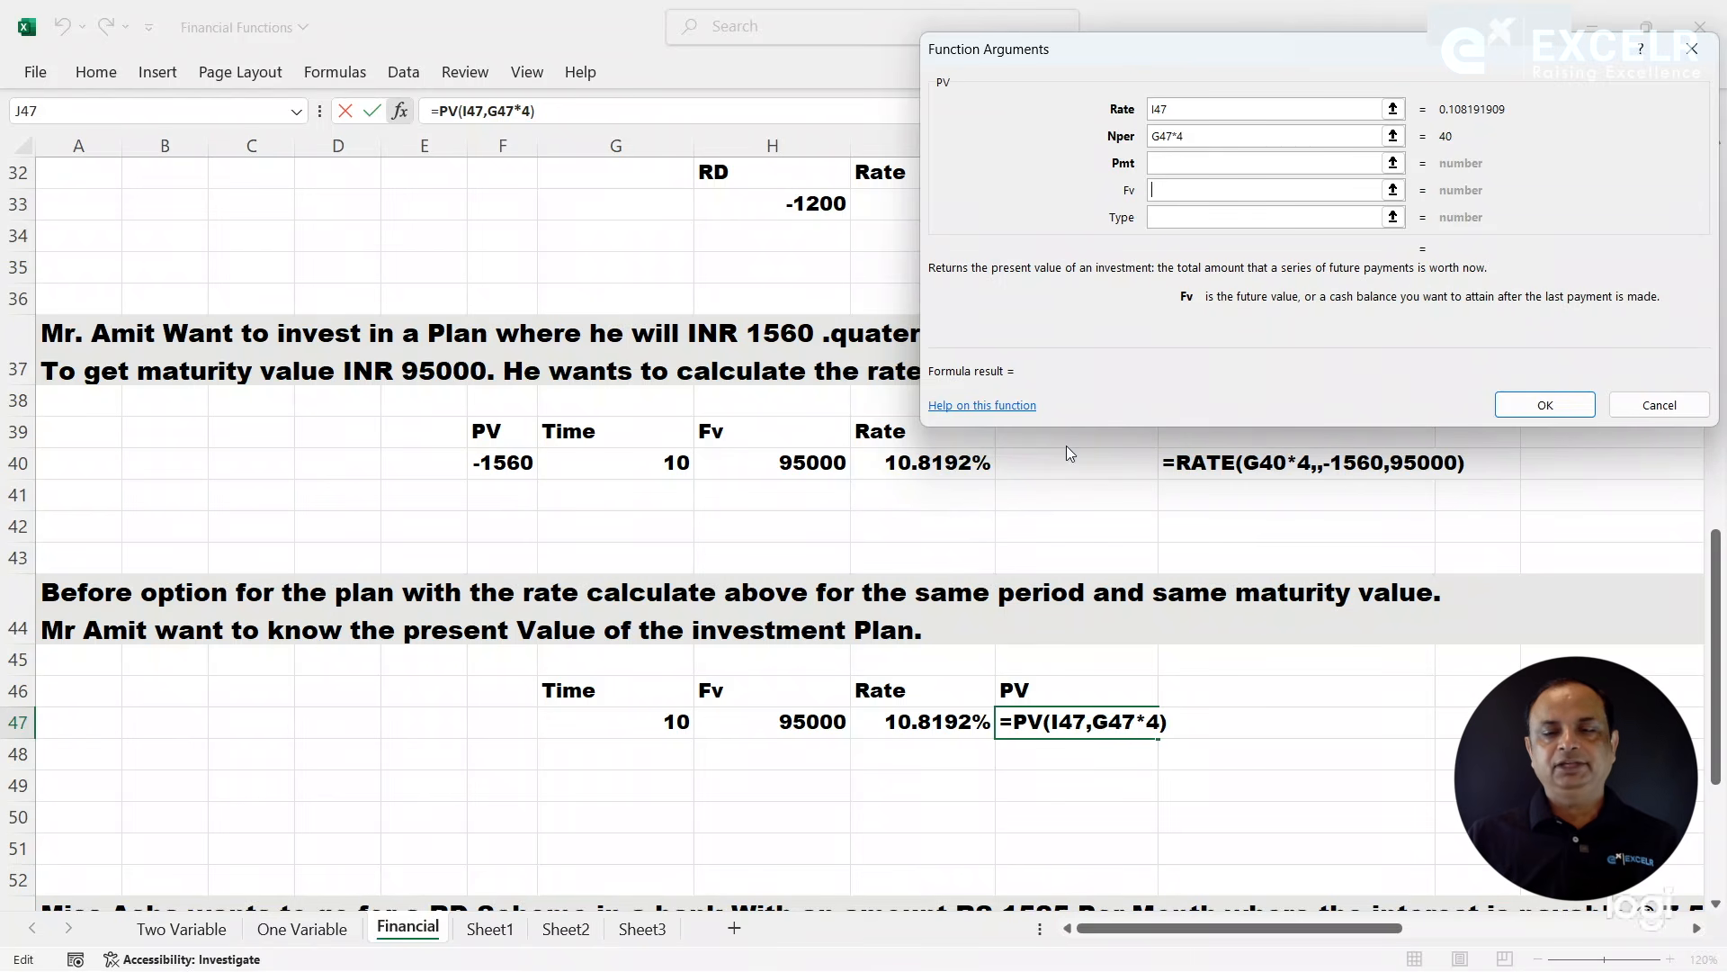
pyautogui.click(811, 725)
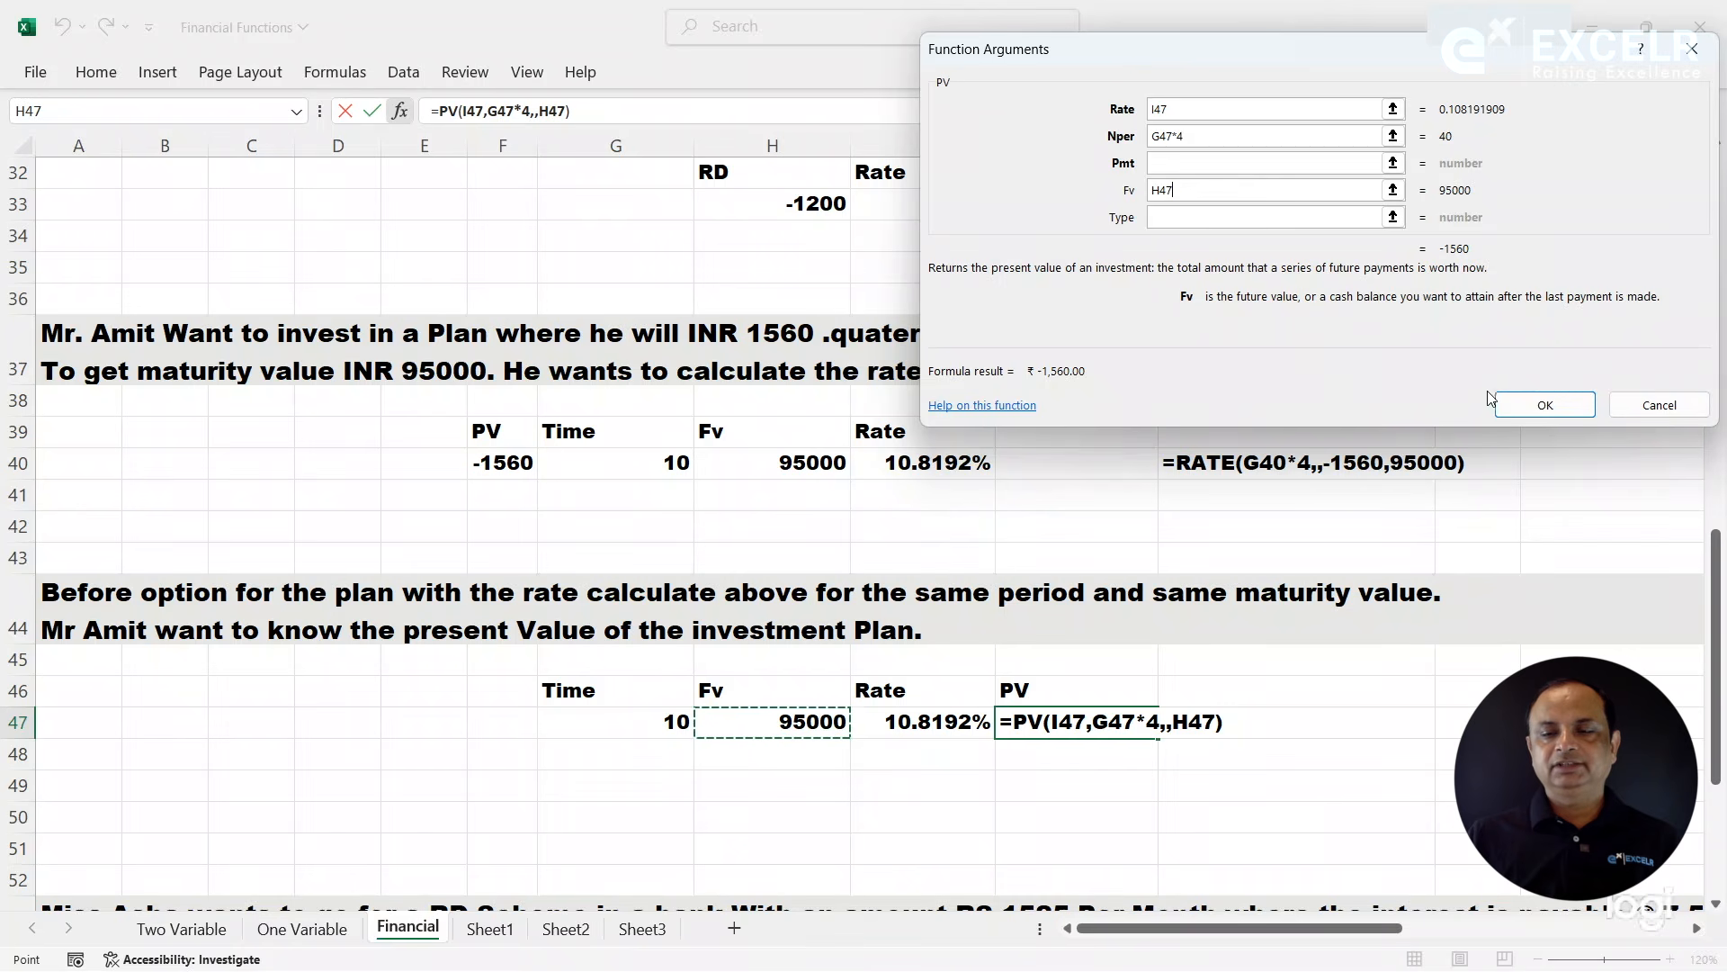
pyautogui.click(1520, 402)
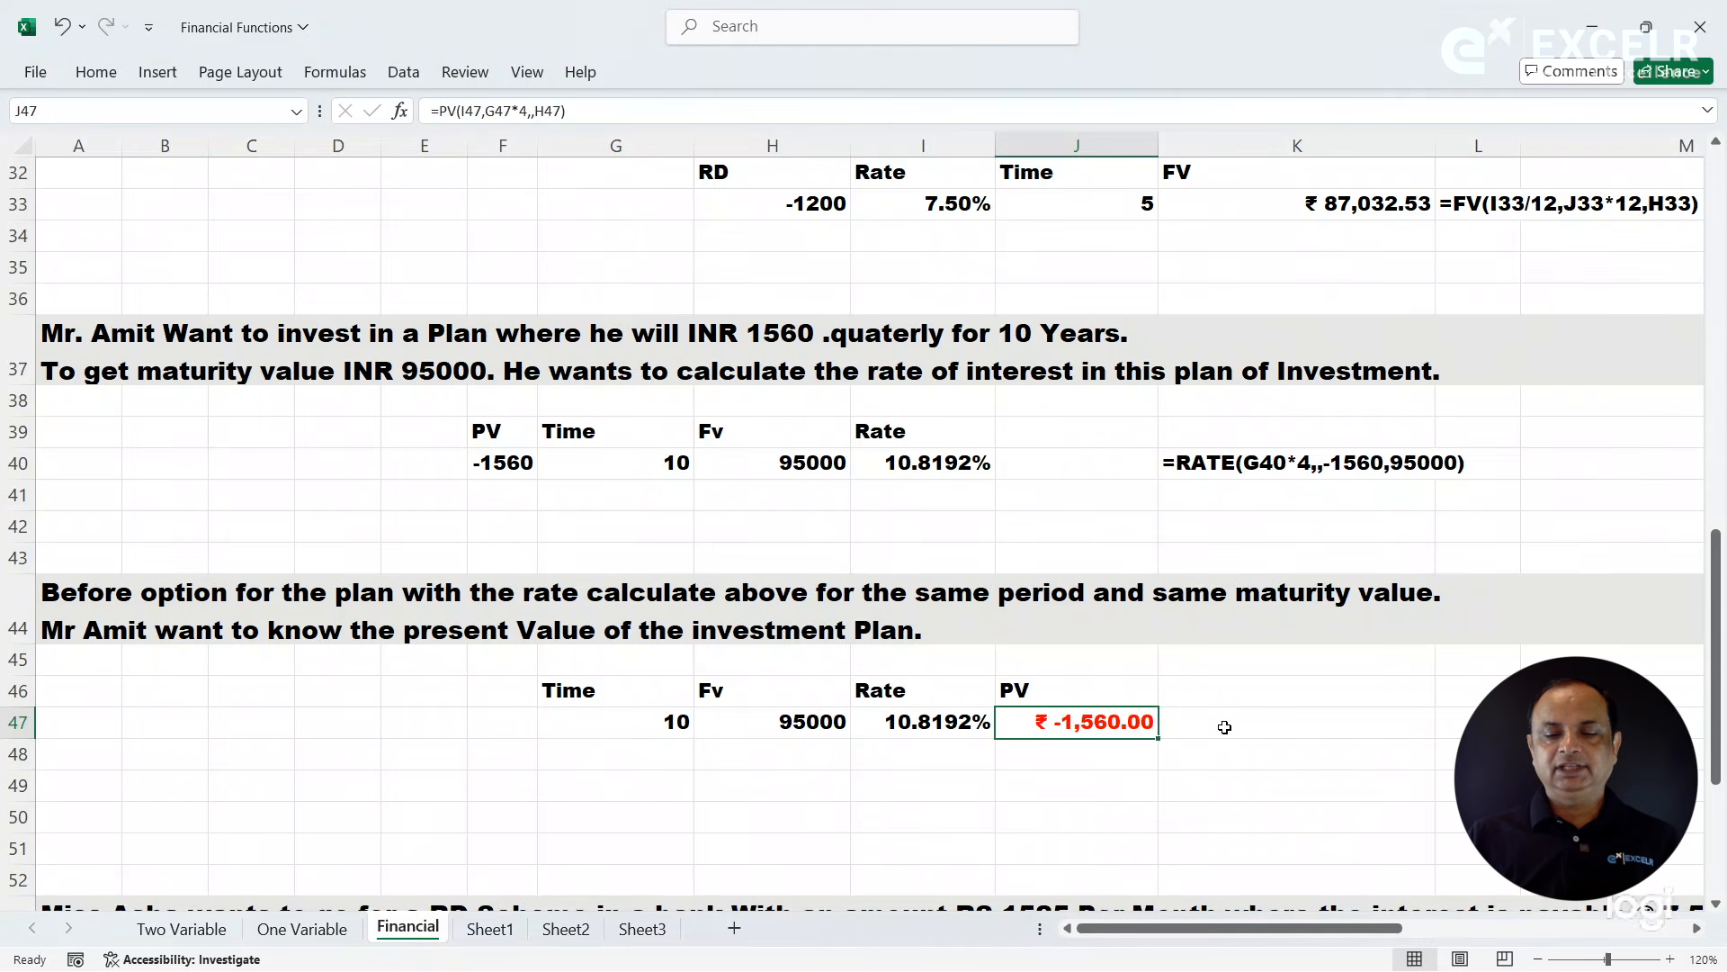
# - Show the text of the PV formula in K47 with FORMULATEXT referencing J47
pyautogui.click(1225, 727)
pyautogui.write('=form')
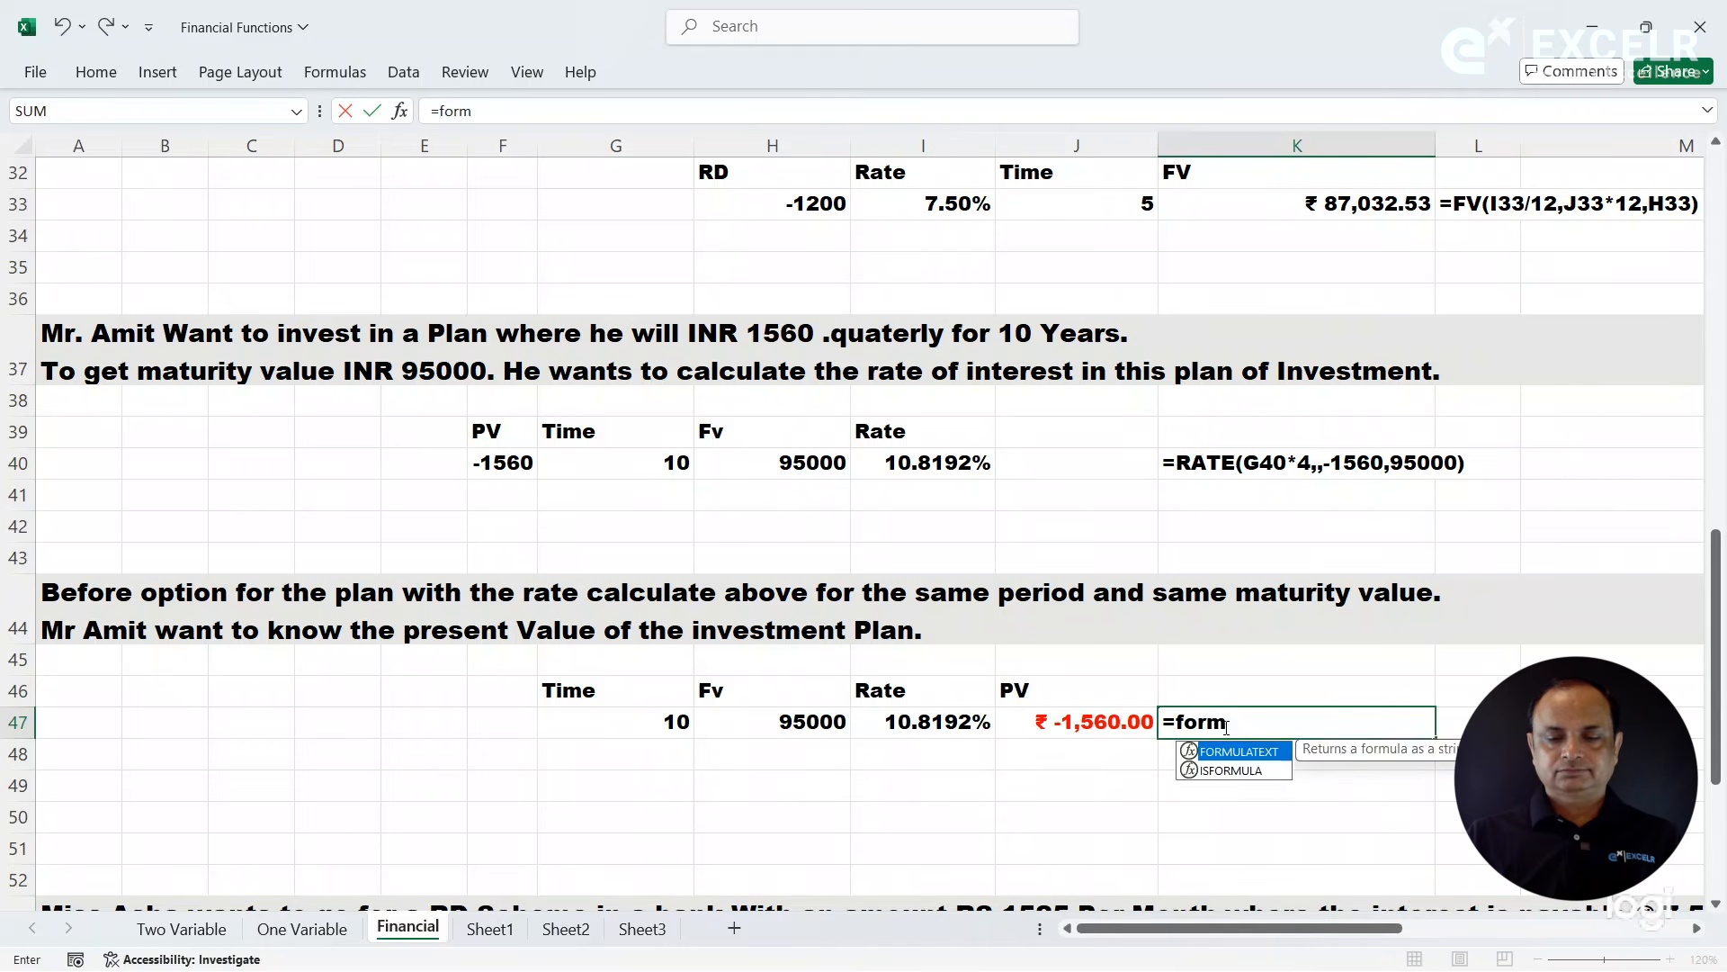
pyautogui.press('Tab')
pyautogui.press('Left')
pyautogui.press('Return')
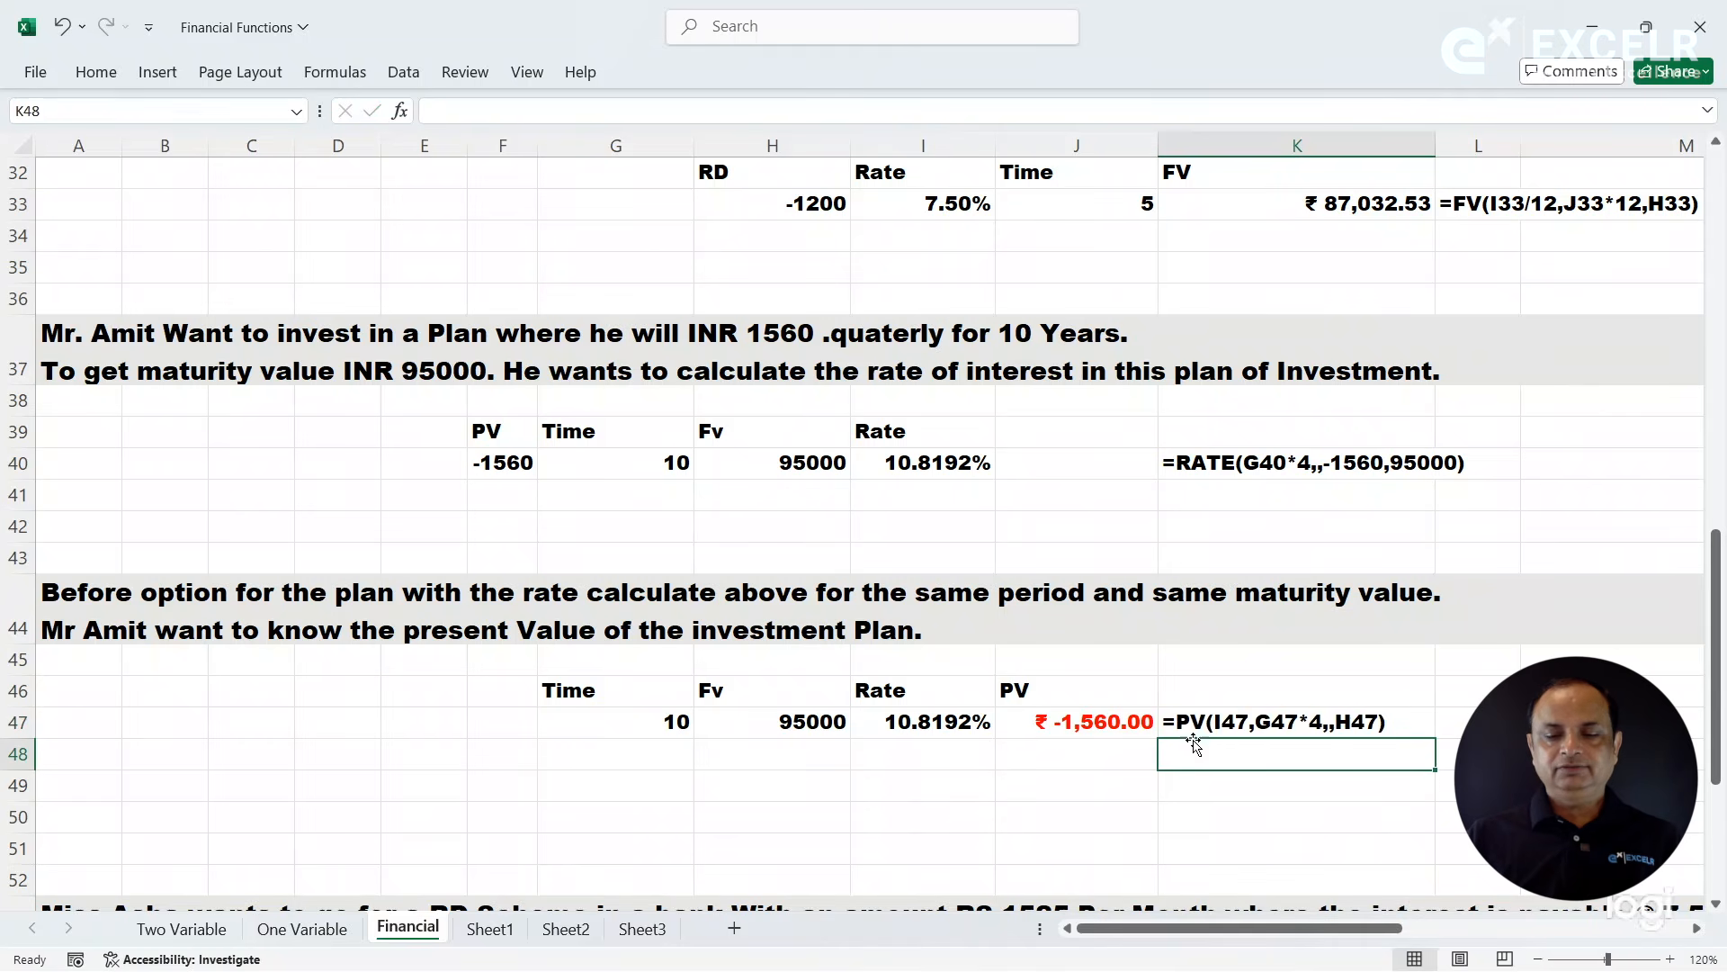
# - Compare the PV and Rate cells in row 40 with the Rate and PV cells in row 47
pyautogui.click(480, 465)
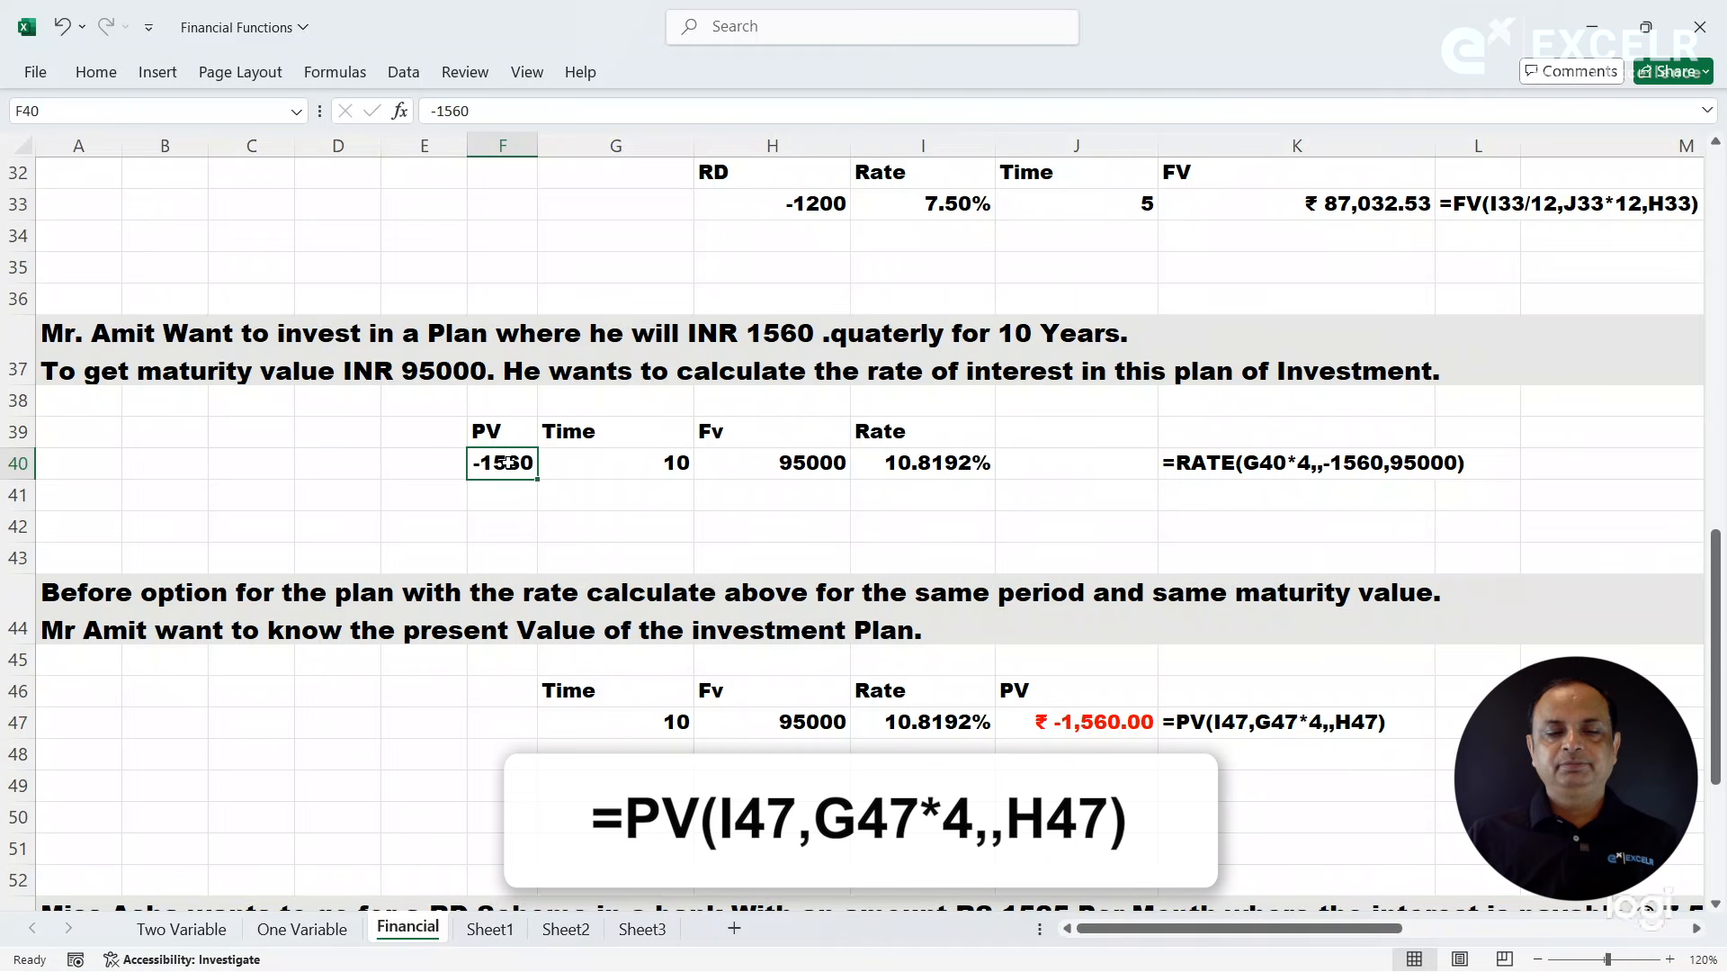
pyautogui.click(925, 462)
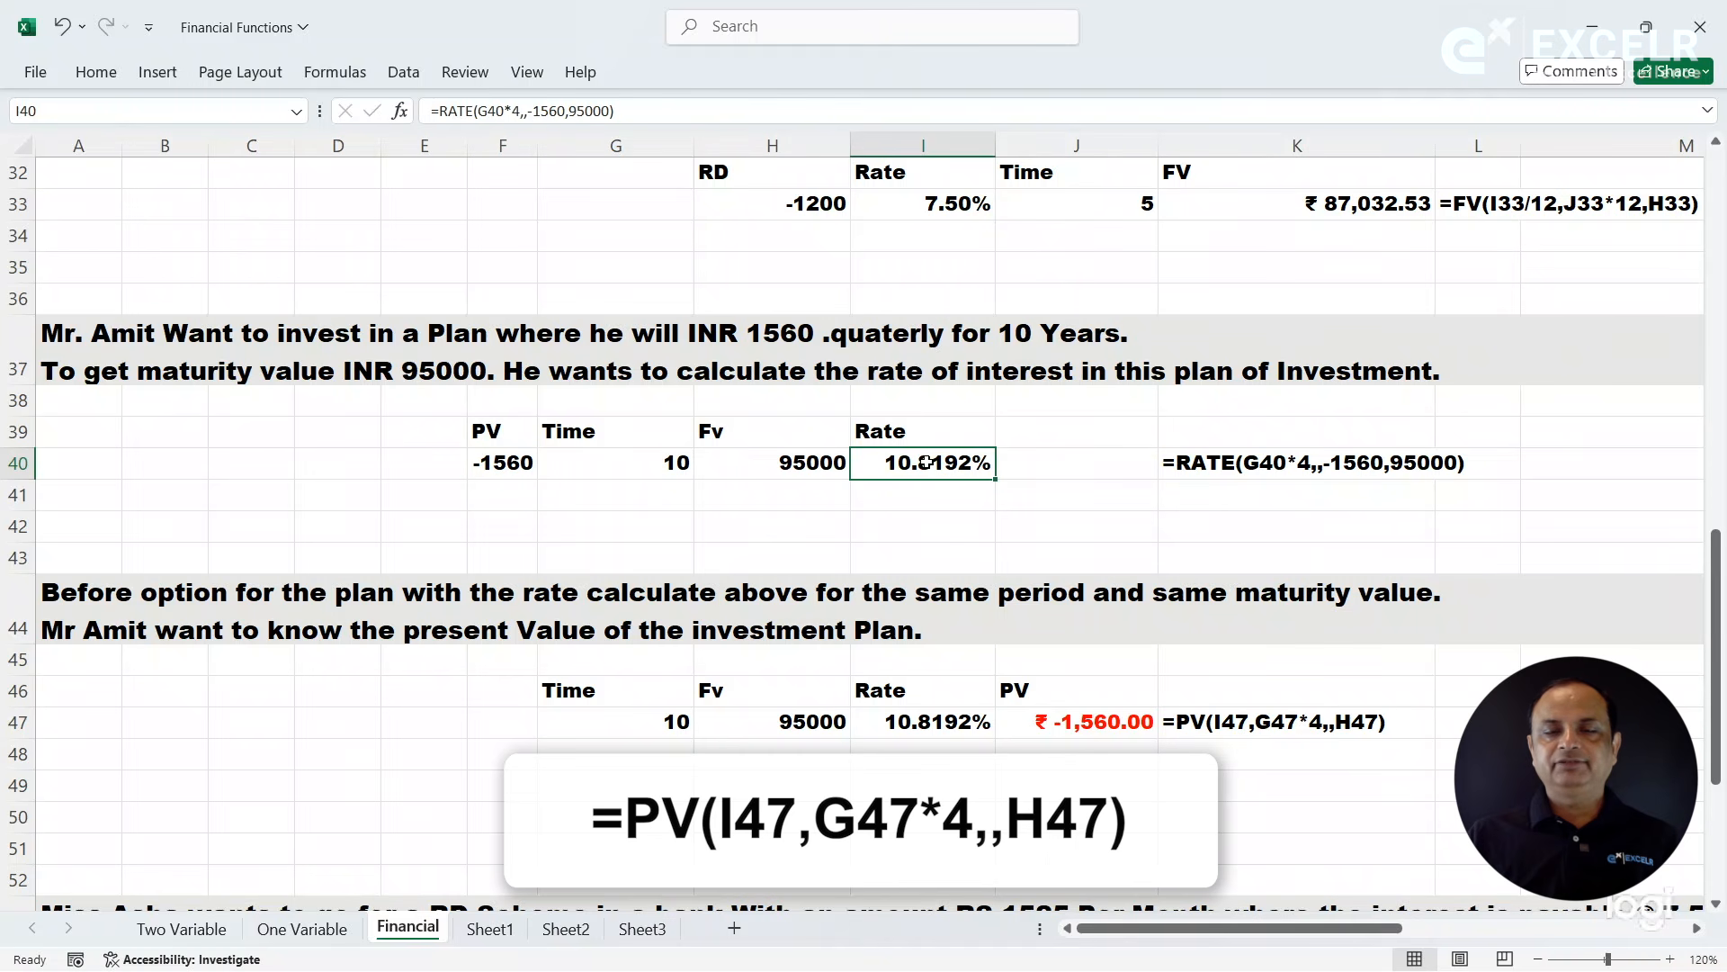
pyautogui.click(919, 721)
pyautogui.click(1109, 721)
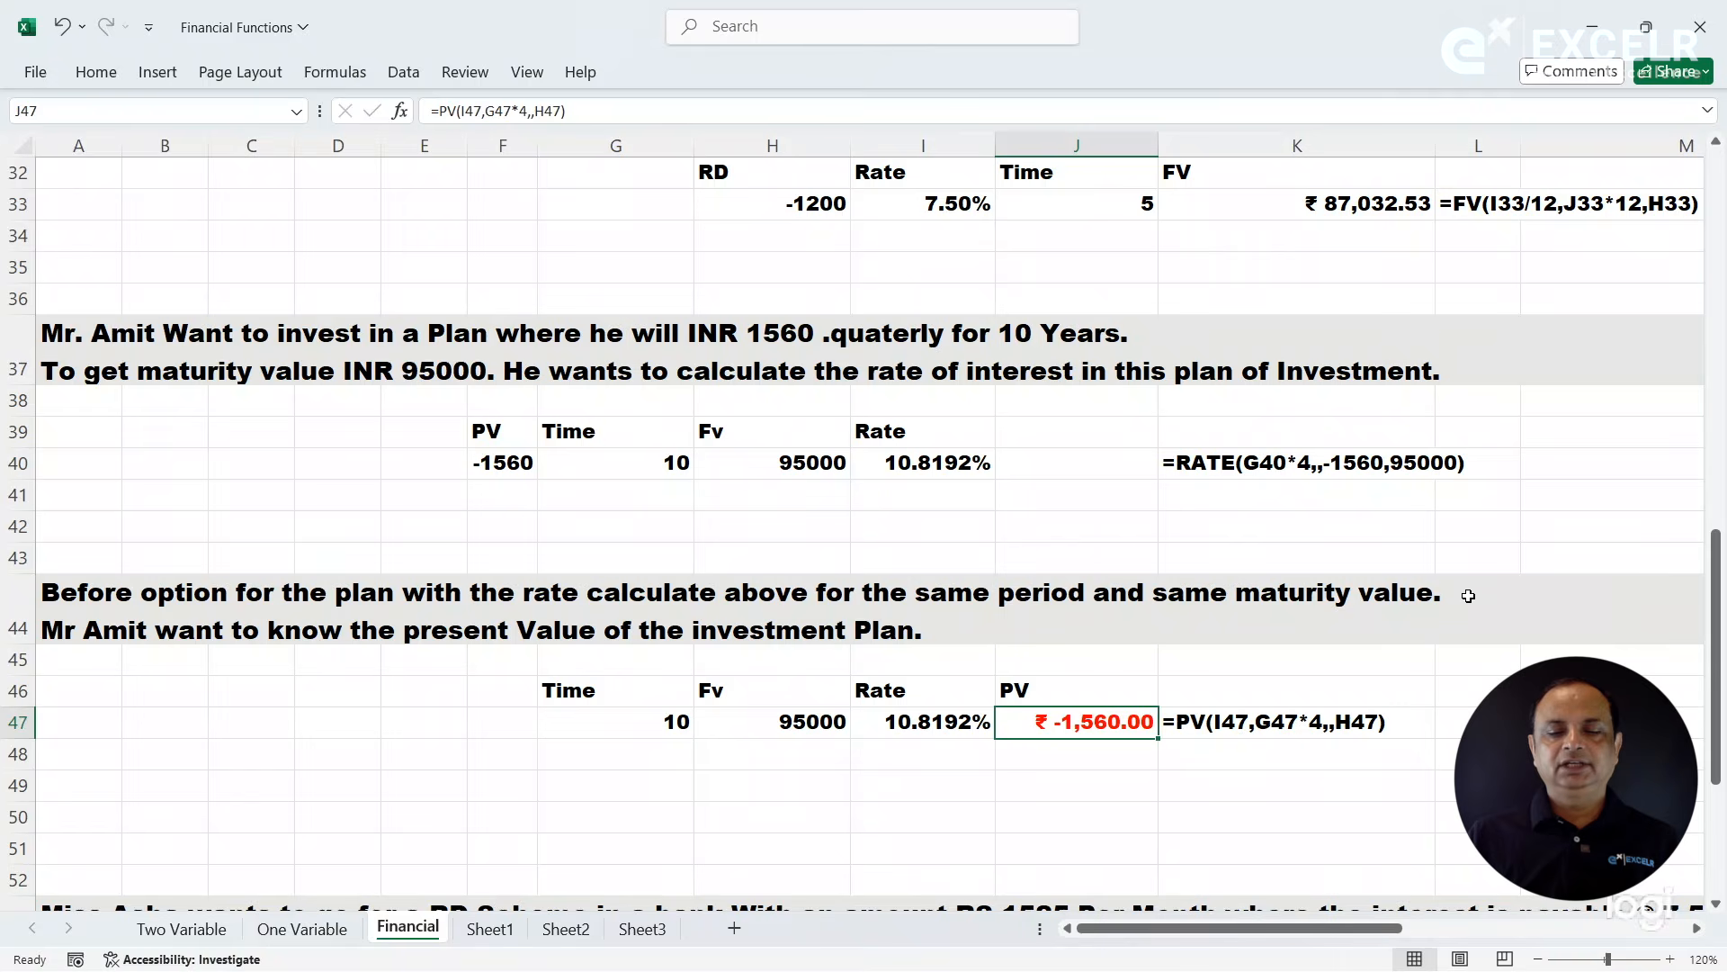
pyautogui.click(1070, 754)
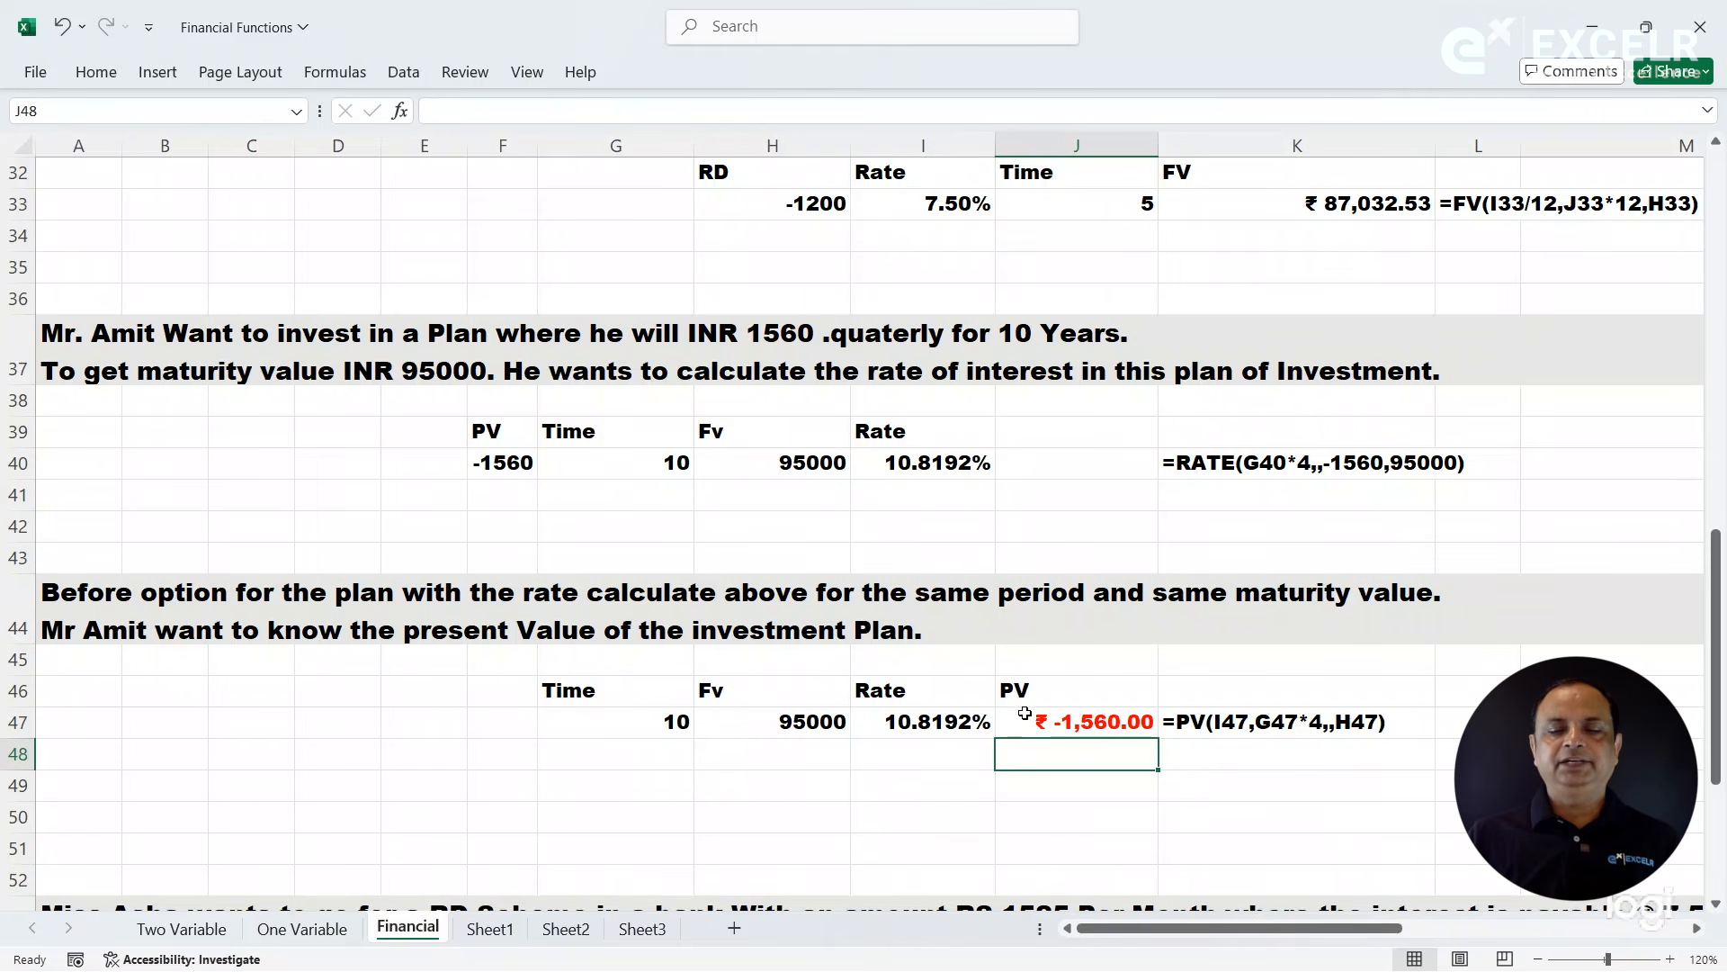
# - Read the RD scheme question in row 53 about the number of installments and years
pyautogui.click(960, 687)
pyautogui.press('Left')
pyautogui.press('Left')
pyautogui.press('Left')
pyautogui.press('Left')
pyautogui.press('Left')
pyautogui.press('Left')
pyautogui.press('Left')
pyautogui.press('Left')
pyautogui.press('Down')
pyautogui.press('Down')
pyautogui.press('Down')
pyautogui.press('Down')
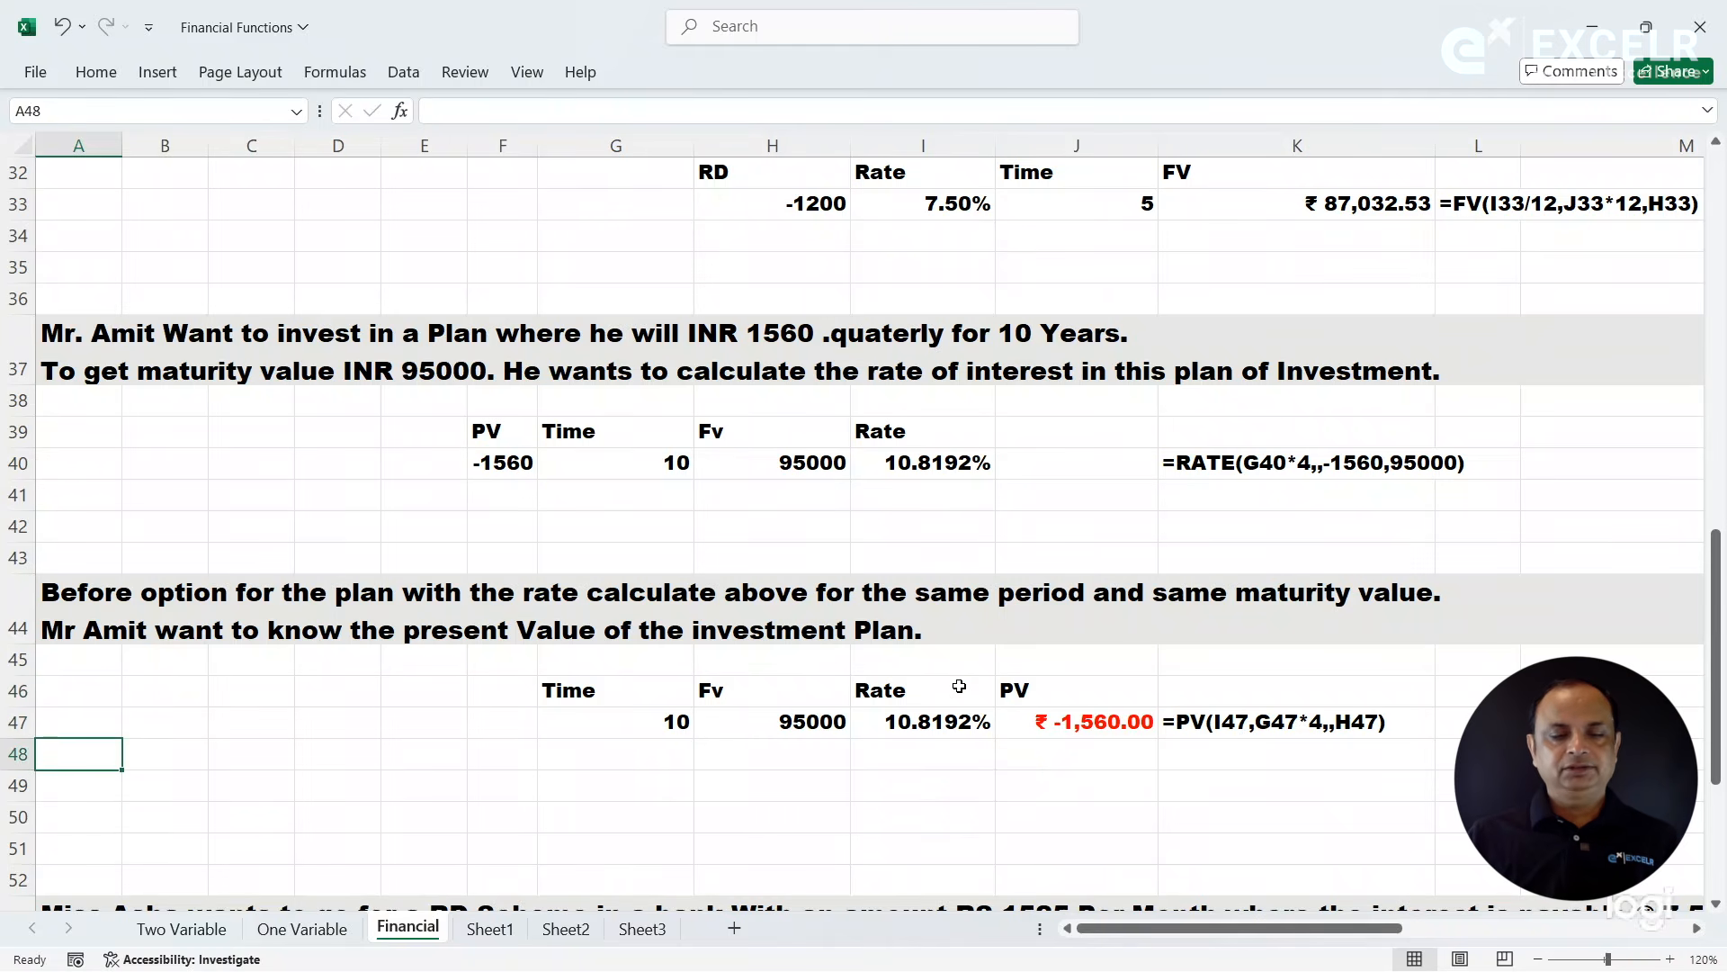
pyautogui.press('Down')
pyautogui.press('Down')
pyautogui.press('Down')
pyautogui.press('Down')
pyautogui.press('Down')
pyautogui.press('Down')
pyautogui.press('Down')
pyautogui.press('Down')
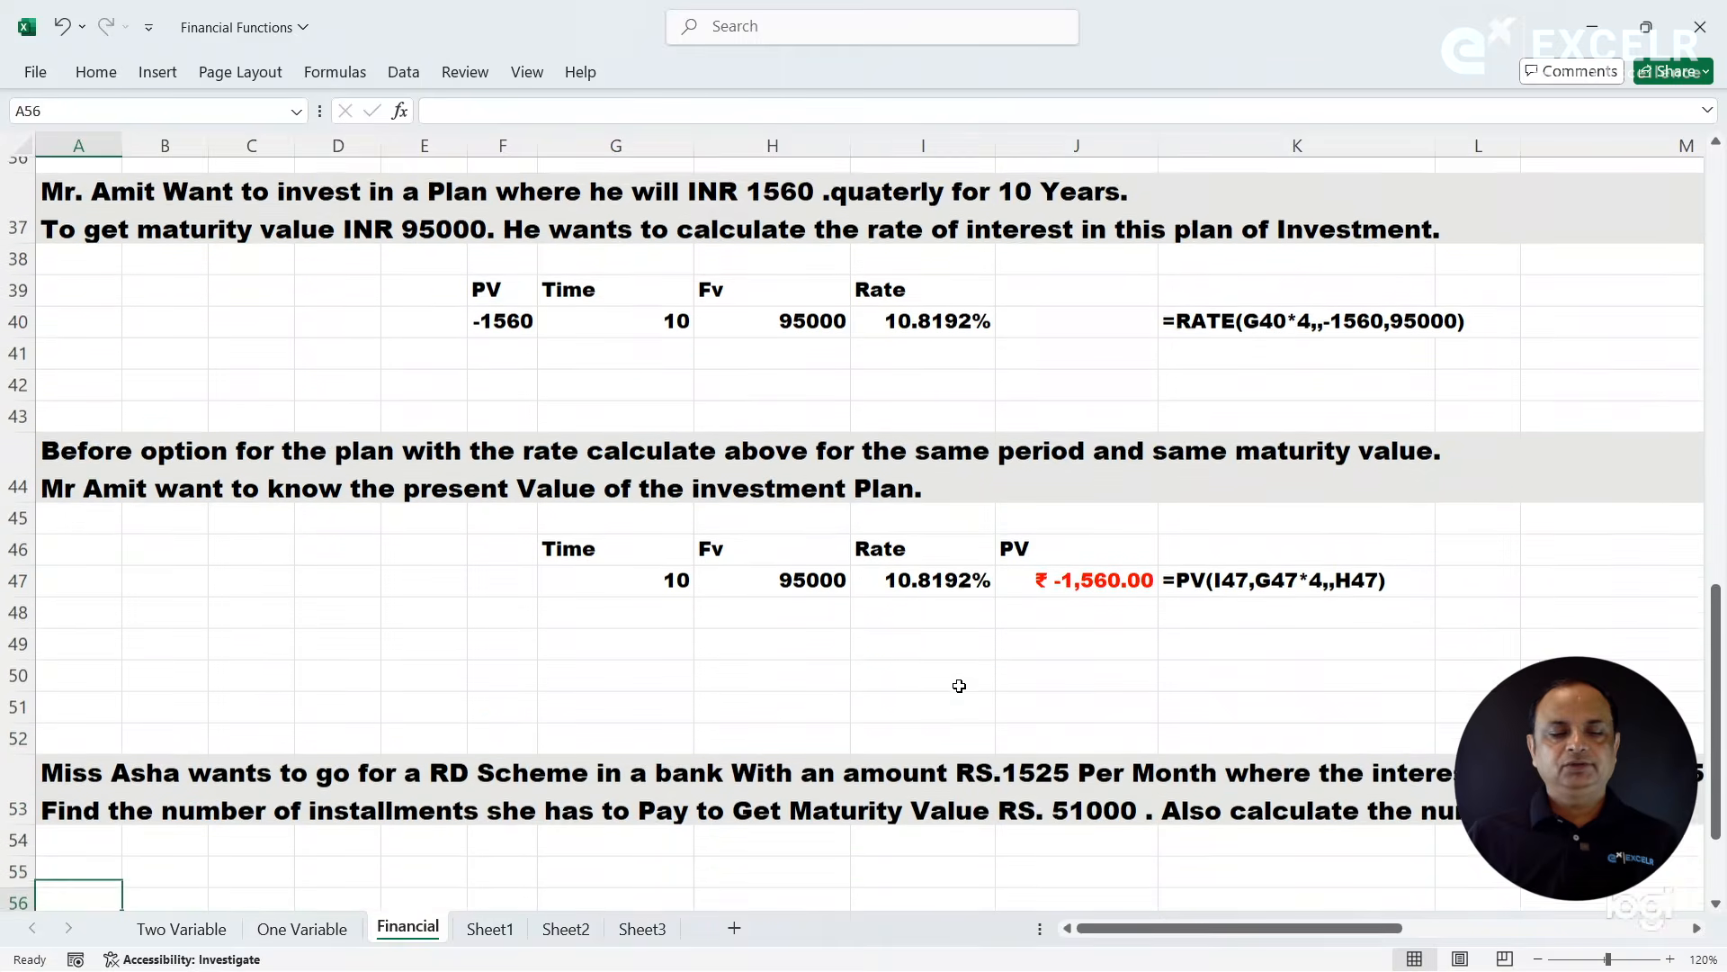
pyautogui.press('Down')
pyautogui.press('Down')
pyautogui.press('Down')
pyautogui.press('Down')
pyautogui.press('Down')
pyautogui.press('Down')
pyautogui.press('Down')
pyautogui.press('Down')
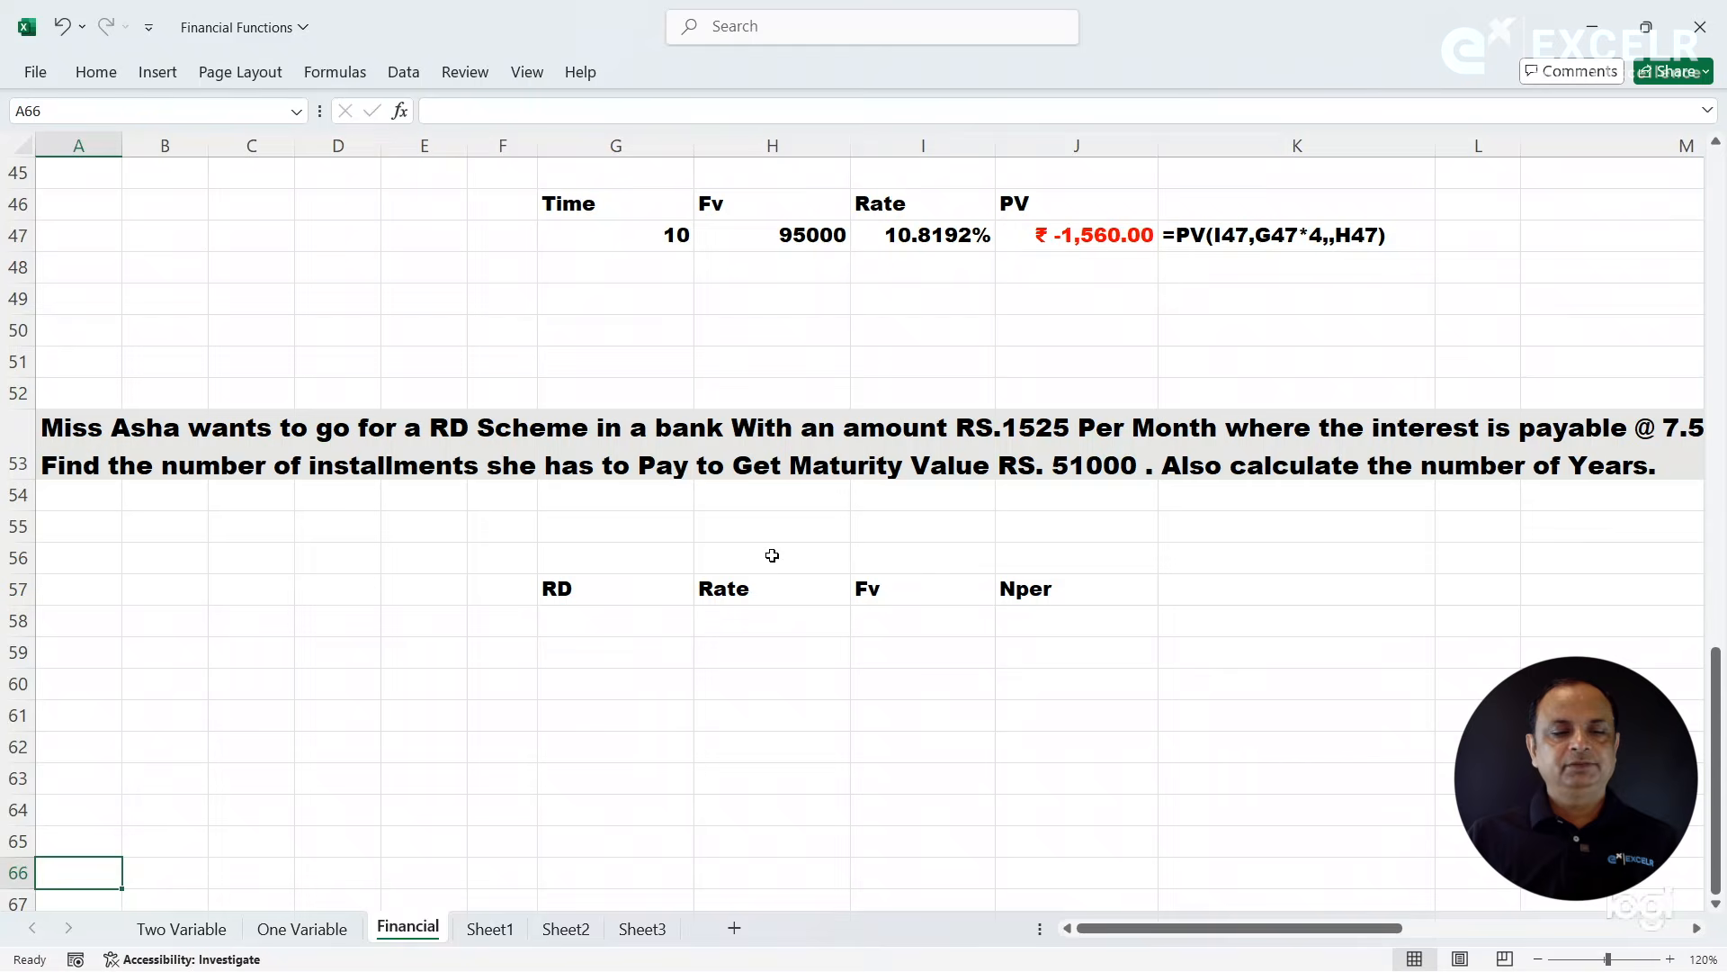
pyautogui.click(316, 447)
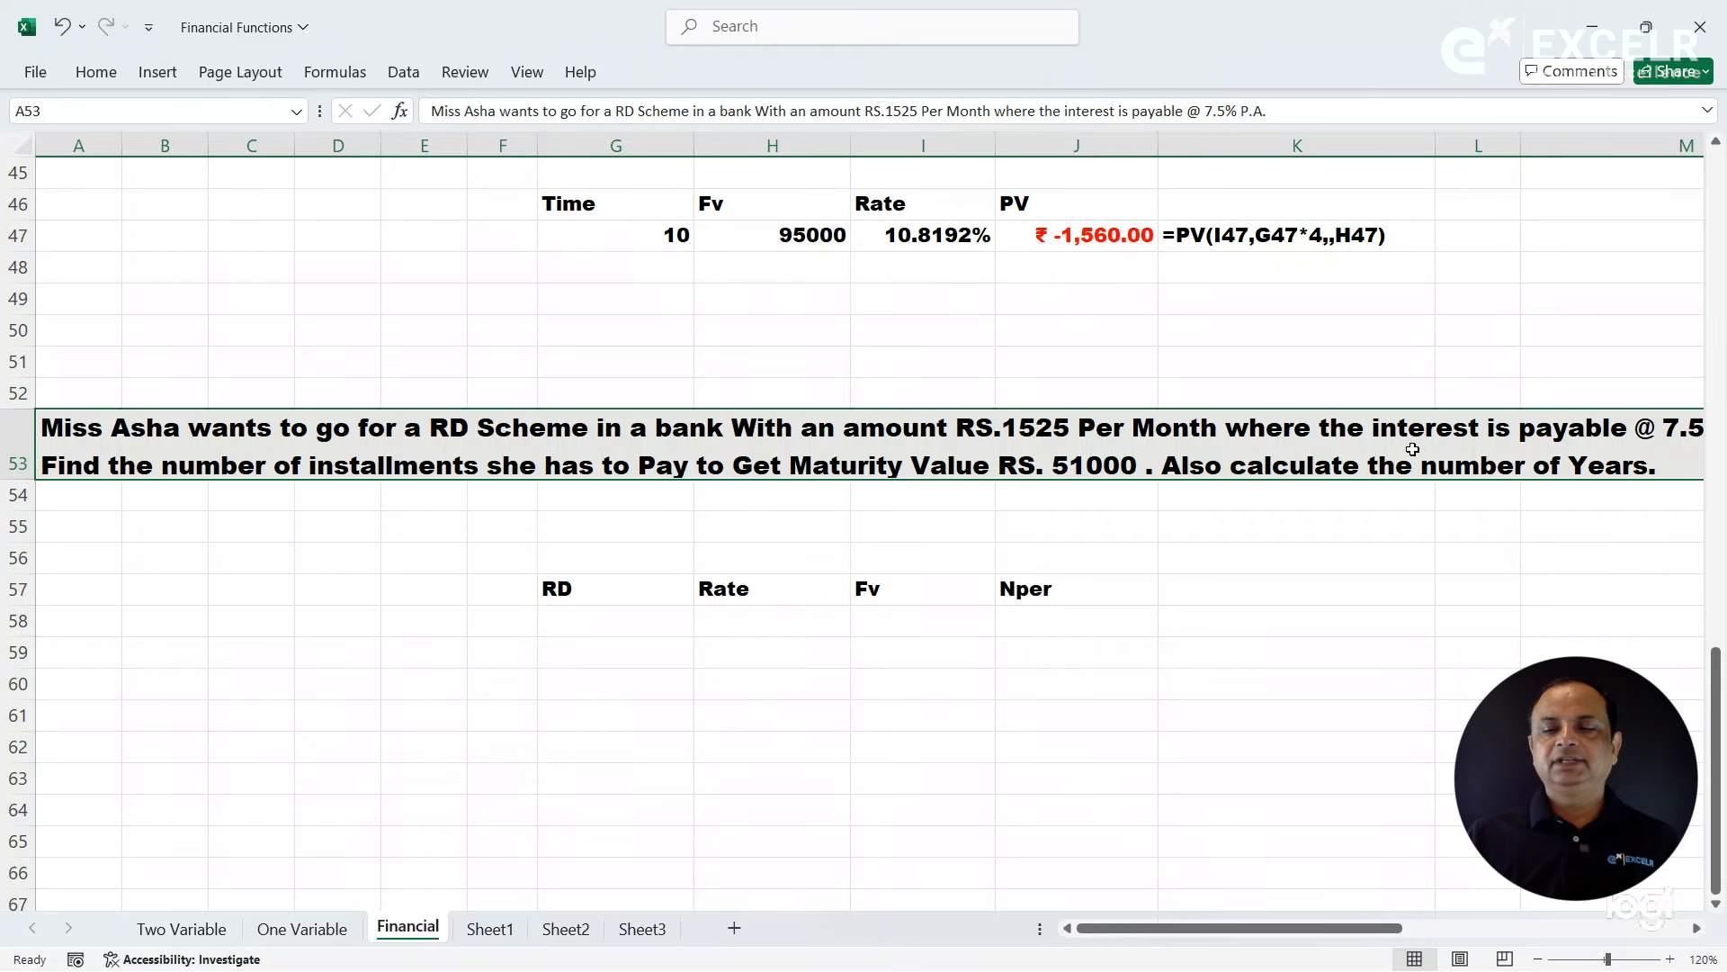
pyautogui.moveTo(1371, 927); pyautogui.dragTo(1239, 928)
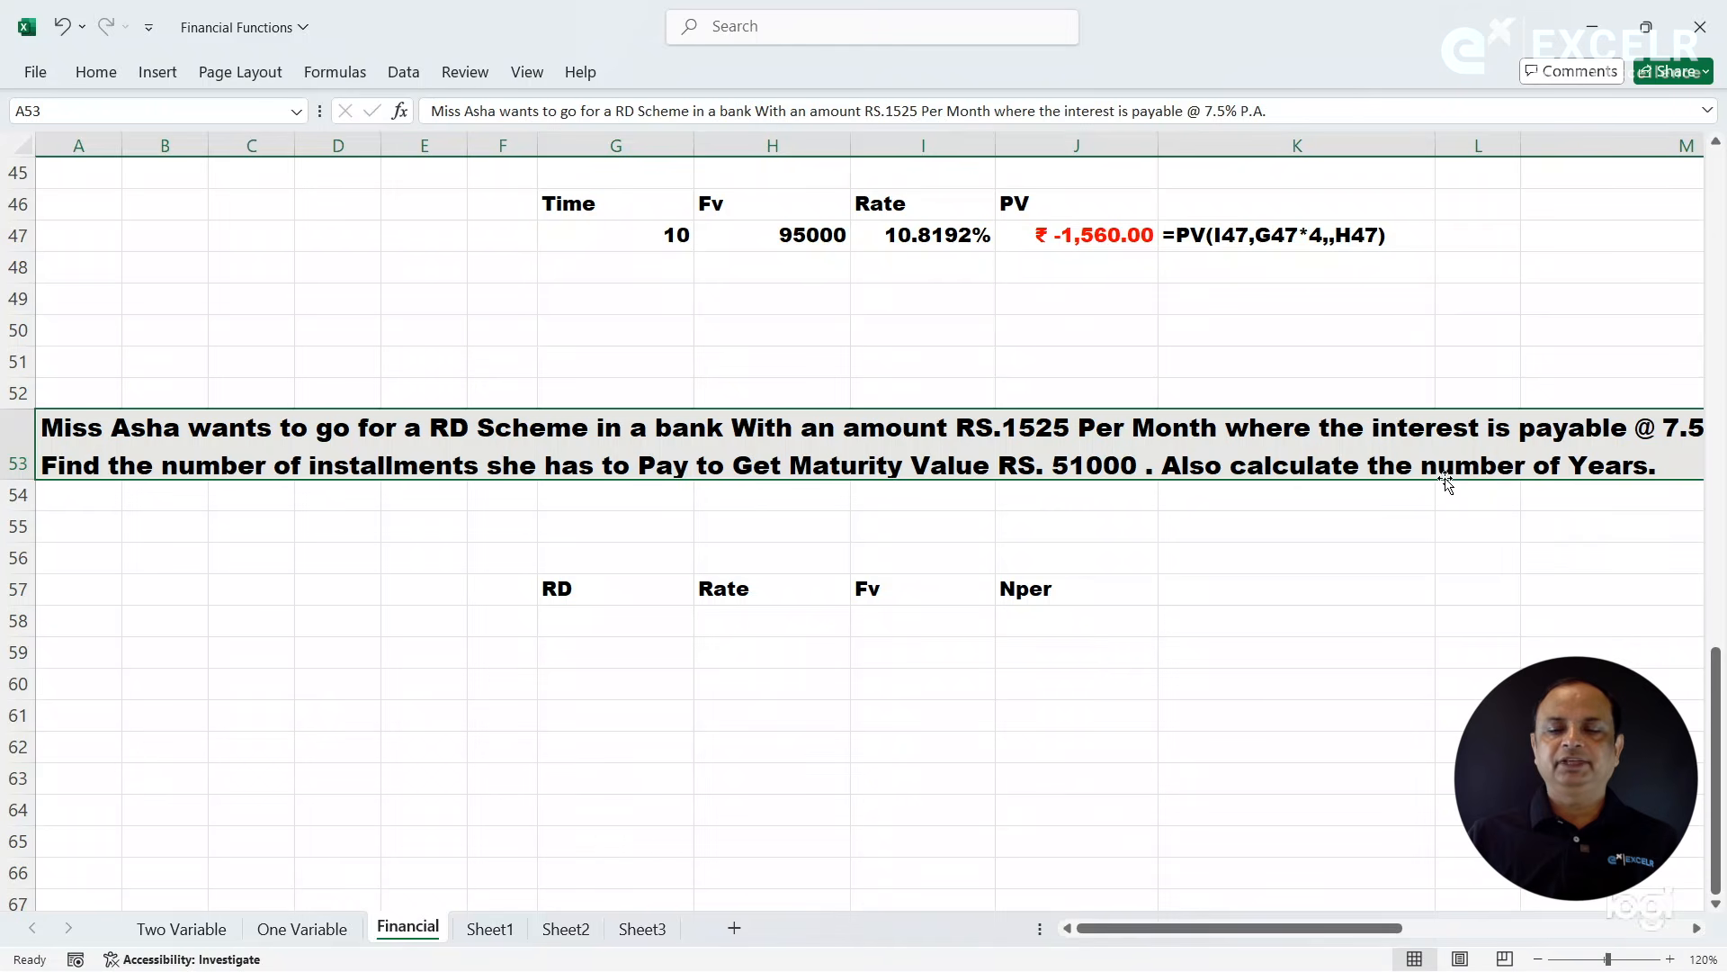
# - Fill in the RD scheme inputs in row 58: RD -1525, Rate 7.5%, and Fv 51000
pyautogui.click(584, 630)
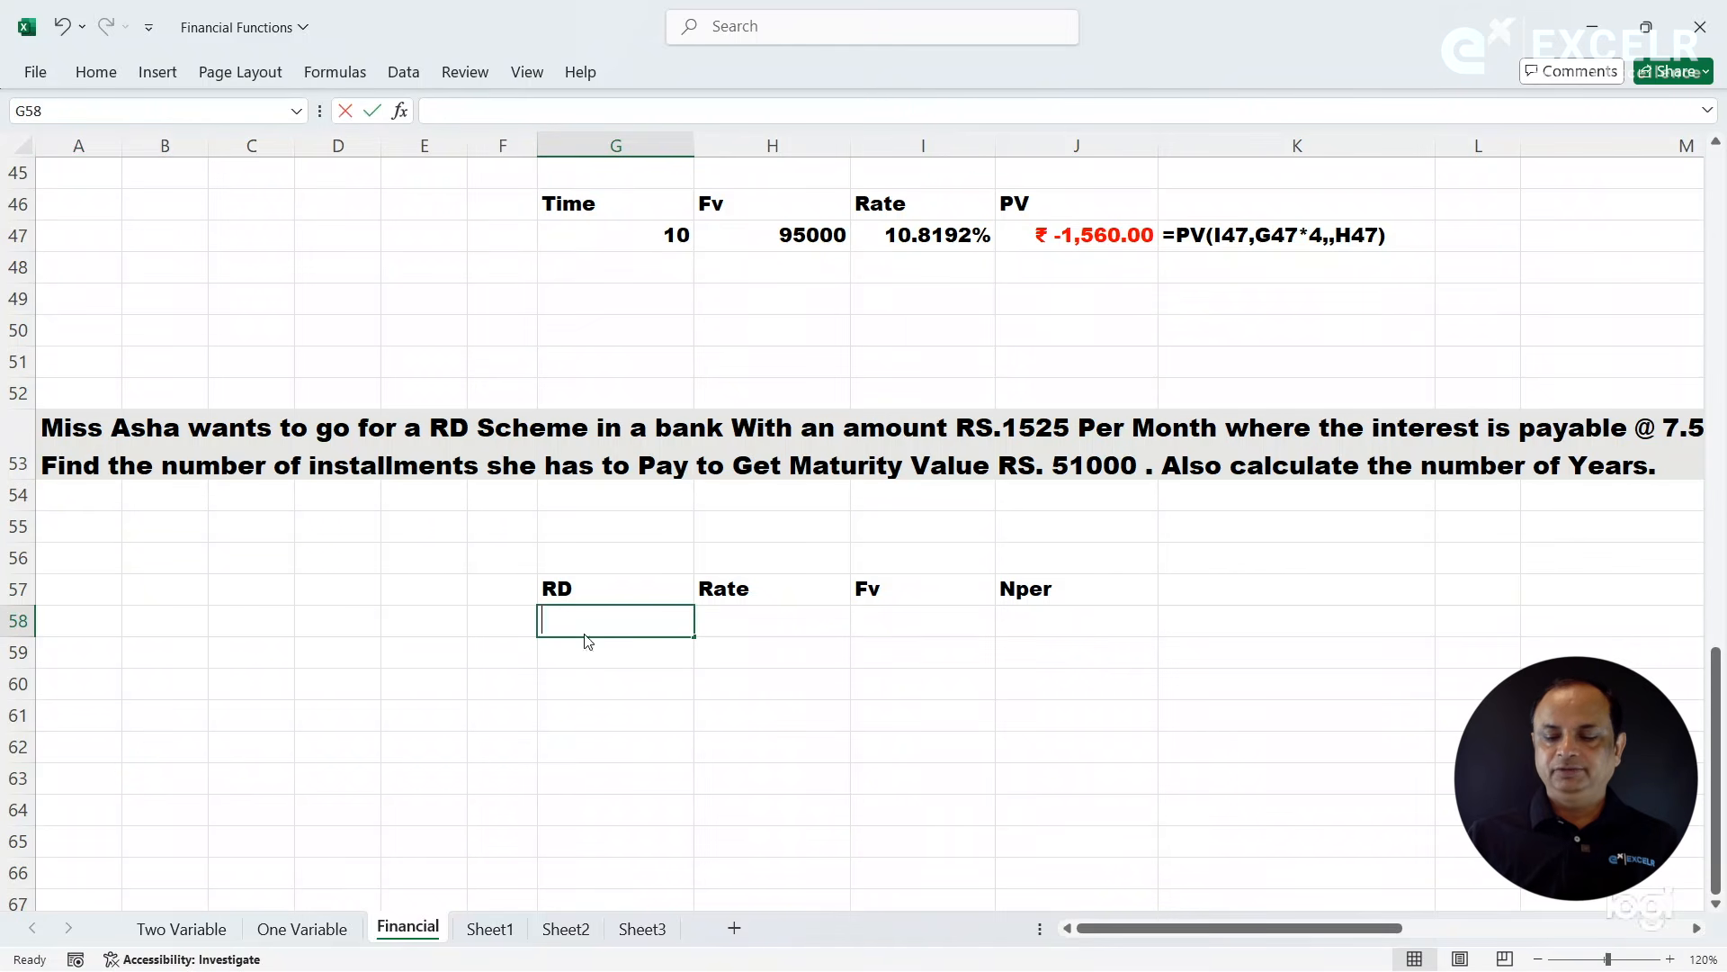
pyautogui.write('-15')
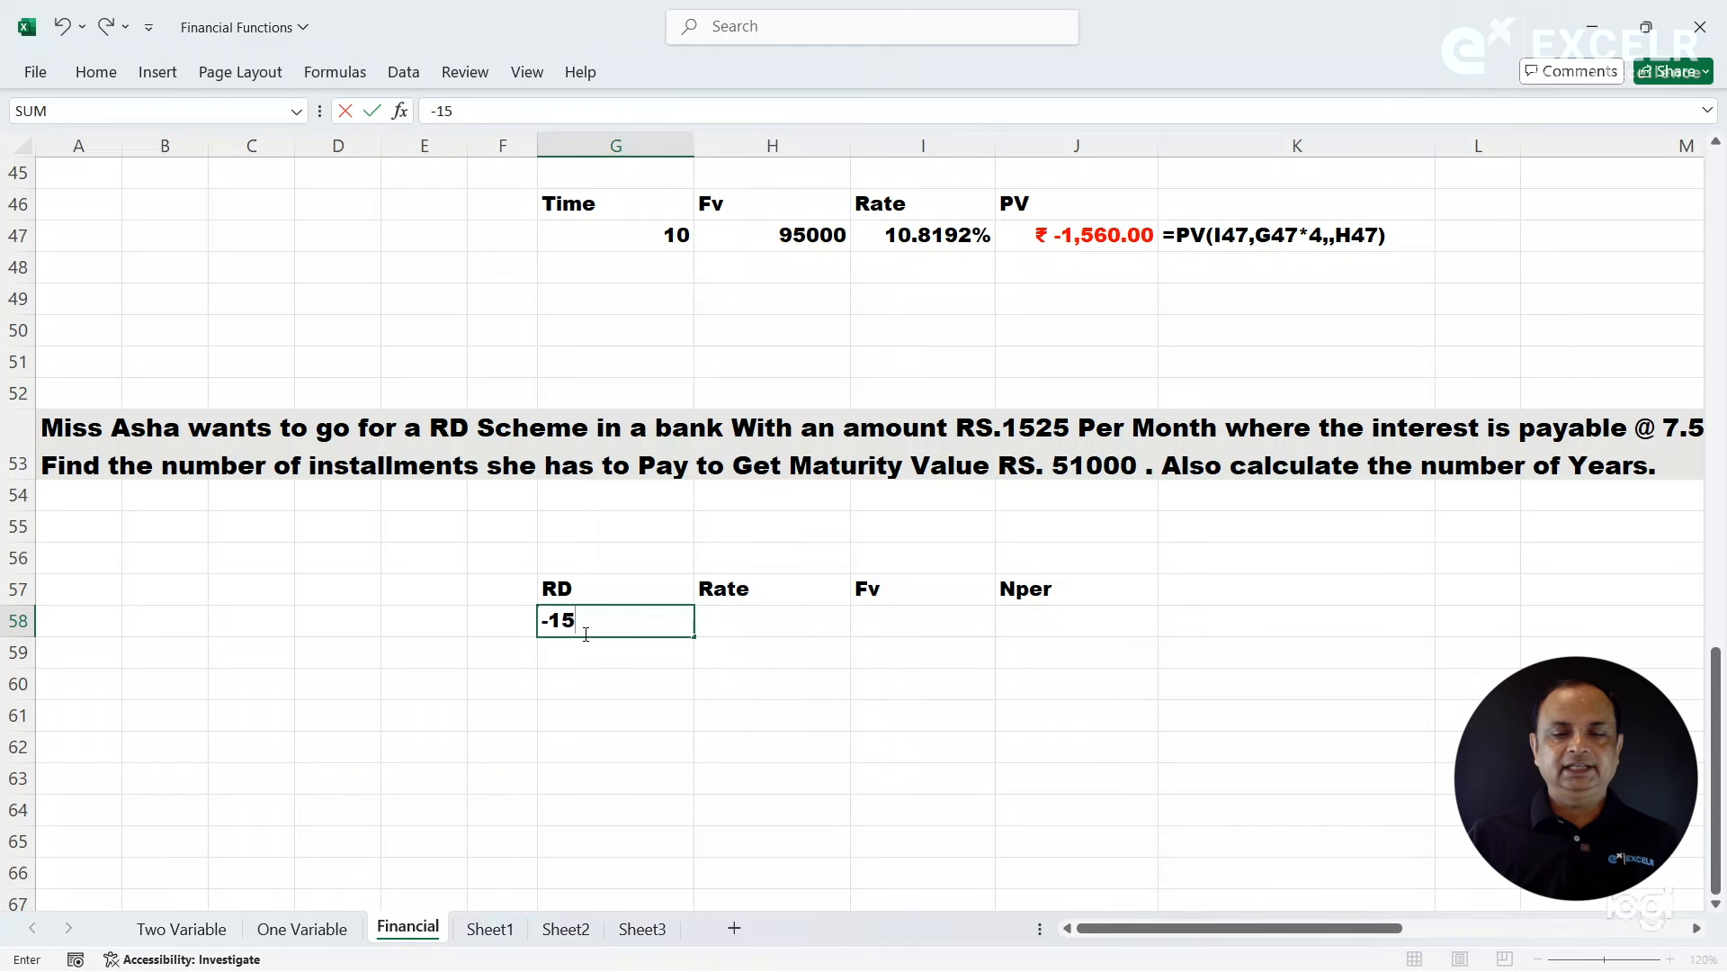
pyautogui.write('25')
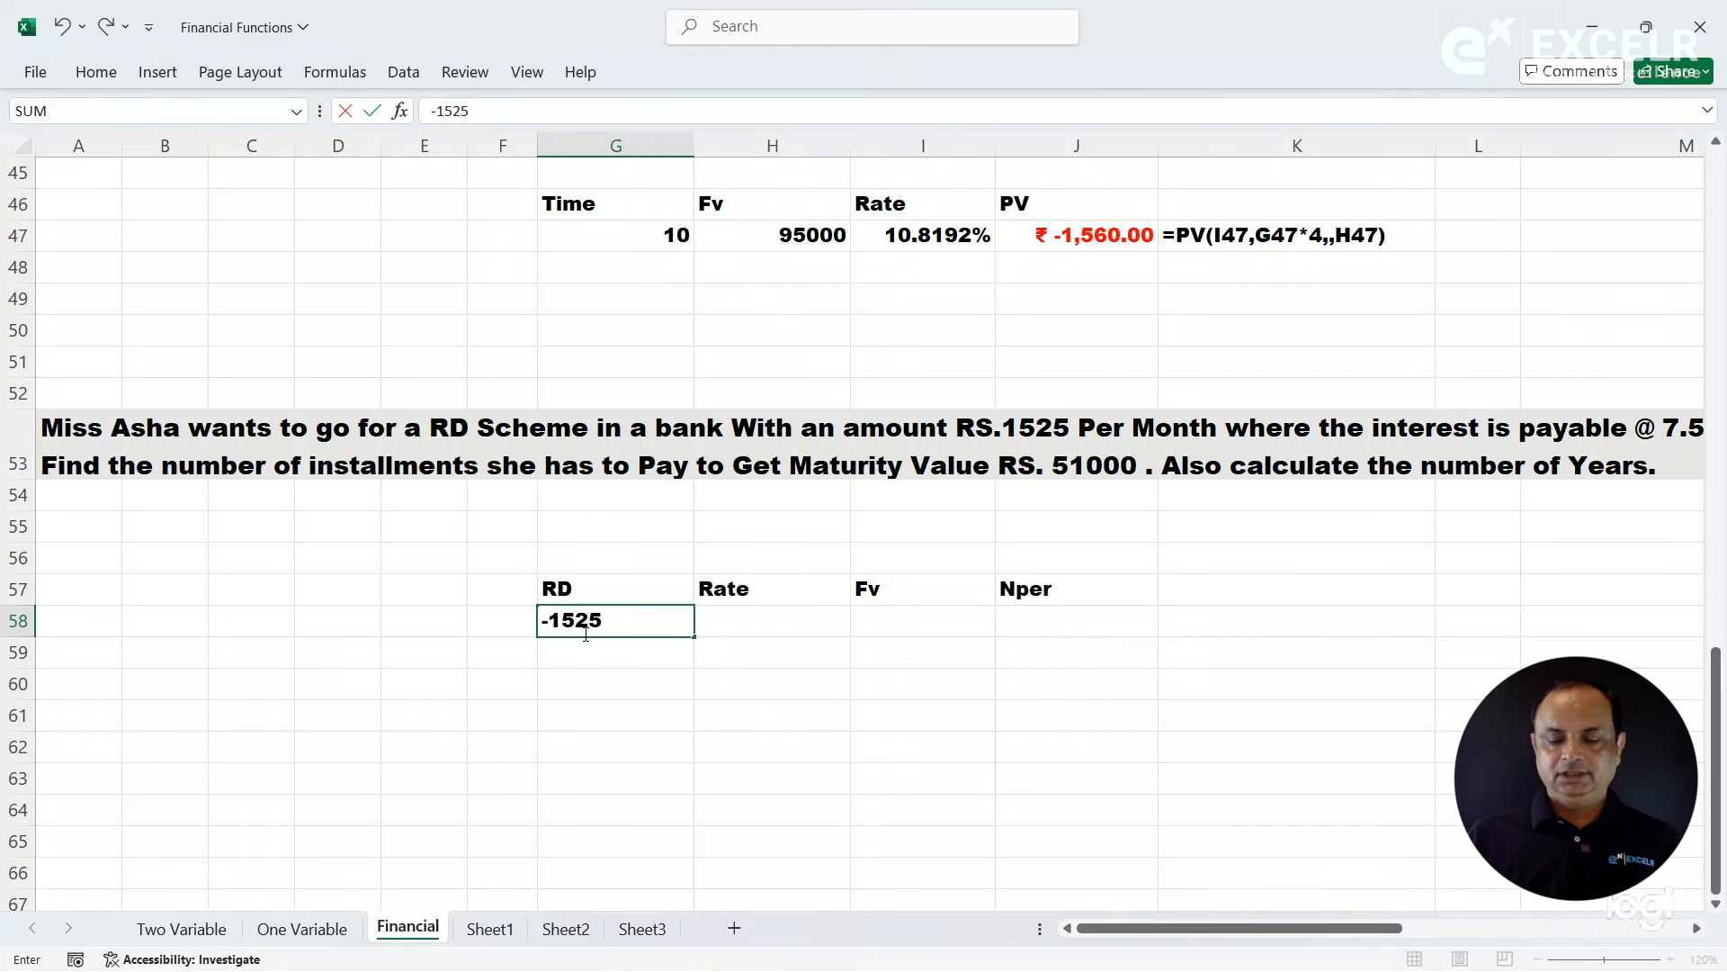
pyautogui.press('Tab')
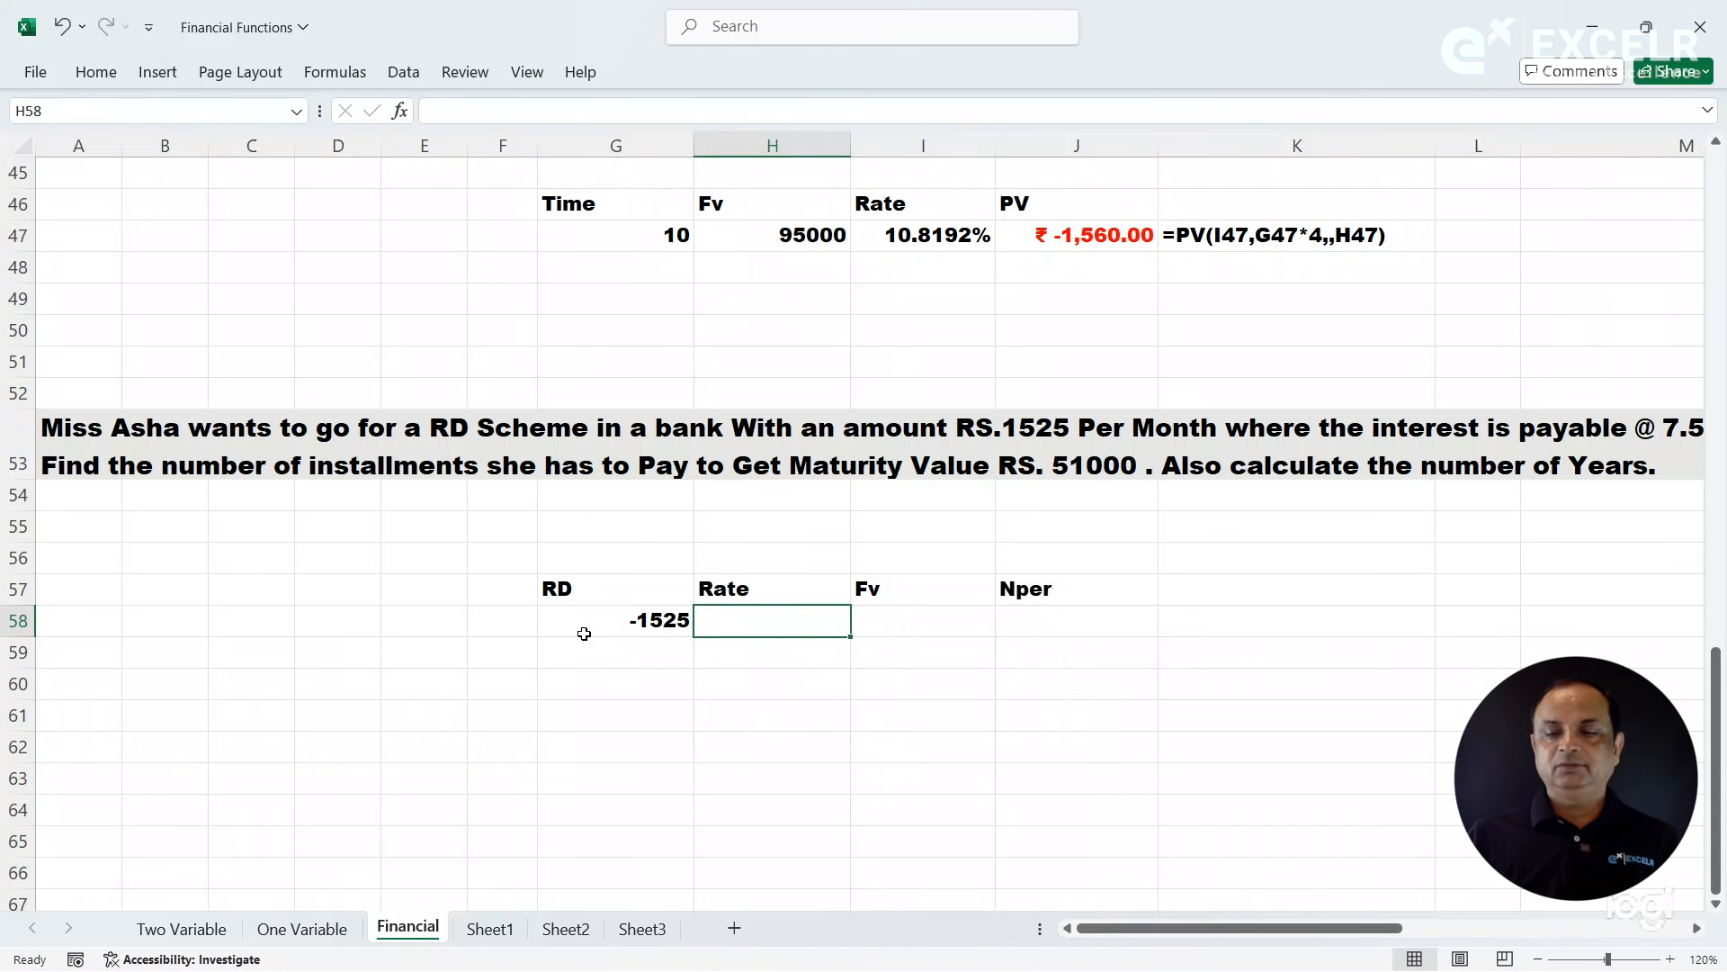
pyautogui.write('7.5')
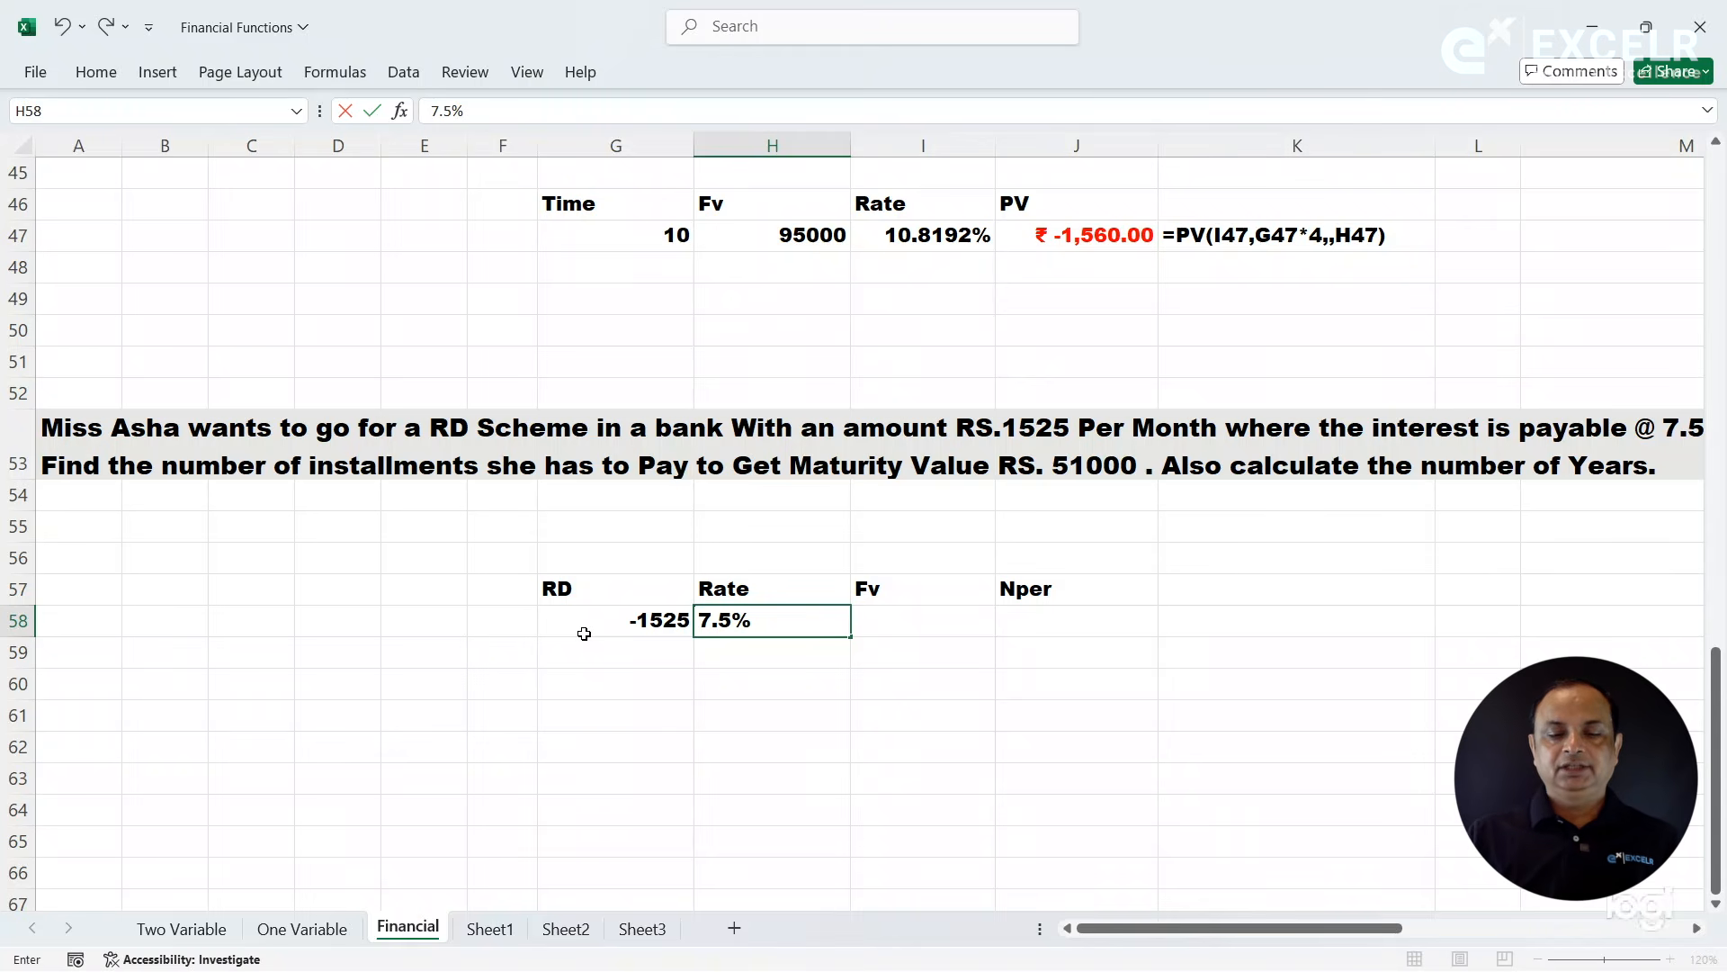
pyautogui.click(900, 605)
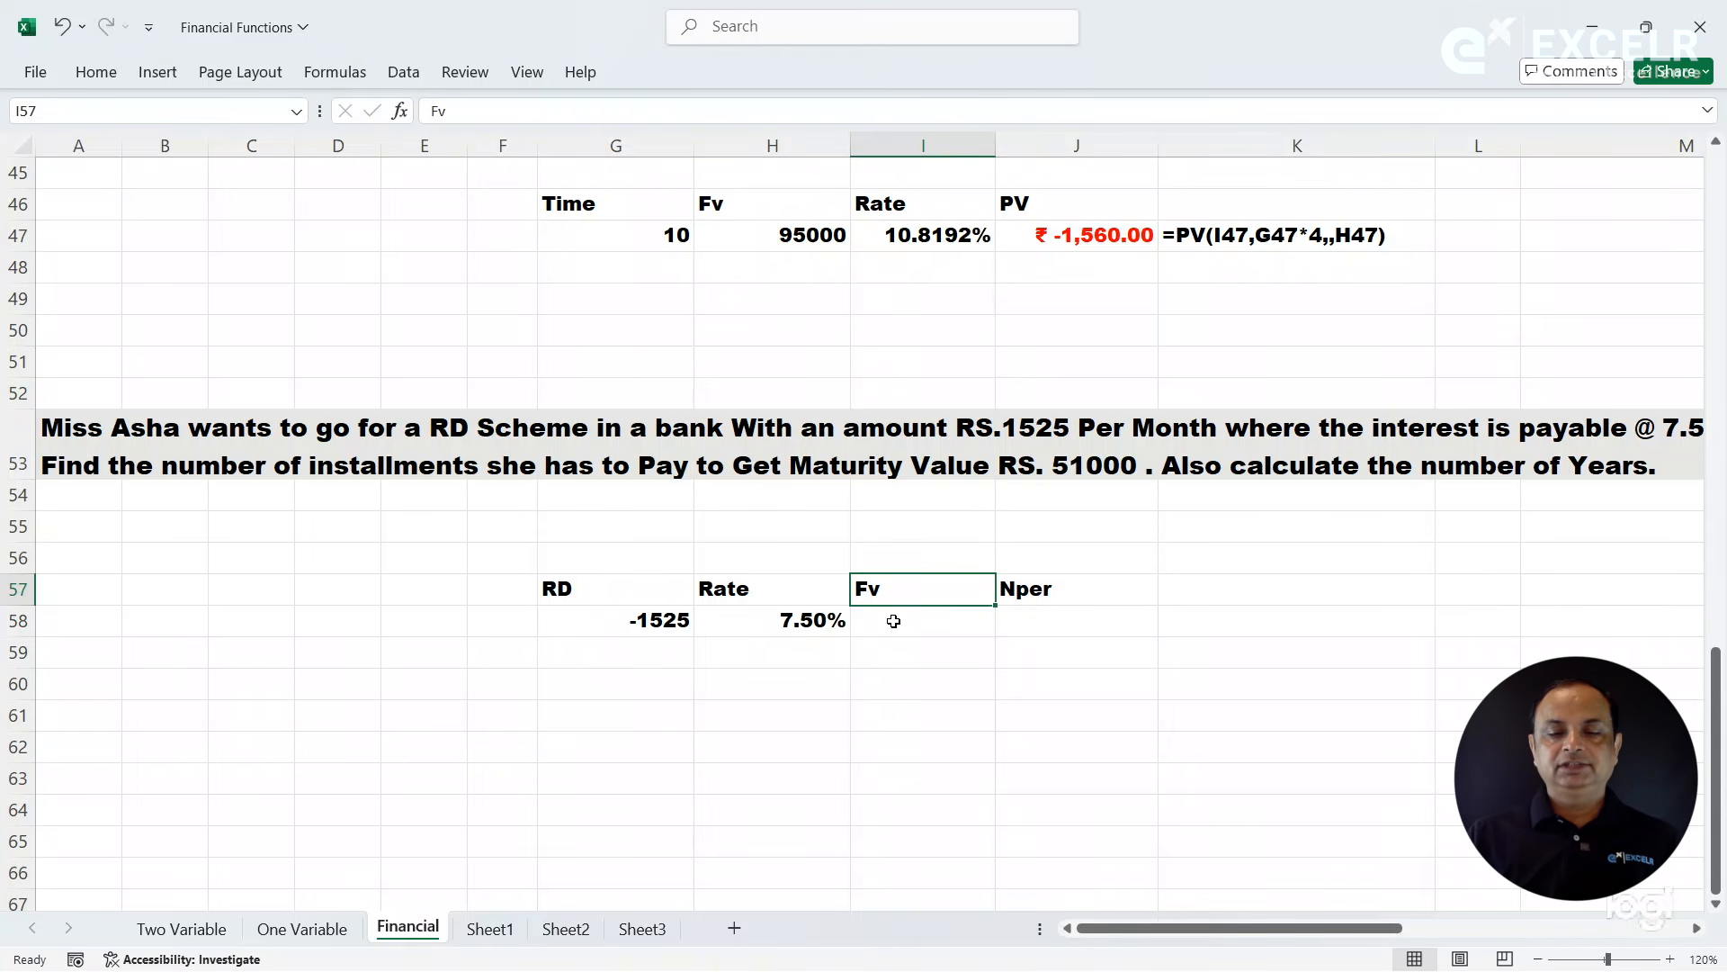
pyautogui.write('51')
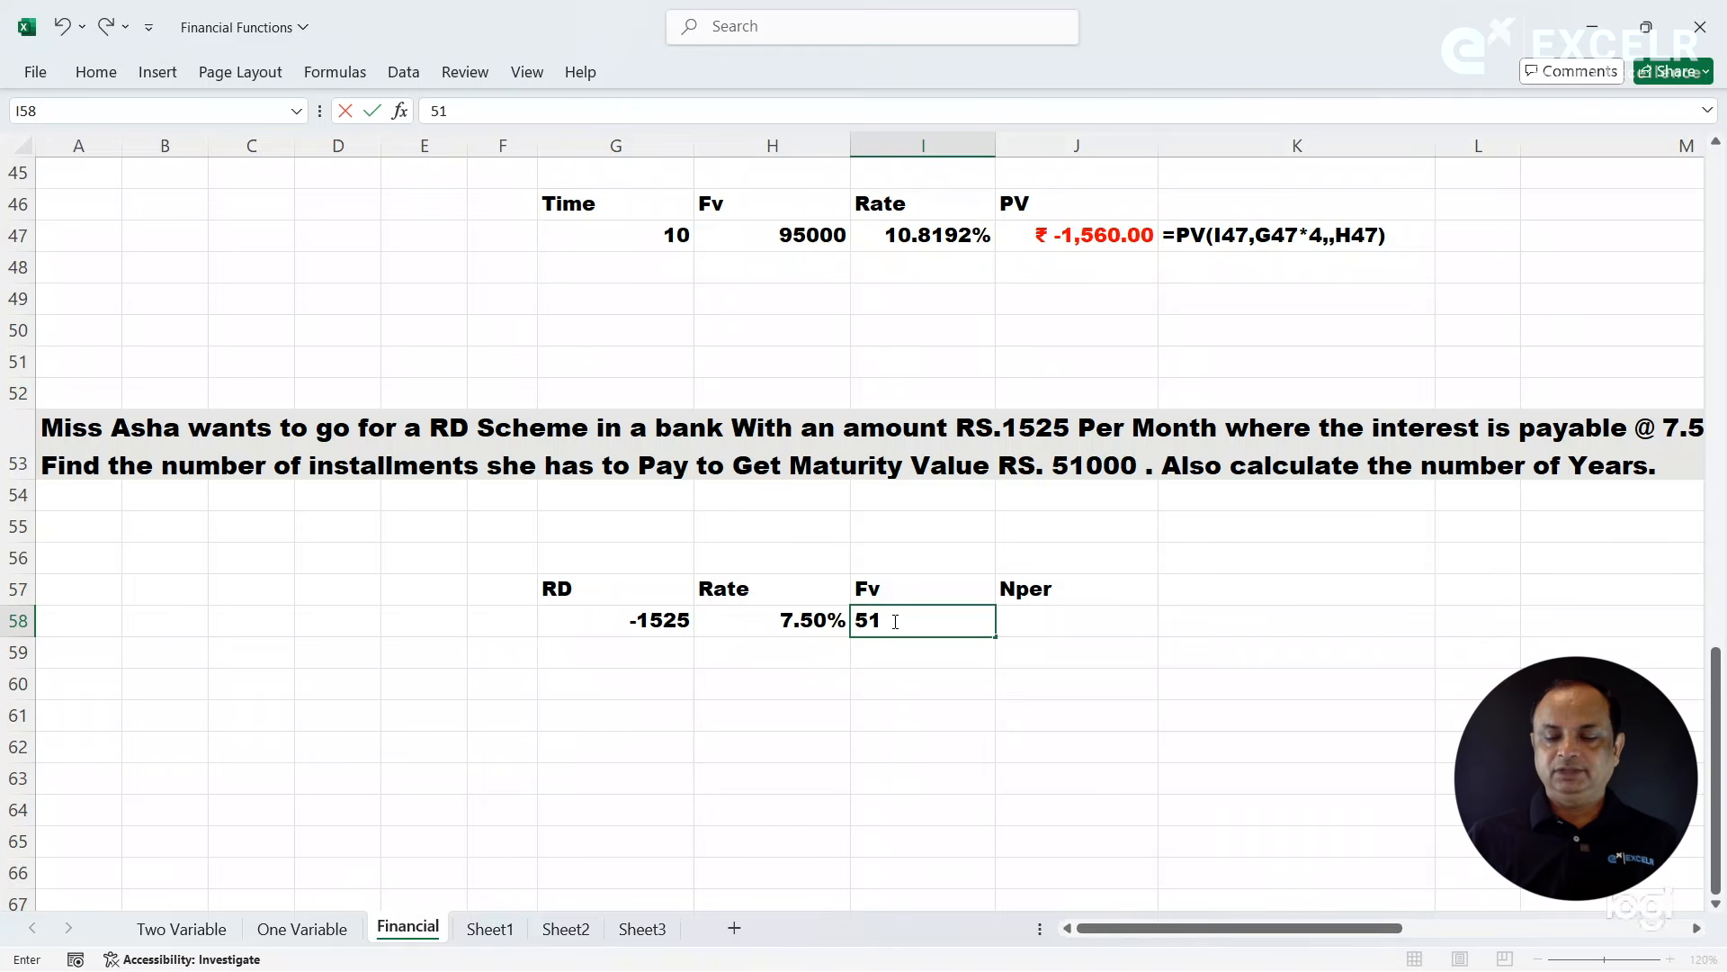
pyautogui.write('000')
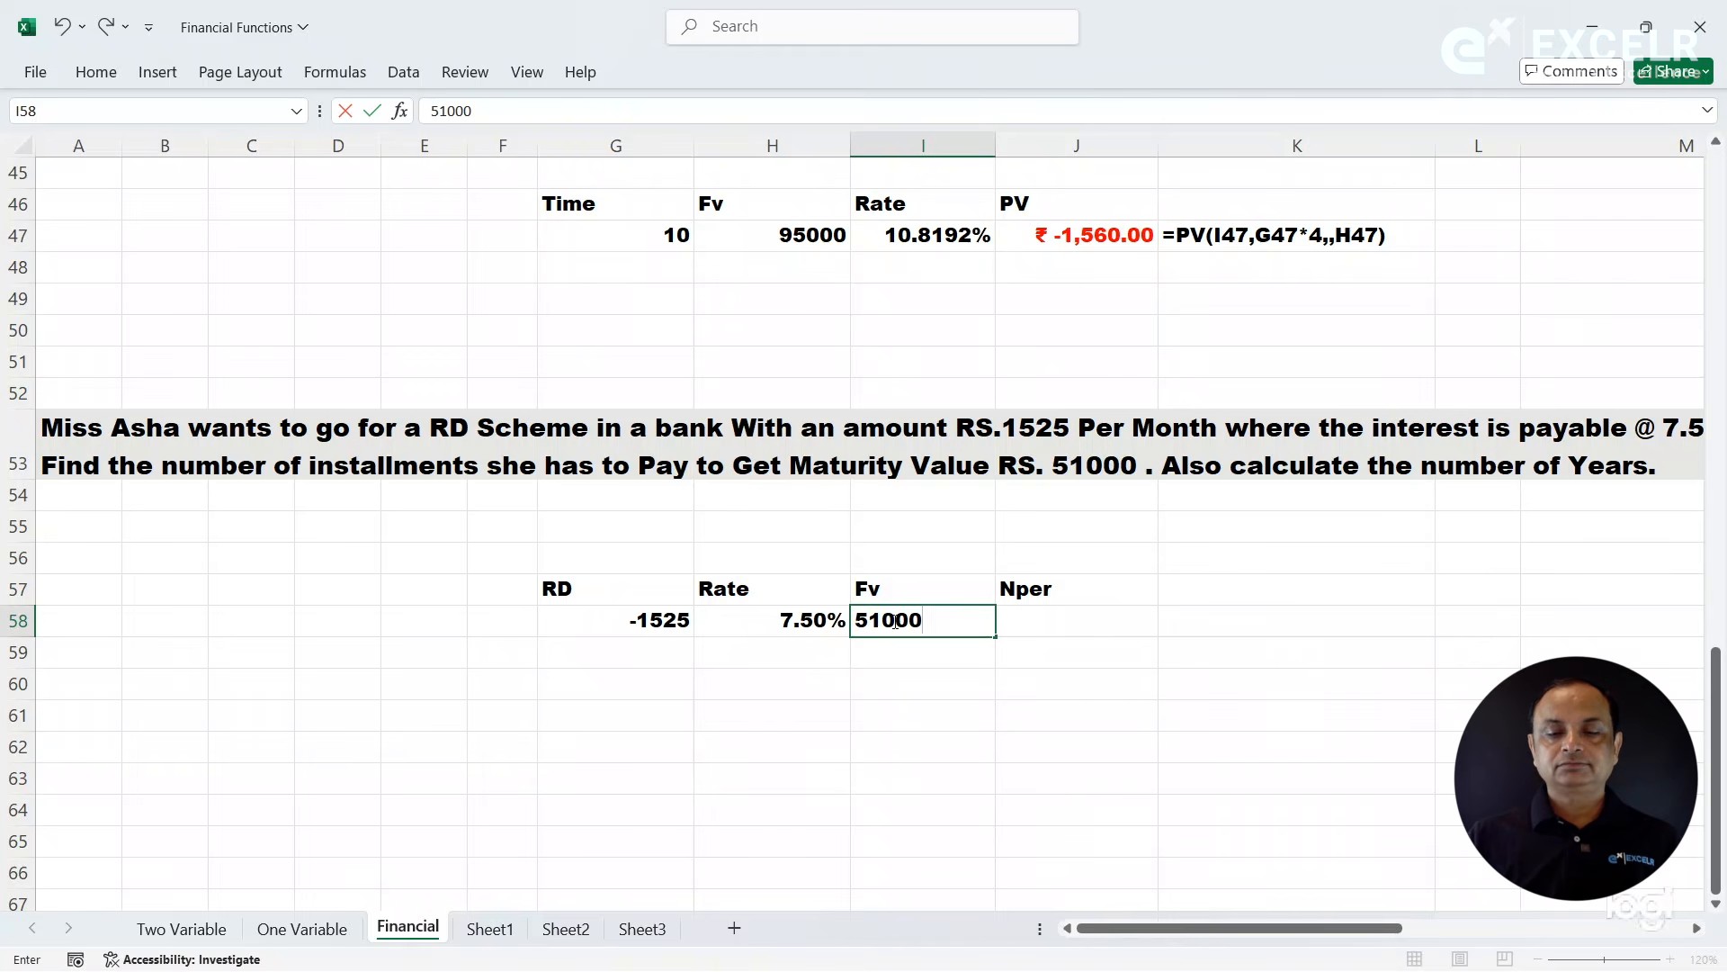
# - Start an NPER function in J58, open its function arguments, and set Rate to H58
pyautogui.click(1079, 618)
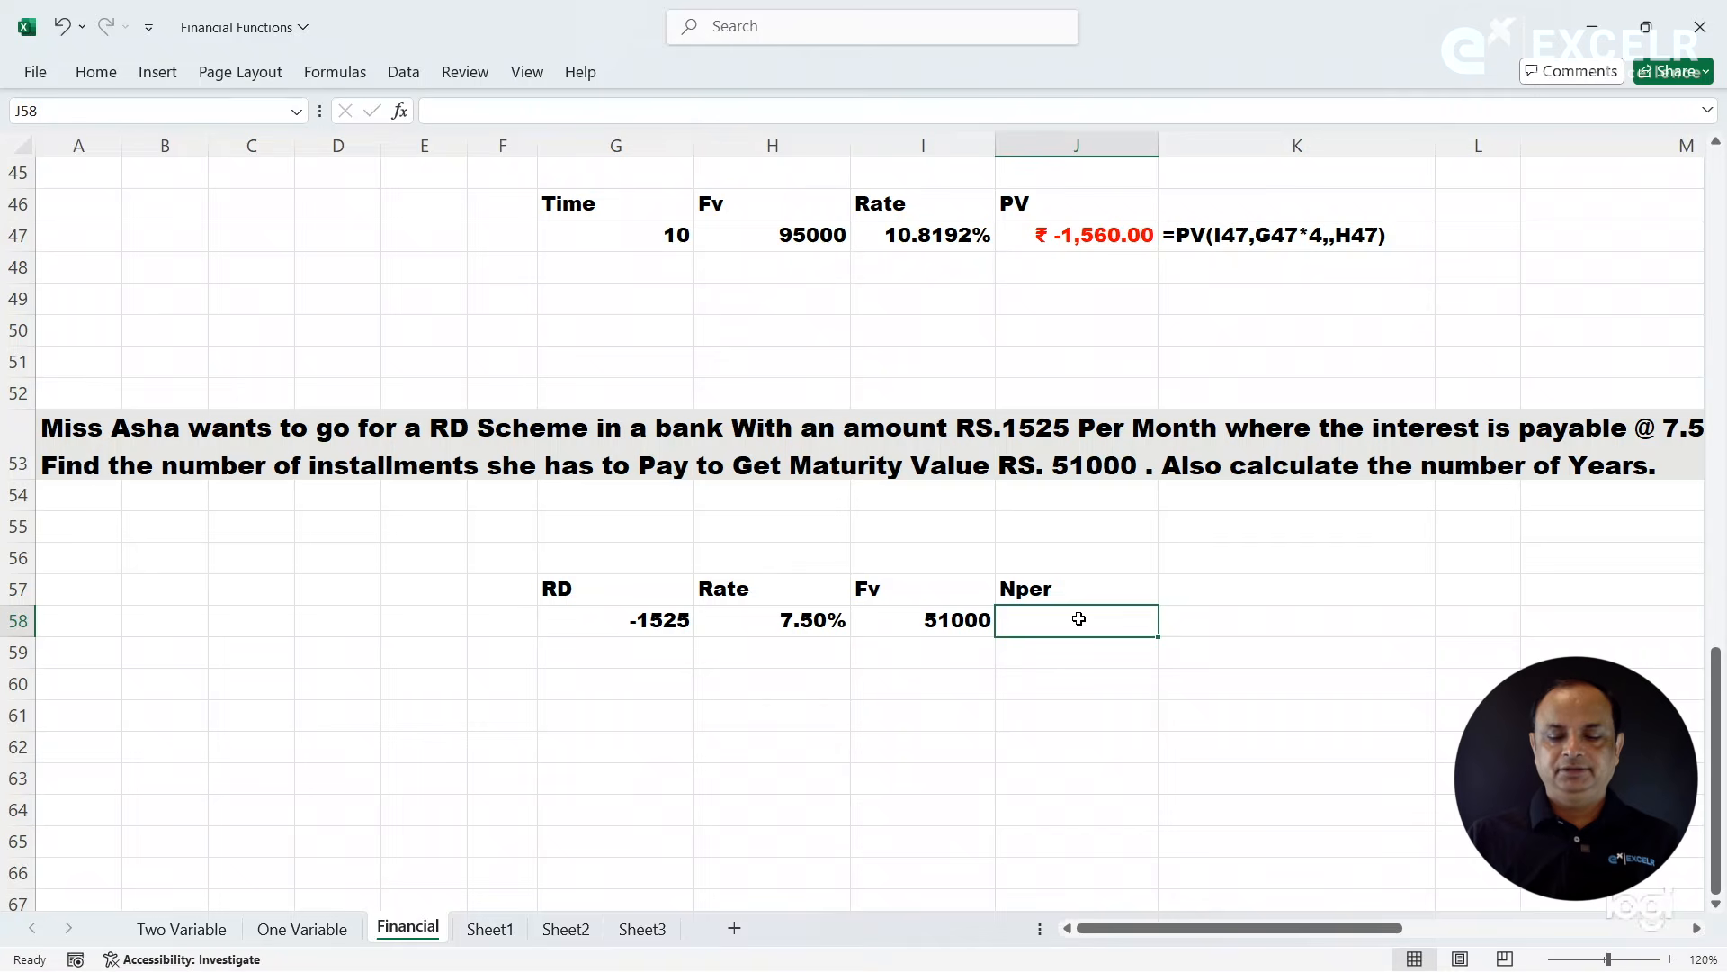
pyautogui.write('=nper')
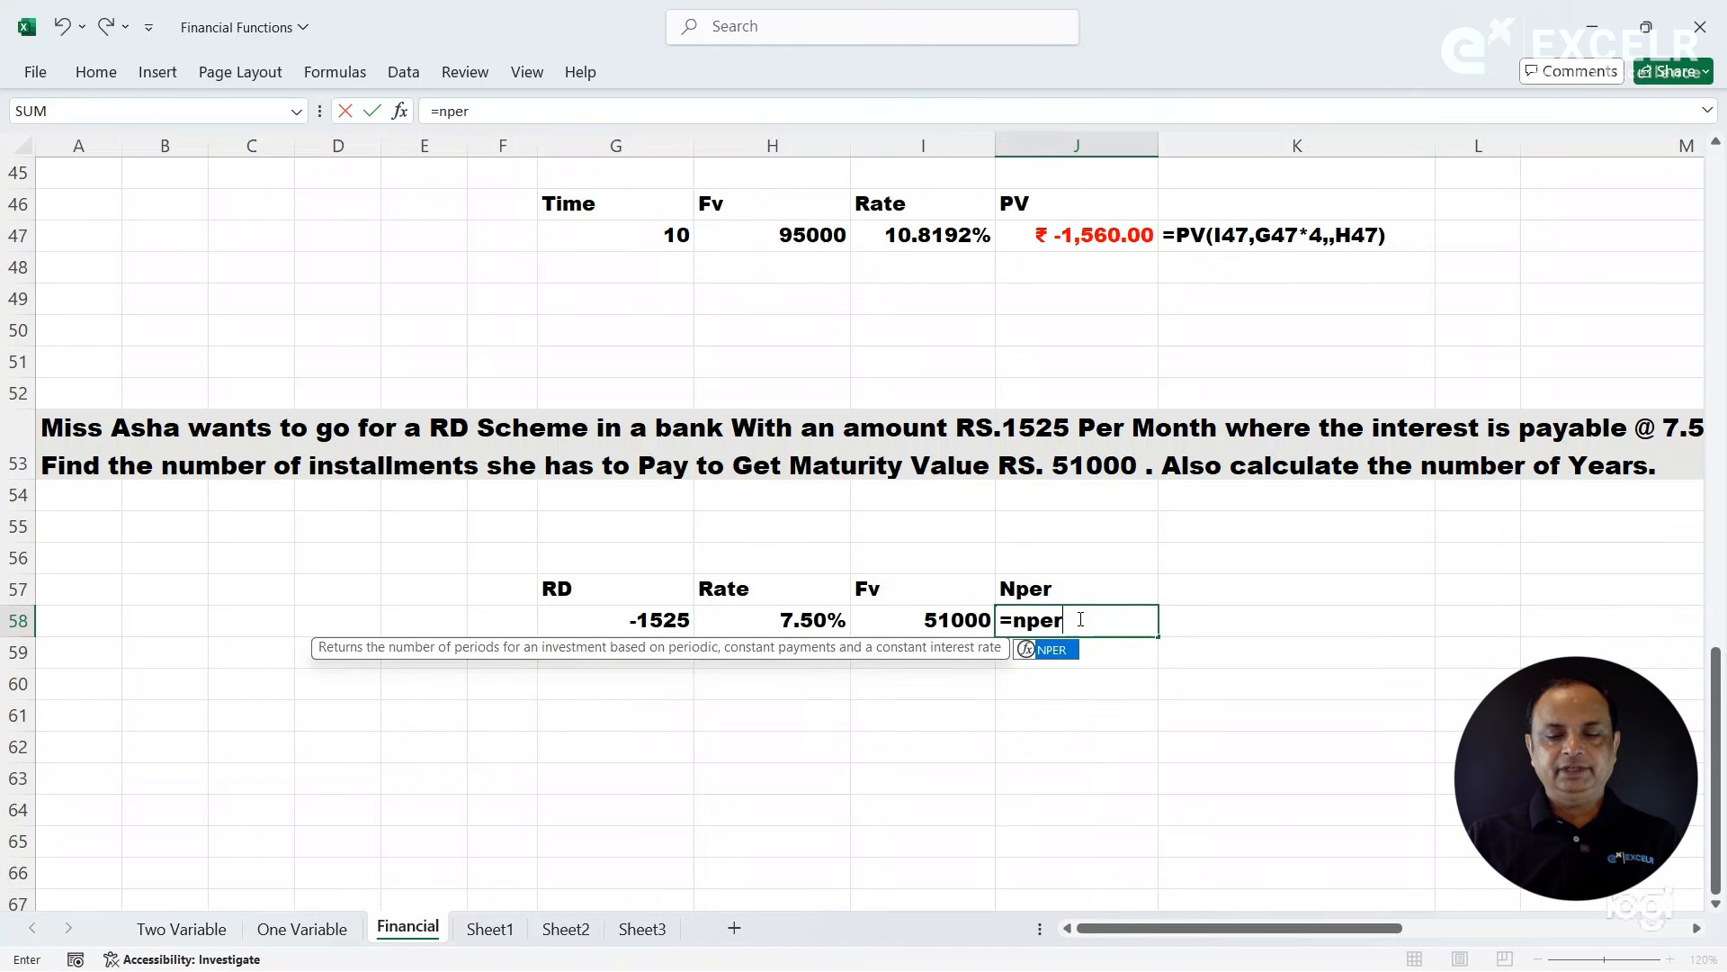
pyautogui.press('Tab')
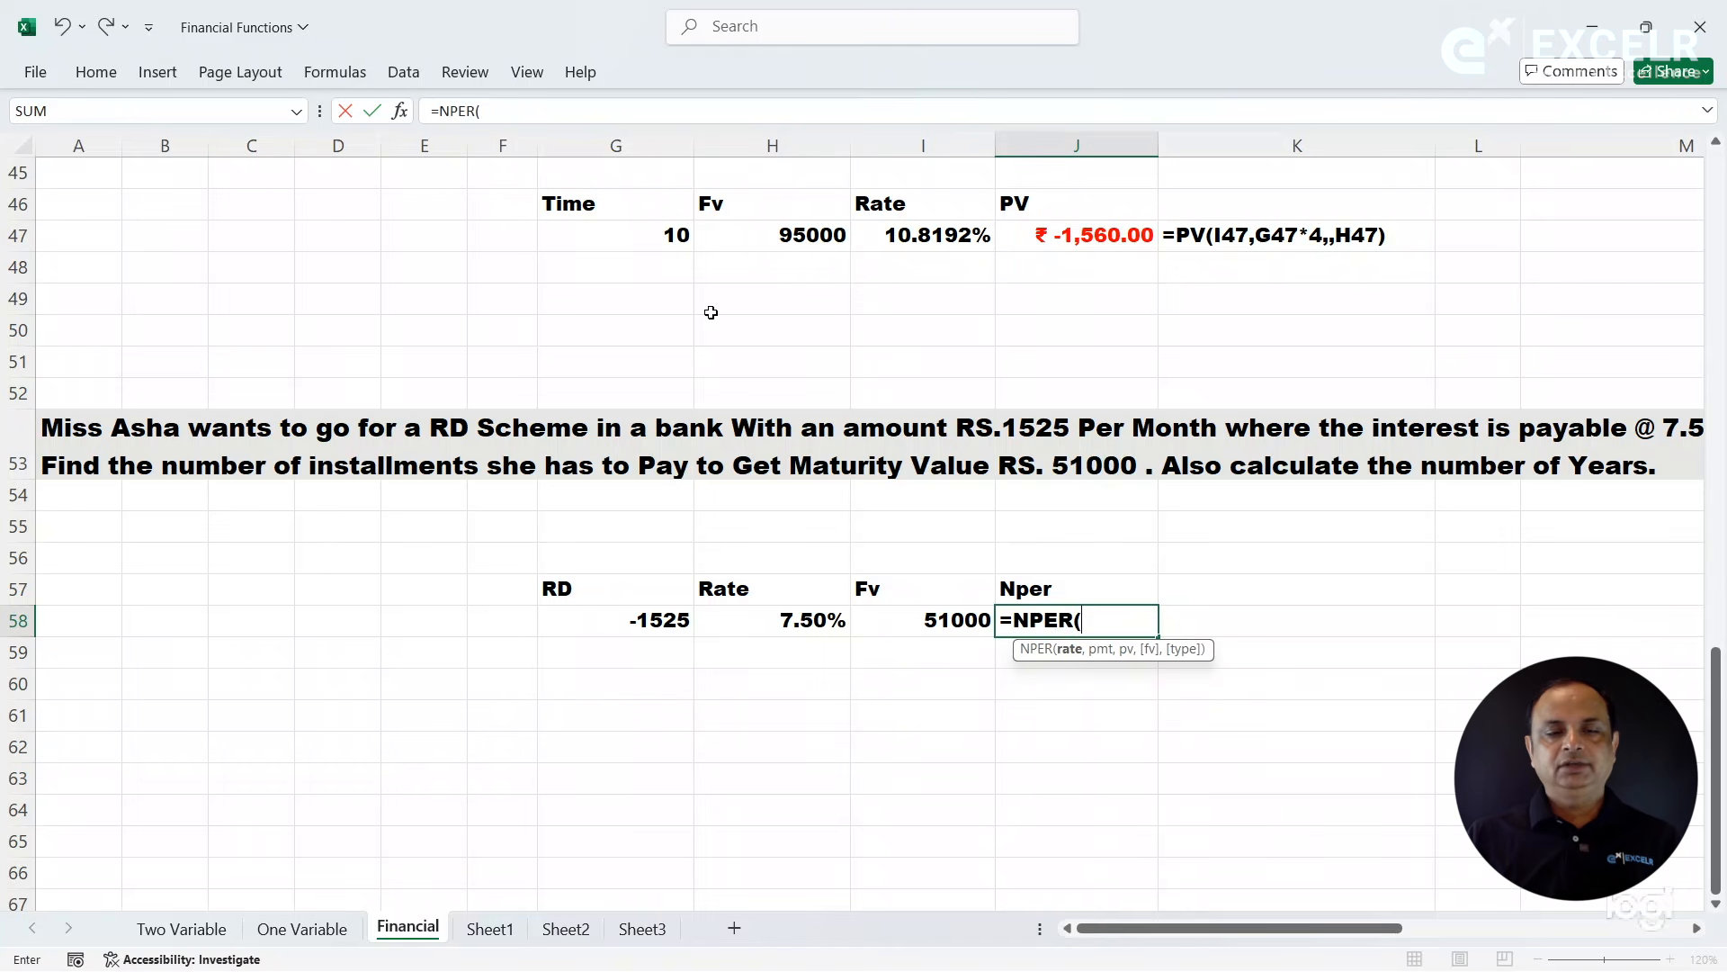
pyautogui.click(401, 111)
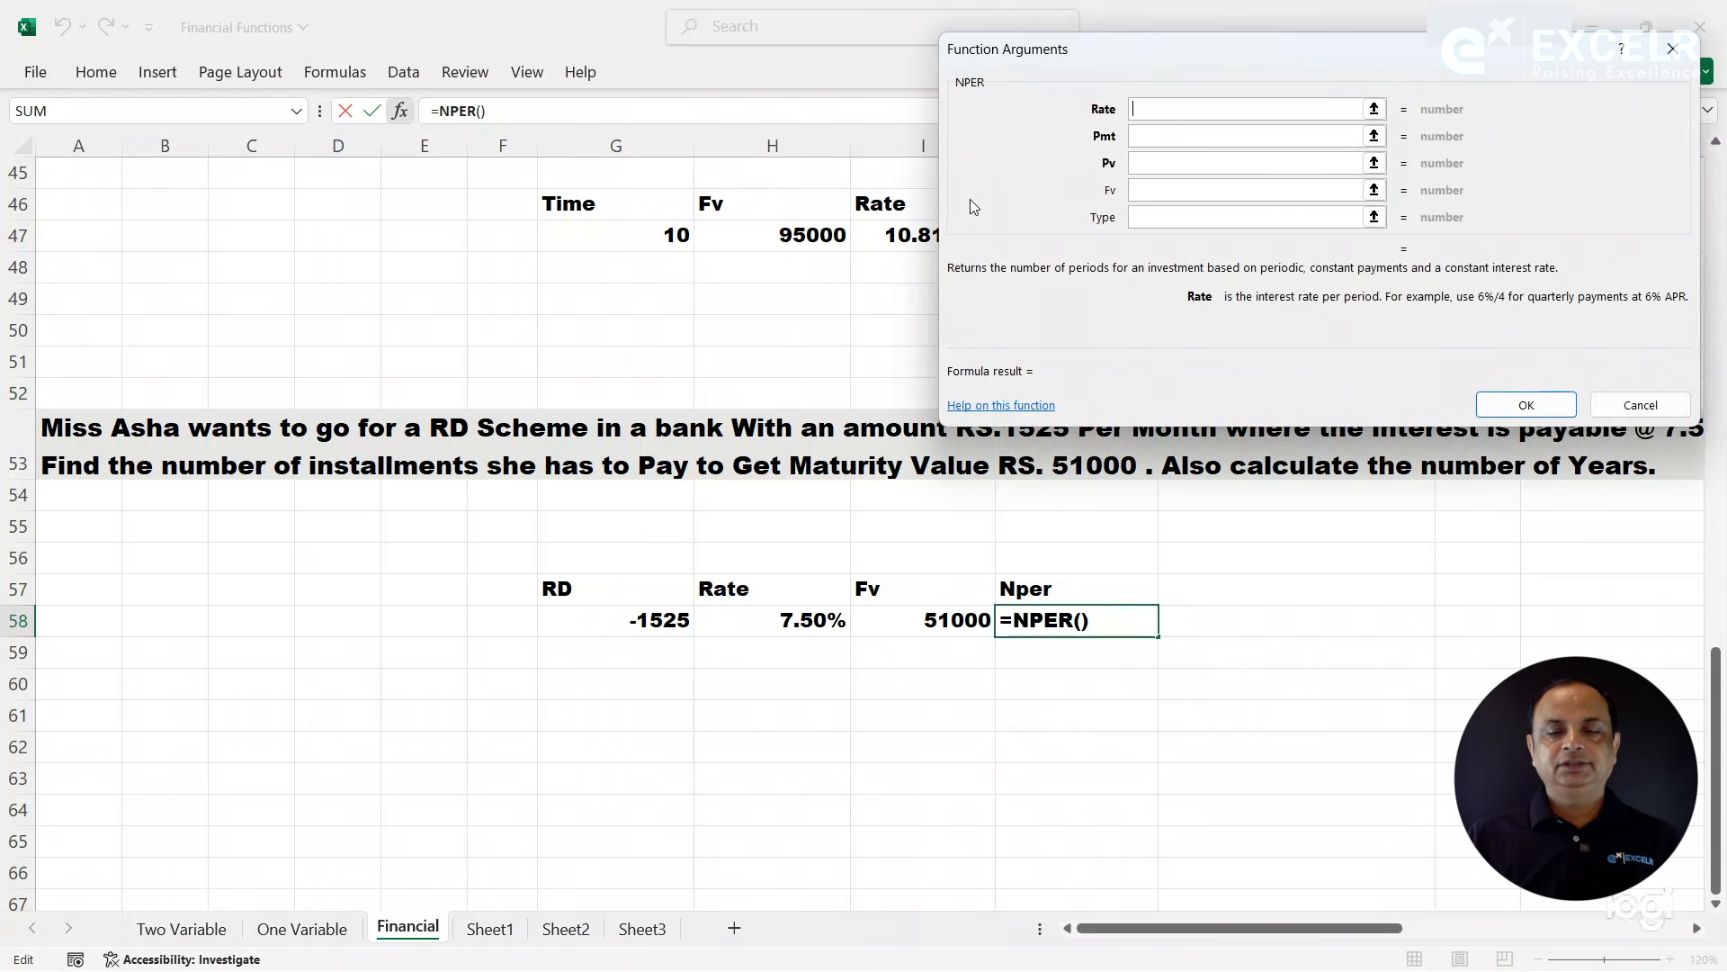
pyautogui.click(792, 628)
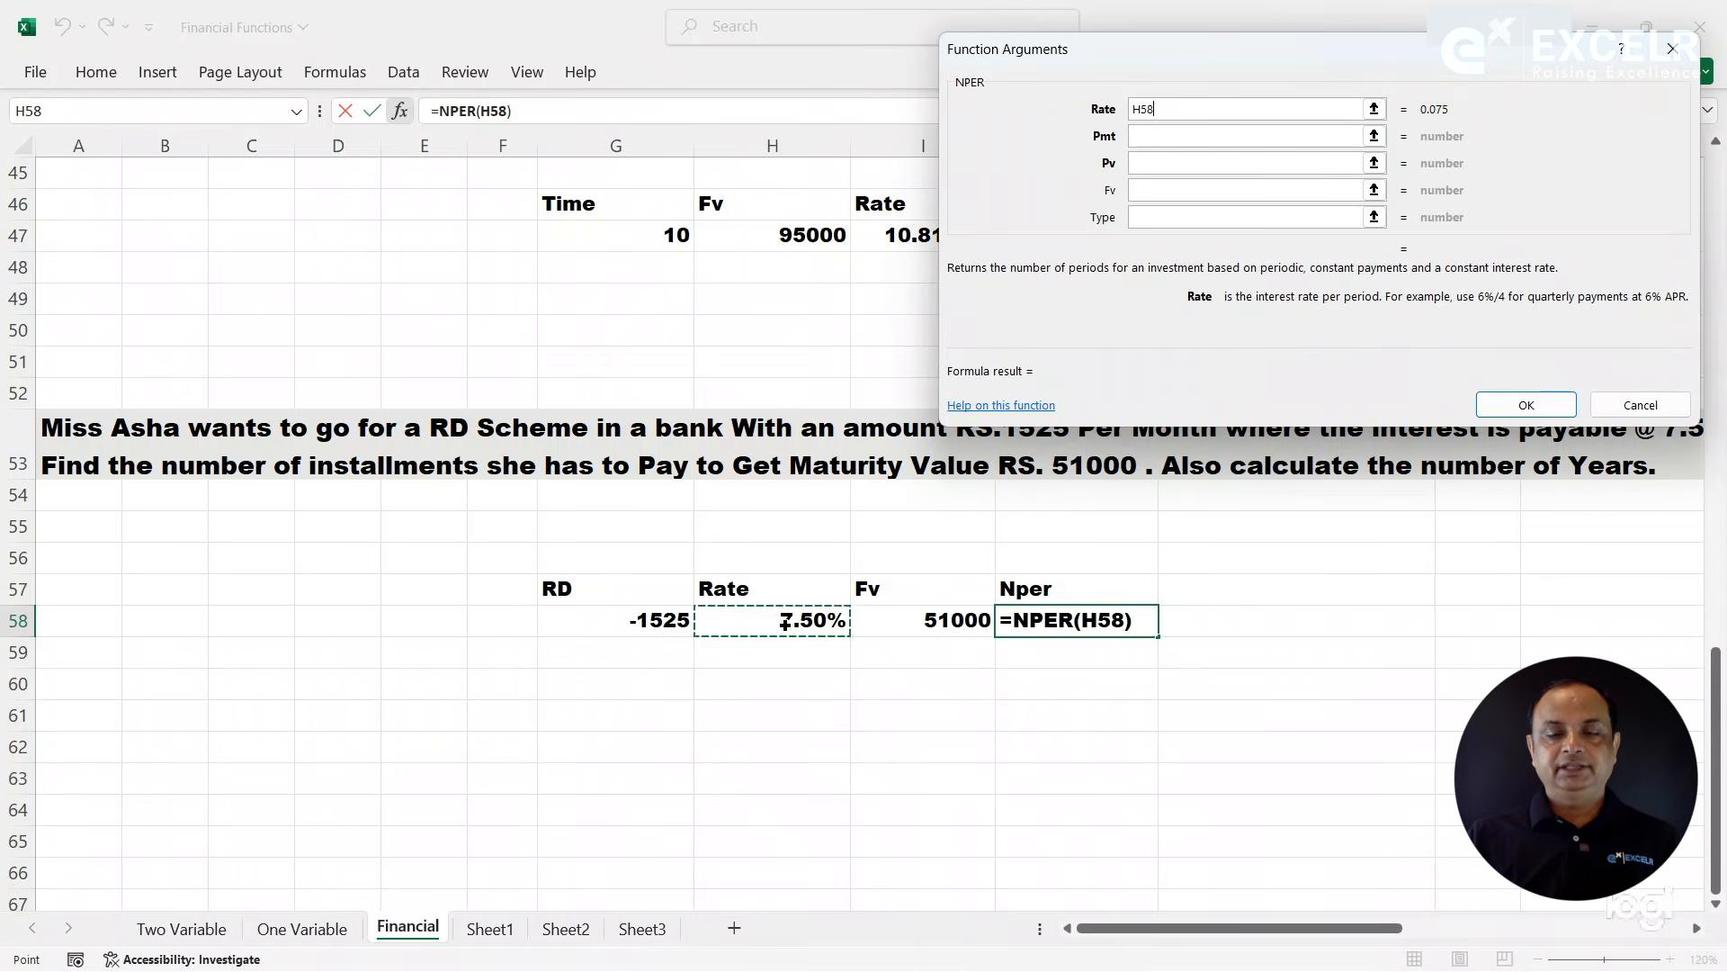
# - Set the NPER function's Pmt to G58 and Fv to I58, leaving Pv empty
pyautogui.click(1170, 163)
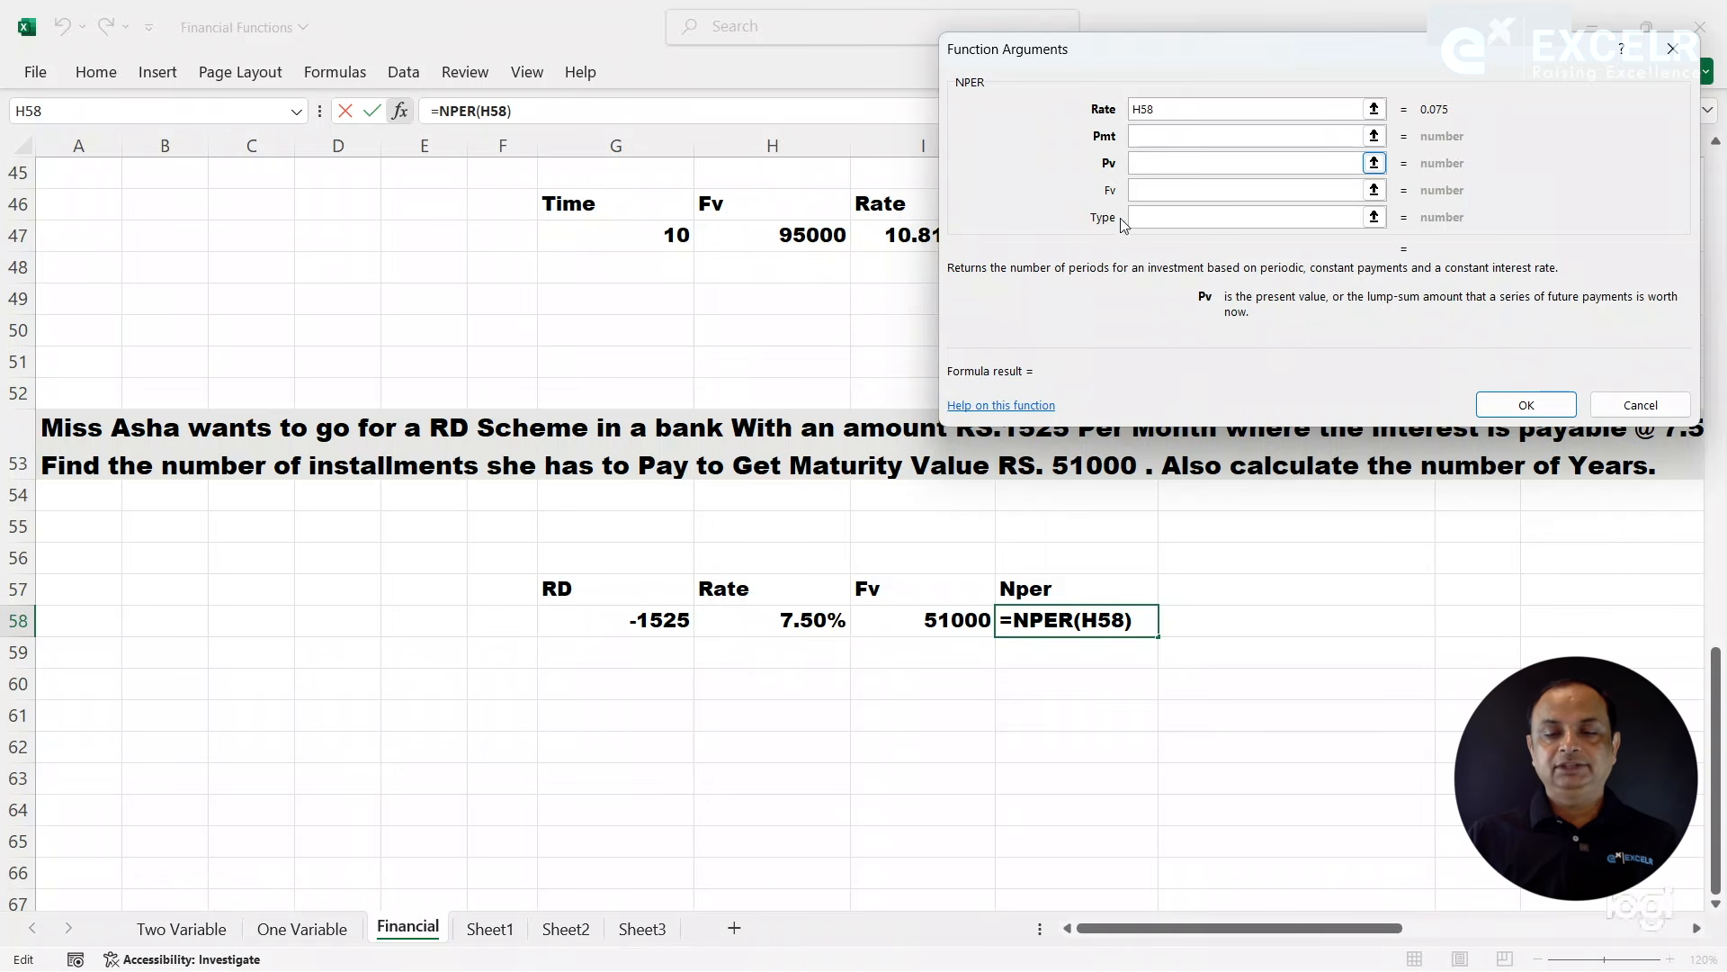
pyautogui.click(1157, 133)
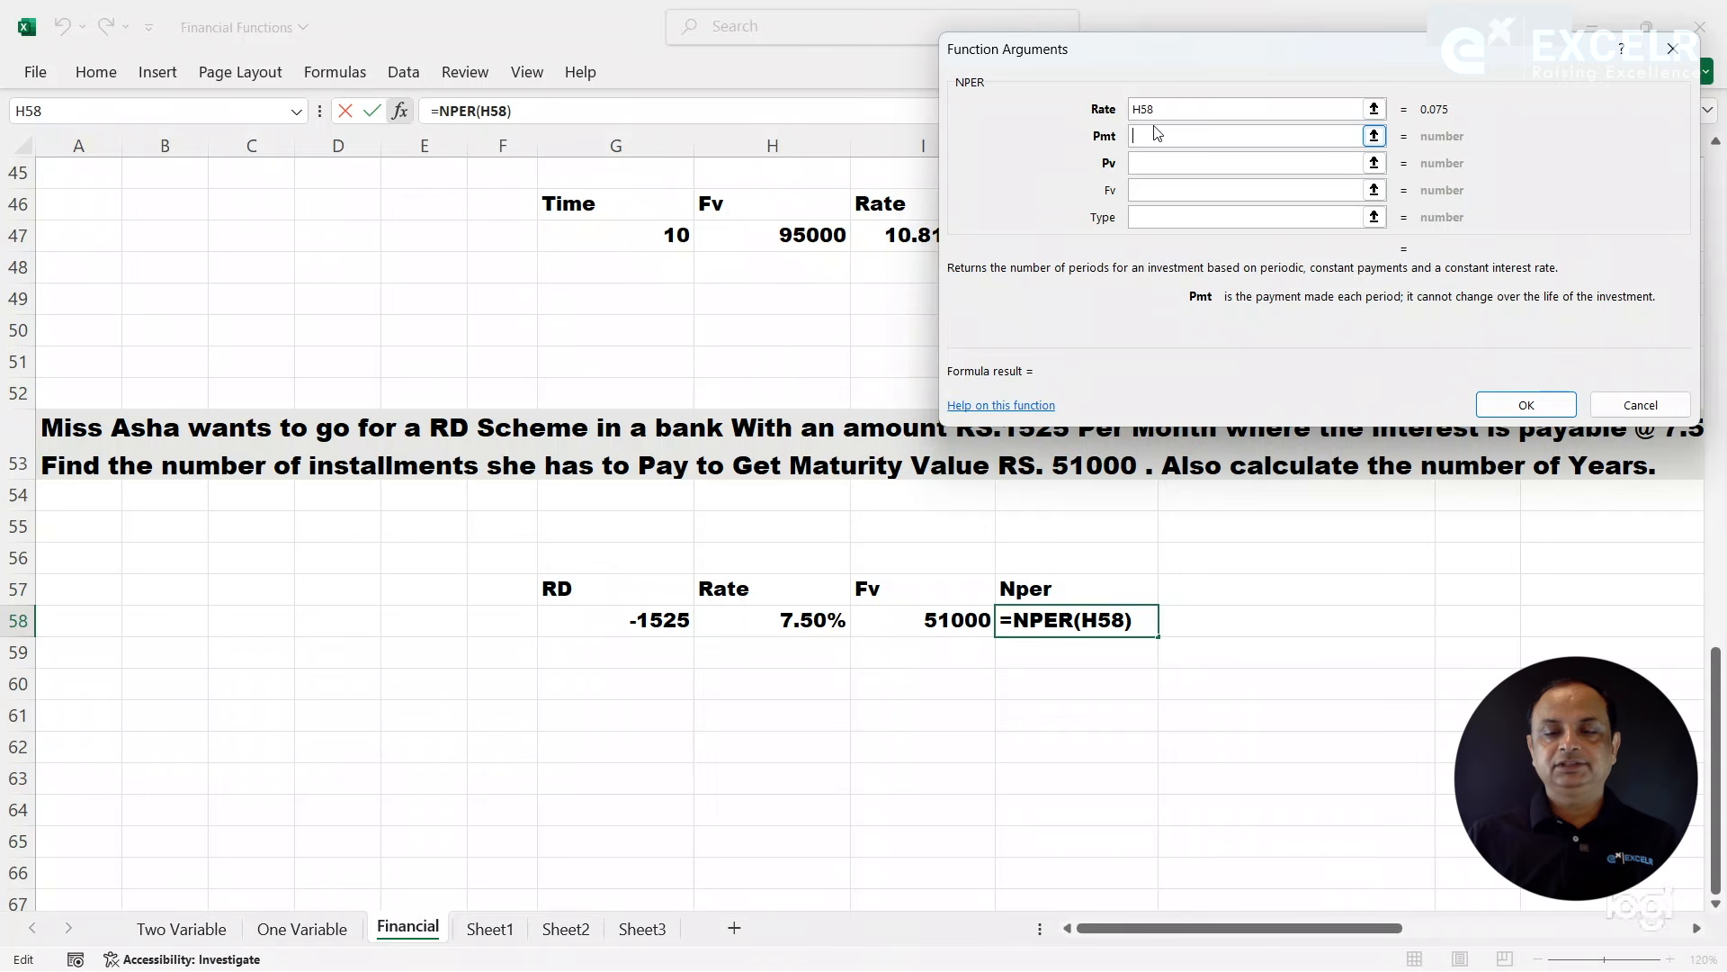
pyautogui.moveTo(1167, 58); pyautogui.dragTo(1074, 26)
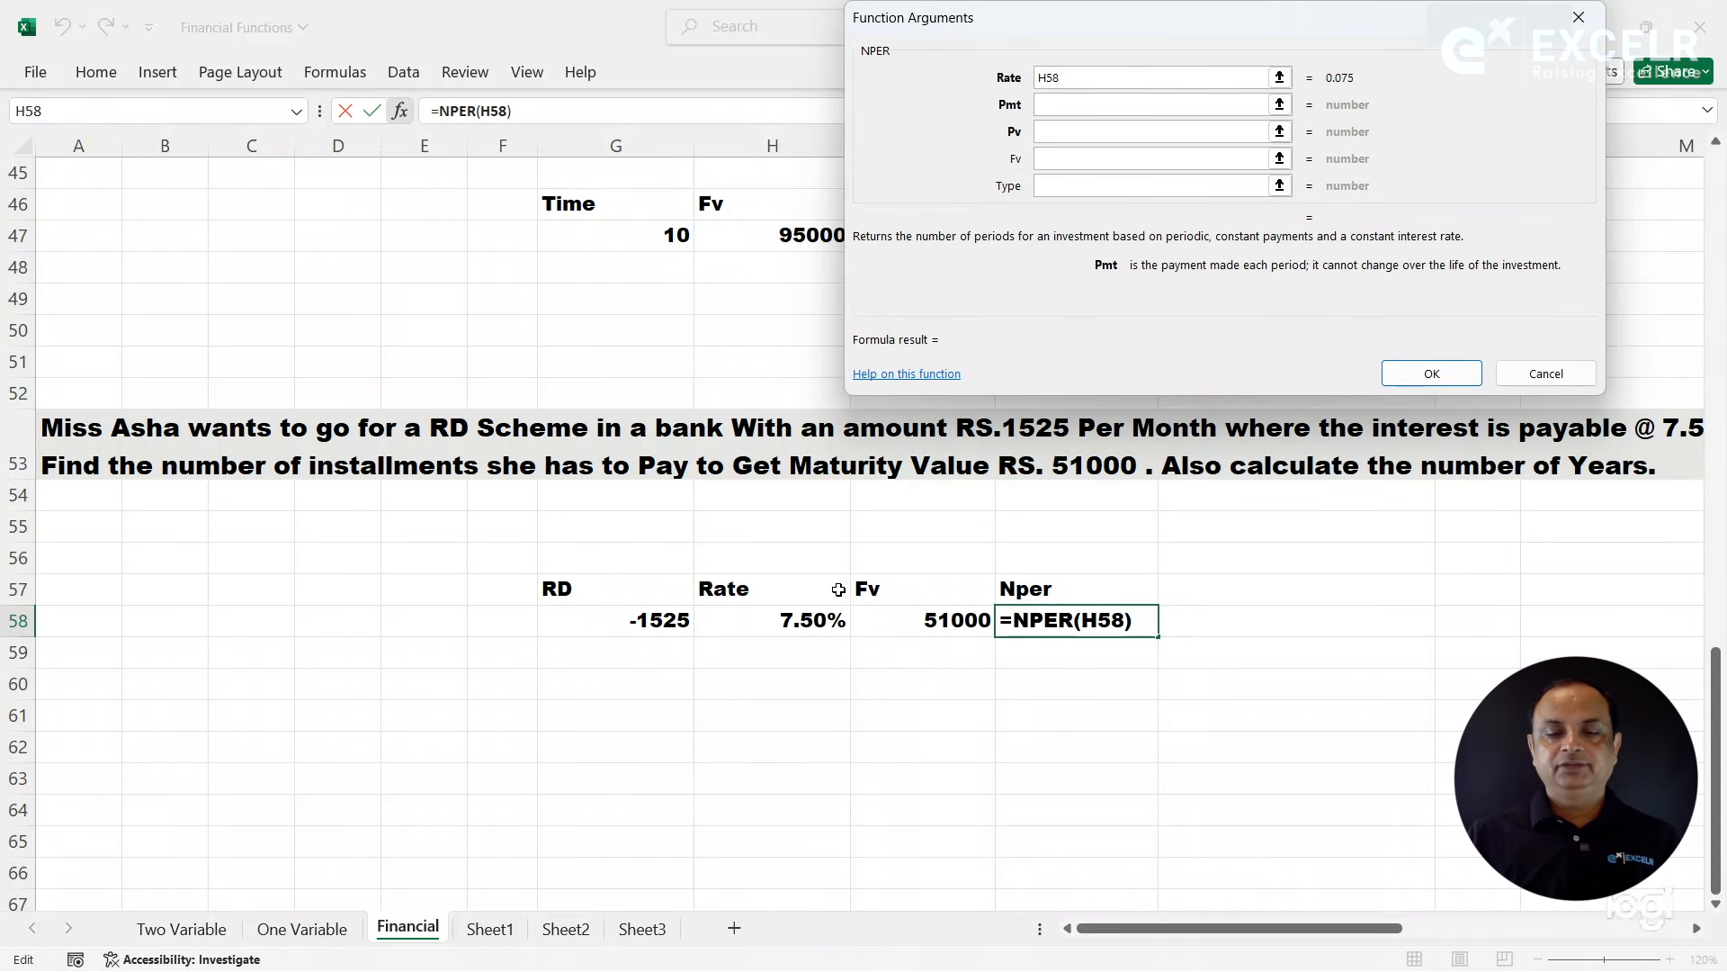
pyautogui.click(657, 623)
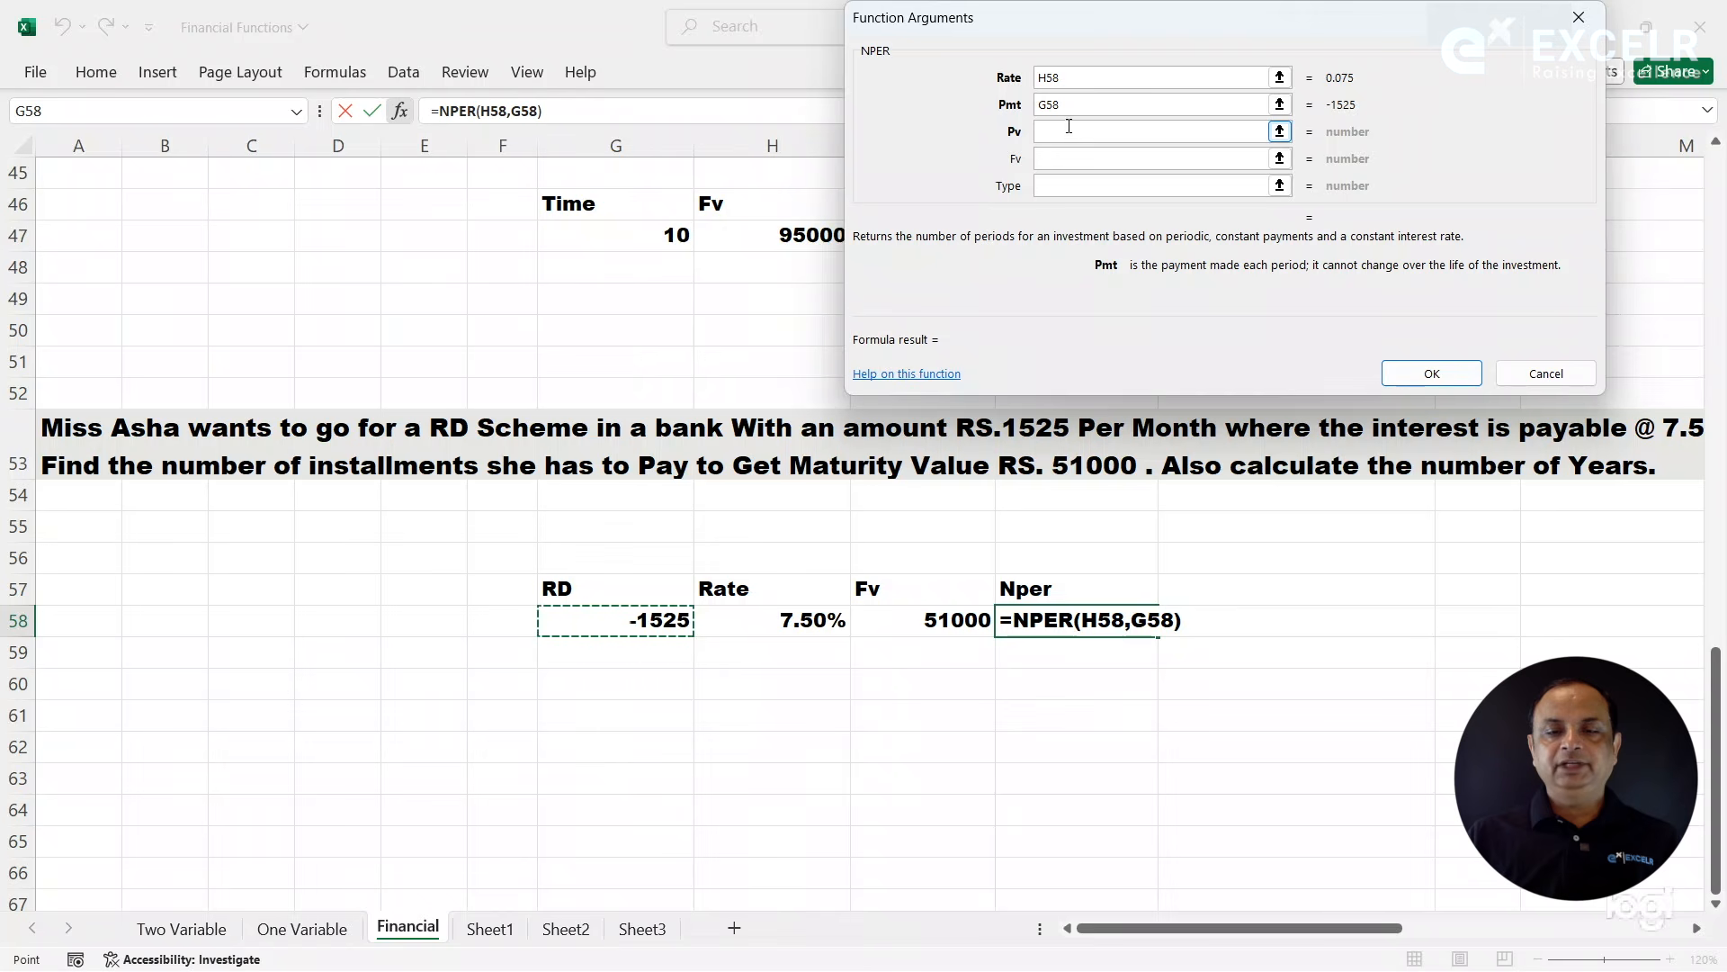
pyautogui.click(1056, 163)
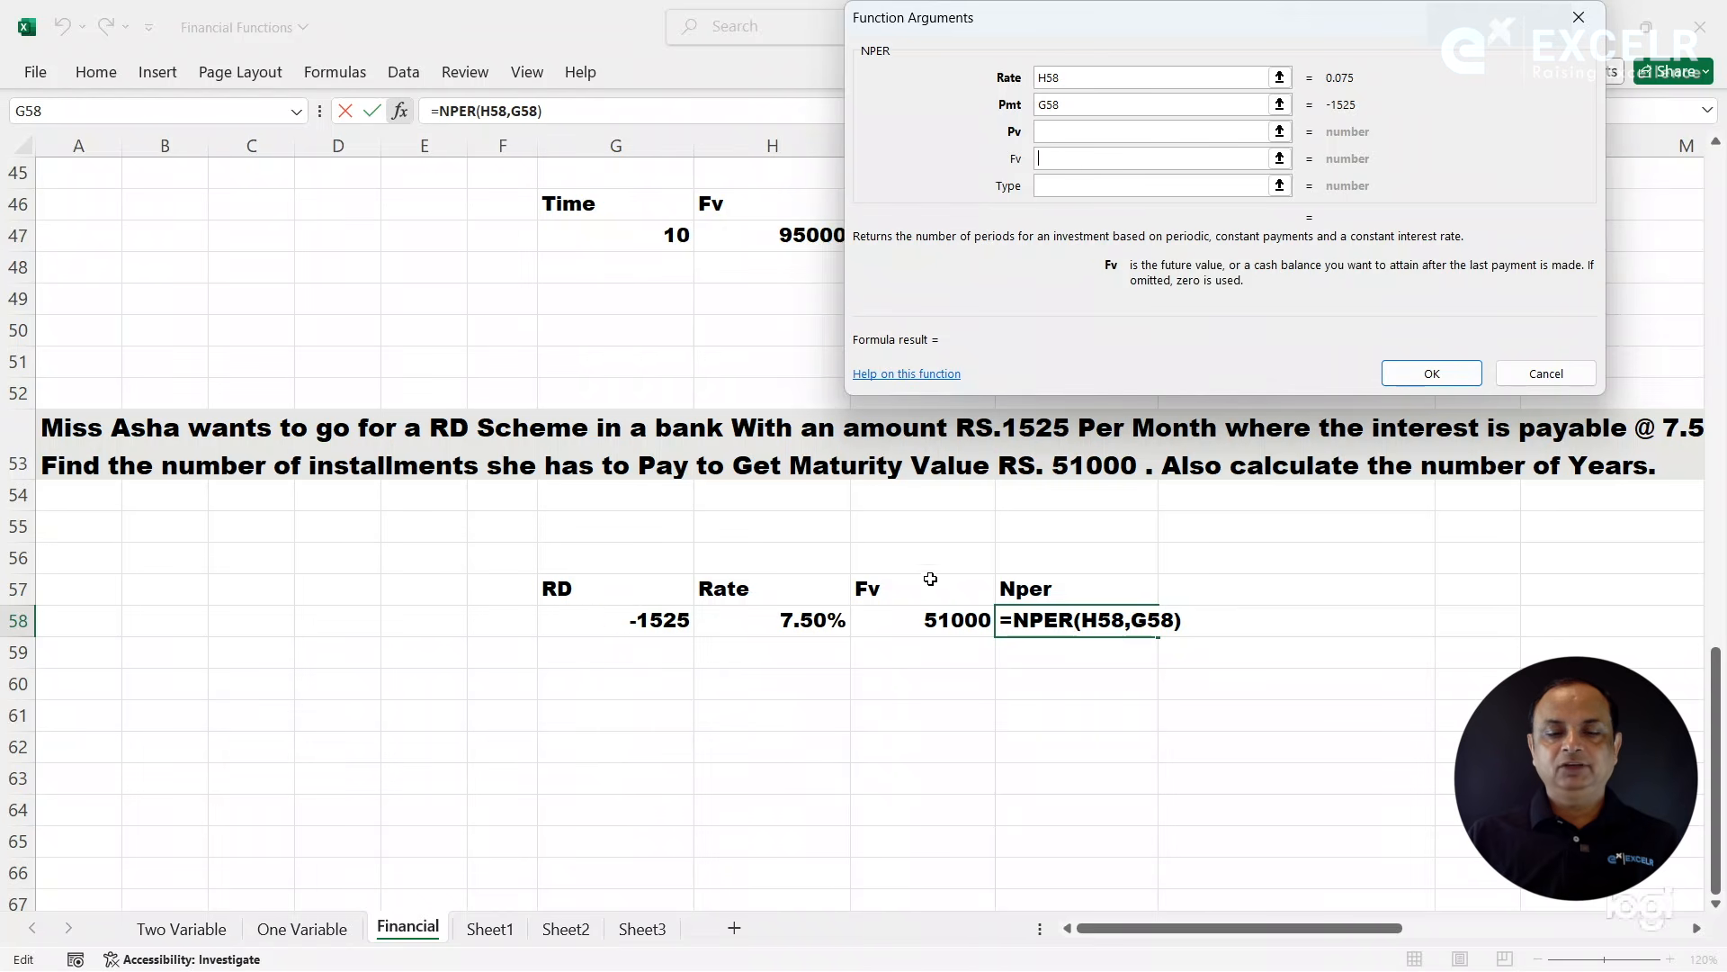
pyautogui.click(918, 620)
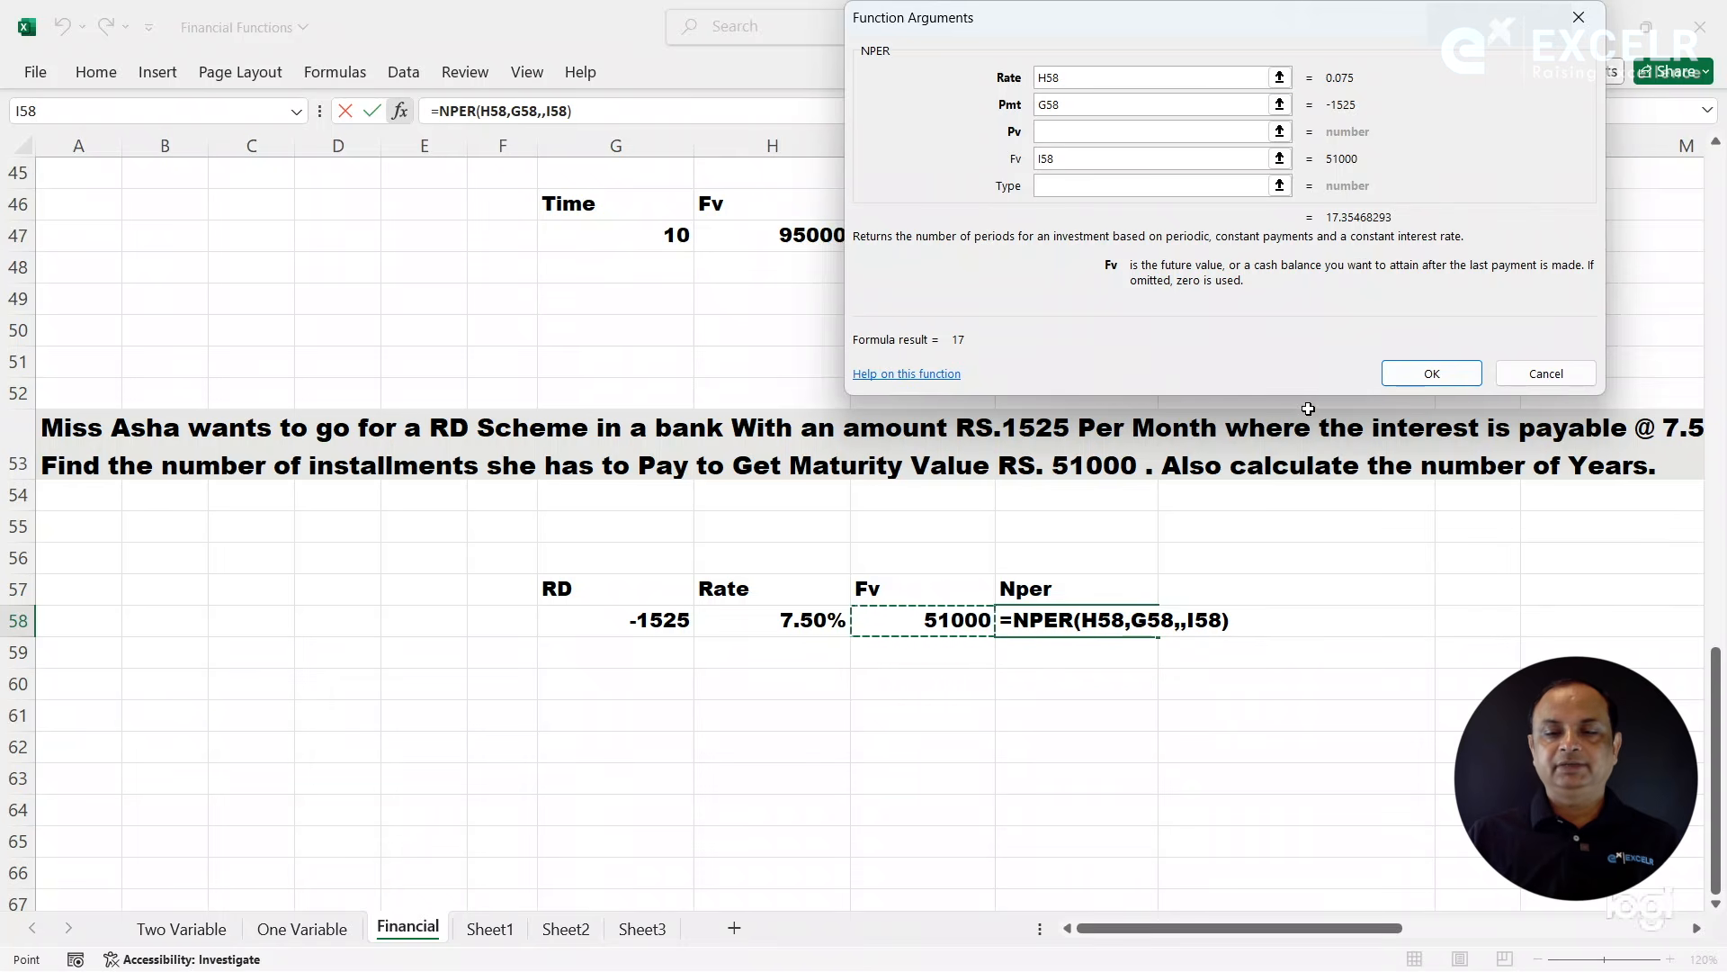
# - Convert the NPER function's Rate to a monthly rate as H58/12 and complete the formula
pyautogui.click(1088, 77)
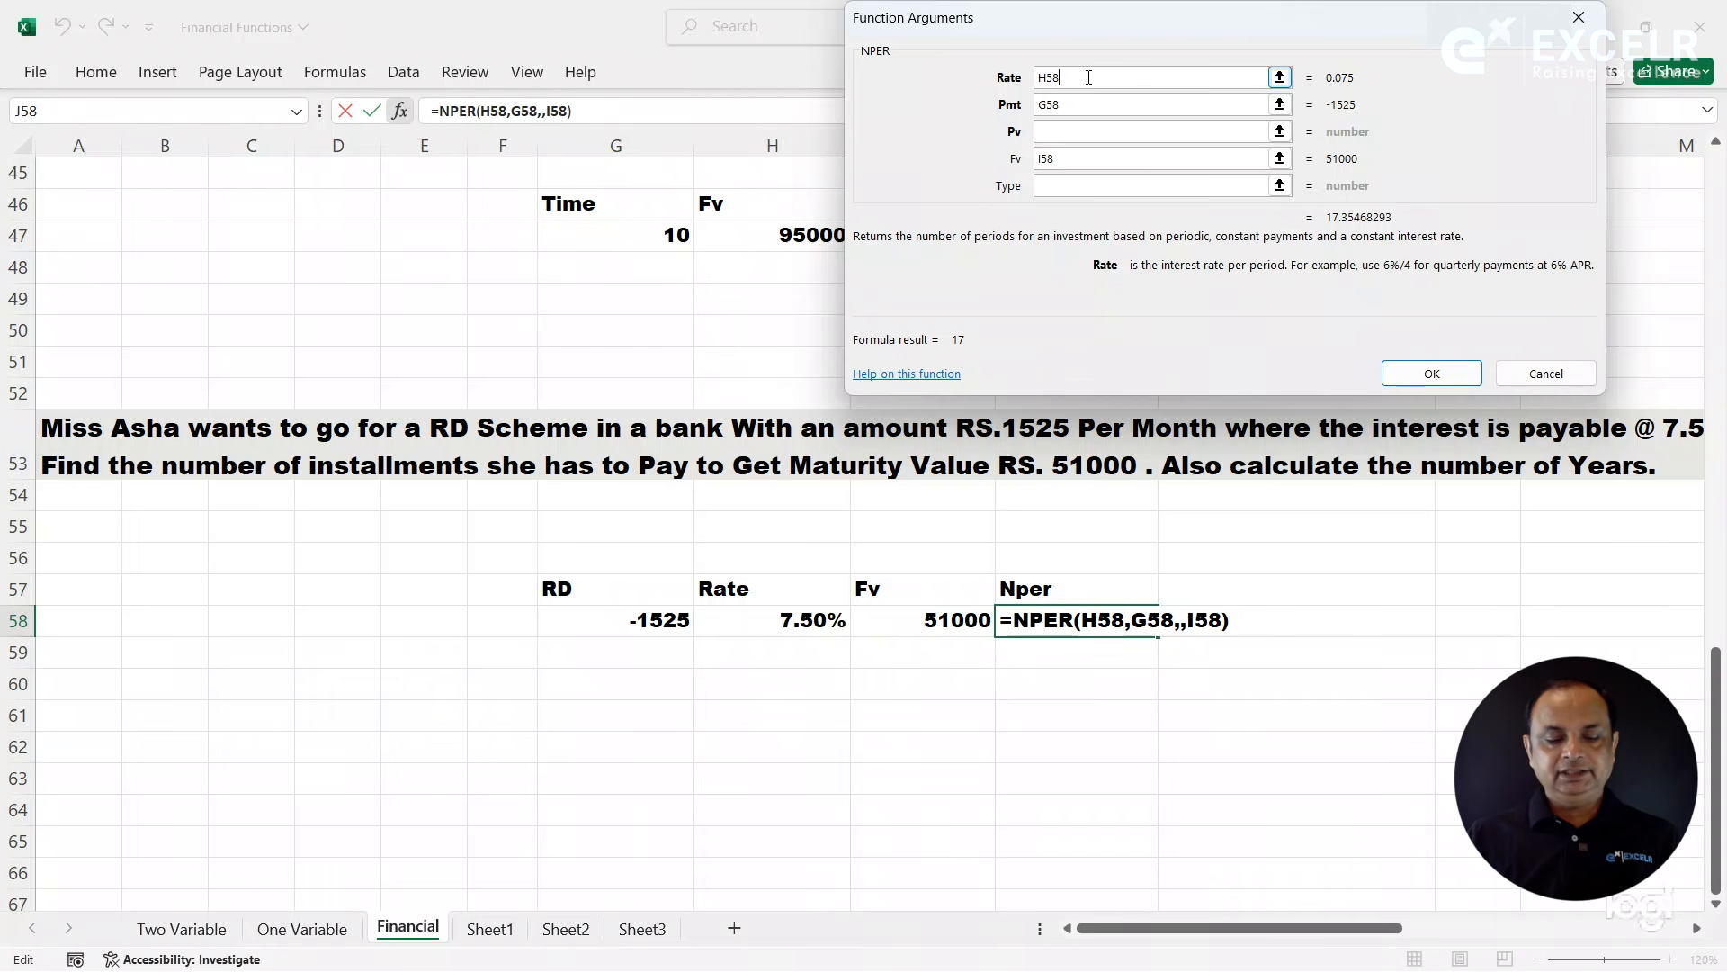
pyautogui.write('/12')
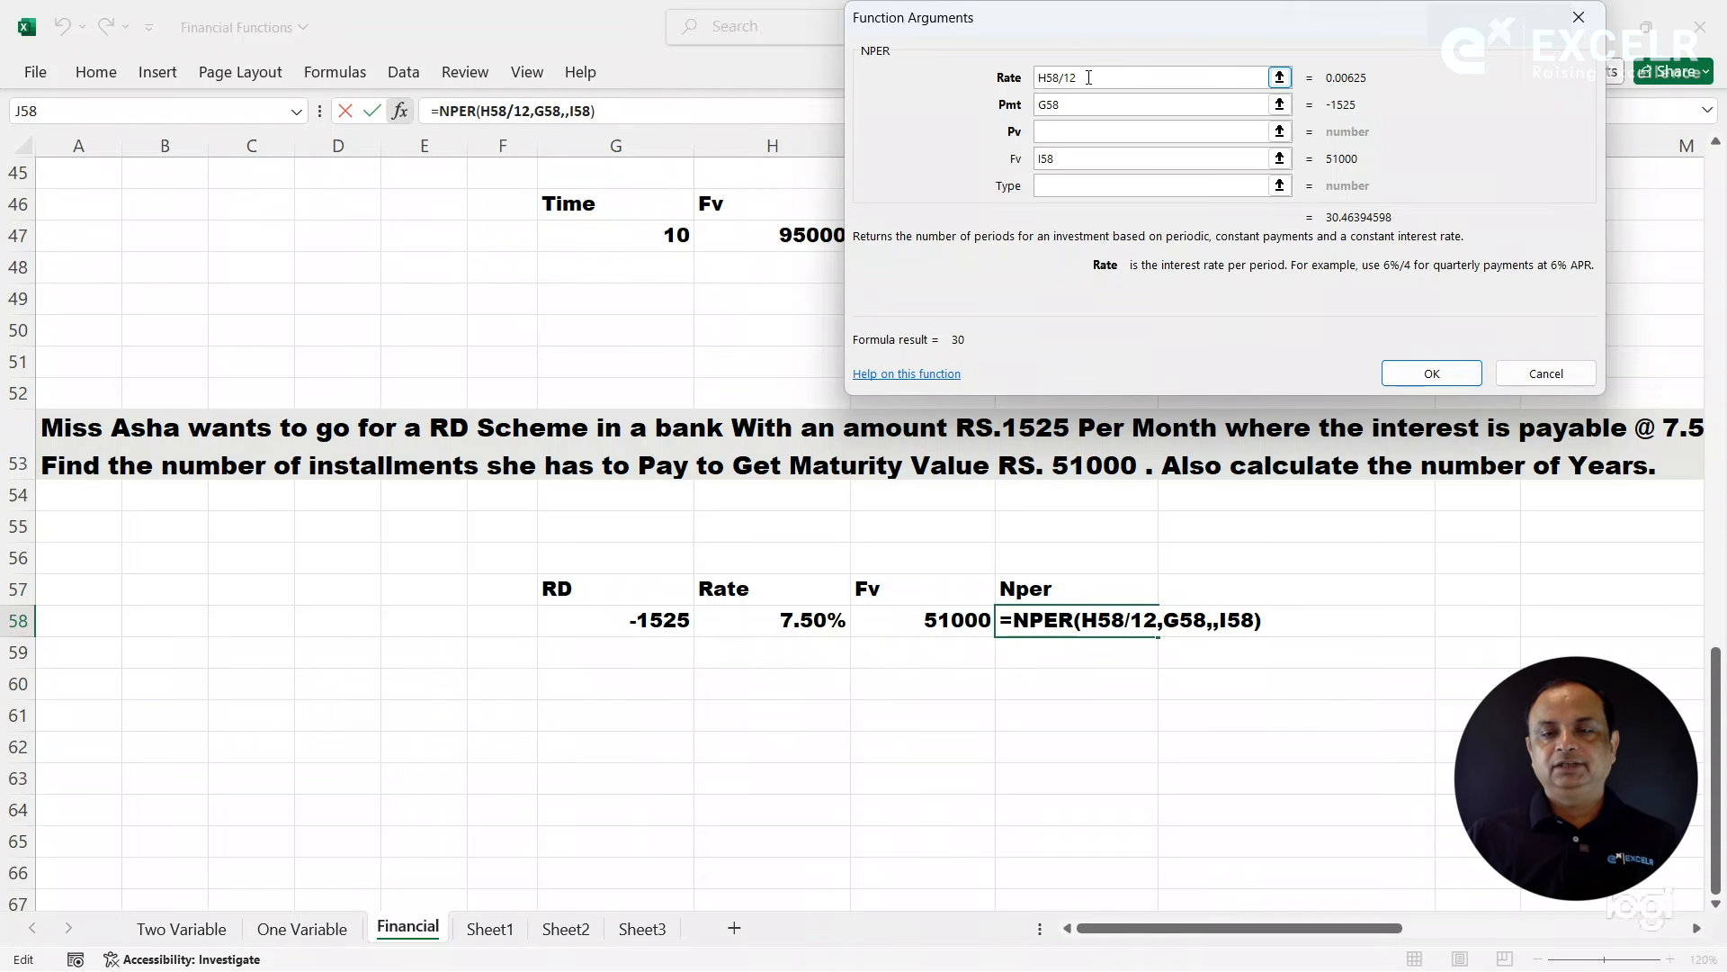
pyautogui.click(1462, 382)
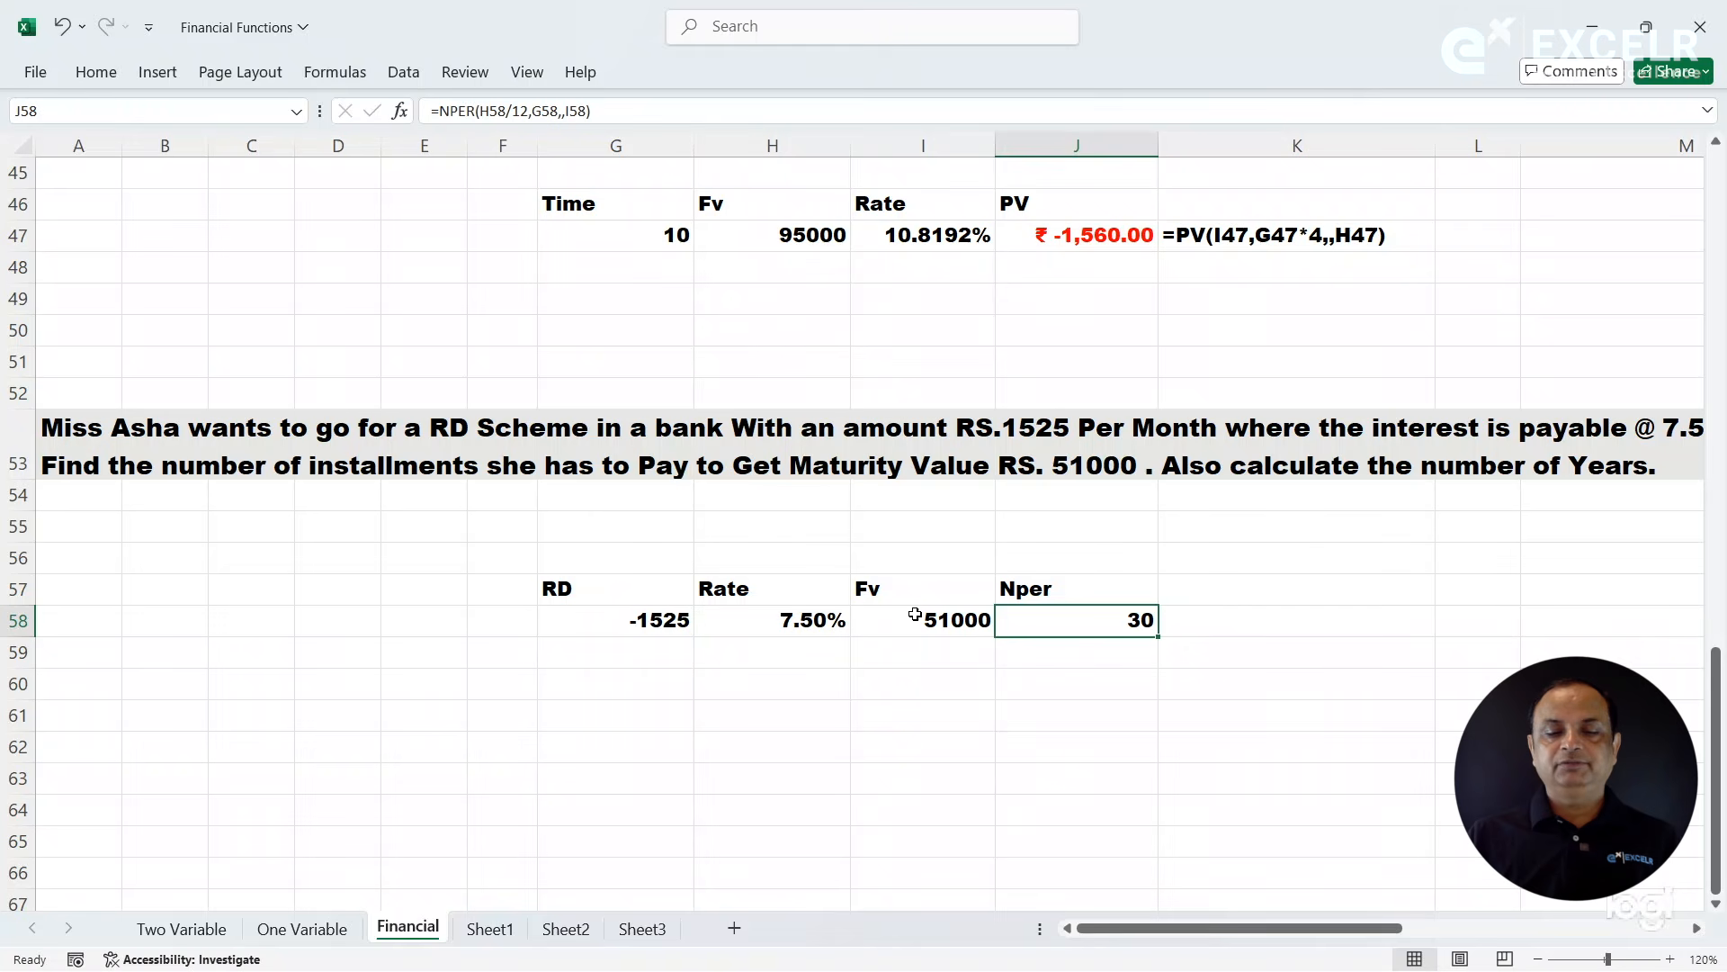
# - Show the text of the NPER formula in K58 with FORMULATEXT referencing J58
pyautogui.click(1245, 626)
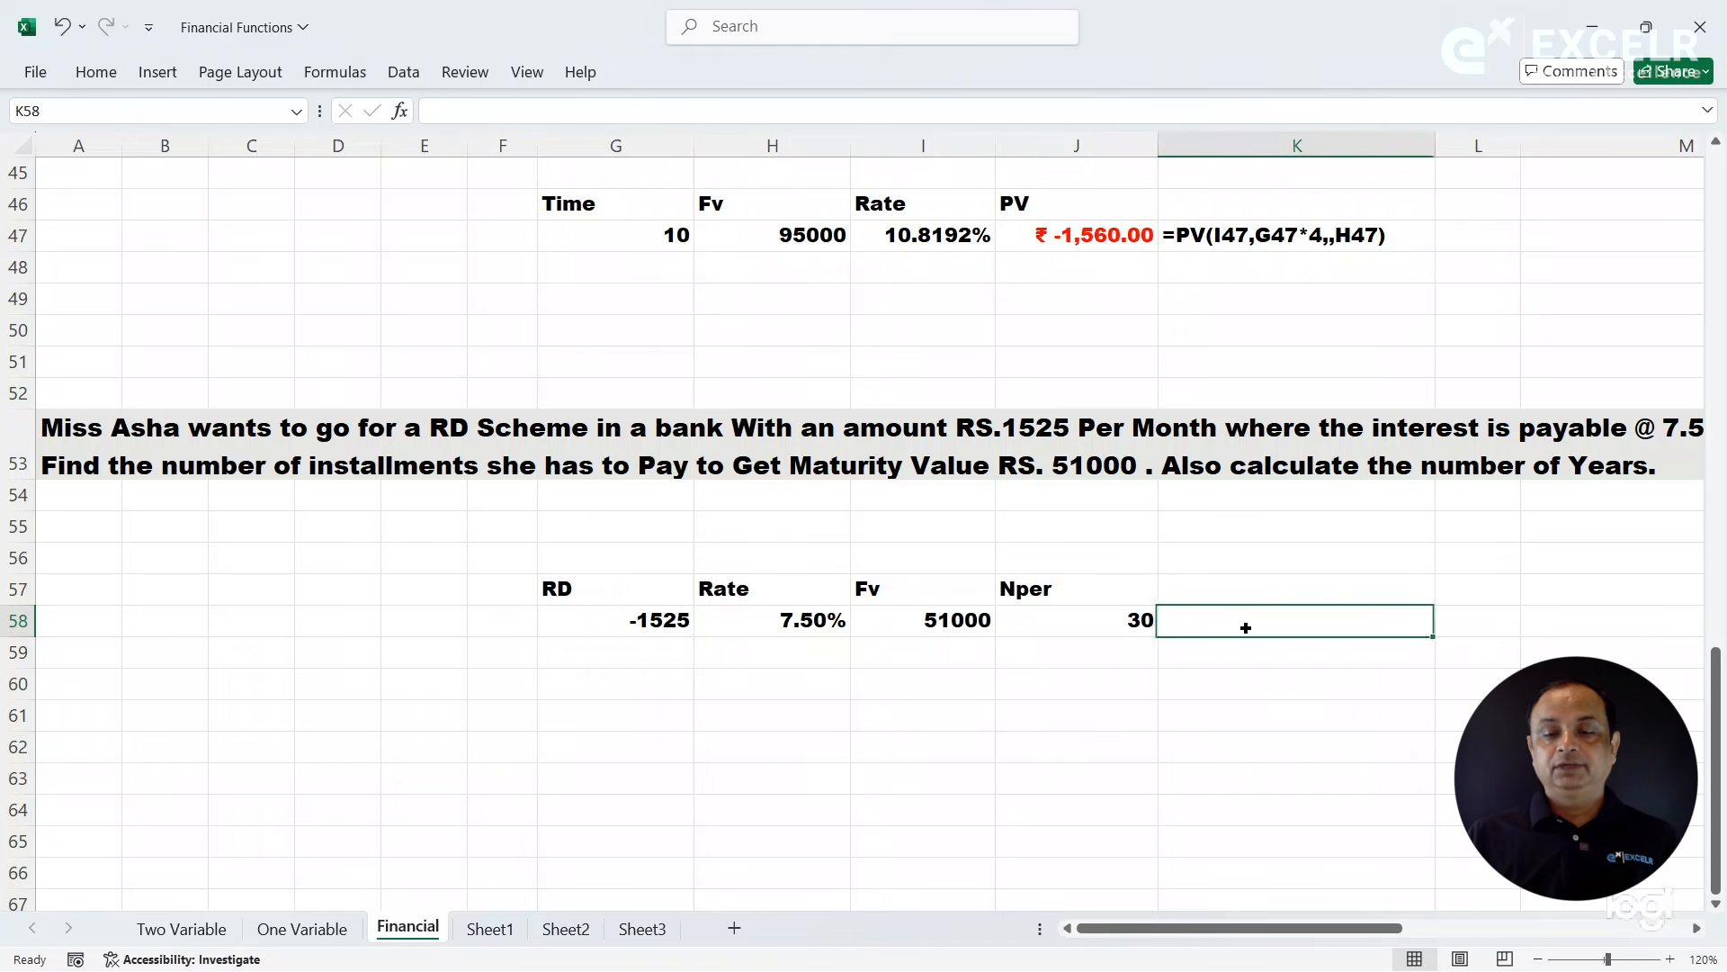
pyautogui.write('=form')
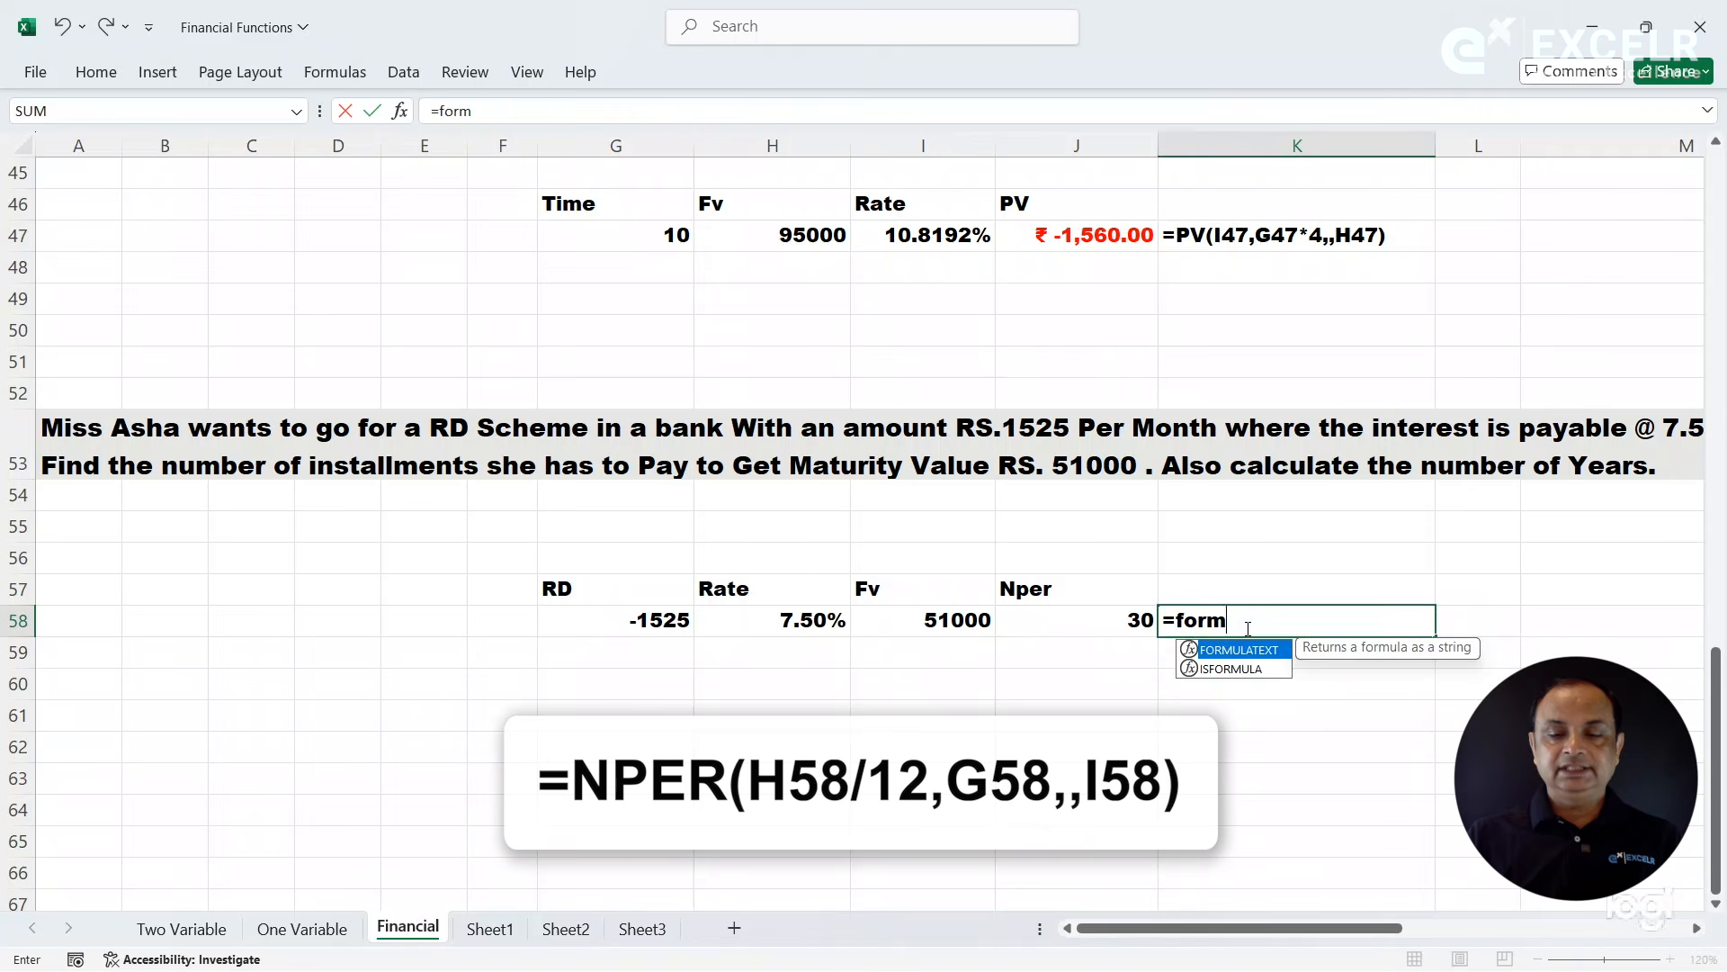
pyautogui.press('Tab')
pyautogui.press('Left')
pyautogui.press('Return')
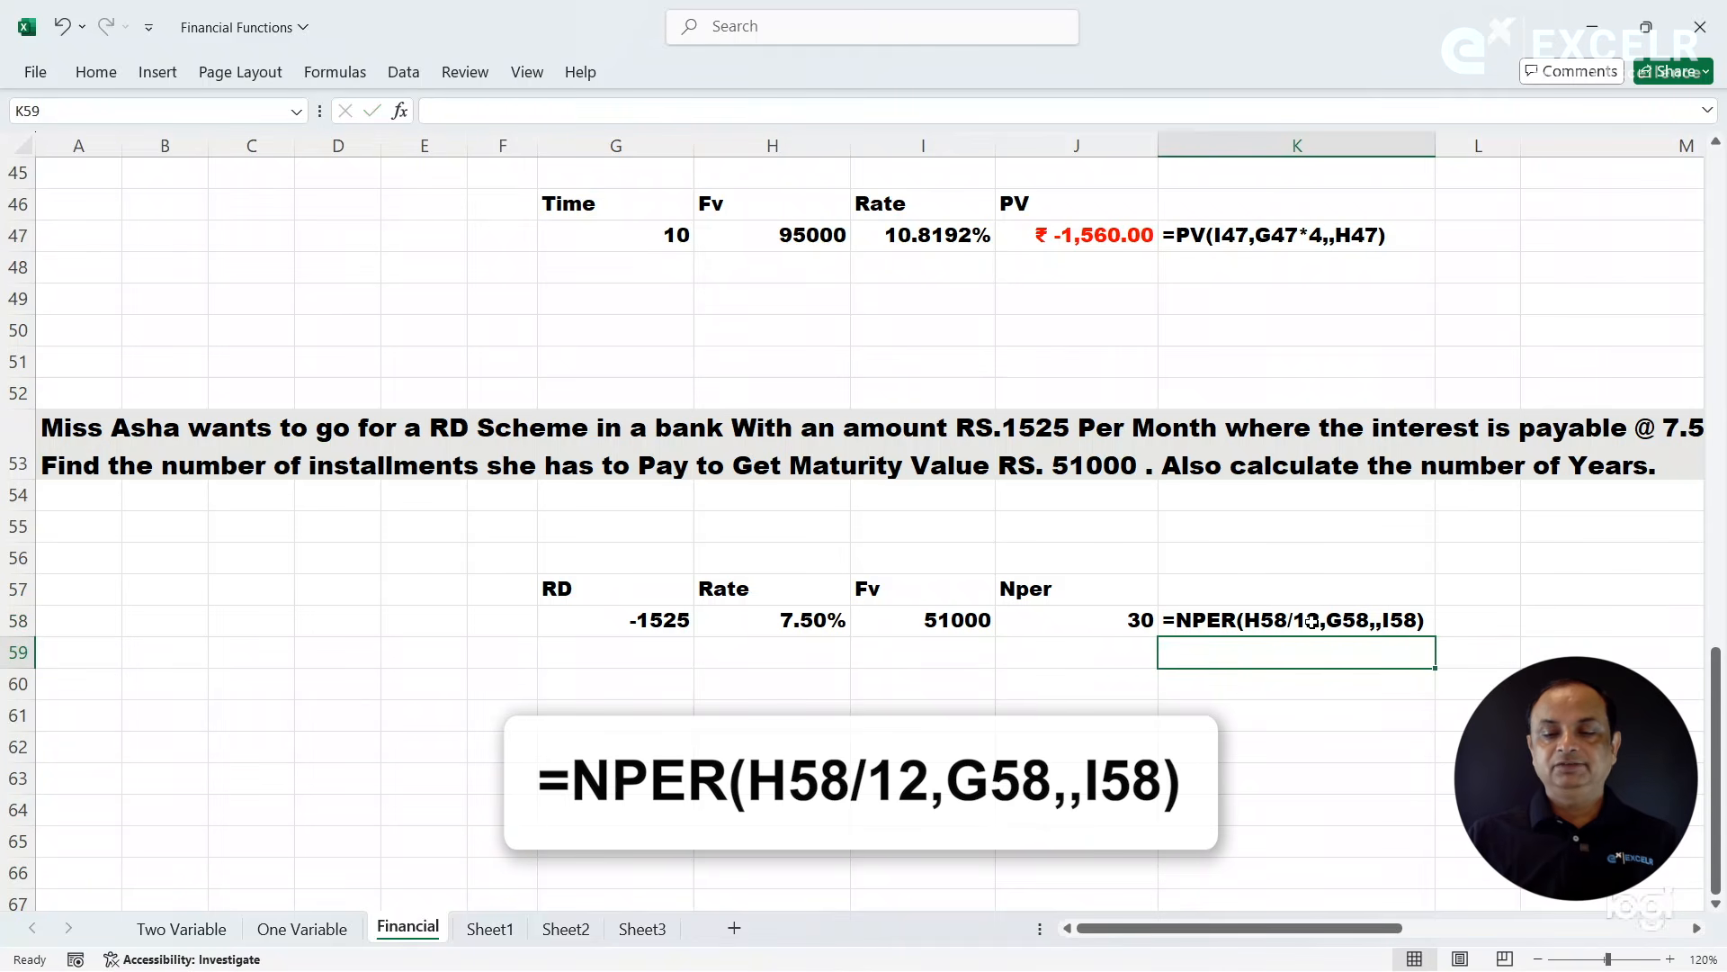
pyautogui.click(1270, 620)
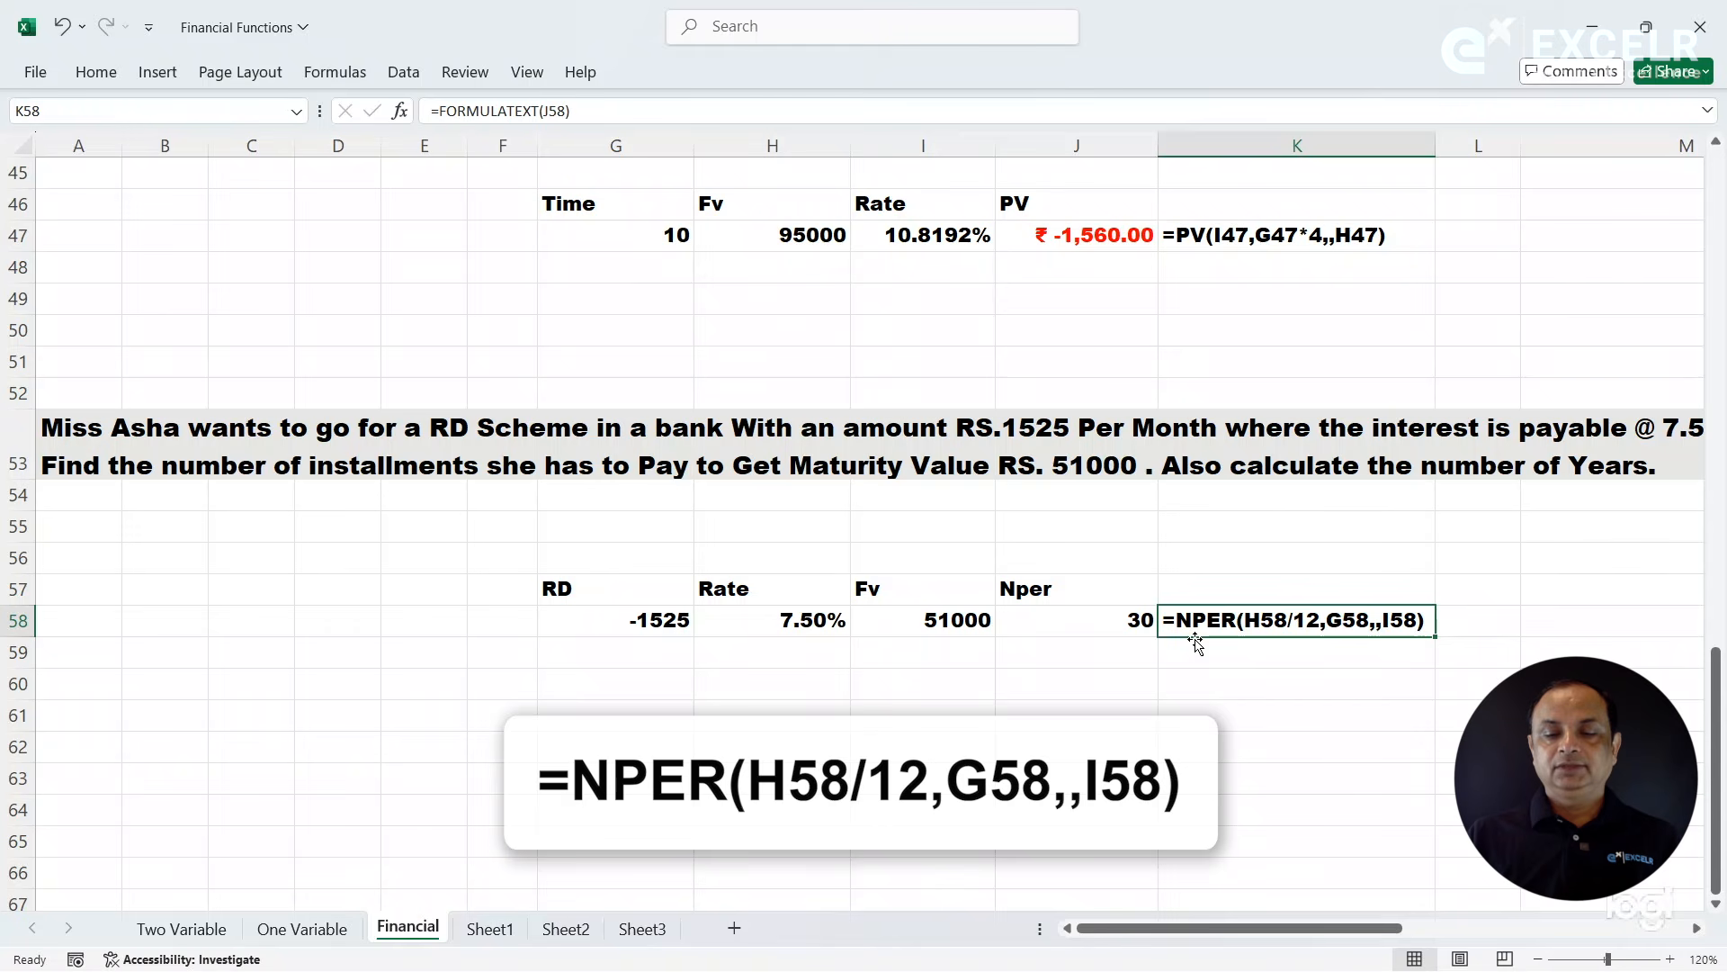
pyautogui.click(1139, 631)
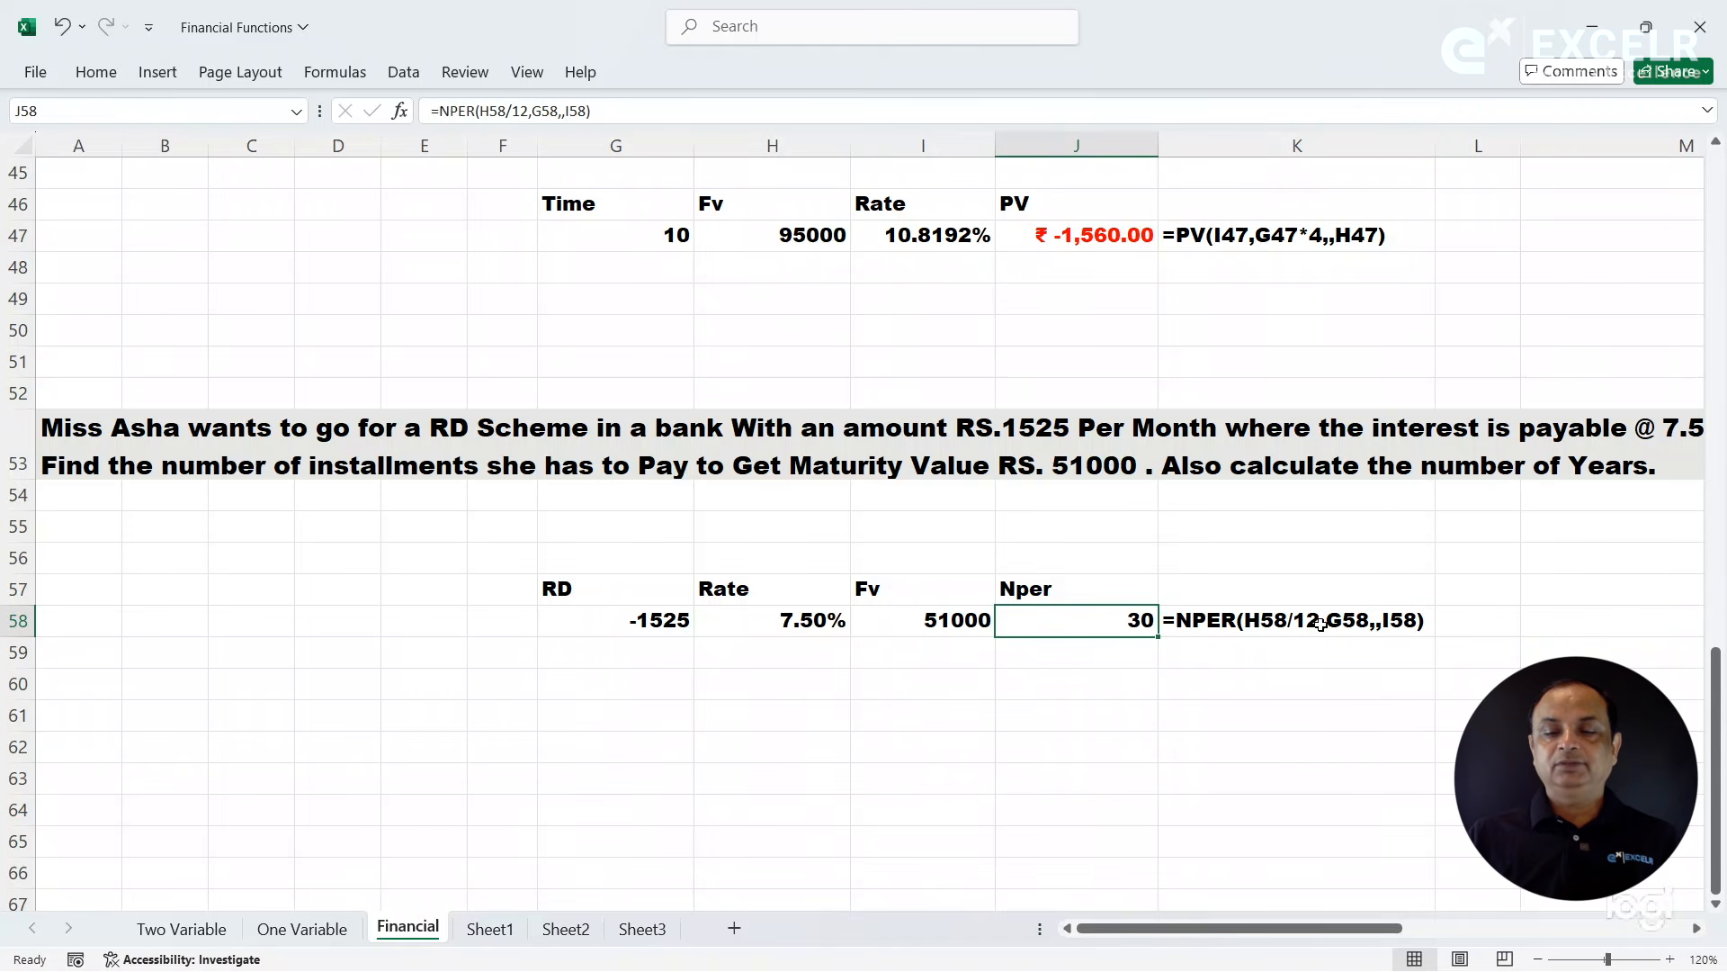
# - Calculate the number of years in J60 with the formula =J58/12
pyautogui.click(1149, 692)
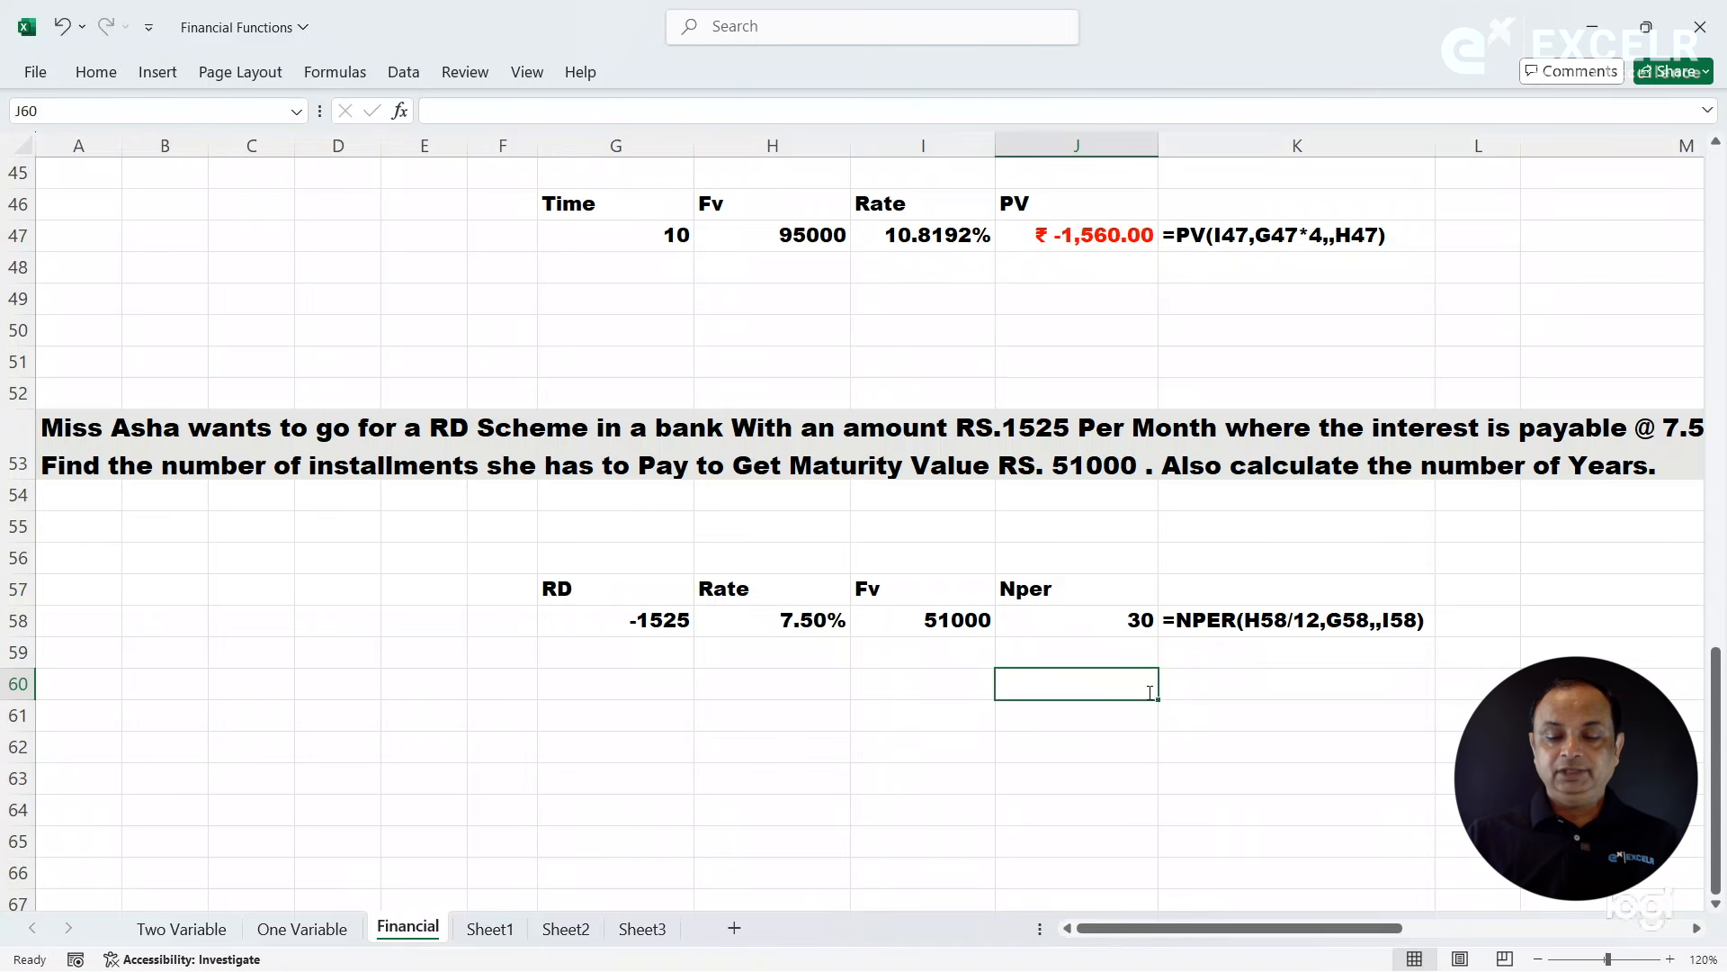
pyautogui.write('=')
pyautogui.click(1113, 613)
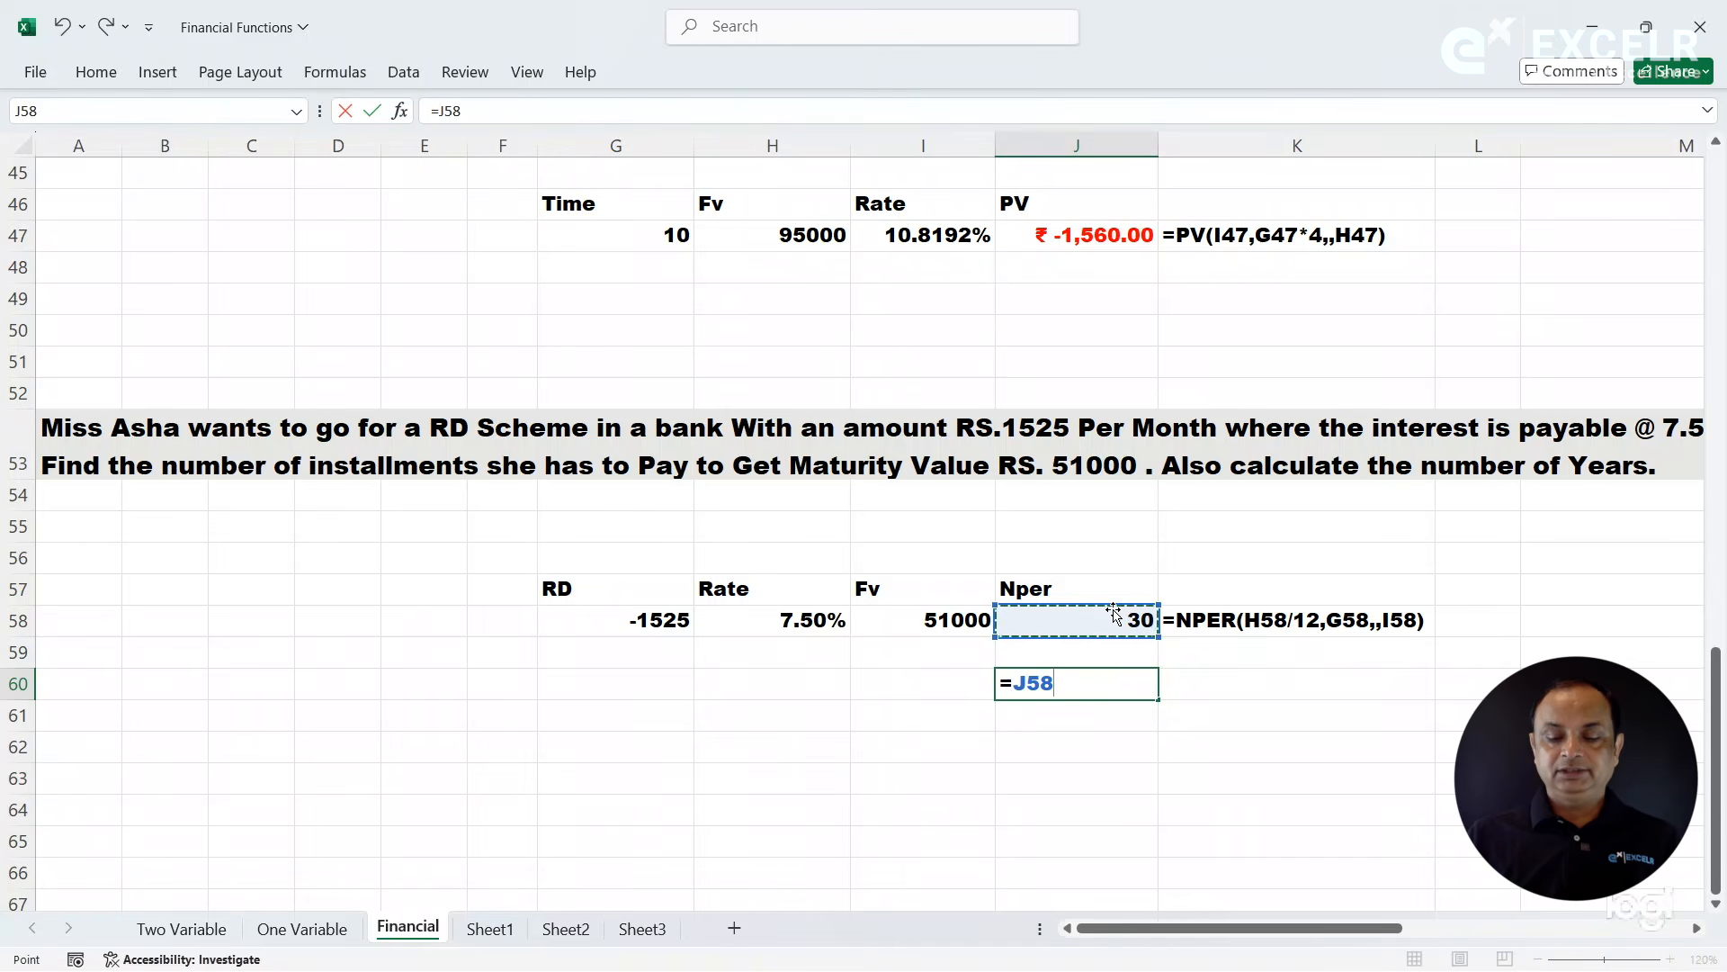
pyautogui.write('/')
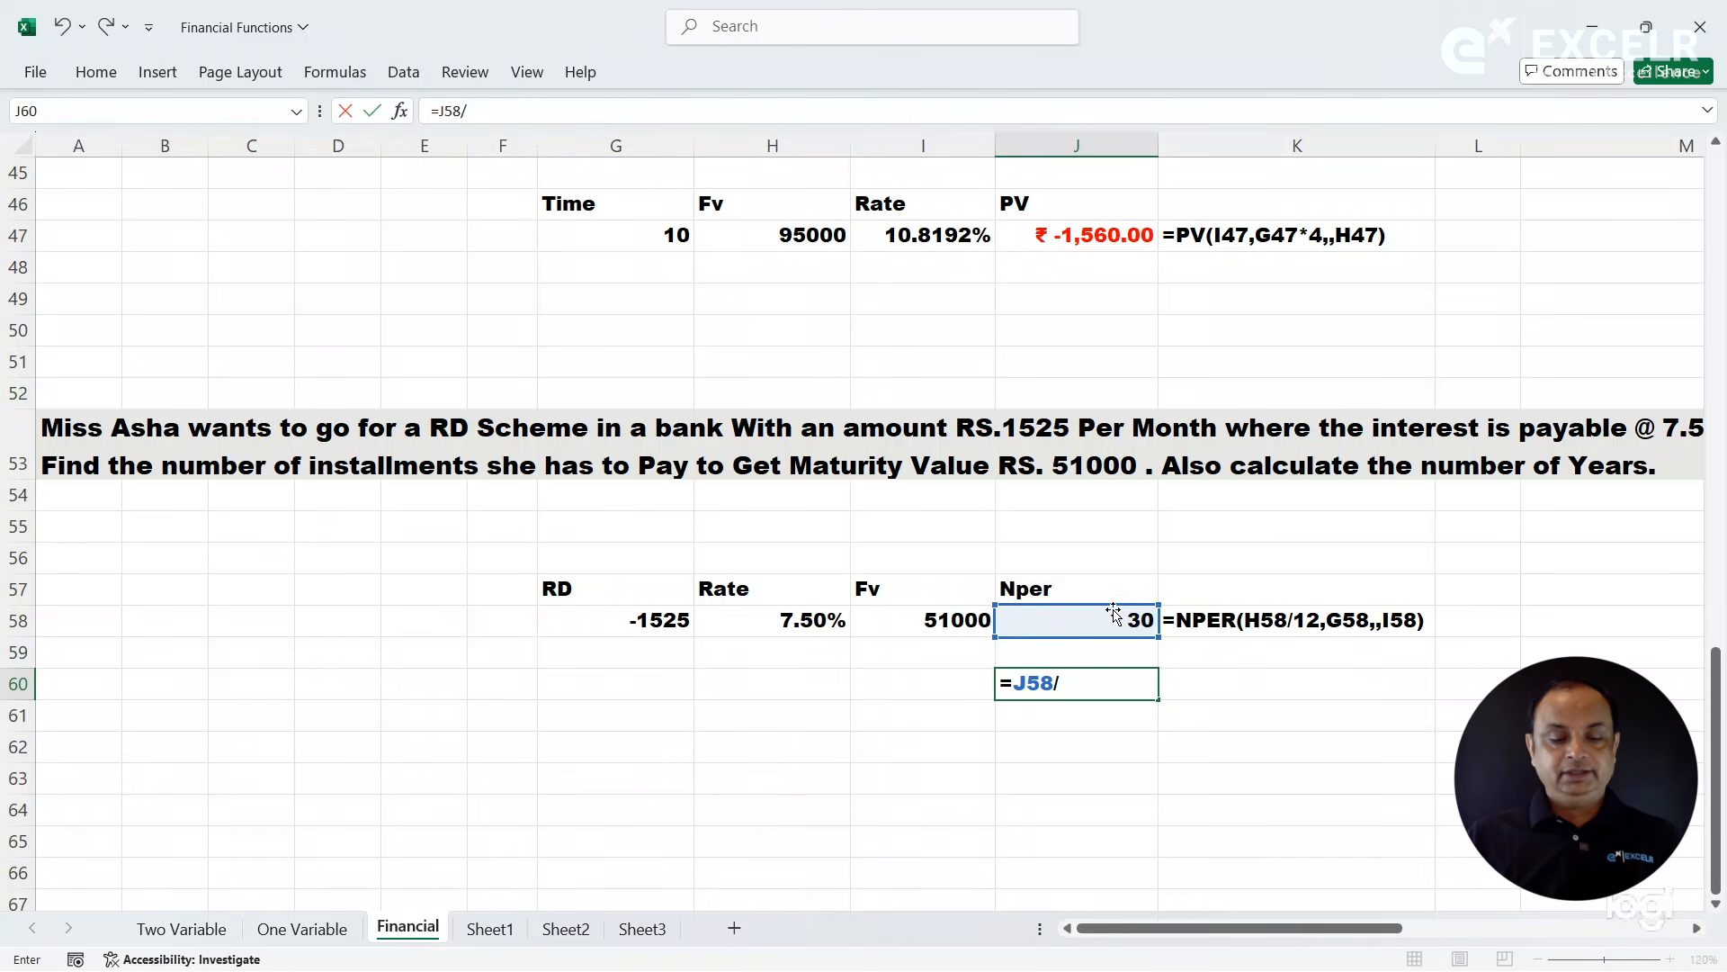
pyautogui.write('12')
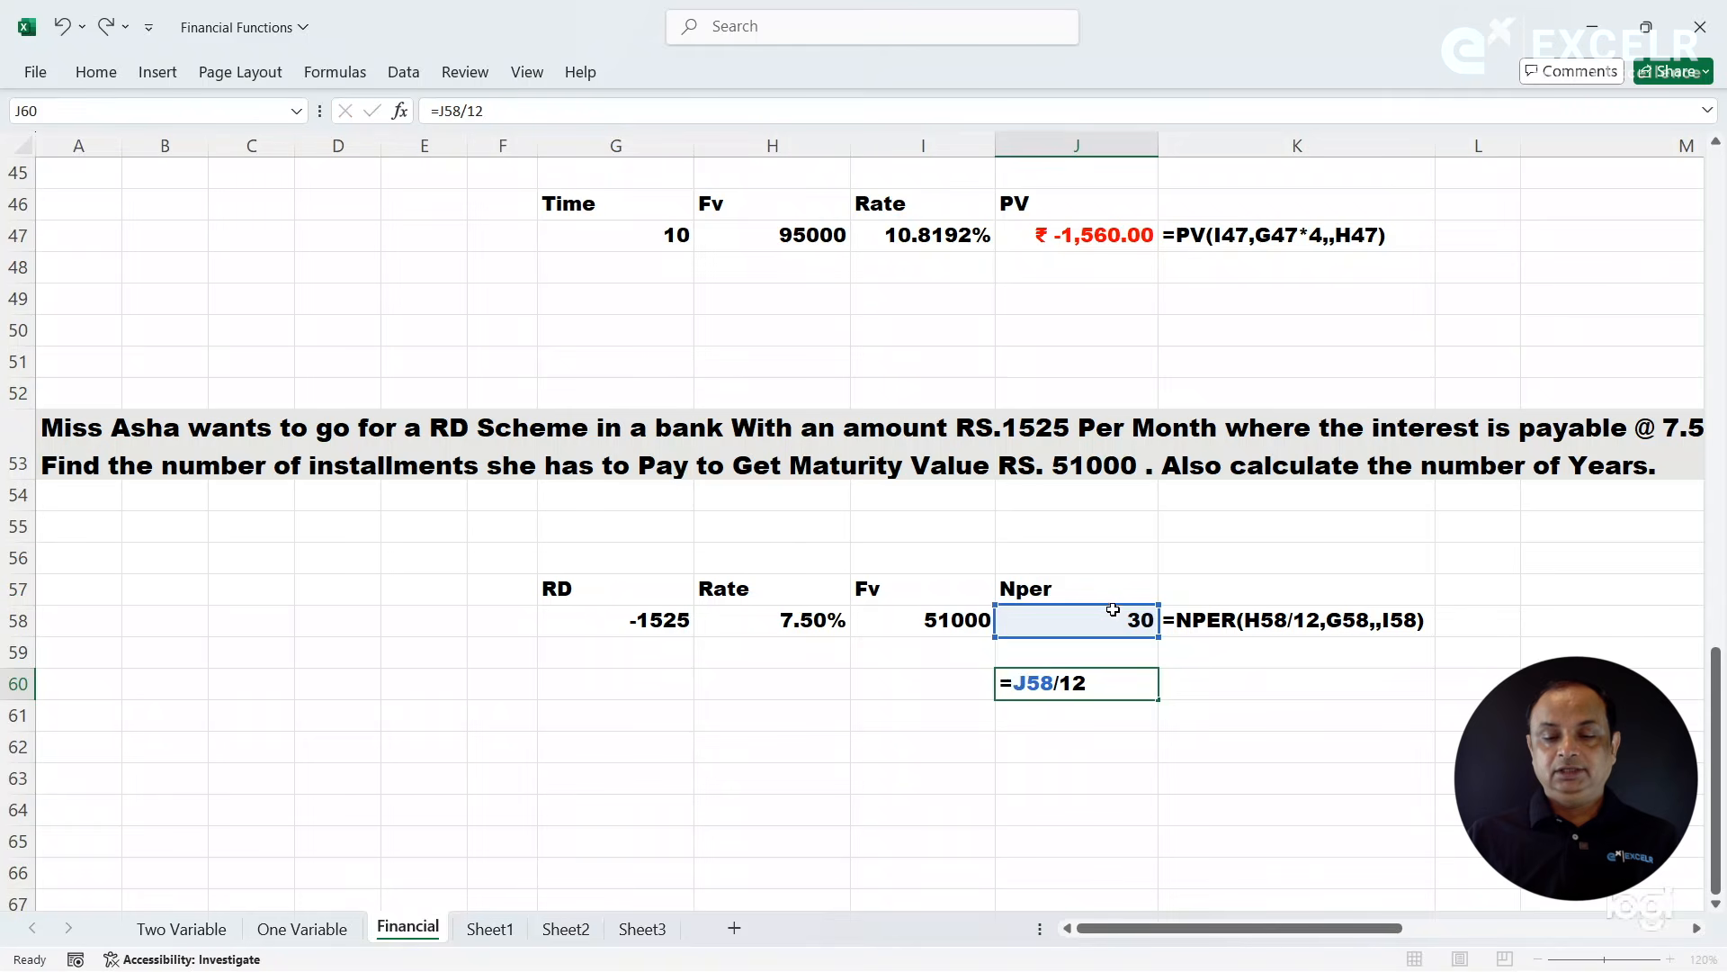
pyautogui.press('Return')
# - Reduce the displayed decimals of the years result in J60 to one decimal place
pyautogui.click(1100, 685)
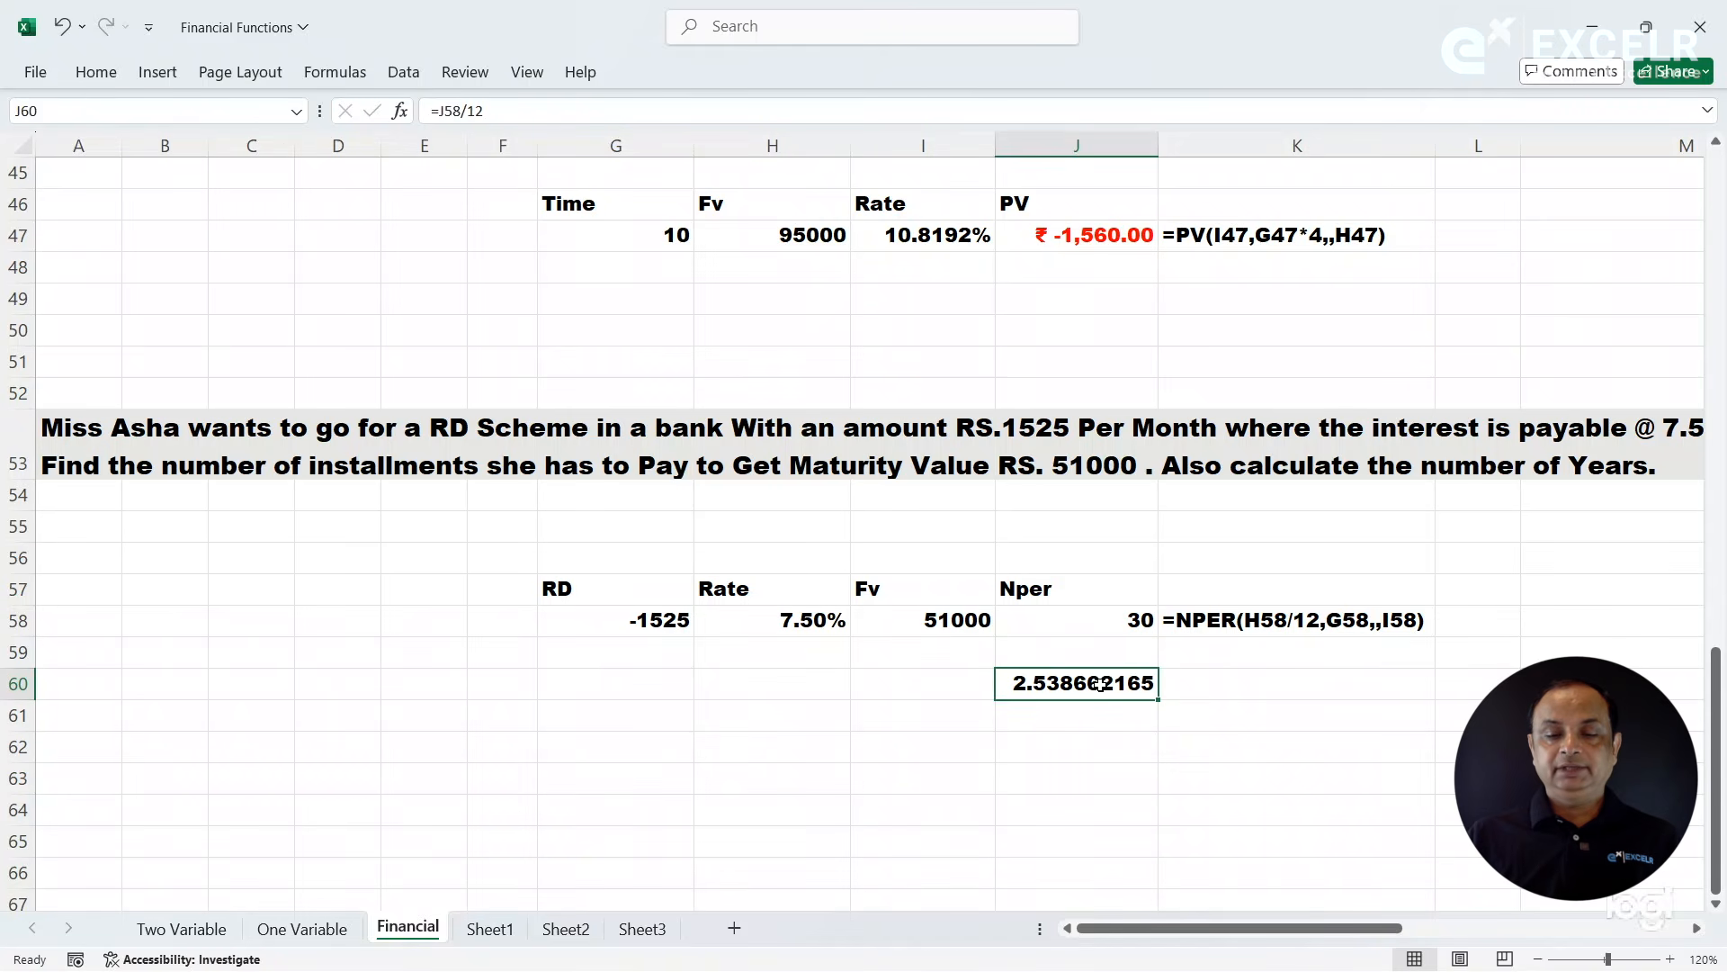
pyautogui.click(97, 72)
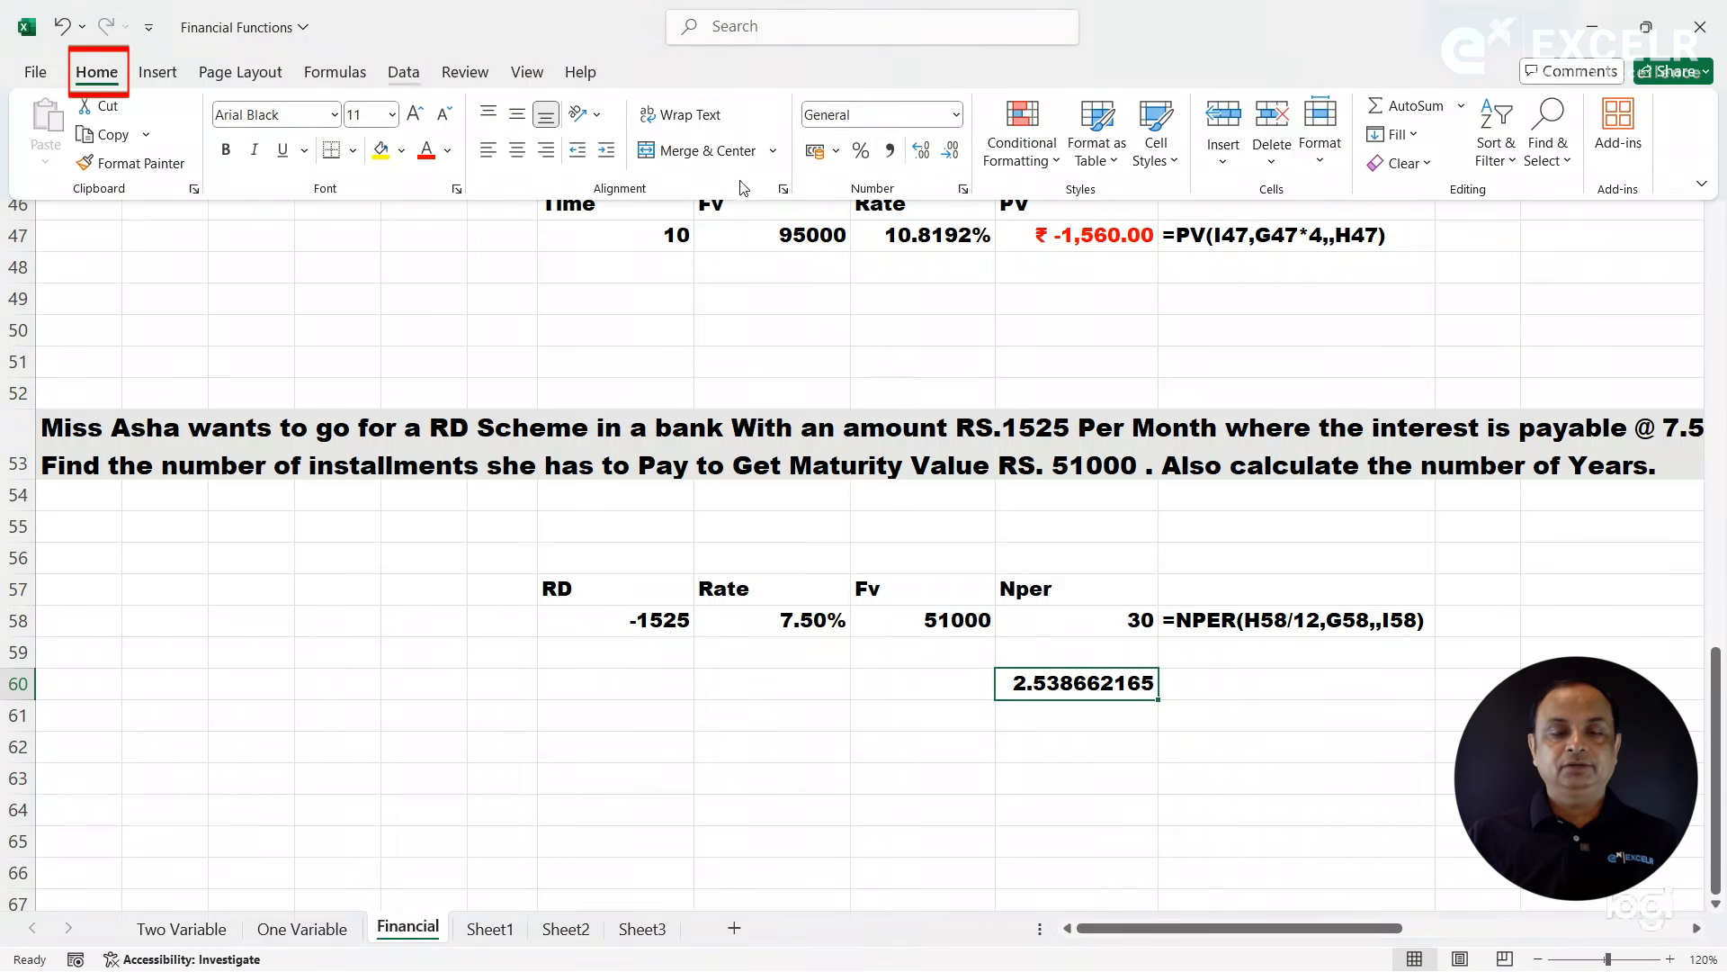
pyautogui.click(925, 158)
pyautogui.click(957, 160)
pyautogui.click(956, 160)
pyautogui.click(956, 160)
pyautogui.click(956, 160)
pyautogui.click(956, 160)
pyautogui.click(957, 160)
pyautogui.click(957, 161)
pyautogui.click(956, 161)
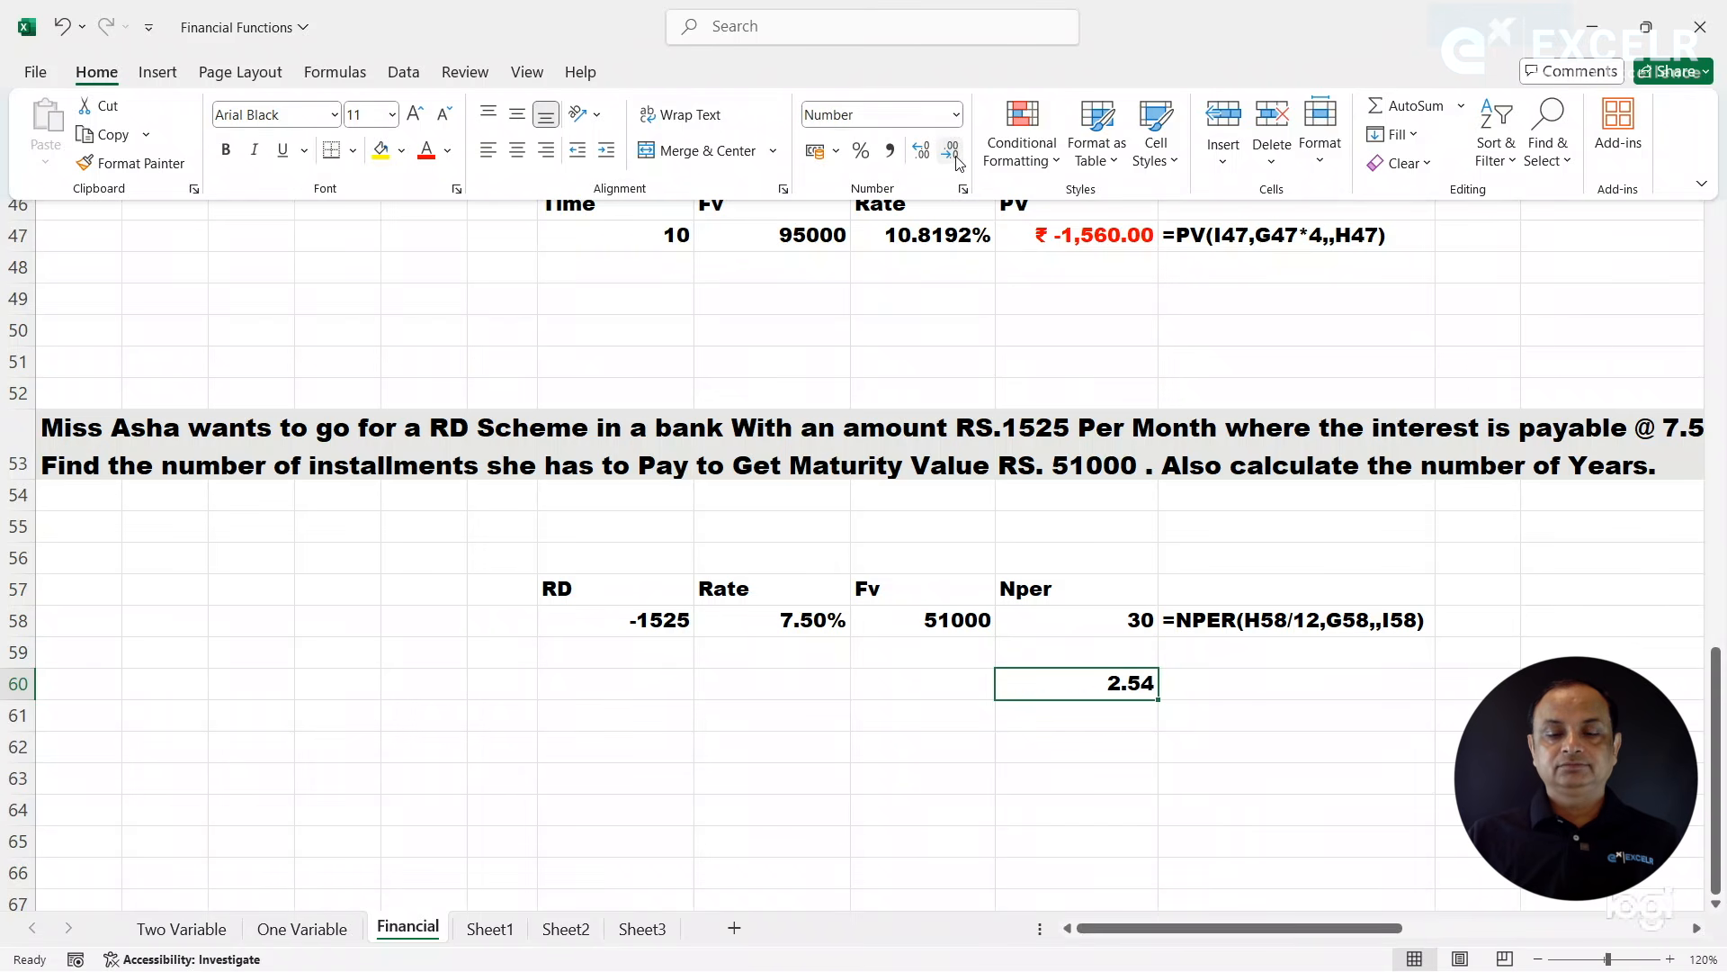
pyautogui.click(956, 160)
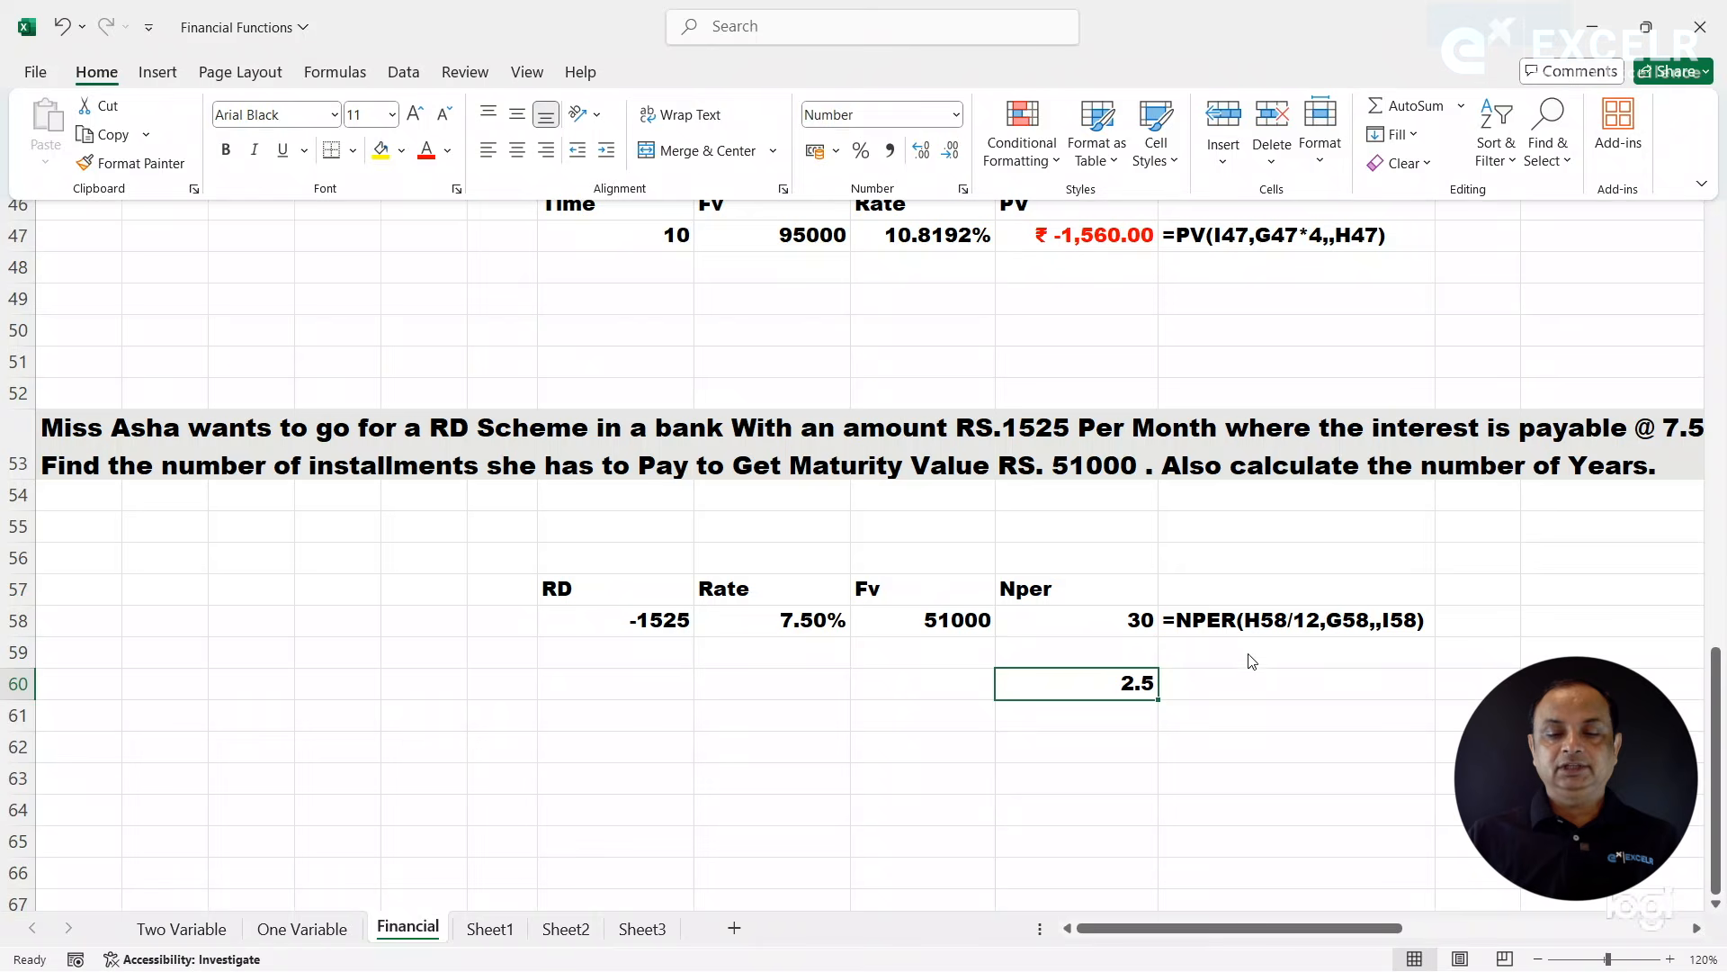
# - Show the text of the years formula in K60 with FORMULATEXT referencing J60
pyautogui.click(1229, 668)
pyautogui.click(1222, 686)
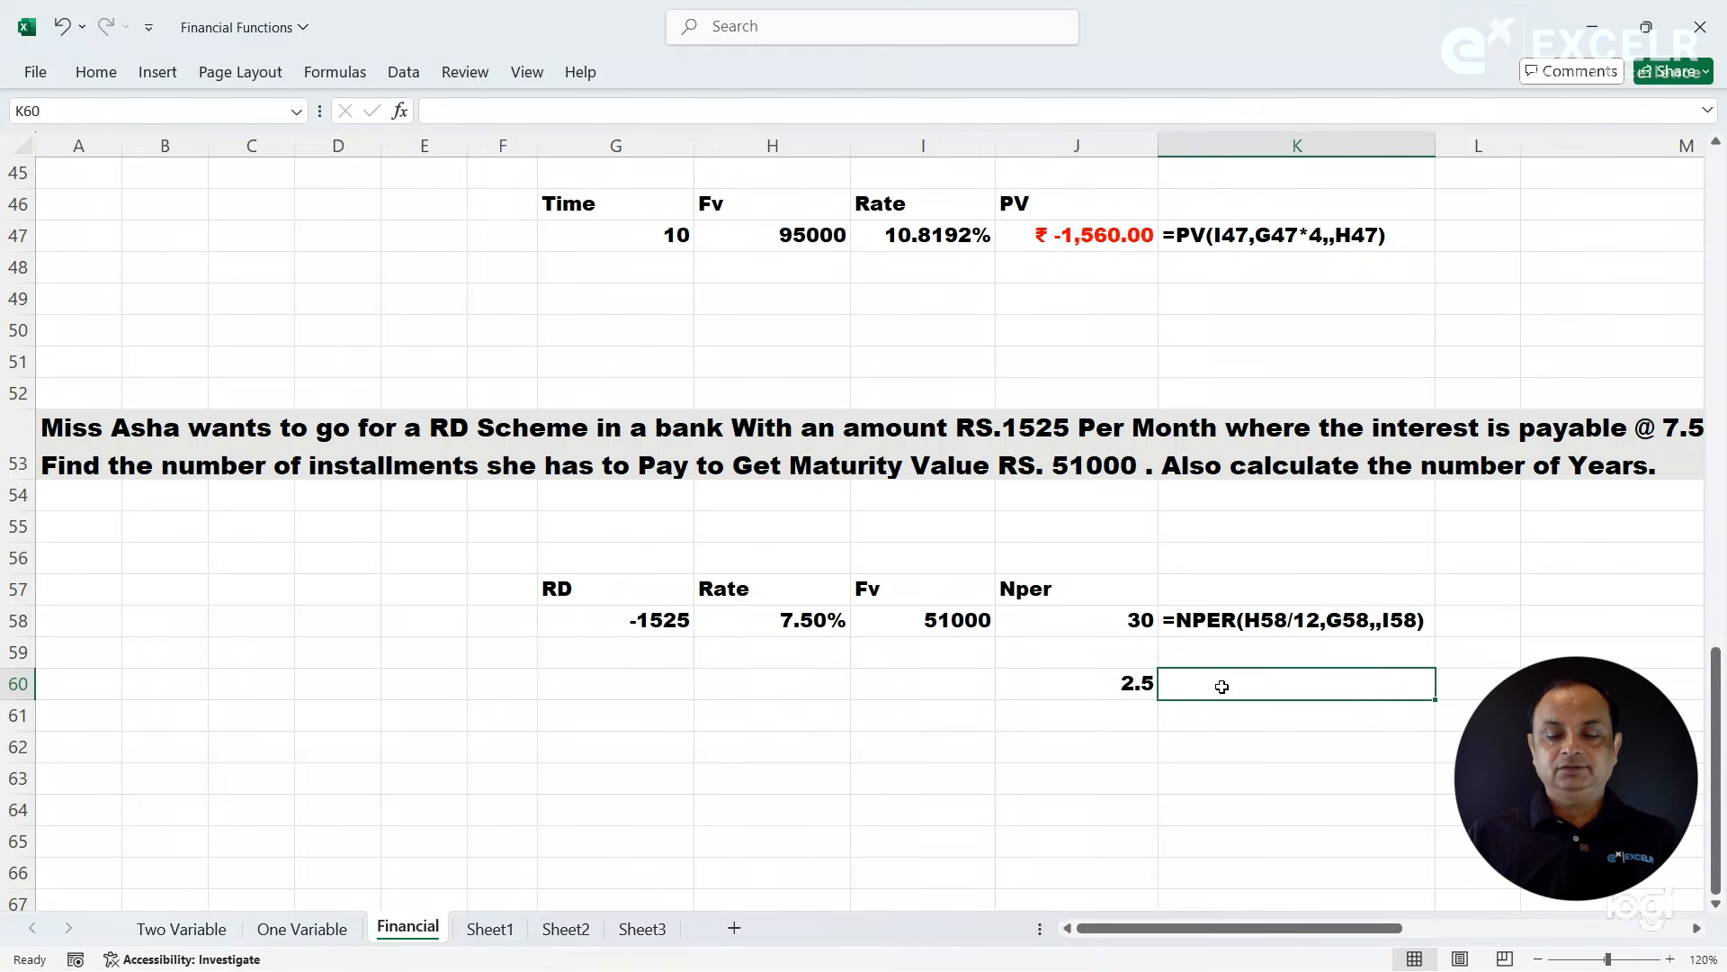
pyautogui.write('=formulatext(')
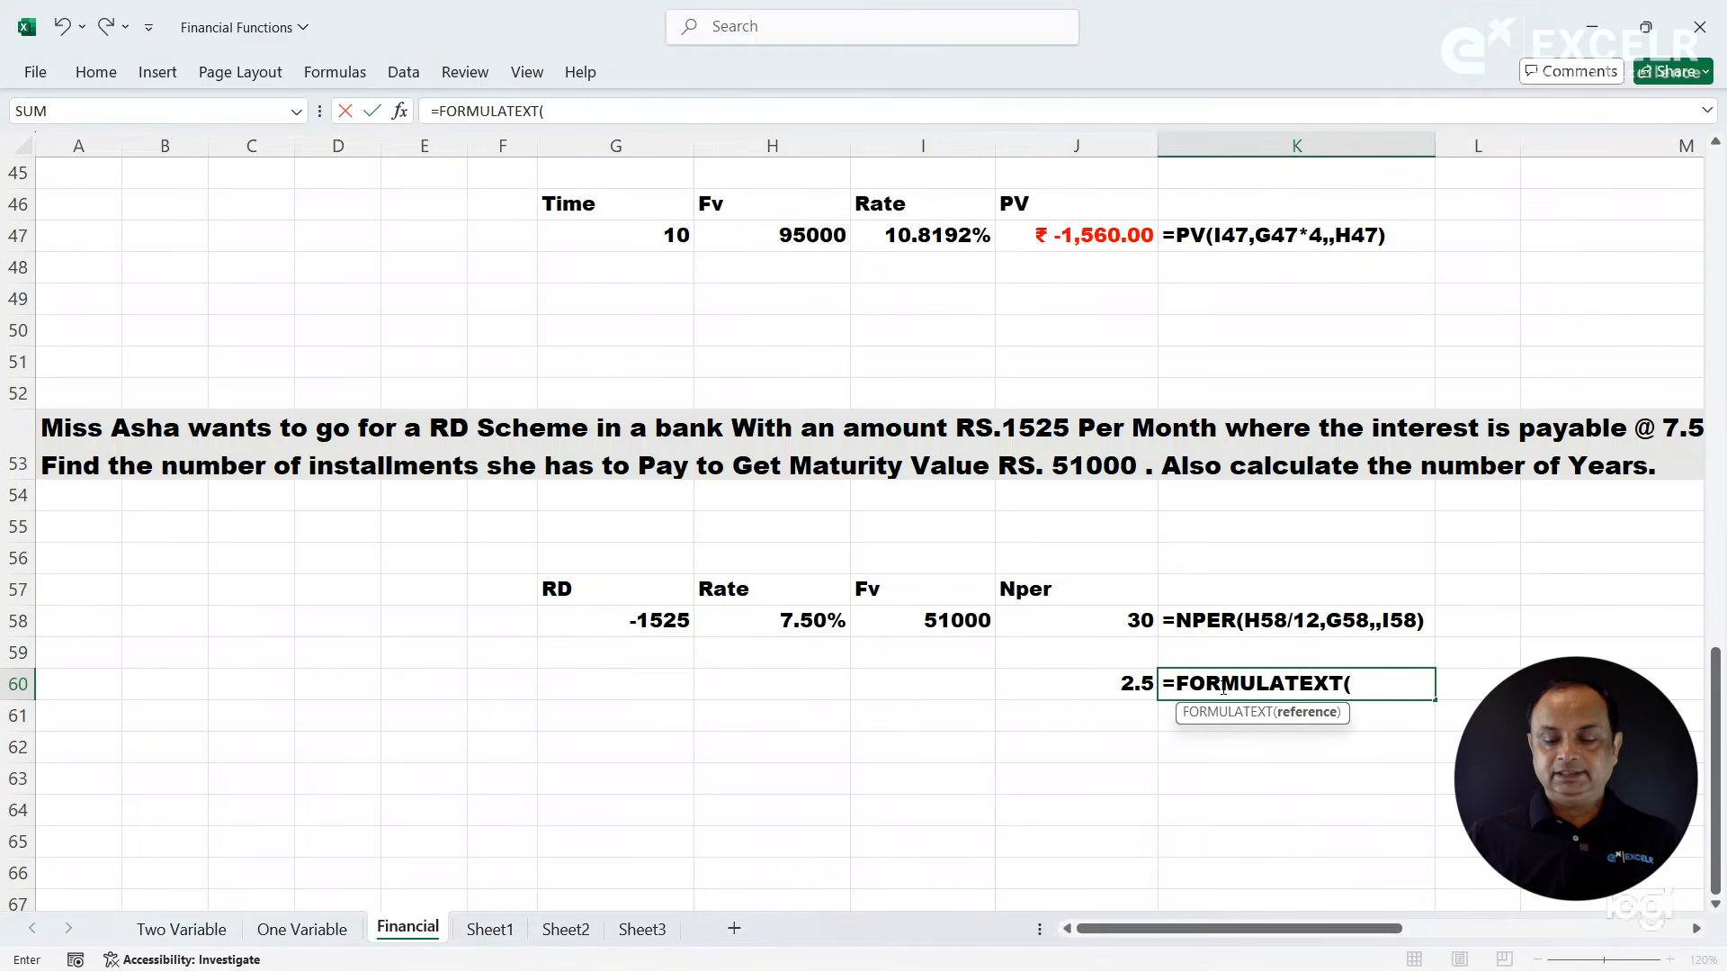
pyautogui.press('Left')
pyautogui.press('Return')
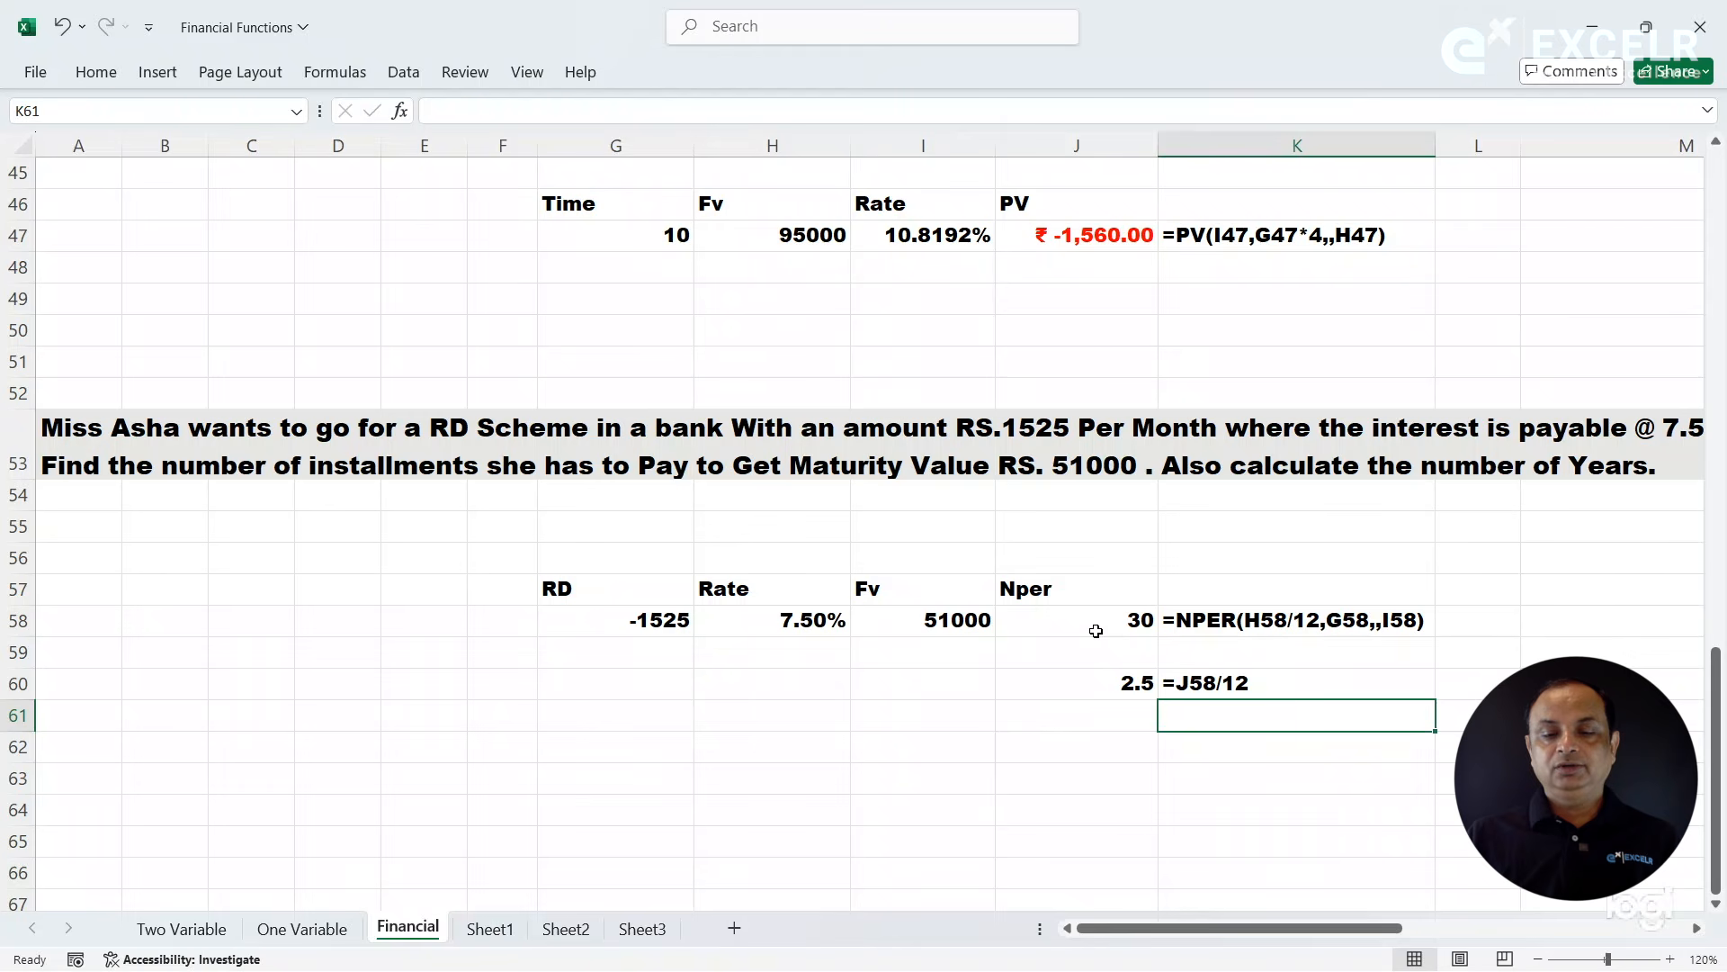
# - Review the RD scheme's inputs in G58:I58, its number of installments in J58 and the years calculation in J60
pyautogui.click(670, 632)
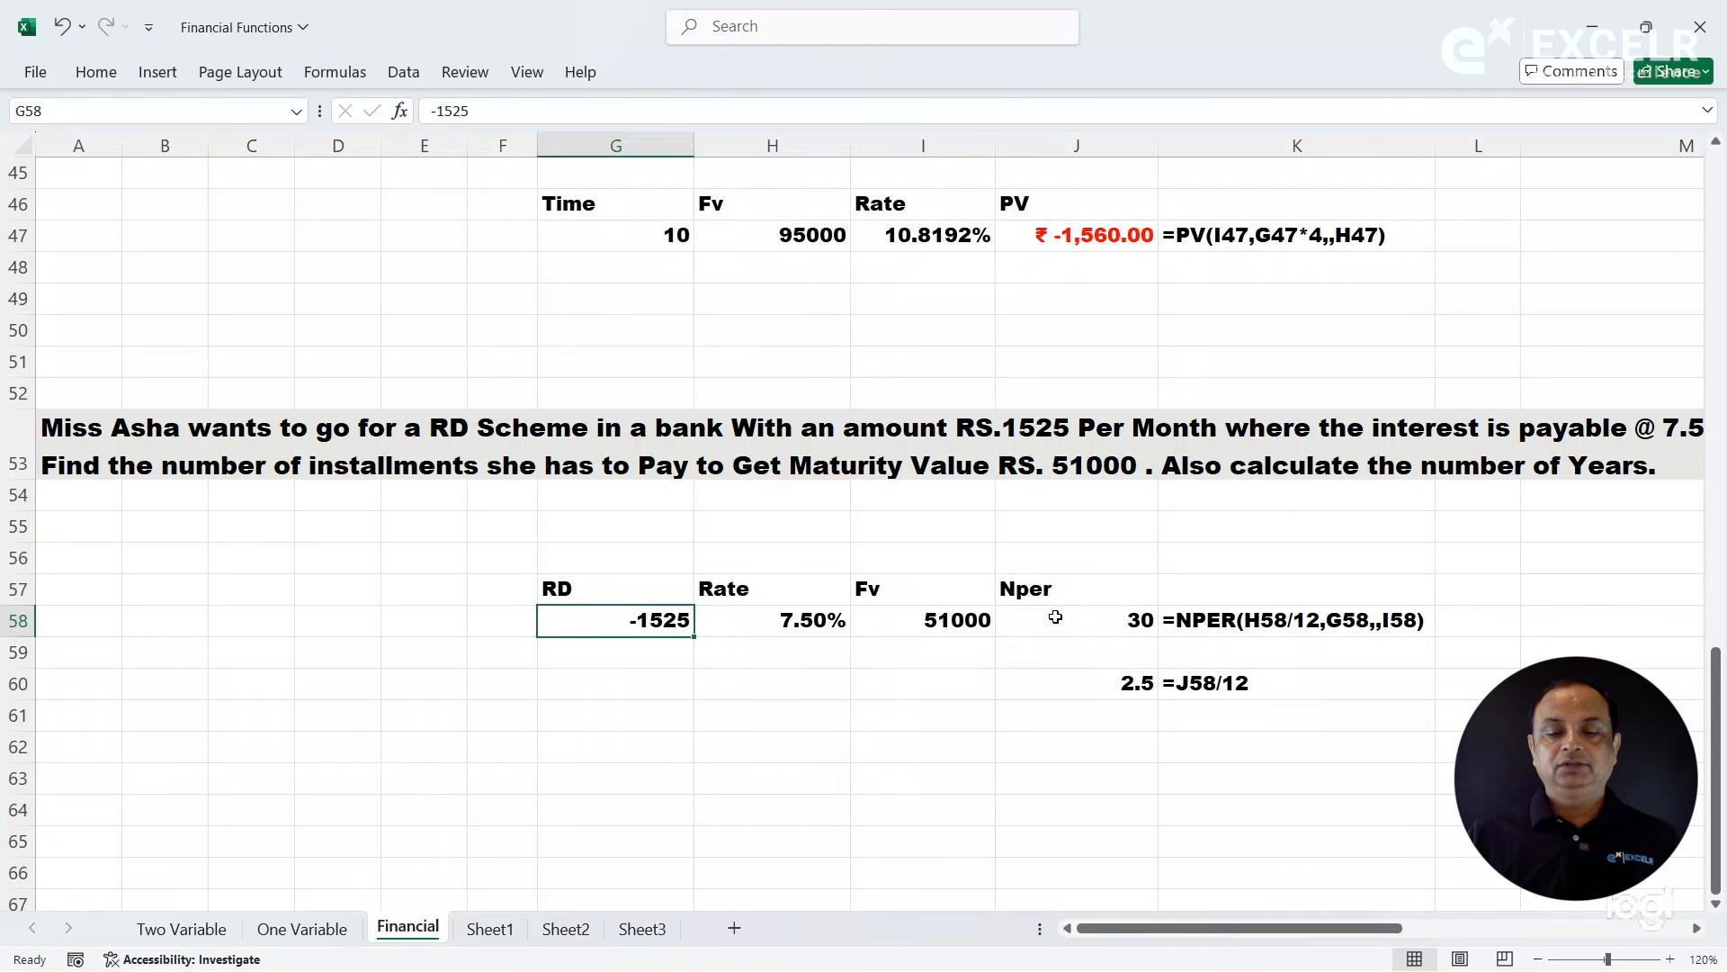
pyautogui.click(815, 622)
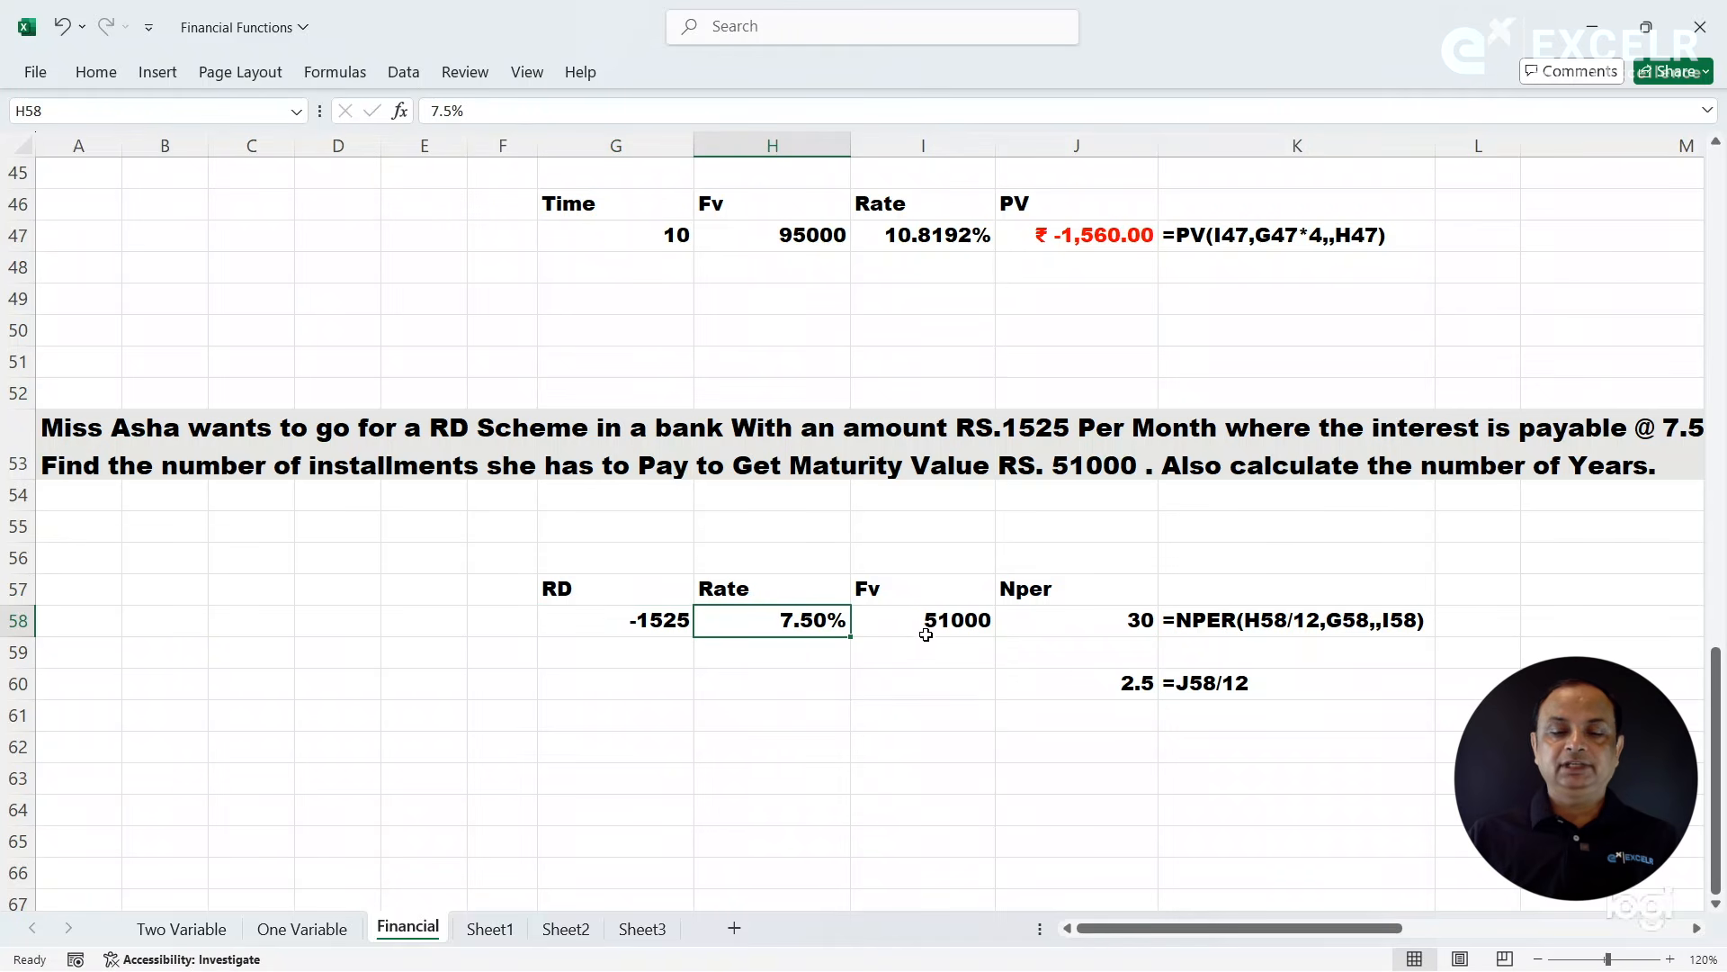
pyautogui.click(933, 621)
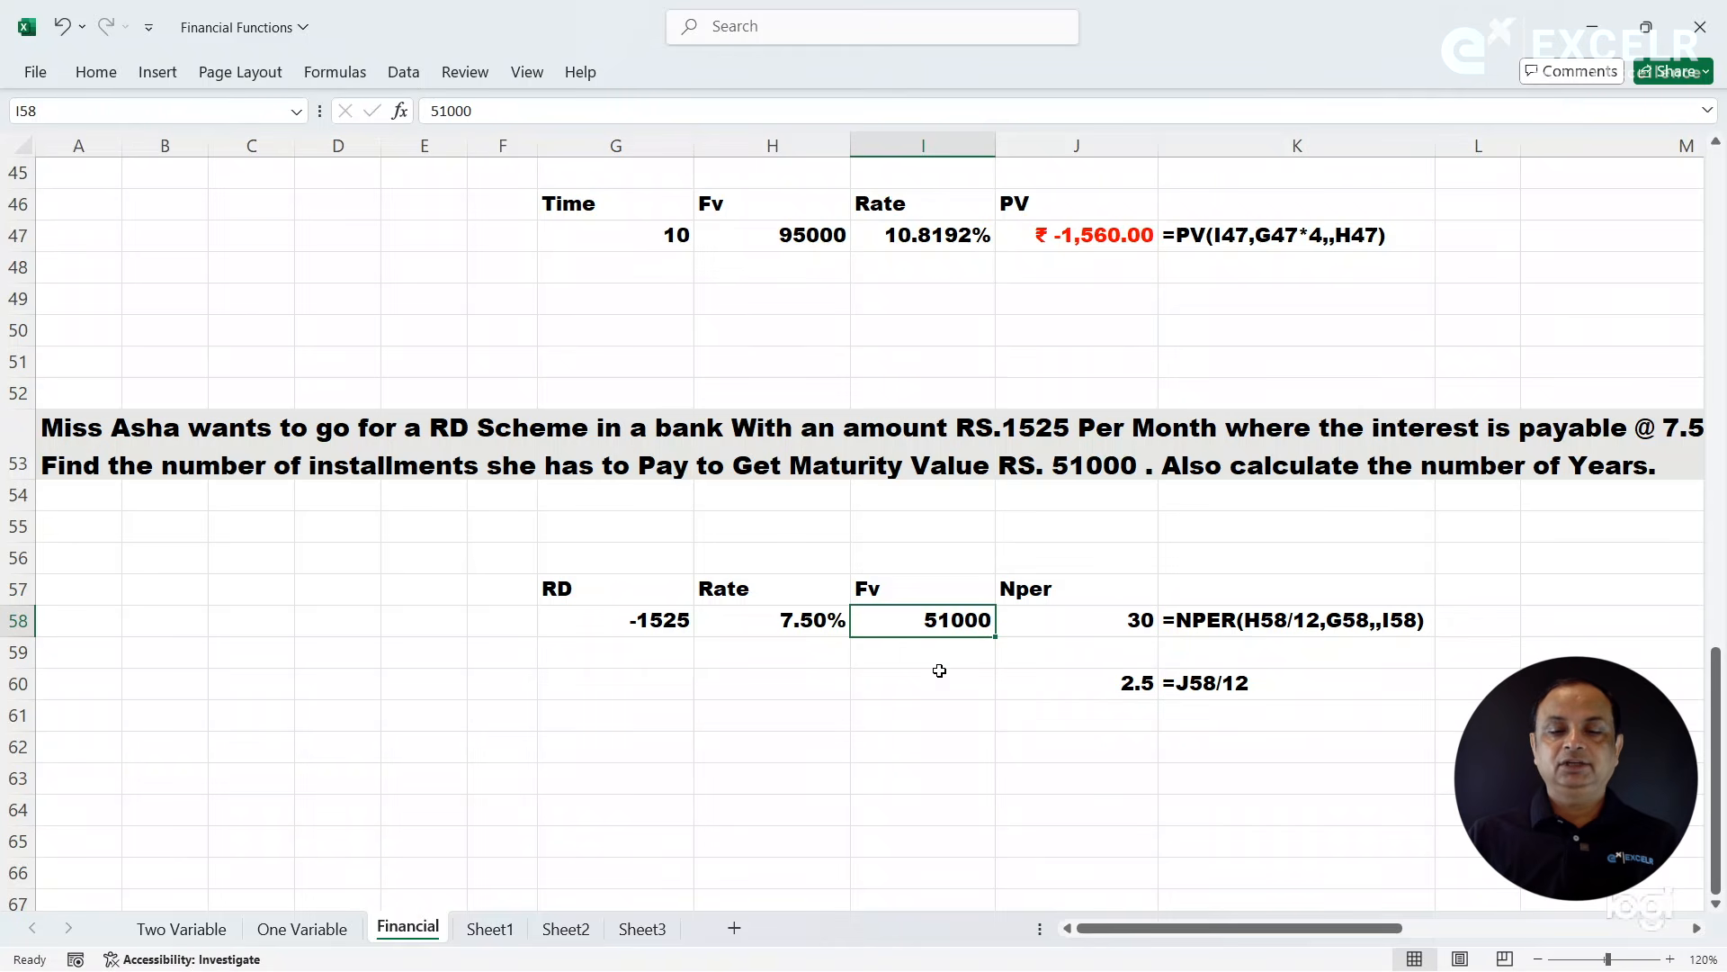
pyautogui.click(1058, 623)
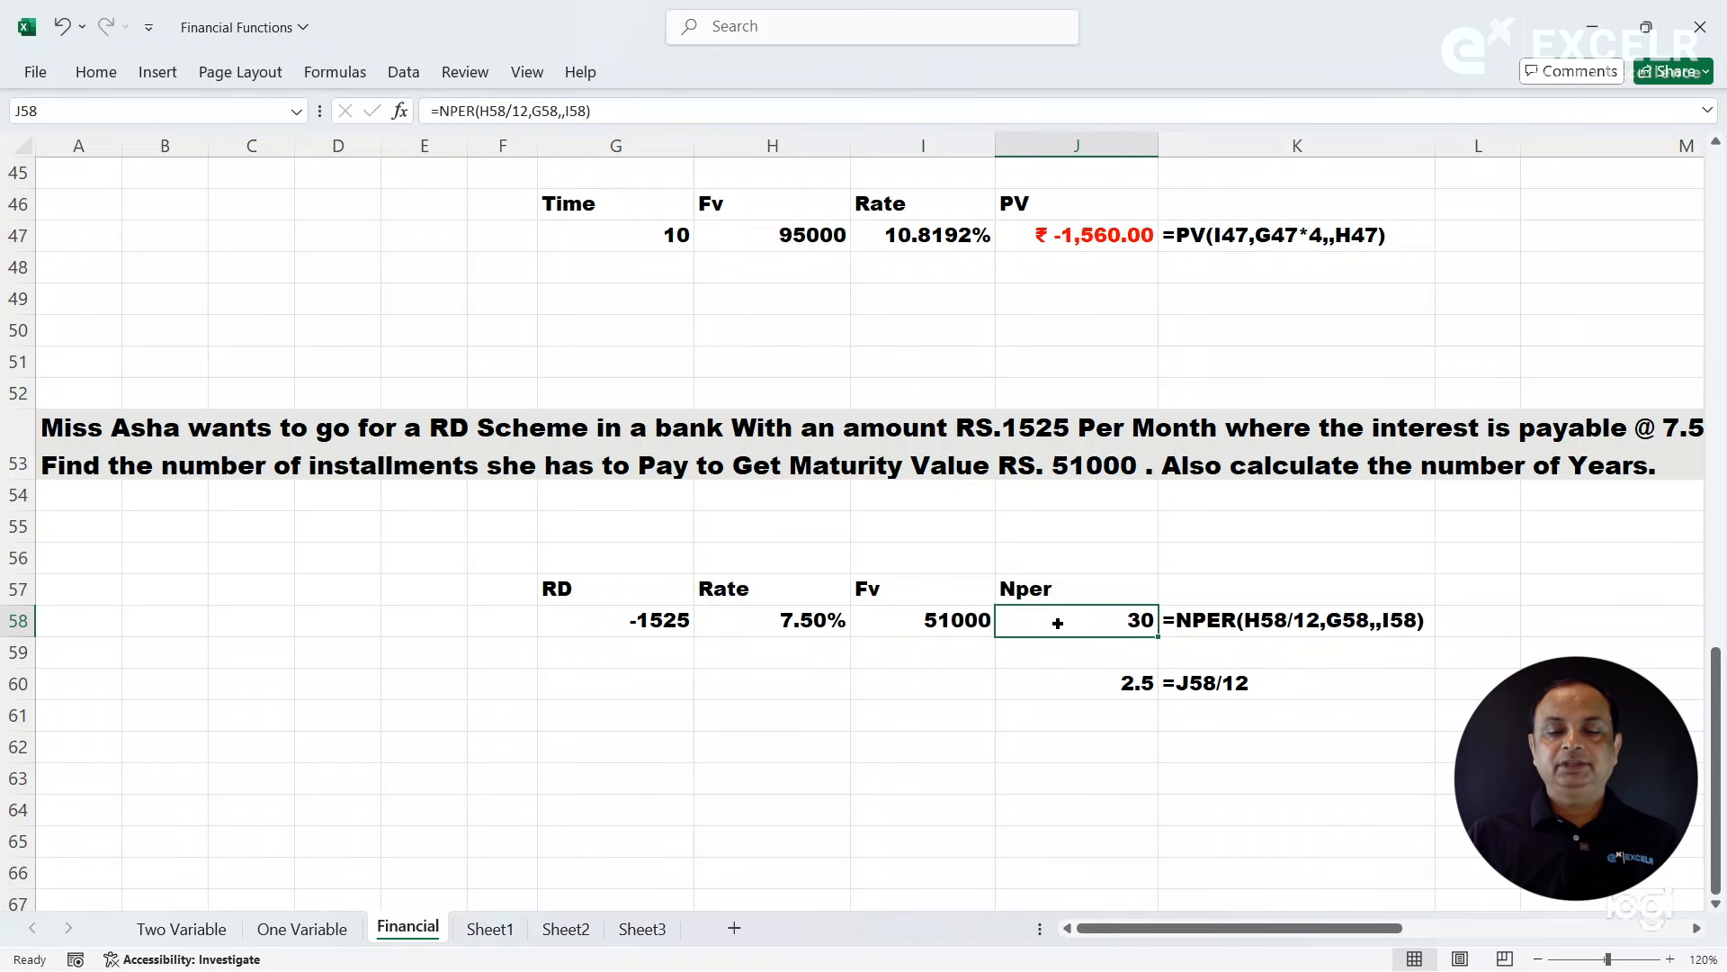
pyautogui.click(1059, 707)
pyautogui.click(1058, 692)
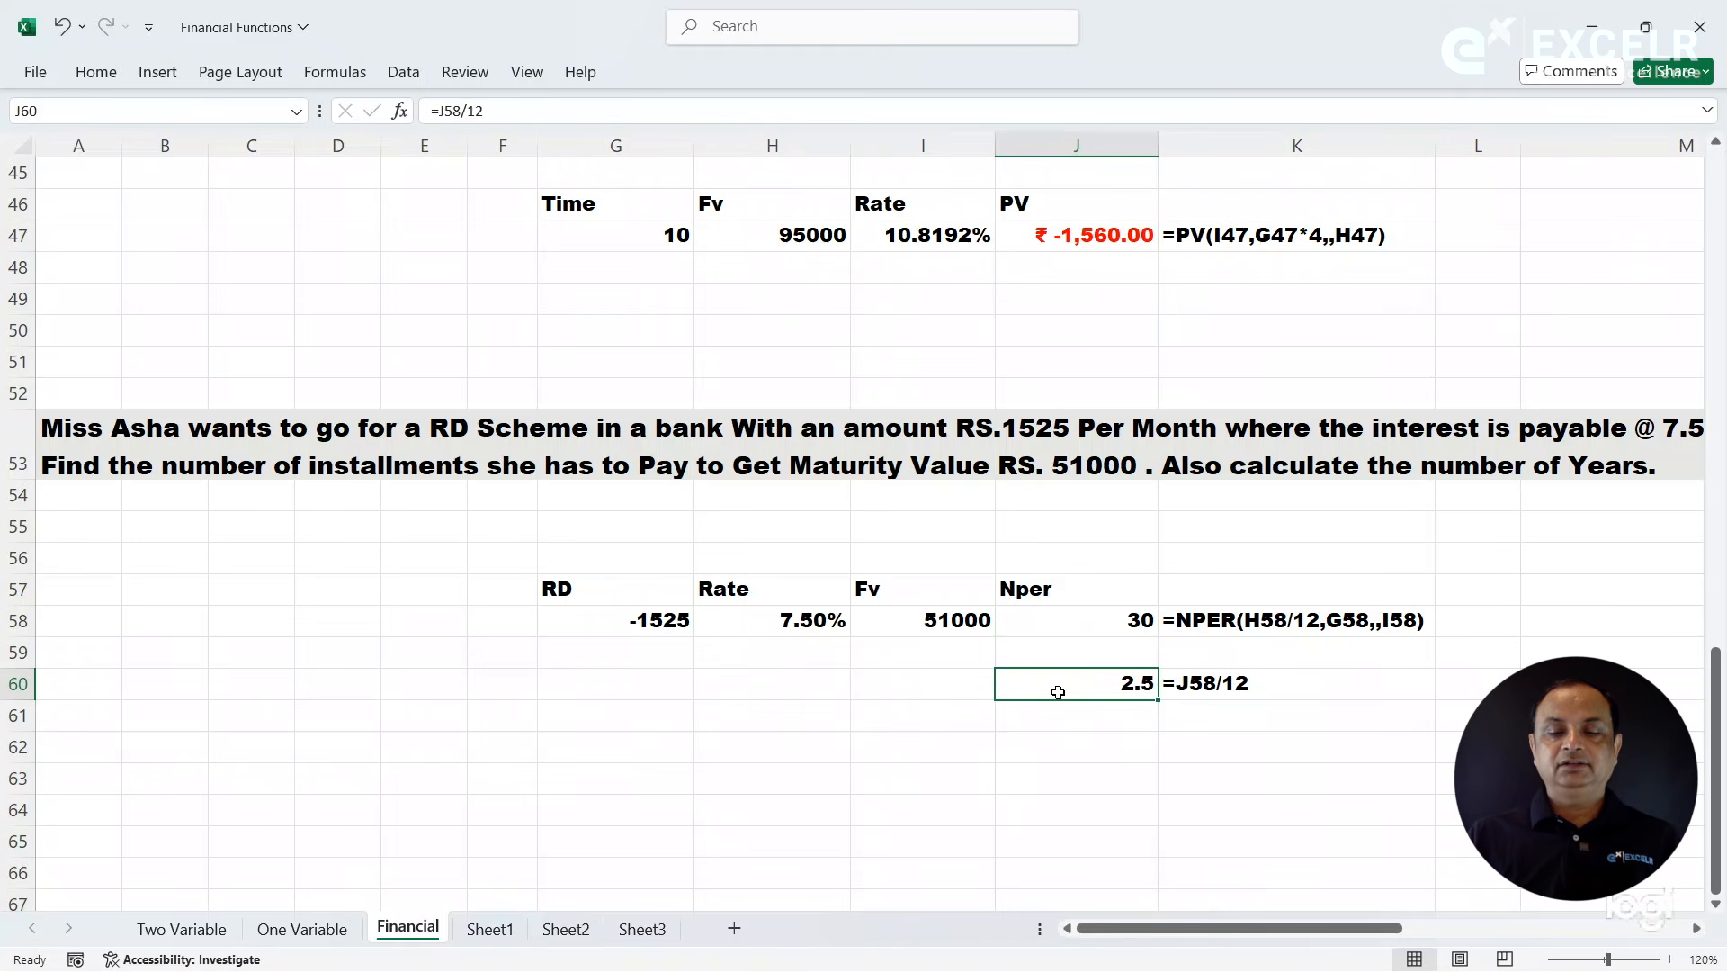
pyautogui.click(1045, 621)
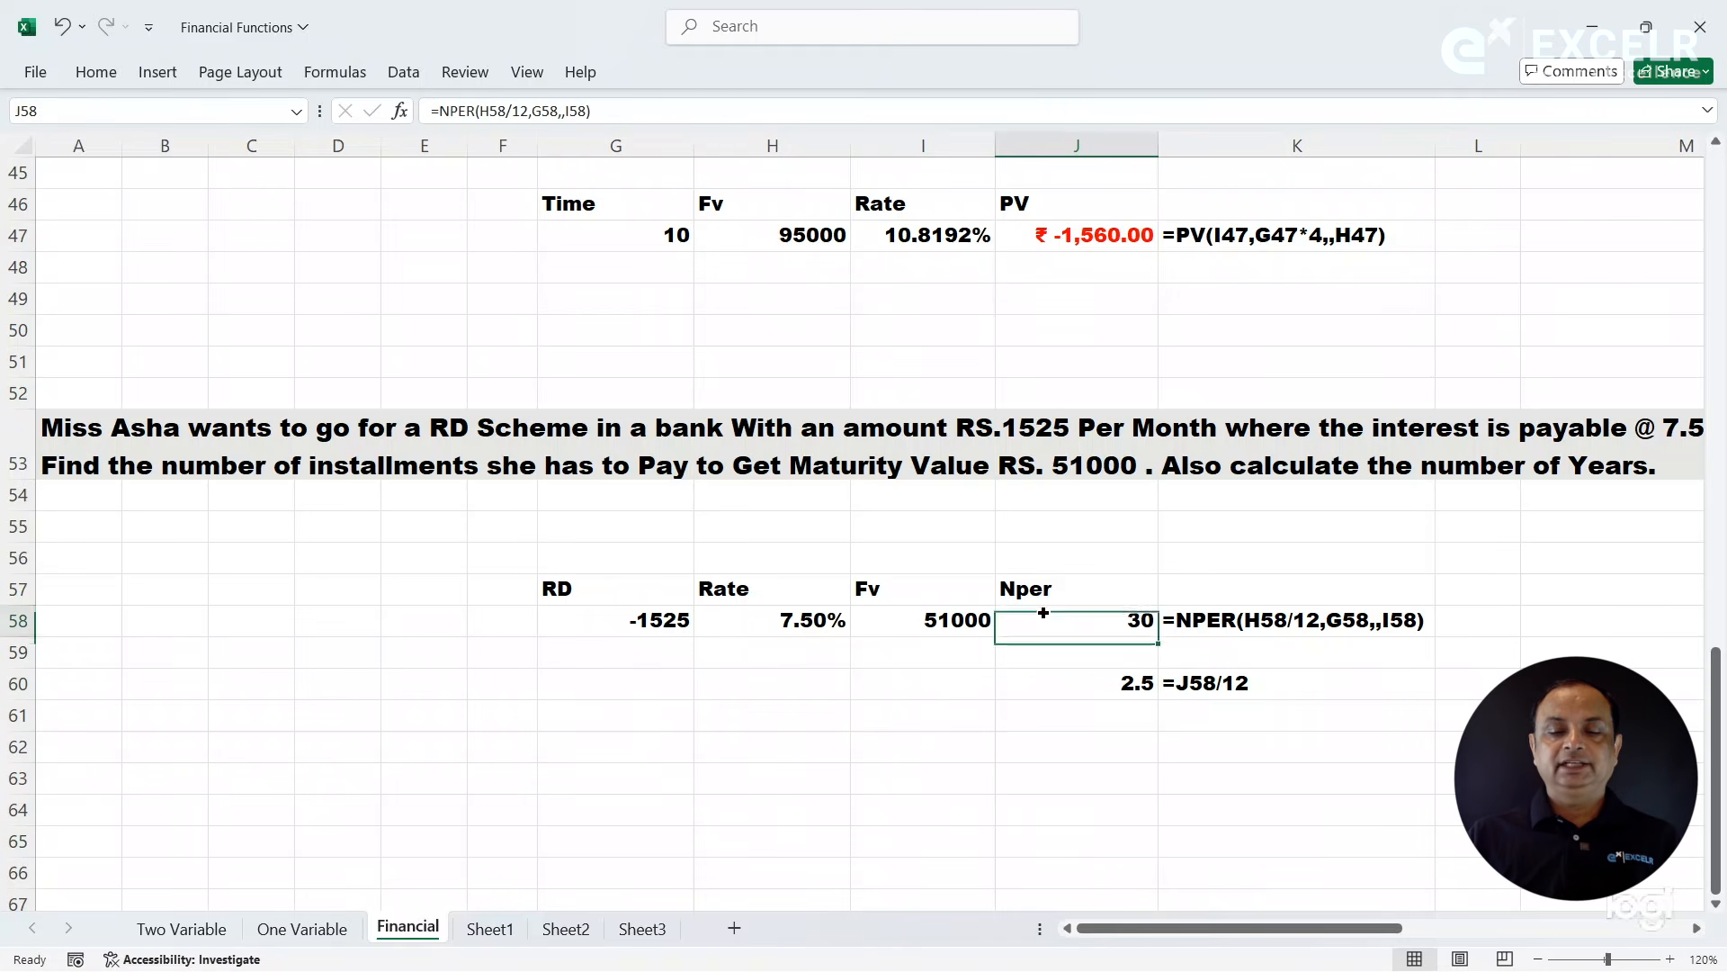
pyautogui.click(925, 545)
# - Review the solved exercises from the first to the last, examining the PMT, PPMT, IPMT, FV, RATE, PV and NPER results and formulas
pyautogui.moveTo(1716, 691); pyautogui.dragTo(1722, 176)
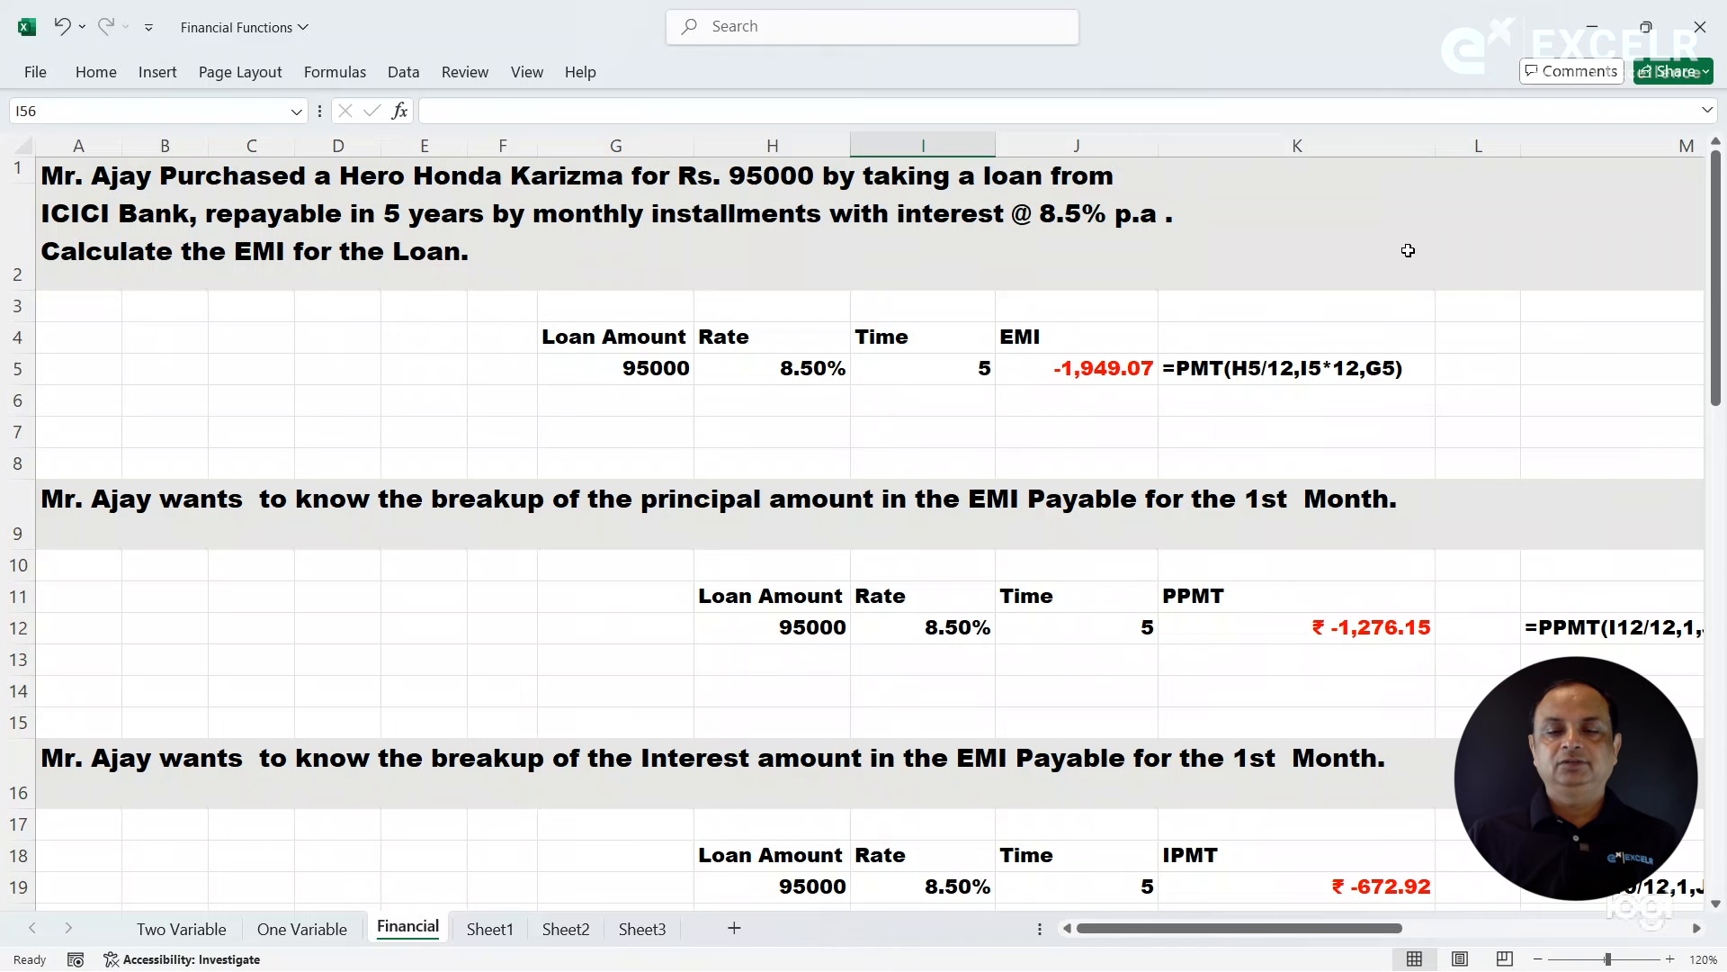
pyautogui.click(1127, 379)
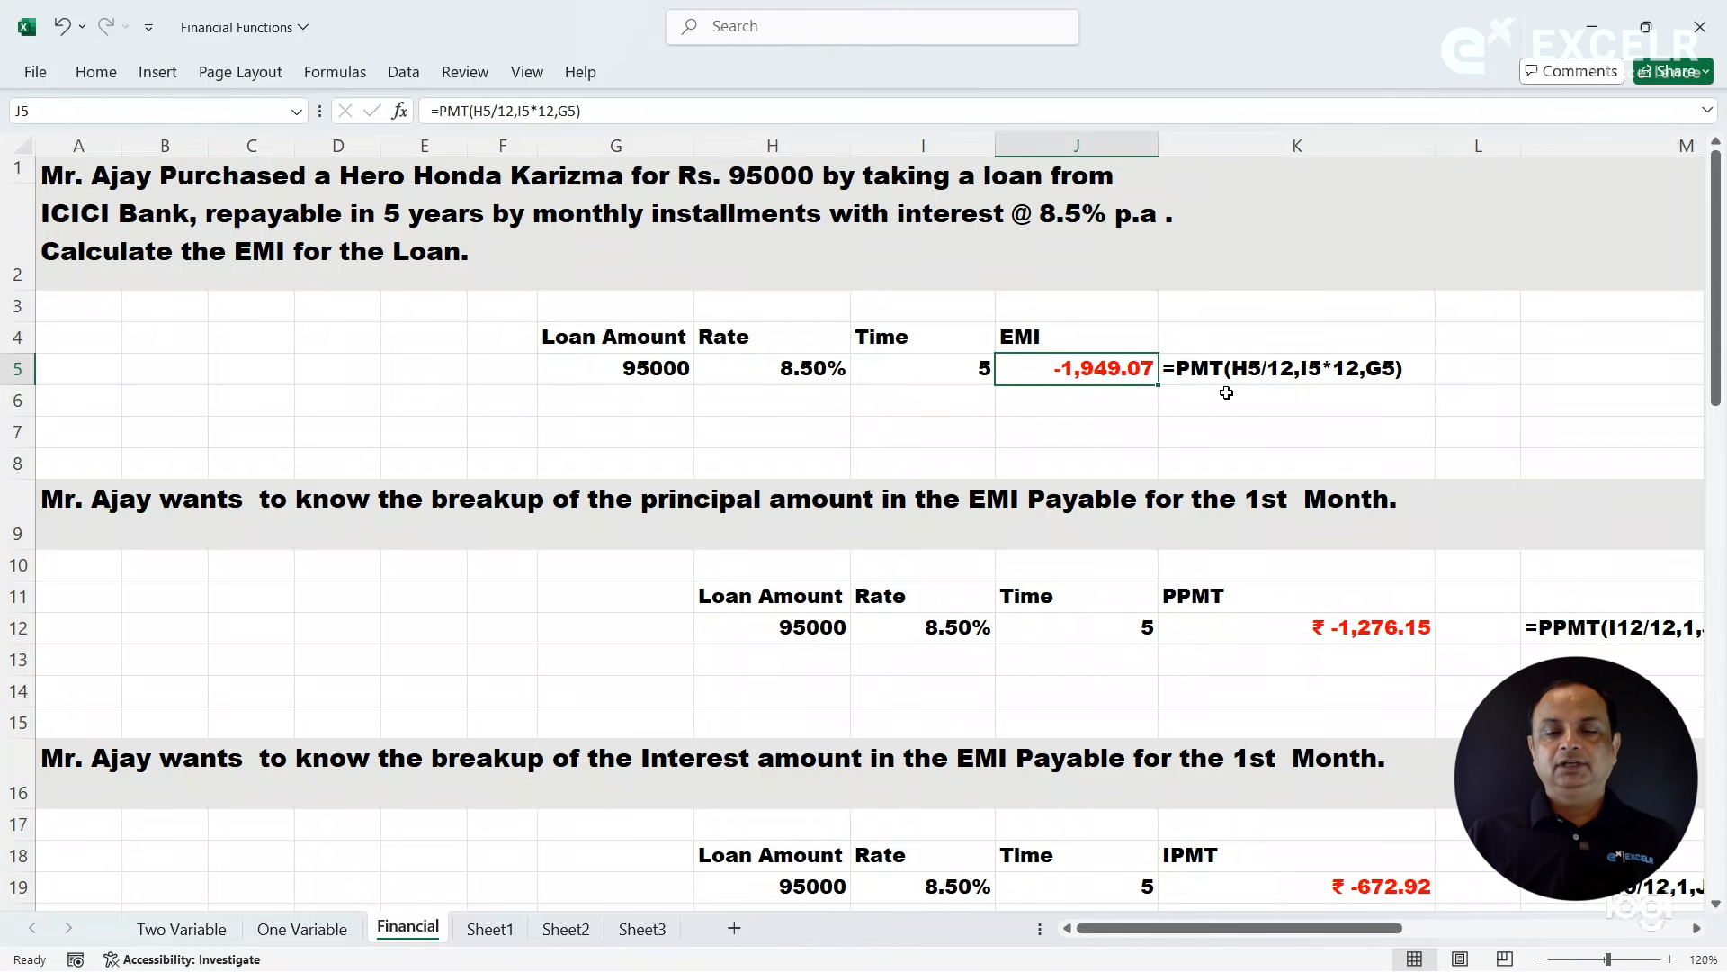
pyautogui.moveTo(1341, 929); pyautogui.dragTo(1424, 947)
pyautogui.click(1383, 638)
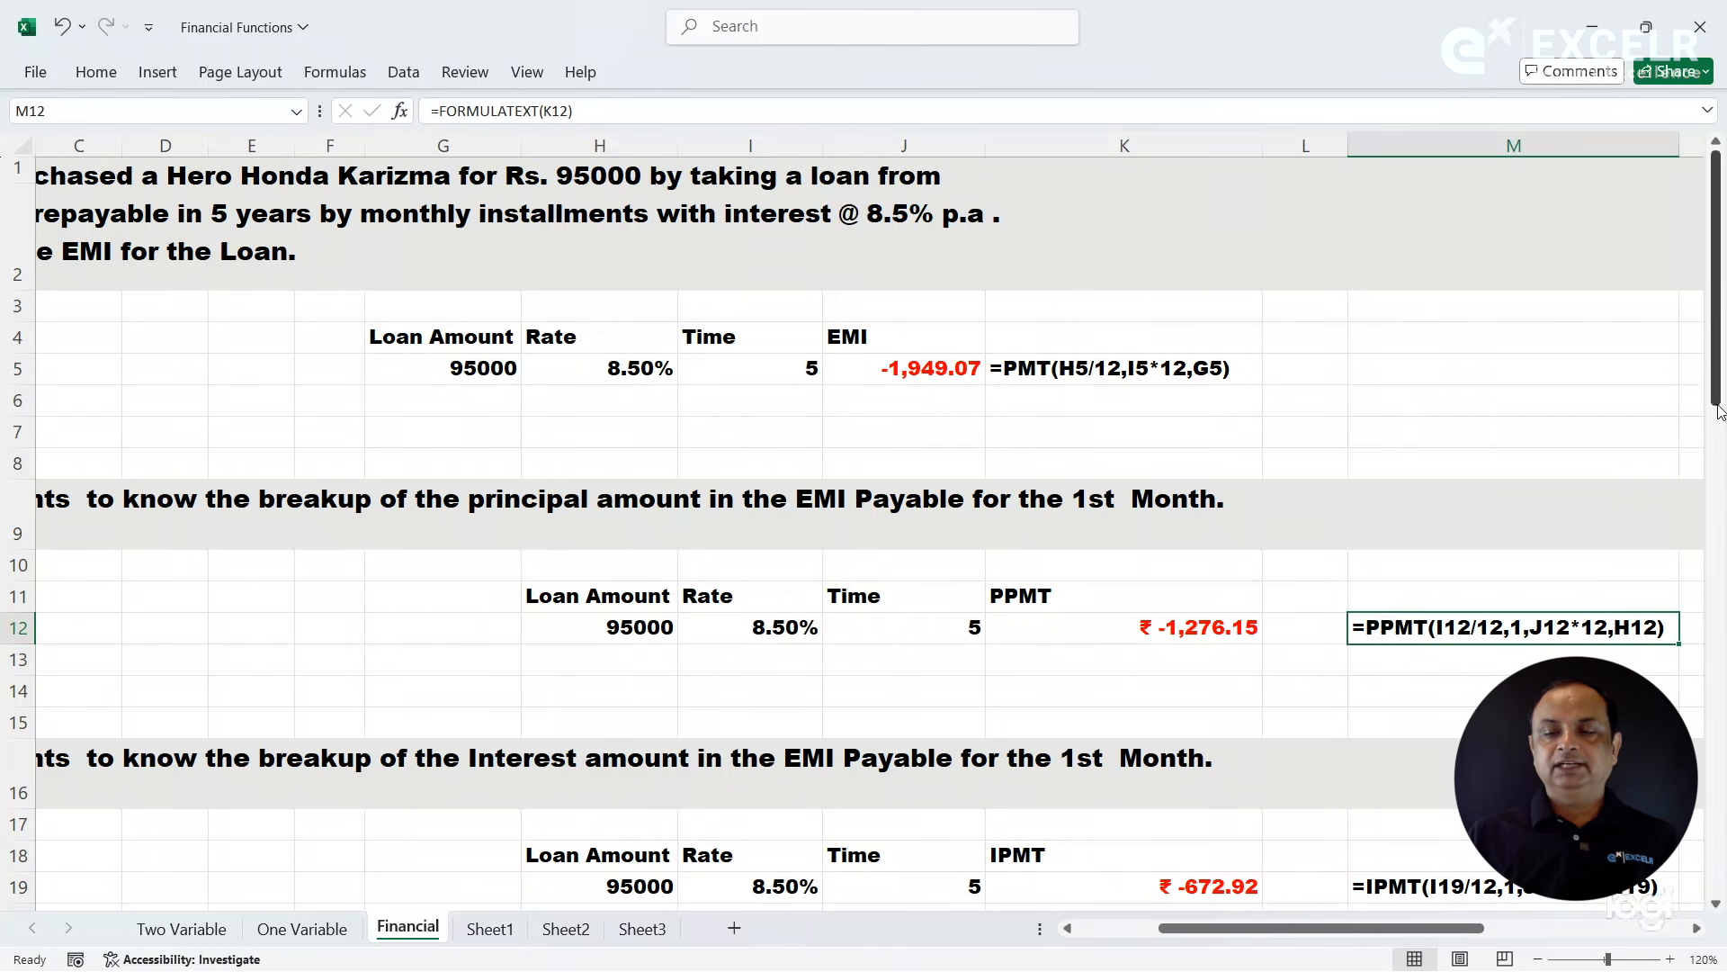
pyautogui.moveTo(1720, 412); pyautogui.dragTo(1720, 514)
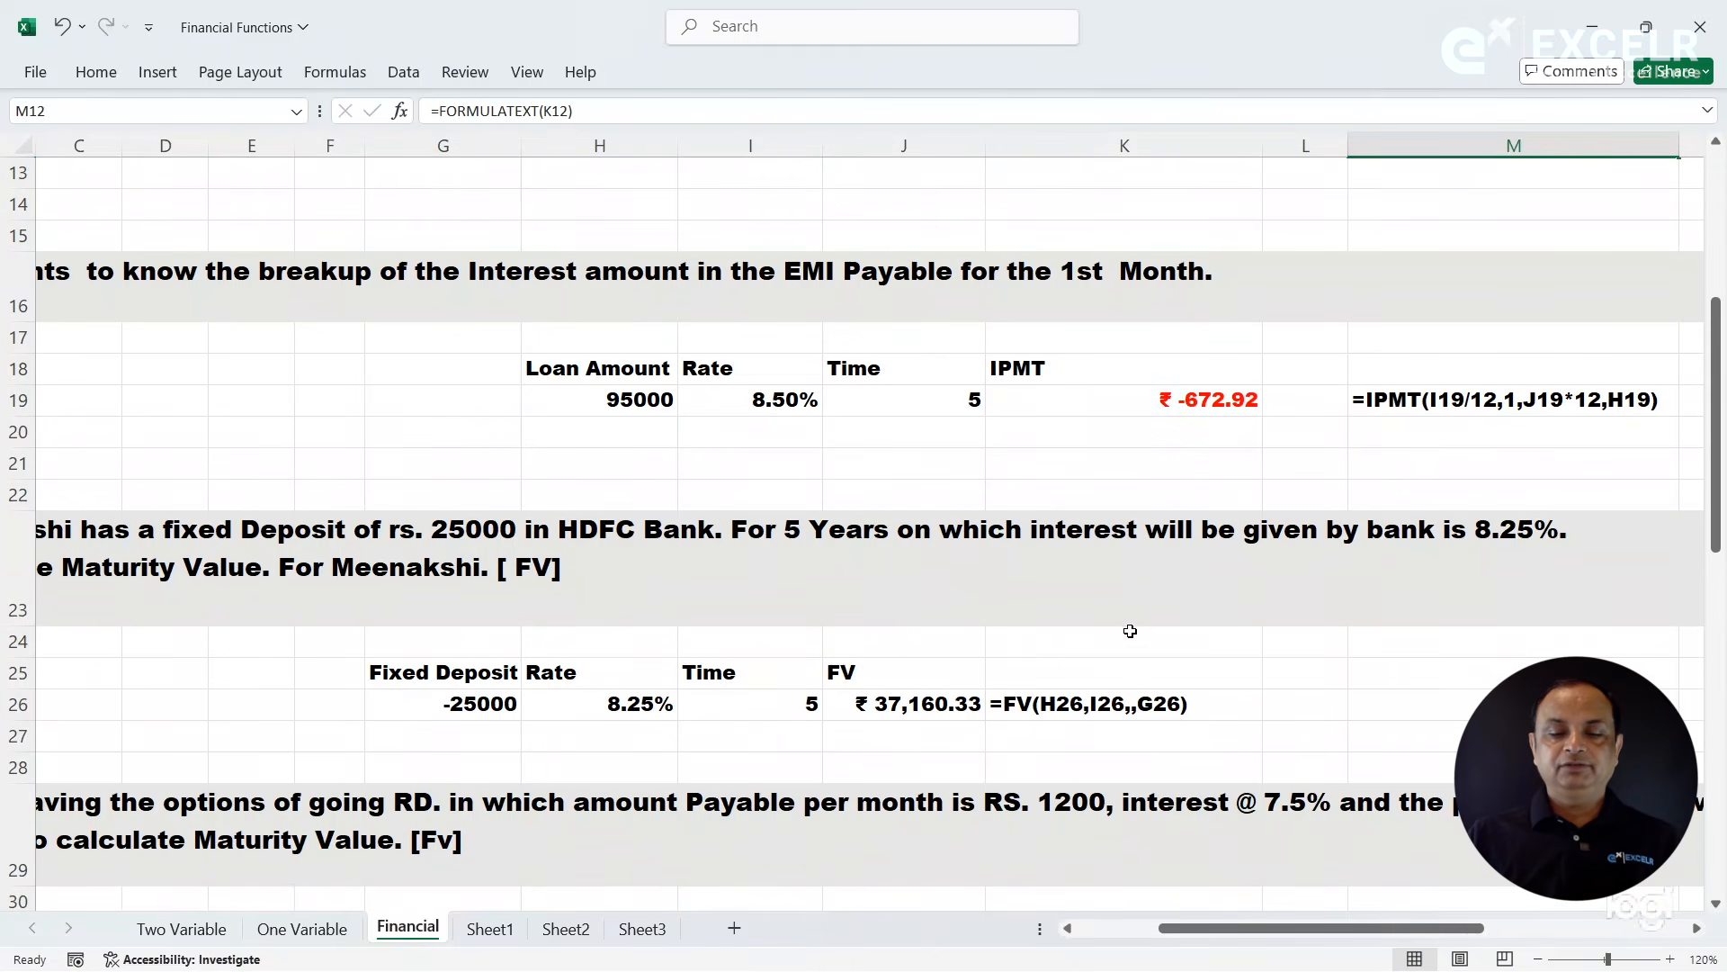
pyautogui.click(968, 692)
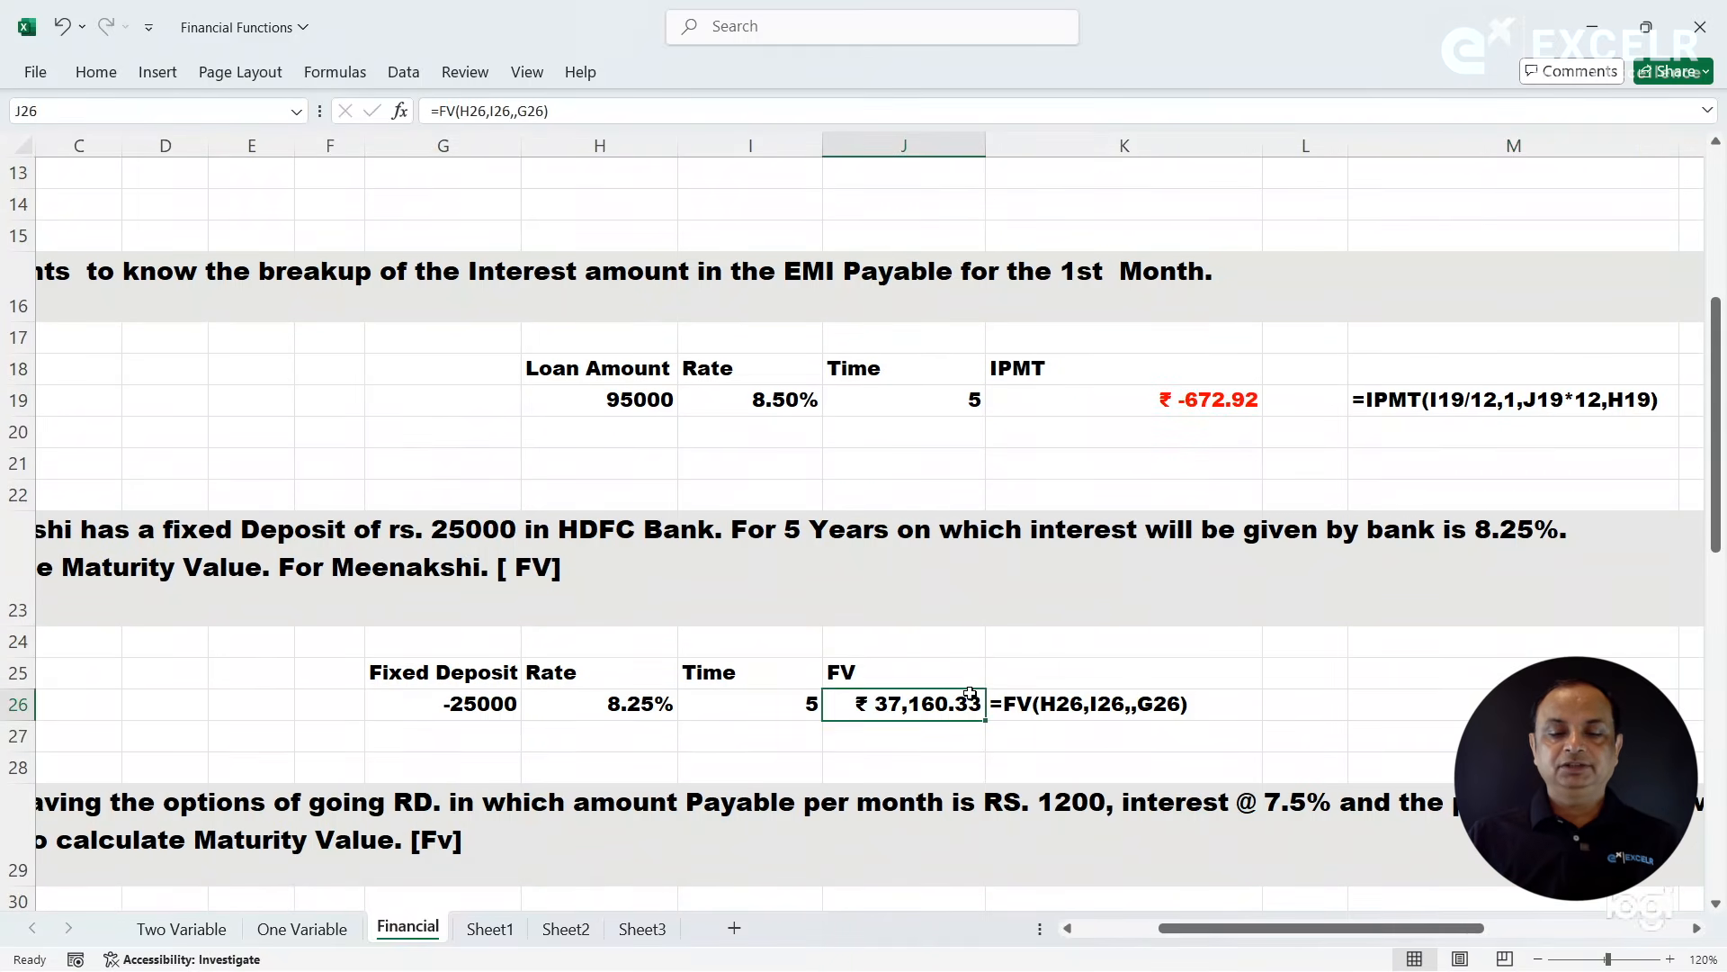
pyautogui.moveTo(1721, 490); pyautogui.dragTo(1723, 584)
pyautogui.click(1181, 700)
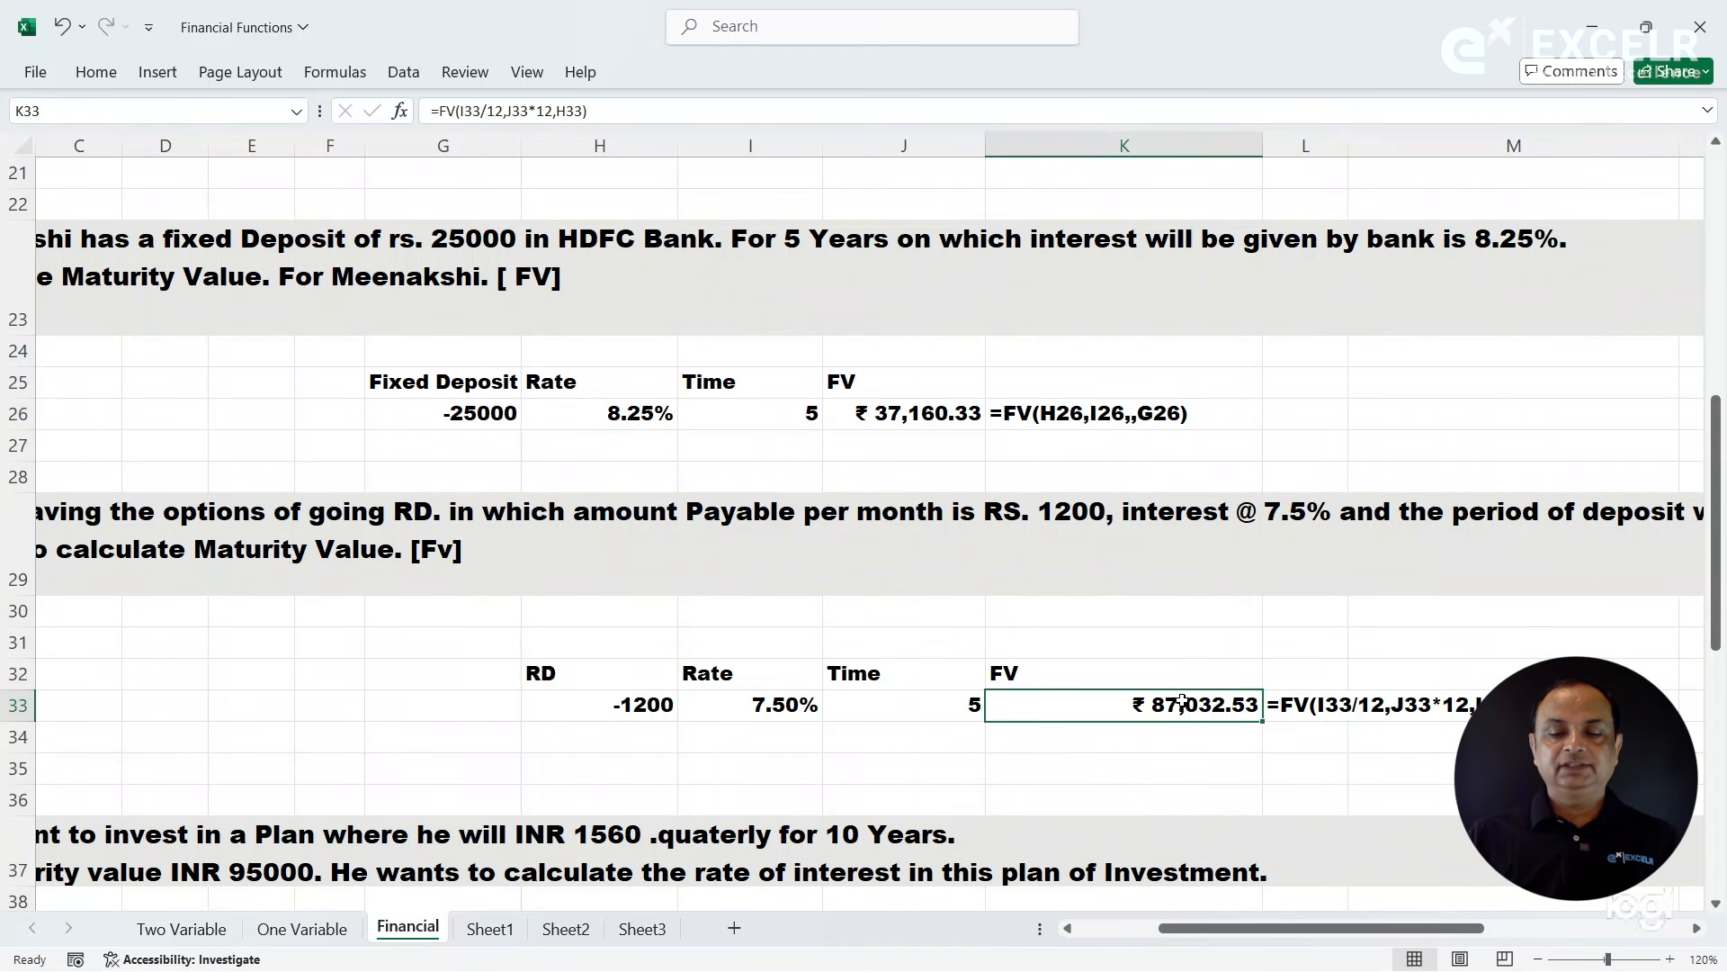
pyautogui.moveTo(1716, 562); pyautogui.dragTo(1715, 670)
pyautogui.click(1053, 526)
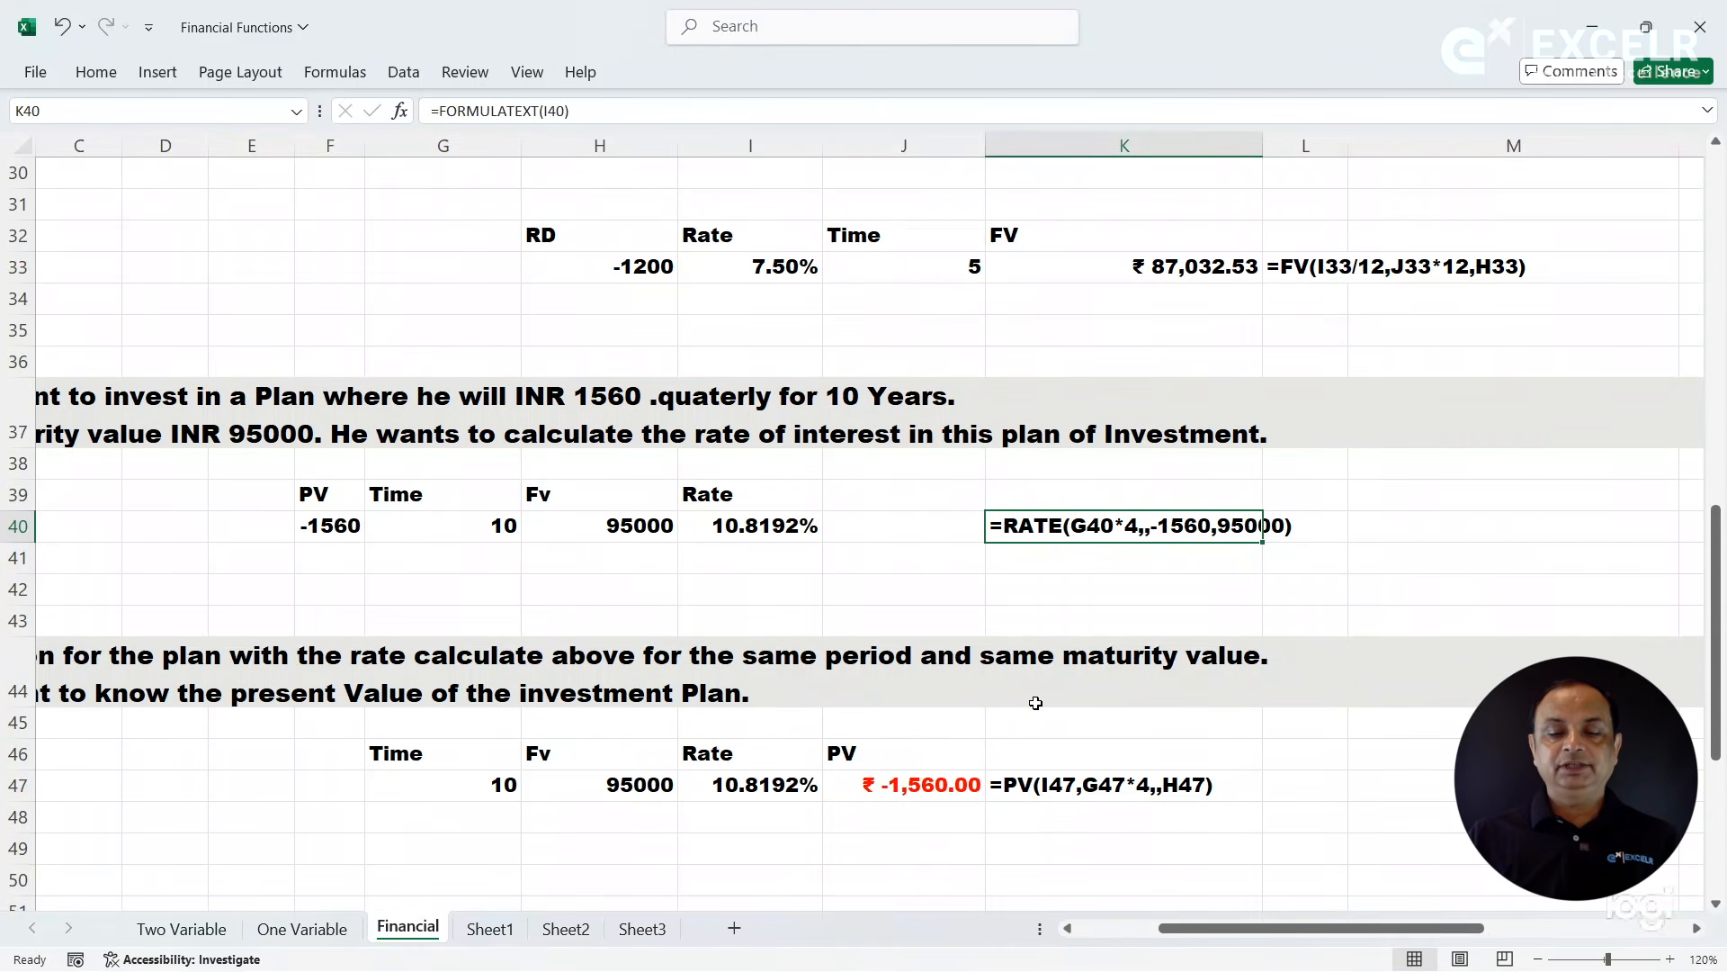
pyautogui.click(946, 789)
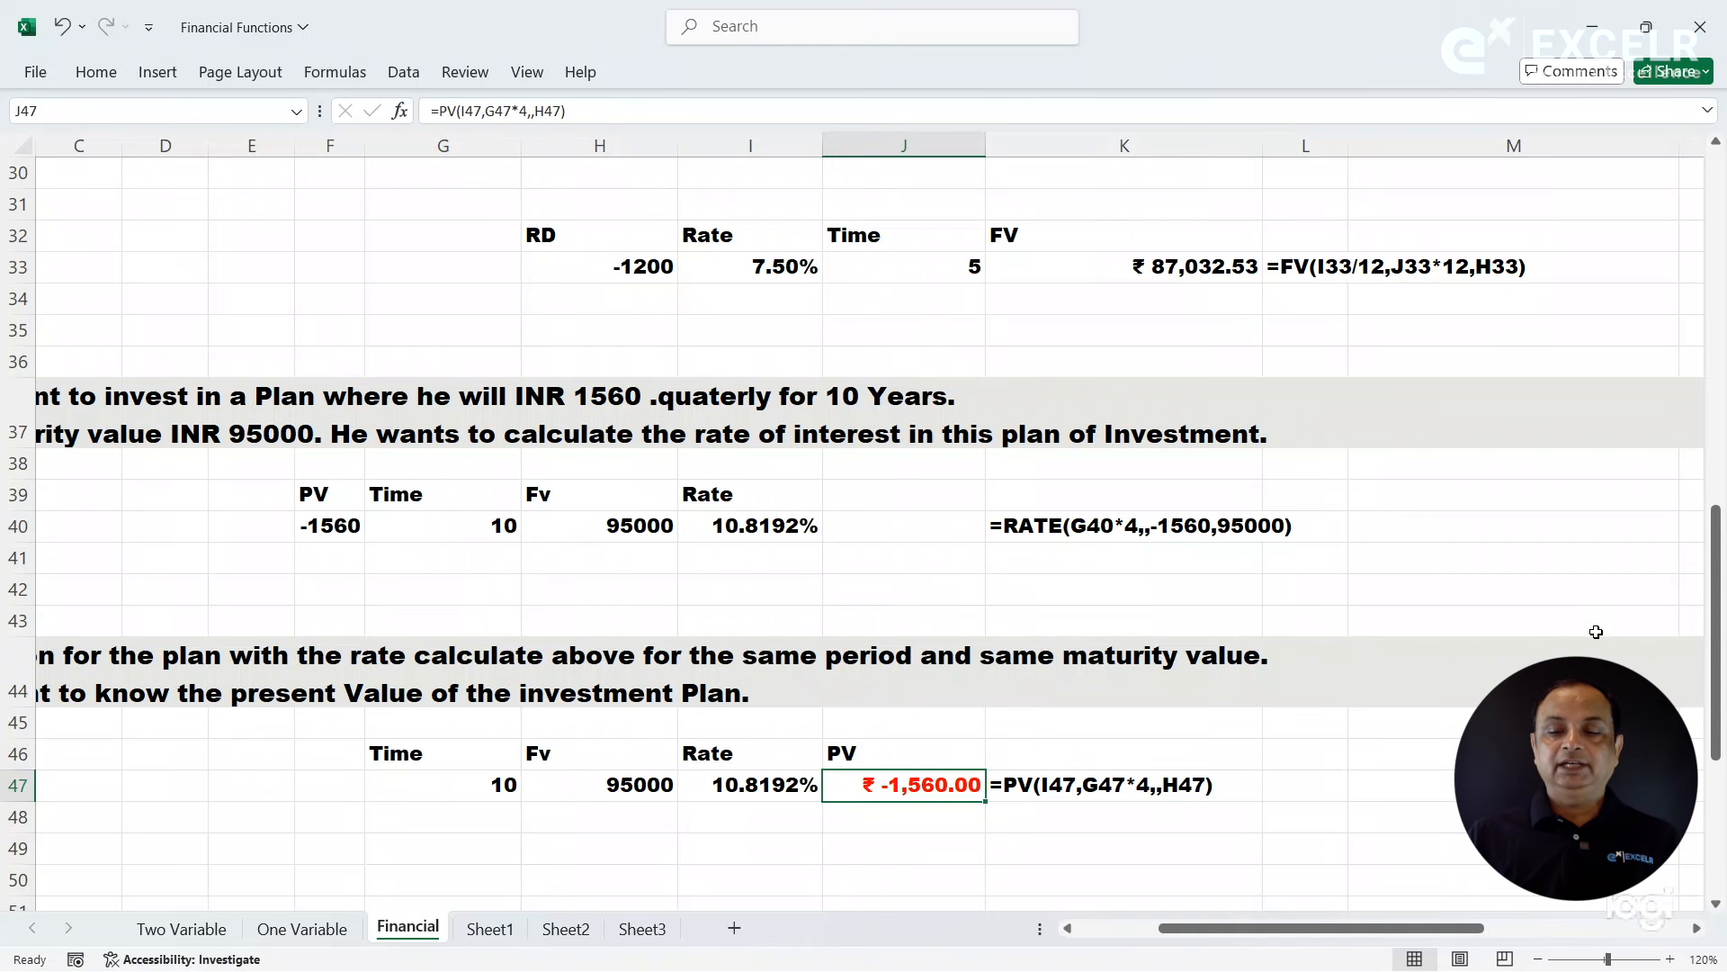
pyautogui.scroll(-3, 1698, 625)
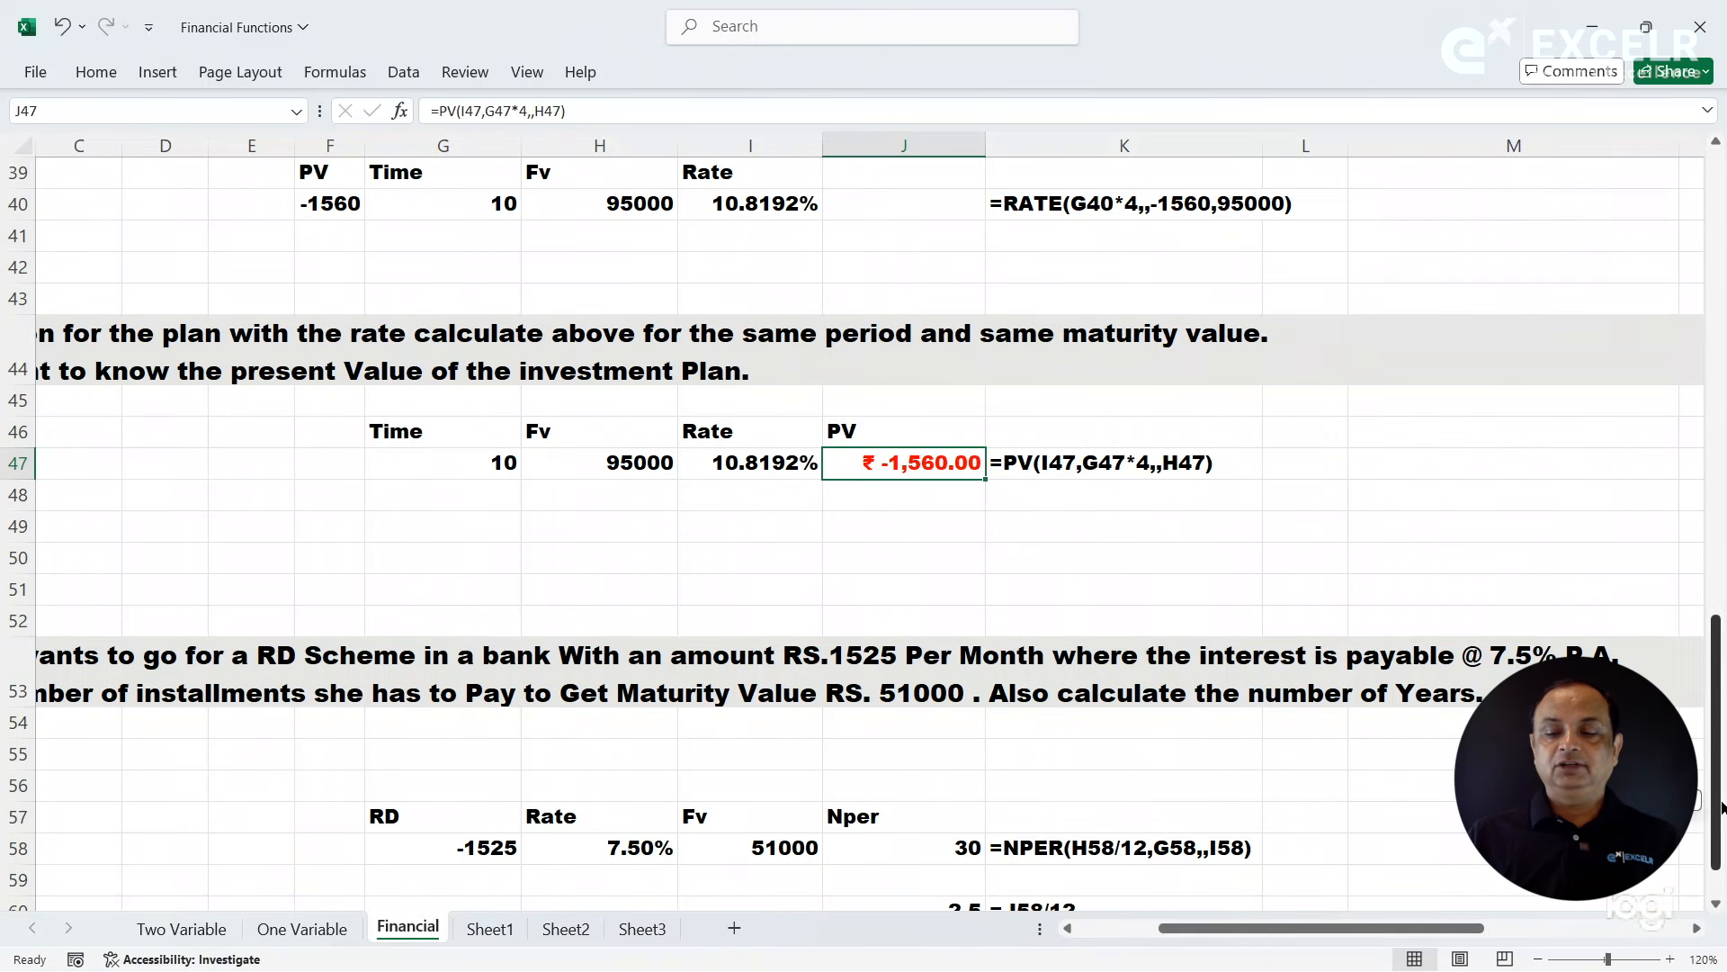
pyautogui.scroll(-1, 1700, 719)
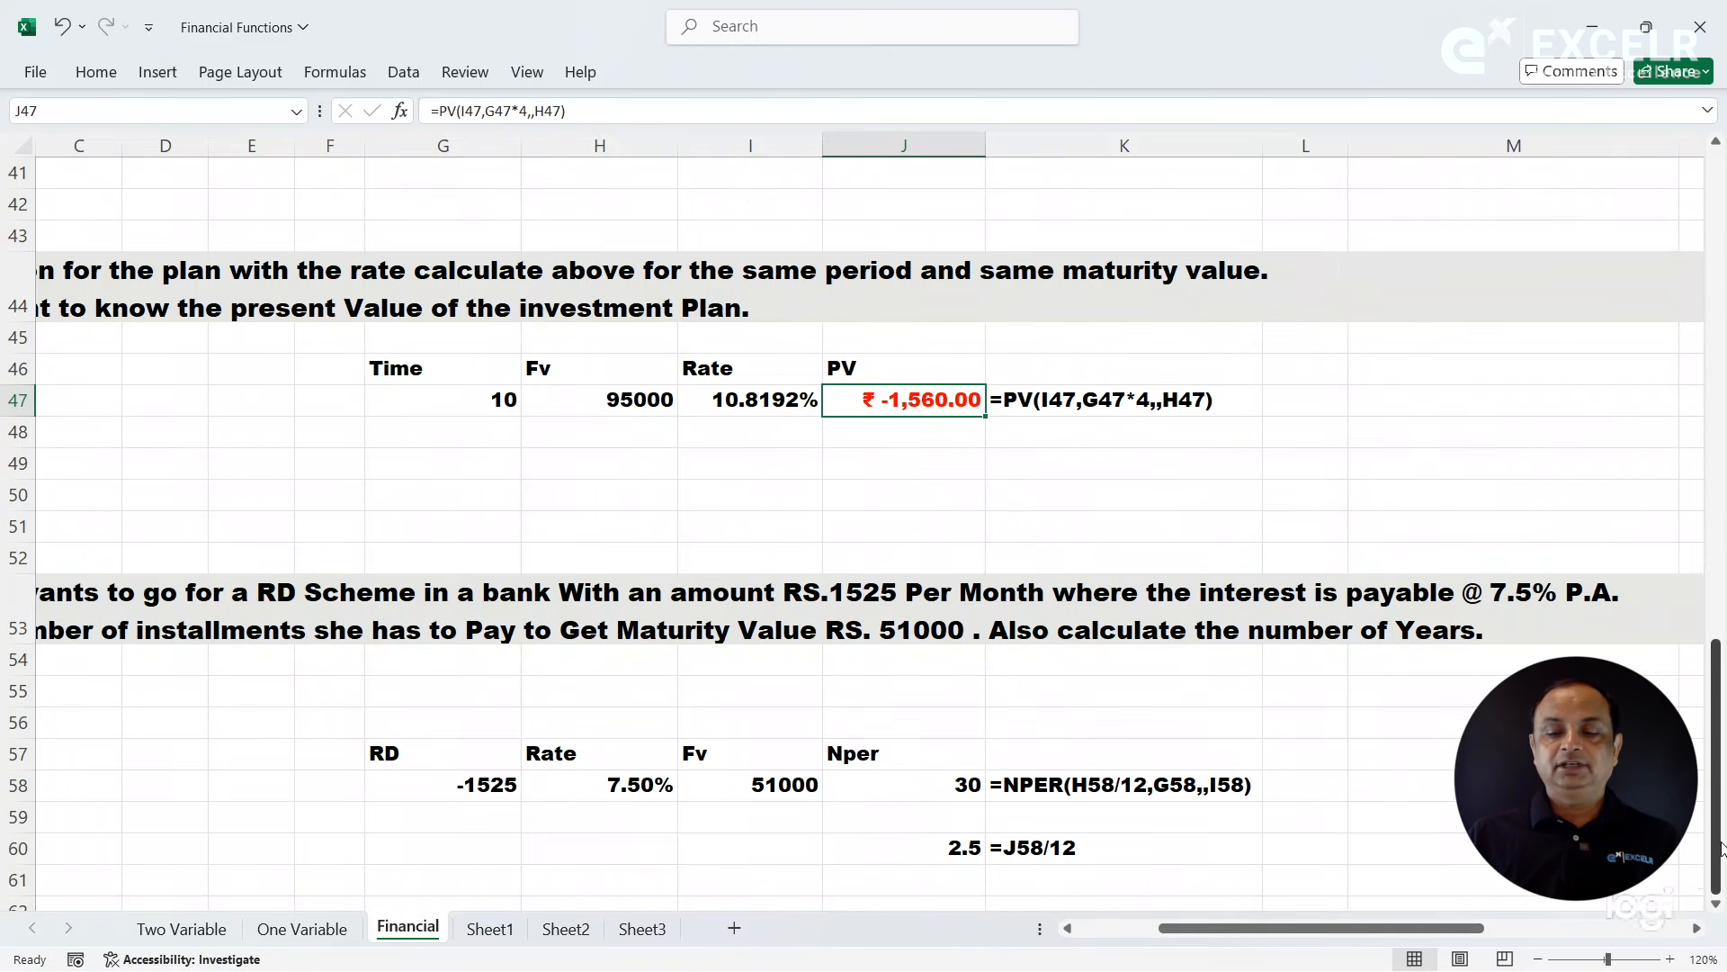
pyautogui.click(1150, 728)
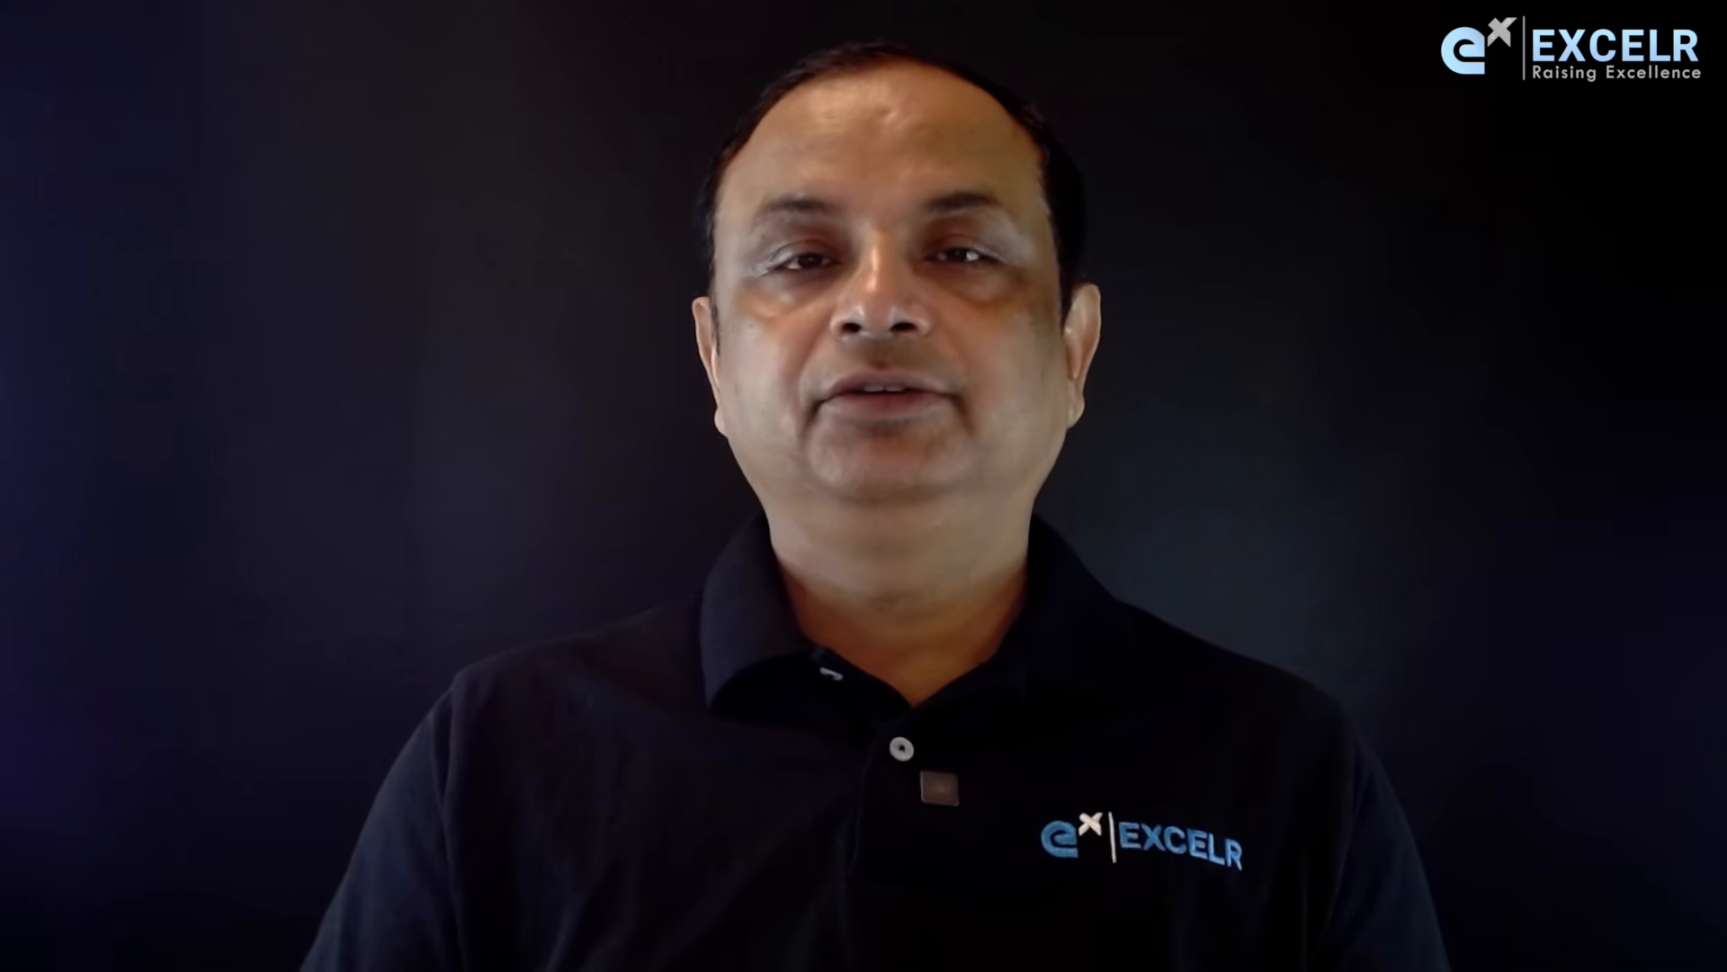
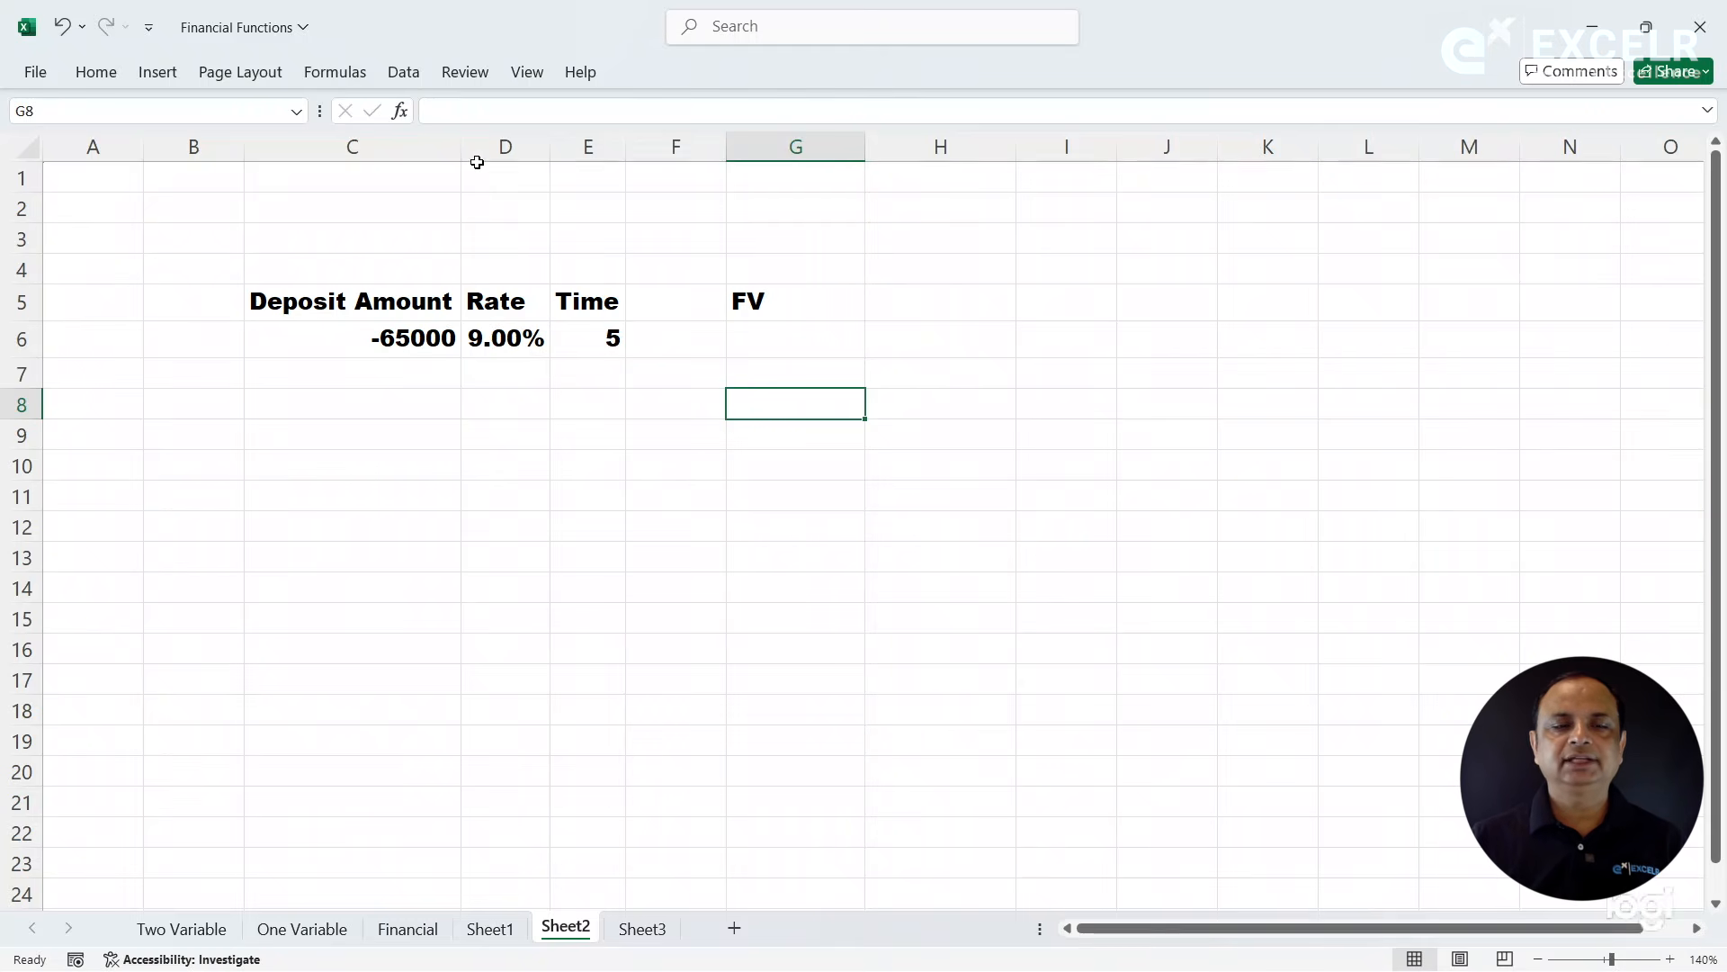
pyautogui.click(388, 72)
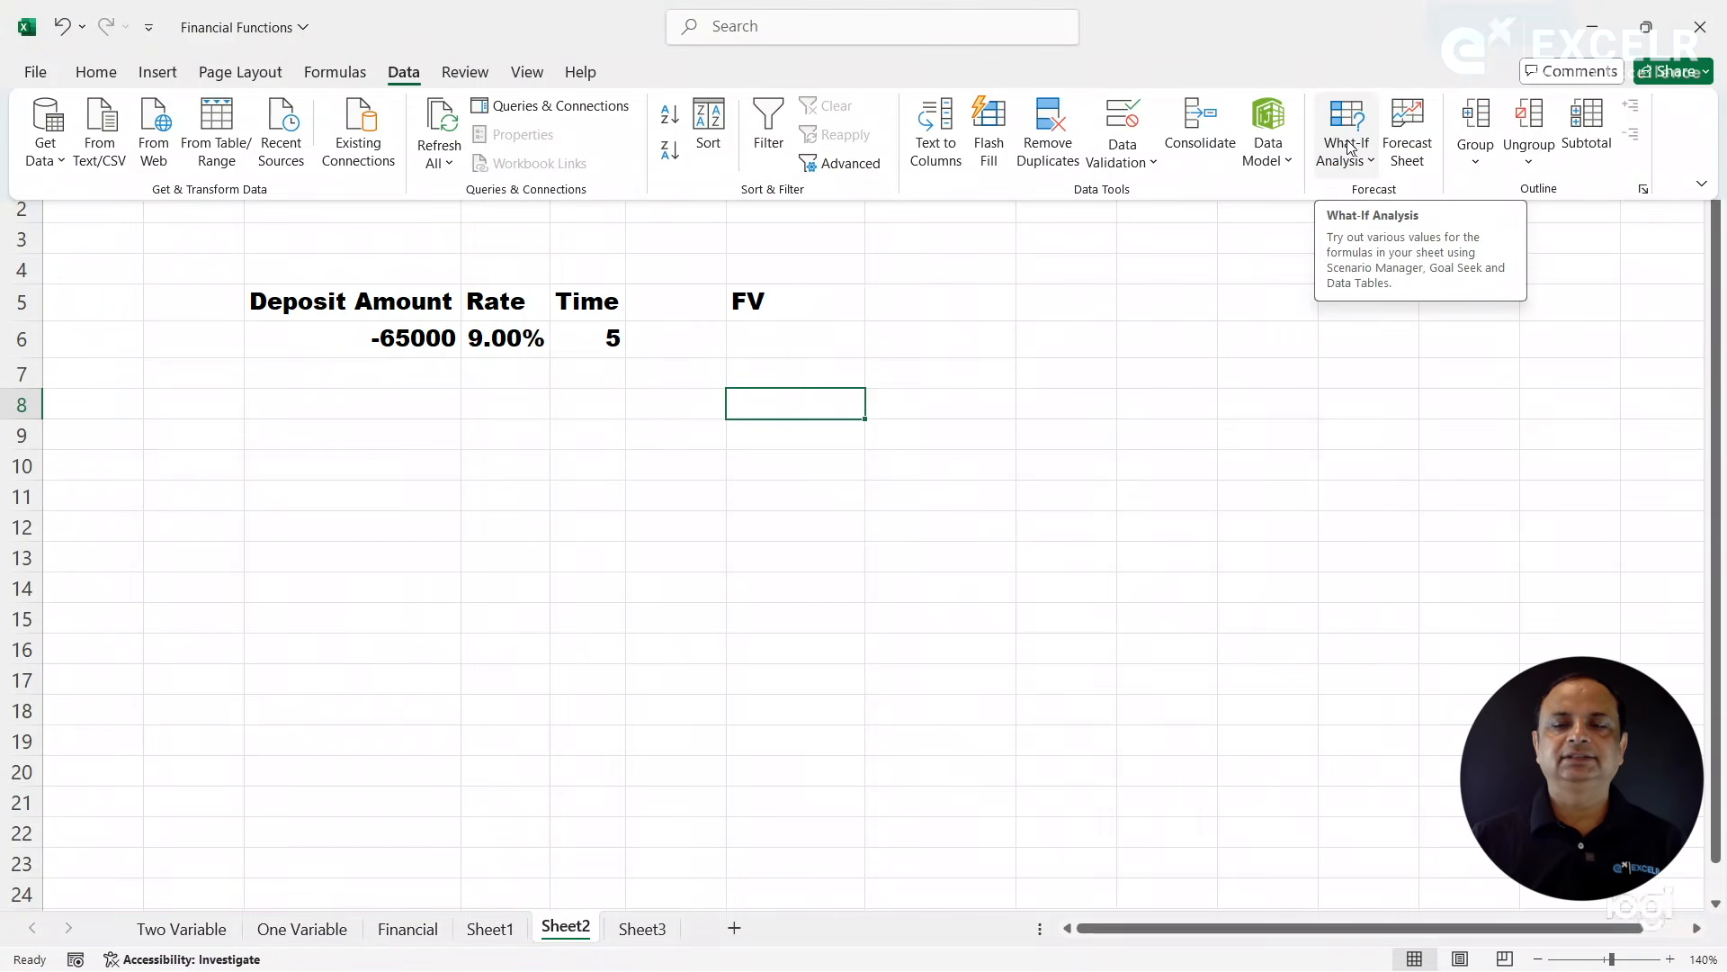
pyautogui.click(1357, 169)
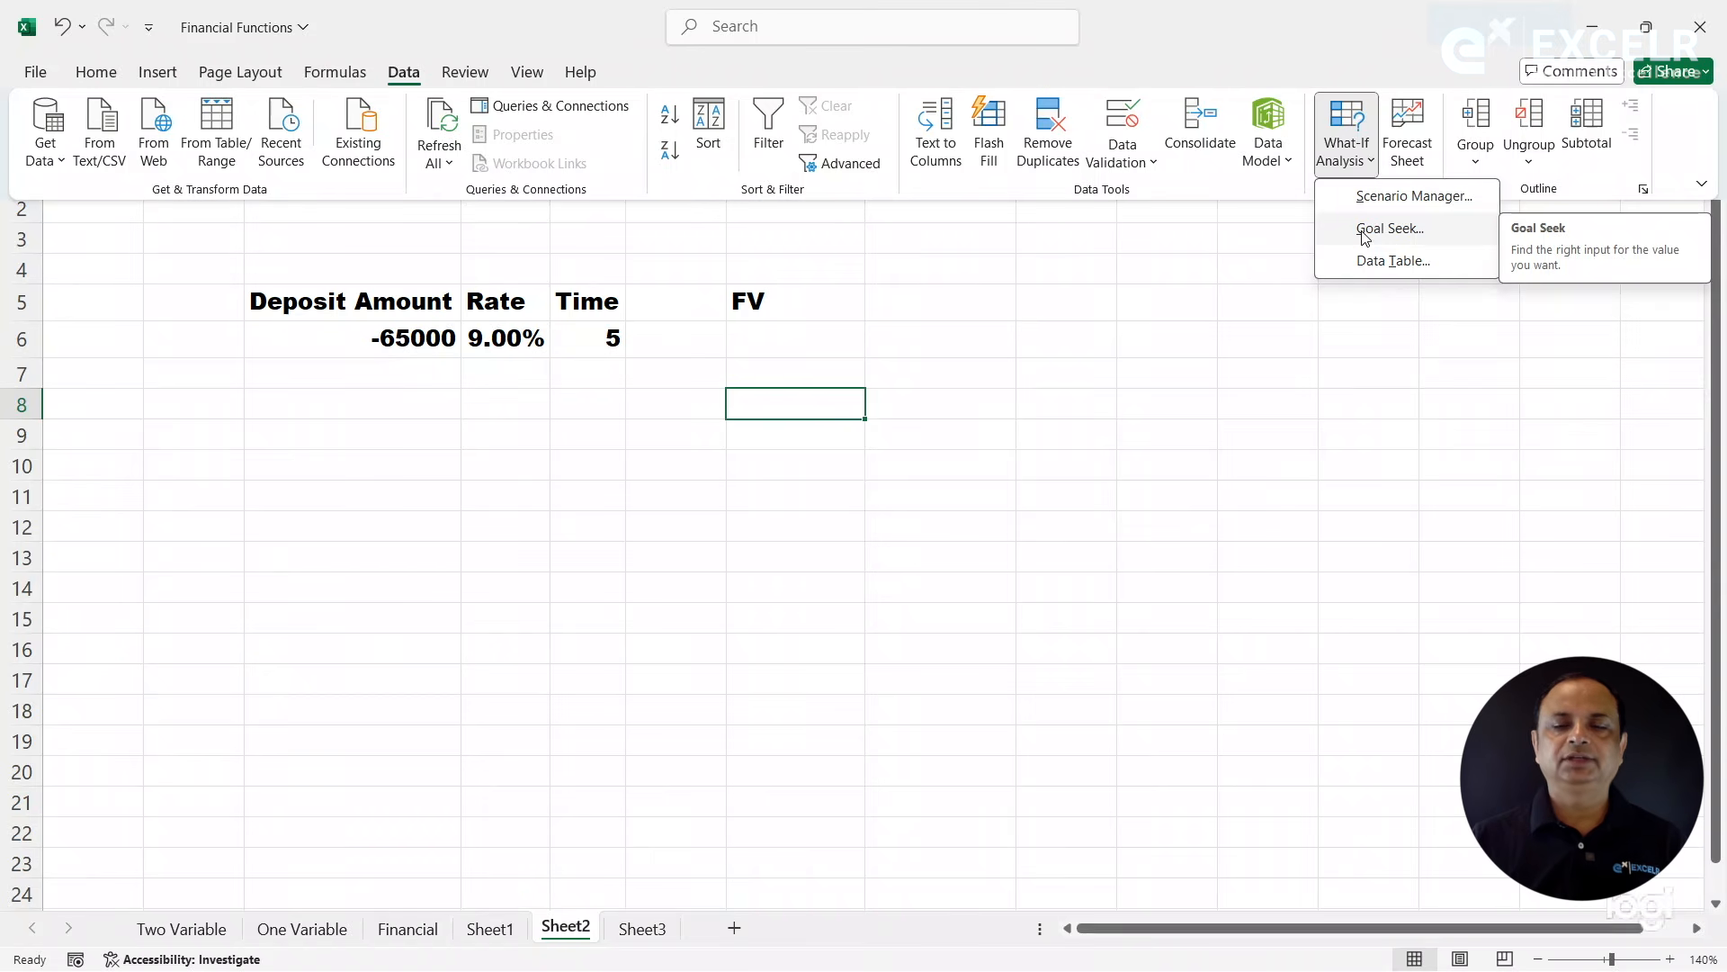
pyautogui.click(953, 428)
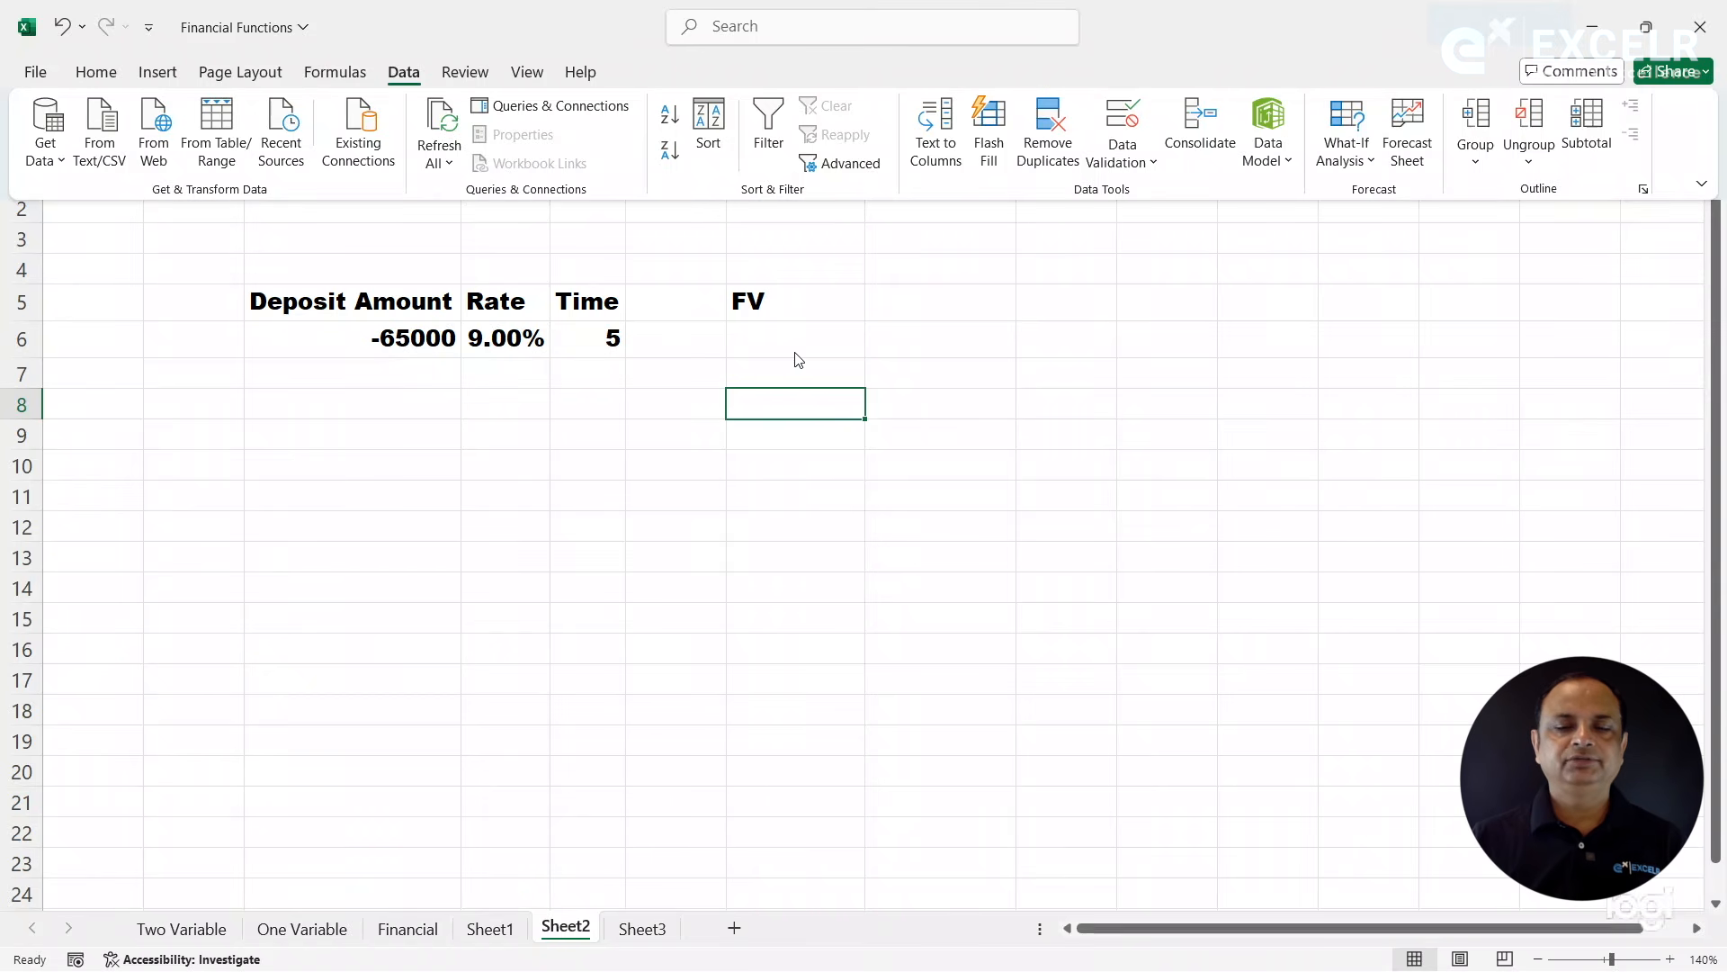
pyautogui.click(758, 343)
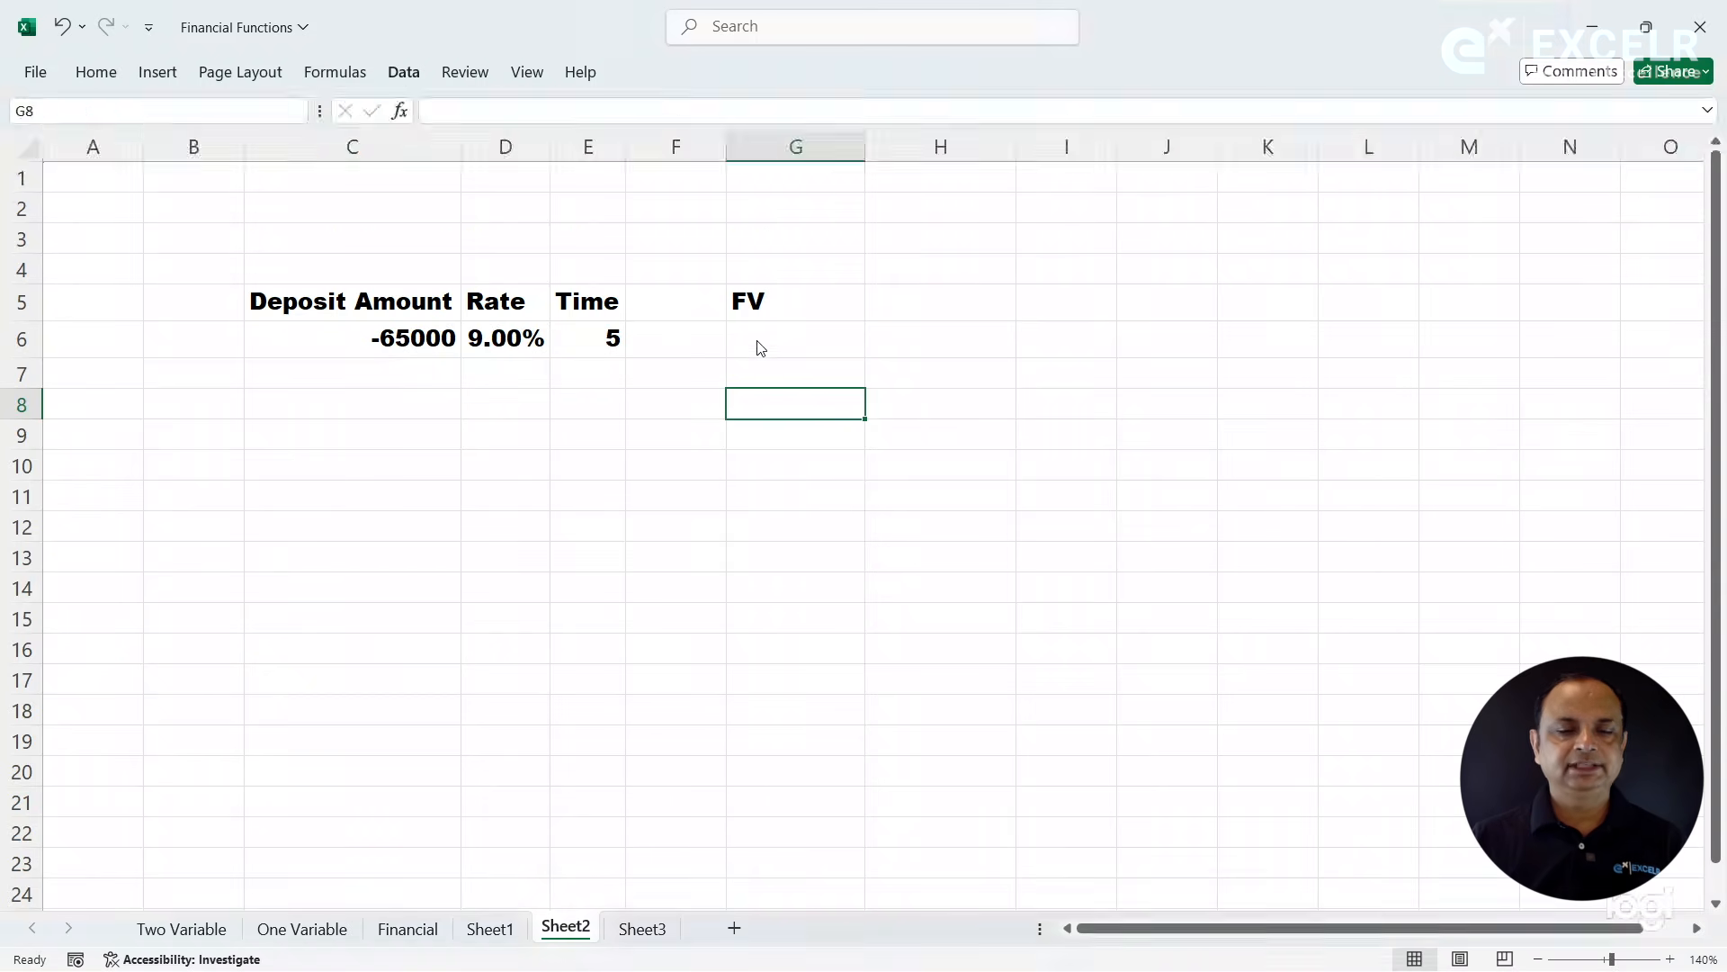
# - Set the deposit's interest rate in D6 to 7.5%
pyautogui.click(434, 331)
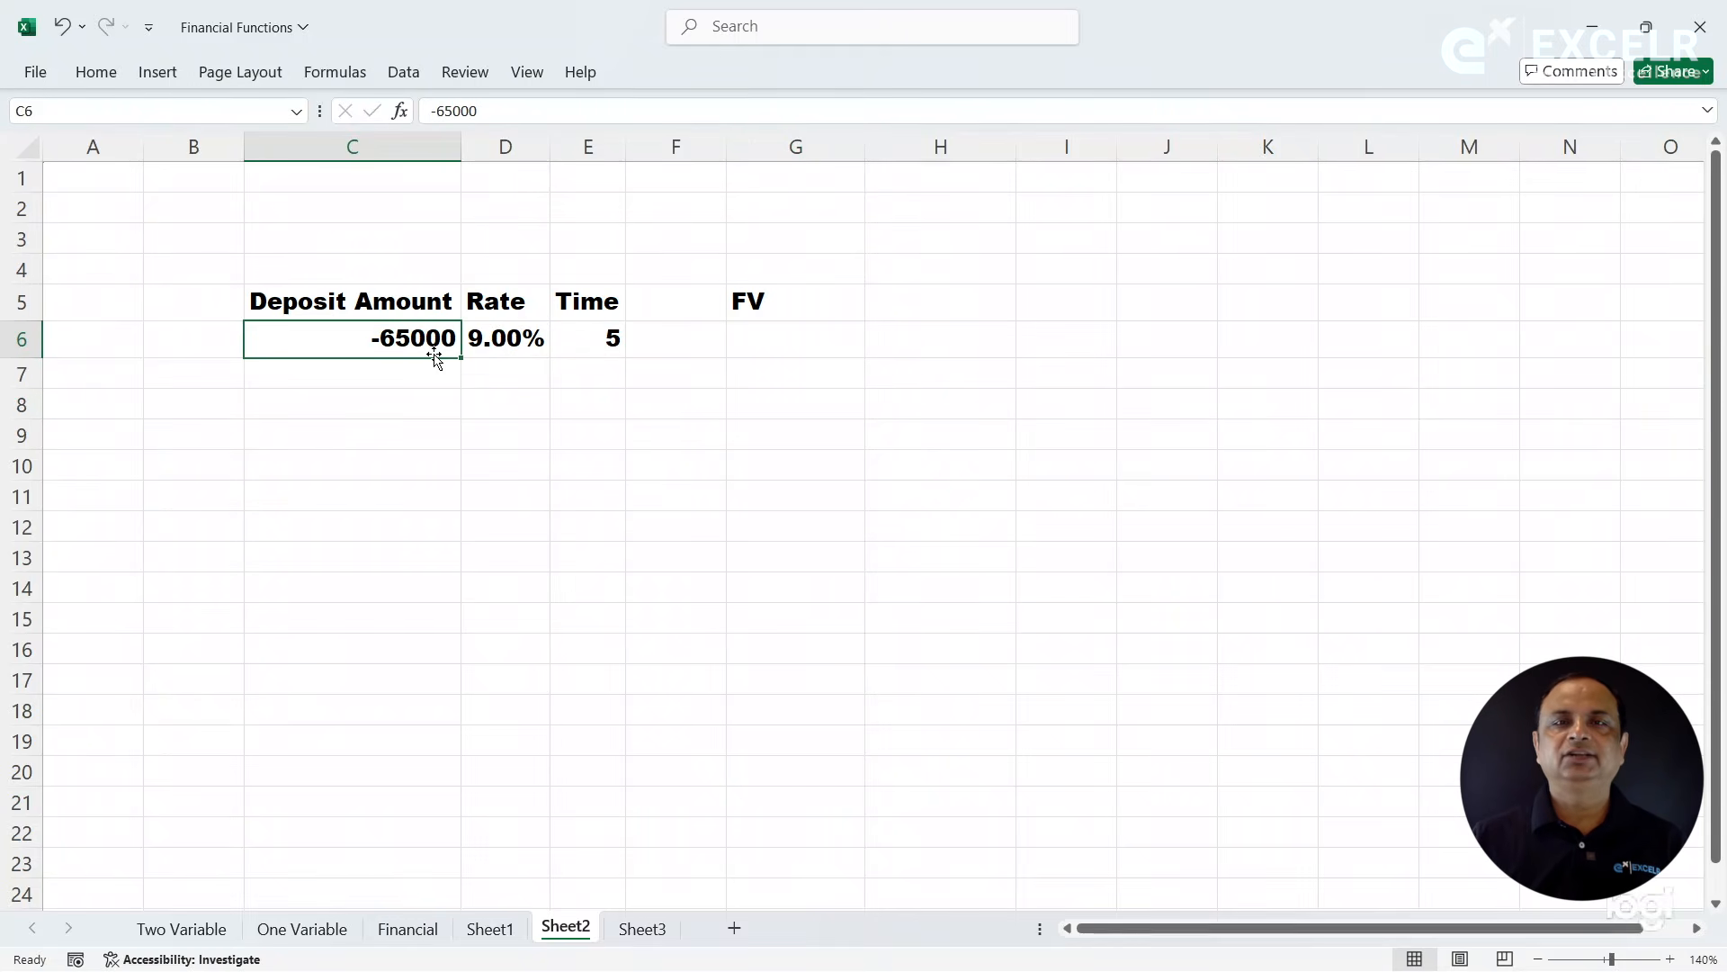
pyautogui.click(478, 338)
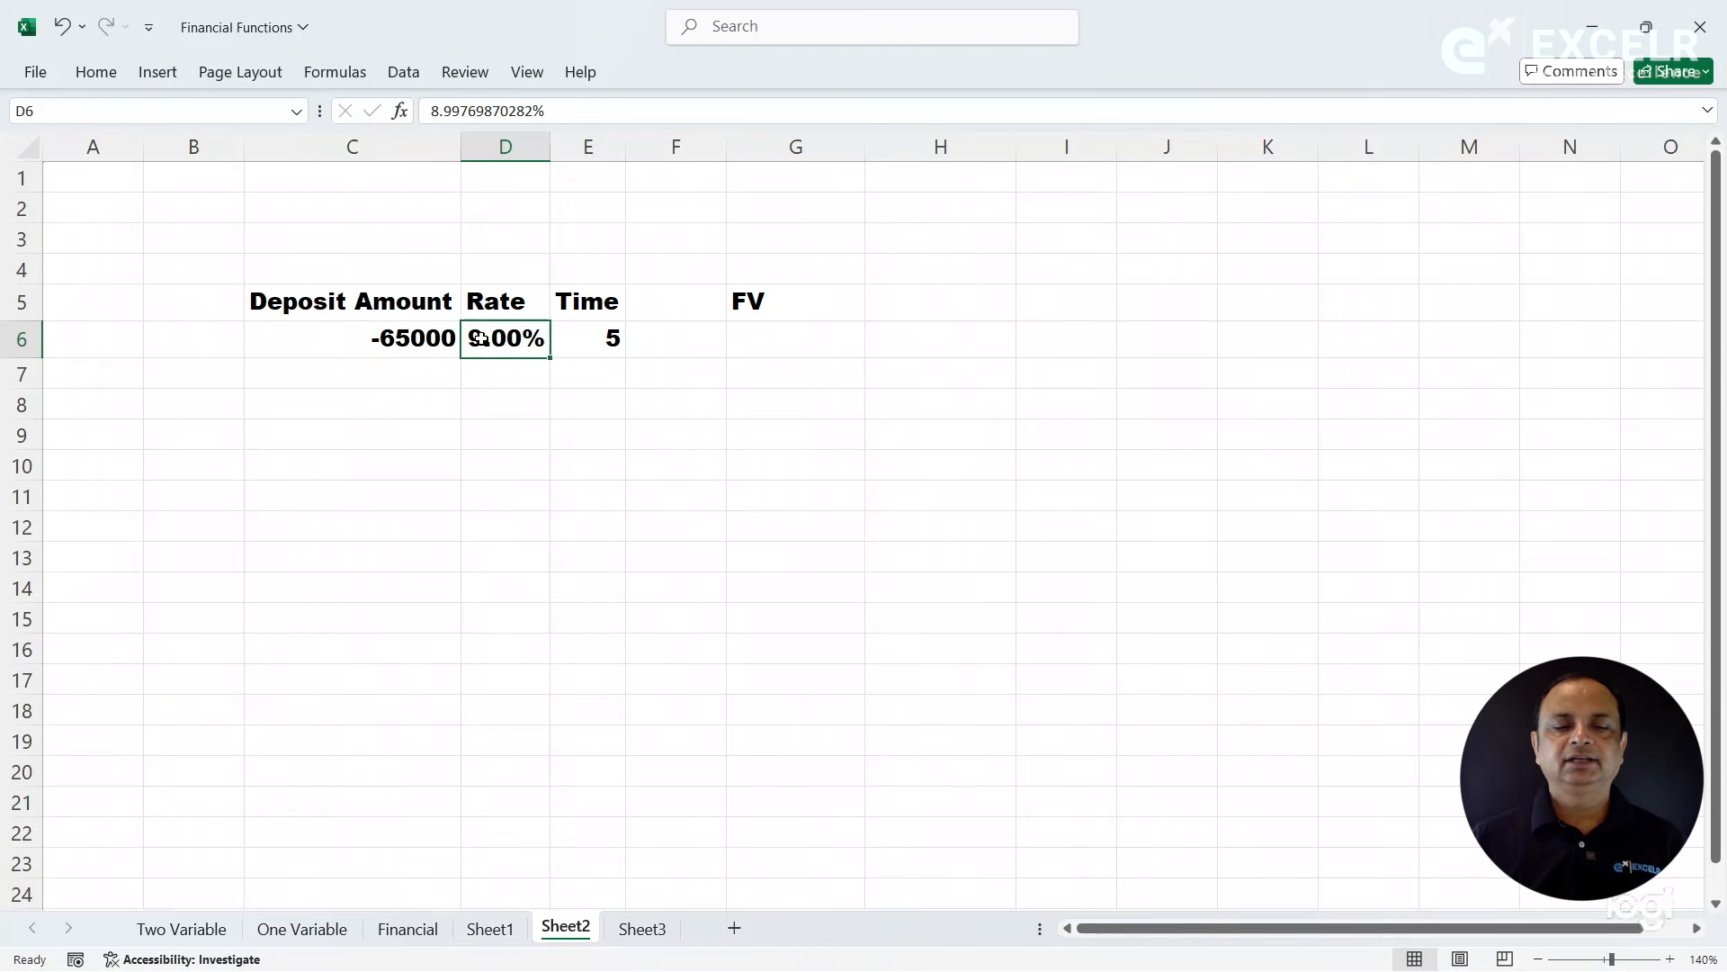
pyautogui.doubleClick(478, 339)
pyautogui.write('7.5')
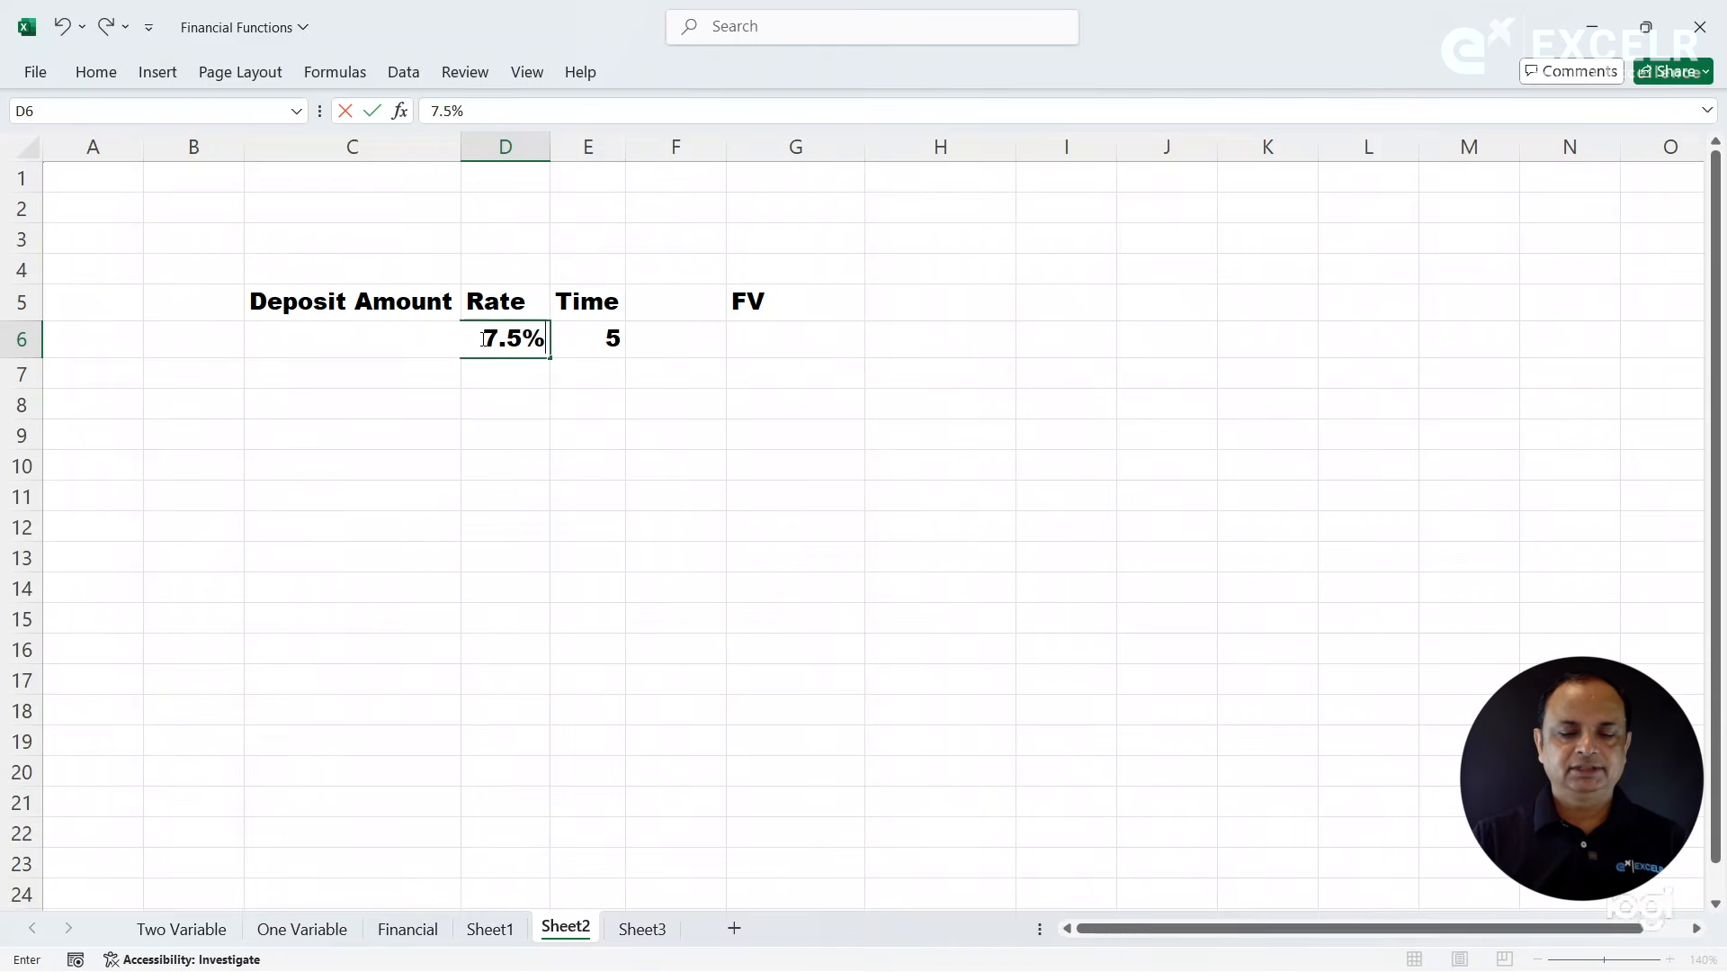
pyautogui.press('Return')
# - Calculate the deposit's future value in G6 with FV, using D6 as rate, E6 as periods and C6 as present value
pyautogui.click(598, 338)
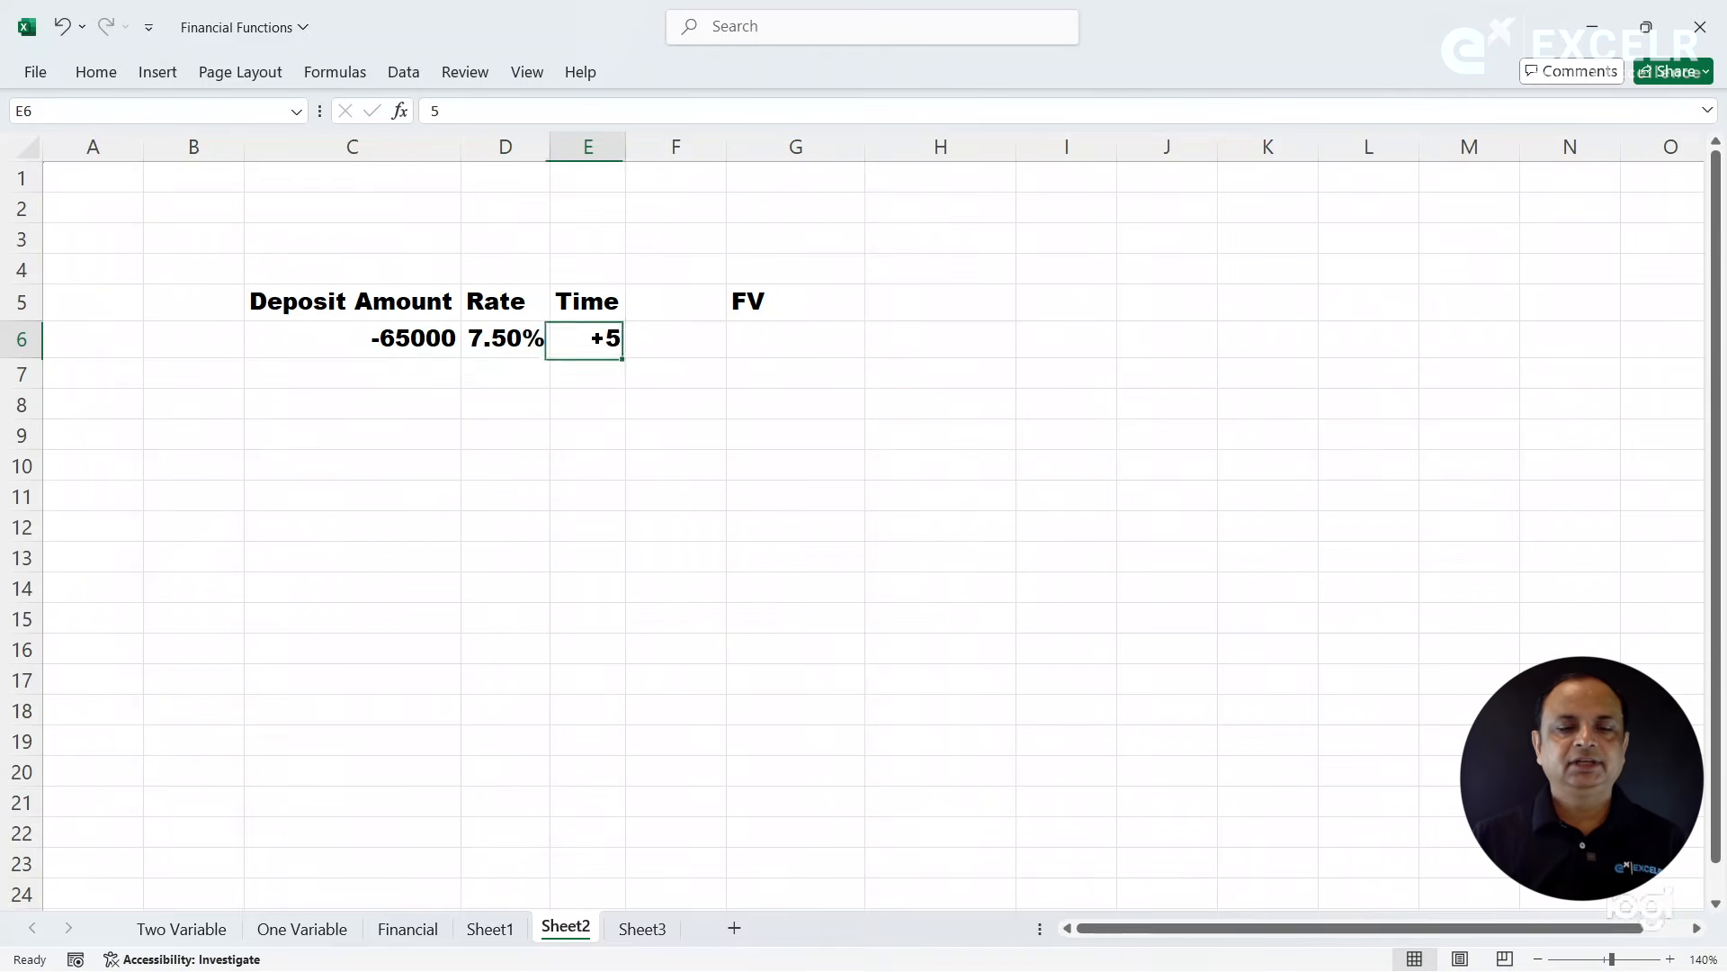
pyautogui.click(803, 350)
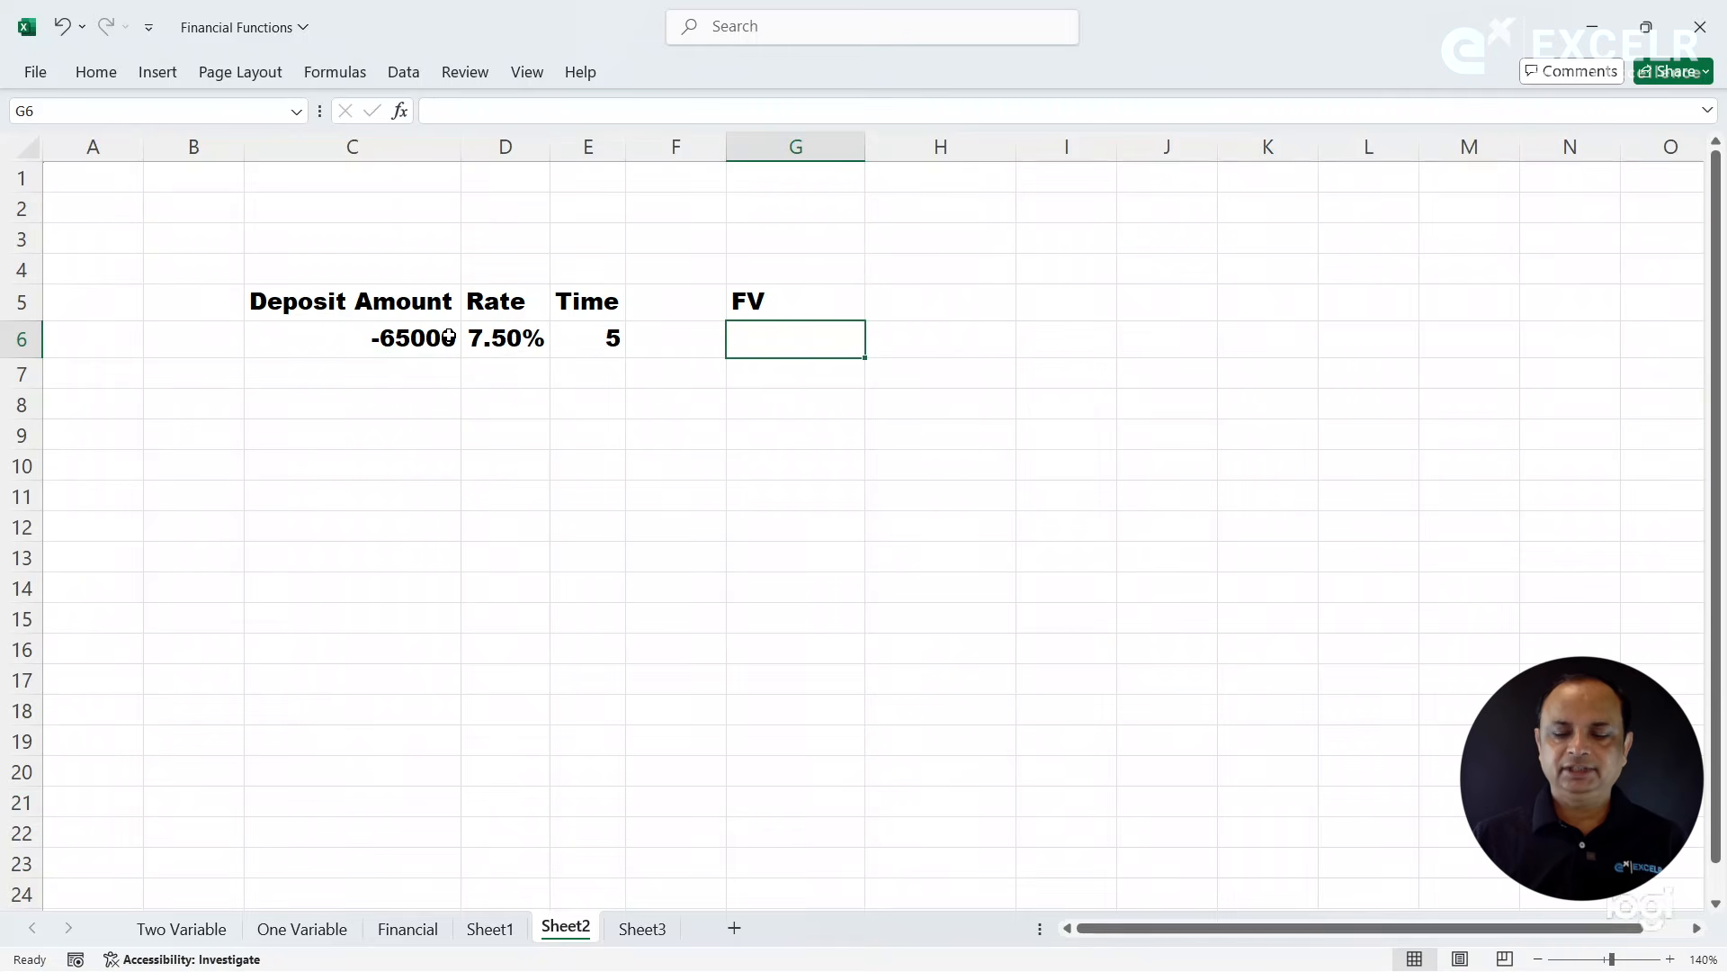
pyautogui.write('=FV(')
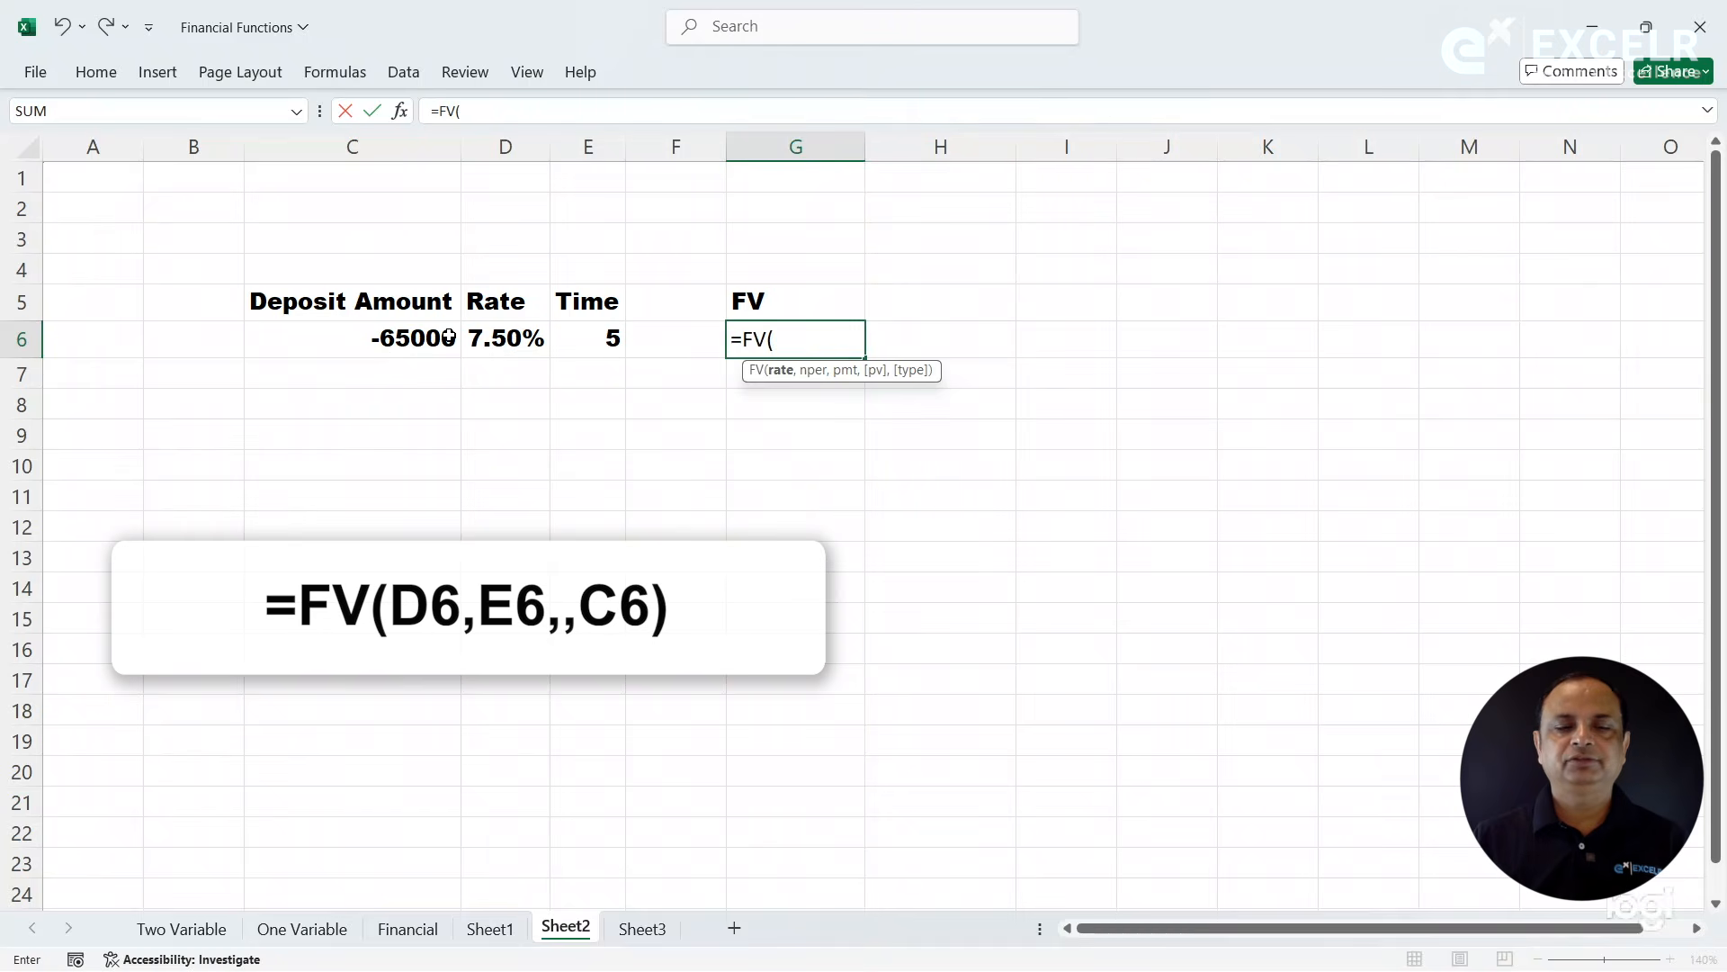
pyautogui.click(400, 112)
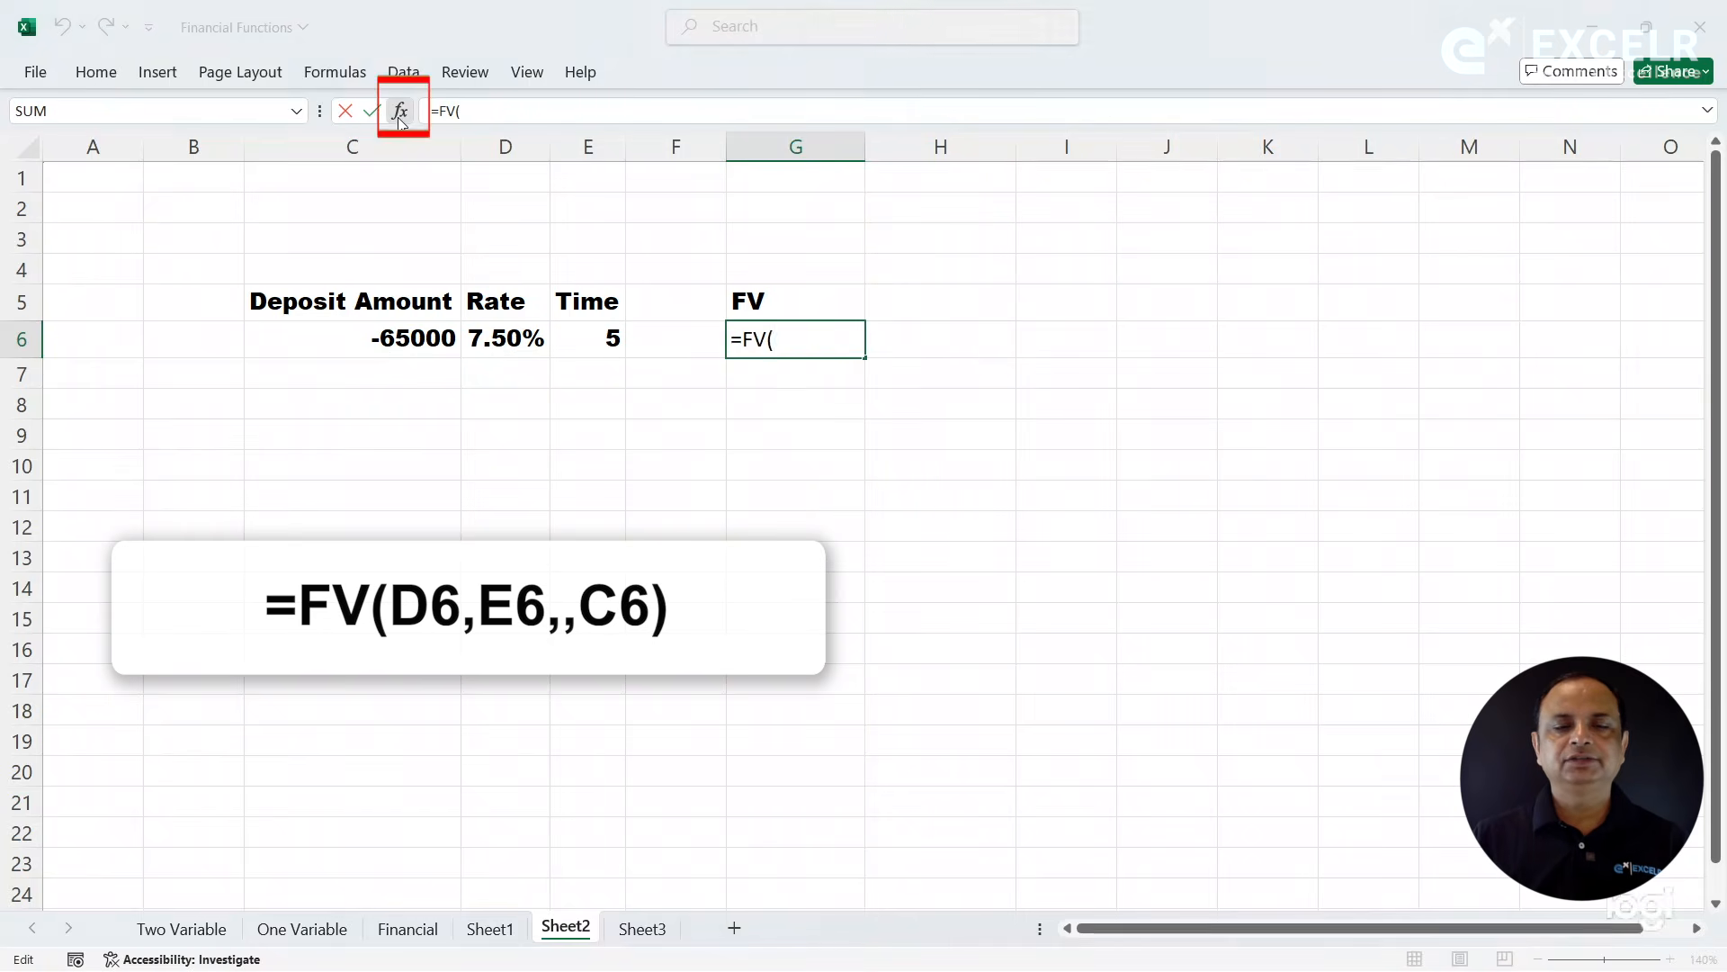
pyautogui.moveTo(1264, 20); pyautogui.dragTo(987, 486)
pyautogui.click(487, 335)
pyautogui.click(1023, 573)
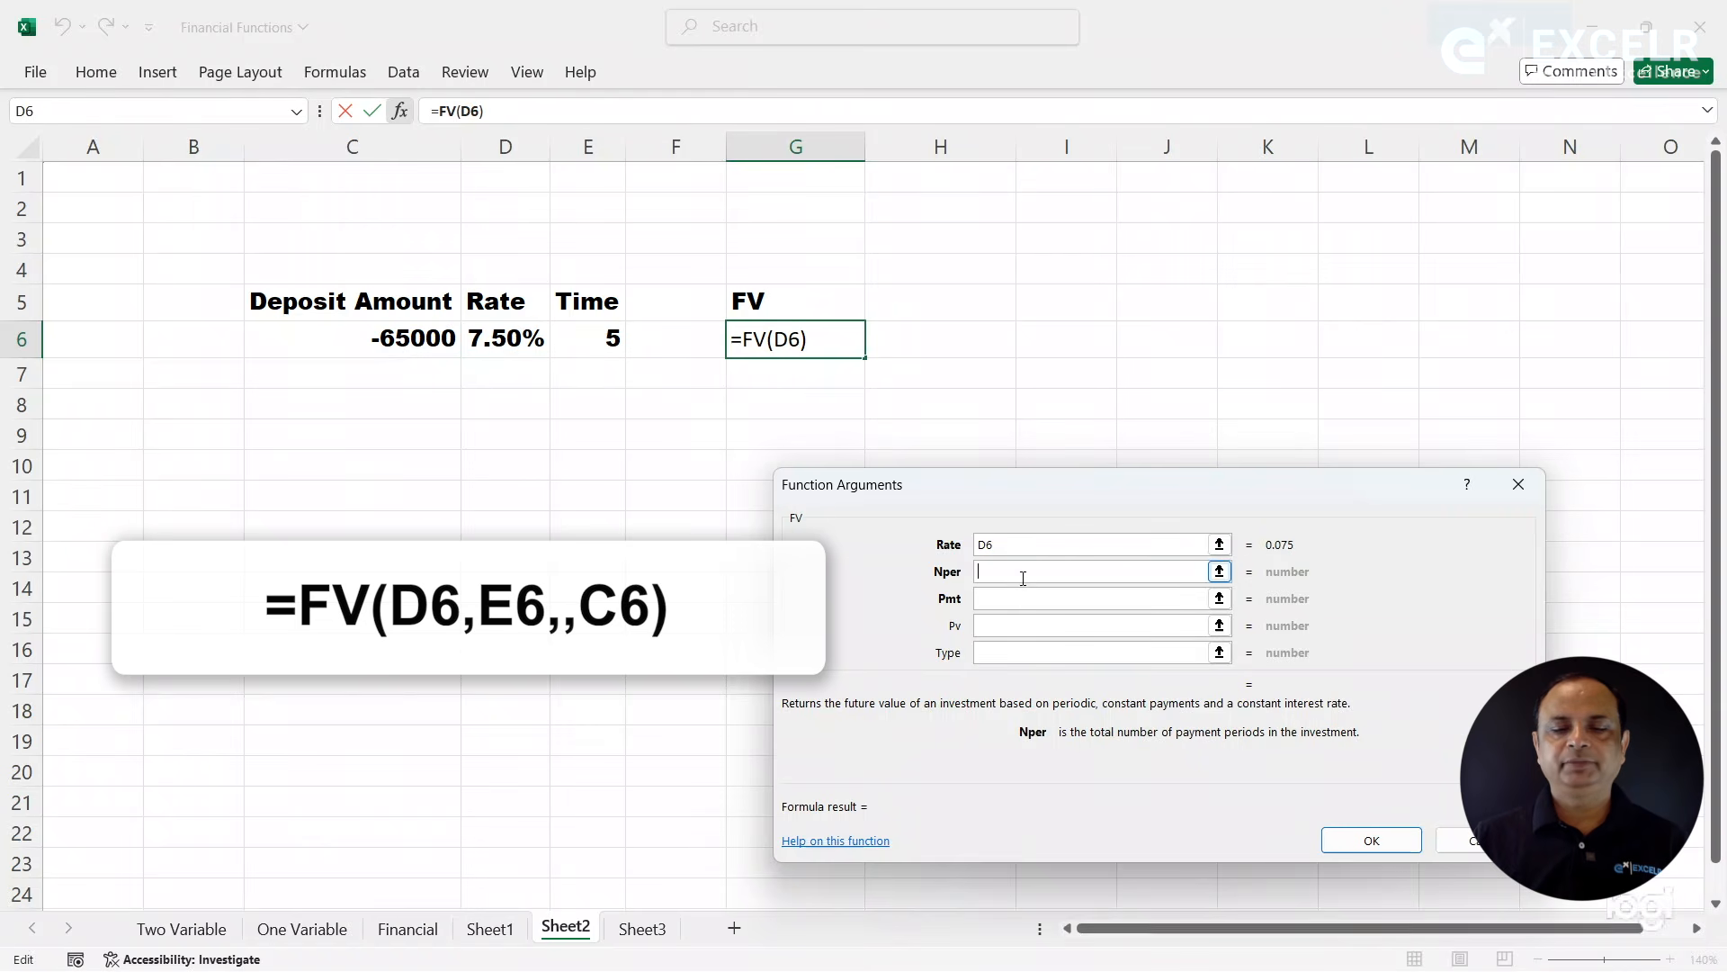
pyautogui.click(598, 338)
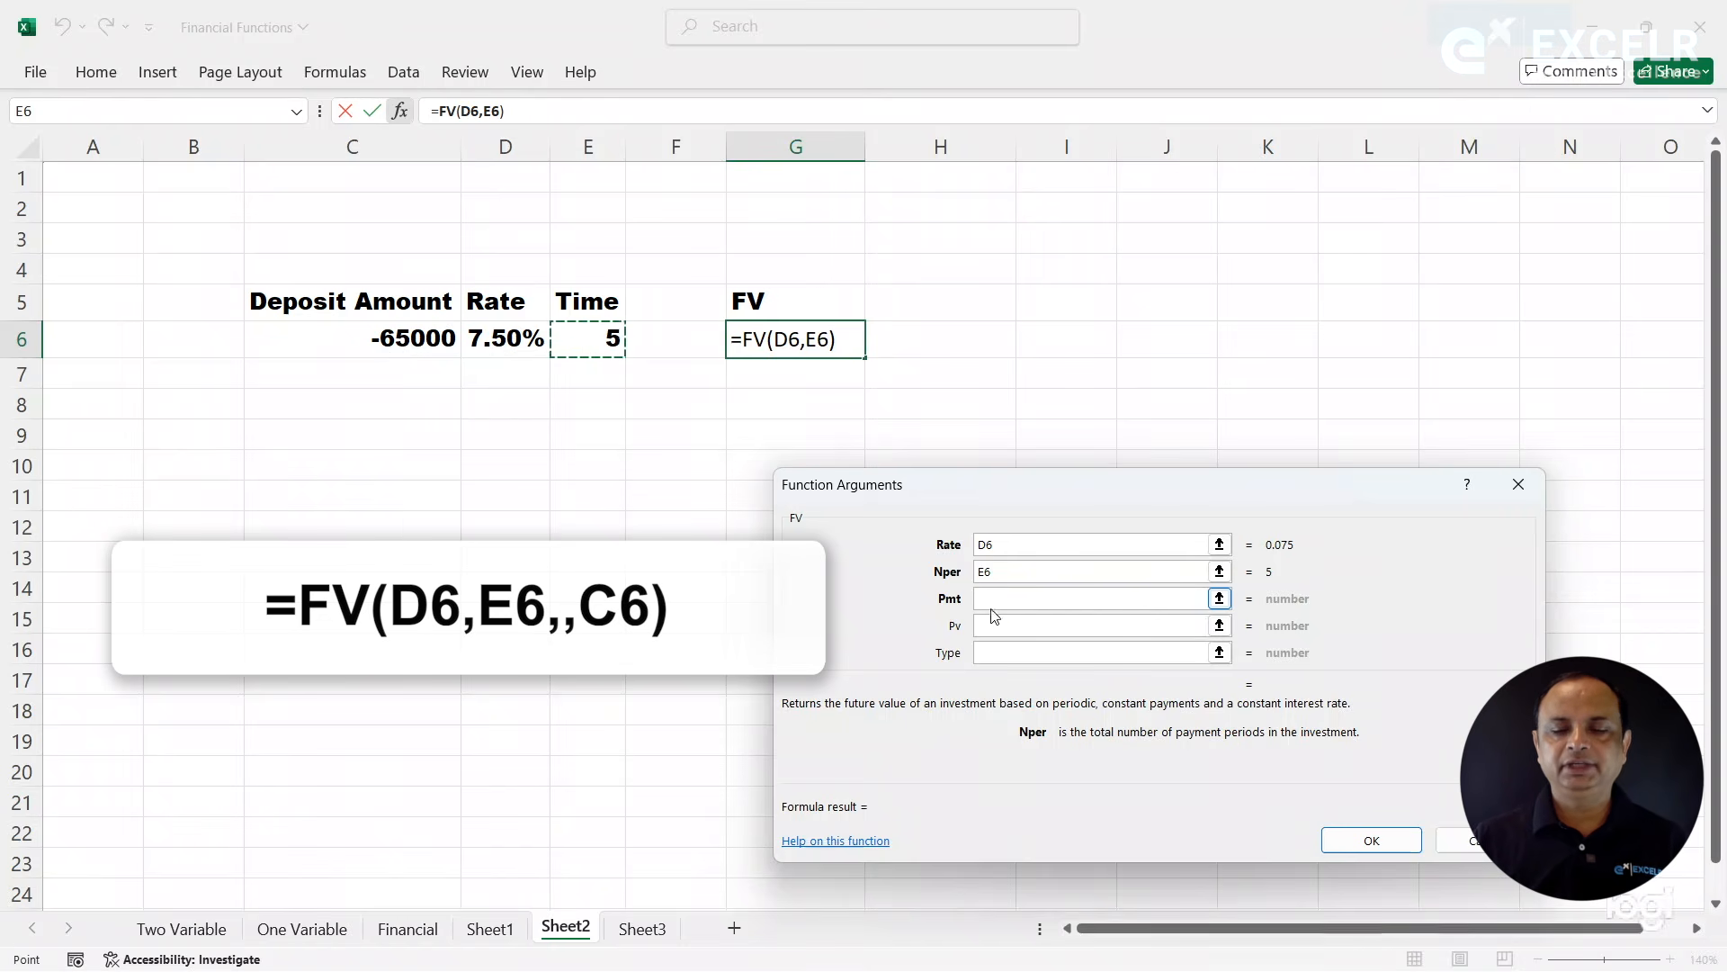
pyautogui.click(992, 628)
pyautogui.click(416, 339)
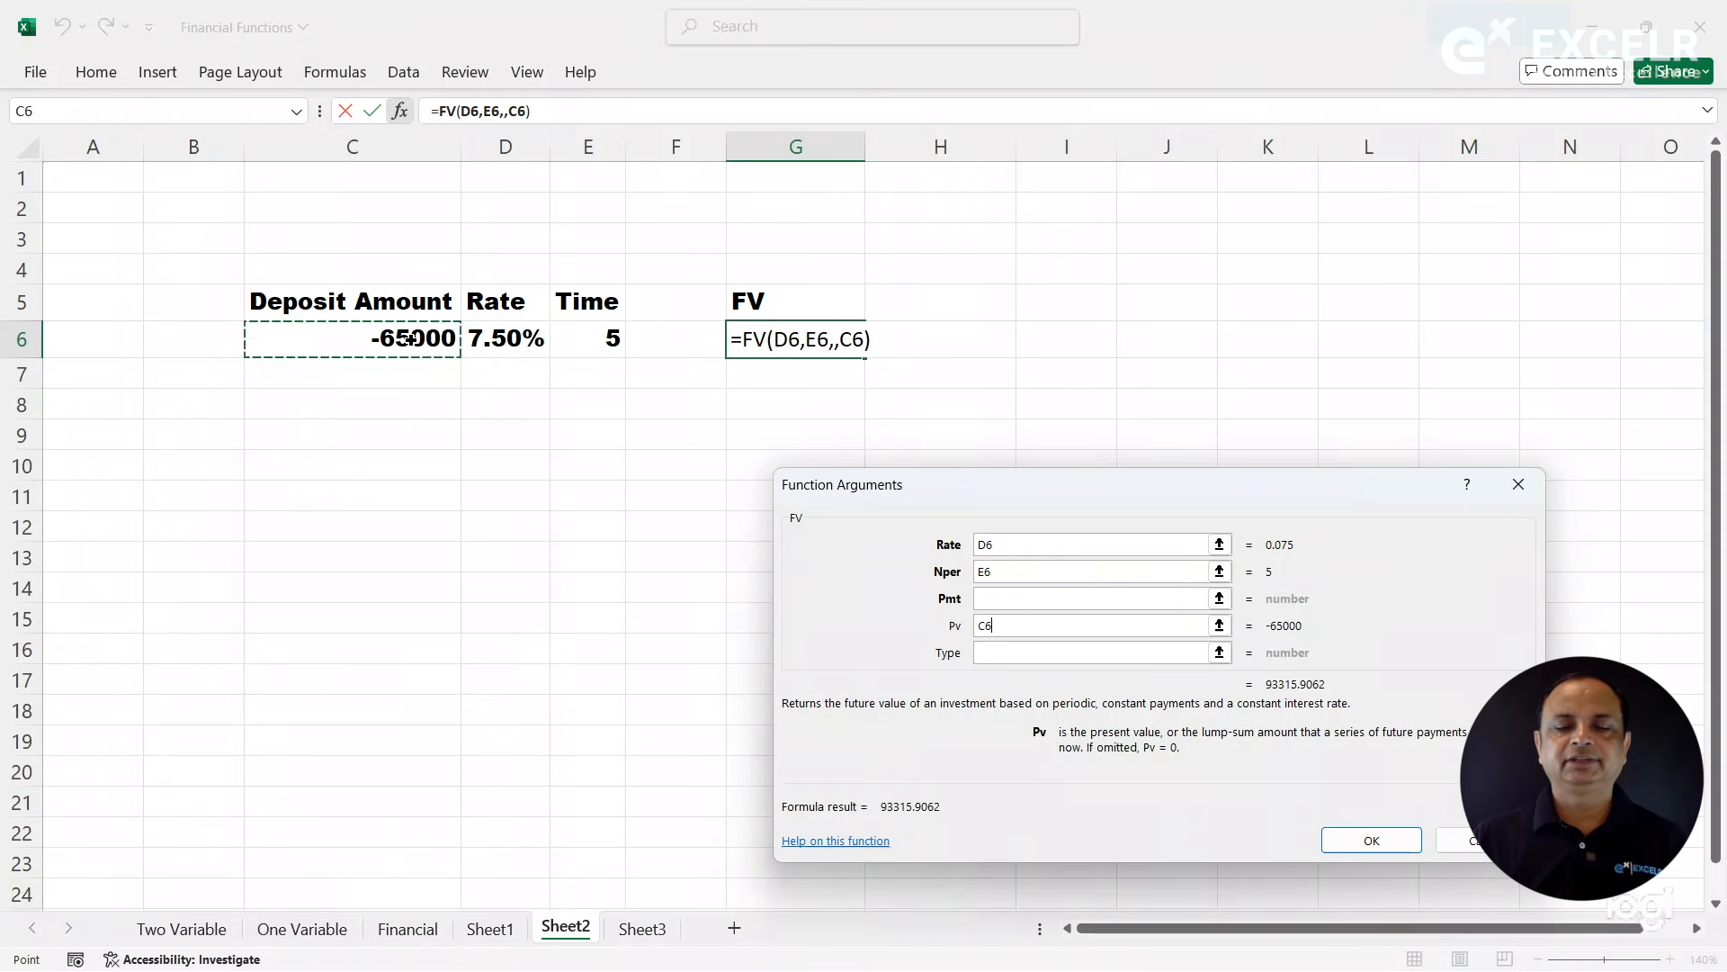
pyautogui.click(1372, 844)
# - Show the text of G6's FV formula in I6 with FORMULATEXT and autofit column I's width
pyautogui.click(1034, 341)
pyautogui.write('=')
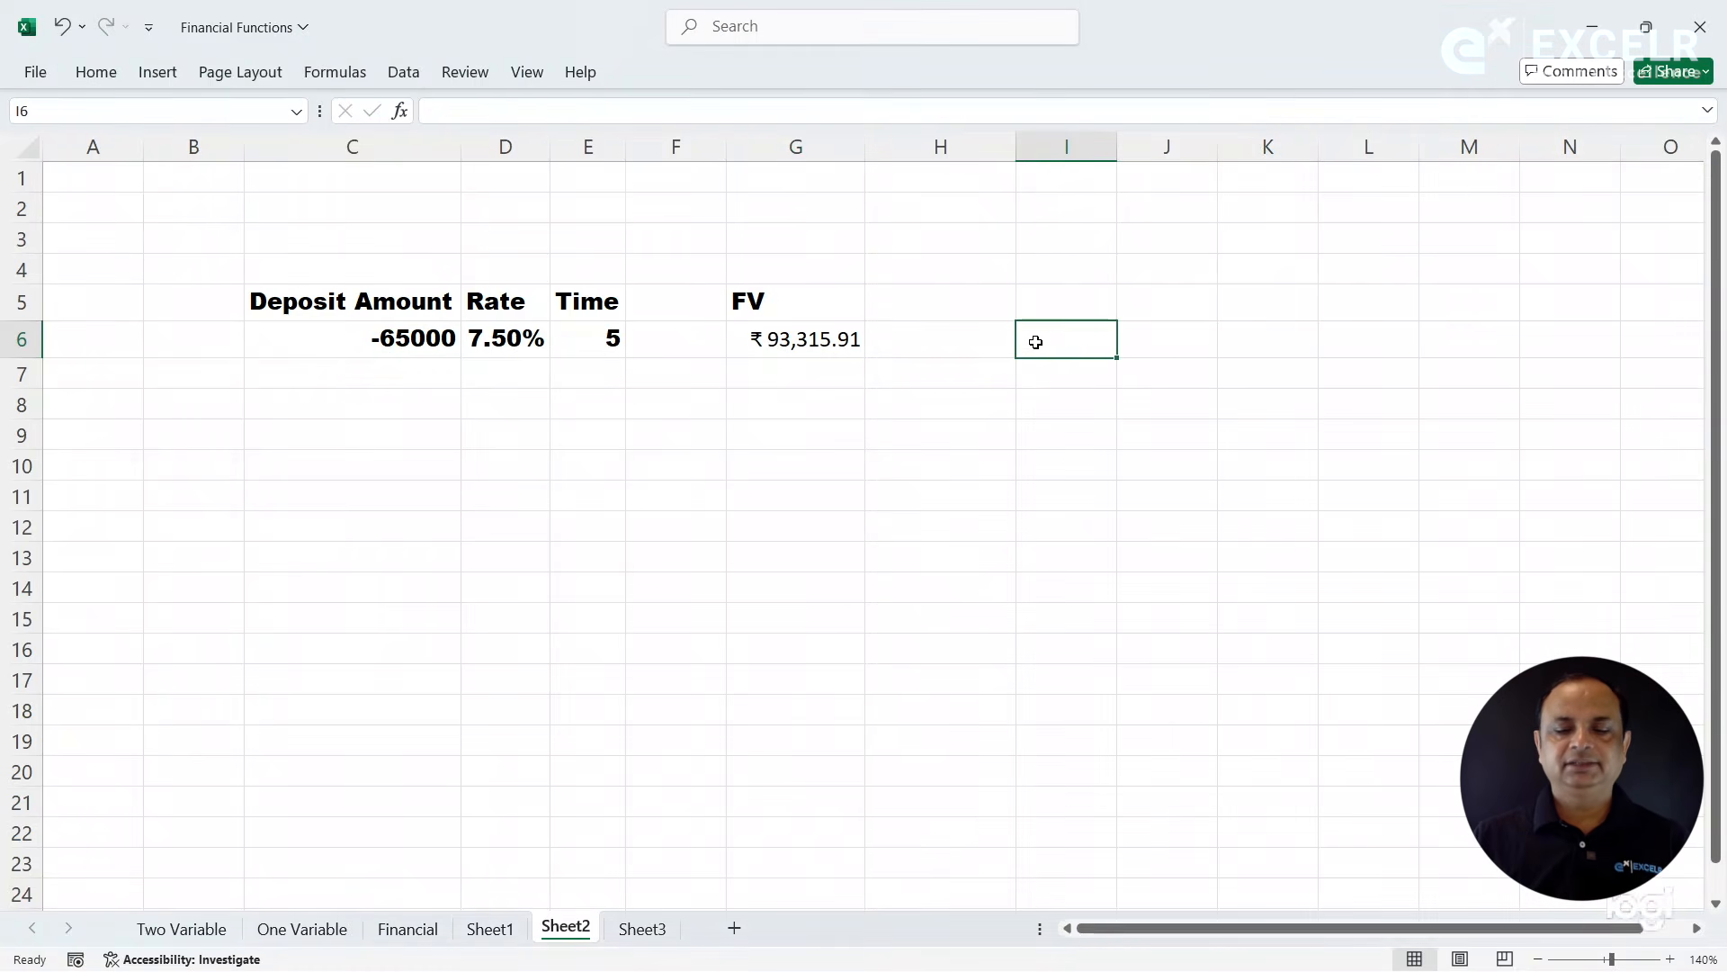
pyautogui.write('fom')
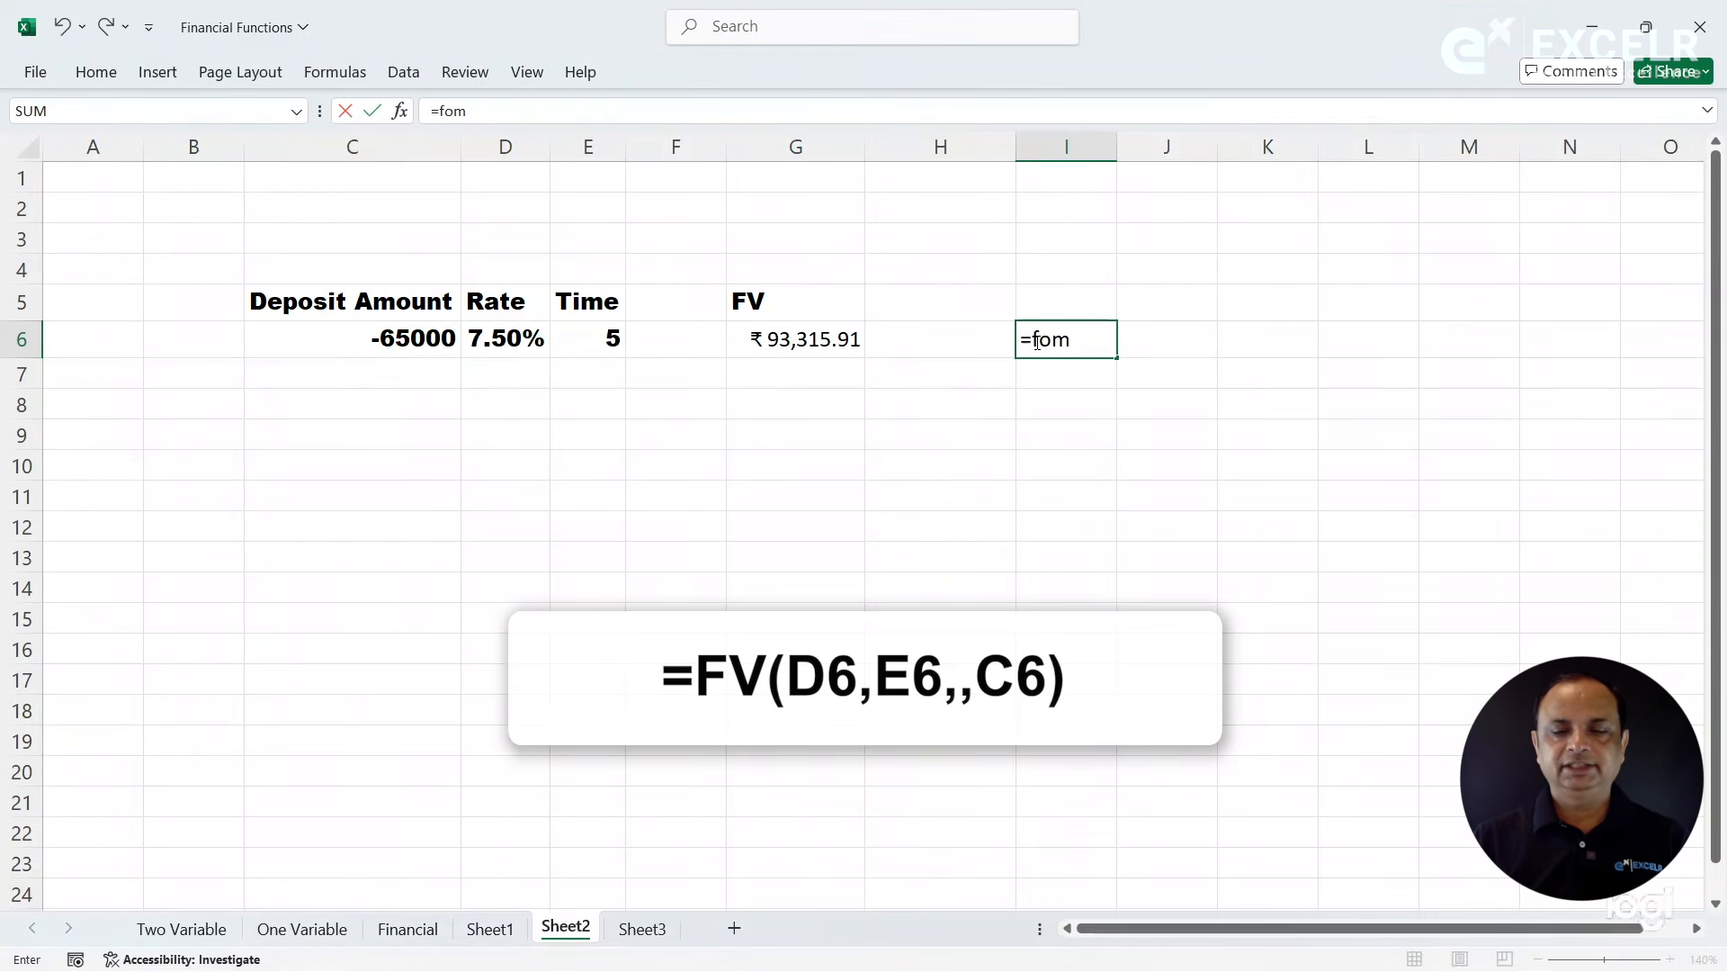
pyautogui.press('BackSpace')
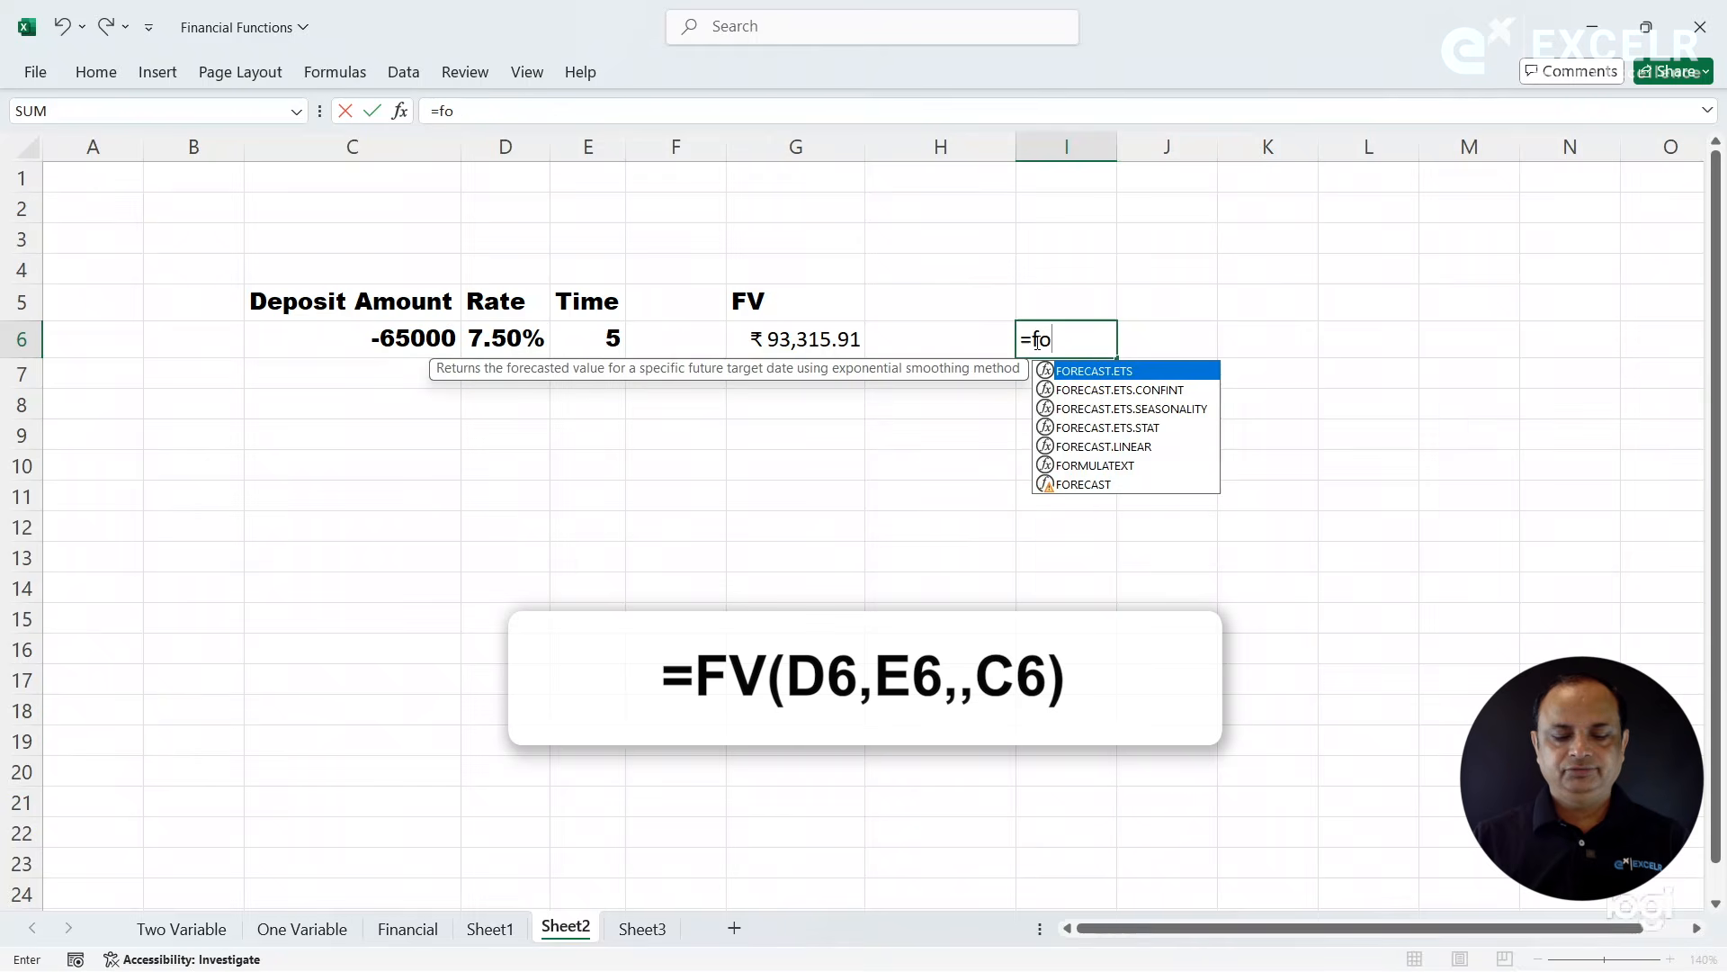
pyautogui.write('rm')
pyautogui.press('Tab')
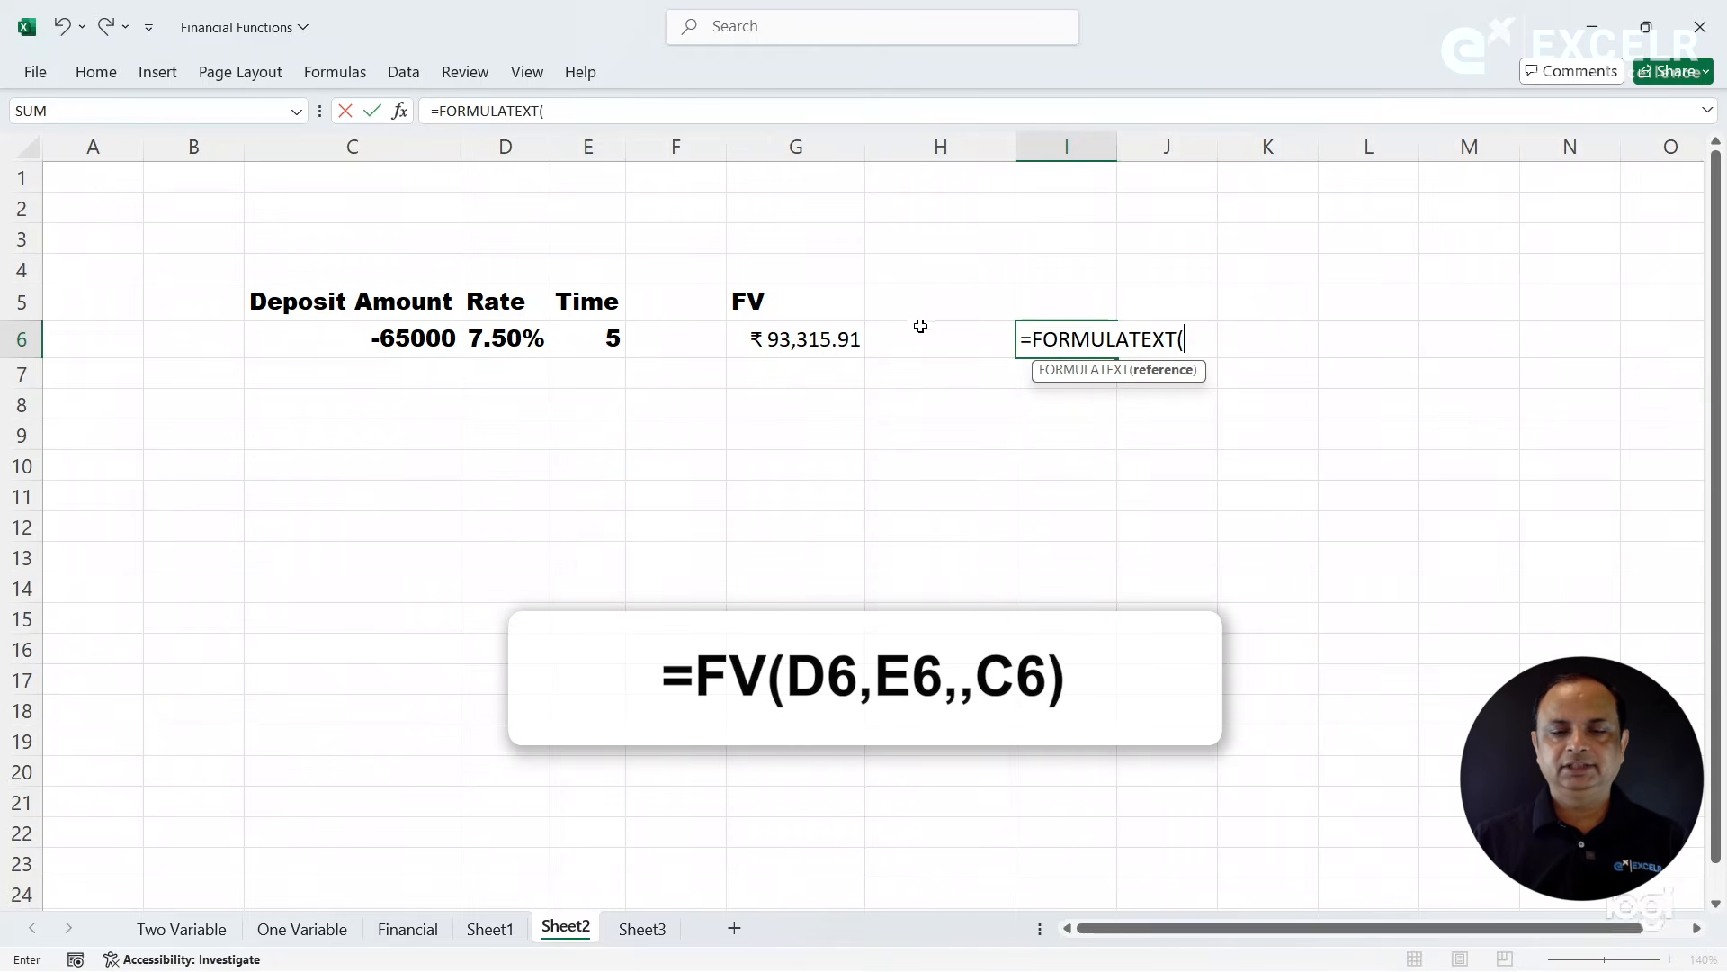
pyautogui.click(806, 338)
pyautogui.press('Return')
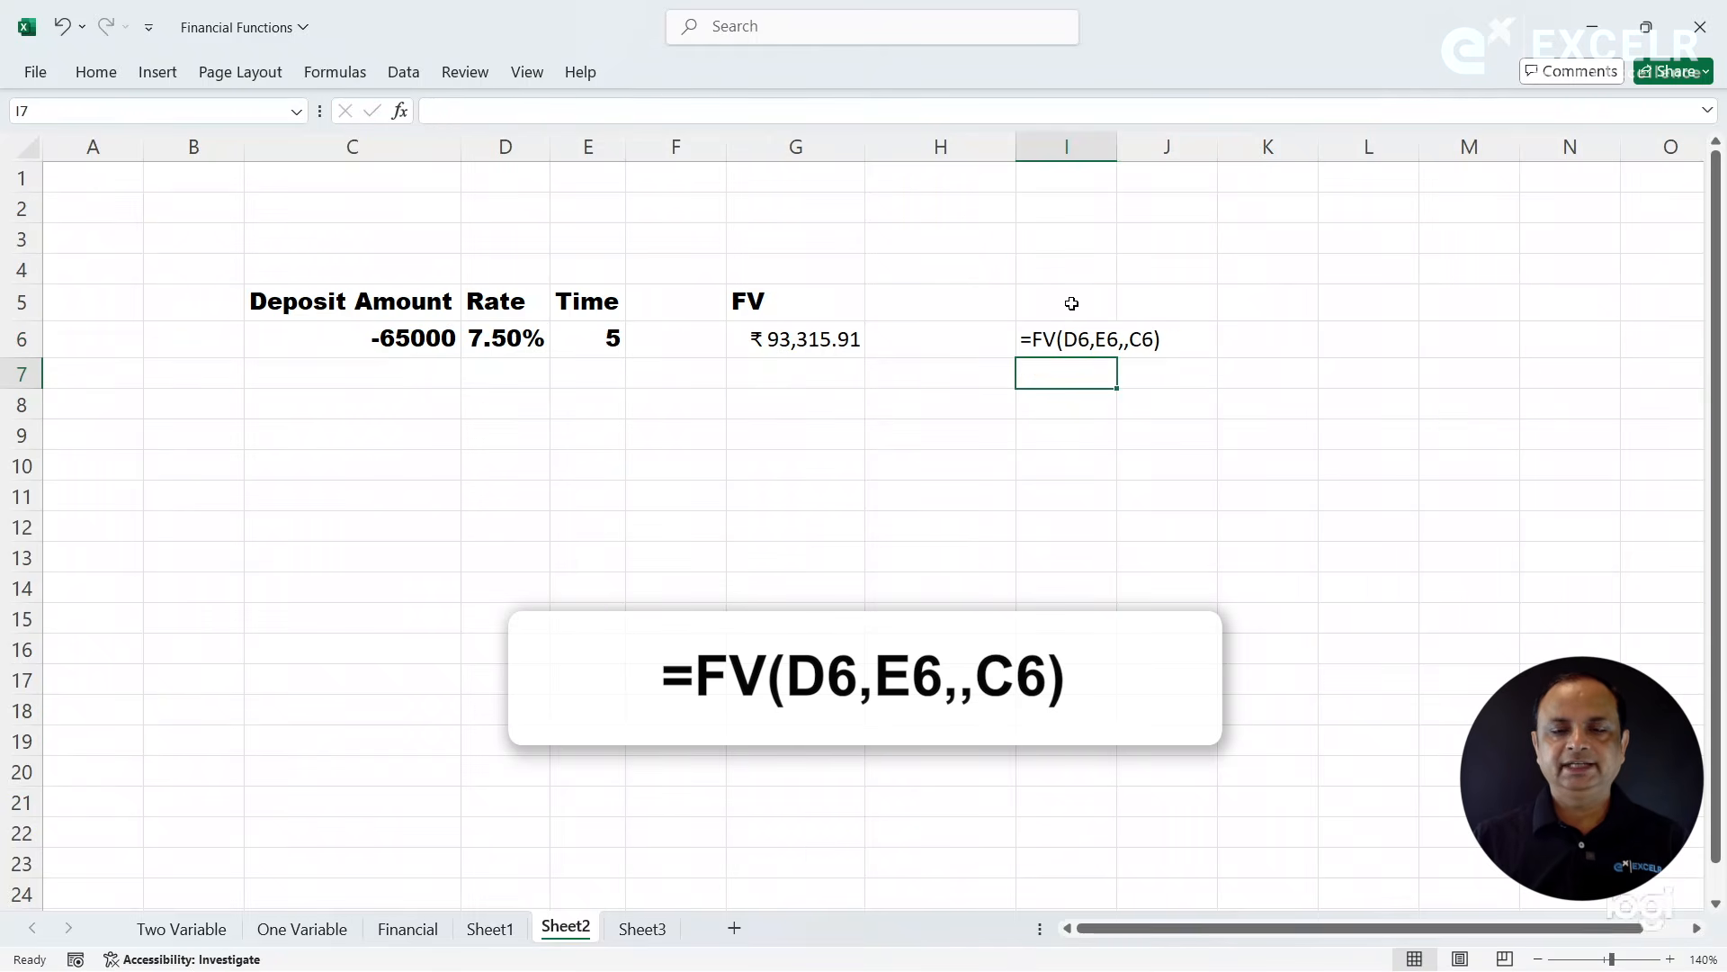
pyautogui.doubleClick(1117, 153)
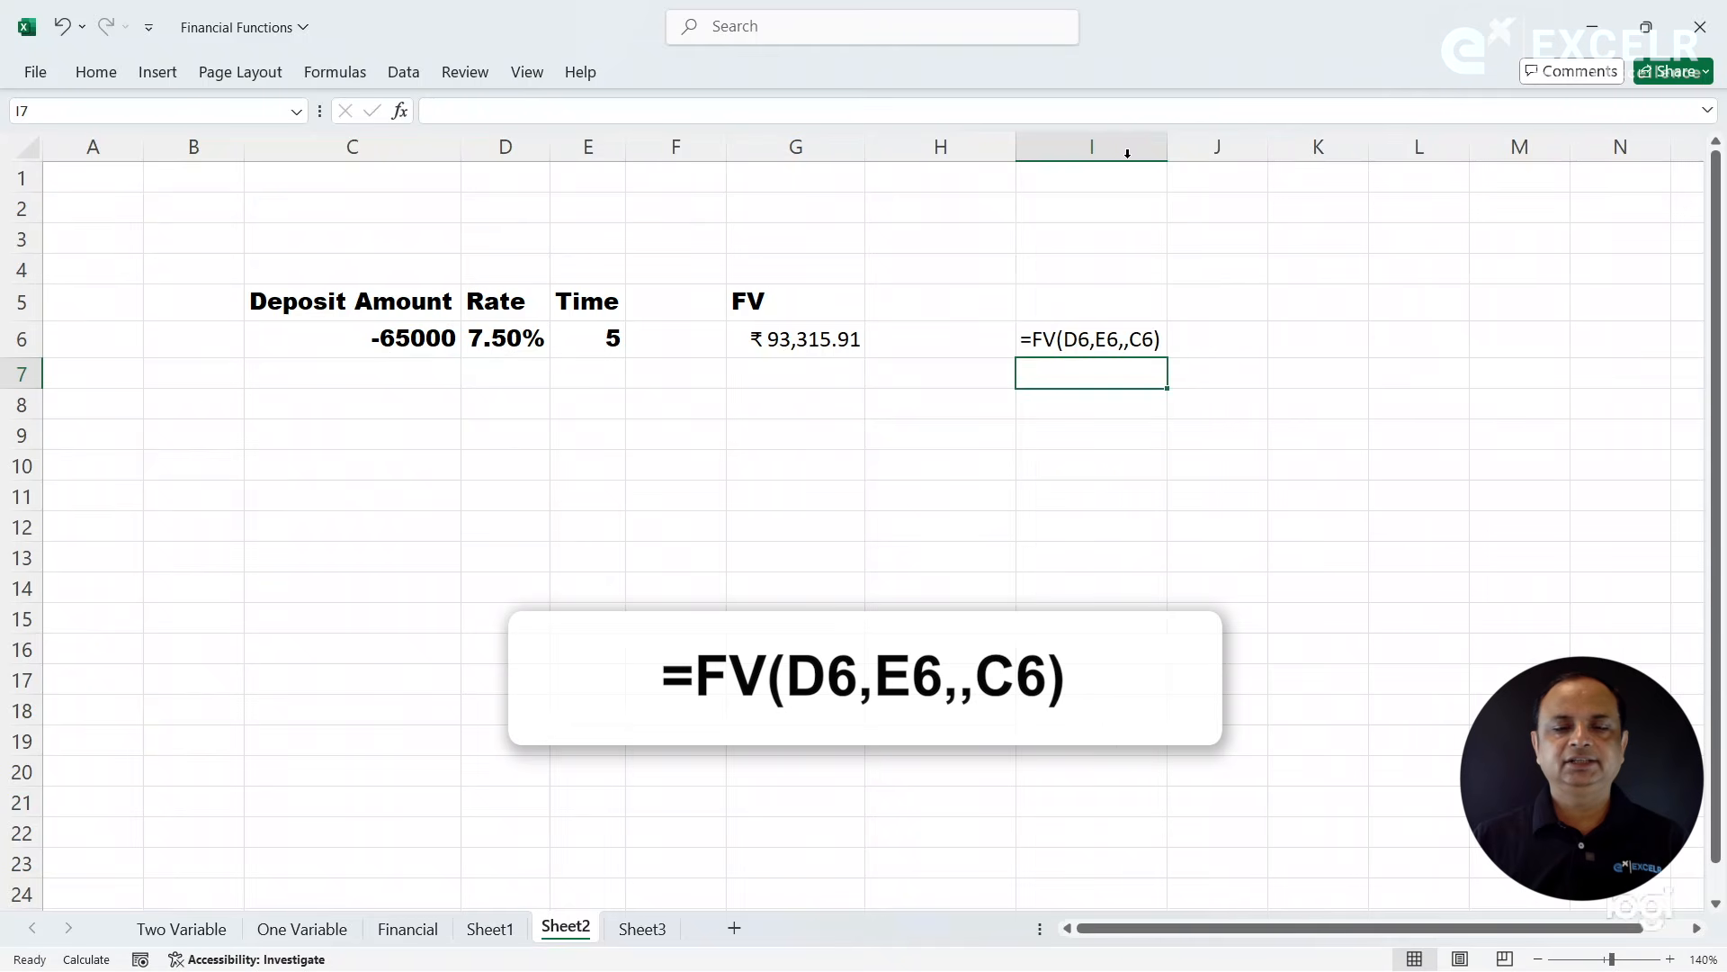
pyautogui.click(860, 379)
# - Move the FV formula from G6 to G11 and trace its precedents
pyautogui.click(826, 340)
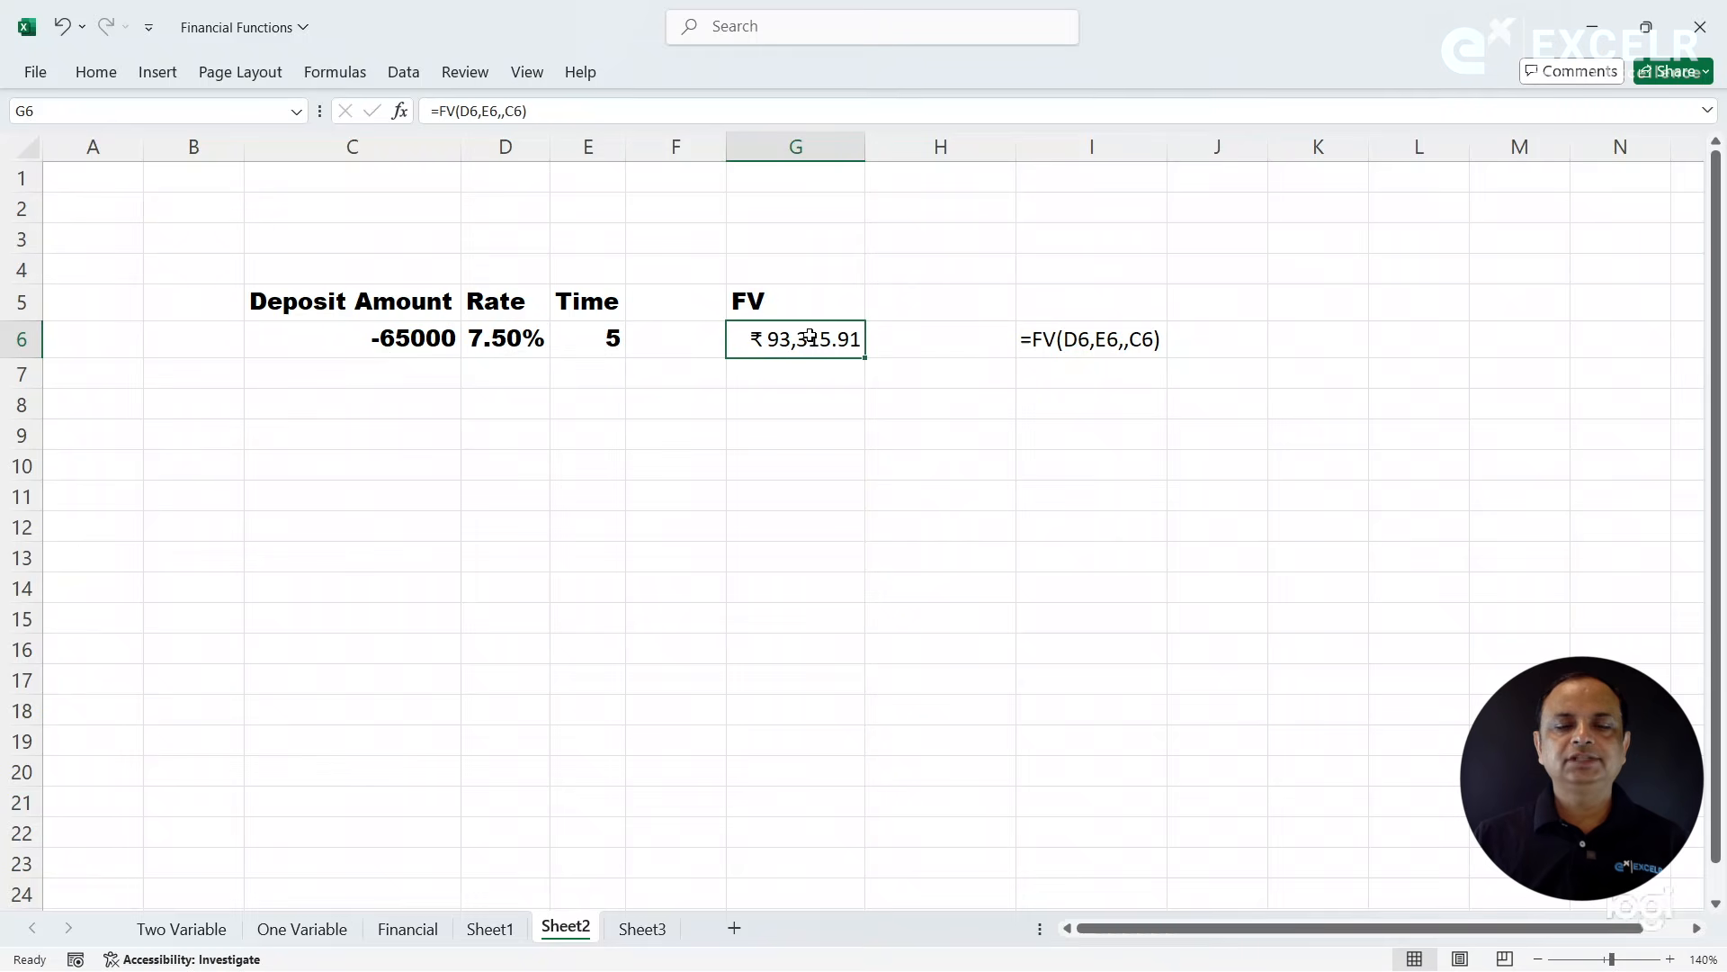
pyautogui.moveTo(801, 363); pyautogui.dragTo(800, 500)
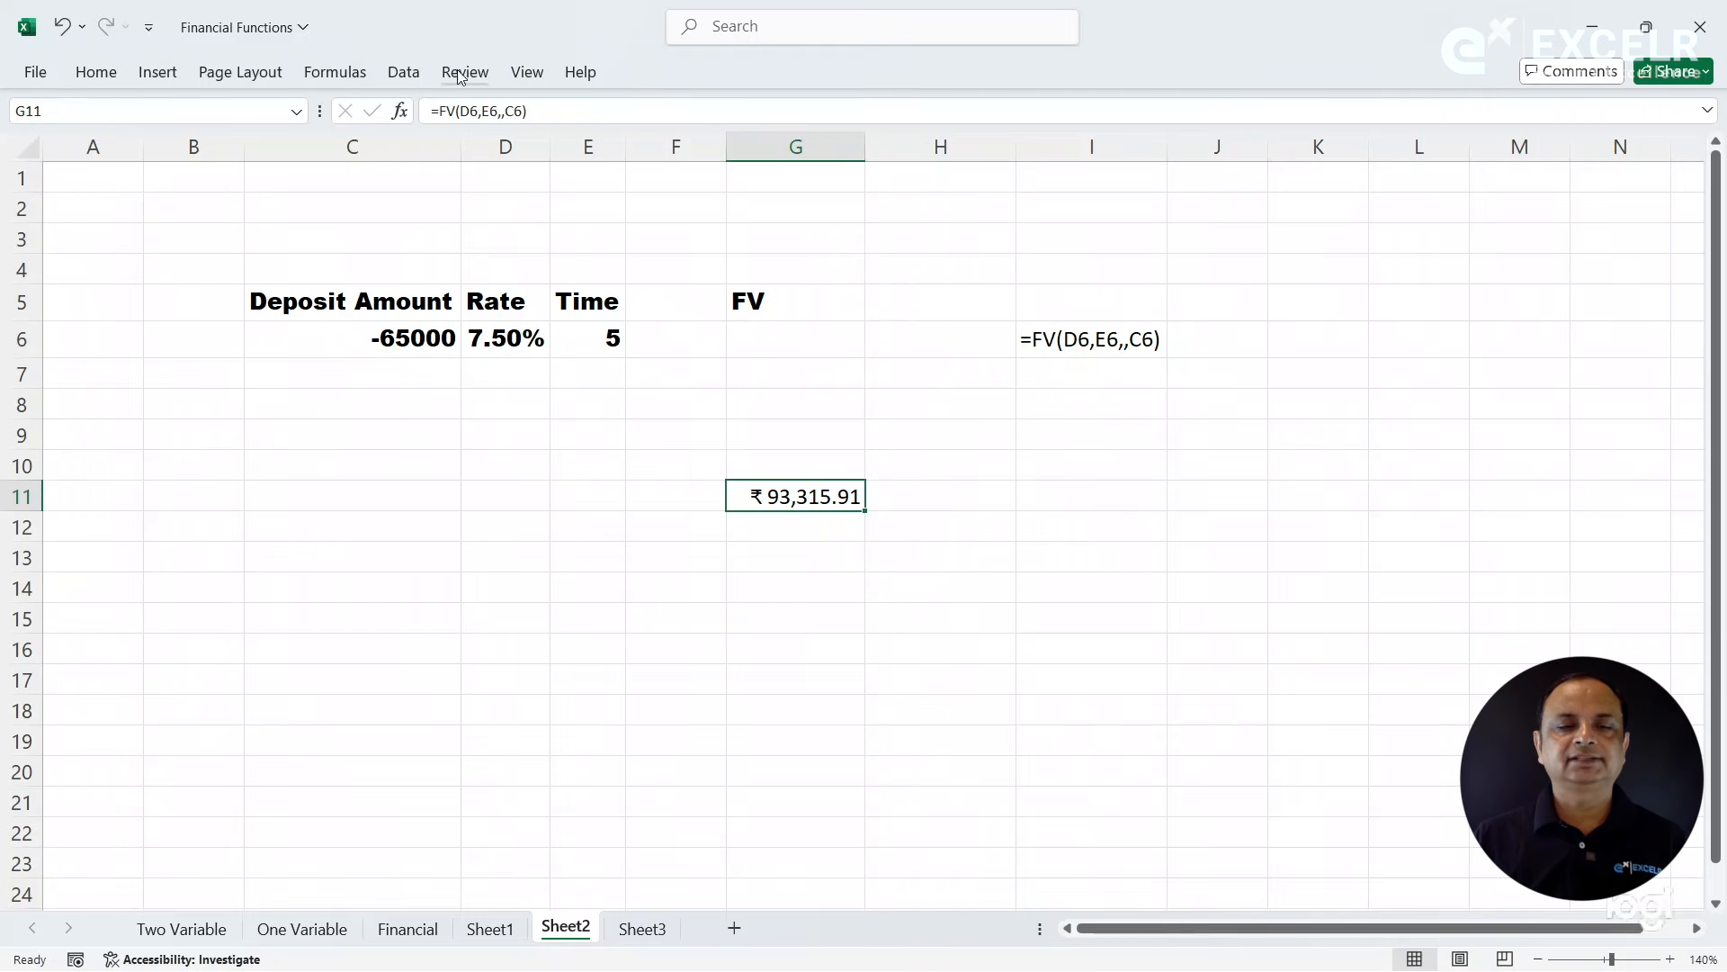
pyautogui.click(367, 74)
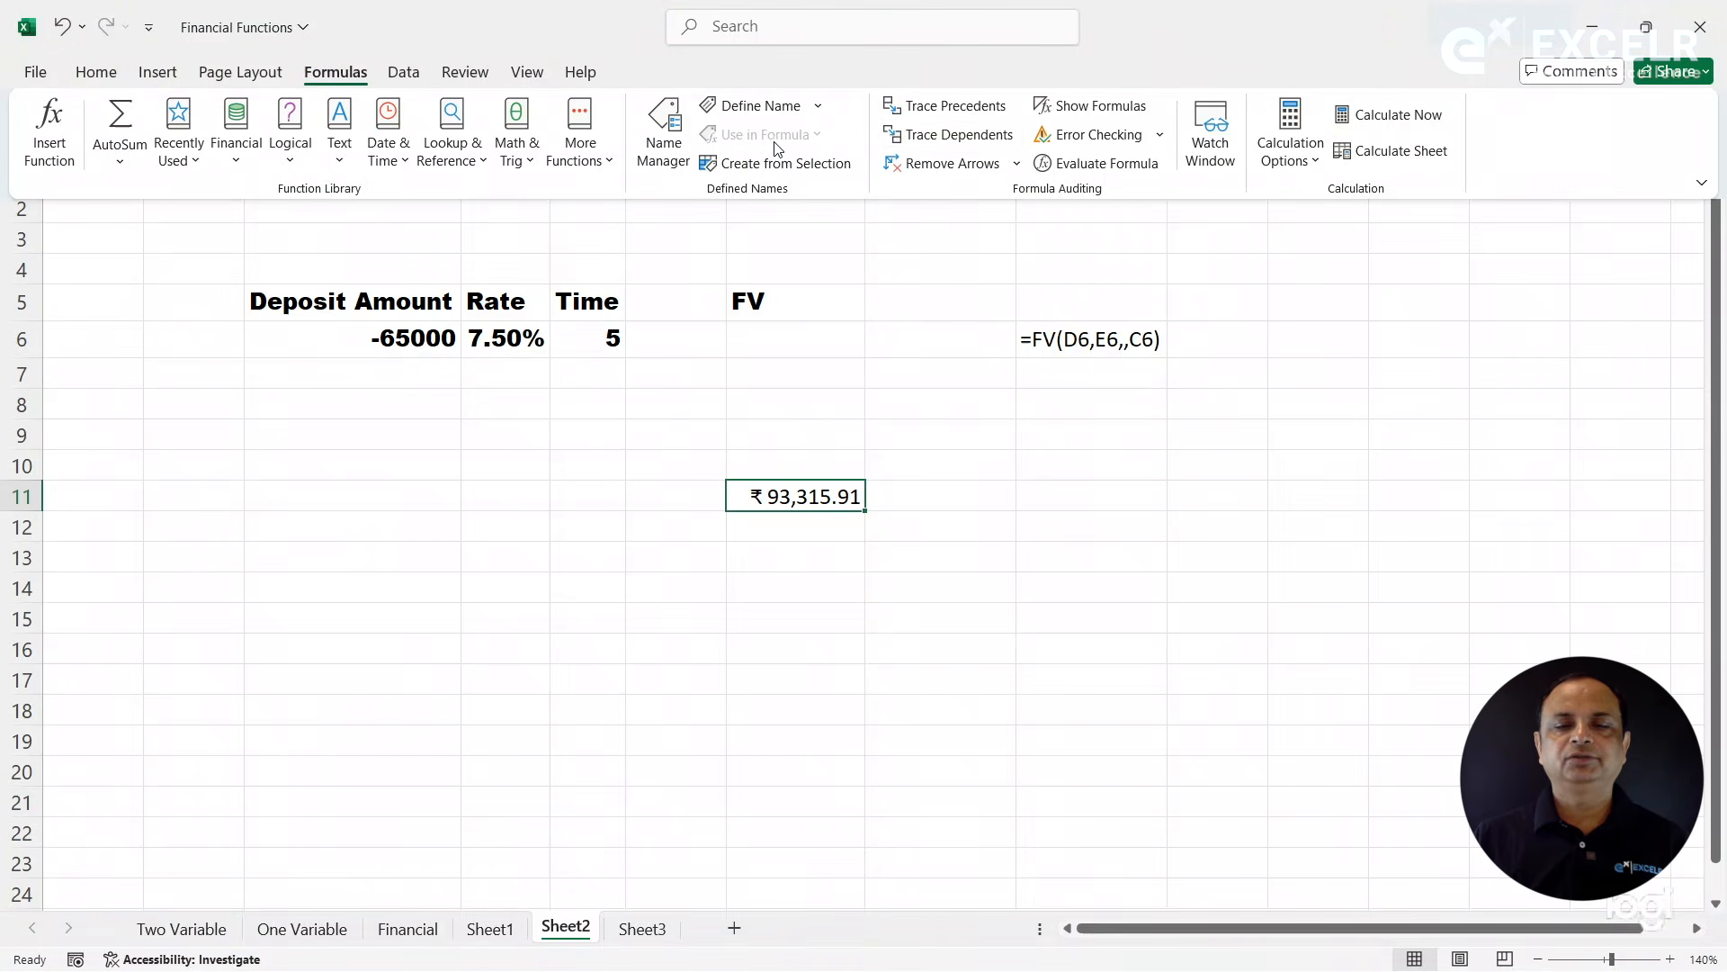
pyautogui.click(935, 108)
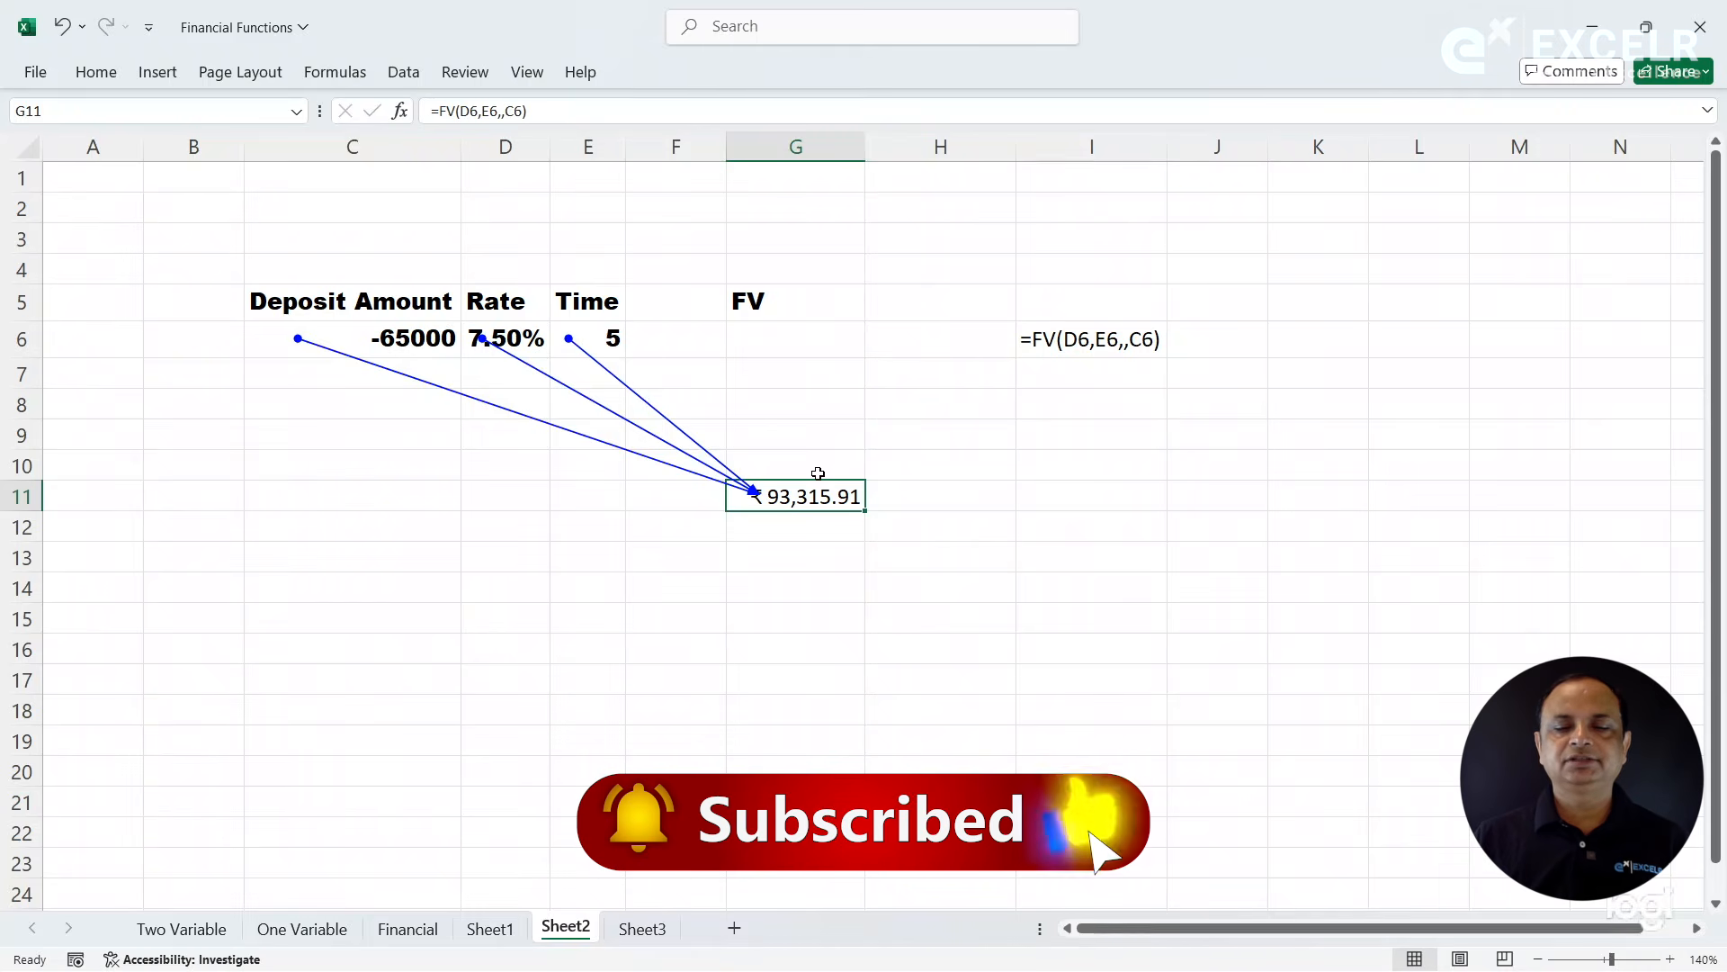
# - Remove the precedent arrows and move the FV formula back to G6
pyautogui.click(335, 74)
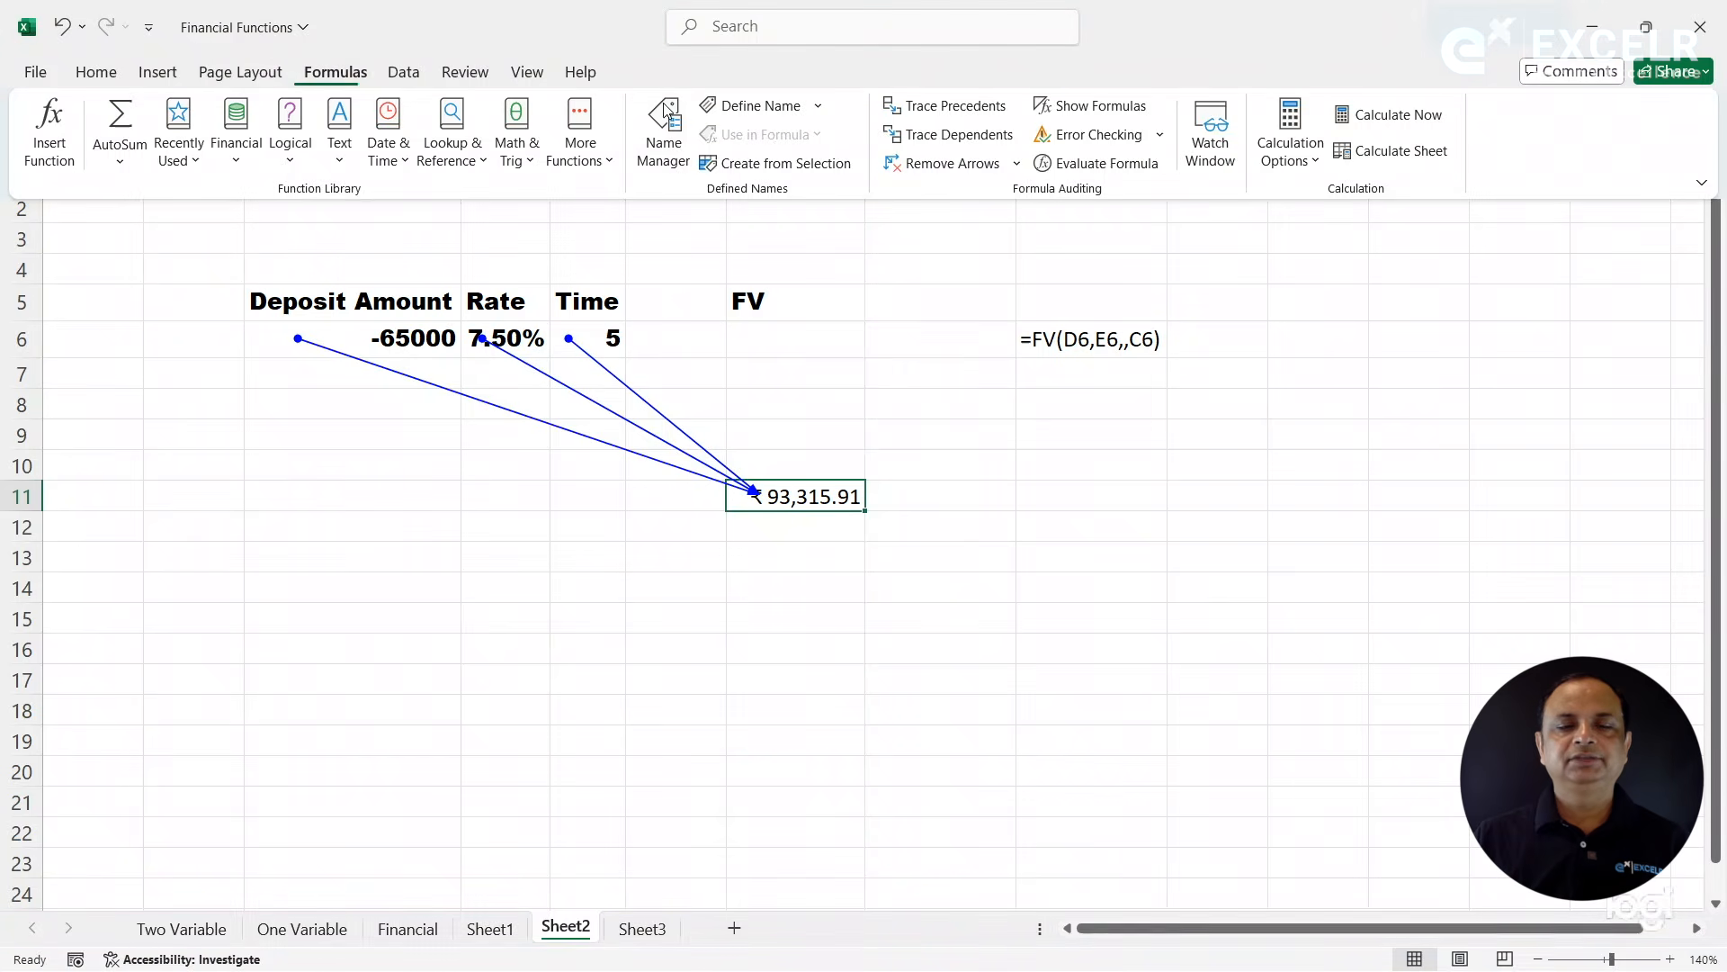
pyautogui.click(940, 162)
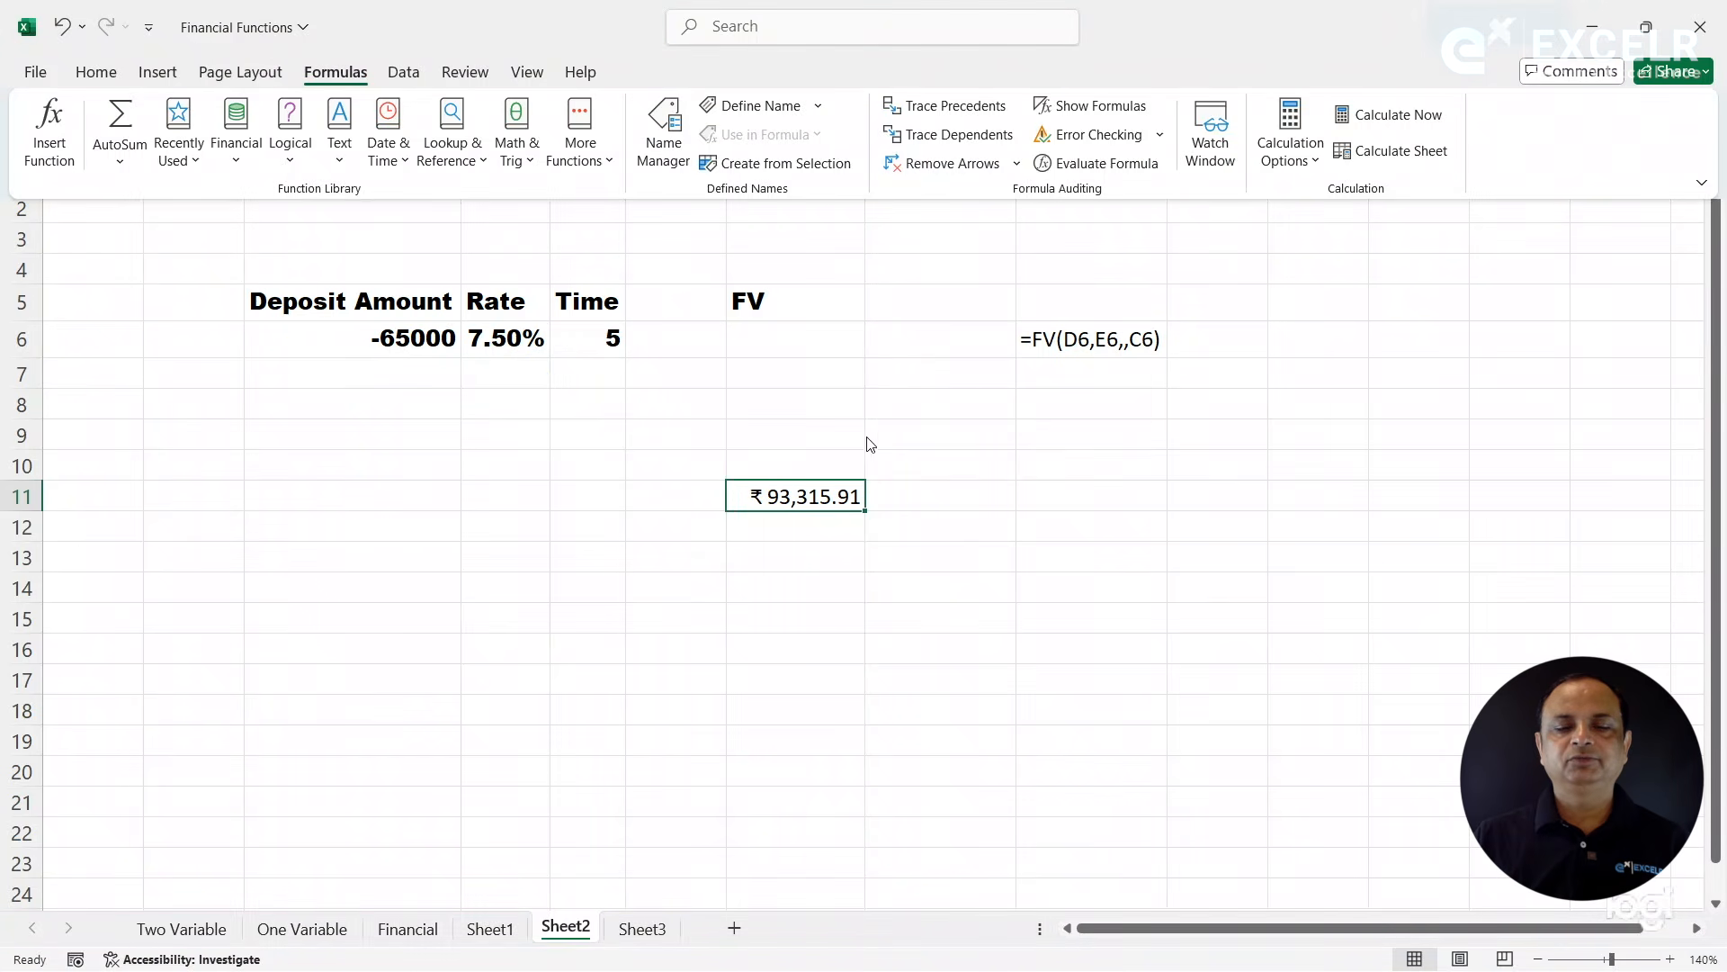
pyautogui.click(820, 502)
pyautogui.moveTo(801, 480); pyautogui.dragTo(812, 333)
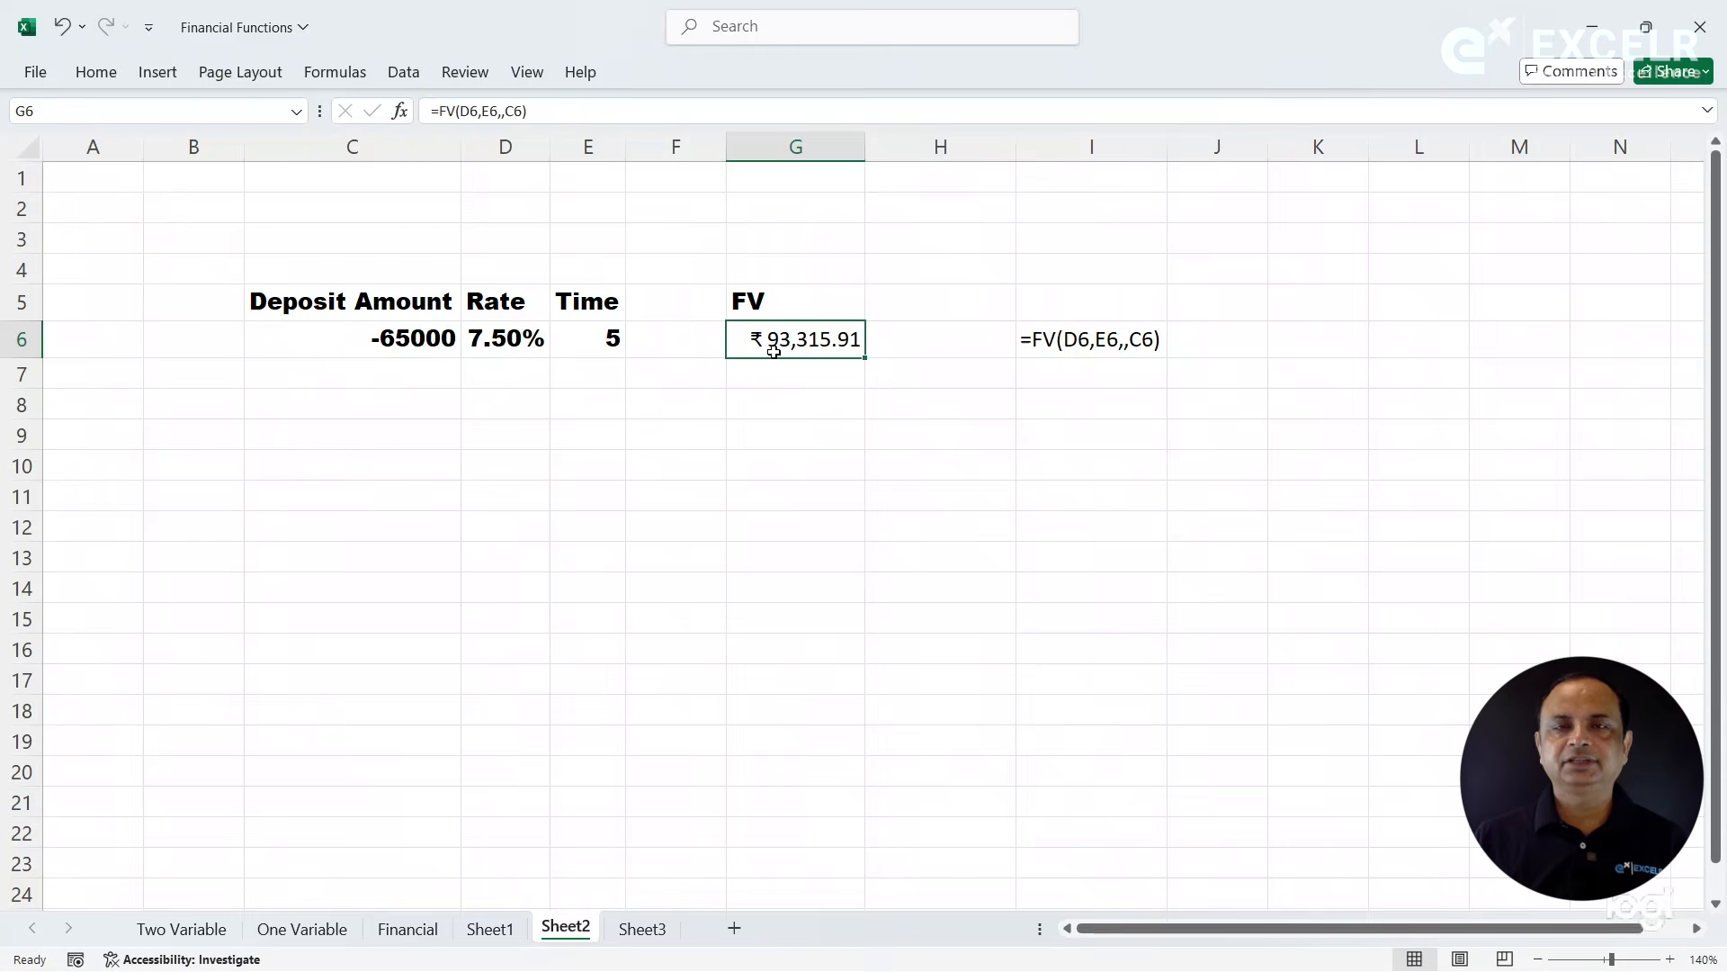
# - Change the deposit amount in C6 to -67000
pyautogui.click(433, 338)
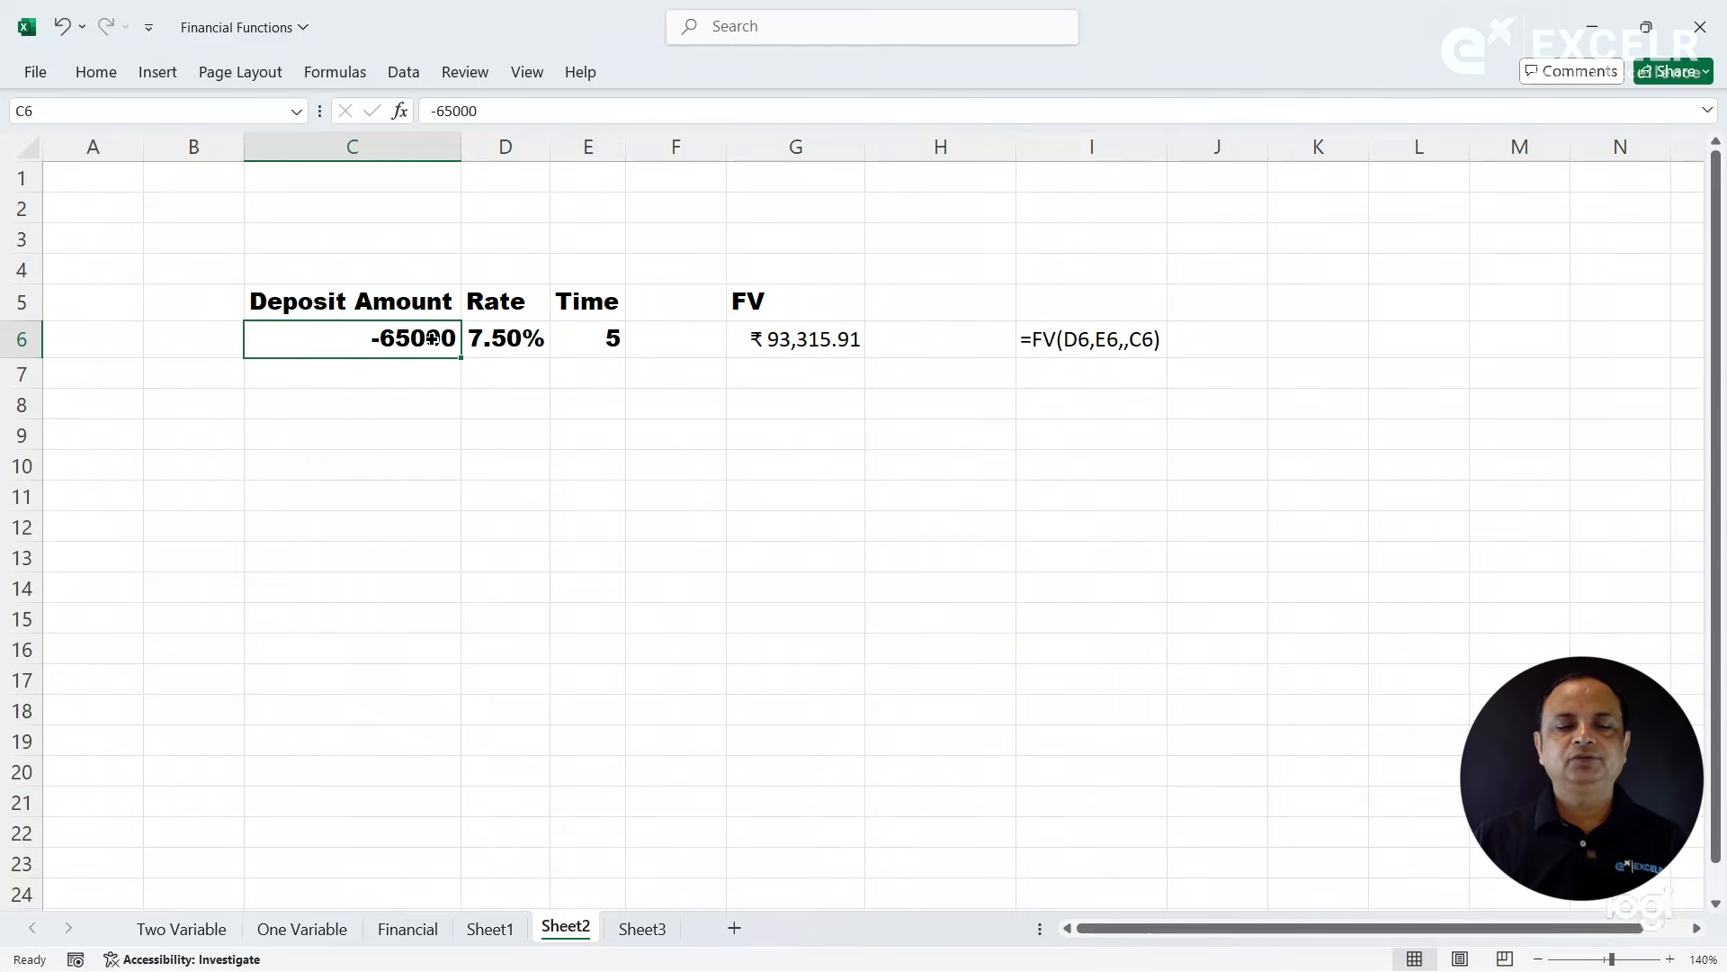
pyautogui.click(455, 111)
pyautogui.press('BackSpace')
pyautogui.write('7')
pyautogui.press('Return')
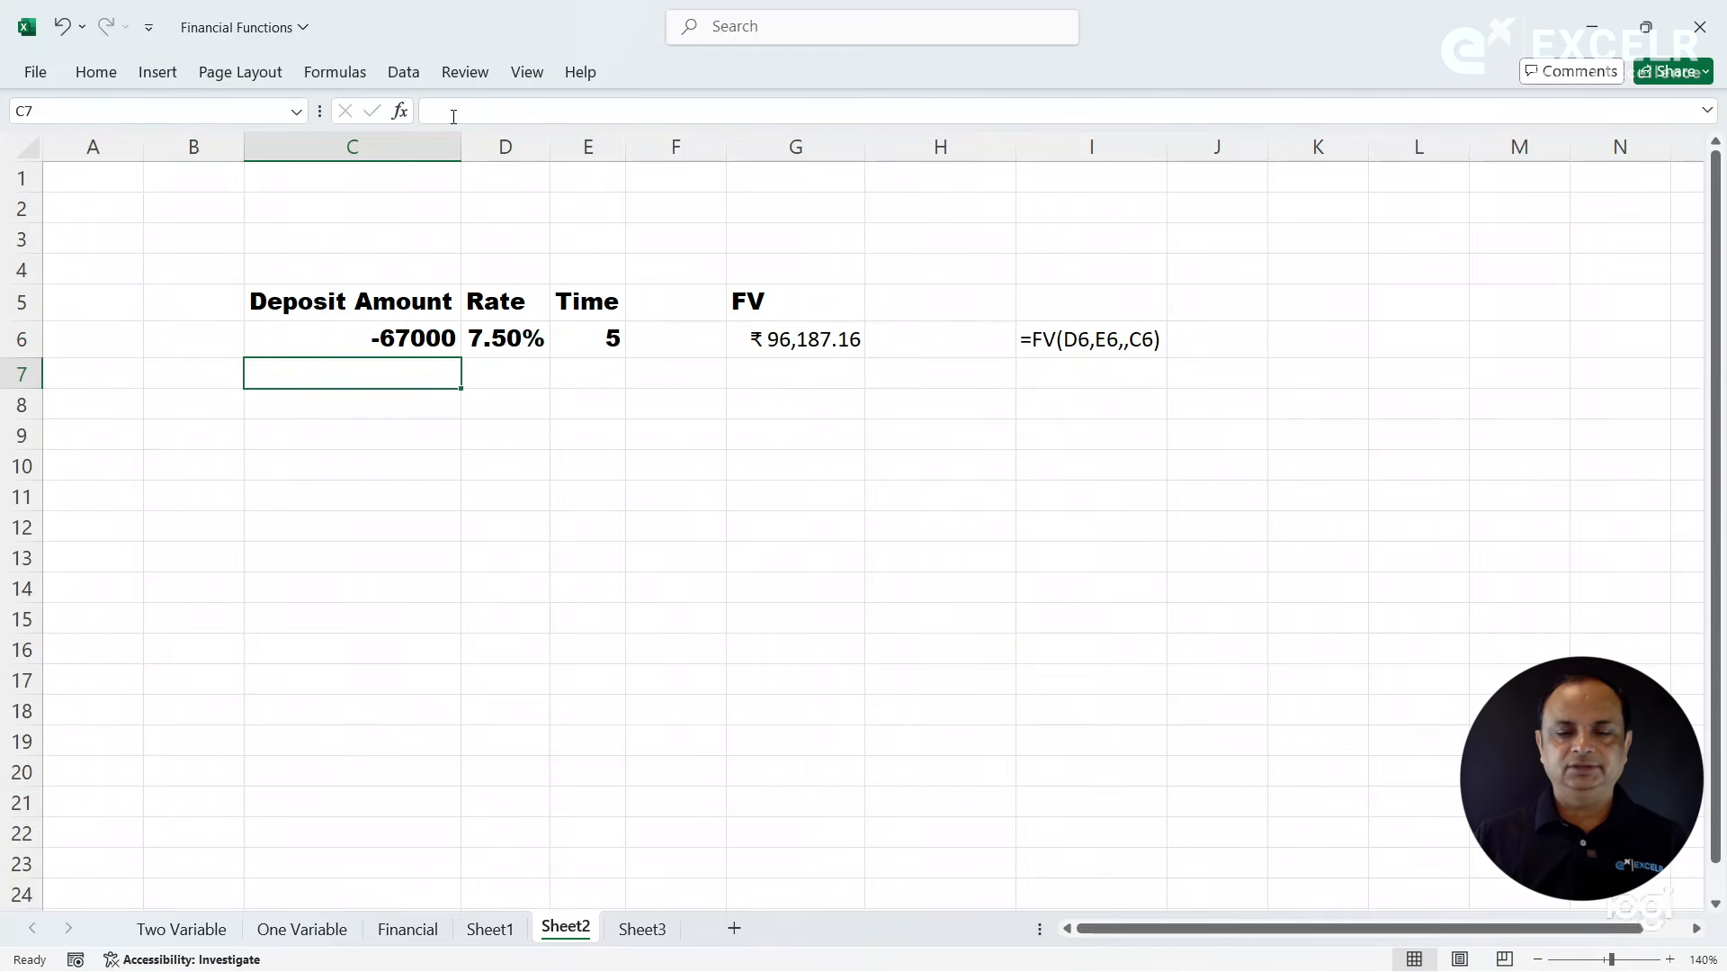
# - Change the deposit amount in C6 to -69000
pyautogui.click(403, 333)
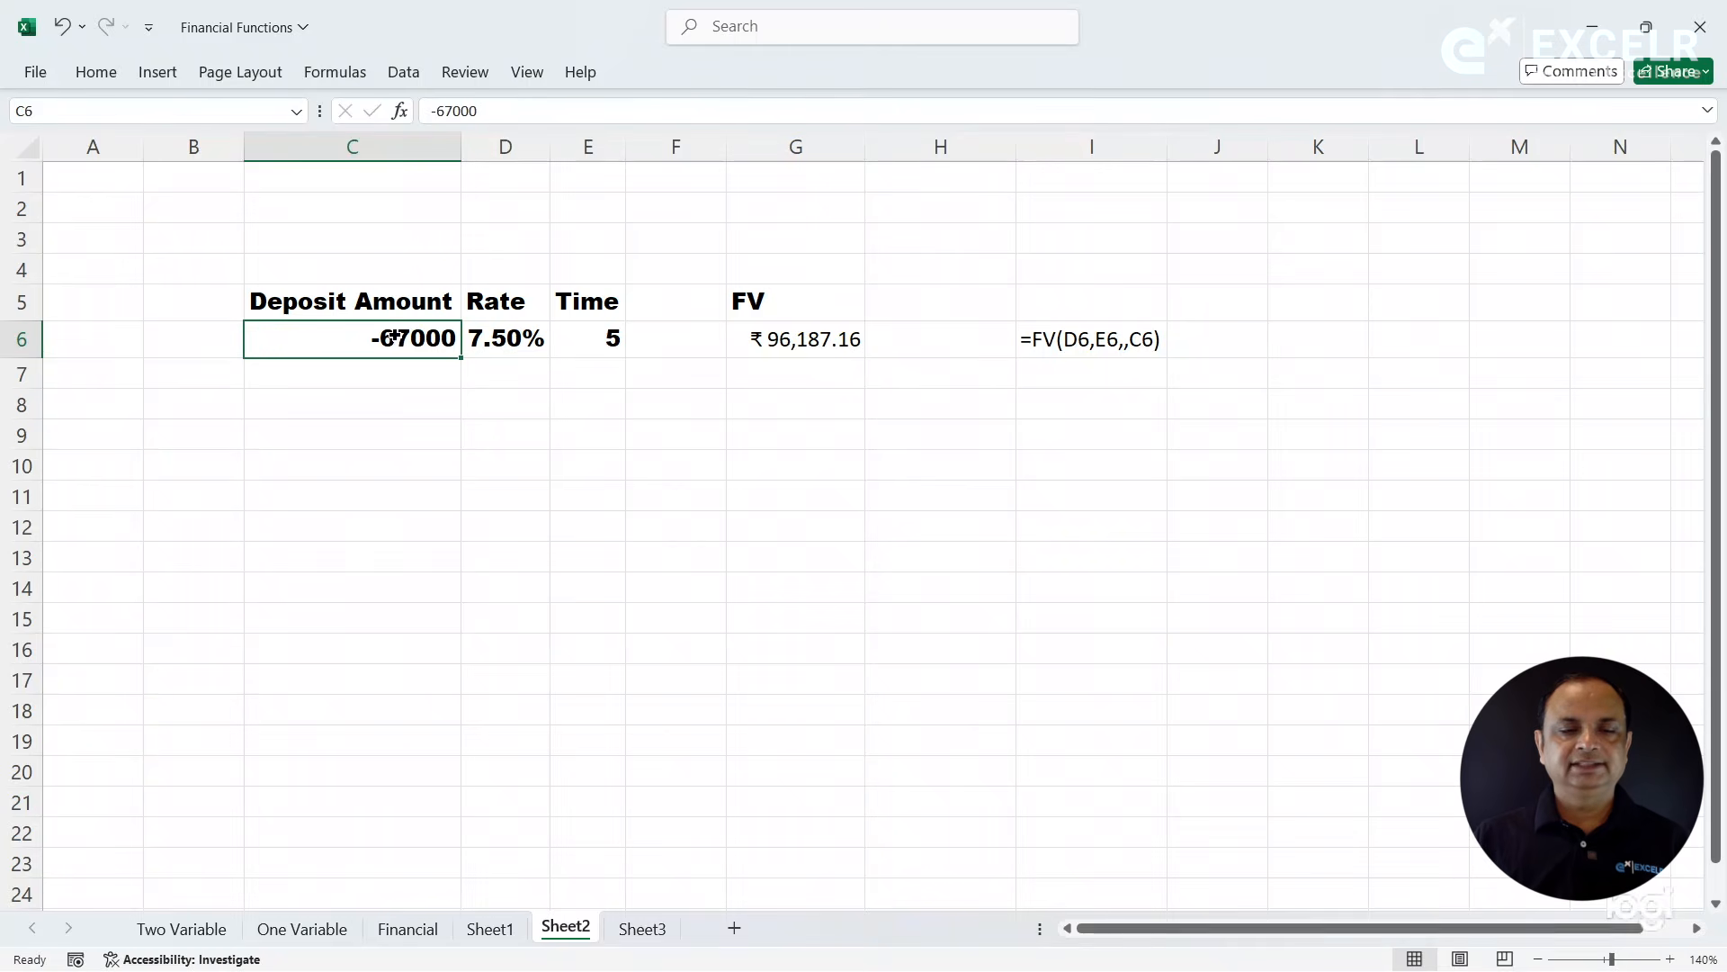
pyautogui.click(453, 110)
pyautogui.press('BackSpace')
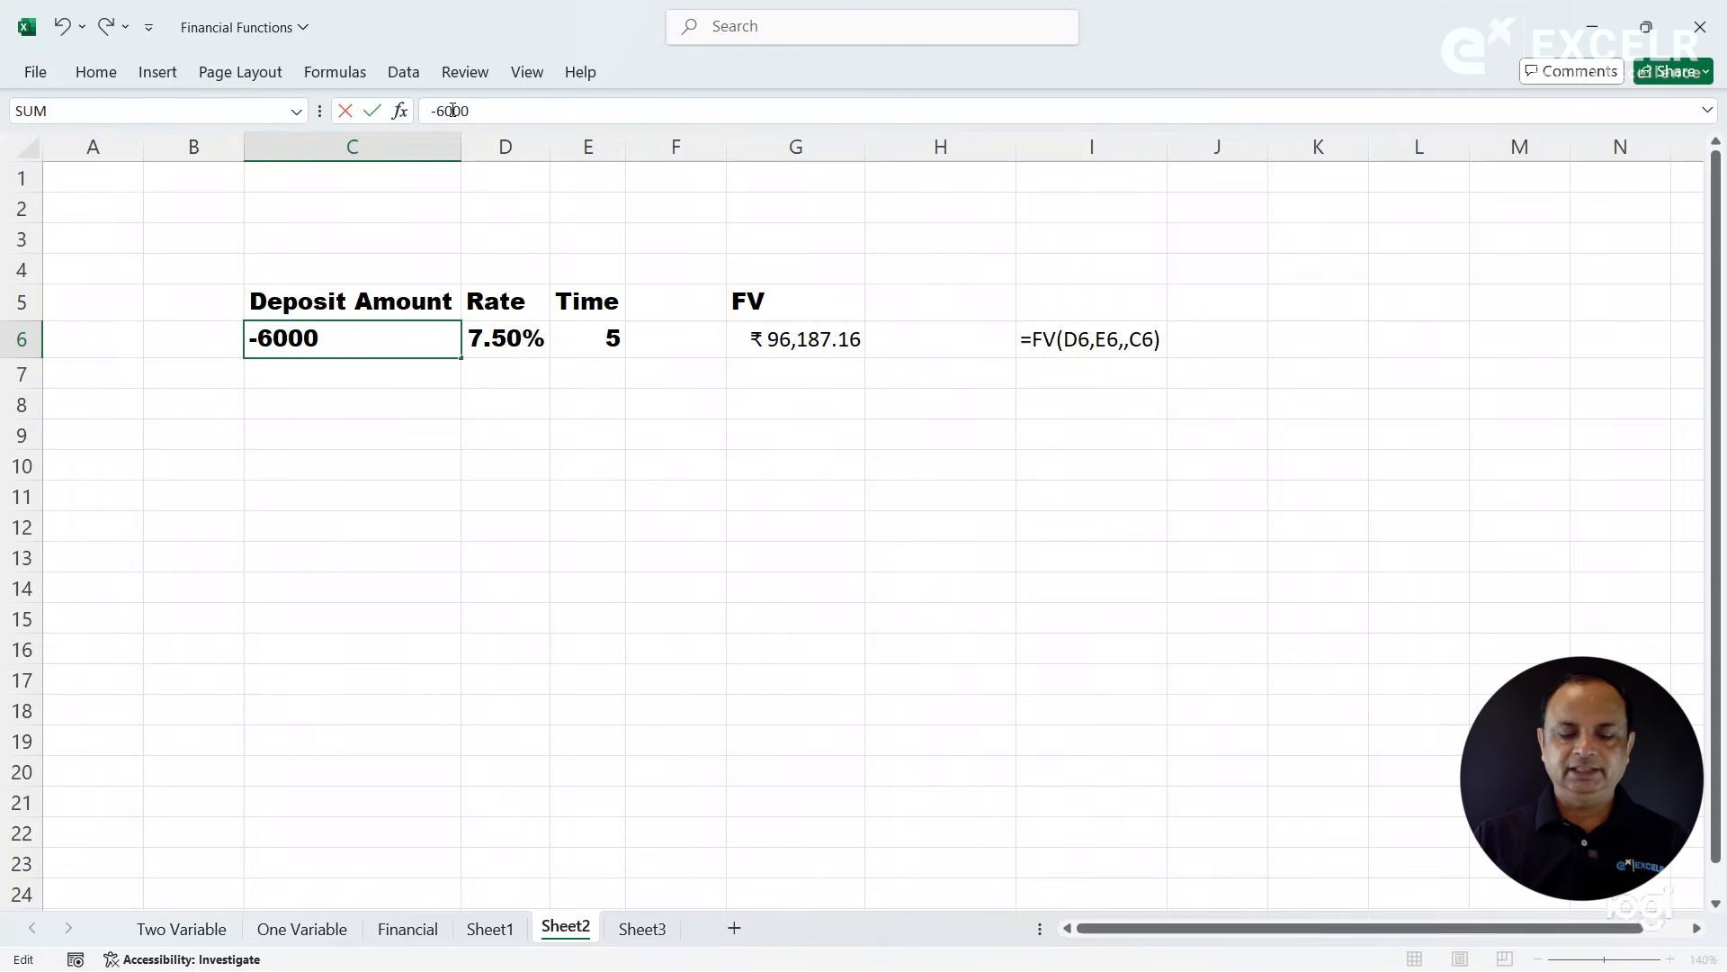
pyautogui.write('9')
pyautogui.press('Return')
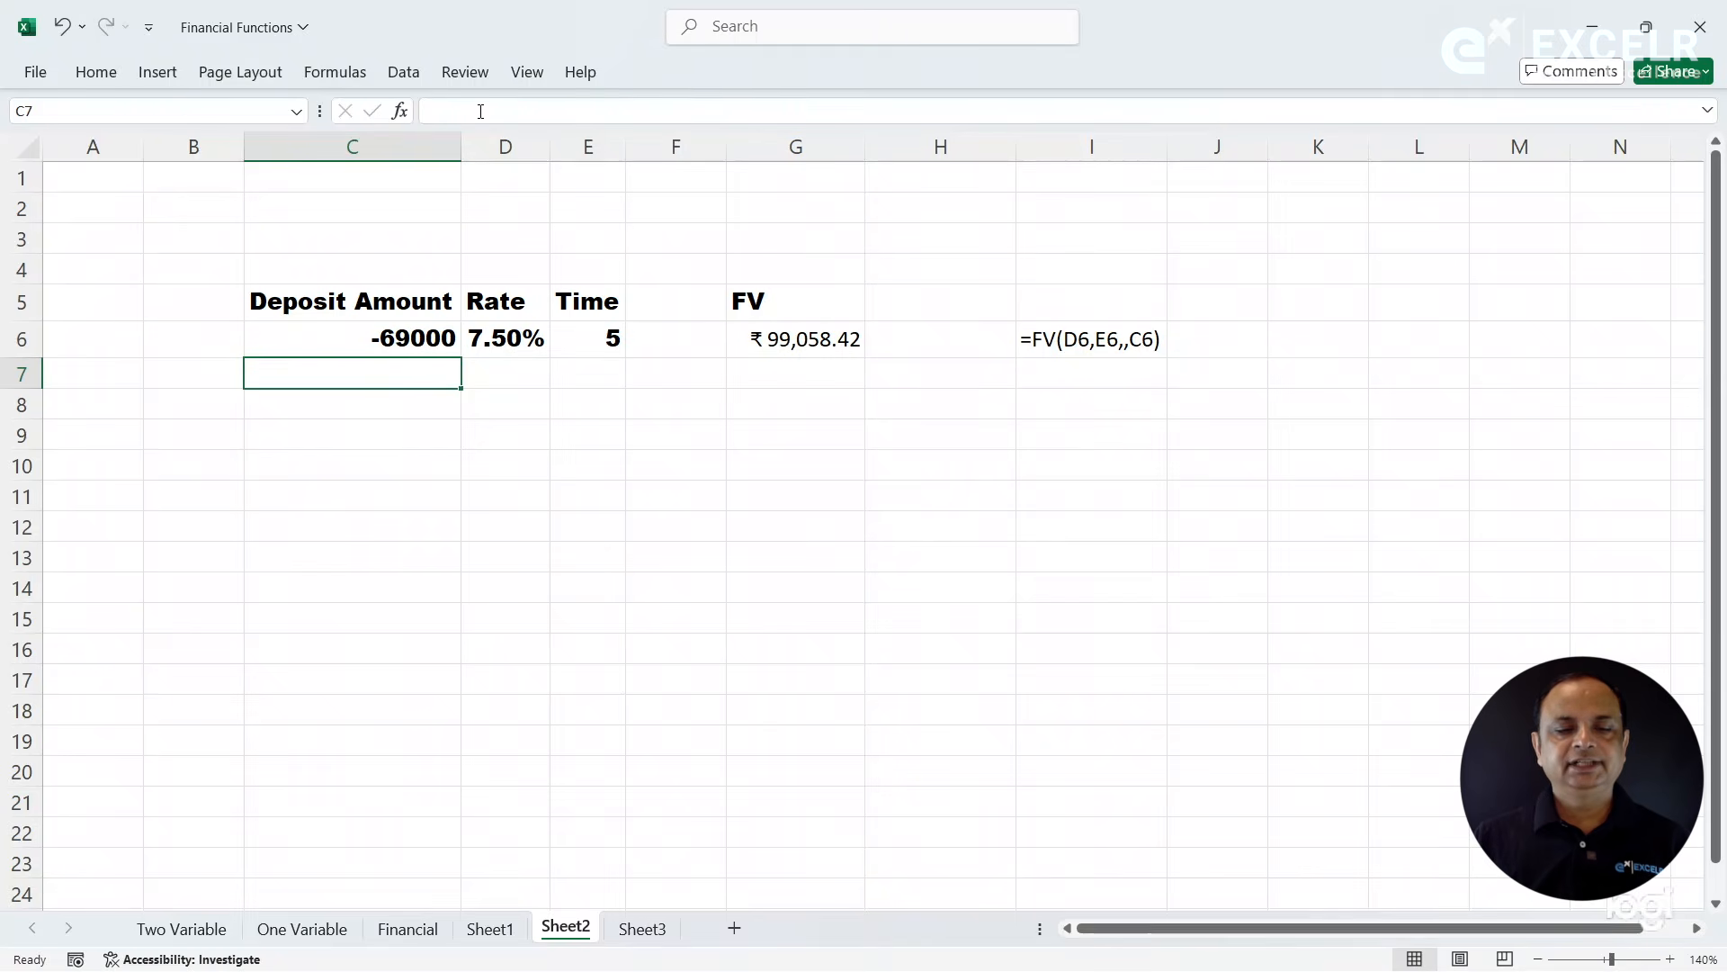
# - Undo the last two deposit amount changes in C6 and select the FV result in G6
pyautogui.click(374, 337)
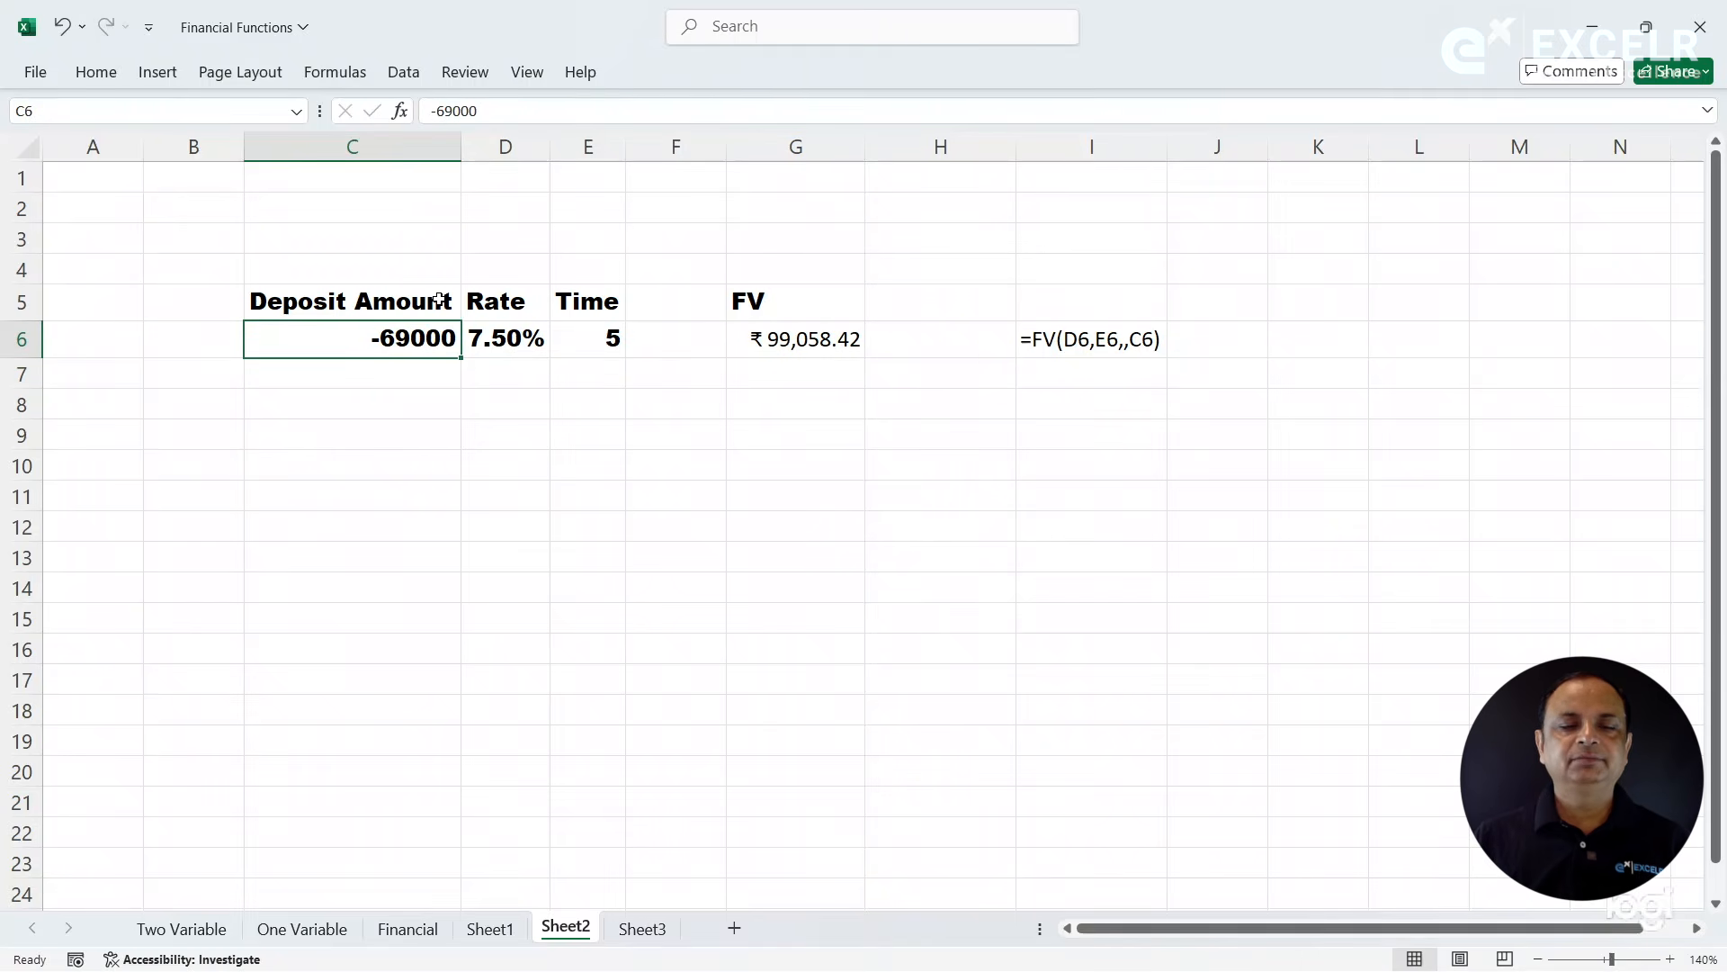
pyautogui.hotkey('ctrl', 'z')
pyautogui.hotkey('ctrl', 'z')
pyautogui.click(688, 461)
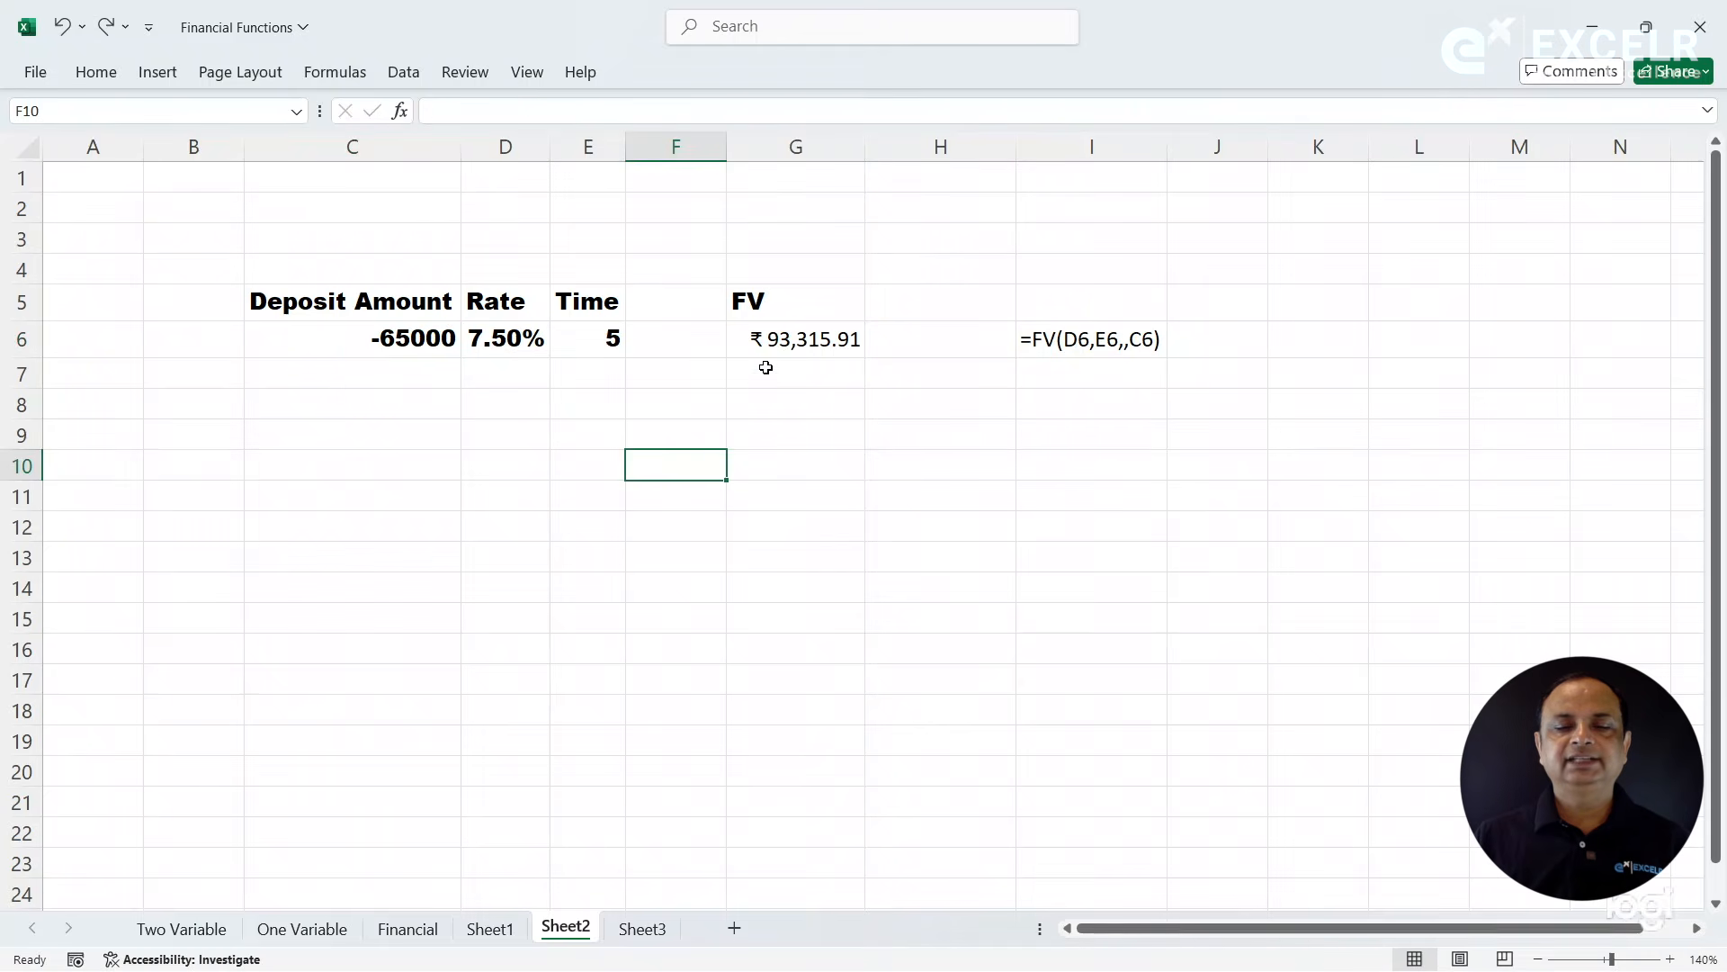
pyautogui.click(774, 340)
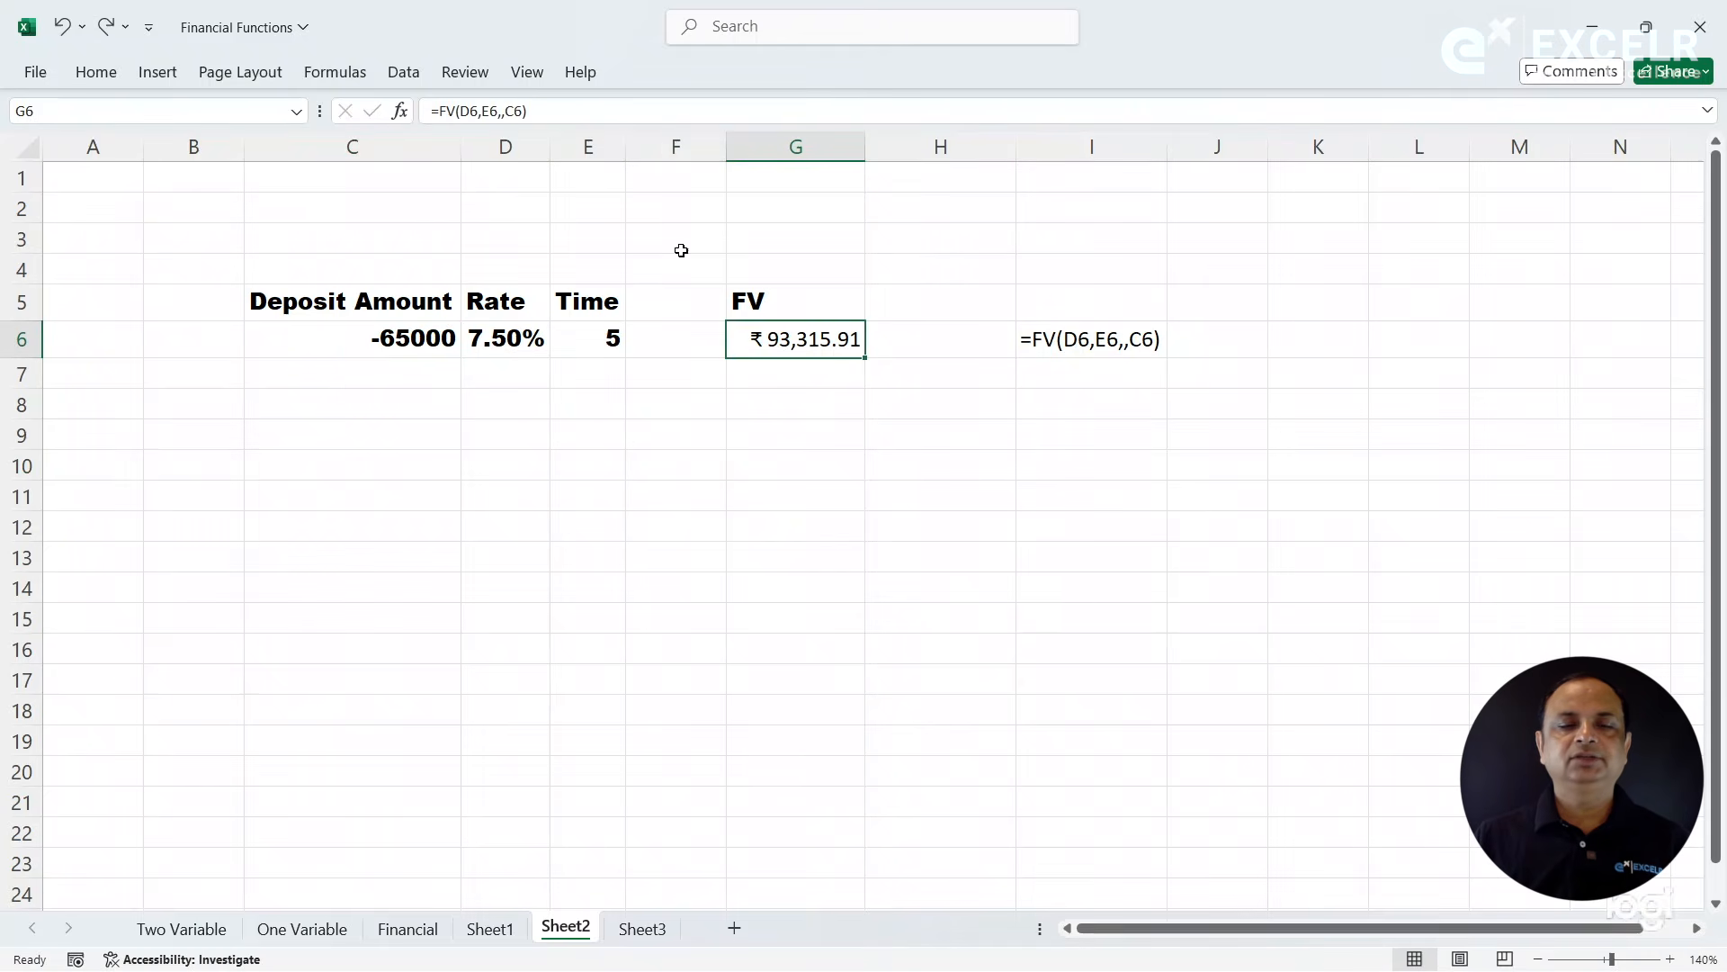
# - Run Goal Seek on the FV result in G6 with target 100000 by changing the deposit amount in C6, and discard the solution
pyautogui.click(401, 71)
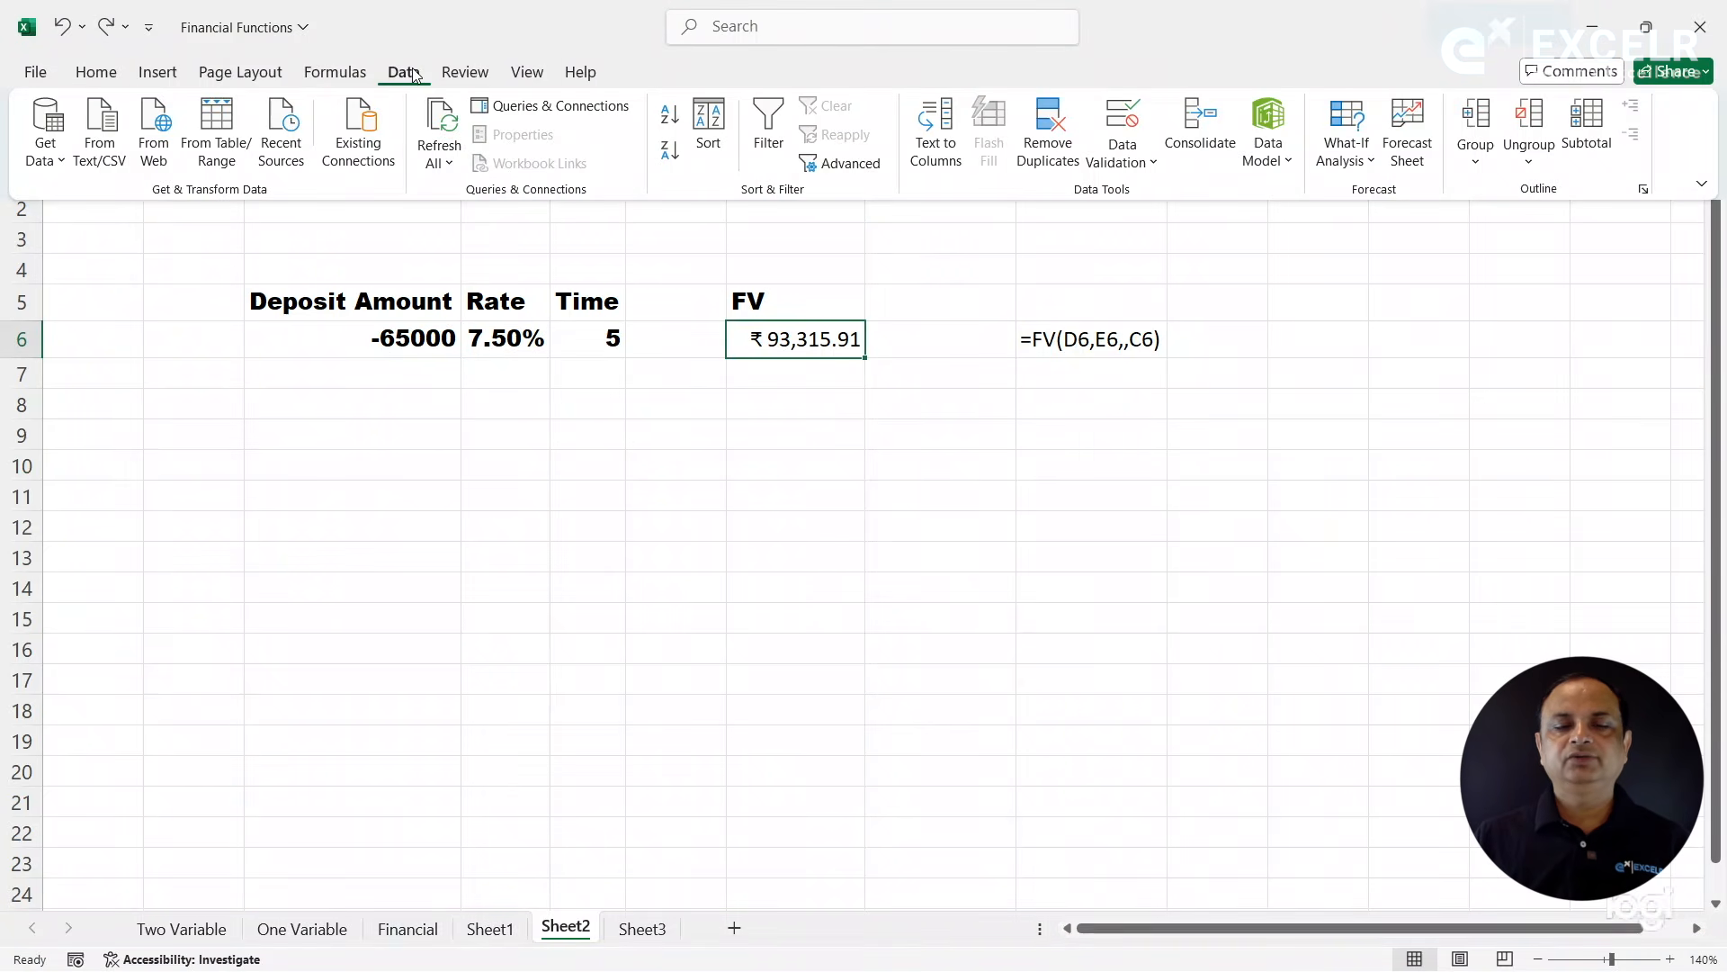
pyautogui.click(831, 415)
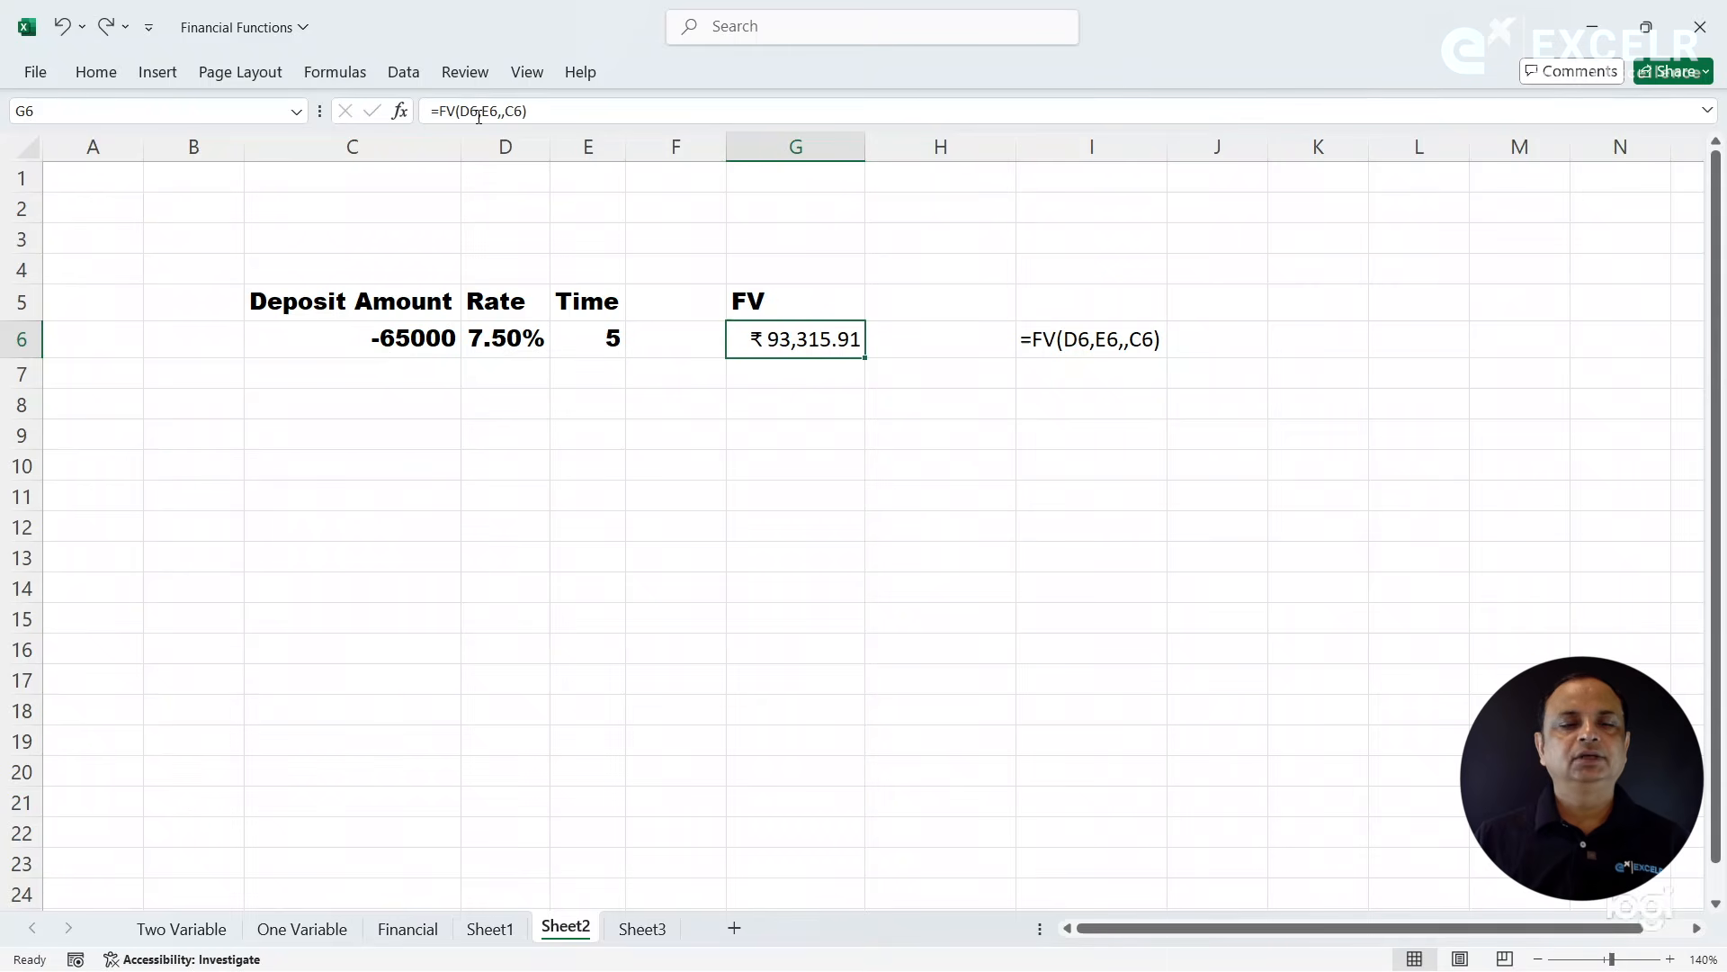
pyautogui.click(406, 78)
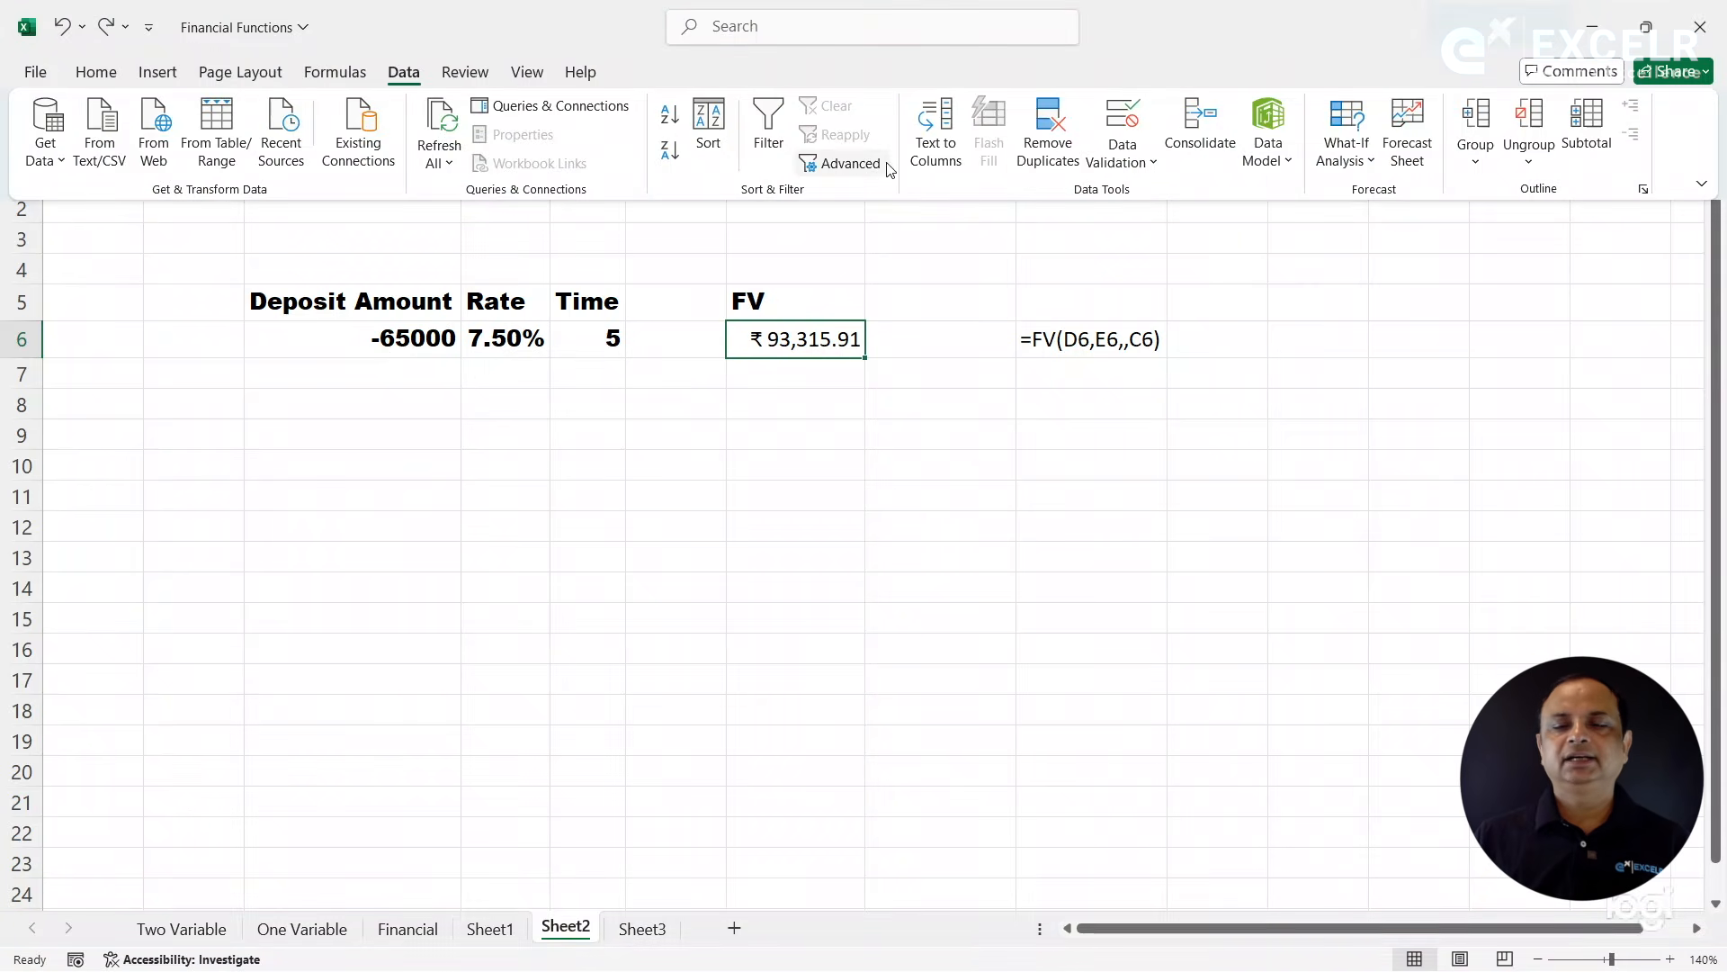
pyautogui.click(1366, 162)
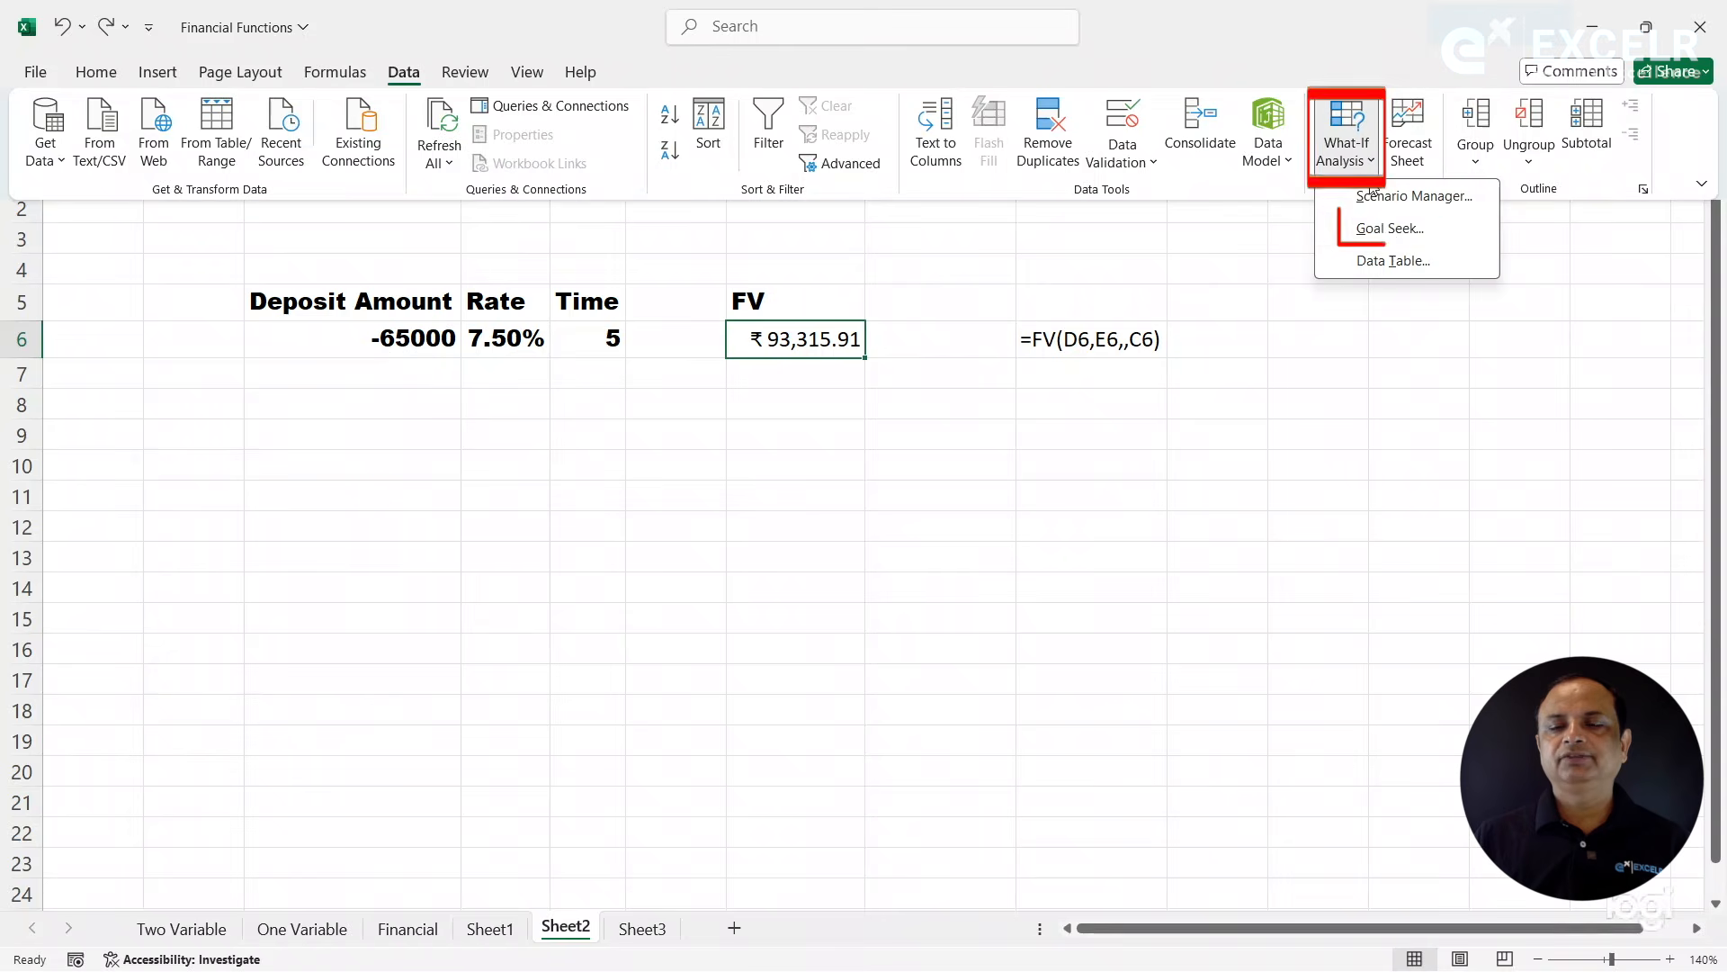
pyautogui.click(1392, 232)
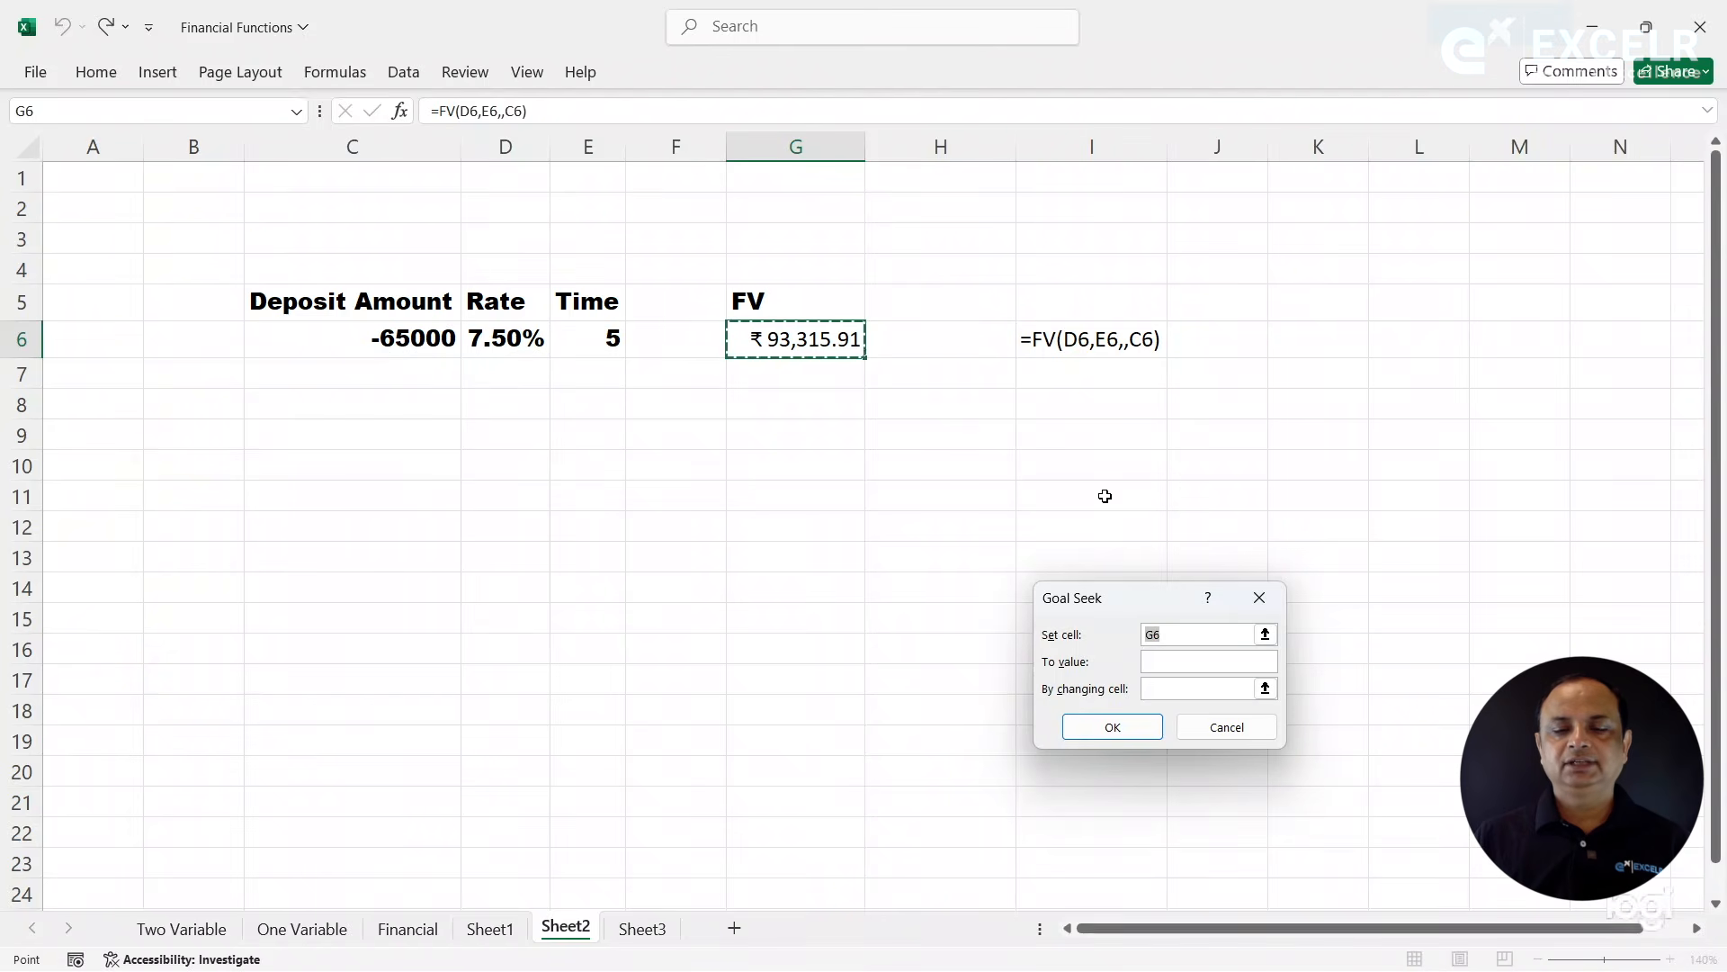
pyautogui.click(1158, 664)
pyautogui.write('10')
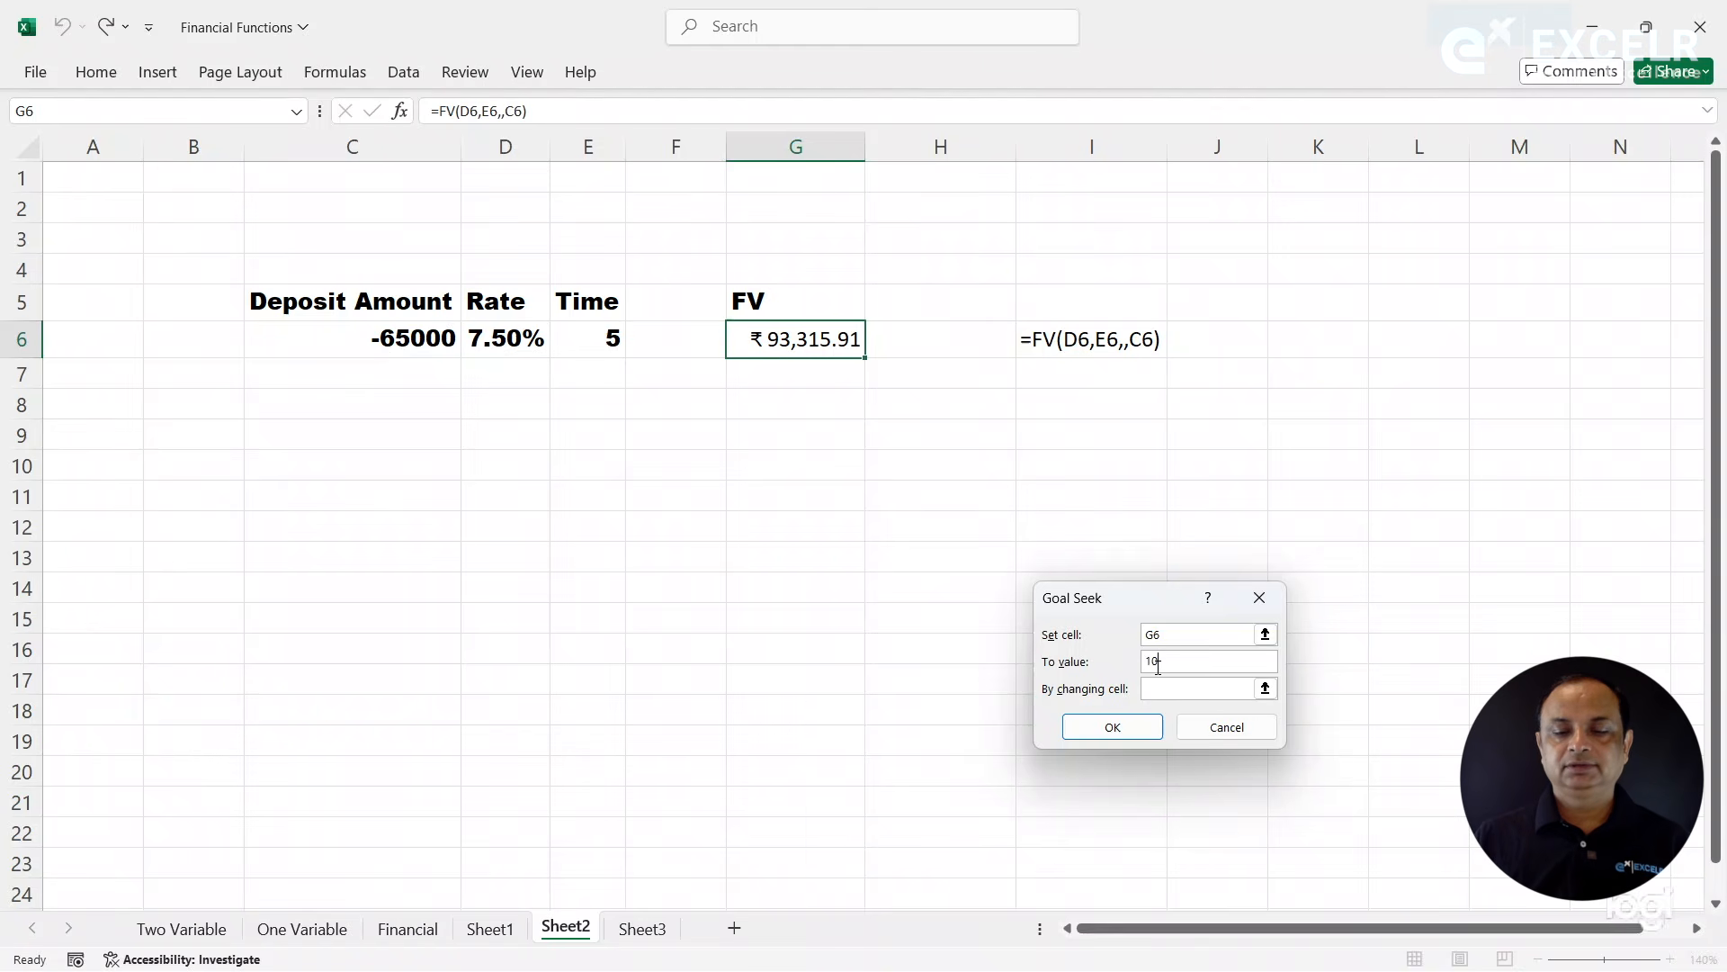
pyautogui.write('0000')
pyautogui.click(1167, 690)
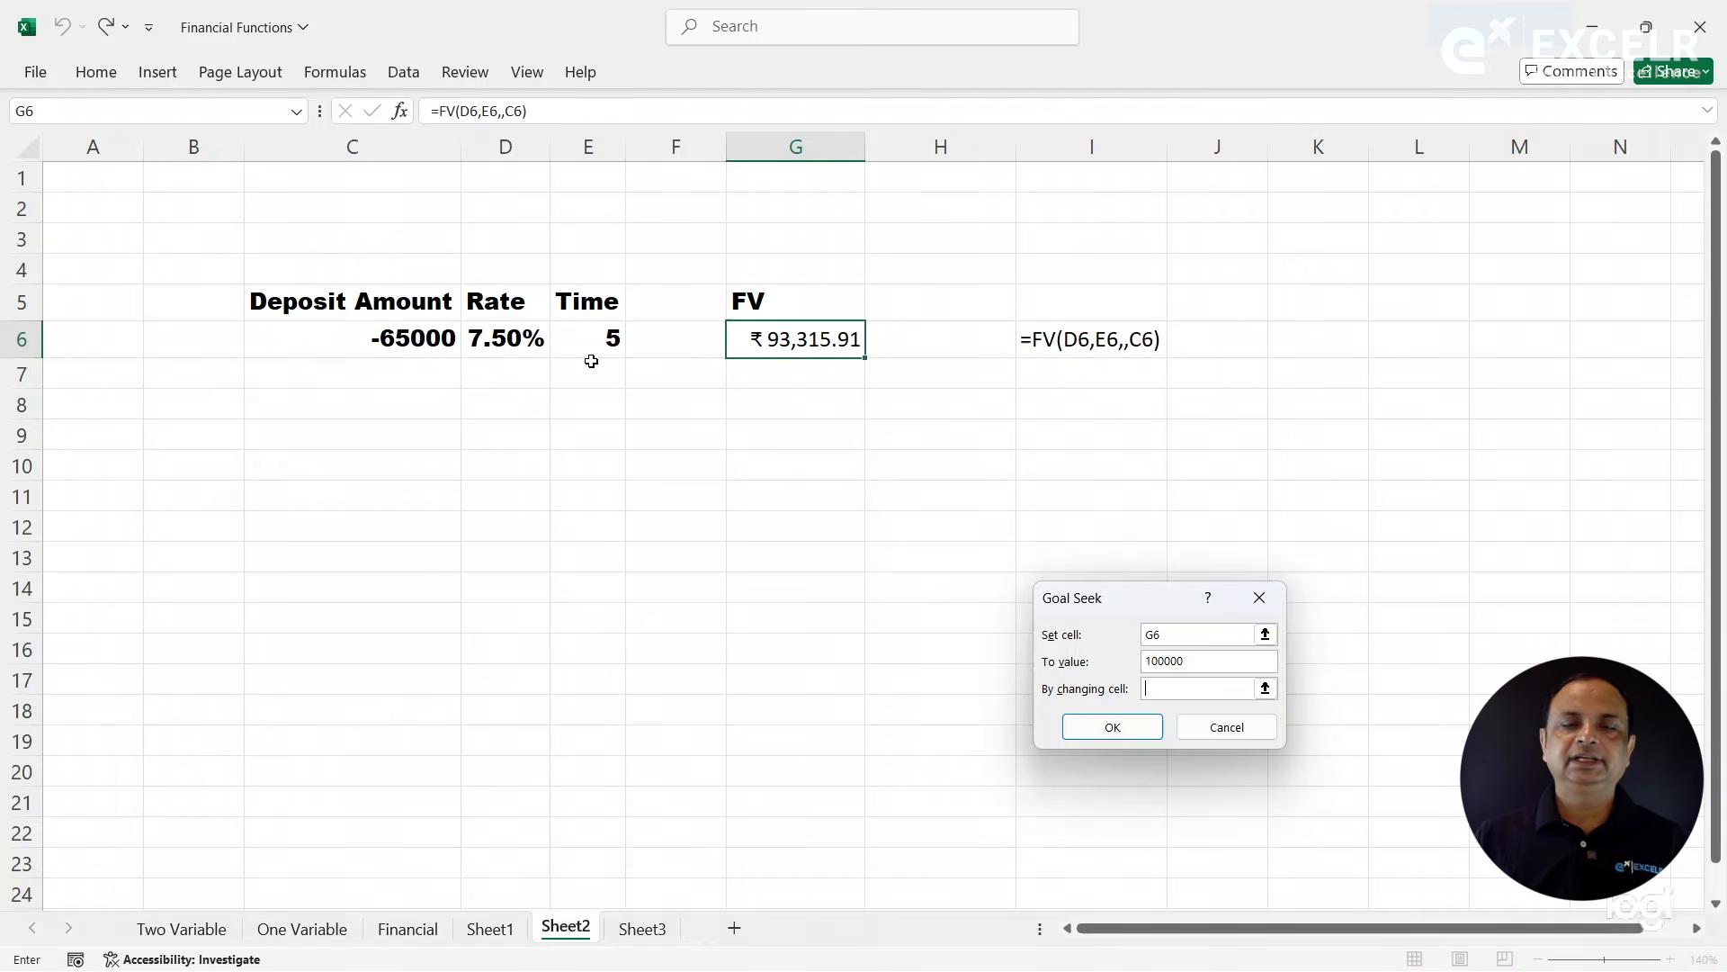
pyautogui.click(424, 339)
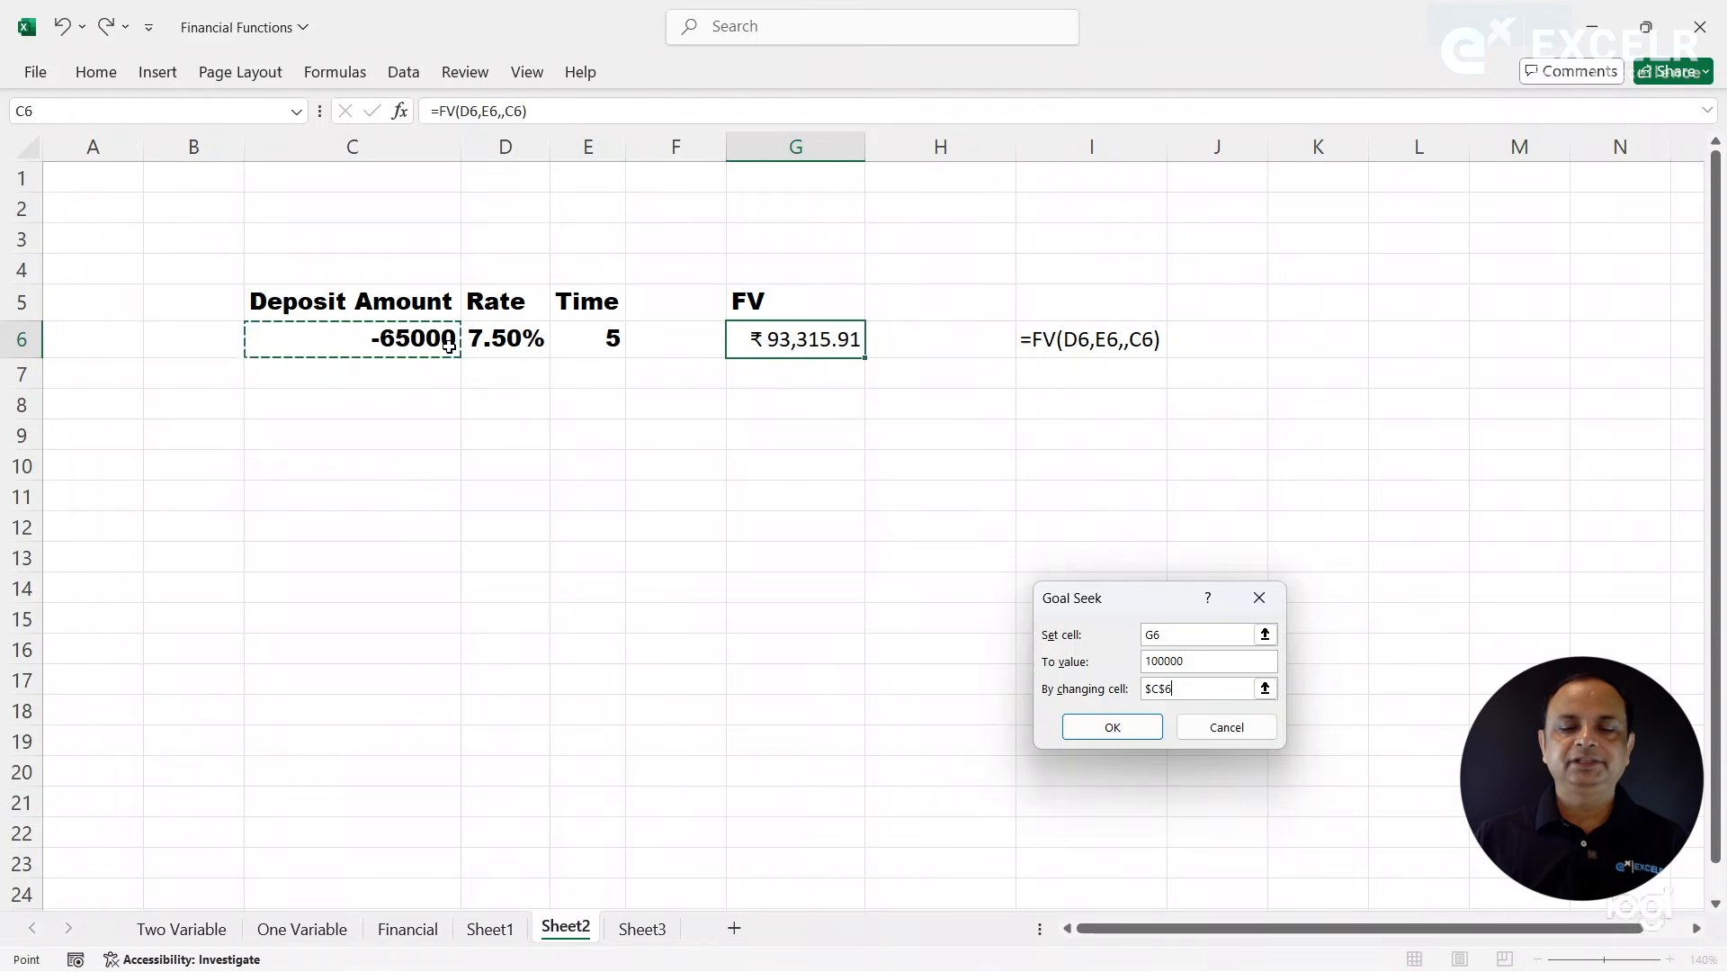
pyautogui.click(1099, 733)
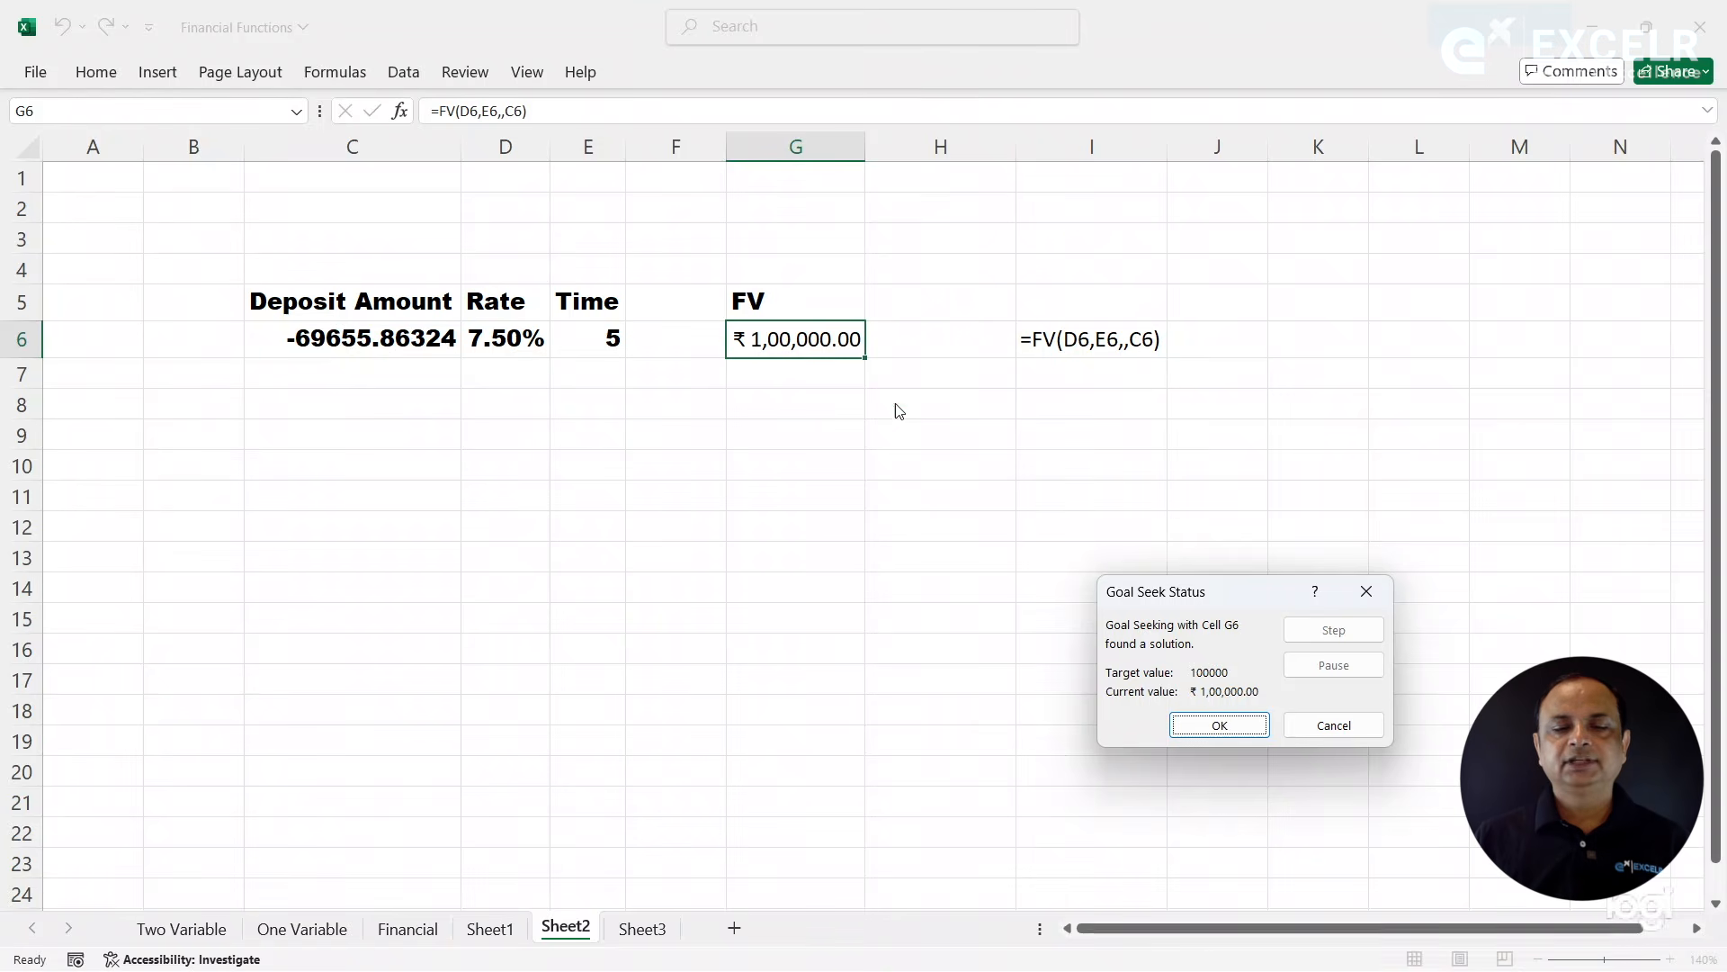
pyautogui.click(1332, 725)
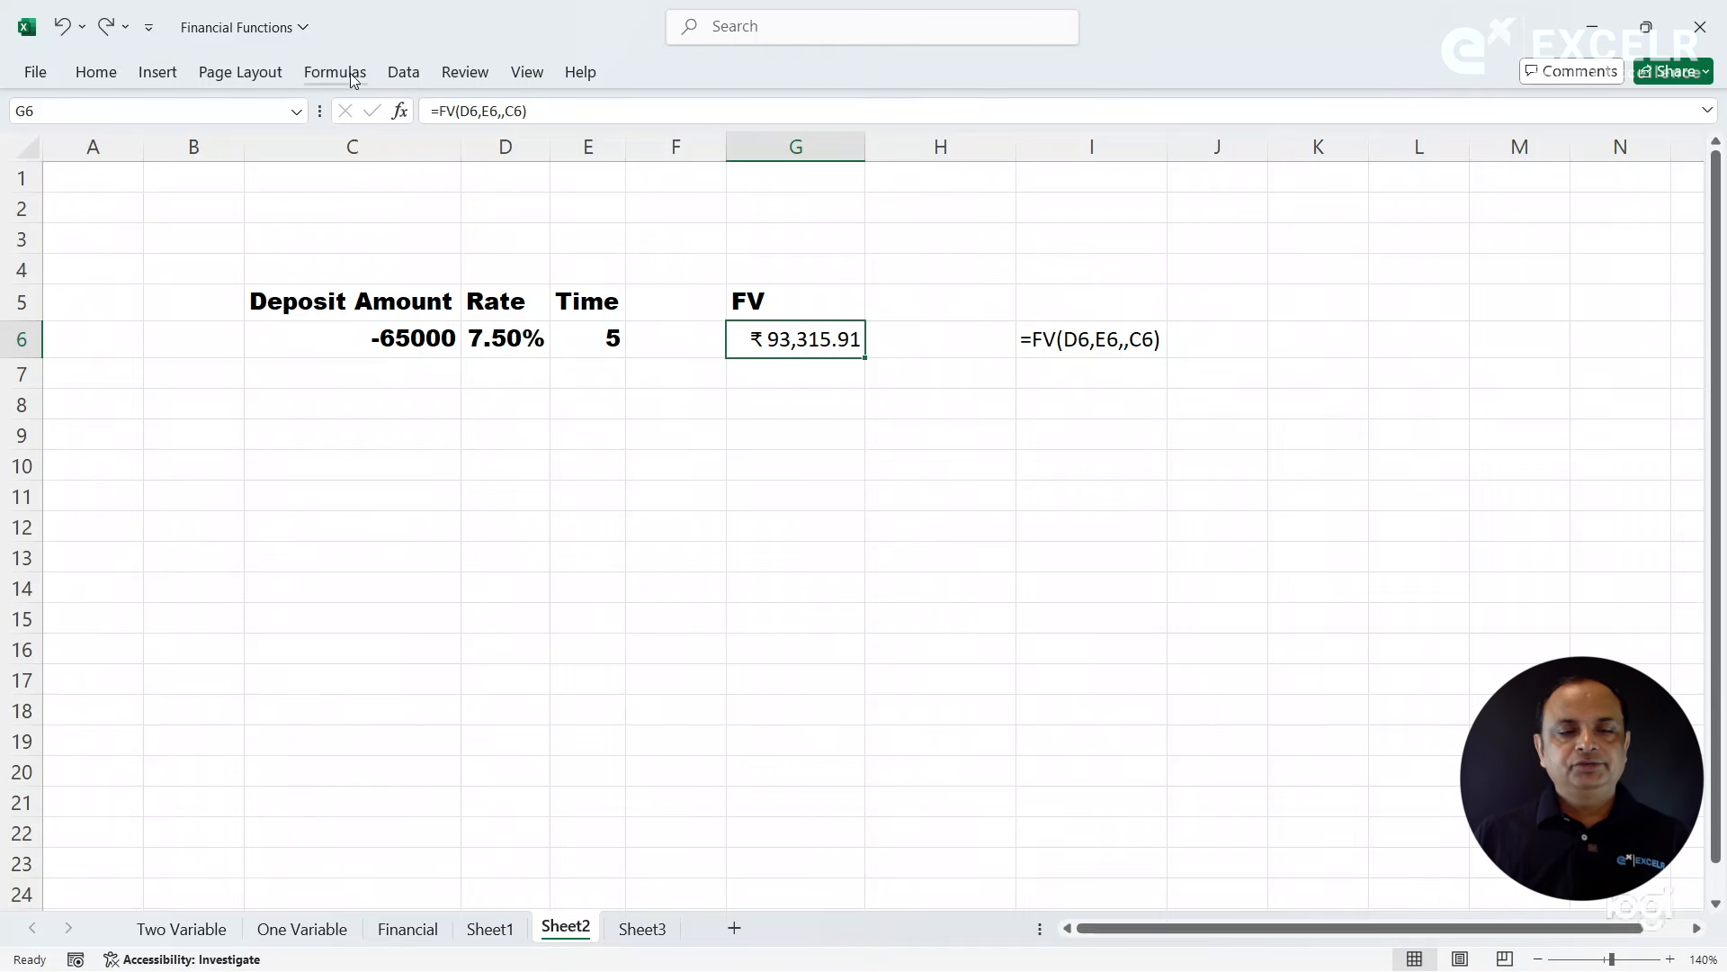
# - Run Goal Seek on G6 with target 100000 by changing the rate in D6, and discard the solution
pyautogui.click(394, 77)
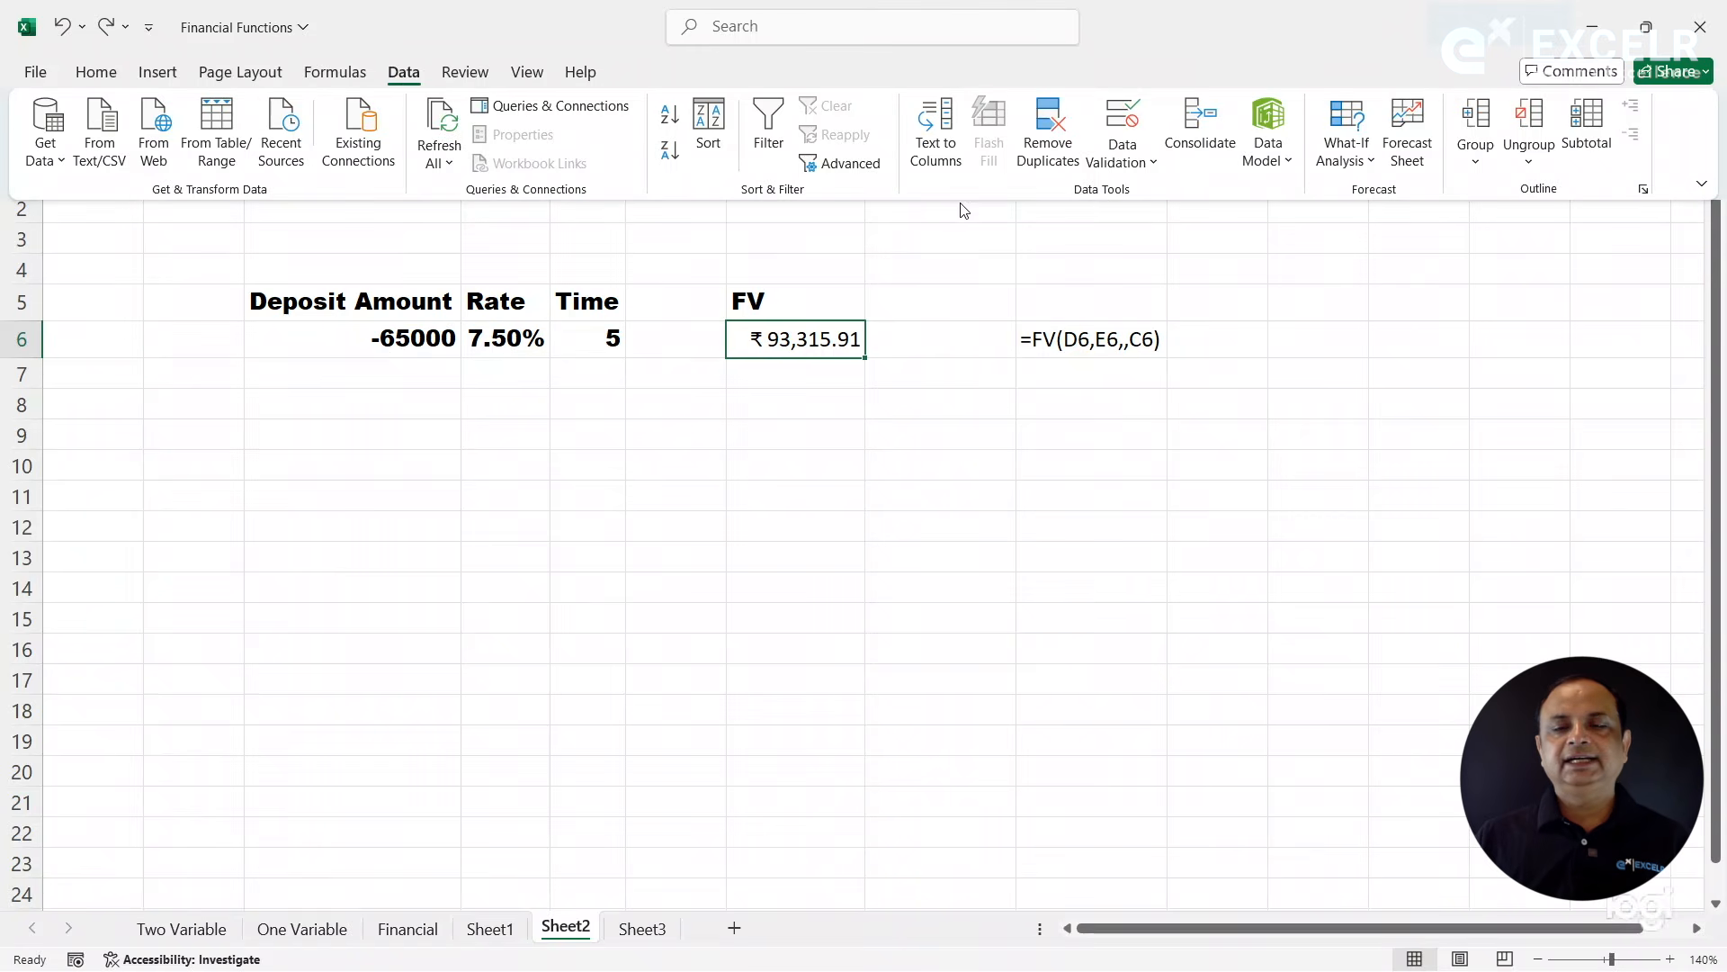
pyautogui.click(1340, 161)
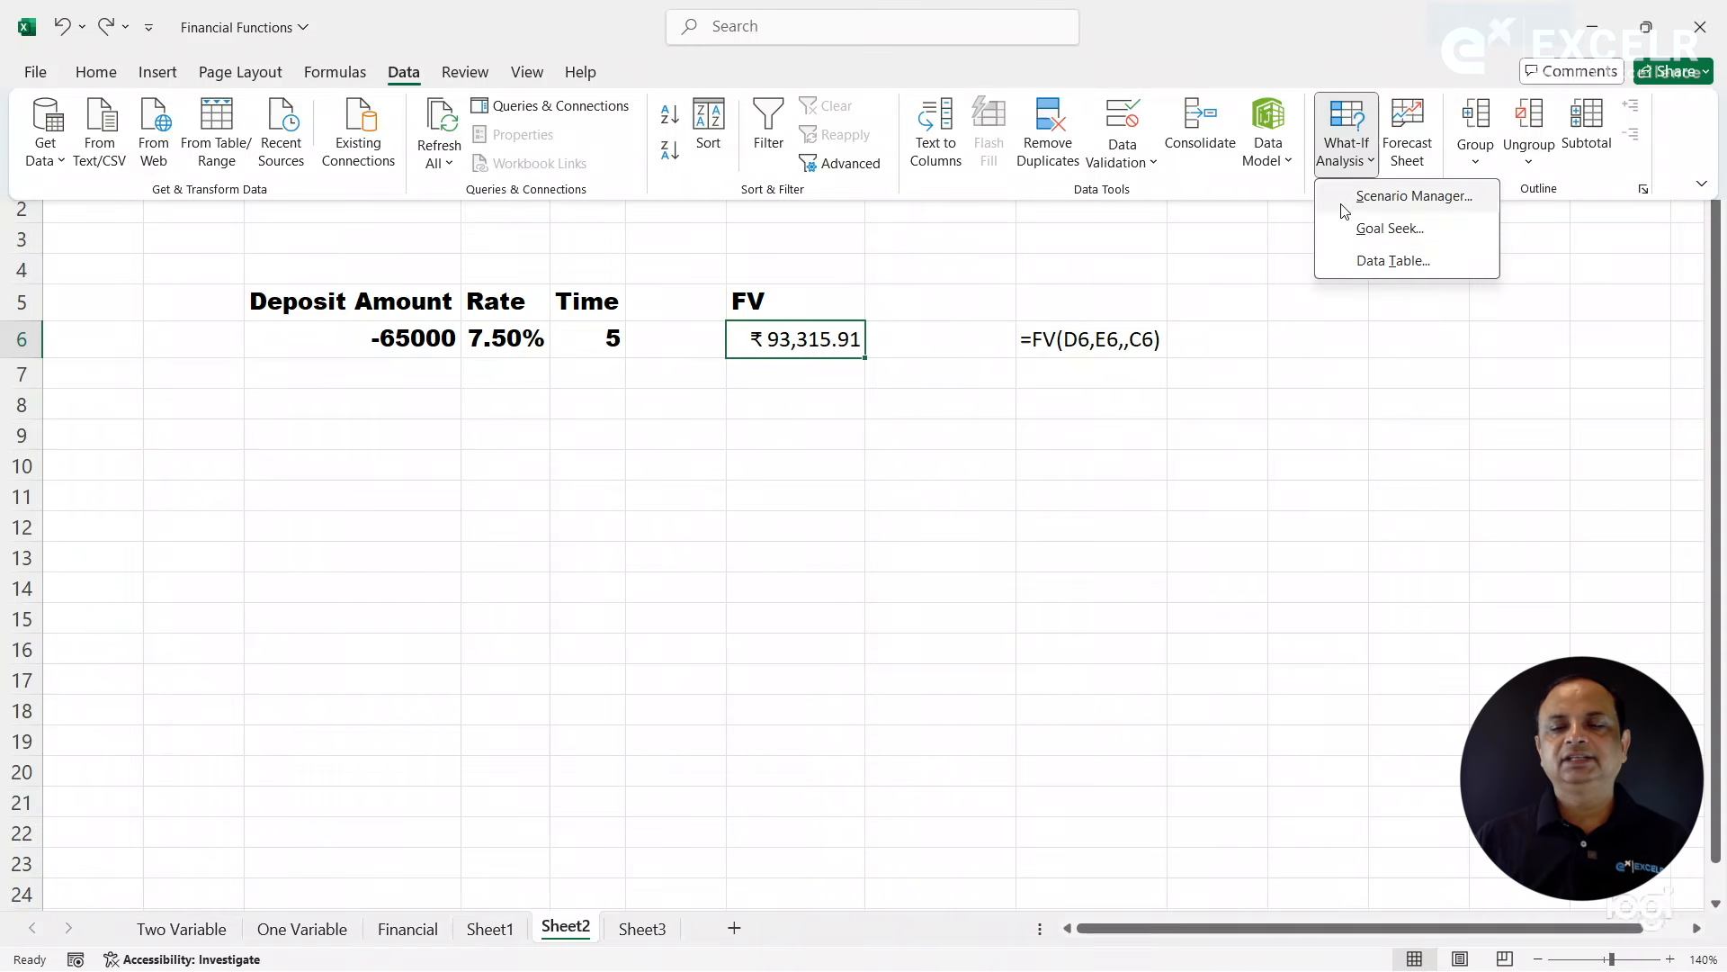
pyautogui.click(1390, 229)
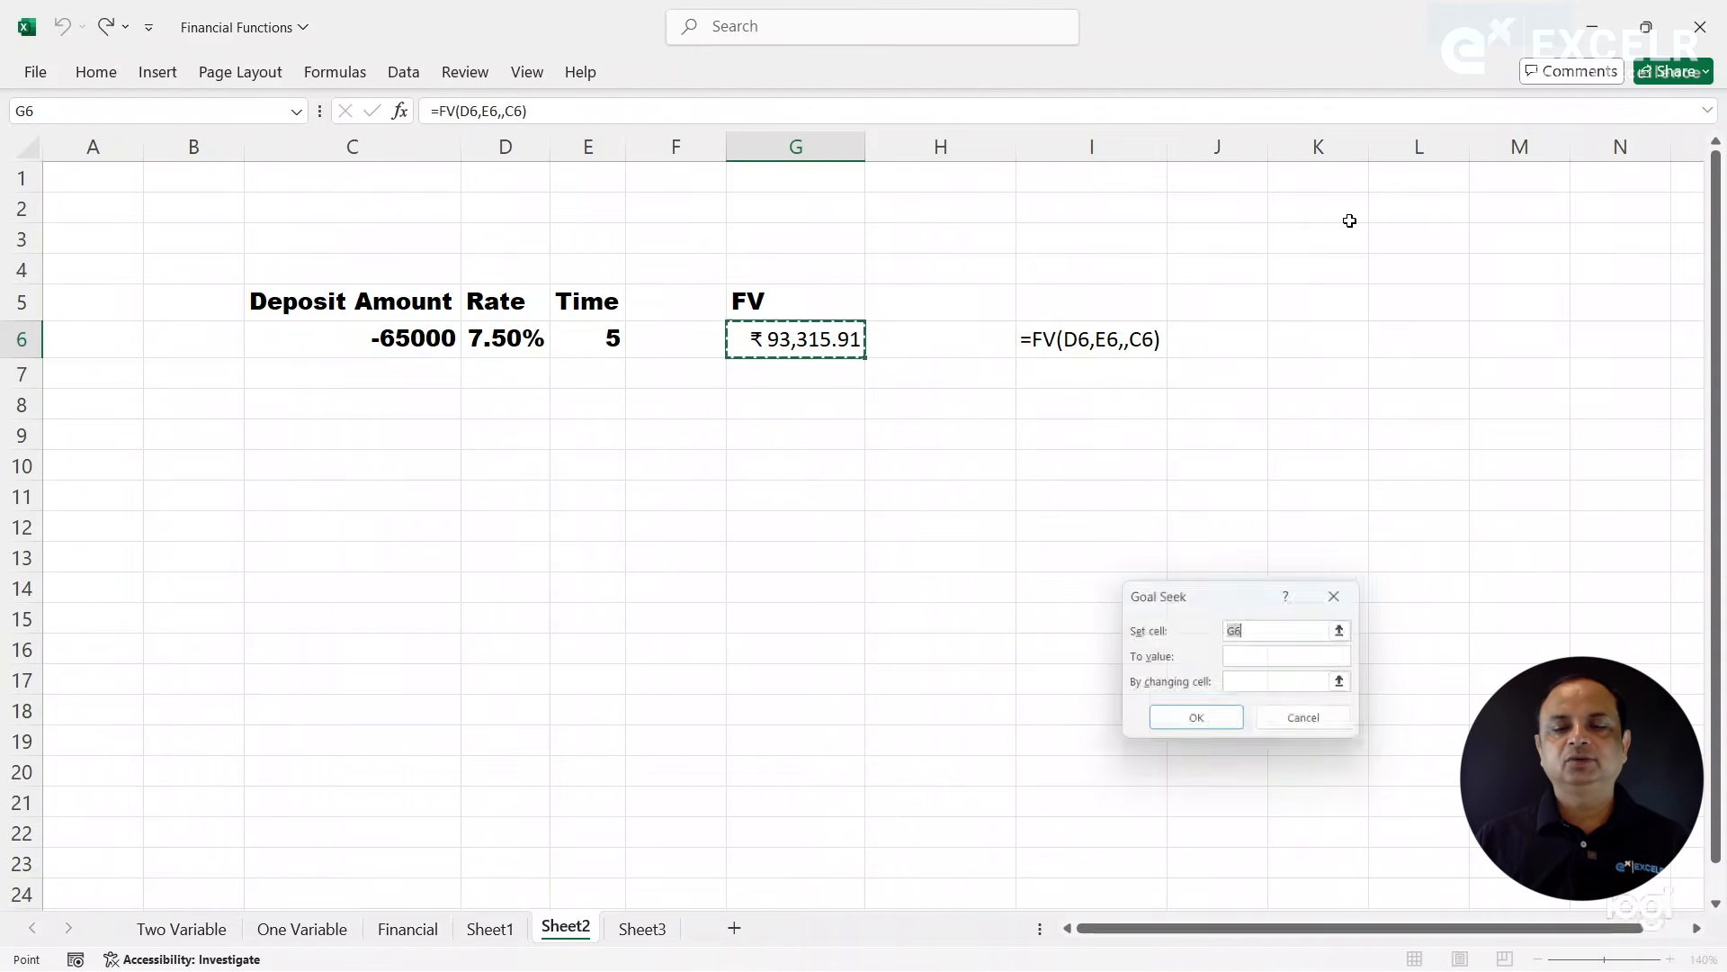
pyautogui.click(1250, 660)
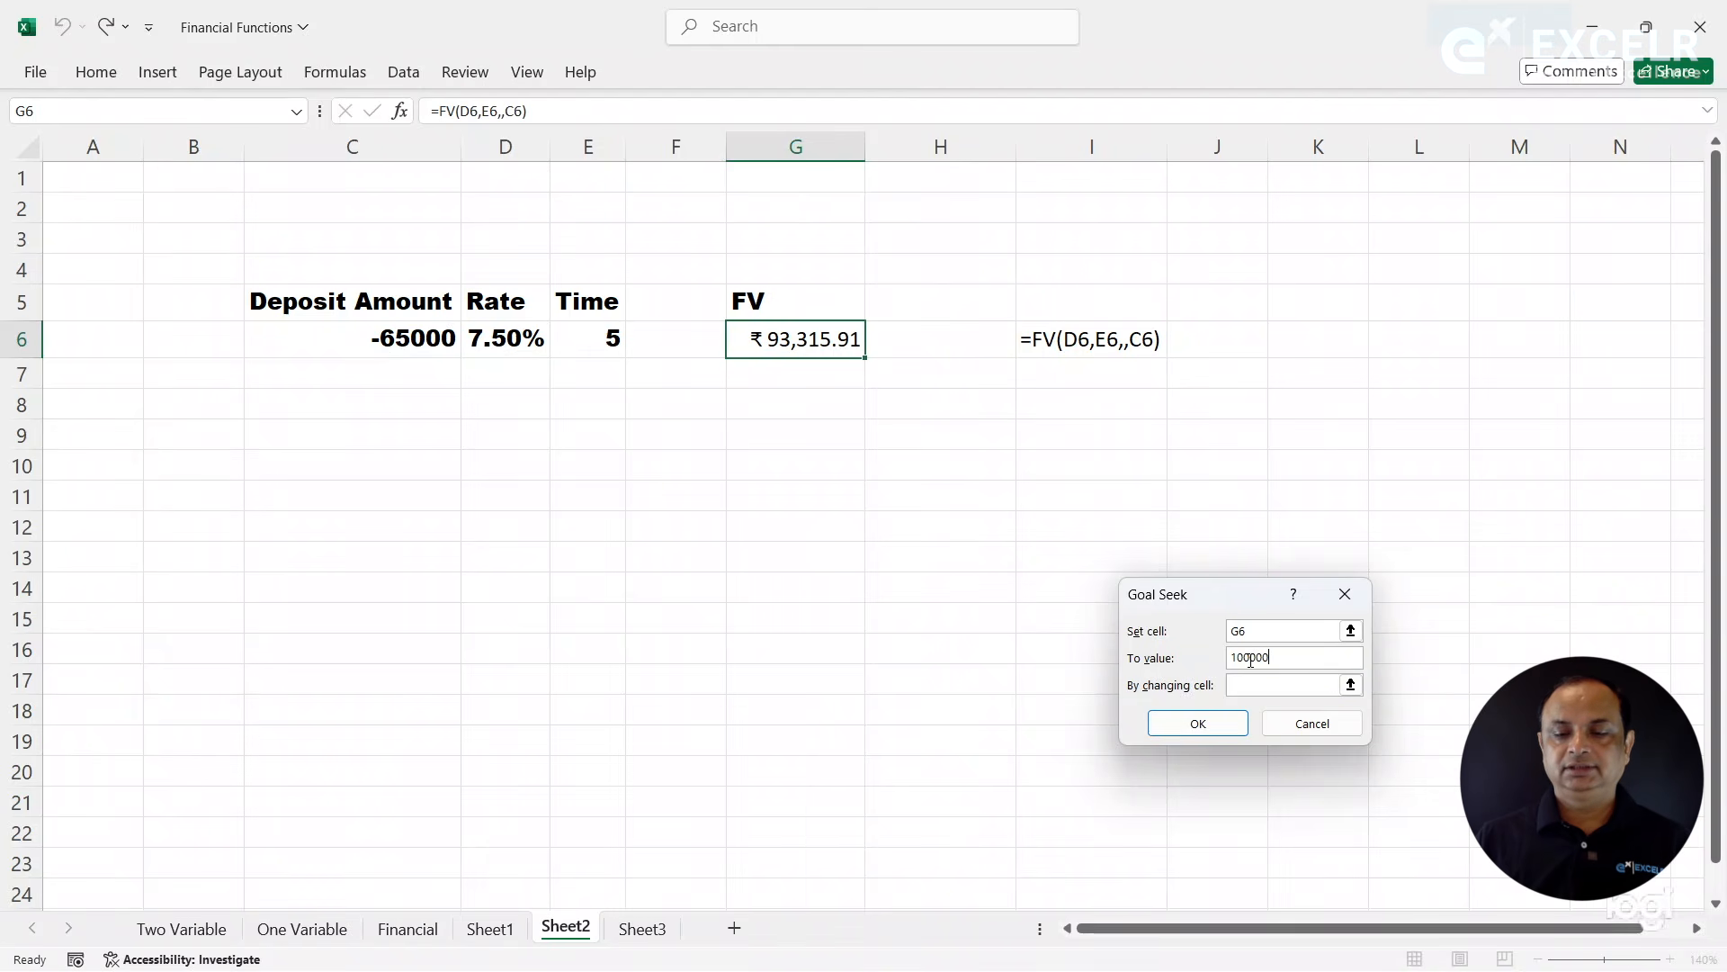
pyautogui.click(1256, 682)
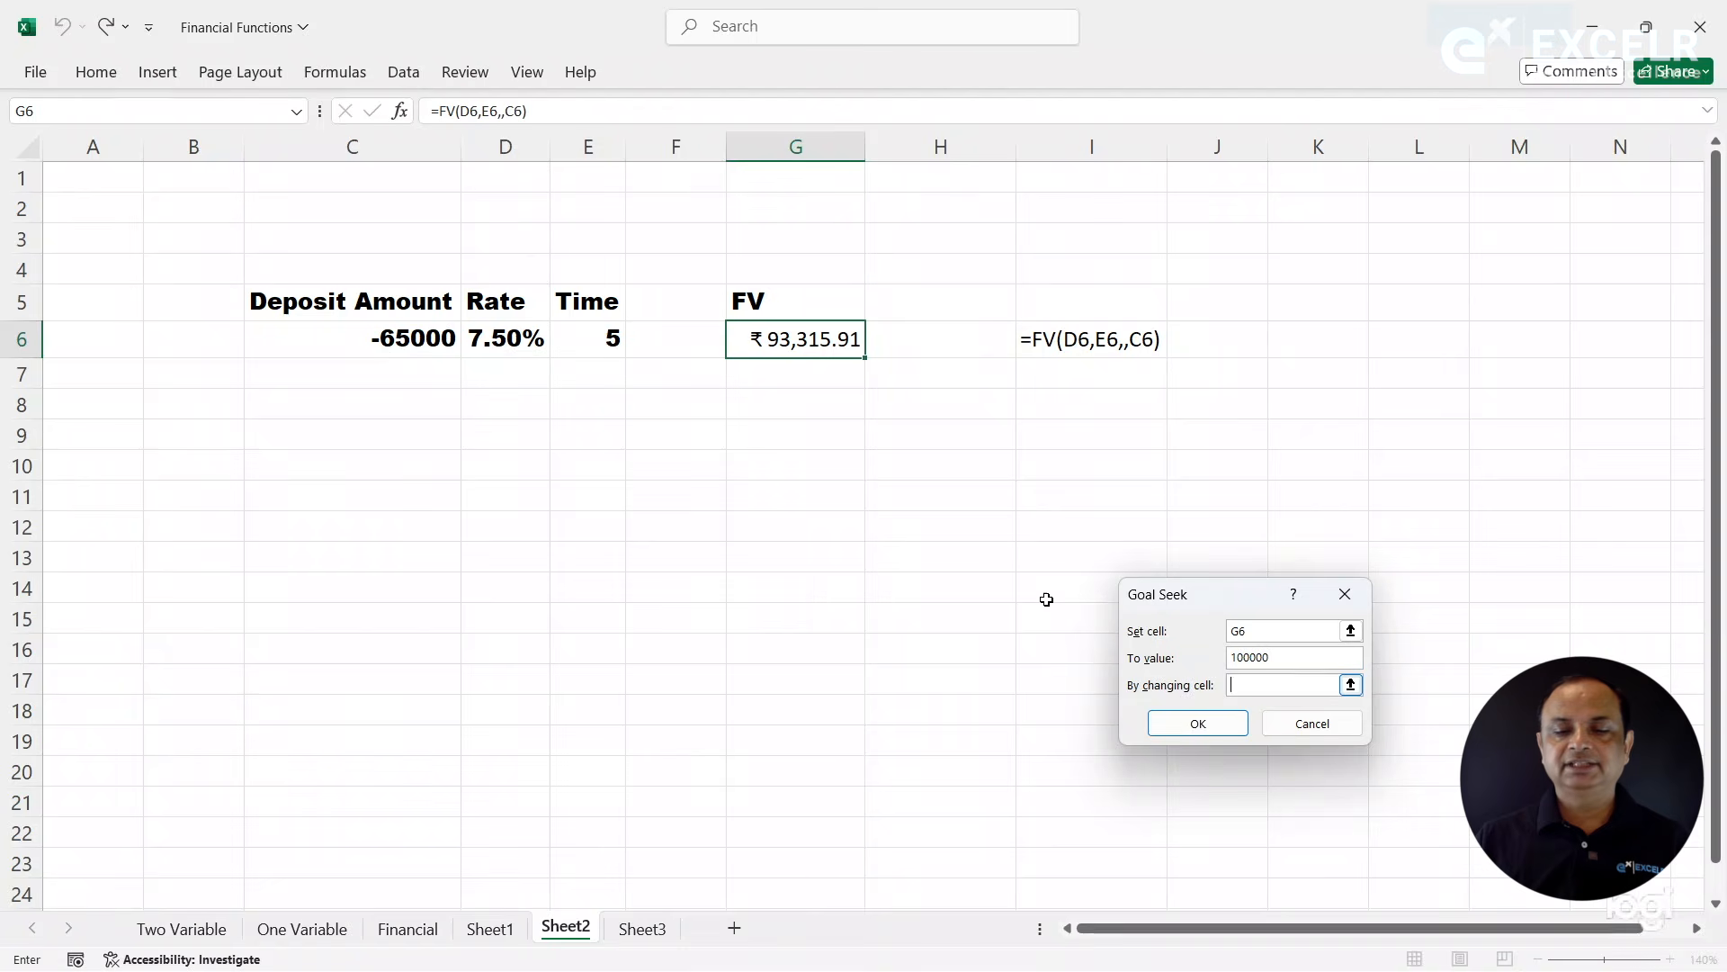
pyautogui.click(514, 340)
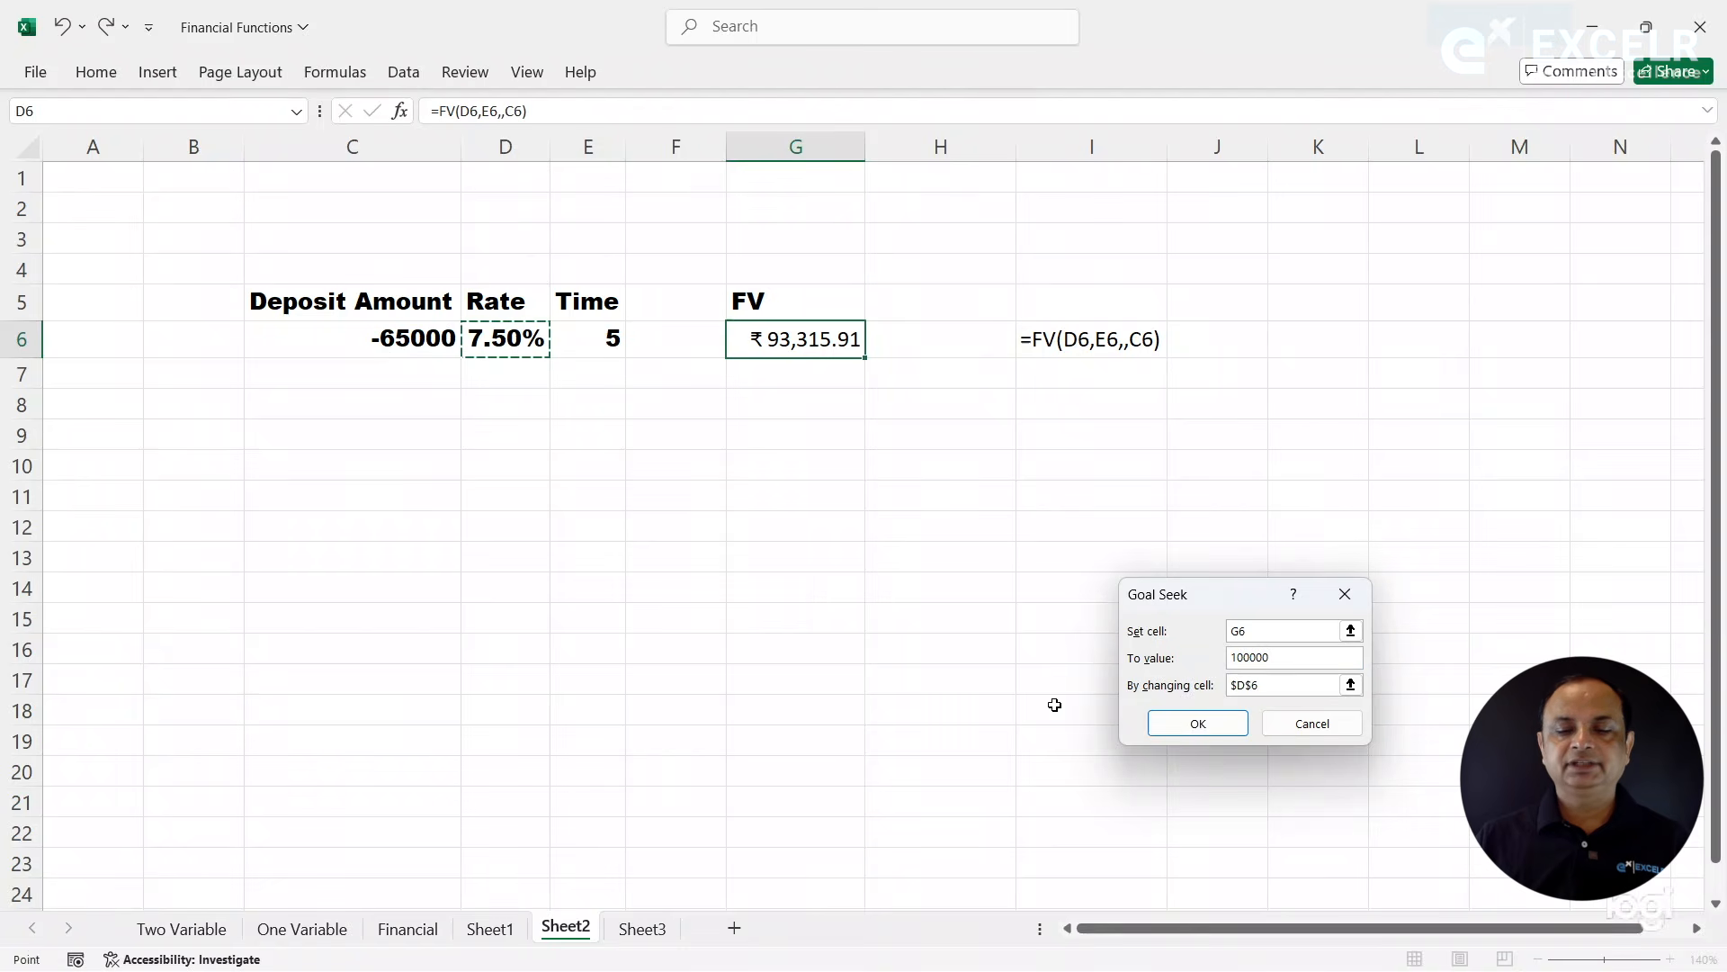
pyautogui.click(1183, 725)
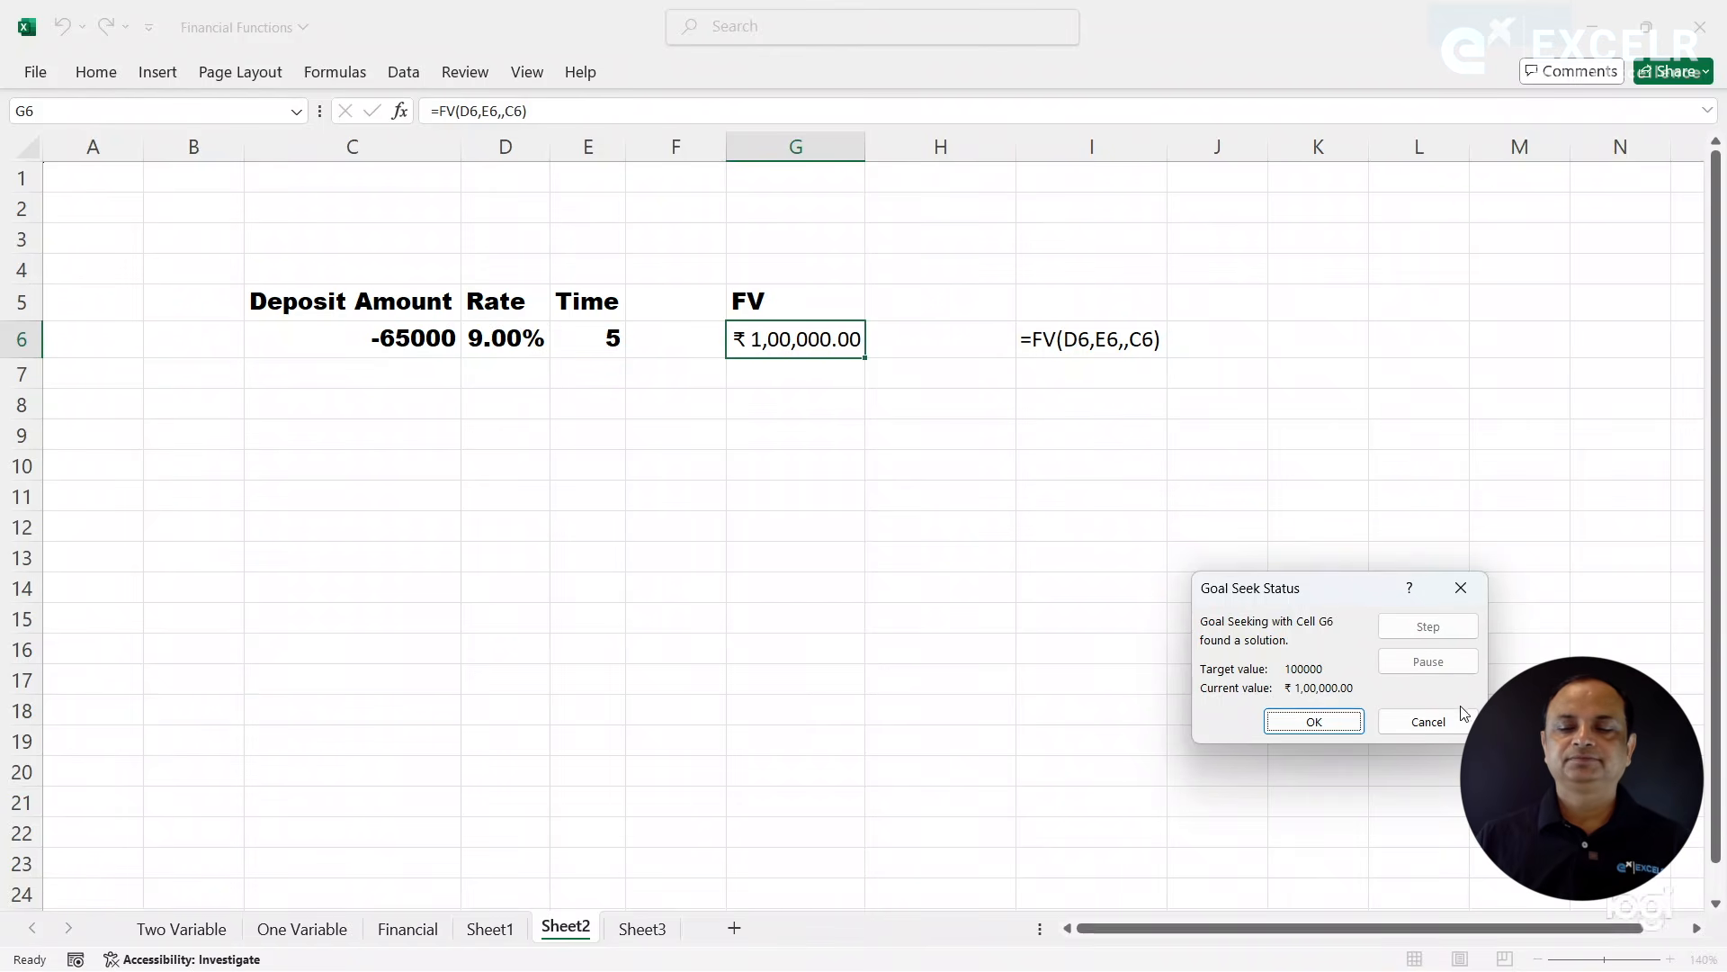
pyautogui.click(1443, 730)
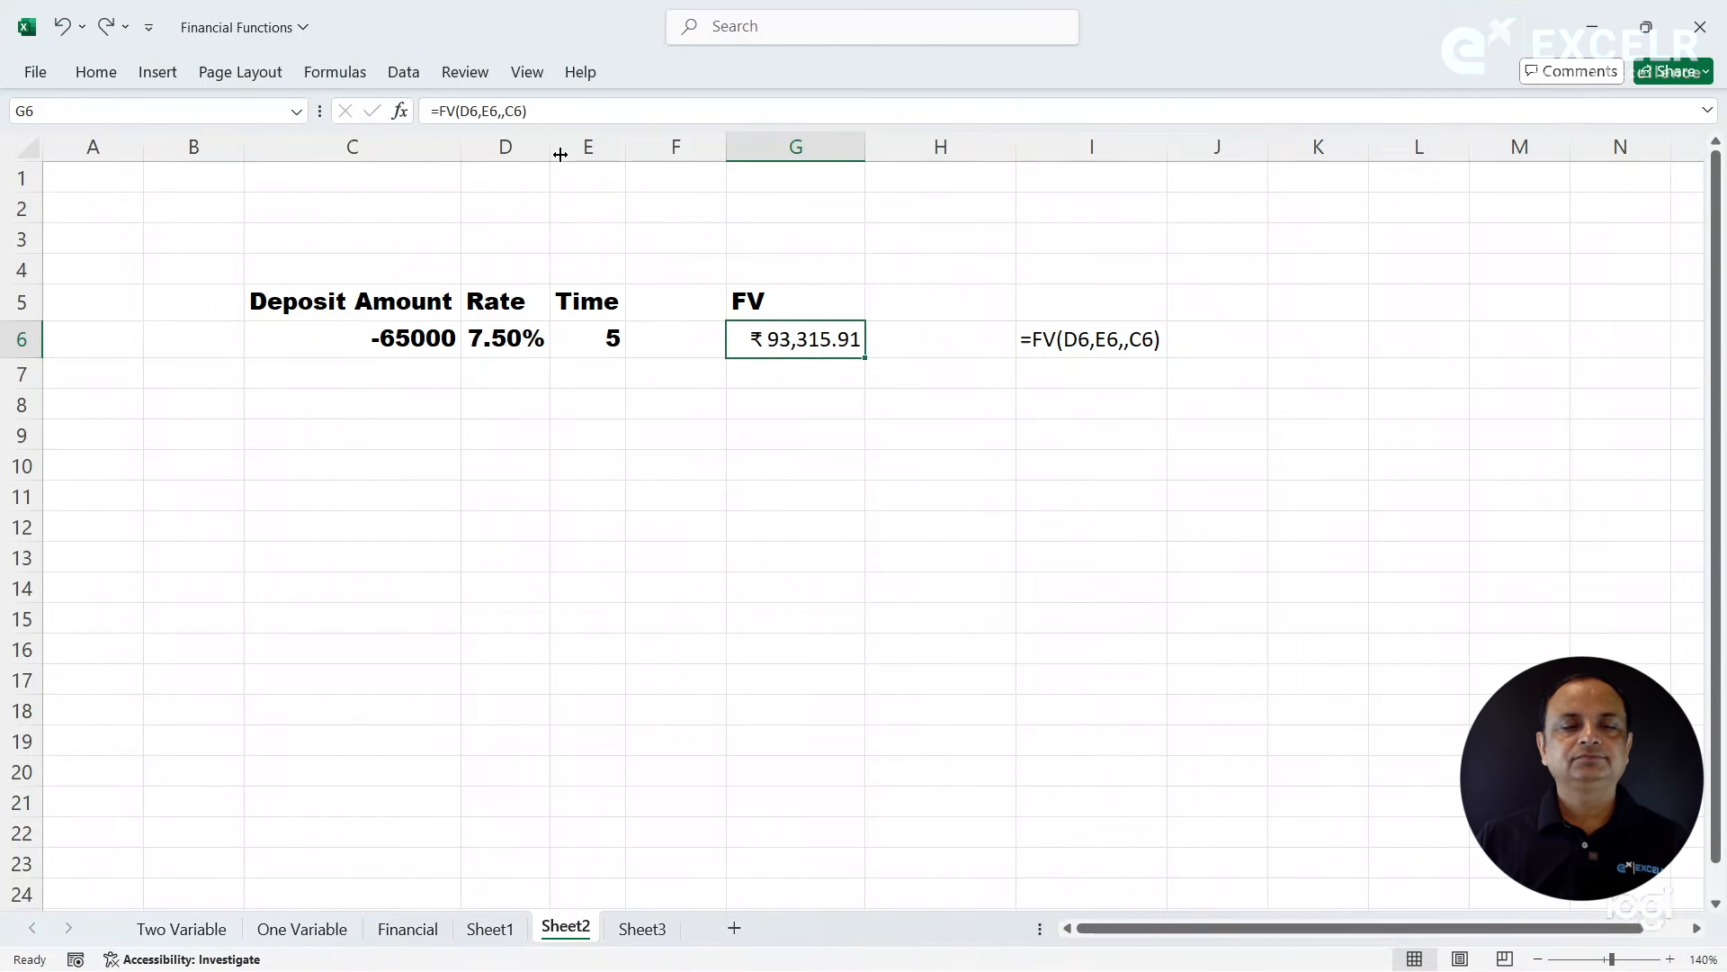
# - Run Goal Seek on G6 with target 100000 by changing the time in E6, and discard the solution
pyautogui.click(404, 72)
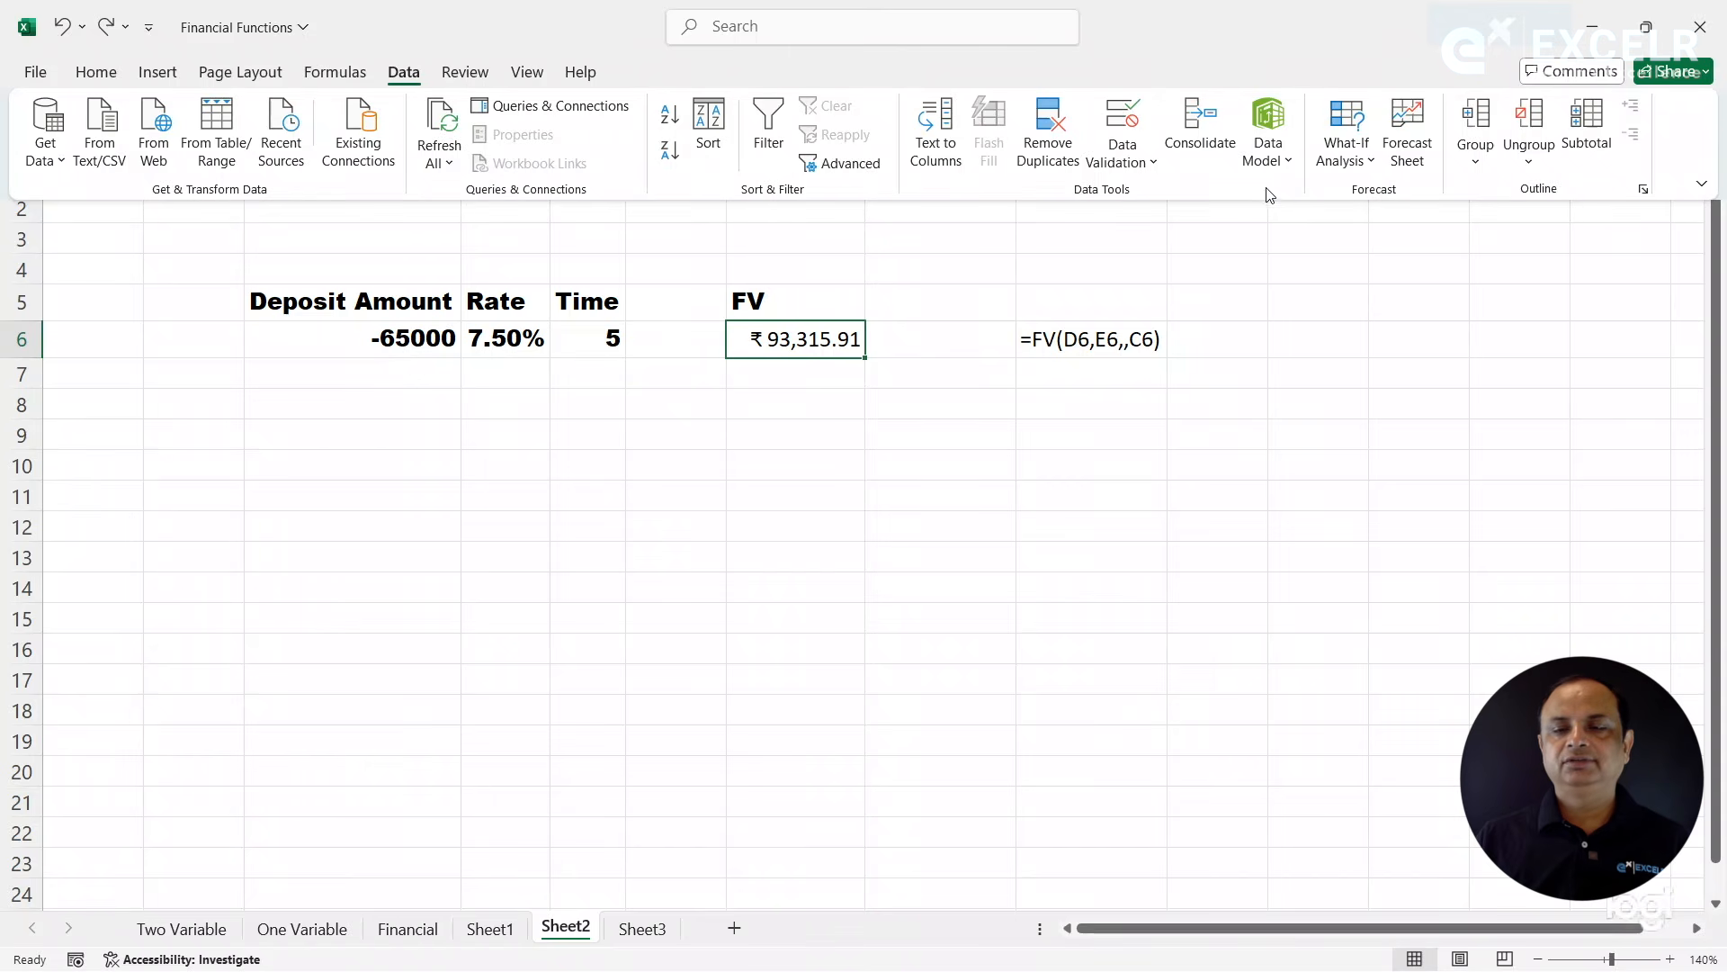
pyautogui.click(1348, 169)
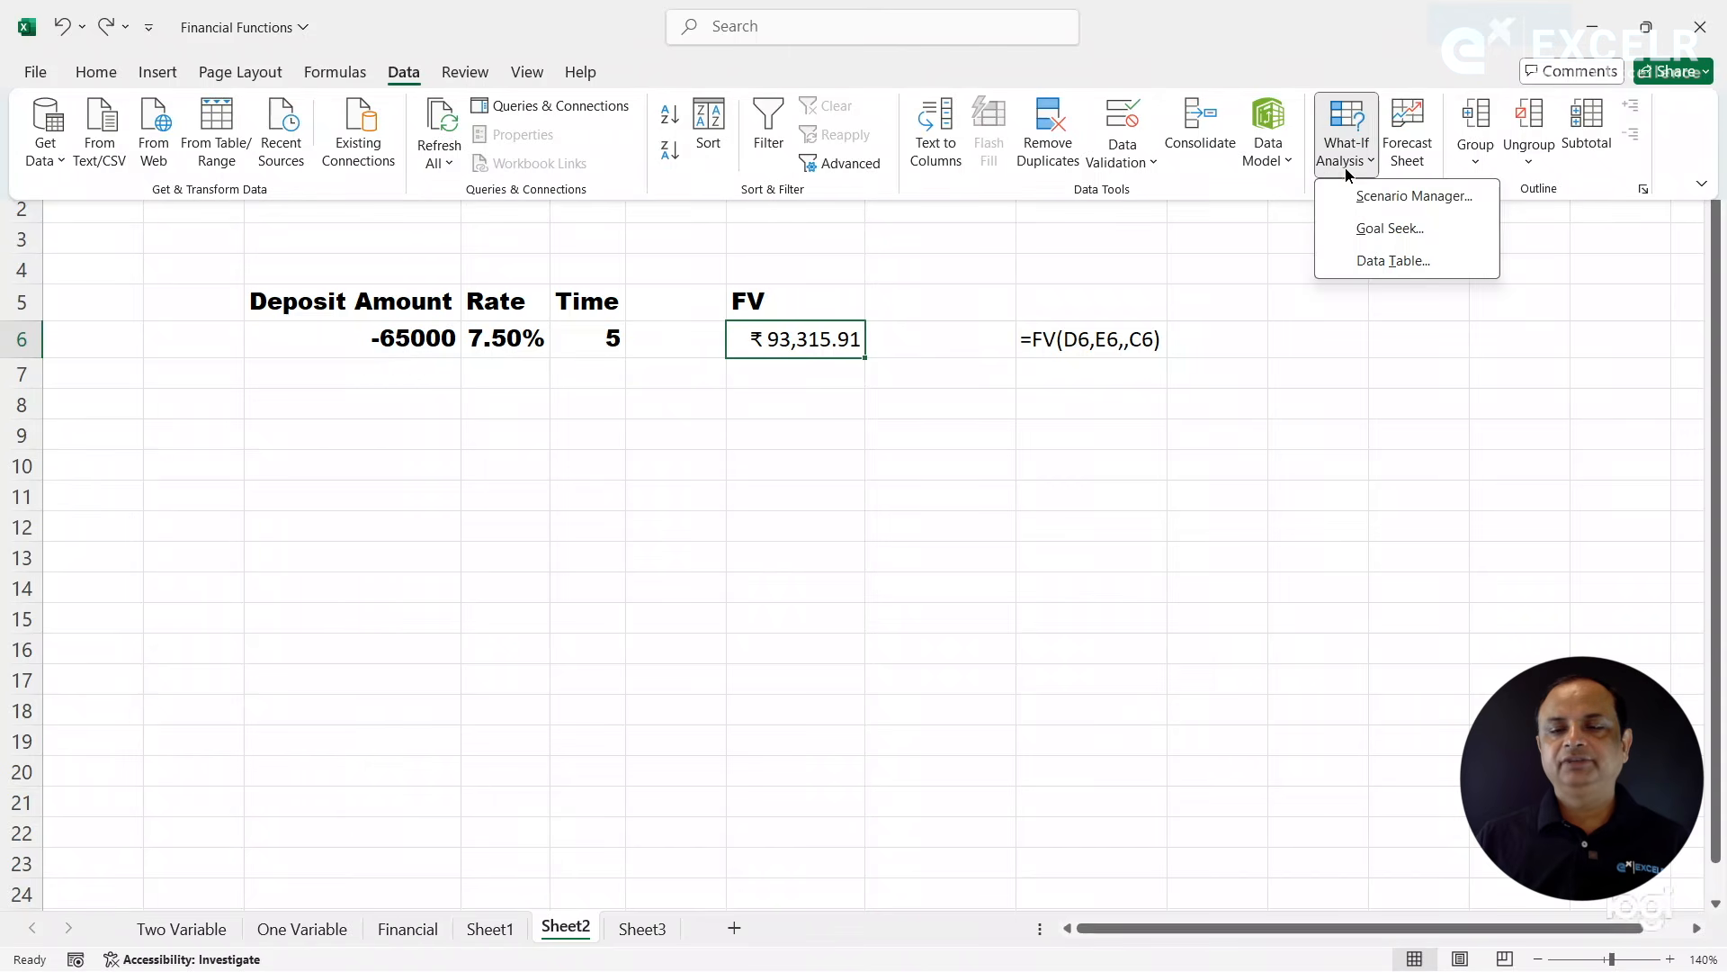
pyautogui.click(1385, 238)
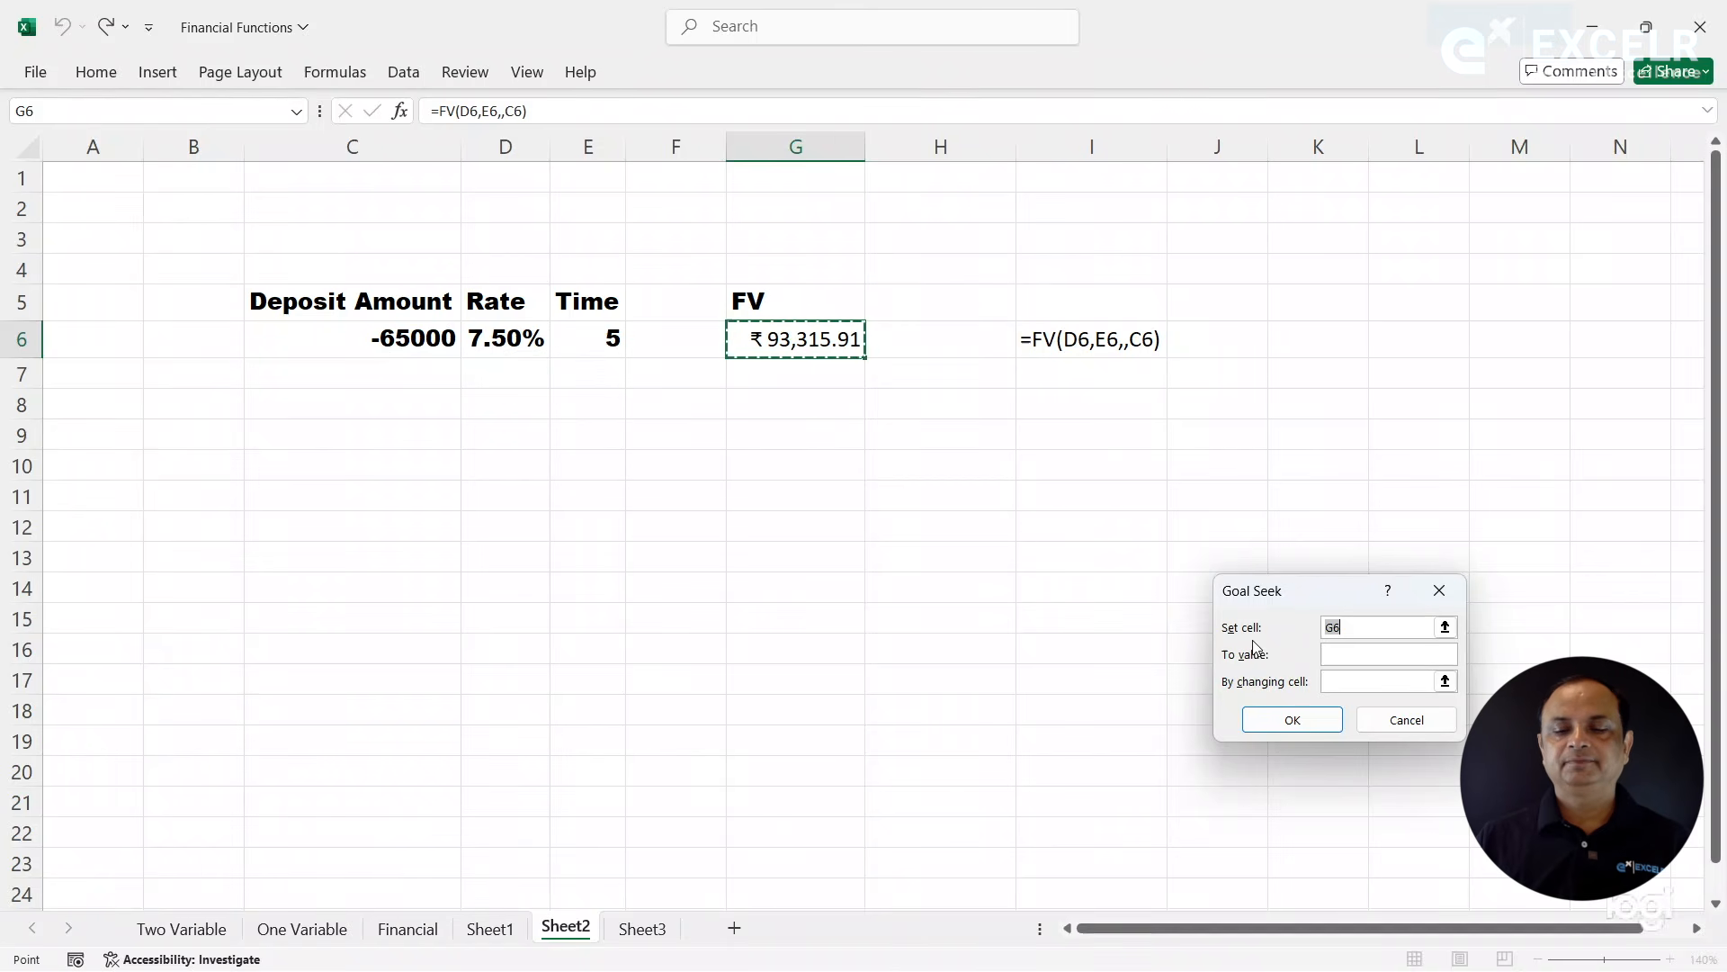
pyautogui.click(1334, 654)
pyautogui.write('100000')
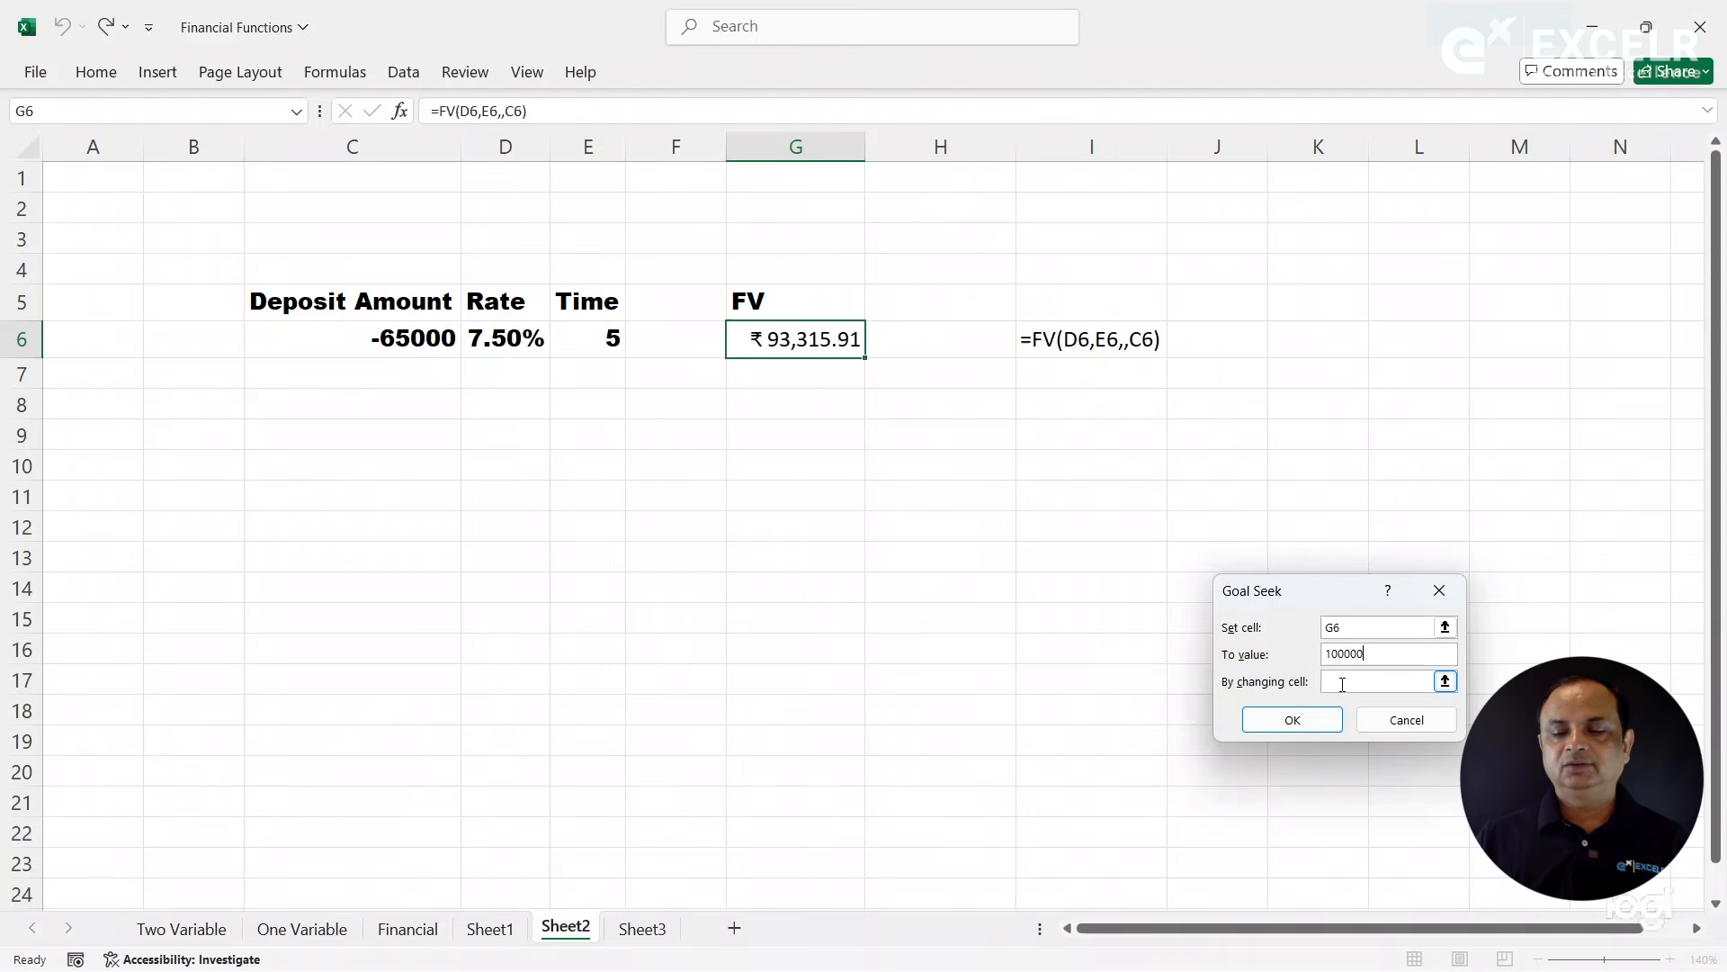
pyautogui.click(610, 343)
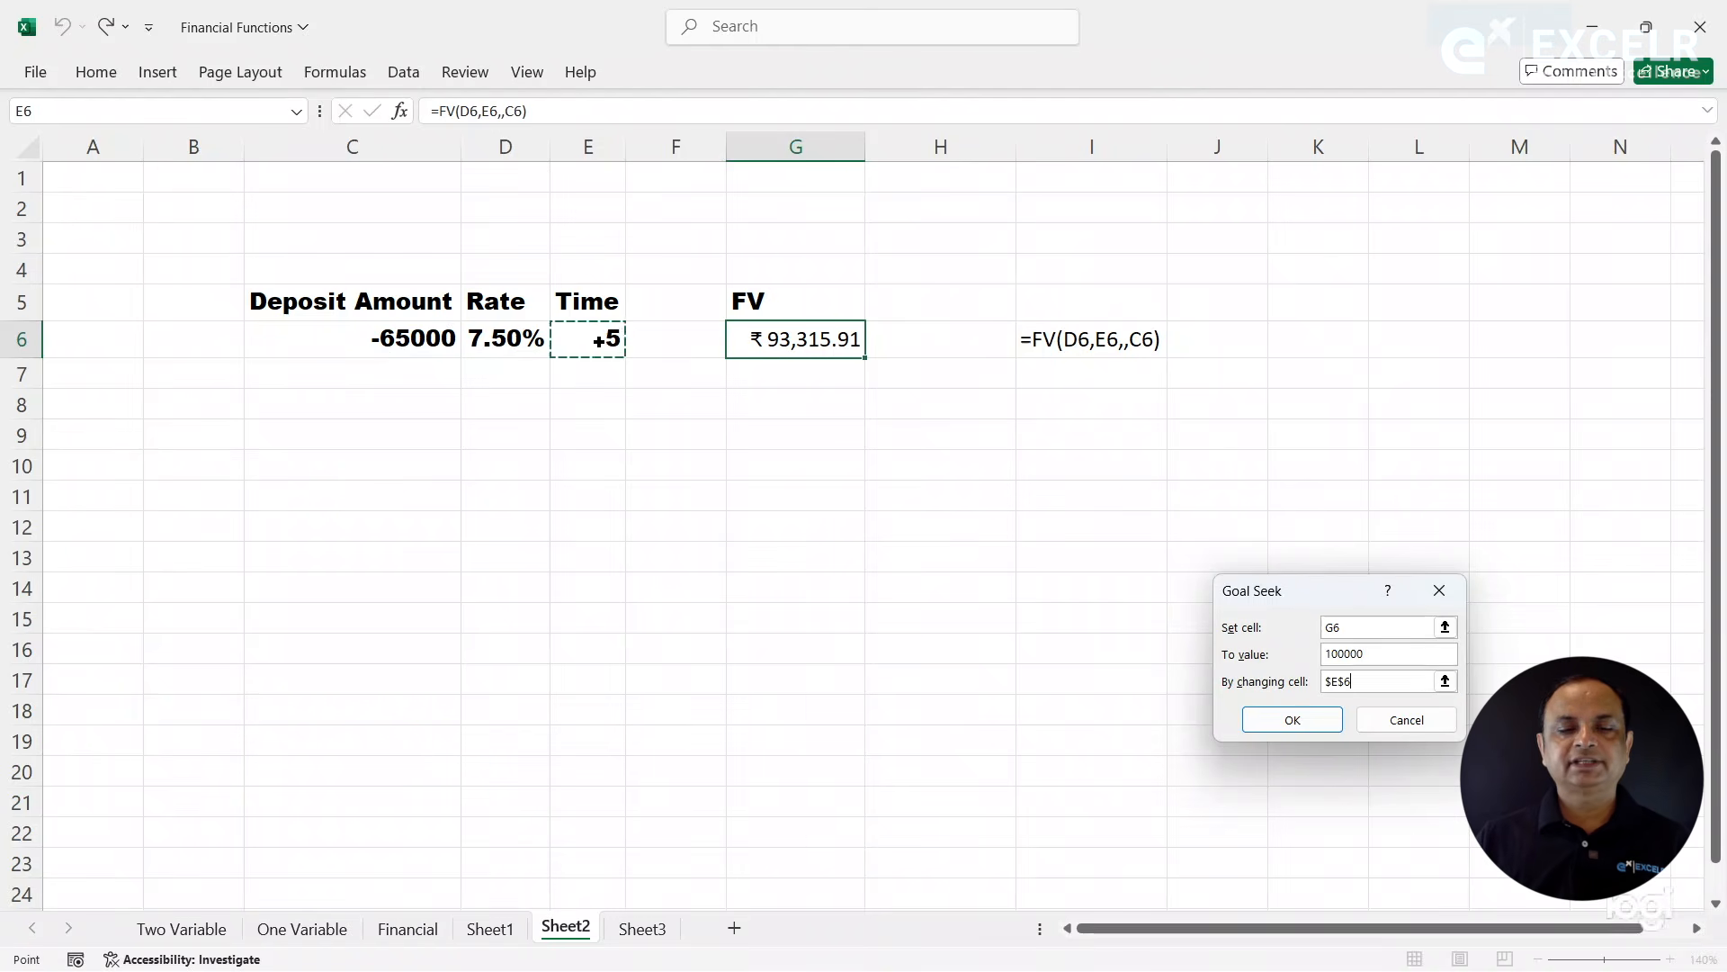
pyautogui.click(1278, 725)
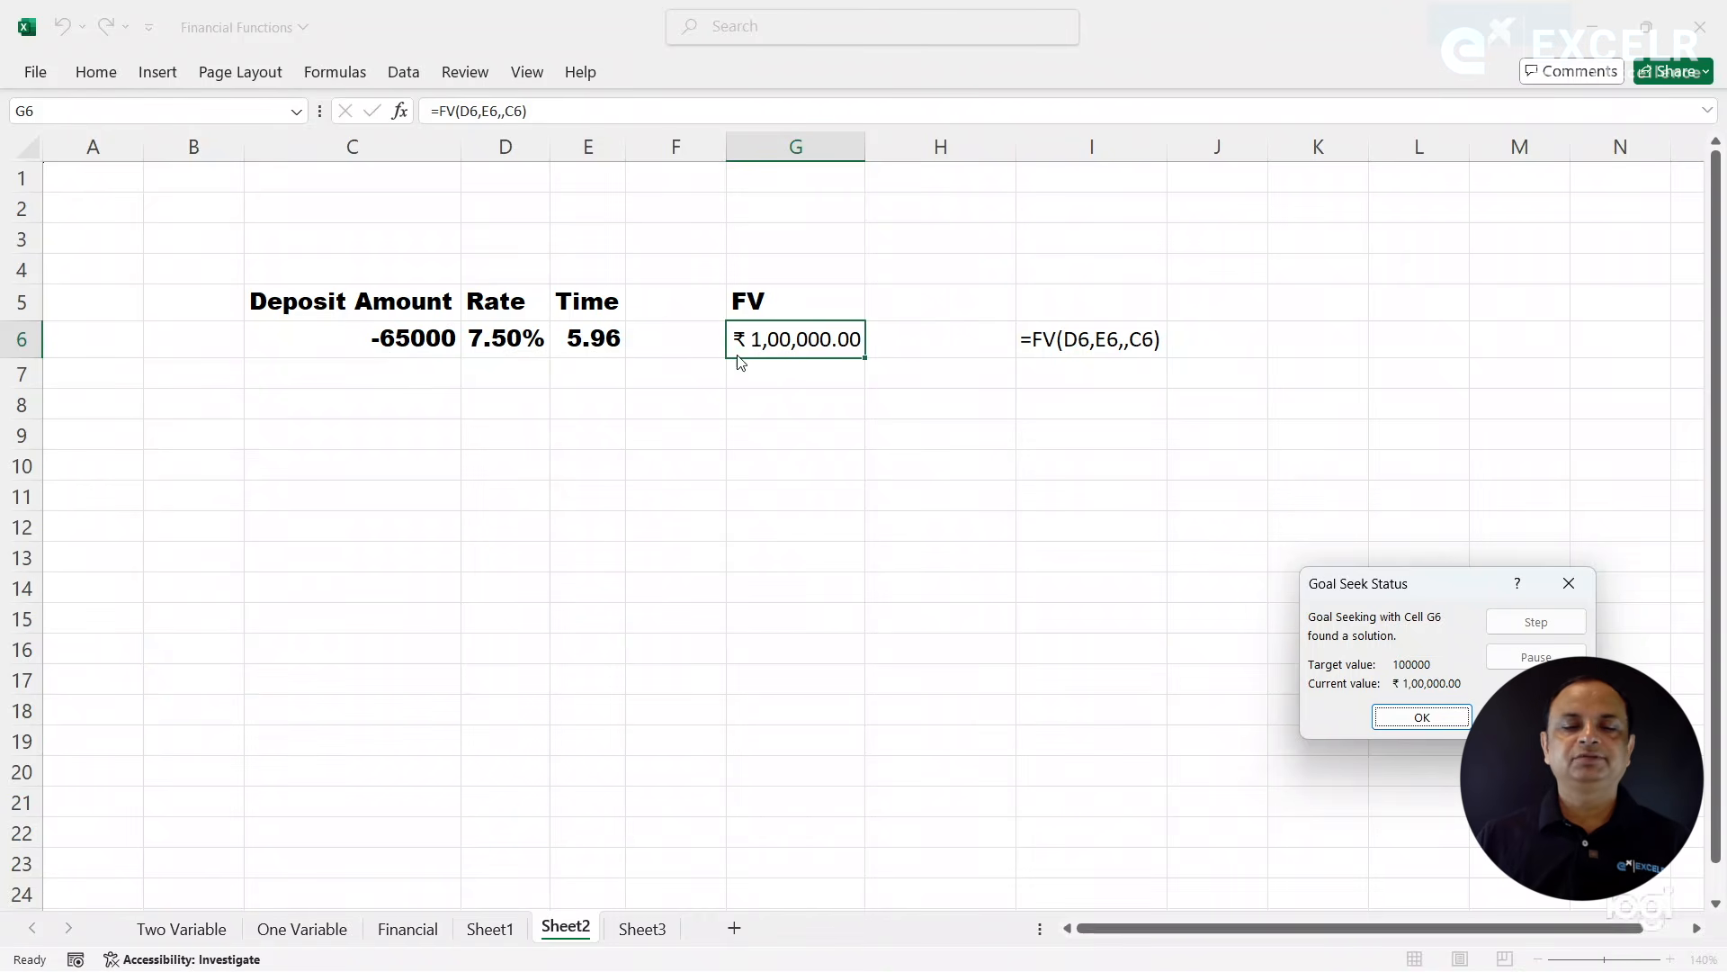
pyautogui.click(1536, 717)
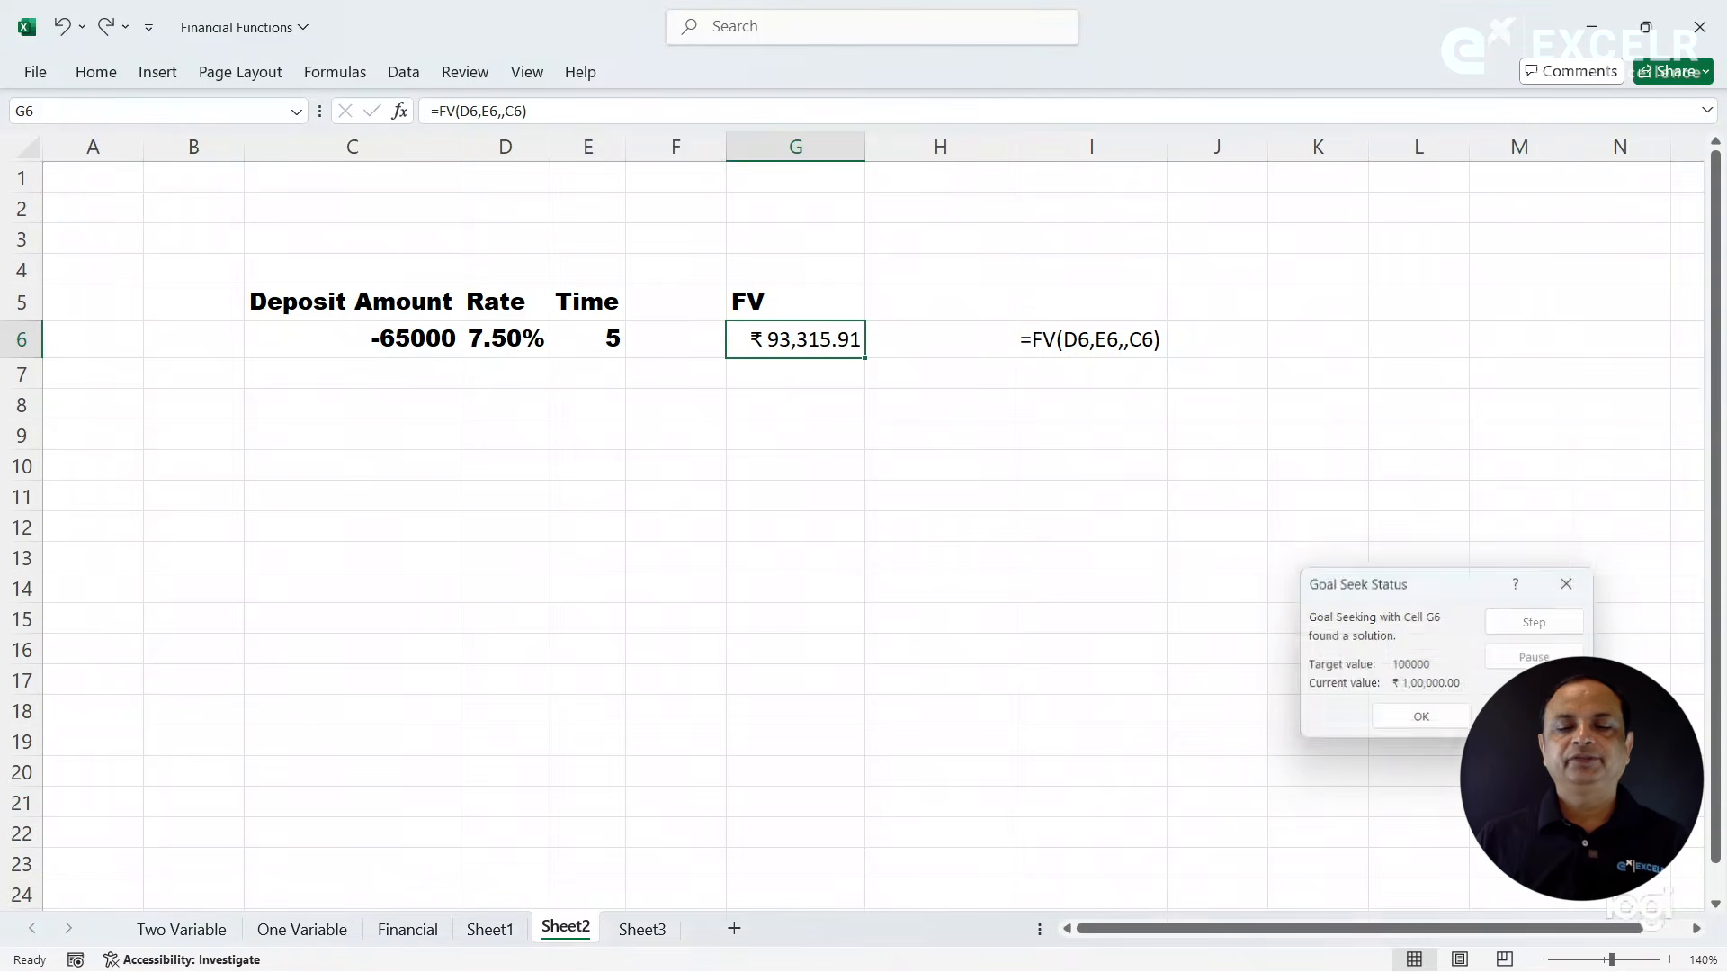
pyautogui.click(830, 419)
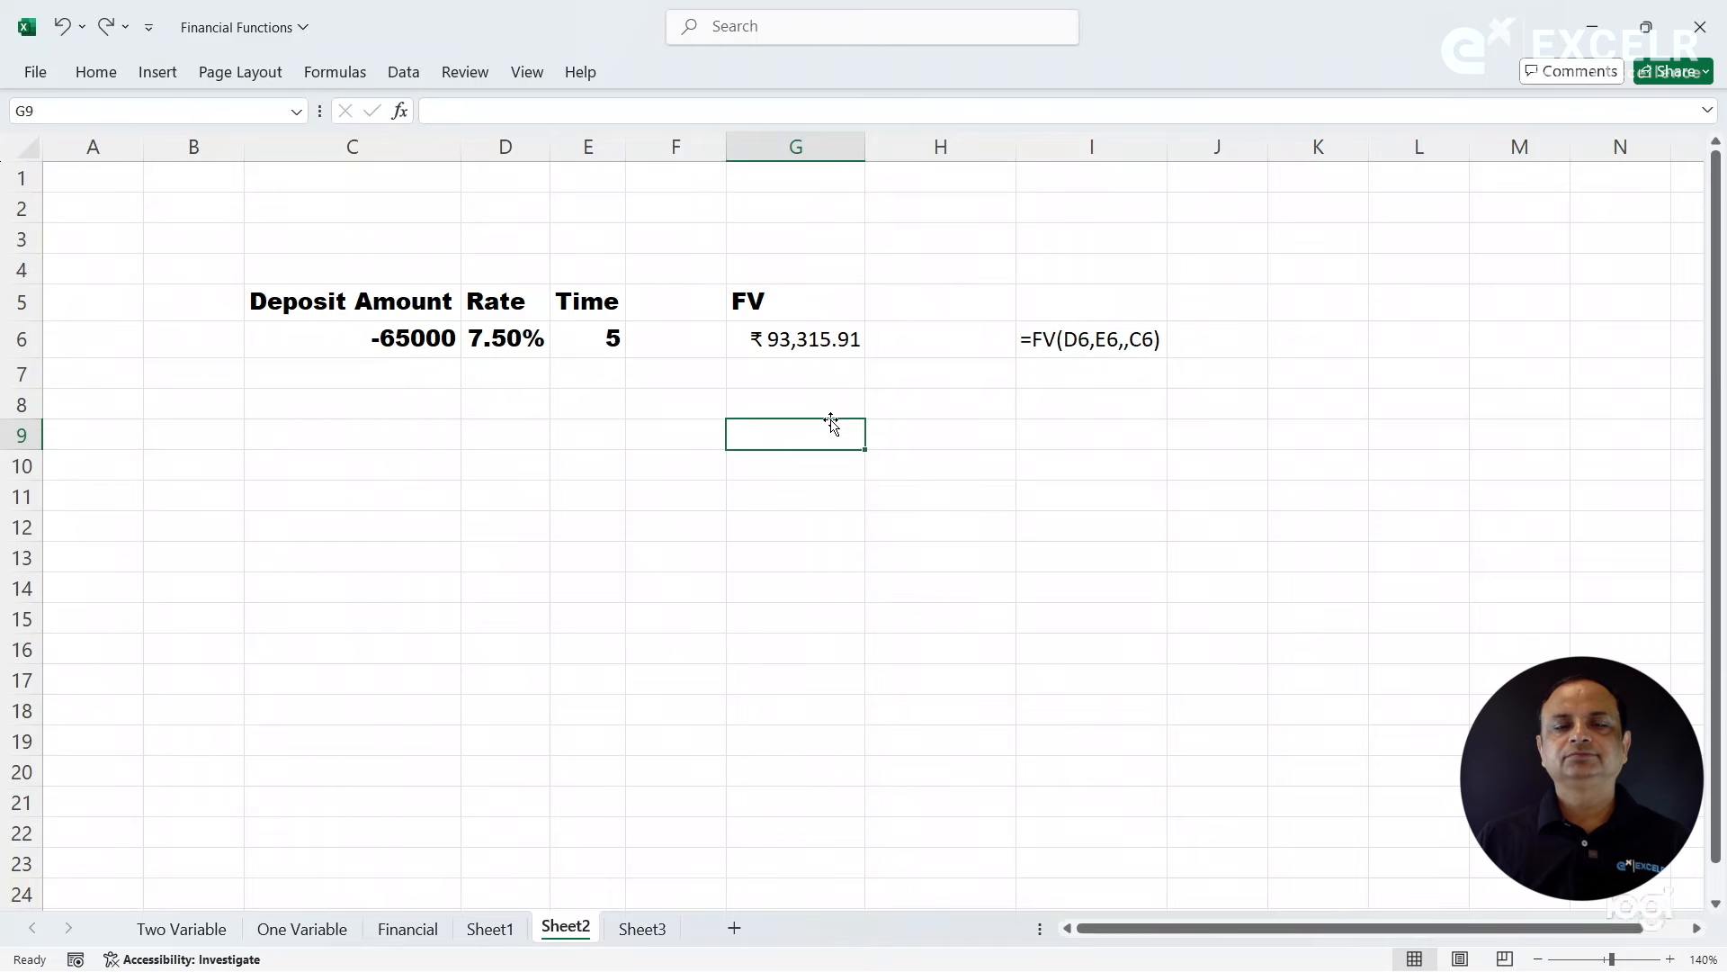
pyautogui.click(403, 72)
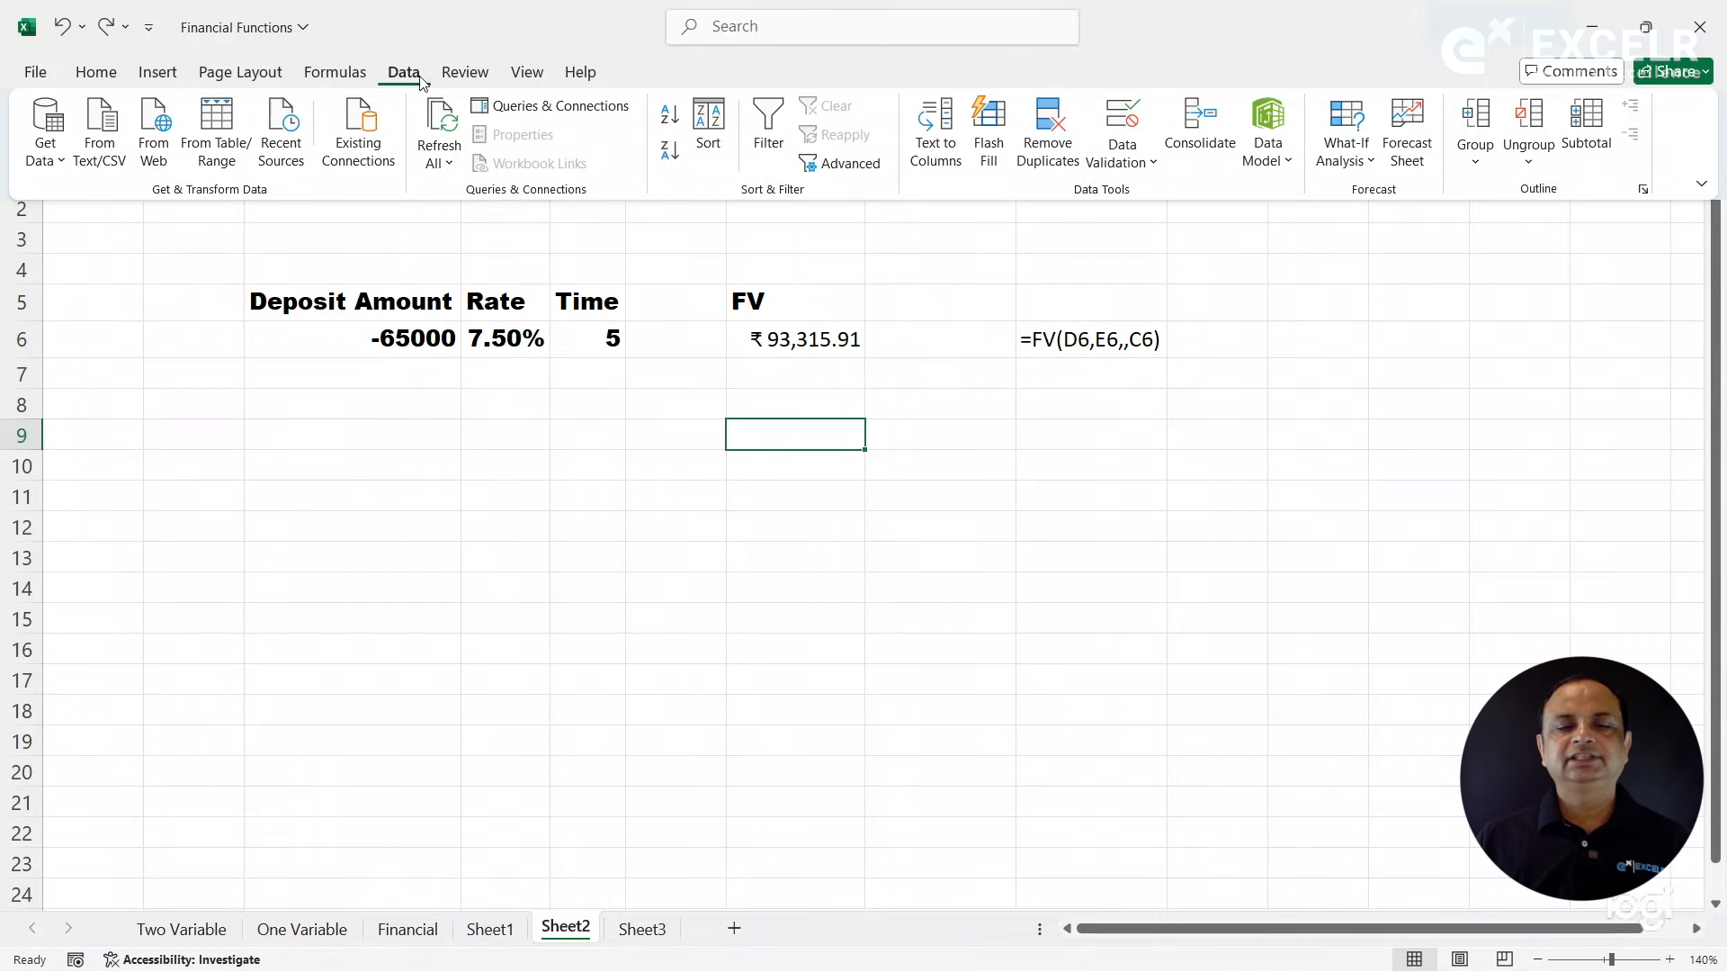
pyautogui.click(1347, 144)
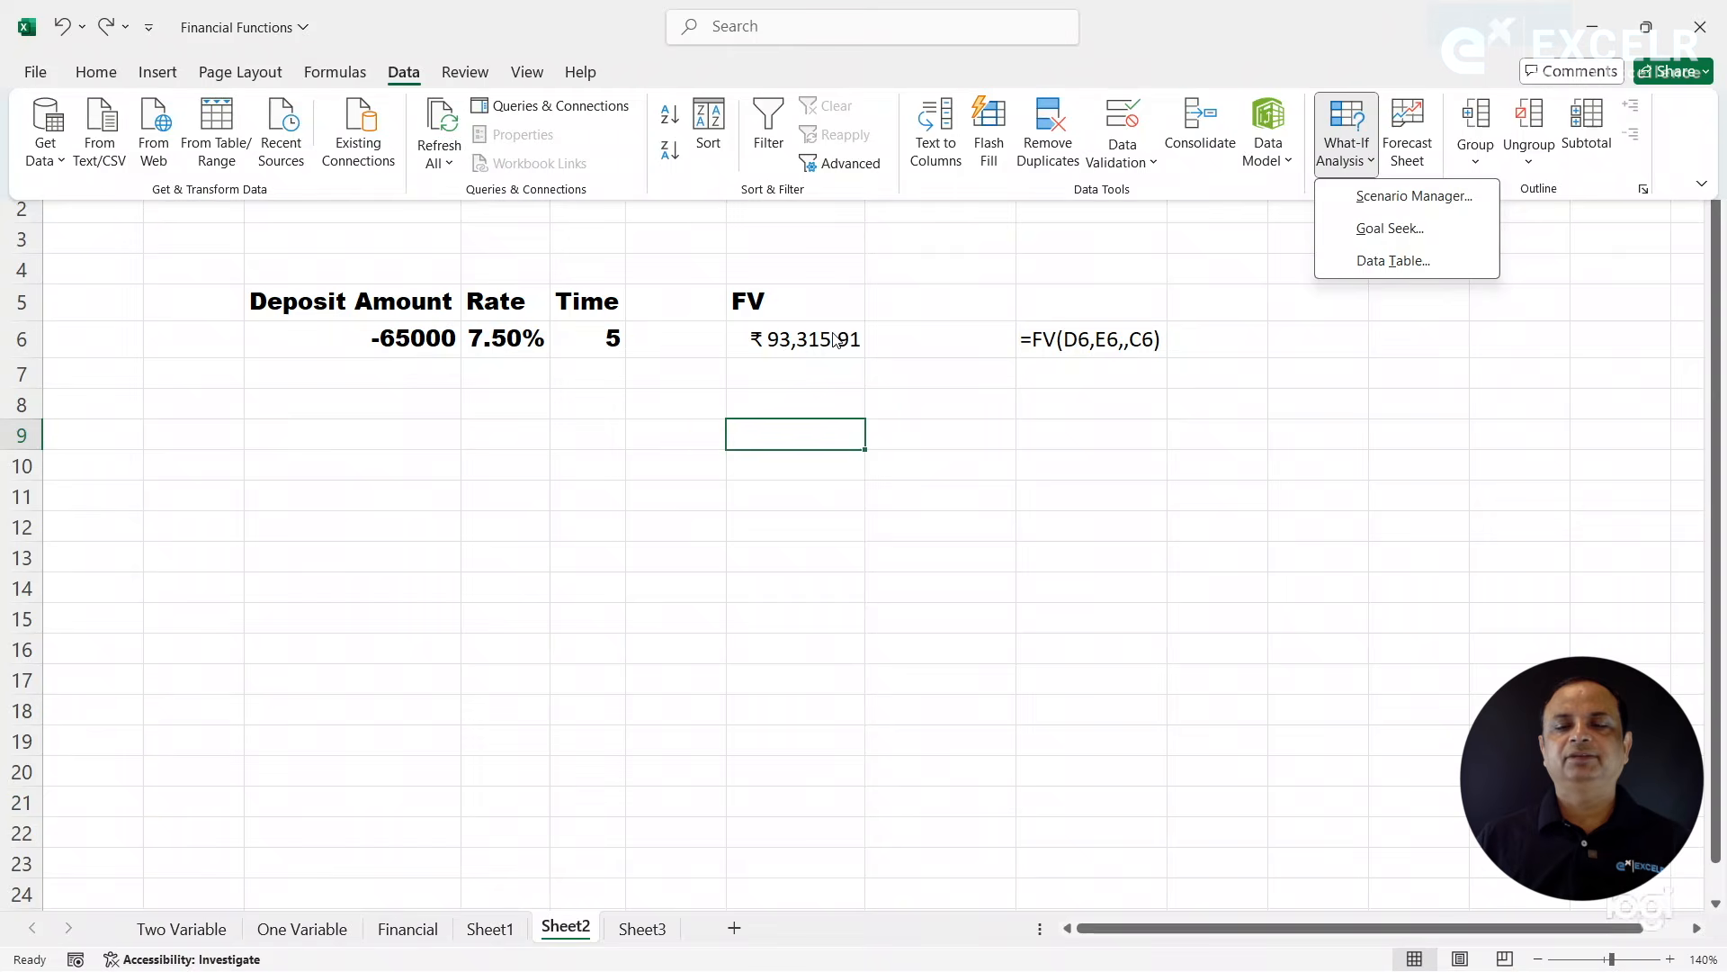
pyautogui.click(850, 425)
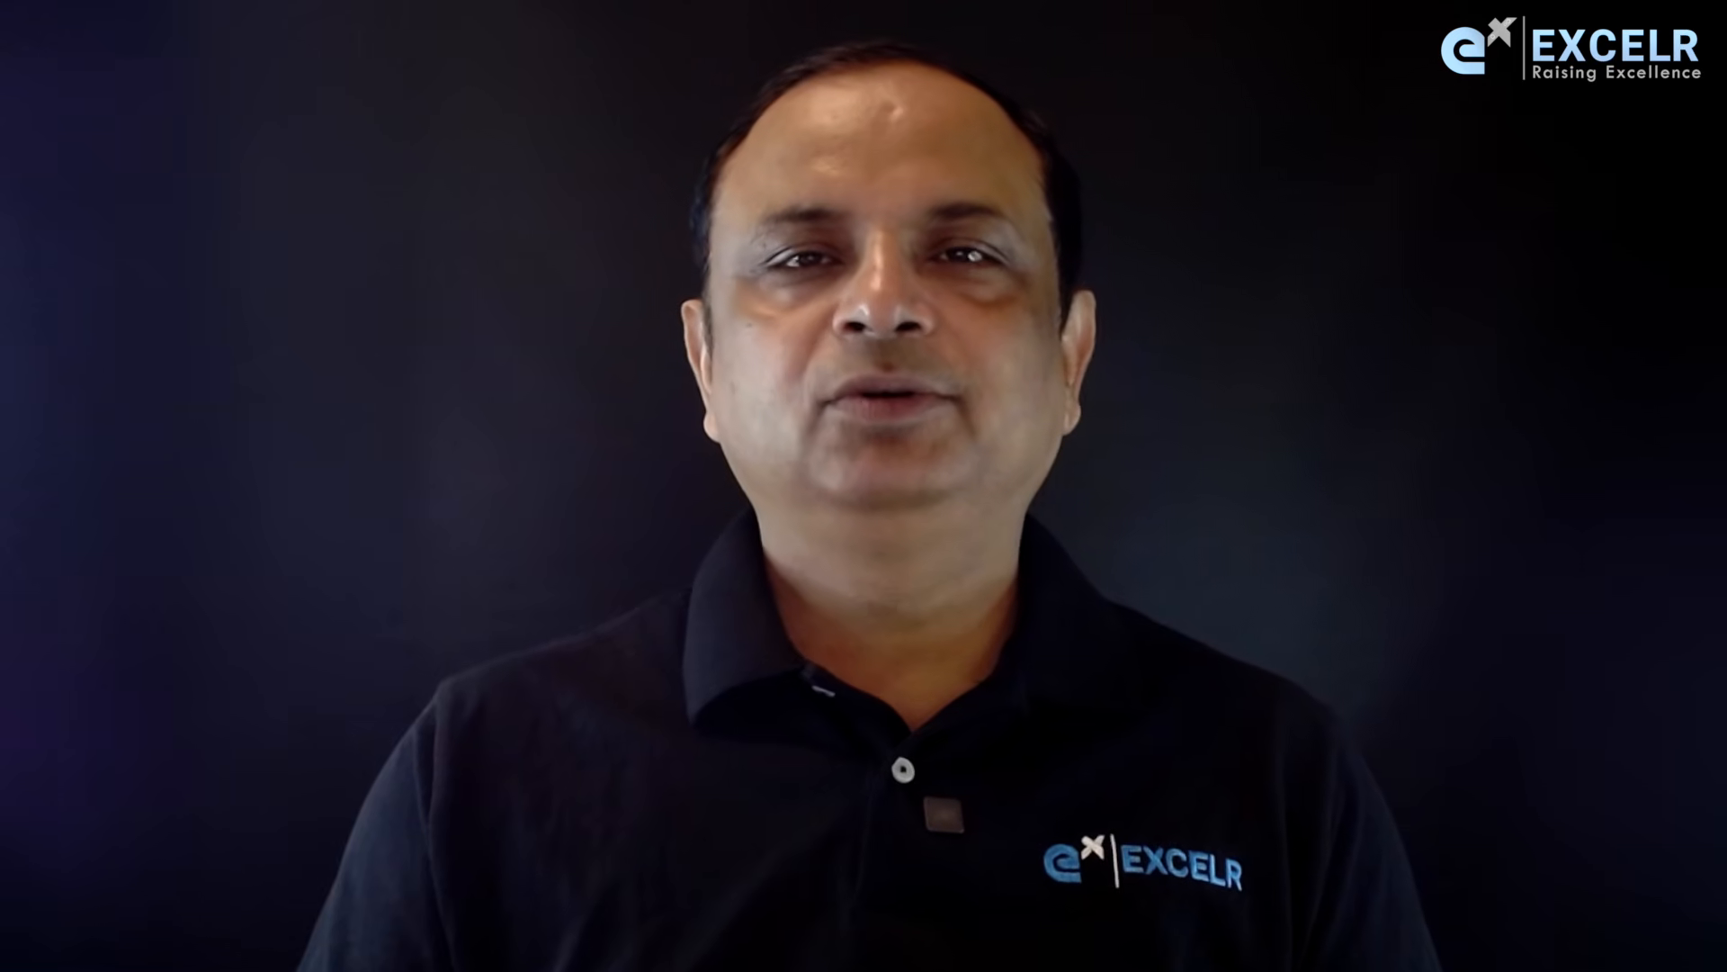
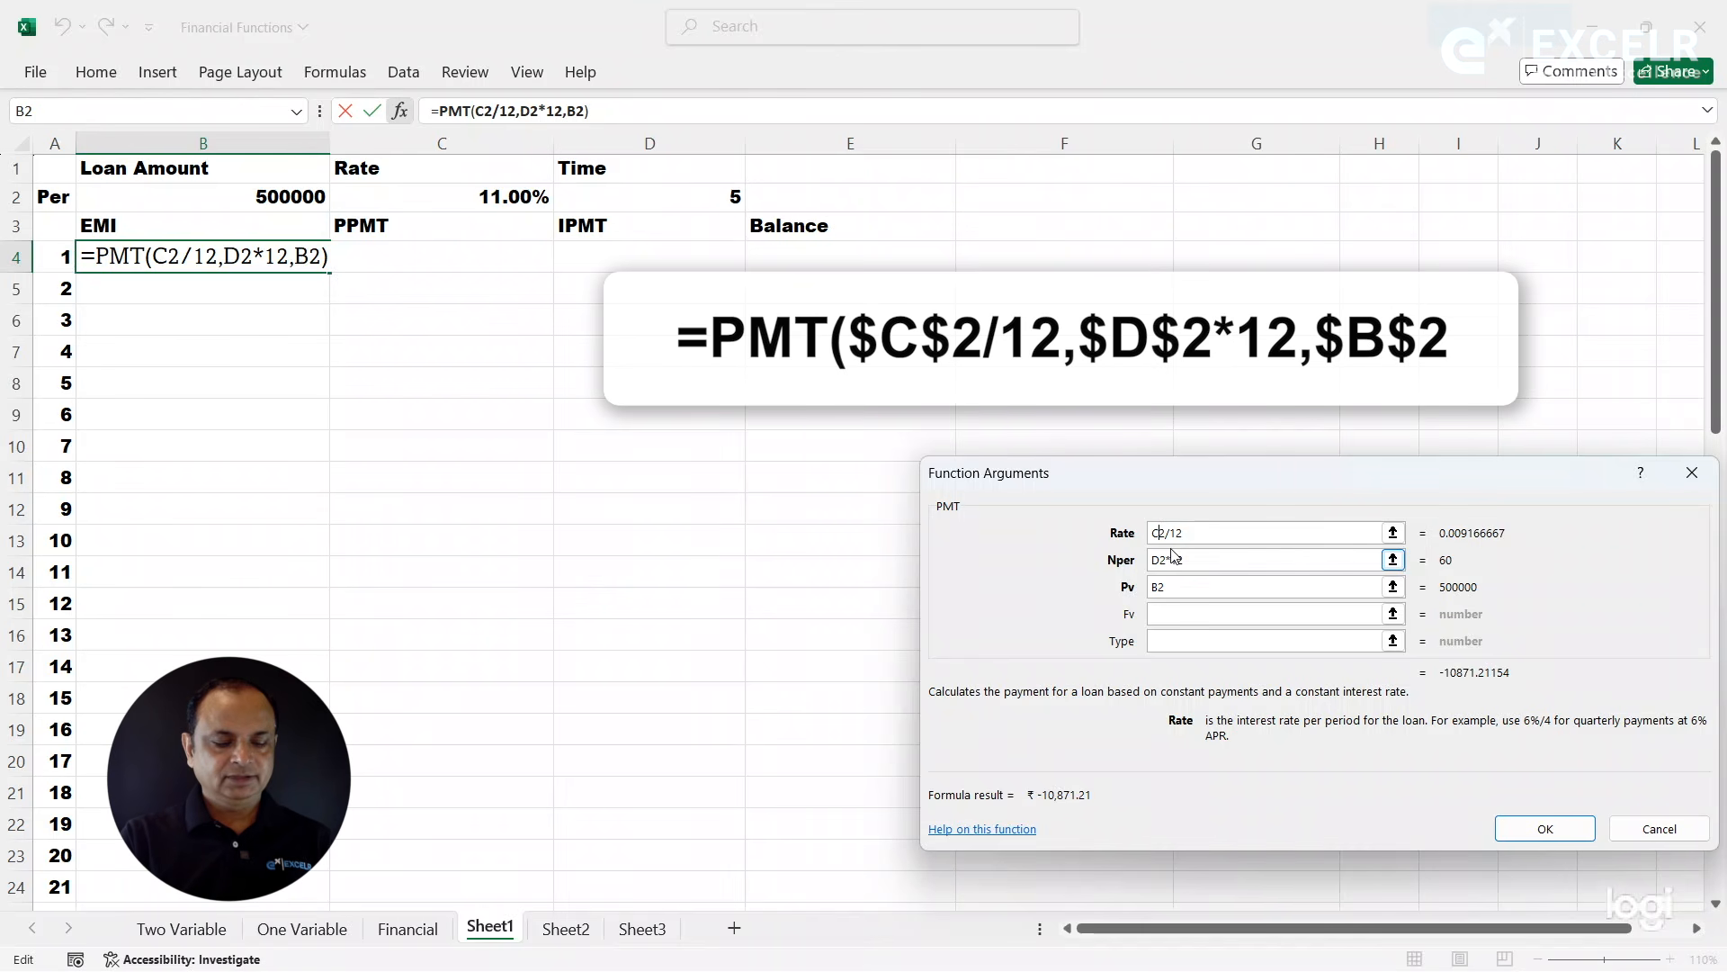
# - Make the C2, D2 and B2 references in cell B4's PMT formula absolute and fill the formula down the EMI column
pyautogui.press('F4')
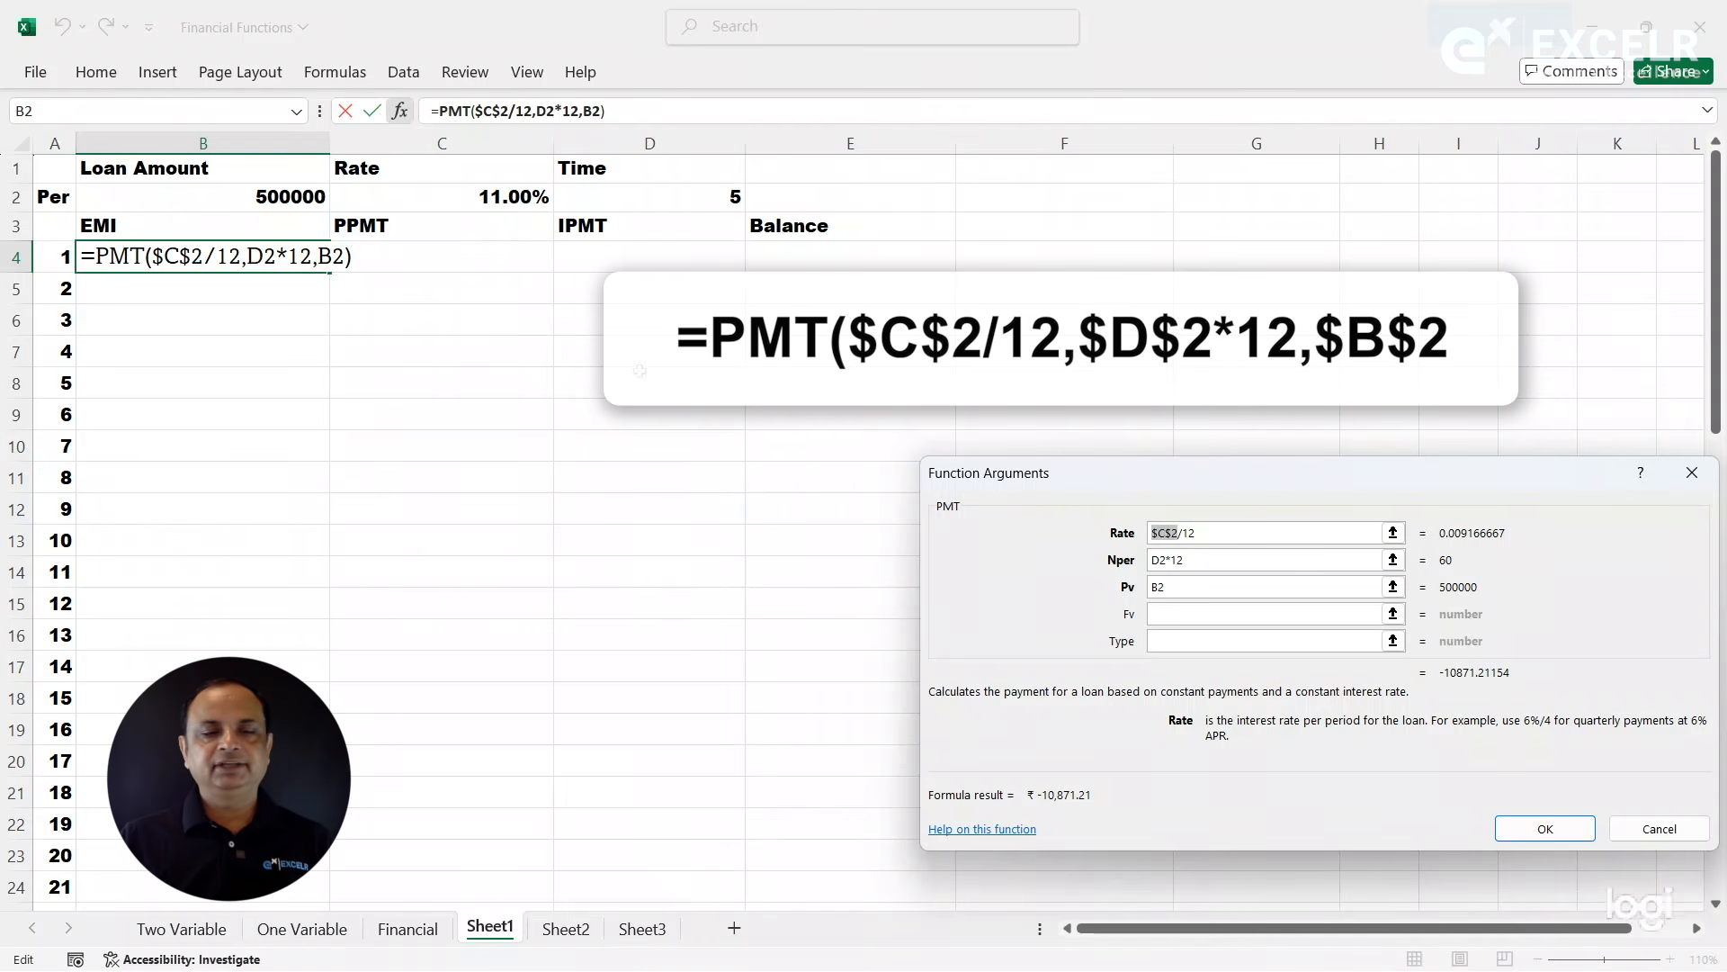
pyautogui.click(1162, 562)
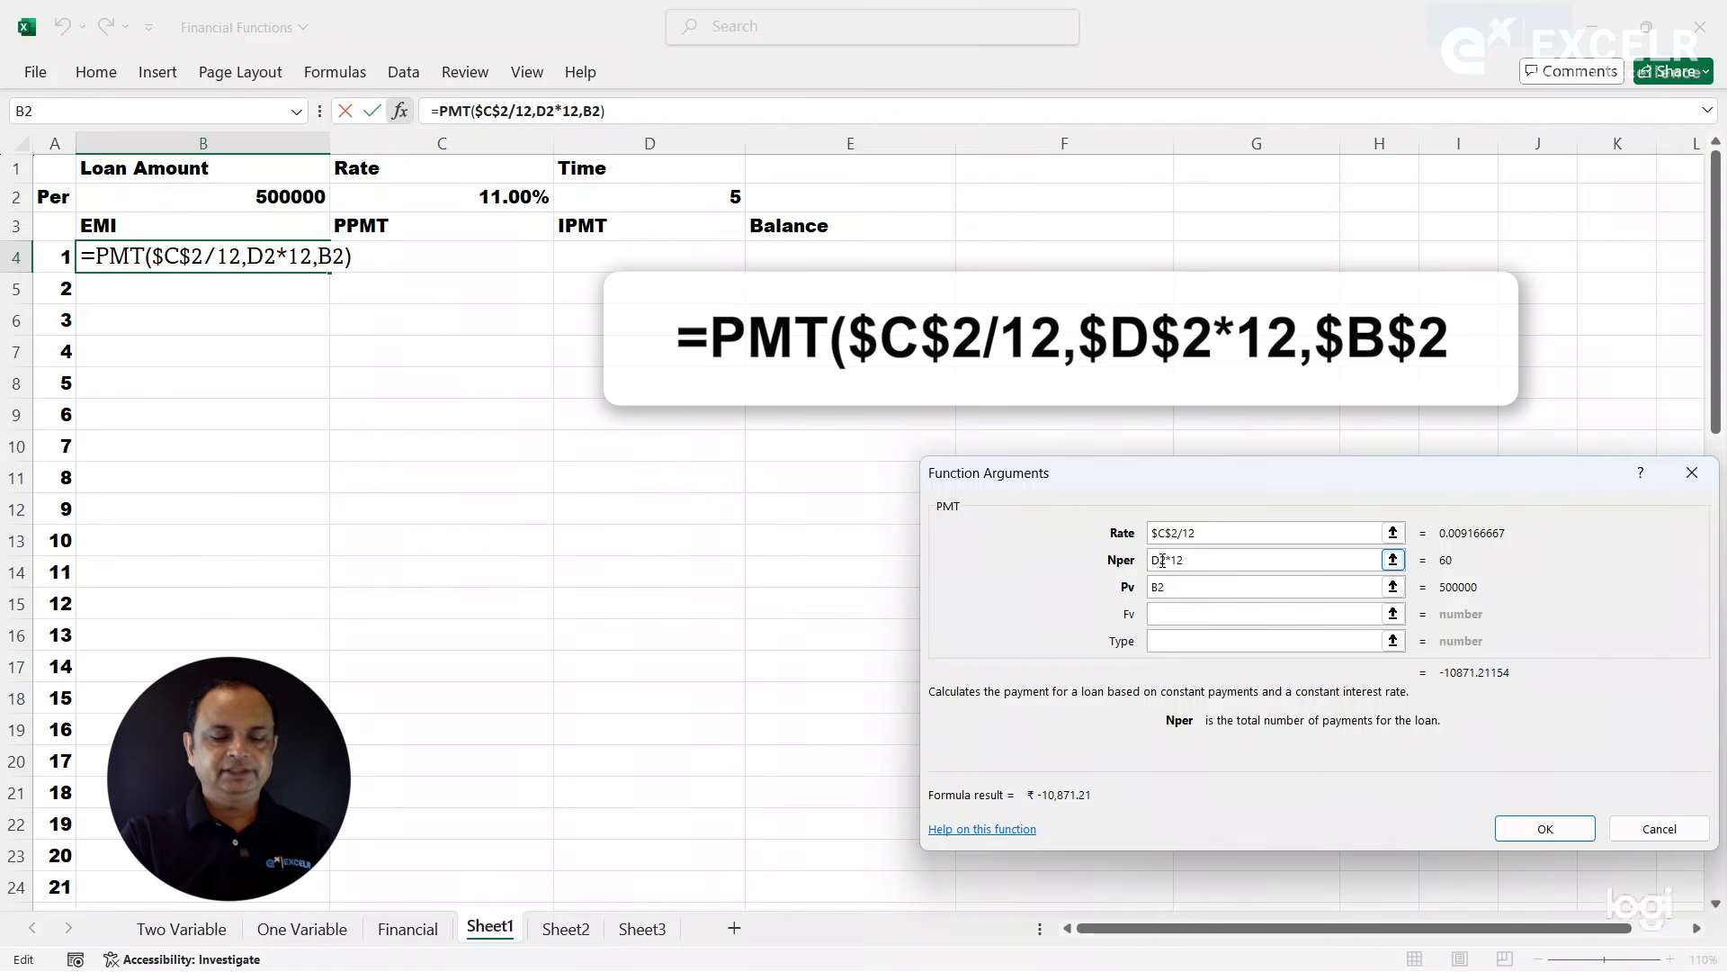
pyautogui.press('F4')
pyautogui.click(1159, 586)
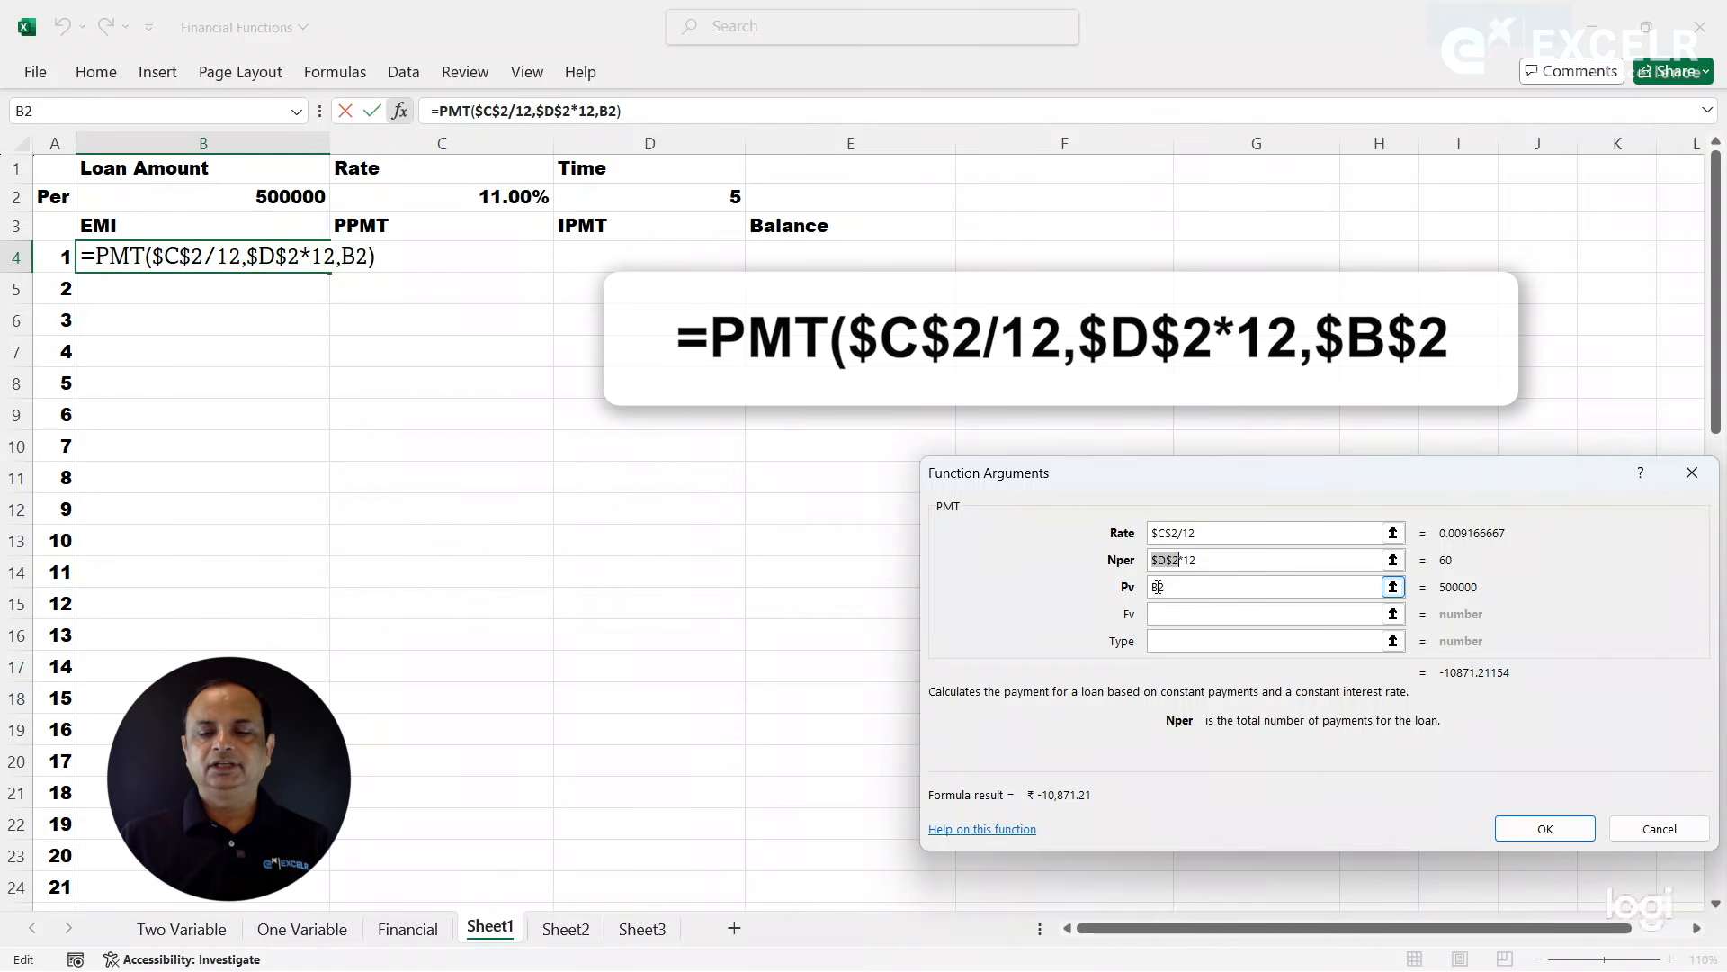
pyautogui.click(1161, 591)
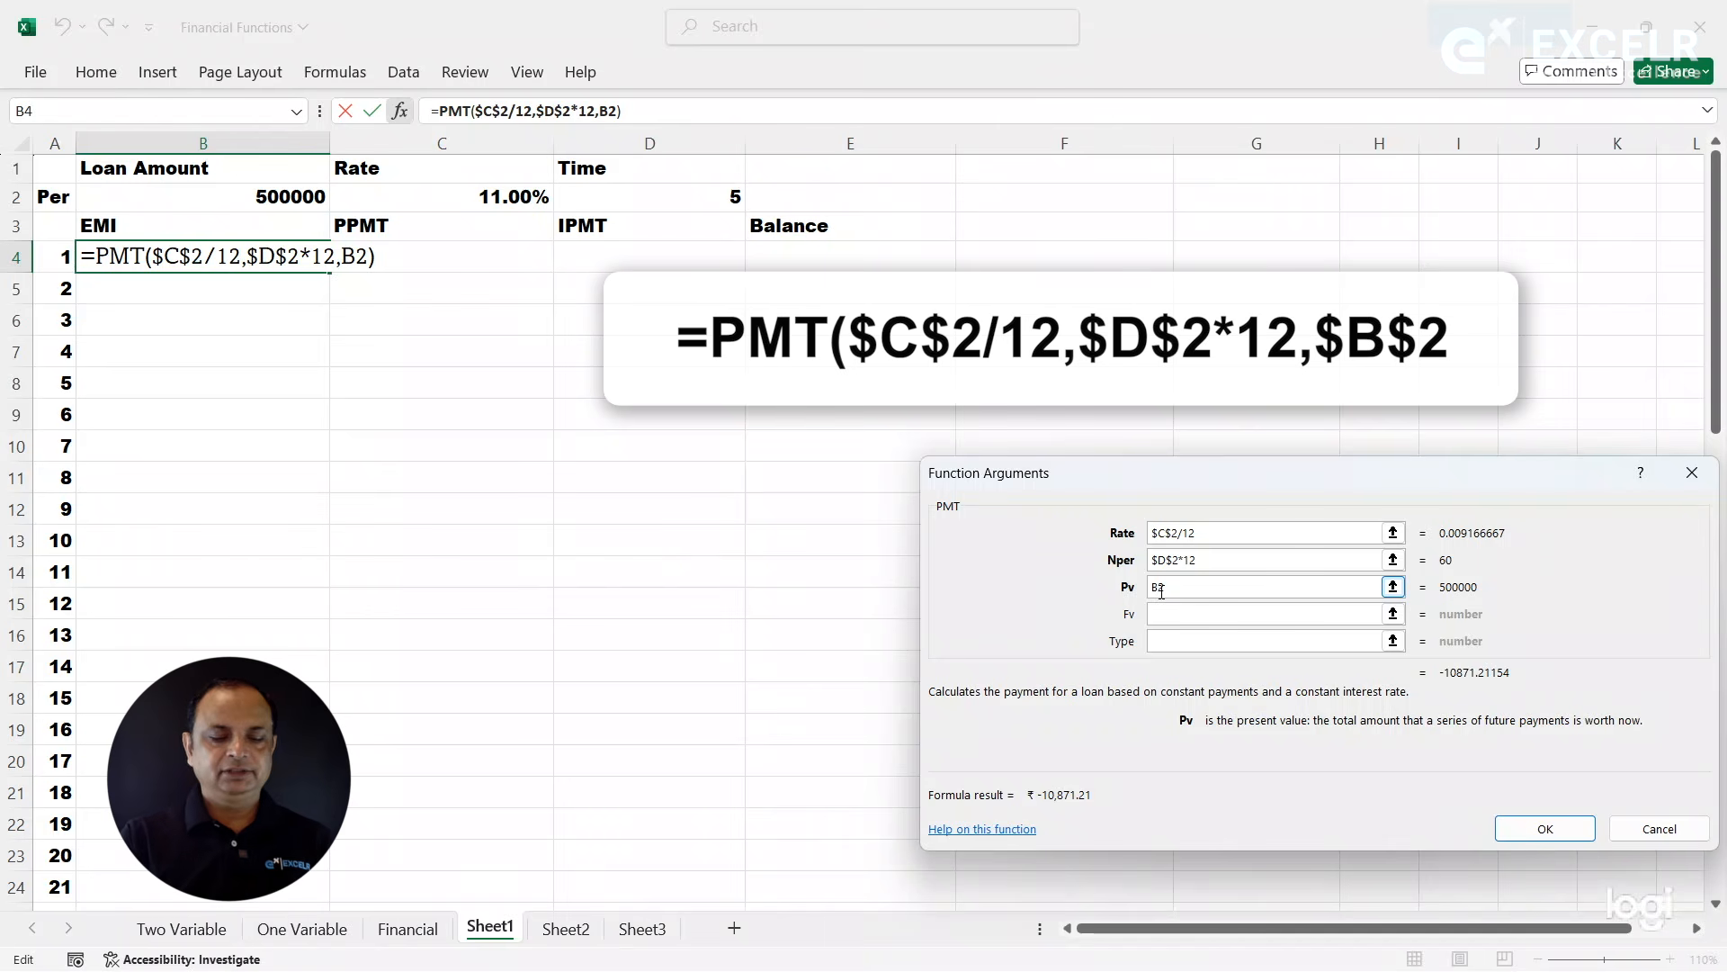
pyautogui.press('F4')
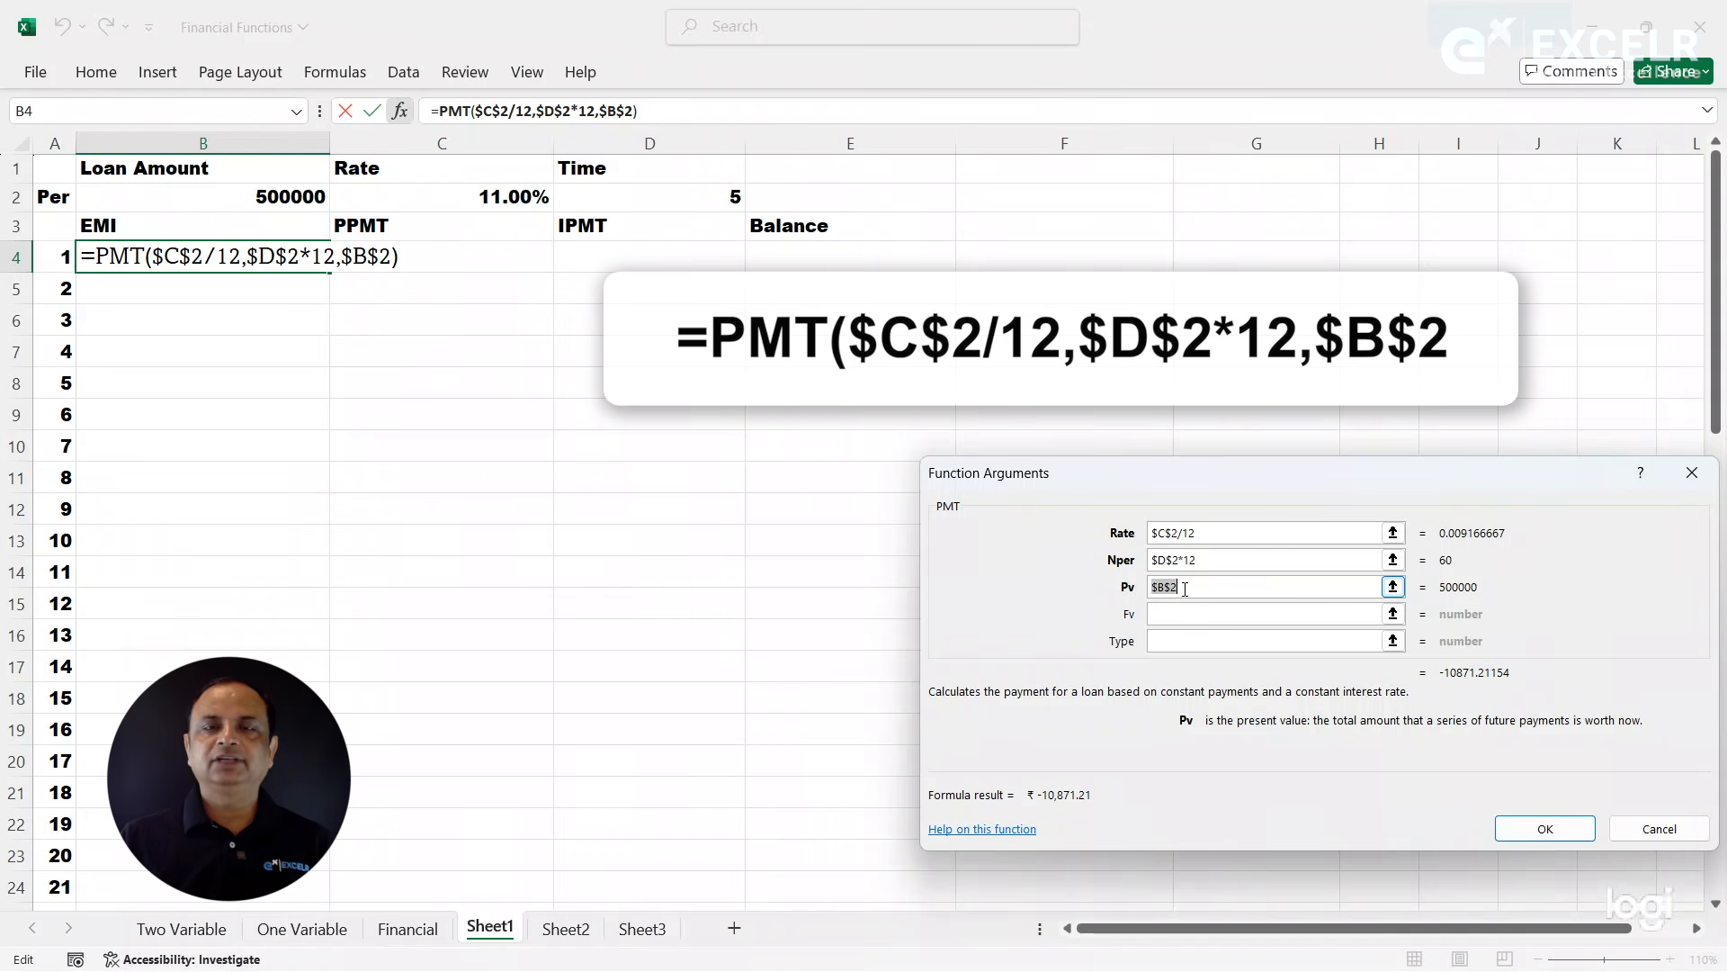
pyautogui.click(1544, 825)
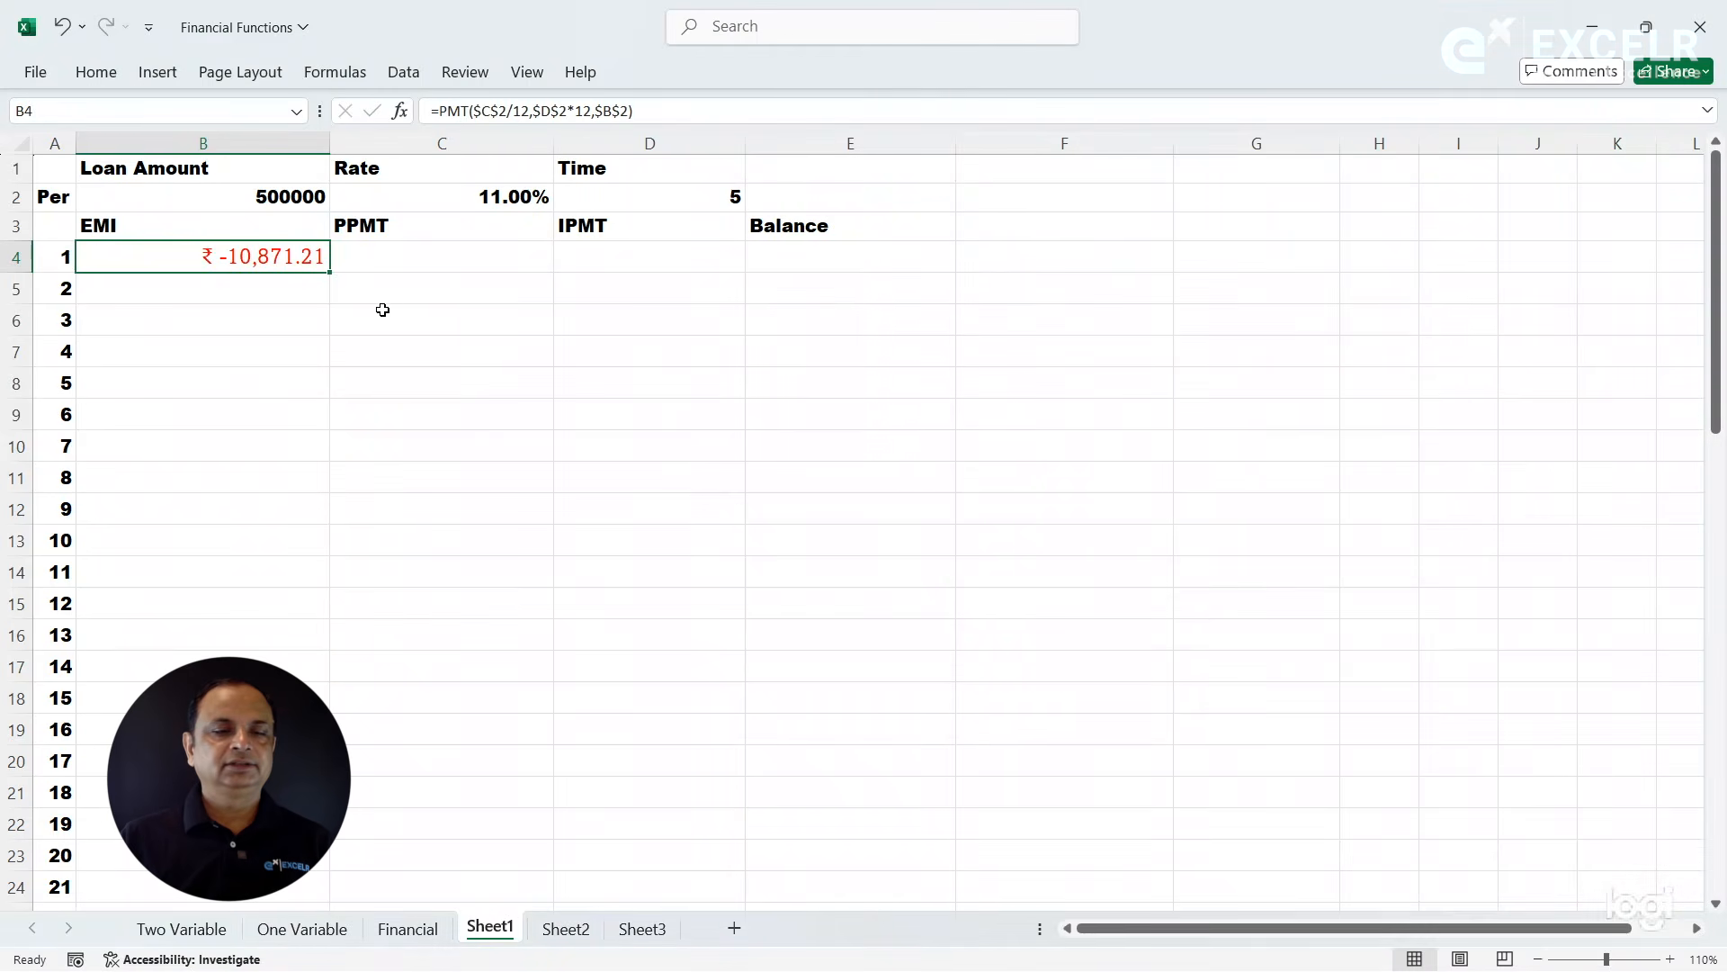
pyautogui.doubleClick(334, 272)
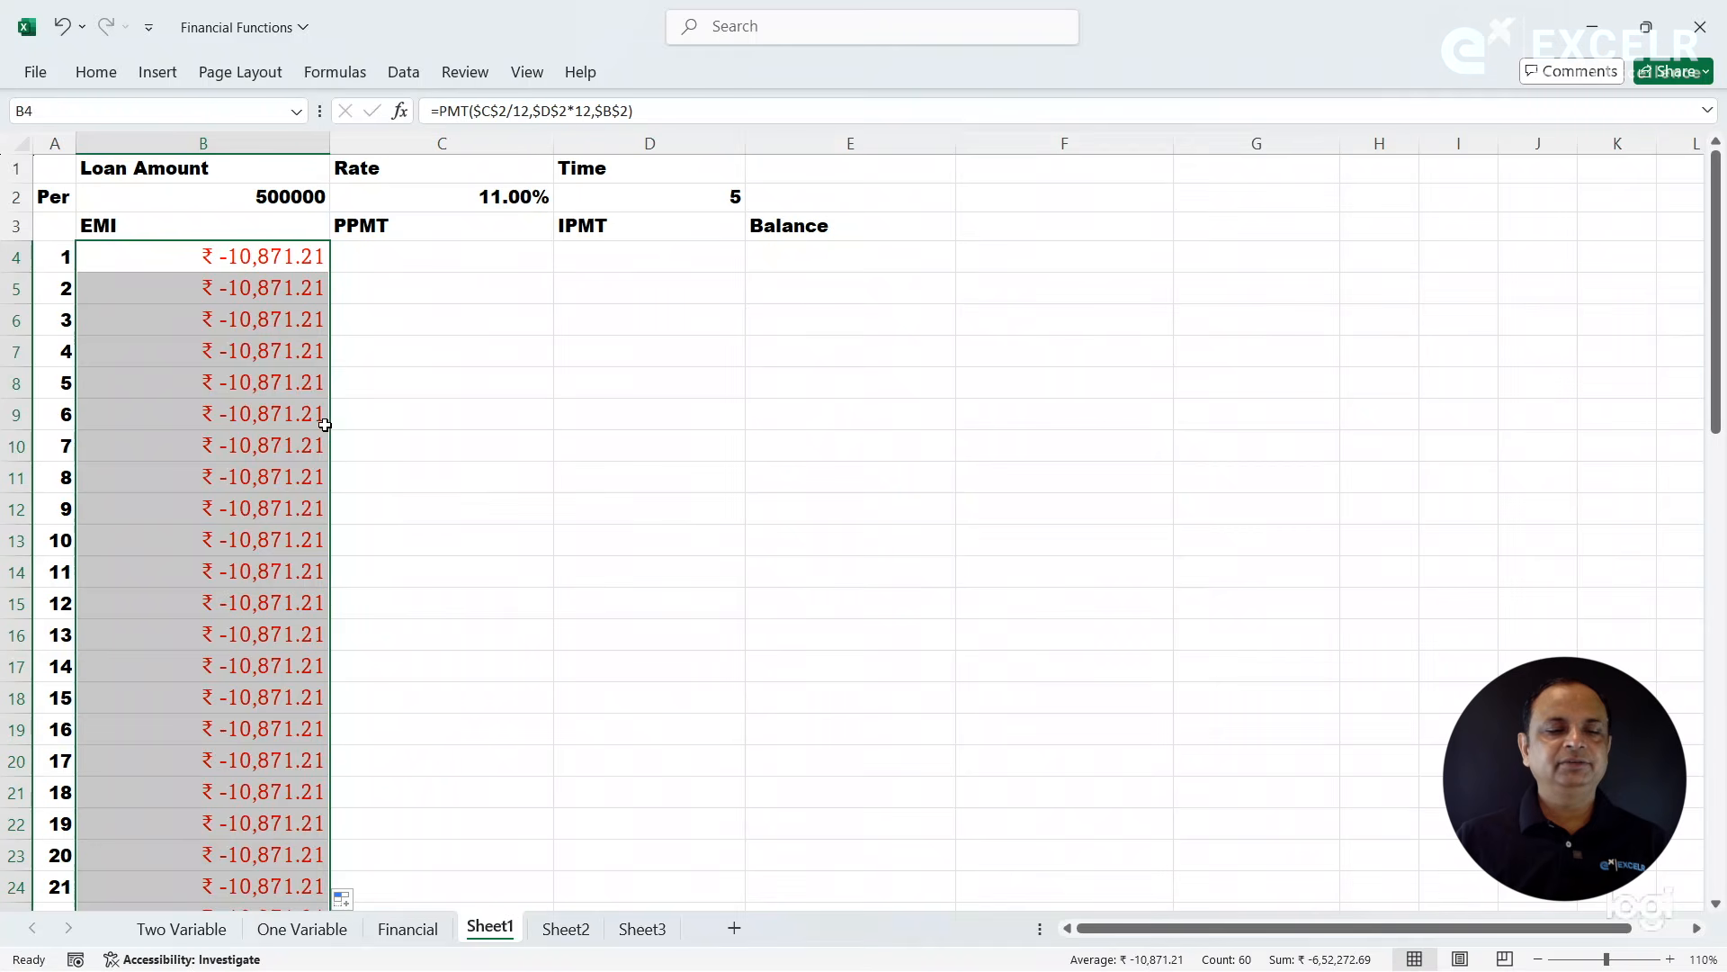
# - Examine the filled EMI values down column B and the neighbouring first-period PPMT and IPMT cells
pyautogui.click(291, 433)
pyautogui.press('Down')
pyautogui.press('Down')
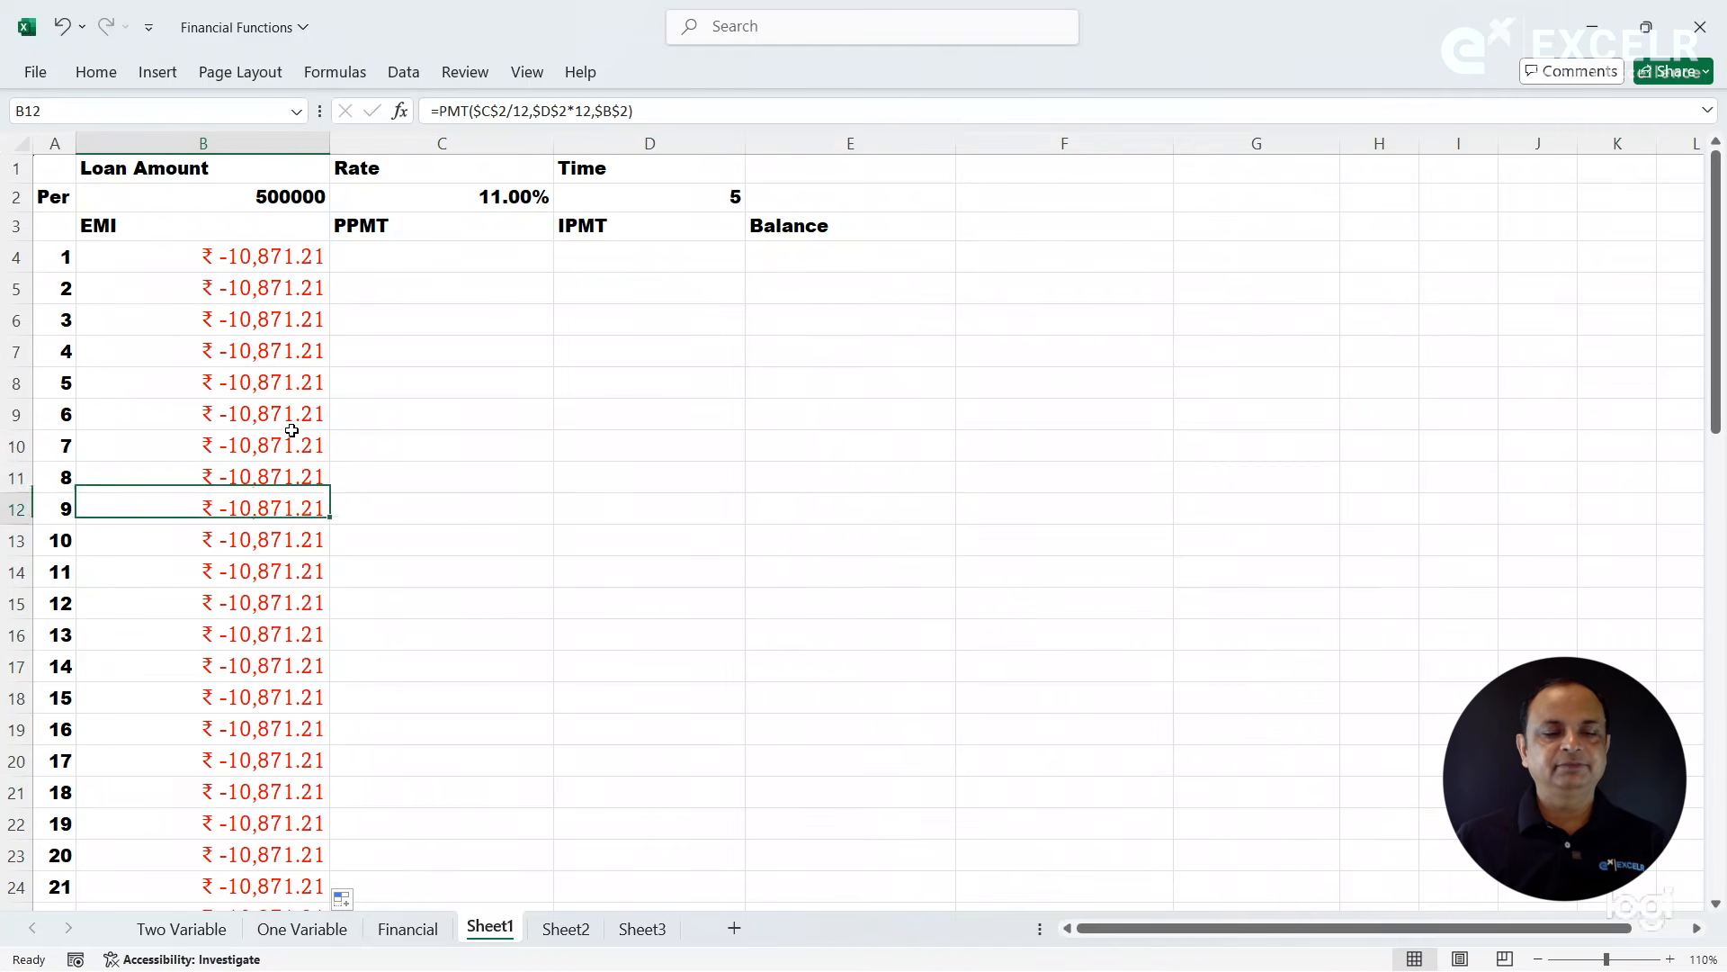
pyautogui.press('Down')
pyautogui.press('Down')
pyautogui.press('Down')
pyautogui.press('Down')
pyautogui.press('Down')
pyautogui.press('Down')
pyautogui.press('Down')
pyautogui.press('Down')
pyautogui.press('Down')
pyautogui.press('Down')
pyautogui.press('Down')
pyautogui.press('Down')
pyautogui.press('Down')
pyautogui.press('Down')
pyautogui.press('Down')
pyautogui.press('Down')
pyautogui.press('Down')
pyautogui.press('Down')
pyautogui.press('Down')
pyautogui.press('Down')
pyautogui.press('Down')
pyautogui.press('Down')
pyautogui.press('Down')
pyautogui.press('Down')
pyautogui.press('Down')
pyautogui.press('Down')
pyautogui.press('Down')
pyautogui.press('Down')
pyautogui.press('Down')
pyautogui.press('Down')
pyautogui.press('Down')
pyautogui.press('Down')
pyautogui.press('Down')
pyautogui.press('Down')
pyautogui.press('Down')
pyautogui.press('Down')
pyautogui.press('Down')
pyautogui.press('Up')
pyautogui.press('Up')
pyautogui.press('Up')
pyautogui.press('Up')
pyautogui.press('Up')
pyautogui.press('Up')
pyautogui.press('Up')
pyautogui.press('Up')
pyautogui.press('Up')
pyautogui.press('Up')
pyautogui.press('Up')
pyautogui.press('Up')
pyautogui.press('Up')
pyautogui.press('Up')
pyautogui.press('Up')
pyautogui.press('Up')
pyautogui.press('Up')
pyautogui.press('Up')
pyautogui.press('Up')
pyautogui.press('Up')
pyautogui.press('Up')
pyautogui.press('Up')
pyautogui.press('Up')
pyautogui.press('Up')
pyautogui.press('Up')
pyautogui.press('Up')
pyautogui.press('Up')
pyautogui.press('Up')
pyautogui.press('Up')
pyautogui.press('Up')
pyautogui.press('Up')
pyautogui.press('Up')
pyautogui.press('Up')
pyautogui.press('Up')
pyautogui.press('Up')
pyautogui.press('Up')
pyautogui.press('Up')
pyautogui.press('Up')
pyautogui.press('Up')
pyautogui.press('Up')
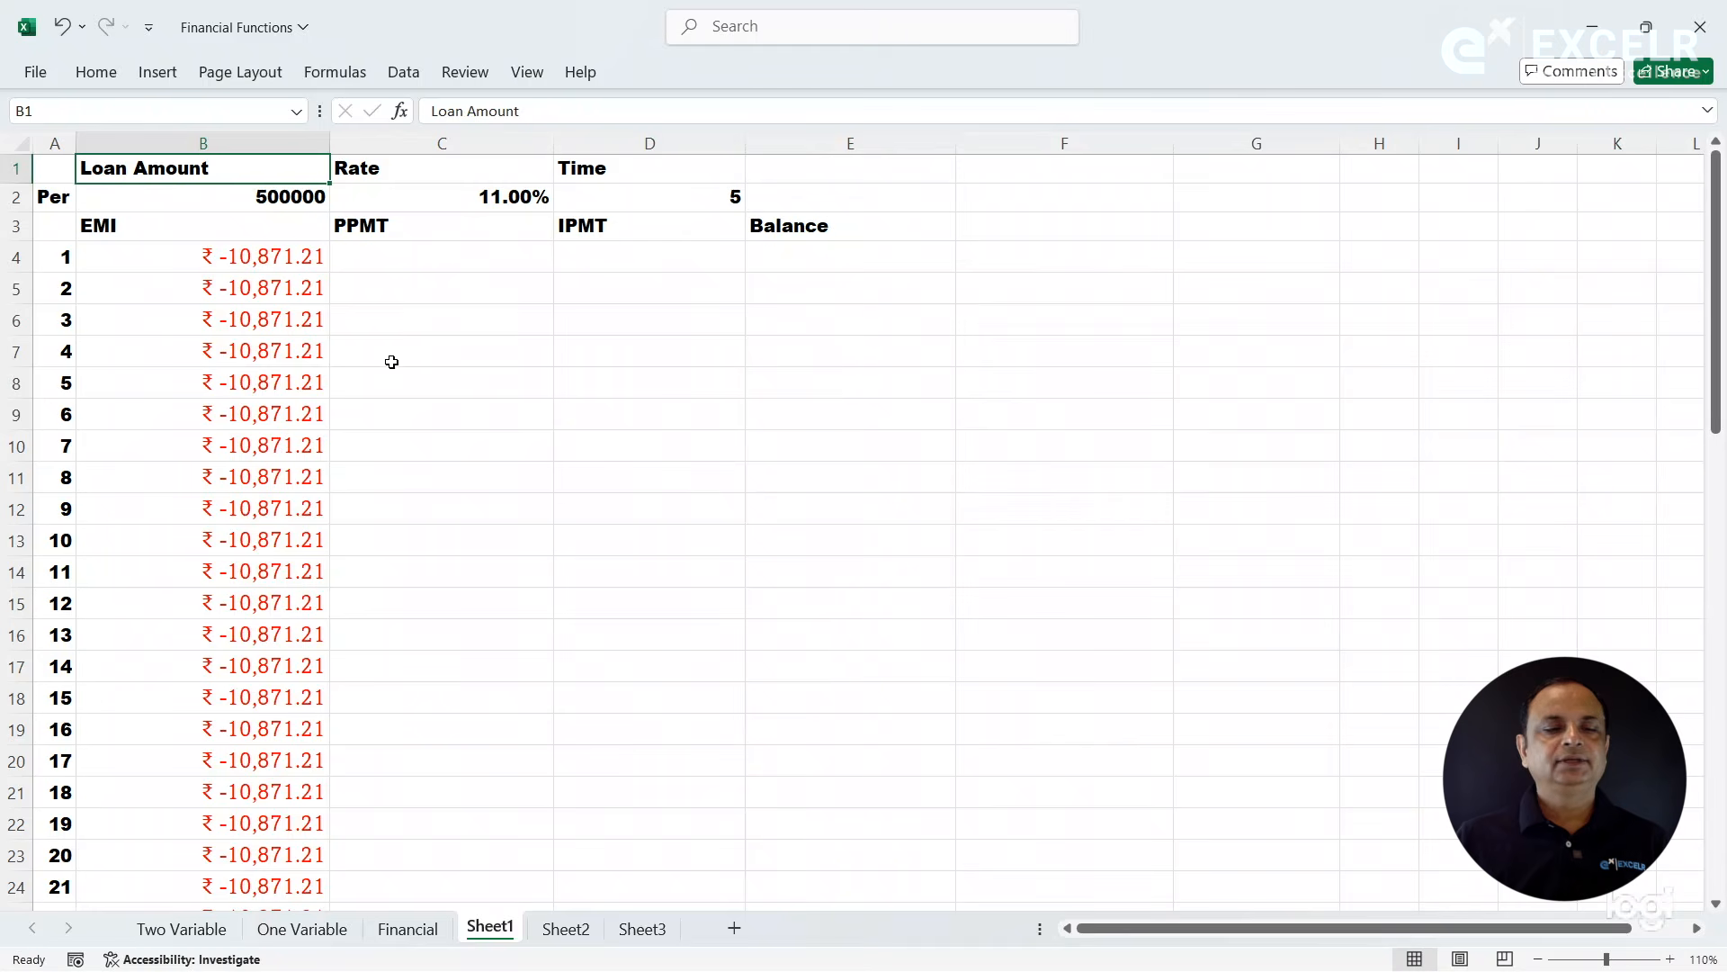
pyautogui.click(423, 266)
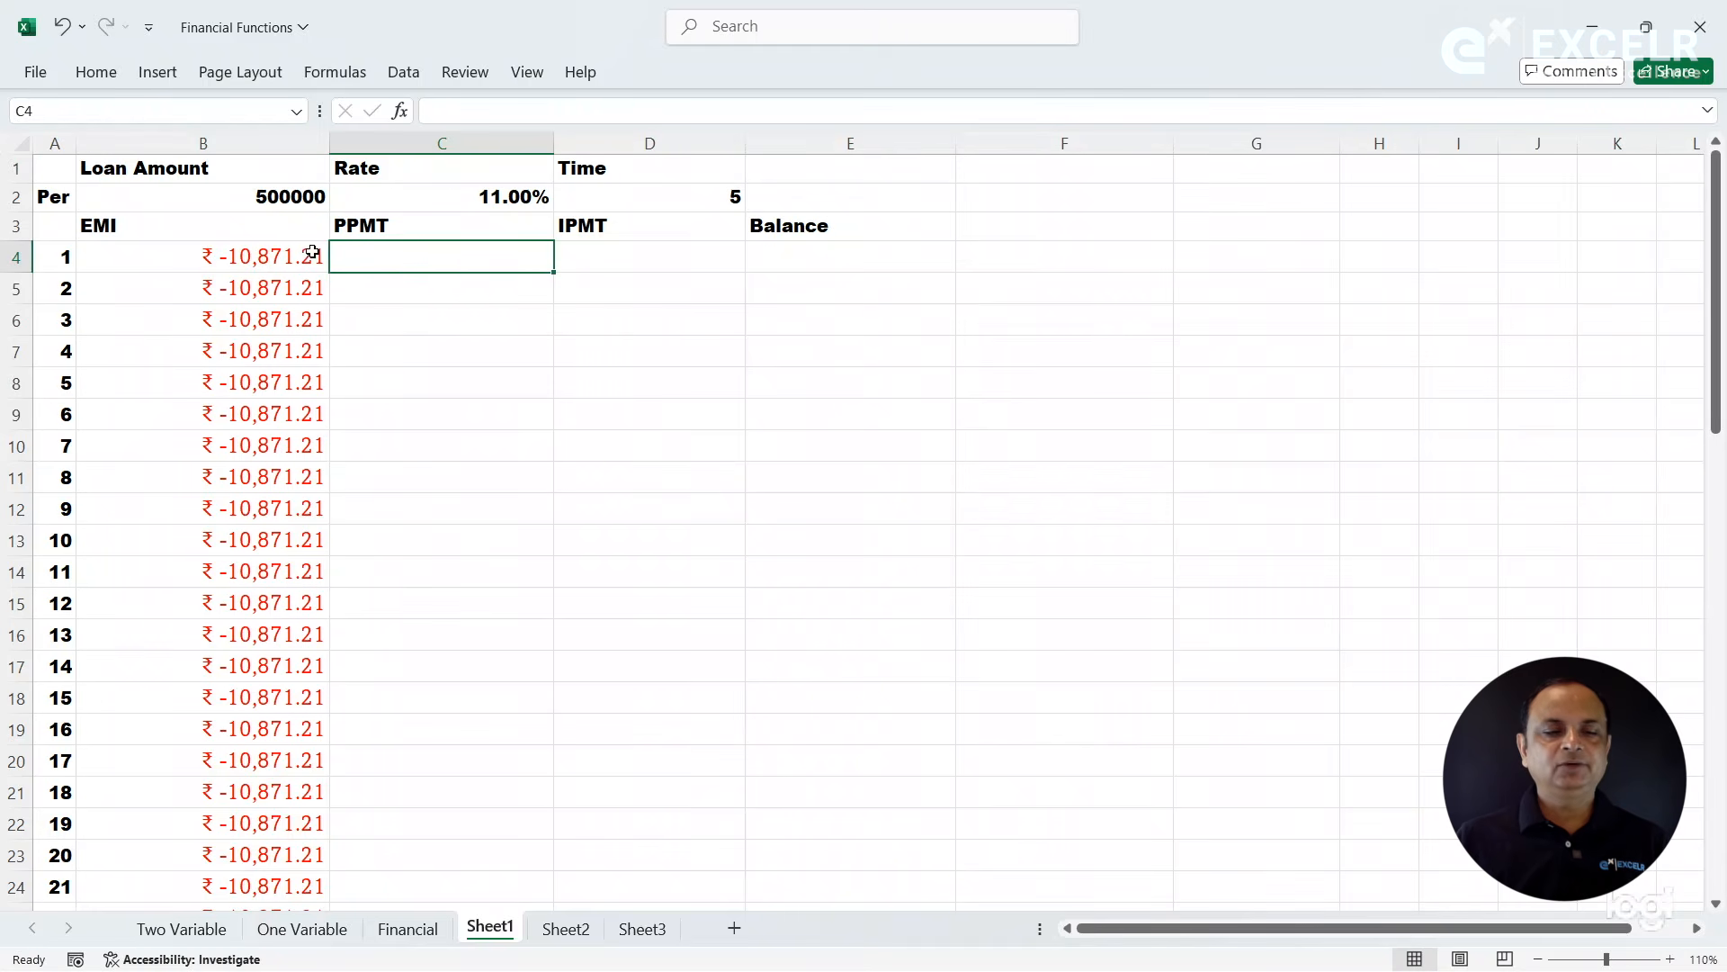
pyautogui.click(289, 267)
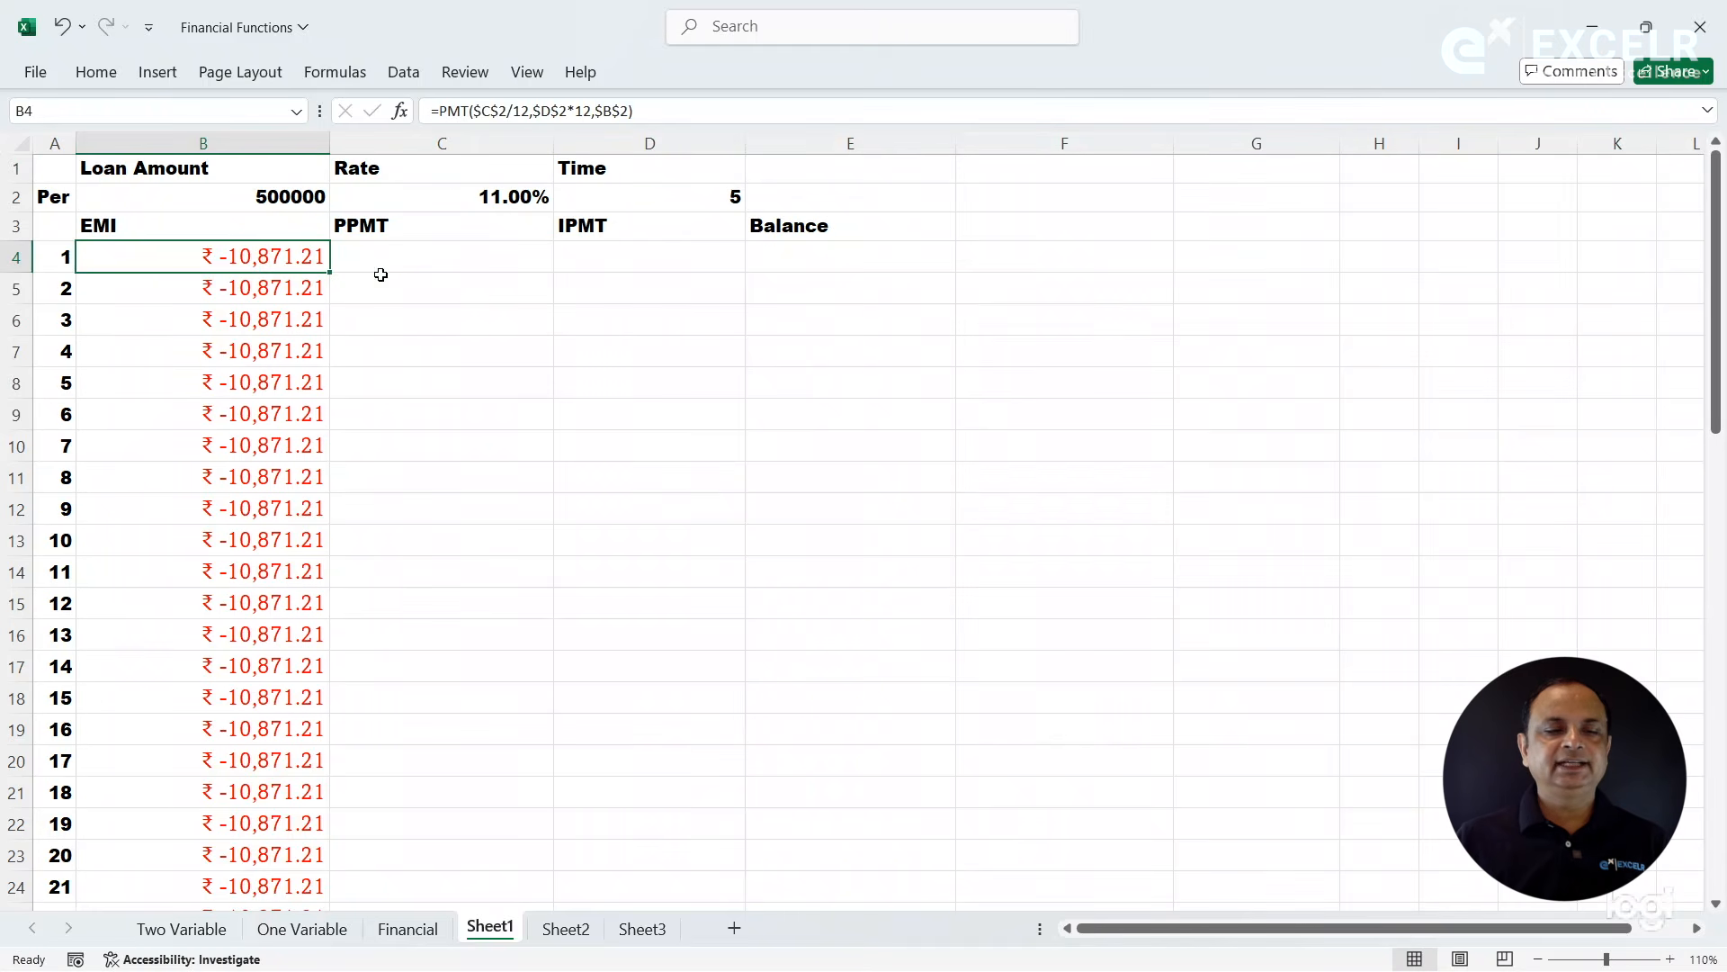
pyautogui.click(437, 259)
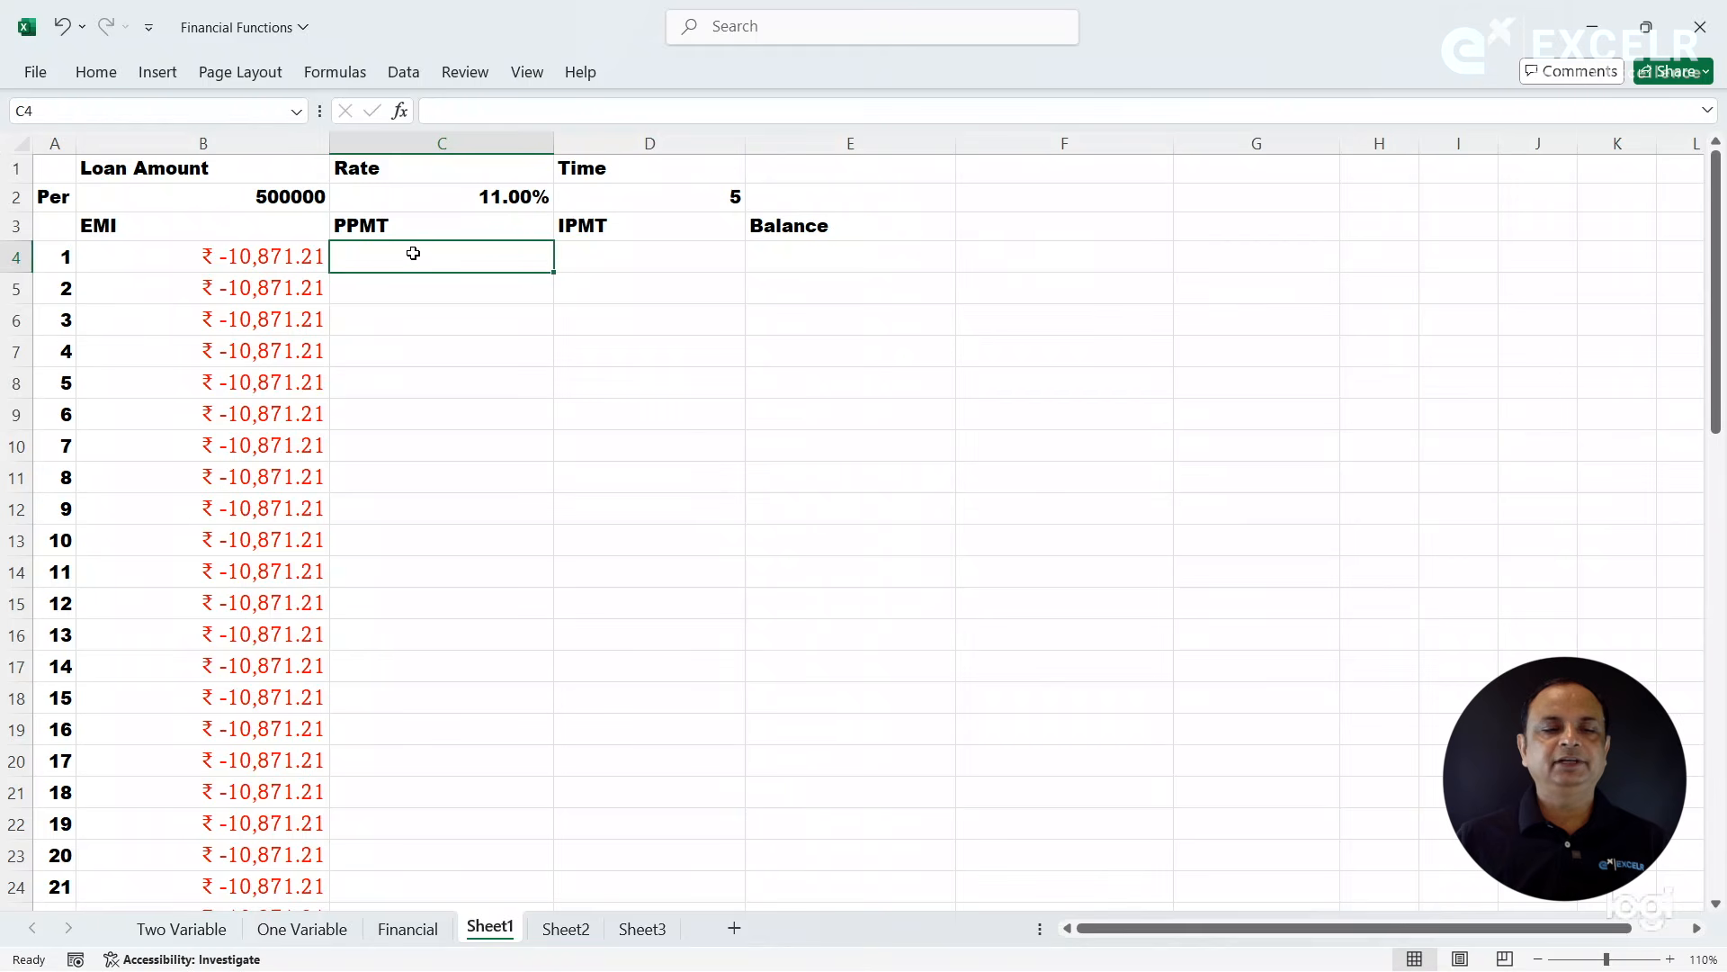
pyautogui.click(595, 259)
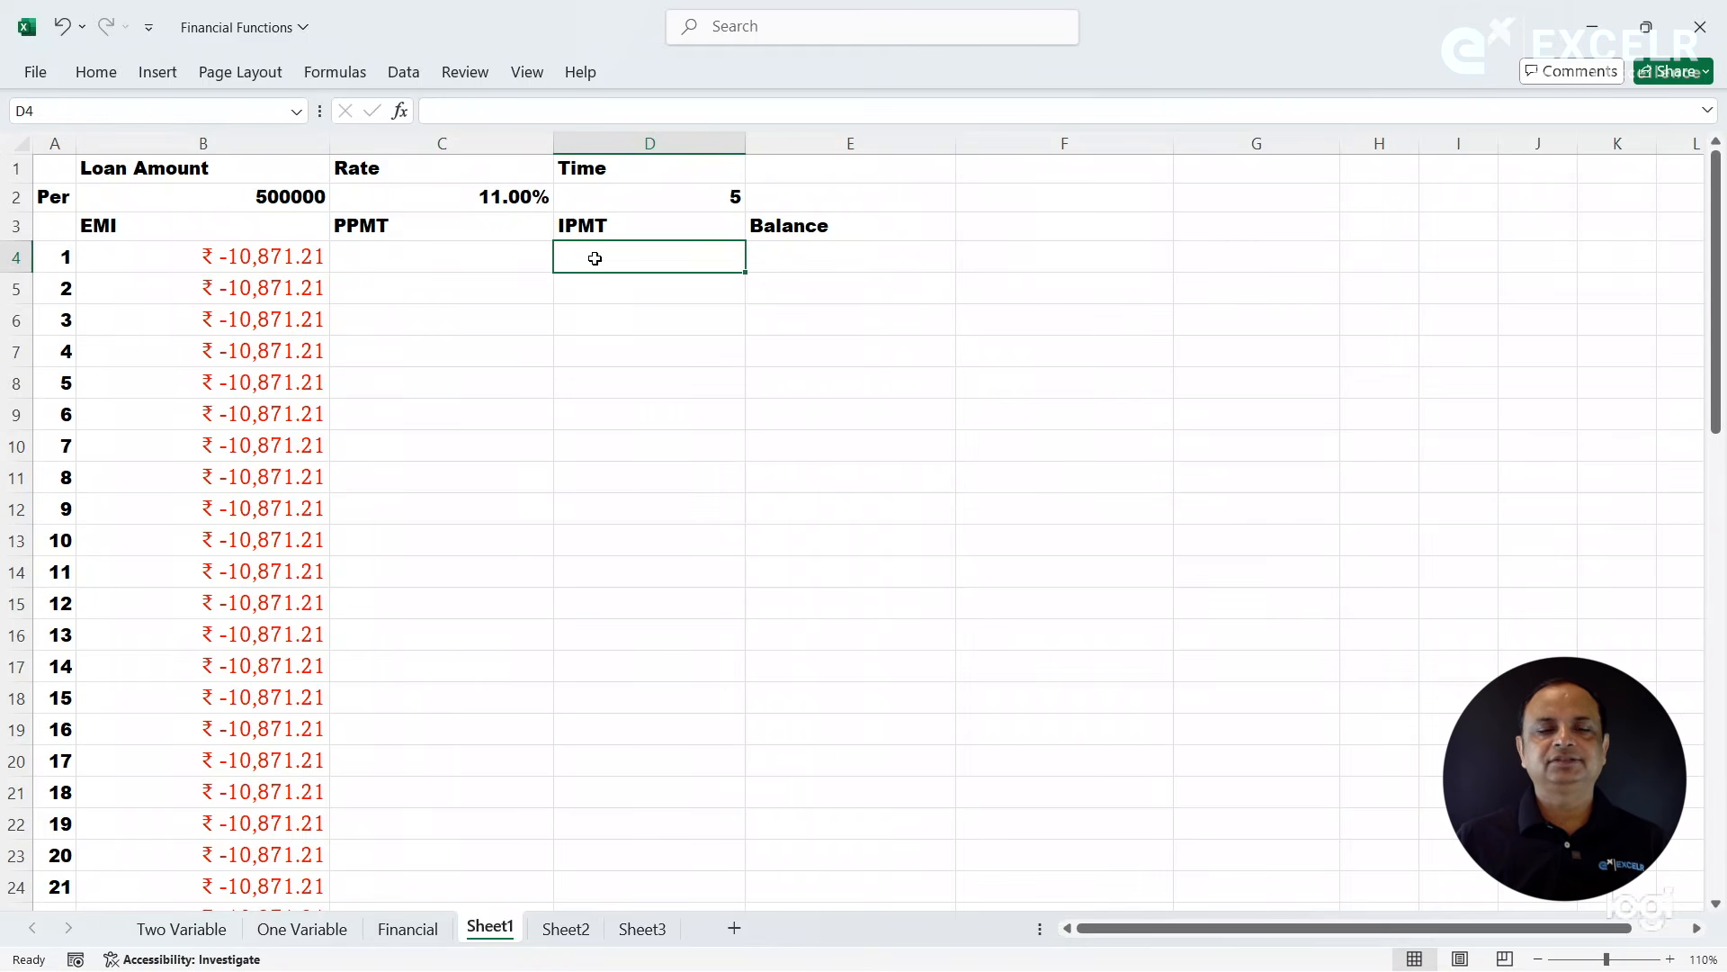
# - Start a PPMT formula in cell C4 and open its function arguments, positioned clear of the loan data
pyautogui.click(480, 261)
pyautogui.write('=')
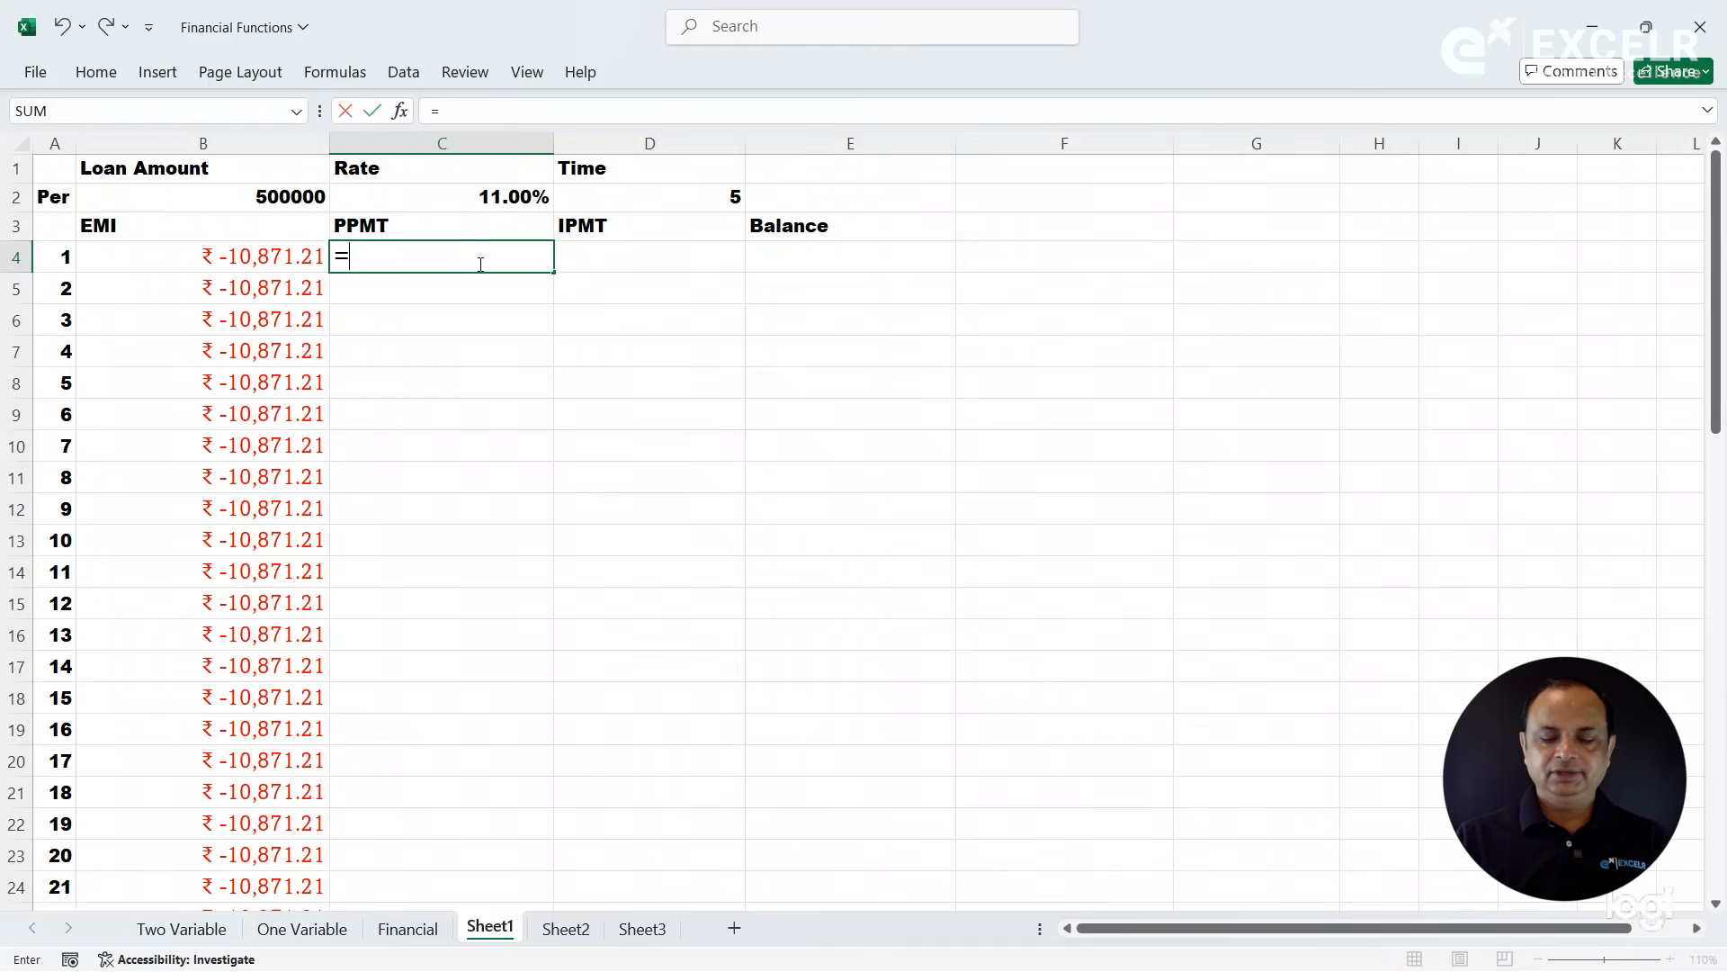
pyautogui.write('pmt(')
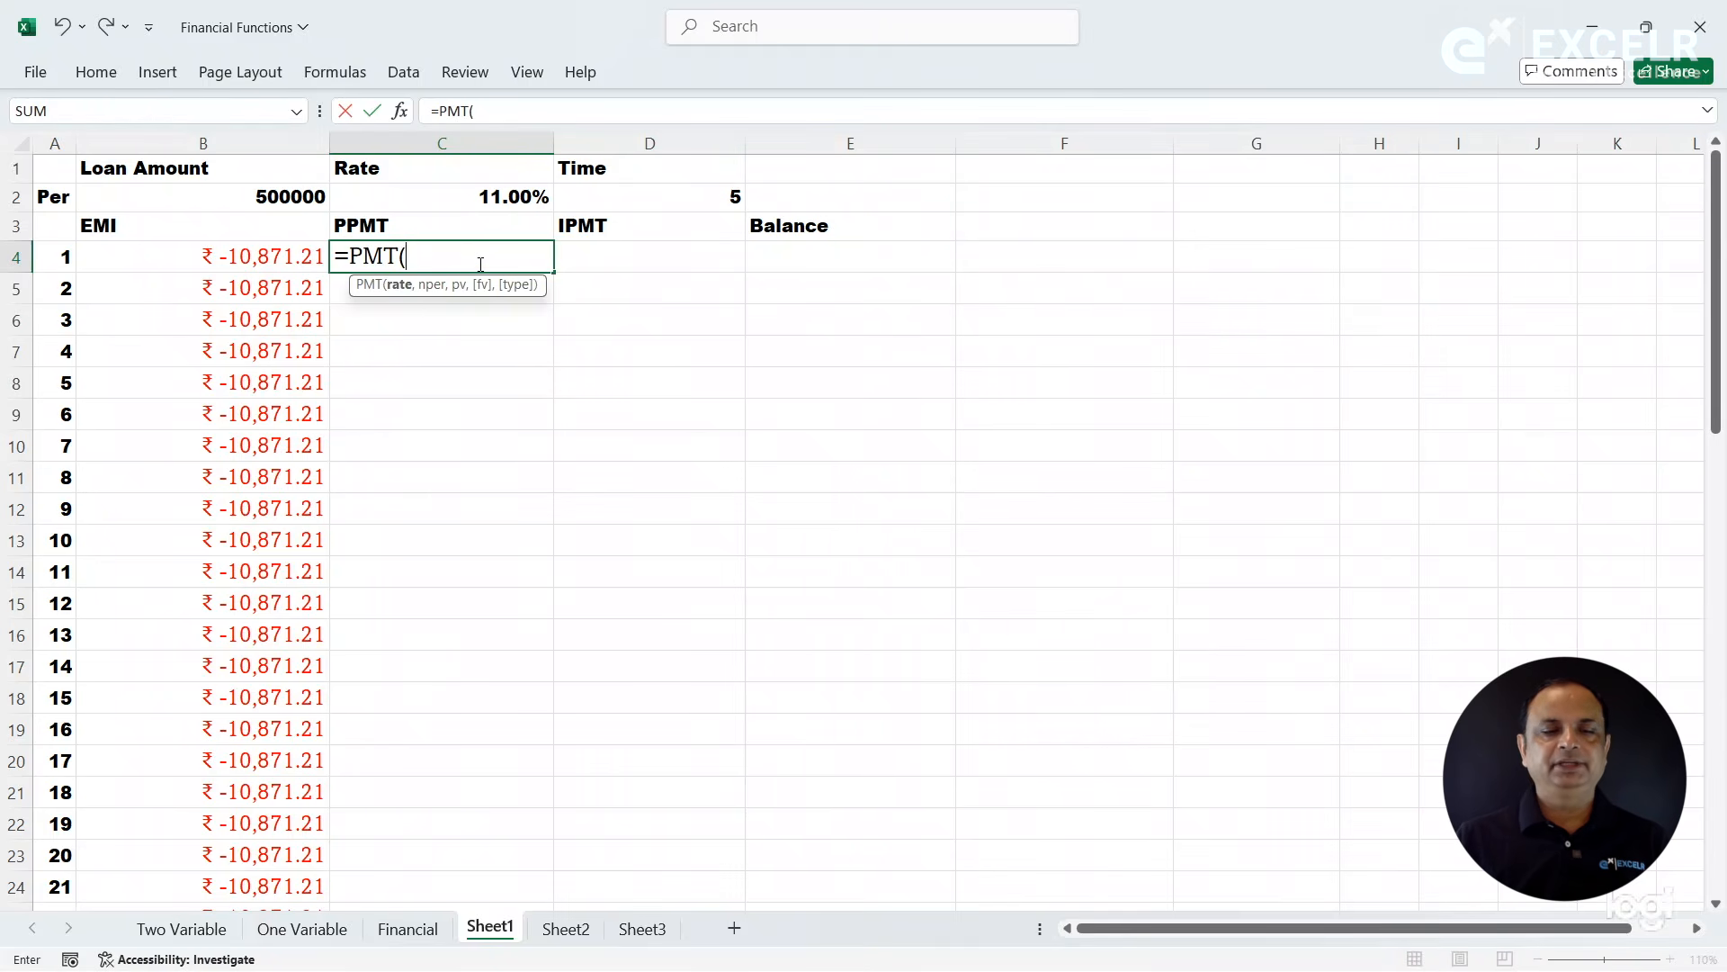
pyautogui.press('BackSpace')
pyautogui.press('BackSpace')
pyautogui.press('BackSpace')
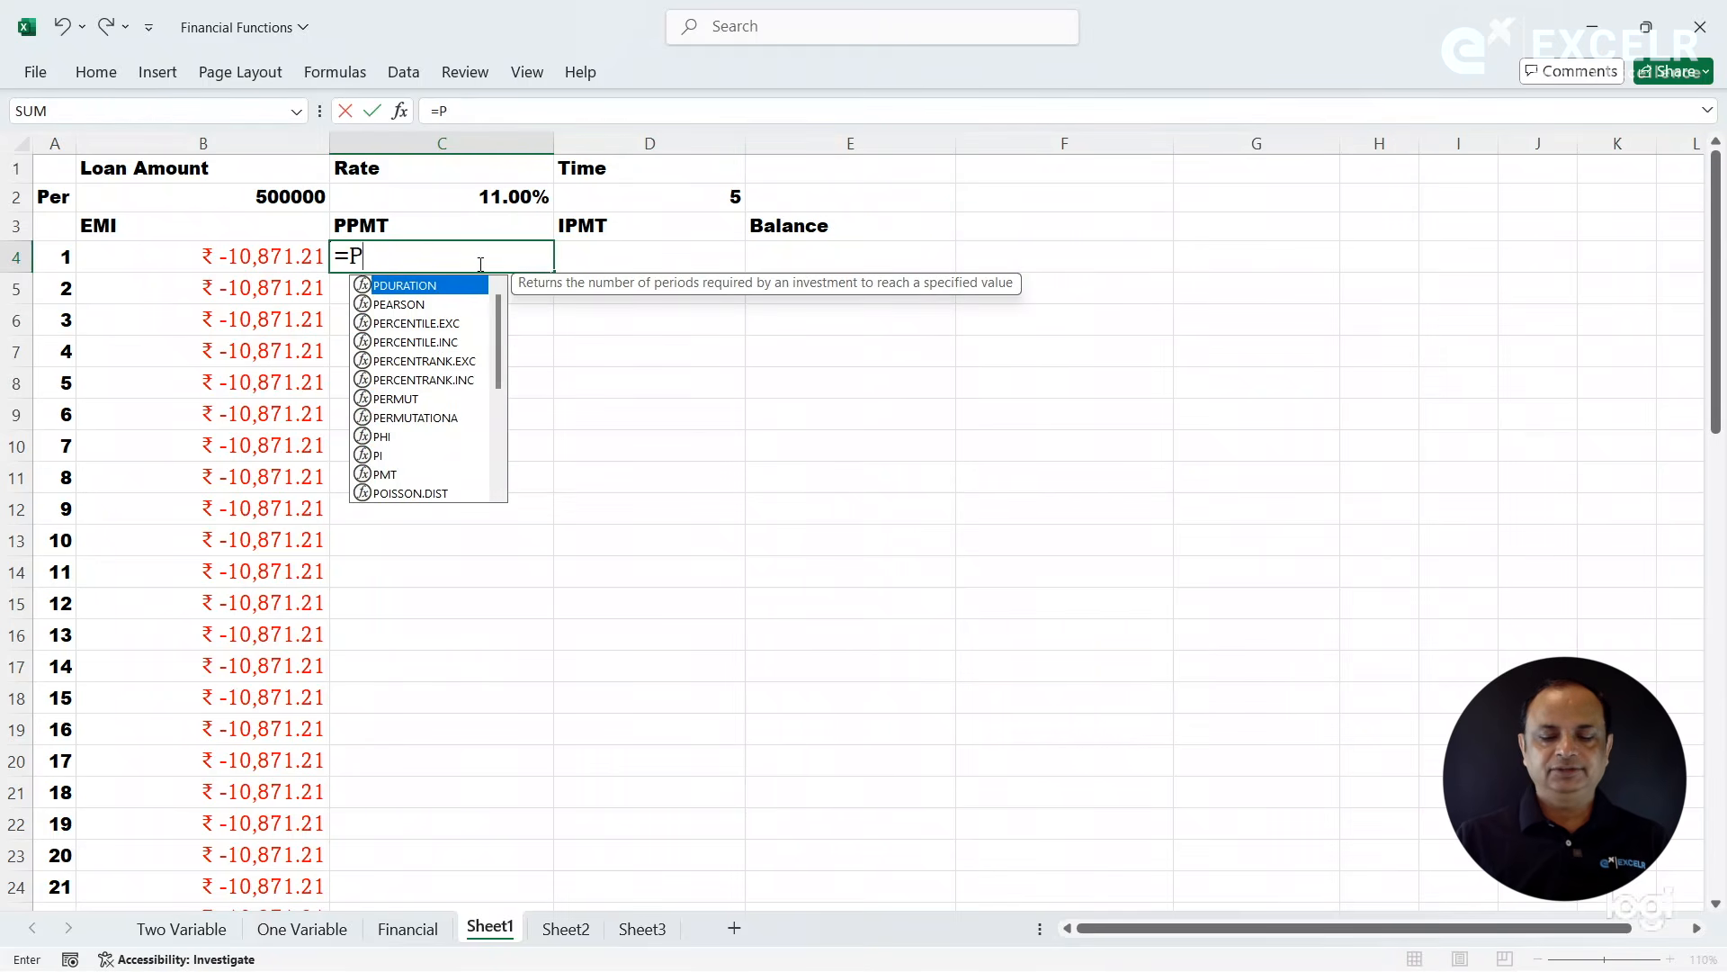
pyautogui.write('pm')
pyautogui.press('Tab')
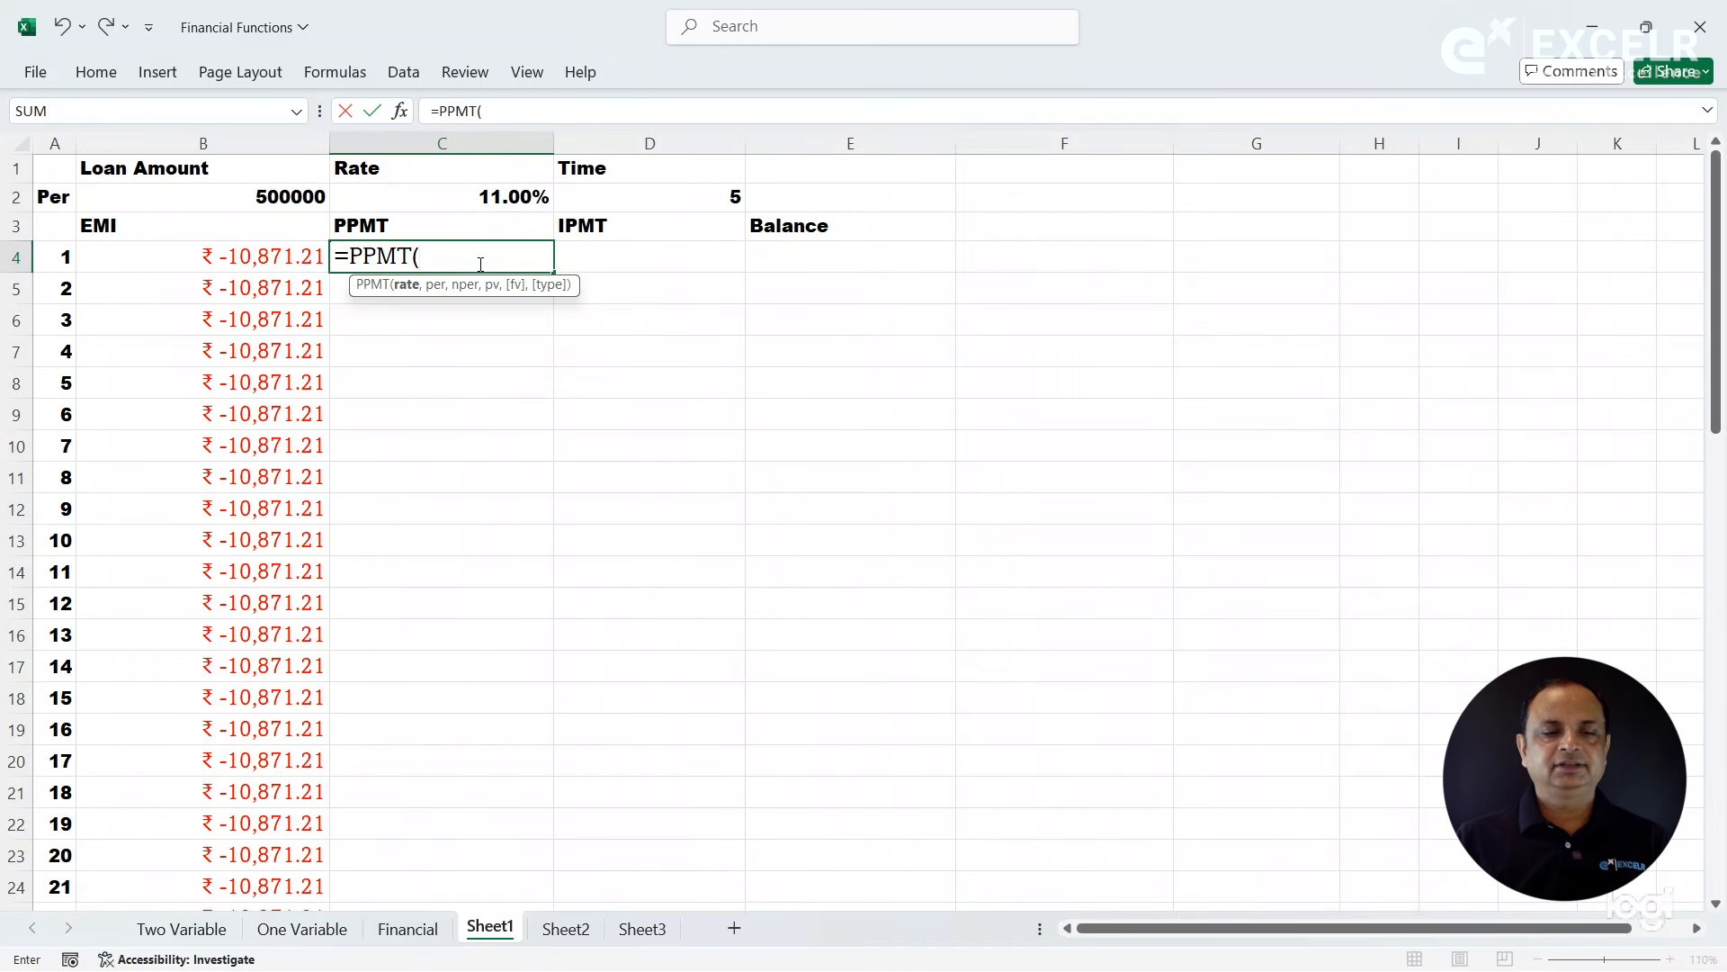
pyautogui.click(405, 115)
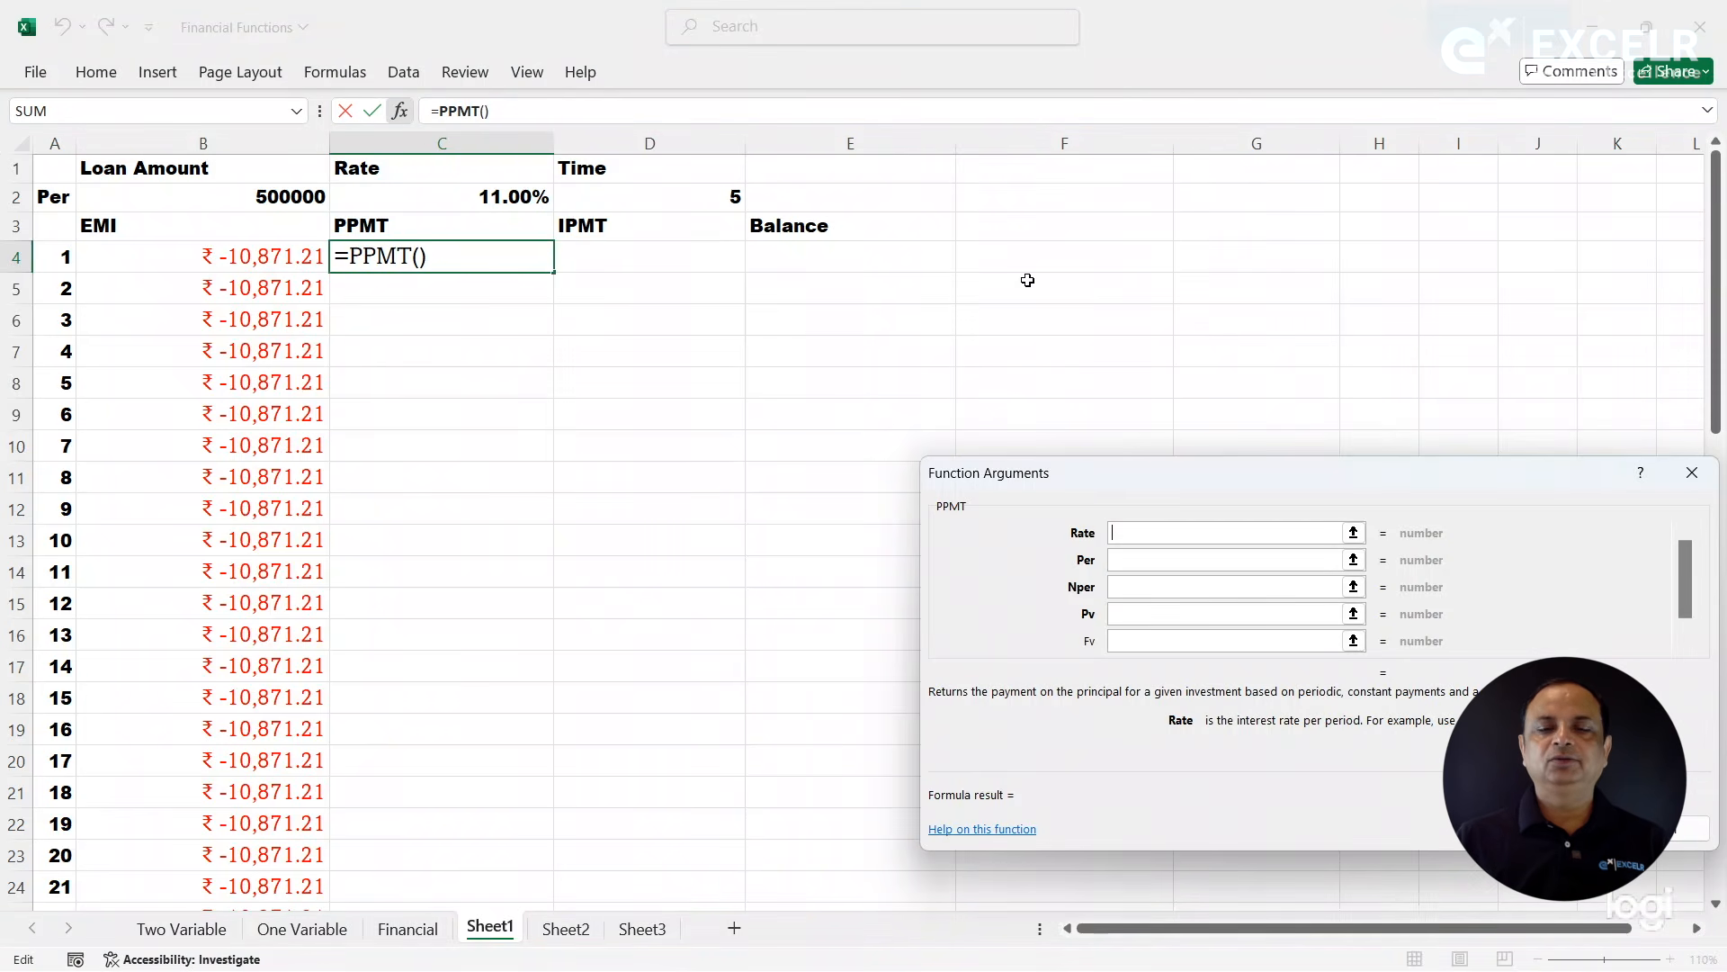
pyautogui.moveTo(1083, 464); pyautogui.dragTo(968, 165)
# - Set the PPMT arguments Rate to C2, Nper to D2 and Pv to B2, leaving Per empty
pyautogui.click(1004, 230)
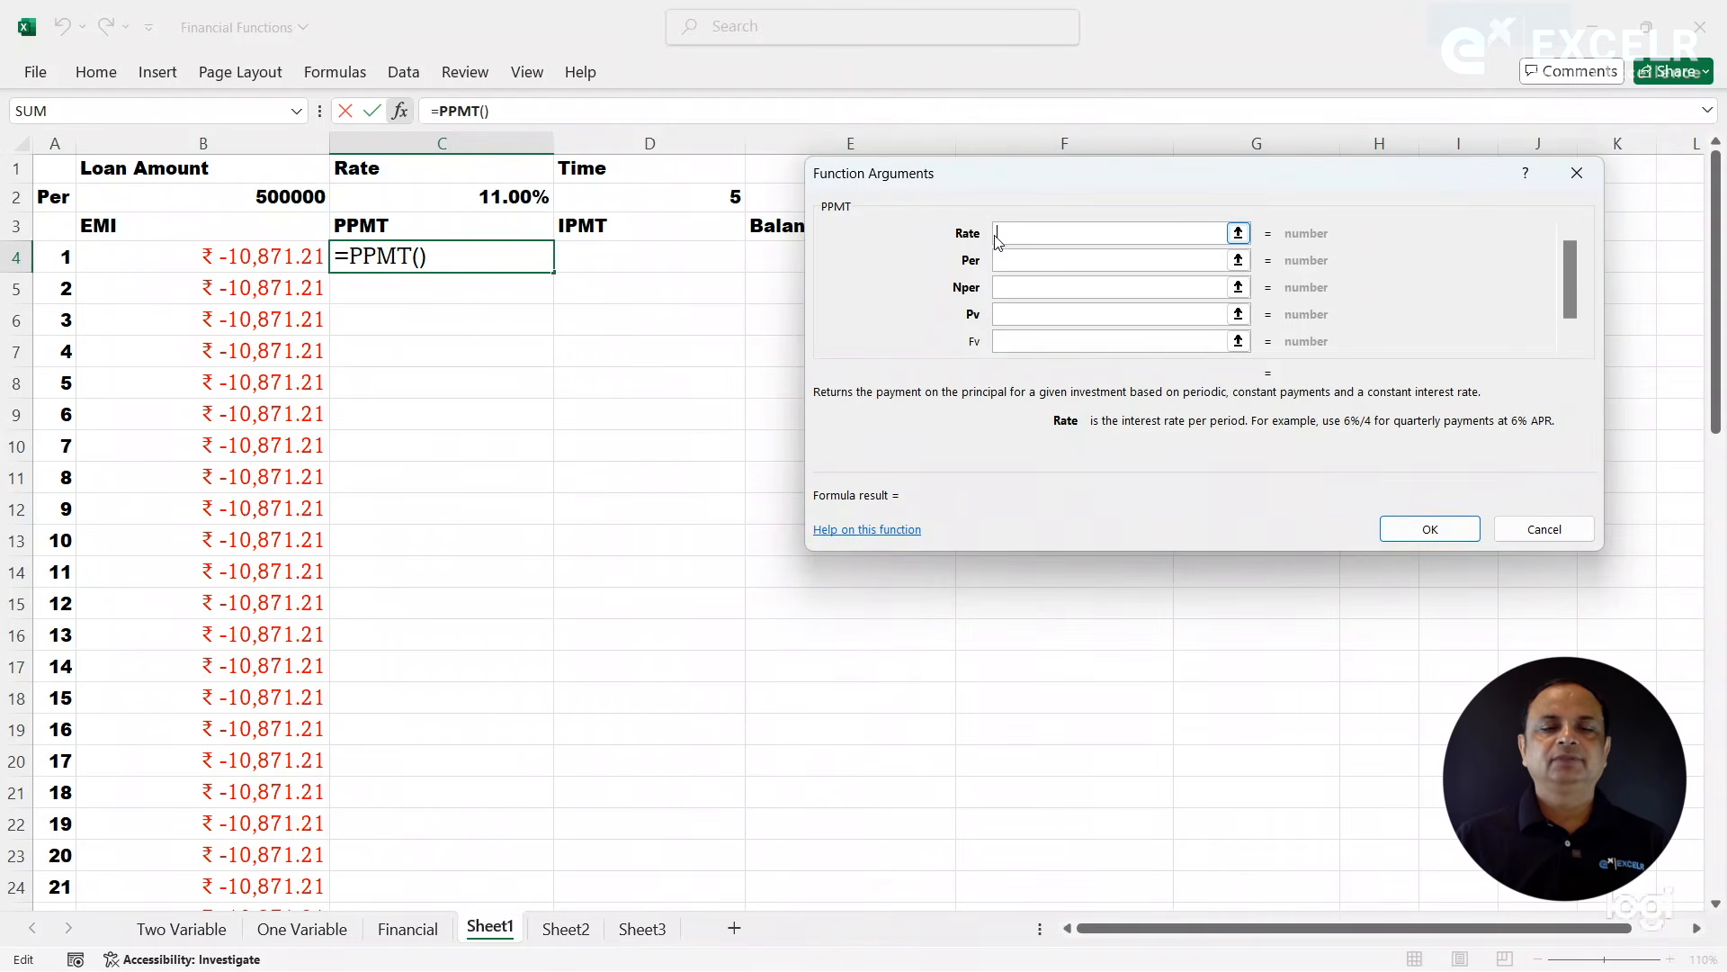
pyautogui.click(524, 198)
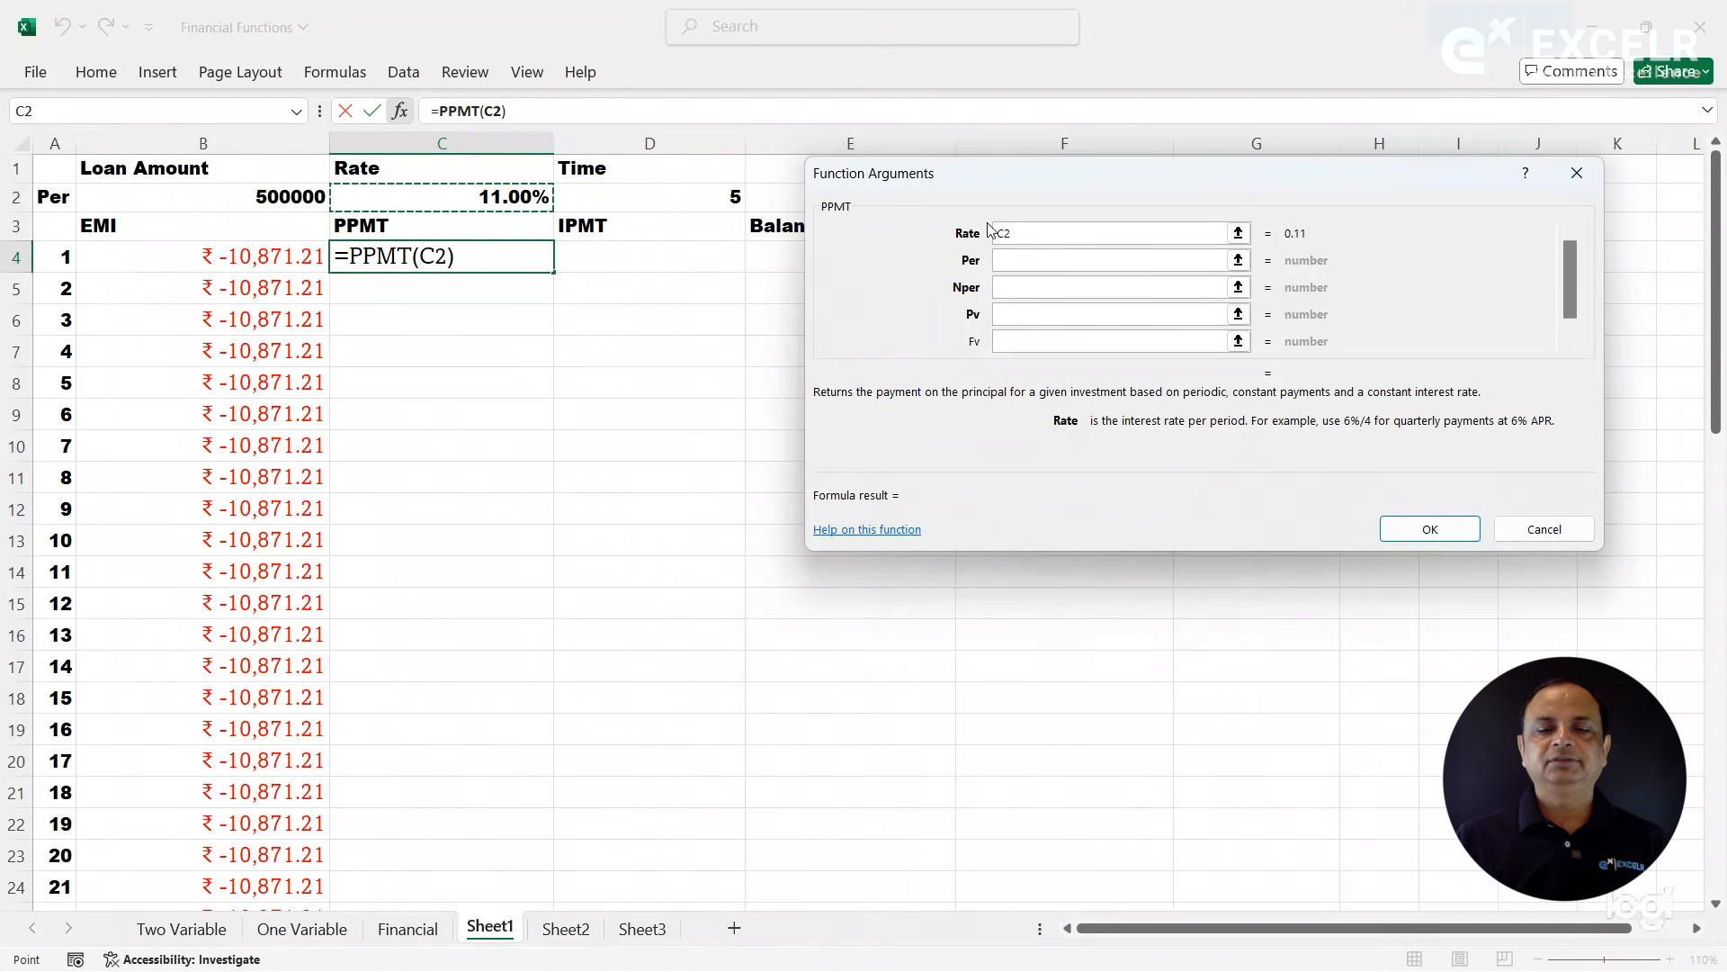
pyautogui.click(1022, 294)
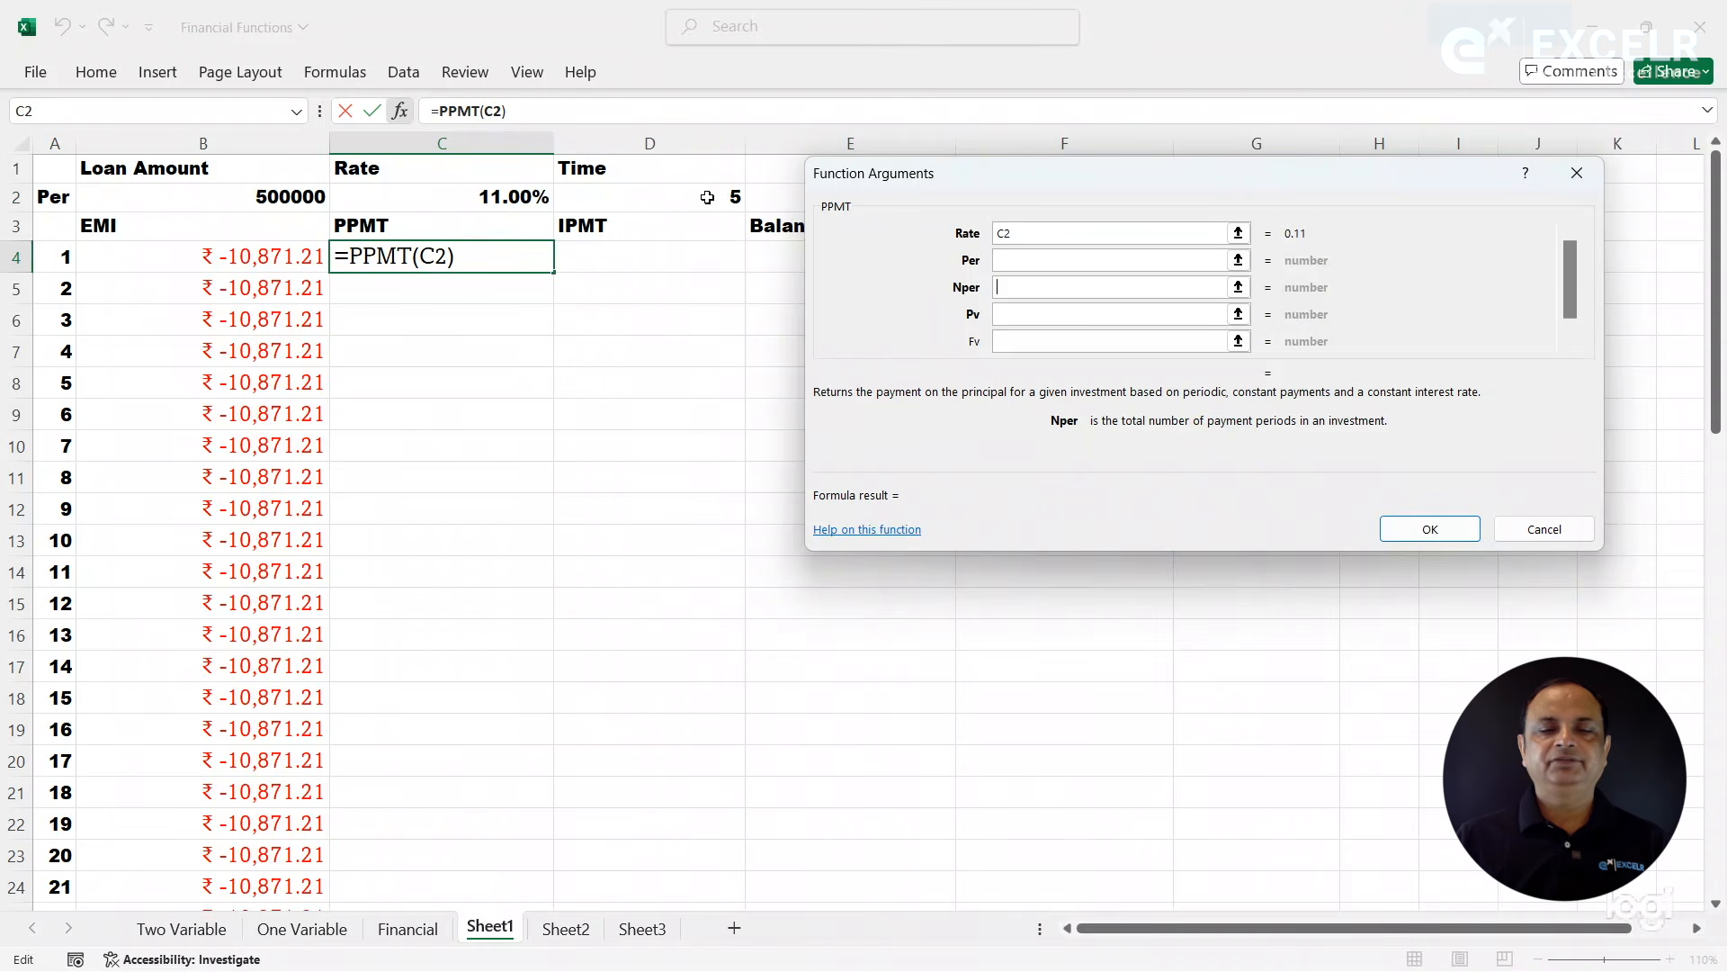
pyautogui.click(721, 195)
pyautogui.click(1014, 315)
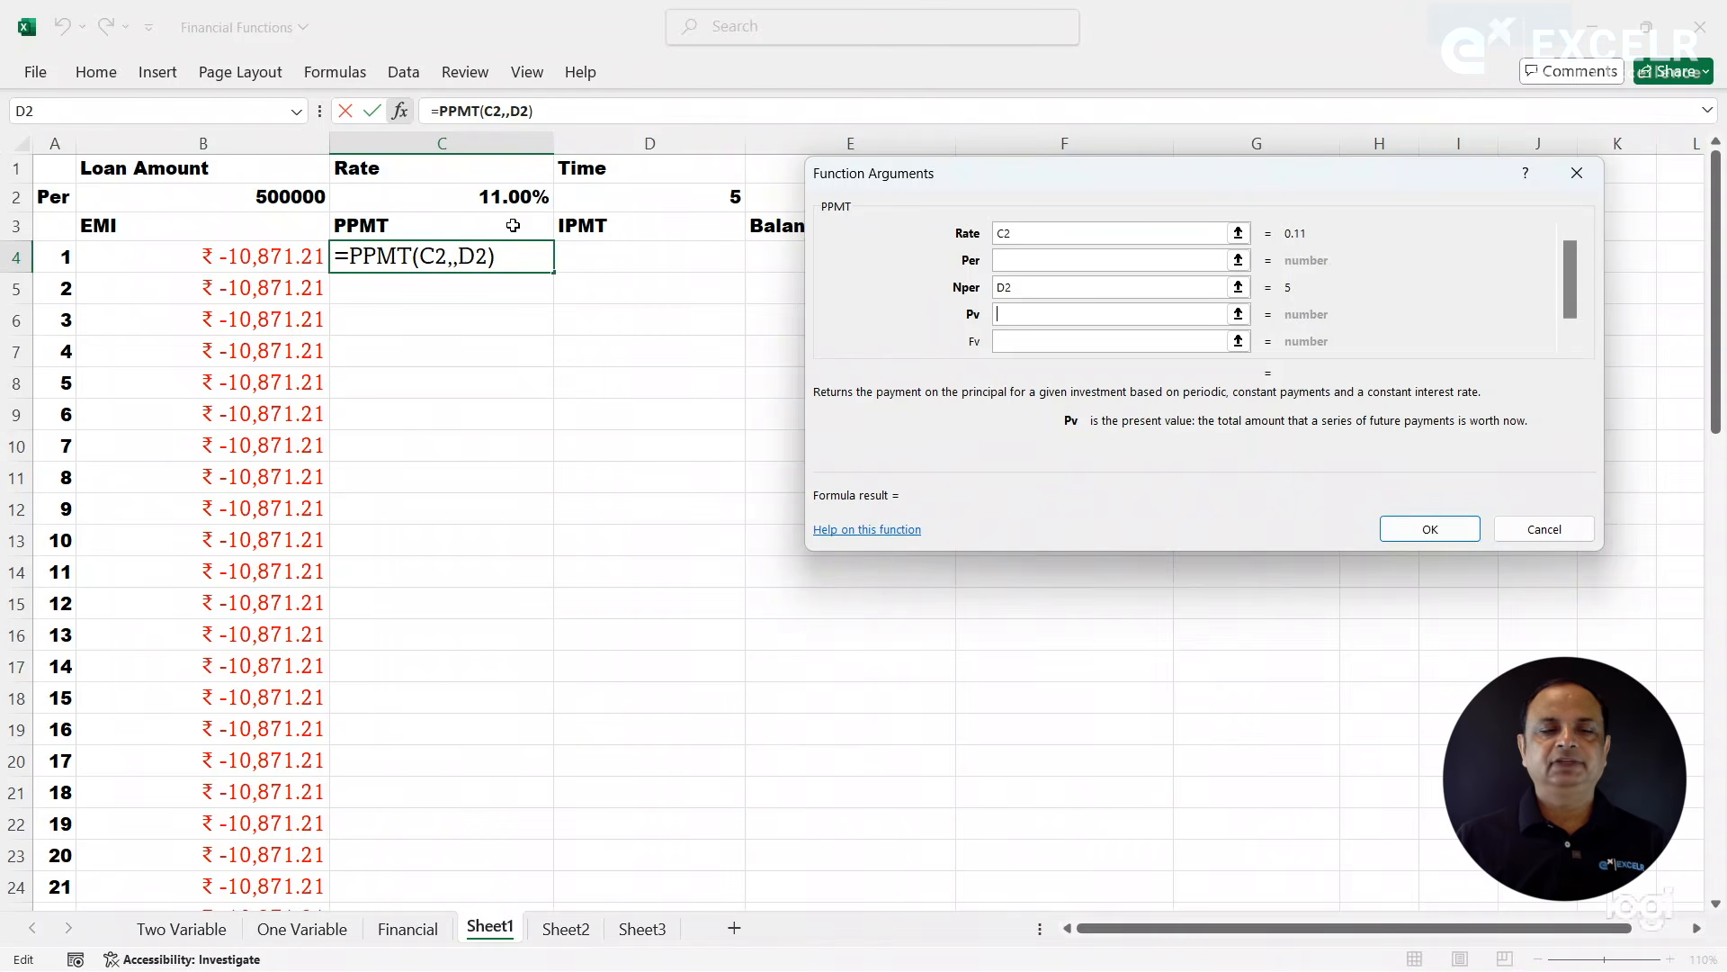
pyautogui.click(308, 197)
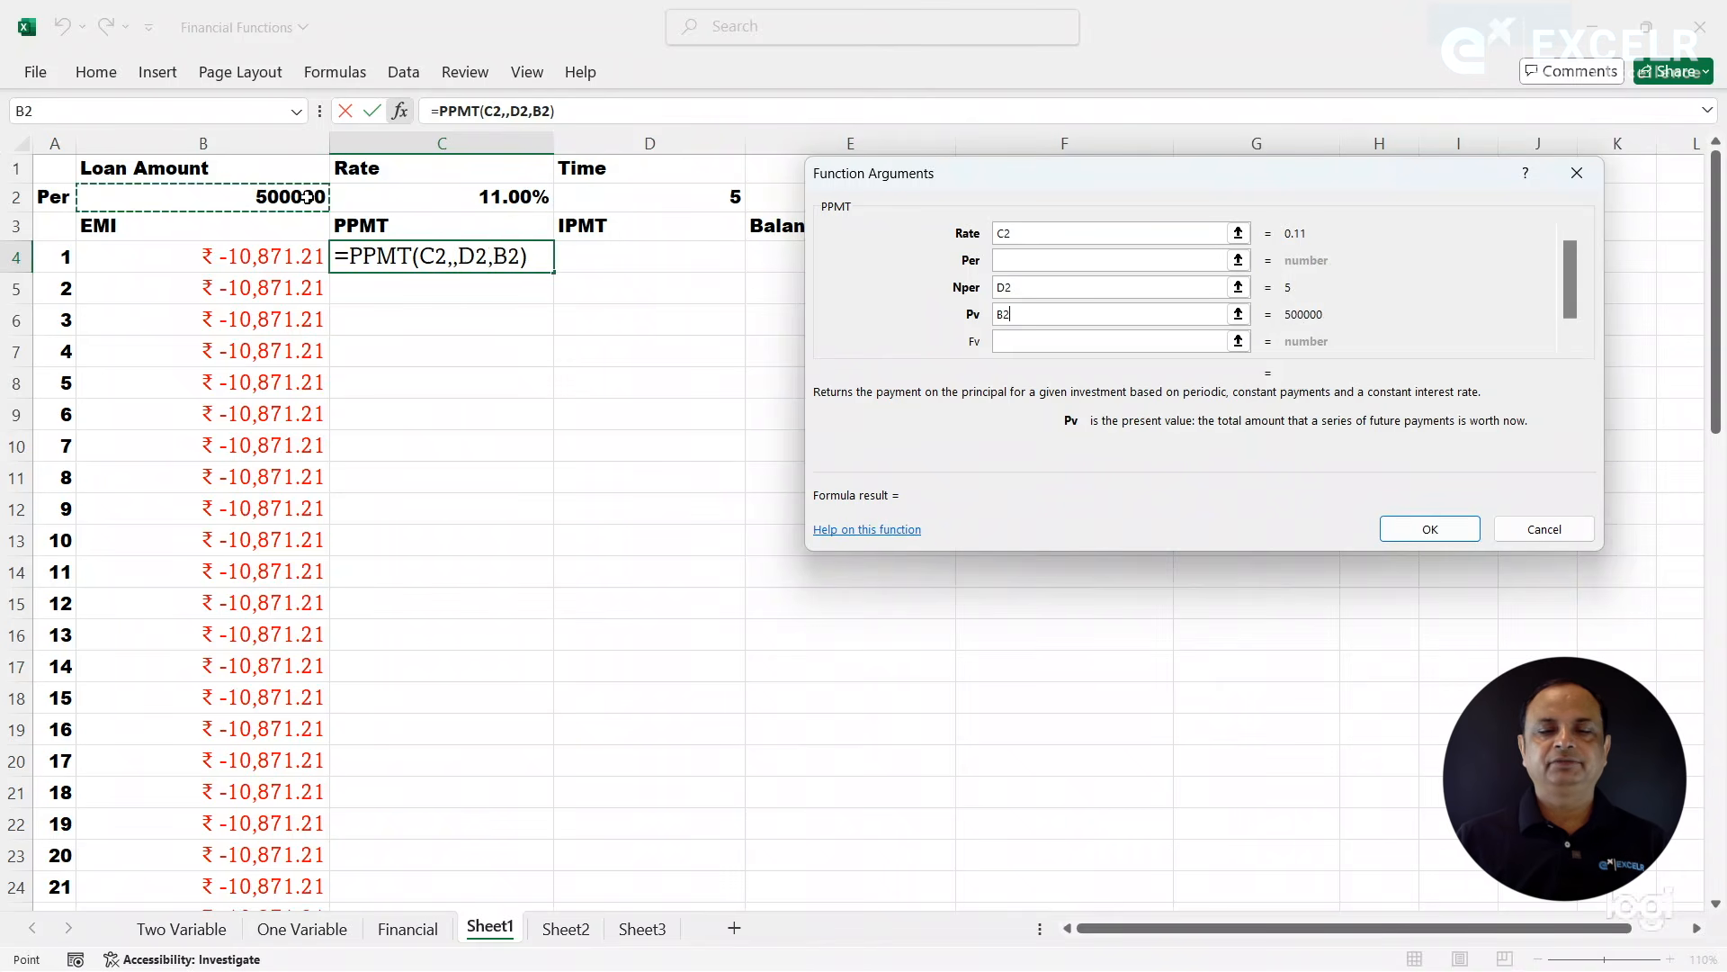
# - Convert the PPMT arguments to monthly terms, with Rate as C2/12 and Nper as D2*12
pyautogui.click(1042, 237)
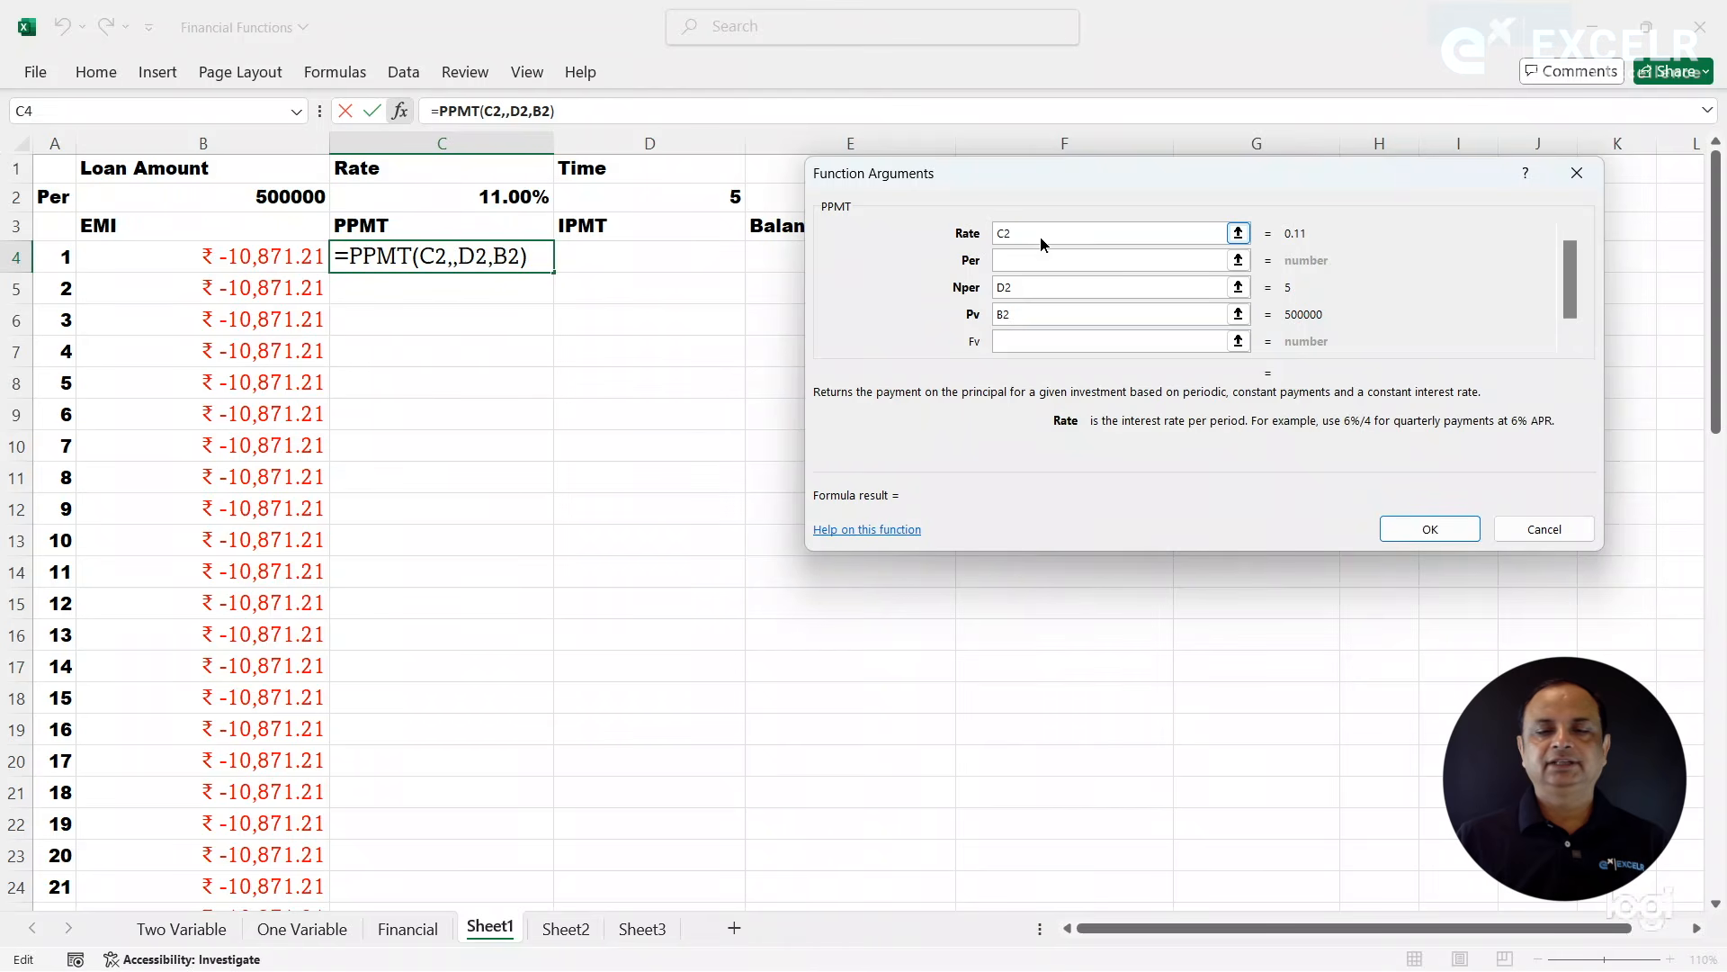
pyautogui.write('/12')
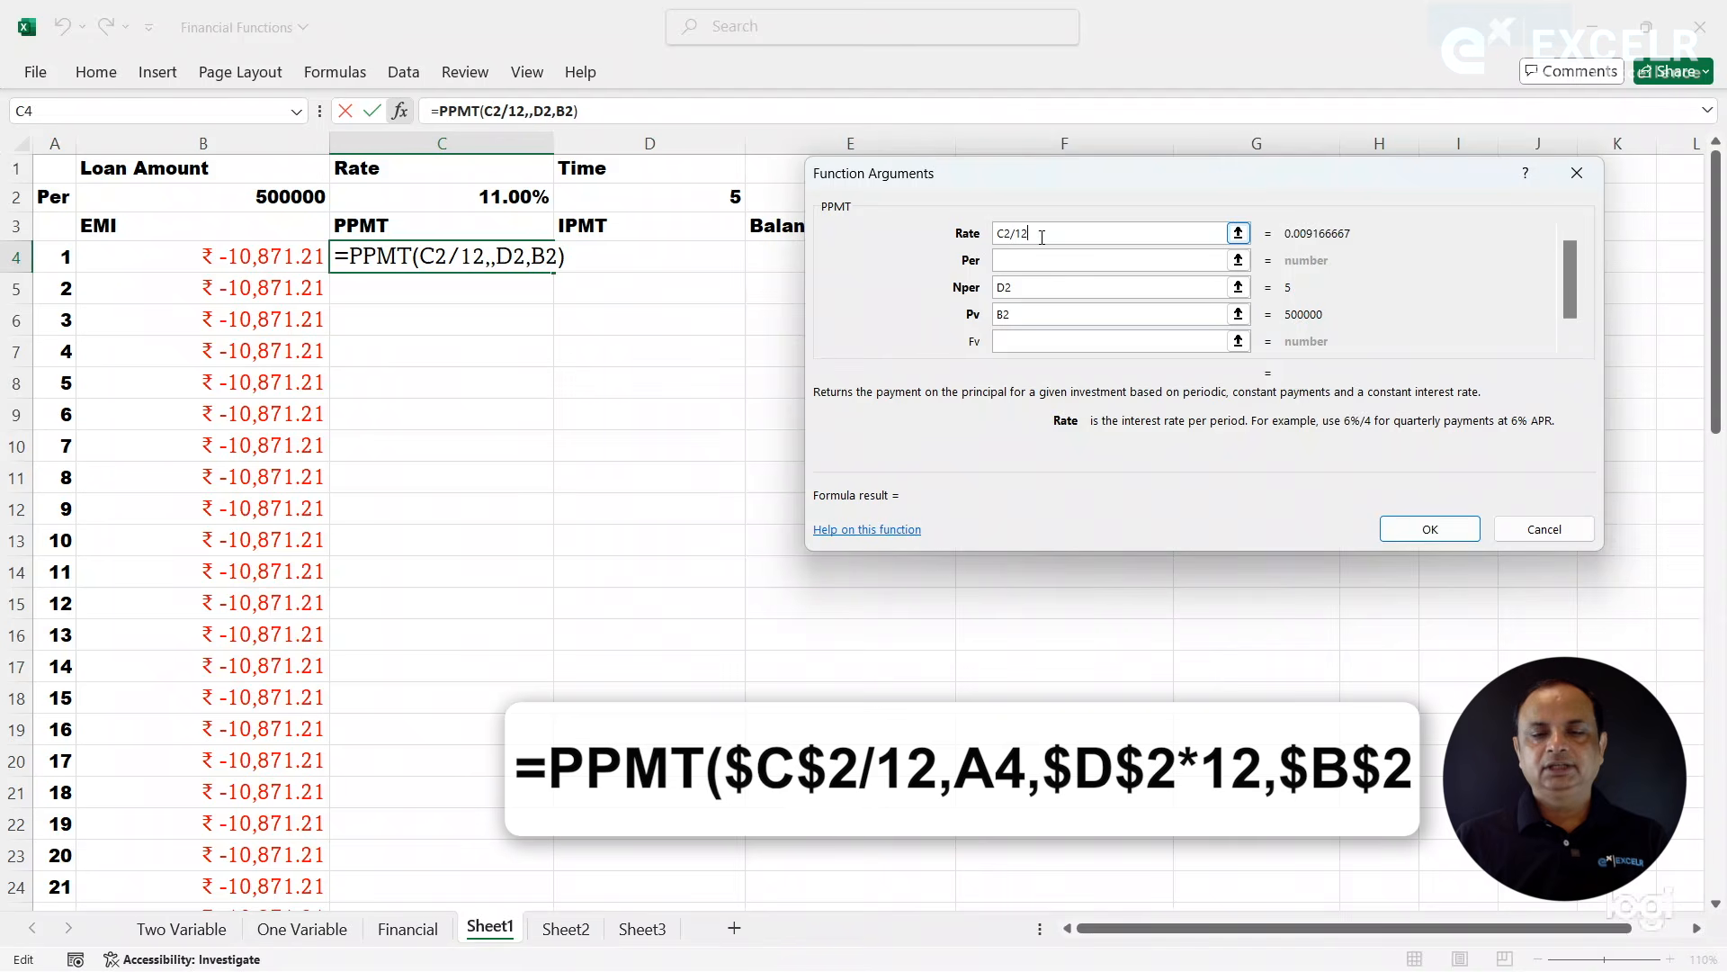
pyautogui.click(1029, 292)
pyautogui.click(1028, 295)
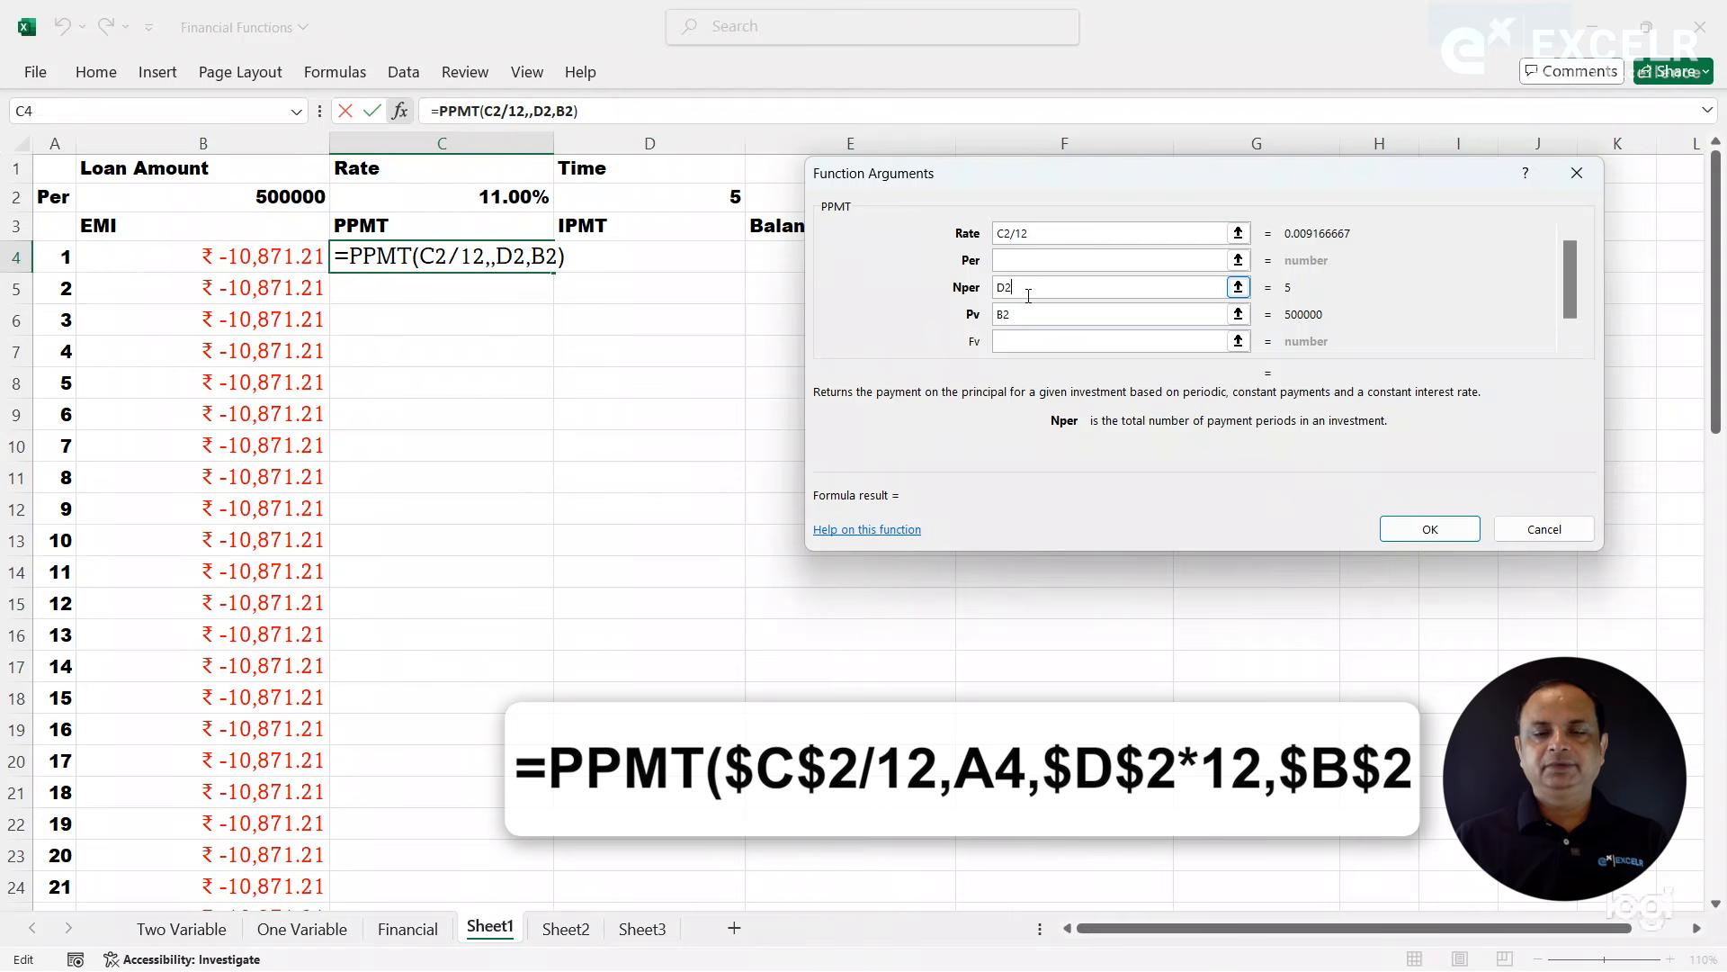
pyautogui.write('*12')
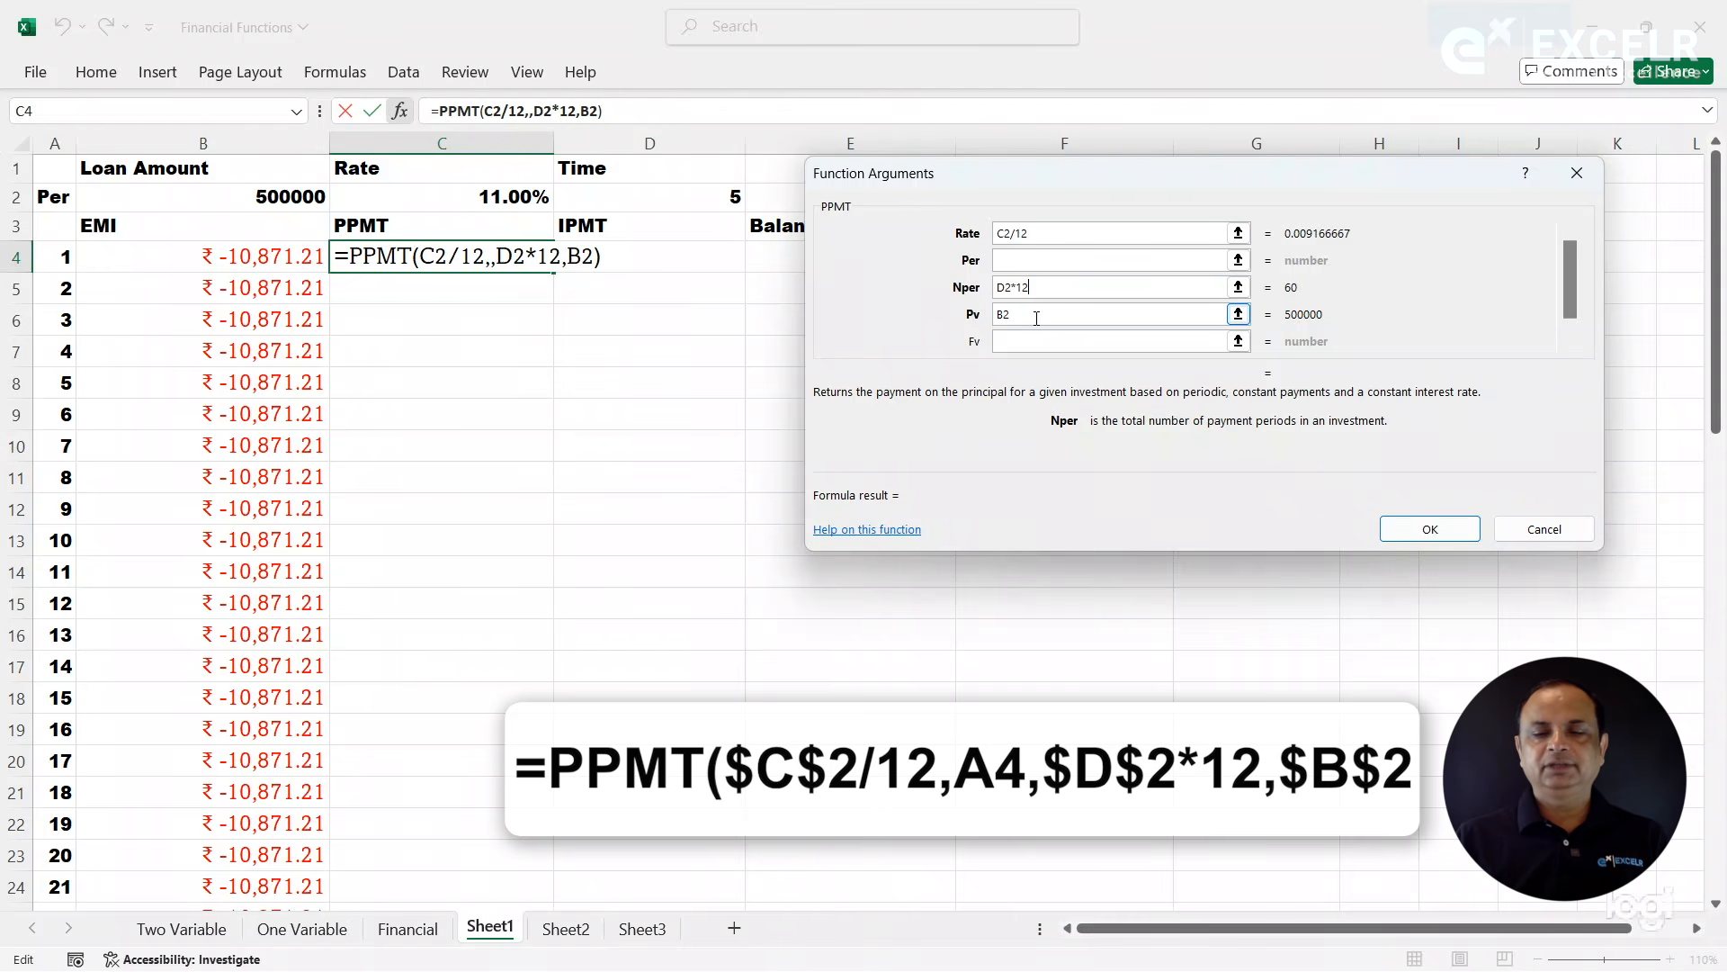
# - Make the Rate, Nper and Pv references absolute as $C$2, $D$2 and $B$2 in the PPMT arguments
pyautogui.click(1010, 233)
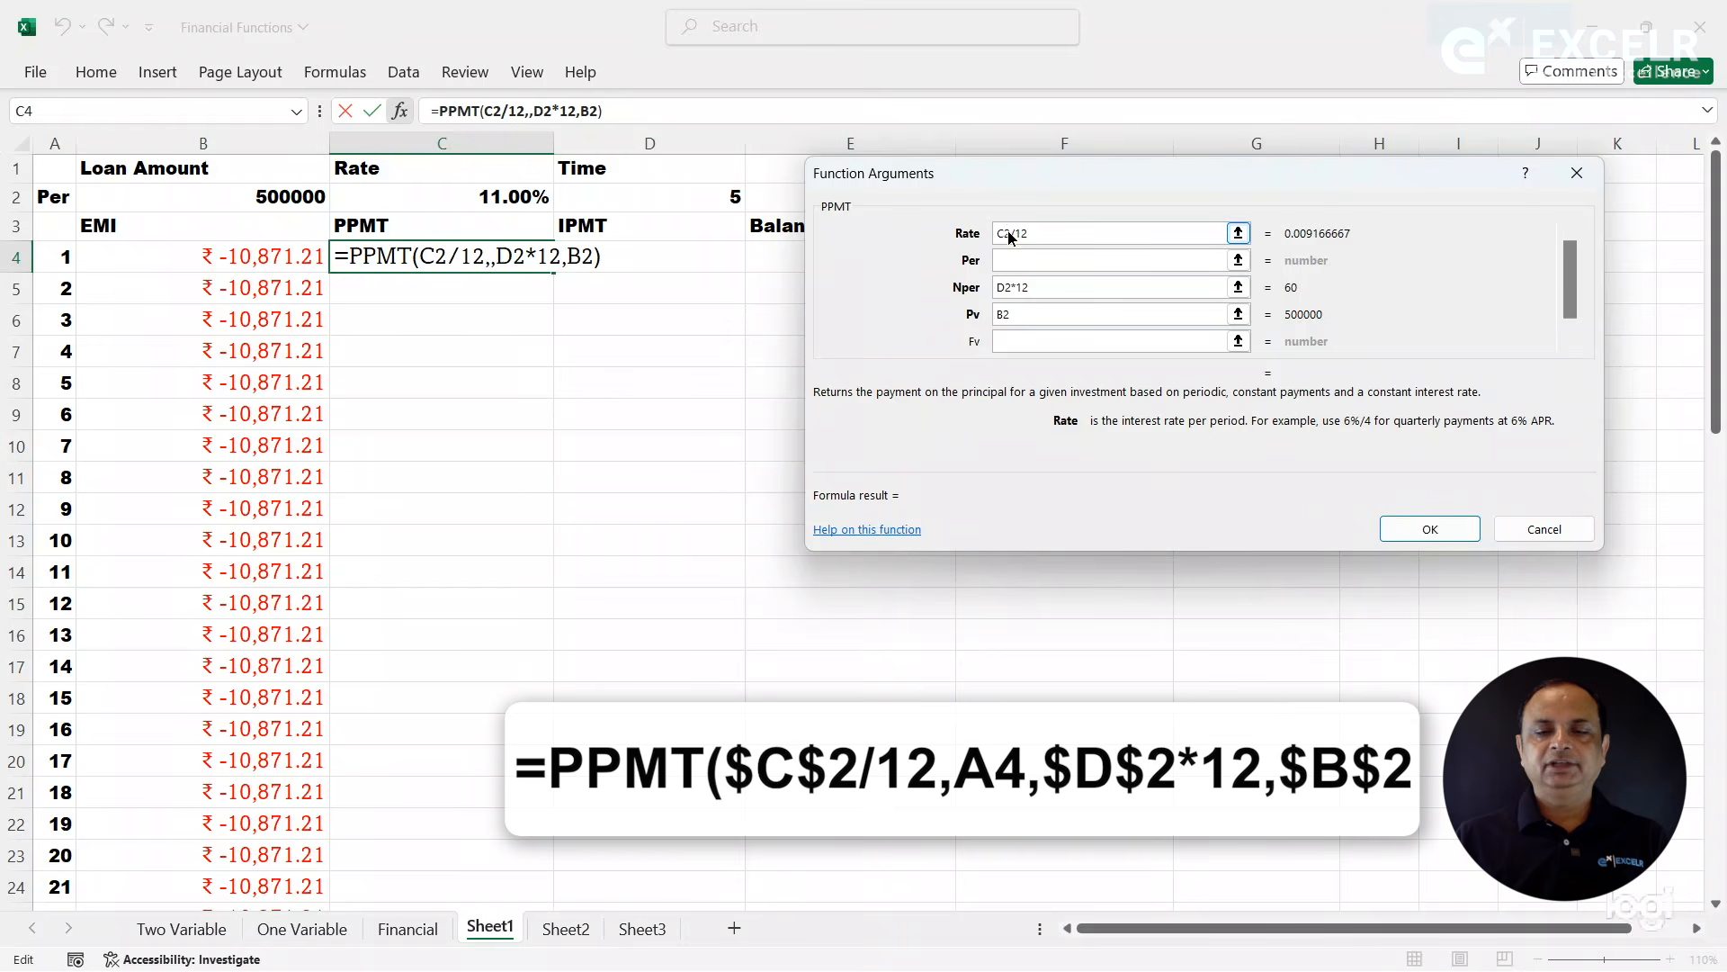
pyautogui.press('F4')
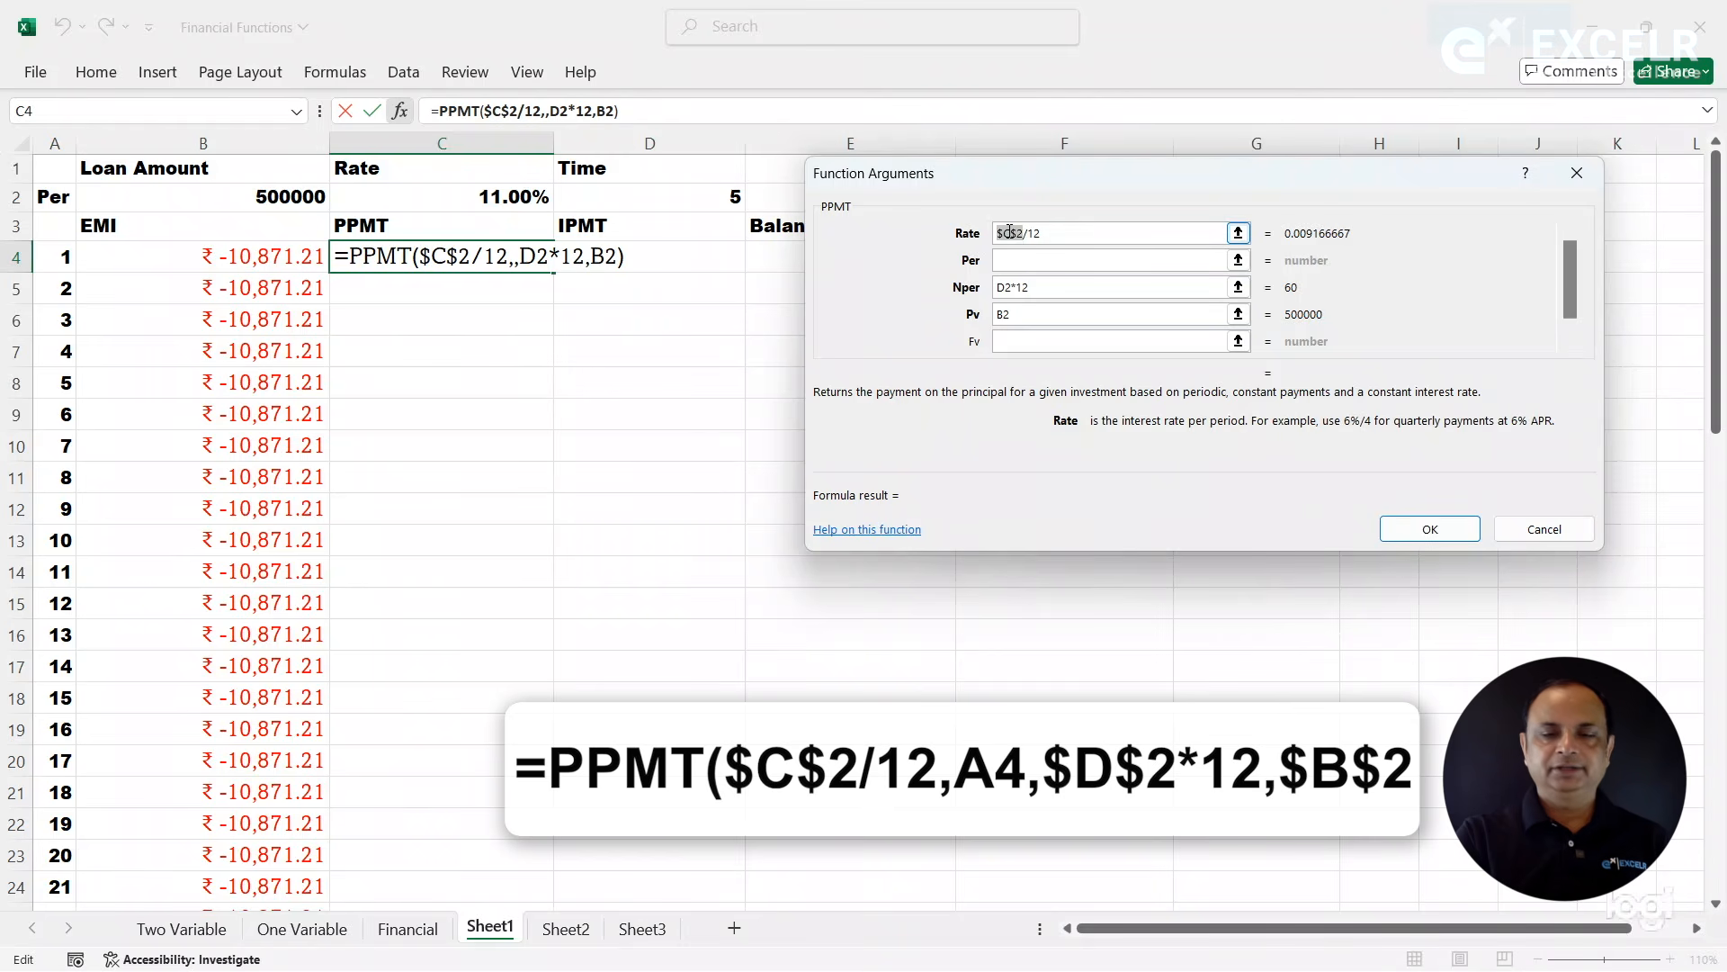
pyautogui.click(1005, 288)
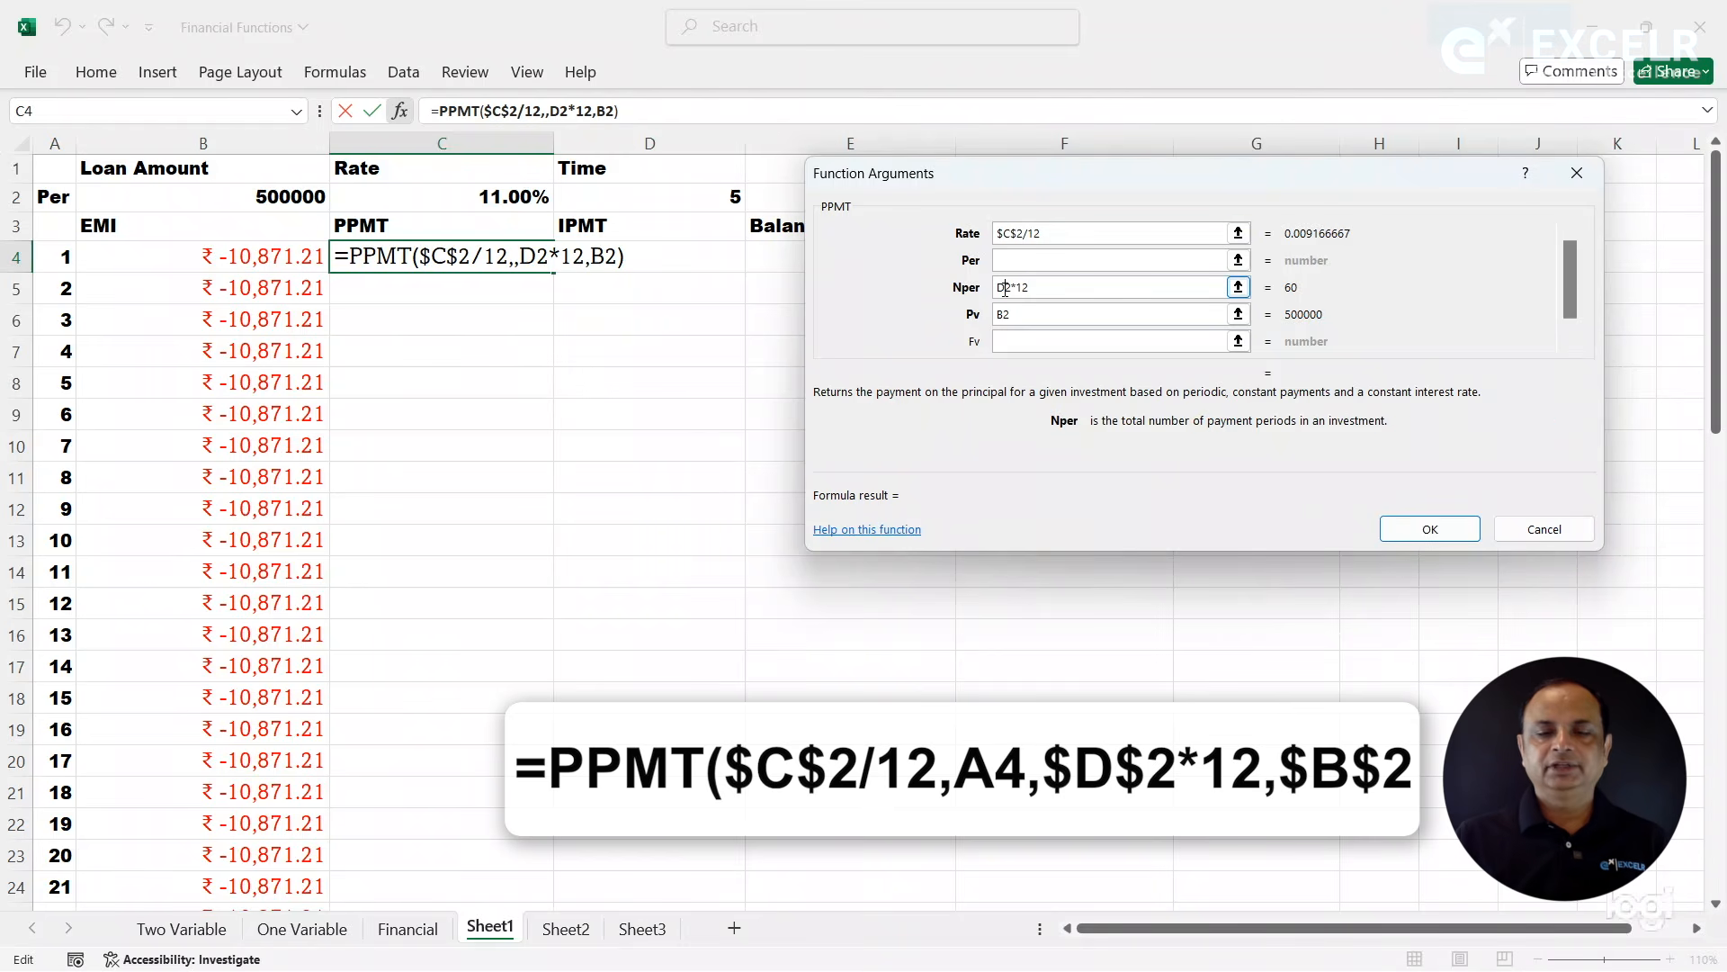
pyautogui.press('F4')
pyautogui.click(1010, 312)
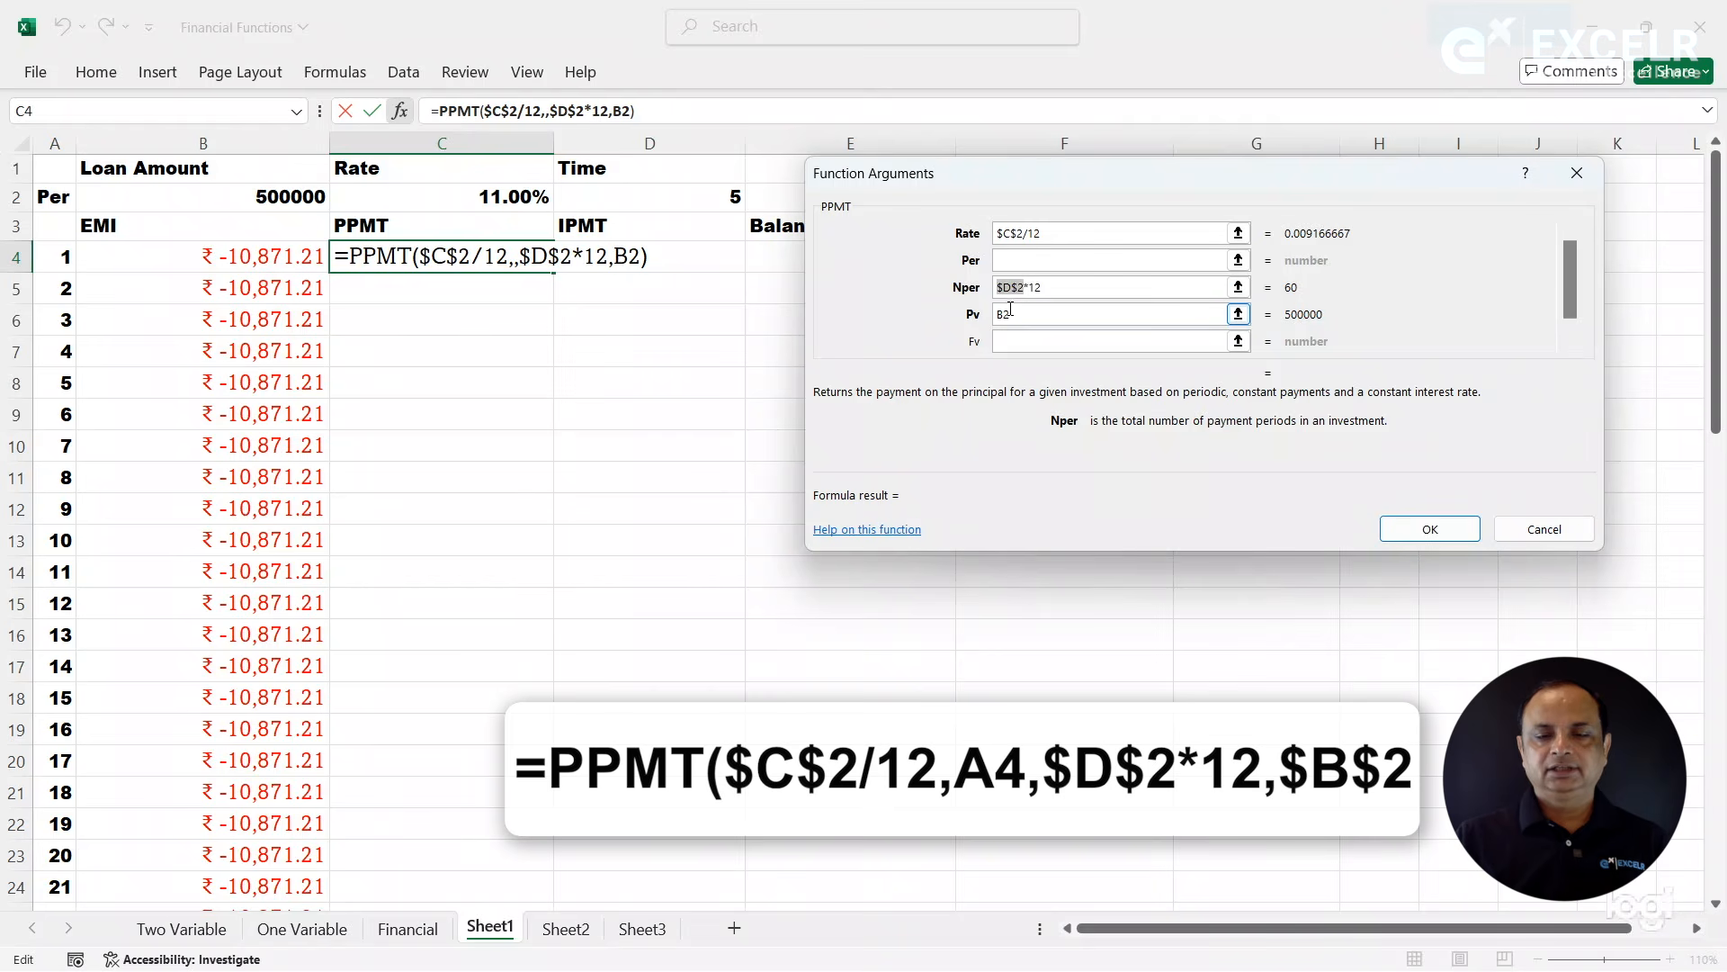
pyautogui.press('F4')
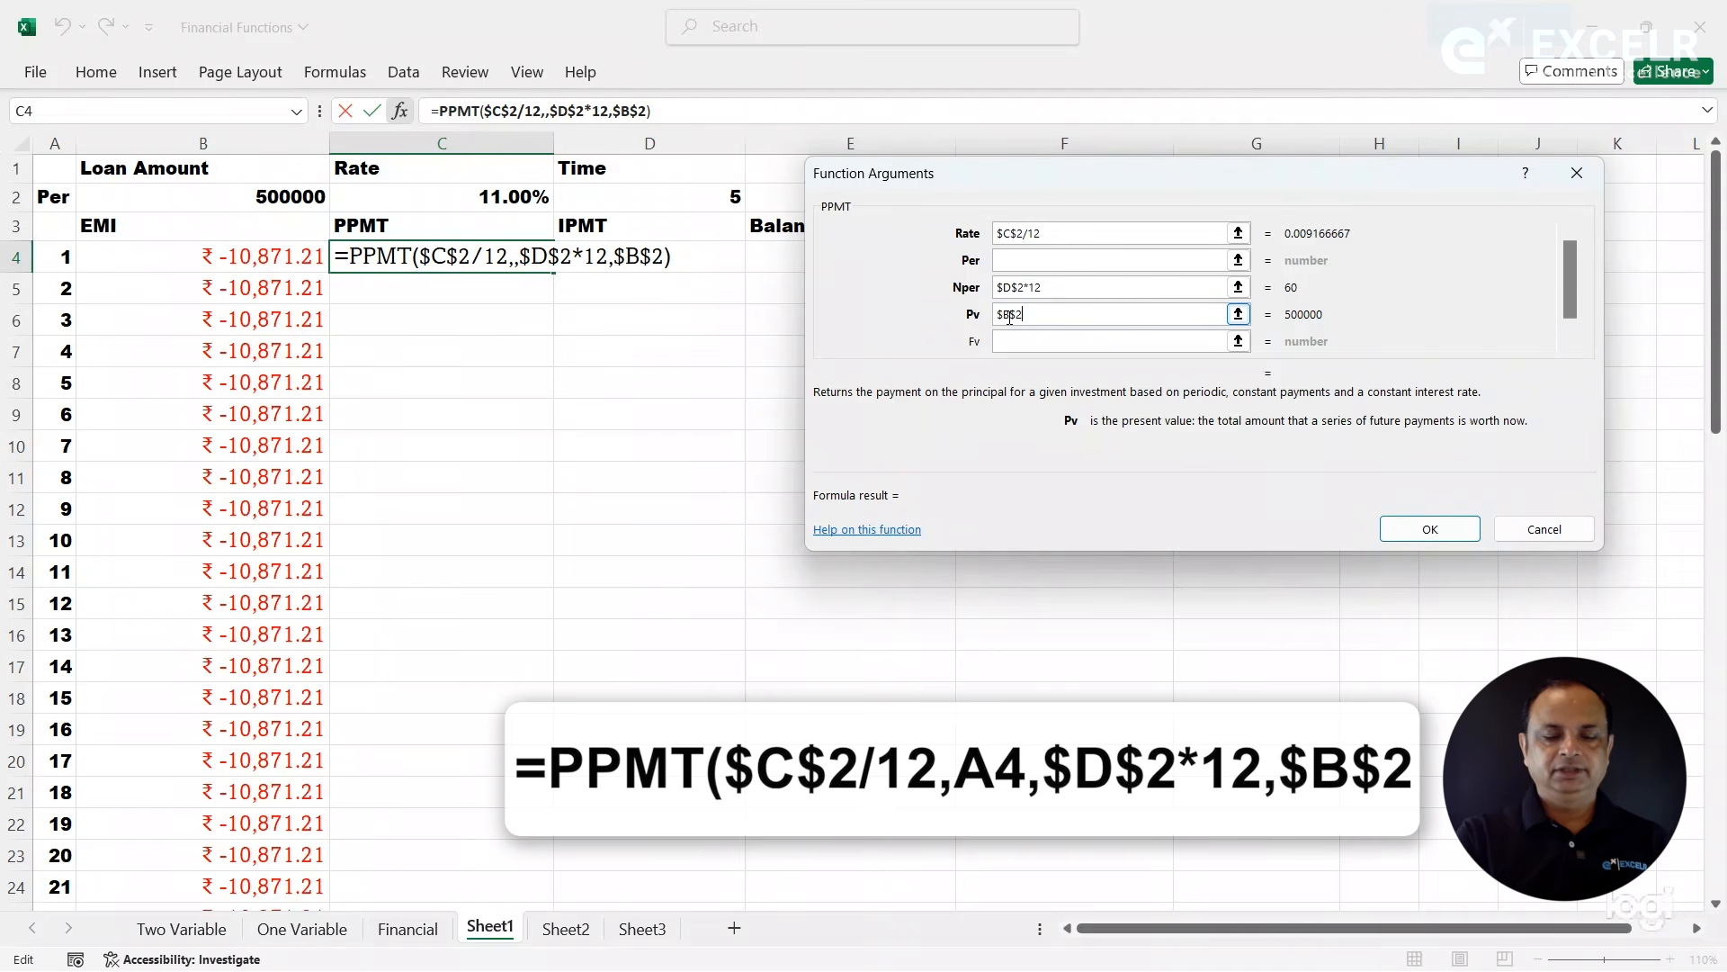
# - Set the PPMT Per argument to the relative reference A4 and enter the completed formula in C4
pyautogui.hotkey('shift', 'Tab')
pyautogui.hotkey('shift', 'Tab')
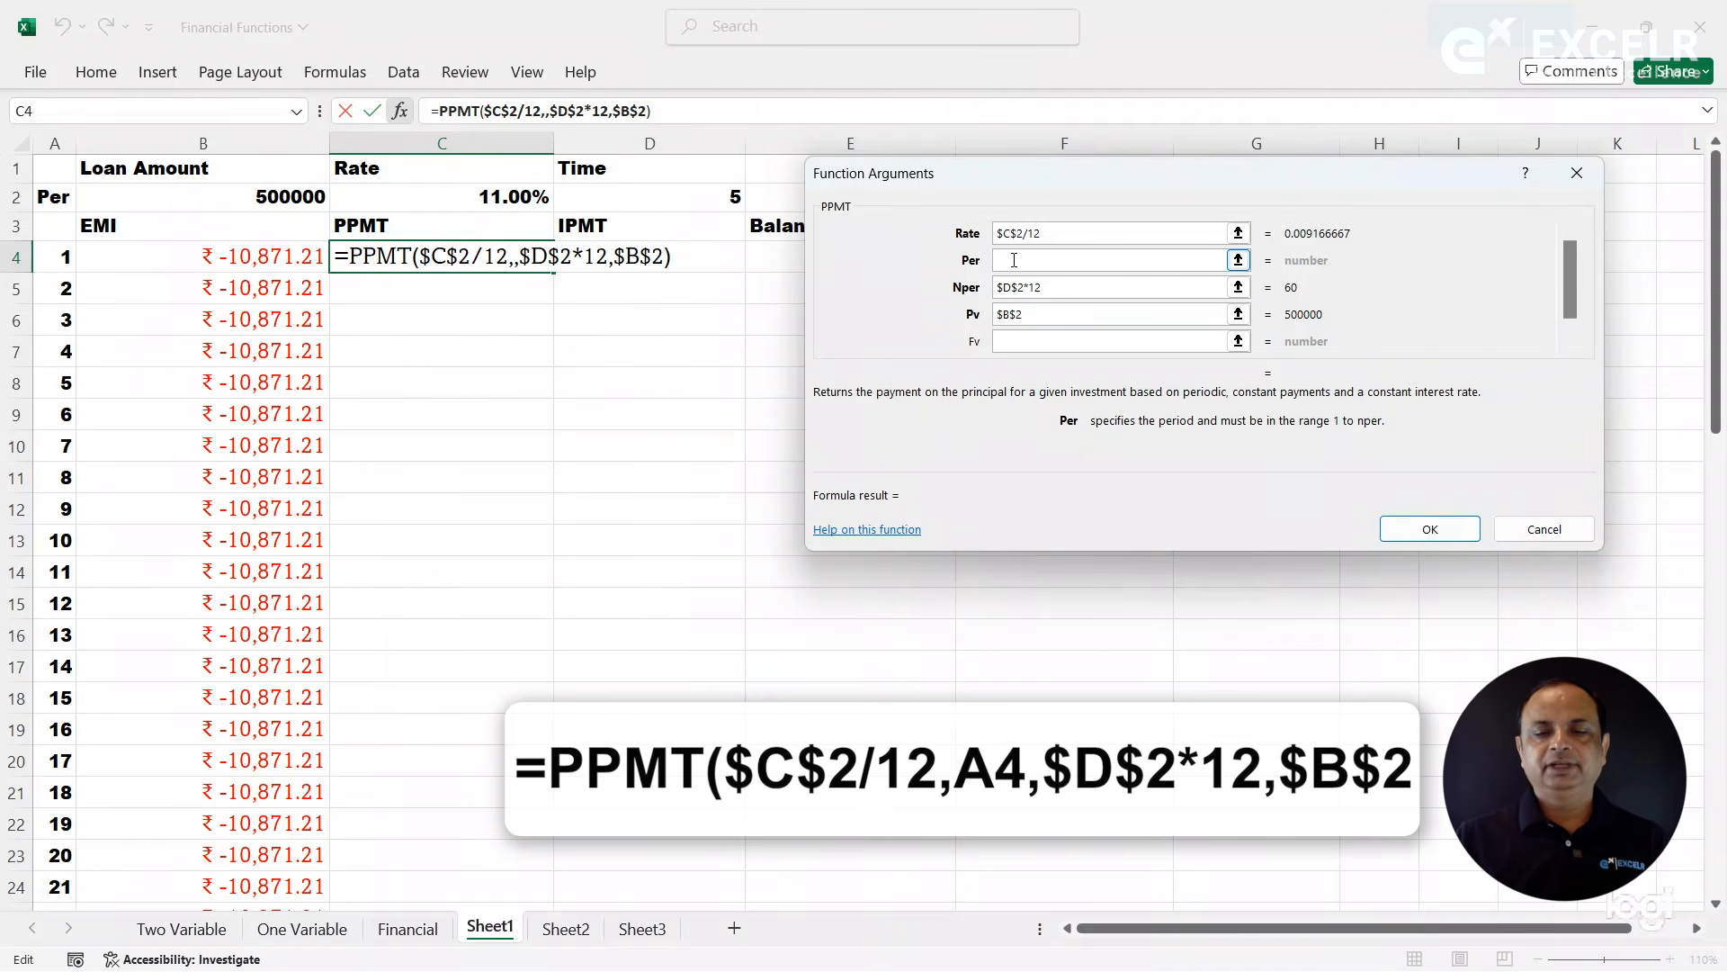
pyautogui.click(56, 259)
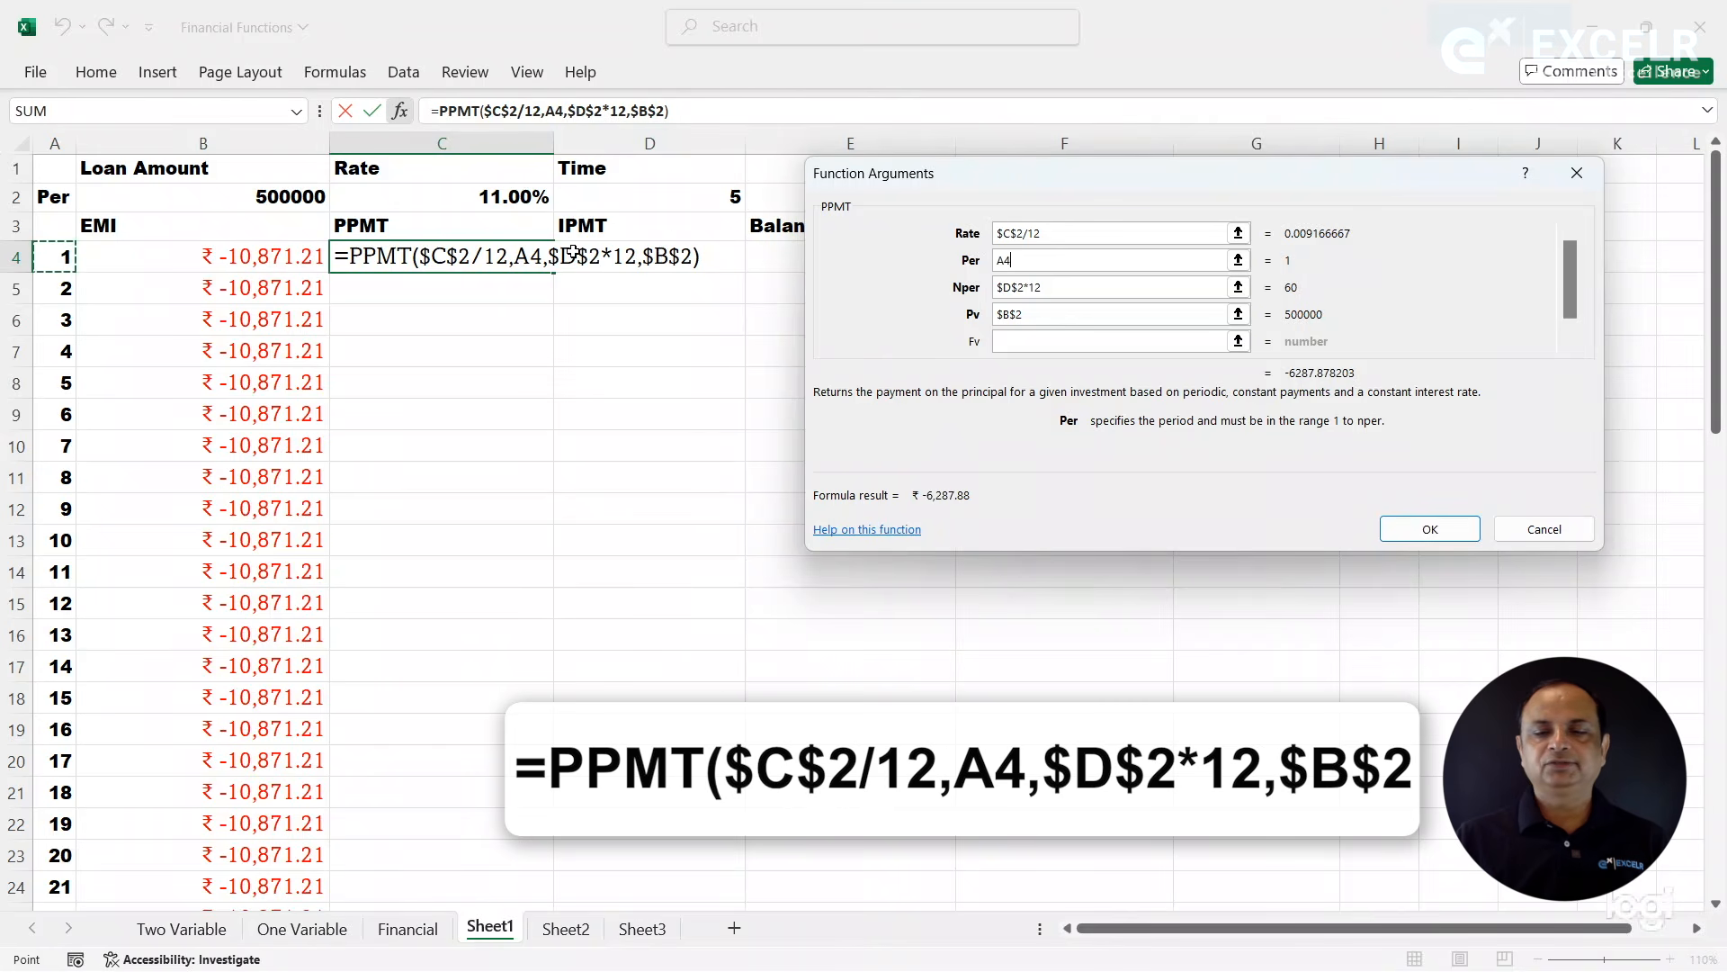
pyautogui.click(1407, 533)
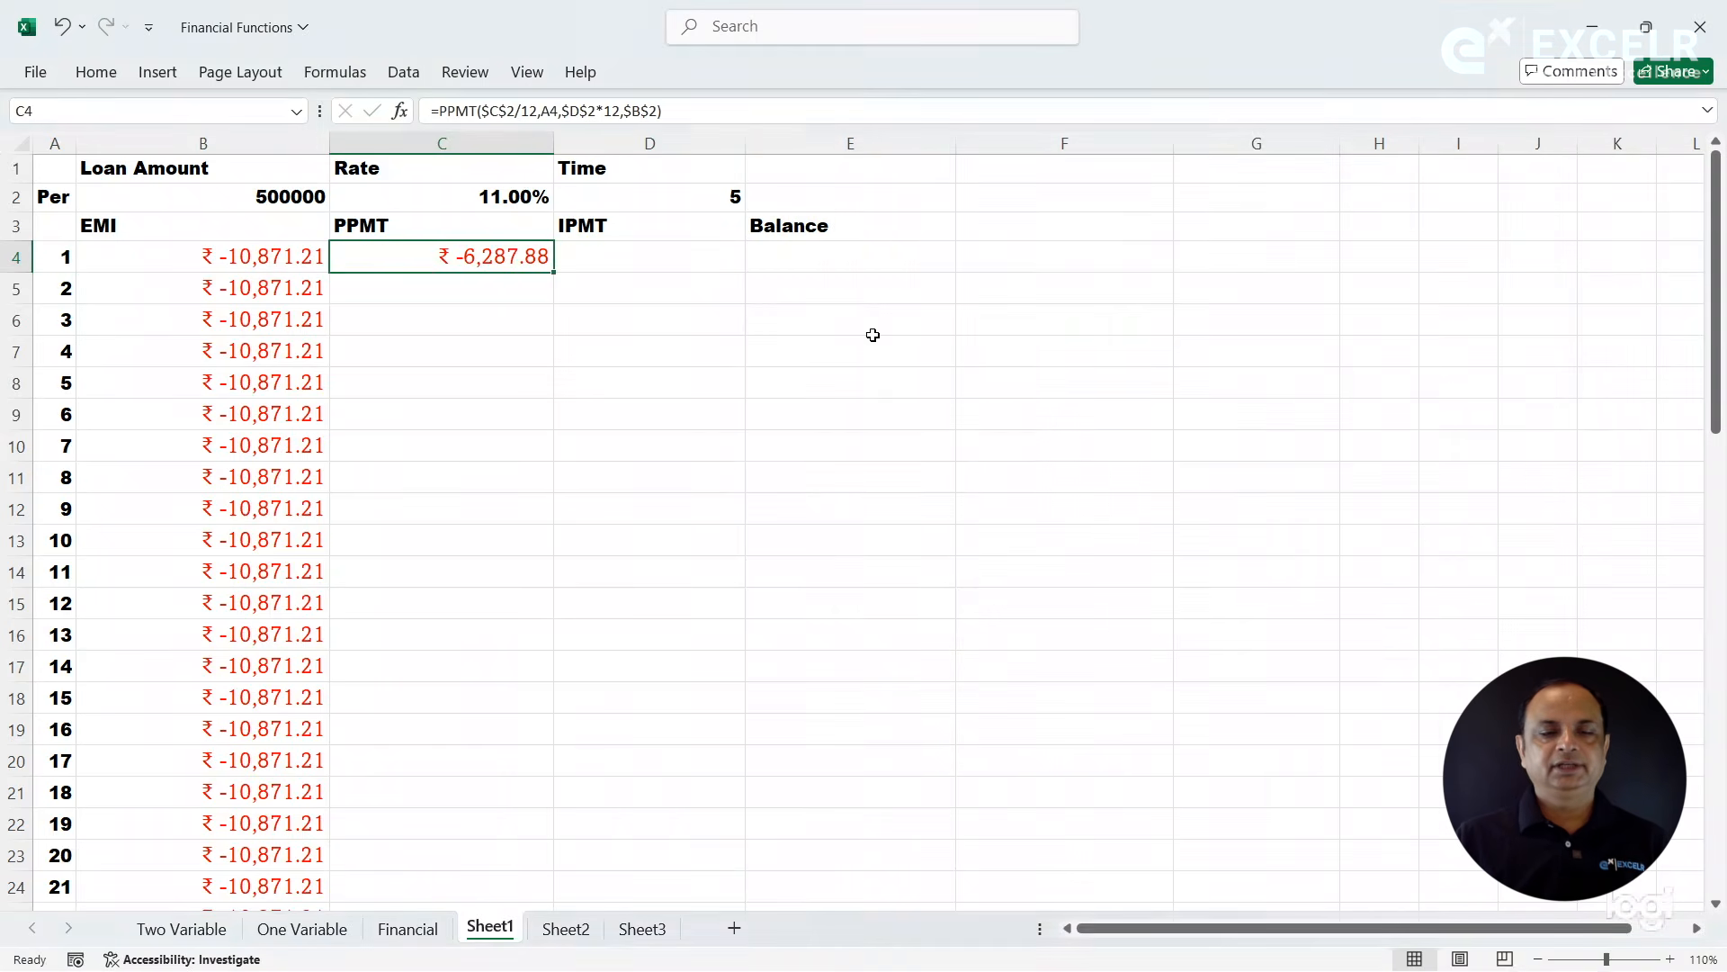
# - Fill the PPMT formula from C4 down through period 60 and compare the first period's EMI and PPMT cells
pyautogui.doubleClick(552, 269)
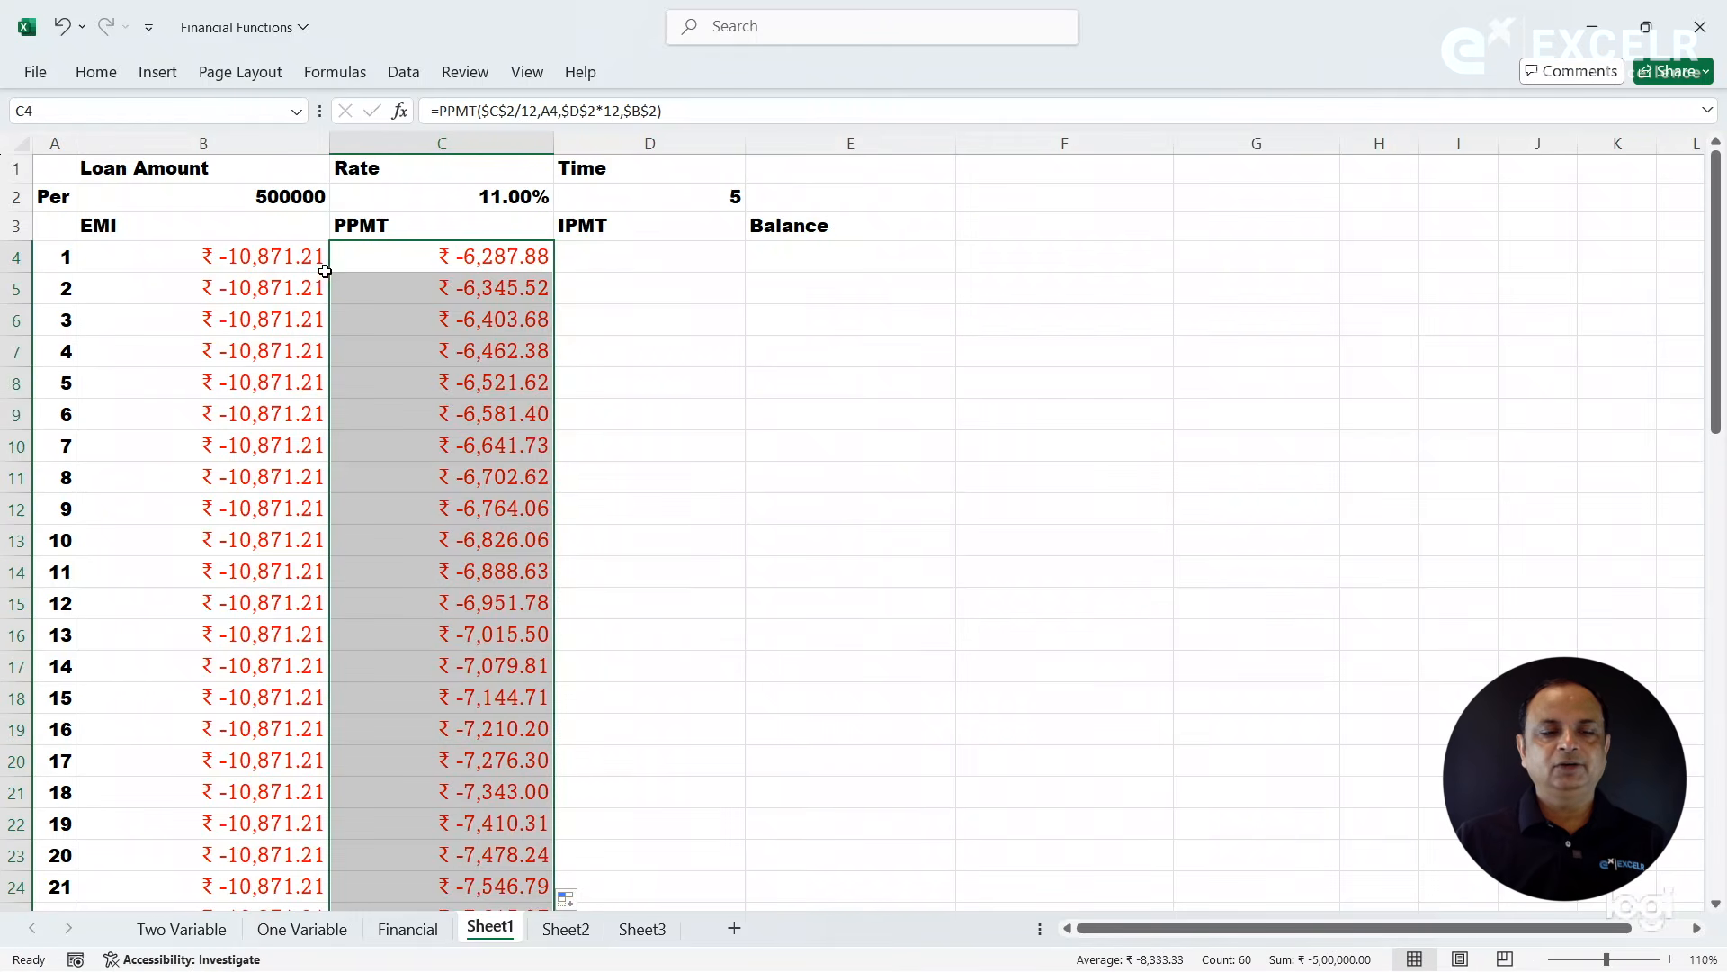
pyautogui.click(298, 258)
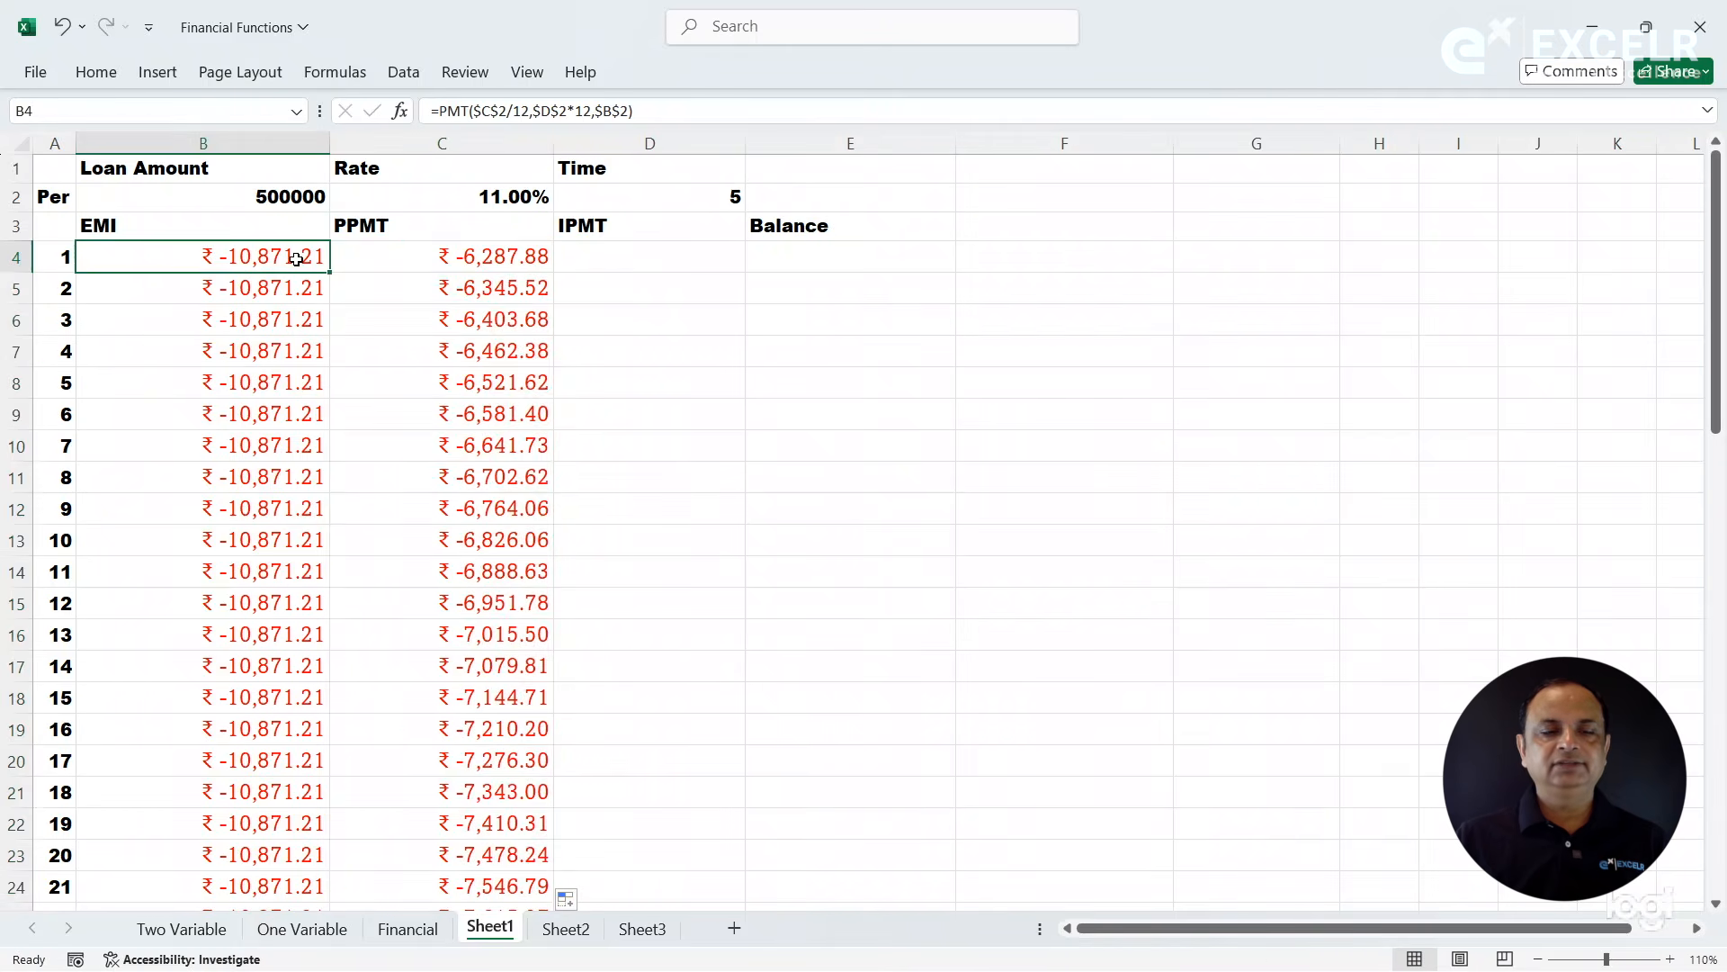
pyautogui.click(452, 262)
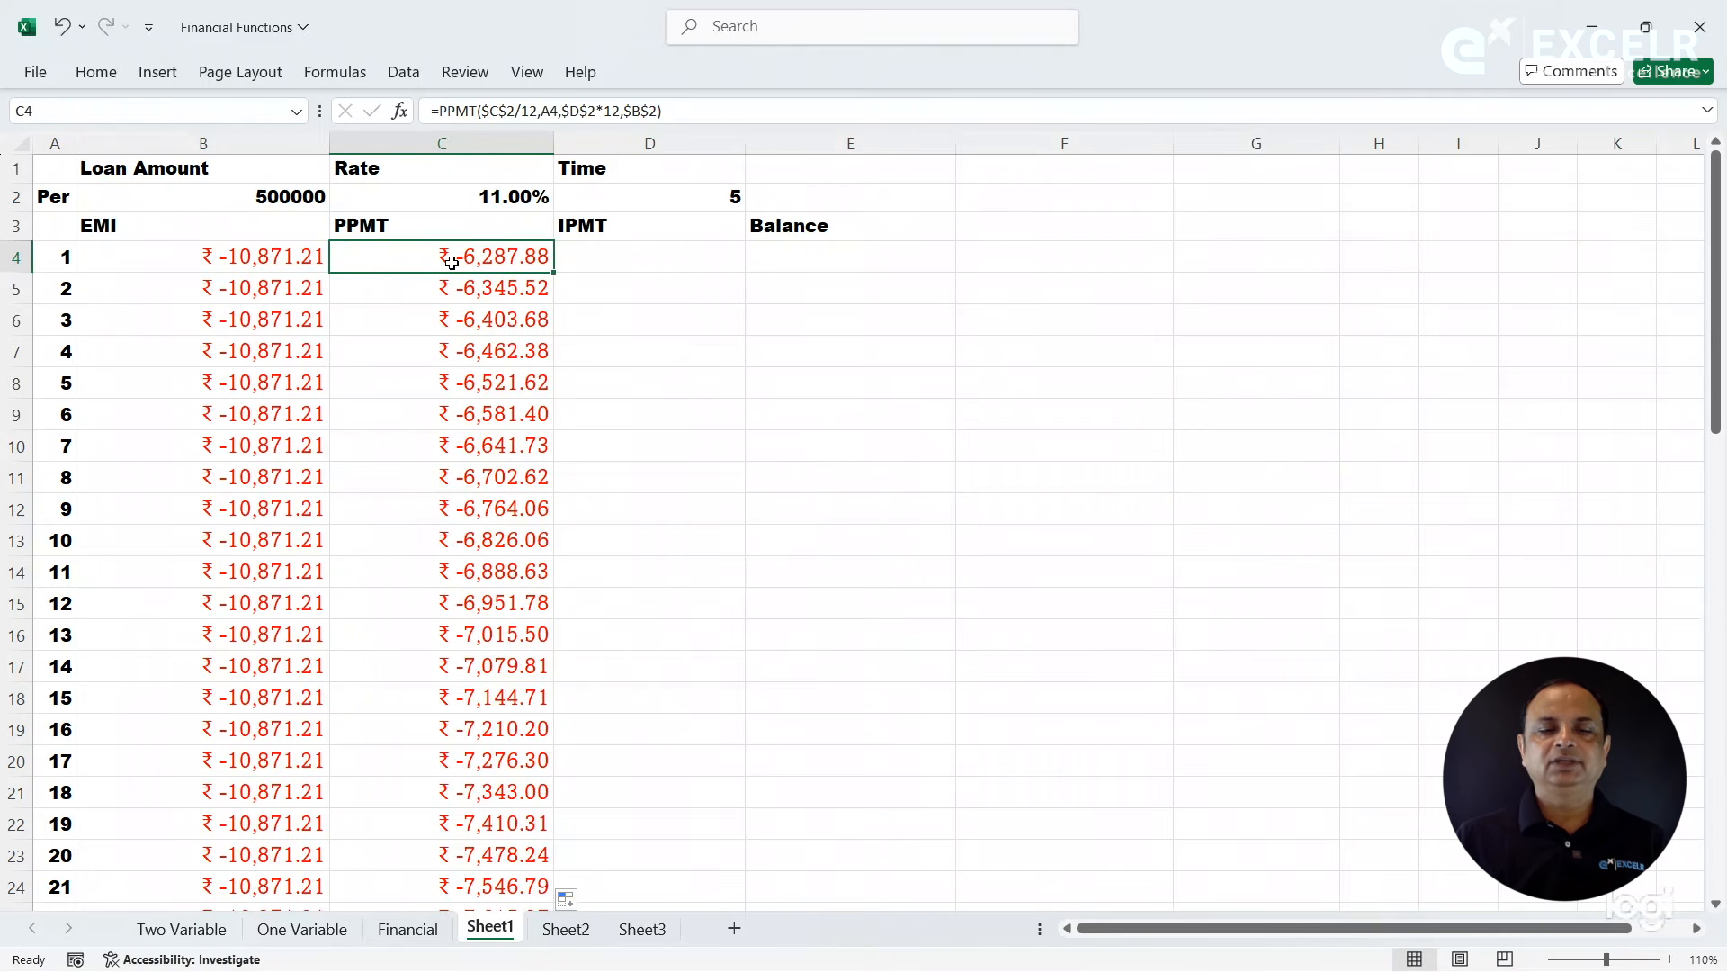
pyautogui.click(609, 262)
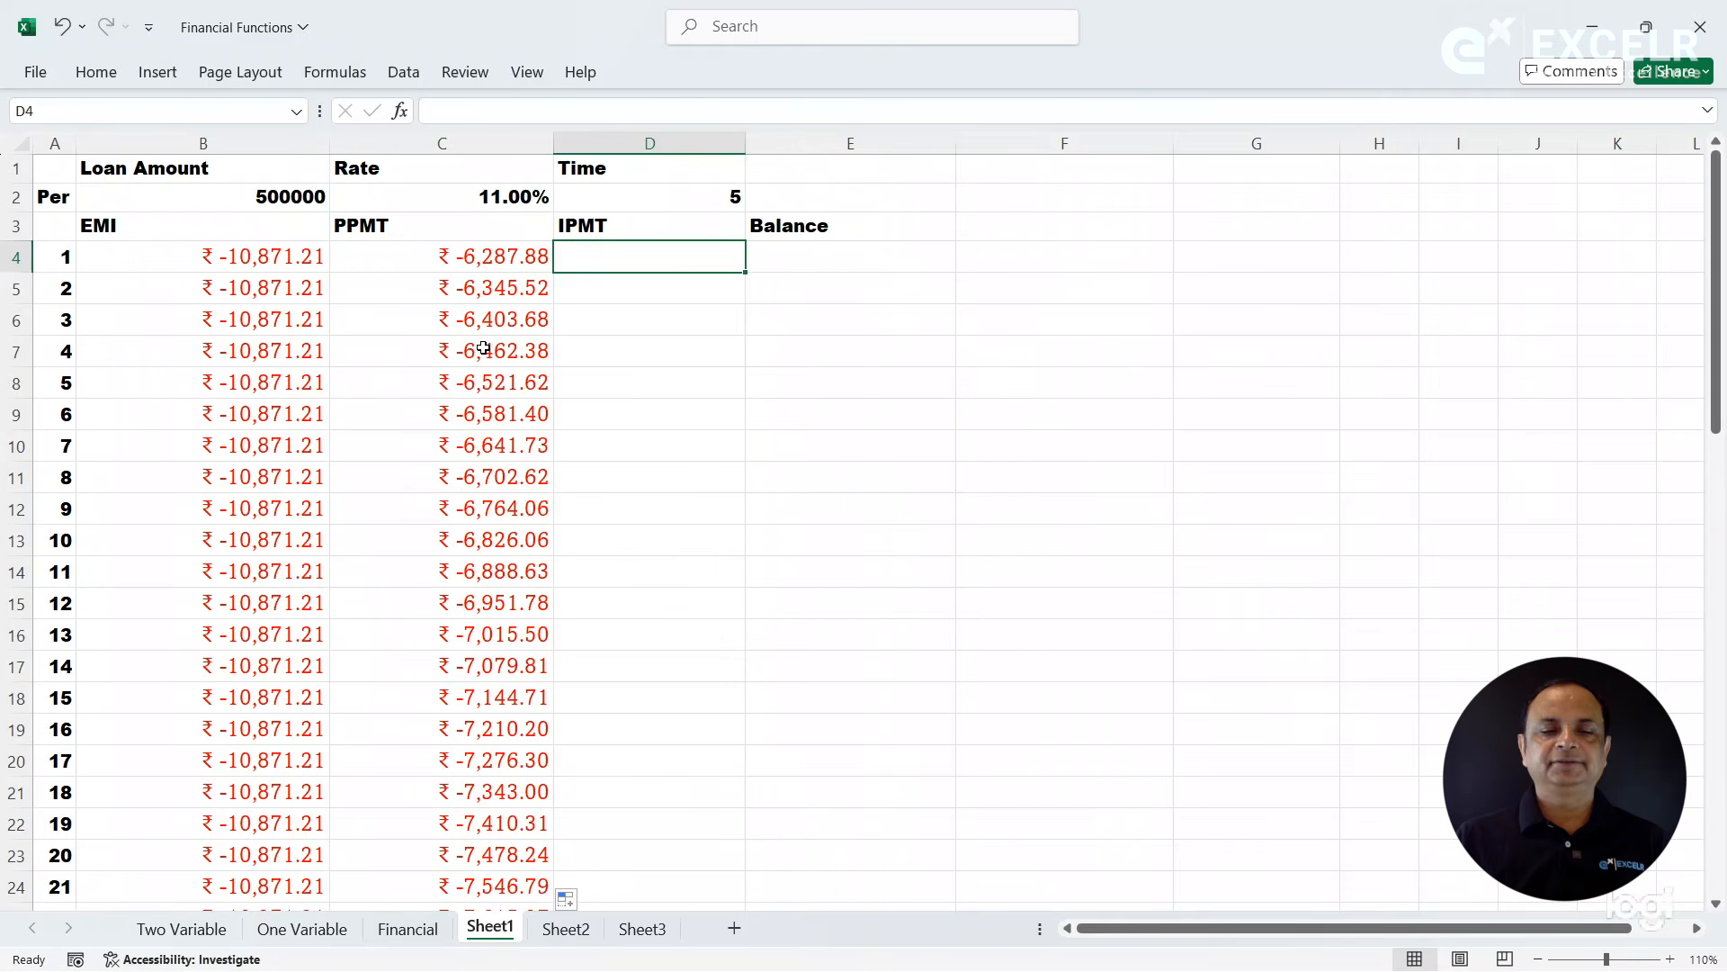
# - Examine the EMI and PPMT amounts of the final period in B63 and C63
pyautogui.moveTo(1718, 320); pyautogui.dragTo(1719, 461)
pyautogui.moveTo(1719, 767); pyautogui.dragTo(1719, 777)
pyautogui.click(1717, 905)
pyautogui.scroll(-1, 1717, 906)
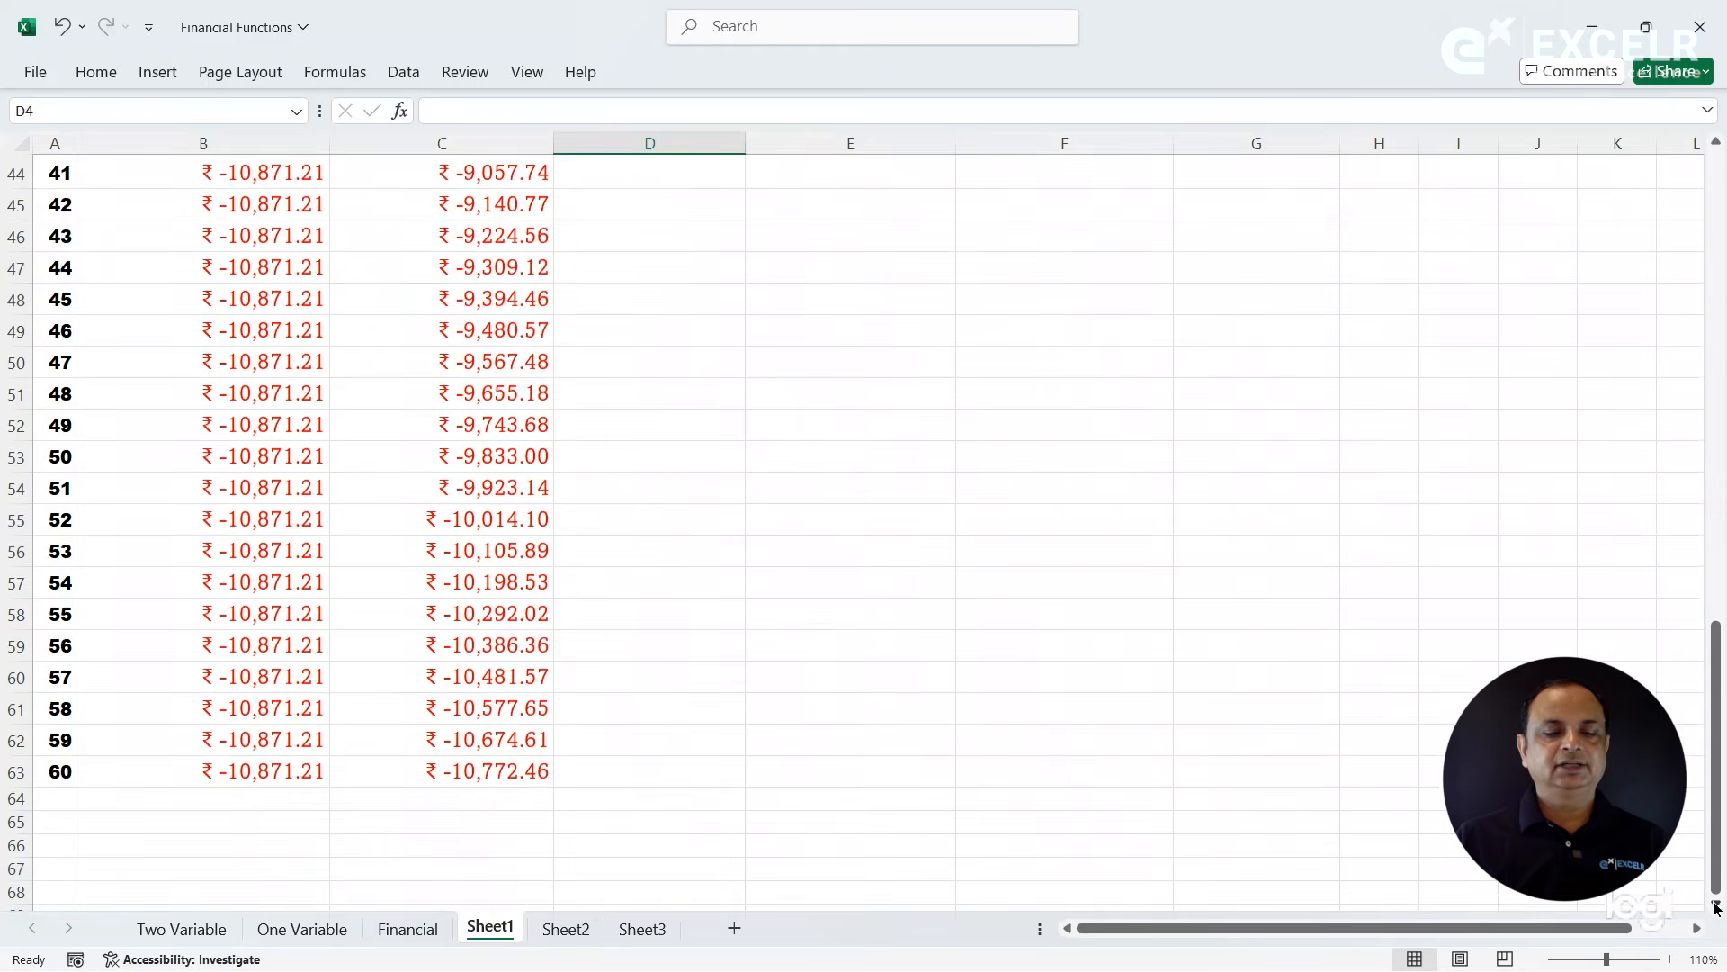
pyautogui.click(275, 774)
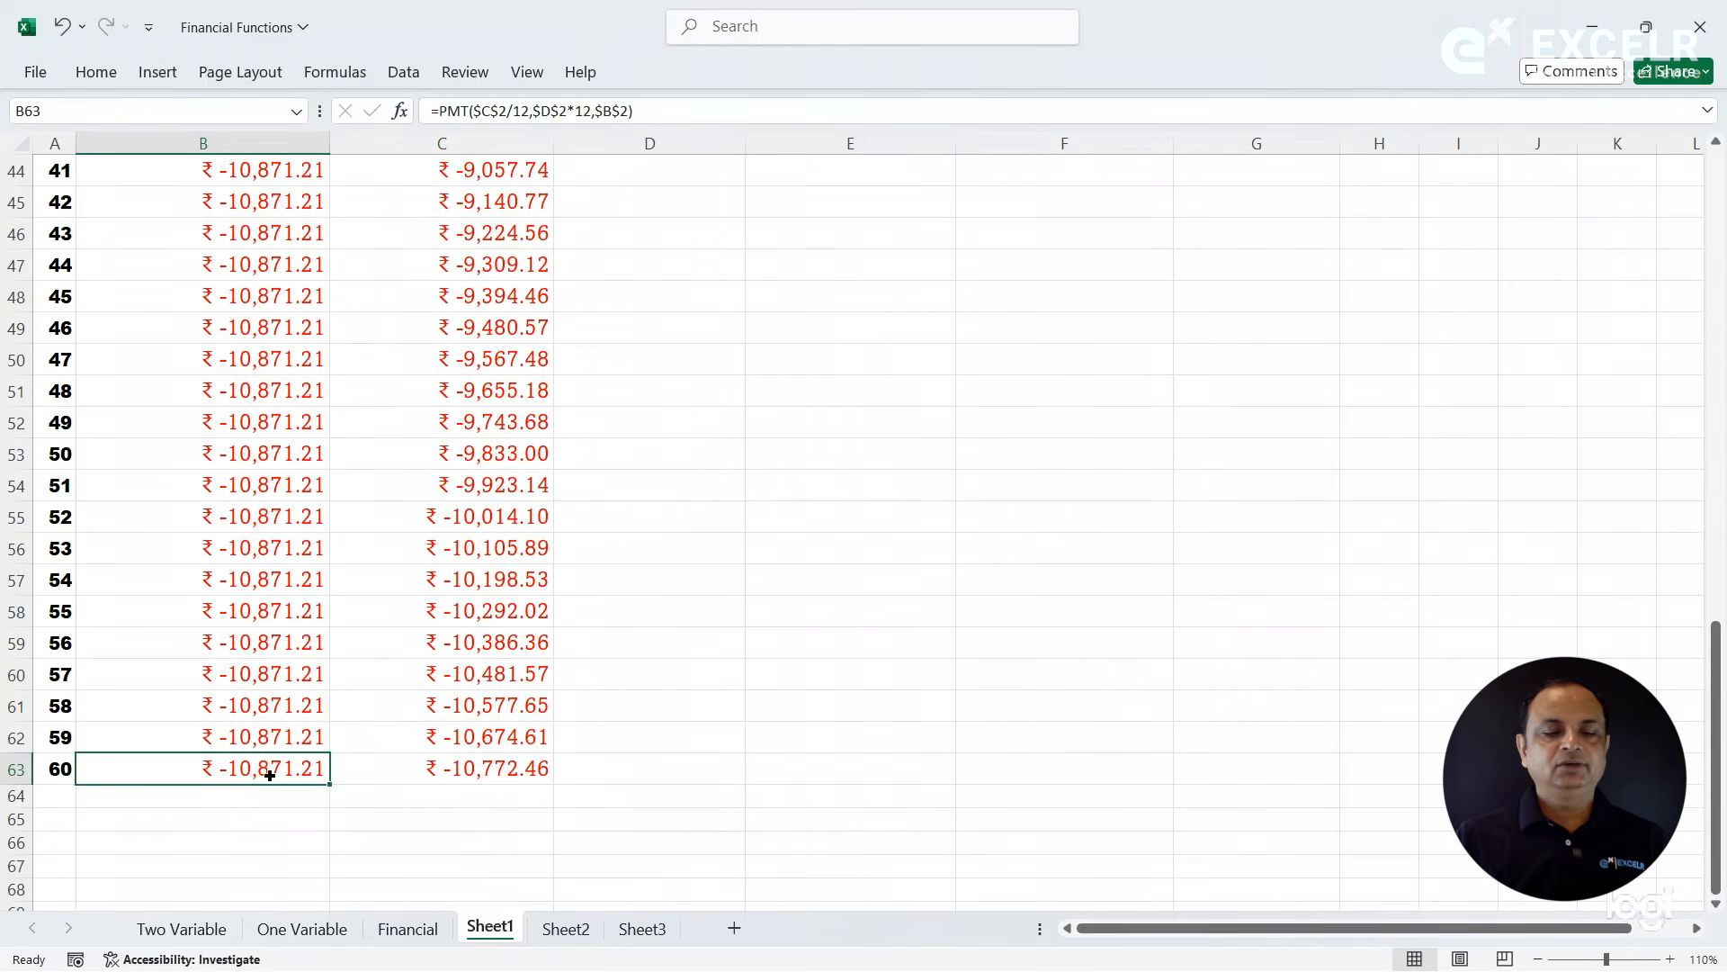
pyautogui.click(487, 769)
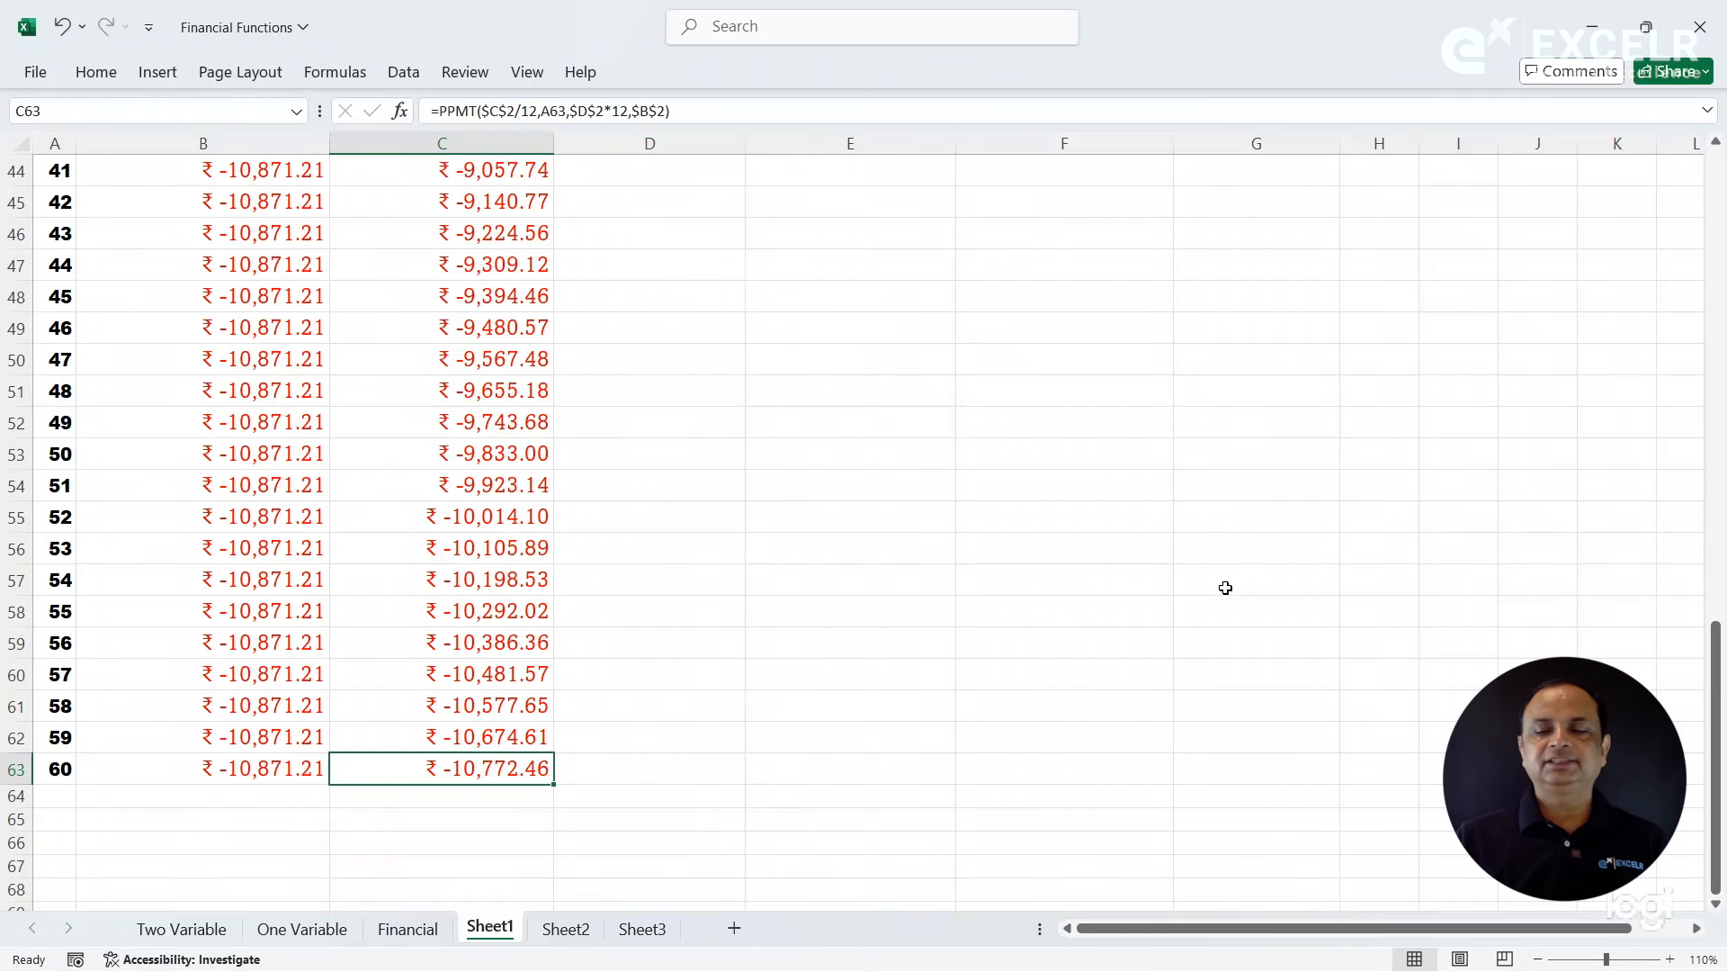
pyautogui.moveTo(1721, 685); pyautogui.dragTo(1721, 190)
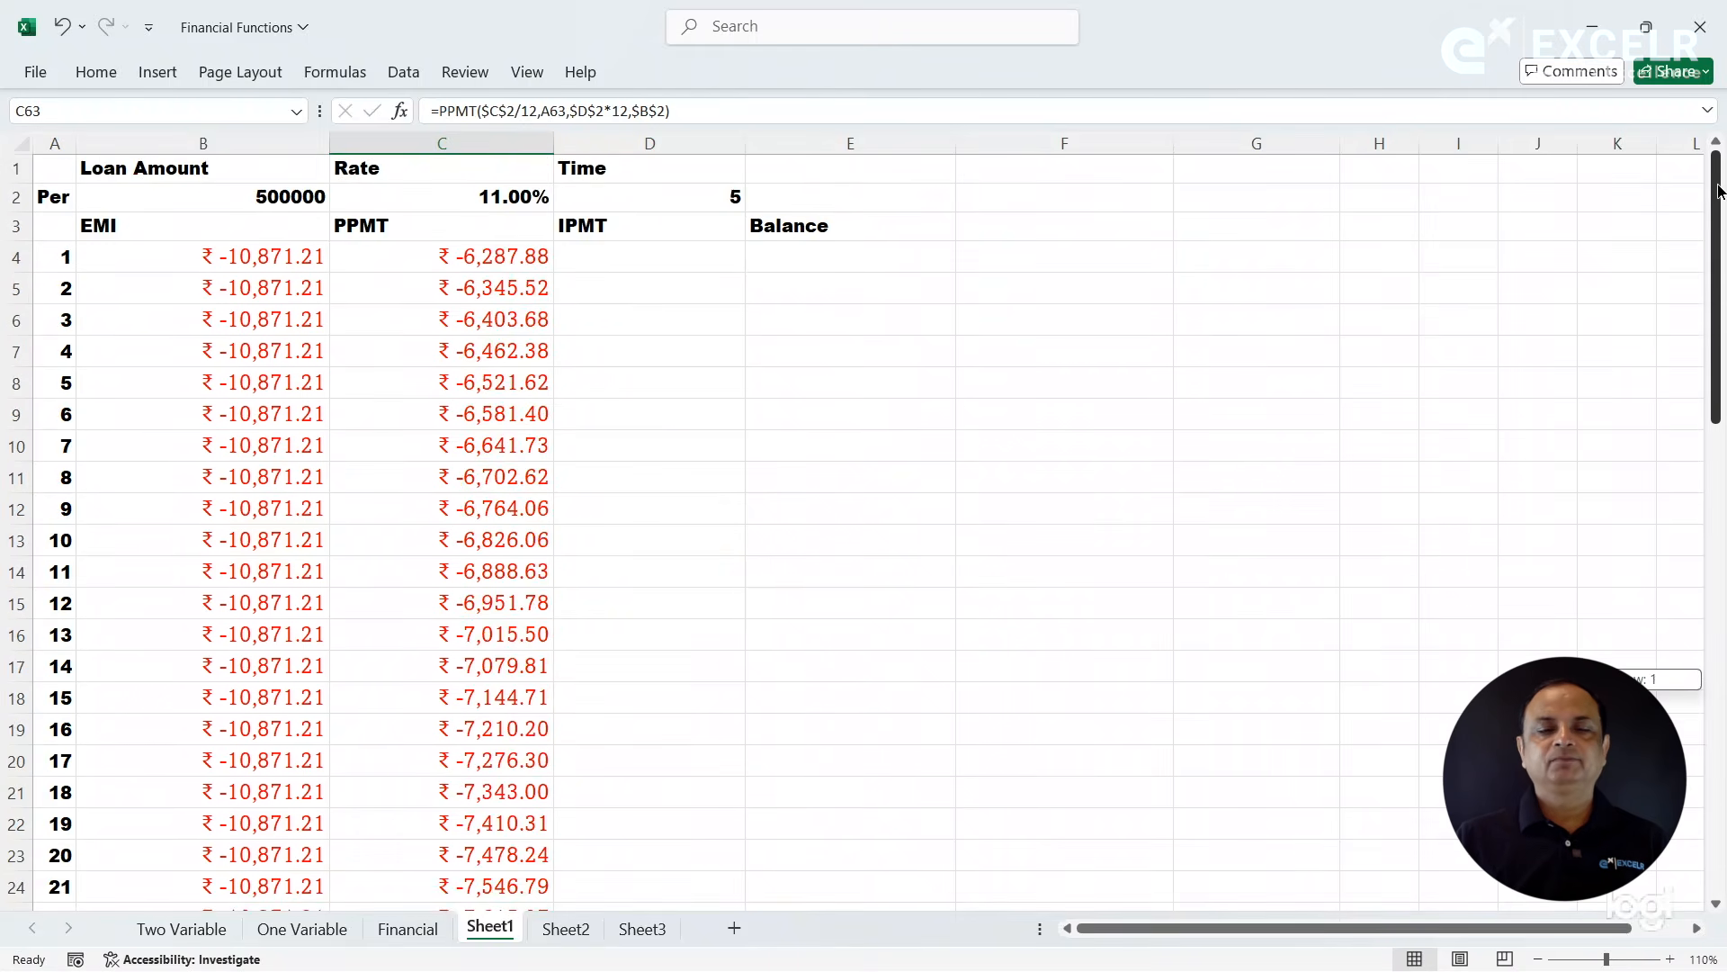
# - Start an IPMT function in D4 with Rate C2, Nper D2 and Pv B2, leaving Per empty
pyautogui.click(667, 267)
pyautogui.write('=ipm')
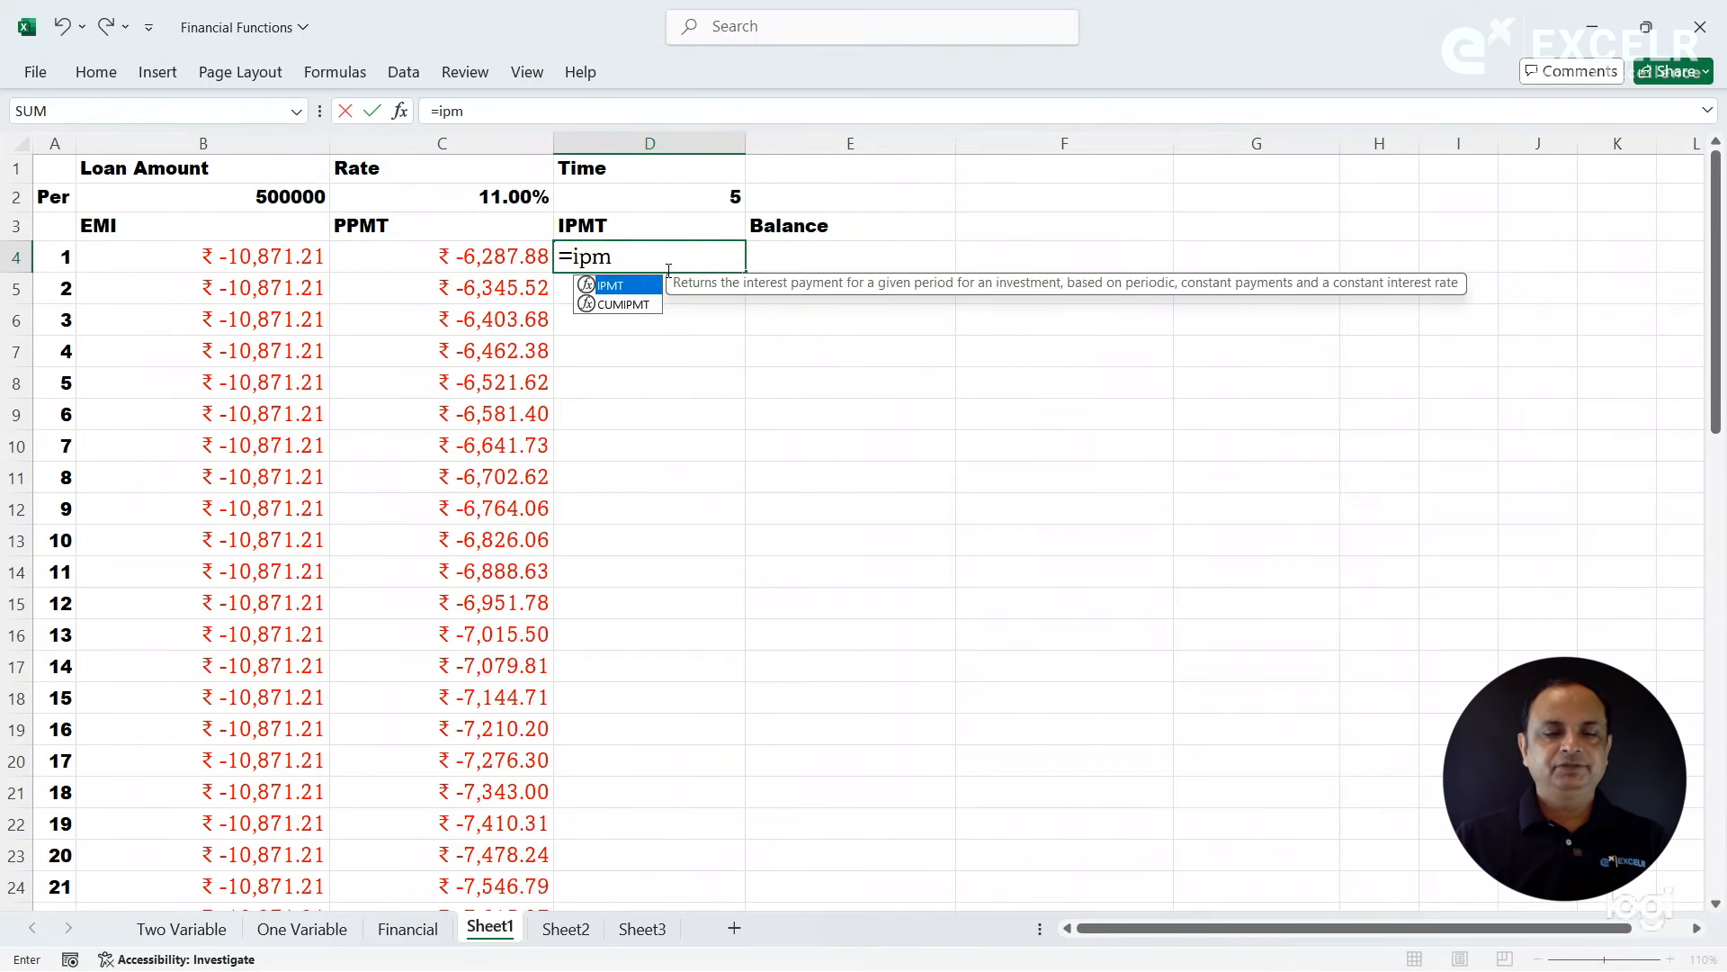
pyautogui.press('Tab')
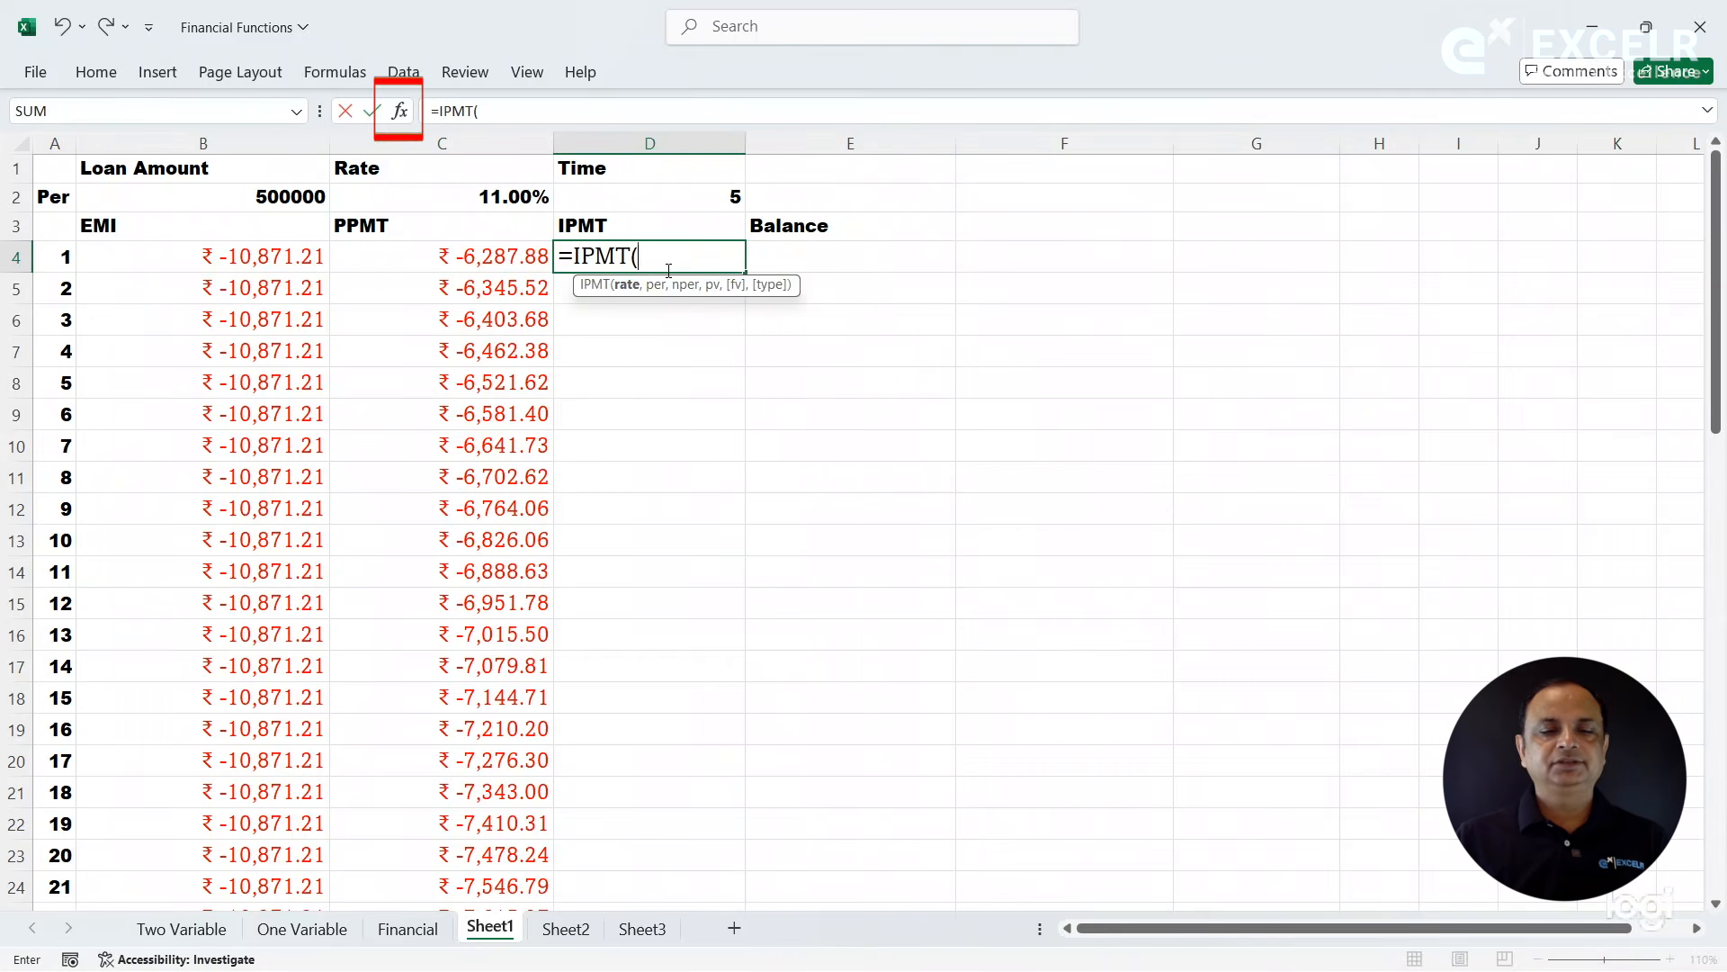
pyautogui.click(398, 109)
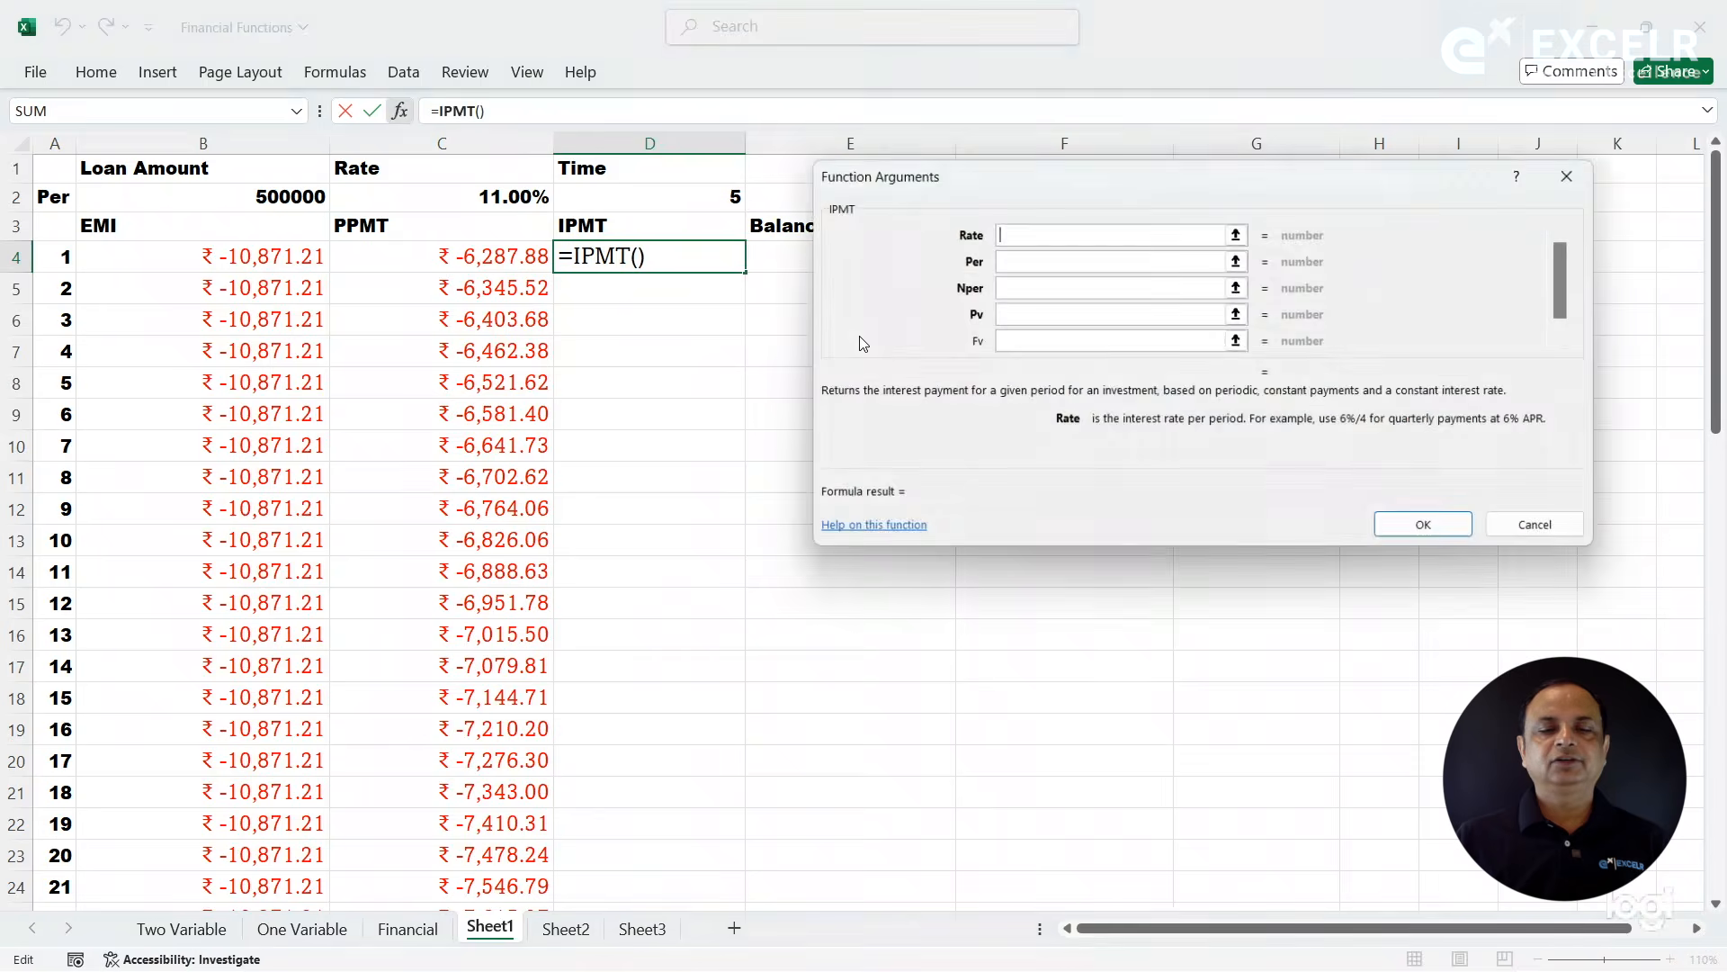
pyautogui.click(452, 195)
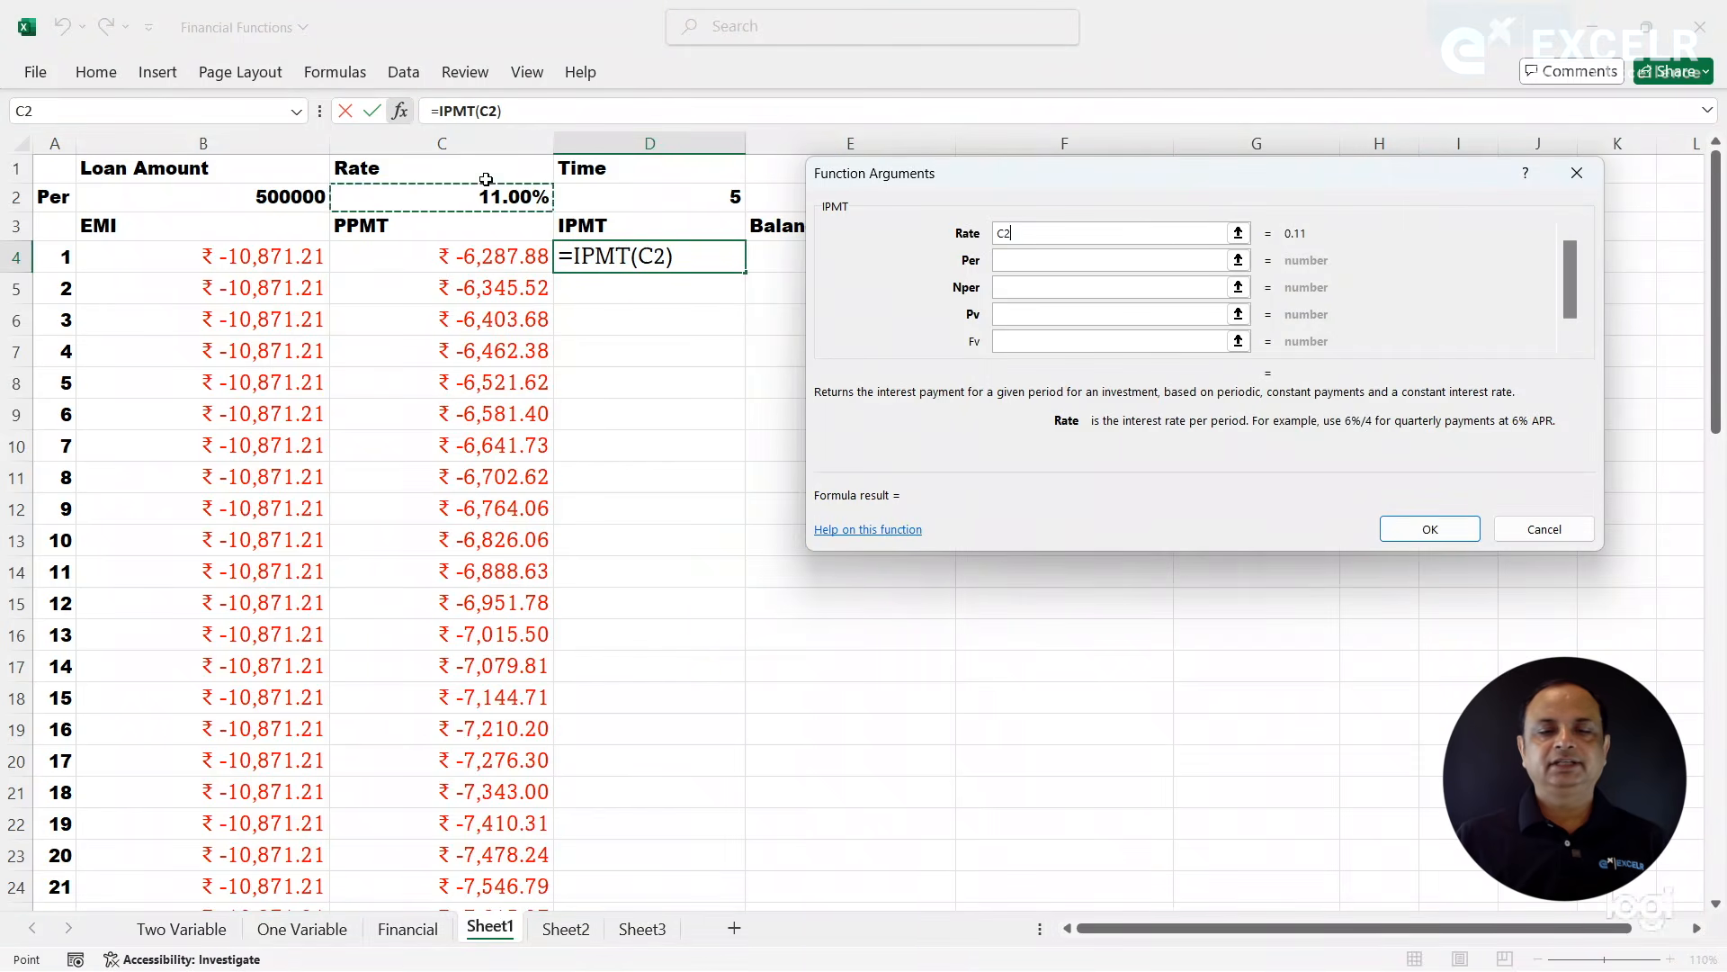
pyautogui.click(1007, 287)
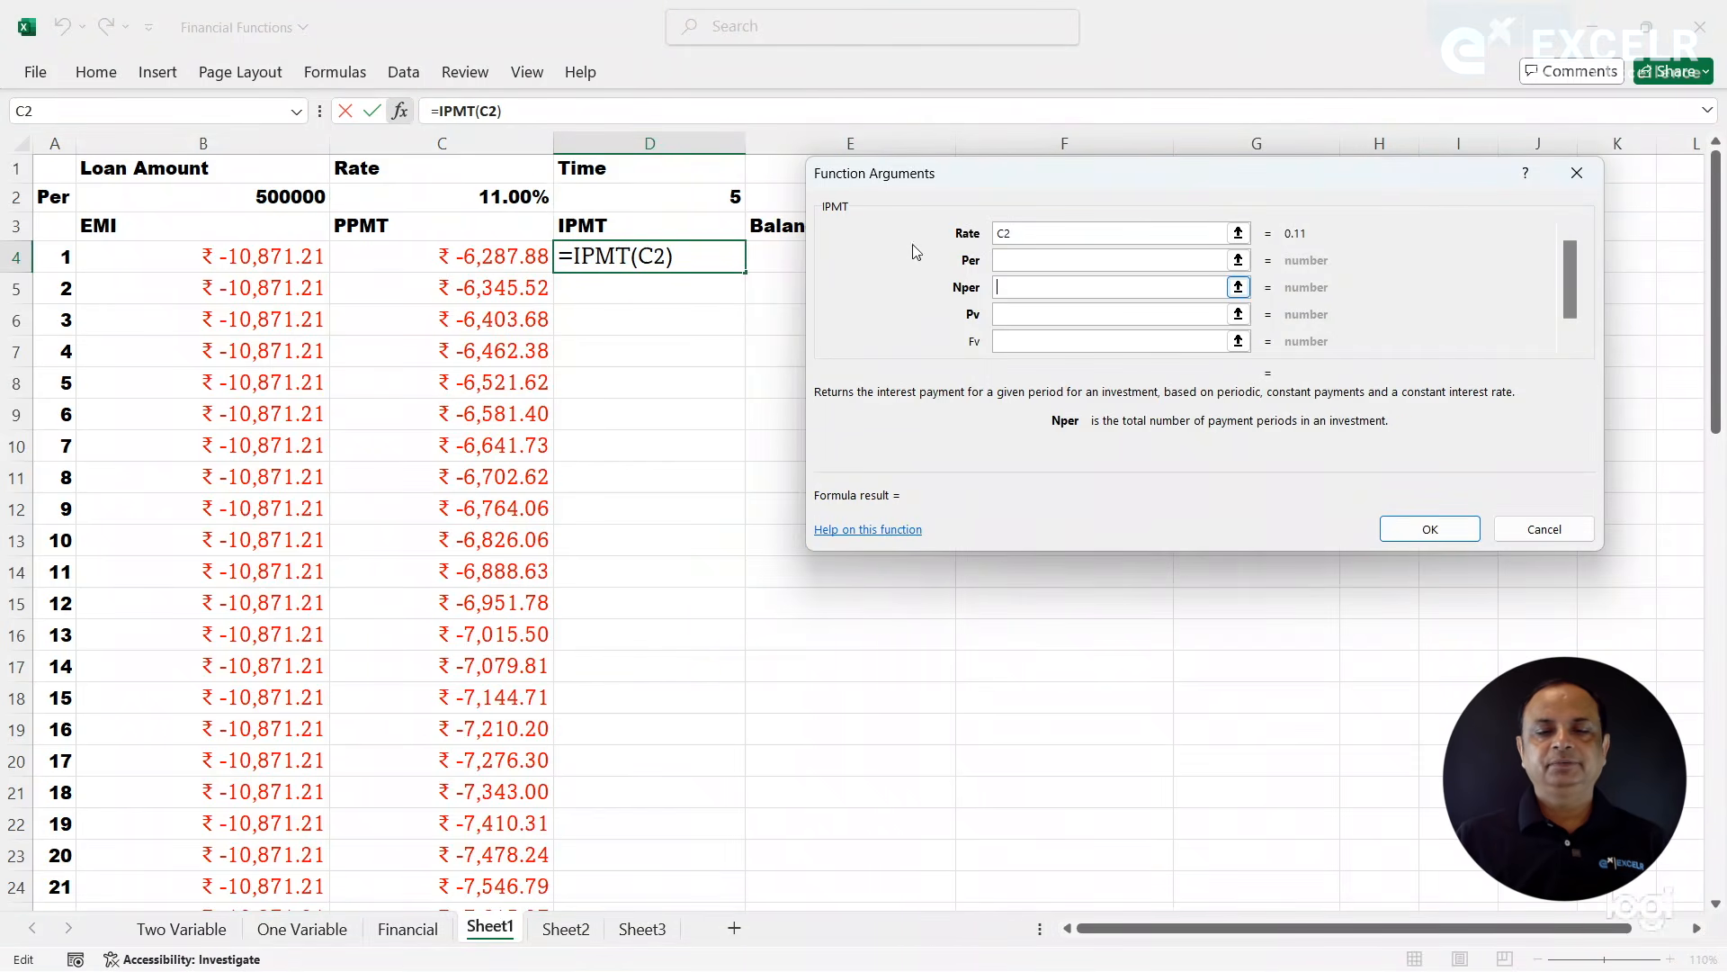
pyautogui.click(709, 195)
pyautogui.click(1030, 314)
pyautogui.click(268, 195)
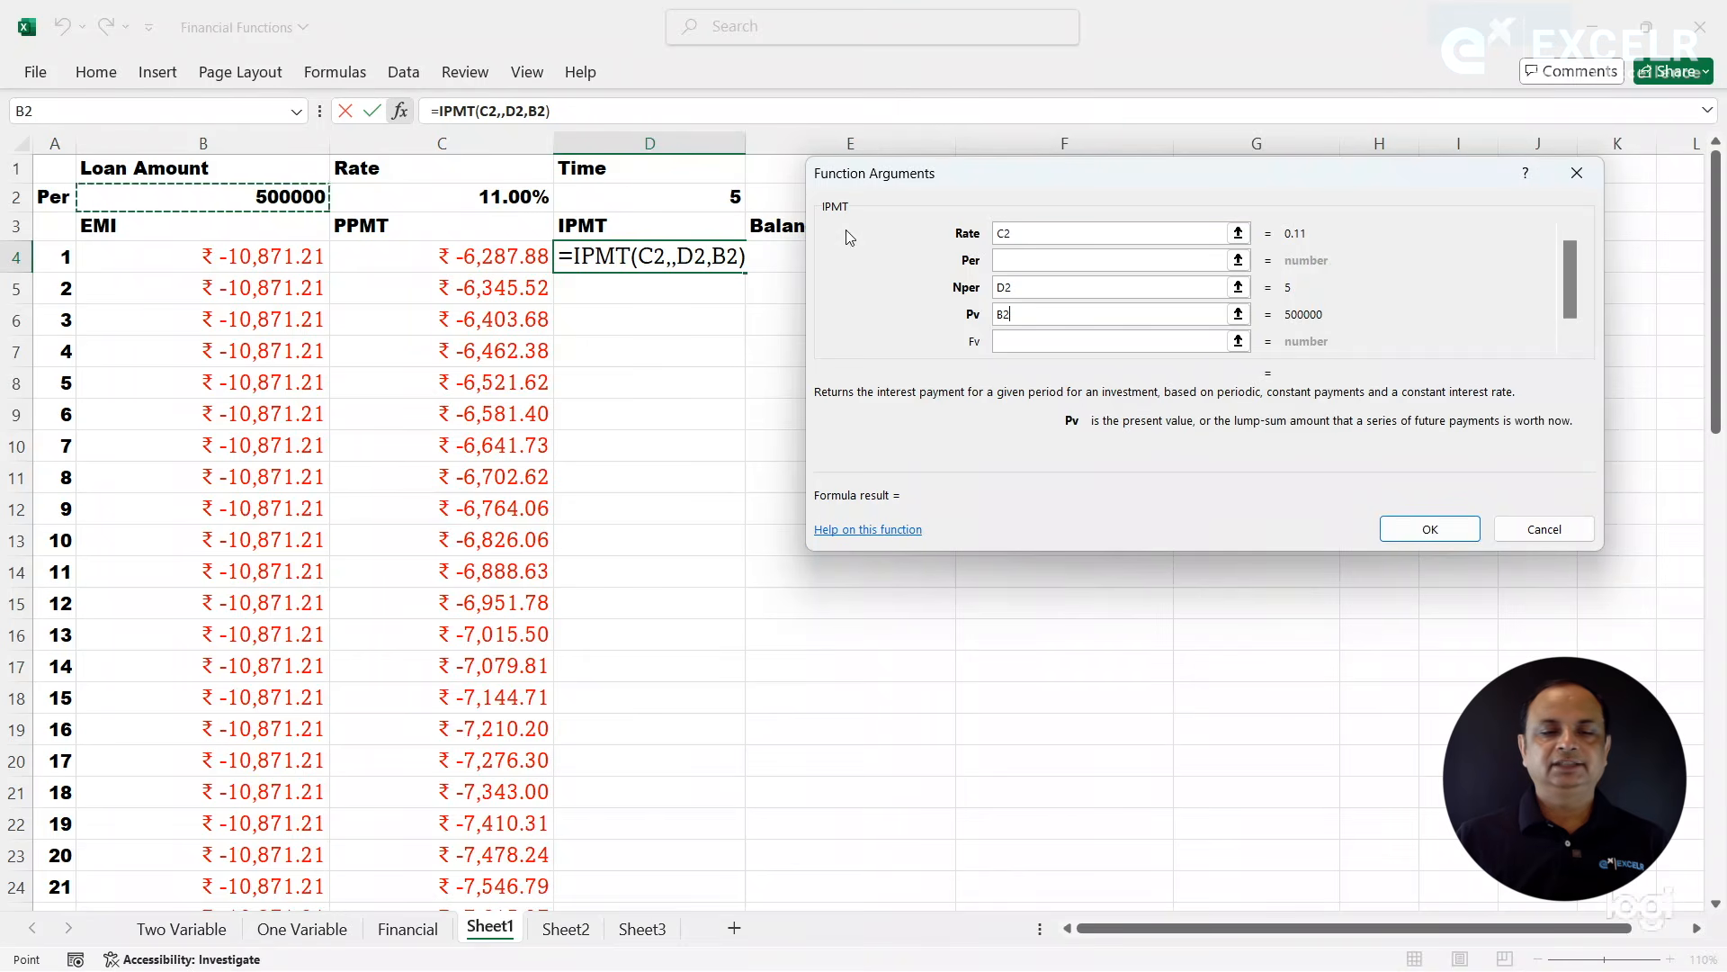
pyautogui.click(1025, 232)
pyautogui.write('/12')
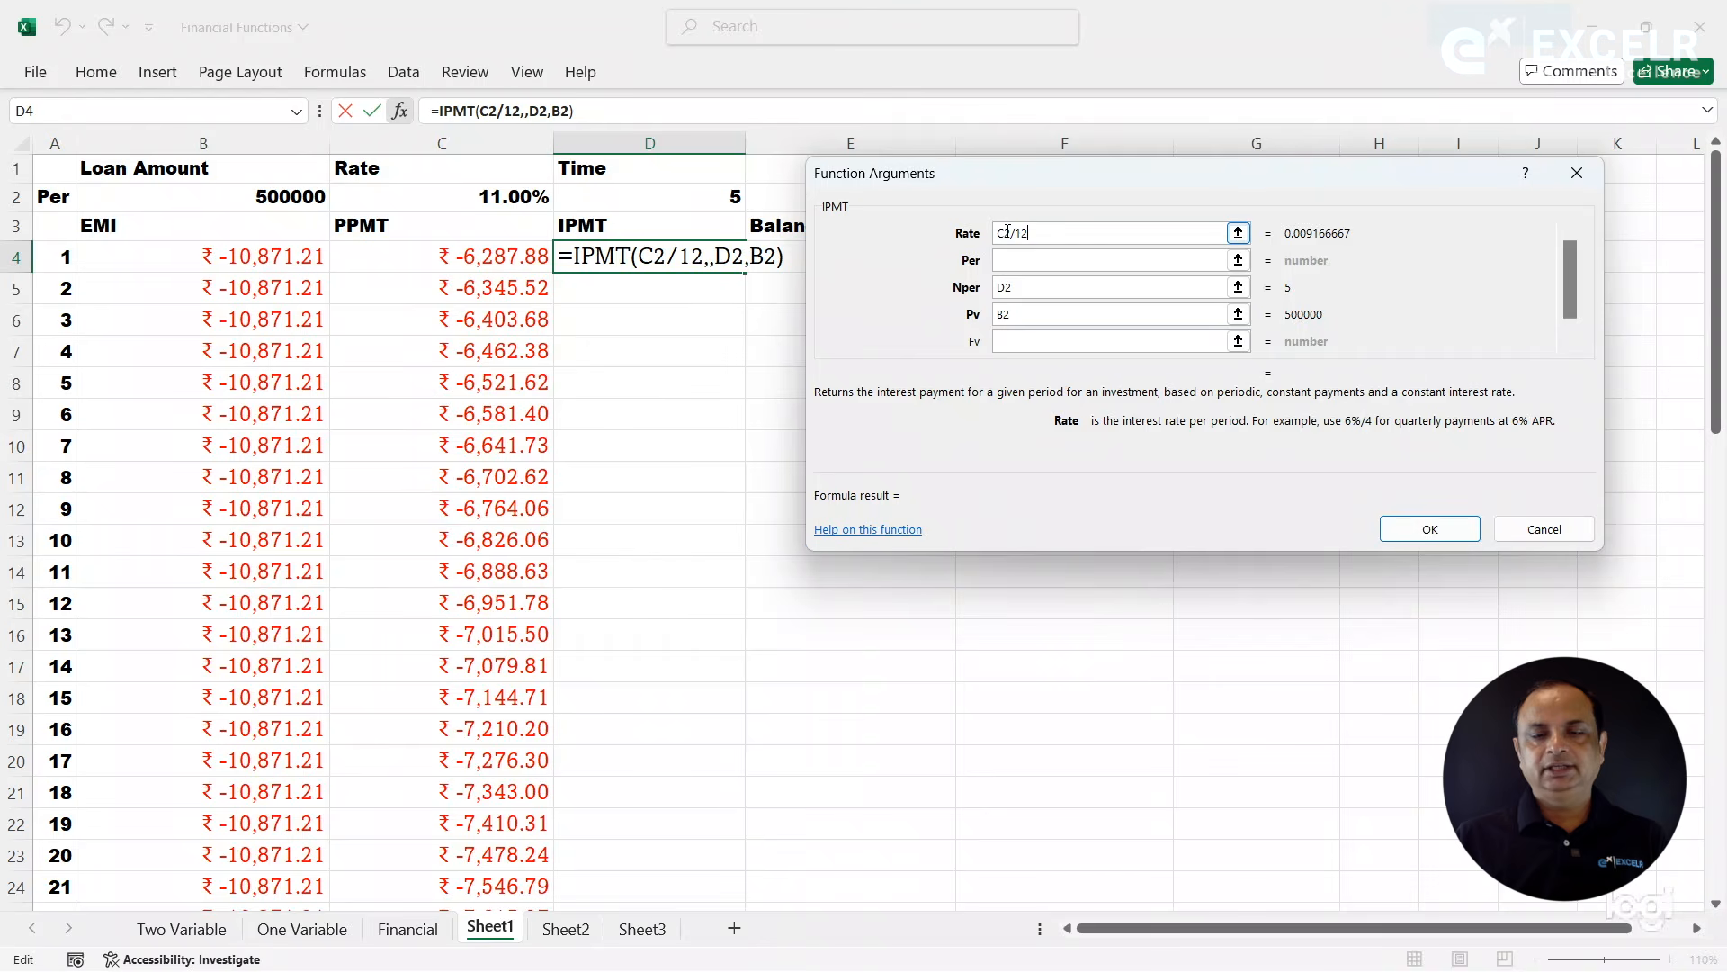
pyautogui.press('Right')
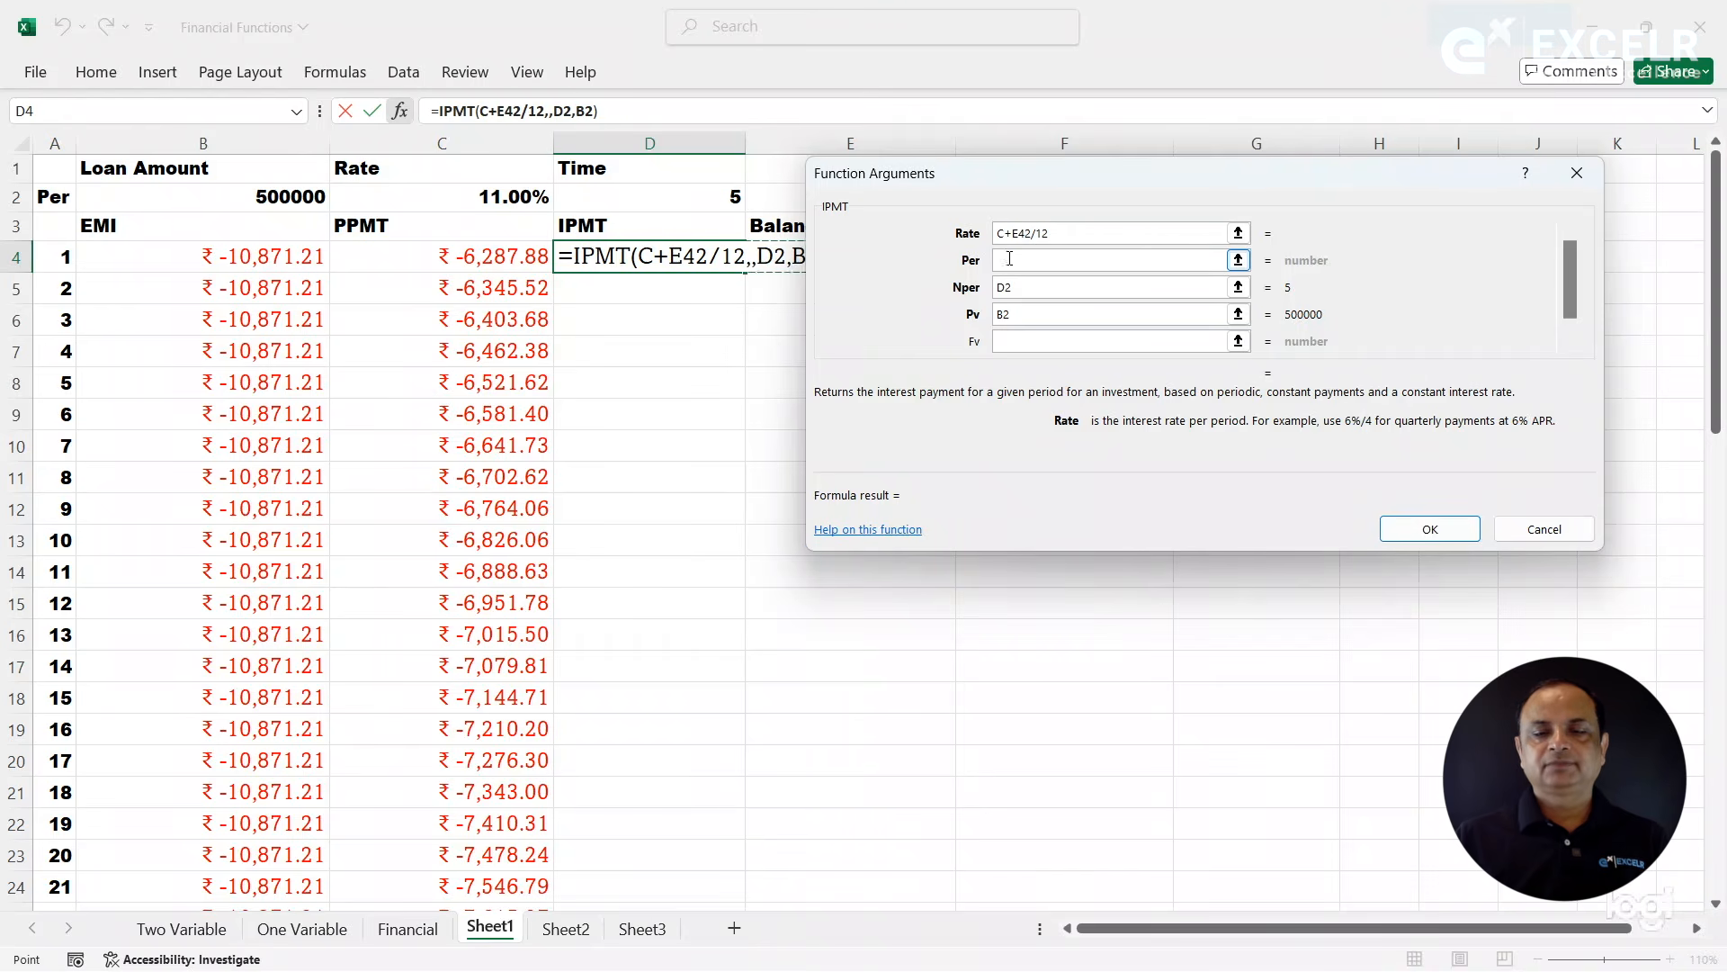
pyautogui.click(1007, 289)
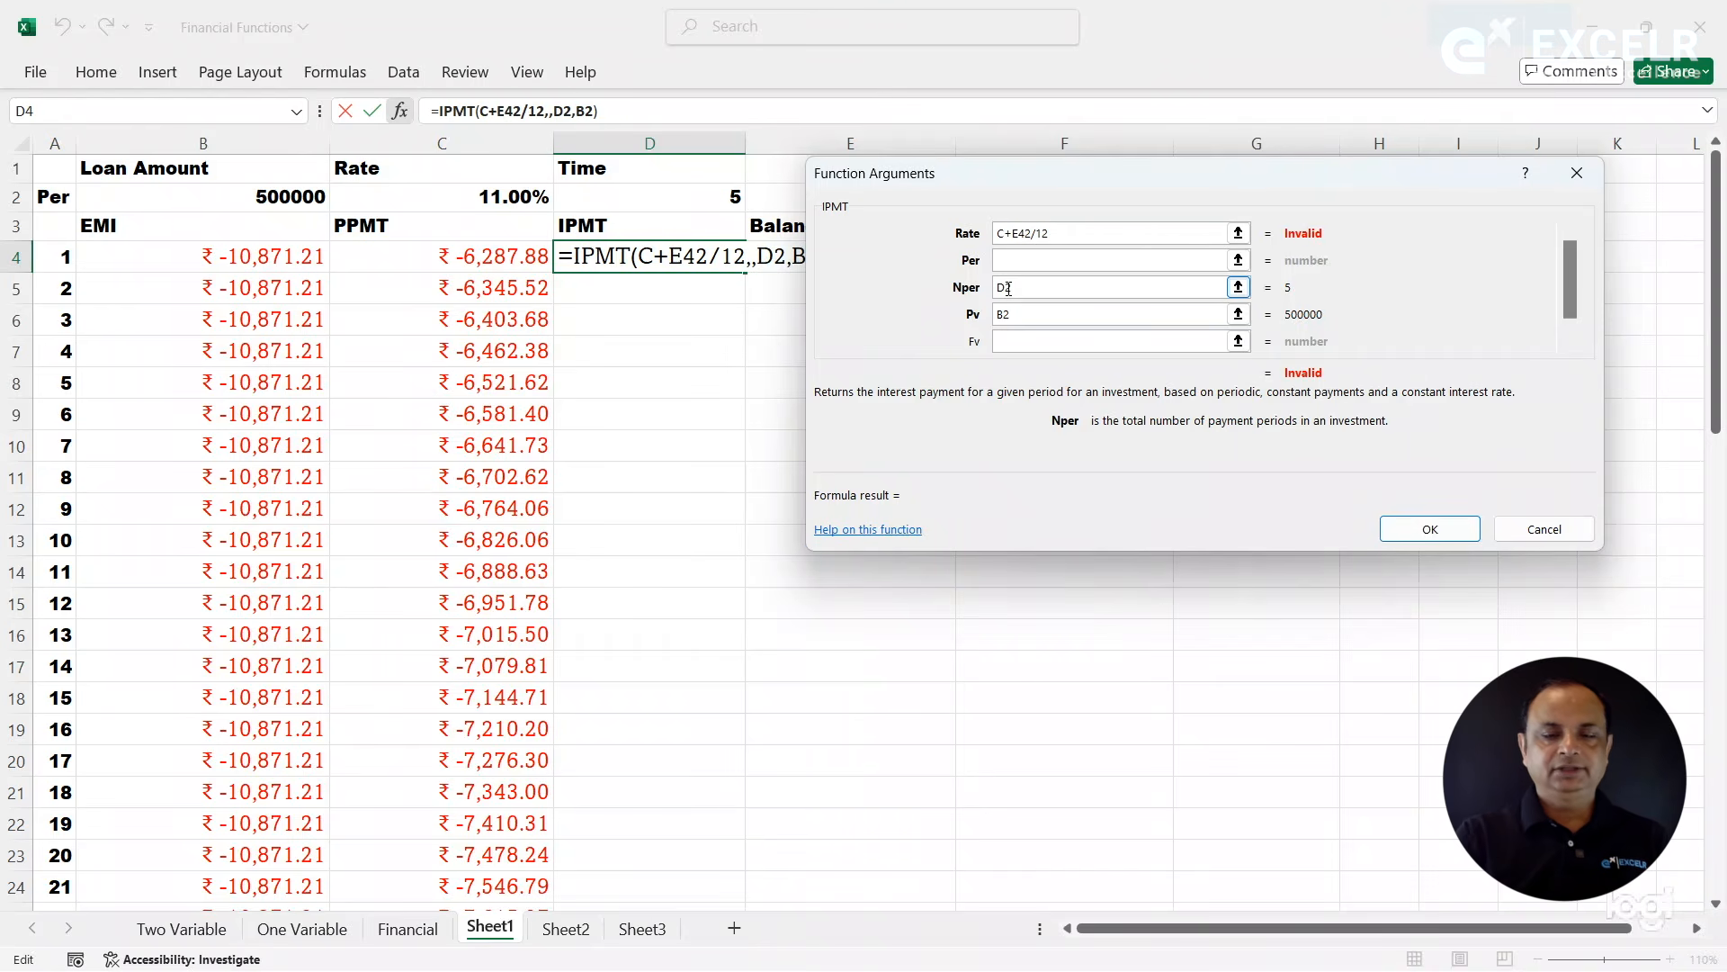
pyautogui.click(1014, 234)
pyautogui.press('BackSpace')
pyautogui.press('BackSpace')
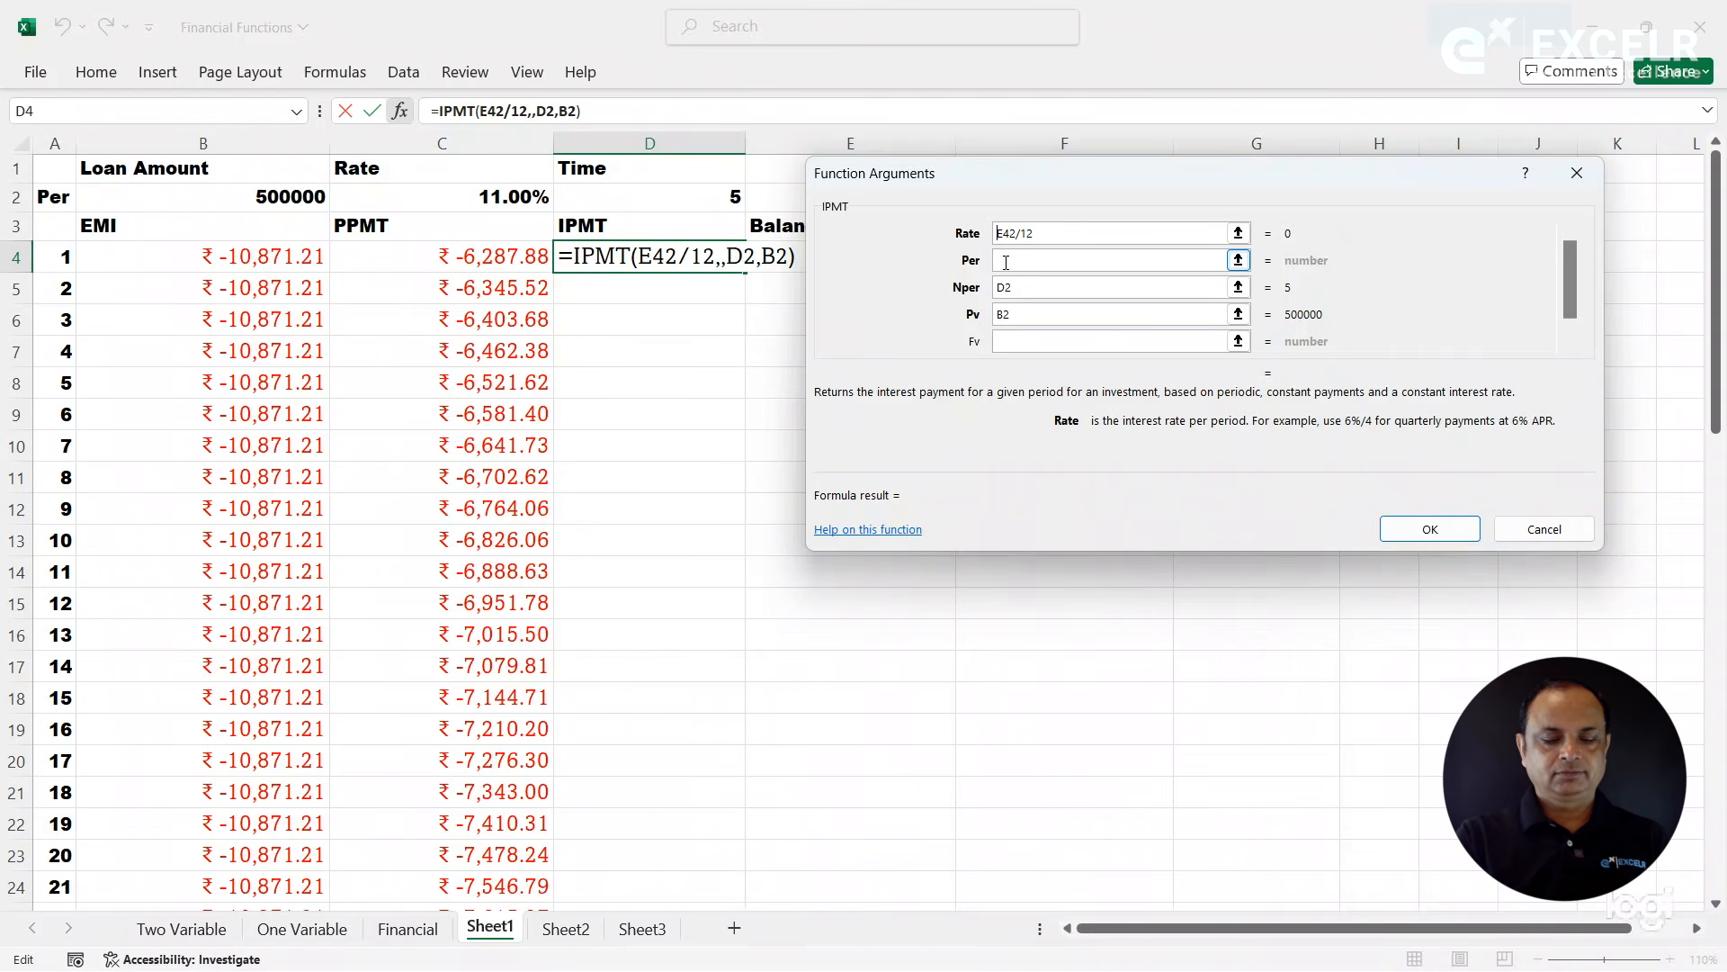
pyautogui.write('$')
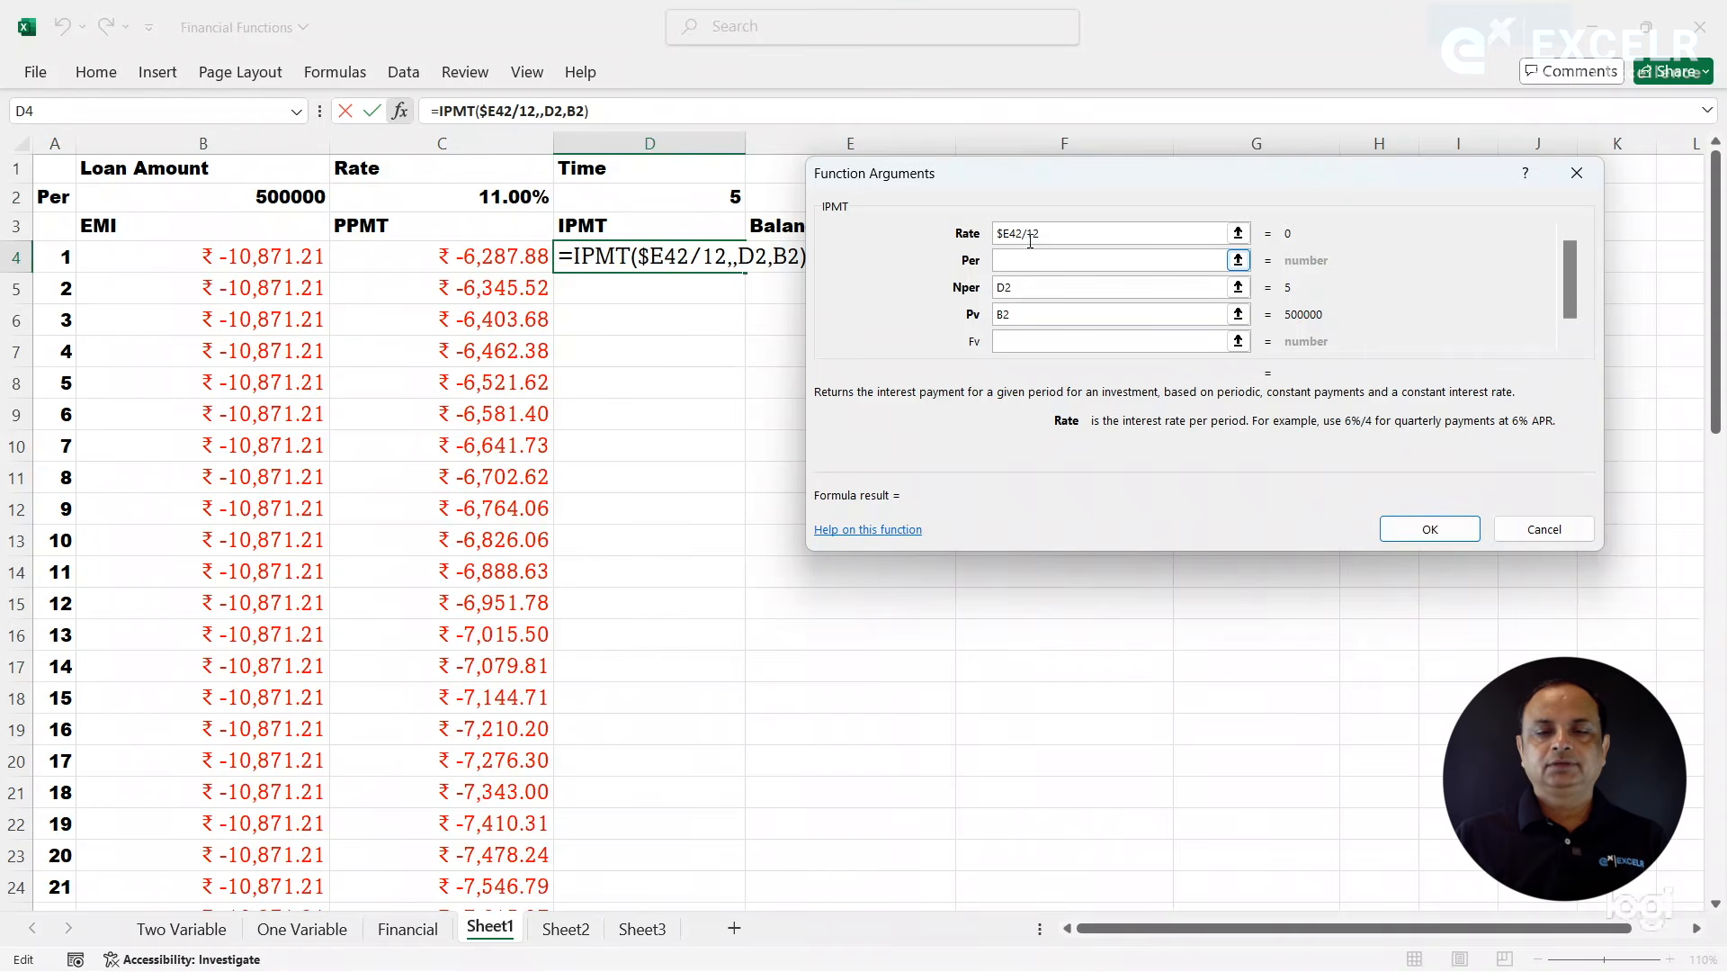
pyautogui.press('BackSpace')
pyautogui.press('BackSpace')
pyautogui.press('BackSpace')
pyautogui.press('BackSpace')
pyautogui.press('BackSpace')
pyautogui.press('BackSpace')
pyautogui.press('BackSpace')
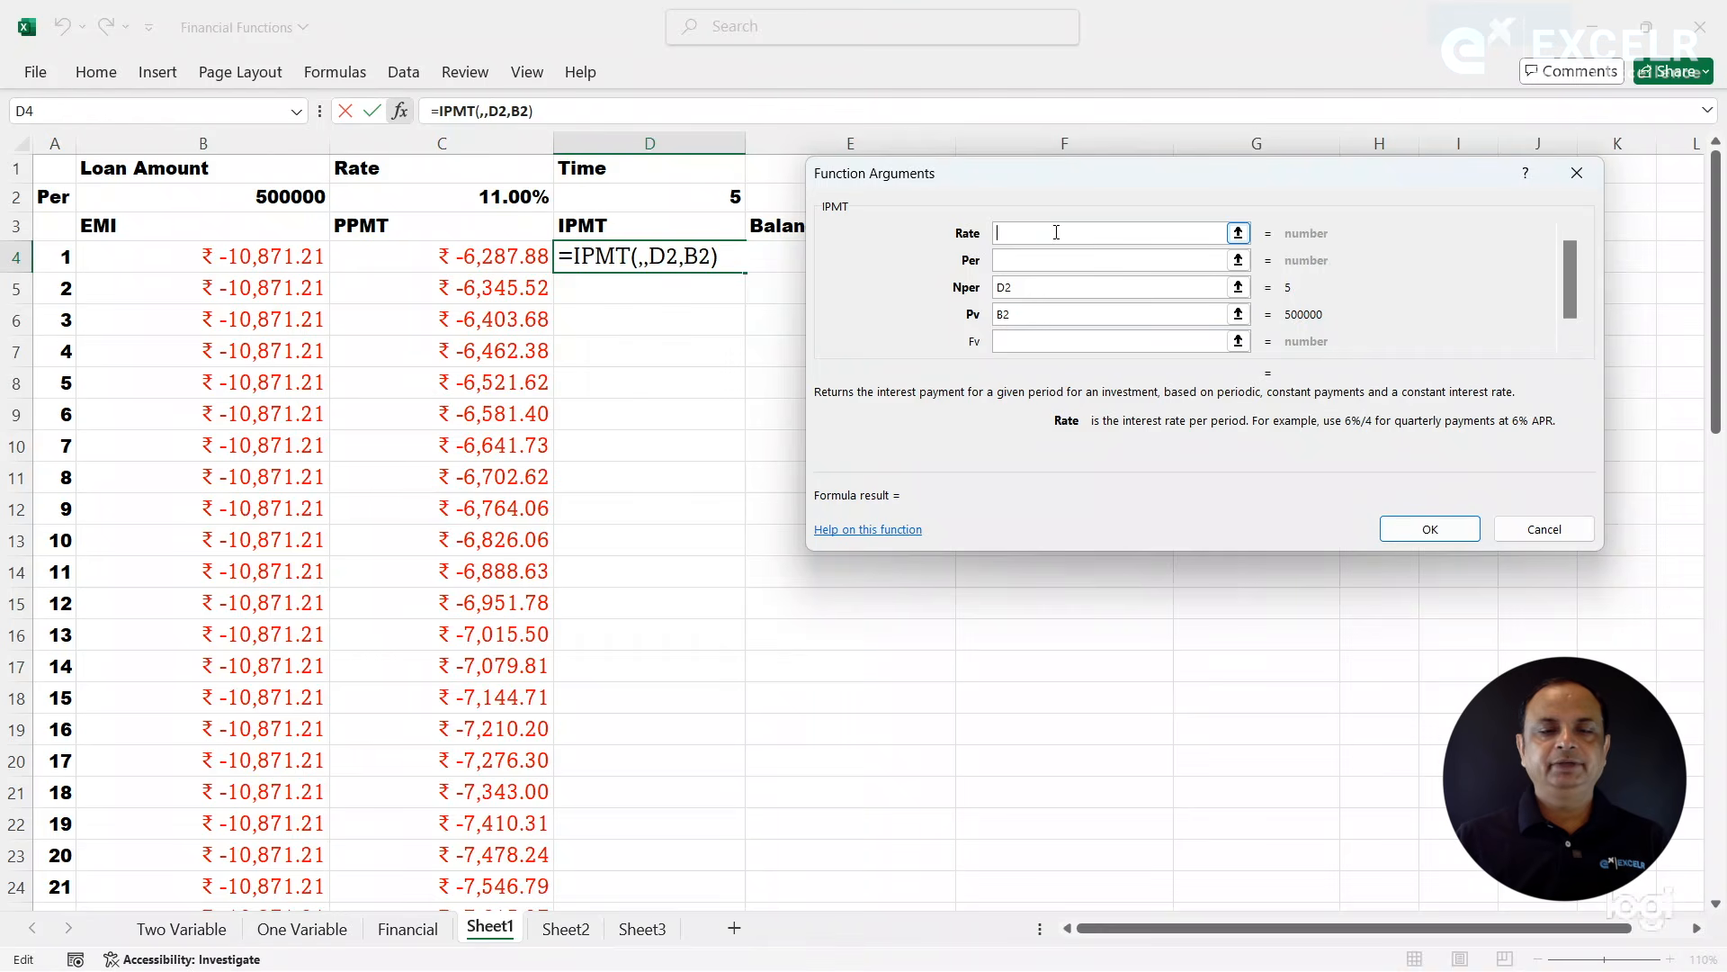
# - Set the IPMT Rate argument to the absolute monthly rate $C$2/12
pyautogui.click(535, 194)
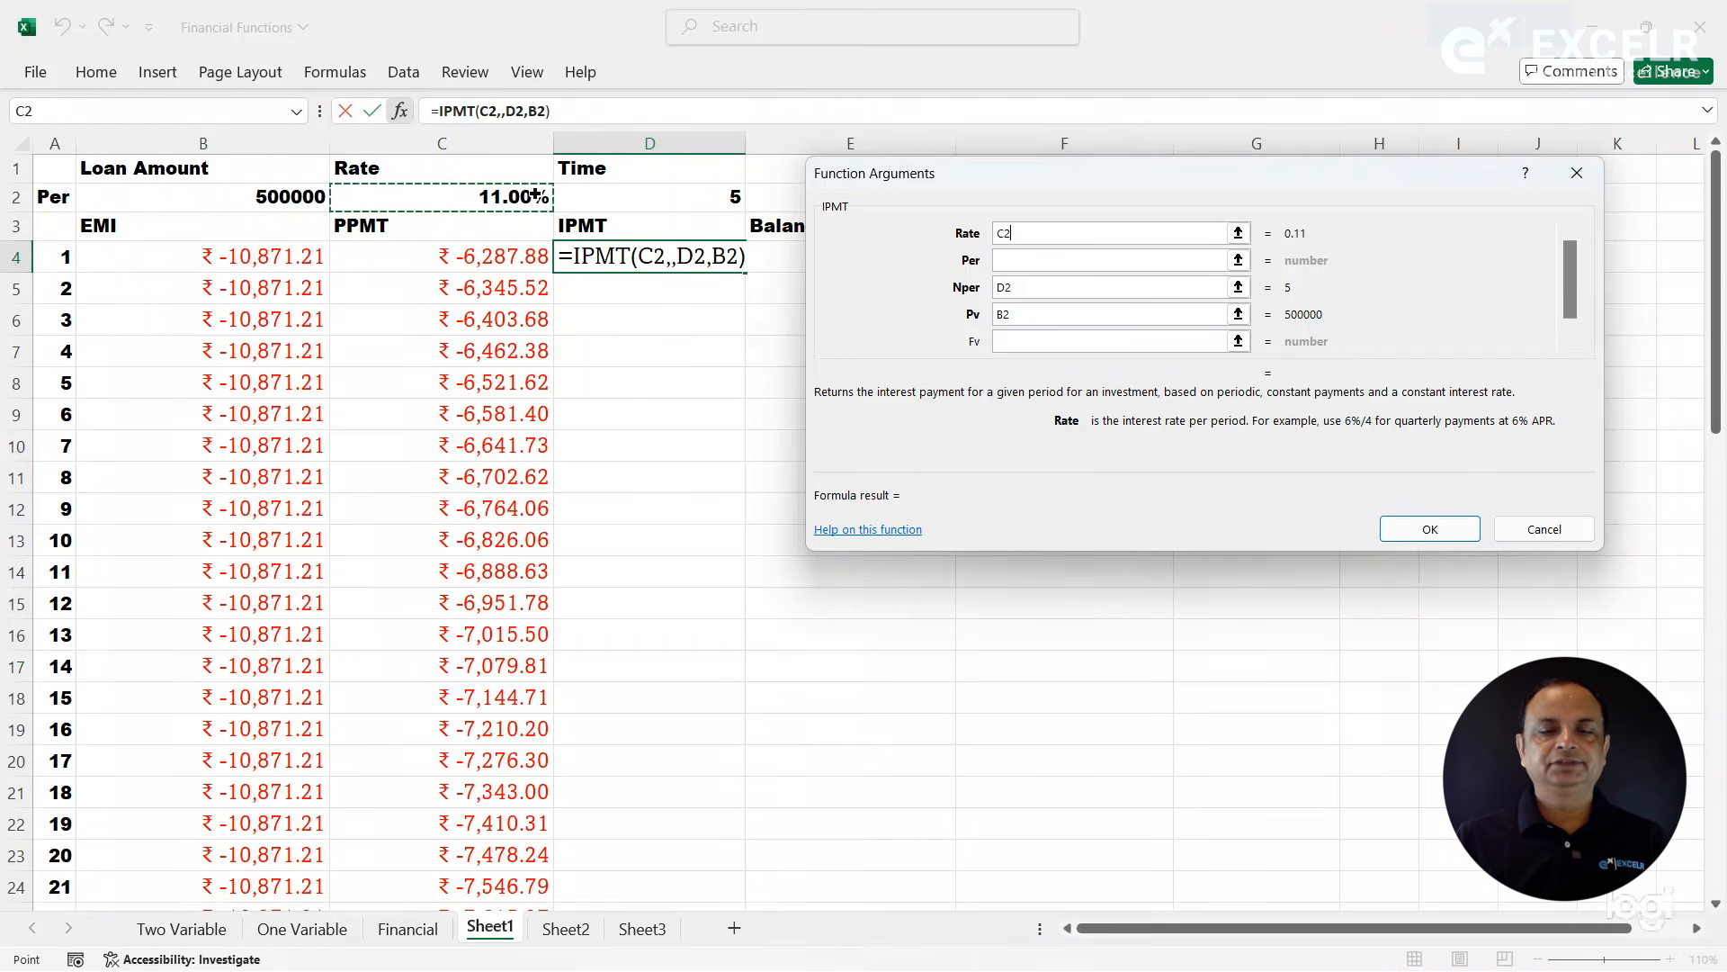
pyautogui.write('/12')
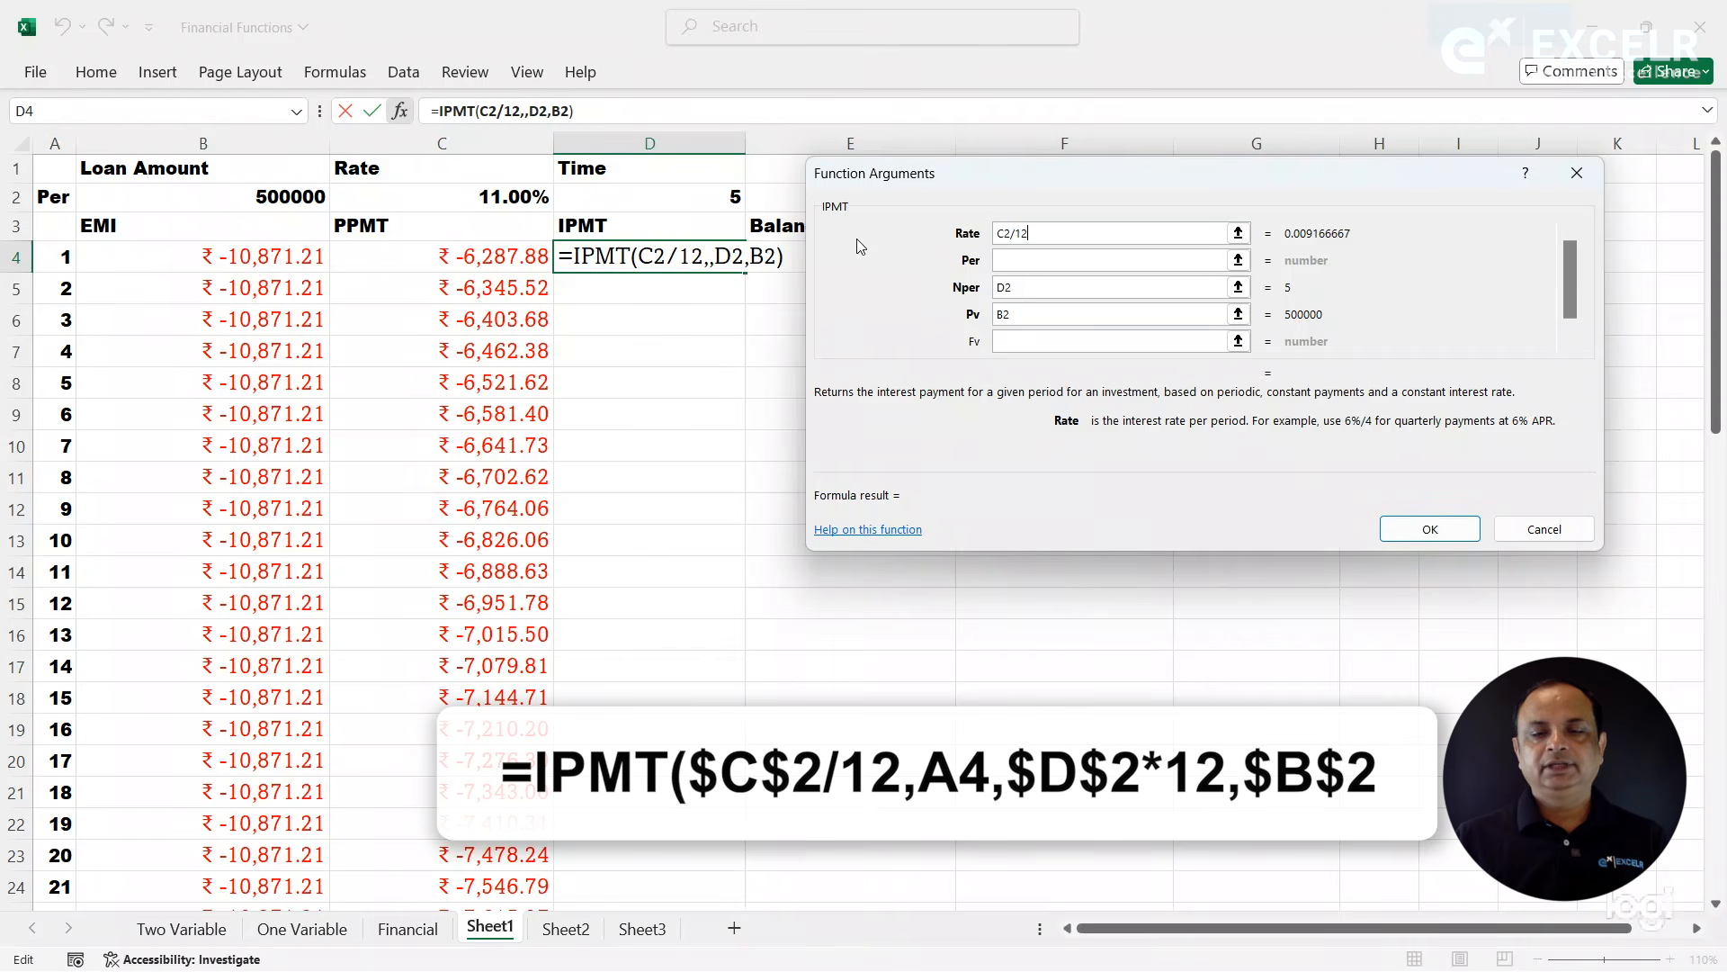
pyautogui.click(1006, 234)
pyautogui.press('F4')
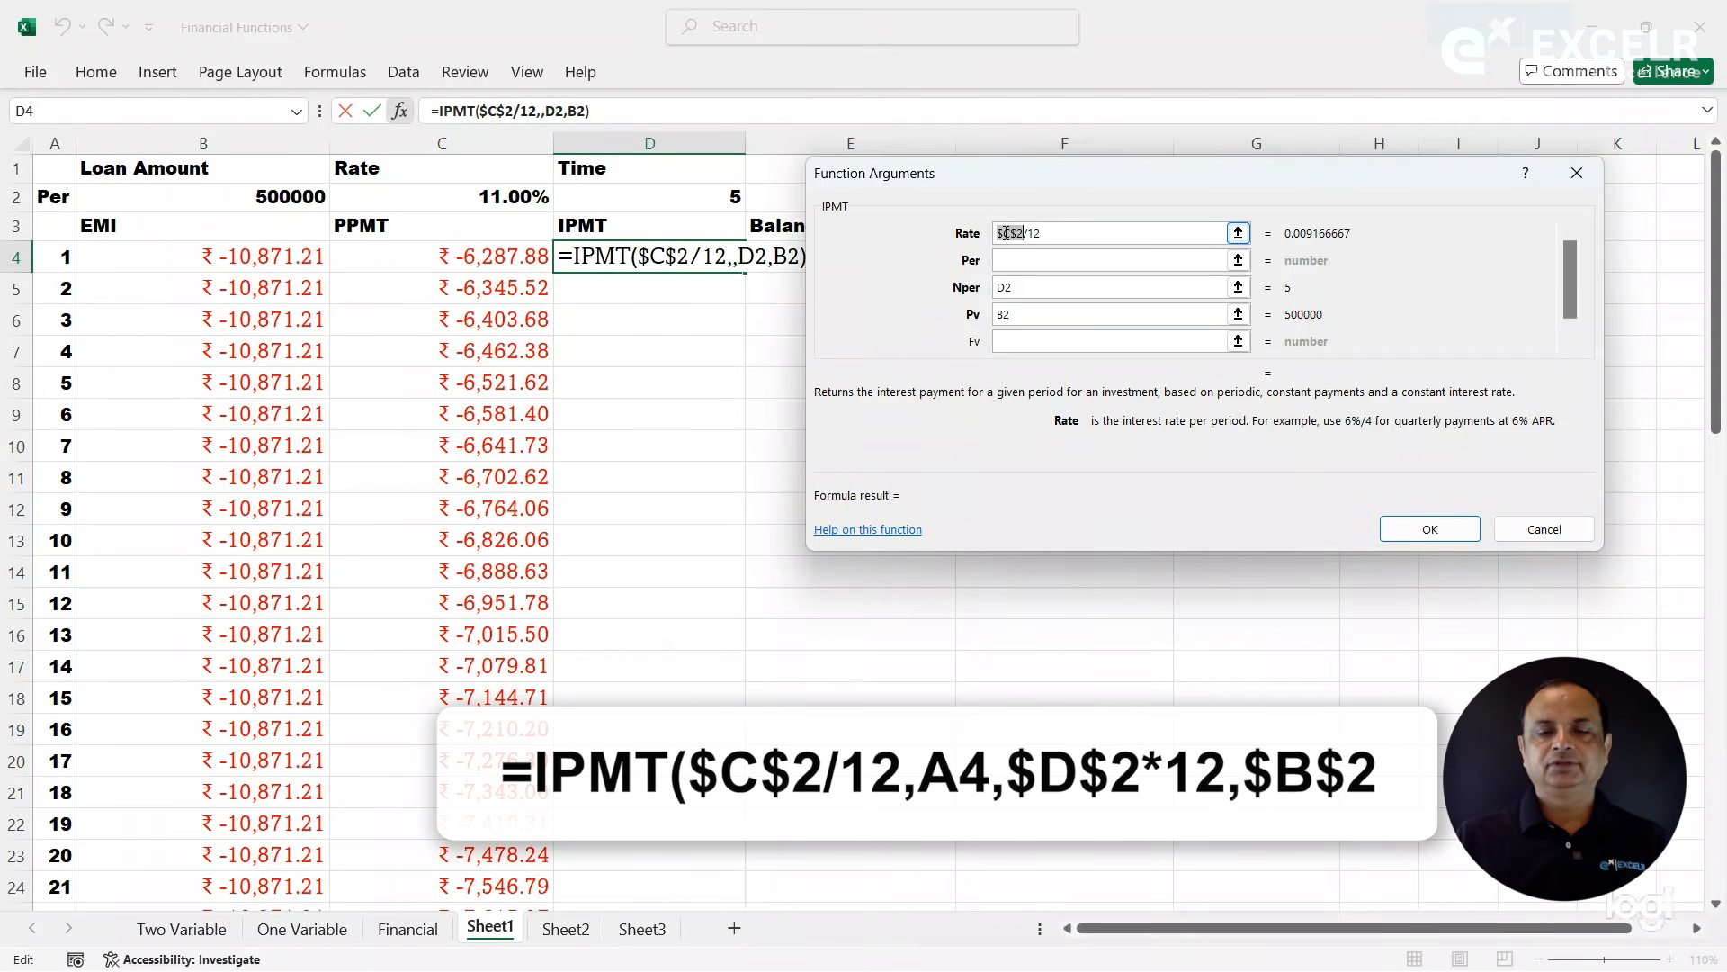
# - Make the IPMT Nper reference absolute and convert it to months as $D$2*12
pyautogui.click(1008, 290)
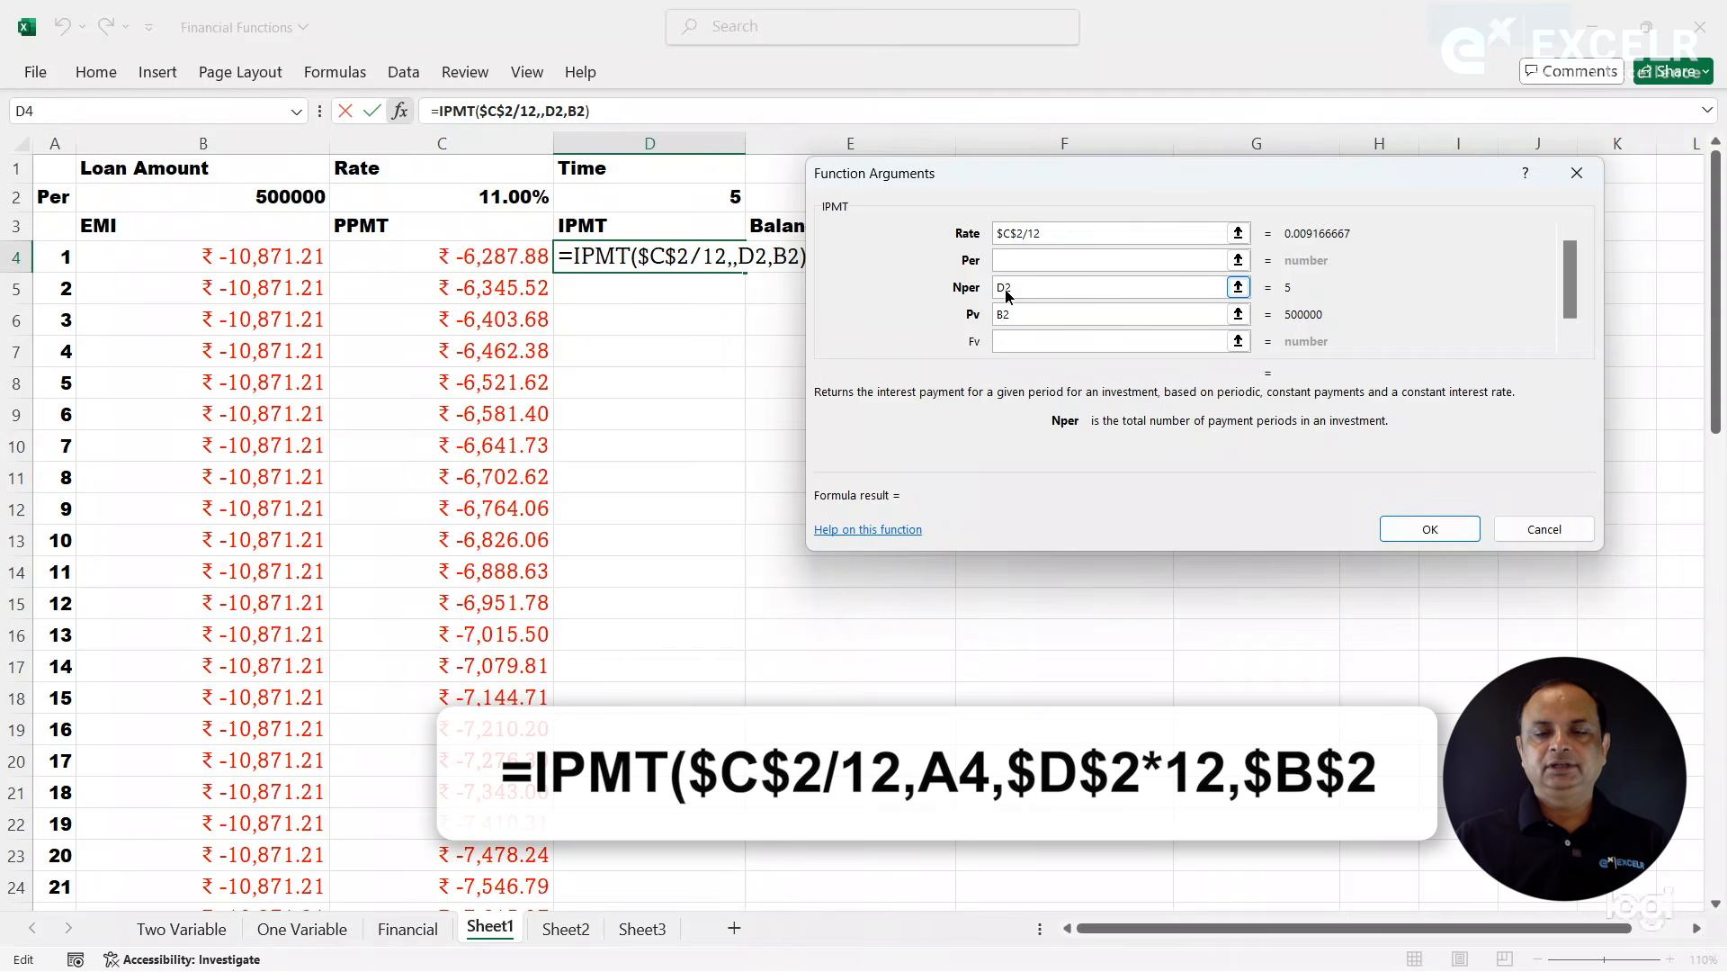
pyautogui.press('F4')
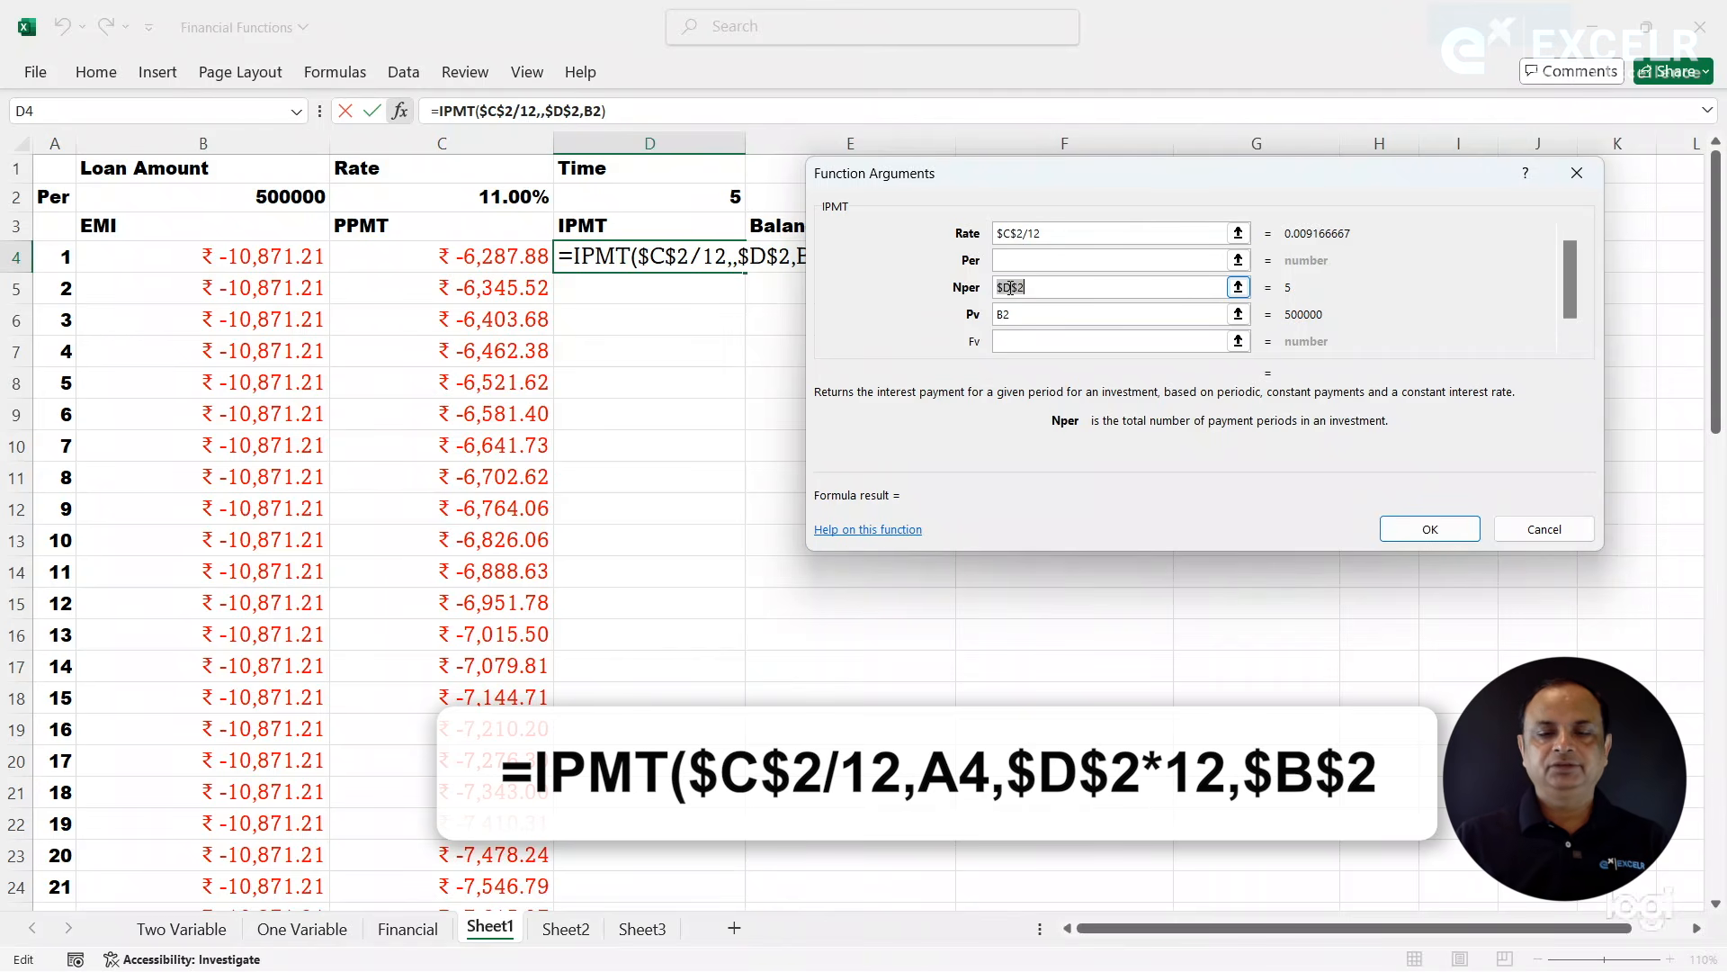
pyautogui.click(1037, 284)
pyautogui.write('*')
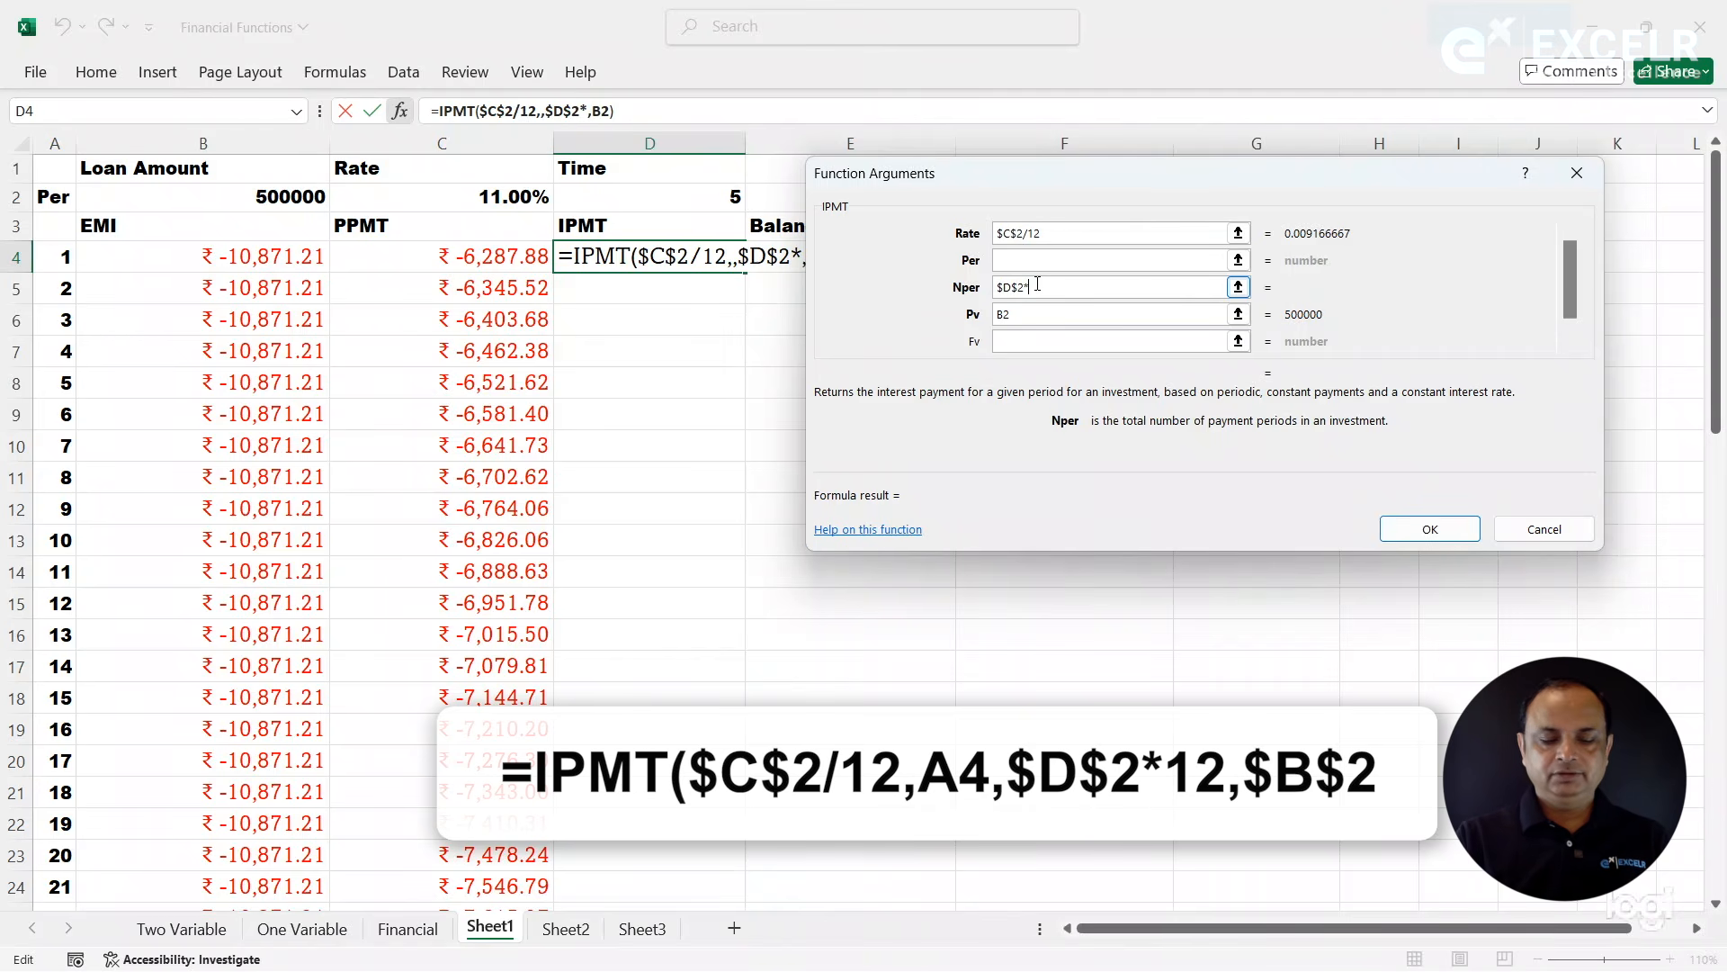
pyautogui.write('12')
pyautogui.press('Tab')
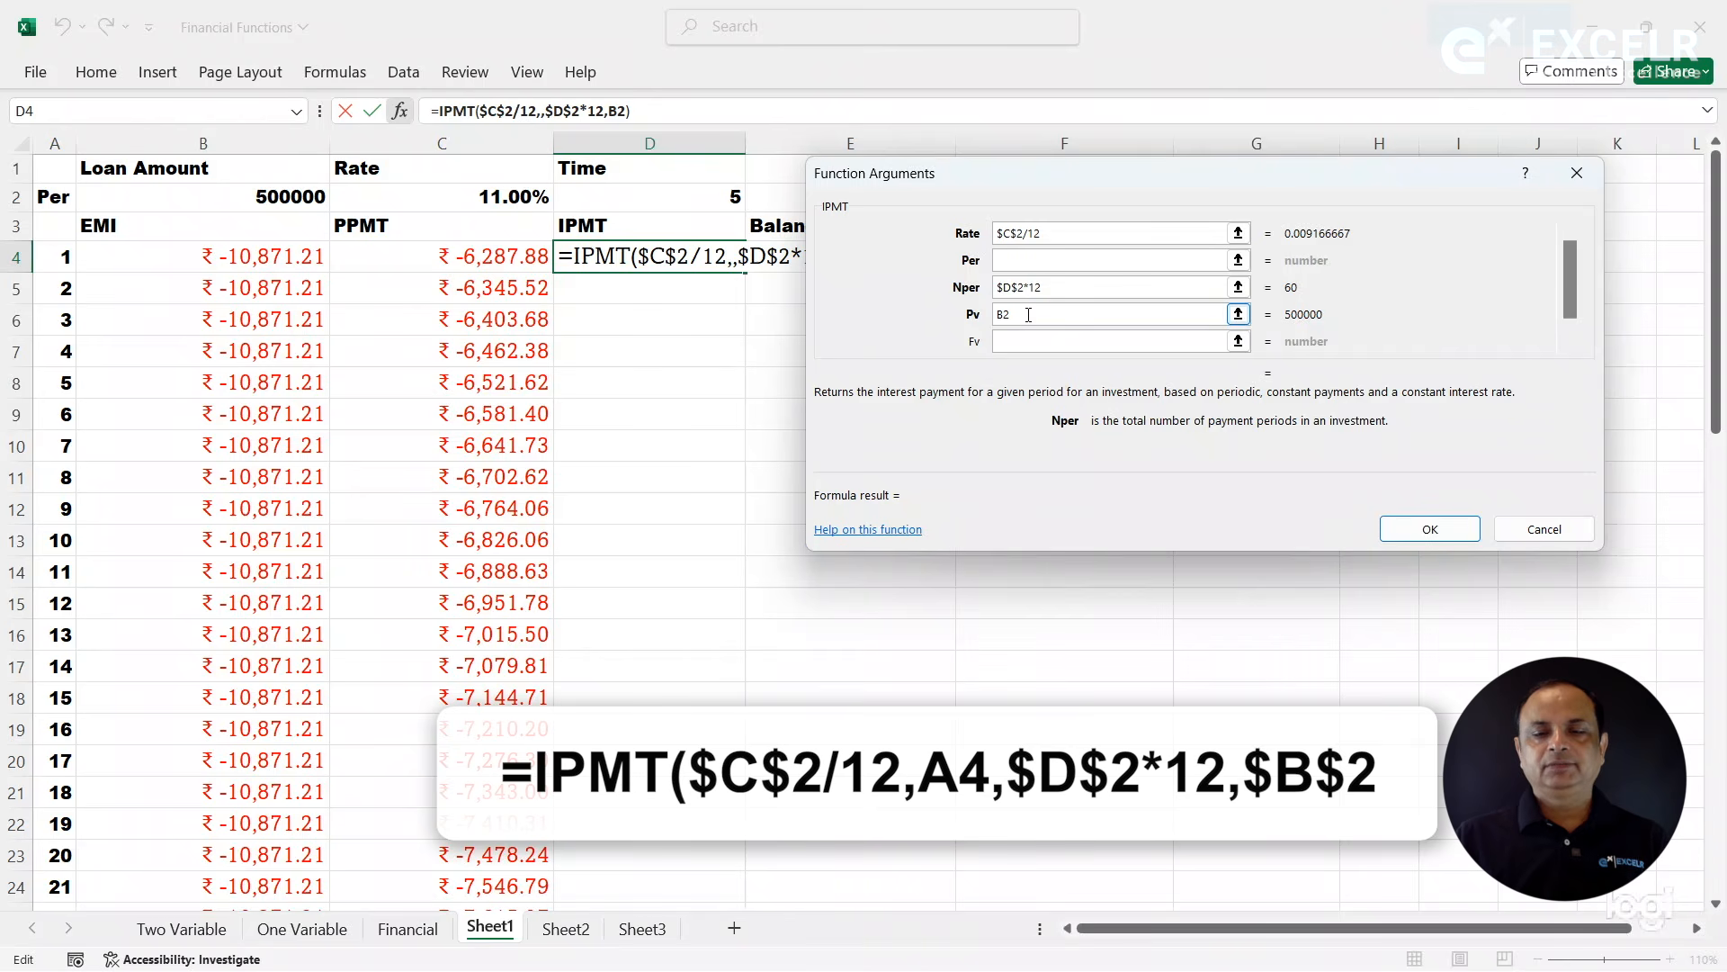
# - Set the IPMT Per argument to A4 and Pv to $B$2, and enter the completed formula in D4
pyautogui.click(1010, 260)
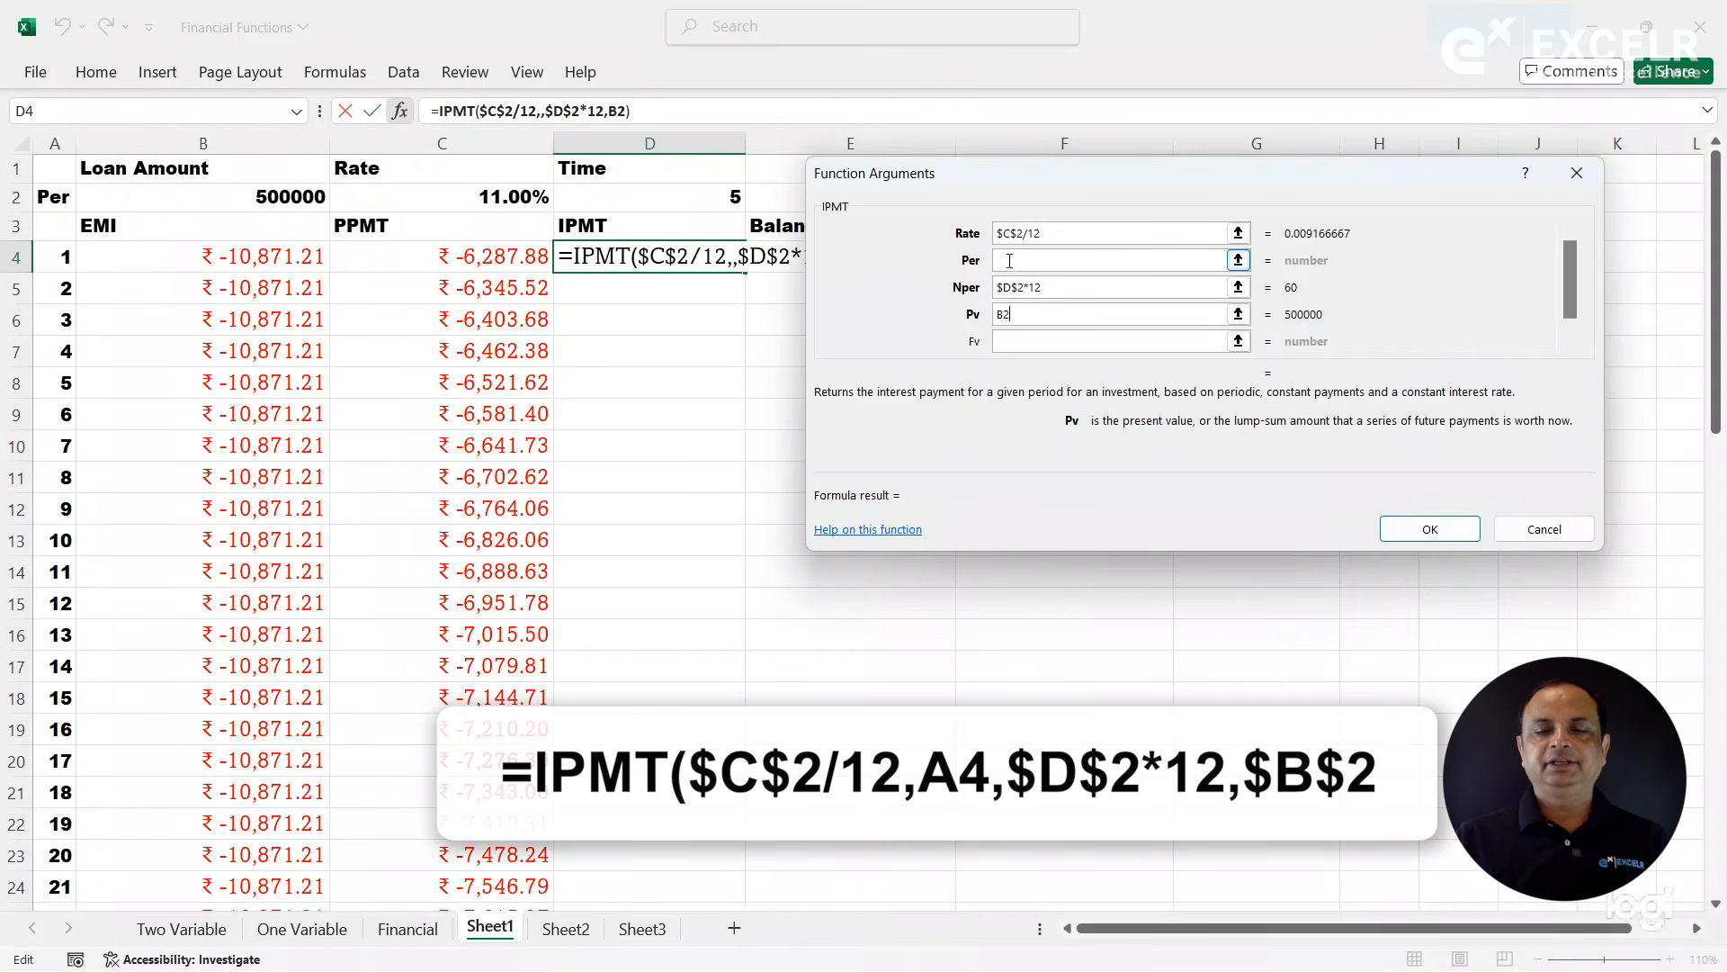
pyautogui.click(65, 258)
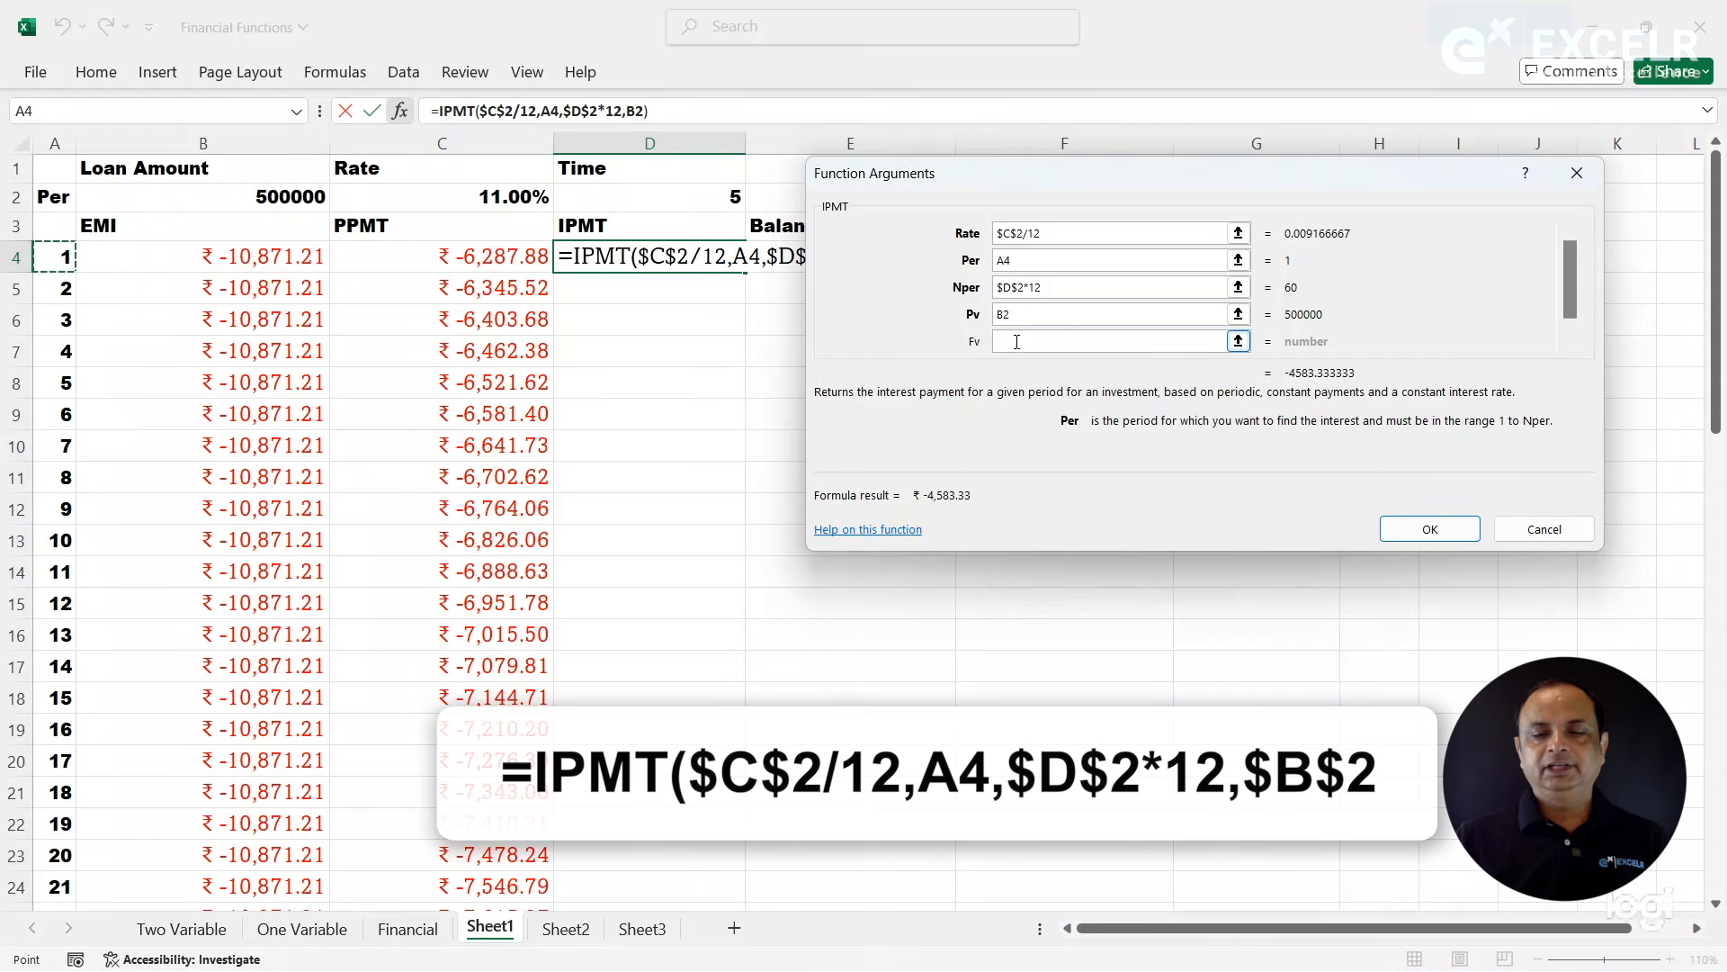
pyautogui.click(1005, 315)
pyautogui.press('F4')
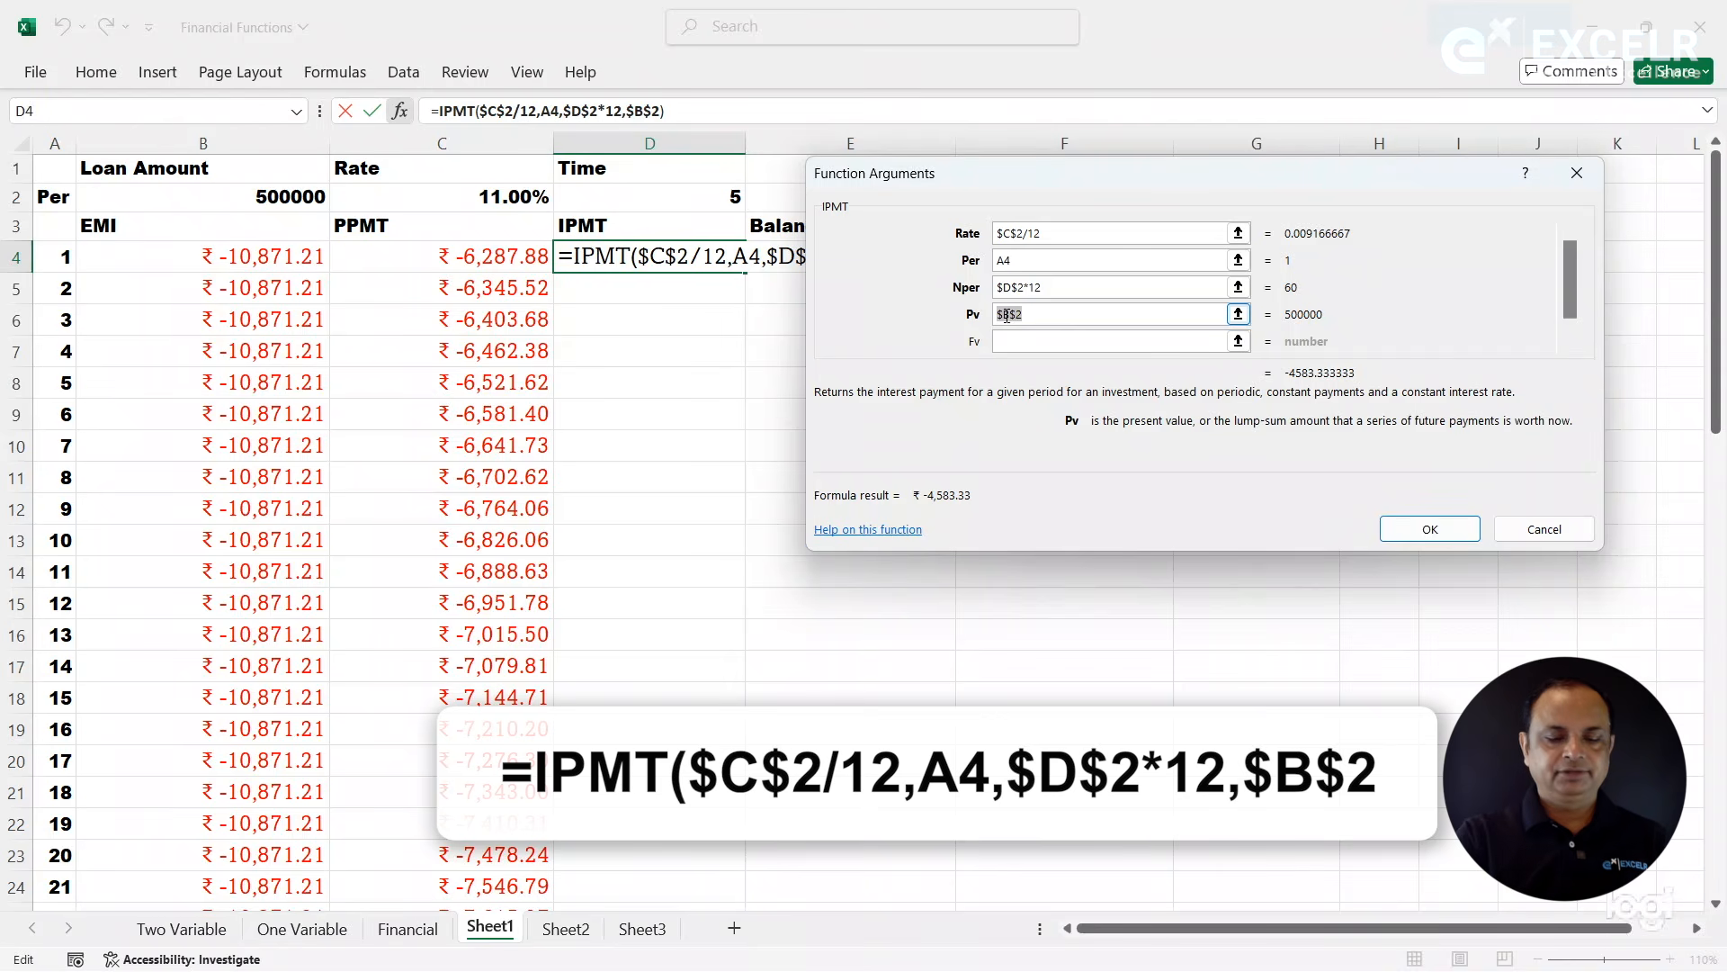
pyautogui.click(1430, 529)
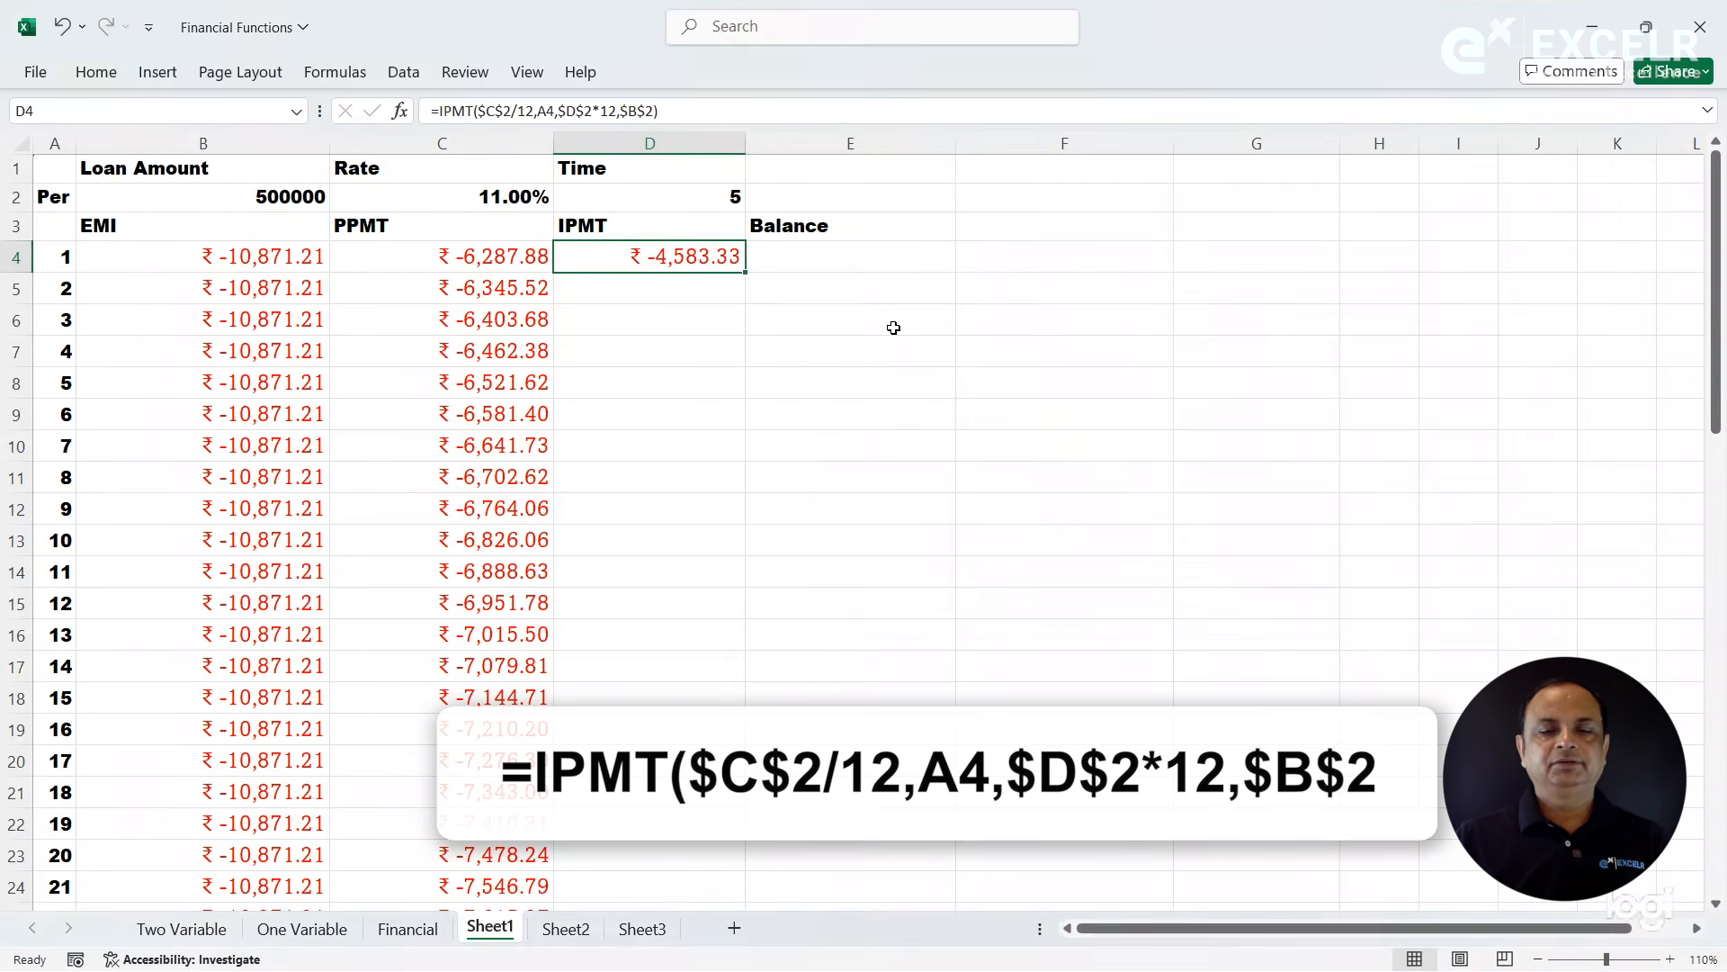
# - Fill the IPMT formula from D4 down the column for all 60 periods
pyautogui.doubleClick(744, 273)
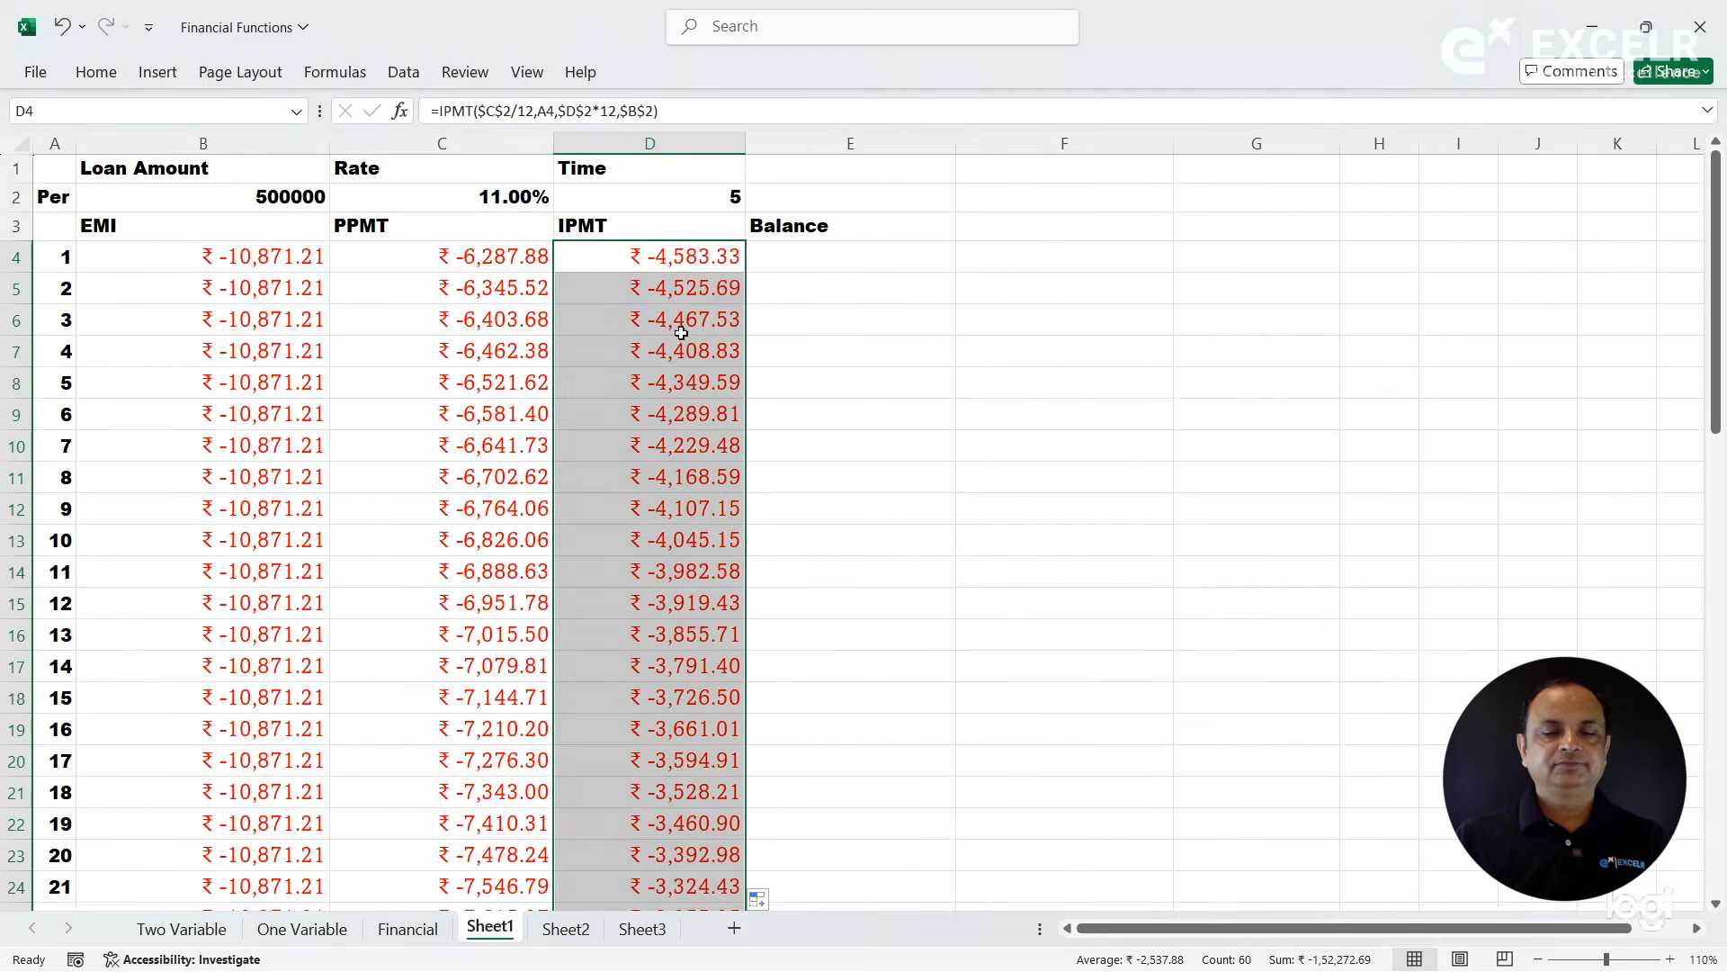
pyautogui.moveTo(1710, 369)
pyautogui.mouseDown()
pyautogui.moveTo(1712, 830)
pyautogui.moveTo(1712, 371)
pyautogui.mouseUp()
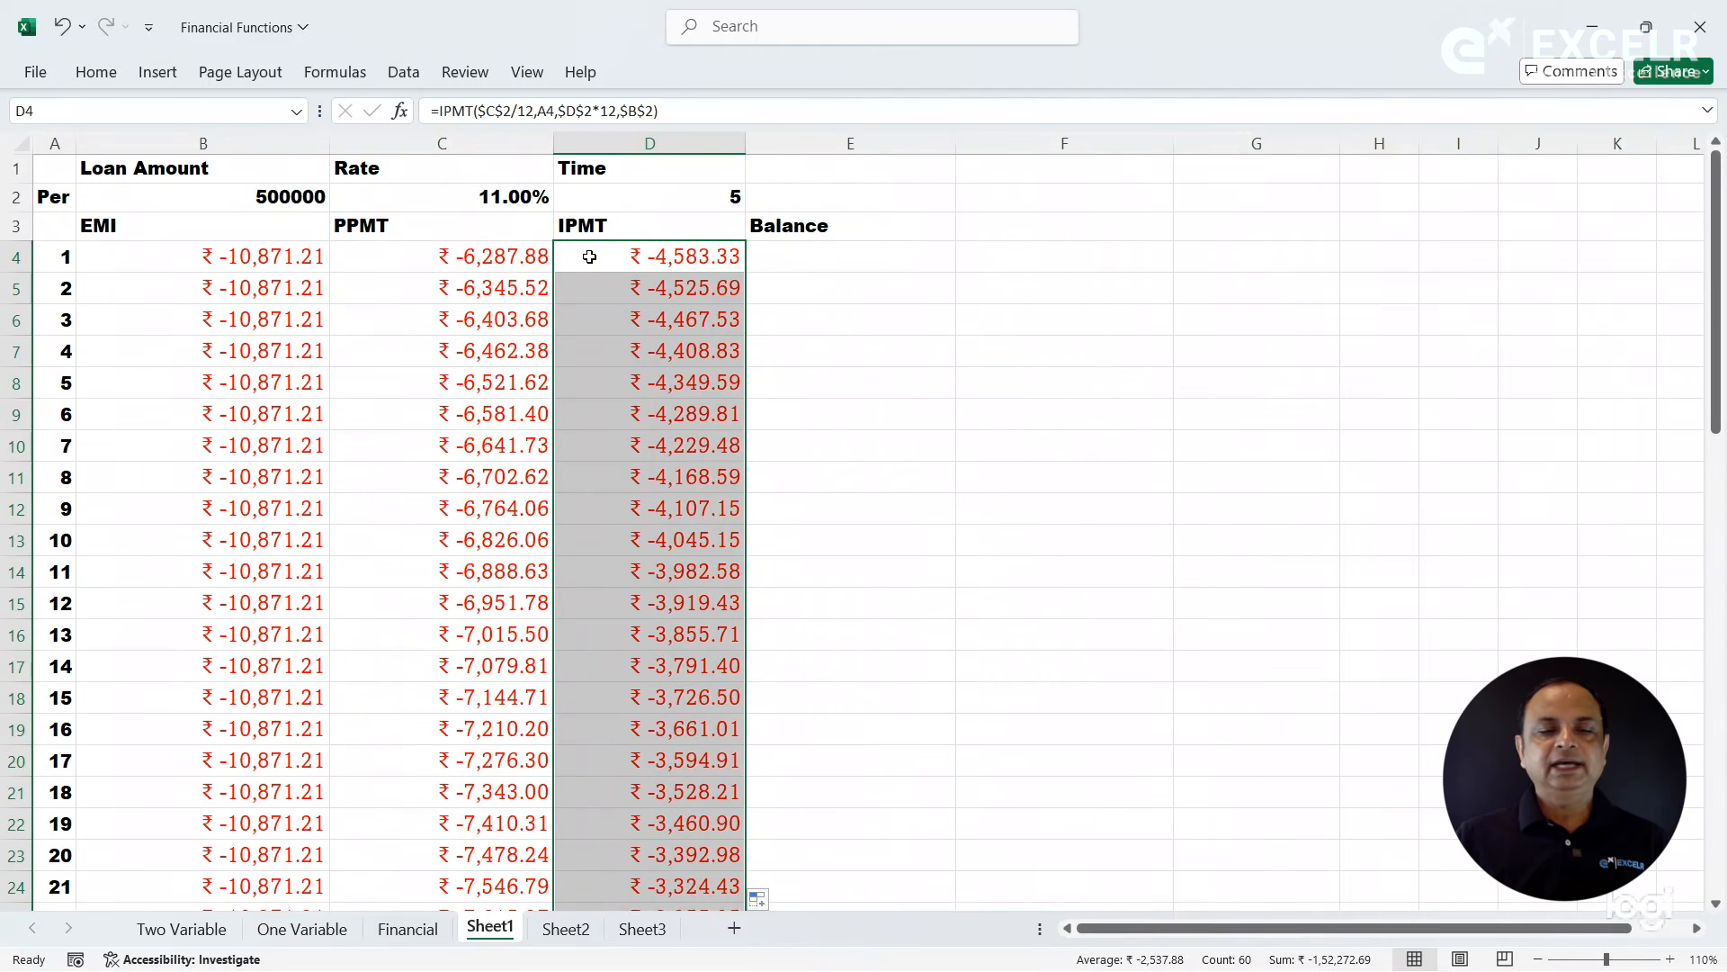
# - Enter =C4+D4 in E4 under Balance and fill it down the column for all 60 periods
pyautogui.click(821, 258)
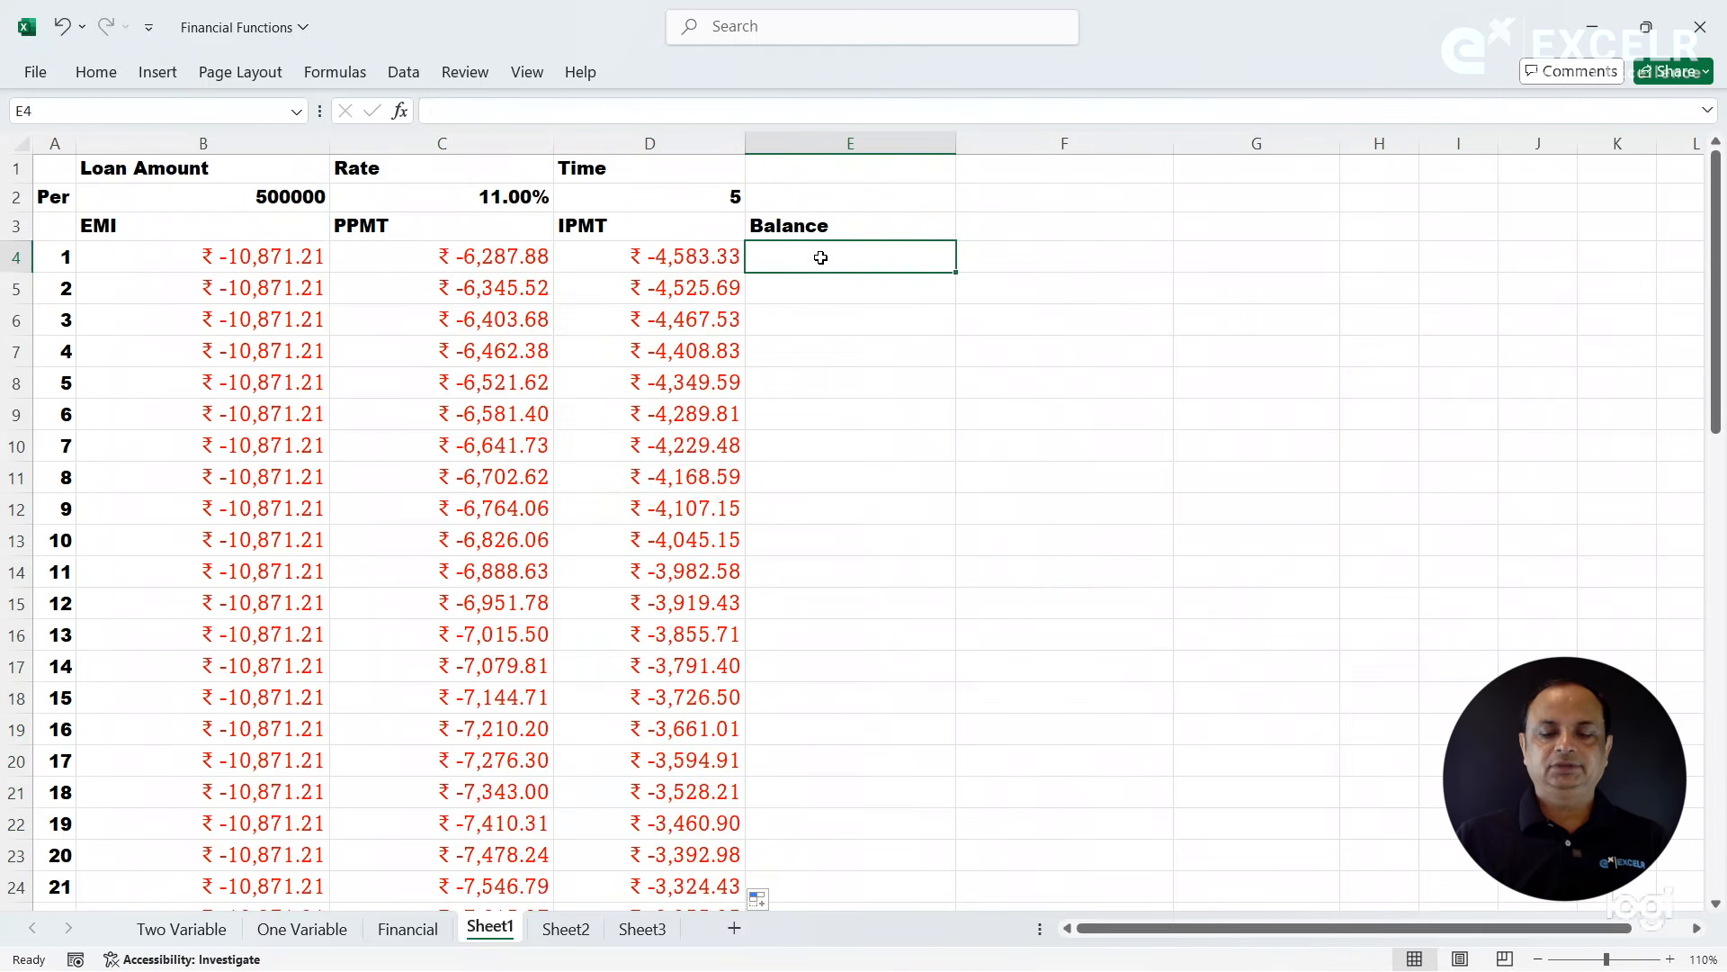
pyautogui.write('=')
pyautogui.click(444, 255)
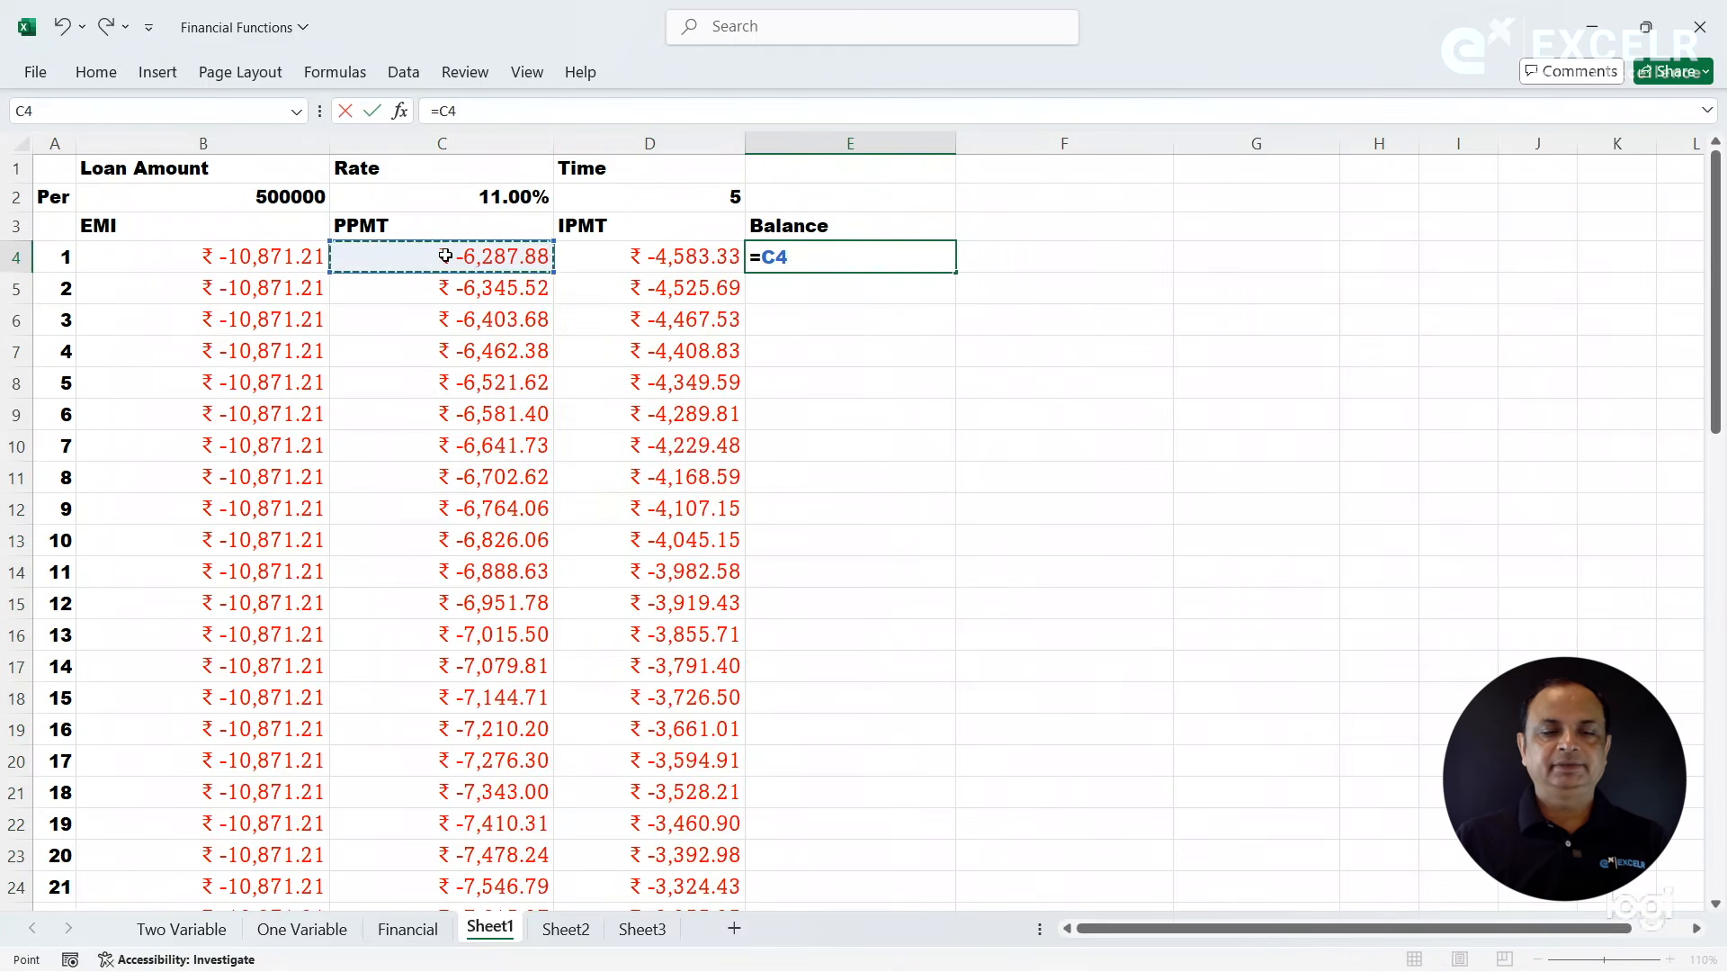
pyautogui.write('+')
pyautogui.click(621, 262)
pyautogui.press('Return')
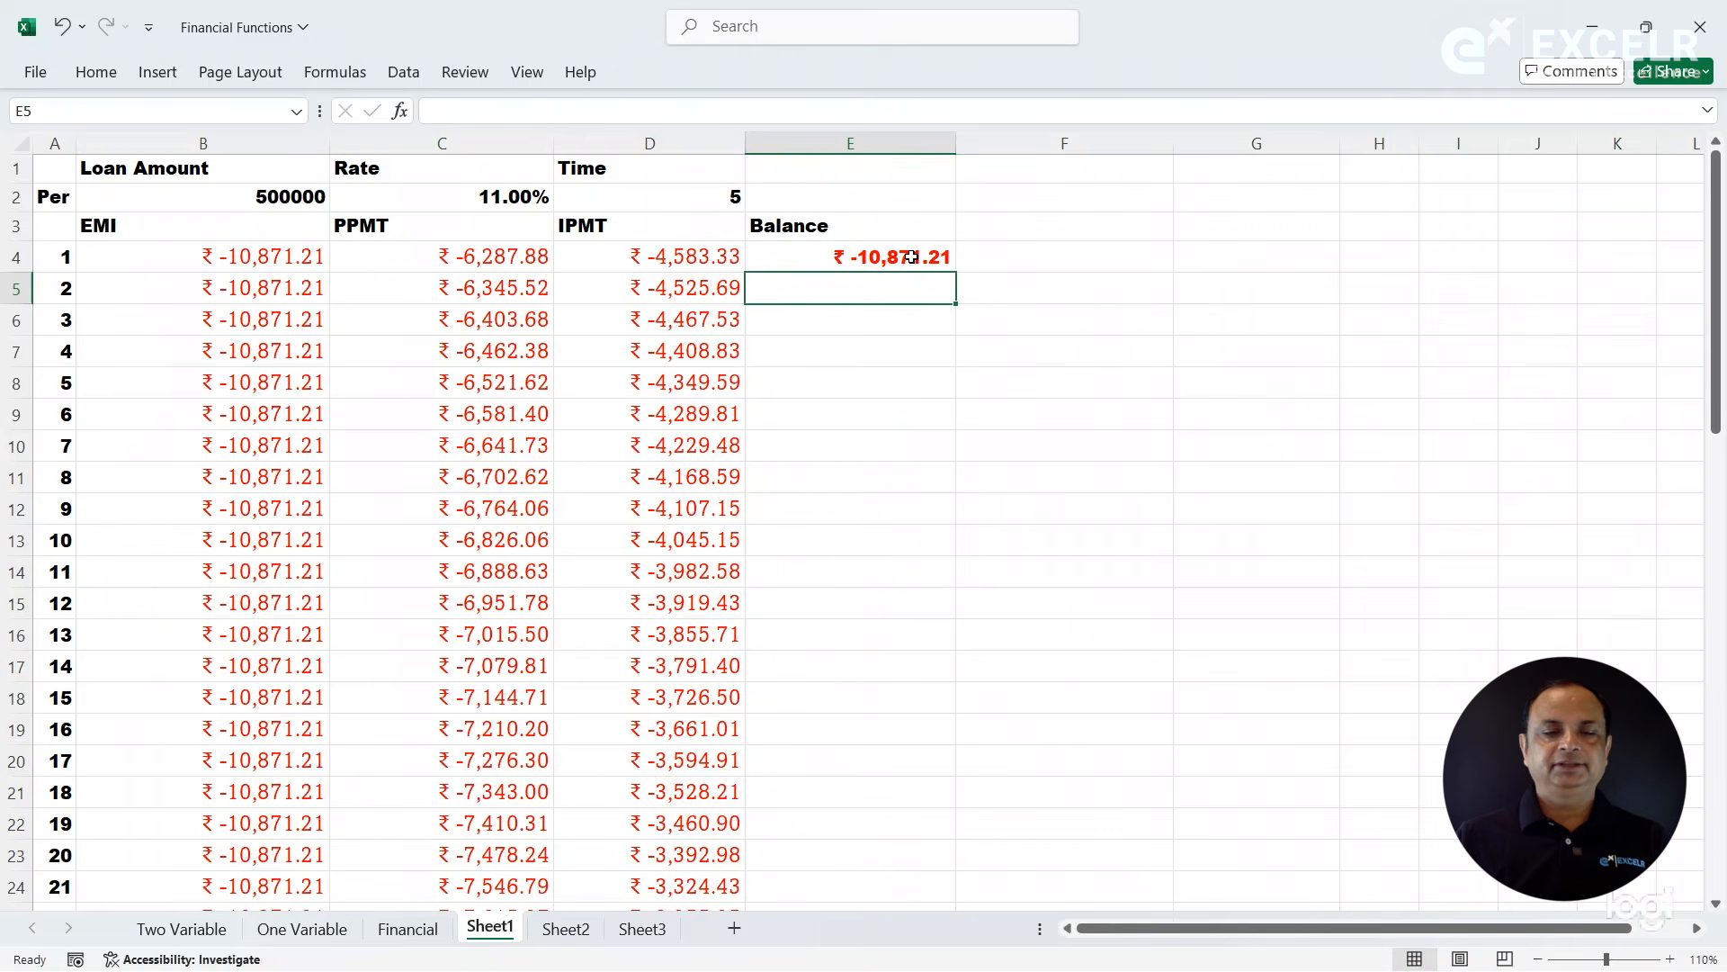
pyautogui.click(913, 257)
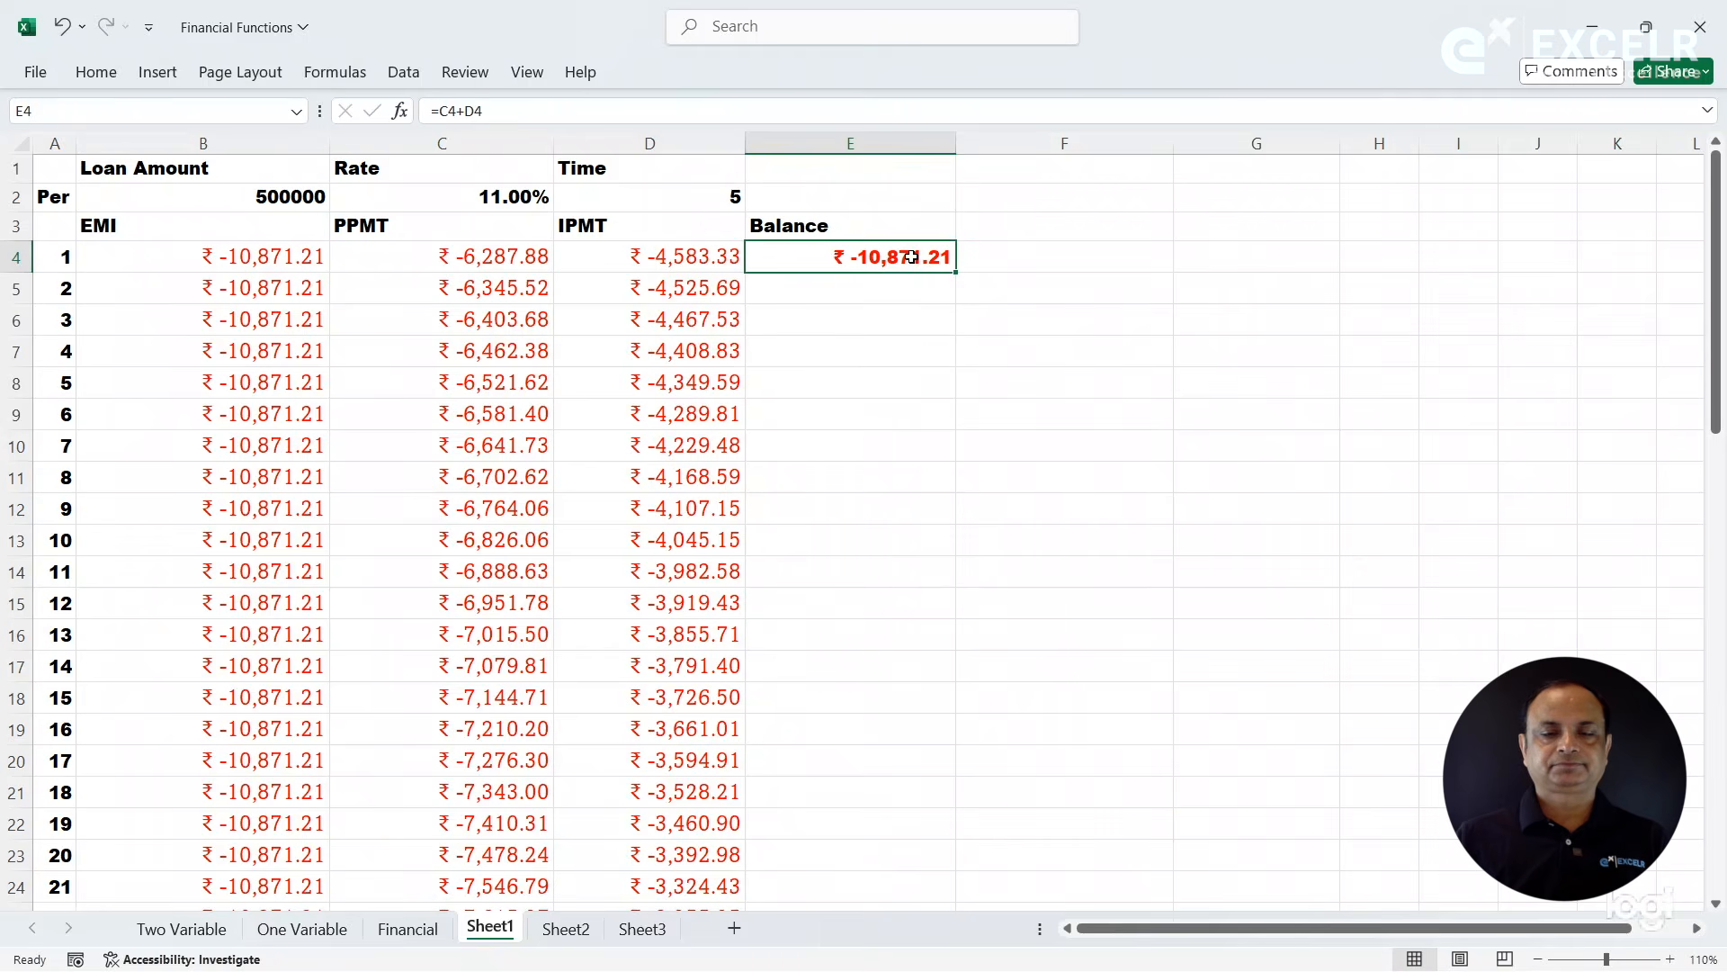
pyautogui.doubleClick(956, 277)
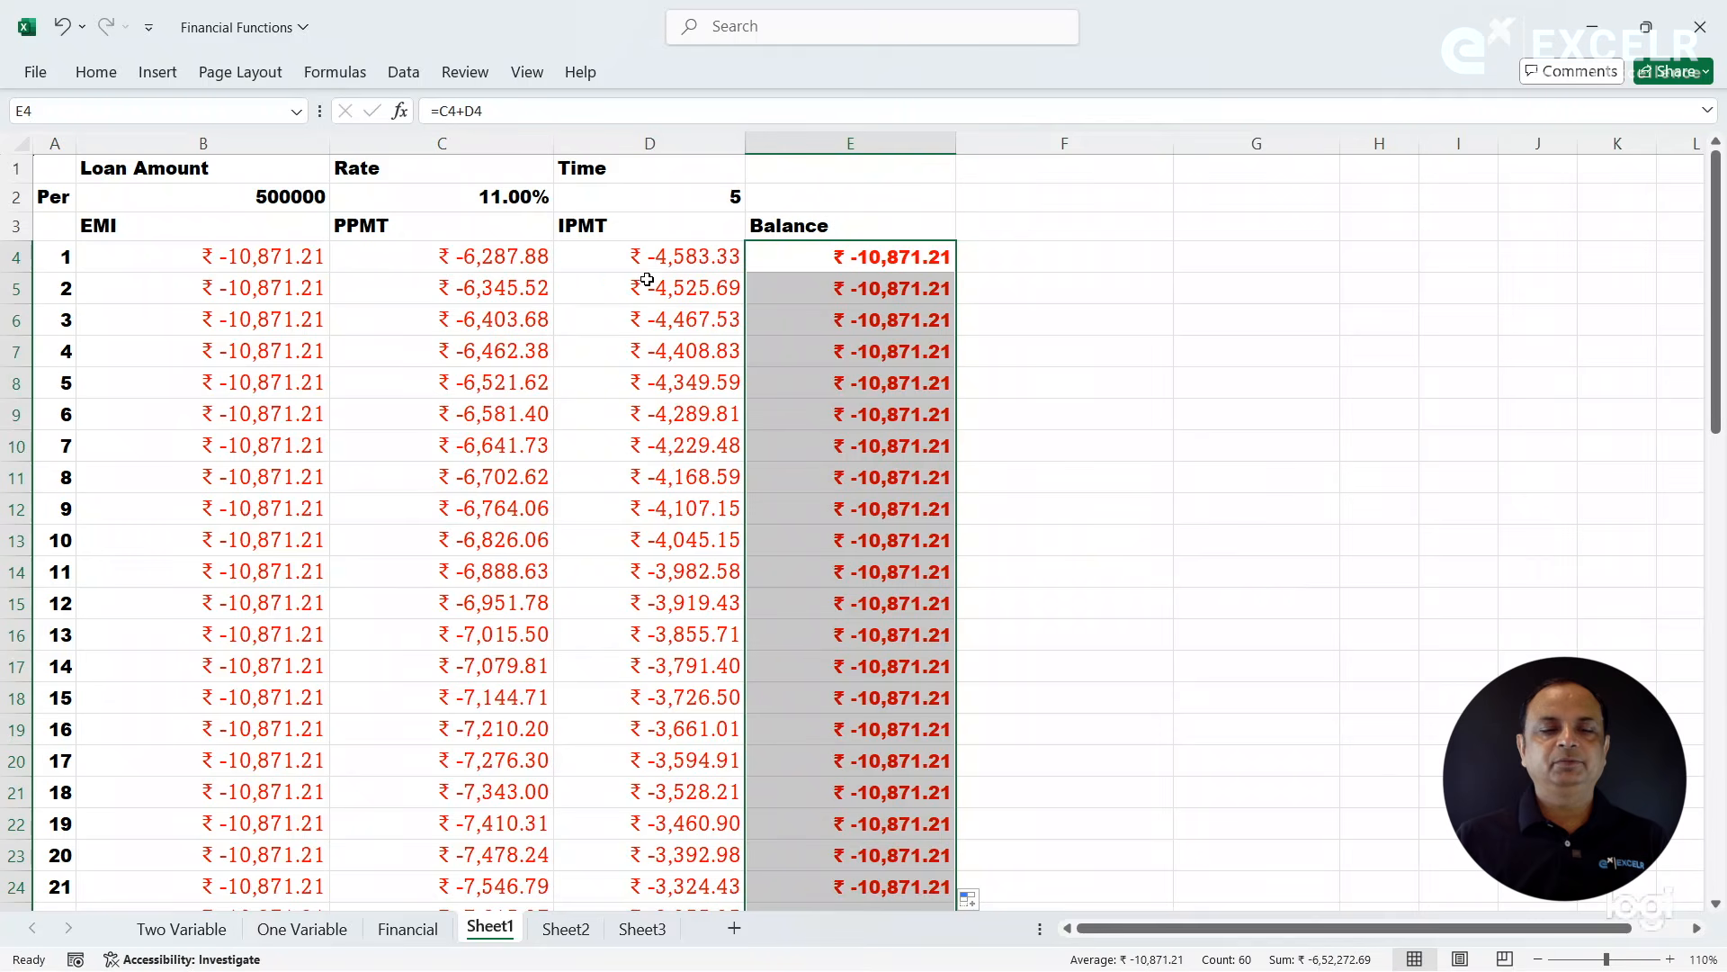
# - Paste a copy of the loan amount from B2 into F3 and move it down to F4
pyautogui.click(1031, 256)
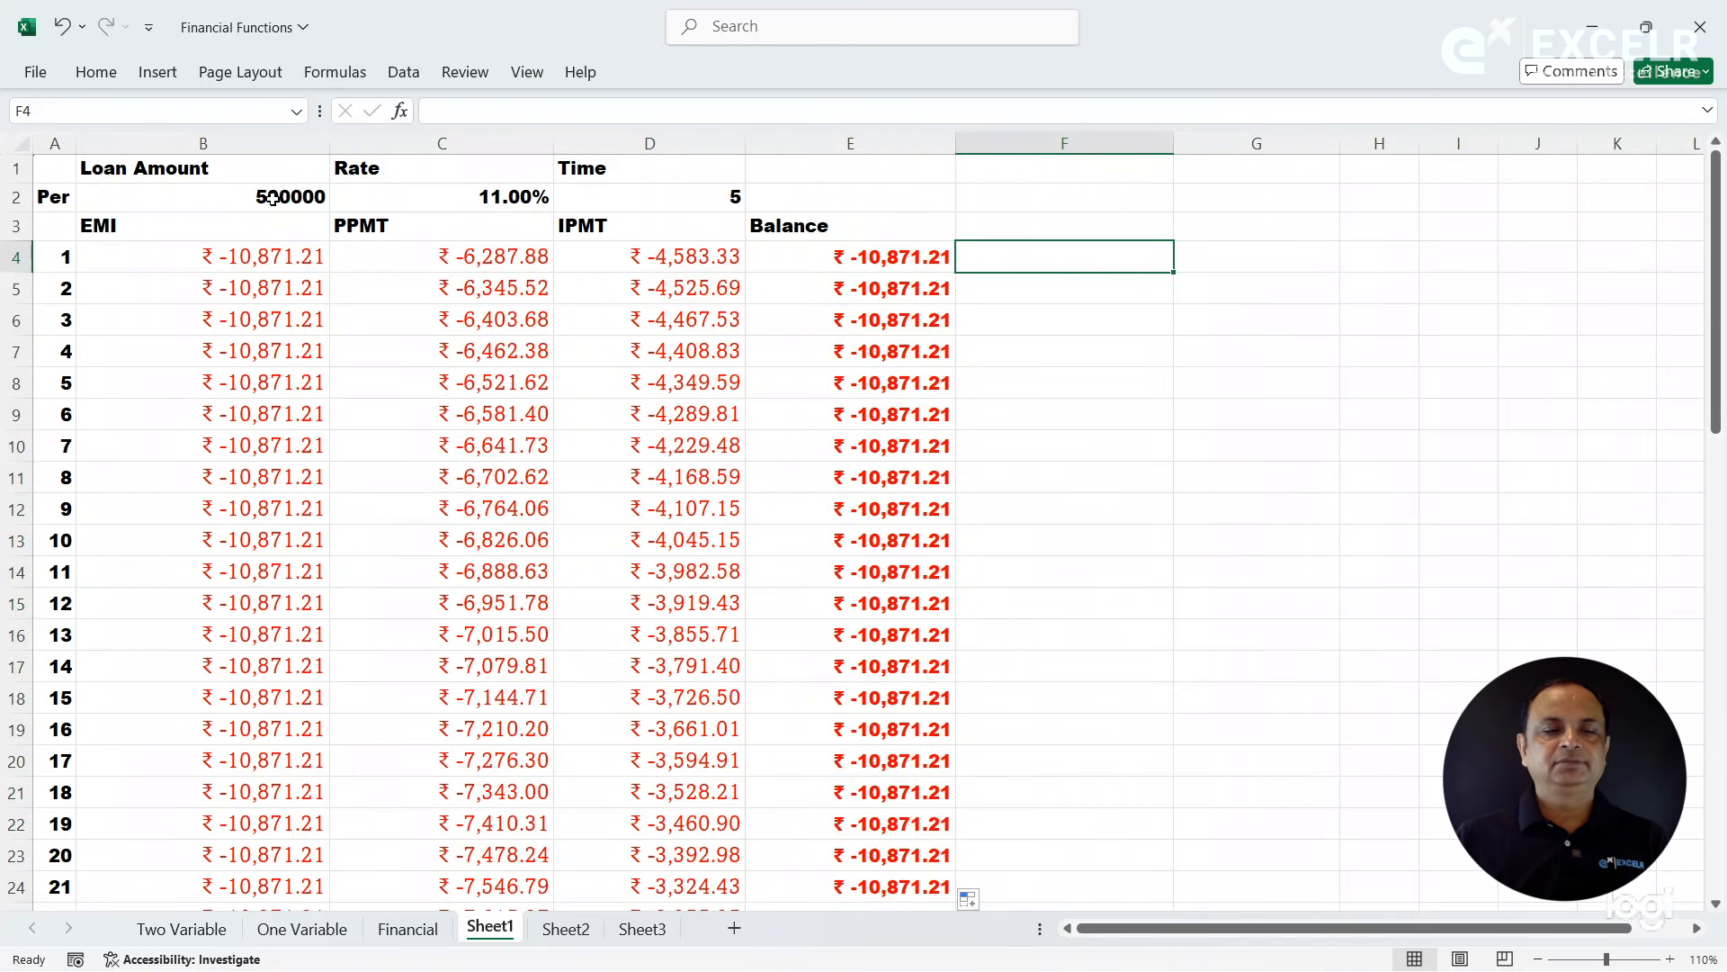
pyautogui.click(270, 198)
pyautogui.hotkey('ctrl', 'c')
pyautogui.click(1035, 231)
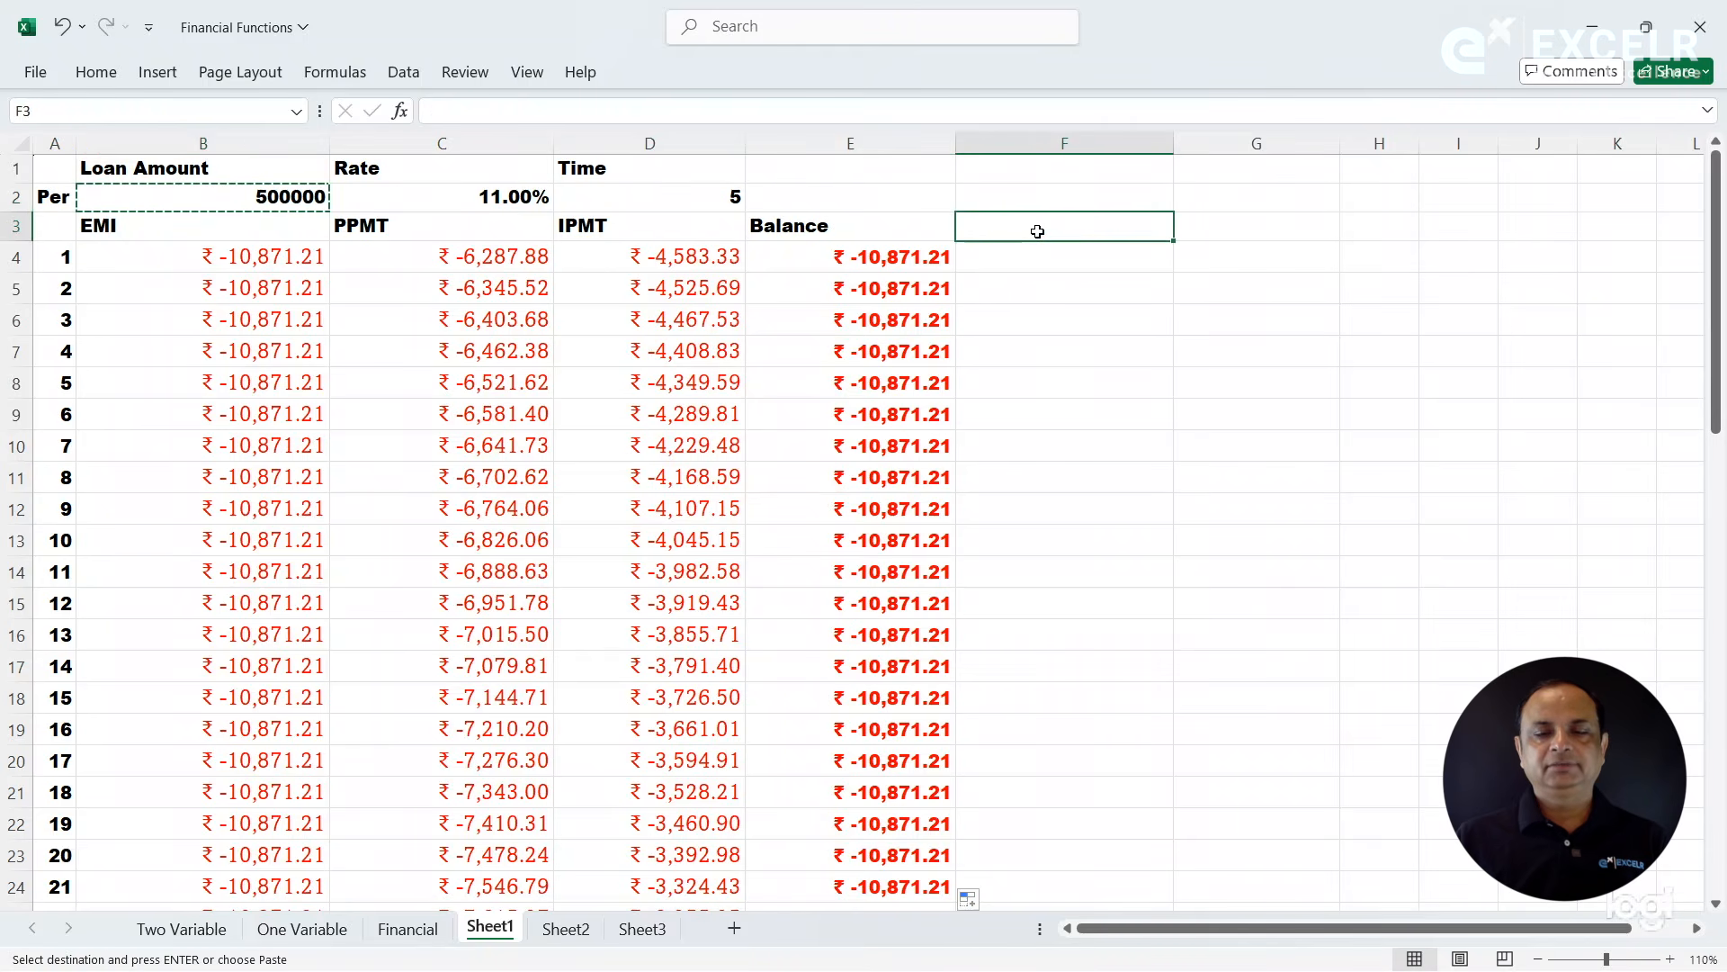
pyautogui.hotkey('ctrl', 'v')
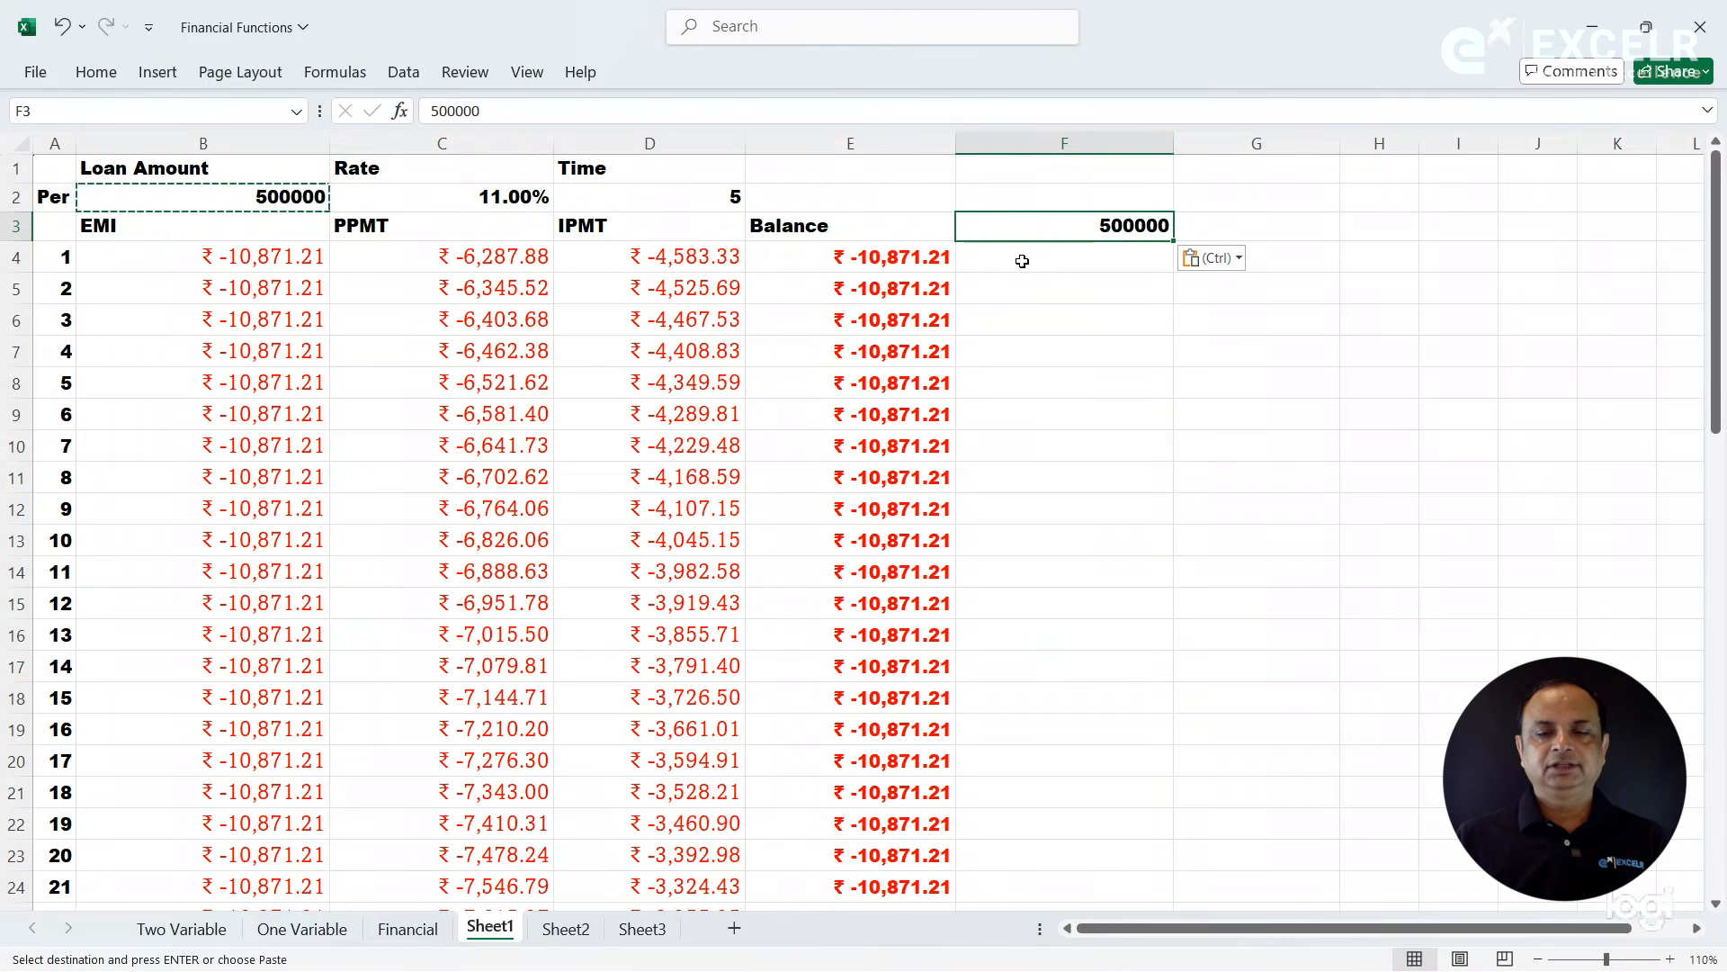
pyautogui.click(1023, 261)
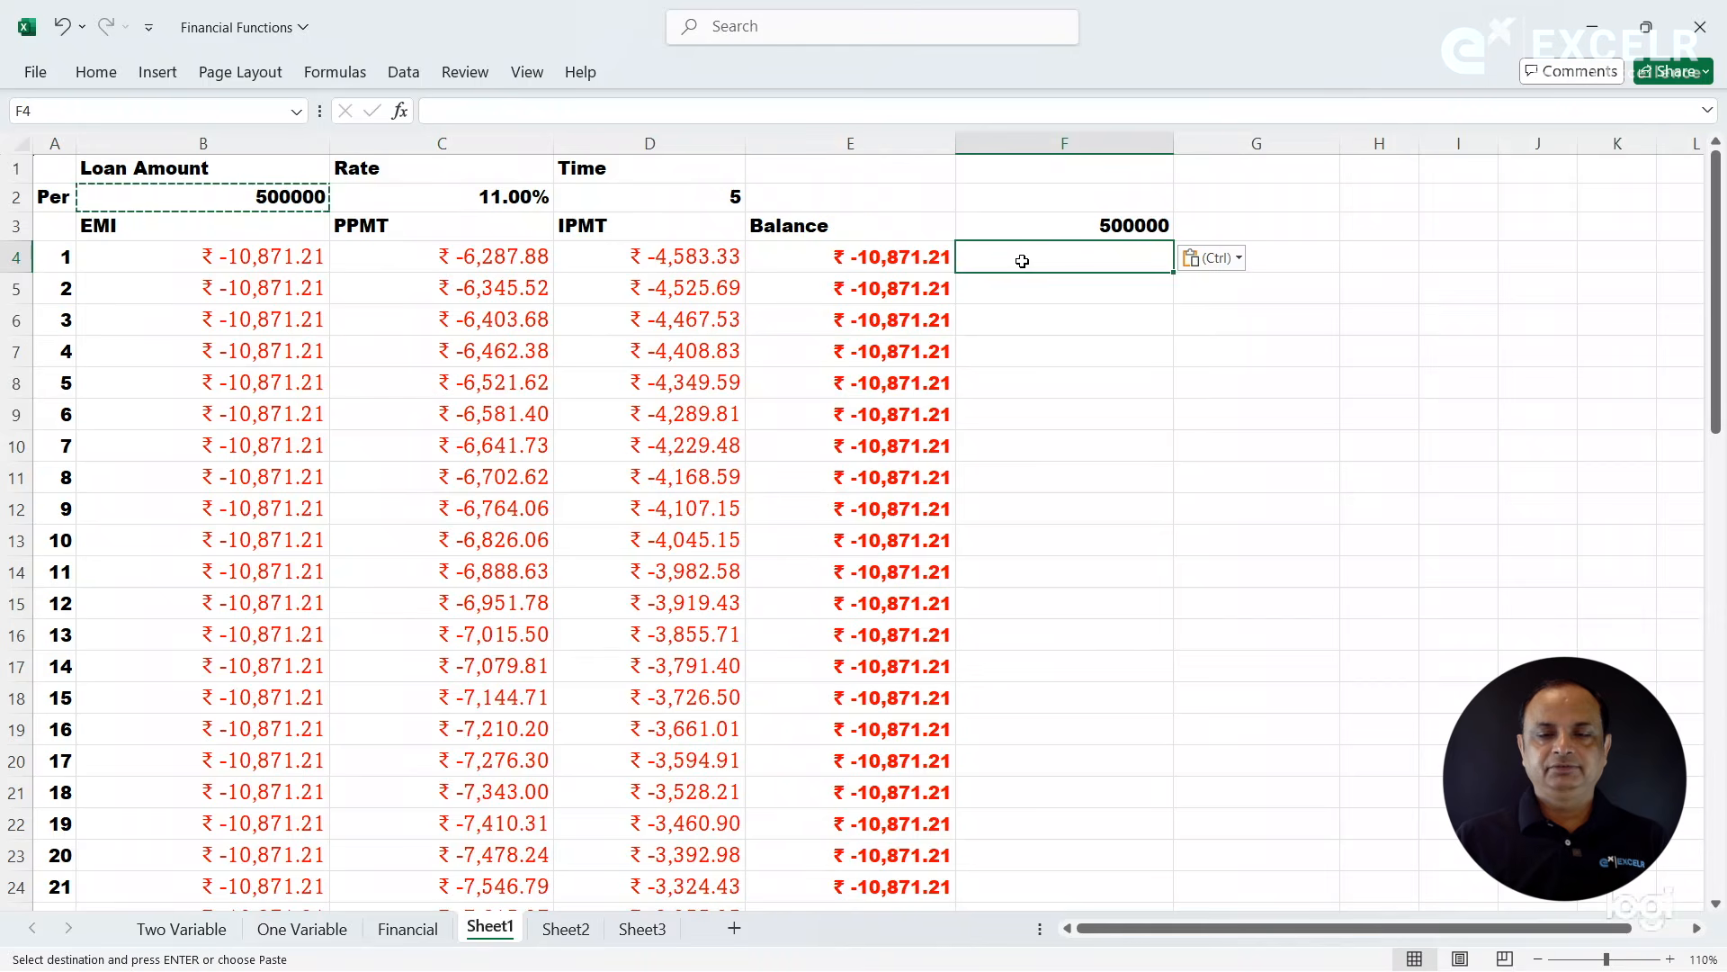
pyautogui.click(1036, 227)
pyautogui.moveTo(1026, 245); pyautogui.dragTo(1024, 261)
# - Enter the formula =F4-C4 in F5 to calculate the outstanding loan balance from the first principal payment
pyautogui.click(1002, 293)
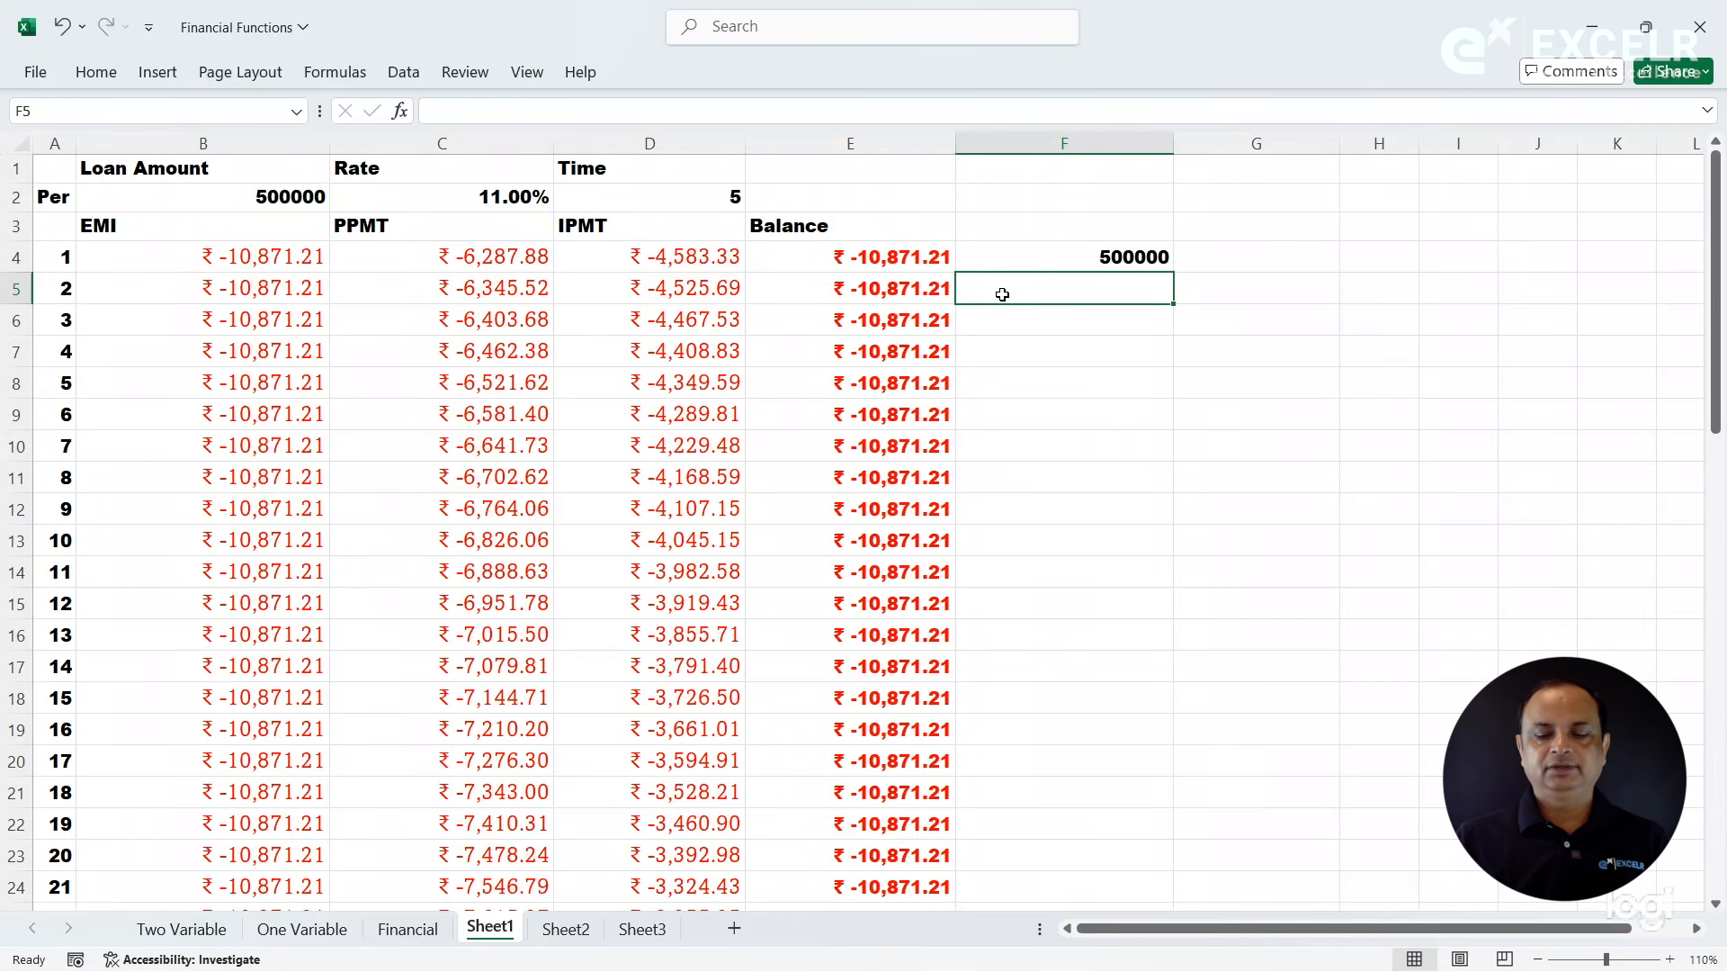
pyautogui.write('=')
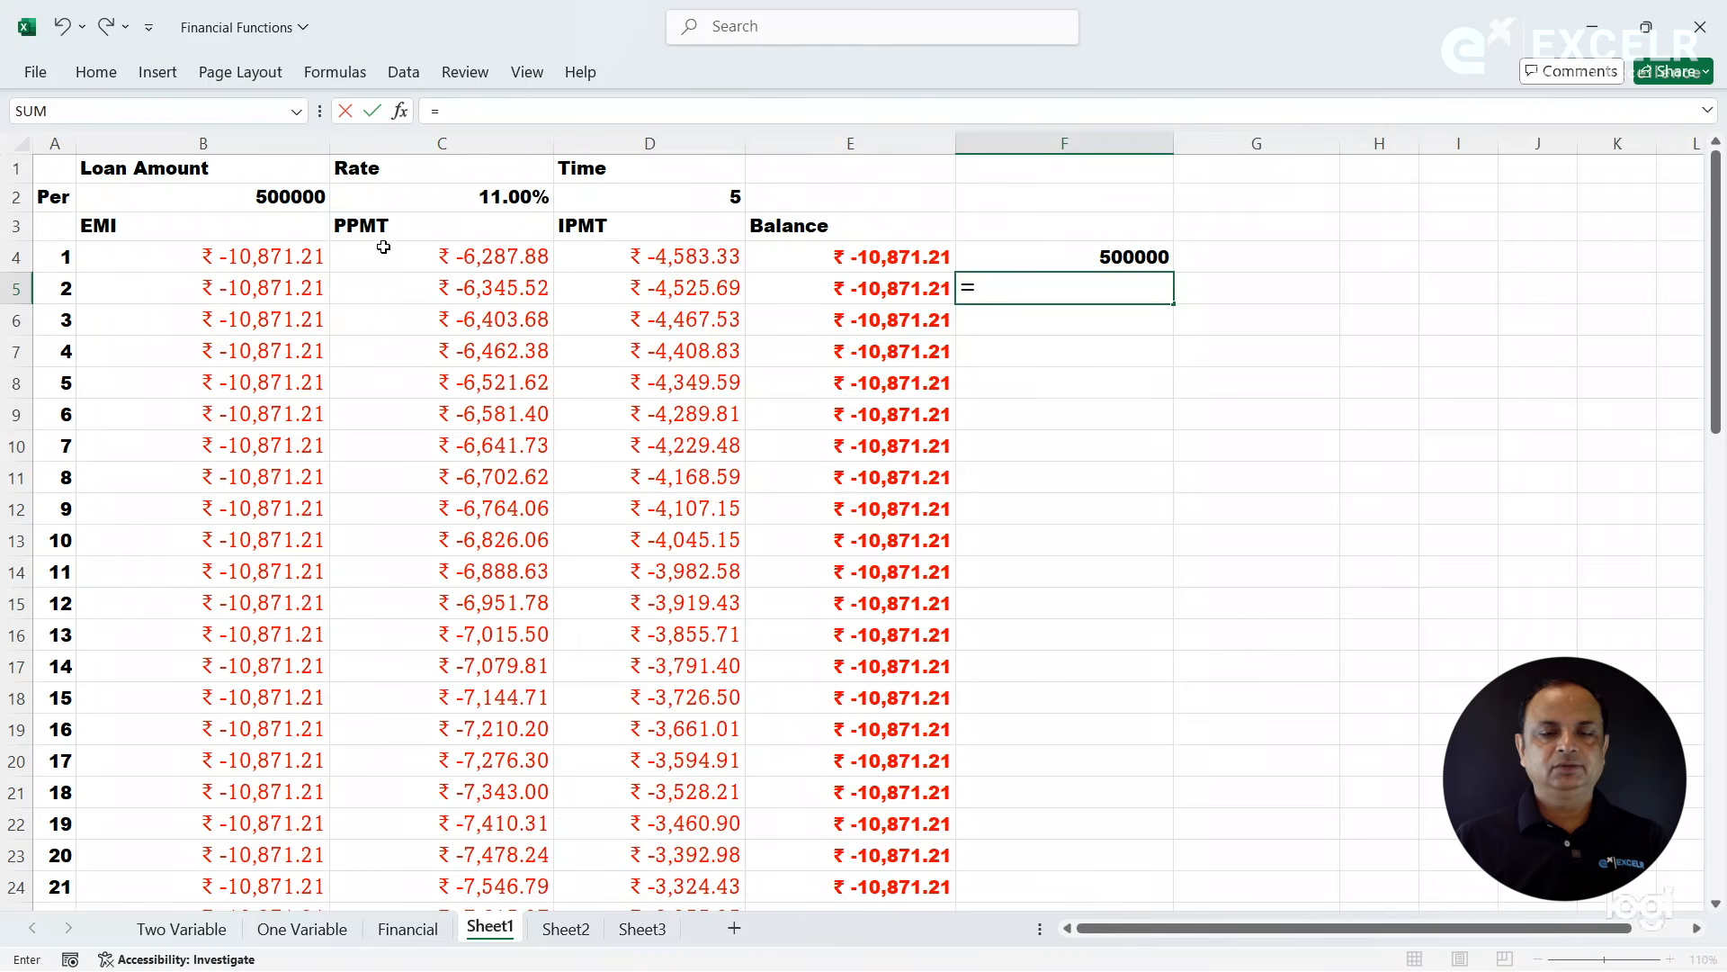
pyautogui.click(973, 251)
pyautogui.write('-')
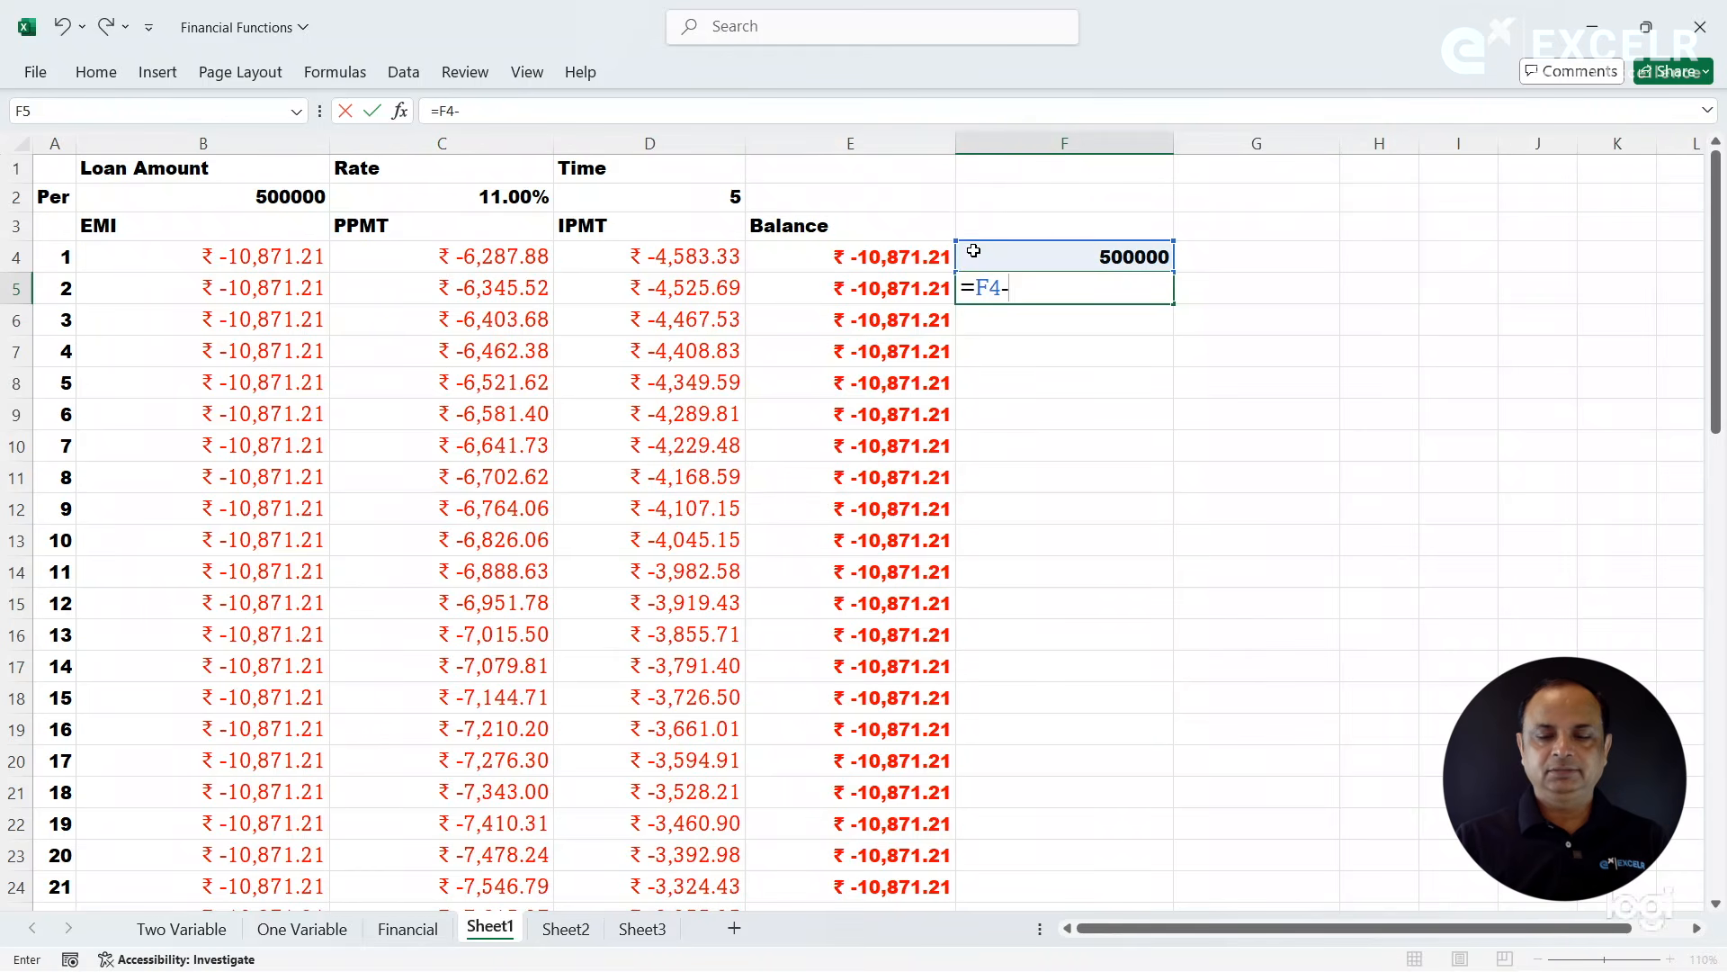
pyautogui.click(459, 260)
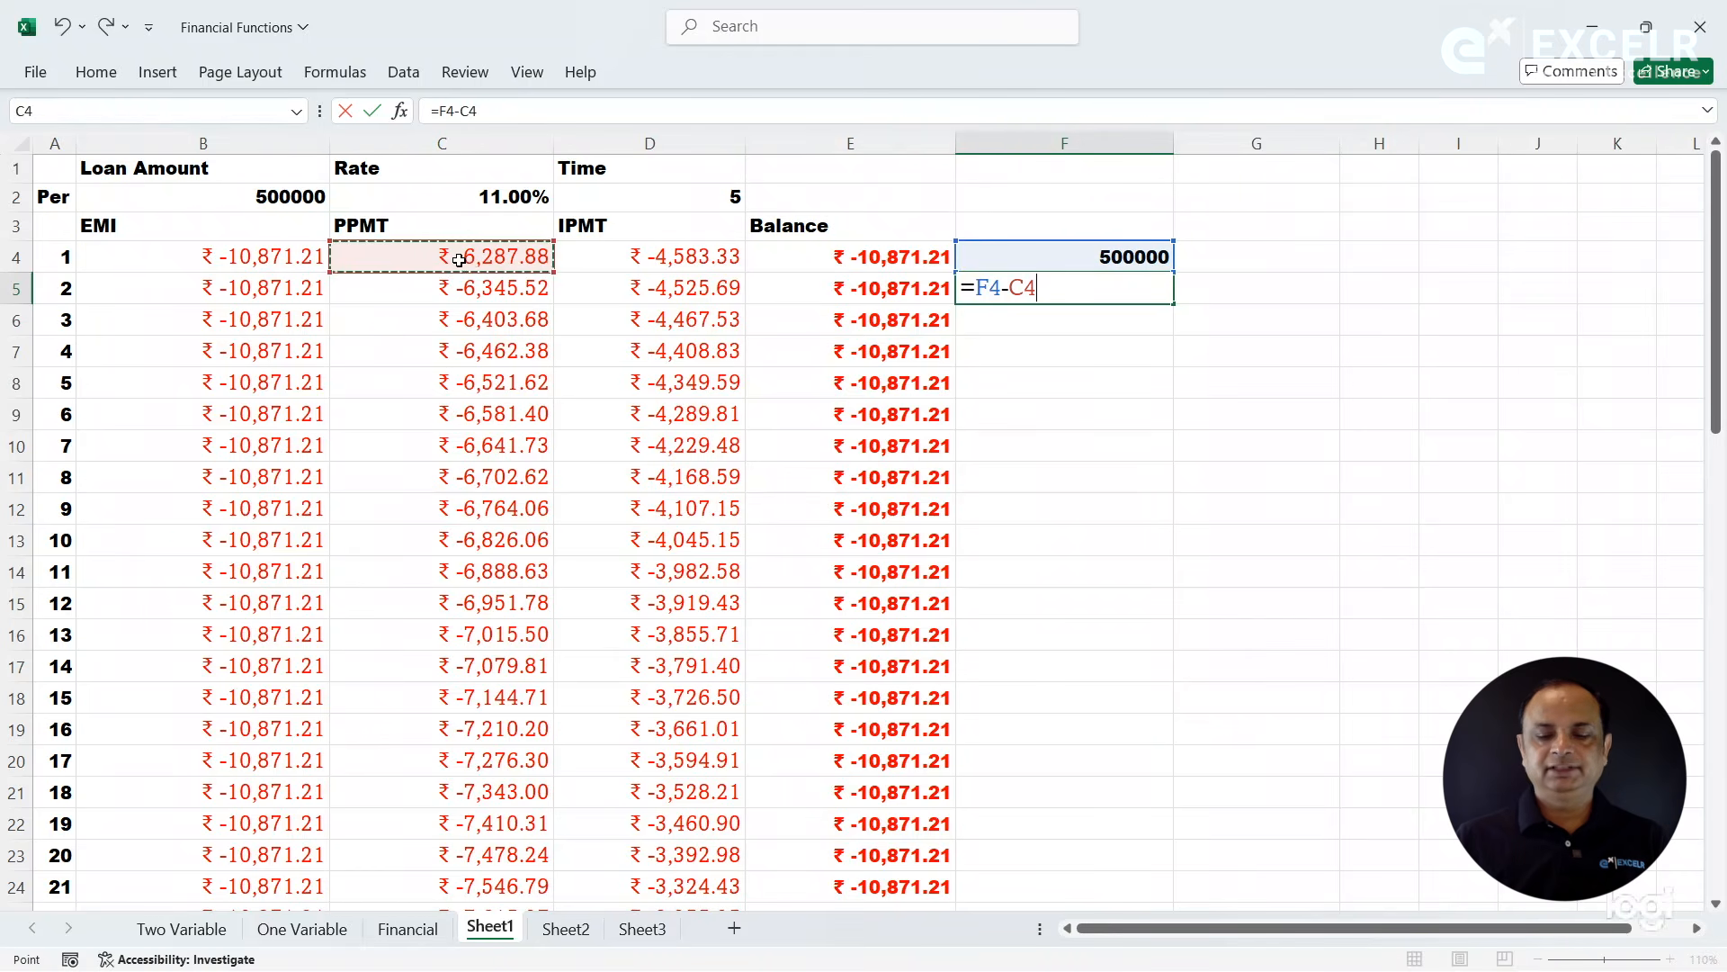
pyautogui.press('Return')
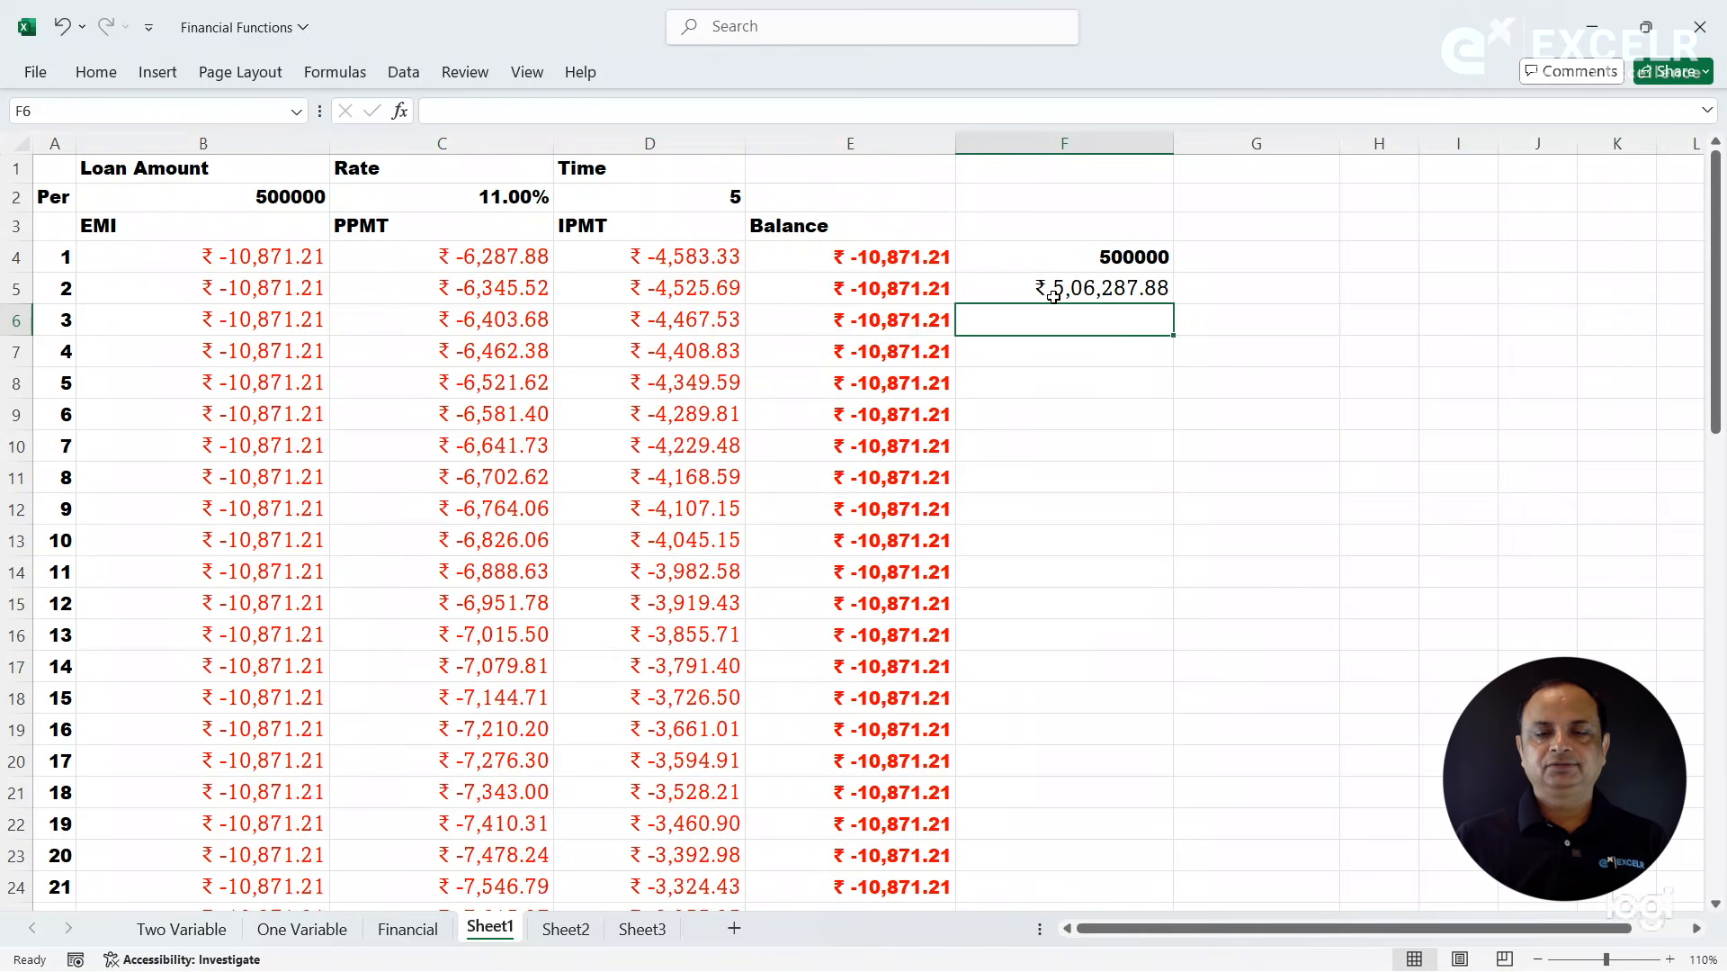
# - Change the operator in the F5 formula to a plus so that it reads =F4+C4
pyautogui.click(1046, 265)
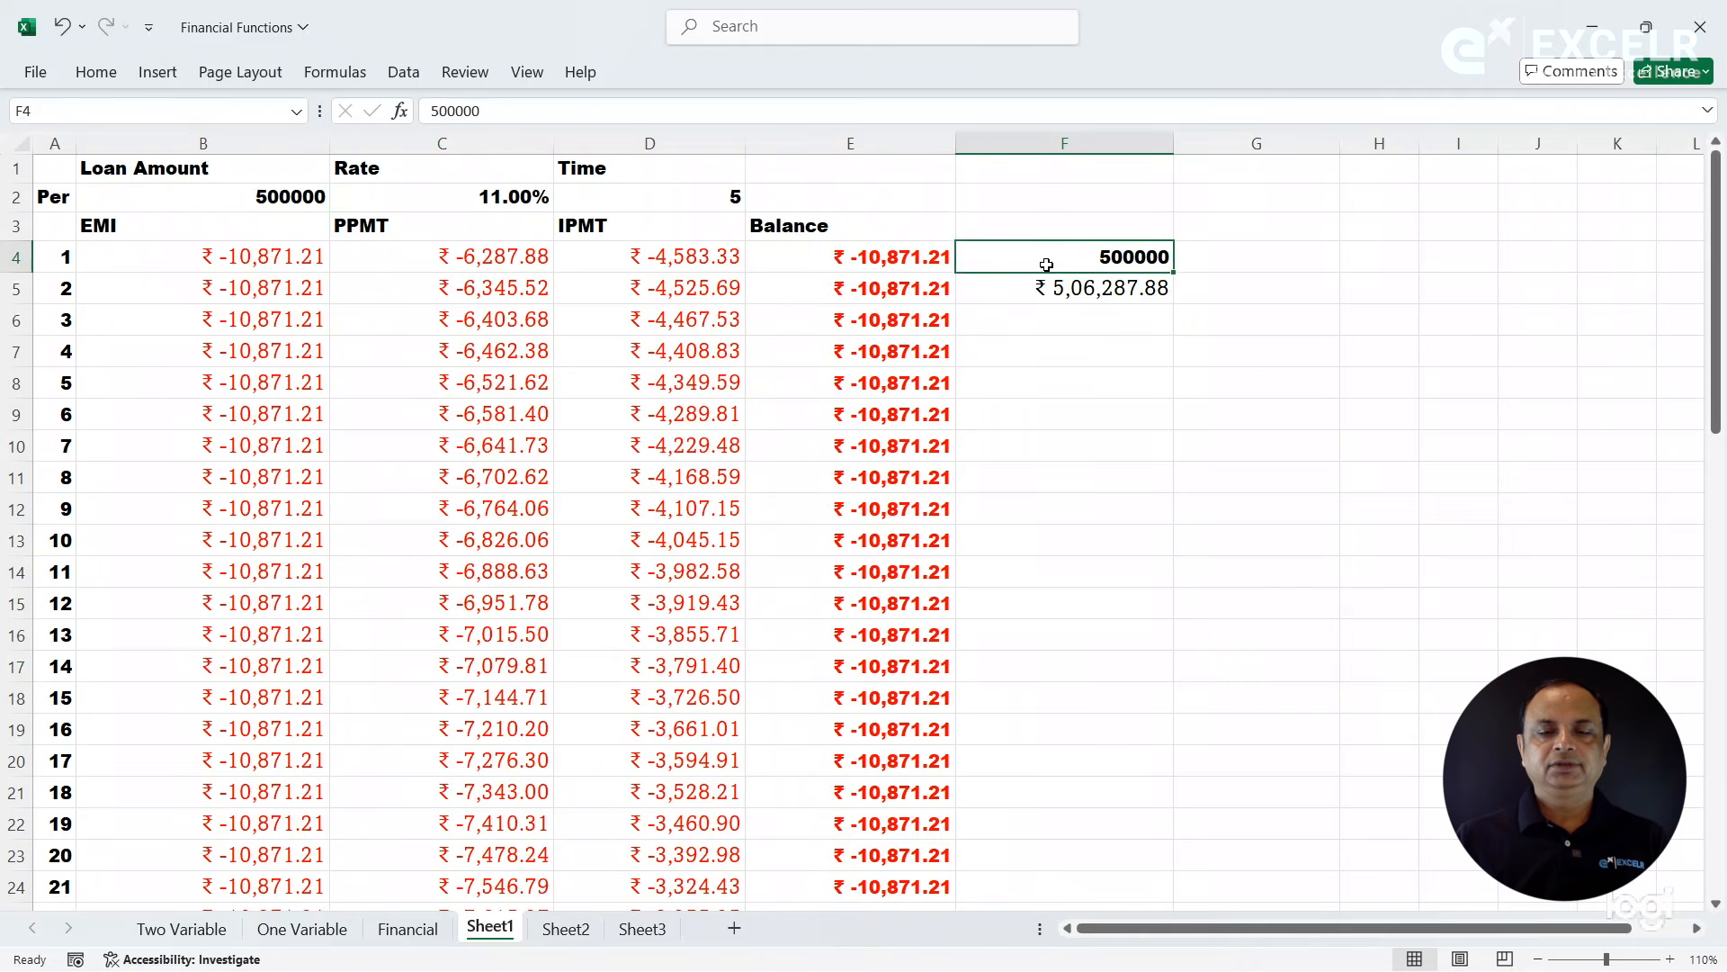
pyautogui.click(1024, 286)
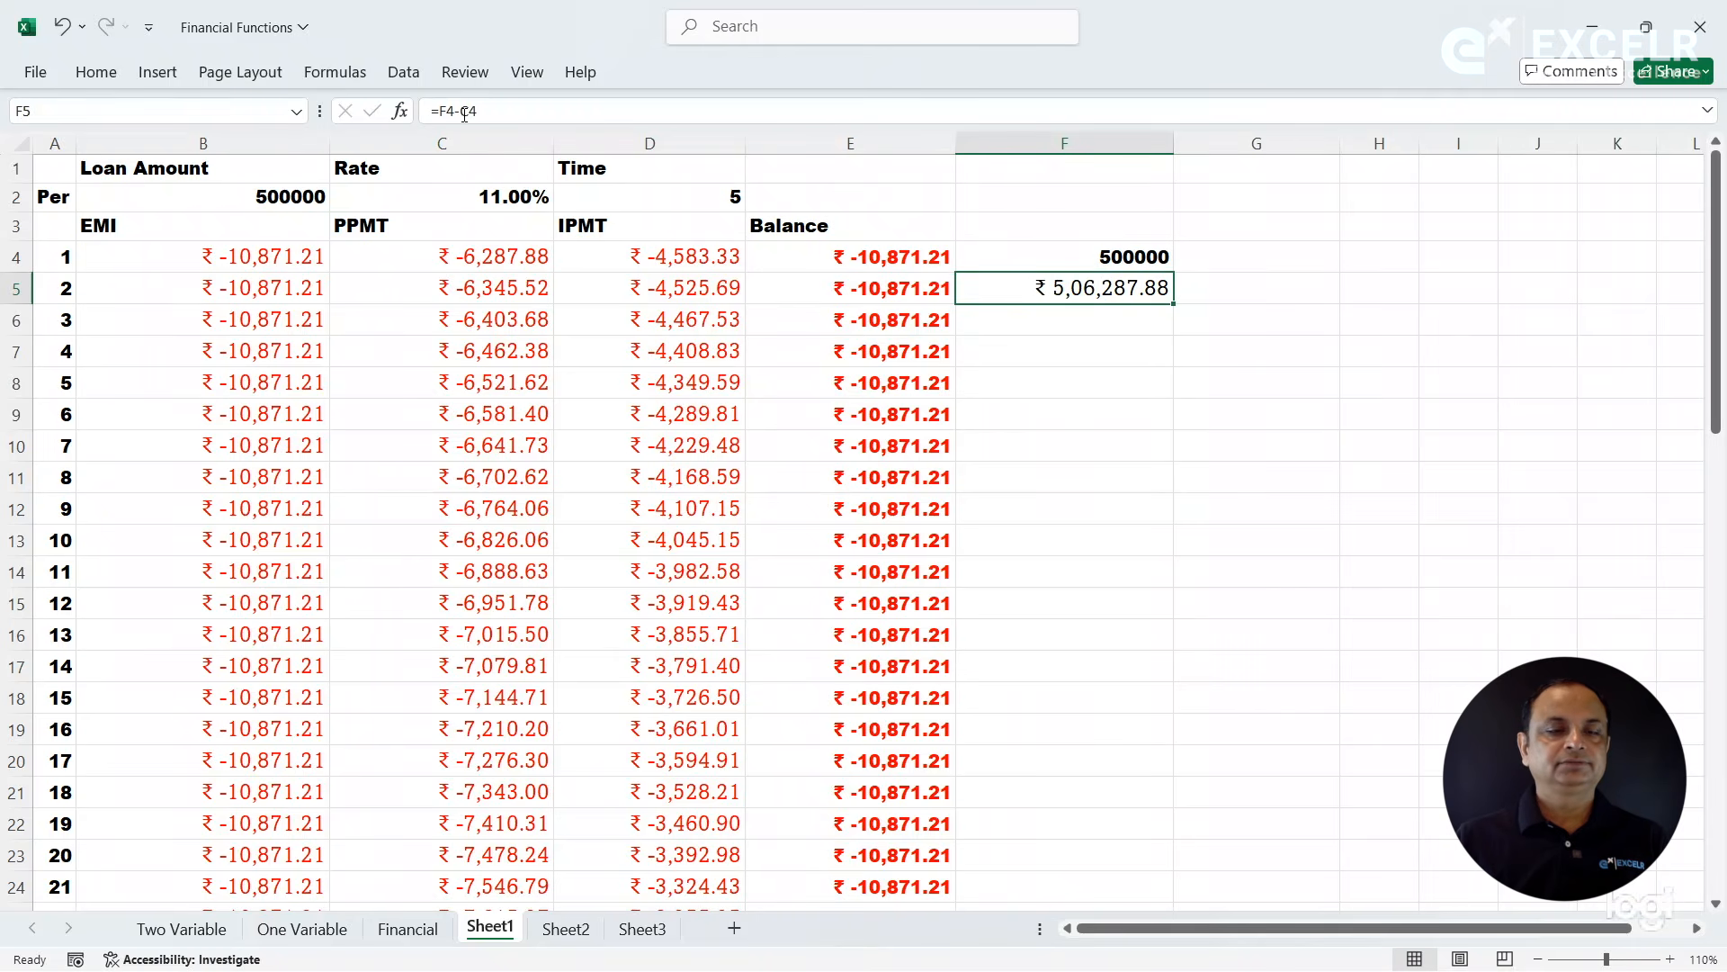
pyautogui.click(466, 112)
pyautogui.press('BackSpace')
pyautogui.write('+')
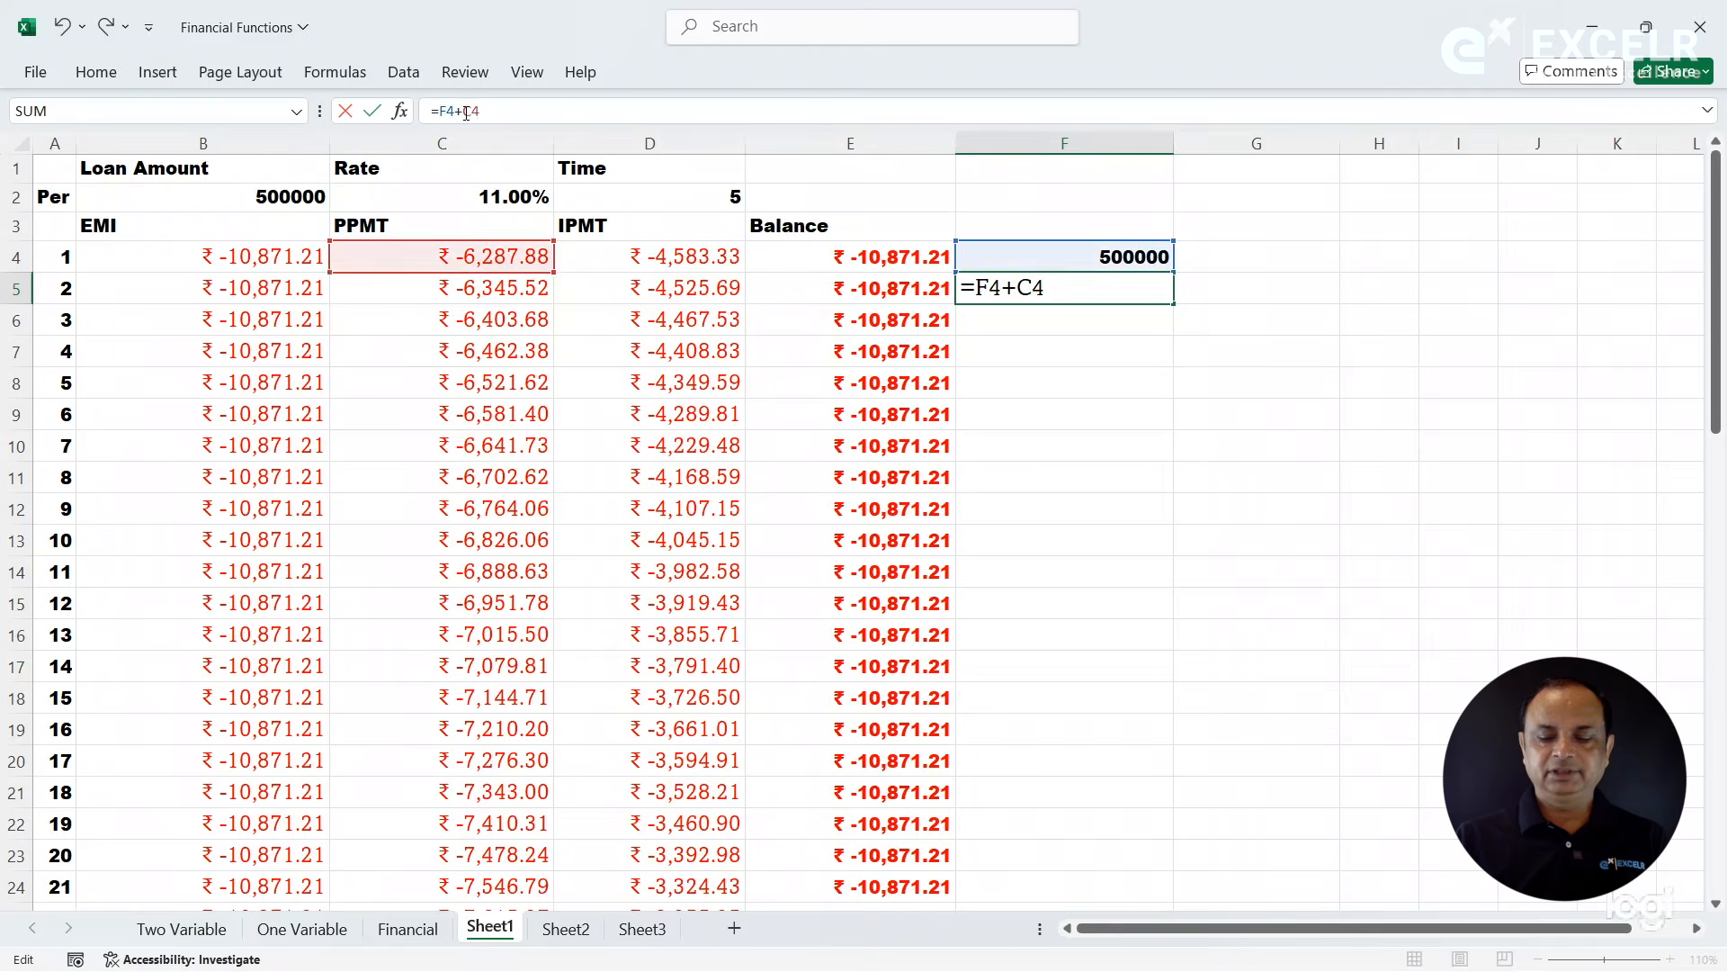
pyautogui.press('Return')
pyautogui.click(1070, 291)
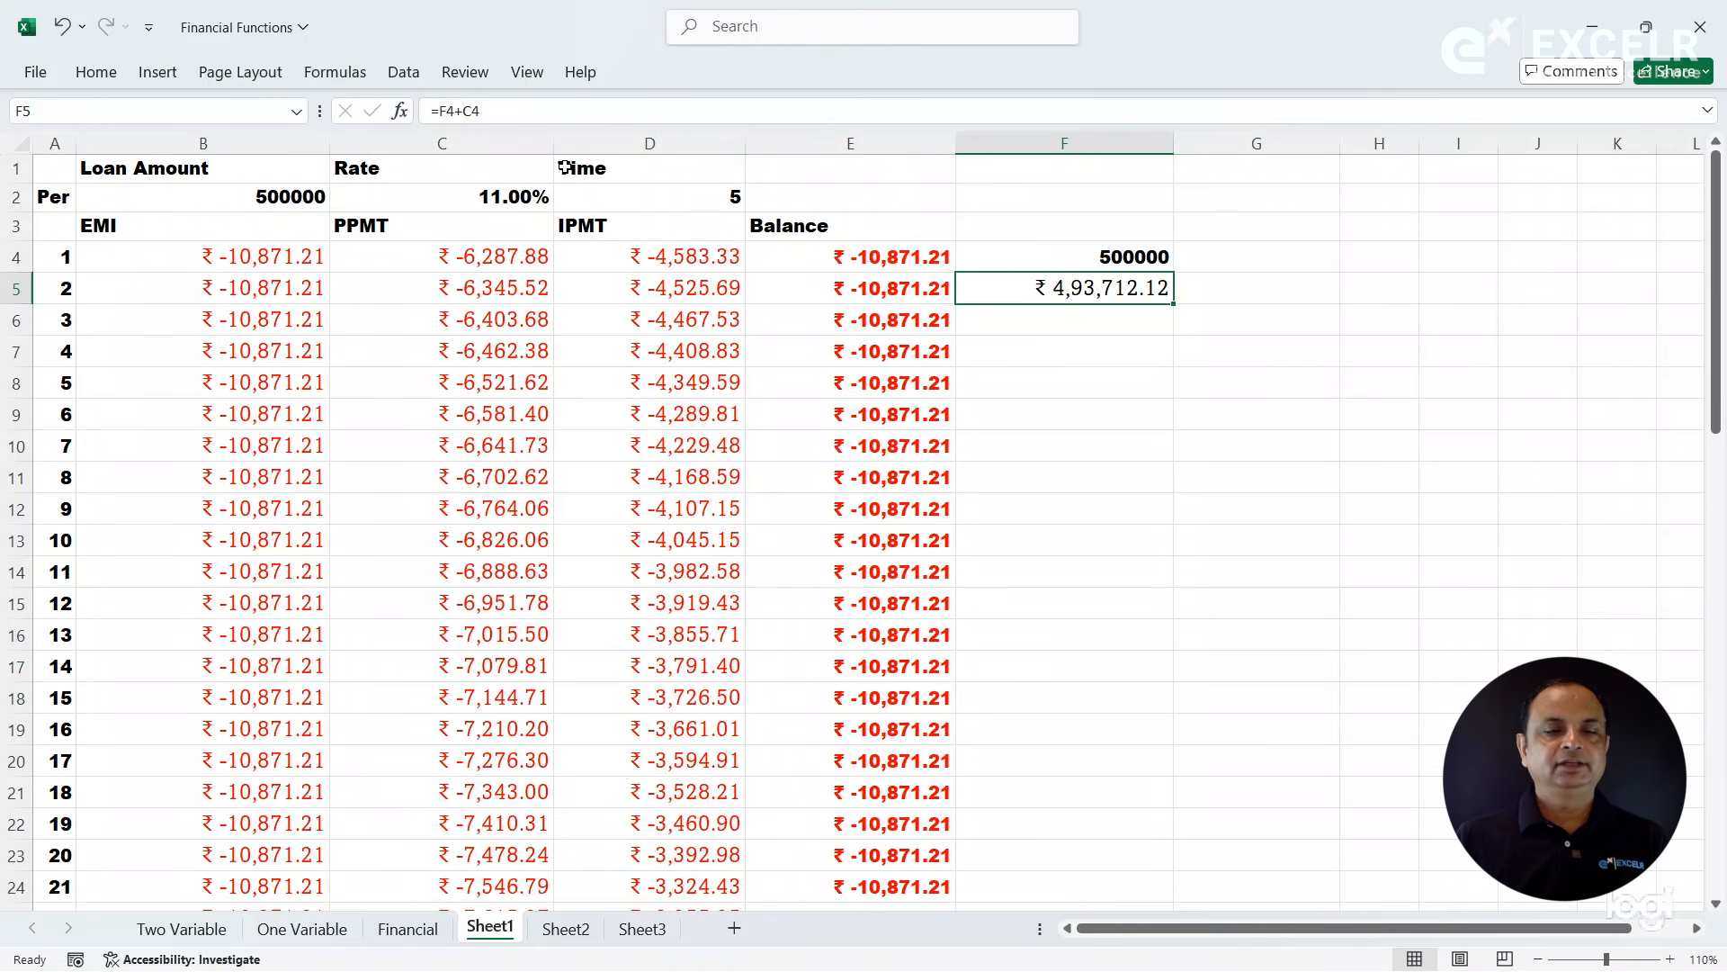
# - Make the F4 reference in the F5 formula absolute so that it reads =$F$4+C4
pyautogui.click(459, 111)
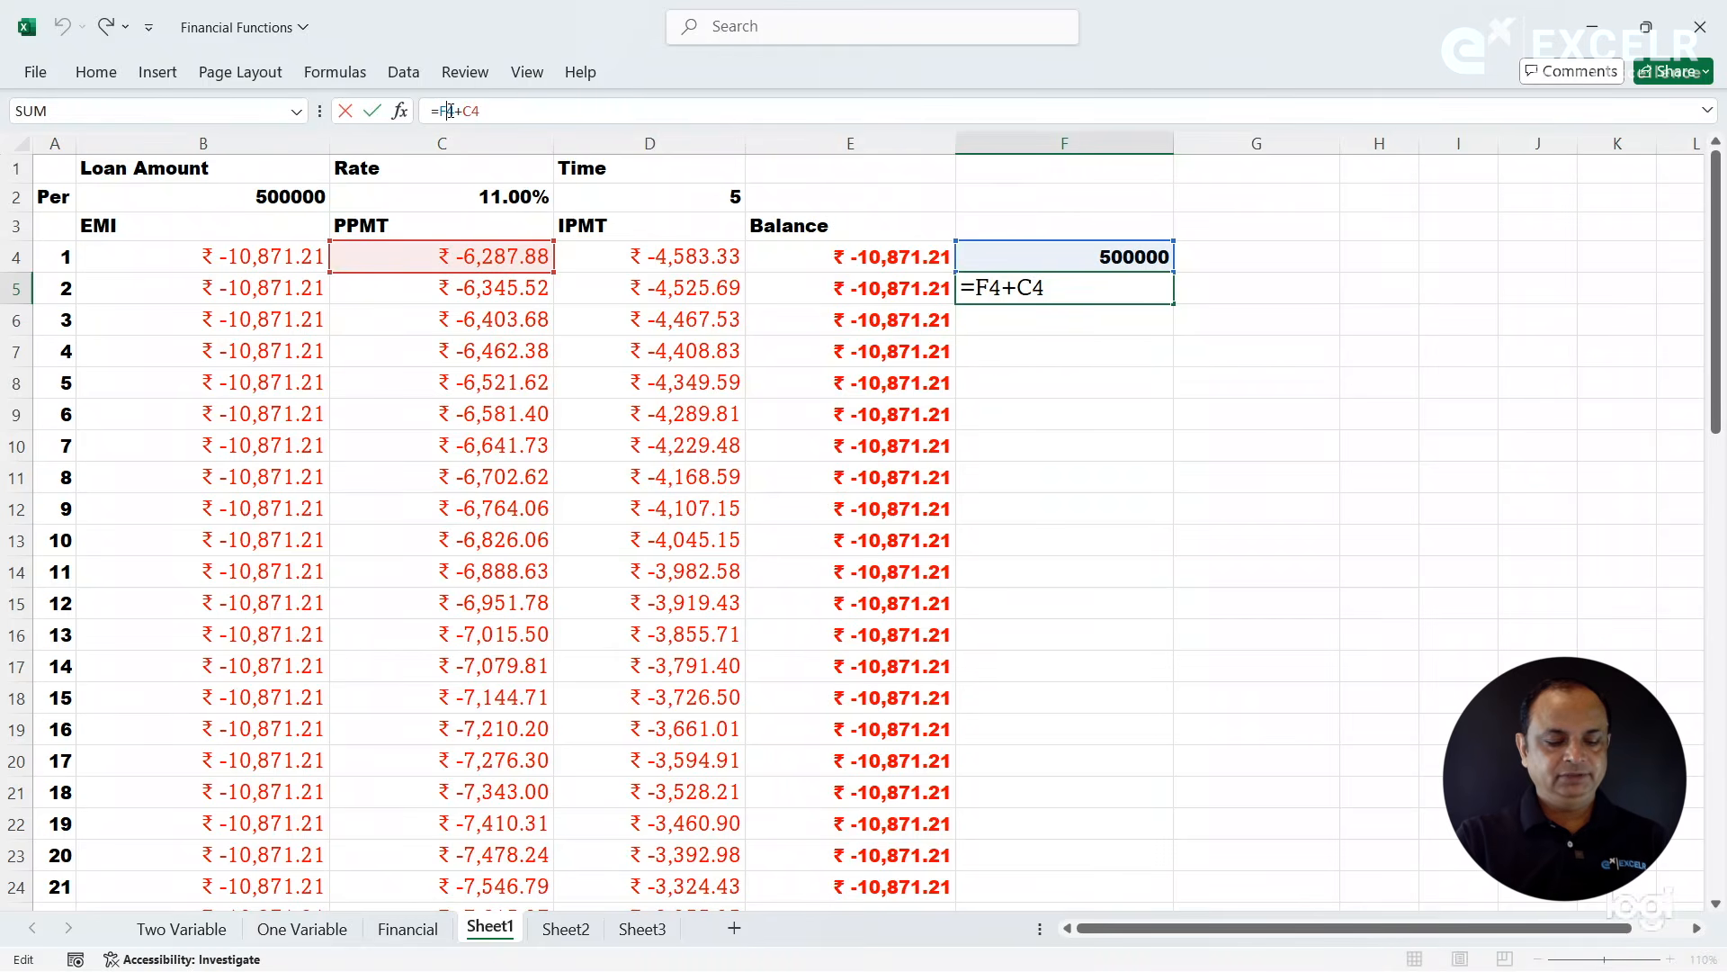
pyautogui.press('Return')
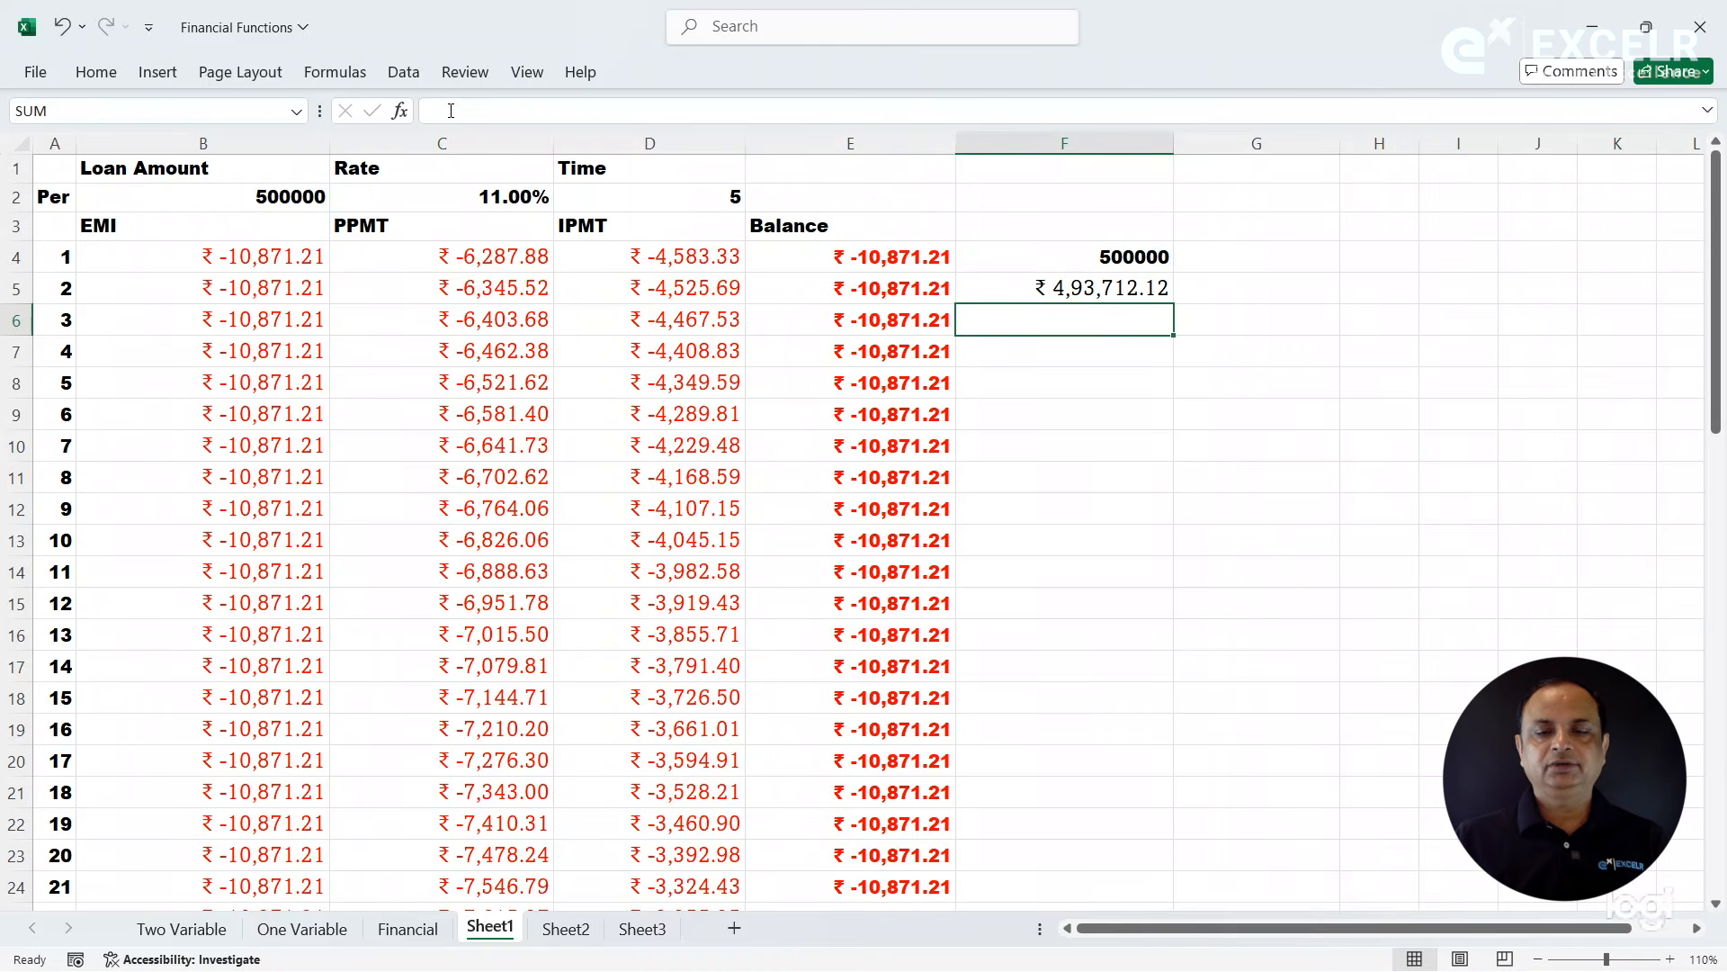
pyautogui.click(1071, 281)
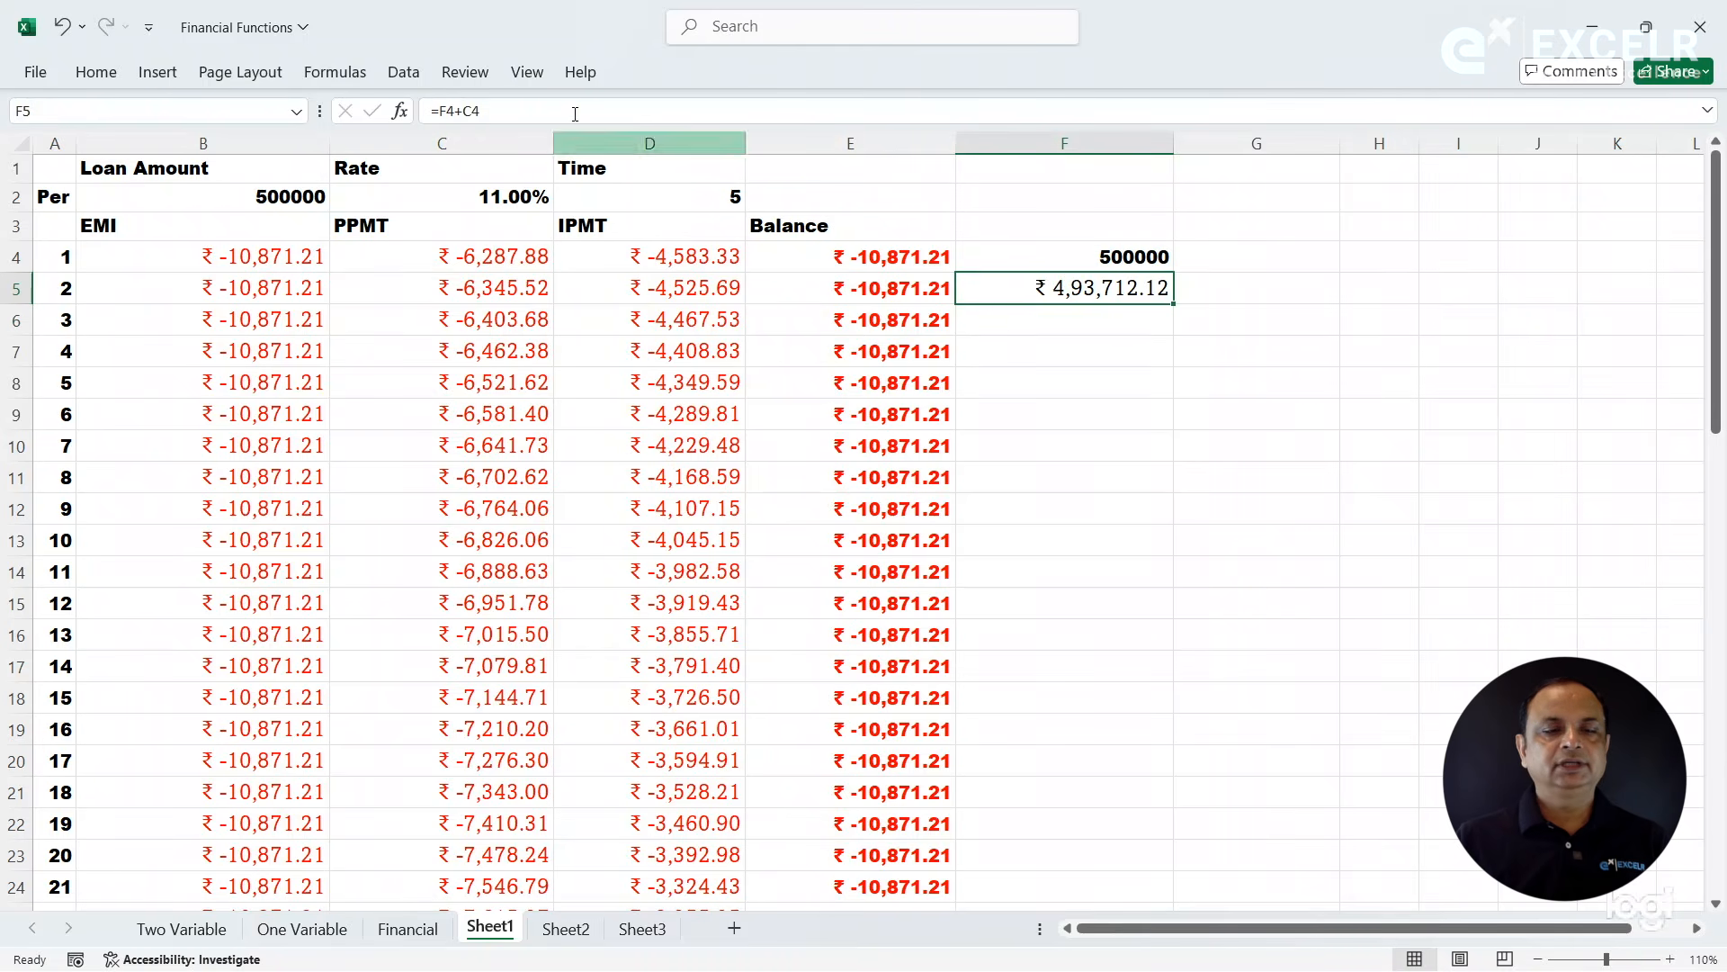
pyautogui.click(448, 110)
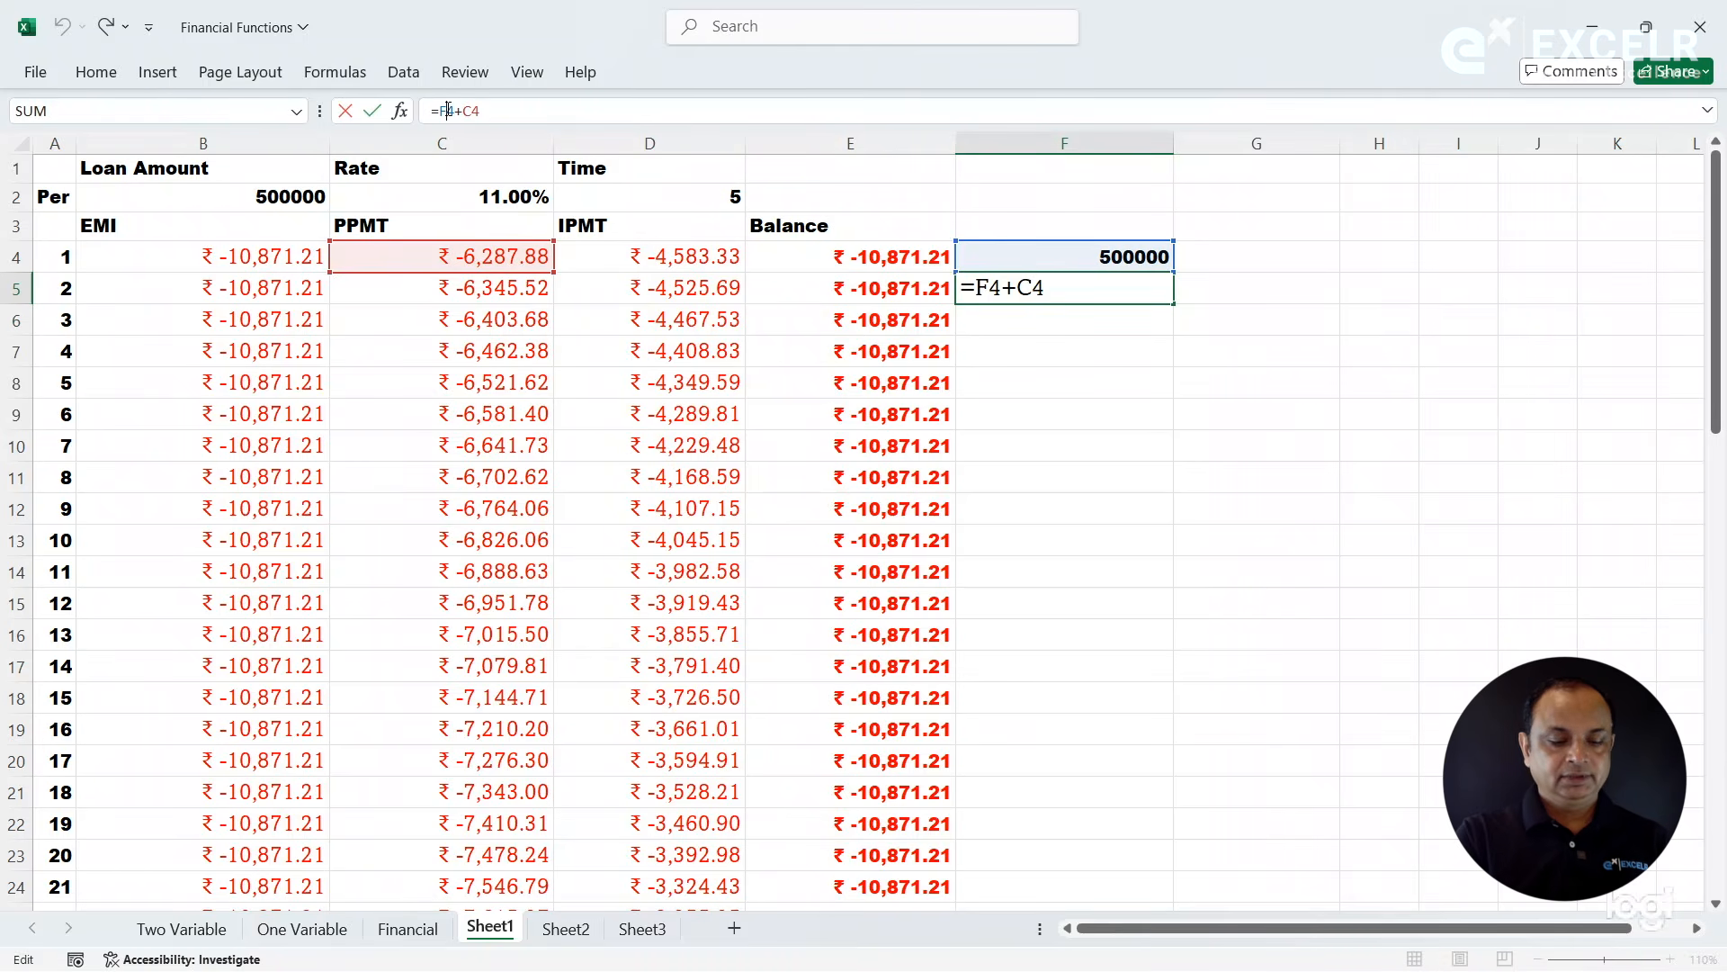
pyautogui.press('F4')
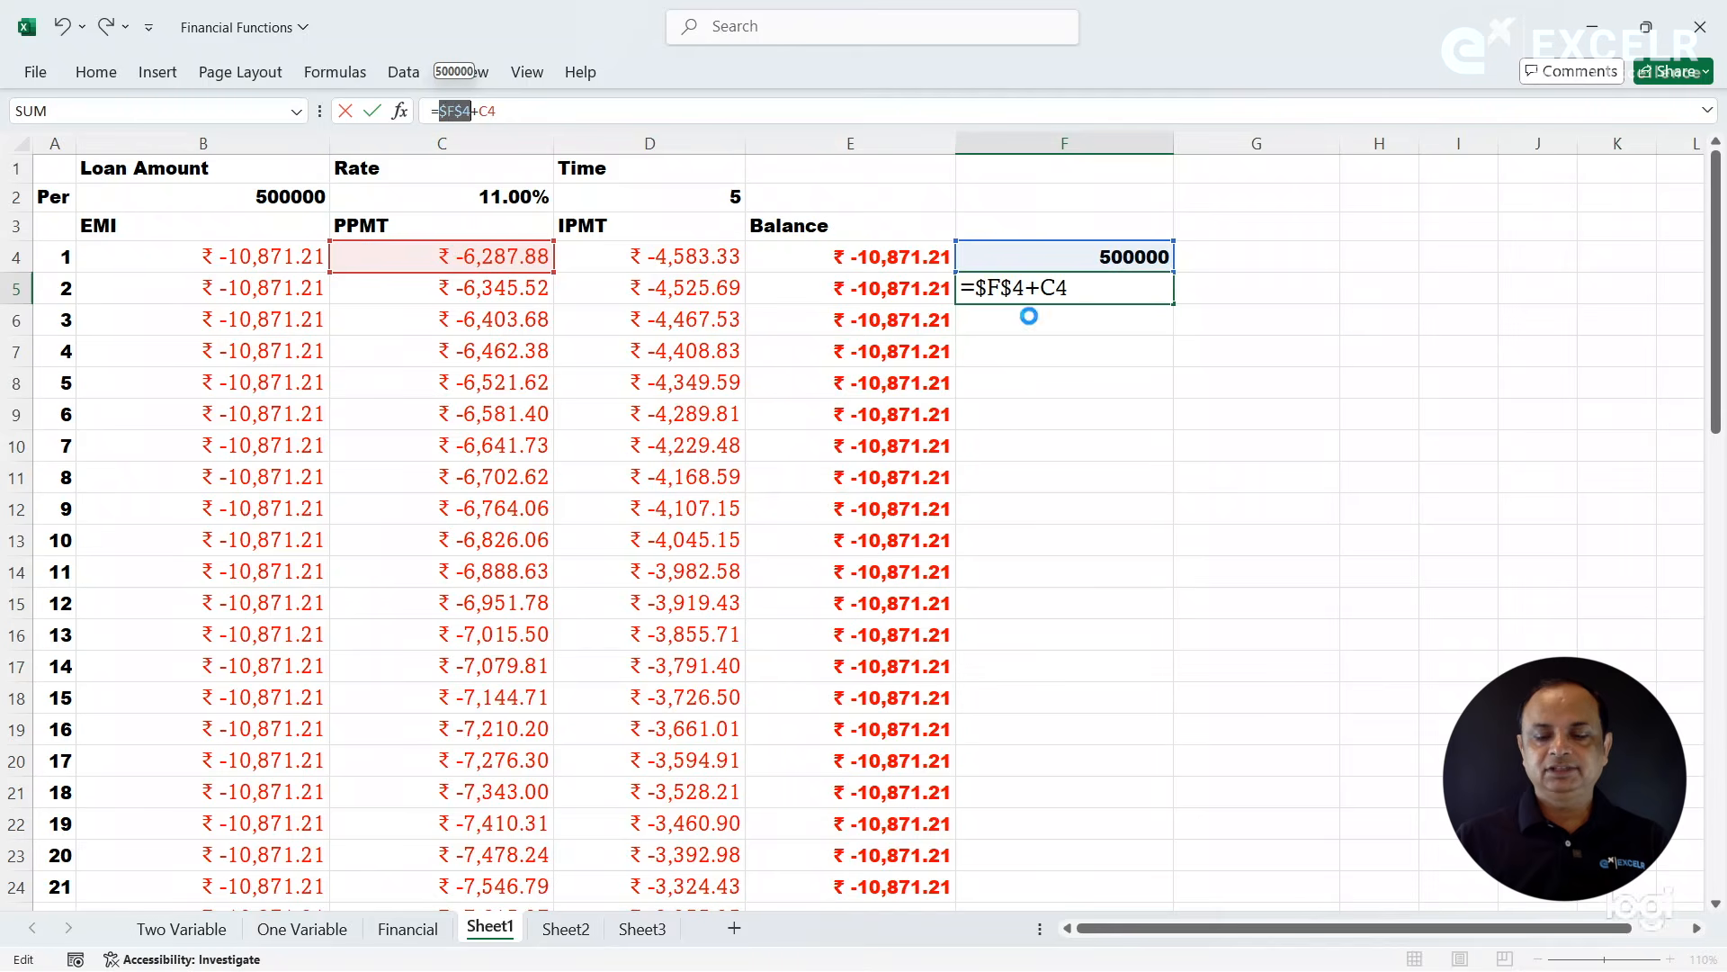
pyautogui.press('Return')
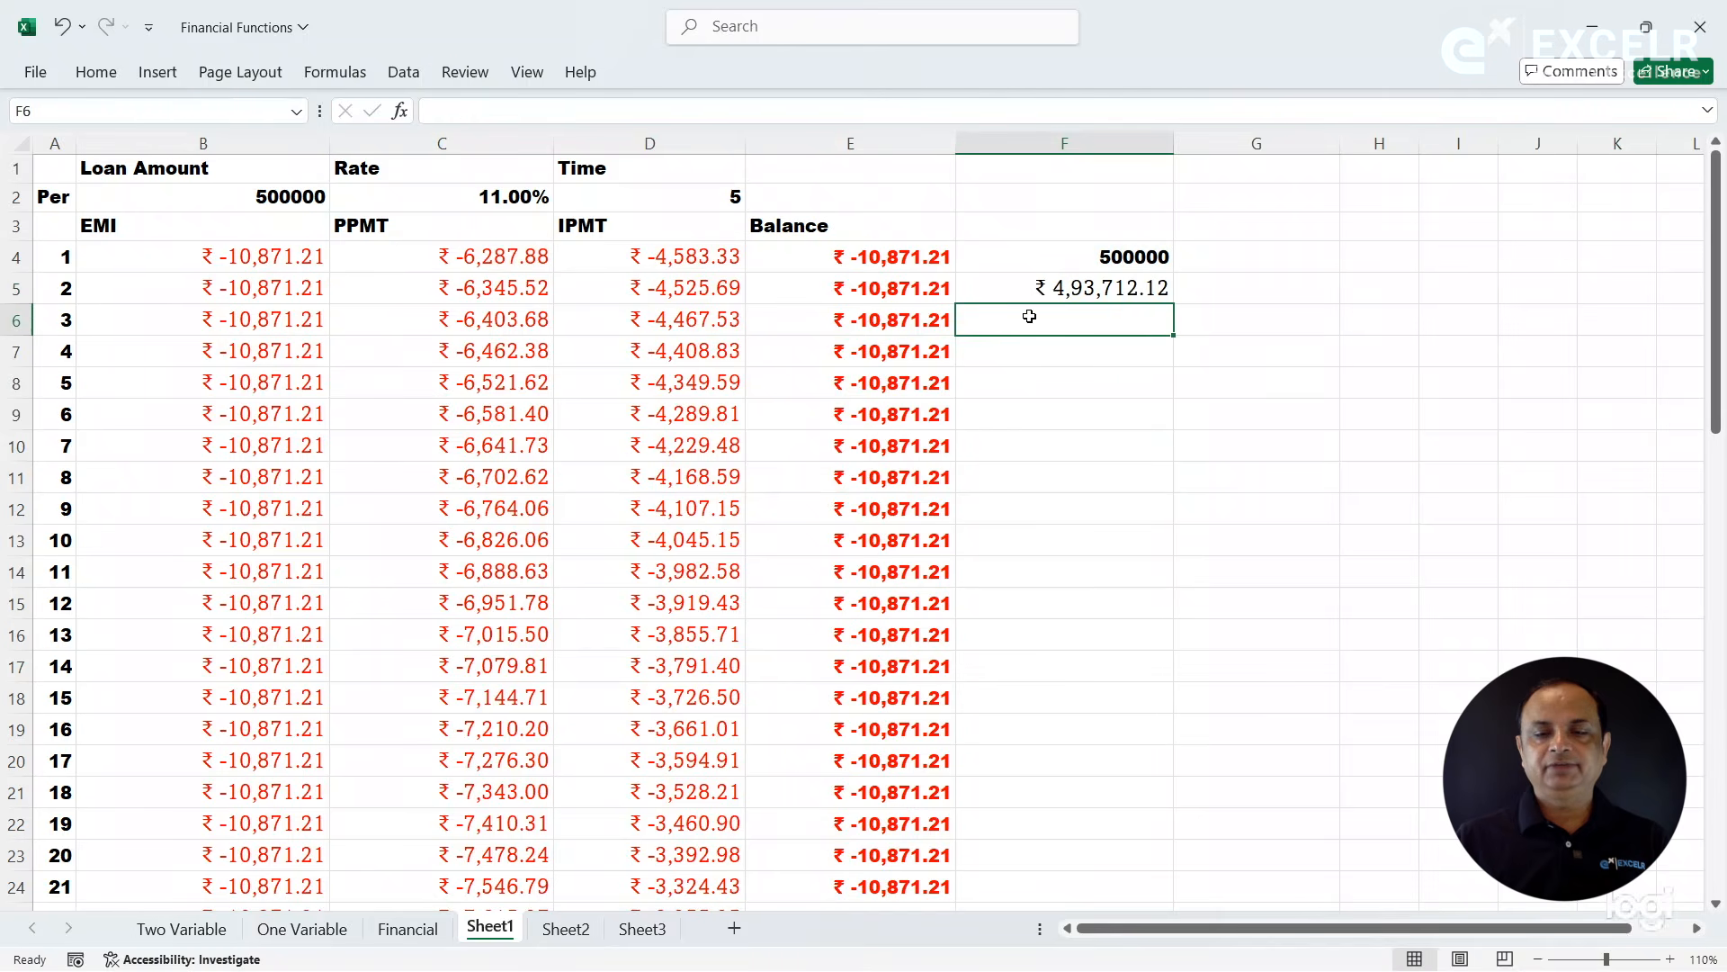
# - Copy the currency formatting of F5 onto the loan amount in F4 with Format Painter
pyautogui.click(1151, 288)
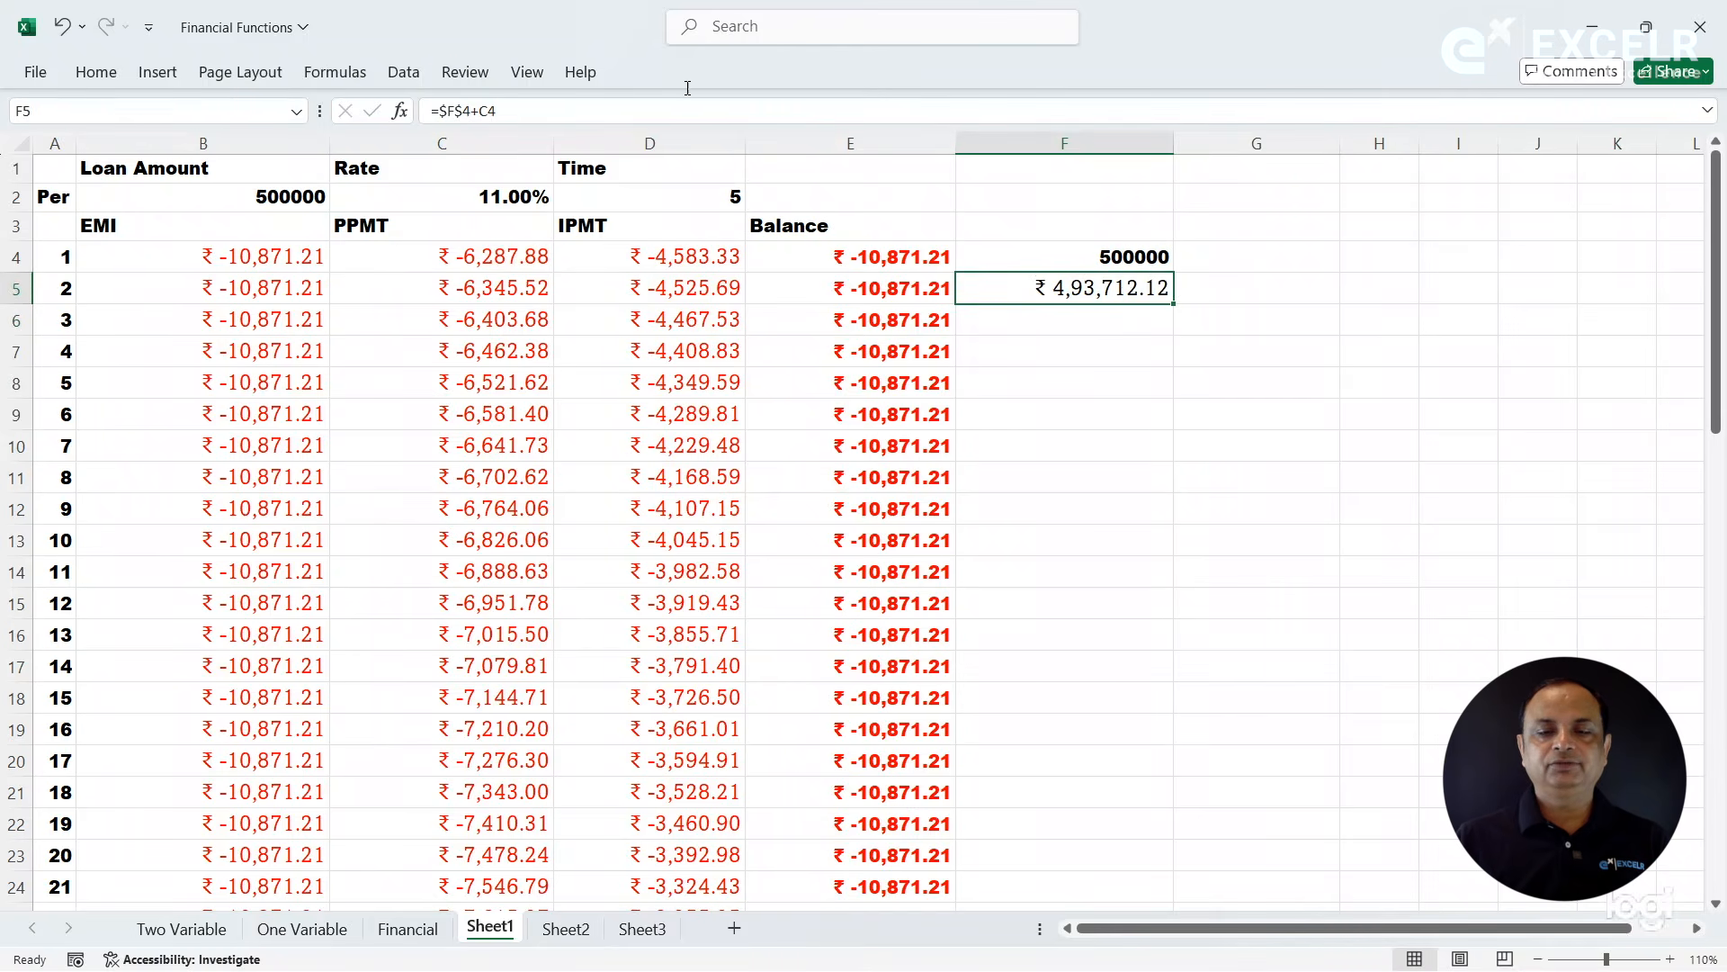
pyautogui.click(96, 72)
pyautogui.click(133, 163)
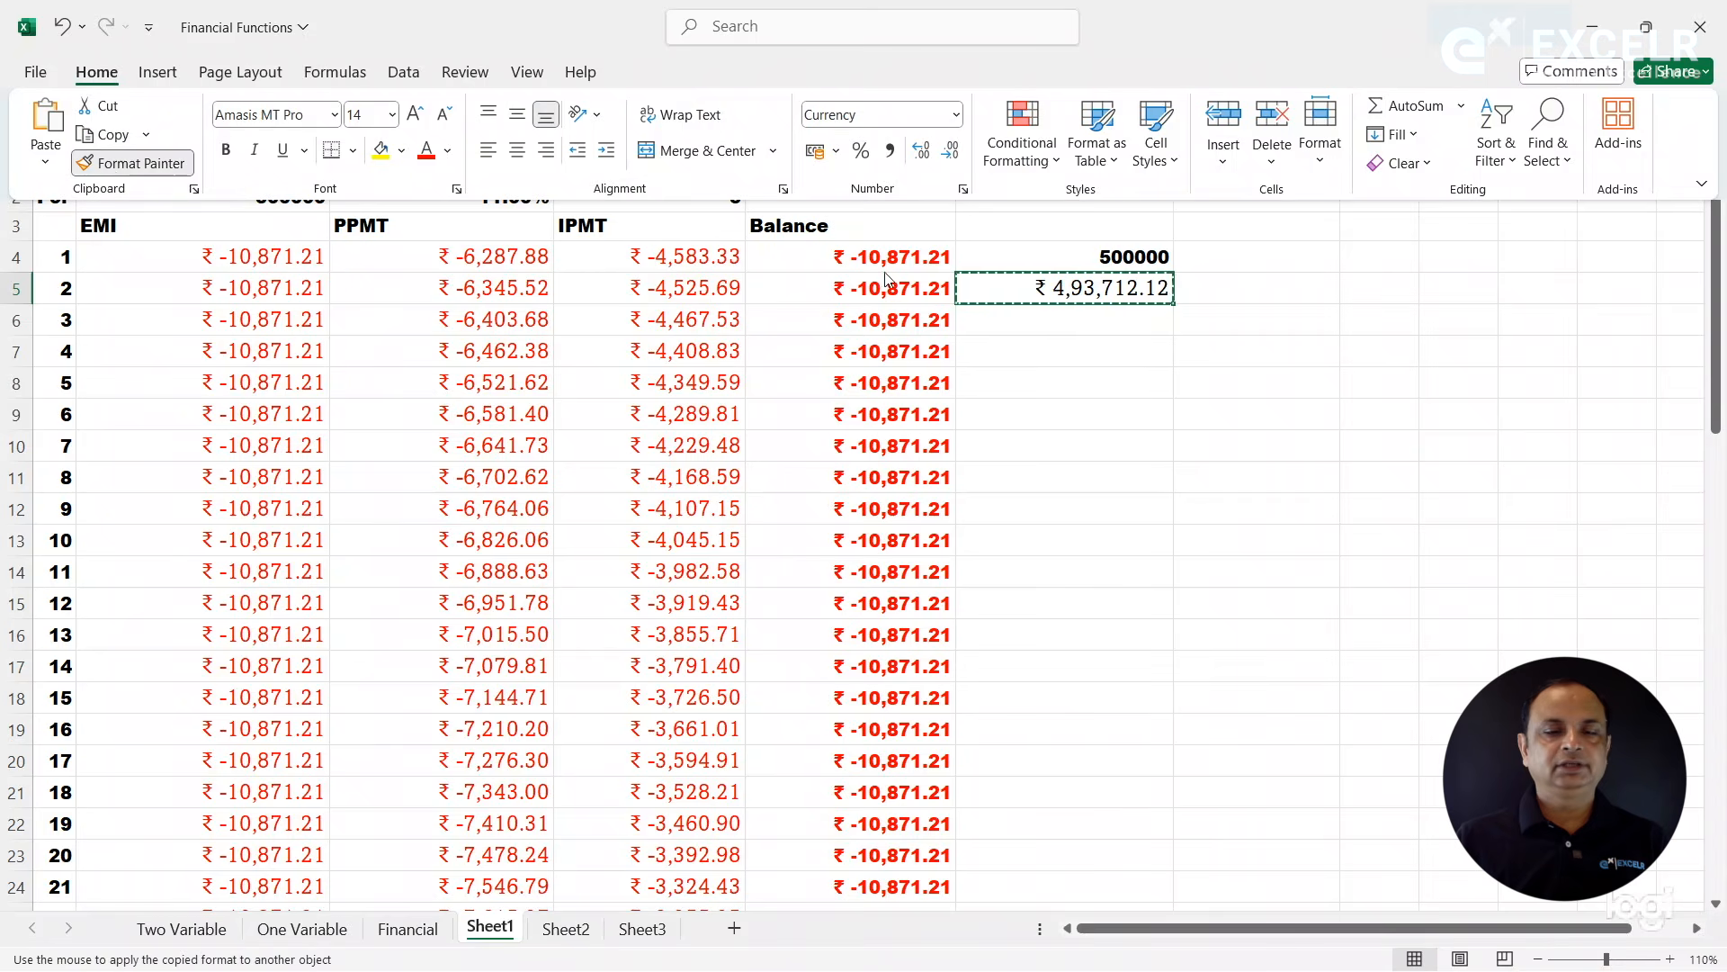
pyautogui.click(1071, 258)
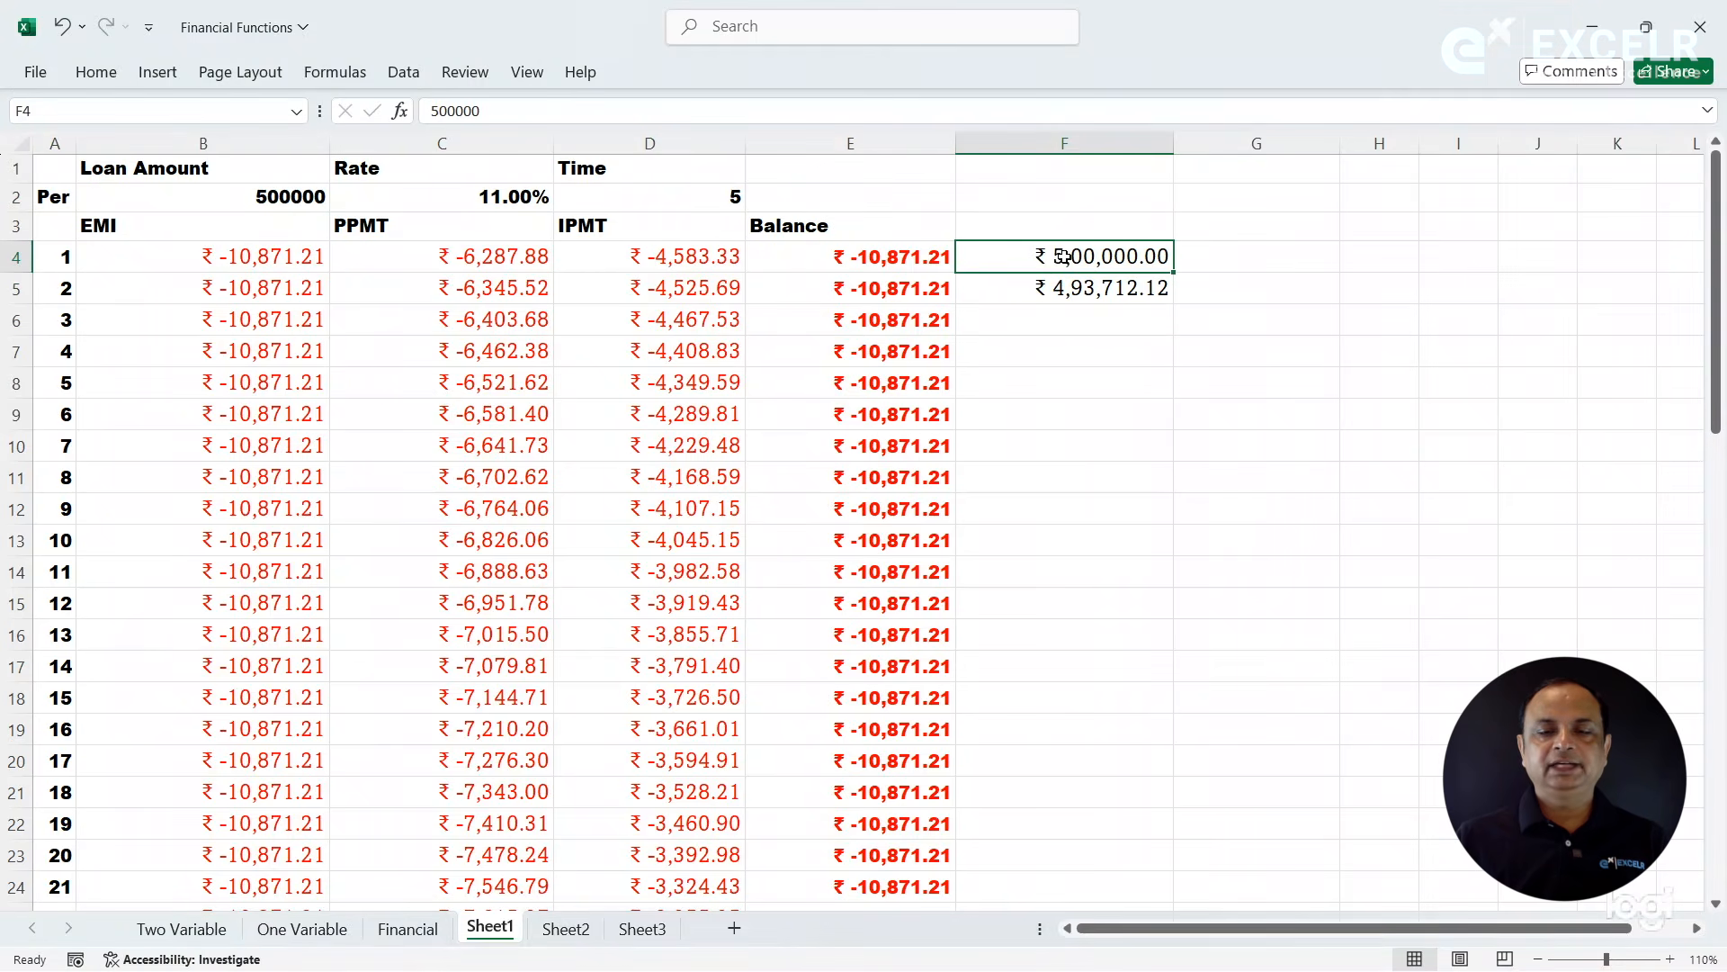
# - Try filling the =$F$4+C4 formula from F5 down column F, and clear the filled cells
pyautogui.click(1059, 286)
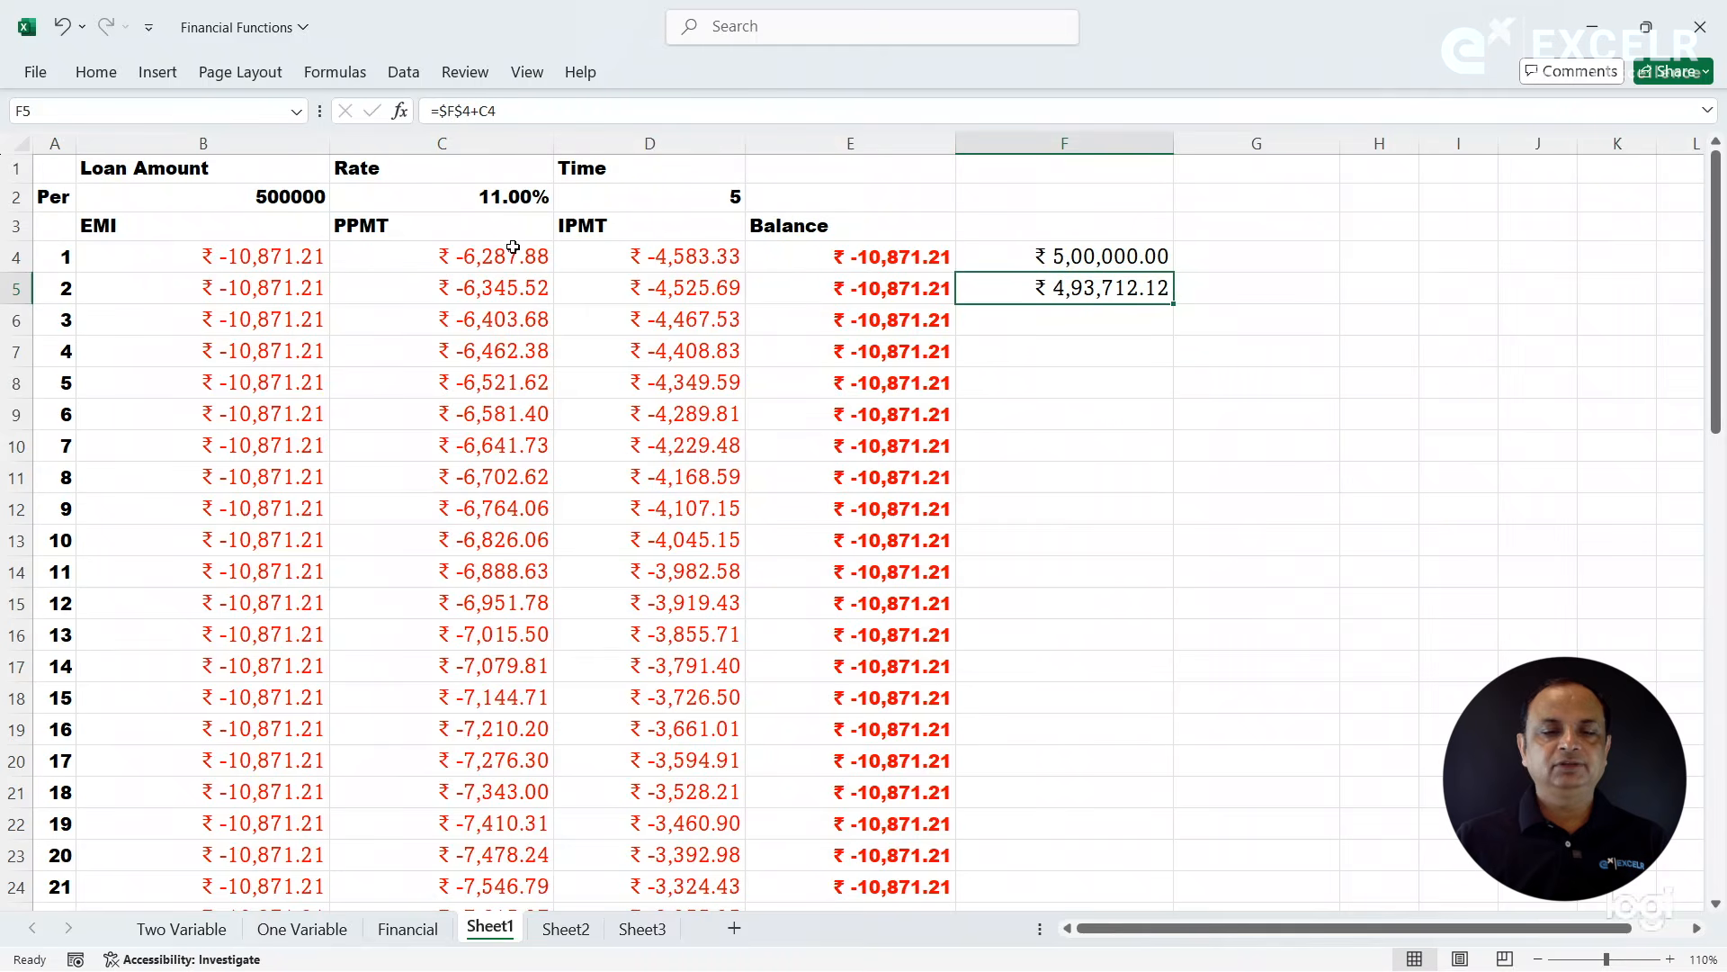
pyautogui.doubleClick(1174, 307)
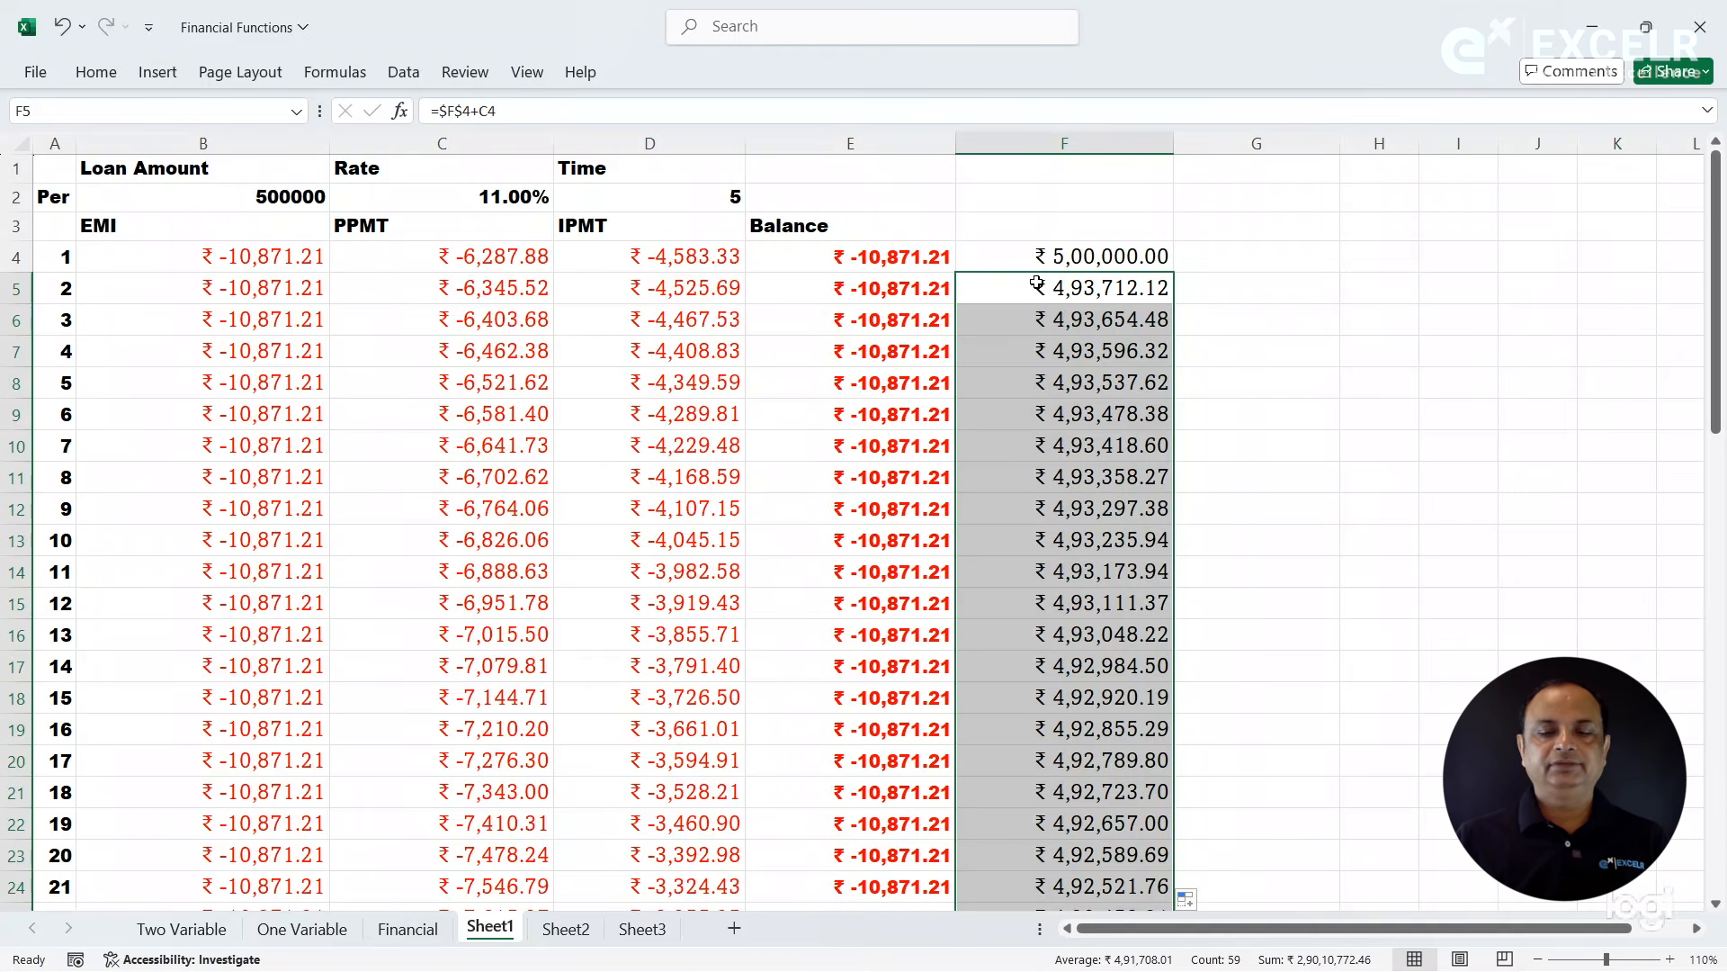
pyautogui.press('Delete')
# - Enter the formula =F4+C4 with relative references in F5 and select that cell again
pyautogui.click(1035, 255)
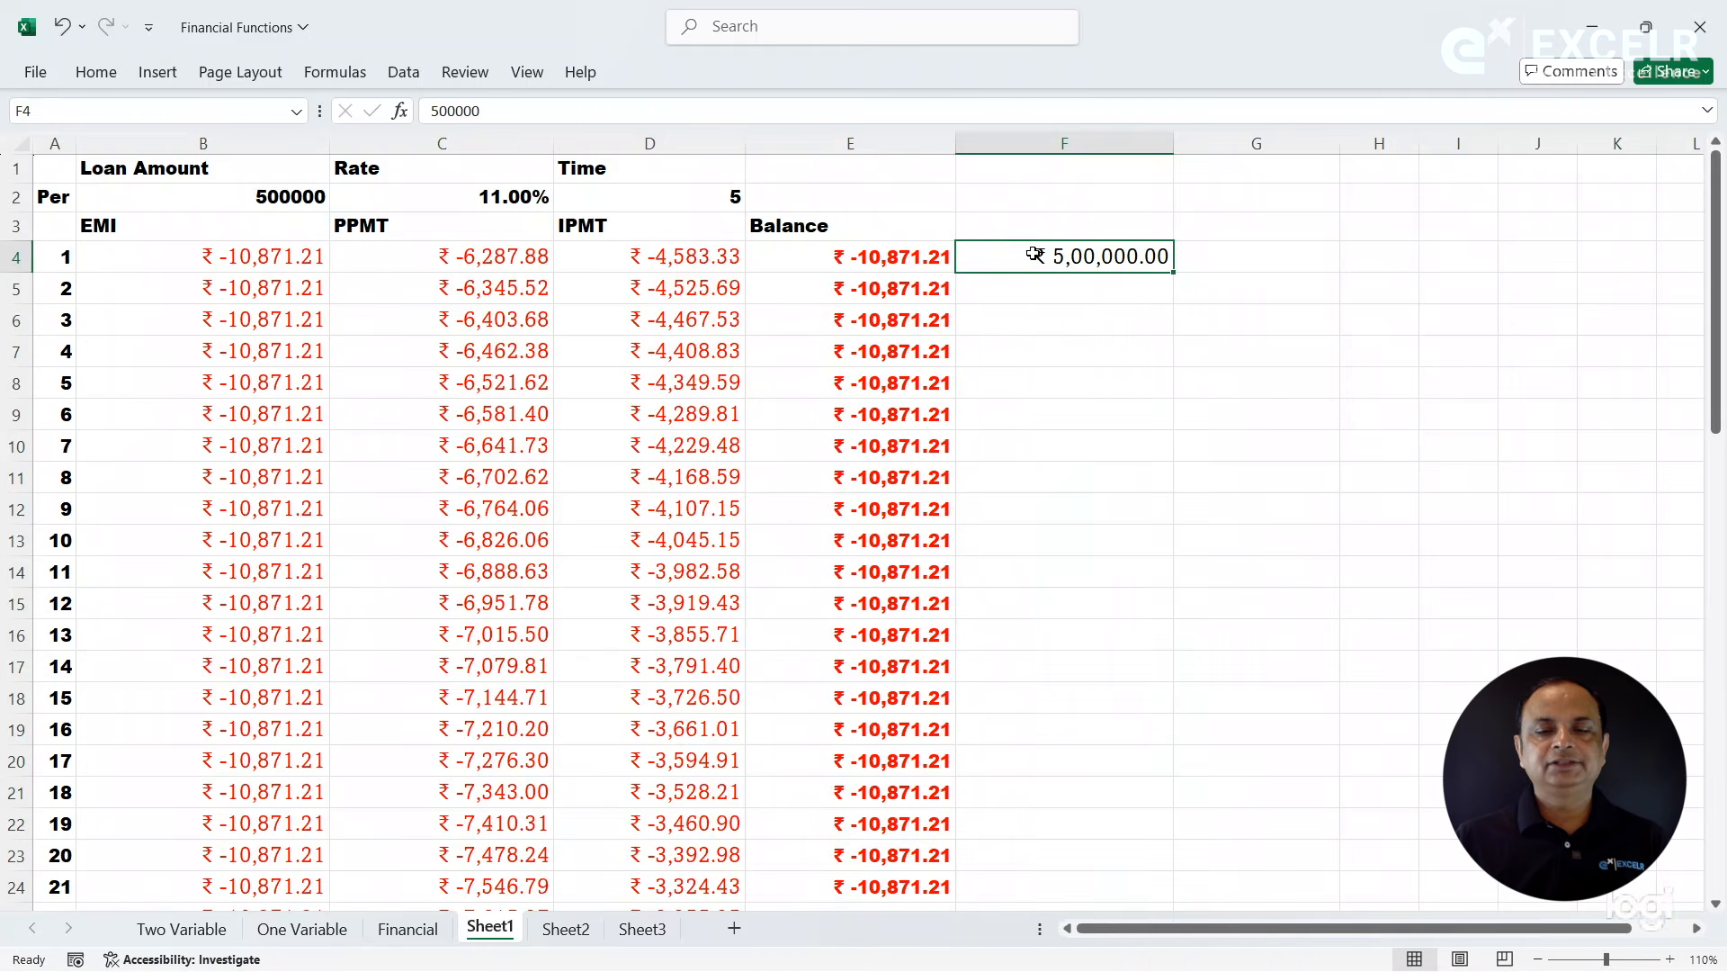
pyautogui.click(1017, 285)
pyautogui.write('=')
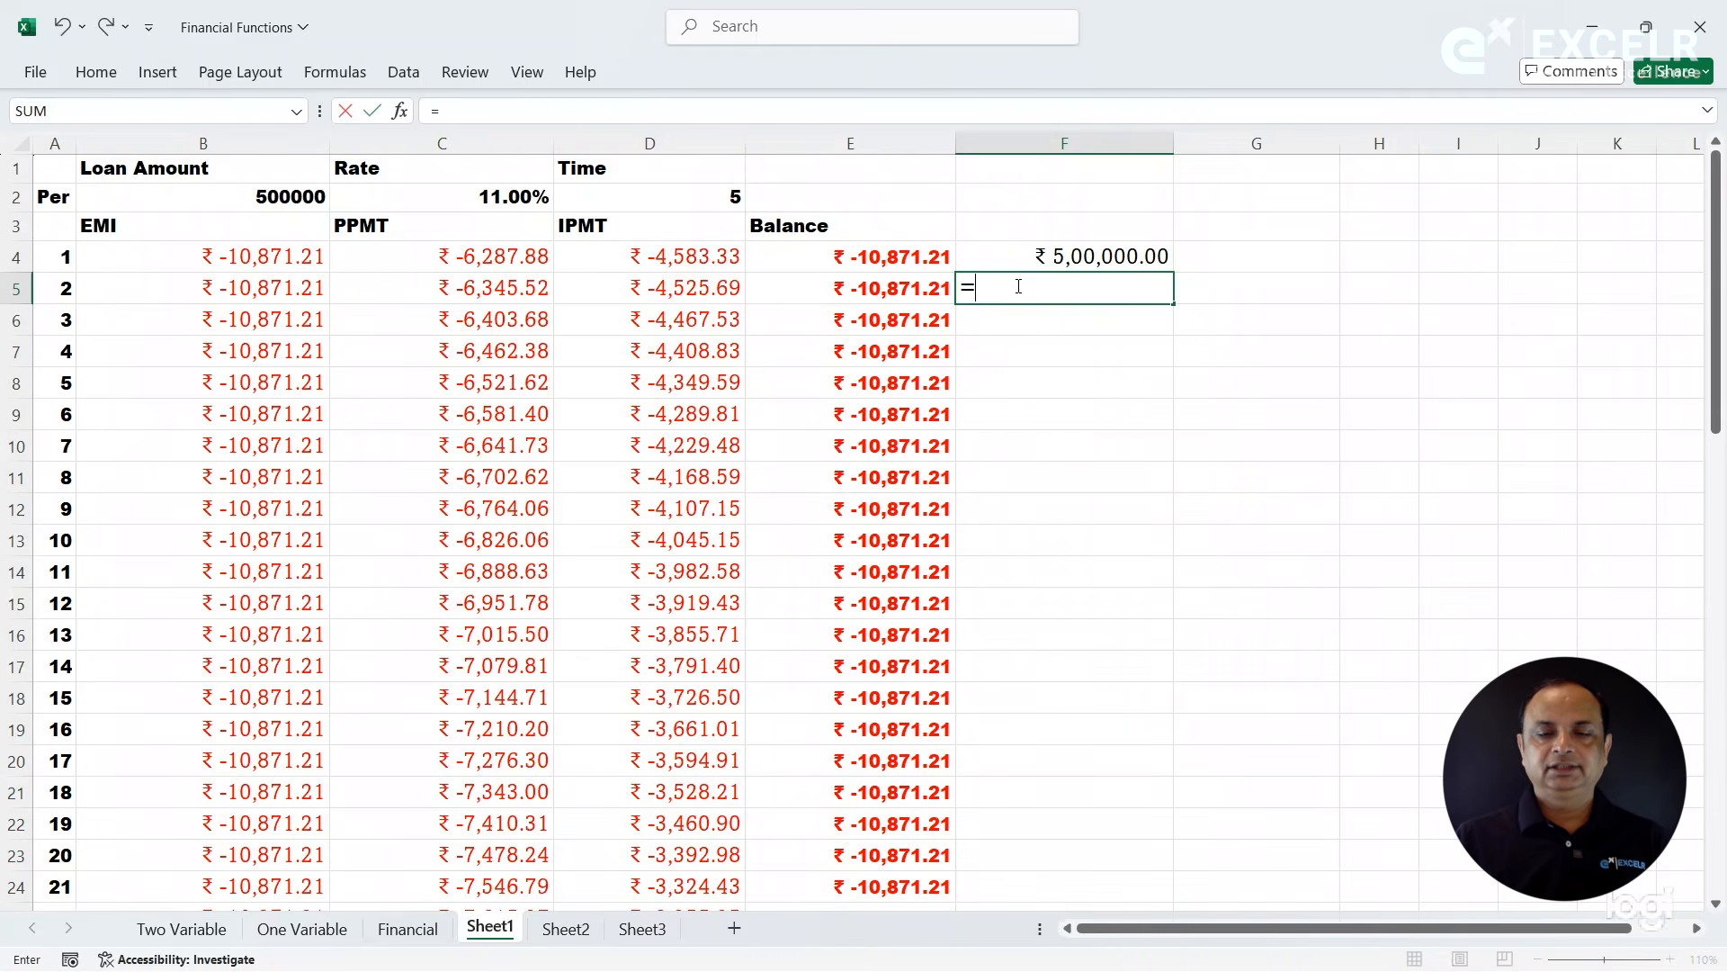
pyautogui.click(1007, 255)
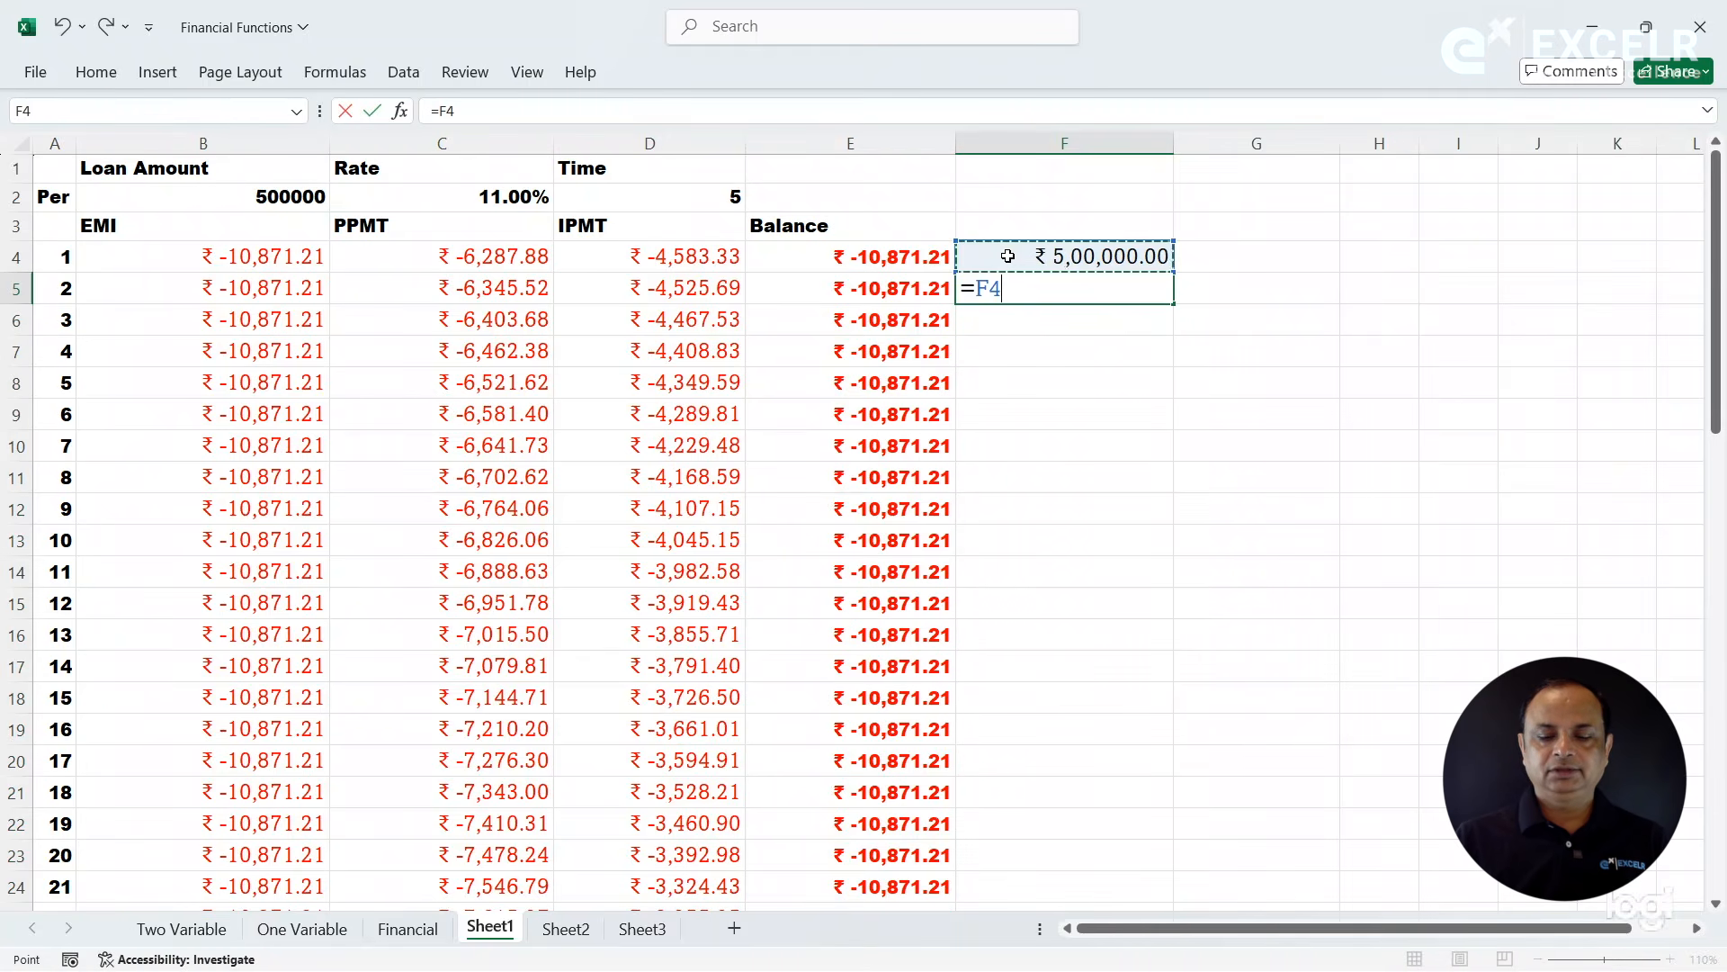
pyautogui.write('+')
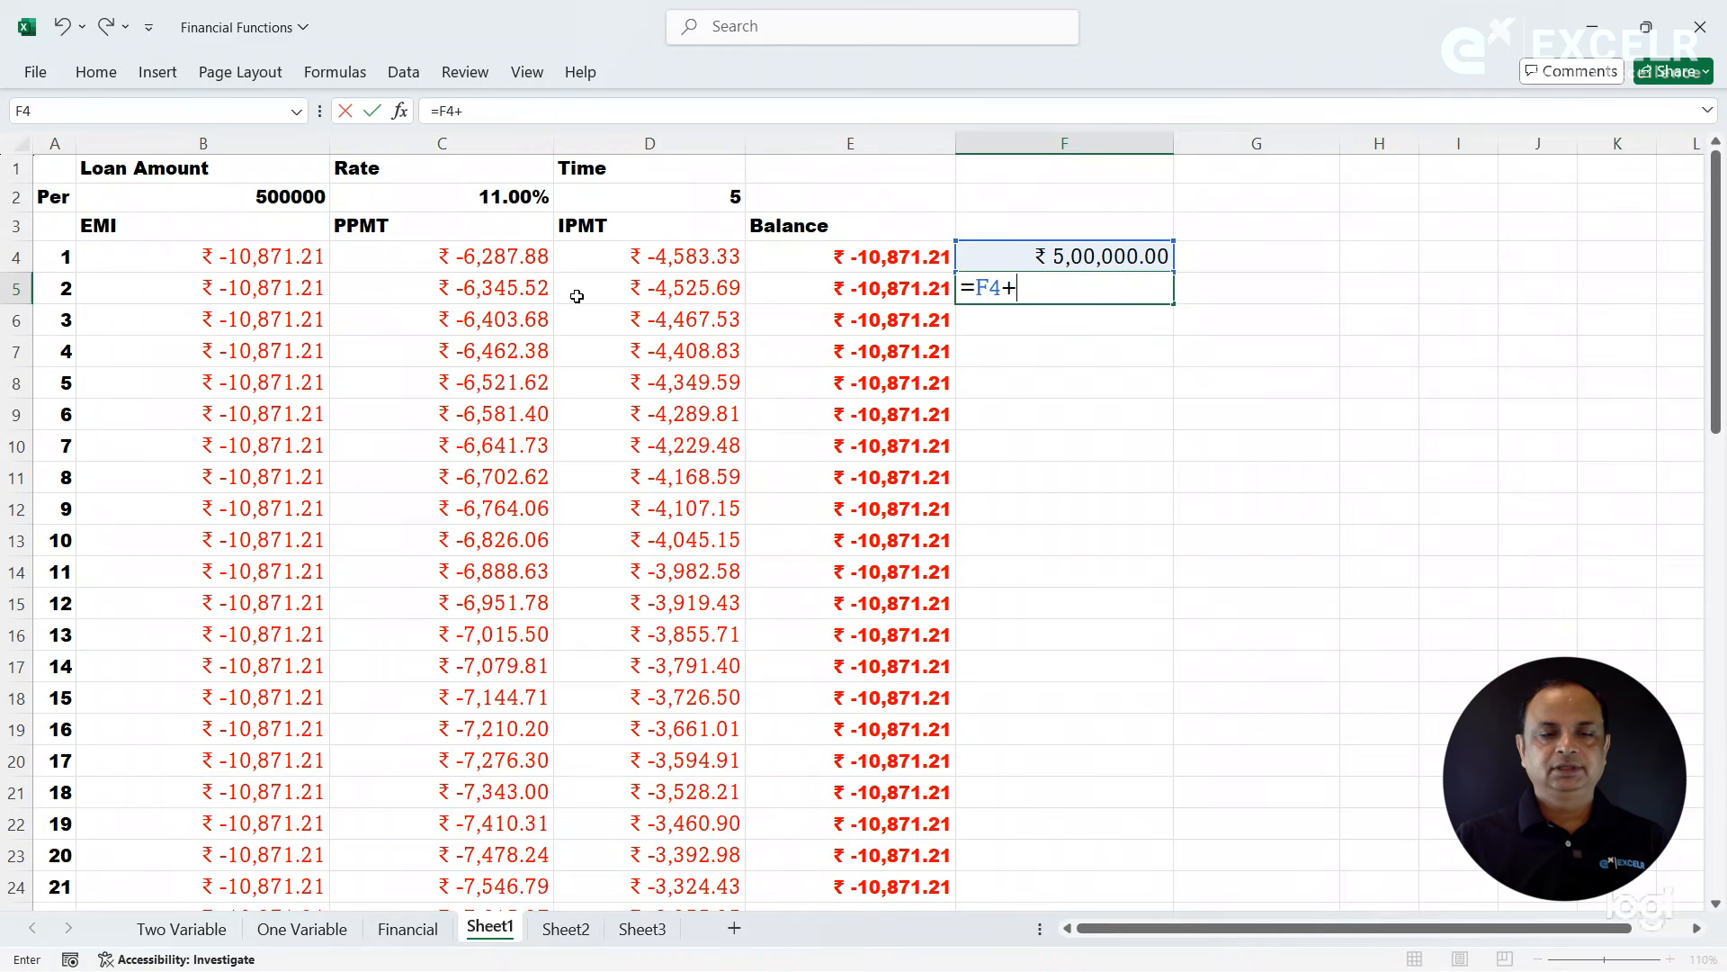
pyautogui.click(488, 257)
pyautogui.press('Return')
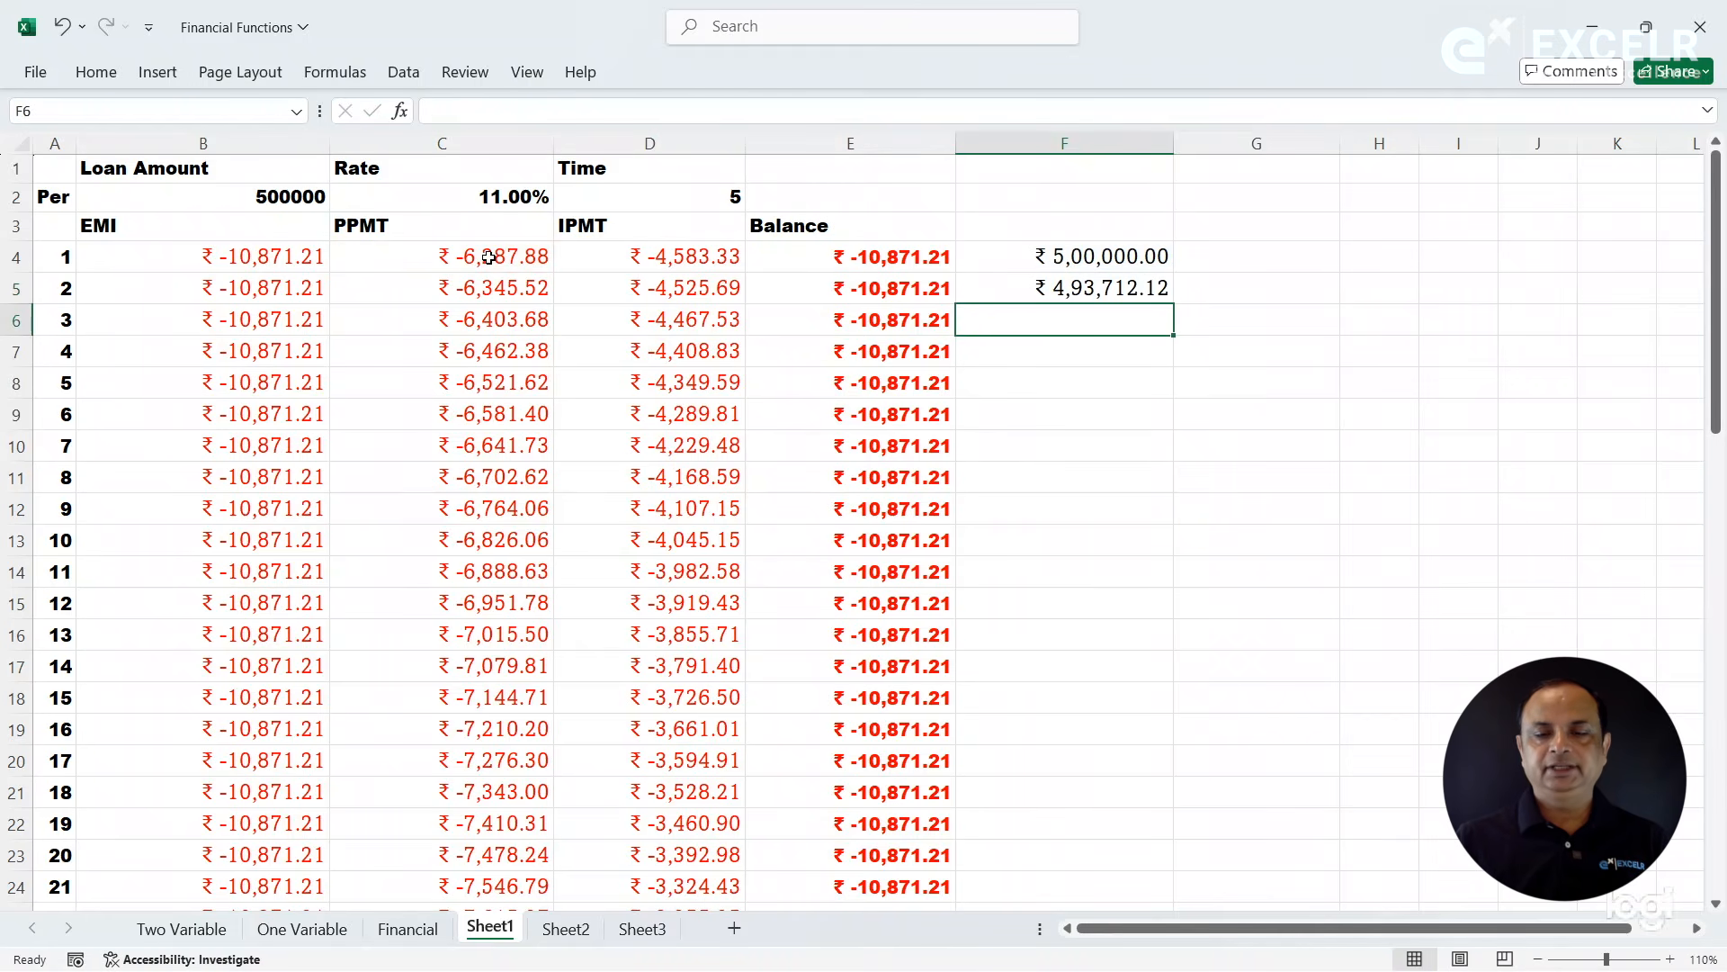
pyautogui.click(1022, 281)
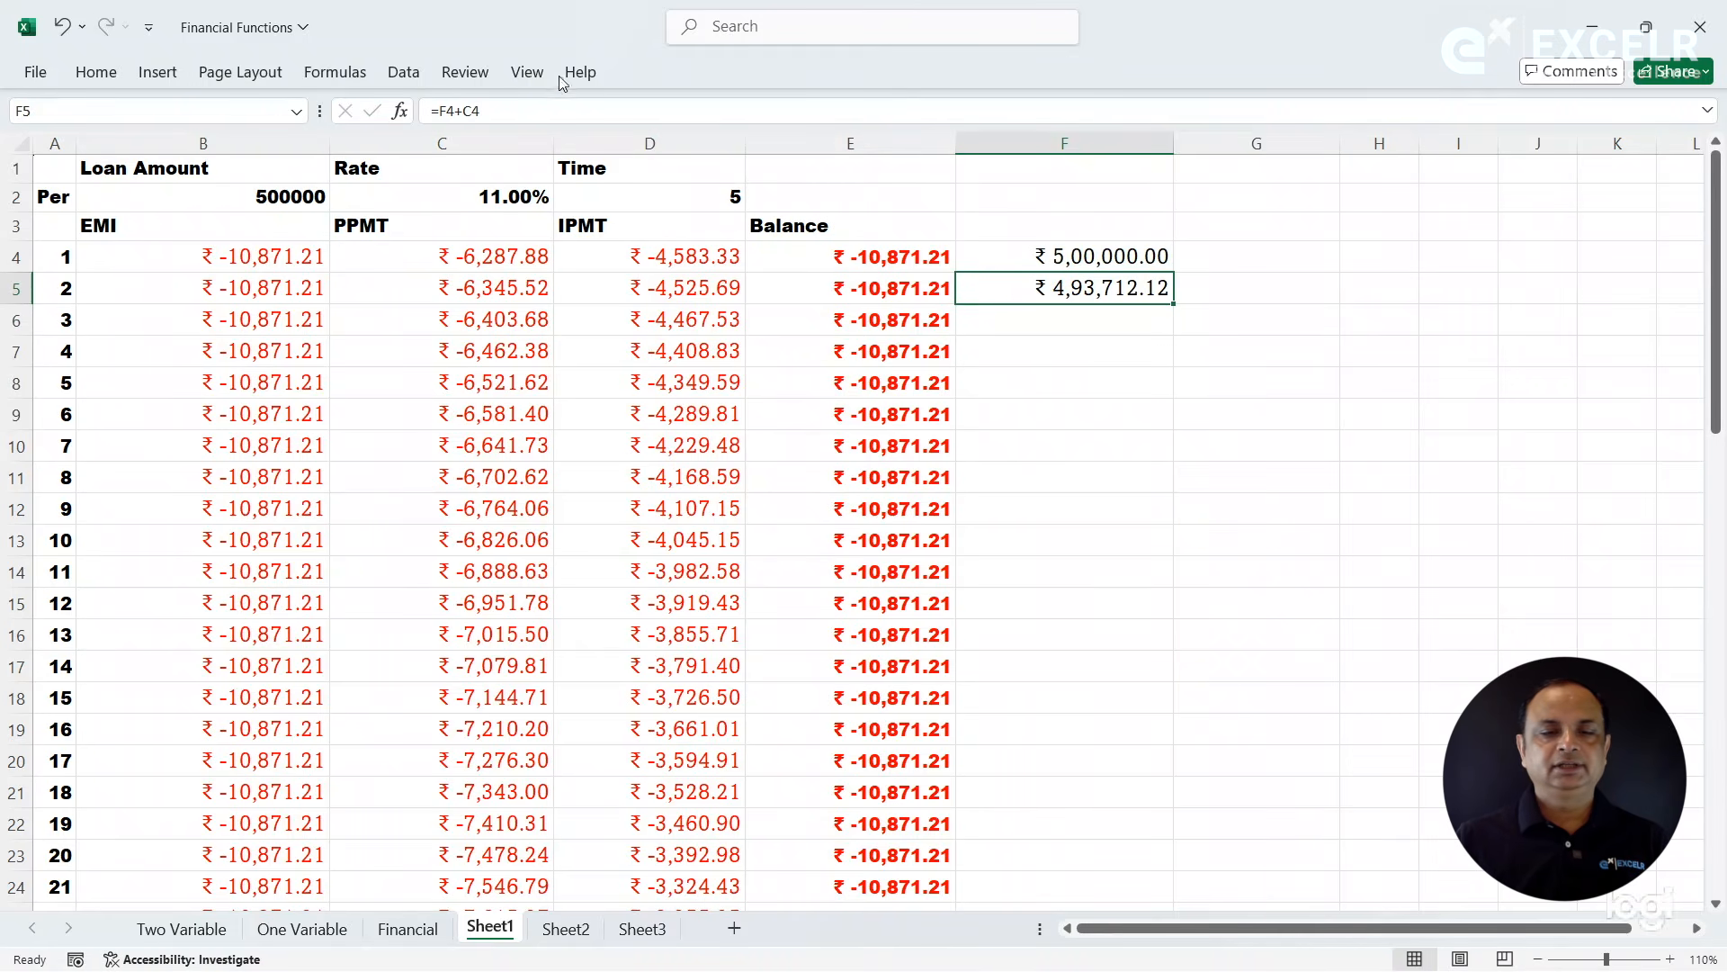
# - Make the F4 reference in the F5 formula absolute so that it reads =$F$4+C4
pyautogui.click(451, 111)
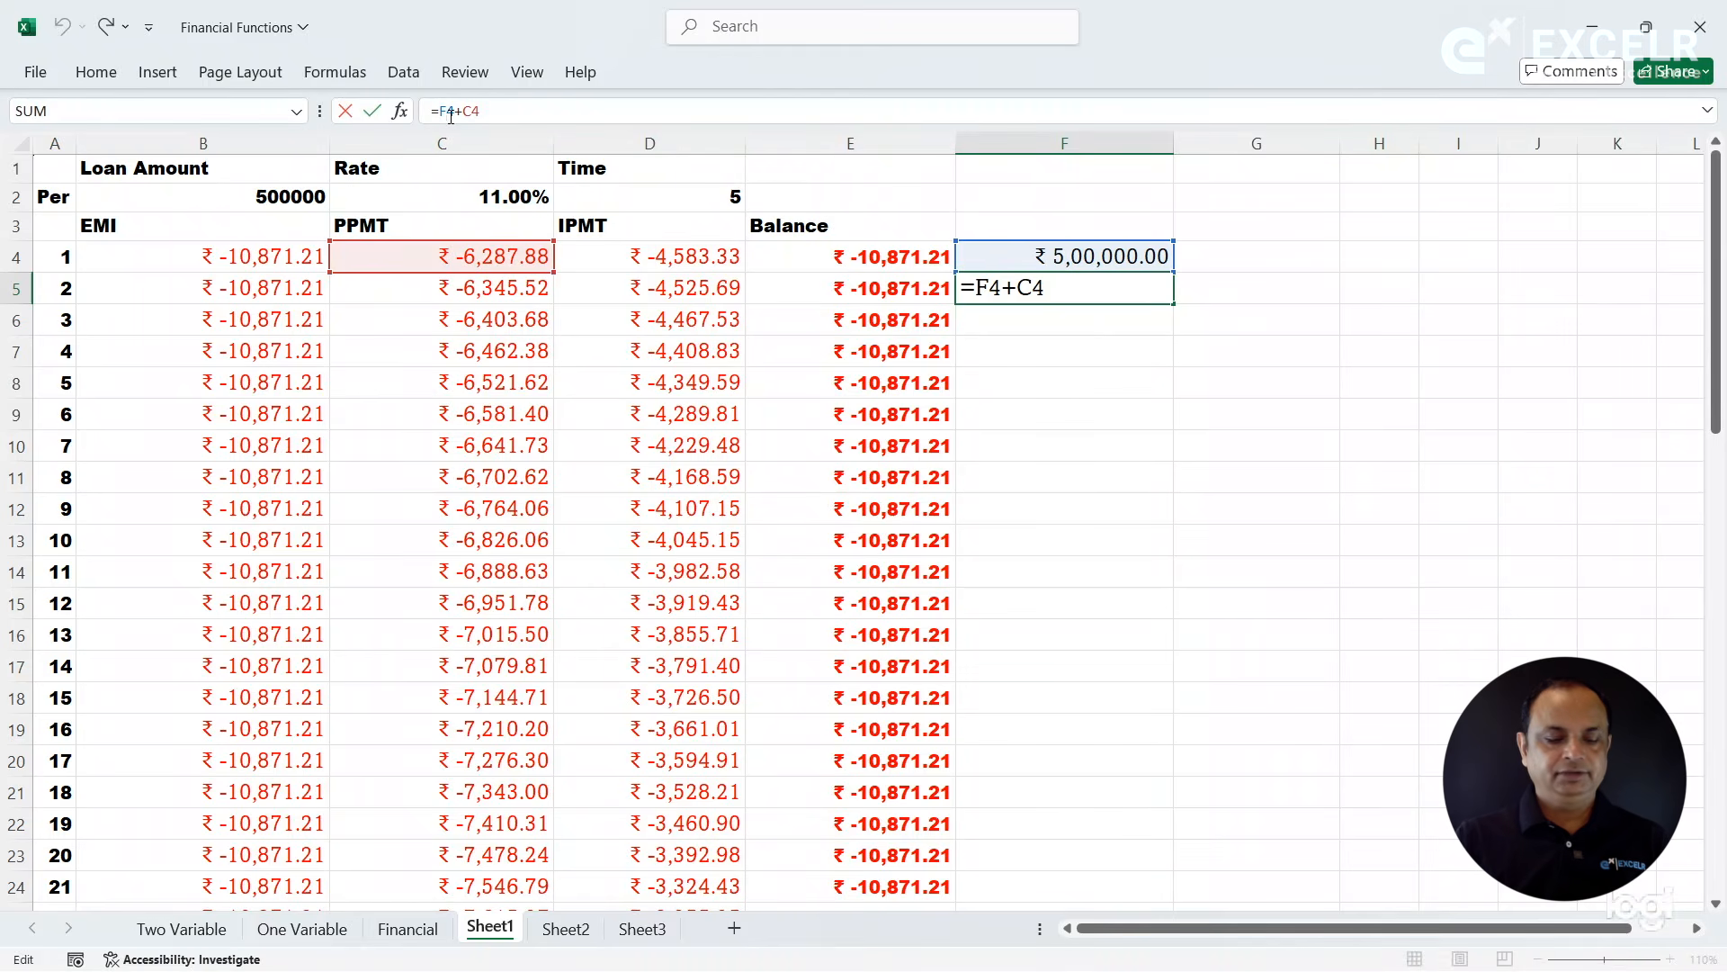
pyautogui.press('F4')
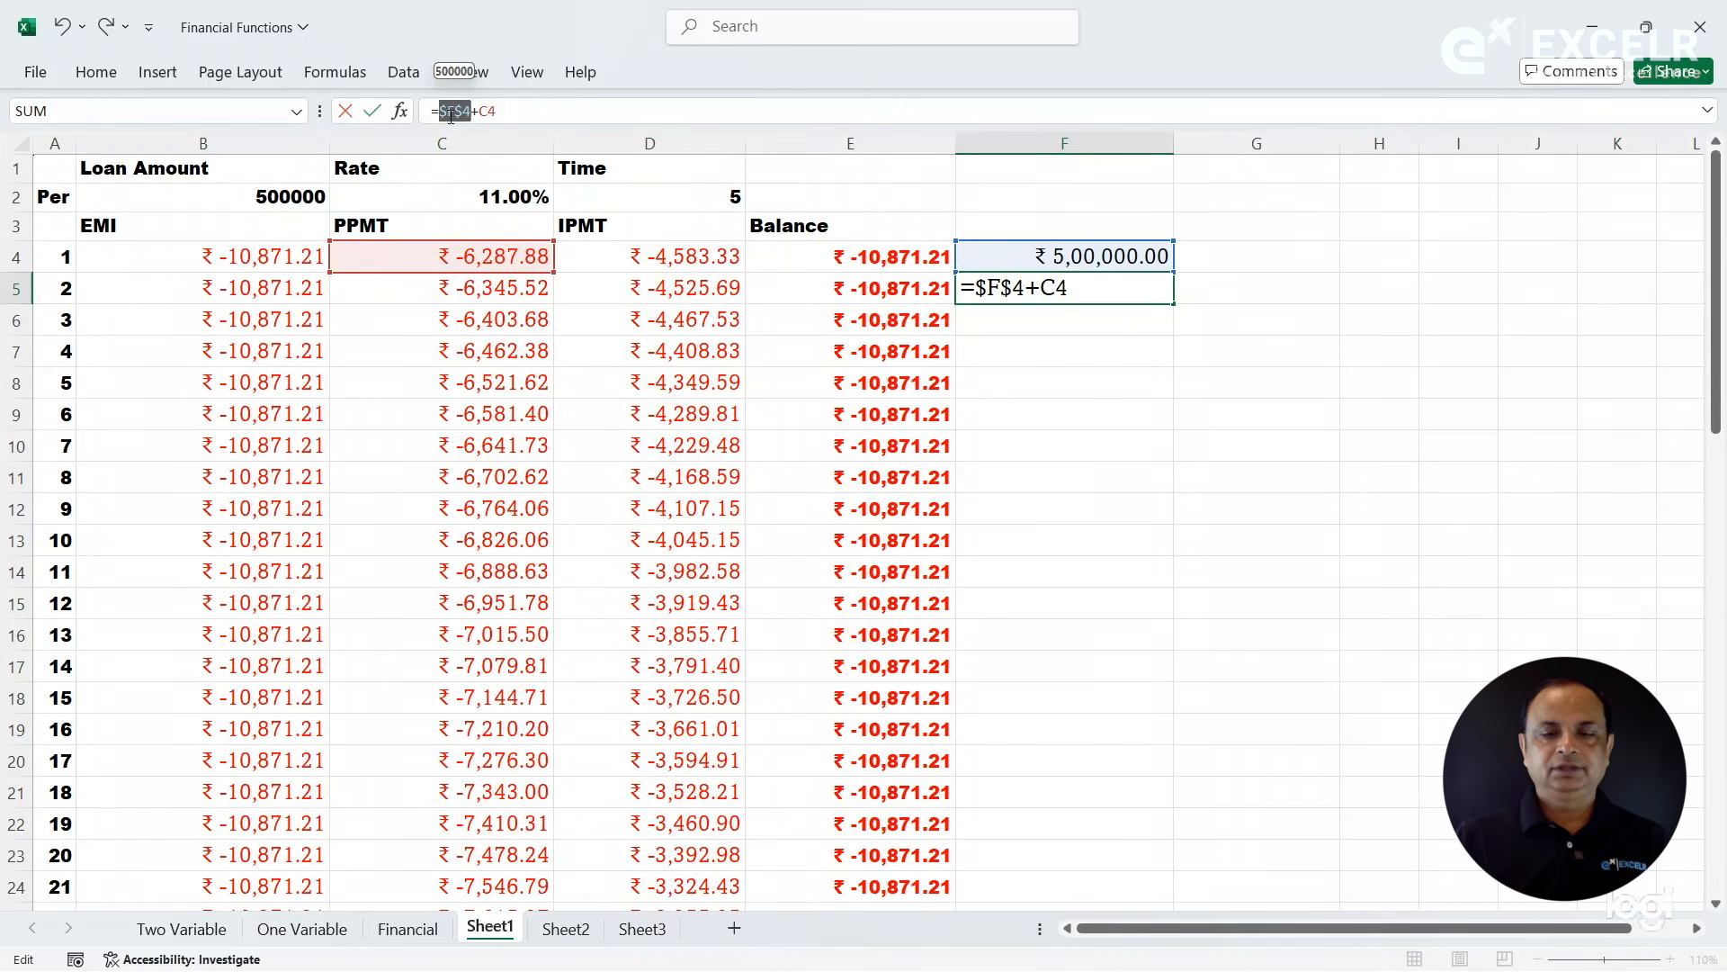
pyautogui.press('Return')
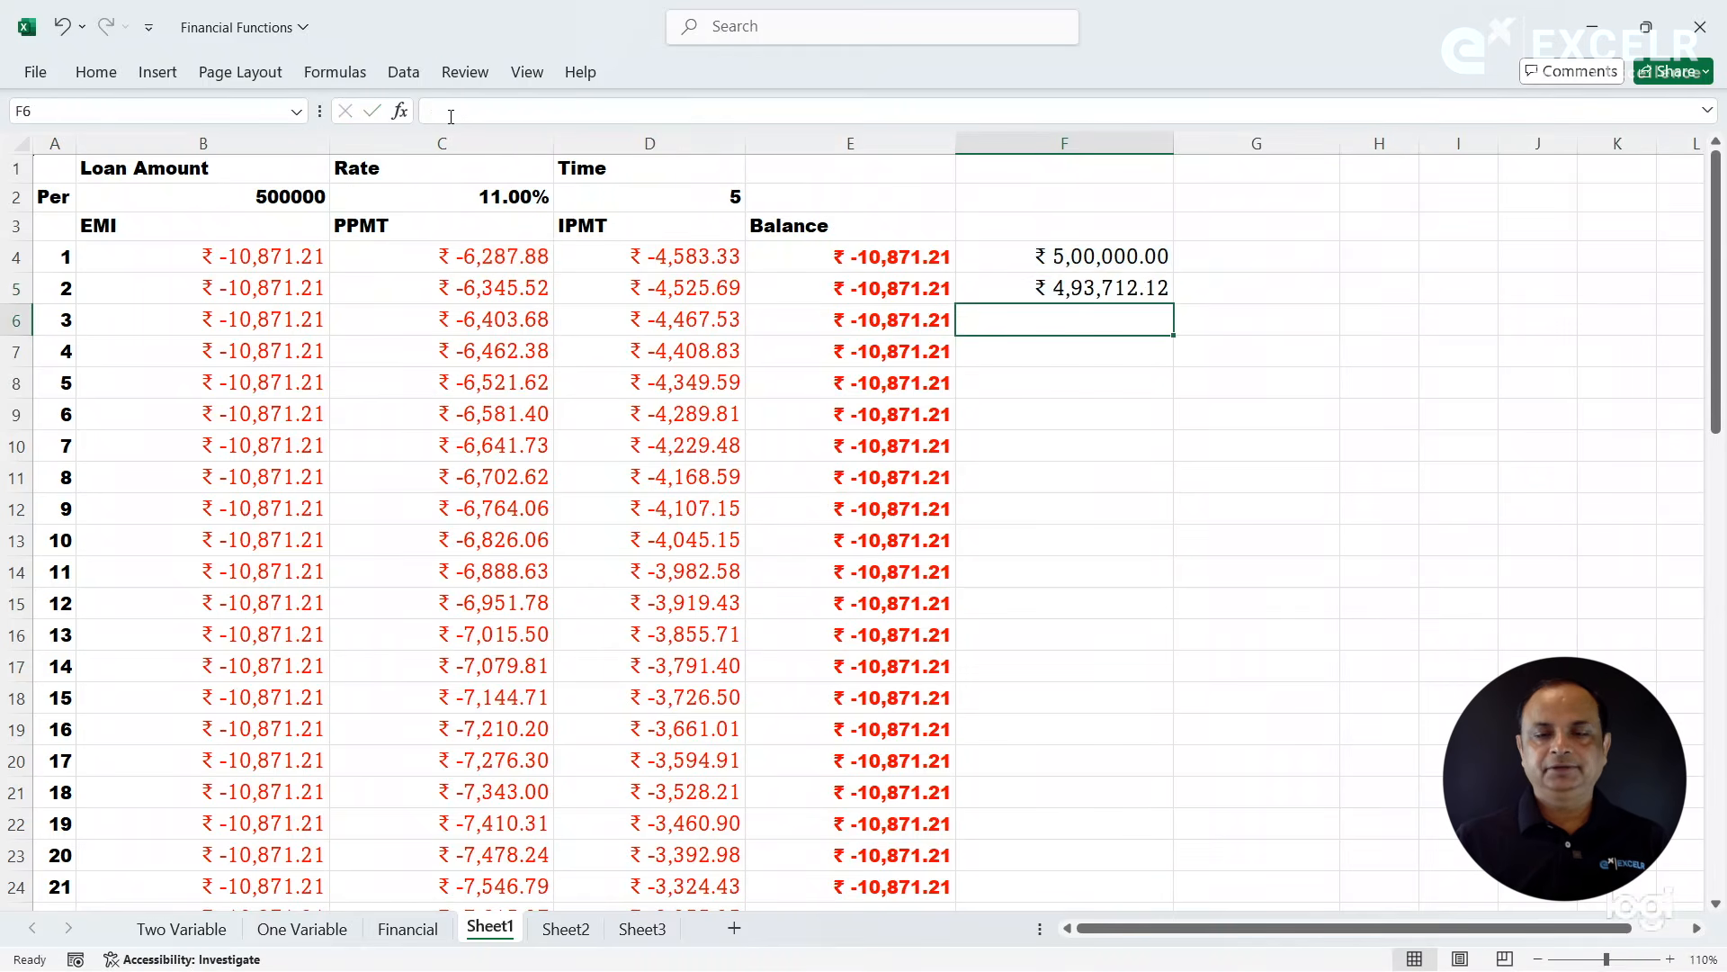
pyautogui.click(1042, 248)
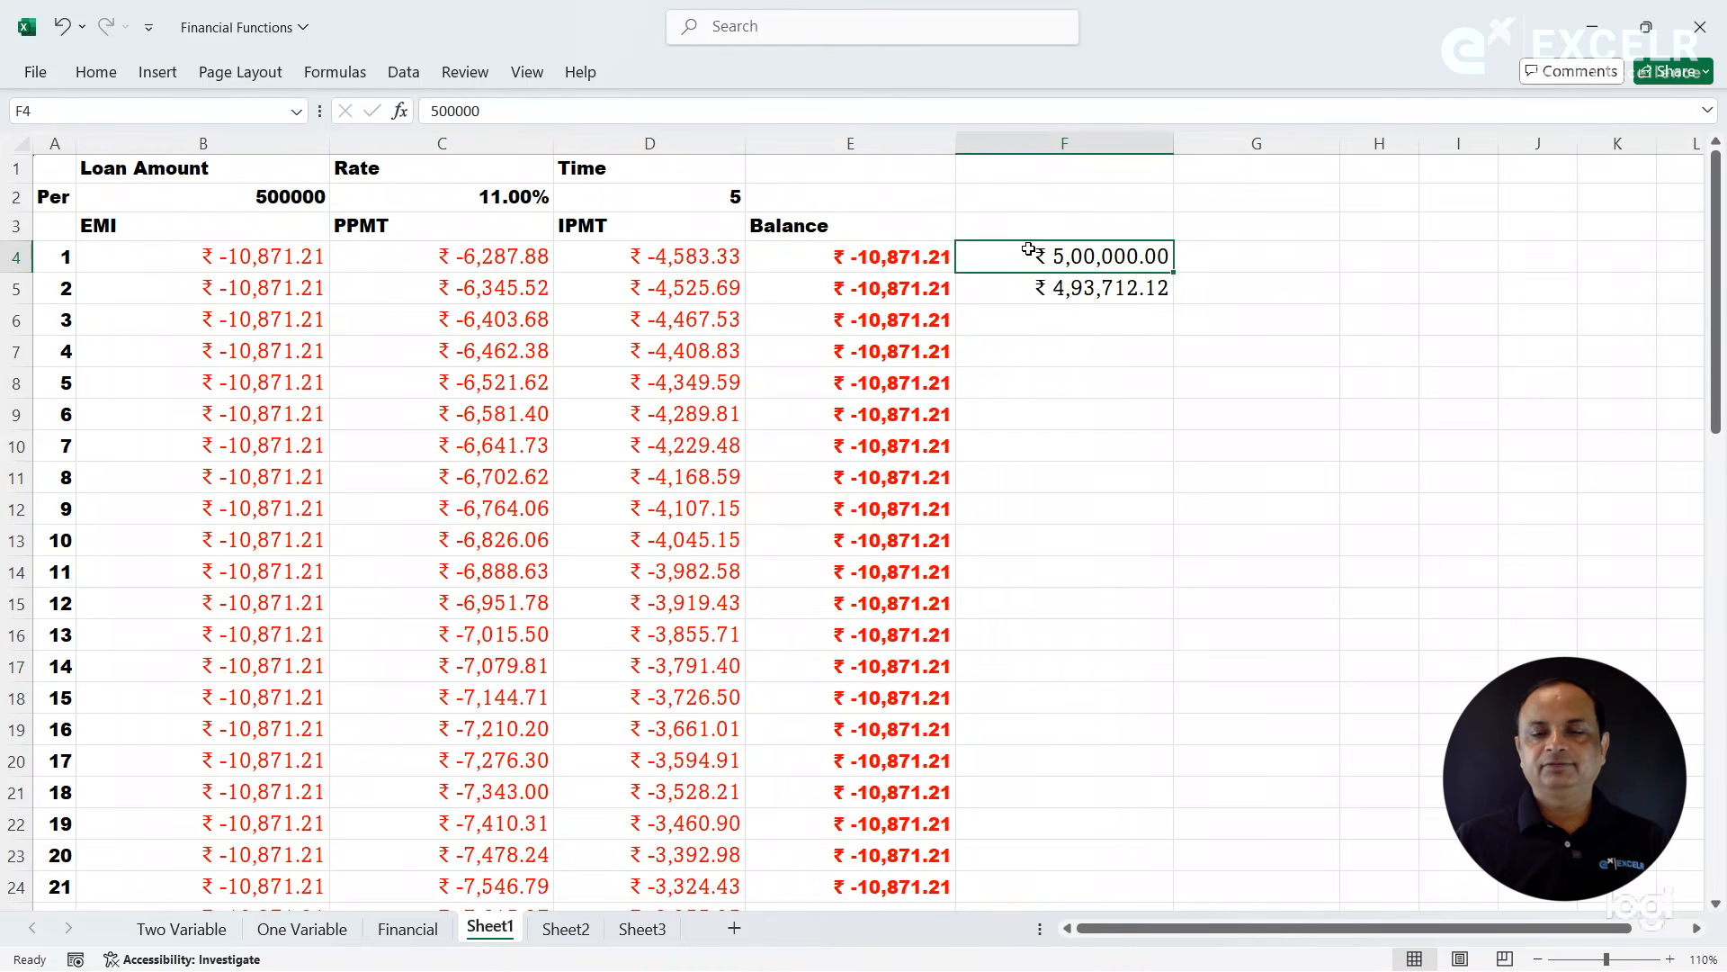
pyautogui.click(495, 258)
pyautogui.click(1039, 287)
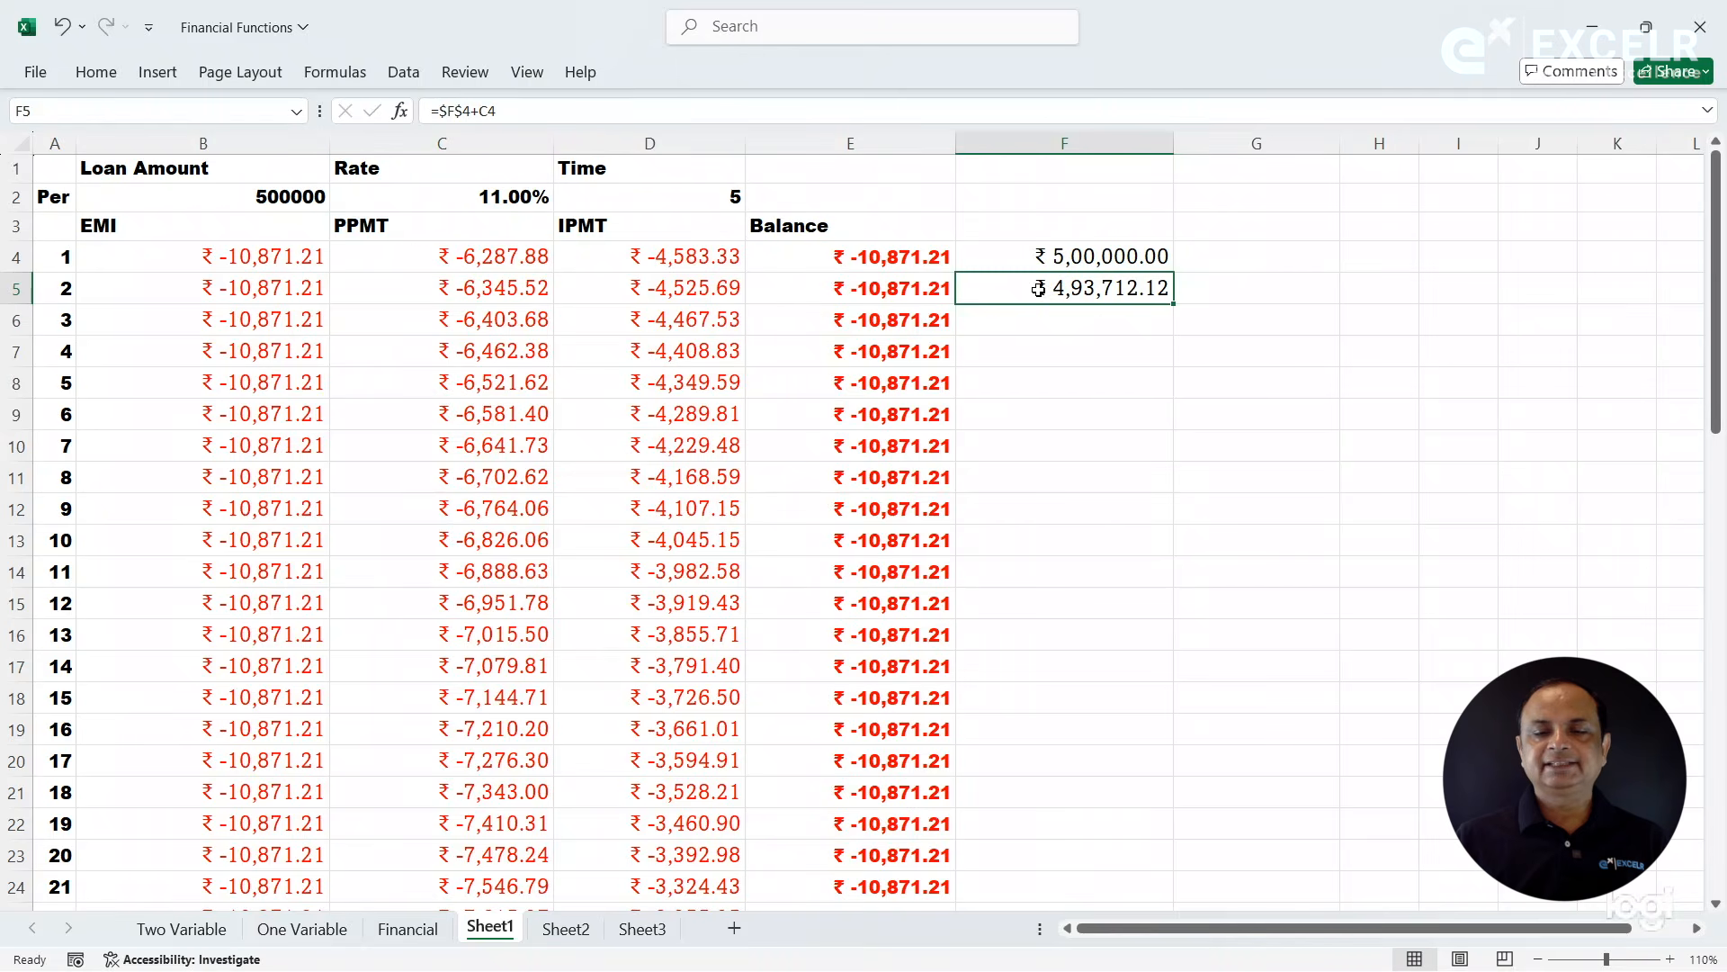
# - Try filling =$F$4+C4 from F5 down column F, inspect the formulas in F5 and F6, and clear the column from F5 down
pyautogui.doubleClick(1175, 306)
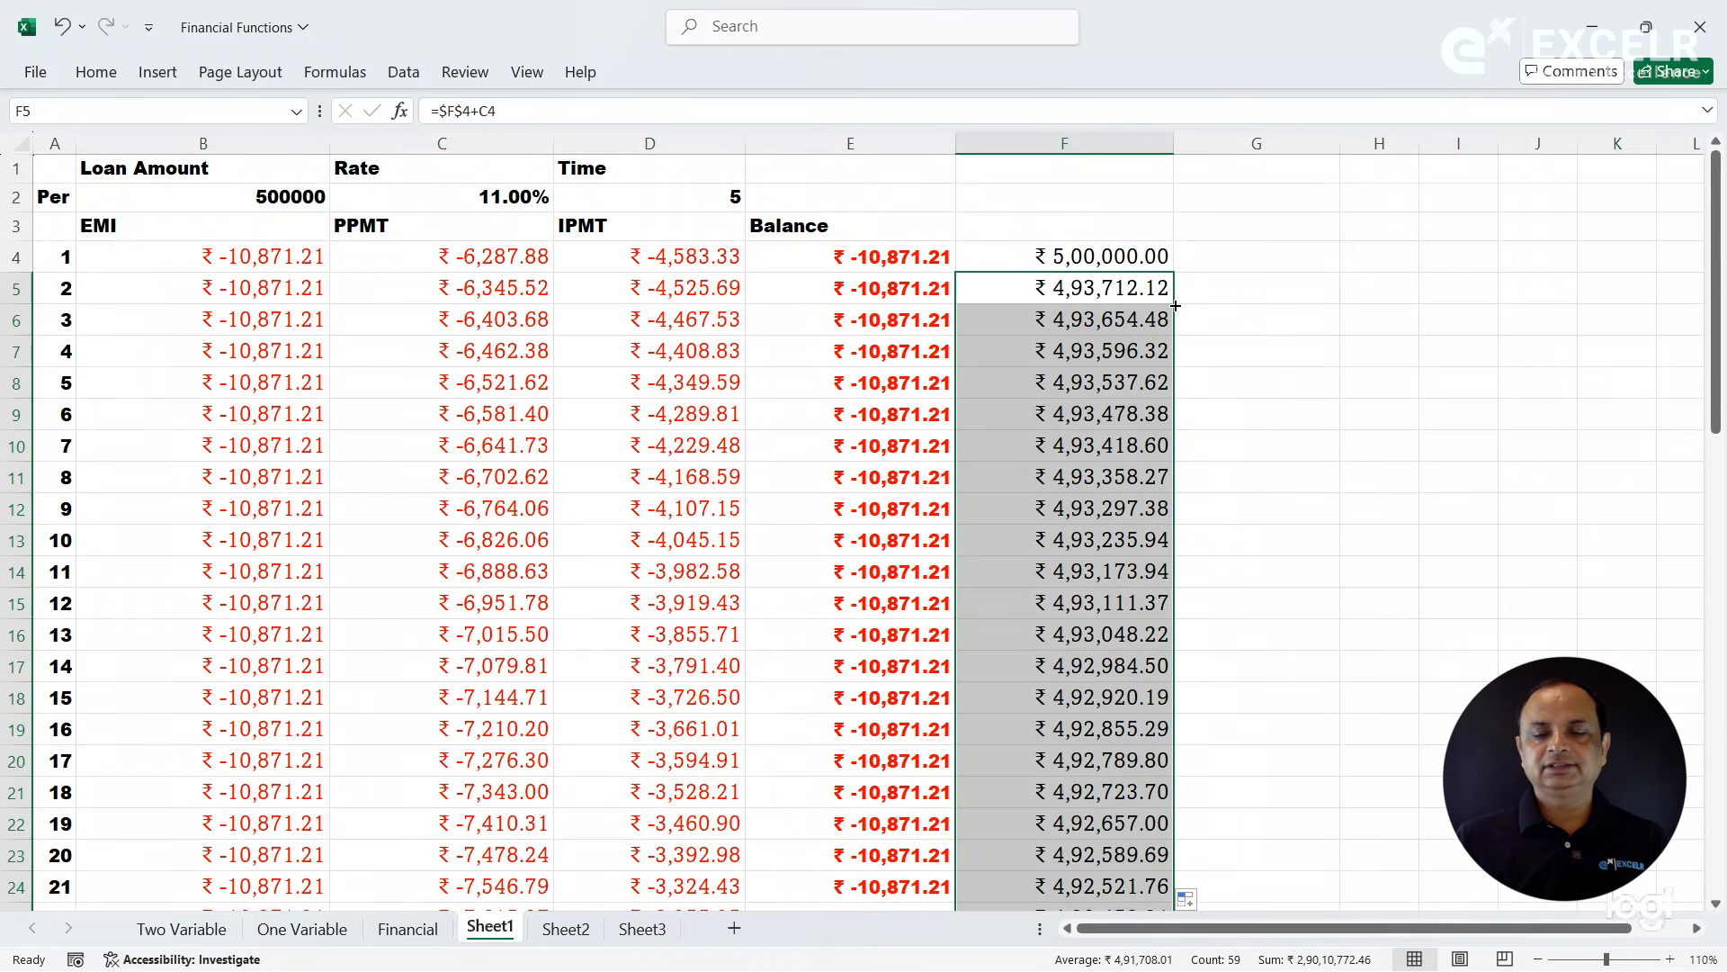
pyautogui.moveTo(1714, 364); pyautogui.dragTo(1685, 315)
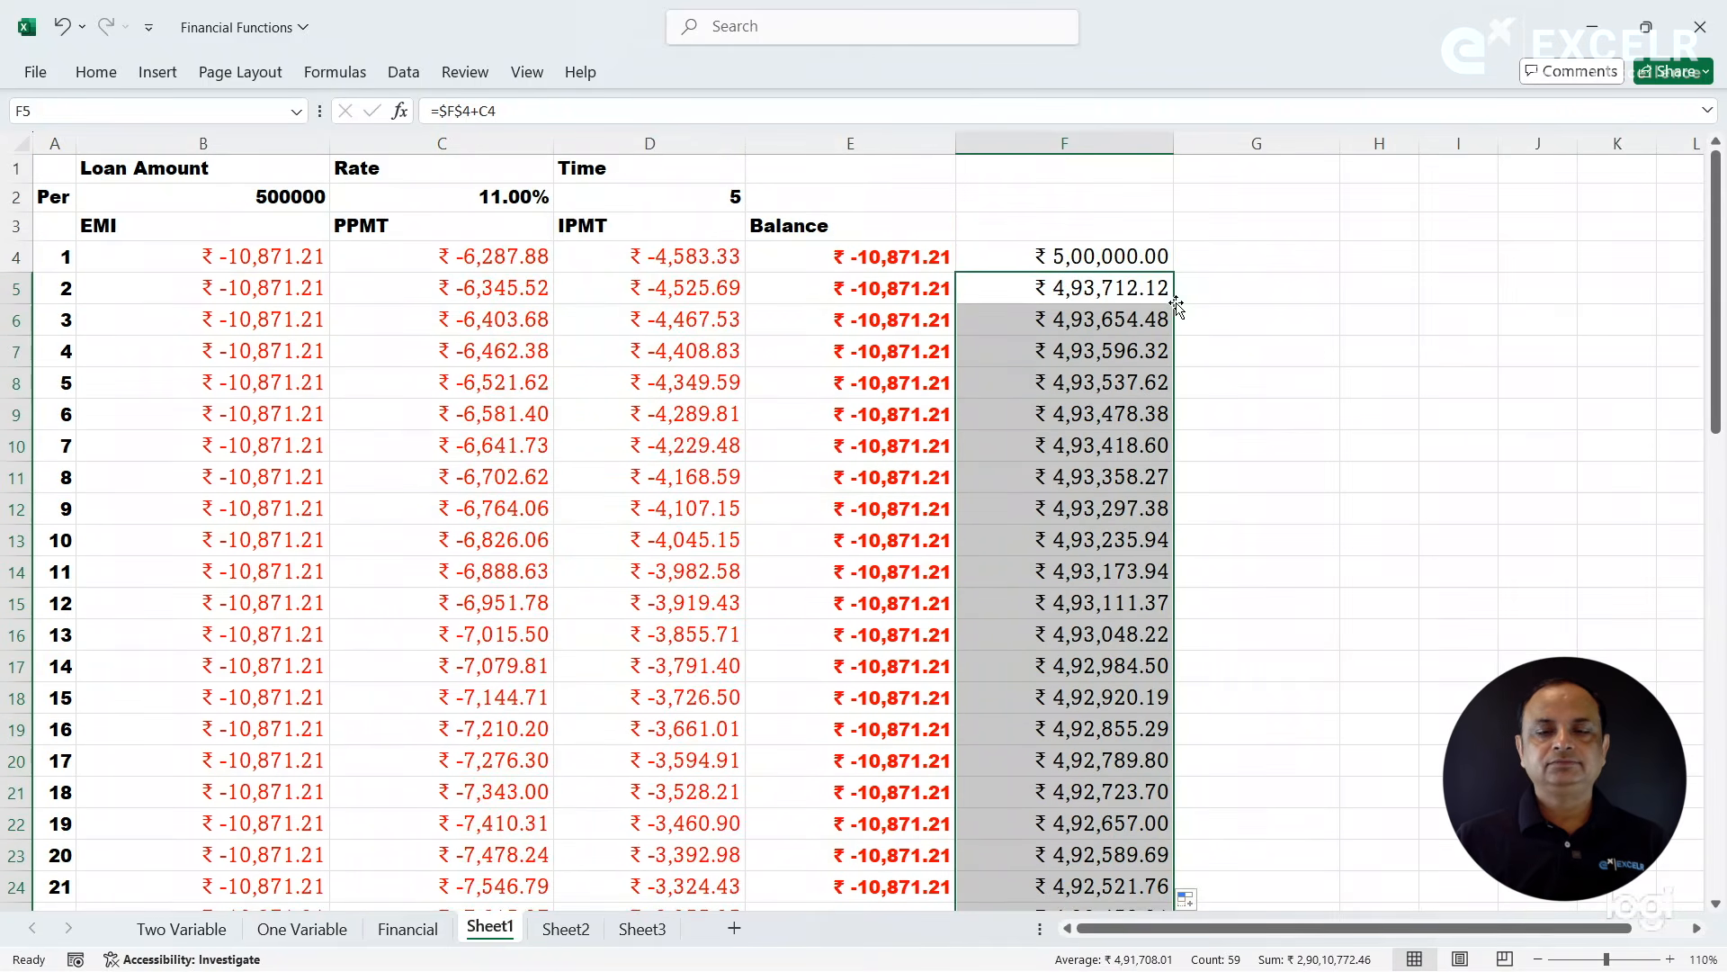
pyautogui.click(1062, 258)
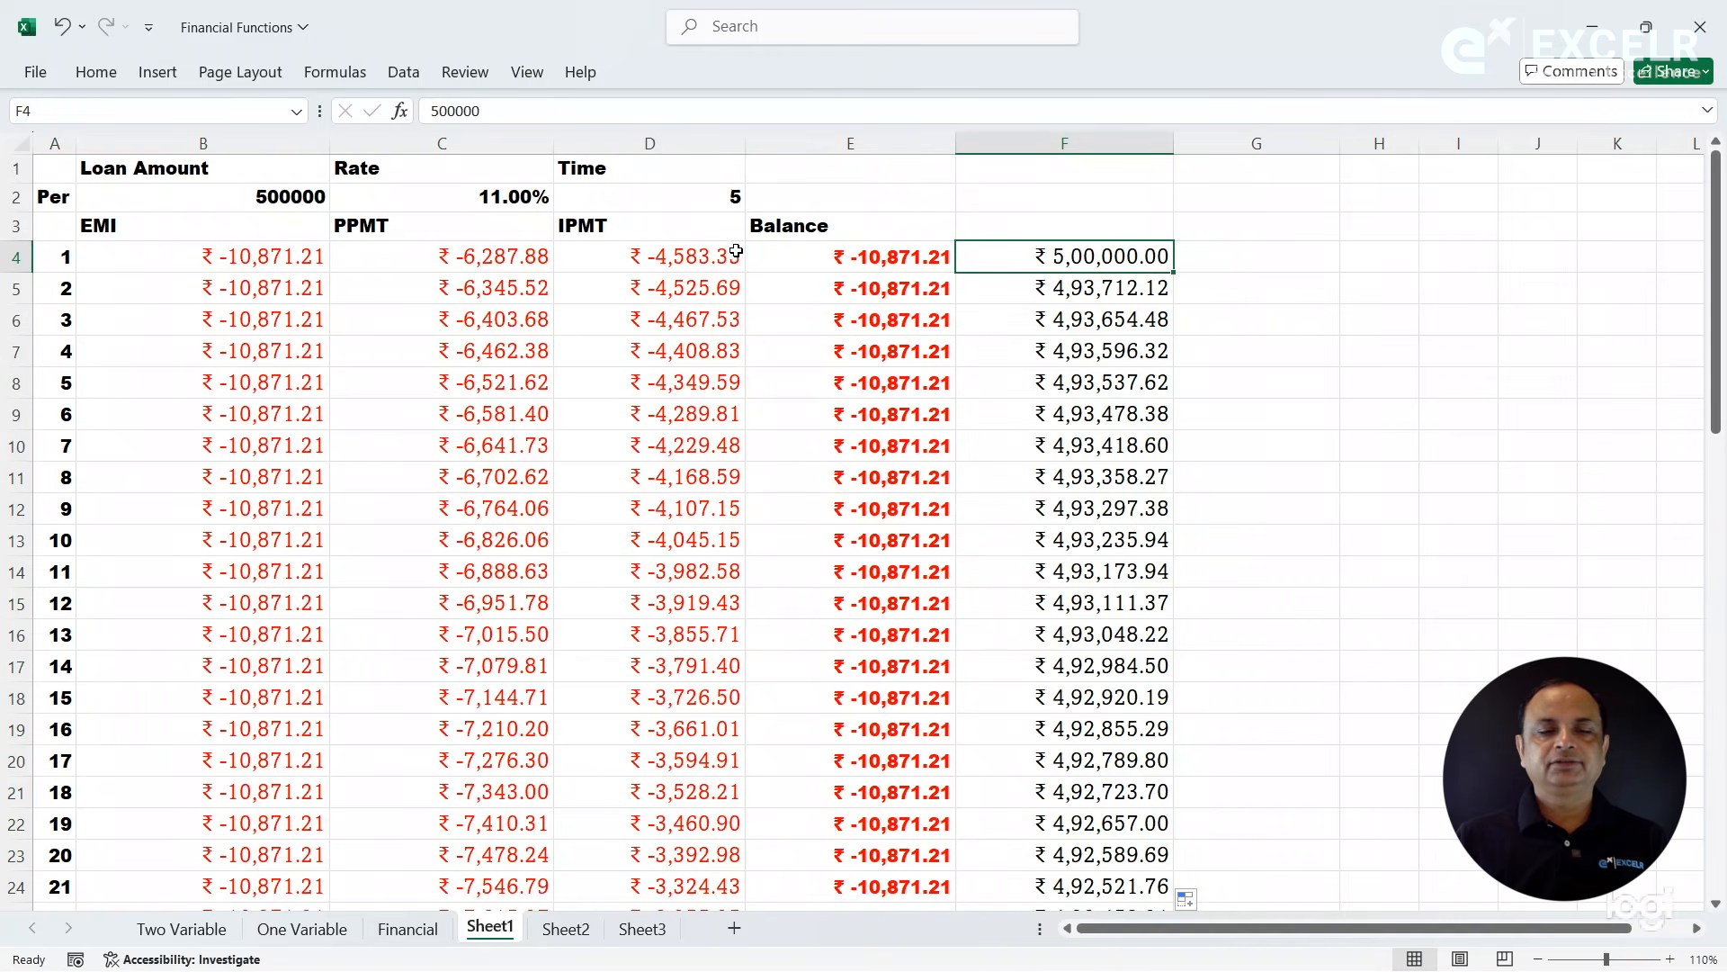
pyautogui.click(496, 260)
pyautogui.click(1113, 295)
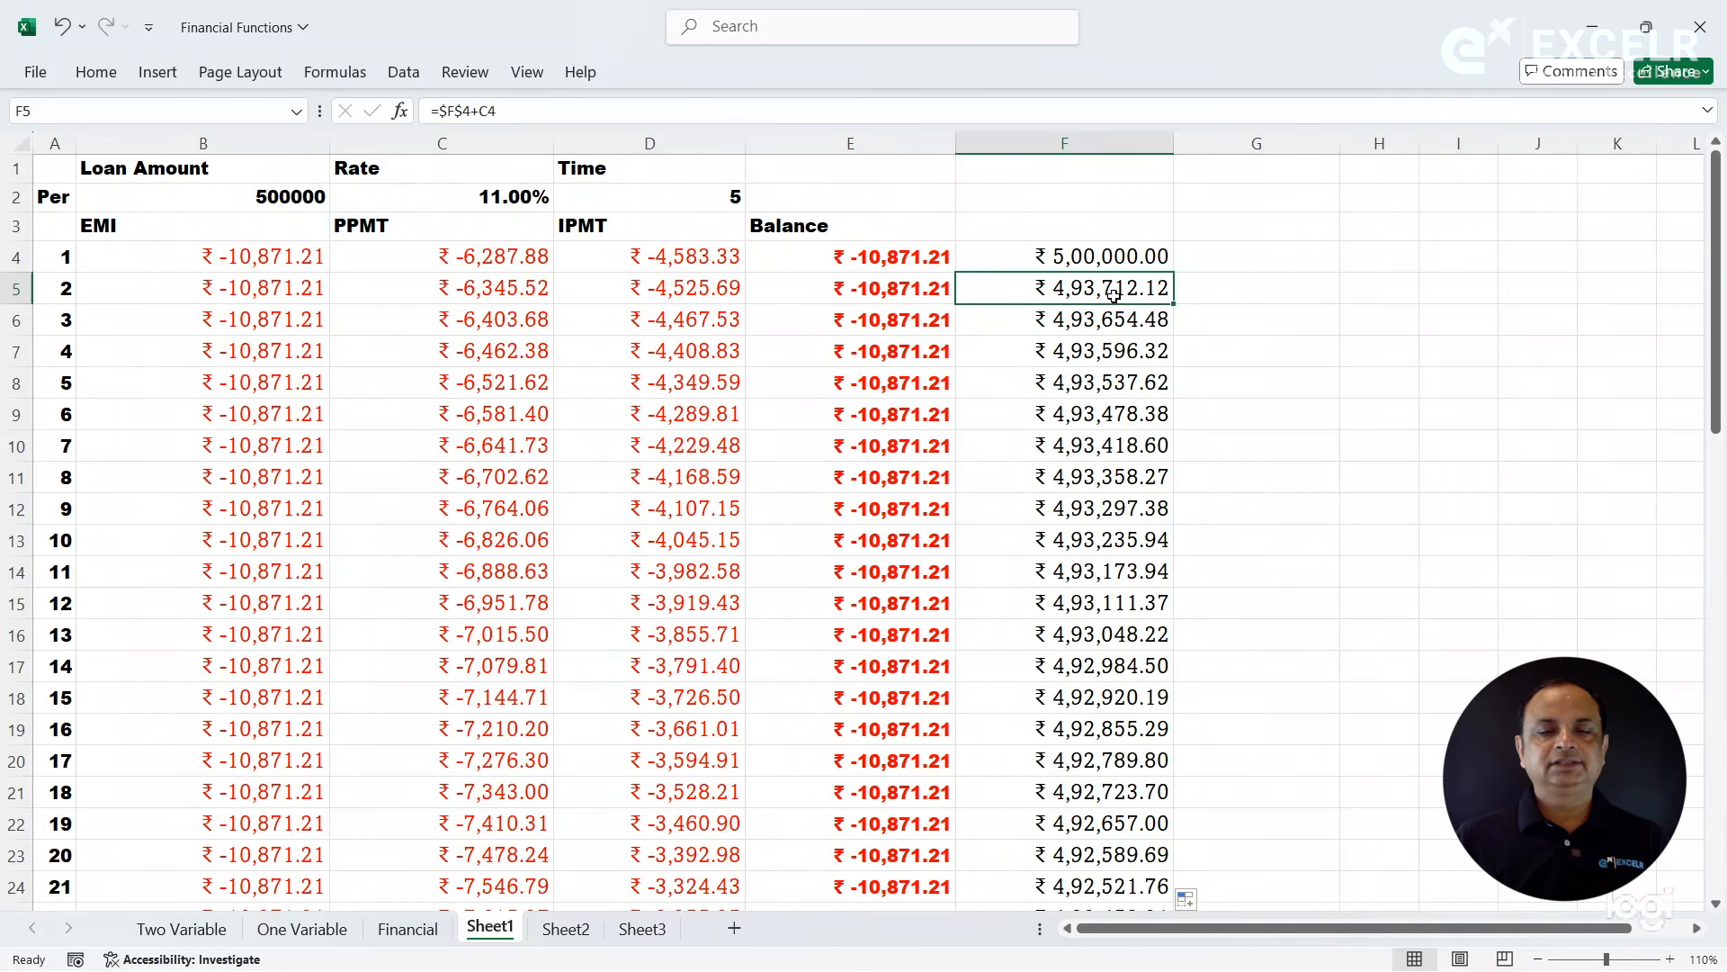
pyautogui.click(1082, 320)
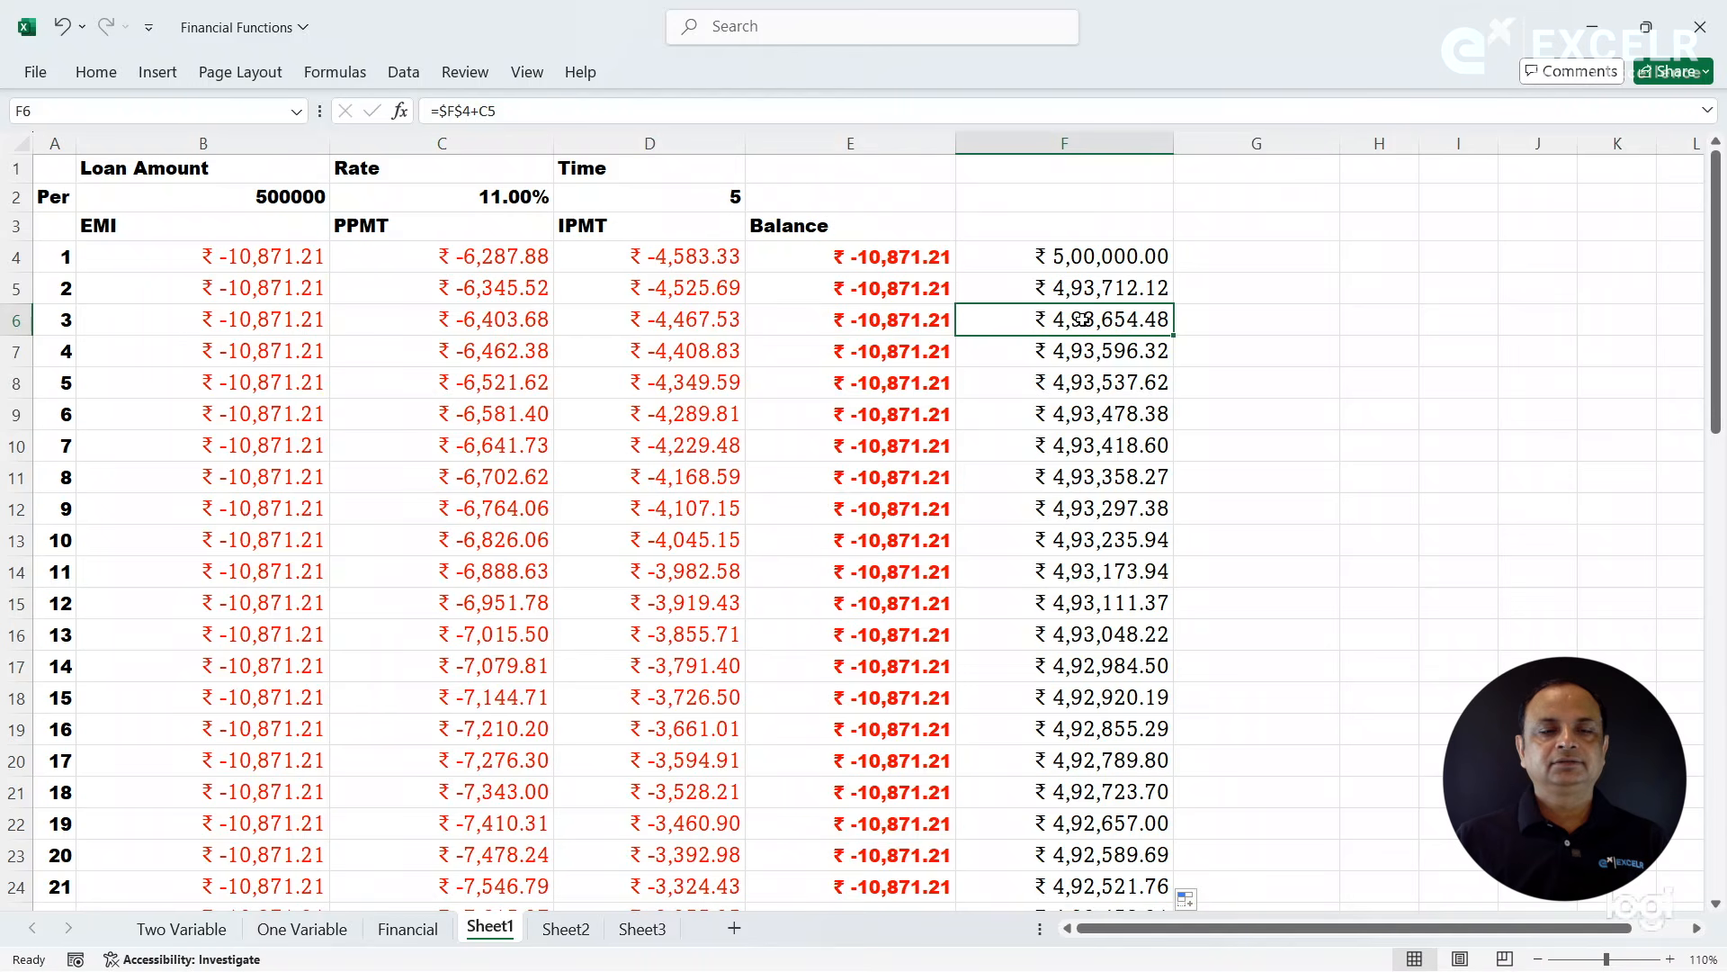
pyautogui.click(1042, 287)
pyautogui.hotkey('ctrl', 'shift', 'Down')
pyautogui.press('Delete')
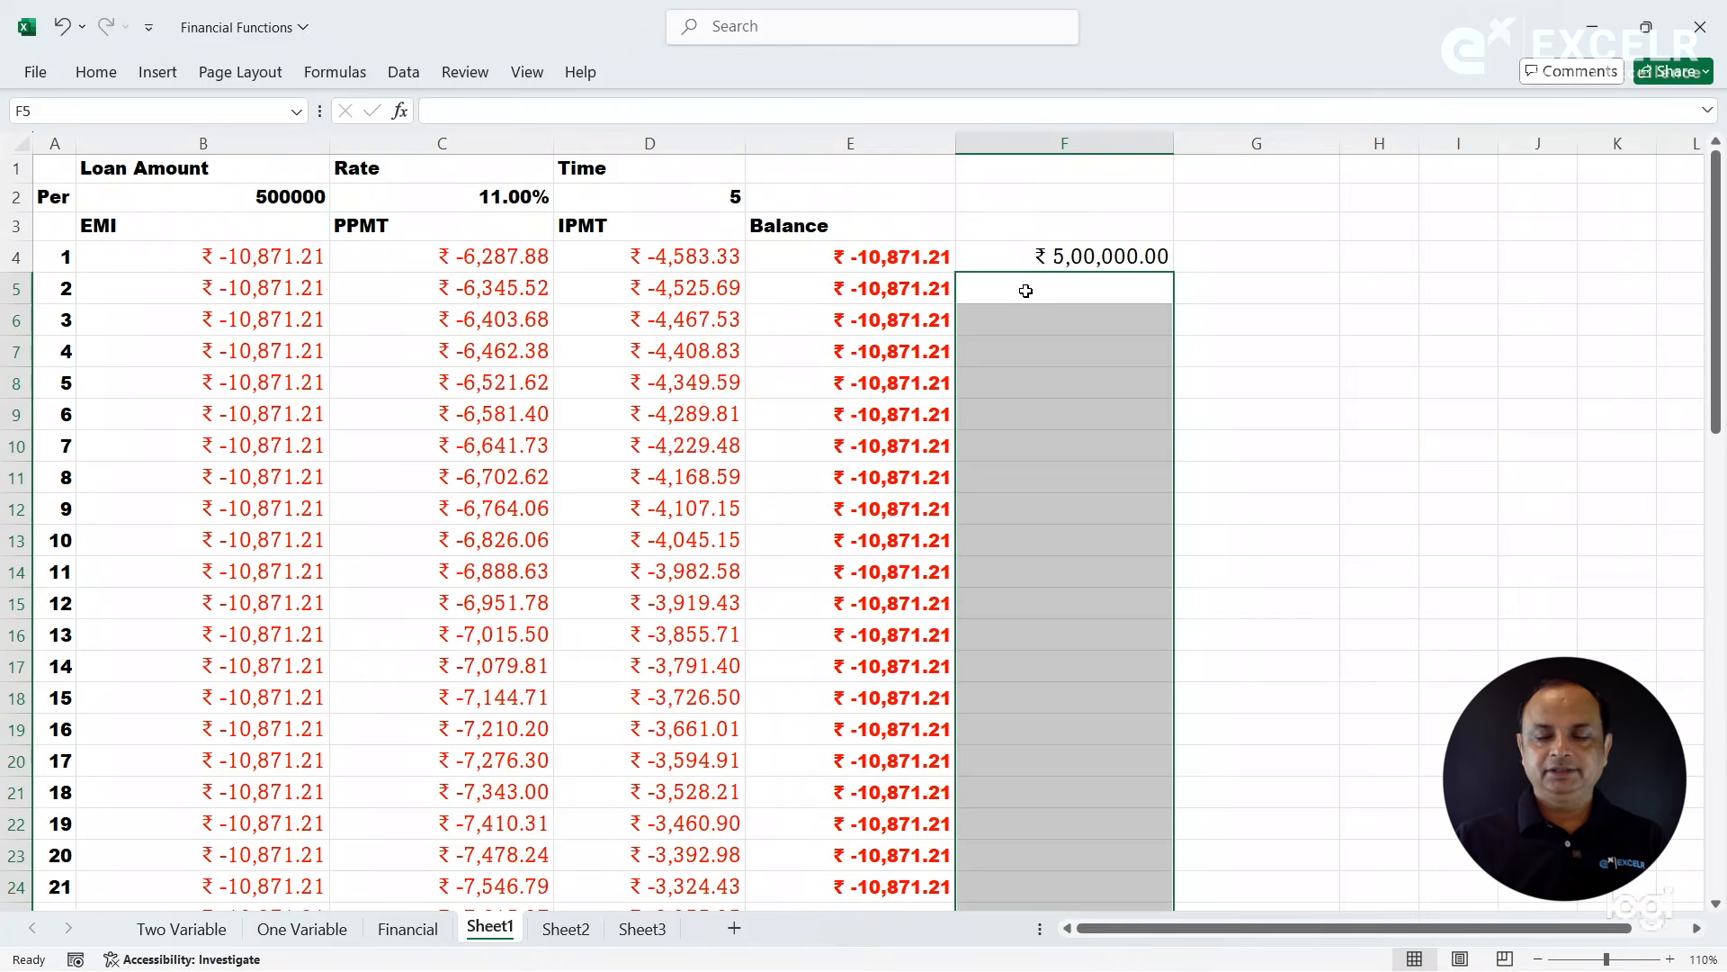
# - Enter =F4-C4 in F5 and correct its operator so that the formula reads =F4+C4 with relative references
pyautogui.write('=')
pyautogui.click(1010, 256)
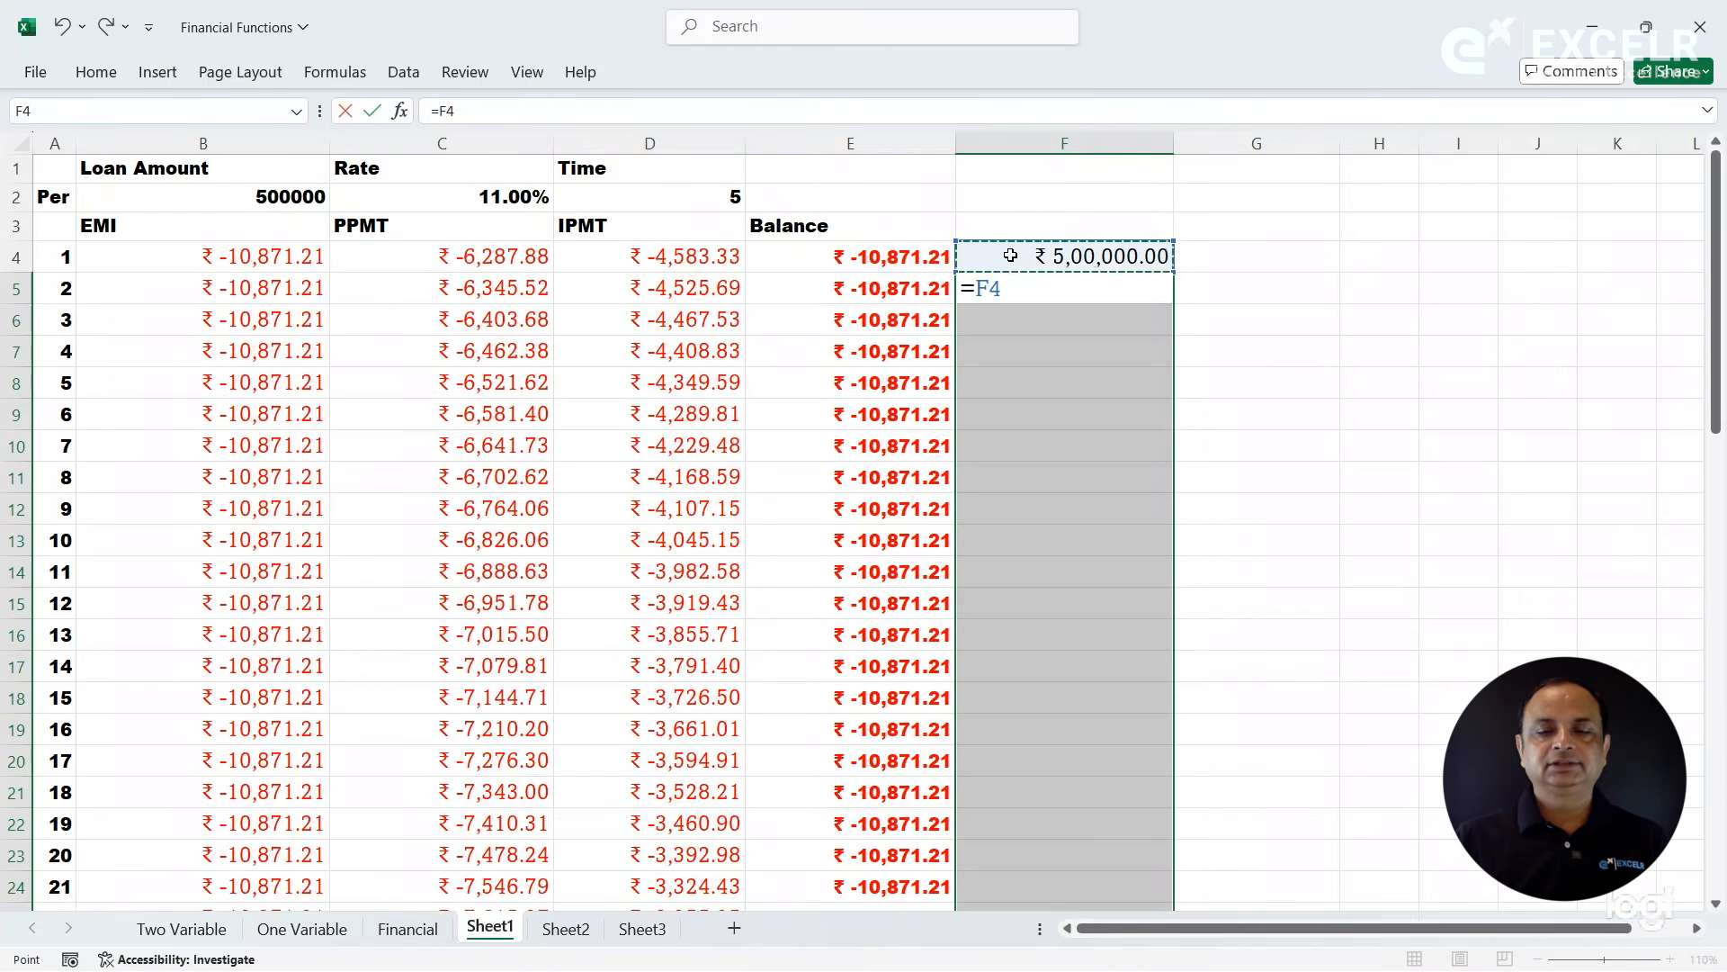
pyautogui.write('-')
pyautogui.click(486, 262)
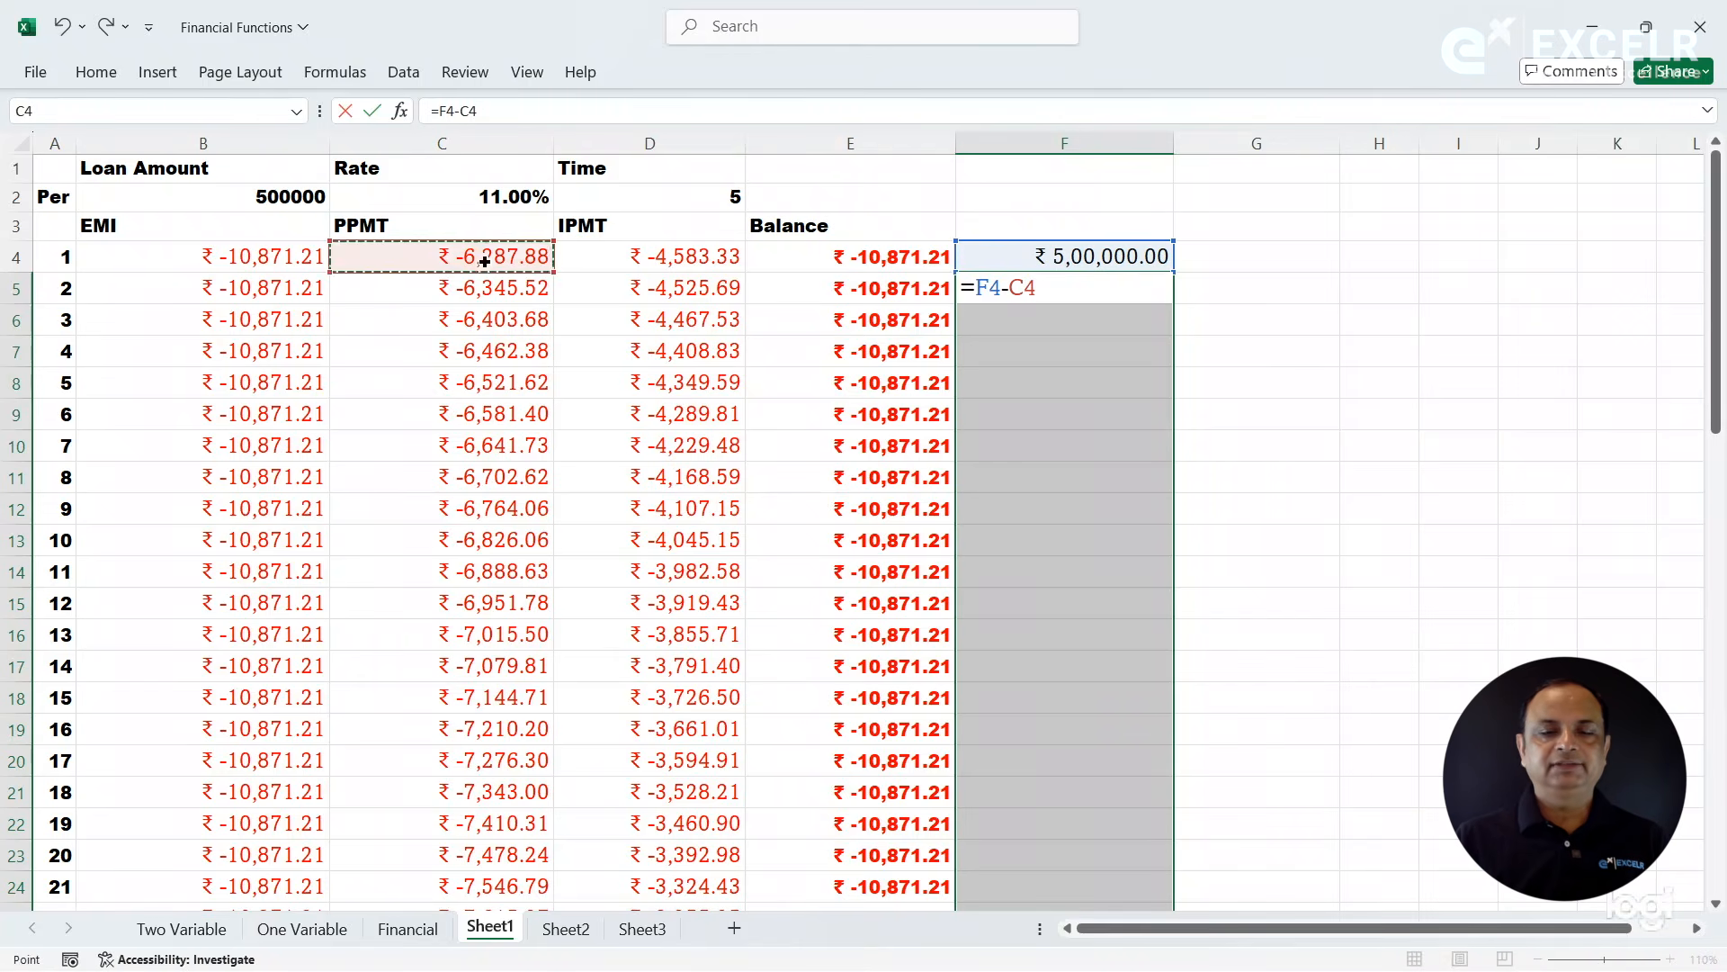
pyautogui.press('Return')
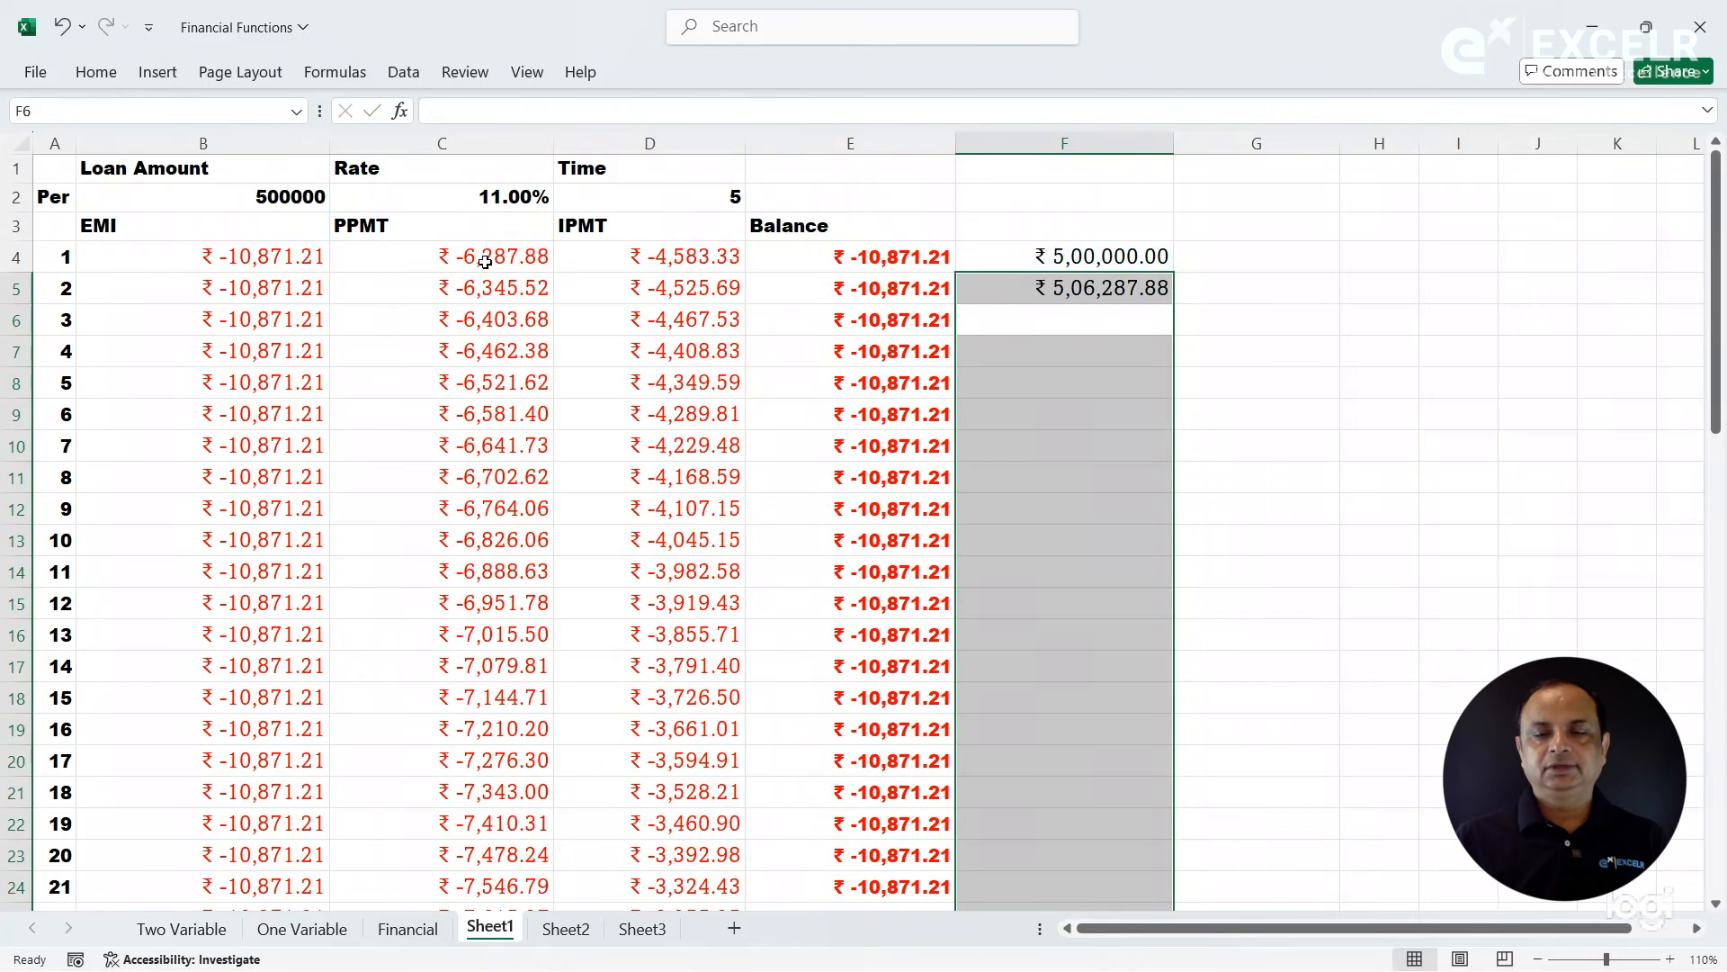
pyautogui.click(1010, 279)
pyautogui.click(457, 112)
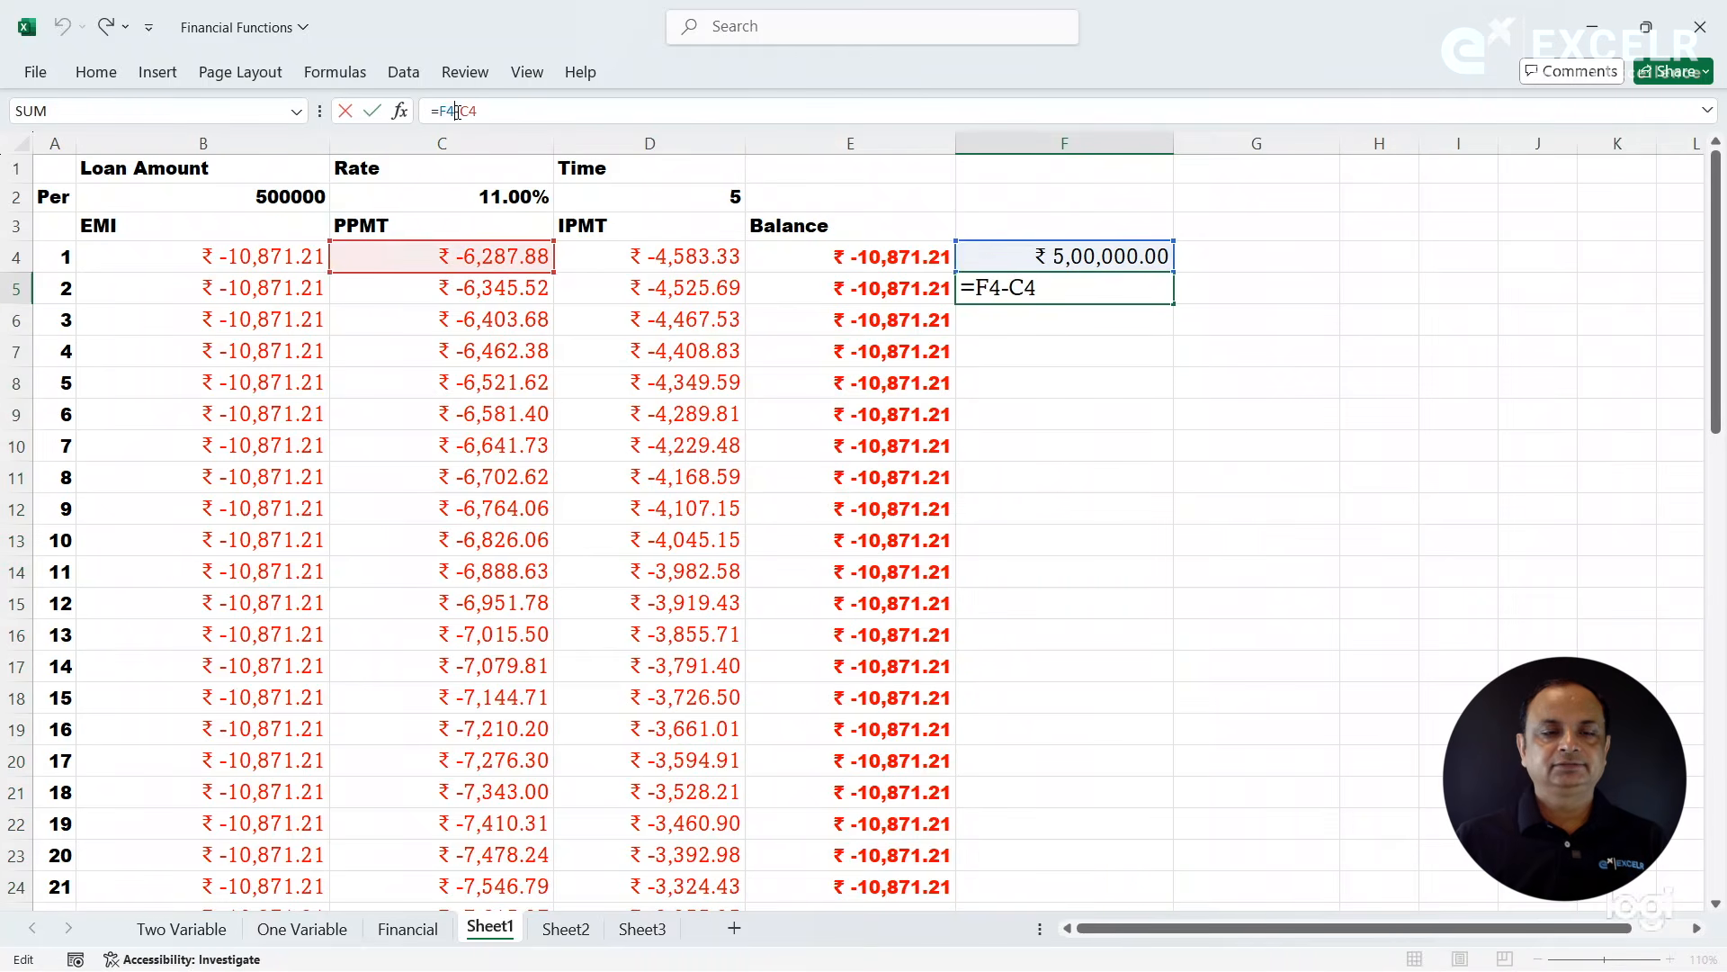
pyautogui.press('BackSpace')
pyautogui.write('+\\')
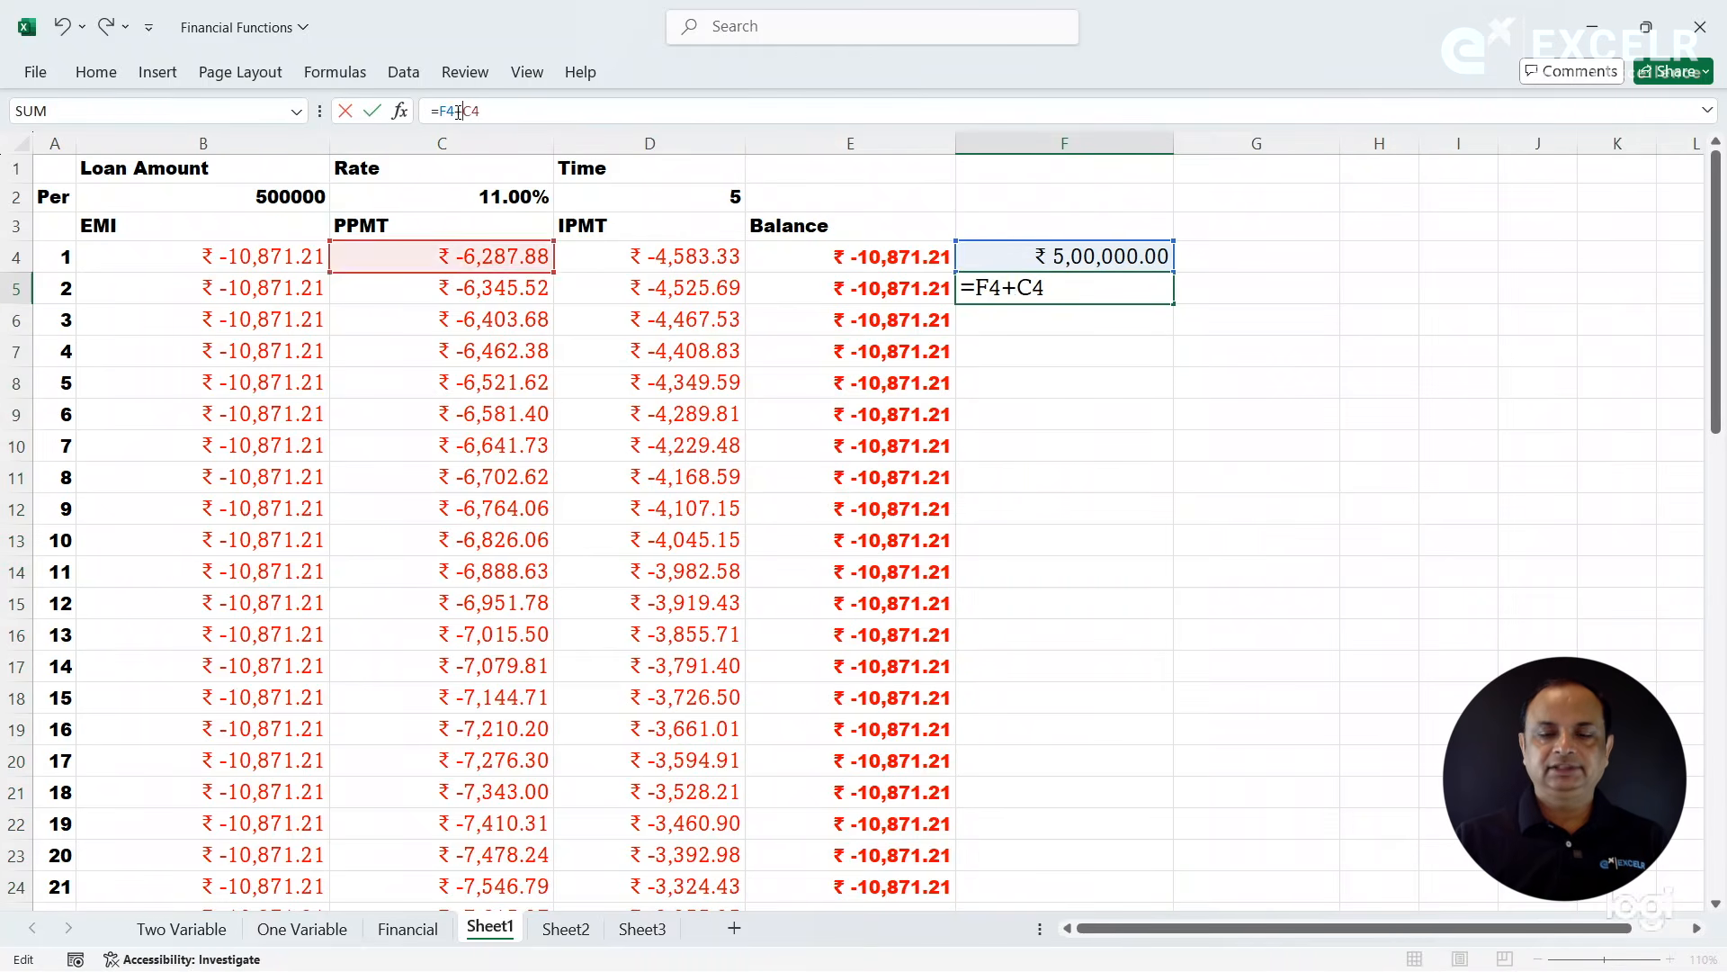
pyautogui.press('BackSpace')
pyautogui.press('Return')
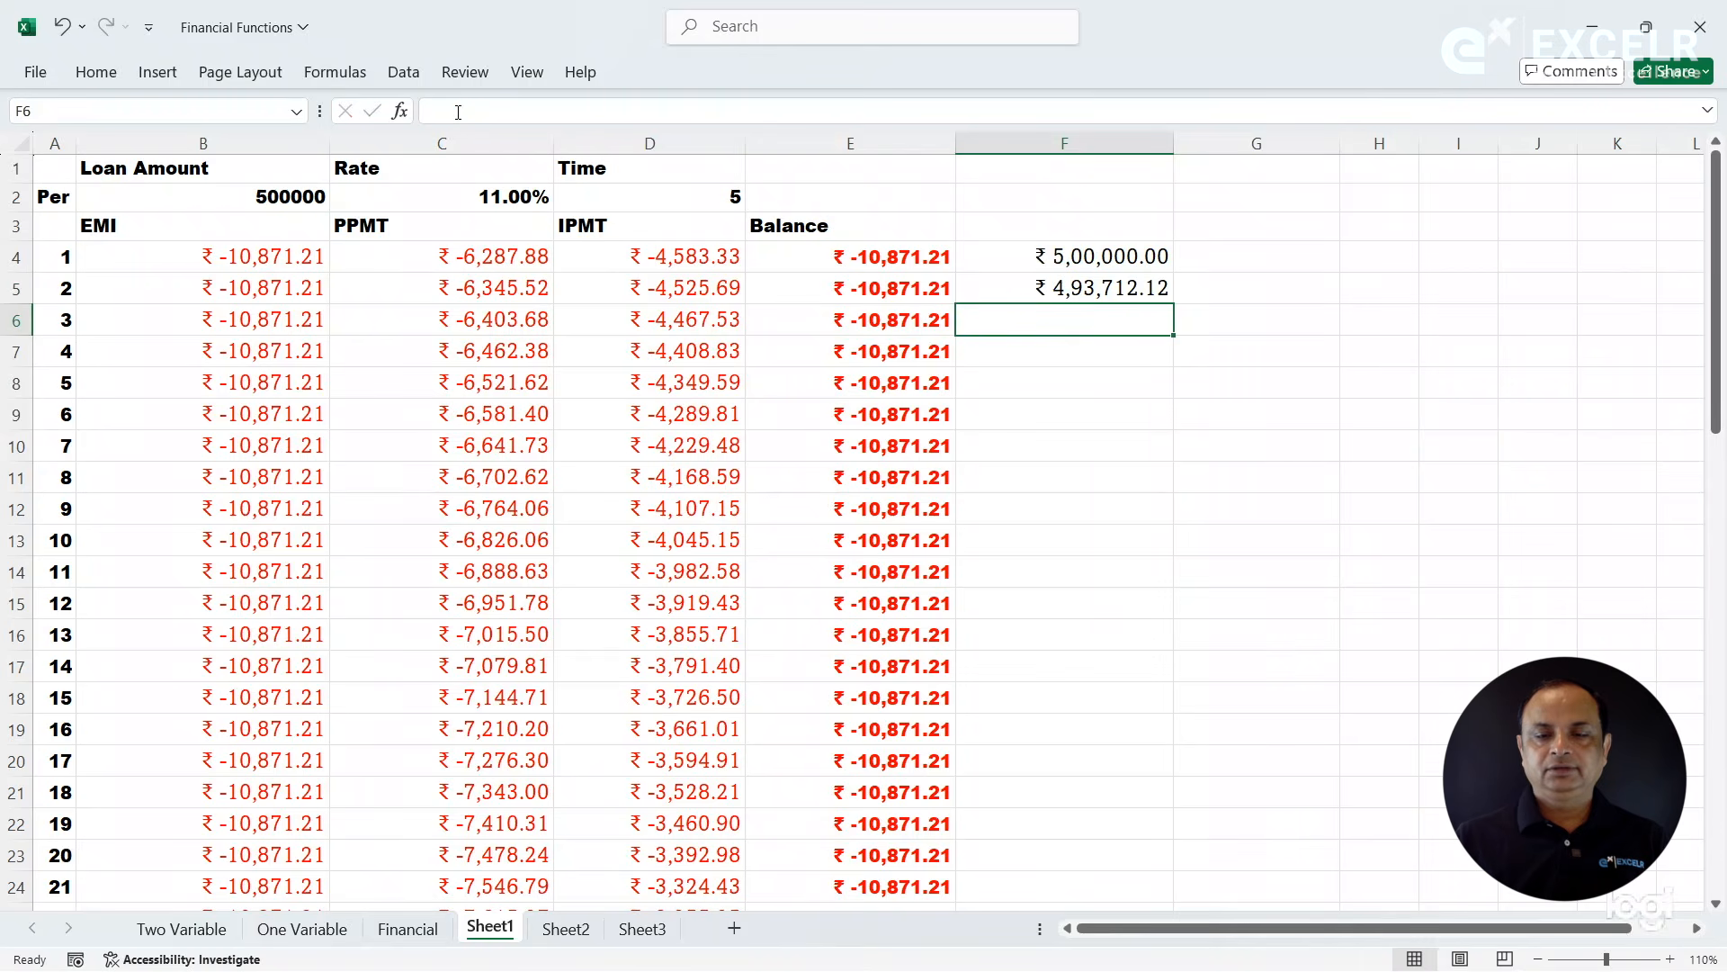
# - Fill the =F4+C4 formula from F5 down column F to row 63
pyautogui.click(1105, 288)
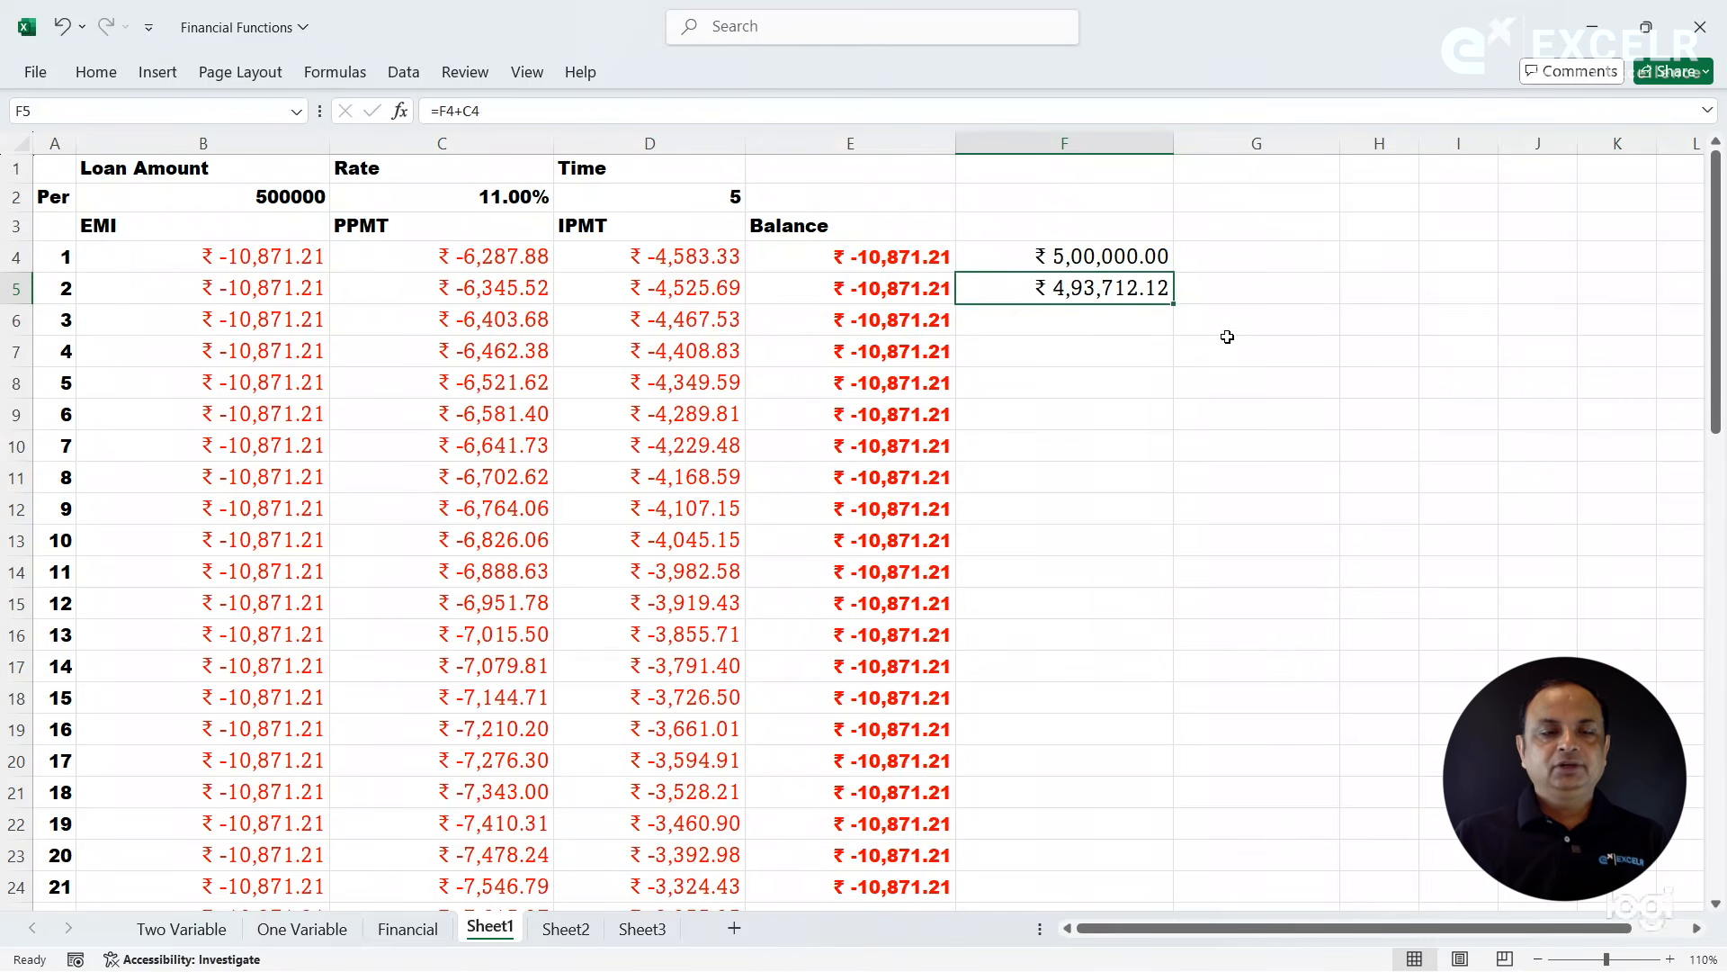
pyautogui.doubleClick(1170, 304)
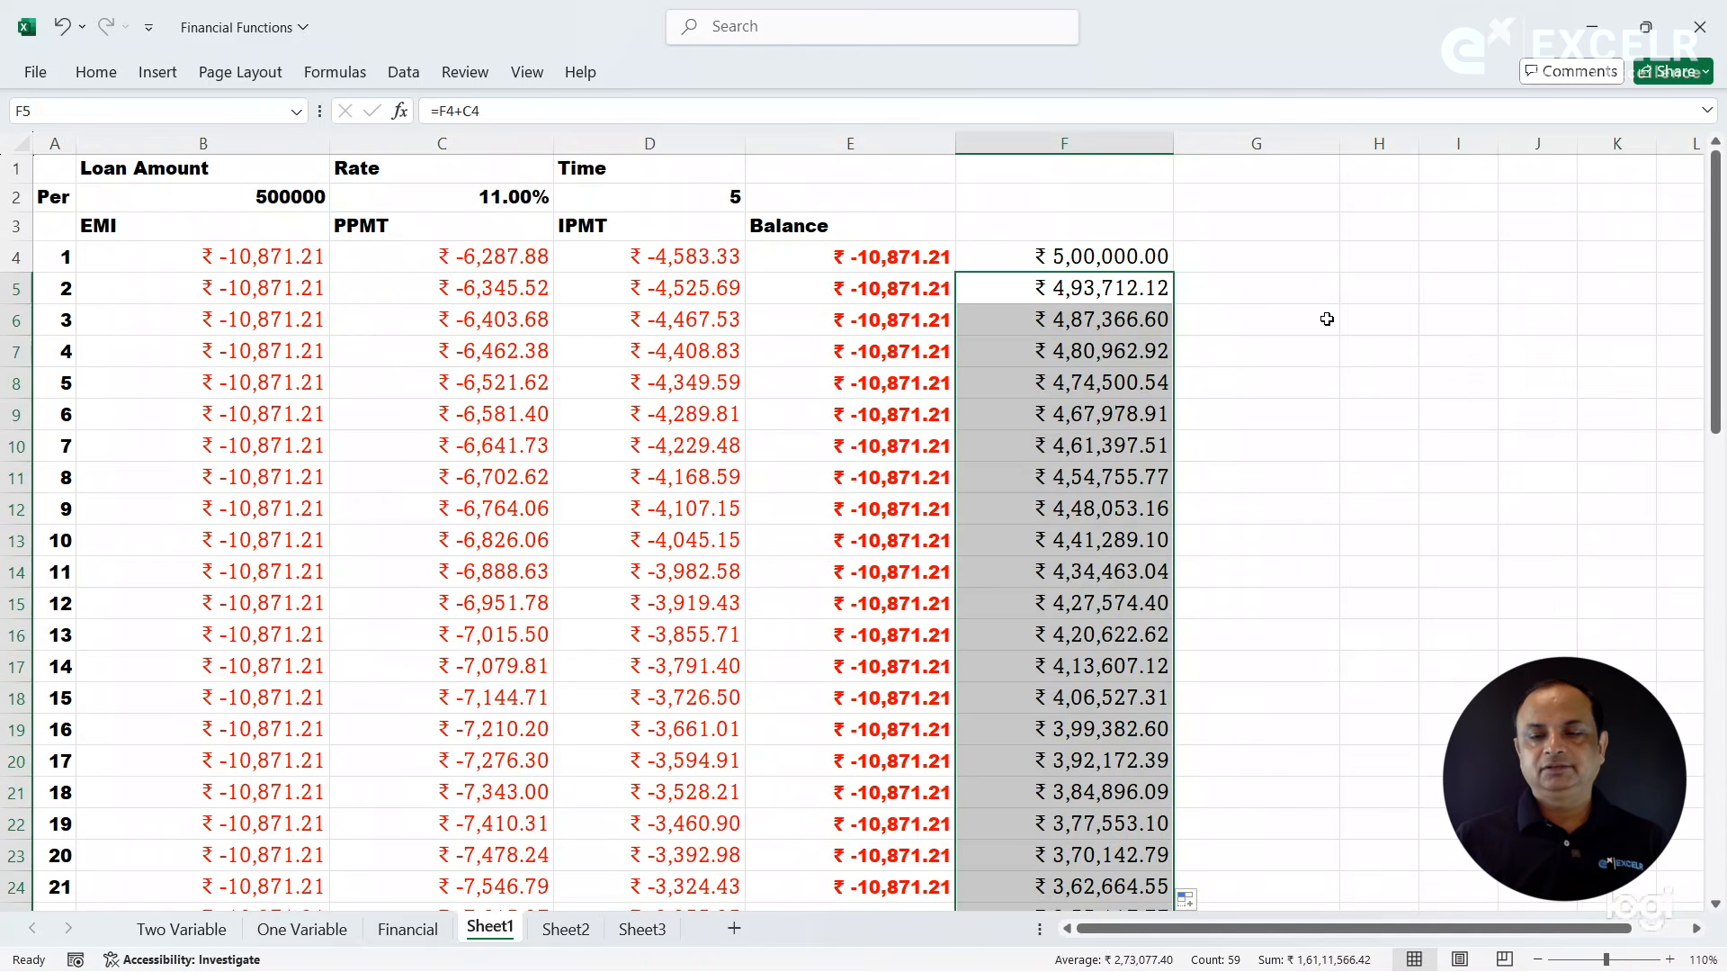
pyautogui.moveTo(1718, 312); pyautogui.dragTo(1717, 676)
pyautogui.moveTo(1716, 767); pyautogui.dragTo(1718, 810)
pyautogui.scroll(-1, 1719, 903)
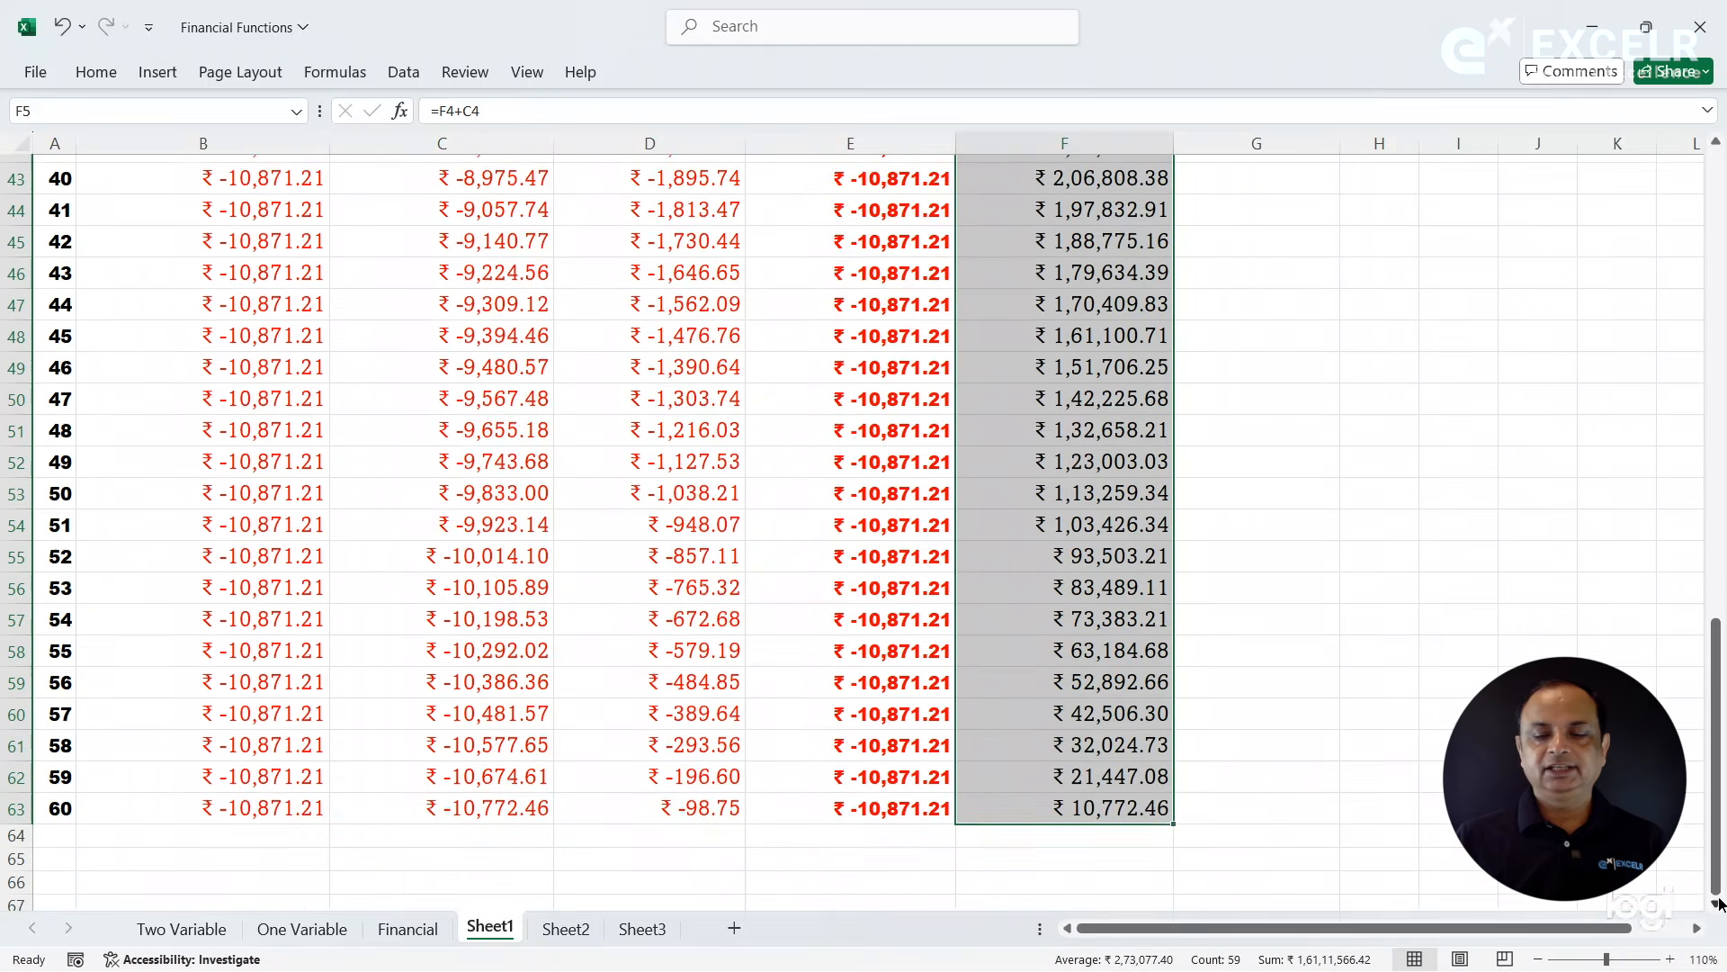
# - Compare the last period's principal payment with its balance in F63, and examine the starting balance, first PPMT and balance formulas in F5 and F6
pyautogui.click(534, 812)
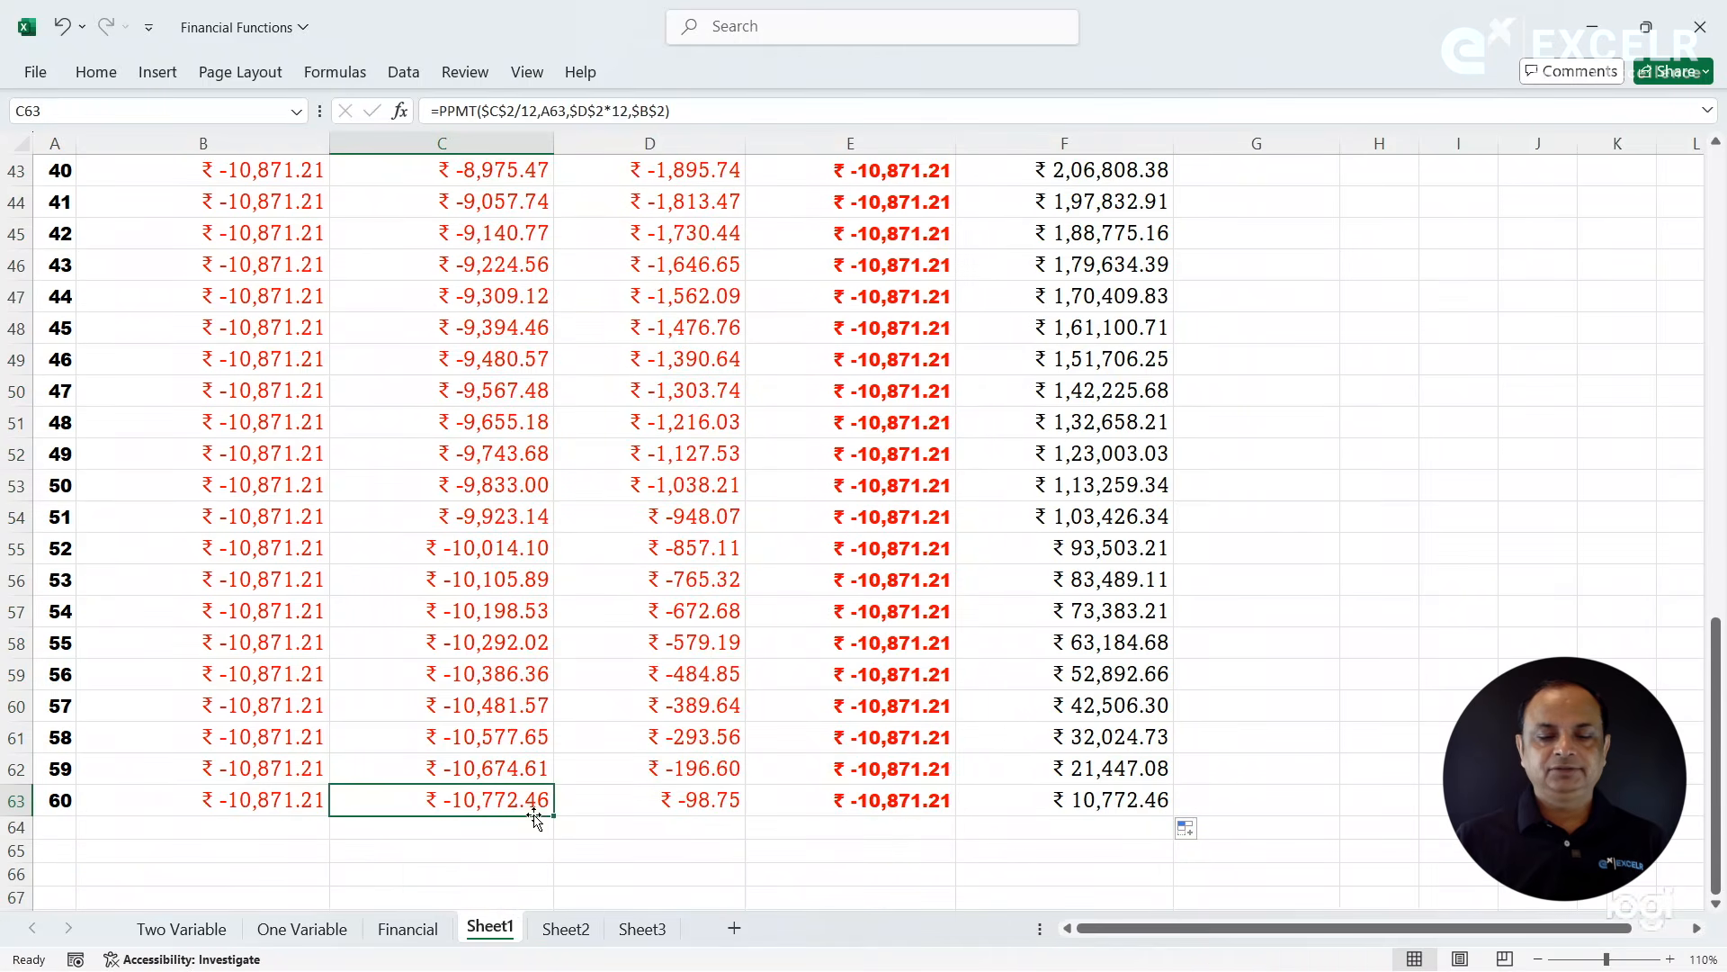
pyautogui.click(1094, 795)
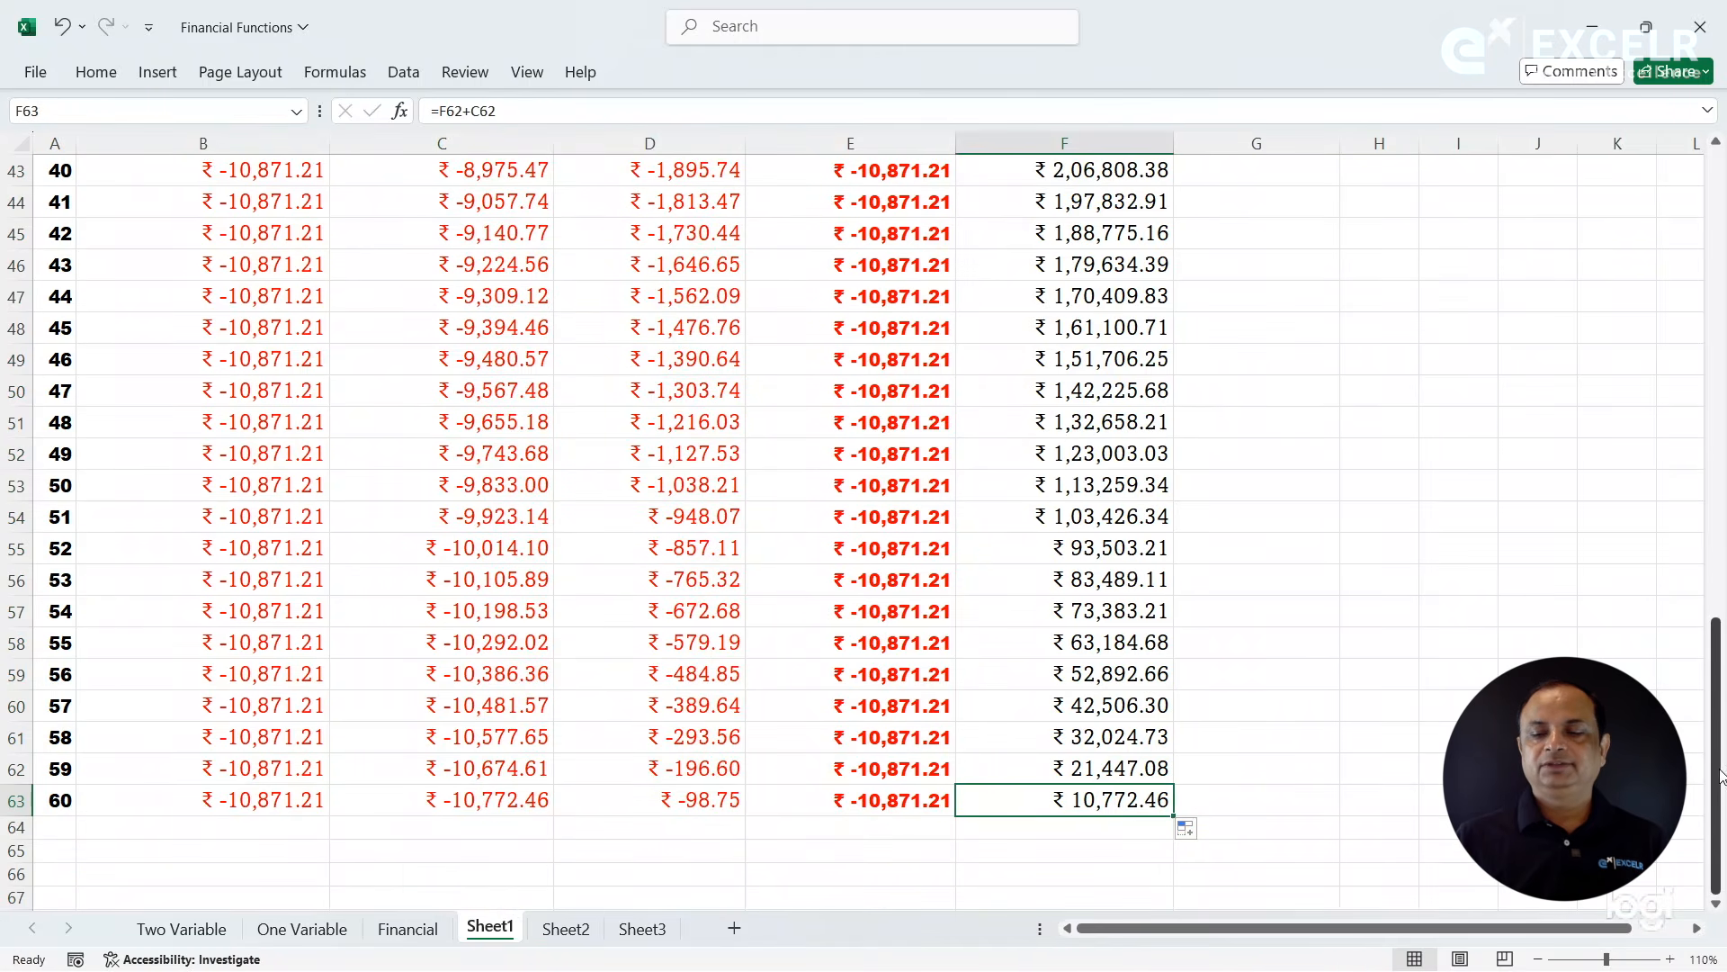
pyautogui.scroll(12, 1720, 763)
pyautogui.scroll(3, 1691, 770)
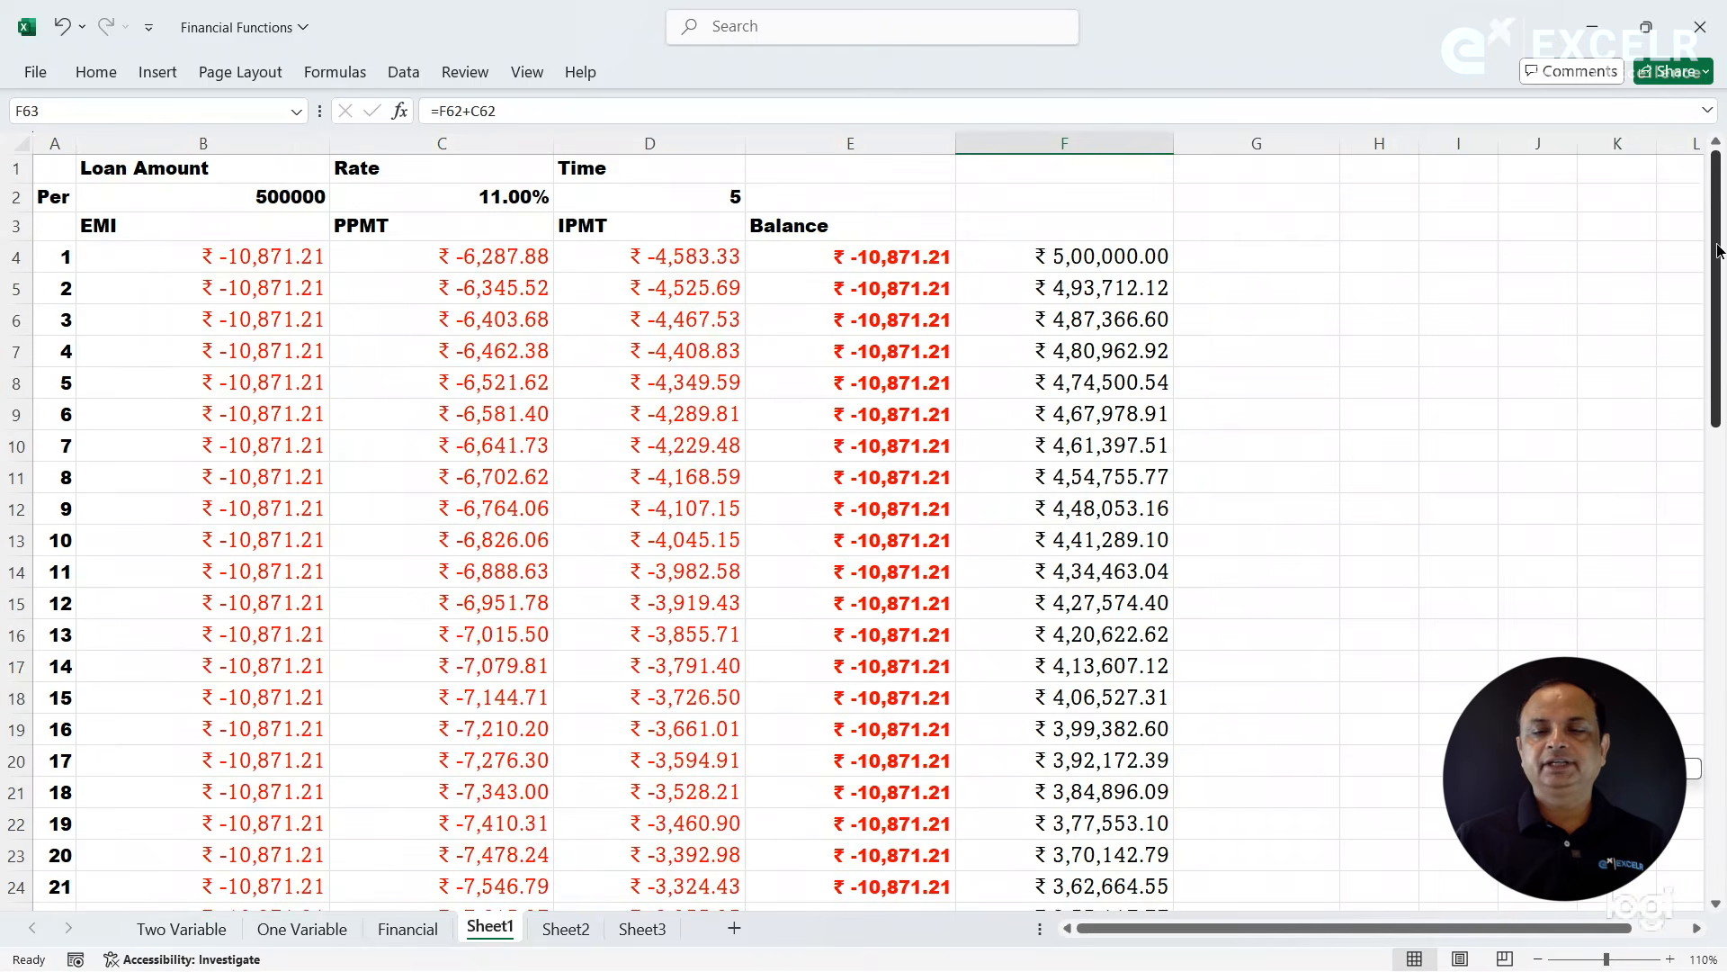
pyautogui.click(1037, 262)
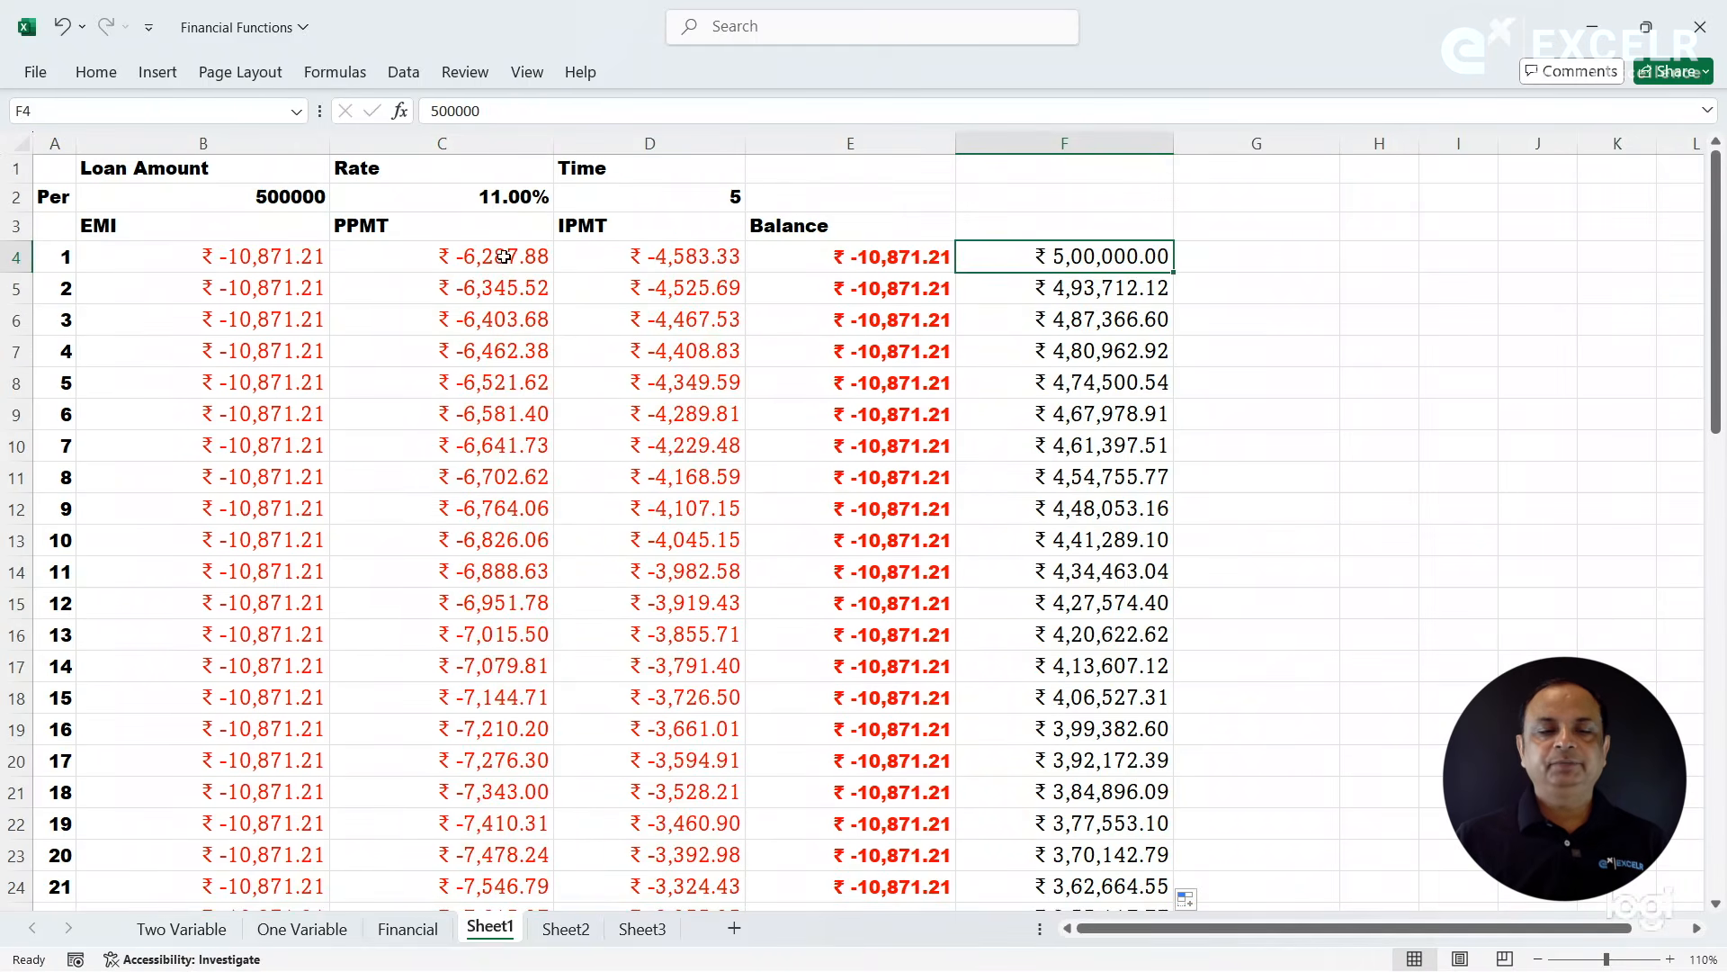
pyautogui.click(504, 257)
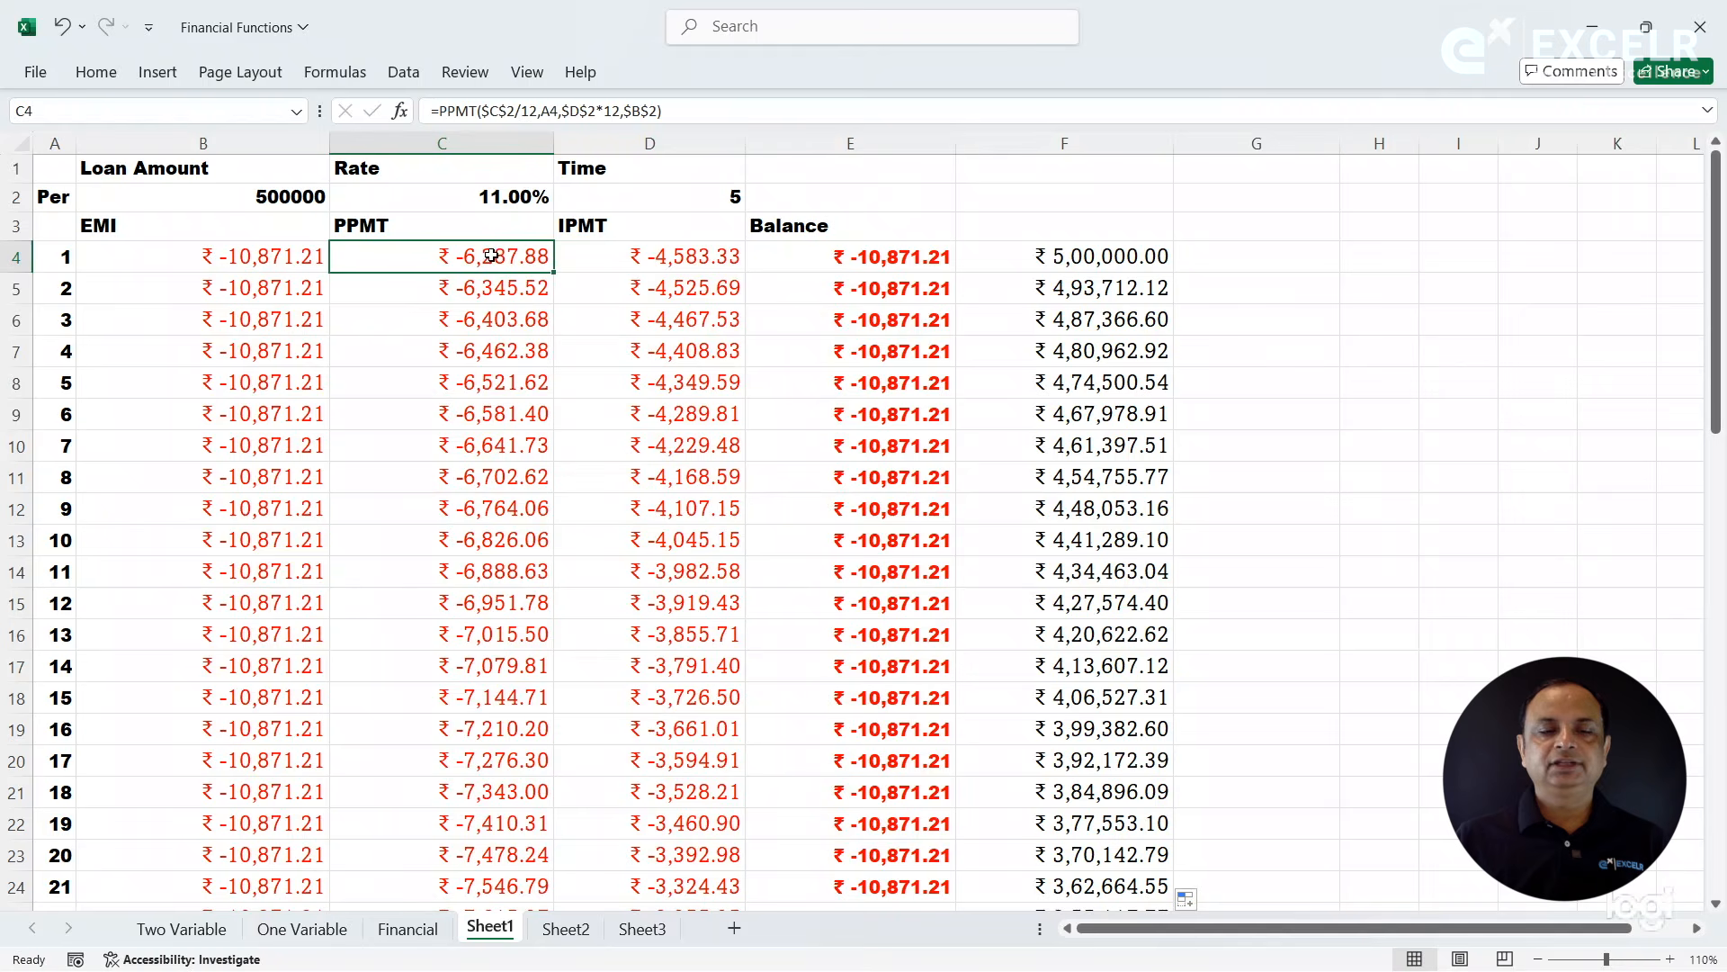
pyautogui.click(1044, 291)
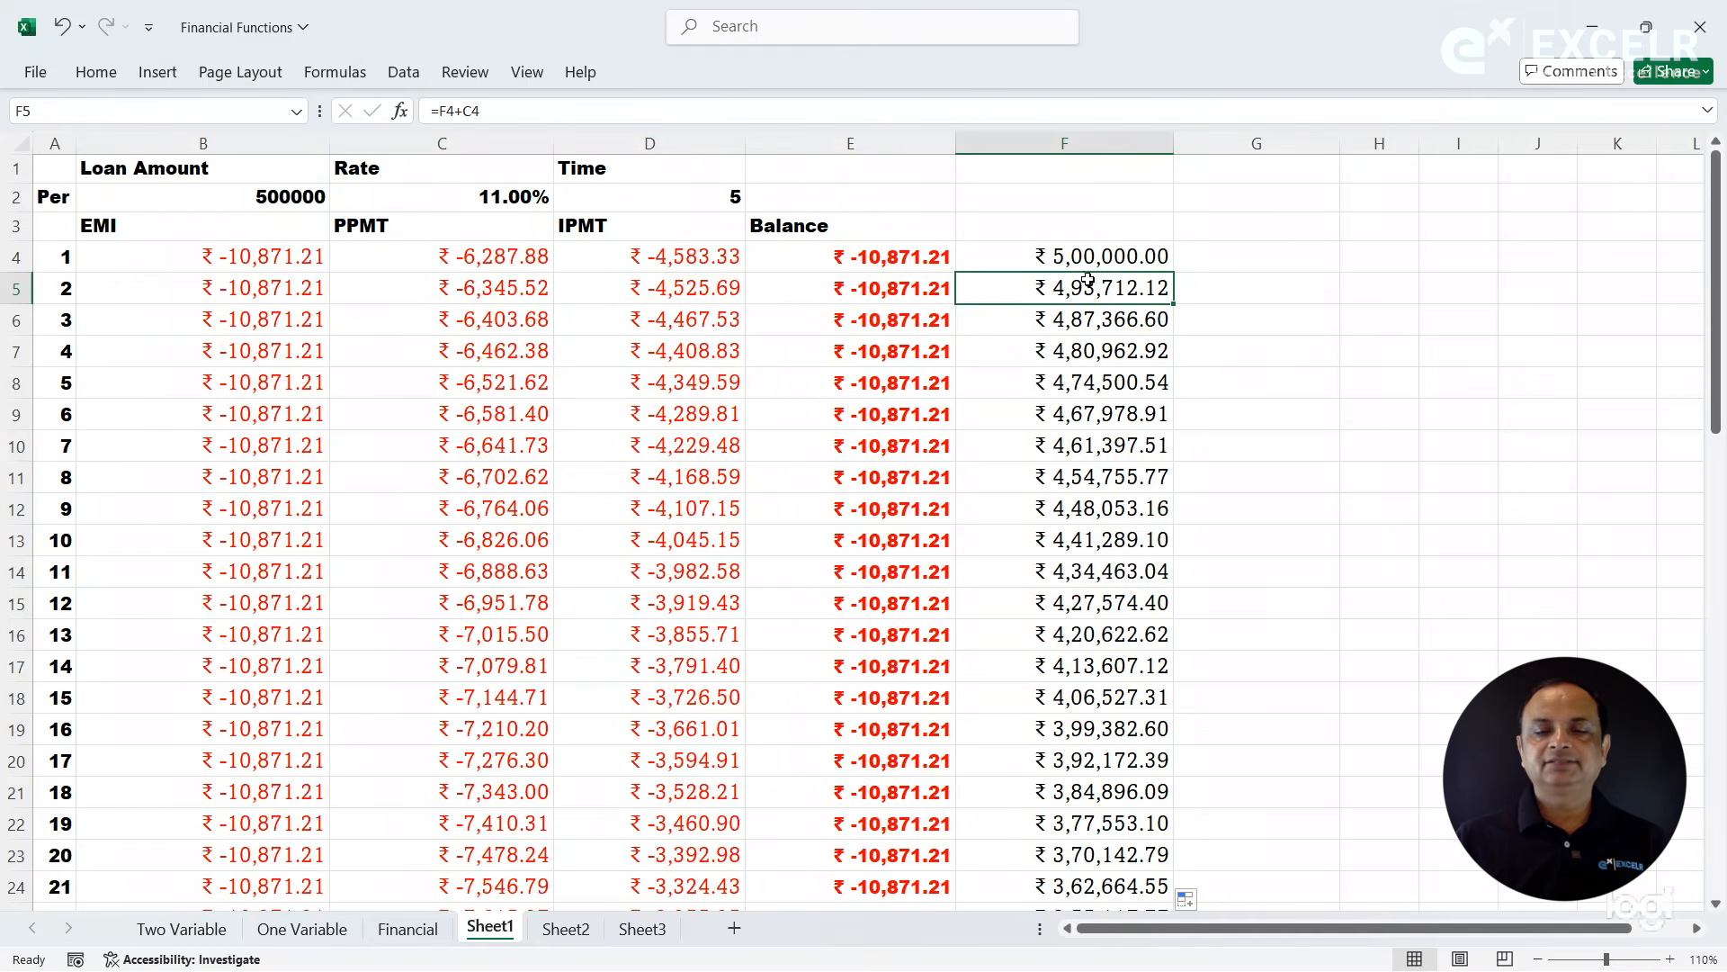
pyautogui.click(1041, 321)
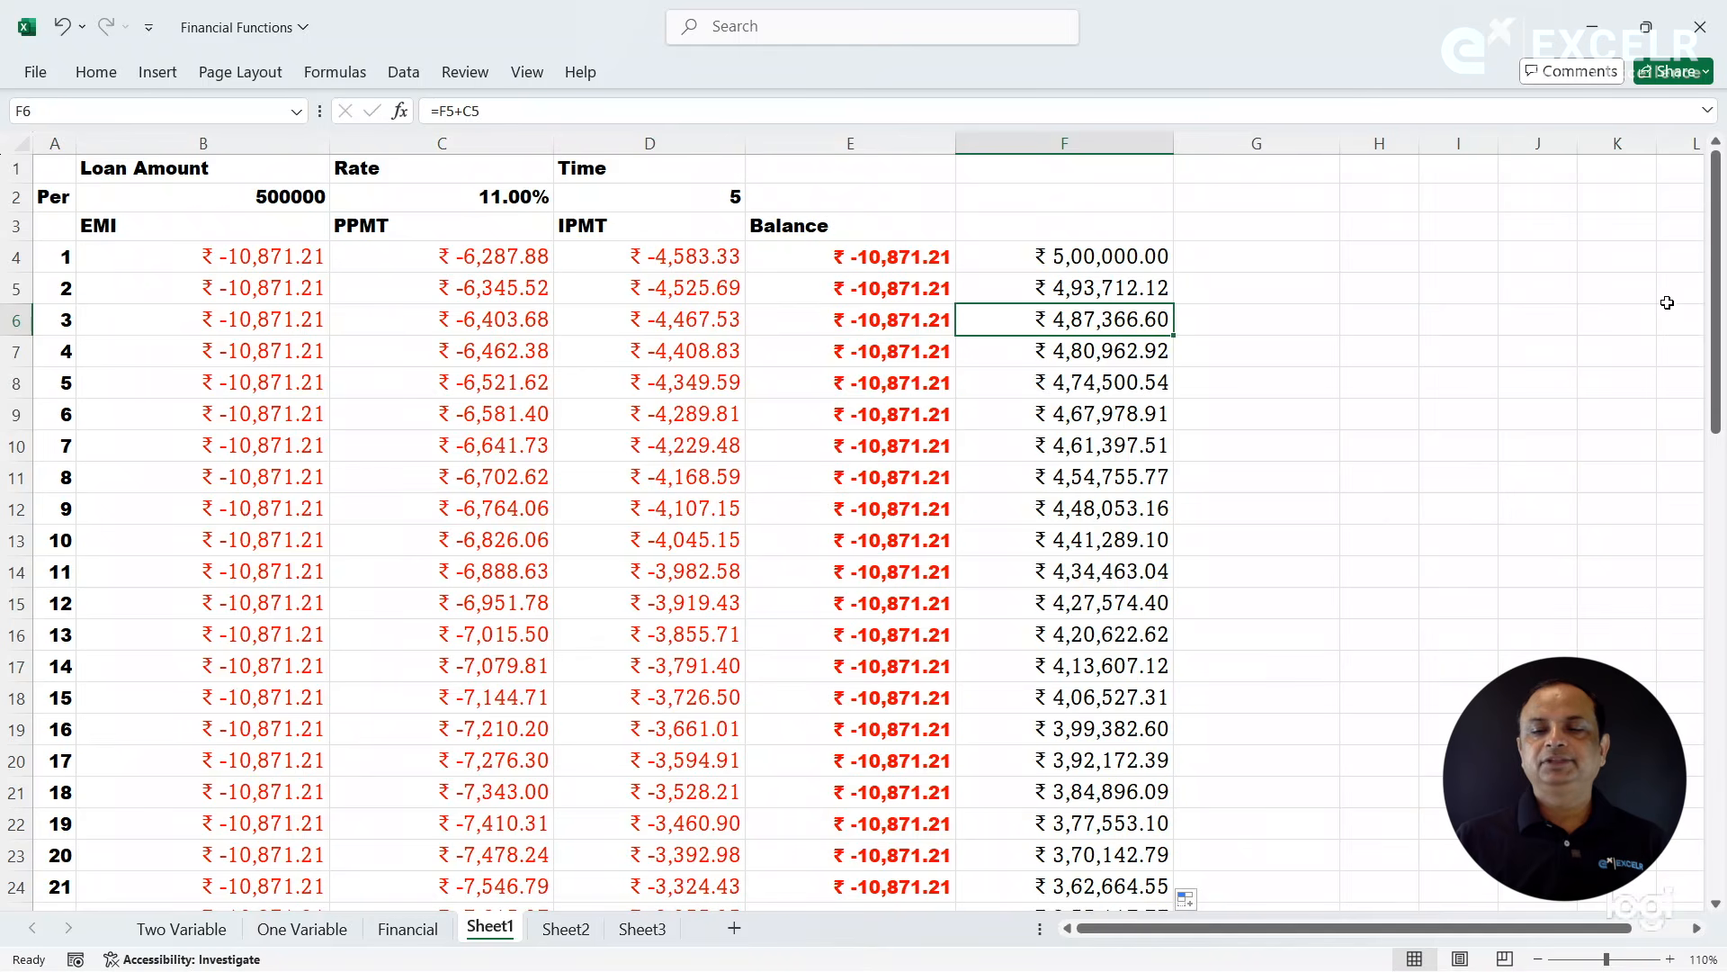
pyautogui.moveTo(1718, 341)
pyautogui.mouseDown()
pyautogui.moveTo(1723, 846)
pyautogui.moveTo(1720, 333)
pyautogui.mouseUp()
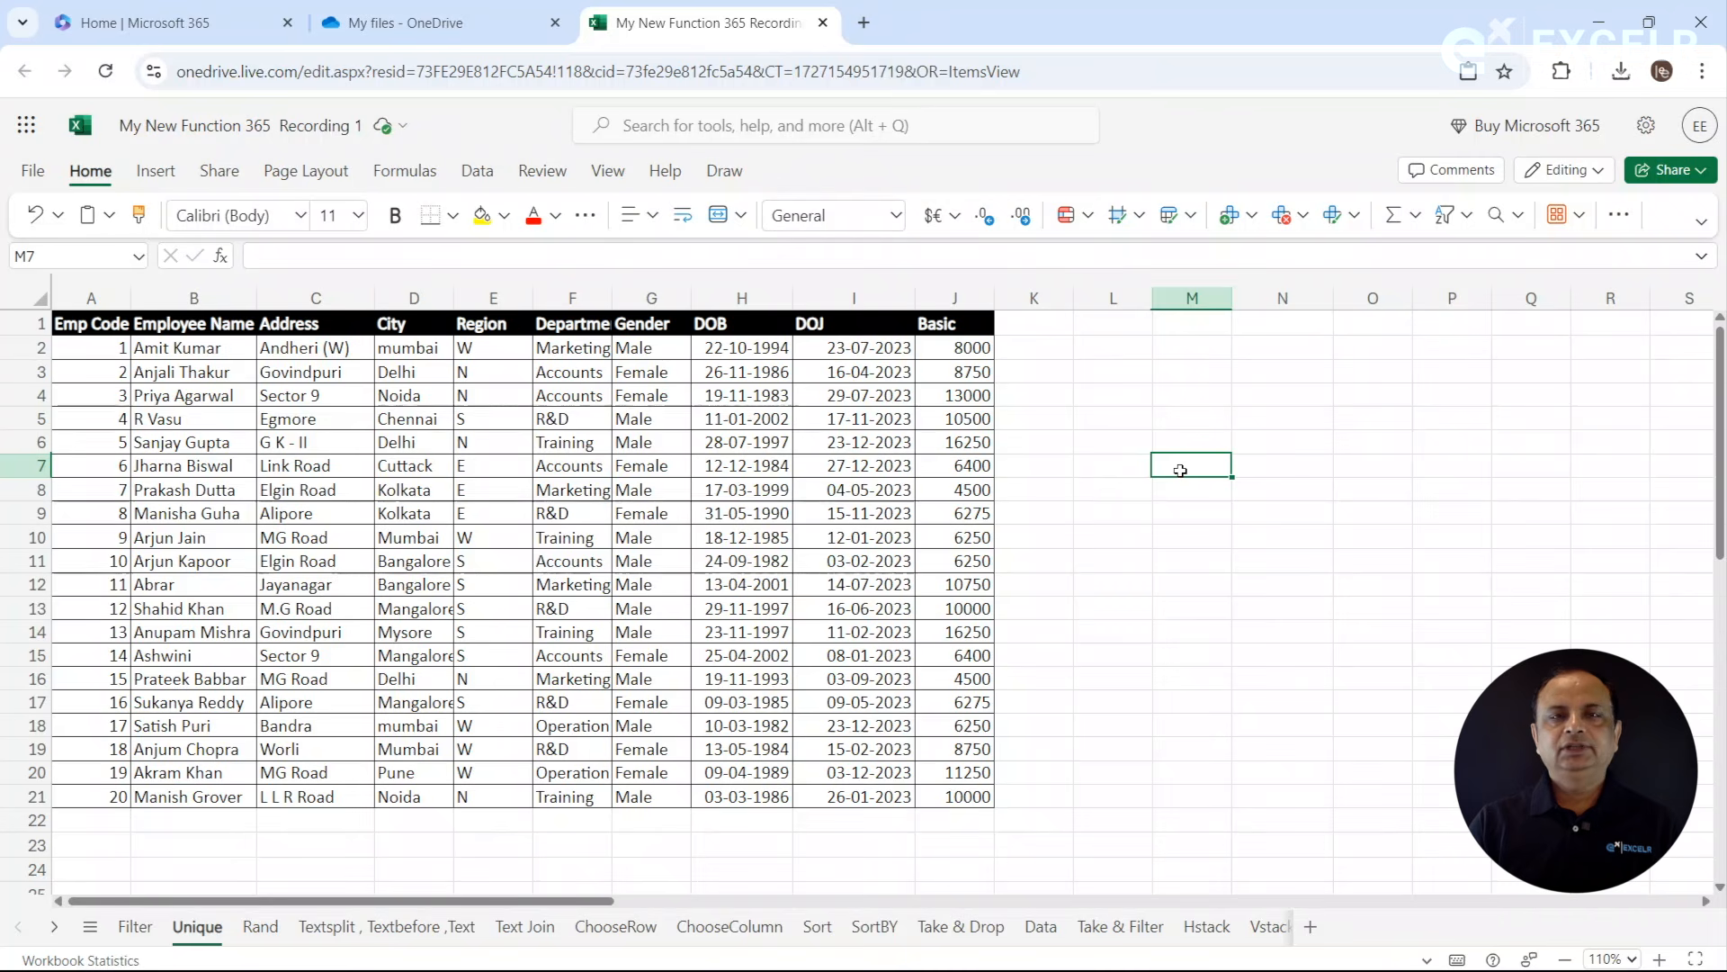
# - Enter =UNIQUE(E2:E21) in M3 to list the distinct regions from the employee table
pyautogui.click(1194, 389)
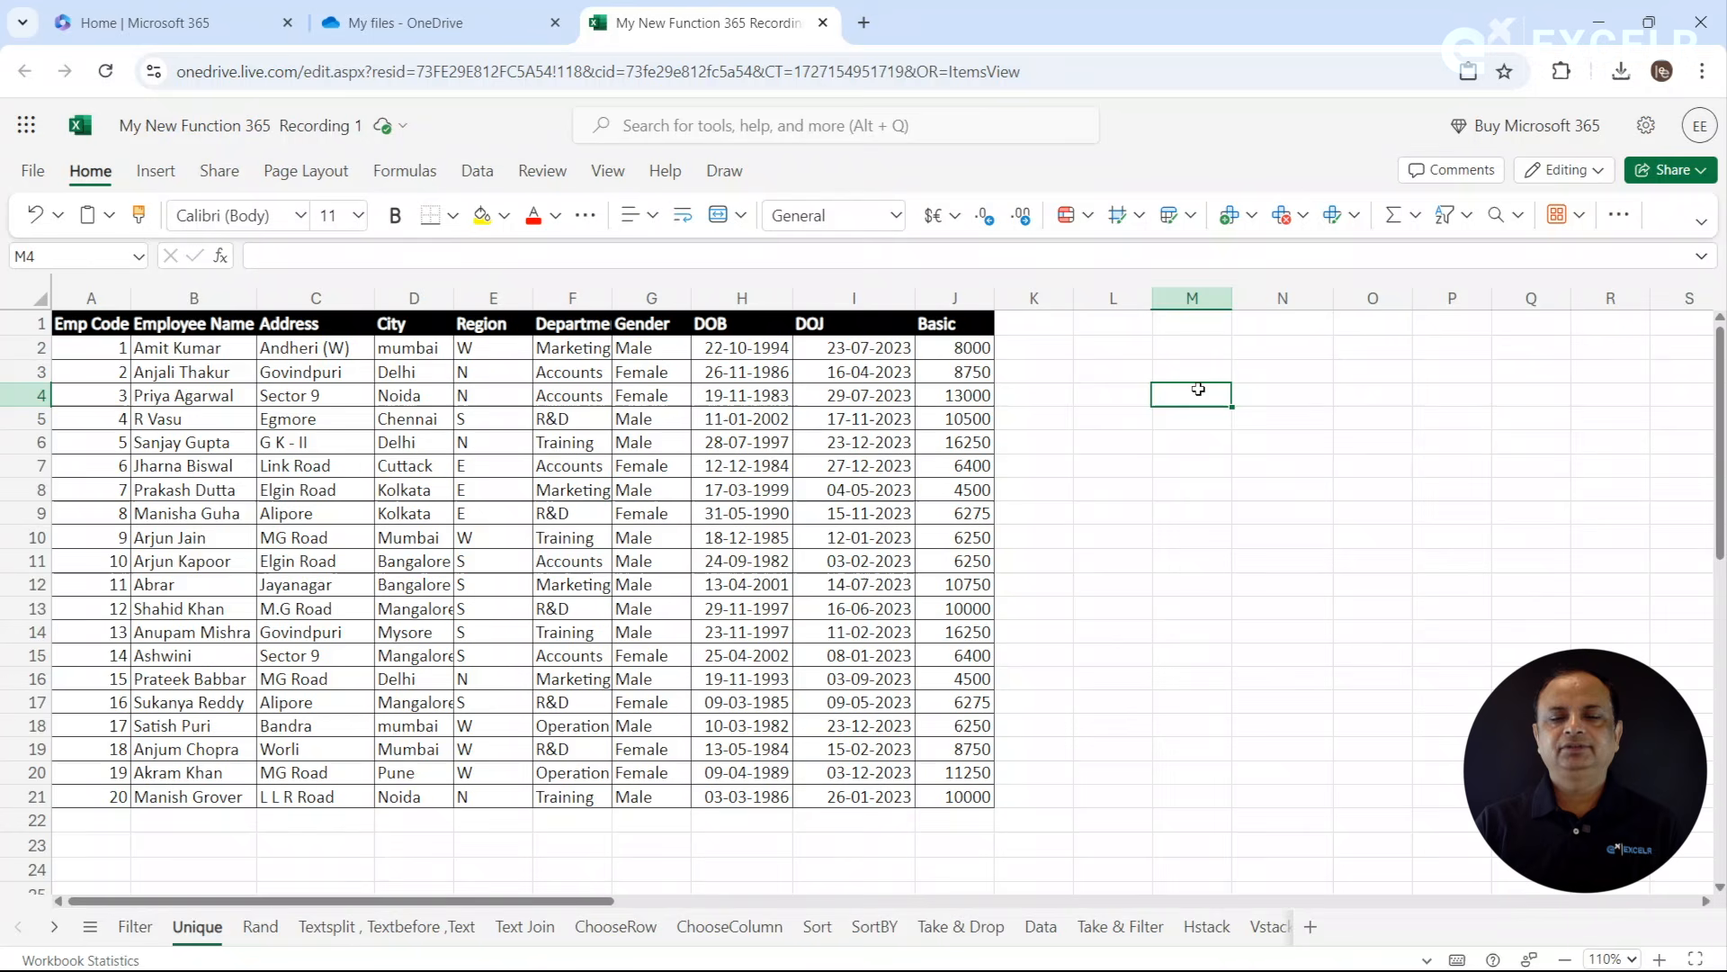
pyautogui.click(1206, 363)
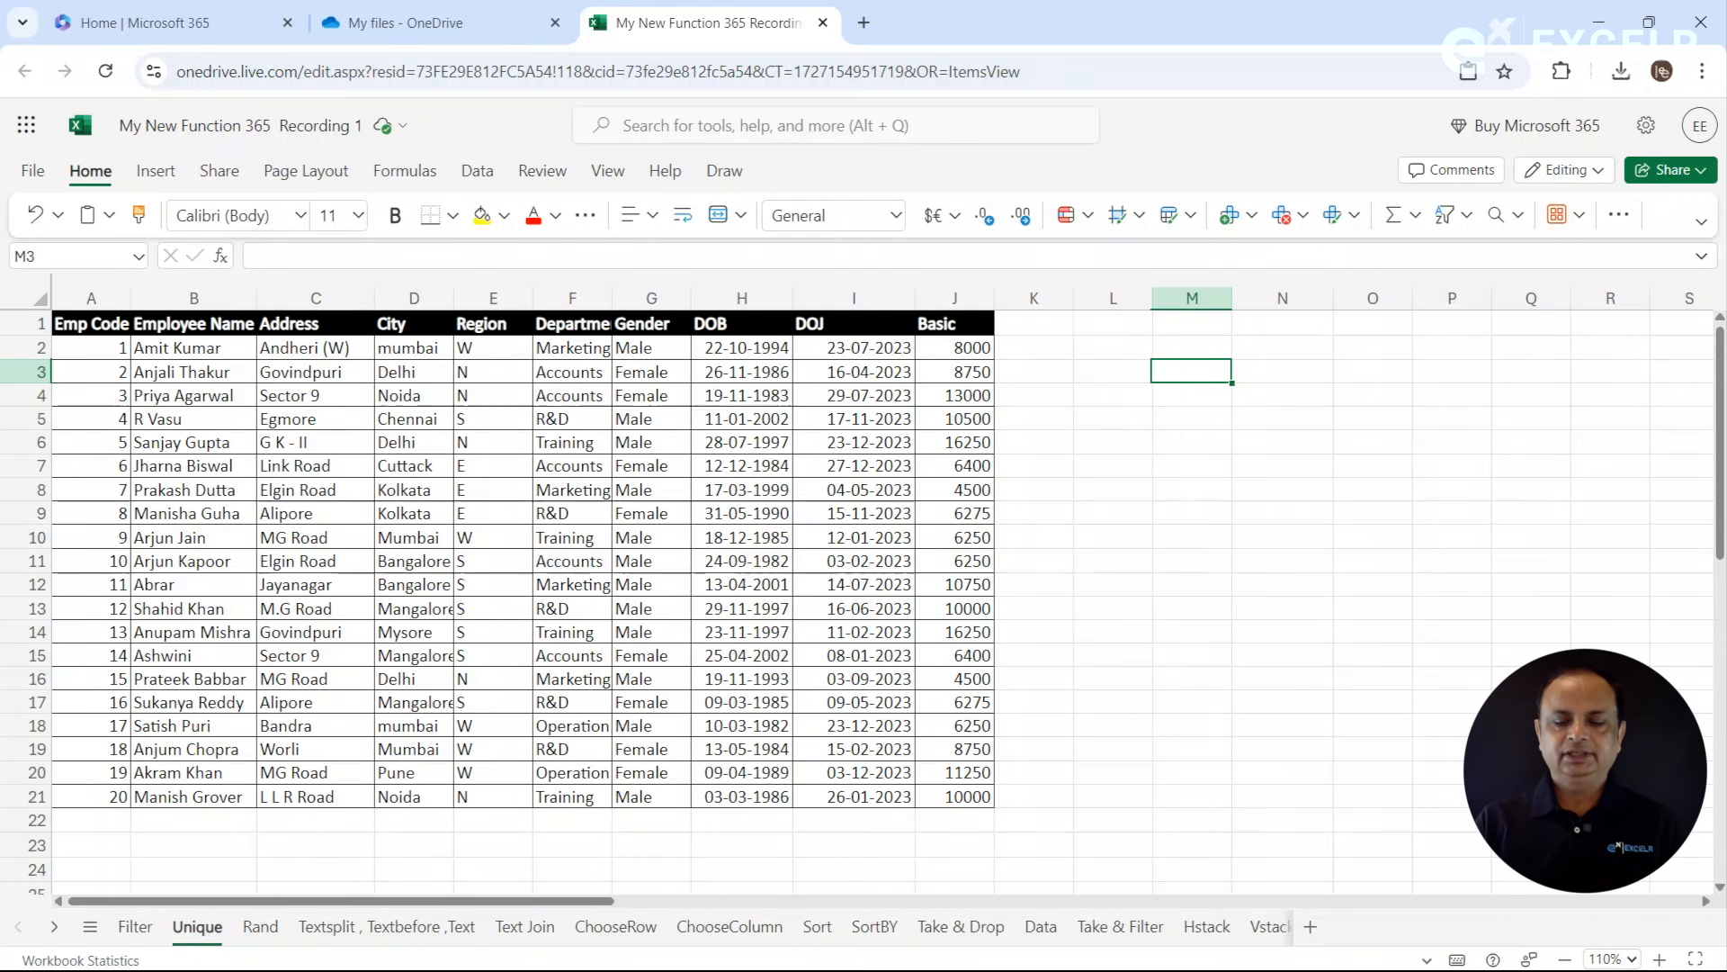
pyautogui.write('=un')
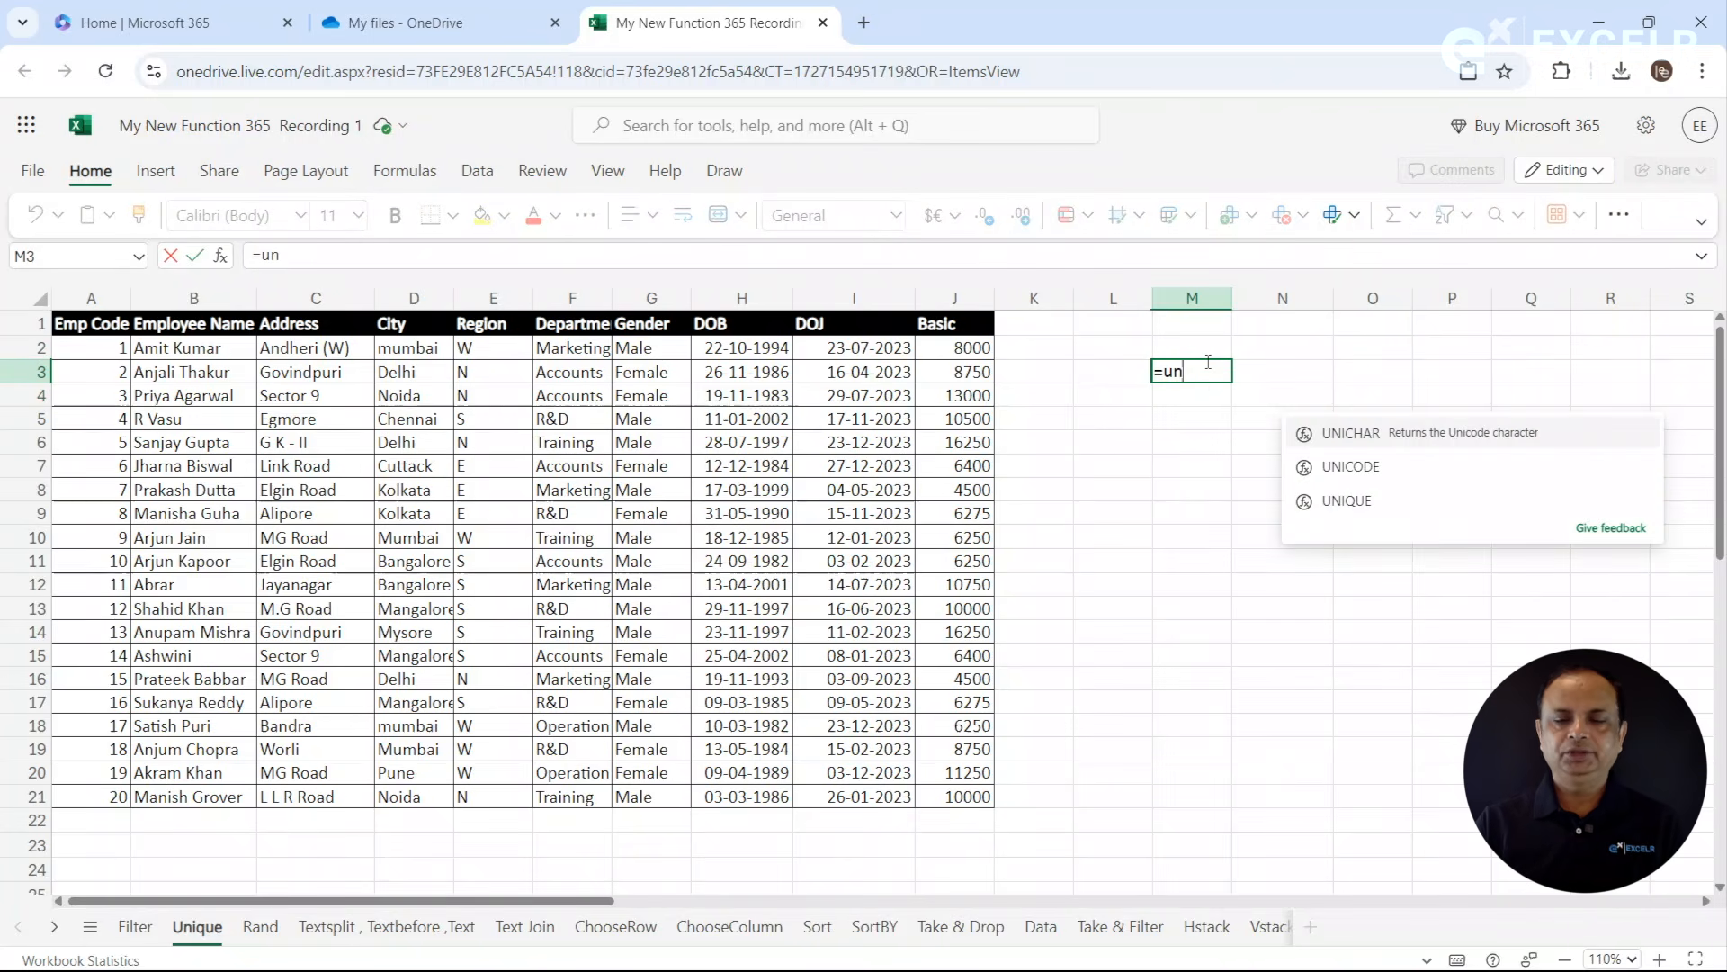
pyautogui.write('i')
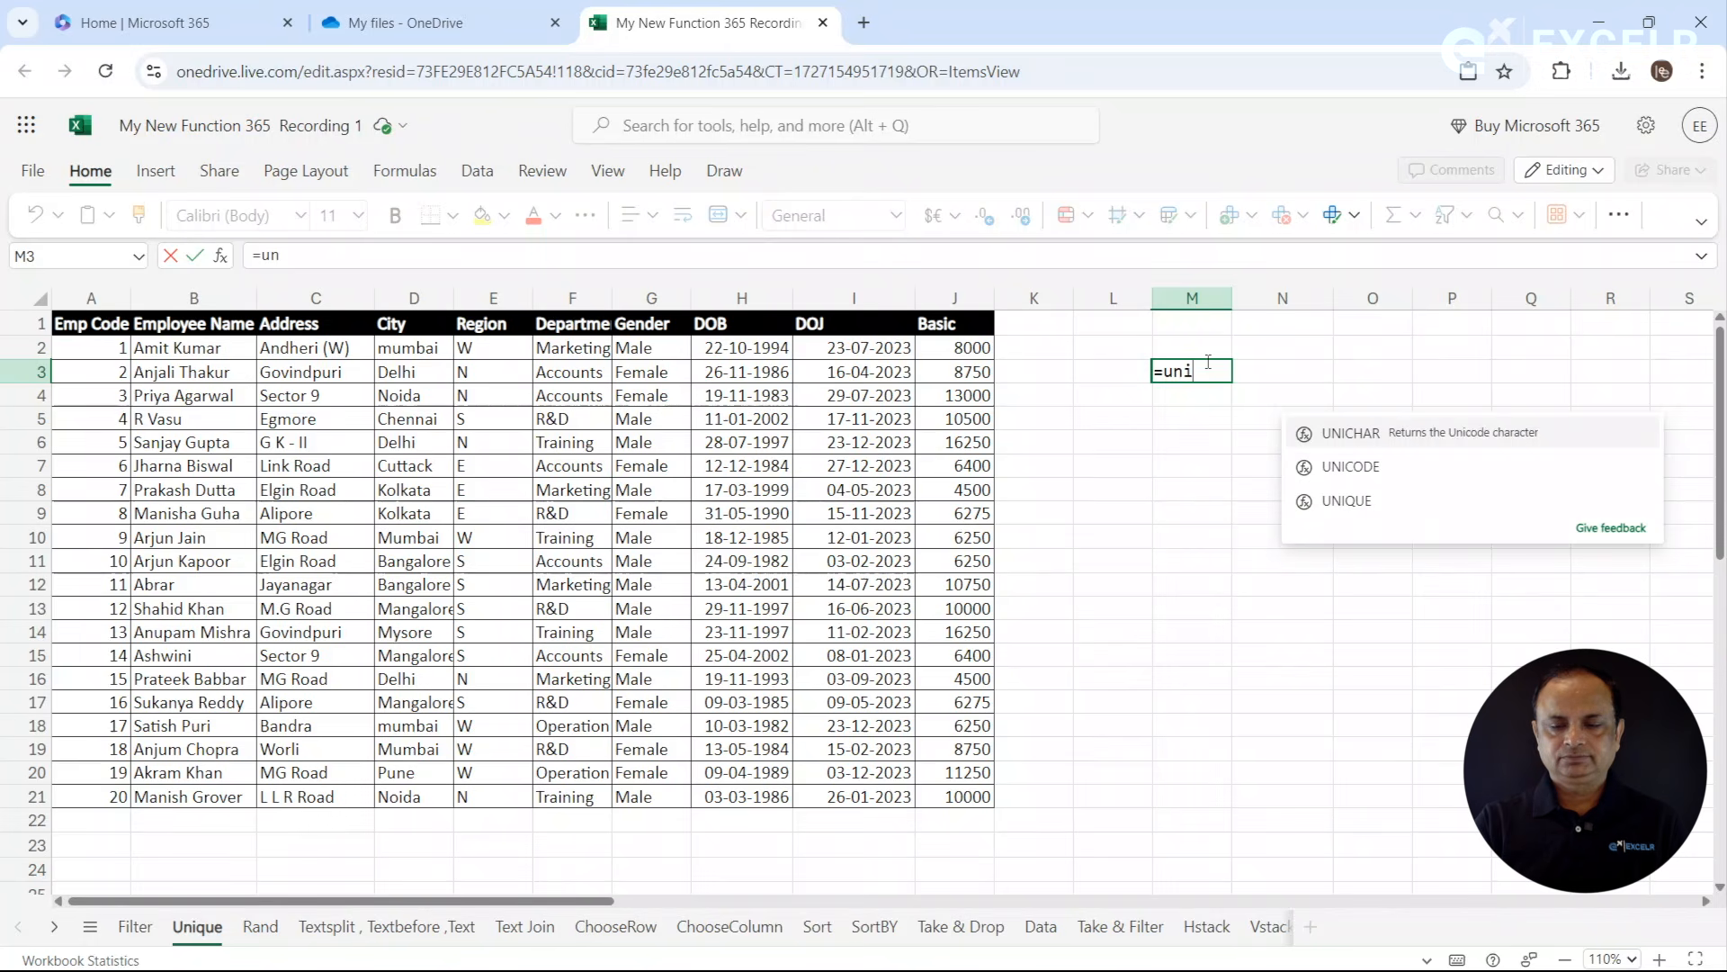
pyautogui.press('Tab')
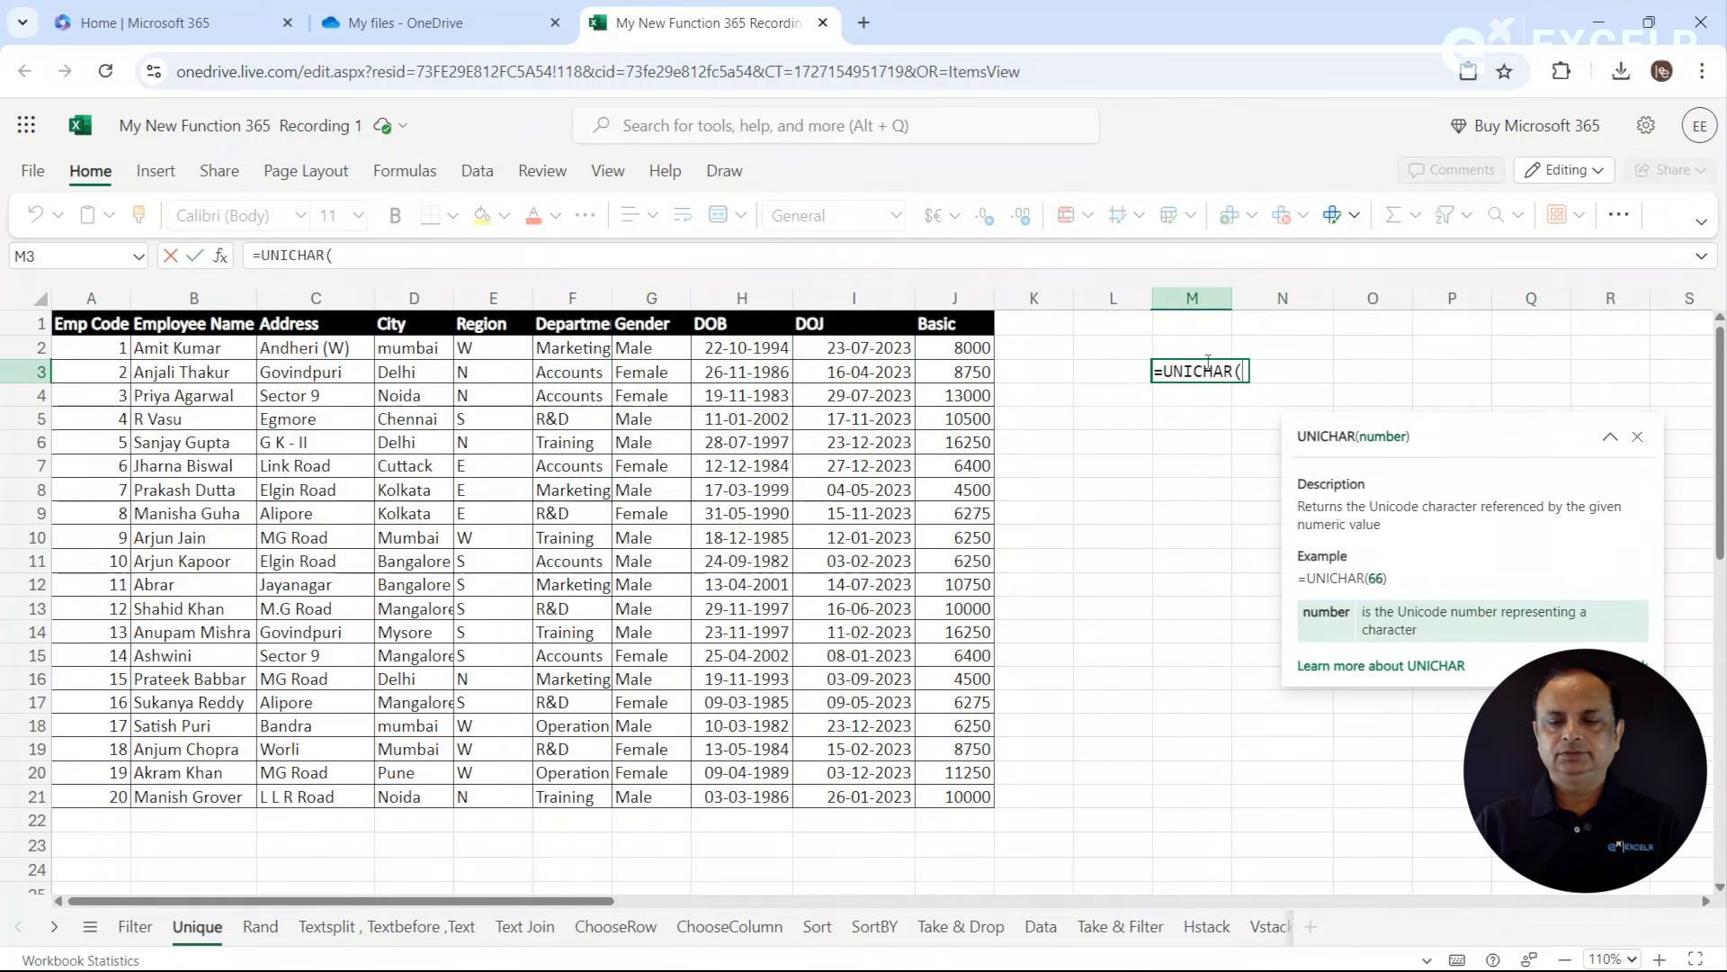
pyautogui.press('BackSpace')
pyautogui.press('BackSpace')
pyautogui.press('BackSpace')
pyautogui.press('BackSpace')
pyautogui.press('BackSpace')
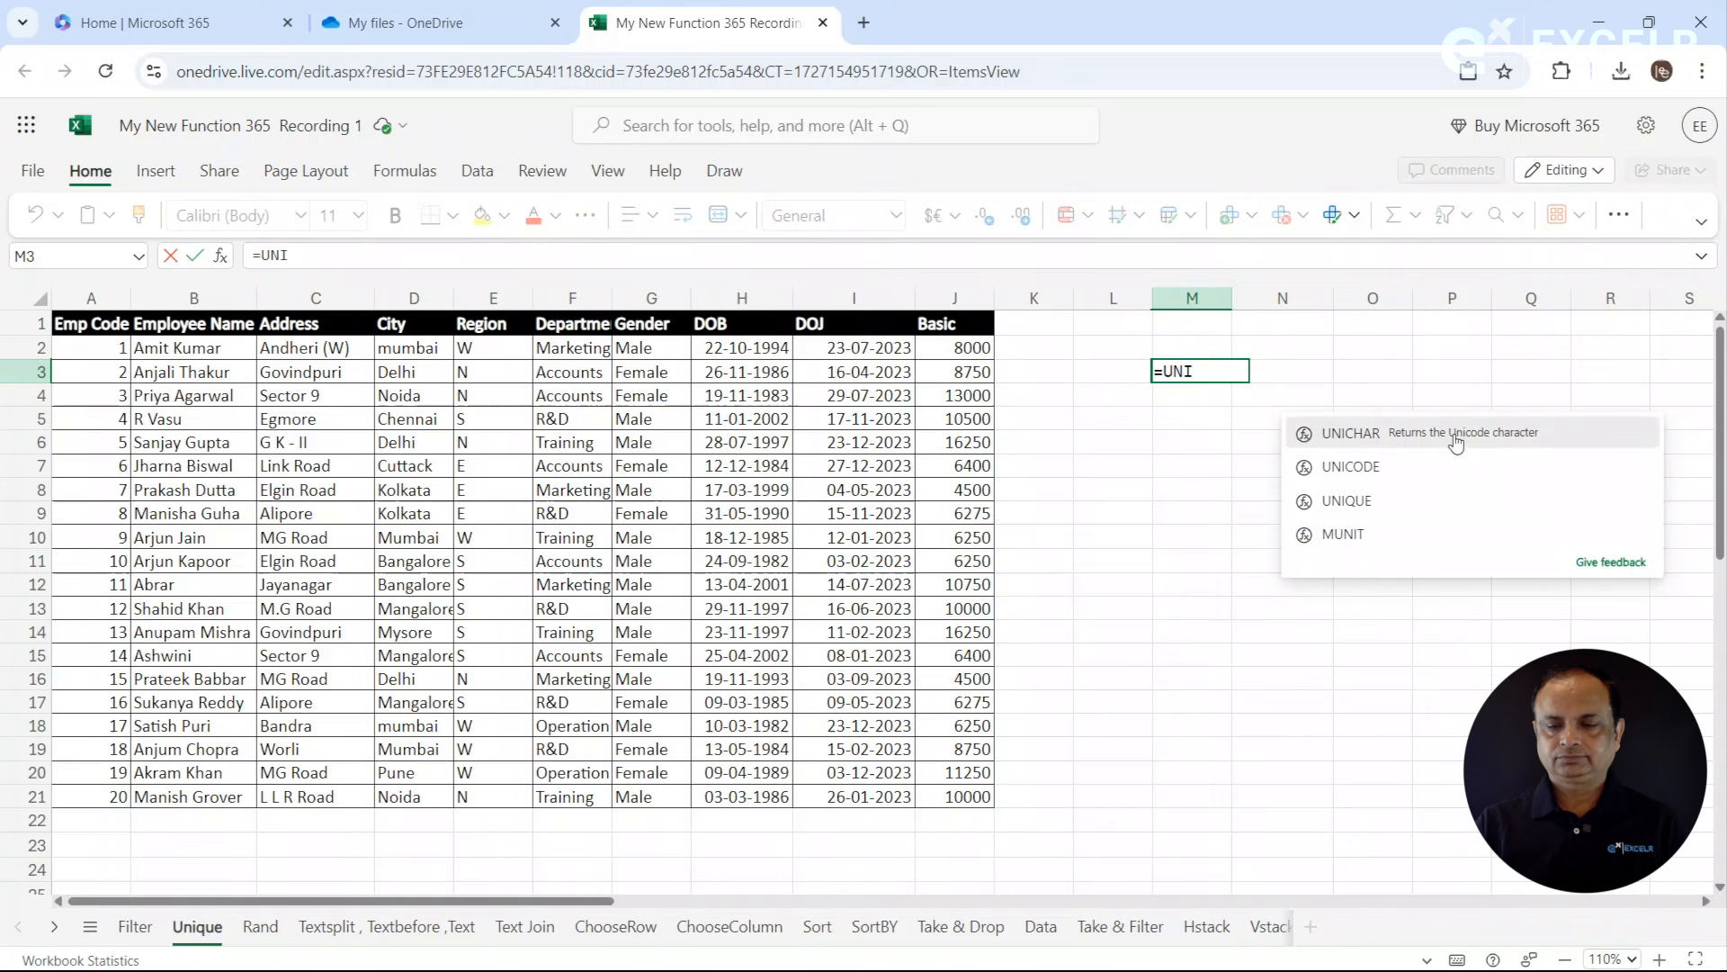
pyautogui.click(1357, 497)
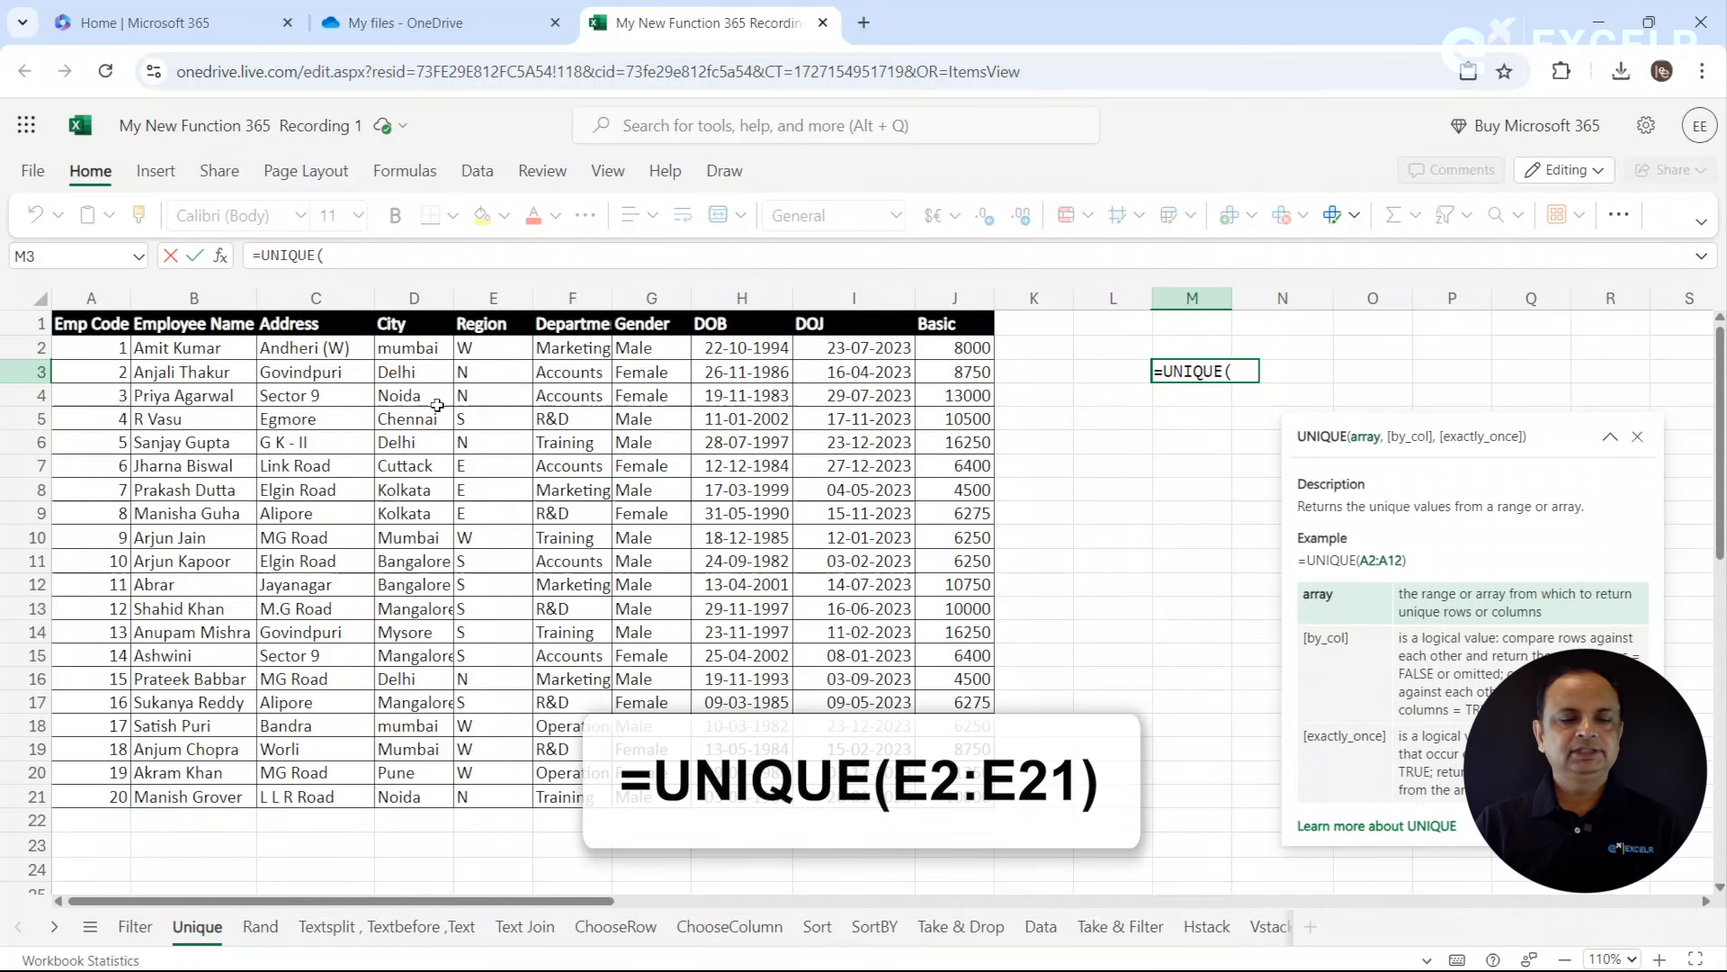
pyautogui.moveTo(505, 351); pyautogui.dragTo(498, 792)
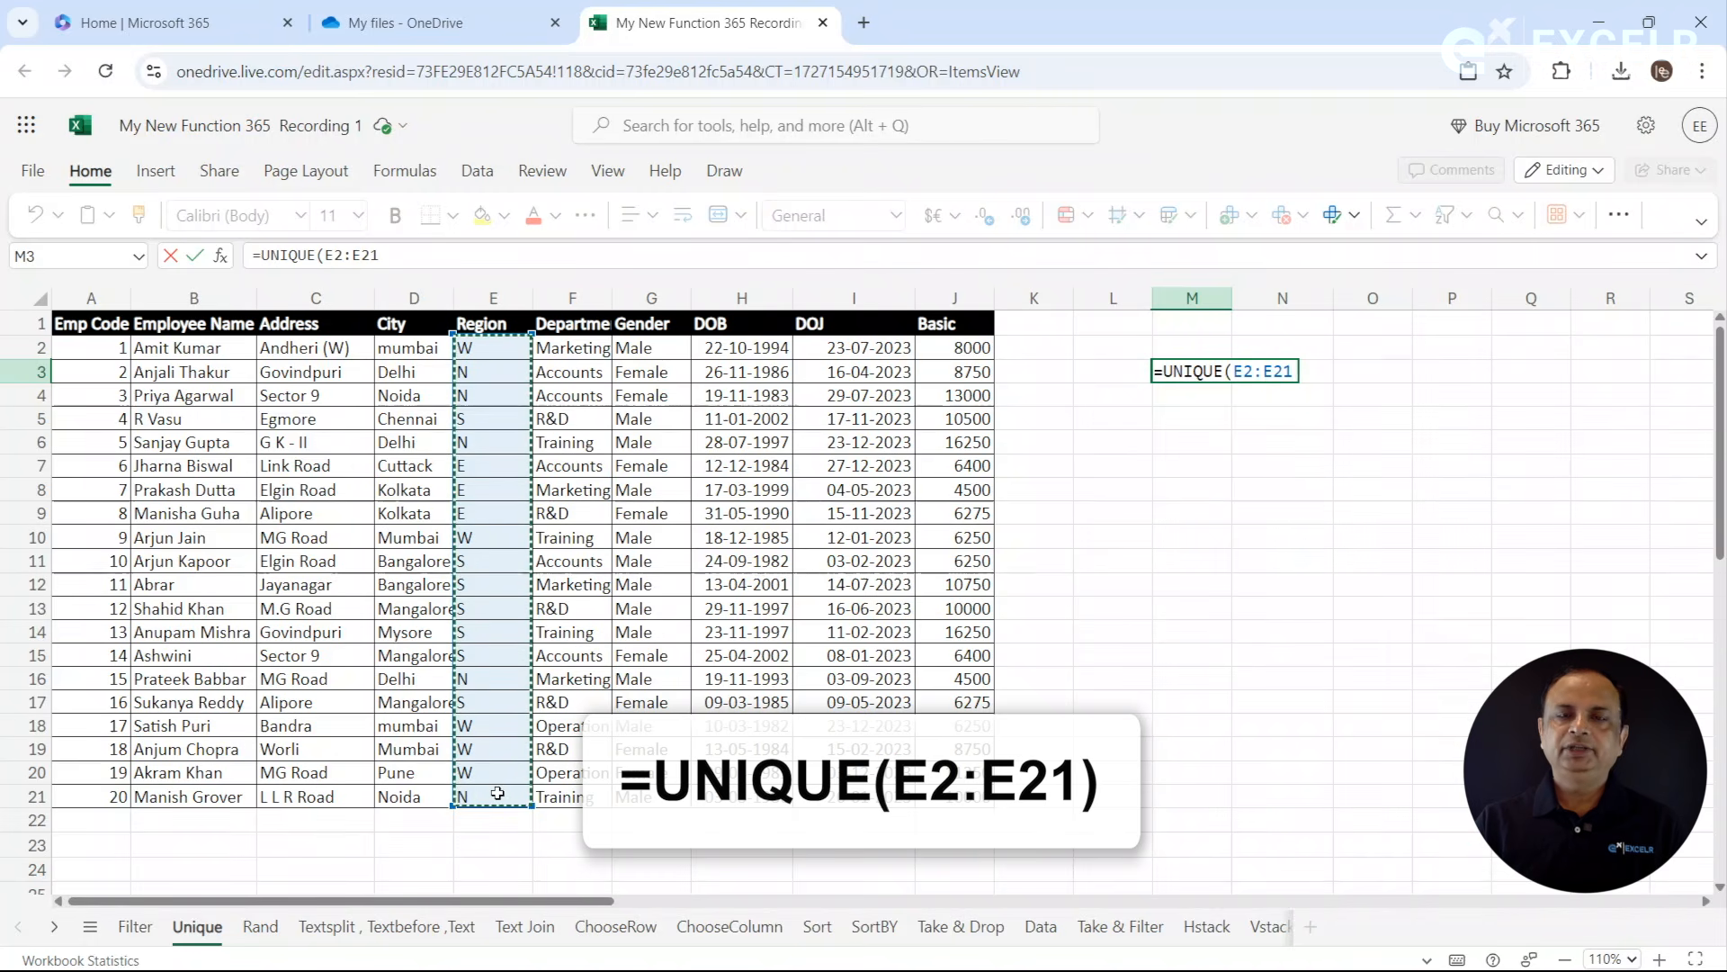
pyautogui.write(')')
pyautogui.press('Return')
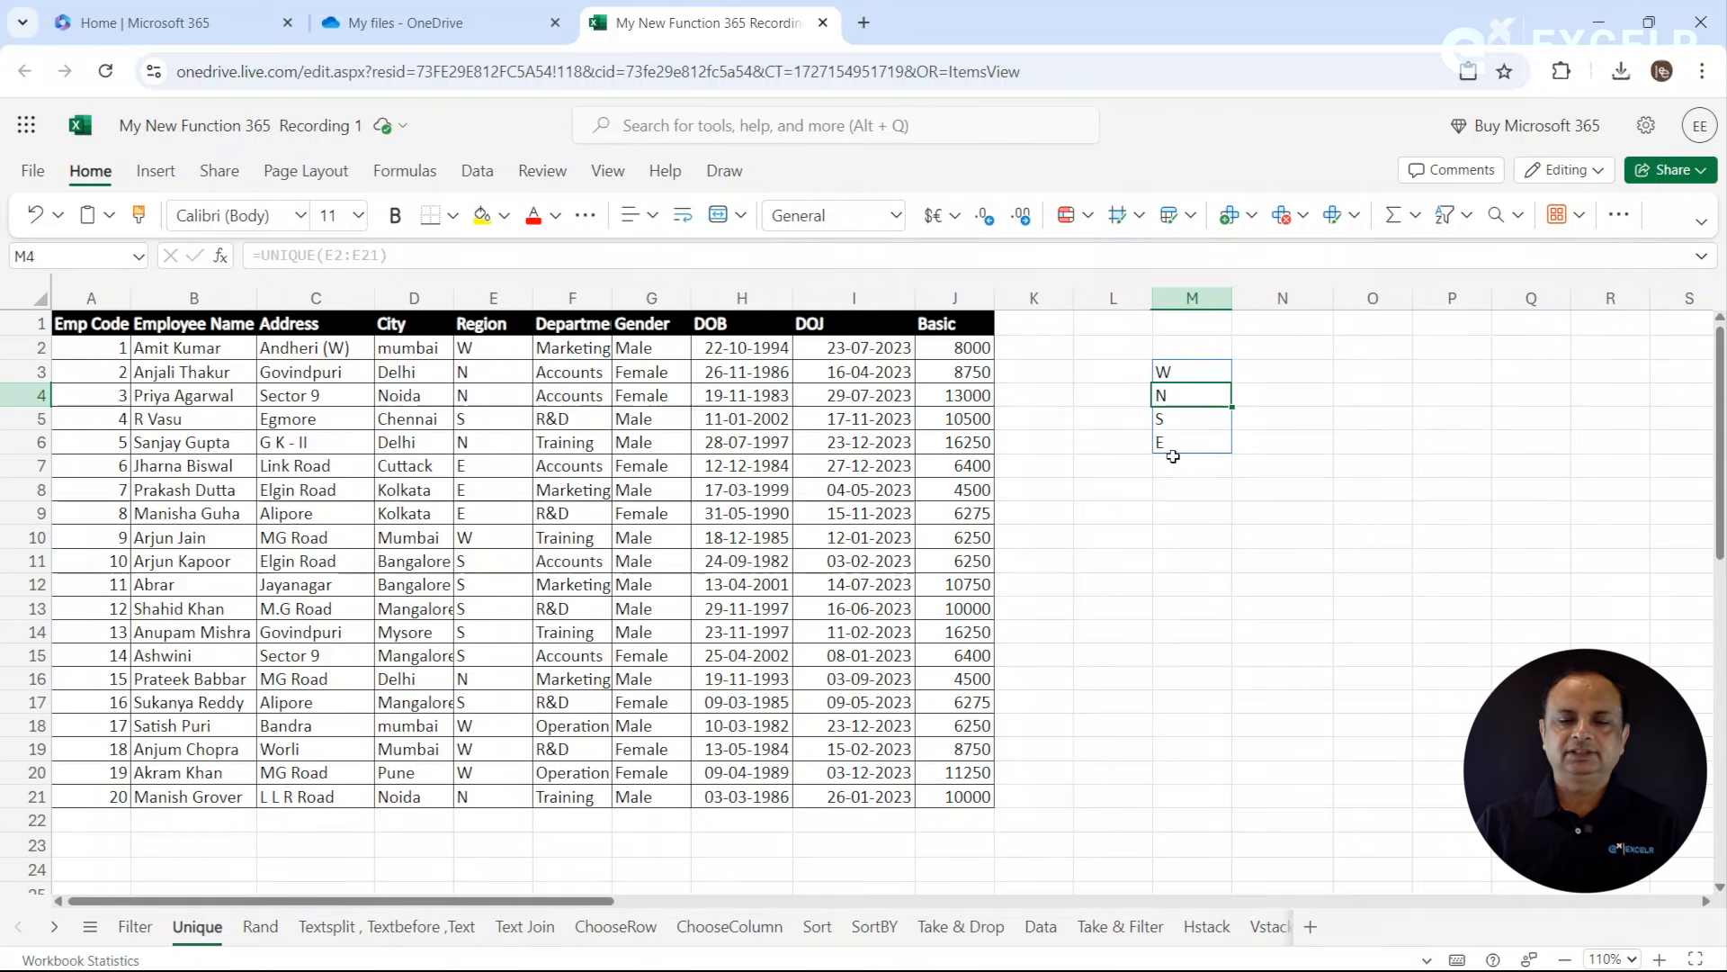
# - Copy the Department header from F1 into N2
pyautogui.click(1341, 394)
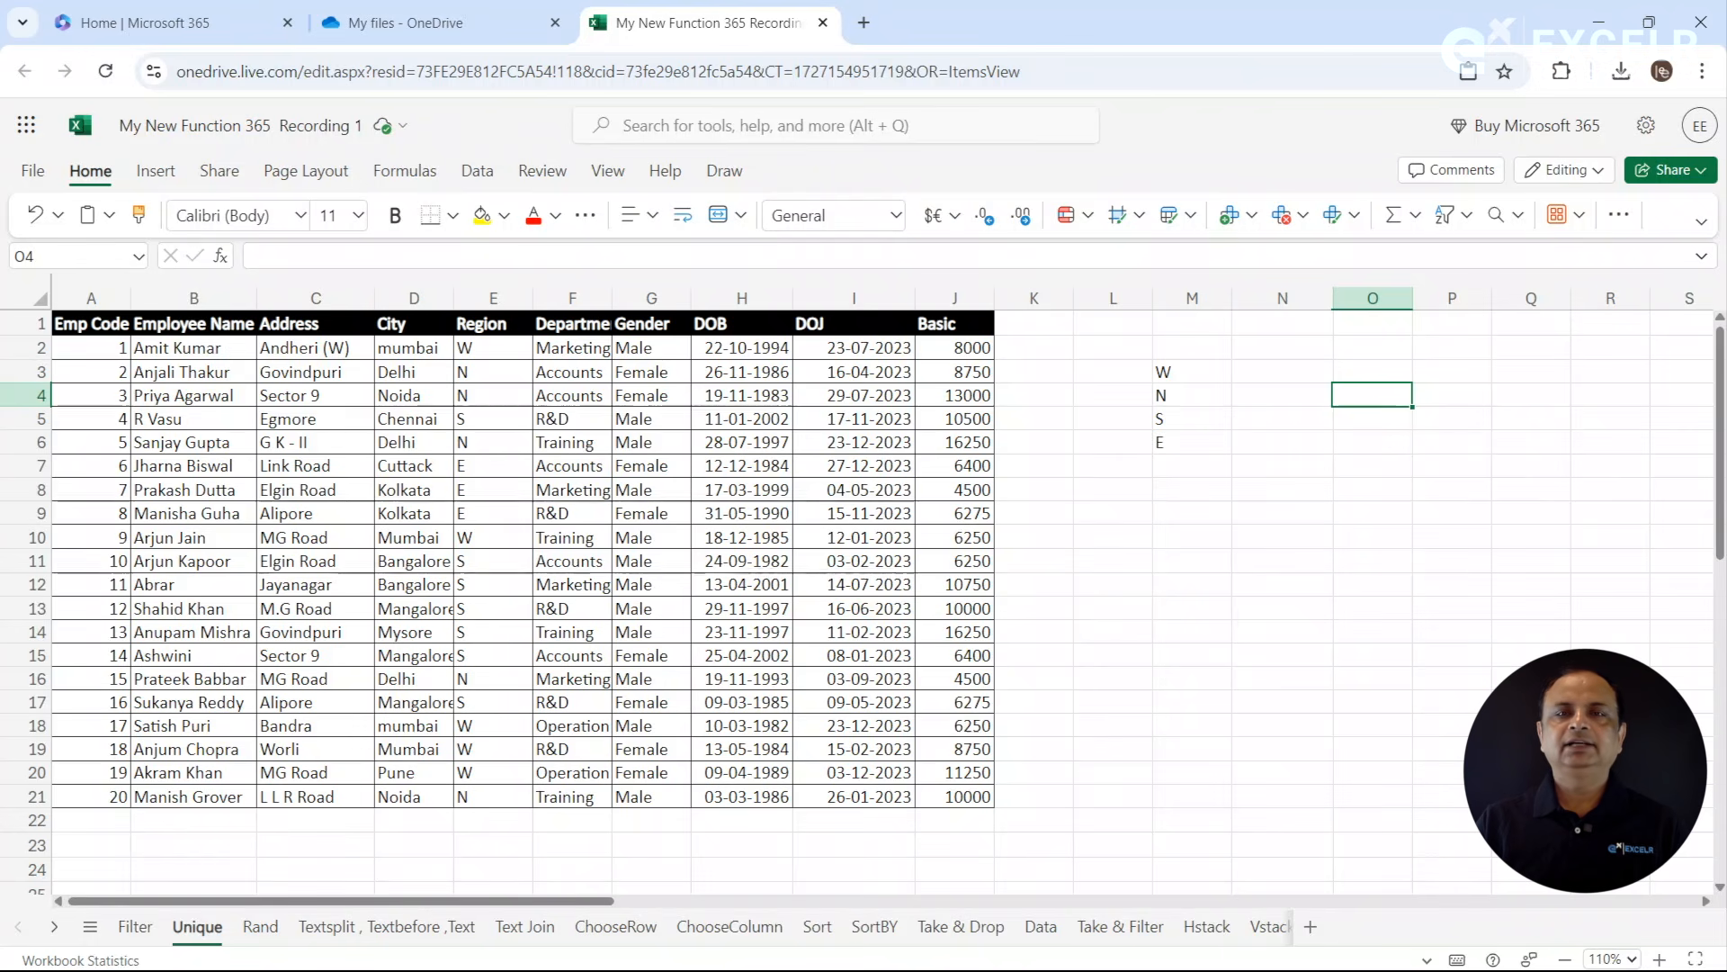
pyautogui.click(1352, 375)
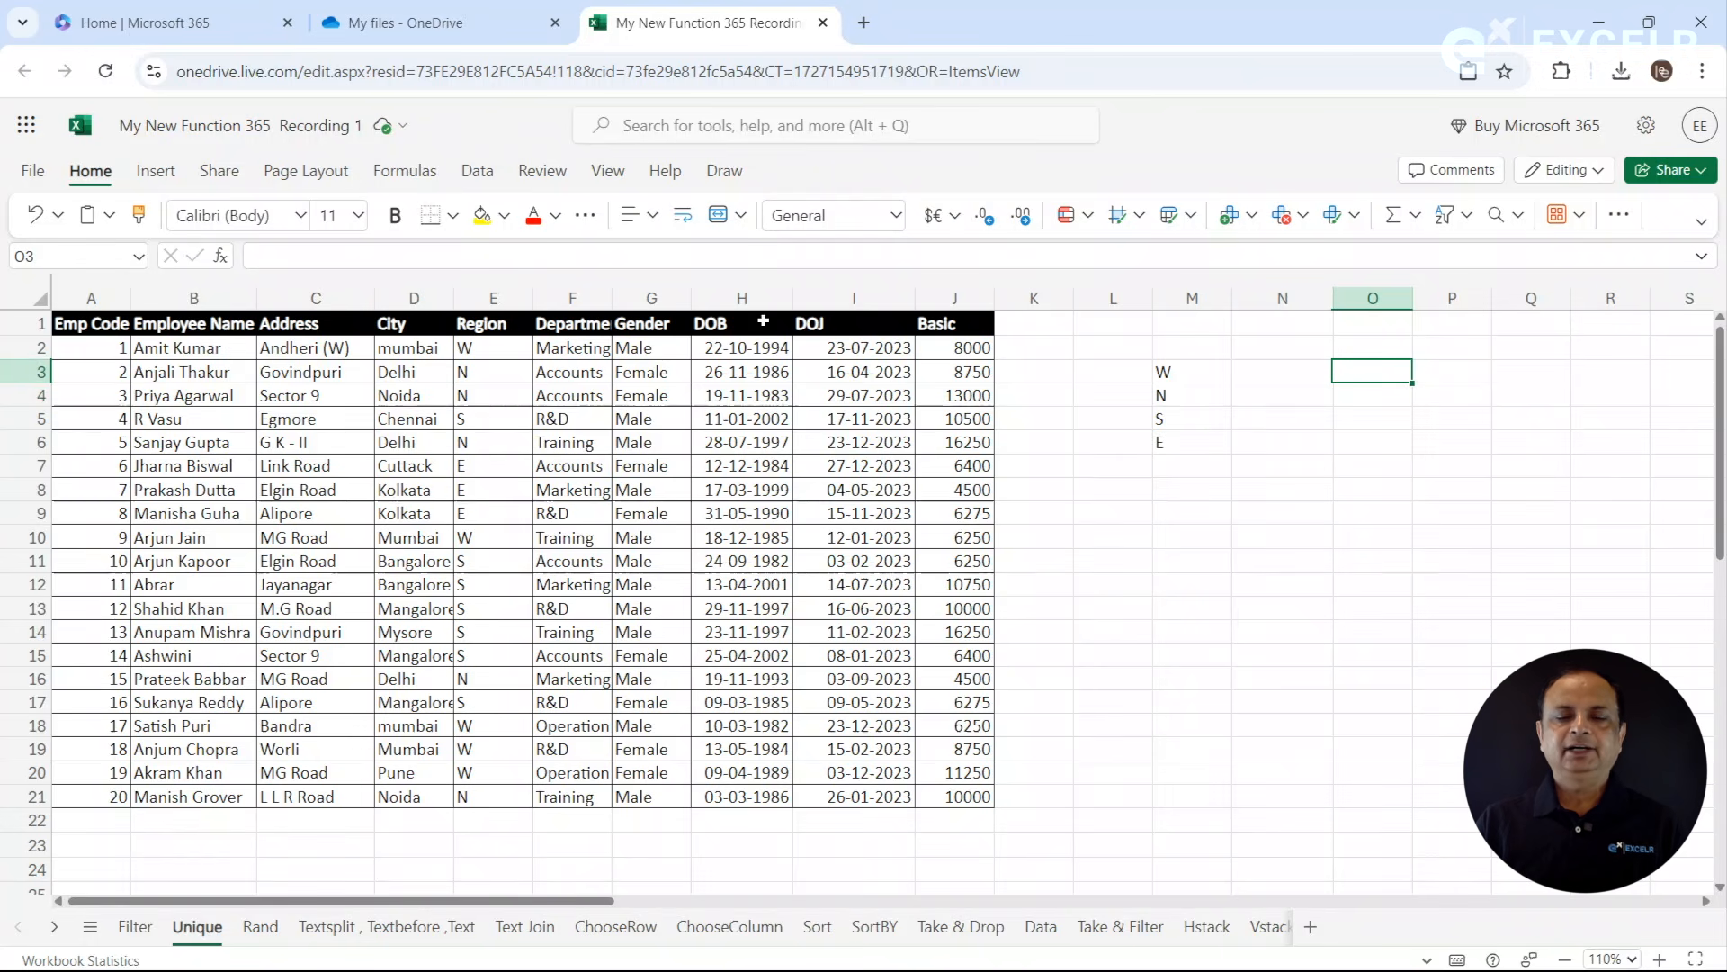
pyautogui.click(611, 323)
pyautogui.hotkey('ctrl', 'c')
pyautogui.click(1282, 344)
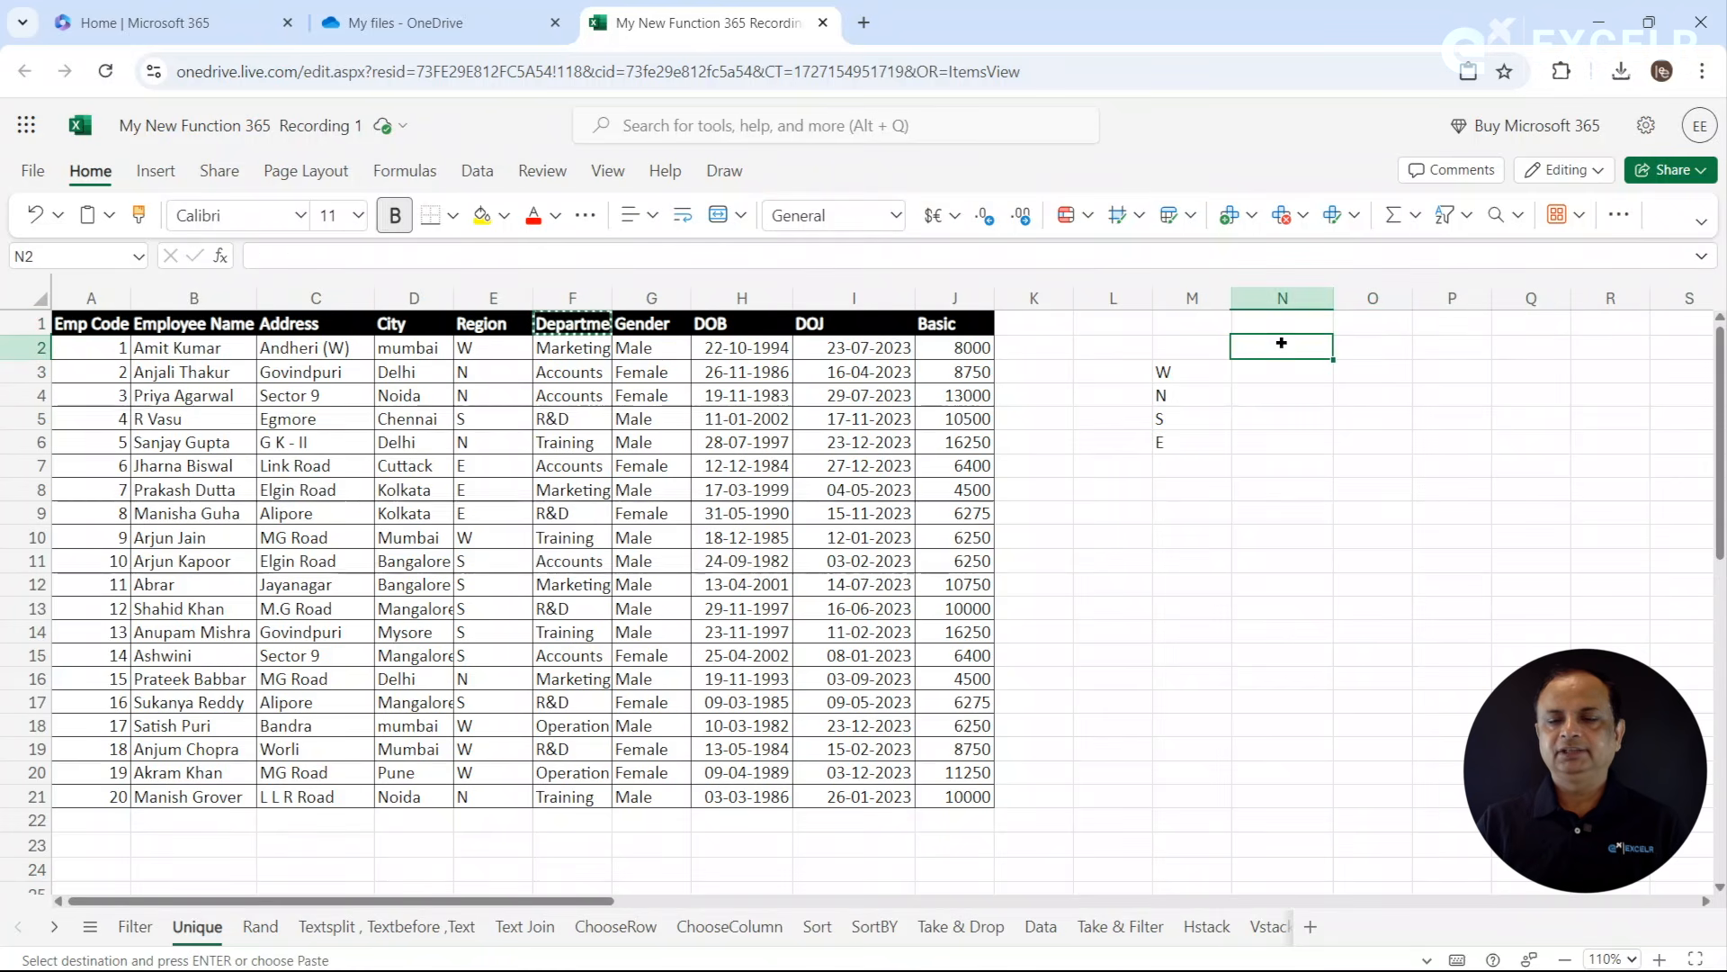
pyautogui.hotkey('ctrl', 'v')
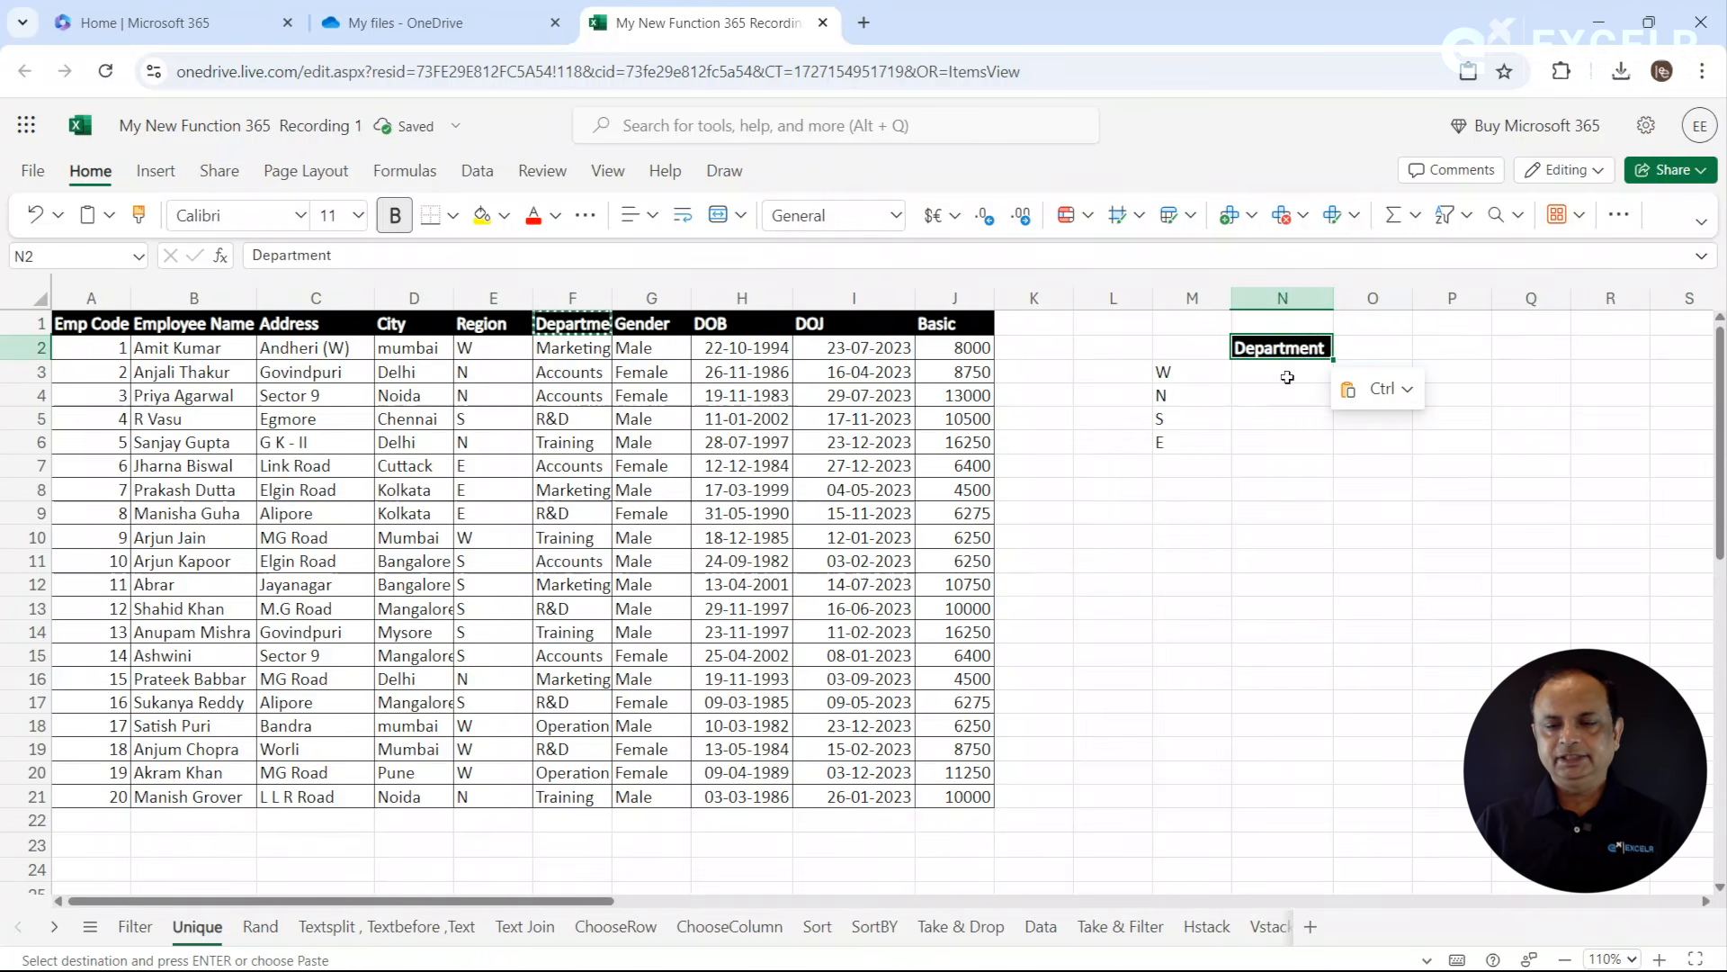
# - Enter =UNIQUE(F2:F21) in N3 to list the distinct departments under the copied header
pyautogui.click(1283, 380)
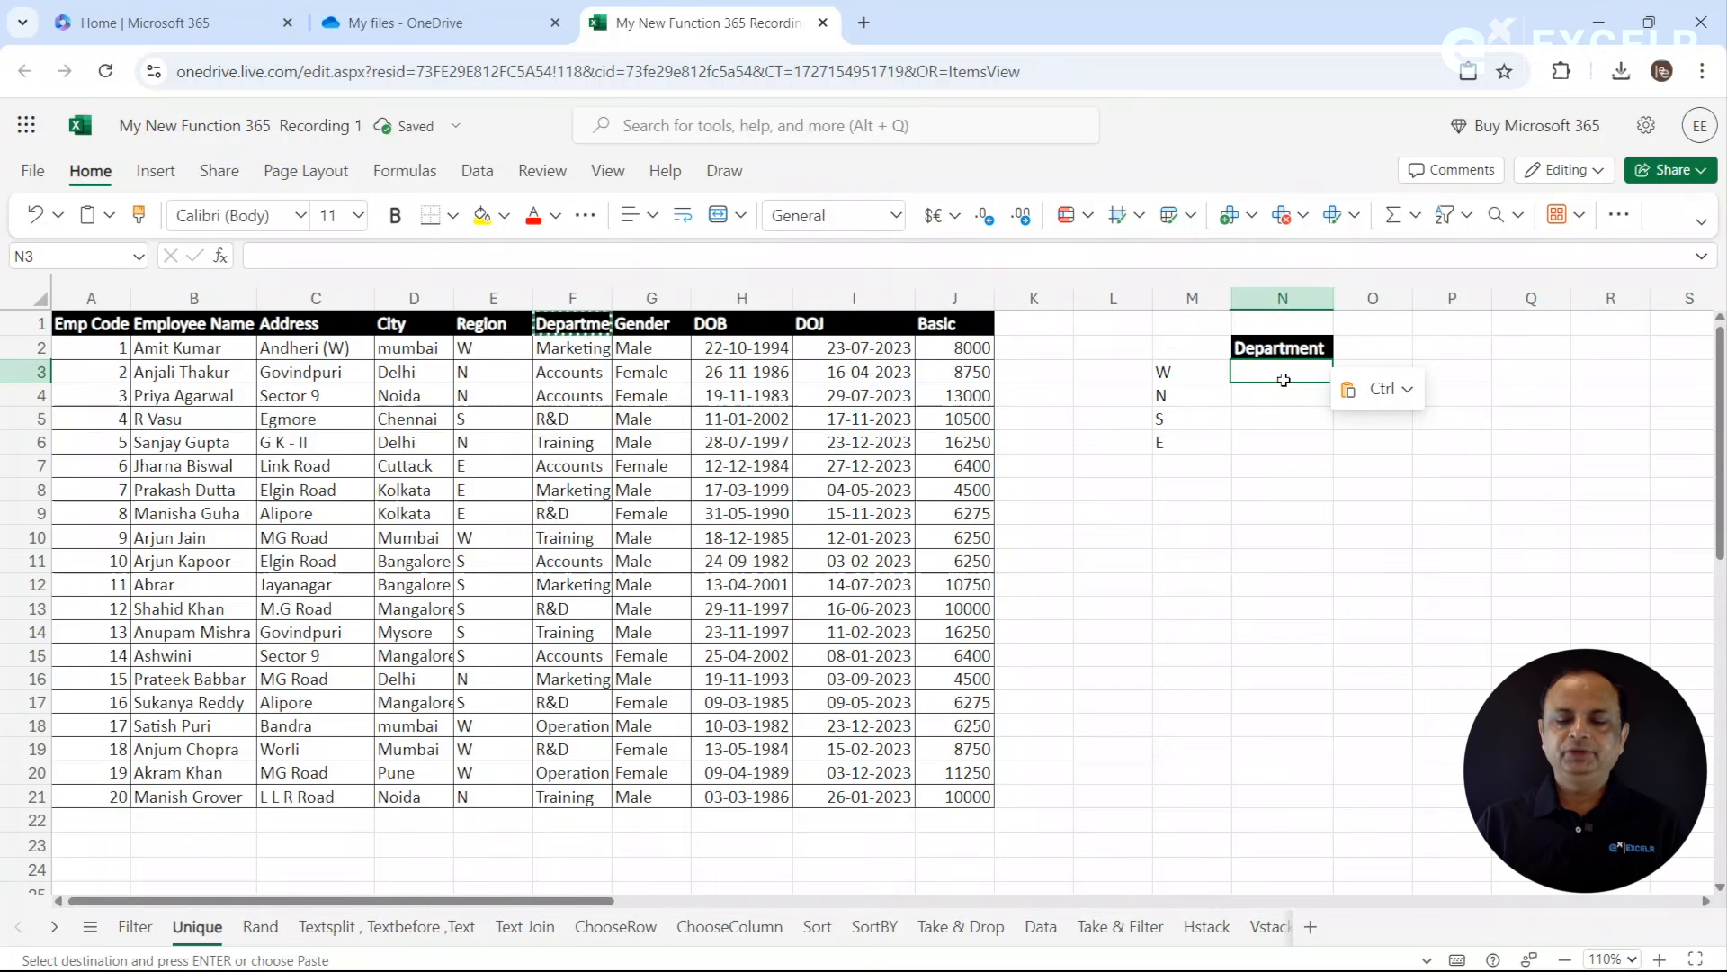
pyautogui.write('=uni')
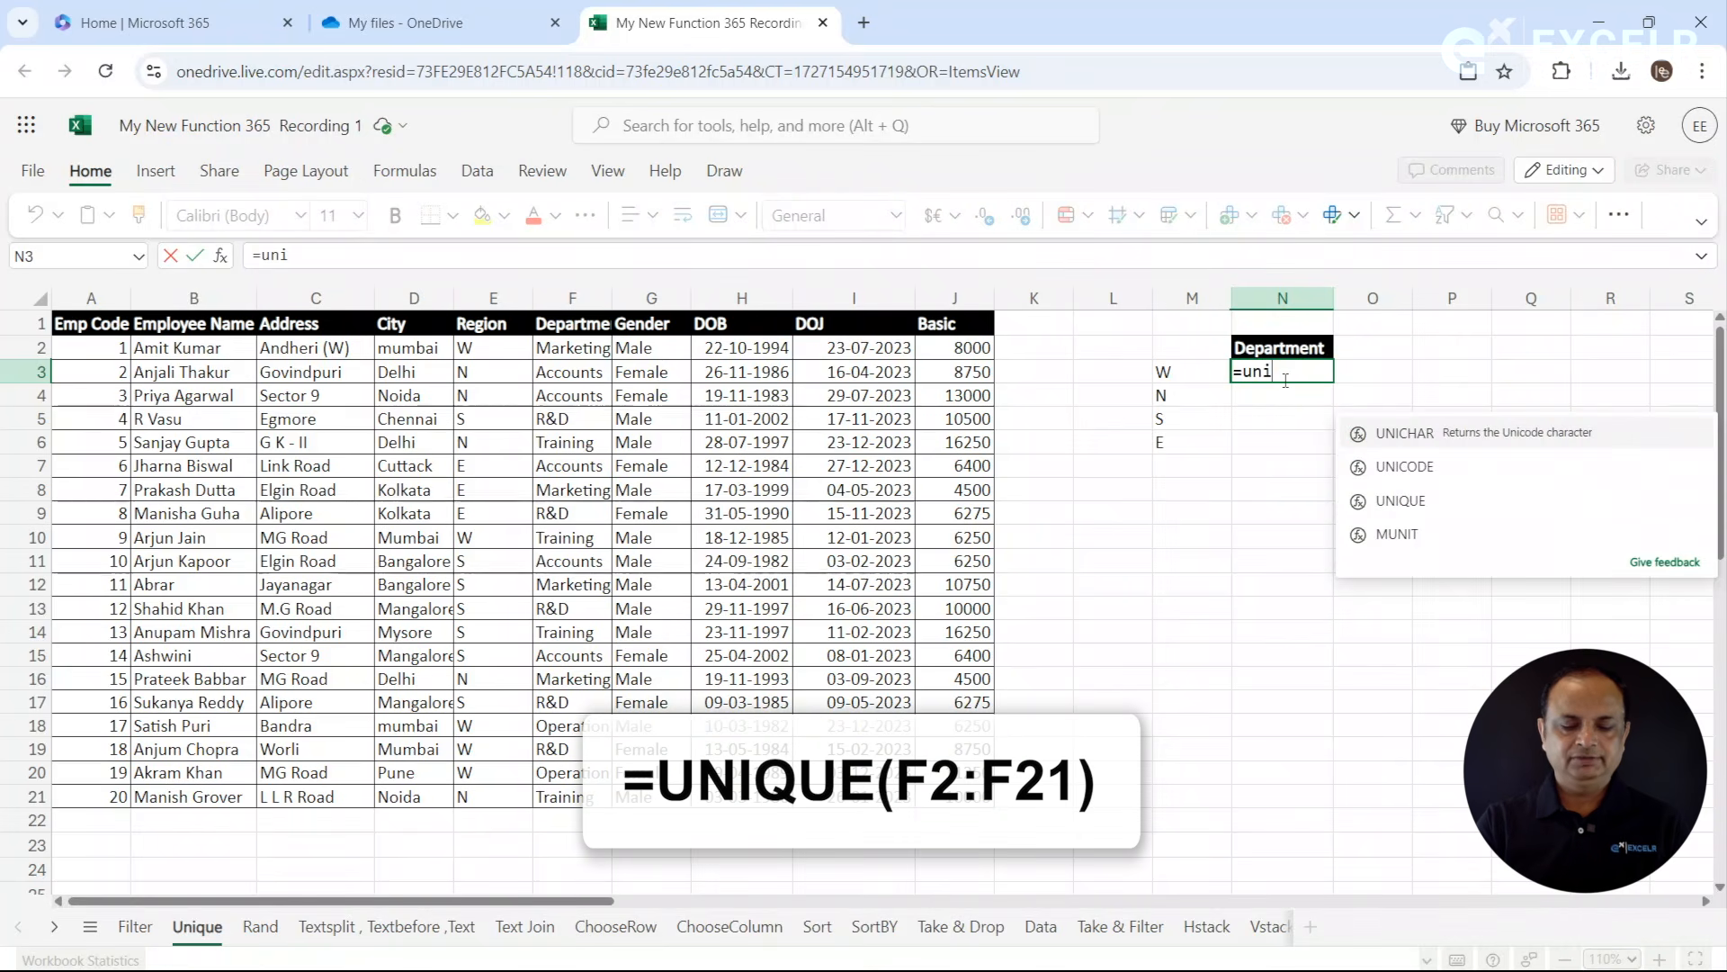
pyautogui.write('q')
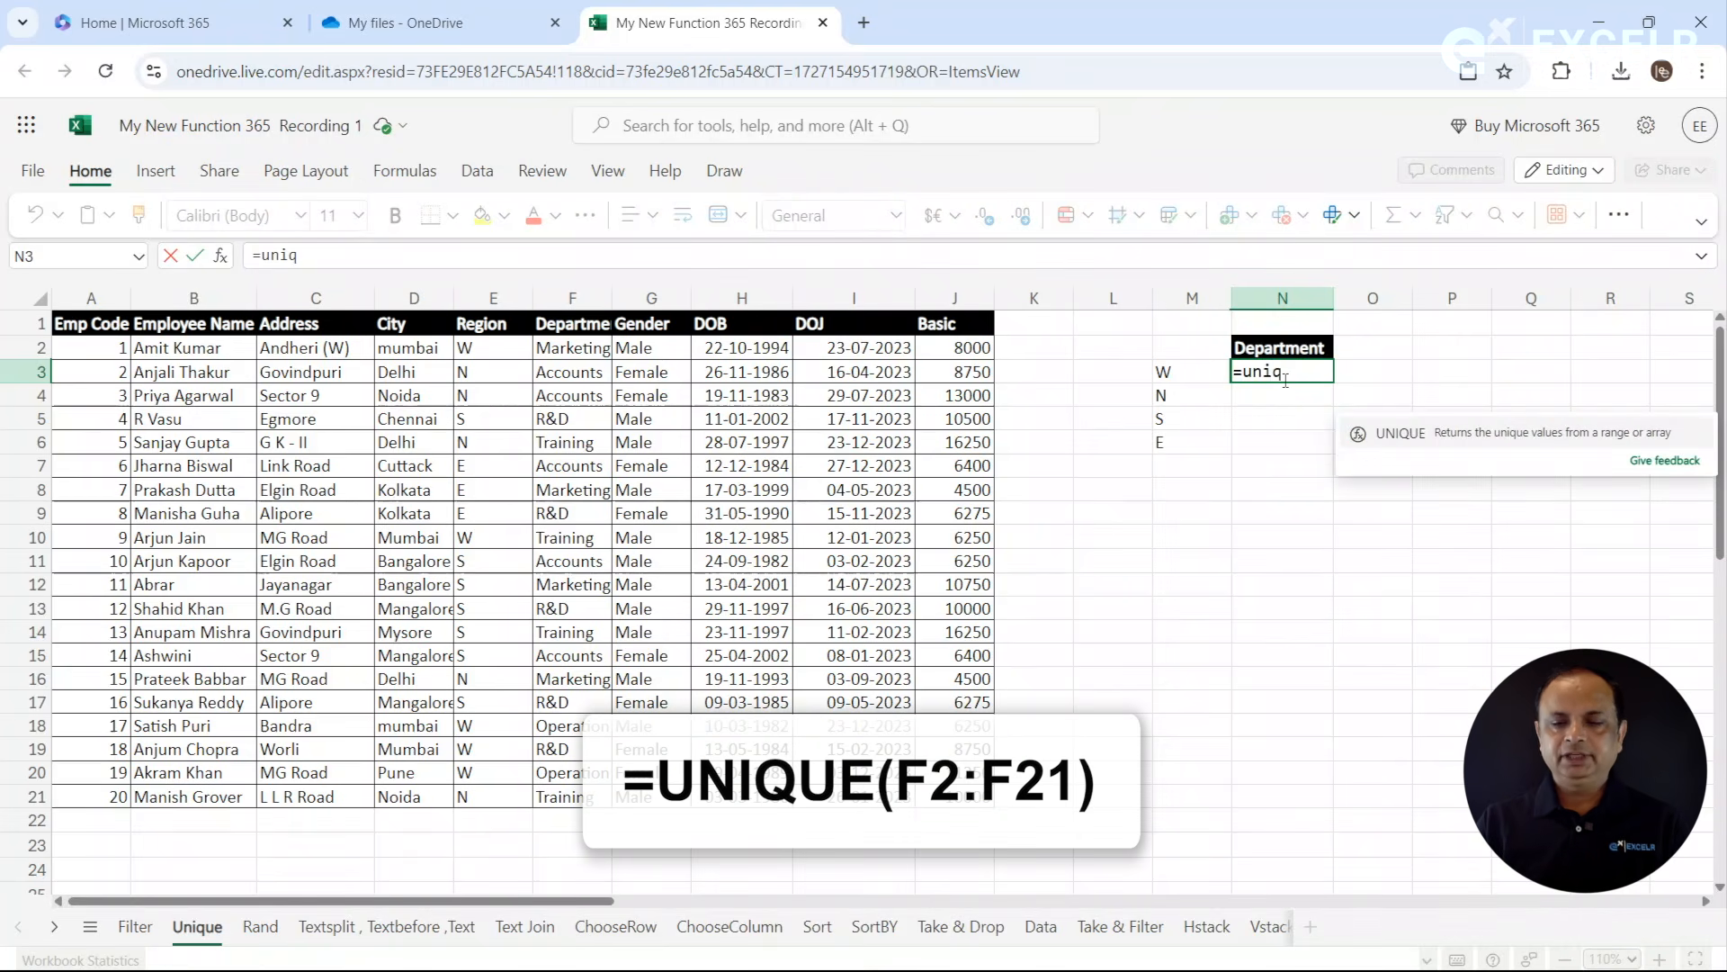
pyautogui.press('Tab')
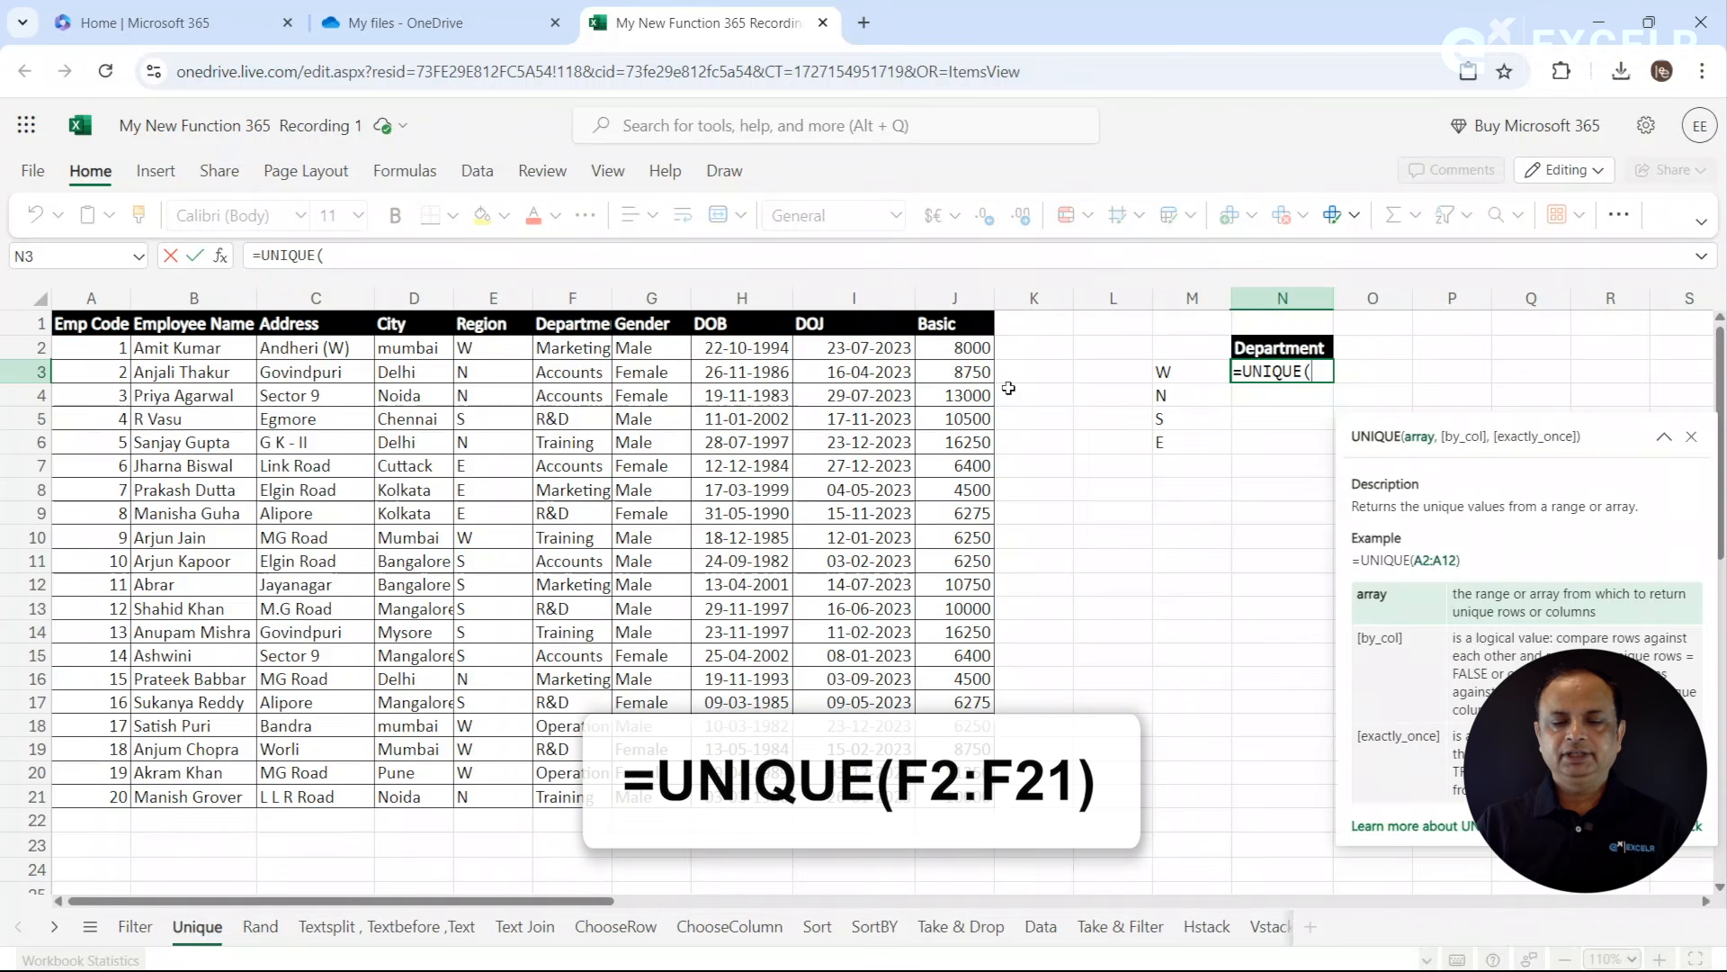
pyautogui.click(576, 355)
pyautogui.moveTo(577, 354); pyautogui.dragTo(577, 797)
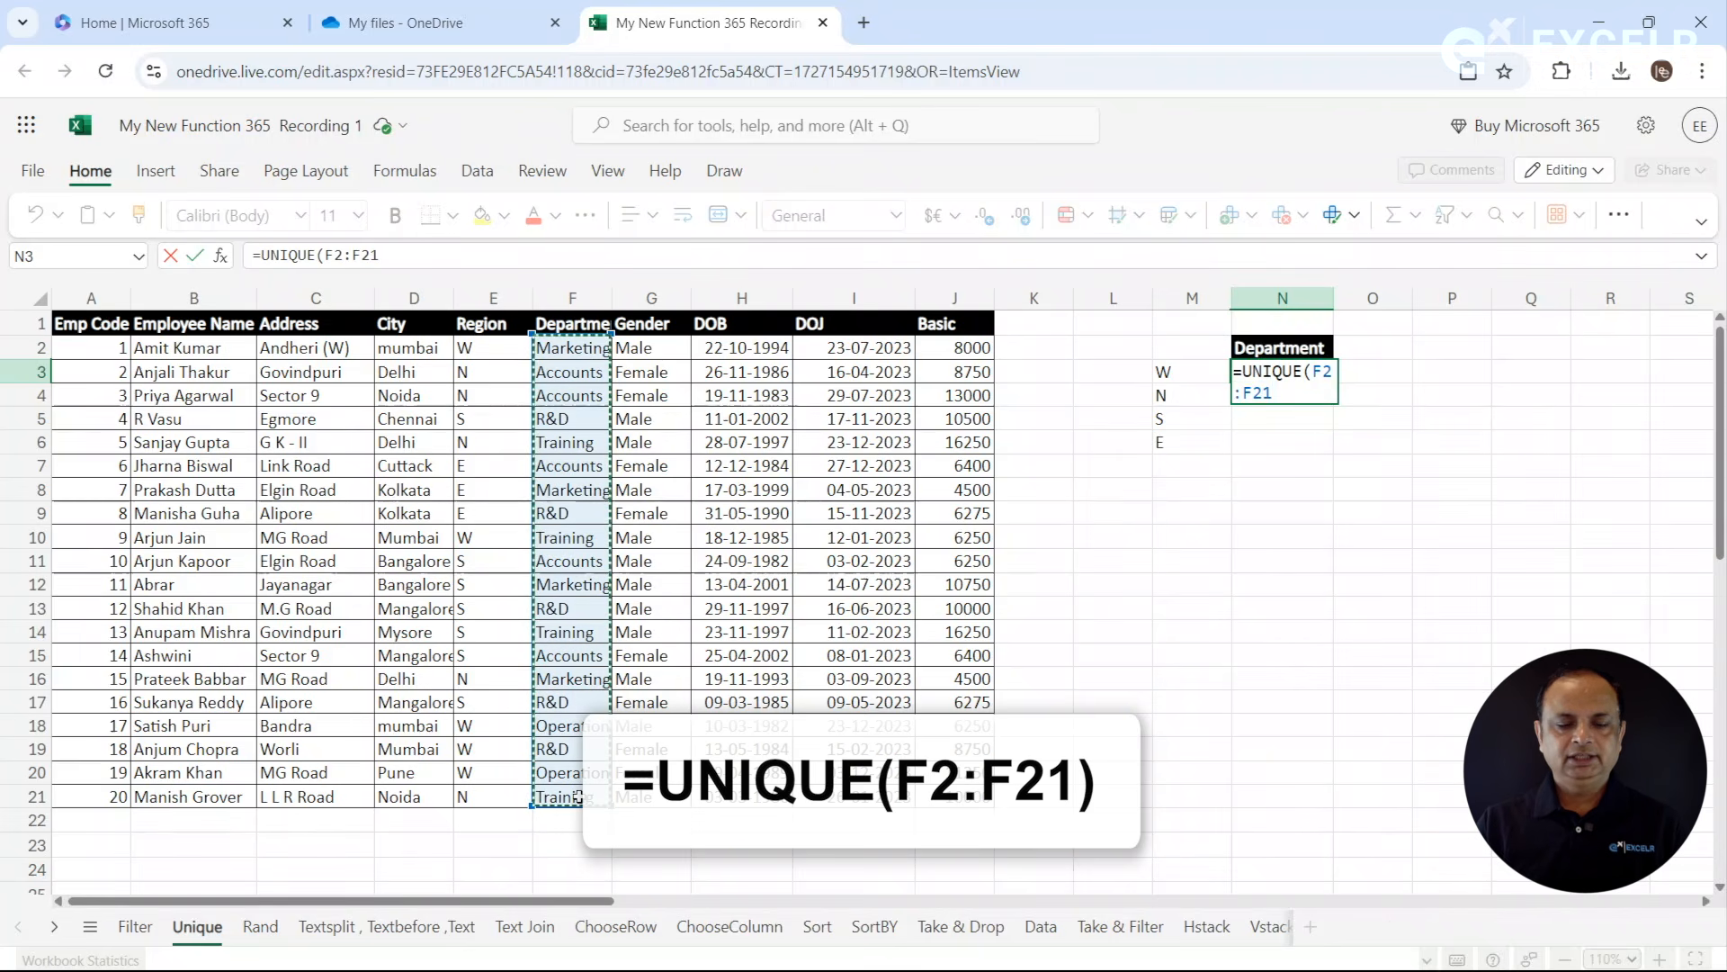
pyautogui.press('Return')
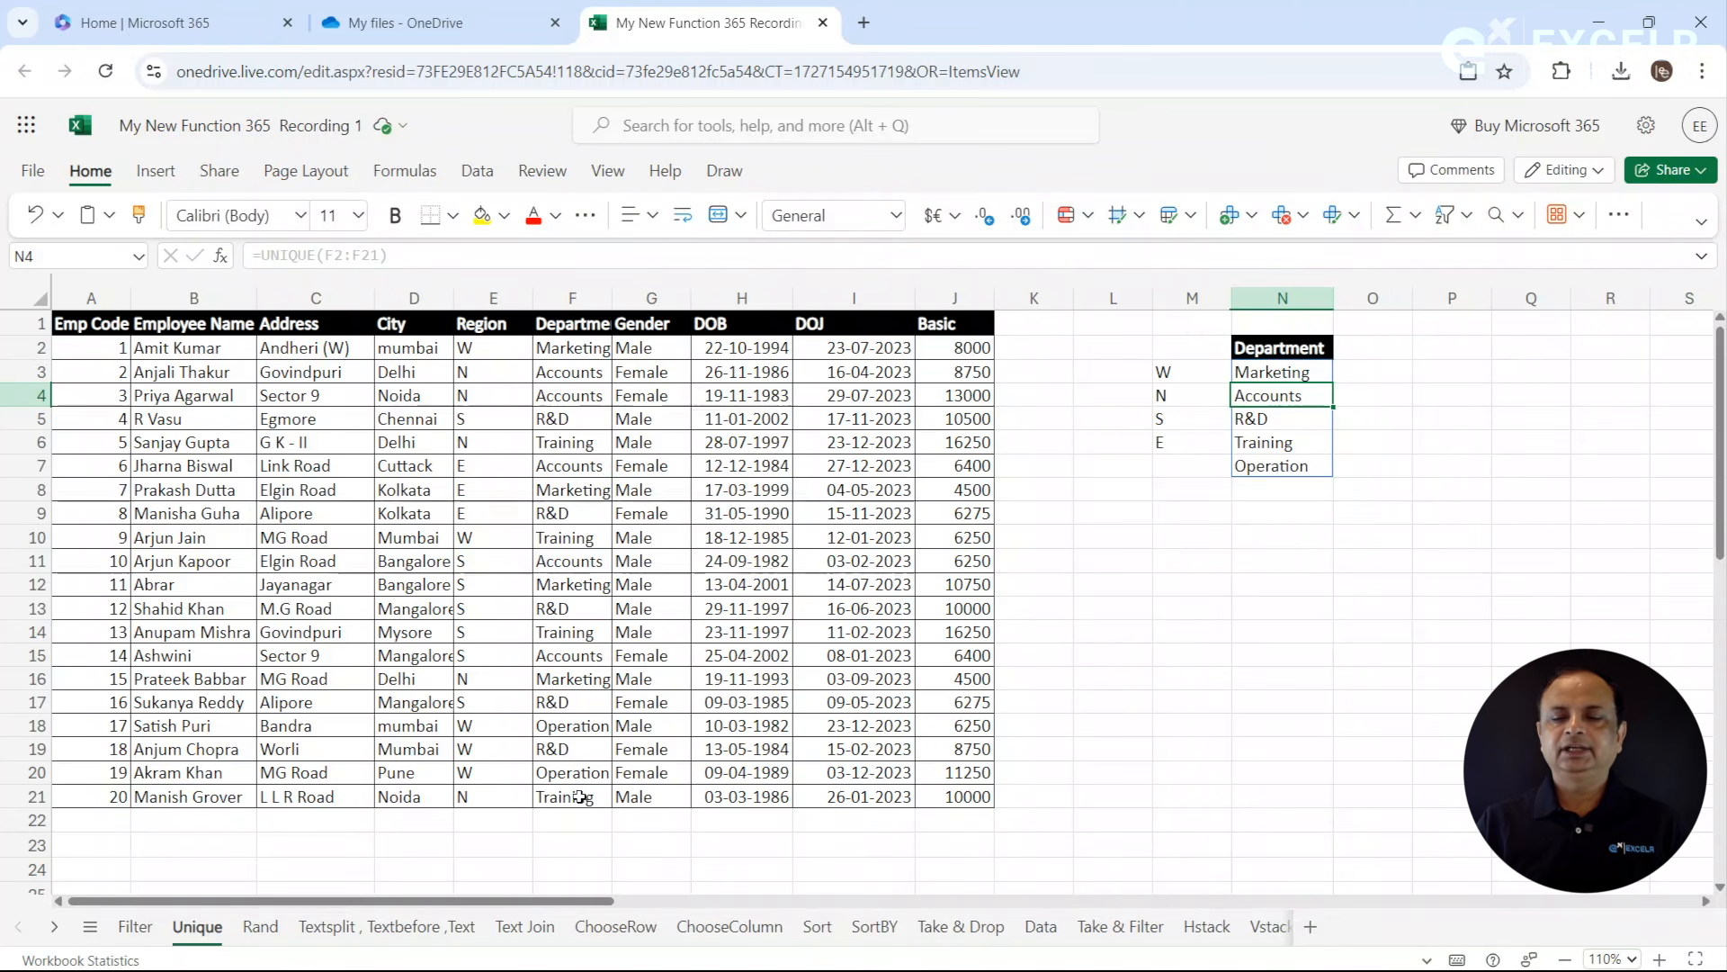
pyautogui.click(579, 796)
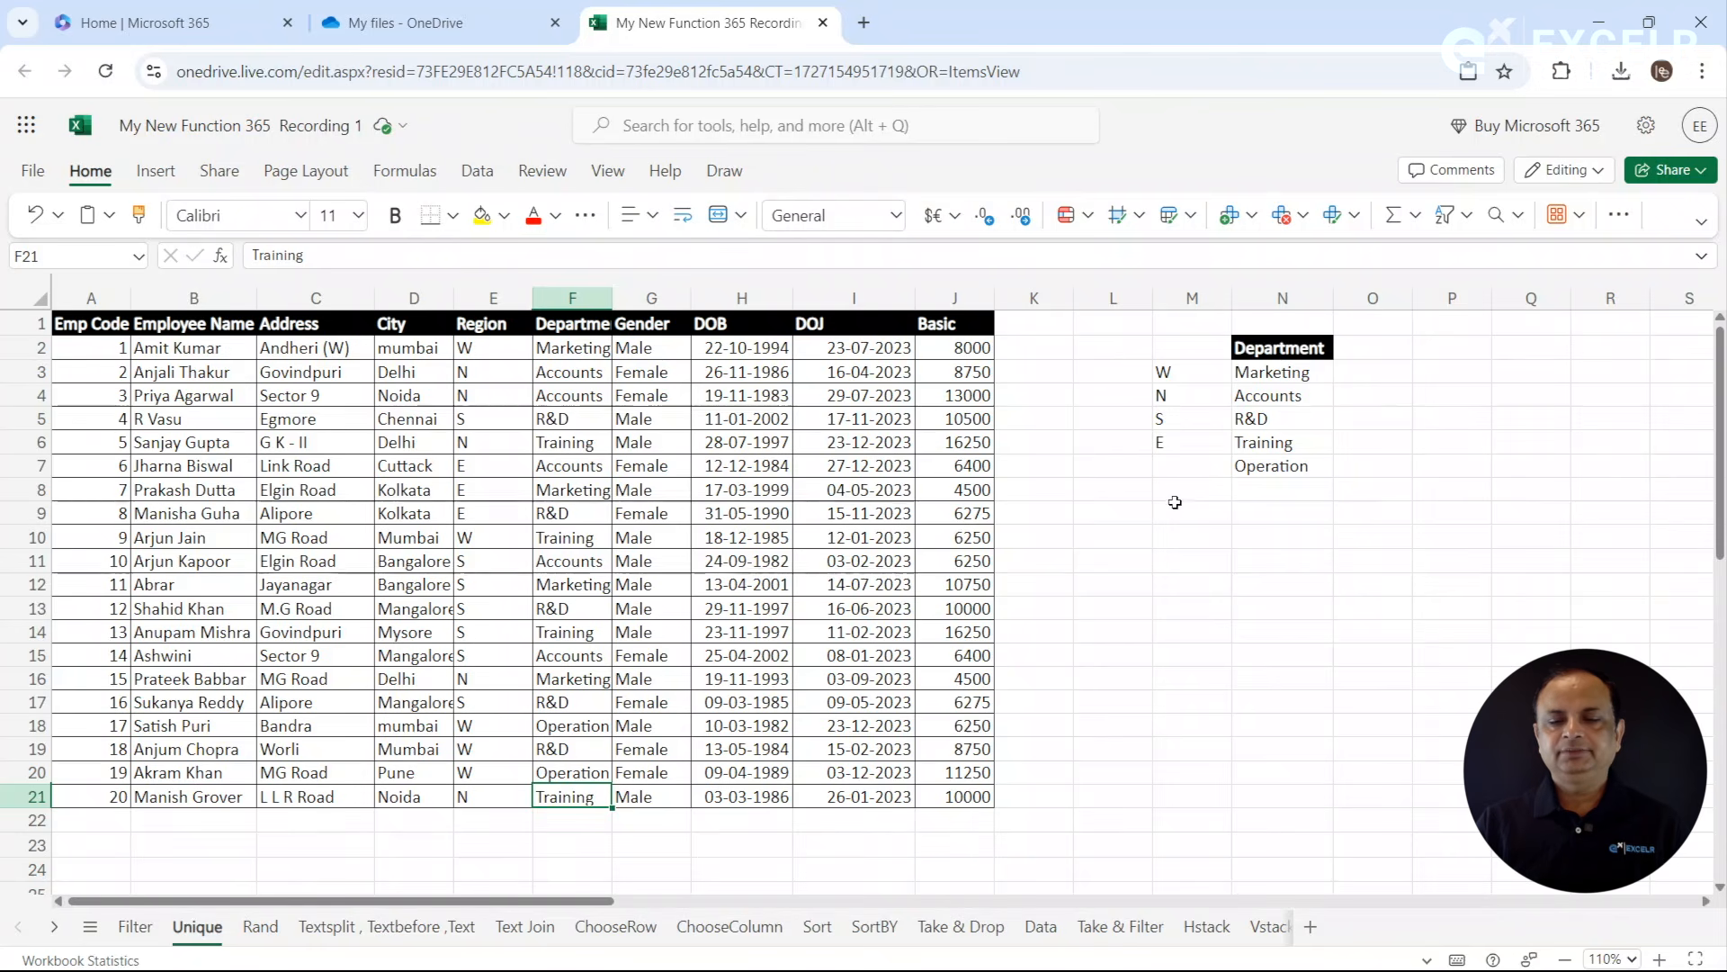
# - Show the region list's formula as text in M10 by applying FORMULATEXT to M3
pyautogui.click(1171, 533)
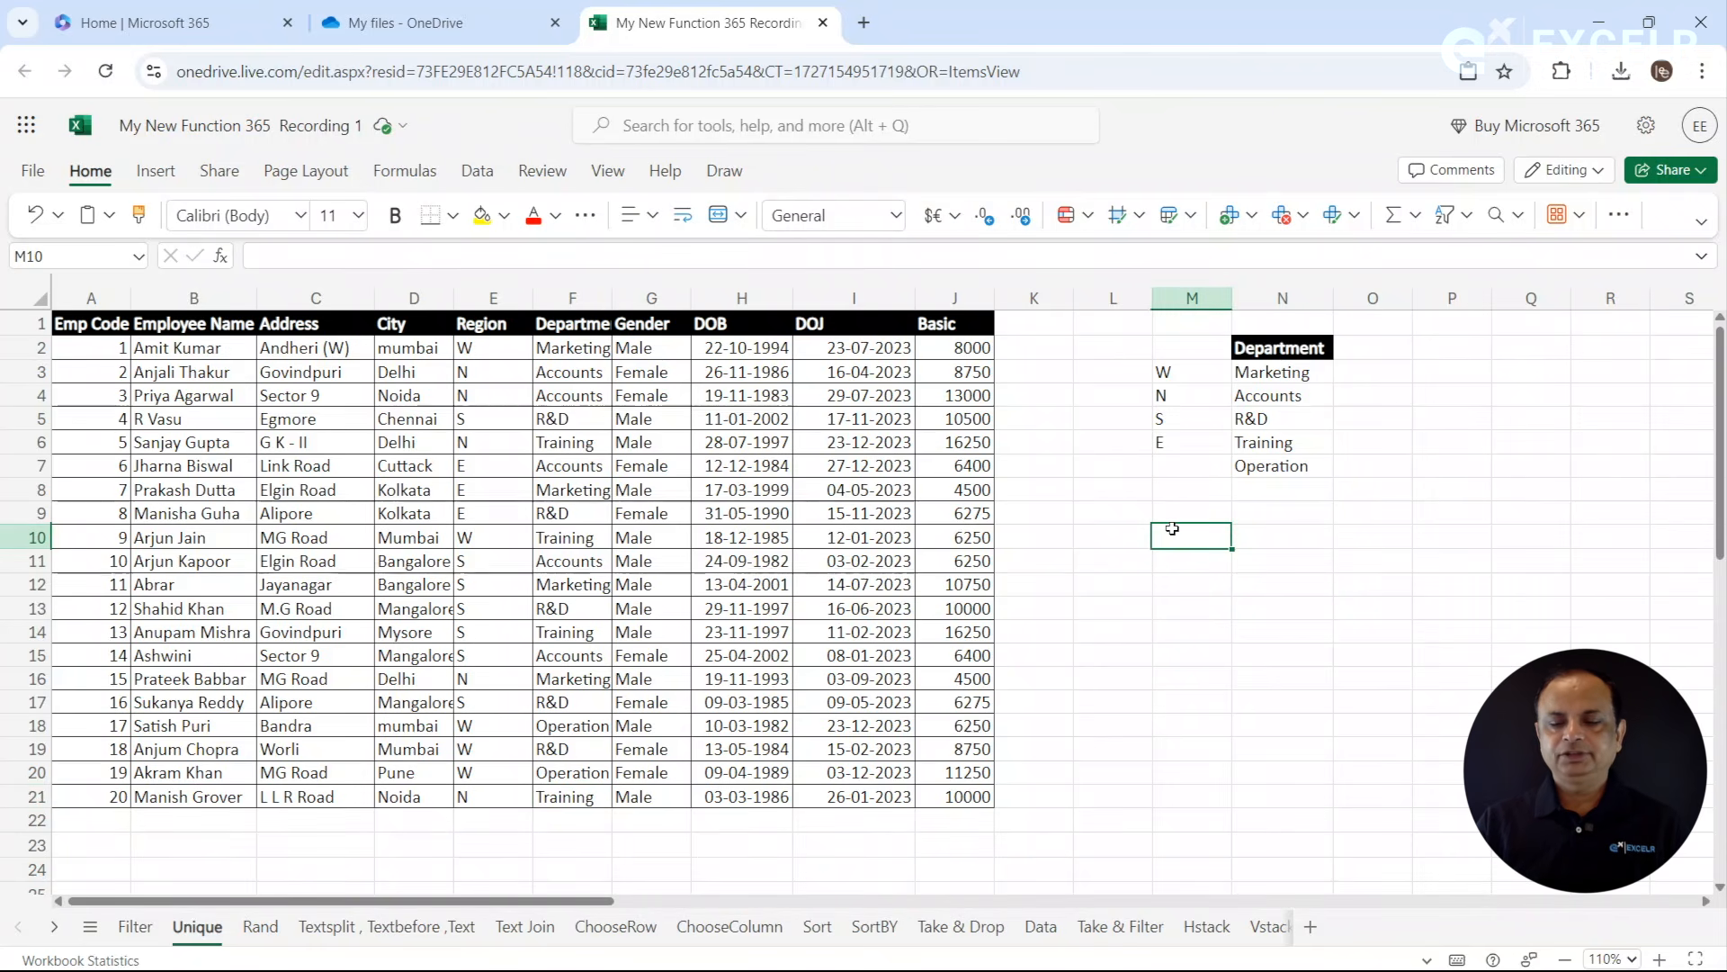
pyautogui.write('=for')
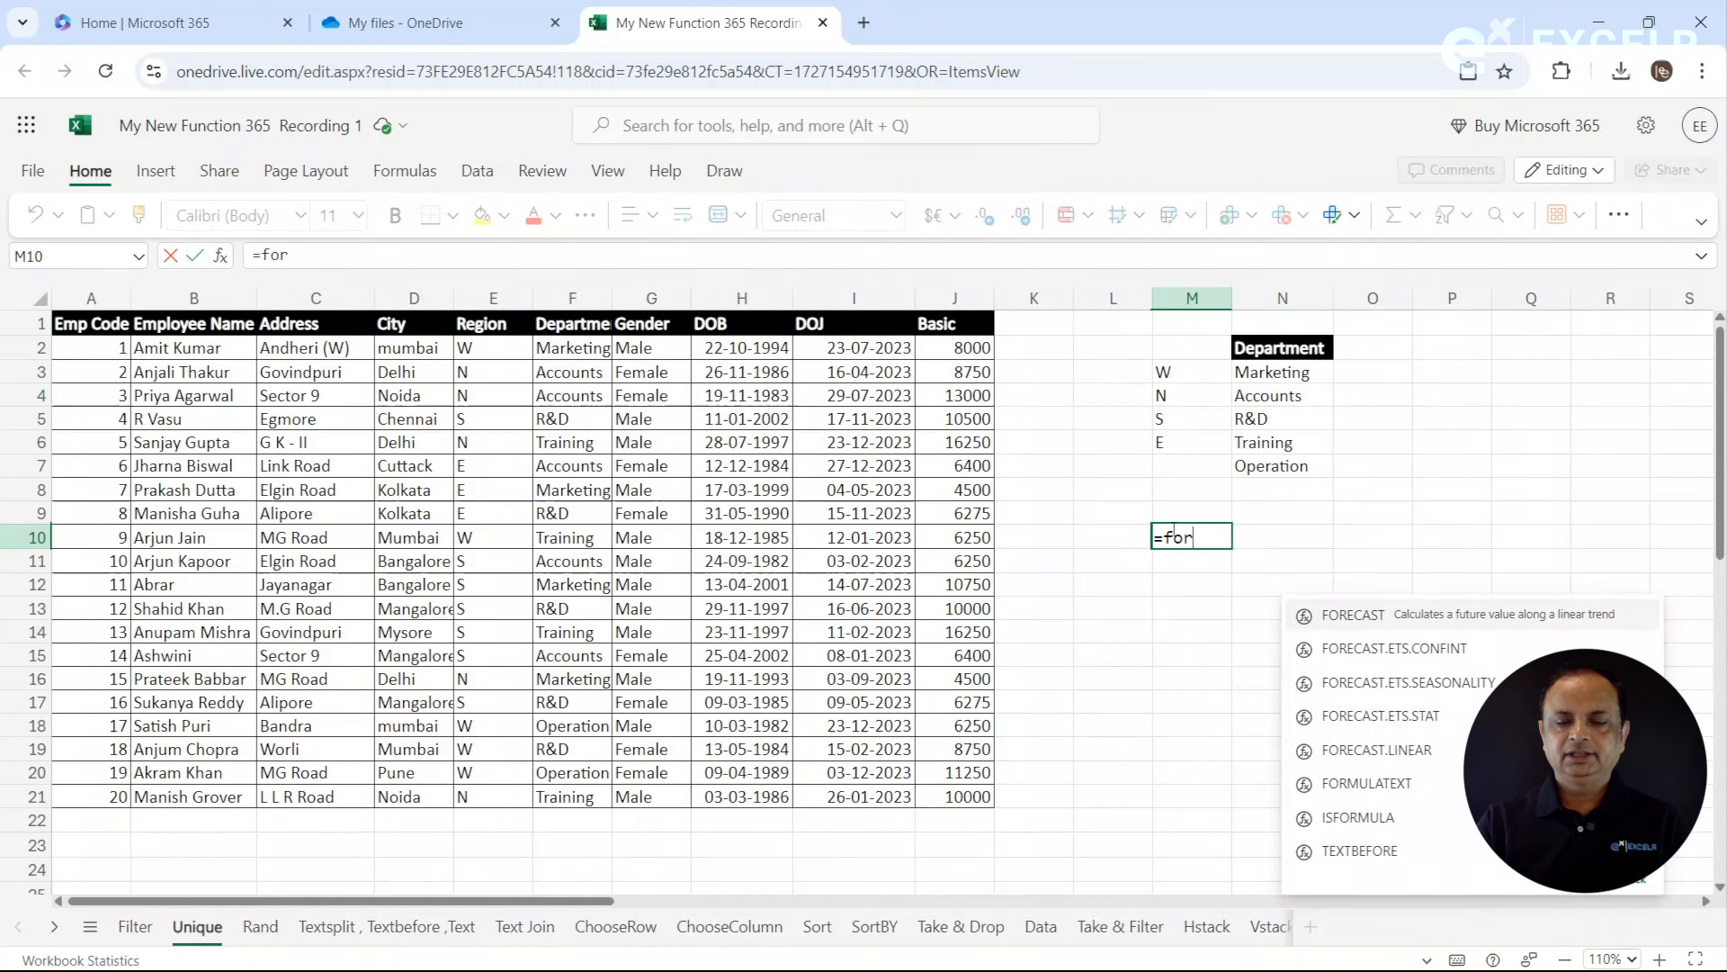
pyautogui.write('m')
pyautogui.press('Tab')
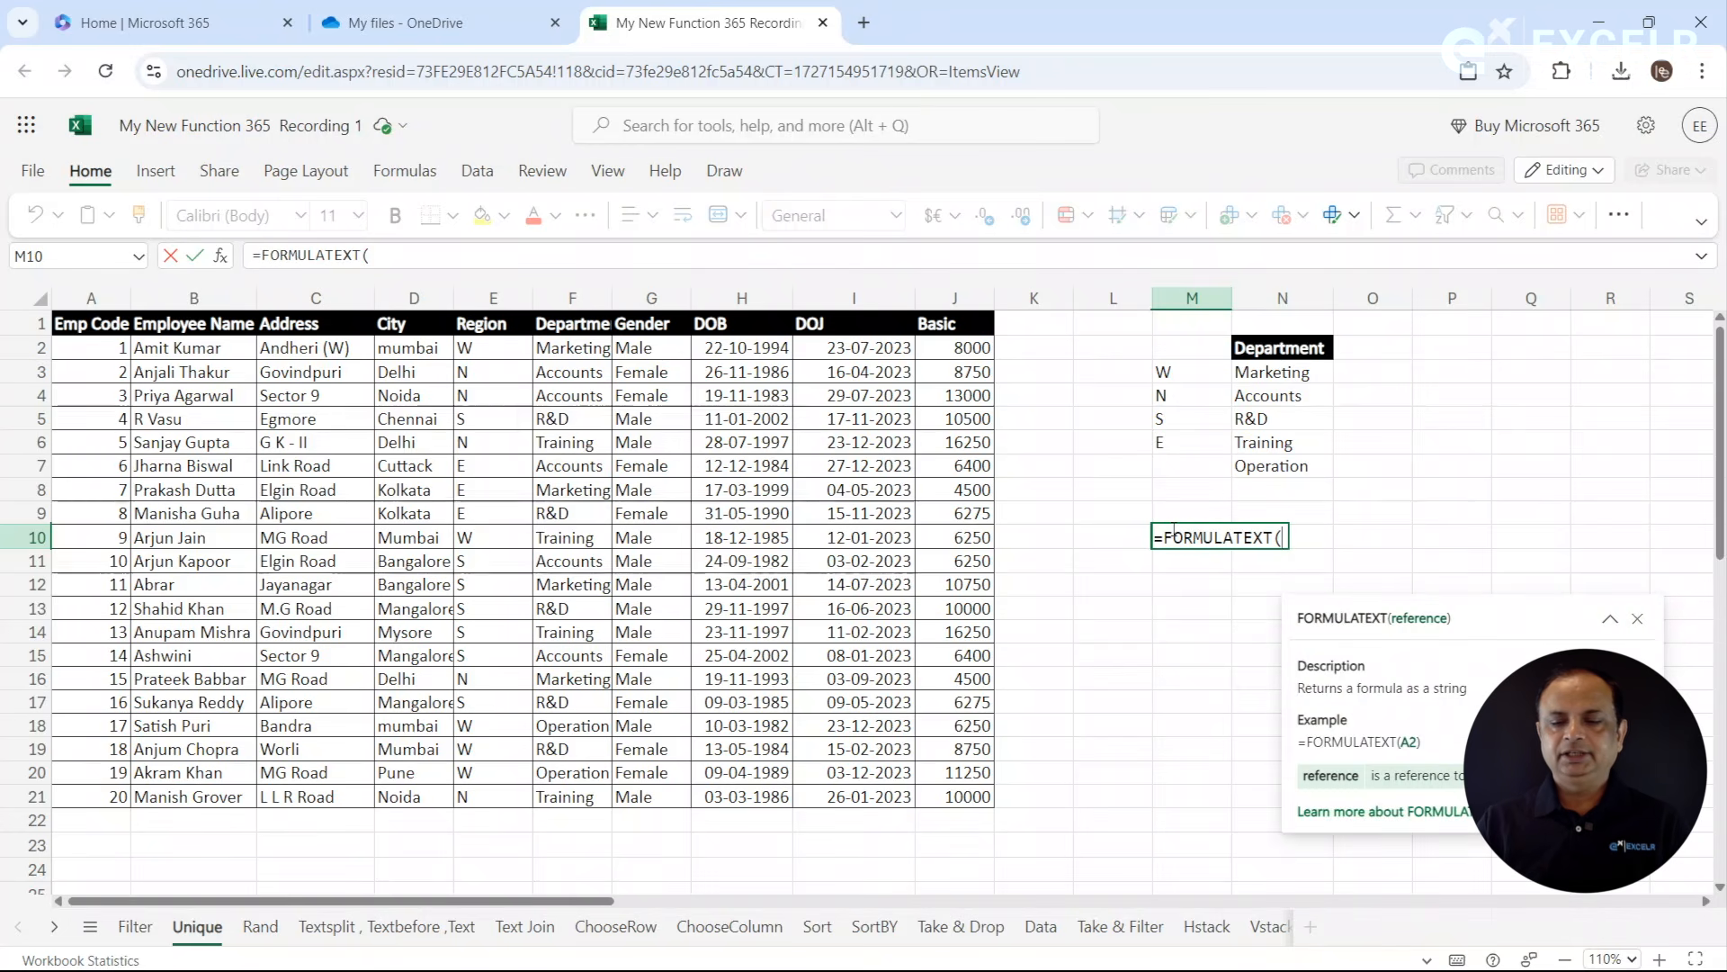
pyautogui.click(1179, 372)
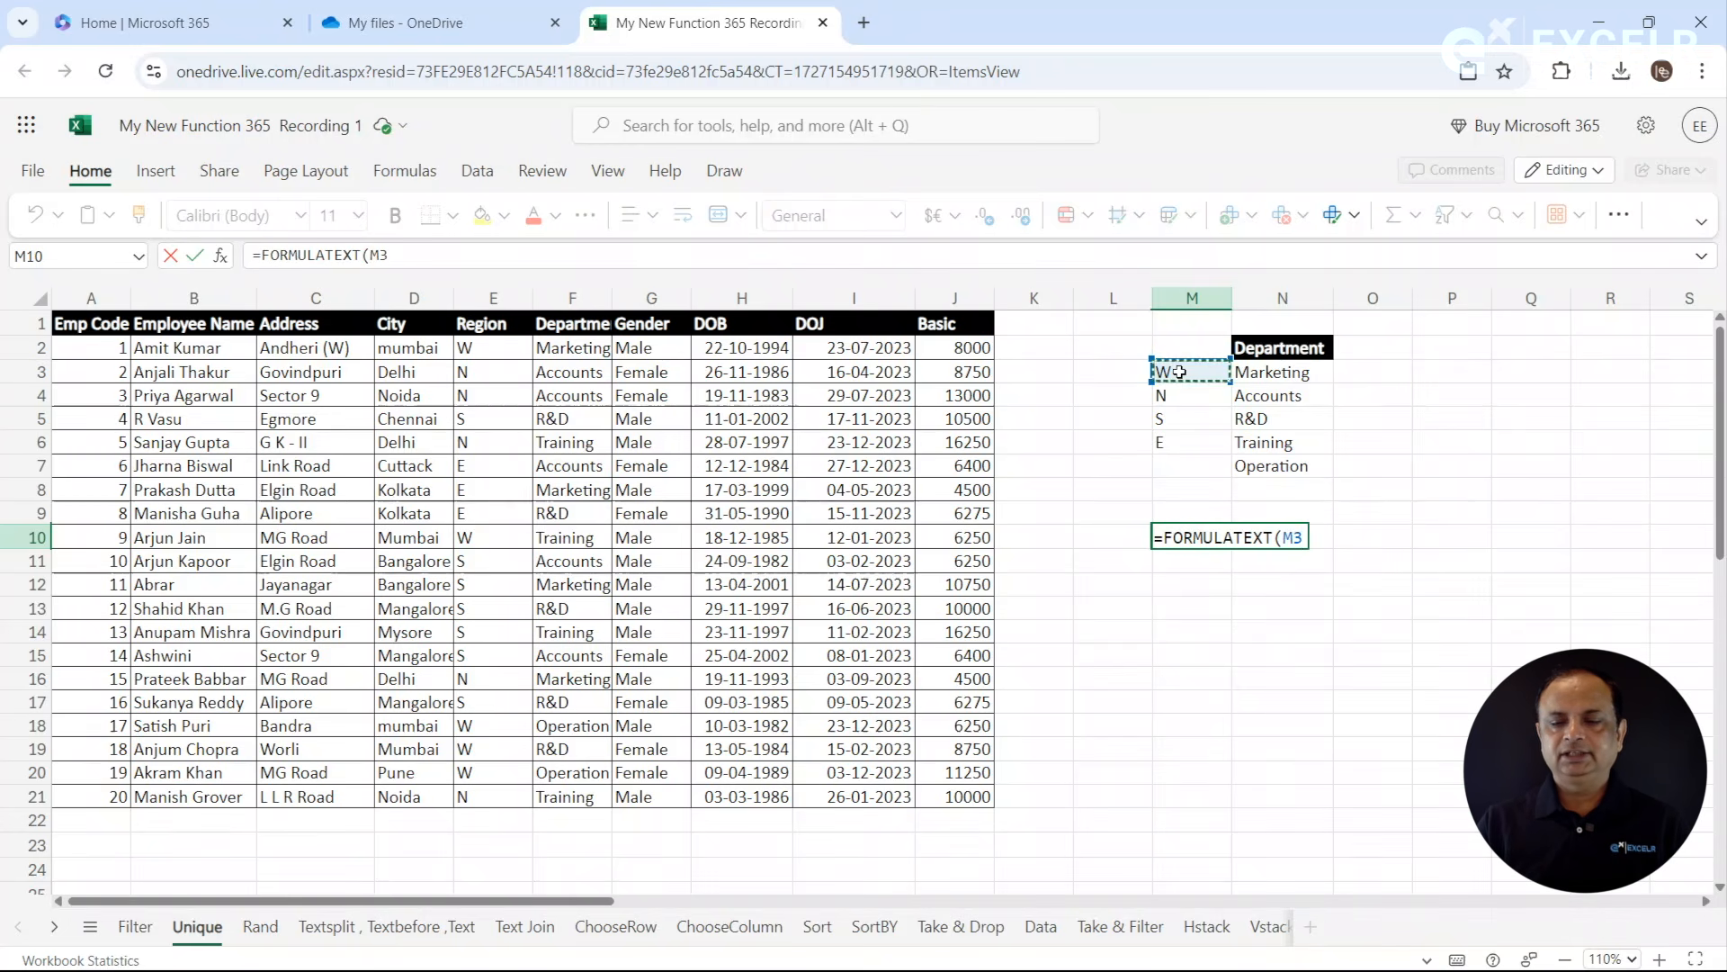
pyautogui.press('Return')
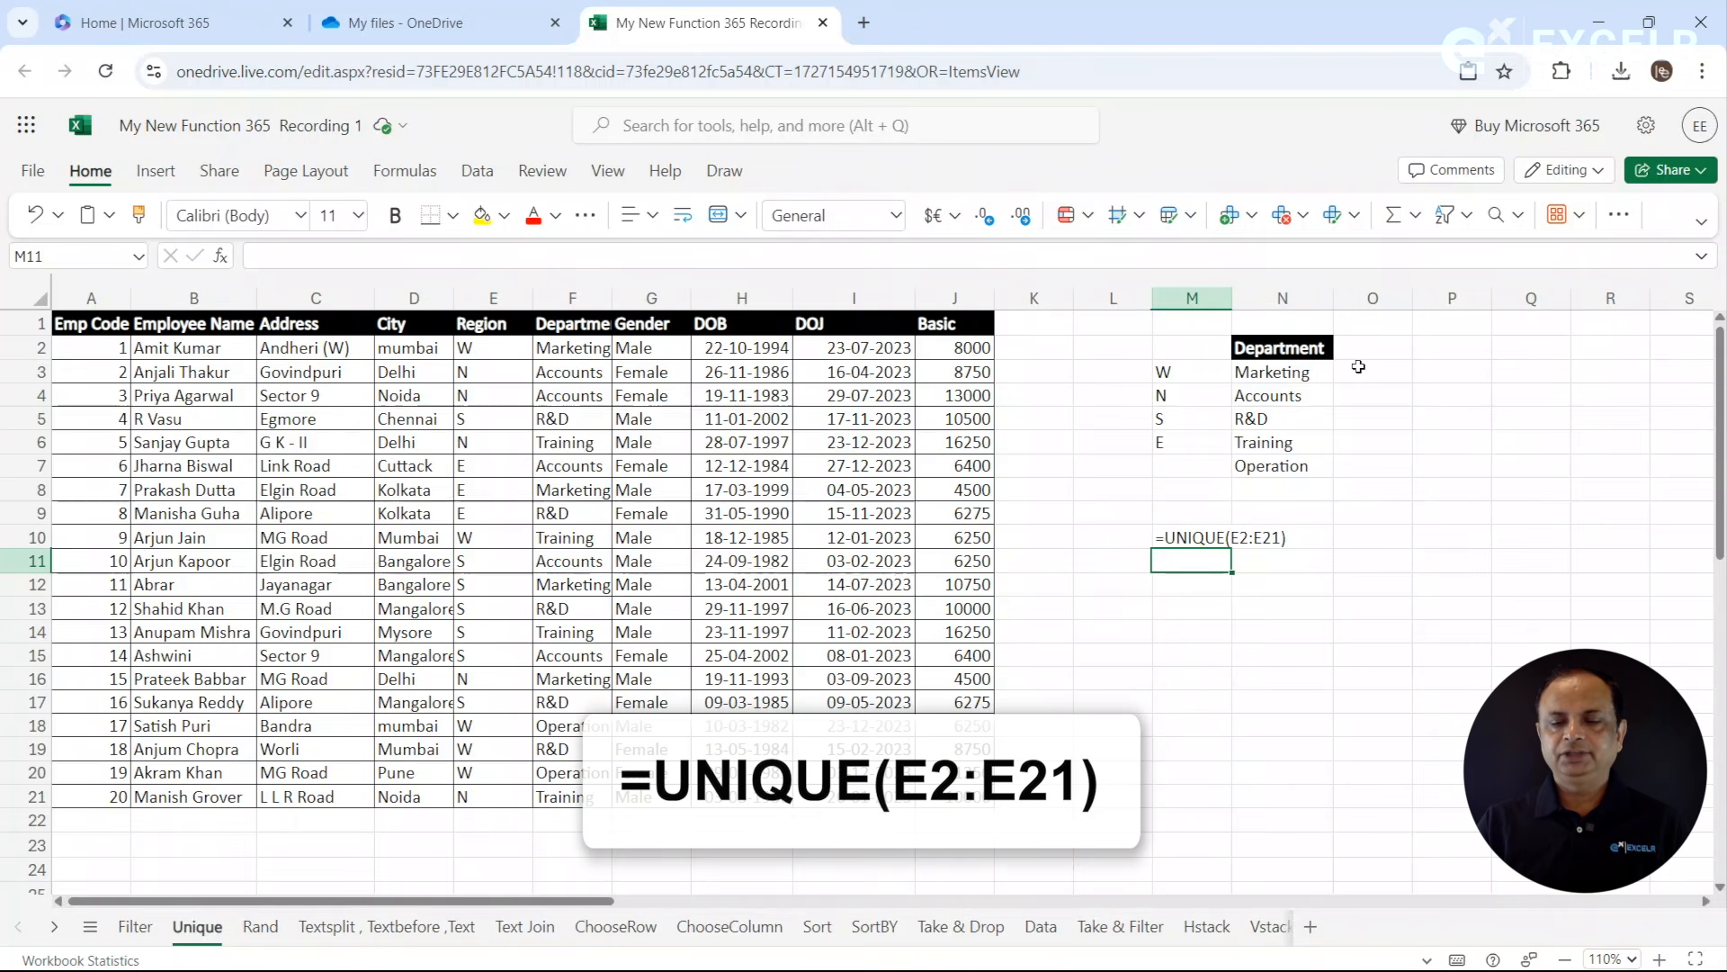
# - Show the department list's formula as text in M13 by applying FORMULATEXT to N3
pyautogui.click(1190, 601)
pyautogui.write('=u')
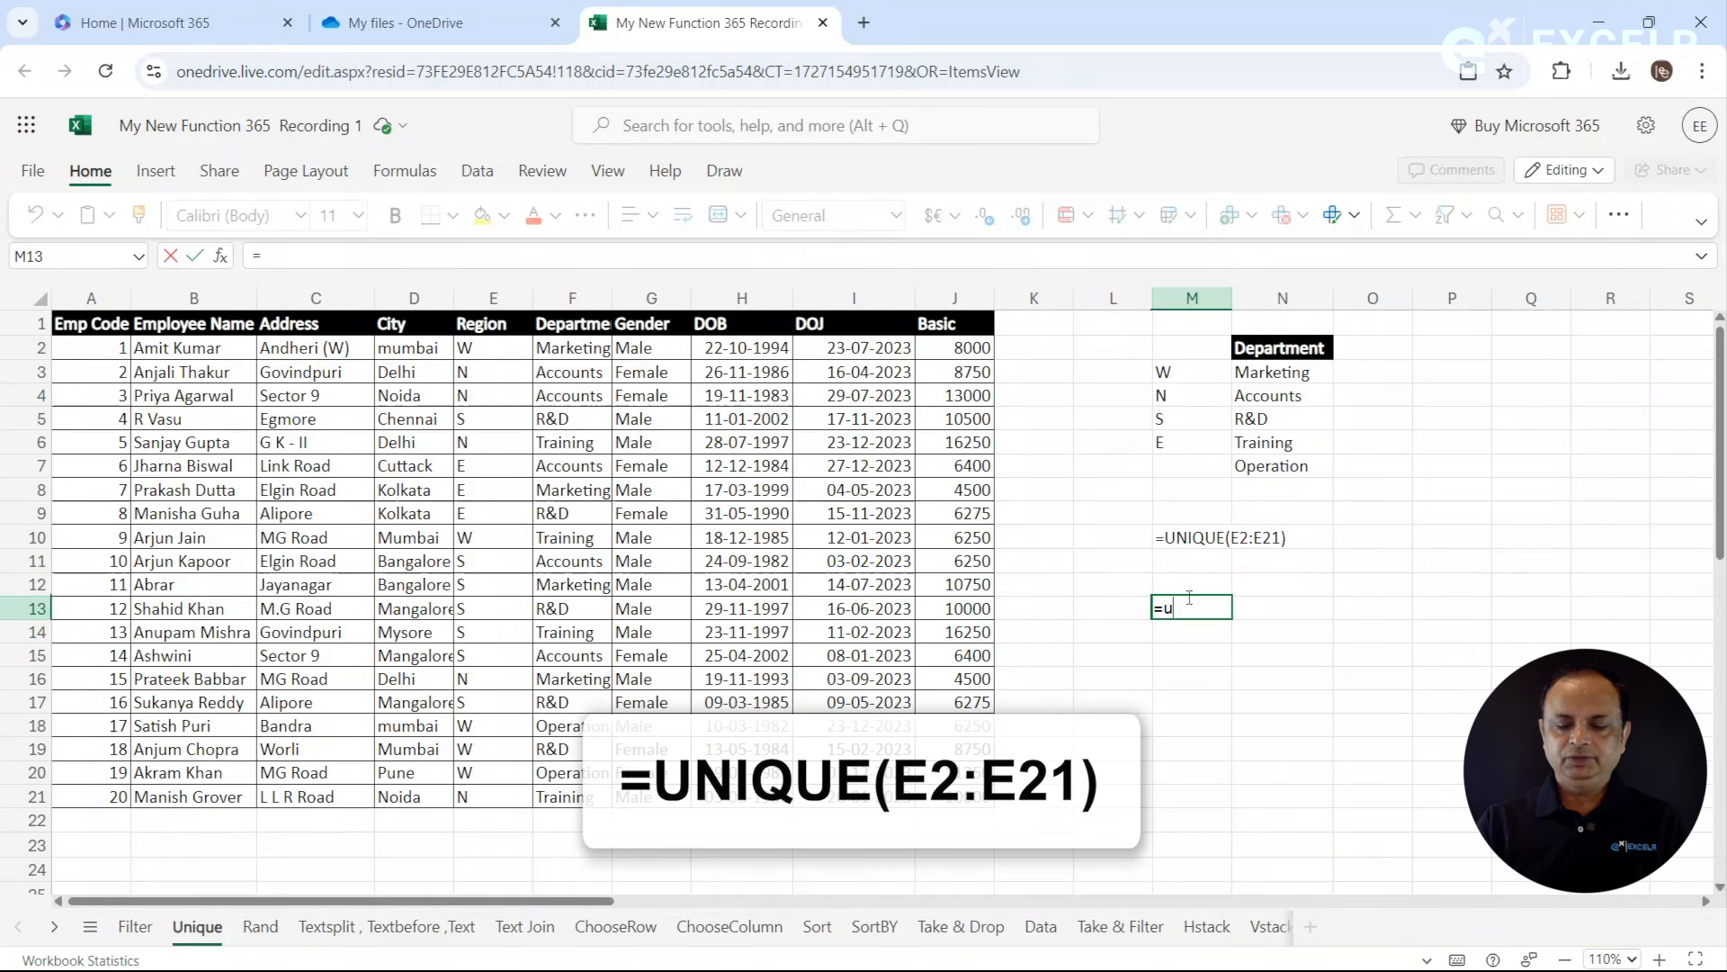
pyautogui.write('ni')
pyautogui.press('BackSpace')
pyautogui.press('BackSpace')
pyautogui.press('BackSpace')
pyautogui.write('form')
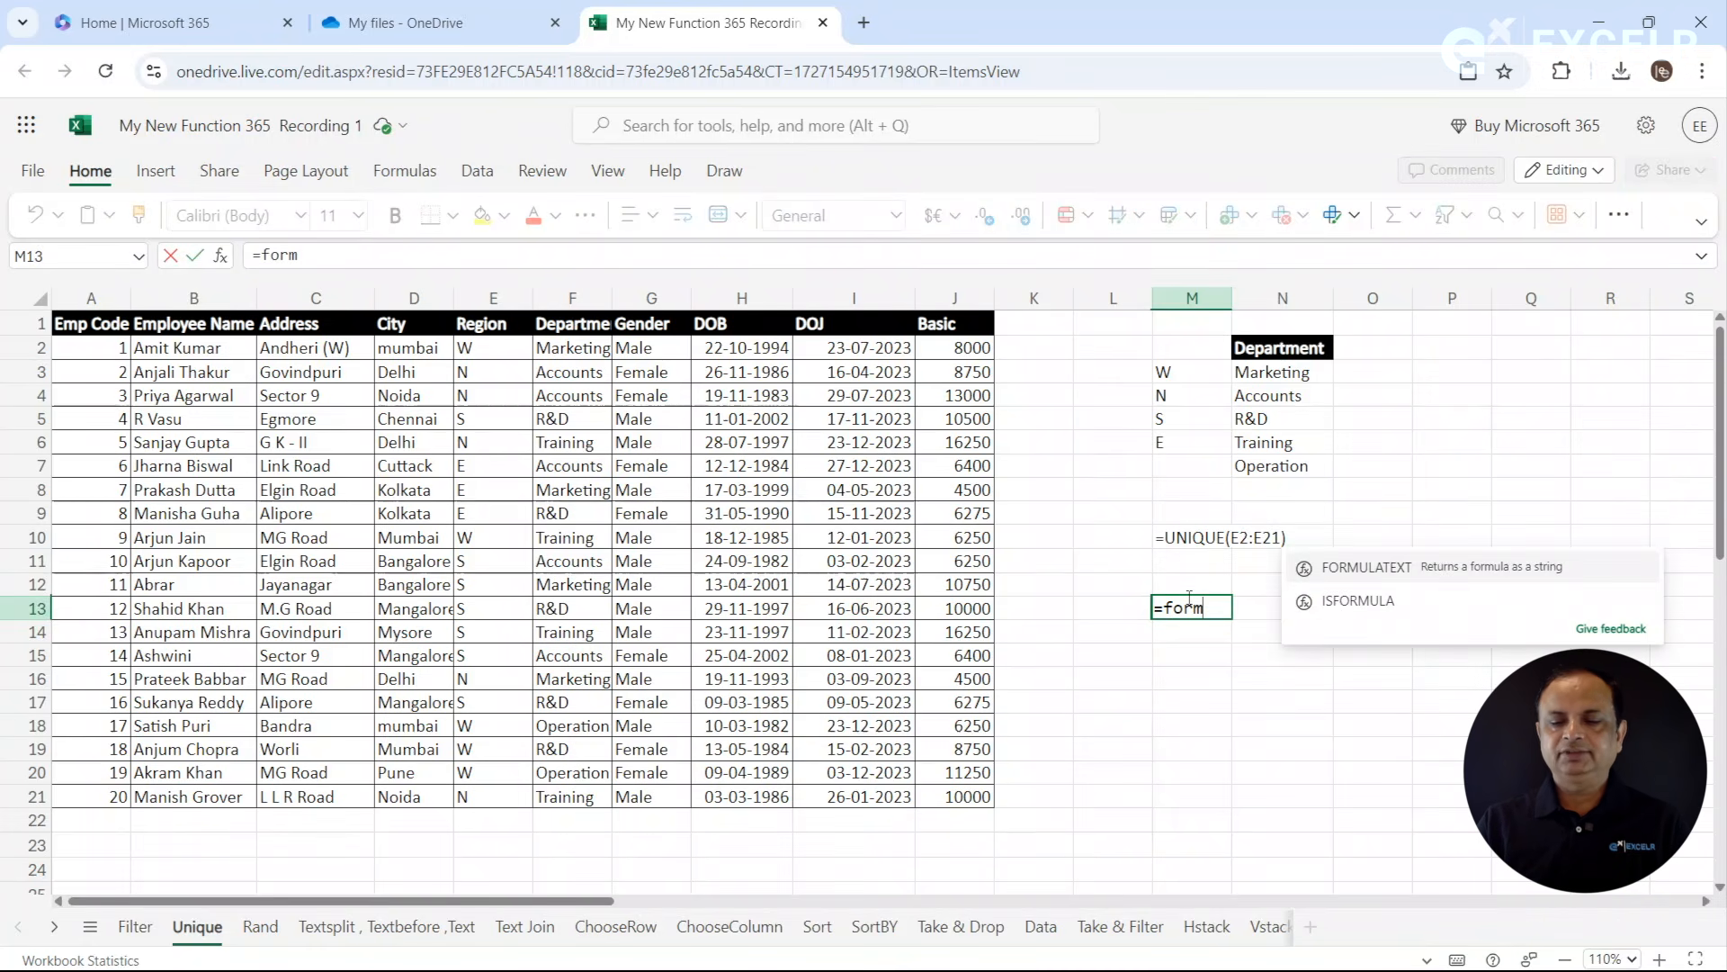
pyautogui.press('Tab')
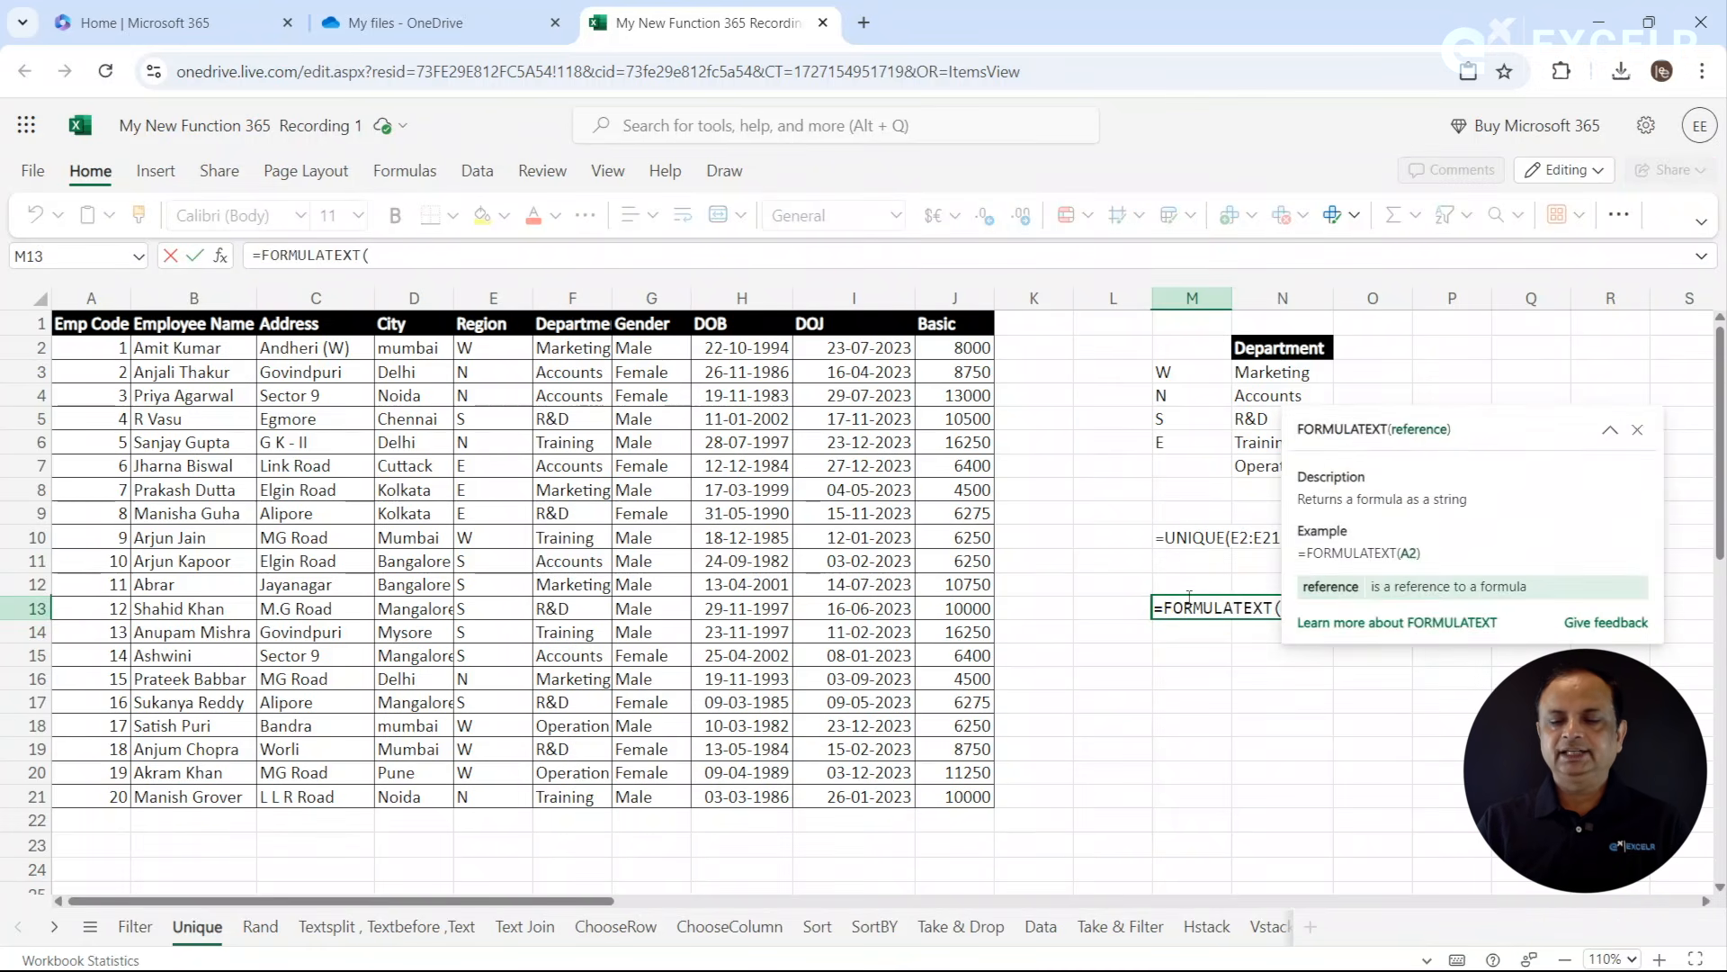
pyautogui.click(1285, 378)
pyautogui.press('Return')
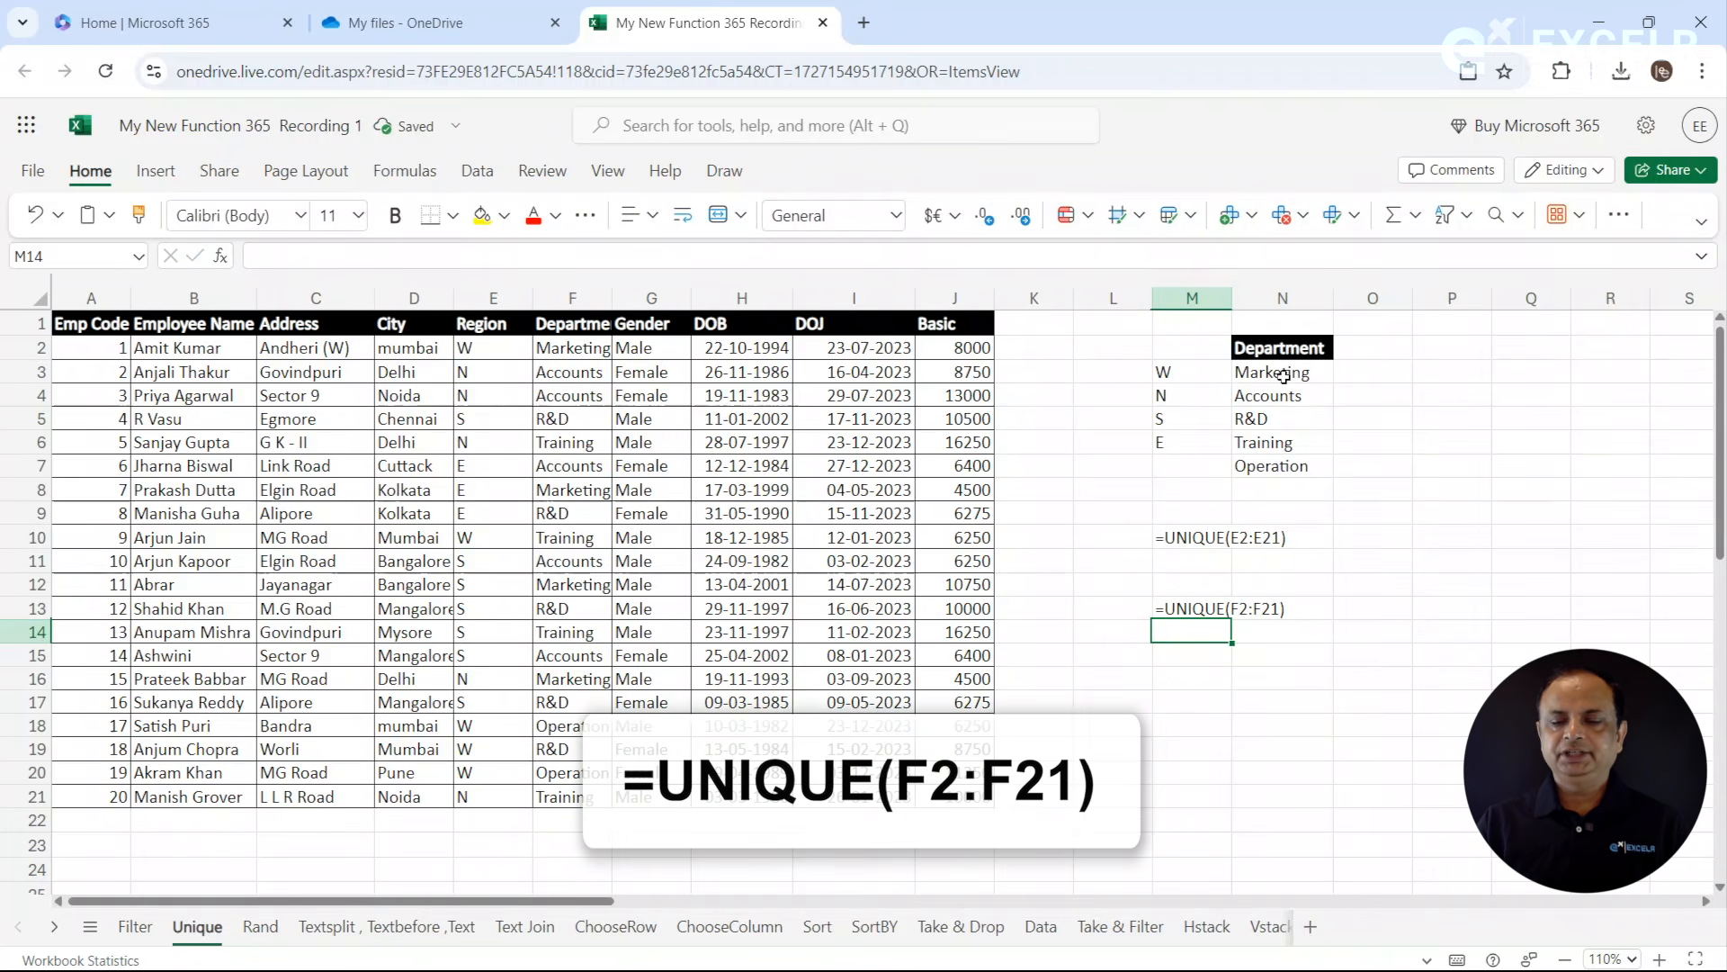
# - Clear all contents and formatting from columns M to O using the Classic Ribbon layout, and restore the Single Line Ribbon
pyautogui.moveTo(1192, 300); pyautogui.dragTo(1373, 298)
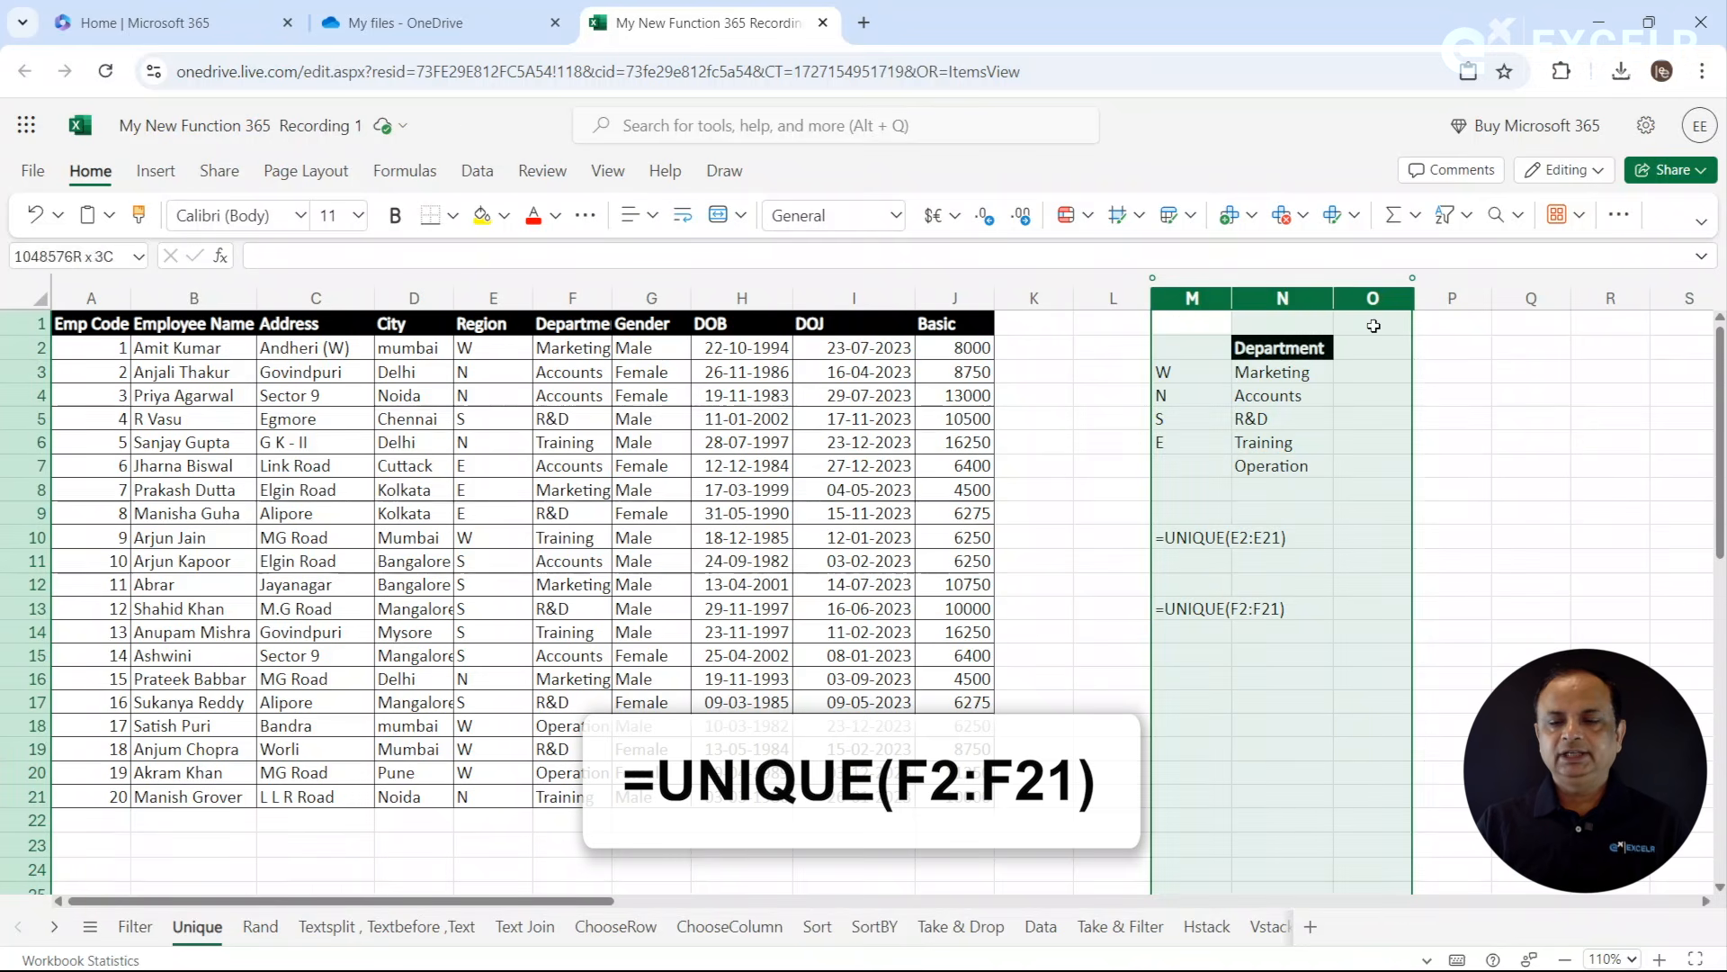
pyautogui.click(1700, 223)
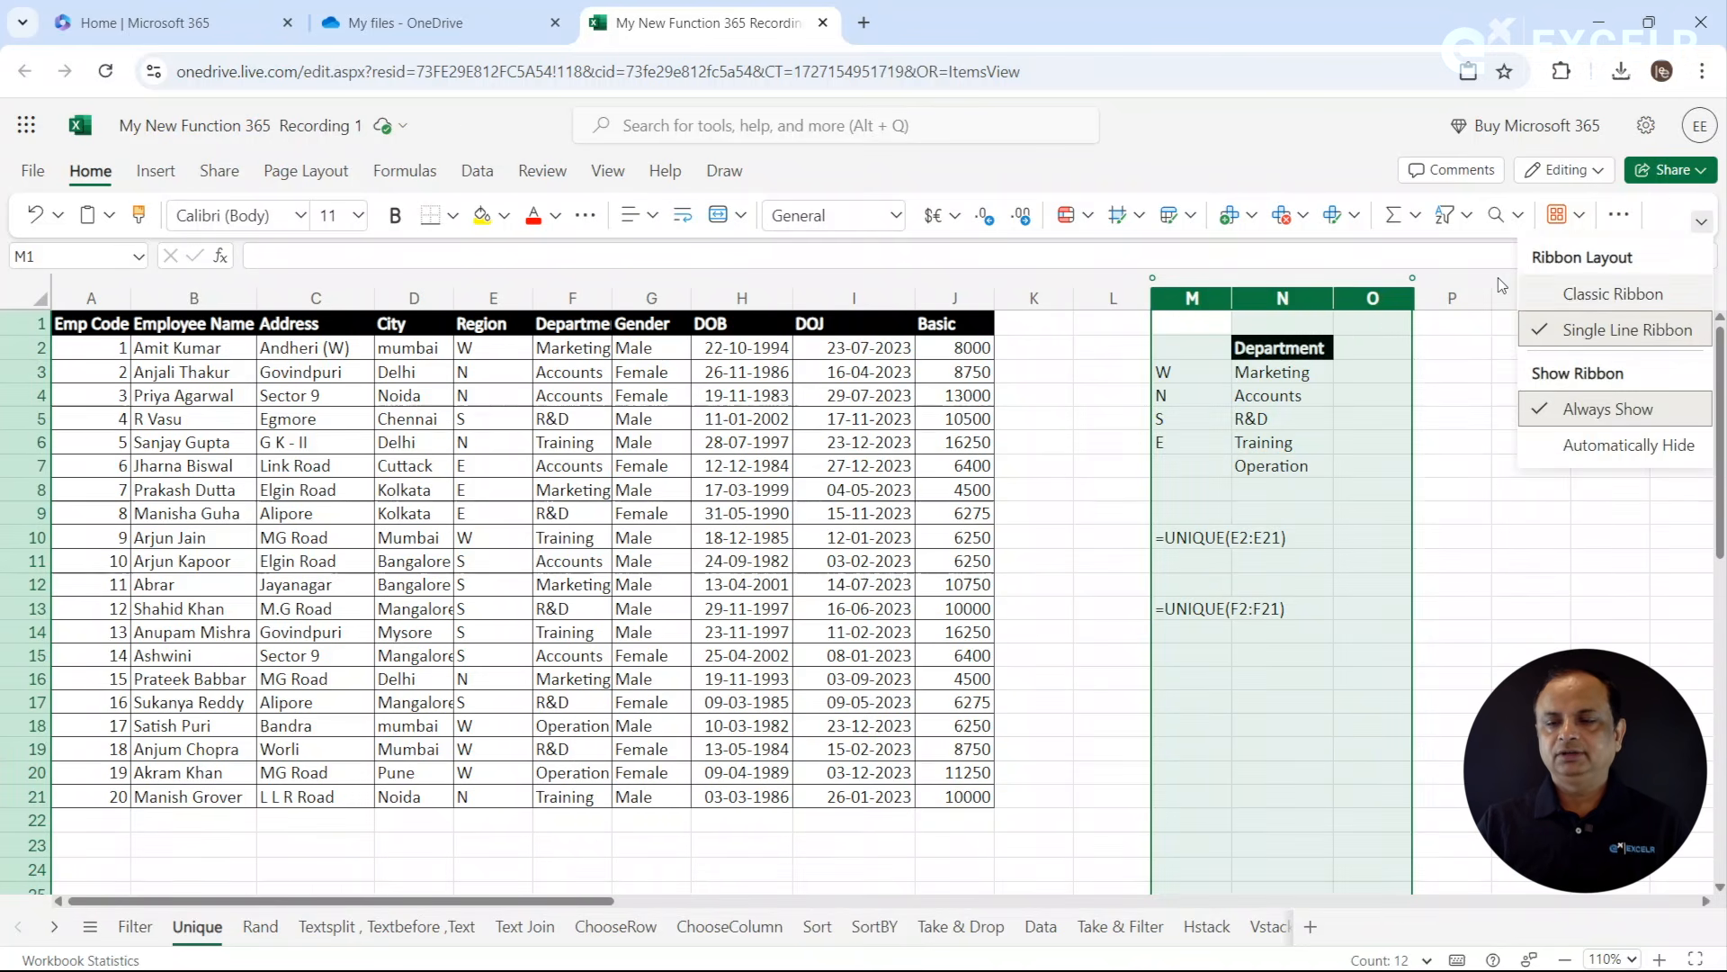
pyautogui.click(1558, 304)
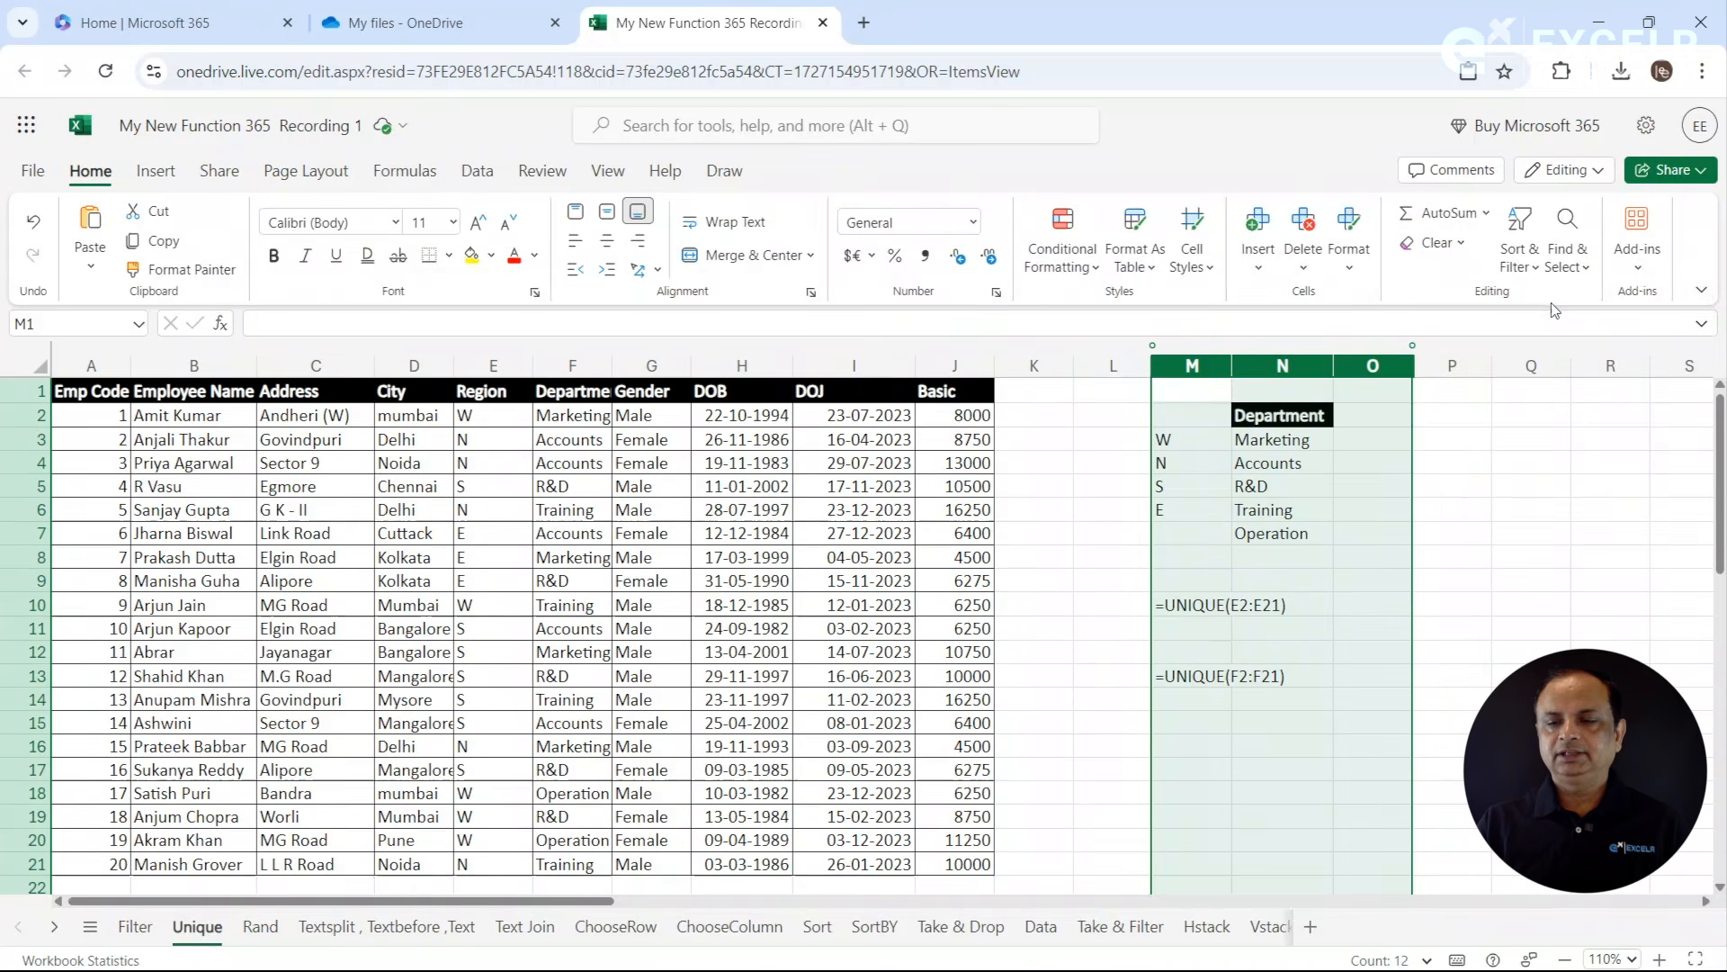
pyautogui.click(1437, 242)
pyautogui.click(1453, 272)
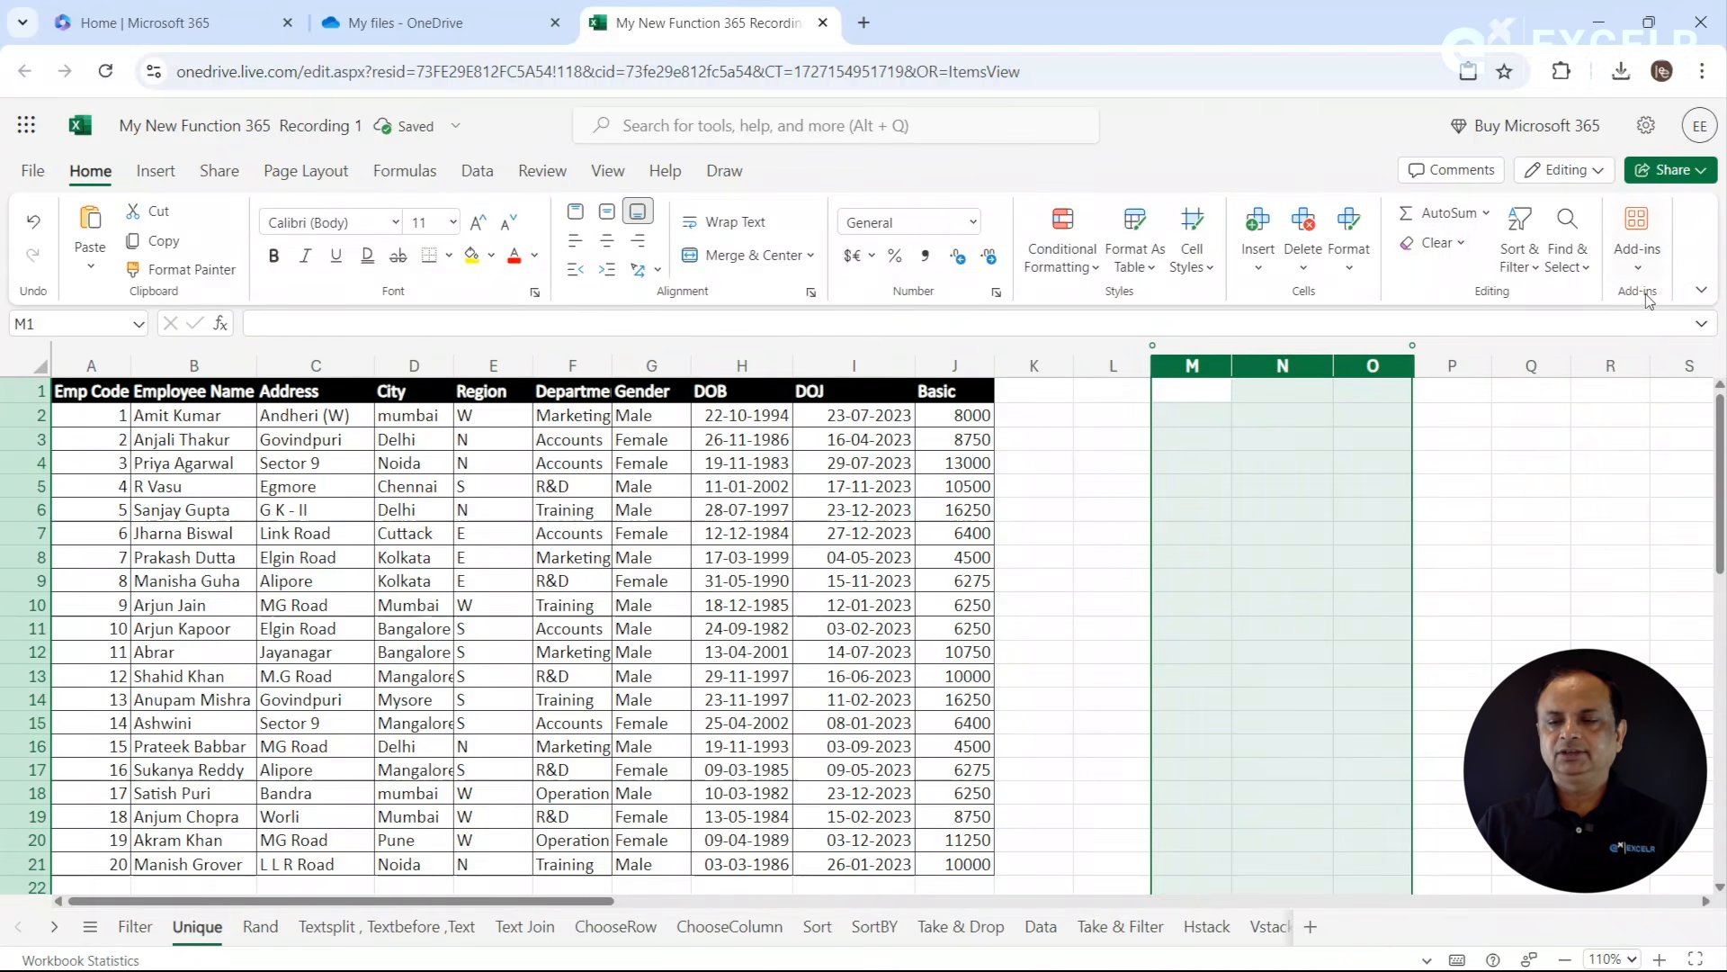
pyautogui.click(1703, 292)
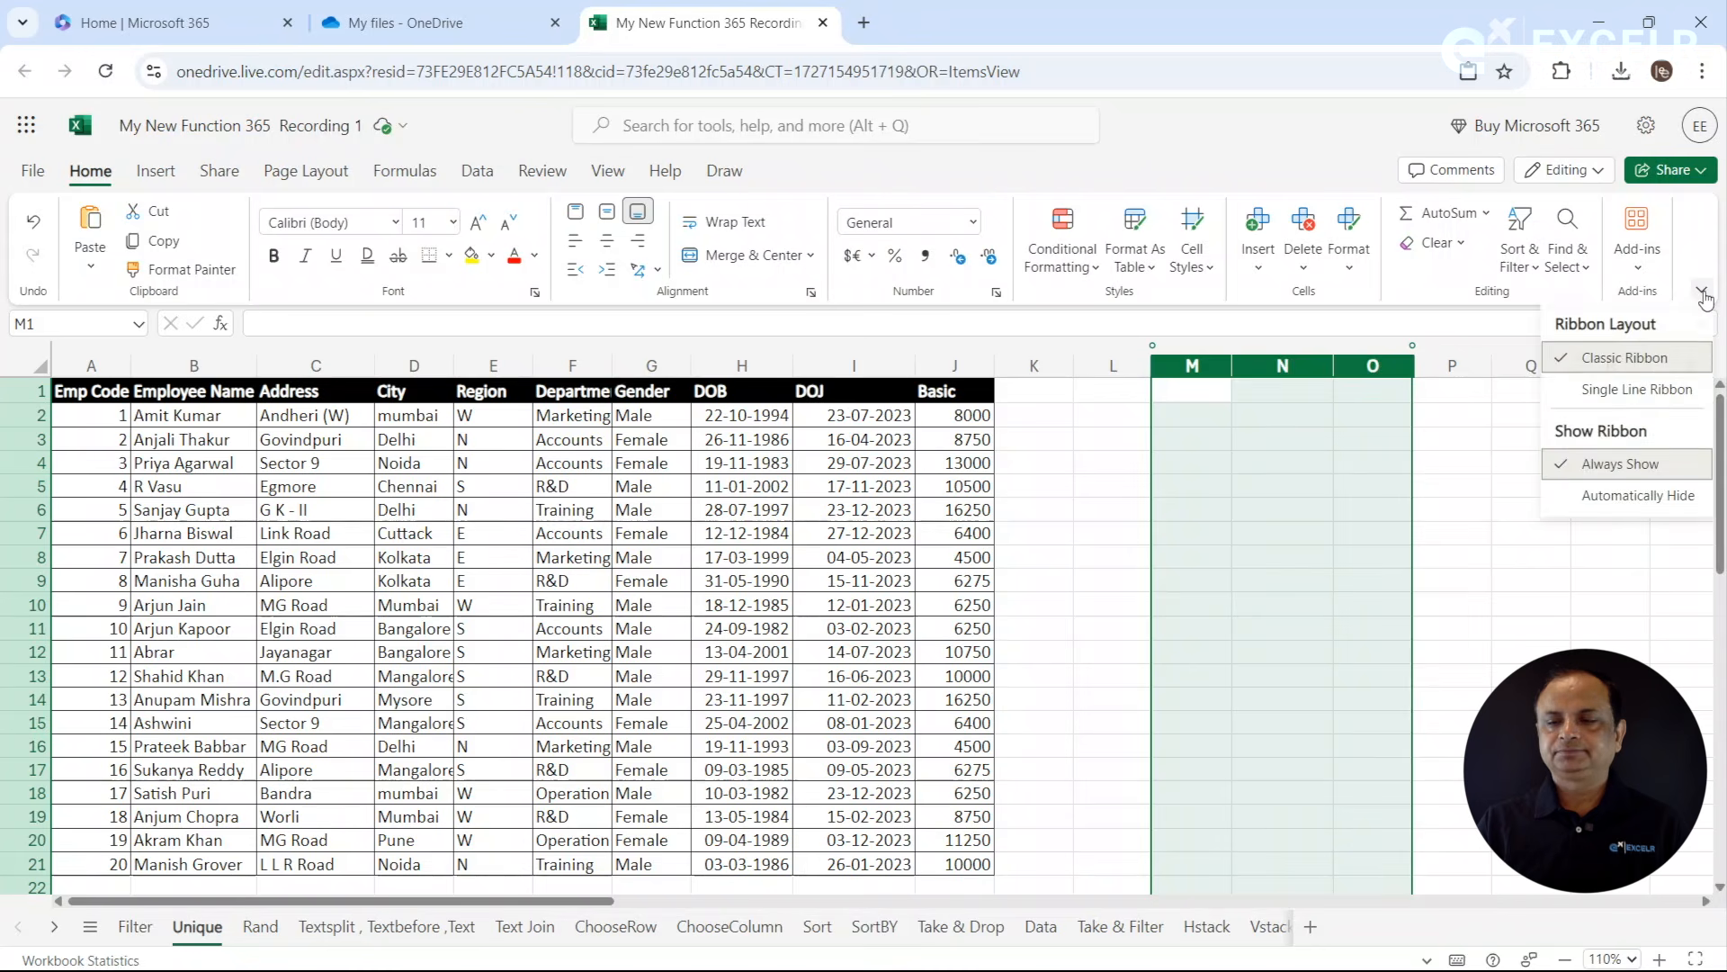
pyautogui.click(1635, 389)
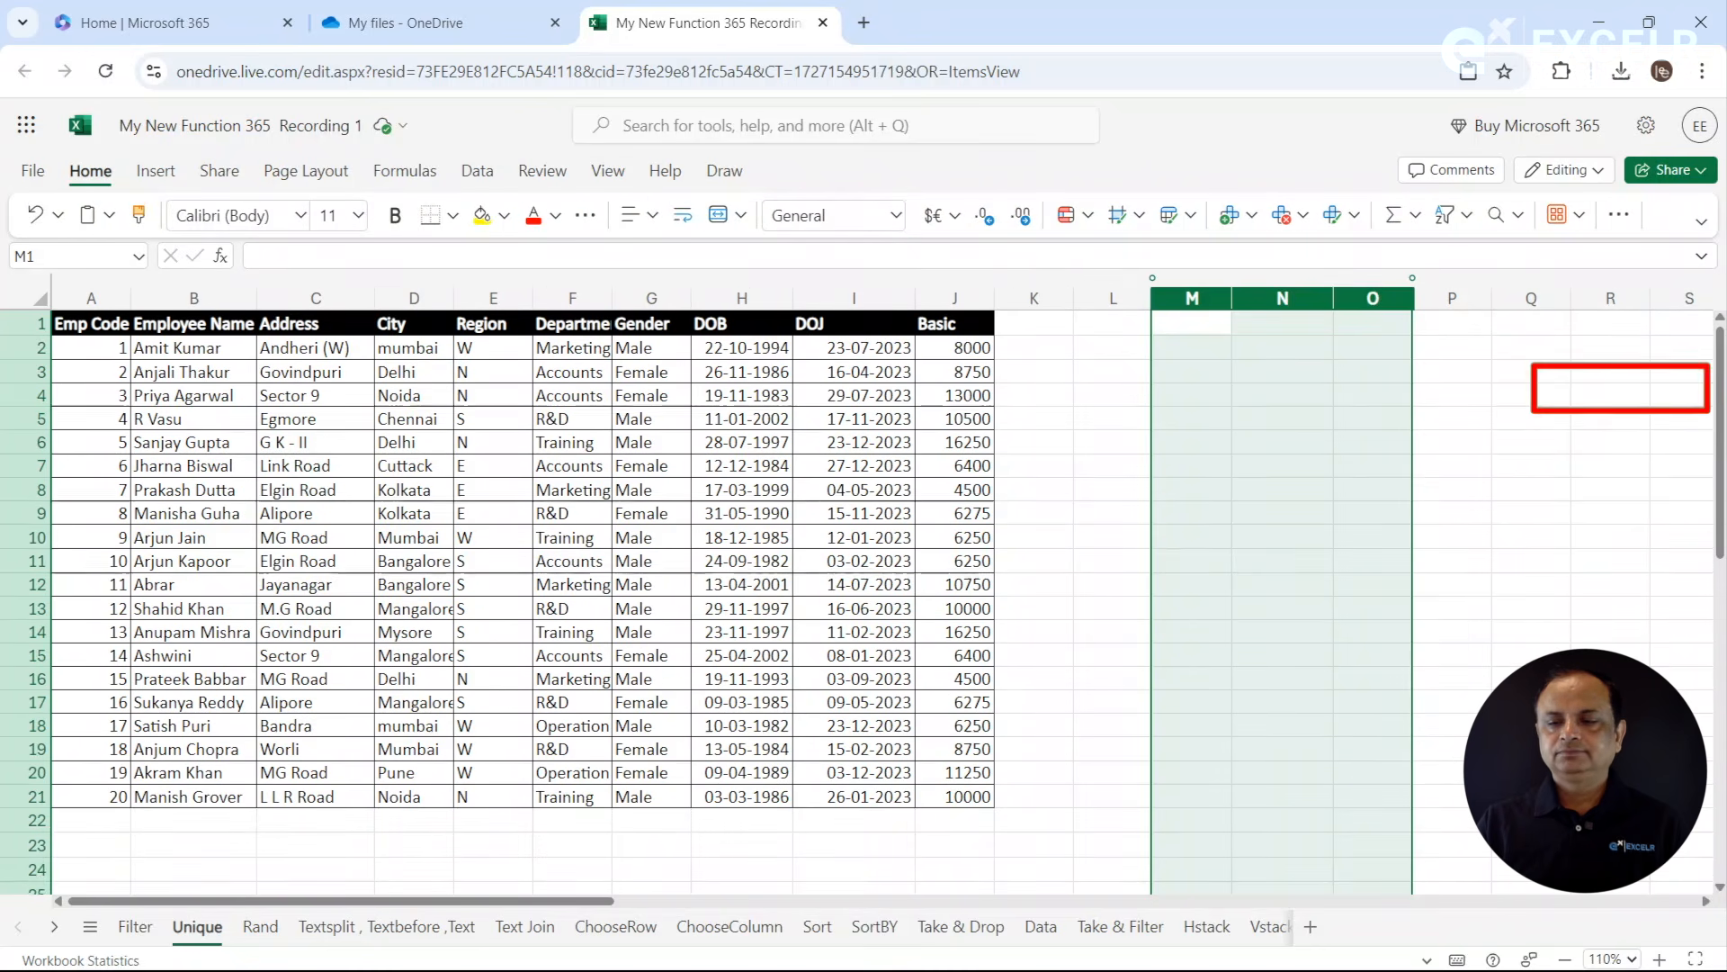
# - Create duplicate records by copying rows 9 to 14 of the employee table and pasting them below it from row 22
pyautogui.click(1047, 497)
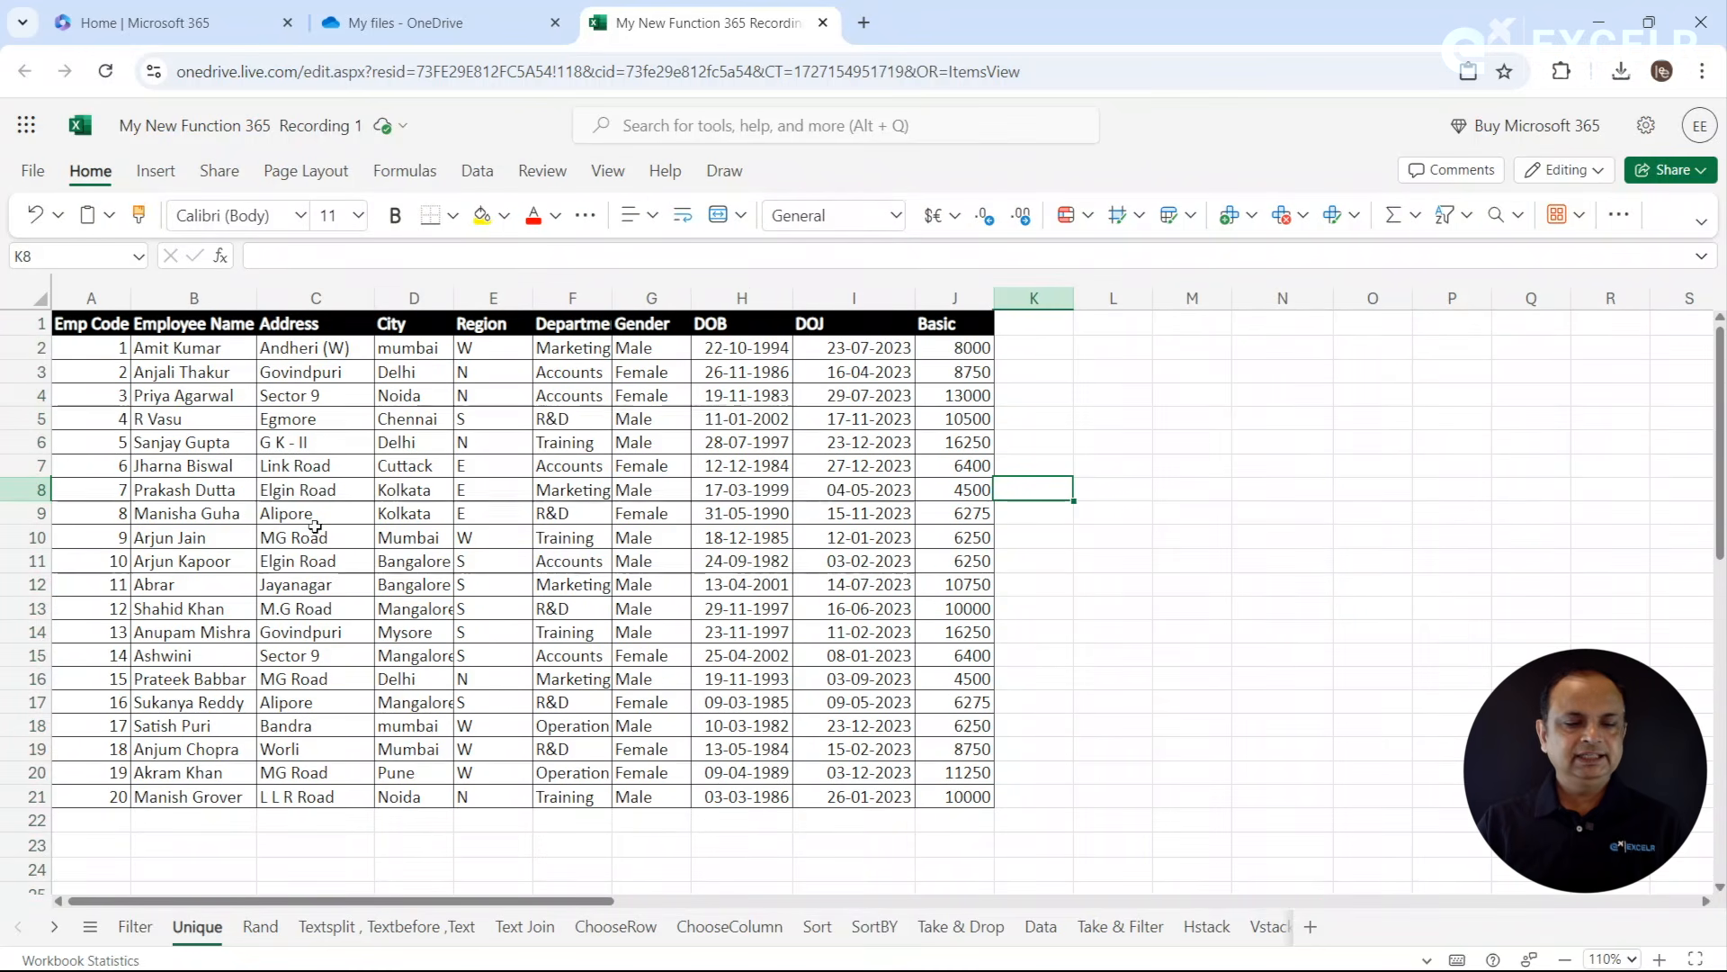
pyautogui.moveTo(30, 513); pyautogui.dragTo(37, 628)
pyautogui.hotkey('ctrl', 'c')
pyautogui.click(106, 820)
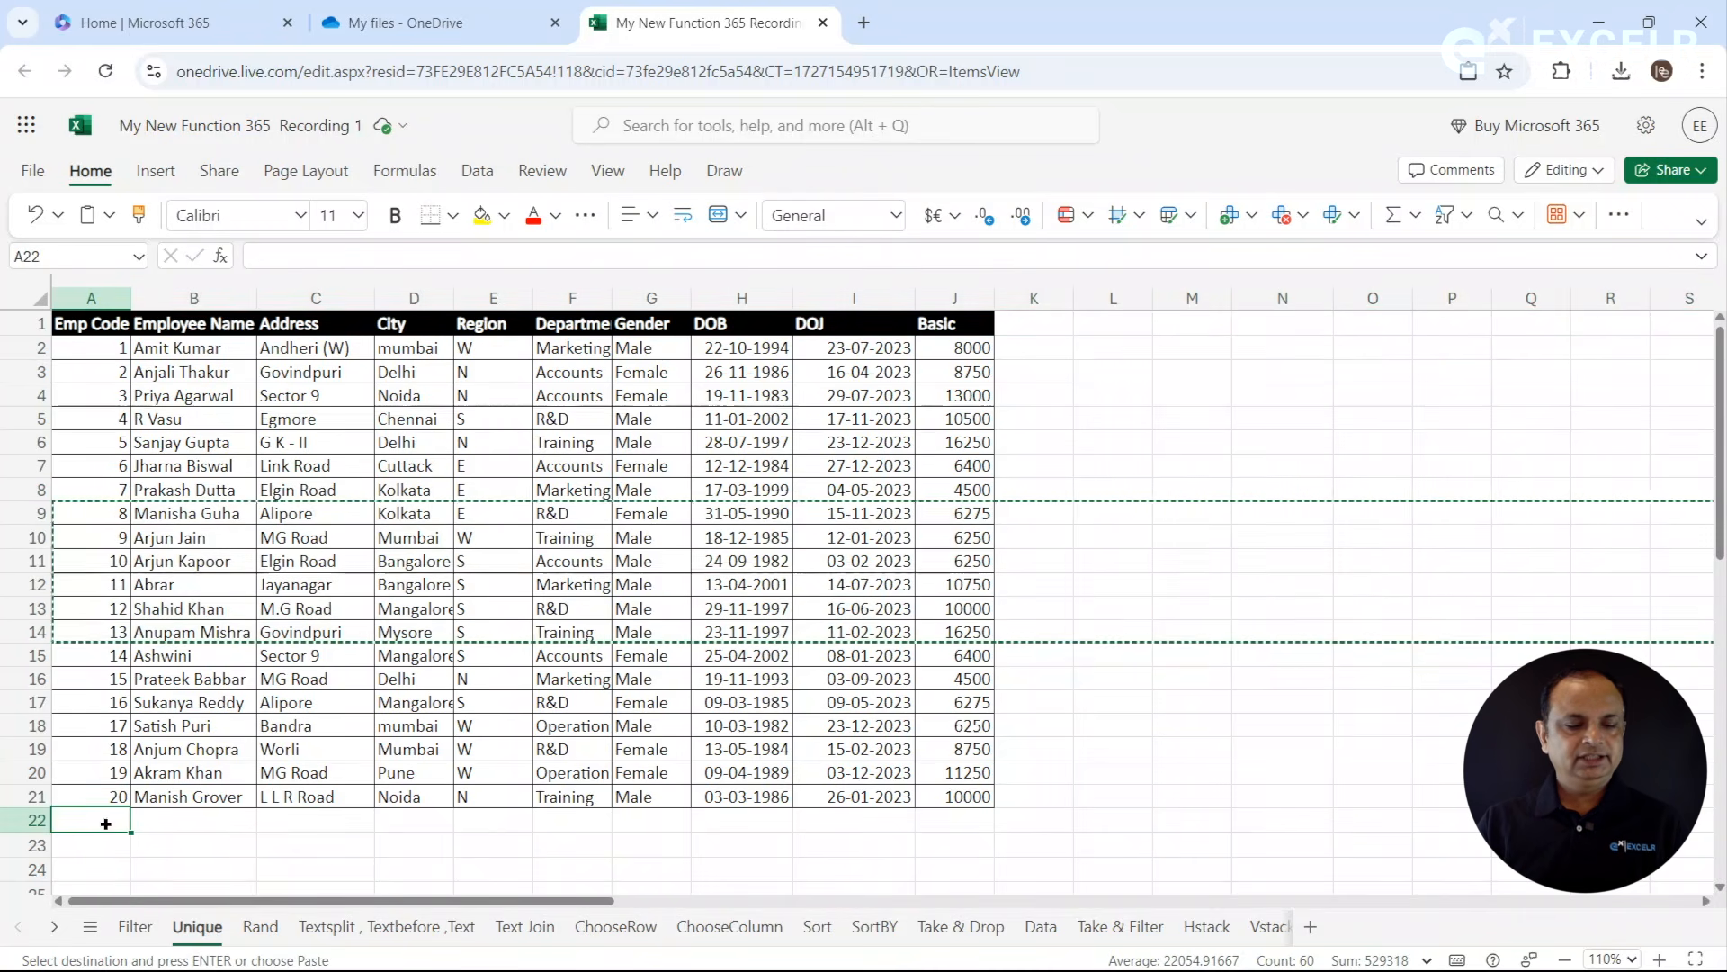
pyautogui.hotkey('ctrl', 'v')
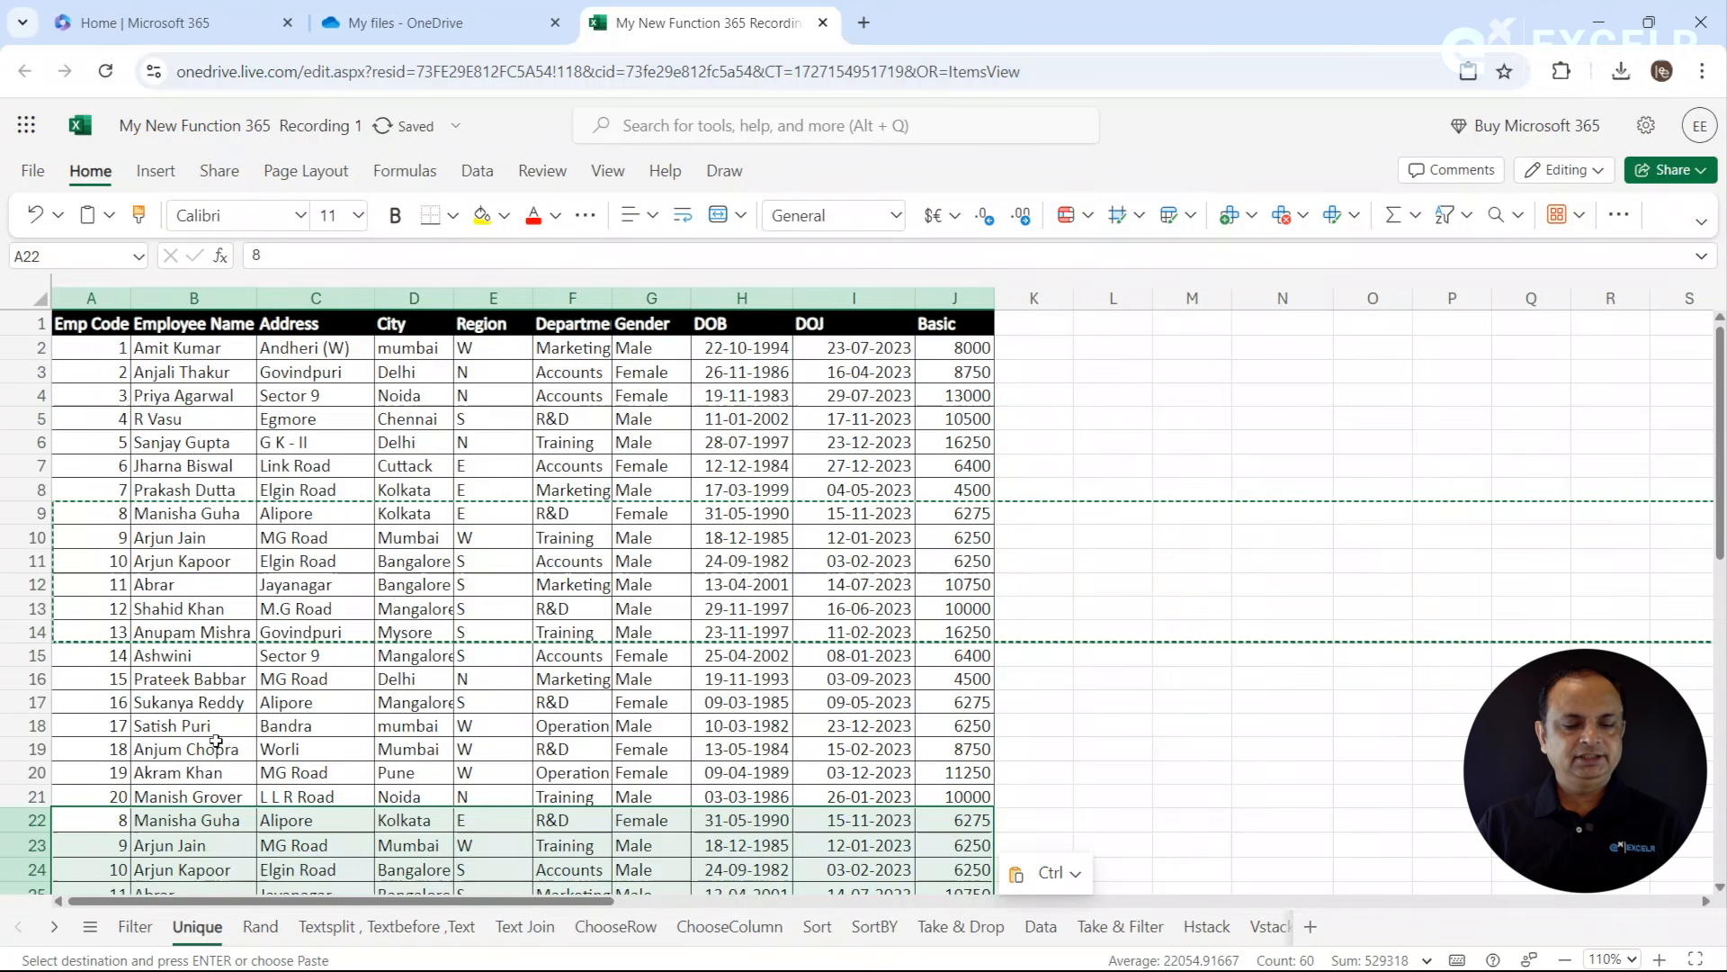
pyautogui.click(216, 741)
pyautogui.press('Escape')
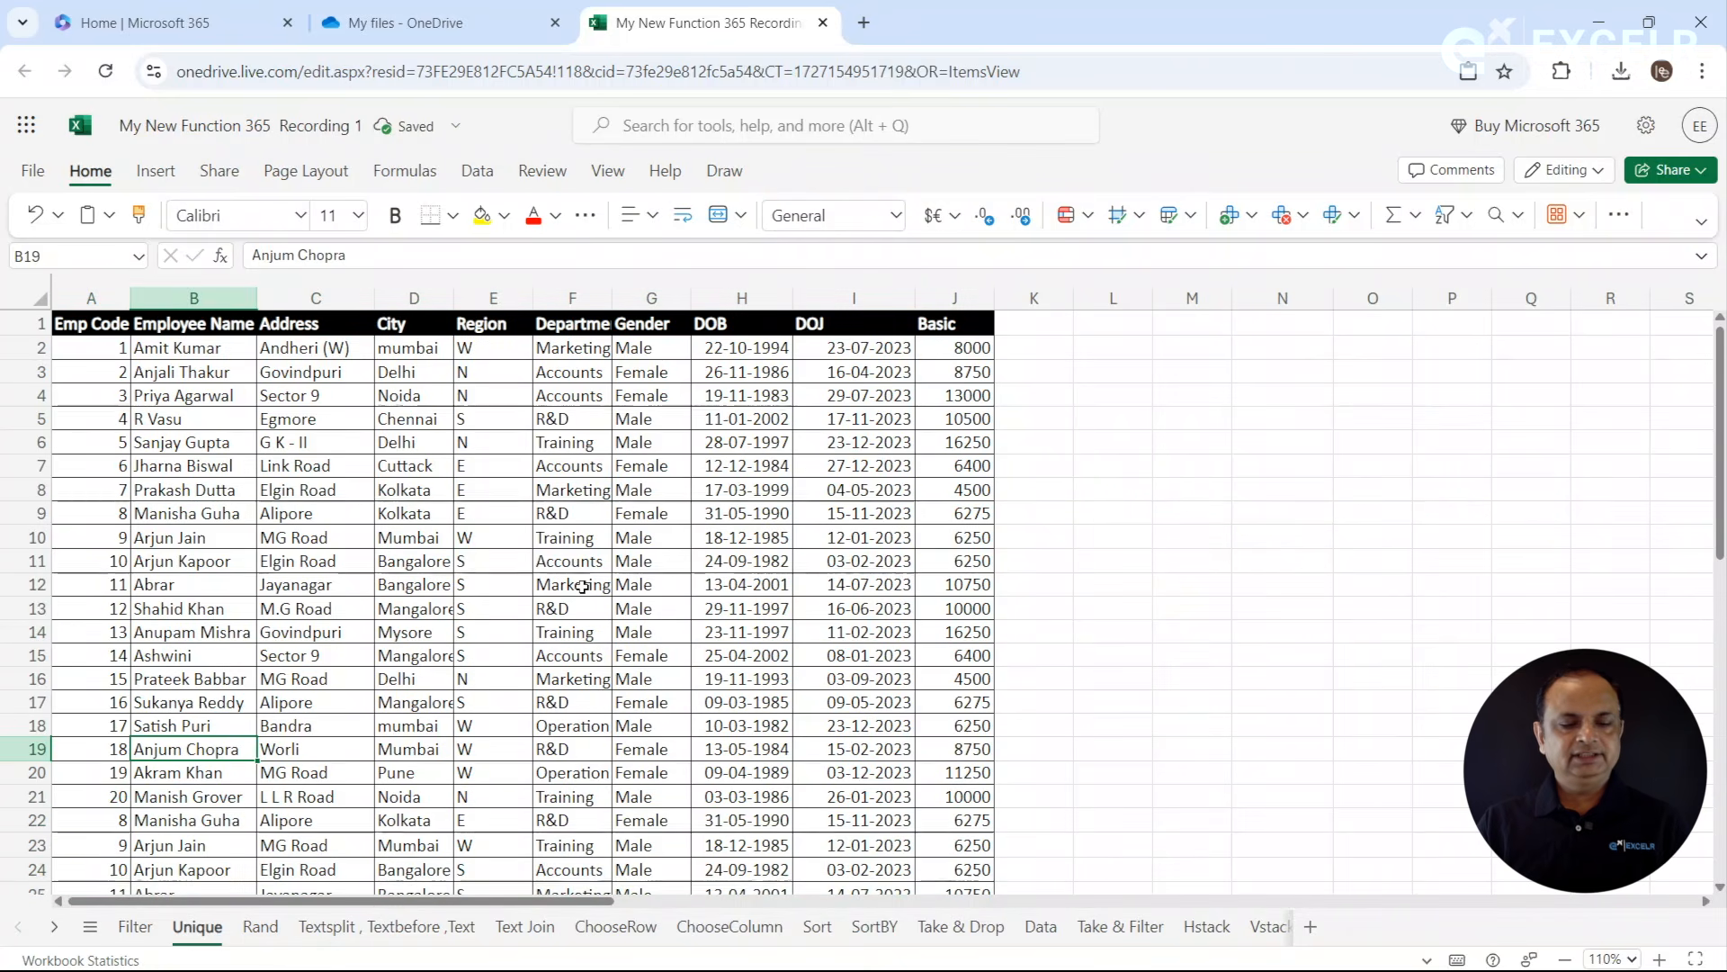
# - Enter =UNIQUE(A2:J27) in L2 to extract the table without duplicate rows, and compare the entry counts of columns B and M
pyautogui.click(493, 537)
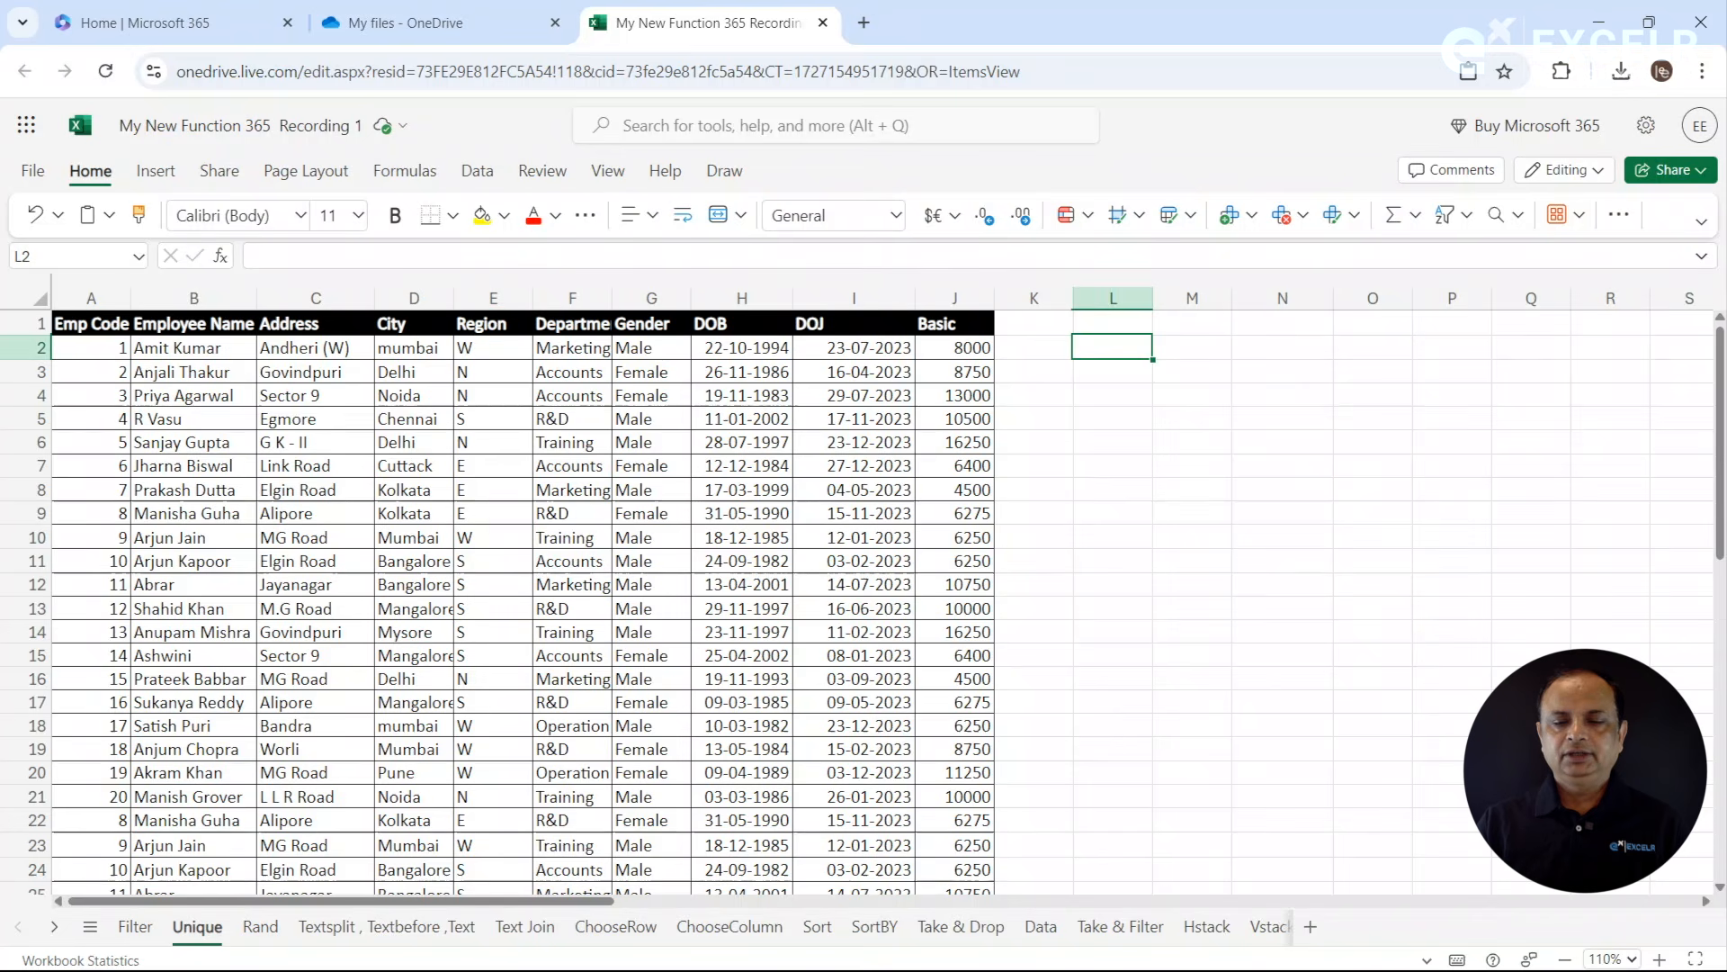
pyautogui.write('=uni')
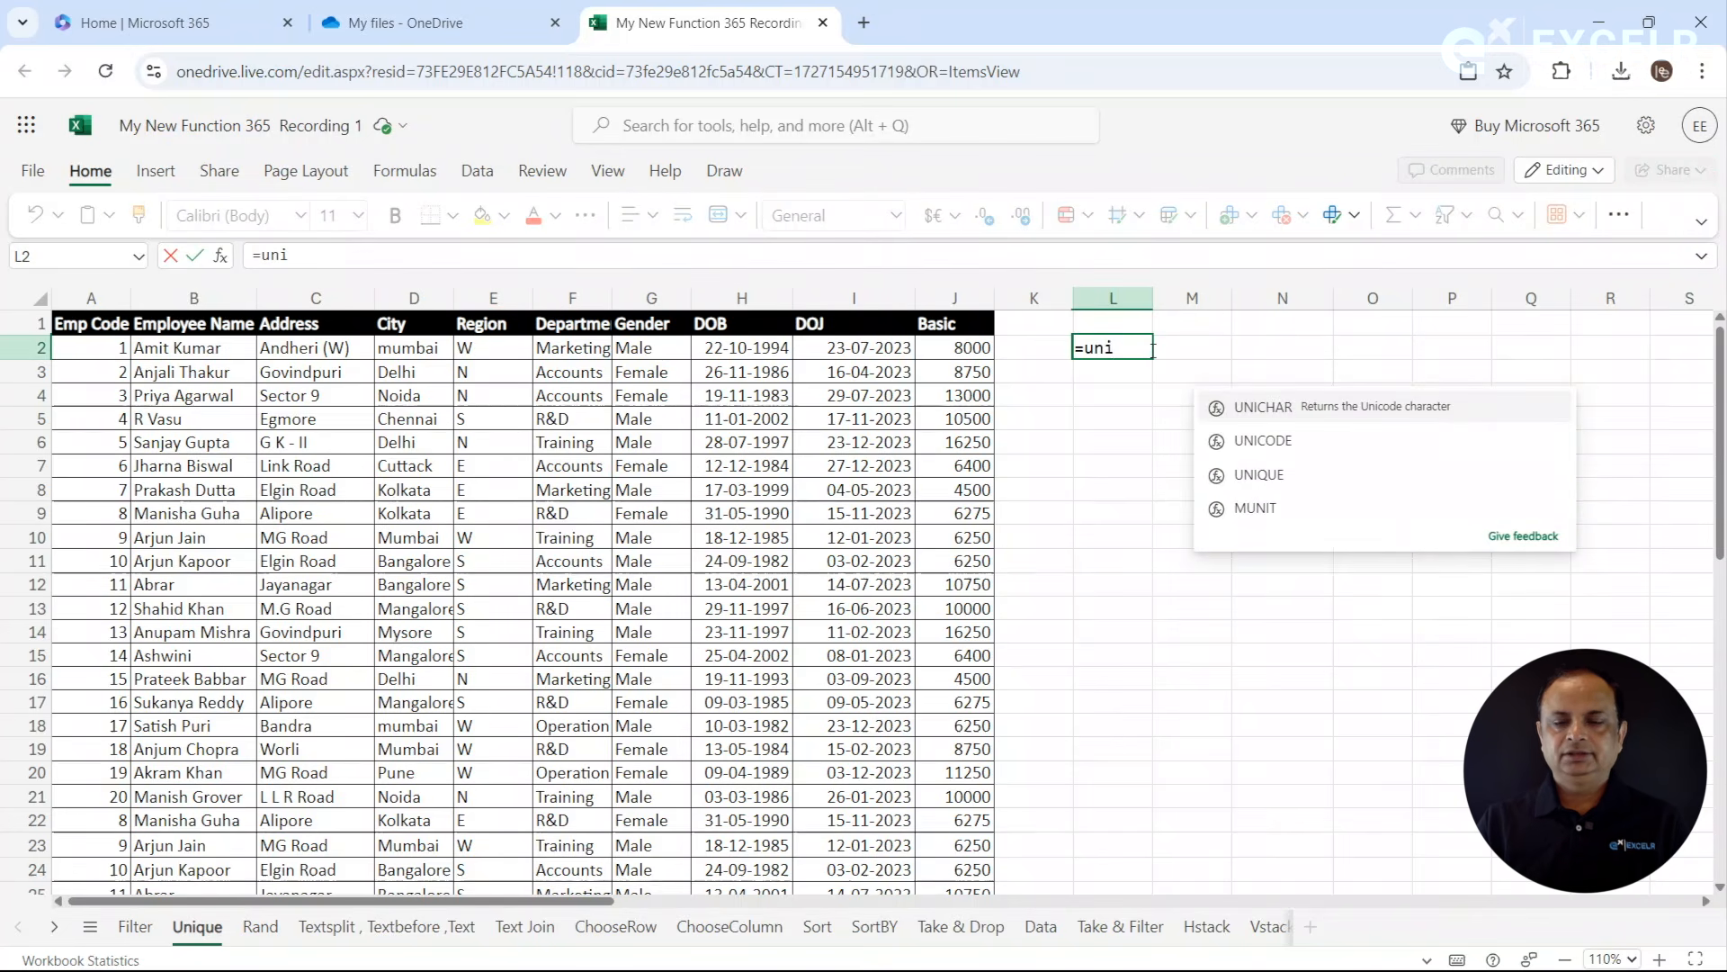
pyautogui.write('q')
pyautogui.press('Tab')
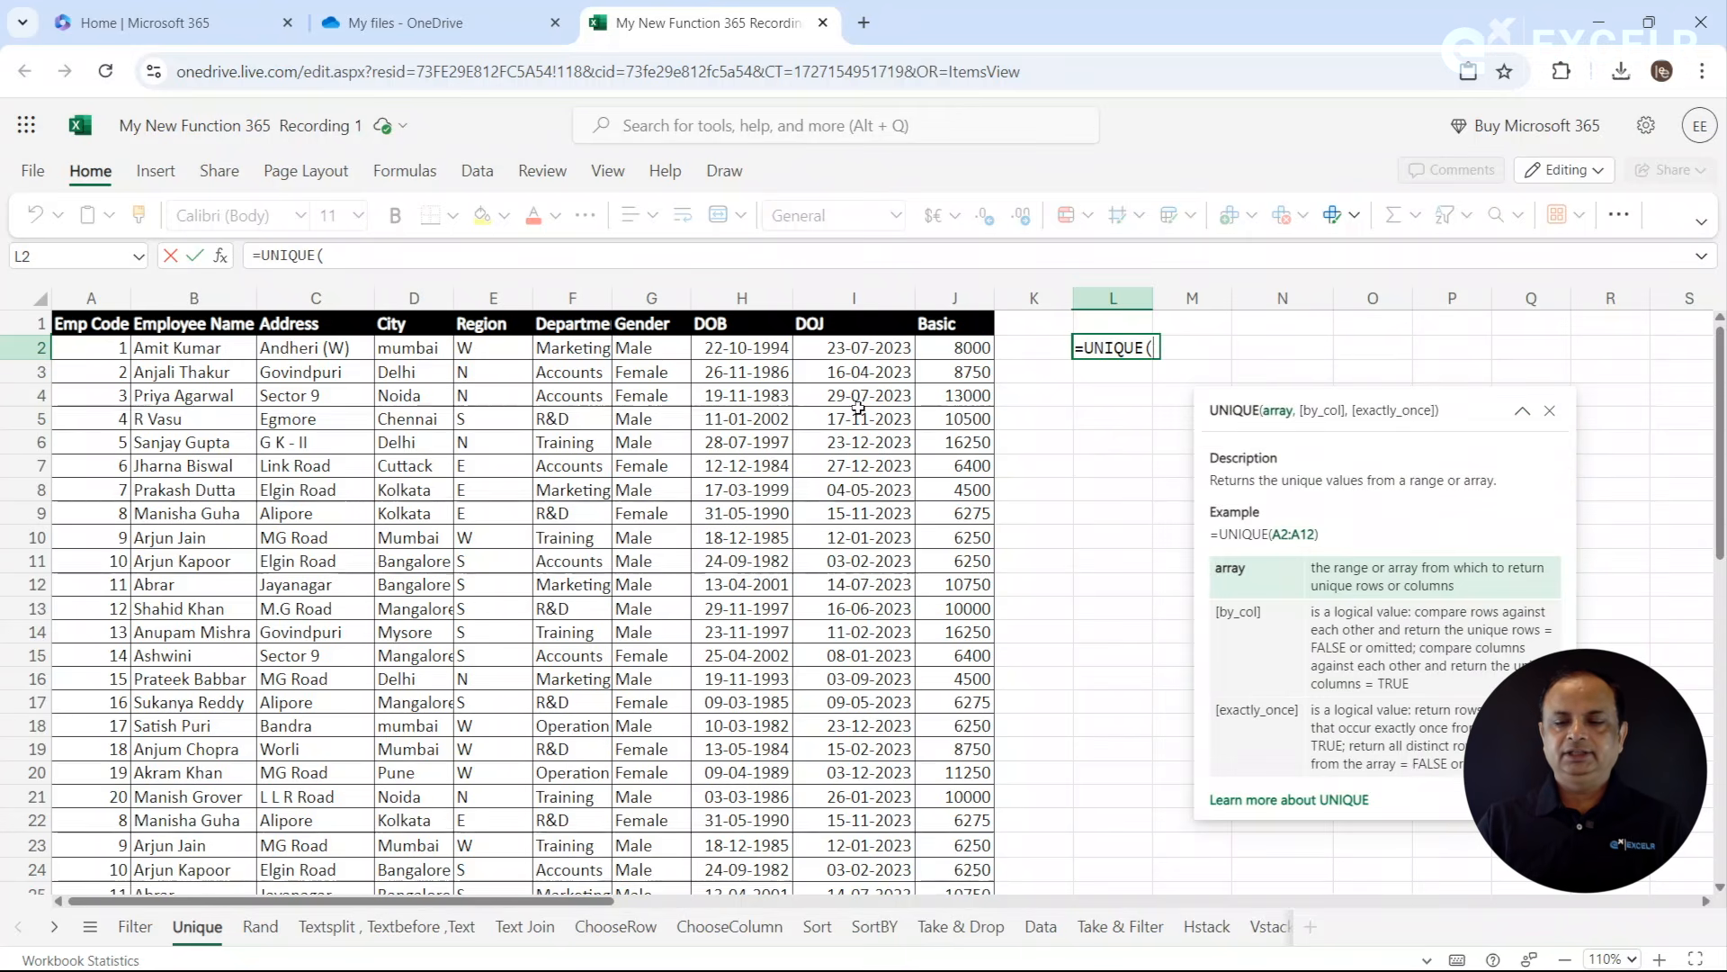
pyautogui.moveTo(121, 349); pyautogui.dragTo(937, 662)
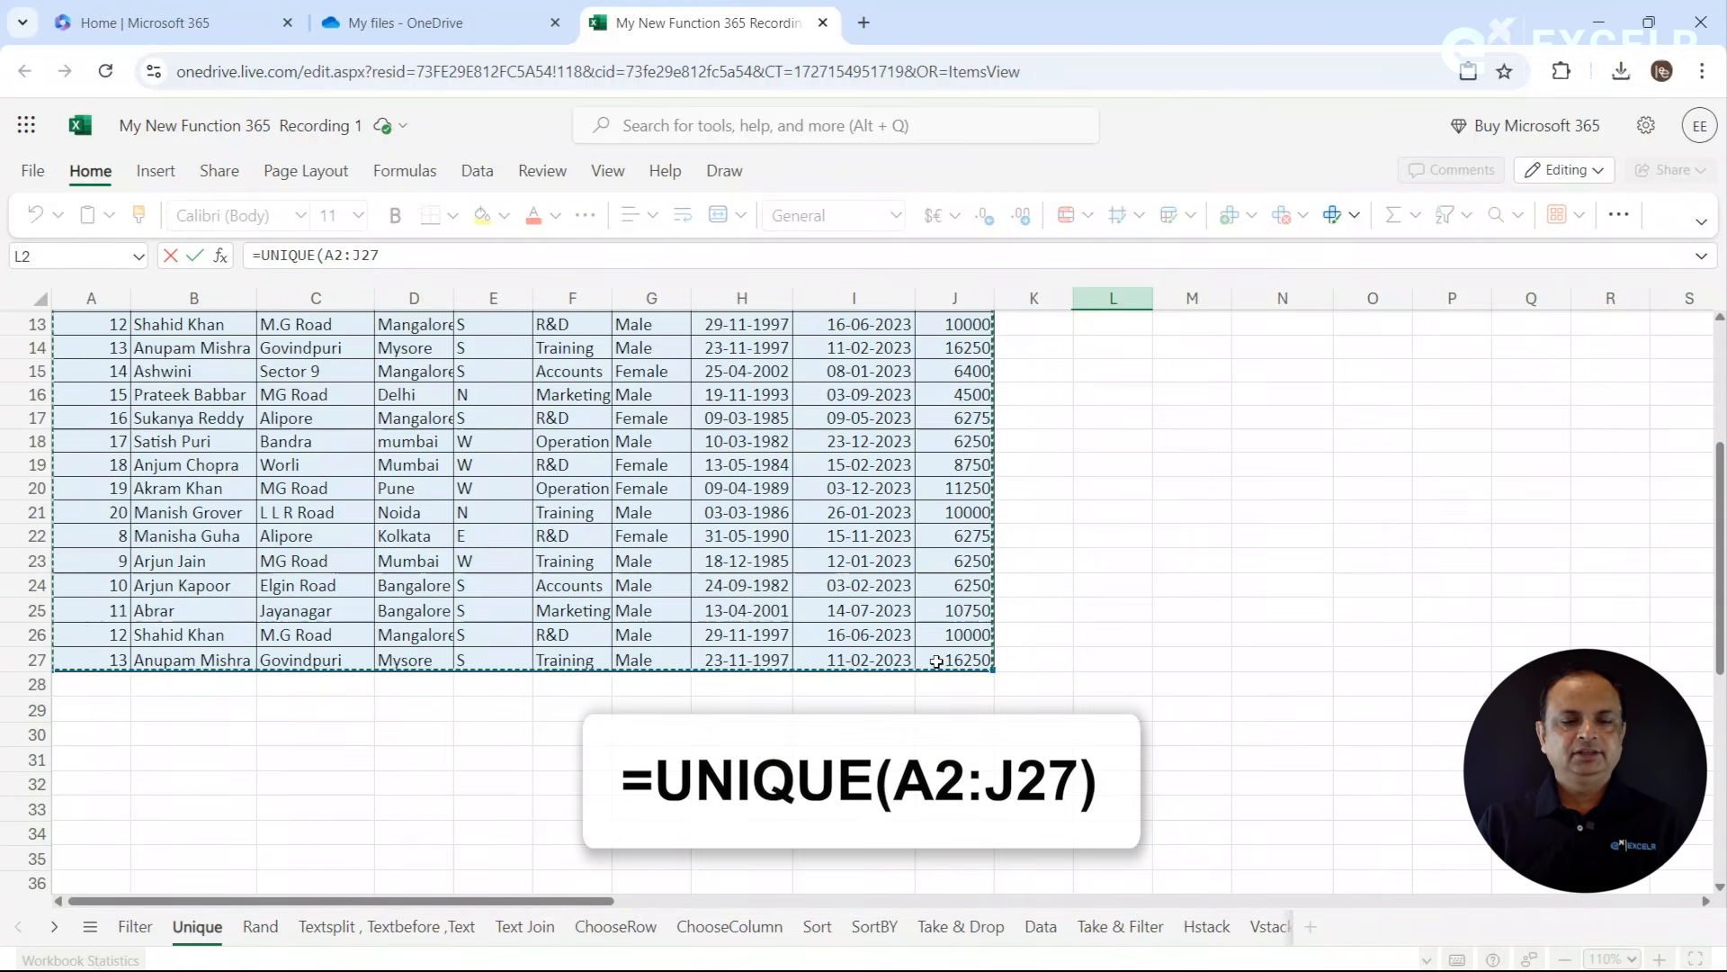
pyautogui.press('Return')
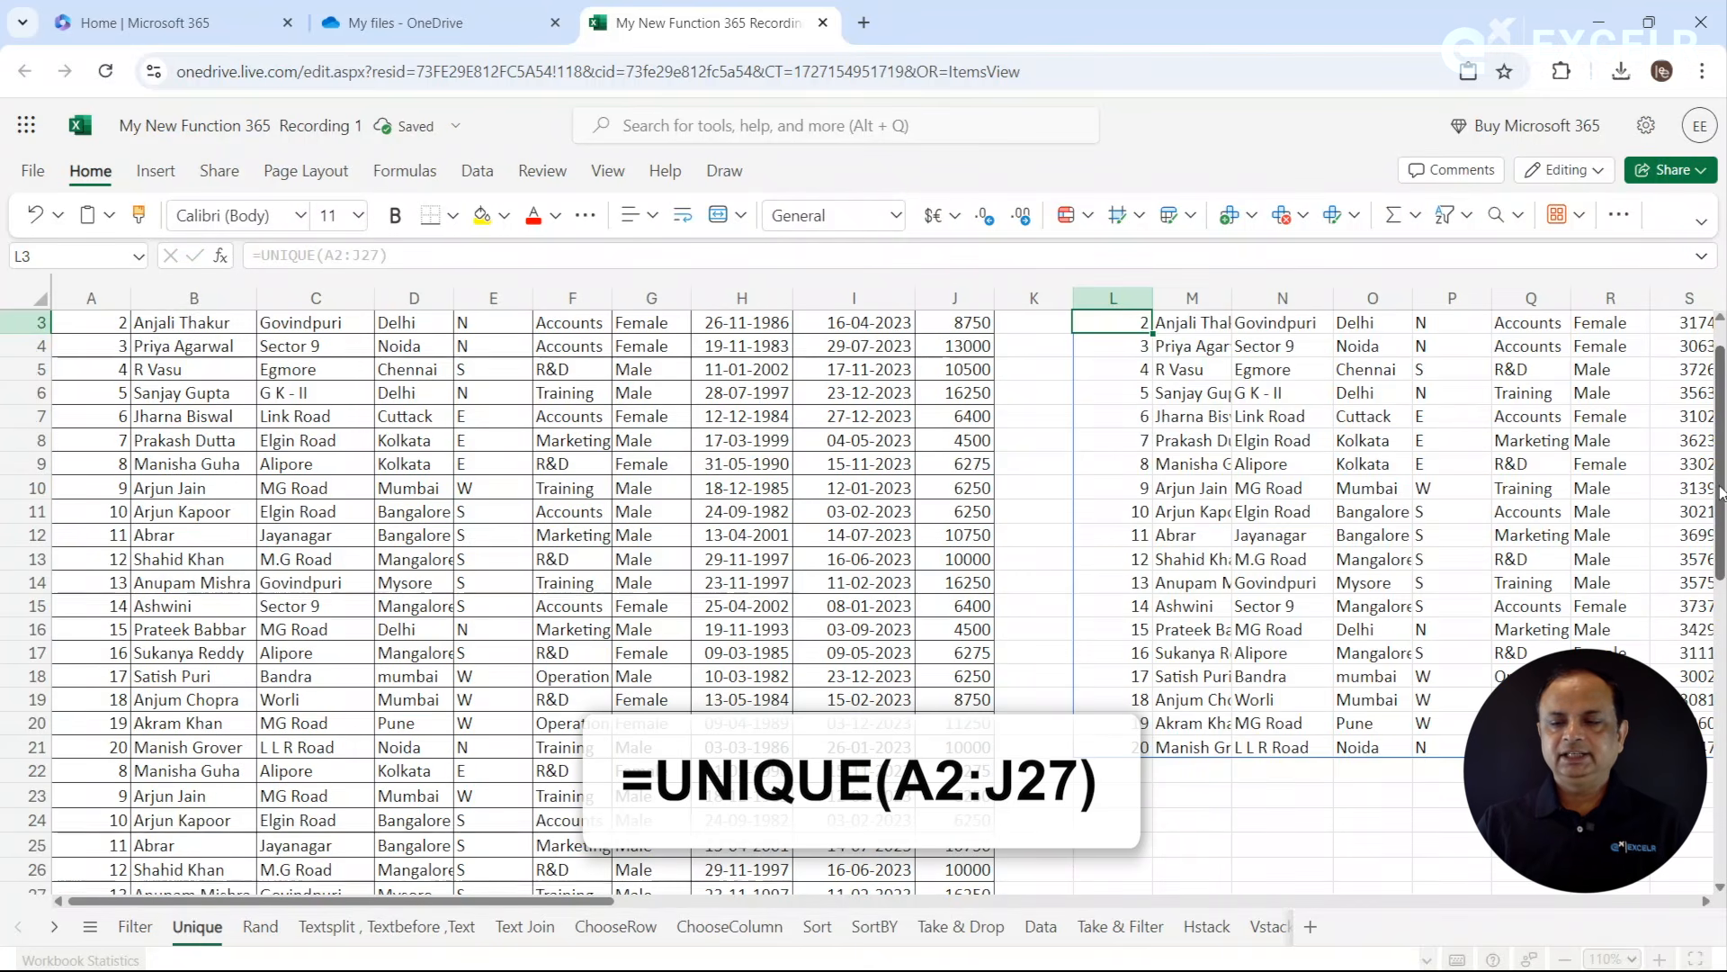
pyautogui.scroll(1, 1720, 405)
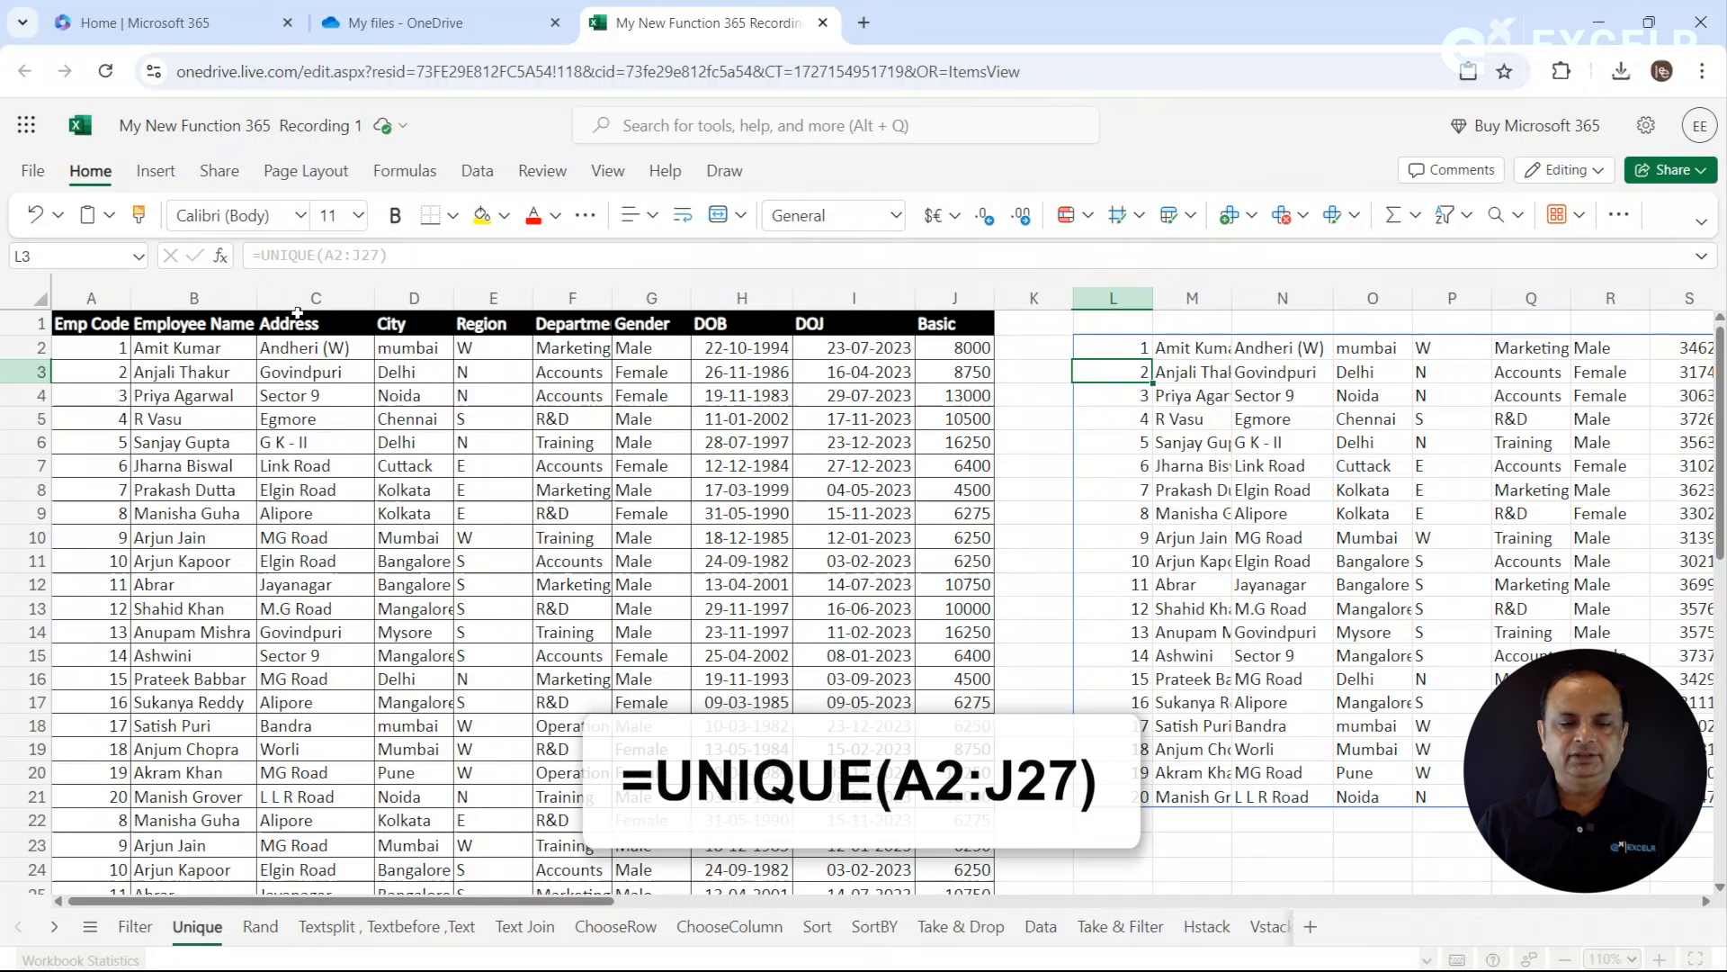
pyautogui.click(200, 290)
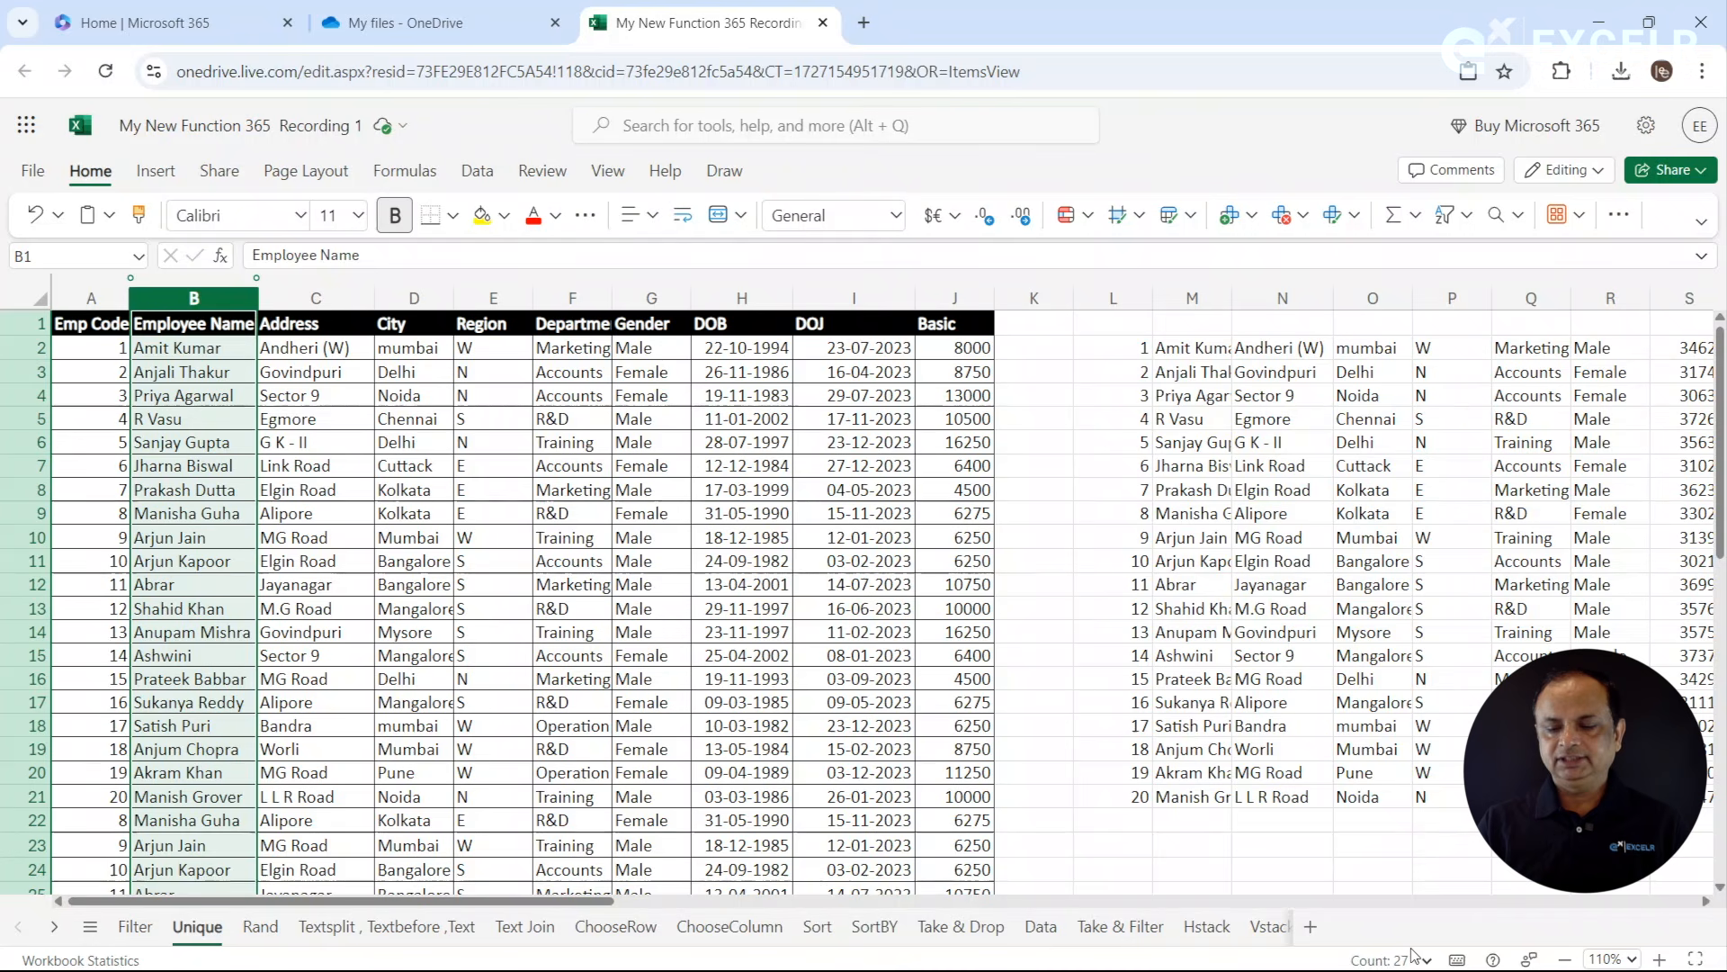
pyautogui.click(1211, 286)
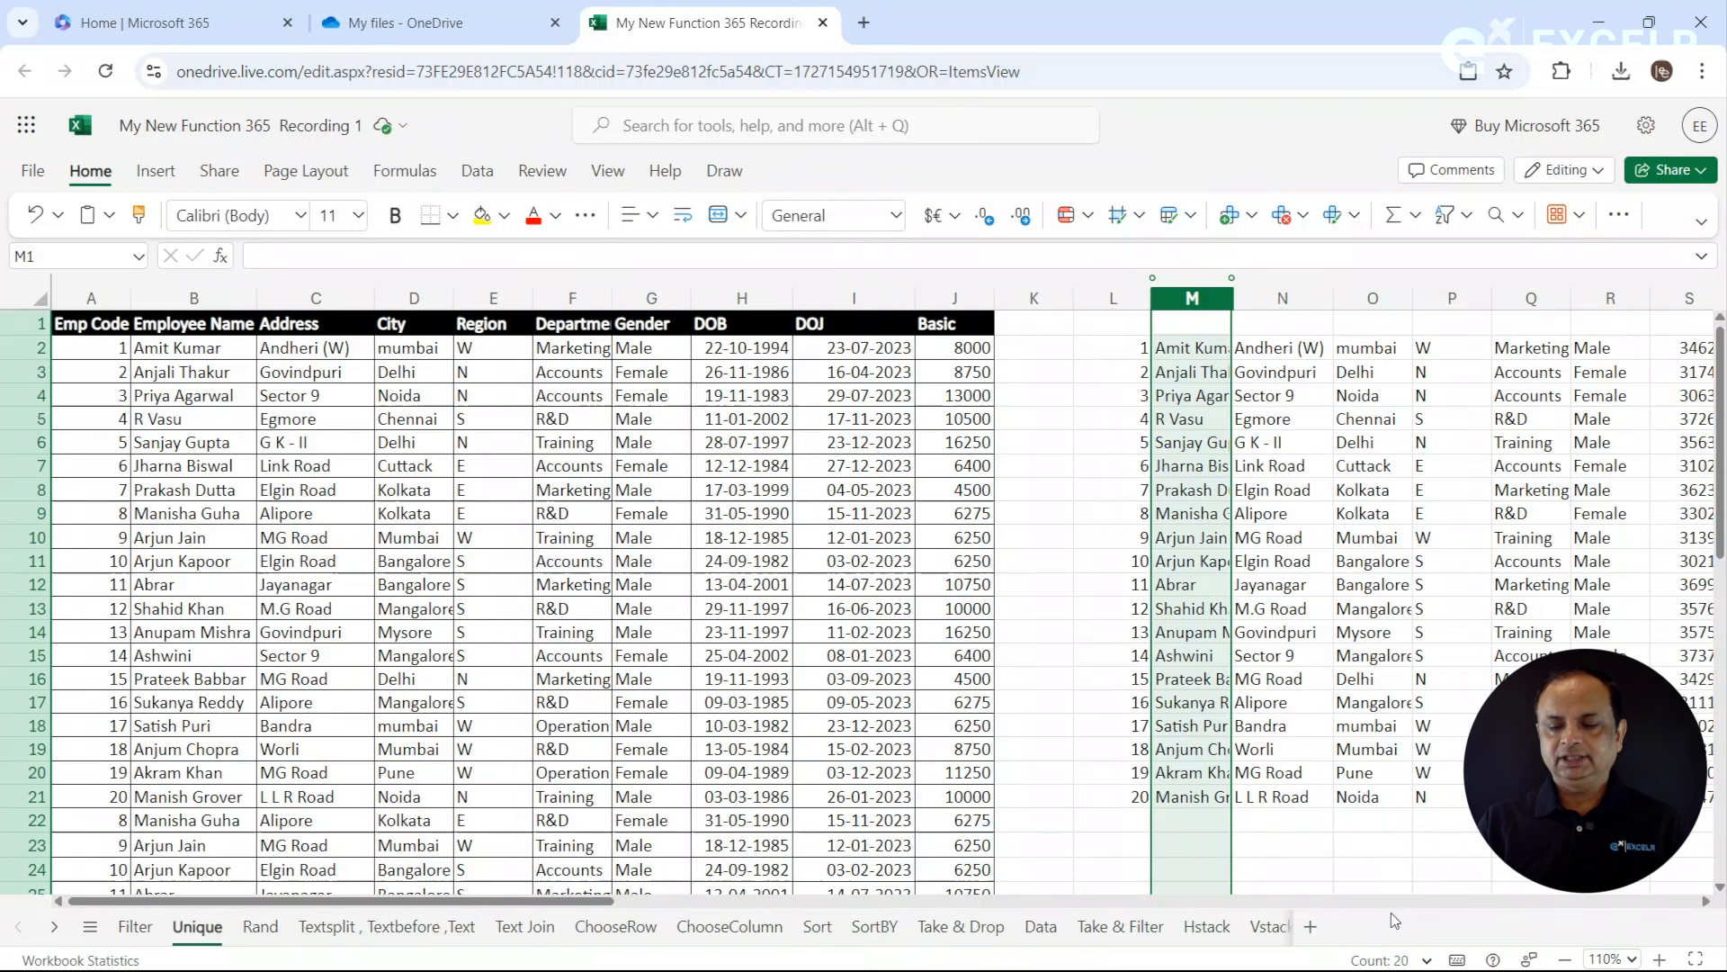
pyautogui.click(1216, 497)
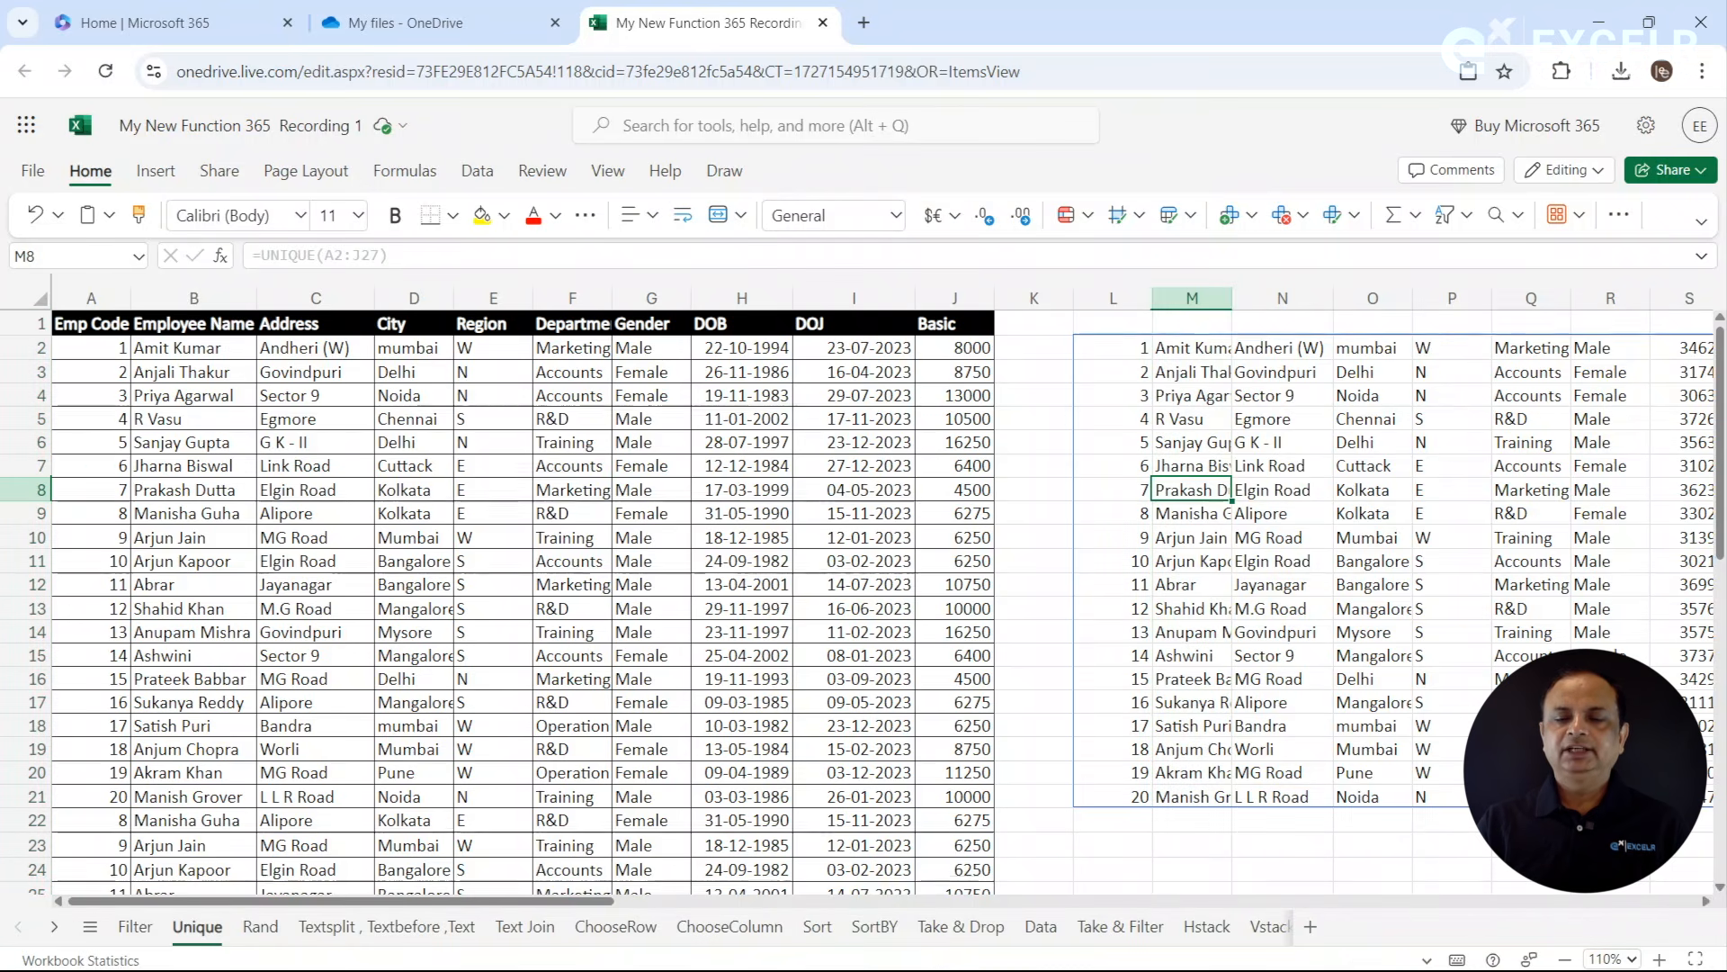
# - Copy the table headers from A1:J1 to the row above the unique records, starting at L1
pyautogui.moveTo(109, 326); pyautogui.dragTo(954, 322)
pyautogui.hotkey('ctrl', 'c')
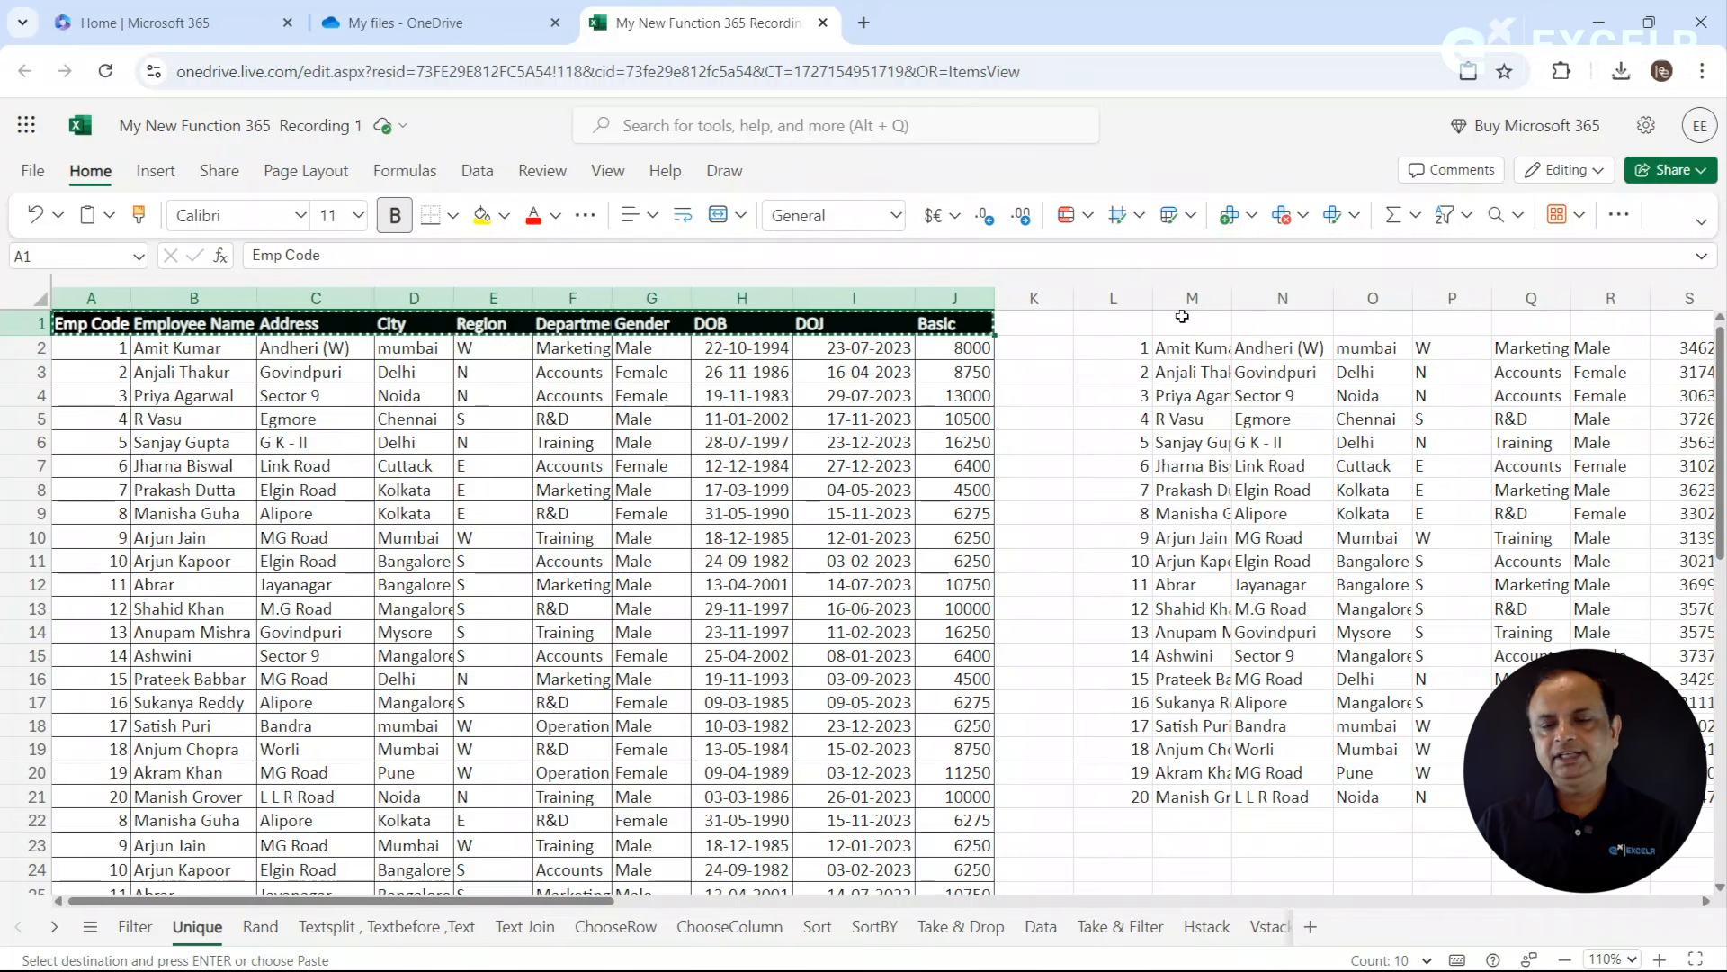
pyautogui.click(1132, 324)
pyautogui.hotkey('ctrl', 'v')
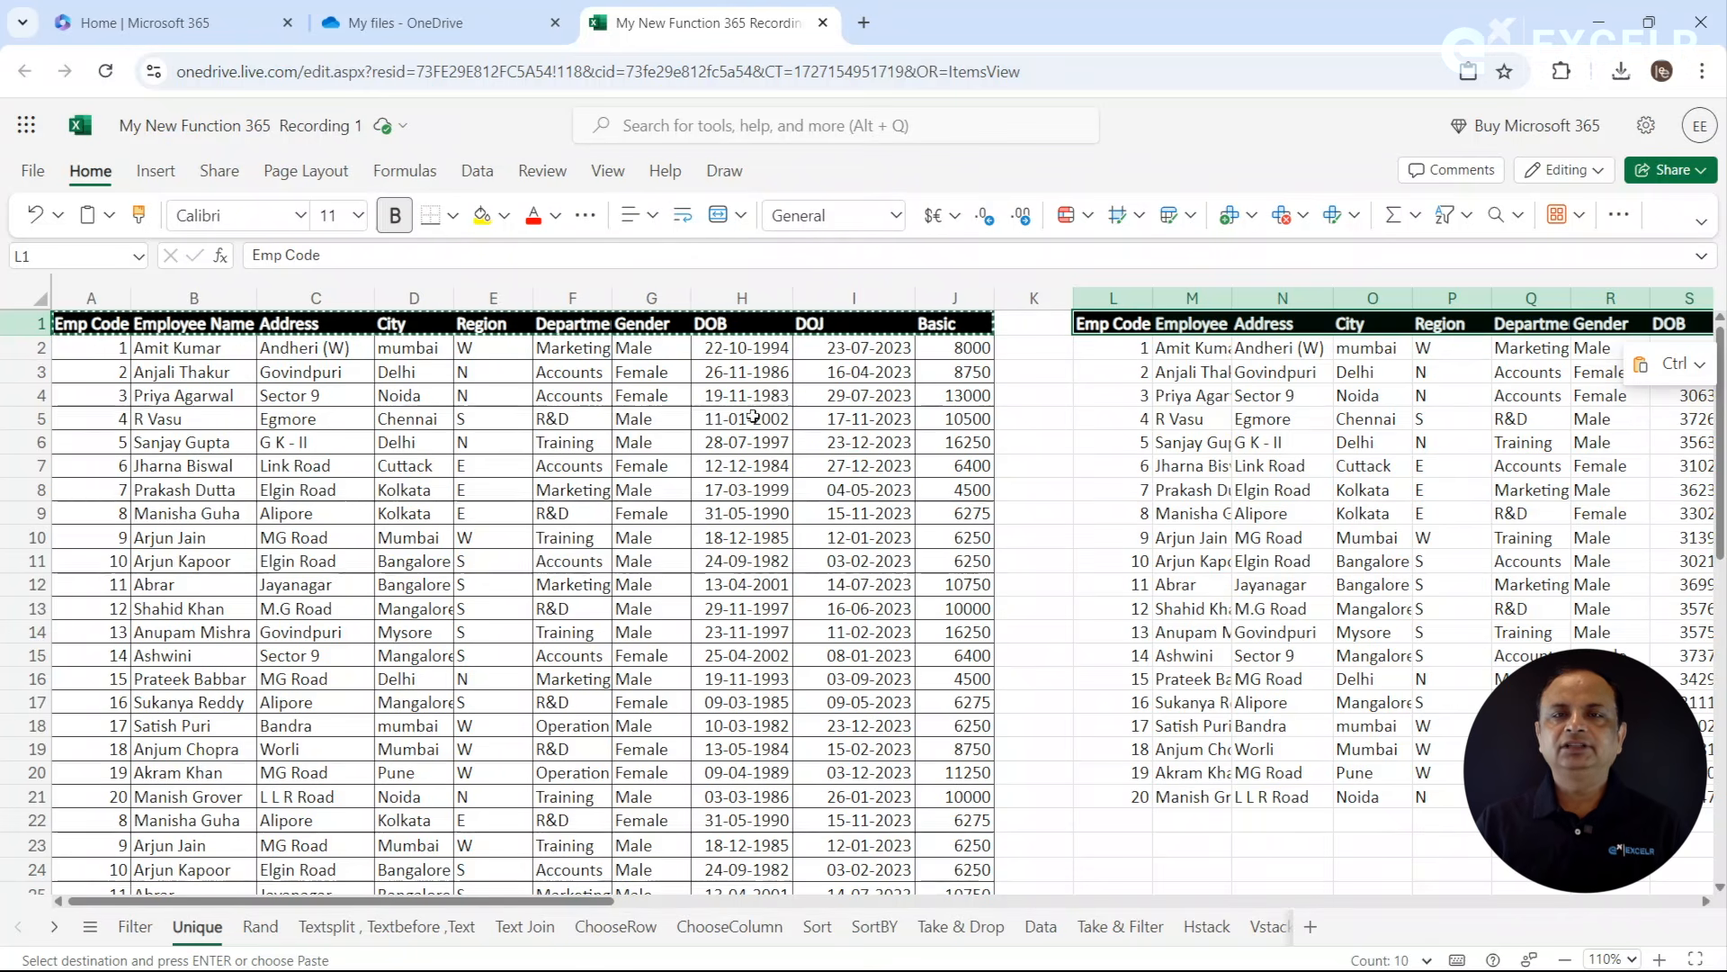
pyautogui.click(1140, 470)
pyautogui.click(1186, 418)
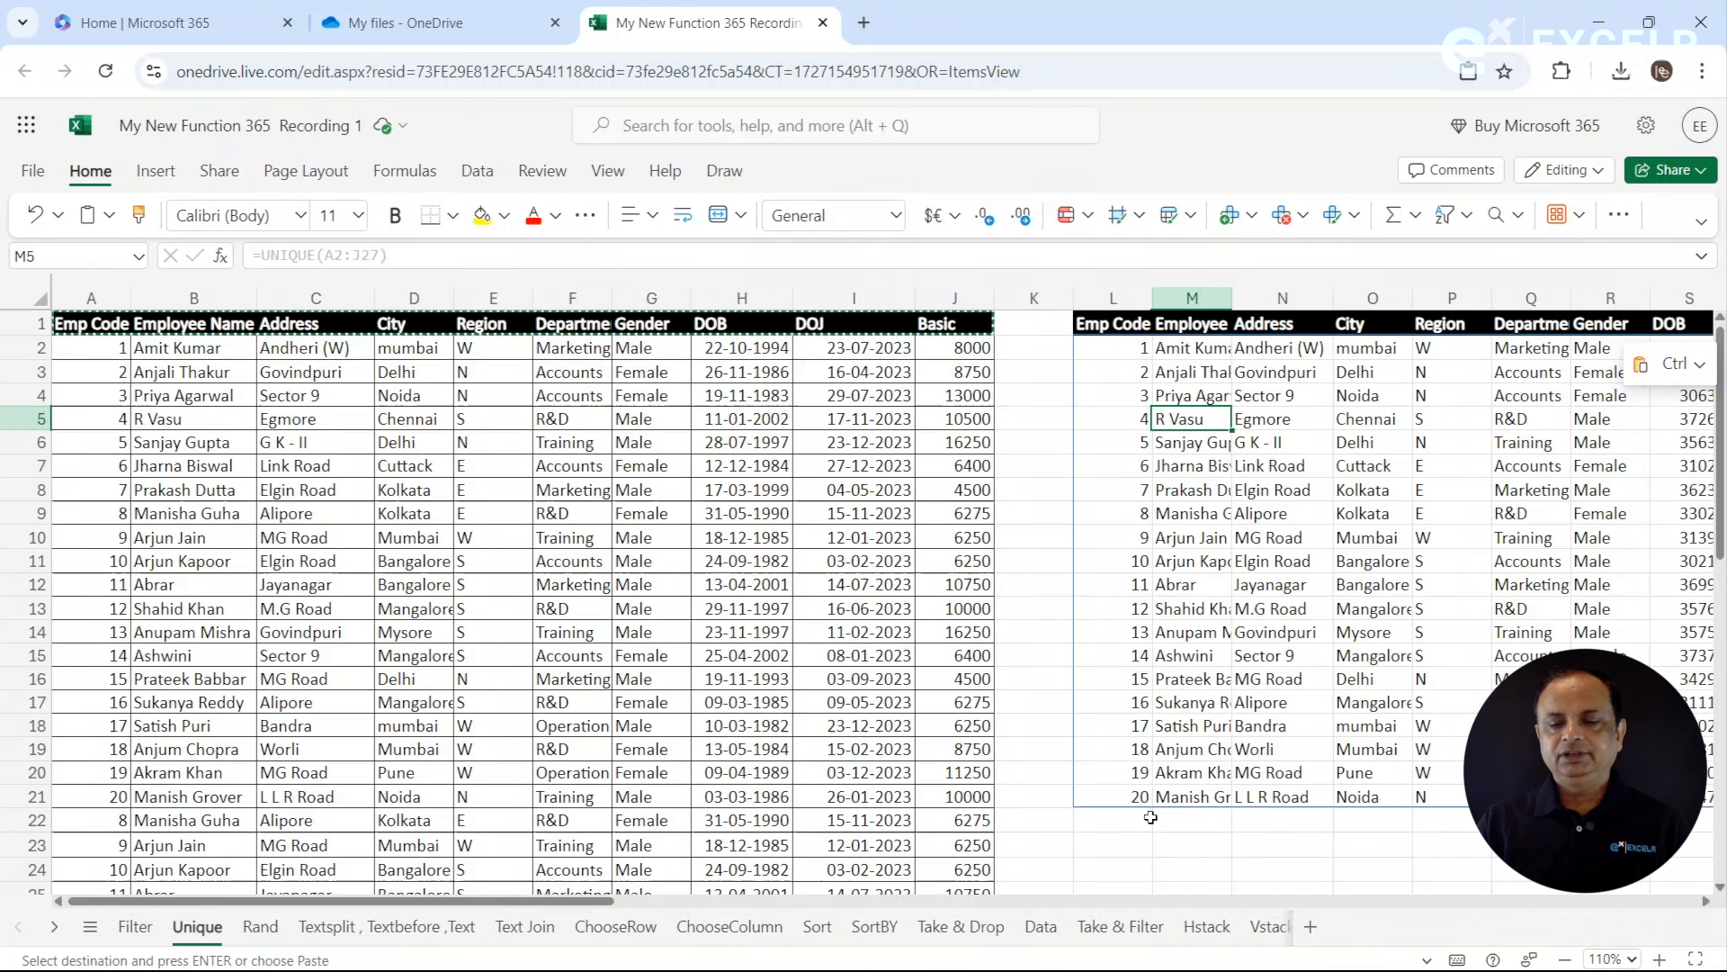
# - Show the formula of L2 as text in M23 using FORMULATEXT
pyautogui.click(1160, 850)
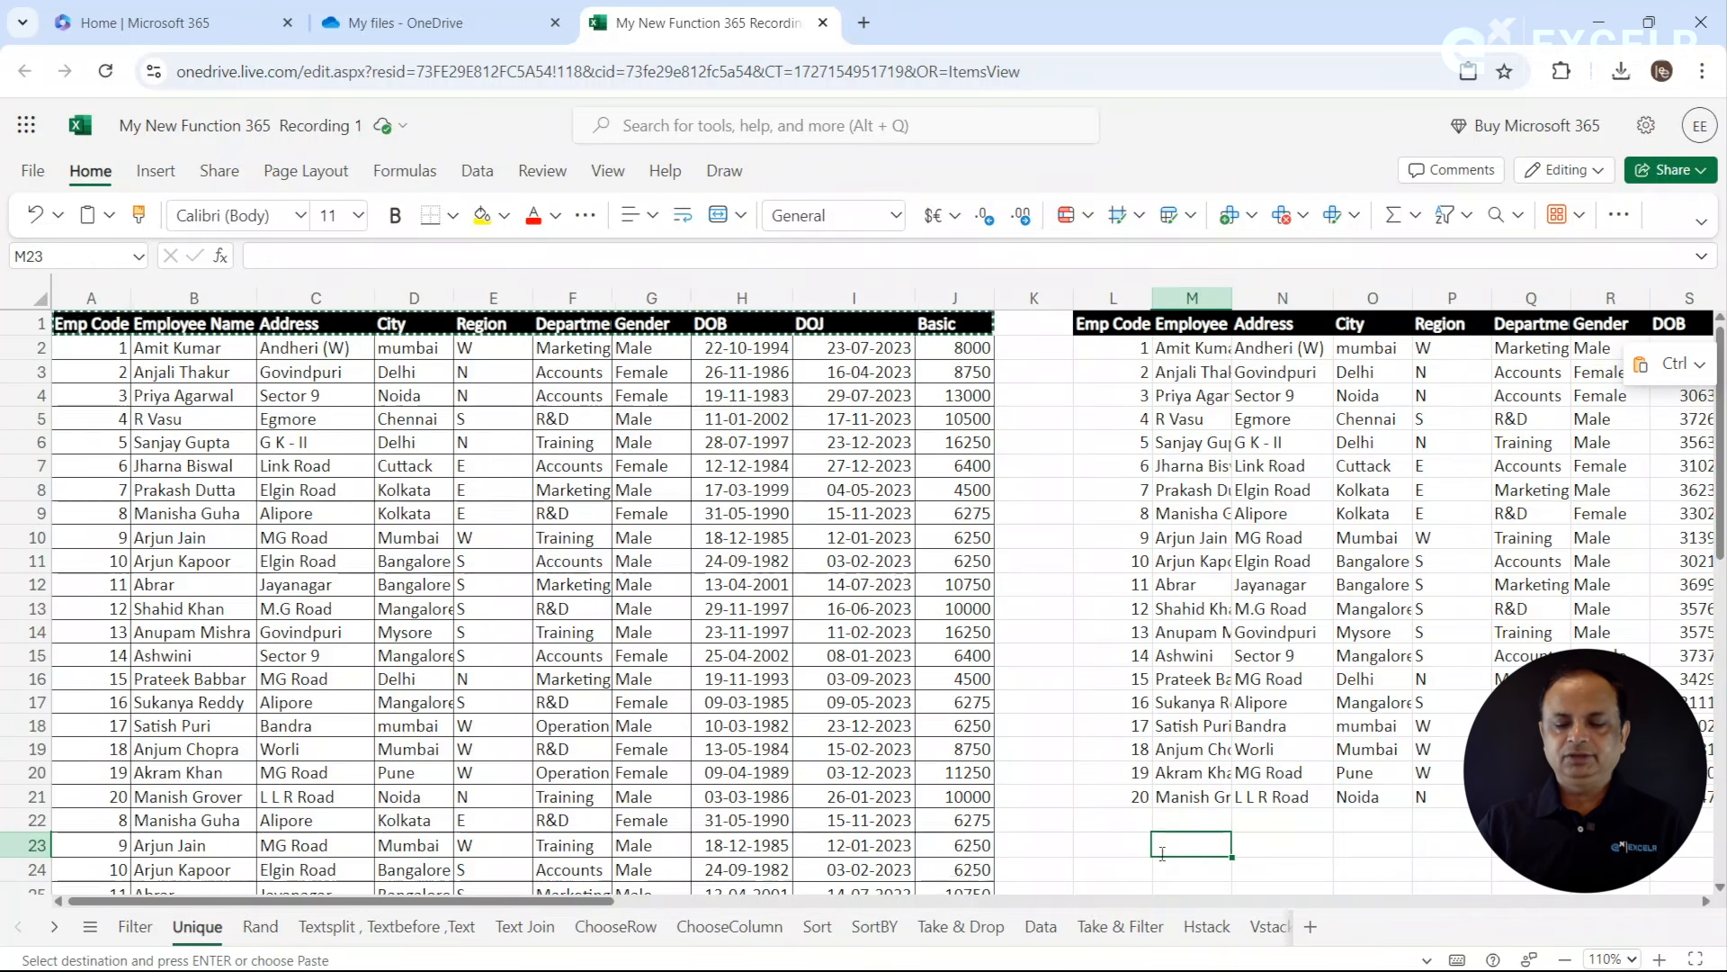
pyautogui.write('=form')
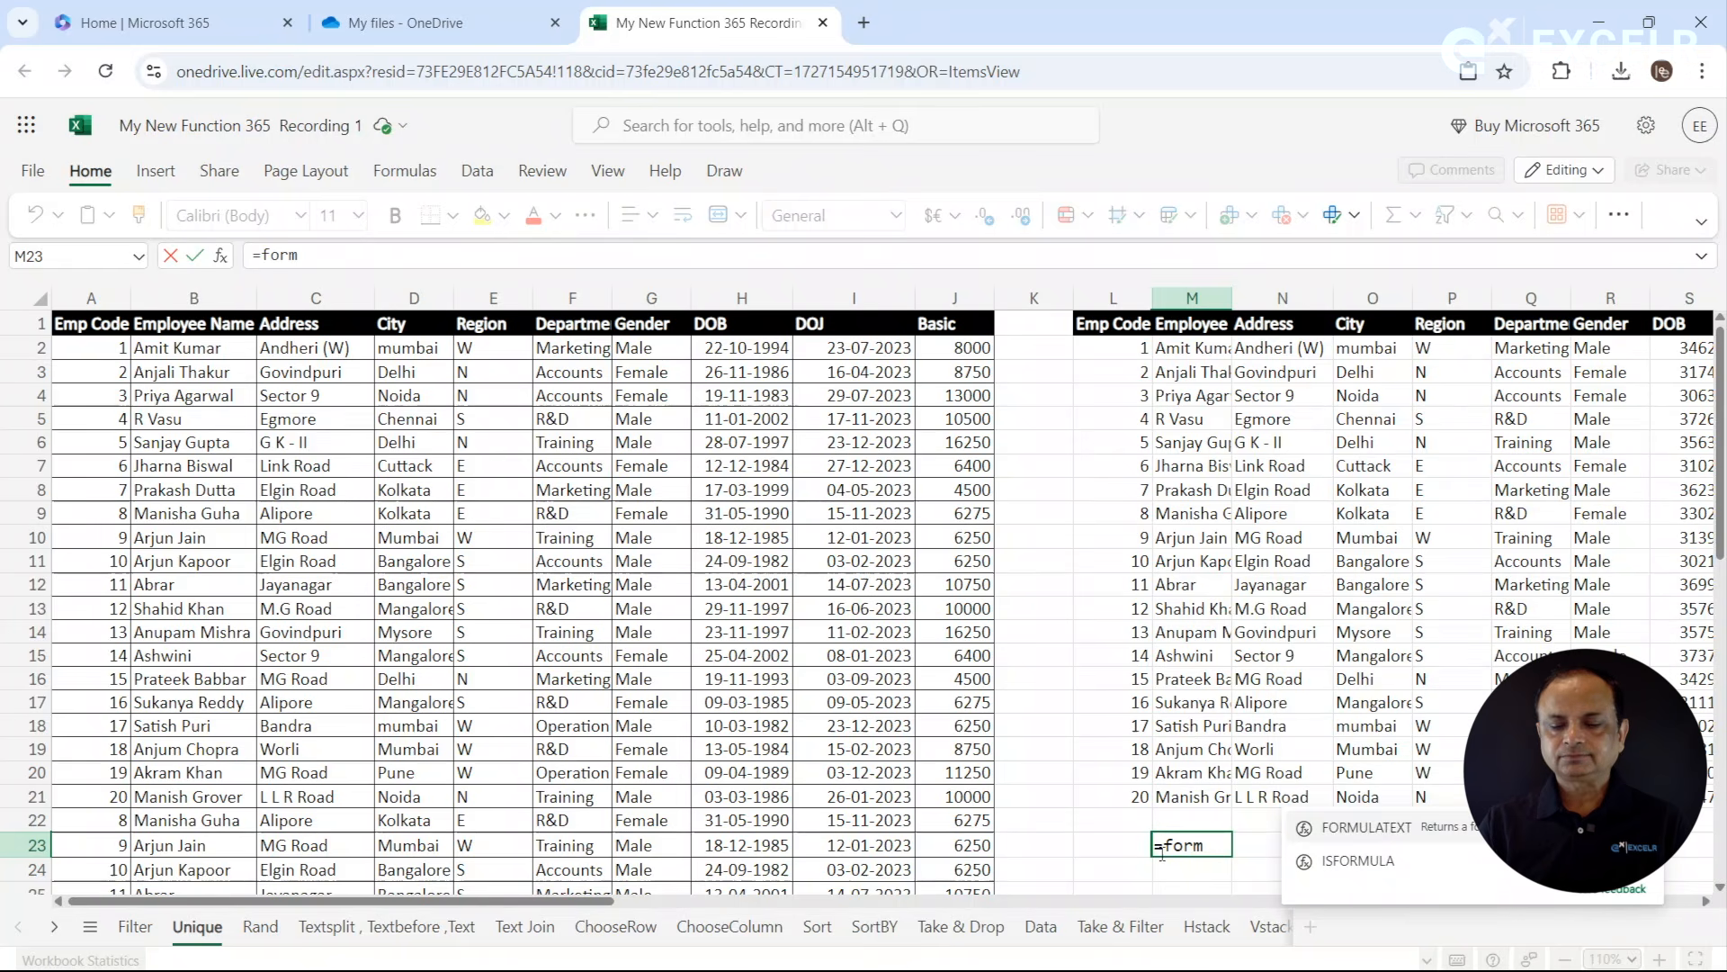
pyautogui.press('Tab')
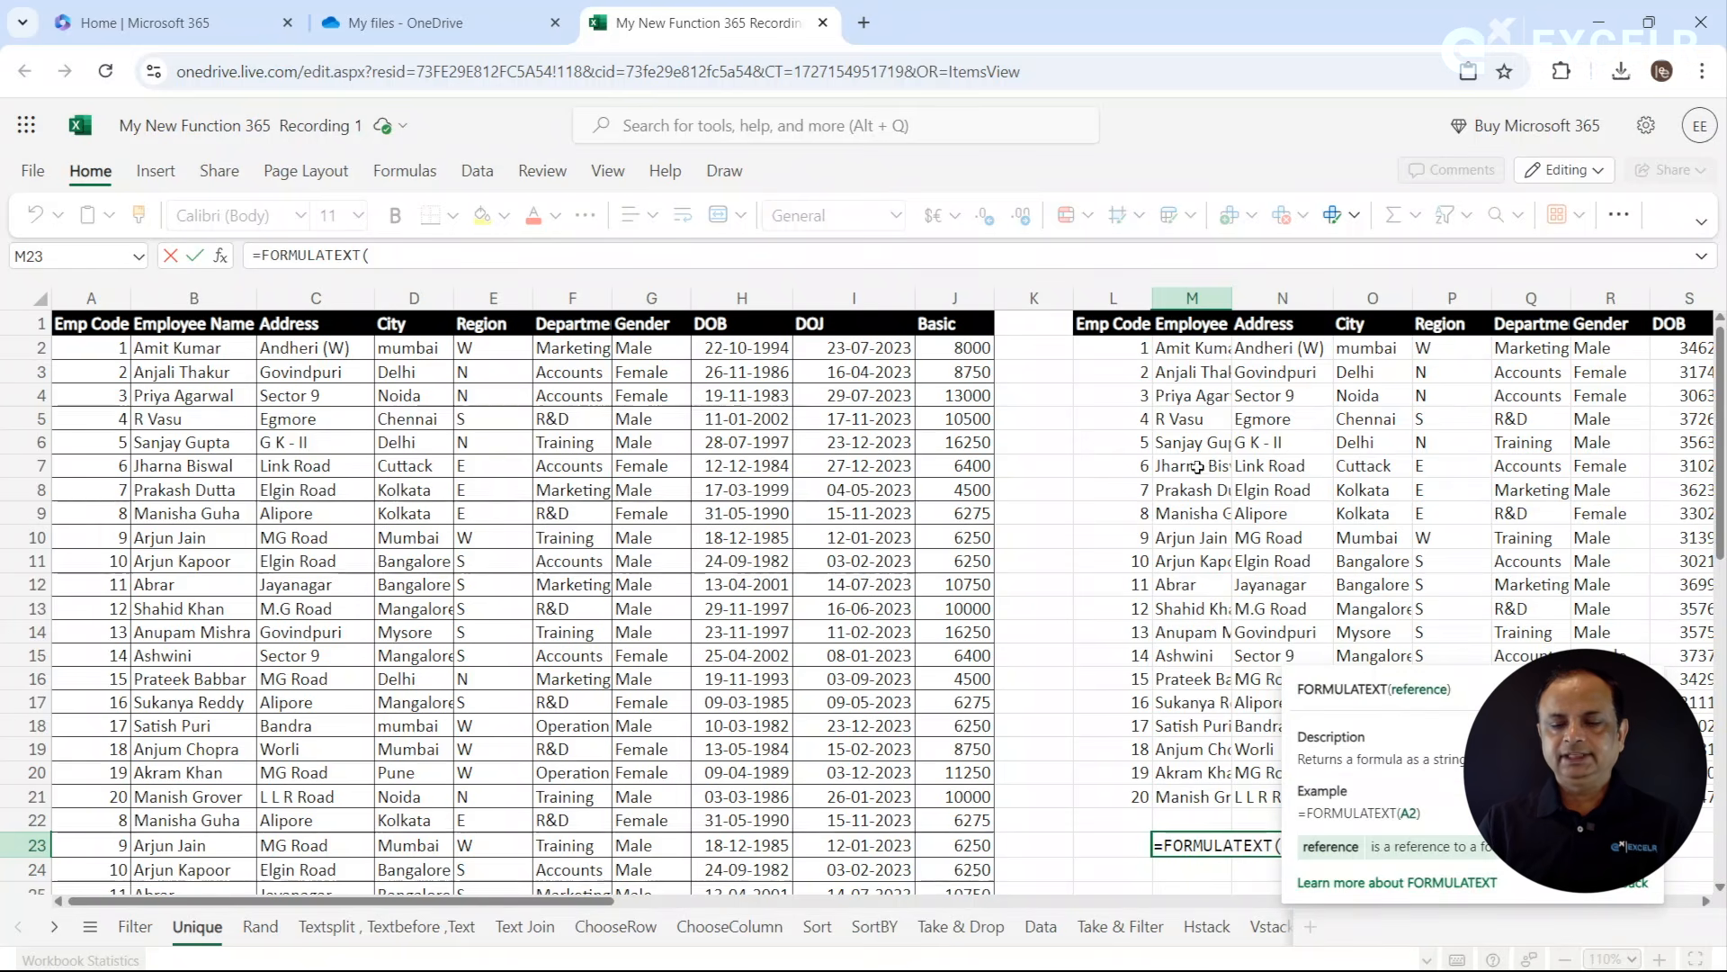
pyautogui.click(1121, 353)
pyautogui.press('Return')
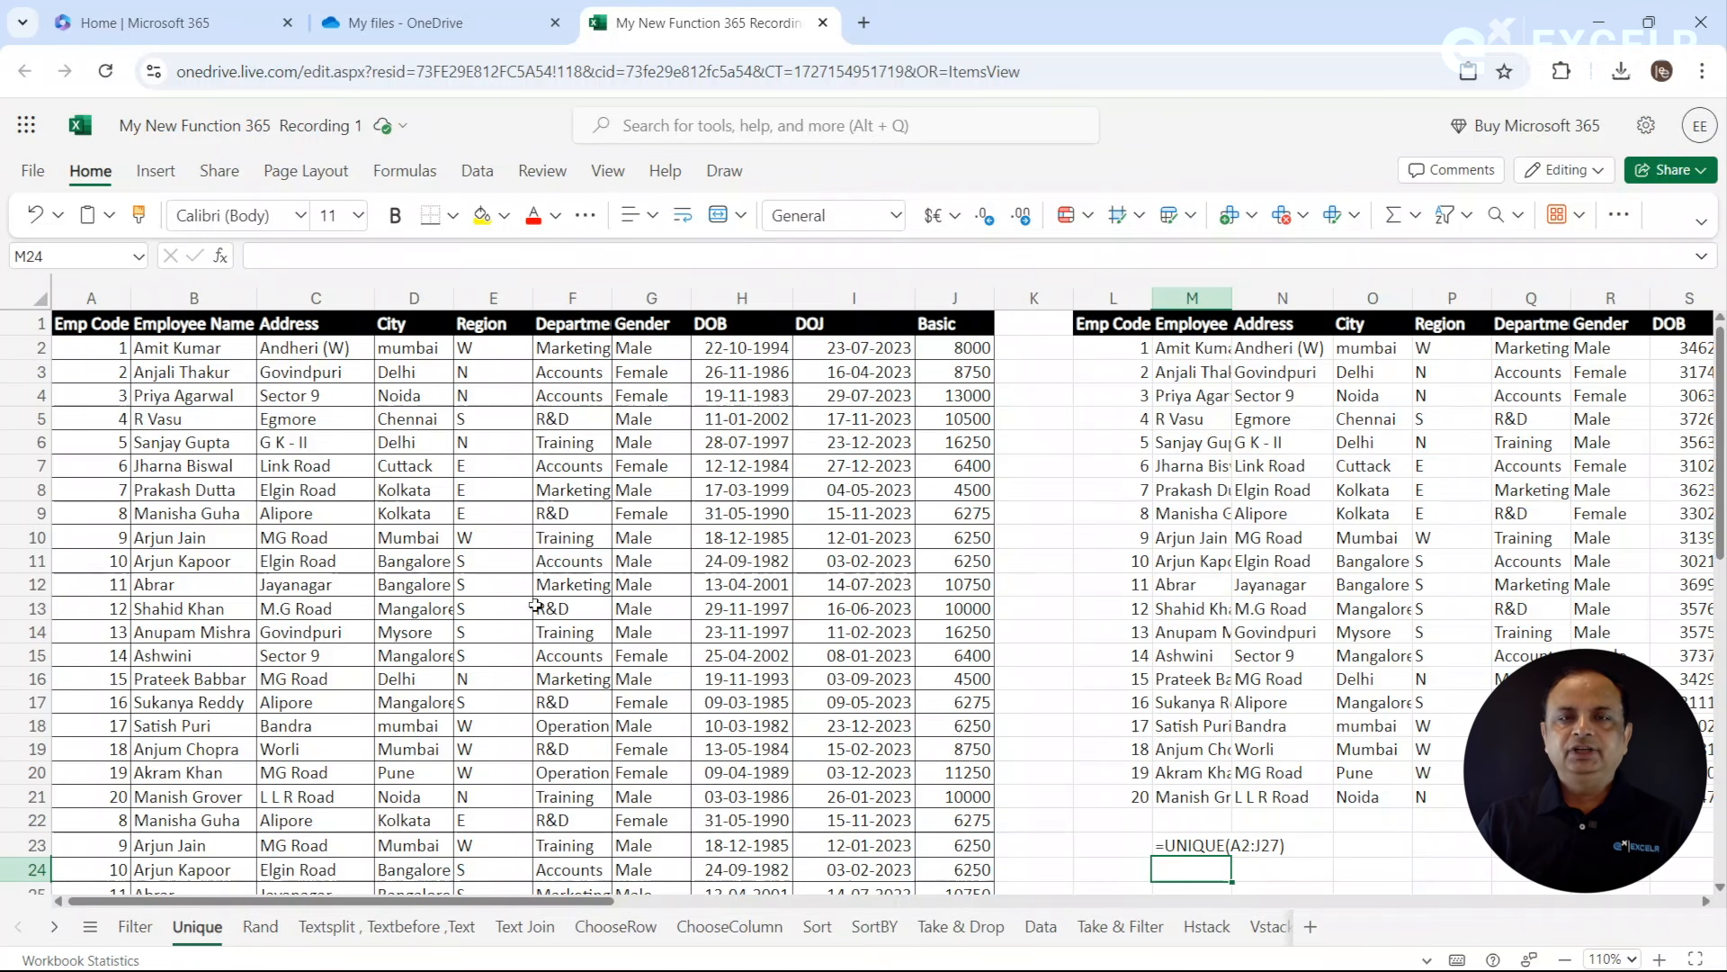
# - On the Rand sheet, enter =RAND() in E3 and fill it down to E20
pyautogui.click(264, 938)
pyautogui.click(423, 569)
pyautogui.click(422, 406)
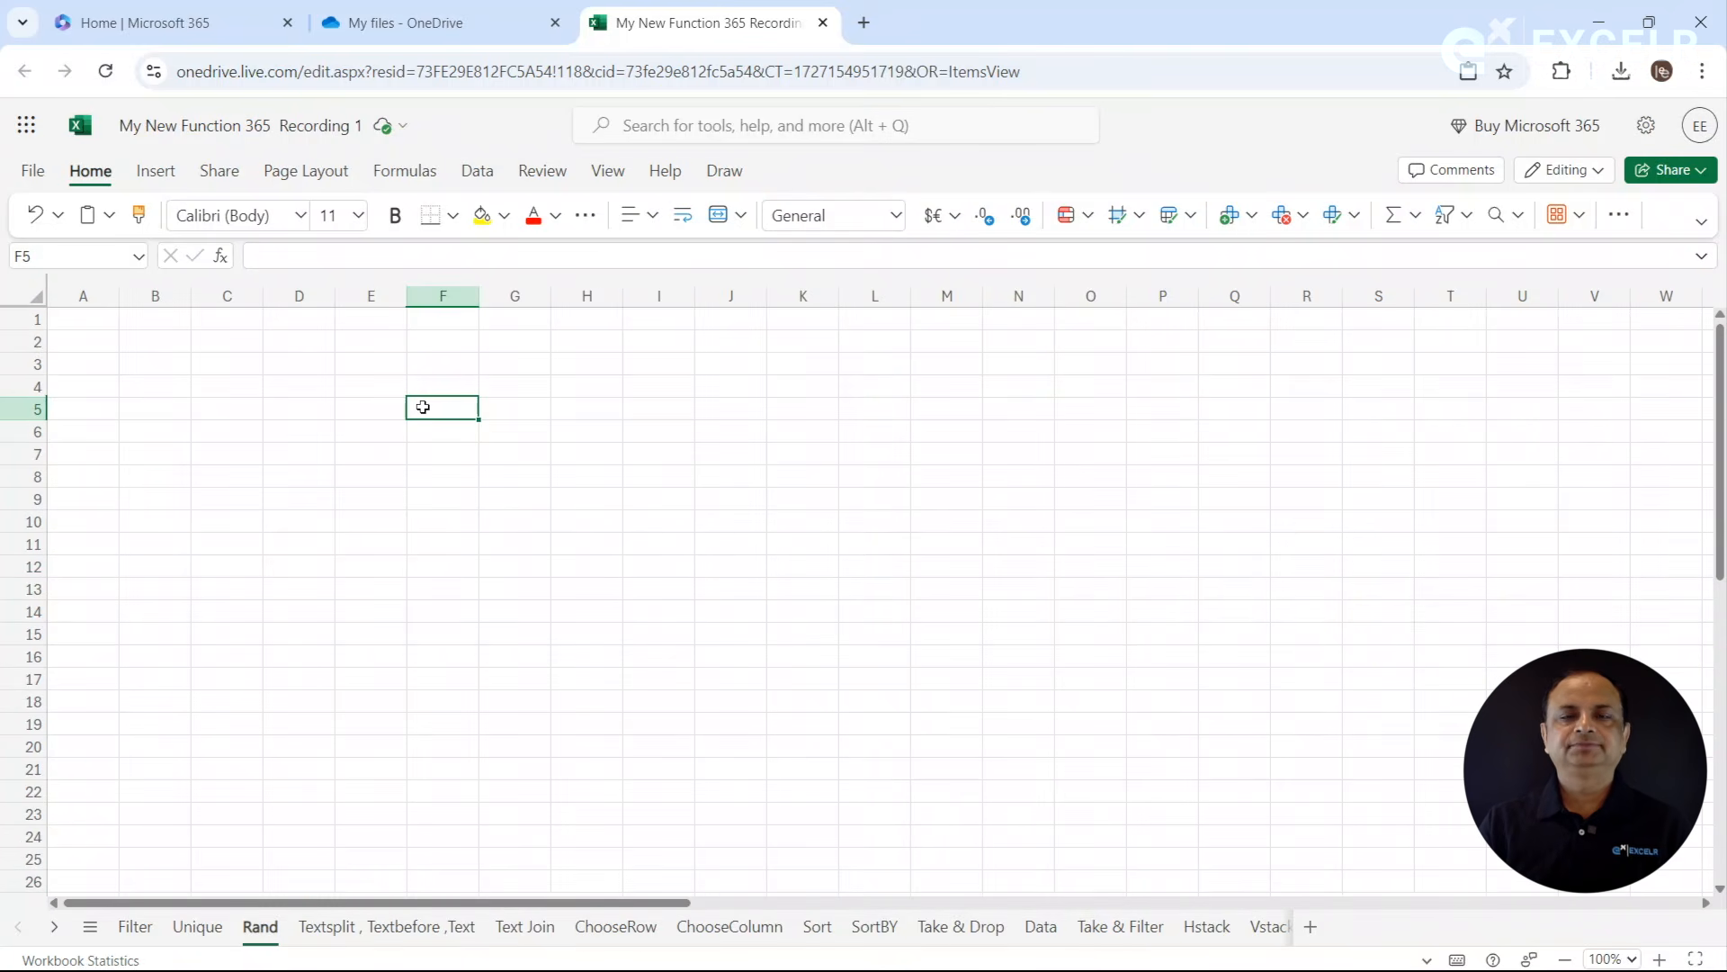
pyautogui.click(358, 360)
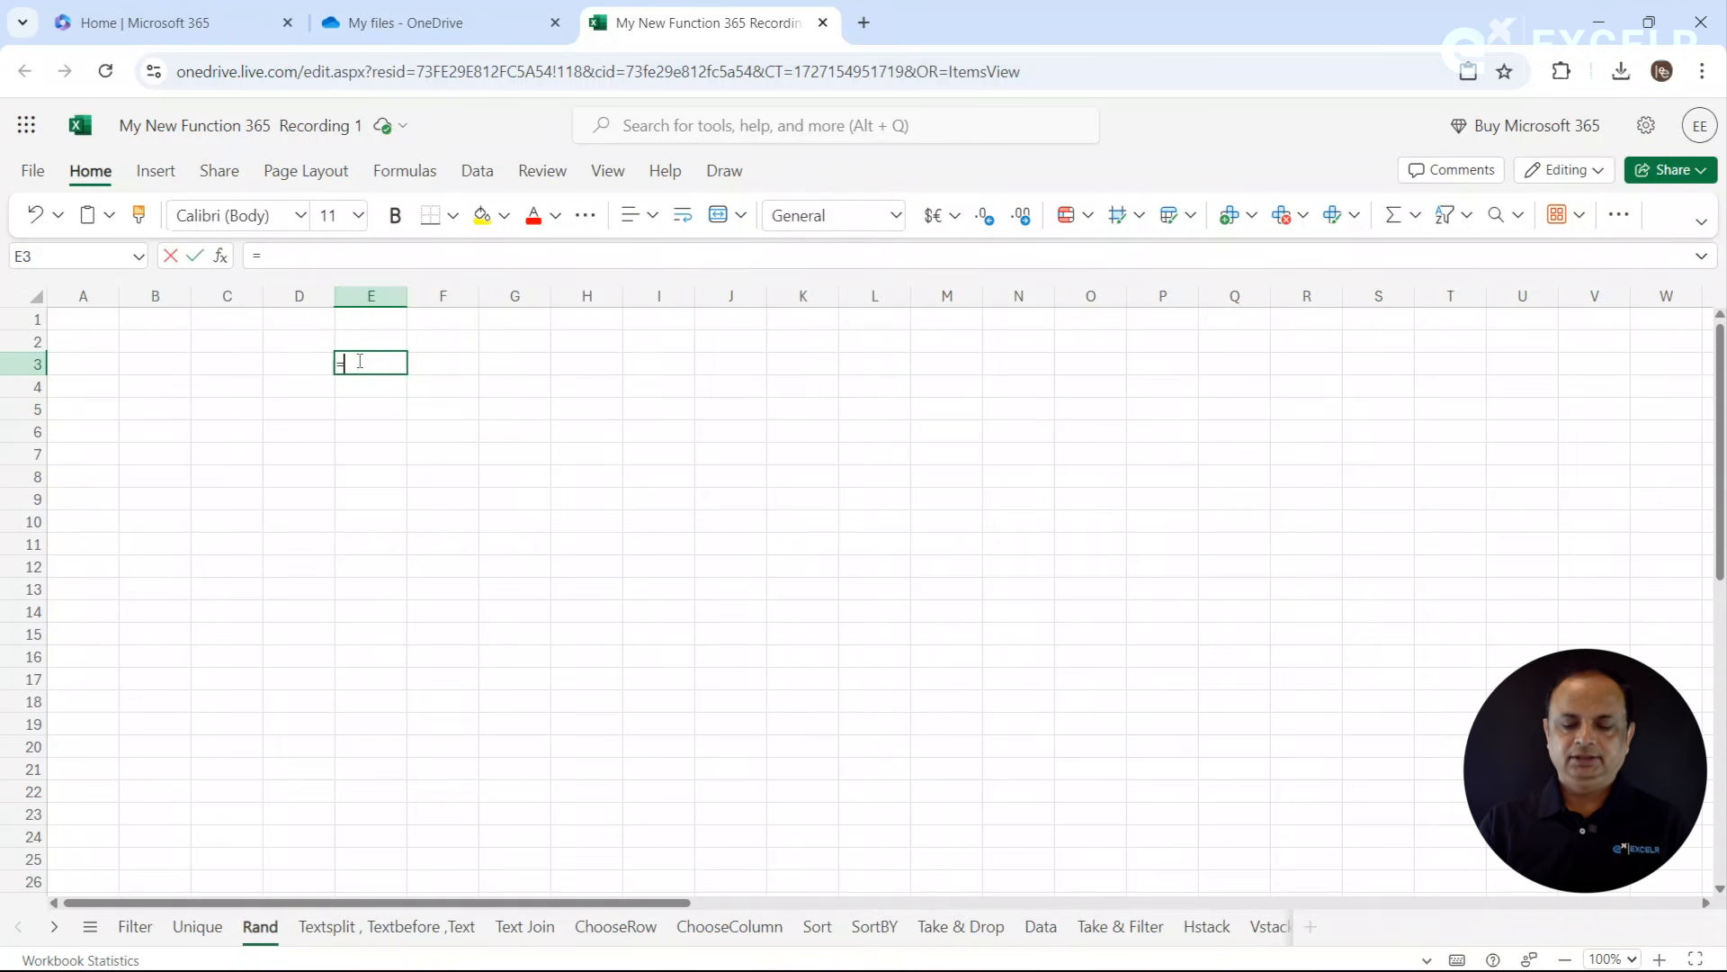
pyautogui.write('=rand')
pyautogui.press('Tab')
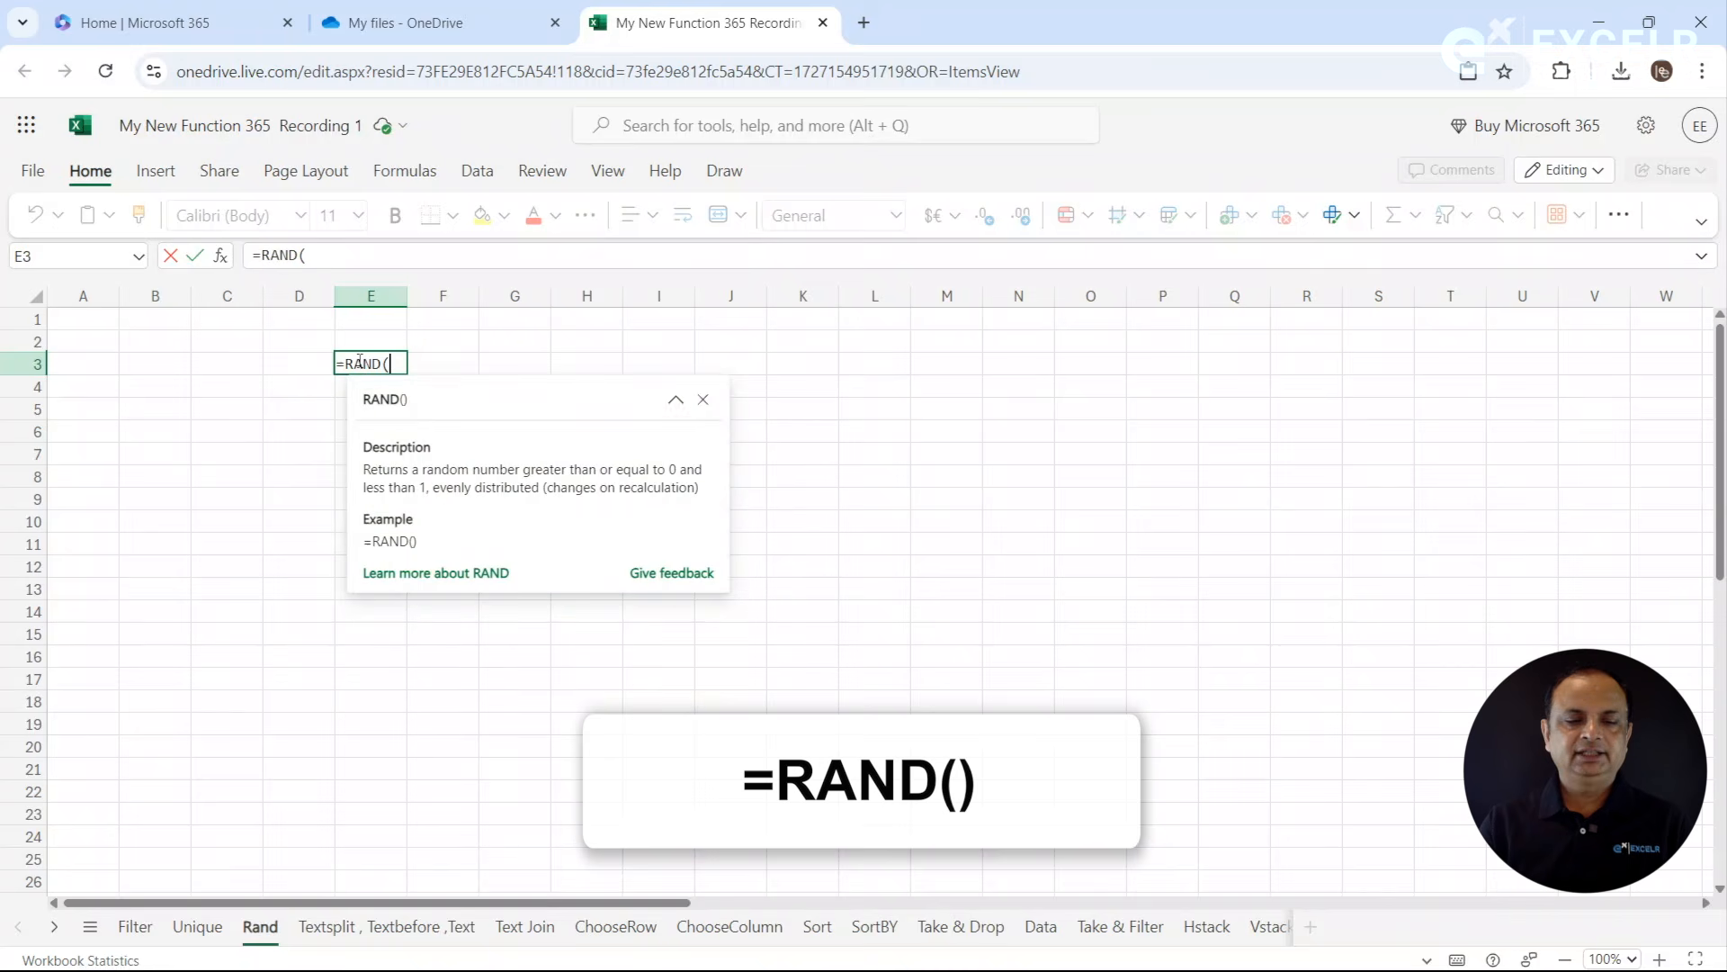
pyautogui.write(')')
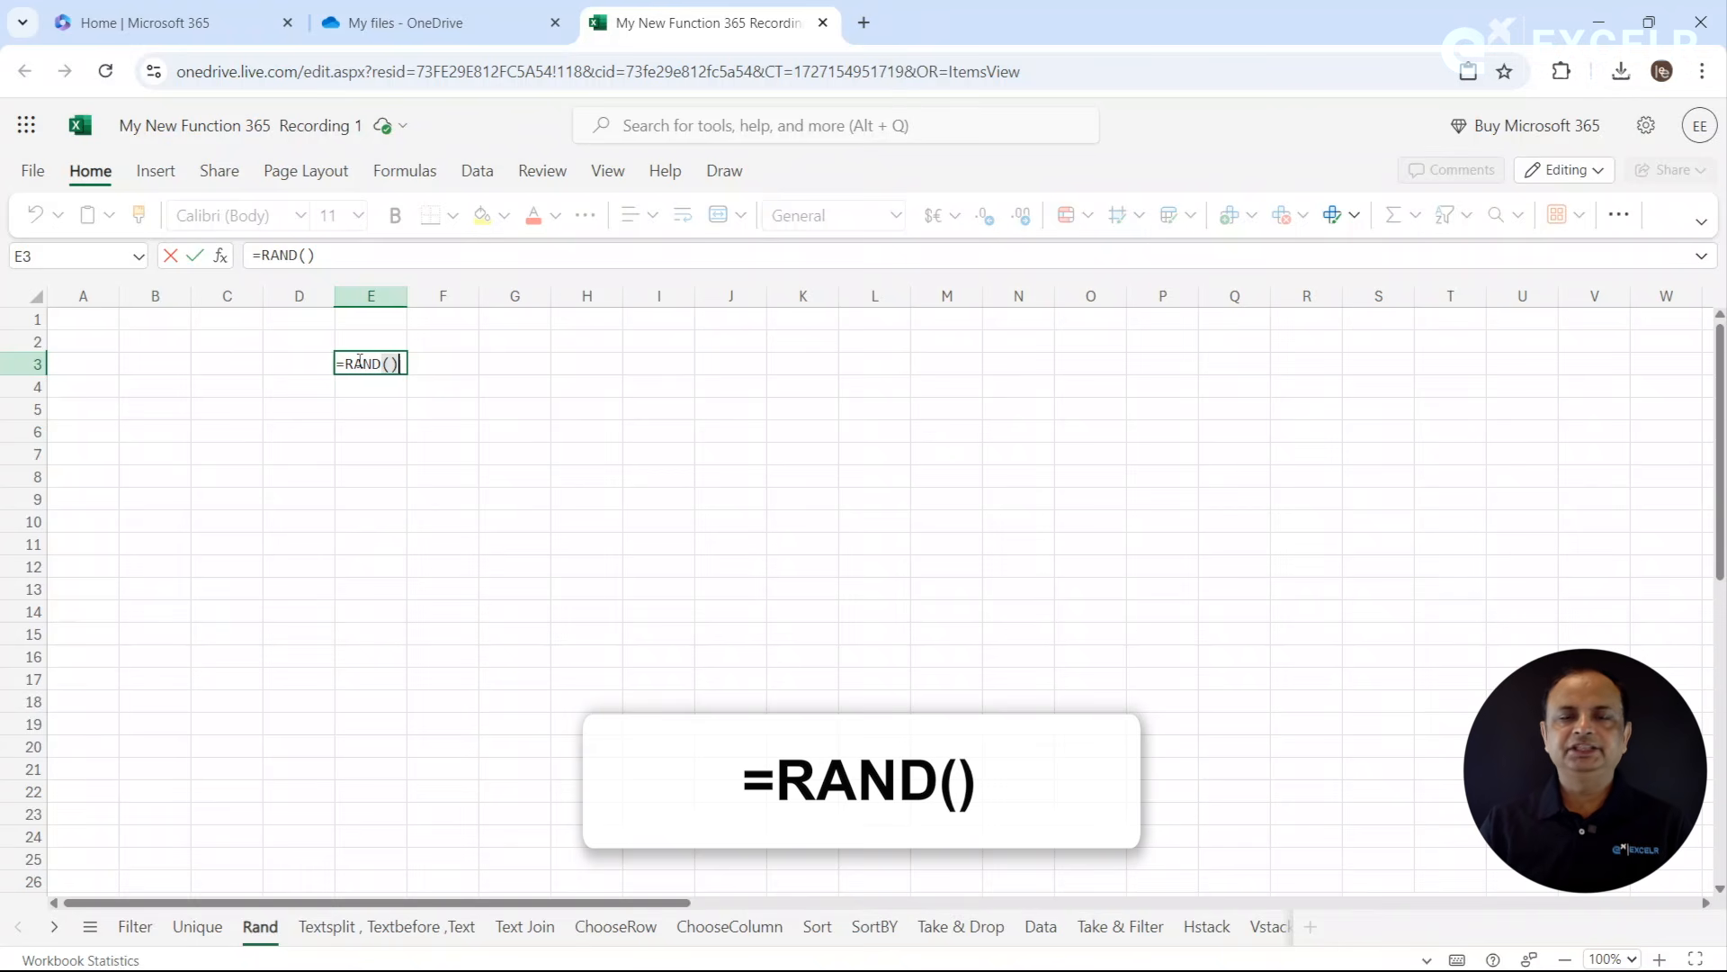
pyautogui.press('Return')
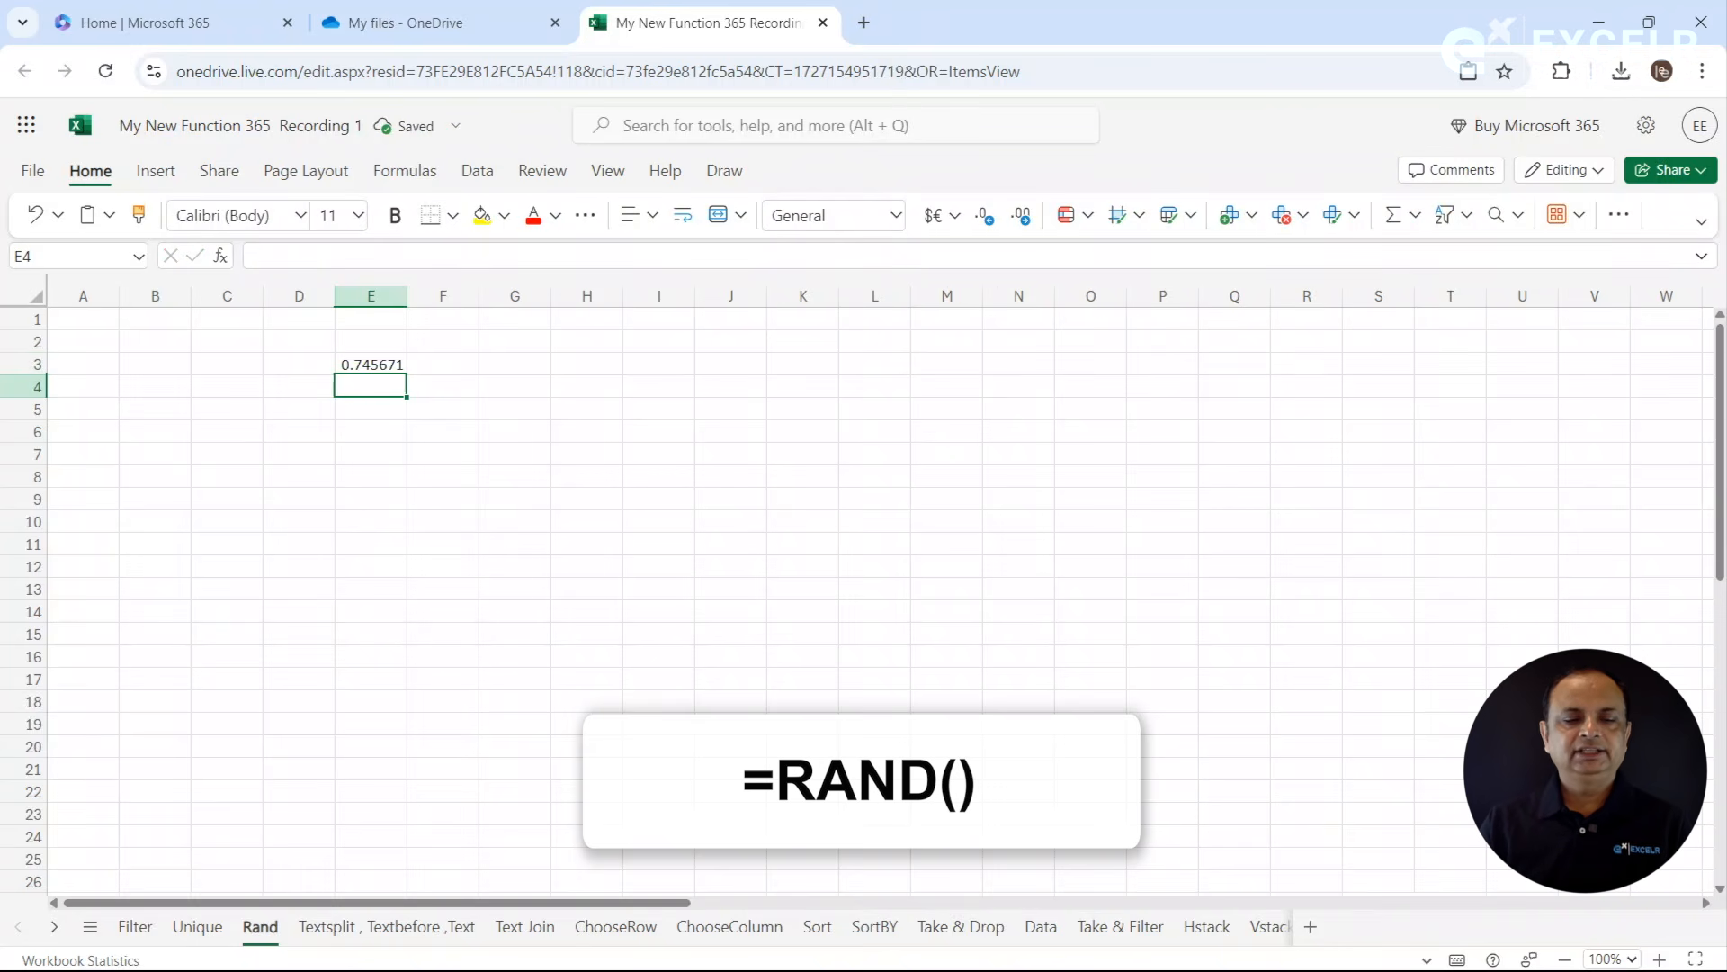
pyautogui.click(383, 364)
pyautogui.moveTo(407, 376); pyautogui.dragTo(423, 754)
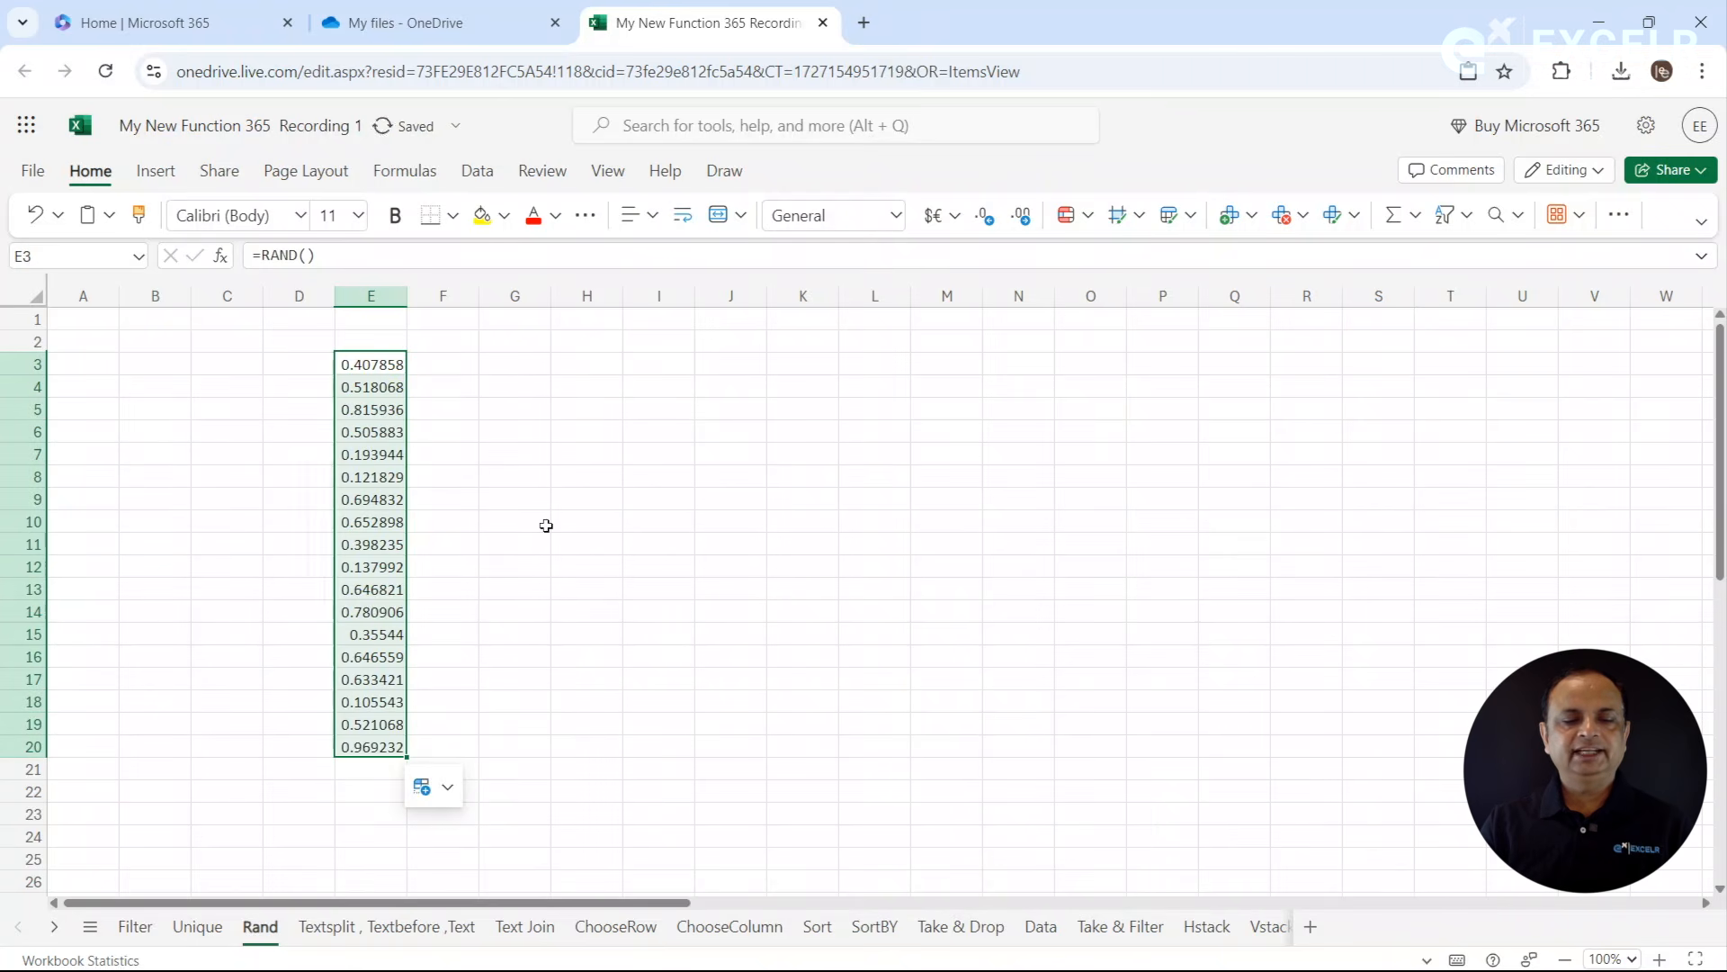
# - Enter =FORMULATEXT(E3) in H3 to display the random number formula as text
pyautogui.click(599, 359)
pyautogui.write('=for,')
pyautogui.press('BackSpace')
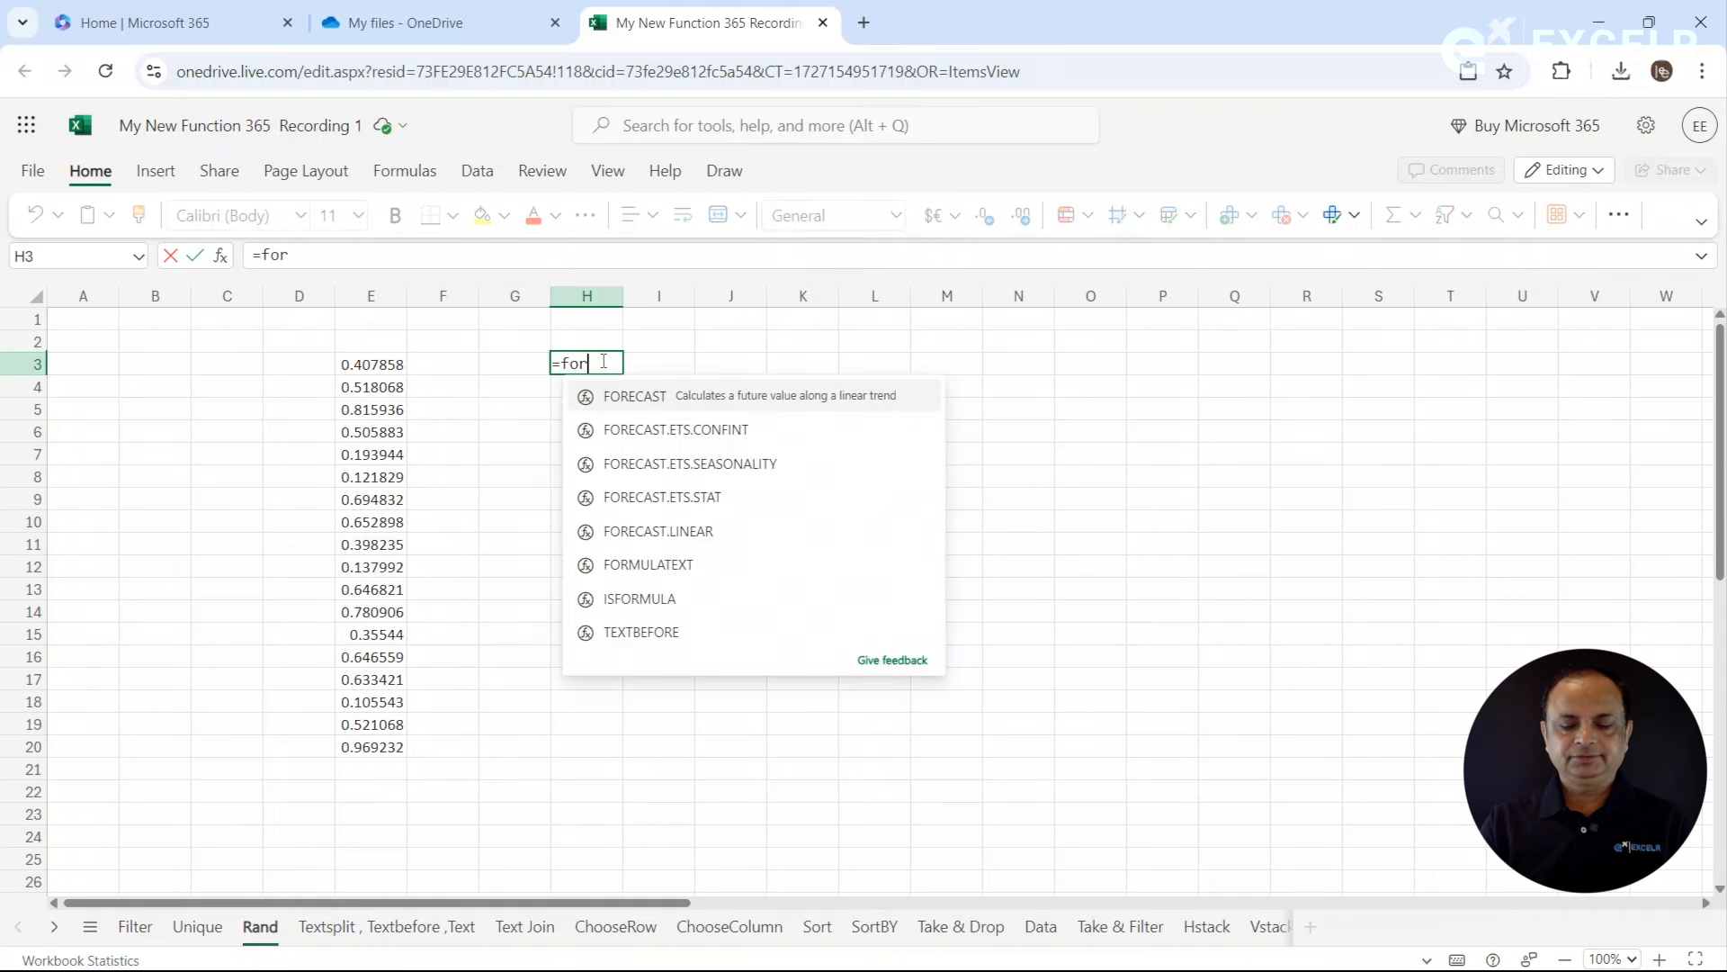
pyautogui.write('mu')
pyautogui.press('Tab')
pyautogui.press('Left')
pyautogui.press('Left')
pyautogui.press('Left')
pyautogui.press('Return')
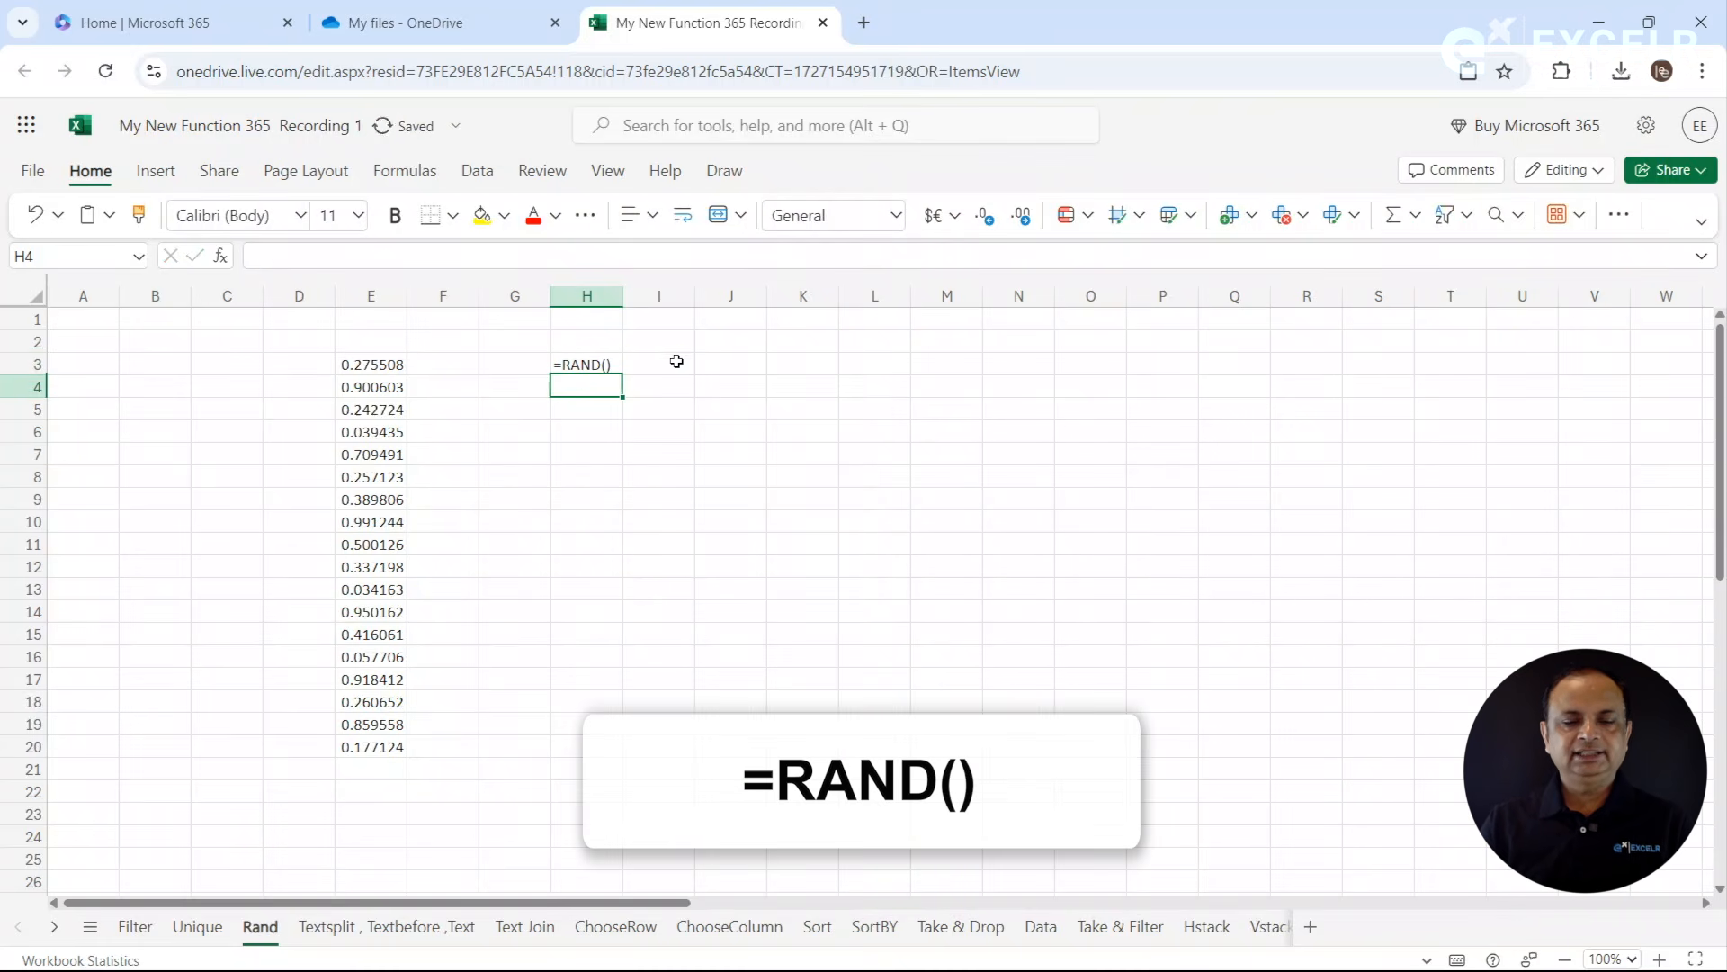
pyautogui.click(600, 362)
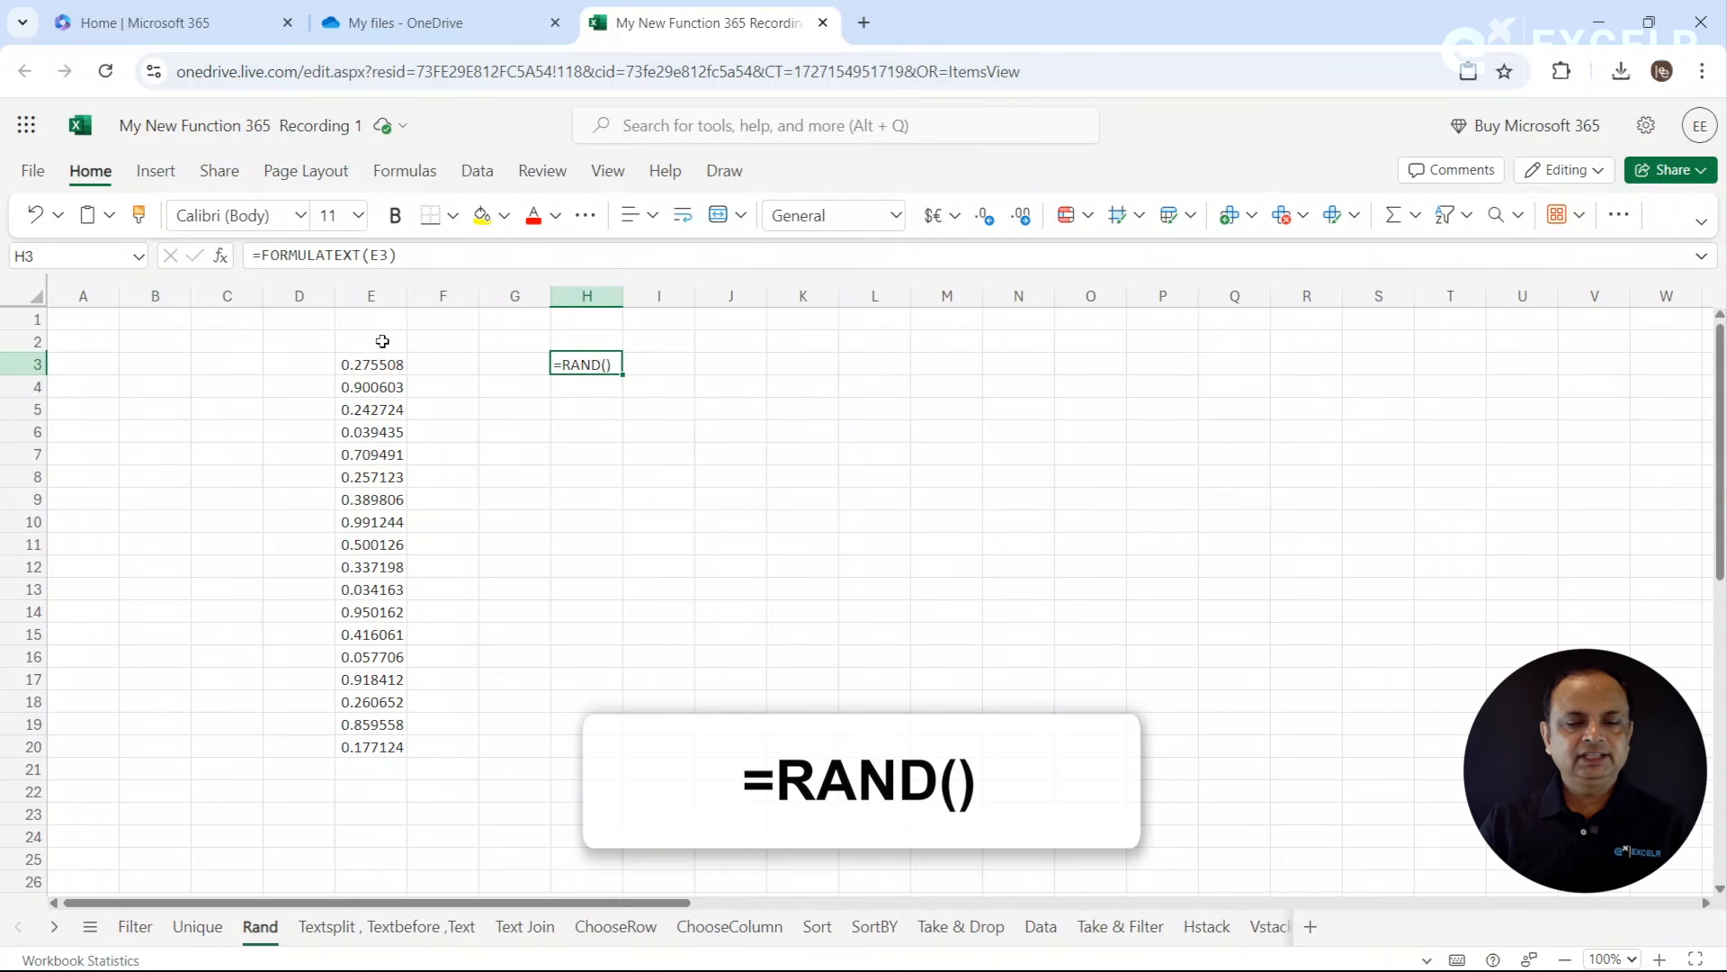
# - Recalculate the random numbers in E3:E20 by re-entering an empty cell, and check the formulas in E4 and E3
pyautogui.click(710, 487)
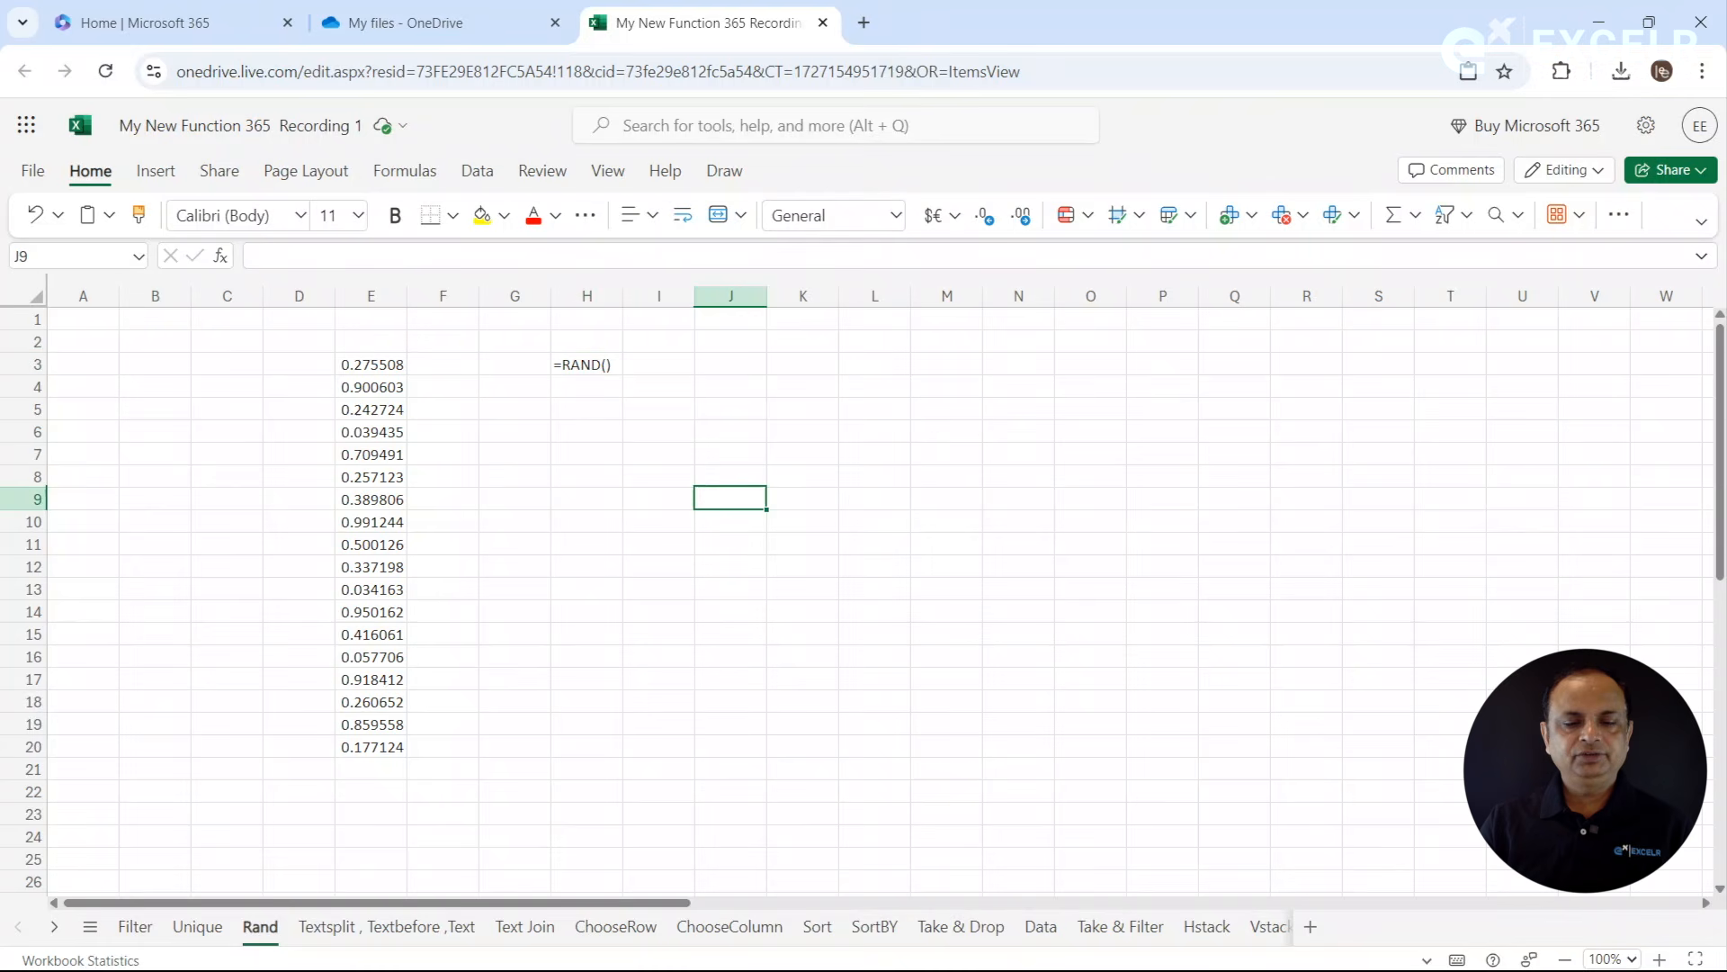
pyautogui.press('Return')
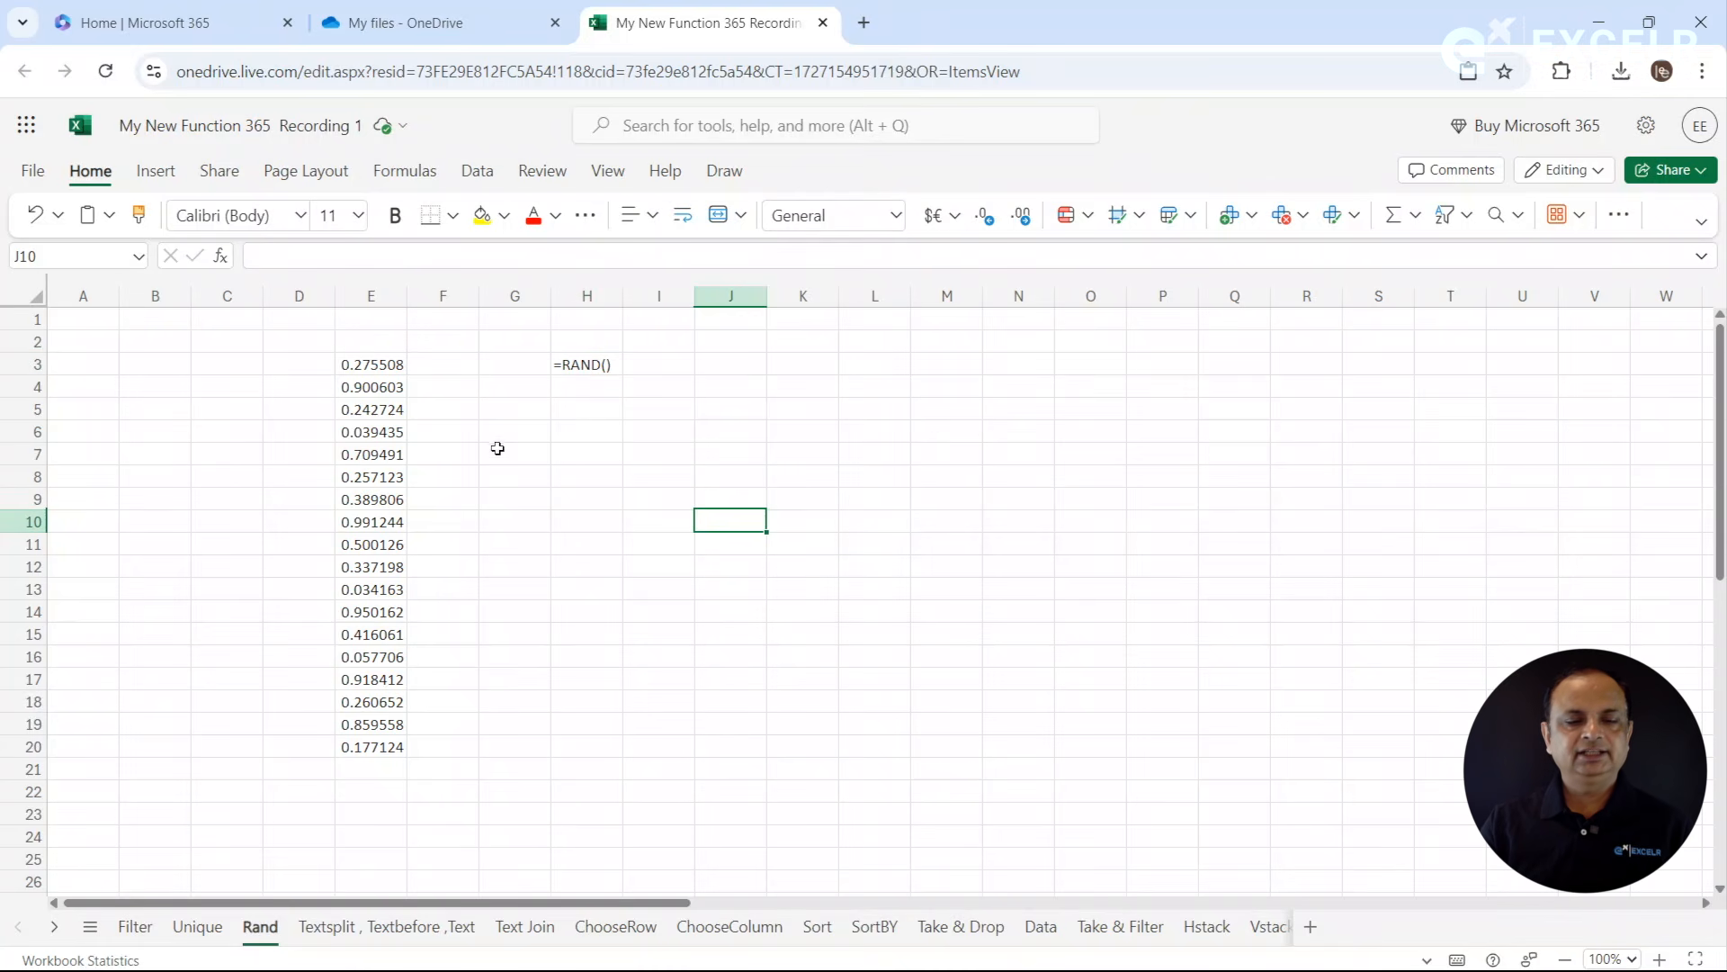
pyautogui.click(368, 451)
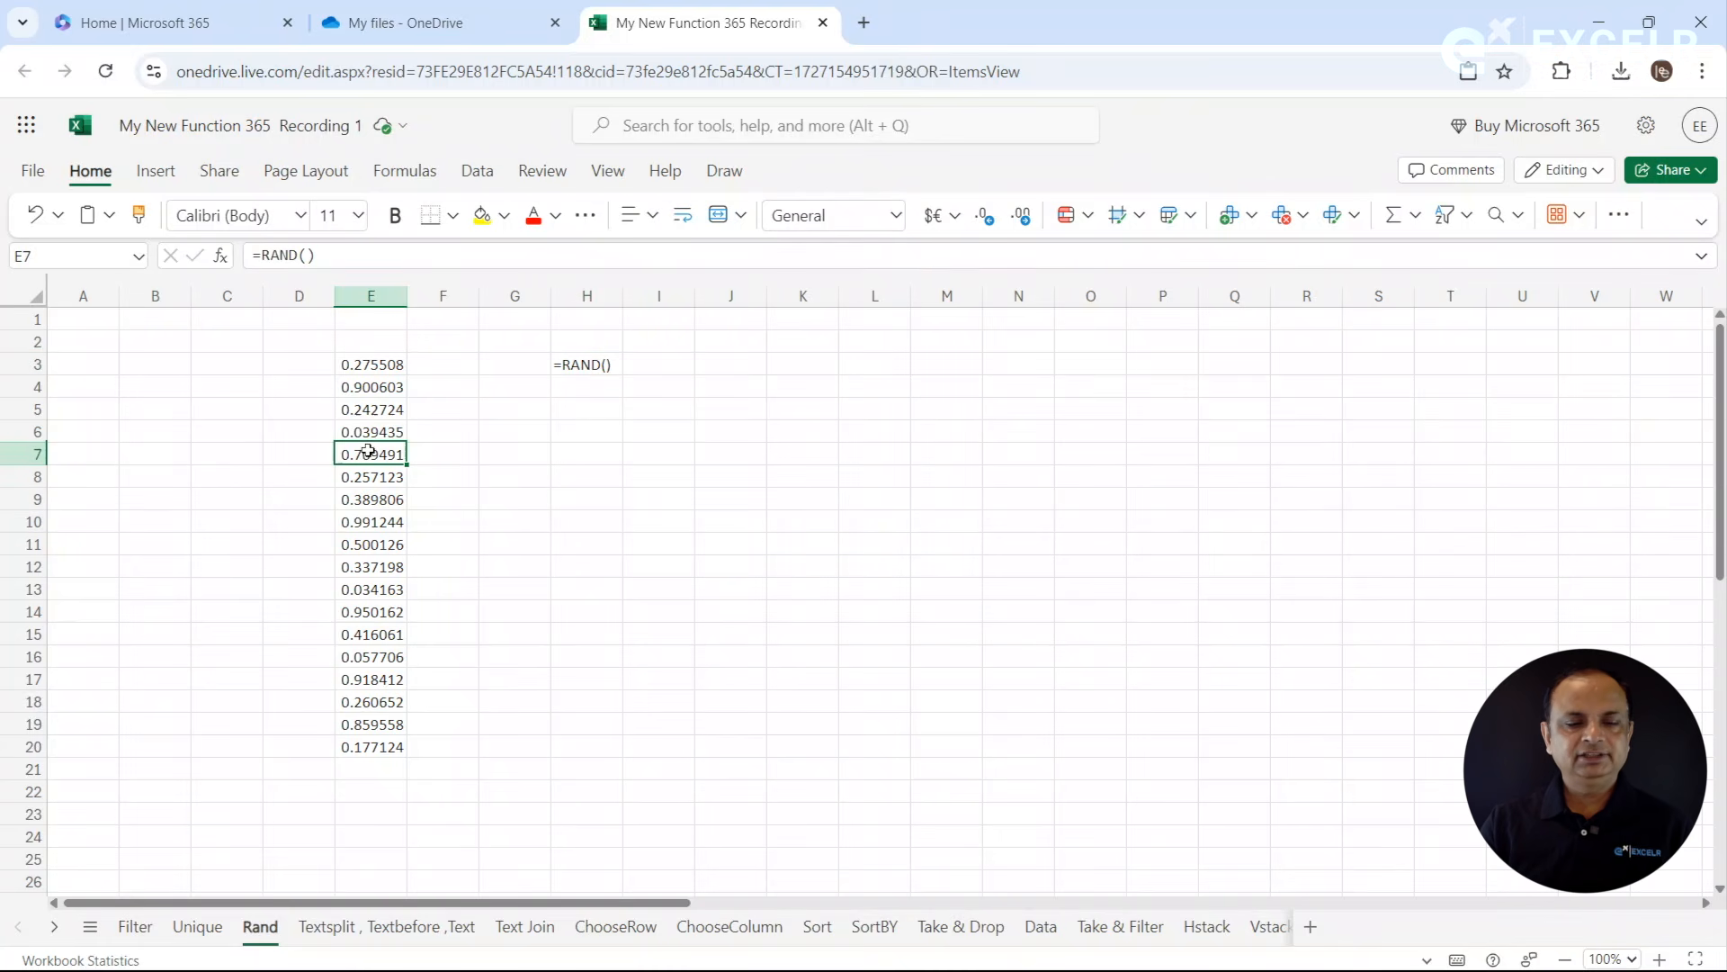
pyautogui.doubleClick(627, 468)
pyautogui.press('Return')
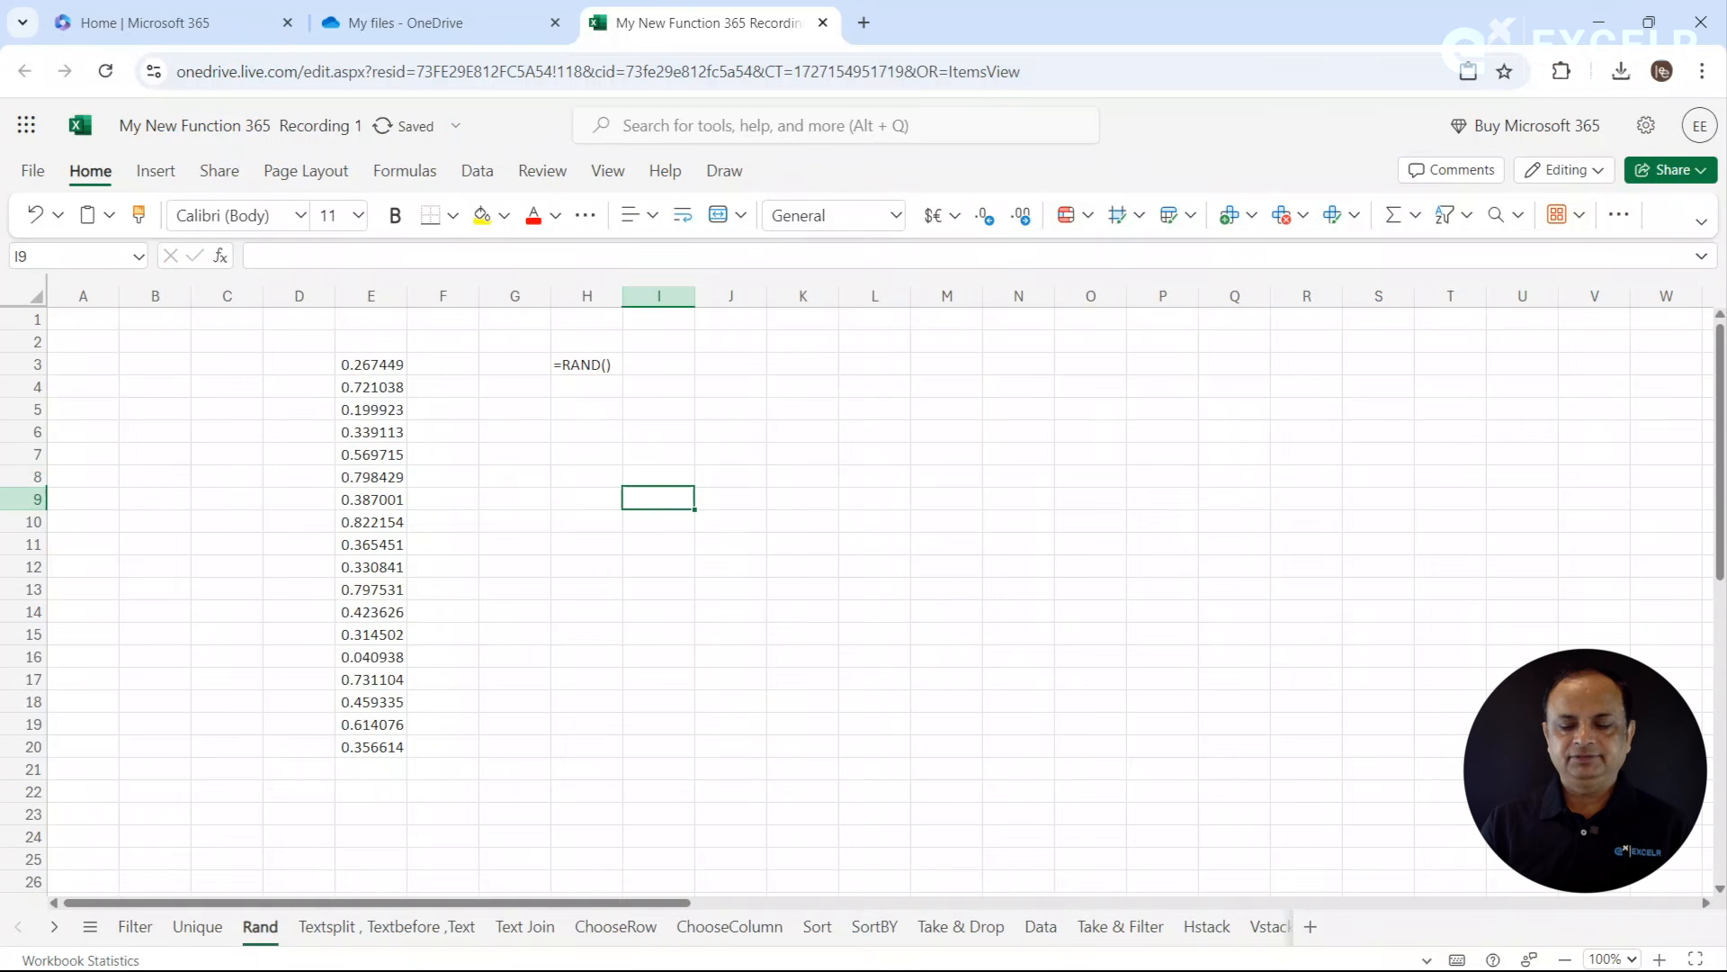
pyautogui.click(459, 435)
pyautogui.click(391, 382)
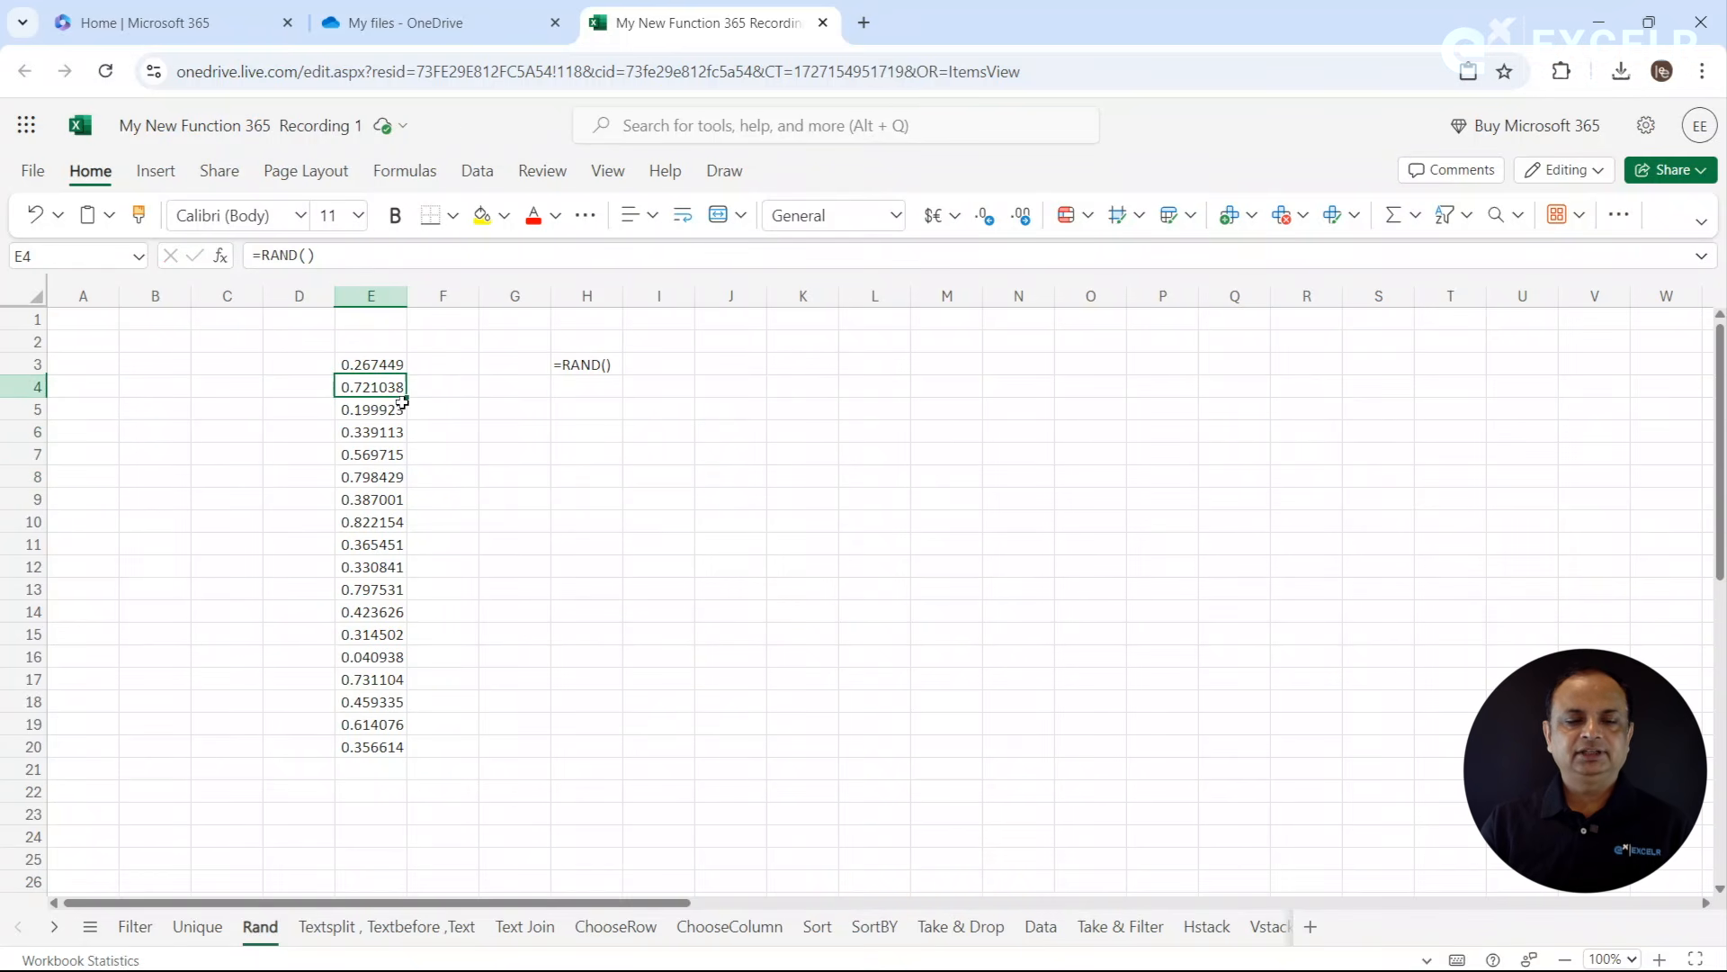
pyautogui.click(386, 365)
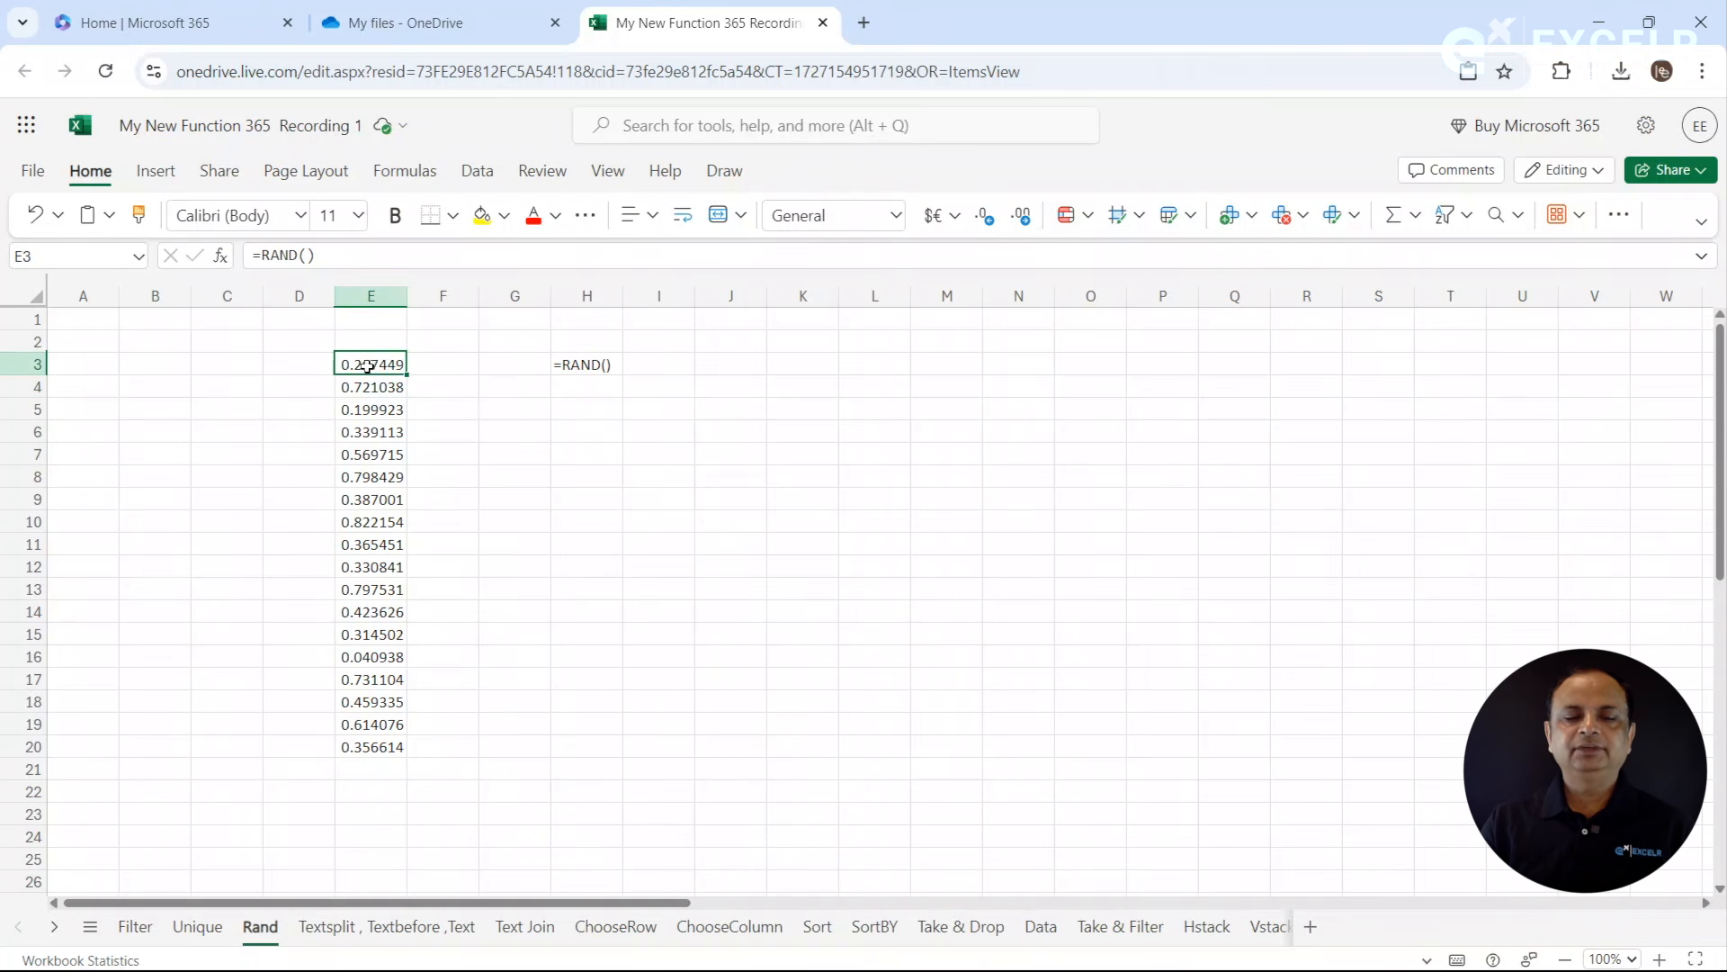
# - Copy the random numbers in E3:E20 and paste them as values only starting at J3
pyautogui.moveTo(368, 364); pyautogui.dragTo(371, 746)
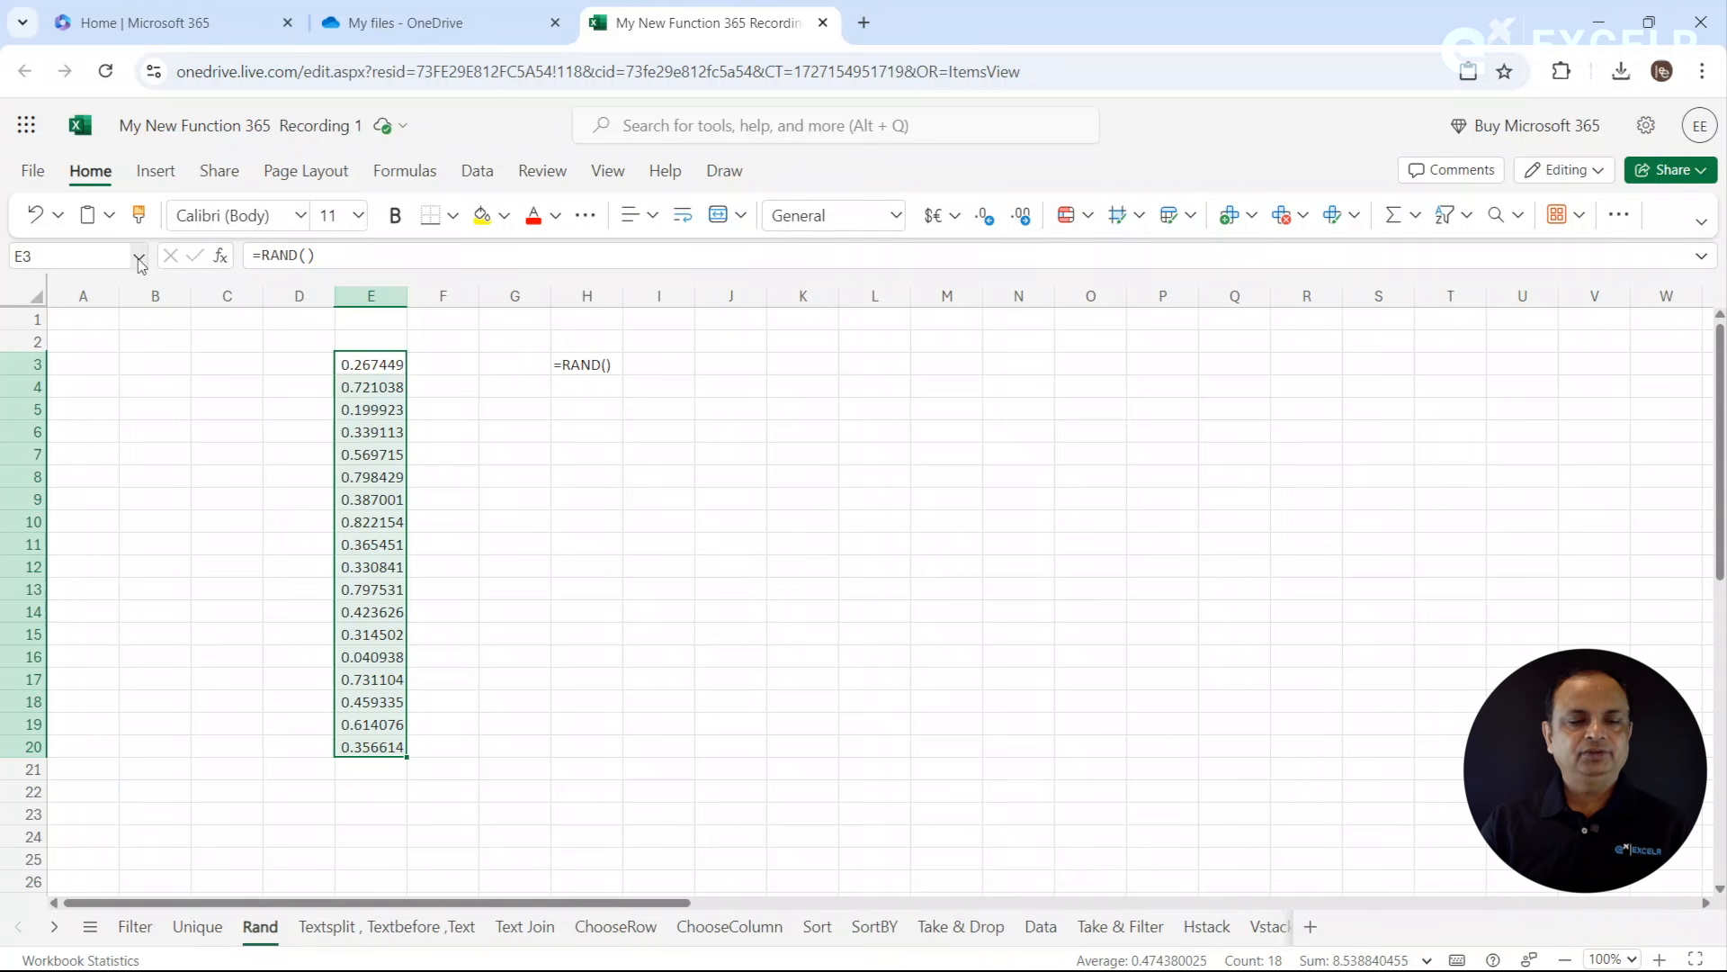
pyautogui.hotkey('ctrl', 'c')
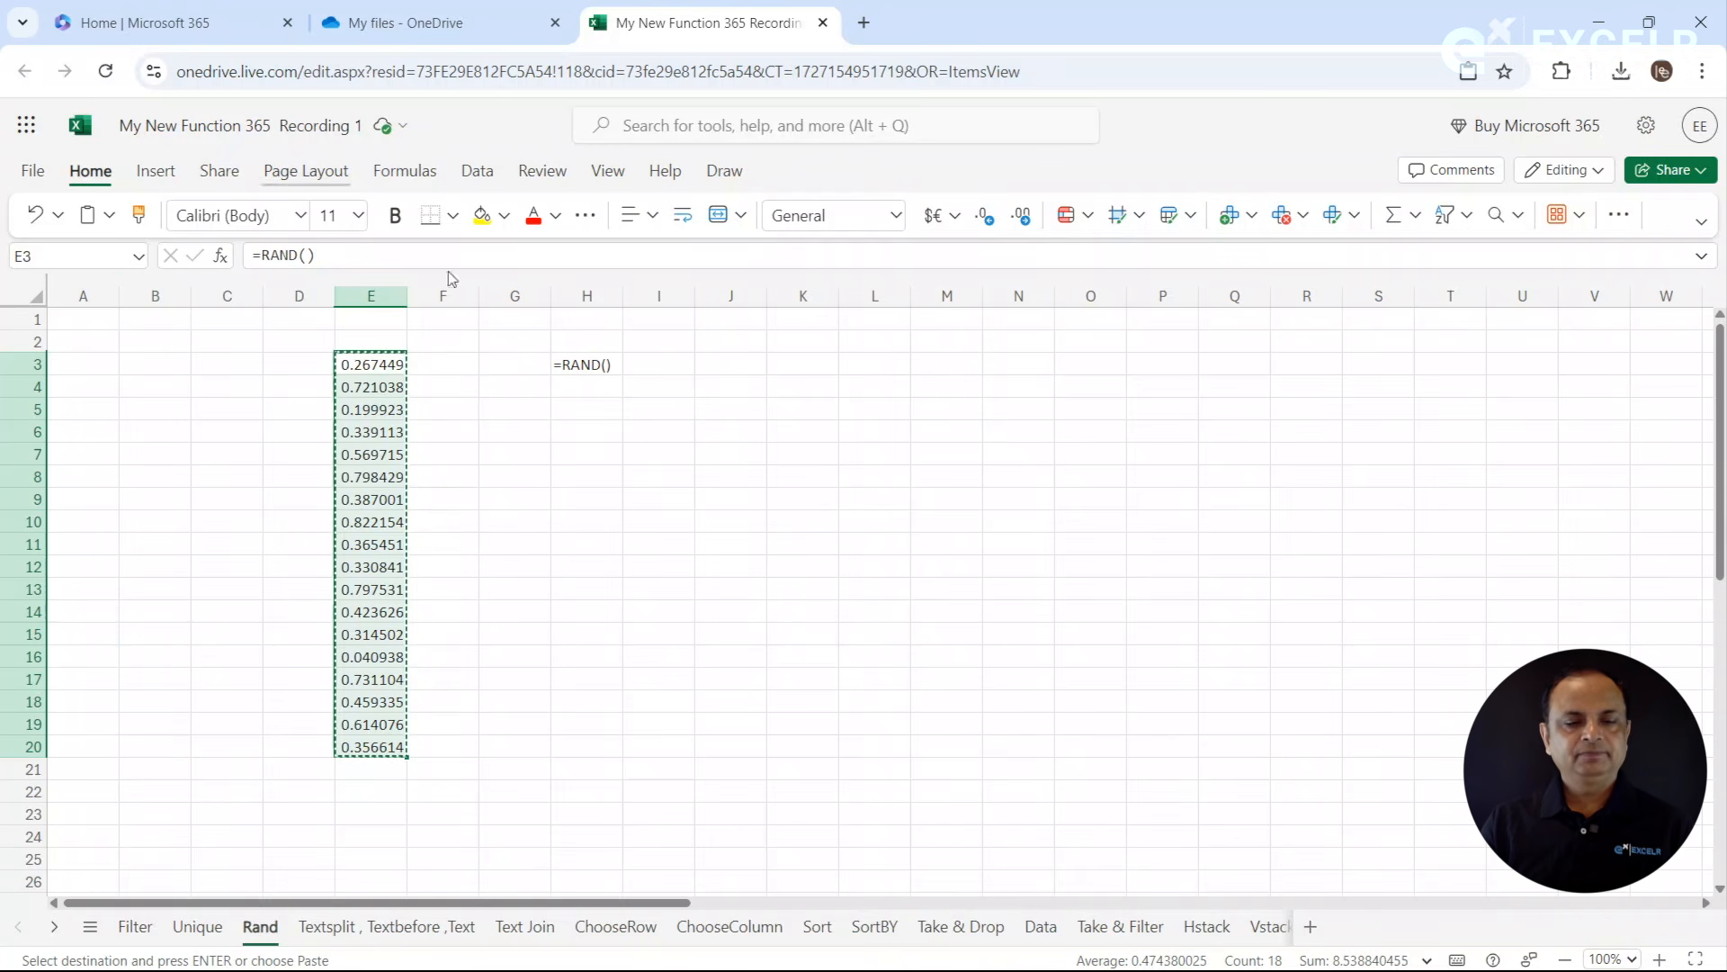
pyautogui.click(718, 363)
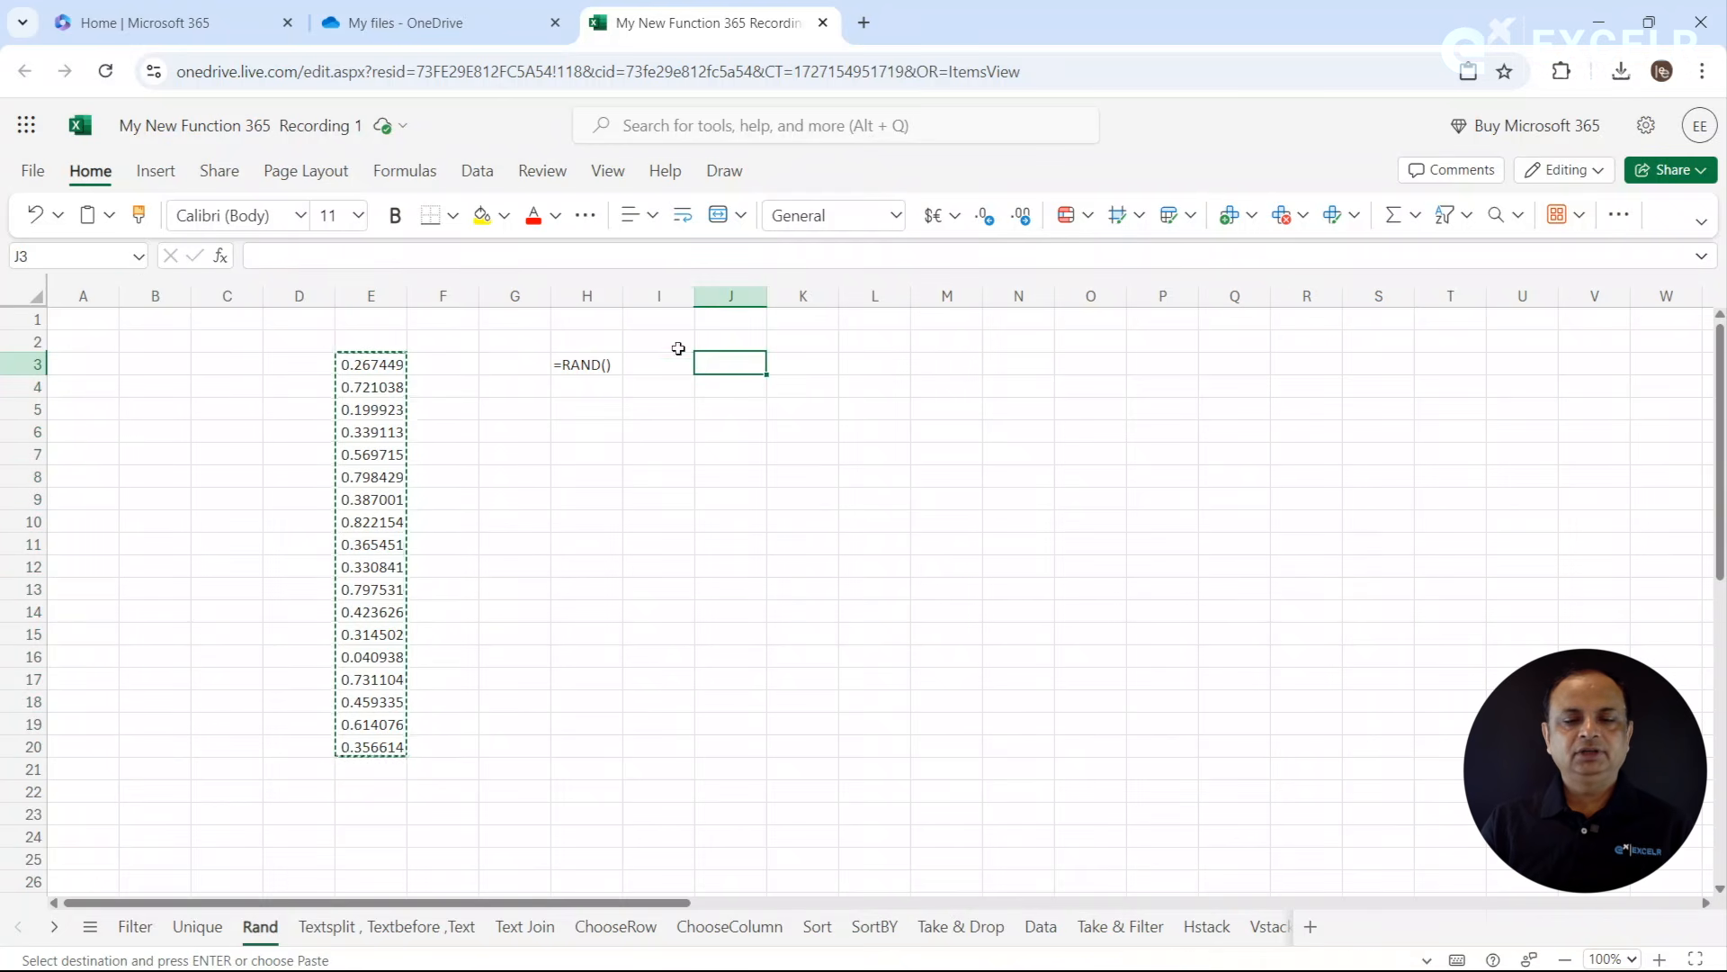
pyautogui.click(112, 221)
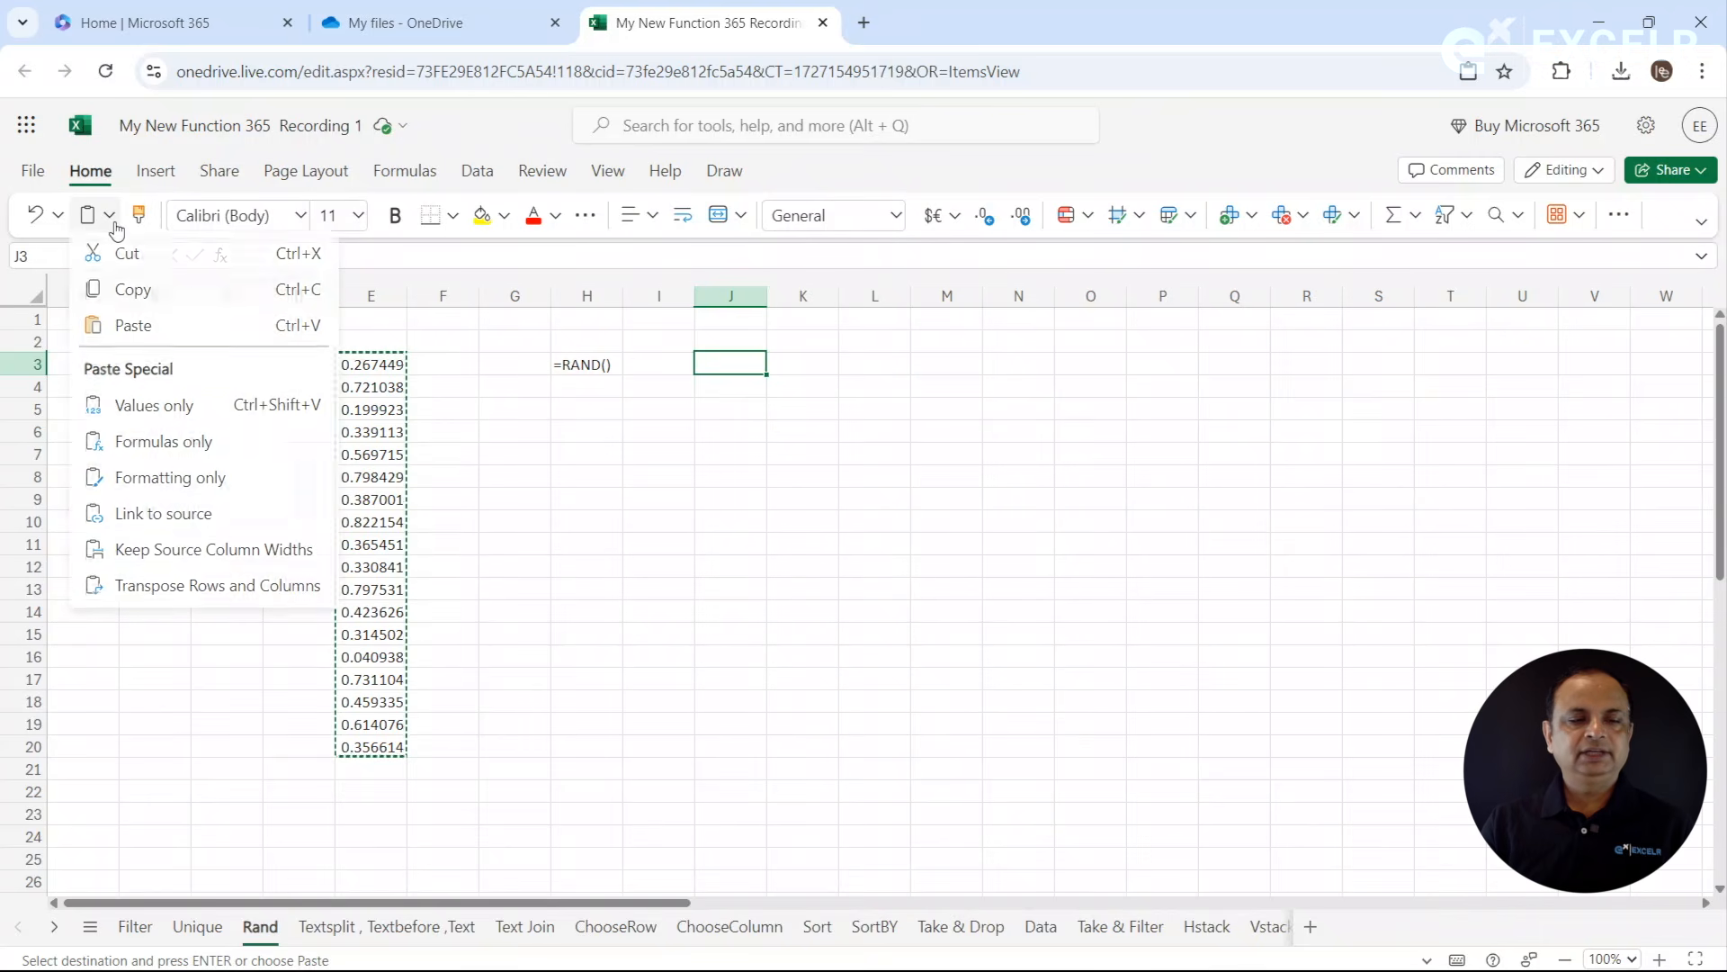
pyautogui.click(153, 410)
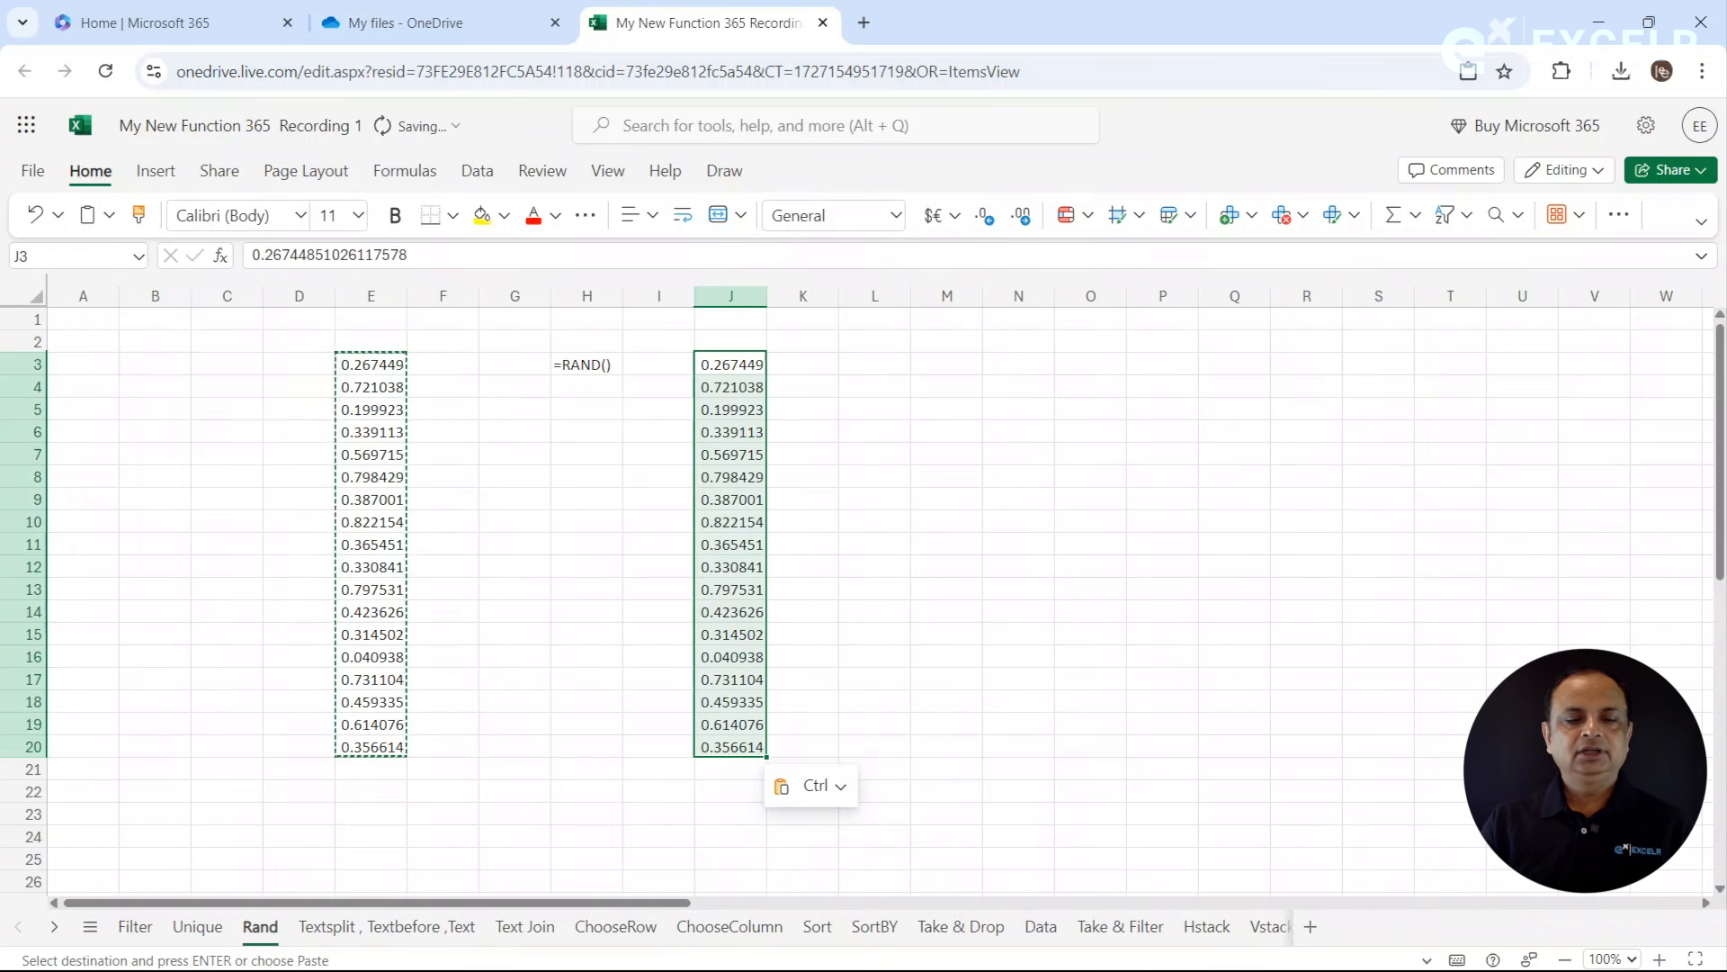
# - Compare the content of pasted cell J6 with the formula in E4, and cancel the active copy selection
pyautogui.click(817, 498)
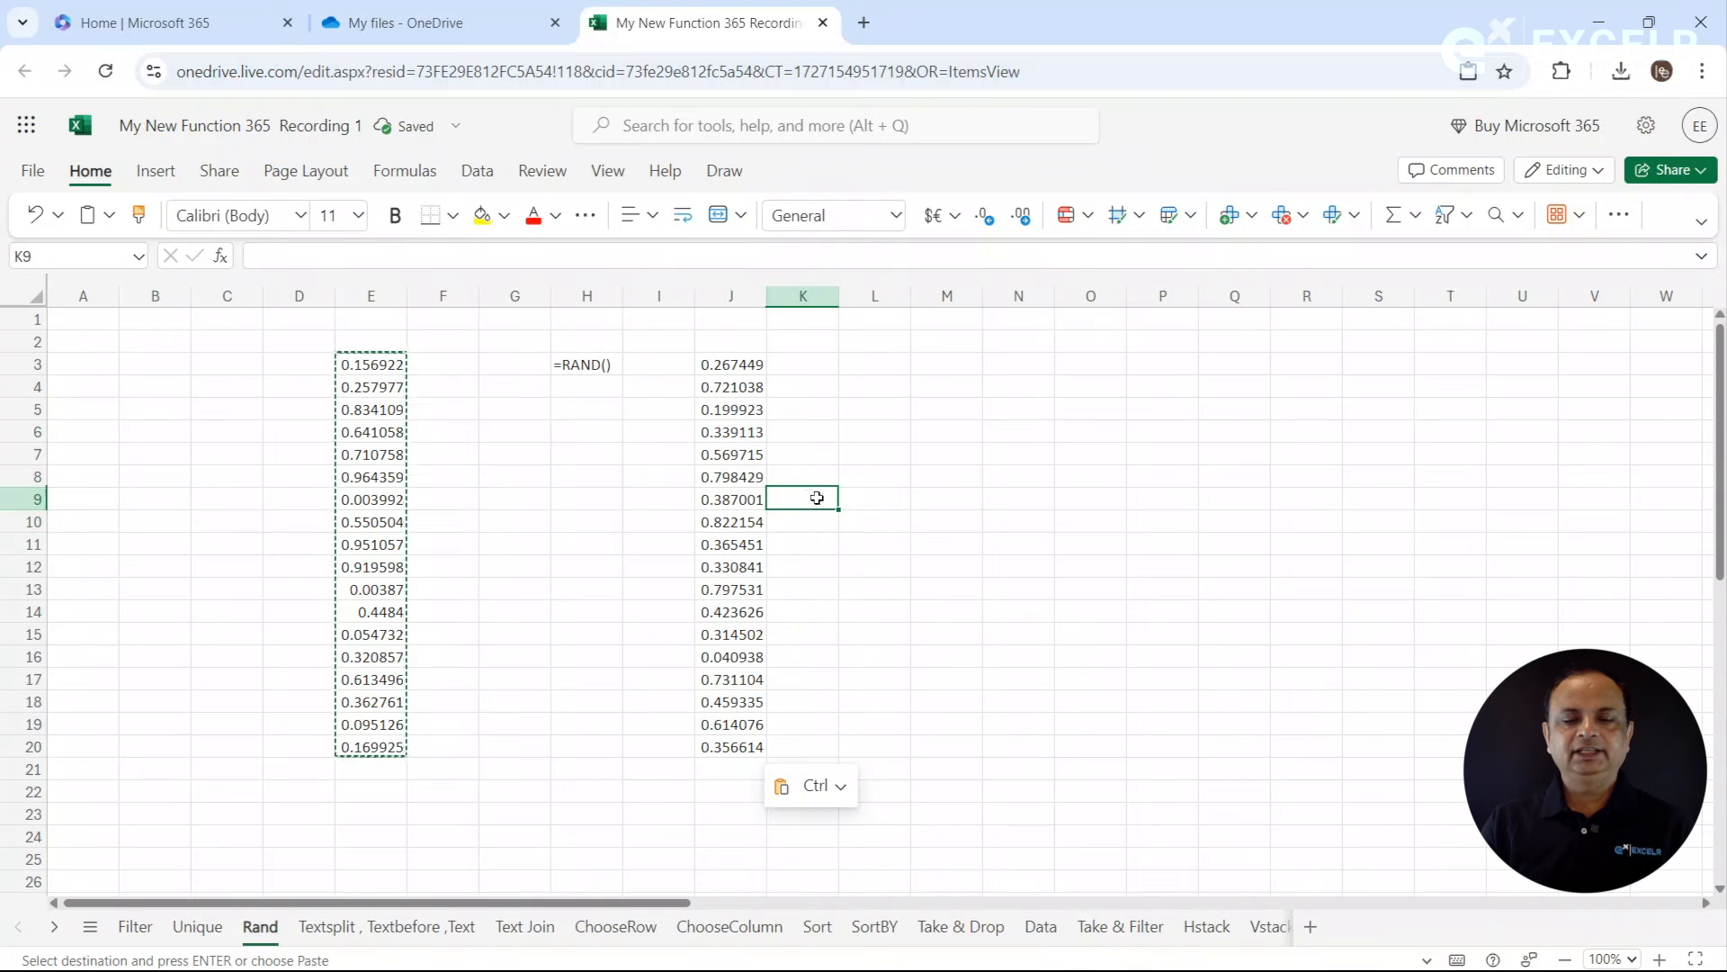
pyautogui.click(759, 432)
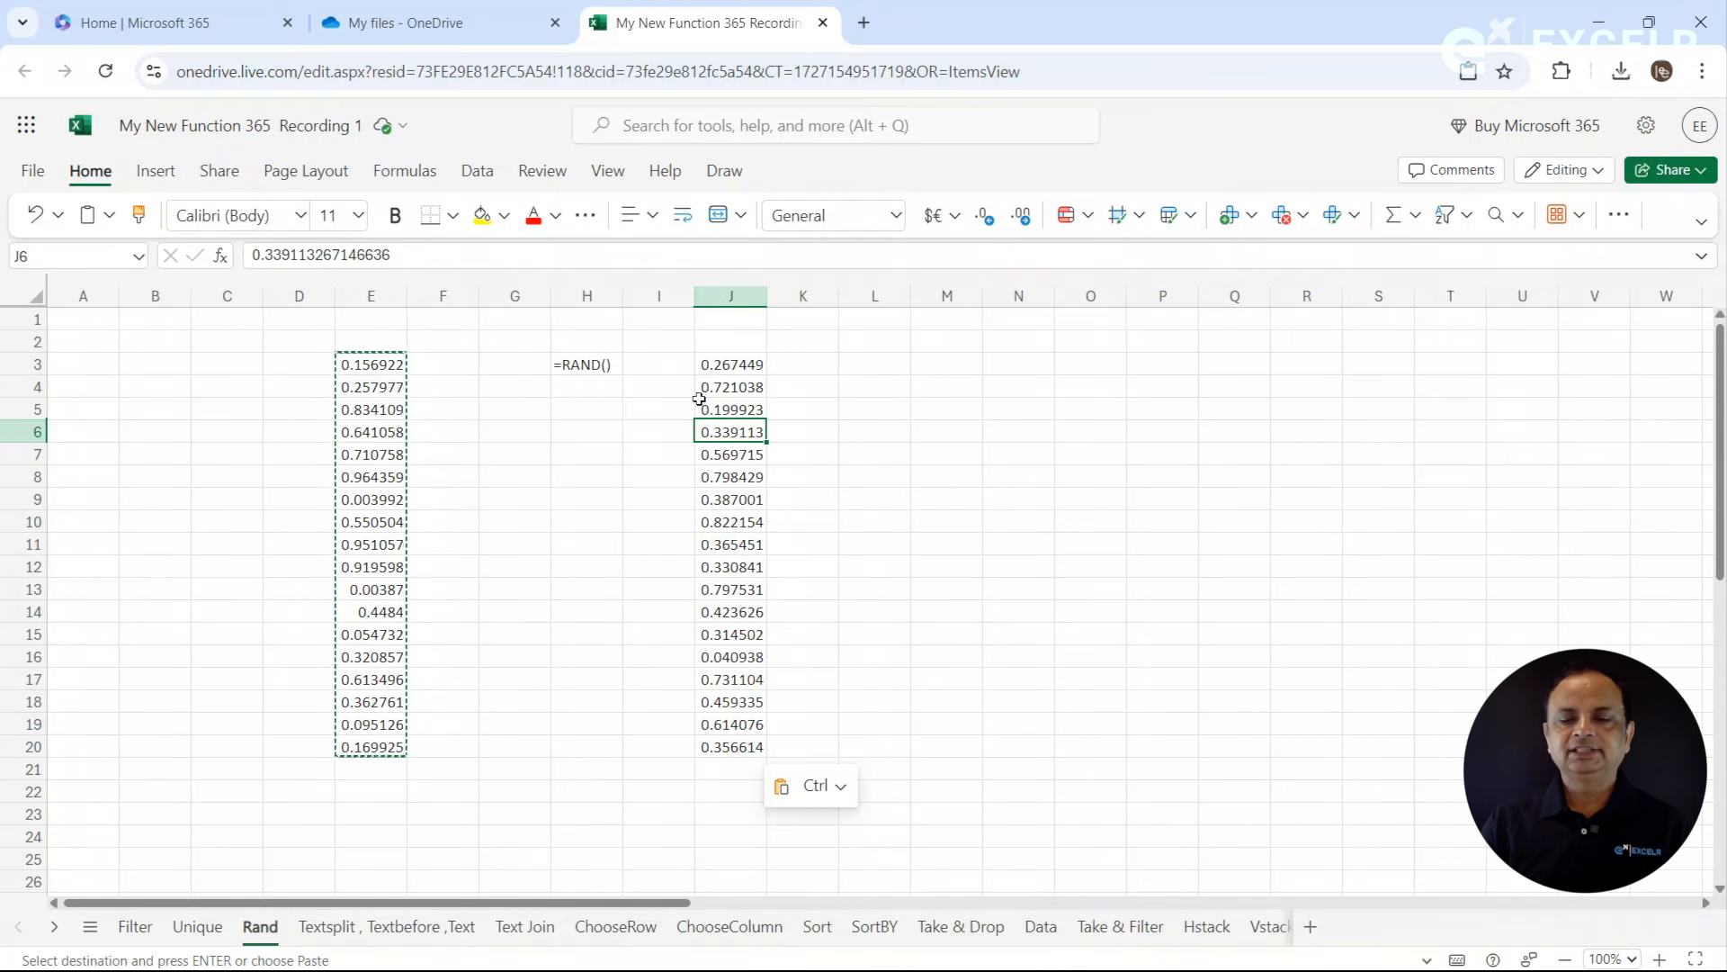
pyautogui.click(378, 383)
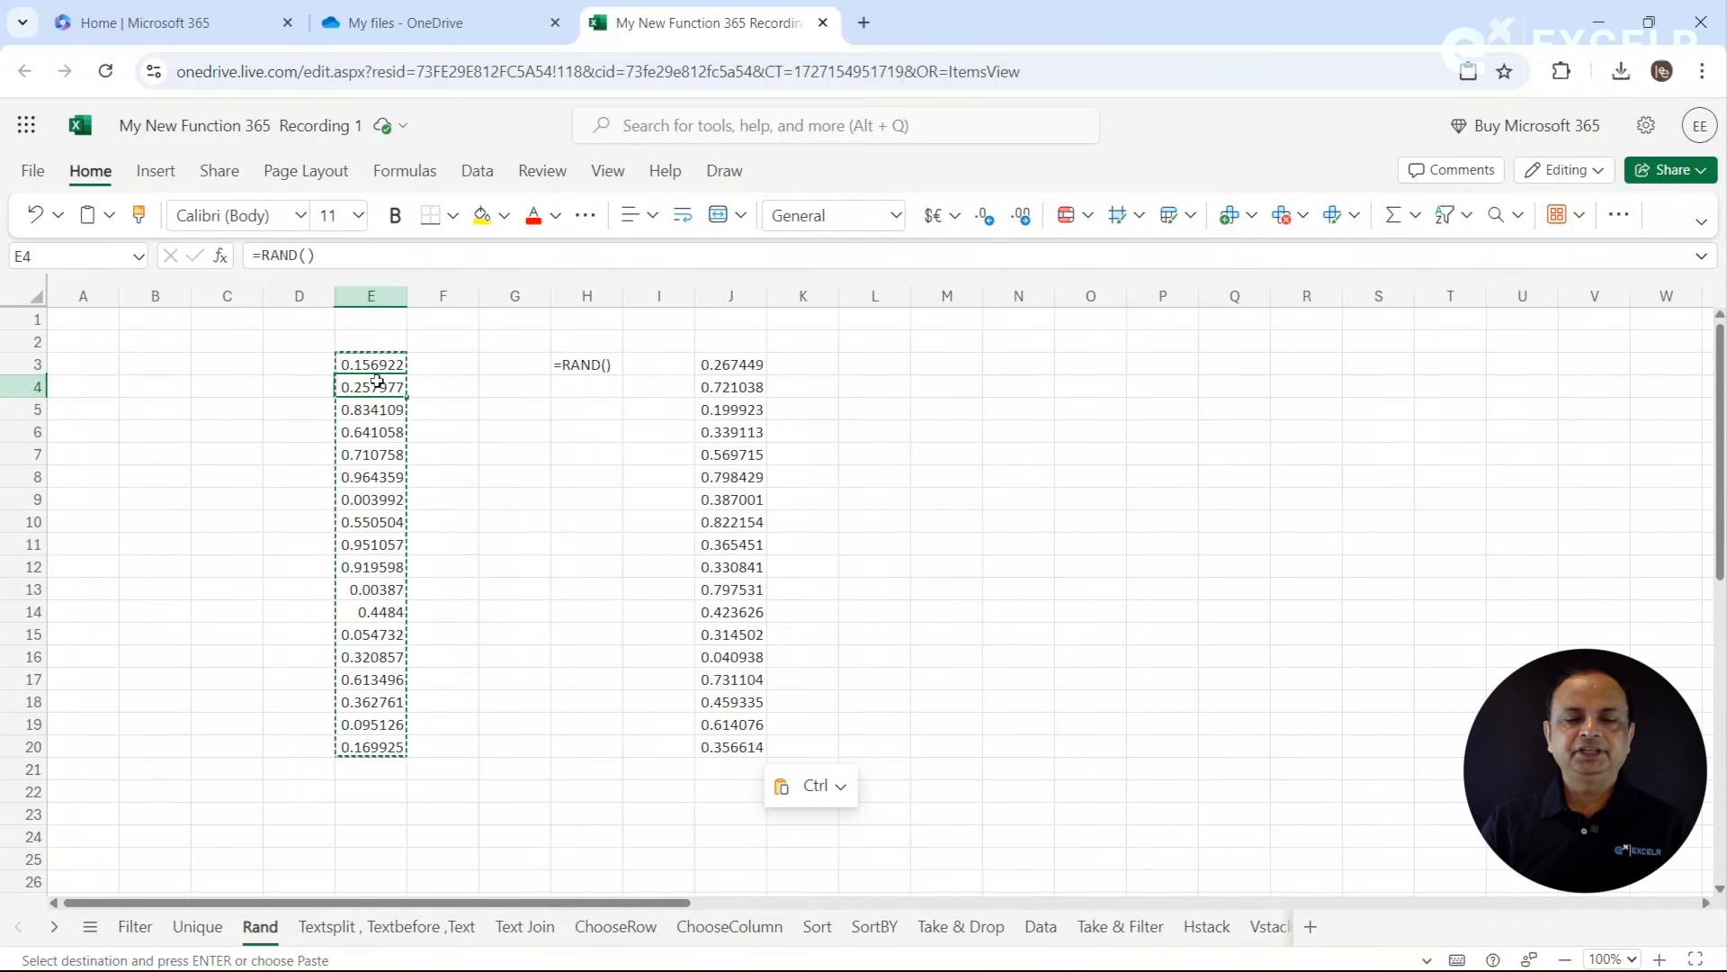
pyautogui.click(529, 449)
pyautogui.press('Escape')
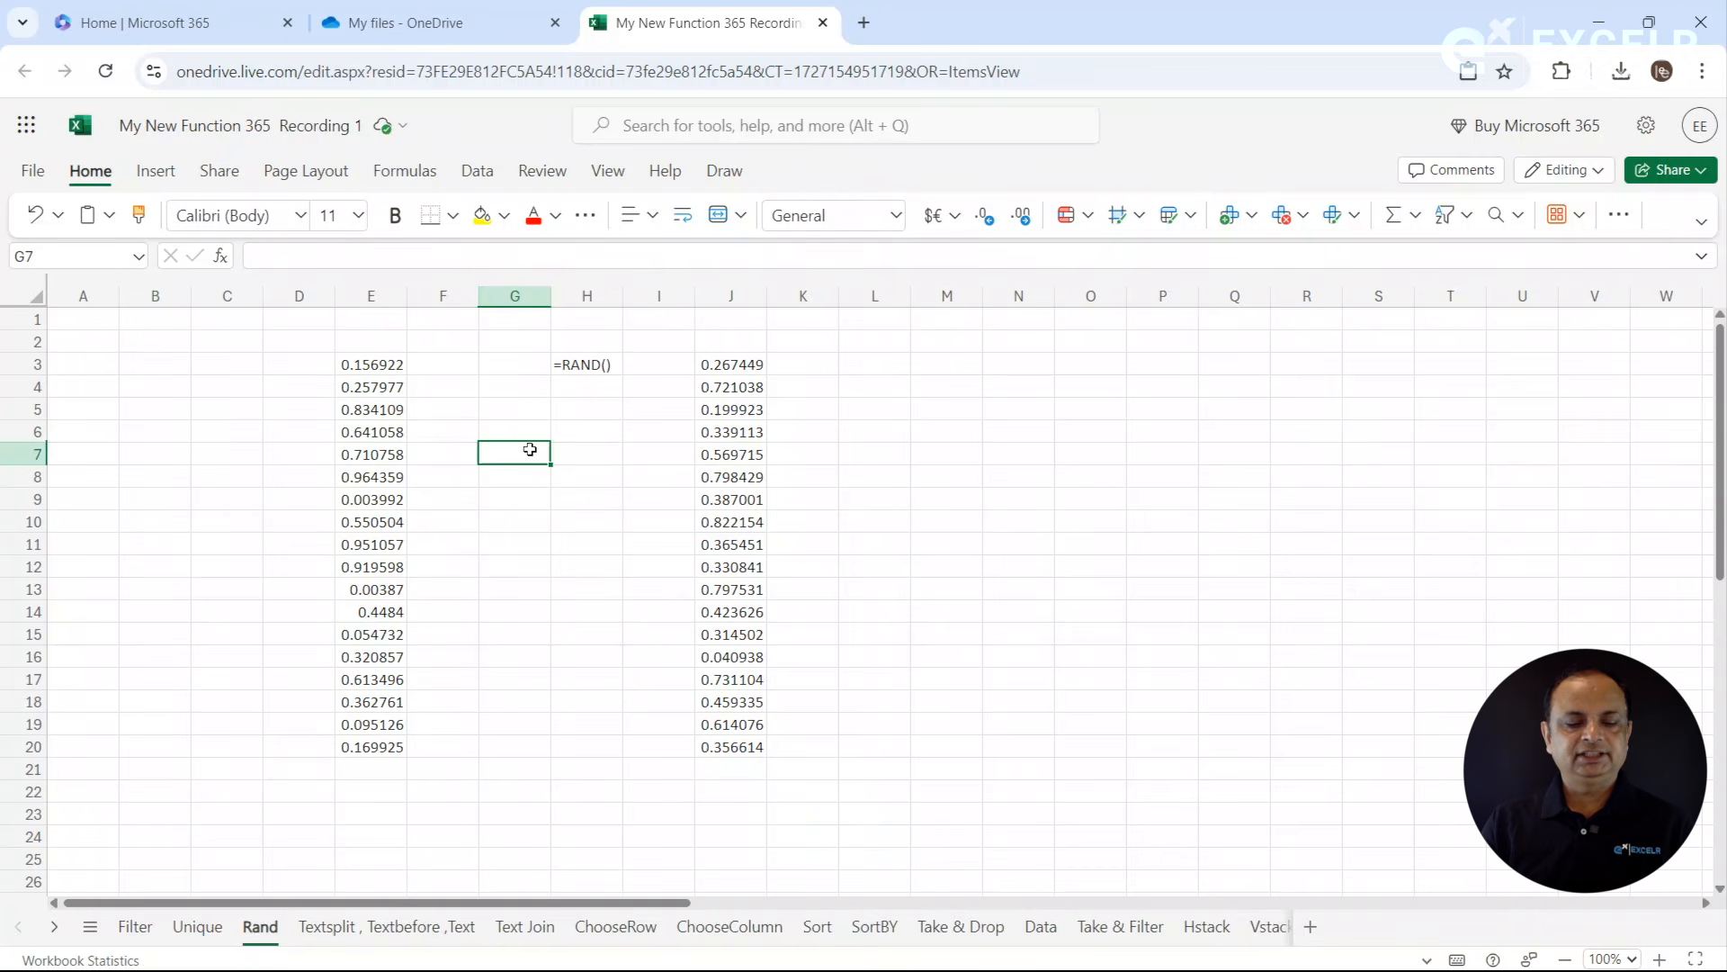
# - Recalculate the random numbers by re-entering the empty cell G6, and compare E4 with the pasted value in J5
pyautogui.click(396, 385)
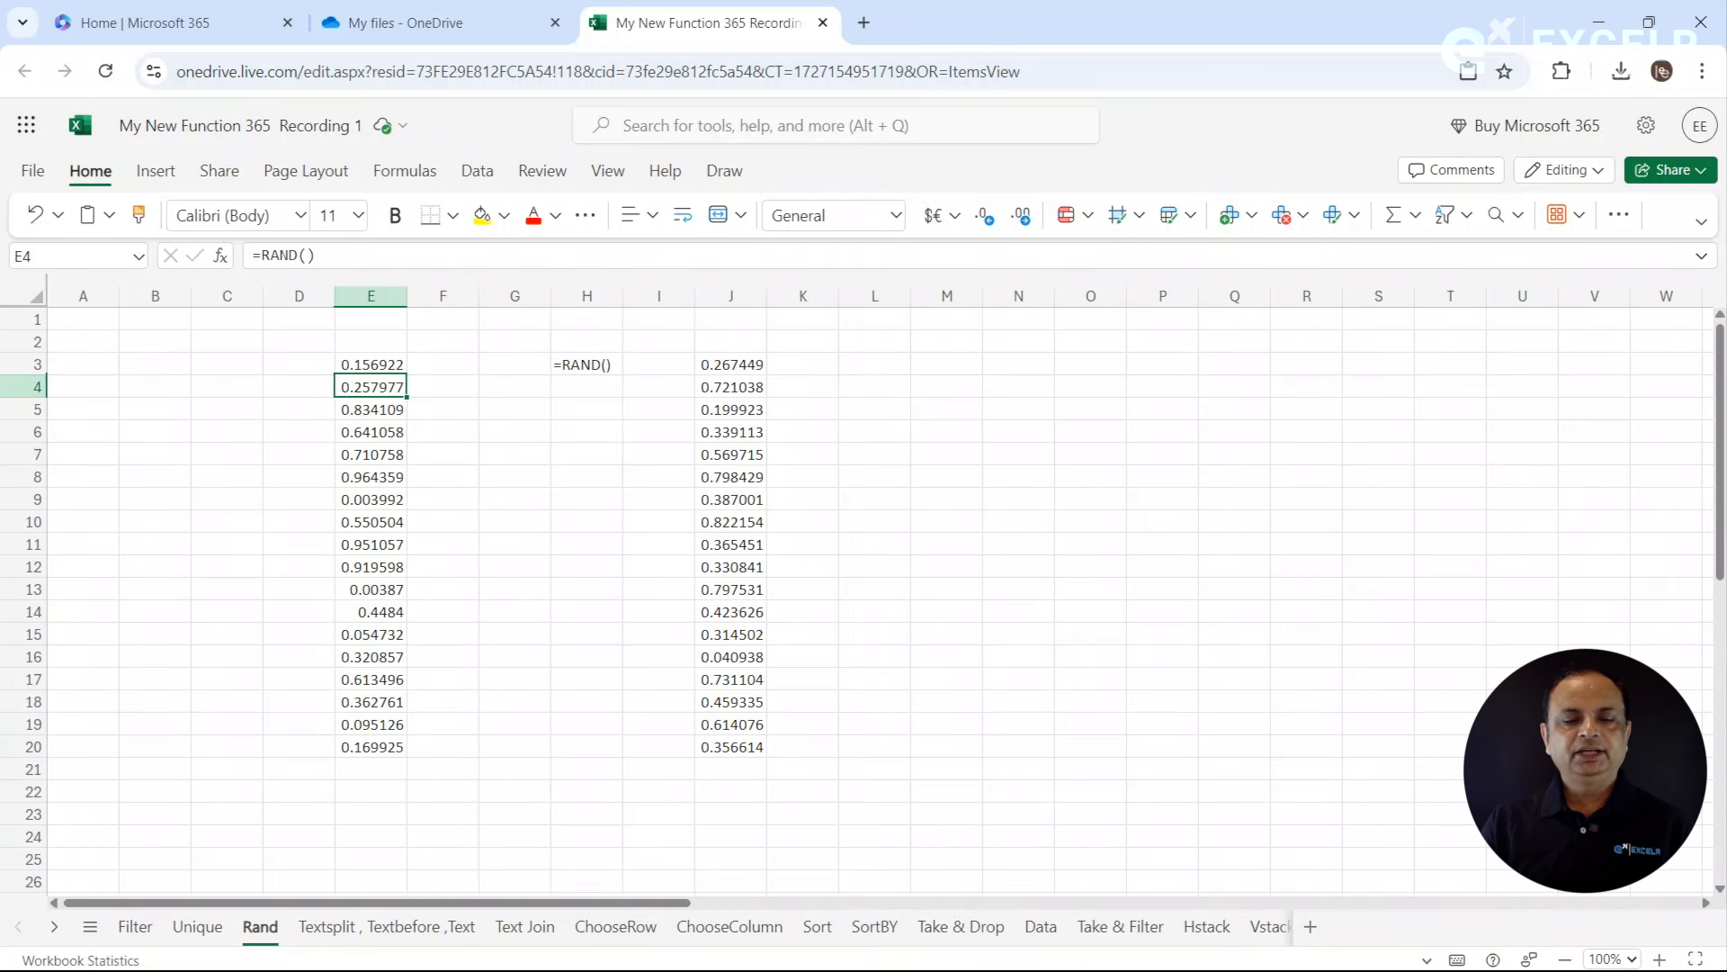
pyautogui.click(488, 436)
pyautogui.press('Return')
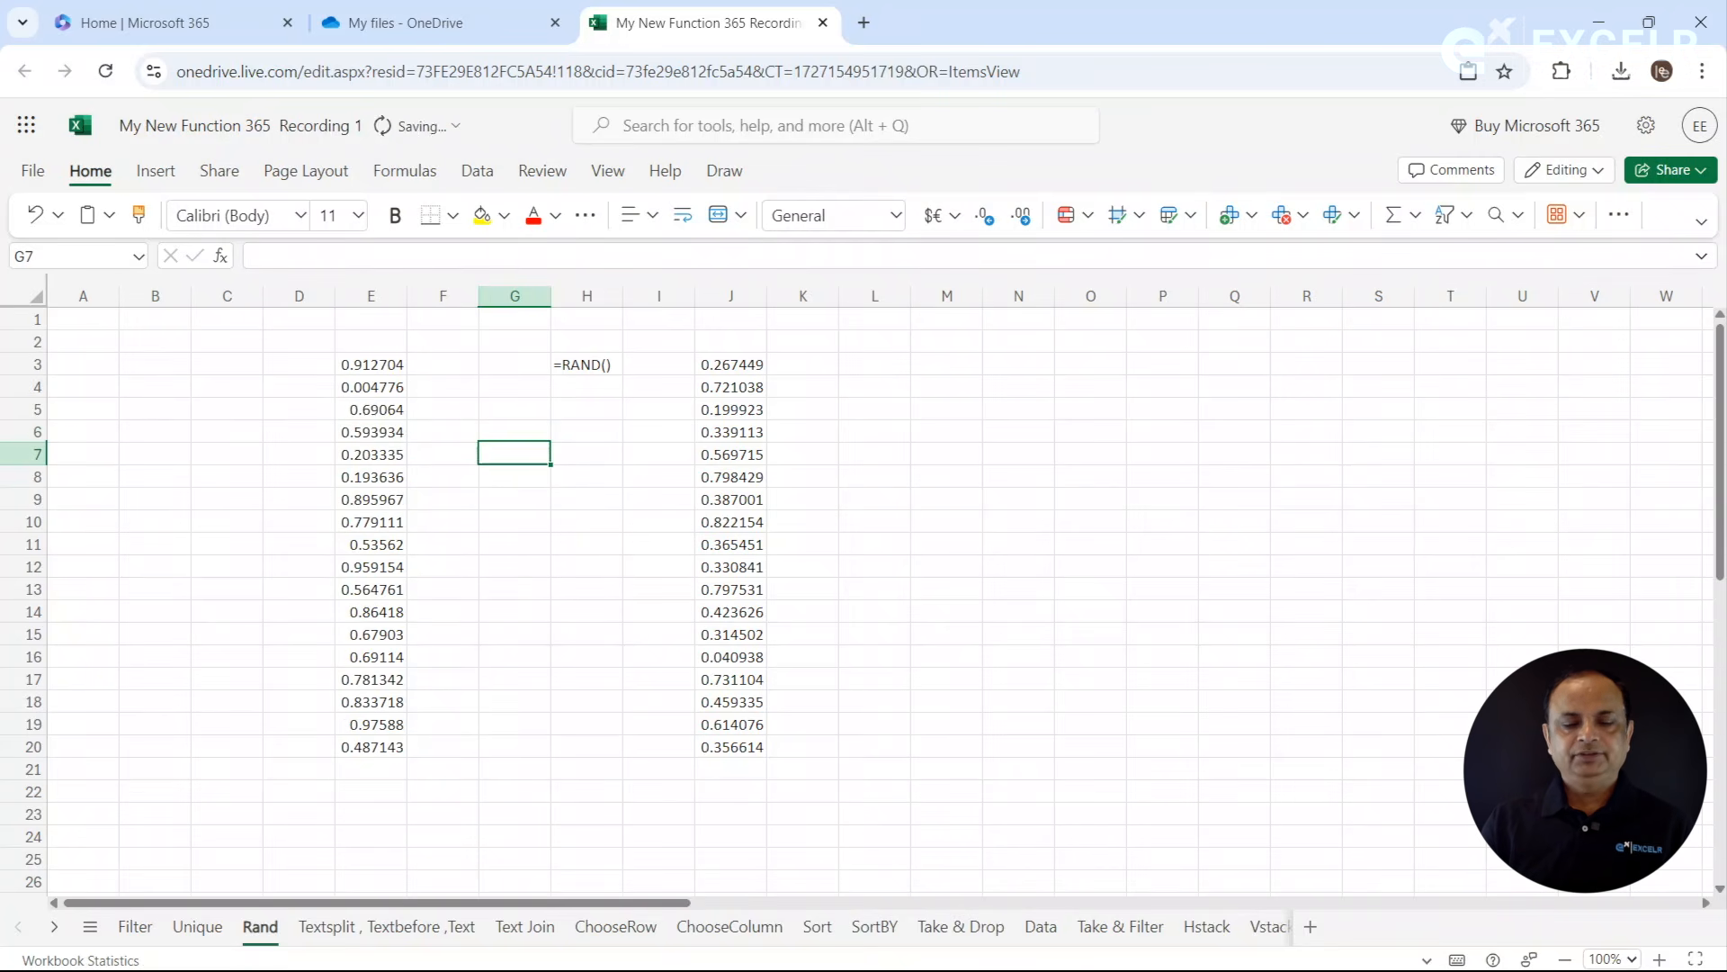
pyautogui.click(382, 392)
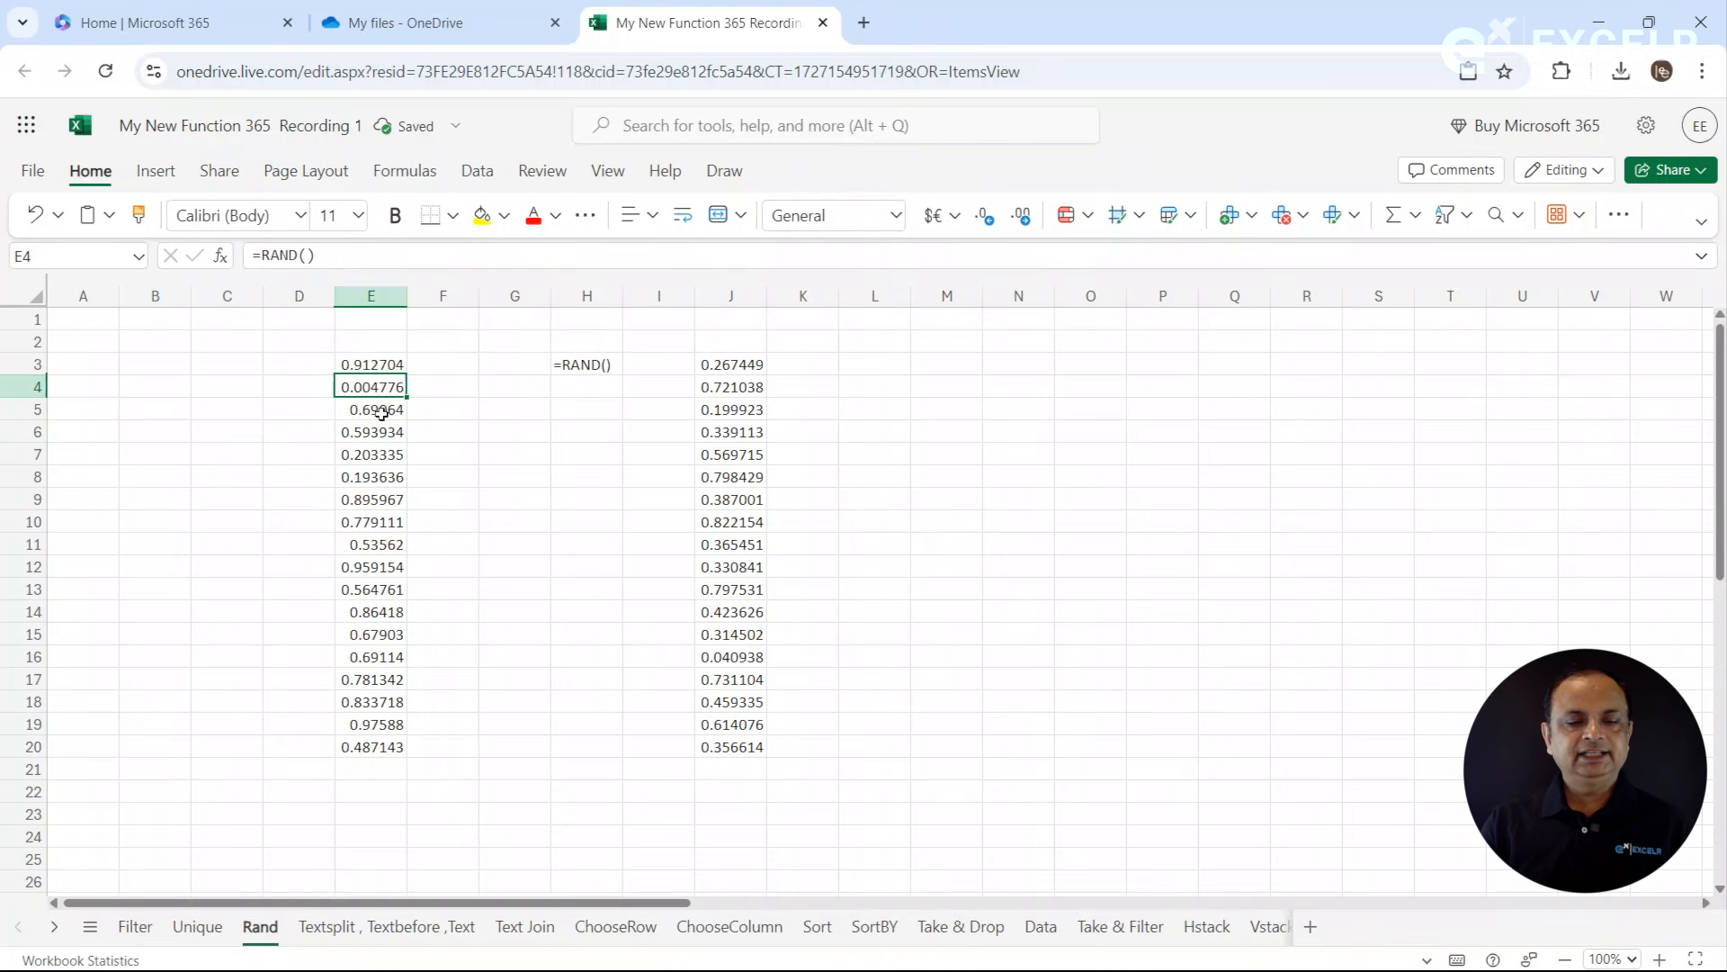
pyautogui.click(711, 402)
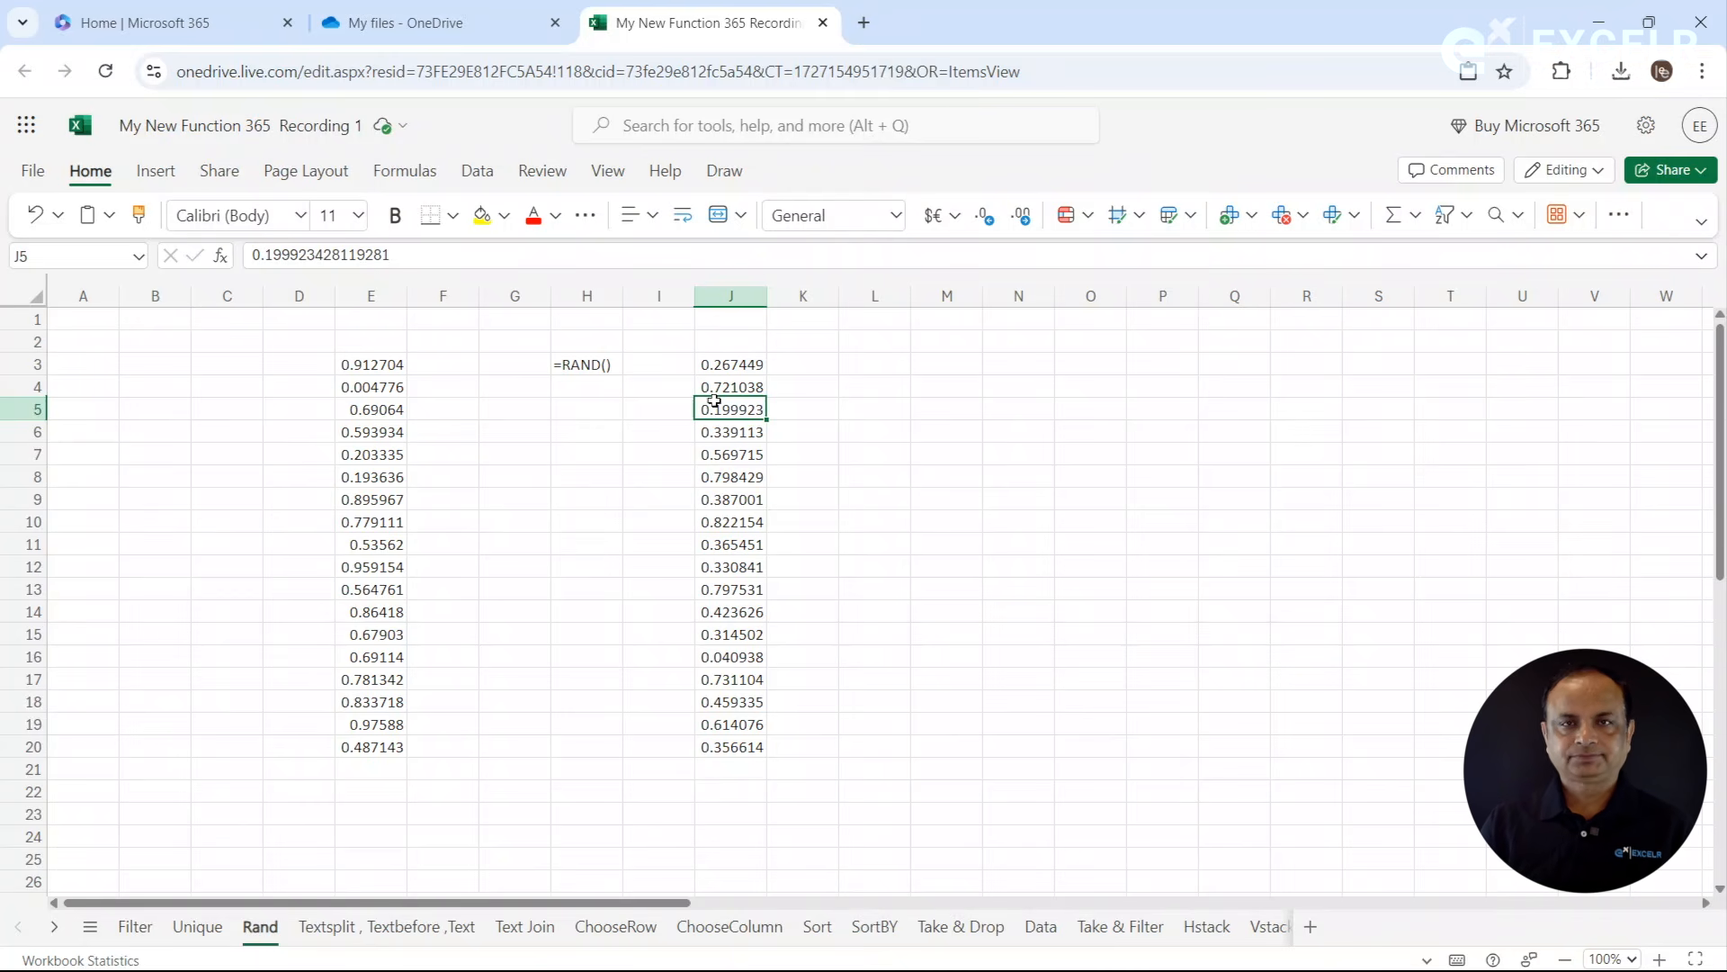
pyautogui.click(684, 383)
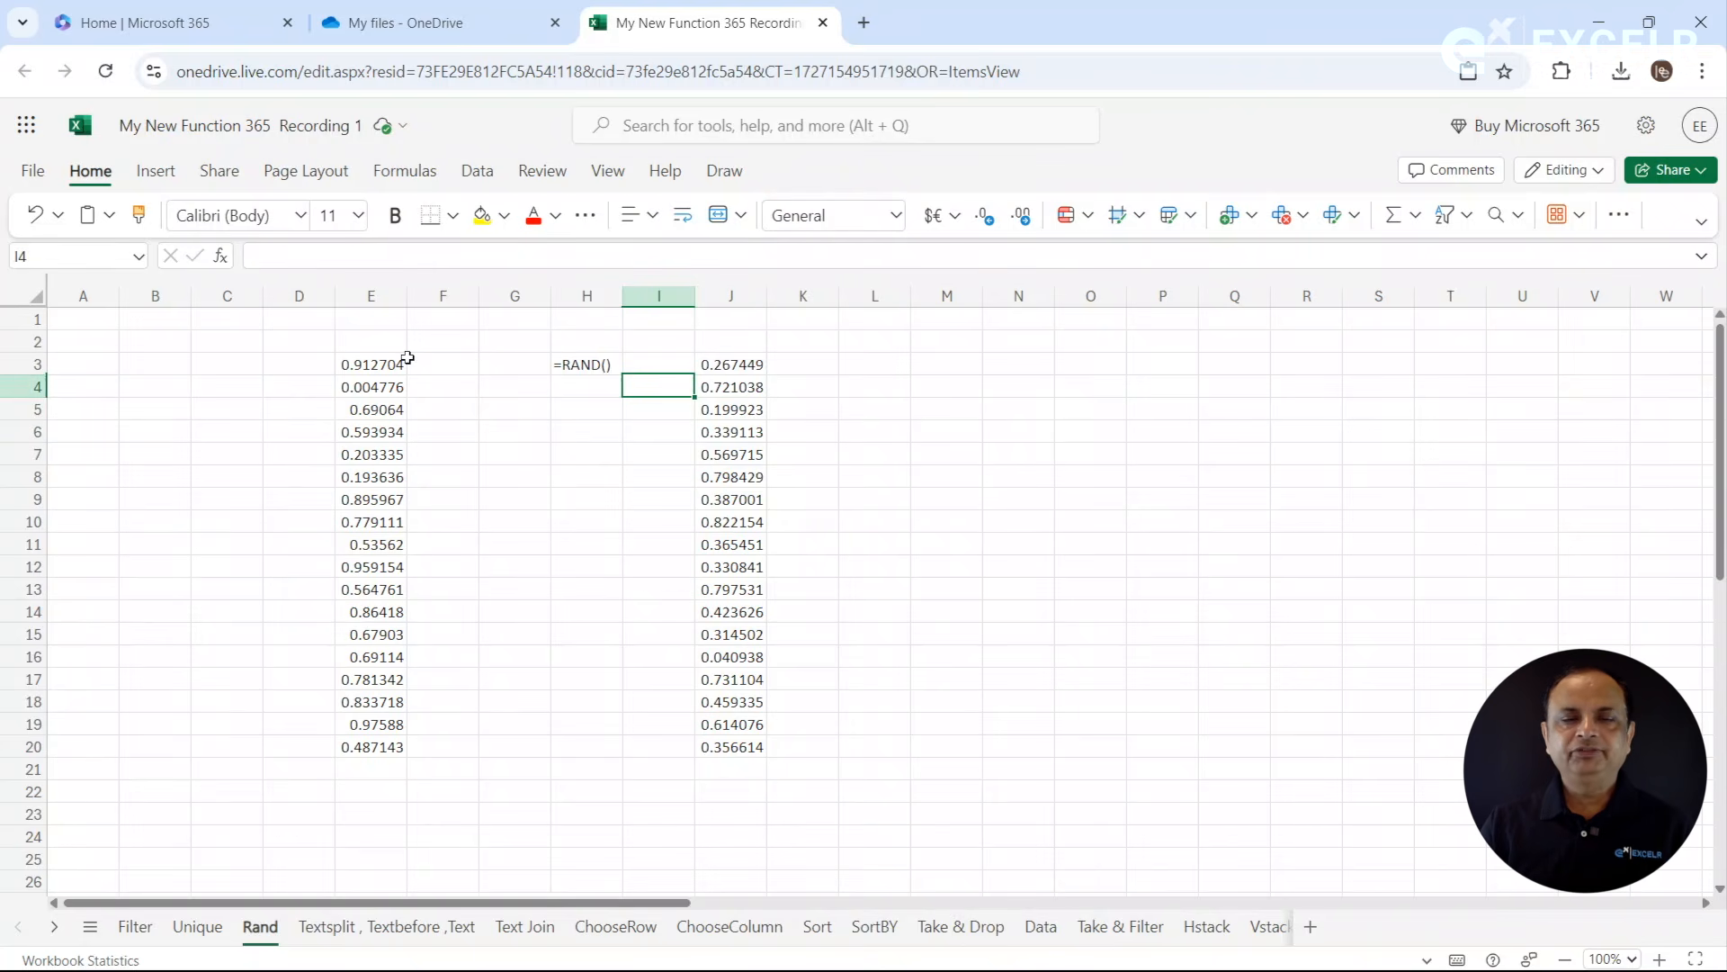
# - Clear the contents of the range E2:J23
pyautogui.moveTo(373, 352); pyautogui.dragTo(756, 811)
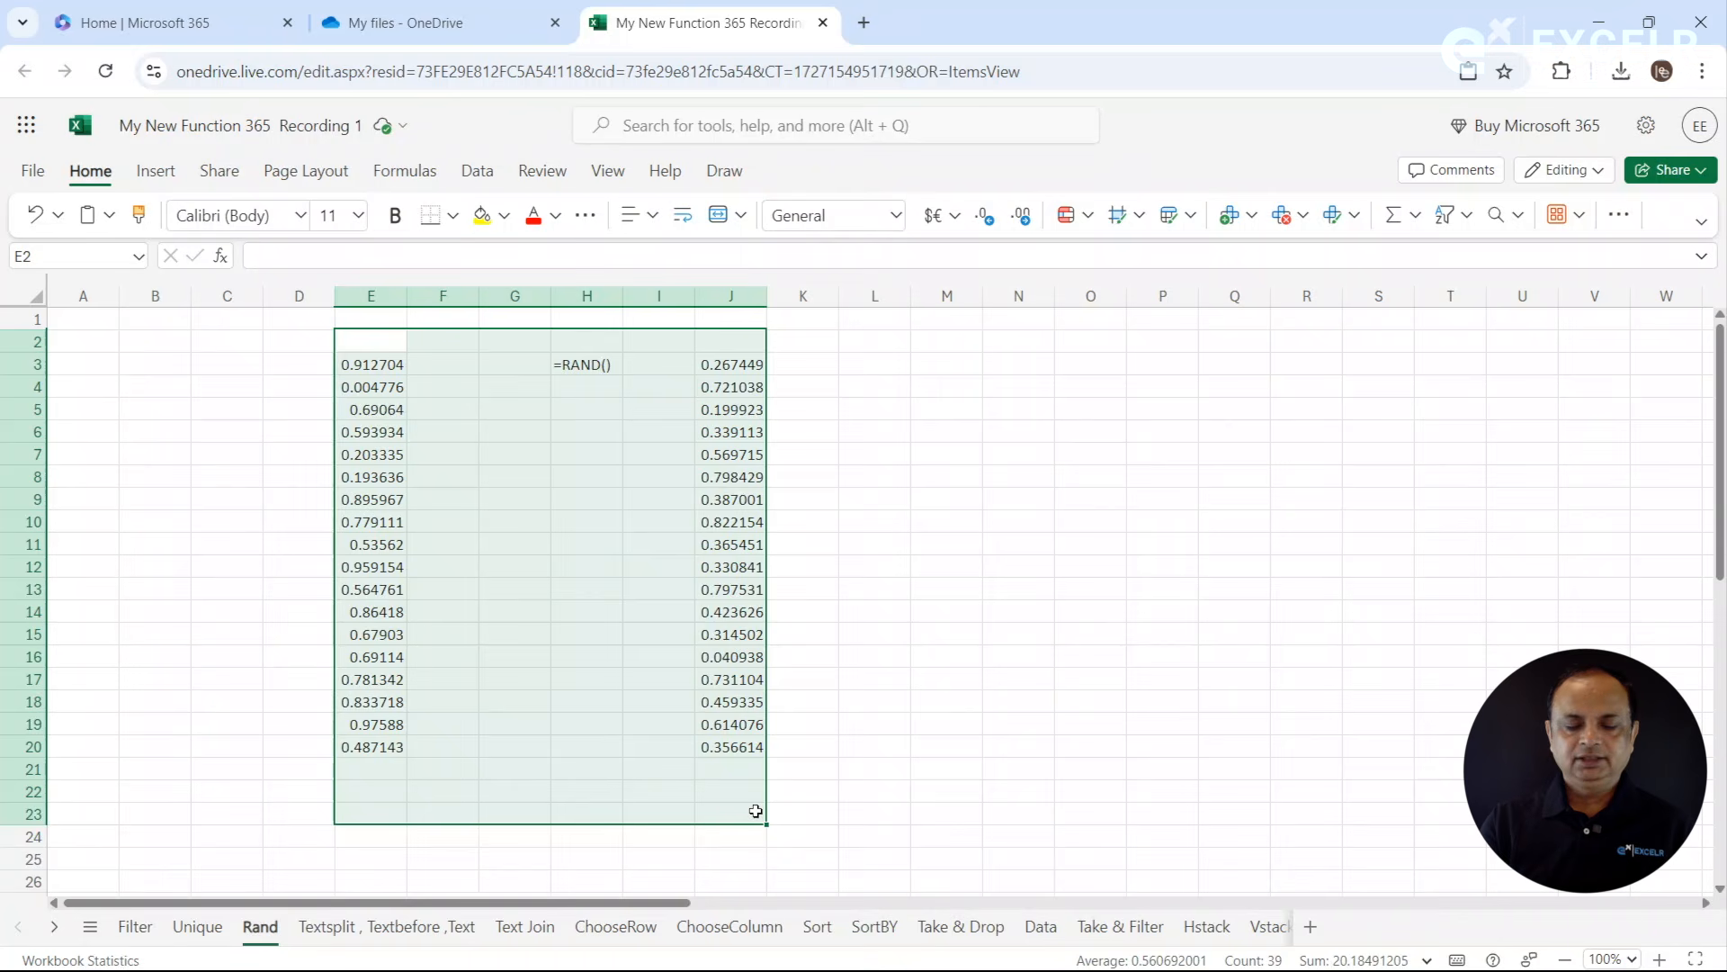
pyautogui.press('Delete')
# - Enter =RANDBETWEEN(10,99) in E2 and fill it down to E24
pyautogui.click(386, 347)
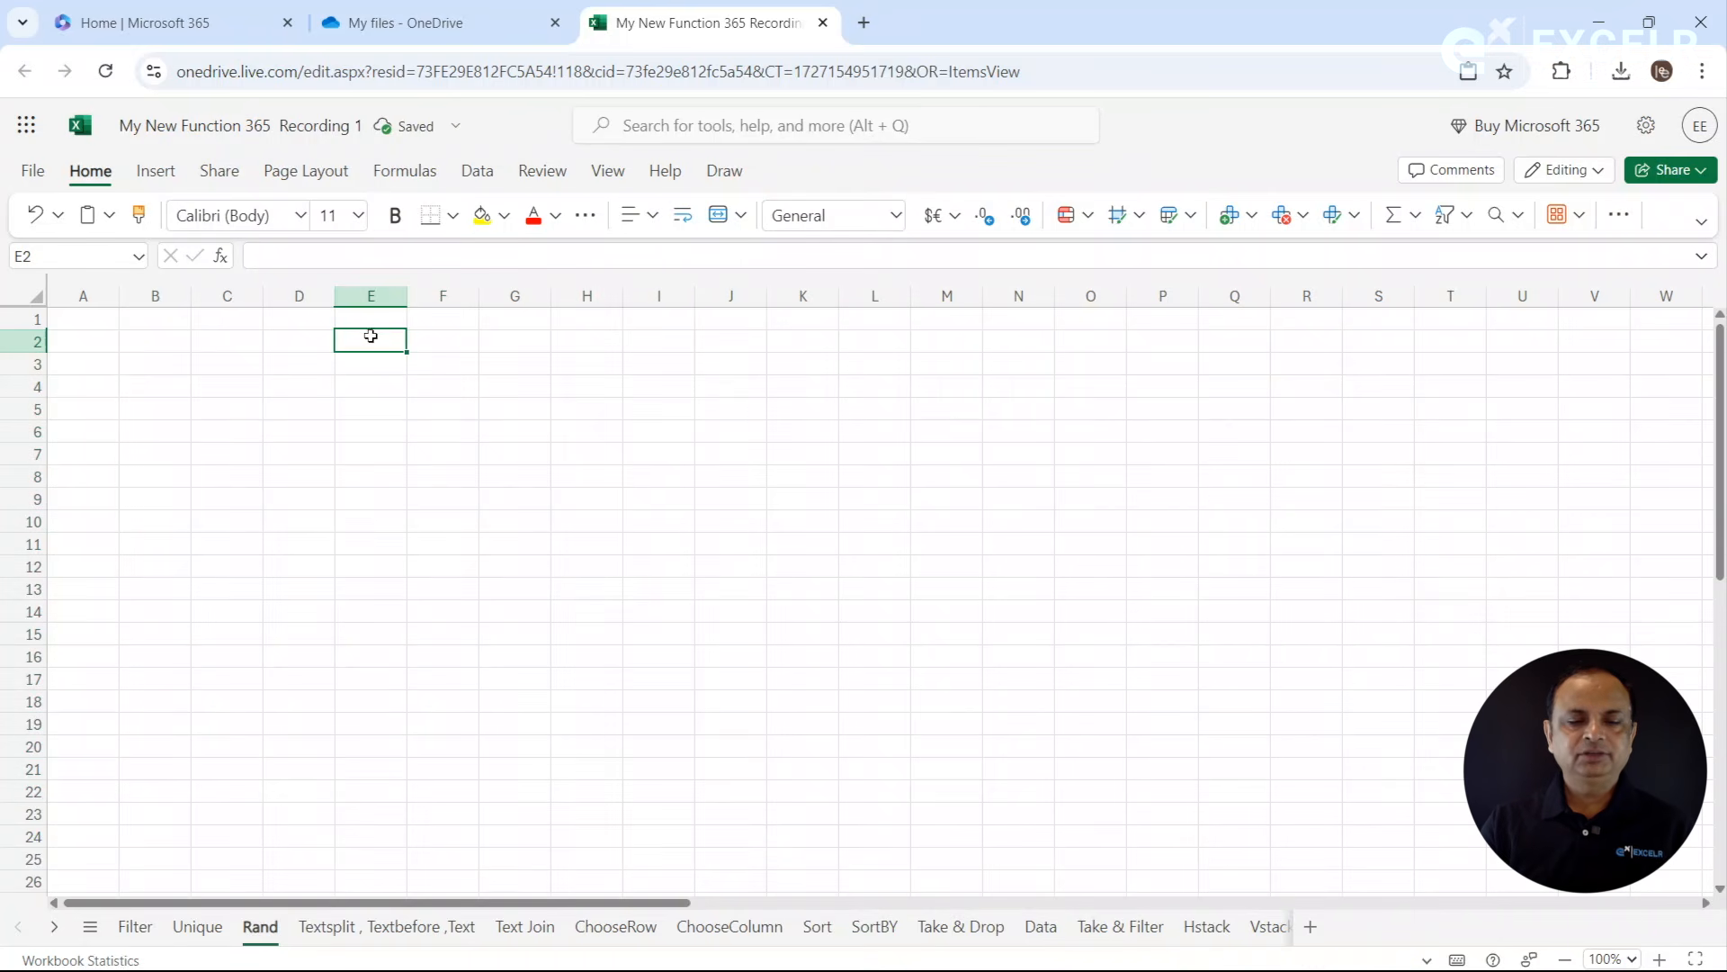
pyautogui.write('=ra')
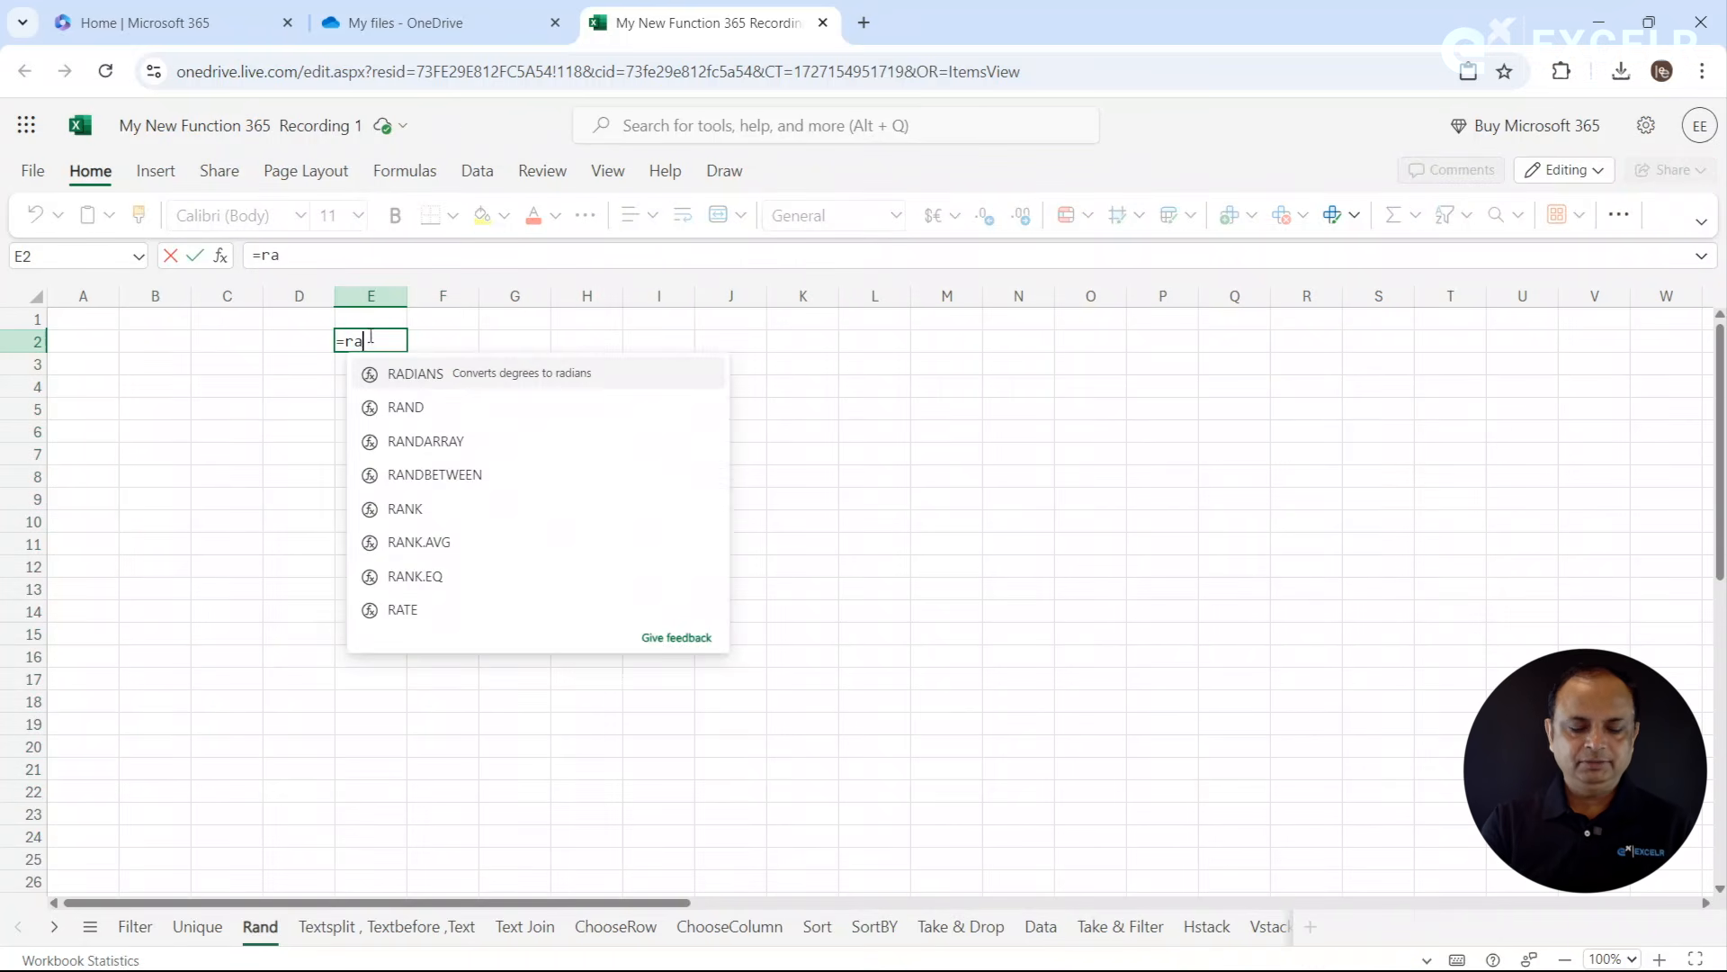
pyautogui.write('nd')
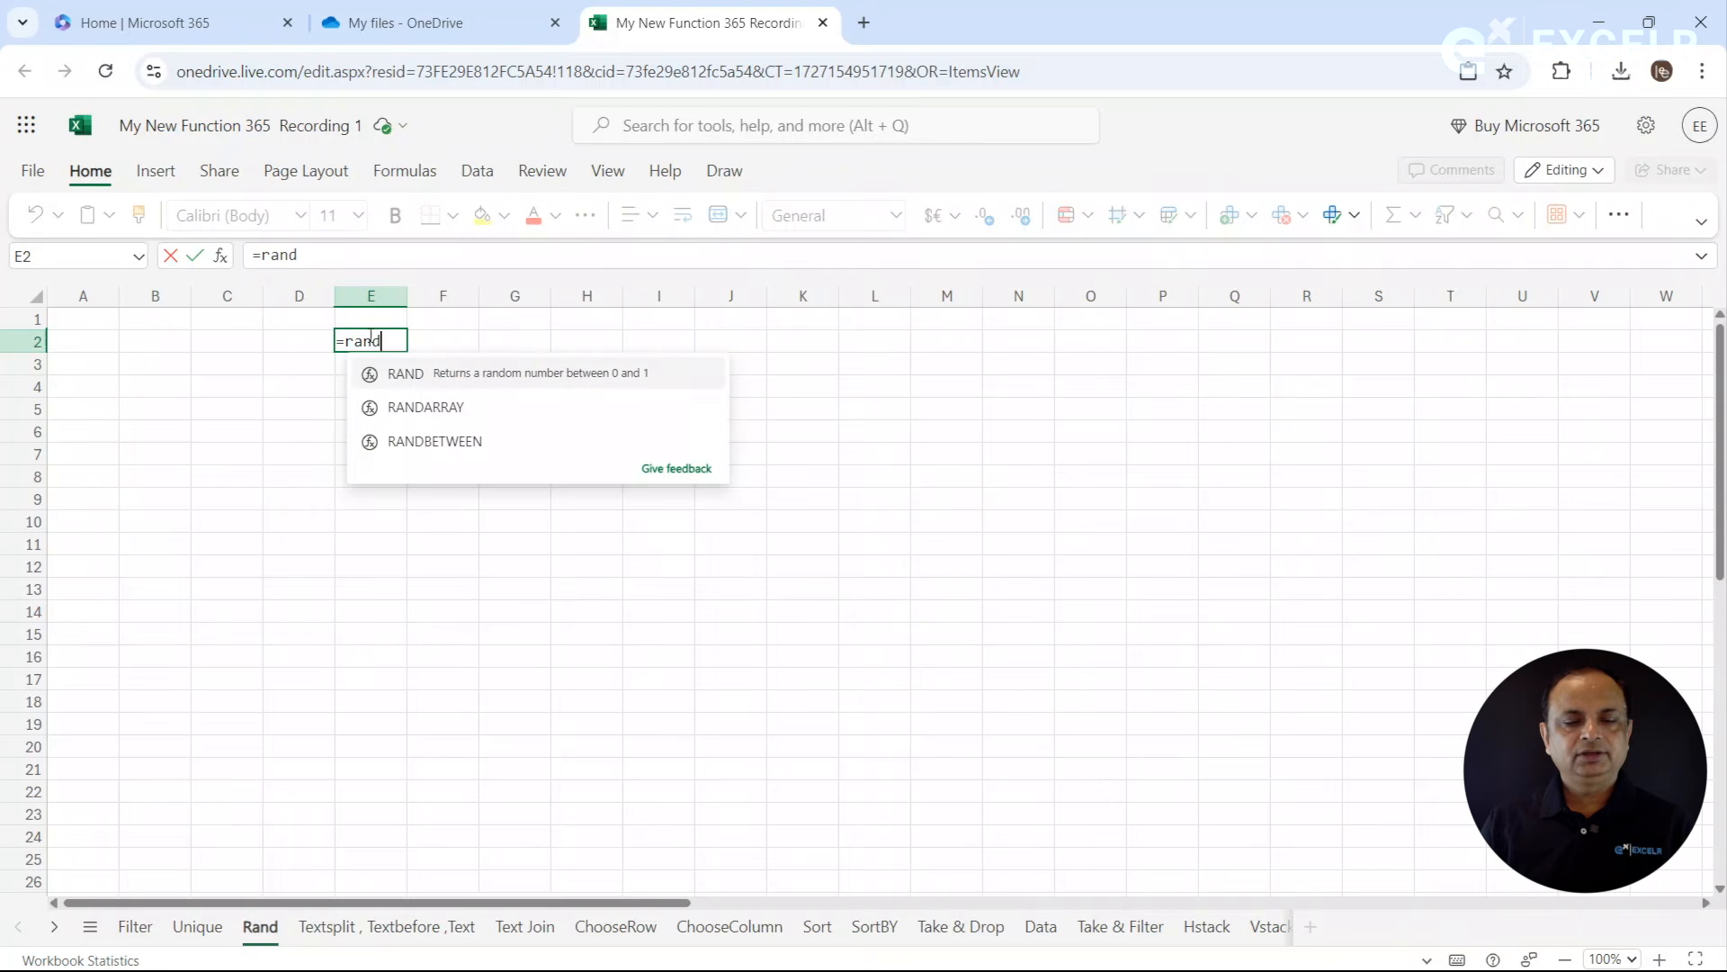
pyautogui.press('Down')
pyautogui.press('Down')
pyautogui.press('Tab')
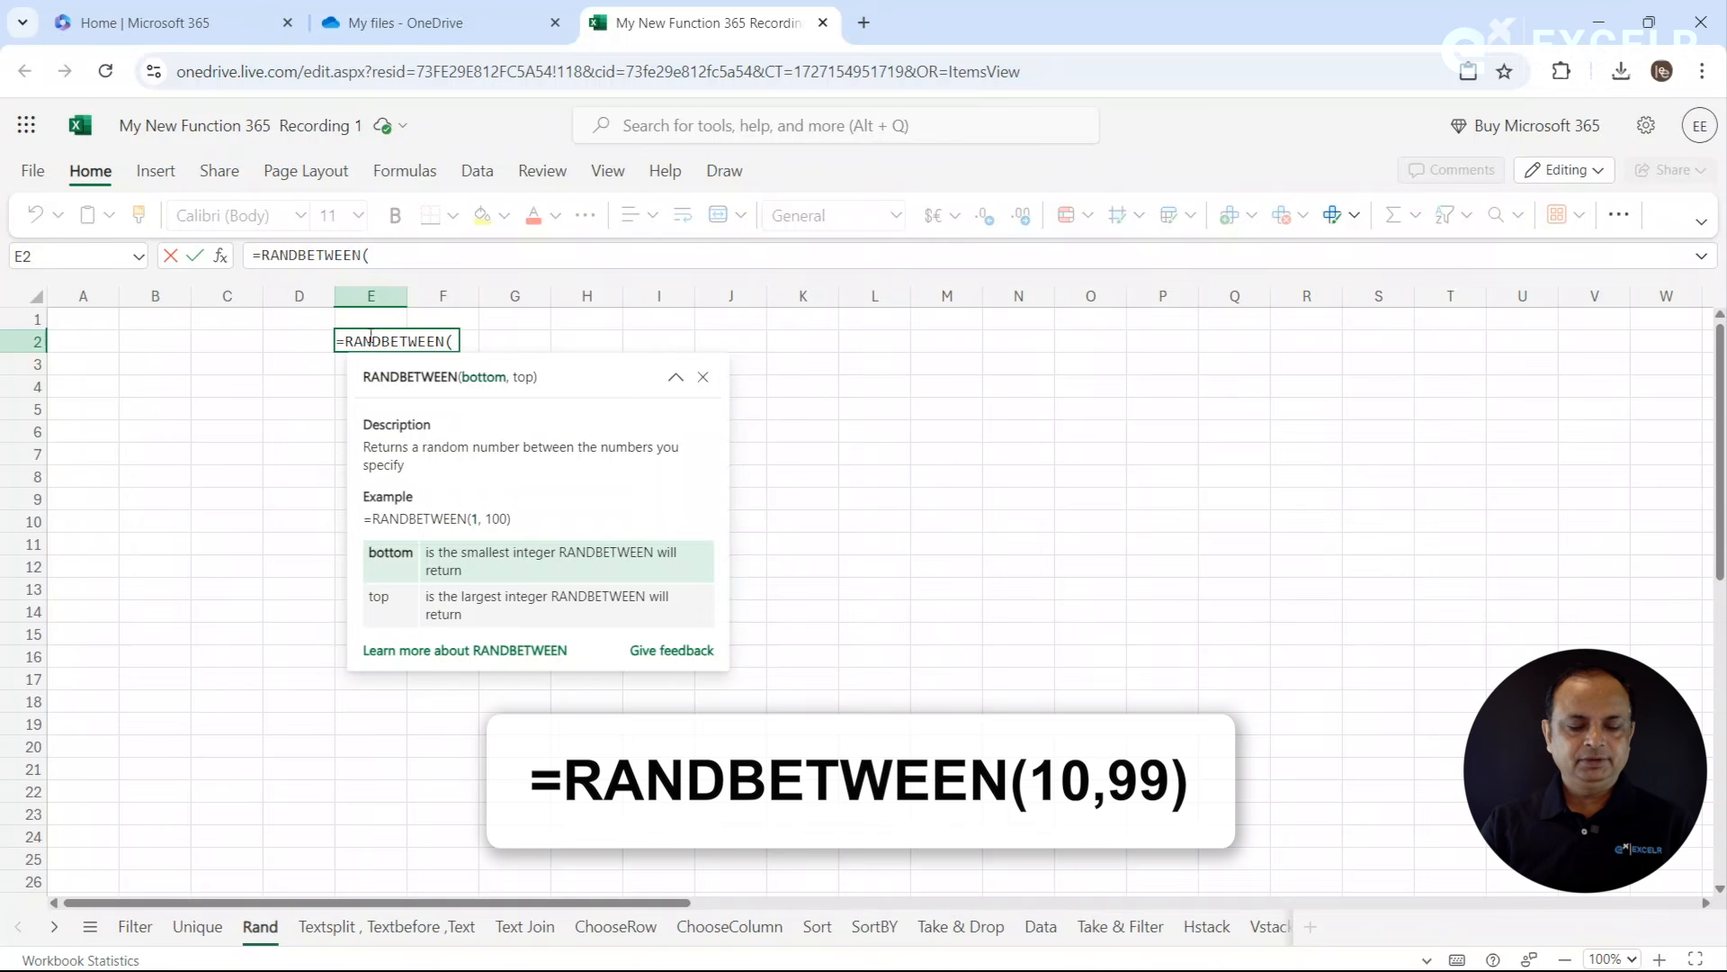
pyautogui.write('10')
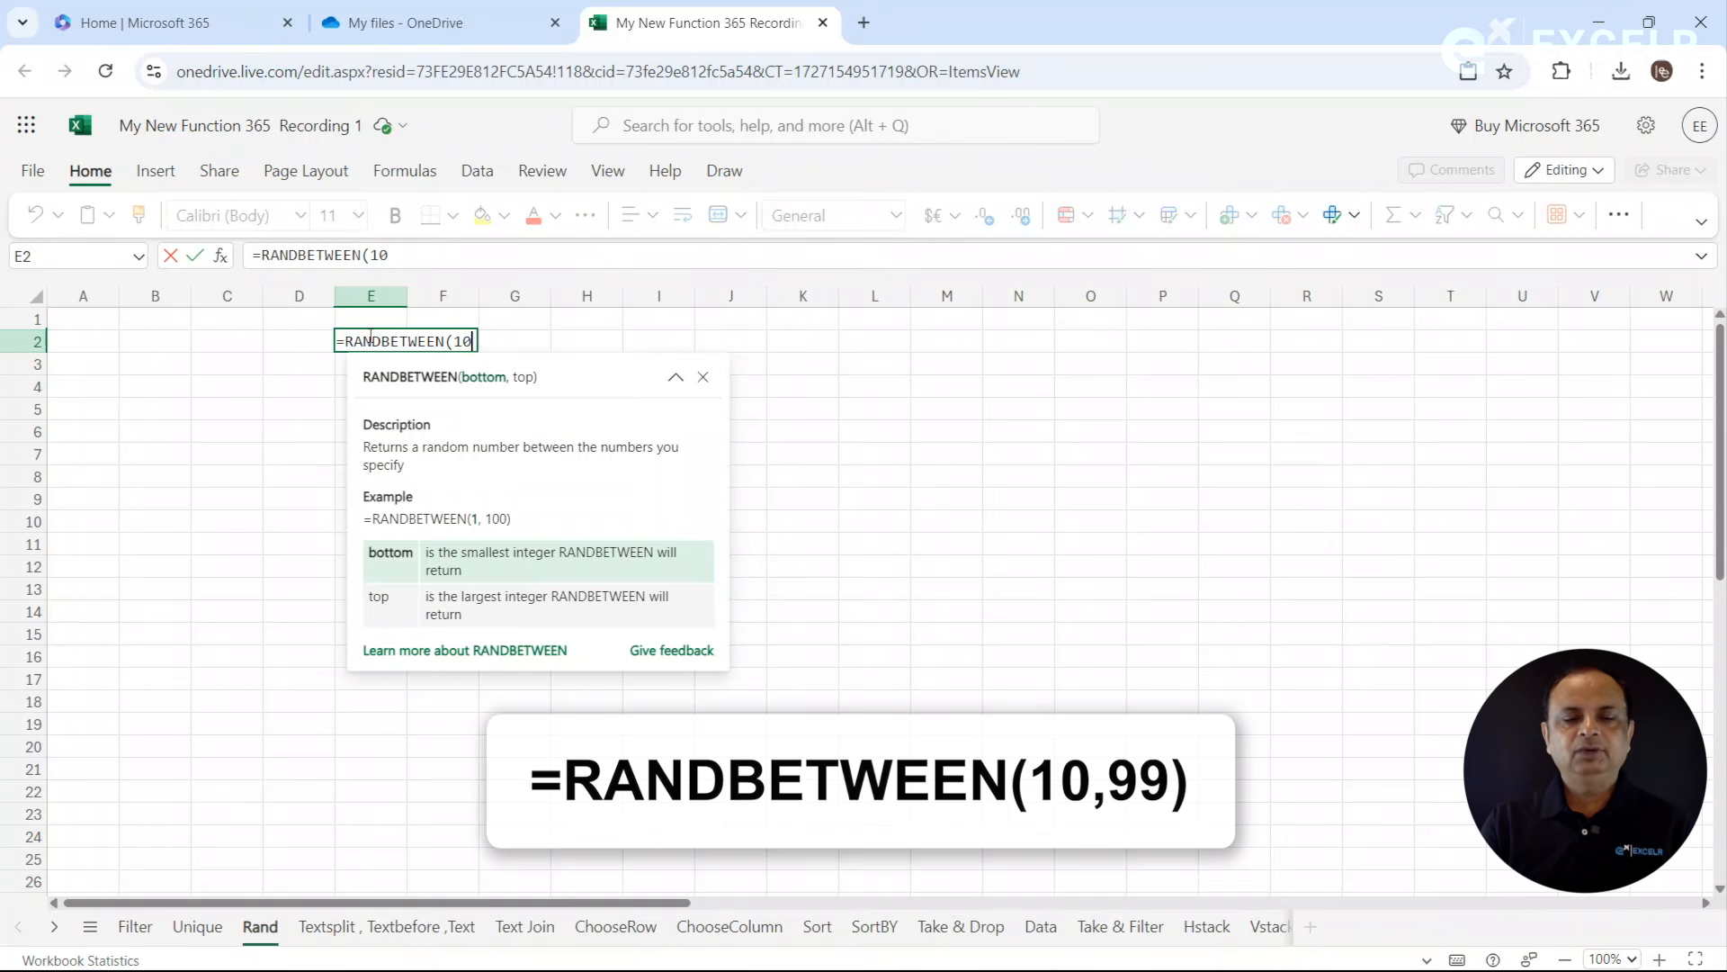
pyautogui.write(',9')
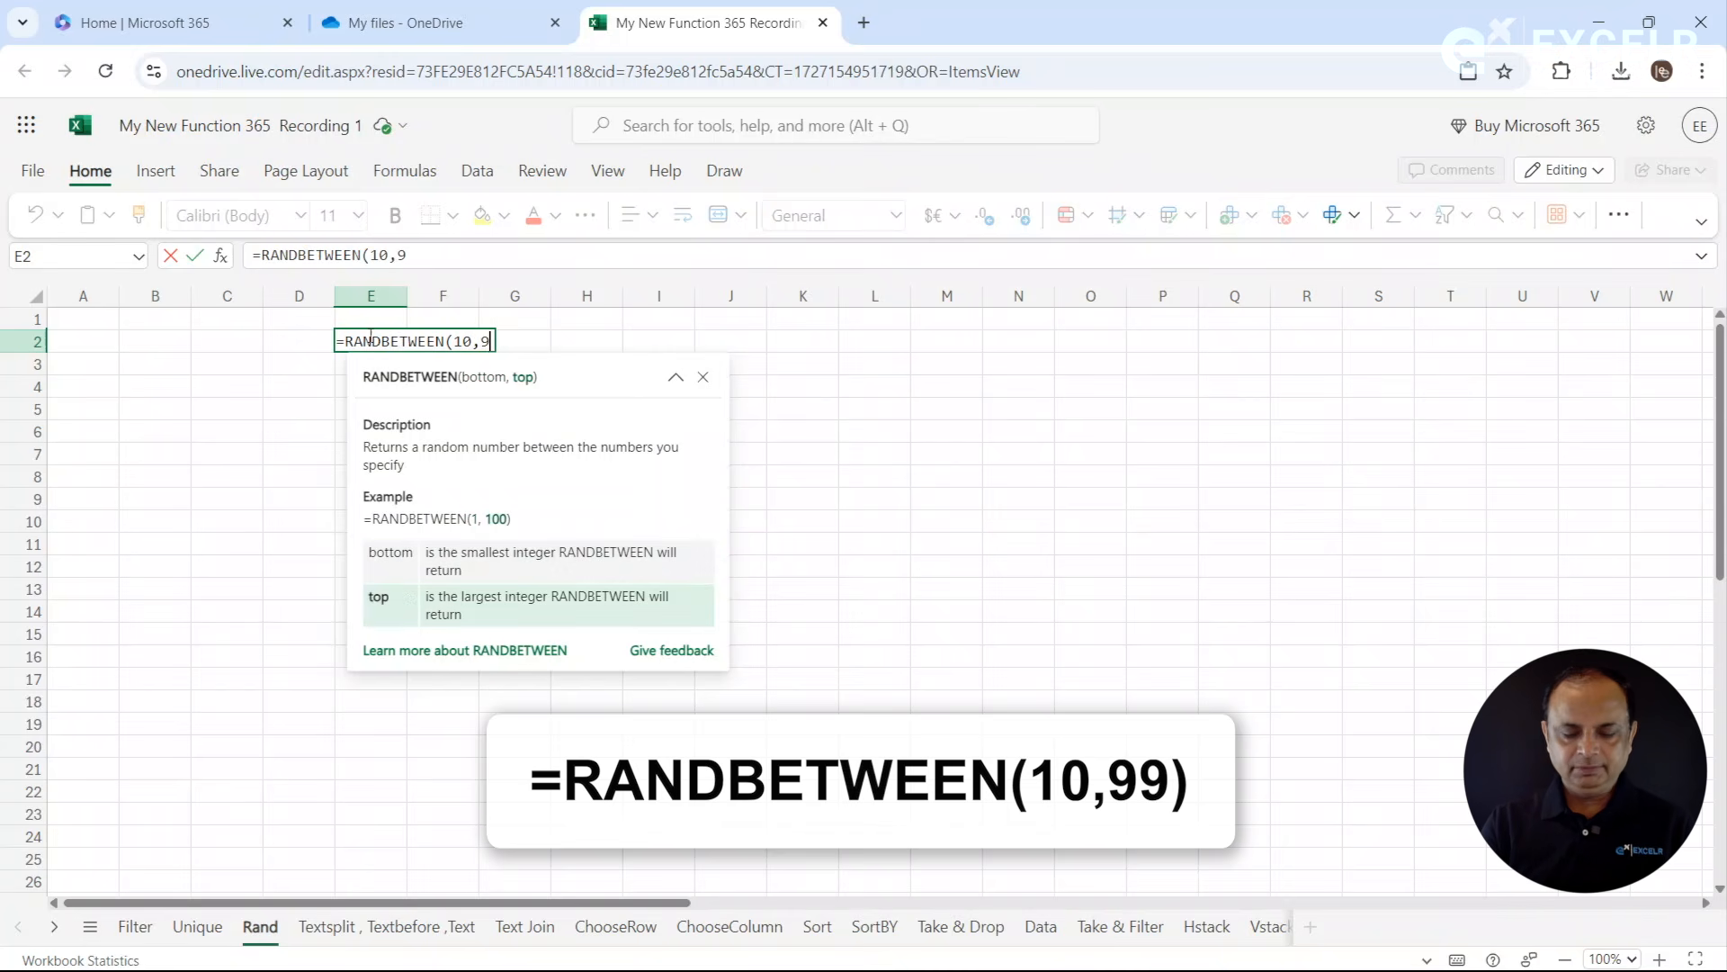
pyautogui.write('9)')
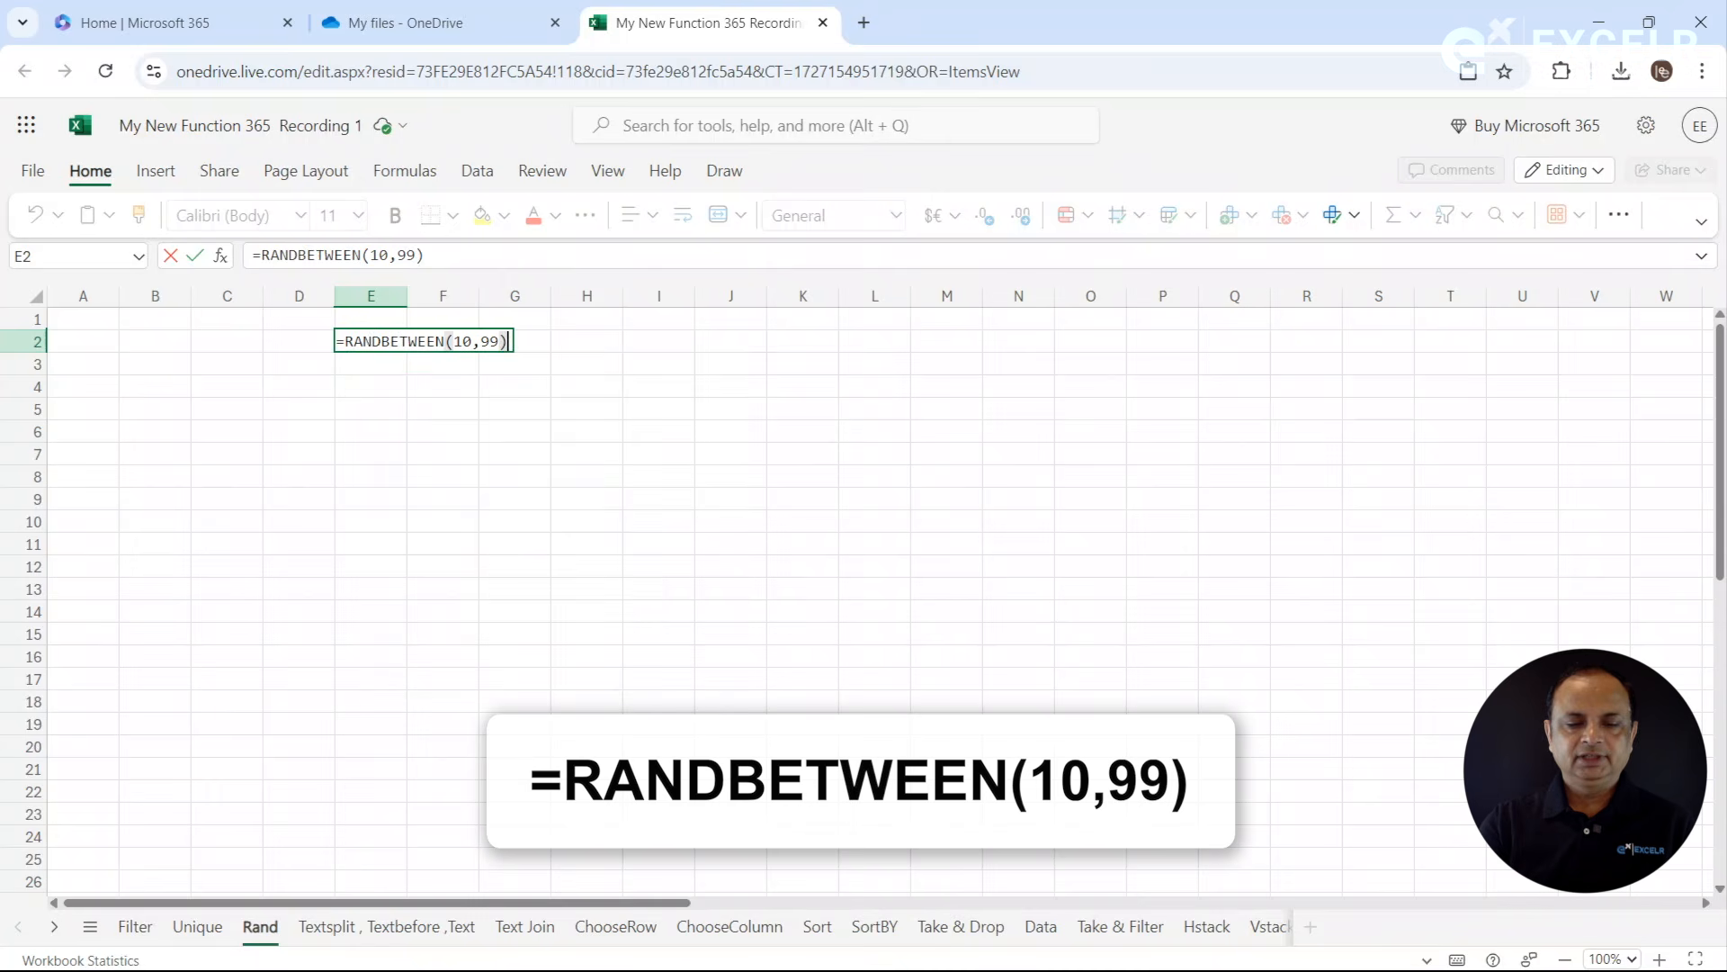
pyautogui.press('Return')
pyautogui.click(396, 342)
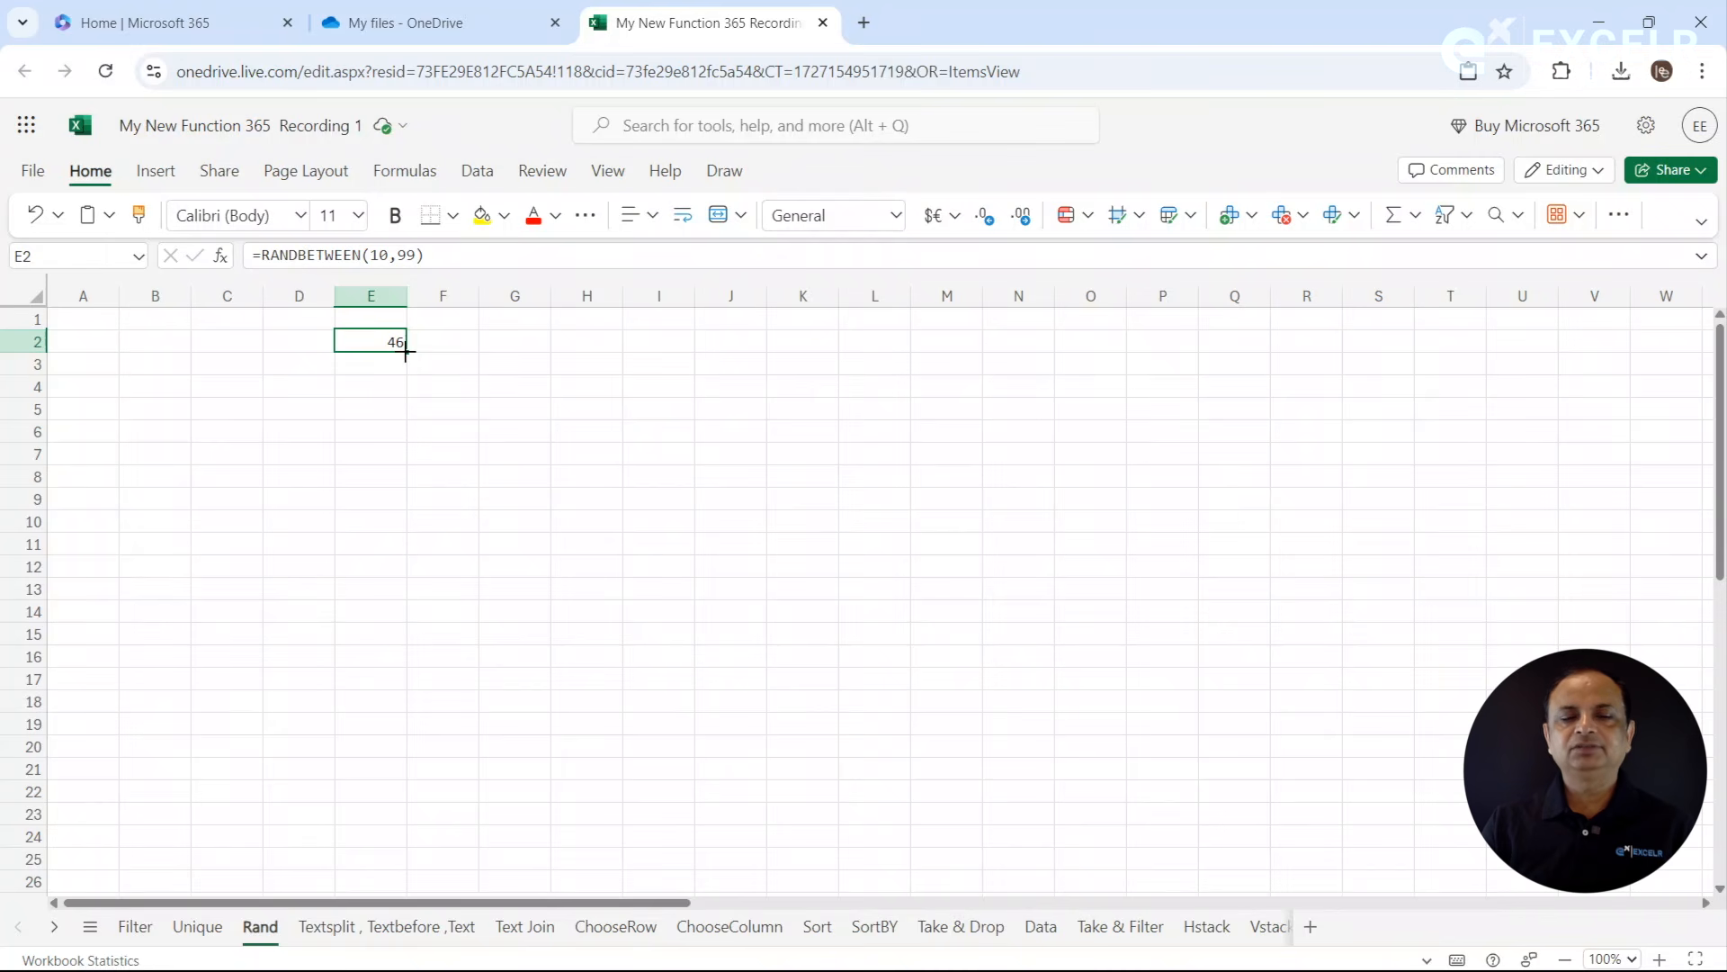
pyautogui.moveTo(406, 353); pyautogui.dragTo(459, 839)
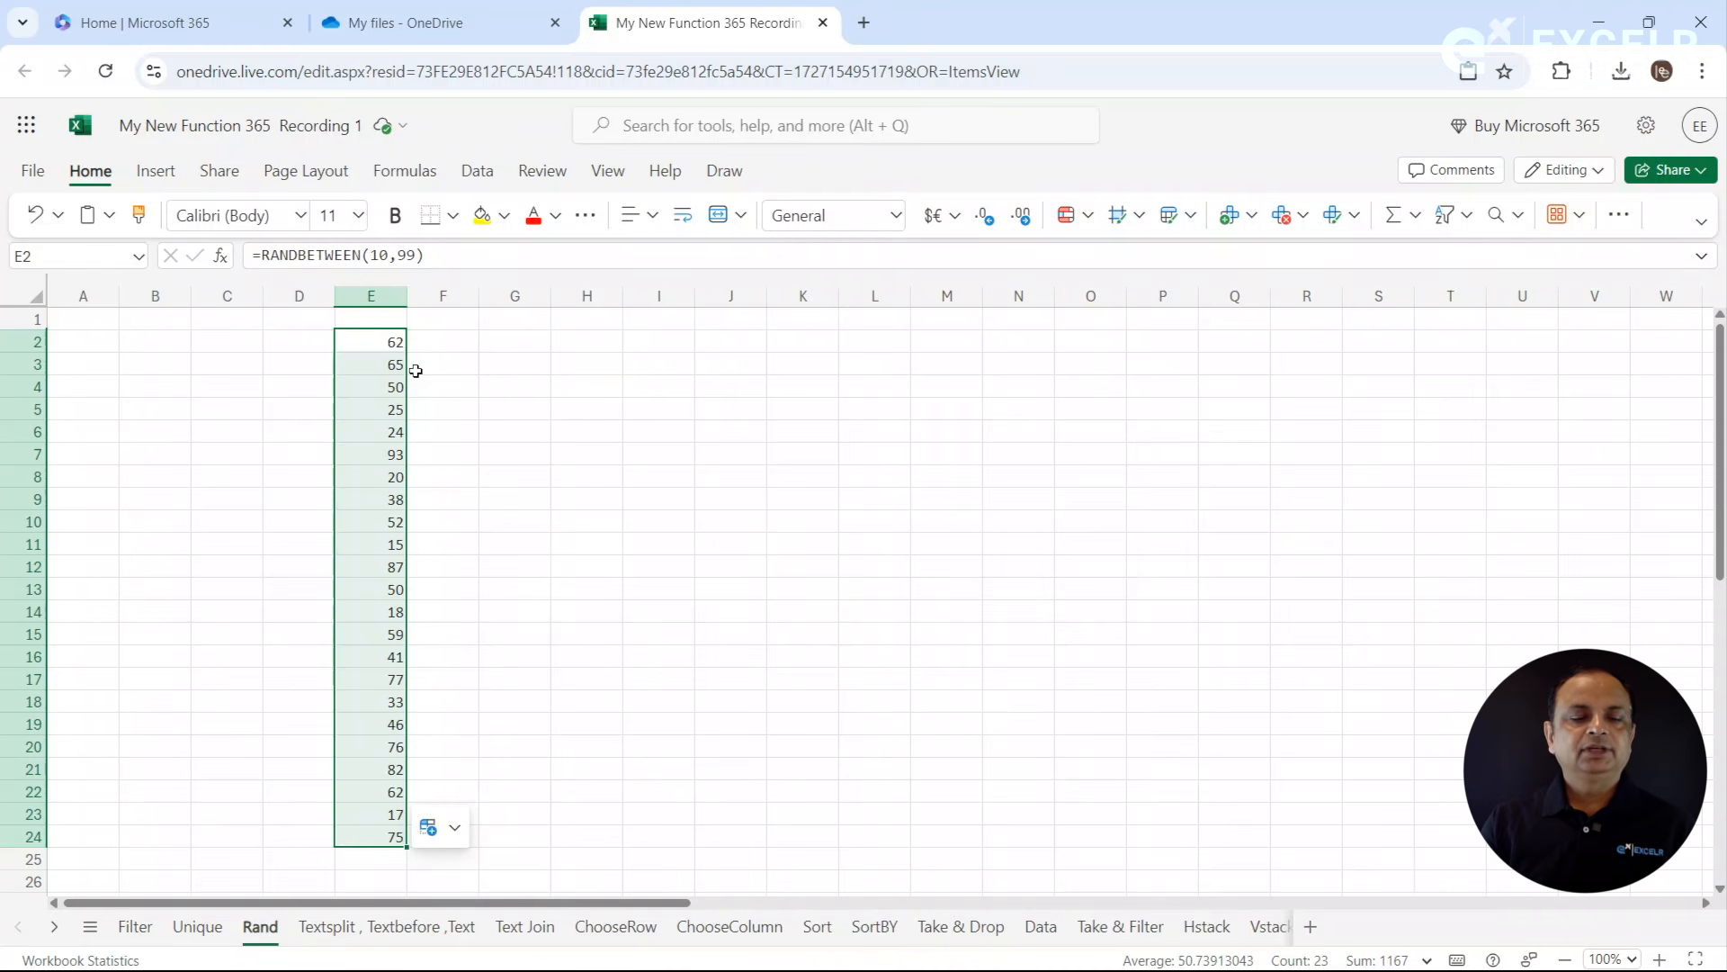
# - Recalculate the RANDBETWEEN numbers in column E by re-entering the empty cell G5
pyautogui.click(543, 402)
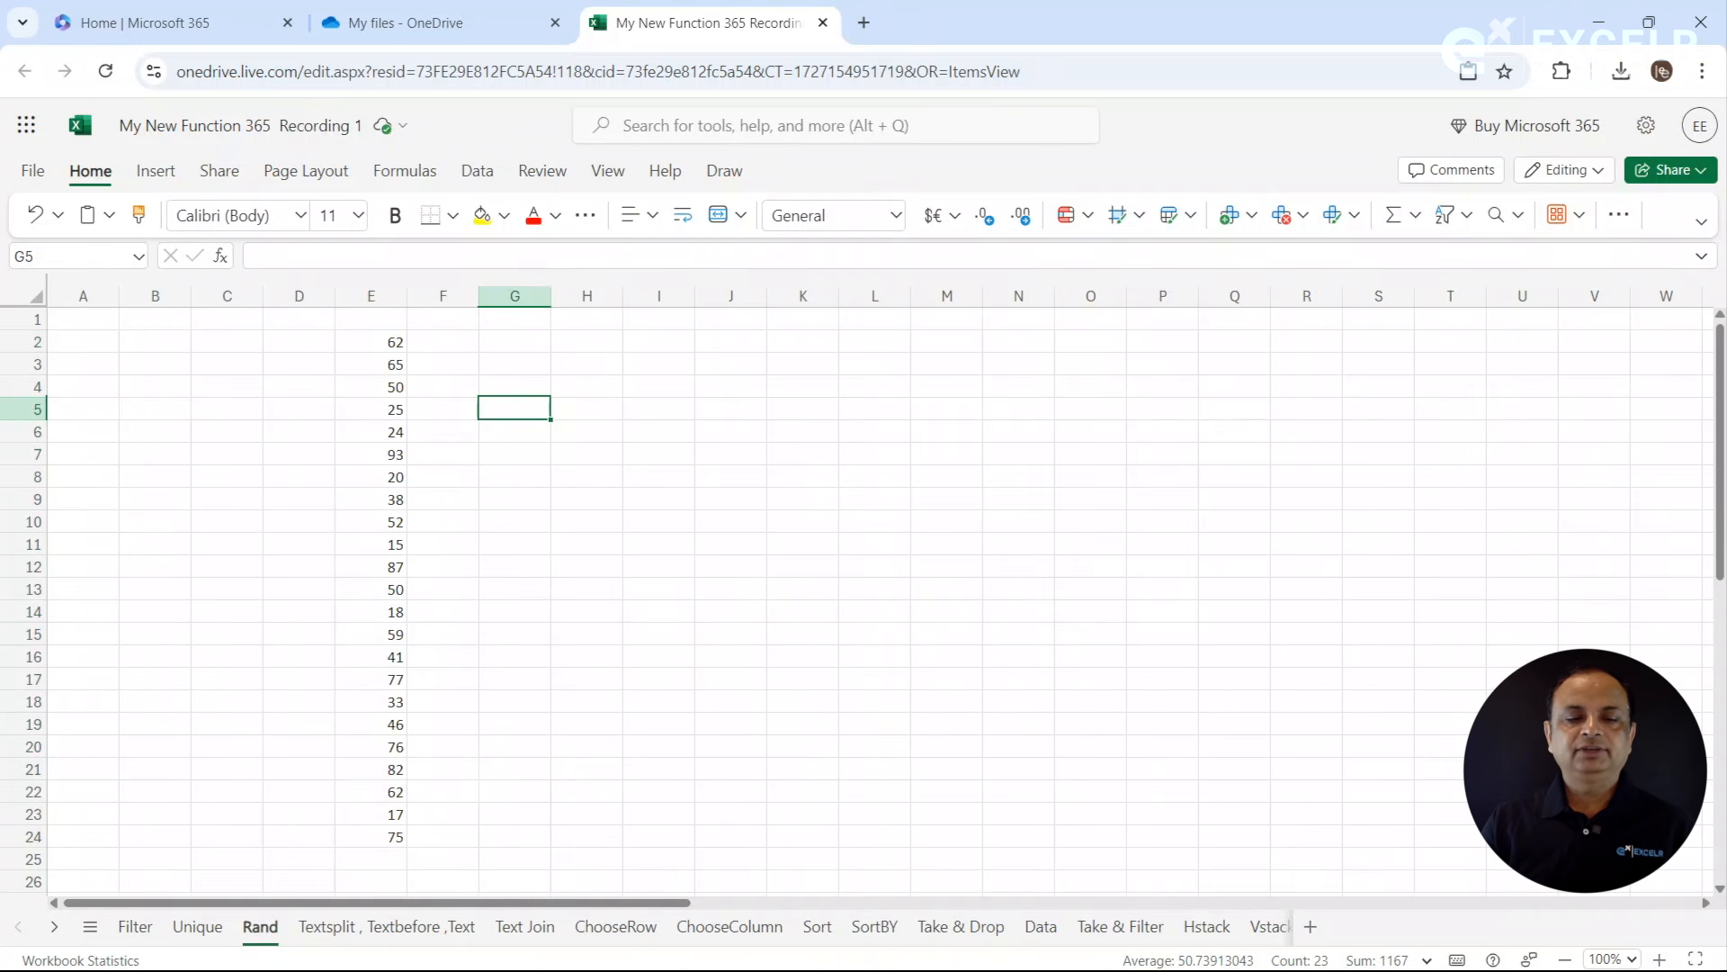
pyautogui.press('F2')
pyautogui.press('Return')
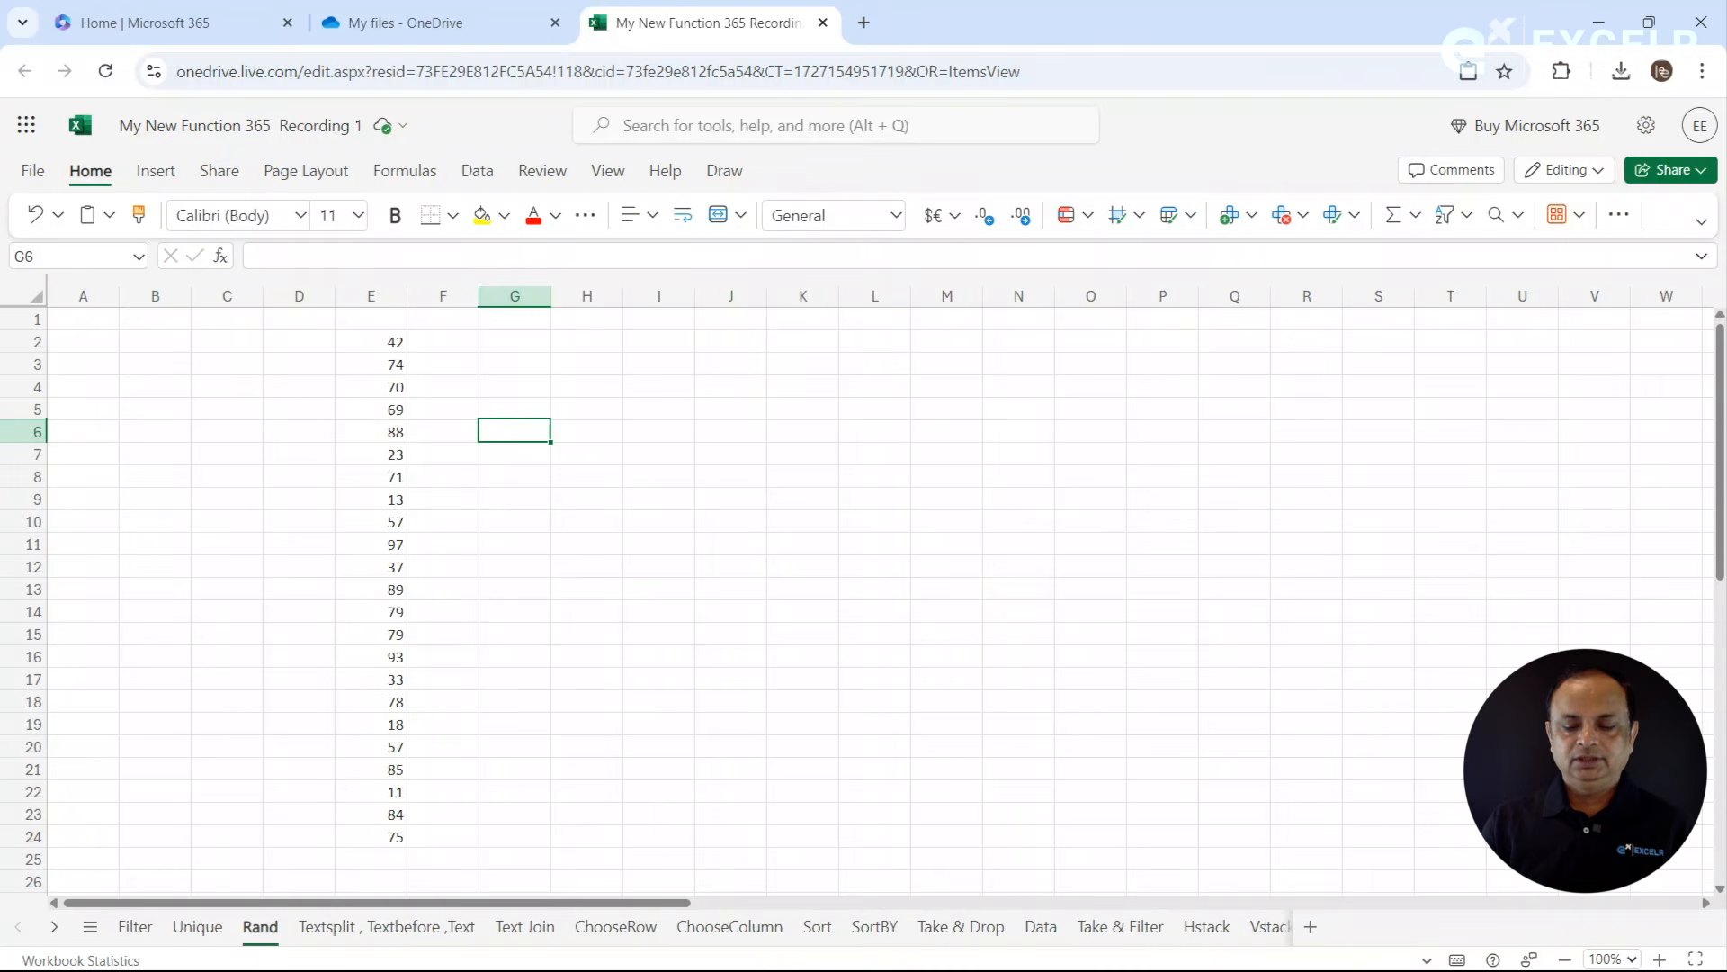
pyautogui.click(364, 339)
pyautogui.moveTo(377, 449); pyautogui.dragTo(393, 833)
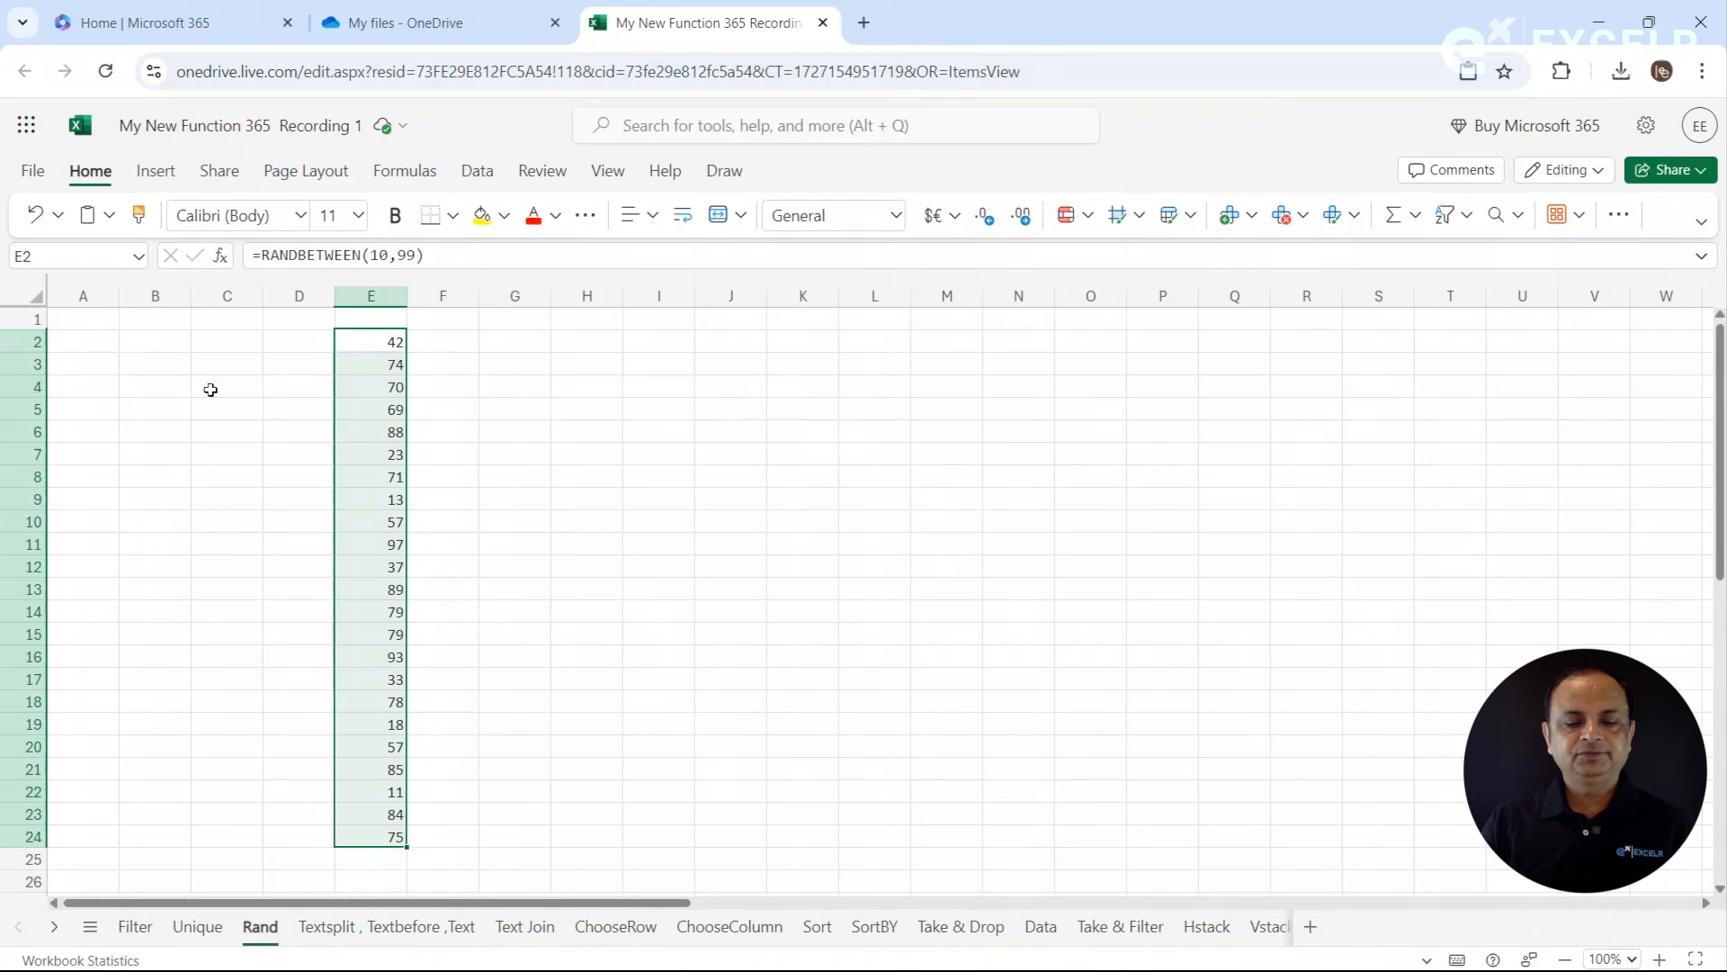
pyautogui.hotkey('ctrl', 'c')
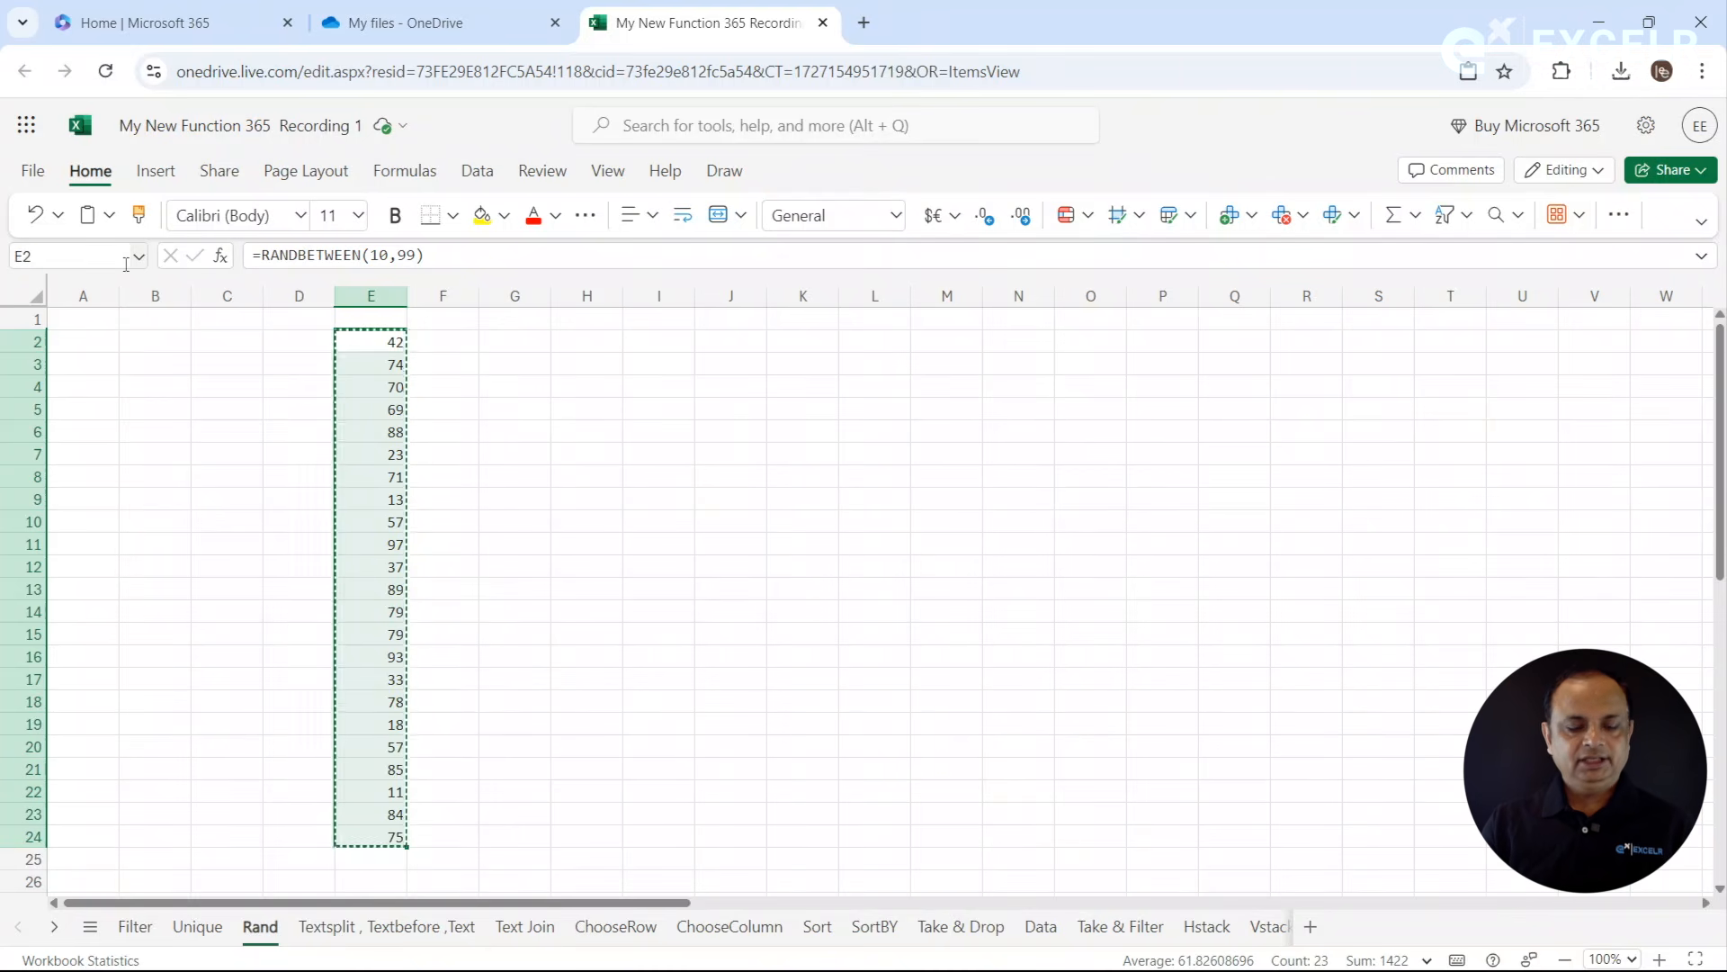
pyautogui.click(520, 343)
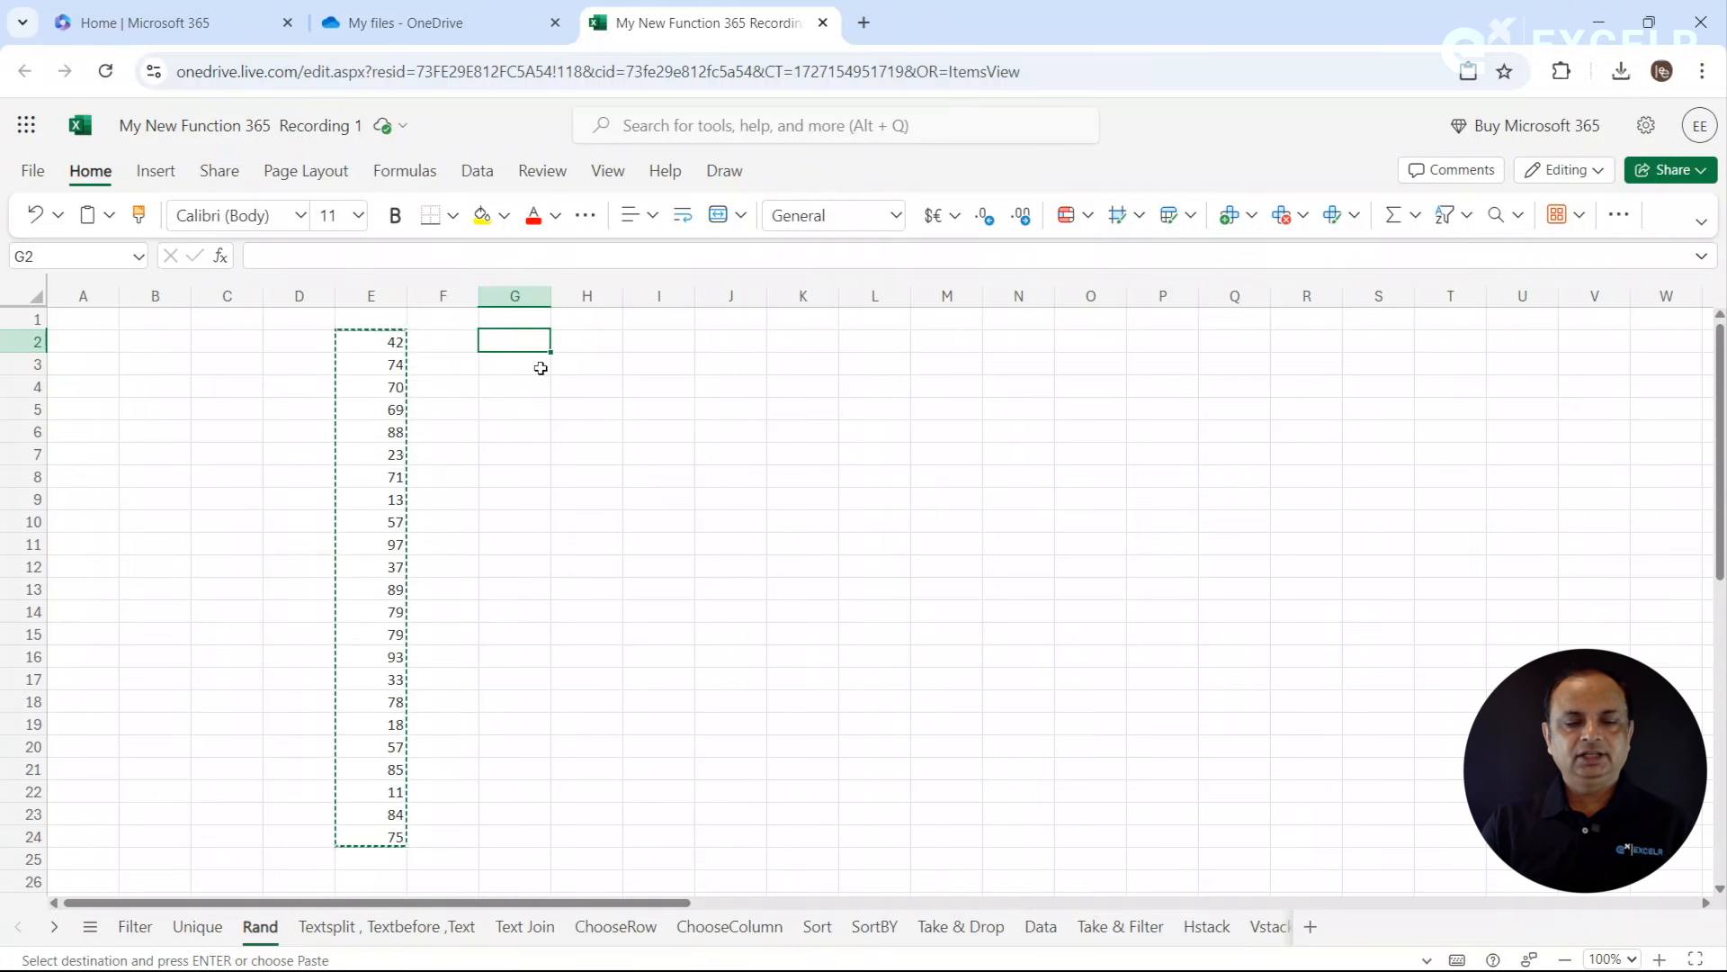
pyautogui.press('Escape')
# - Copy E2:E24, paste it as values only starting at H2, and compare the contents of E3 and H4
pyautogui.moveTo(393, 341); pyautogui.dragTo(394, 837)
pyautogui.hotkey('ctrl', 'c')
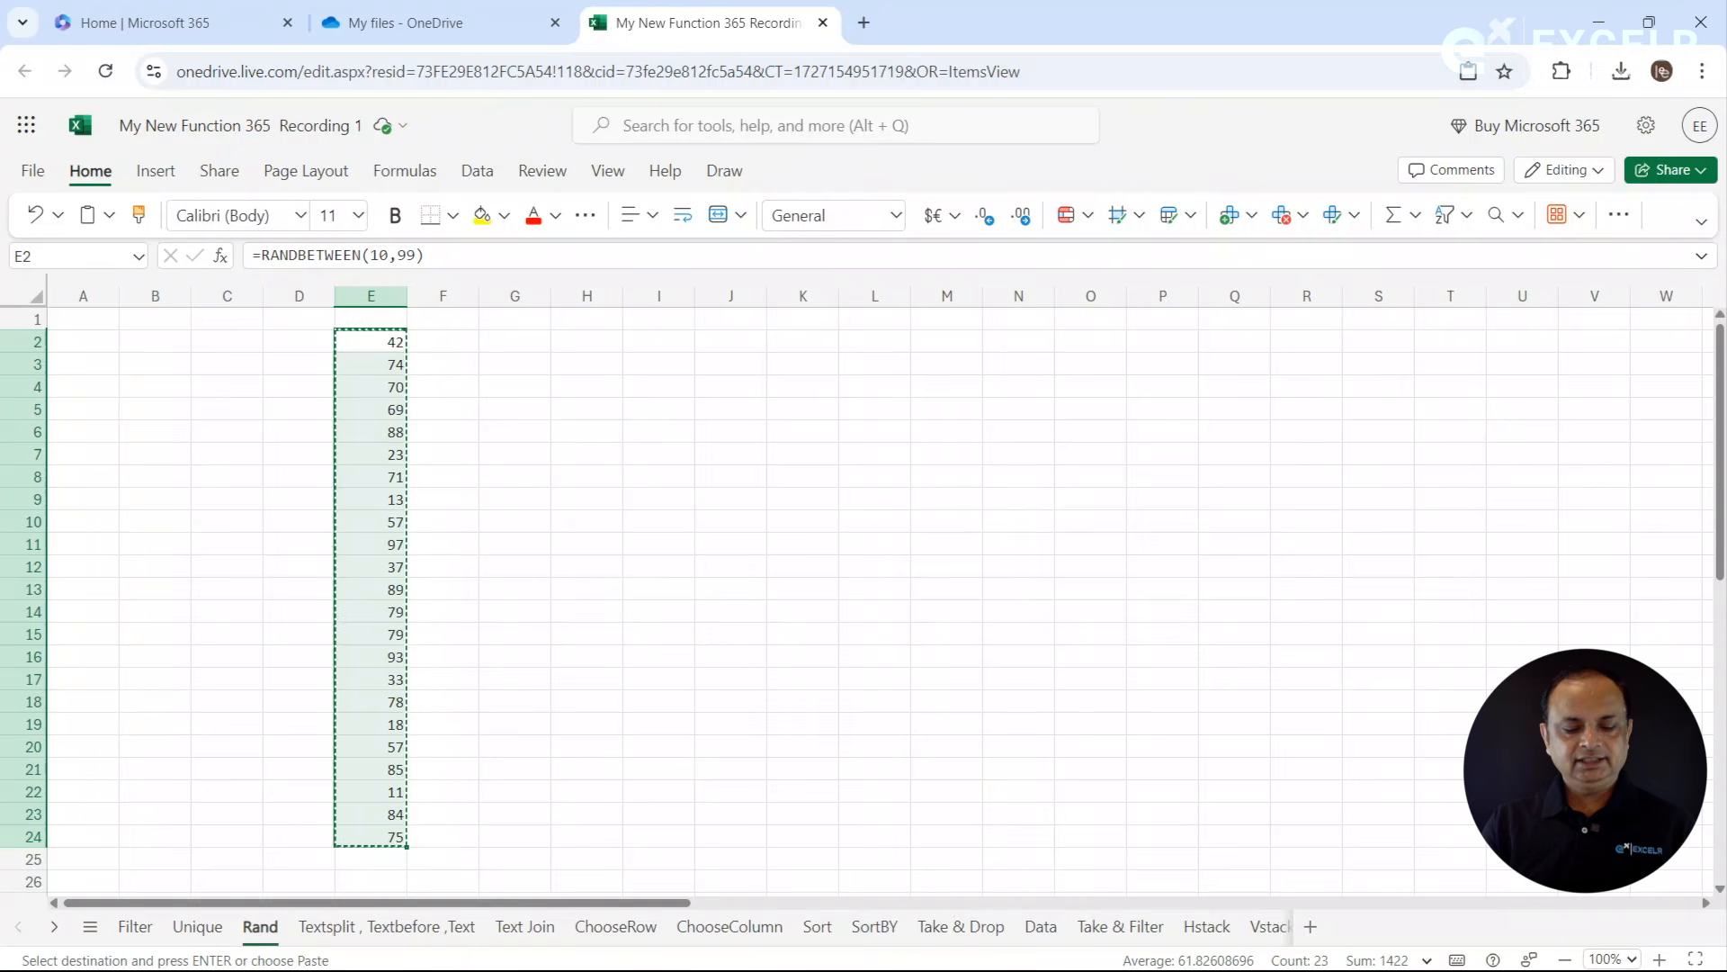
pyautogui.click(583, 344)
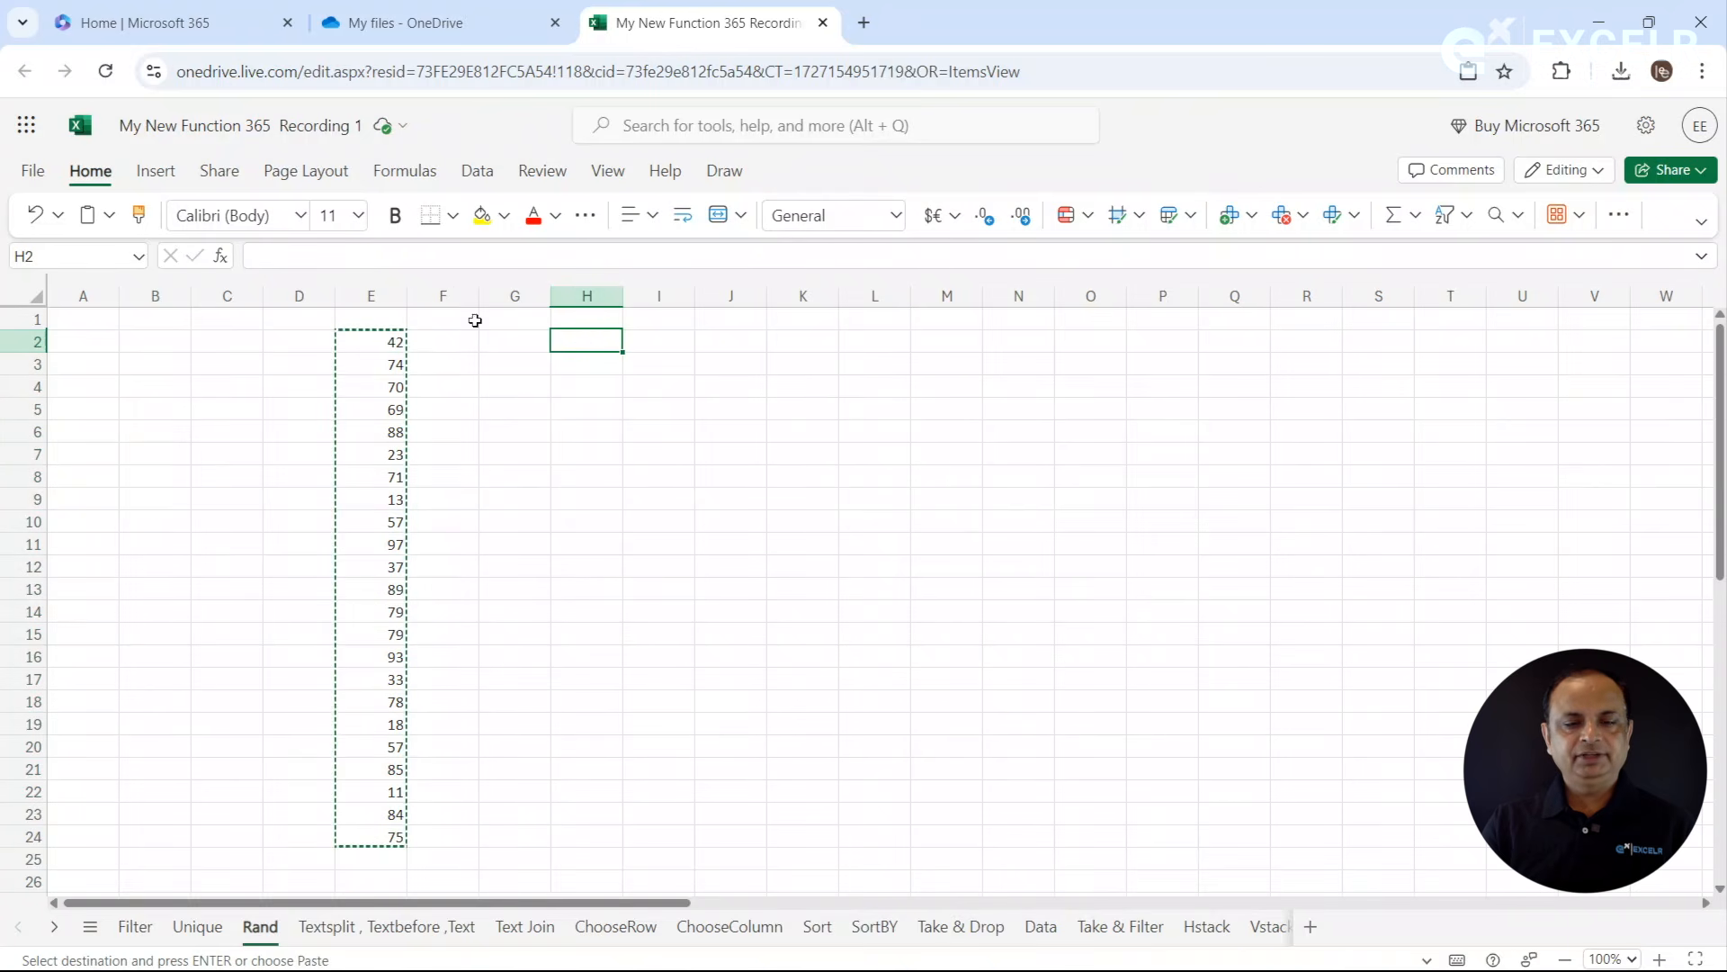
pyautogui.click(108, 216)
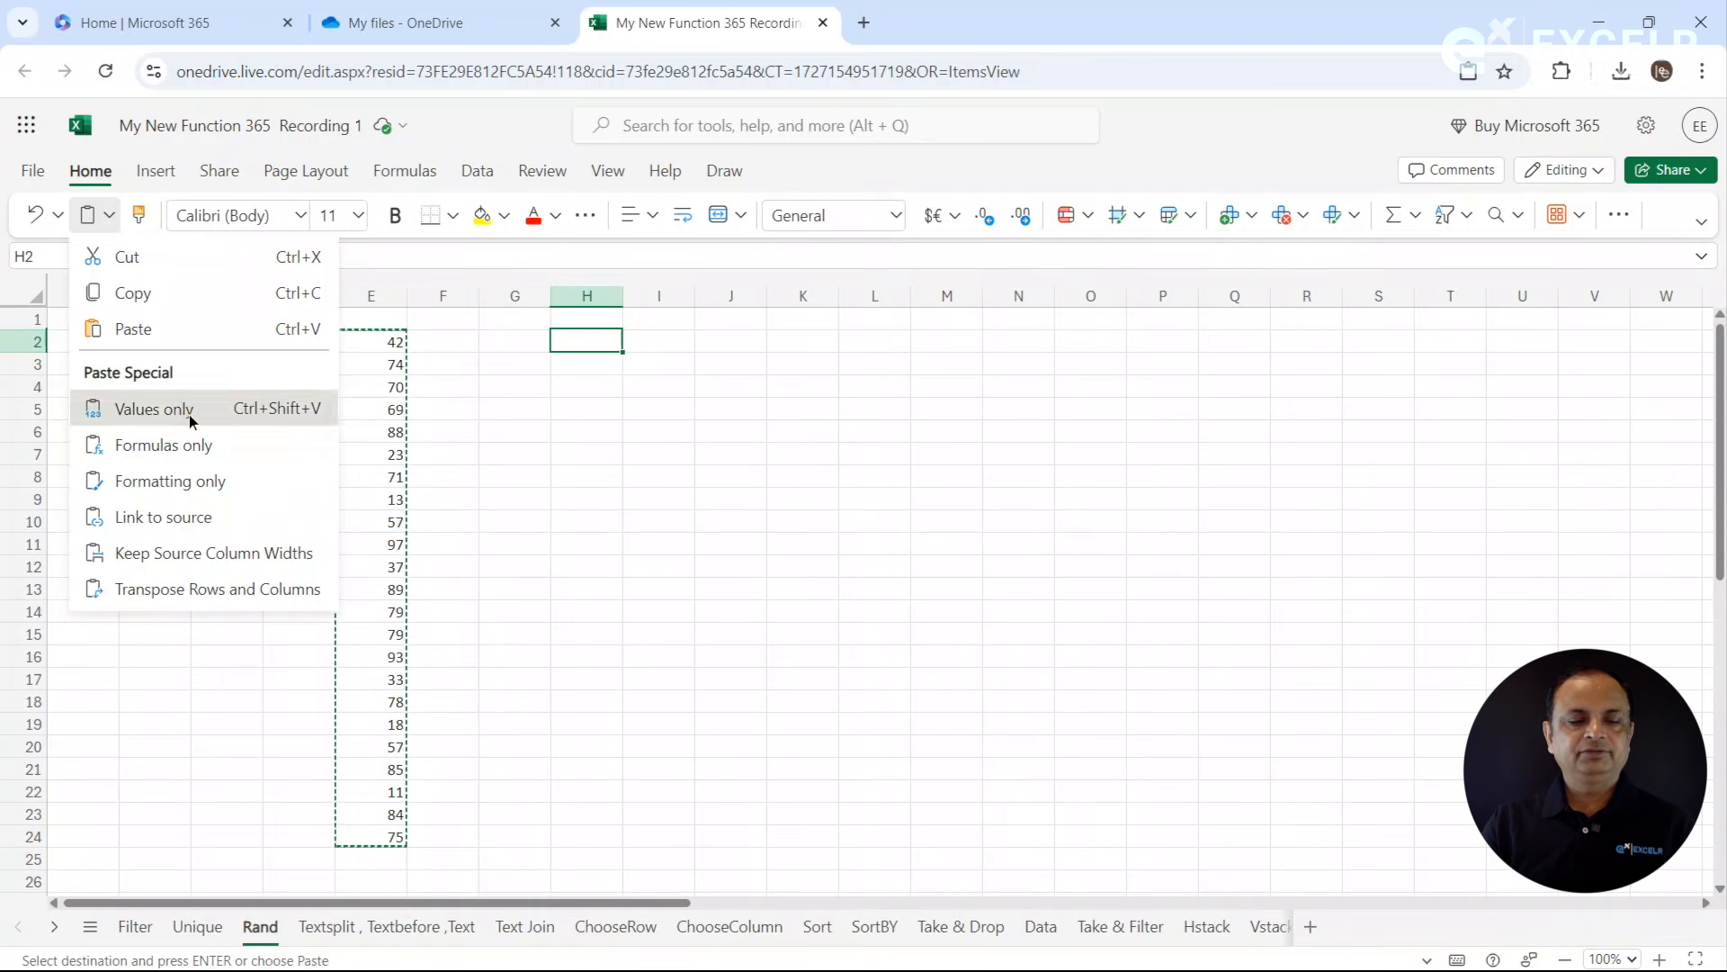
pyautogui.click(154, 410)
pyautogui.click(628, 458)
pyautogui.press('Escape')
pyautogui.click(385, 366)
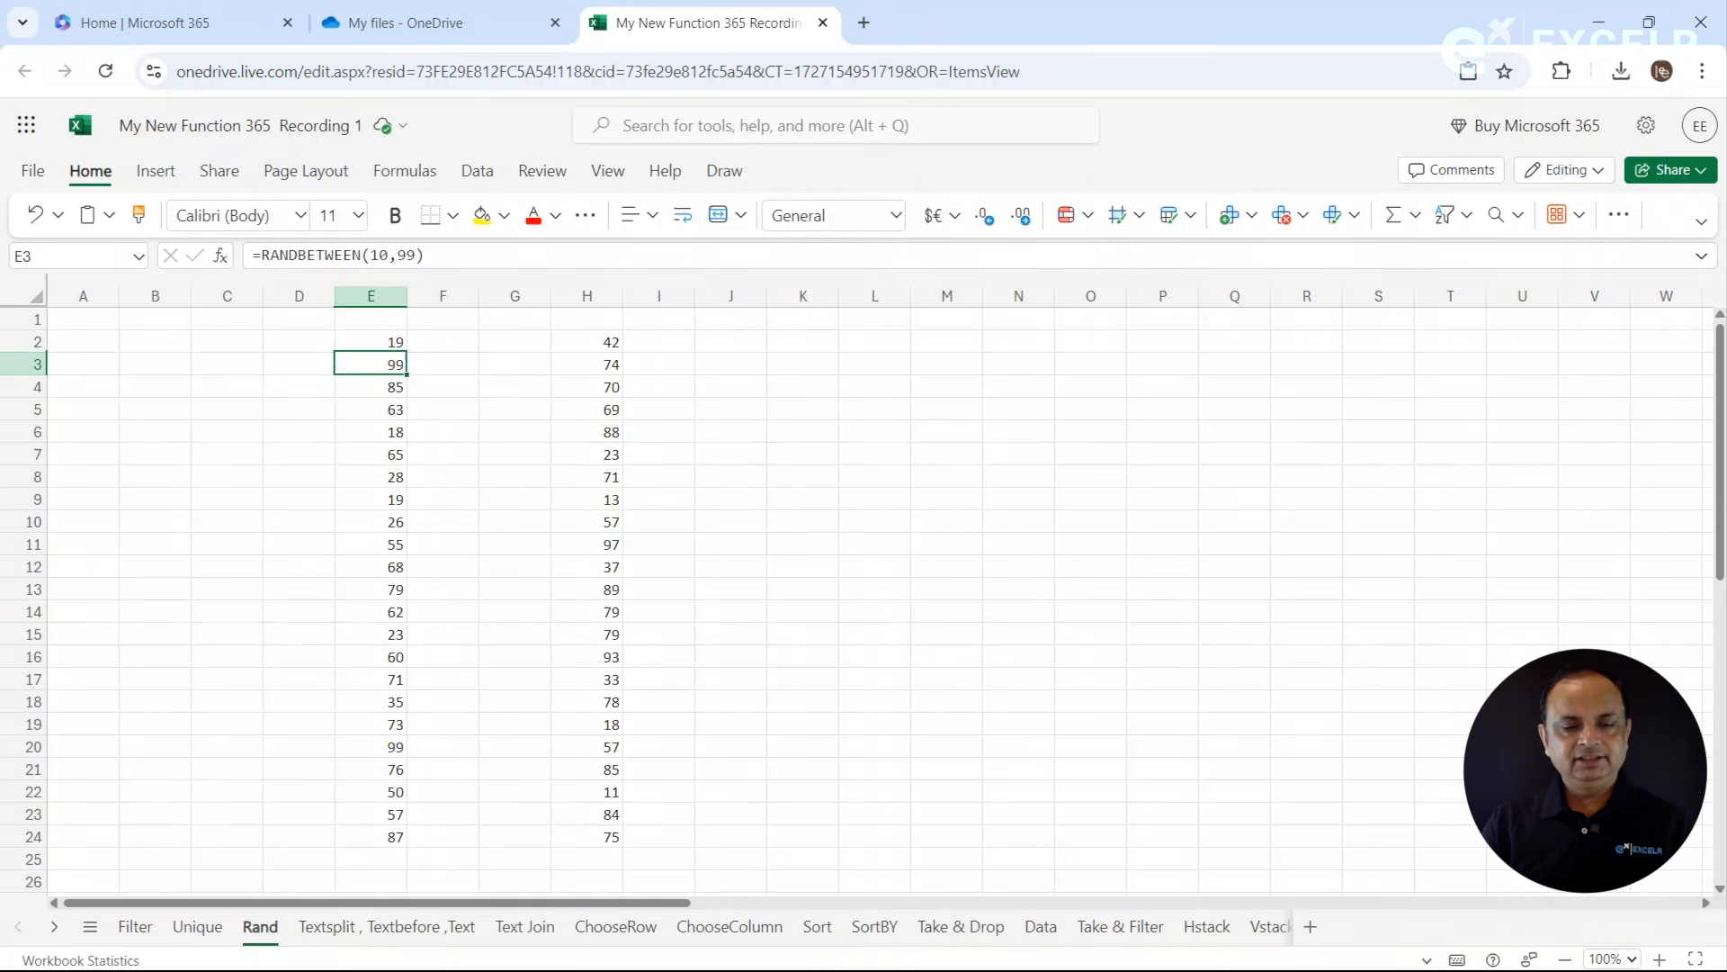
pyautogui.click(602, 393)
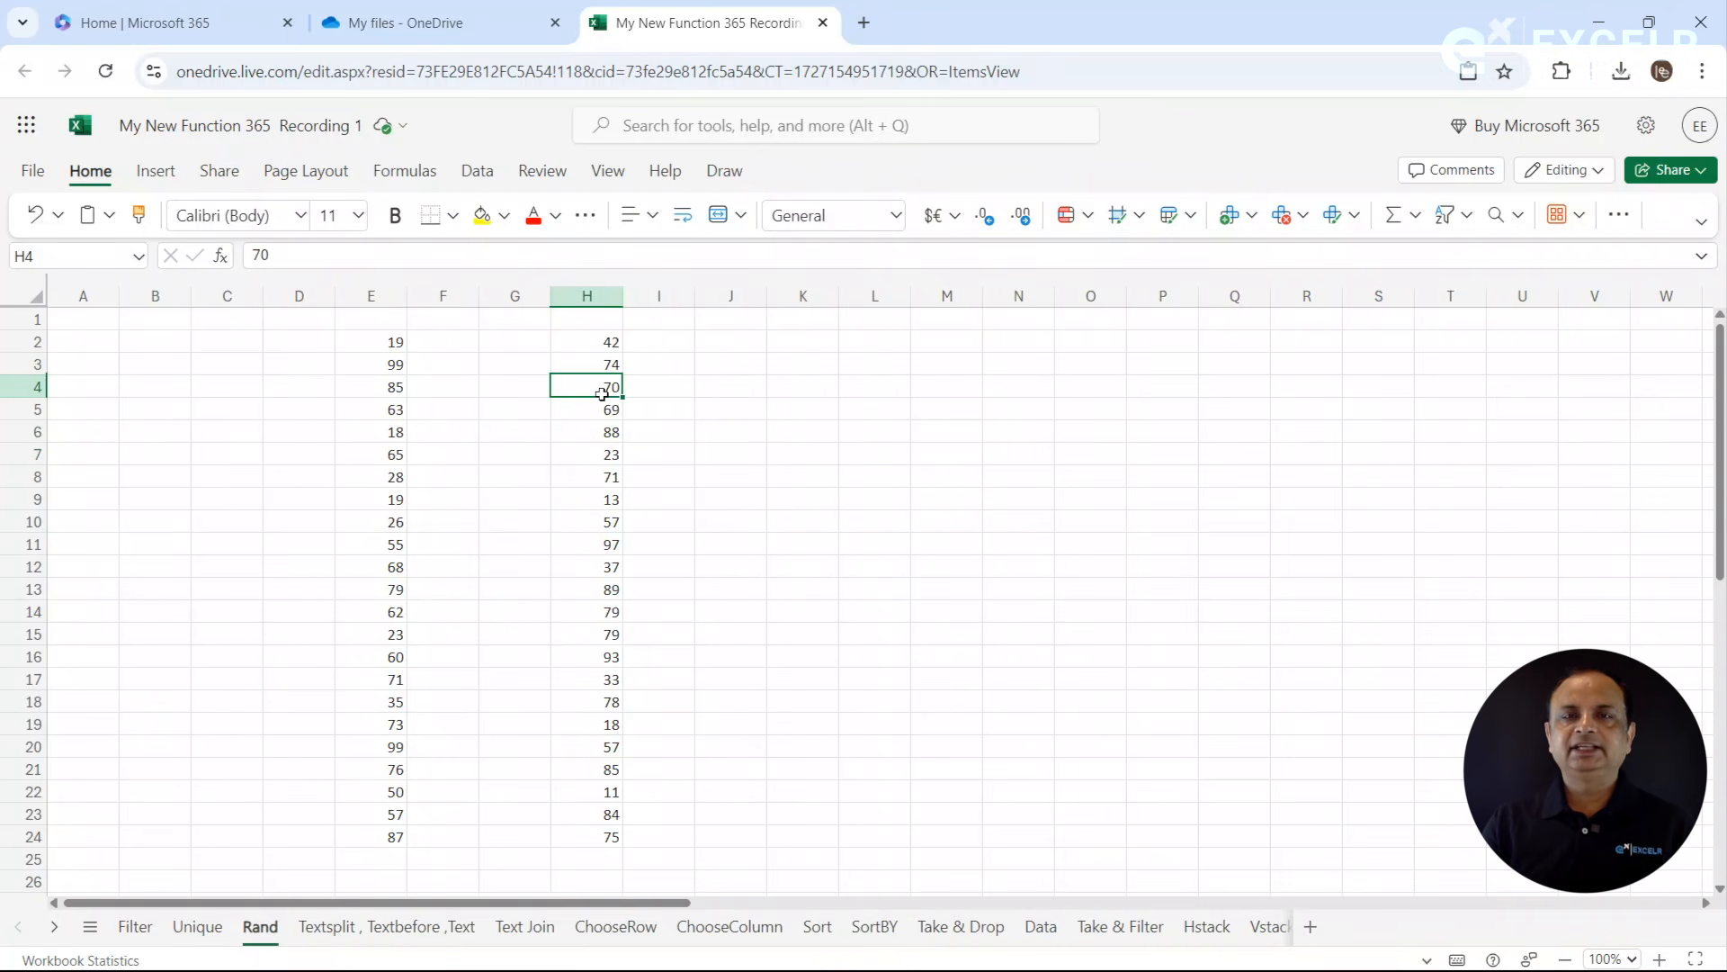
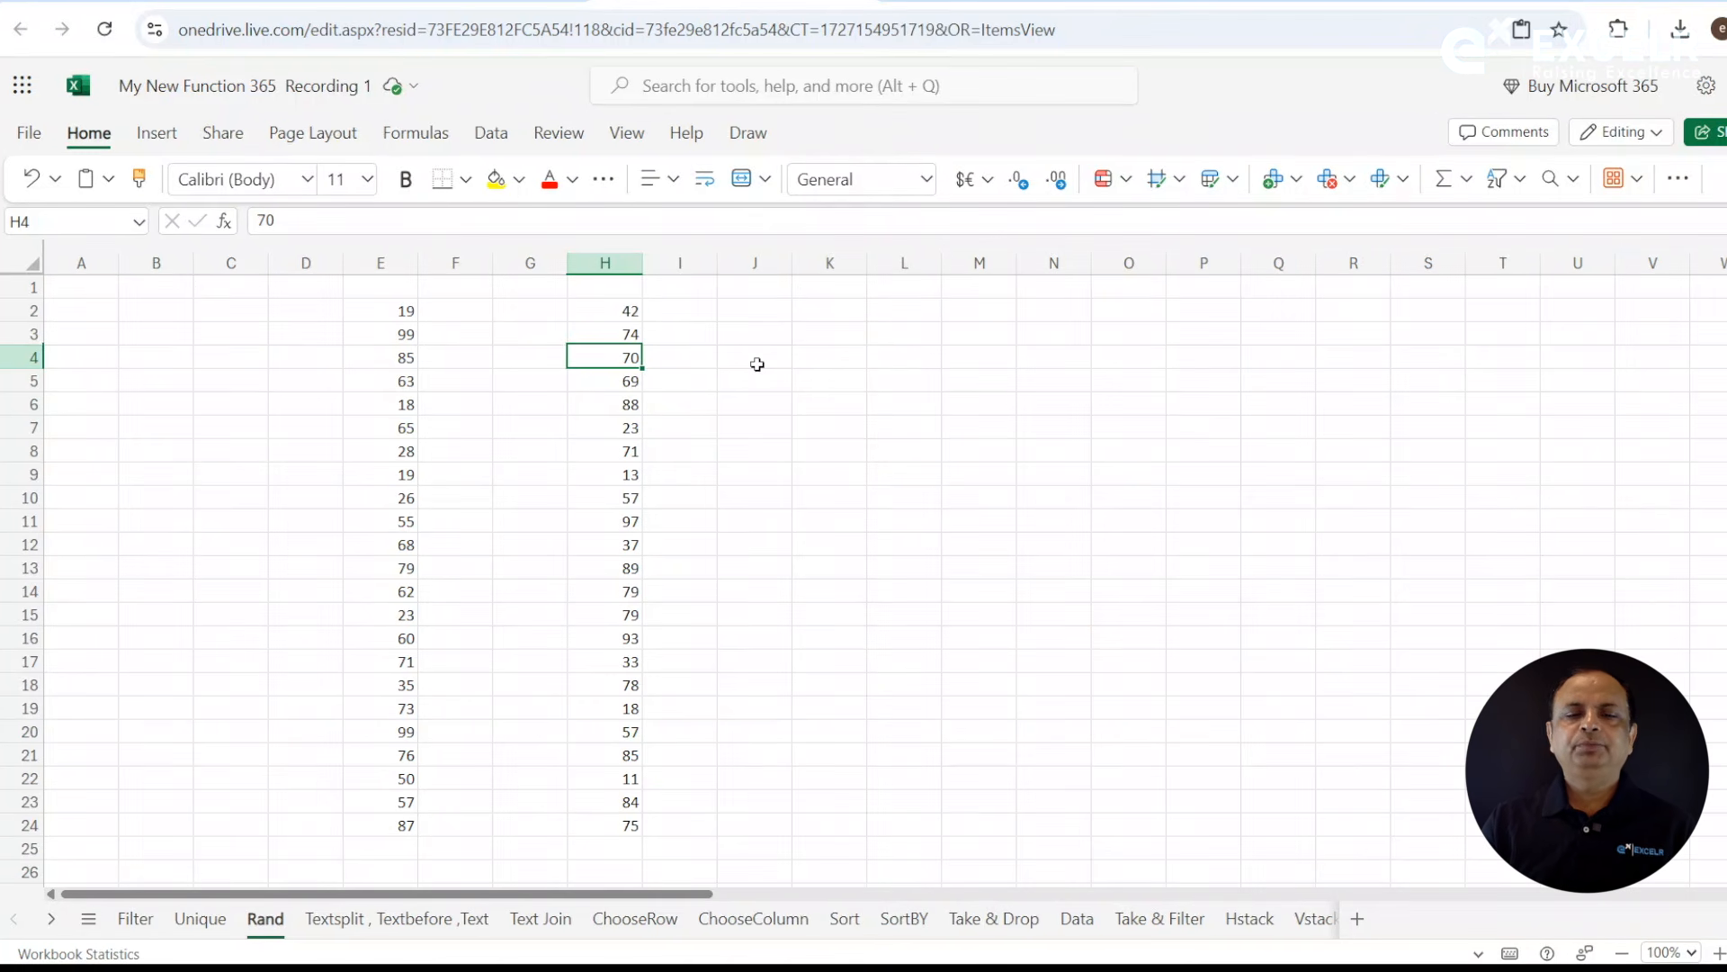
# - Begin a formula in J2 with =ran to bring up the random-number functions
pyautogui.click(767, 305)
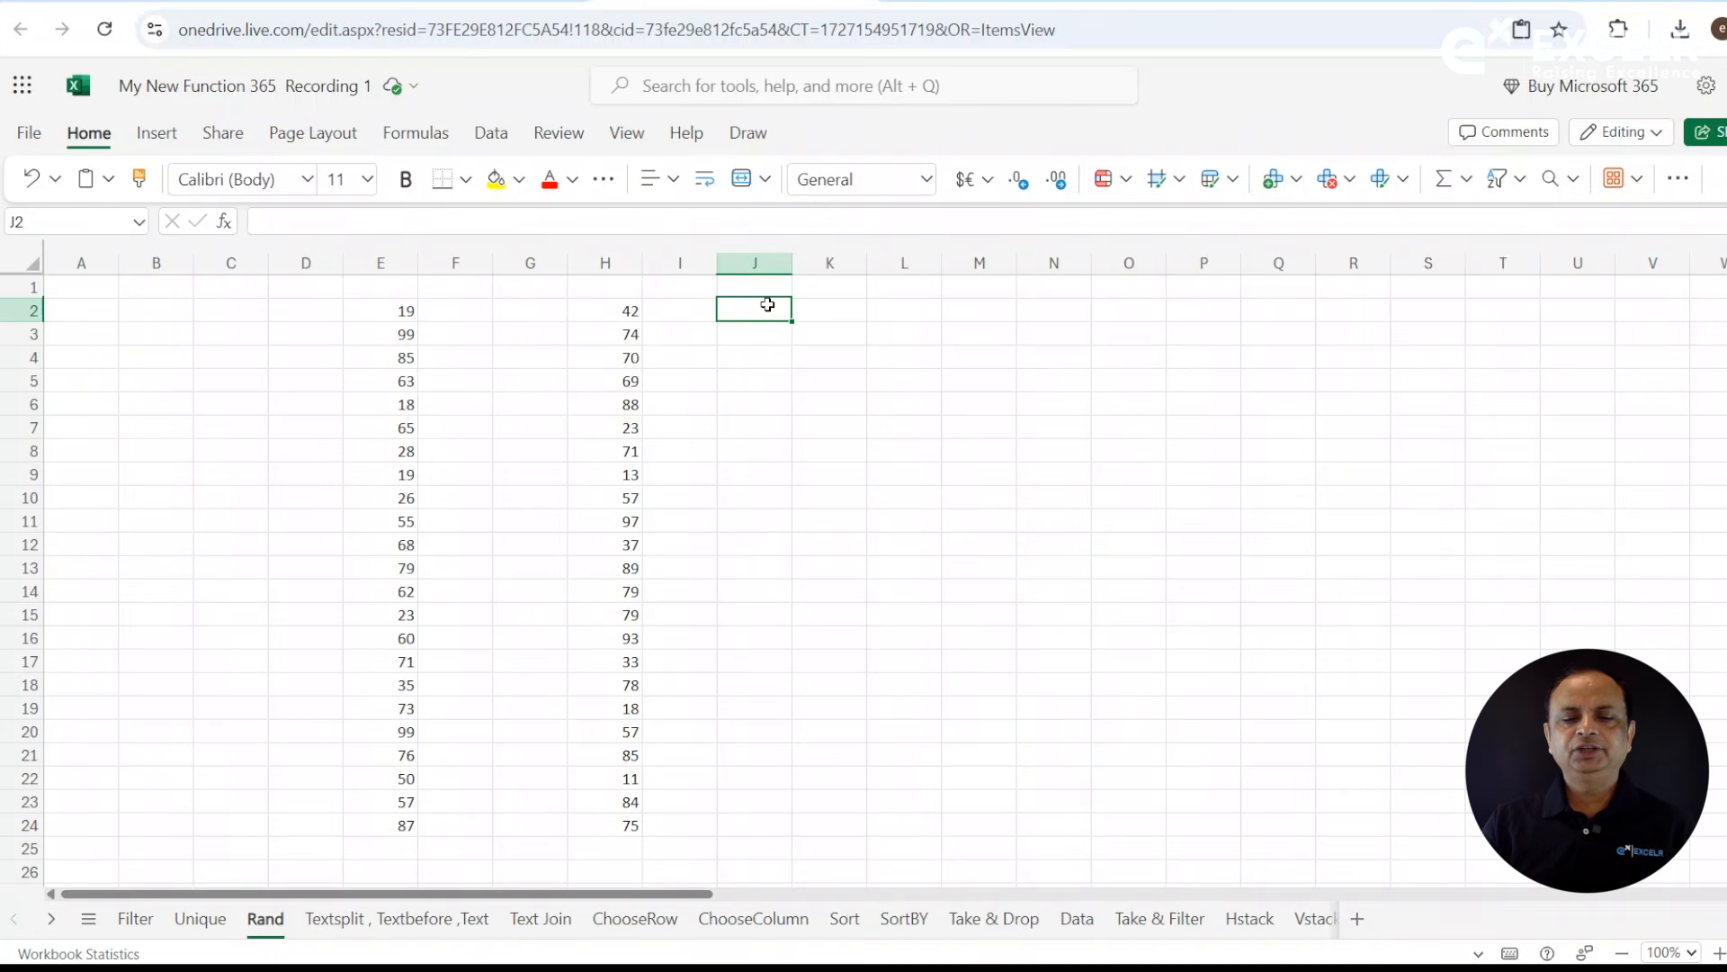
pyautogui.write('=ra')
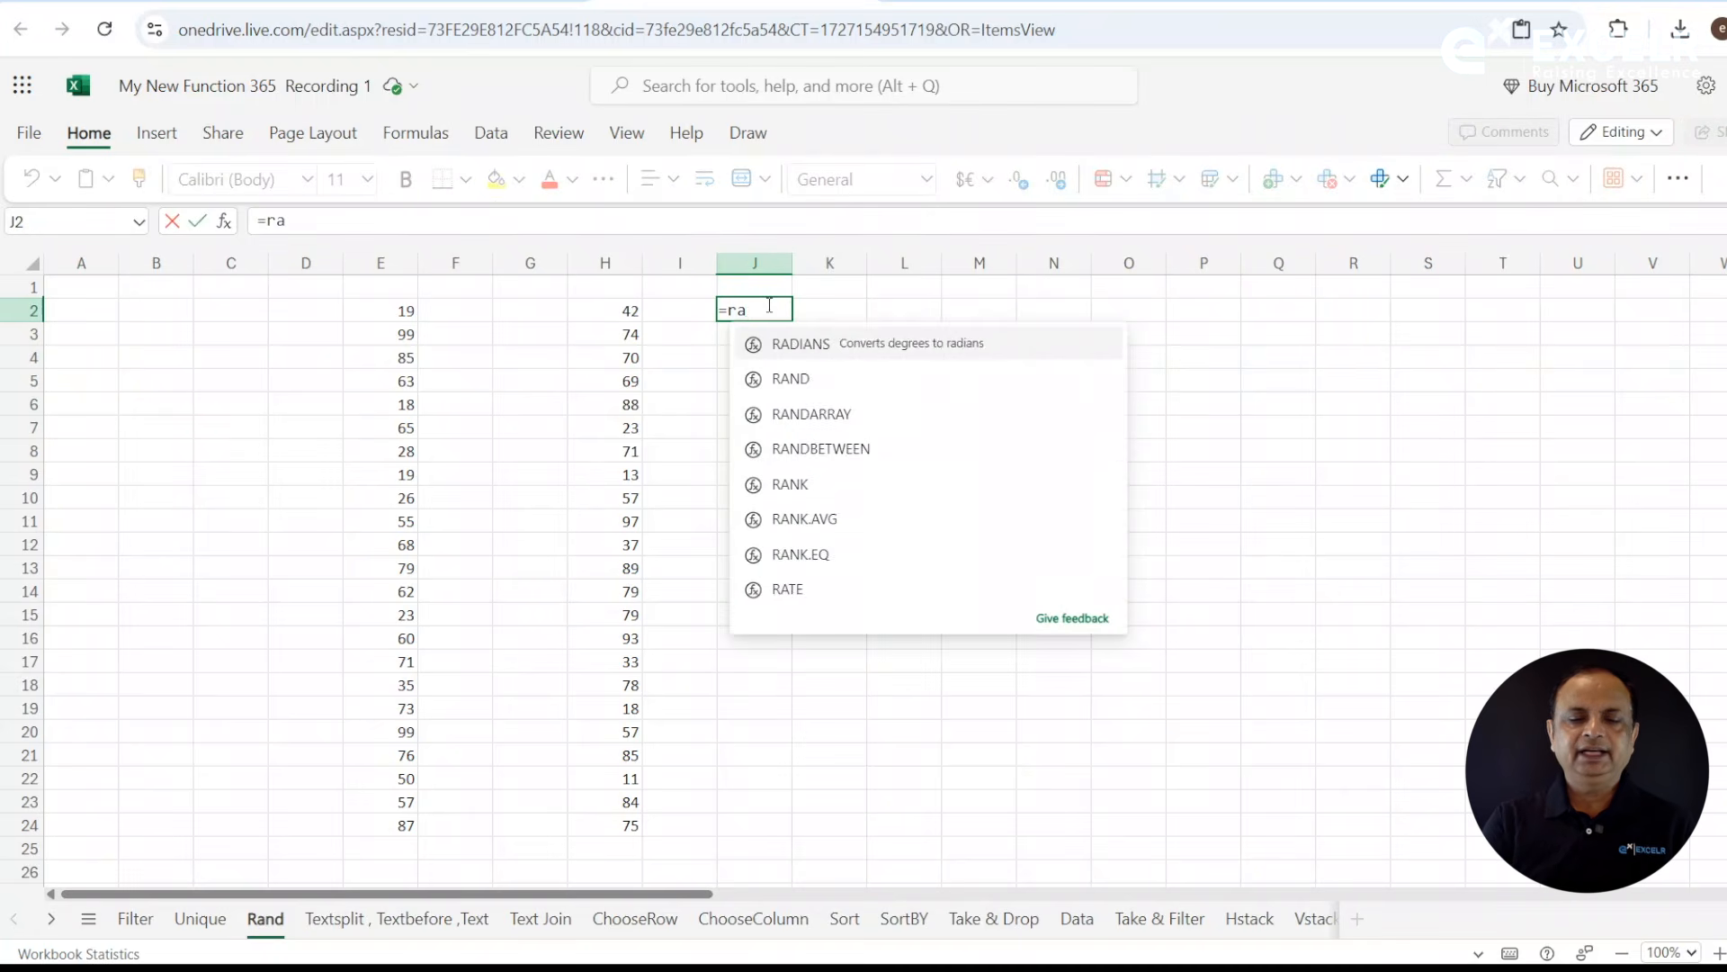
pyautogui.write('n')
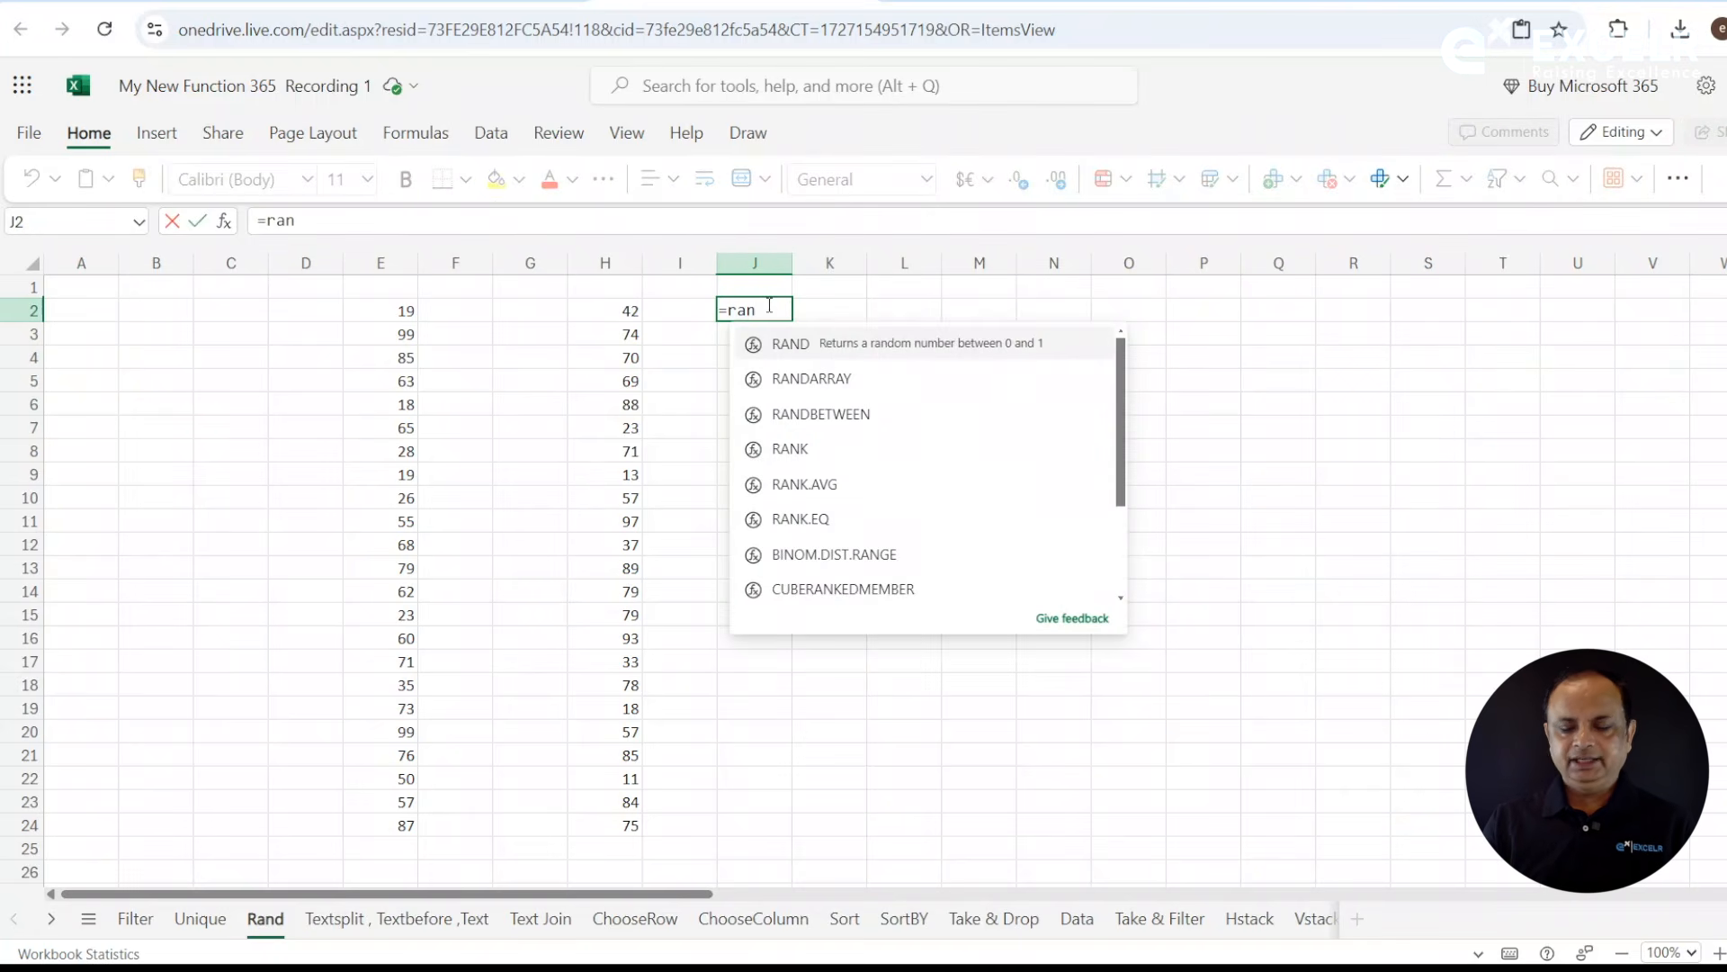
pyautogui.press('Down')
pyautogui.press('Down')
pyautogui.press('Tab')
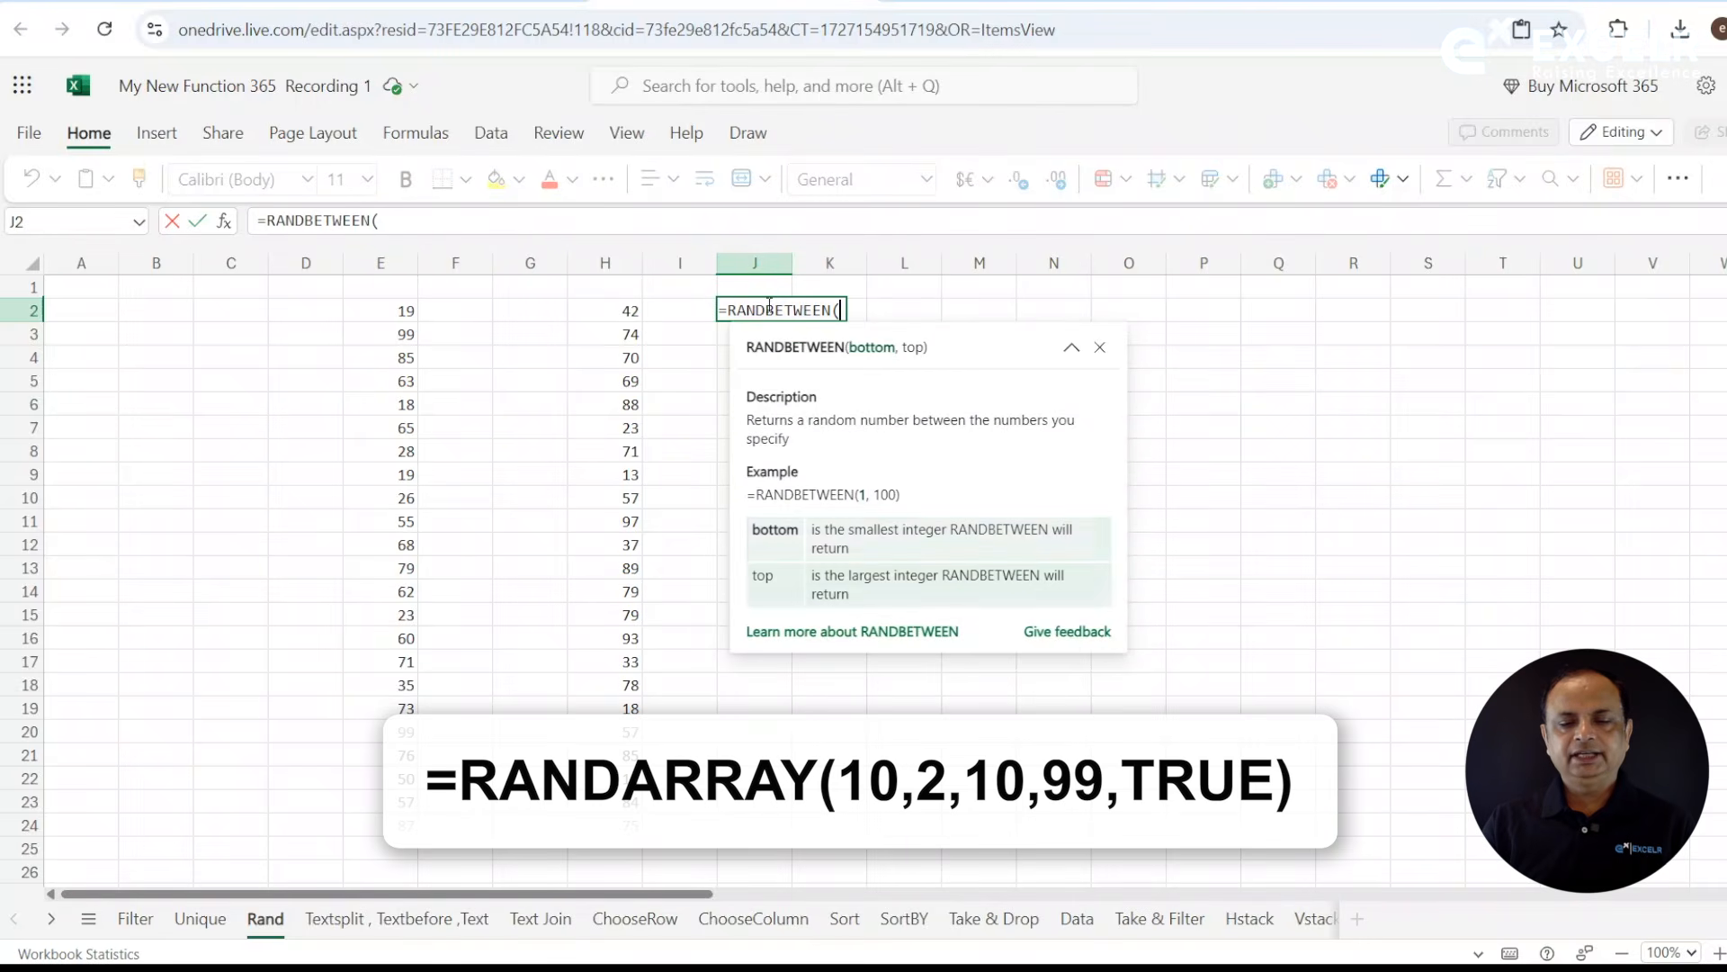
pyautogui.press('BackSpace')
pyautogui.press('BackSpace')
pyautogui.press('BackSpace')
pyautogui.press('BackSpace')
pyautogui.press('BackSpace')
pyautogui.press('BackSpace')
pyautogui.press('BackSpace')
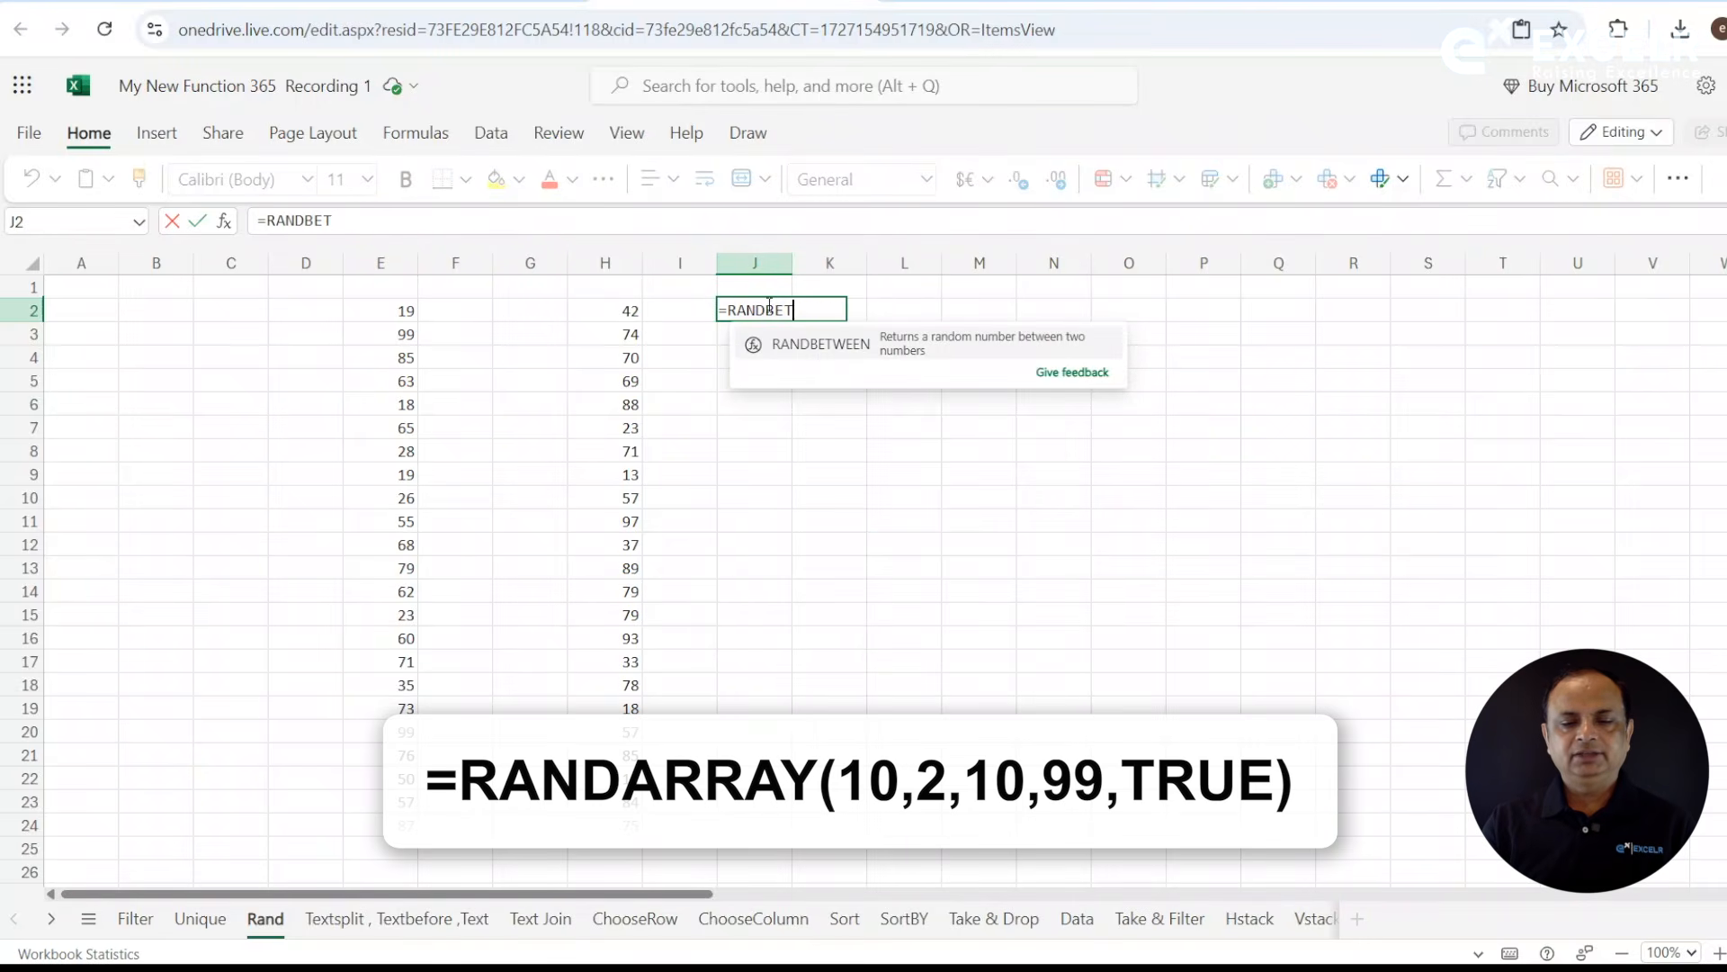
pyautogui.press('BackSpace')
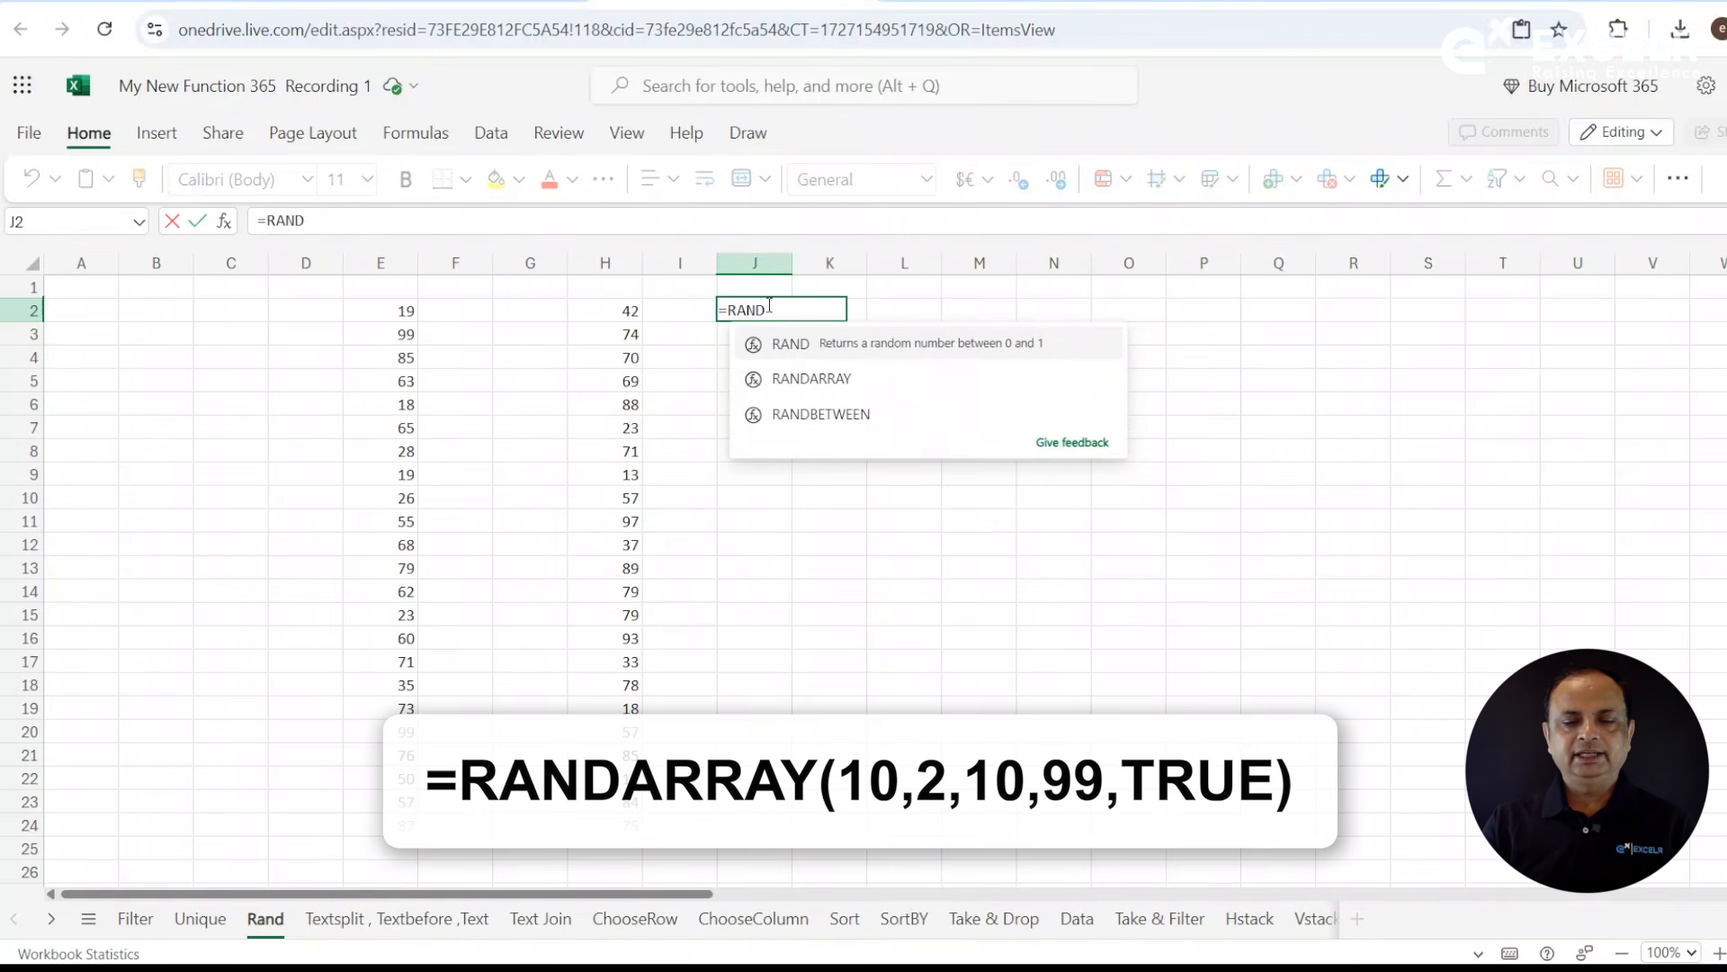
# - Complete the formula in J2 as =RANDARRAY(10,2,10,99,TRUE) for 10 rows and 2 columns of random integers
pyautogui.doubleClick(833, 379)
pyautogui.click(830, 380)
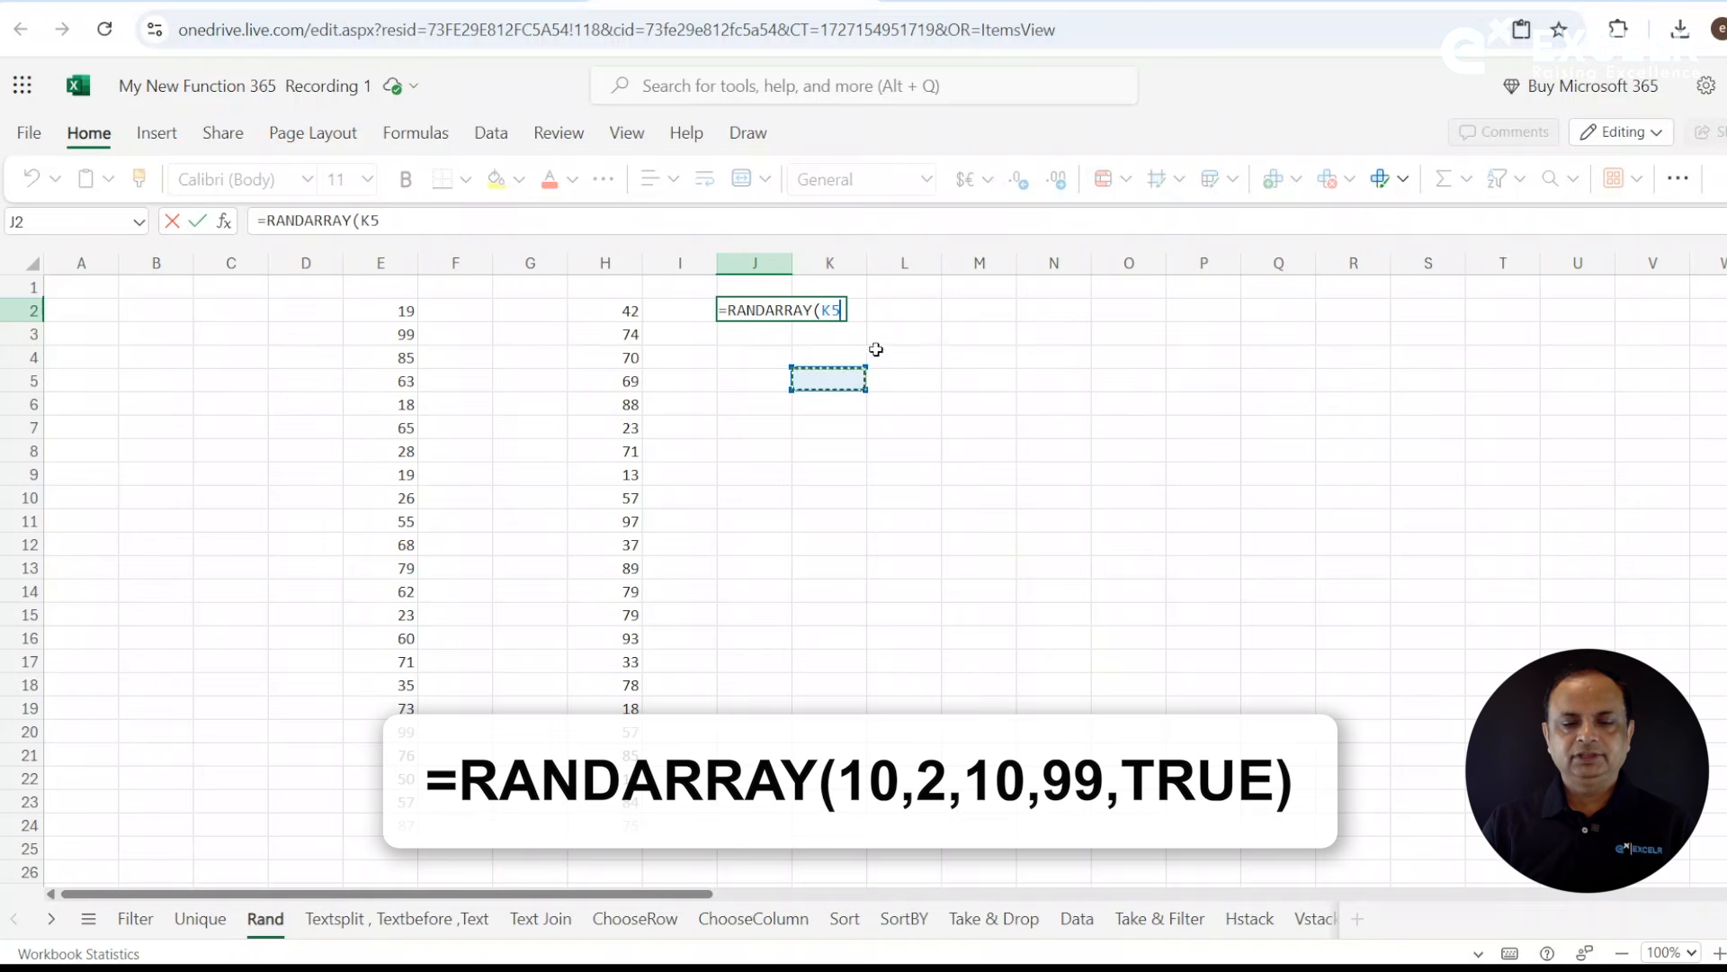
pyautogui.press('BackSpace')
pyautogui.press('BackSpace')
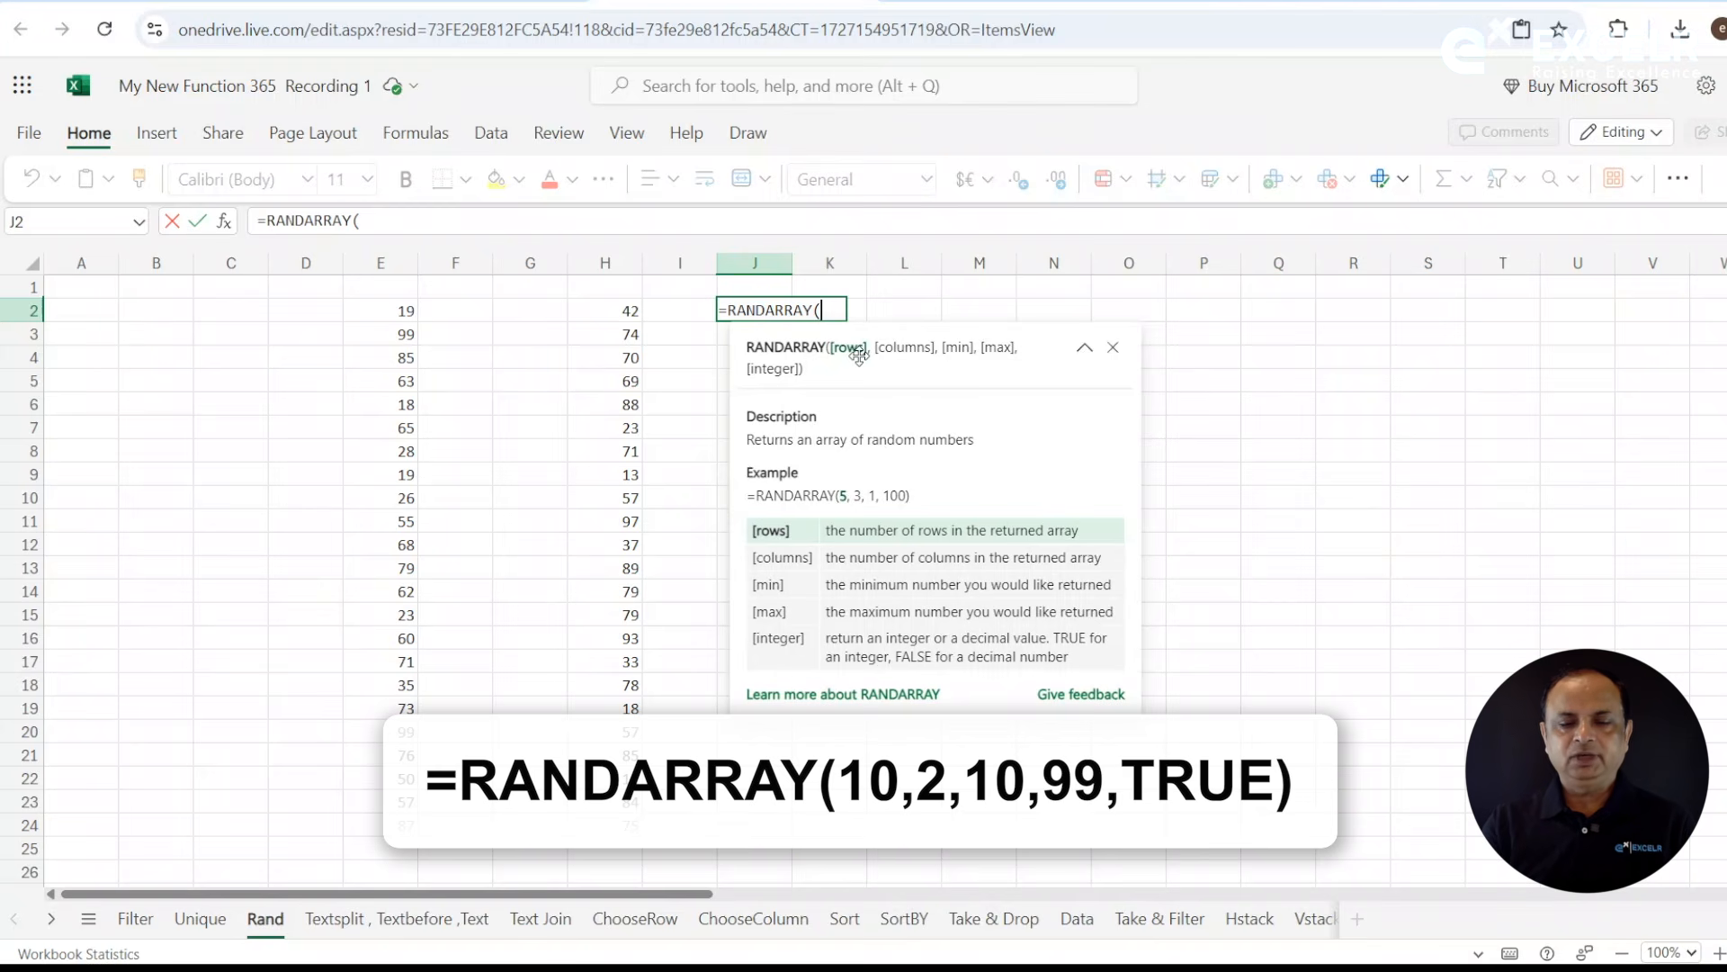
pyautogui.write('10')
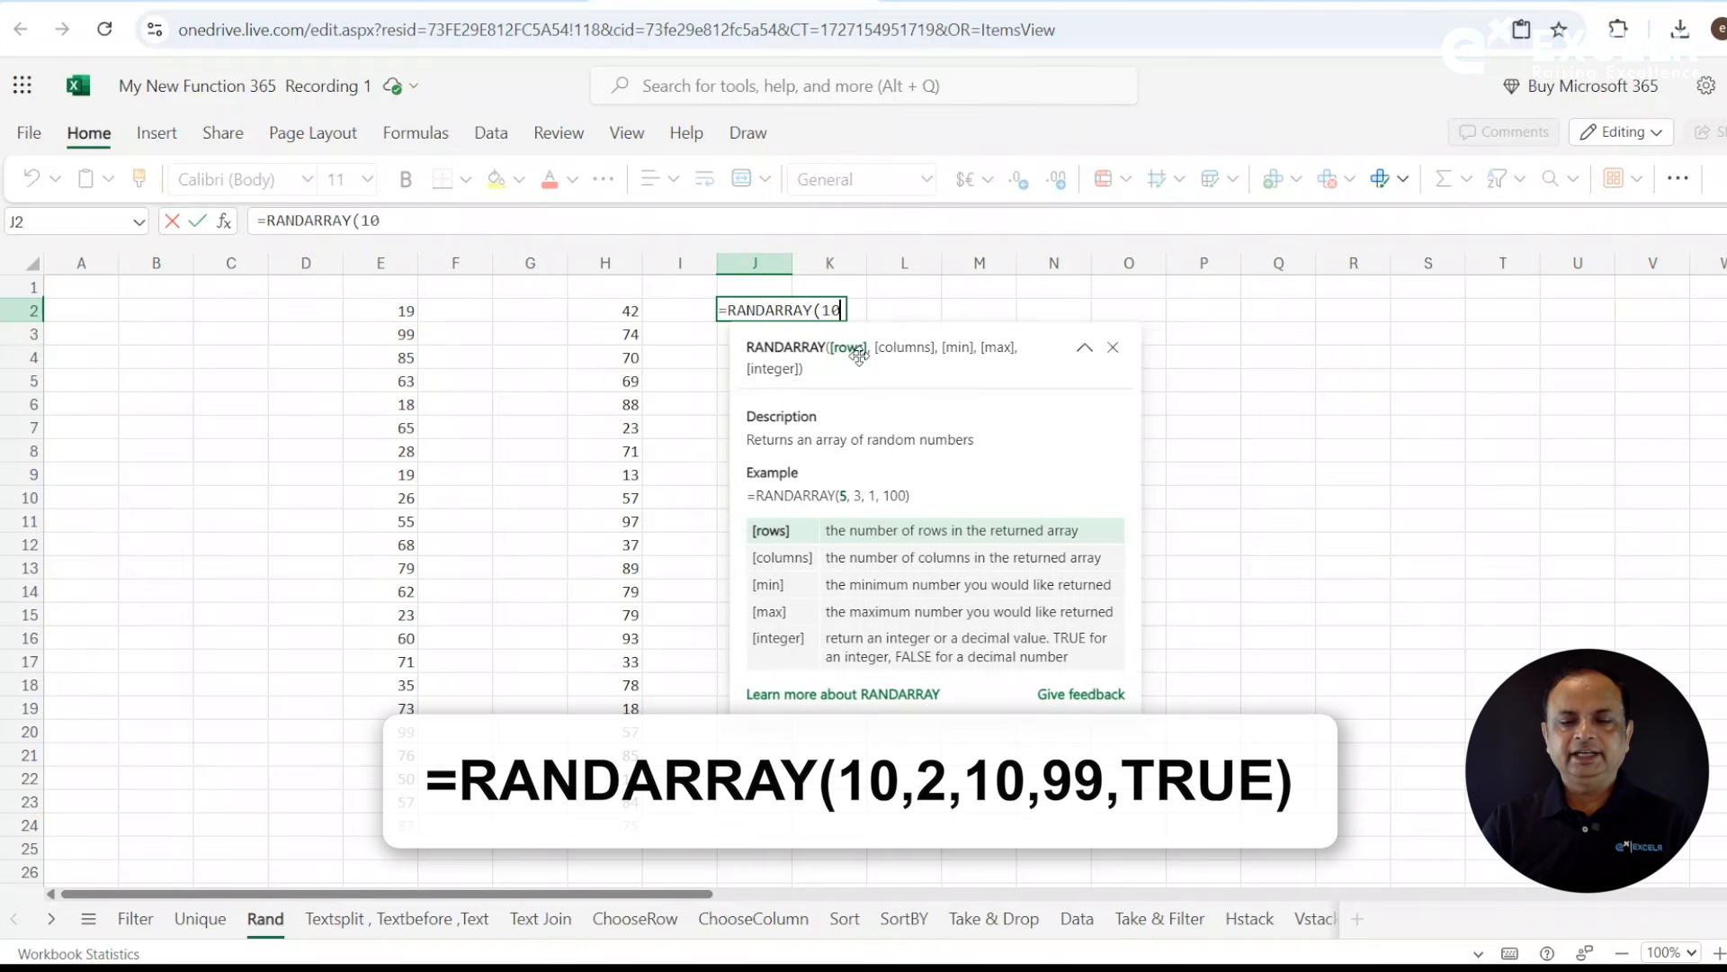
pyautogui.write(',')
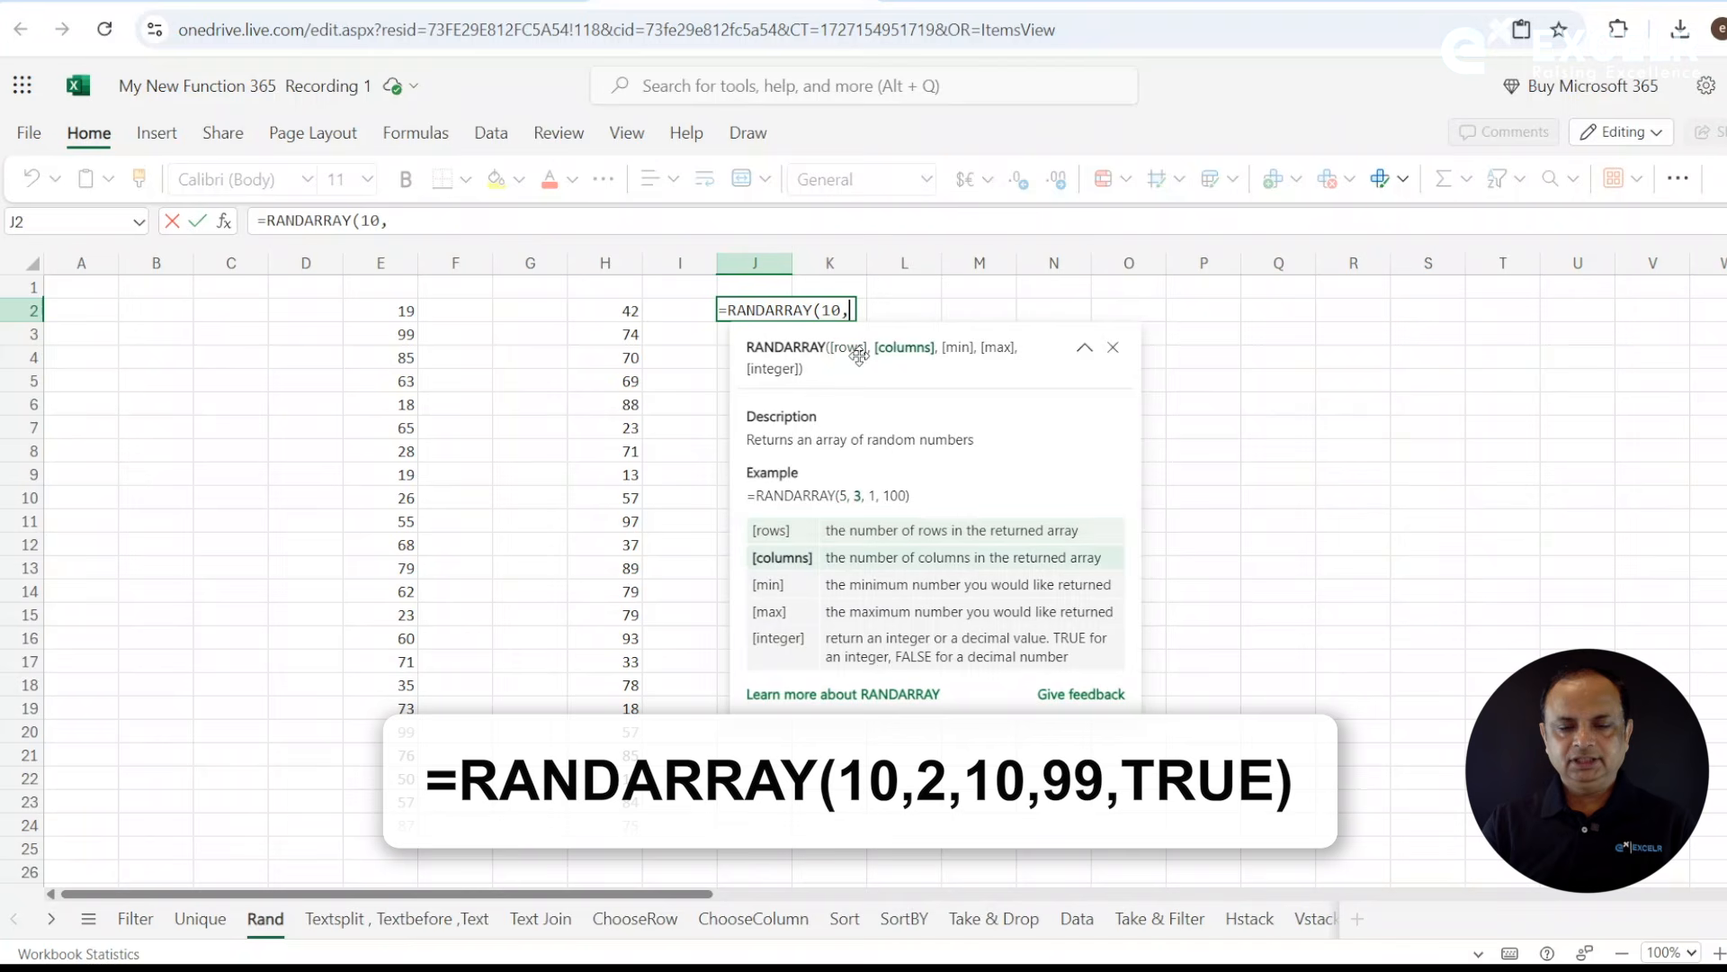
pyautogui.write('2,')
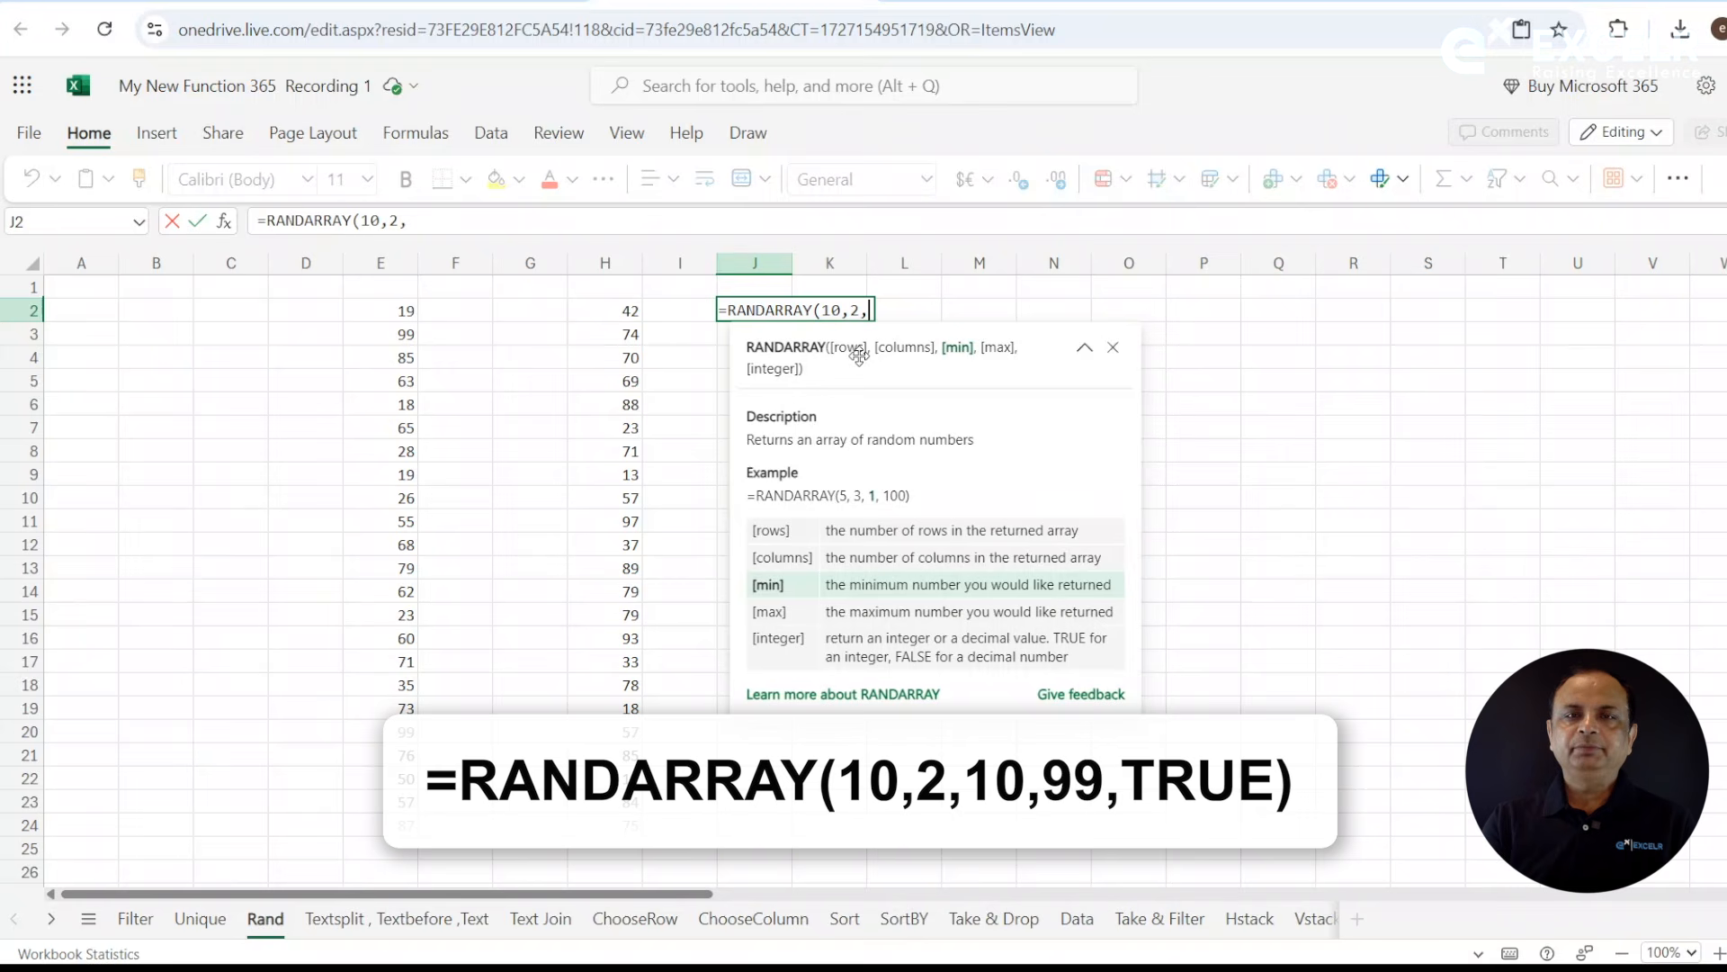
pyautogui.write('10,99')
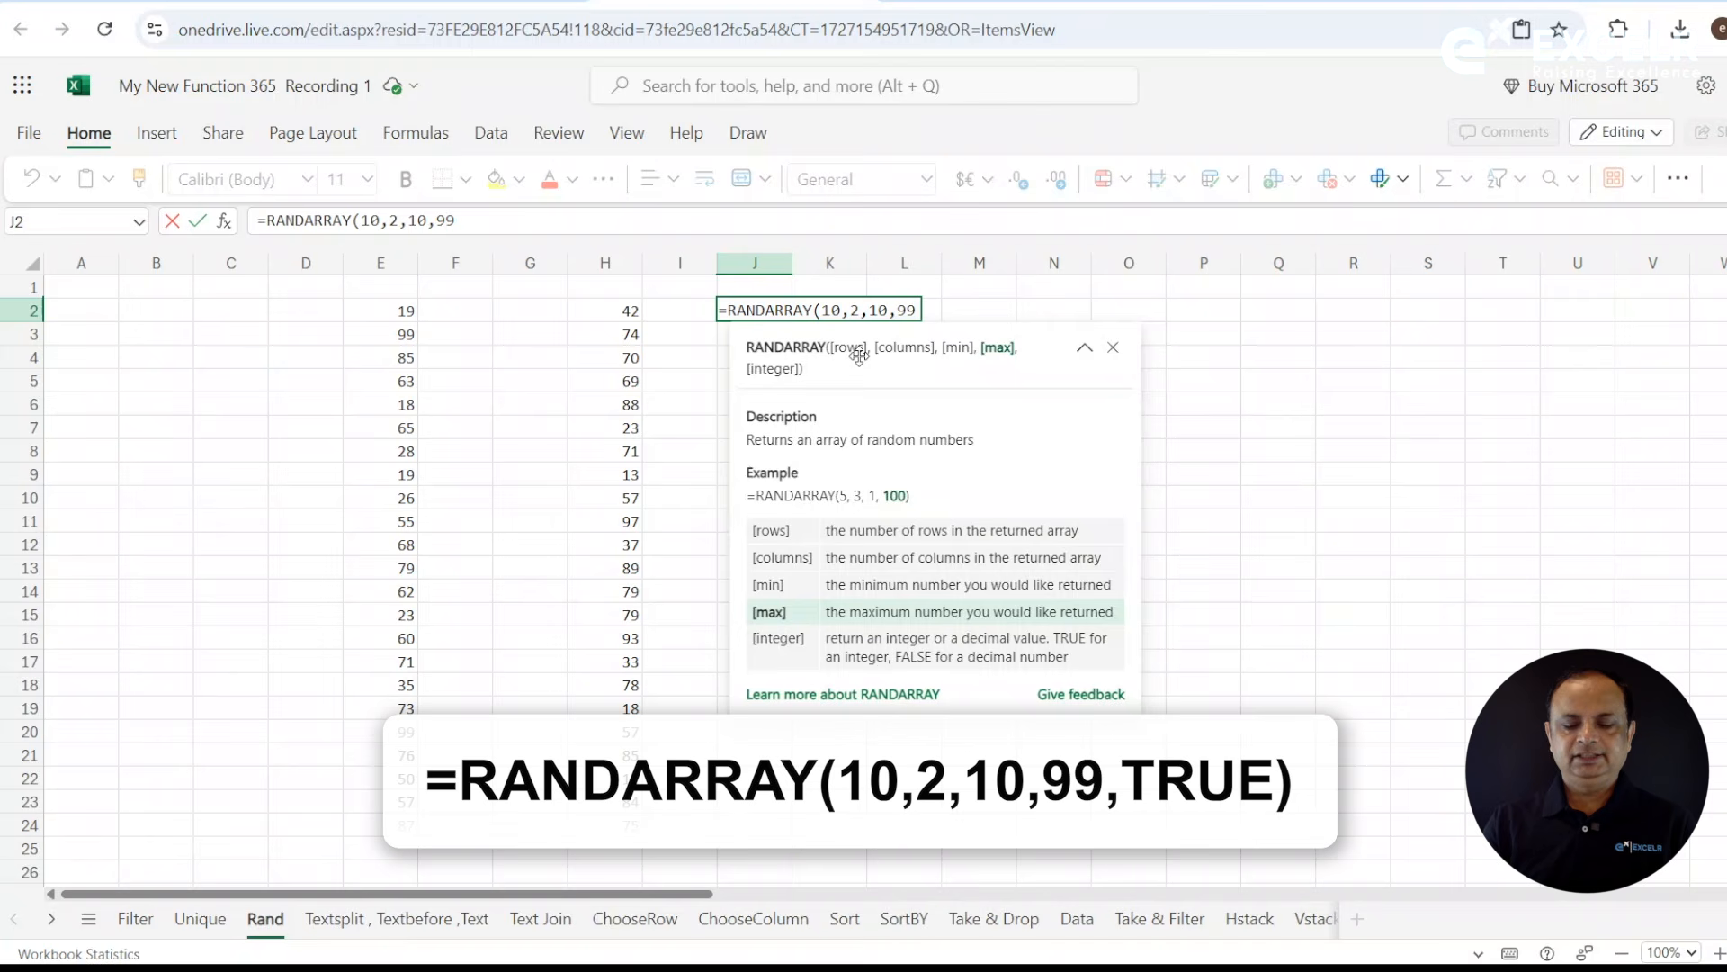
pyautogui.write(',')
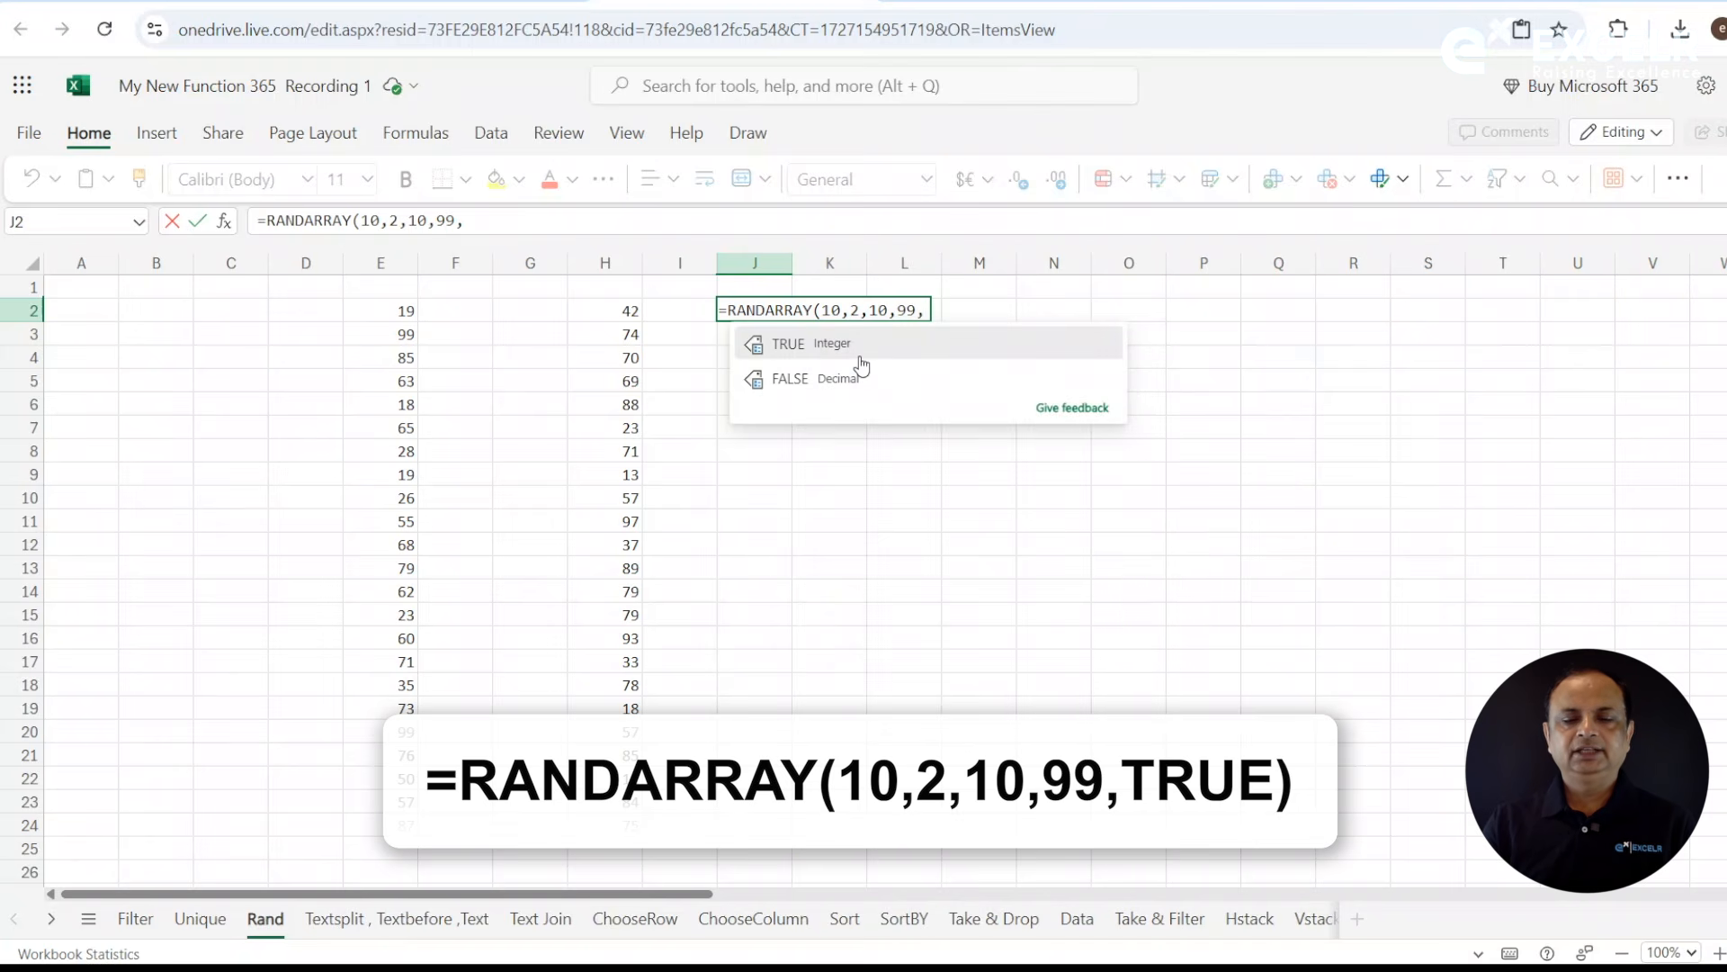
pyautogui.click(797, 346)
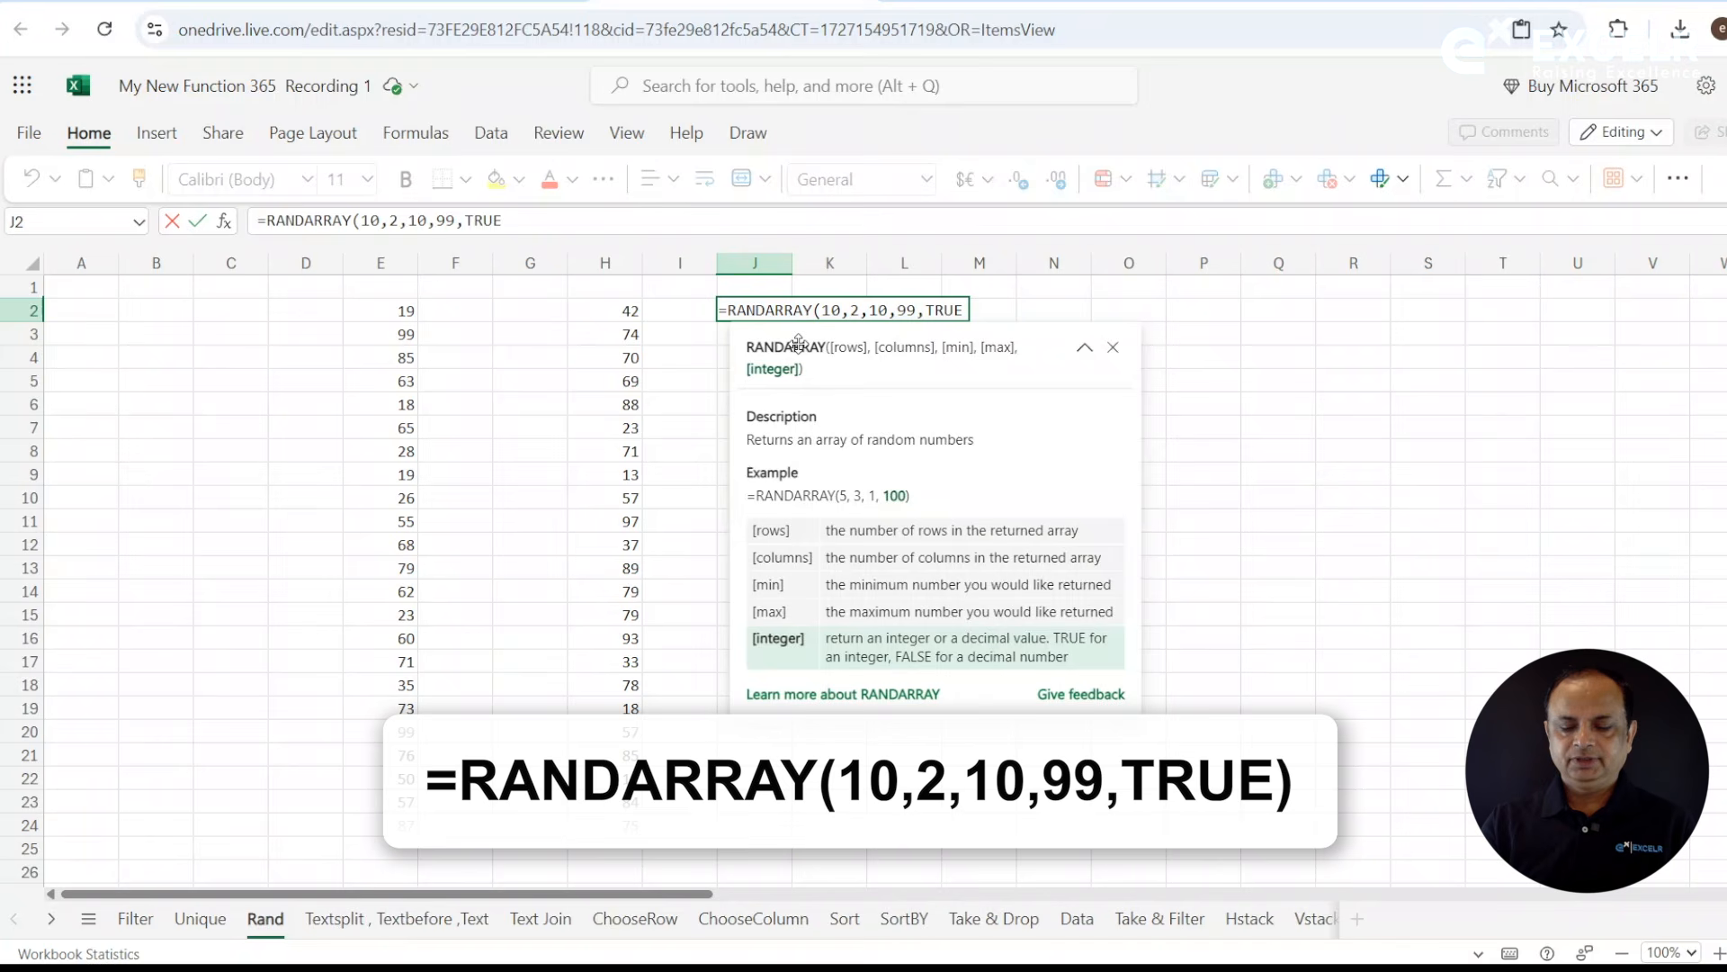
pyautogui.write(')')
pyautogui.press('Return')
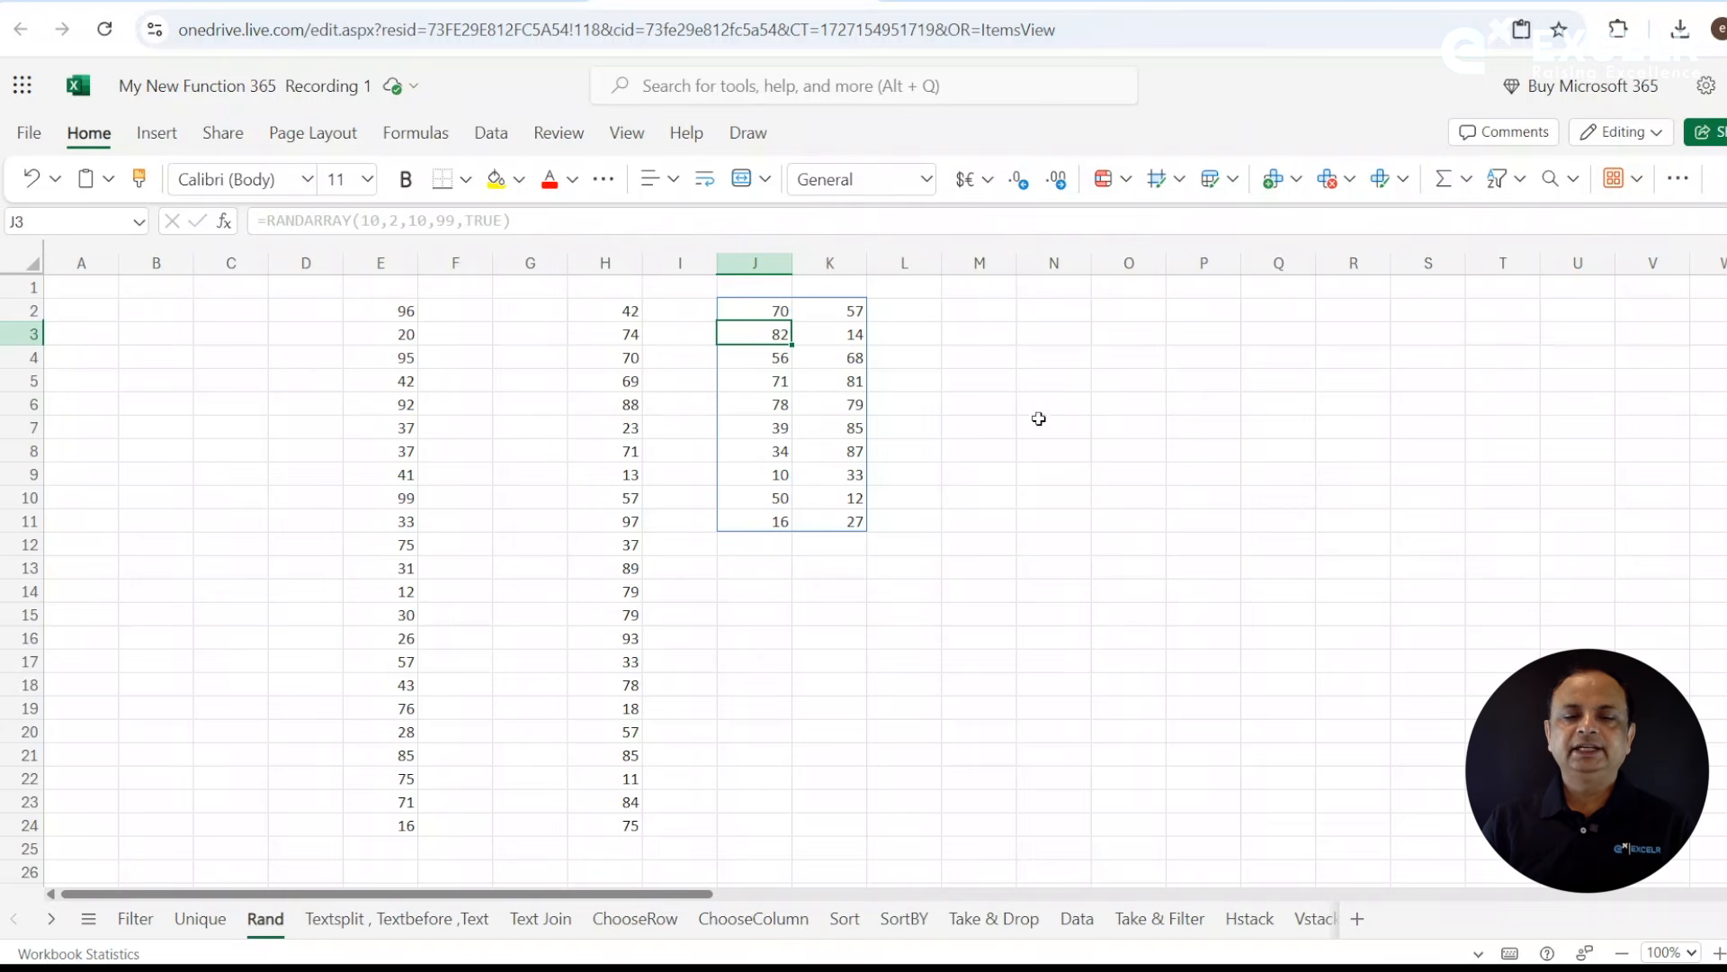
# - Enter =RANDARRAY(10,2,10,90,FALSE) in N2 to generate 10 rows and 2 columns of random decimals
pyautogui.click(987, 339)
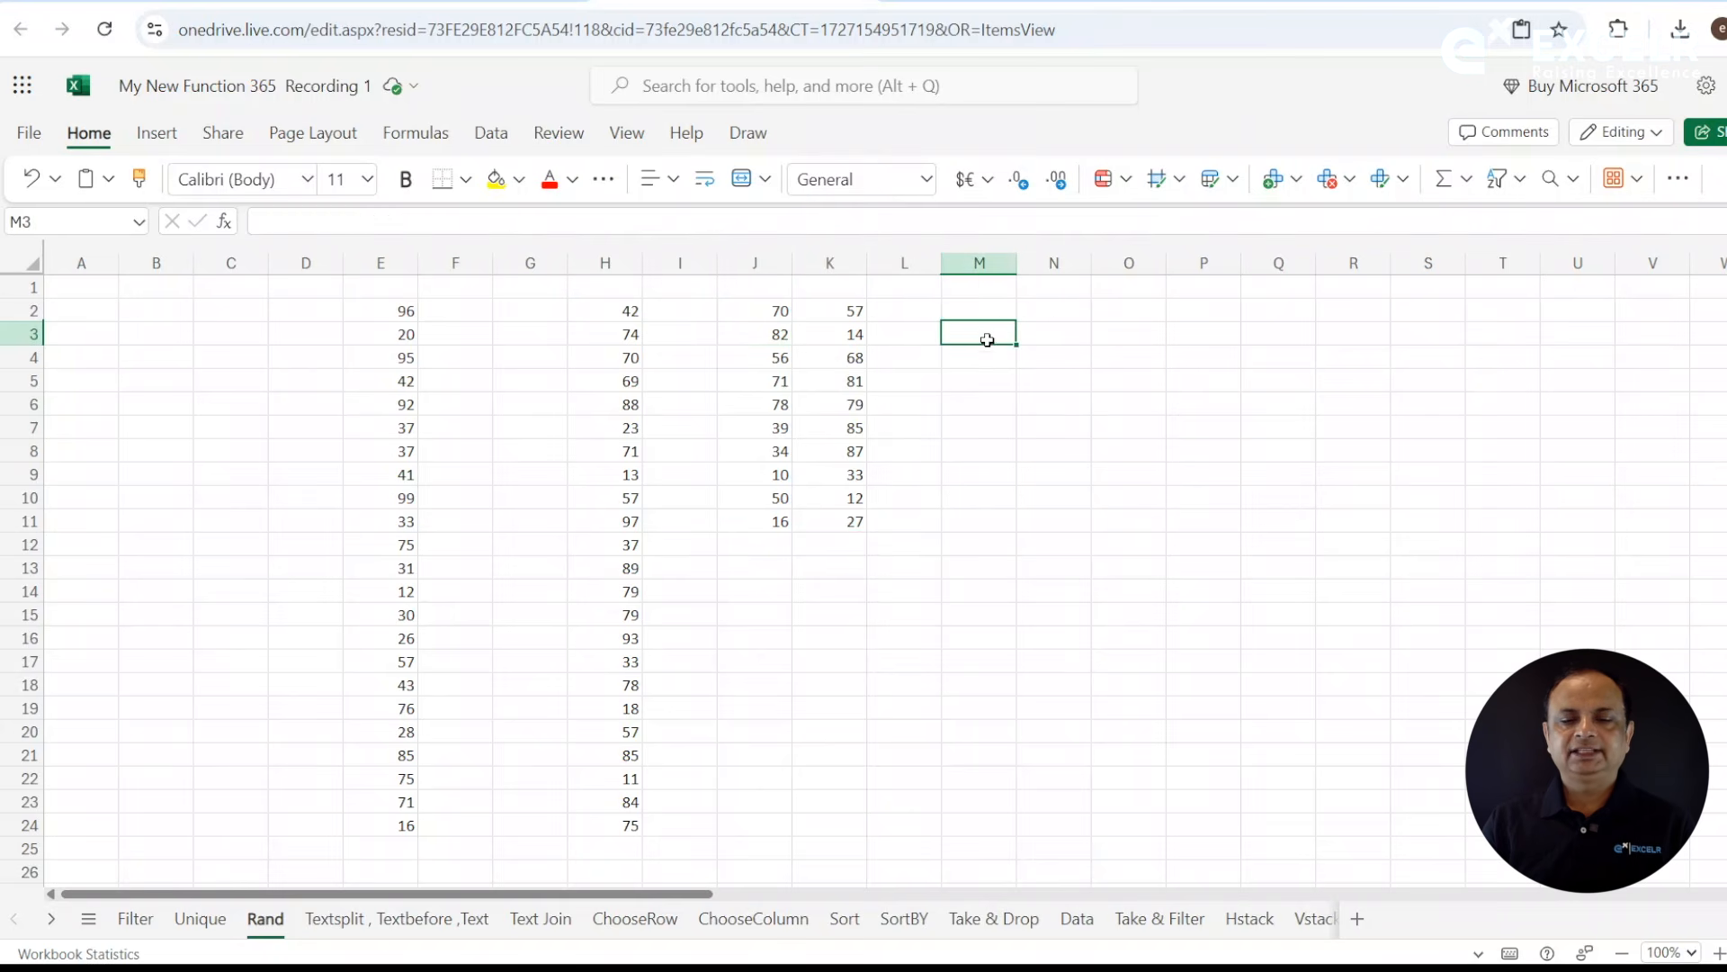
pyautogui.click(1050, 312)
pyautogui.write('=rand')
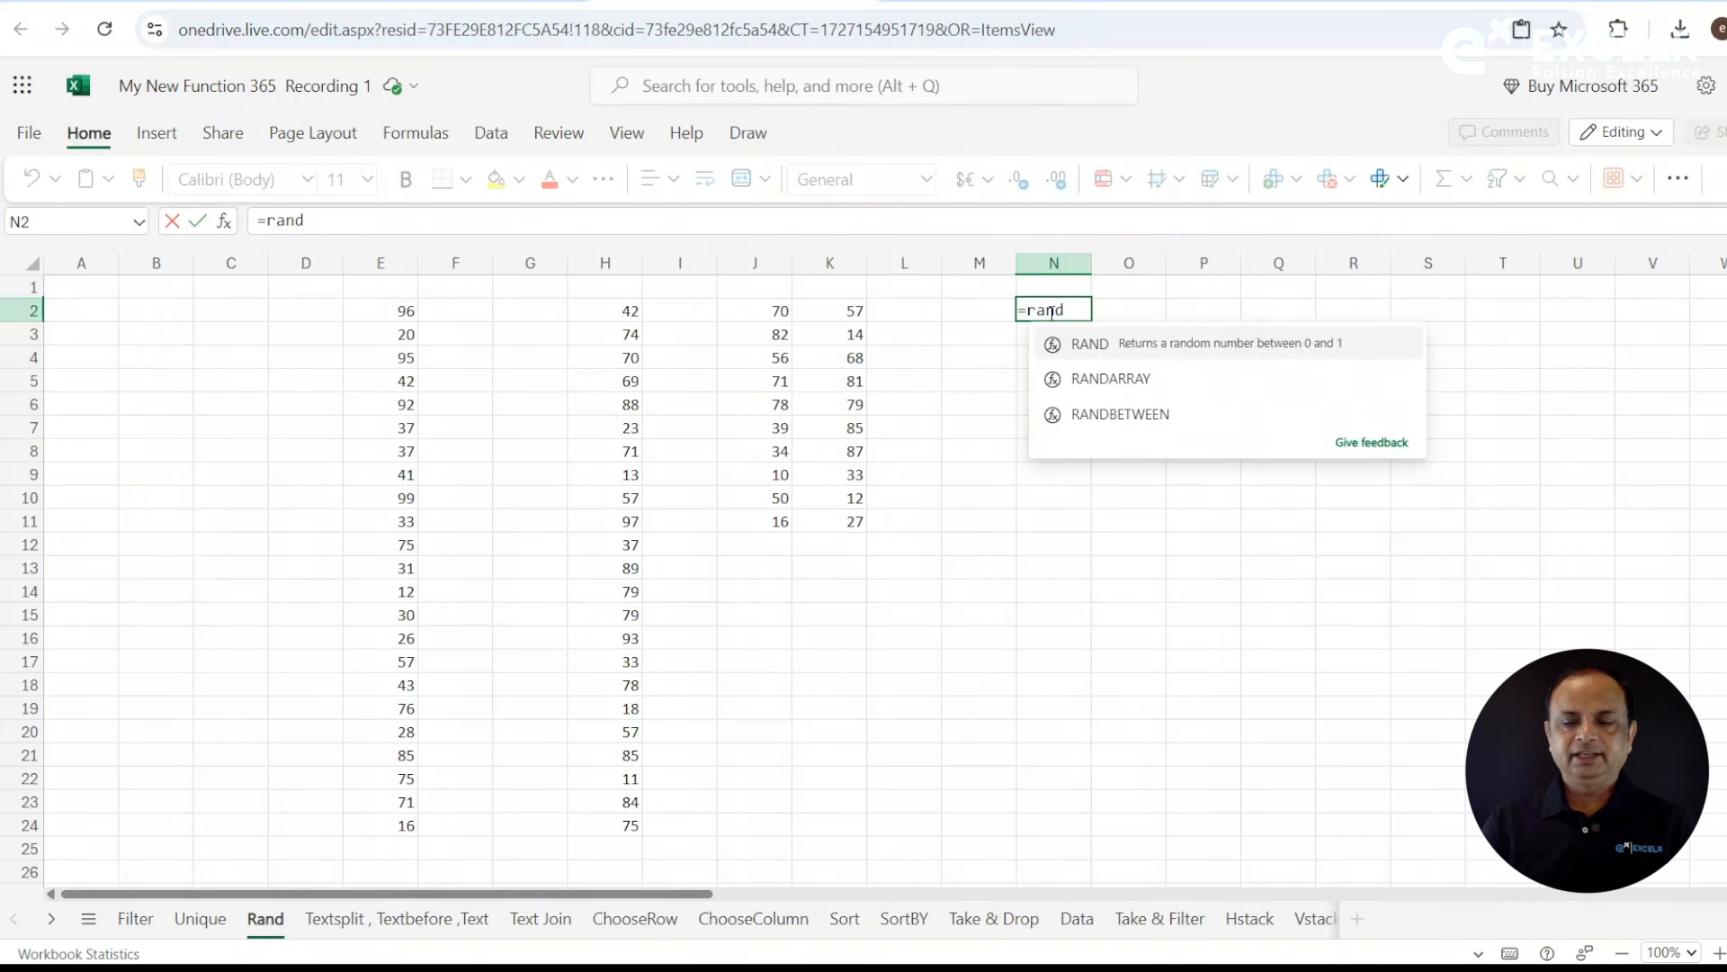
pyautogui.press('Down')
pyautogui.press('Down')
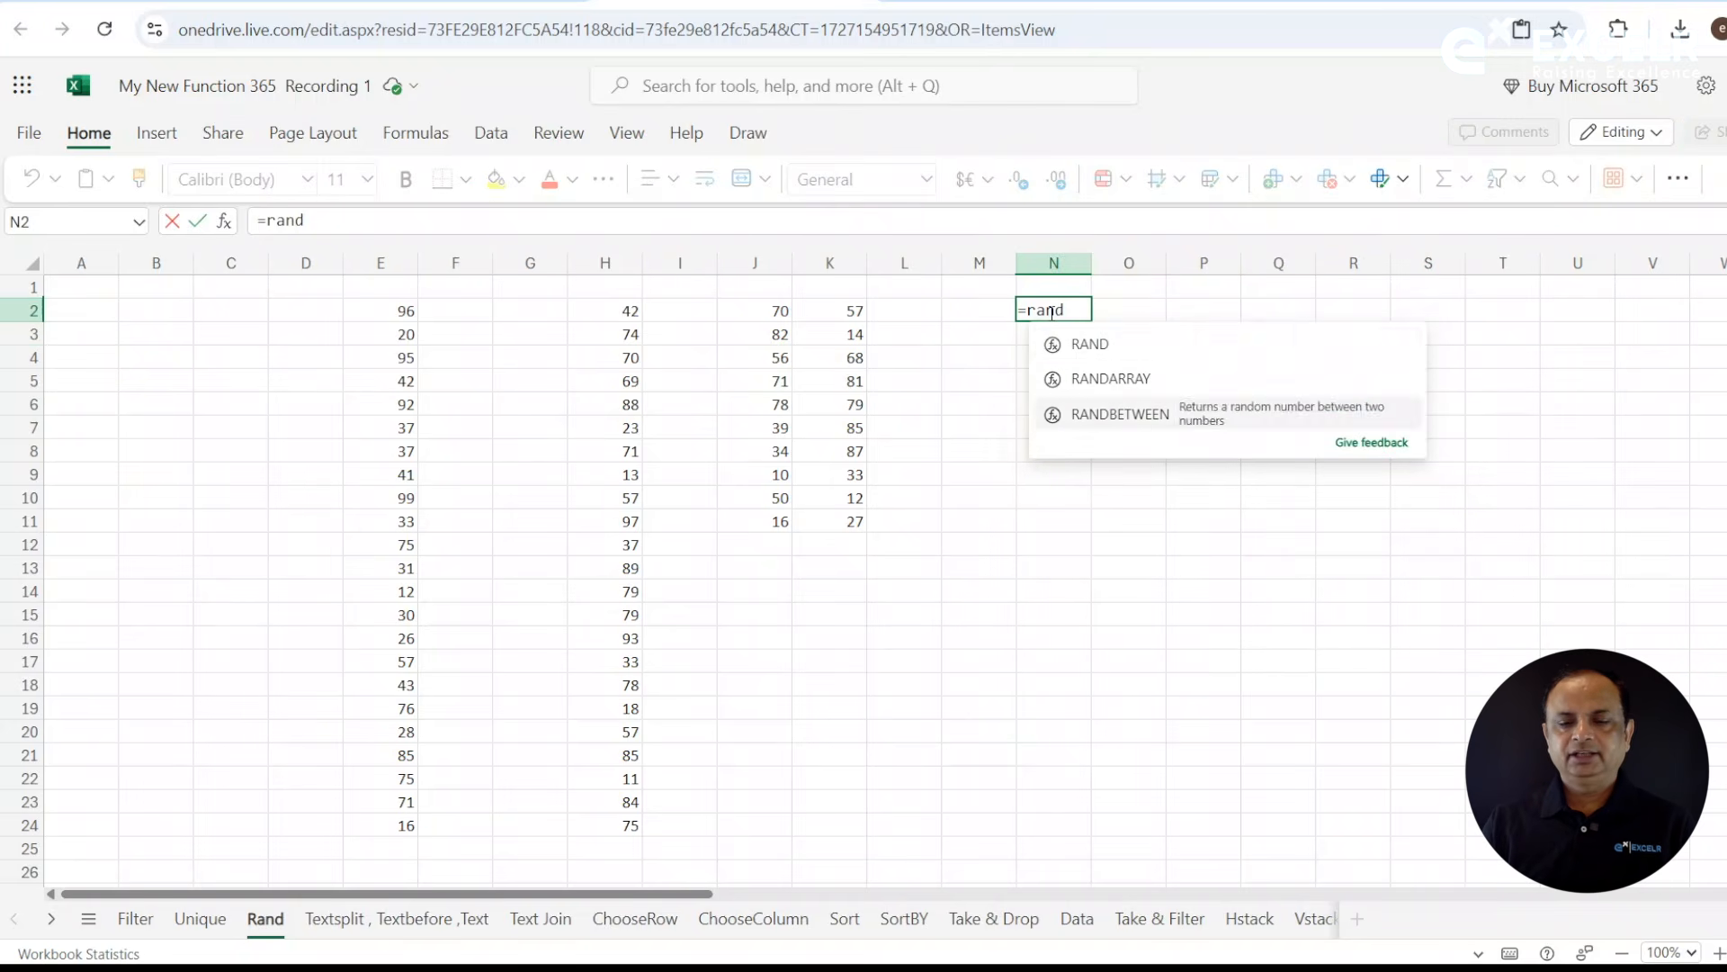
pyautogui.click(1156, 380)
pyautogui.write('05')
pyautogui.press('BackSpace')
pyautogui.press('BackSpace')
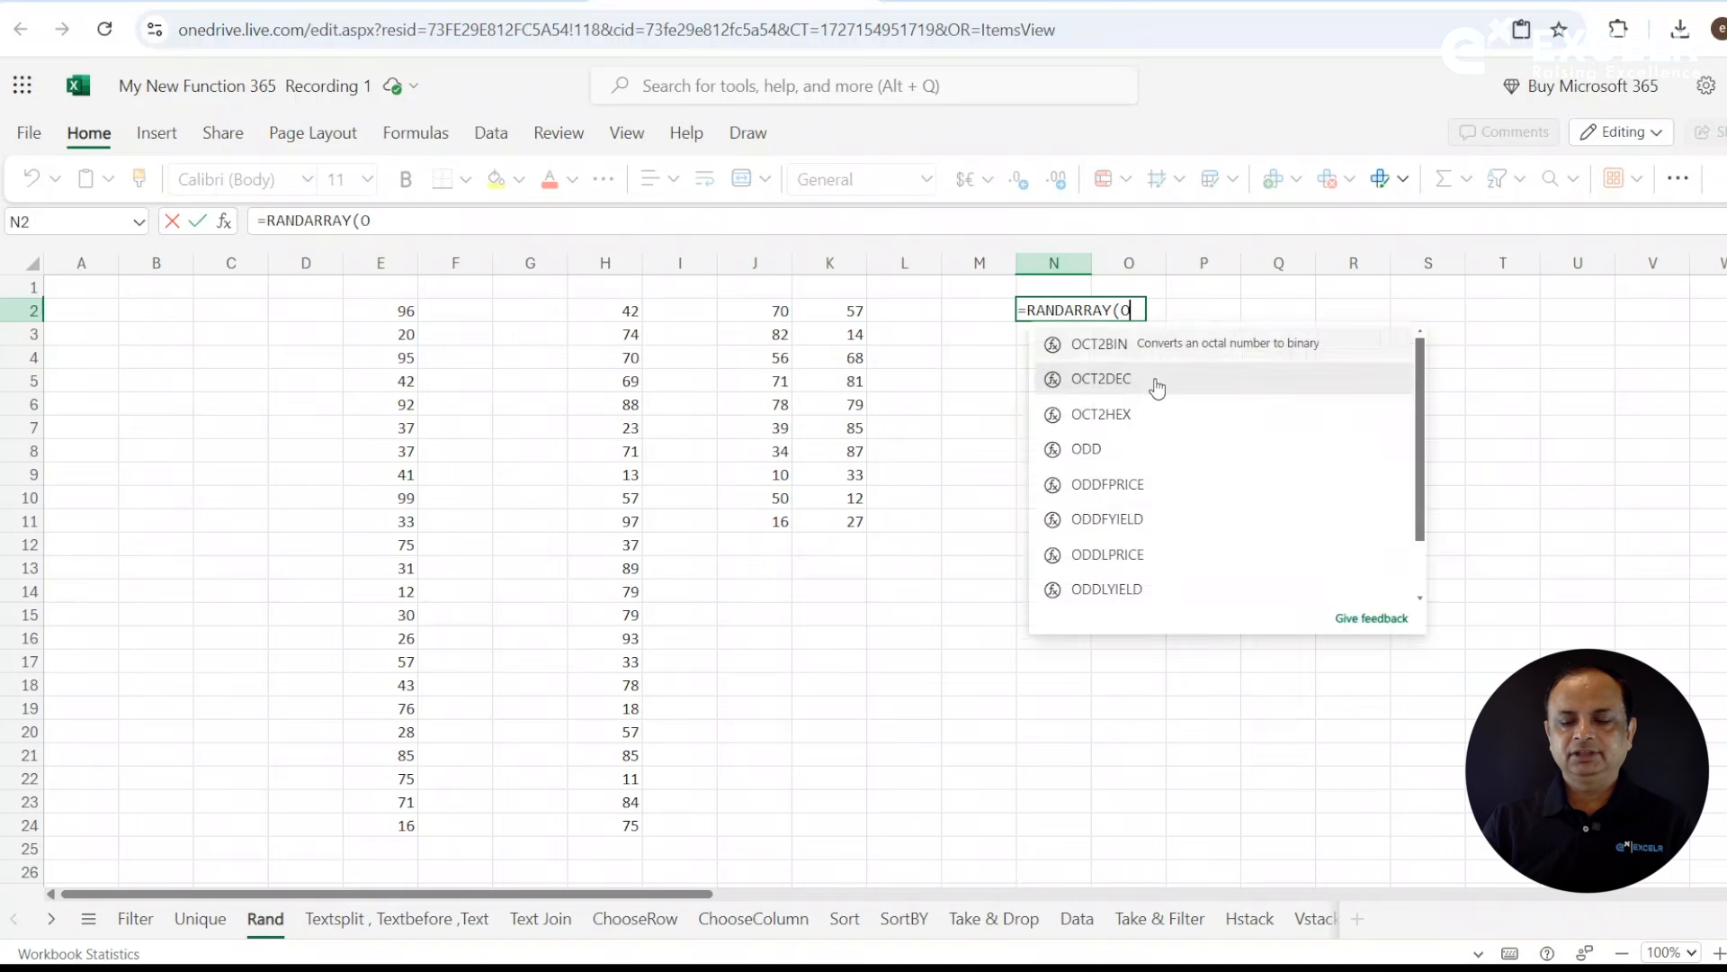
pyautogui.write('10')
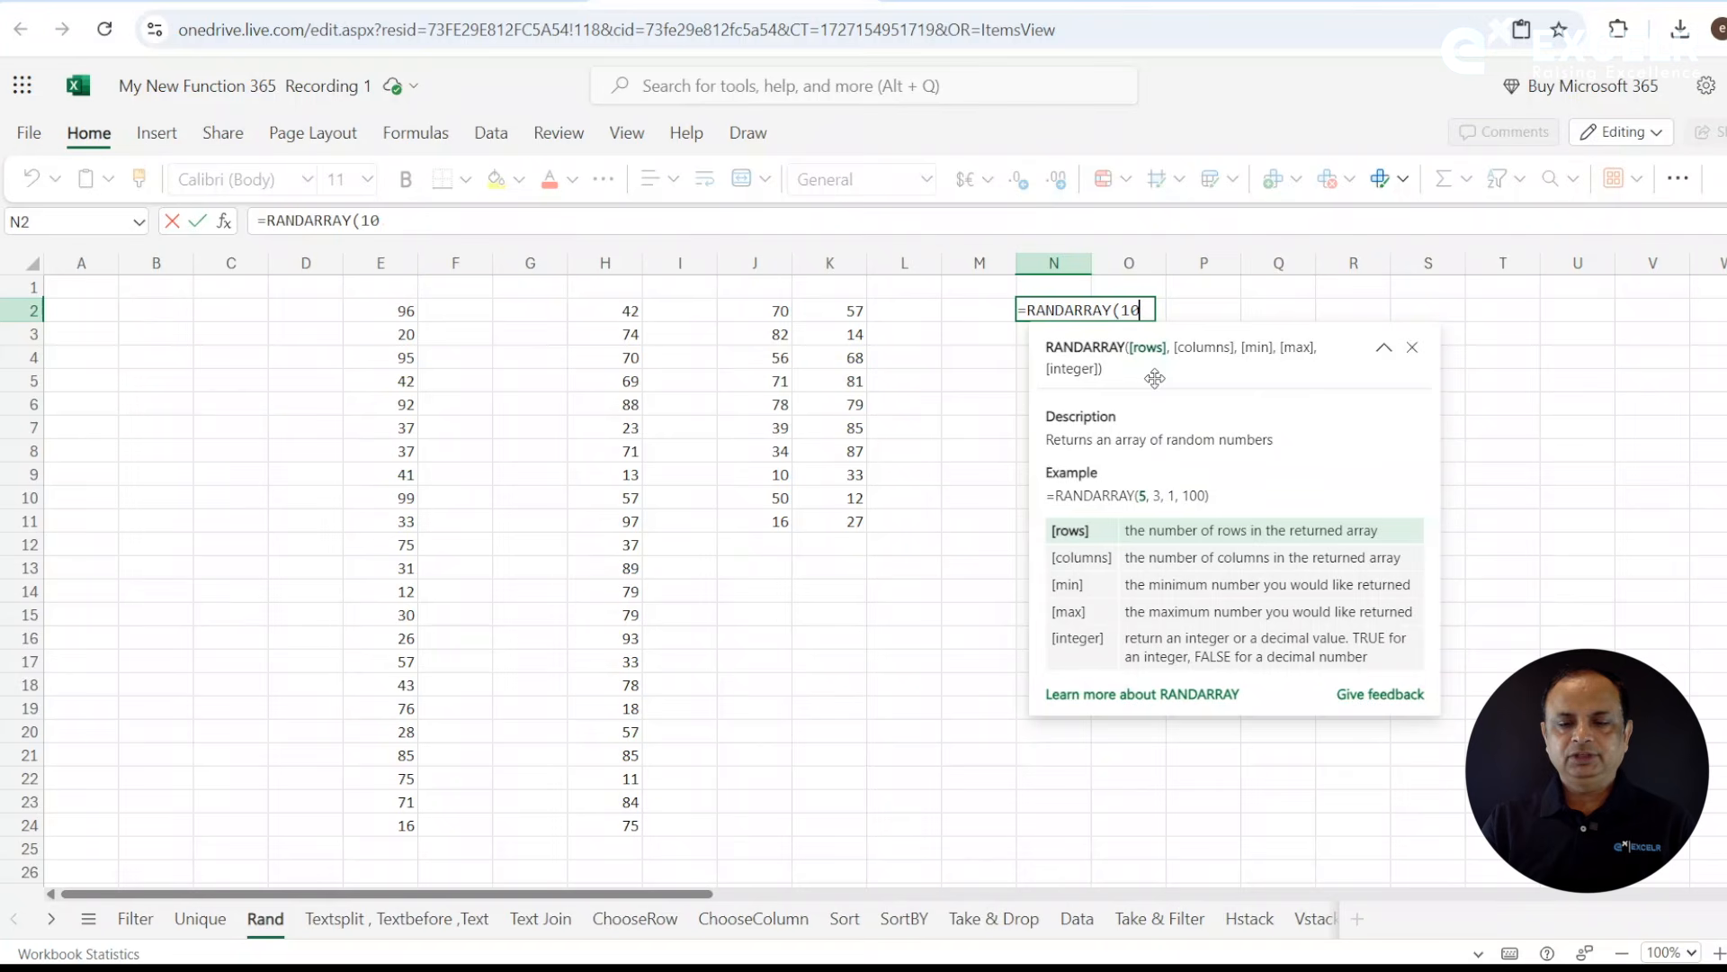
pyautogui.write(',2')
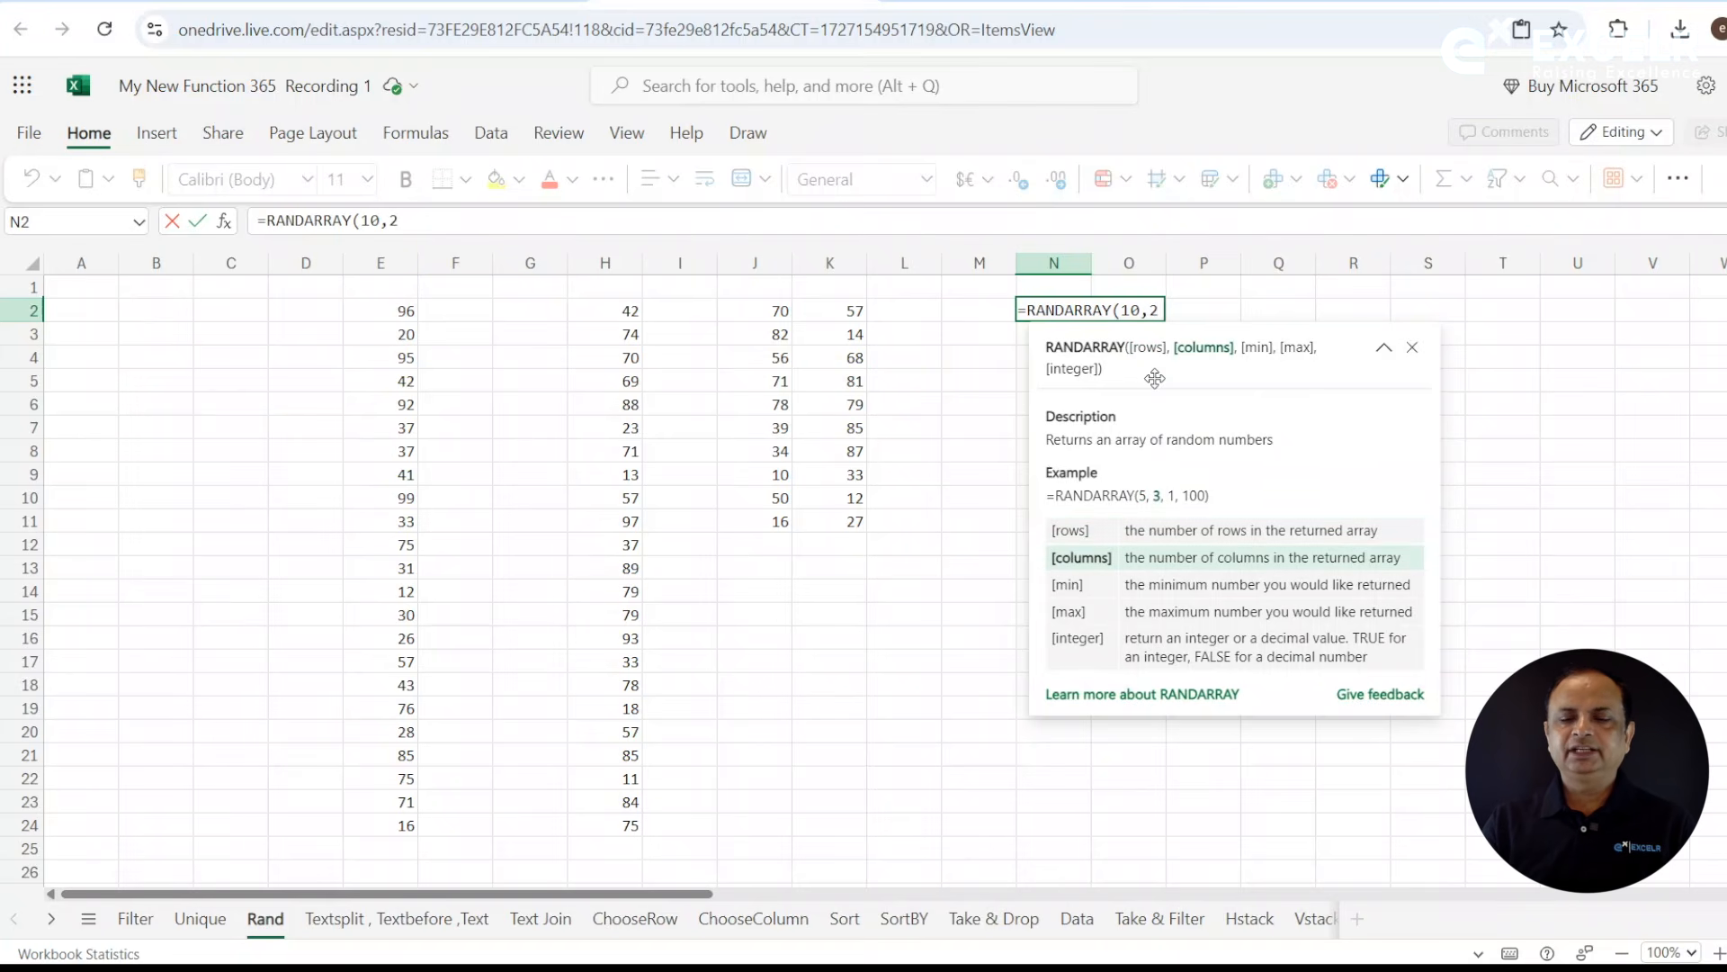
pyautogui.write(',')
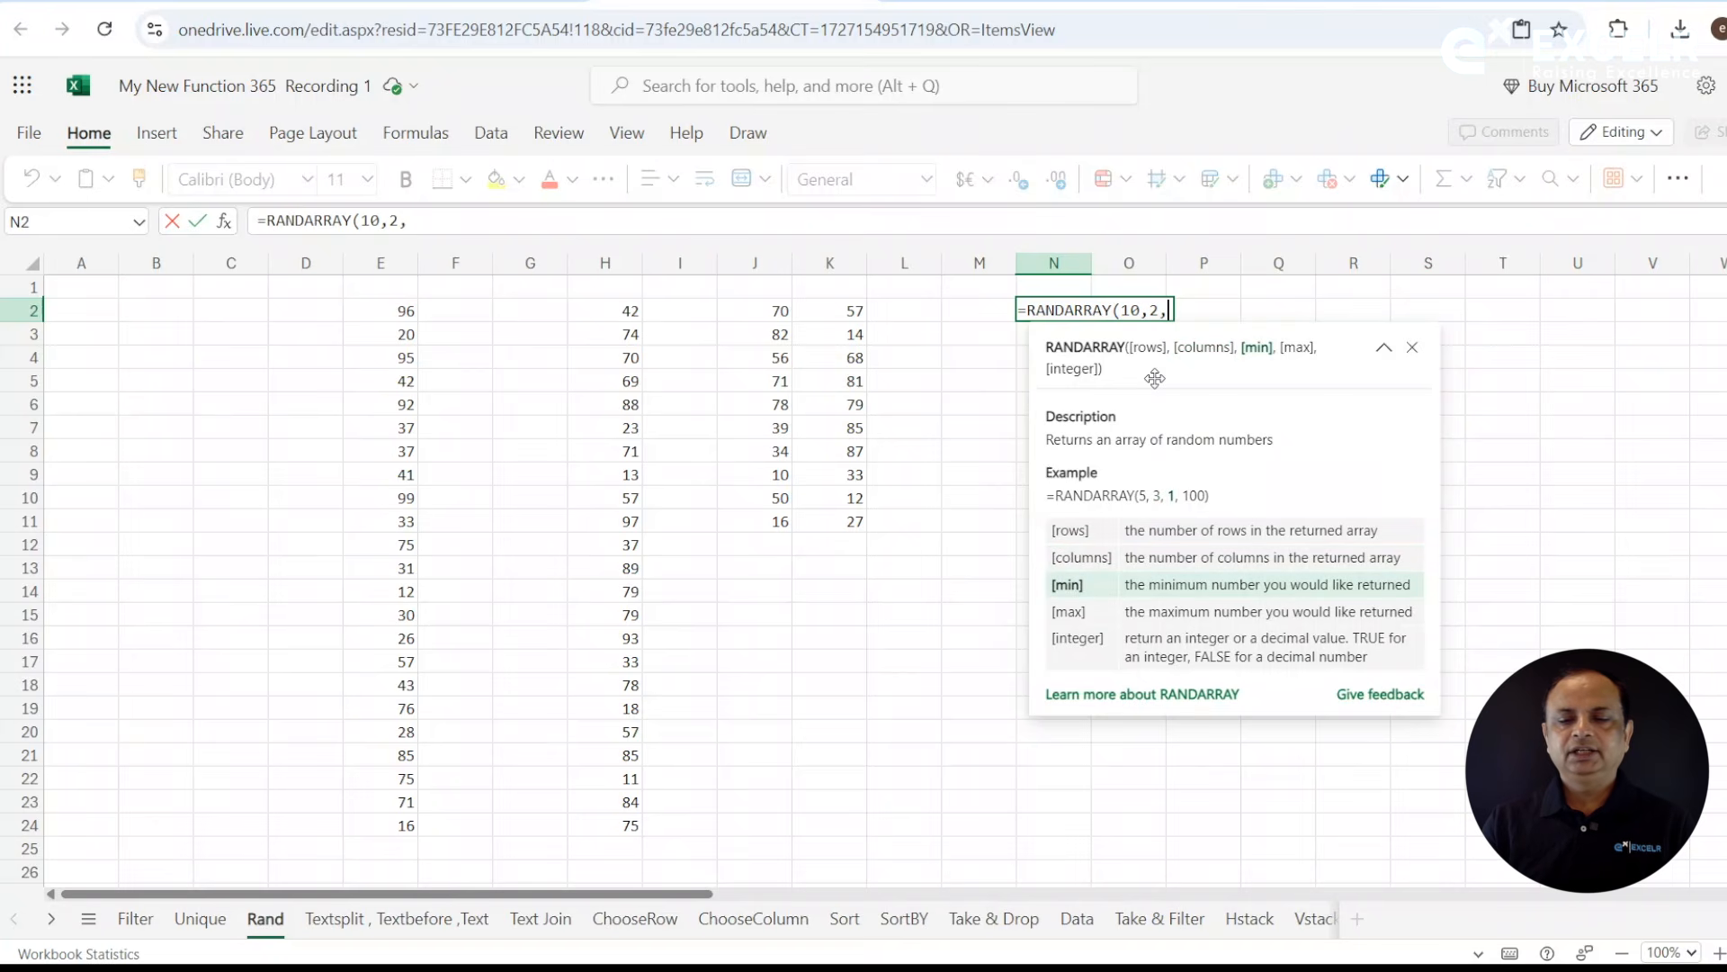
pyautogui.write('10,')
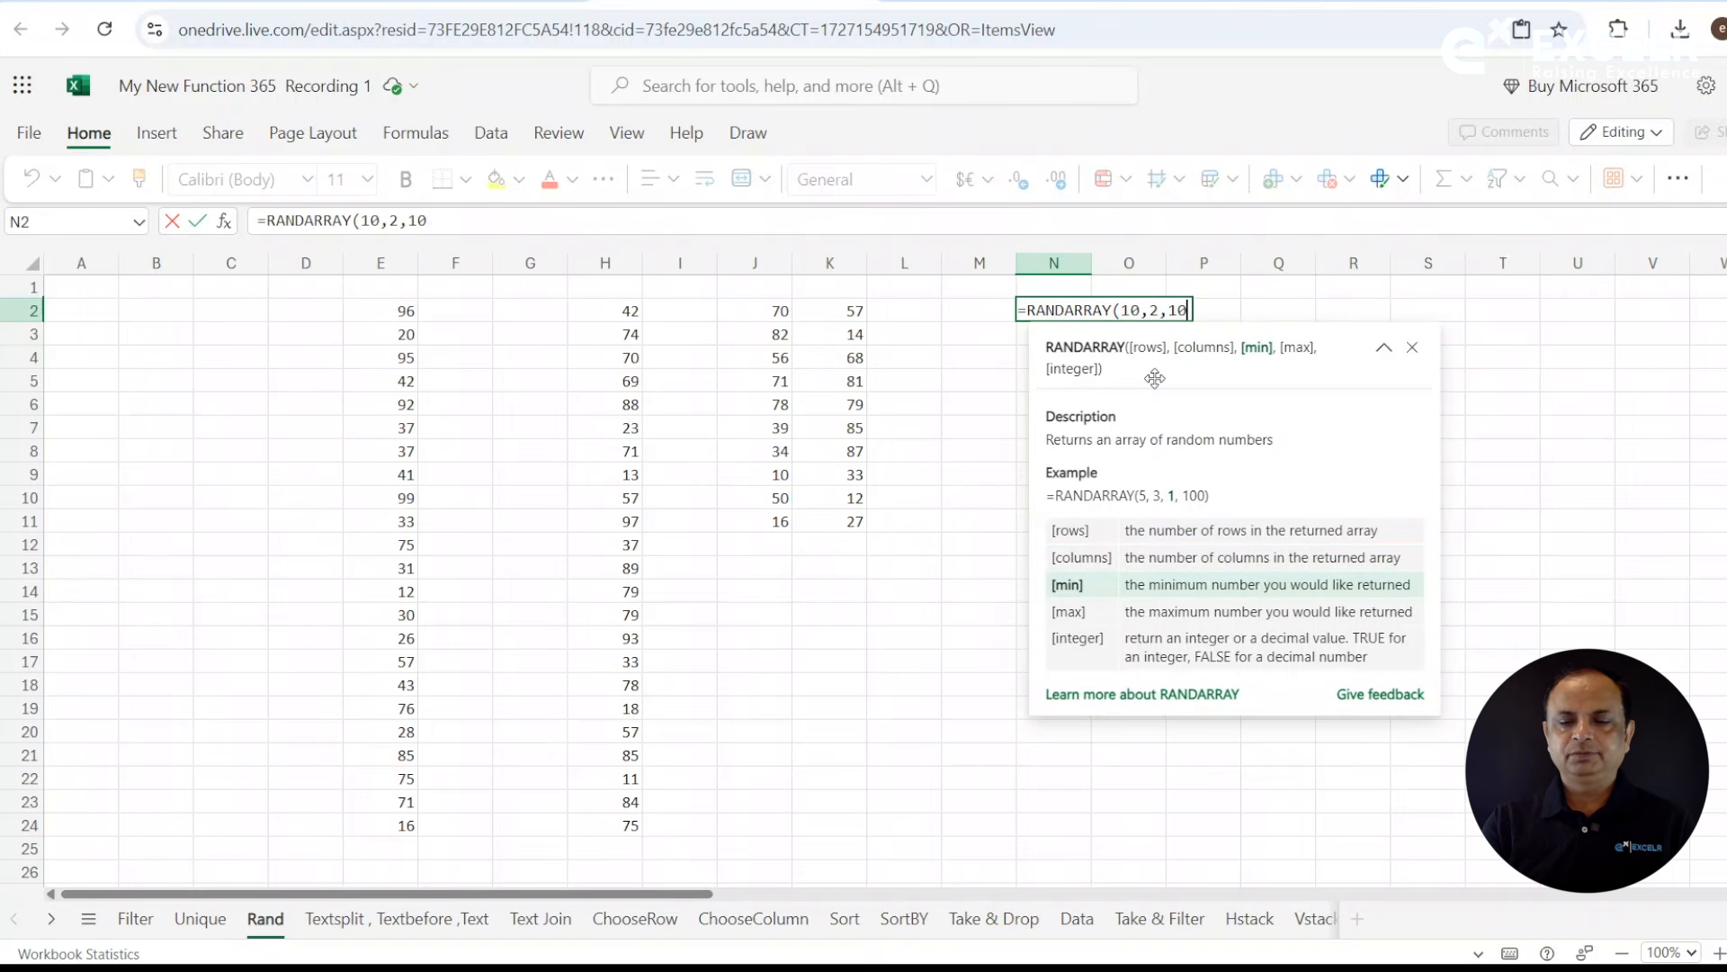
pyautogui.write('90')
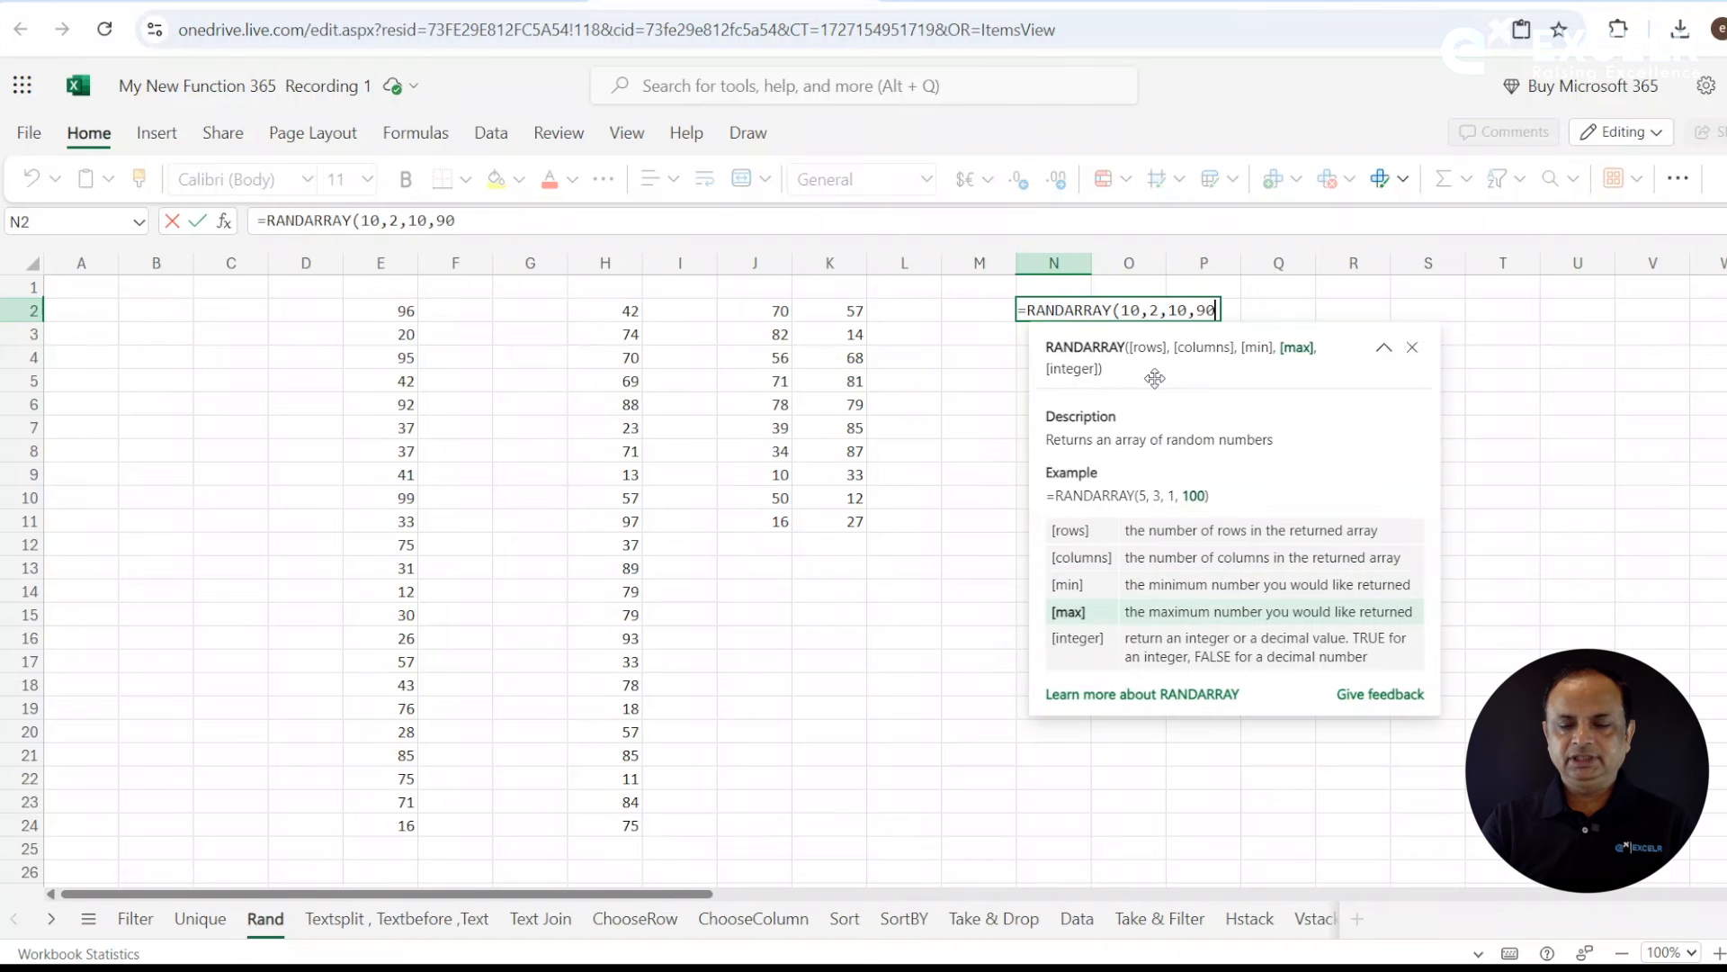
pyautogui.write(',')
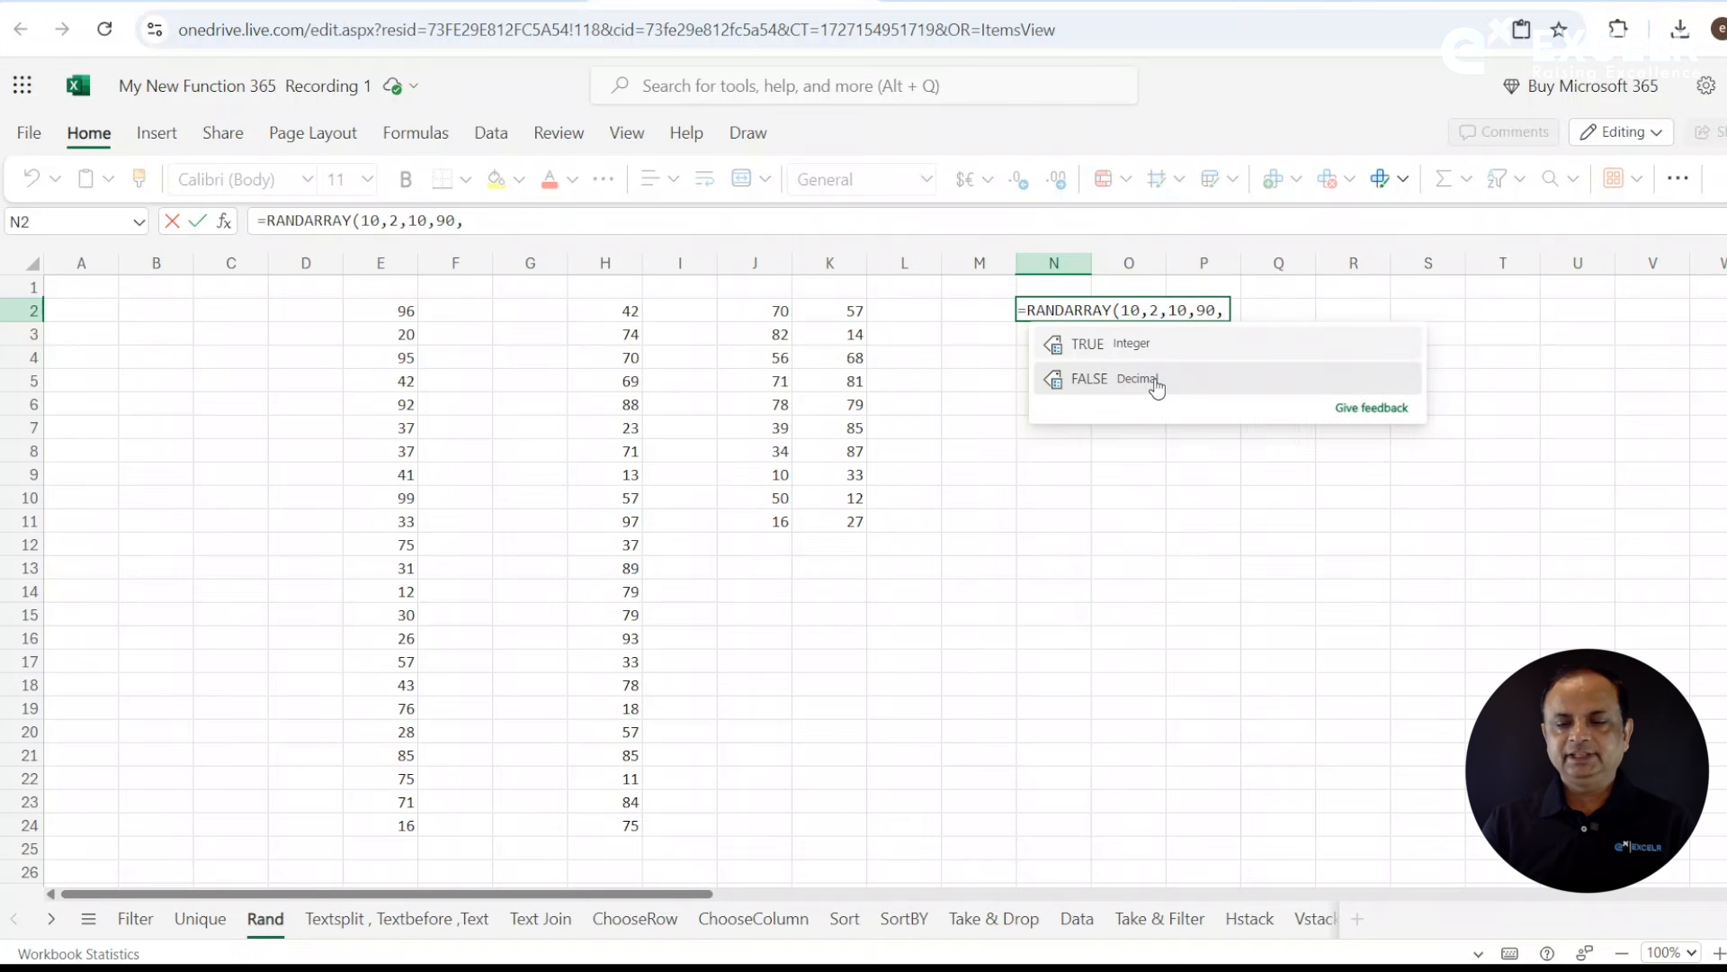
pyautogui.click(1157, 387)
pyautogui.click(1157, 386)
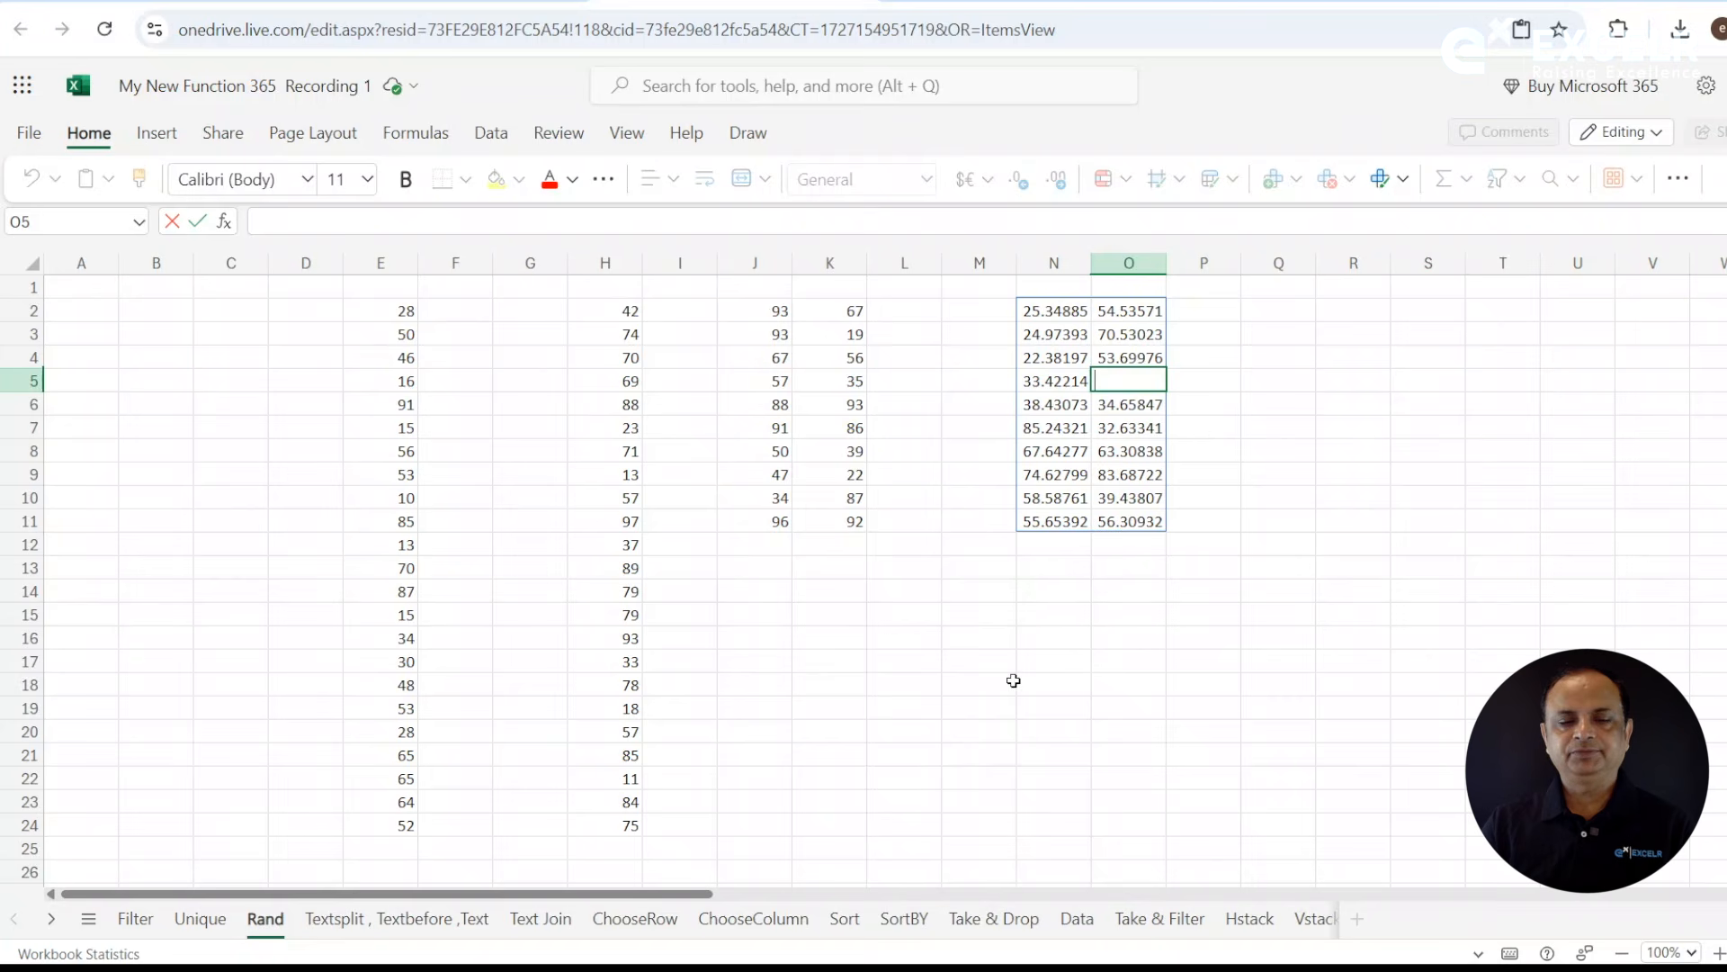
# - Use FORMULATEXT in O15 to display the formula behind the decimal random array in columns N and O
pyautogui.click(1102, 622)
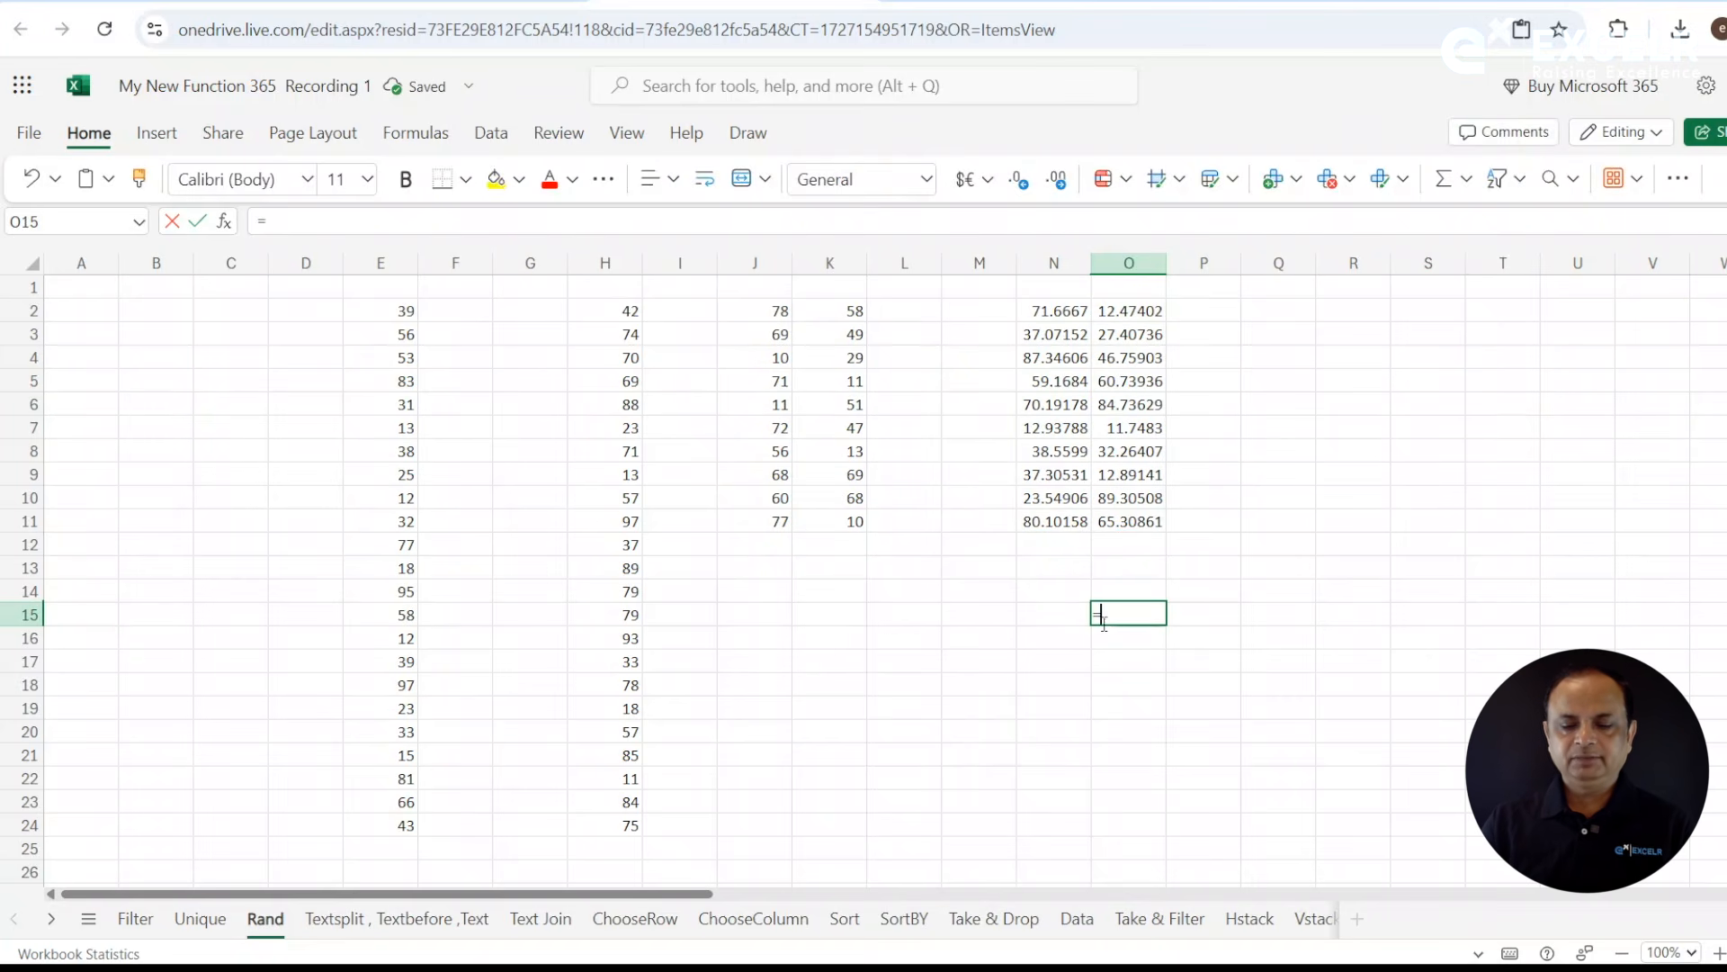
pyautogui.write('=form')
pyautogui.press('Tab')
pyautogui.press('Up')
pyautogui.press('Up')
pyautogui.press('Up')
pyautogui.press('Up')
pyautogui.press('Up')
pyautogui.press('Up')
pyautogui.press('Up')
pyautogui.press('Up')
pyautogui.press('Up')
pyautogui.press('Up')
pyautogui.press('Up')
pyautogui.press('Up')
pyautogui.press('Up')
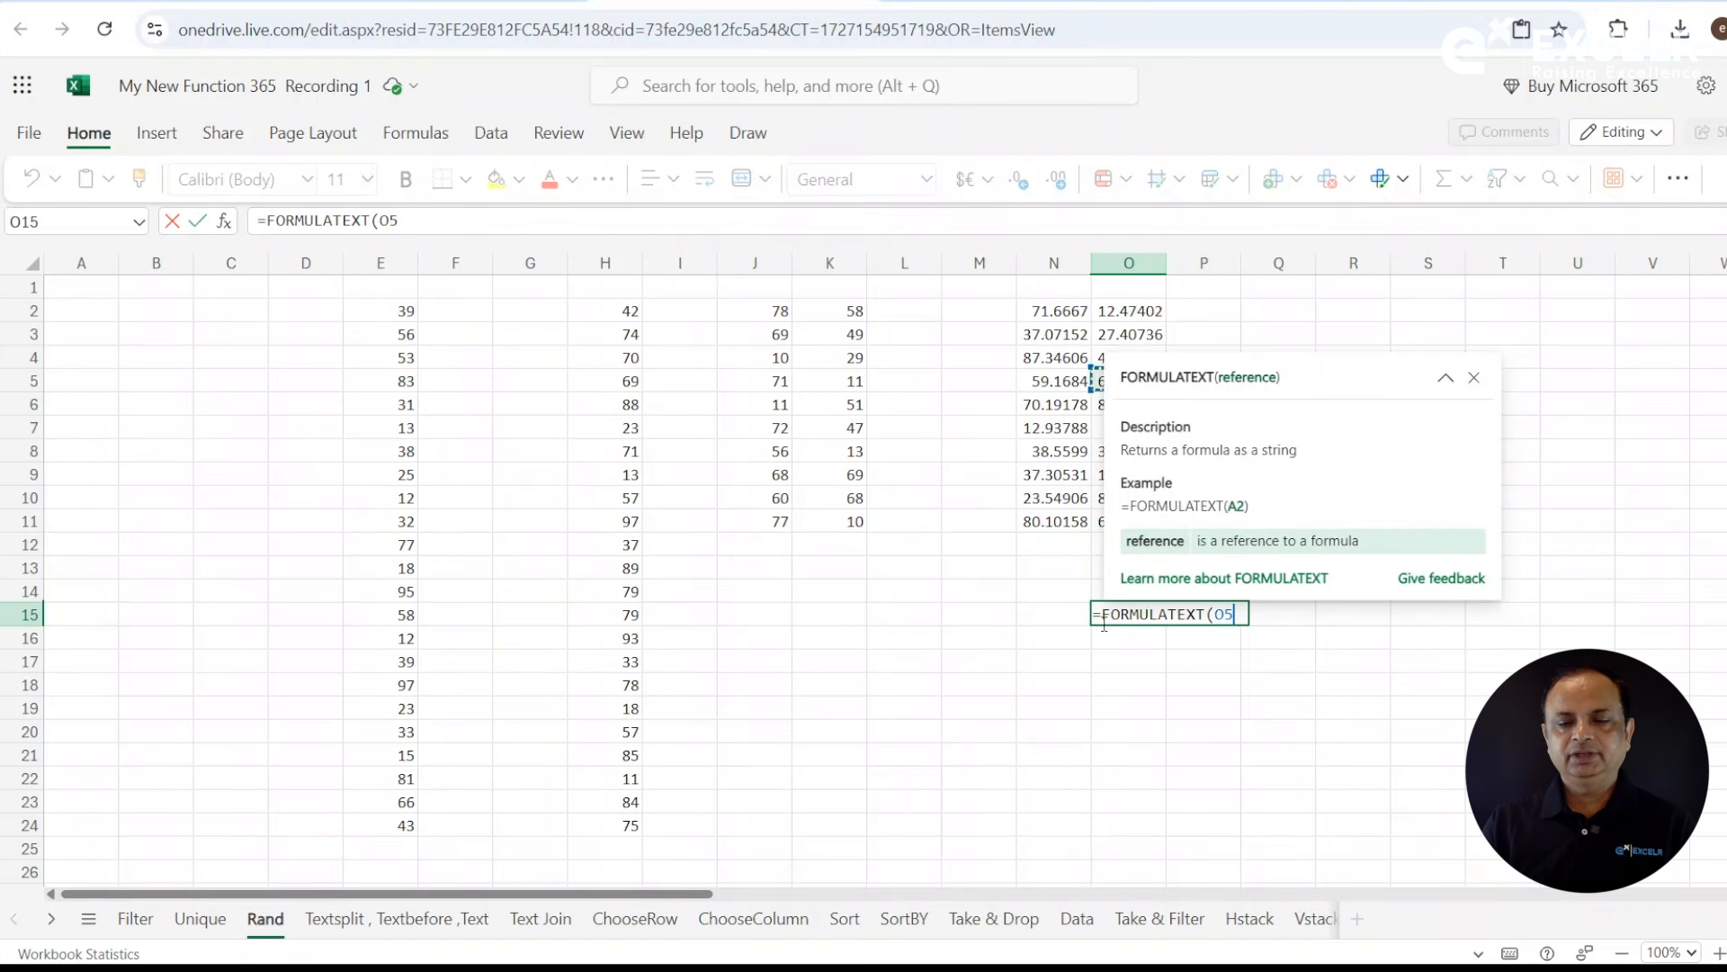
pyautogui.press('Left')
pyautogui.press('Return')
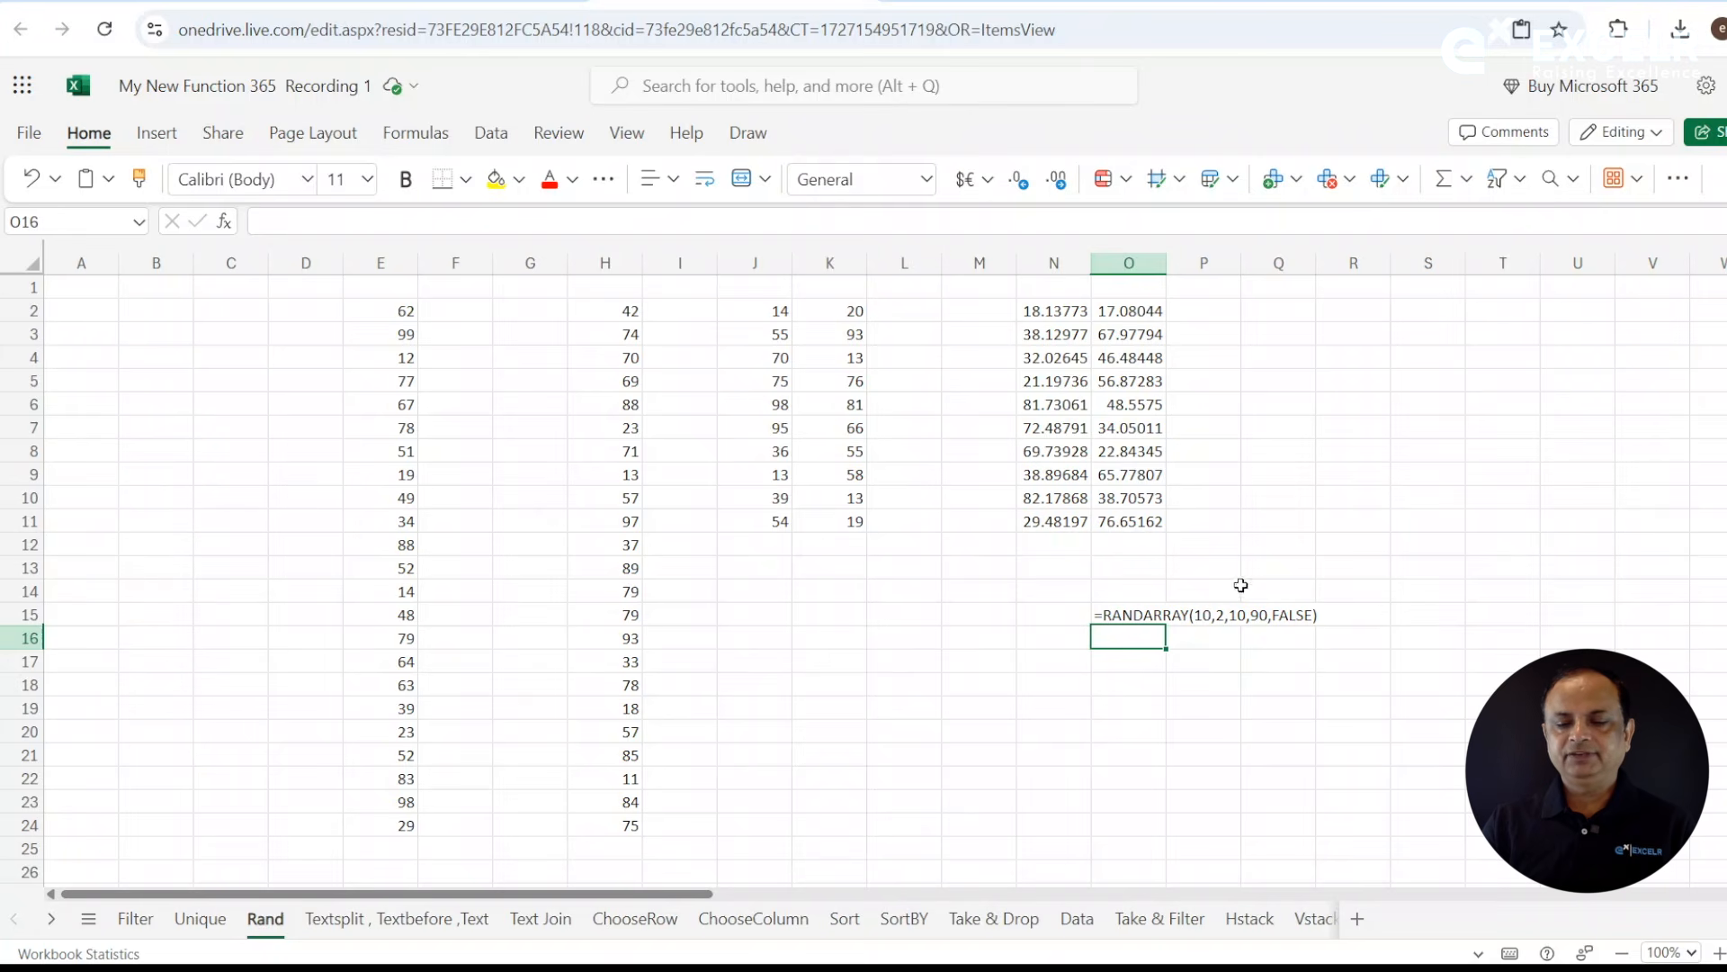
pyautogui.click(1299, 619)
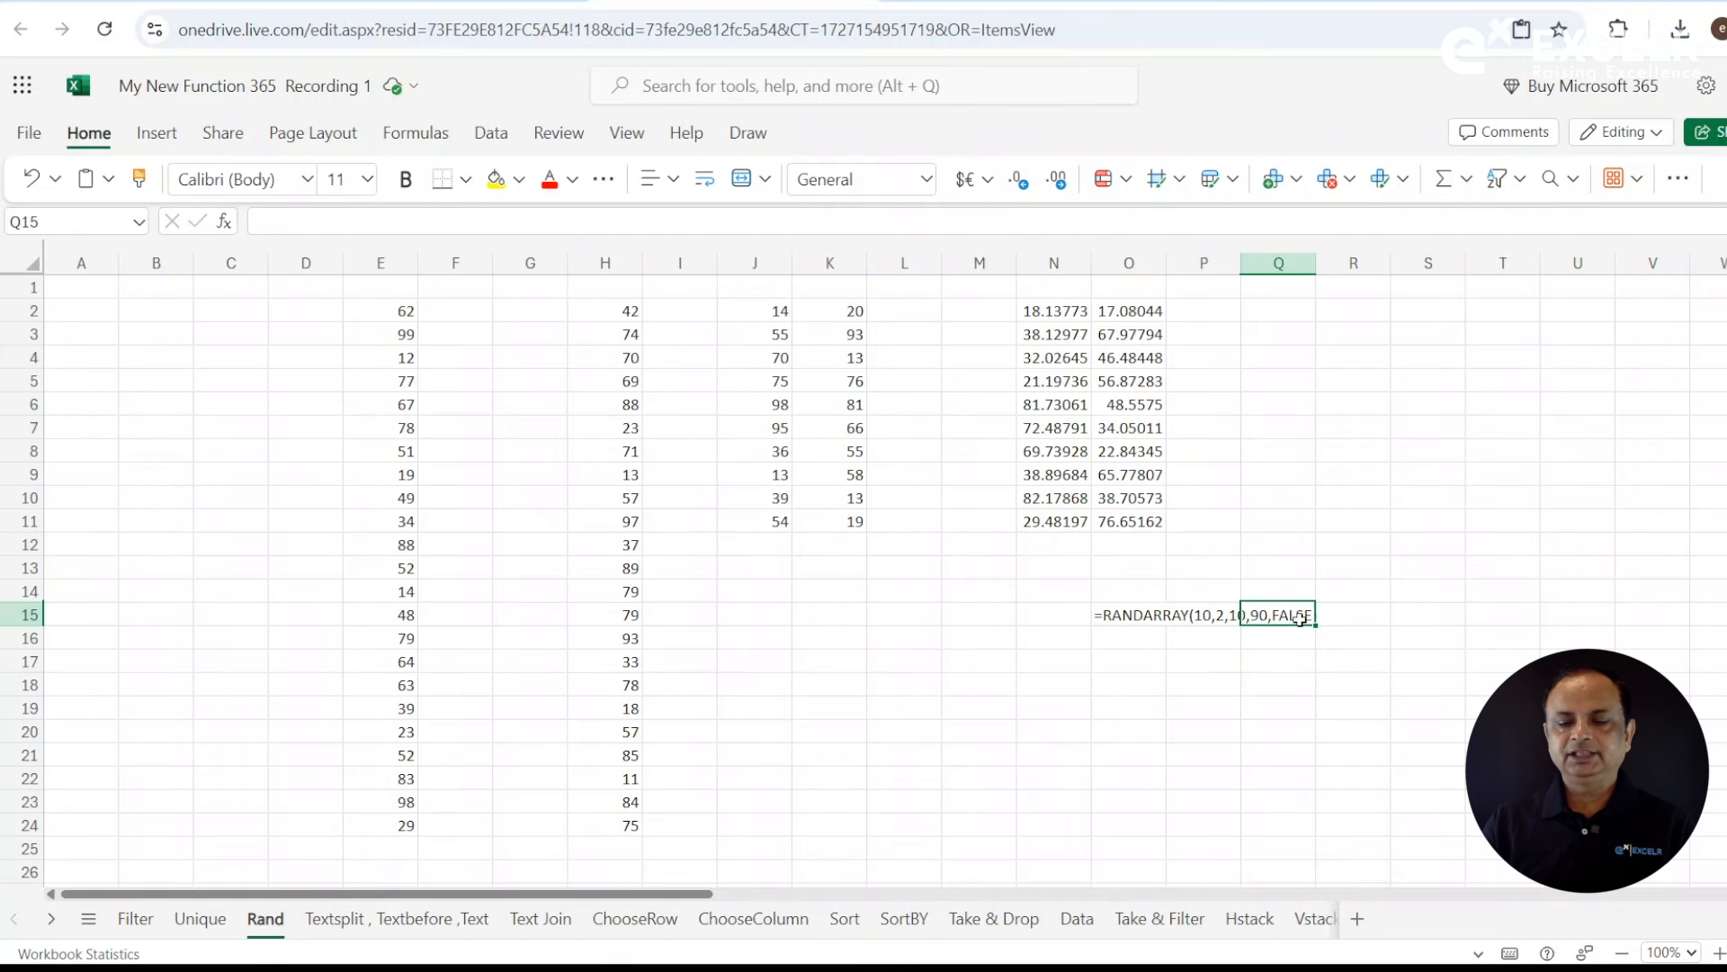
# - Enter =FORMULATEXT(J2) in K15 to display the integer random array's formula as text
pyautogui.click(835, 621)
pyautogui.write('=form')
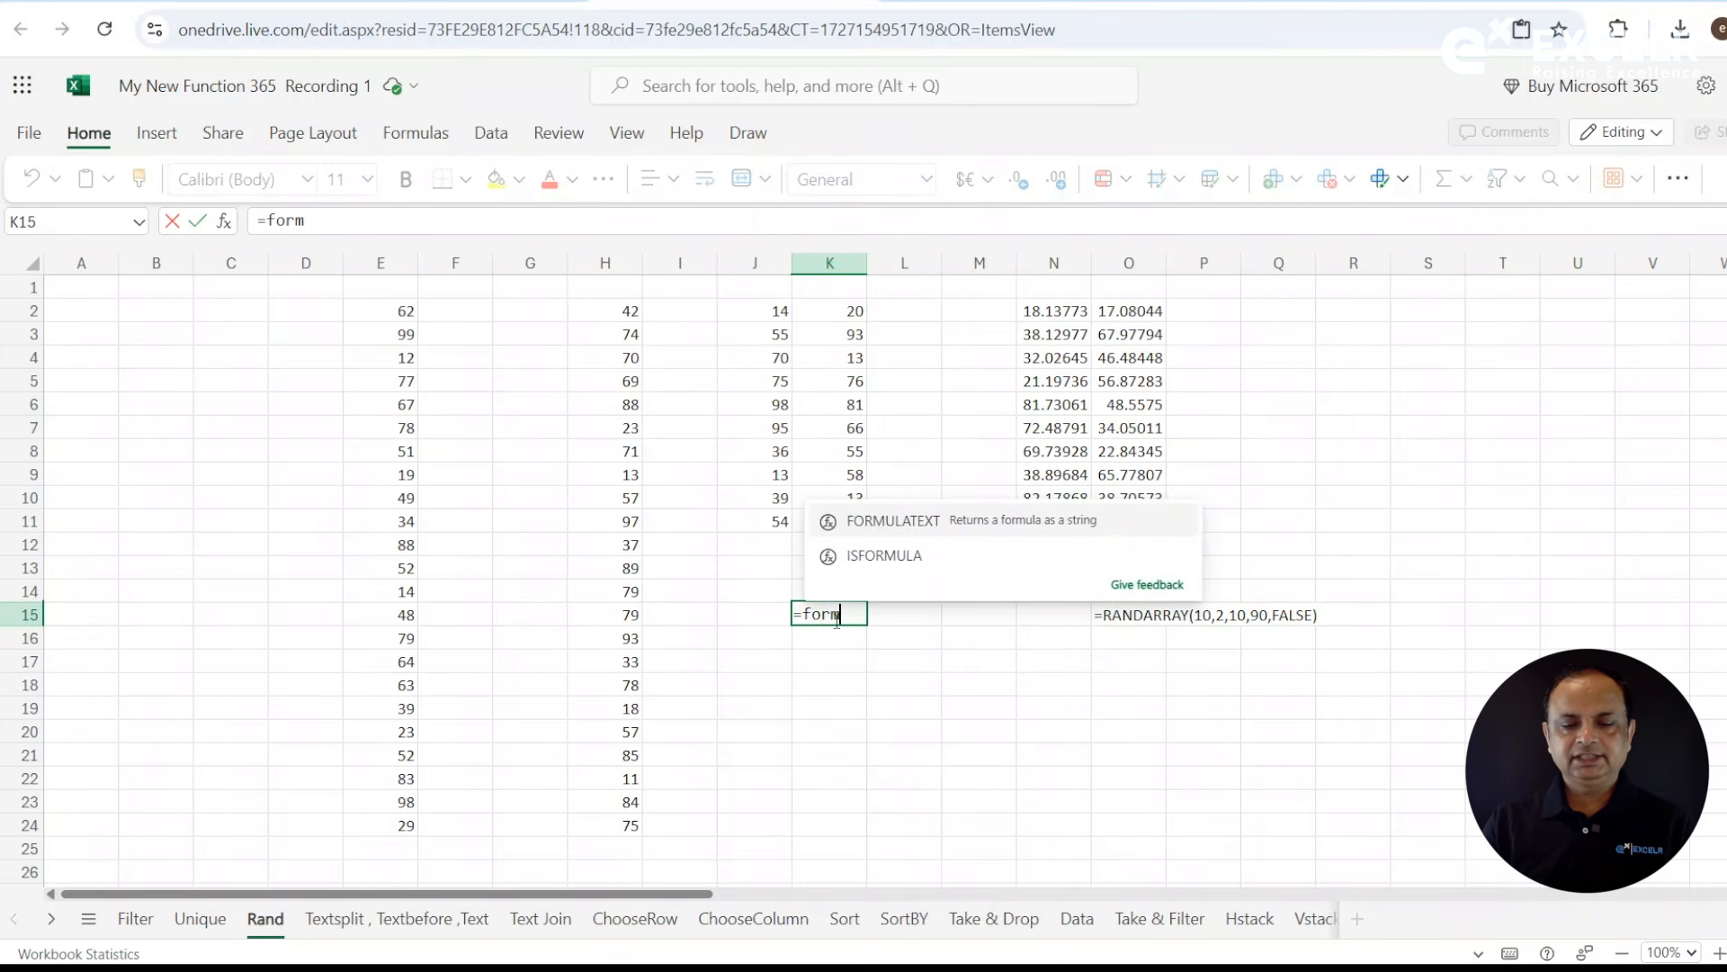
pyautogui.press('Tab')
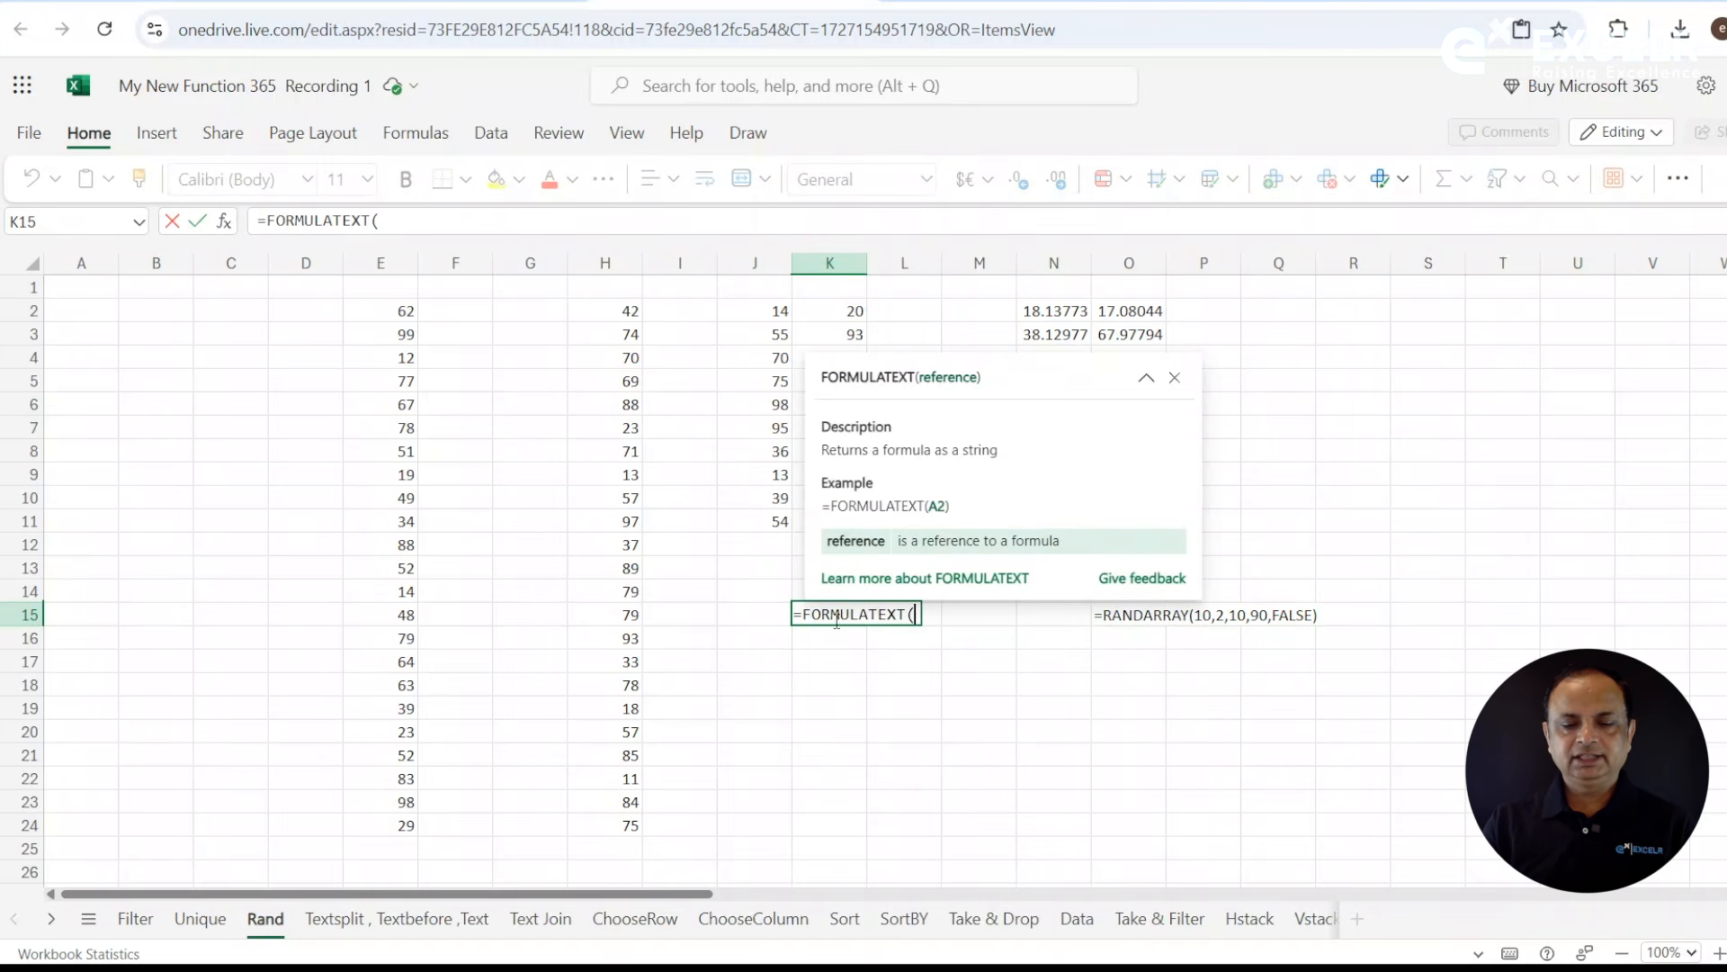
pyautogui.click(758, 312)
pyautogui.write(')')
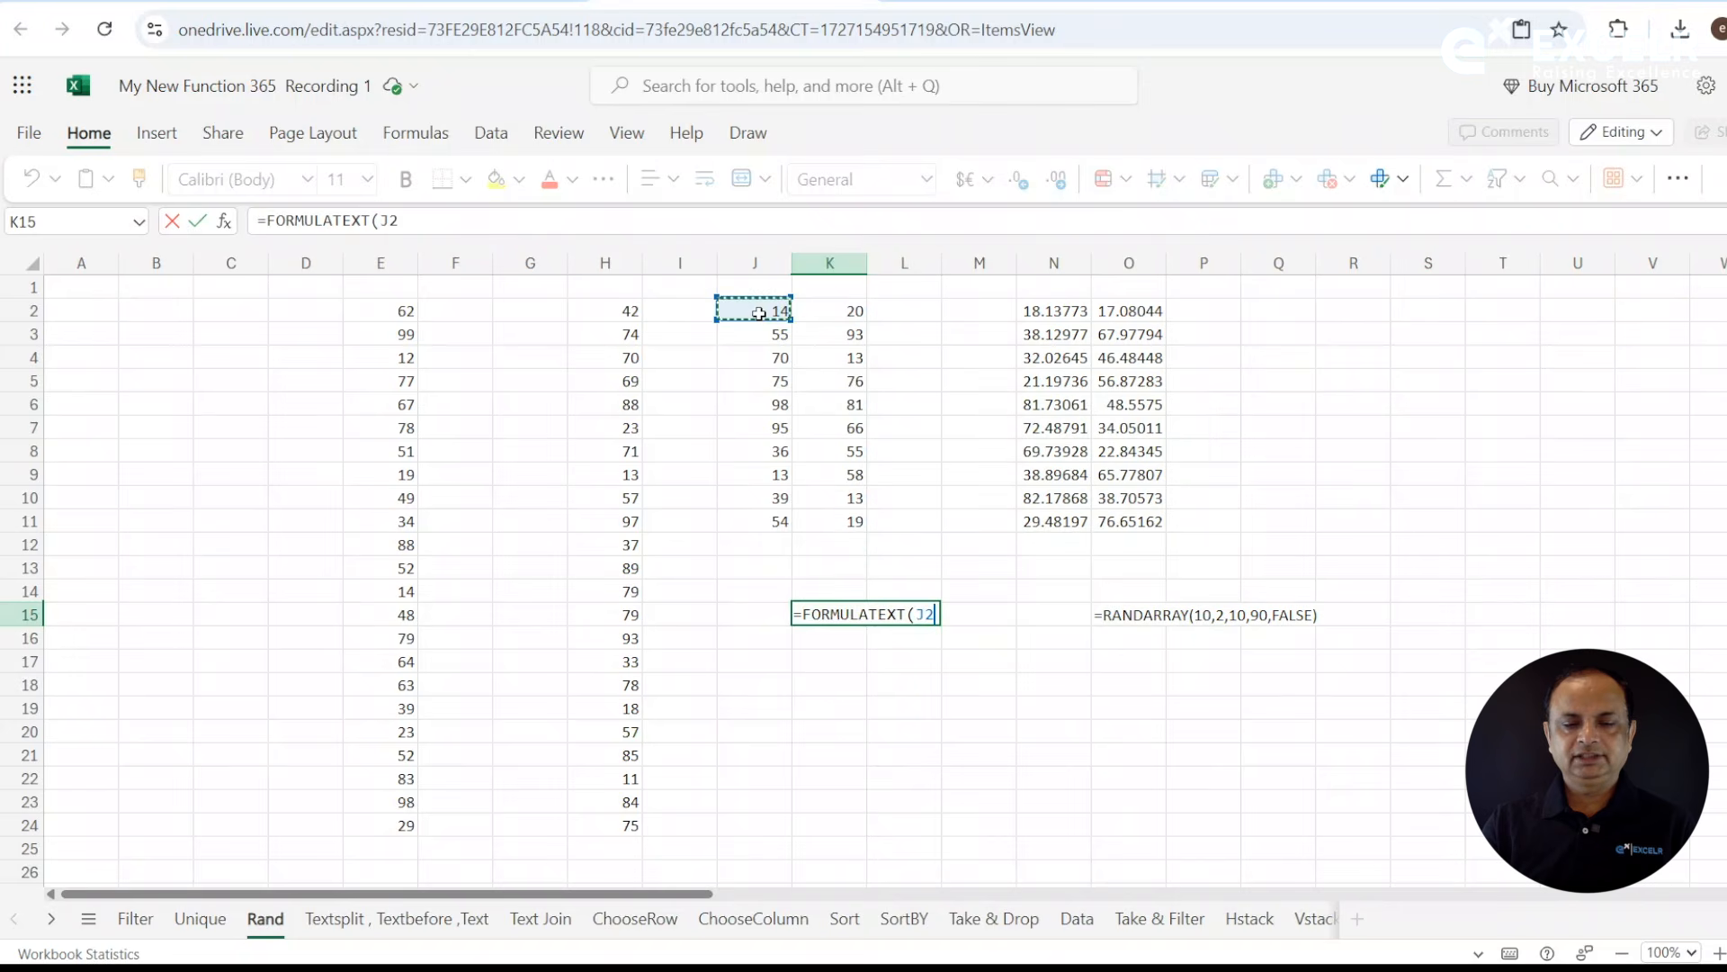
pyautogui.press('Return')
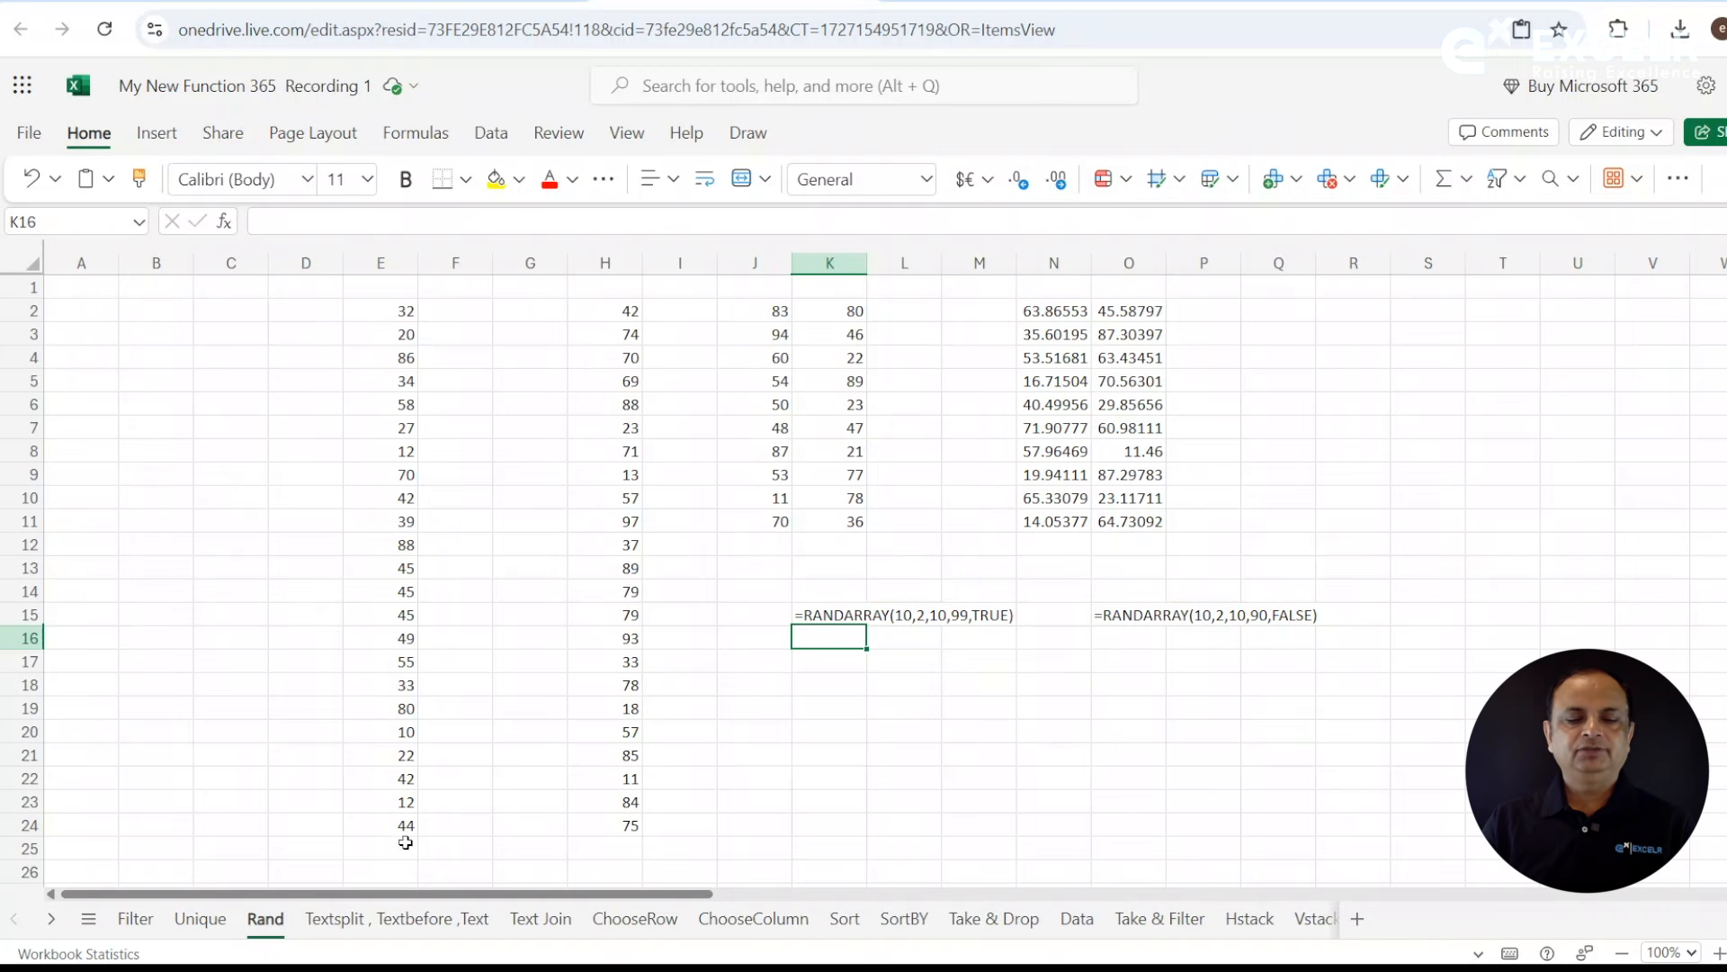
# - Switch to the "Textsplit , Textbefore ,Text" worksheet
pyautogui.click(322, 920)
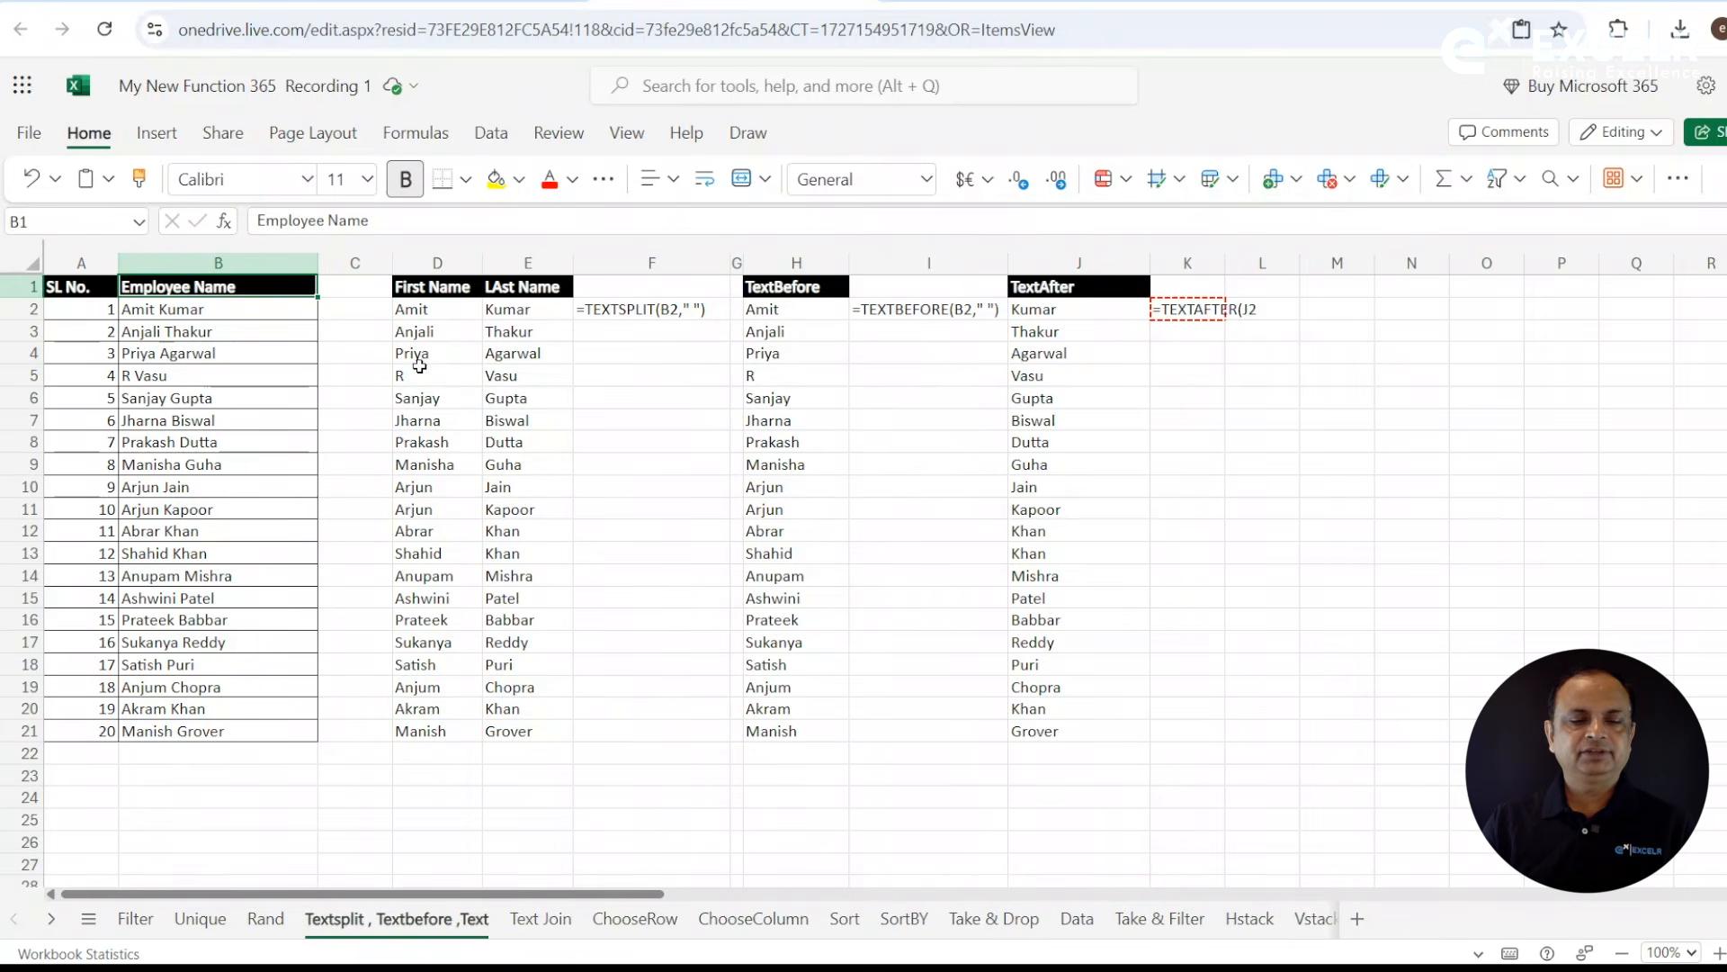
# - Clear the existing split names and formula text from D2:F21, keeping the First Name and Last Name headers
pyautogui.moveTo(416, 311); pyautogui.dragTo(616, 729)
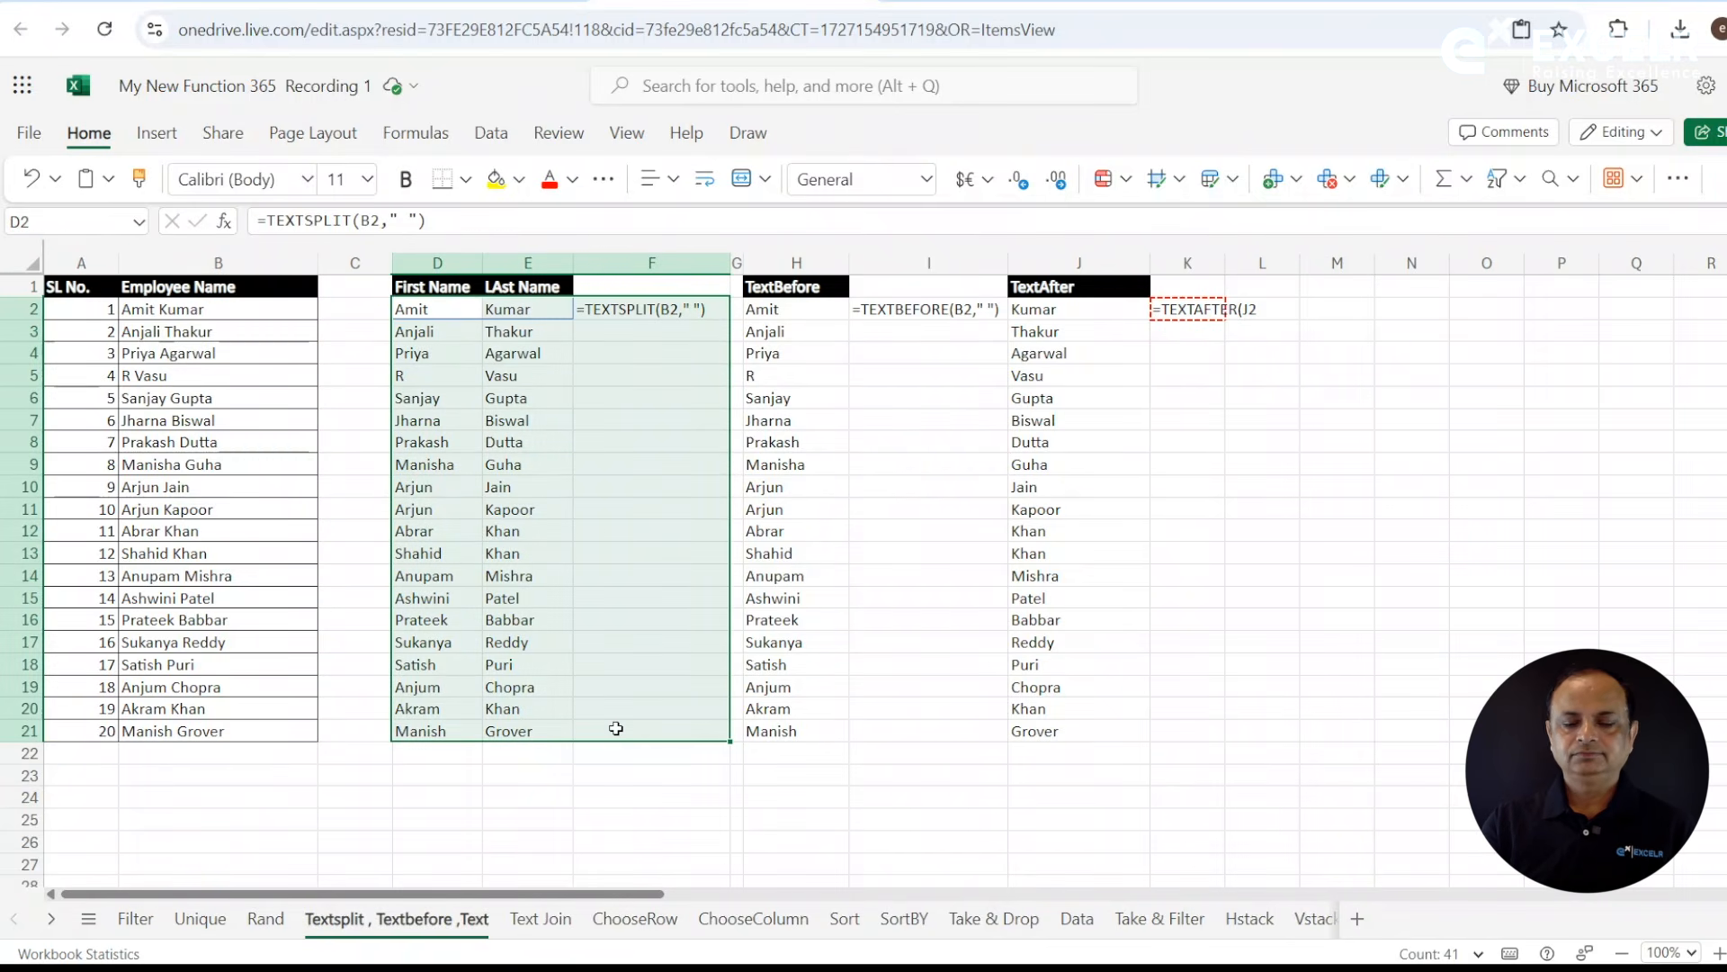
pyautogui.press('Delete')
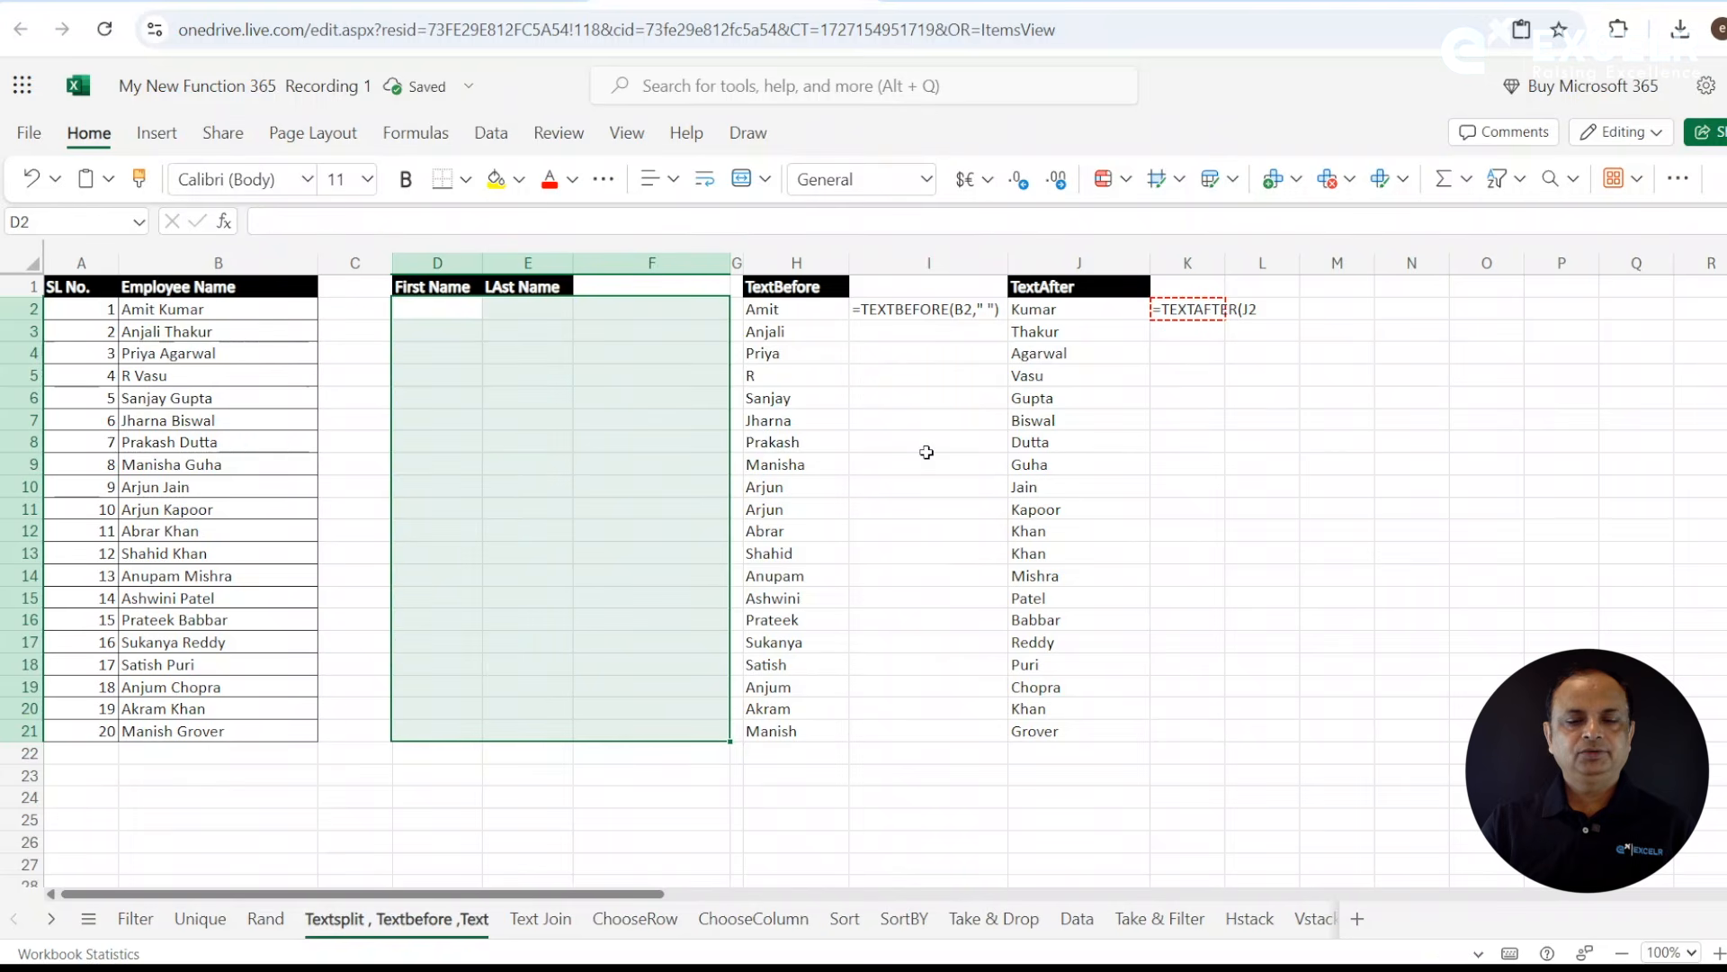
pyautogui.click(457, 316)
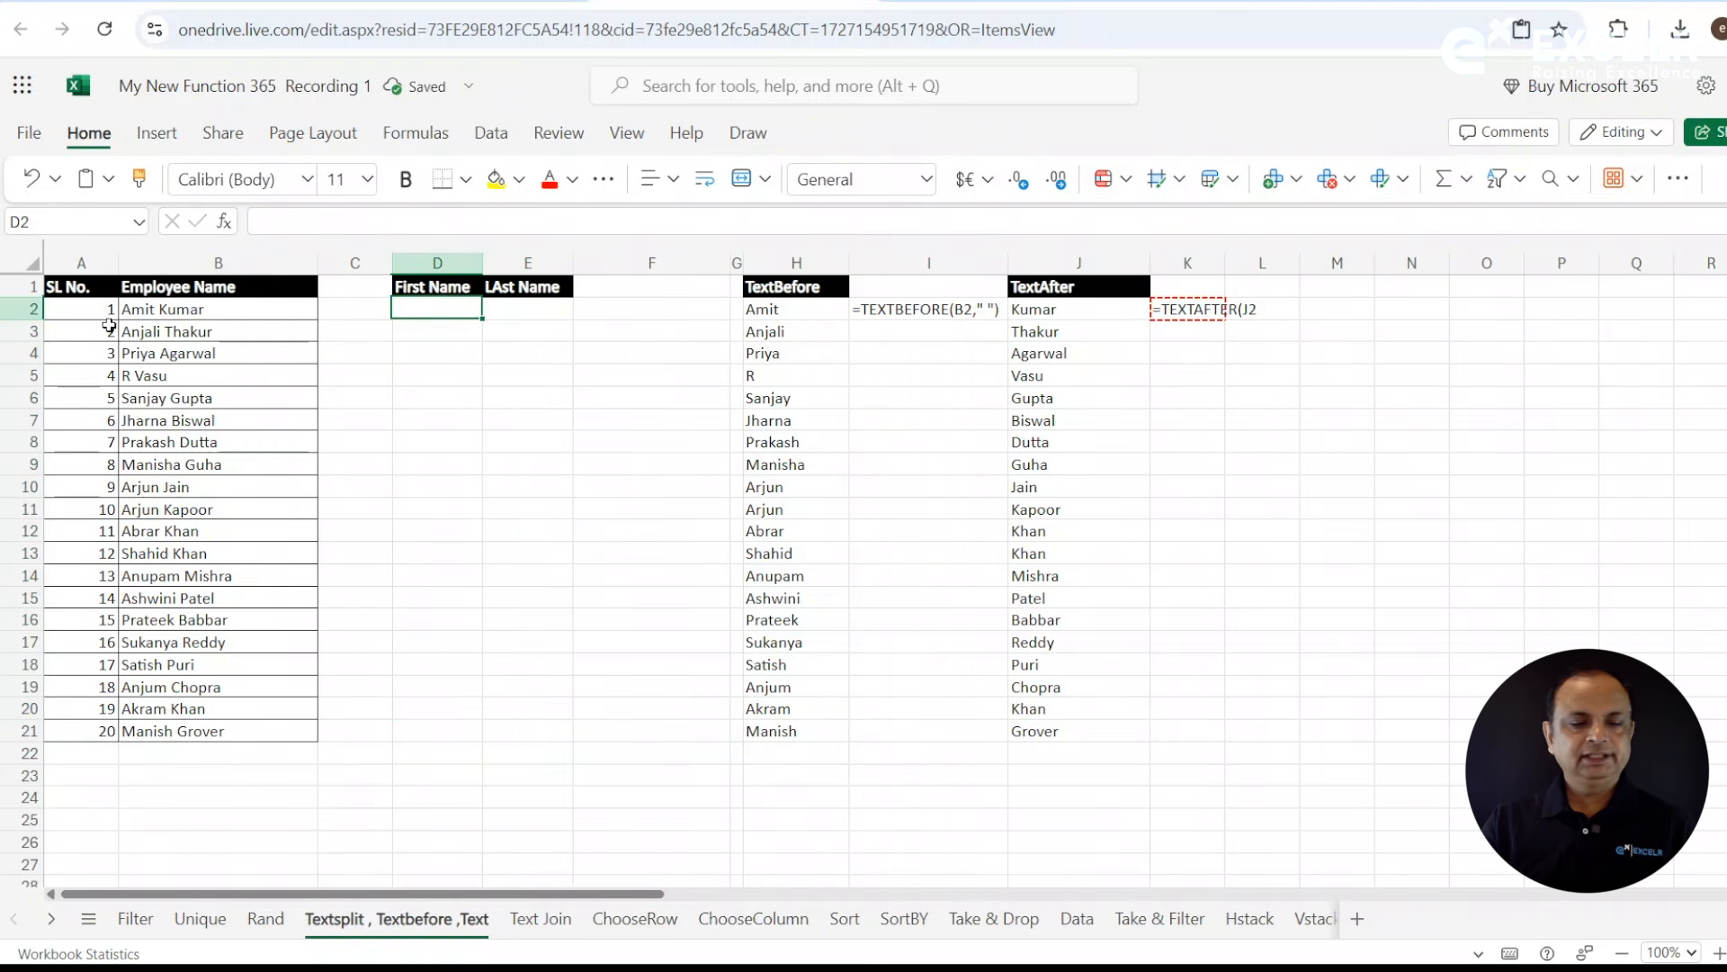
# - Enter =TEXTSPLIT(B2," ") in D2 to split the employee name at the space, and fill it down to row 21
pyautogui.moveTo(194, 312); pyautogui.dragTo(214, 732)
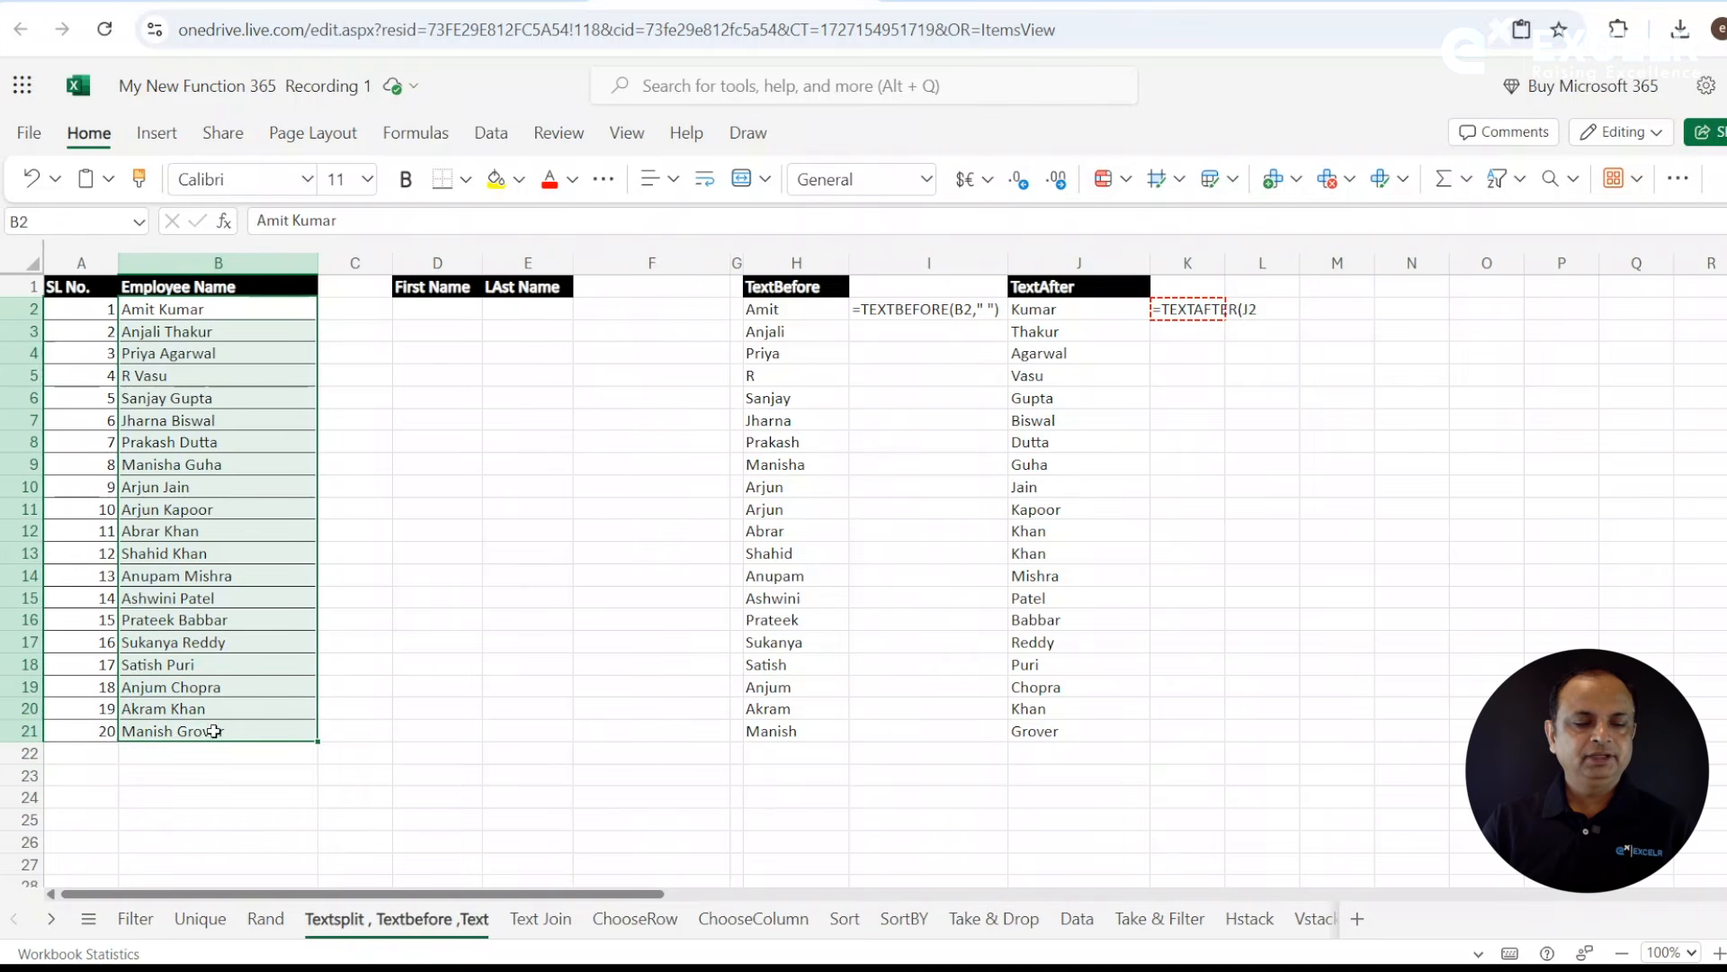
pyautogui.click(450, 312)
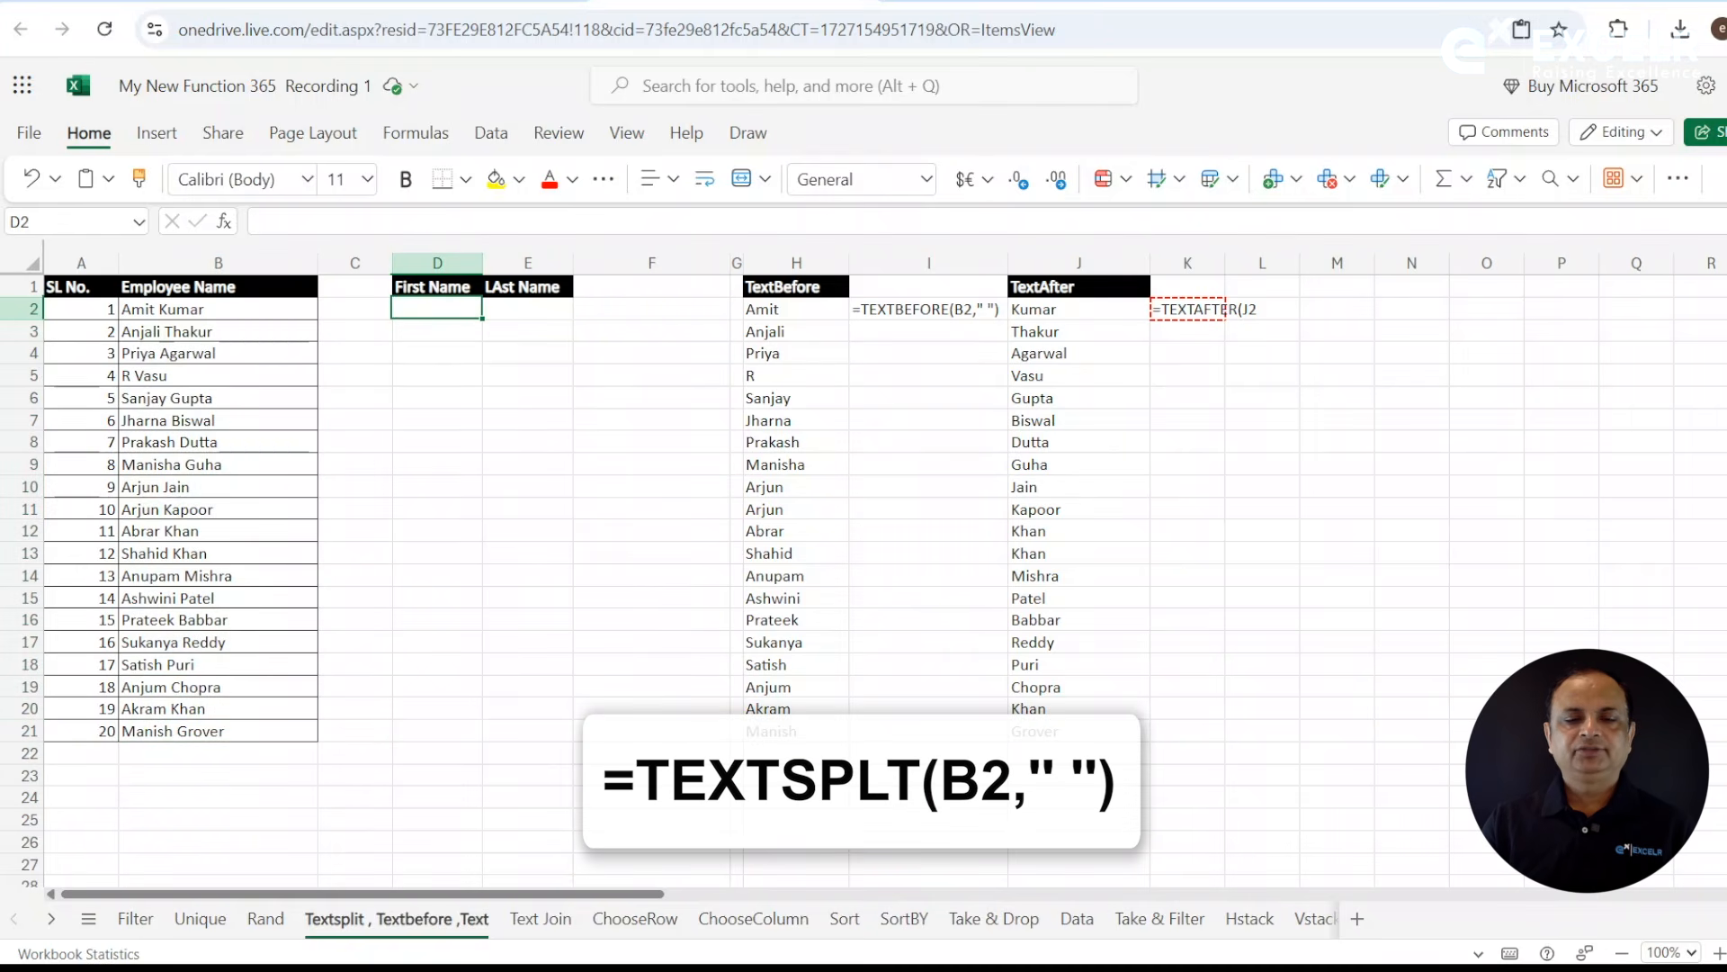
pyautogui.write('=te')
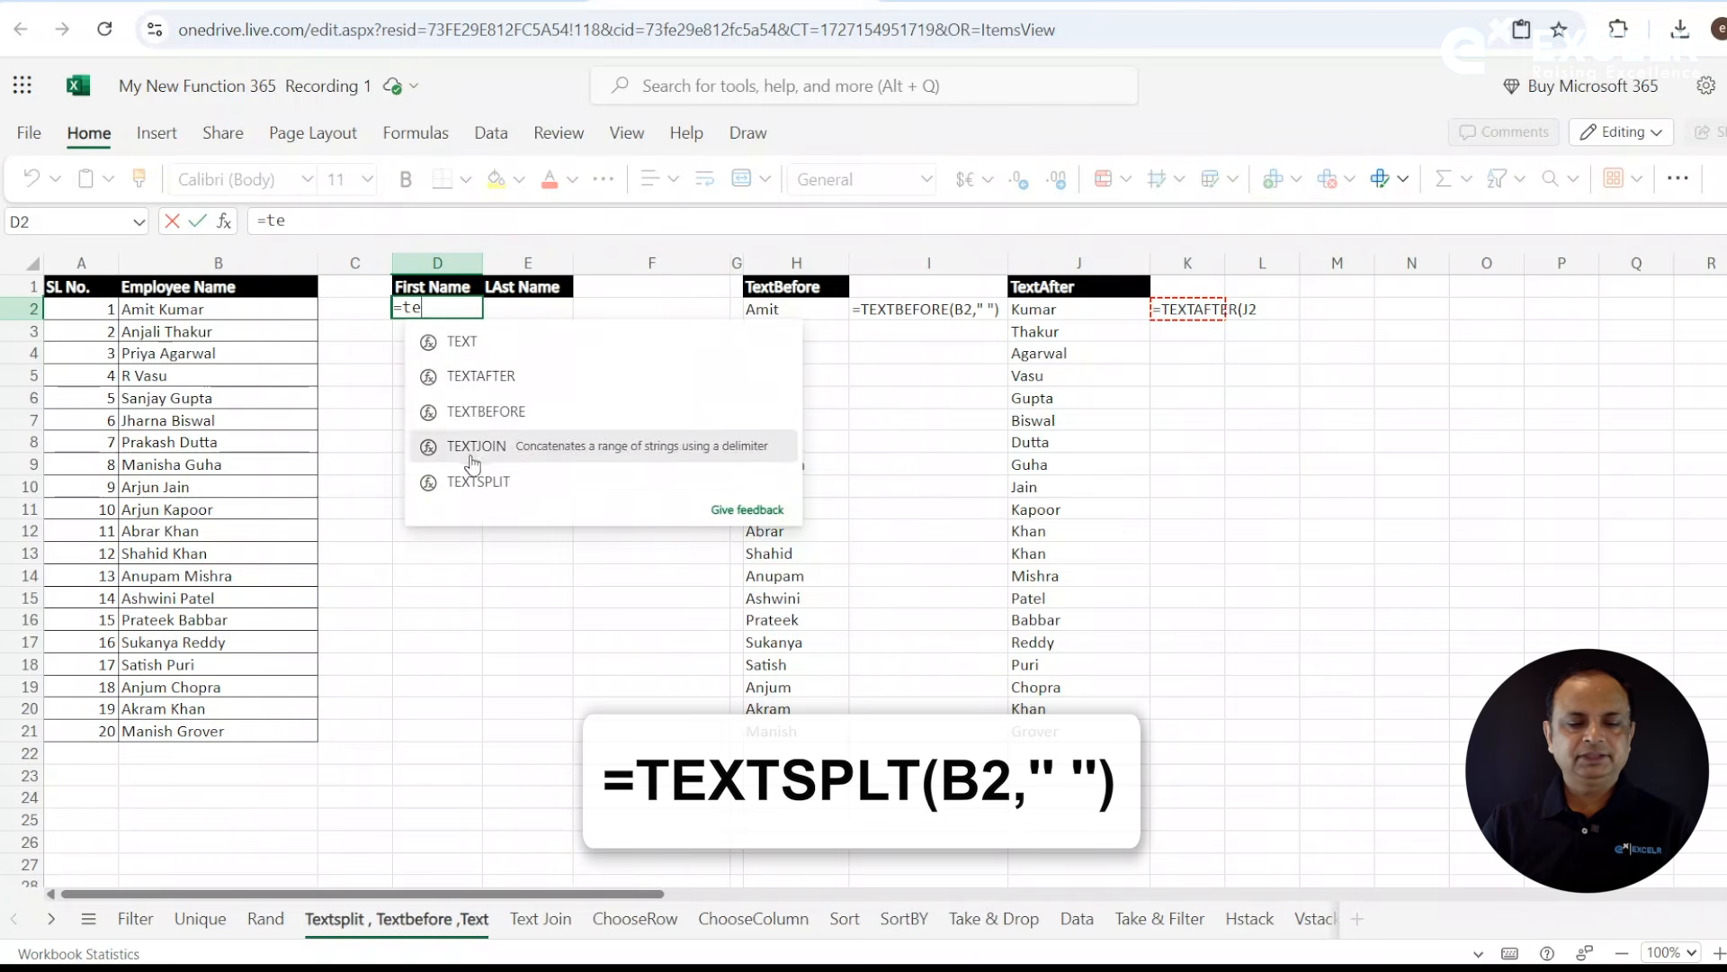
pyautogui.click(476, 483)
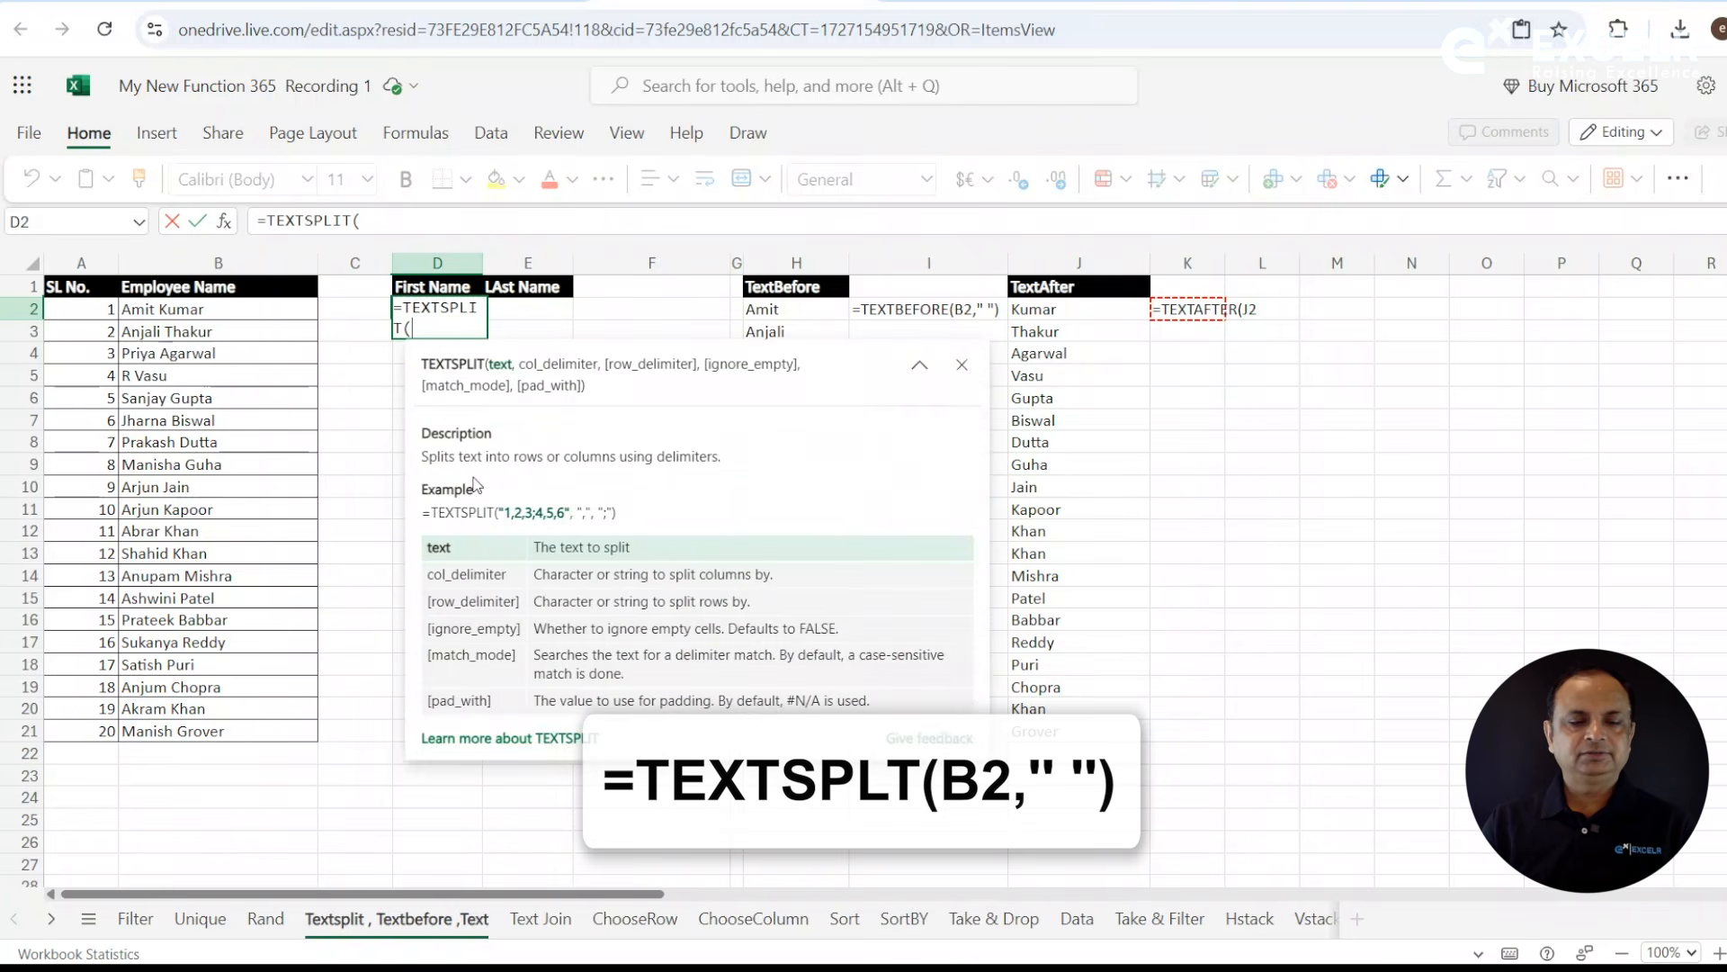
pyautogui.click(270, 314)
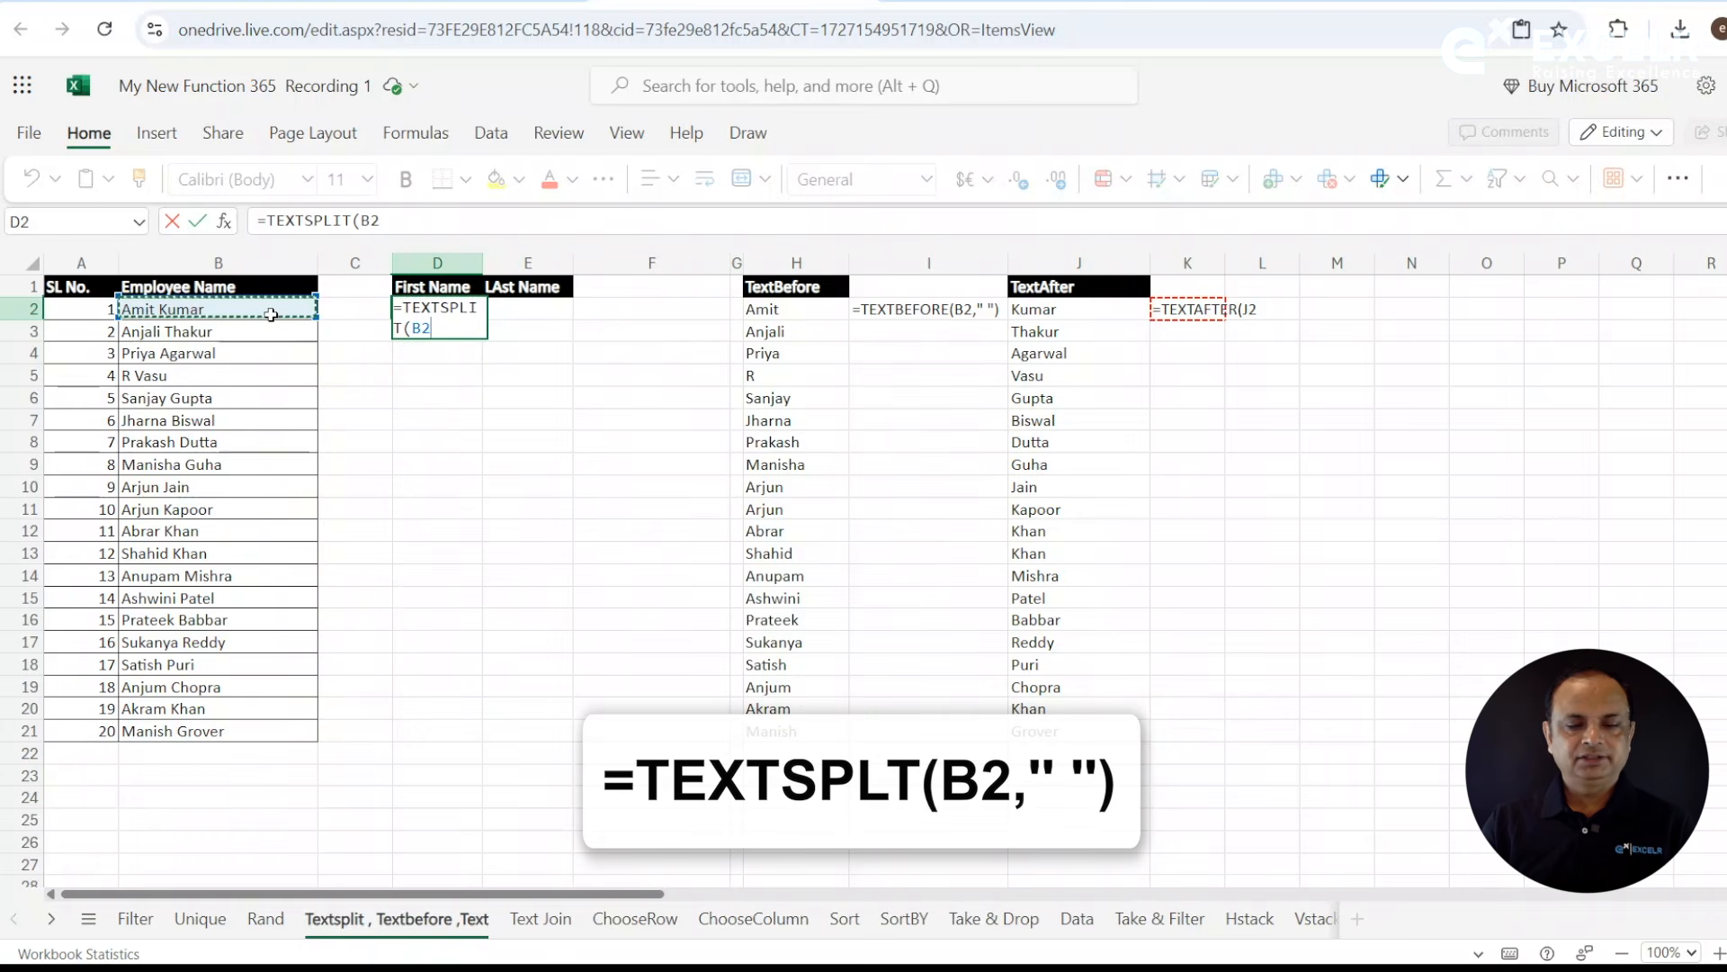
pyautogui.write(',')
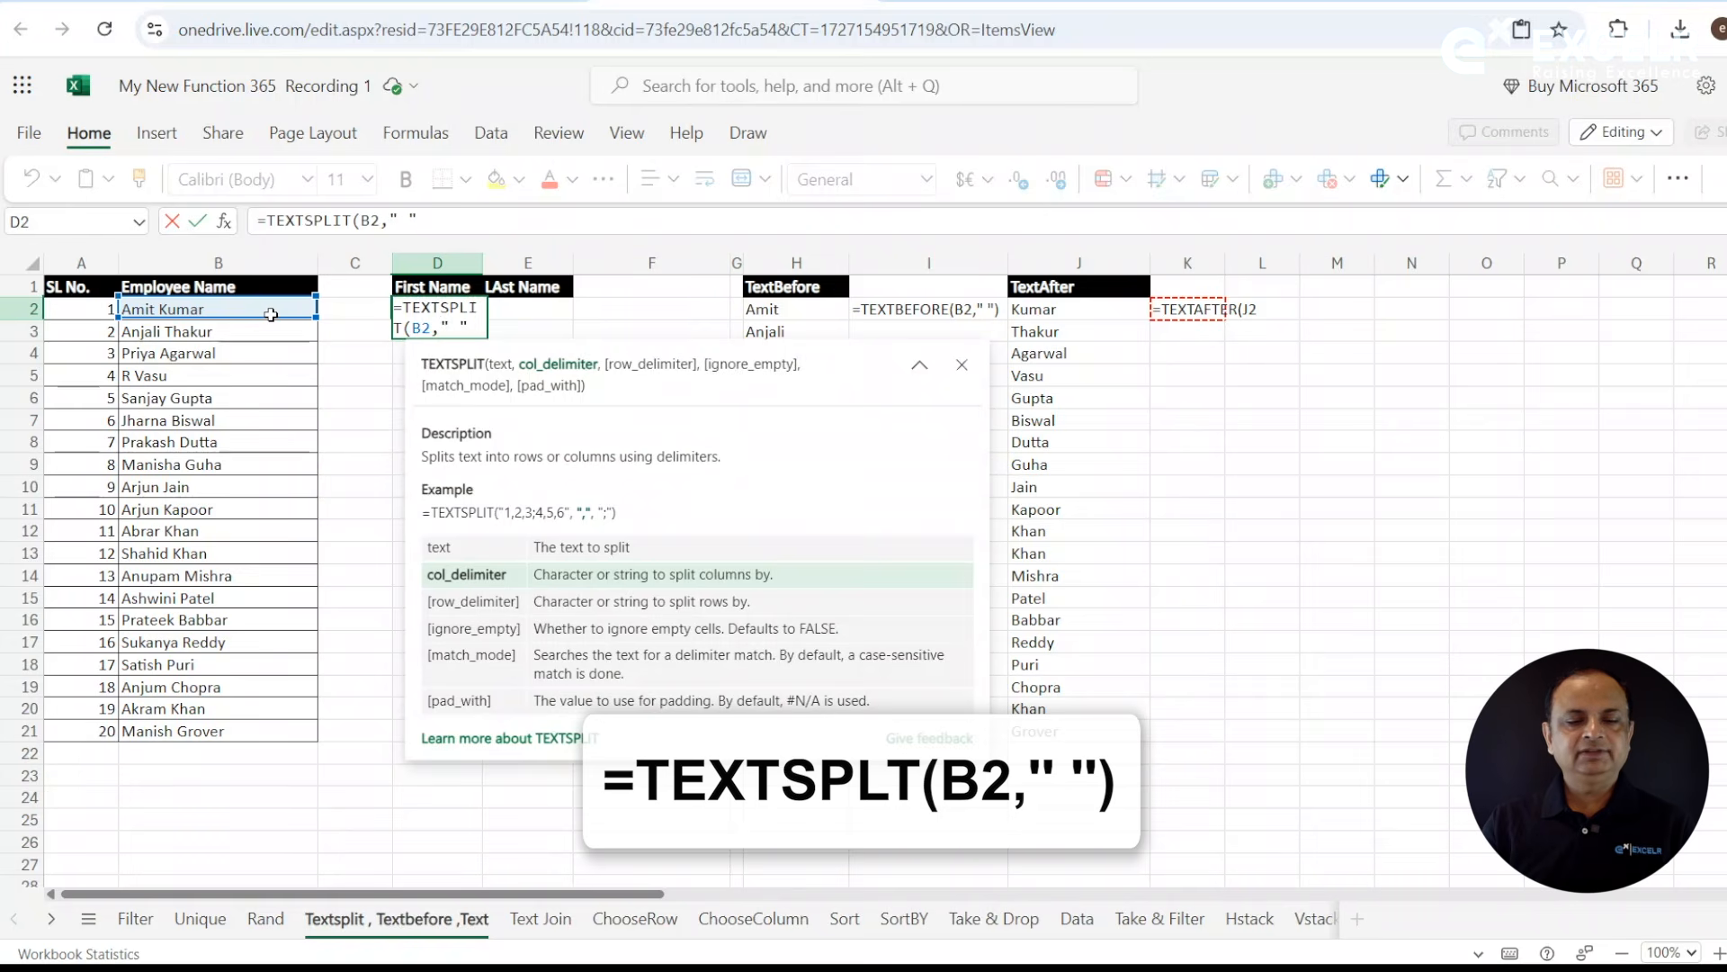
pyautogui.write('" ")')
pyautogui.press('Return')
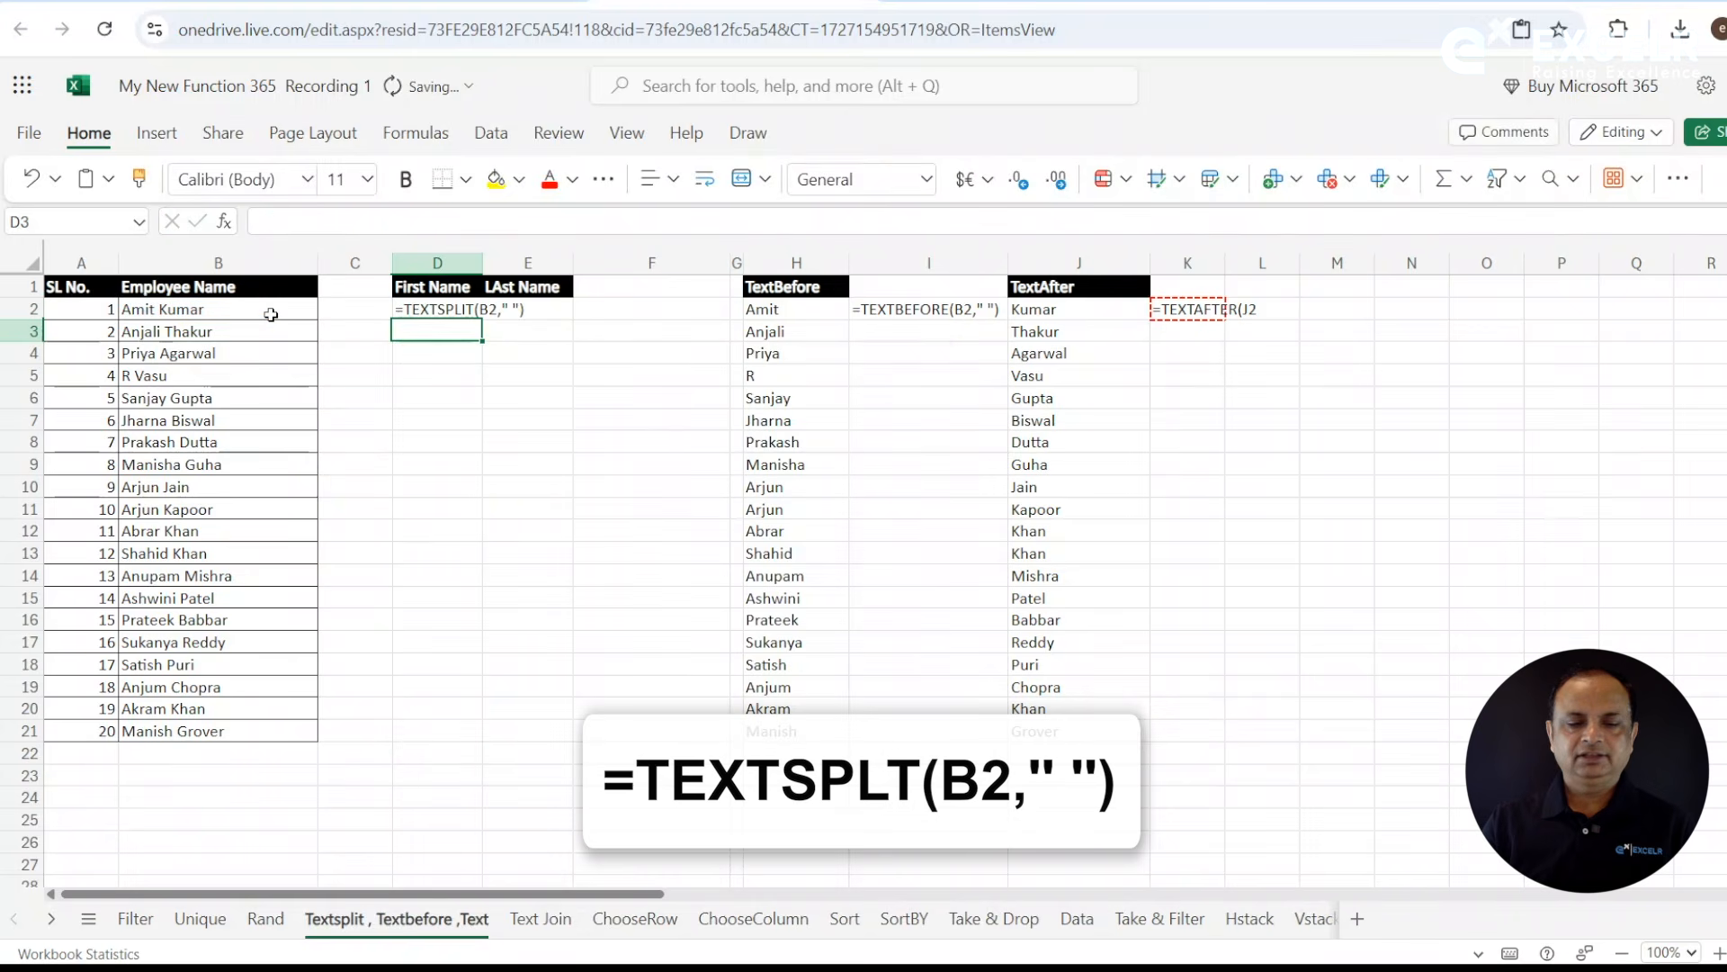
pyautogui.click(450, 314)
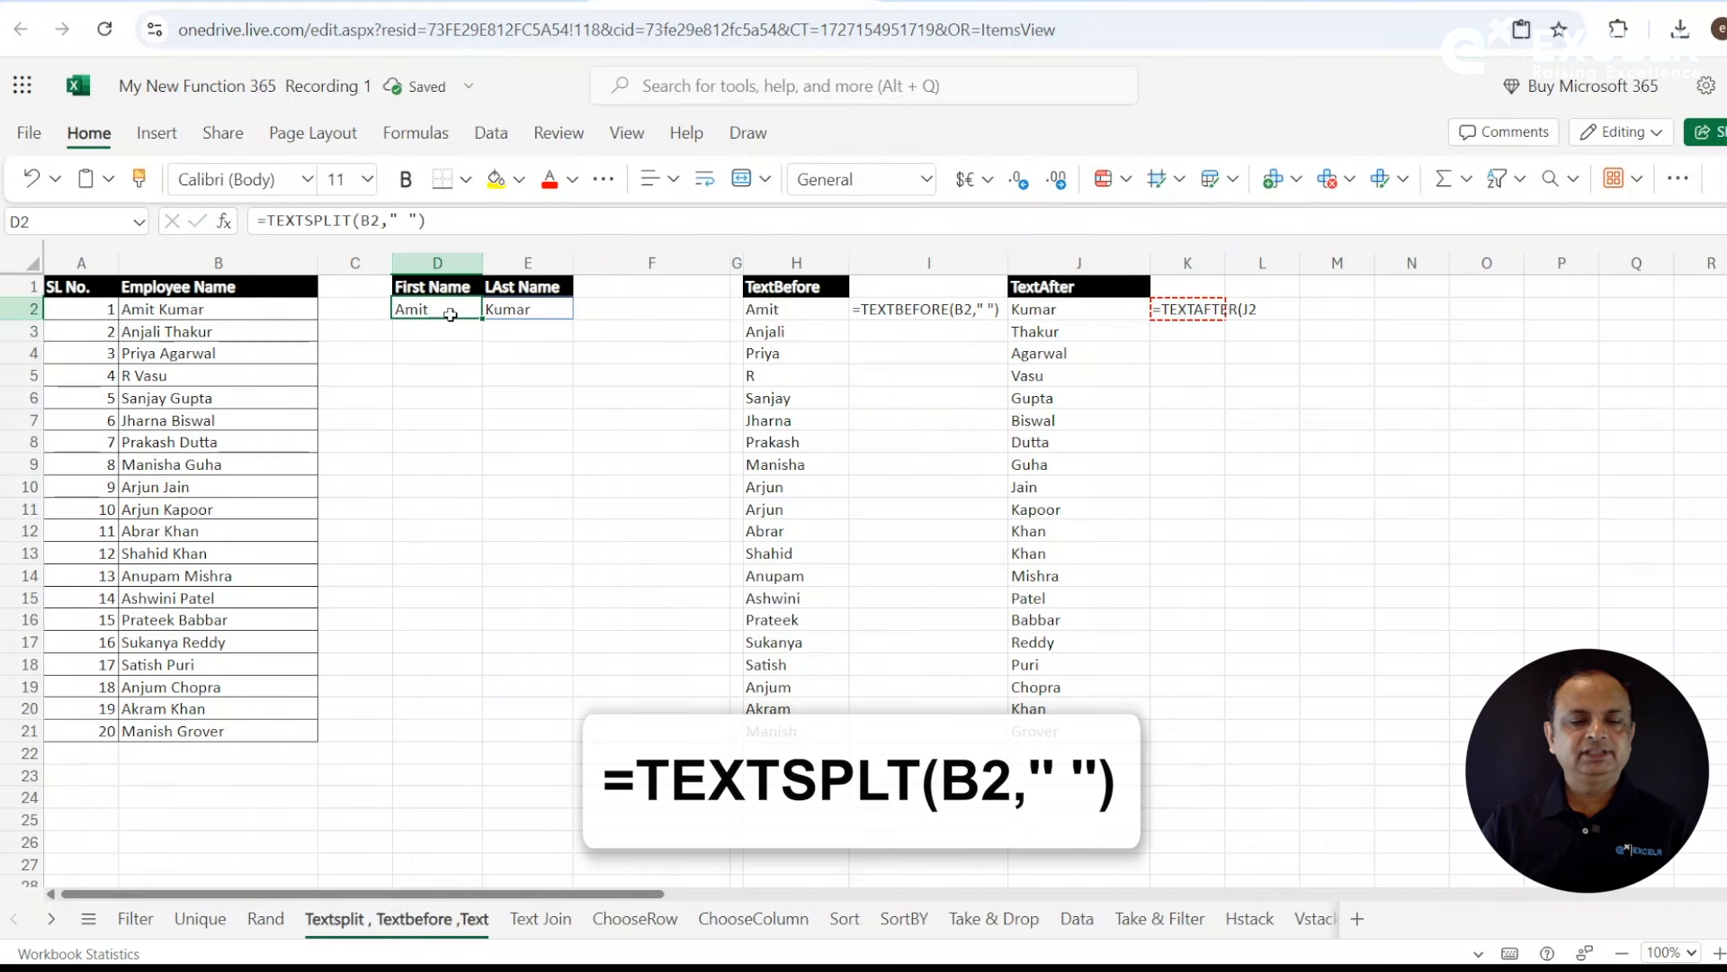
pyautogui.moveTo(441, 311); pyautogui.dragTo(570, 740)
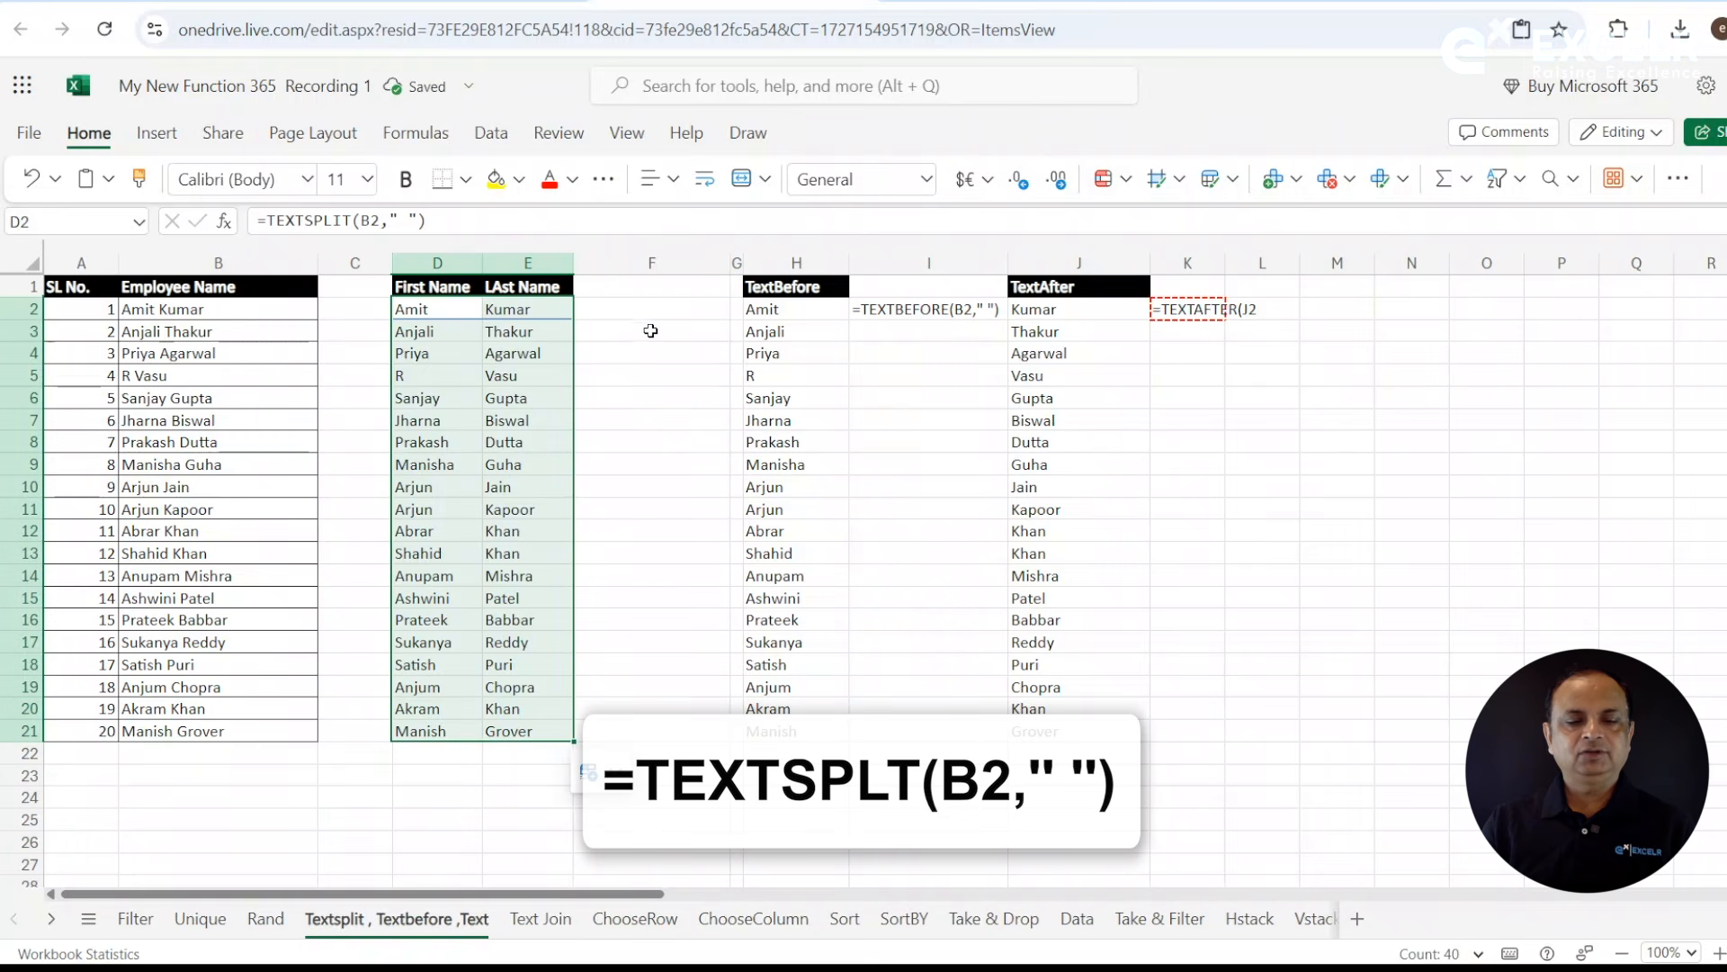
# - Enter =FORMULATEXT(D2) in F2 to display the TEXTSPLIT formula as text
pyautogui.click(635, 307)
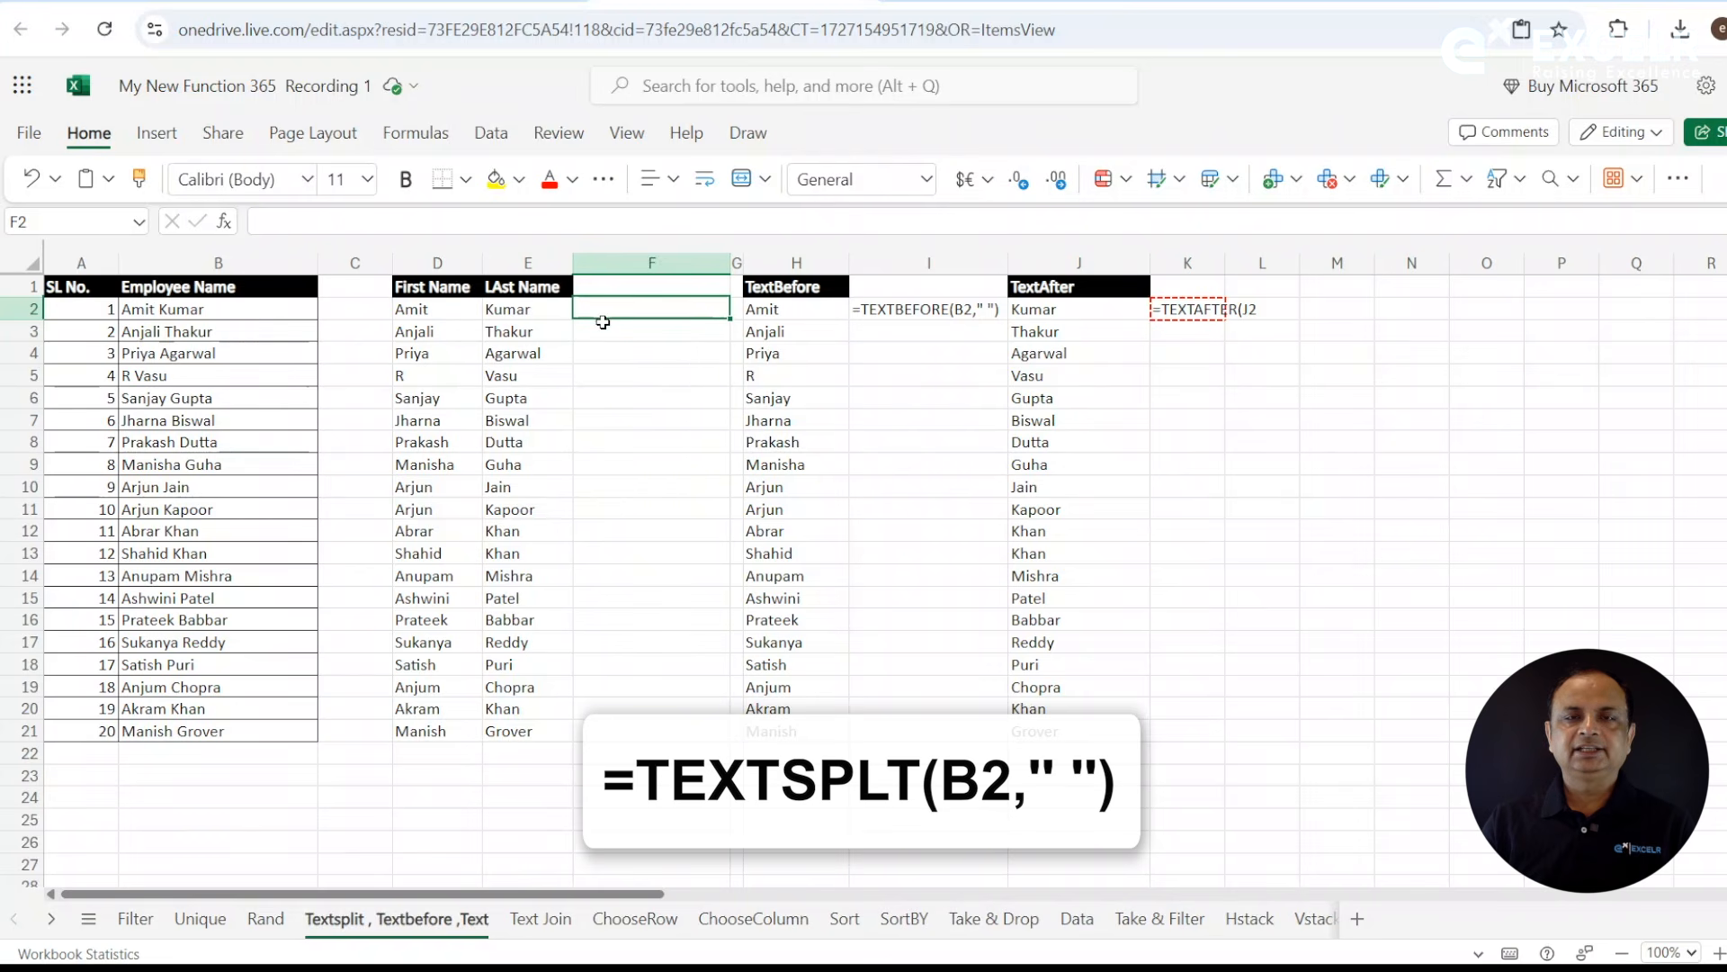
pyautogui.write('=form')
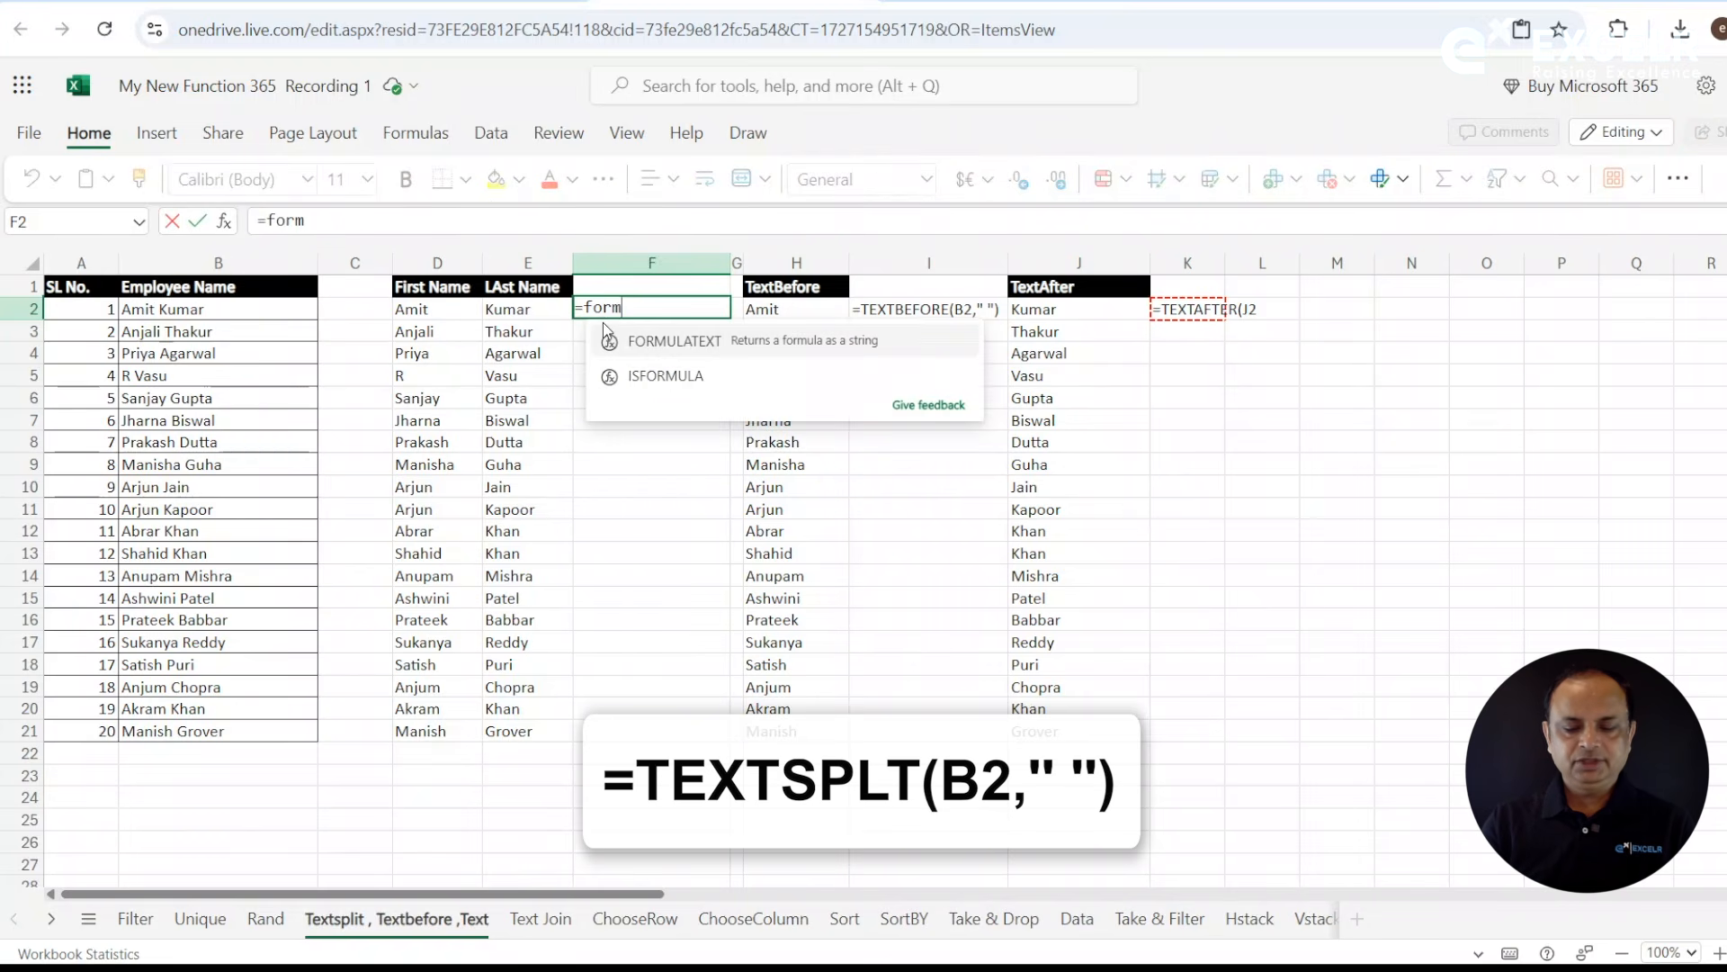
pyautogui.press('Tab')
pyautogui.press('Down')
pyautogui.press('Down')
pyautogui.press('BackSpace')
pyautogui.press('BackSpace')
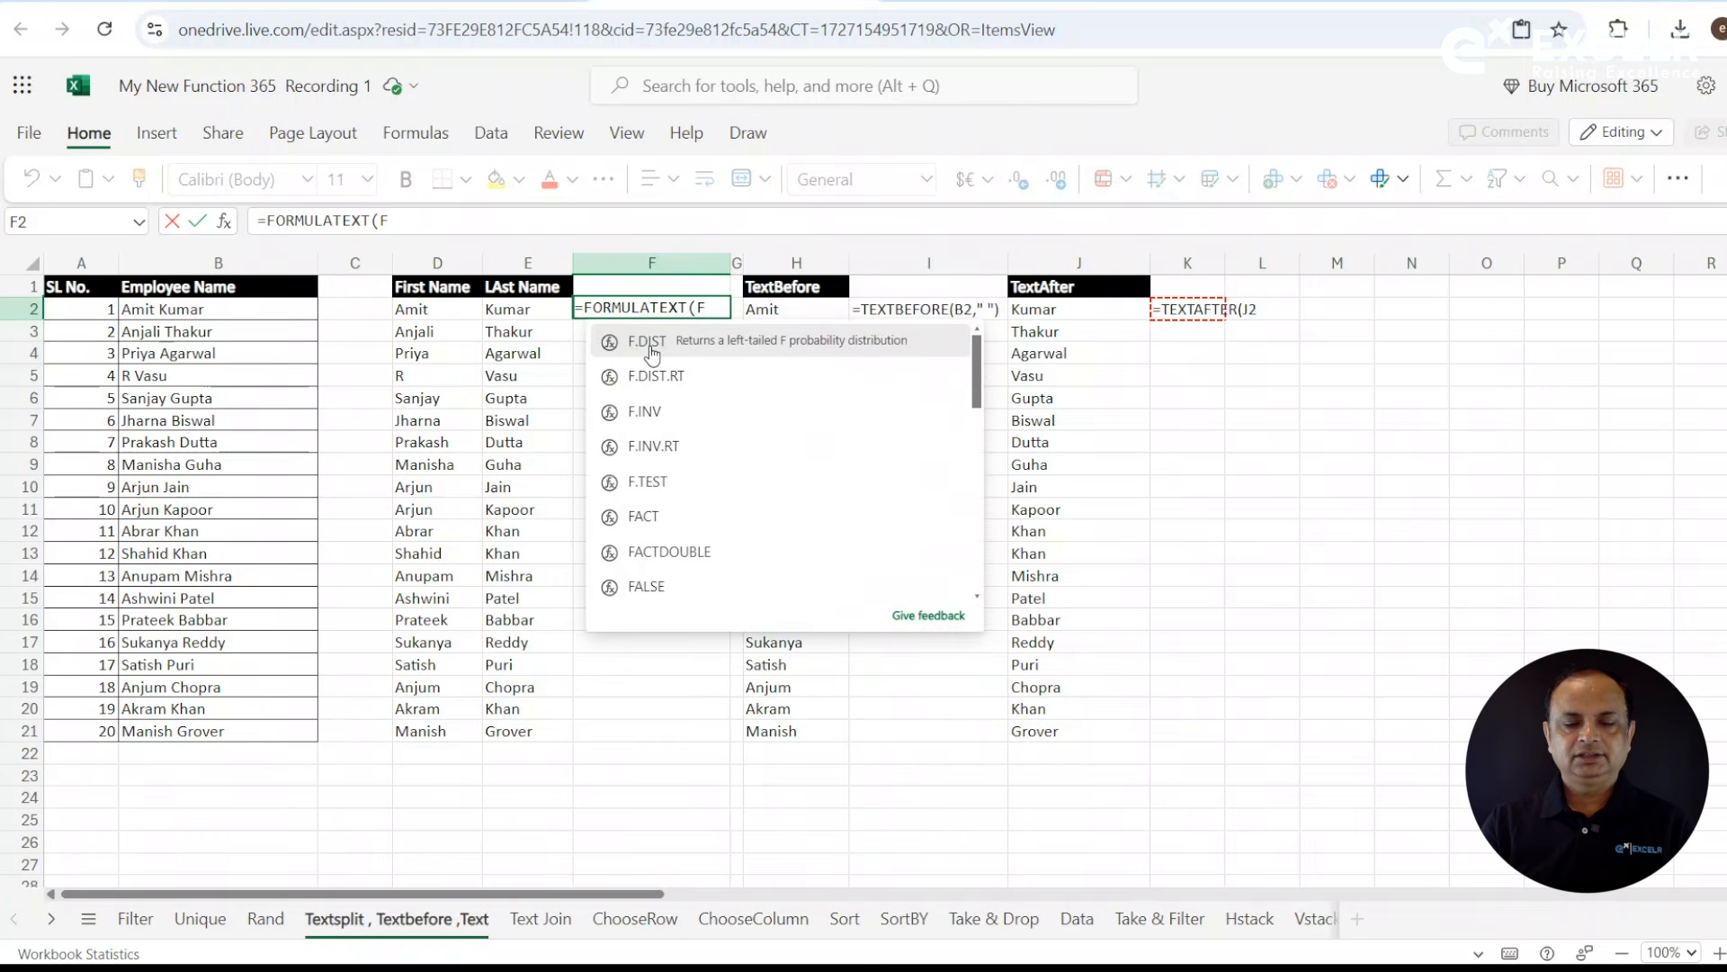
pyautogui.click(436, 308)
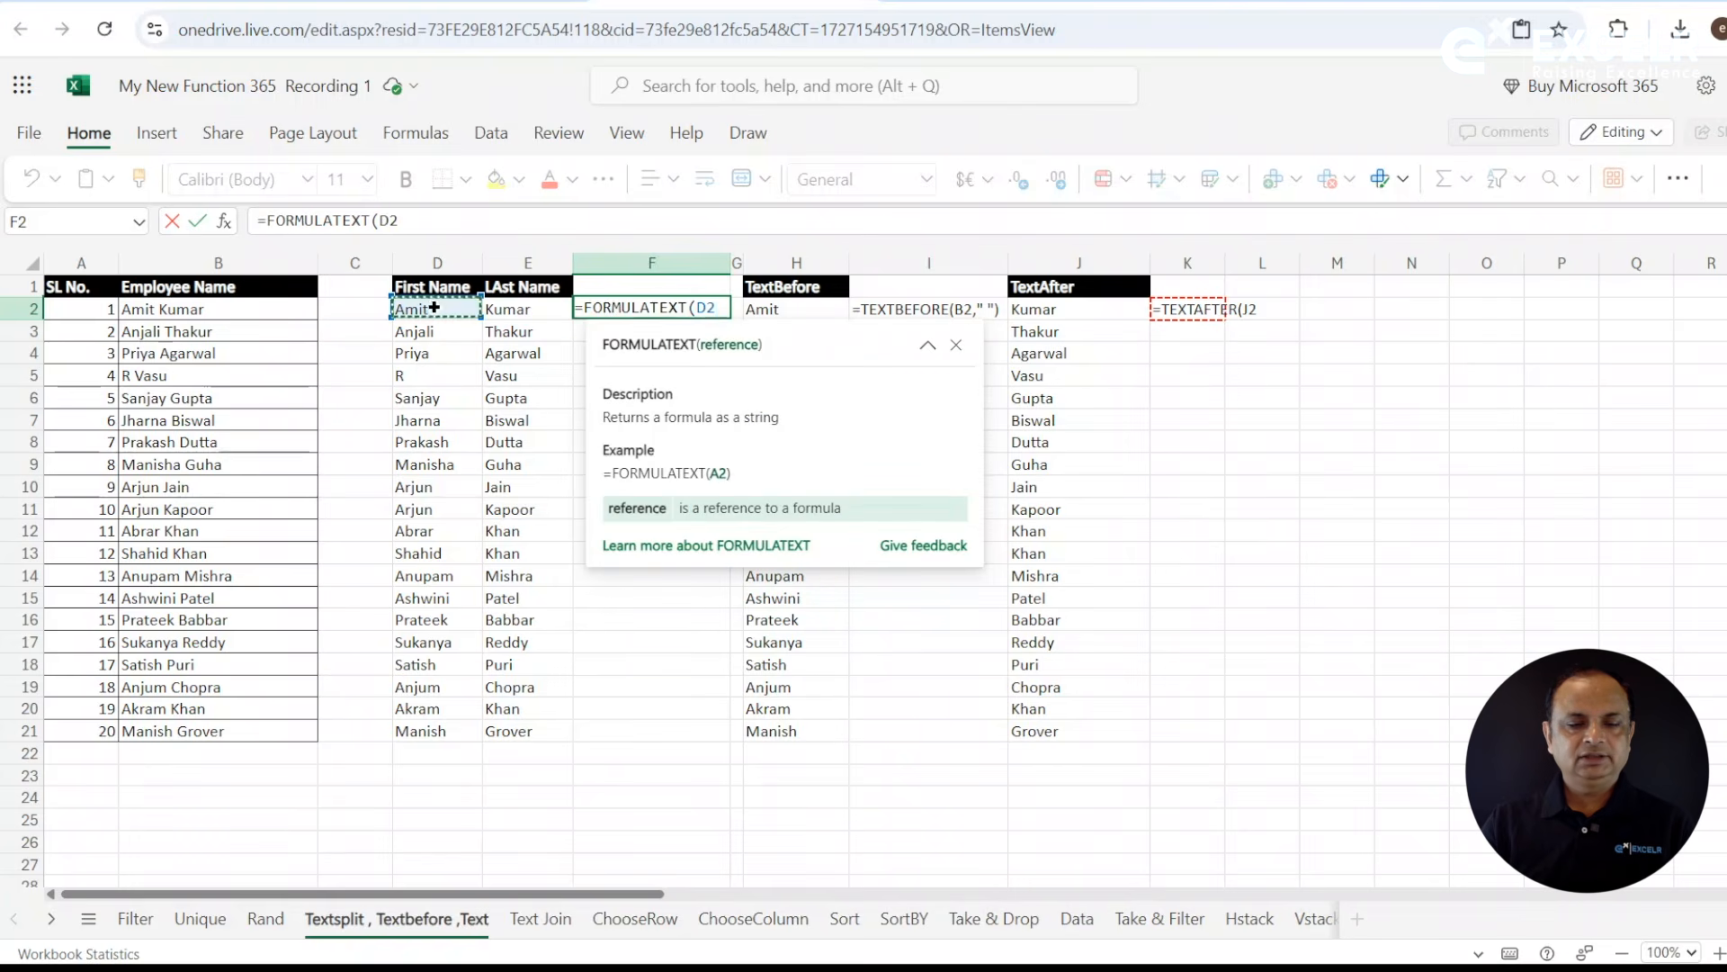
pyautogui.press('Return')
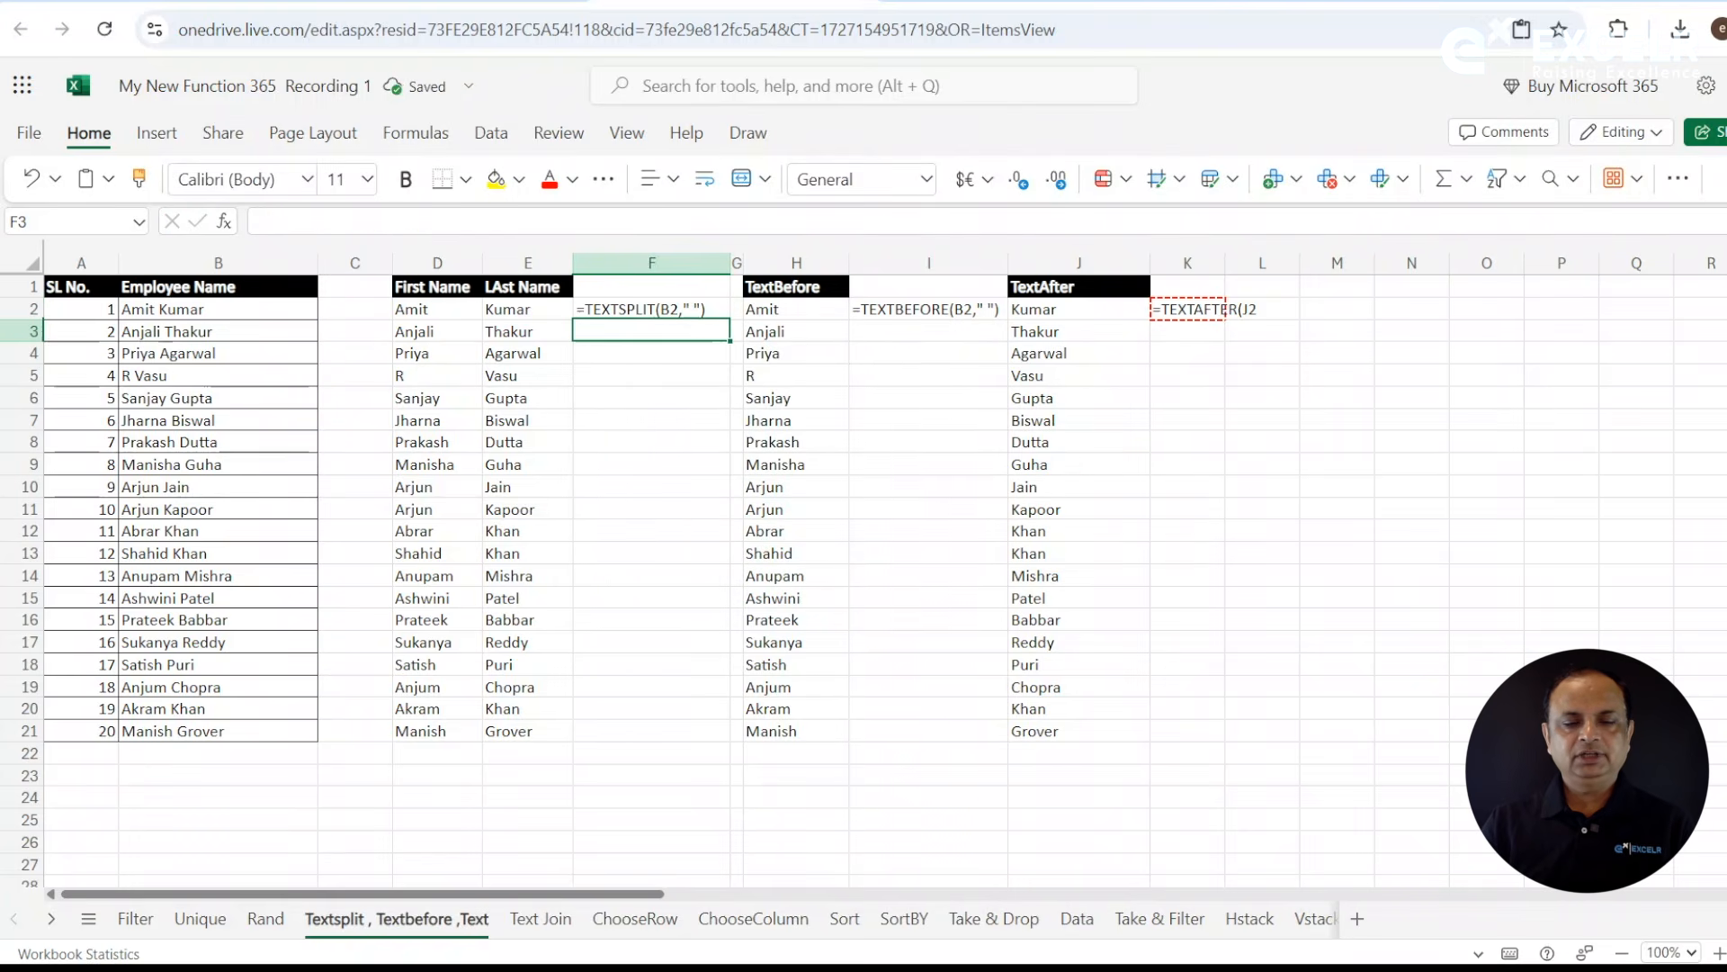
pyautogui.click(639, 310)
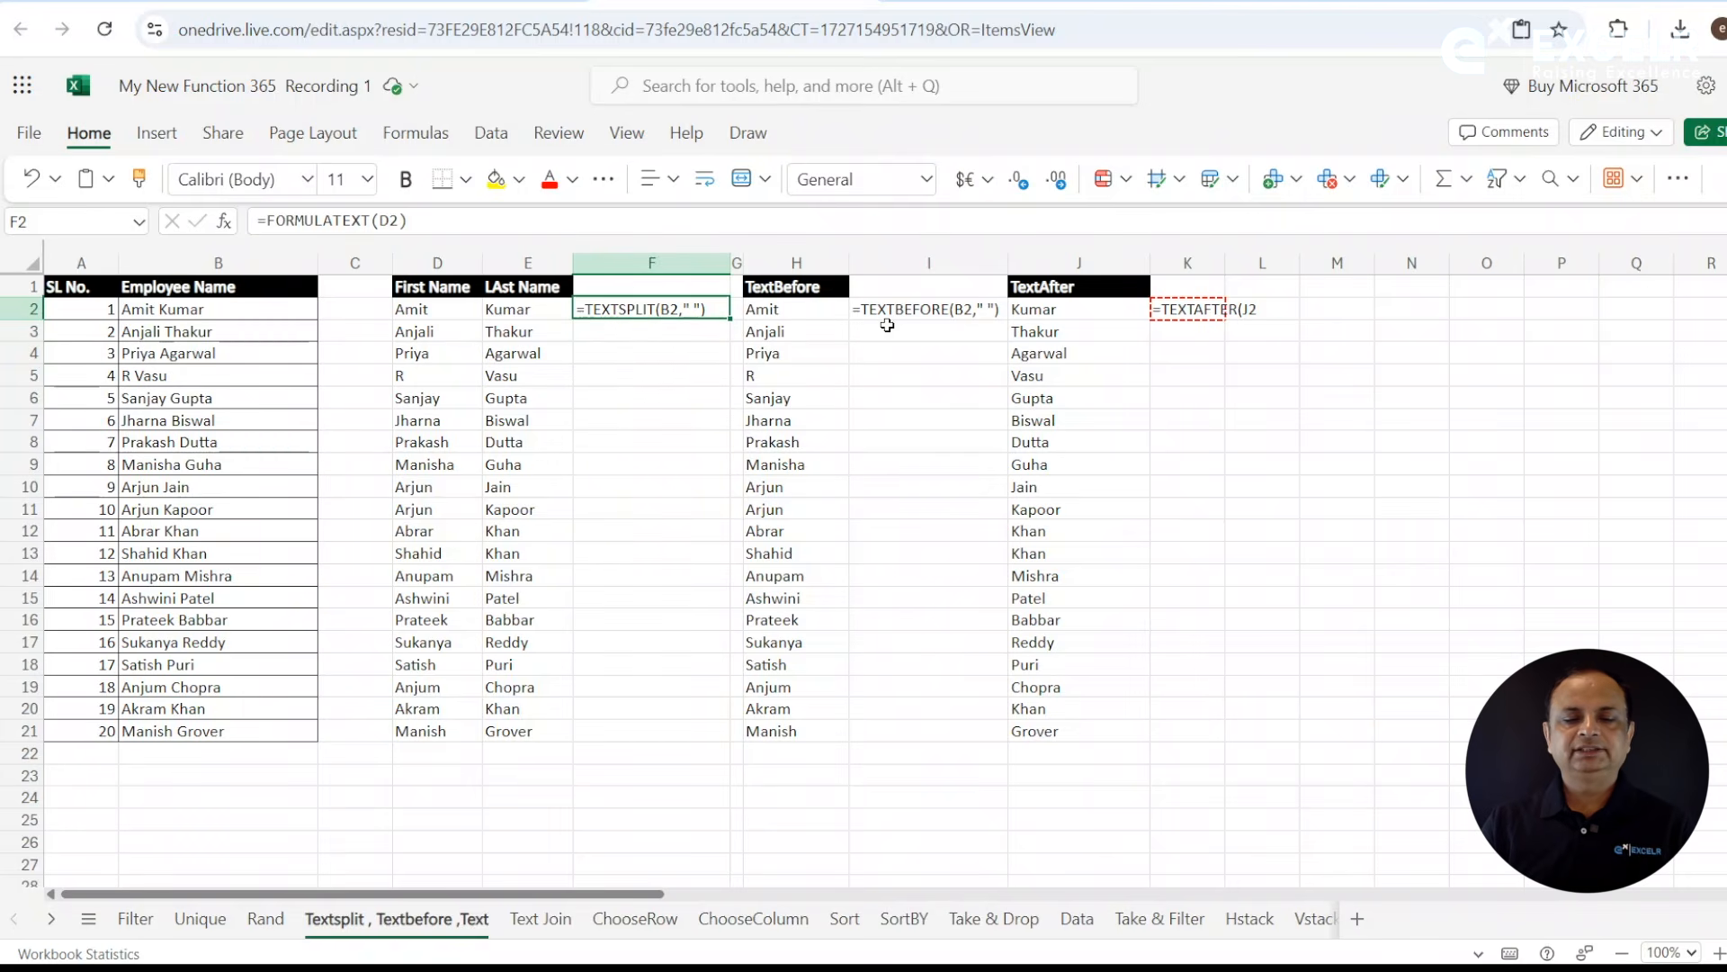
# - Clear the old TextBefore and TextAfter results in H2:J23 and the formula text in I2 and K2
pyautogui.click(906, 315)
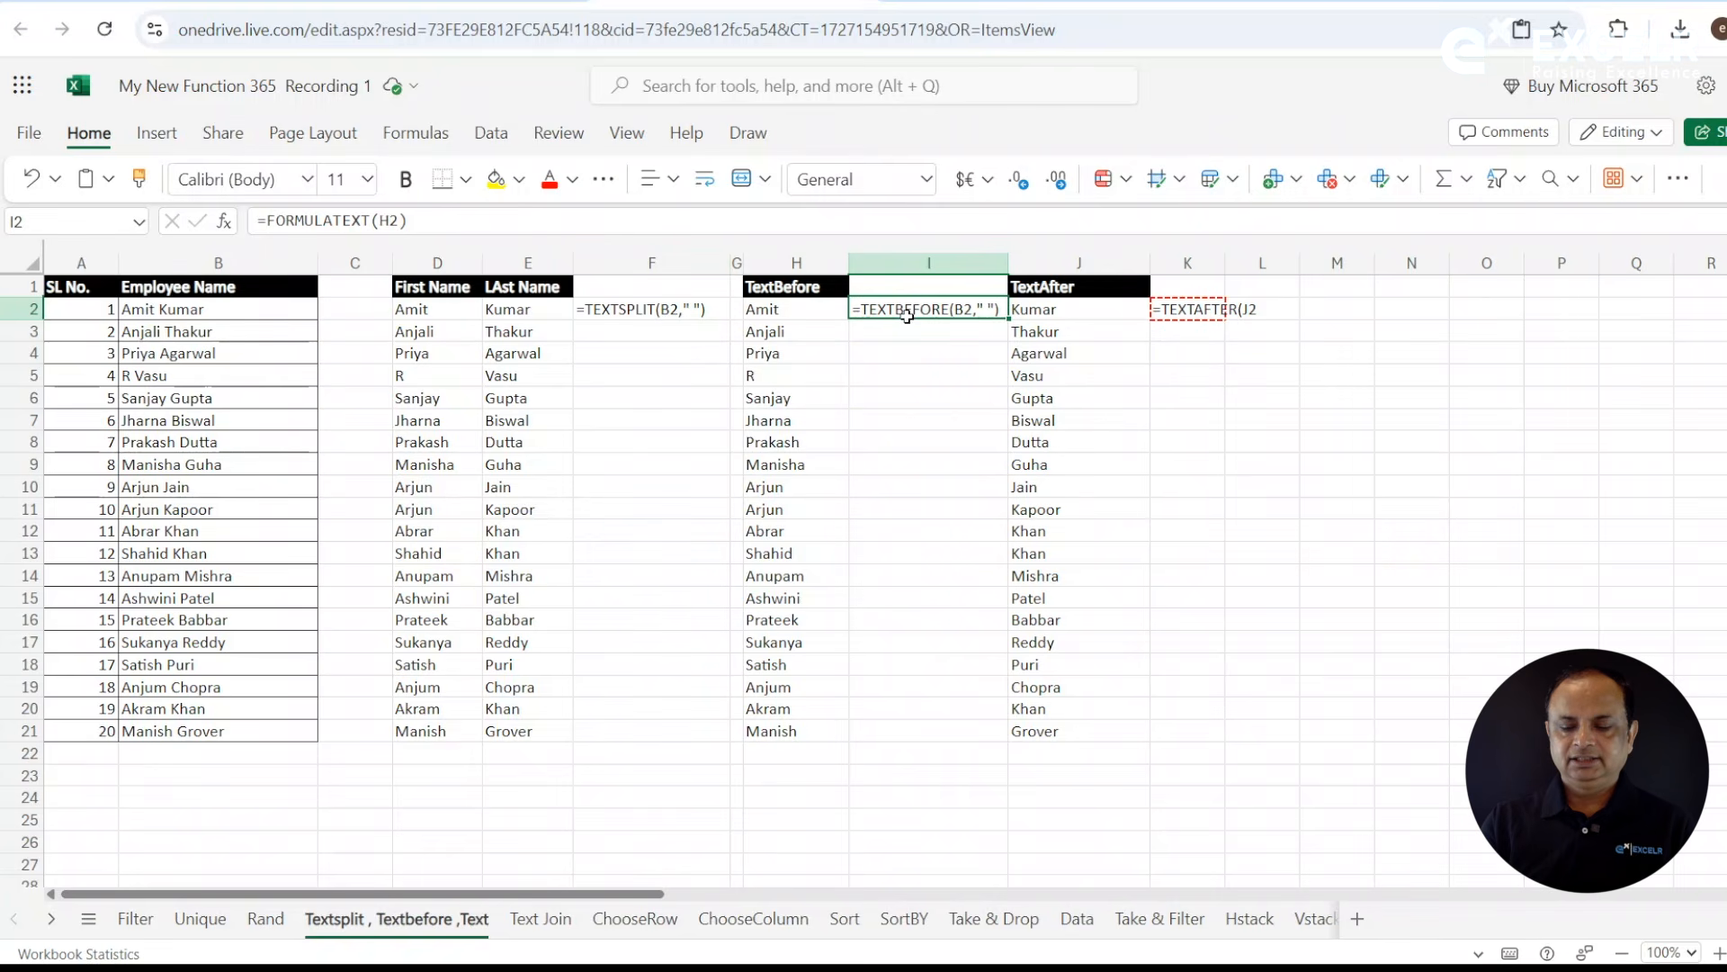
pyautogui.press('Delete')
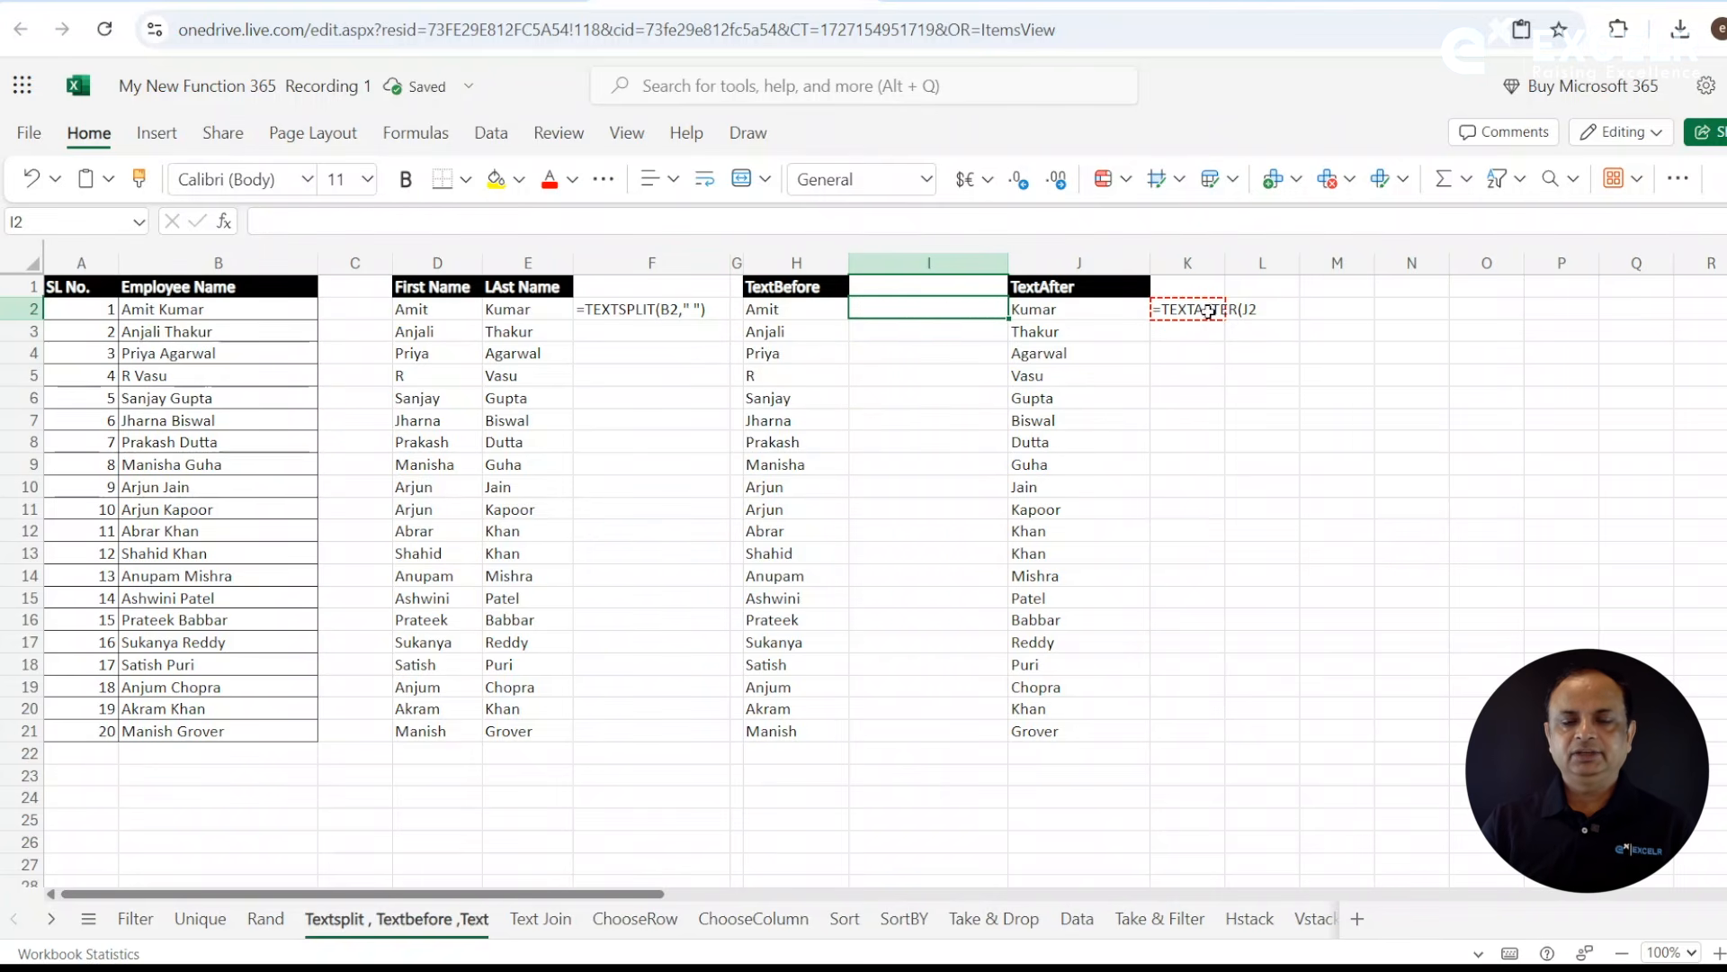
pyautogui.click(1199, 317)
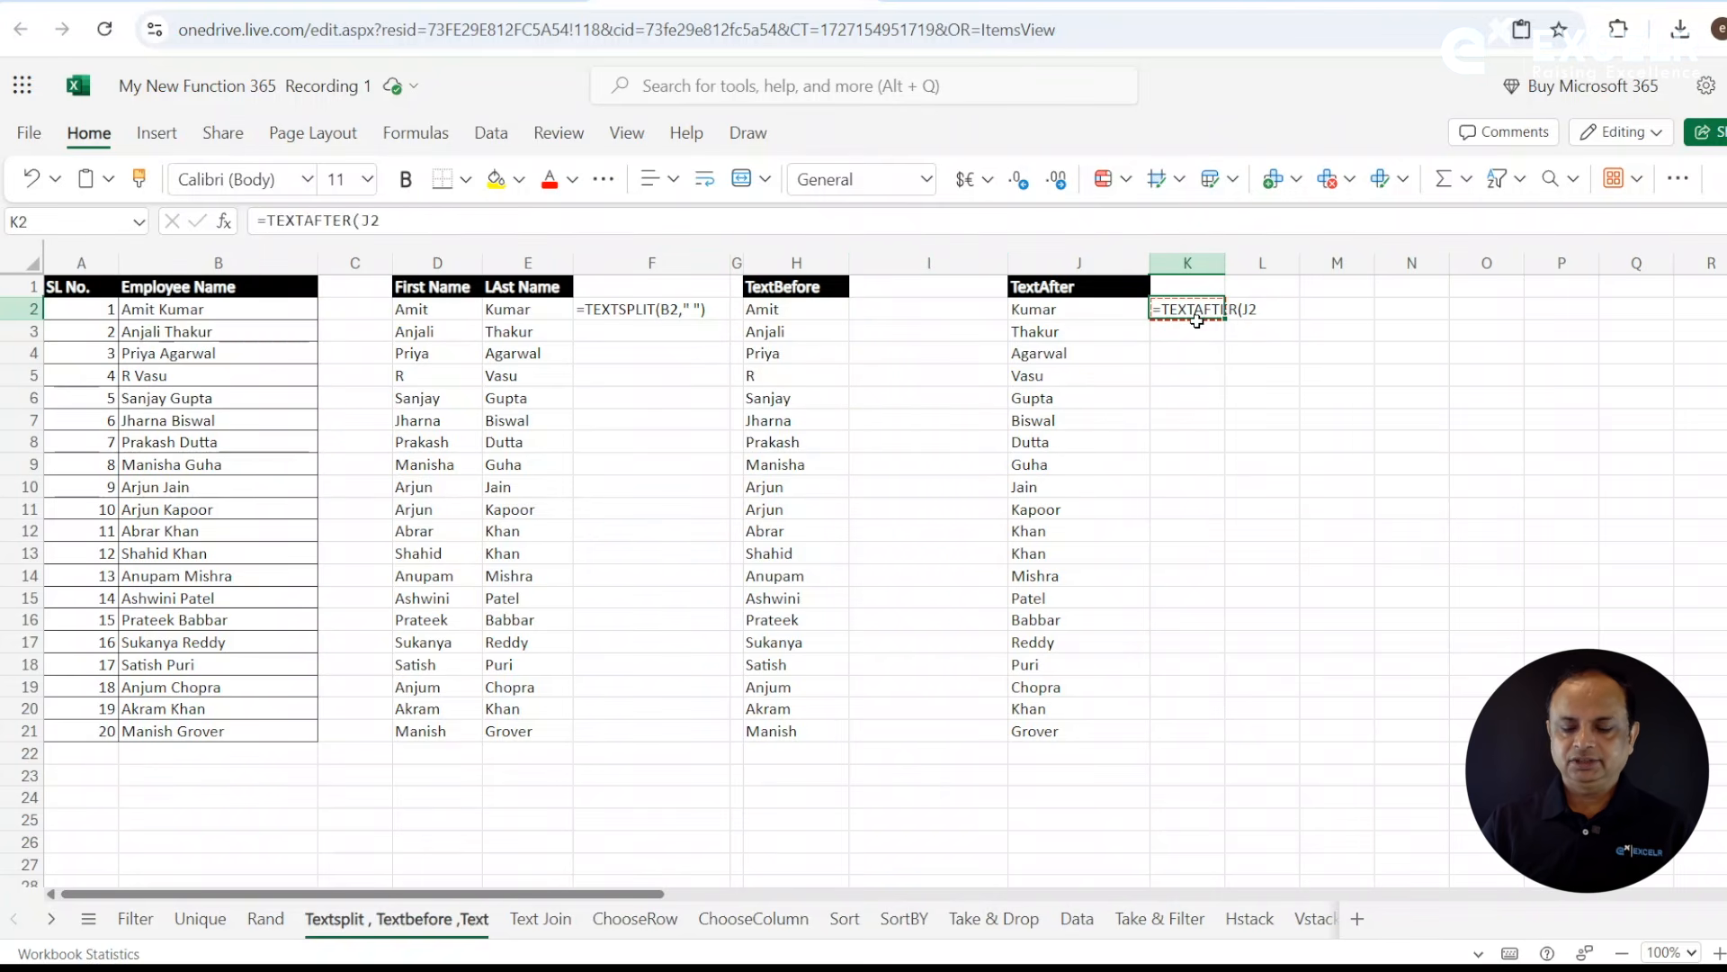
pyautogui.press('Delete')
pyautogui.moveTo(800, 318); pyautogui.dragTo(1054, 771)
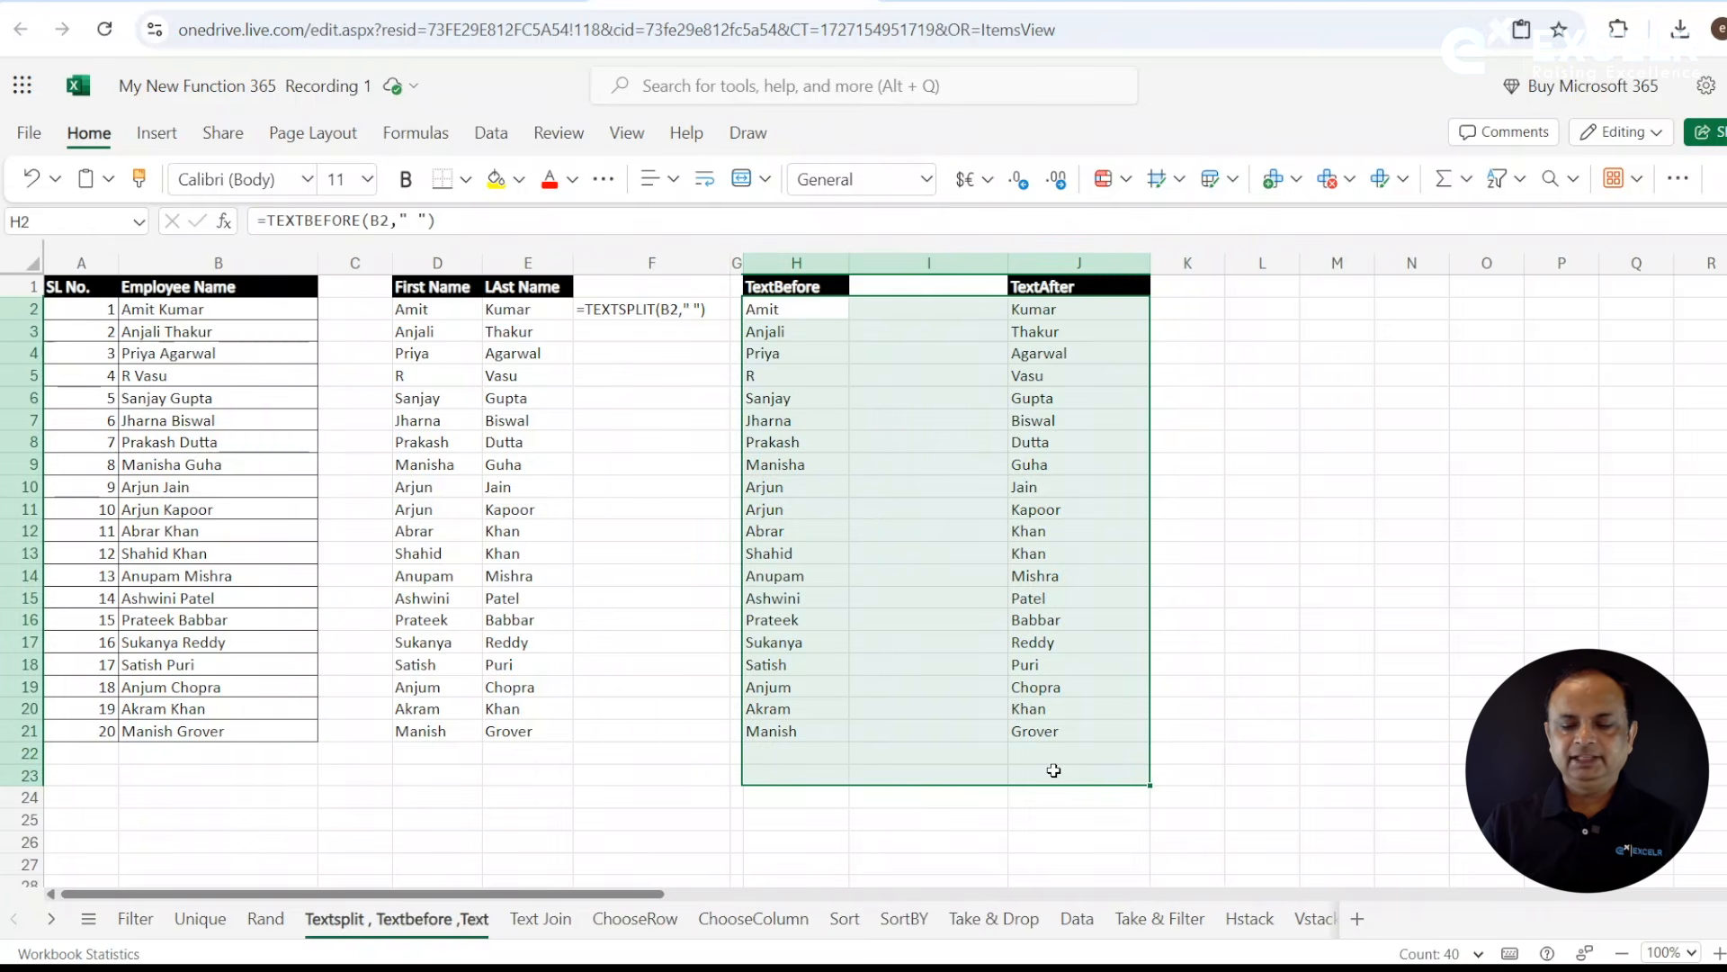
pyautogui.press('Delete')
# - Enter =TEXTBEFORE(B2," ") in H2 to extract the first name, and fill it down to row 22
pyautogui.click(816, 312)
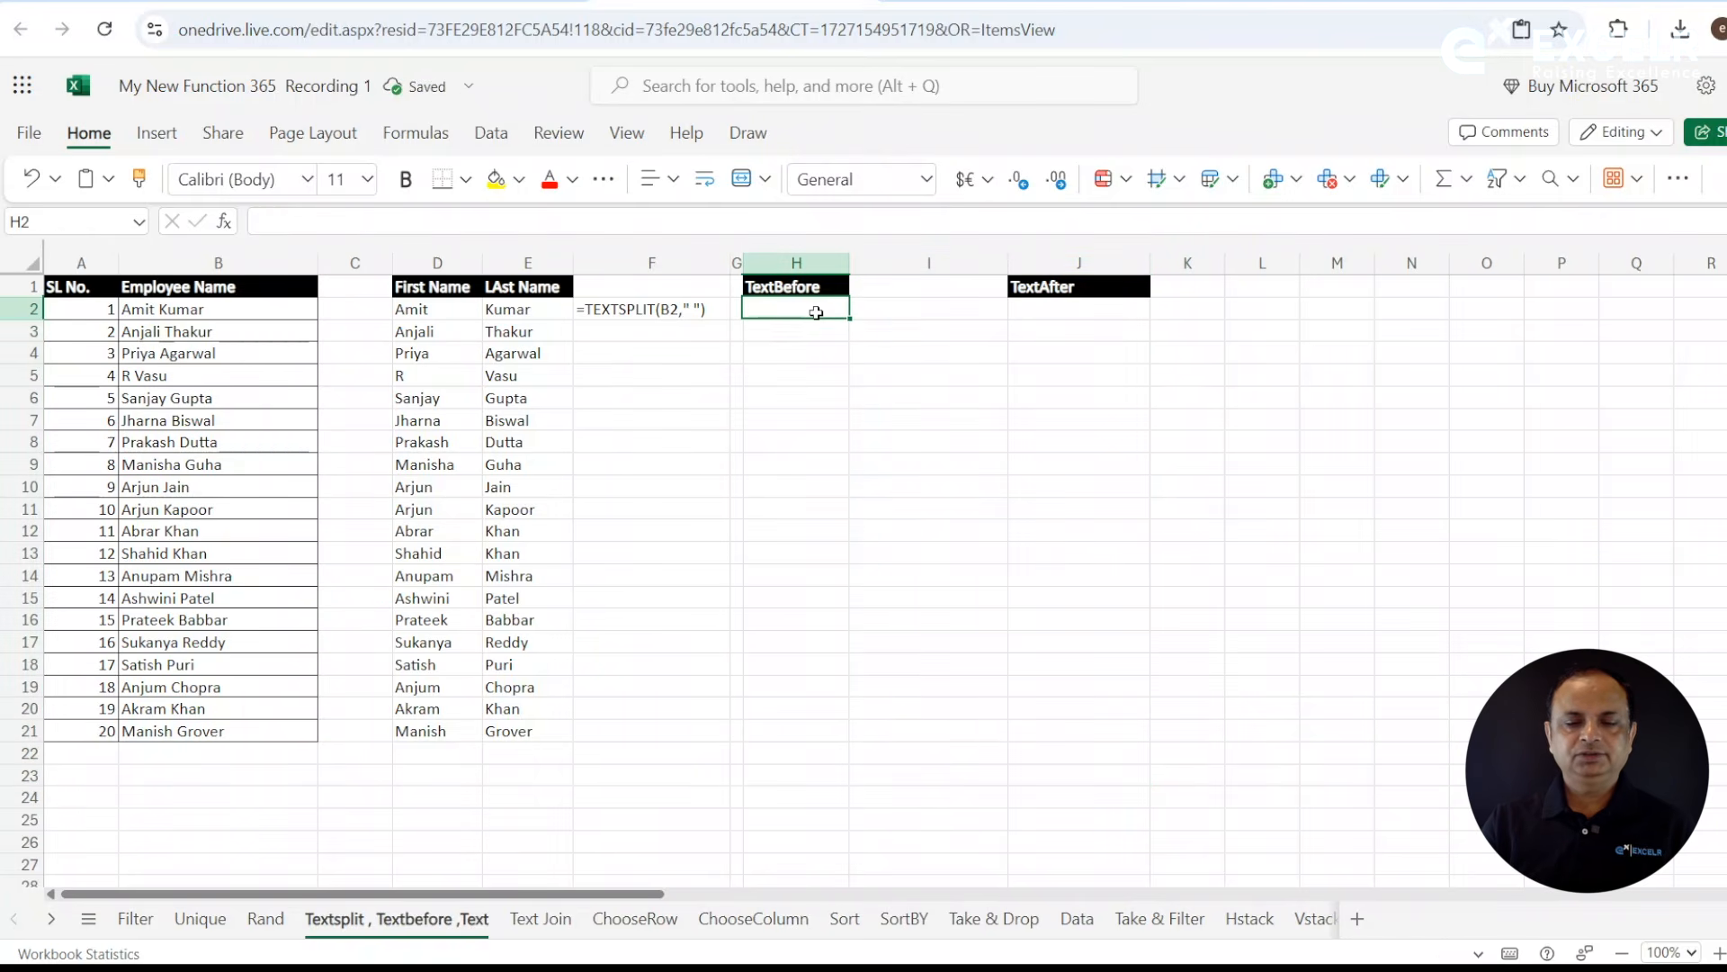
pyautogui.write('=te')
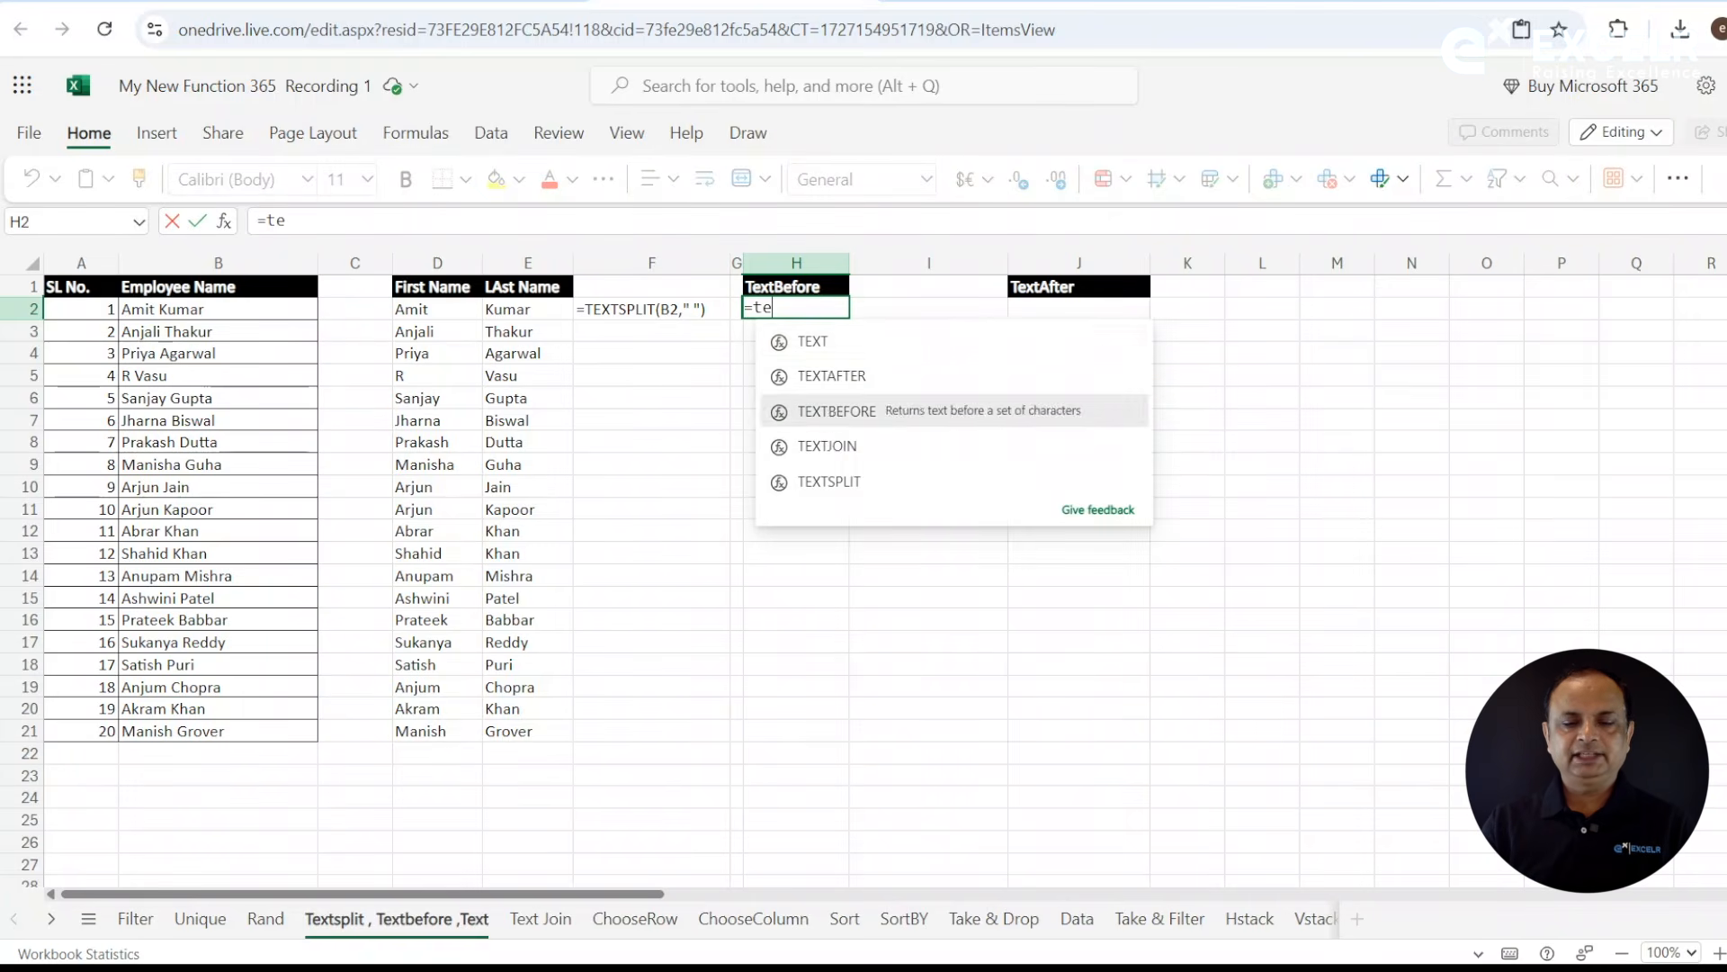
pyautogui.doubleClick(829, 407)
pyautogui.press('BackSpace')
pyautogui.press('BackSpace')
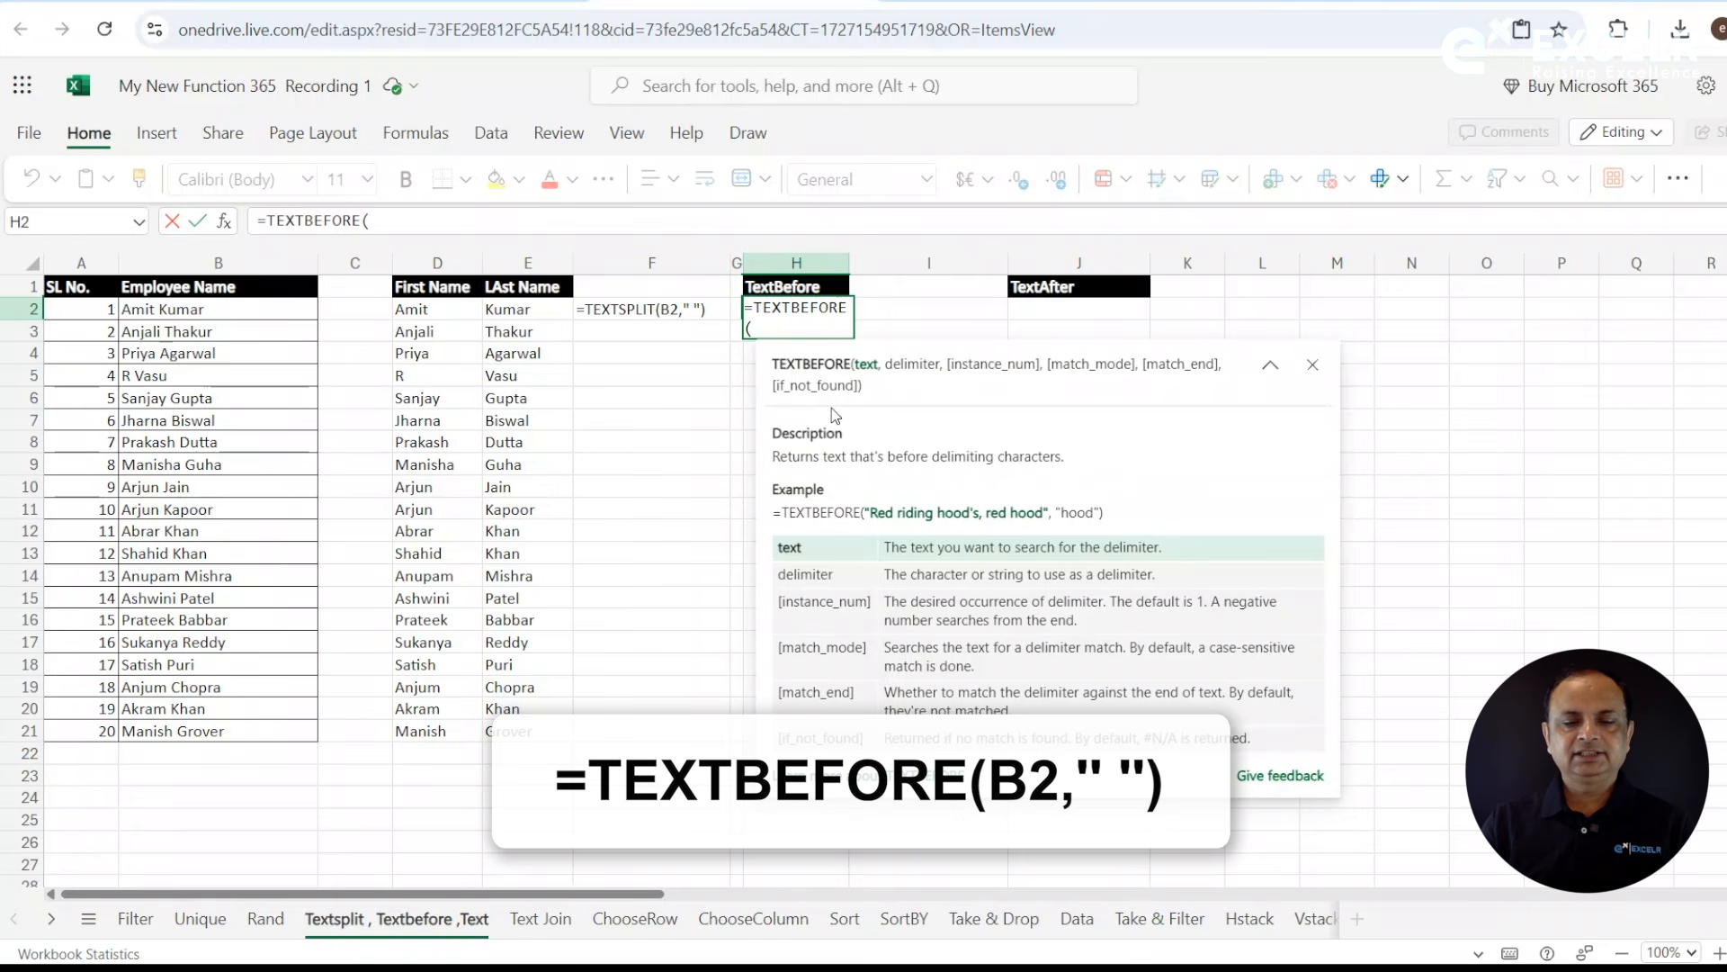
pyautogui.click(254, 311)
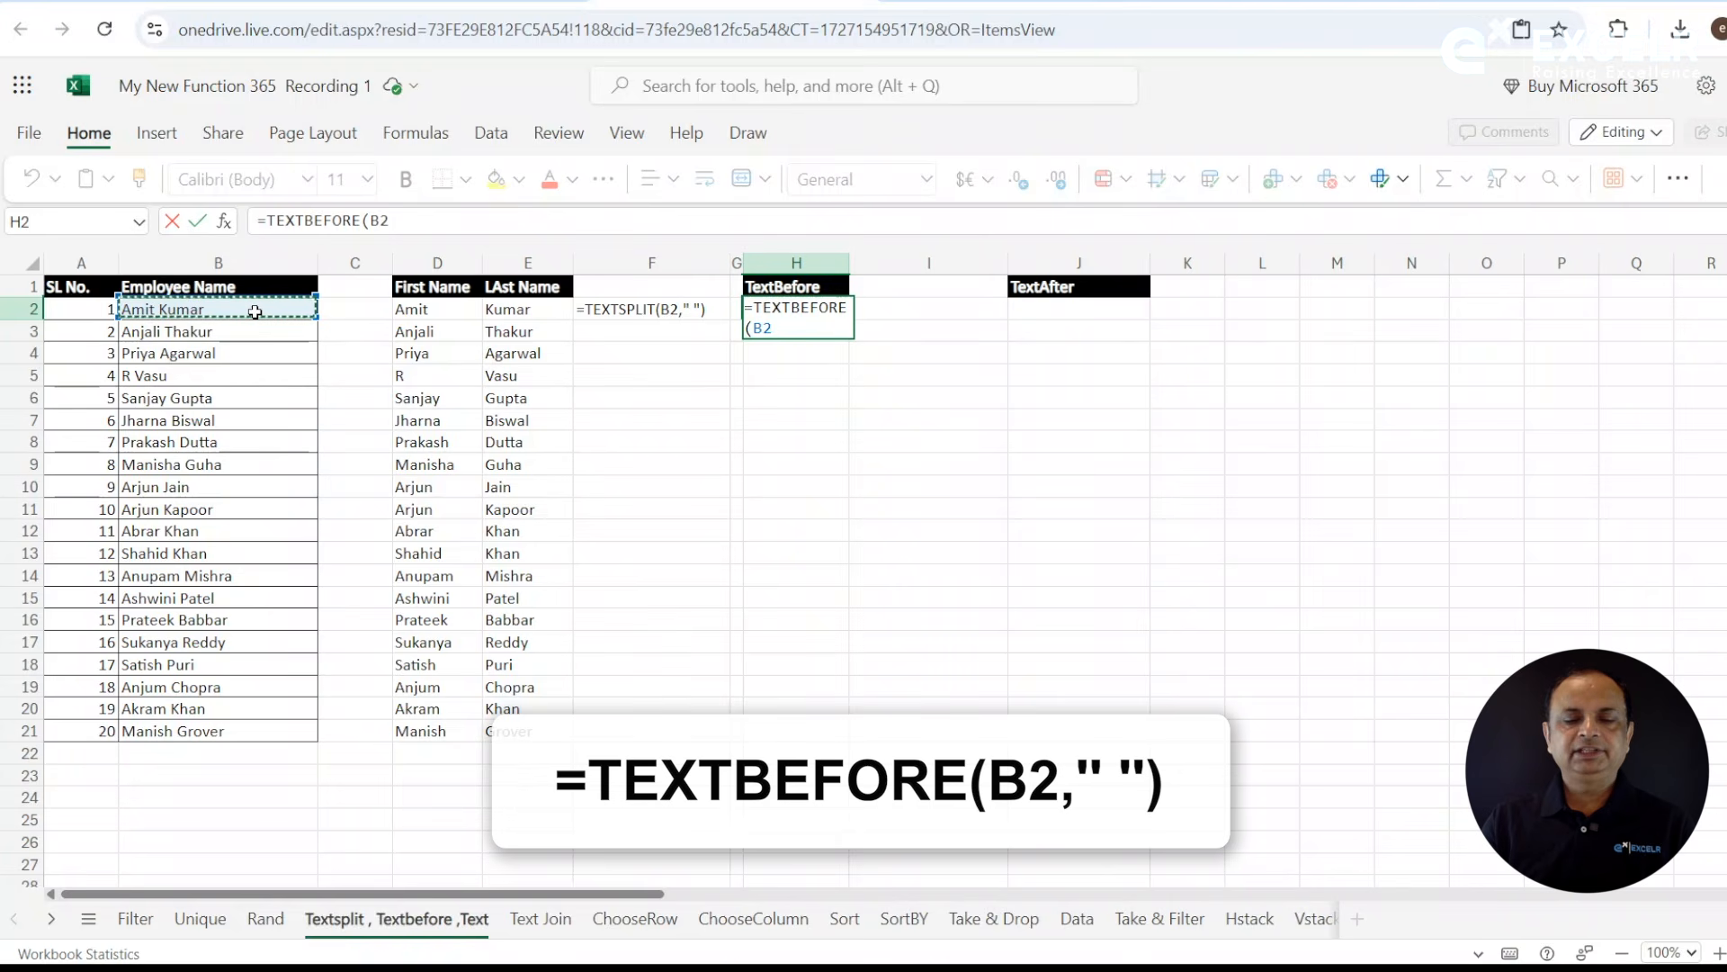
pyautogui.write(',')
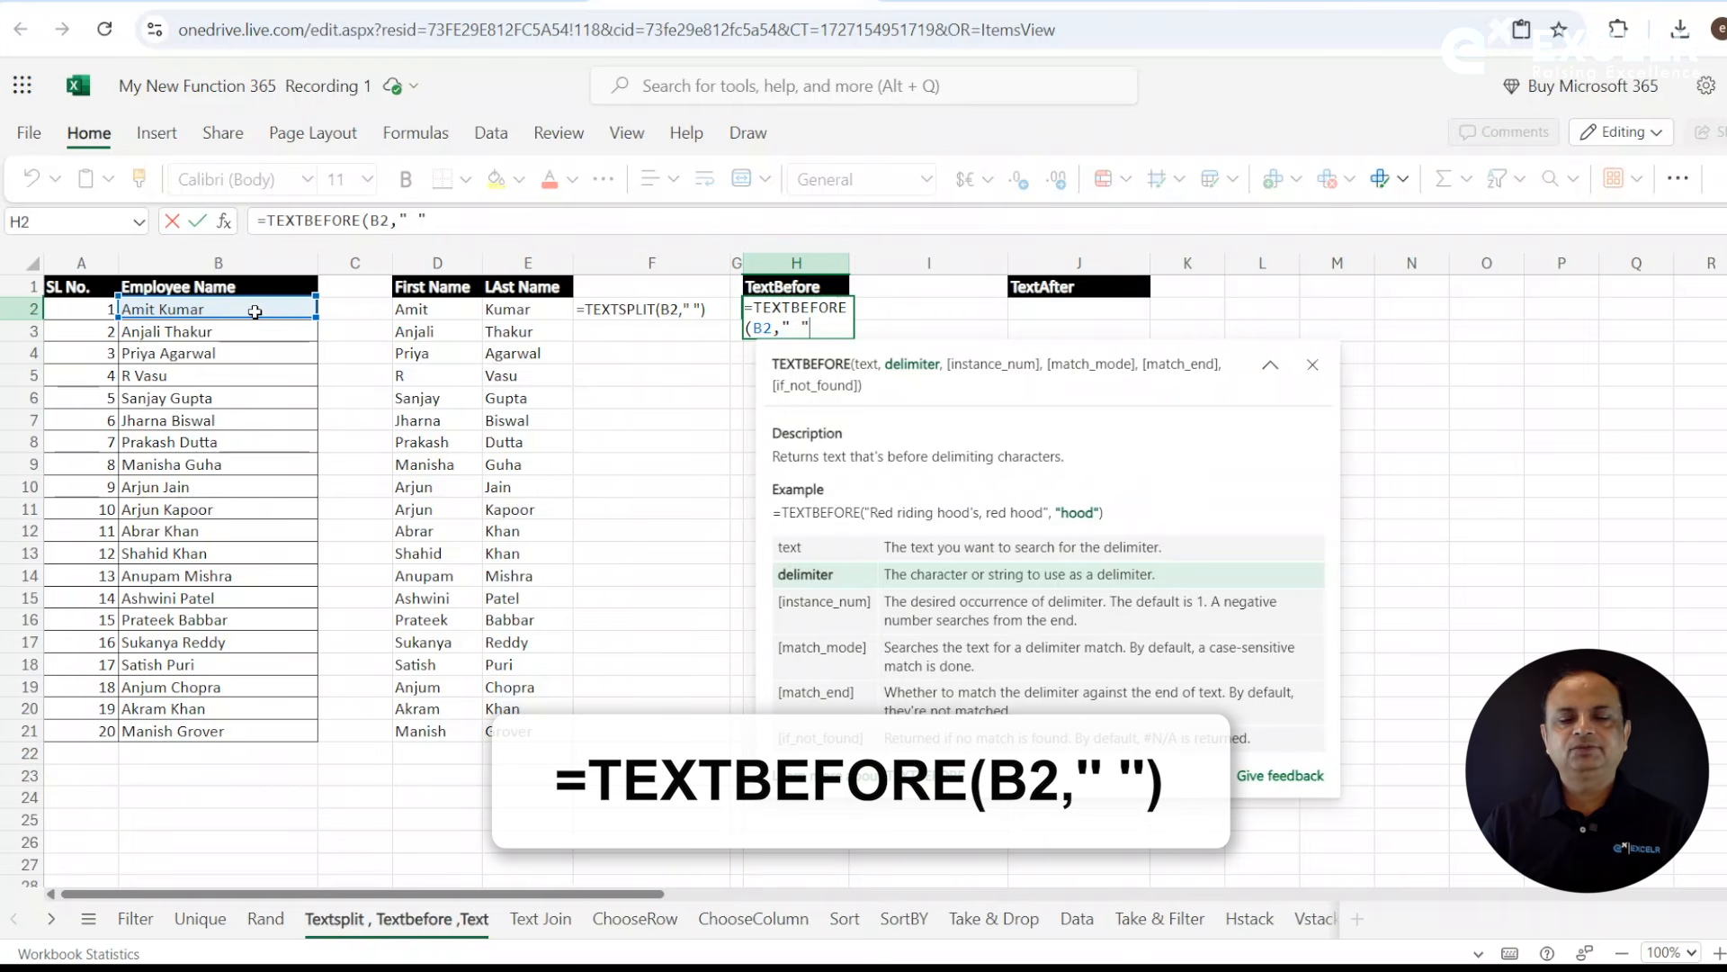
pyautogui.write(')')
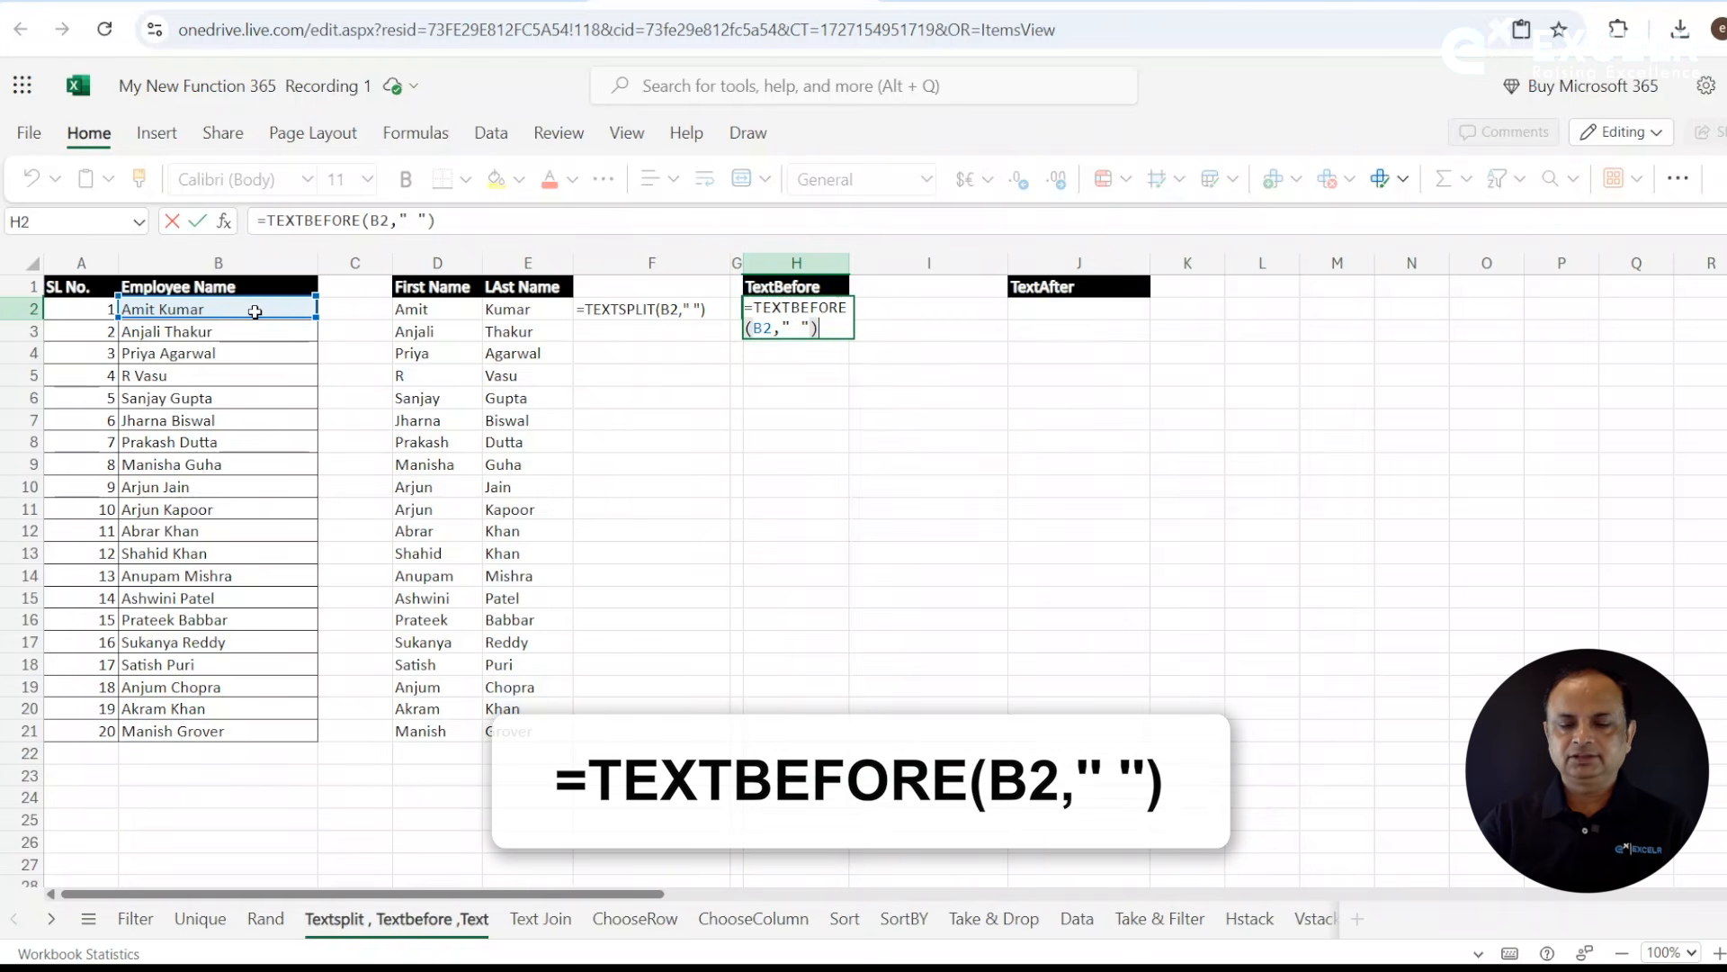
pyautogui.press('Return')
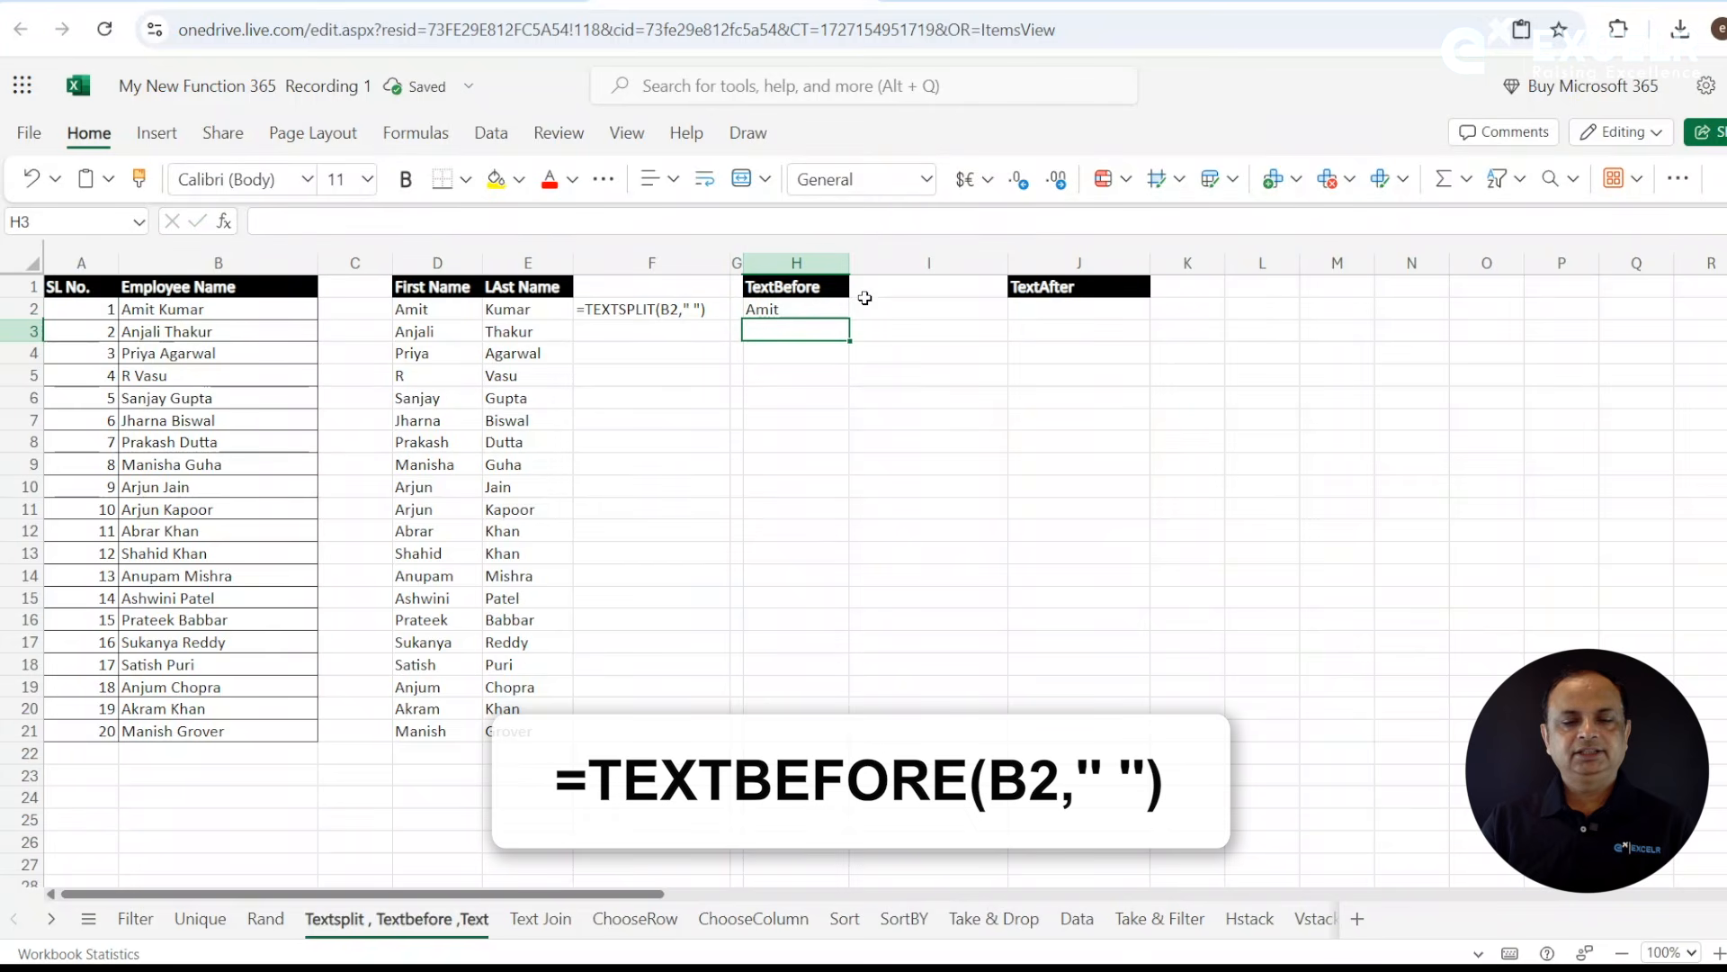
pyautogui.click(823, 308)
pyautogui.moveTo(849, 315); pyautogui.dragTo(849, 755)
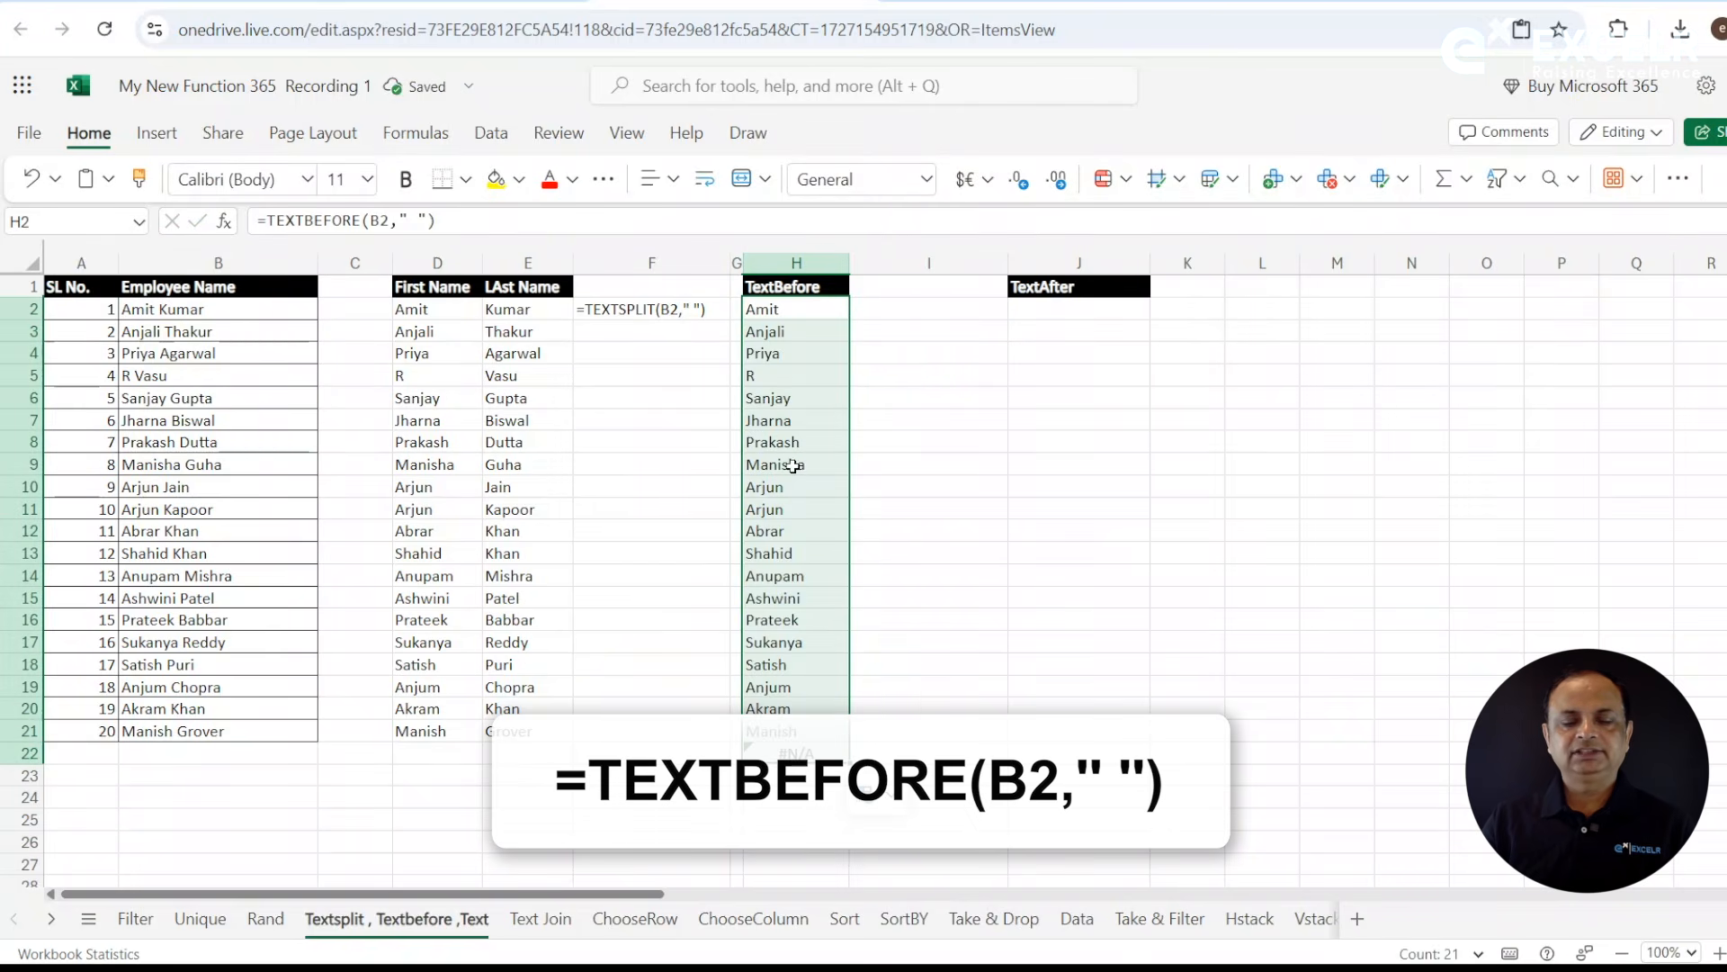
# - Enter =FORMULATEXT(H2) in I2 to display the TEXTBEFORE formula as text
pyautogui.click(952, 307)
pyautogui.write('=form')
pyautogui.press('Tab')
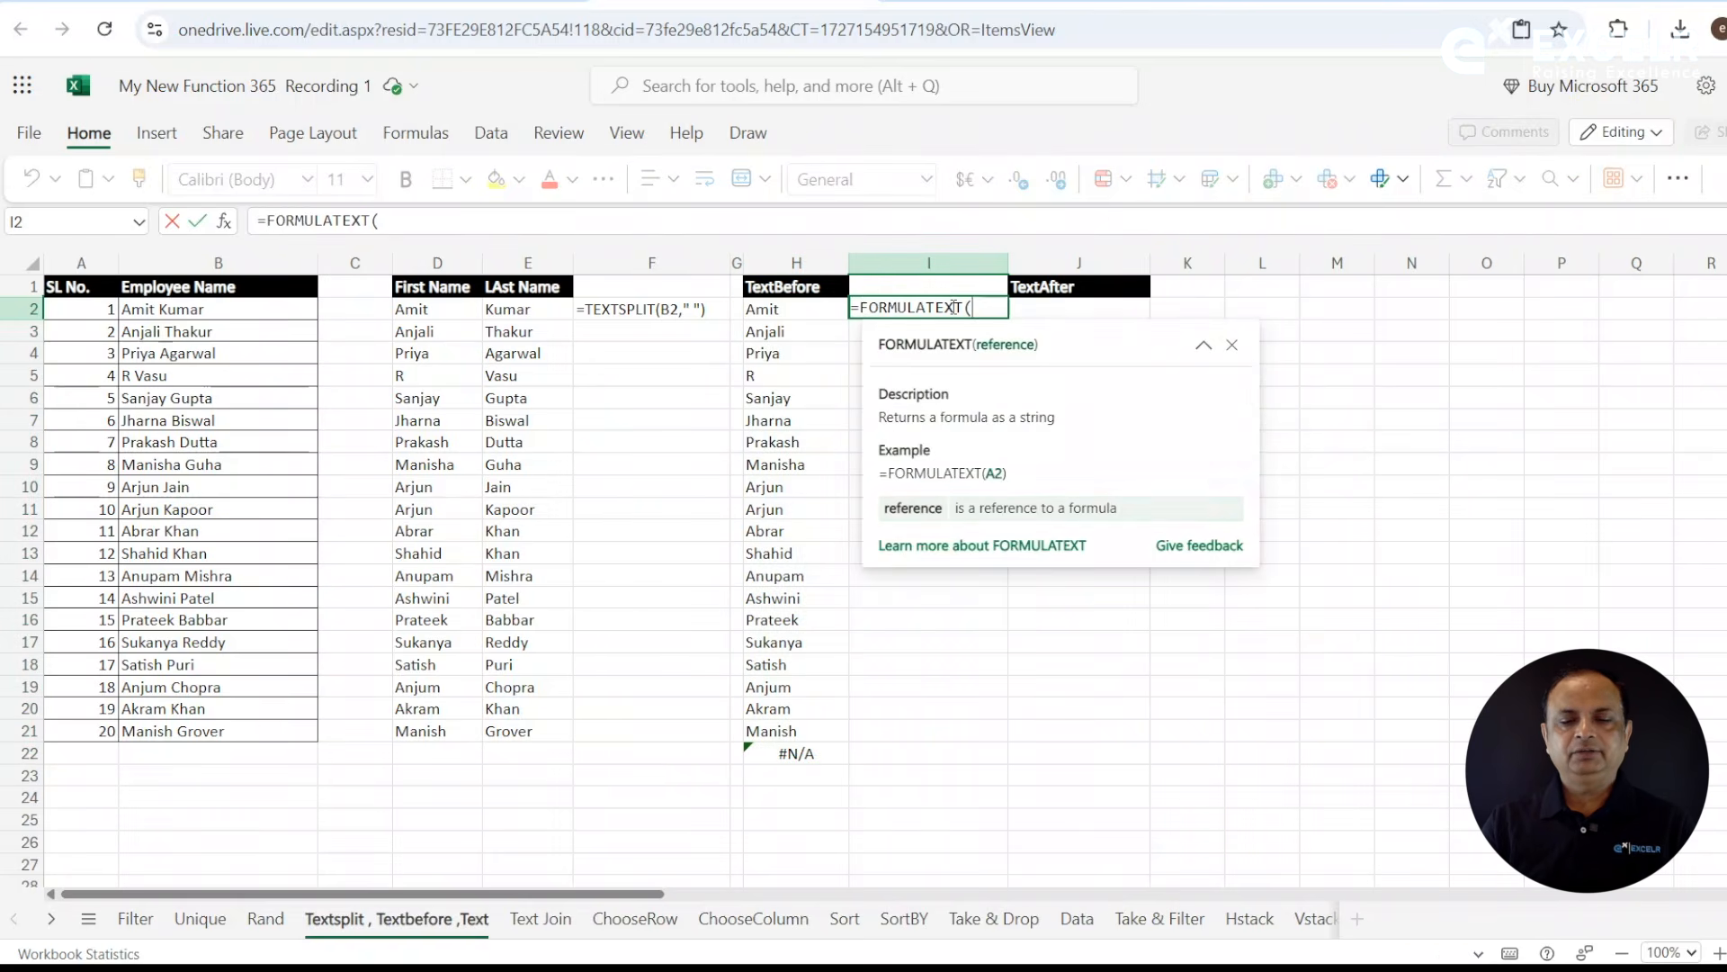
pyautogui.click(779, 310)
pyautogui.write(')')
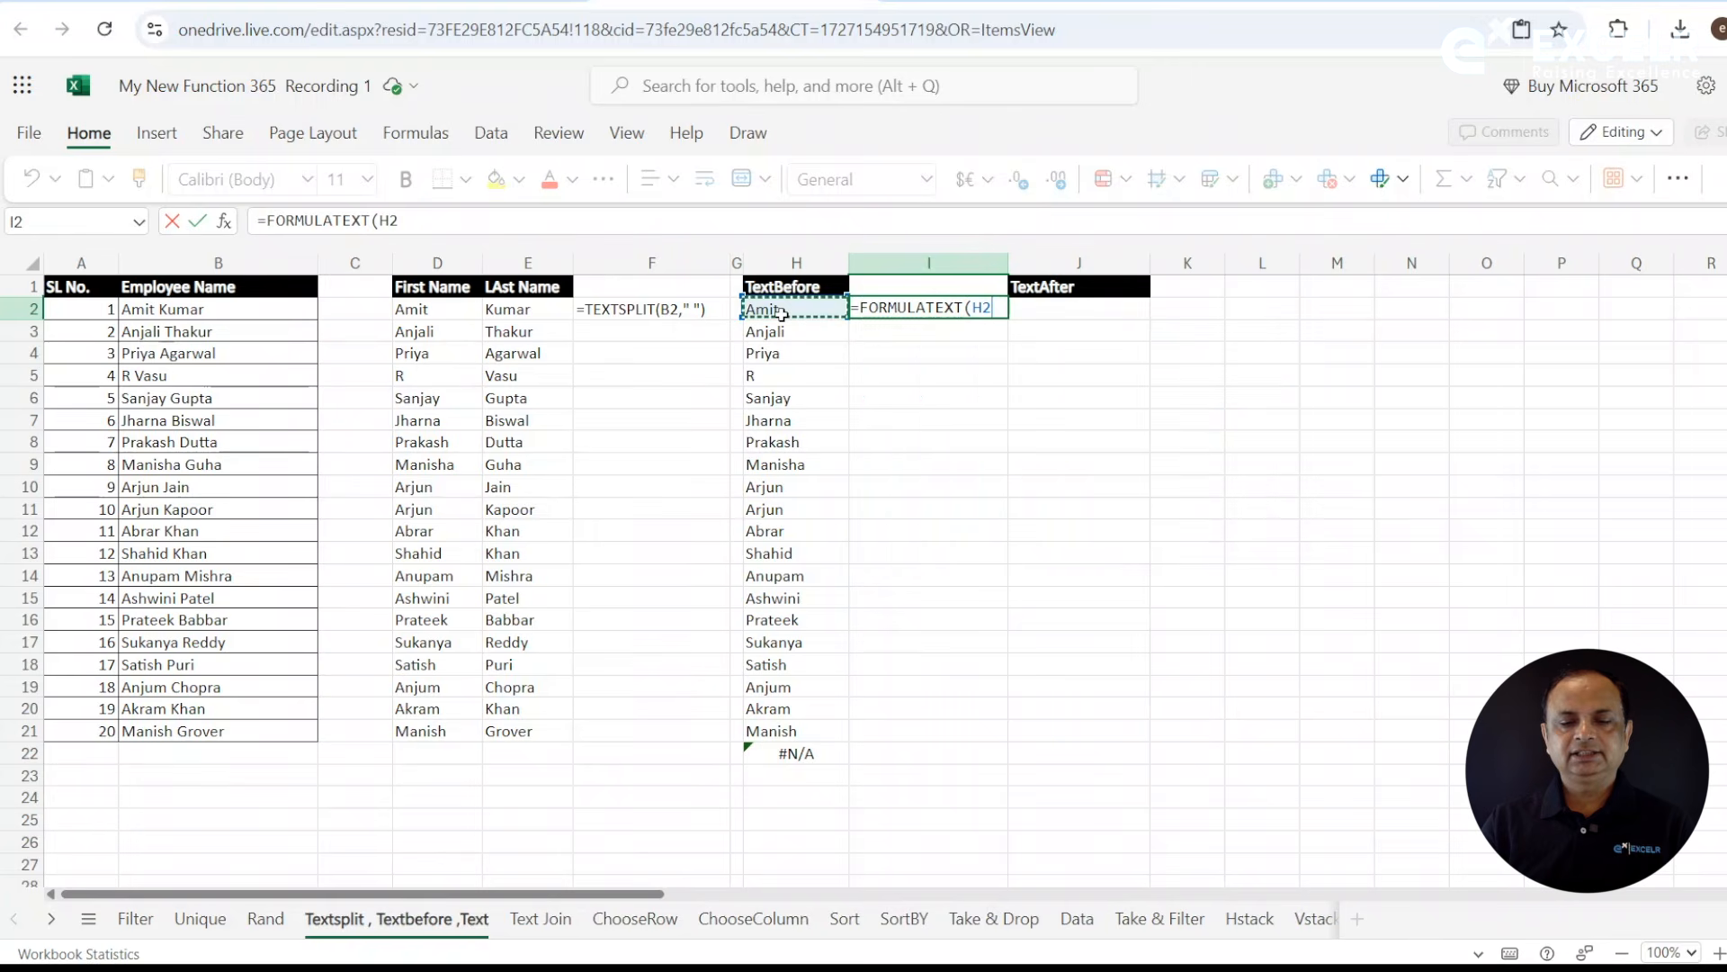
pyautogui.press('Return')
pyautogui.click(957, 309)
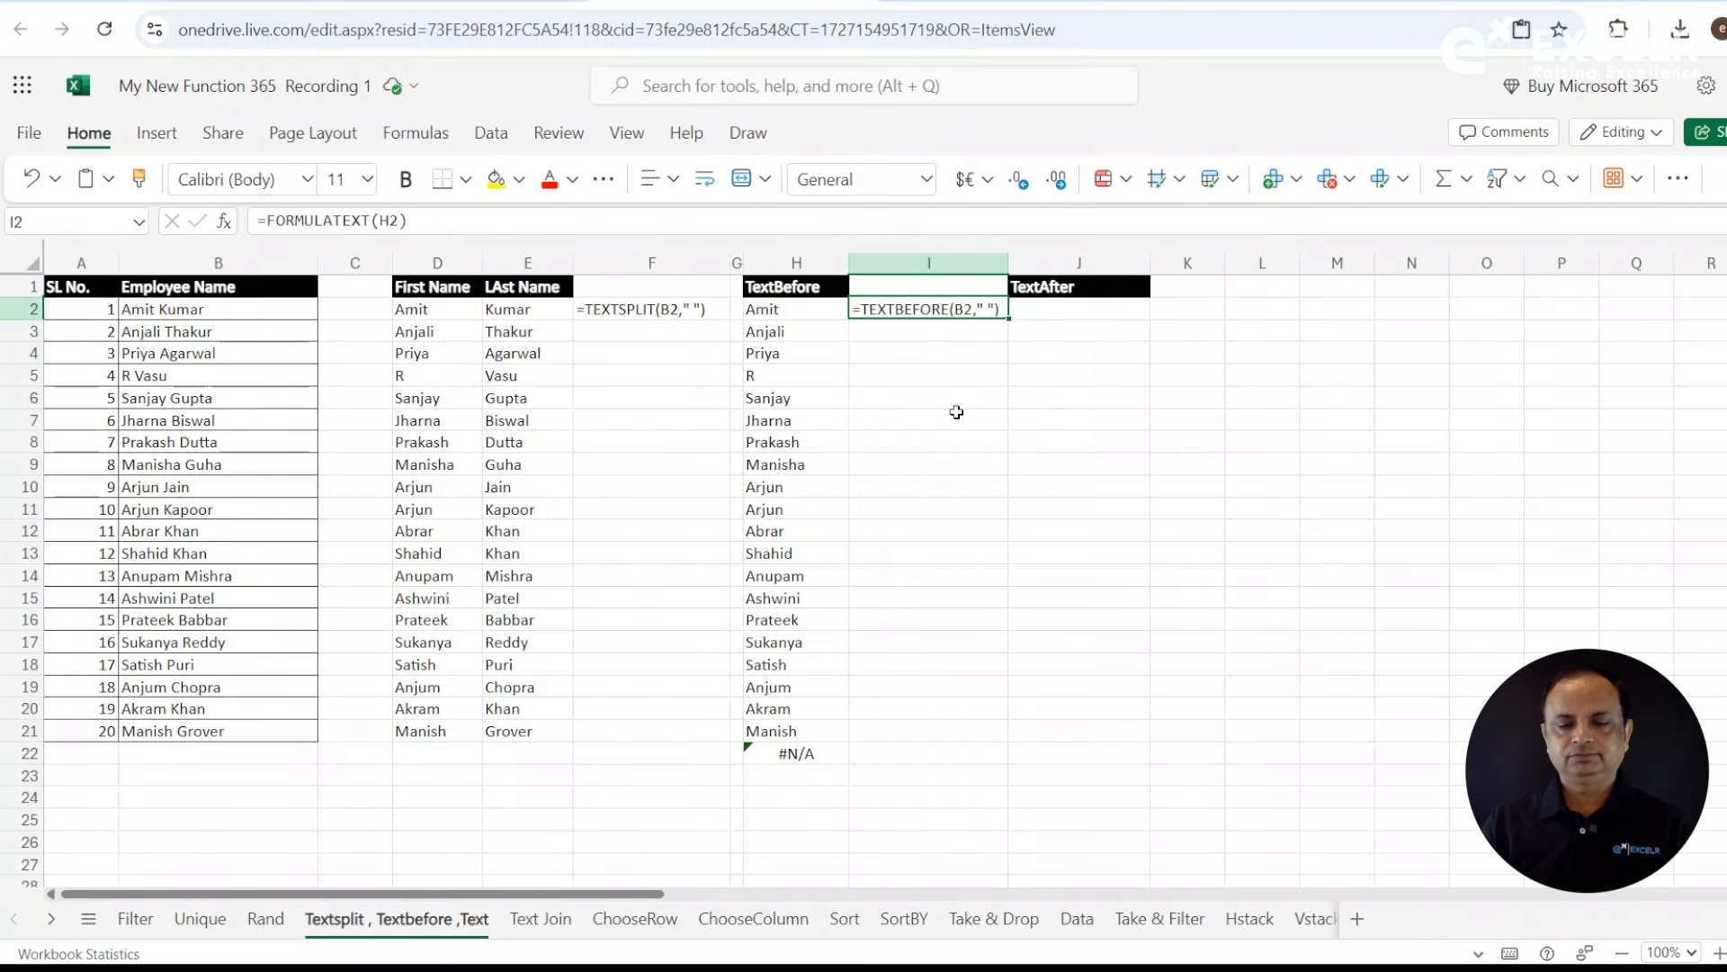
# - Inspect the error explanation for the extra TEXTBEFORE result in H22
pyautogui.click(752, 753)
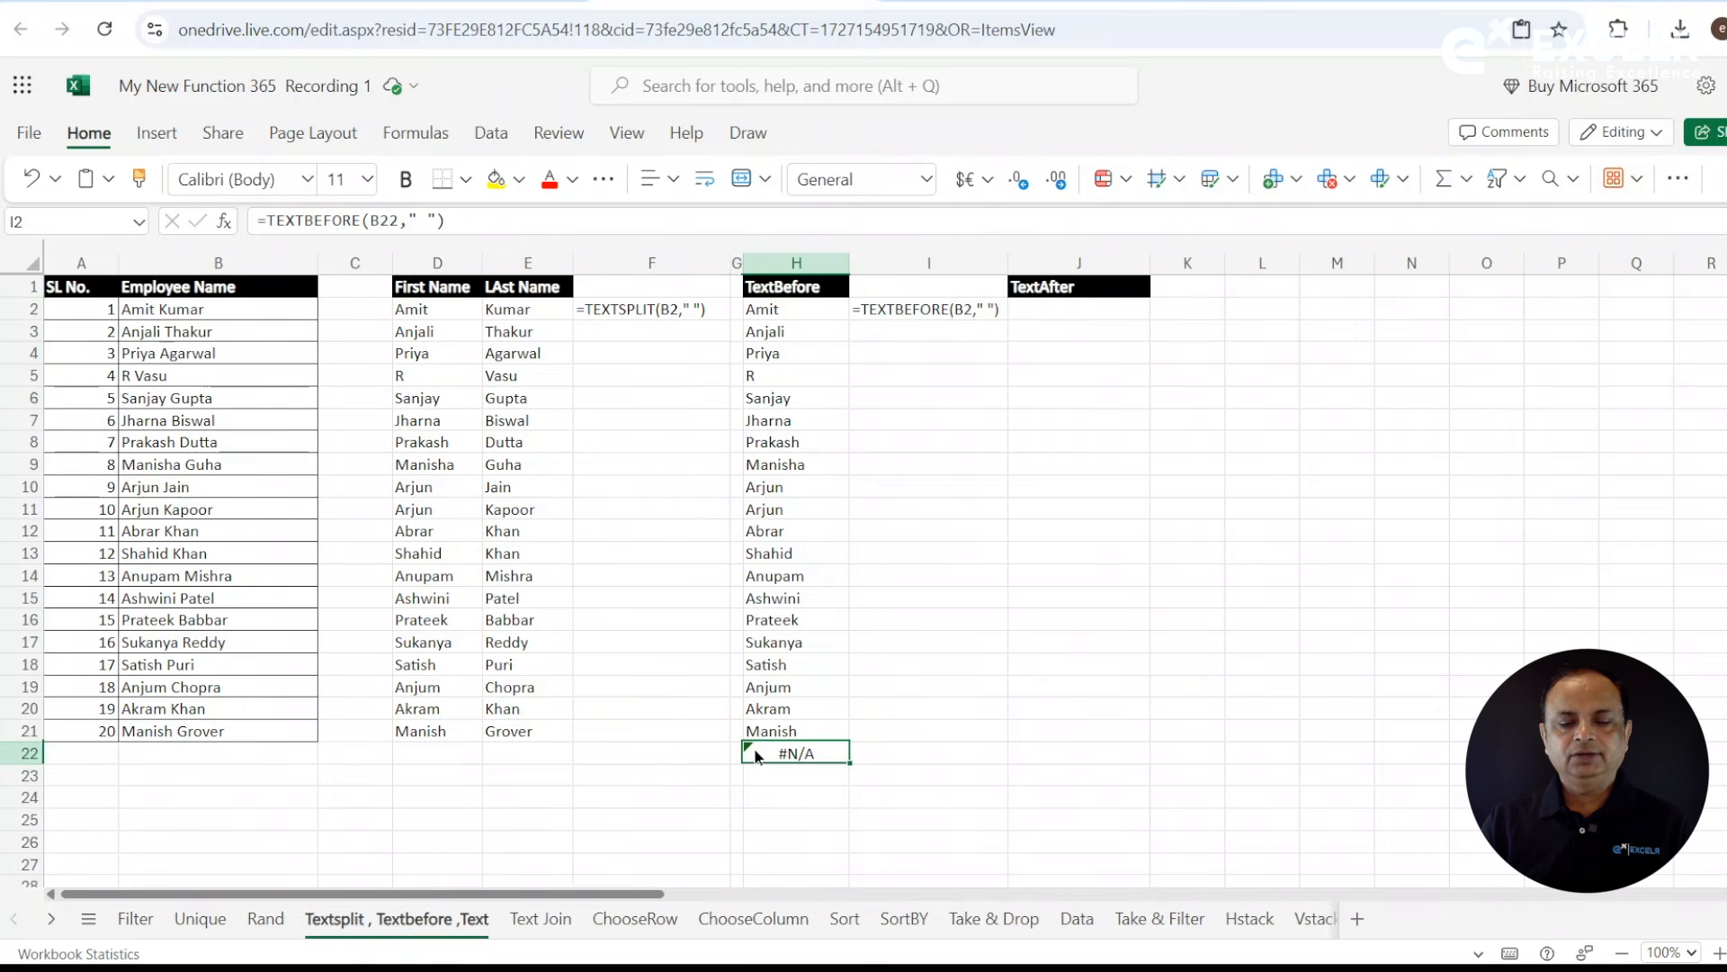
pyautogui.moveTo(757, 756)
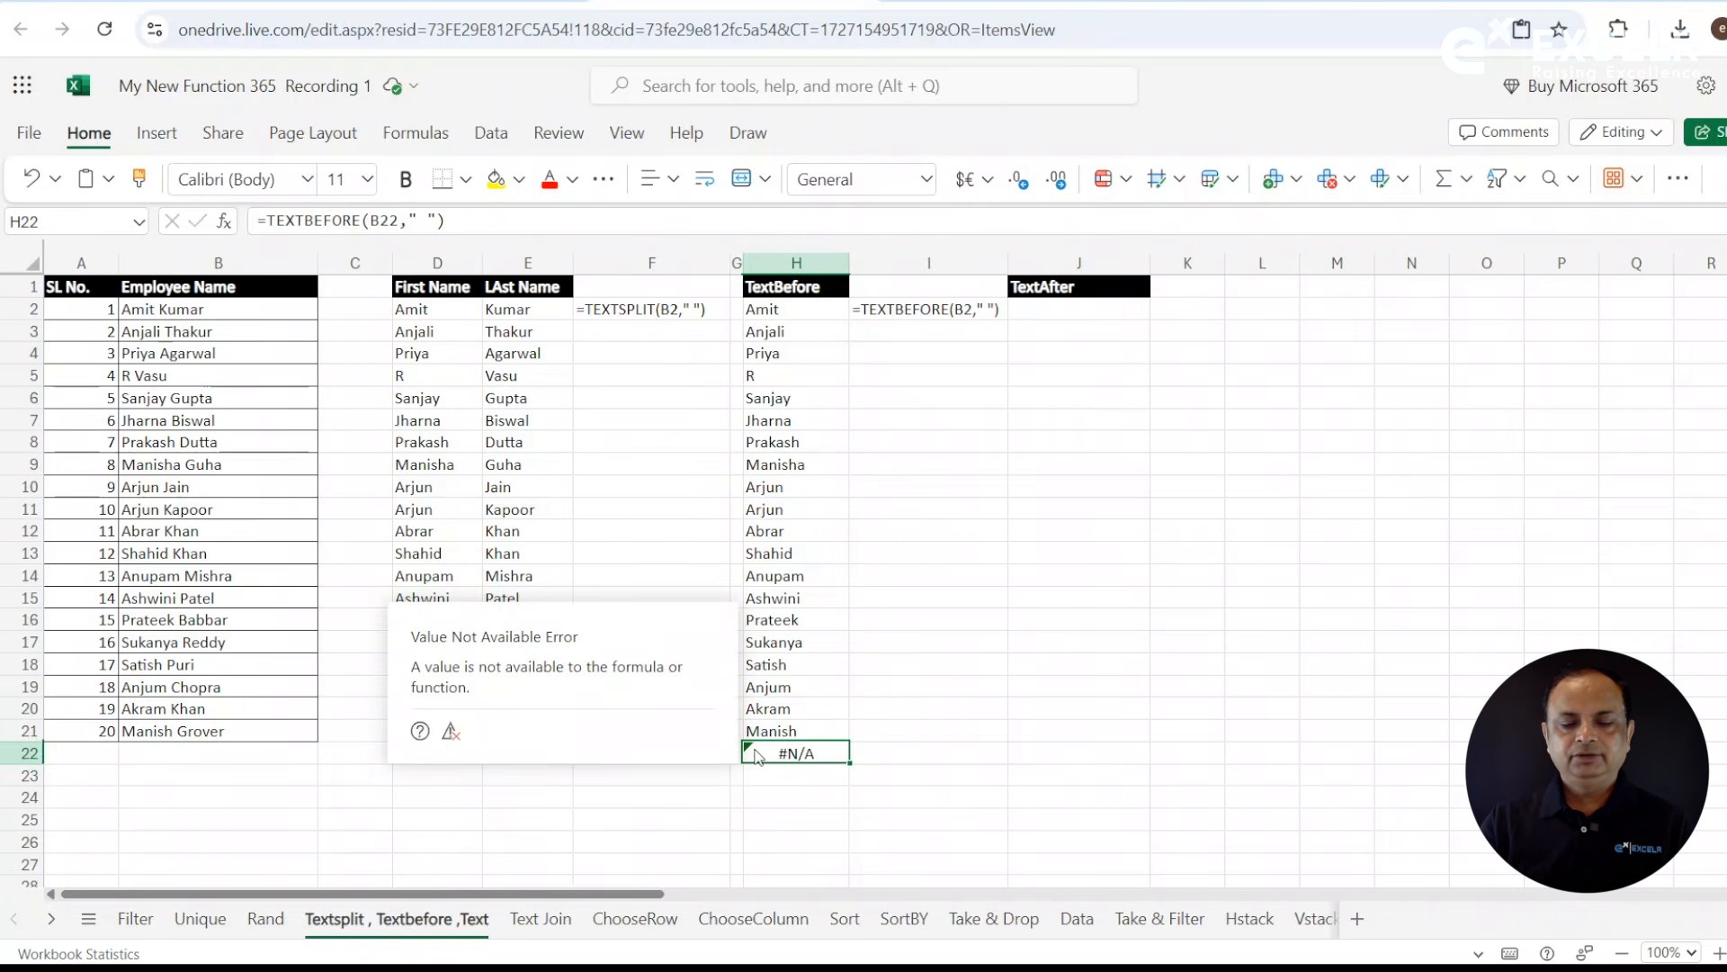
pyautogui.click(771, 799)
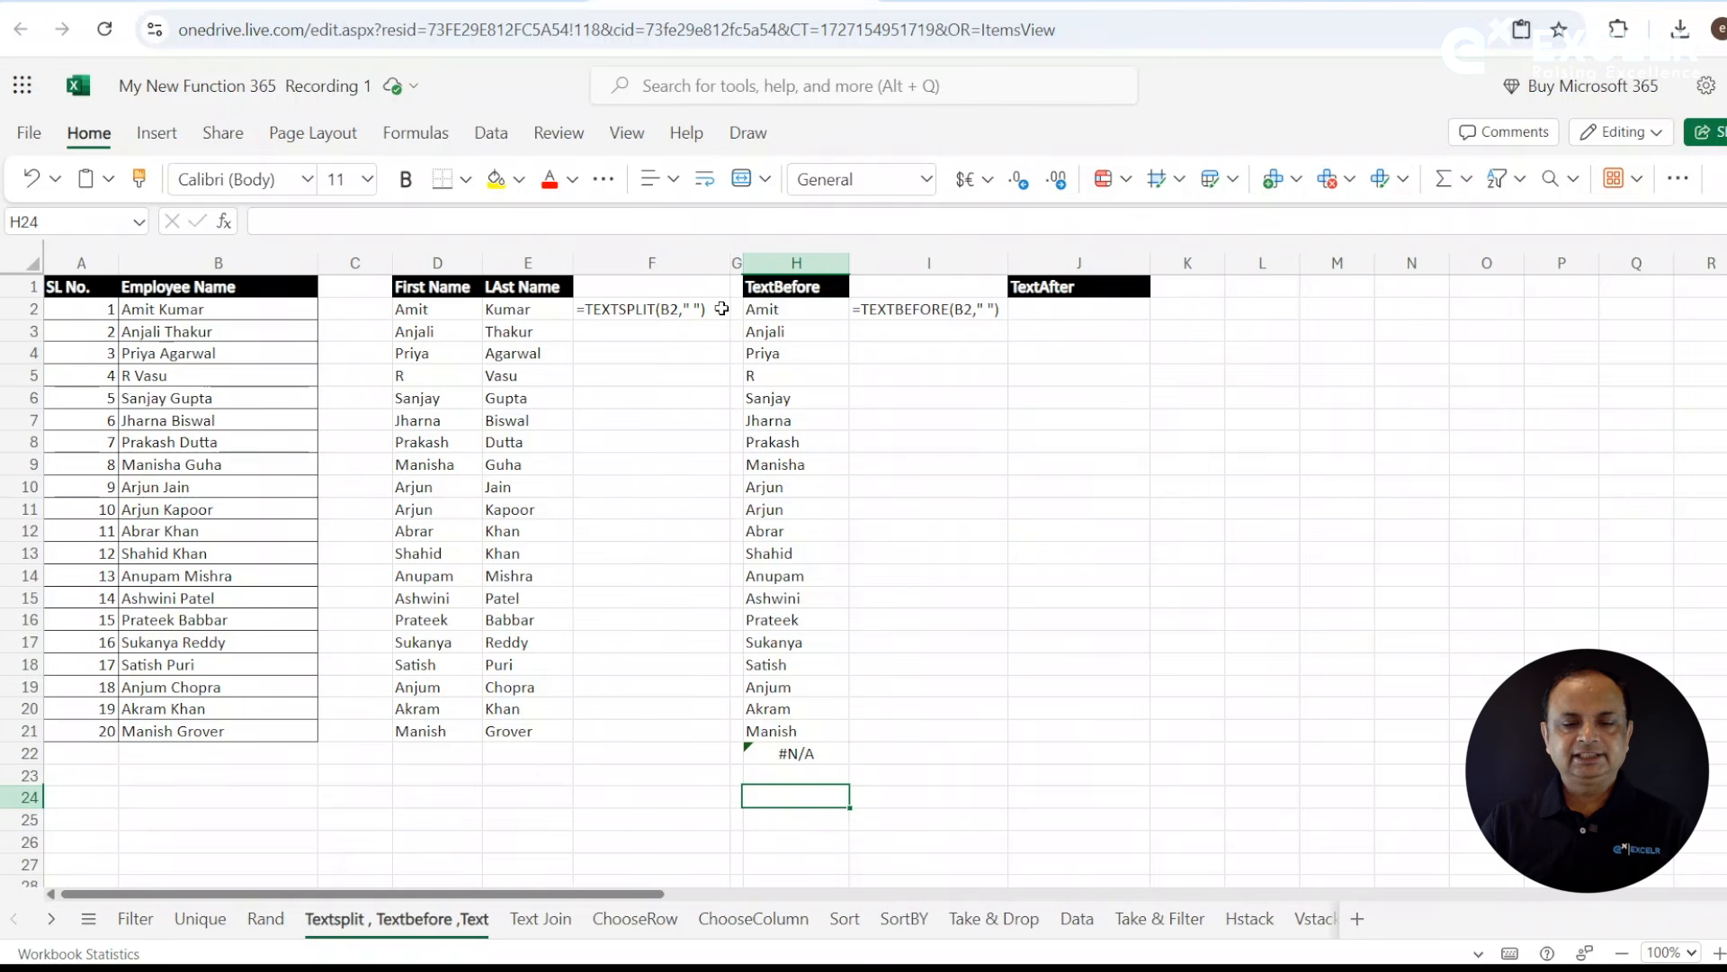
# - Enter =TEXTAFTER(B2," ") in J2 to extract the last name, and fill it down to row 21
pyautogui.click(1080, 304)
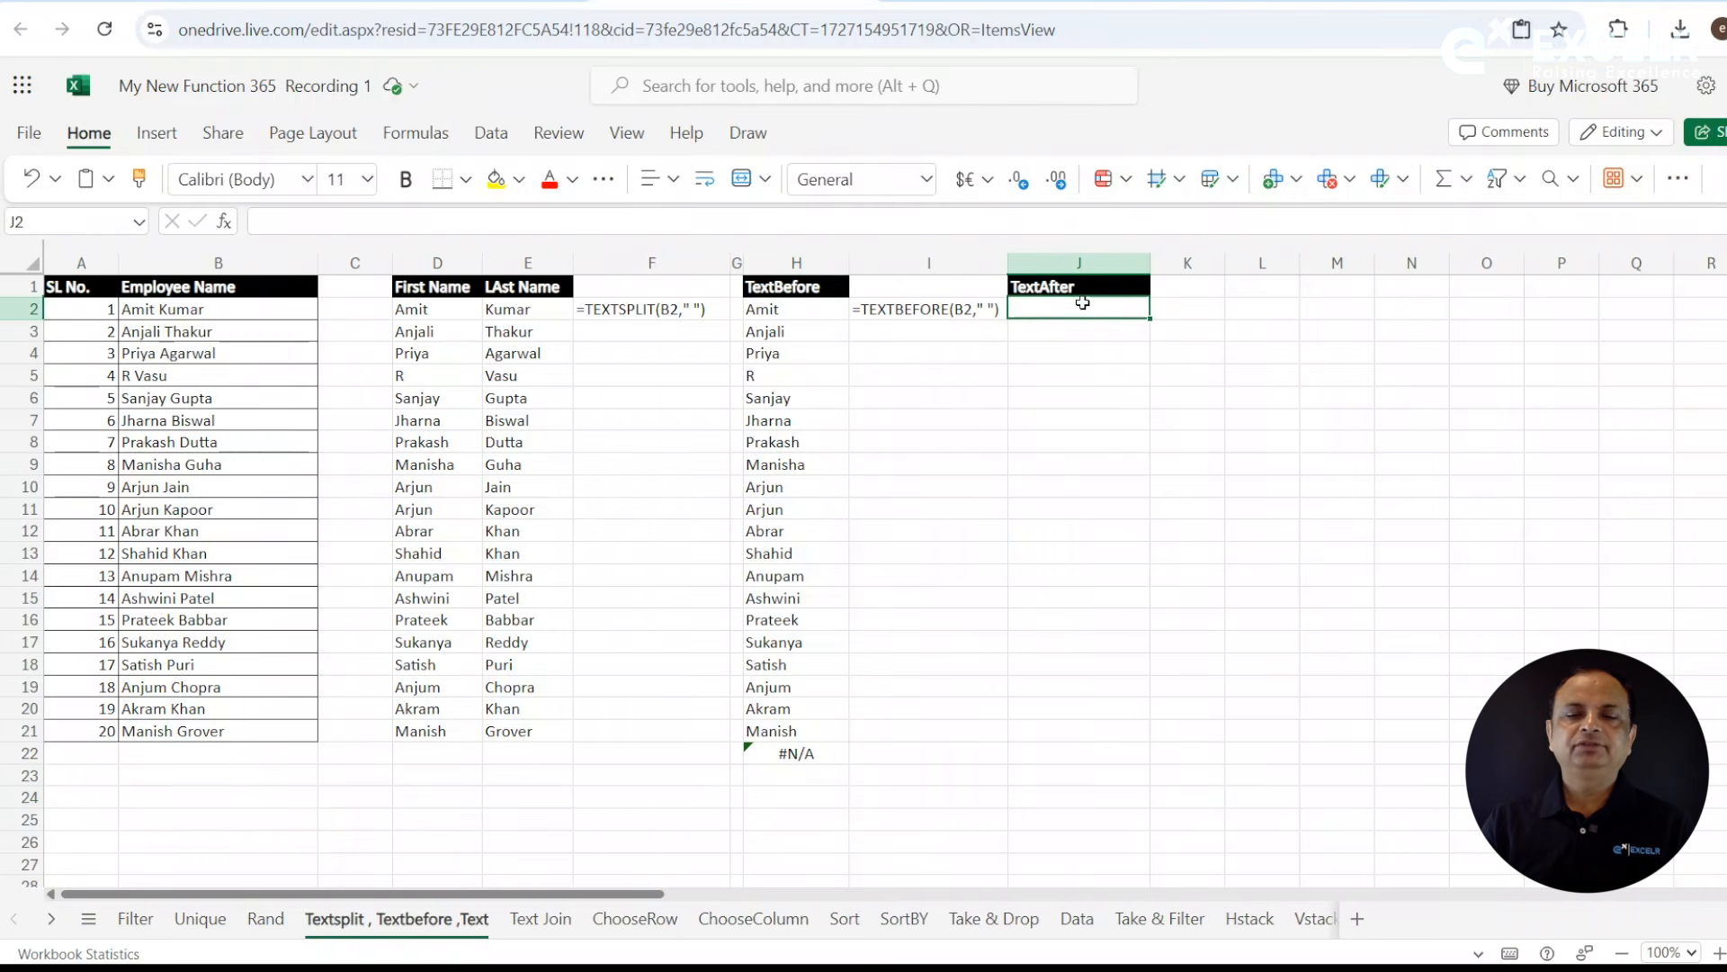
pyautogui.write('=text')
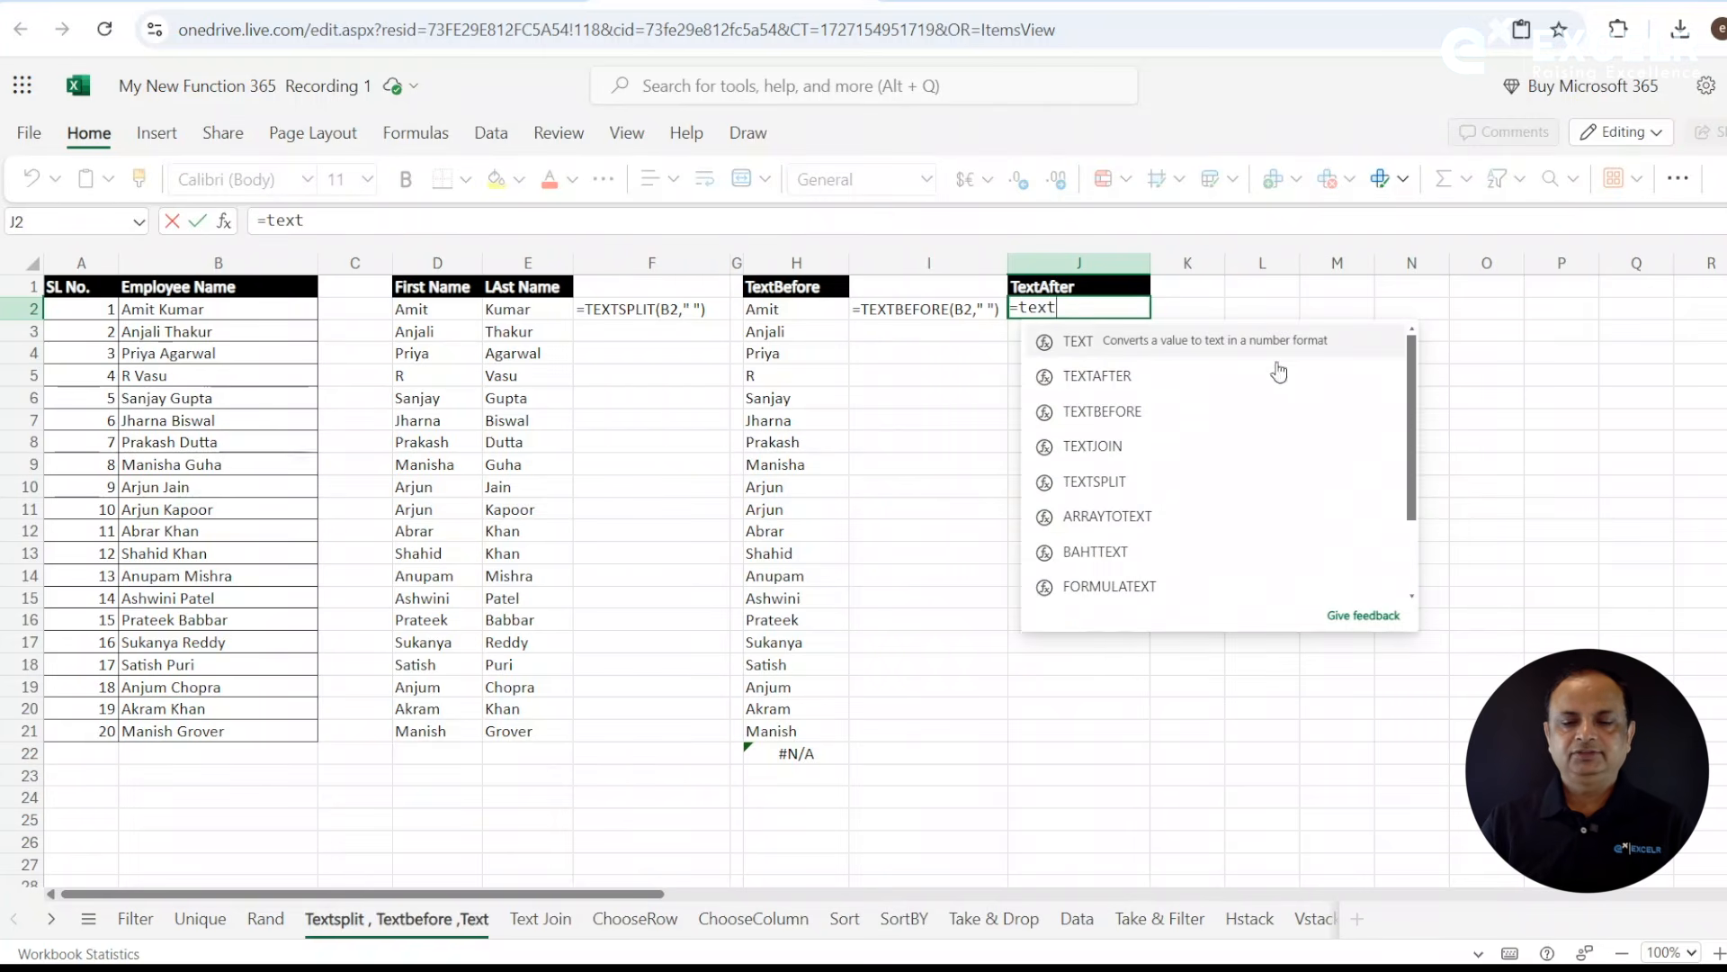
pyautogui.click(1135, 375)
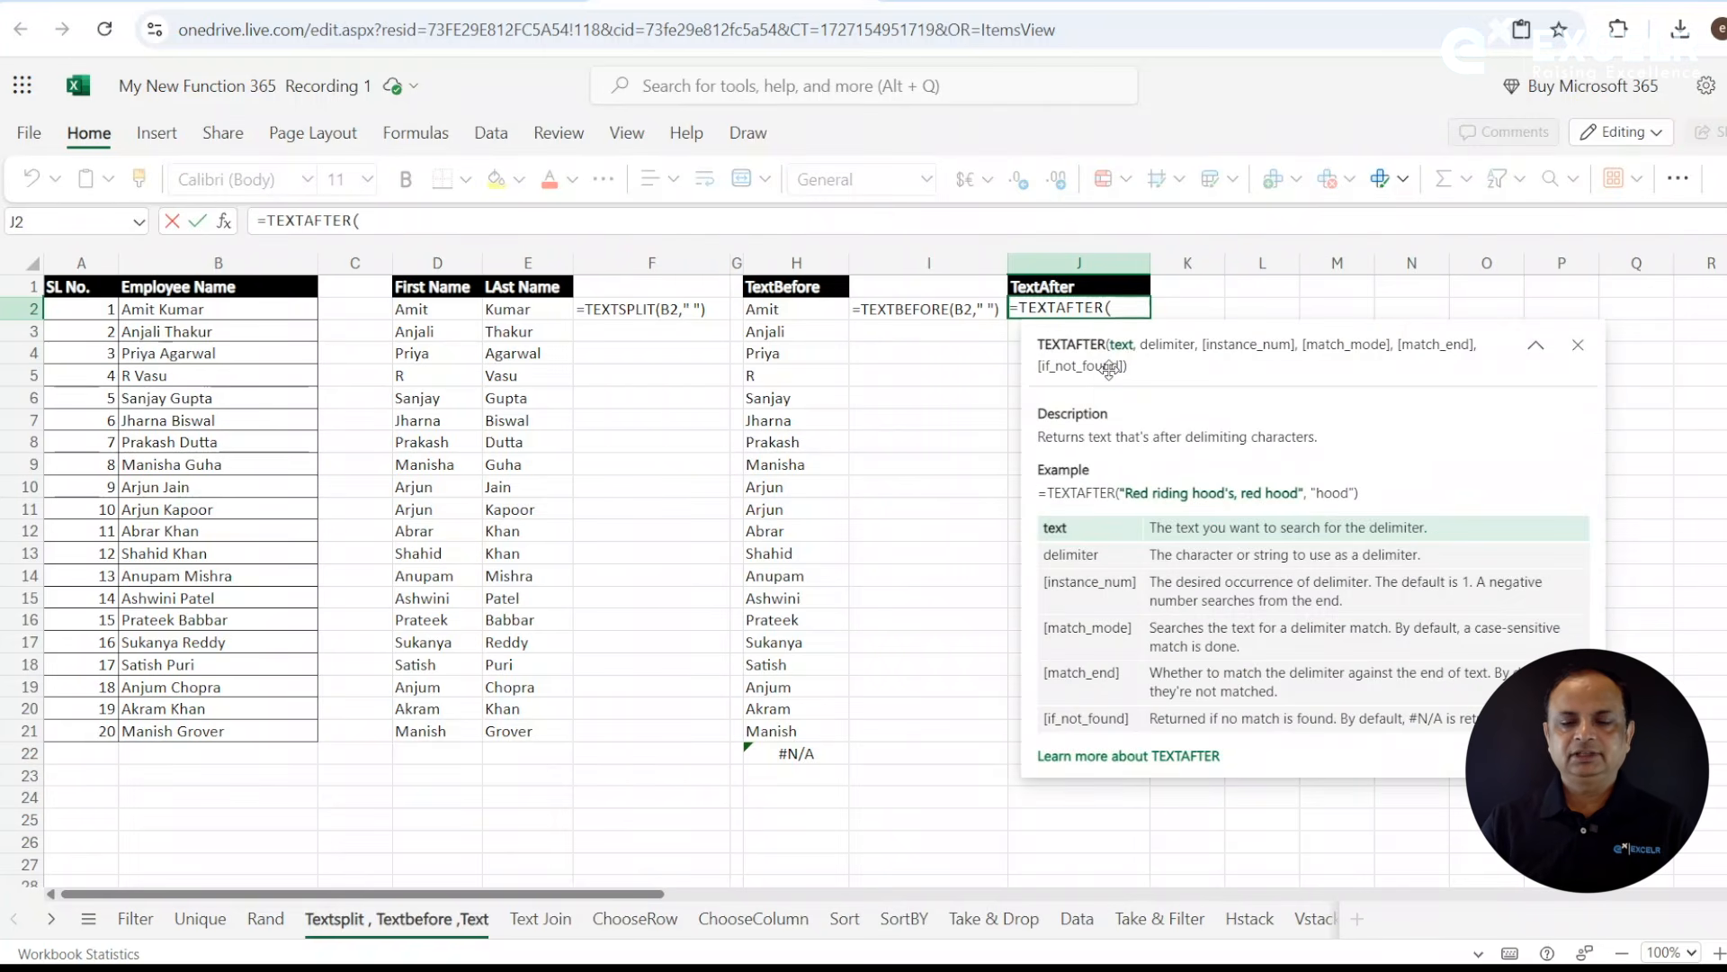
pyautogui.click(279, 316)
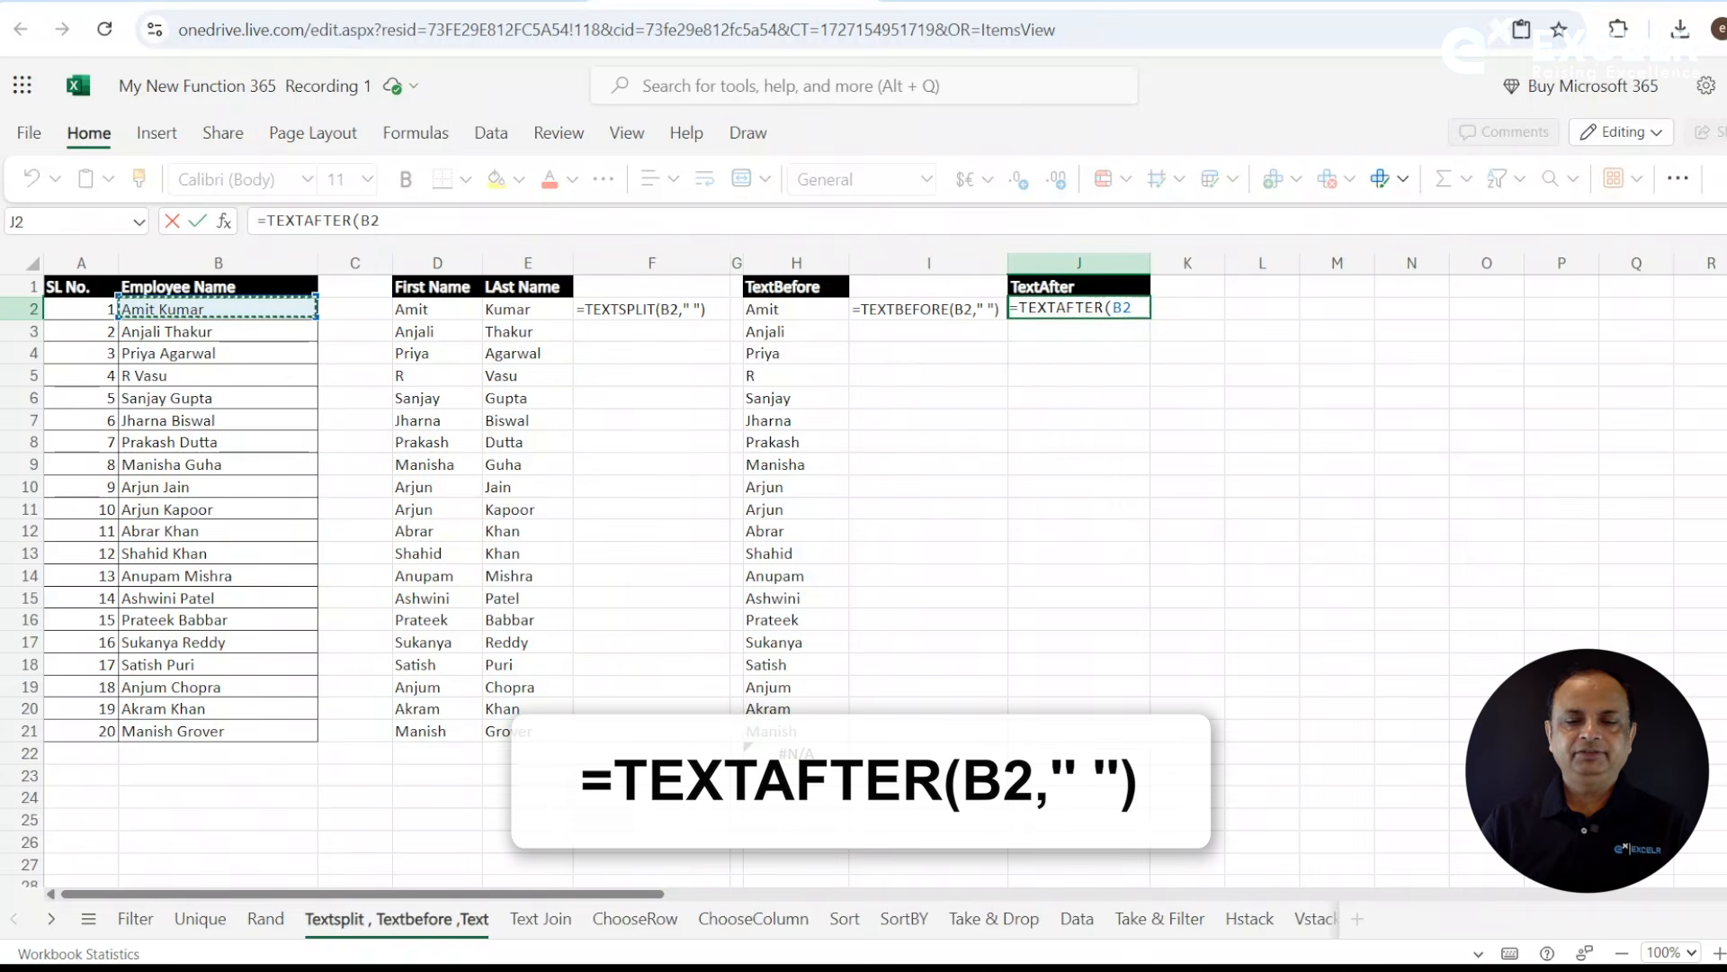
pyautogui.write(',')
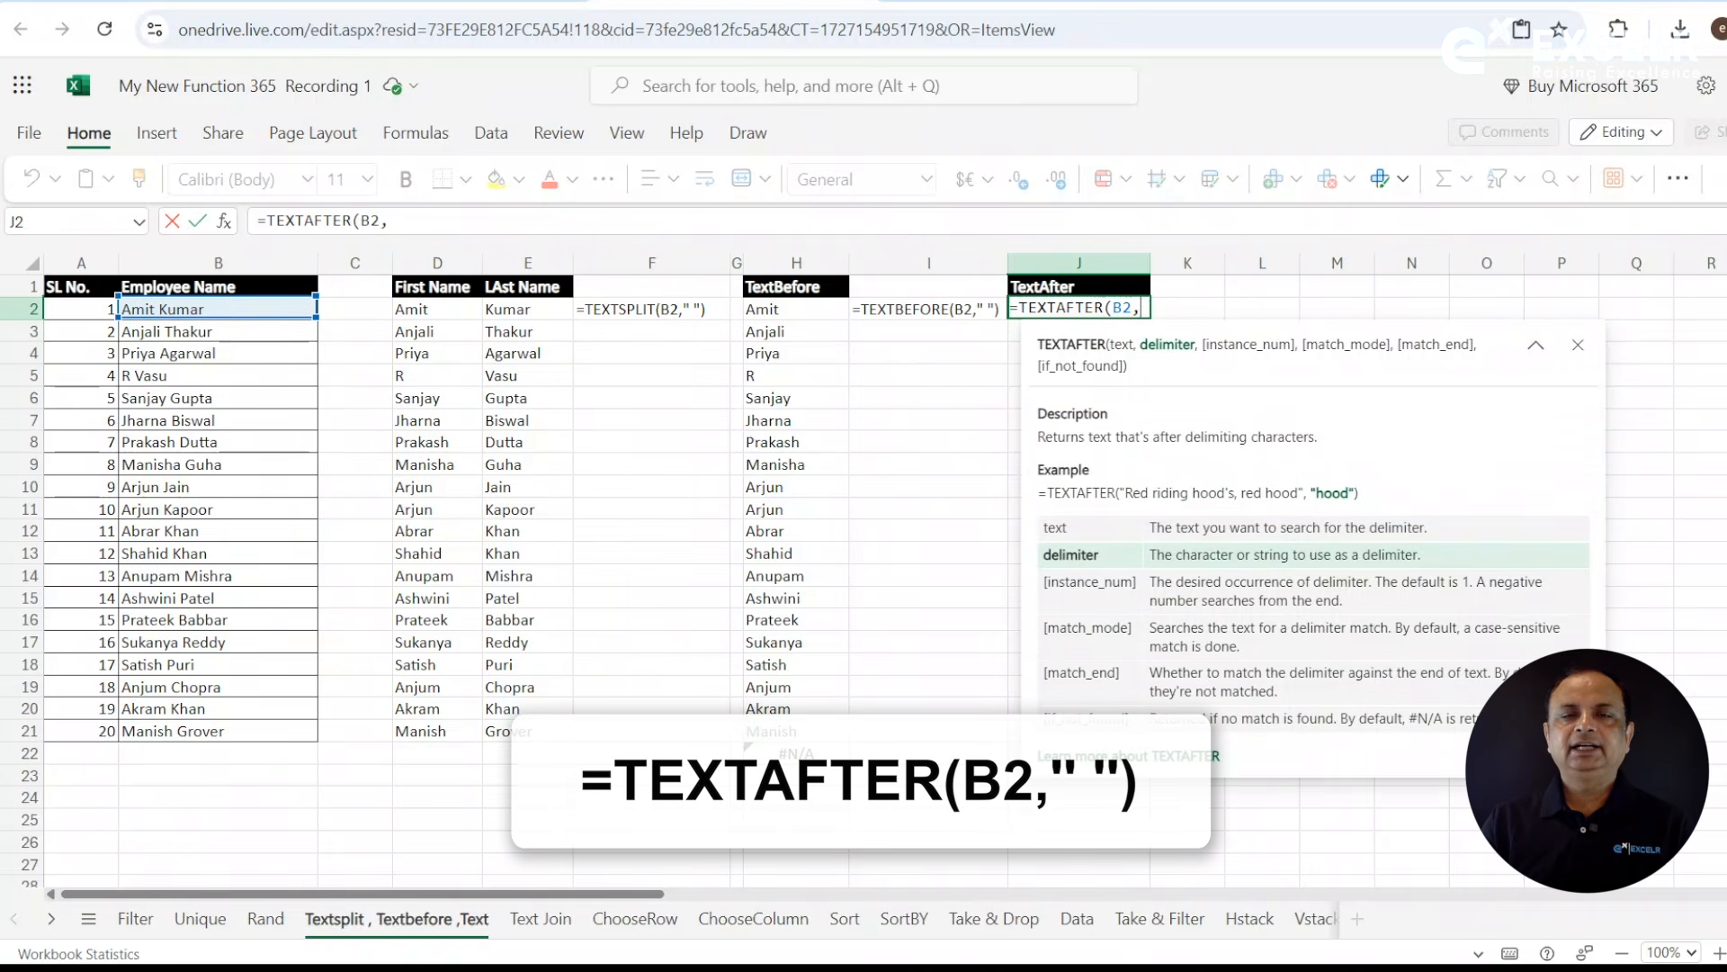
pyautogui.write('" "')
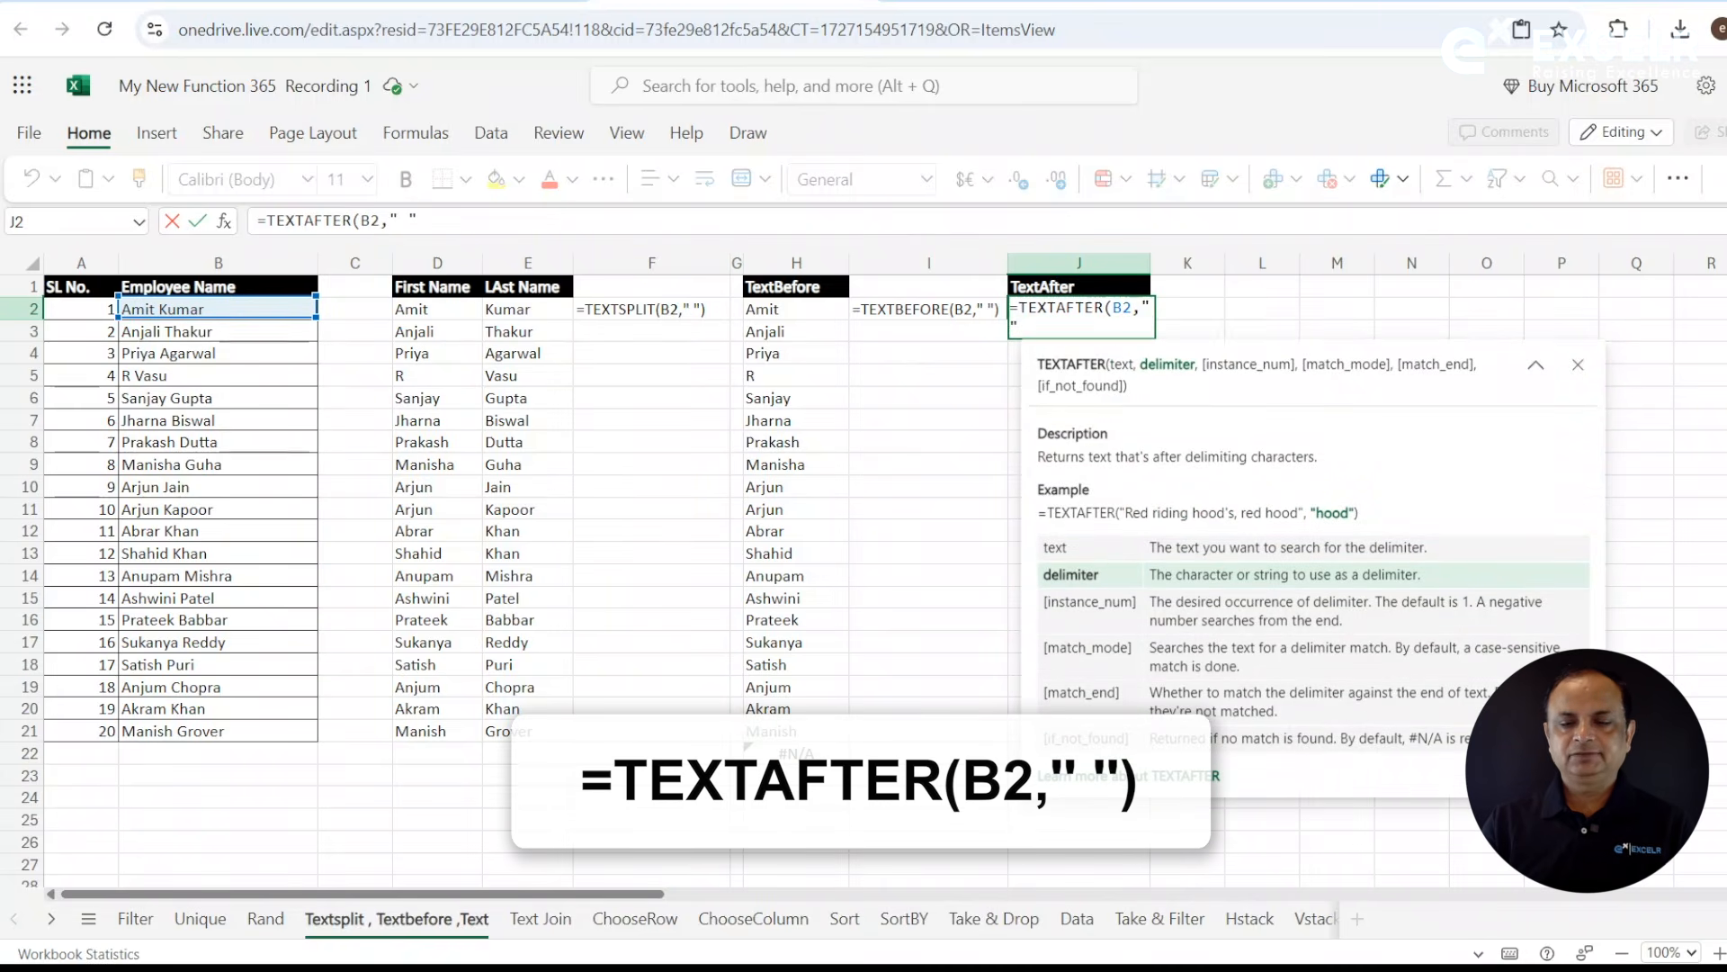
pyautogui.write(')')
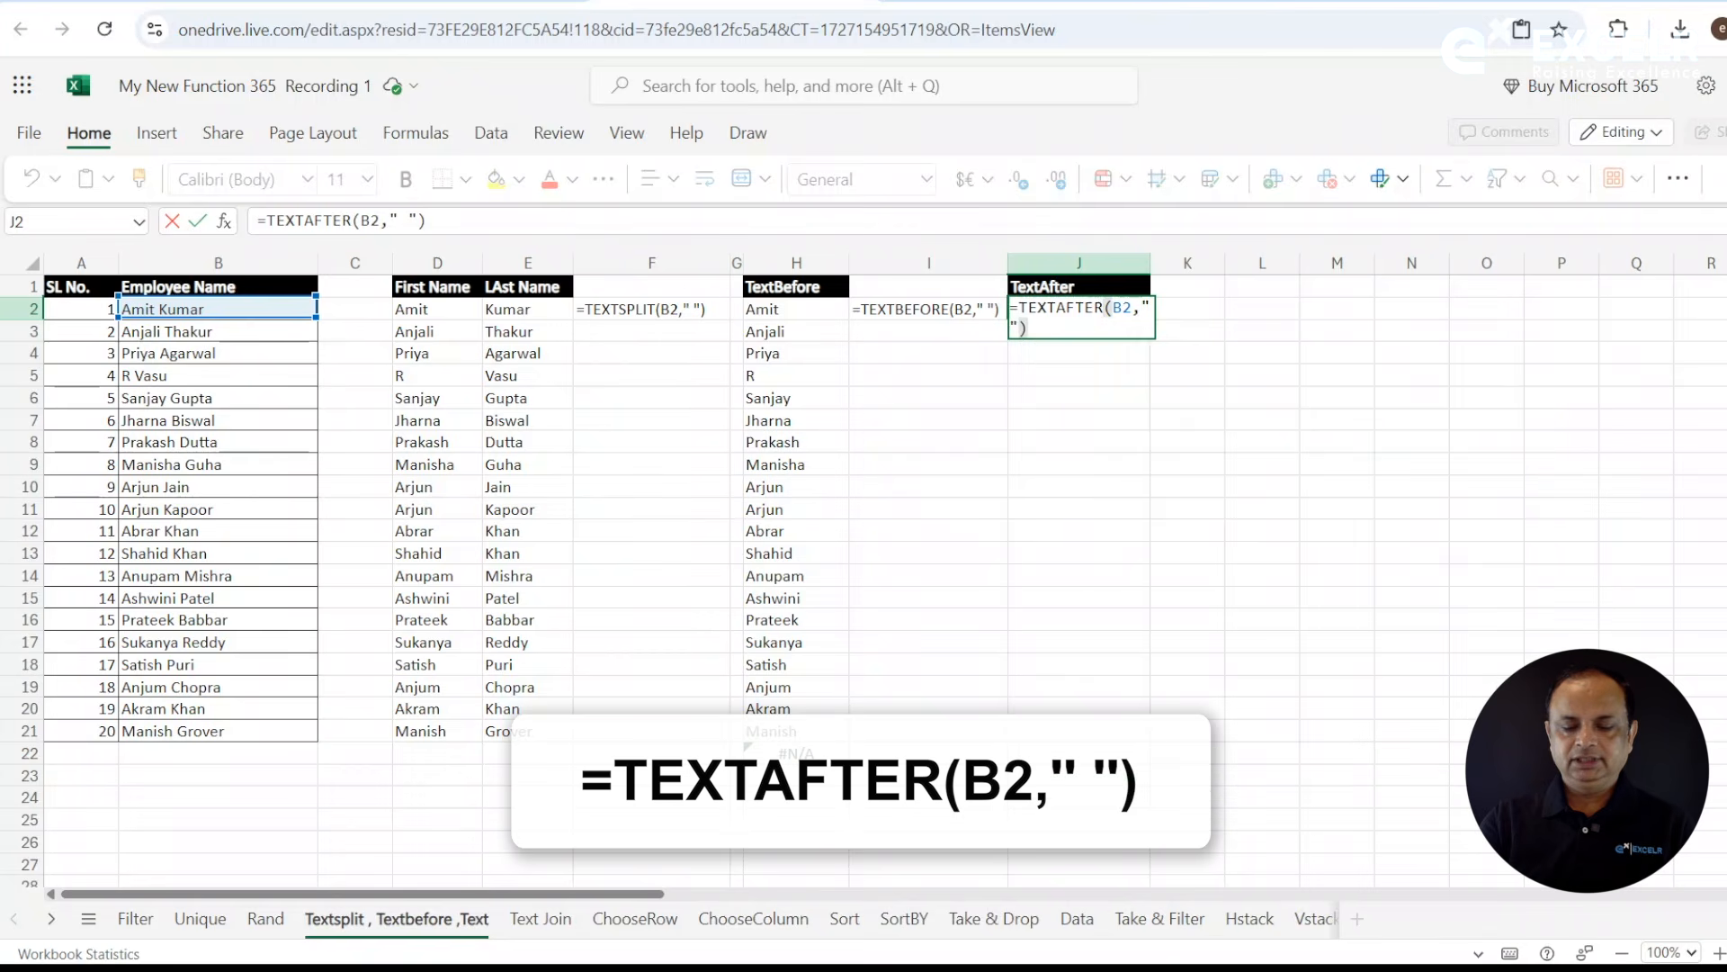
pyautogui.press('Return')
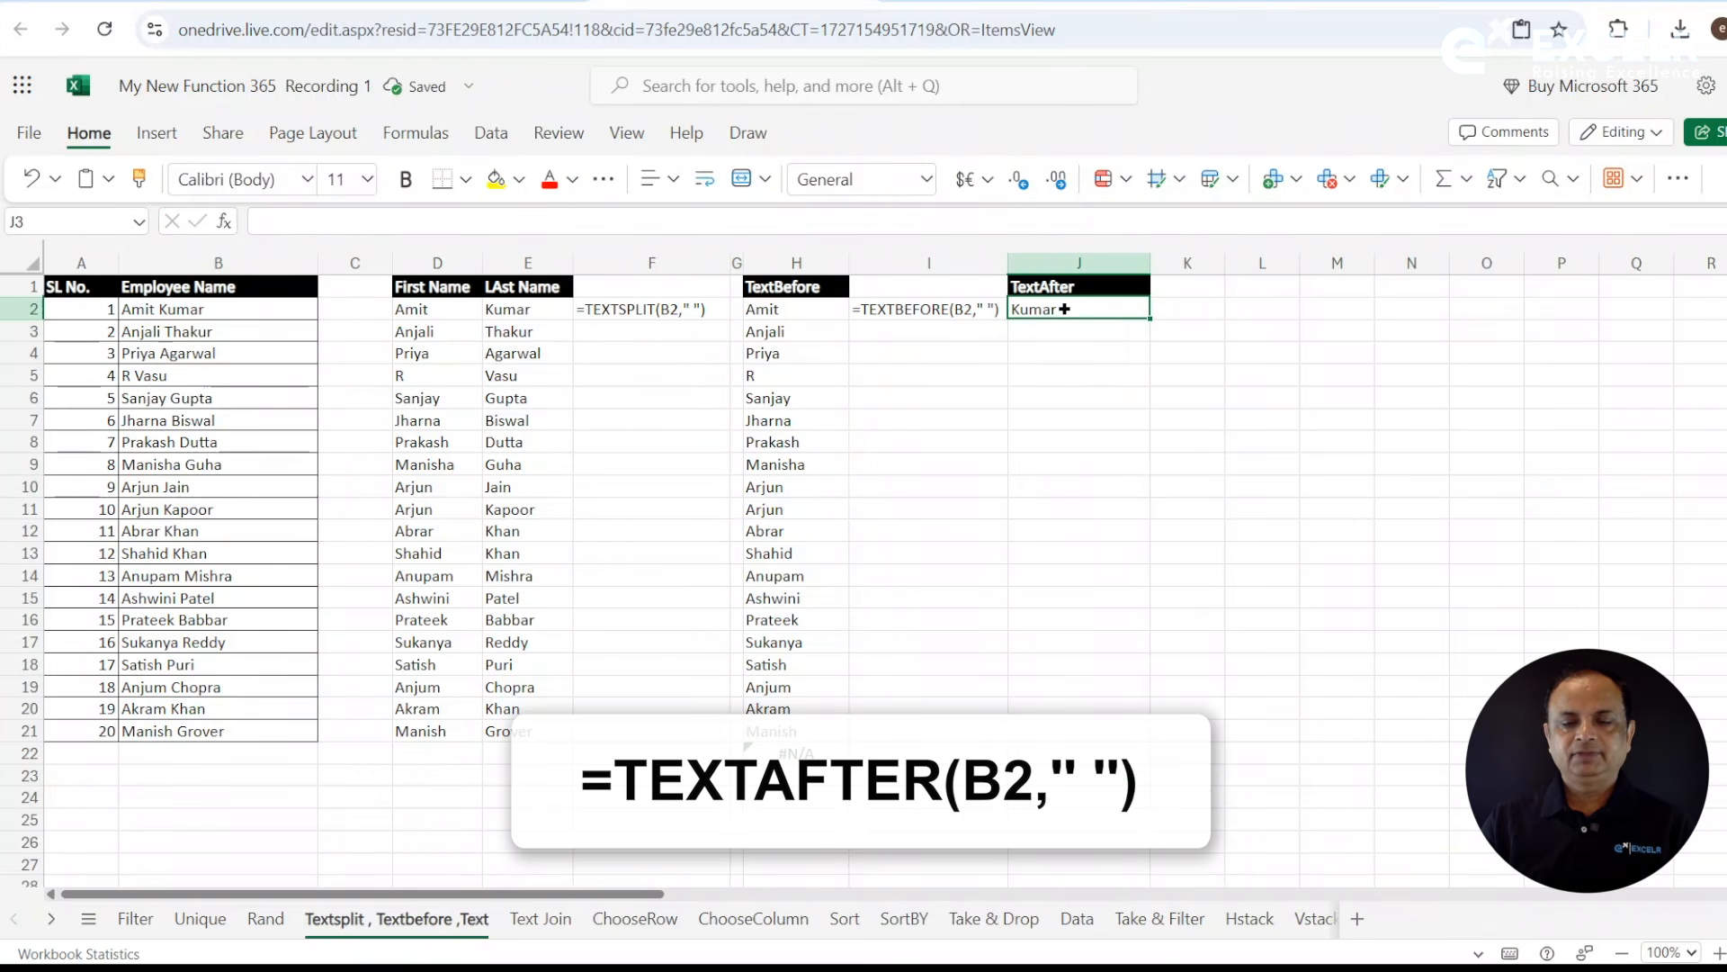
pyautogui.moveTo(1150, 319); pyautogui.dragTo(1145, 734)
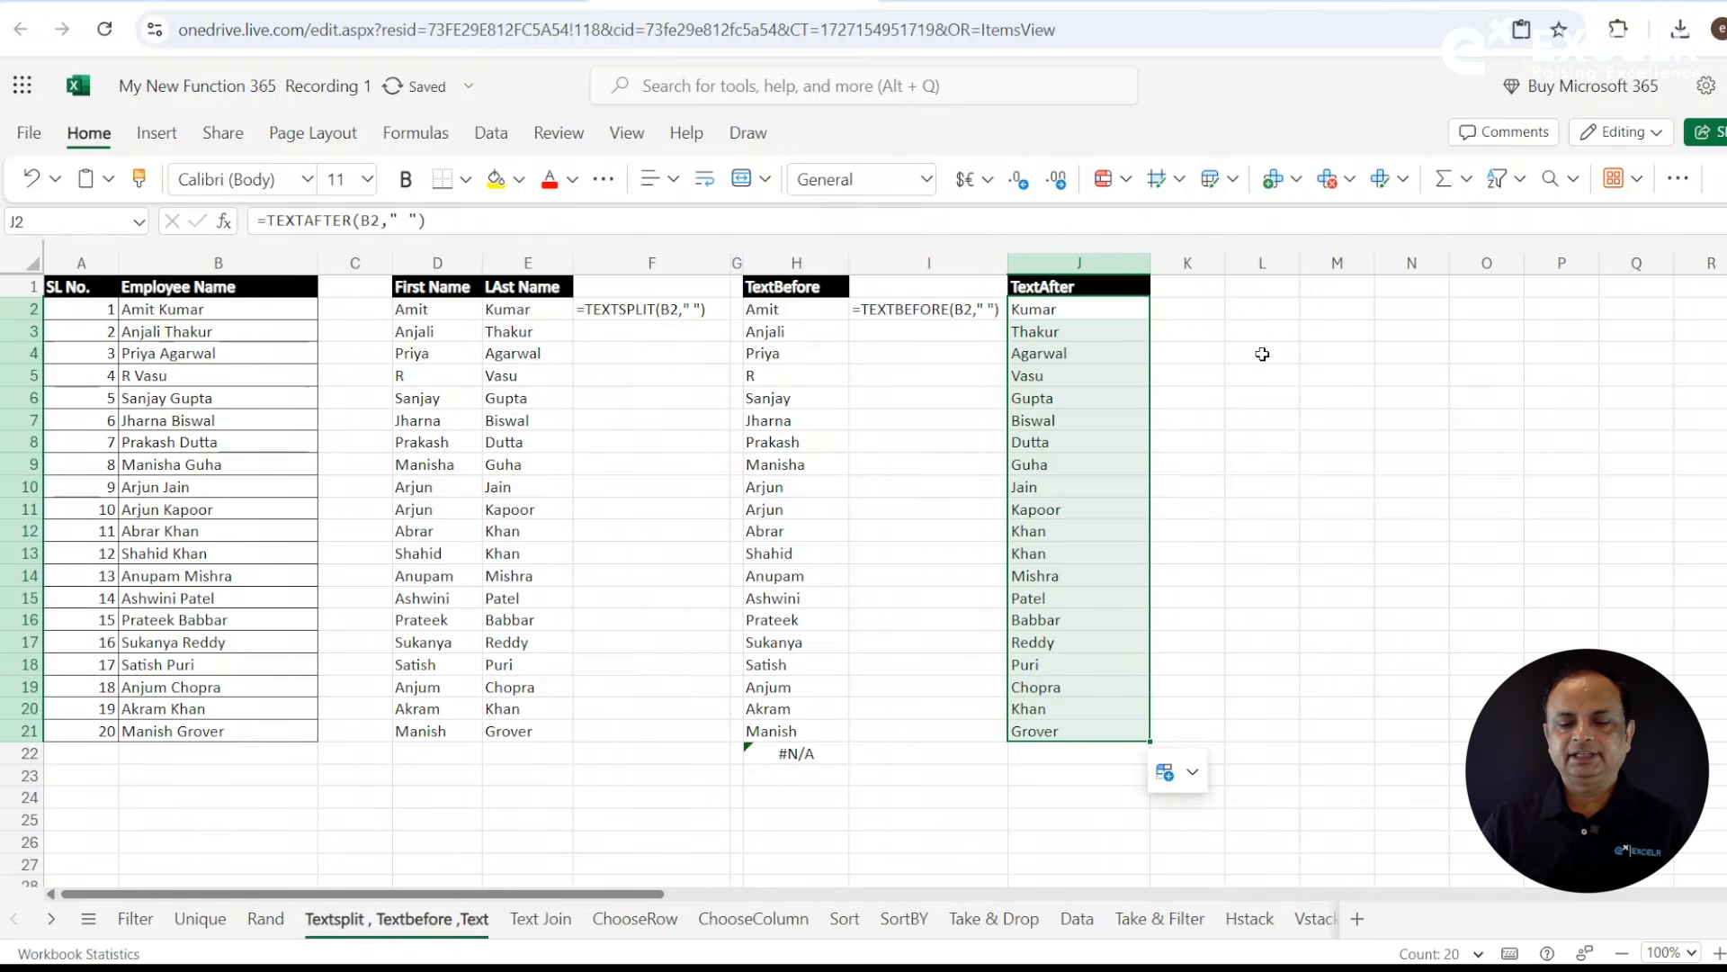
# - Enter =FORMULATEXT(J2) in L2 to display the TEXTAFTER formula as text
pyautogui.click(1257, 305)
pyautogui.write('=f')
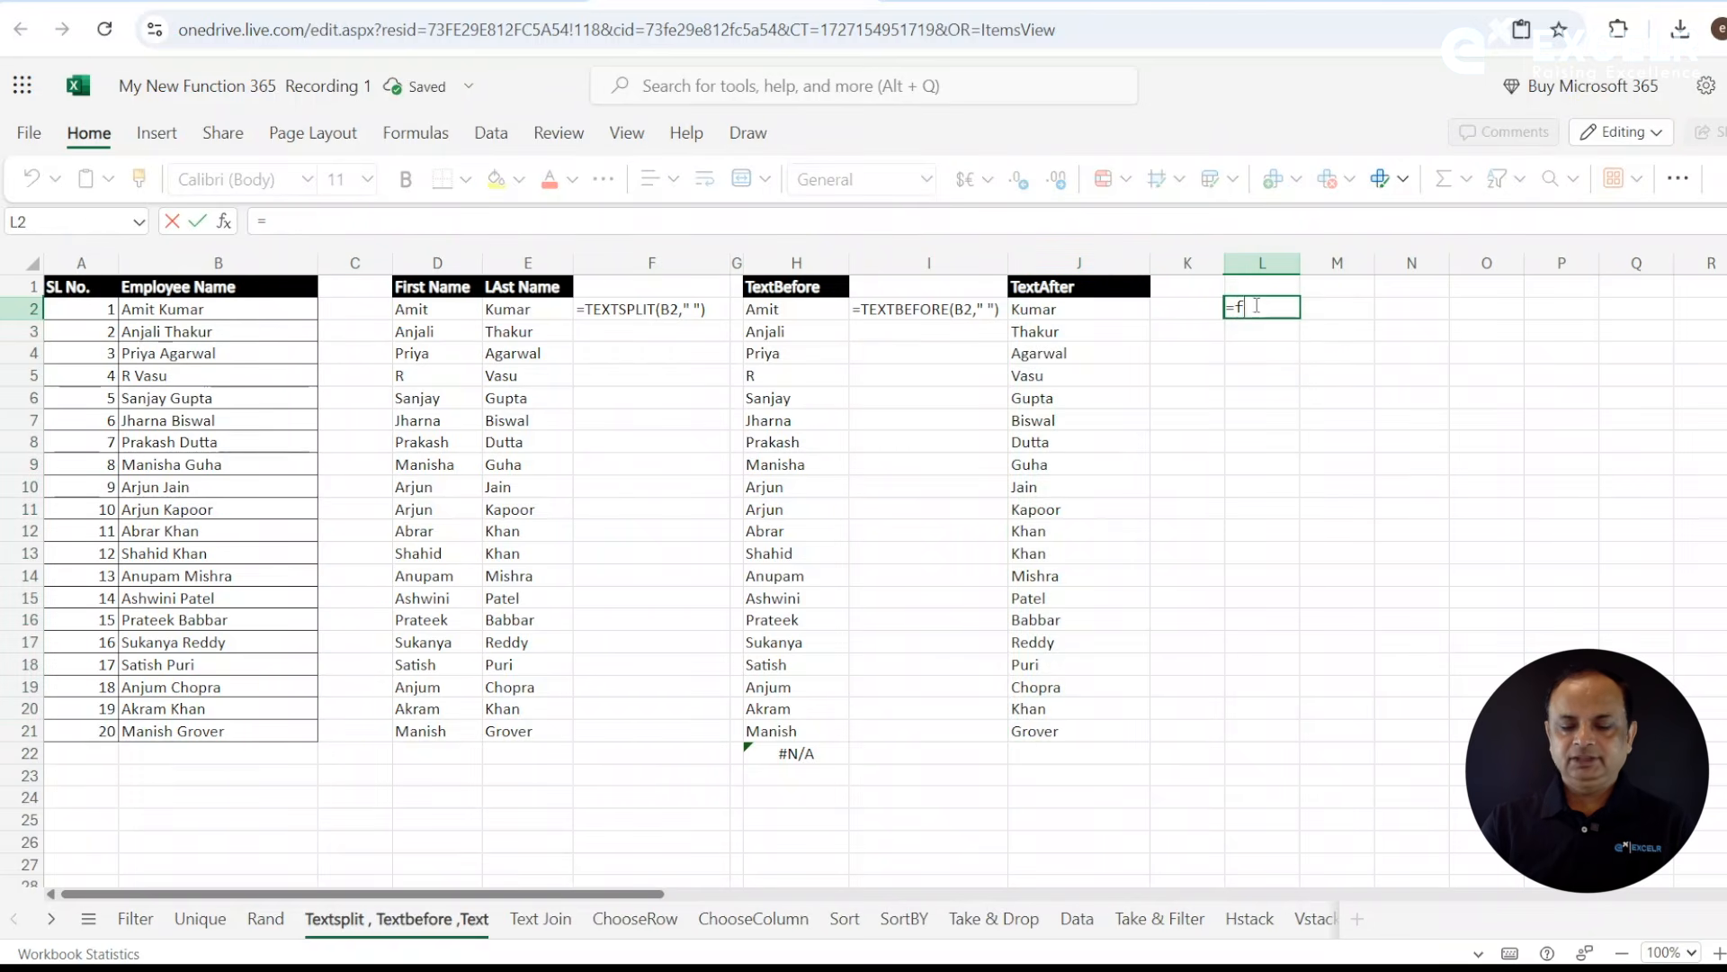
pyautogui.write('orm')
pyautogui.press('Tab')
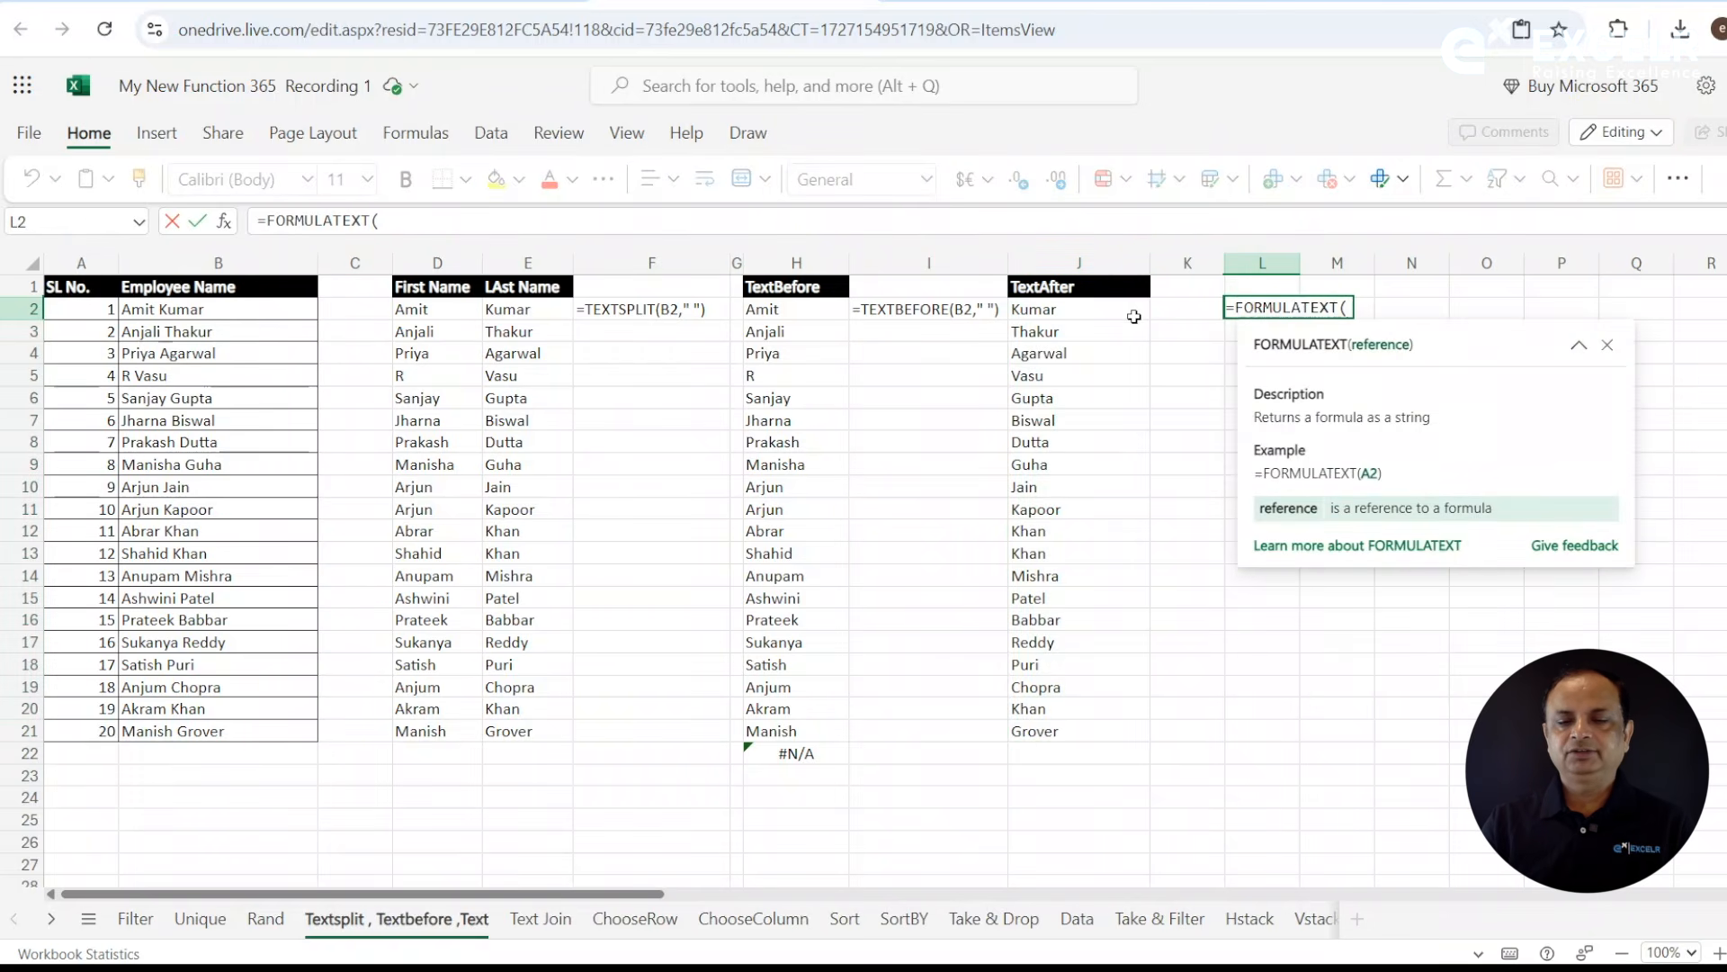
pyautogui.click(1086, 315)
pyautogui.press('Return')
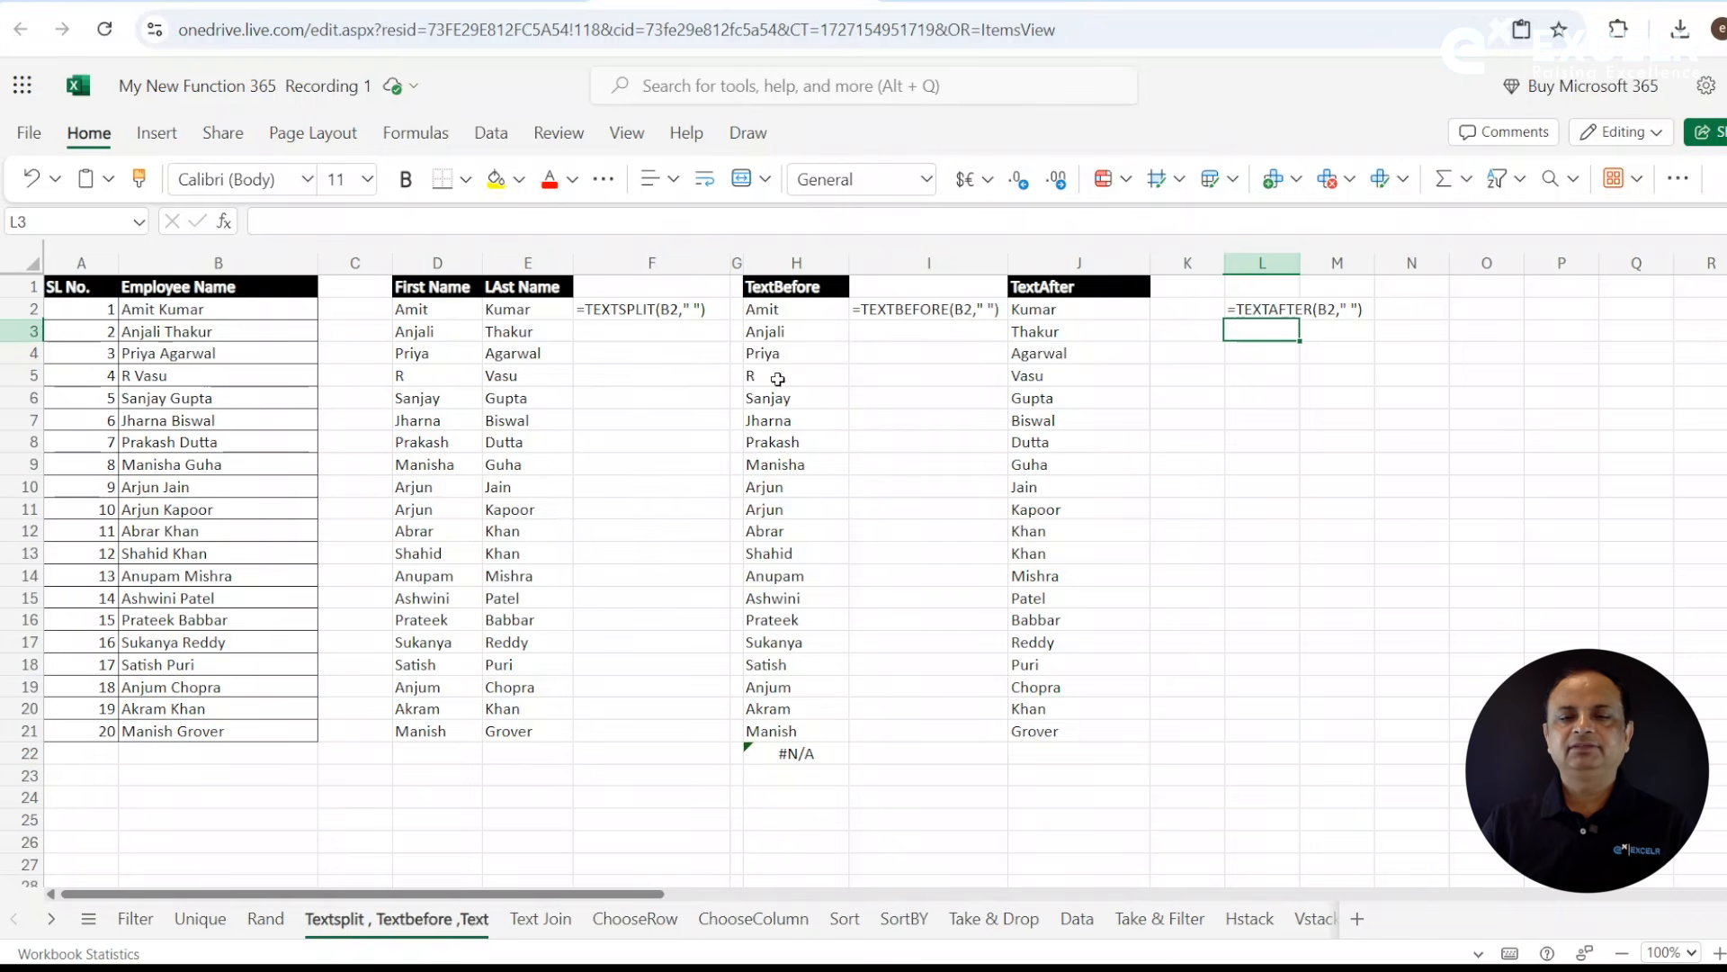
pyautogui.click(1078, 312)
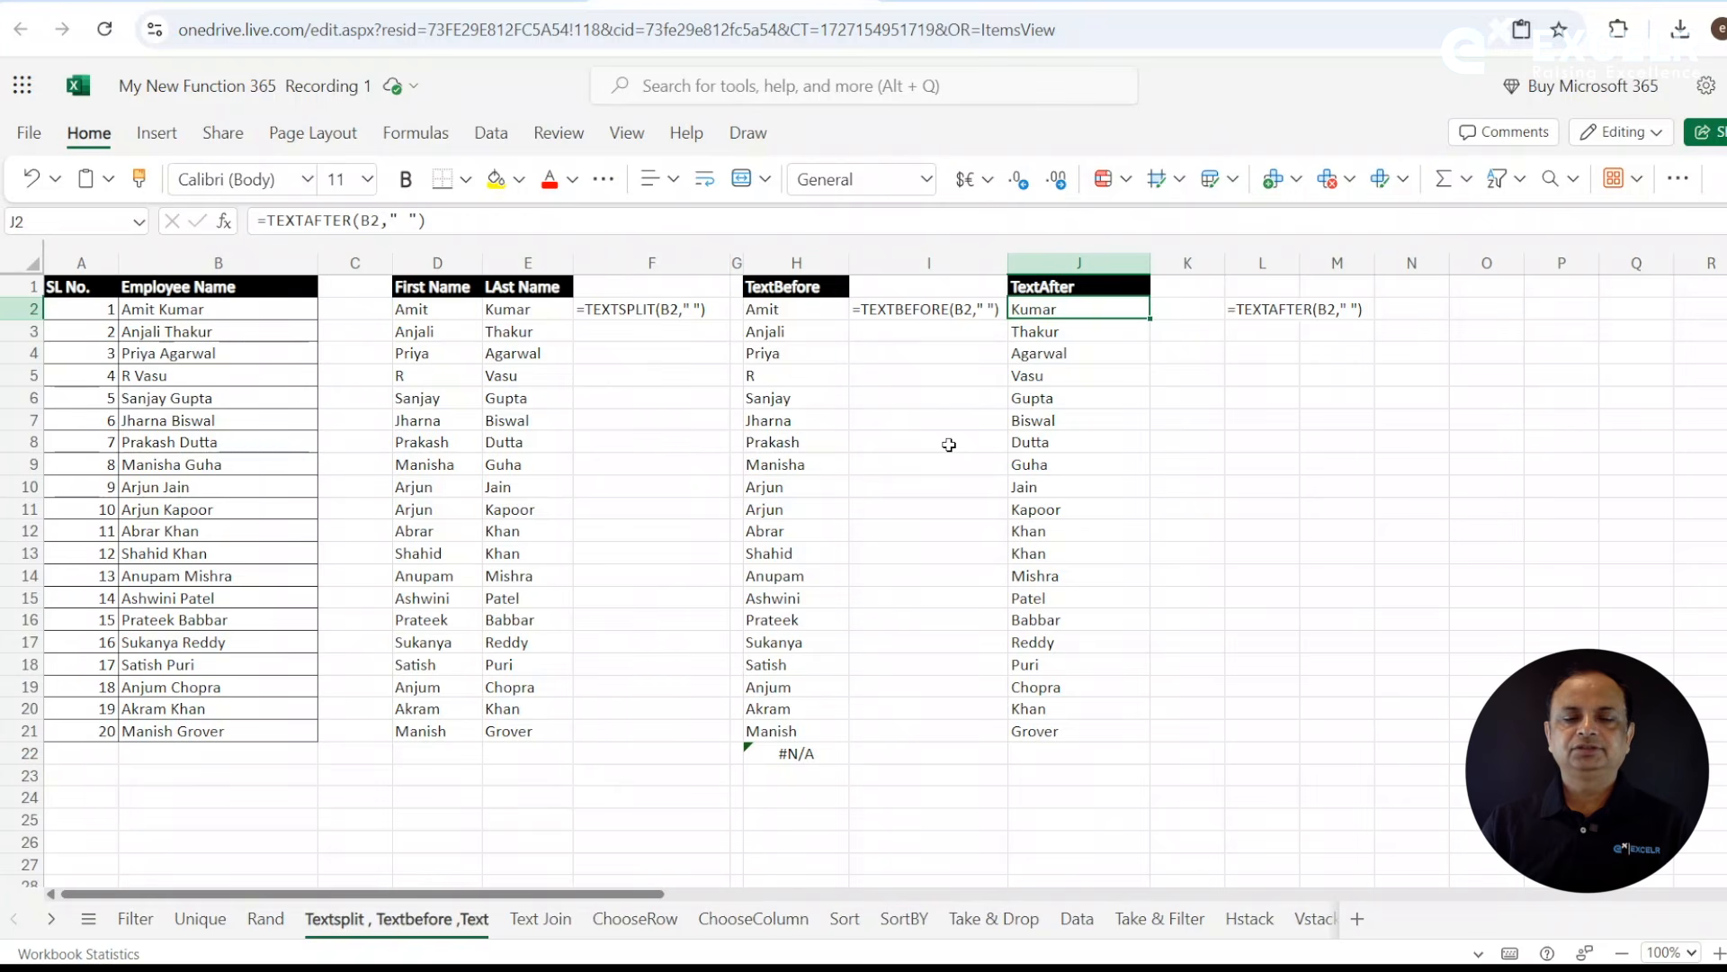
# - On the Text Join sheet, auto-fit column C to its Middle Name heading and widen the empty column E
pyautogui.click(551, 930)
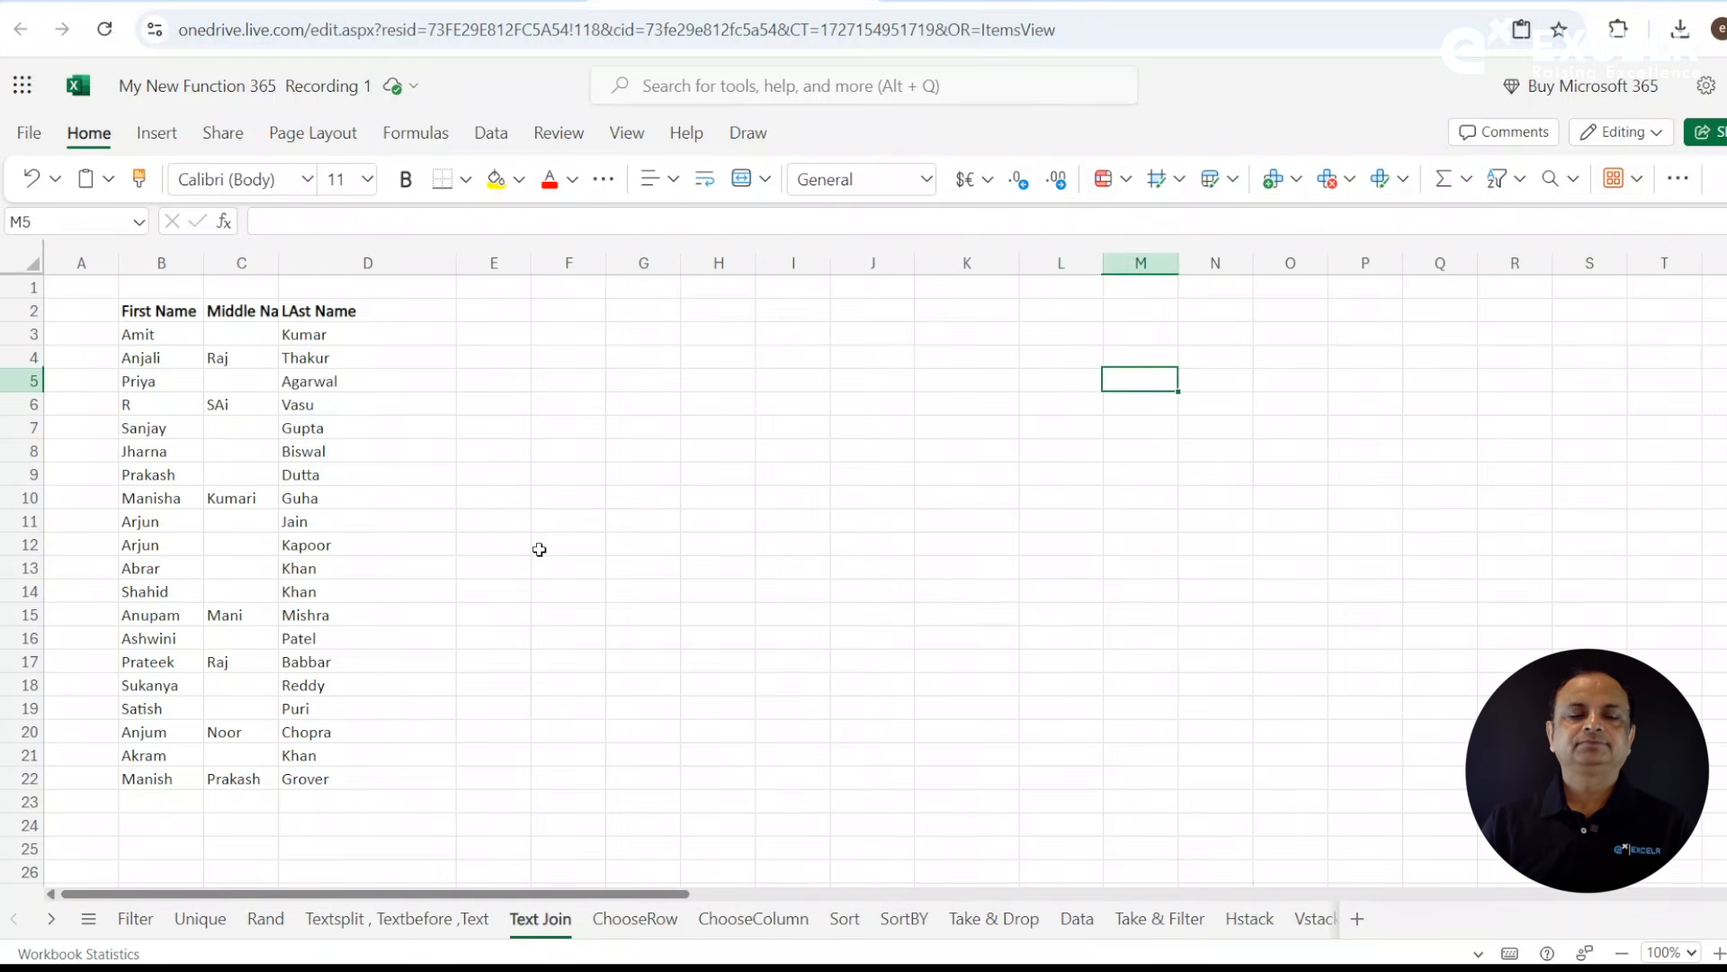
pyautogui.click(539, 550)
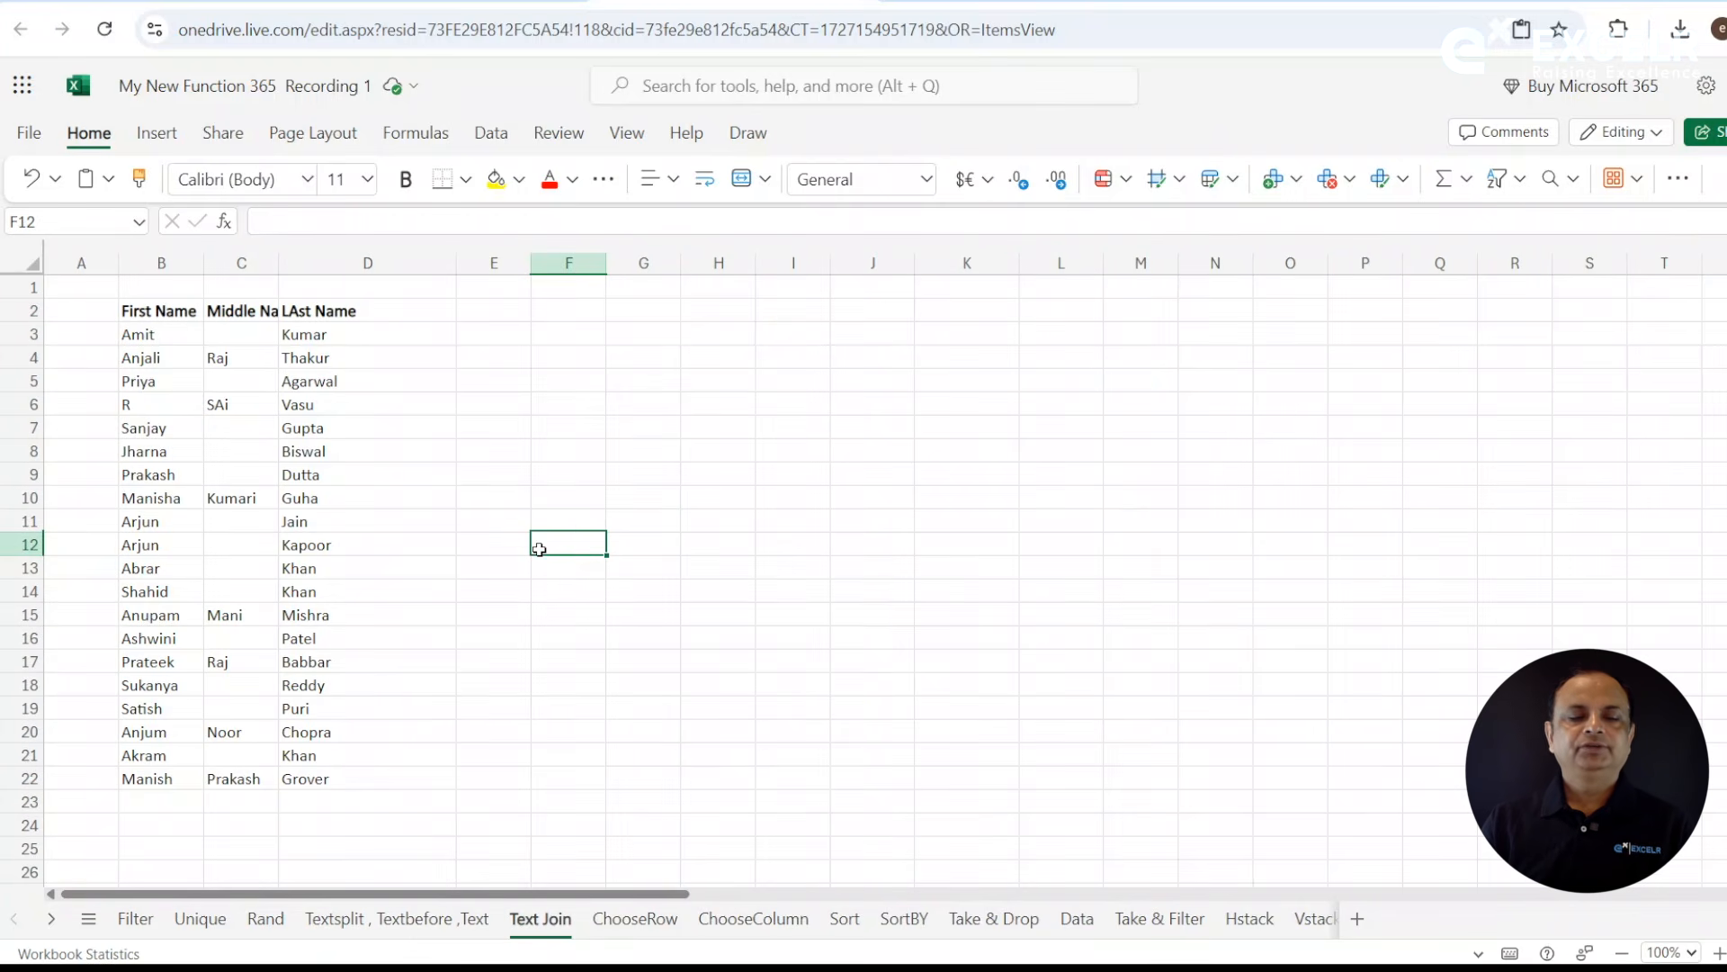
pyautogui.click(288, 266)
pyautogui.doubleClick(278, 264)
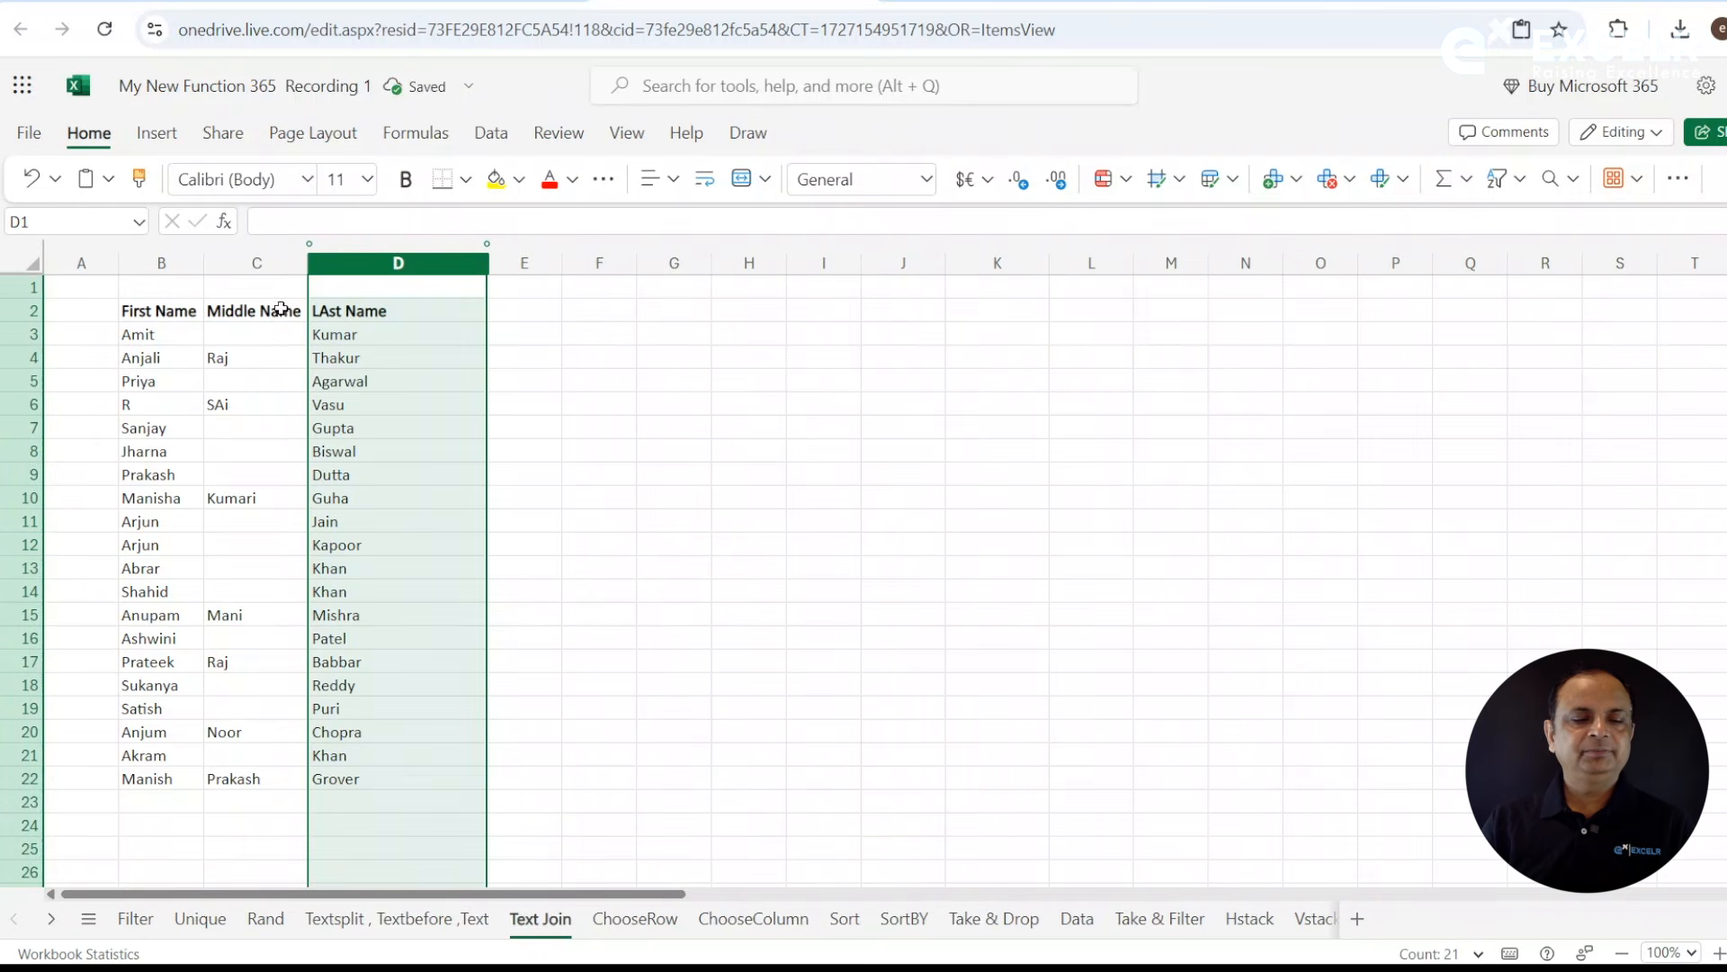
pyautogui.click(261, 351)
pyautogui.click(491, 337)
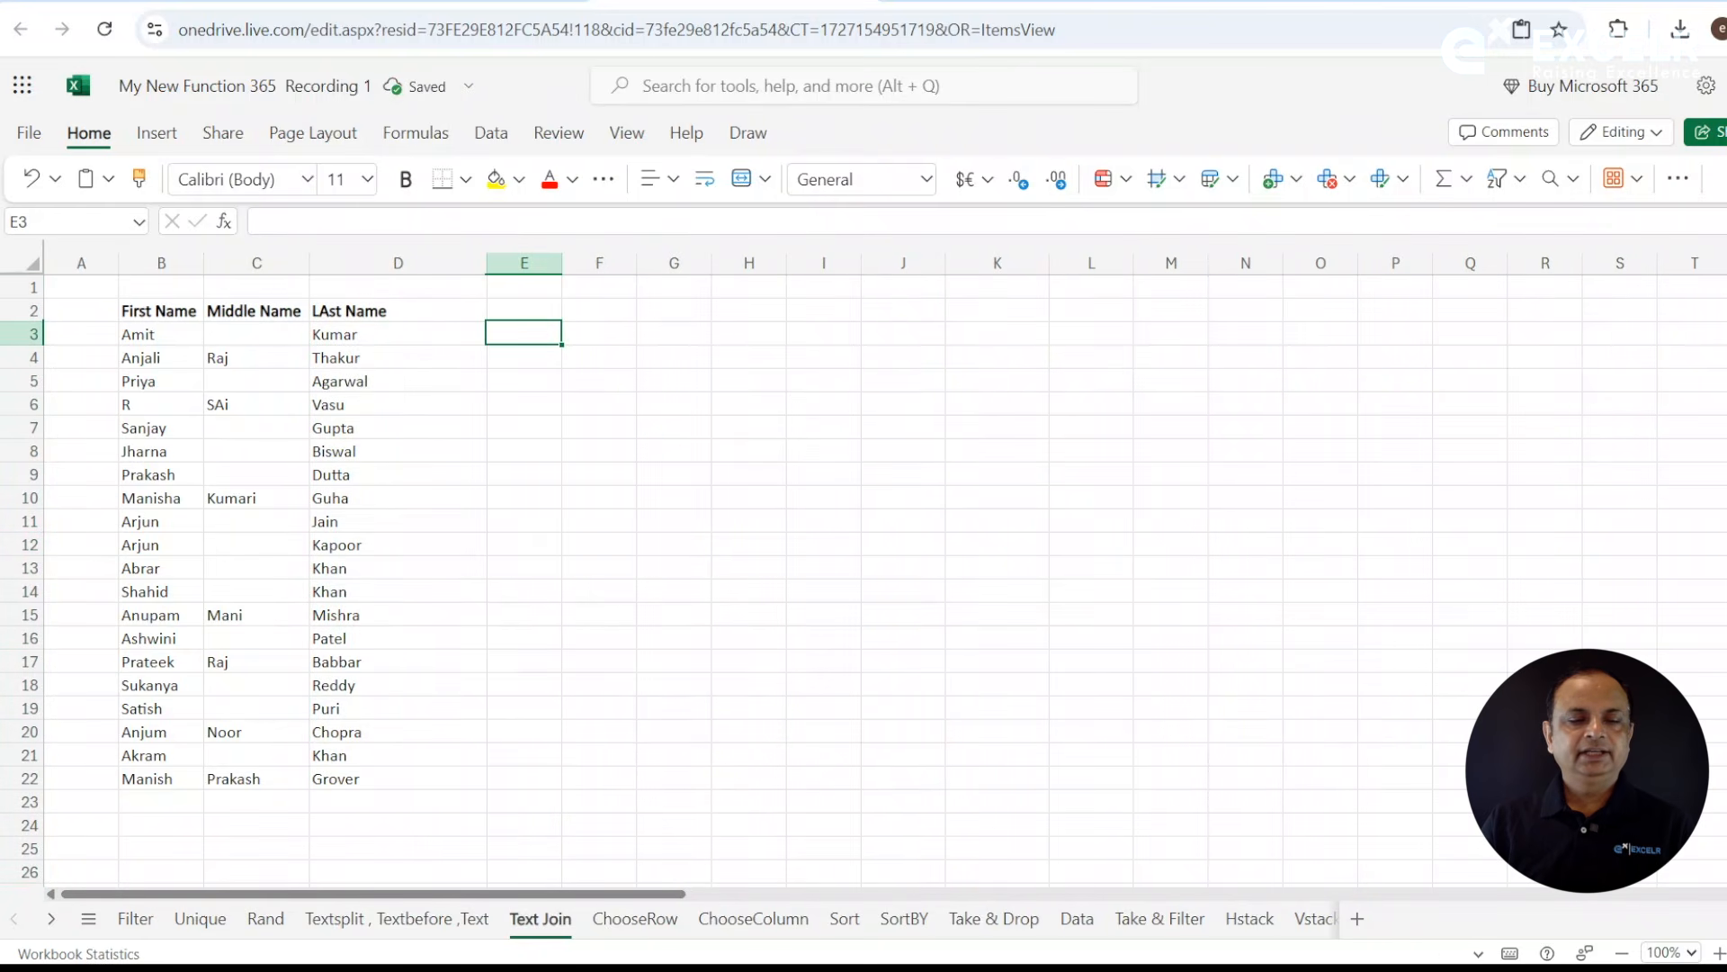
pyautogui.moveTo(562, 266); pyautogui.dragTo(615, 266)
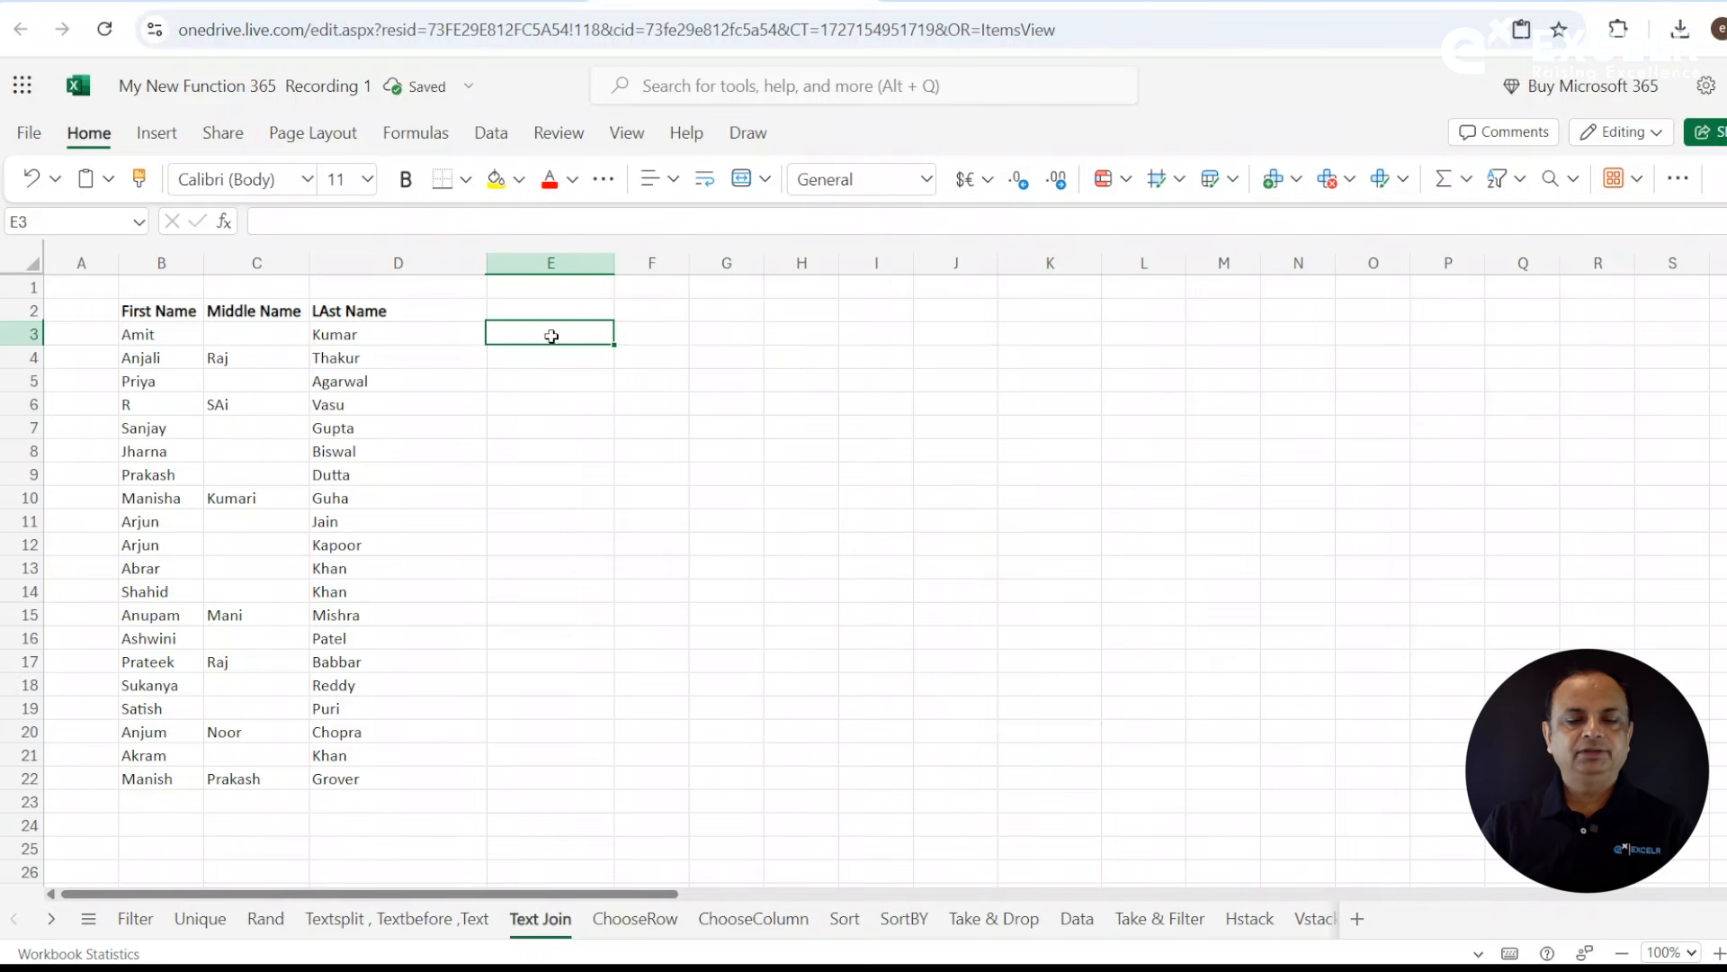
# - Enter =TEXTJOIN(" ",TRUE,B3:D3) in E3 to join the first, middle and last names while ignoring empty cells
pyautogui.write('=te')
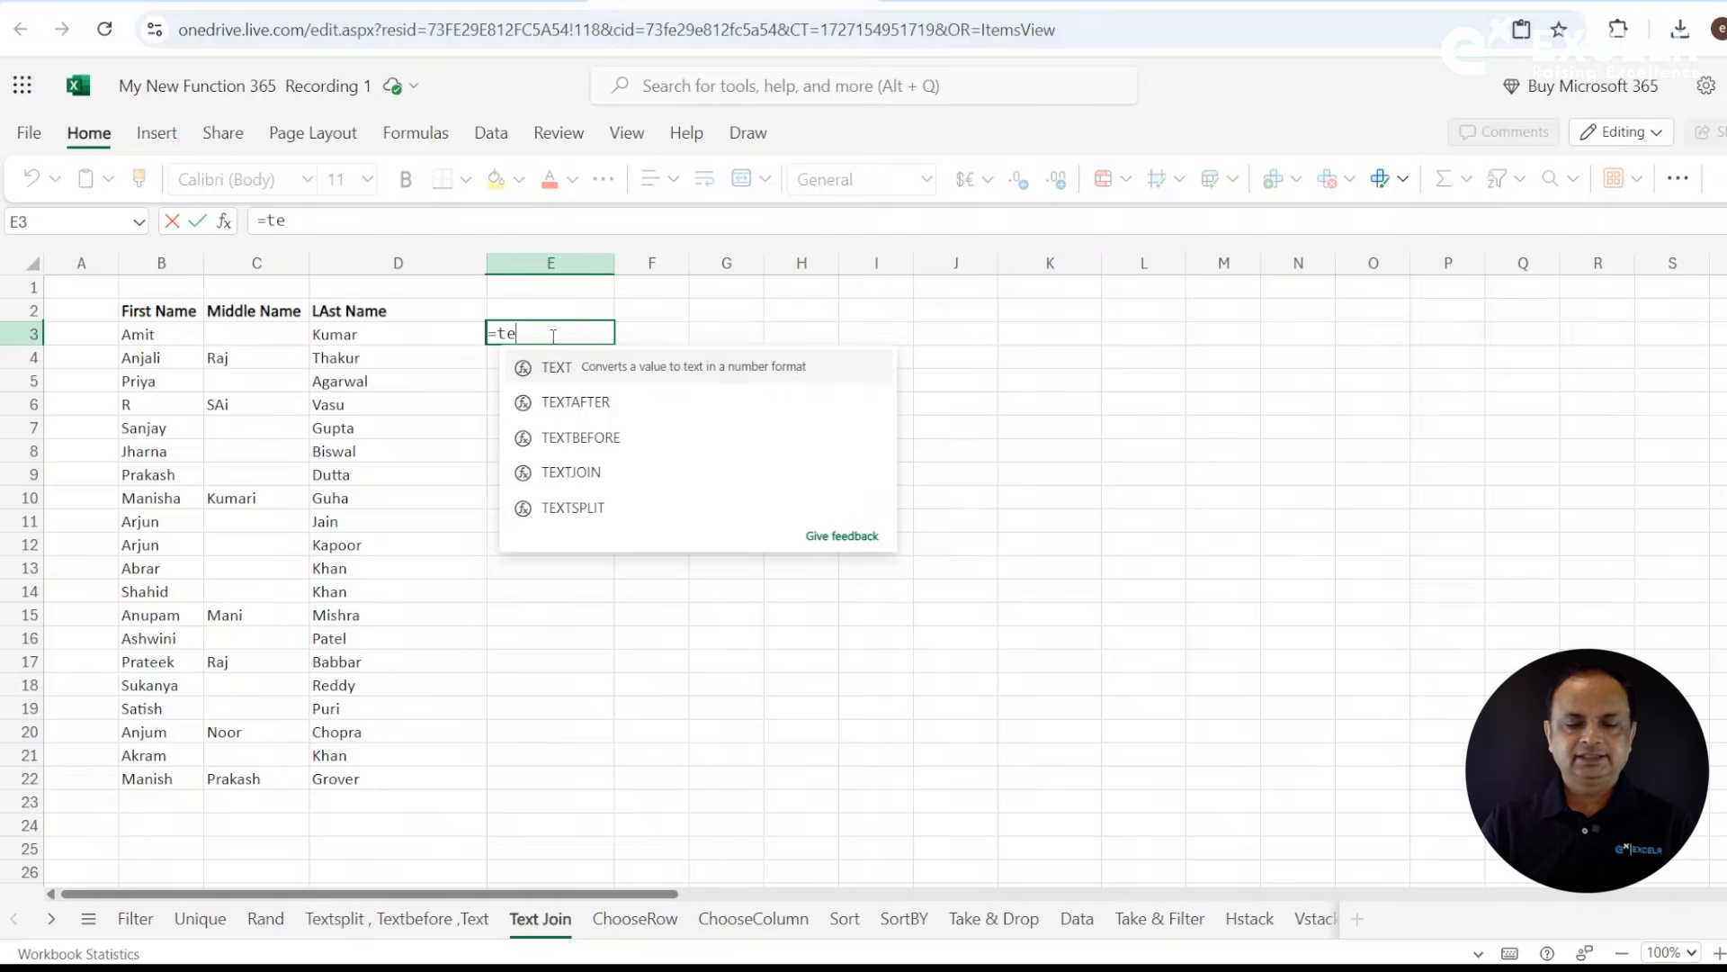
pyautogui.write('txt')
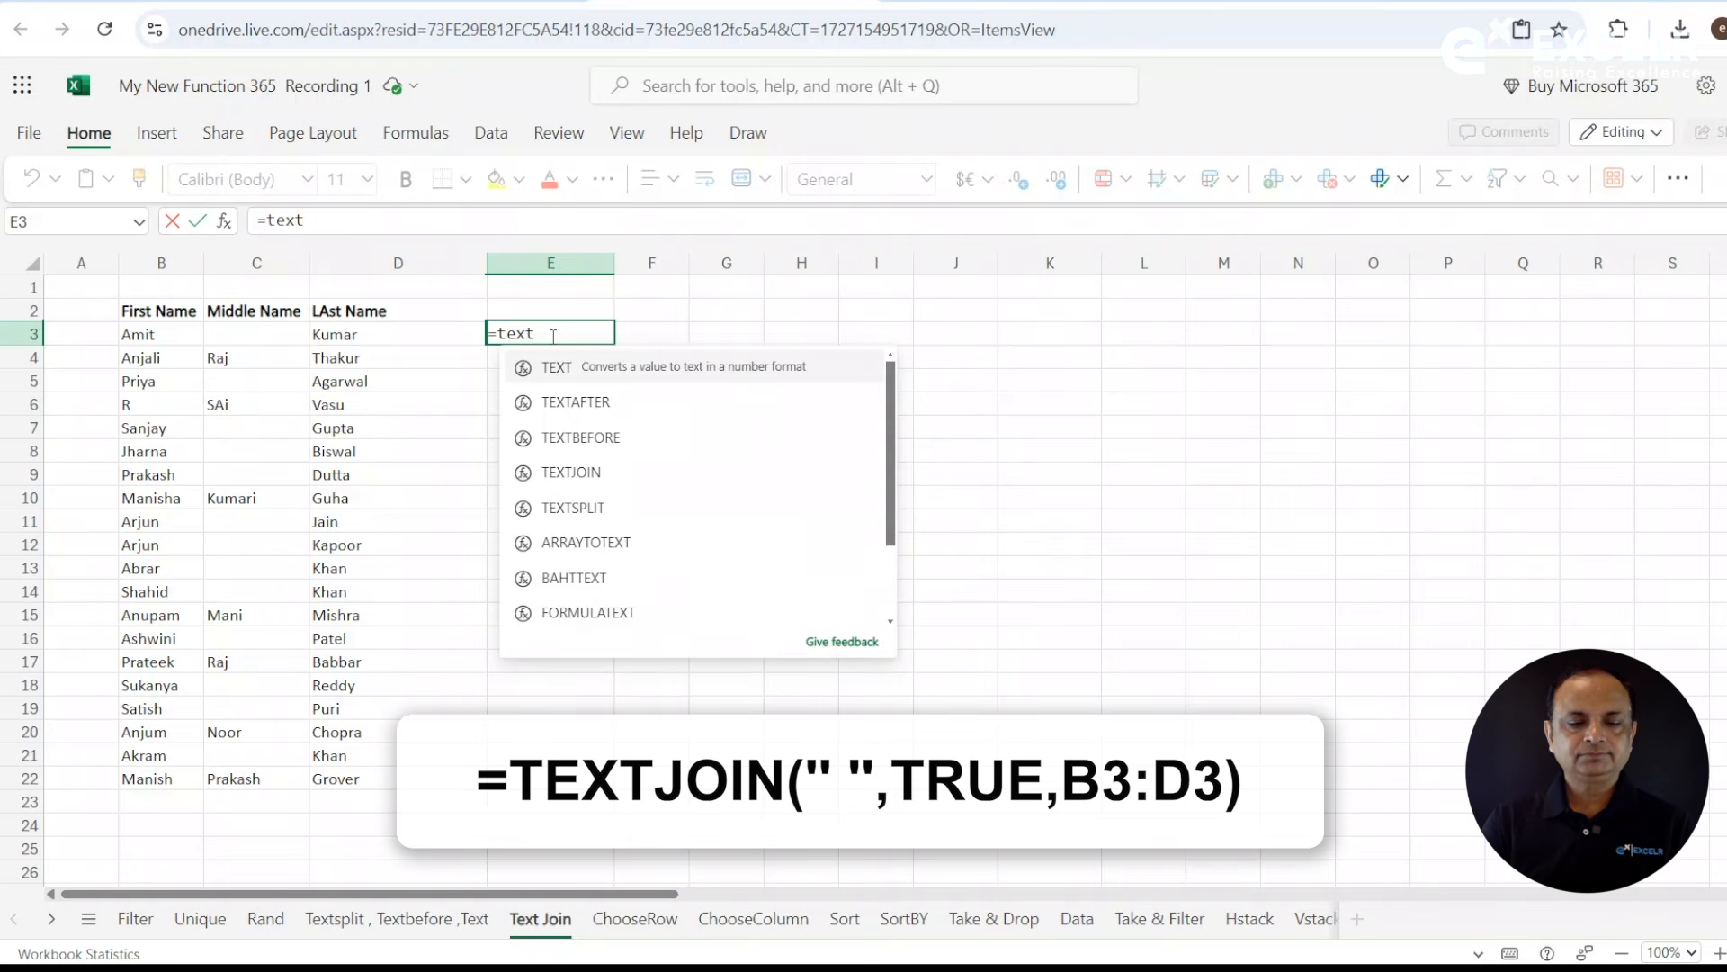
pyautogui.doubleClick(589, 474)
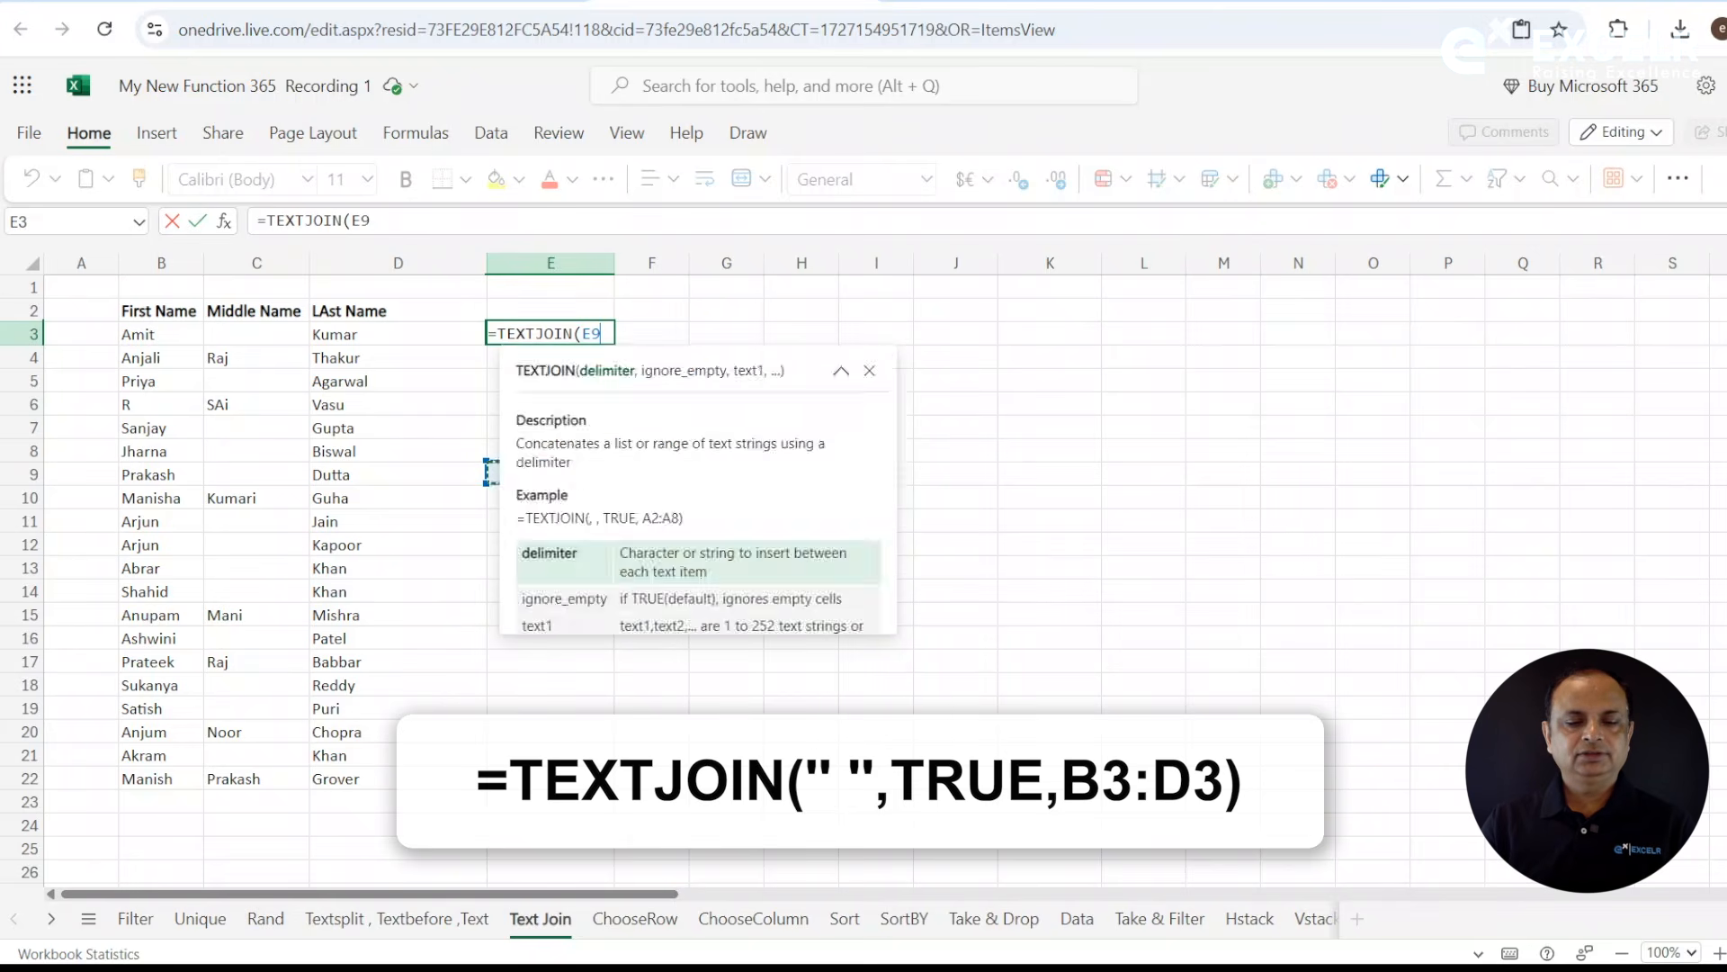
pyautogui.press('BackSpace')
pyautogui.press('BackSpace')
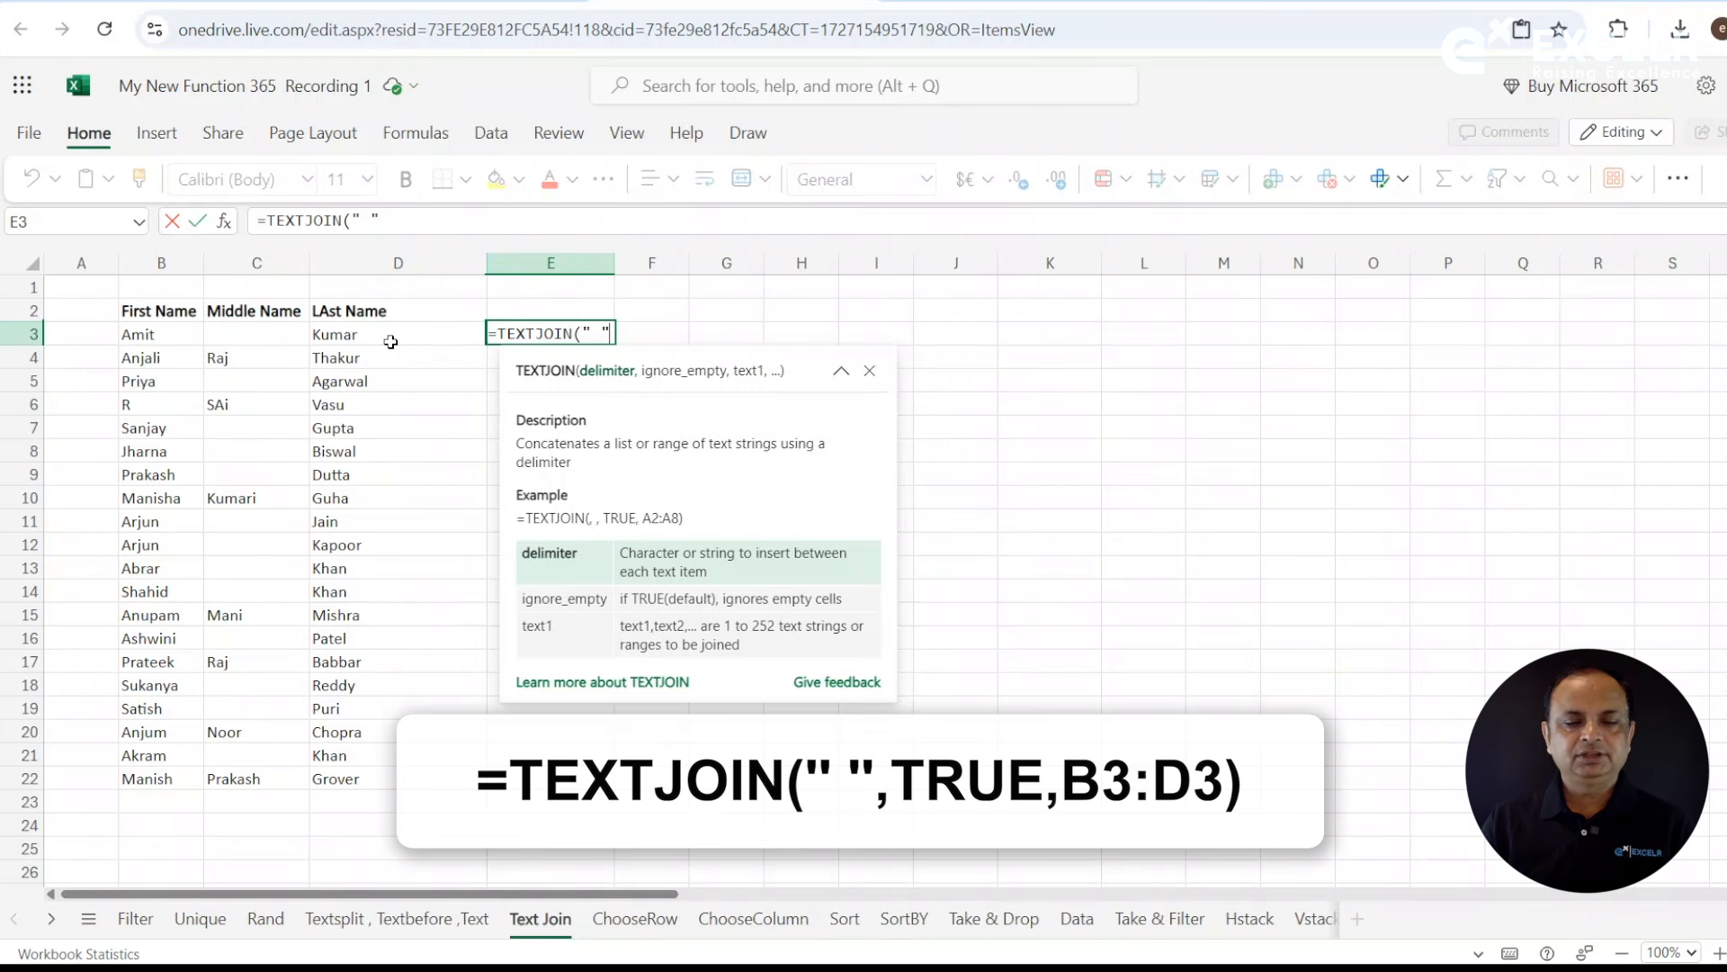
pyautogui.write(',')
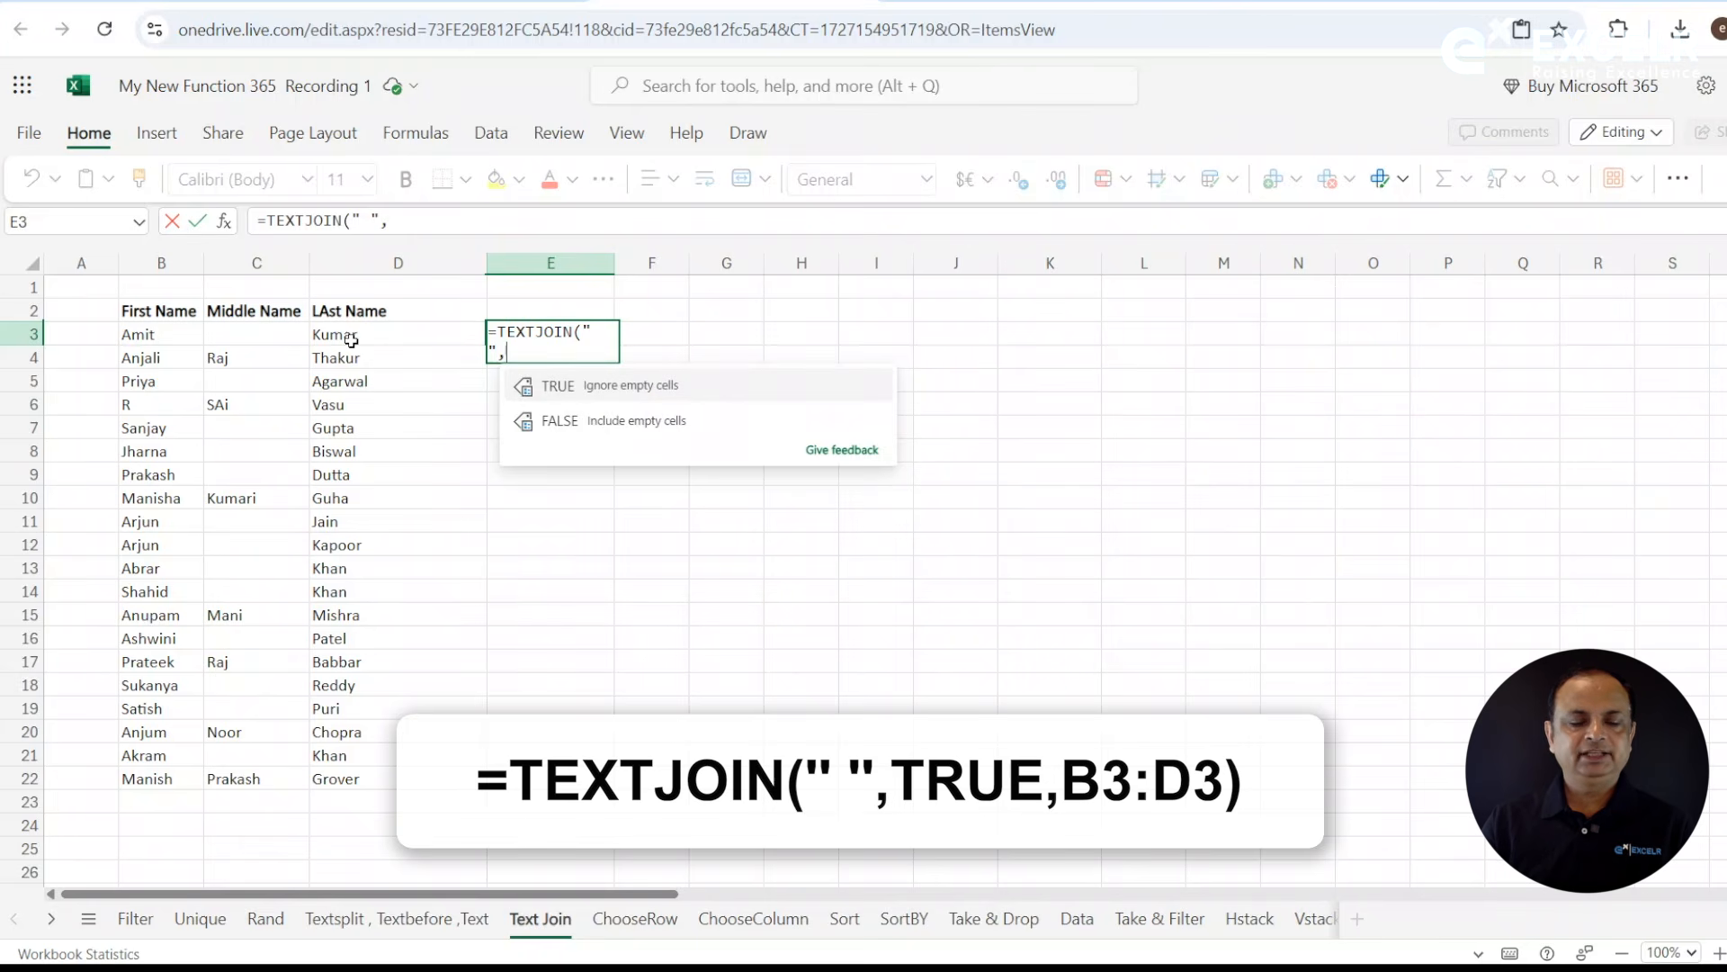
pyautogui.click(560, 386)
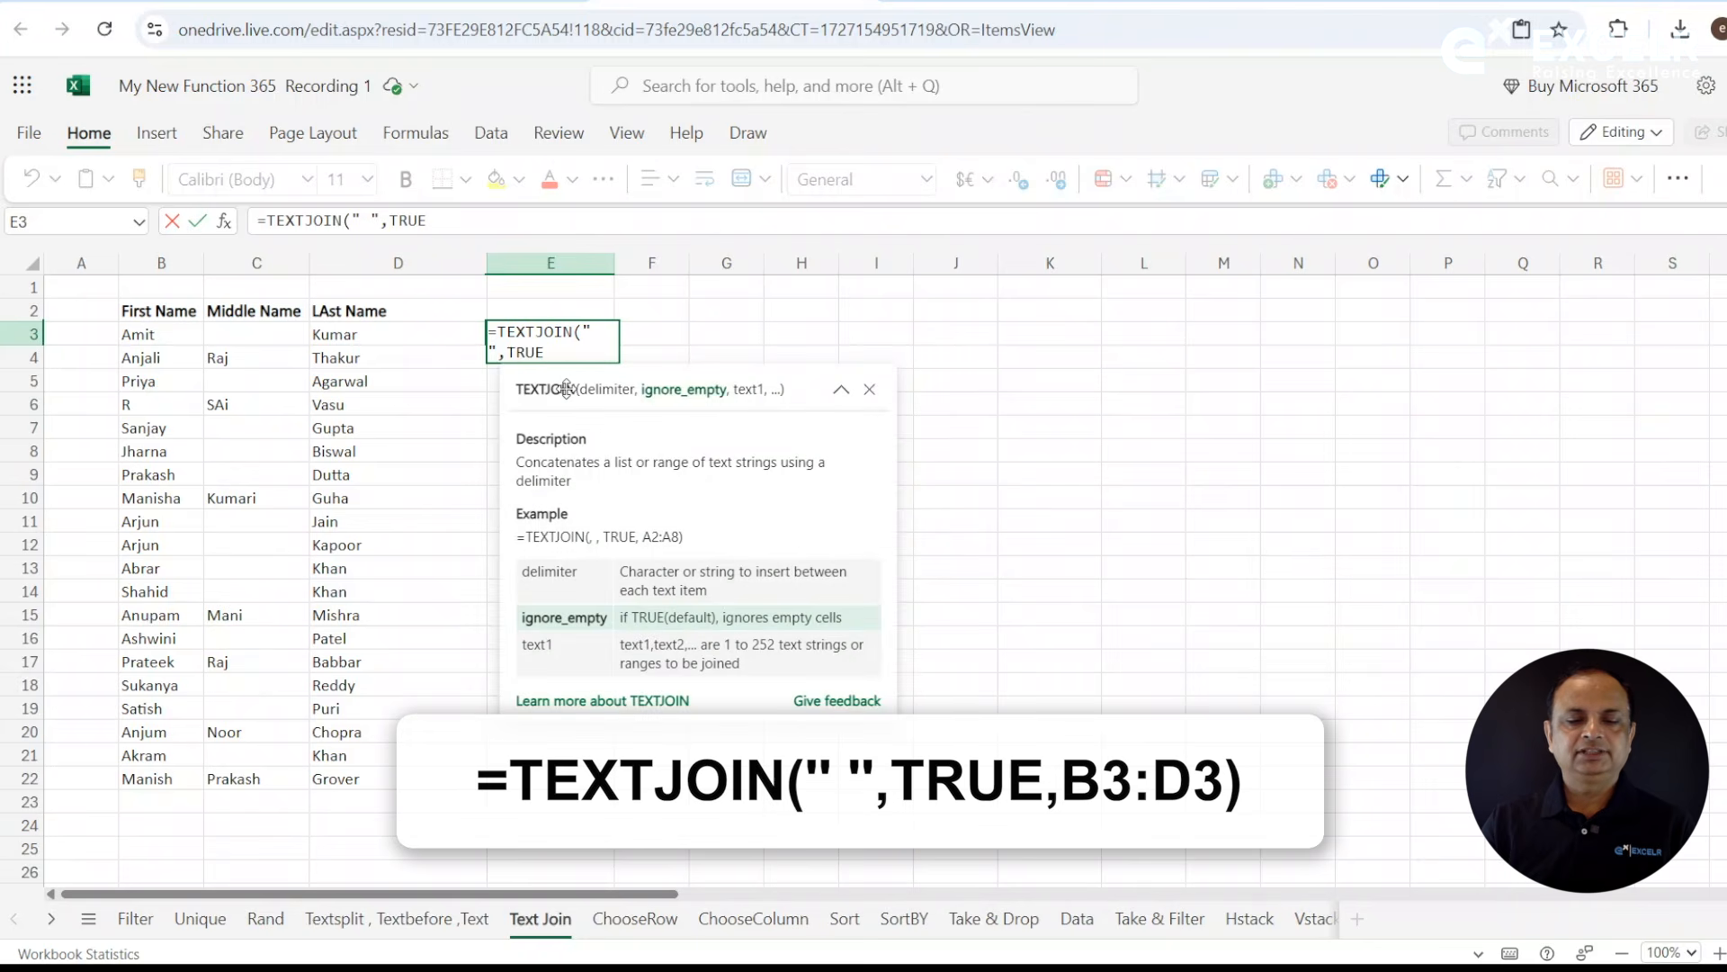
pyautogui.write(',')
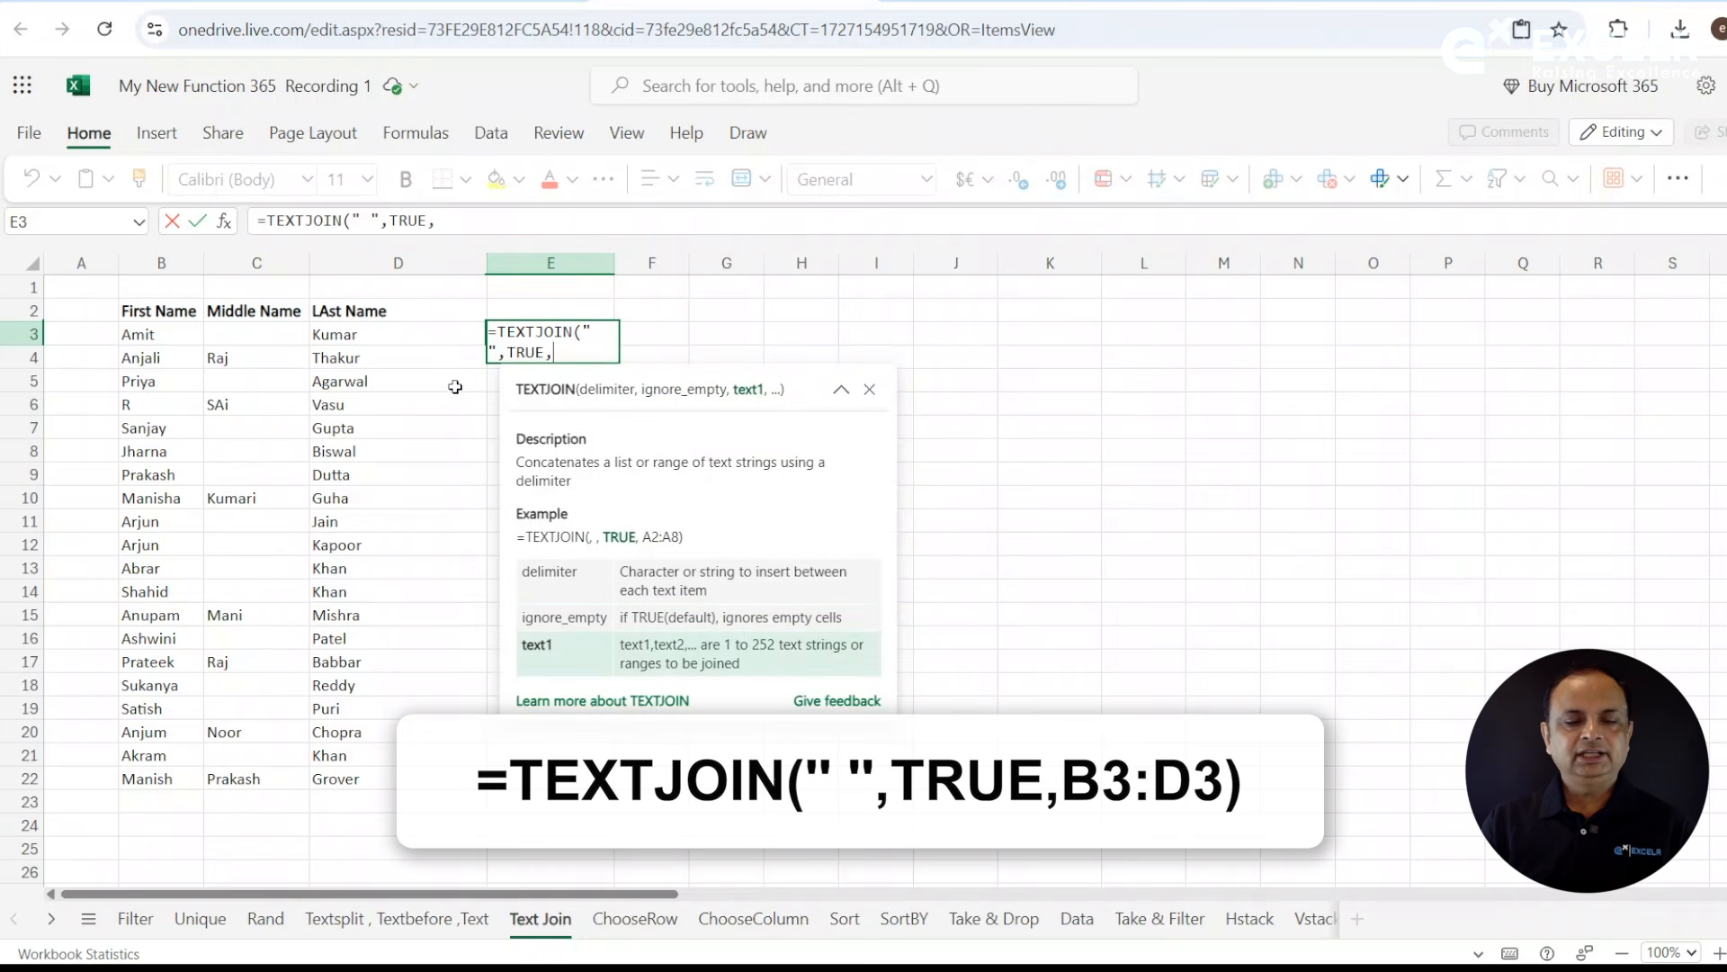
pyautogui.click(170, 332)
pyautogui.moveTo(170, 332); pyautogui.dragTo(339, 334)
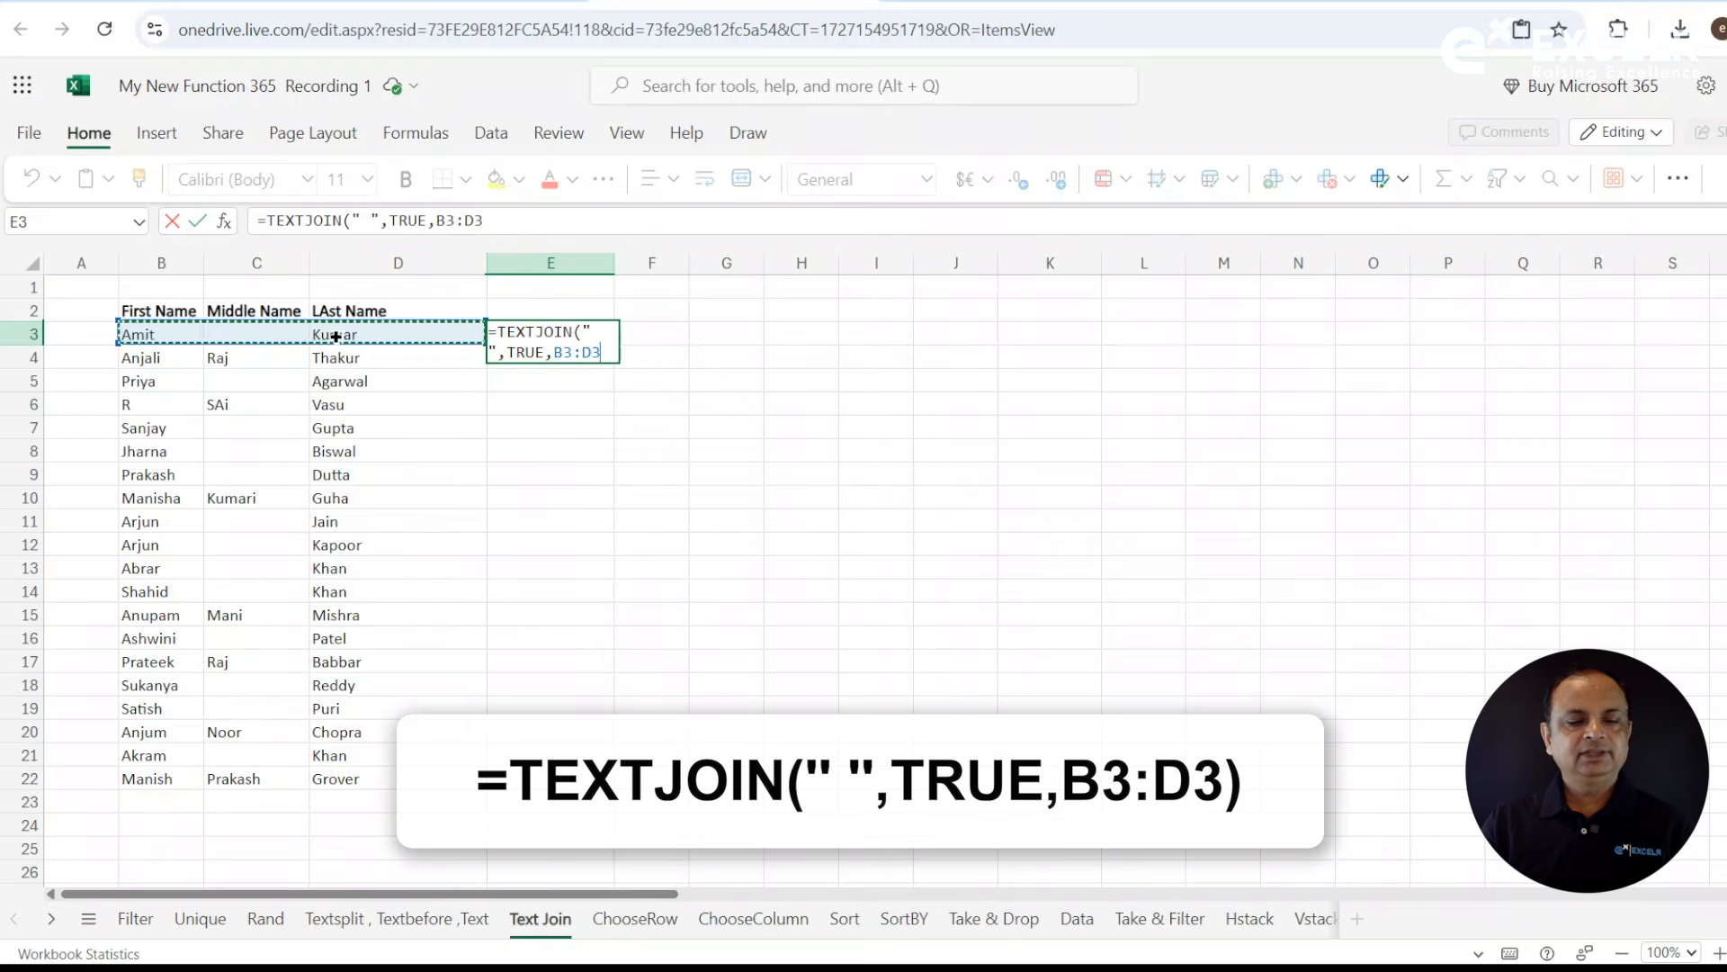
pyautogui.write(')')
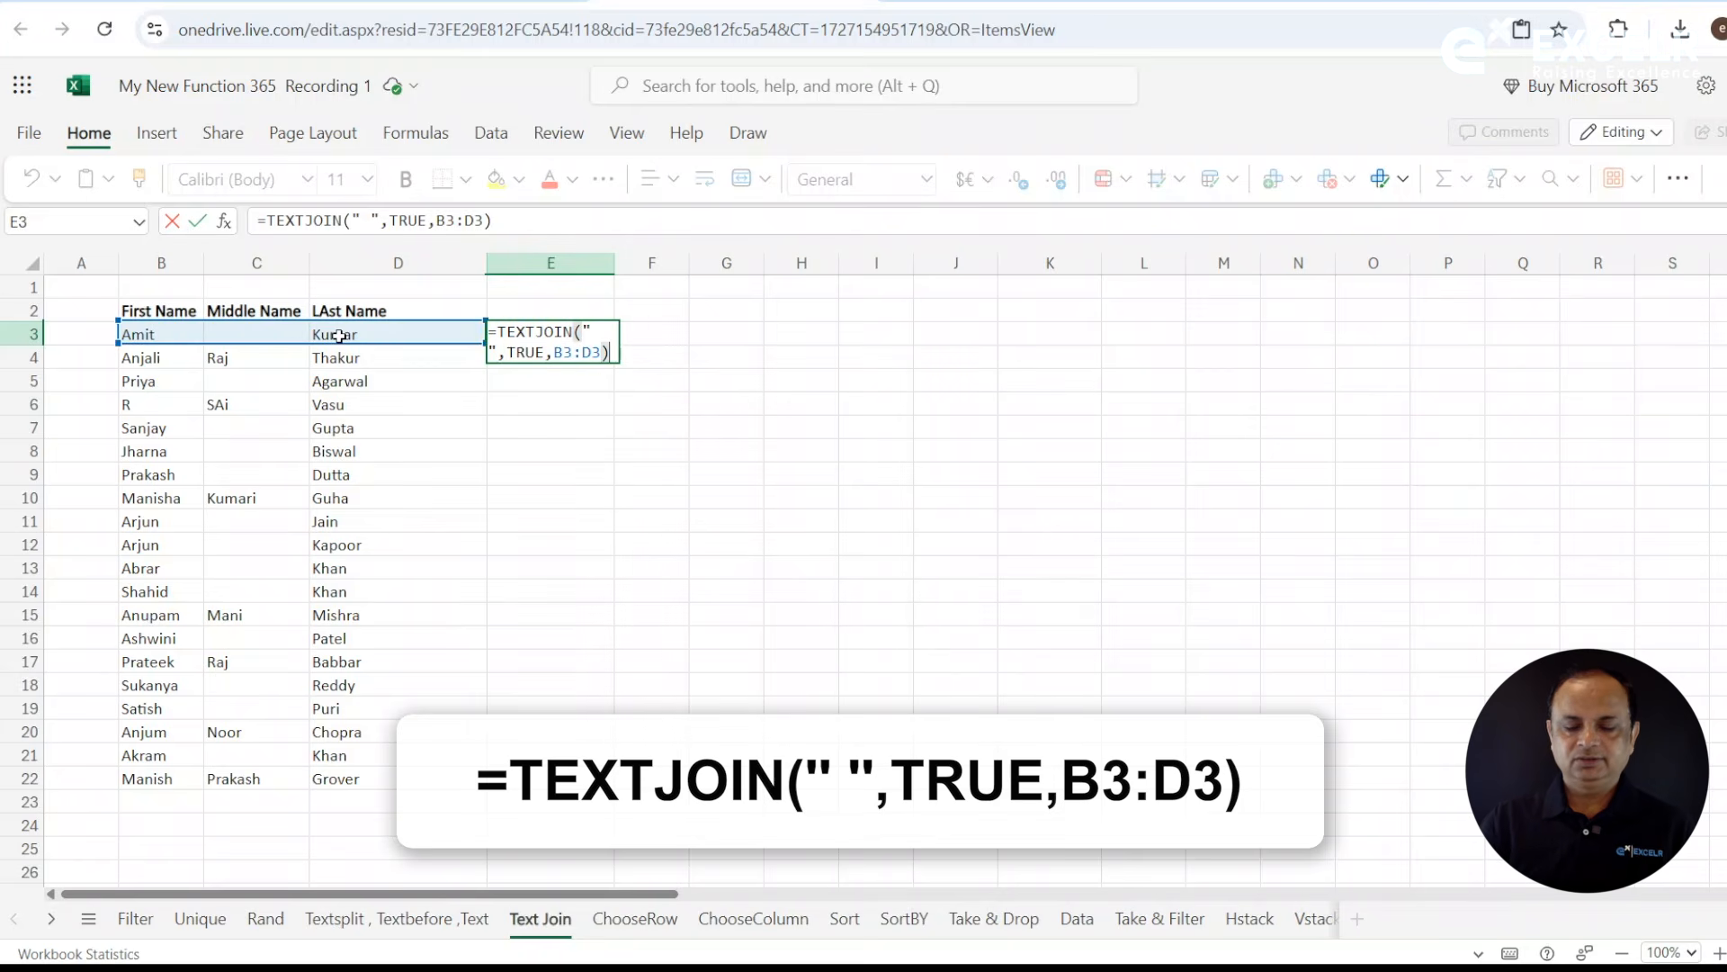
pyautogui.press('Return')
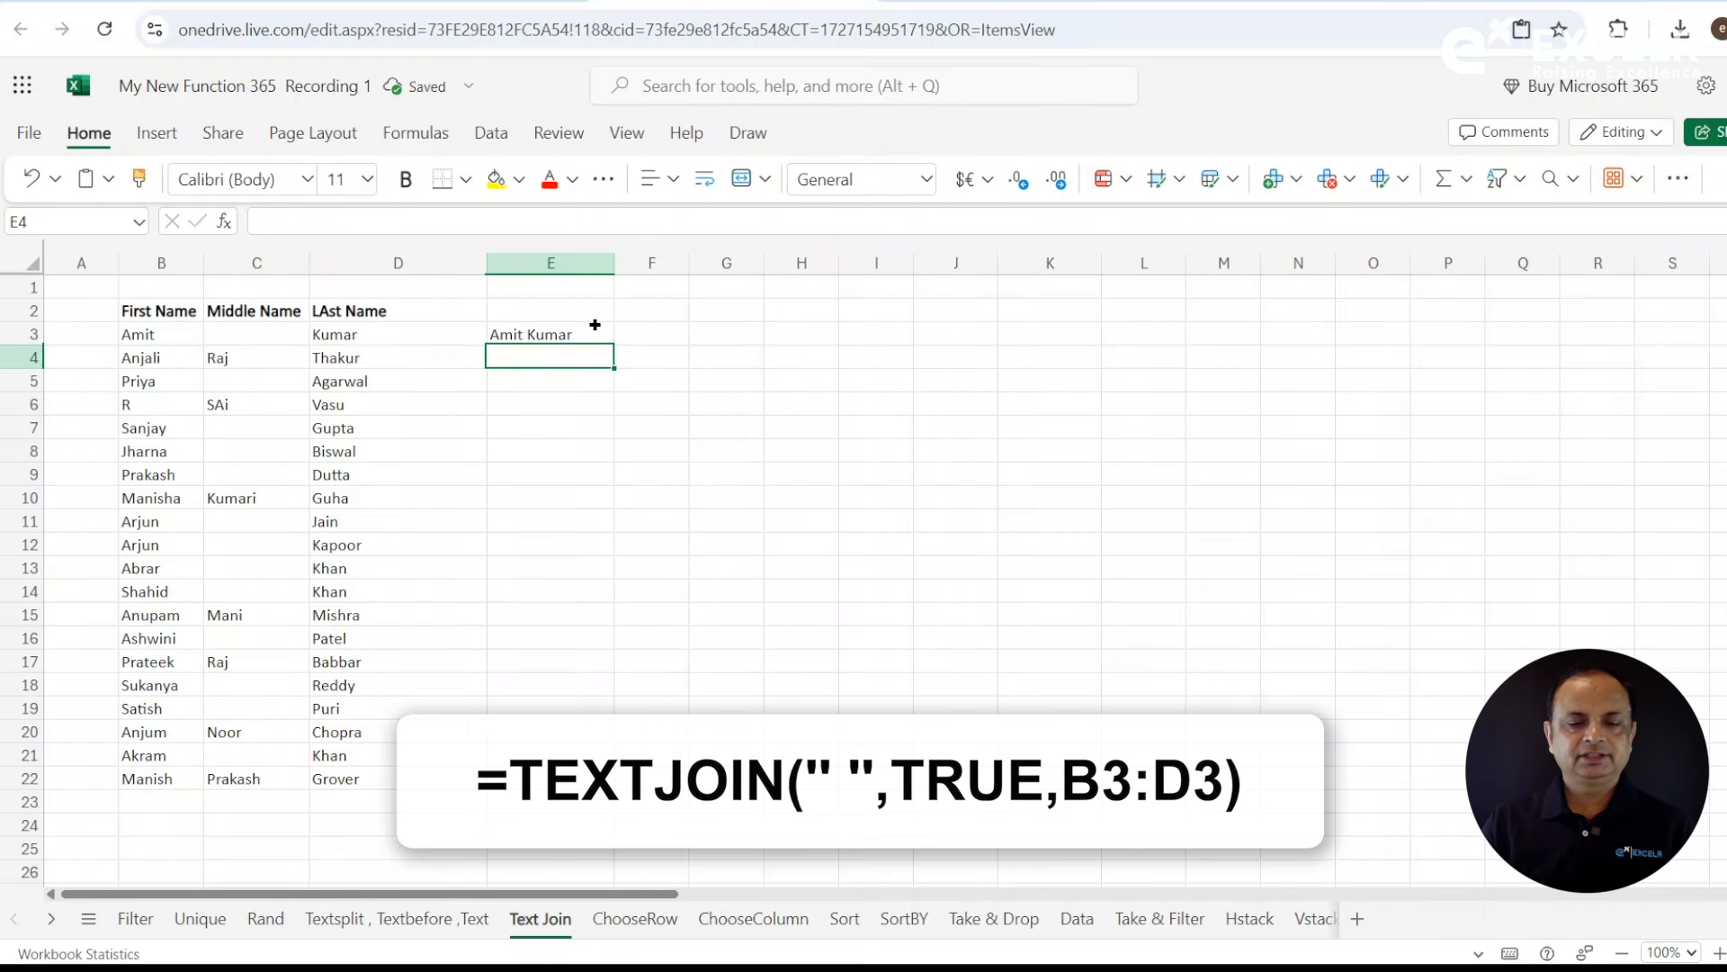
# - Fill the TEXTJOIN formula from E3 down to row 22 and auto-fit column E to the full names
pyautogui.click(599, 331)
pyautogui.moveTo(615, 345)
pyautogui.mouseDown()
pyautogui.moveTo(615, 805)
pyautogui.moveTo(617, 779)
pyautogui.mouseUp()
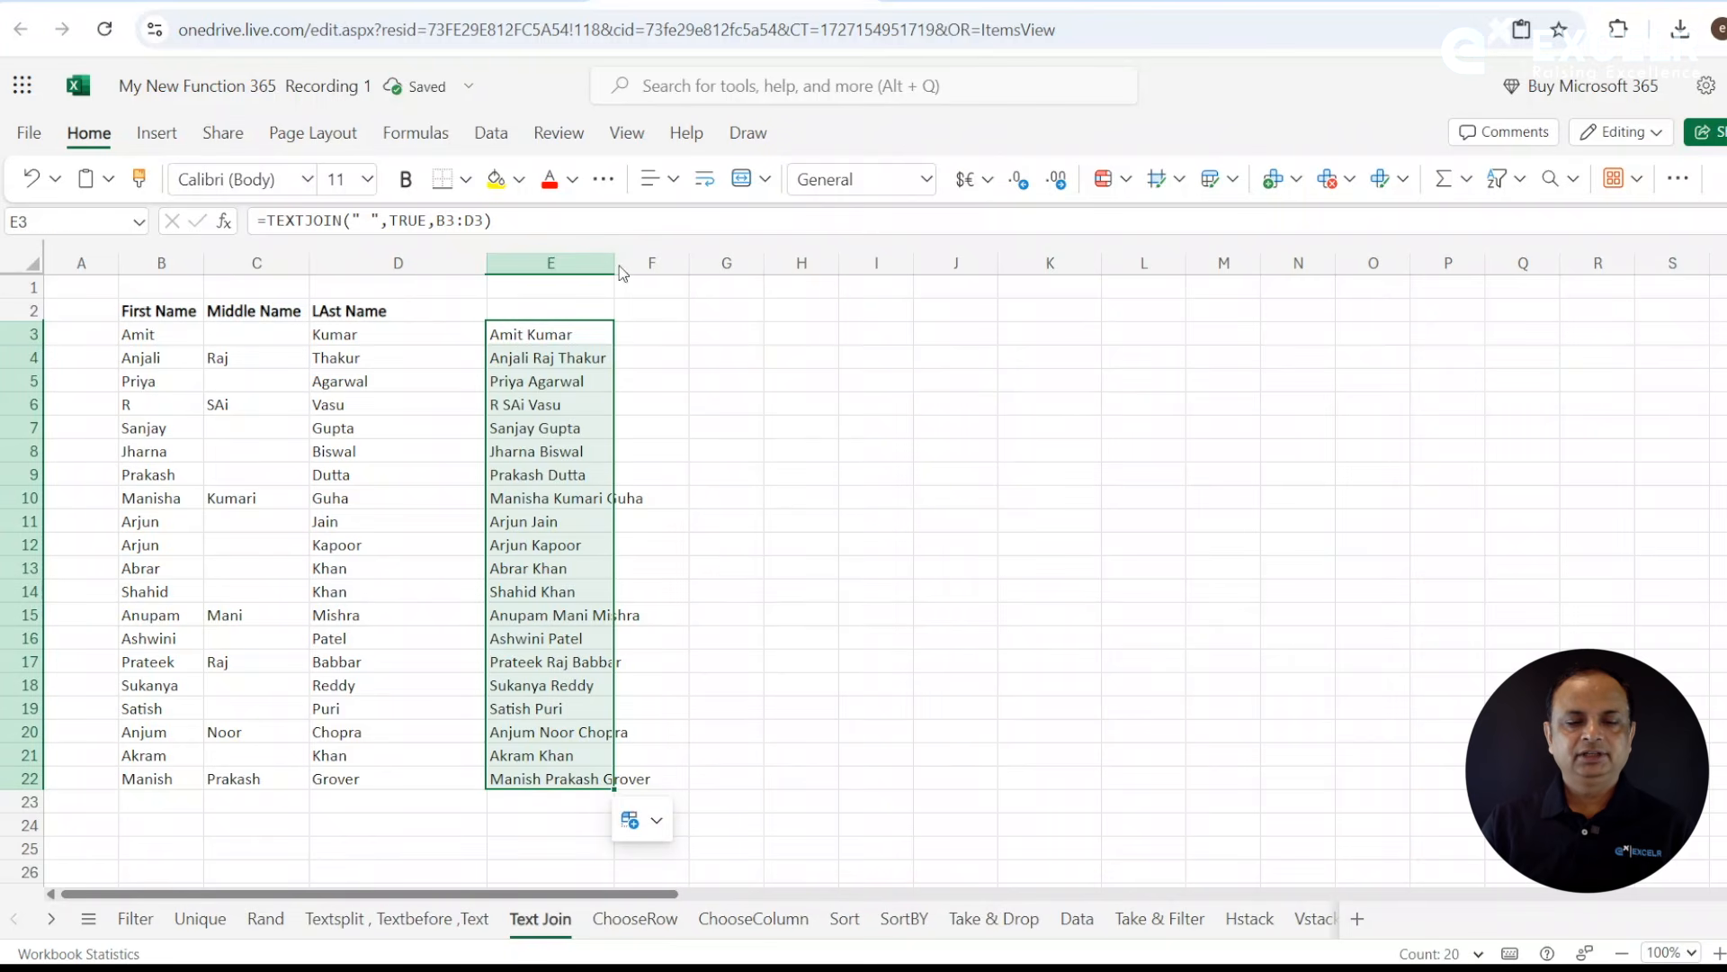
pyautogui.doubleClick(615, 263)
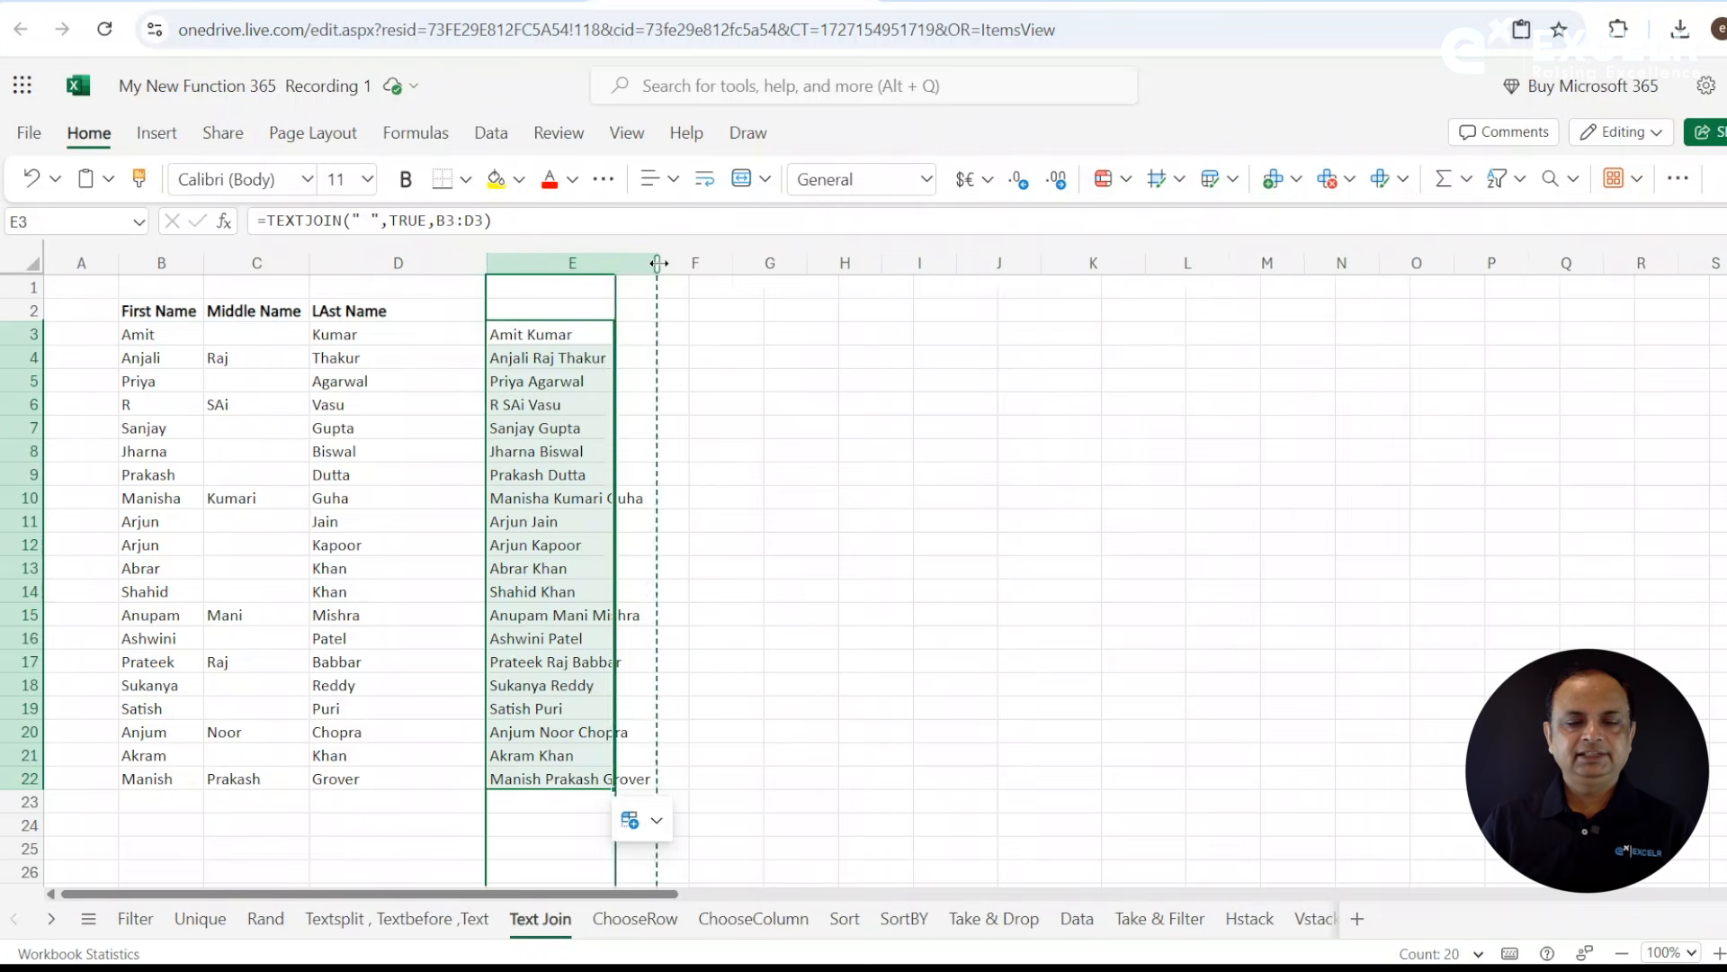
pyautogui.click(789, 334)
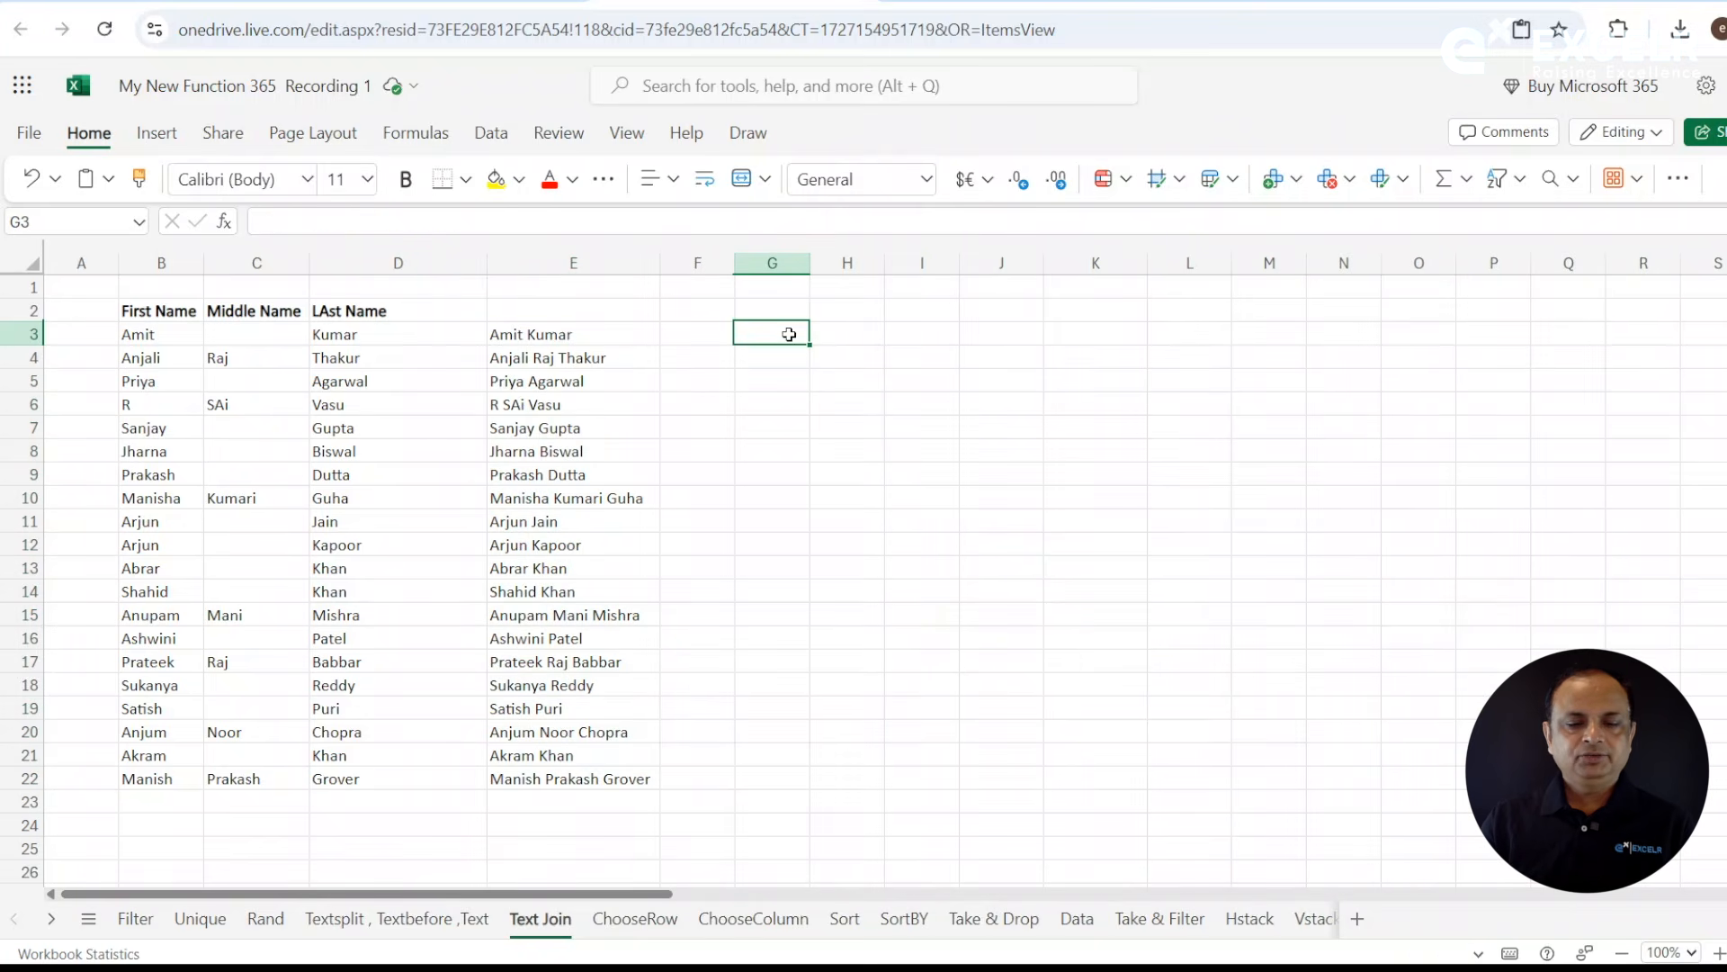
pyautogui.click(593, 335)
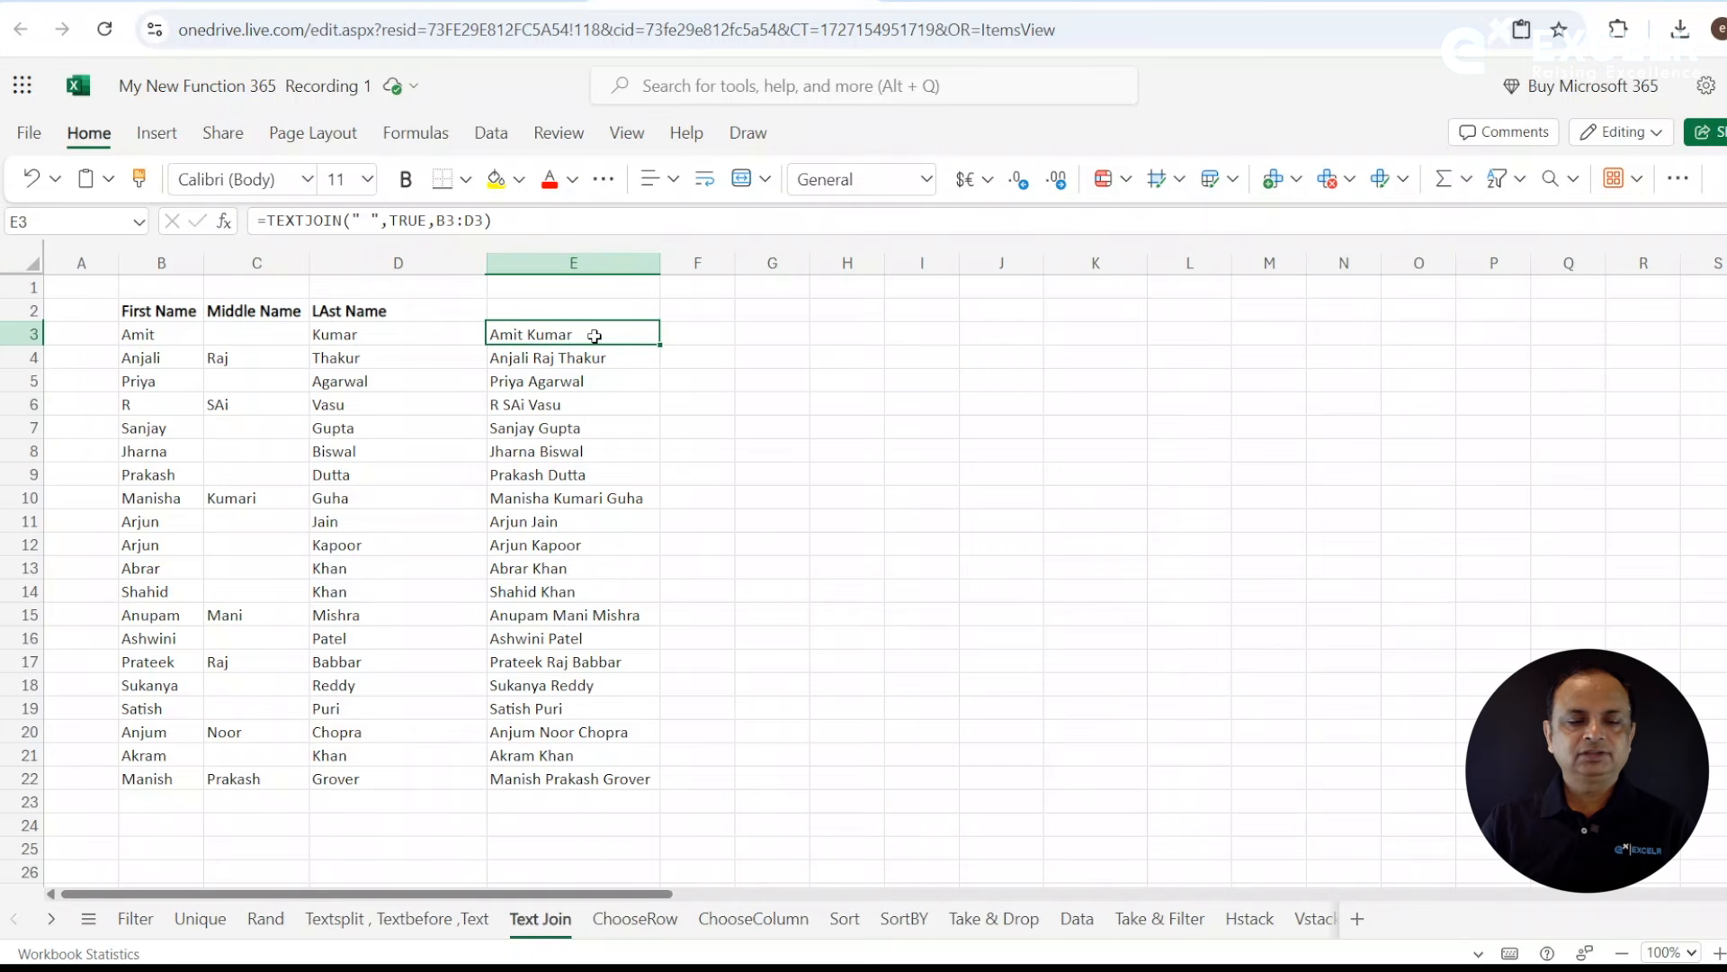
# - Change the delimiter in the E3 TEXTJOIN formula to "@", giving =TEXTJOIN("@",TRUE,B3:D3)
pyautogui.moveTo(377, 220); pyautogui.dragTo(353, 221)
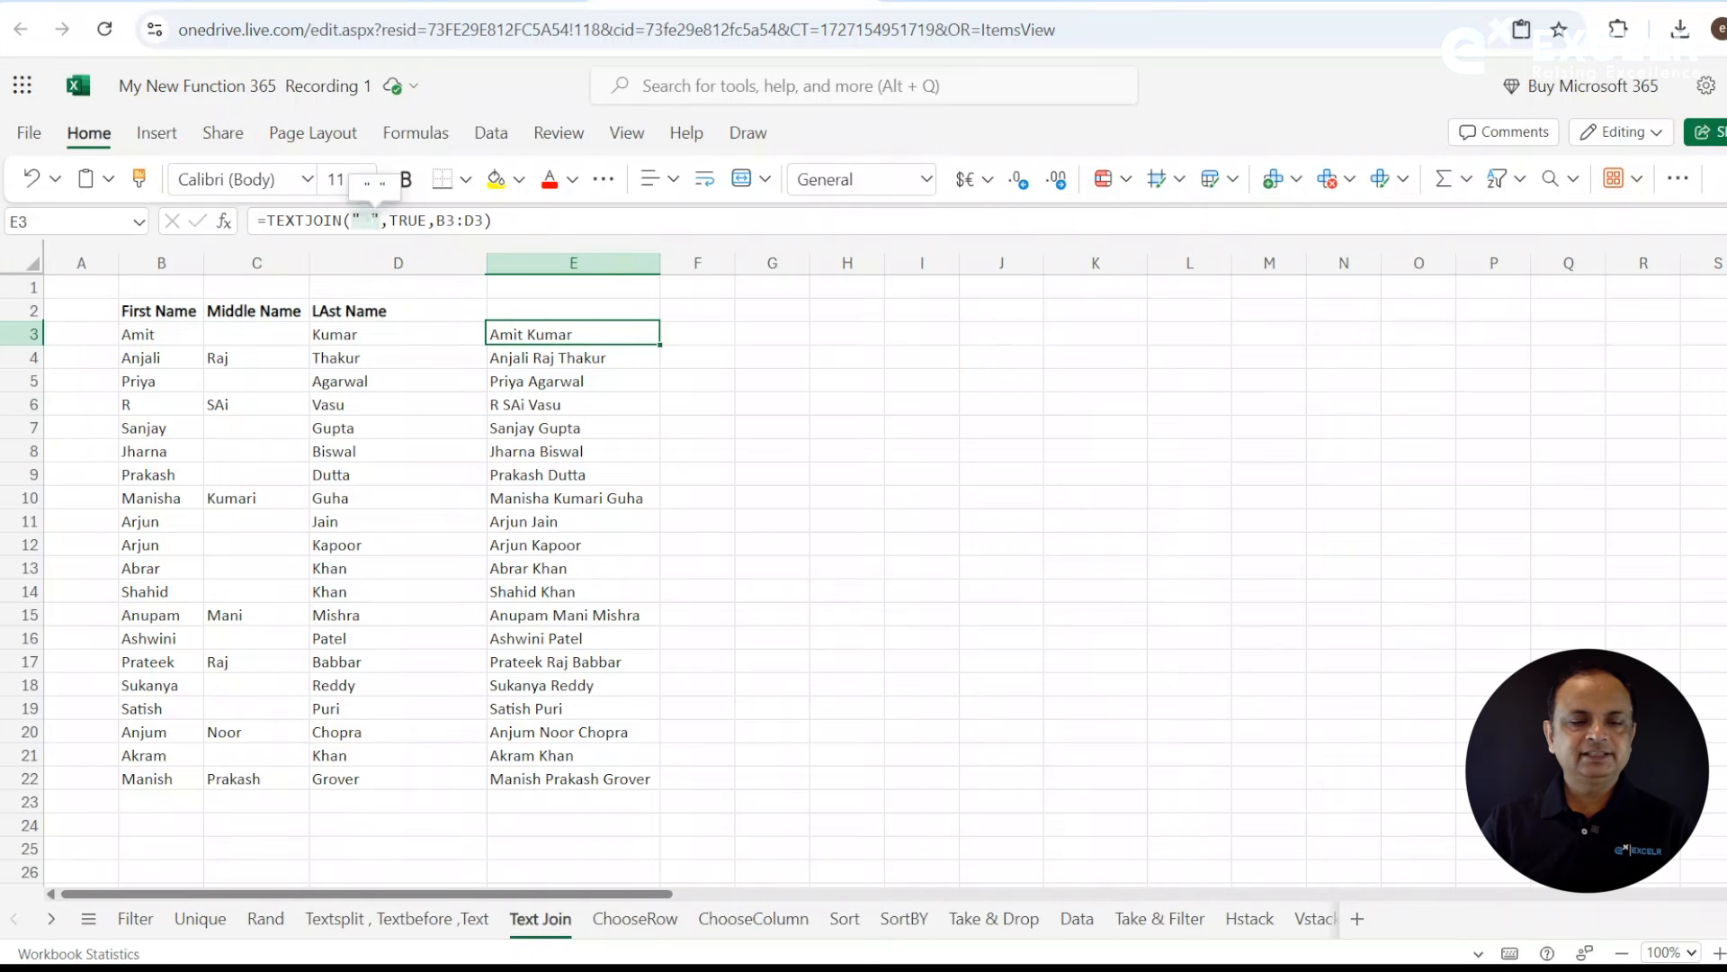
pyautogui.click(371, 222)
pyautogui.press('BackSpace')
pyautogui.write('@')
pyautogui.press('Return')
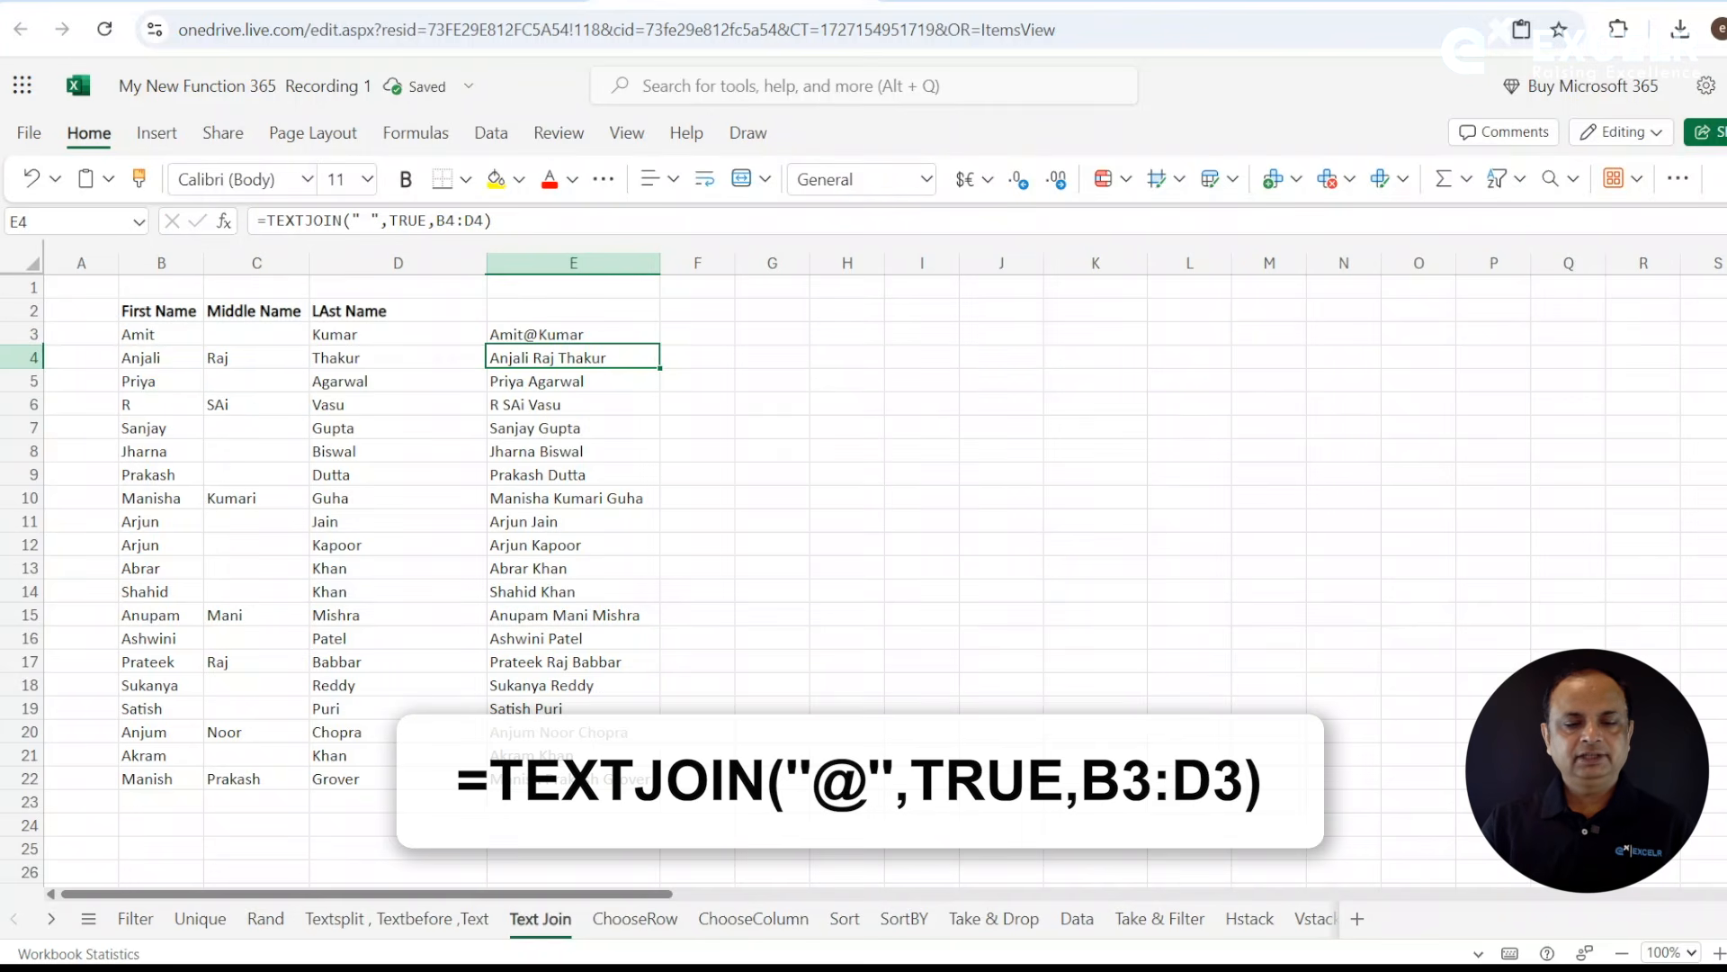
# - Fill the updated TEXTJOIN formula from E3 down to row 22 and widen column E to fit the joined names
pyautogui.click(645, 335)
pyautogui.moveTo(662, 344); pyautogui.dragTo(661, 781)
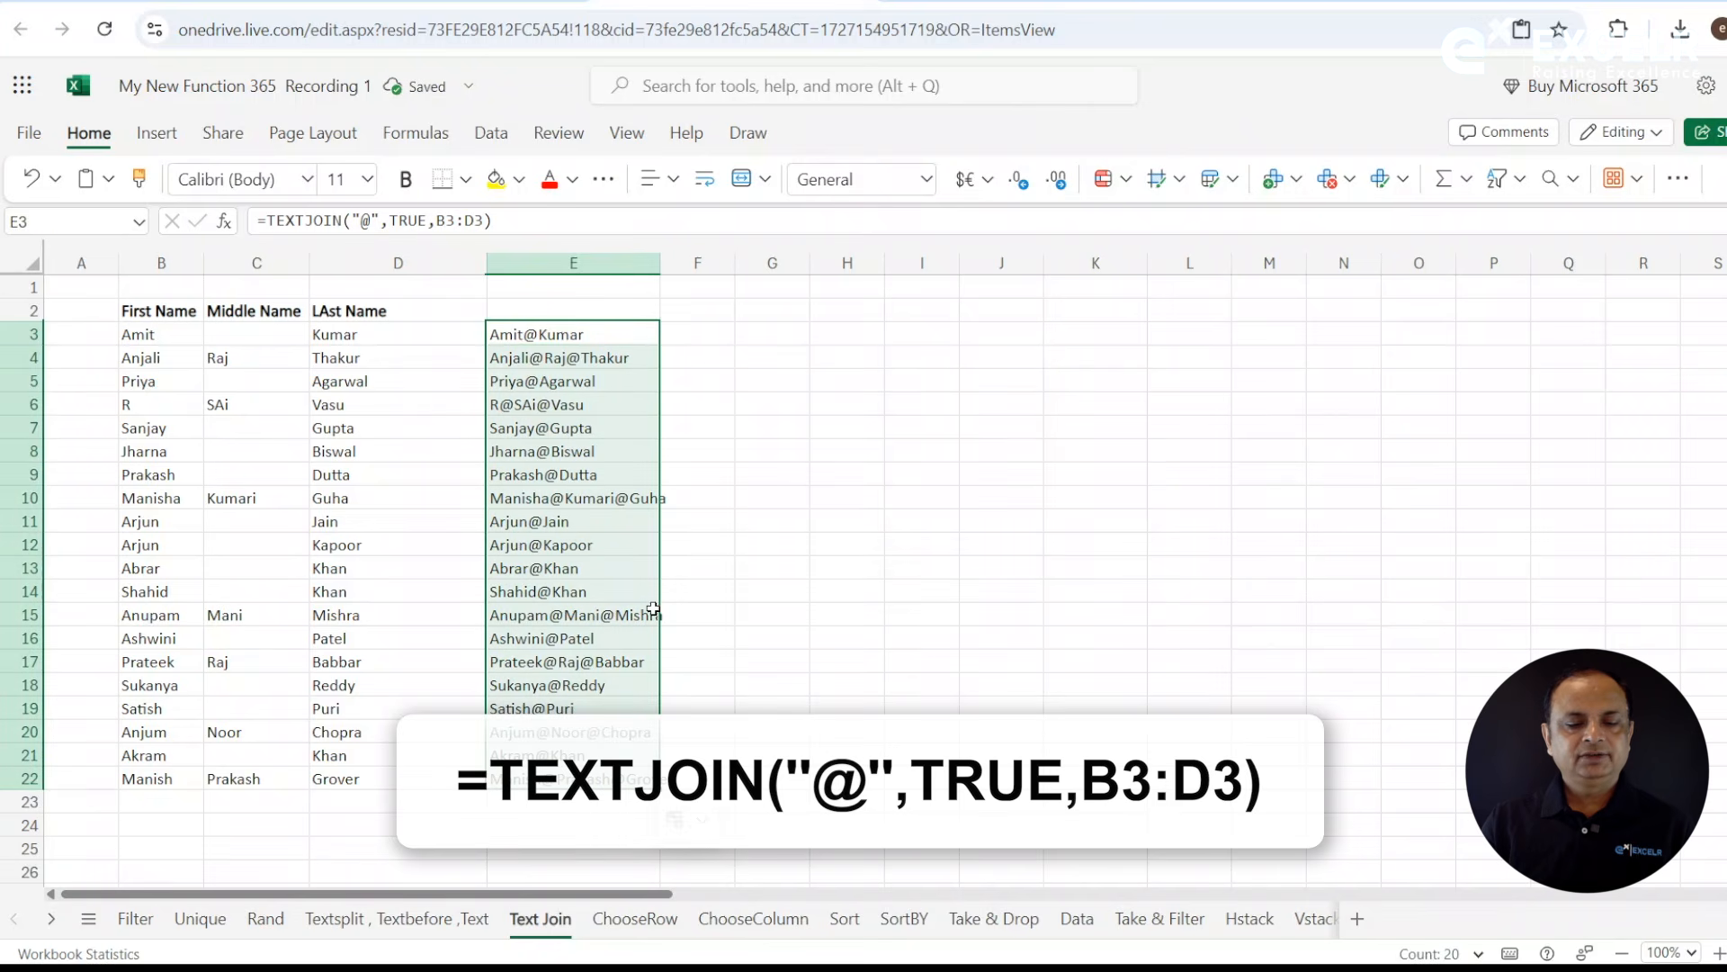
pyautogui.click(663, 268)
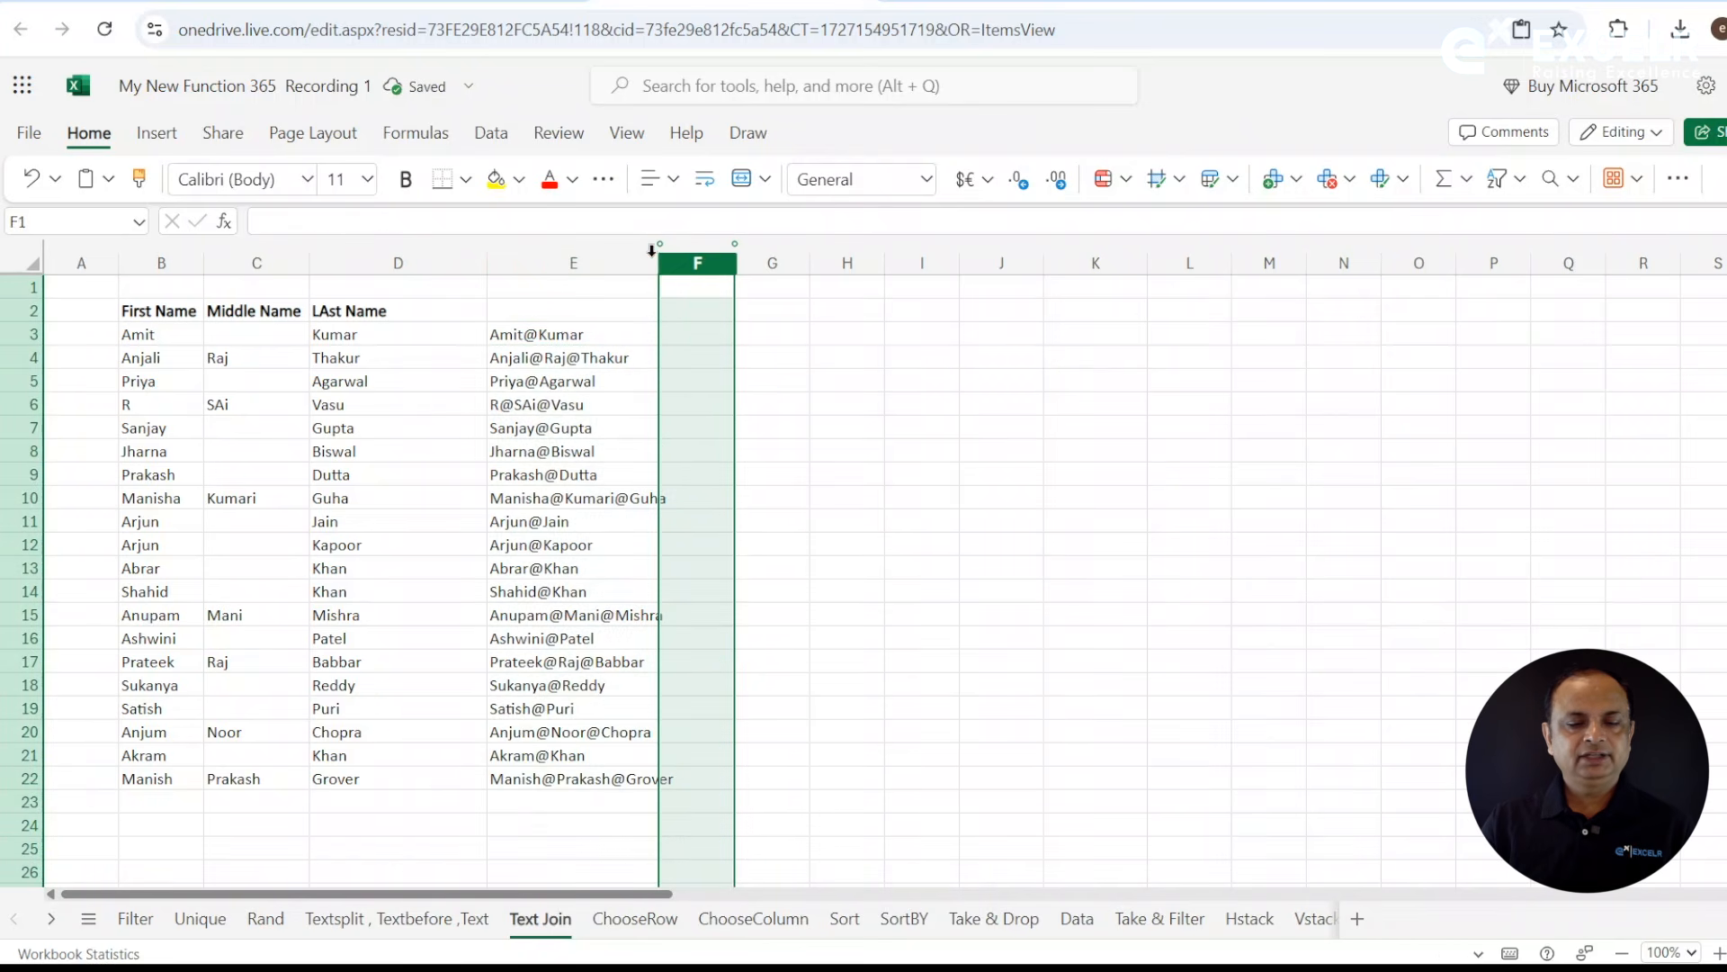
pyautogui.click(653, 262)
pyautogui.moveTo(671, 257); pyautogui.dragTo(707, 257)
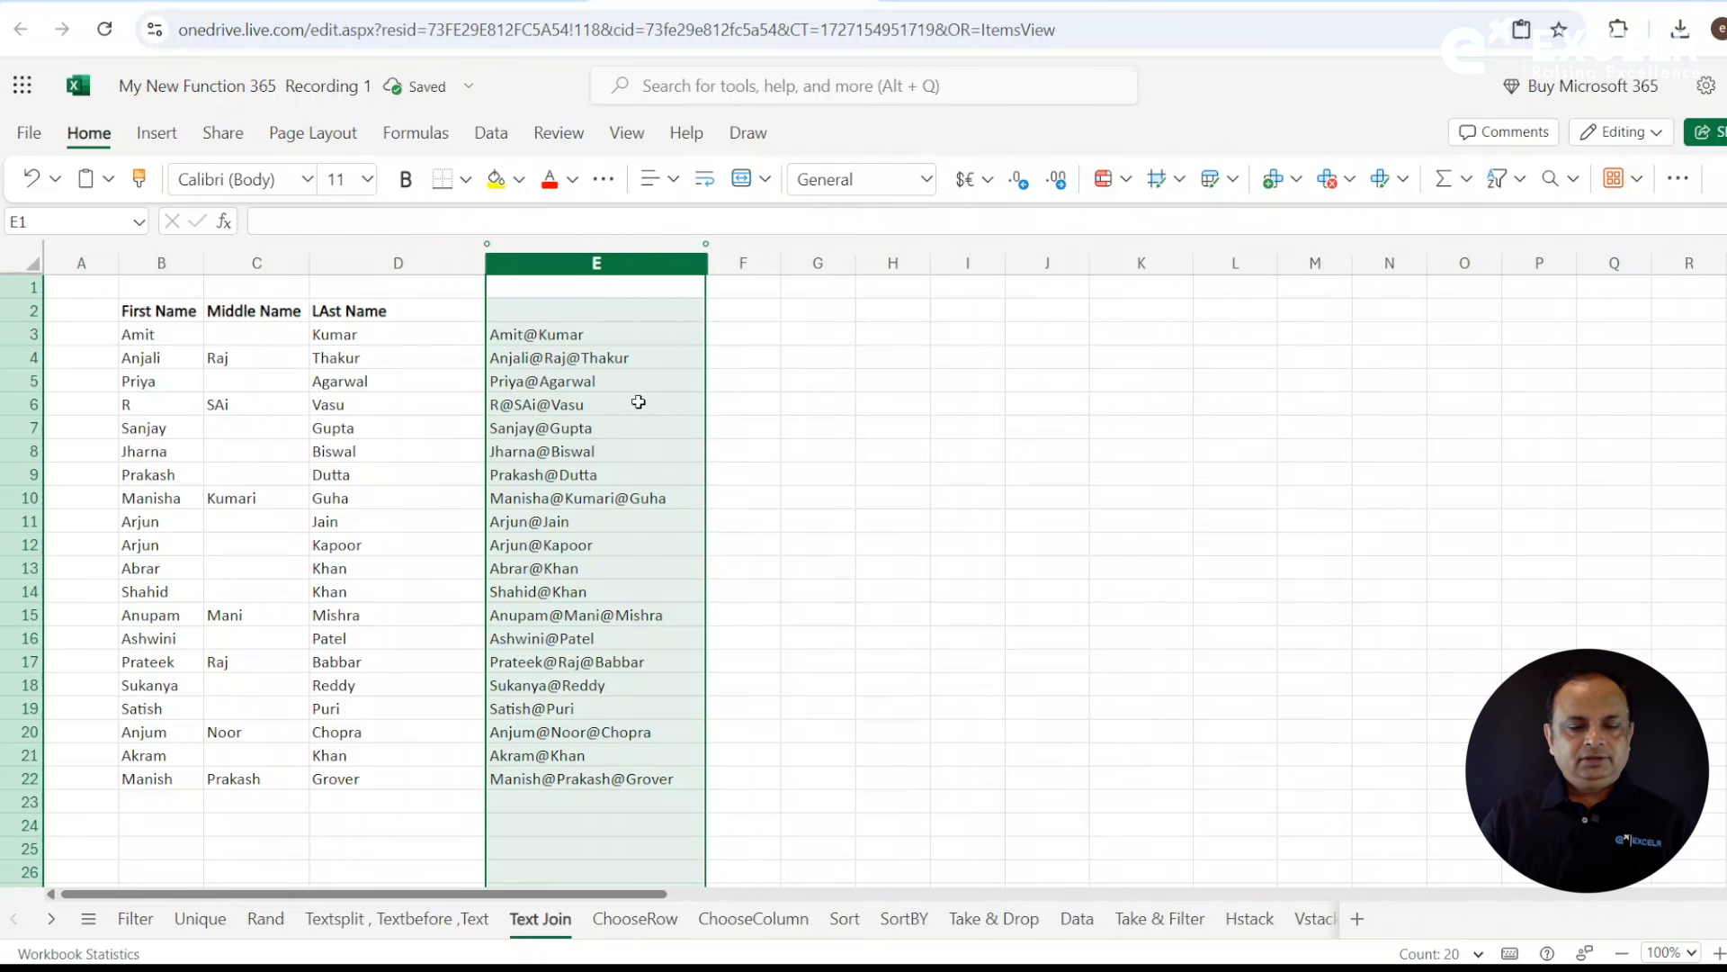
# - Widen column F and enter =FORMULATEXT(E3) in F3 to display the TEXTJOIN formula as text
pyautogui.click(751, 330)
pyautogui.moveTo(781, 262); pyautogui.dragTo(921, 263)
pyautogui.write('=form')
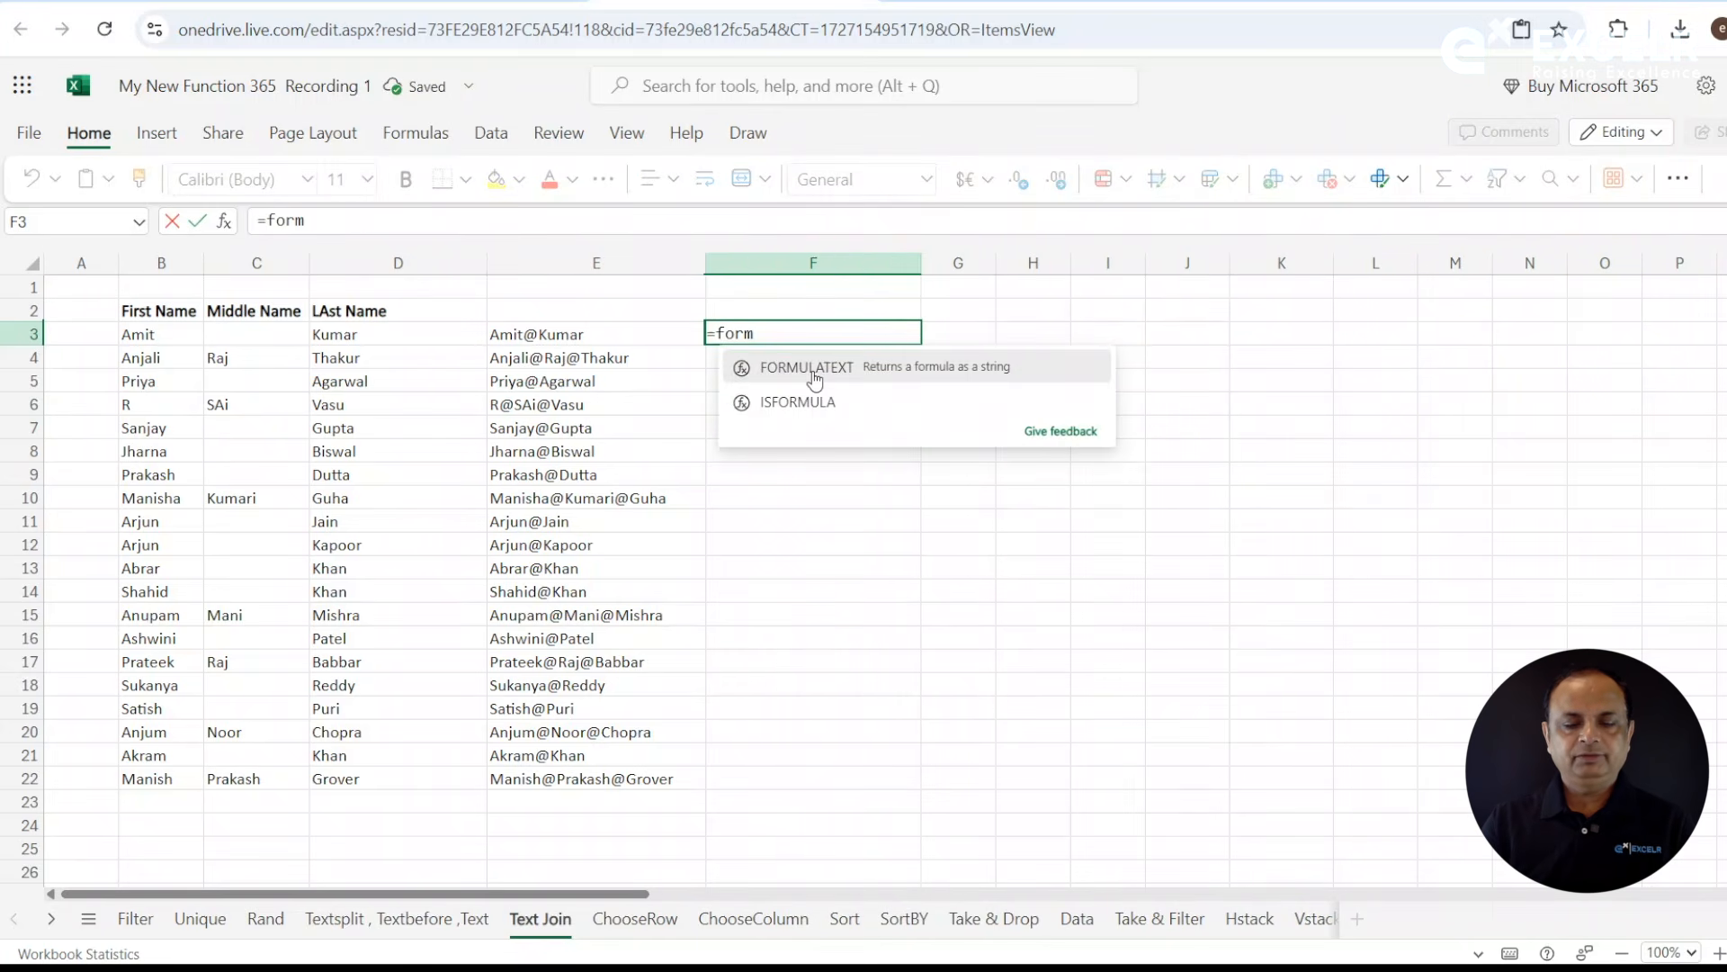
pyautogui.click(815, 376)
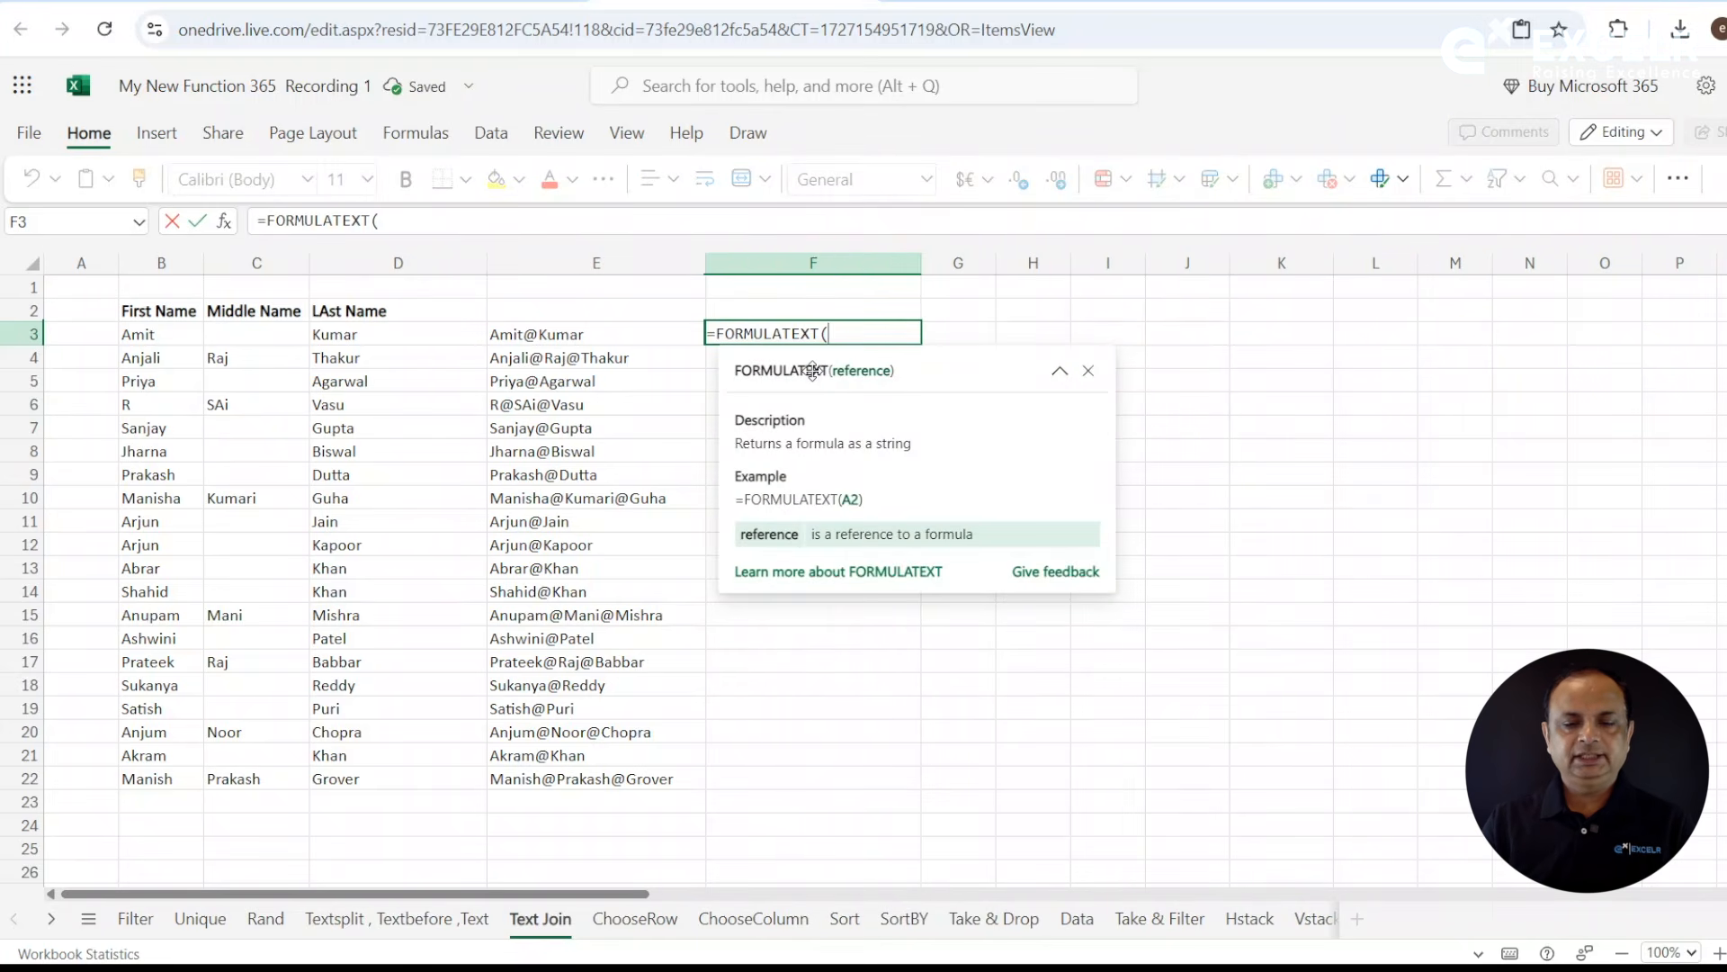
pyautogui.press('Left')
pyautogui.press('Return')
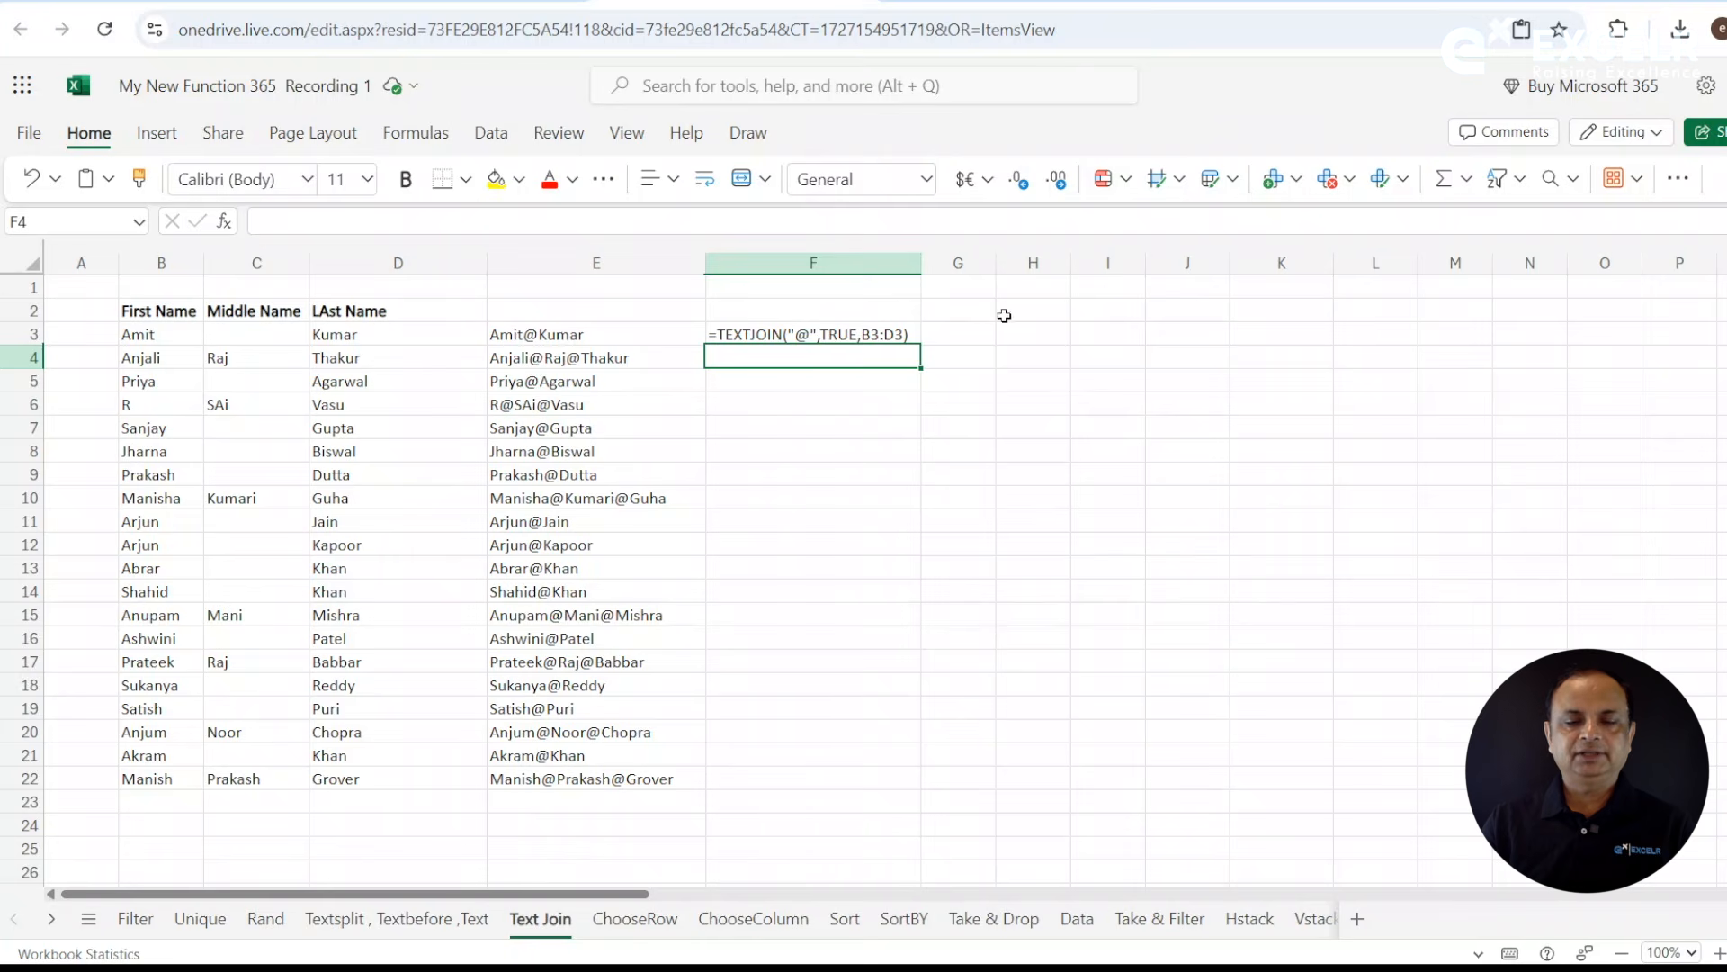
# - Select cell G3 and widen the empty column G to make room for a second TEXTJOIN formula
pyautogui.click(1000, 263)
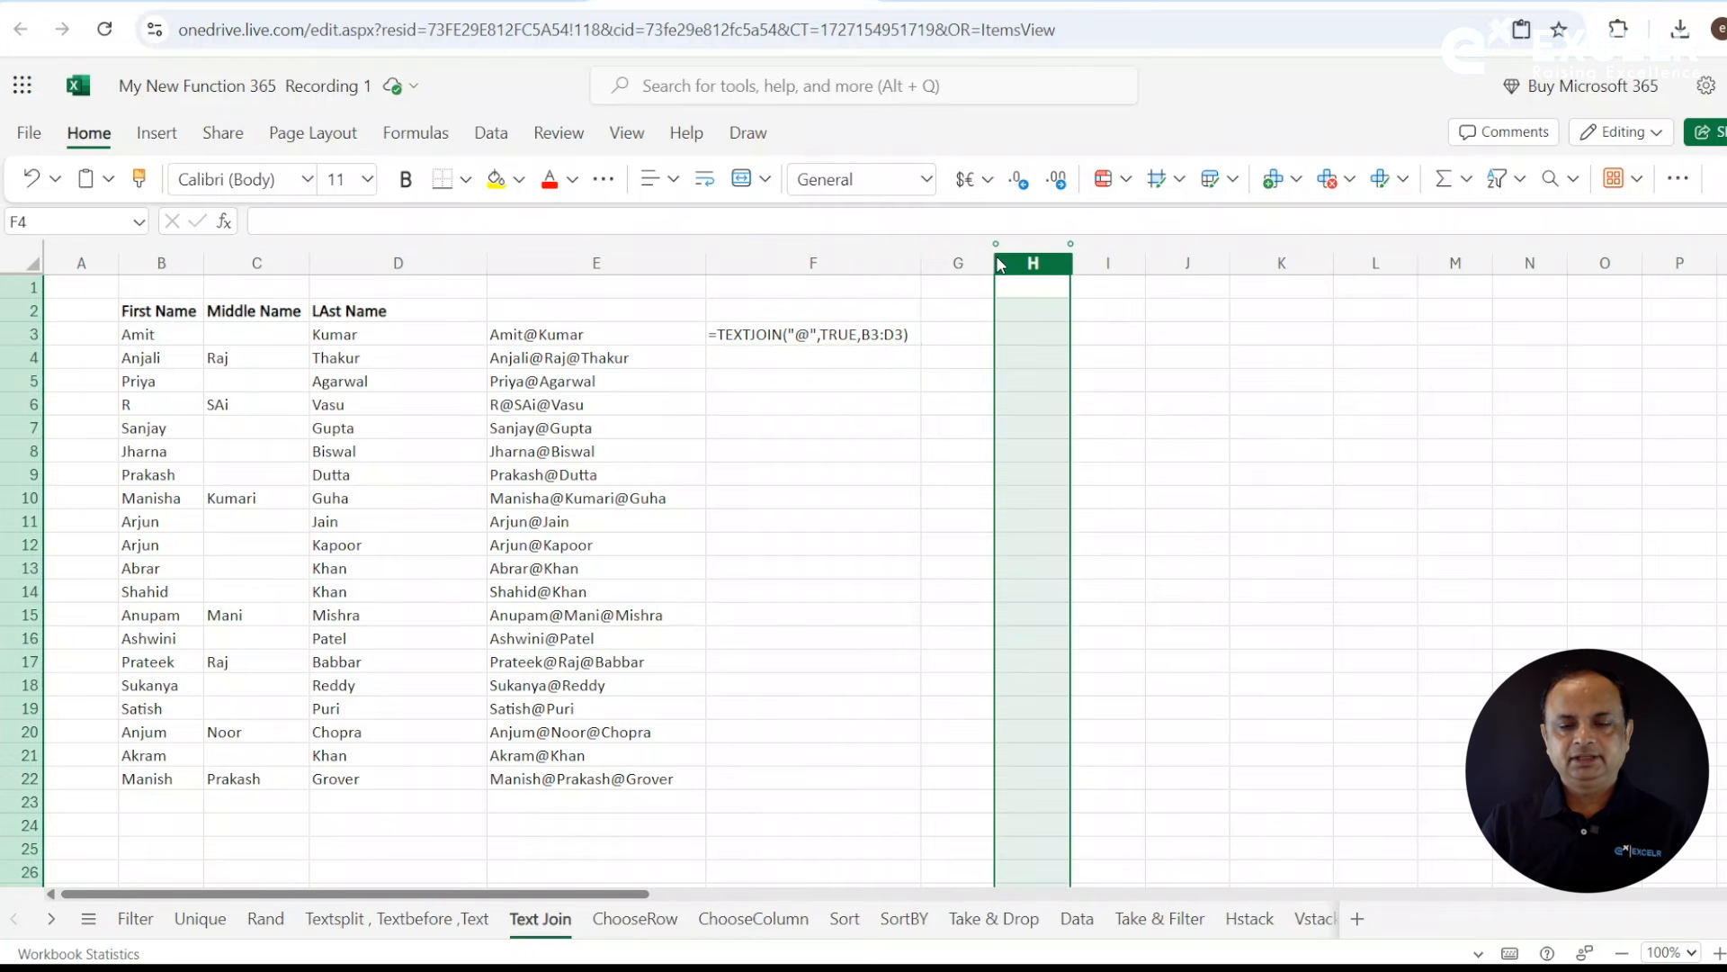
pyautogui.click(937, 332)
pyautogui.moveTo(996, 263); pyautogui.dragTo(1090, 264)
# - Enter =TEXTJOIN("@",FALSE,B3:D3) in G3 to join the name parts while keeping empty cells
pyautogui.write('=text')
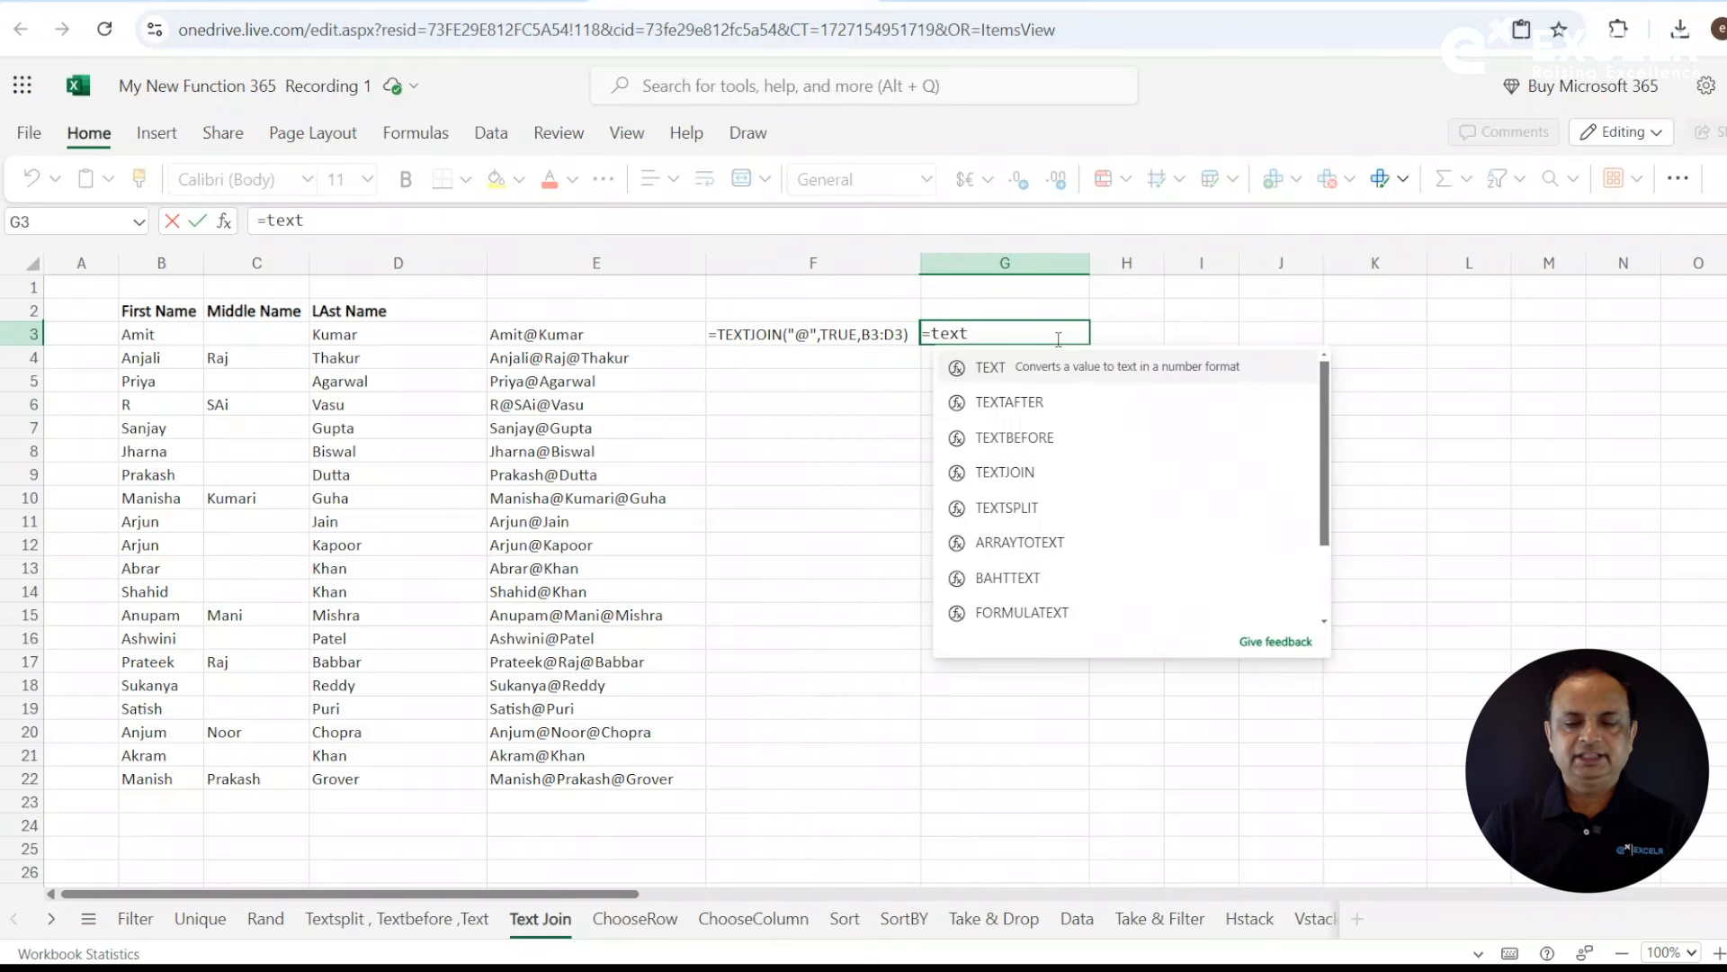
pyautogui.press('Down')
pyautogui.press('Down')
pyautogui.press('Down')
pyautogui.press('Down')
pyautogui.press('Down')
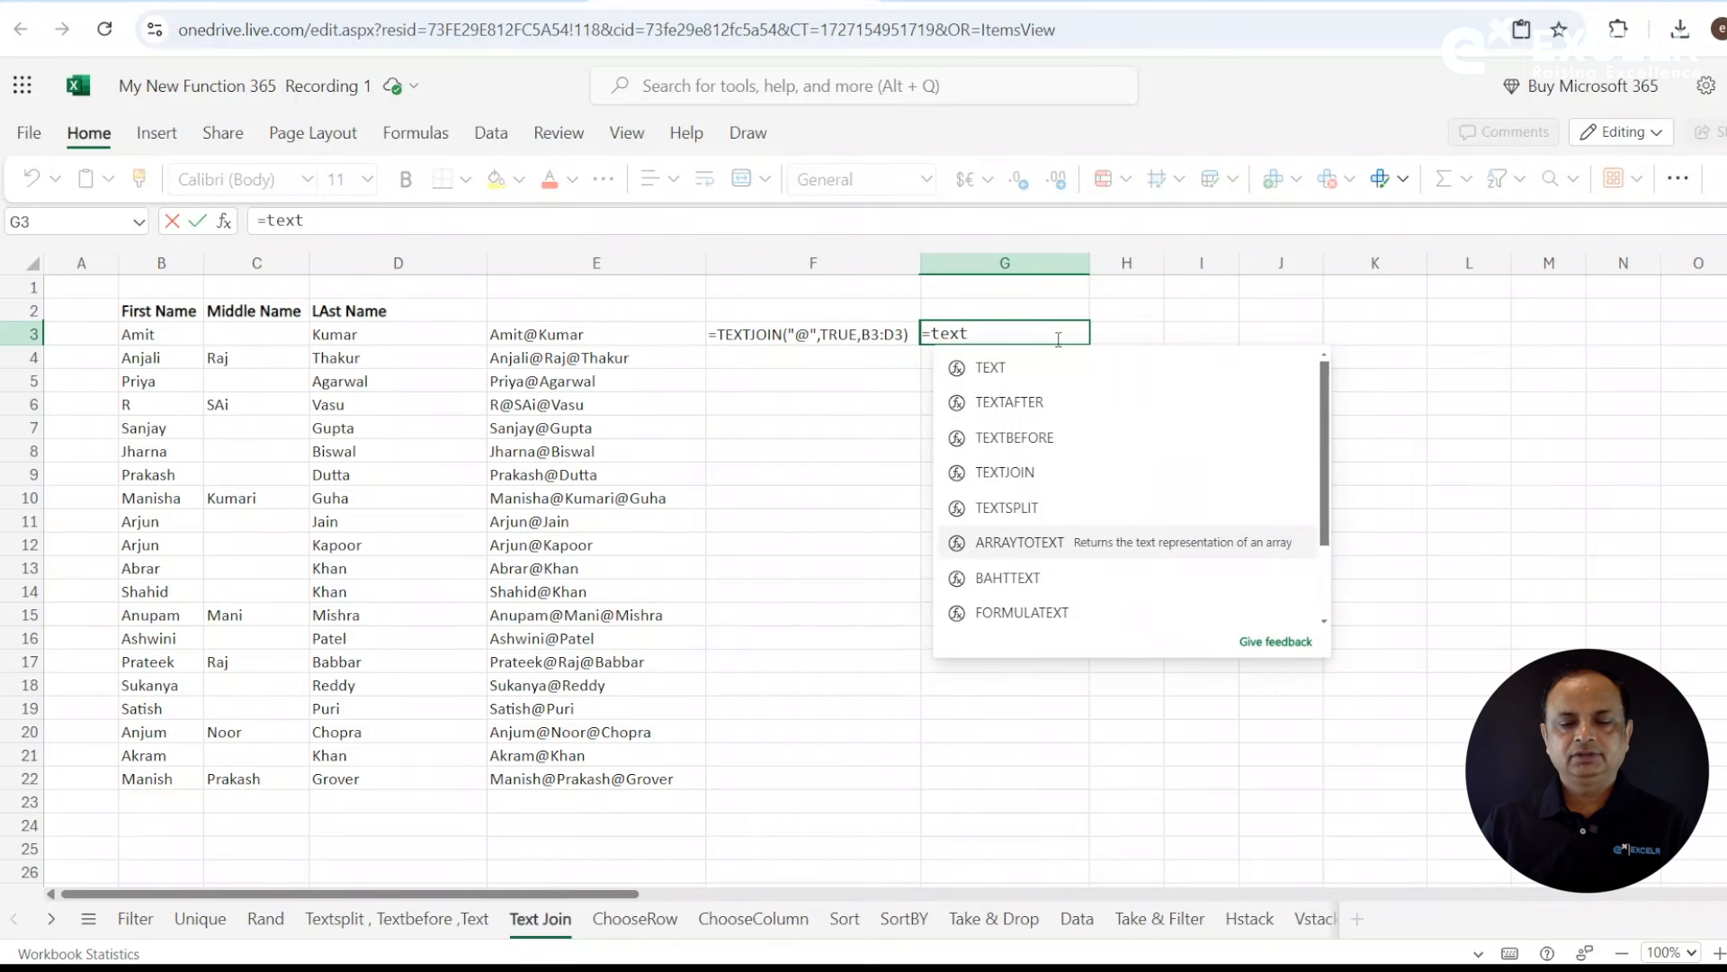
pyautogui.press('Up')
pyautogui.press('Up')
pyautogui.press('Up')
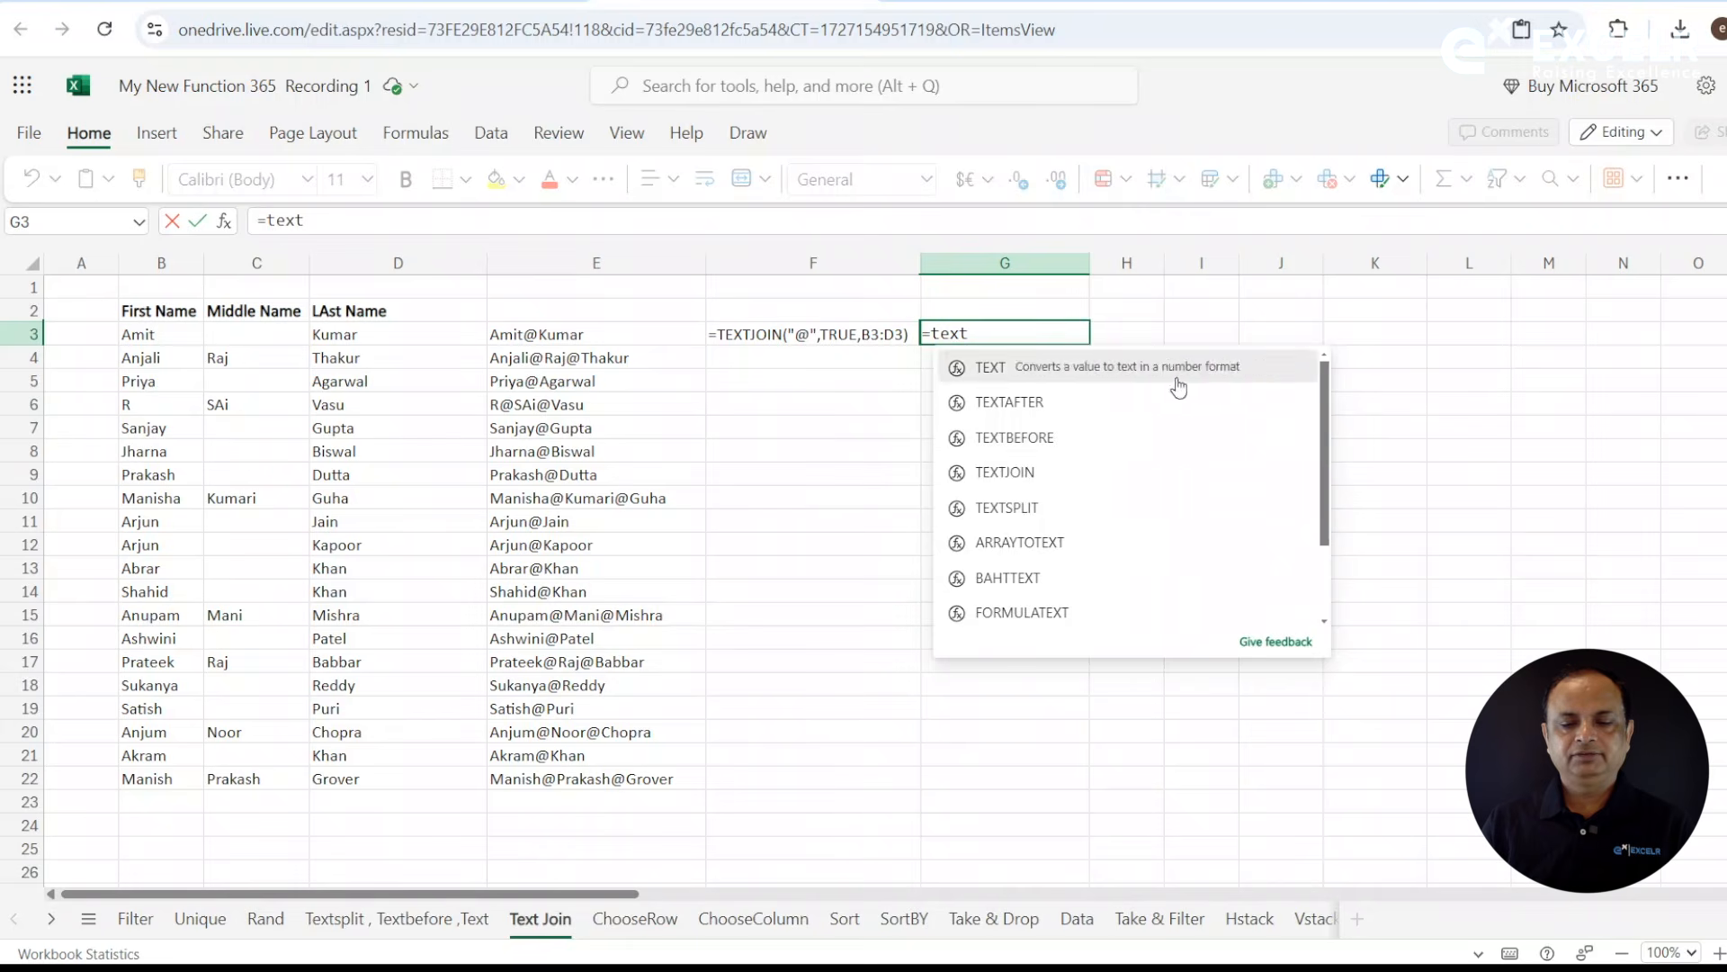
pyautogui.click(1041, 472)
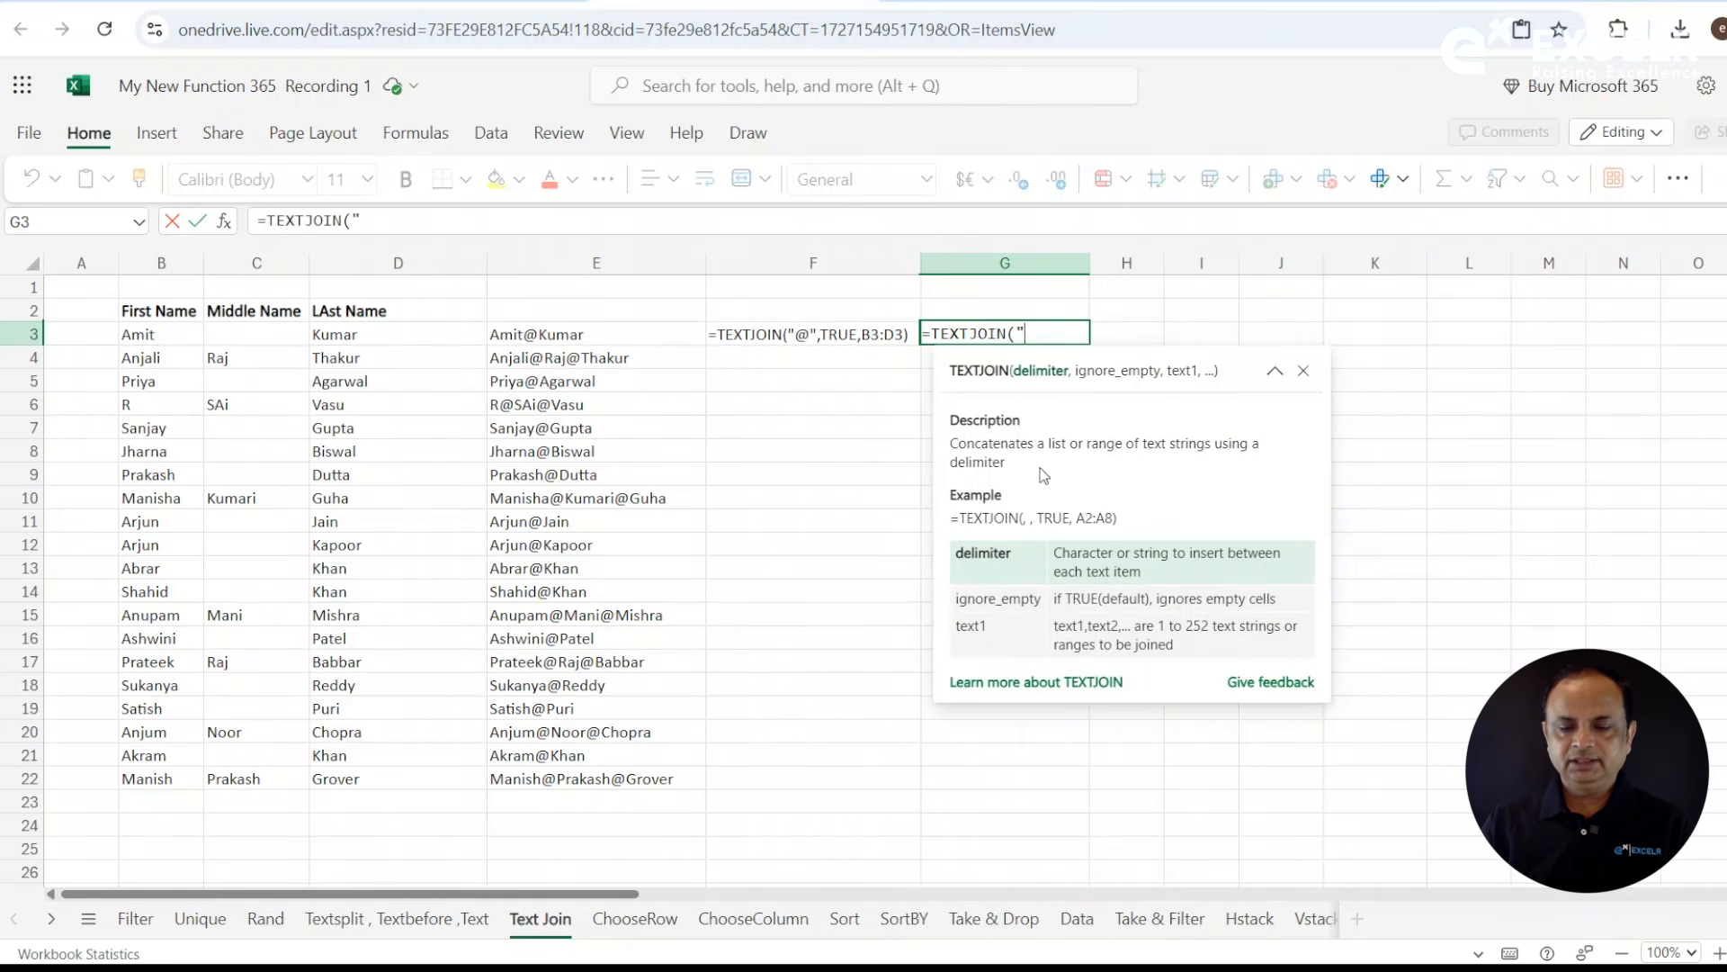
pyautogui.write('"@",')
pyautogui.press('Down')
pyautogui.press('Tab')
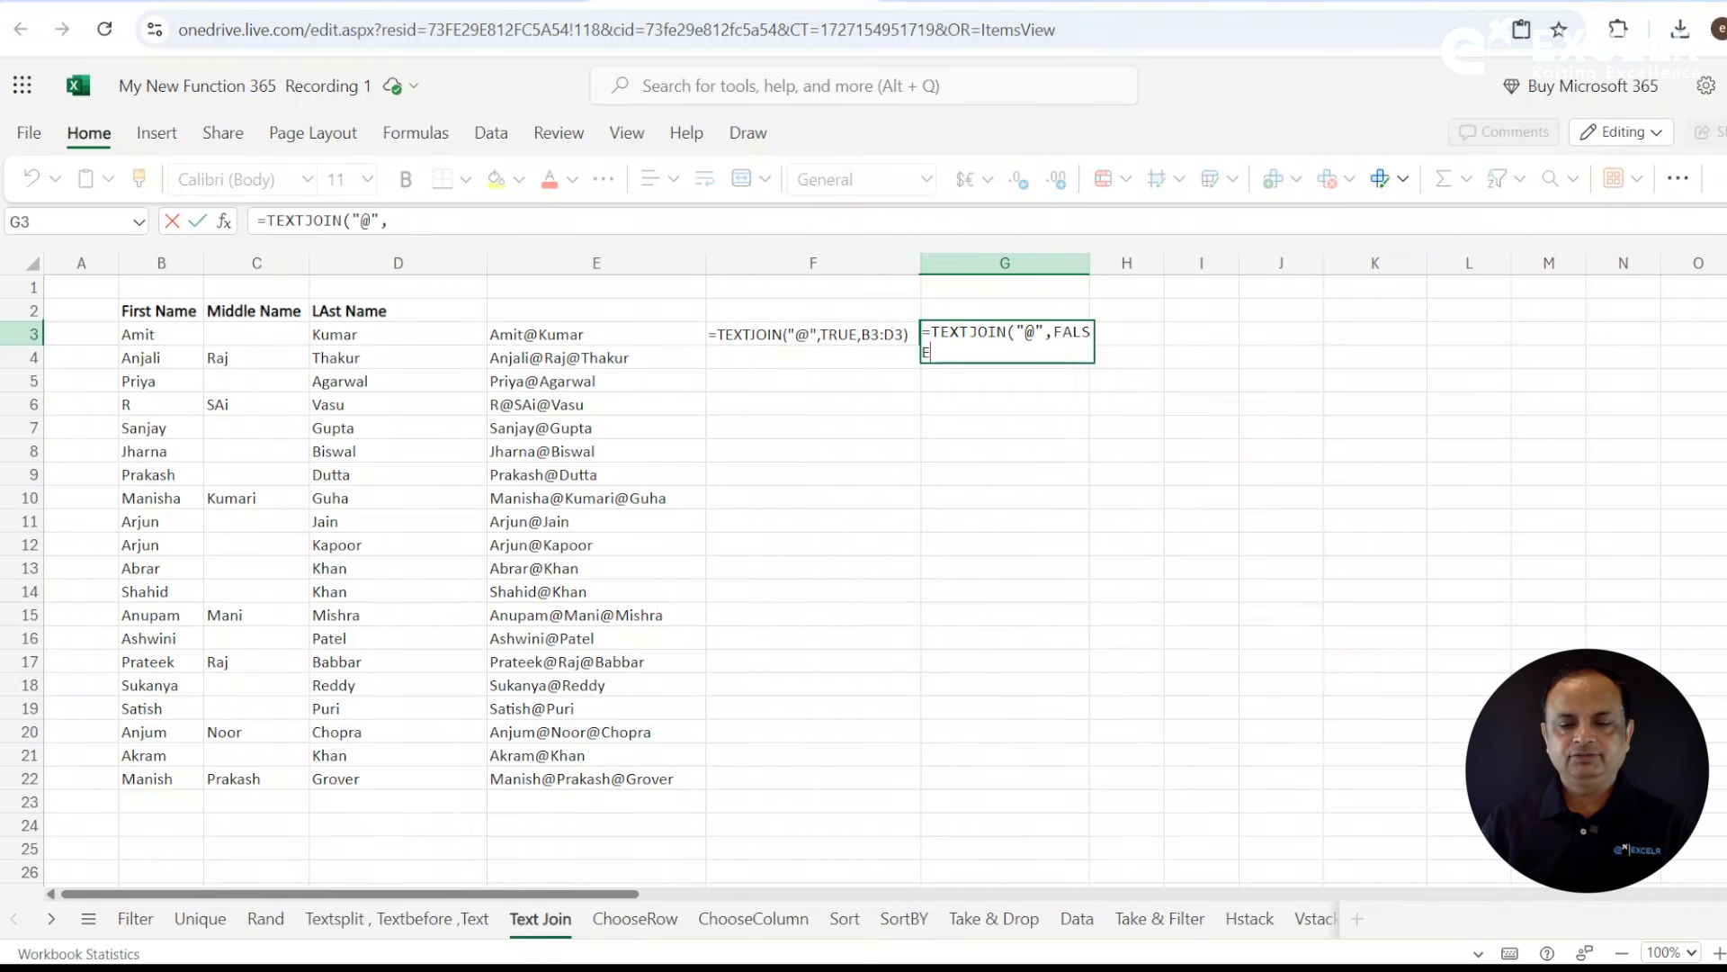
pyautogui.write(',')
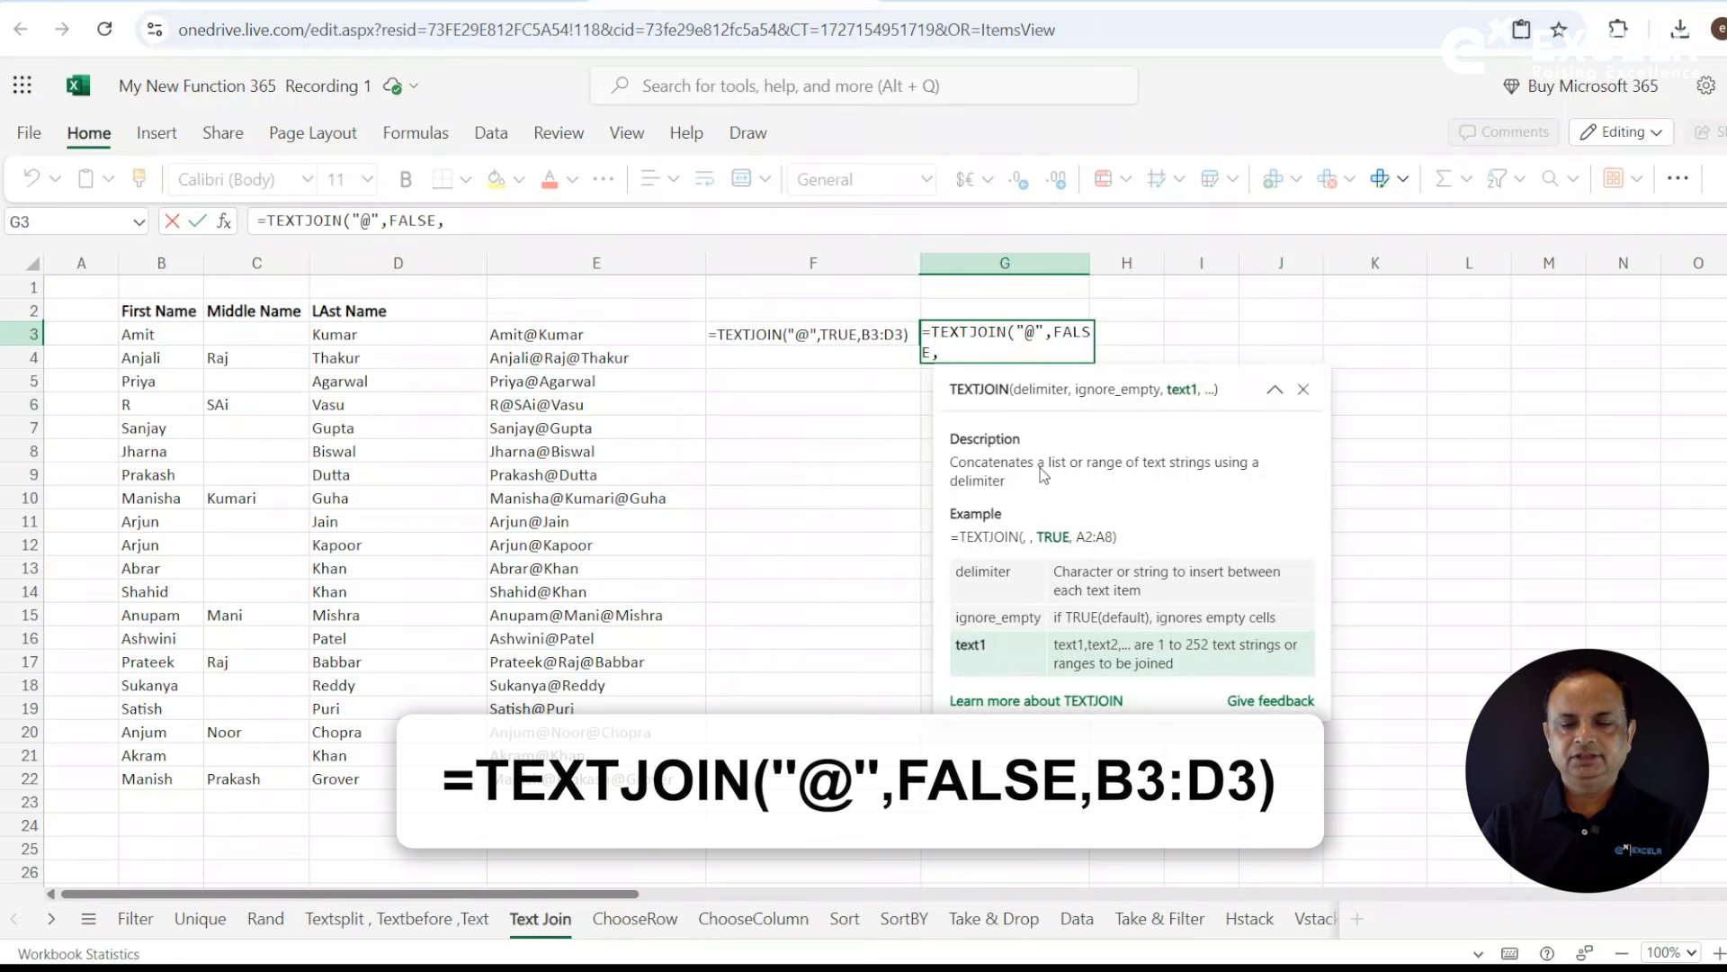
pyautogui.click(176, 340)
pyautogui.moveTo(176, 341); pyautogui.dragTo(348, 338)
pyautogui.press('Return')
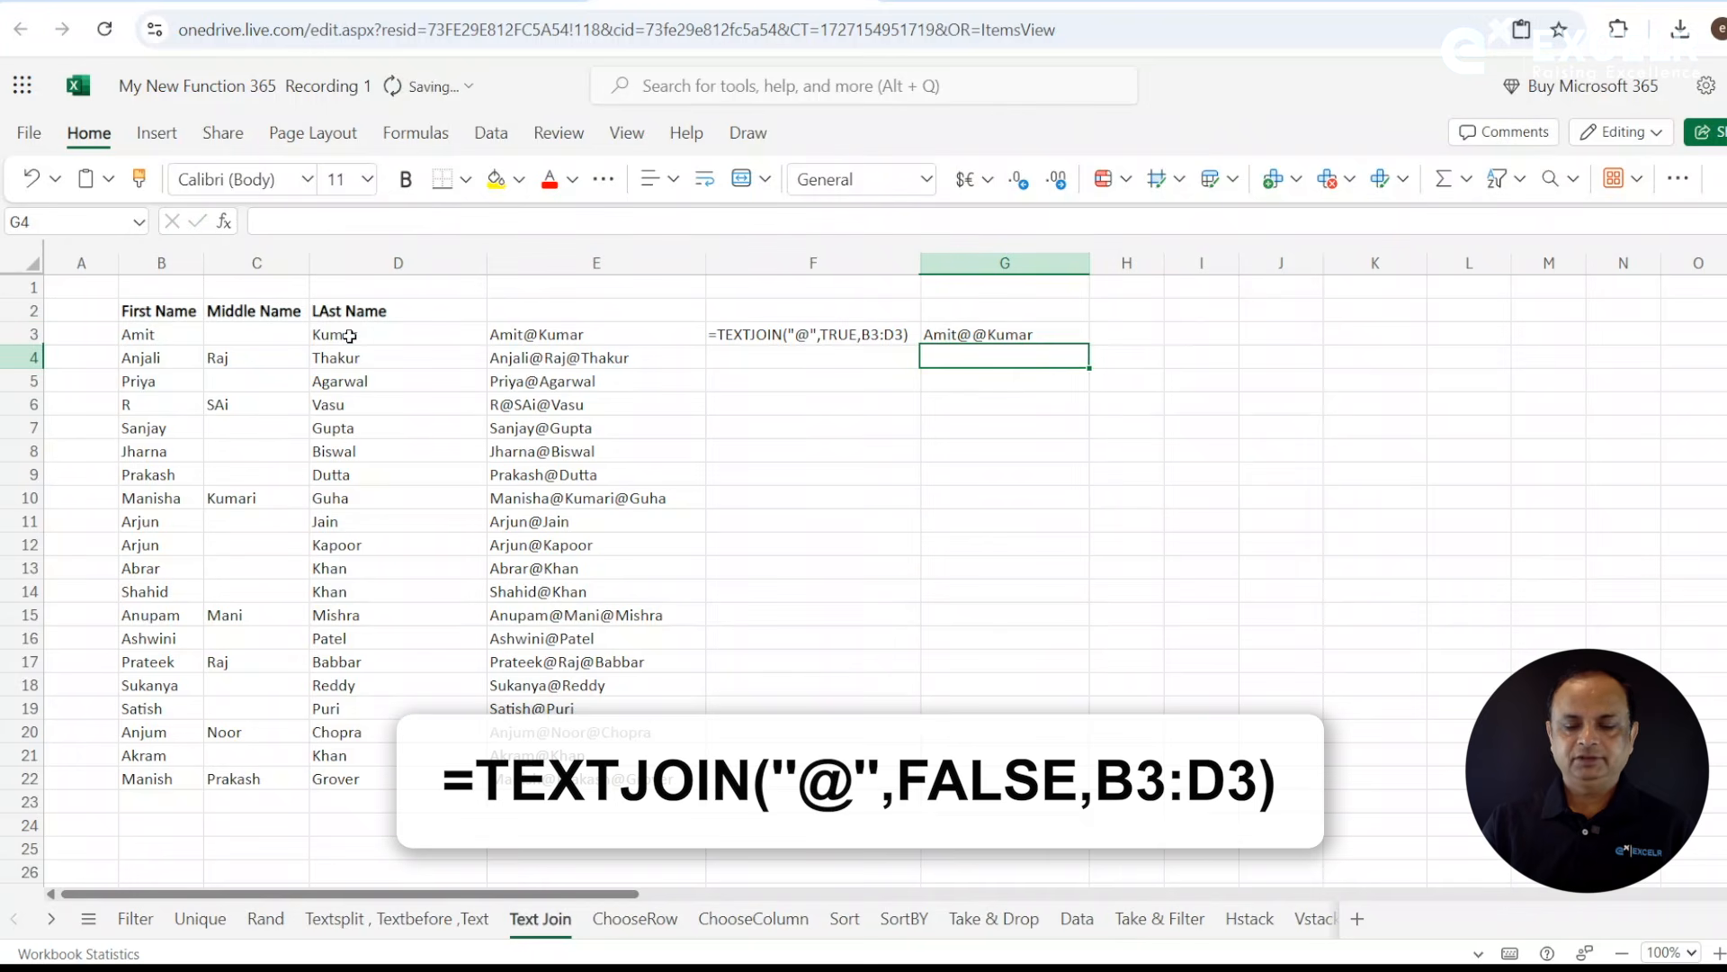
# - Fill the FALSE version of the TEXTJOIN formula from G3 down to row 22 and widen column G
pyautogui.click(1081, 334)
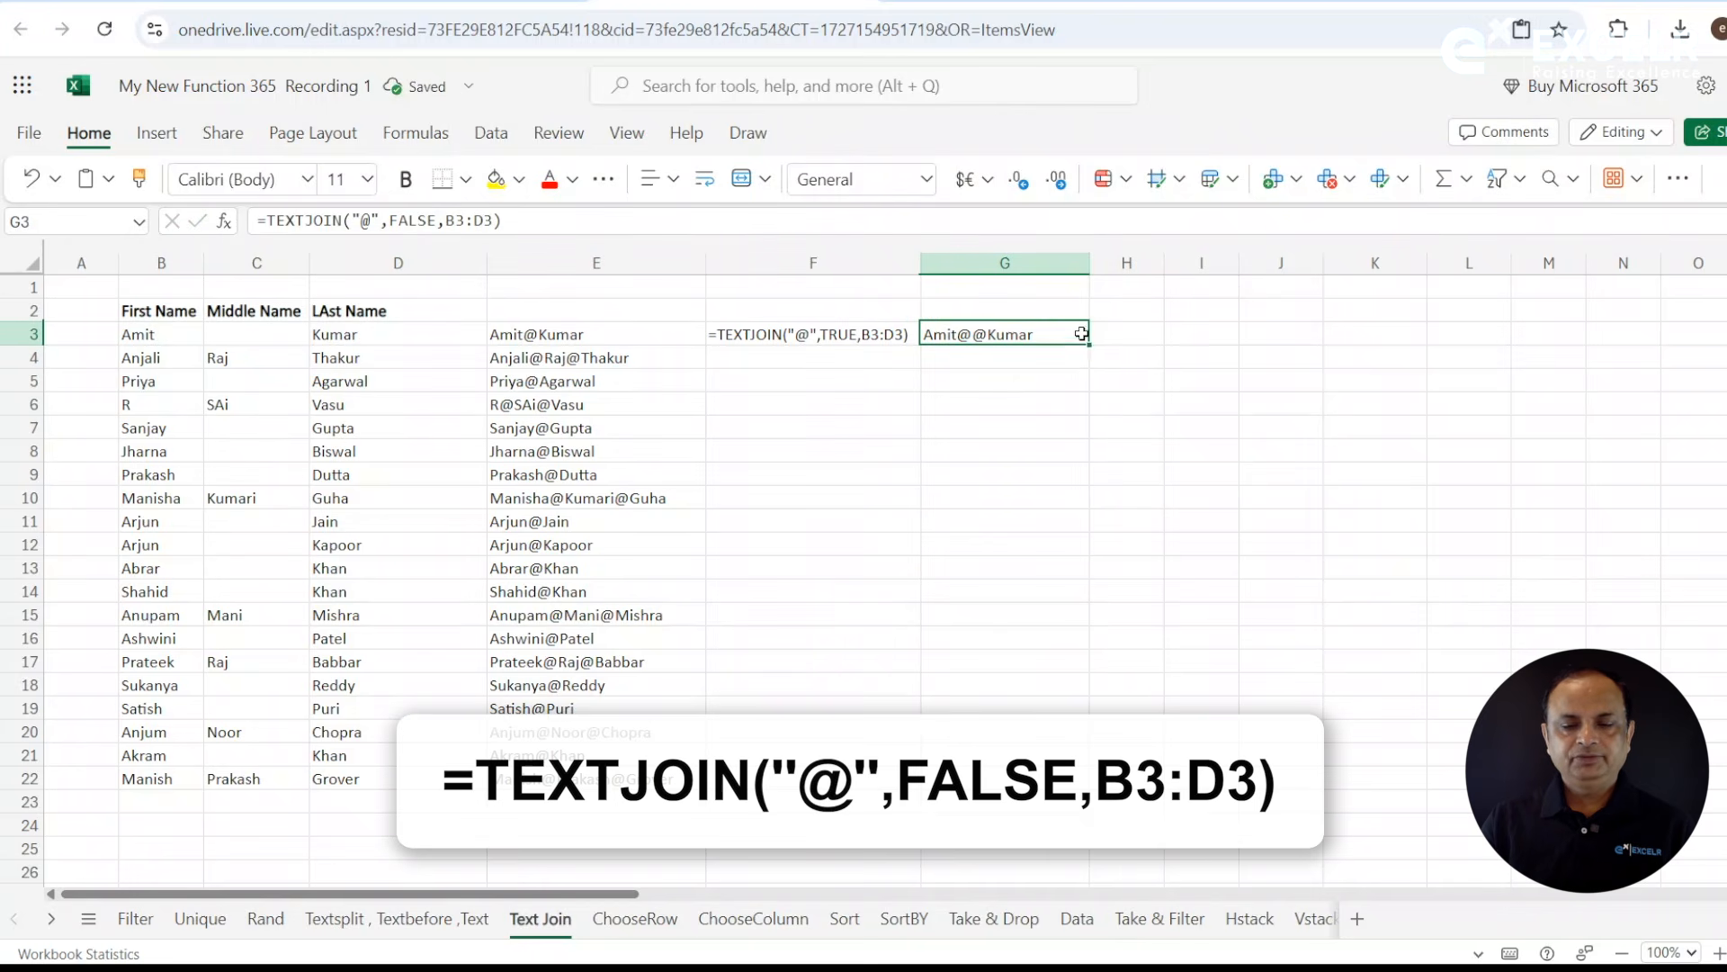
pyautogui.moveTo(1089, 343); pyautogui.dragTo(1107, 777)
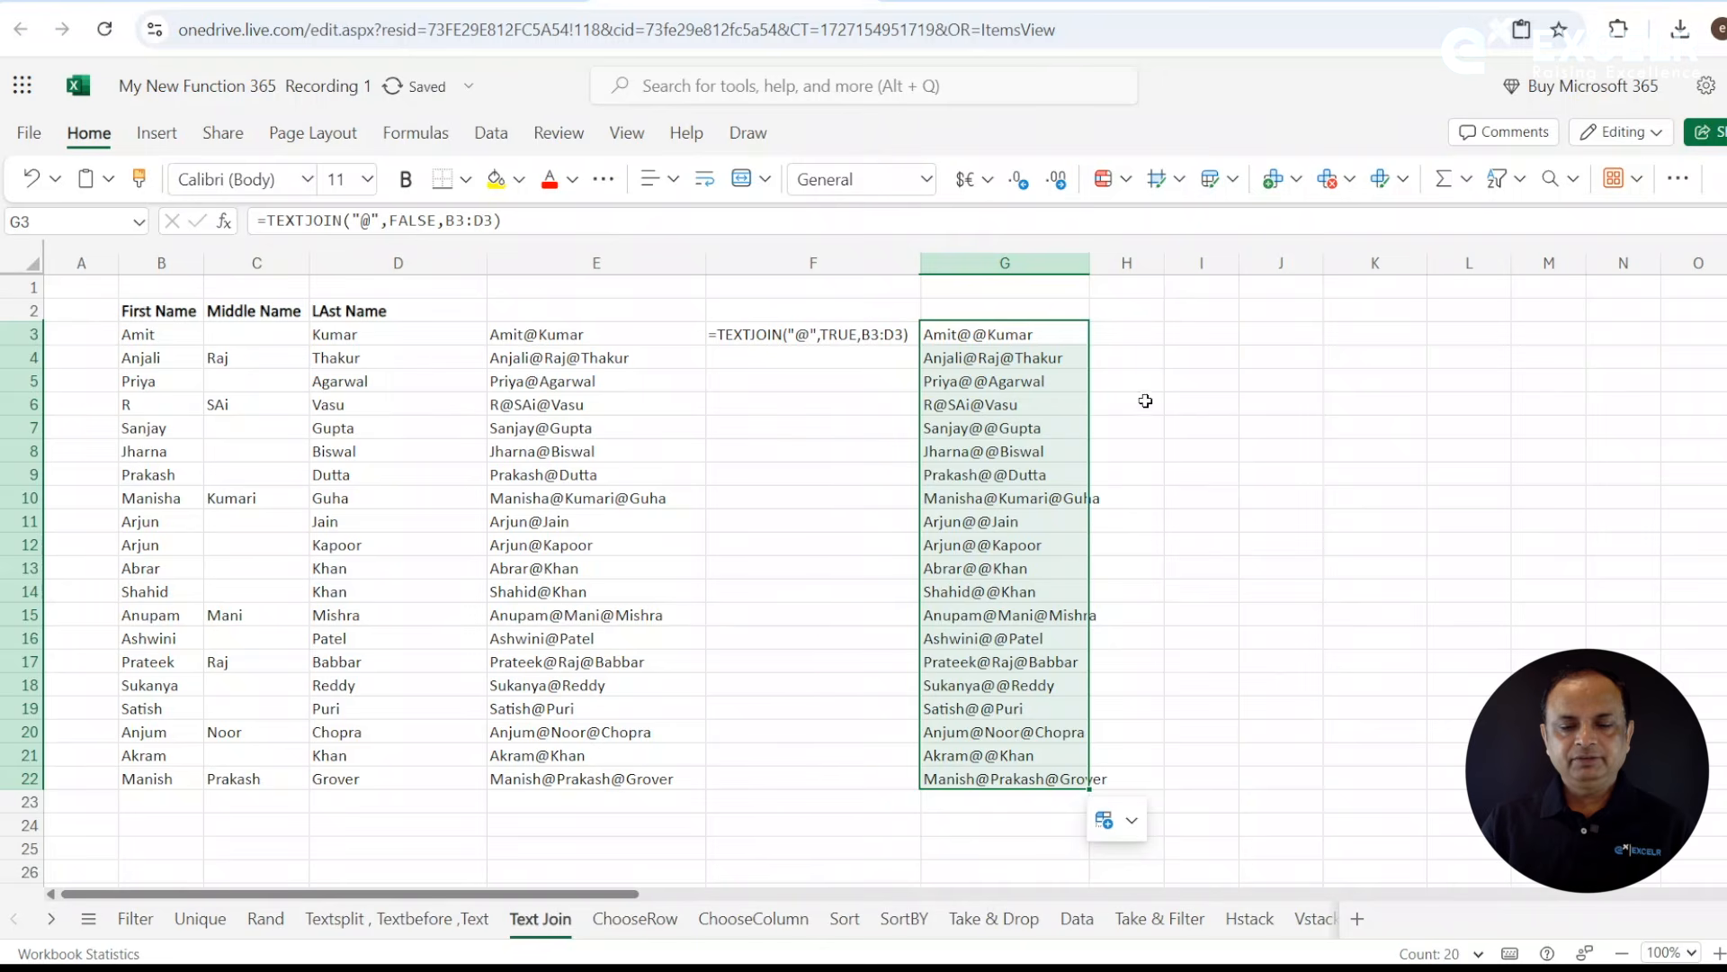
pyautogui.moveTo(1090, 263); pyautogui.dragTo(1138, 263)
pyautogui.click(1000, 475)
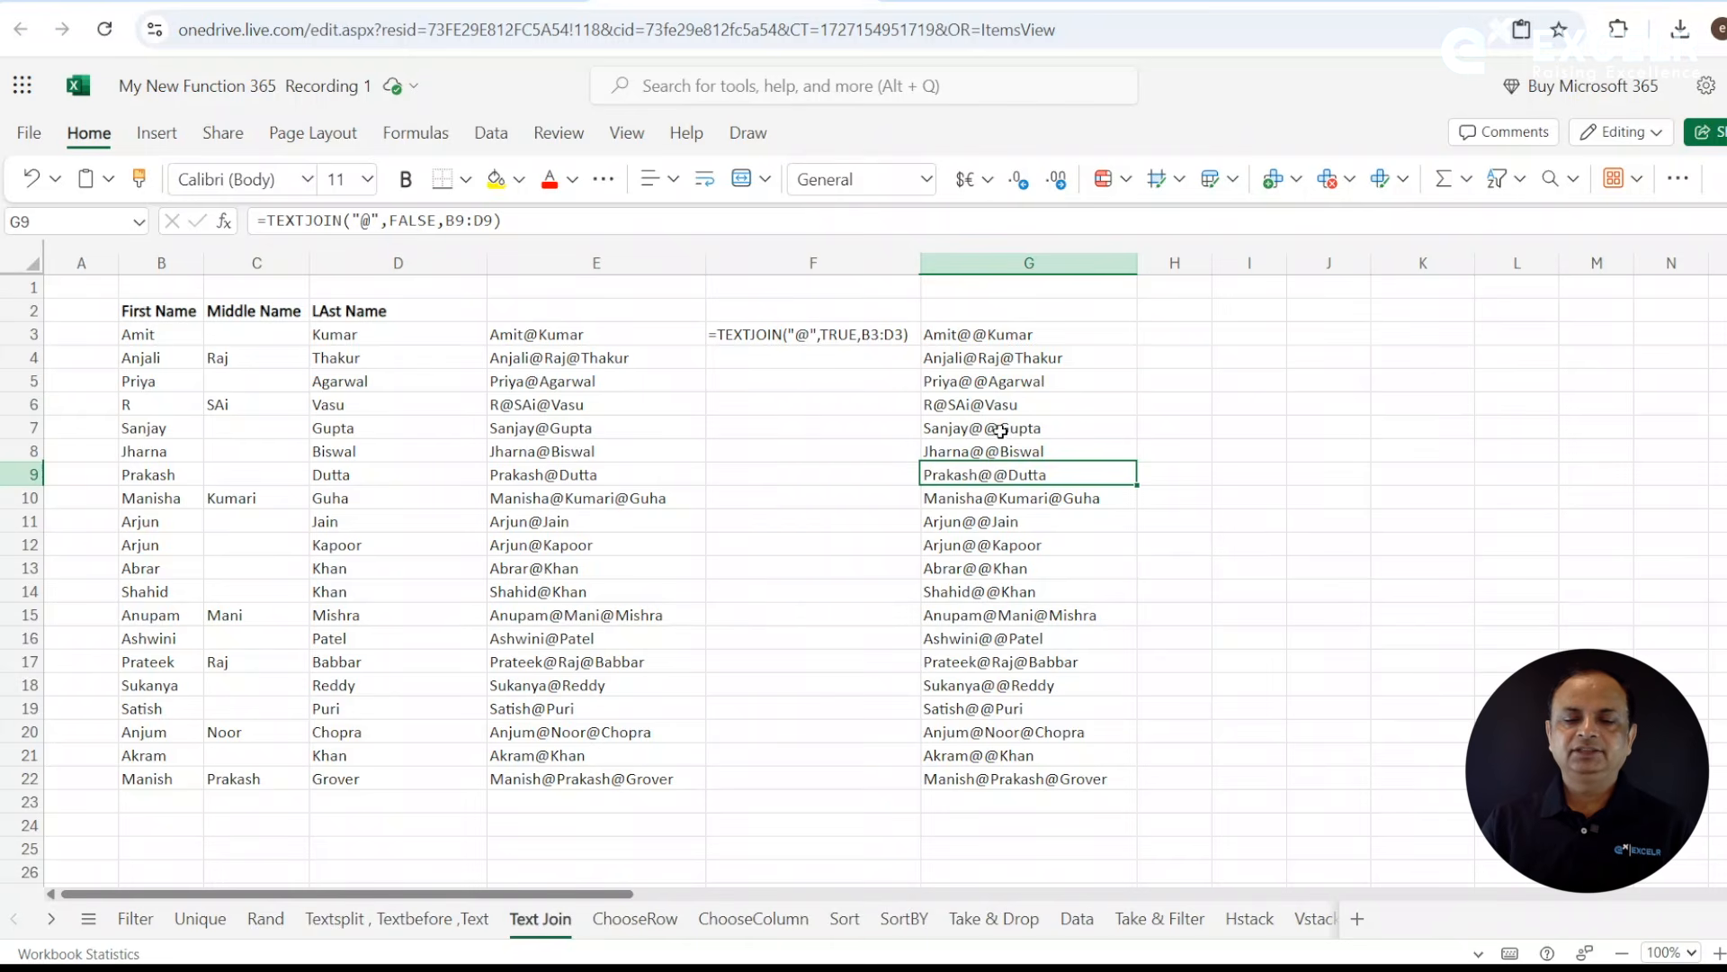
# - Widen column H and enter =FORMULATEXT(G3) in H3 to display the second TEXTJOIN formula as text
pyautogui.click(1185, 333)
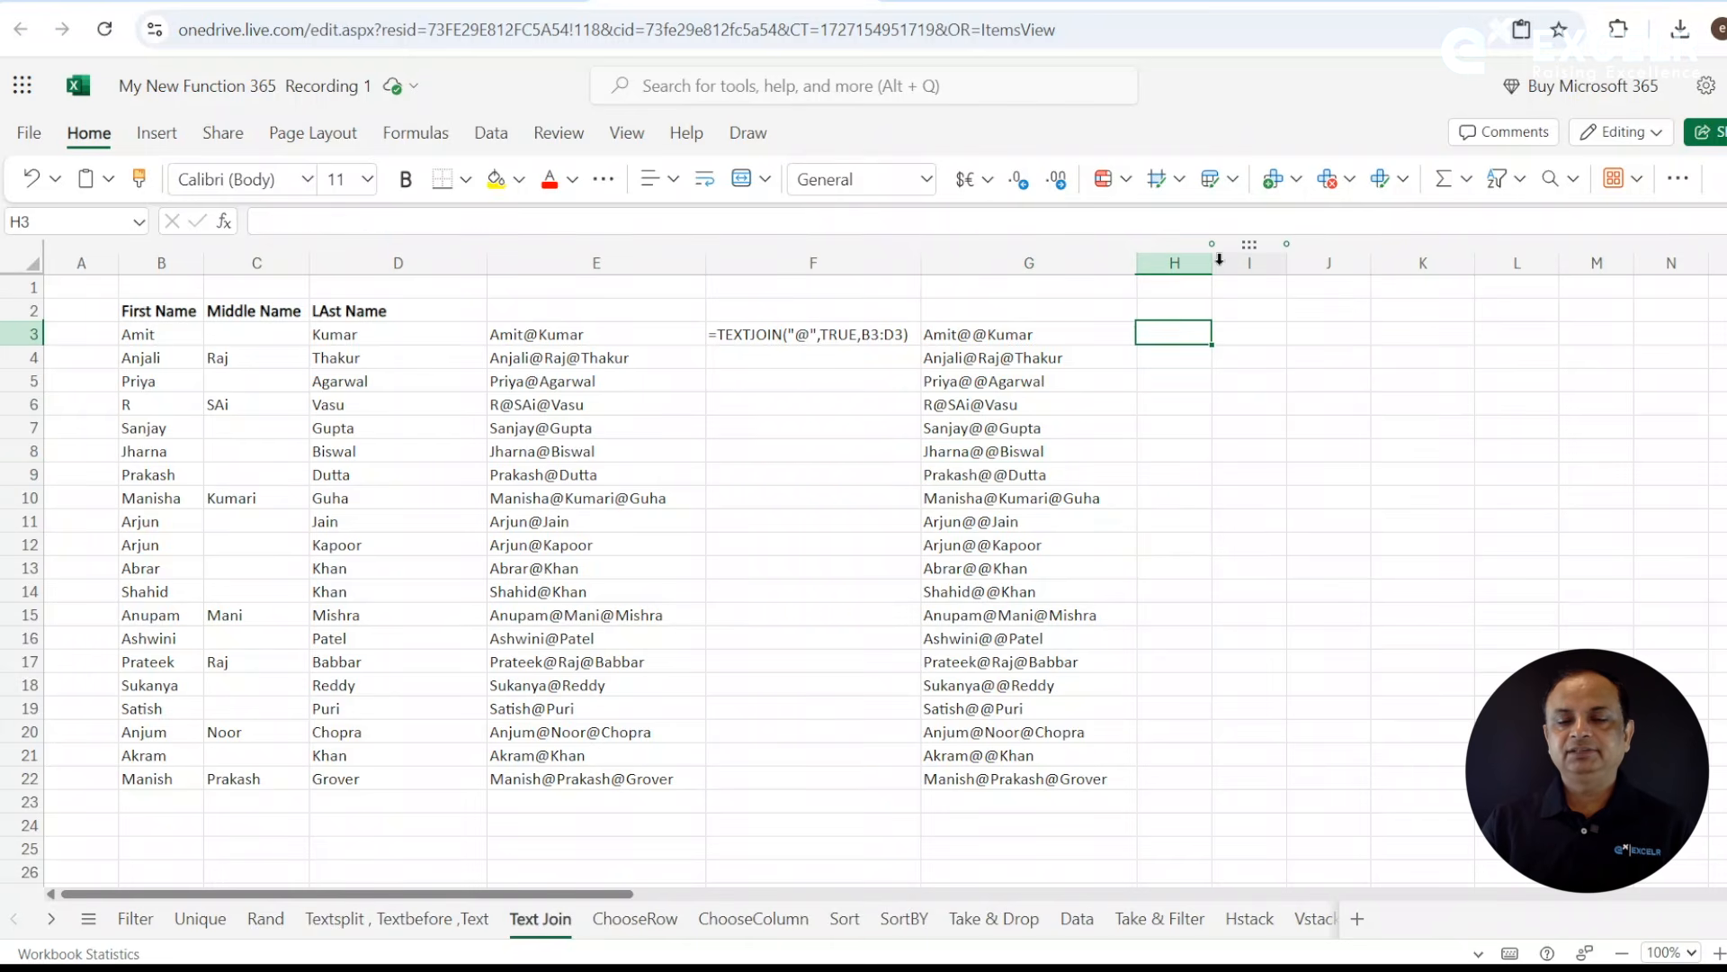
pyautogui.moveTo(1212, 266); pyautogui.dragTo(1305, 266)
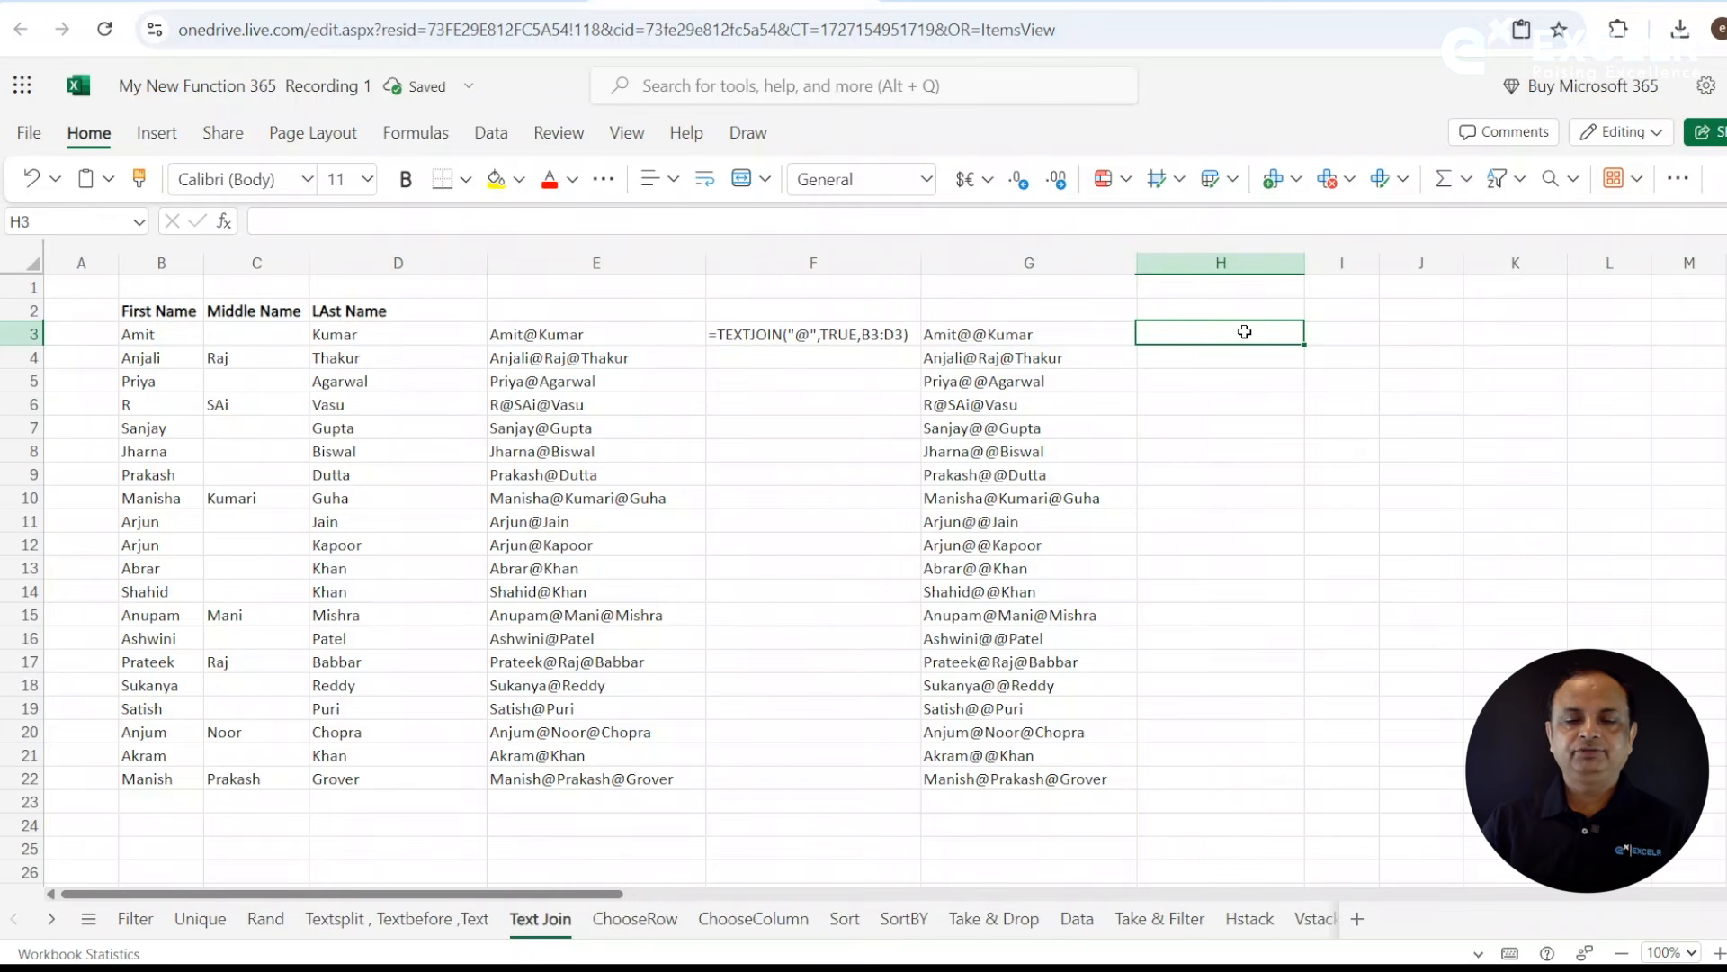
pyautogui.write('=FORMULATEXT(')
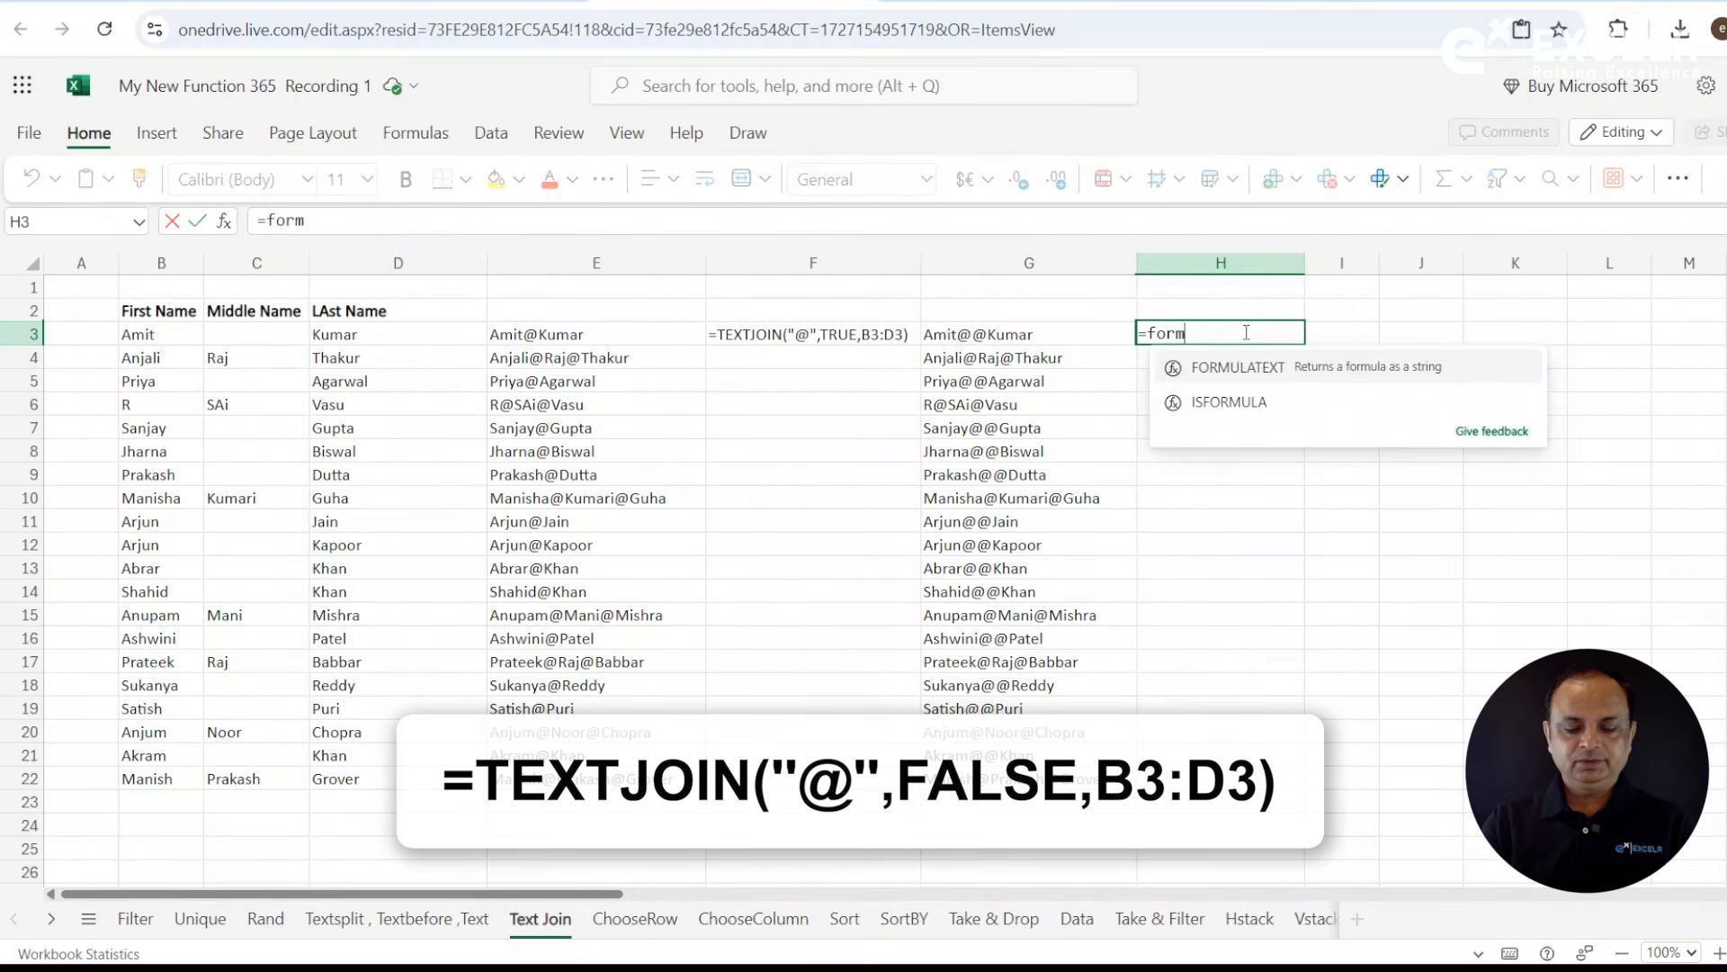
pyautogui.write('G3)')
pyautogui.press('Return')
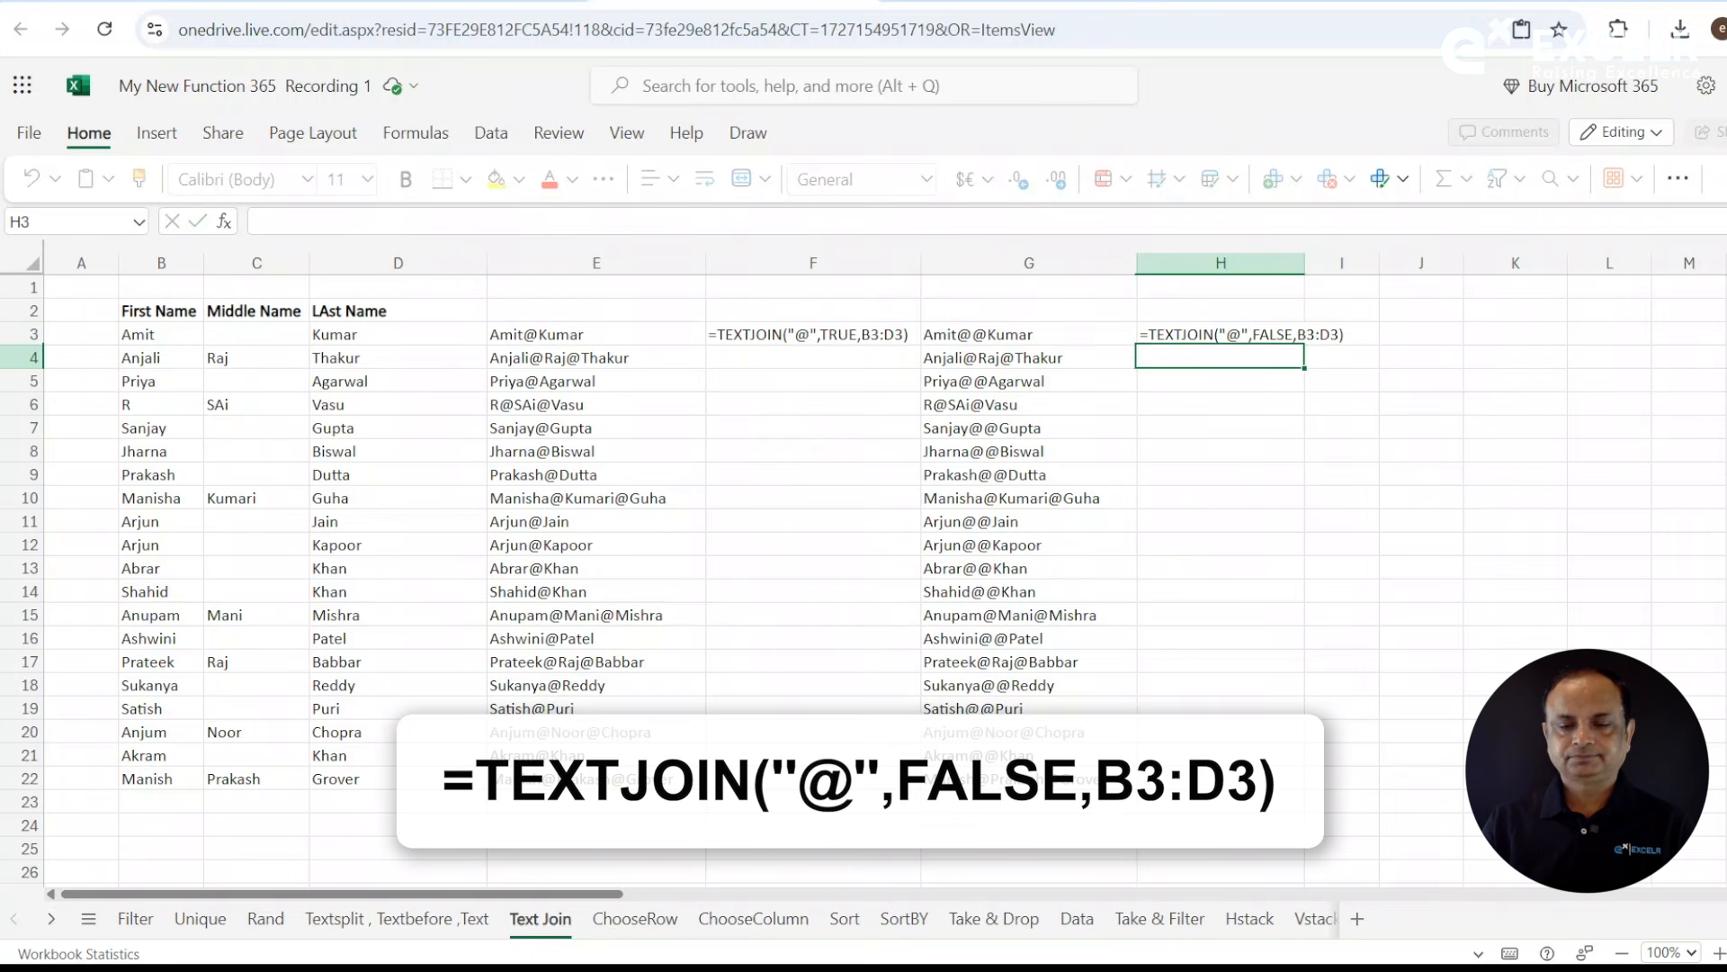
pyautogui.click(1305, 266)
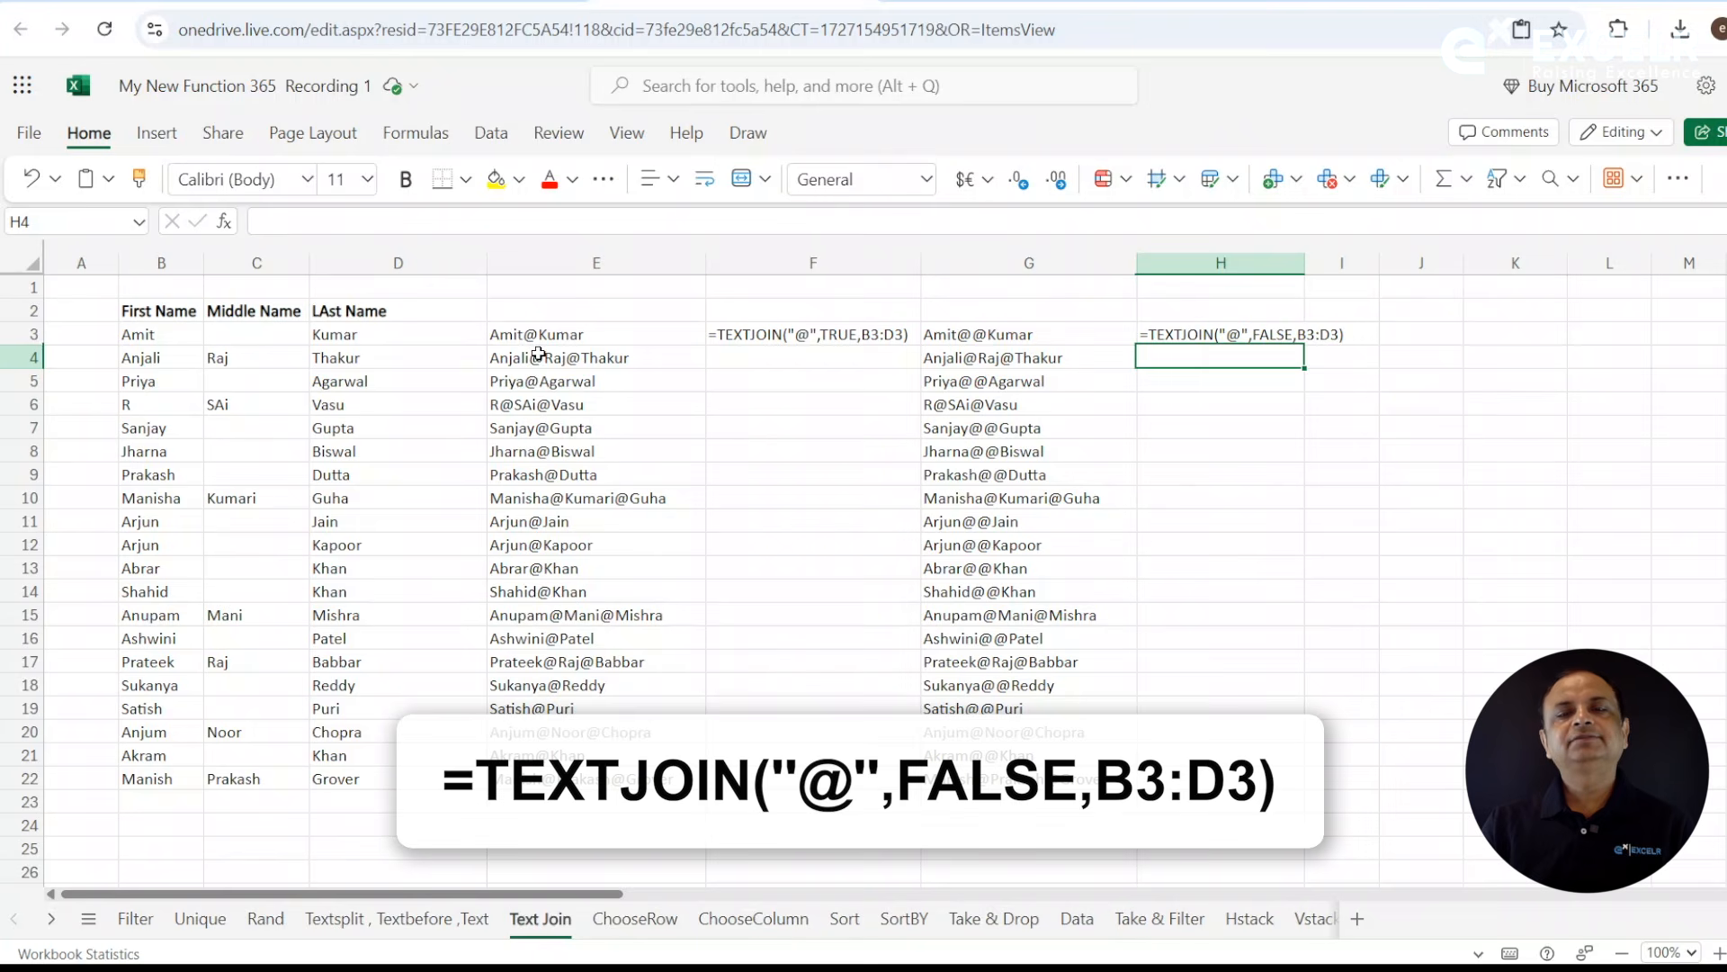
# - Compare the empty middle name cell C3 with the TEXTJOIN output in G3
pyautogui.click(269, 329)
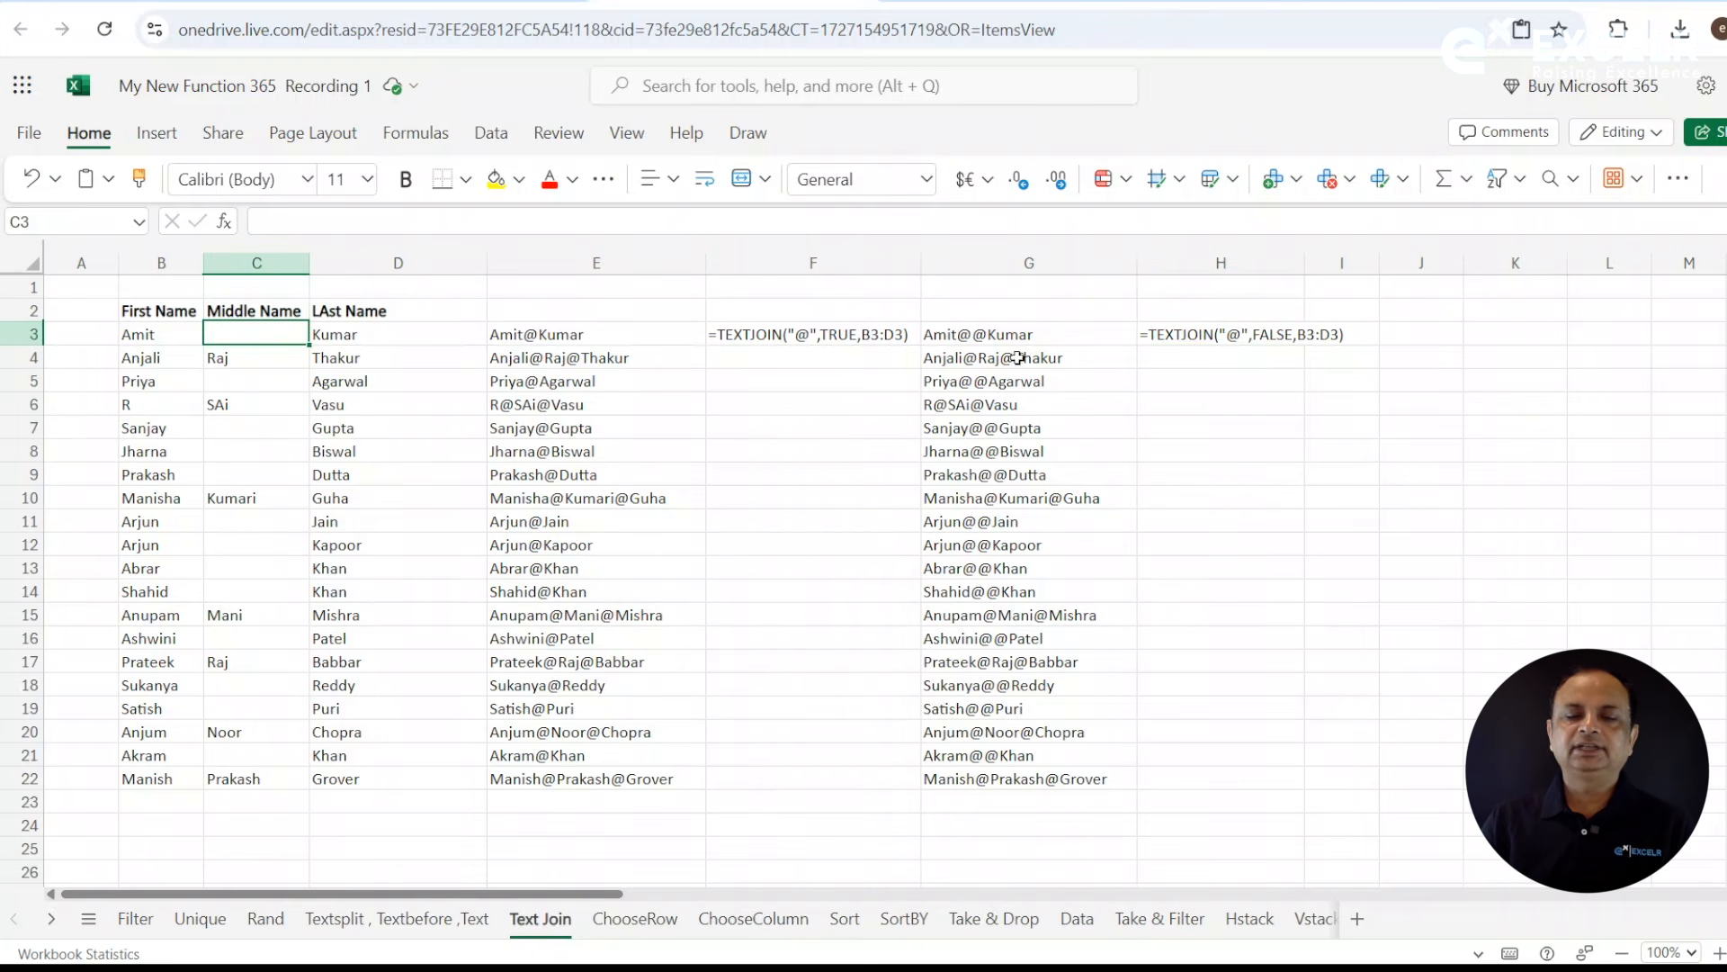
pyautogui.click(1046, 343)
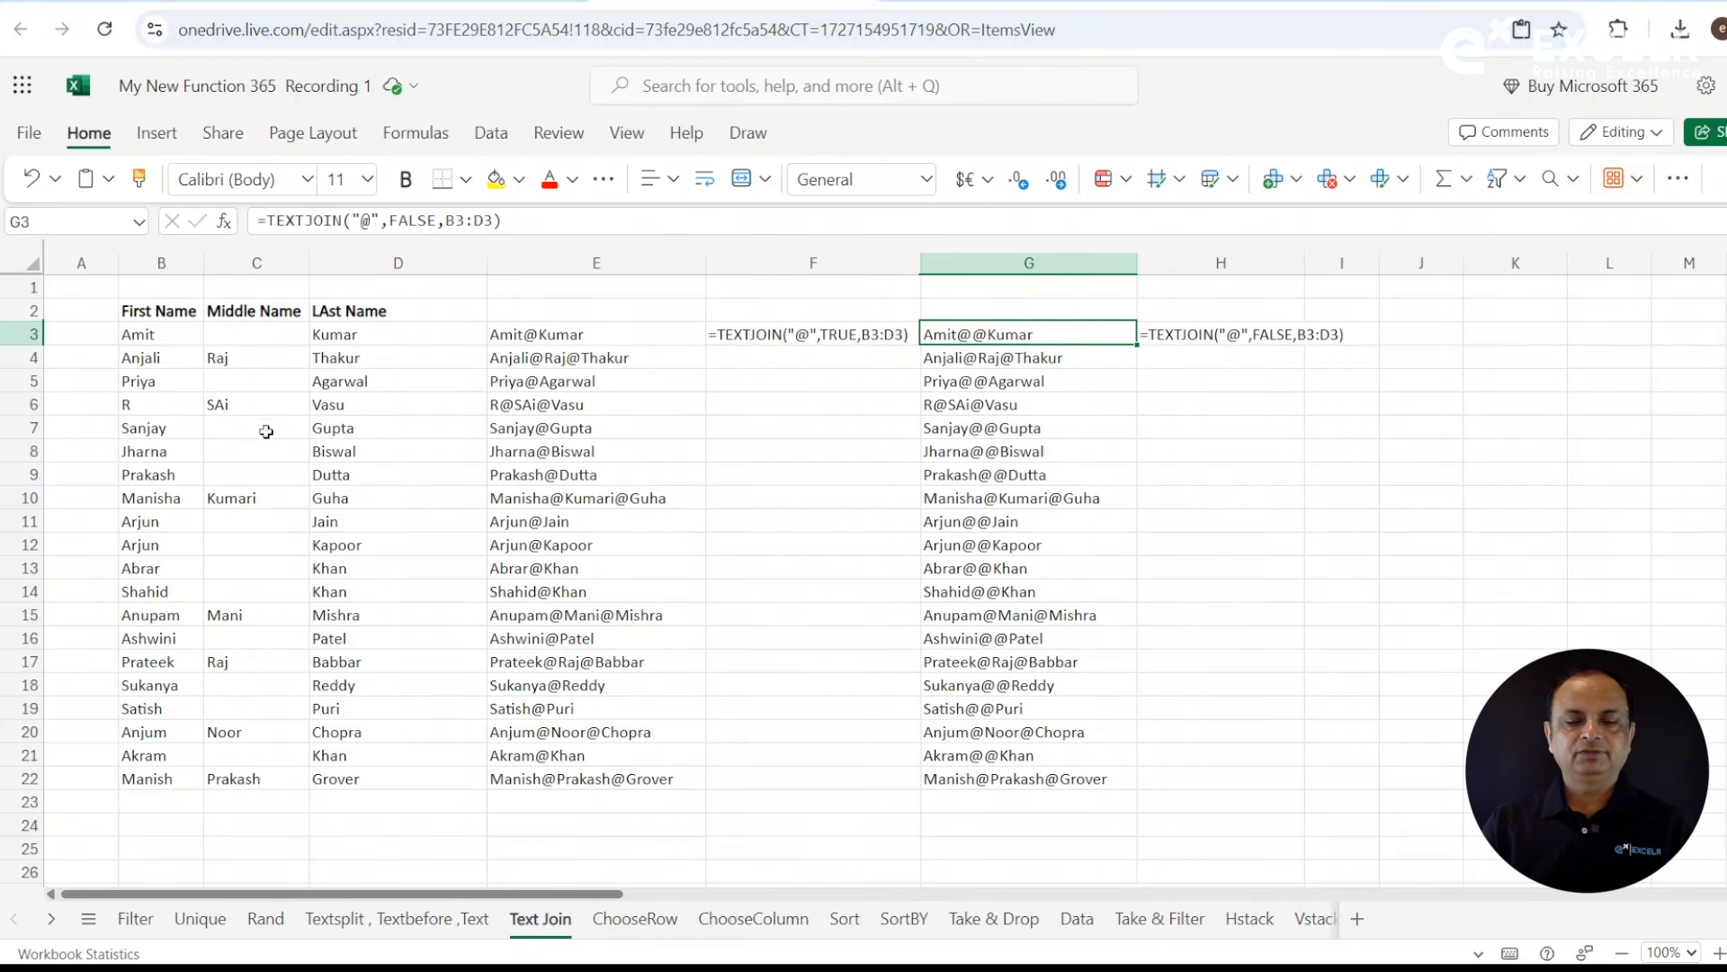
# - Insert a new blank worksheet between the Text Join and ChooseRow sheets
pyautogui.rightClick(541, 927)
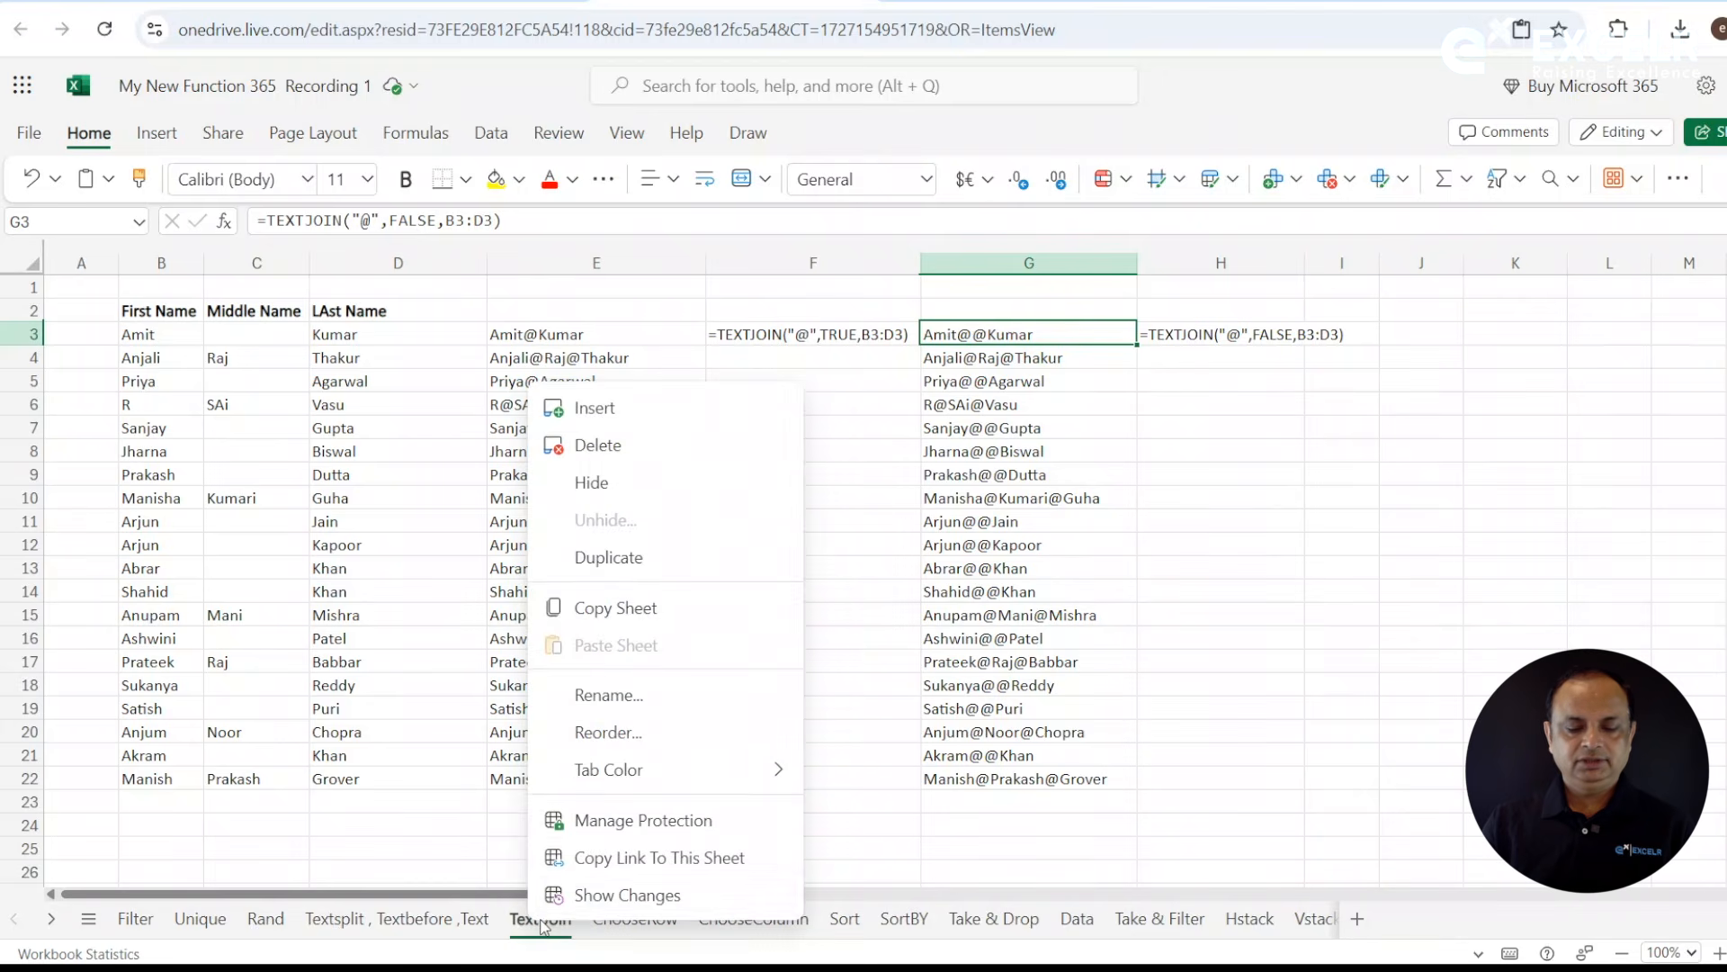
pyautogui.click(595, 408)
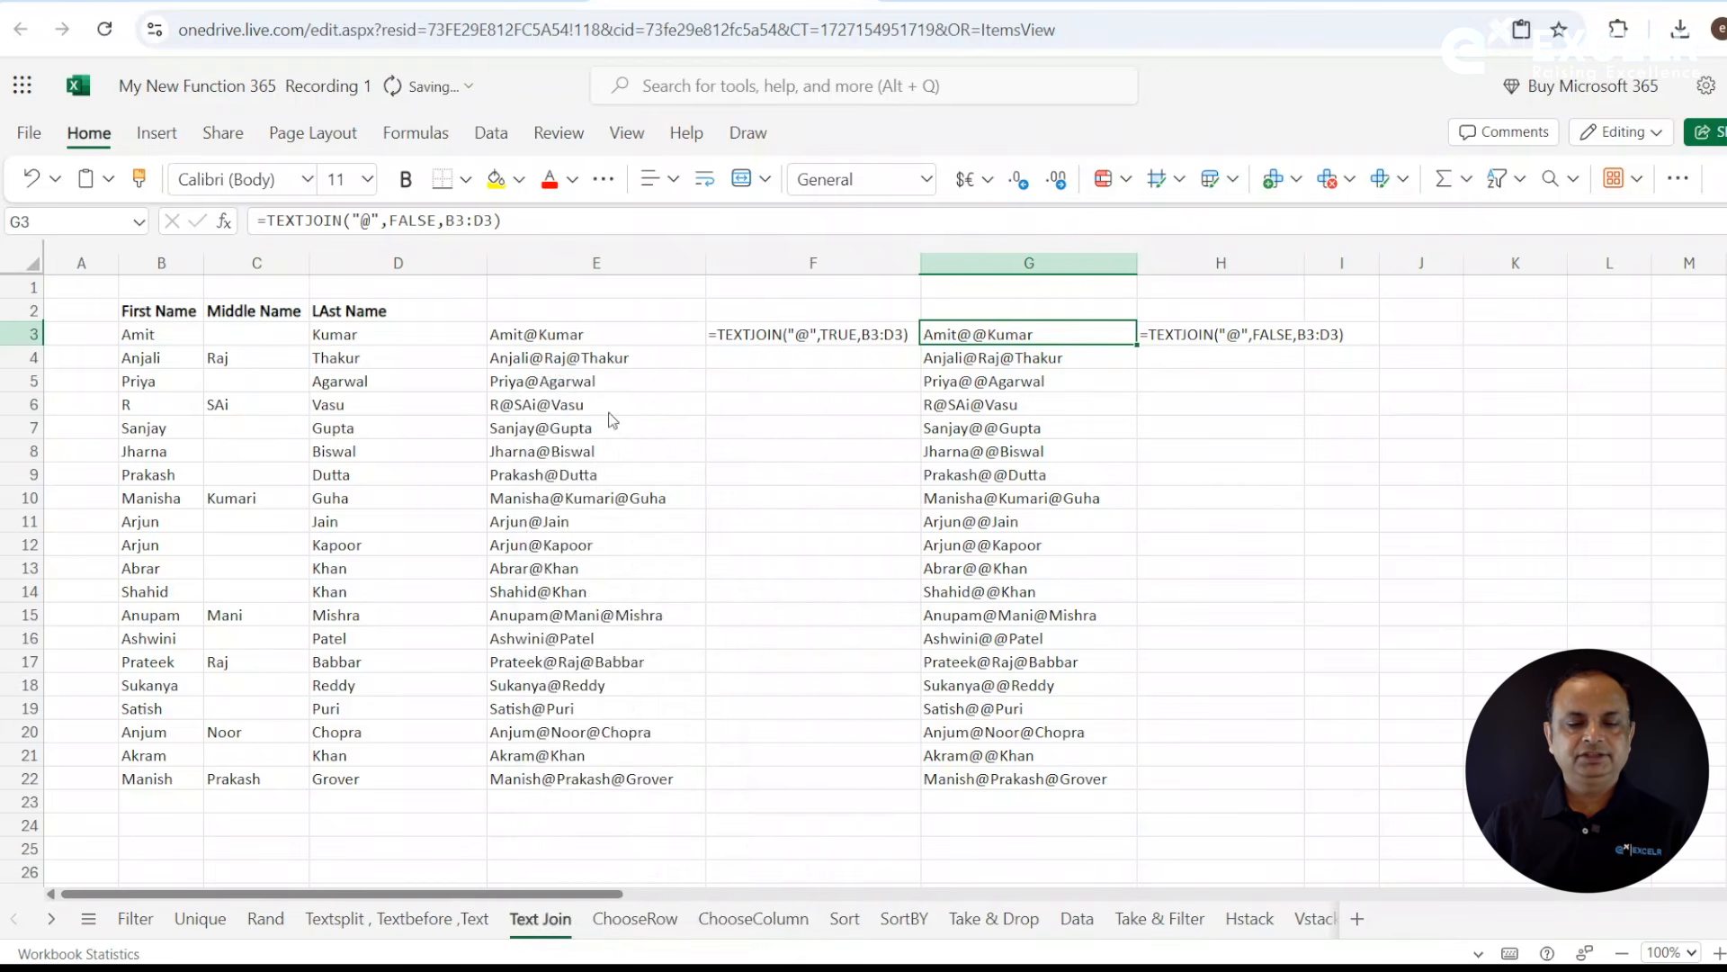
pyautogui.click(474, 482)
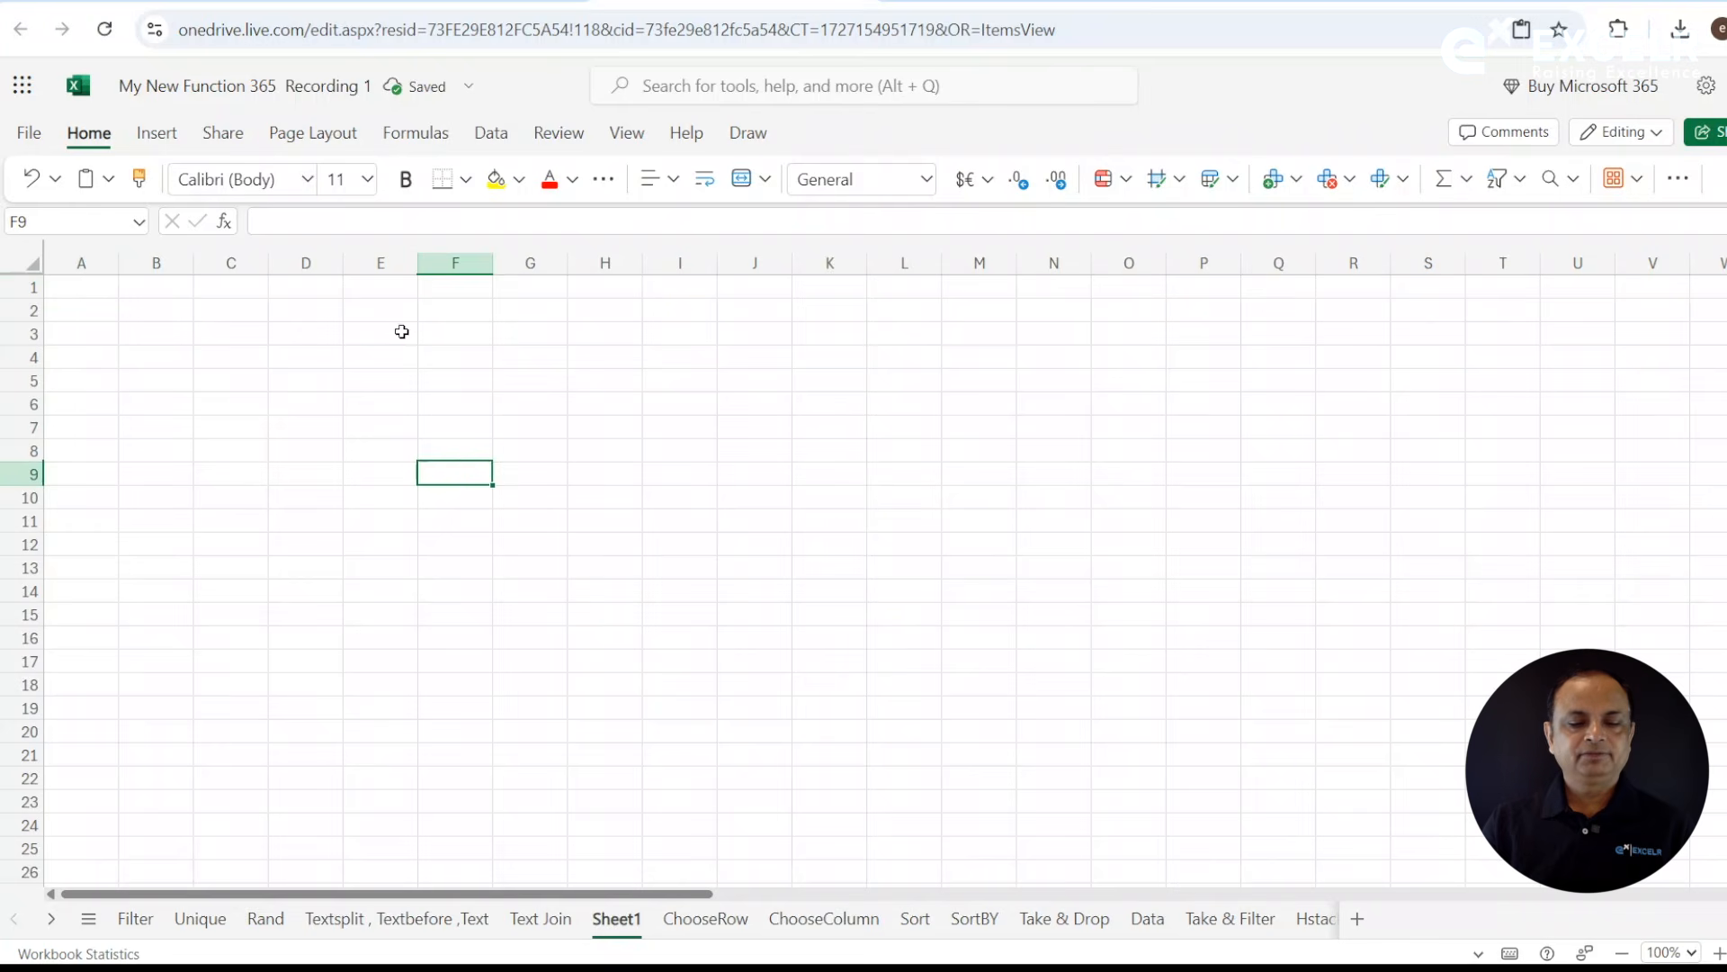
# - Enter the heading "SL No" in cell C1 of the new sheet
pyautogui.click(401, 332)
pyautogui.click(233, 290)
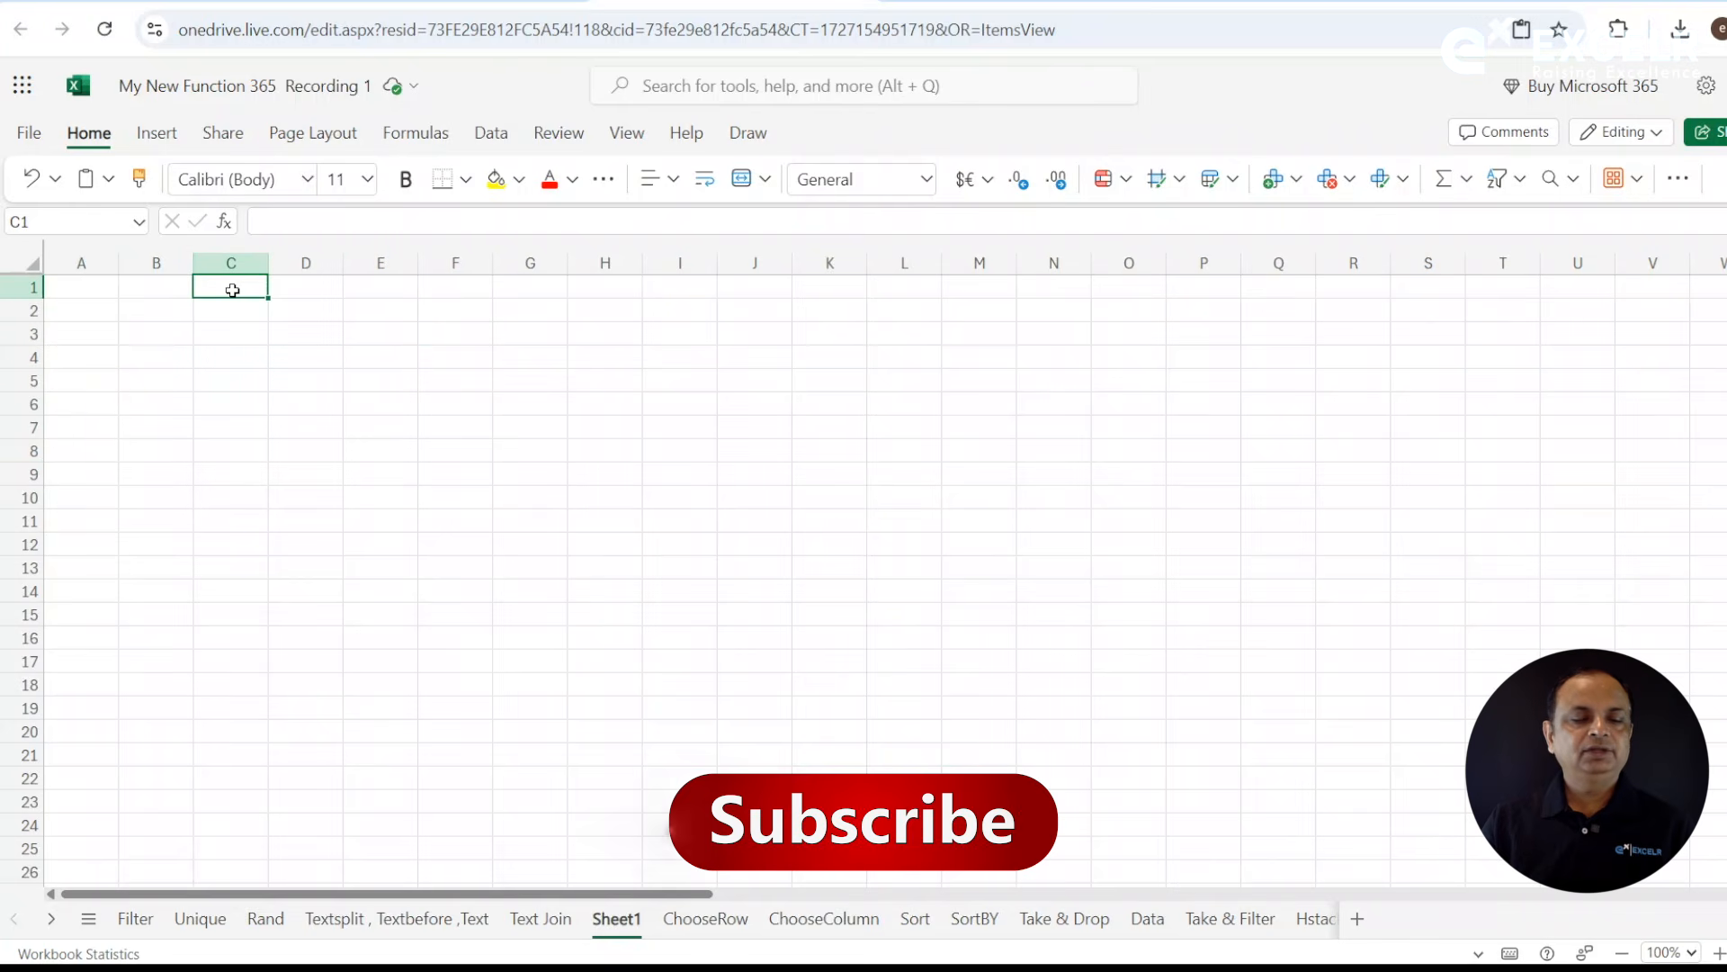
pyautogui.write('SL')
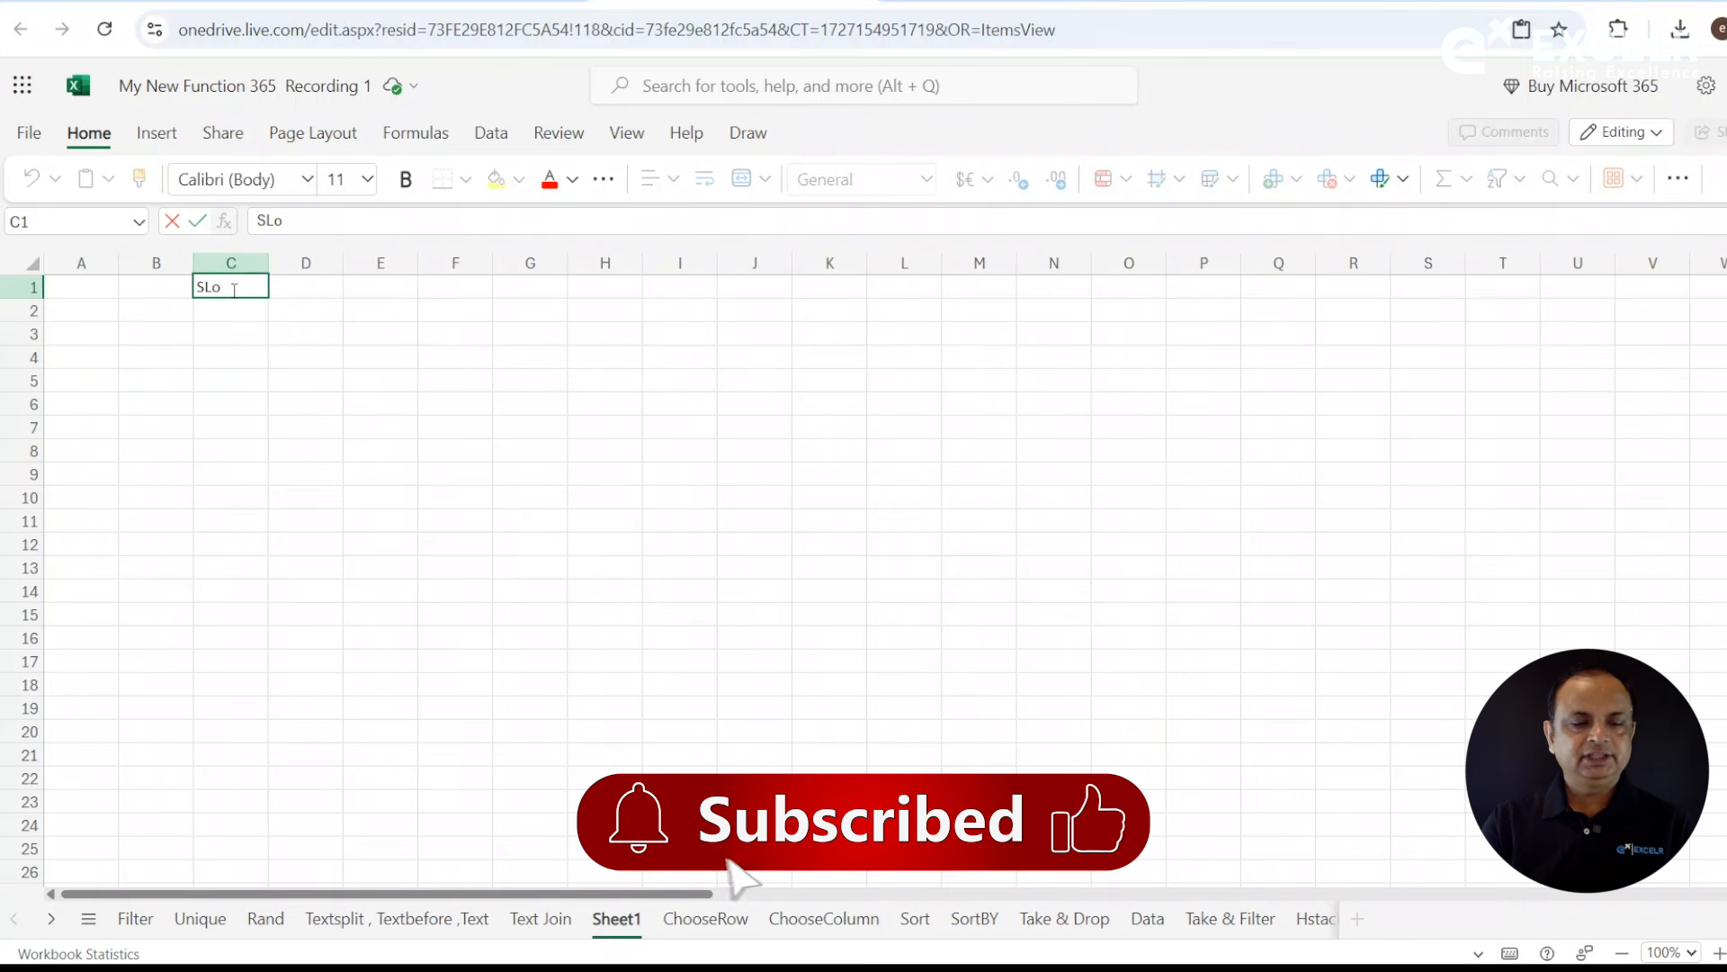
pyautogui.write(' N')
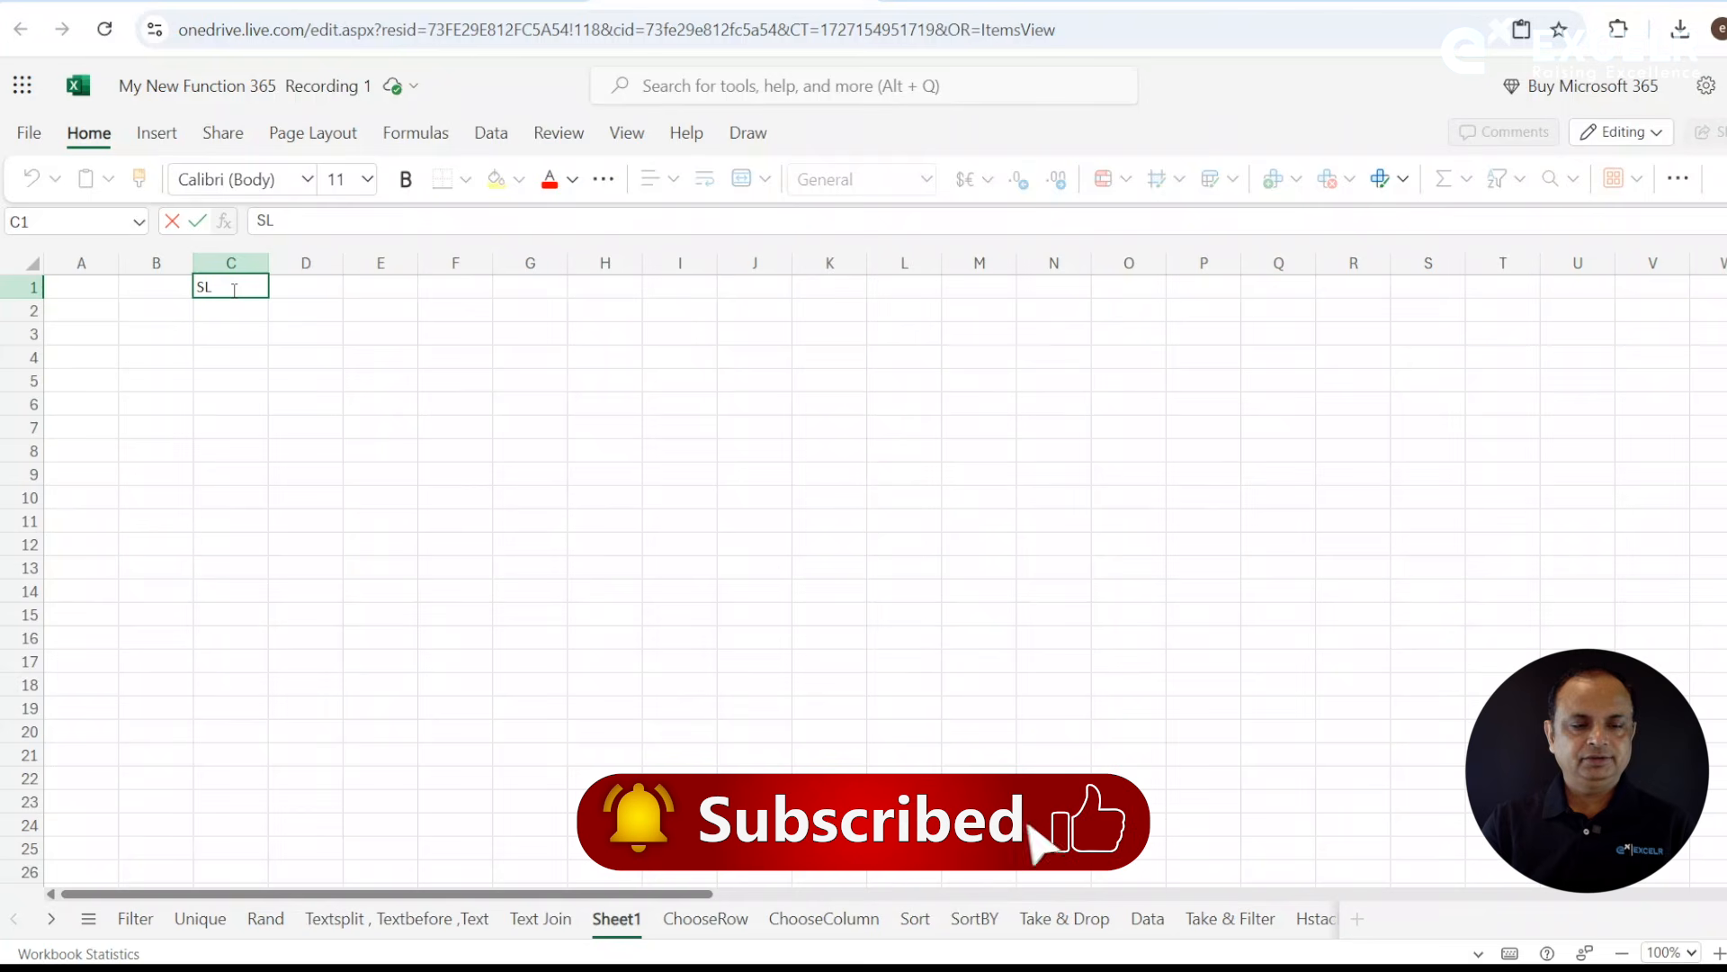
pyautogui.write('o')
pyautogui.press('Return')
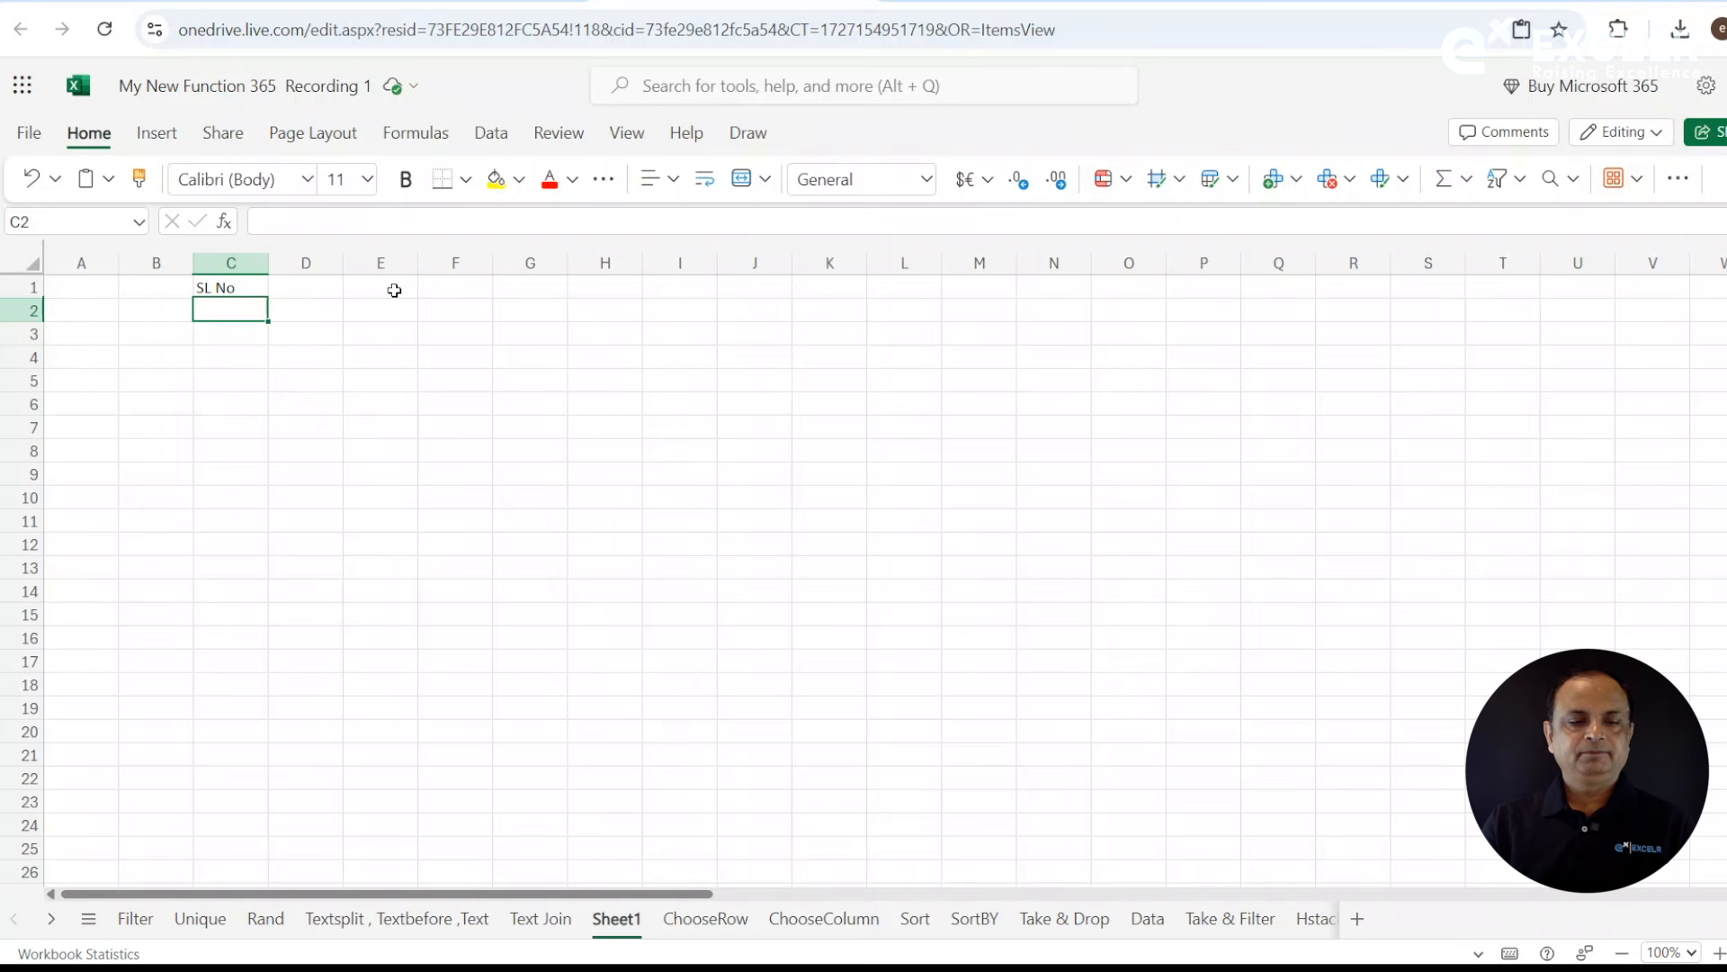
# - Enter =SEQUENCE(10,1,1,1) in cell C2 to generate ten serial numbers starting at 1 in steps of 1
pyautogui.write('=se')
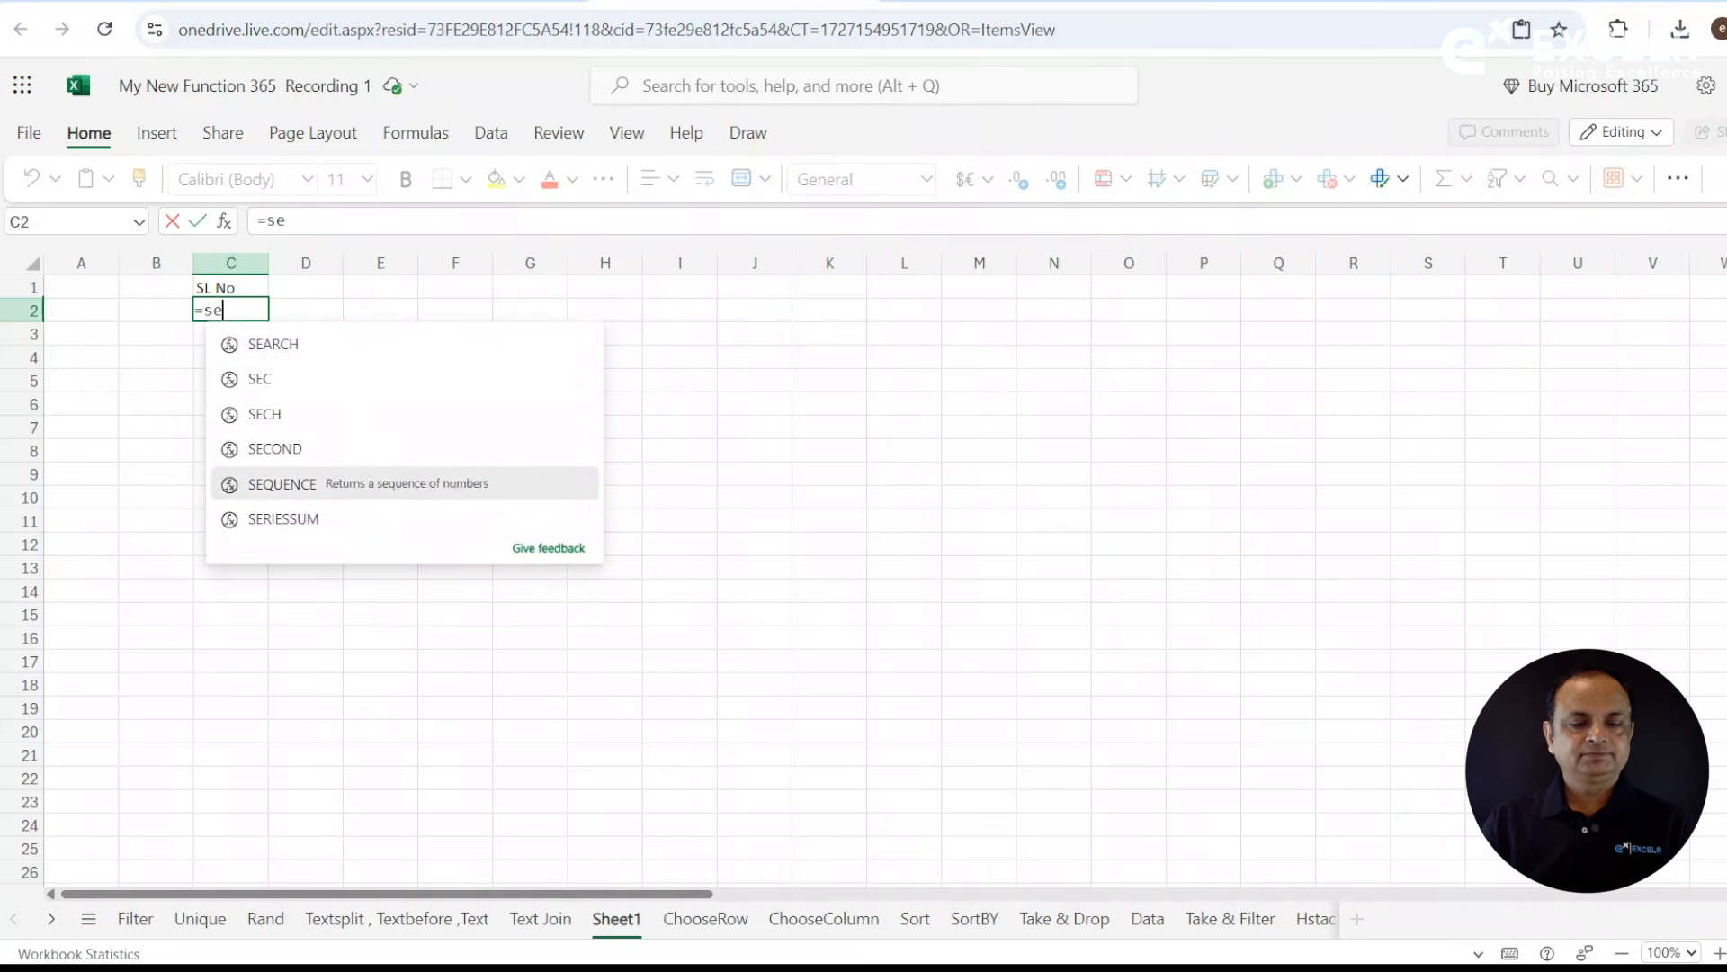
pyautogui.click(309, 484)
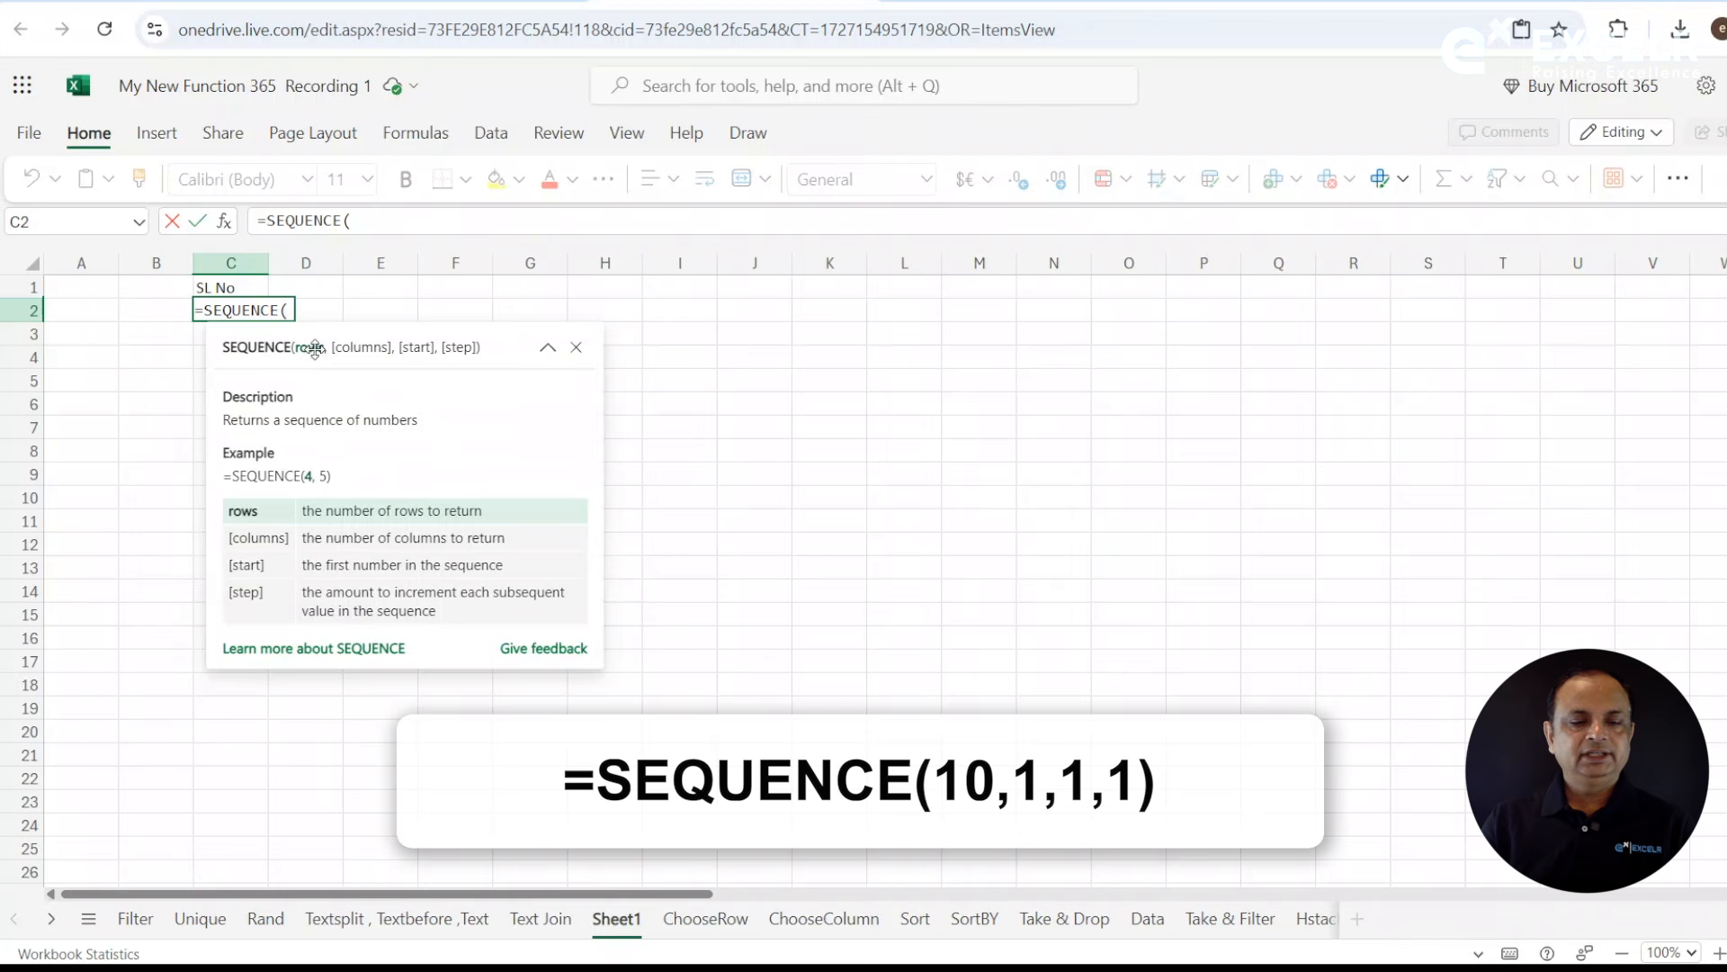
pyautogui.write('10')
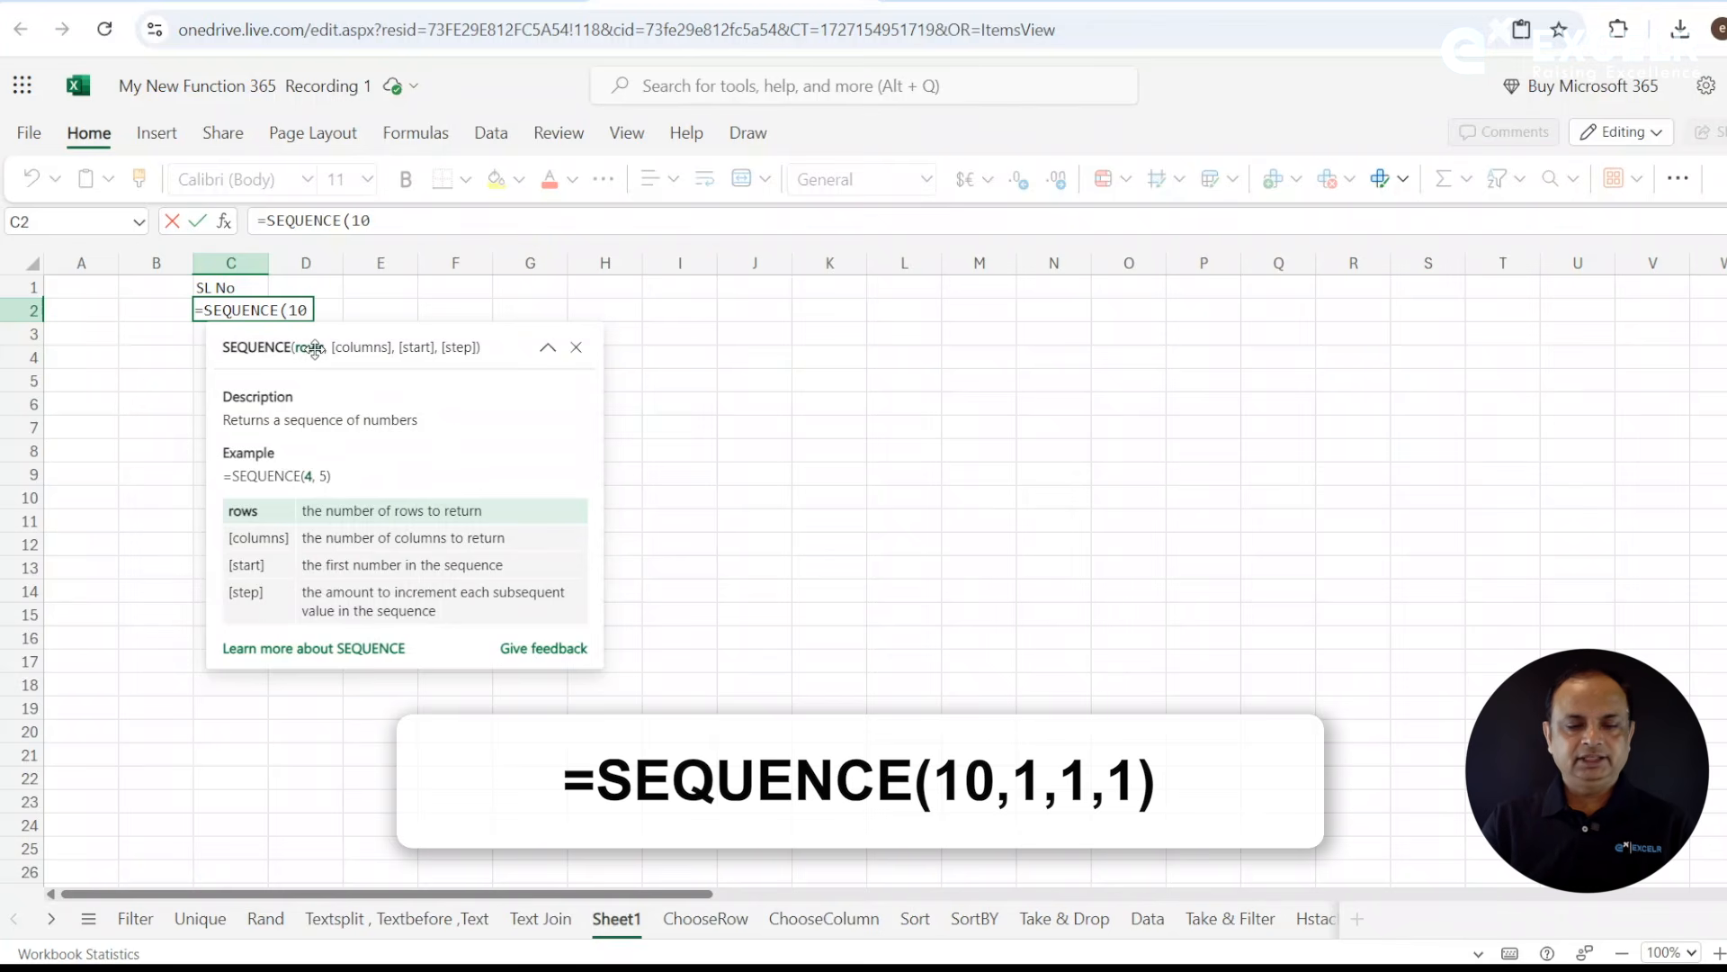
pyautogui.write(',')
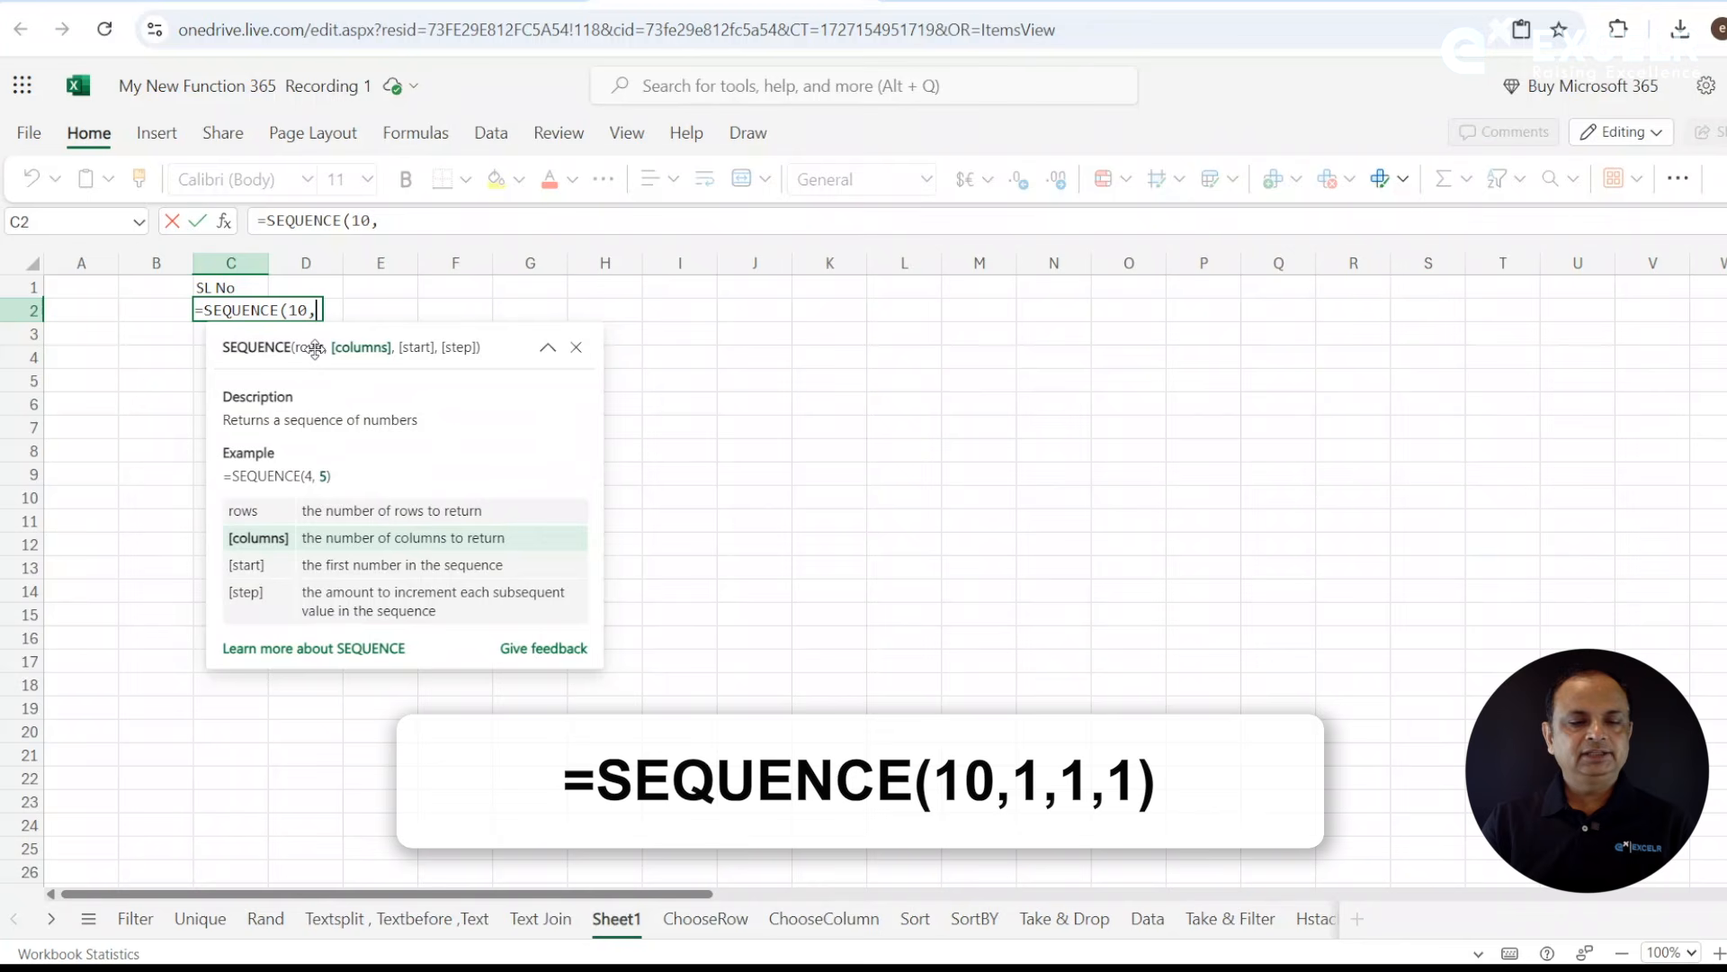
pyautogui.write('1,')
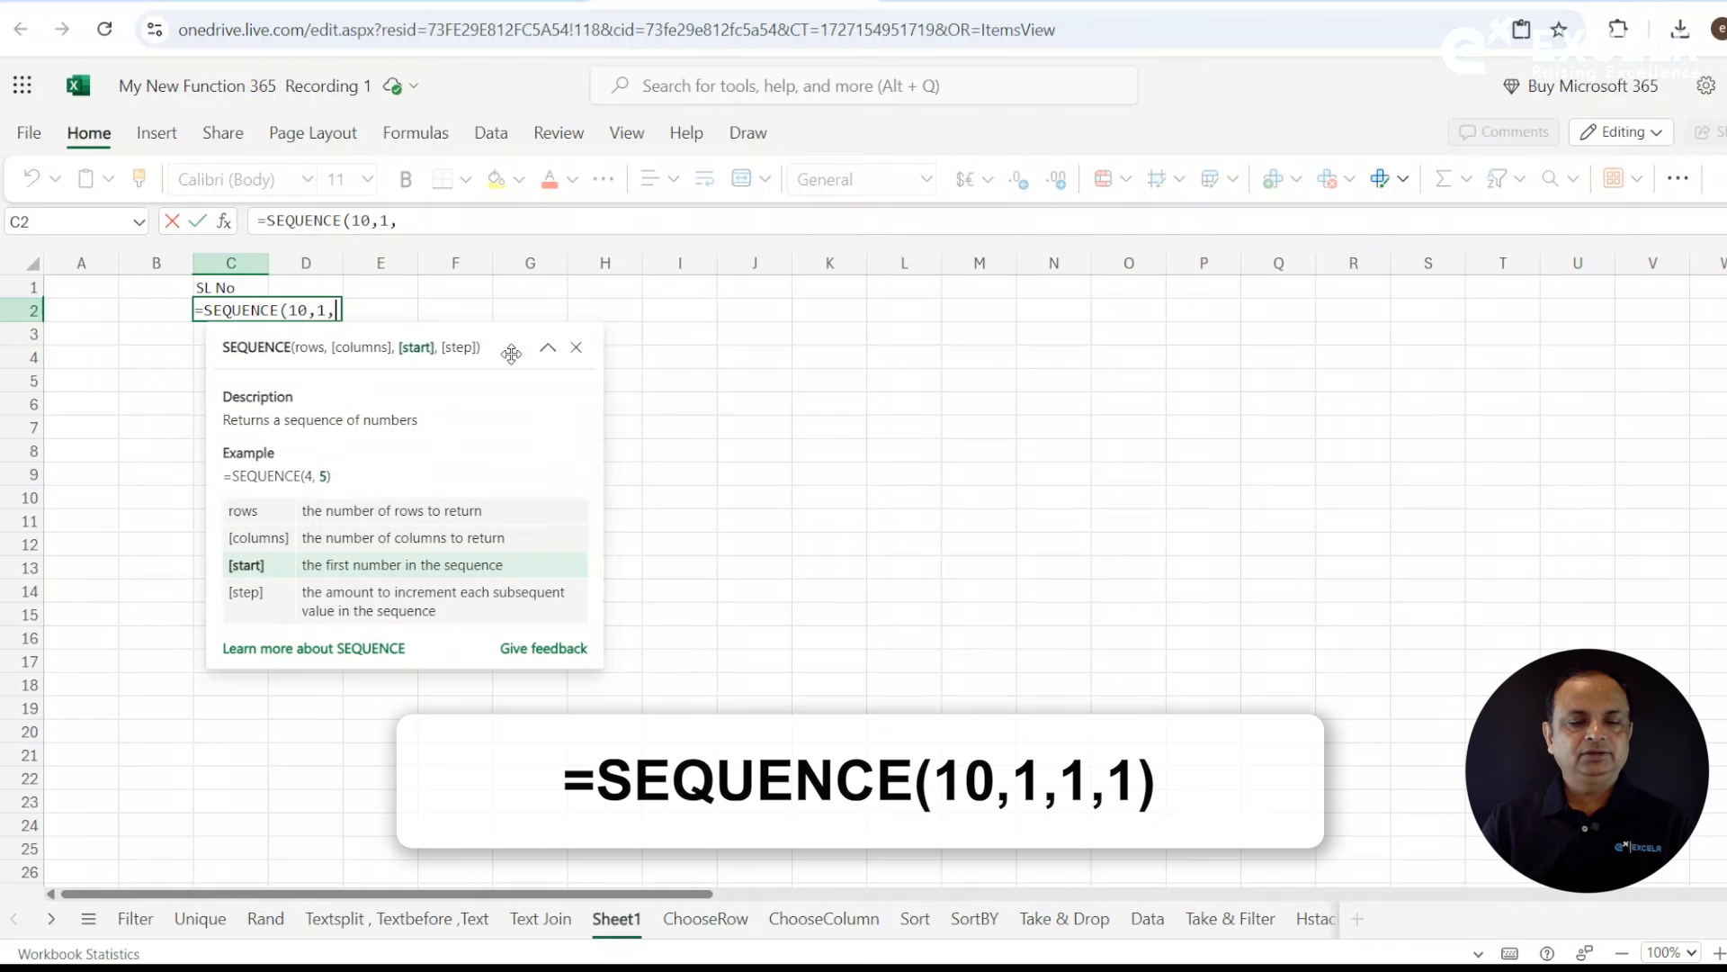
pyautogui.write('1')
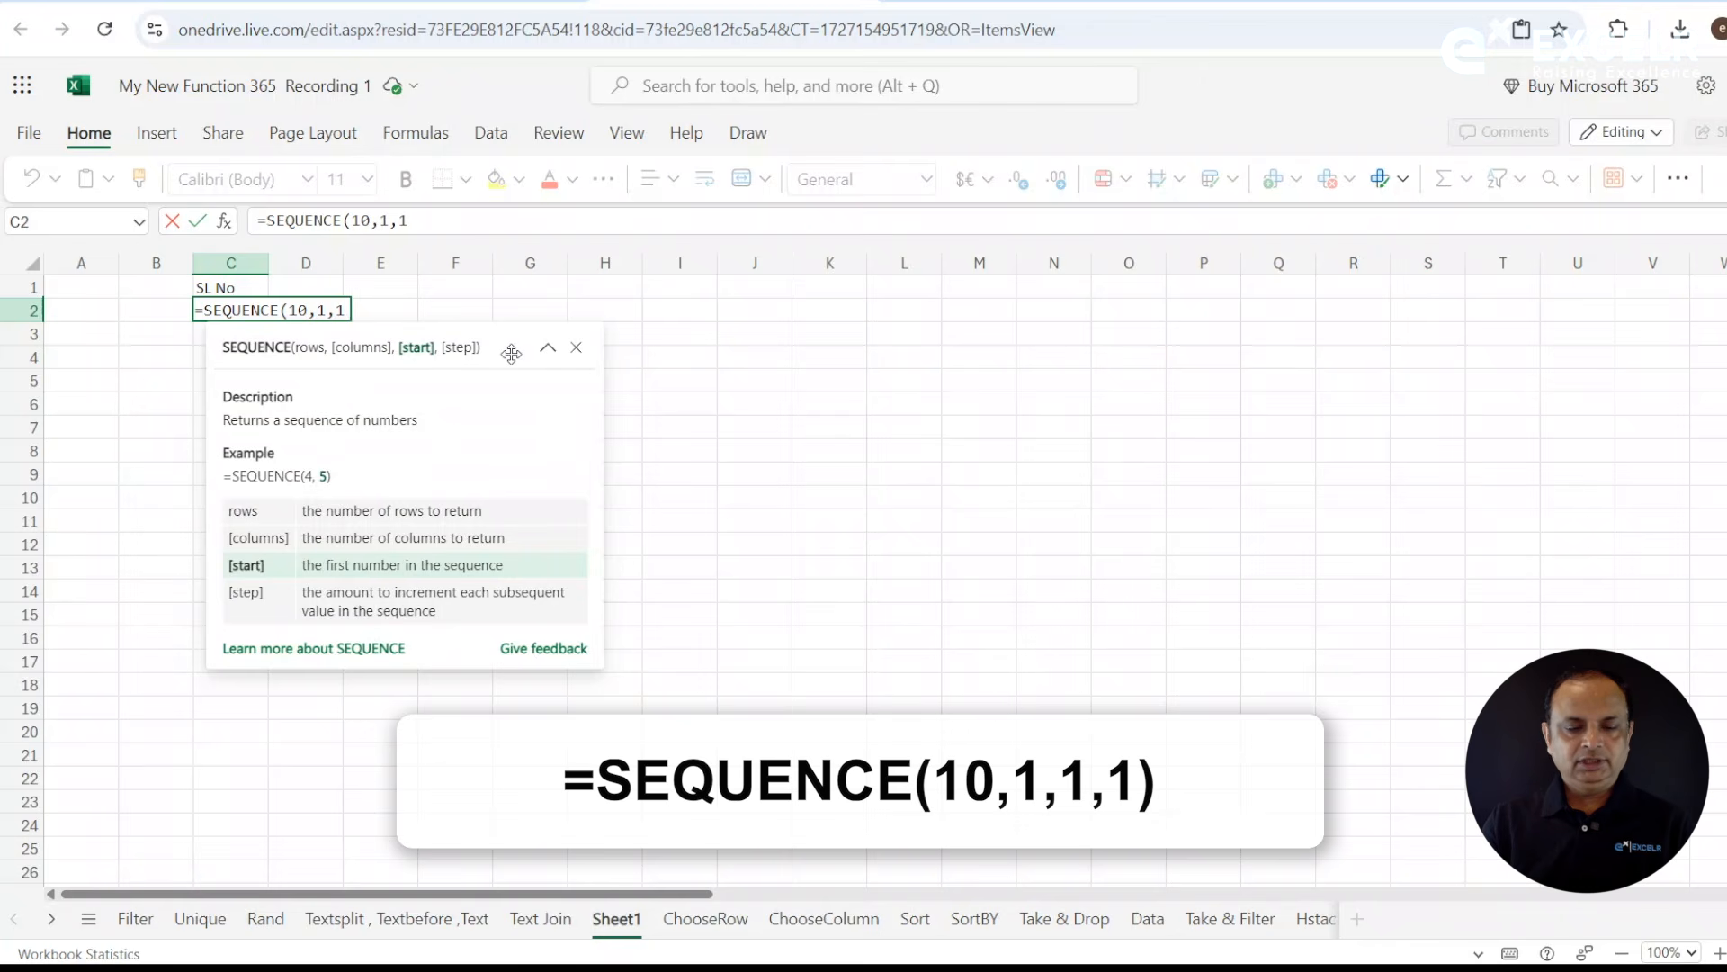
pyautogui.write(',')
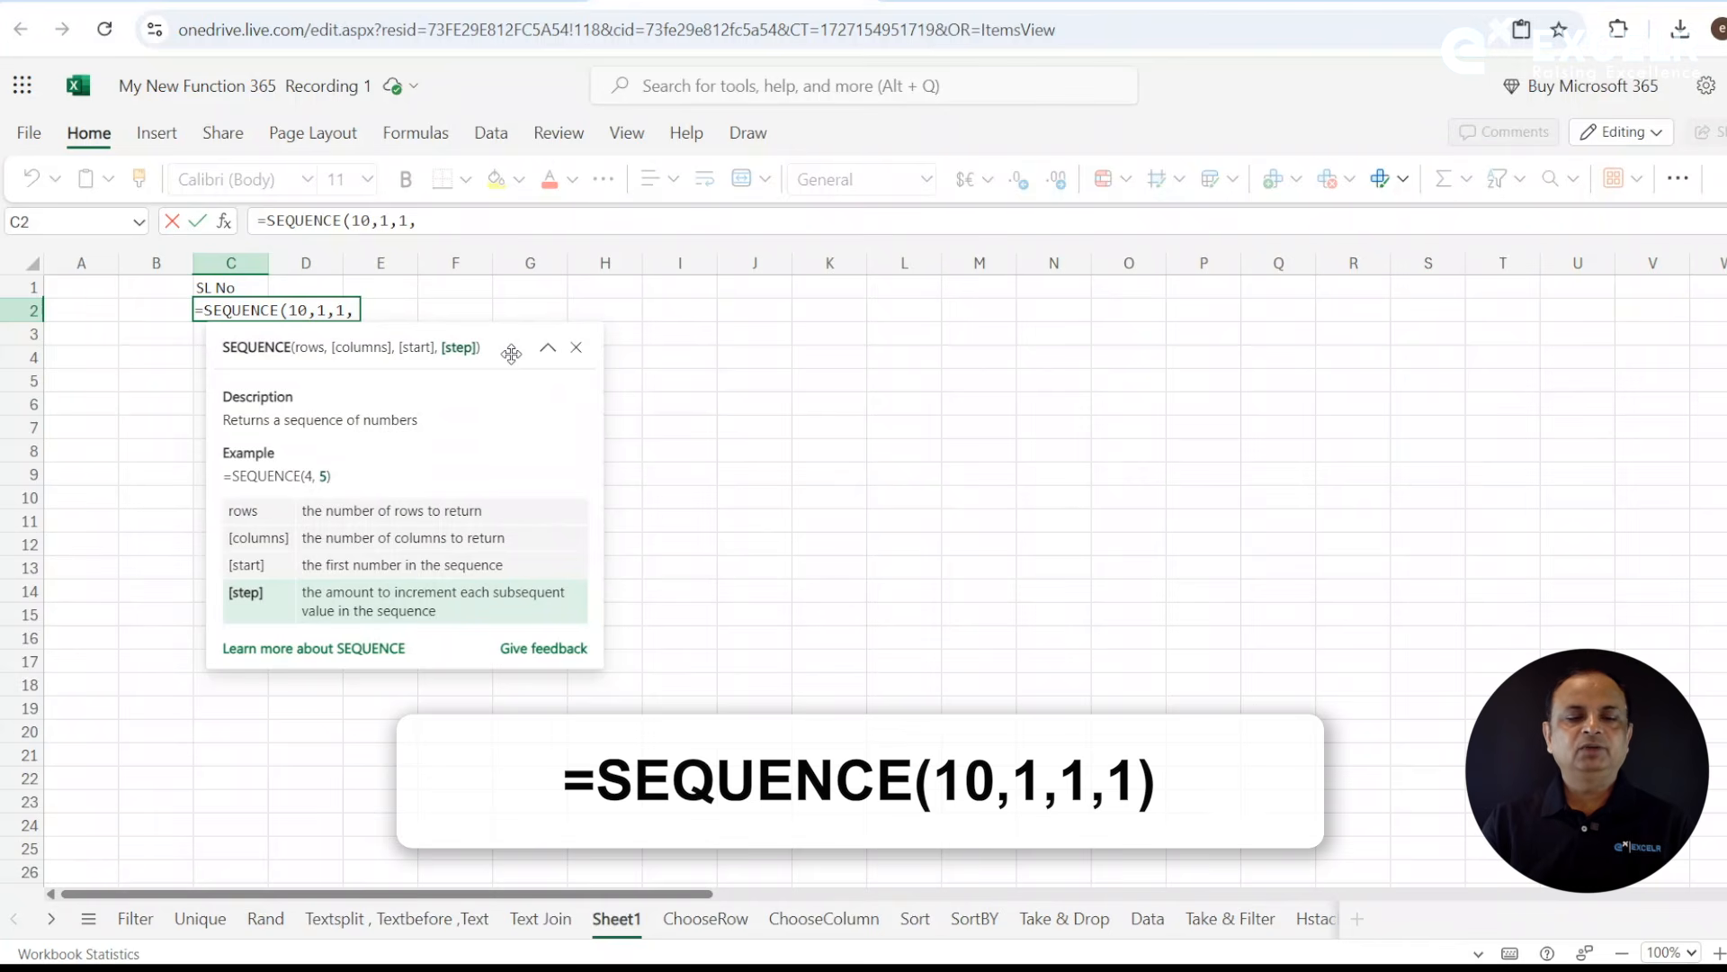
pyautogui.write('1')
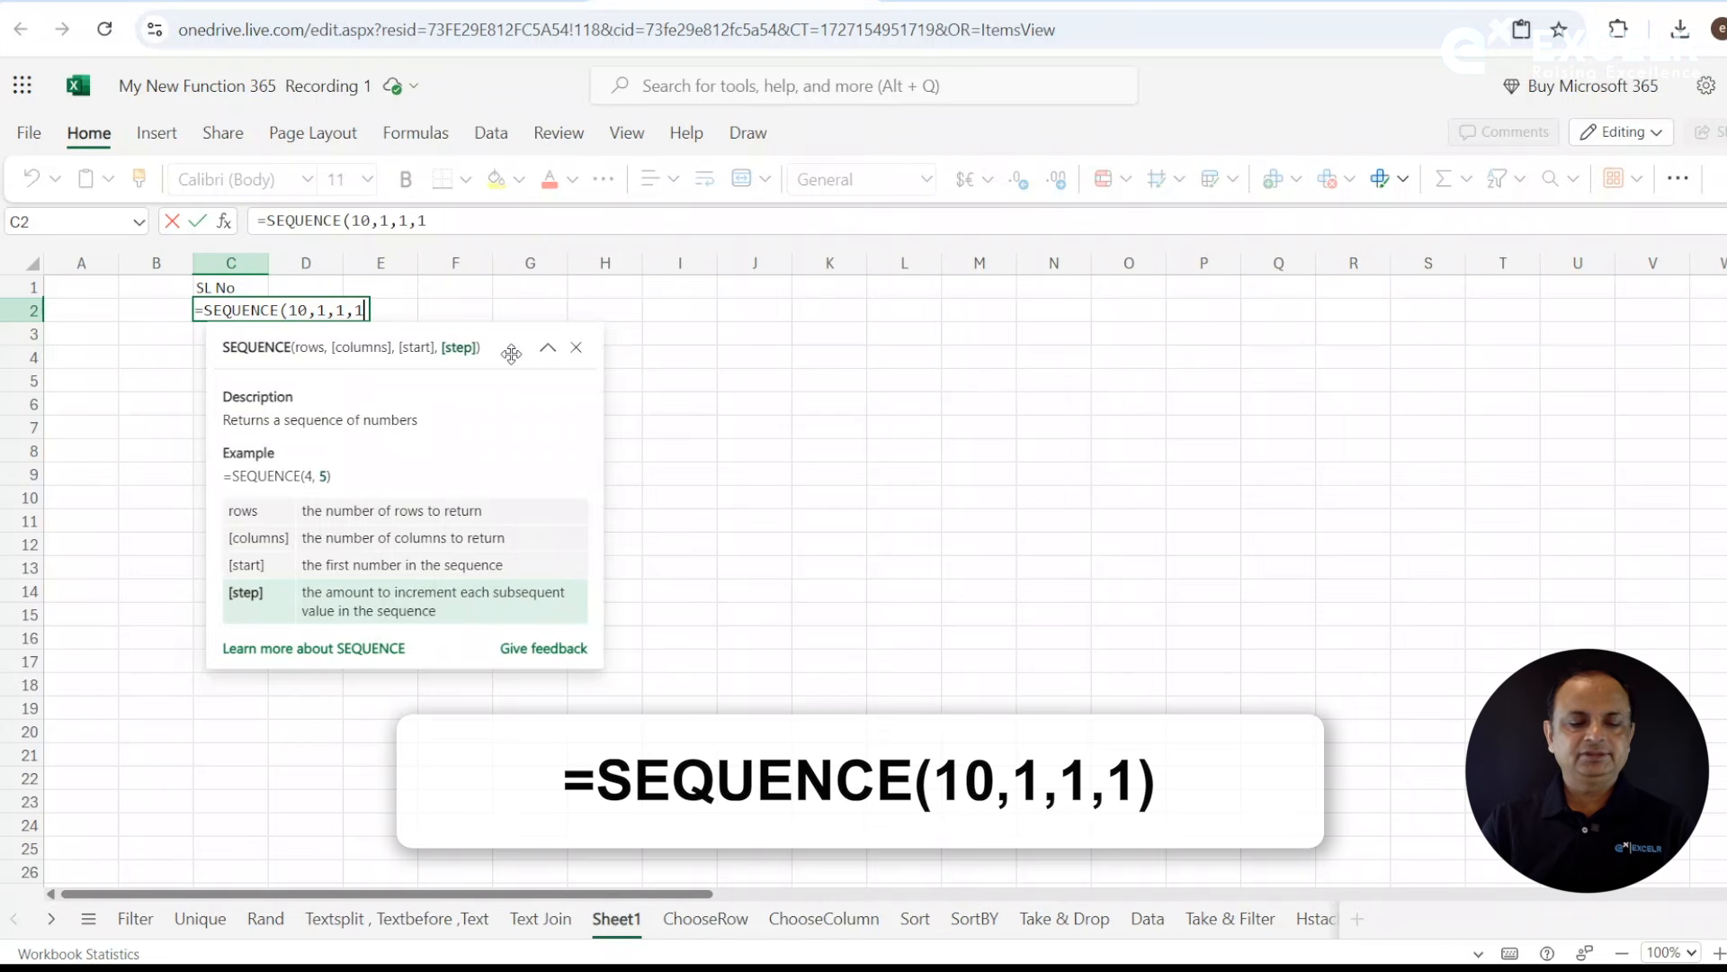
pyautogui.write(')')
pyautogui.press('Return')
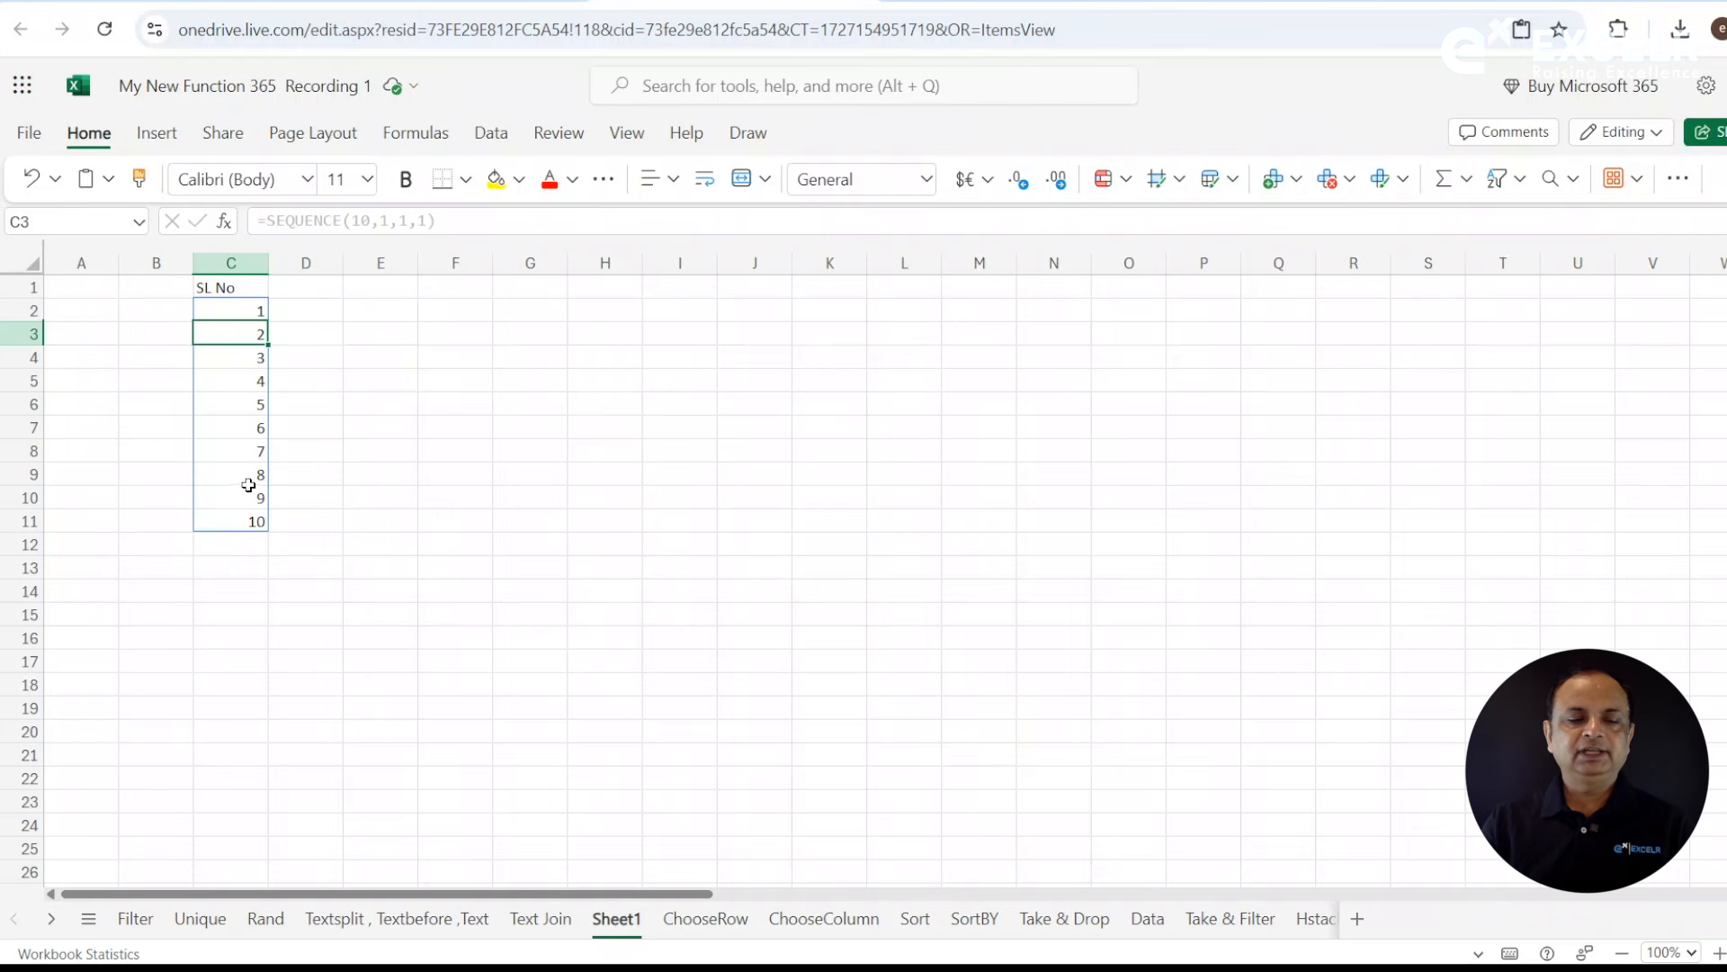
# - Enter =FORMULATEXT(C2) in cell E2 to display the serial number formula as text
pyautogui.click(399, 306)
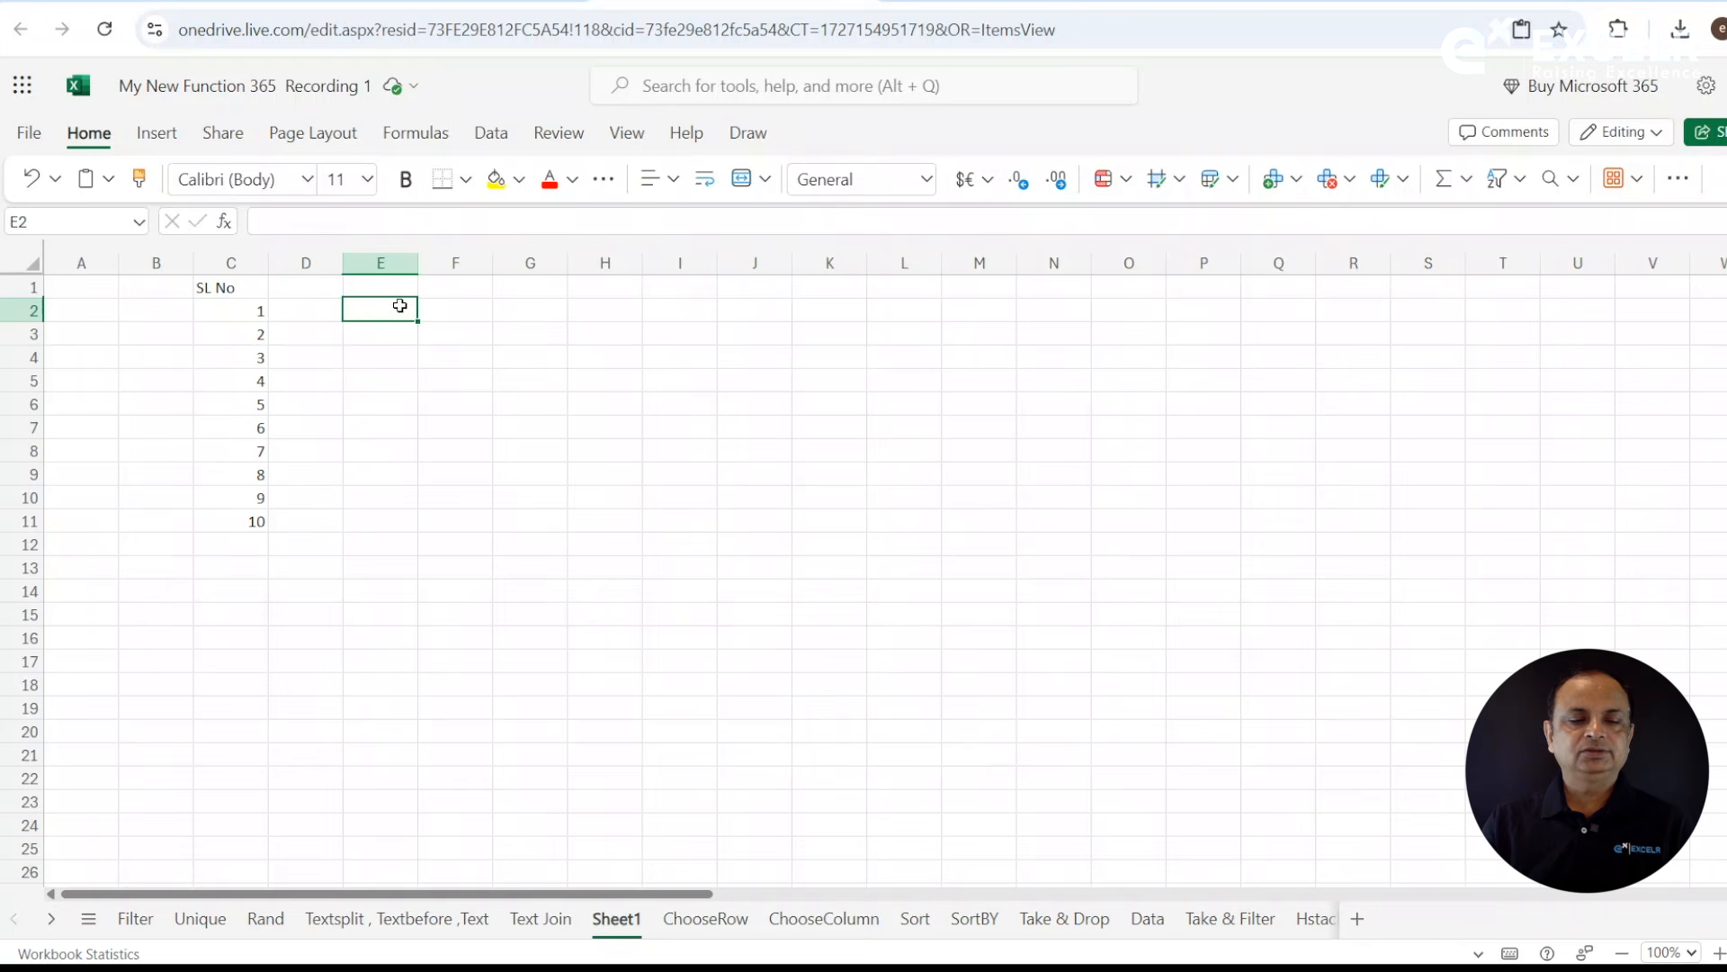
pyautogui.write('=form')
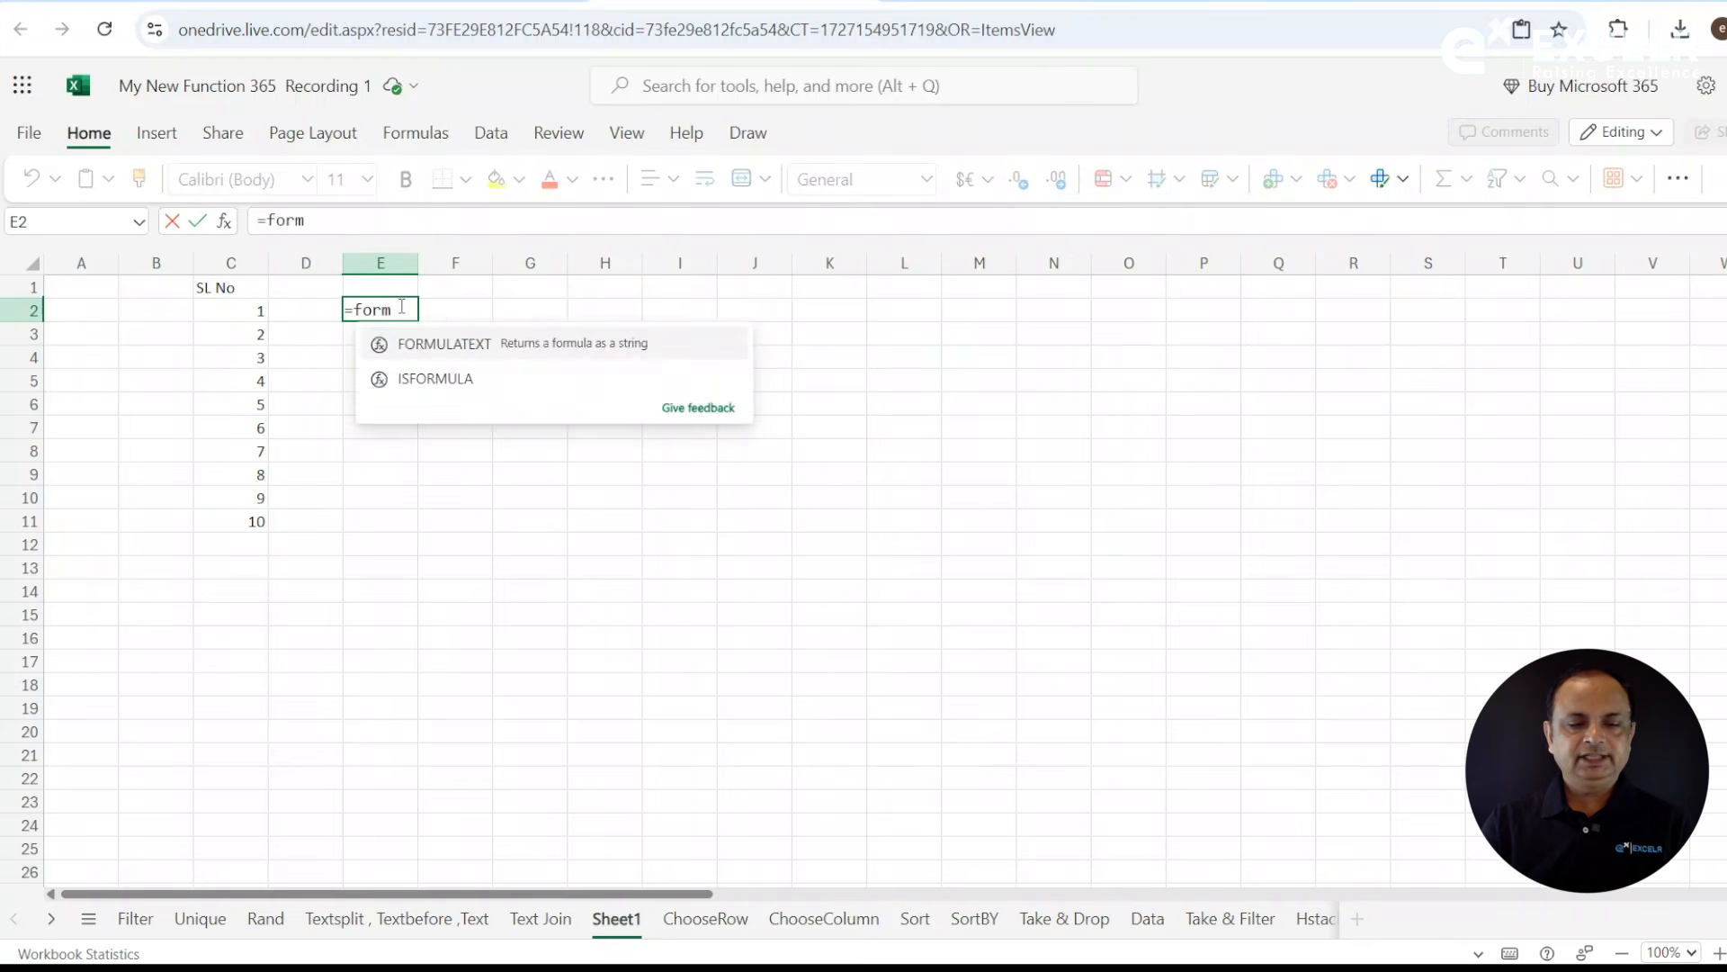
pyautogui.press('Tab')
pyautogui.press('Left')
pyautogui.press('Left')
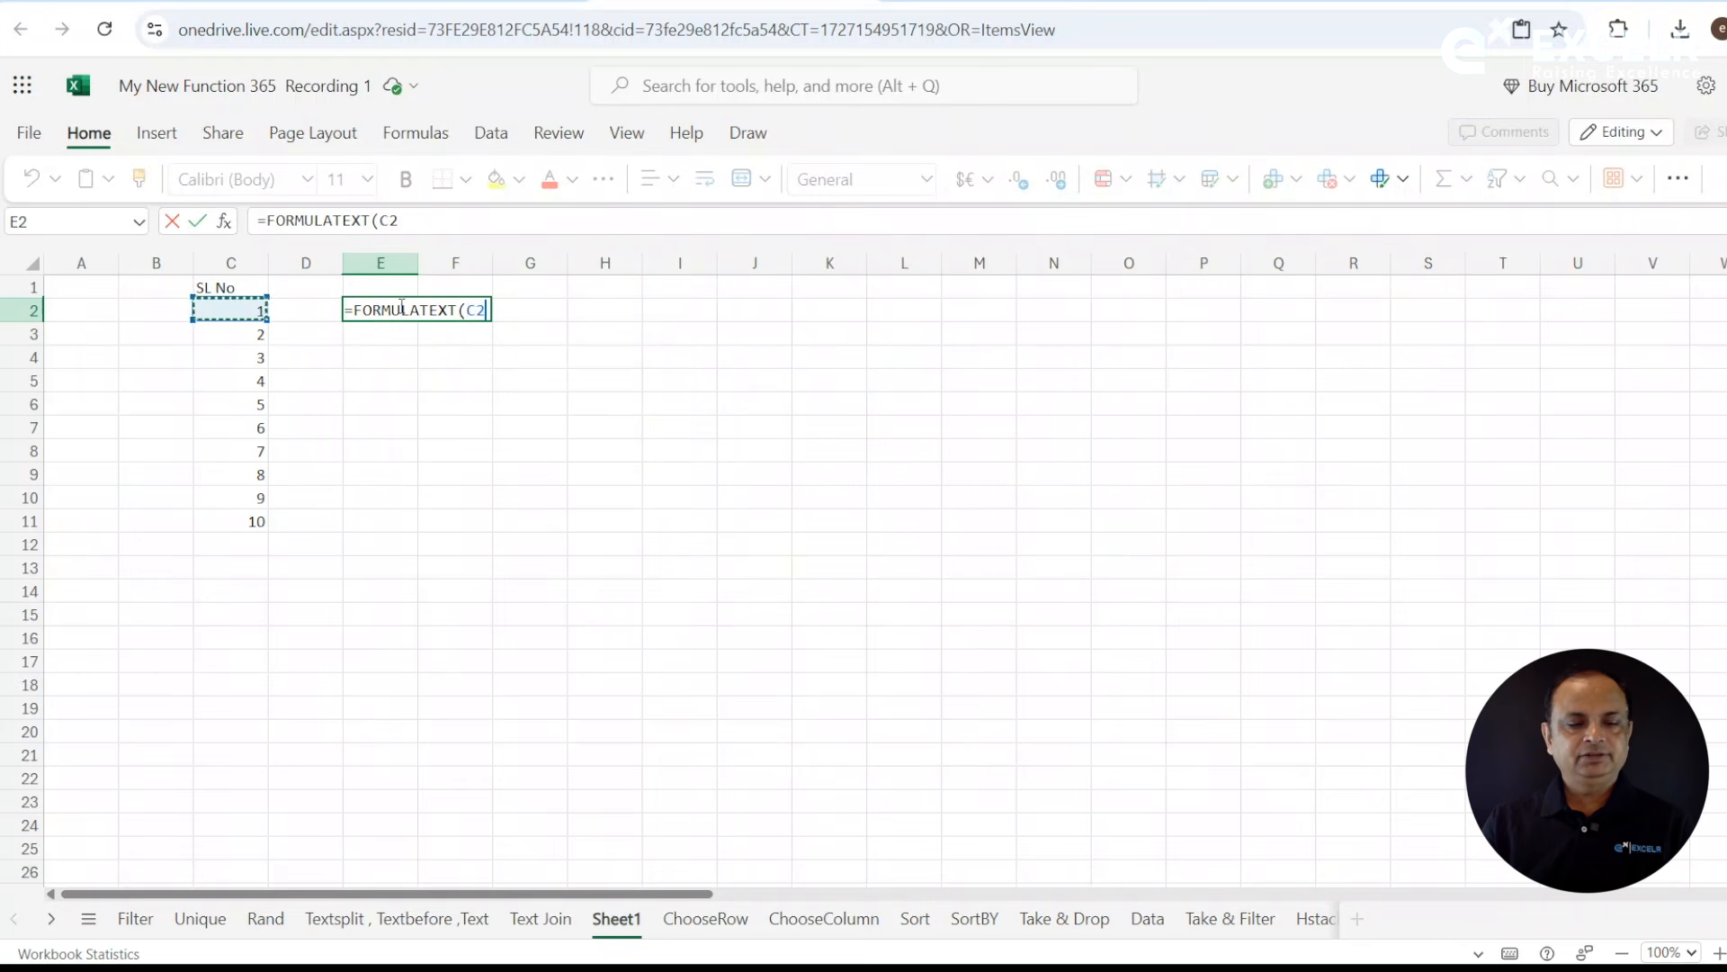
pyautogui.press('Return')
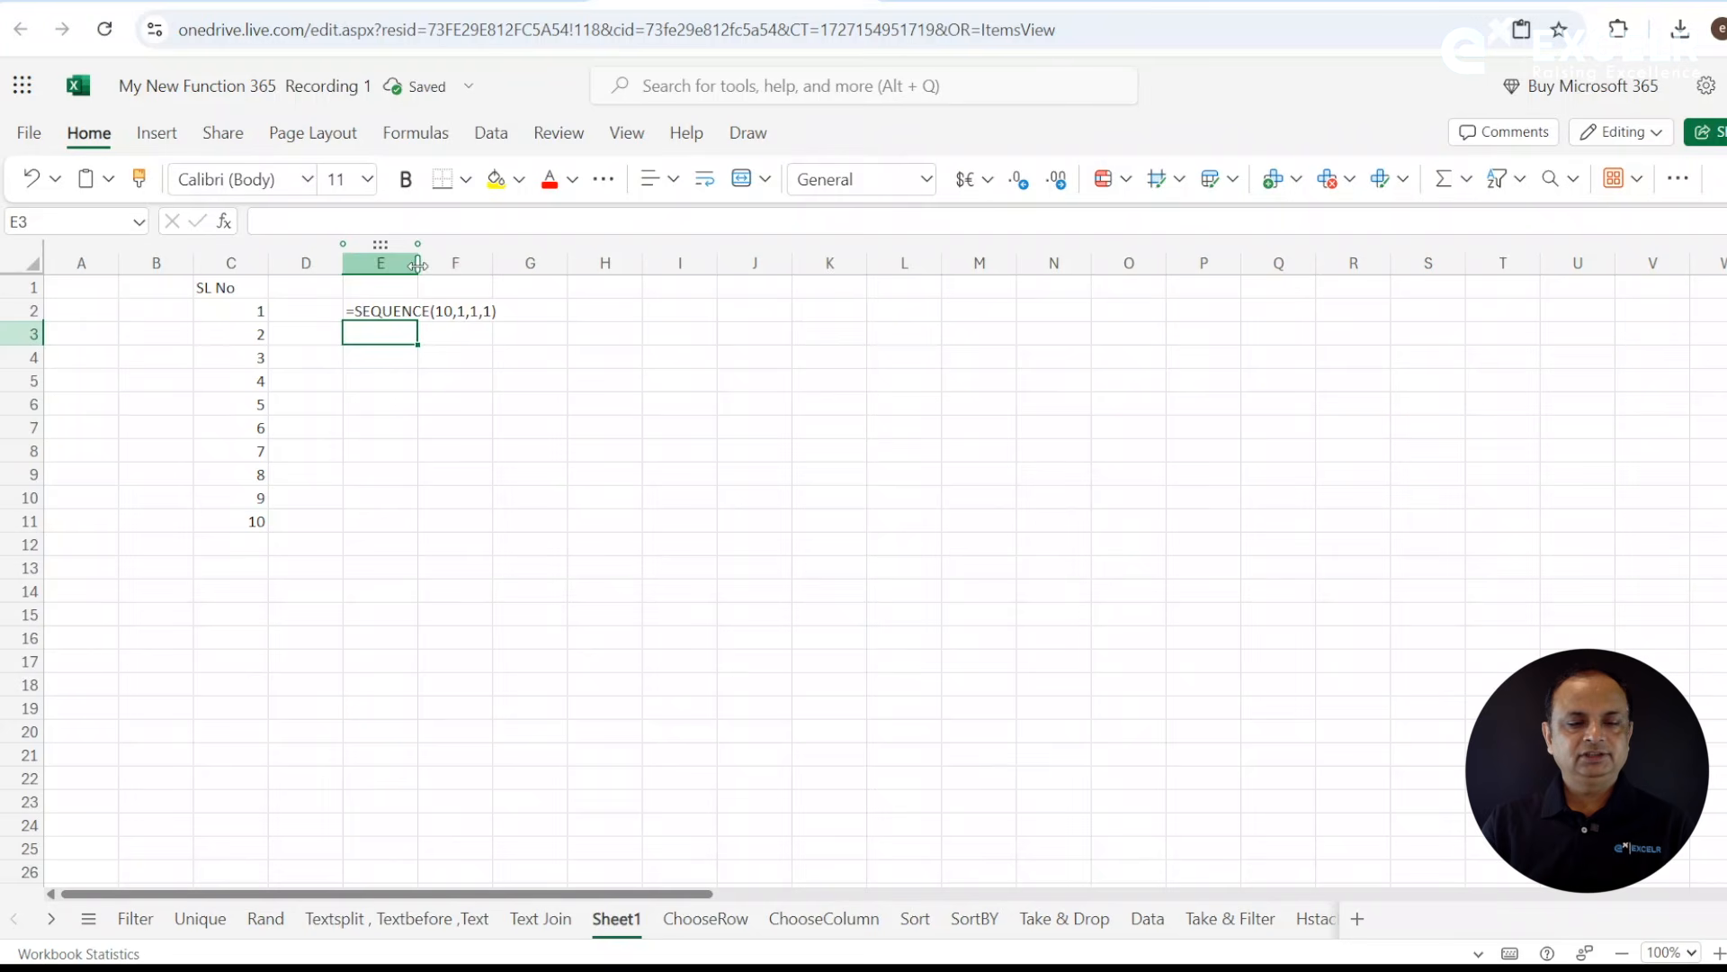
pyautogui.click(260, 311)
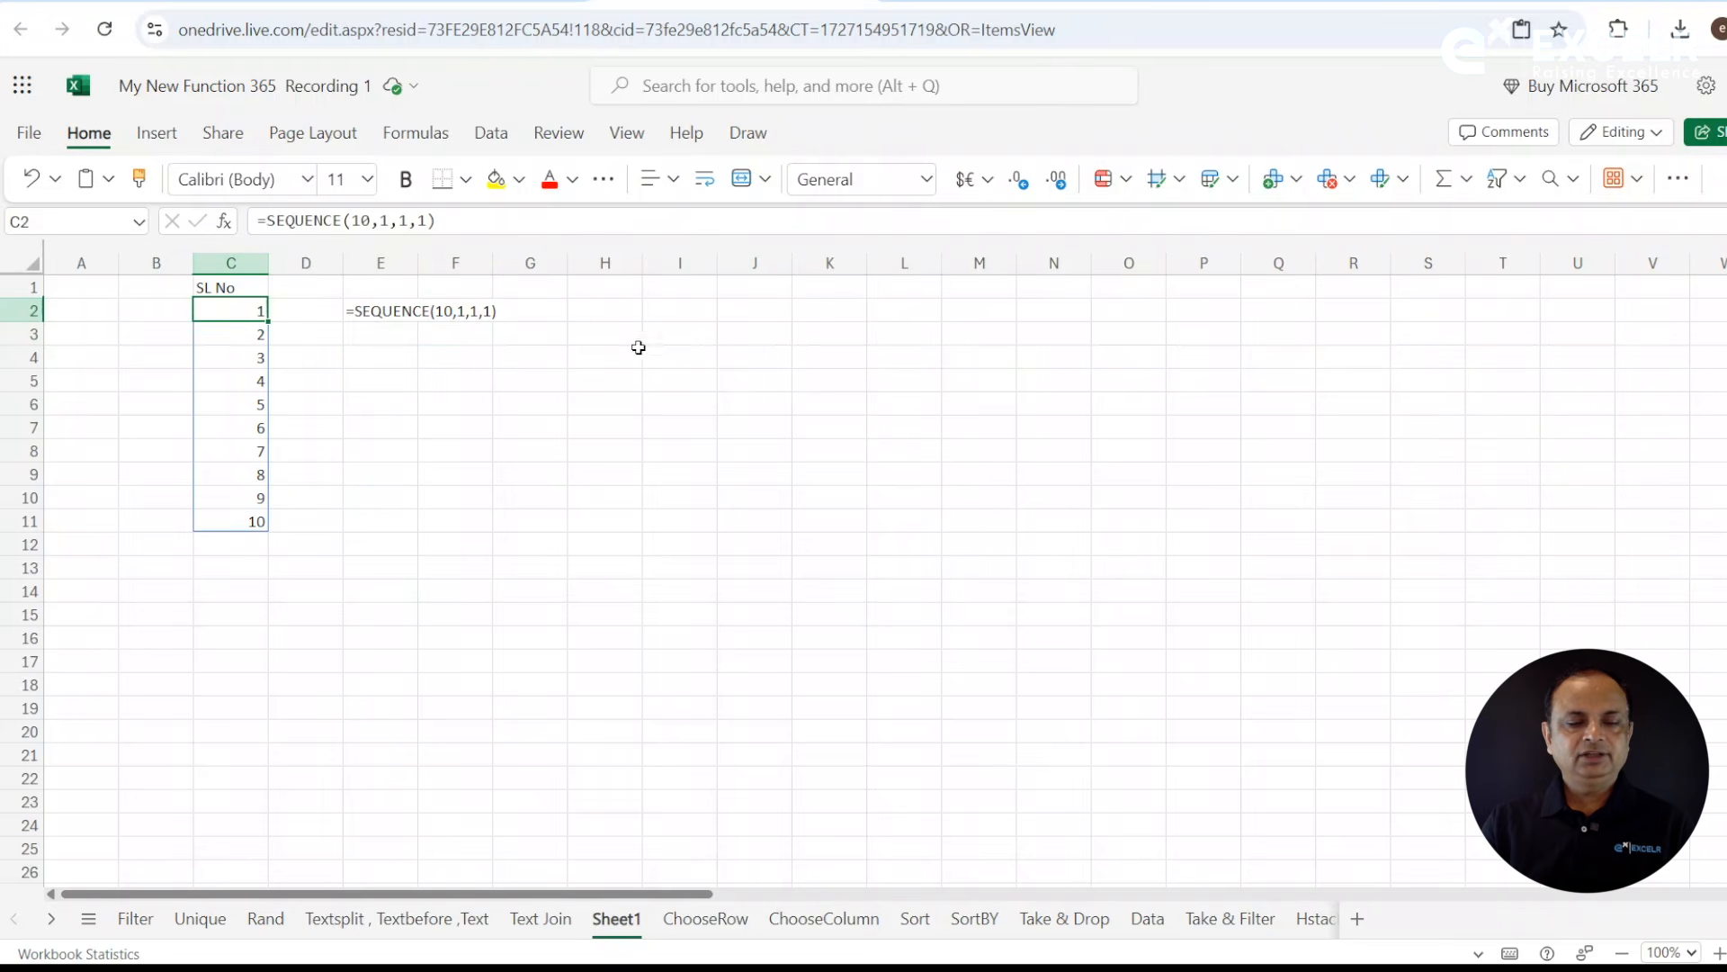
# - Enter the heading "EVEN" in cell I1
pyautogui.click(675, 308)
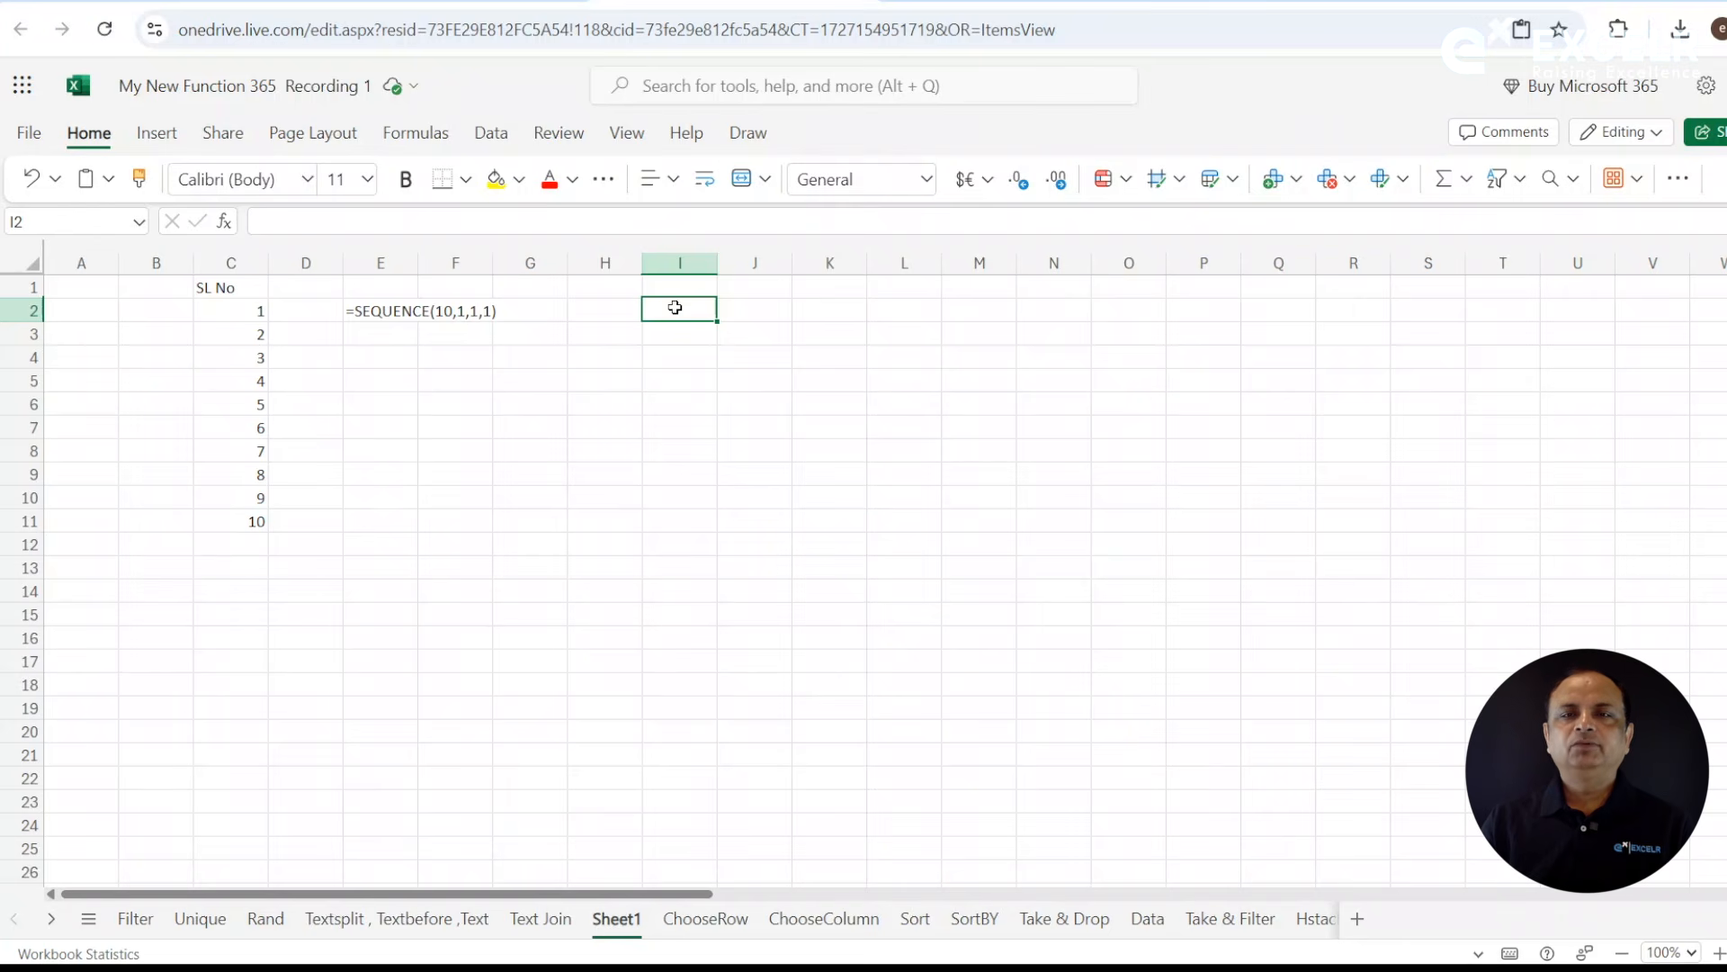
pyautogui.click(679, 286)
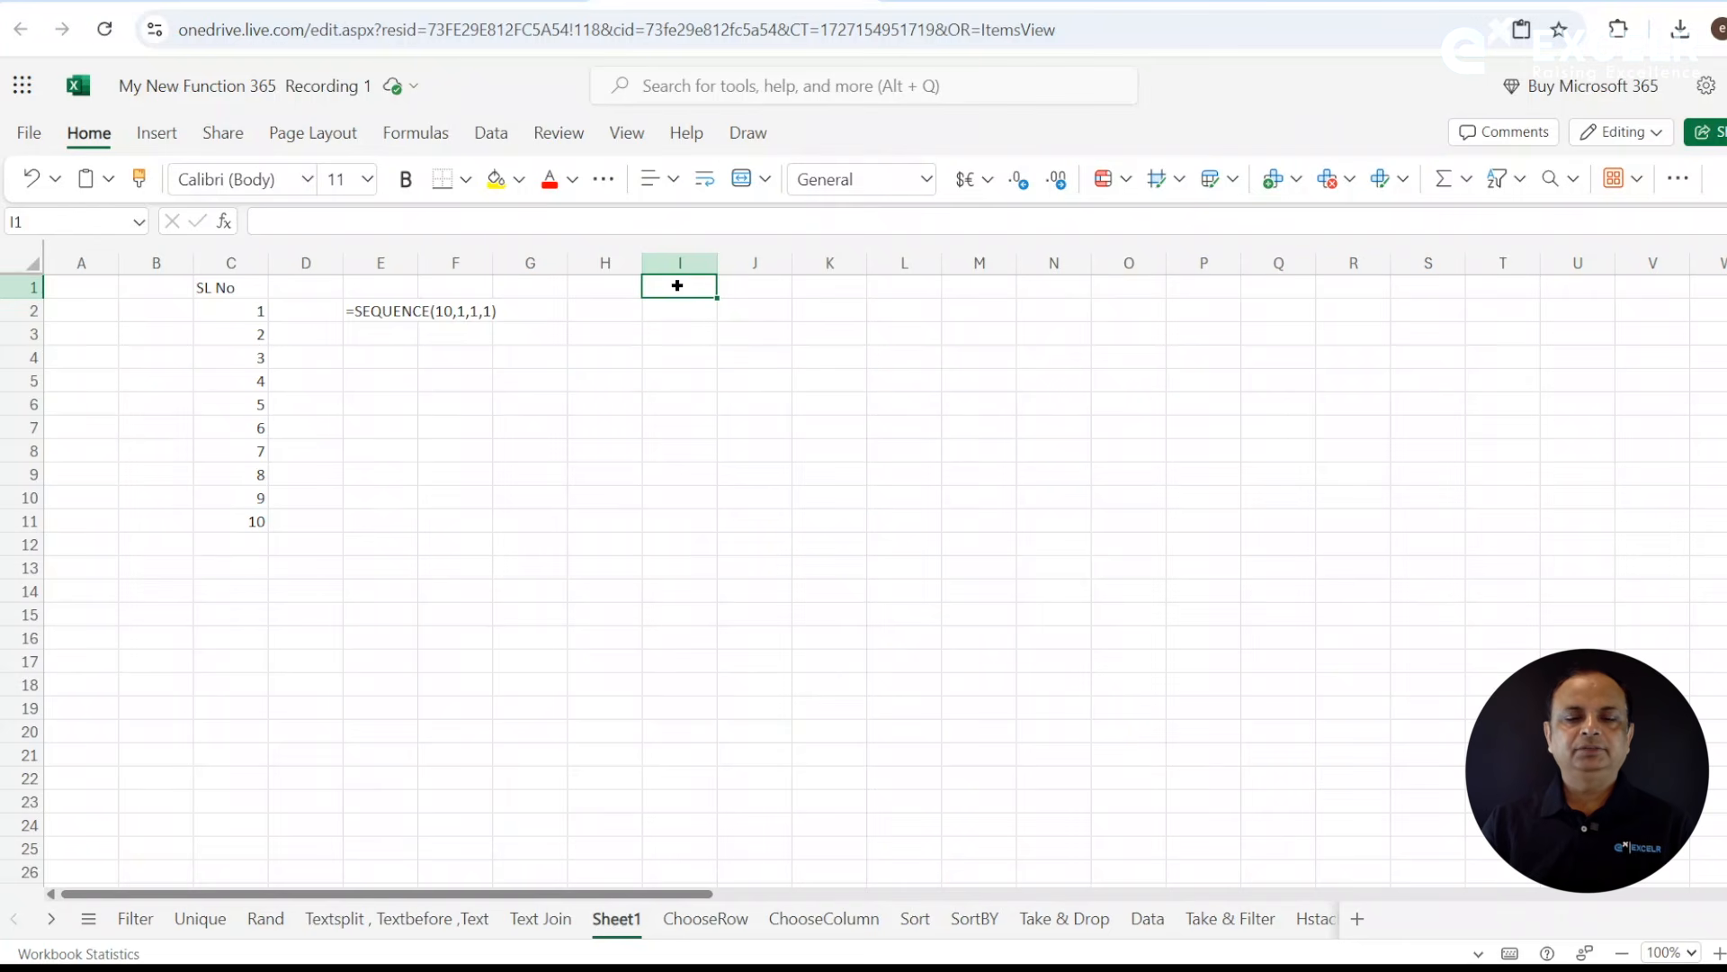
pyautogui.write('EVEN')
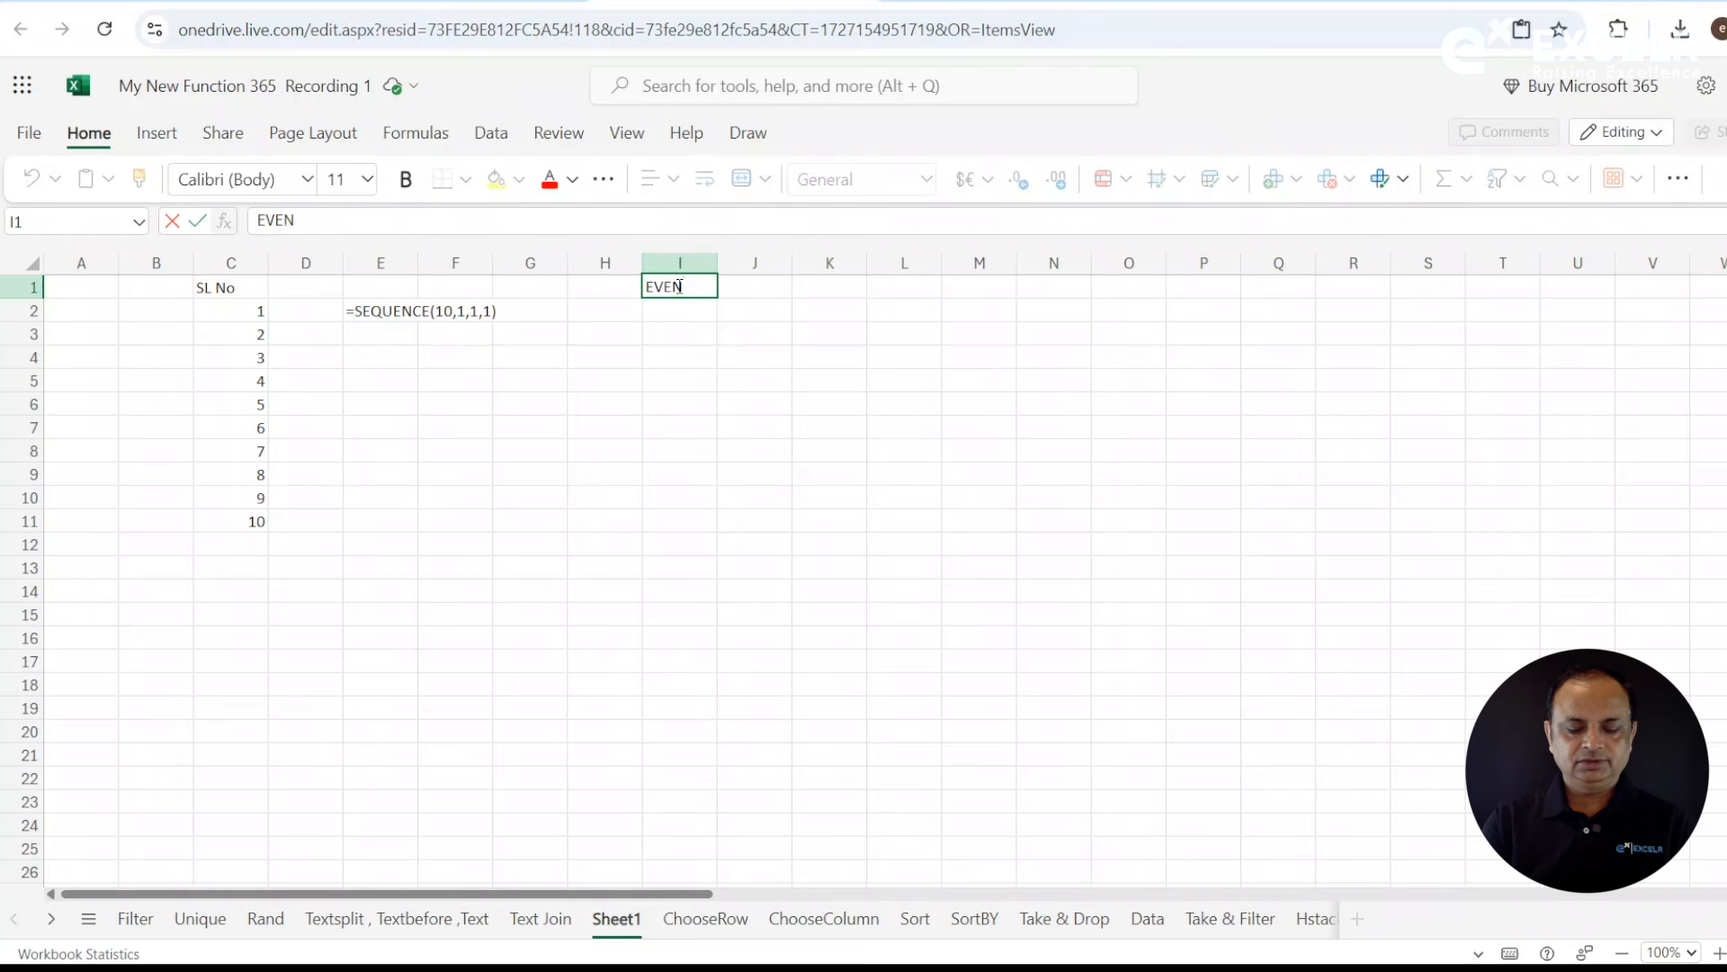
pyautogui.press('Return')
# - Enter =SEQUENCE(100,1,2,2) in cell I2 to generate 100 even numbers starting at 2 in steps of 2
pyautogui.write('=sq')
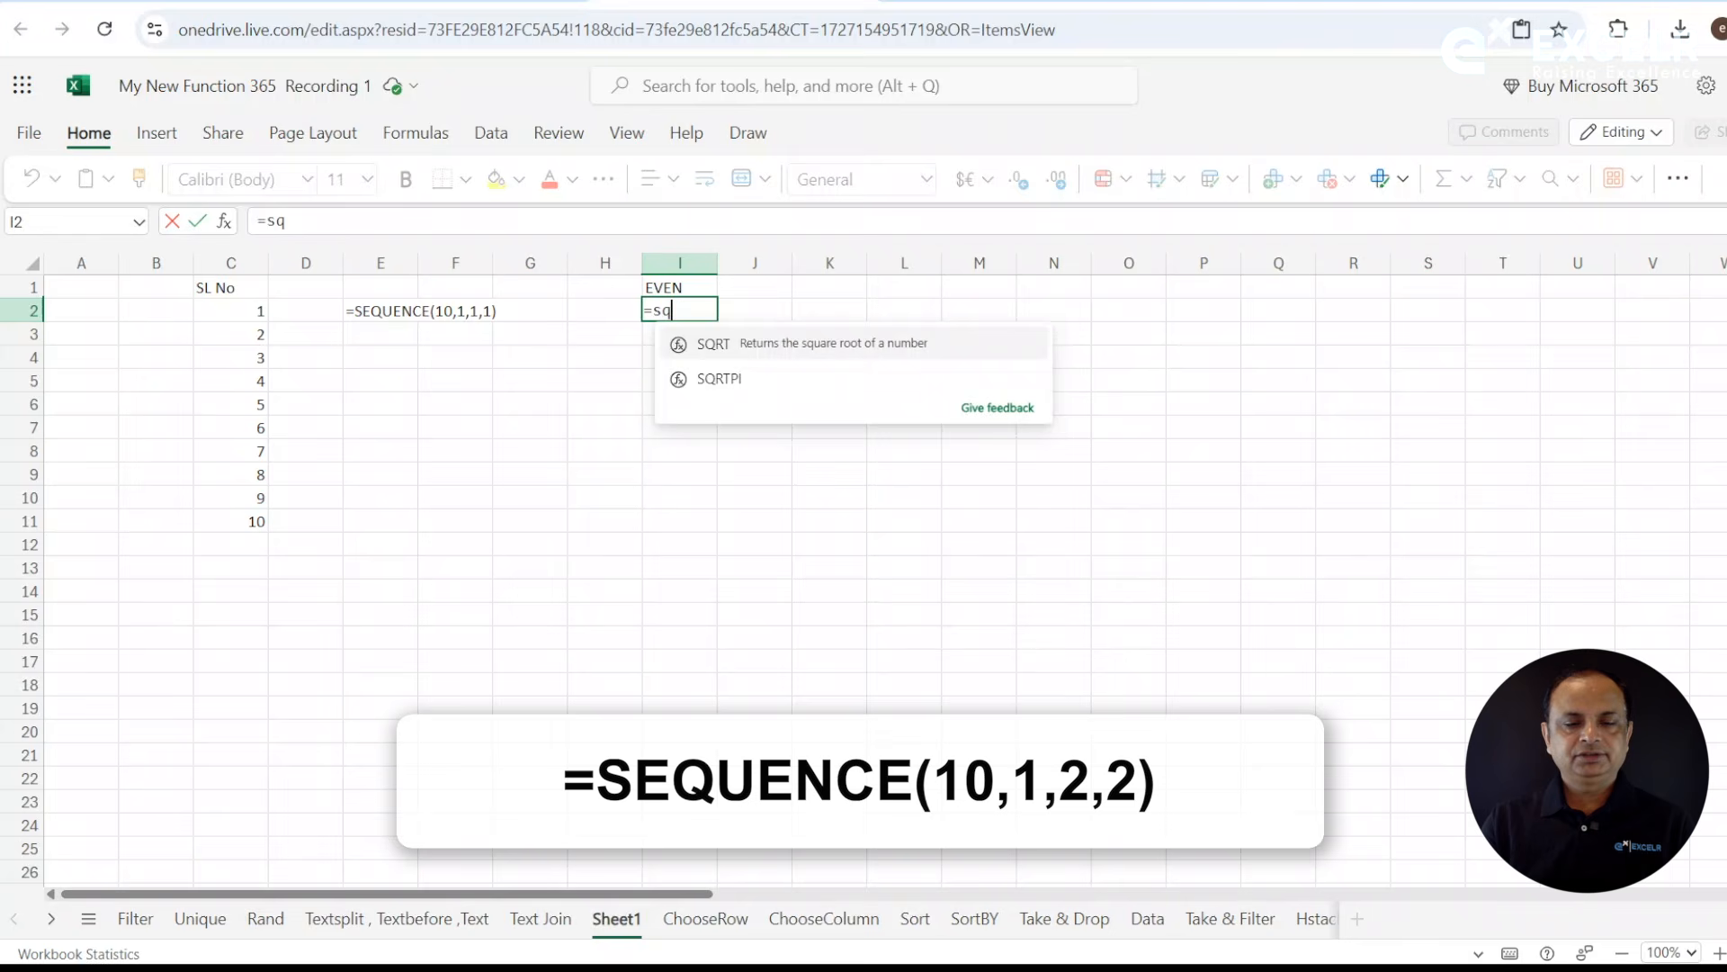
pyautogui.press('BackSpace')
pyautogui.write('eq')
pyautogui.press('Tab')
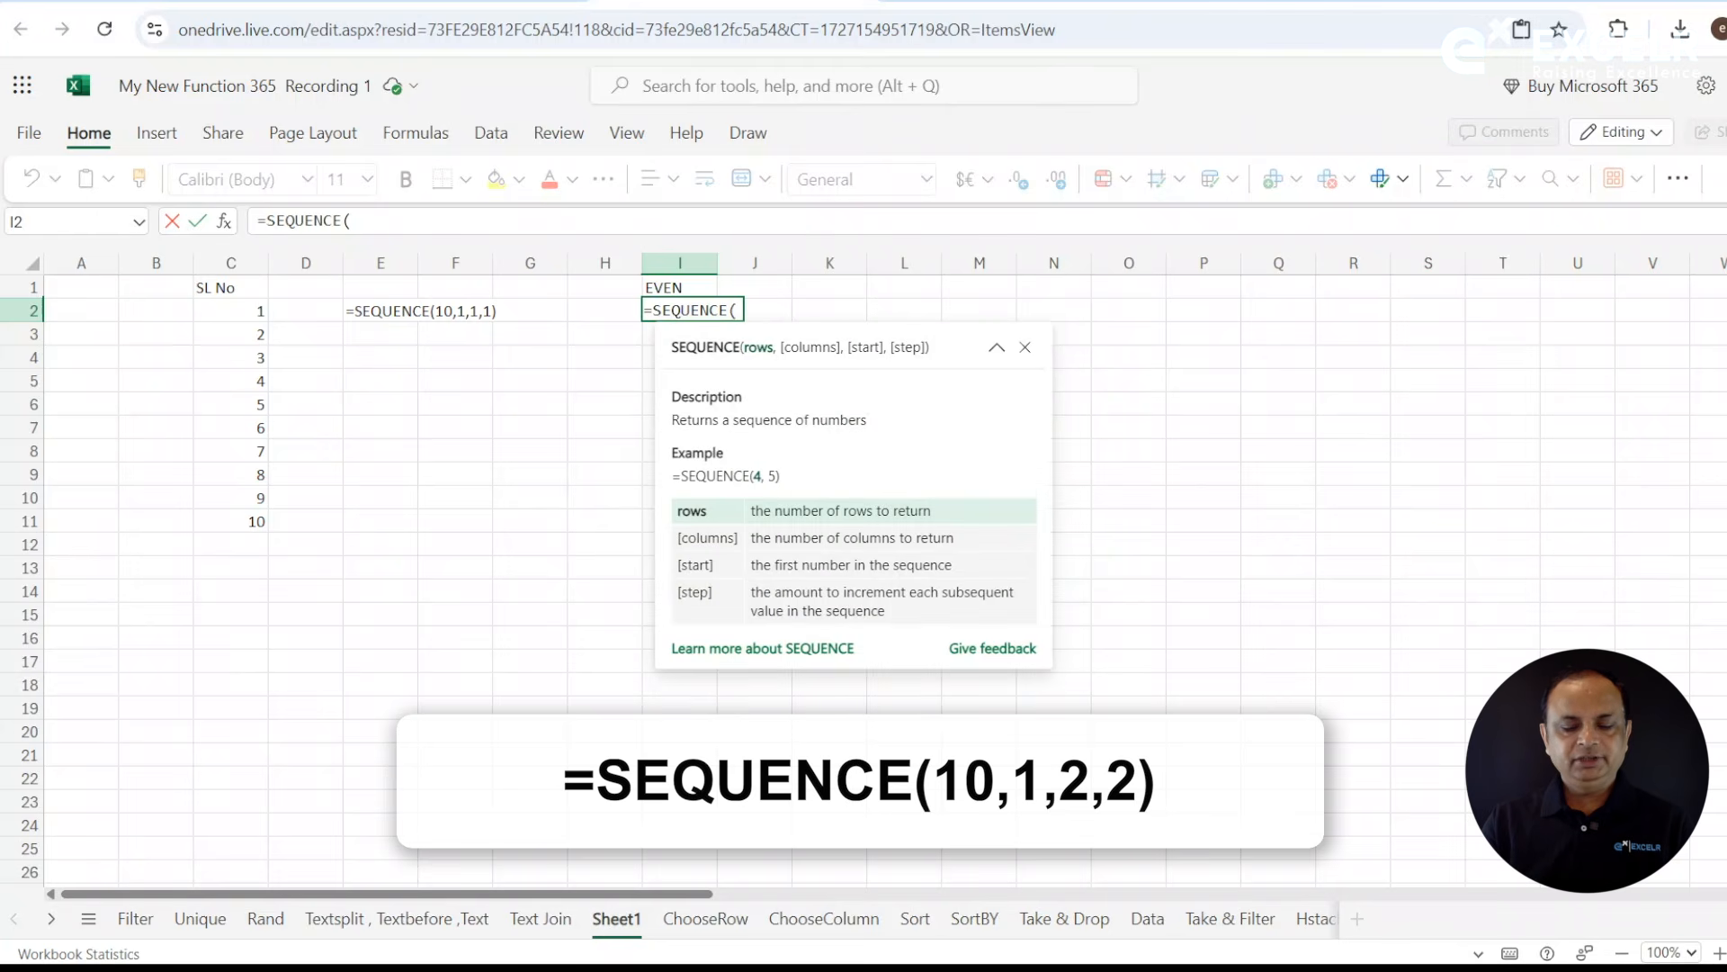
pyautogui.write('100,')
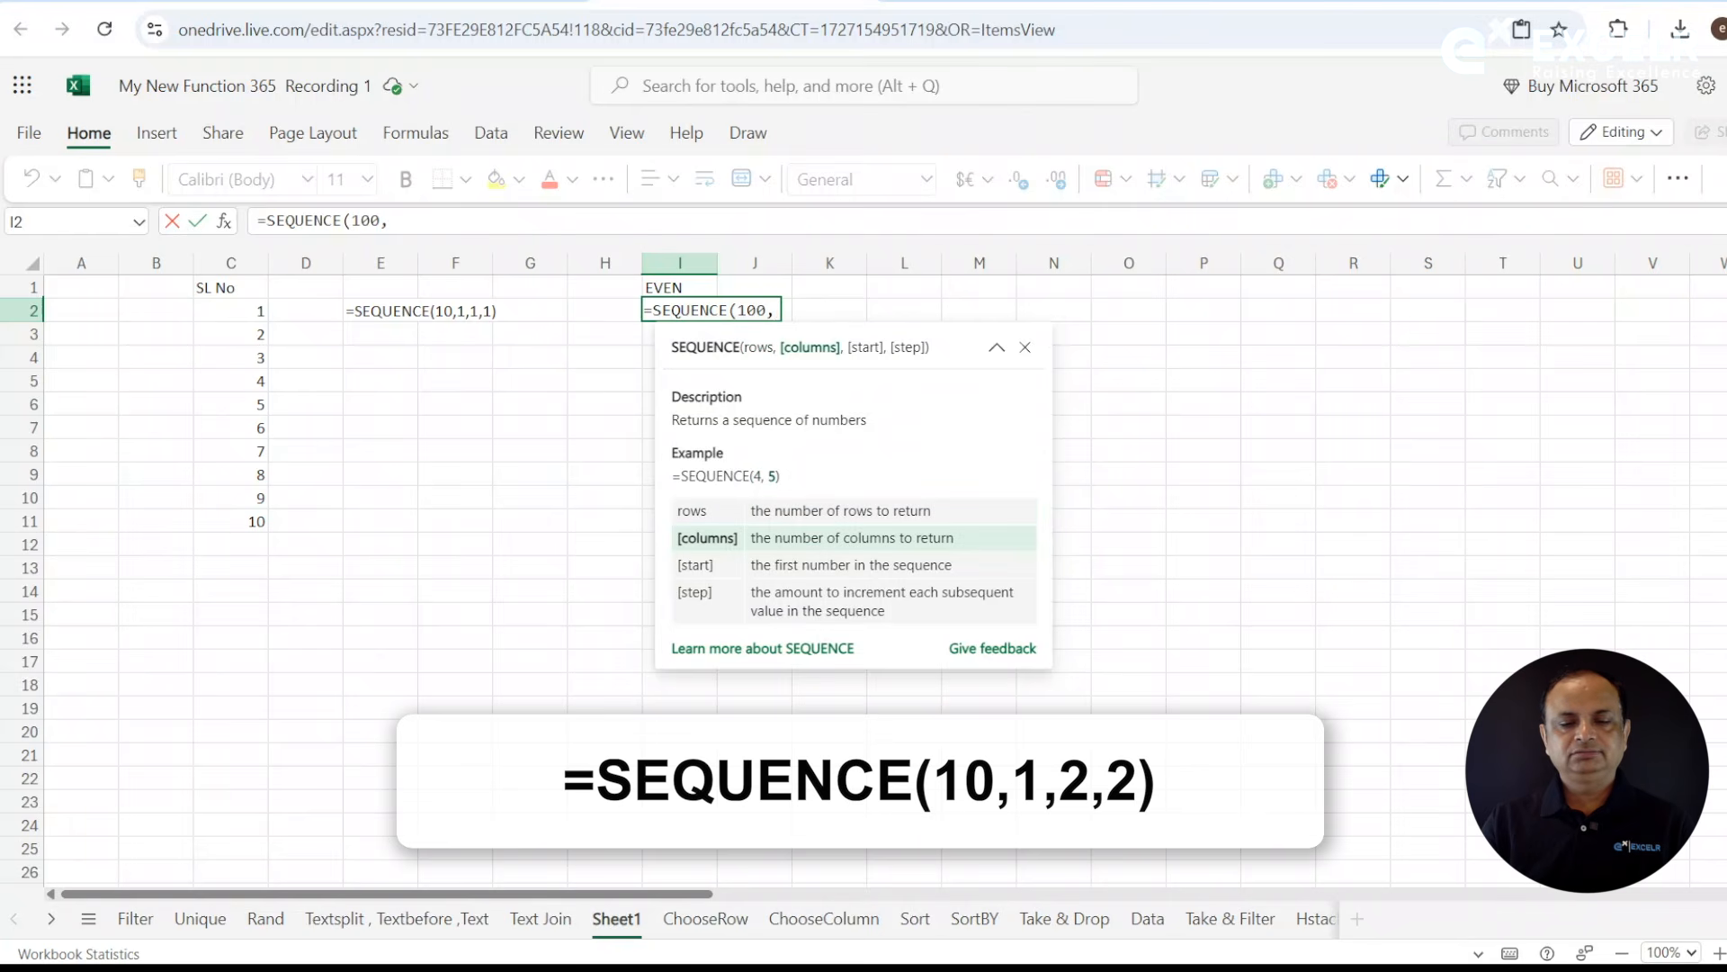
pyautogui.write('1')
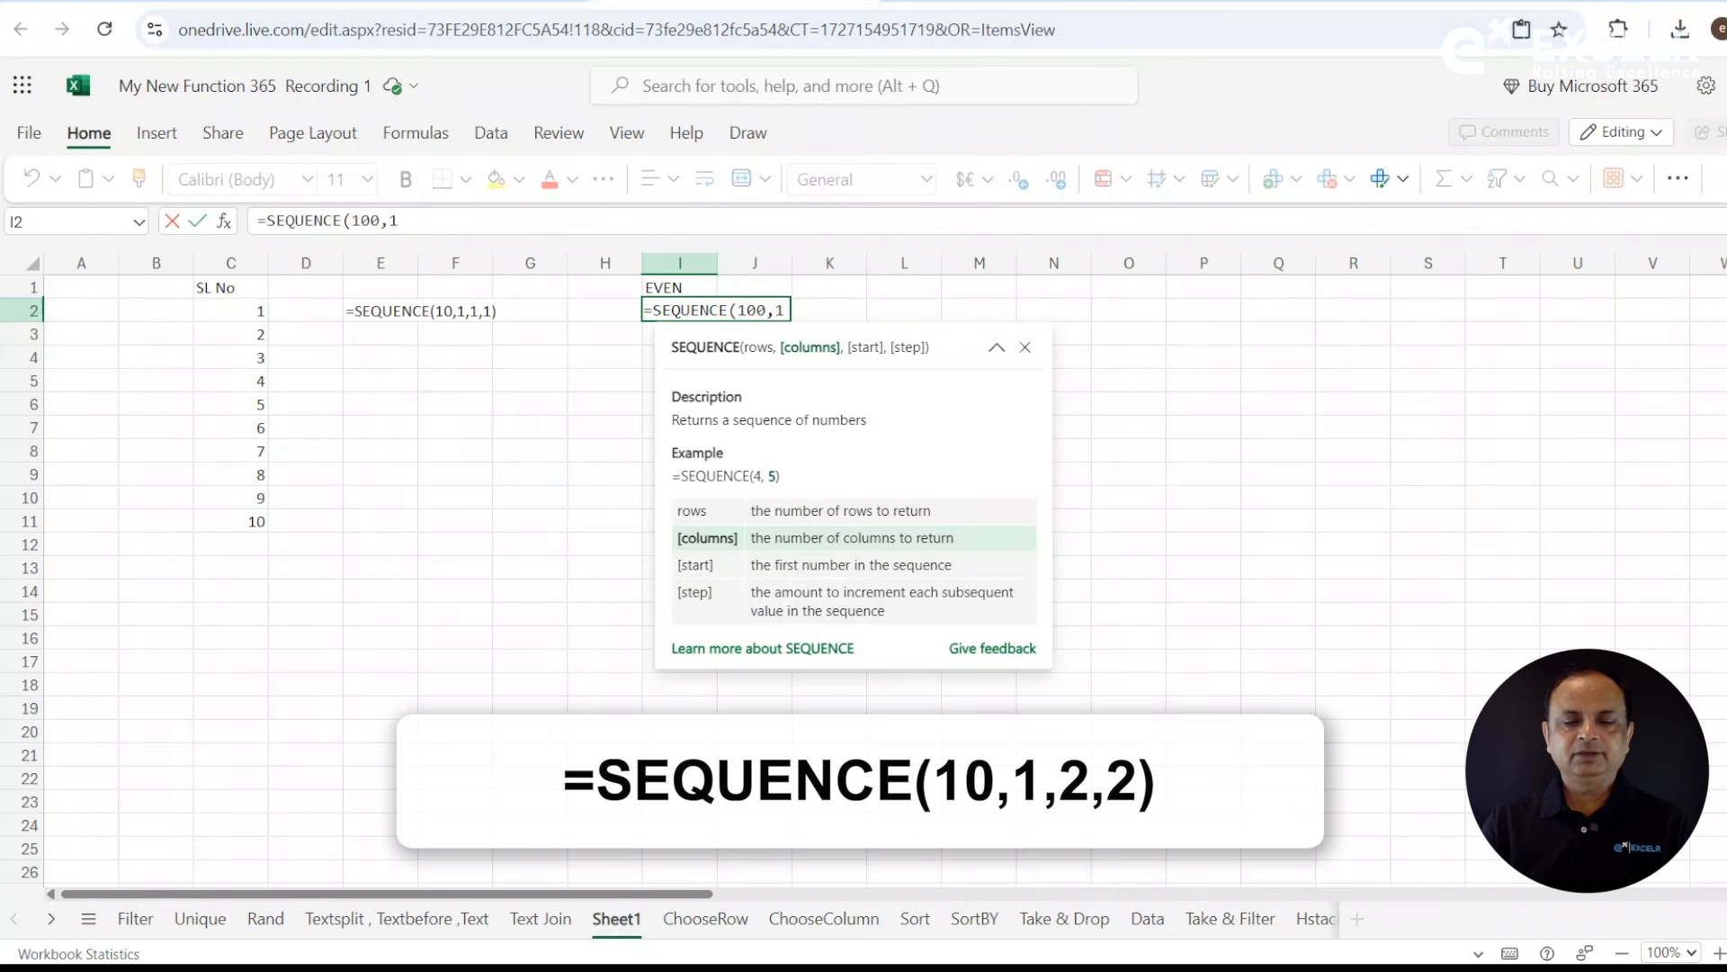
pyautogui.press('BackSpace')
pyautogui.write('1,')
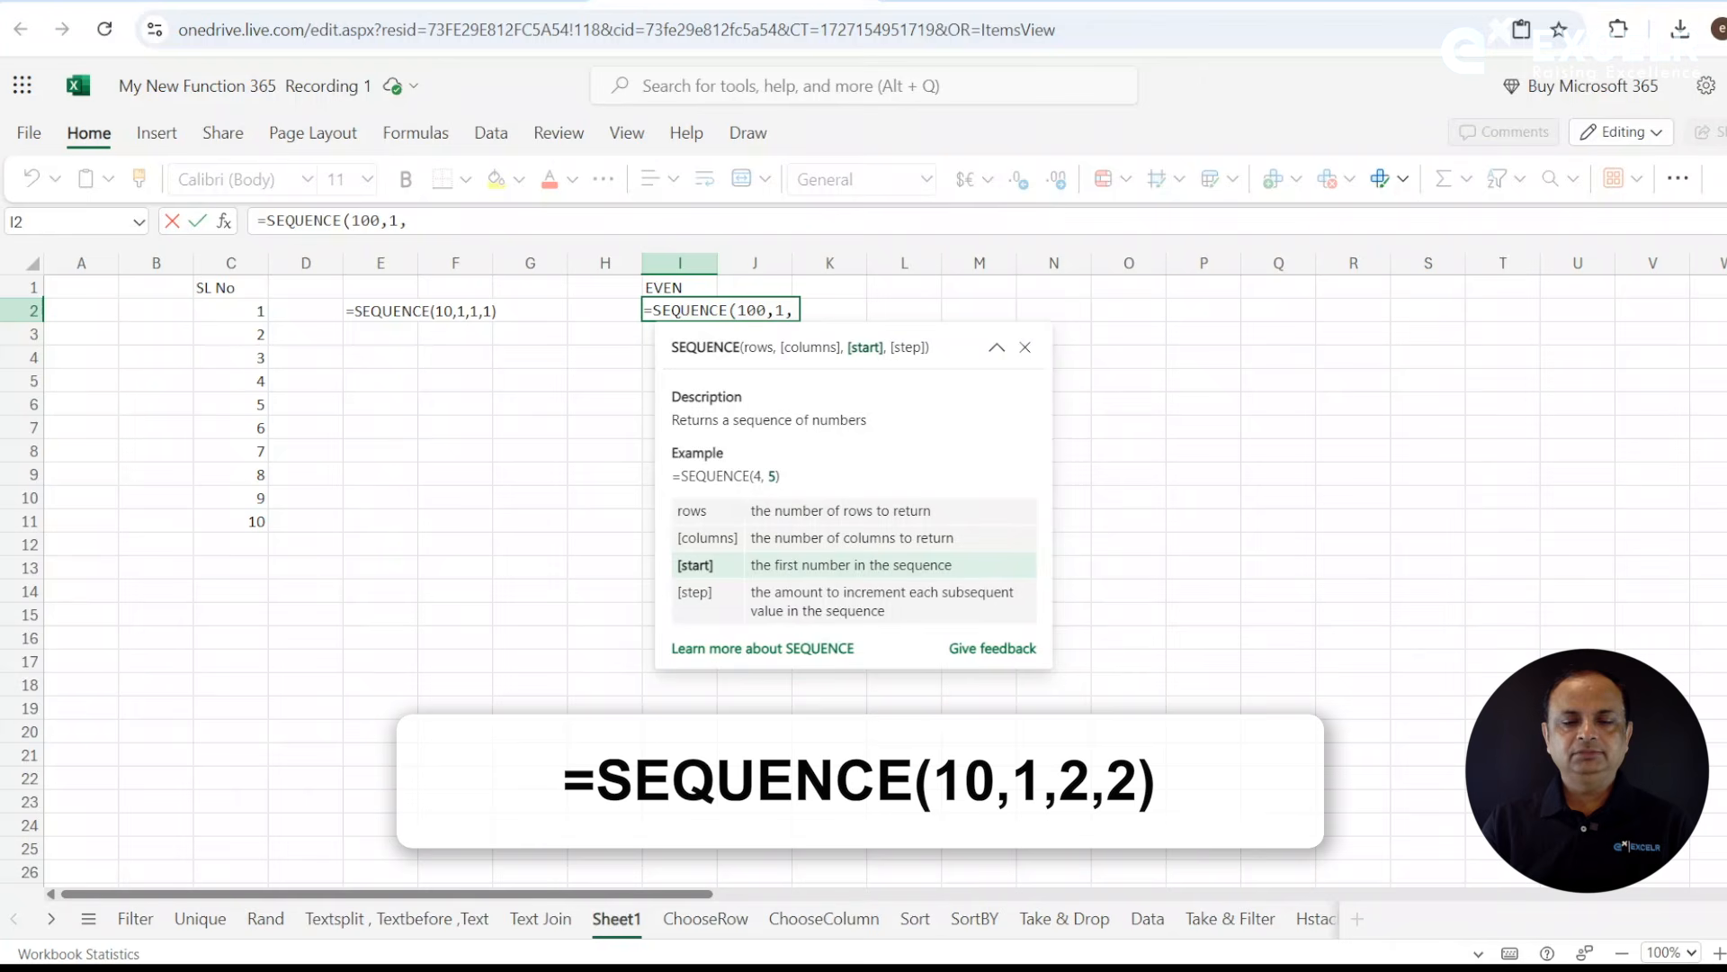
pyautogui.write('2,')
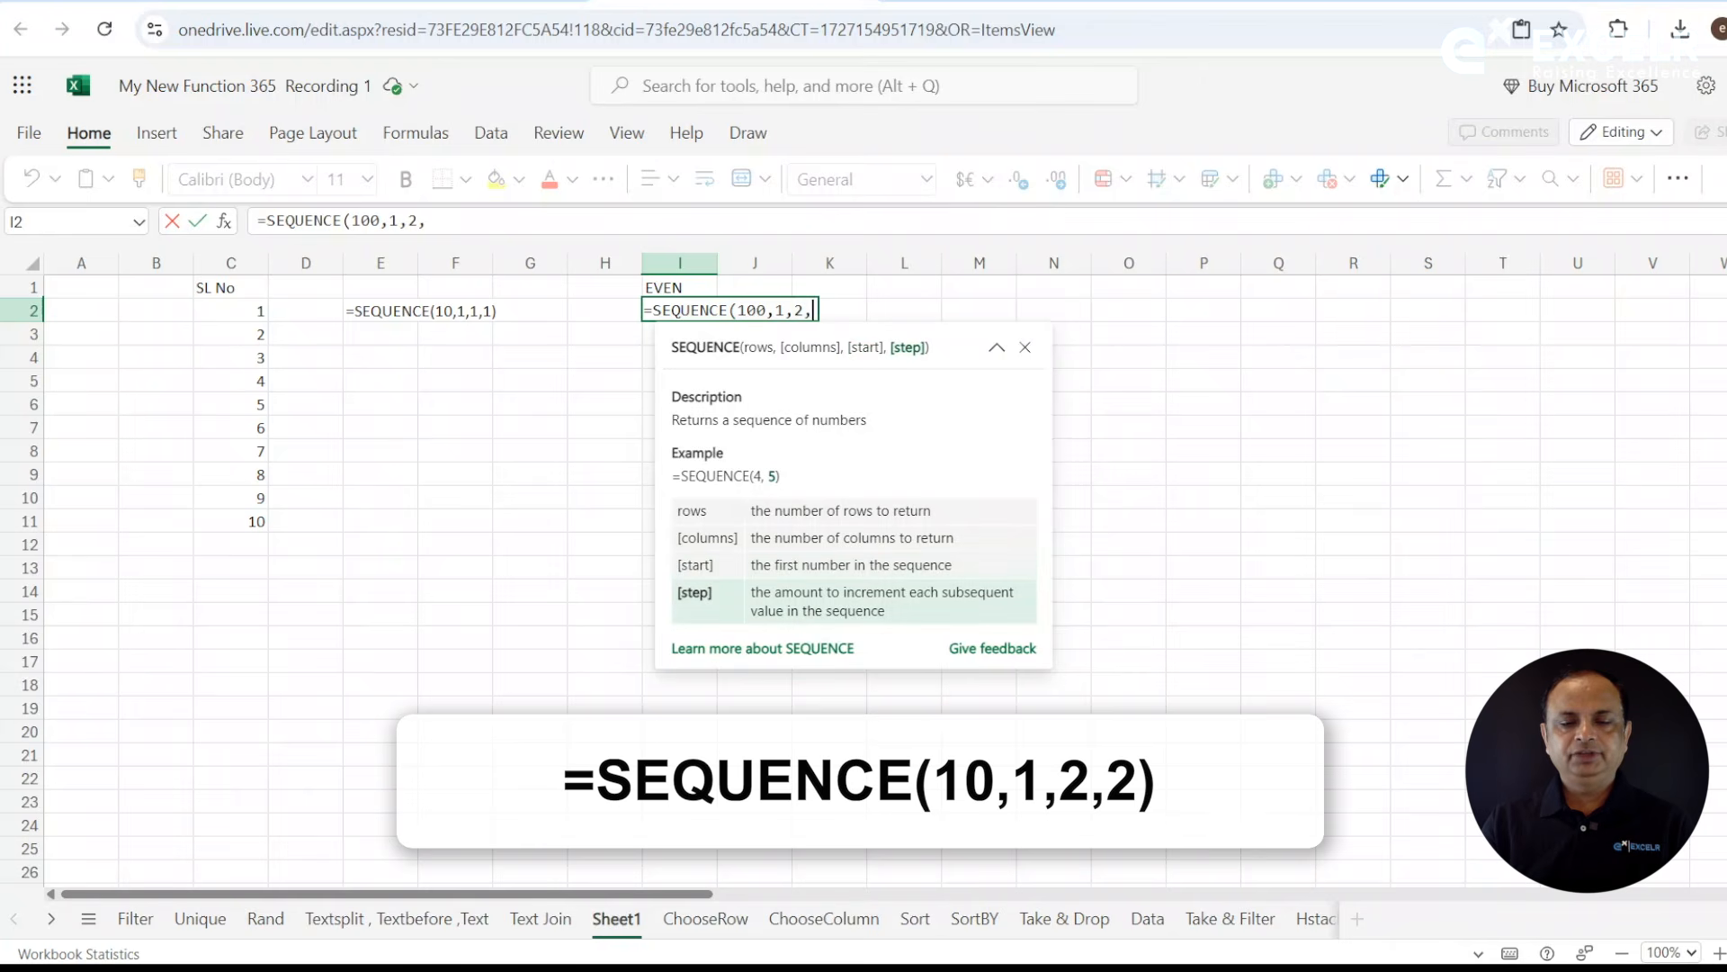
pyautogui.write('2')
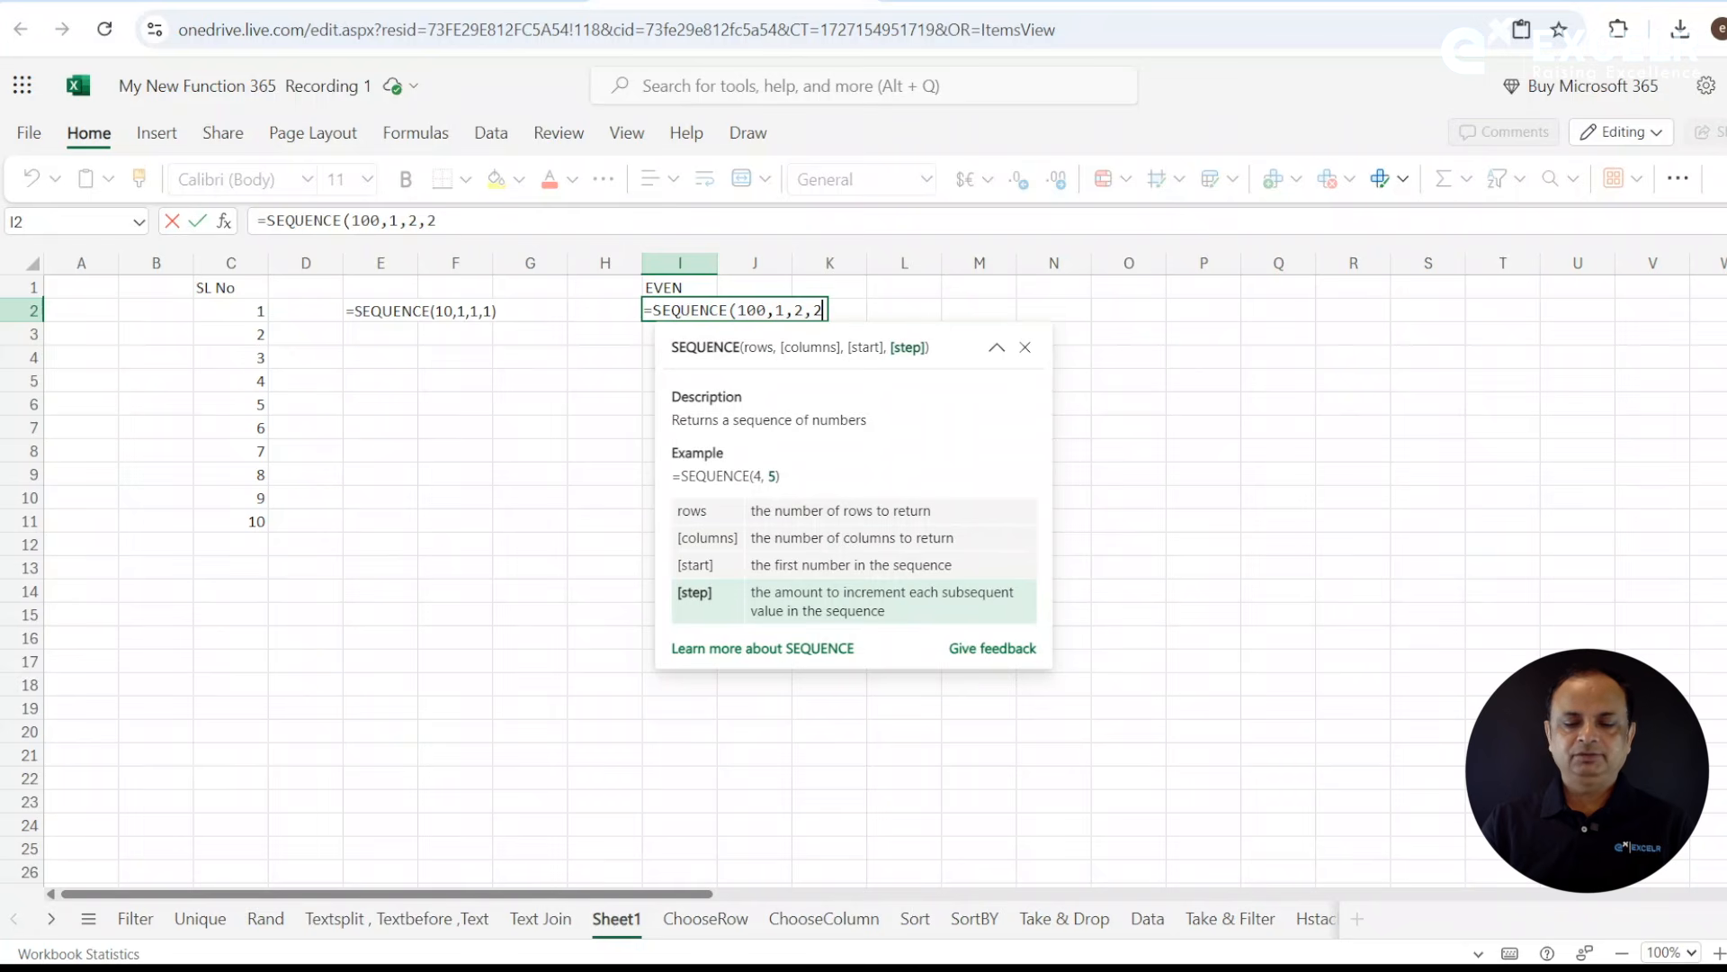
pyautogui.write(')')
pyautogui.press('Return')
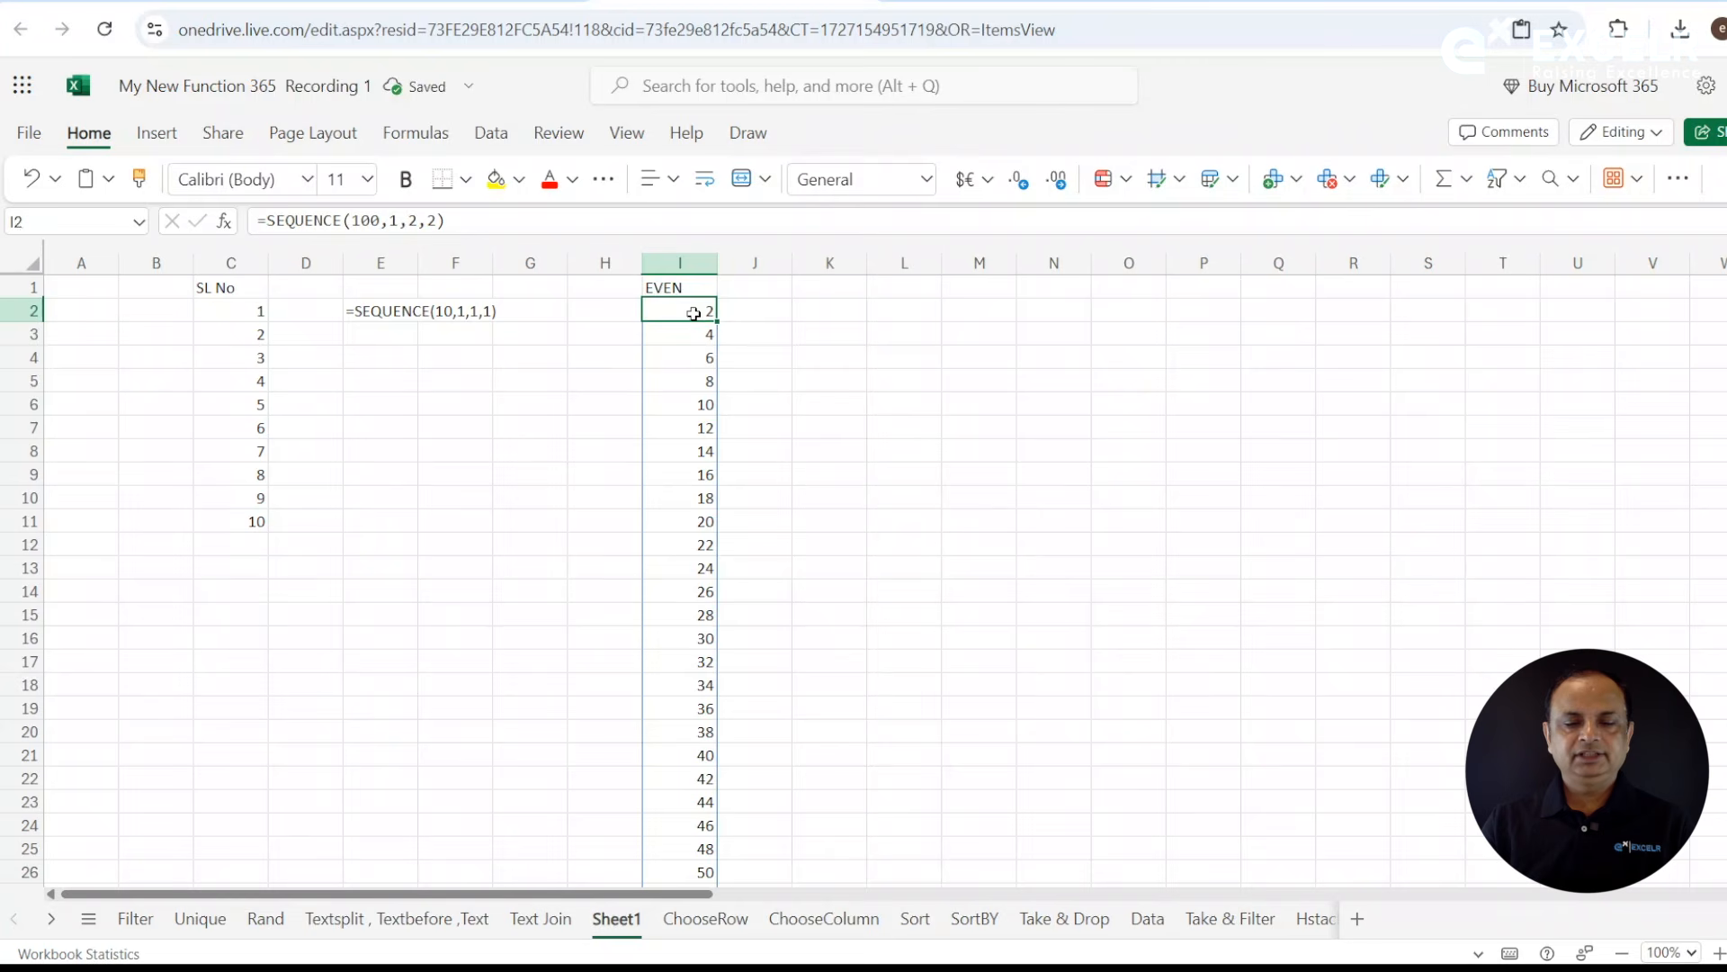
# - Review the even numbers in column I from start to end and check the source formula in I2
pyautogui.click(670, 616)
pyautogui.press('Down')
pyautogui.press('Down')
pyautogui.press('Down')
pyautogui.press('Down')
pyautogui.press('Down')
pyautogui.press('Down')
pyautogui.press('Down')
pyautogui.press('Down')
pyautogui.press('Down')
pyautogui.press('Down')
pyautogui.press('Down')
pyautogui.press('Down')
pyautogui.press('Down')
pyautogui.press('Down')
pyautogui.press('Down')
pyautogui.press('Down')
pyautogui.press('Down')
pyautogui.press('Down')
pyautogui.press('Down')
pyautogui.press('Down')
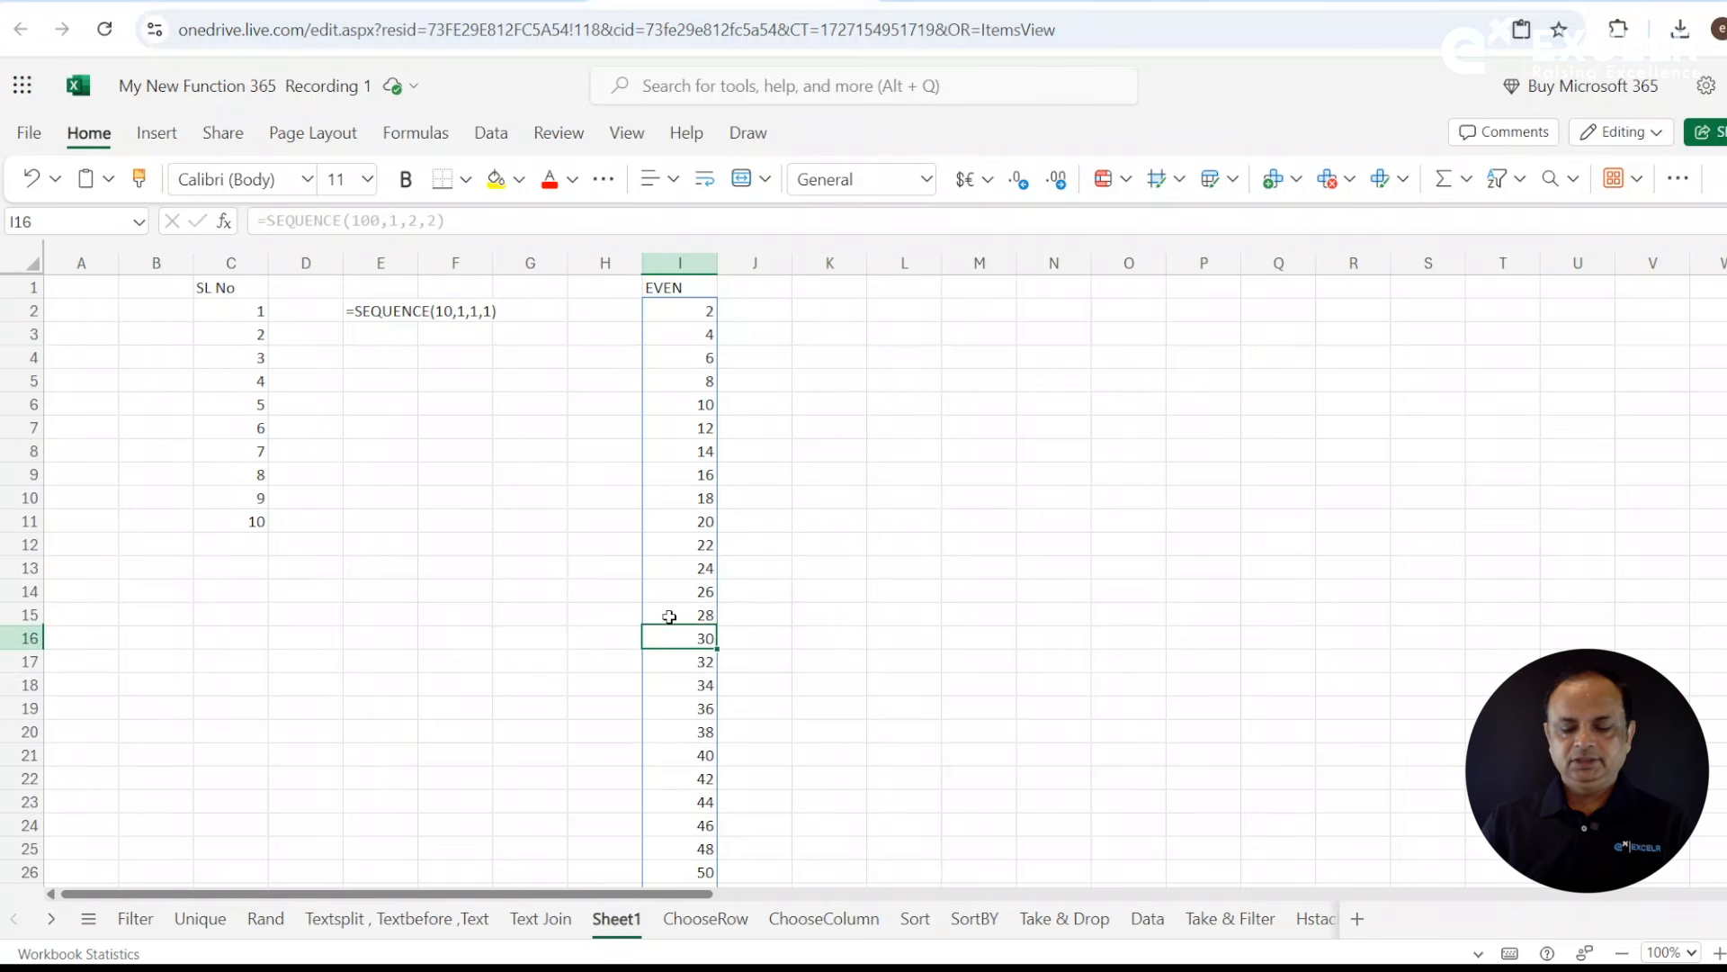
pyautogui.press('Down')
pyautogui.press('Down')
pyautogui.press('Down')
pyautogui.press('Down')
pyautogui.press('Down')
pyautogui.press('Down')
pyautogui.press('Down')
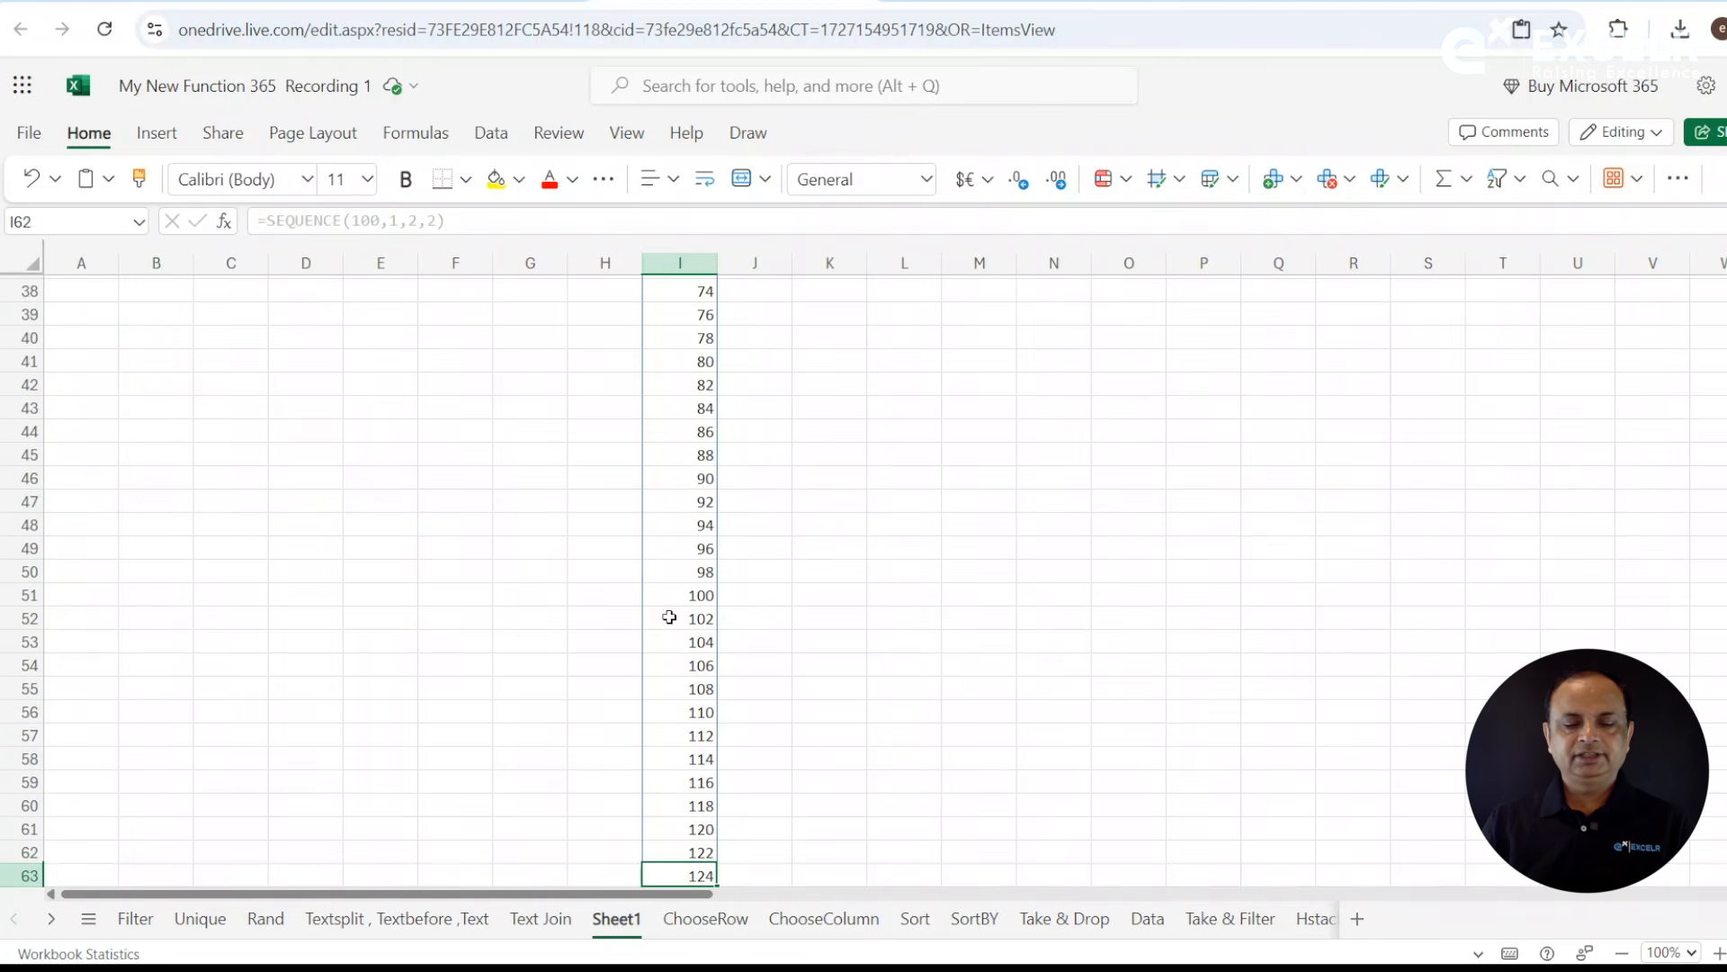
pyautogui.press('Down')
pyautogui.press('Down')
pyautogui.press('Down')
pyautogui.press('Down')
pyautogui.press('Down')
pyautogui.press('Down')
pyautogui.press('Down')
pyautogui.press('Down')
pyautogui.press('Down')
pyautogui.press('Down')
pyautogui.press('Down')
pyautogui.press('Down')
pyautogui.press('Down')
pyautogui.press('Down')
pyautogui.press('Down')
pyautogui.press('Down')
pyautogui.press('Down')
pyautogui.press('Down')
pyautogui.press('Down')
pyautogui.press('Down')
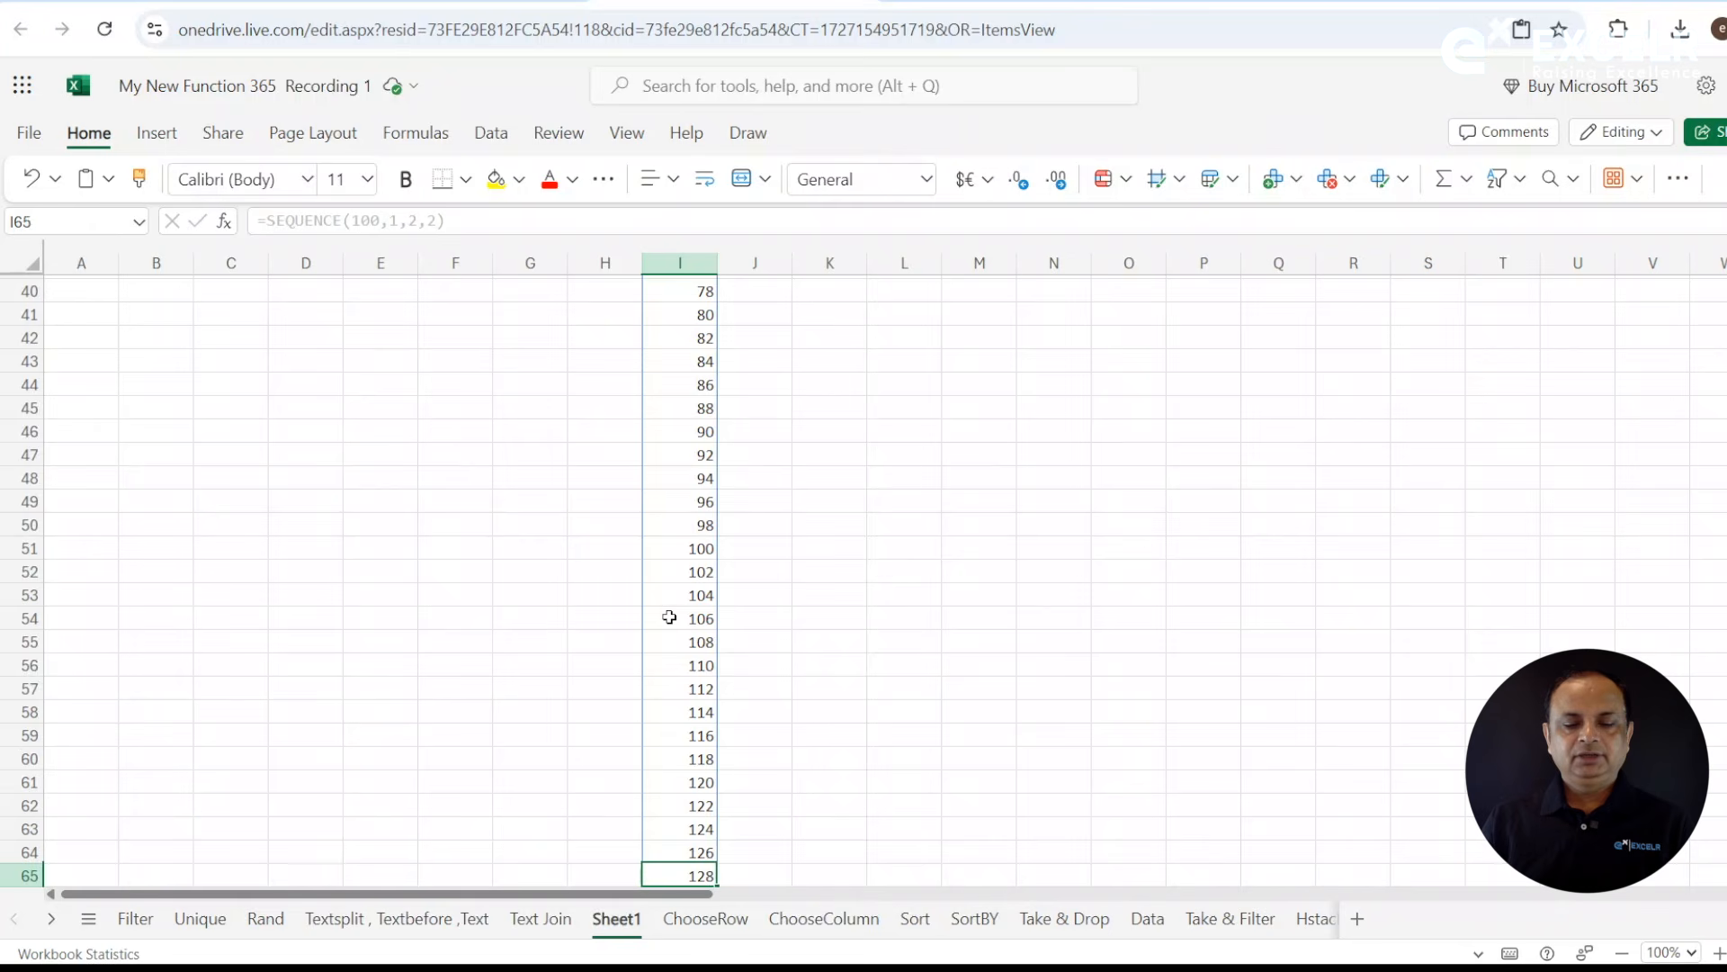
pyautogui.press('Down')
pyautogui.press('Down')
pyautogui.press('Down')
pyautogui.press('Down')
pyautogui.press('Down')
pyautogui.press('Down')
pyautogui.press('Down')
pyautogui.press('Down')
pyautogui.press('Down')
pyautogui.press('Down')
pyautogui.press('Down')
pyautogui.press('Down')
pyautogui.press('Down')
pyautogui.press('Down')
pyautogui.press('Down')
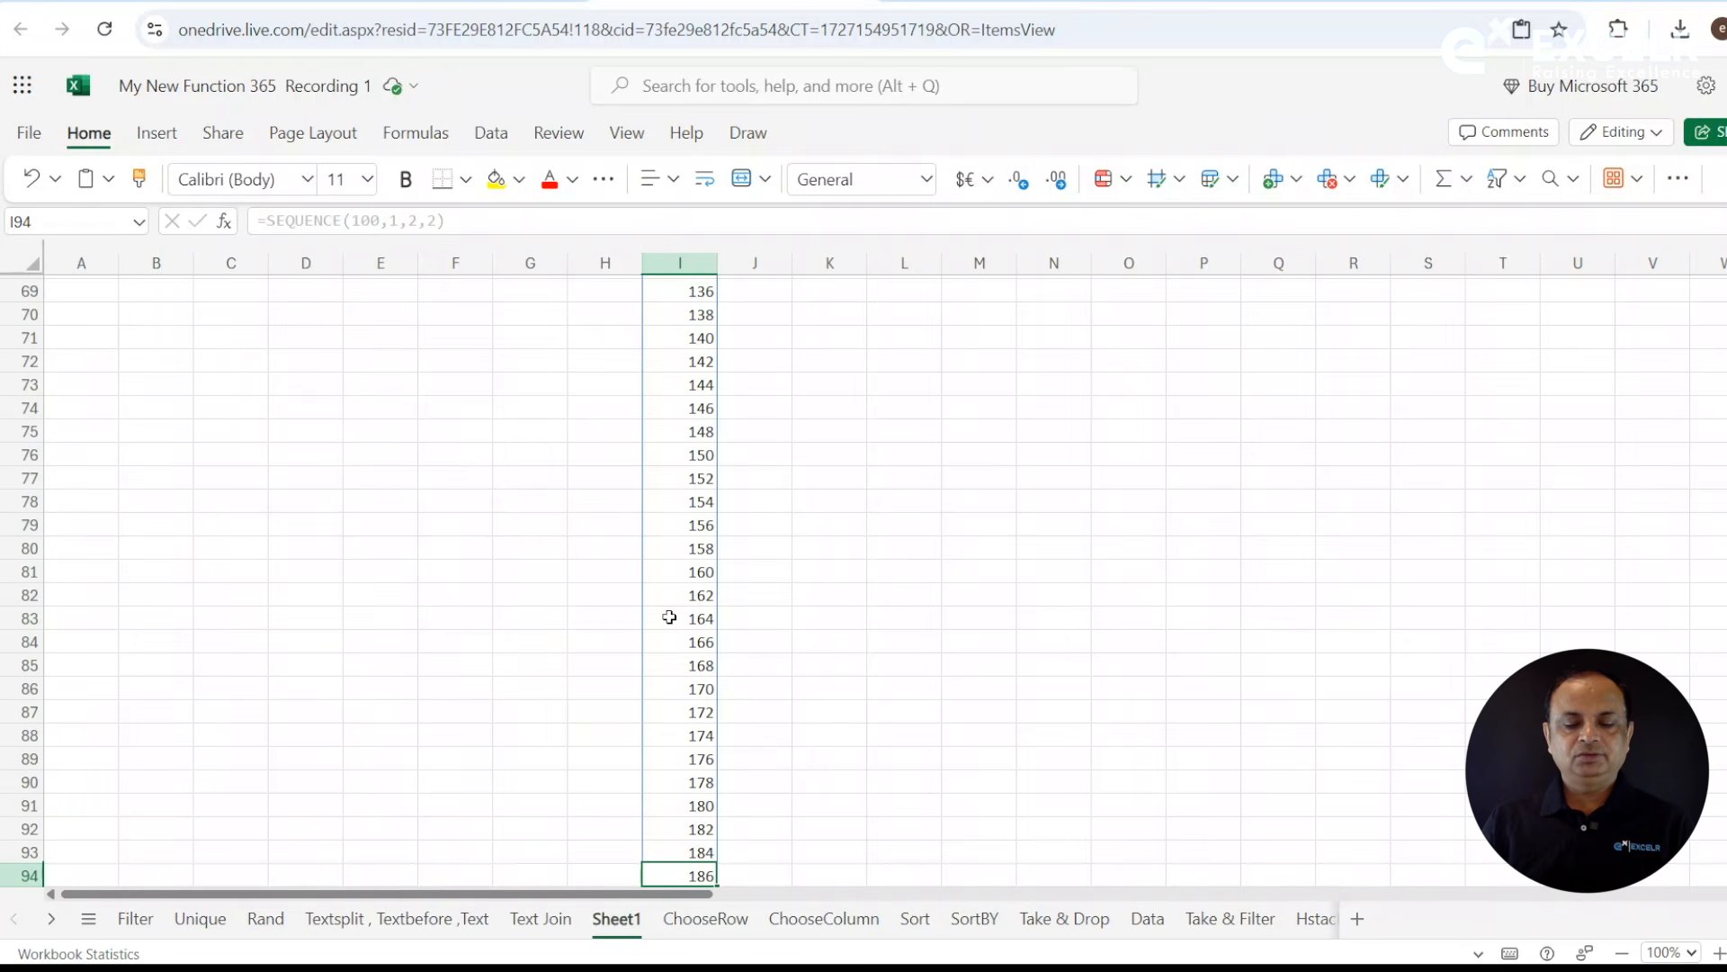
pyautogui.press('Down')
pyautogui.press('Down')
pyautogui.press('Down')
pyautogui.press('Down')
pyautogui.press('Up')
pyautogui.press('Up')
pyautogui.press('Up')
pyautogui.press('Up')
pyautogui.press('Up')
pyautogui.press('Up')
pyautogui.press('Up')
pyautogui.press('Up')
pyautogui.press('Up')
pyautogui.press('Up')
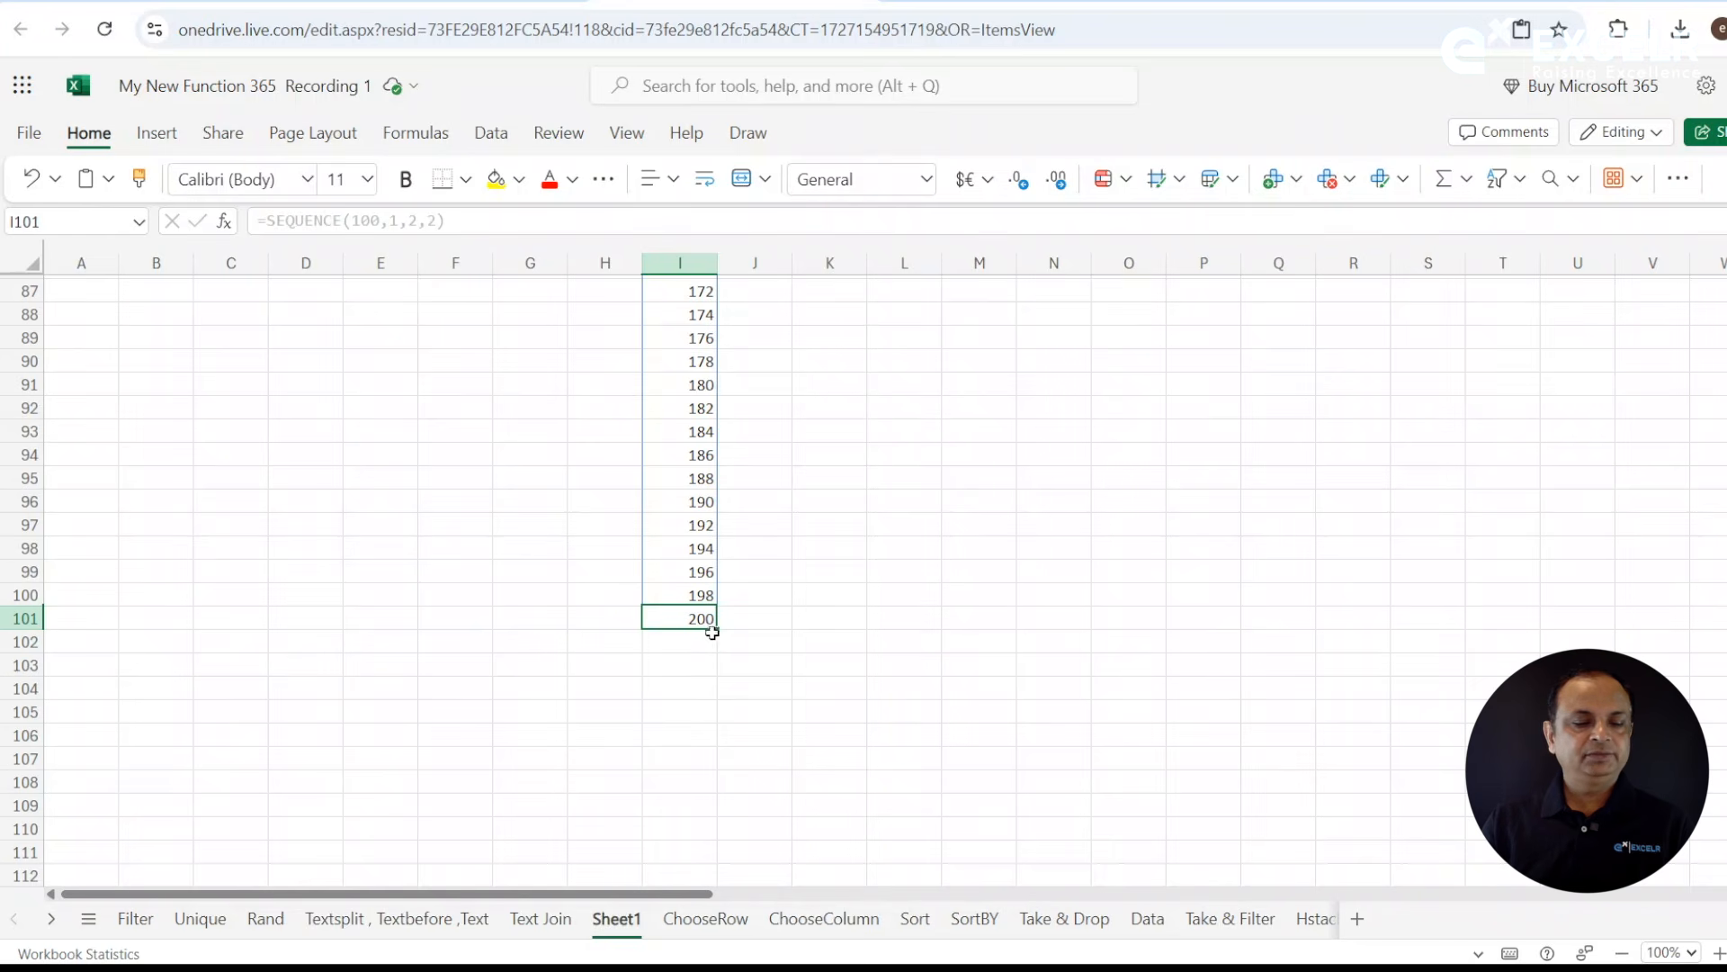
pyautogui.click(705, 596)
pyautogui.press('Up')
pyautogui.press('Up')
pyautogui.press('Up')
pyautogui.press('Up')
pyautogui.press('Up')
pyautogui.press('Up')
pyautogui.press('Up')
pyautogui.press('Up')
pyautogui.press('Up')
pyautogui.press('Up')
pyautogui.press('Up')
pyautogui.press('Up')
pyautogui.press('Up')
pyautogui.press('Up')
pyautogui.press('Up')
pyautogui.press('Up')
pyautogui.press('Up')
pyautogui.press('Up')
pyautogui.press('Up')
pyautogui.press('Up')
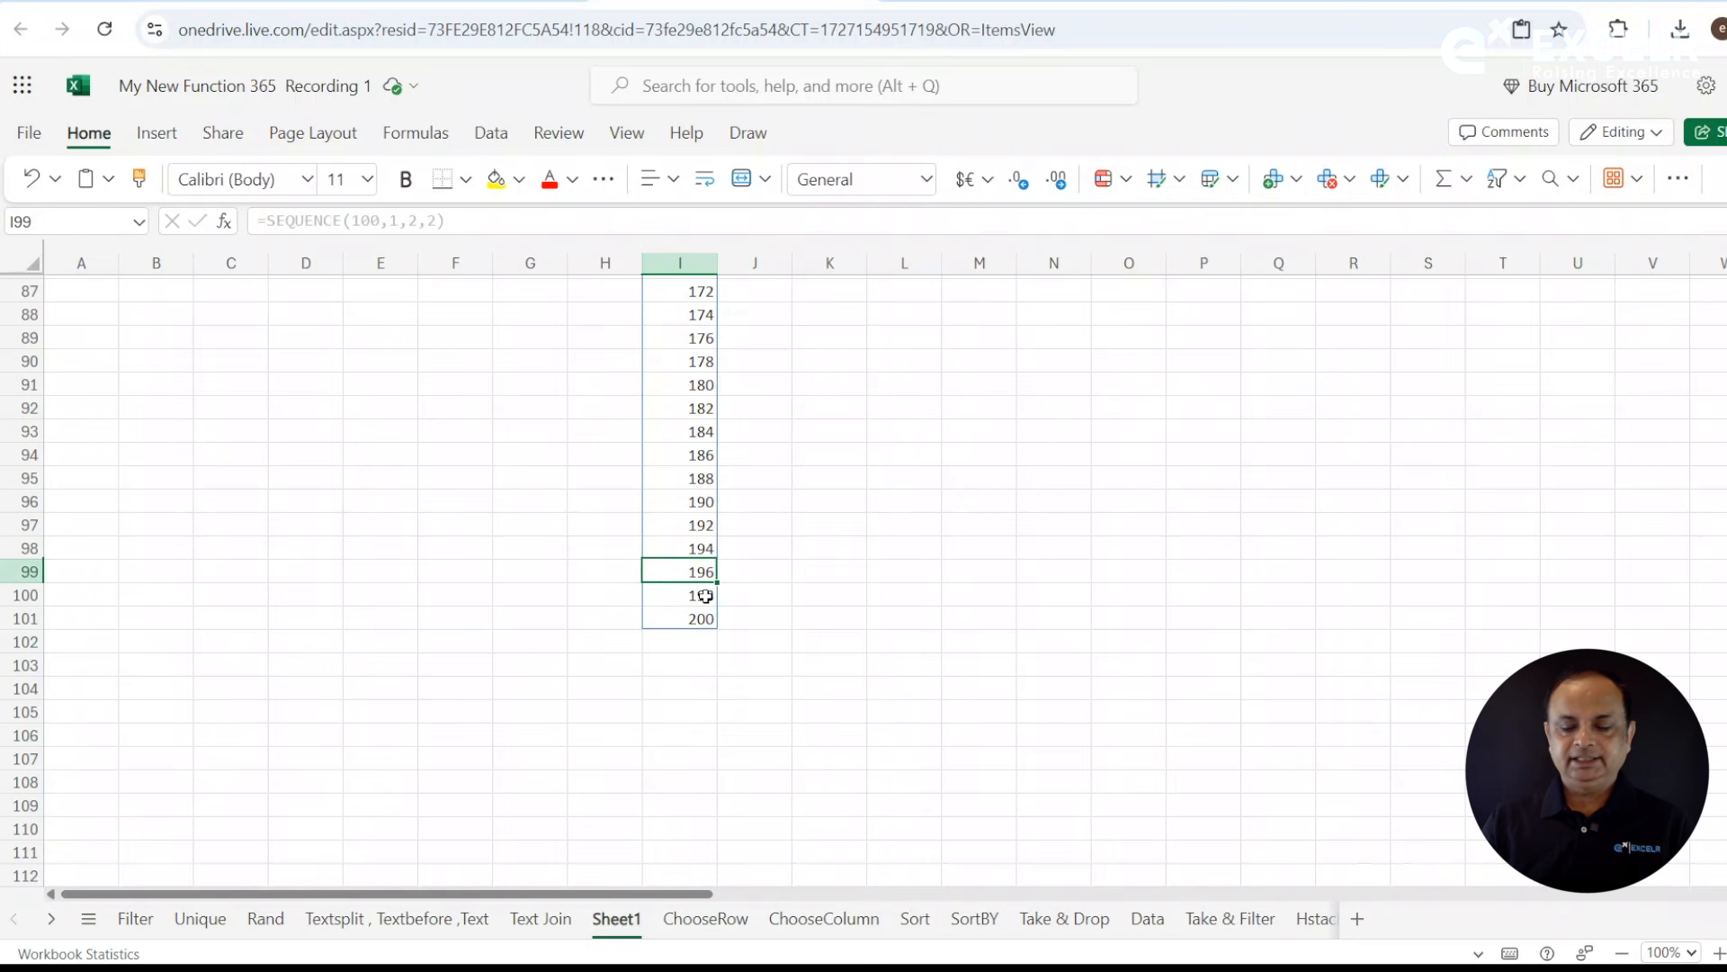
pyautogui.press('Up')
pyautogui.press('Up')
pyautogui.press('Up')
pyautogui.press('Up')
pyautogui.press('Up')
pyautogui.press('Up')
pyautogui.press('Up')
pyautogui.press('Up')
pyautogui.press('Up')
pyautogui.press('Up')
pyautogui.press('Up')
pyautogui.press('Up')
pyautogui.press('Up')
pyautogui.press('Up')
pyautogui.press('Up')
pyautogui.press('Up')
pyautogui.press('Up')
pyautogui.press('Up')
pyautogui.press('Up')
pyautogui.press('Up')
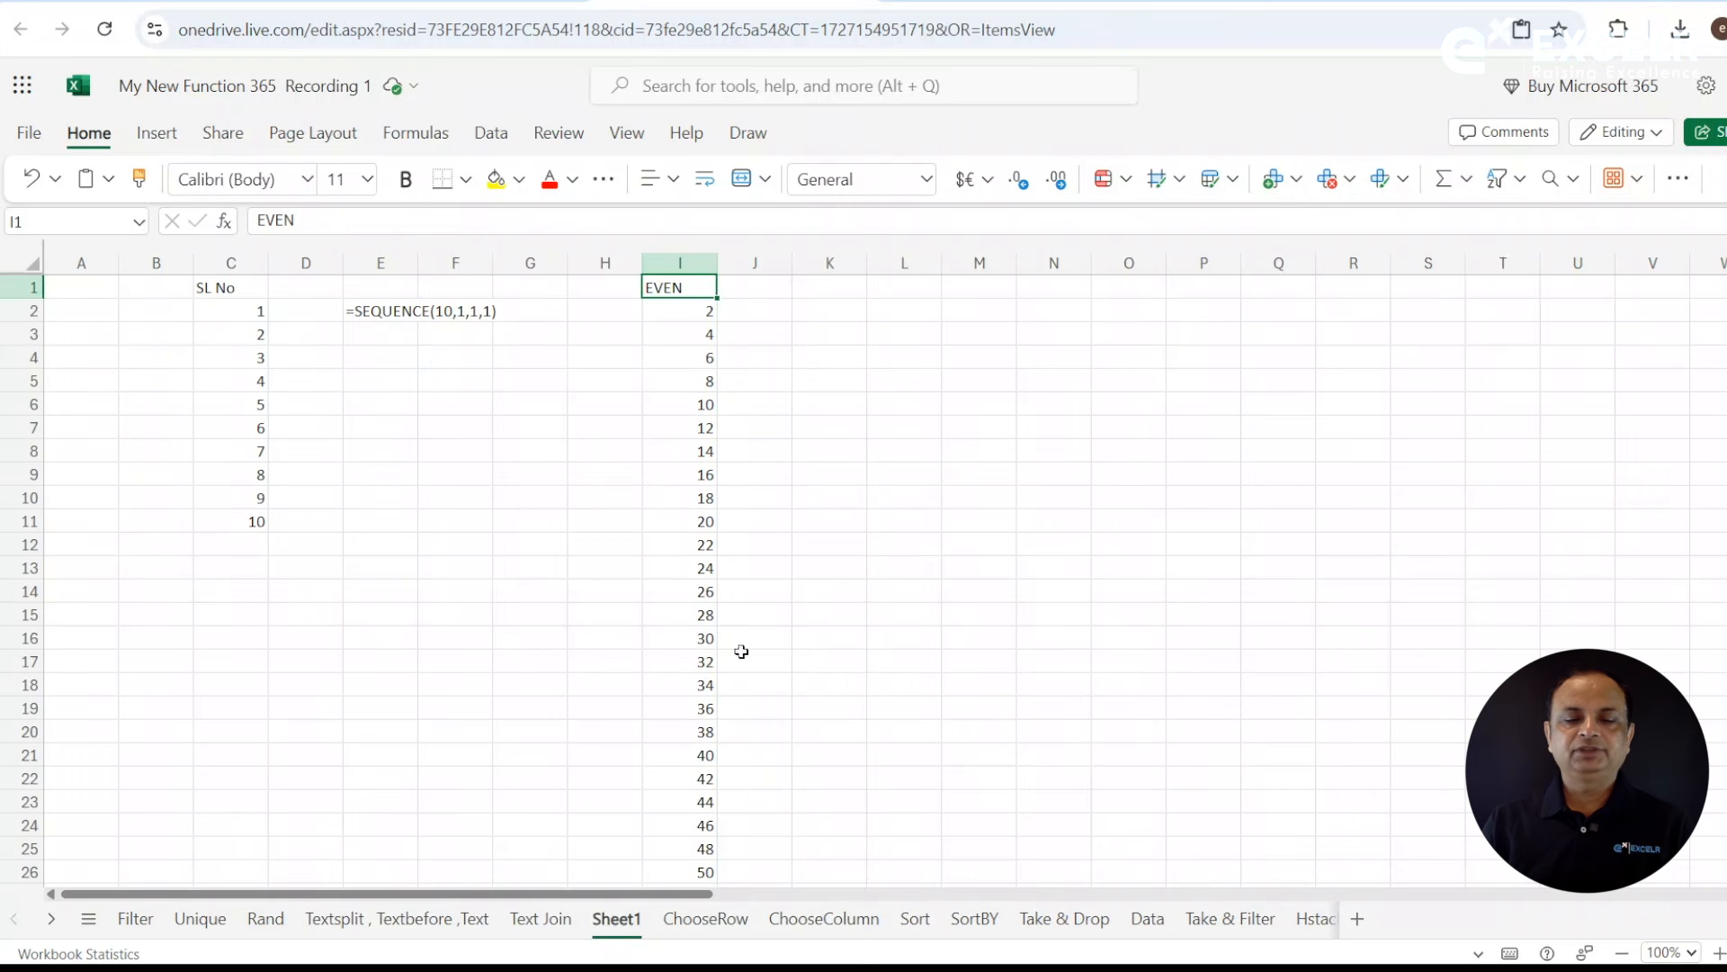
pyautogui.click(698, 313)
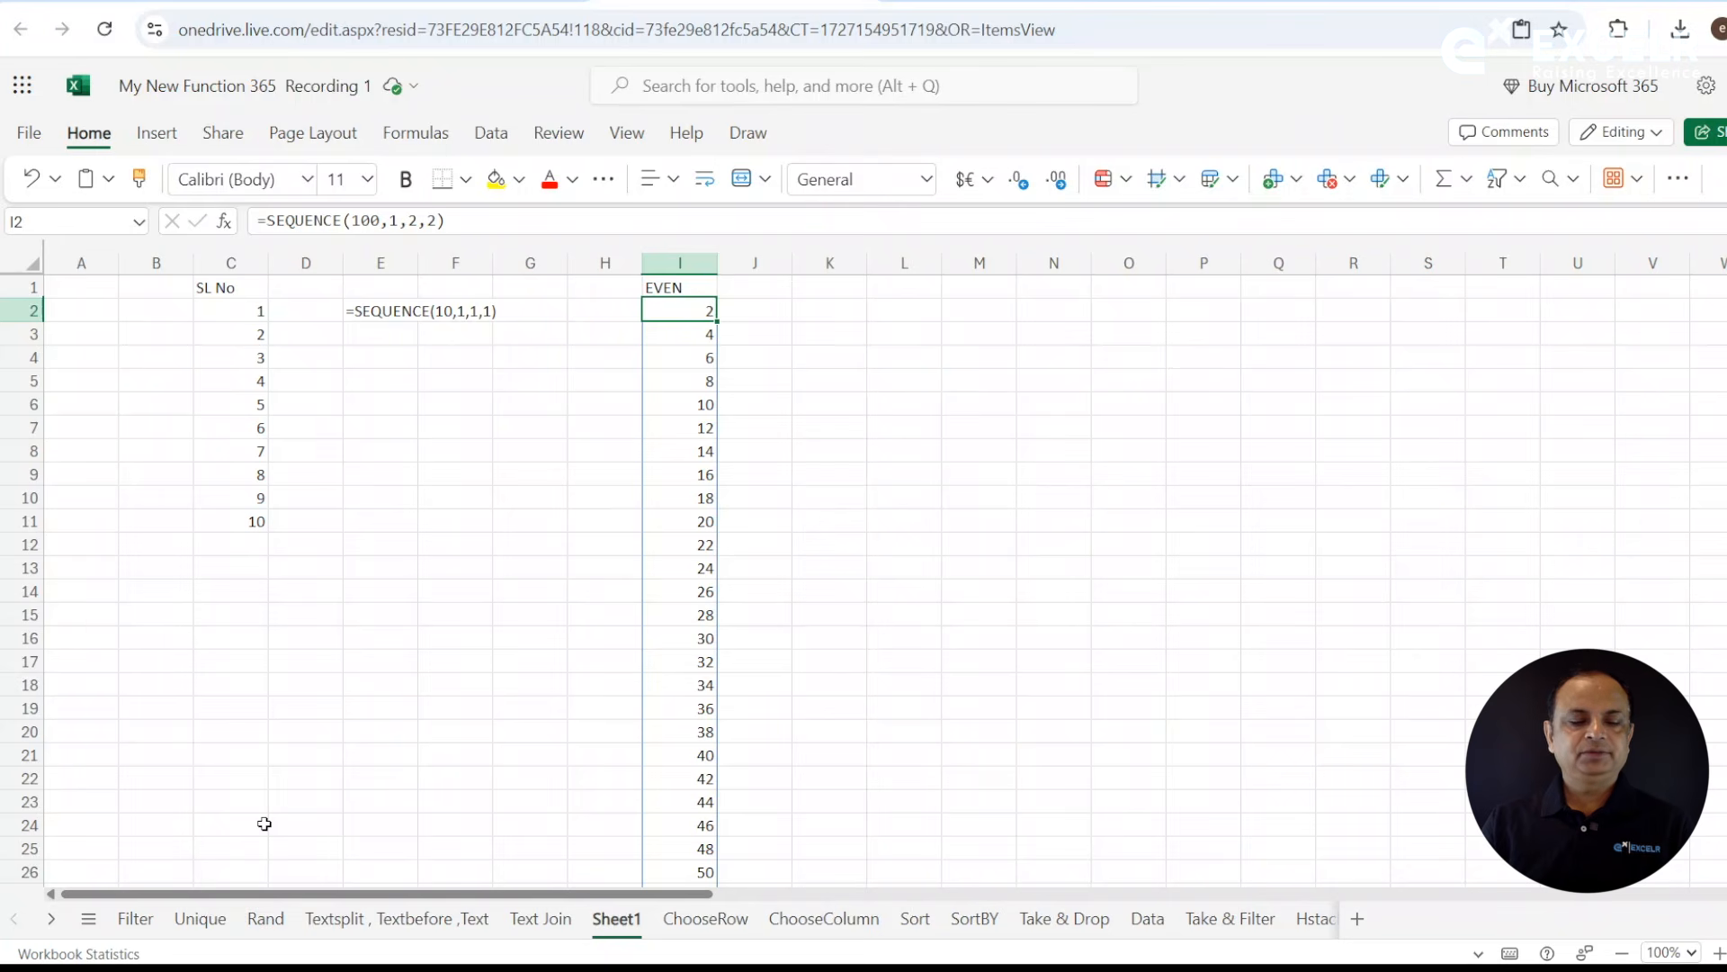
# - On the Filter sheet, clear the old filter results and formula text from L2:S13 under the output headers
pyautogui.click(137, 923)
pyautogui.click(982, 527)
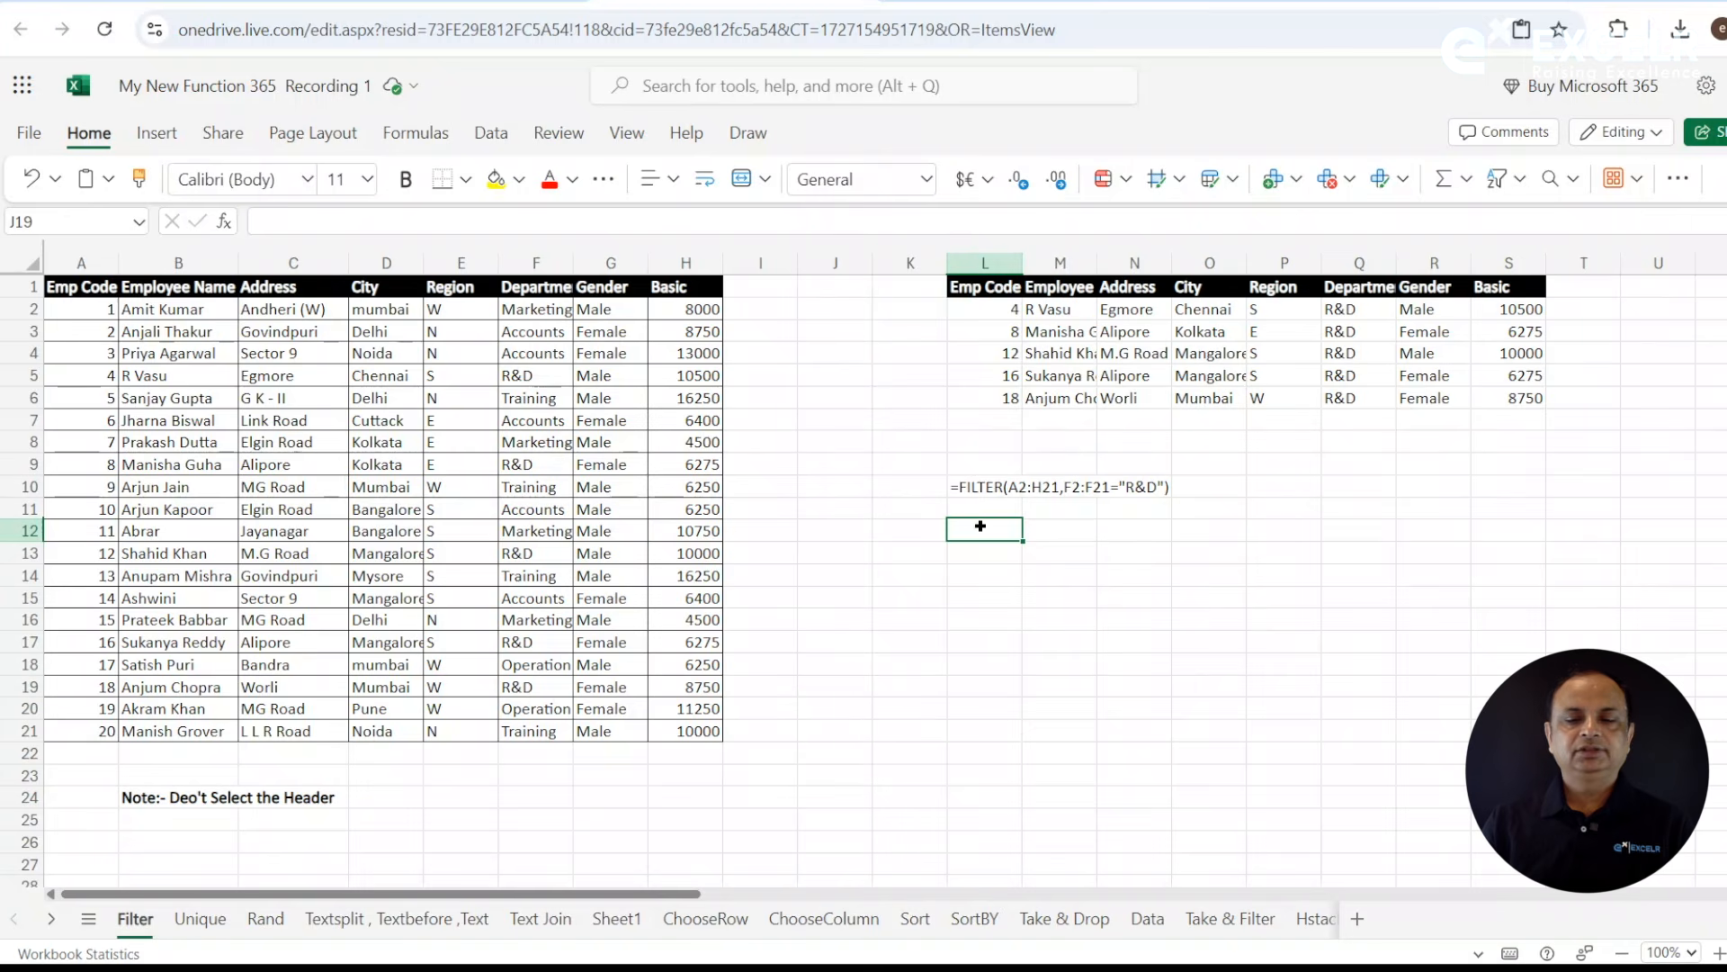
pyautogui.moveTo(1004, 311); pyautogui.dragTo(1540, 551)
pyautogui.press('Delete')
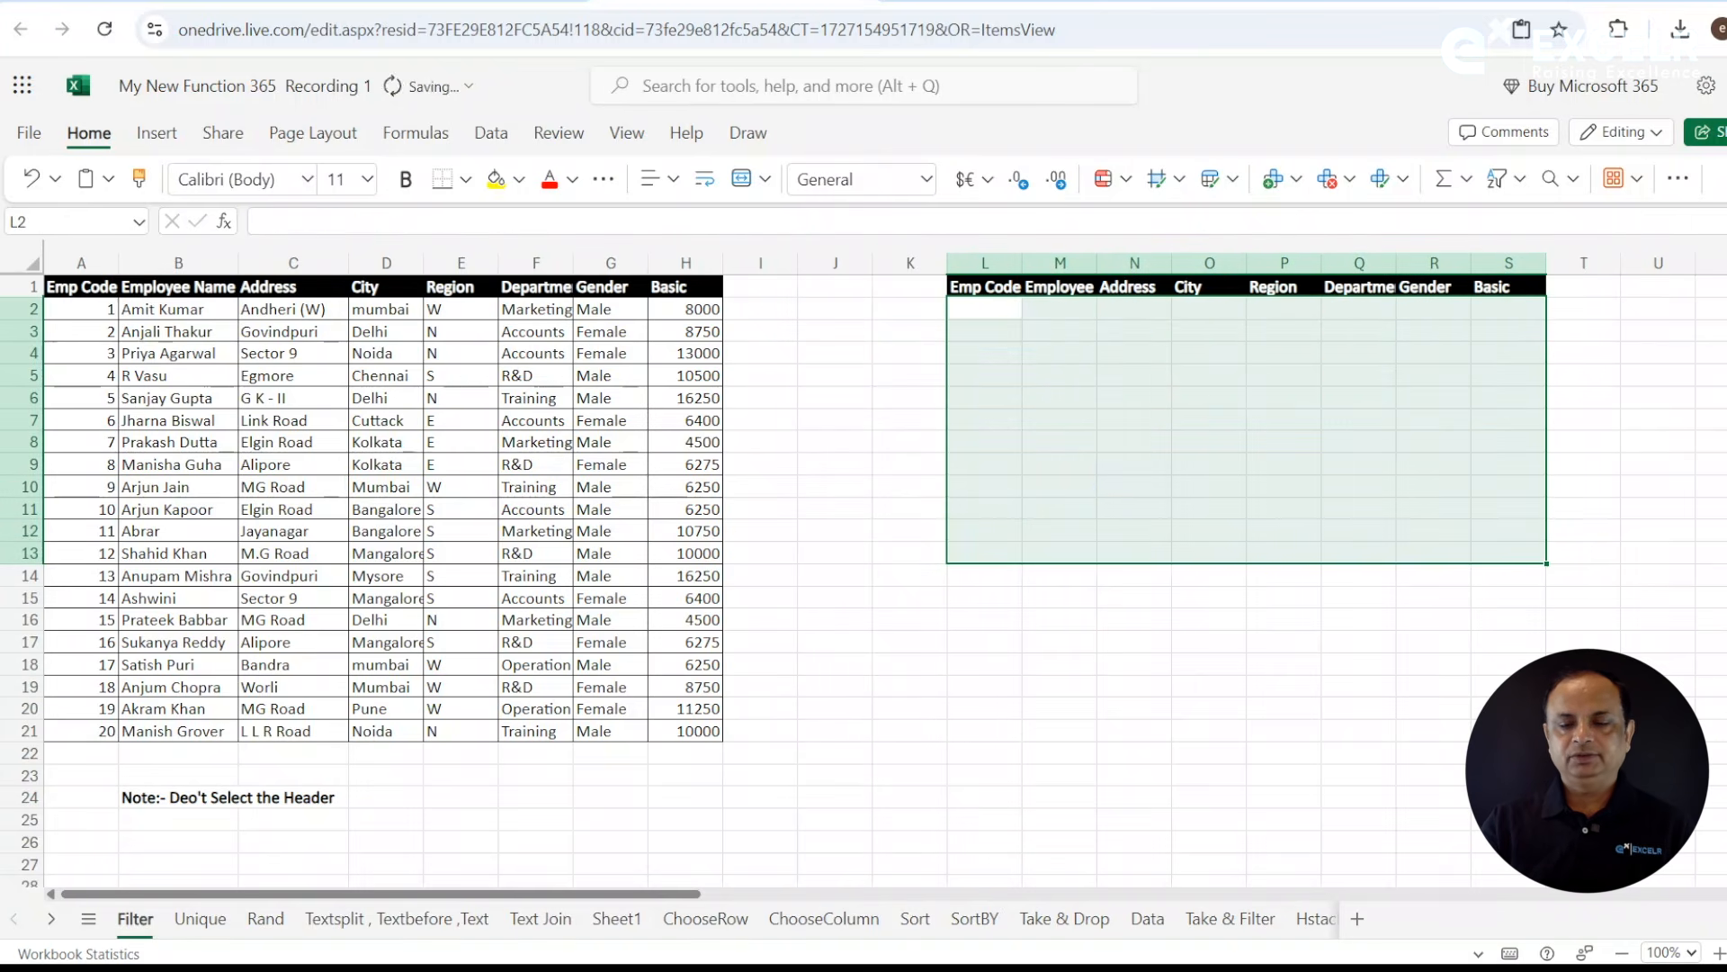
pyautogui.click(1115, 397)
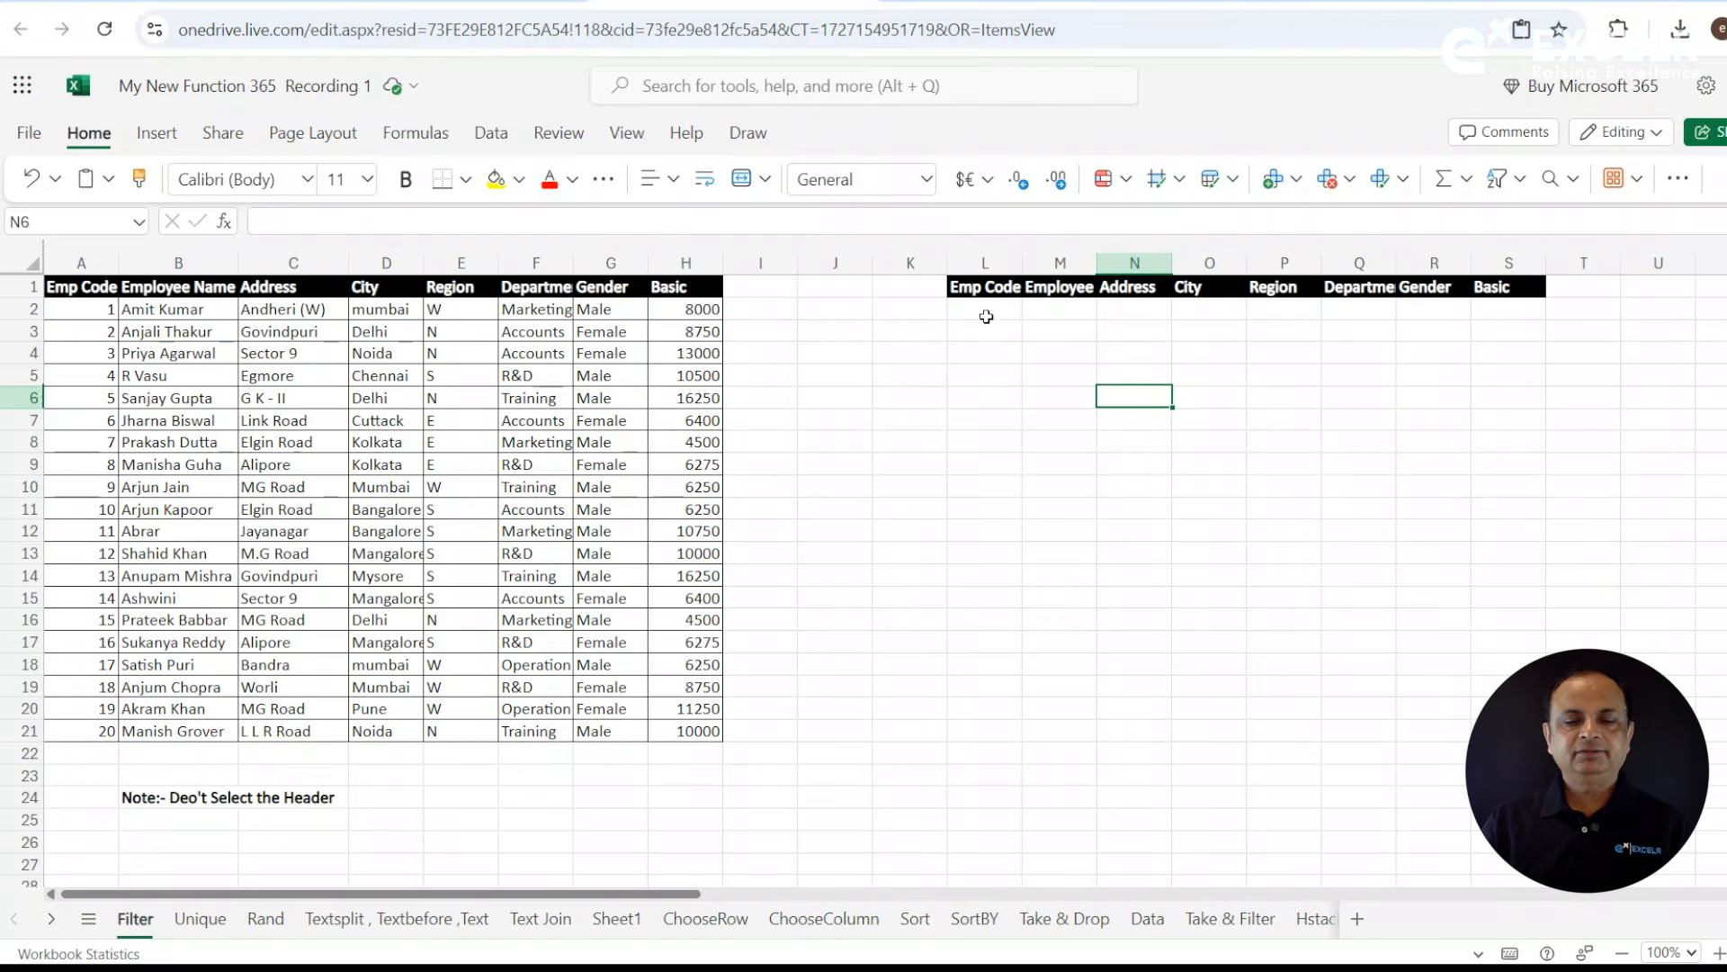
pyautogui.click(987, 317)
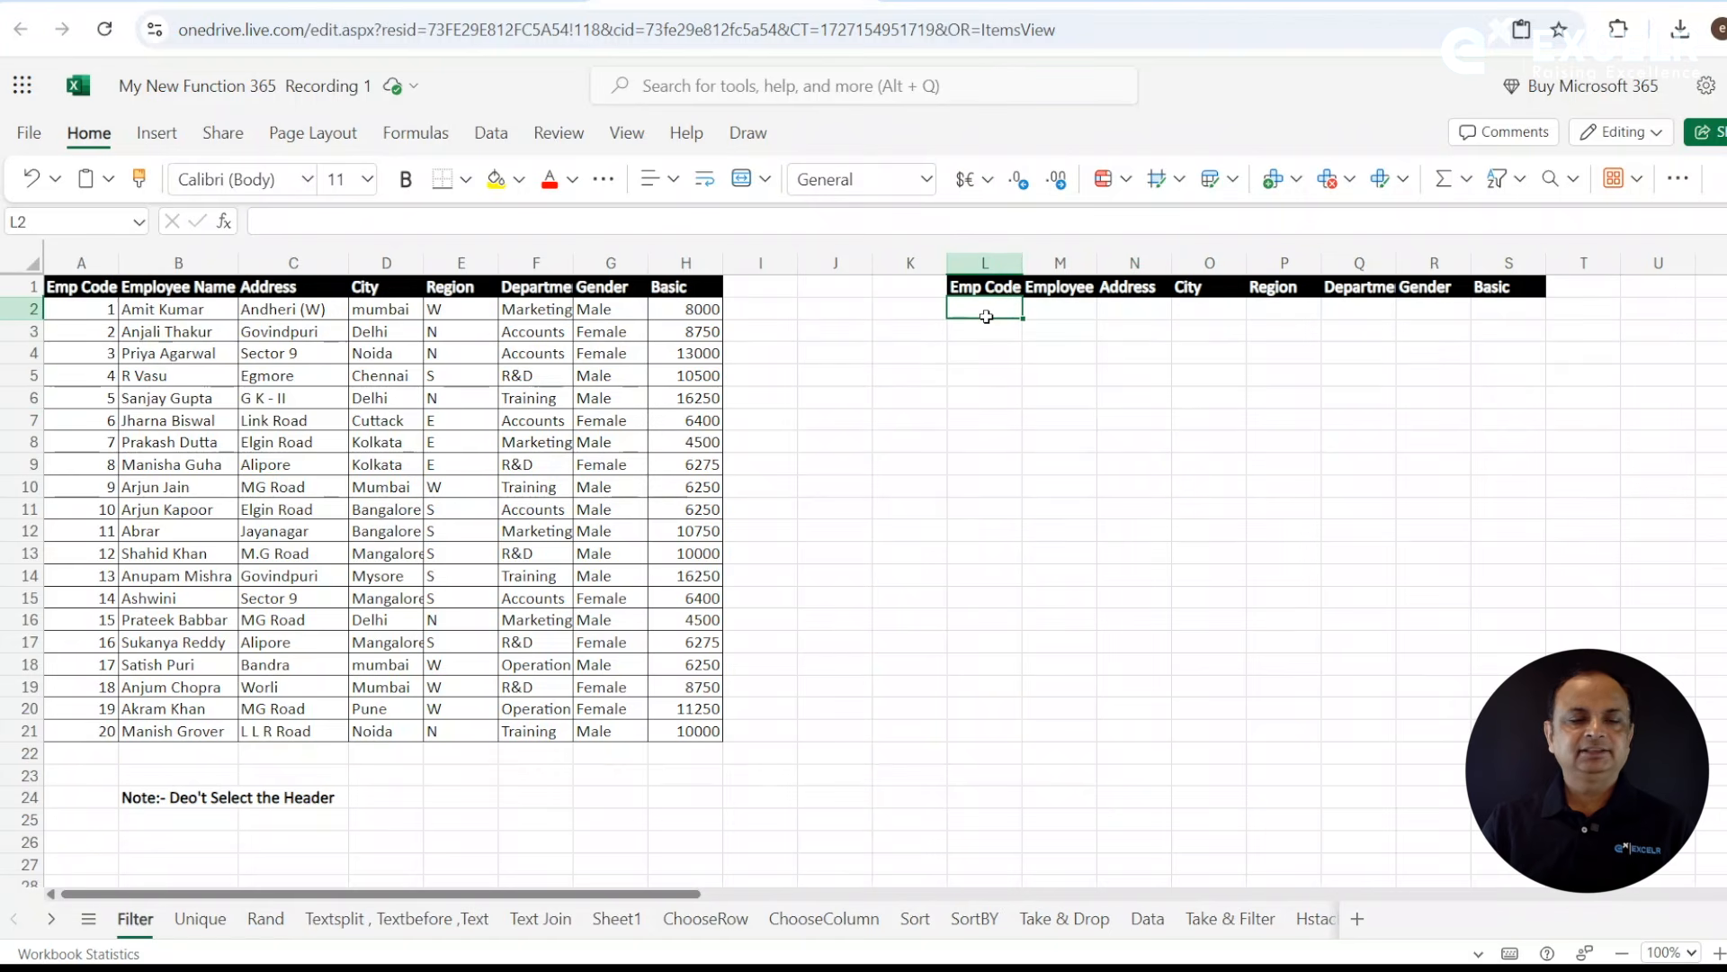
pyautogui.write('=fil')
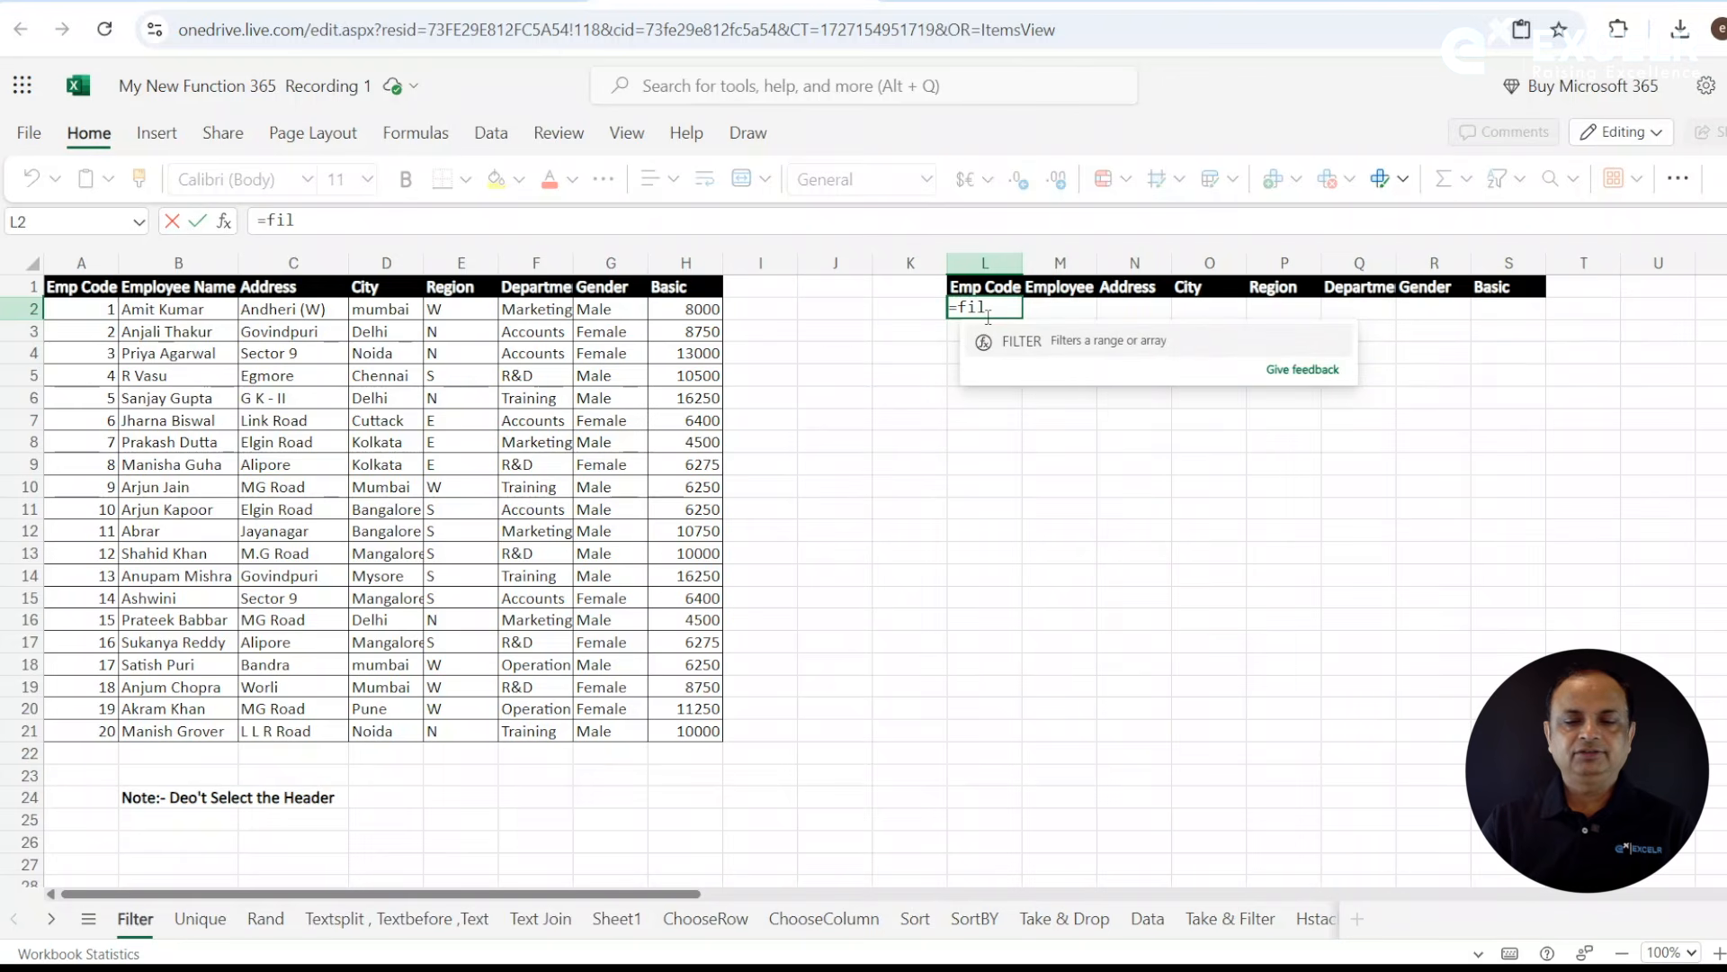
pyautogui.press('Tab')
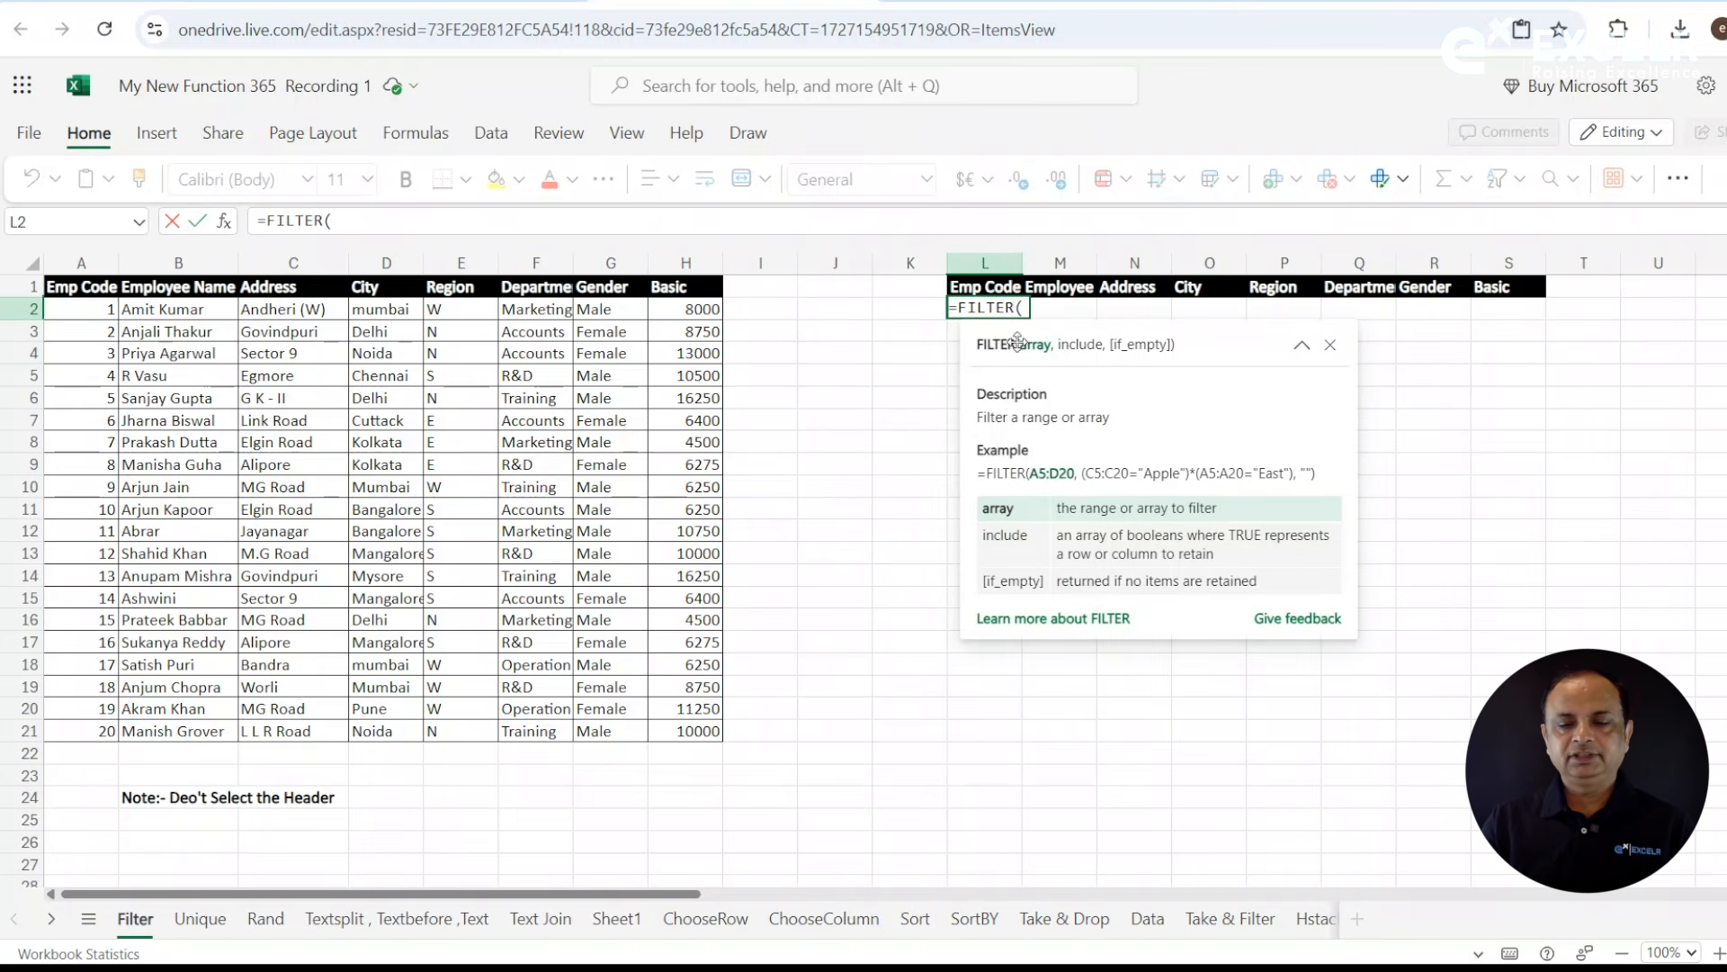
pyautogui.moveTo(110, 311); pyautogui.dragTo(686, 734)
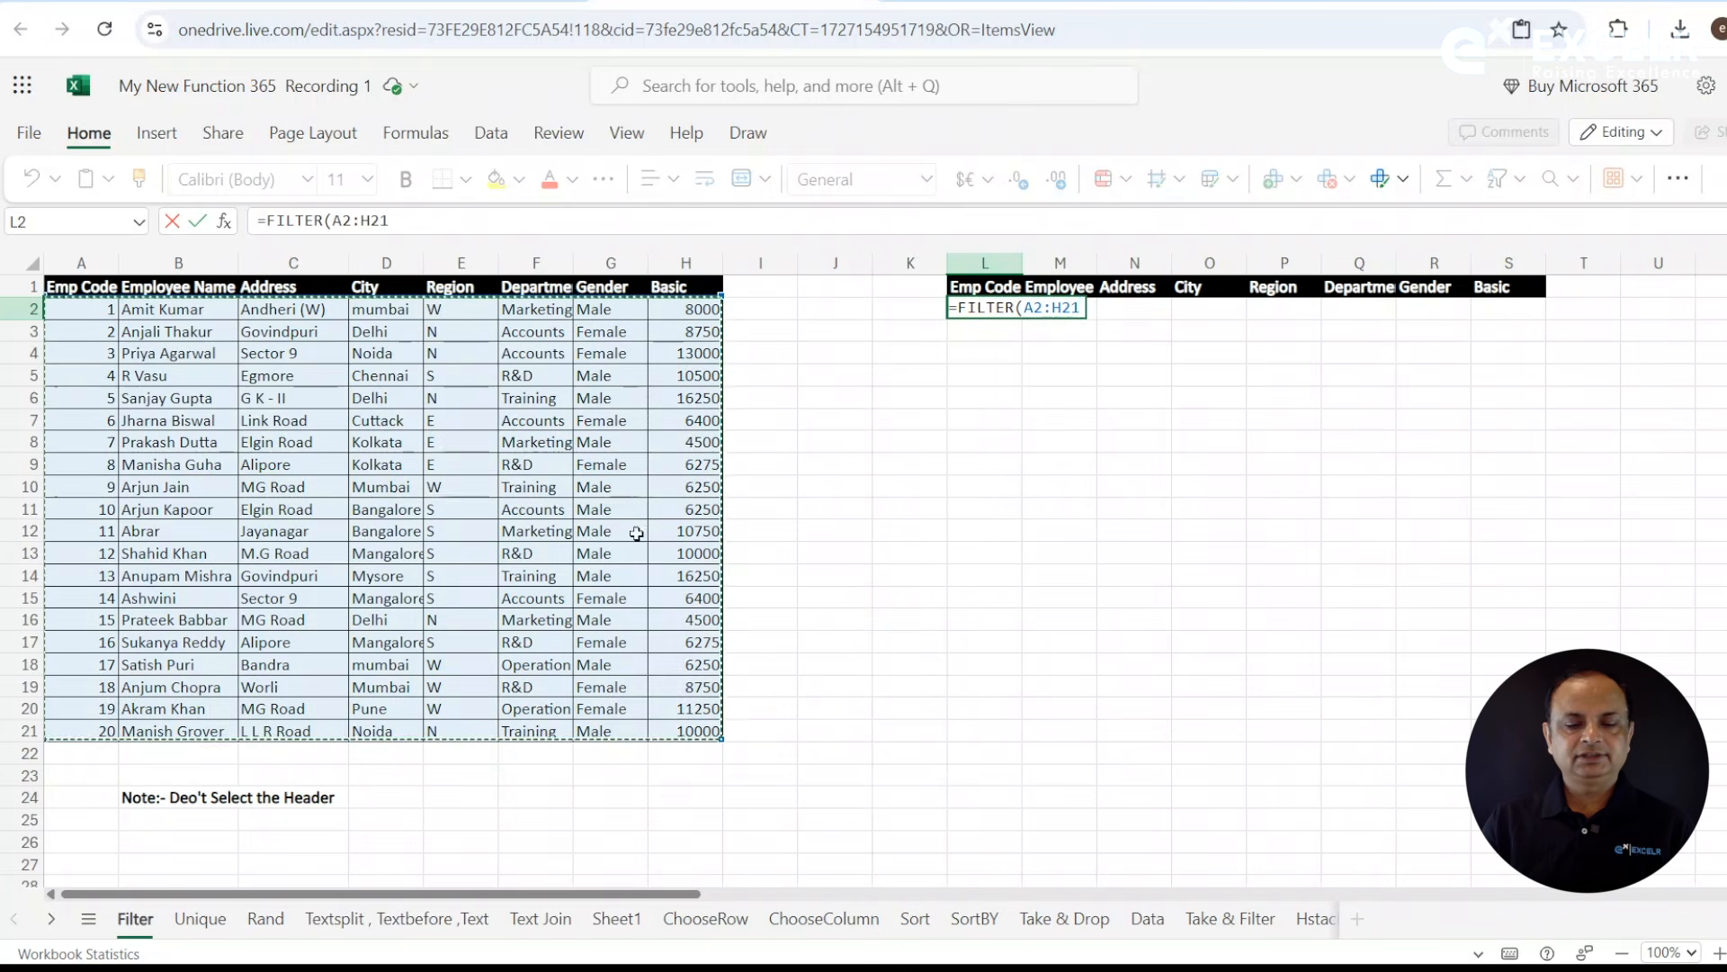
pyautogui.moveTo(335, 221); pyautogui.dragTo(411, 220)
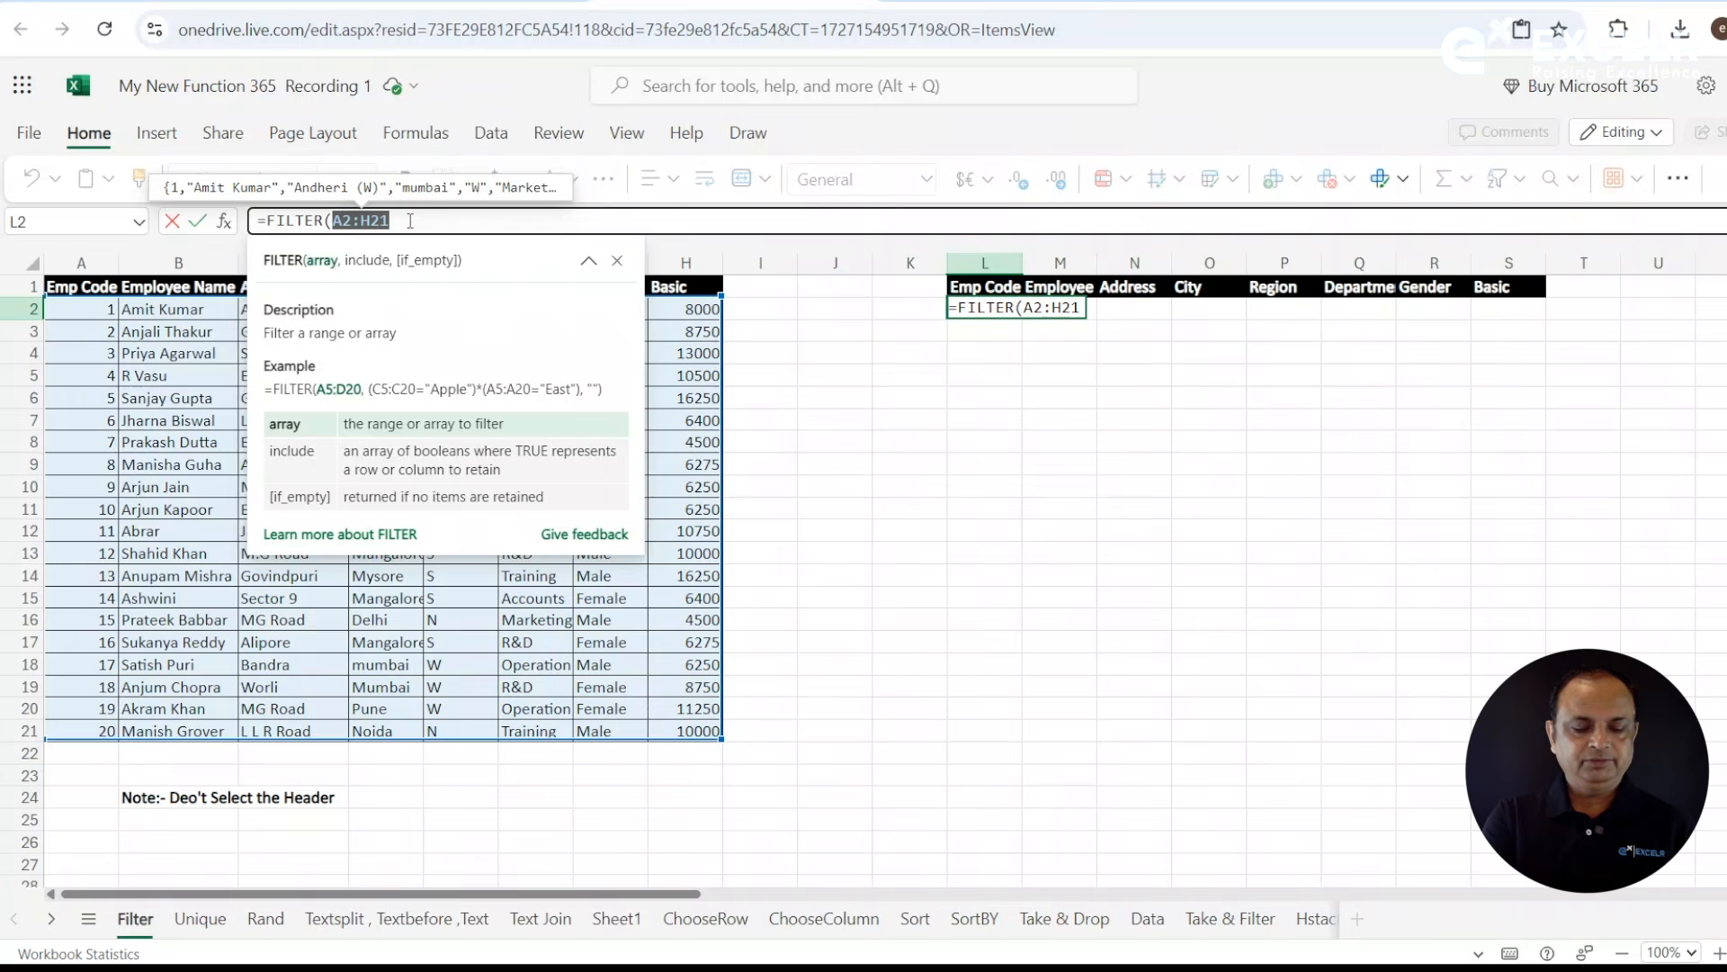
pyautogui.press('F4')
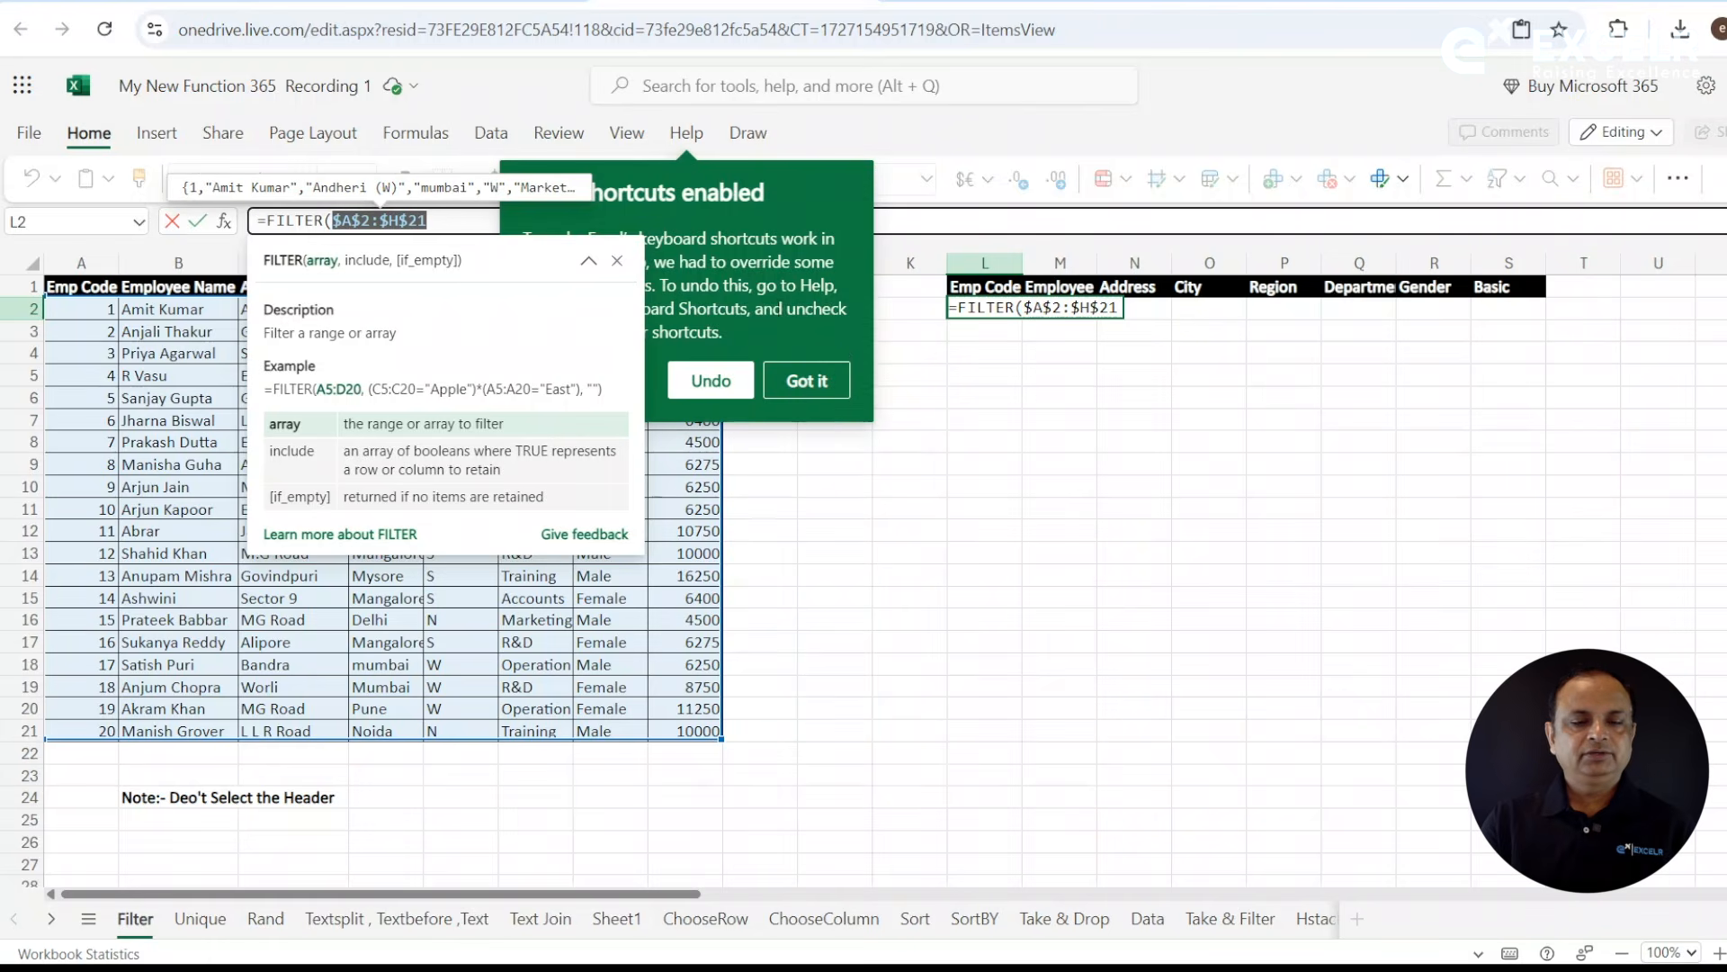
pyautogui.click(808, 380)
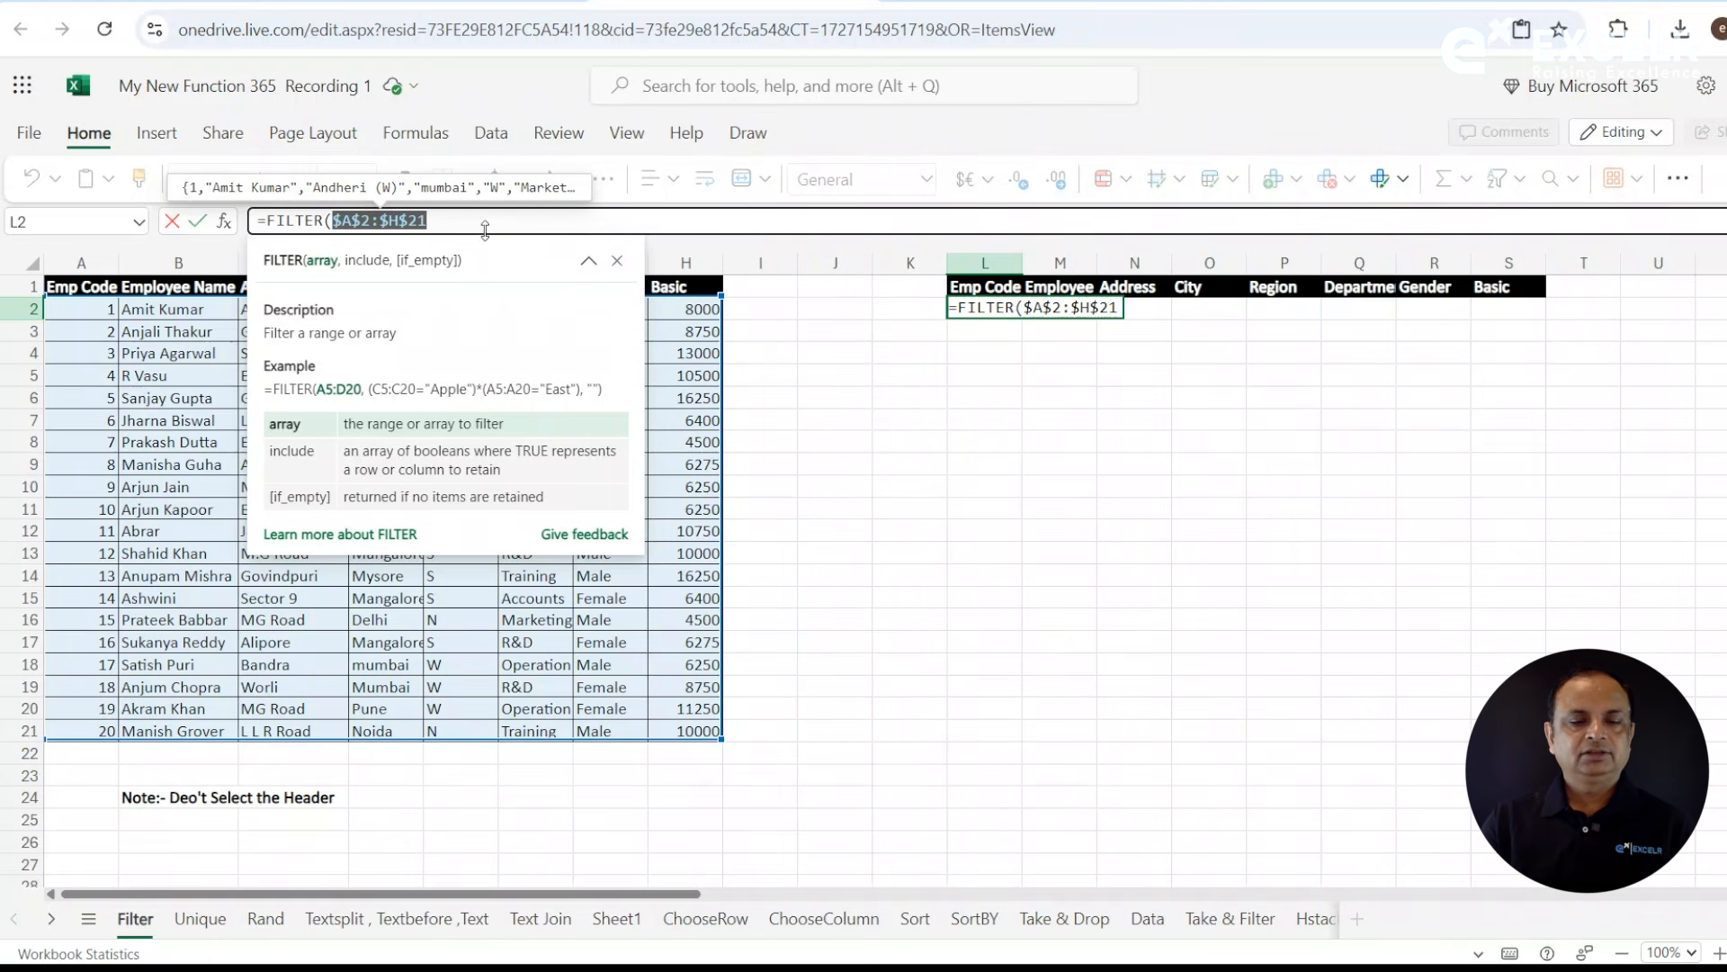
pyautogui.click(470, 224)
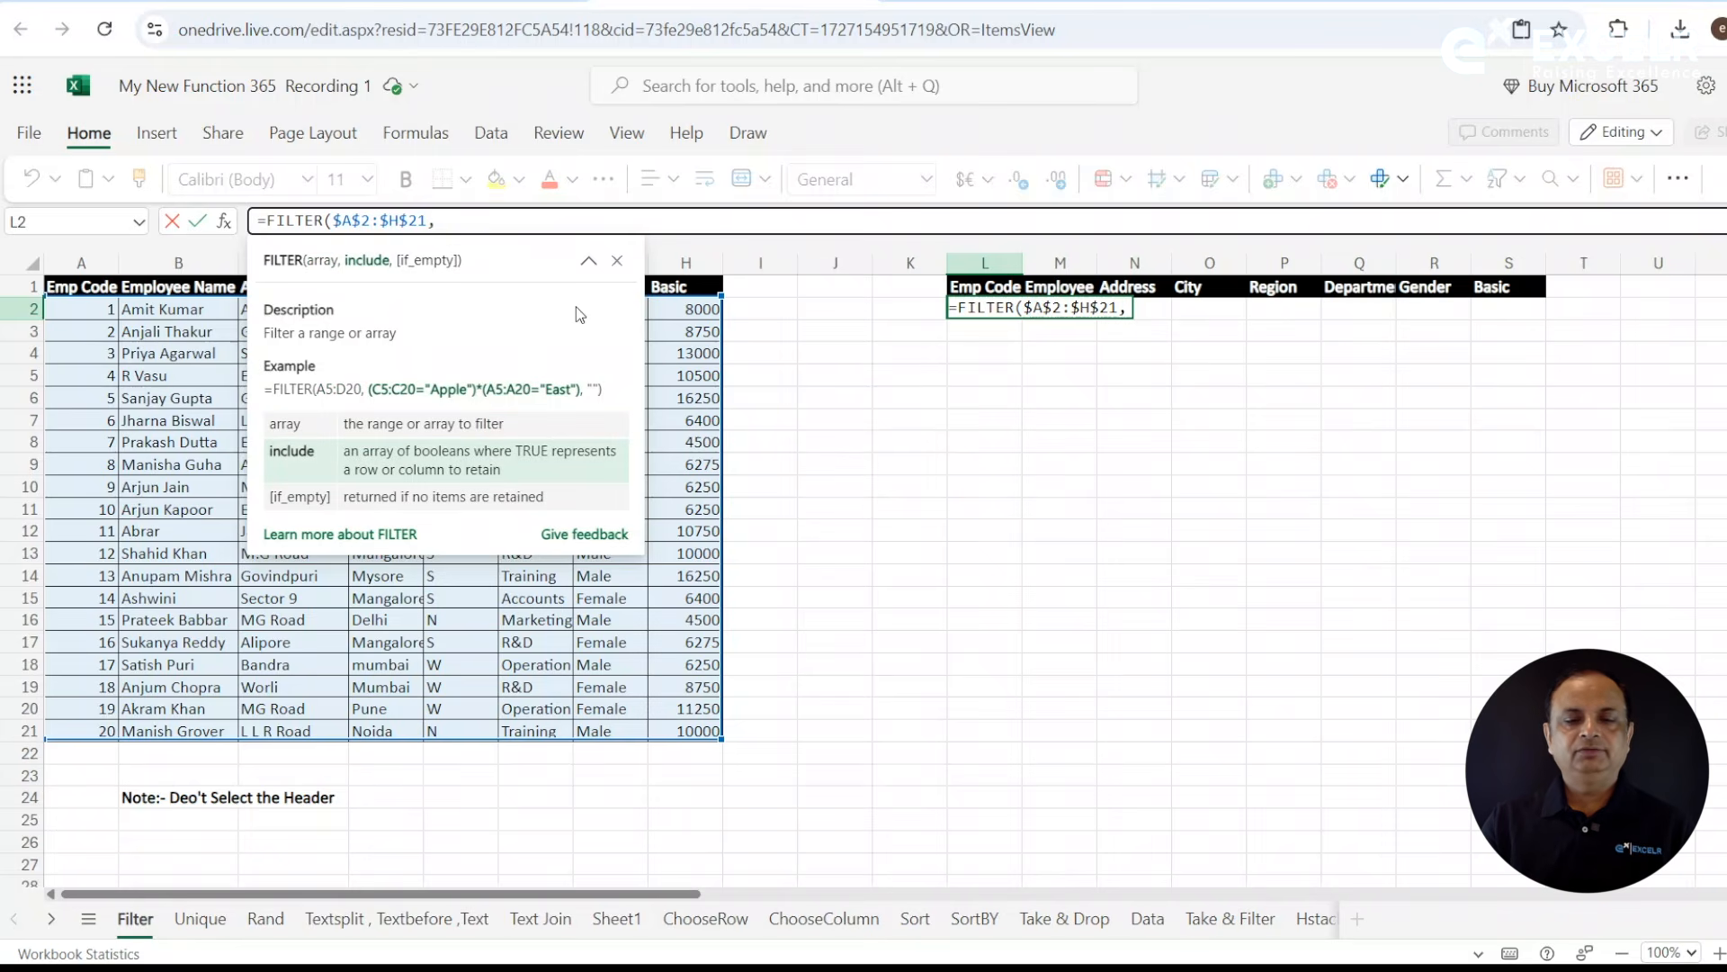
pyautogui.click(617, 261)
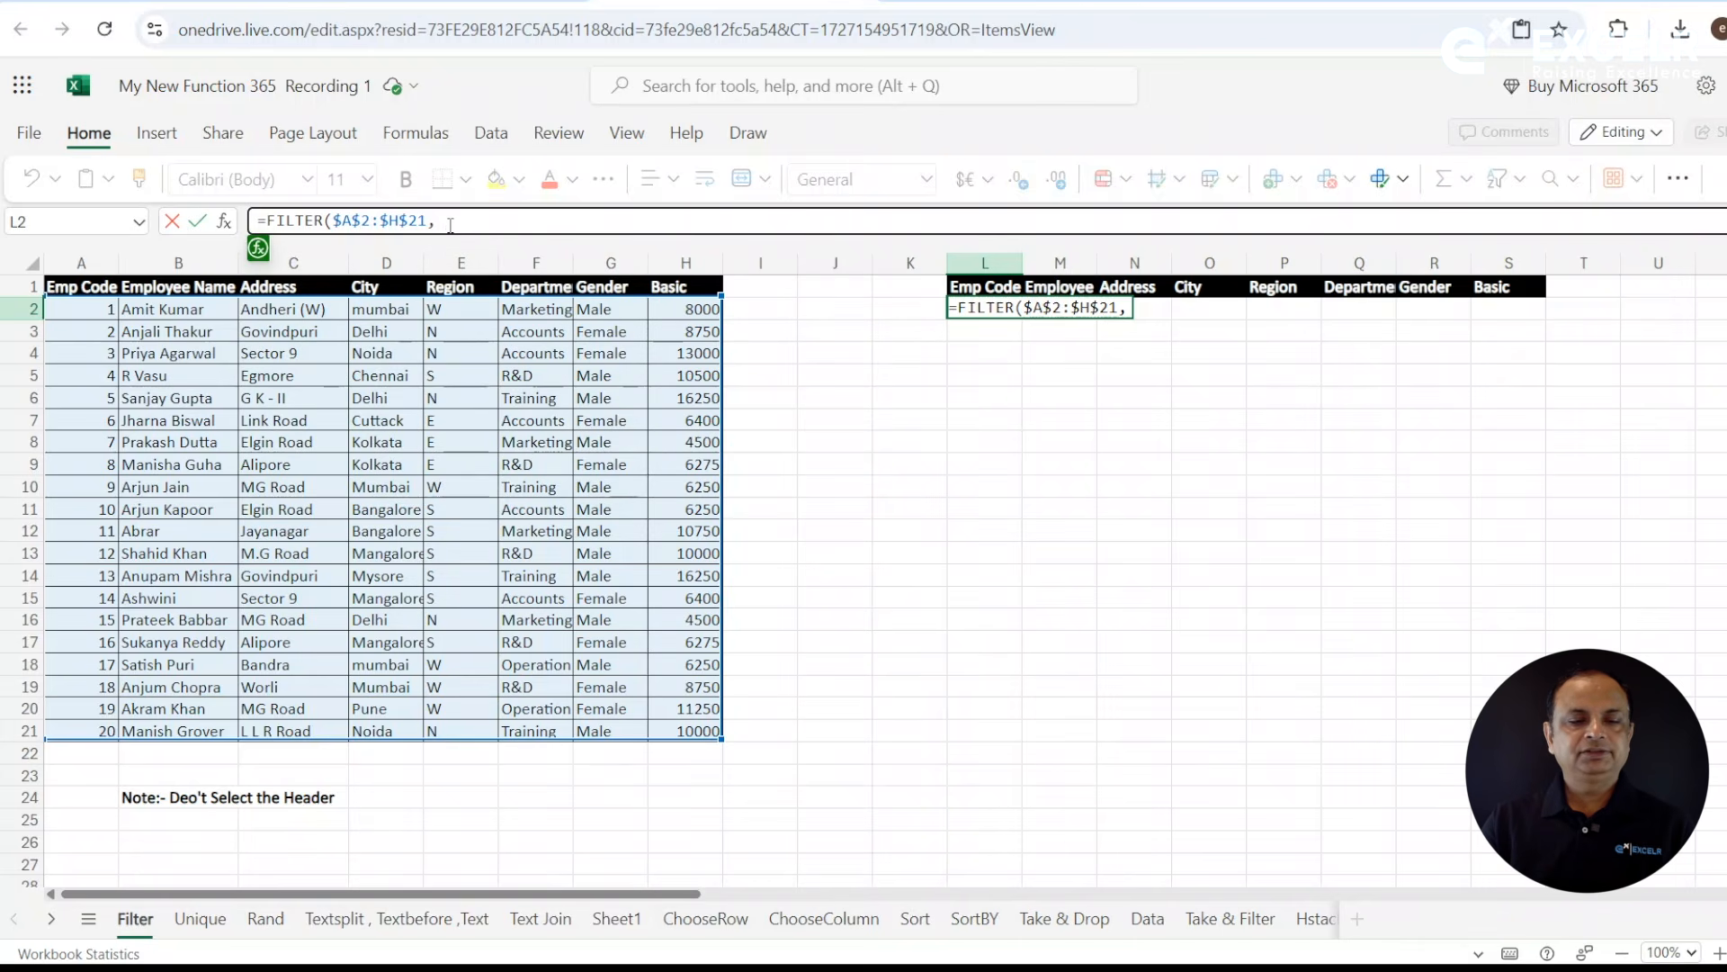
pyautogui.press('BackSpace')
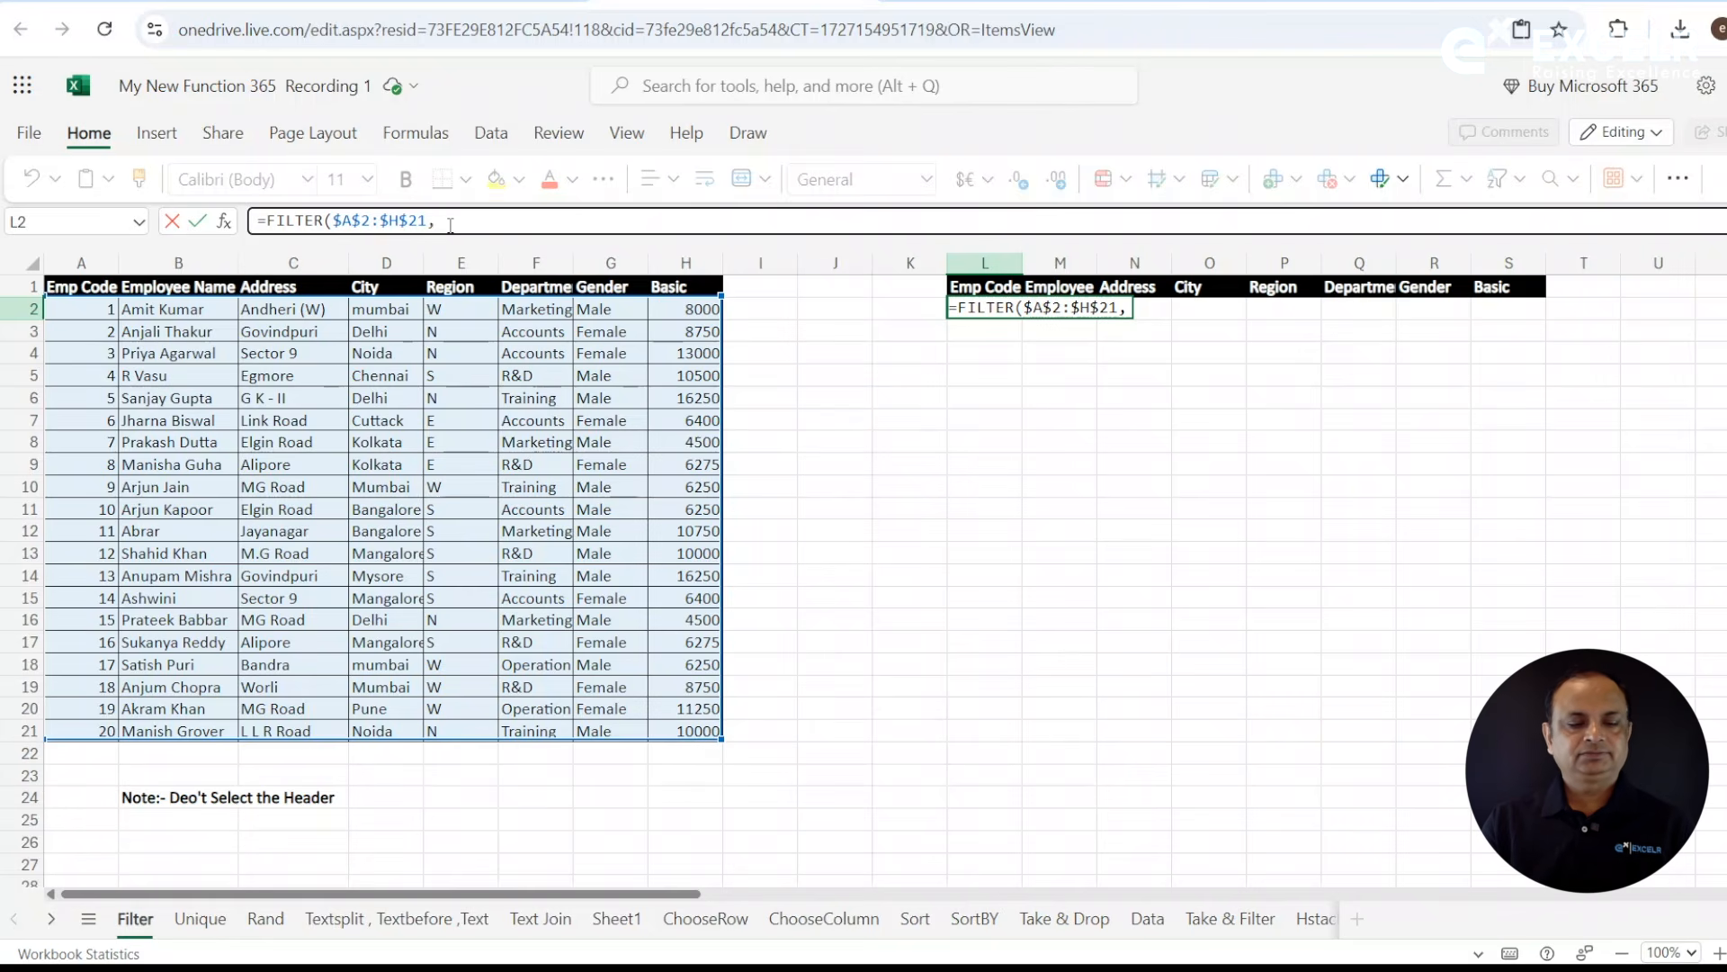
pyautogui.press('Escape')
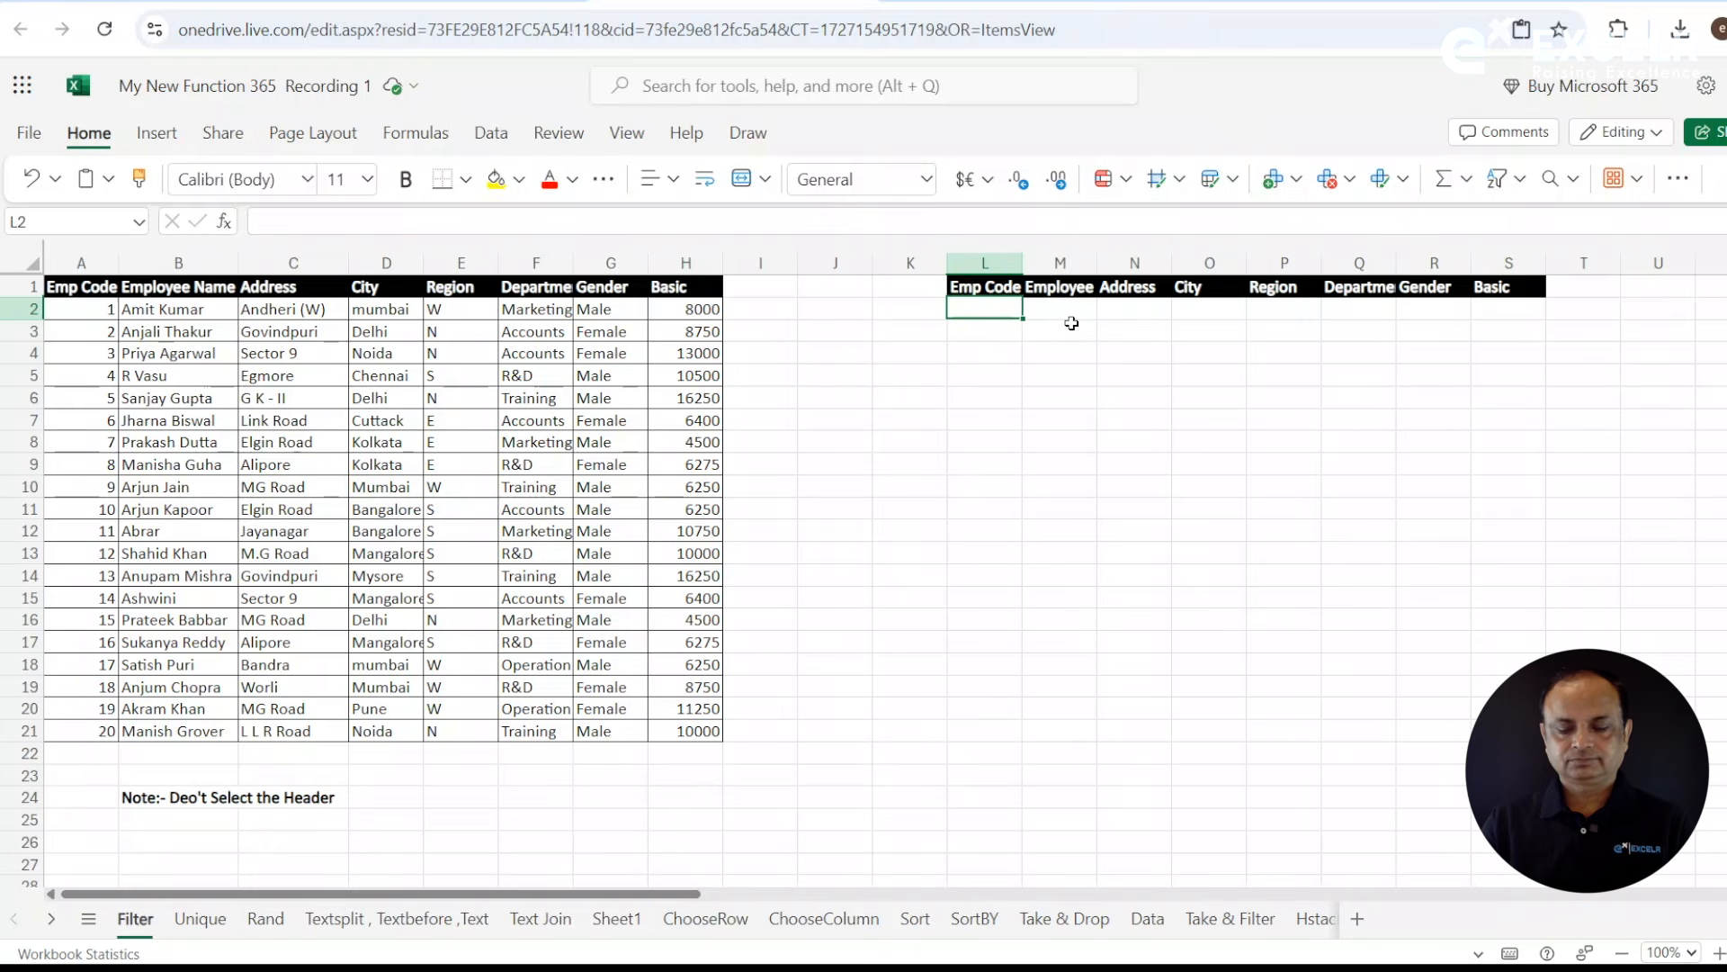
# - Start a FILTER formula in L2 with the employee data as the absolute array $A$2:$H$21
pyautogui.write('=filte')
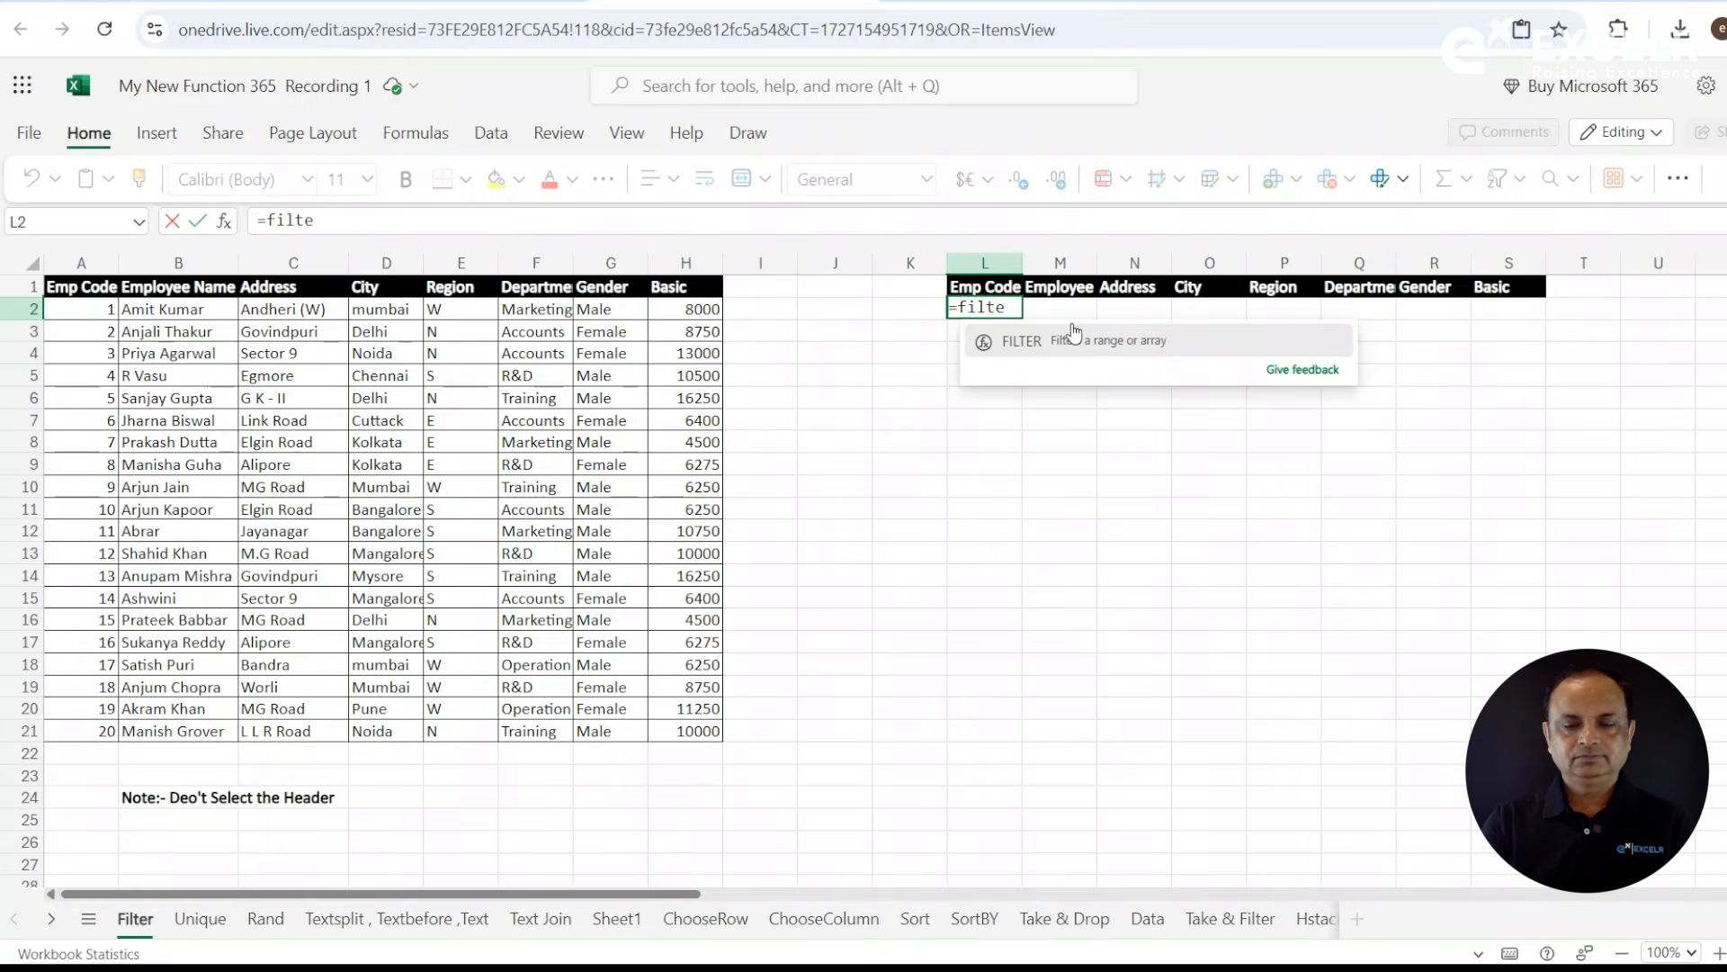
pyautogui.click(1073, 333)
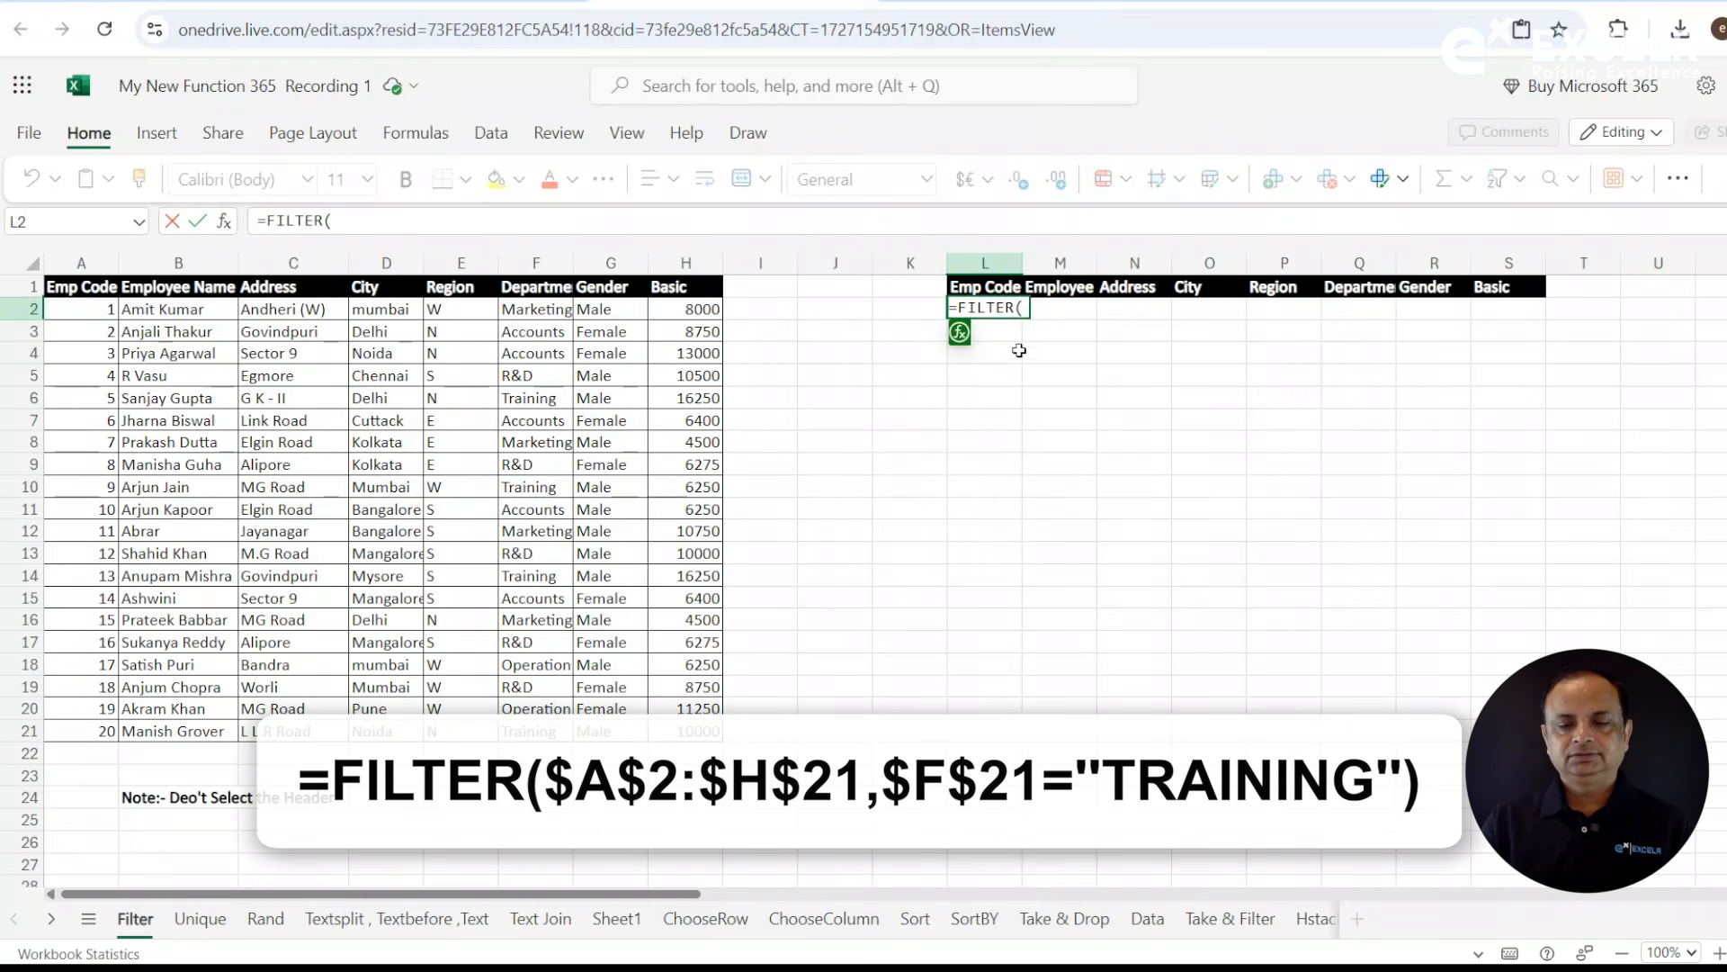
pyautogui.moveTo(111, 311); pyautogui.dragTo(711, 732)
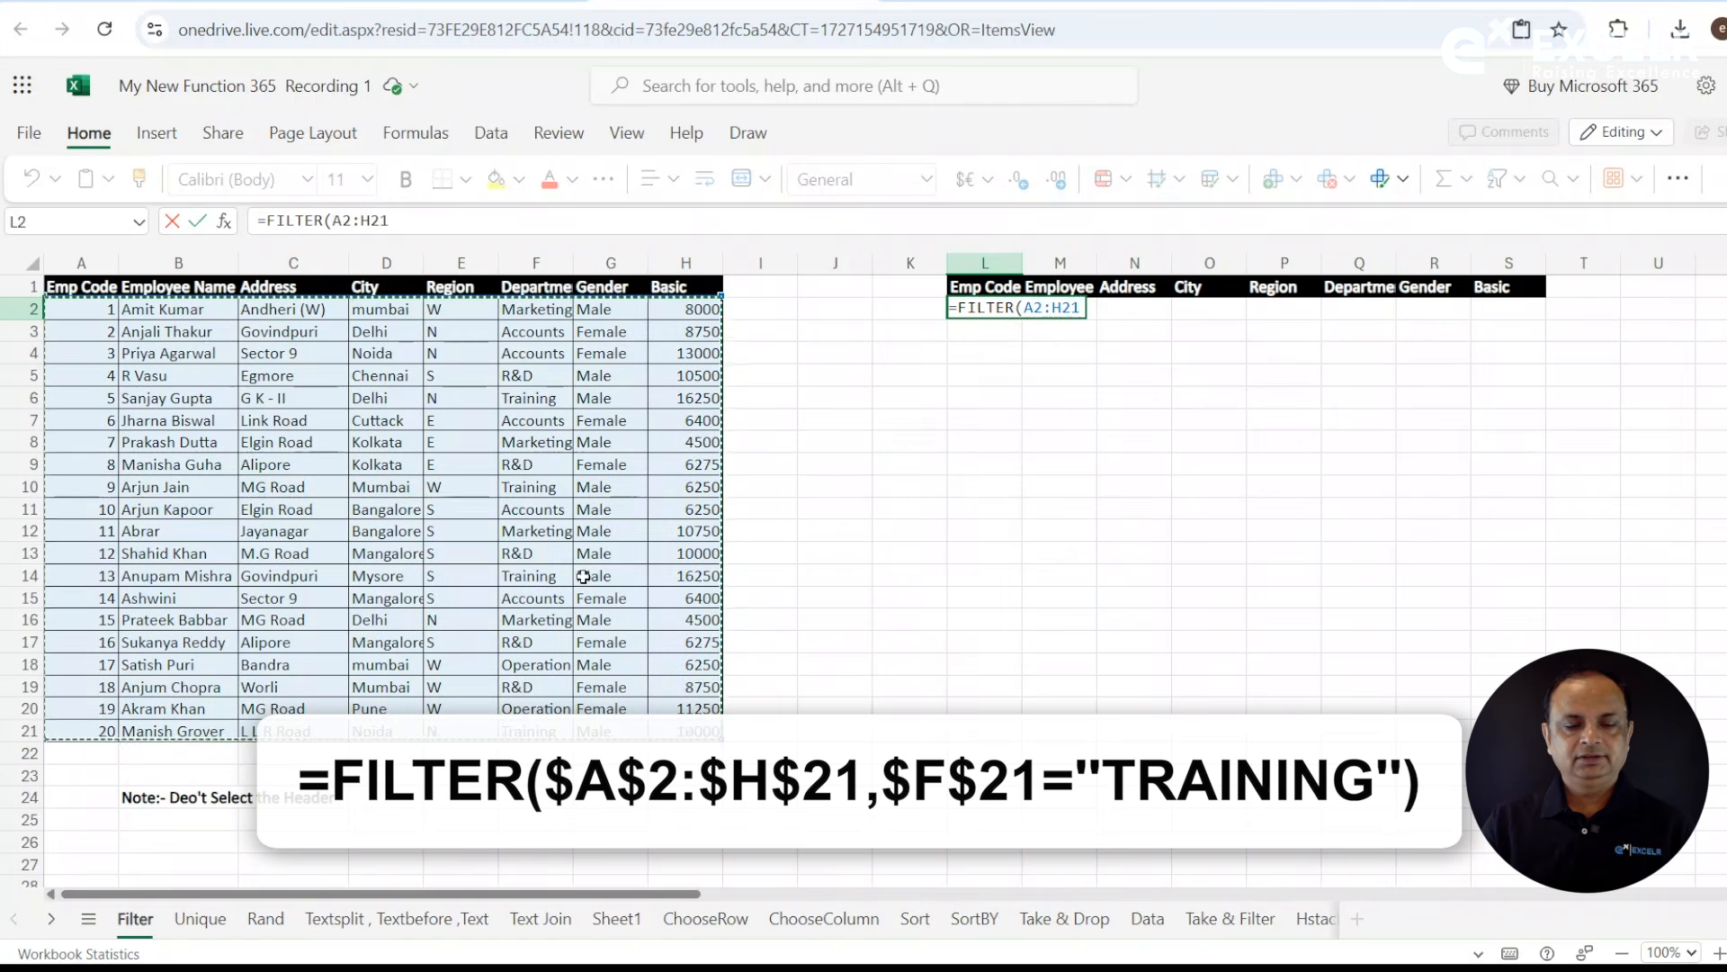
pyautogui.click(332, 220)
pyautogui.moveTo(332, 220); pyautogui.dragTo(428, 222)
pyautogui.press('F4')
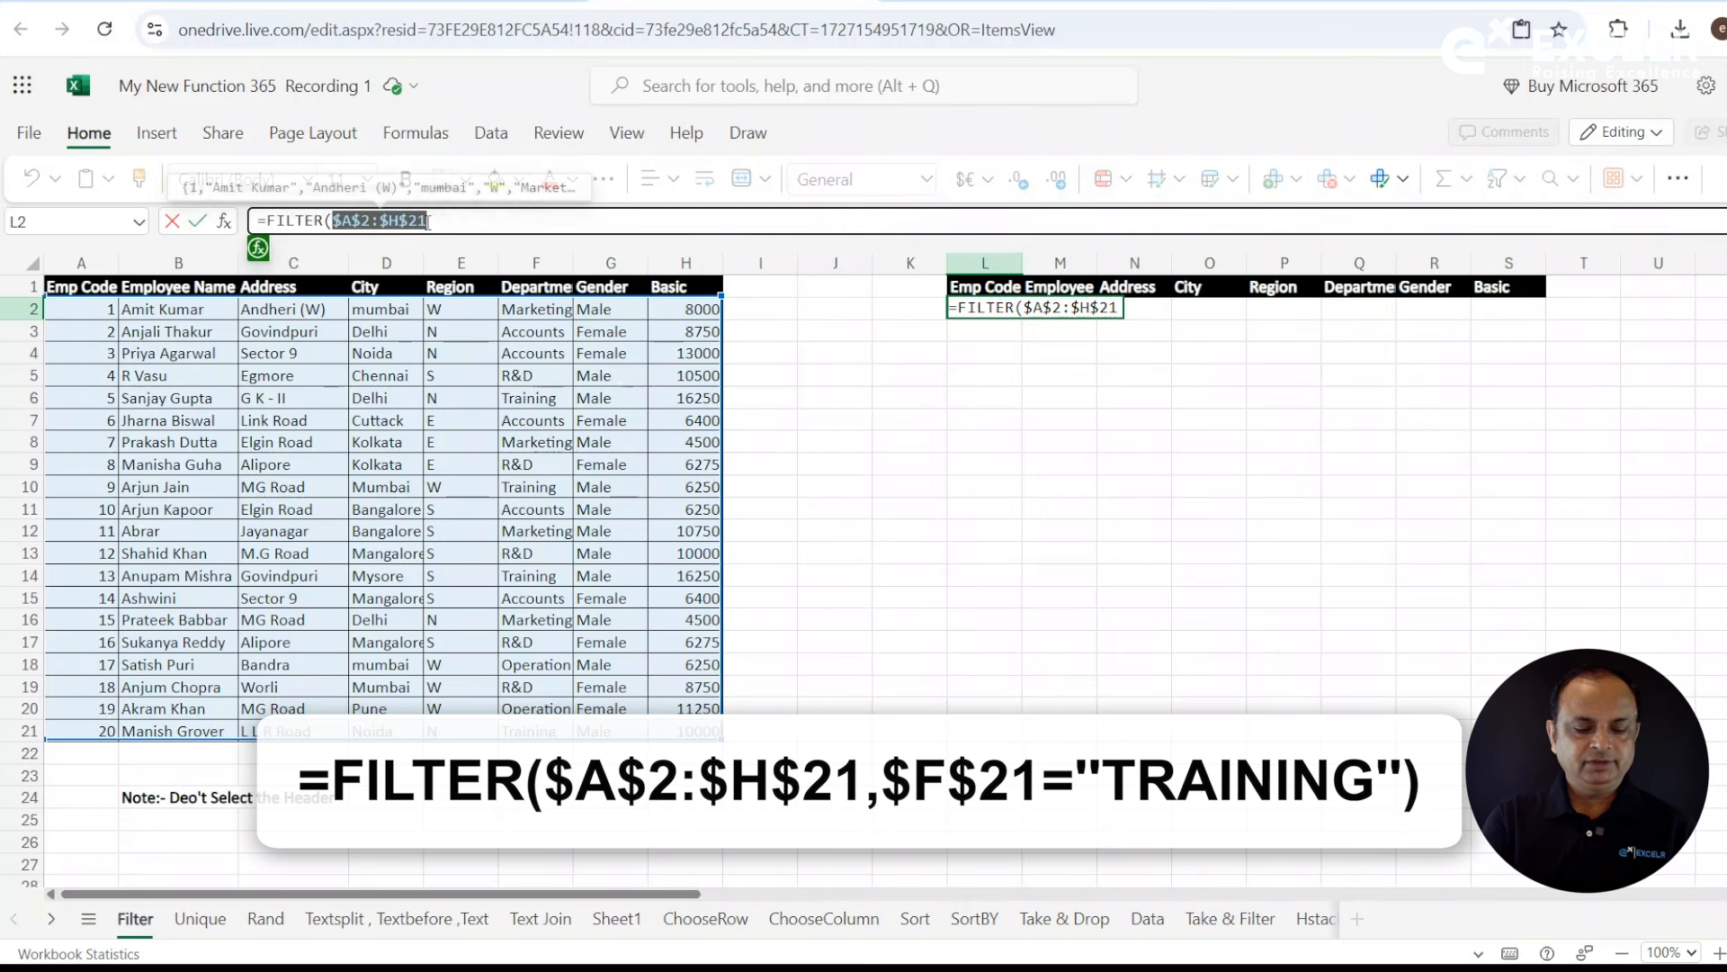
pyautogui.click(467, 219)
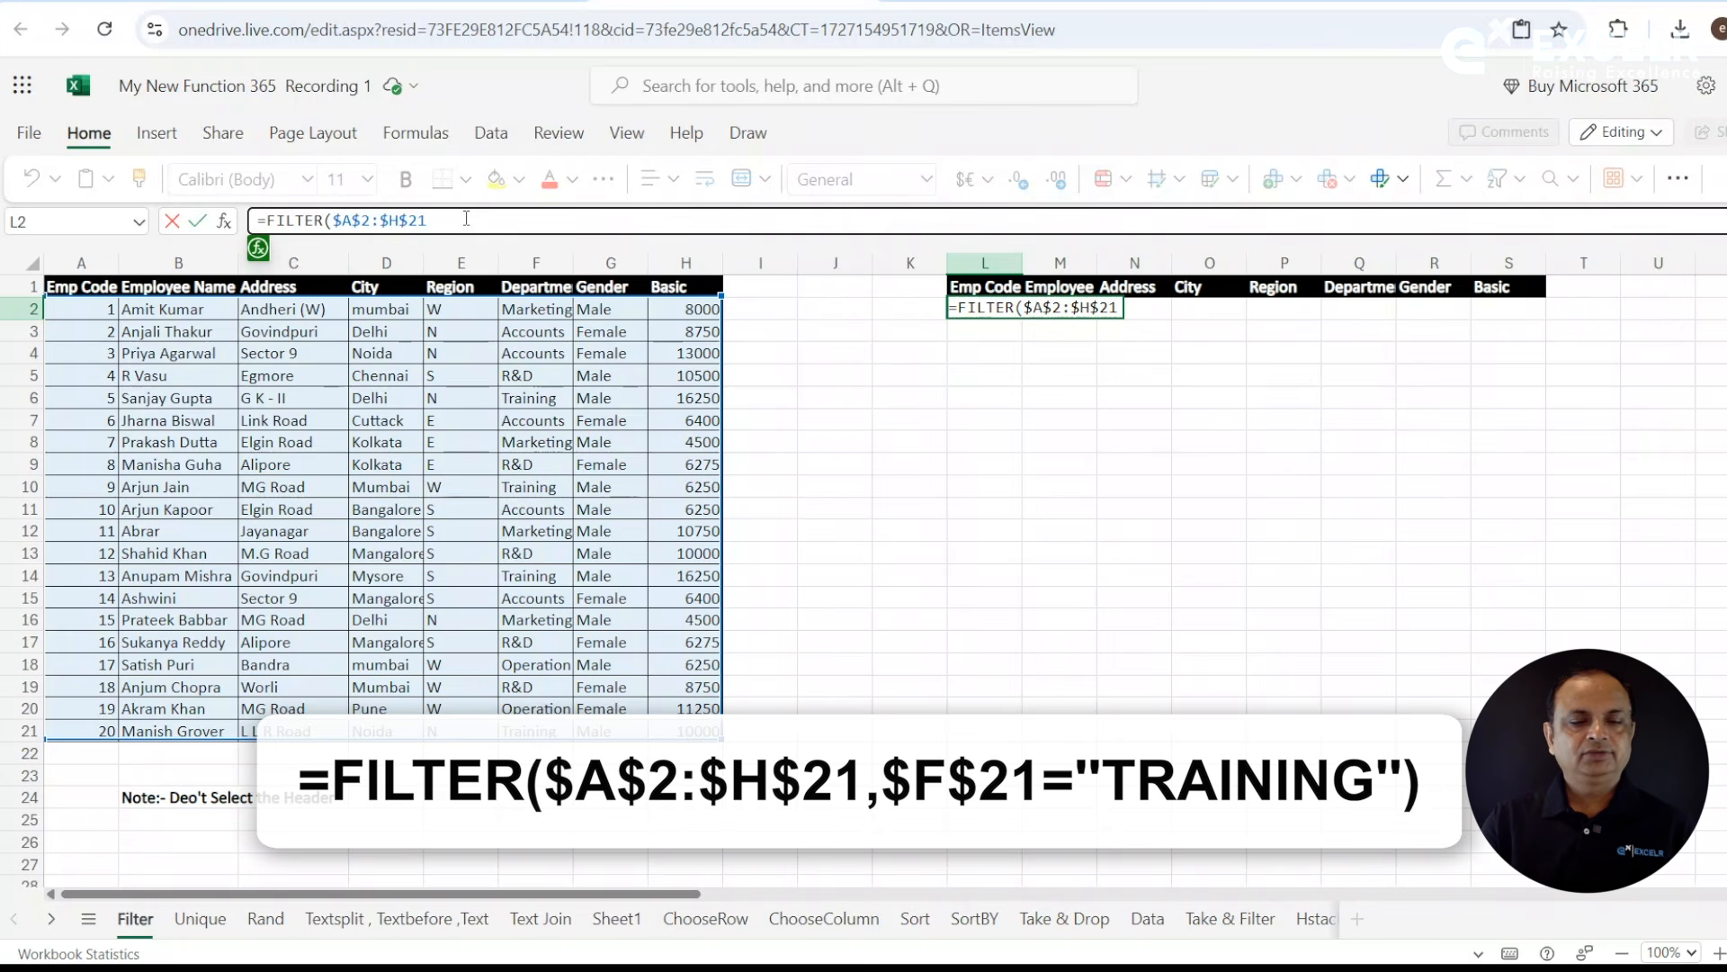
pyautogui.write(',')
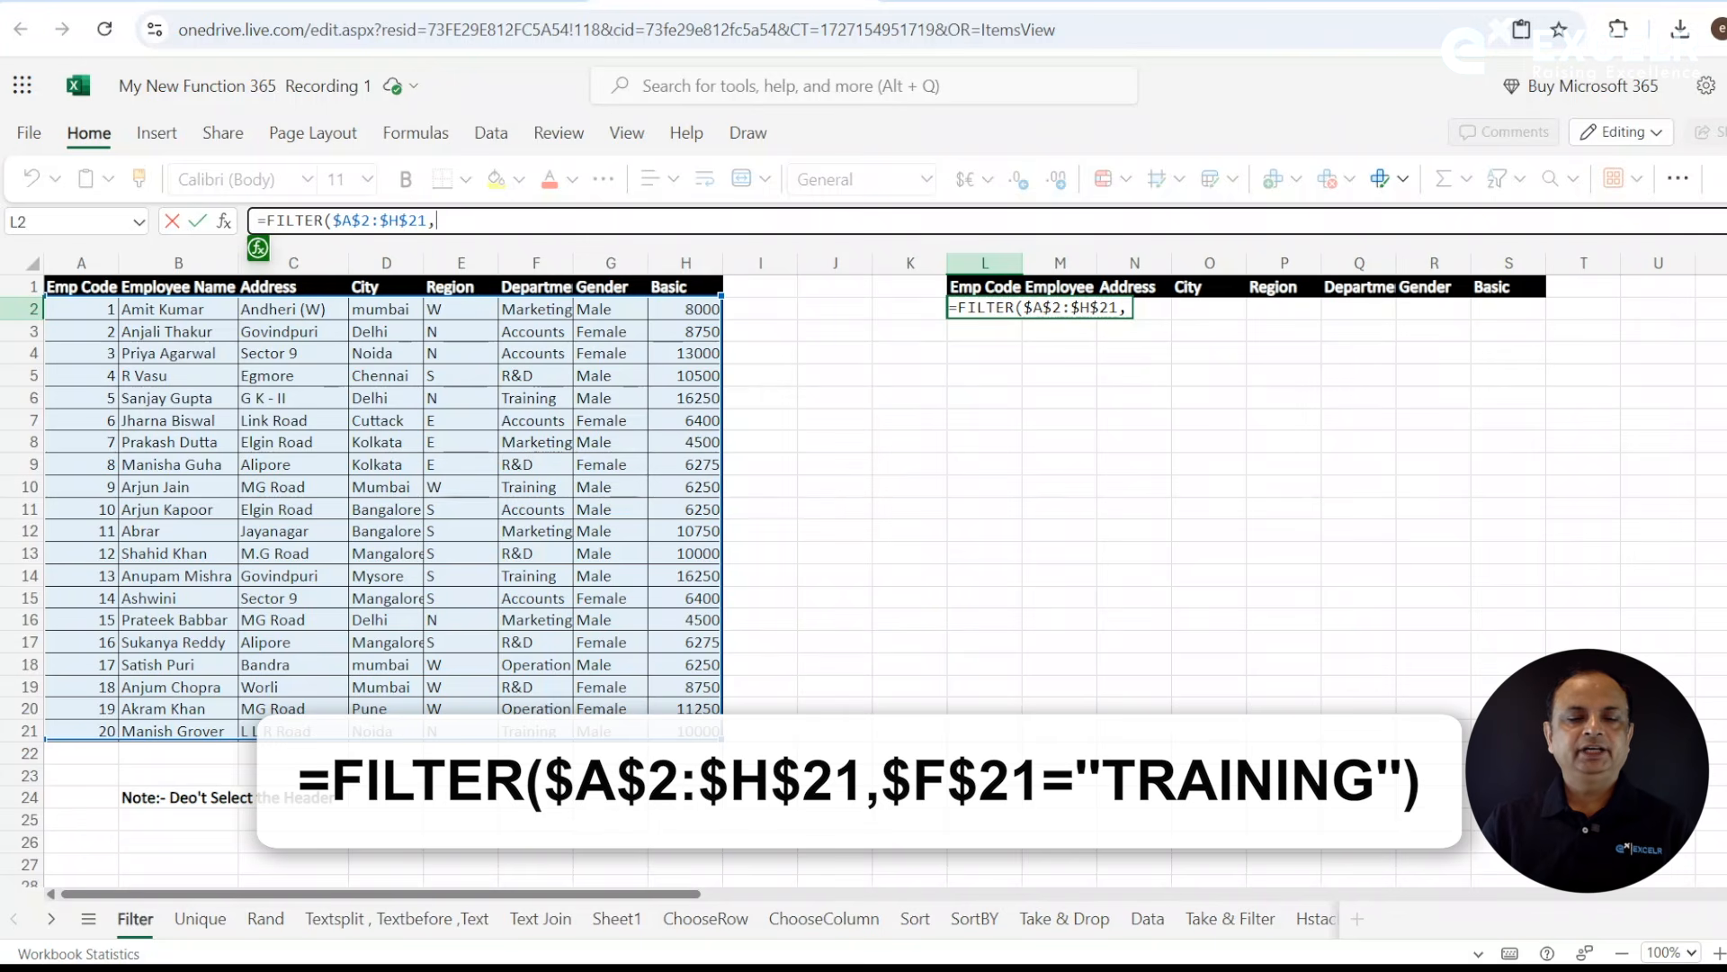
# - Complete the FILTER formula in L2 with the department condition $F$2:$F$21="TRaining"
pyautogui.moveTo(545, 313); pyautogui.dragTo(551, 728)
pyautogui.moveTo(443, 219); pyautogui.dragTo(509, 219)
pyautogui.press('F4')
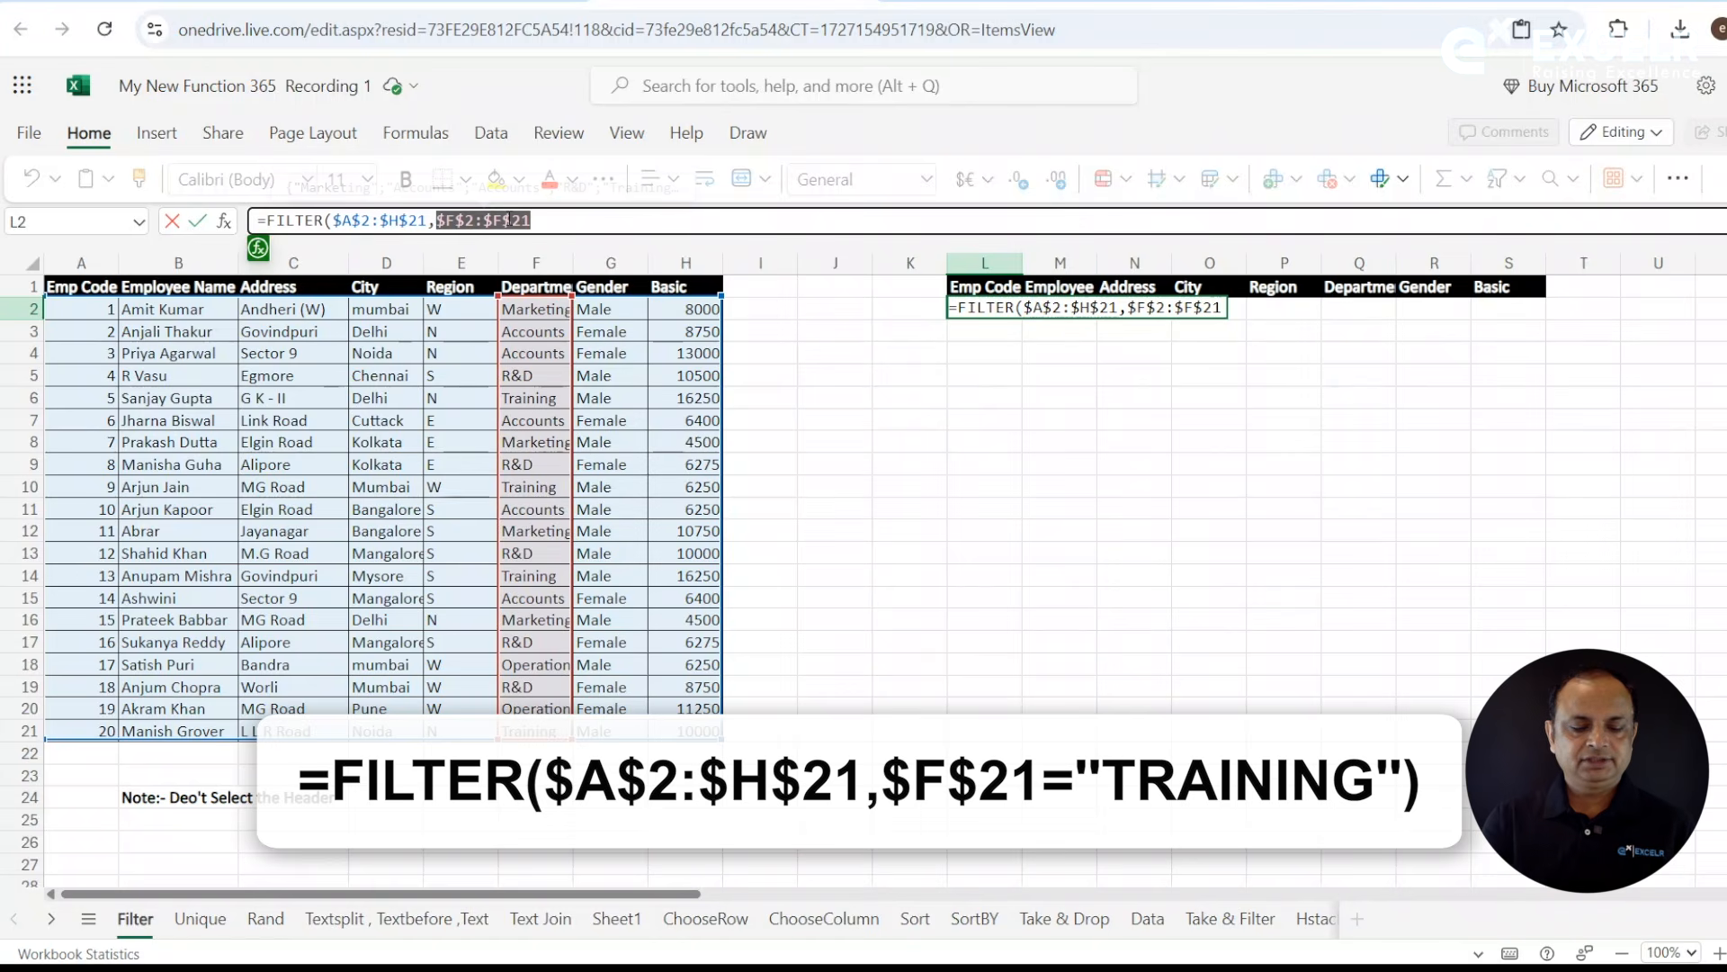
pyautogui.click(562, 217)
pyautogui.write('="TRaining')
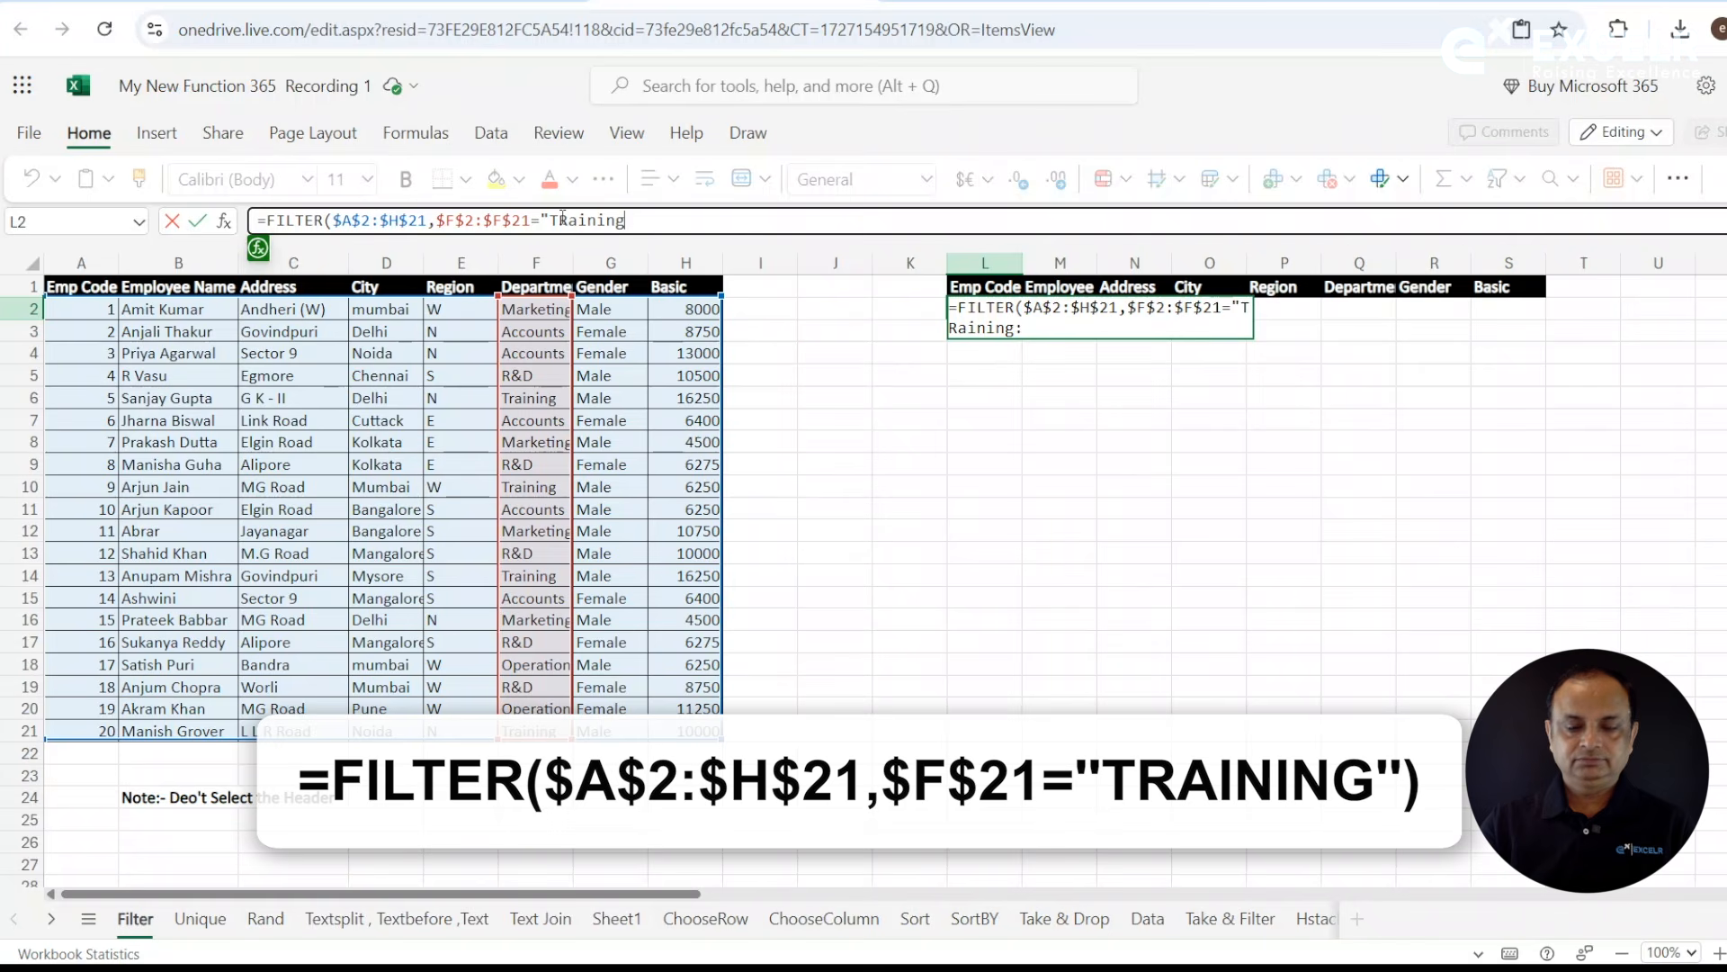
pyautogui.write('")')
pyautogui.press('Return')
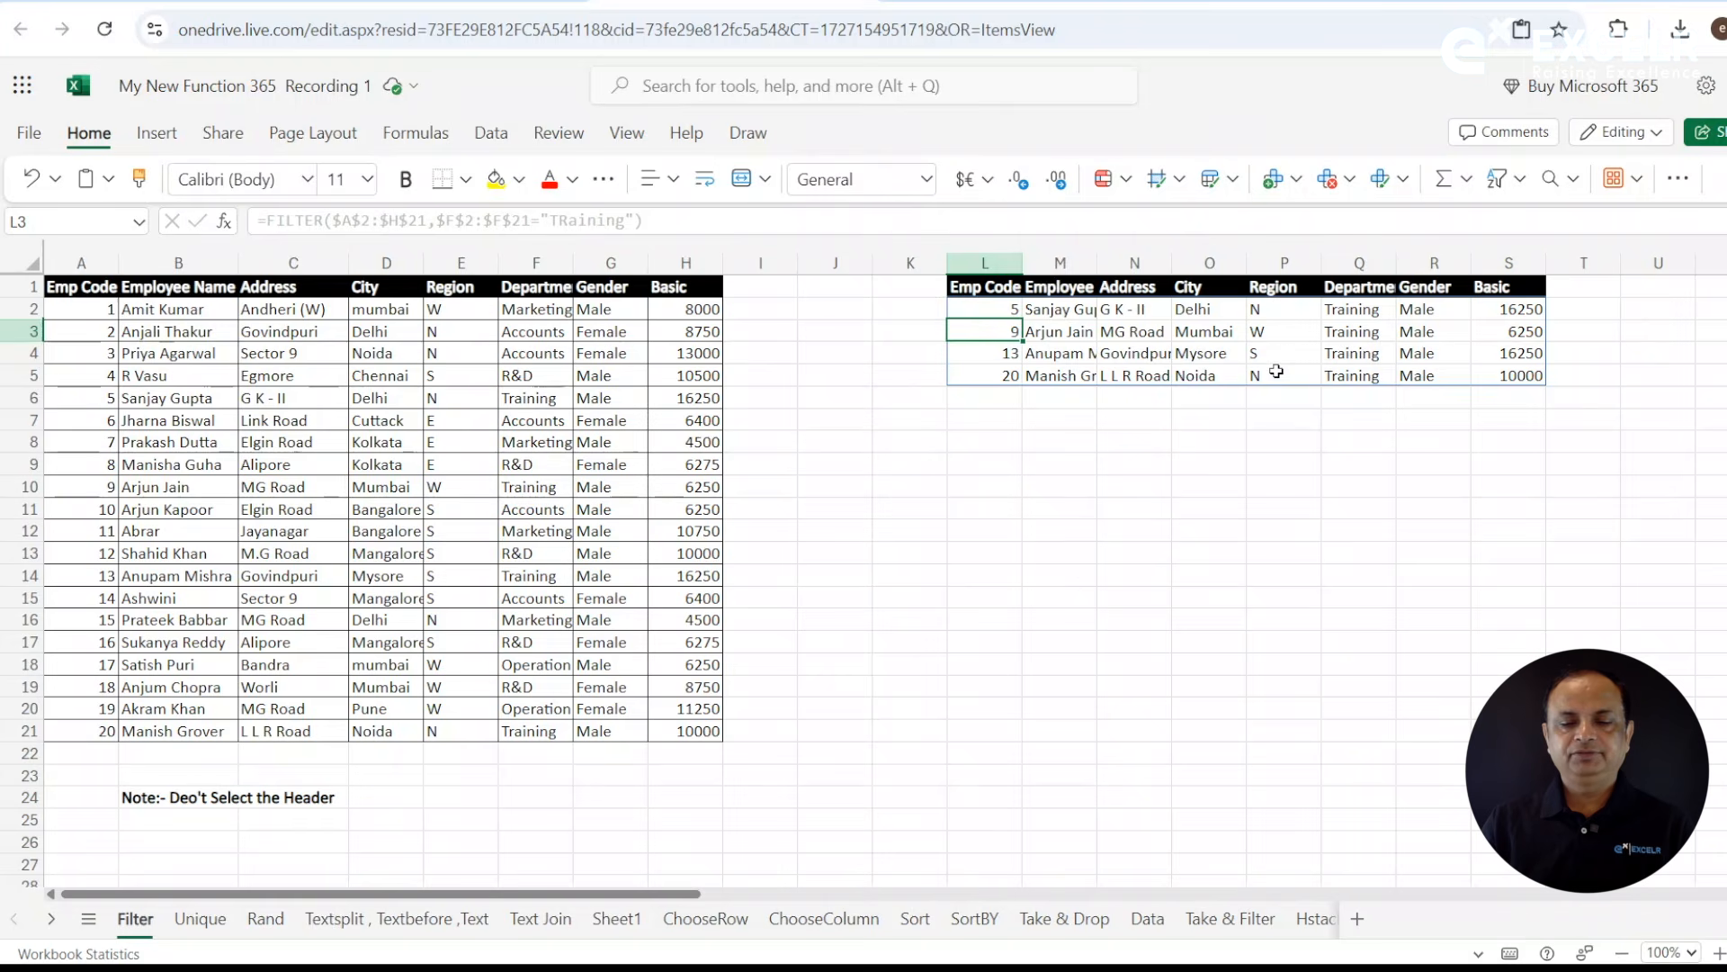
# - Show the text of L2's formula in cell M9 using FORMULATEXT
pyautogui.click(1024, 461)
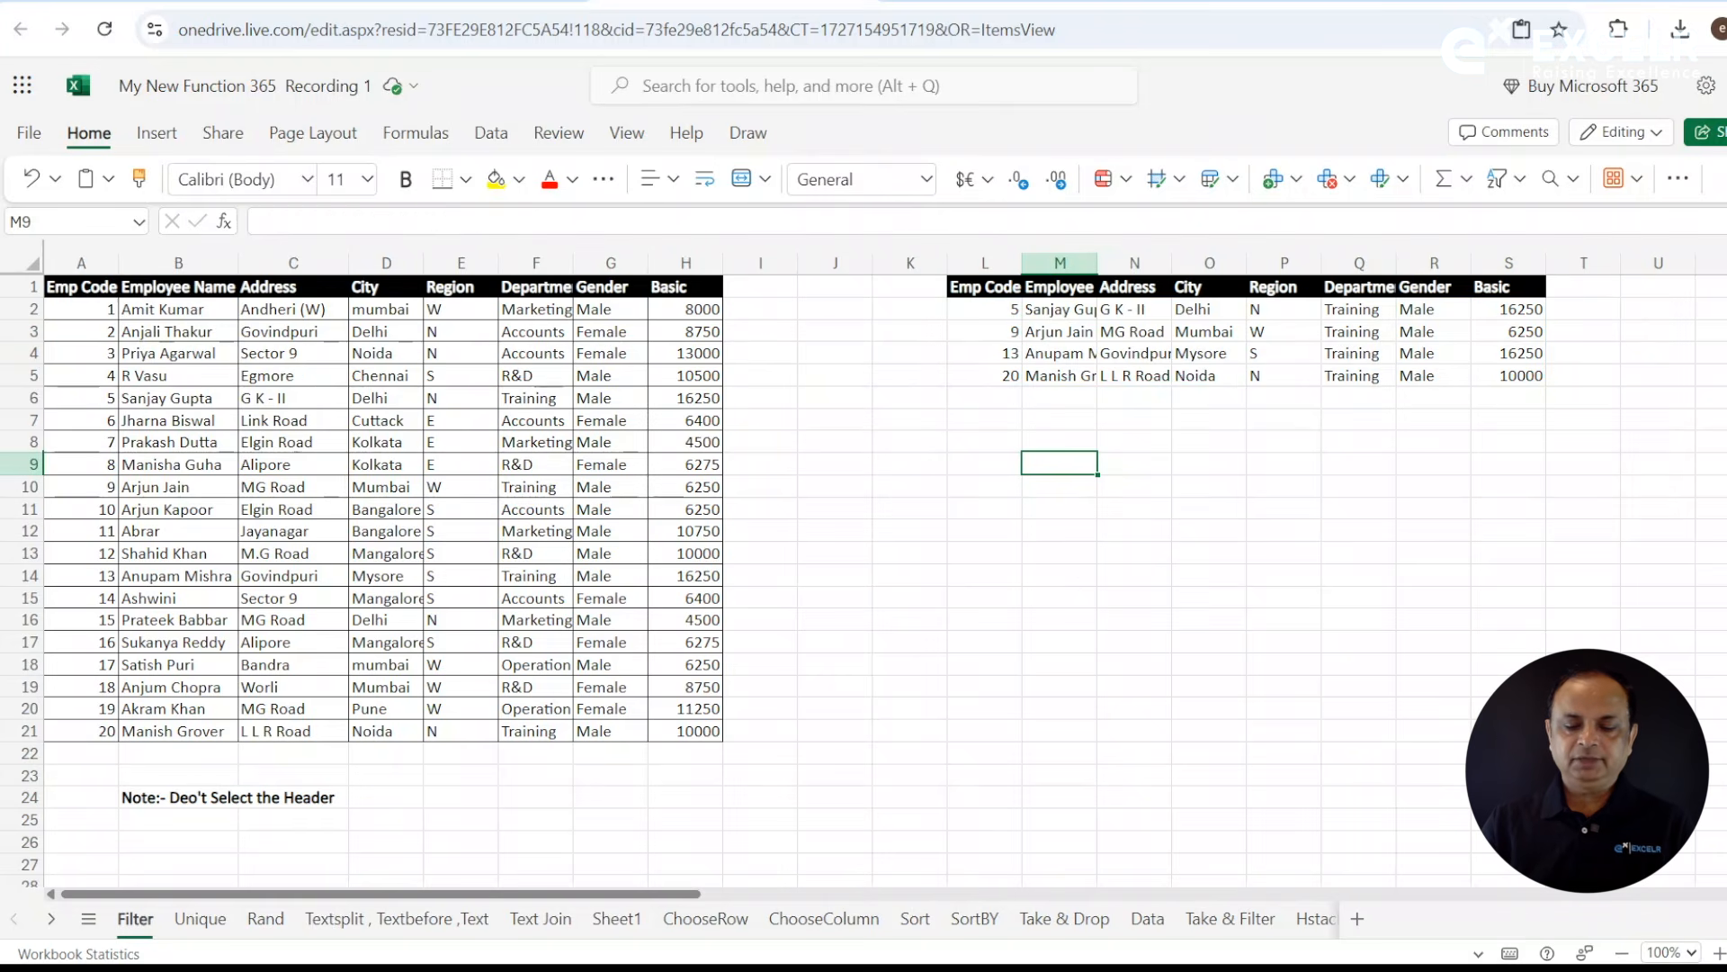
pyautogui.write('=f')
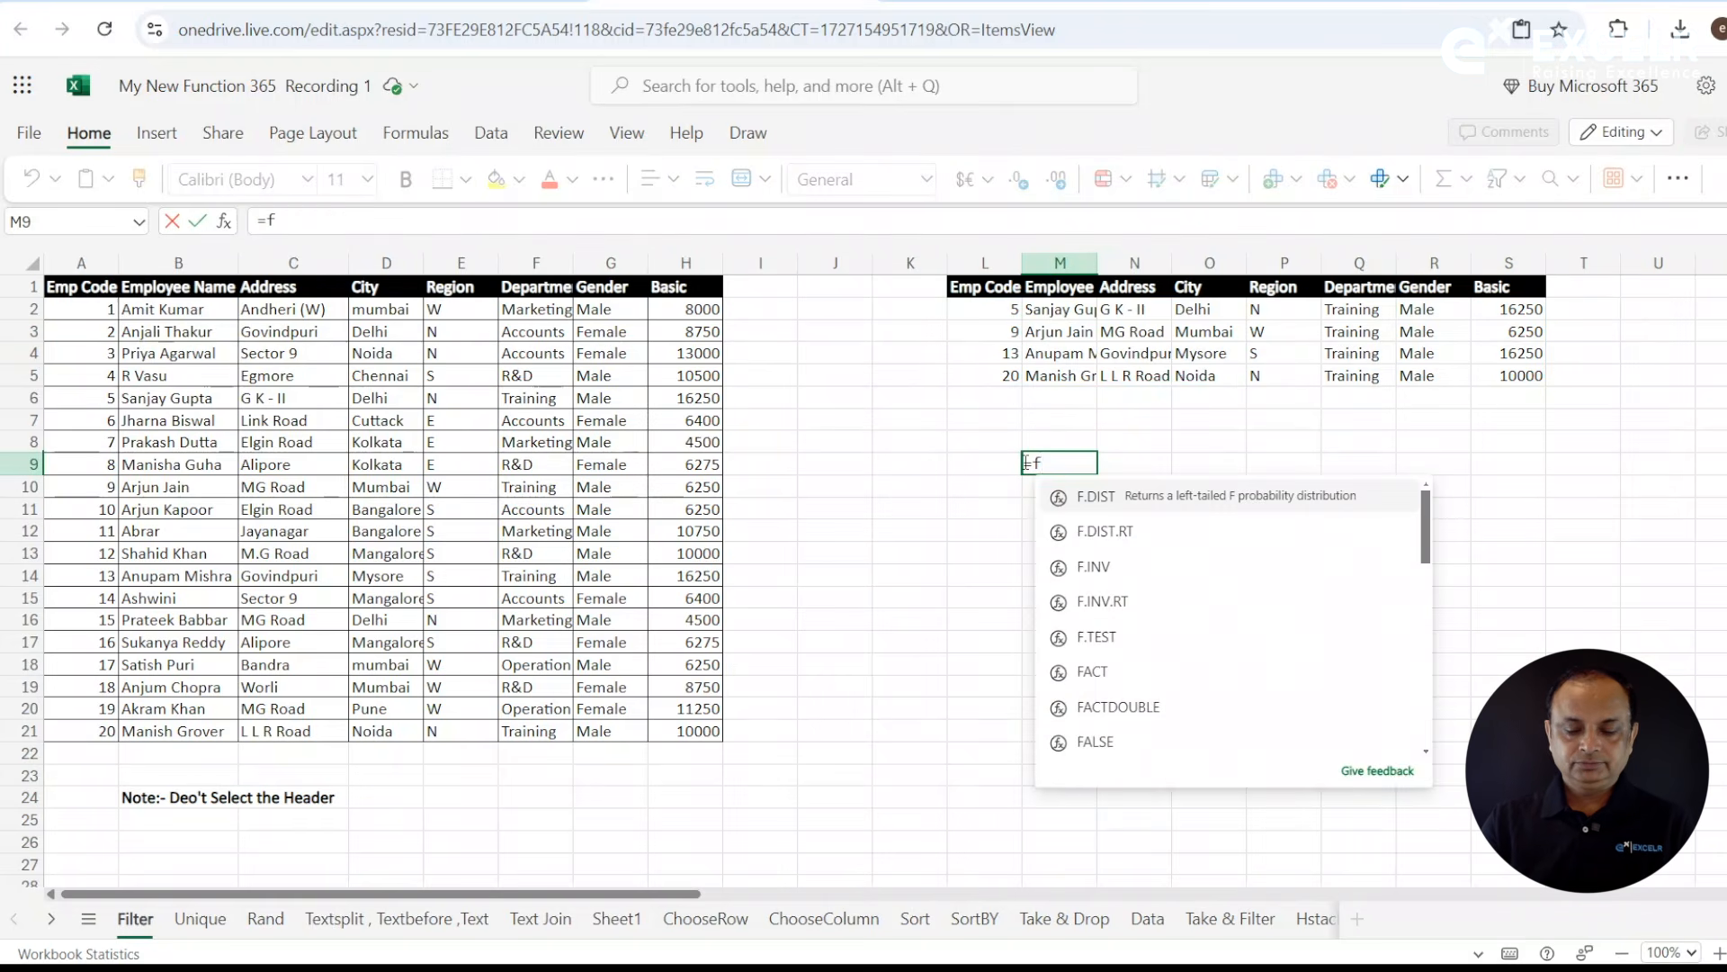
pyautogui.press('BackSpace')
pyautogui.write('ormu')
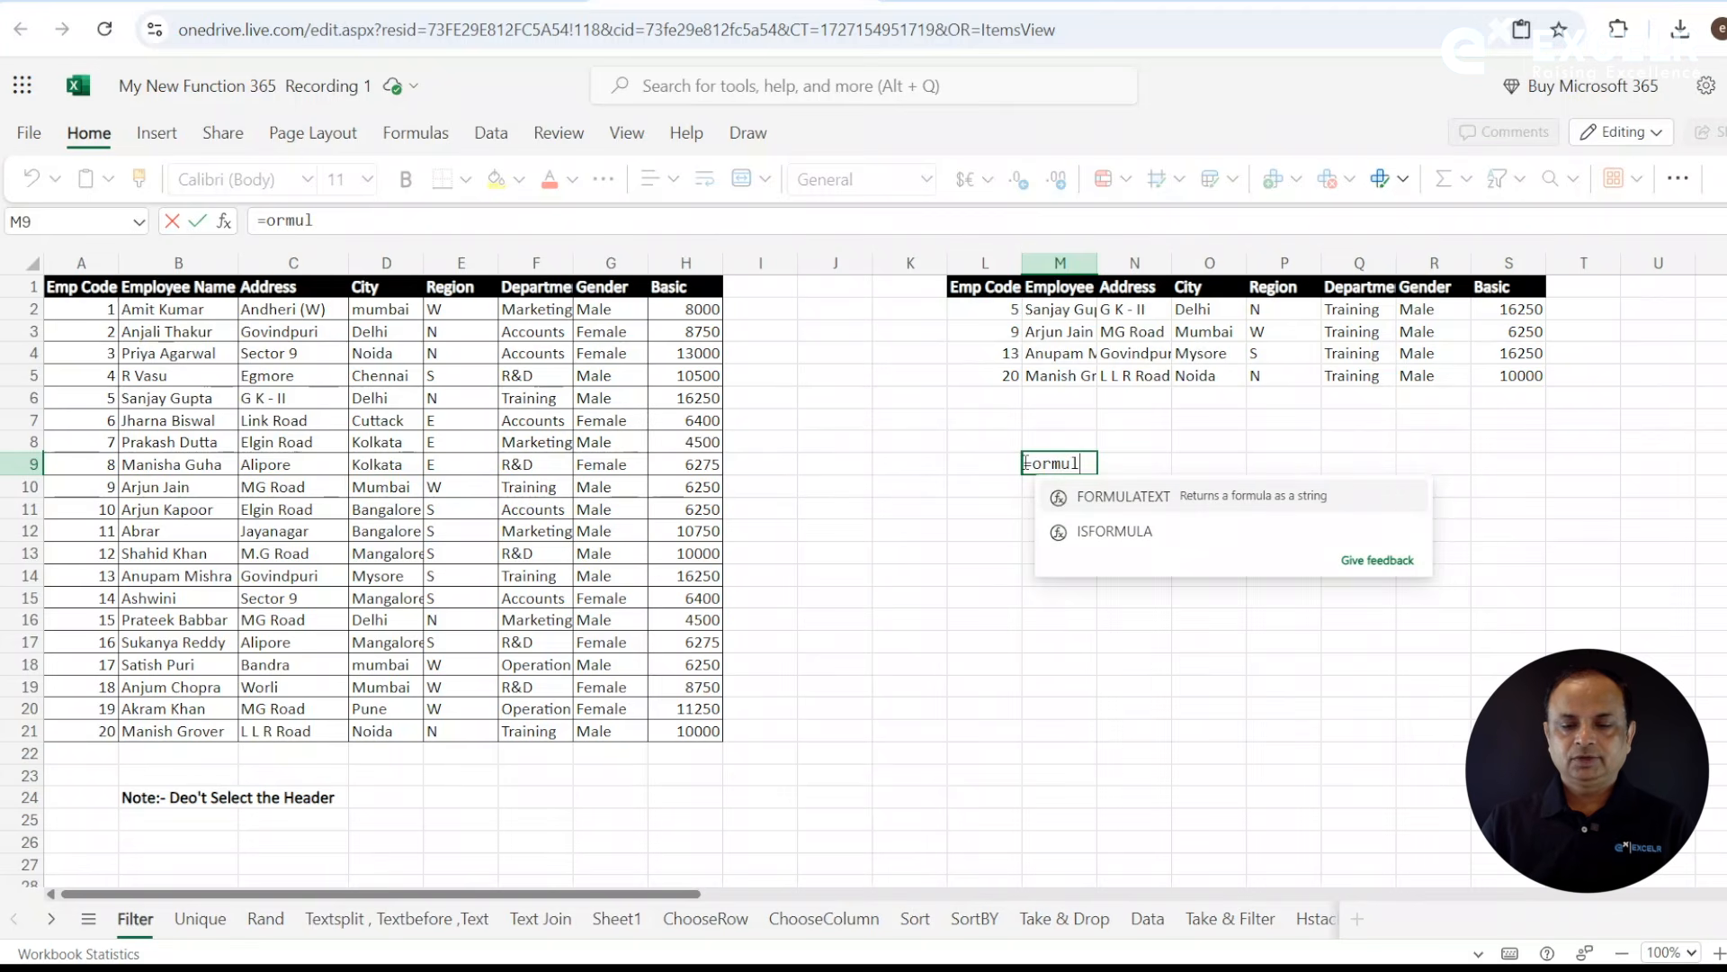
pyautogui.write('l')
pyautogui.press('Tab')
pyautogui.click(1000, 310)
pyautogui.press('Return')
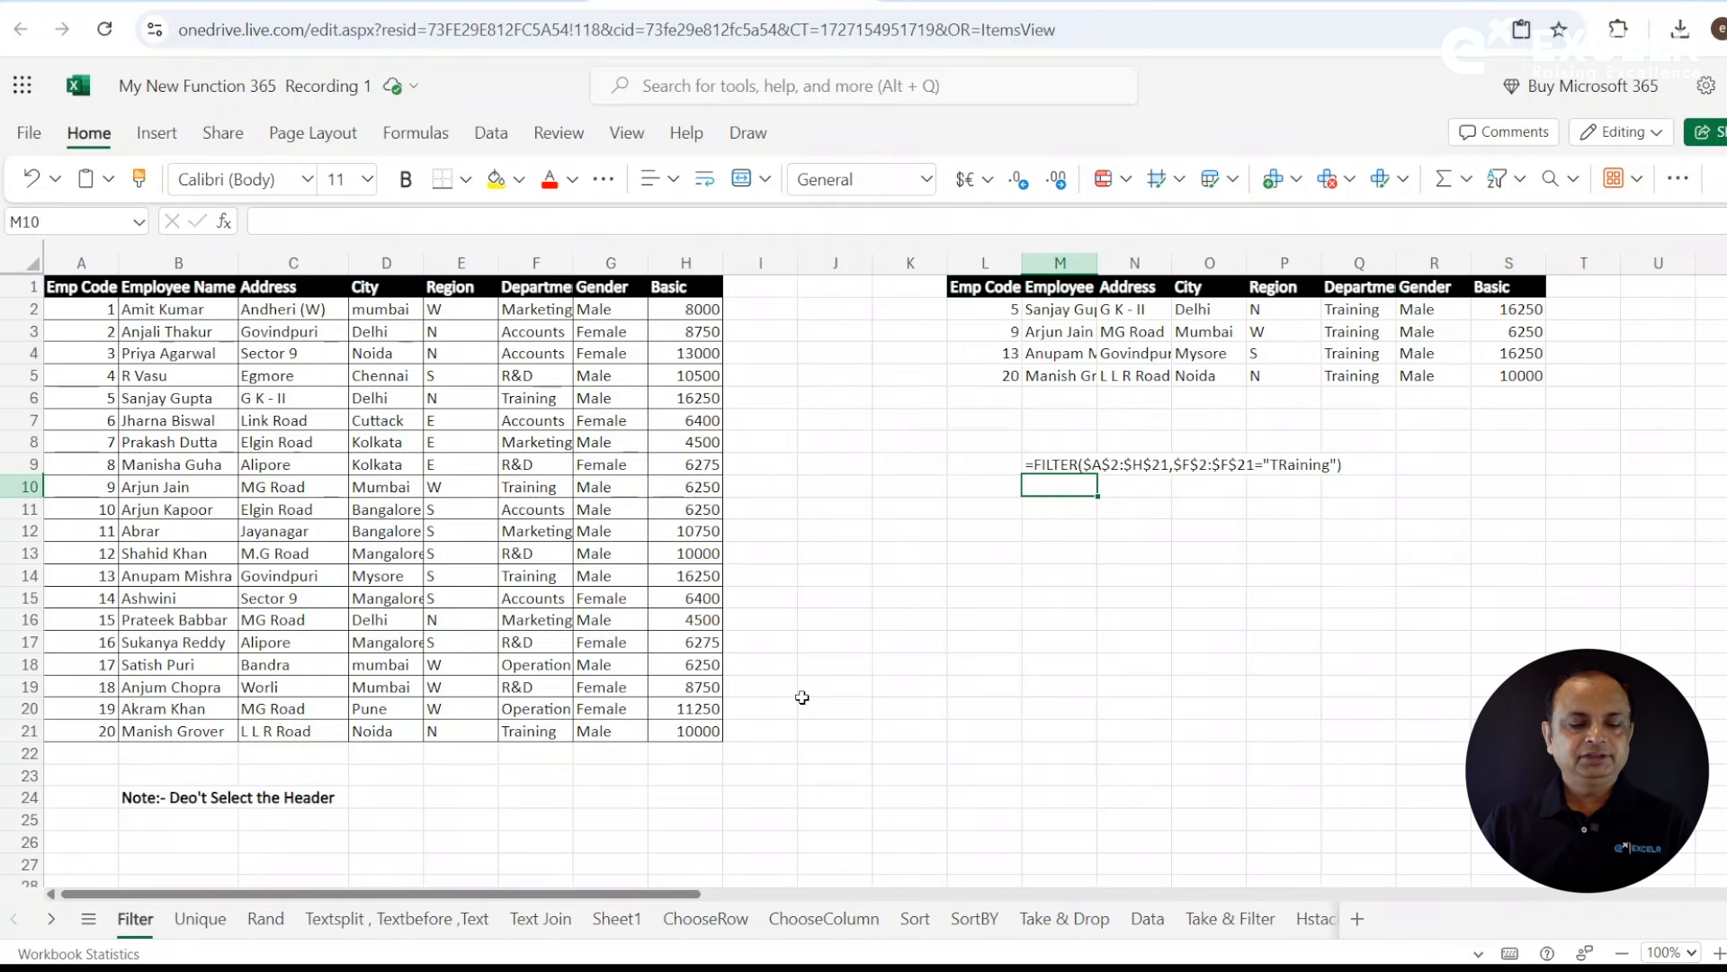
# - On the ChooseRow sheet, copy the header row A1:G1 to the range starting at J16
pyautogui.click(692, 915)
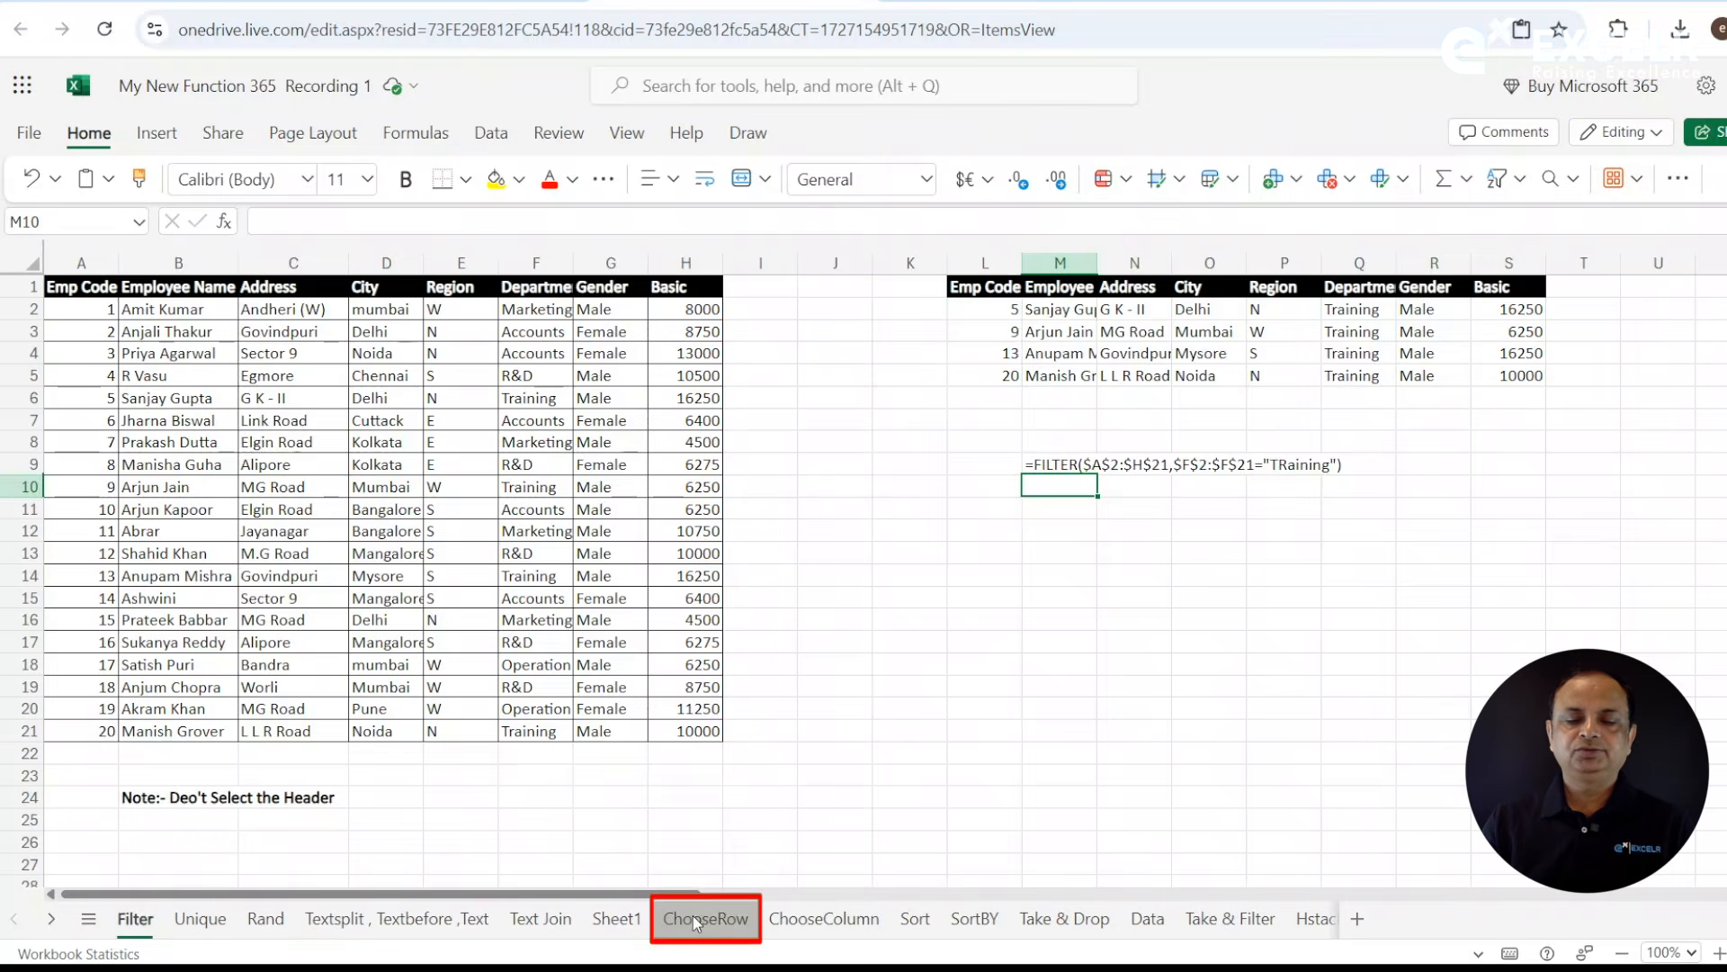
pyautogui.click(921, 666)
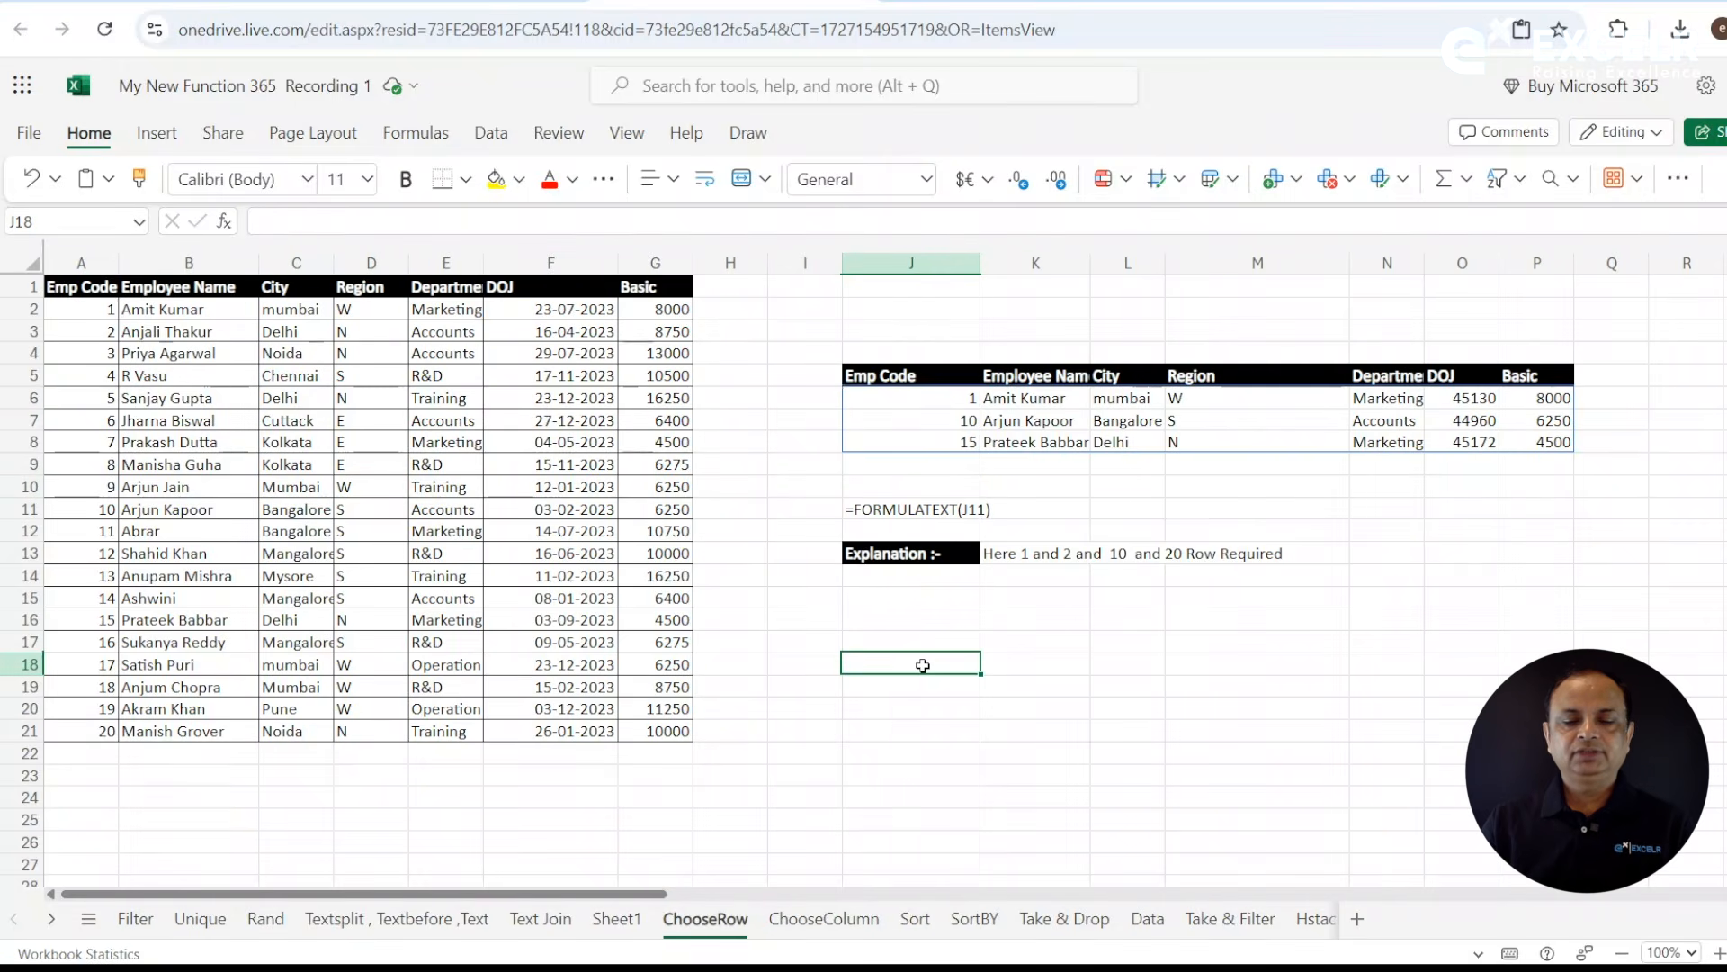
pyautogui.click(923, 383)
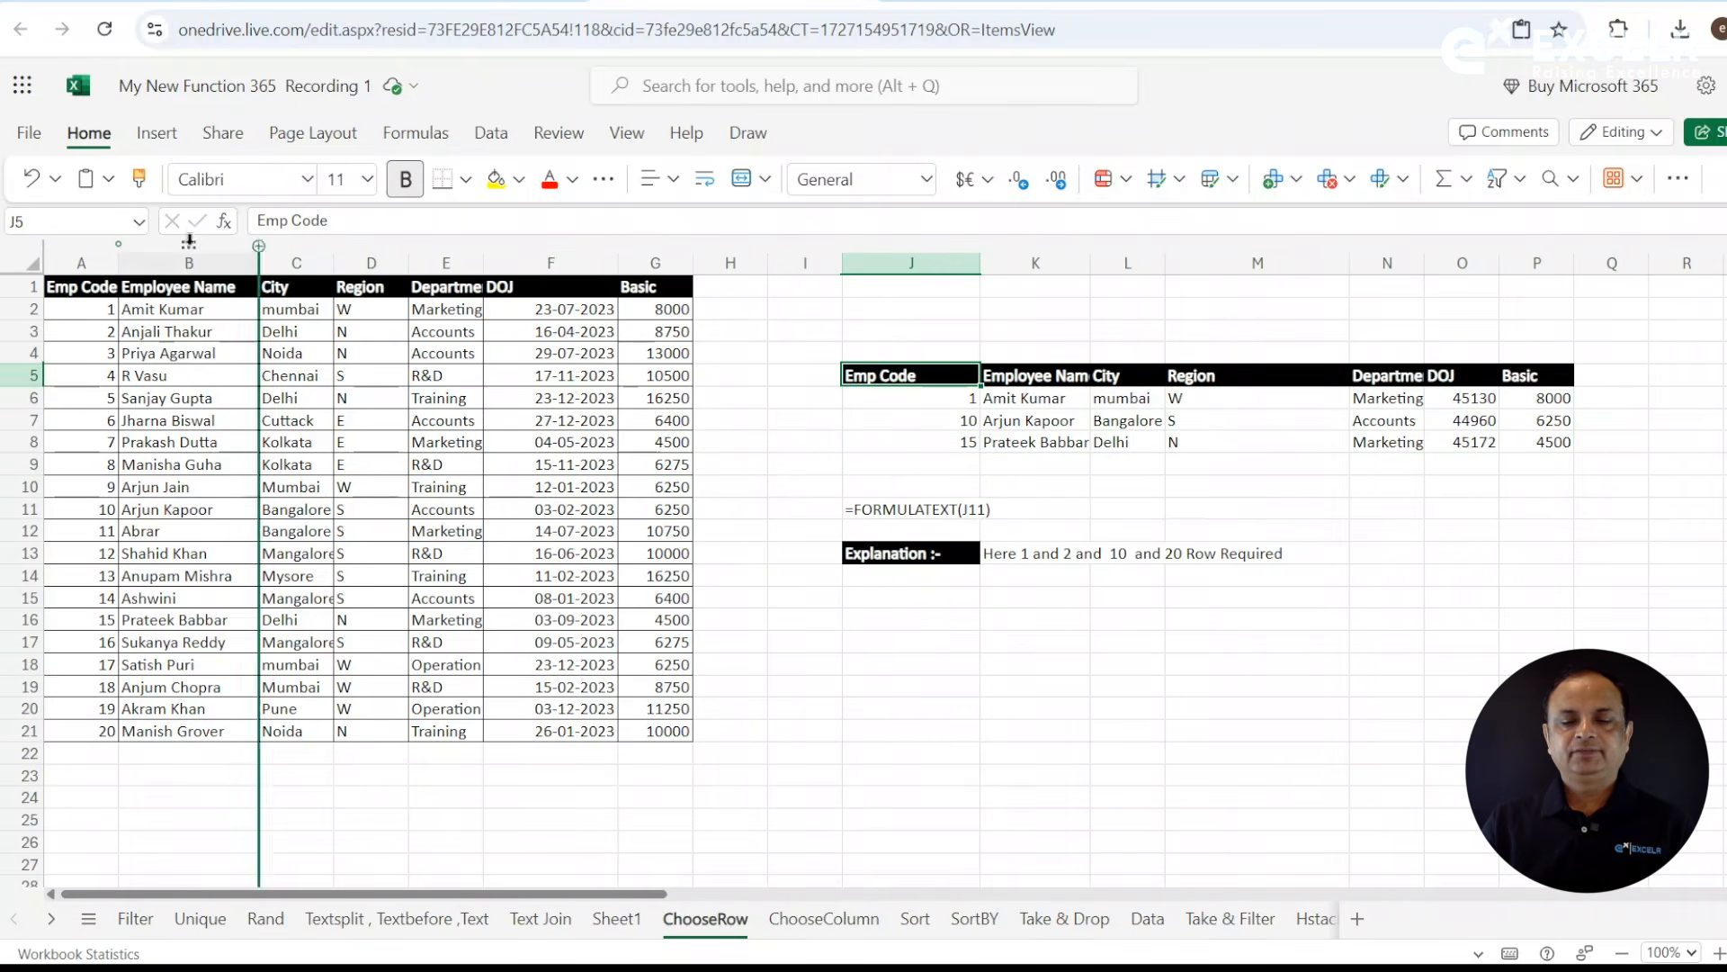
pyautogui.moveTo(105, 286); pyautogui.dragTo(662, 285)
pyautogui.hotkey('ctrl', 'c')
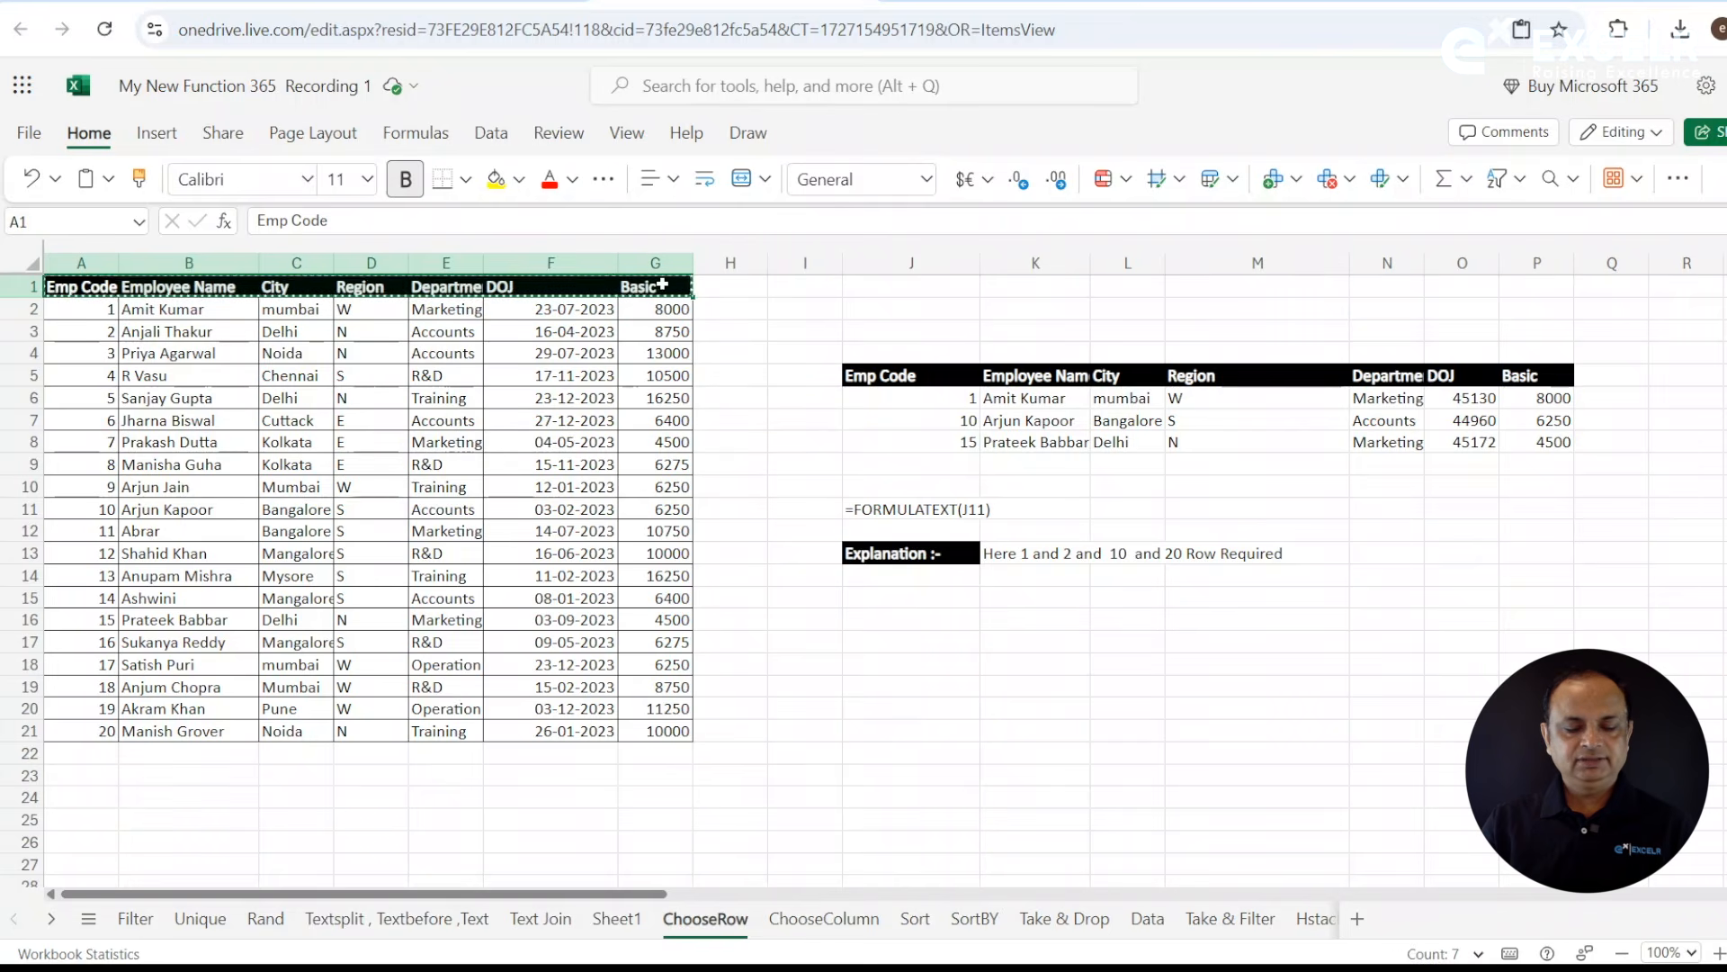
pyautogui.click(885, 618)
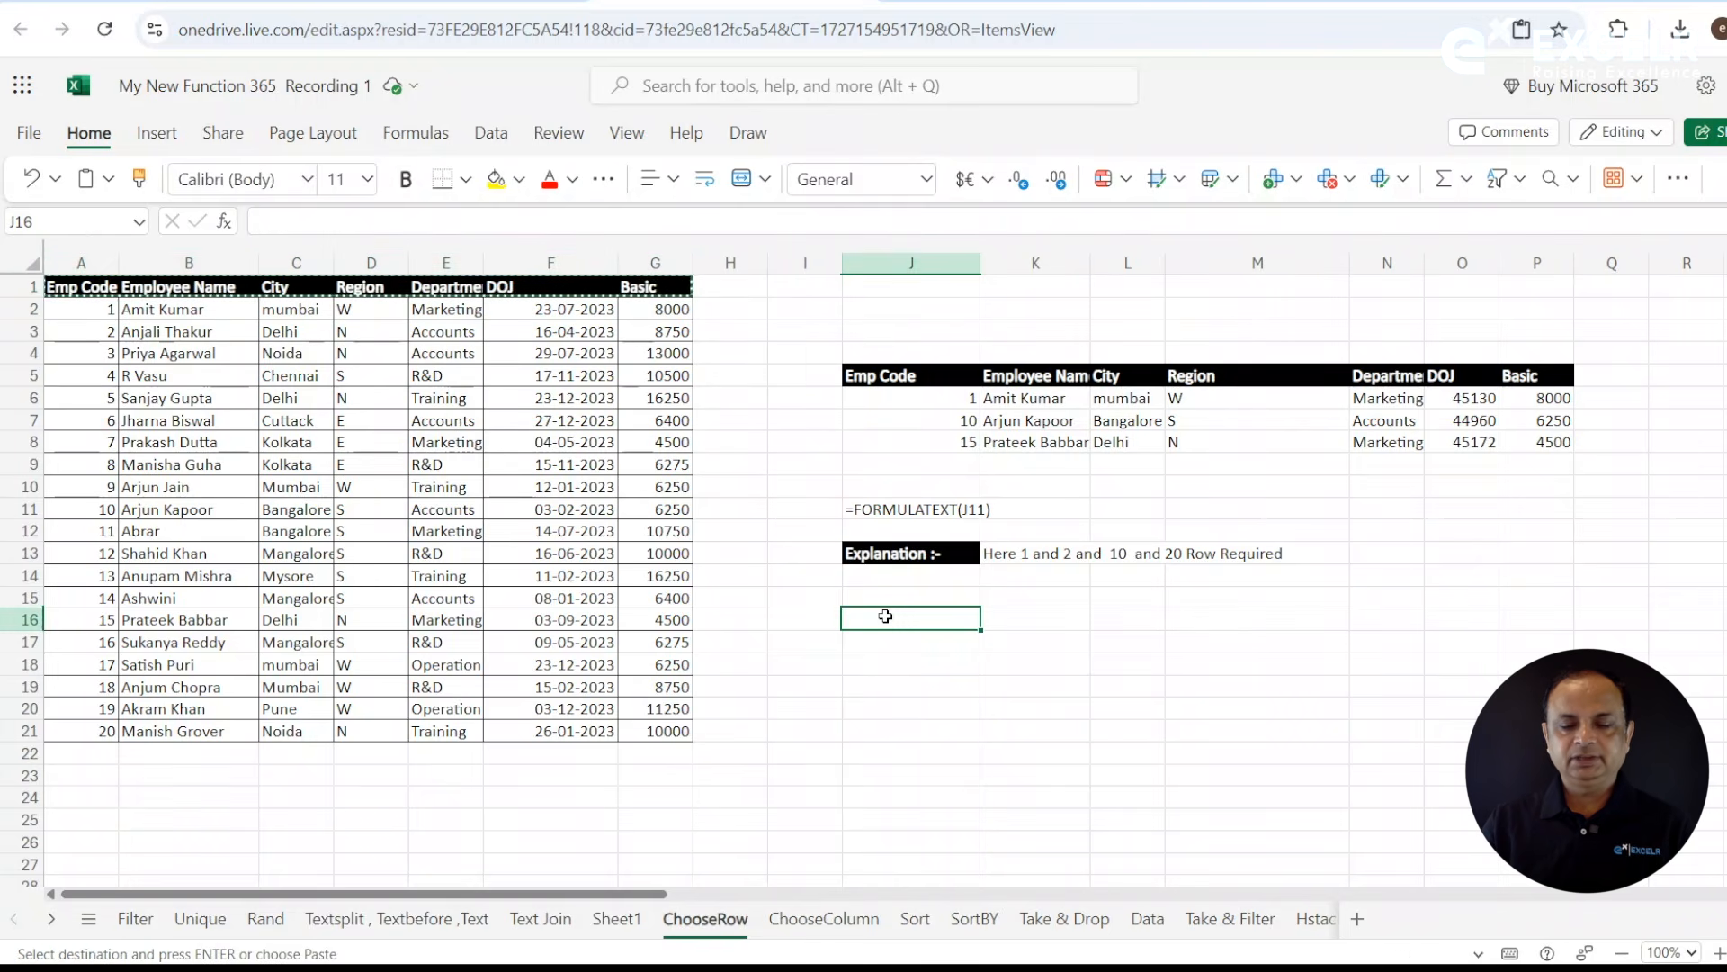
pyautogui.hotkey('ctrl', 'v')
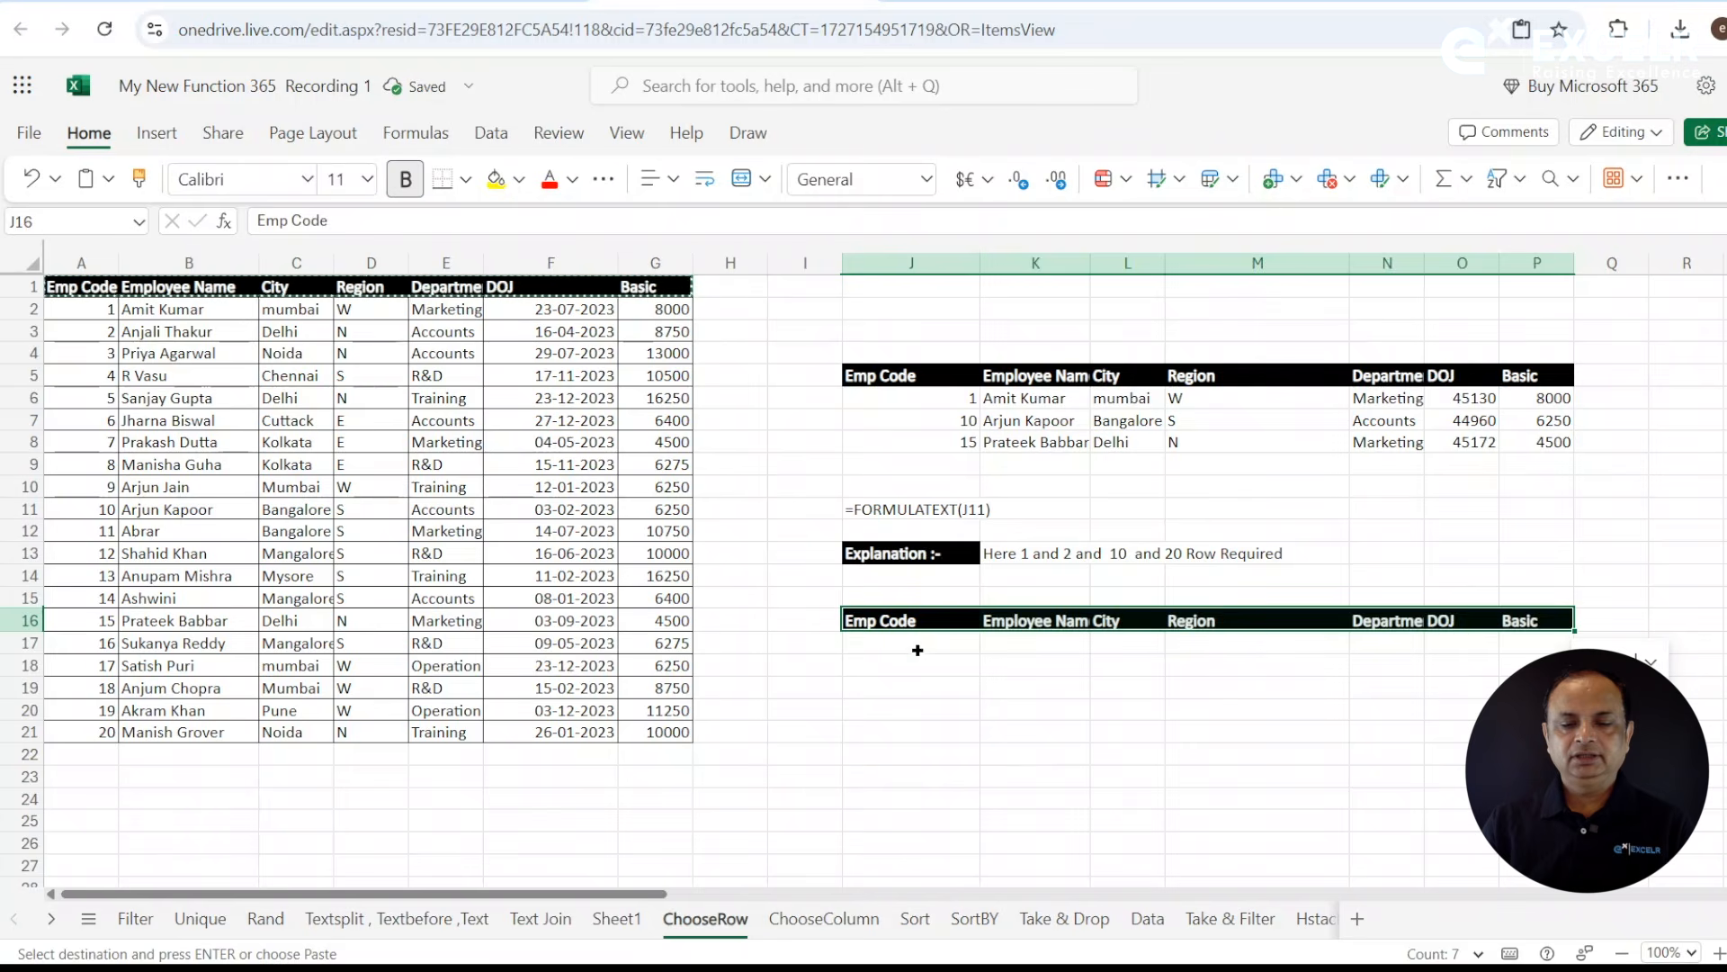
# - Start a CHOOSEROWS formula in J17, under the copied header row
pyautogui.click(918, 650)
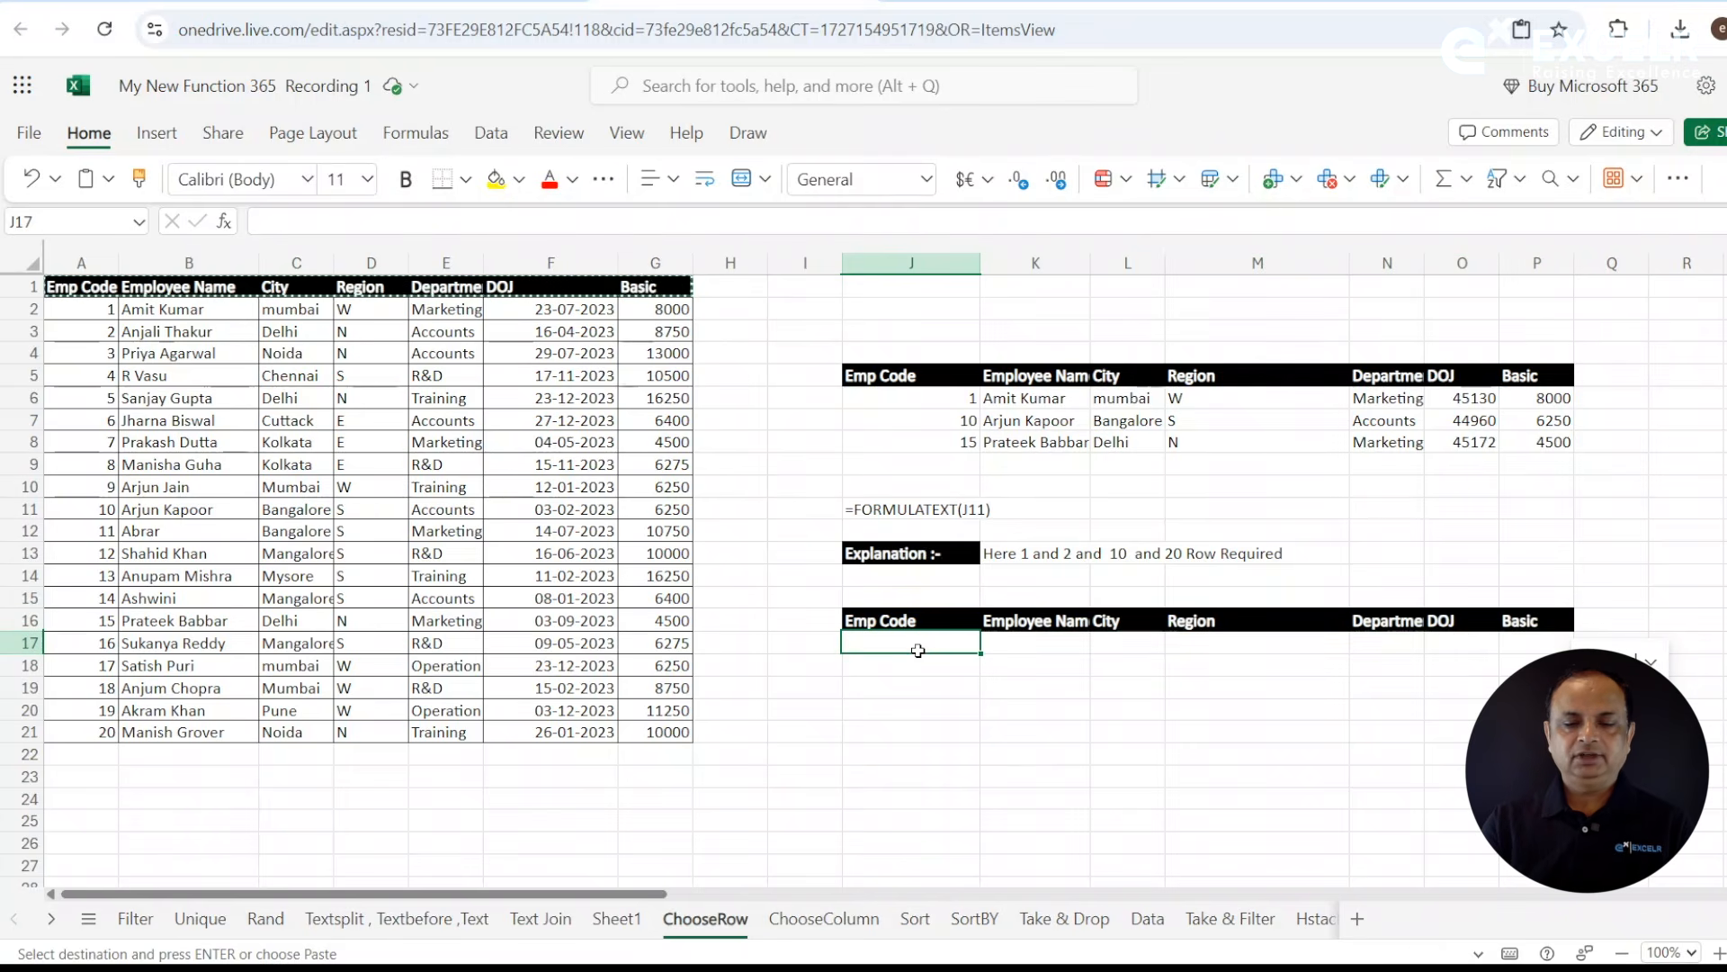
pyautogui.write('=')
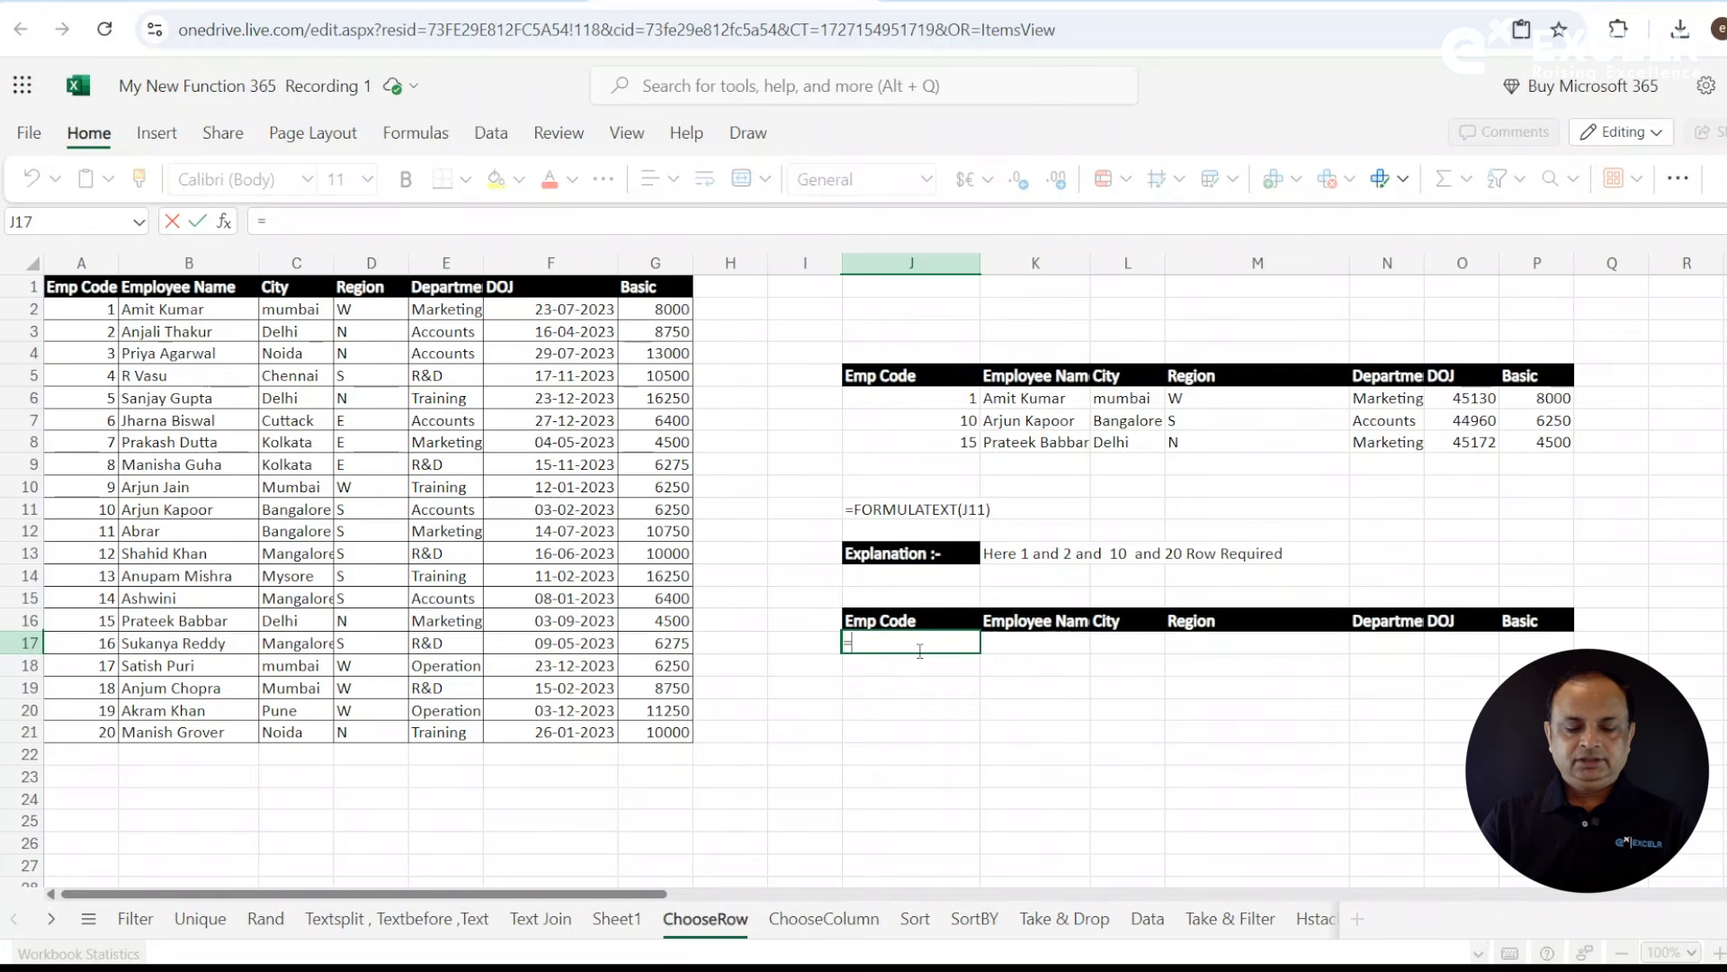
pyautogui.write('C')
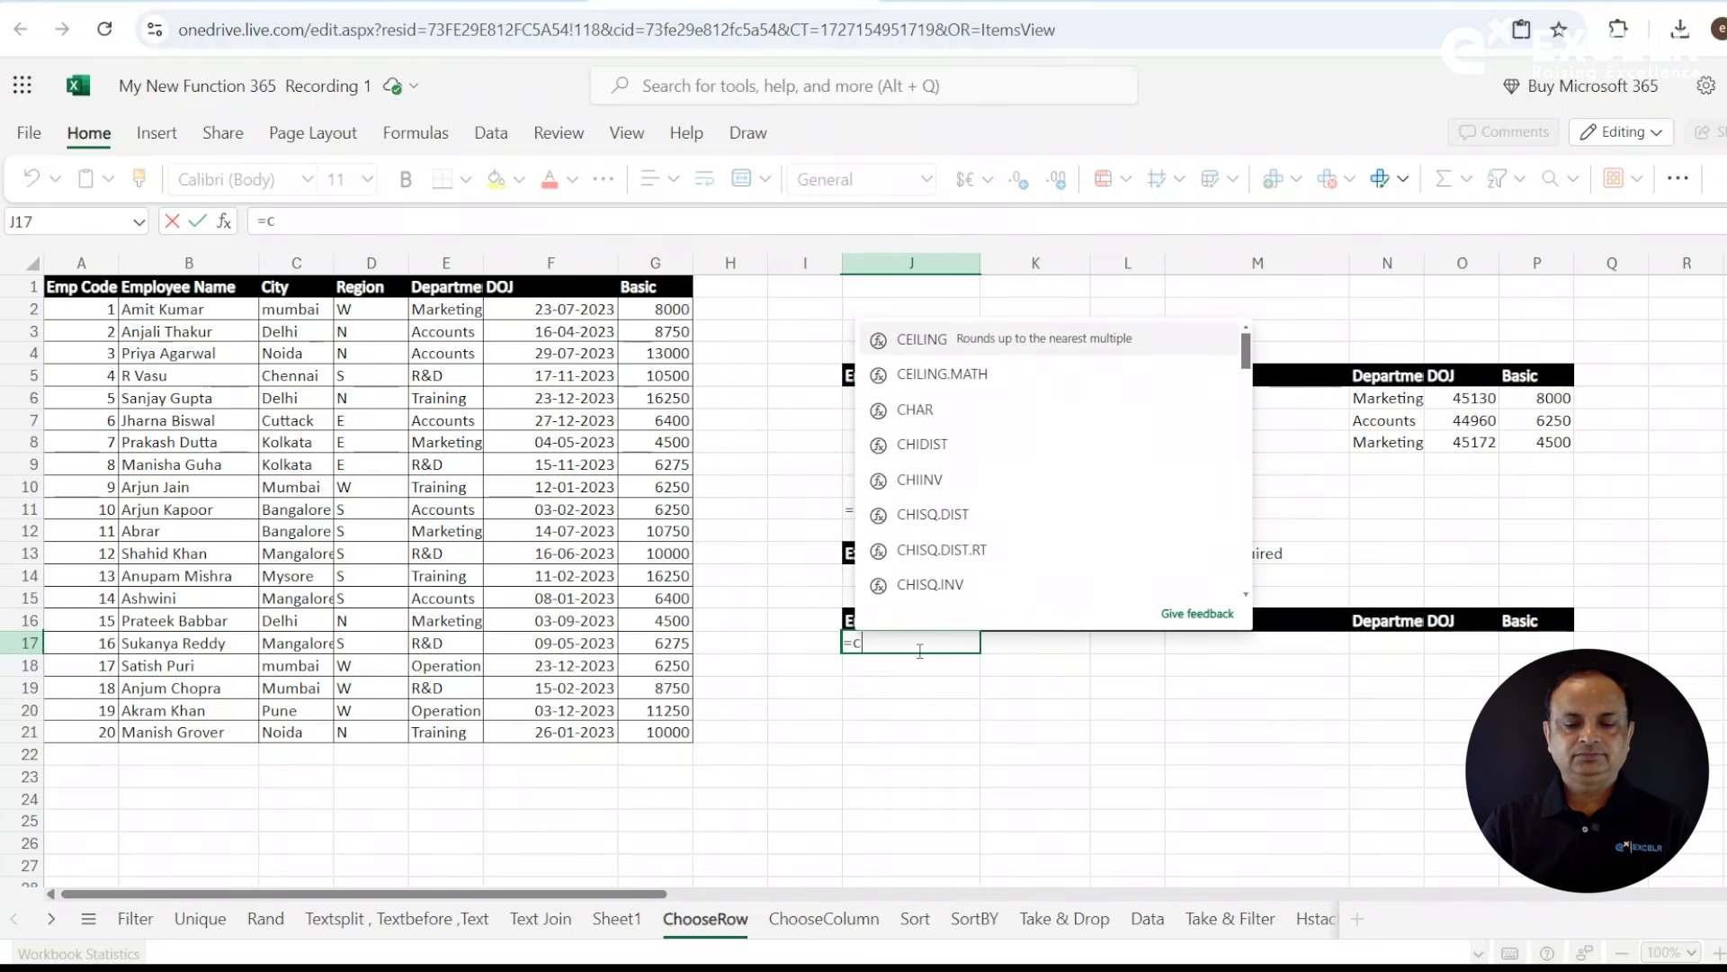
pyautogui.write('hoo')
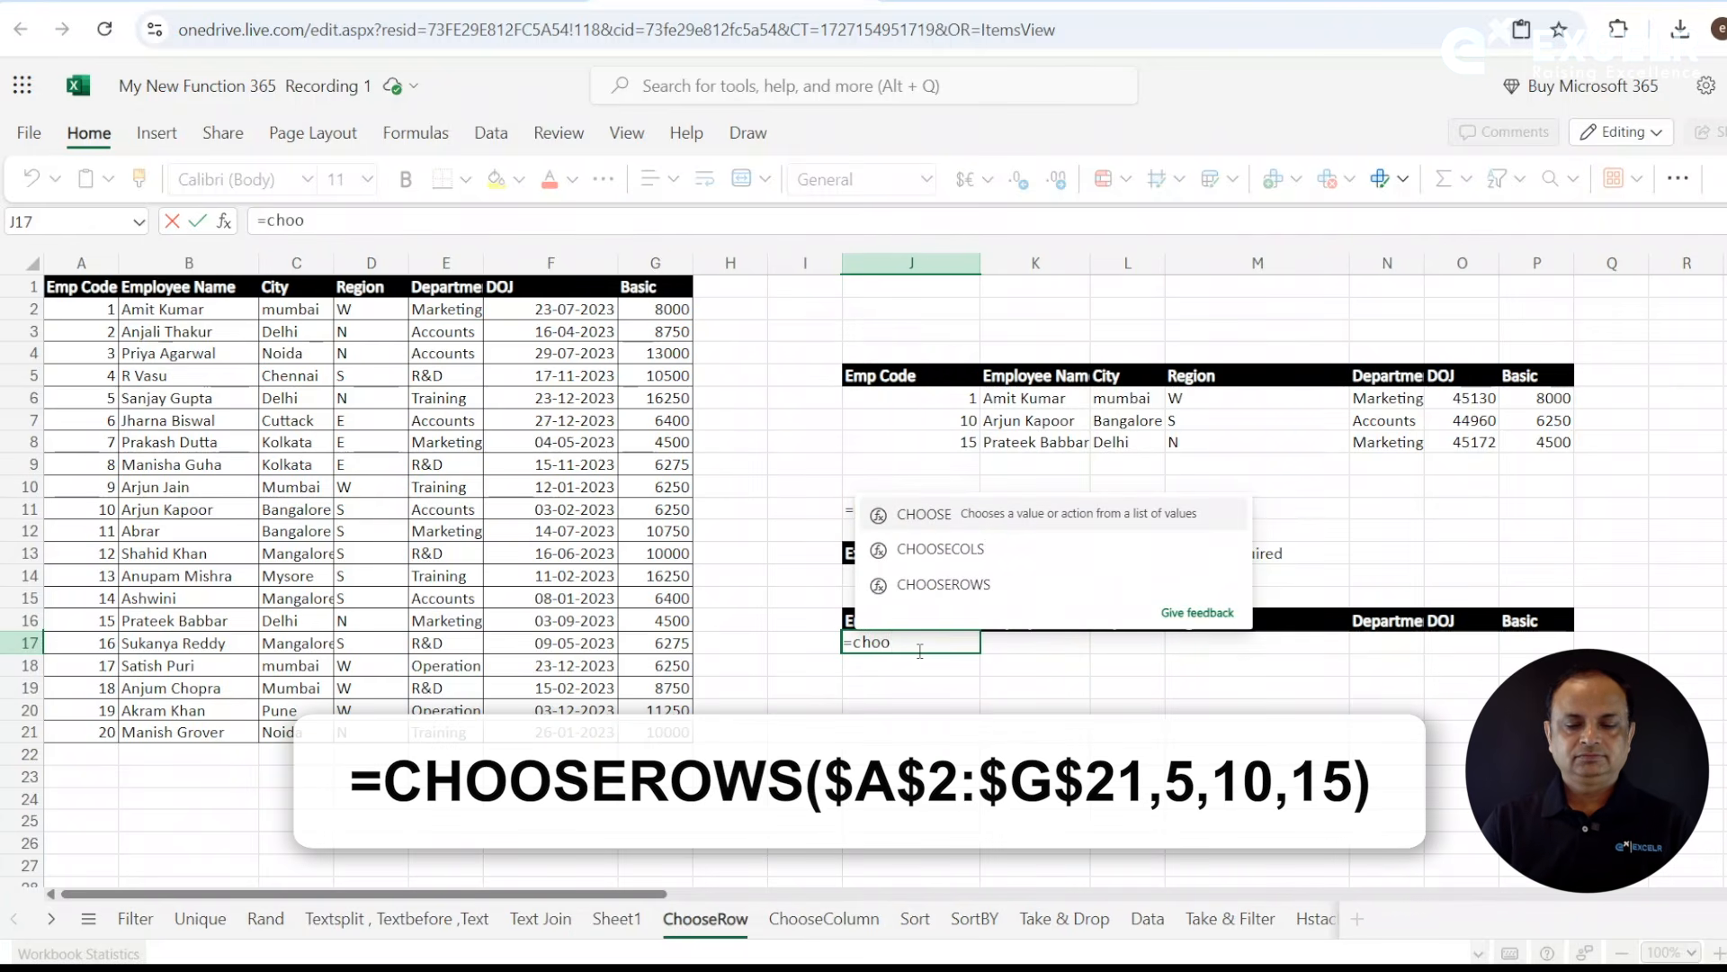
pyautogui.click(976, 586)
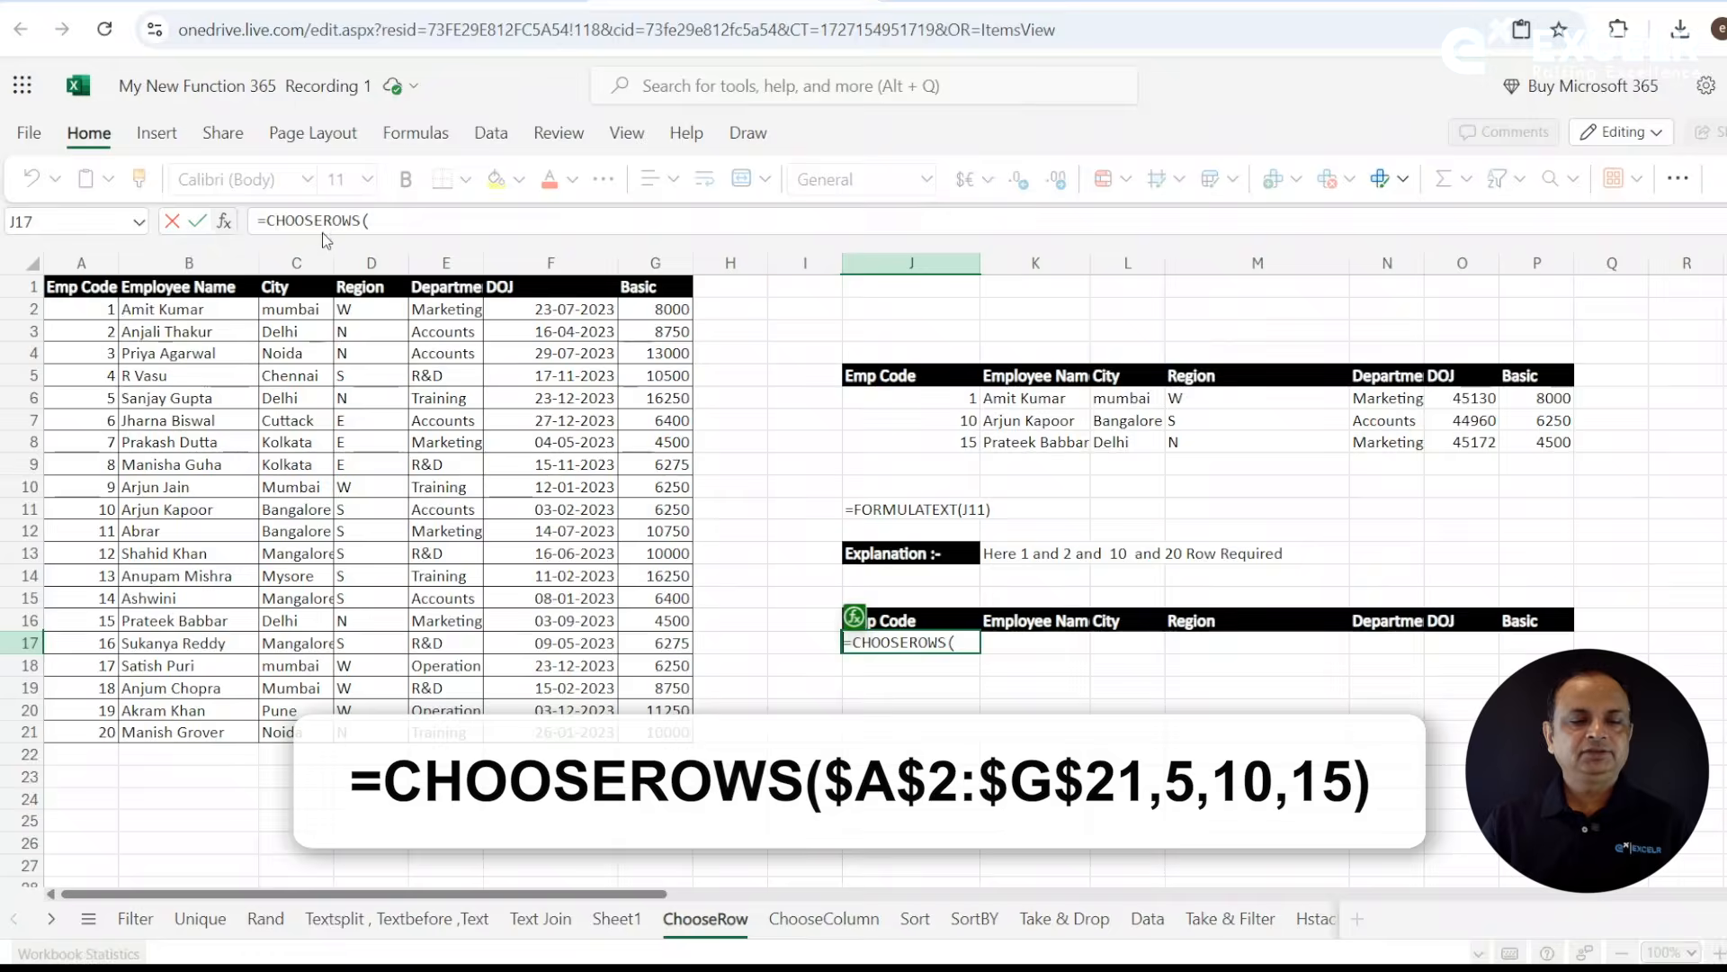
pyautogui.click(224, 221)
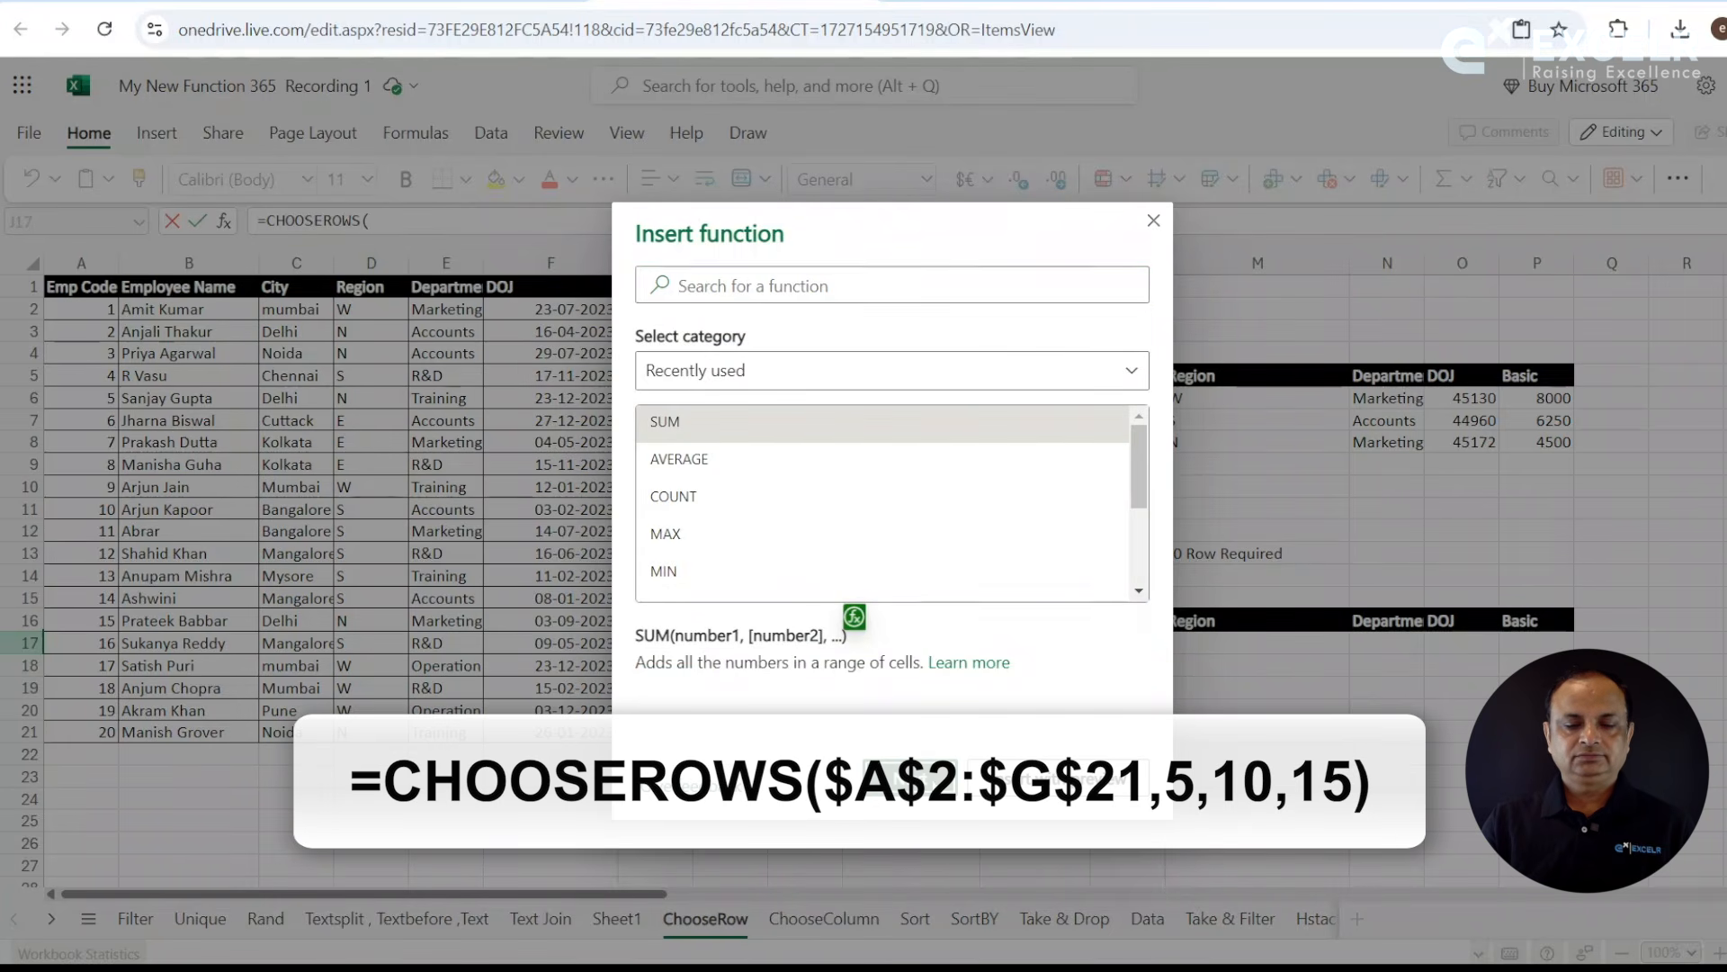
pyautogui.press('Return')
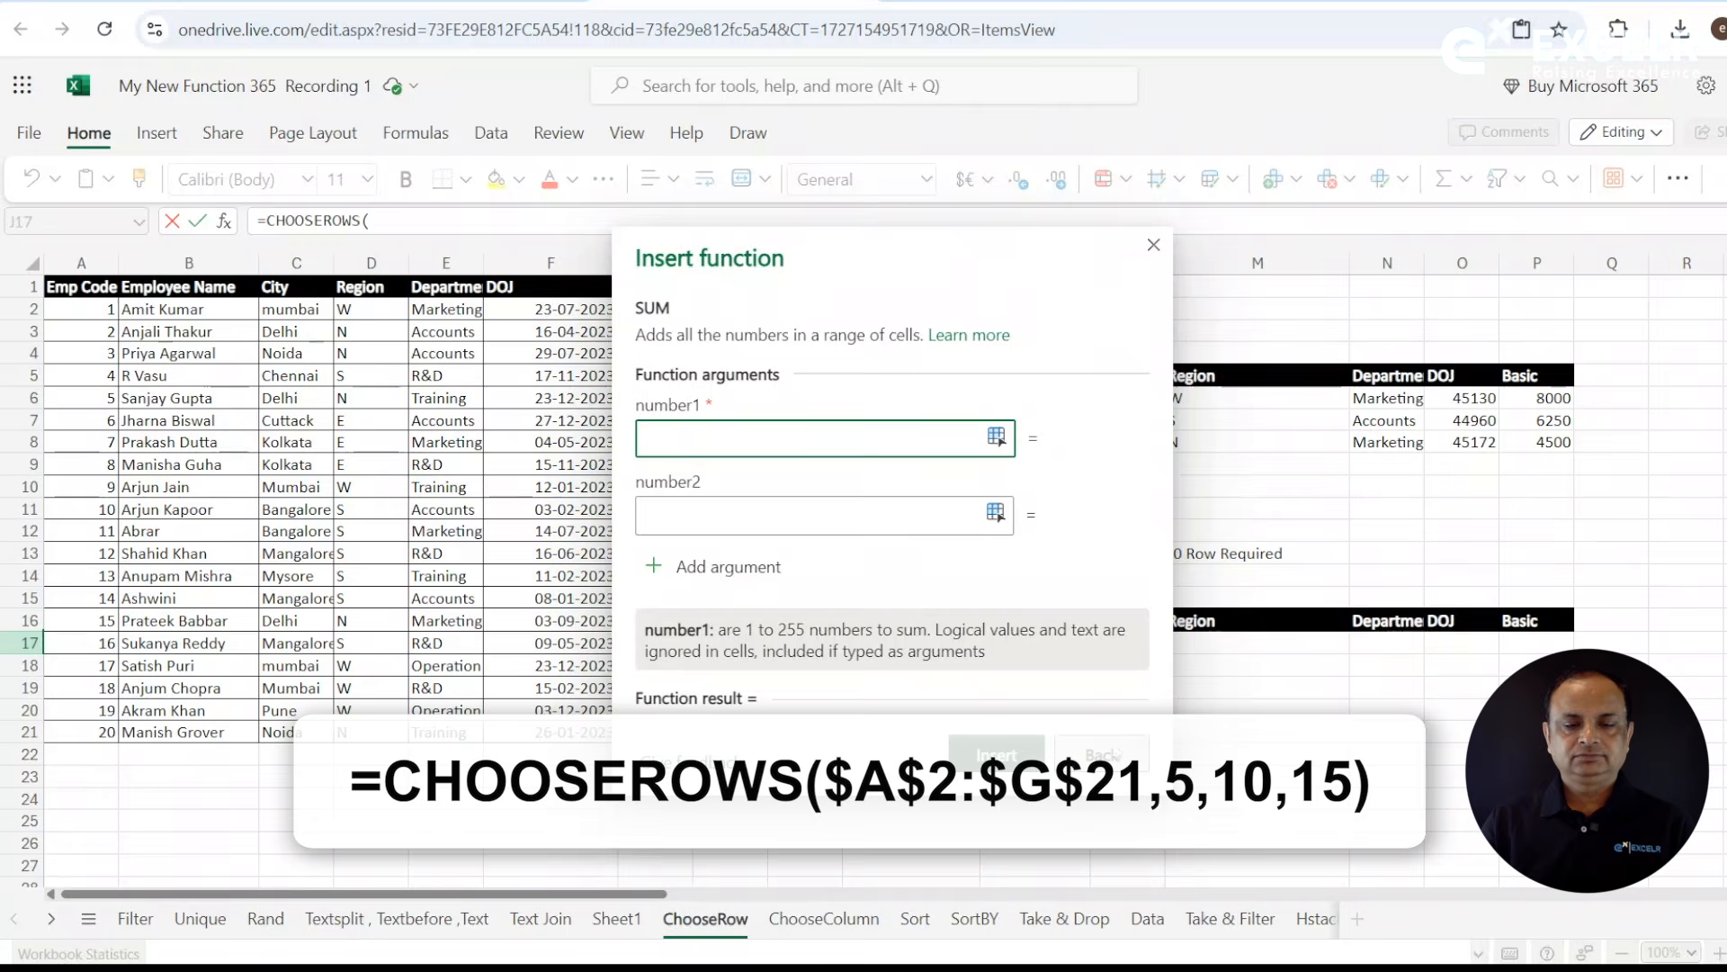
pyautogui.click(1102, 754)
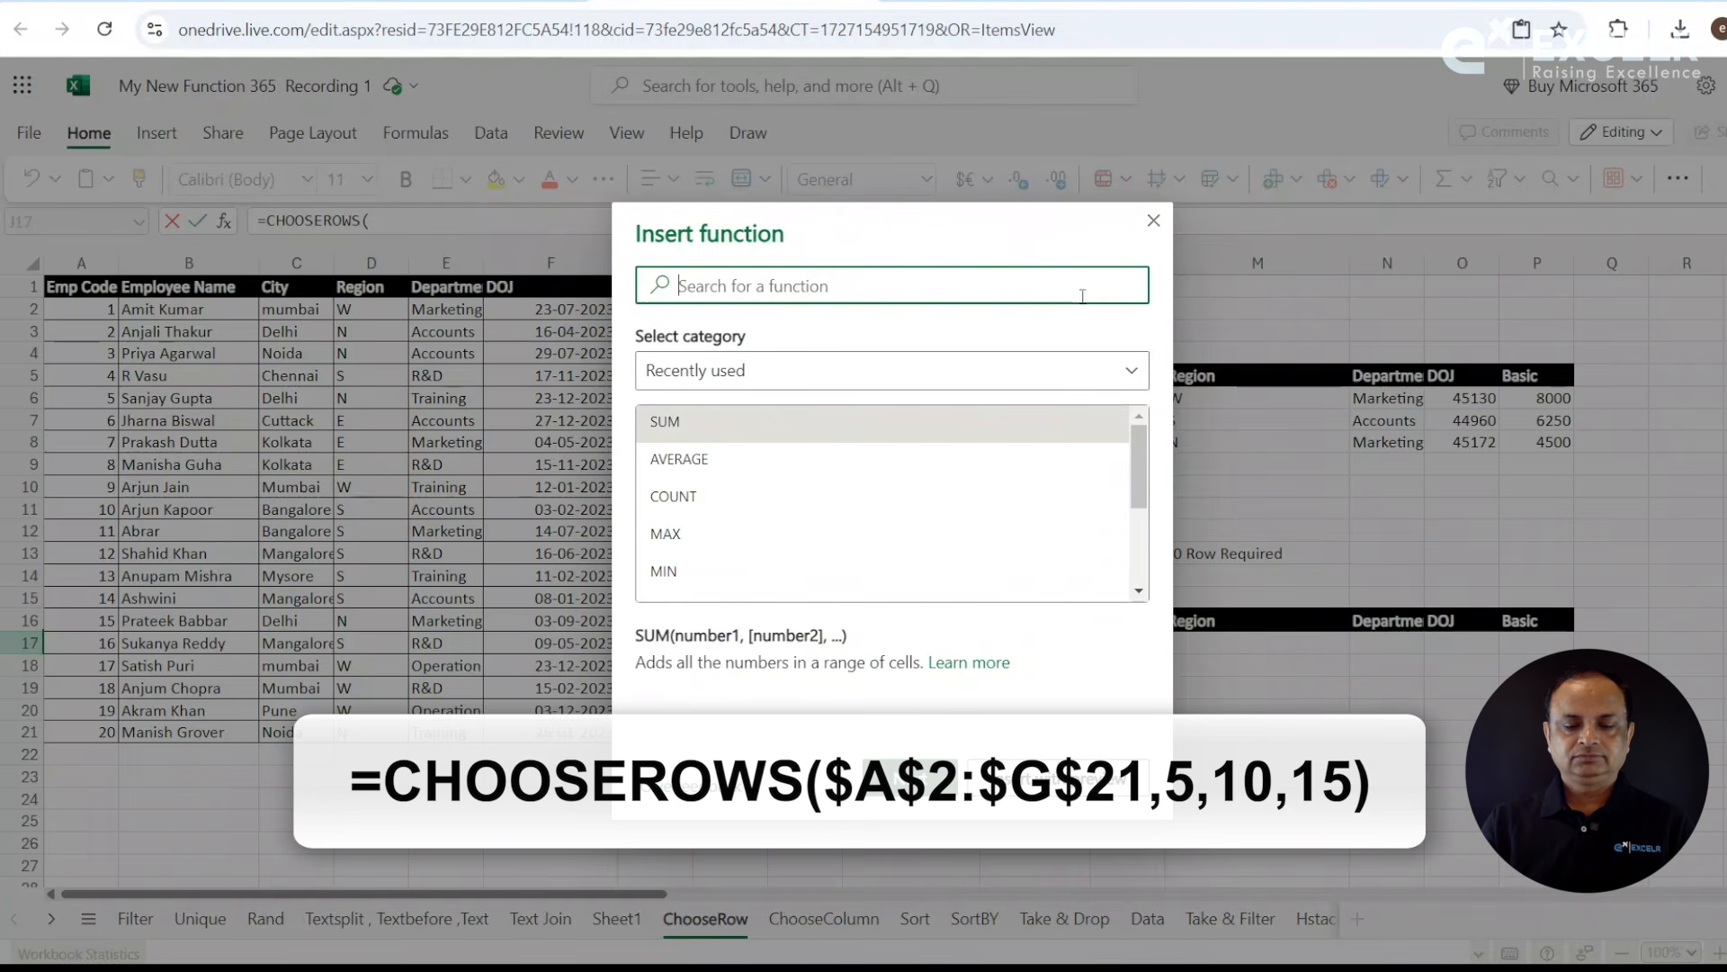
pyautogui.click(1153, 225)
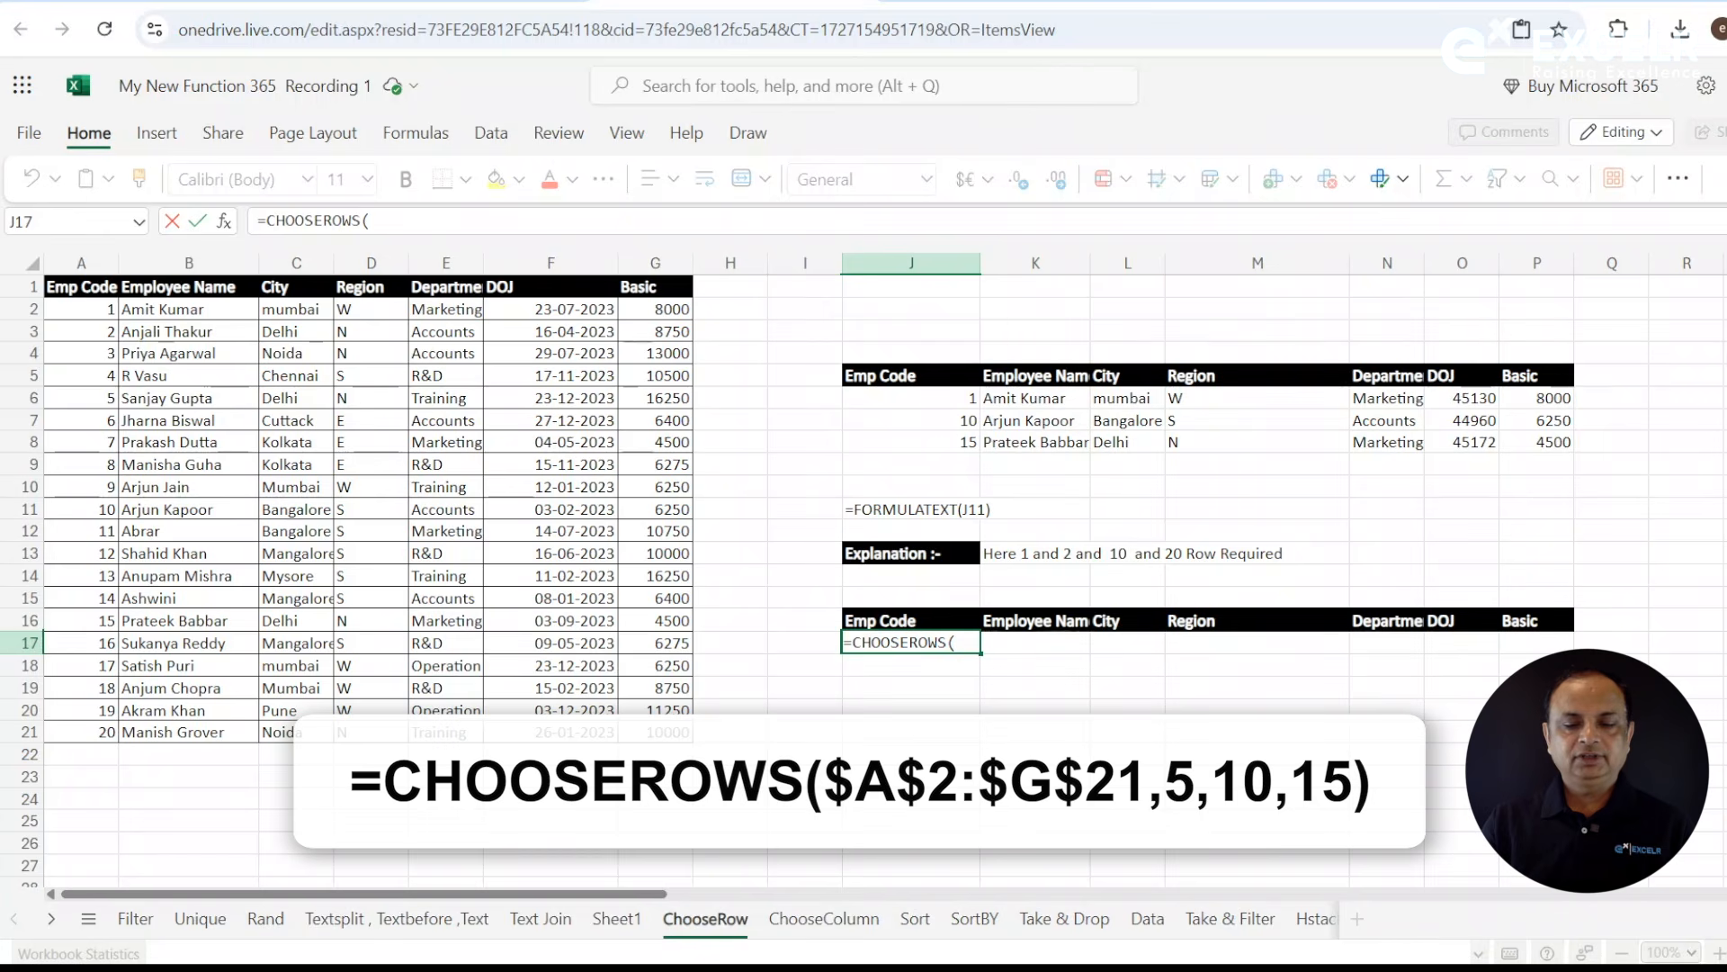
# - Complete the CHOOSEROWS formula in J17 with the absolute array $A$2:$G$21 and row numbers 5, 10 and 15
pyautogui.click(83, 310)
pyautogui.moveTo(349, 407); pyautogui.dragTo(650, 731)
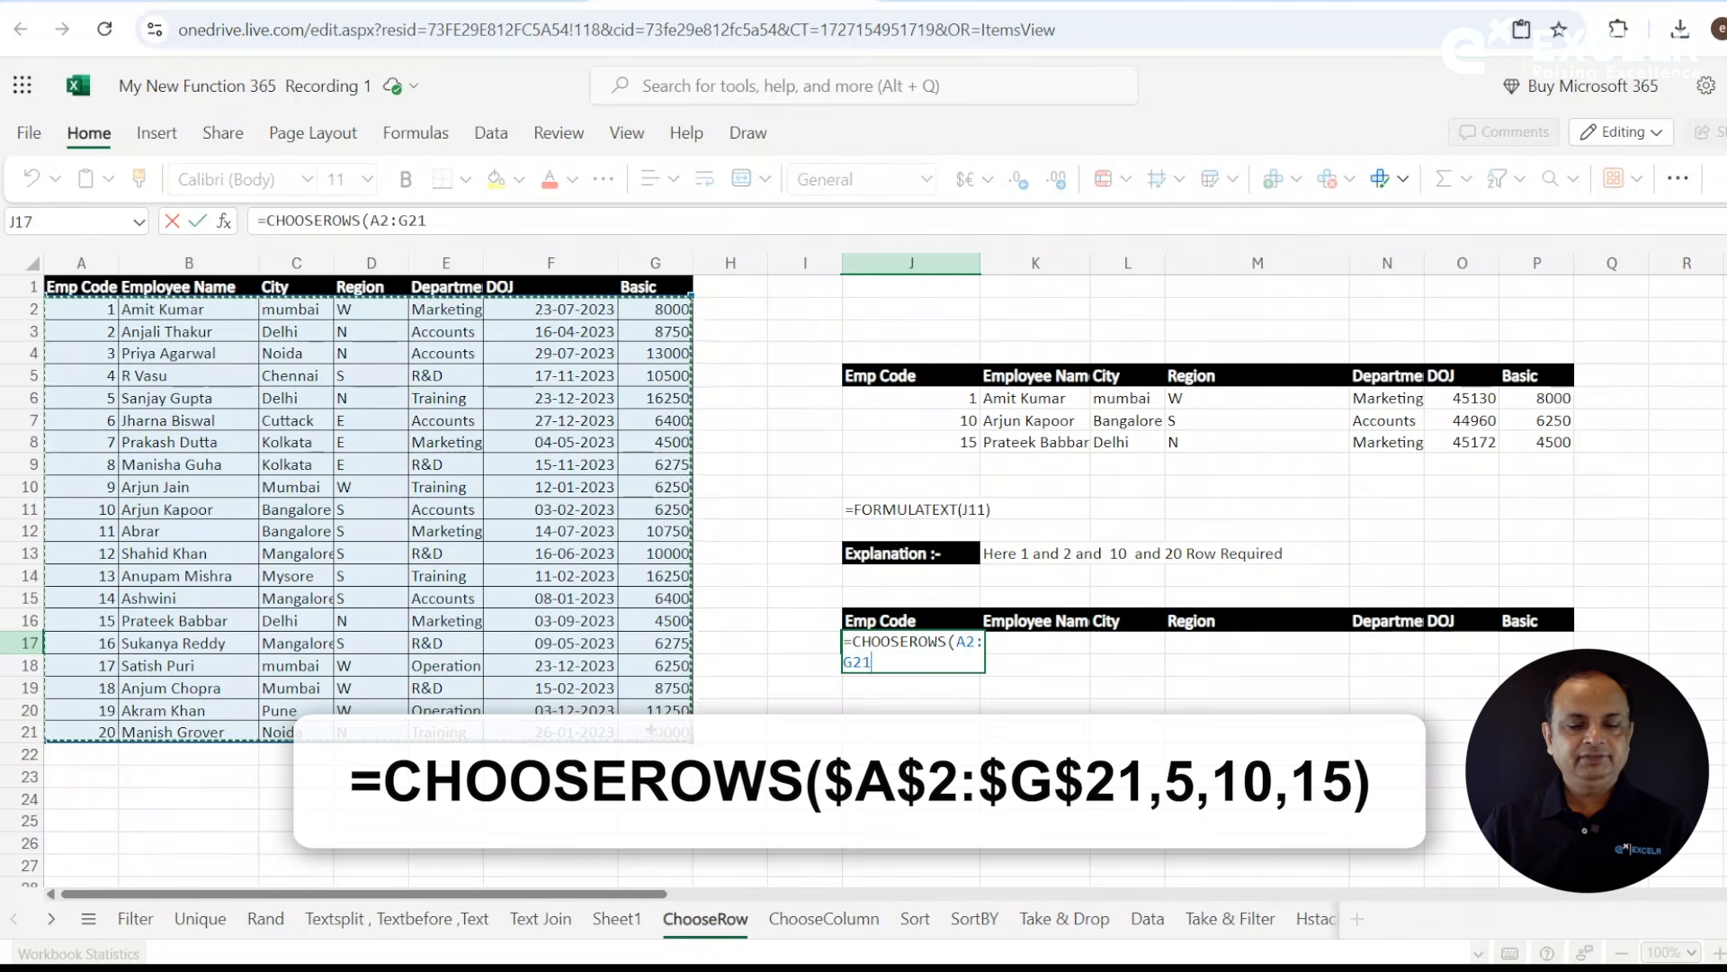
pyautogui.moveTo(378, 222); pyautogui.dragTo(466, 225)
pyautogui.press('F4')
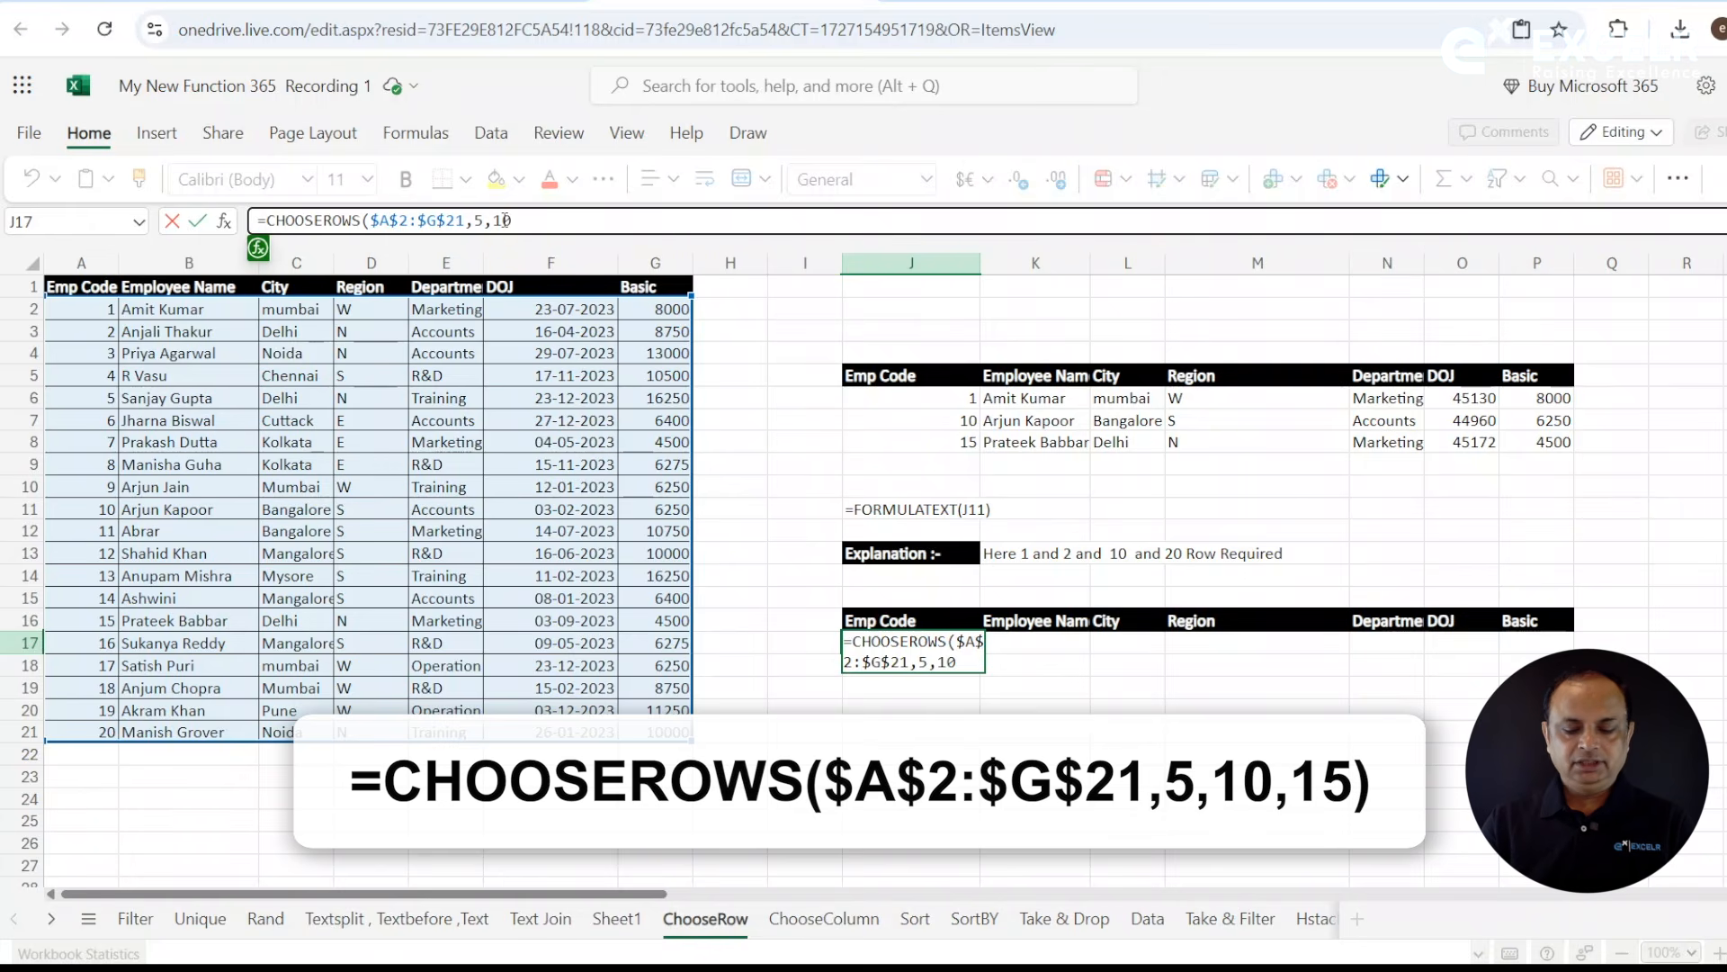
pyautogui.write('5)')
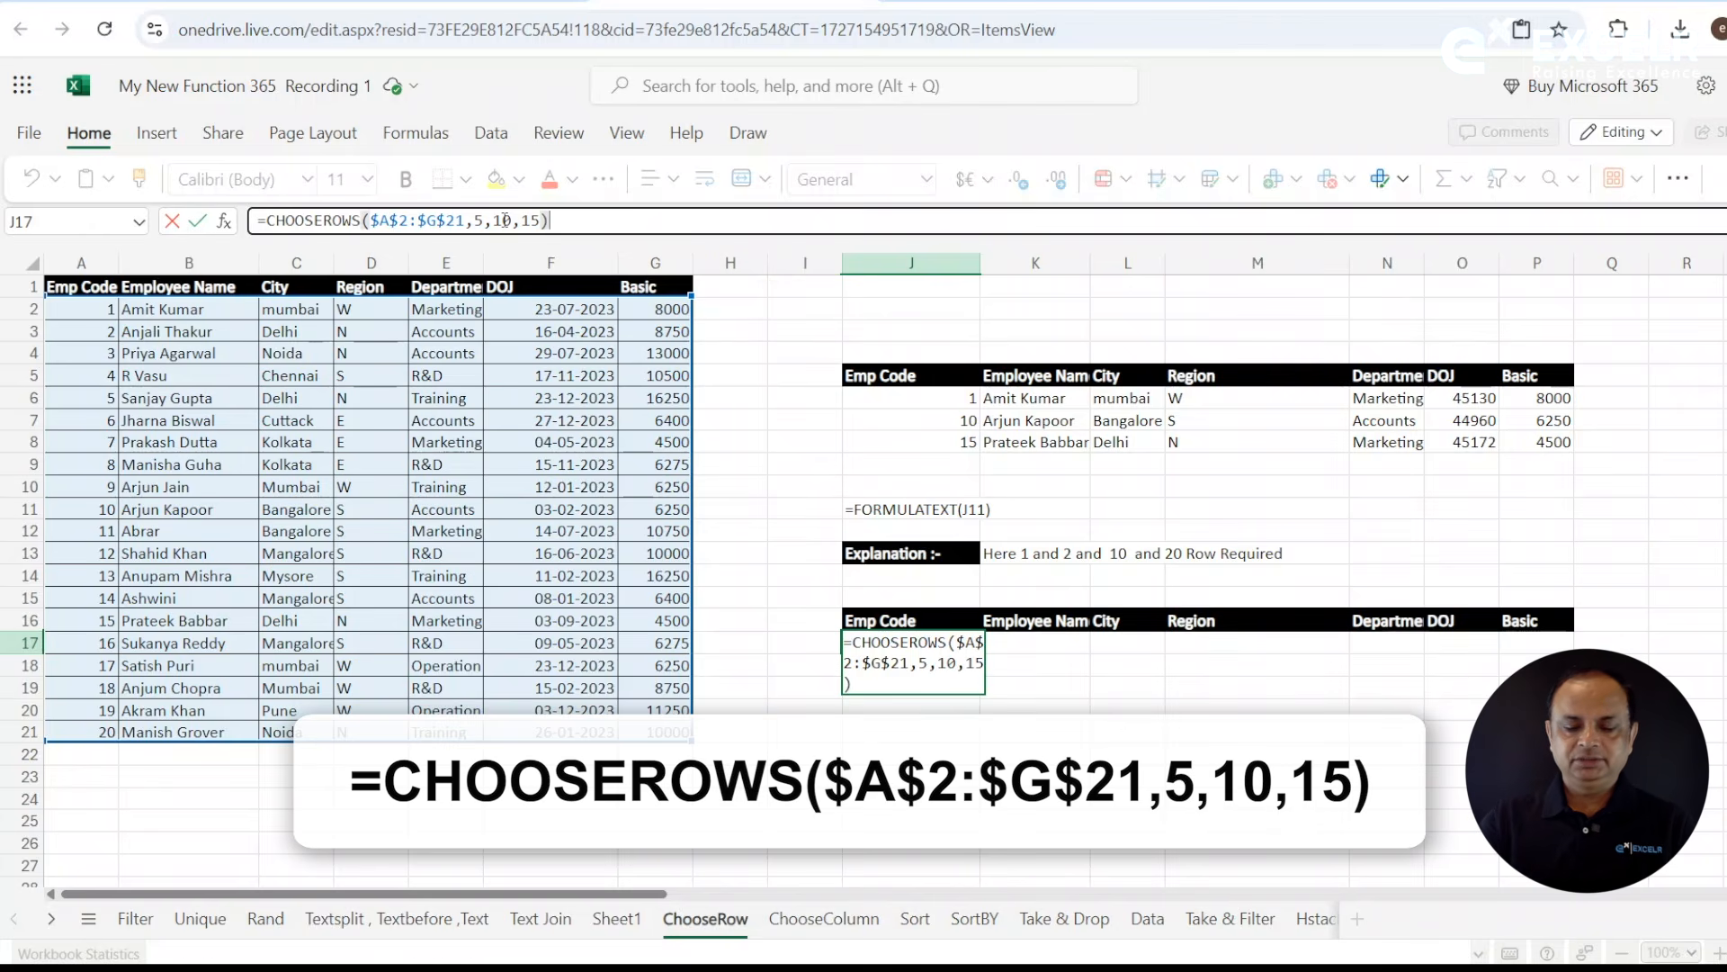
pyautogui.press('Return')
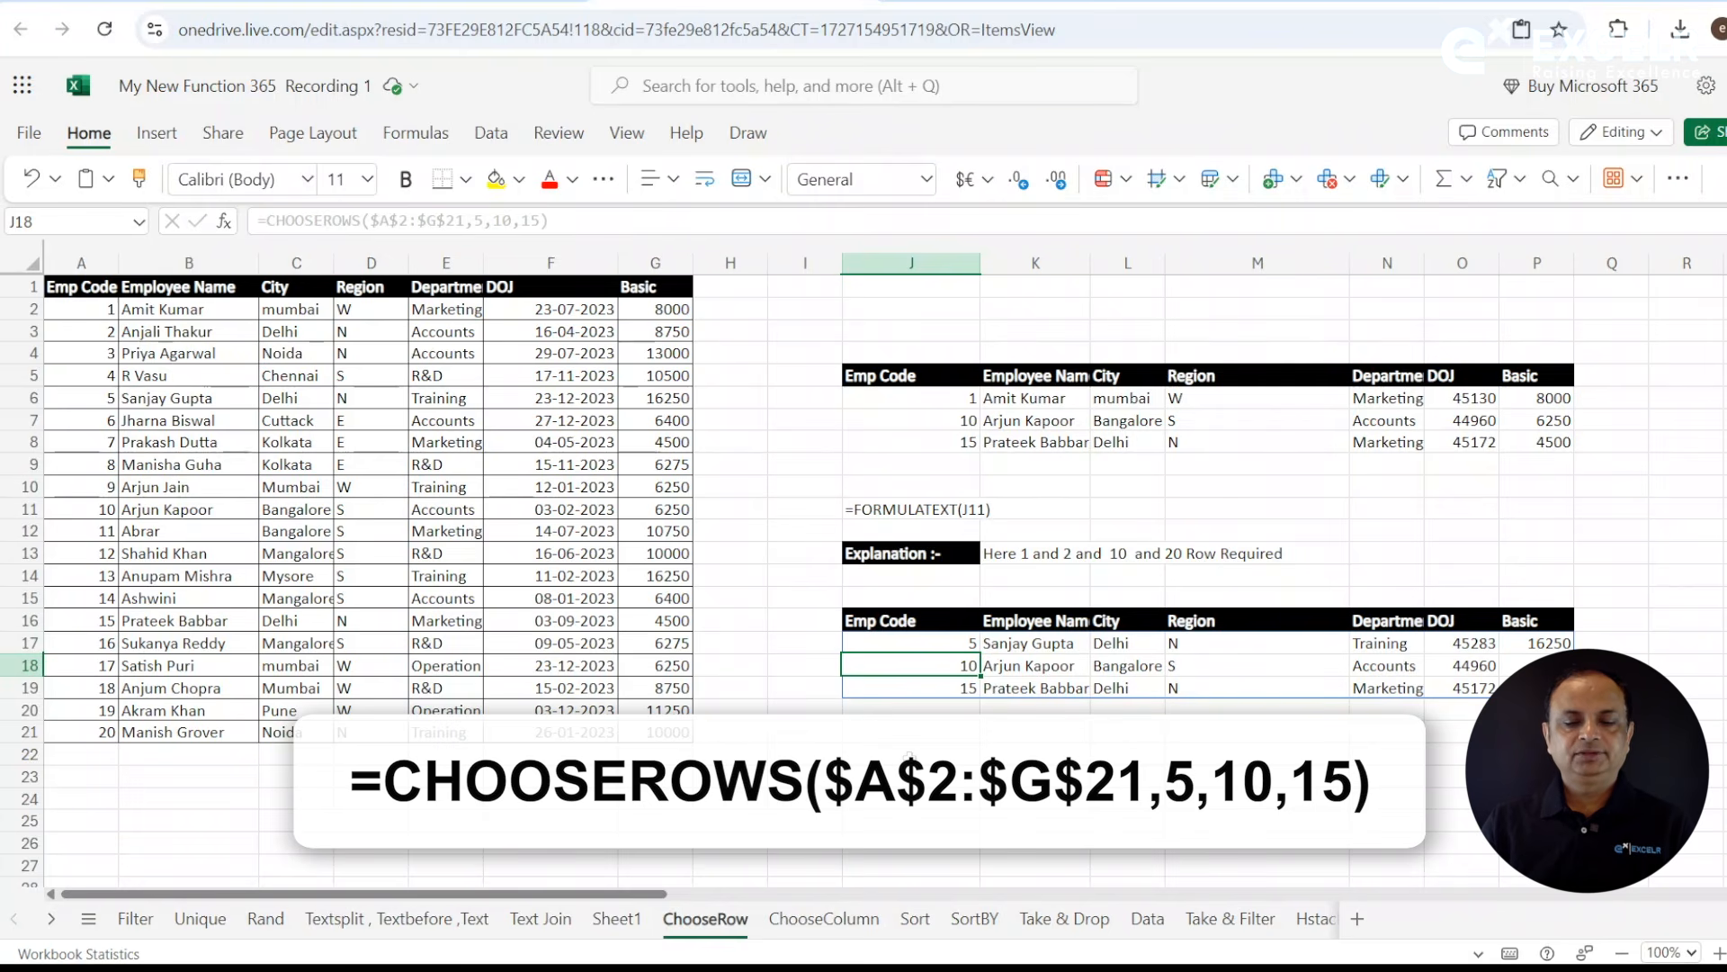
# - Show the text of J17's formula in cell J22 using FORMULATEXT
pyautogui.click(909, 756)
pyautogui.write('=FORMULATEXT(')
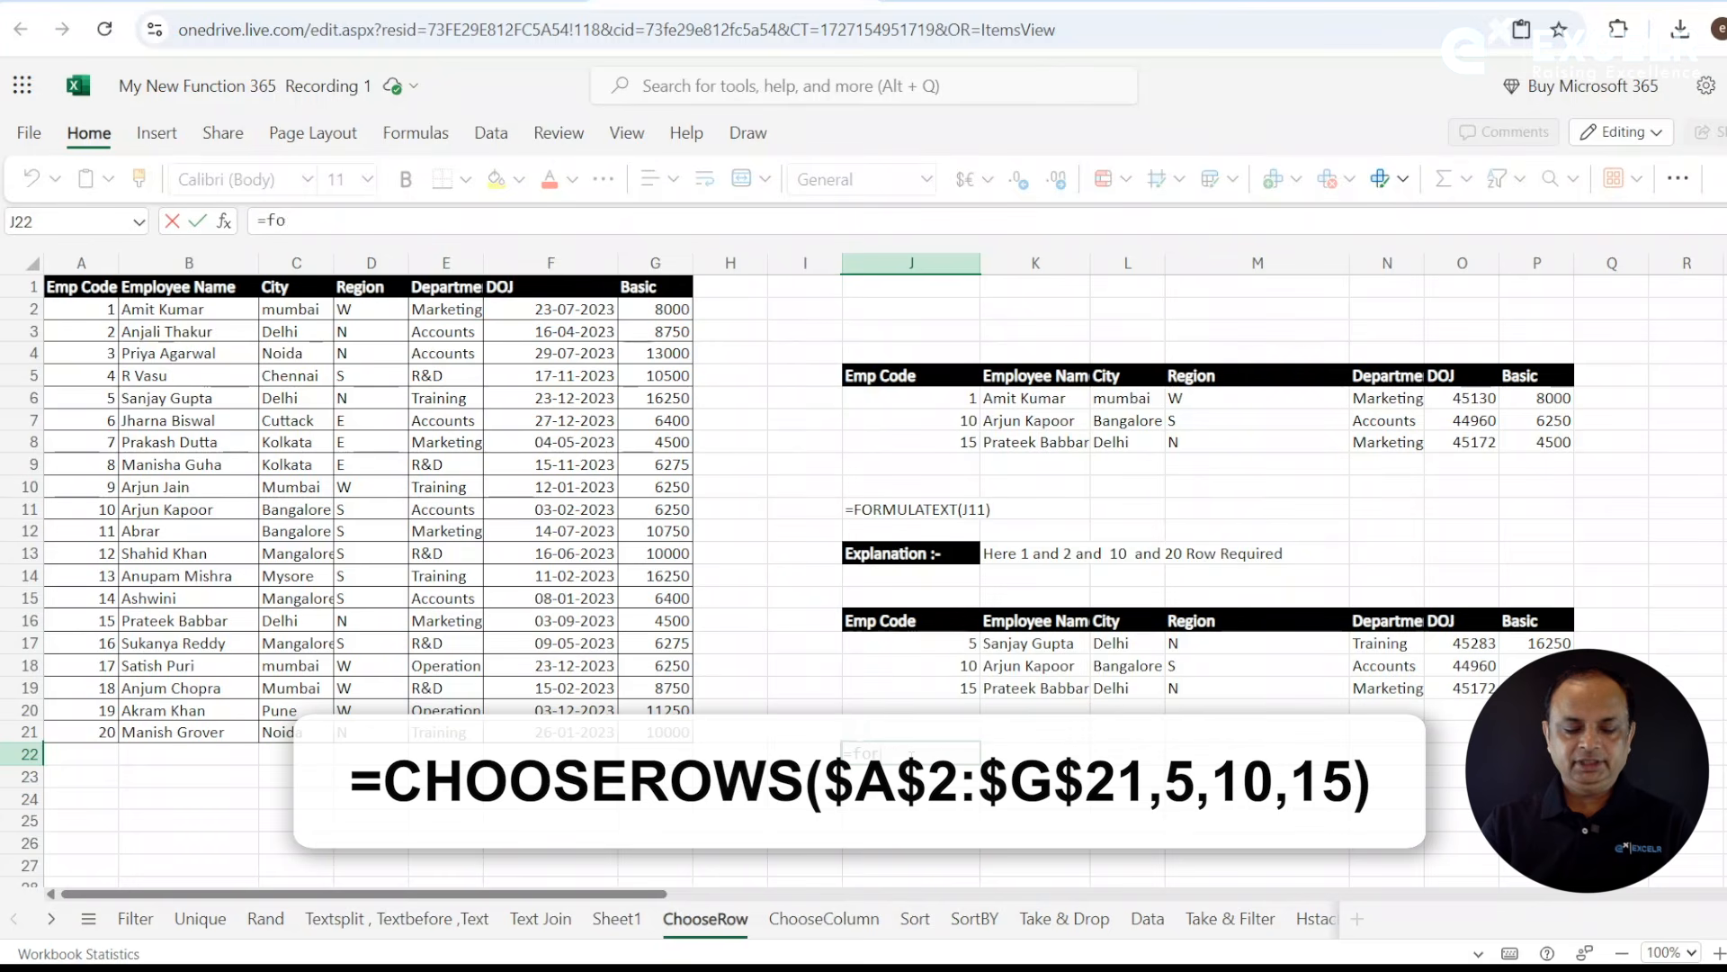
pyautogui.click(937, 648)
pyautogui.press('Return')
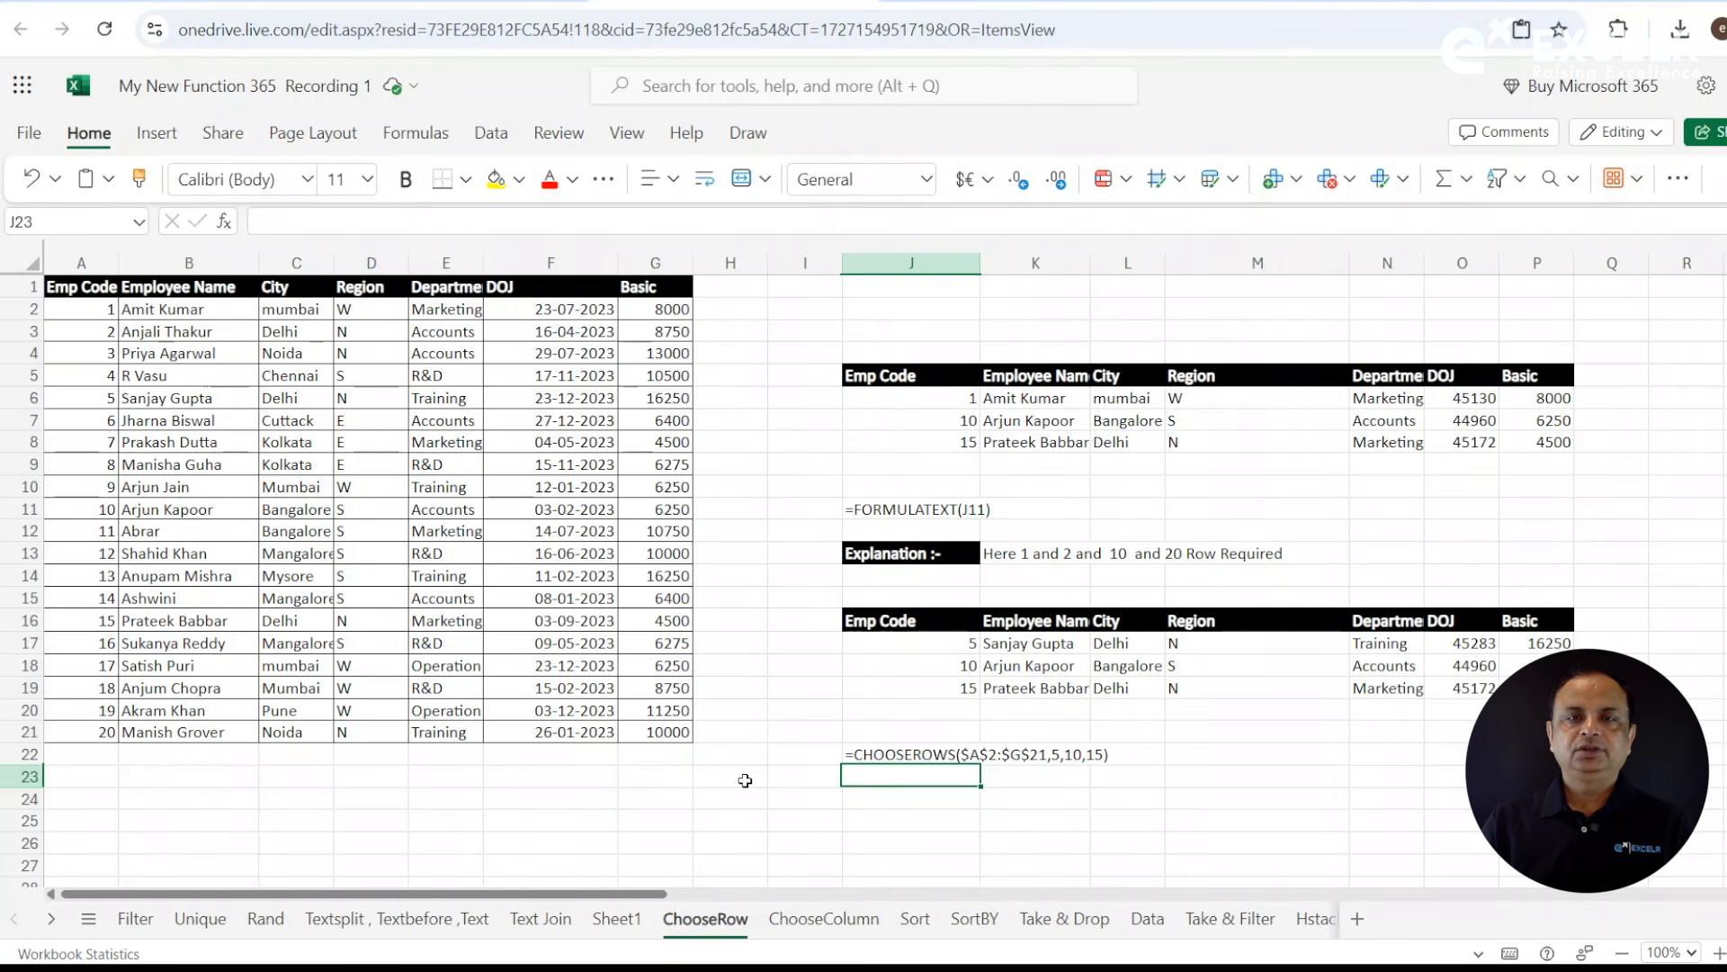
# - On the ChooseColumn sheet, copy the Employee Name and Department headers to the range starting at O1
pyautogui.click(824, 919)
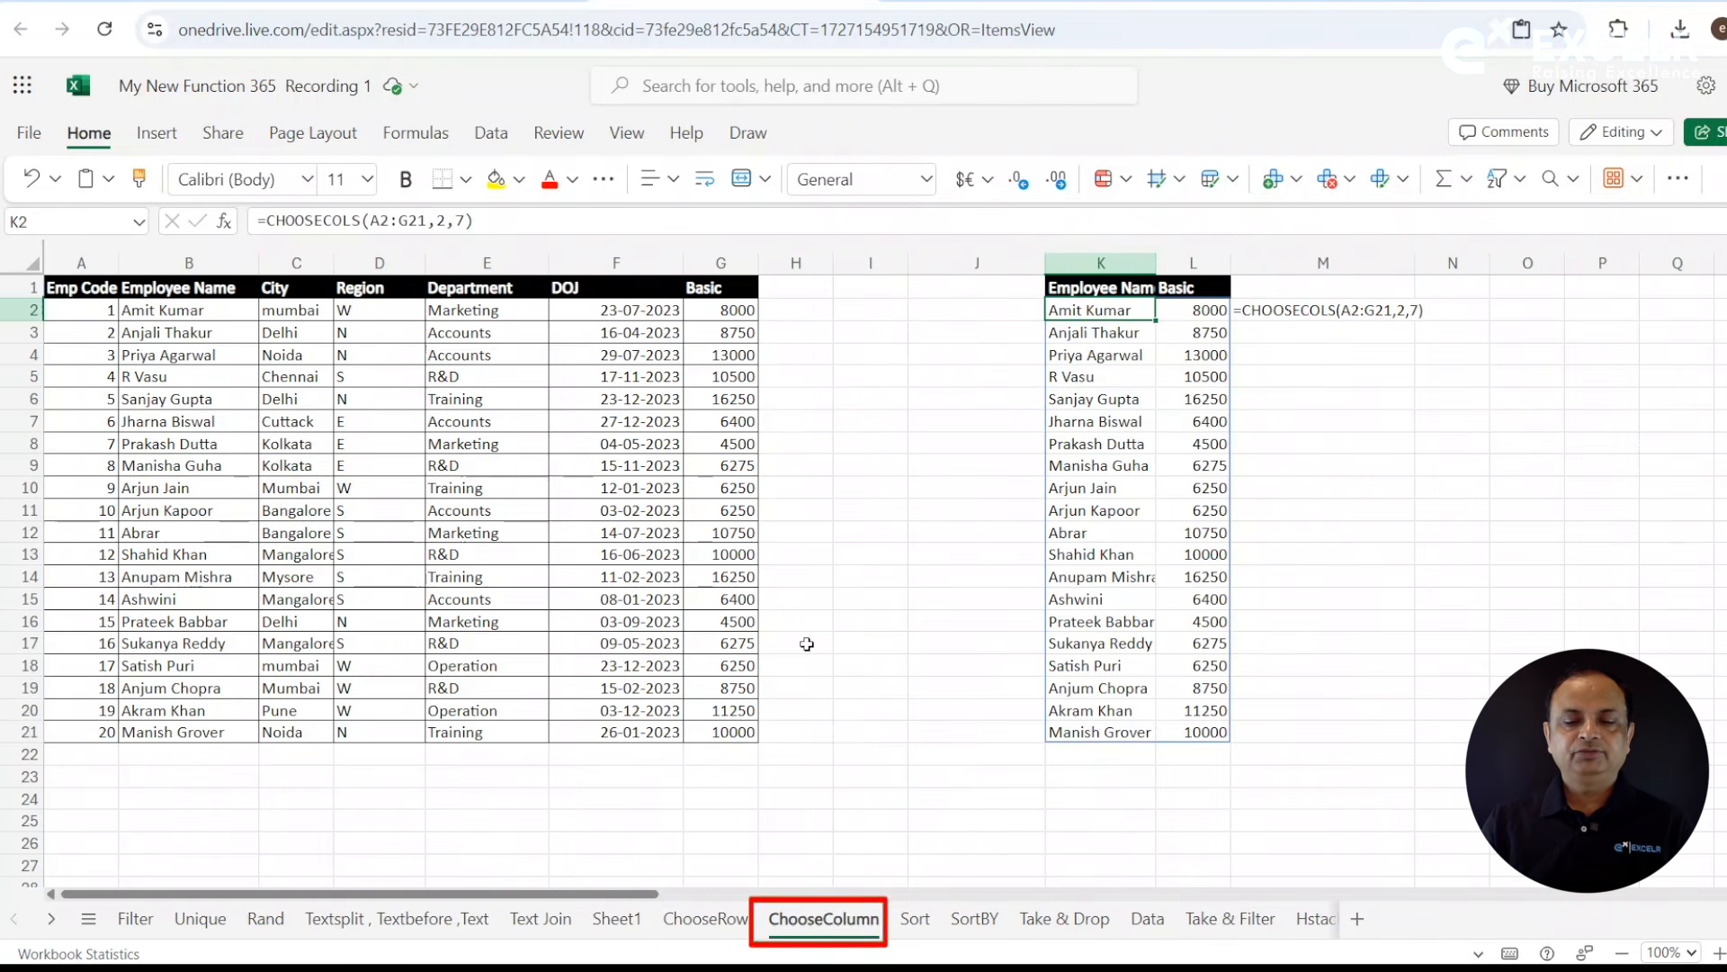
pyautogui.click(1391, 358)
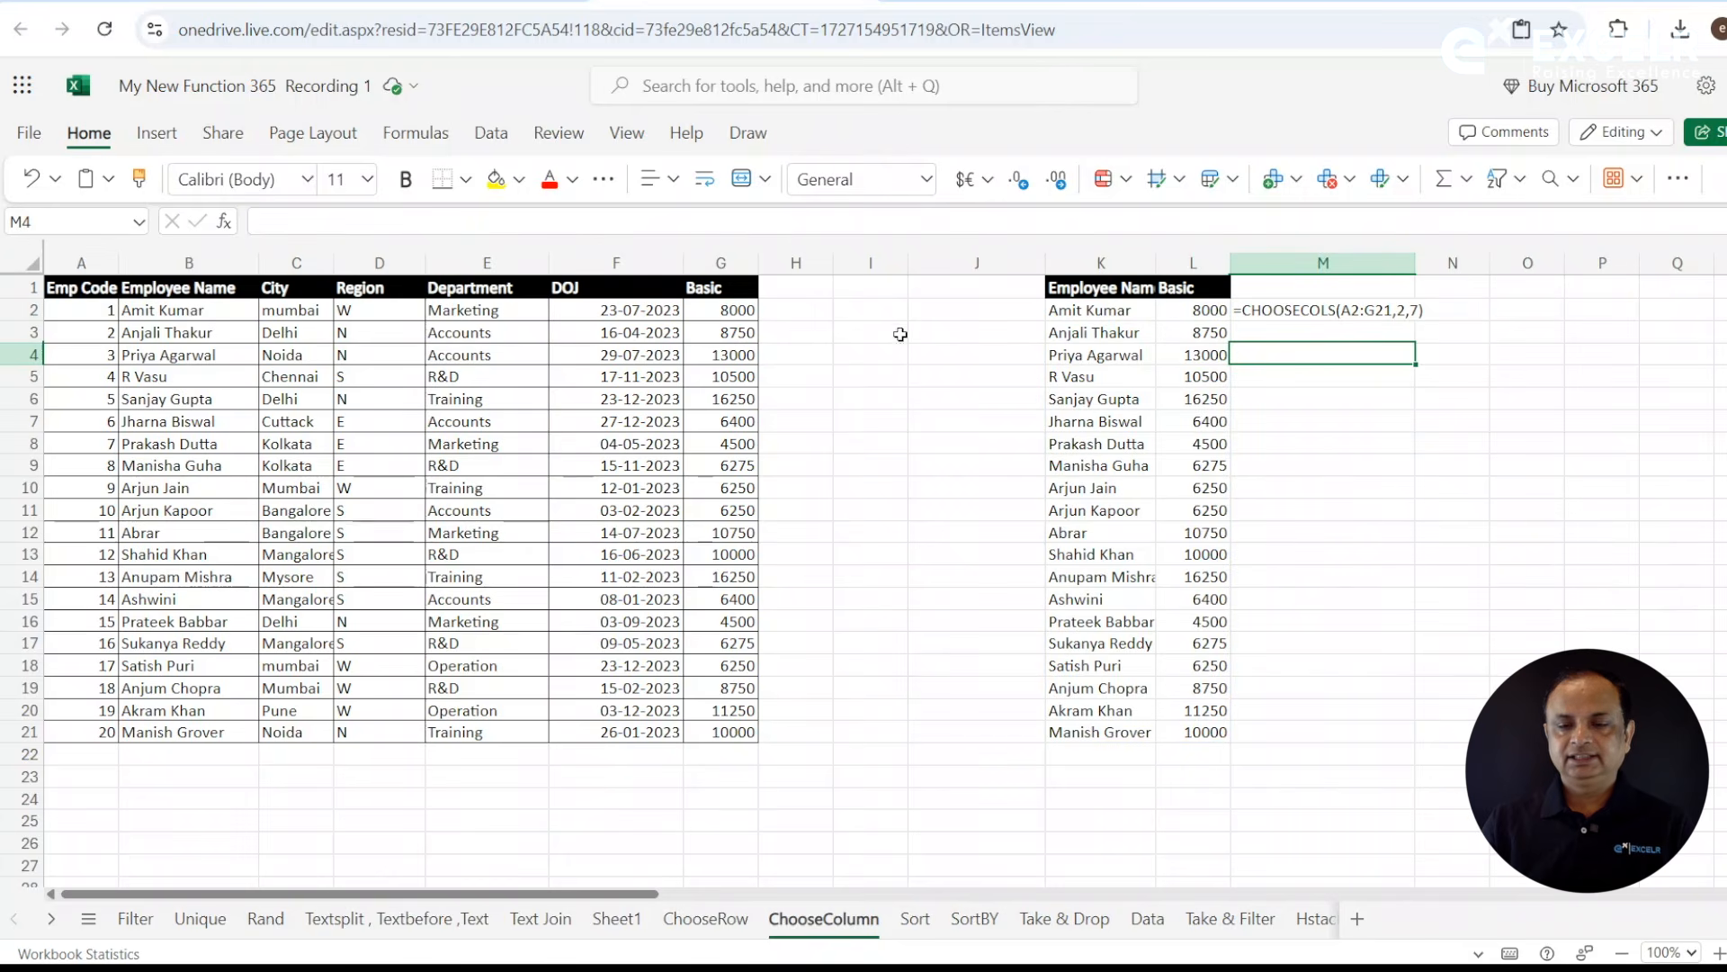
pyautogui.click(169, 290)
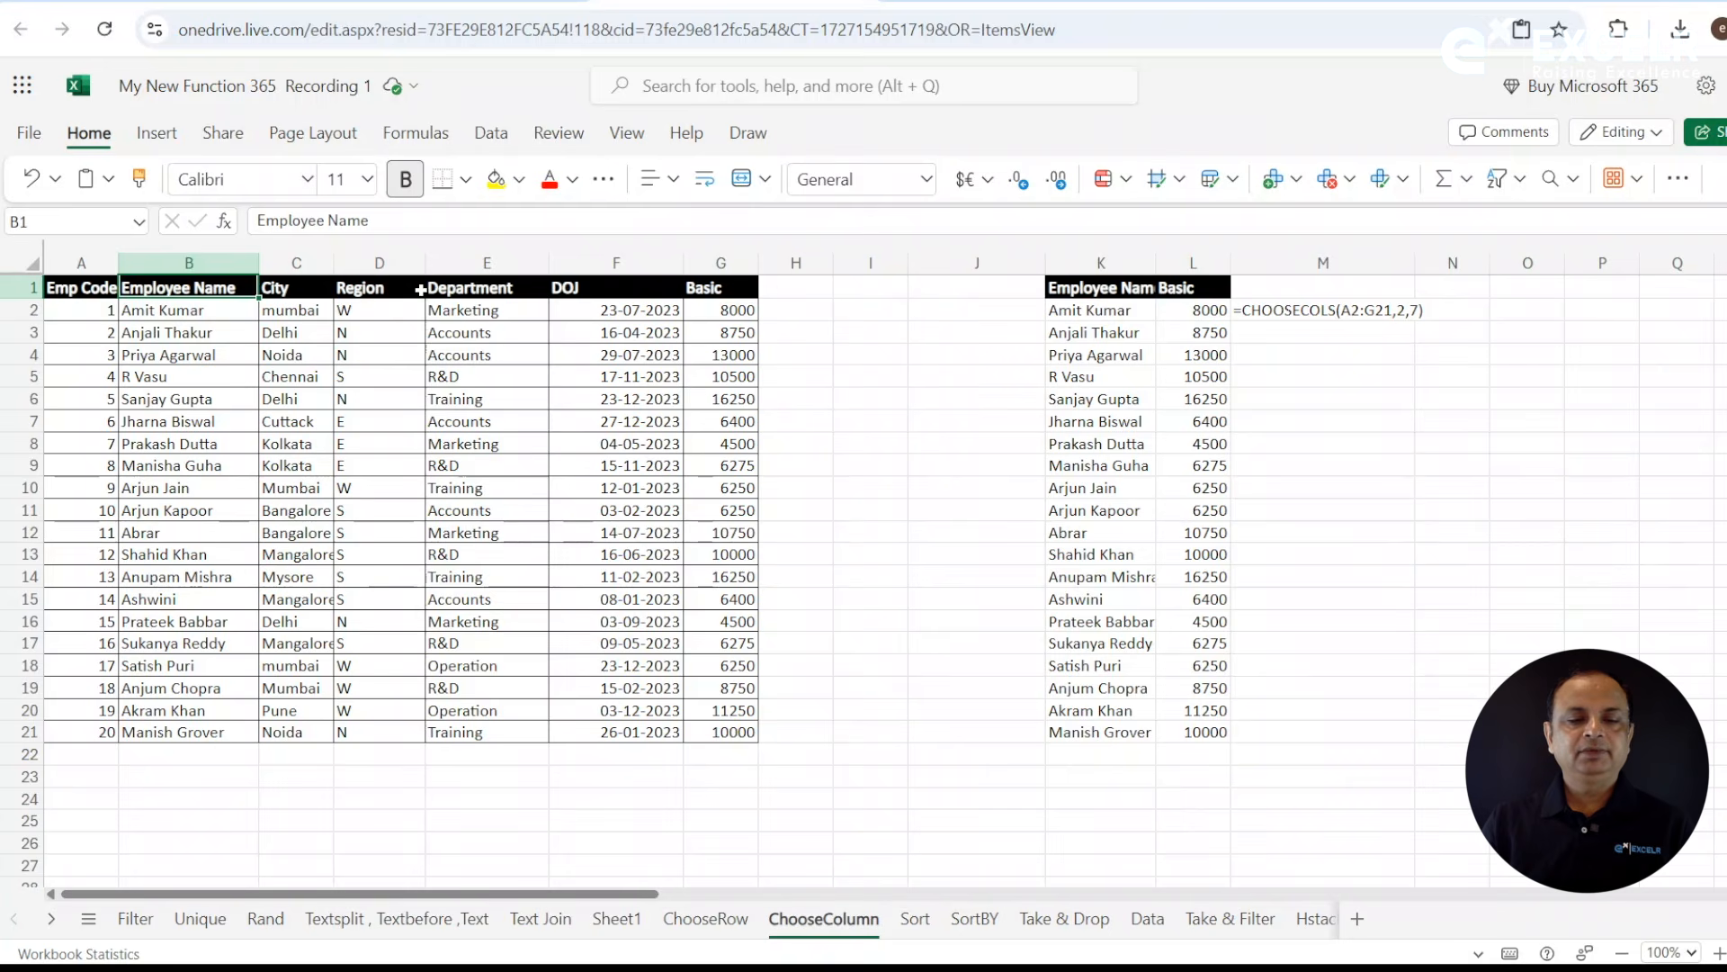
pyautogui.keyDown('ctrl'); pyautogui.click(477, 288); pyautogui.keyUp('ctrl')
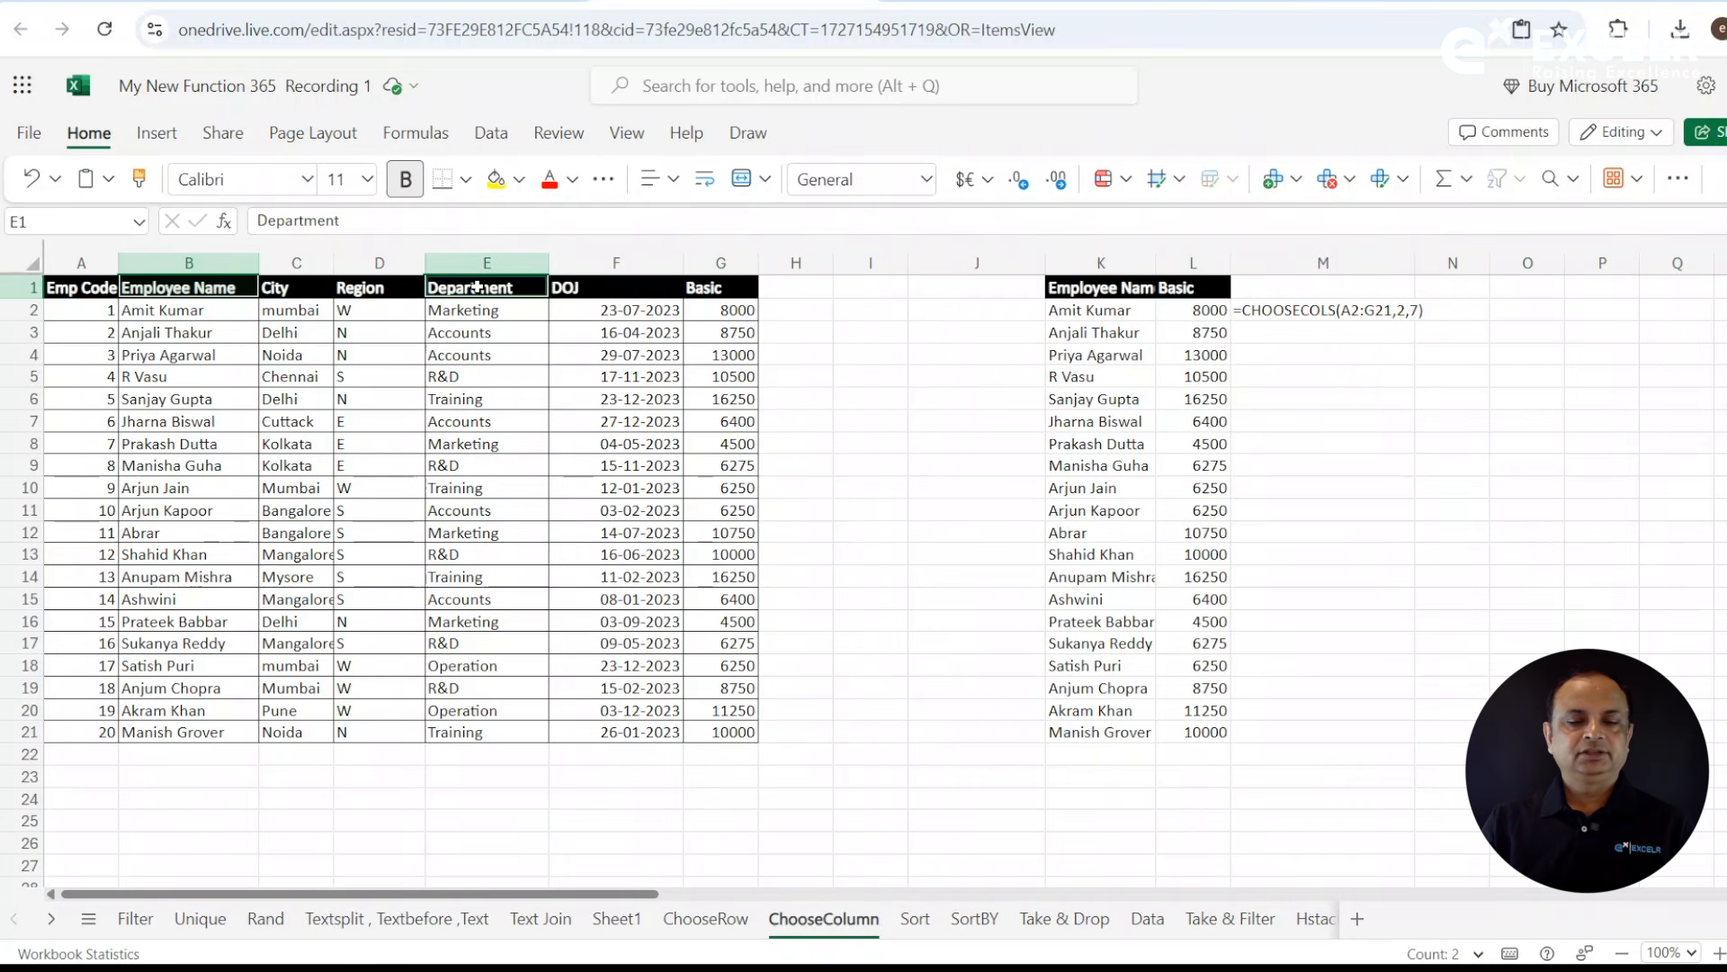
pyautogui.hotkey('ctrl', 'c')
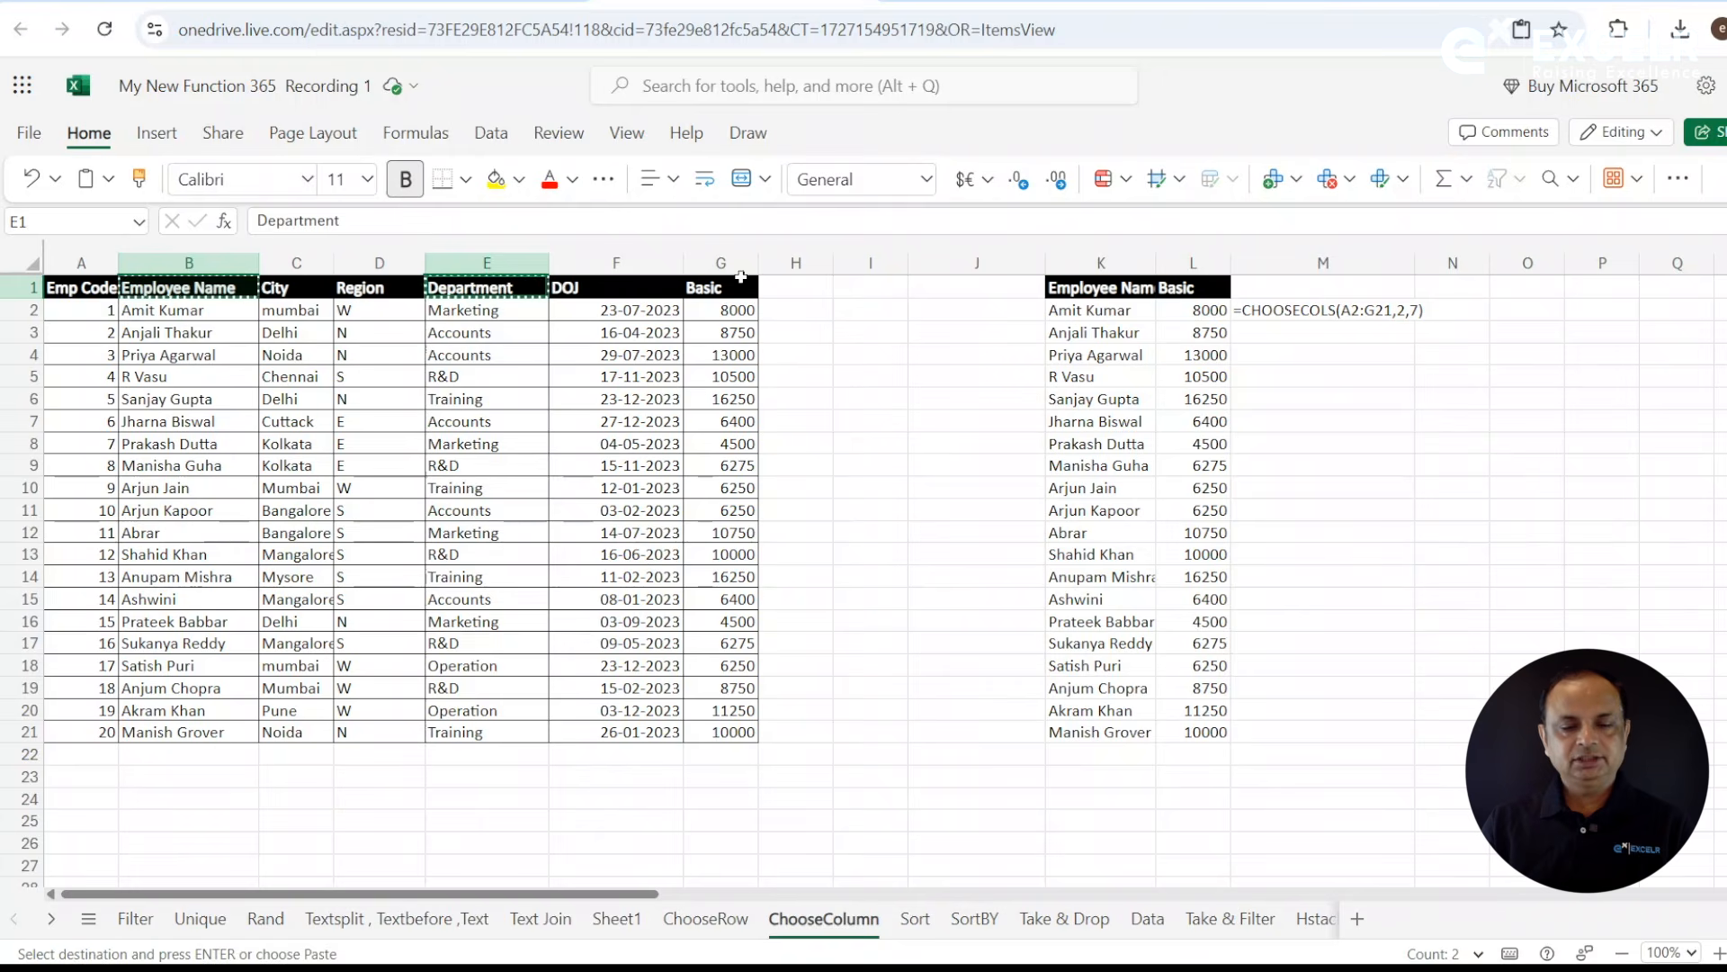
pyautogui.click(1508, 279)
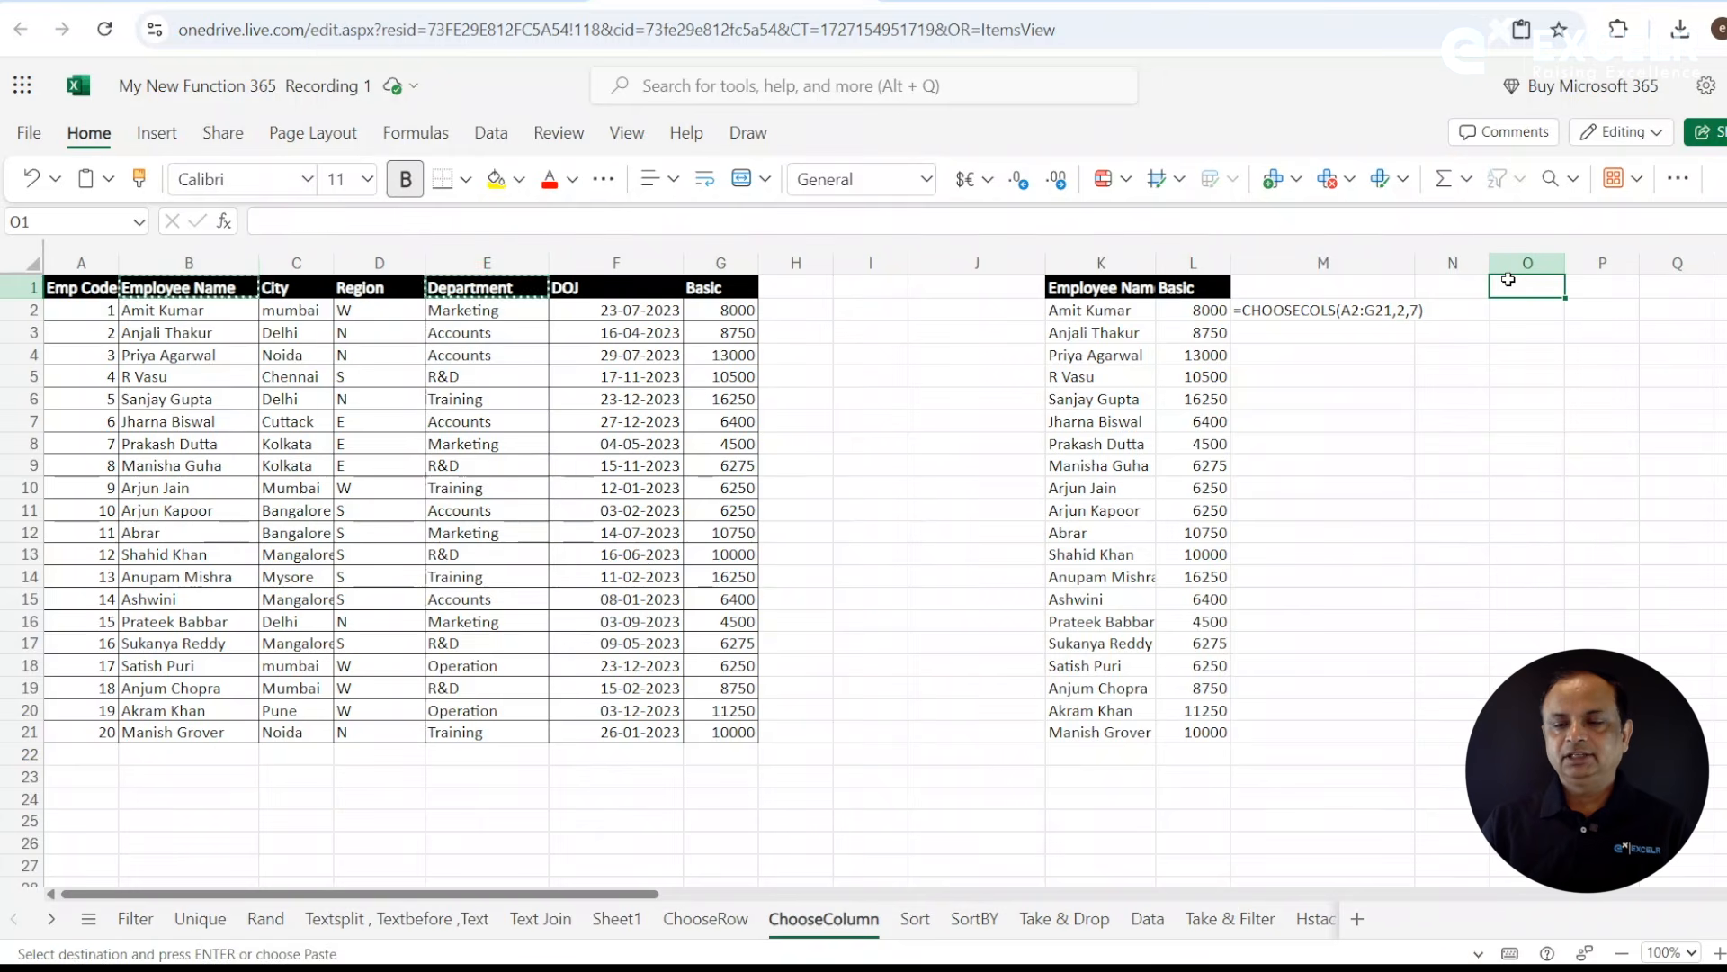
pyautogui.hotkey('ctrl', 'v')
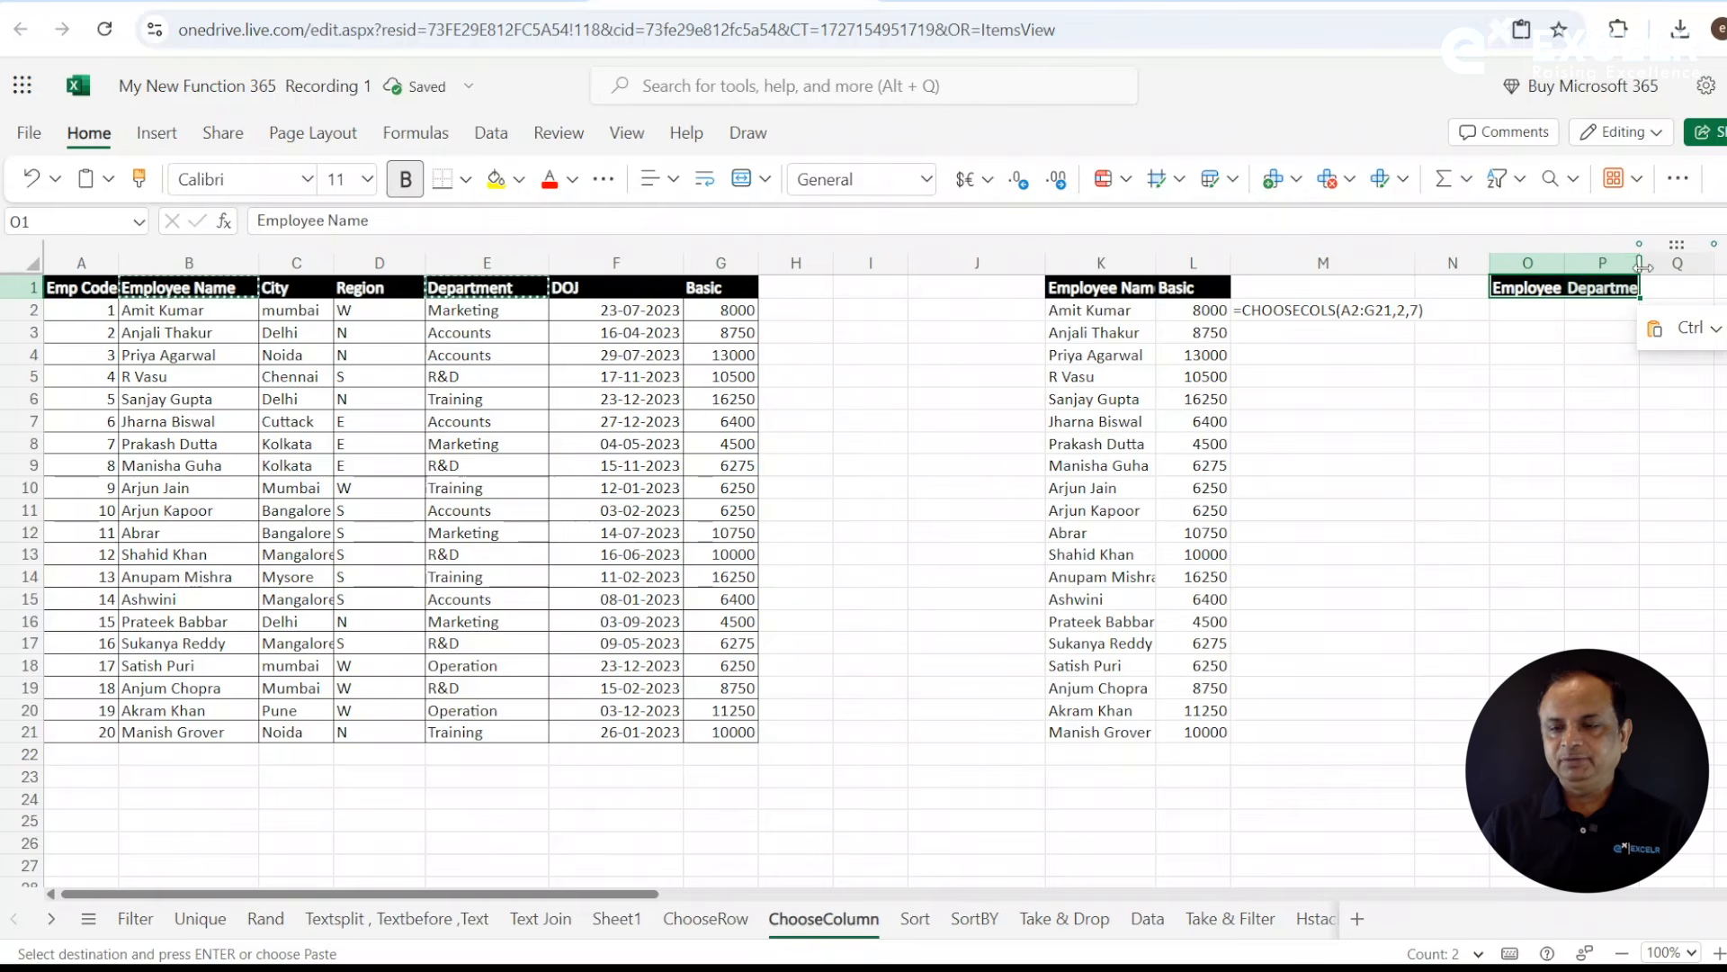
# - Start a CHOOSECOLS formula in O2 with the employee data as the absolute array $A$2:$G$21
pyautogui.click(1522, 308)
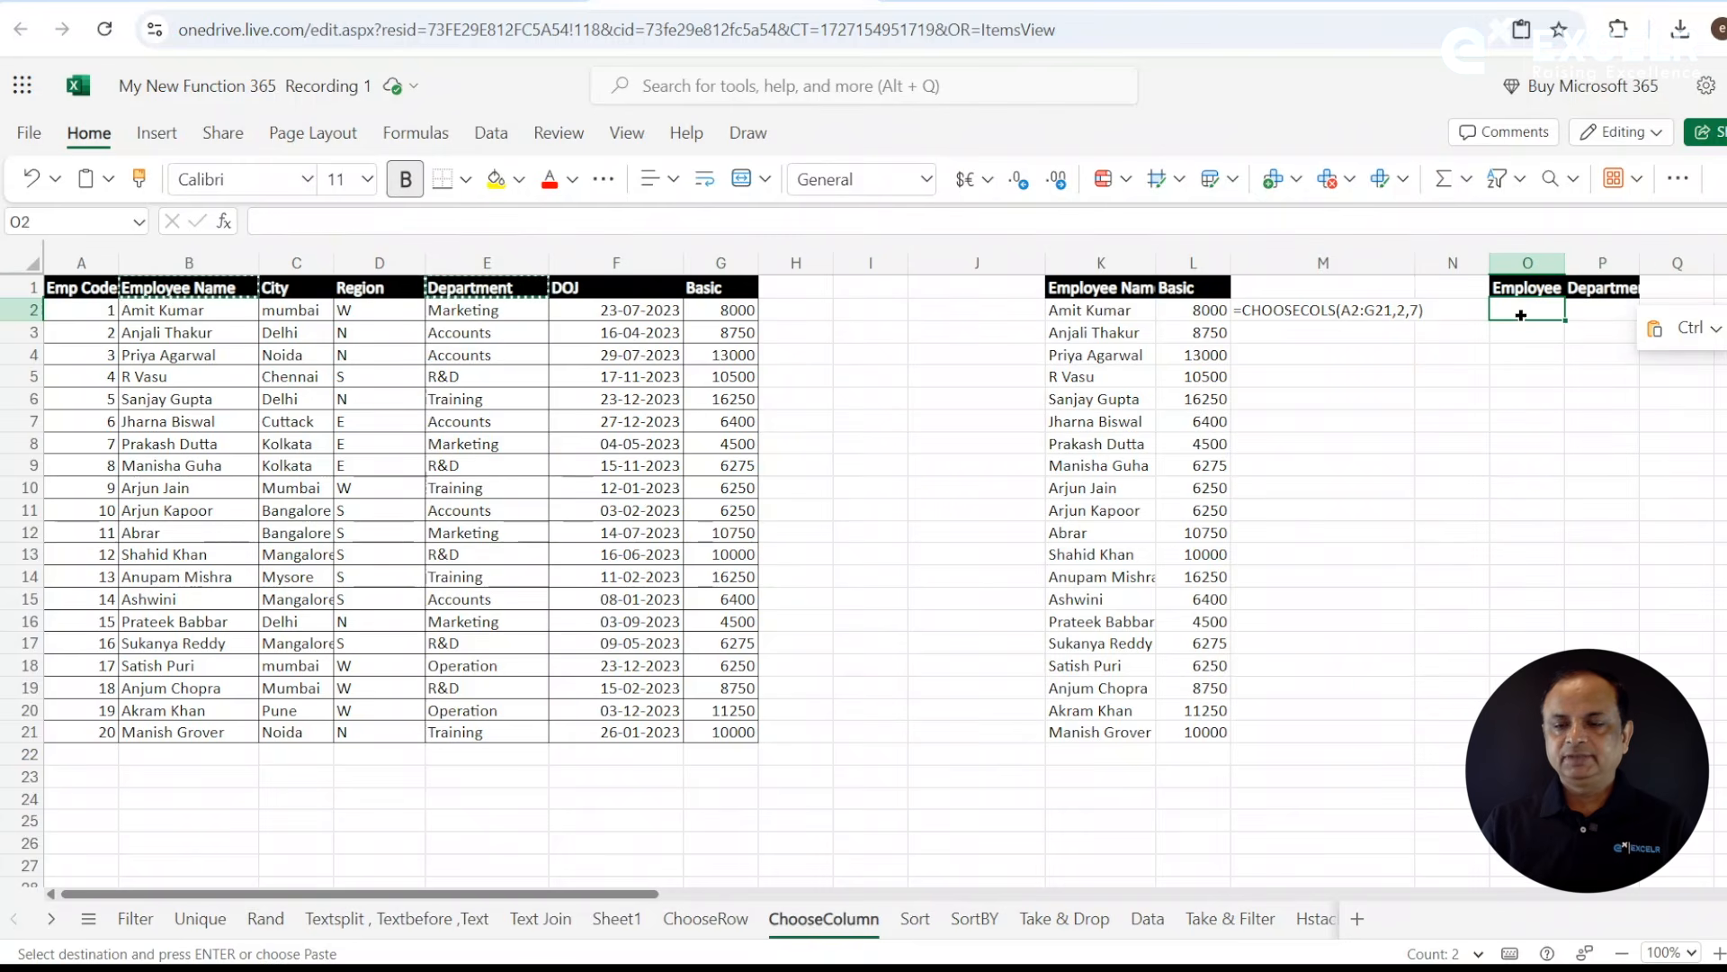
pyautogui.write('=choo')
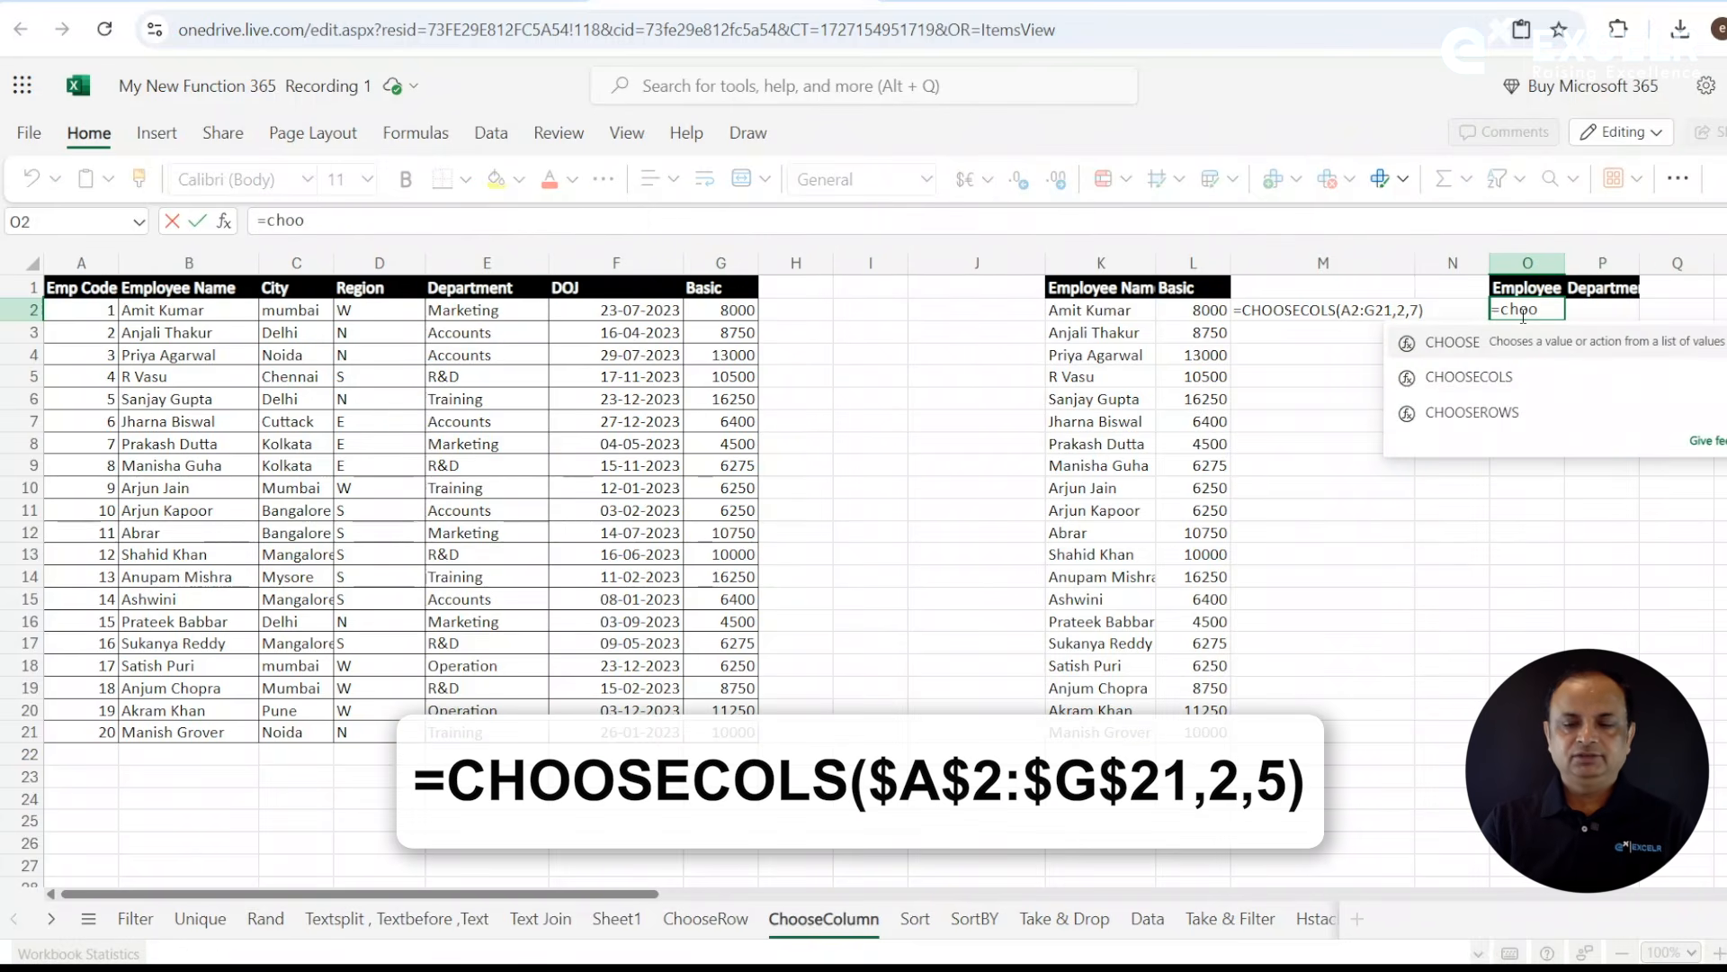
pyautogui.click(1500, 377)
pyautogui.click(1502, 374)
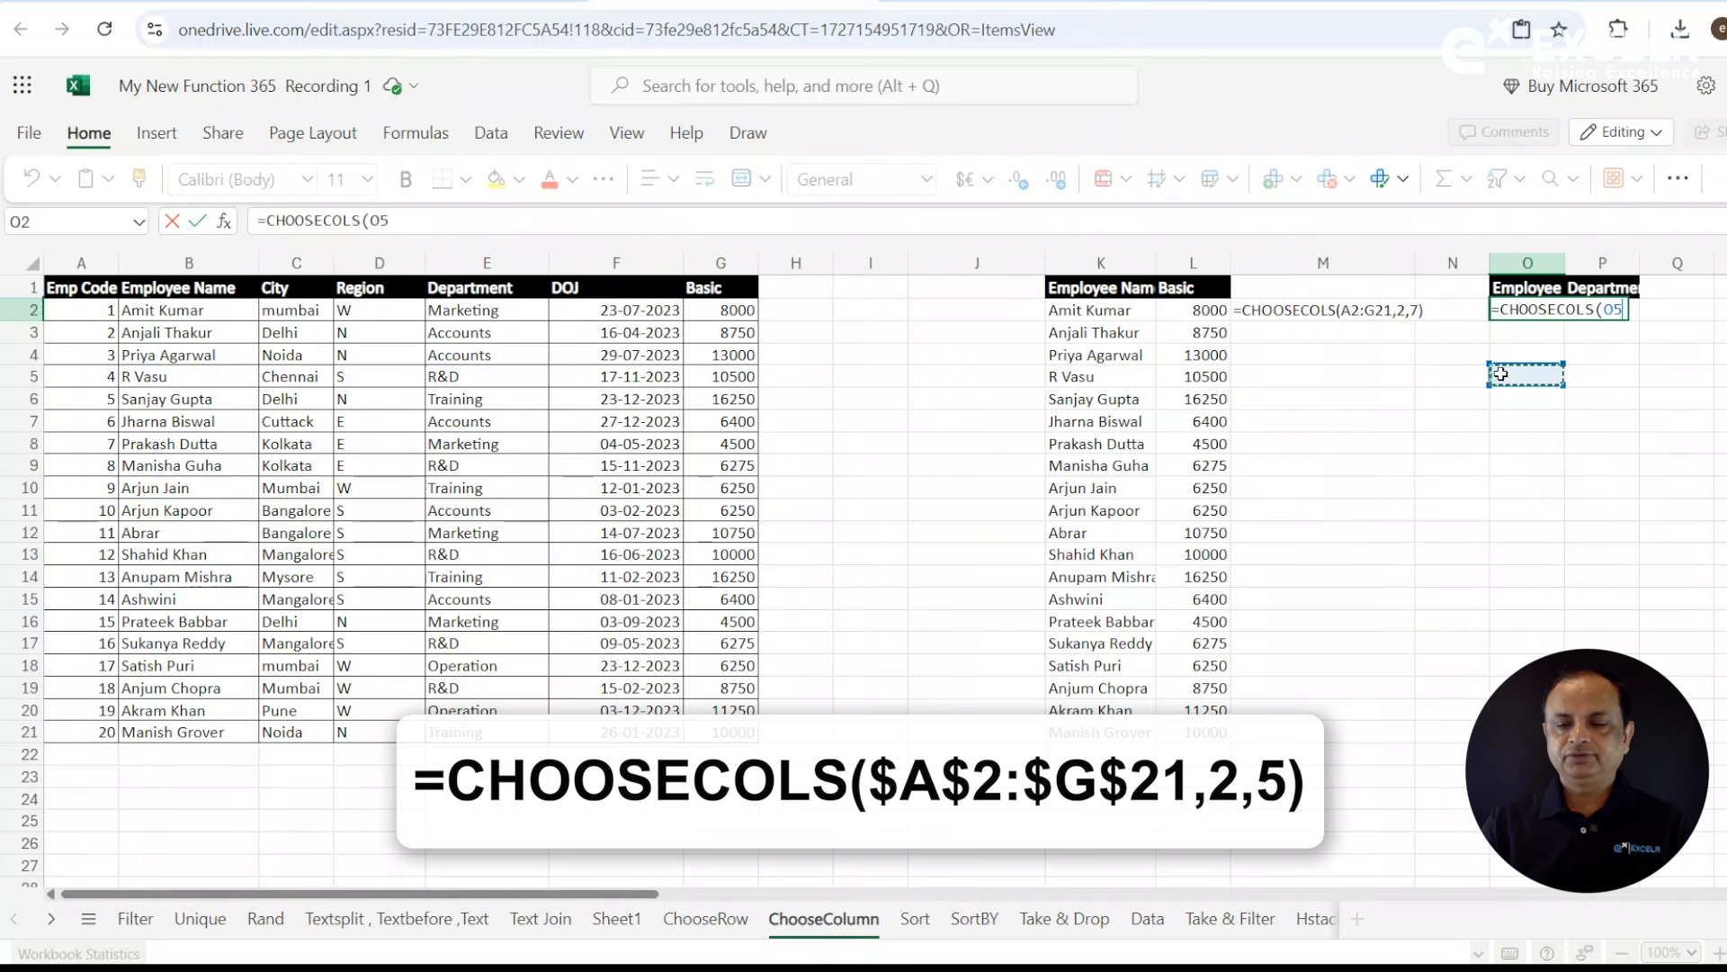
pyautogui.press('BackSpace')
pyautogui.press('BackSpace')
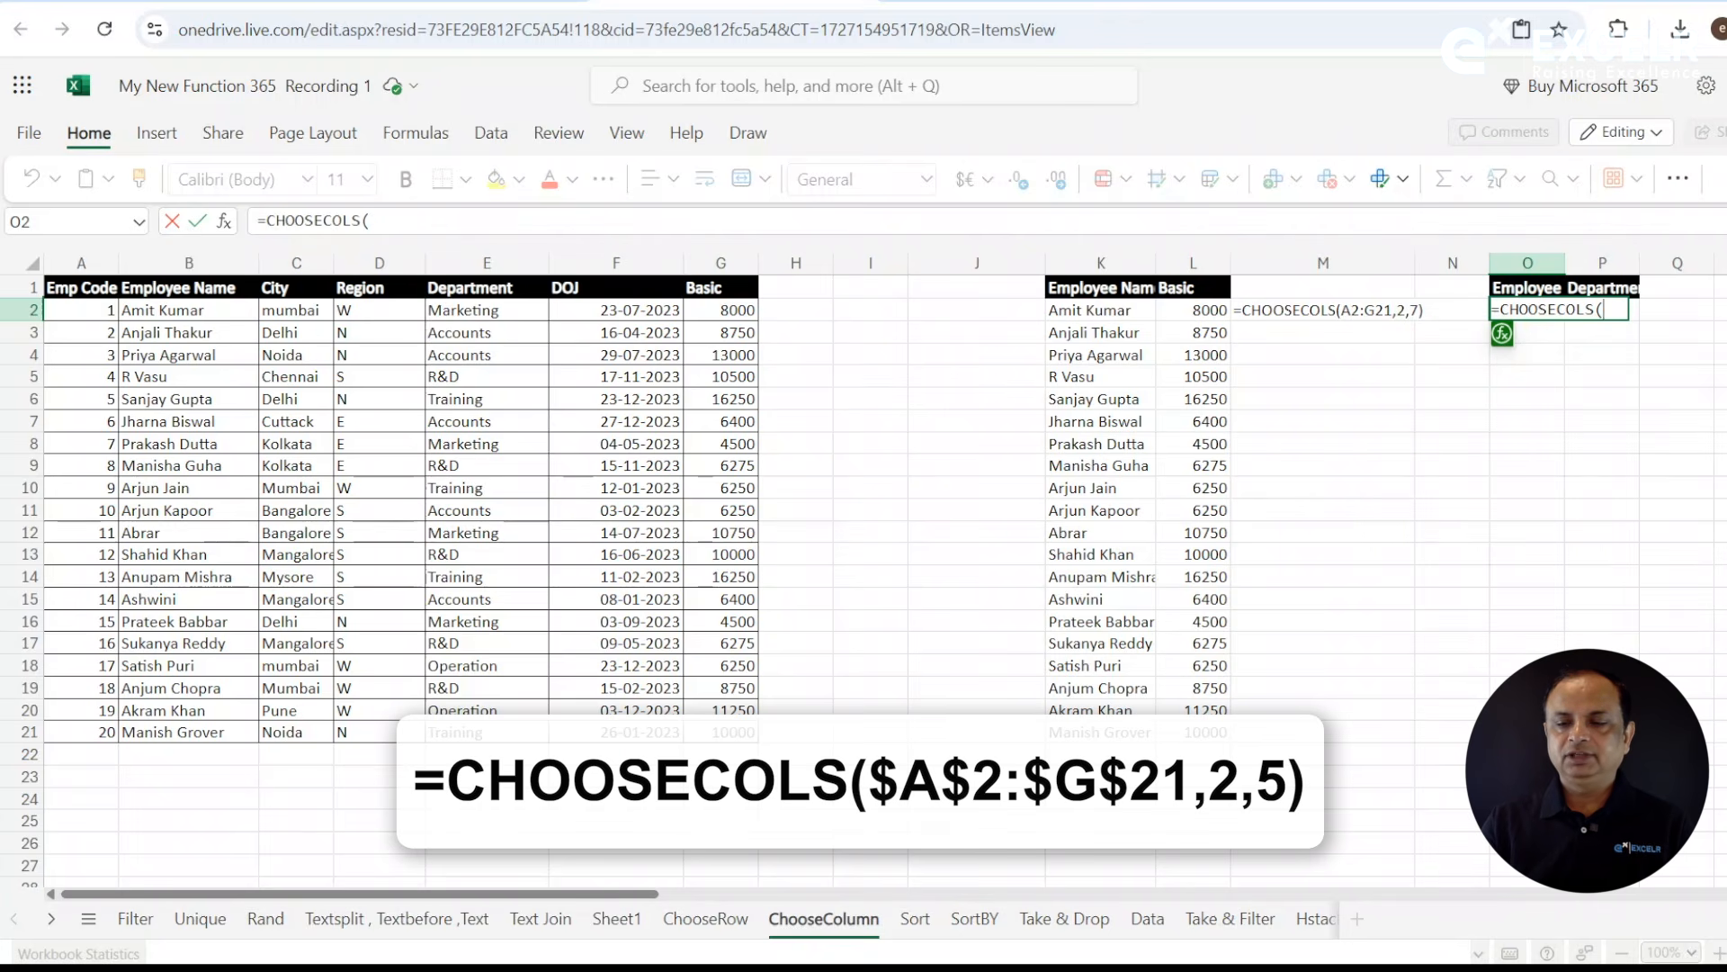
pyautogui.moveTo(112, 311); pyautogui.dragTo(724, 733)
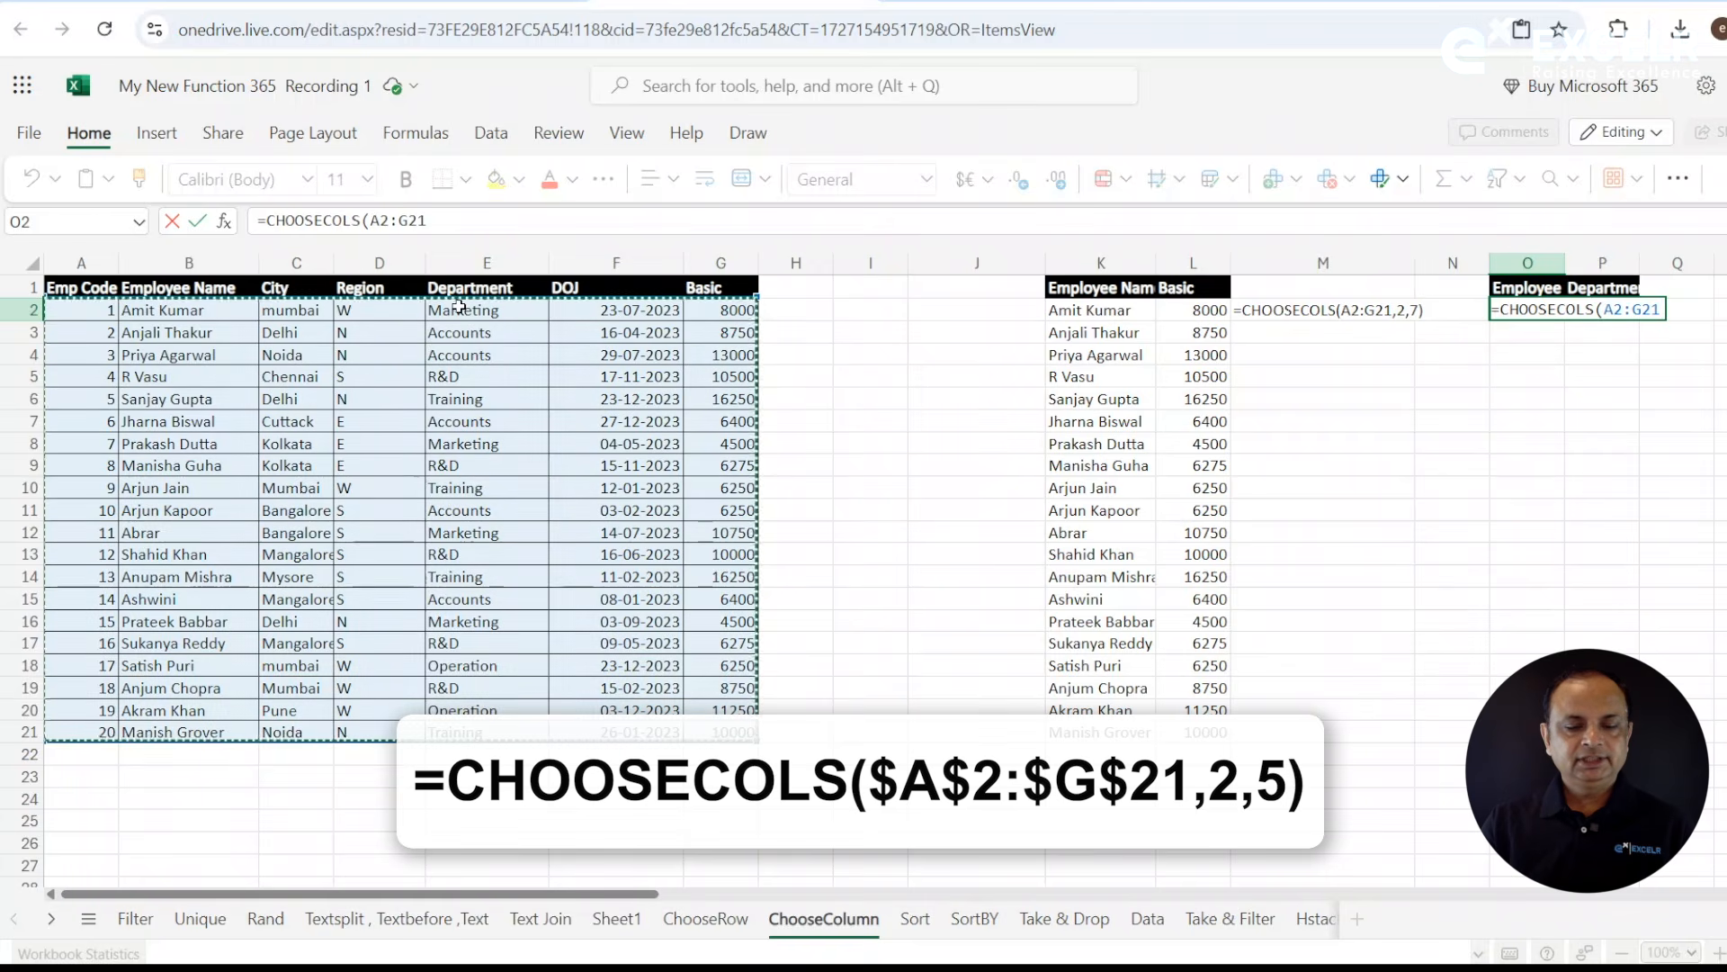
pyautogui.moveTo(370, 220); pyautogui.dragTo(472, 225)
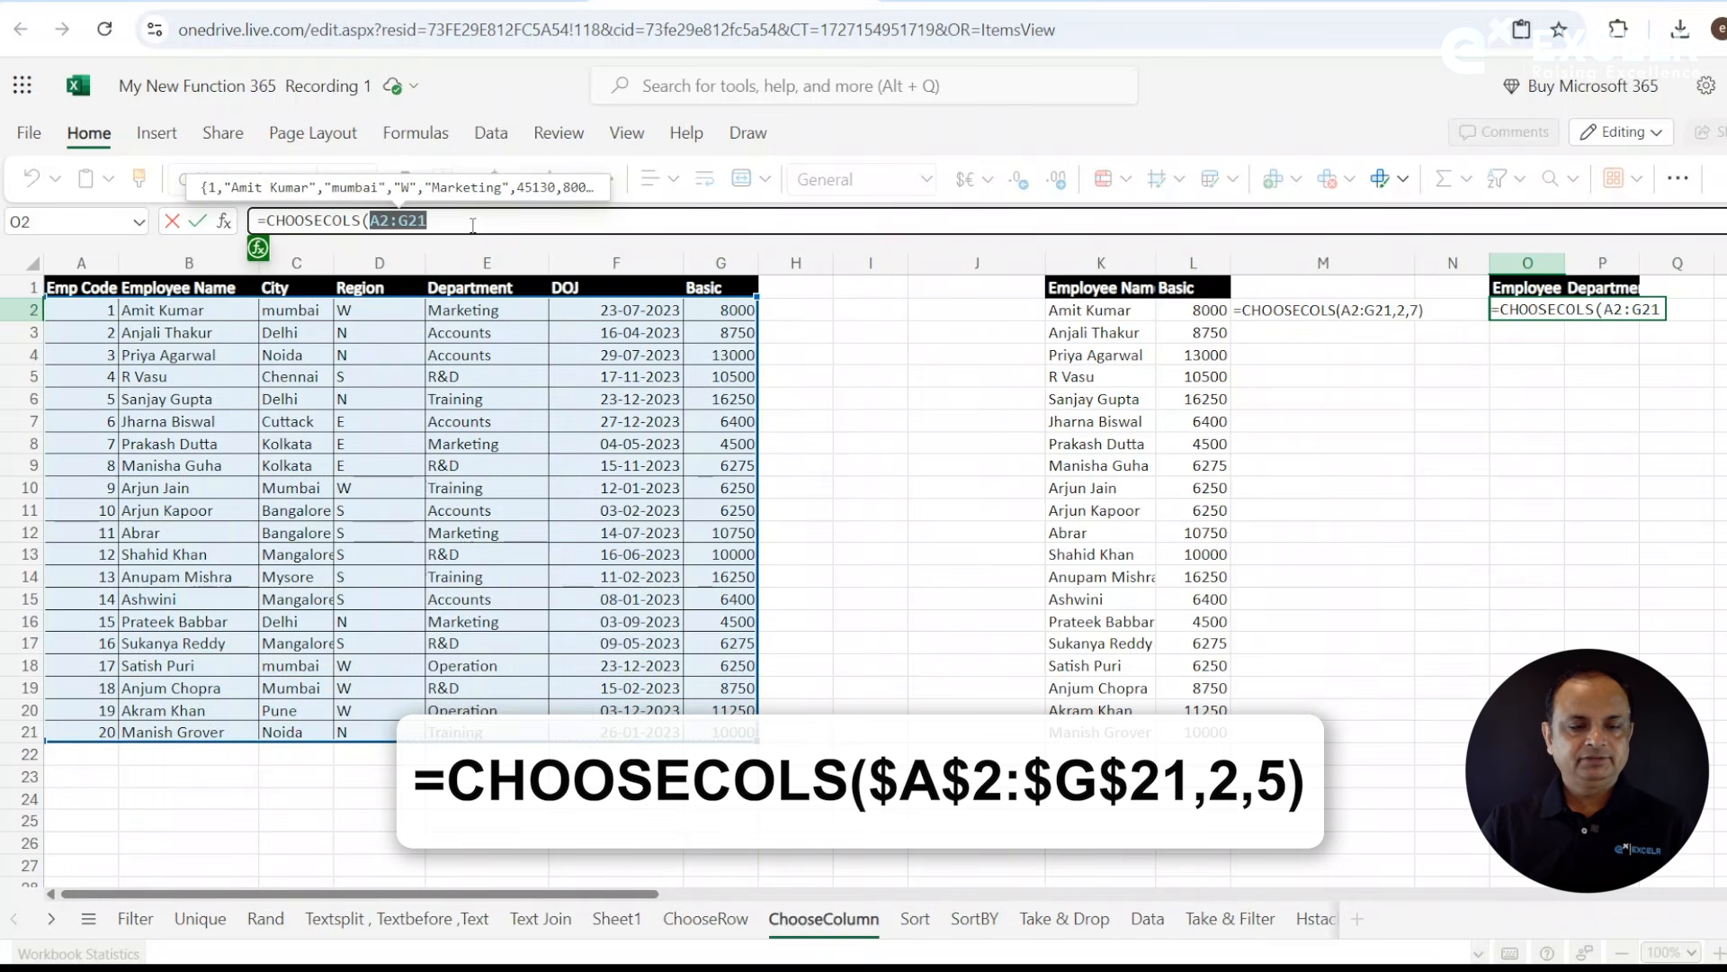
pyautogui.press('F4')
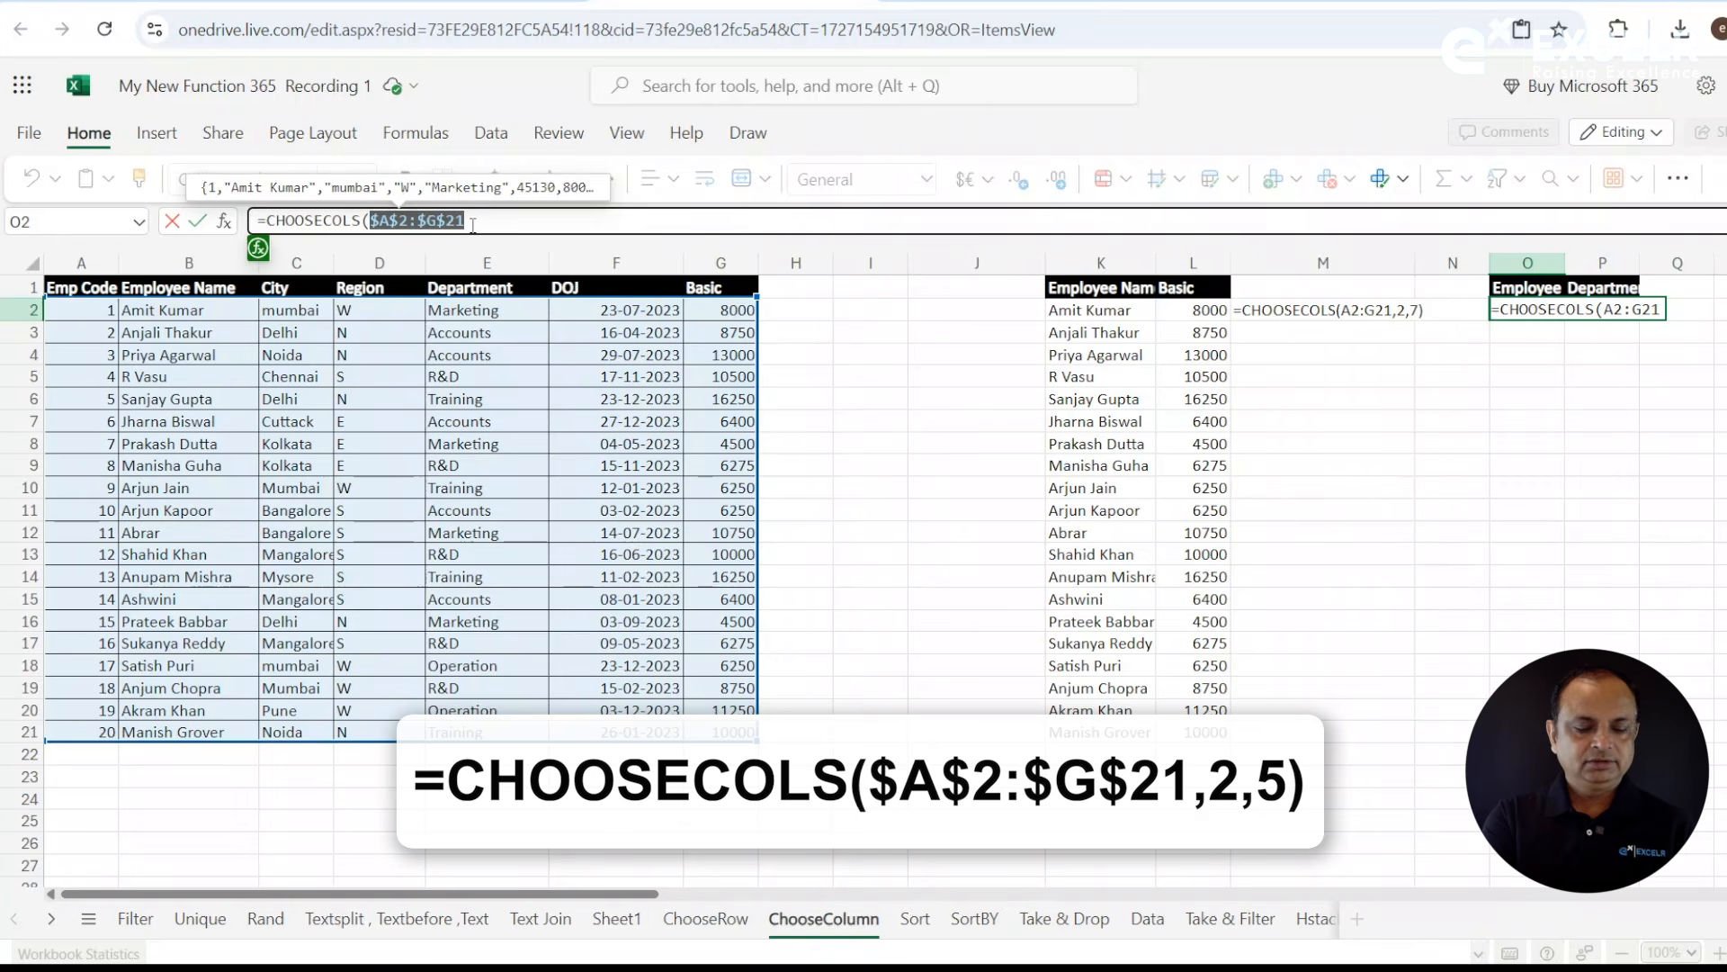
# - Complete the CHOOSECOLS formula in O2 with column numbers 2 and 5
pyautogui.click(495, 222)
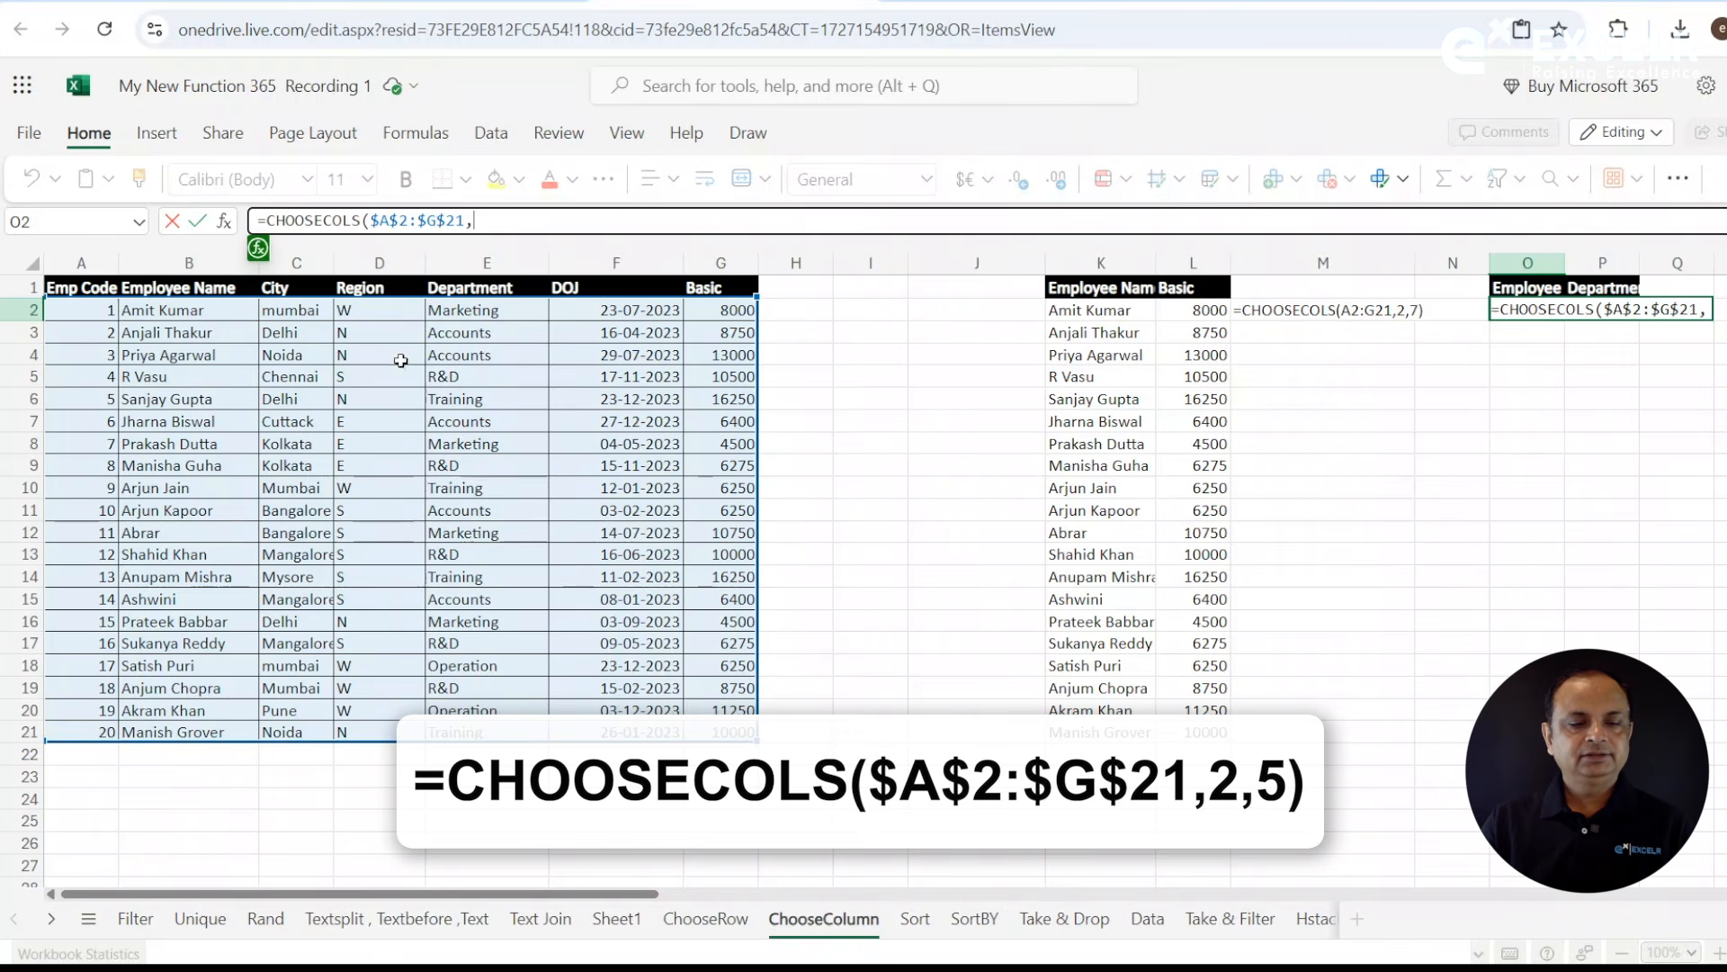
pyautogui.write('2')
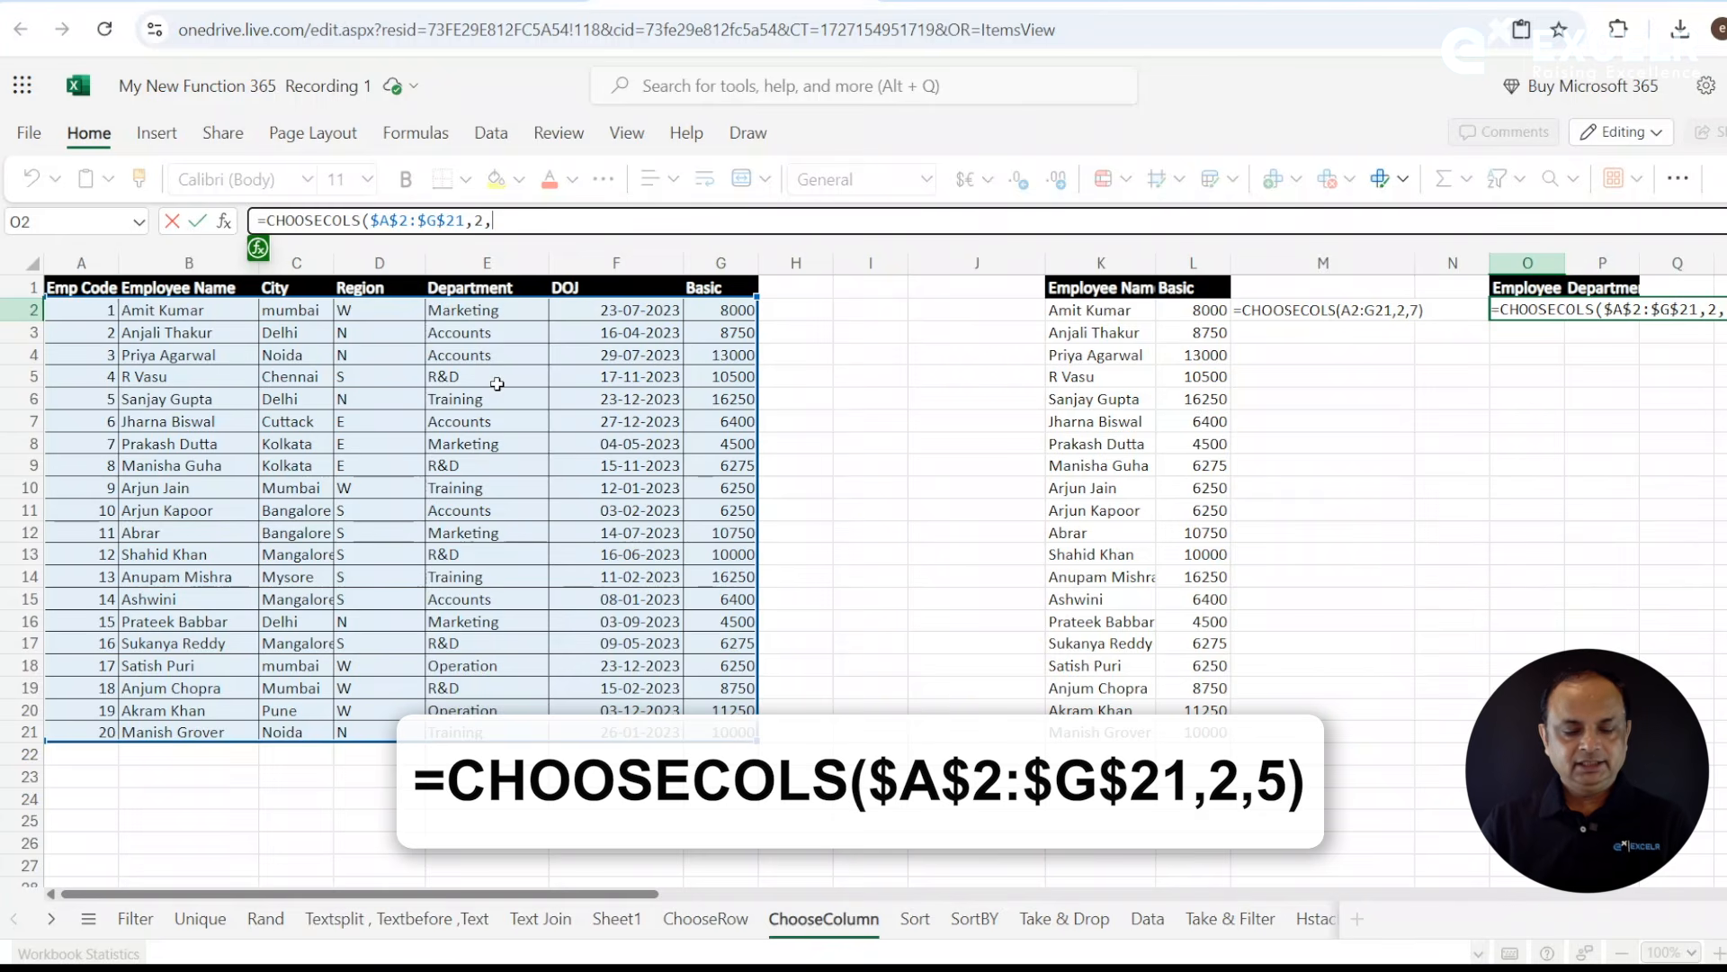
pyautogui.write(',5)')
pyautogui.press('Return')
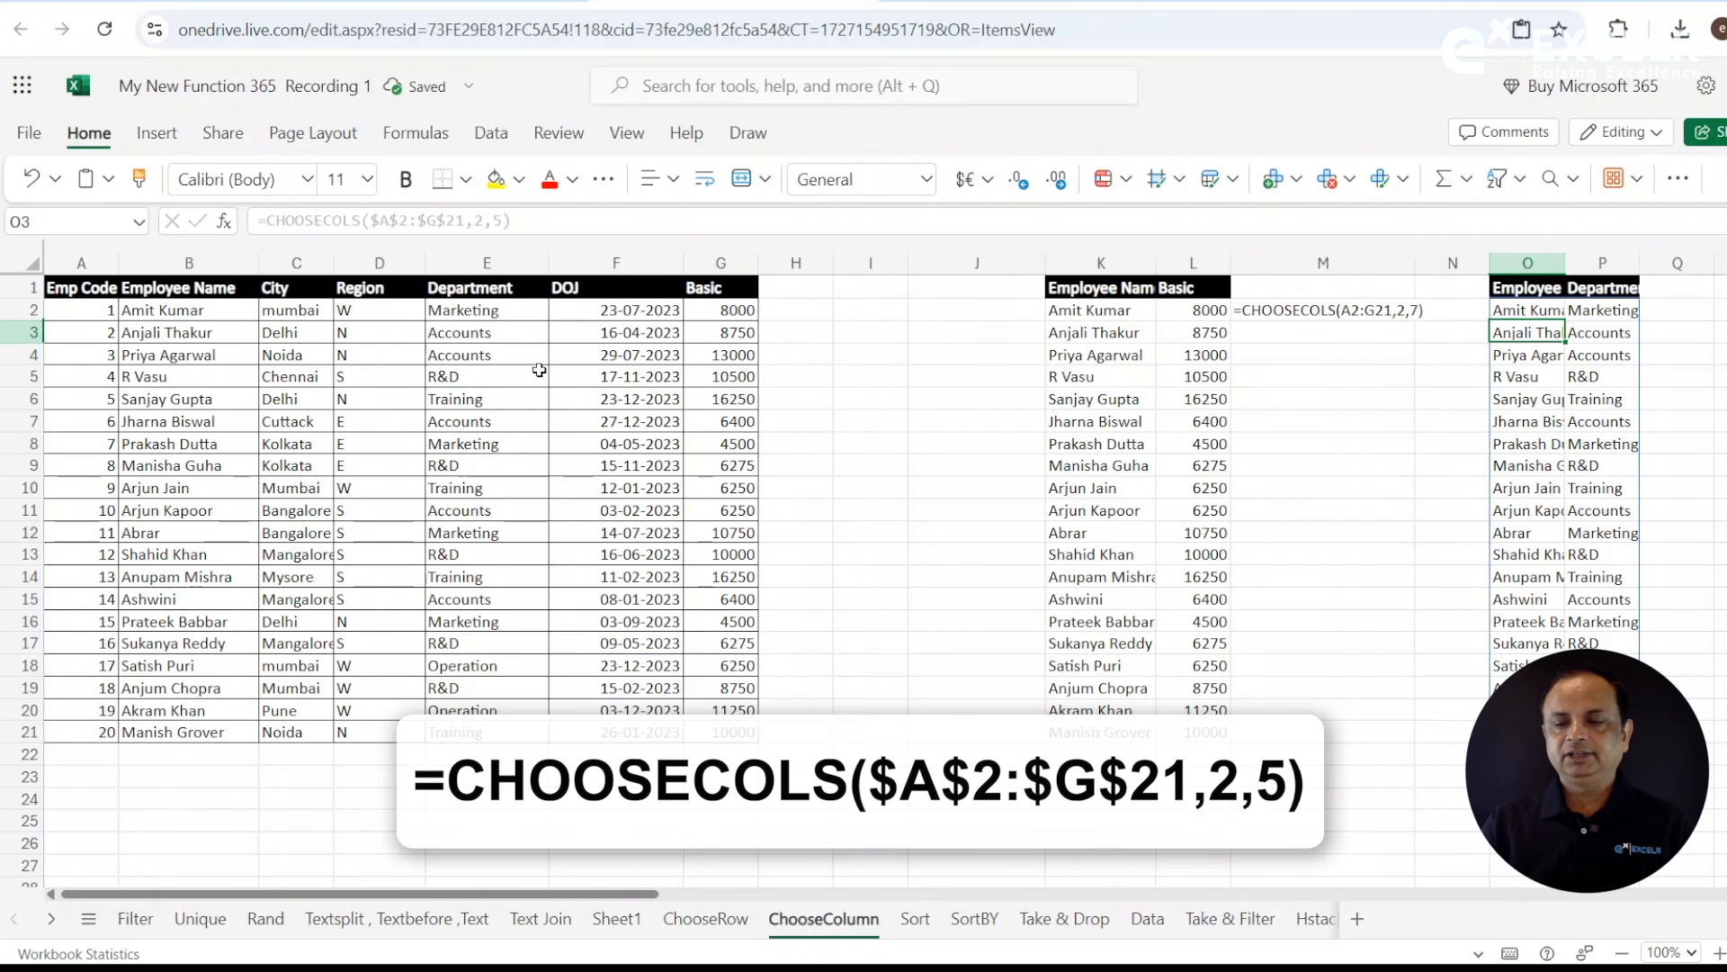
pyautogui.click(169, 257)
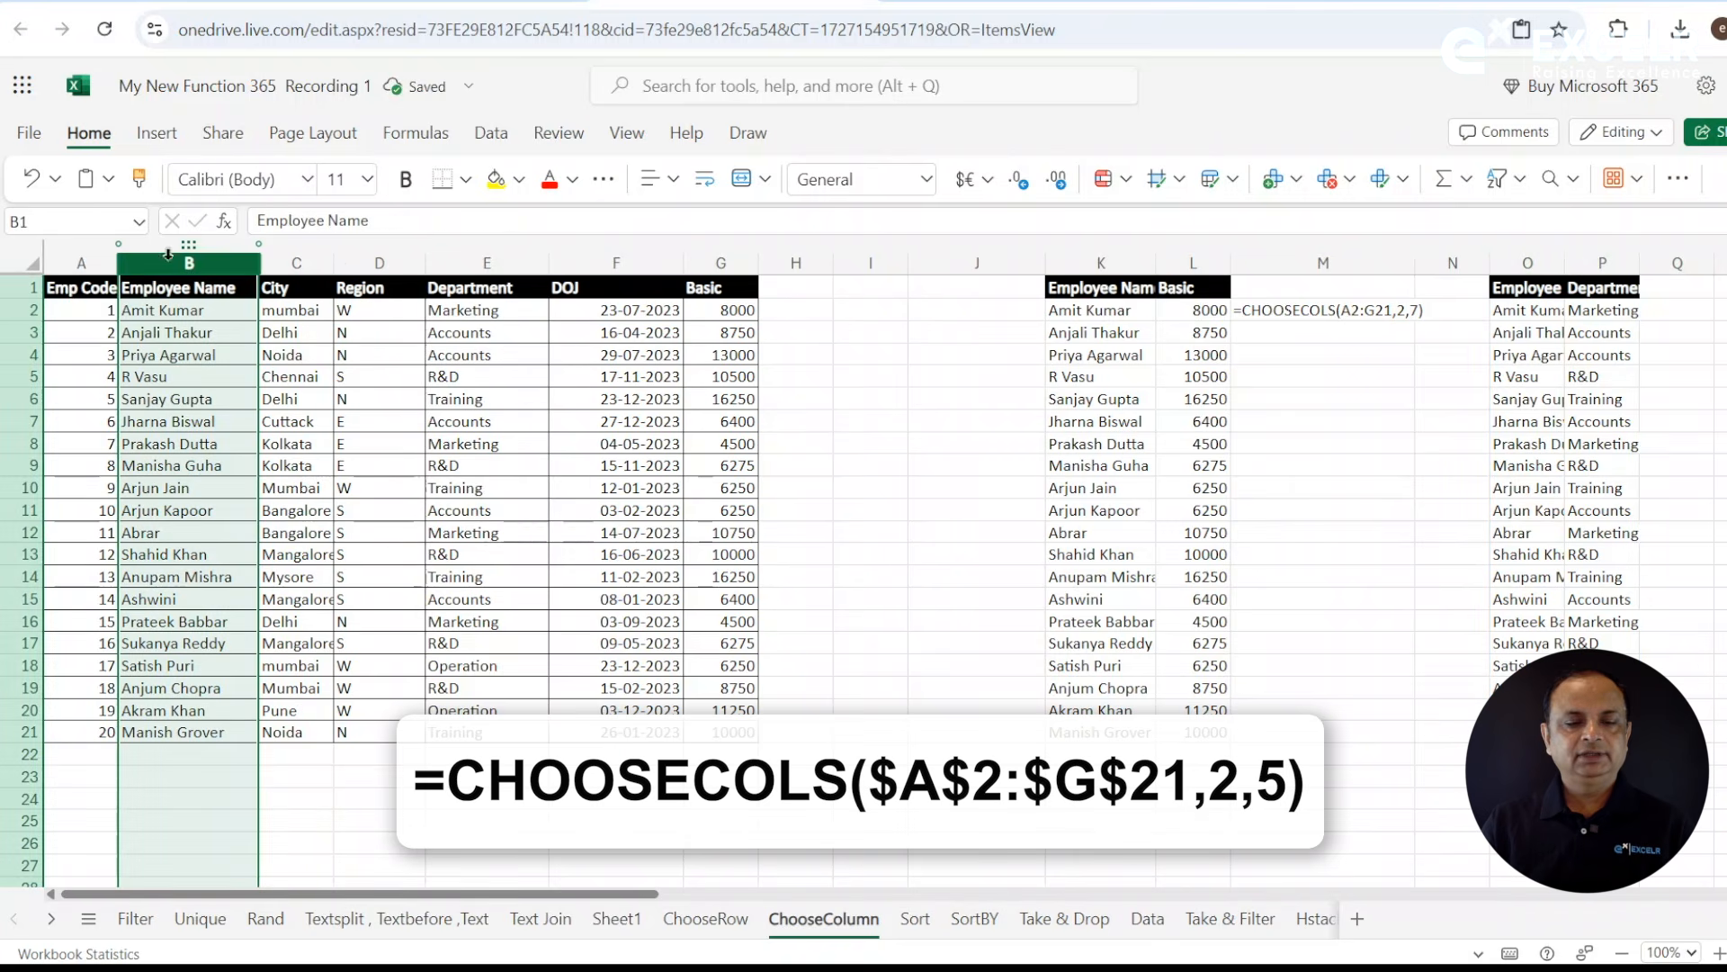
pyautogui.click(487, 262)
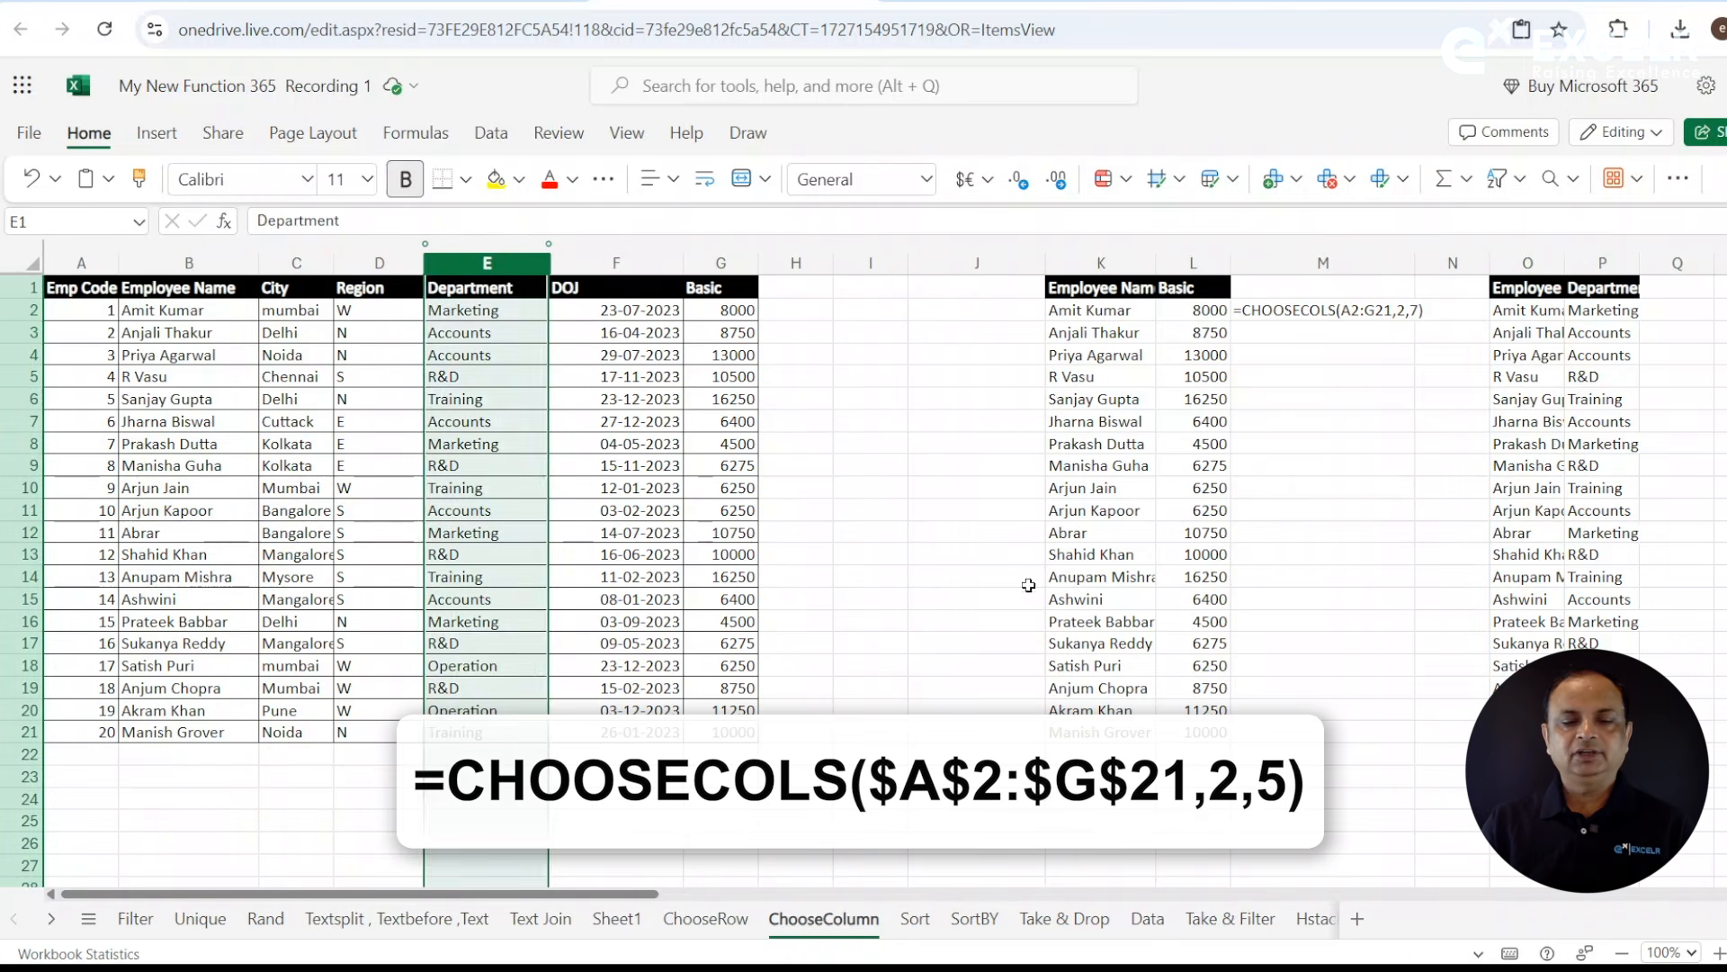
pyautogui.click(796, 799)
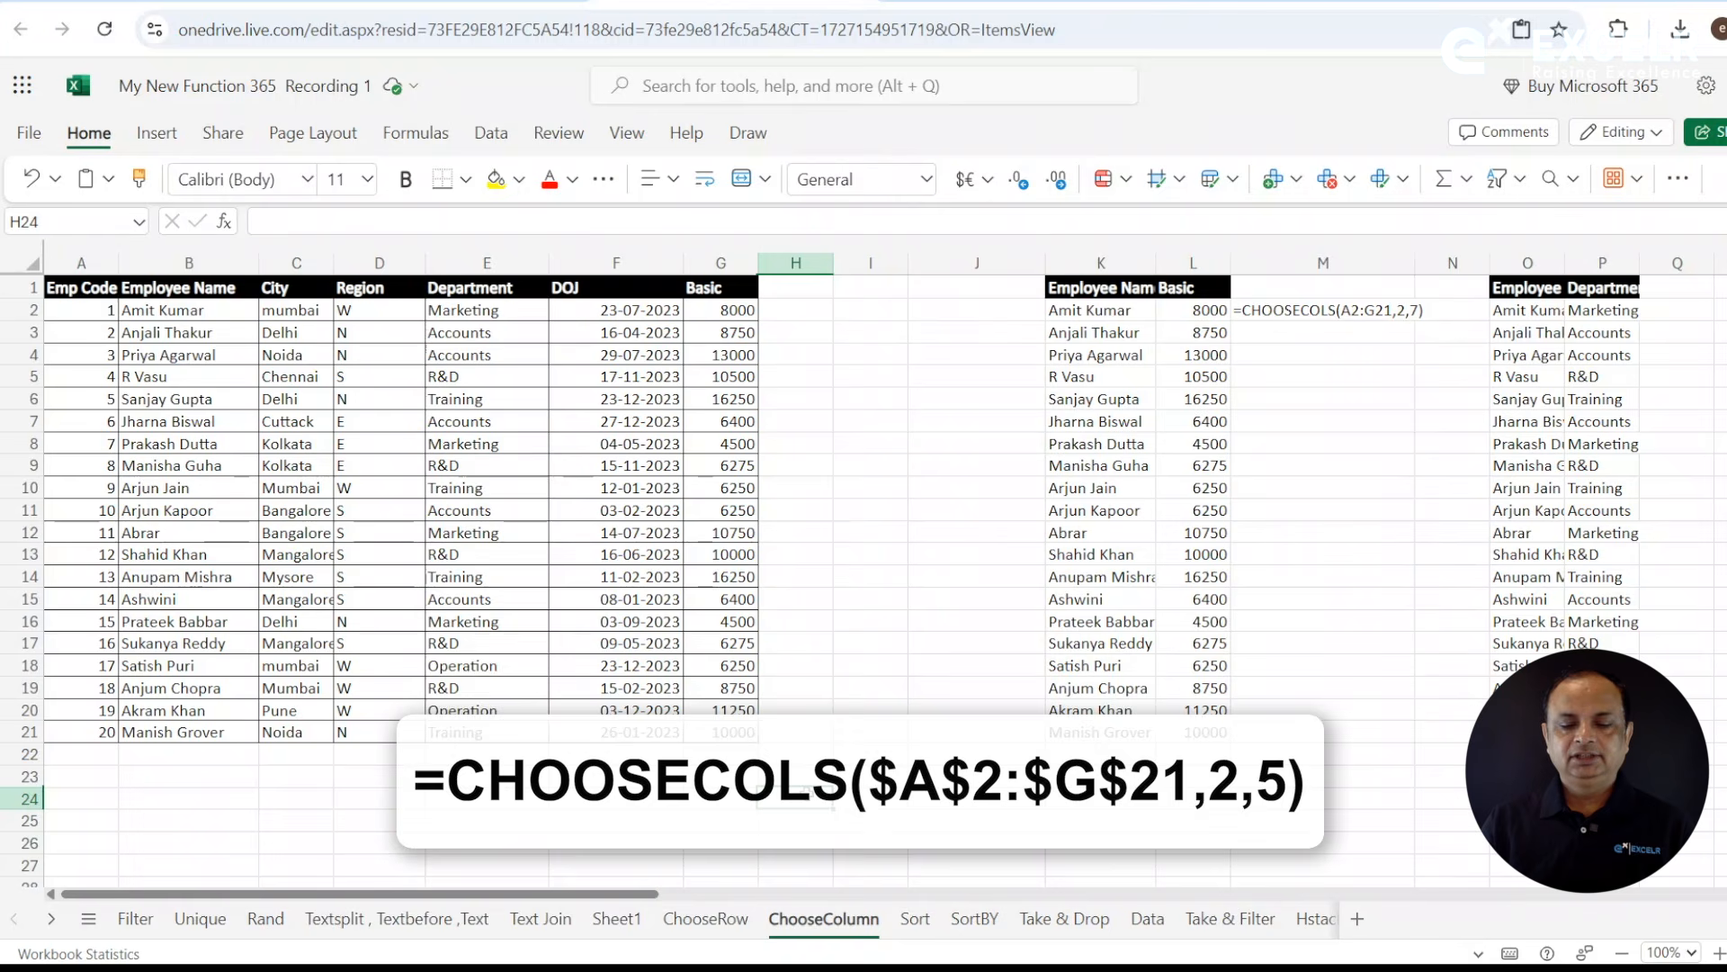